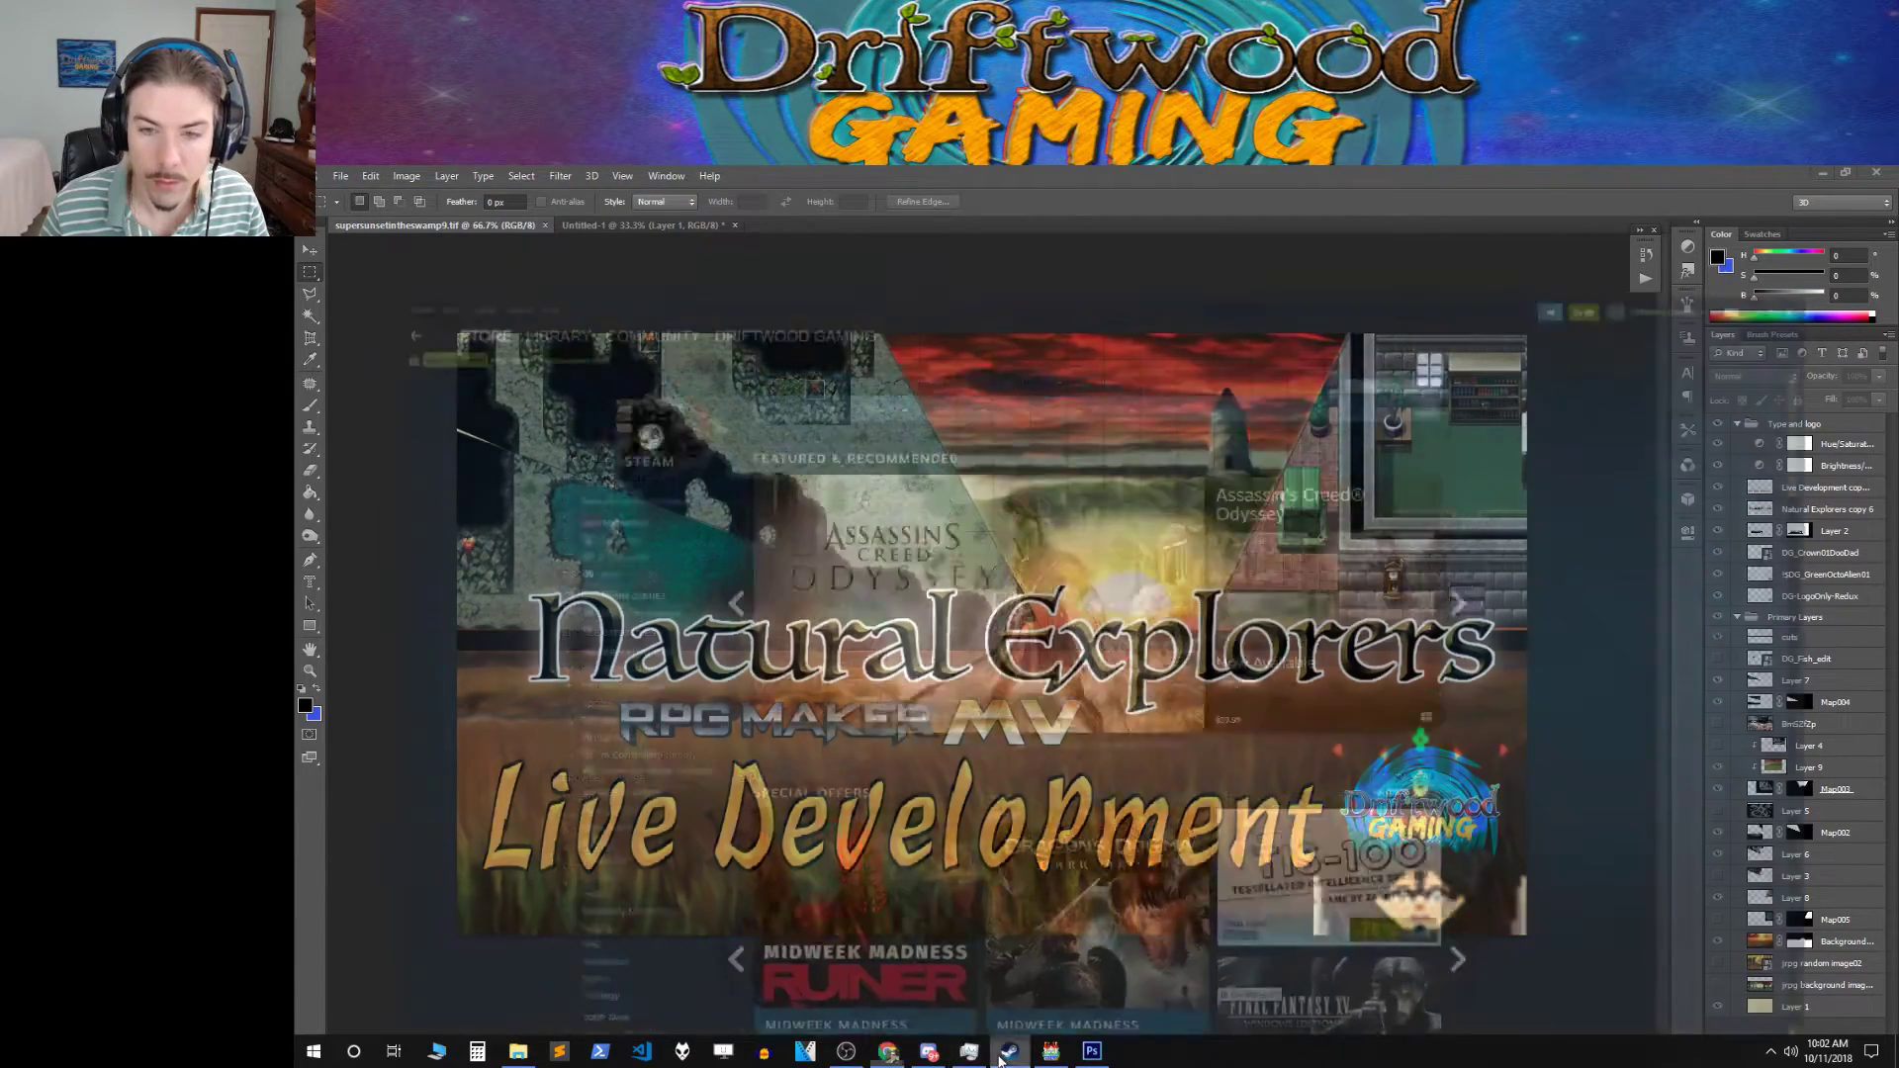
pyautogui.click(1009, 1050)
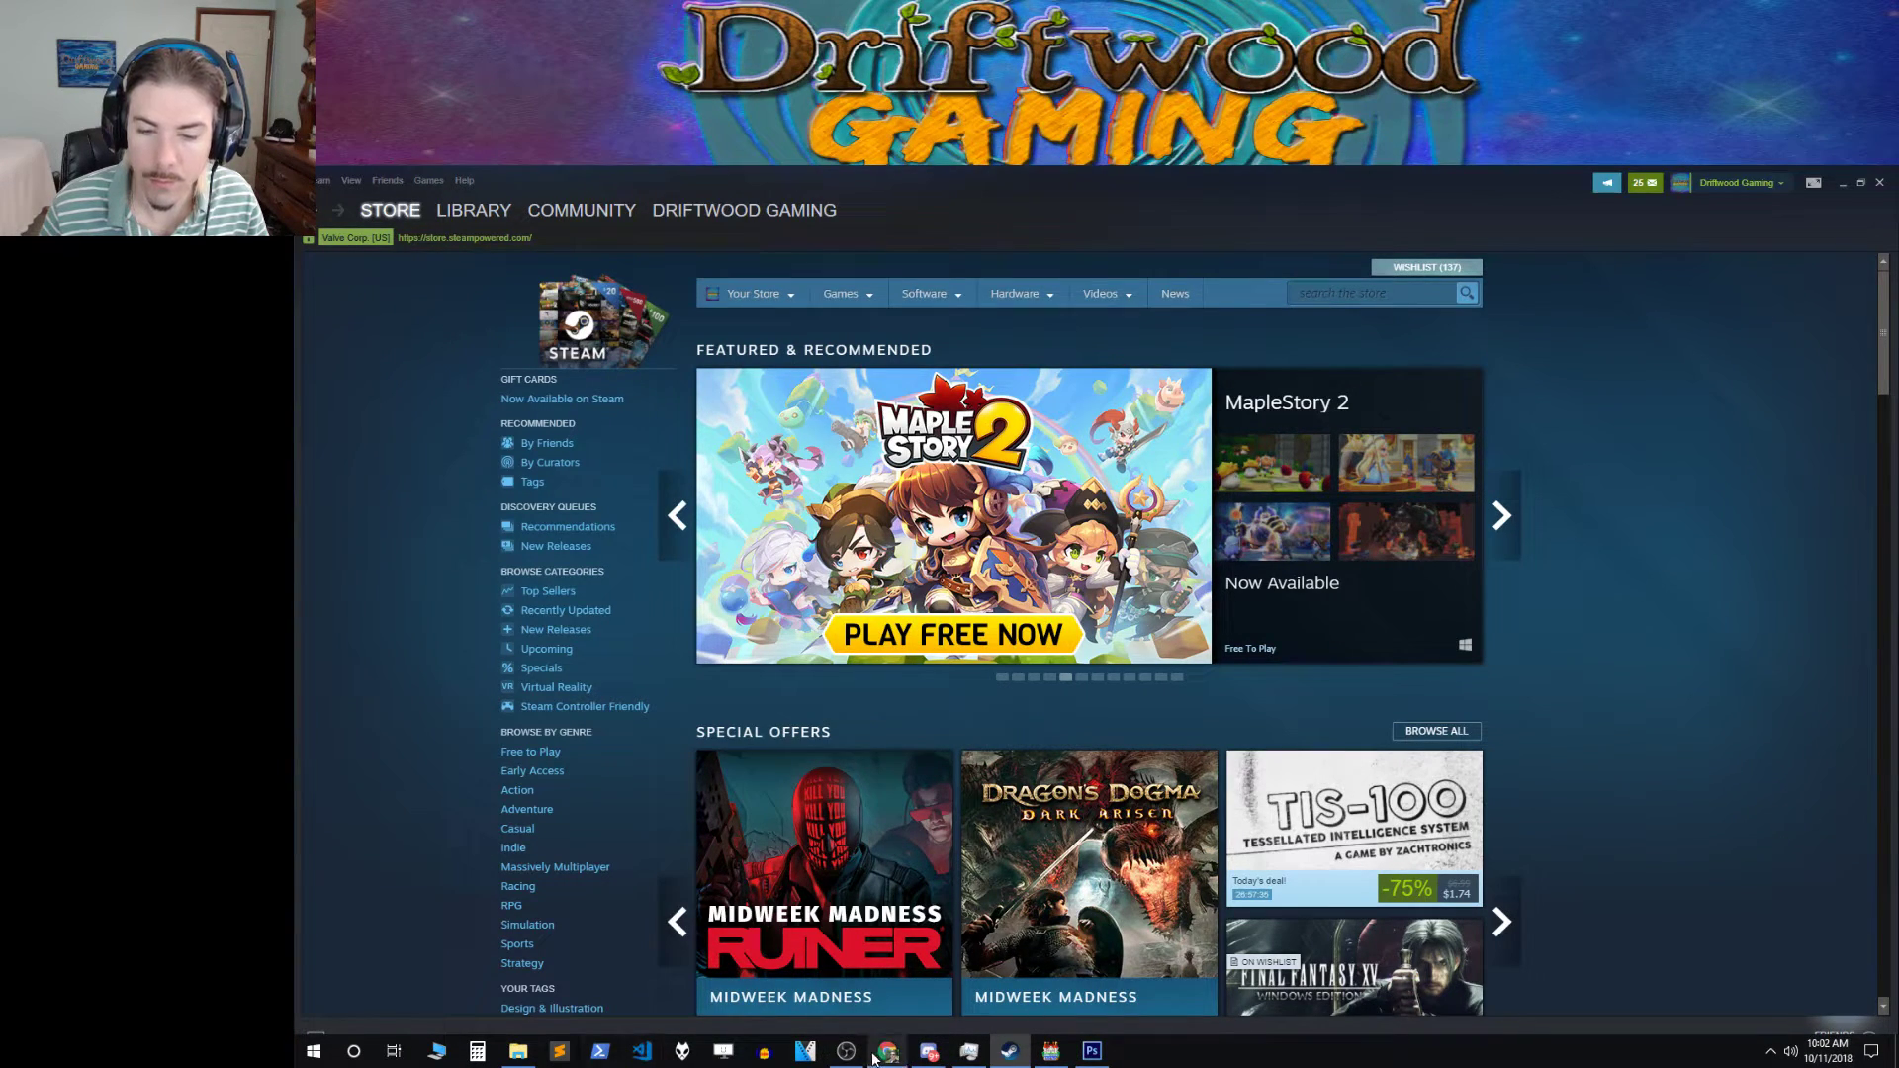
pyautogui.click(928, 1052)
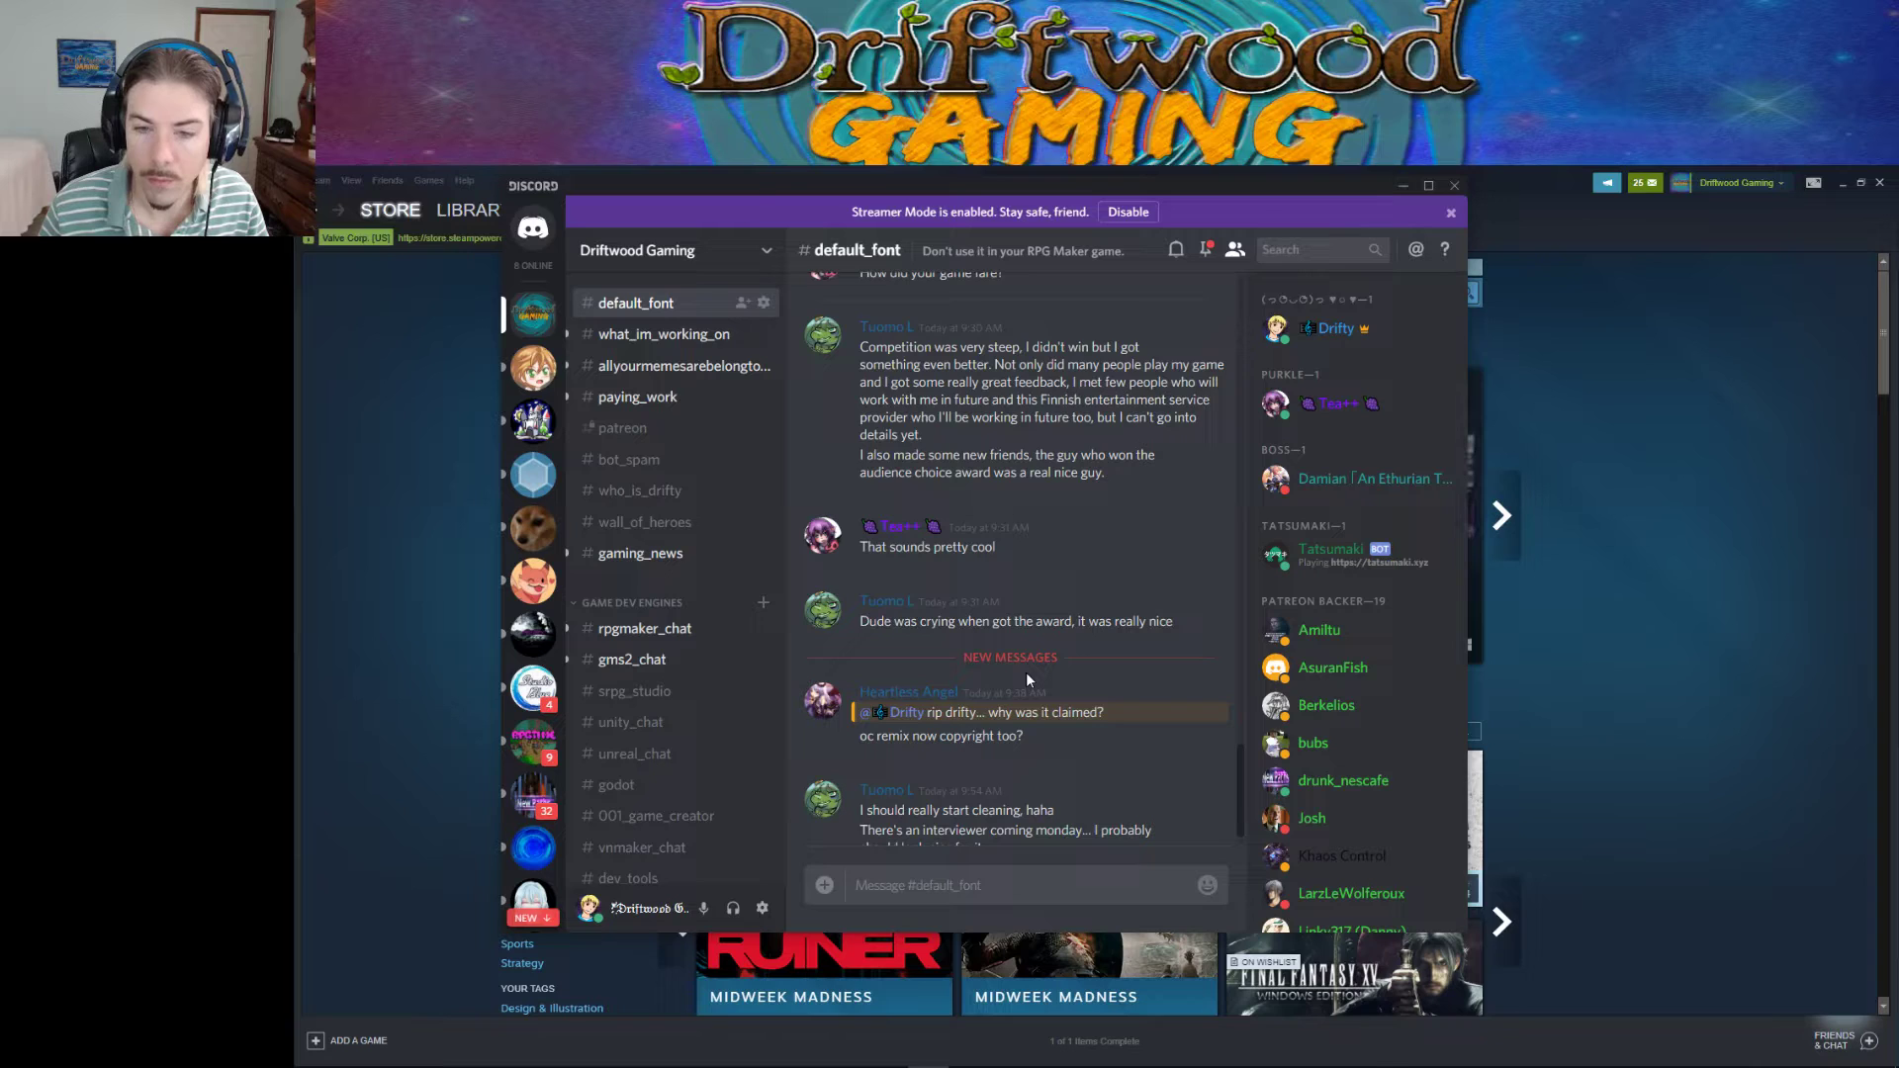
pyautogui.scroll(-1, 1025, 673)
pyautogui.scroll(10, 1028, 674)
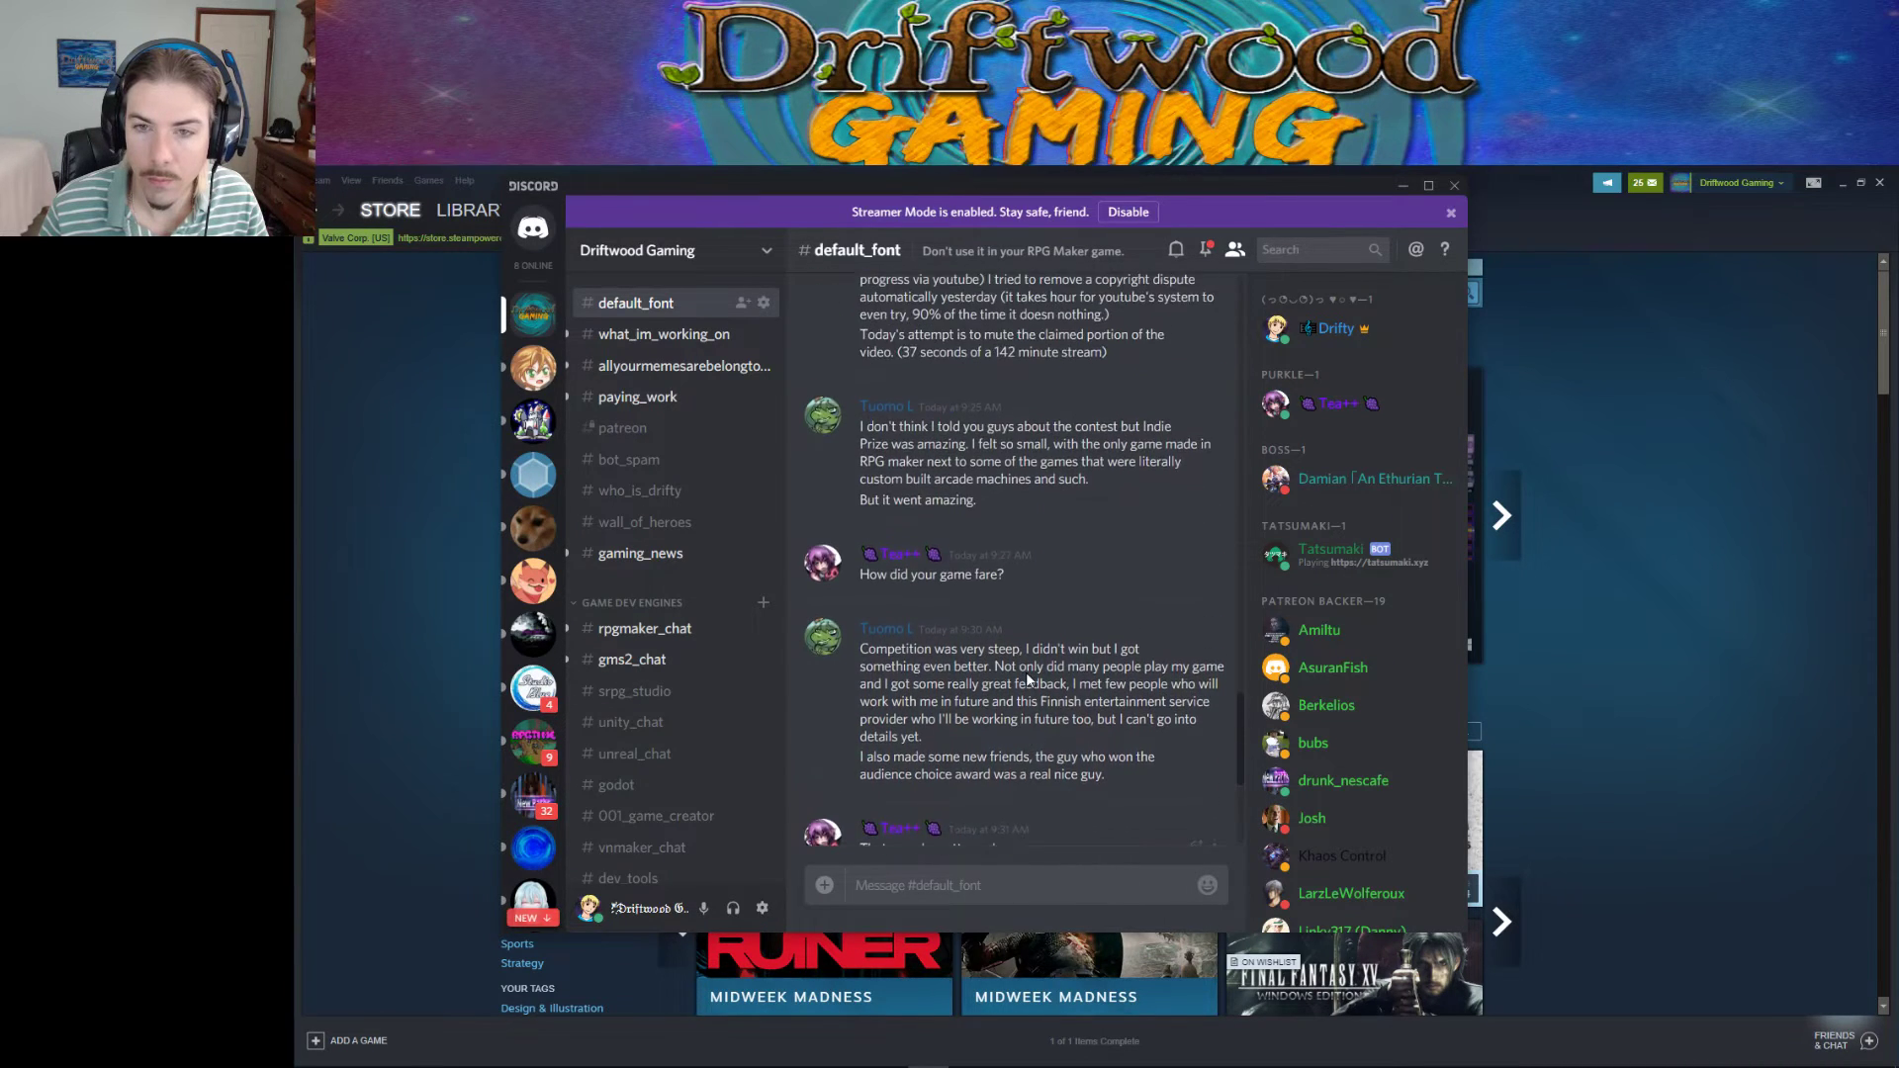
pyautogui.scroll(-8, 1028, 672)
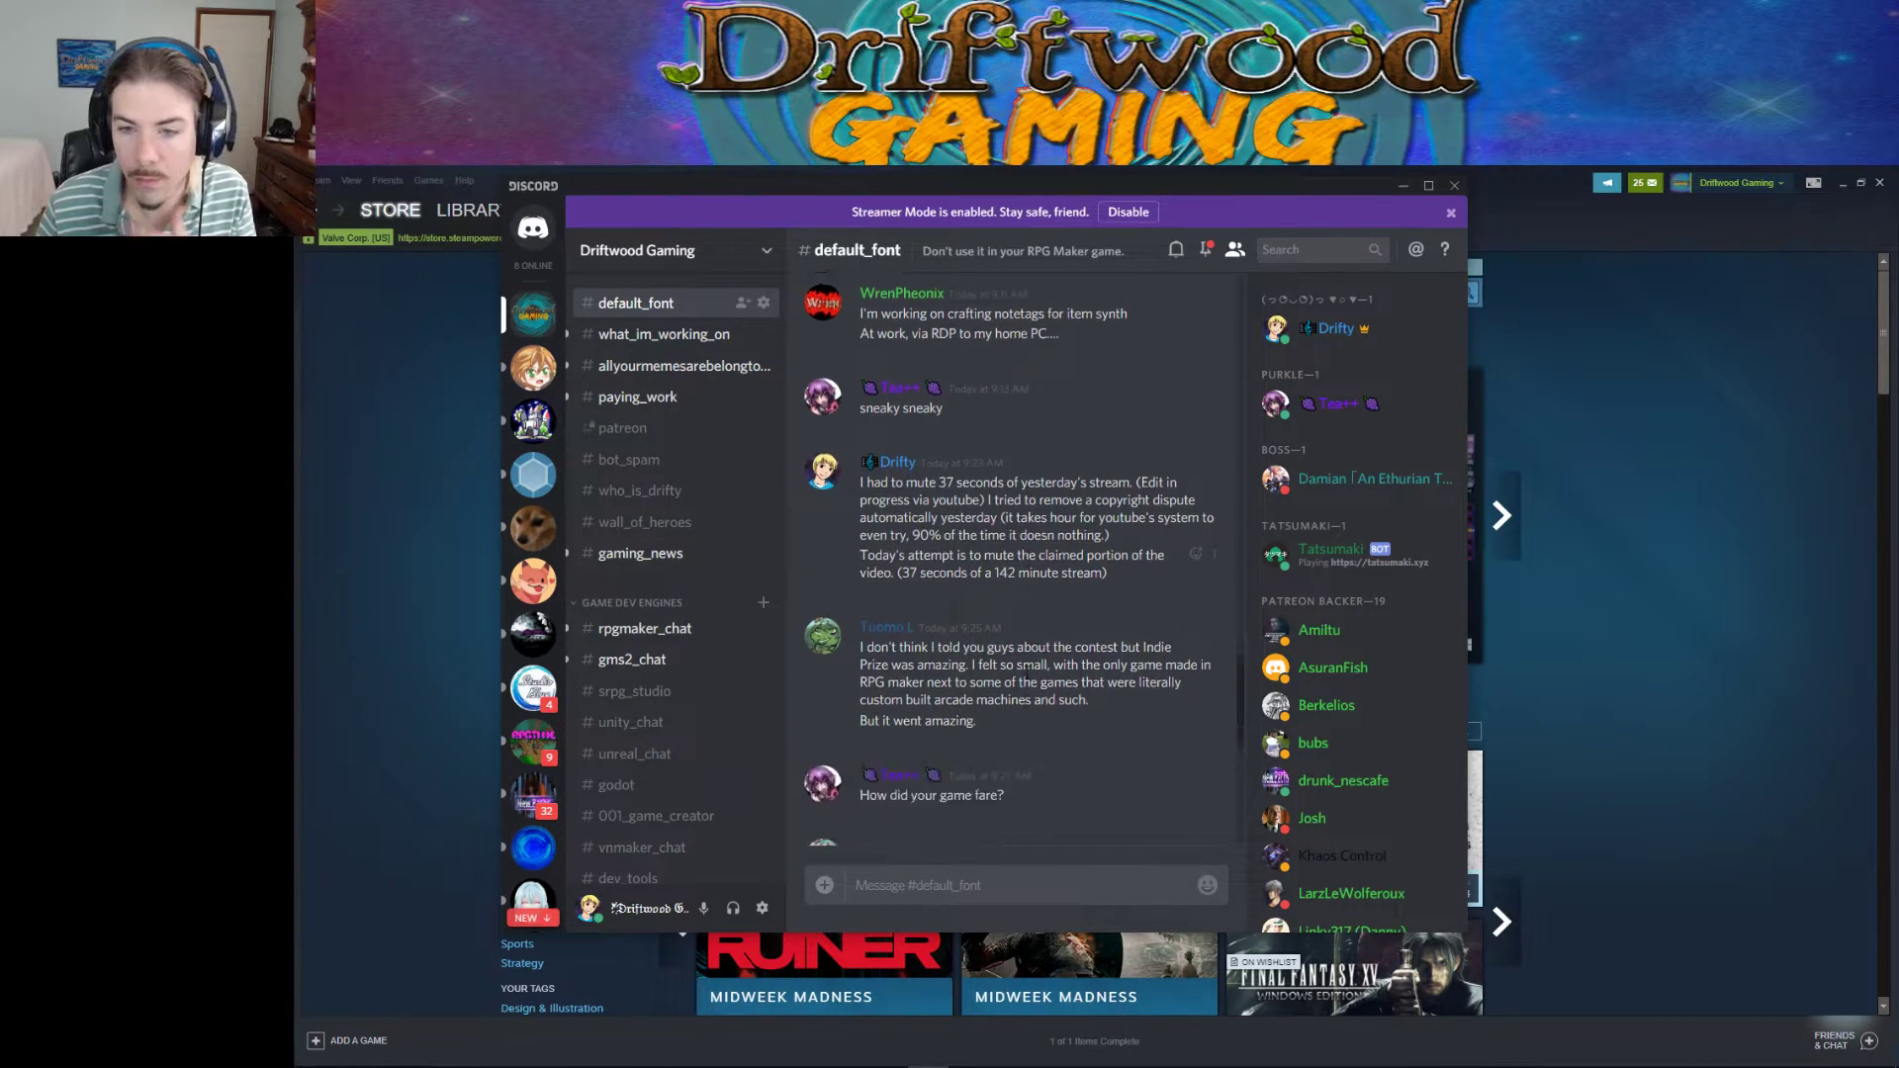
pyautogui.scroll(-3, 628, 768)
pyautogui.click(641, 745)
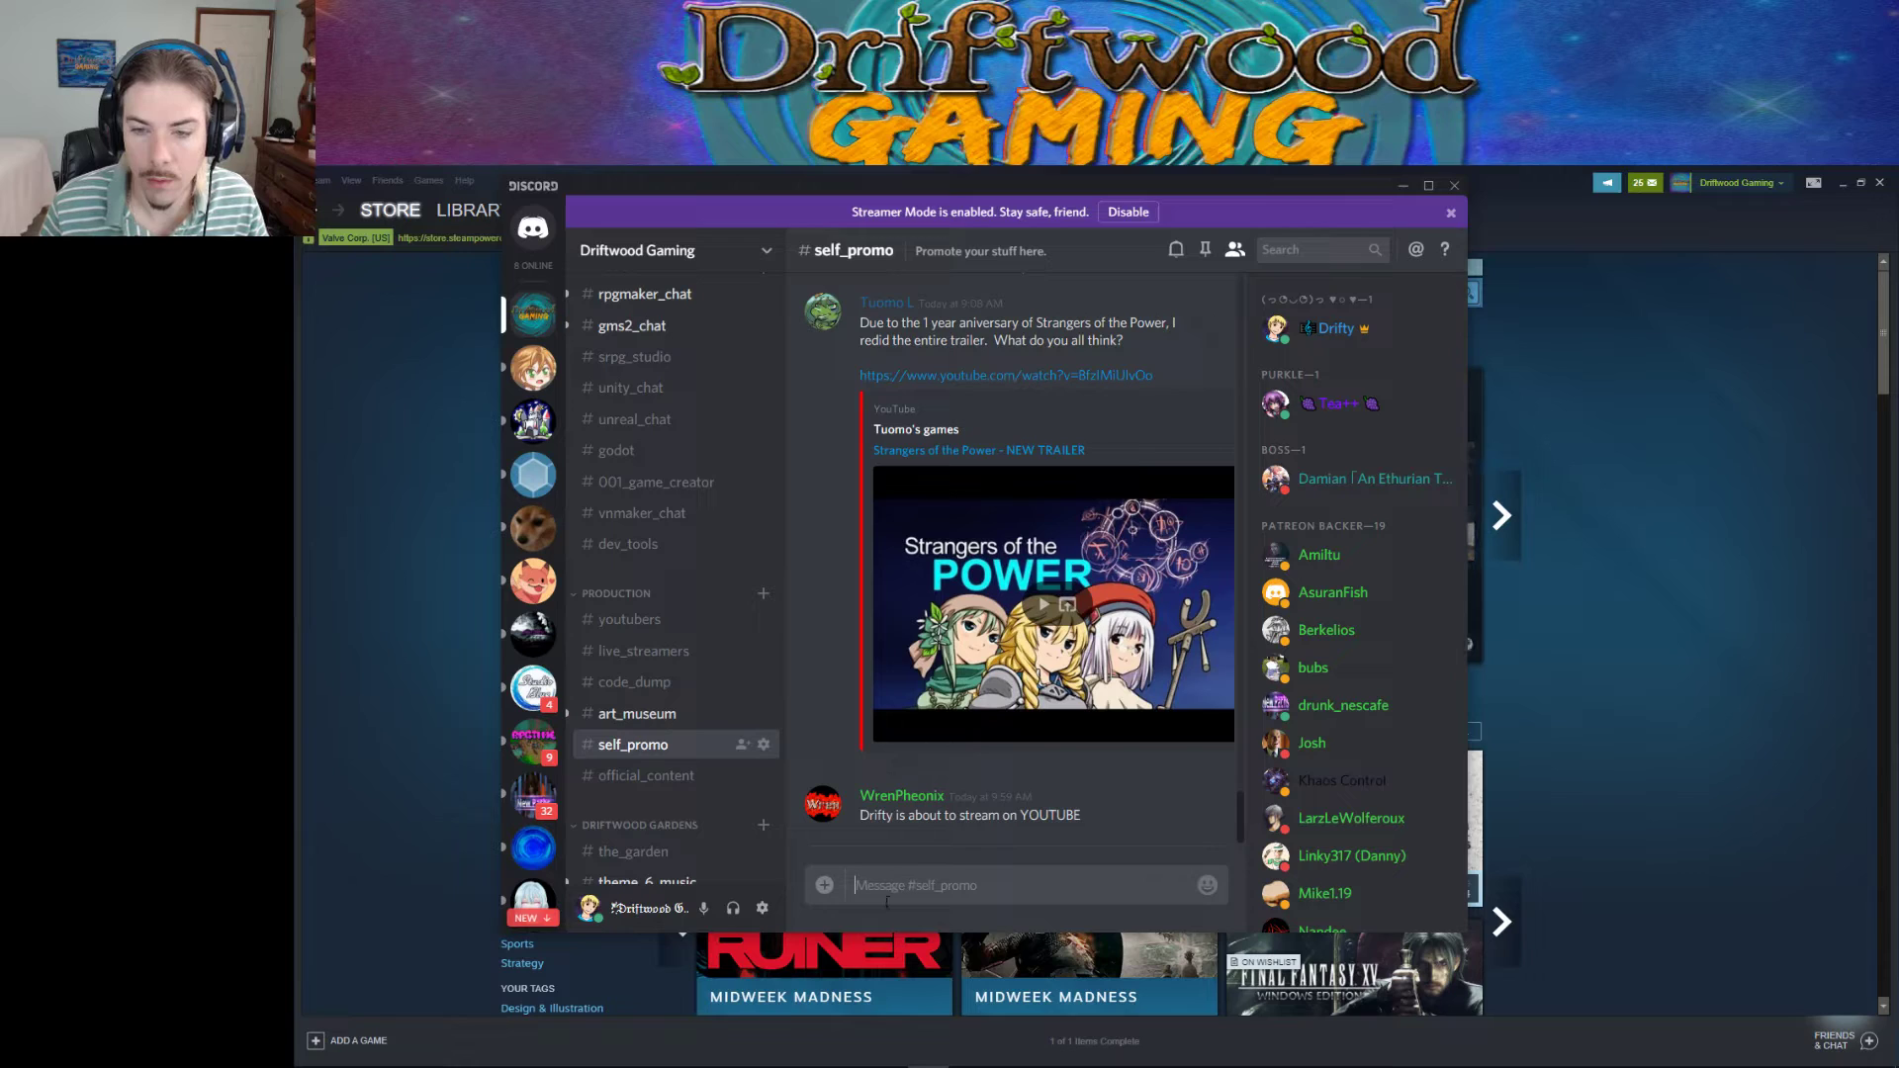
pyautogui.write('https://www.youtube.com/c/DriftwoodGamingMV/live')
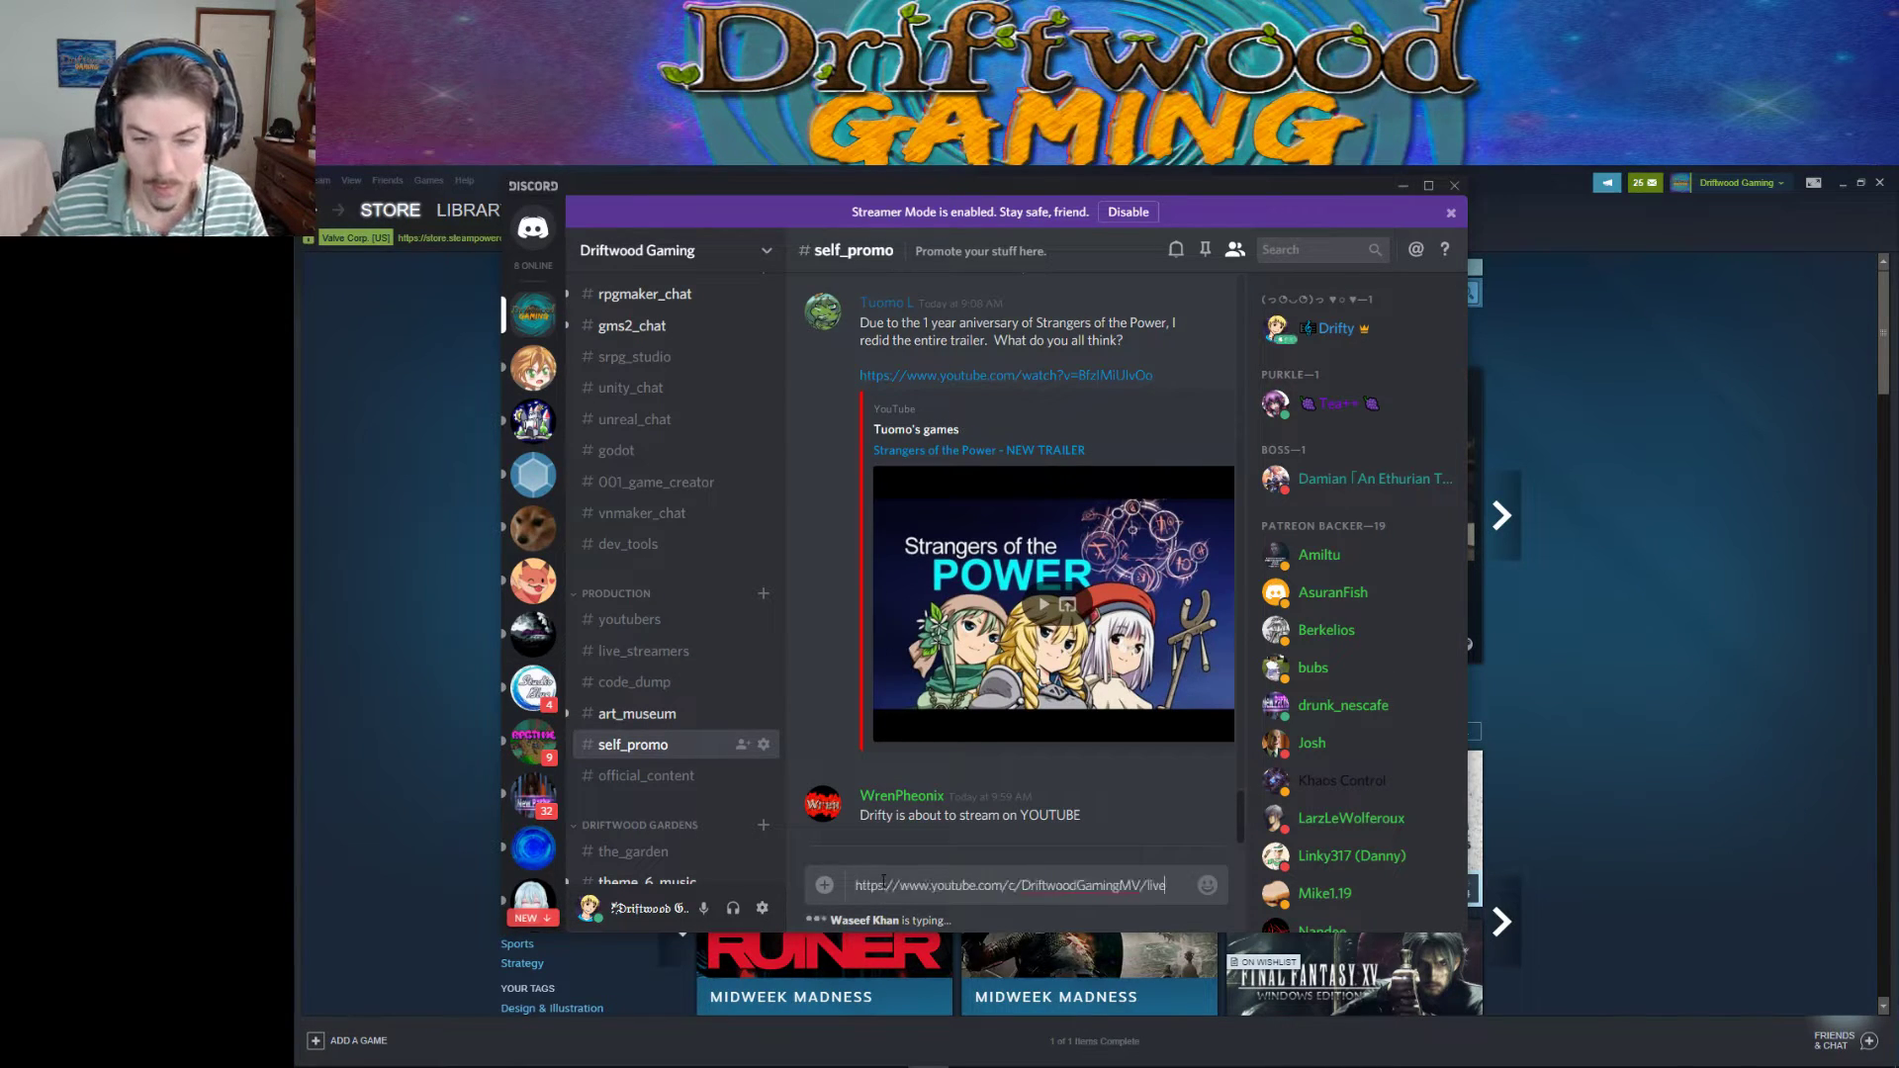
pyautogui.press('Return')
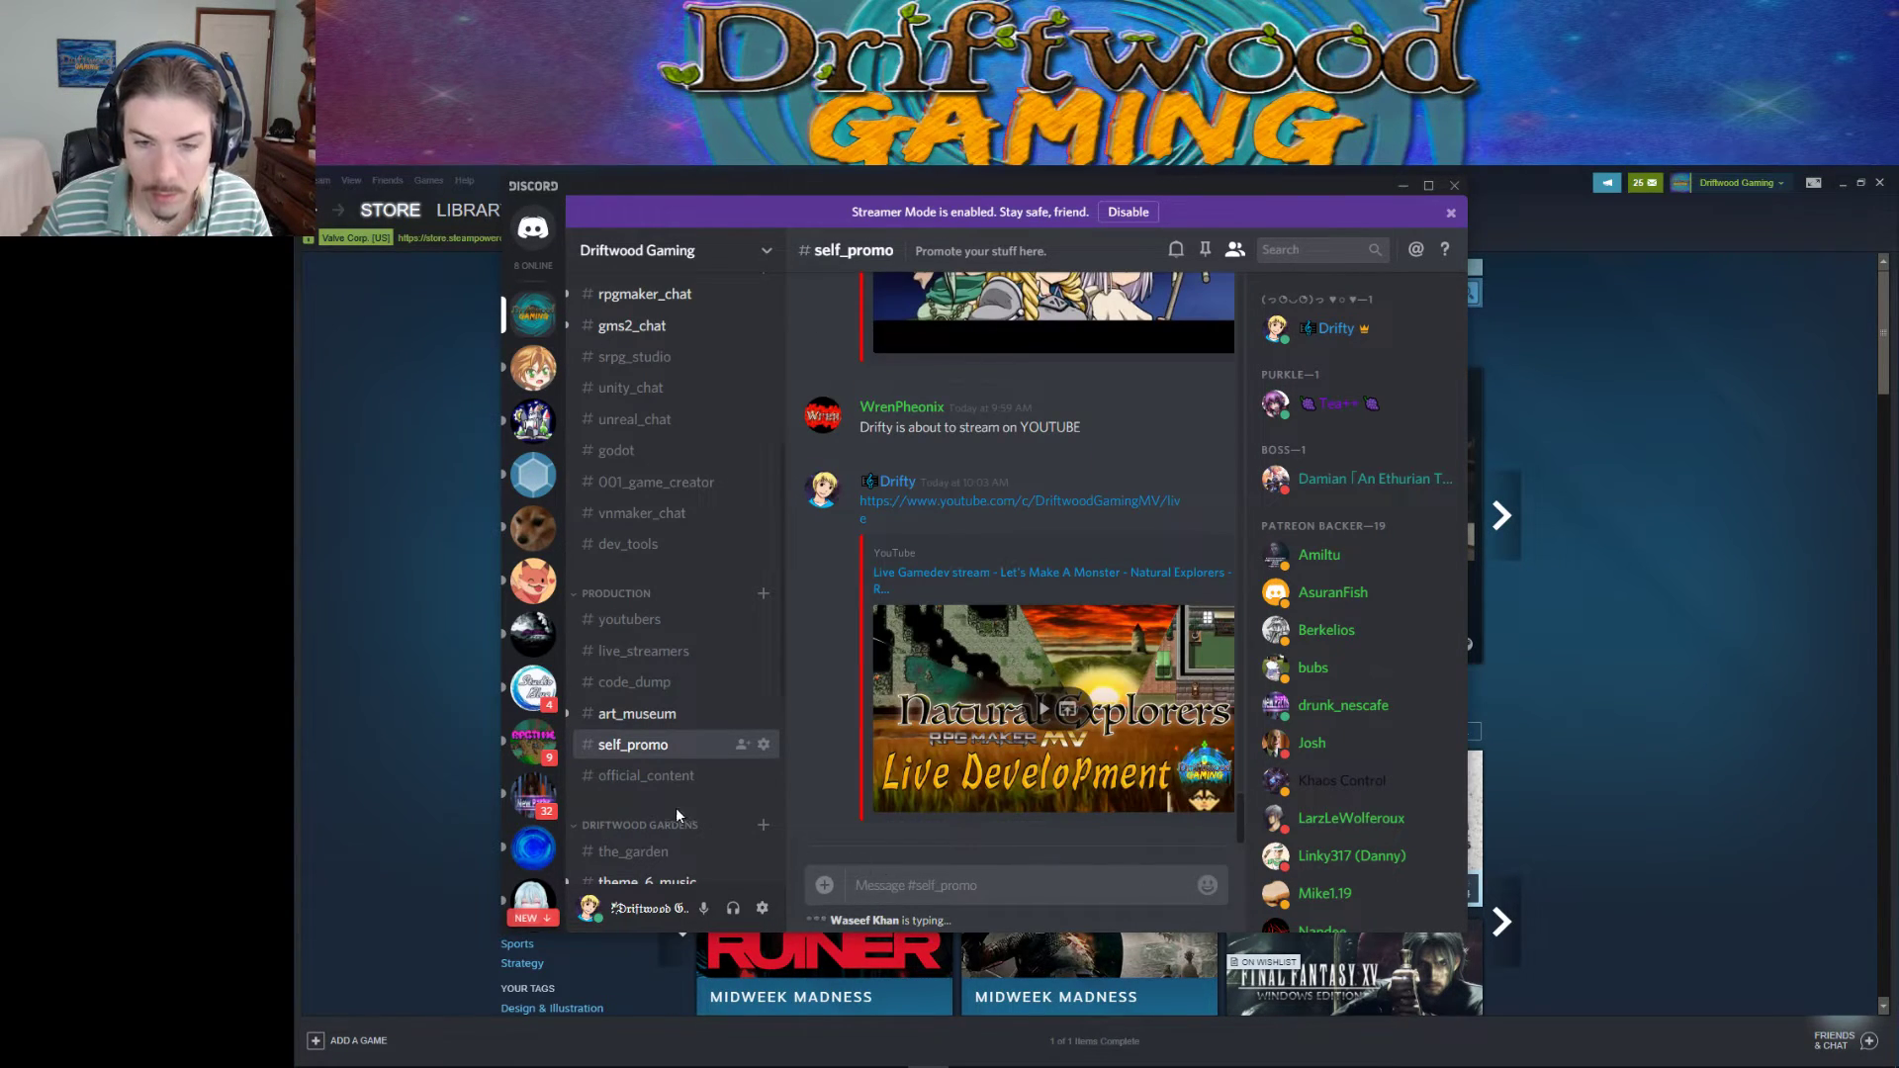
# Post the same YouTube live stream link in the official_content channel.
pyautogui.click(643, 776)
pyautogui.write('https://www.youtube.com/c/DriftwoodGamingMV/live')
pyautogui.press('Return')
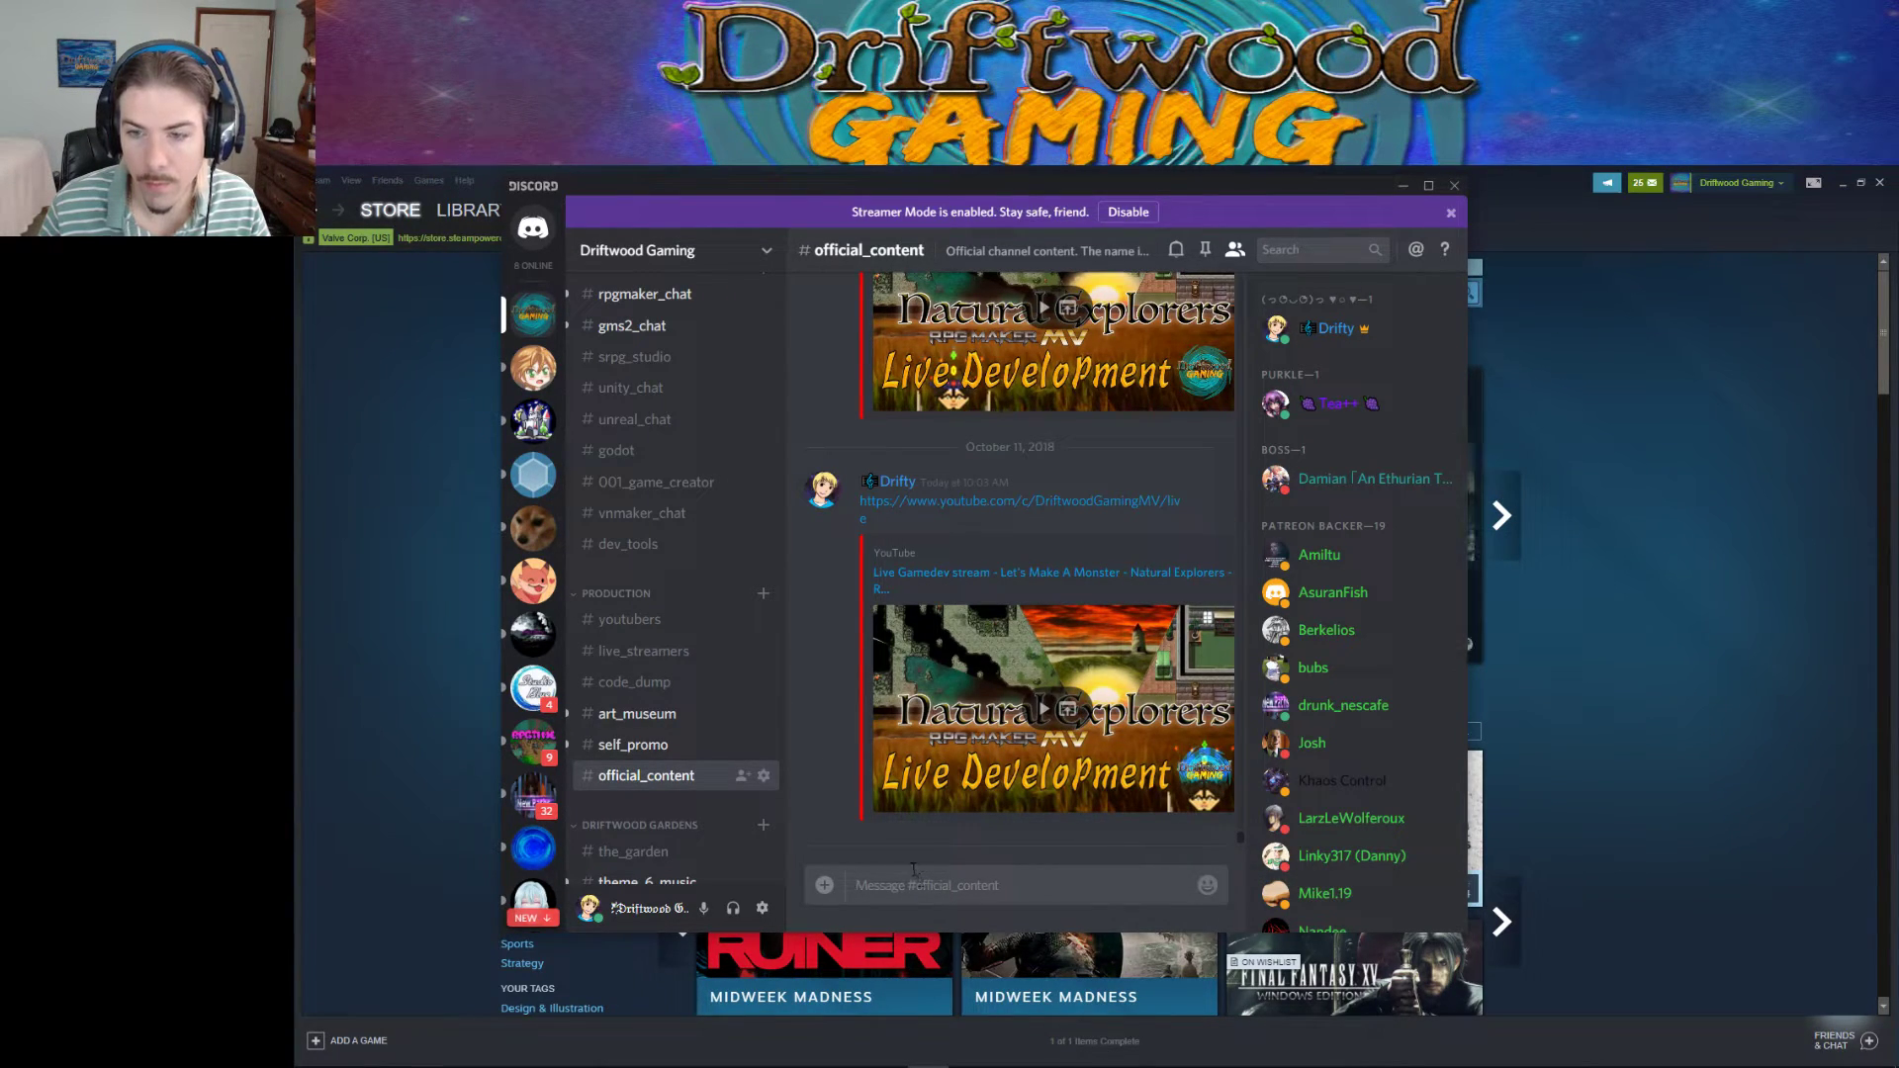
pyautogui.scroll(2, 940, 693)
pyautogui.scroll(-3, 1077, 821)
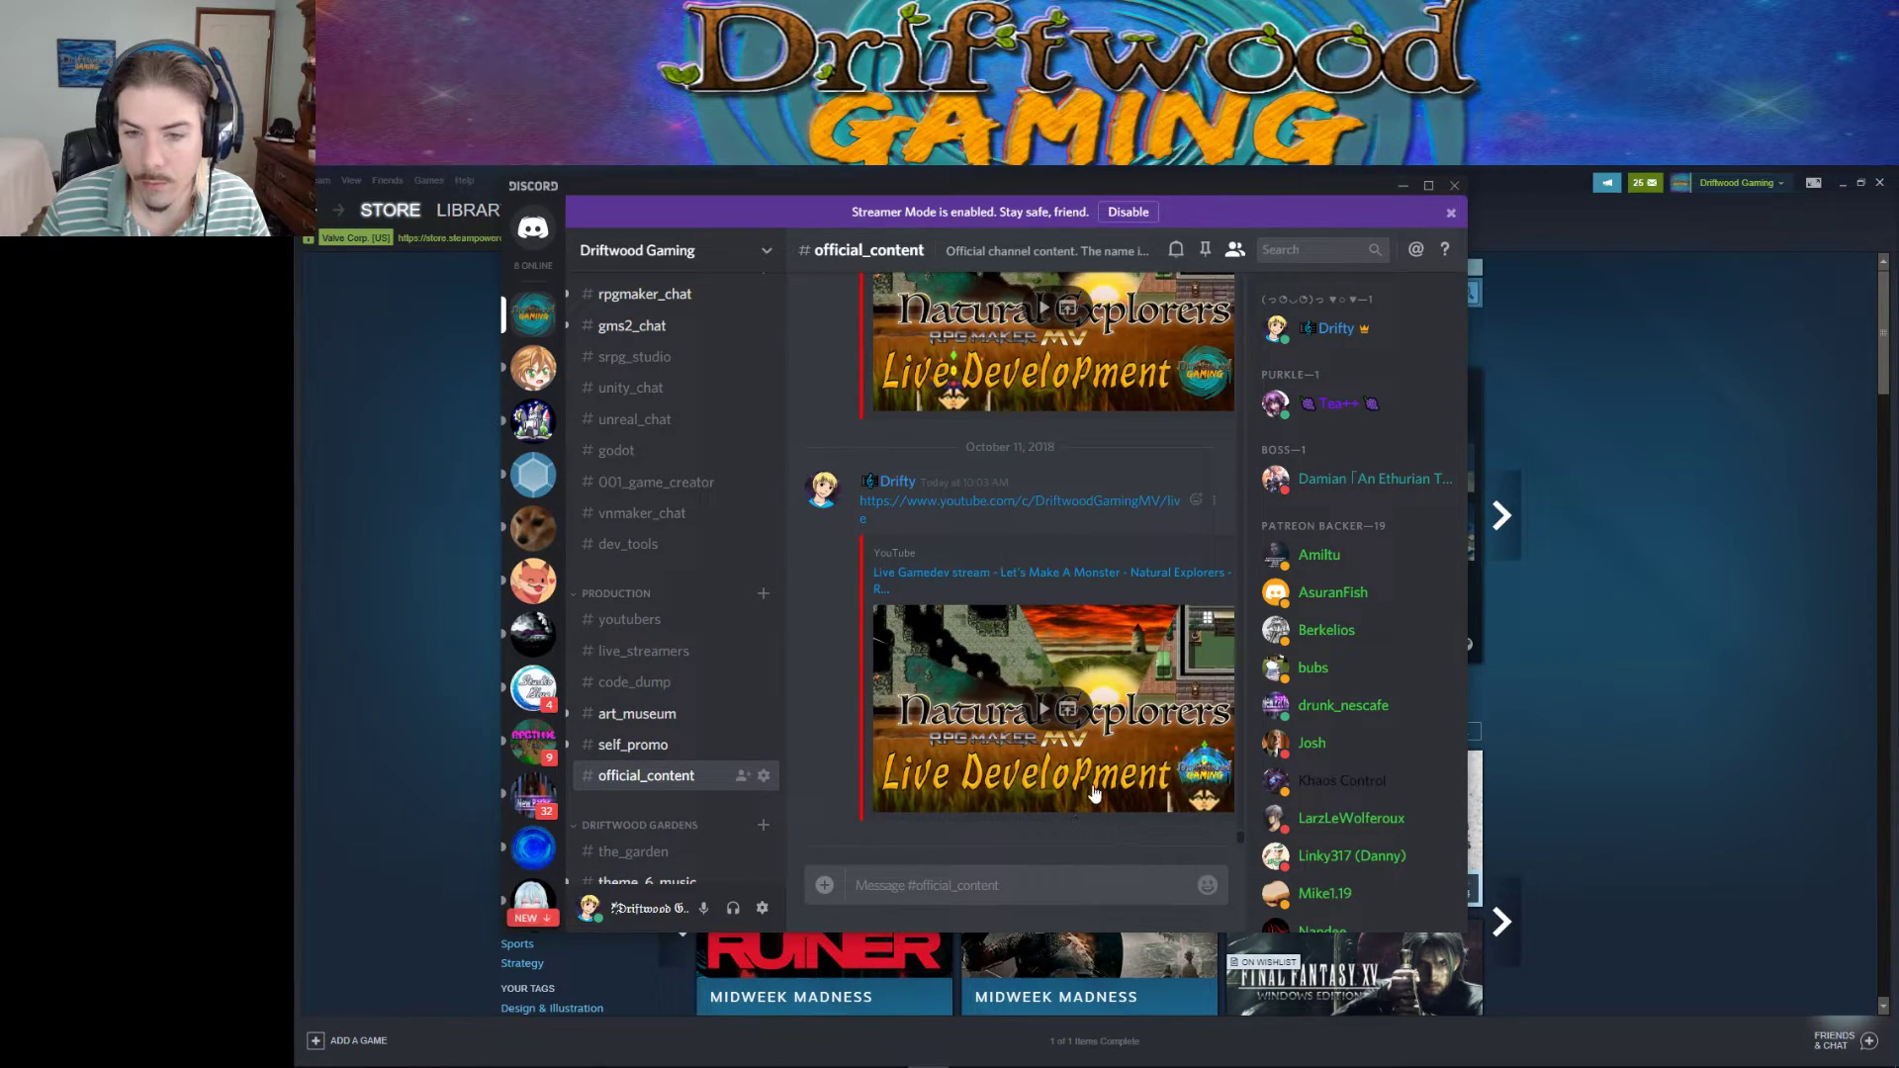
pyautogui.scroll(-4, 639, 807)
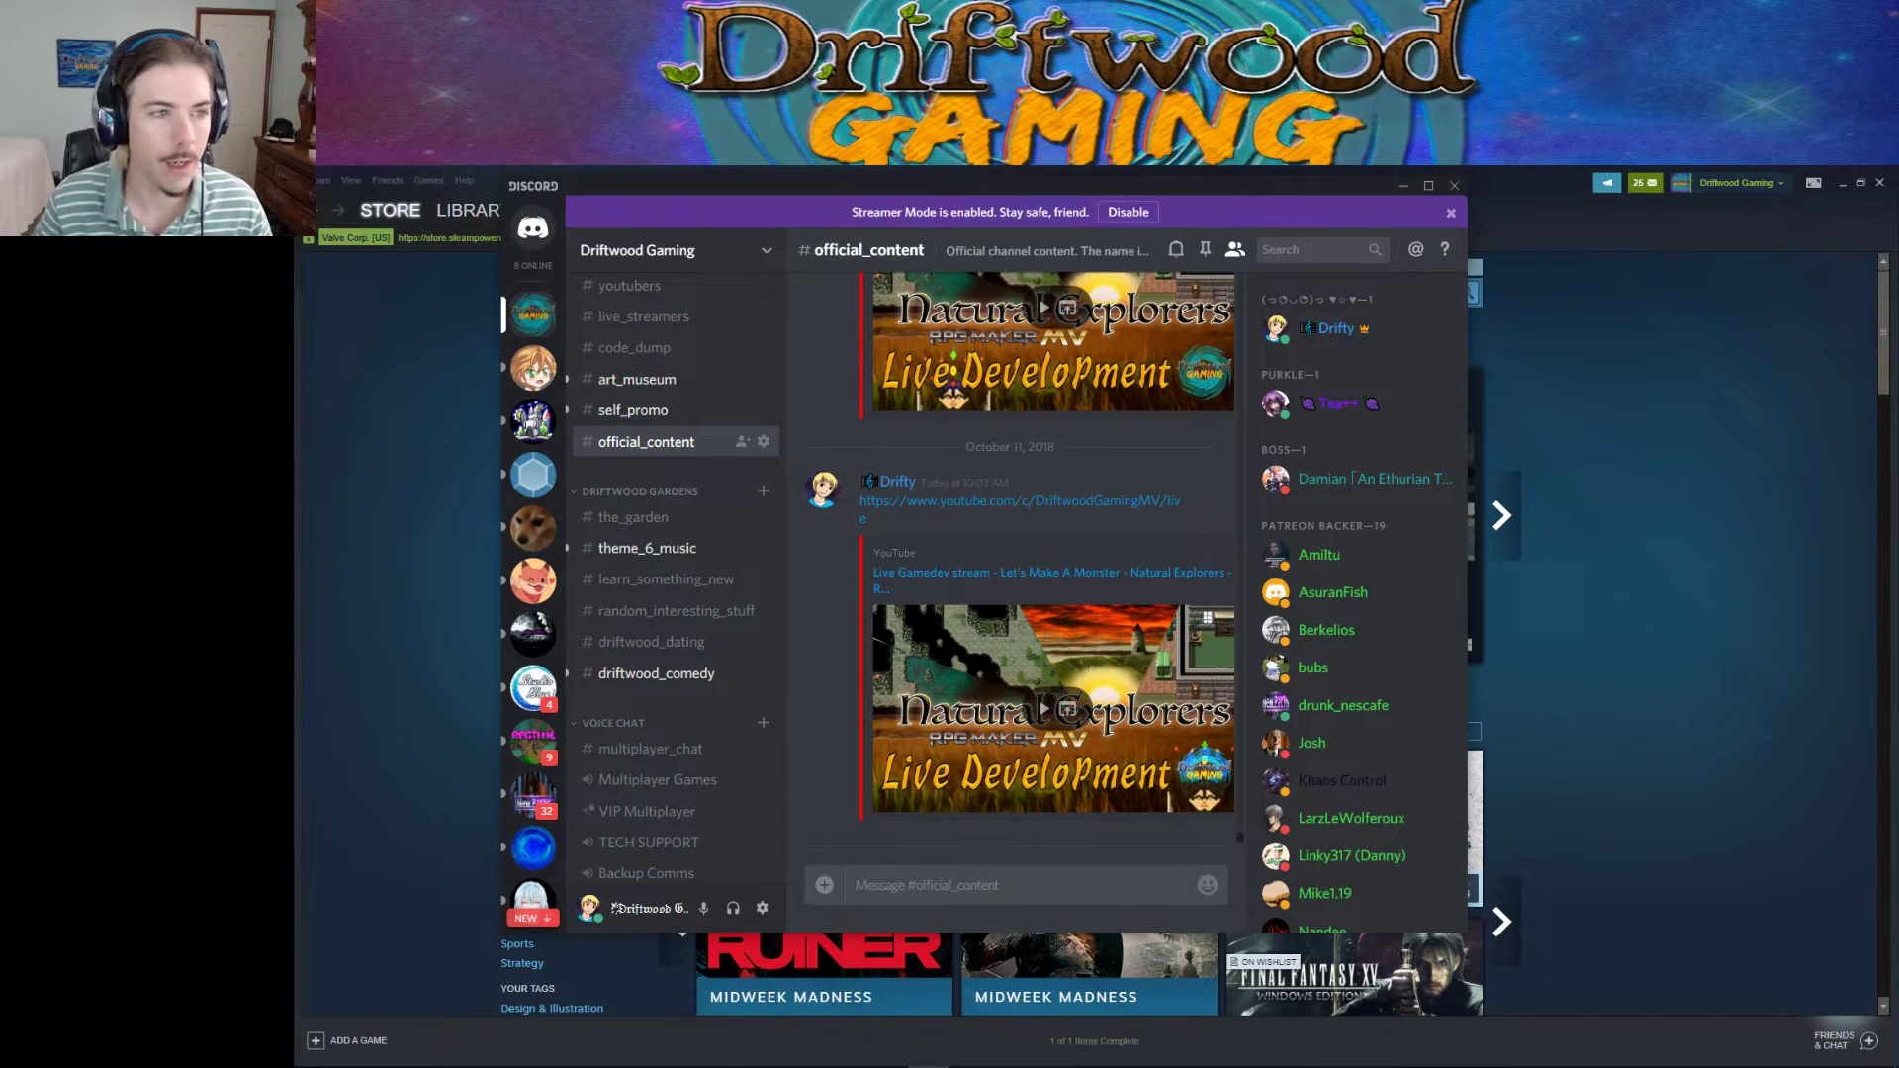
# Switch to RPG Maker MV and show the StartScreen map at 100% zoom.
pyautogui.moveTo(979, 1059)
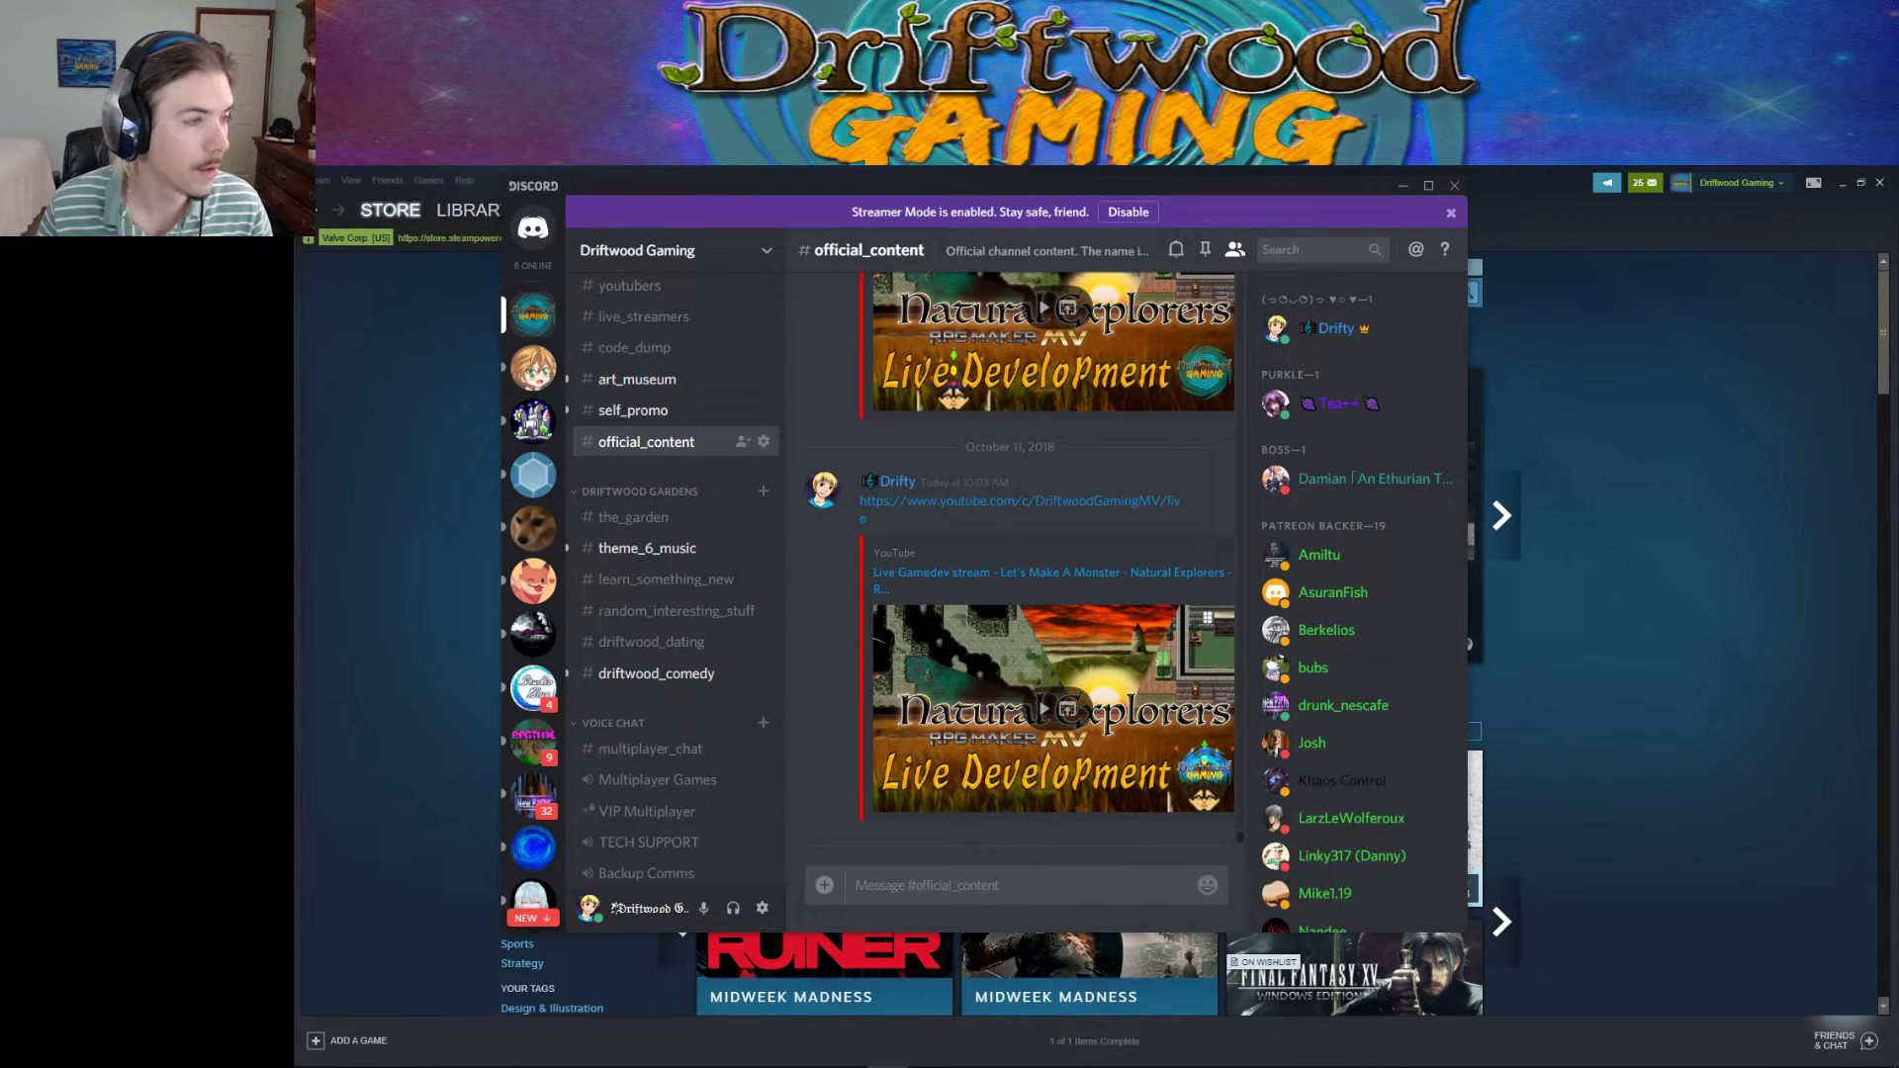
pyautogui.moveTo(769, 1058)
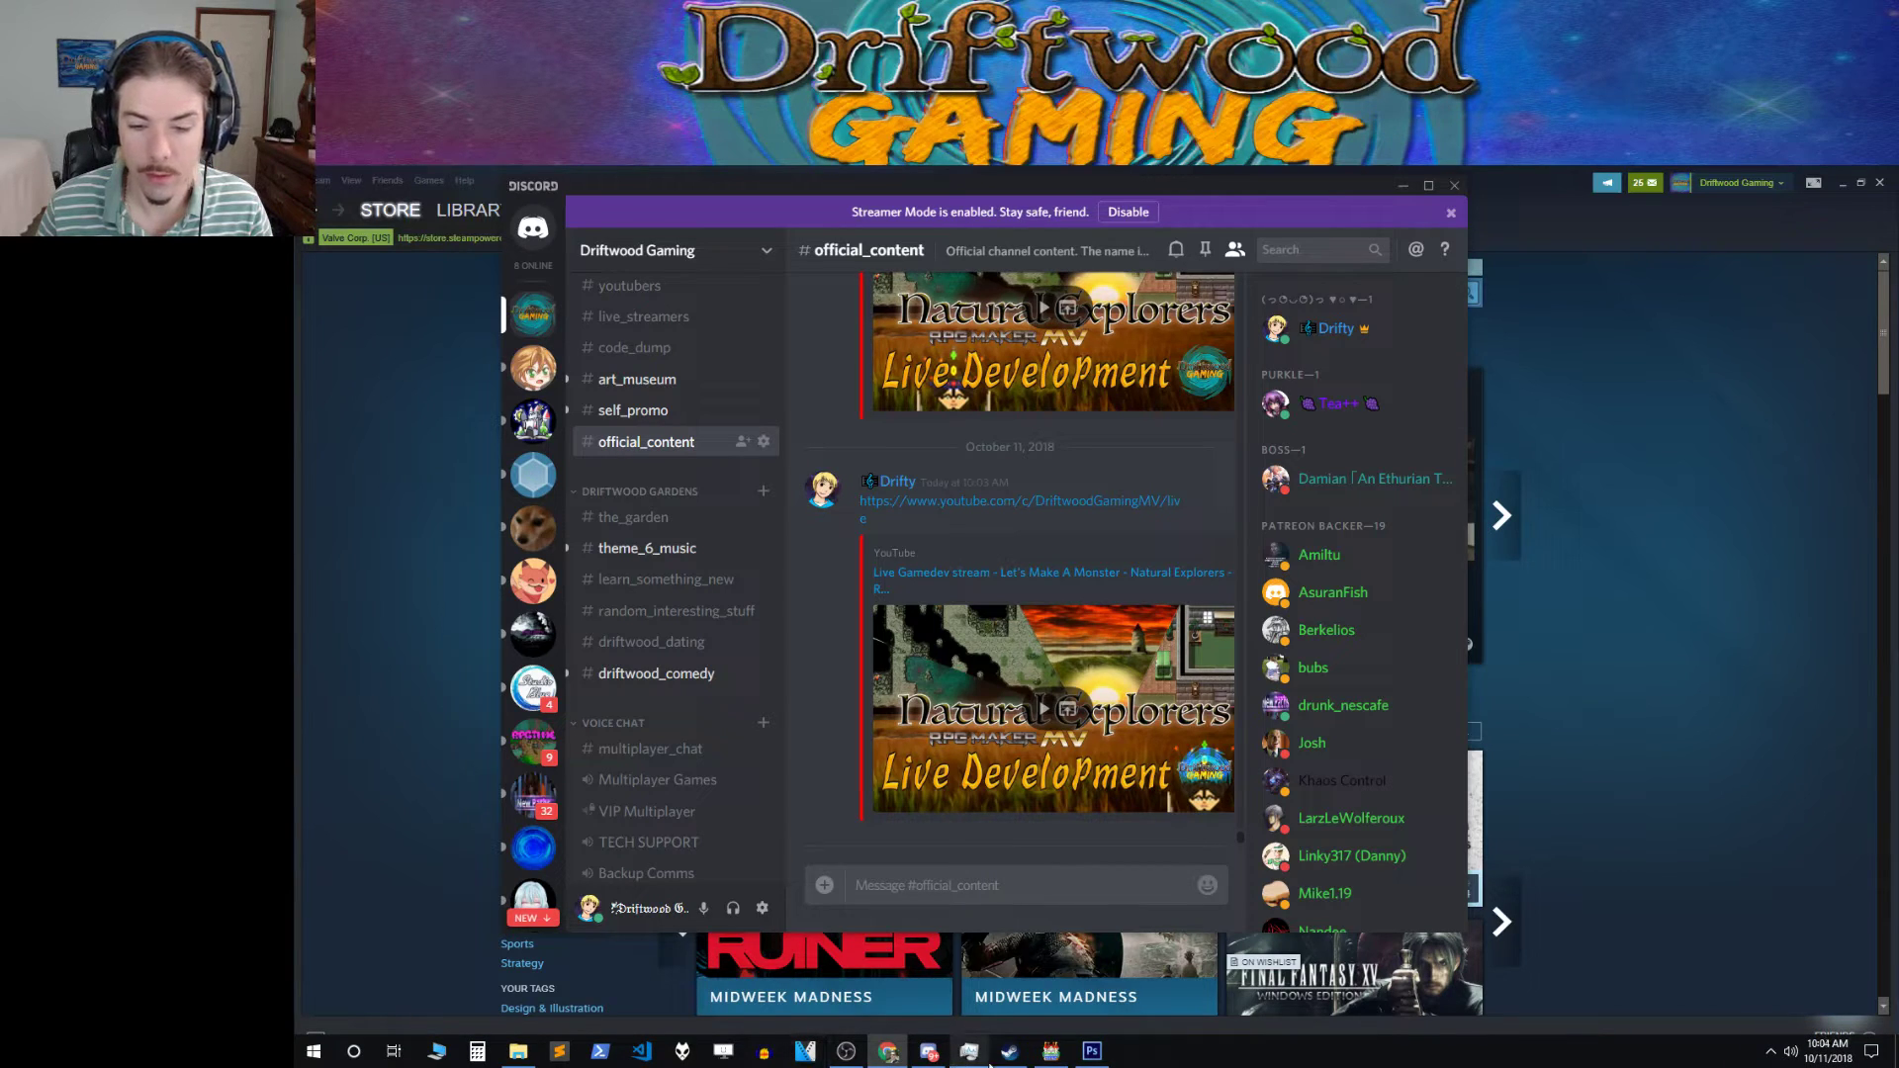
pyautogui.click(929, 1055)
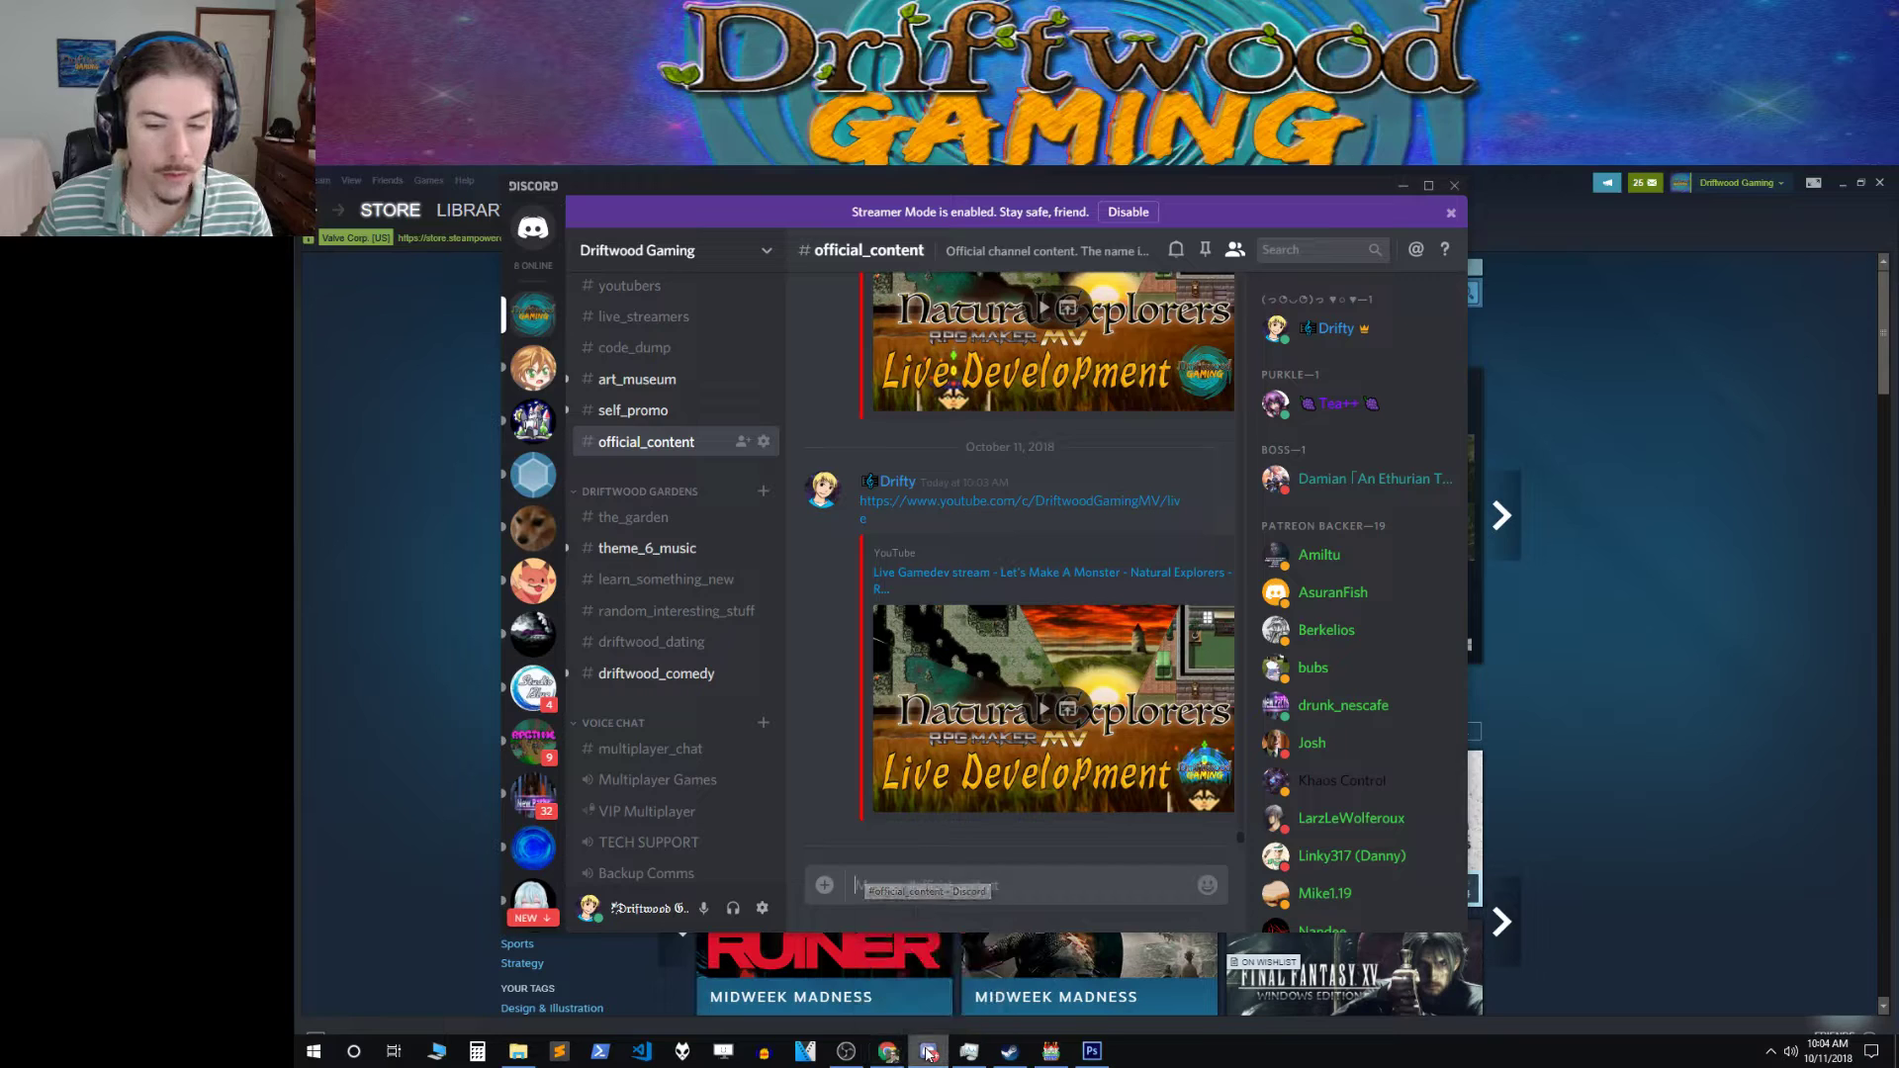
pyautogui.click(1049, 1052)
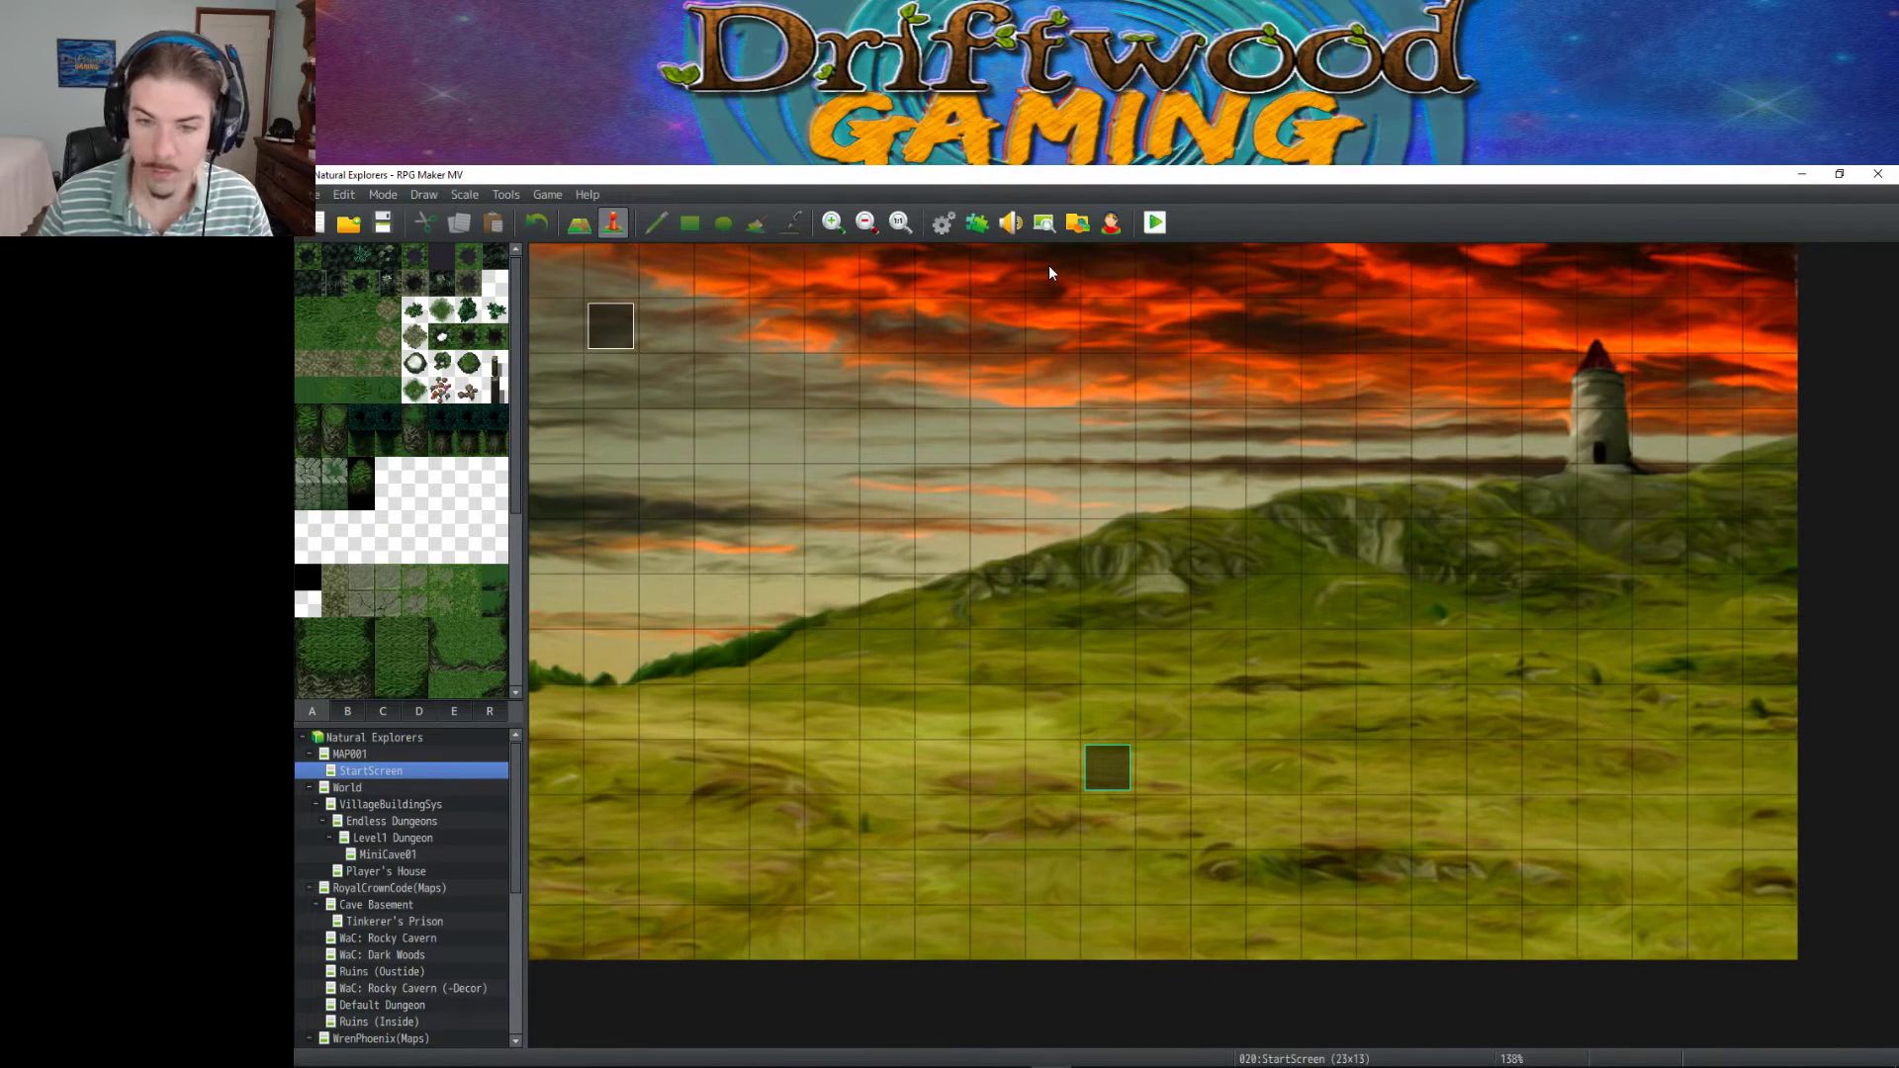
pyautogui.hotkey('ctrl', '-')
pyautogui.hotkey('ctrl', '-')
pyautogui.hotkey('ctrl', '-')
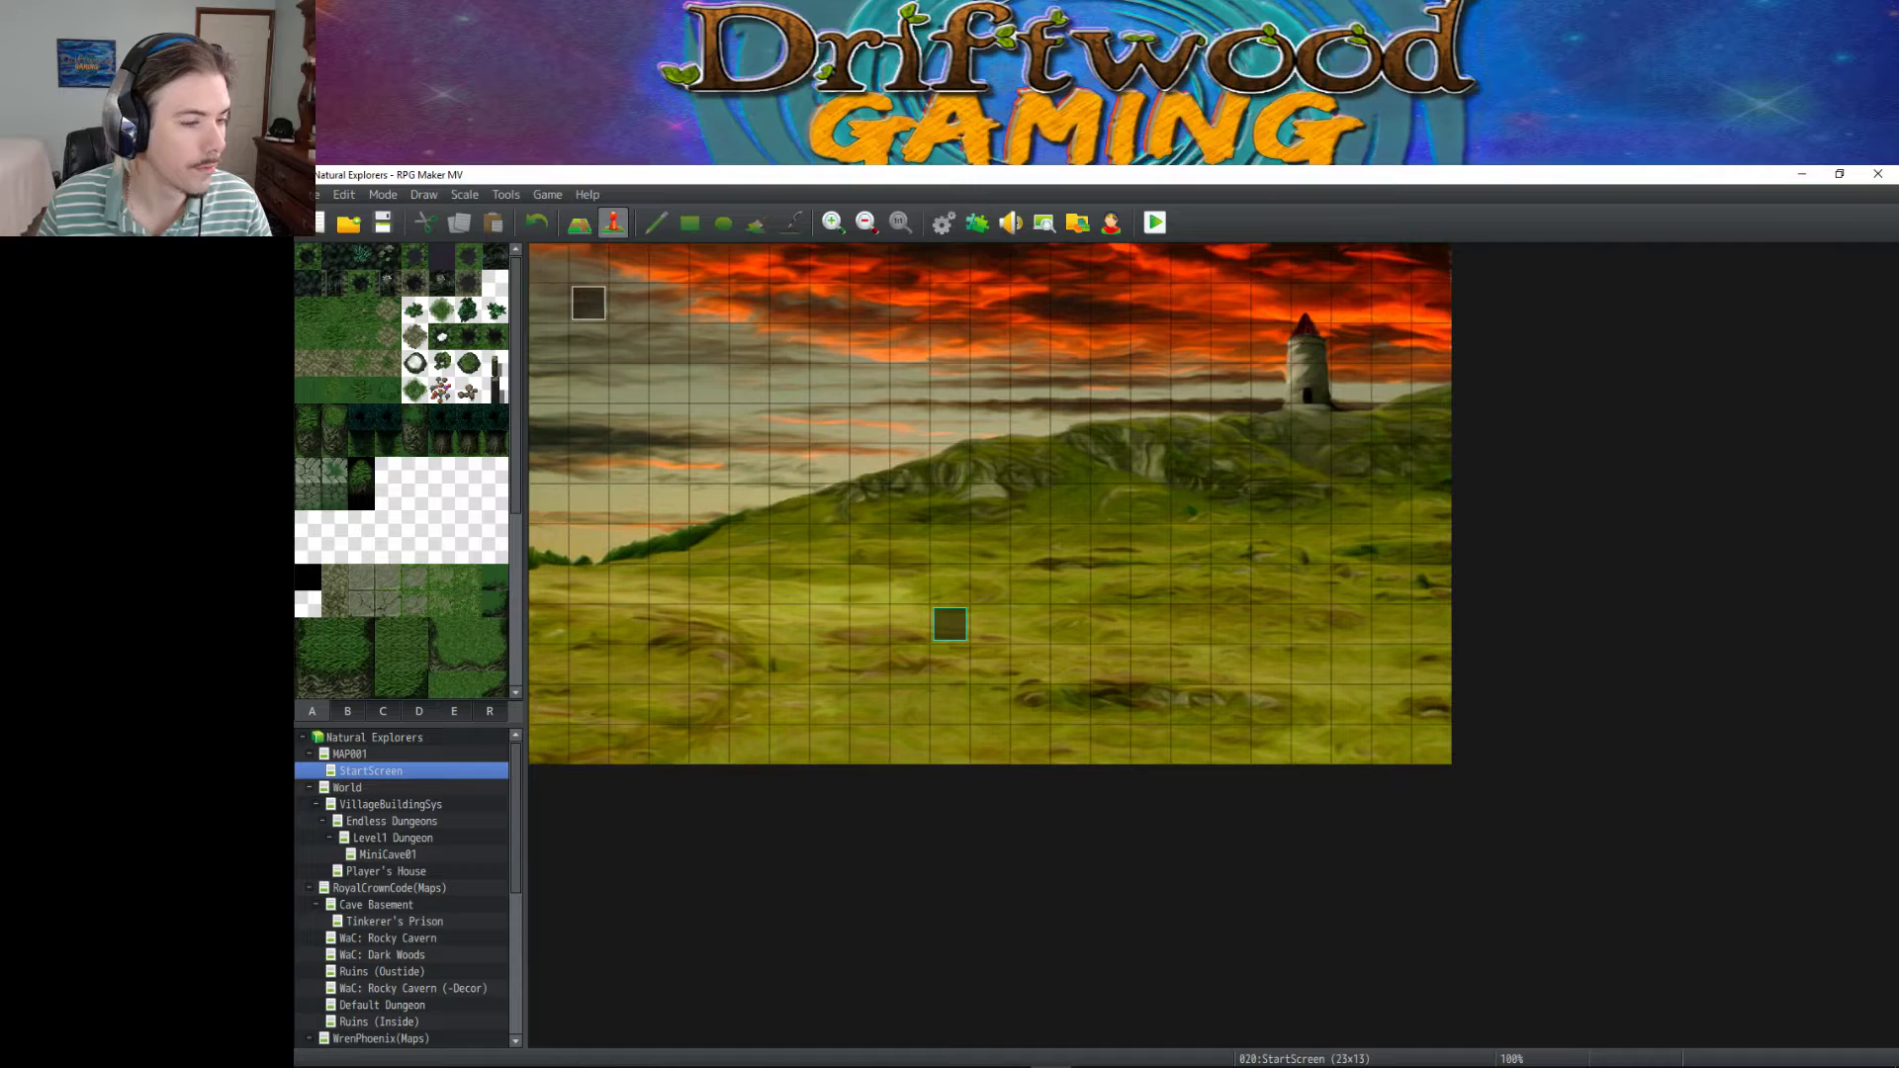
pyautogui.scroll(-1, 321, 601)
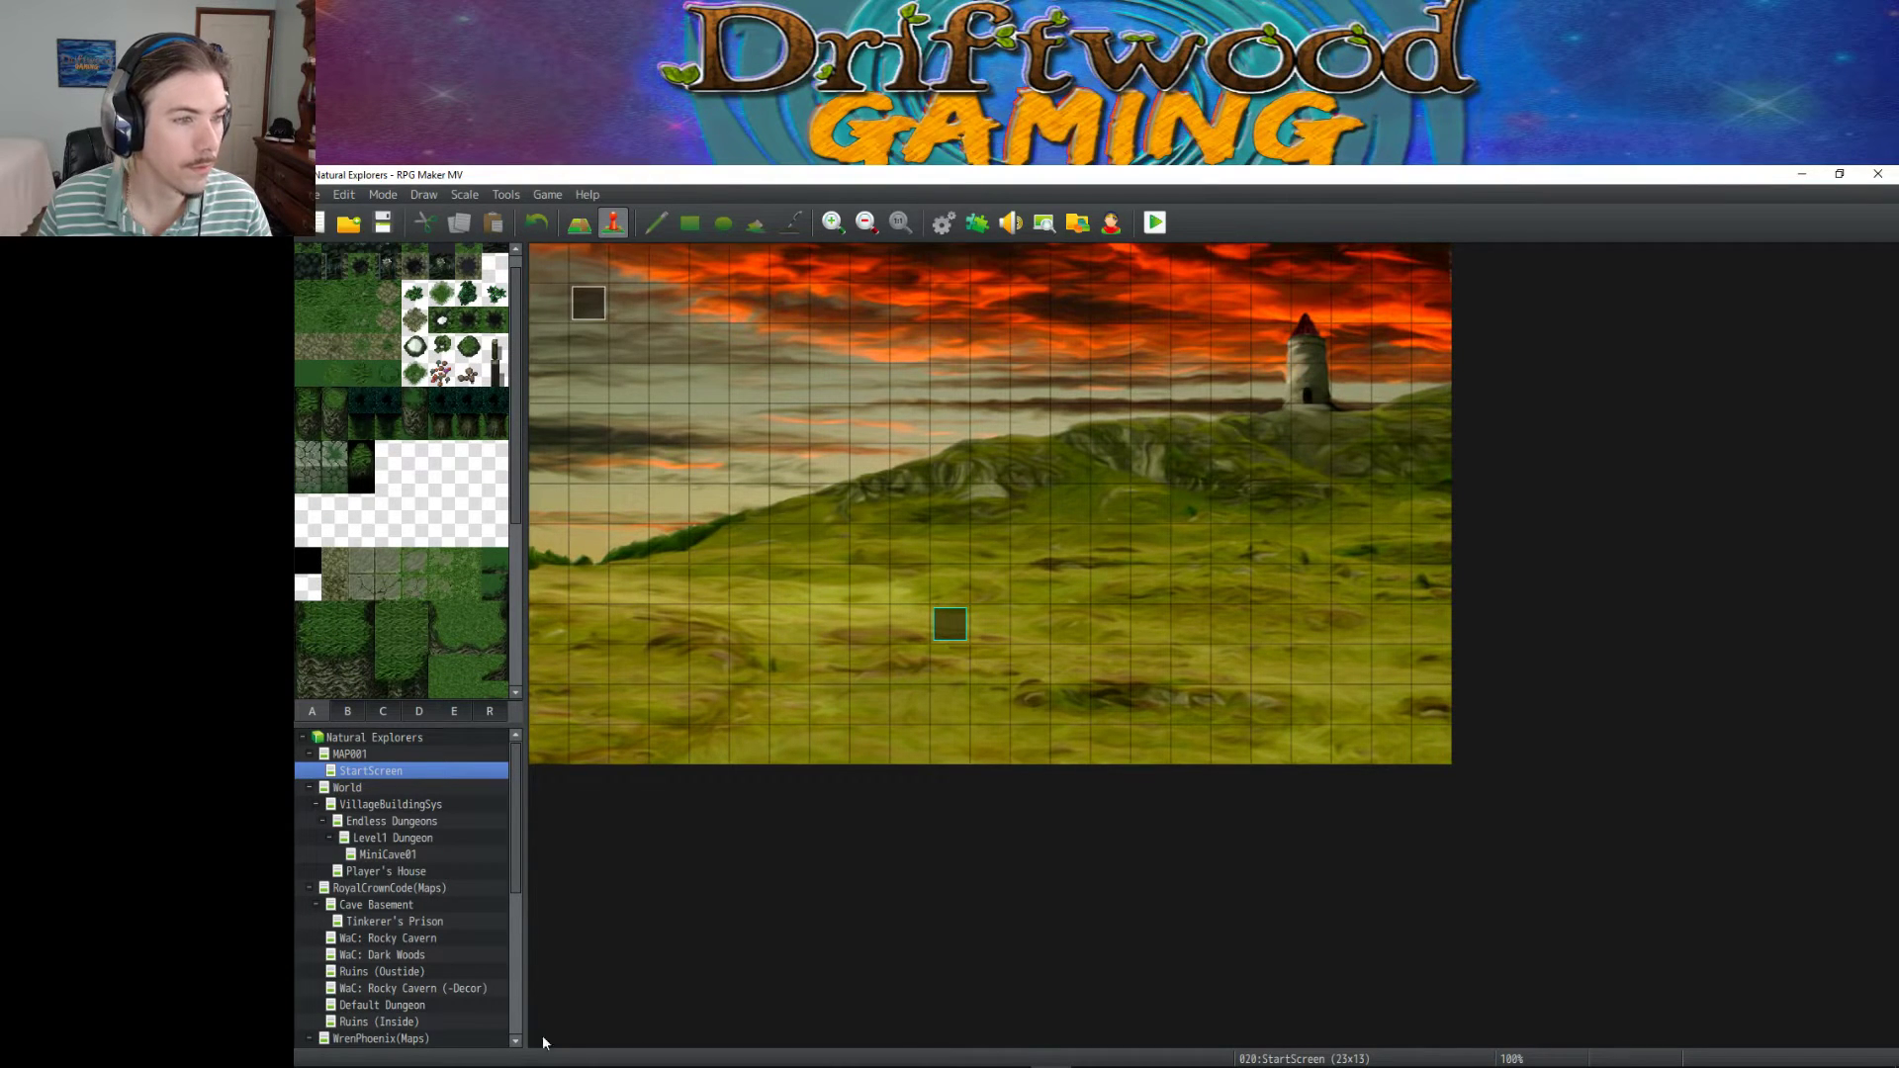
pyautogui.click(866, 1054)
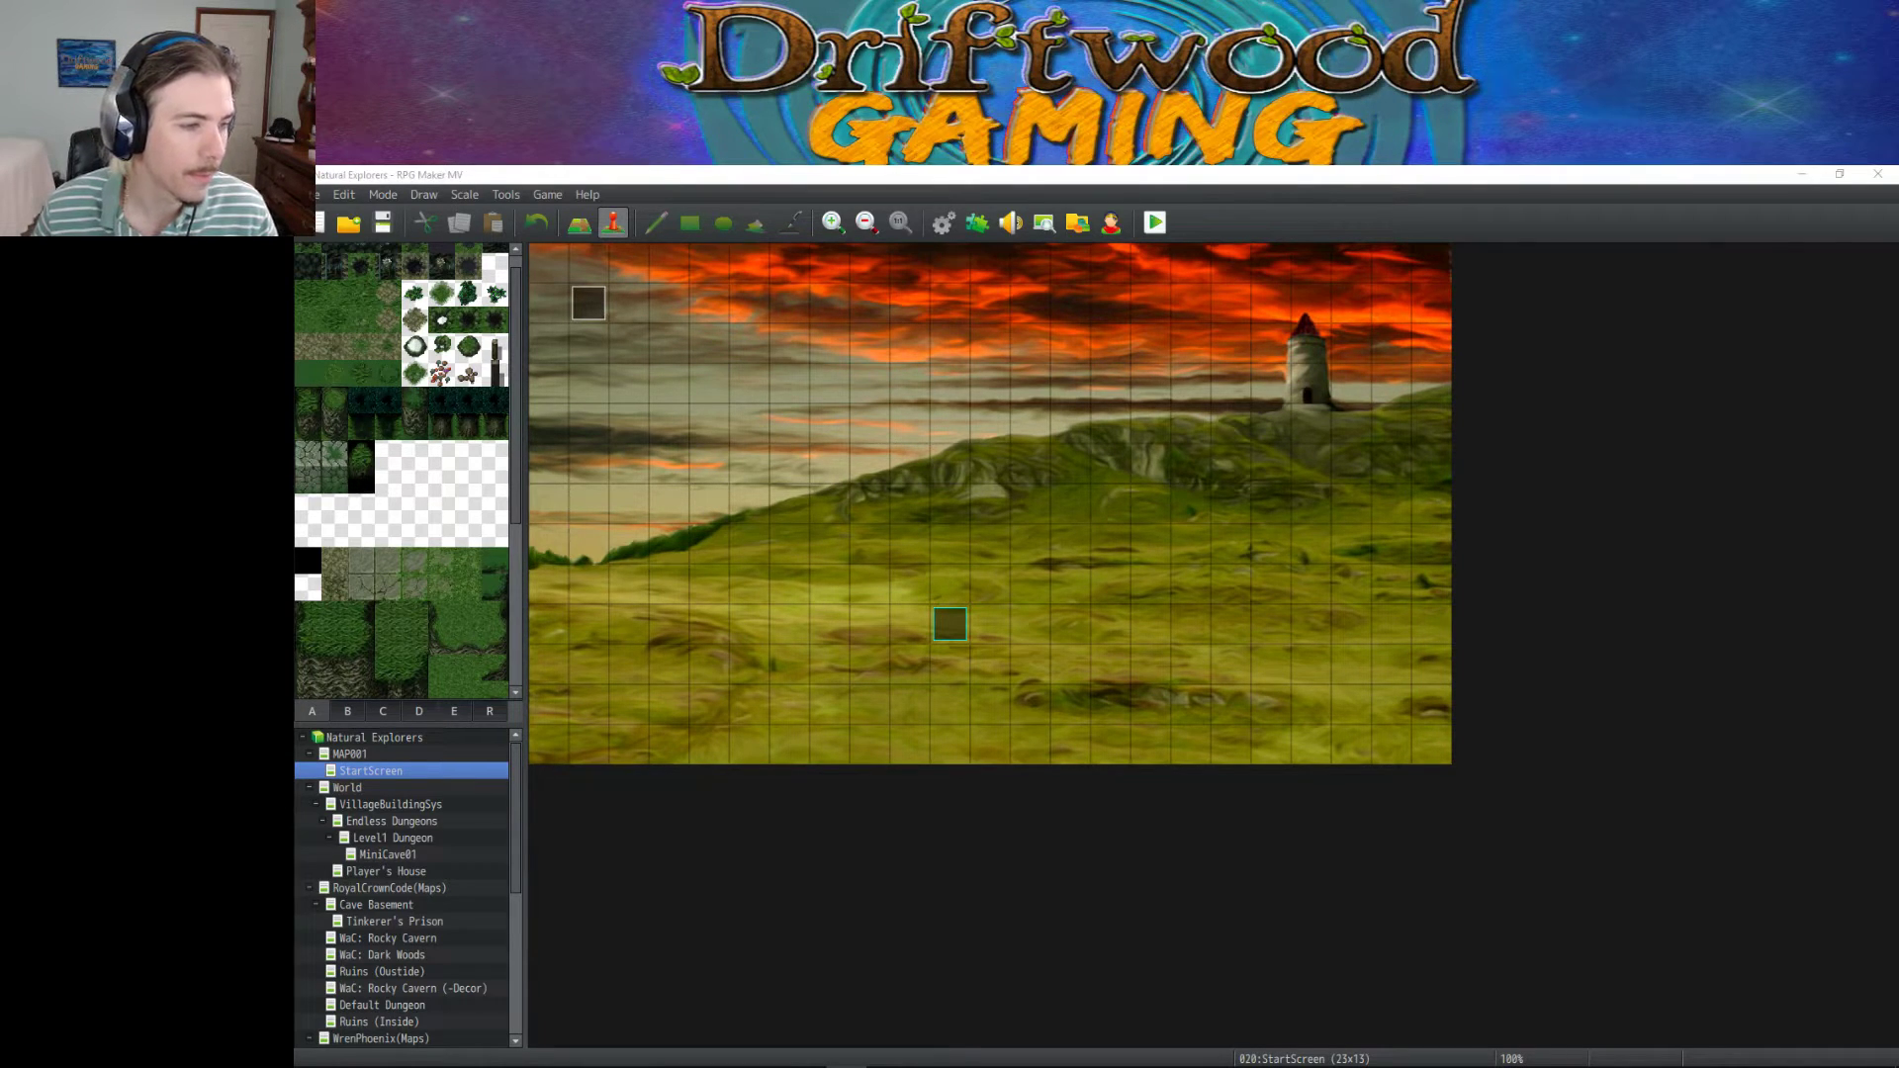
pyautogui.click(597, 195)
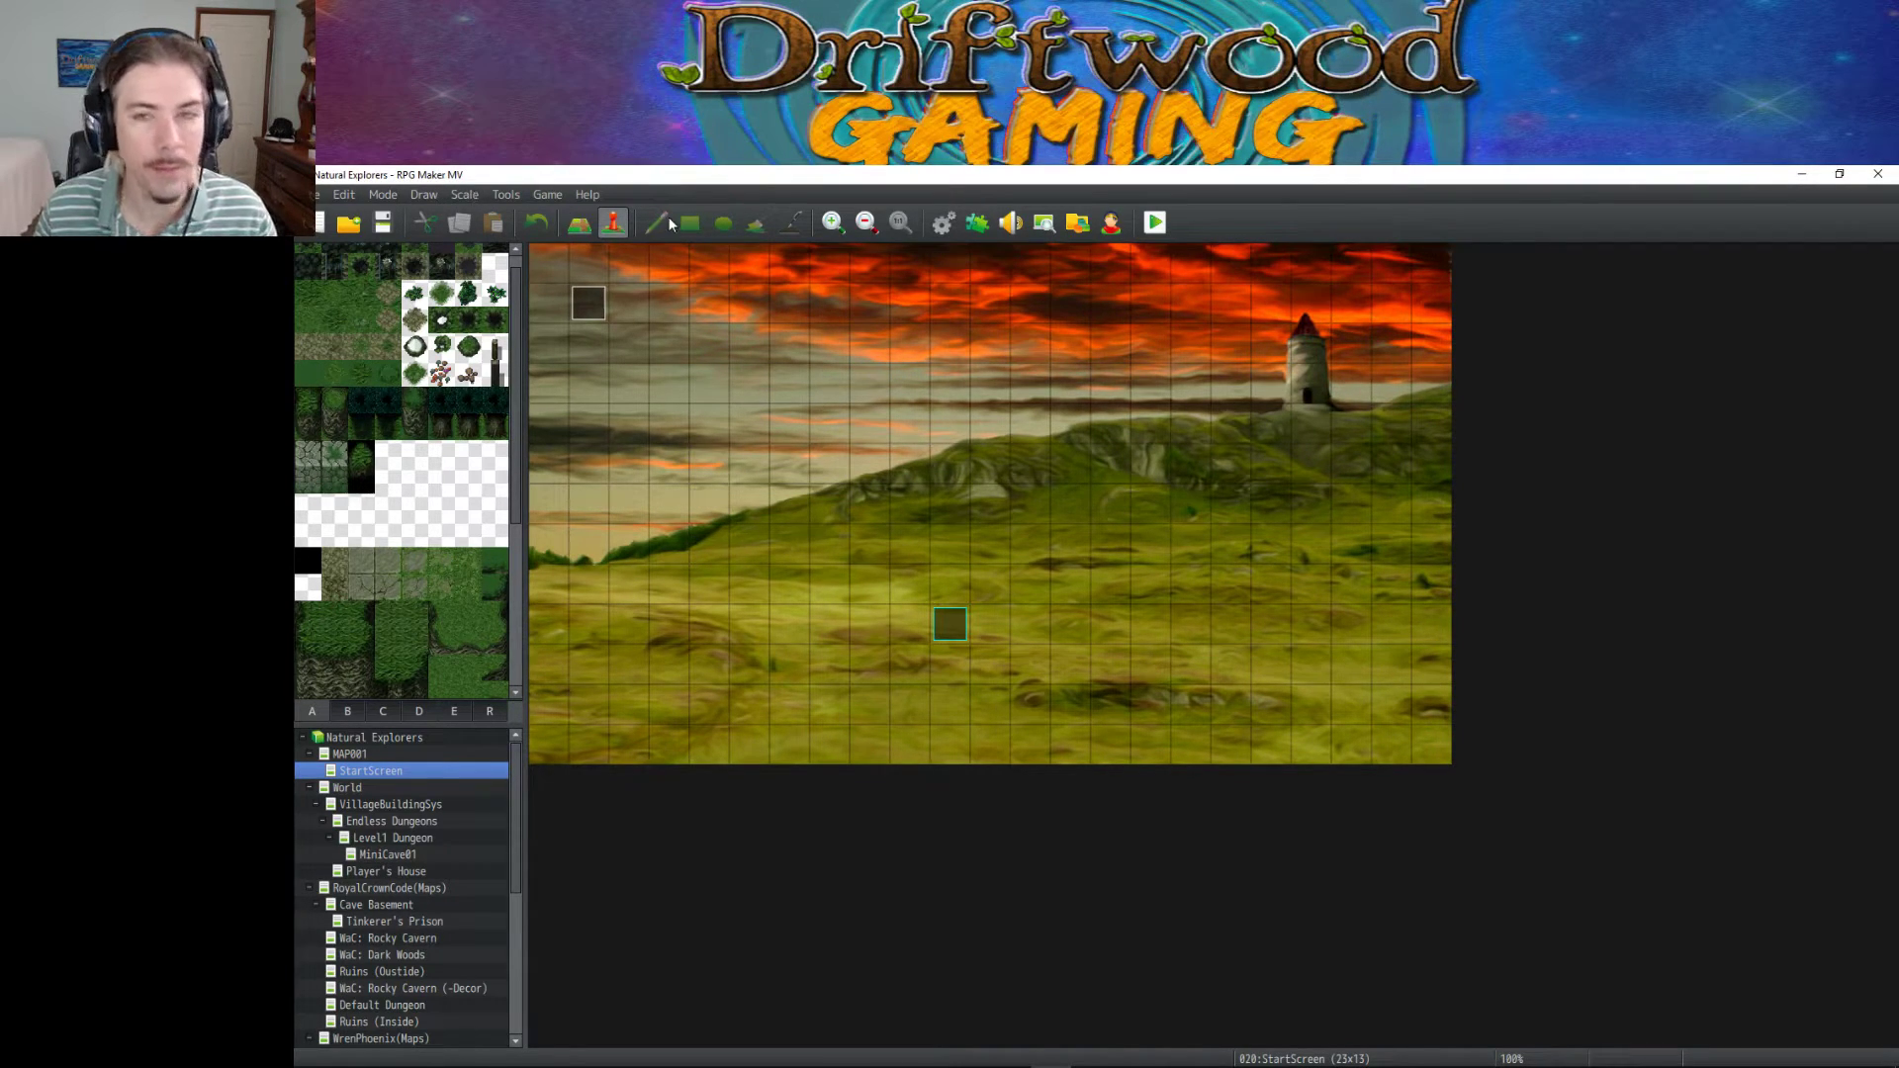
pyautogui.click(945, 225)
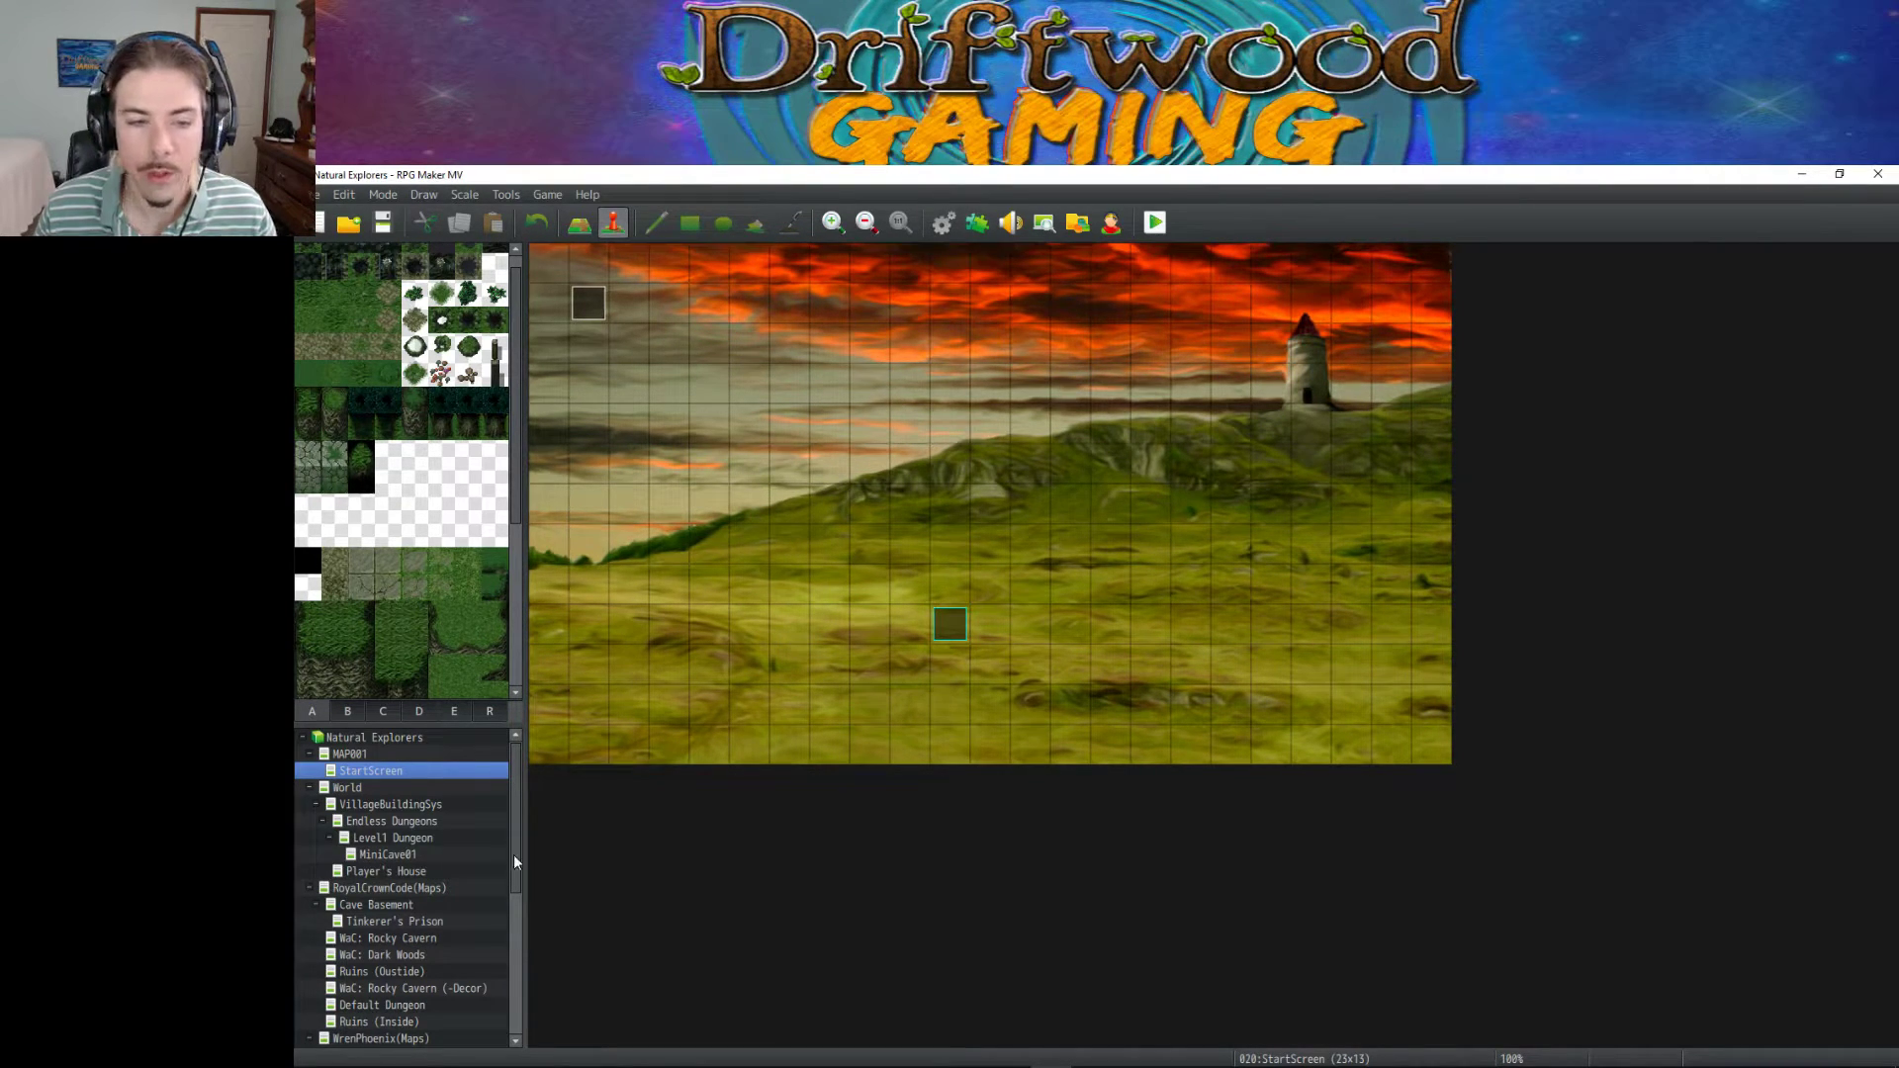
# Look over the cave layouts and event placement of MAP 5, MAP 6 and MAP 7 in the CrysHistory group.
pyautogui.scroll(-4, 443, 877)
pyautogui.click(366, 954)
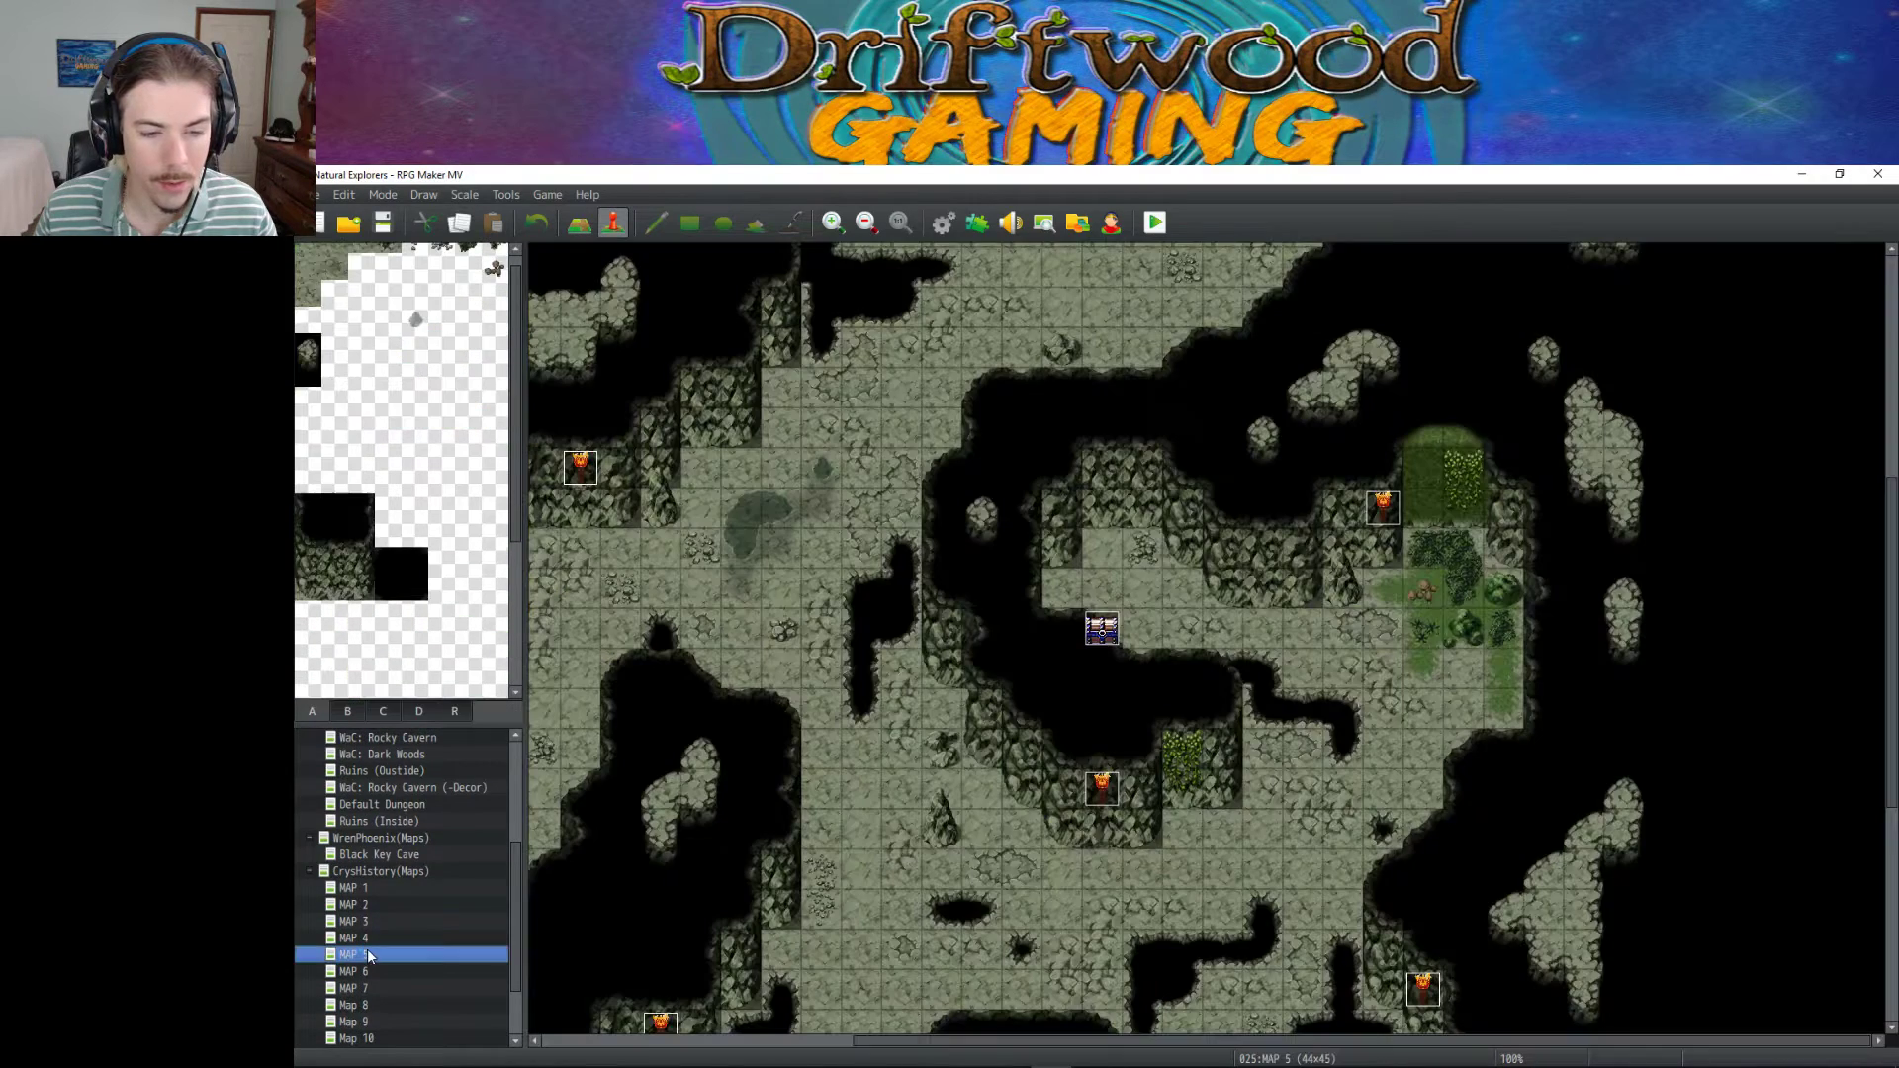
pyautogui.scroll(-2, 763, 729)
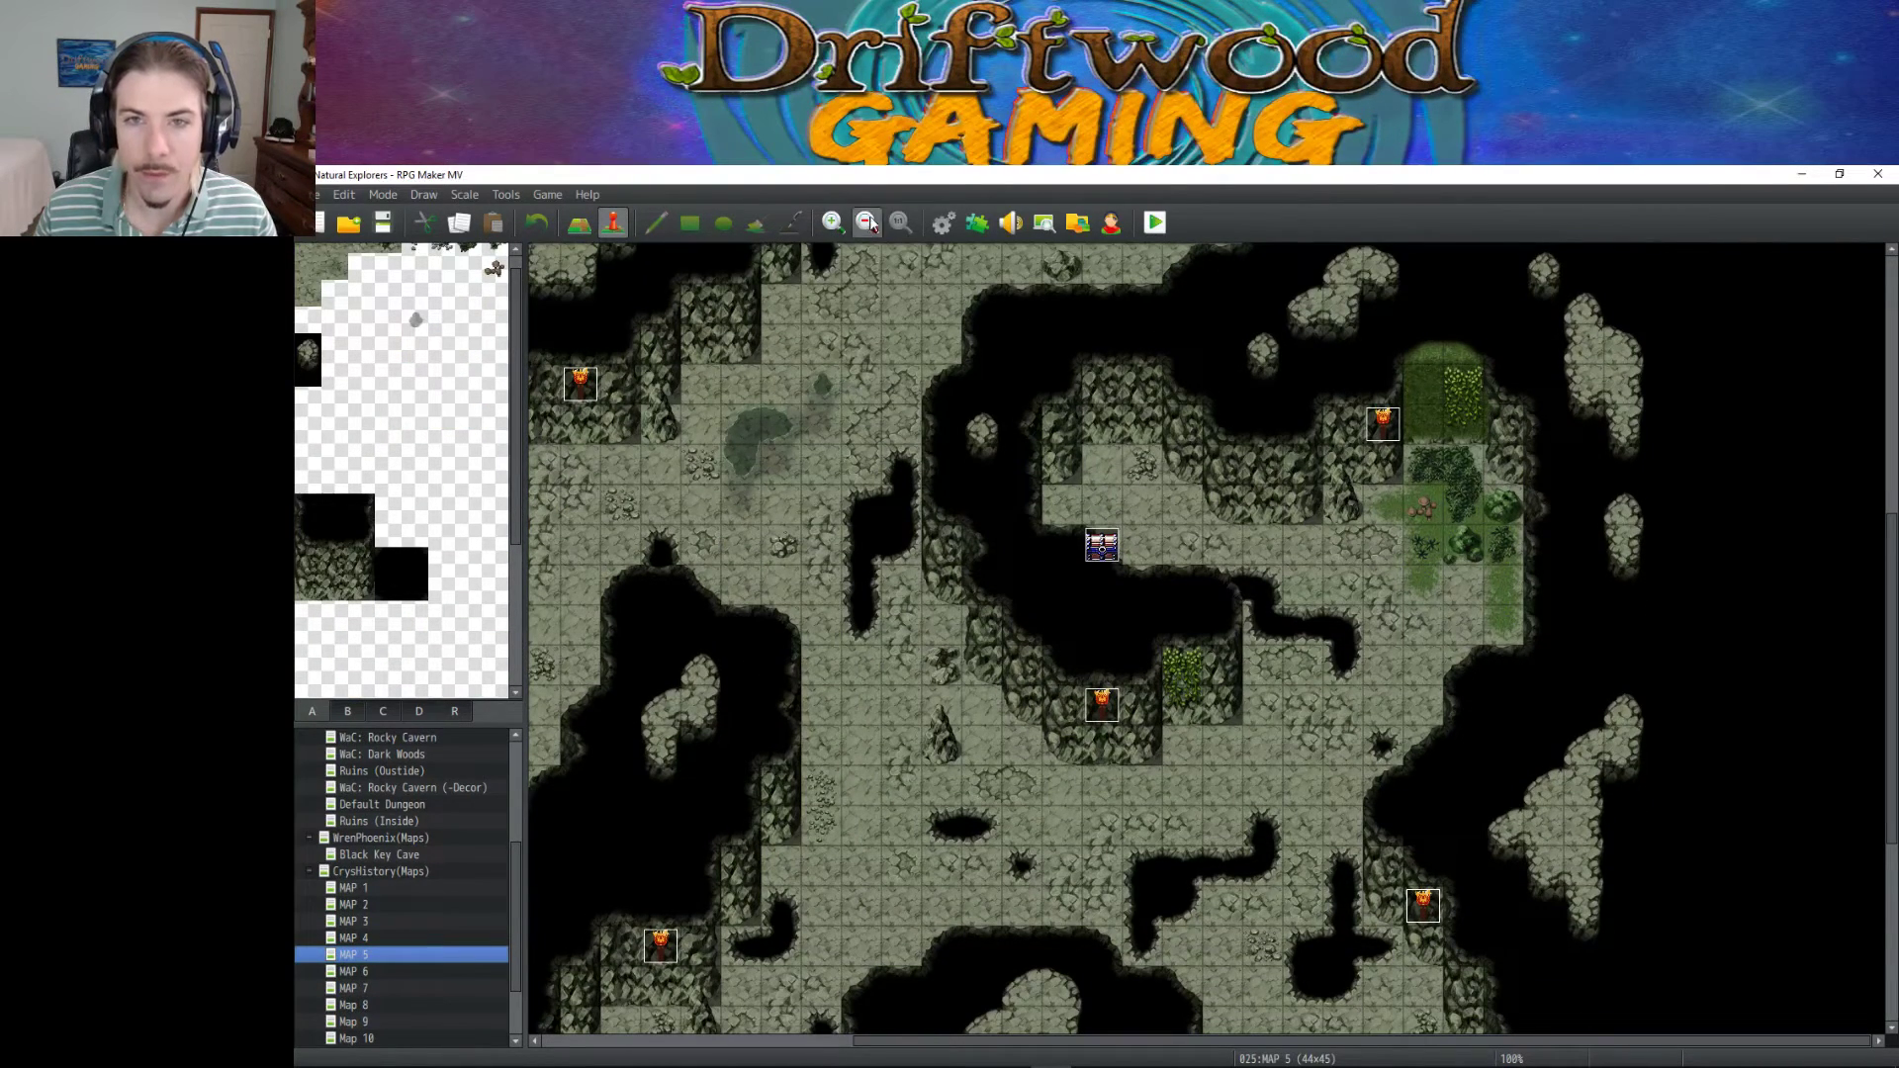
pyautogui.click(868, 221)
pyautogui.scroll(-3, 849, 433)
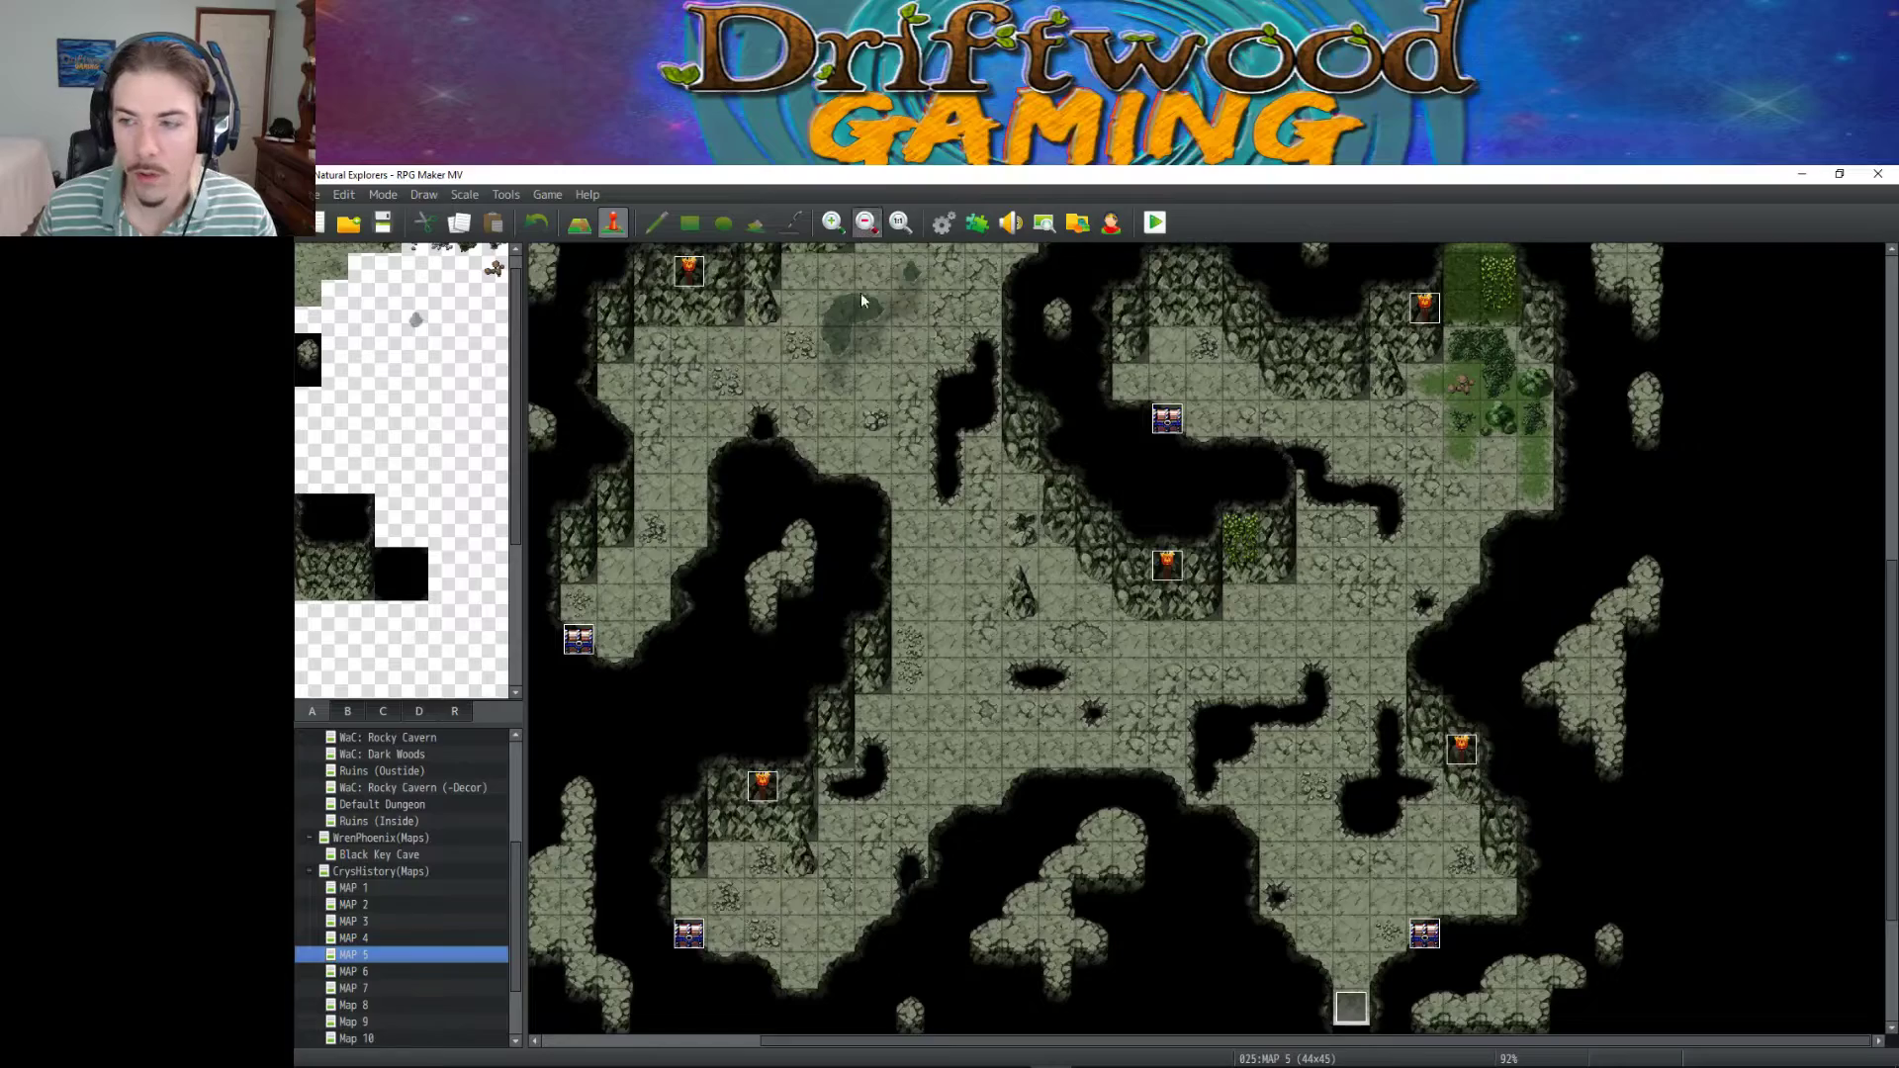
pyautogui.click(863, 236)
pyautogui.scroll(6, 857, 437)
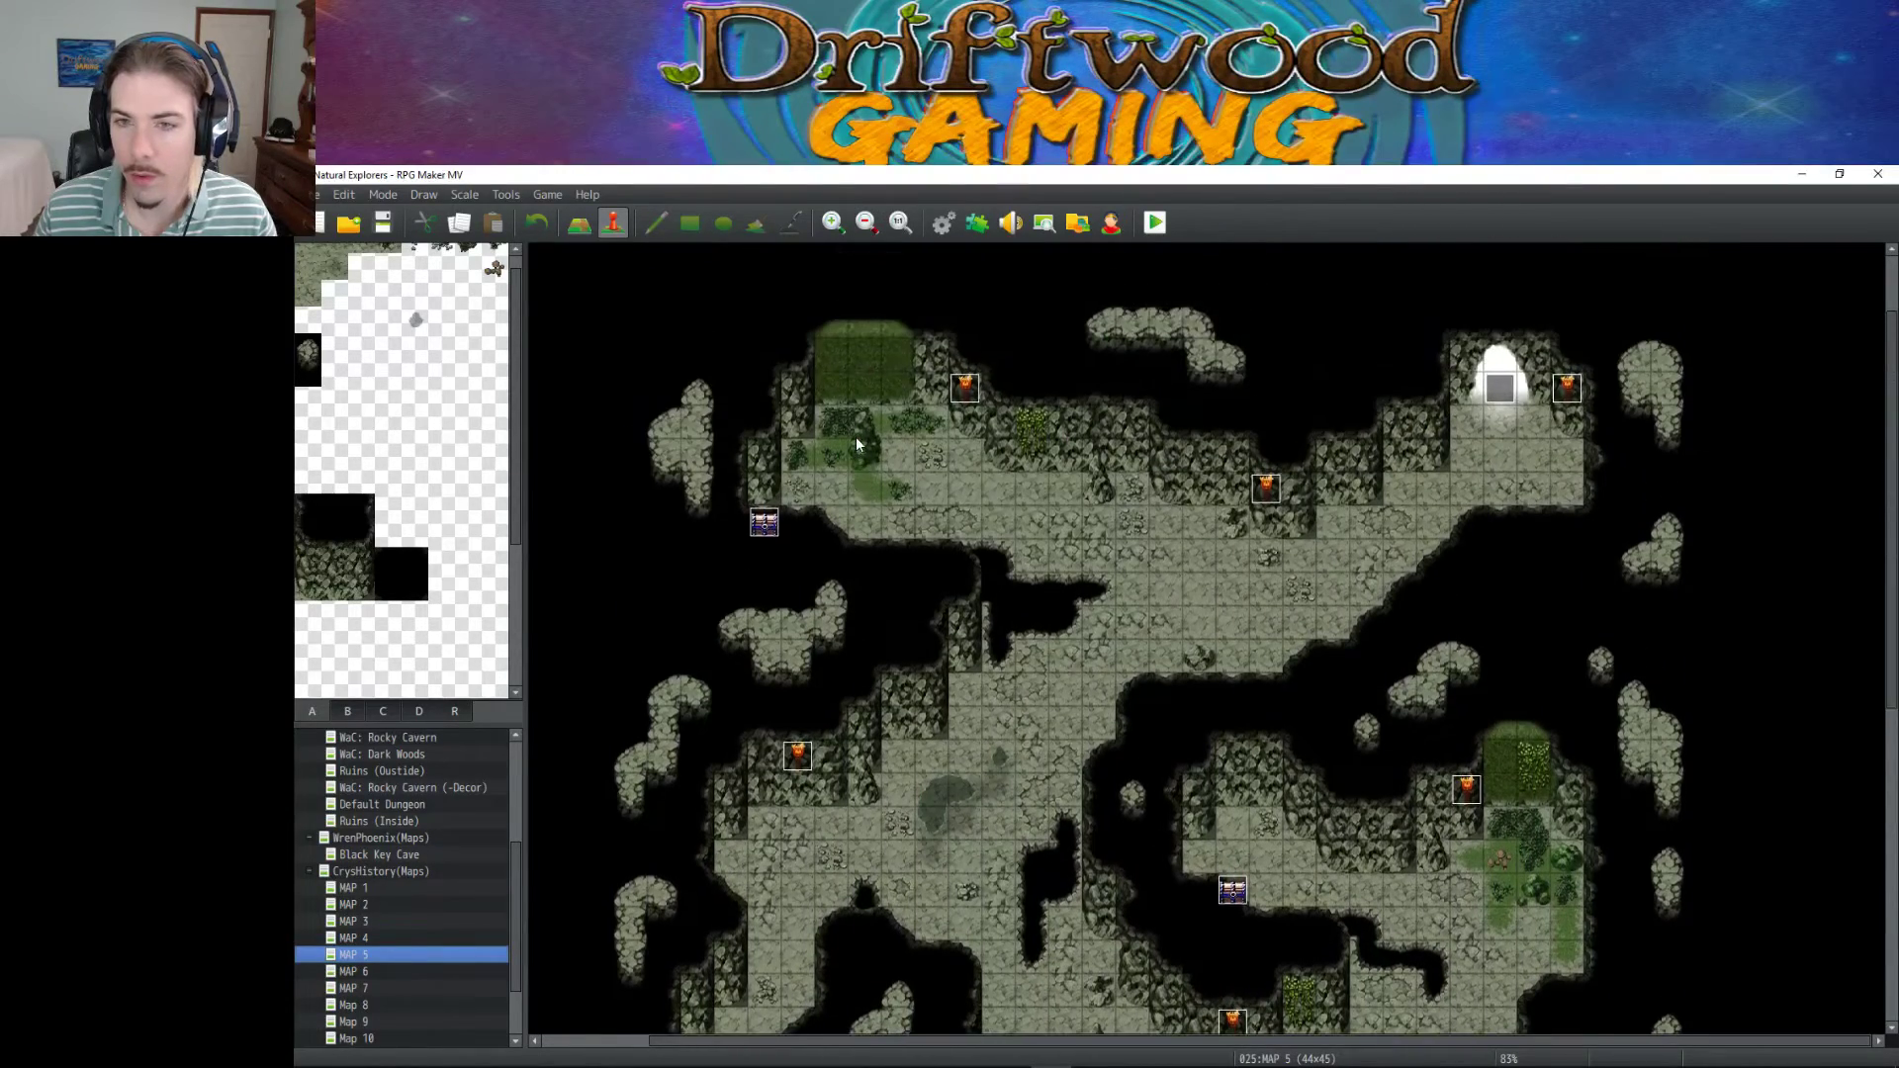
pyautogui.scroll(-5, 857, 436)
pyautogui.scroll(2, 857, 436)
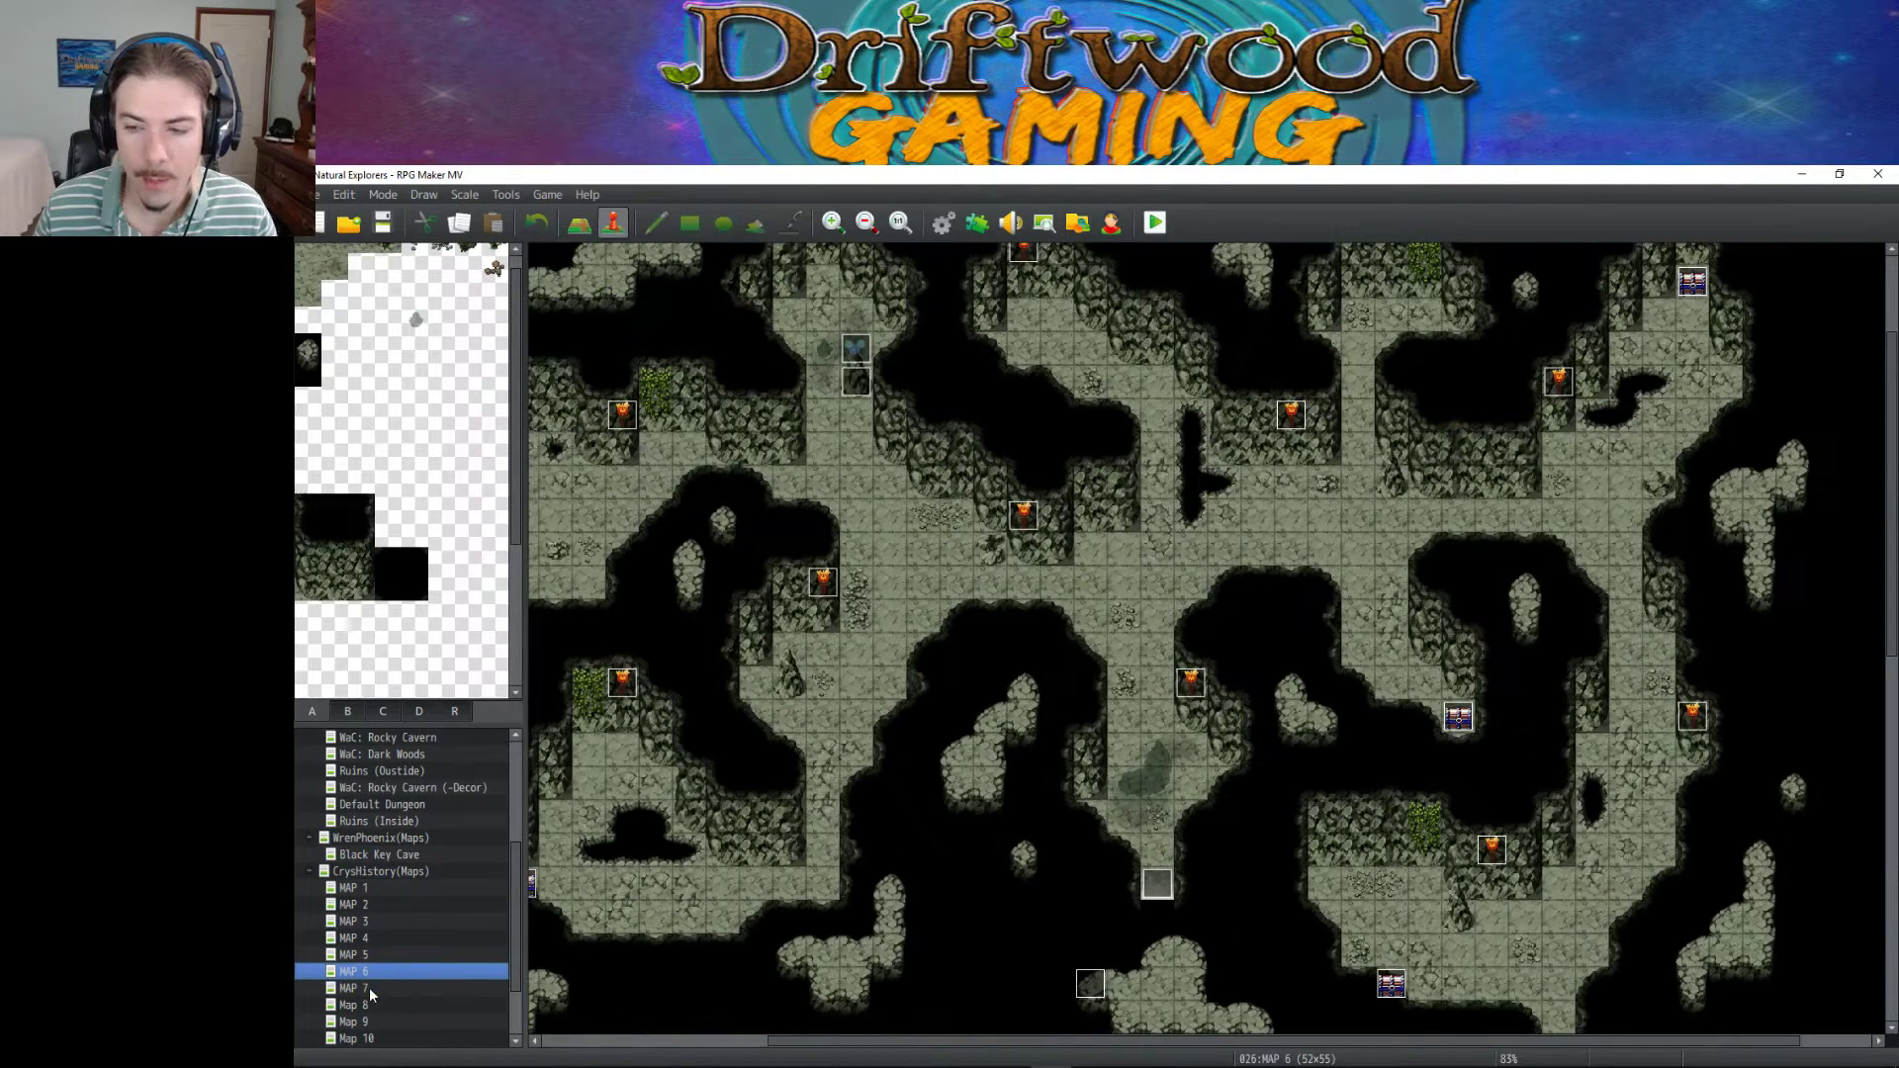
pyautogui.click(368, 987)
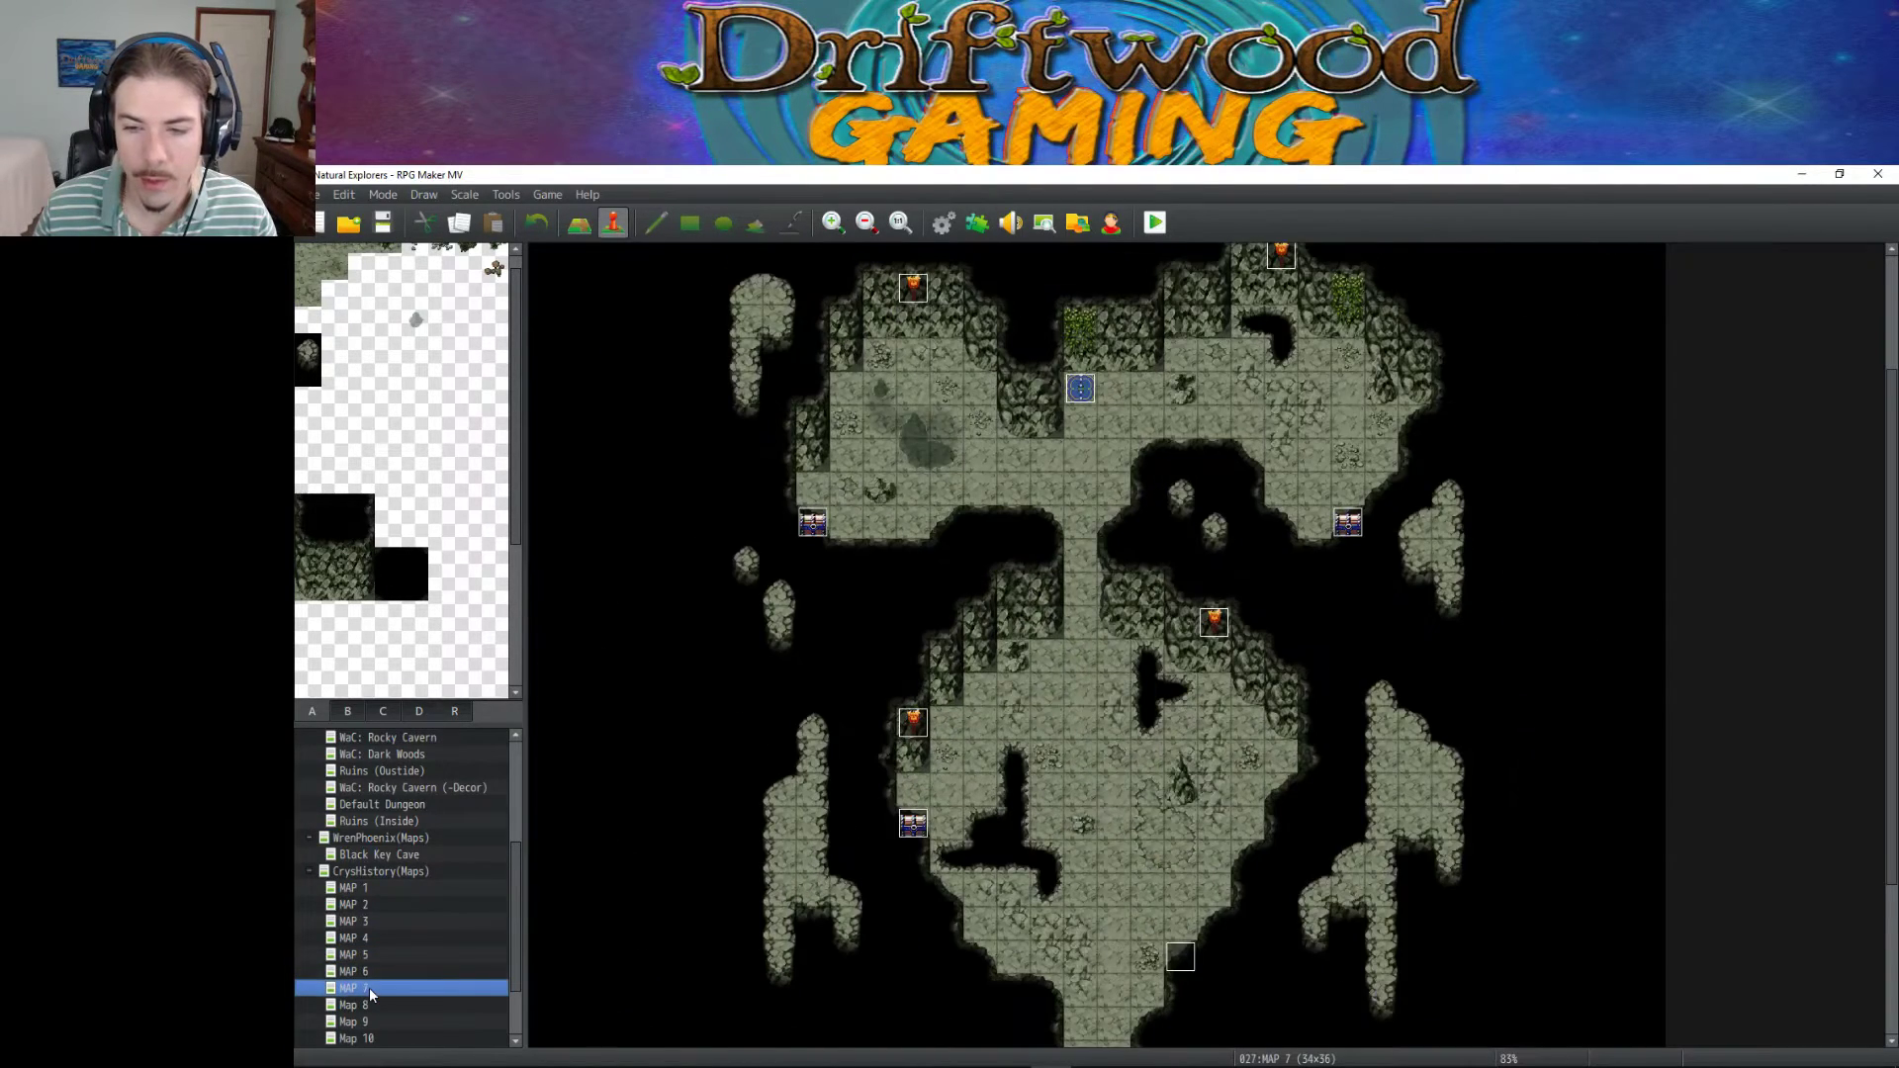
# Rename the cat event on Map 8 to "Dambat the best cat" and move it to tile 22,10.
pyautogui.click(361, 1006)
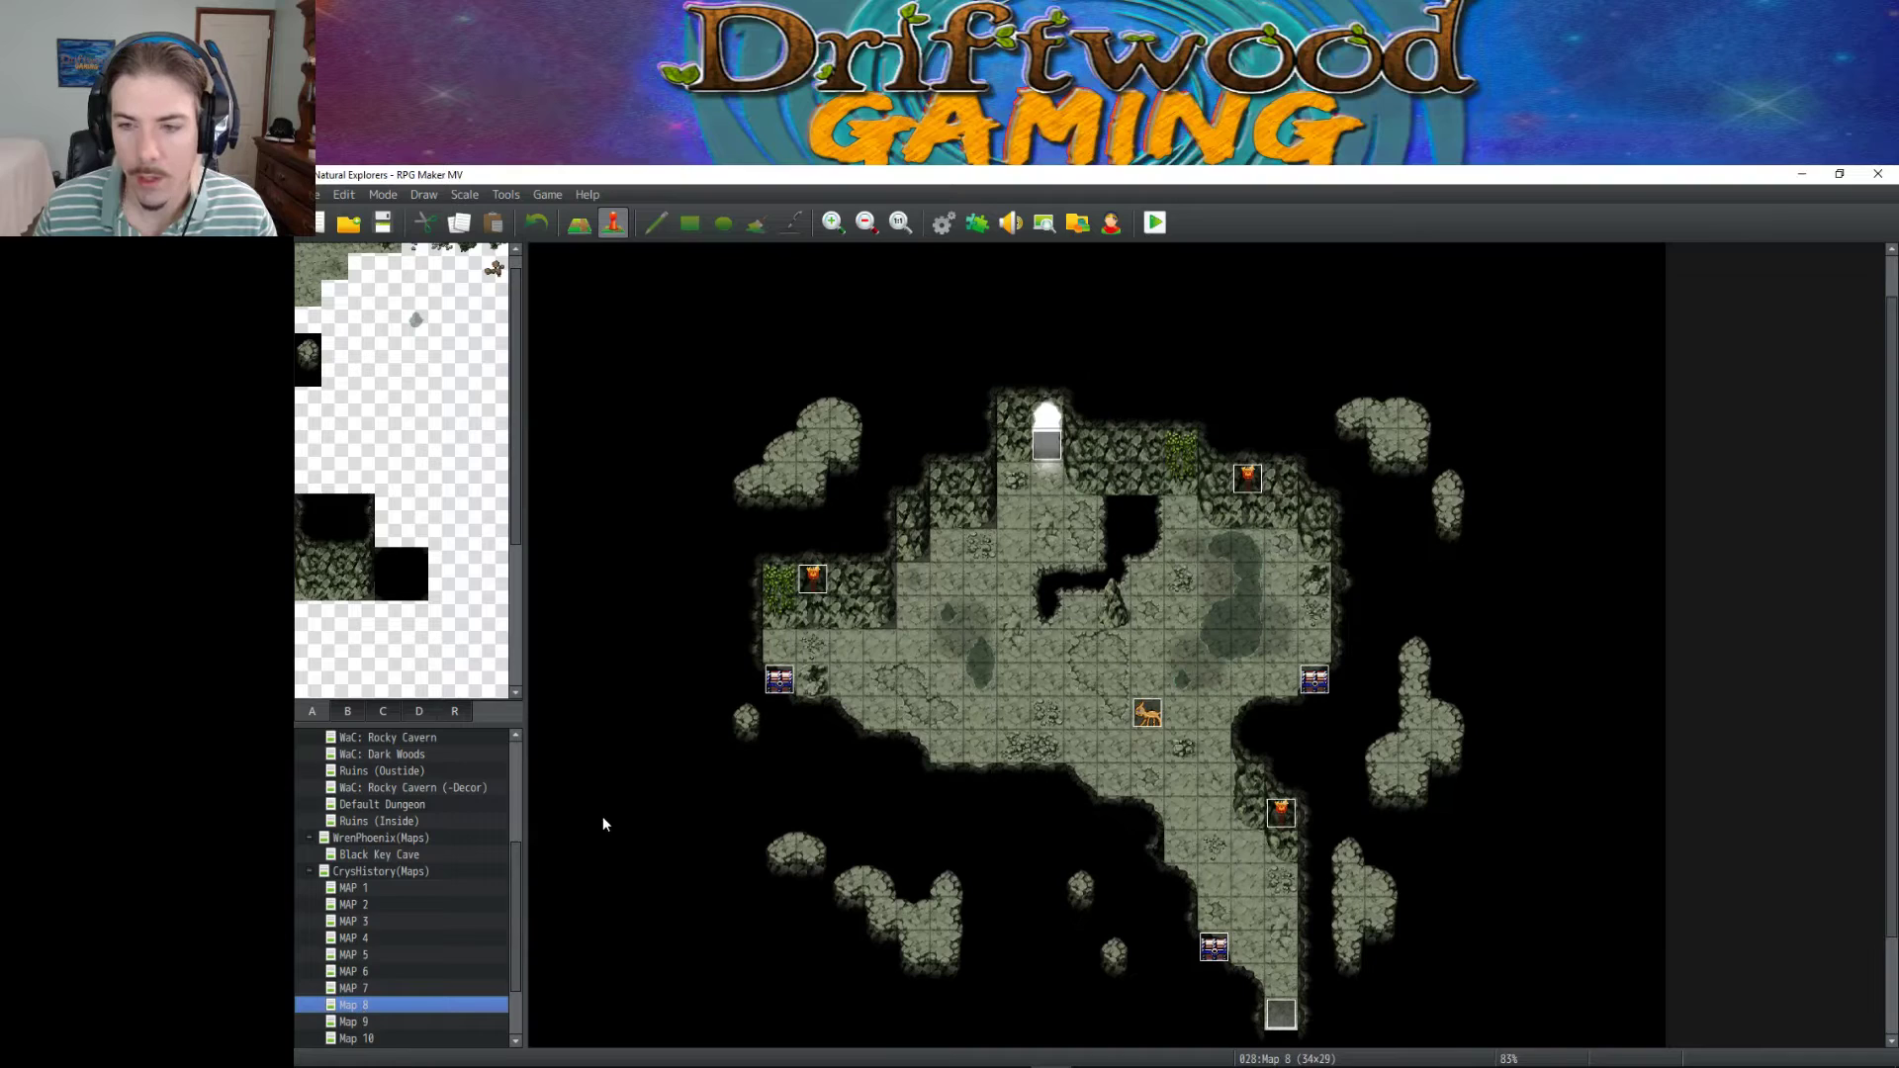
pyautogui.doubleClick(1148, 715)
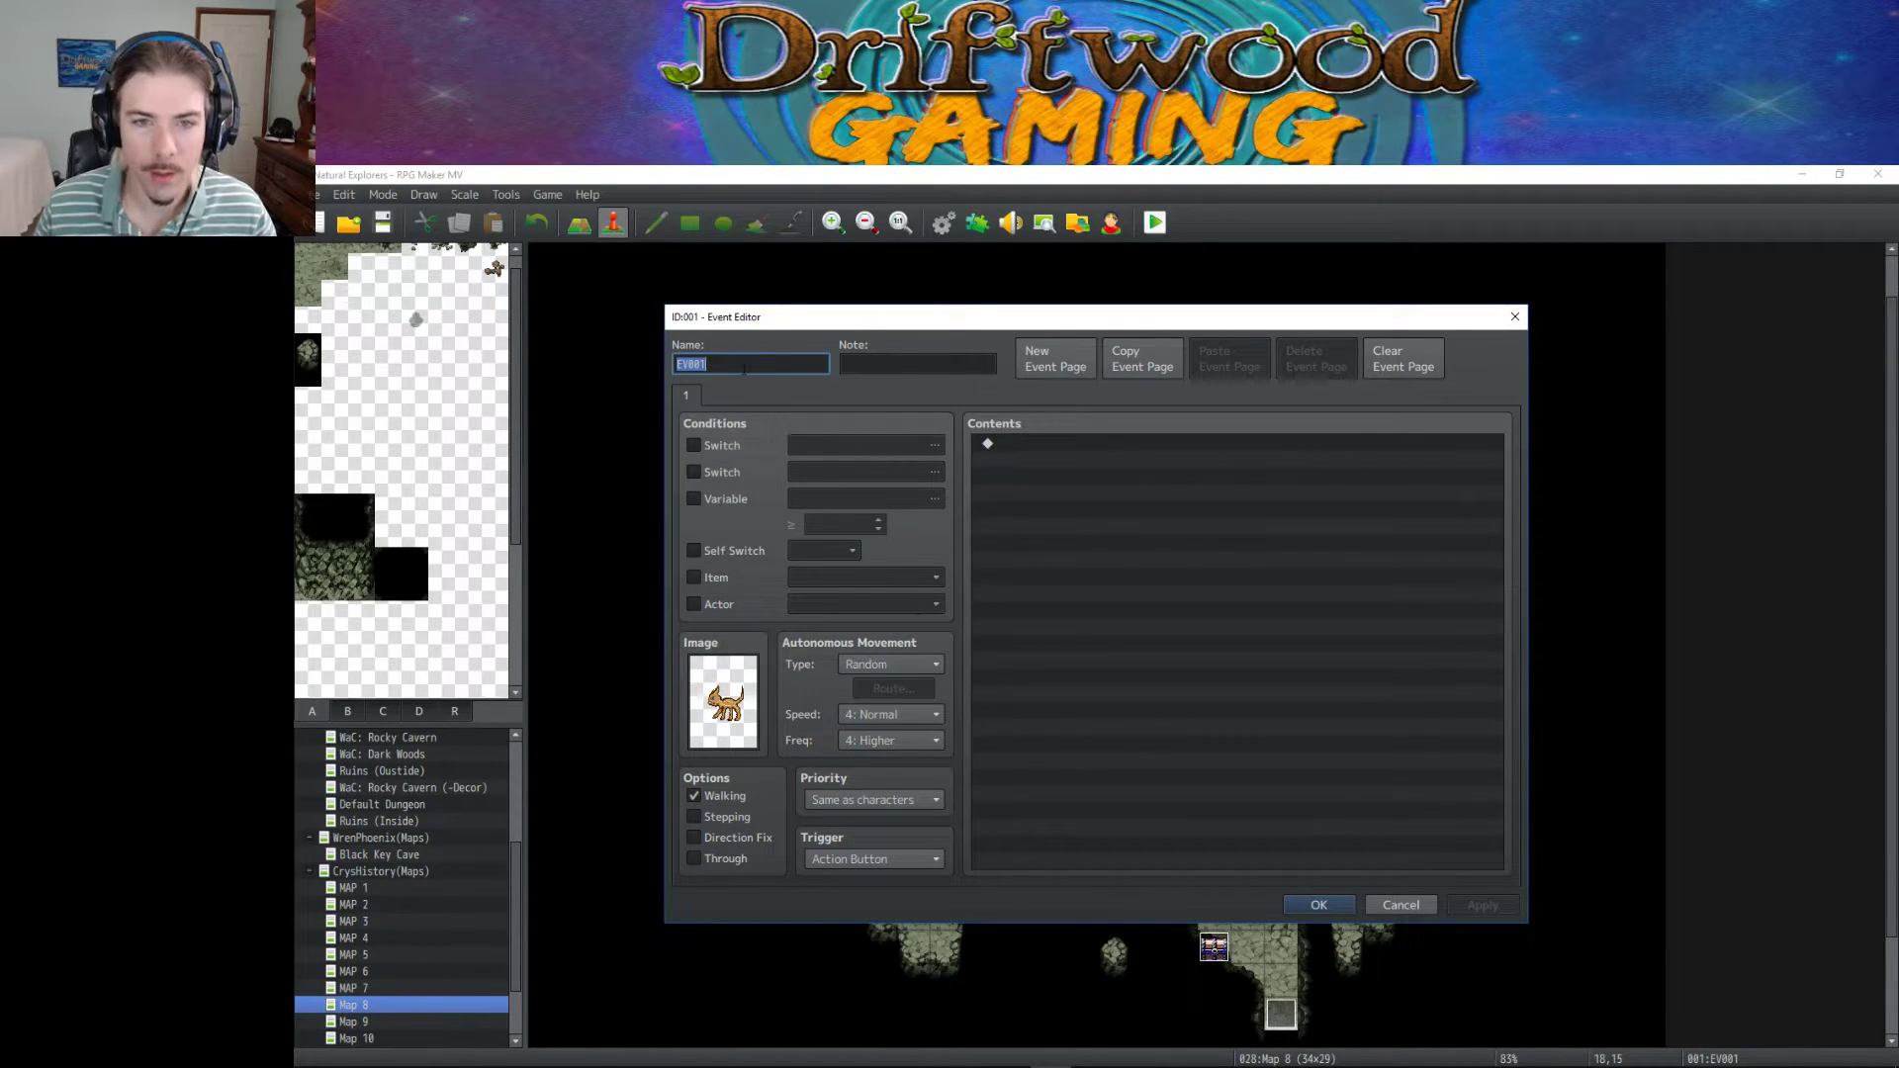
pyautogui.write('Dambat the best cat')
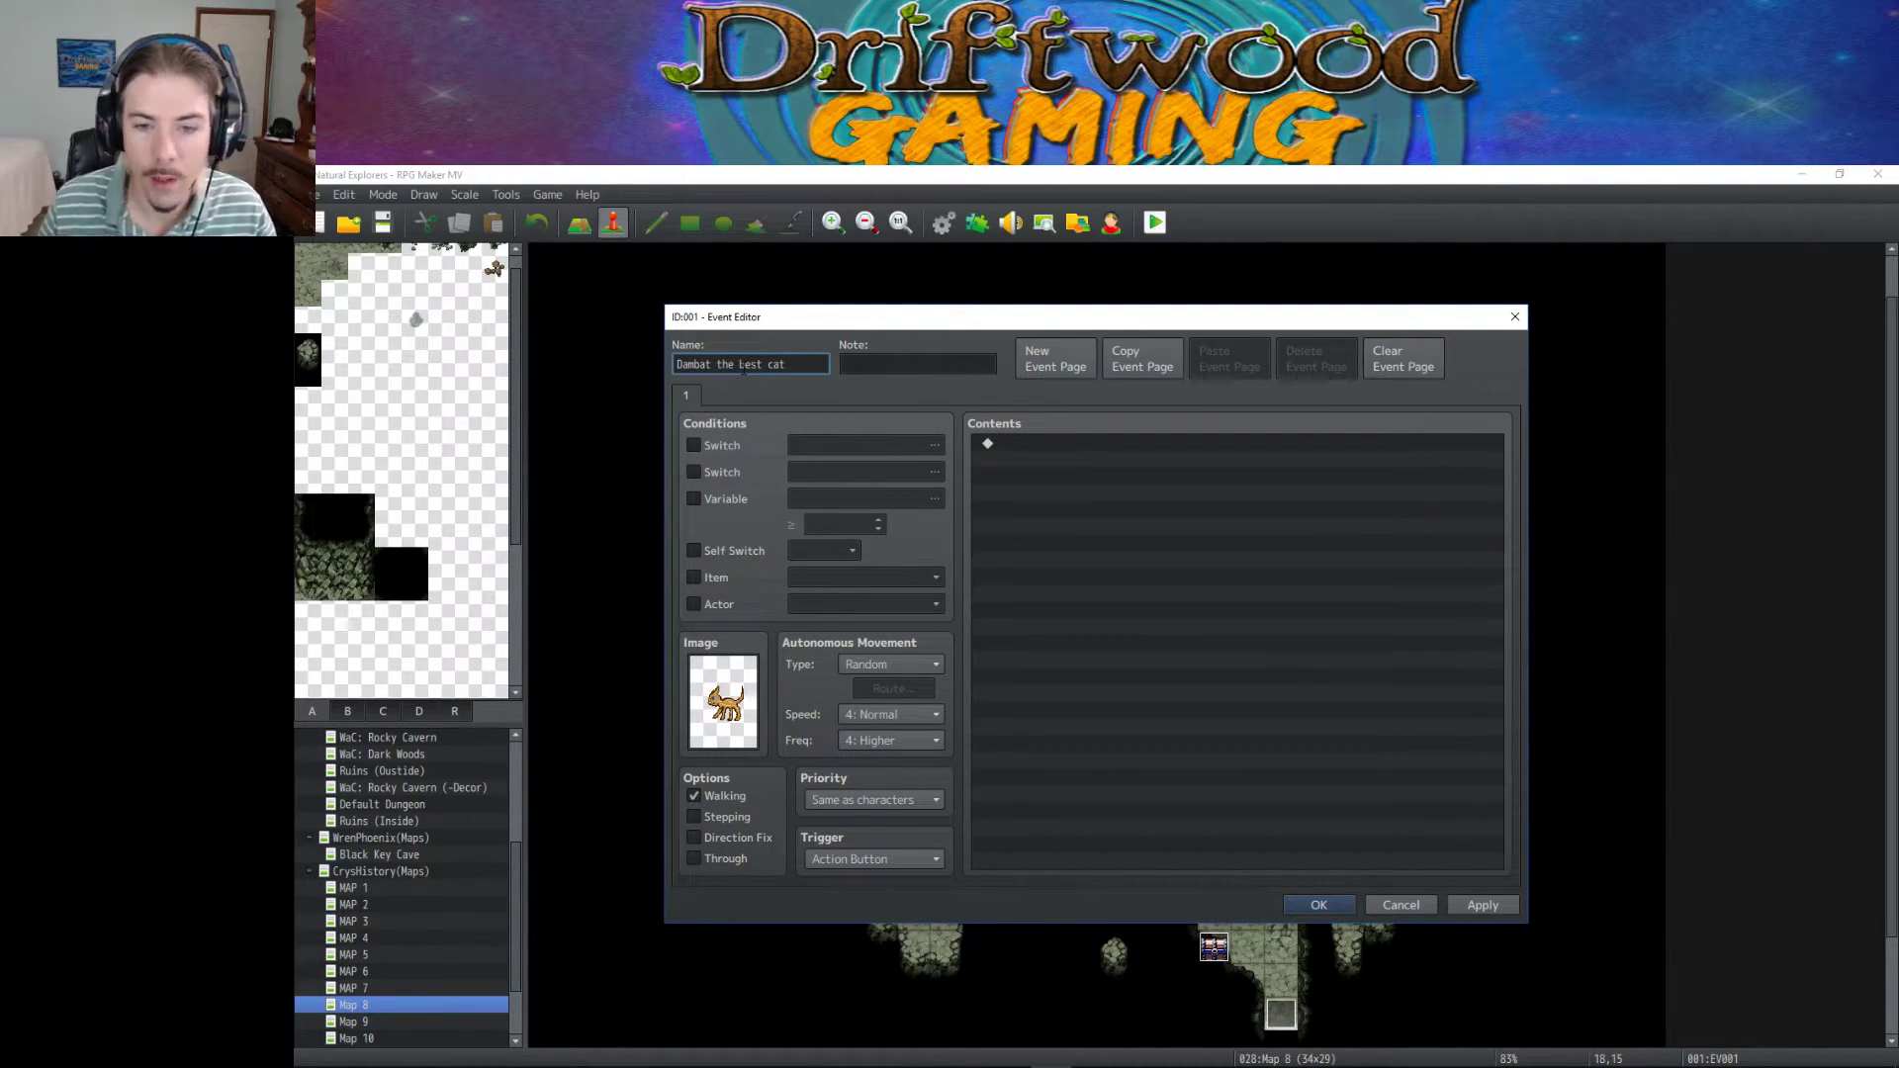
pyautogui.click(1333, 910)
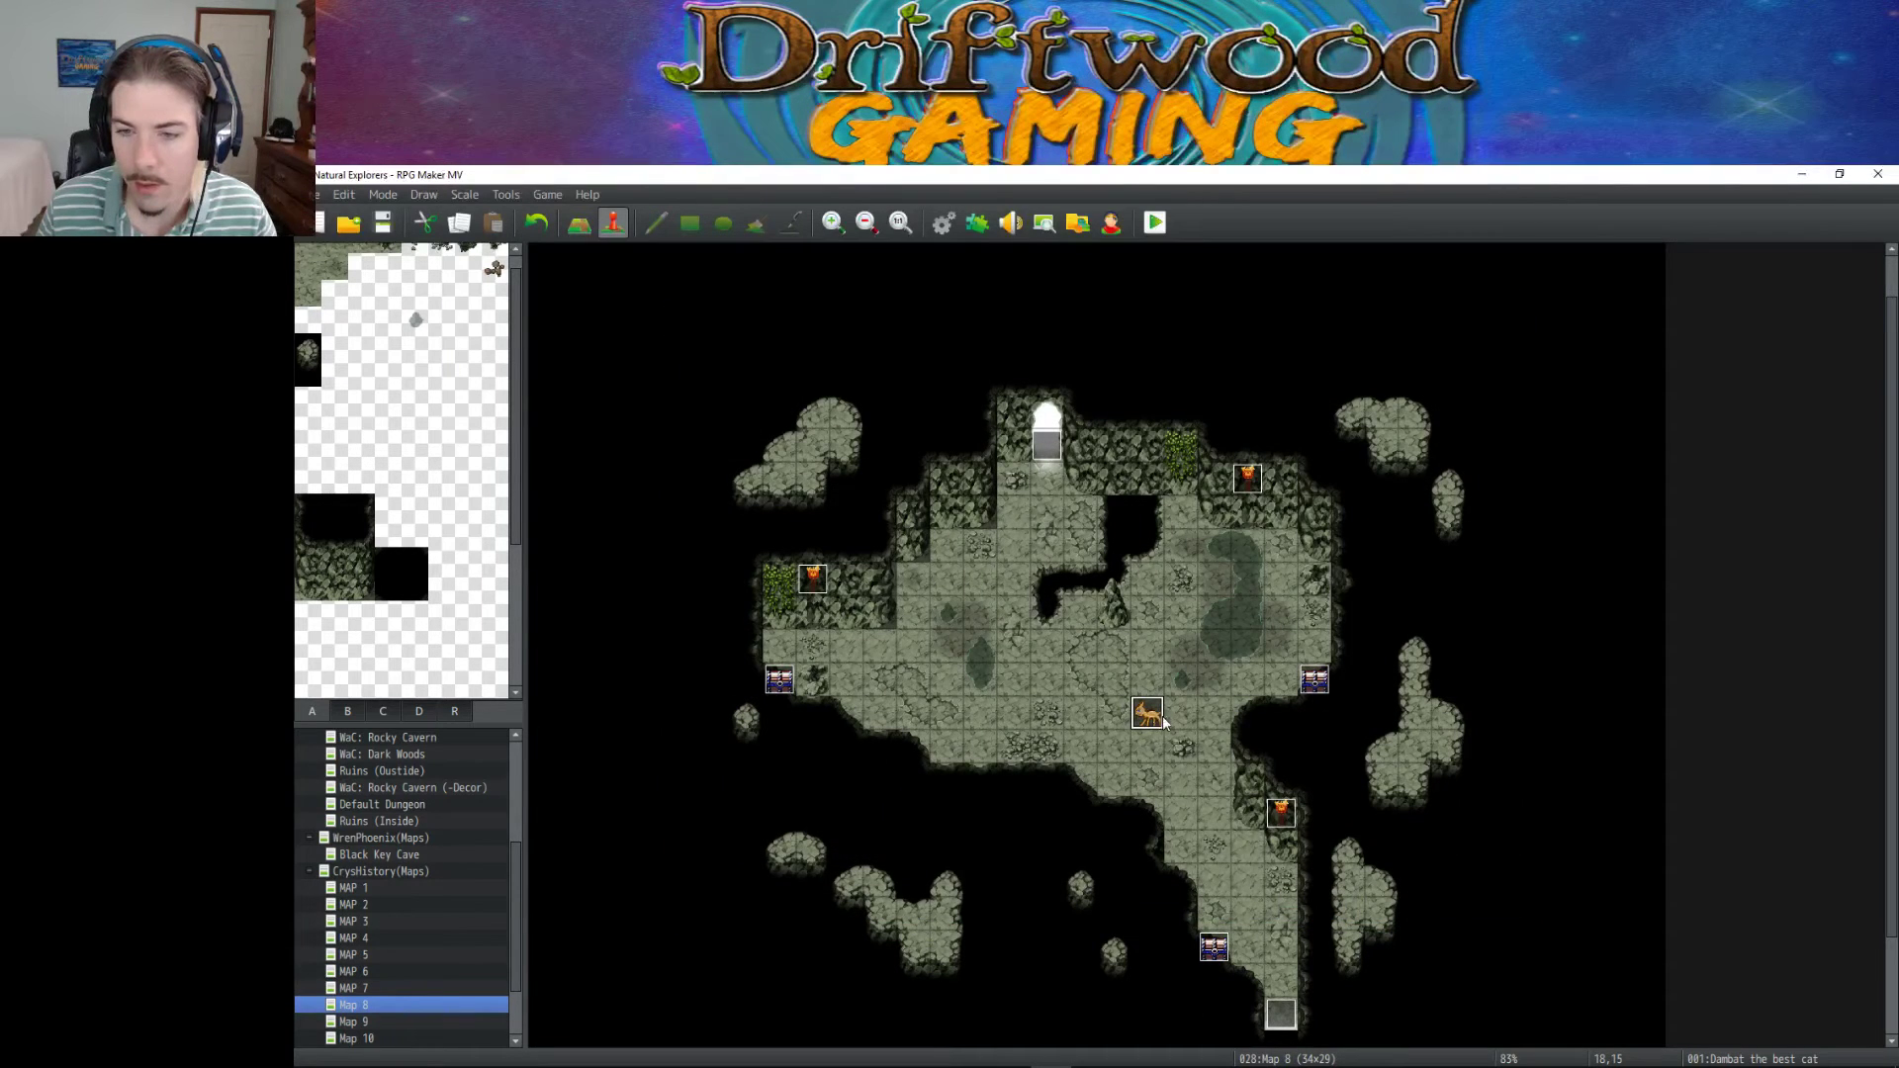
pyautogui.moveTo(1147, 712); pyautogui.dragTo(1281, 545)
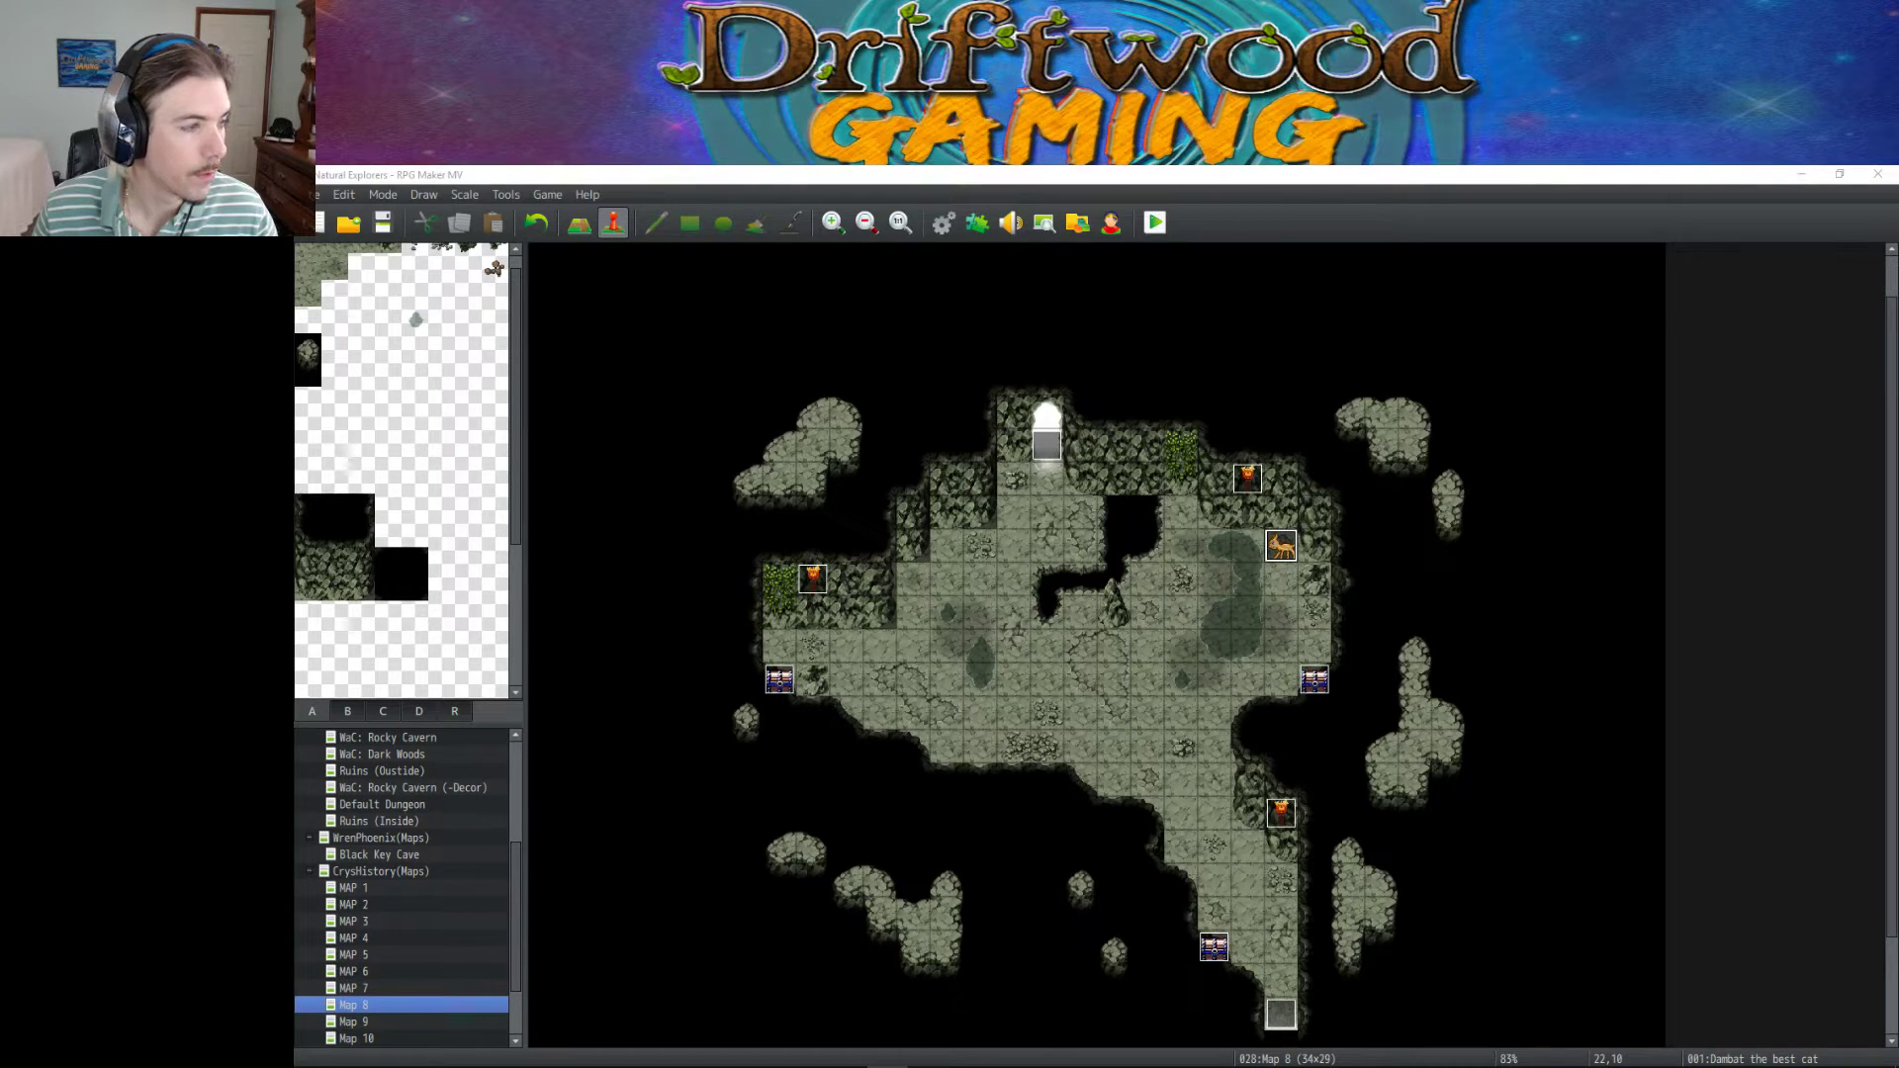
pyautogui.click(1122, 176)
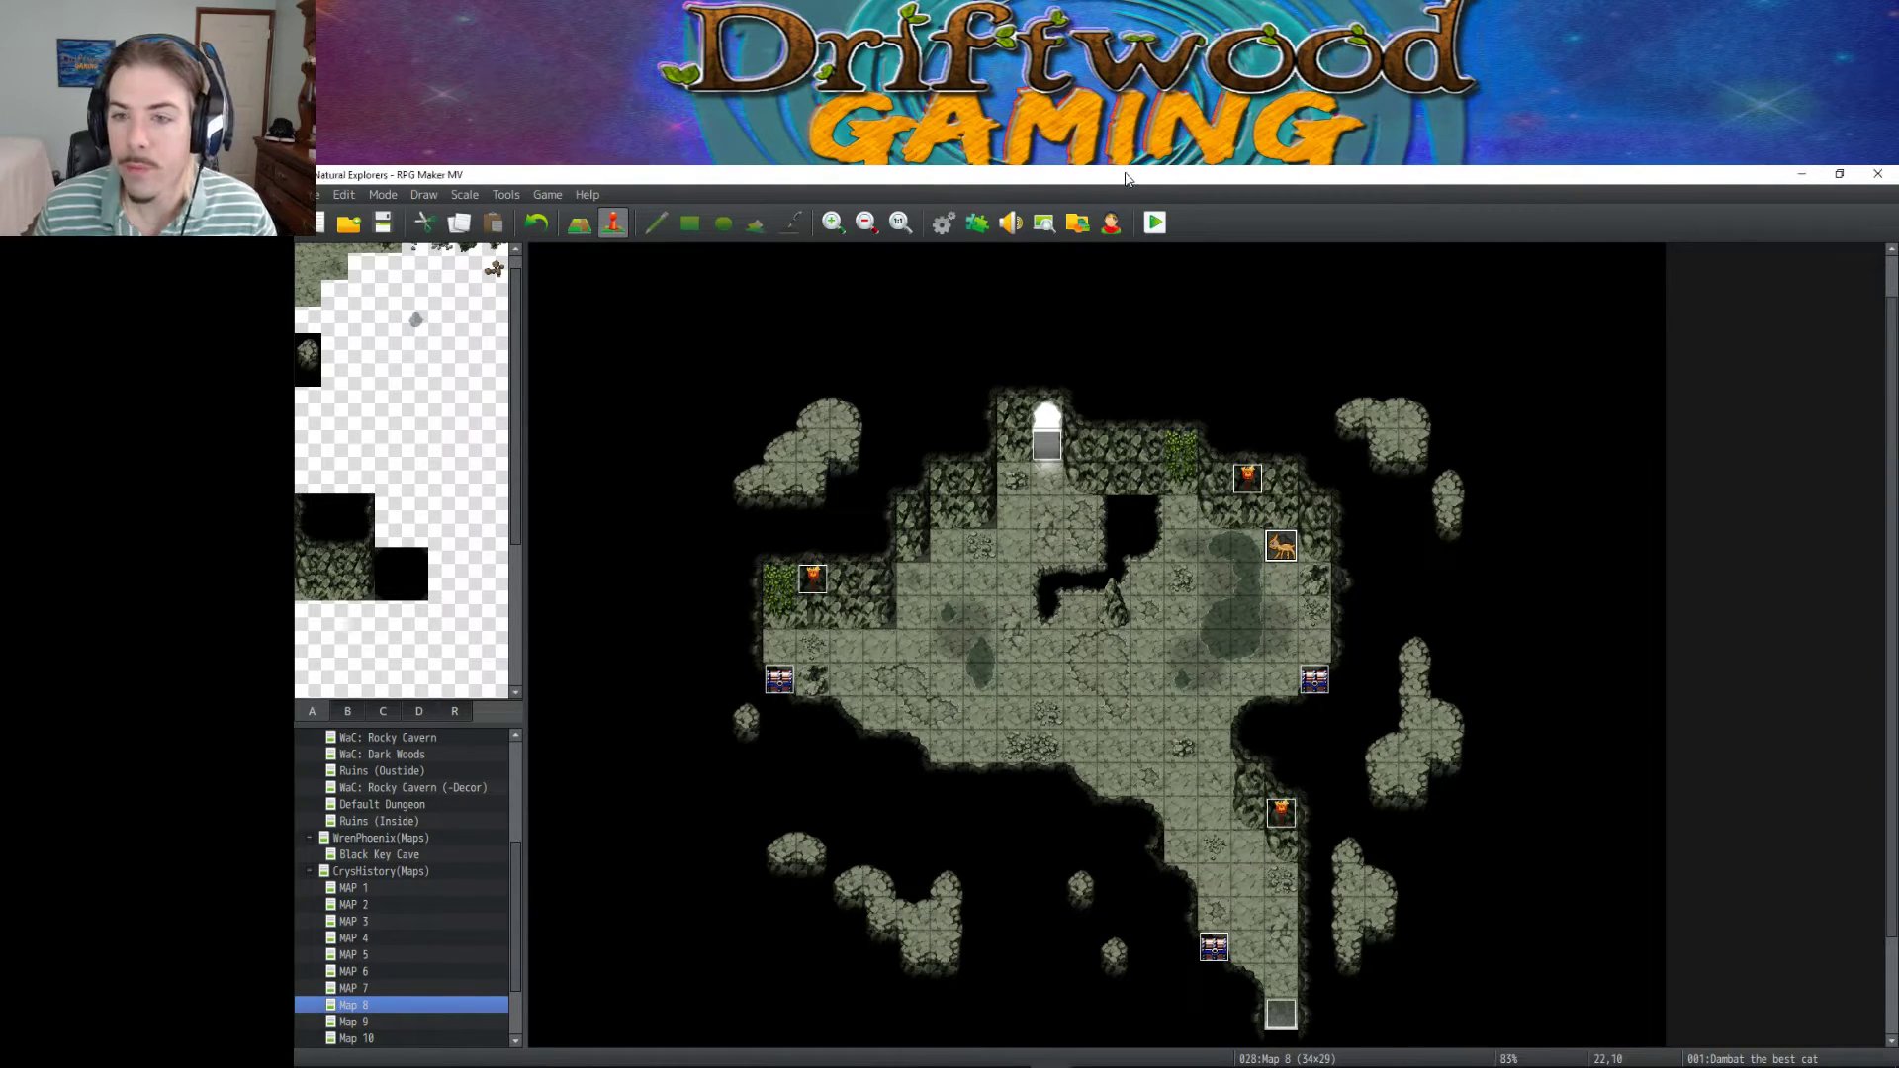
# Check the HiddenChest02 and Entrance events on Map 8 against the layout of Map 9.
pyautogui.click(770, 687)
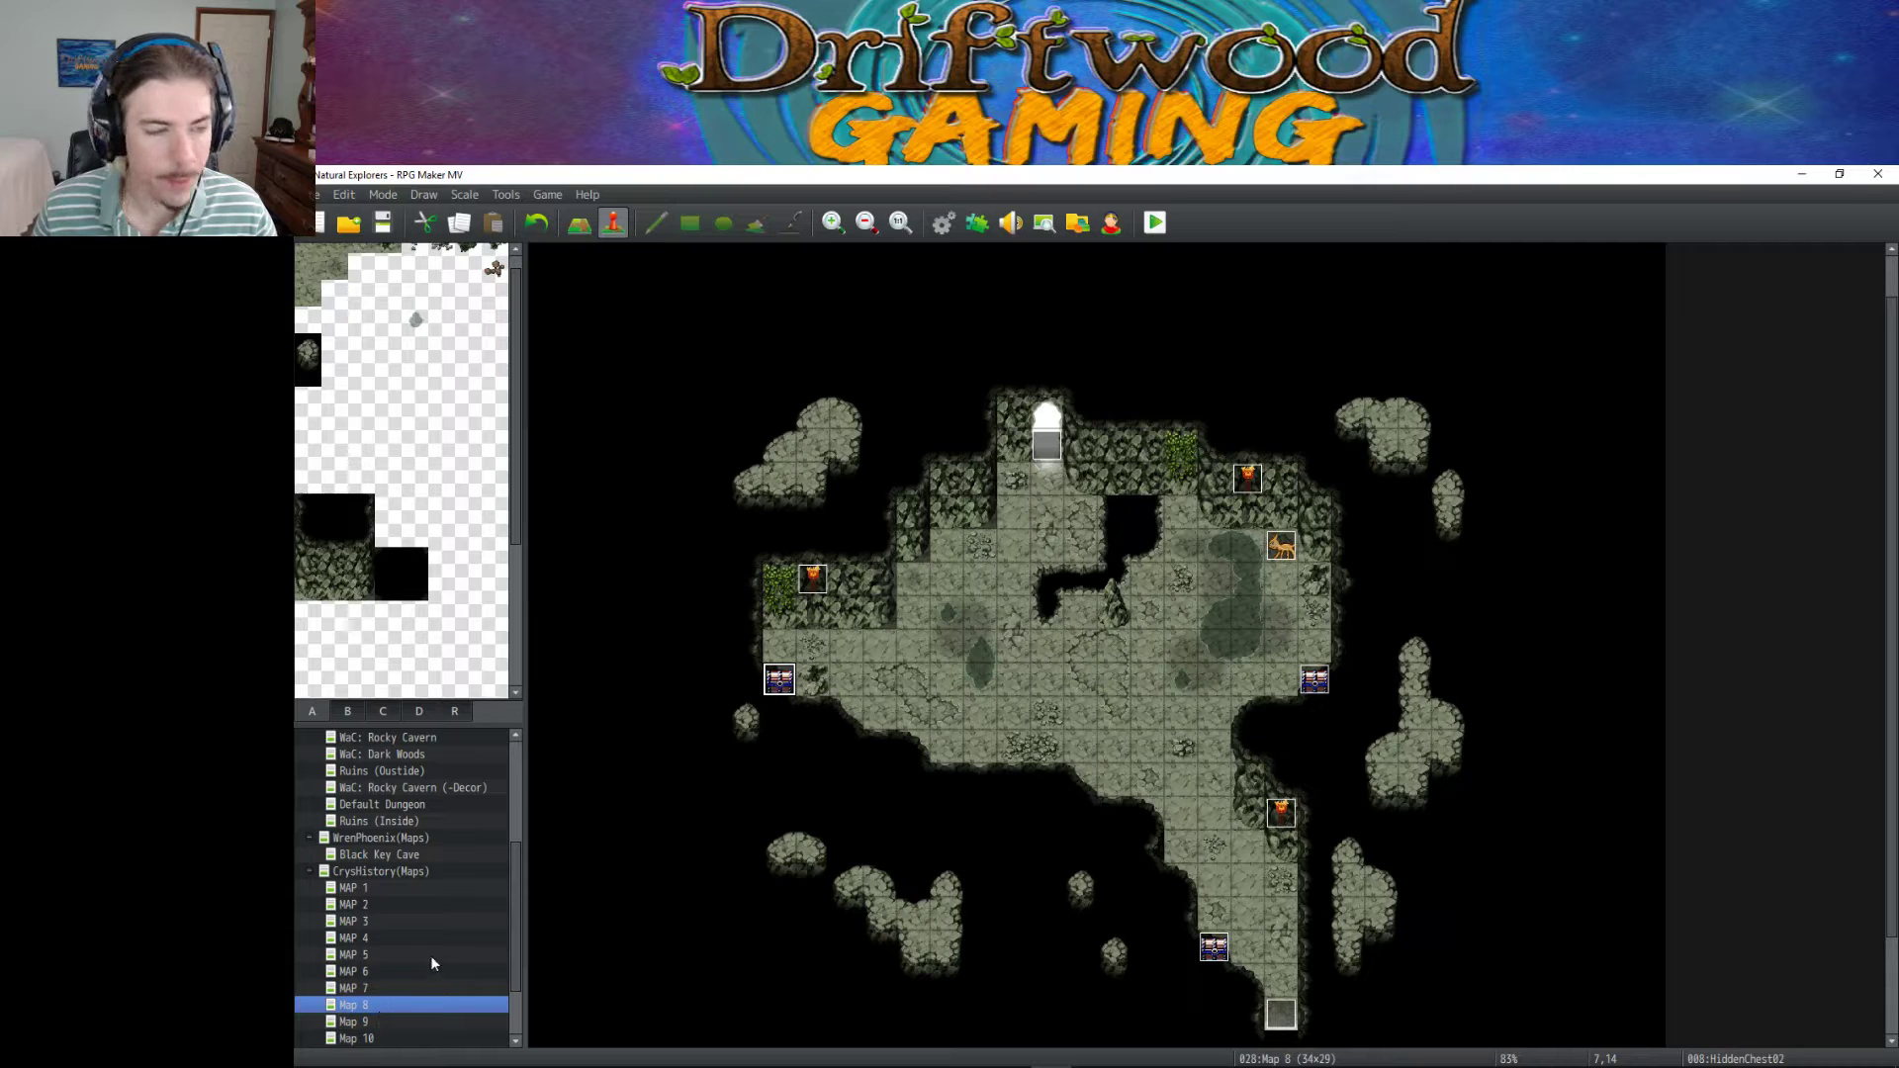
pyautogui.click(375, 1027)
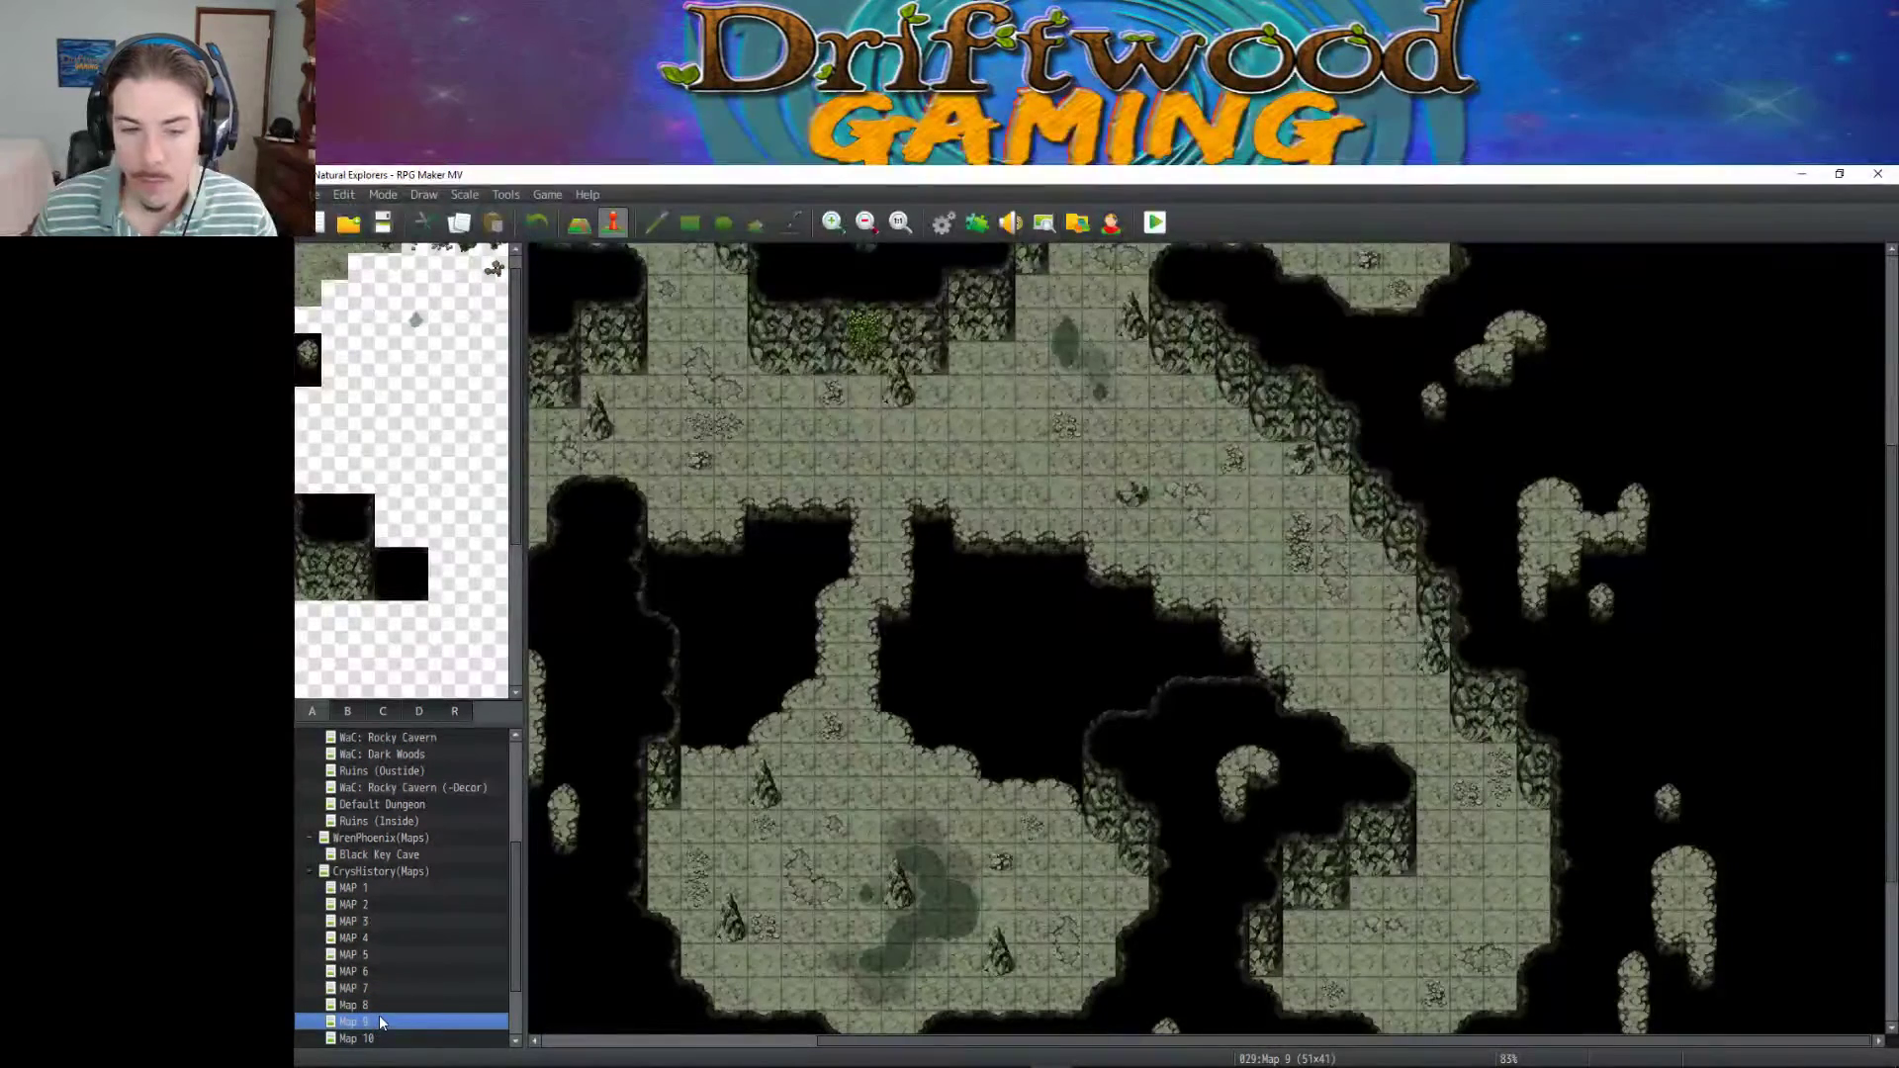
pyautogui.click(378, 1009)
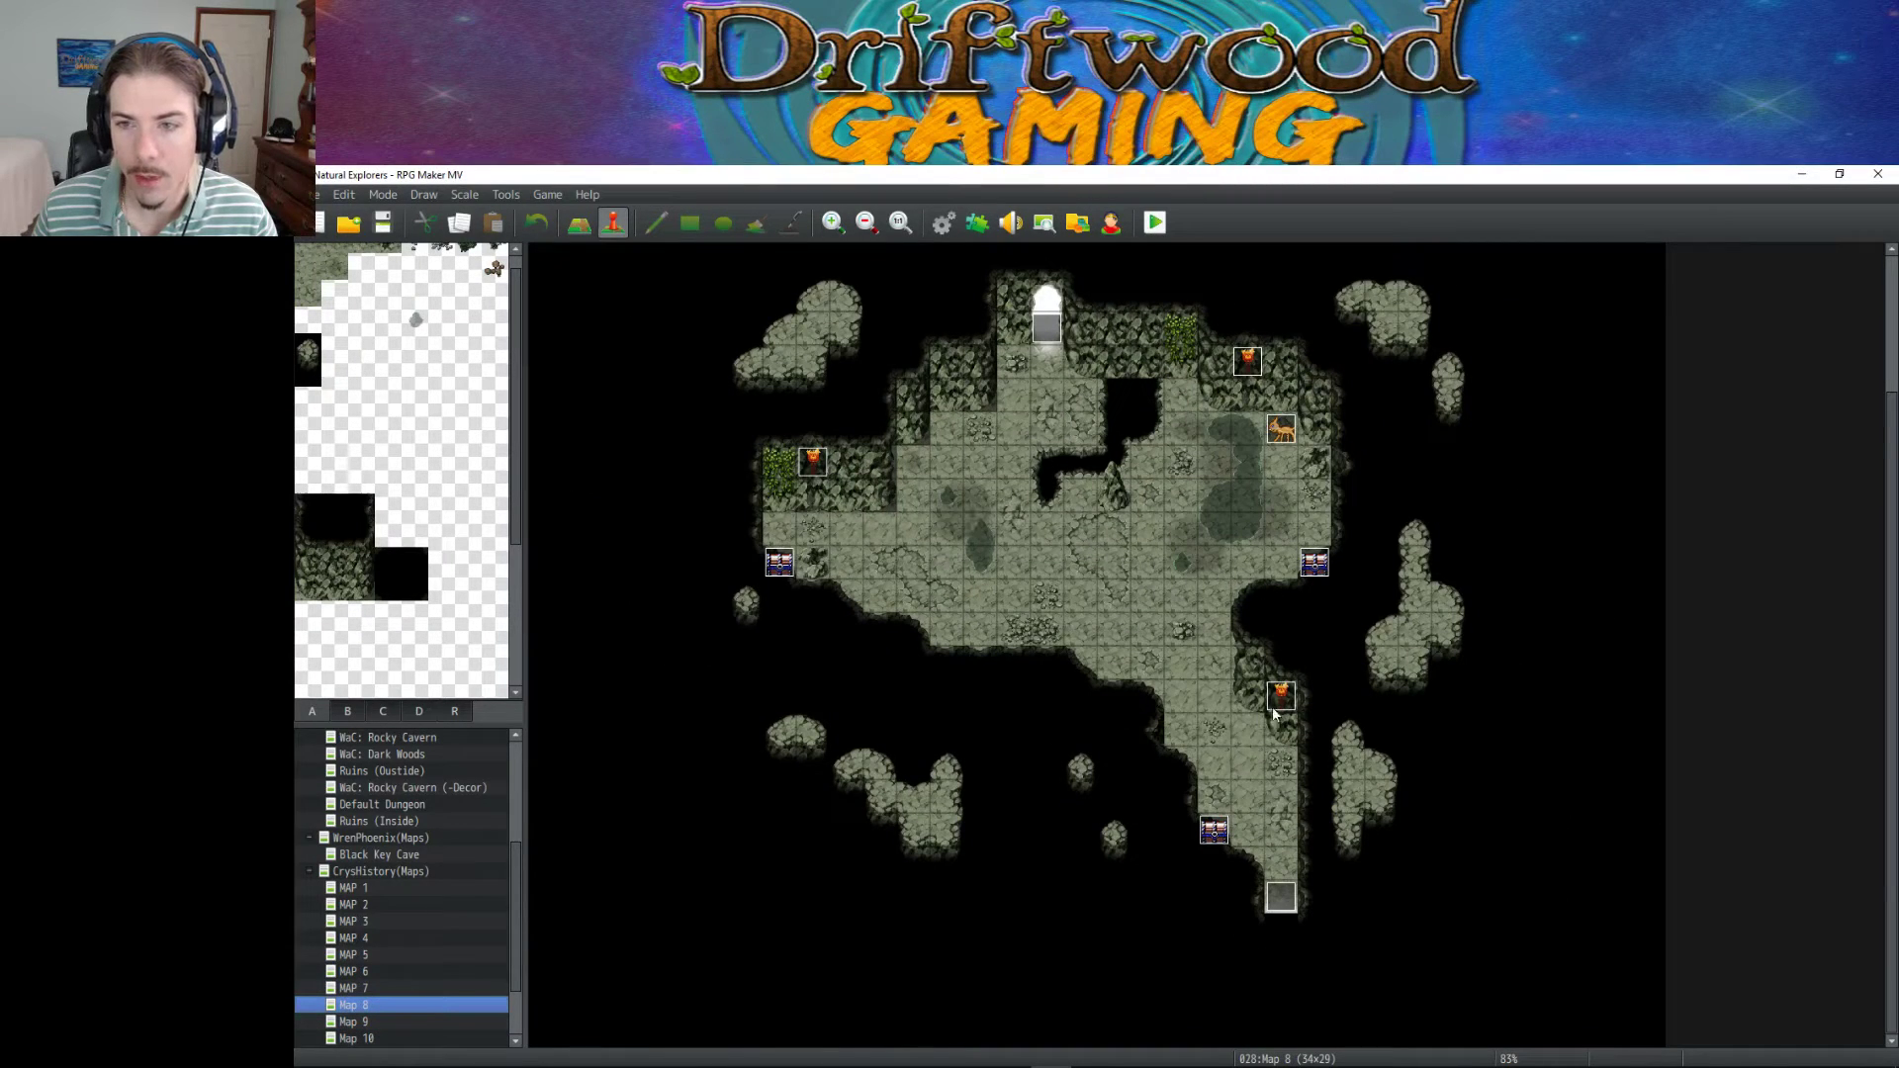
pyautogui.click(1289, 904)
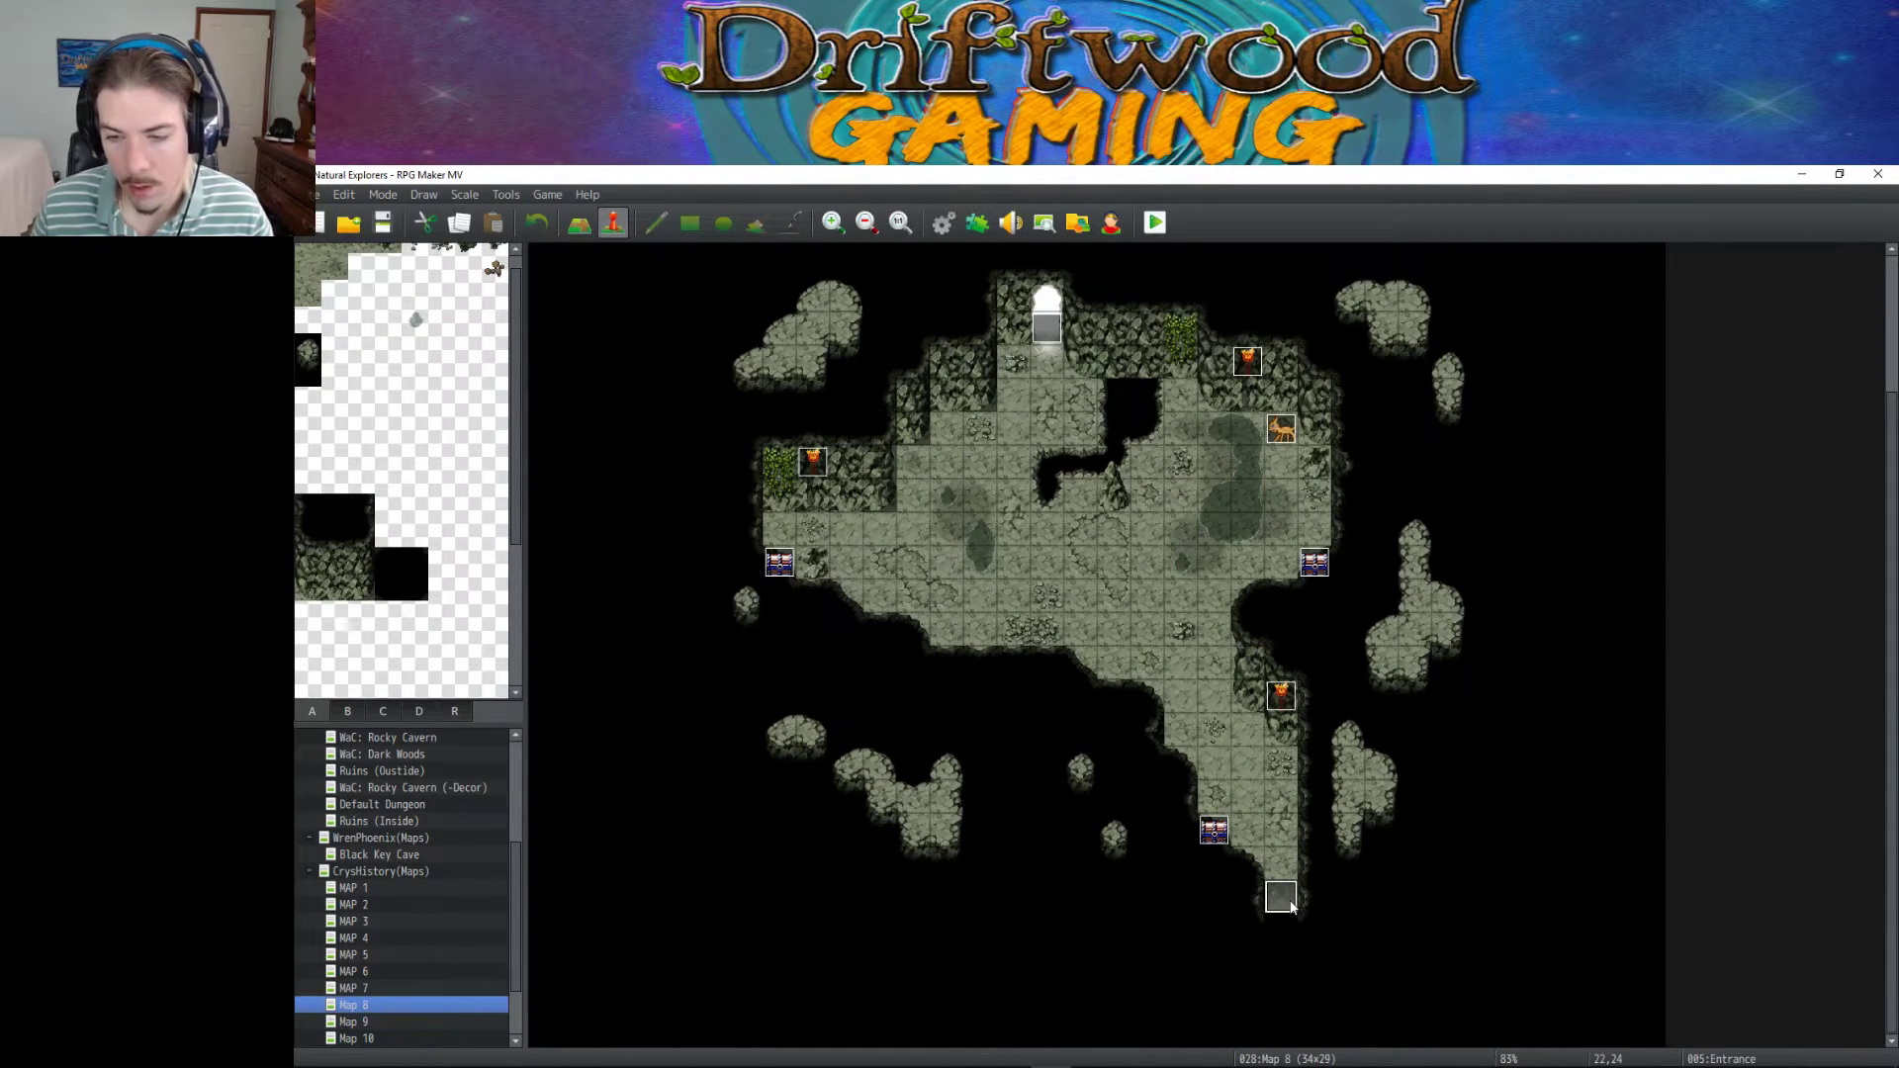
# Look over the whole cave layout of Map 9, including its two southern chambers.
pyautogui.click(389, 1021)
pyautogui.scroll(-3, 1005, 815)
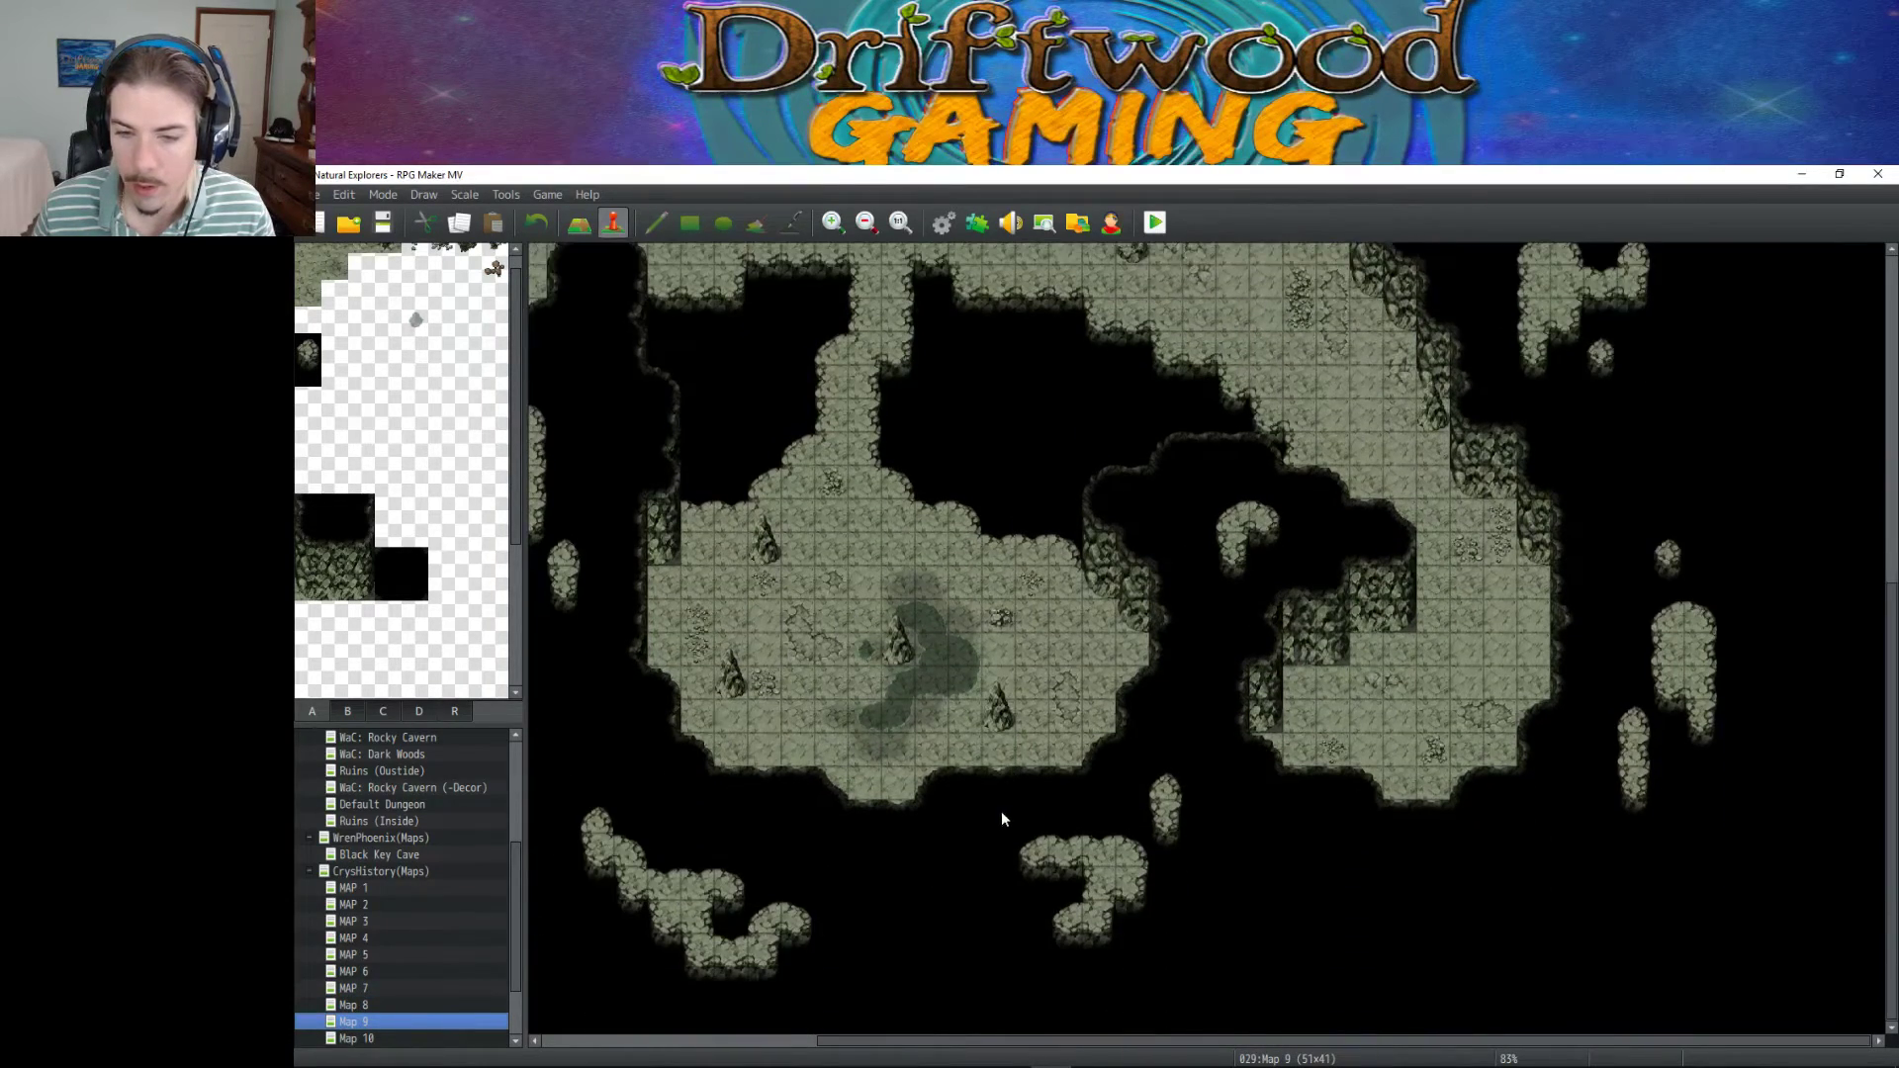
pyautogui.scroll(5, 1003, 817)
pyautogui.click(865, 222)
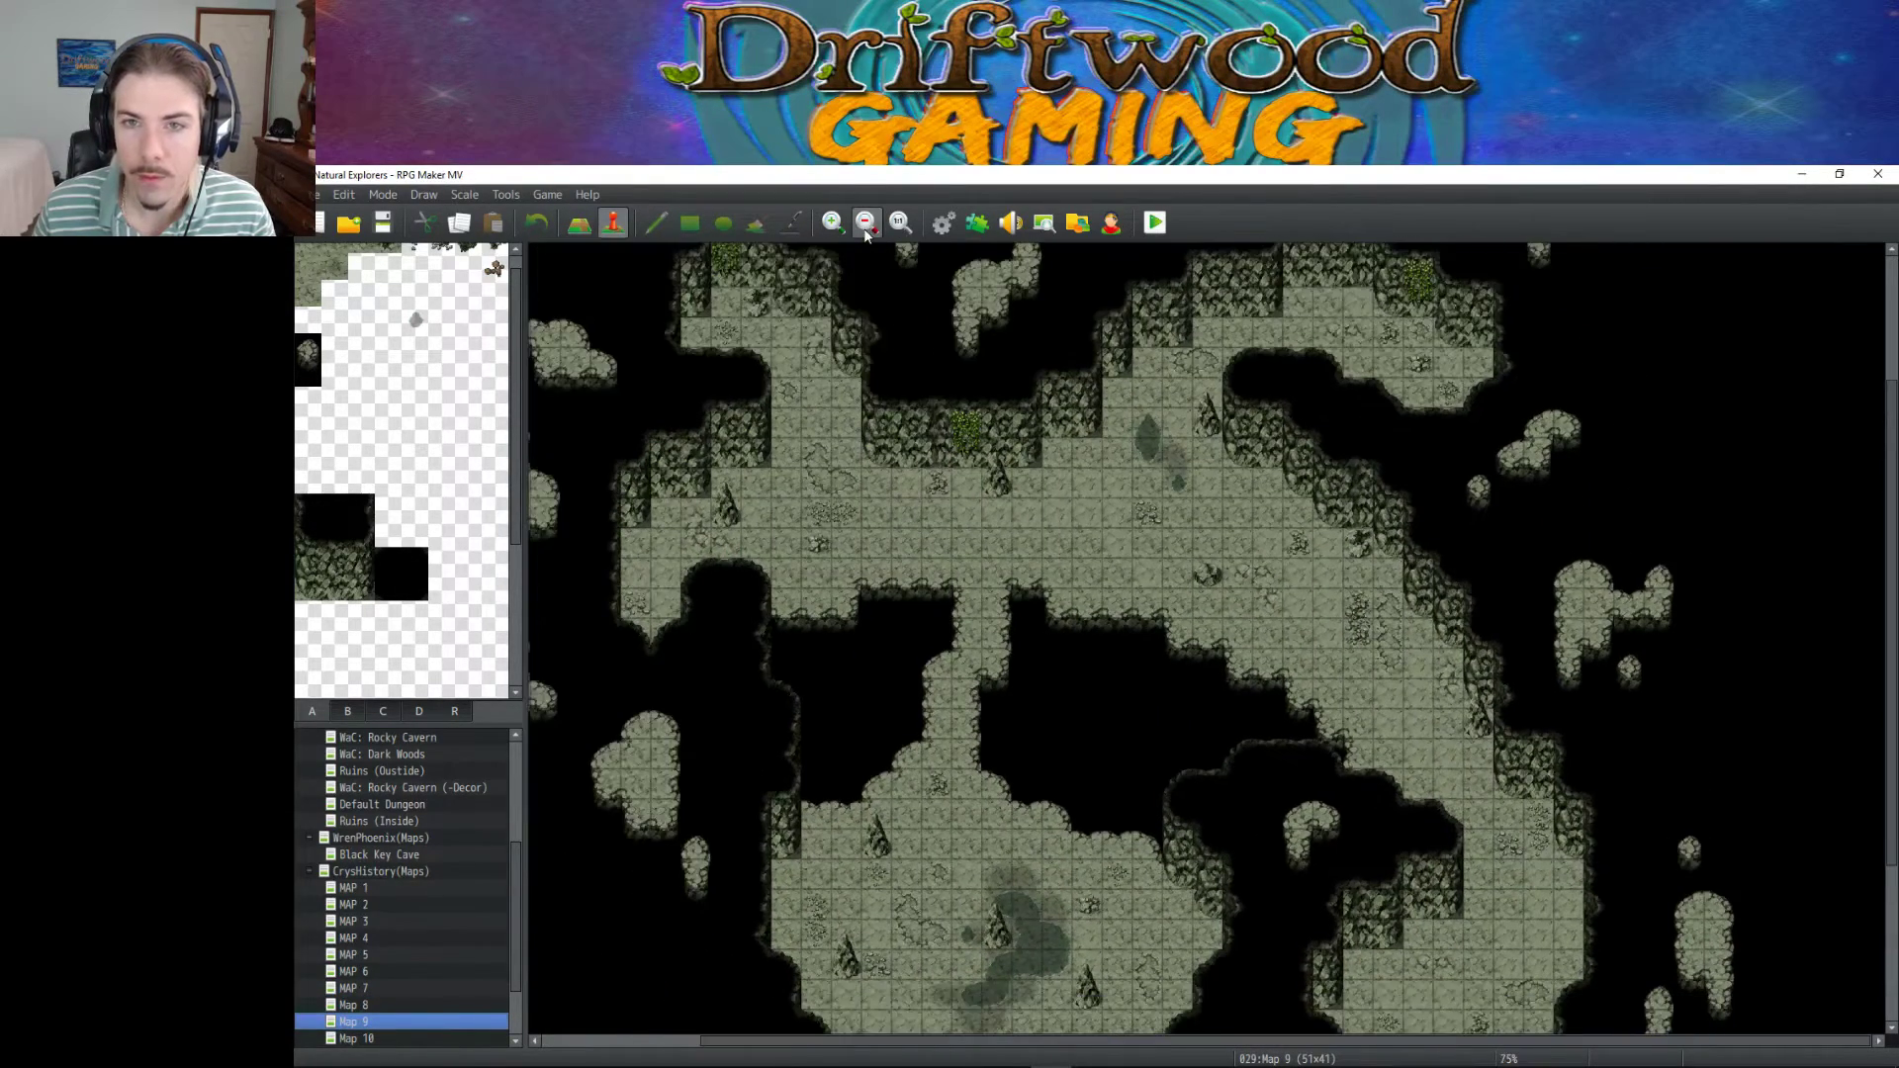
pyautogui.click(865, 223)
pyautogui.click(866, 222)
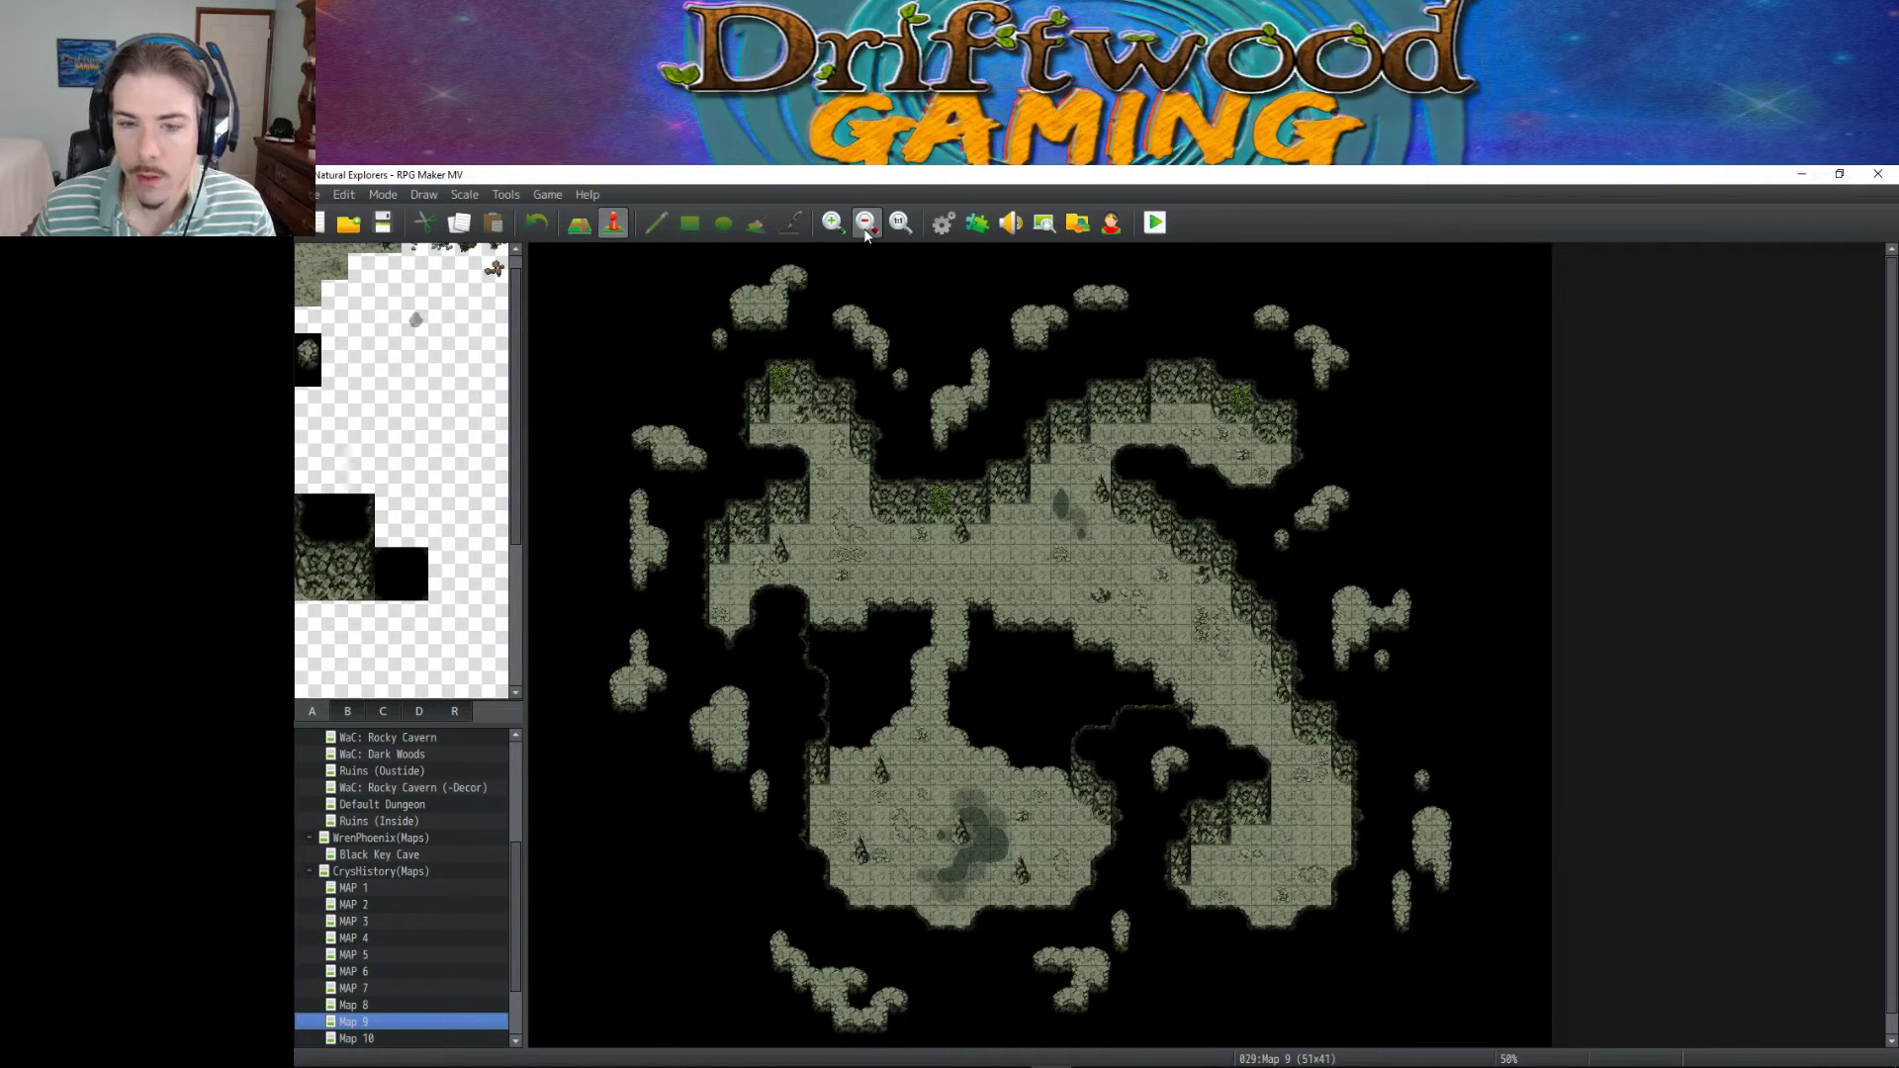
pyautogui.scroll(-1, 1023, 645)
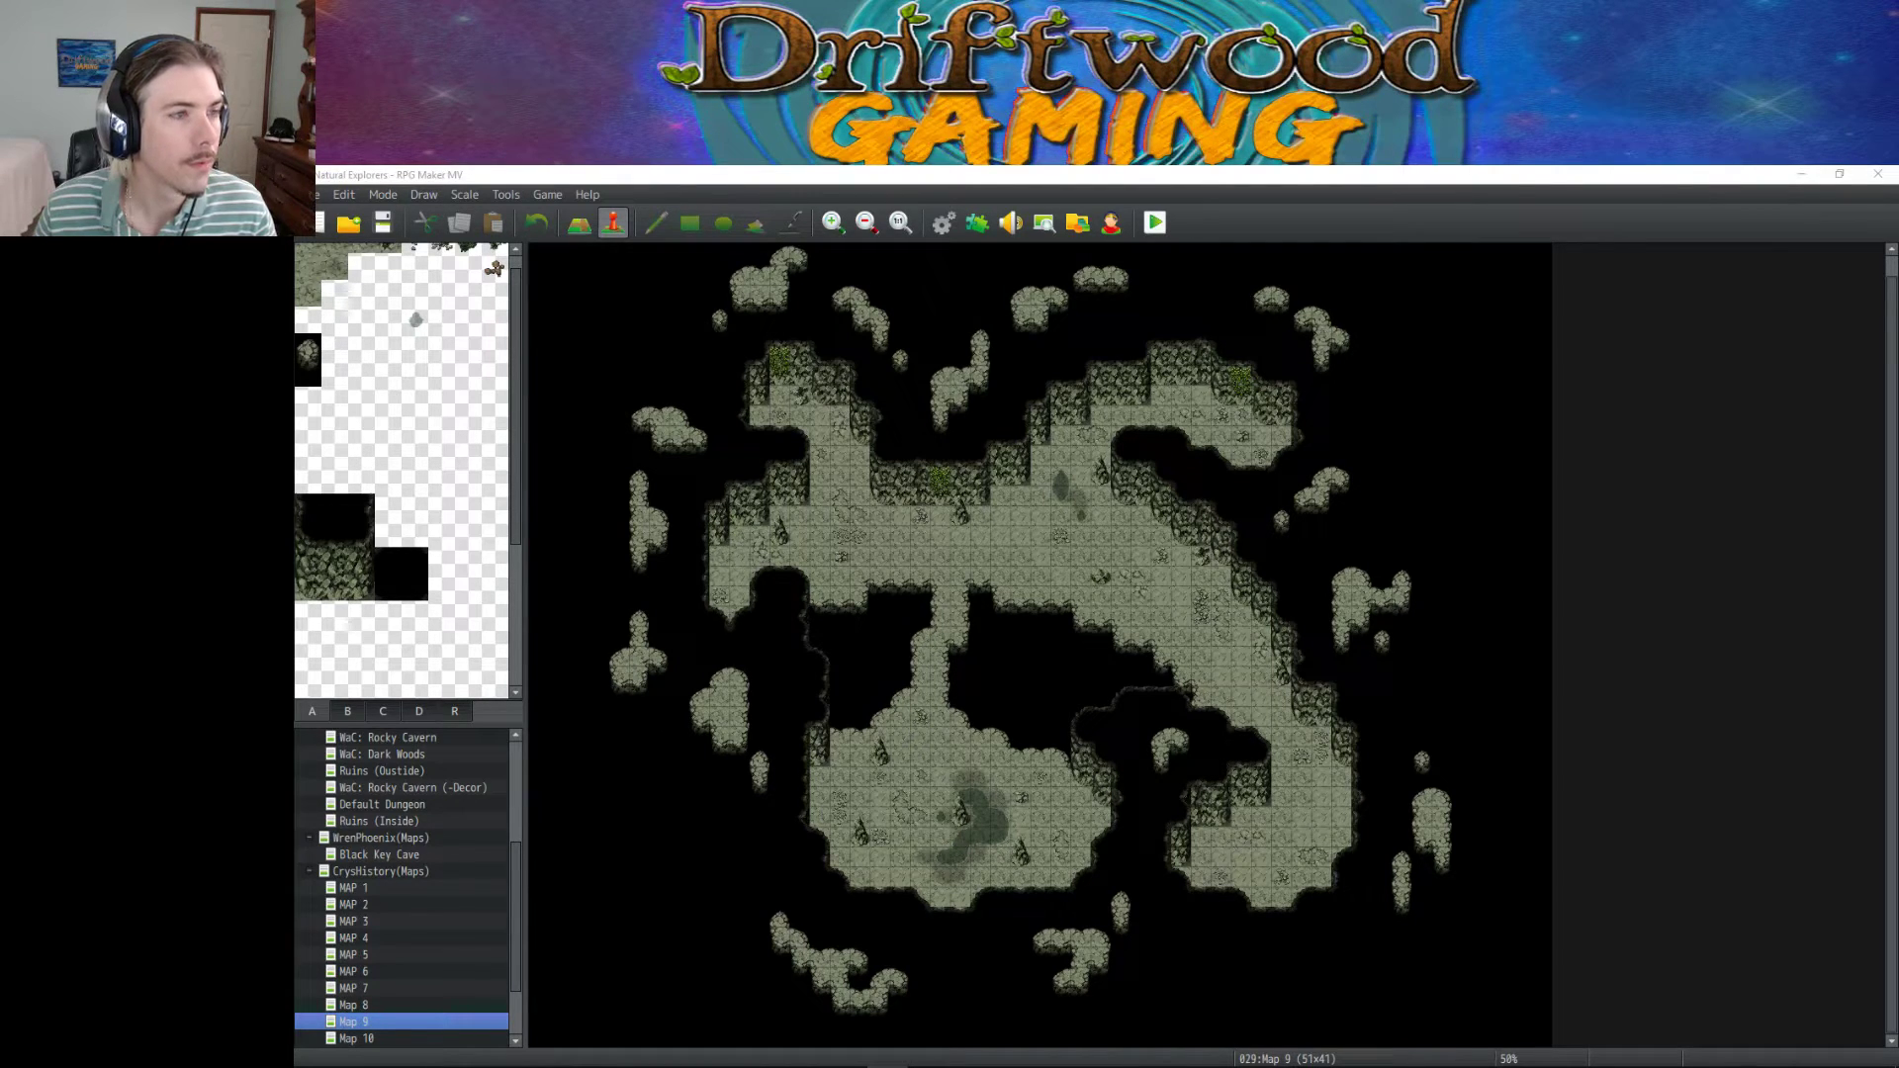
pyautogui.moveTo(763, 1065)
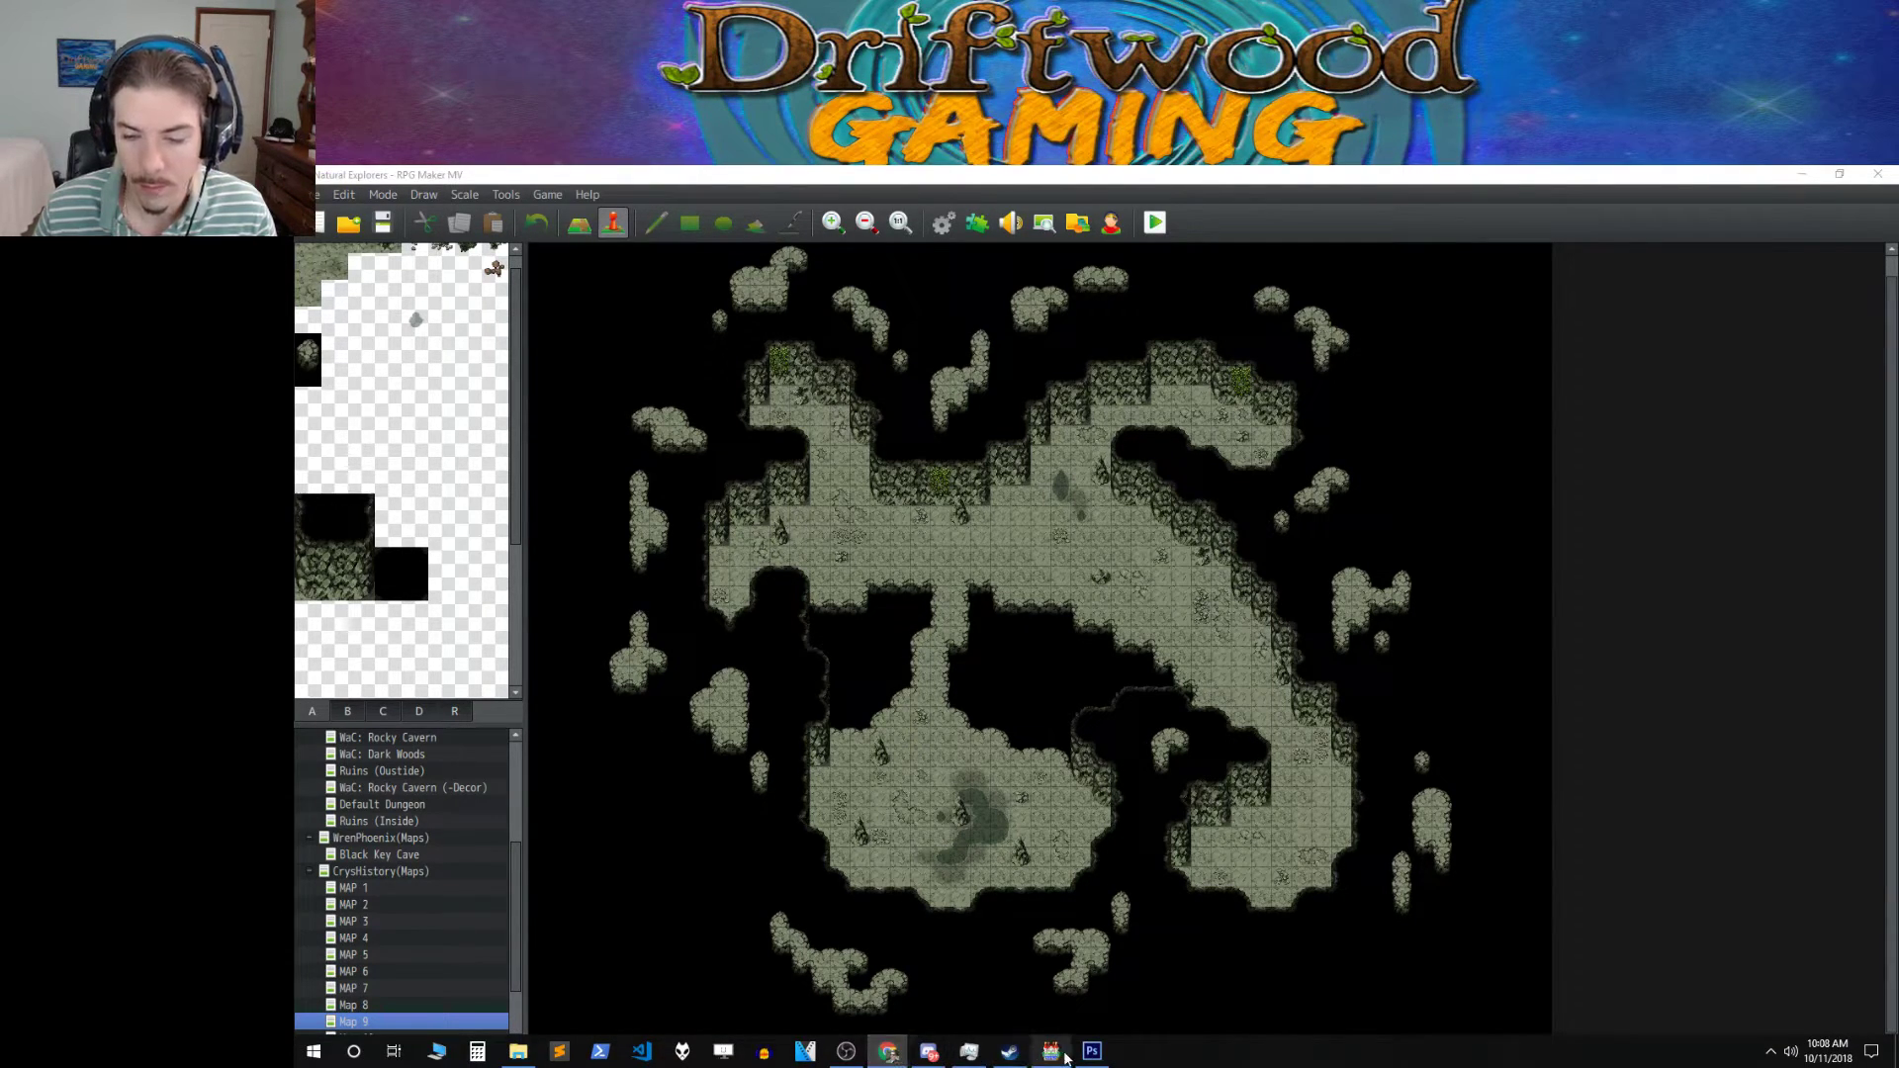
pyautogui.moveTo(1049, 1057)
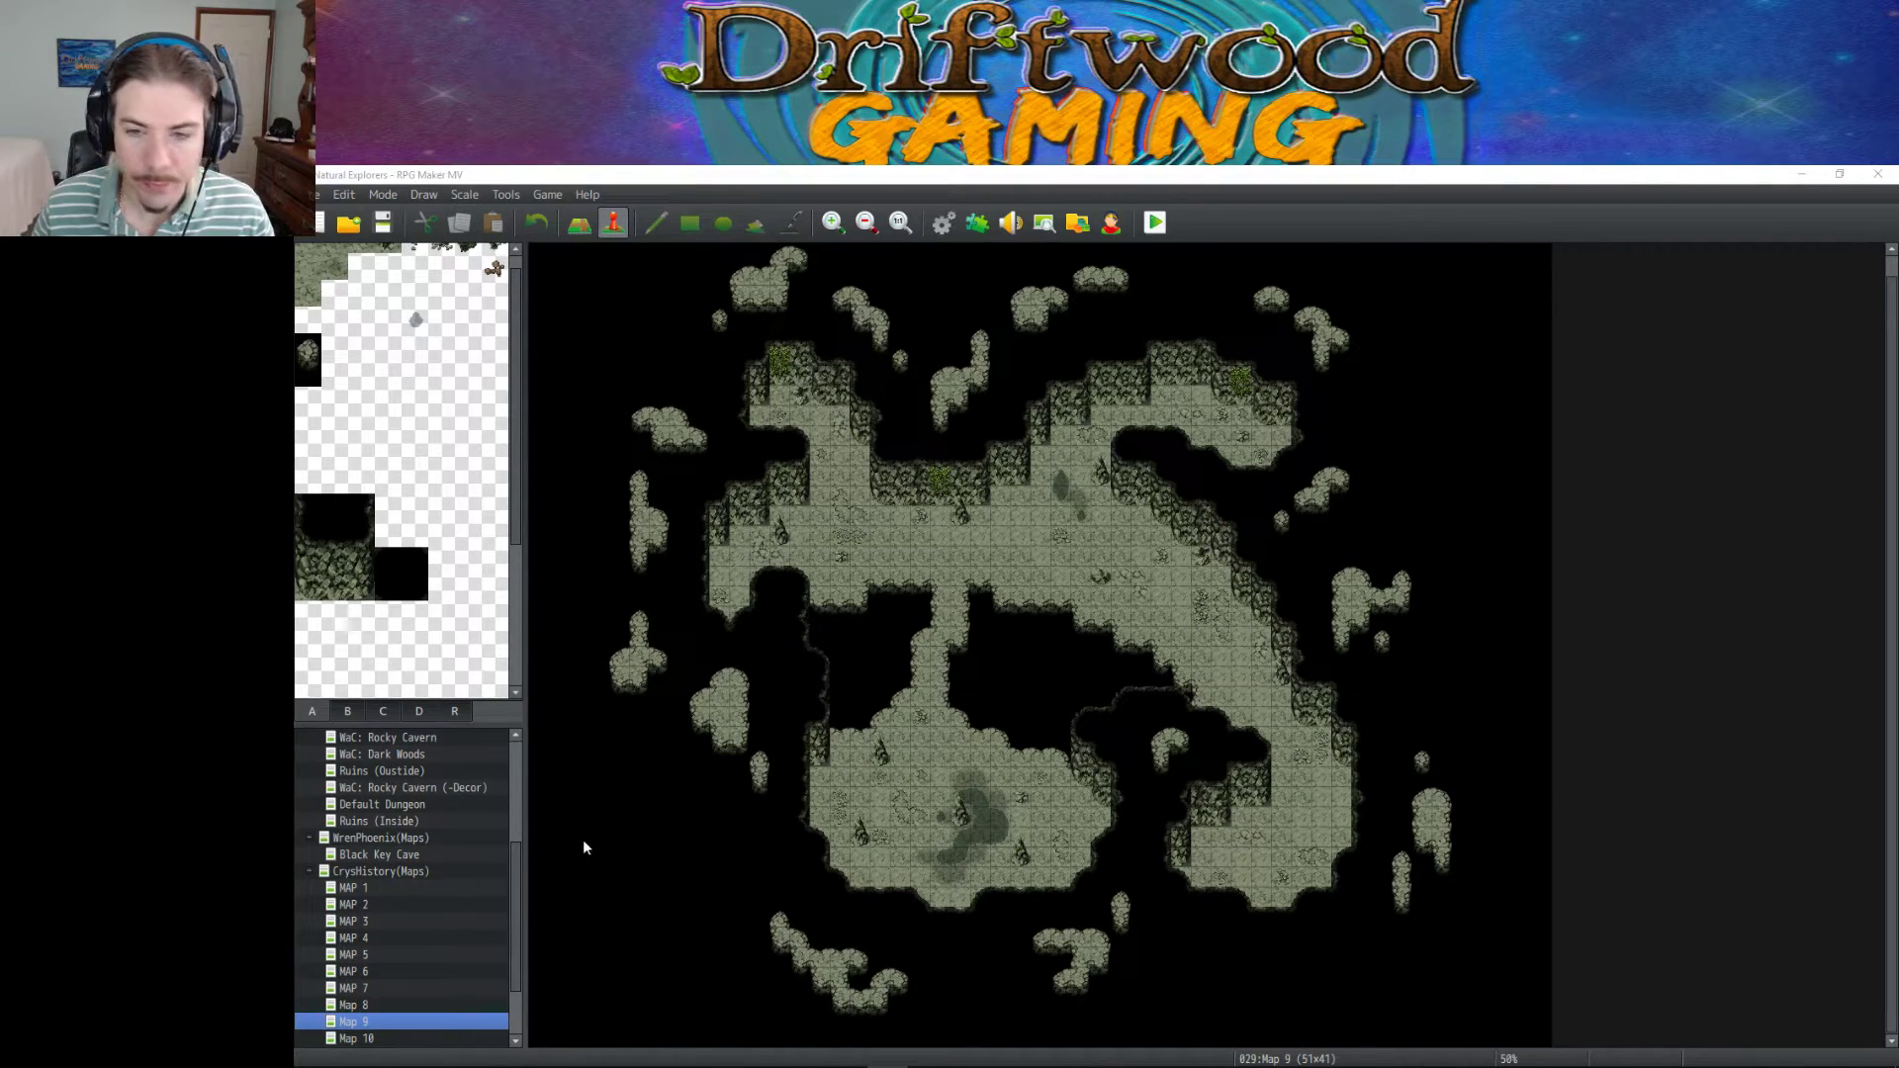
pyautogui.keyDown('ctrl'); pyautogui.scroll(1, 1059, 597); pyautogui.keyUp('ctrl')
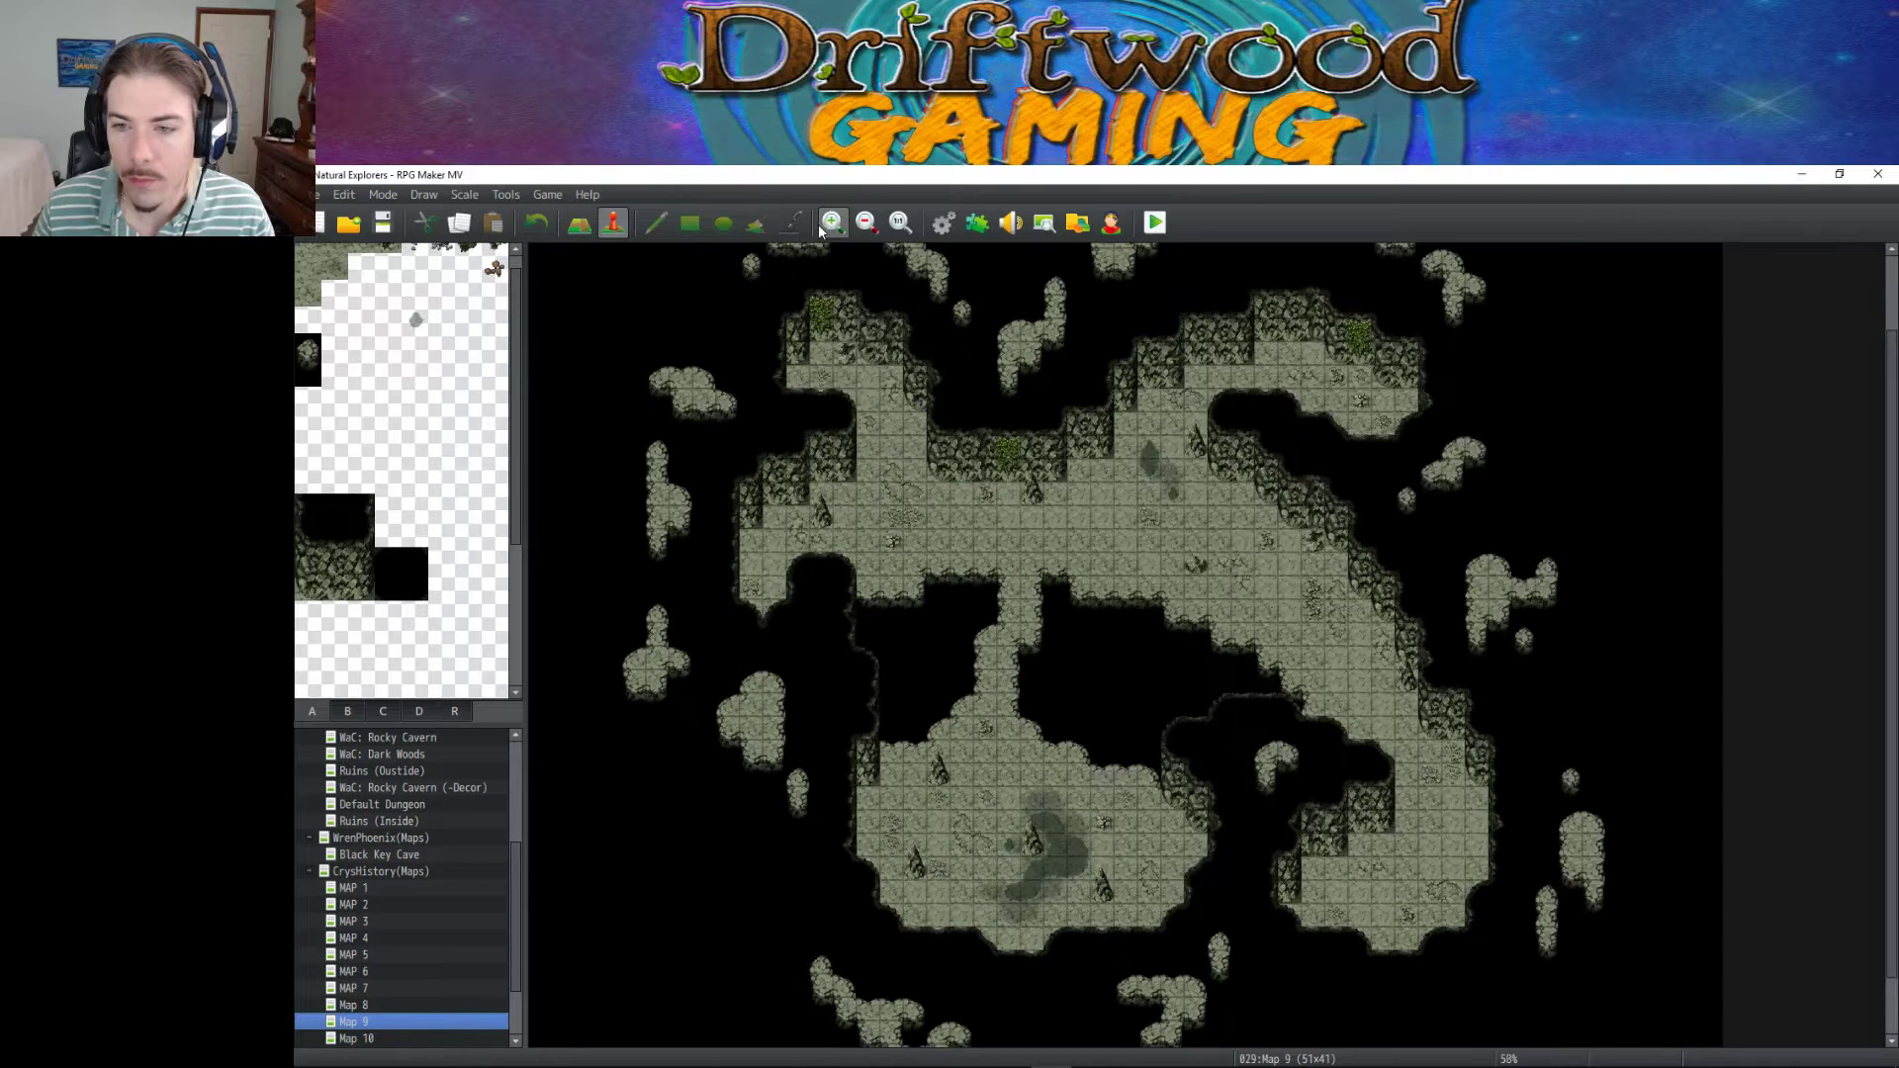
pyautogui.scroll(1, 1064, 608)
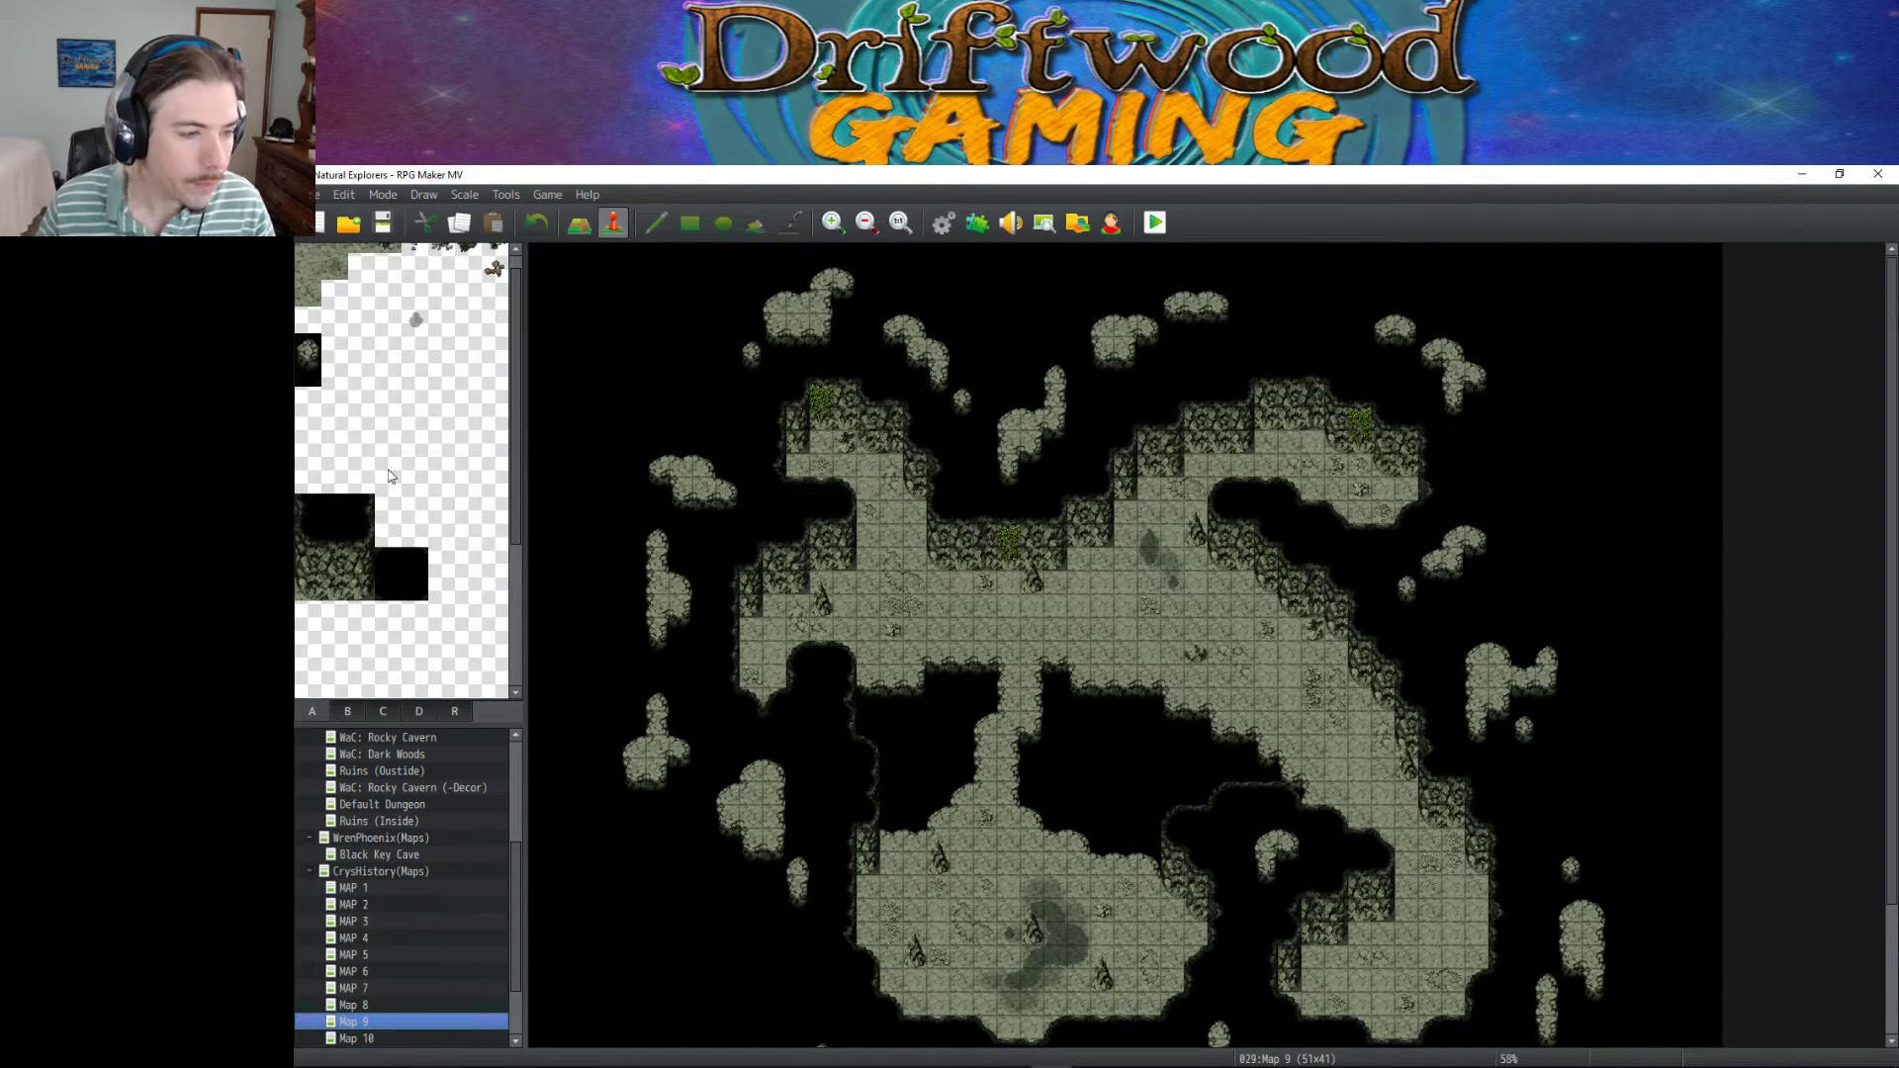
pyautogui.click(848, 1054)
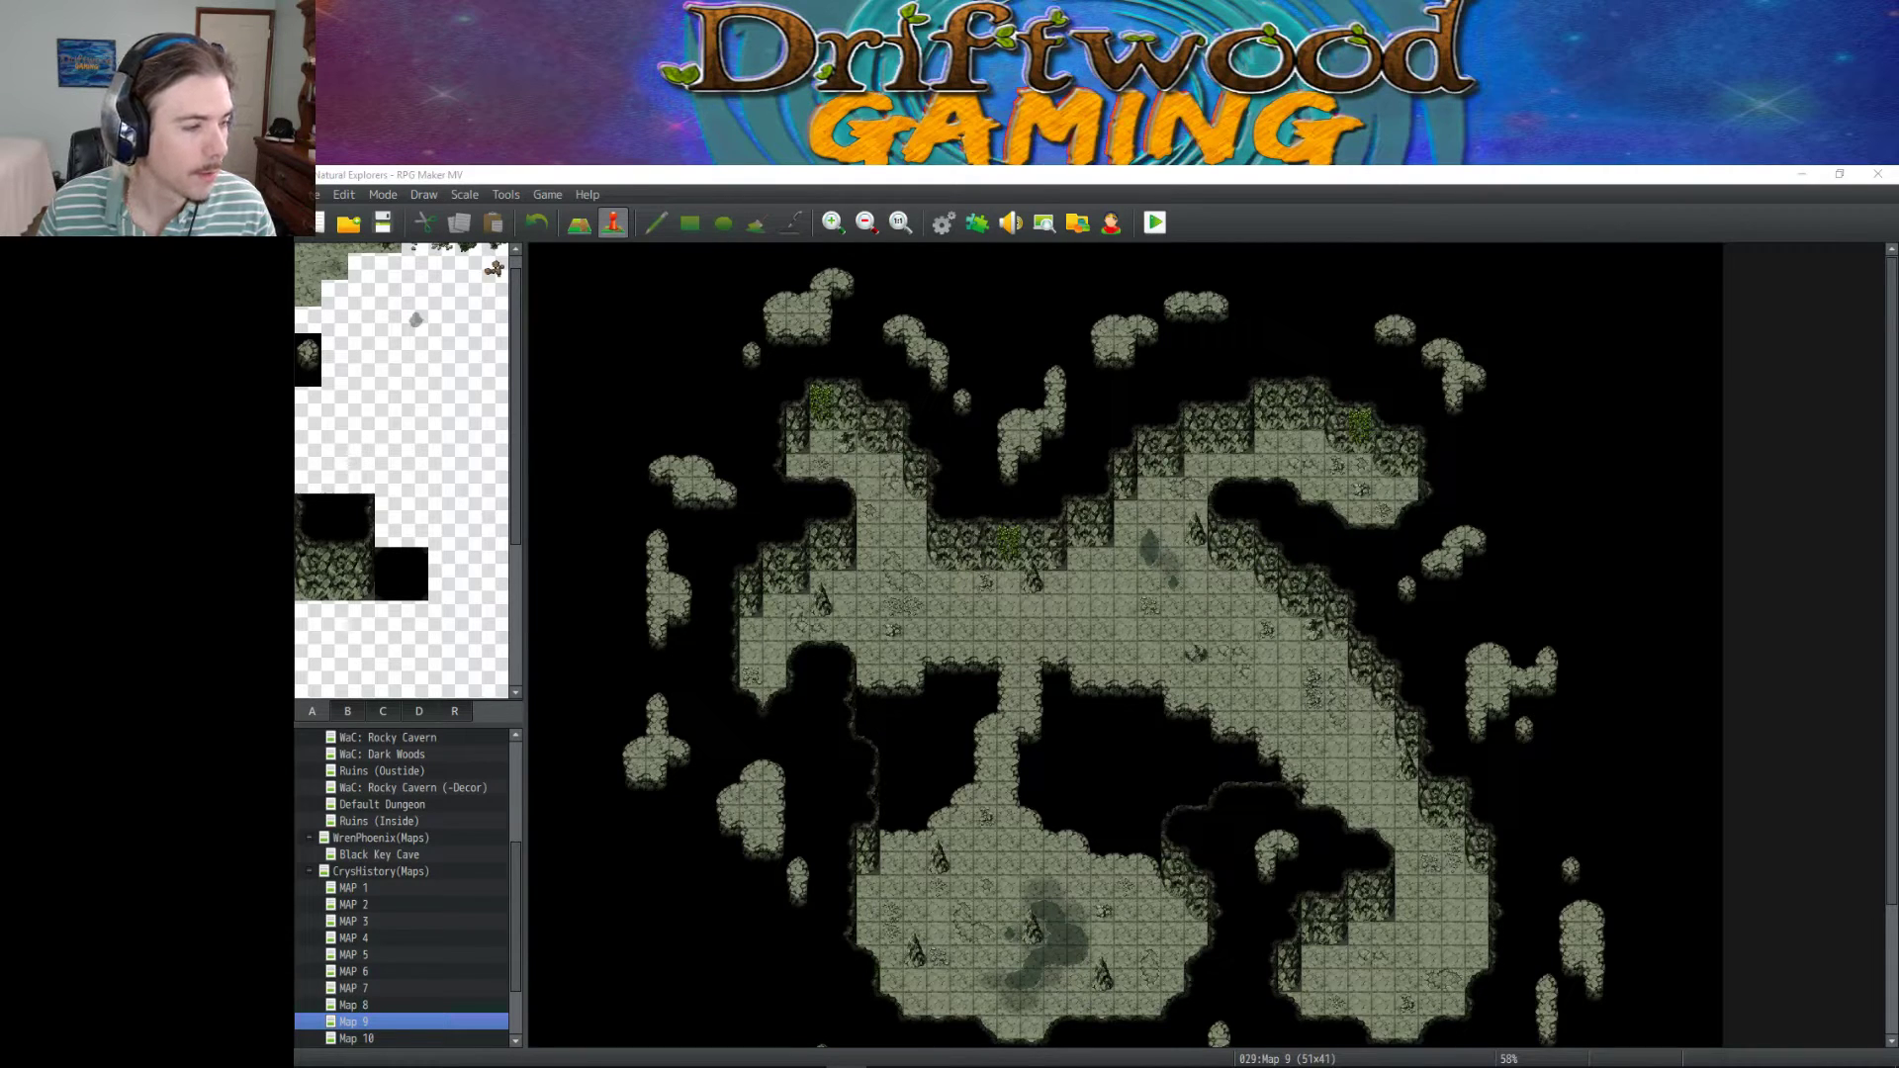
pyautogui.scroll(-5, 1017, 605)
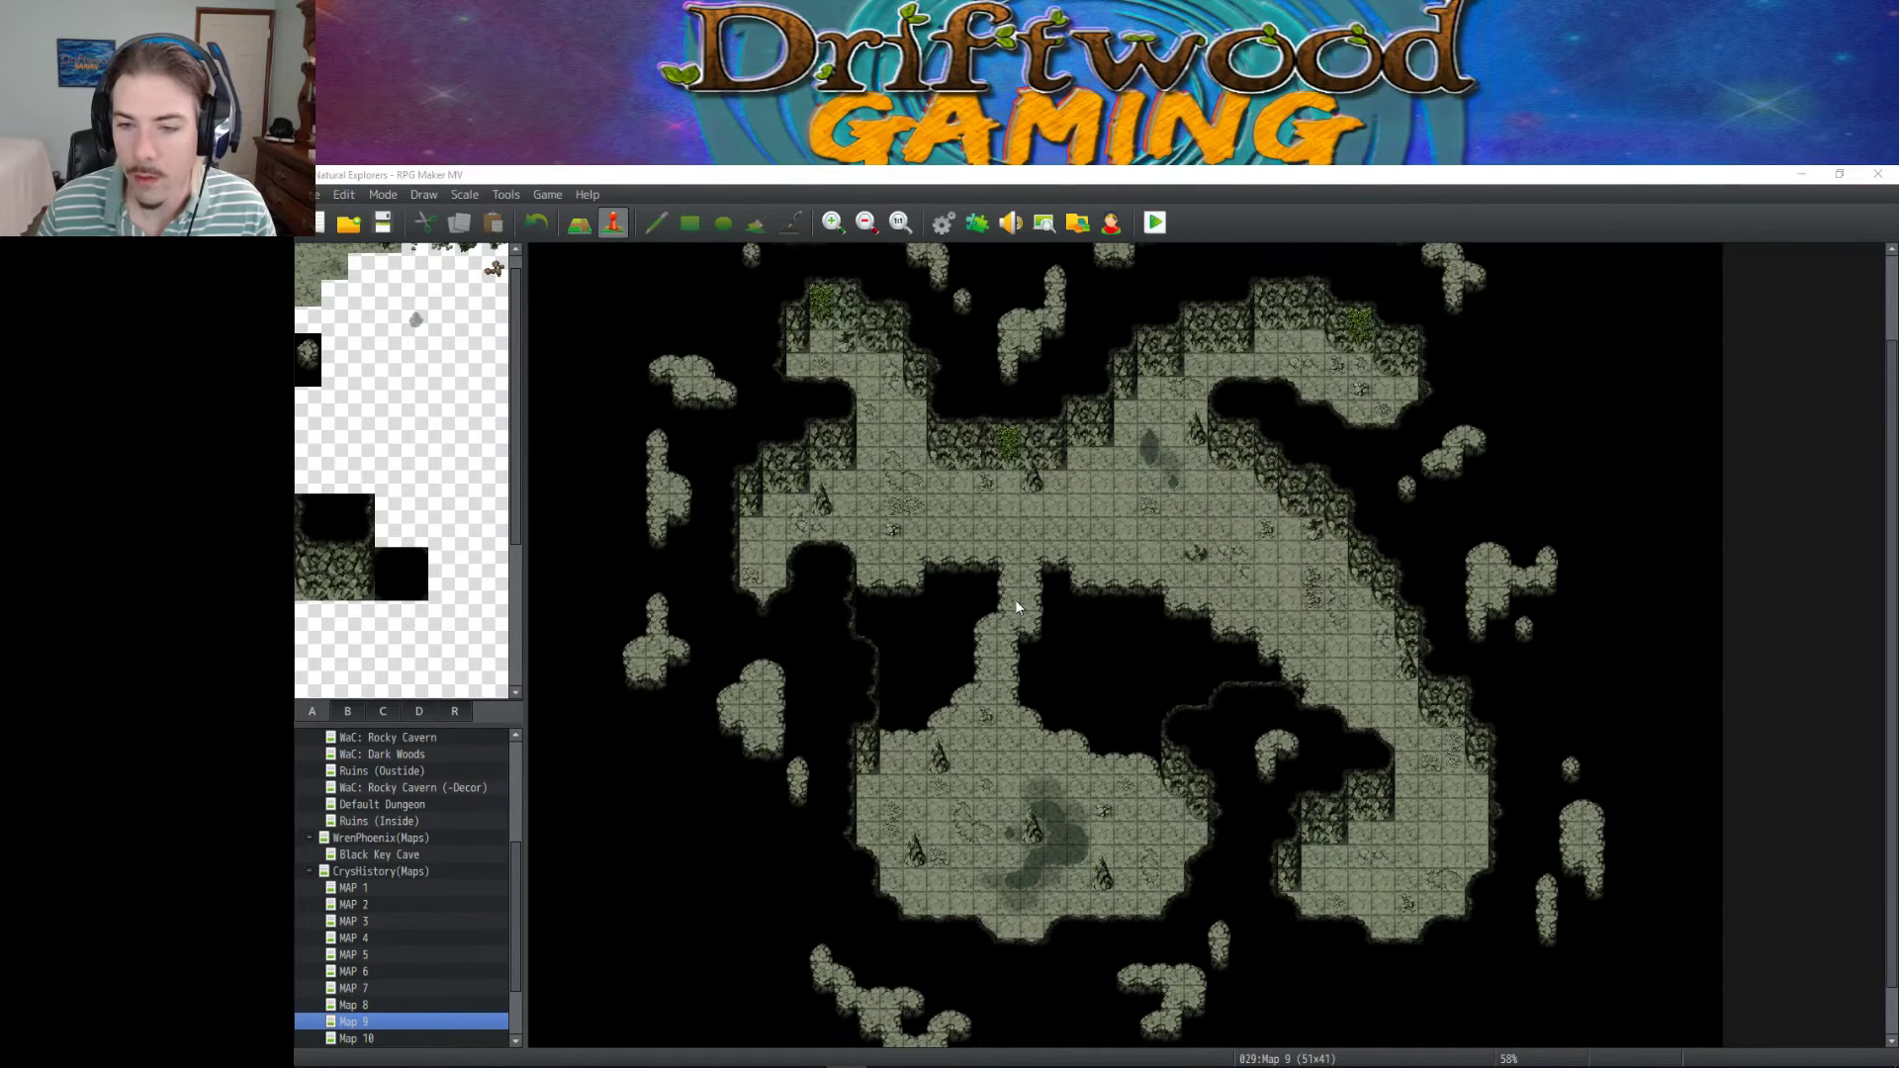
pyautogui.scroll(2, 1017, 605)
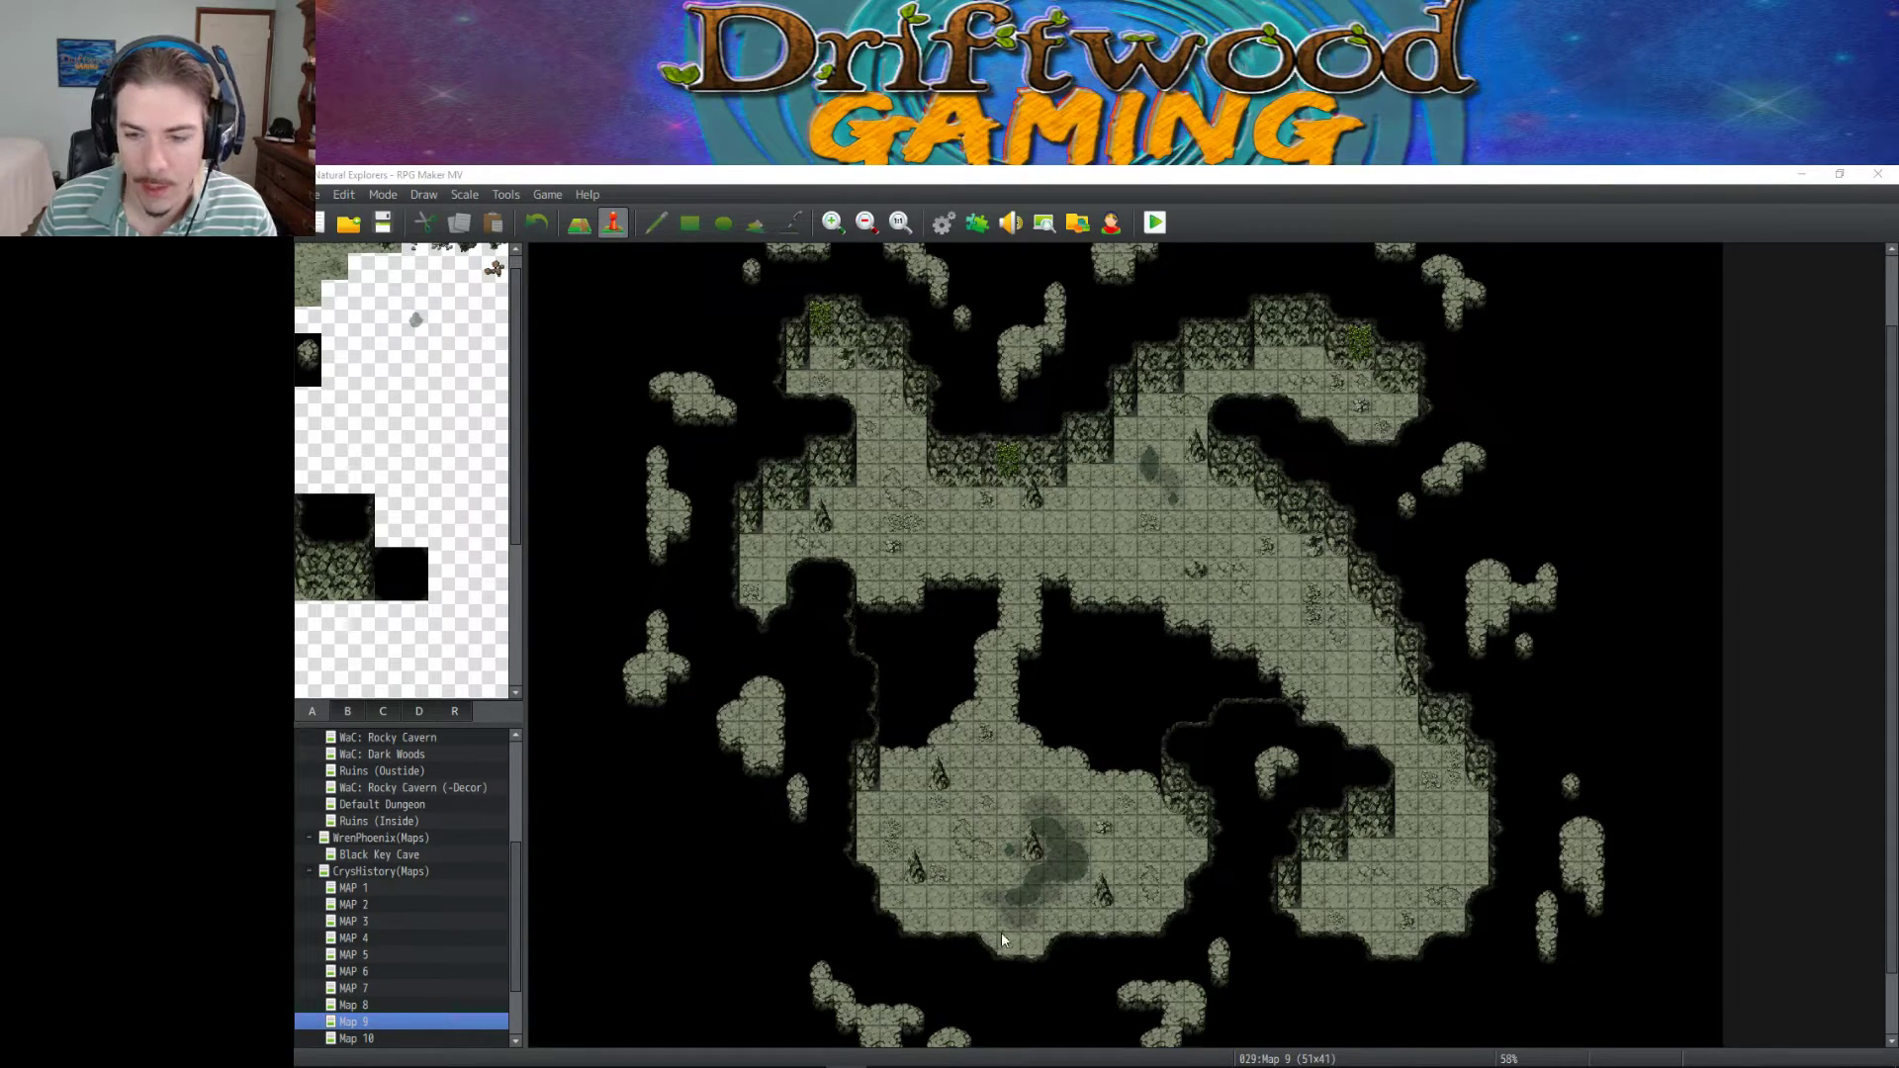
pyautogui.scroll(-2, 1000, 920)
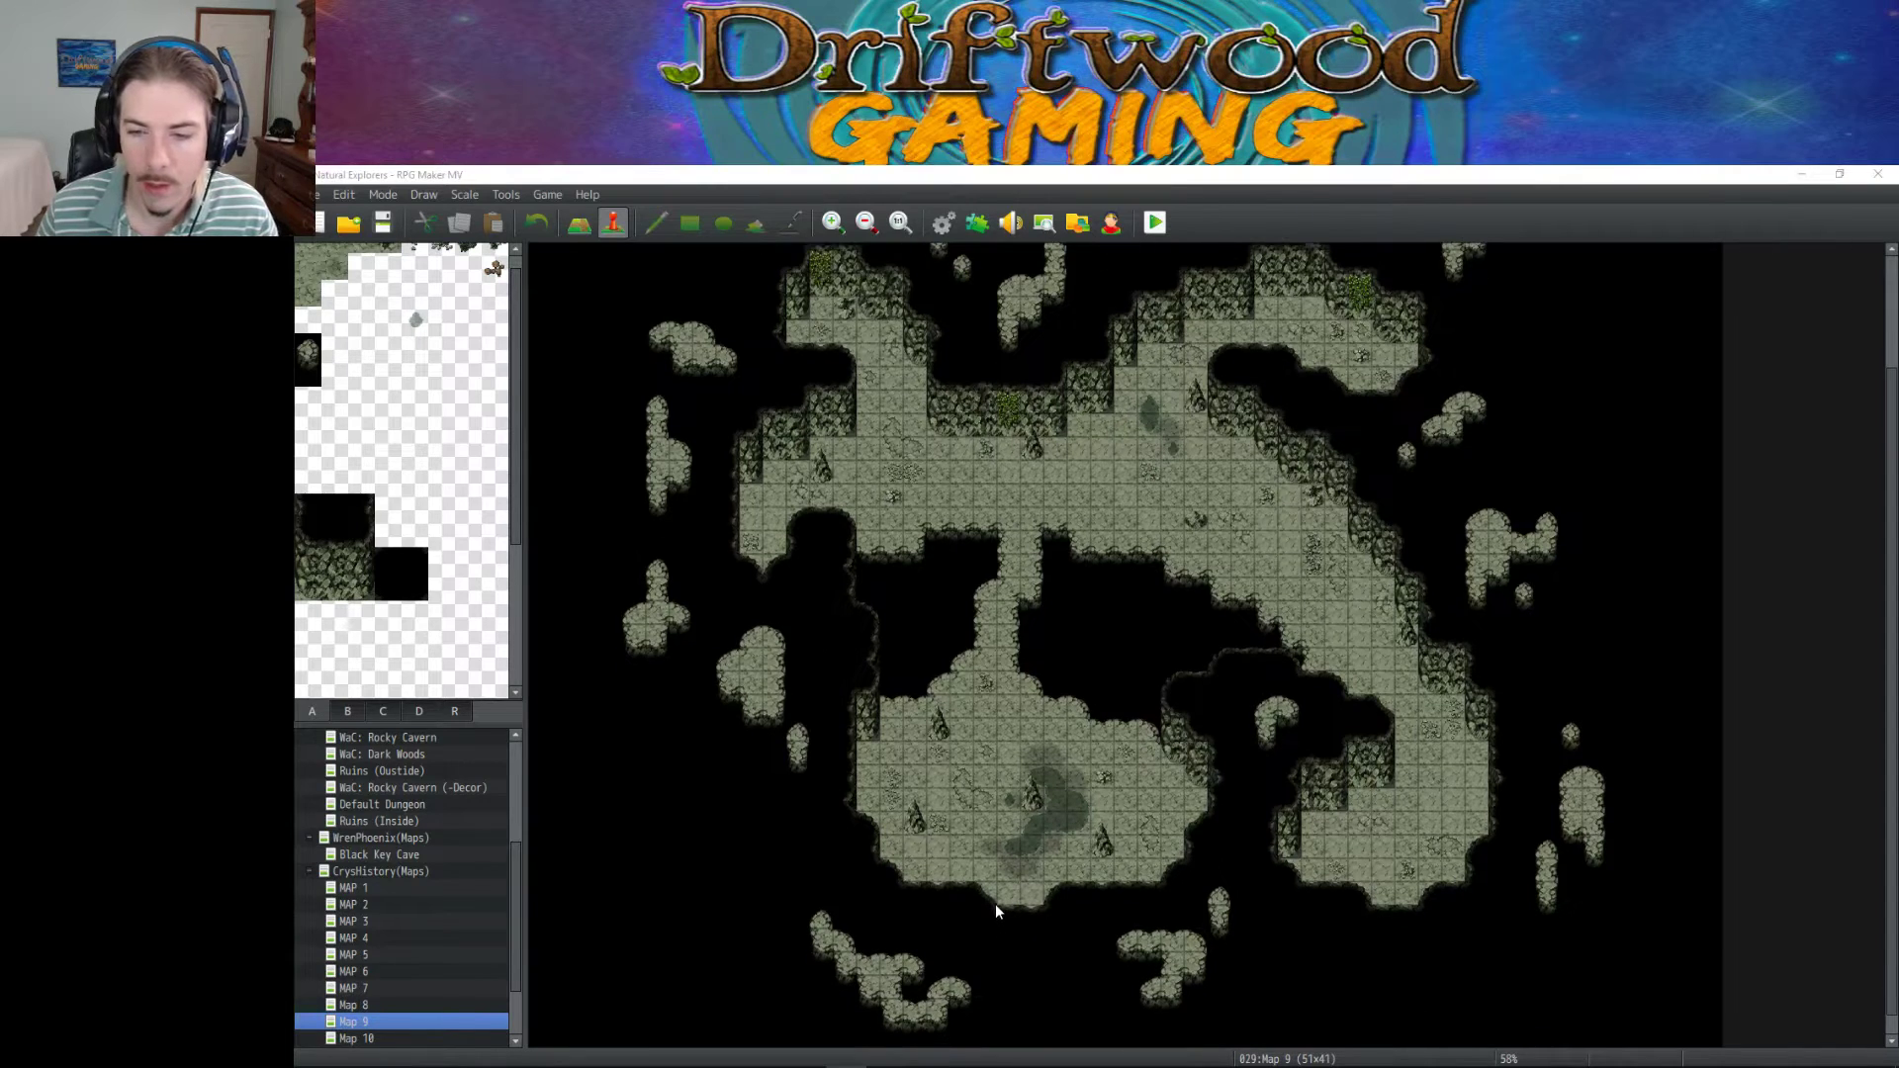
pyautogui.scroll(-1, 988, 881)
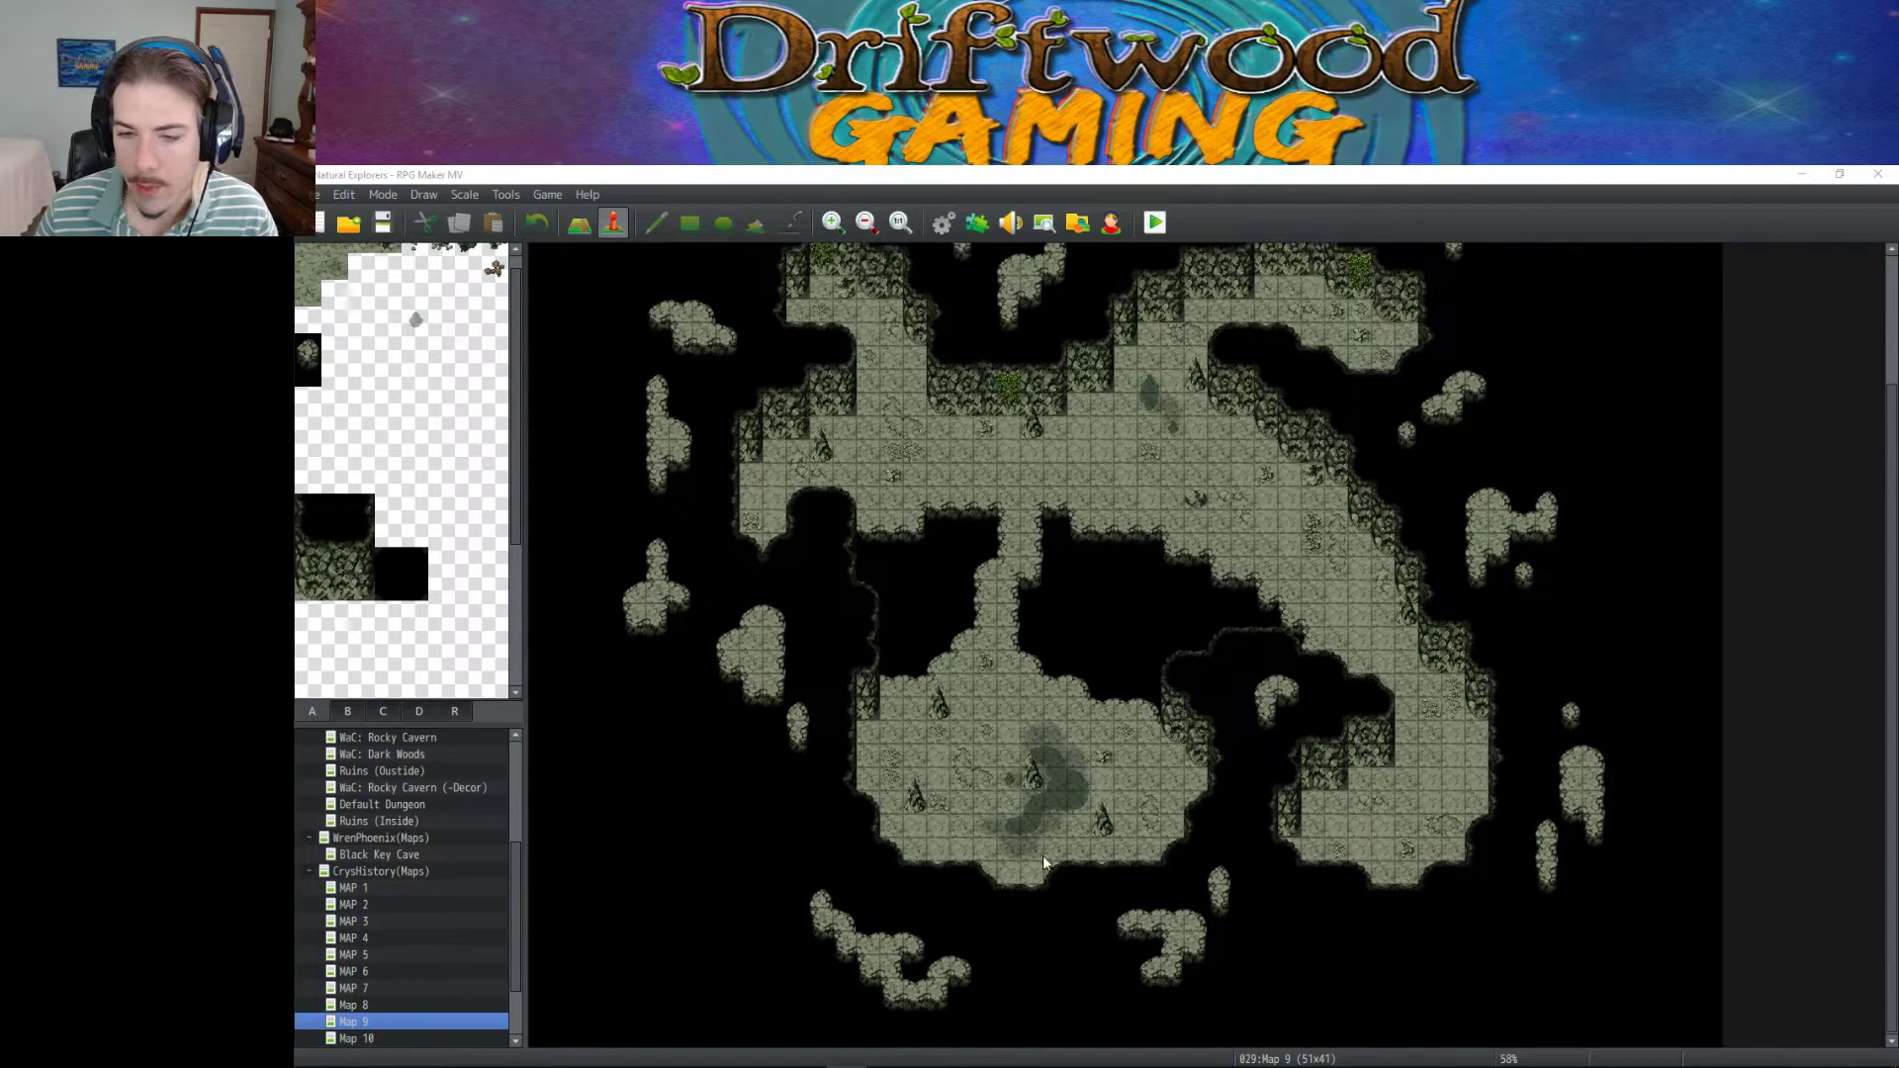
# Place an Entrance event at tile 36,33 on Map 9 and extend the cave floor two tiles south of it.
pyautogui.rightClick(1409, 875)
pyautogui.click(1439, 926)
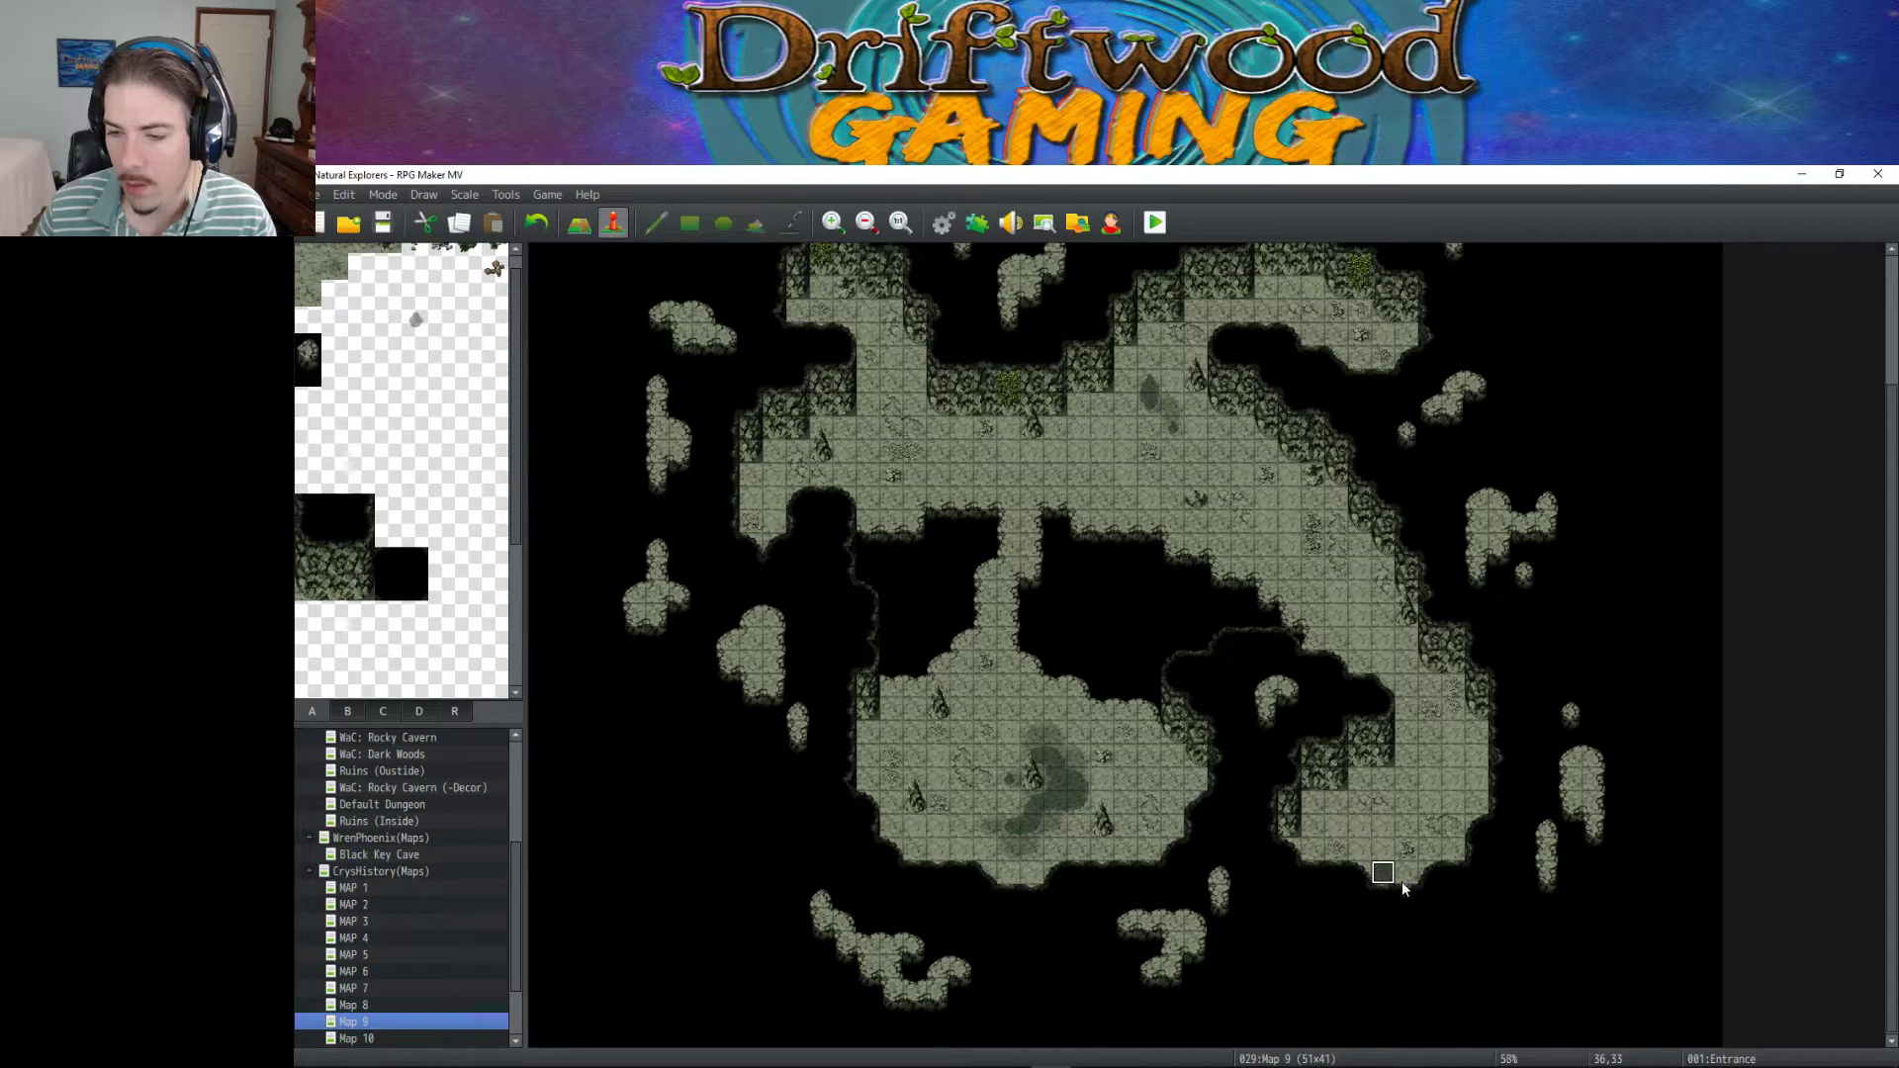
pyautogui.keyDown('ctrl'); pyautogui.scroll(1, 1365, 774); pyautogui.keyUp('ctrl')
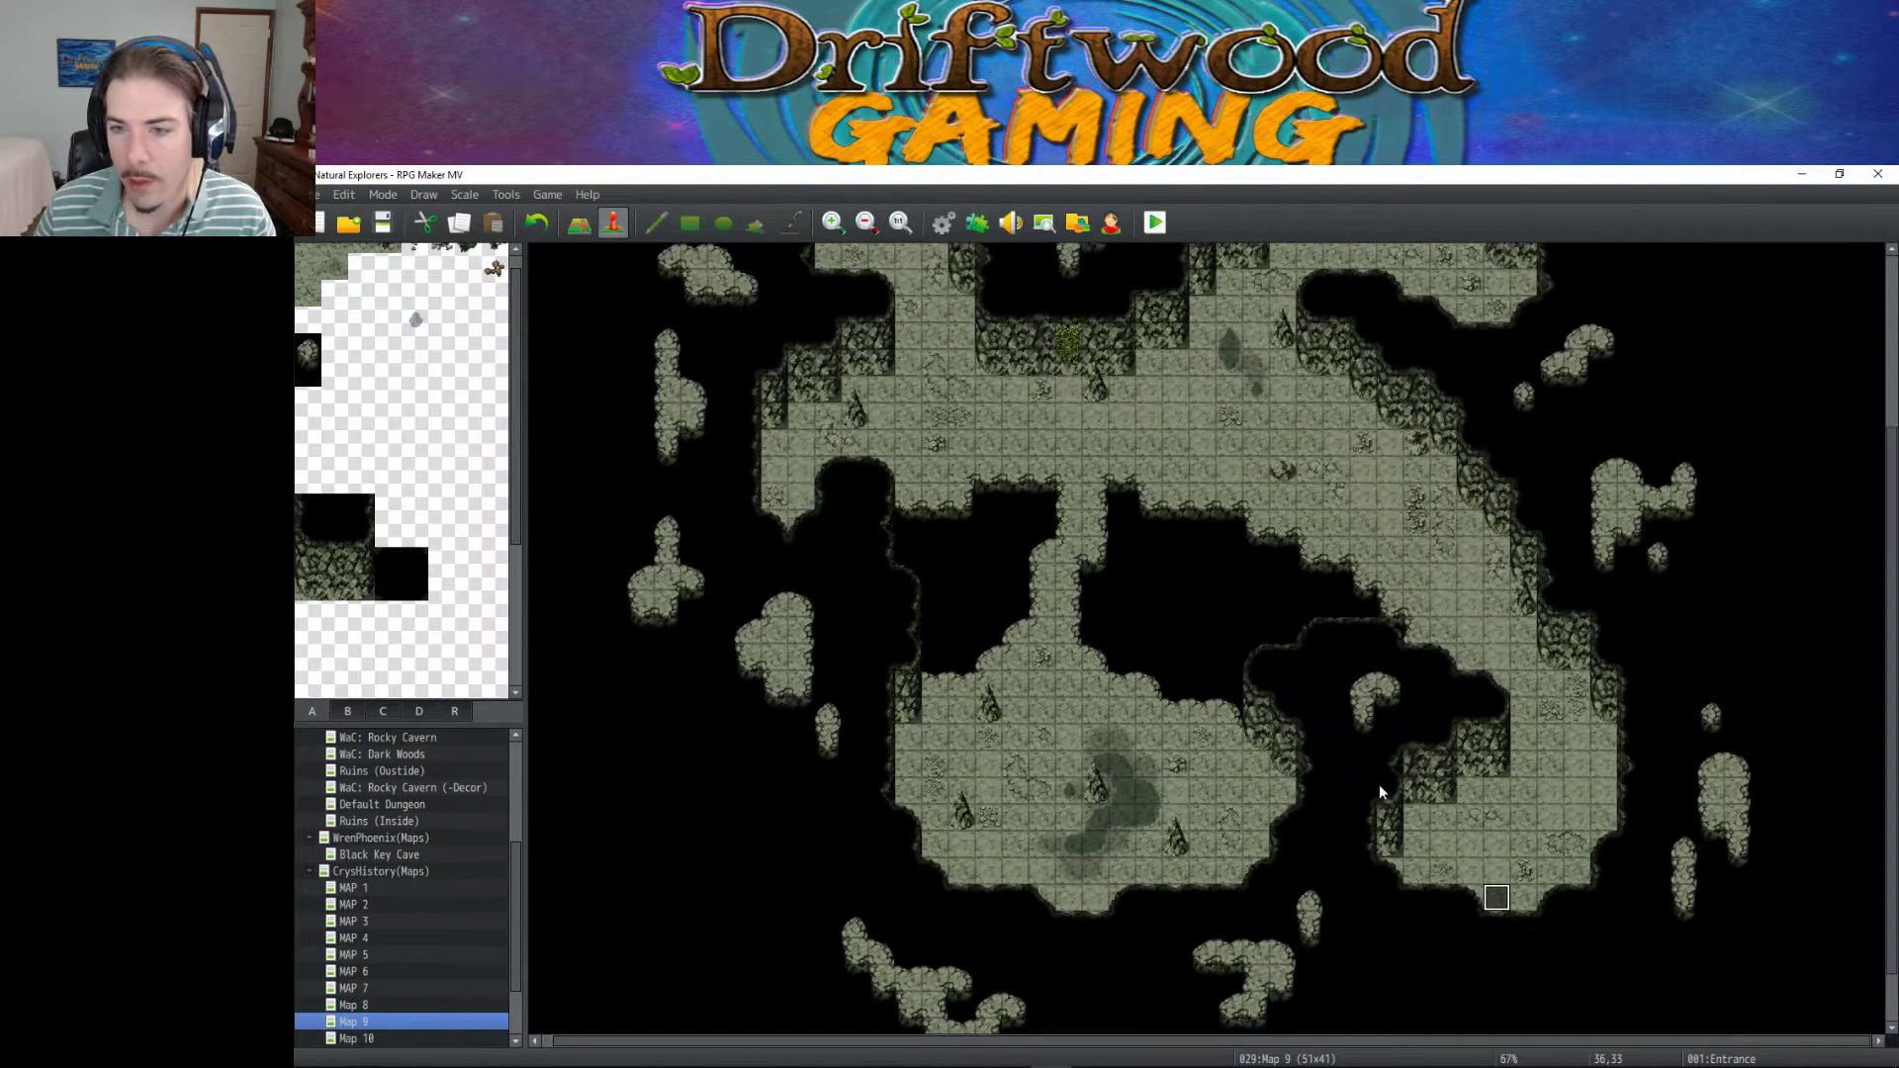
pyautogui.scroll(-3, 1496, 898)
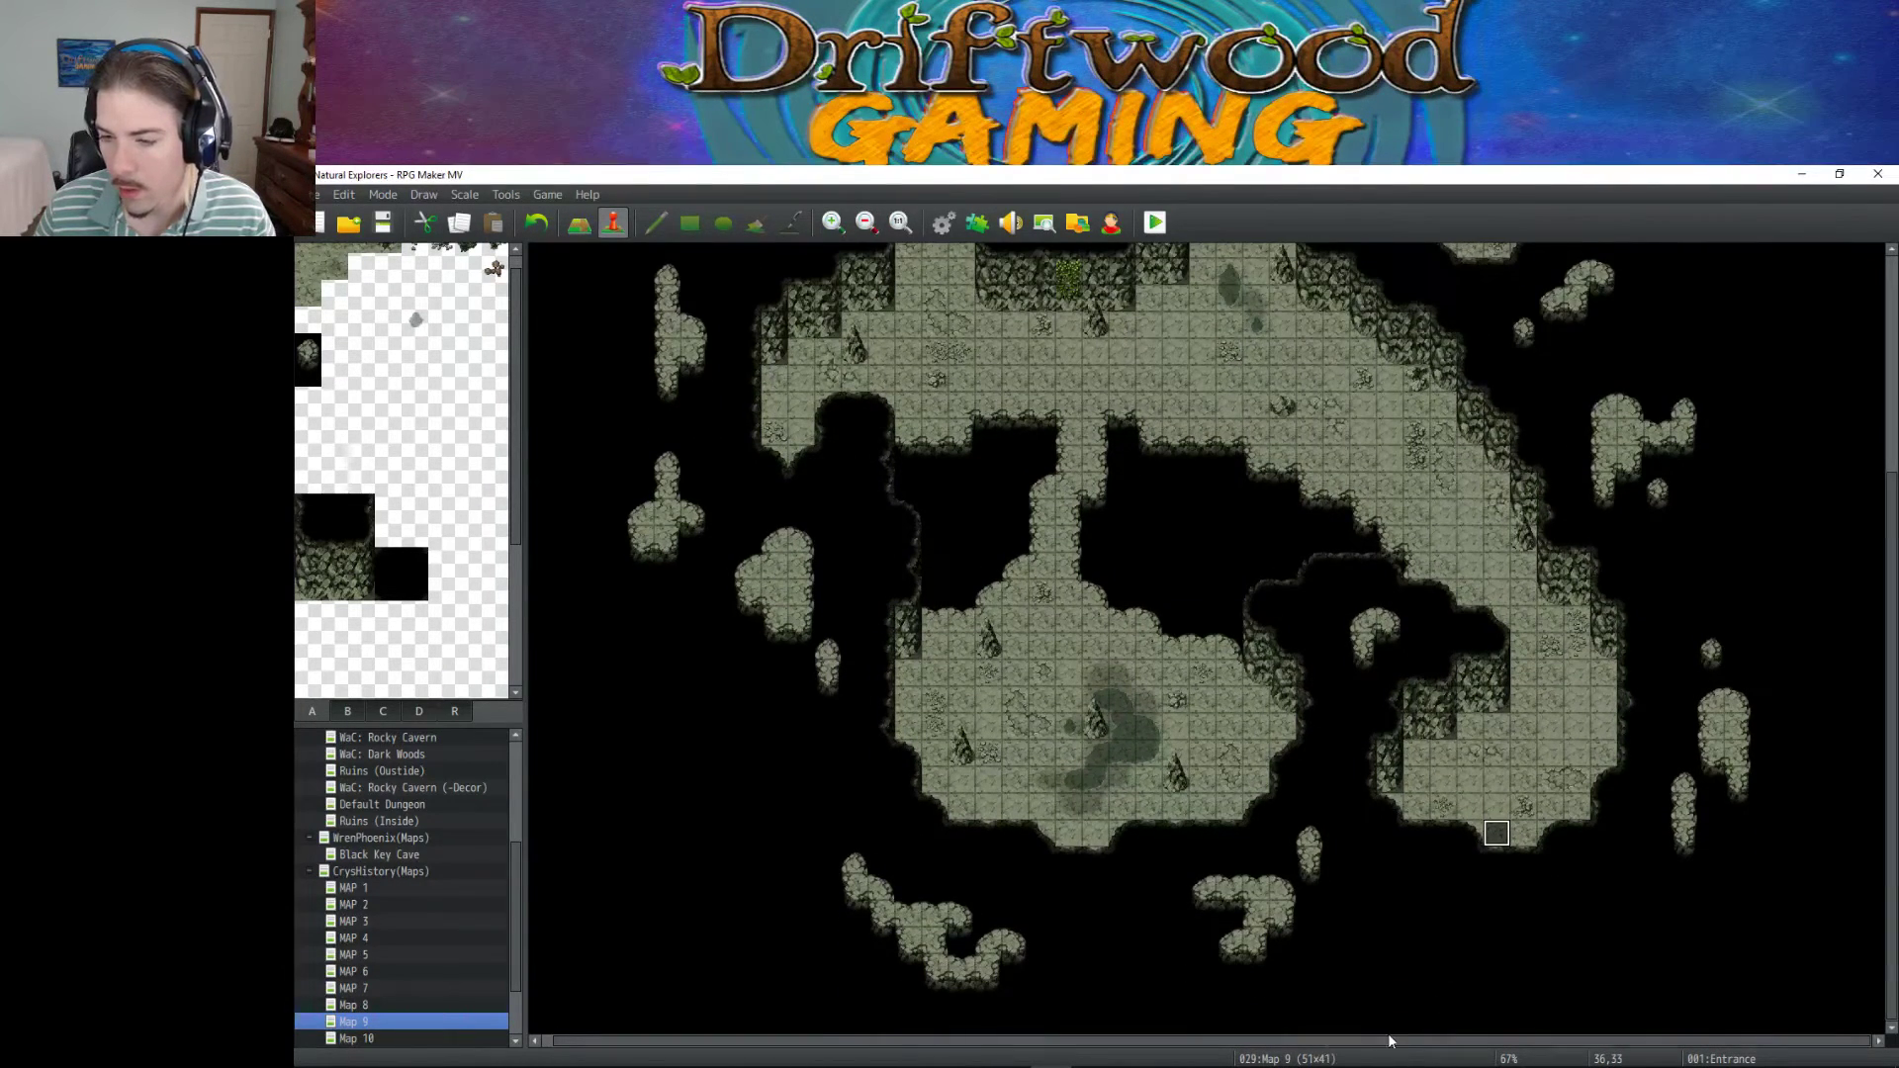
pyautogui.click(584, 226)
pyautogui.moveTo(1497, 836)
pyautogui.mouseDown()
pyautogui.moveTo(1492, 859)
pyautogui.moveTo(1531, 863)
pyautogui.moveTo(1492, 860)
pyautogui.moveTo(1492, 881)
pyautogui.moveTo(1516, 863)
pyautogui.mouseUp()
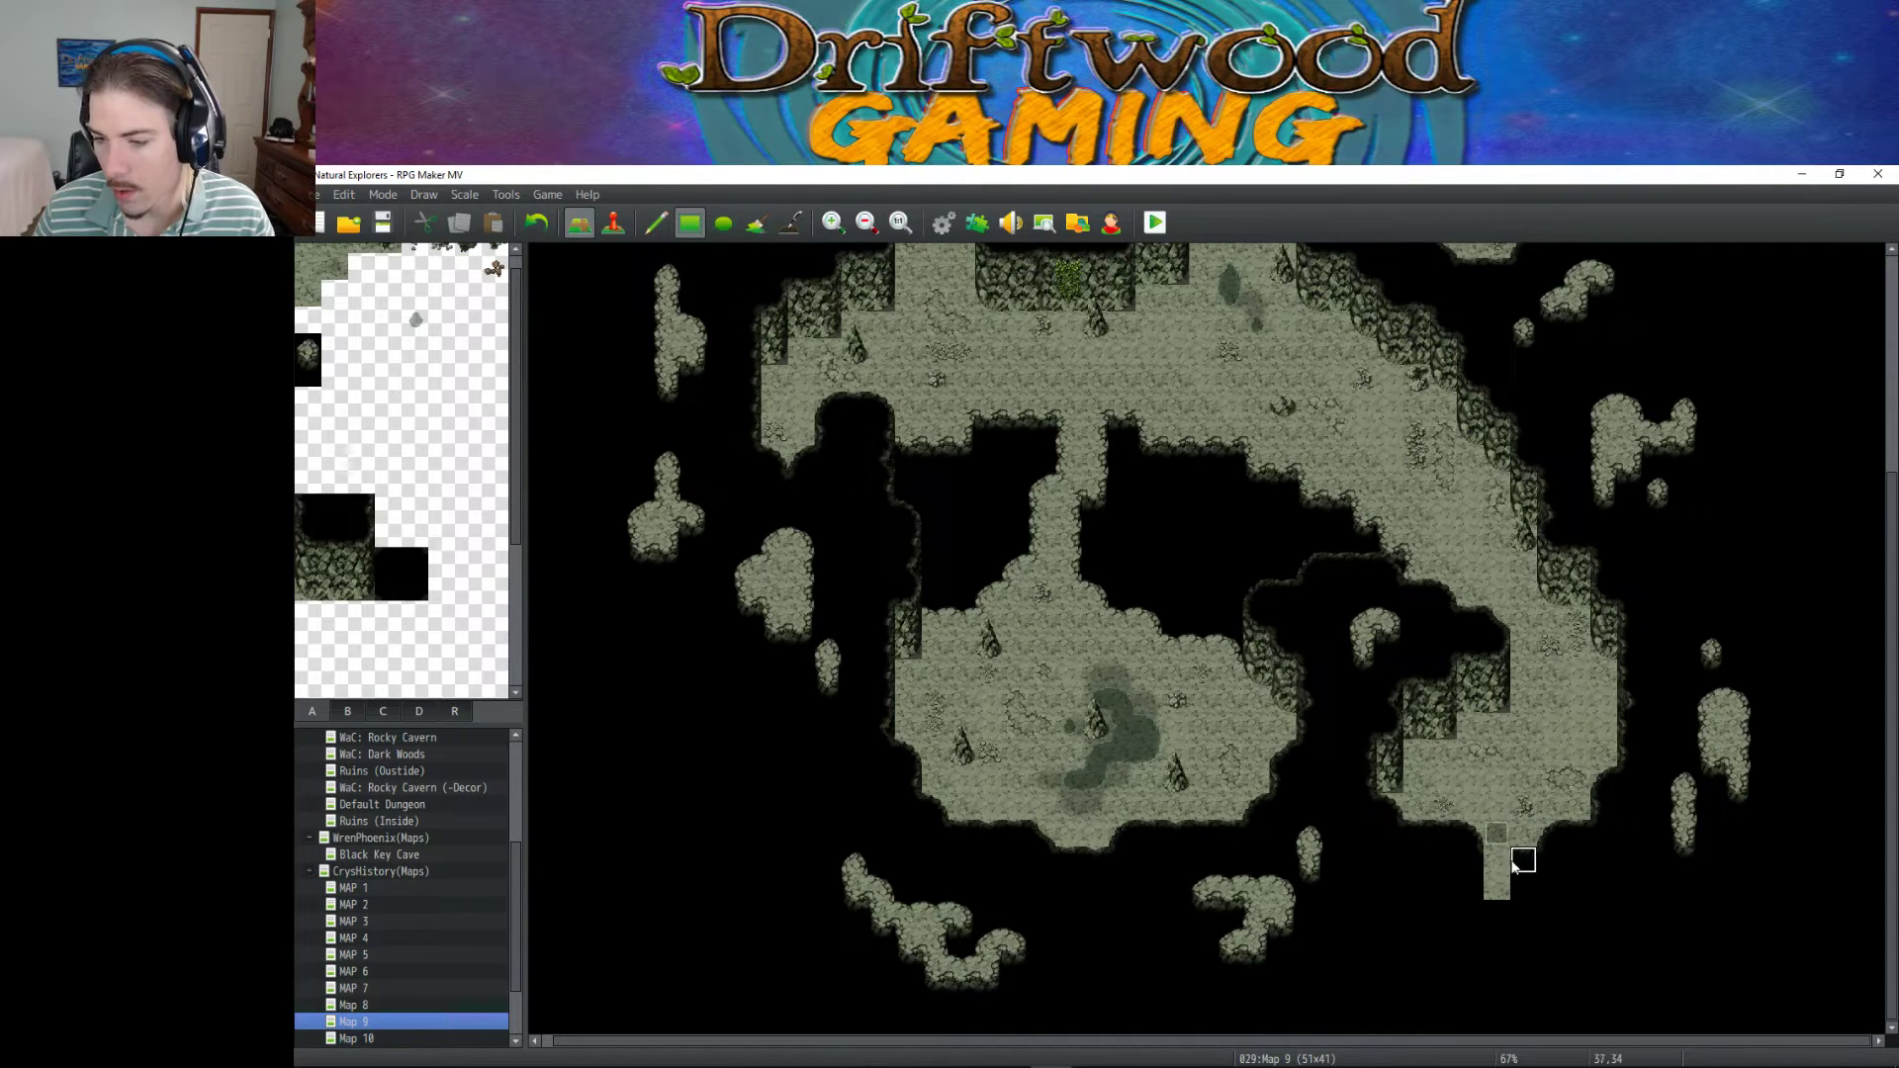
# Border the new southern passage with dark cave edge tiles, rounding the corner at tile 37,34.
pyautogui.click(361, 506)
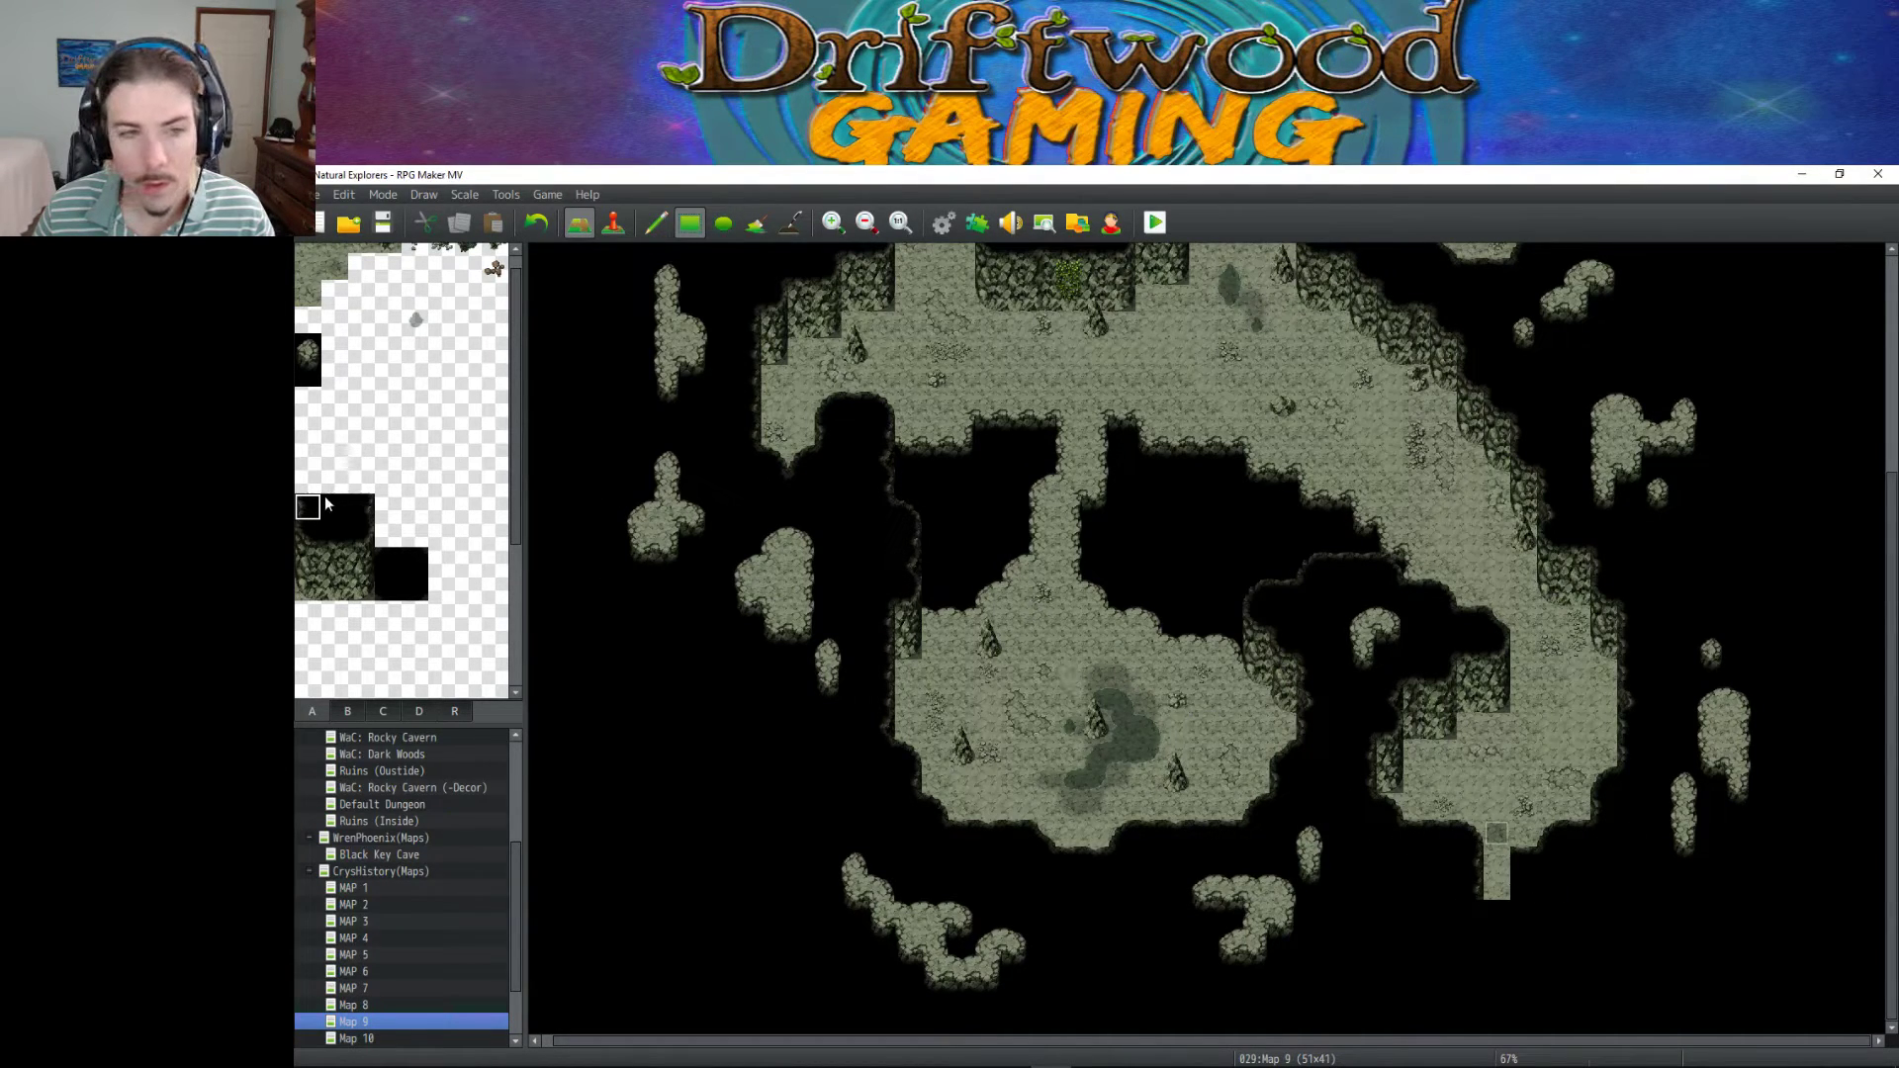
pyautogui.click(347, 711)
pyautogui.click(335, 257)
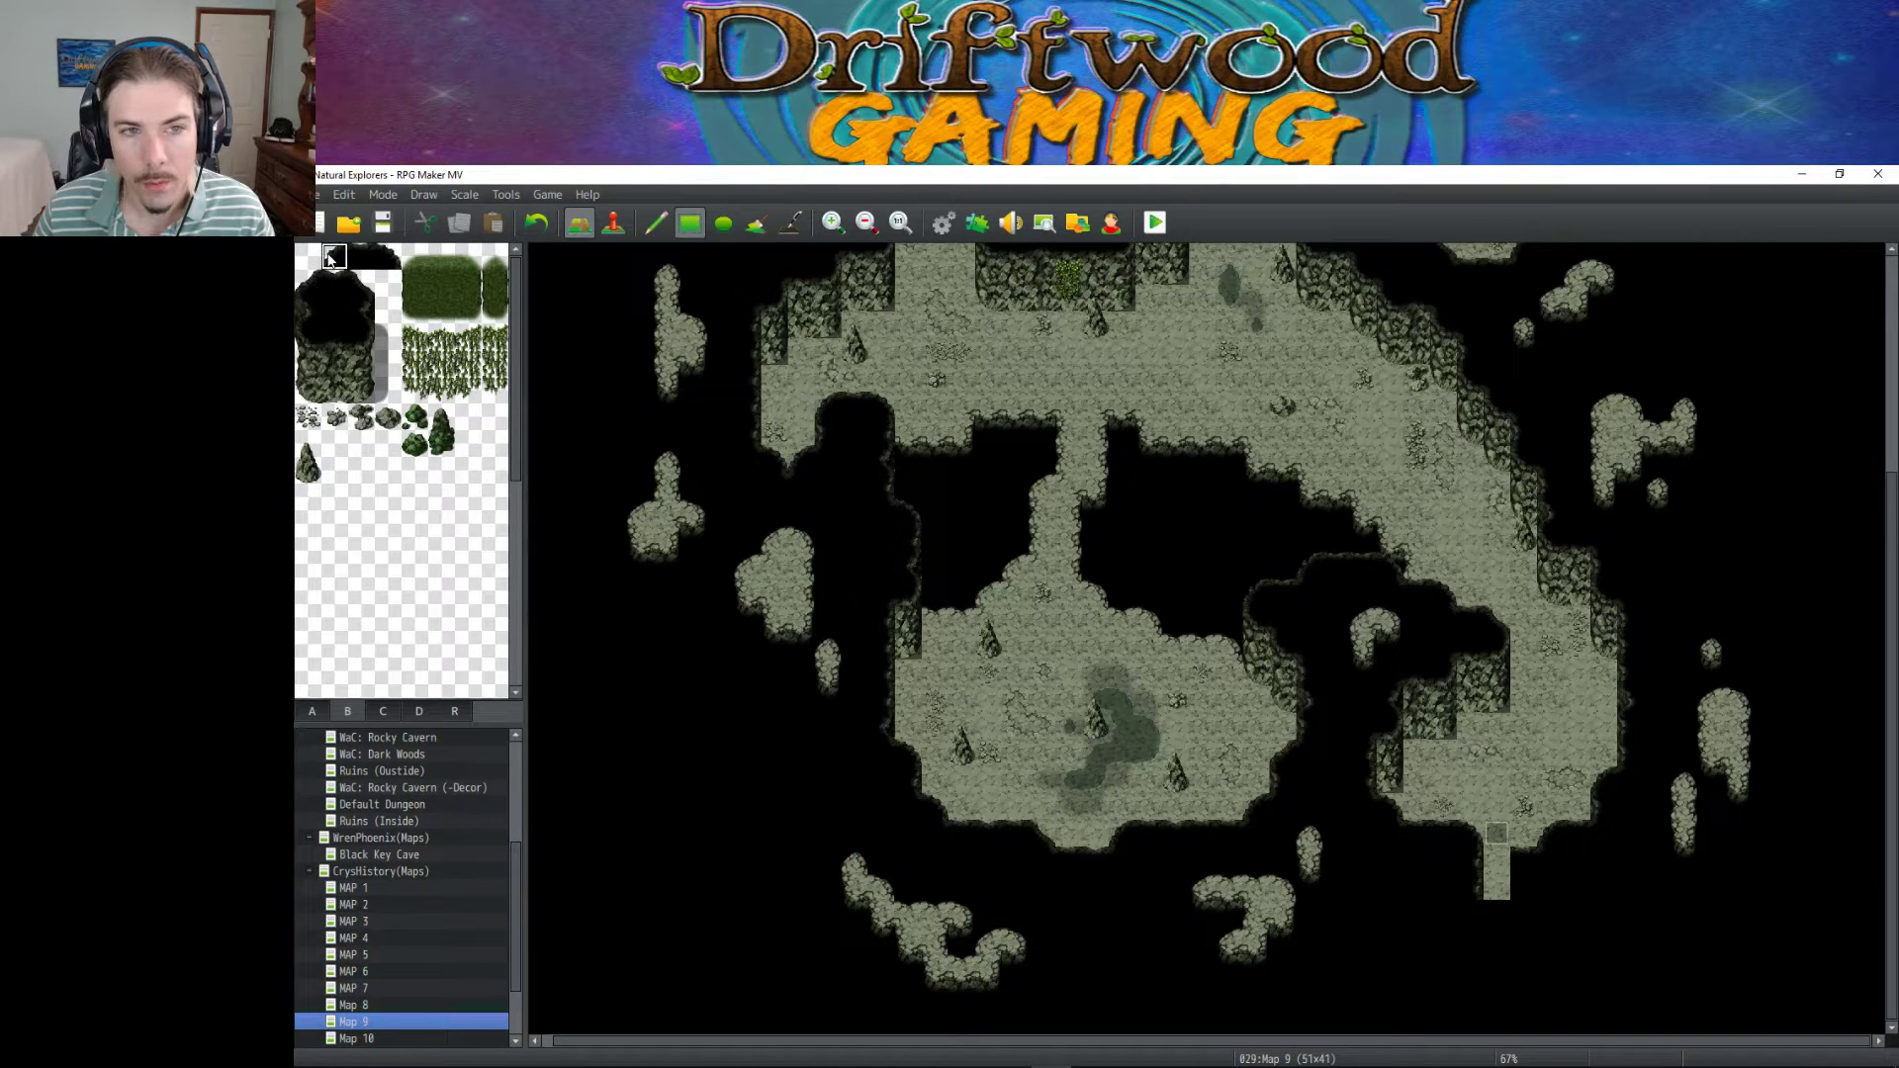
pyautogui.rightClick(1520, 831)
pyautogui.click(334, 256)
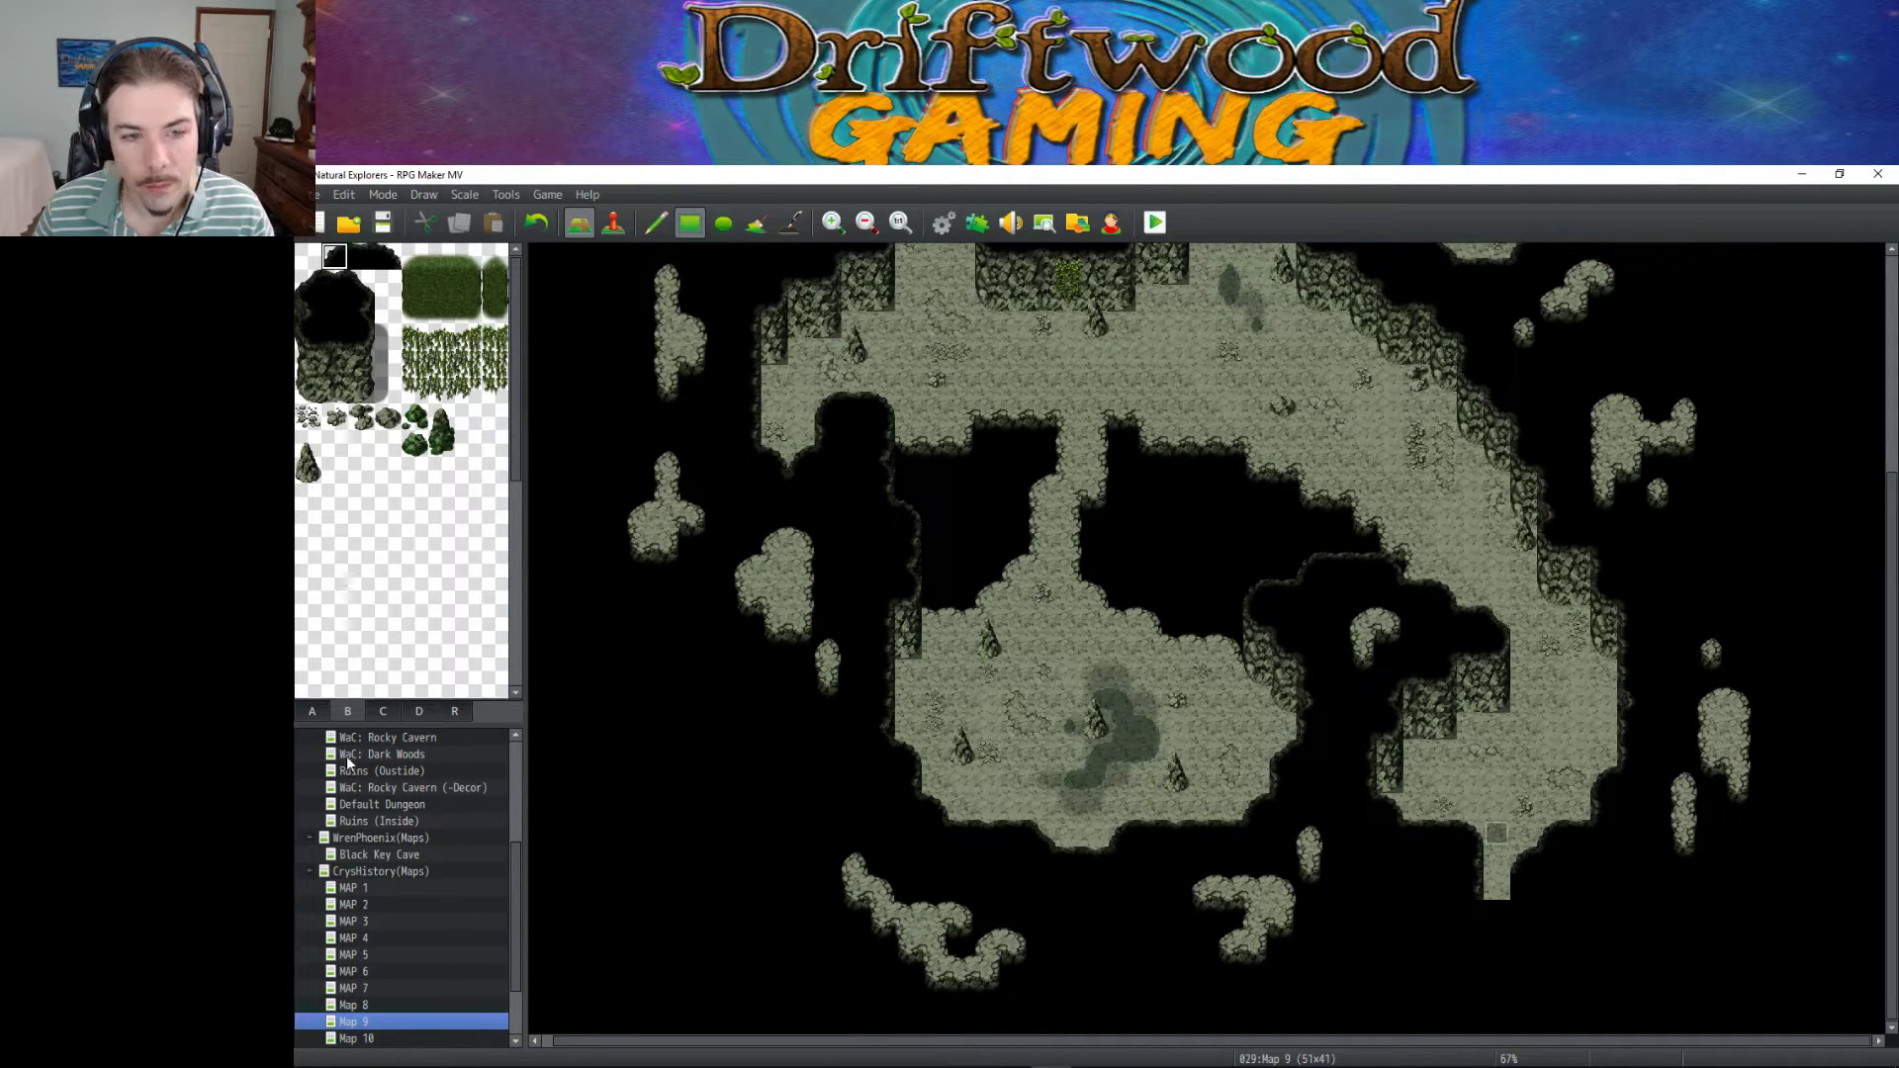
pyautogui.click(315, 710)
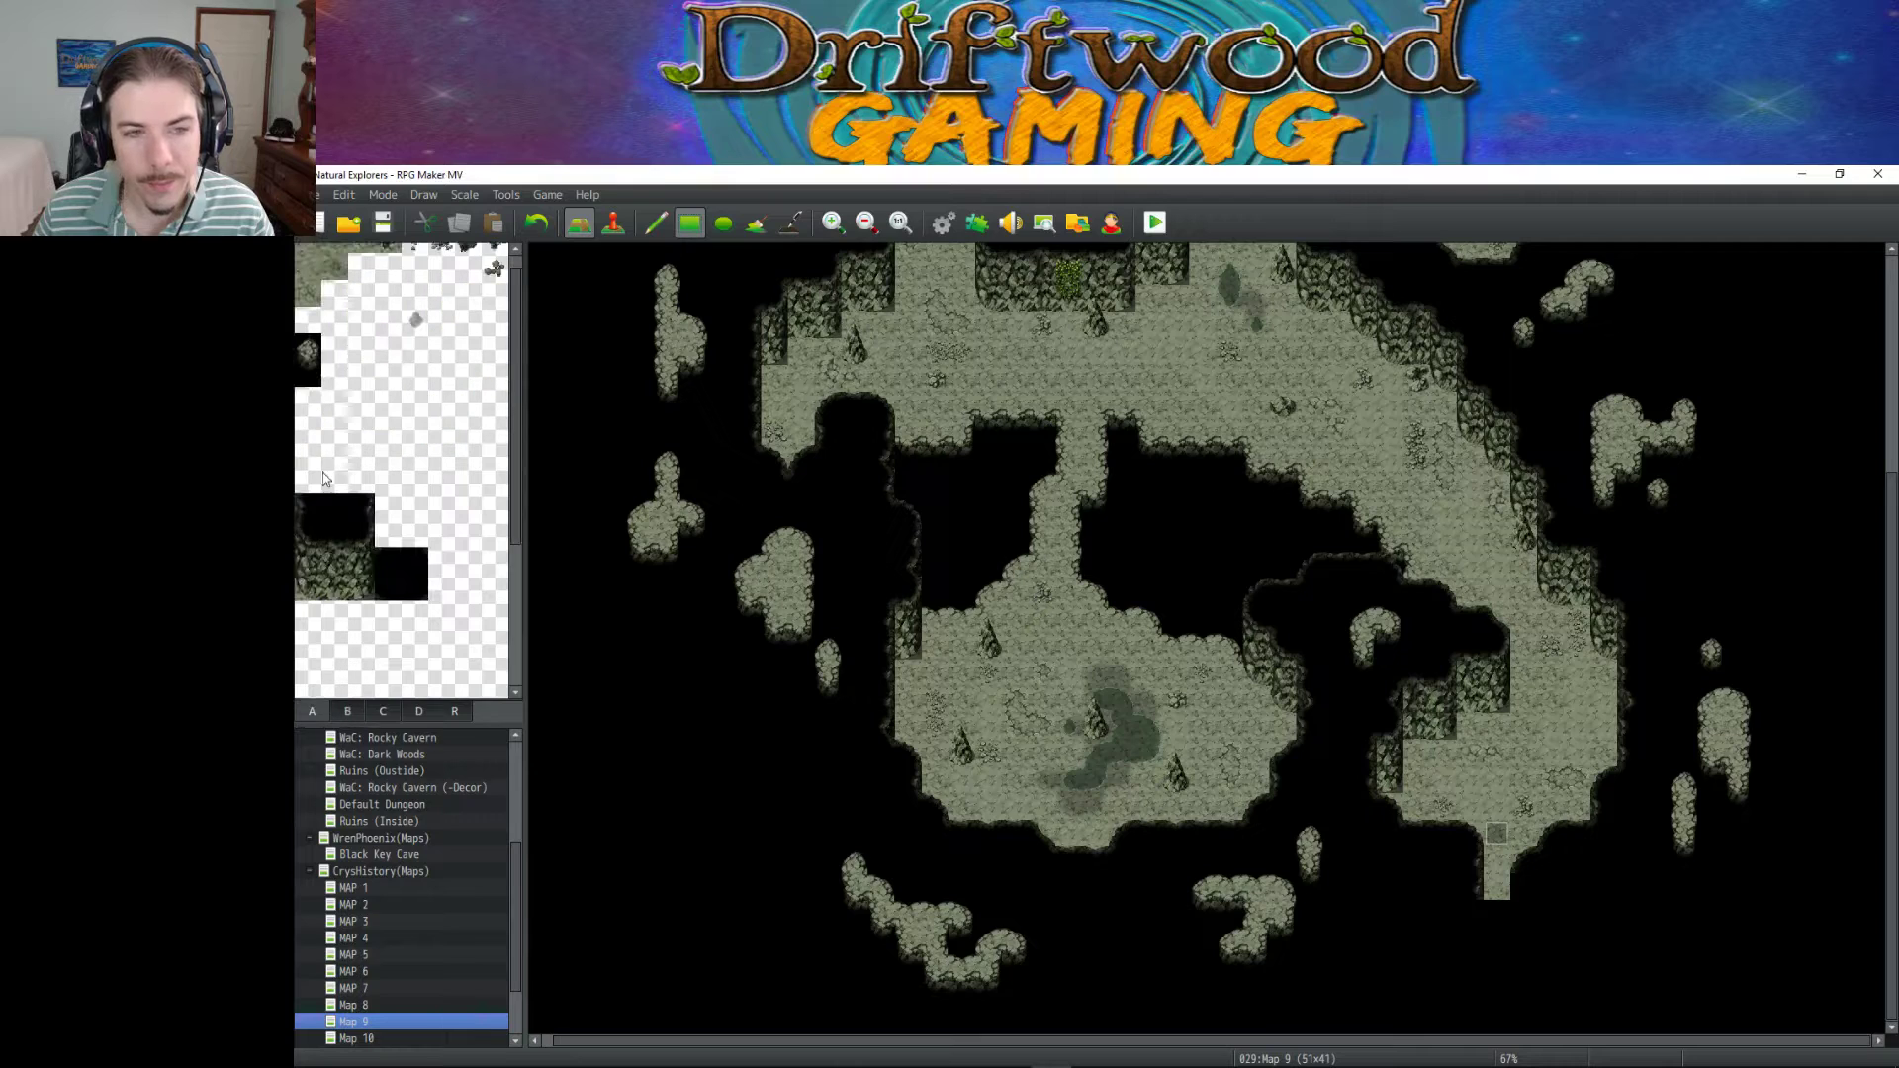
pyautogui.click(302, 503)
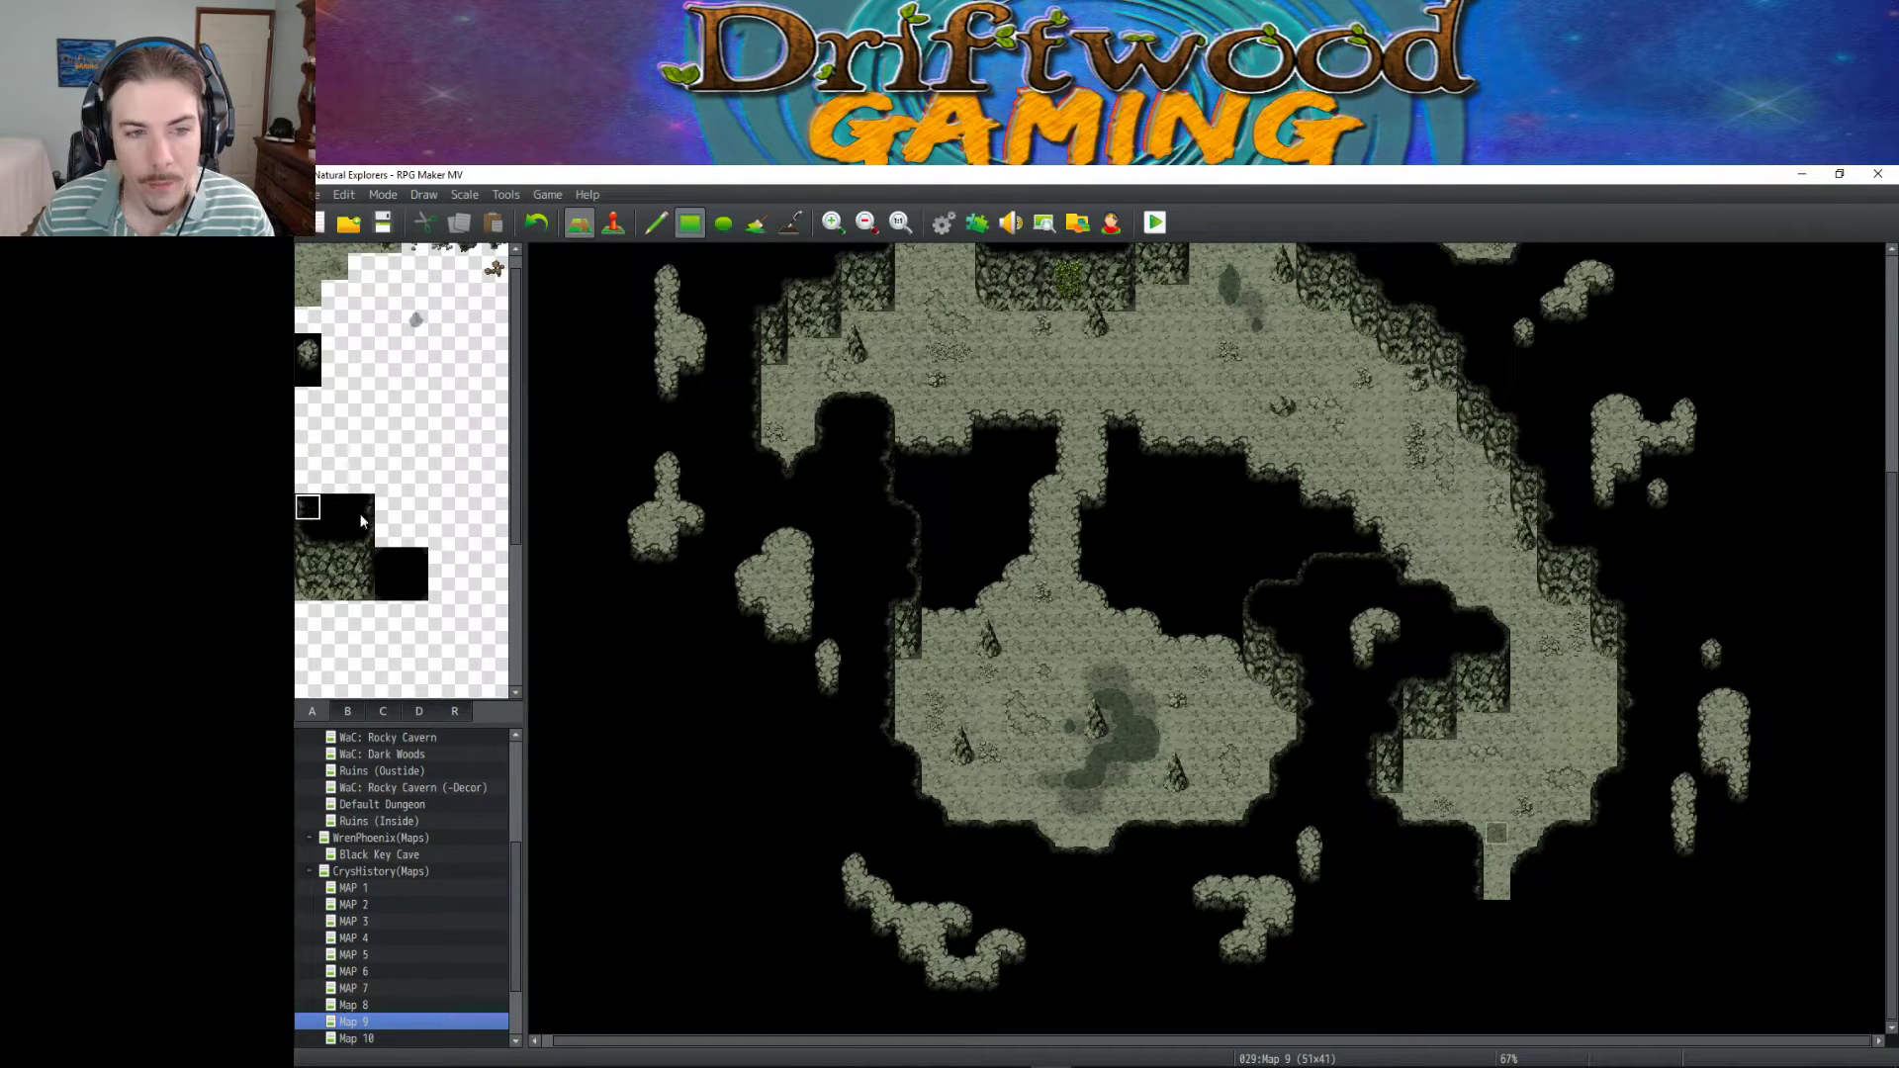
pyautogui.click(417, 561)
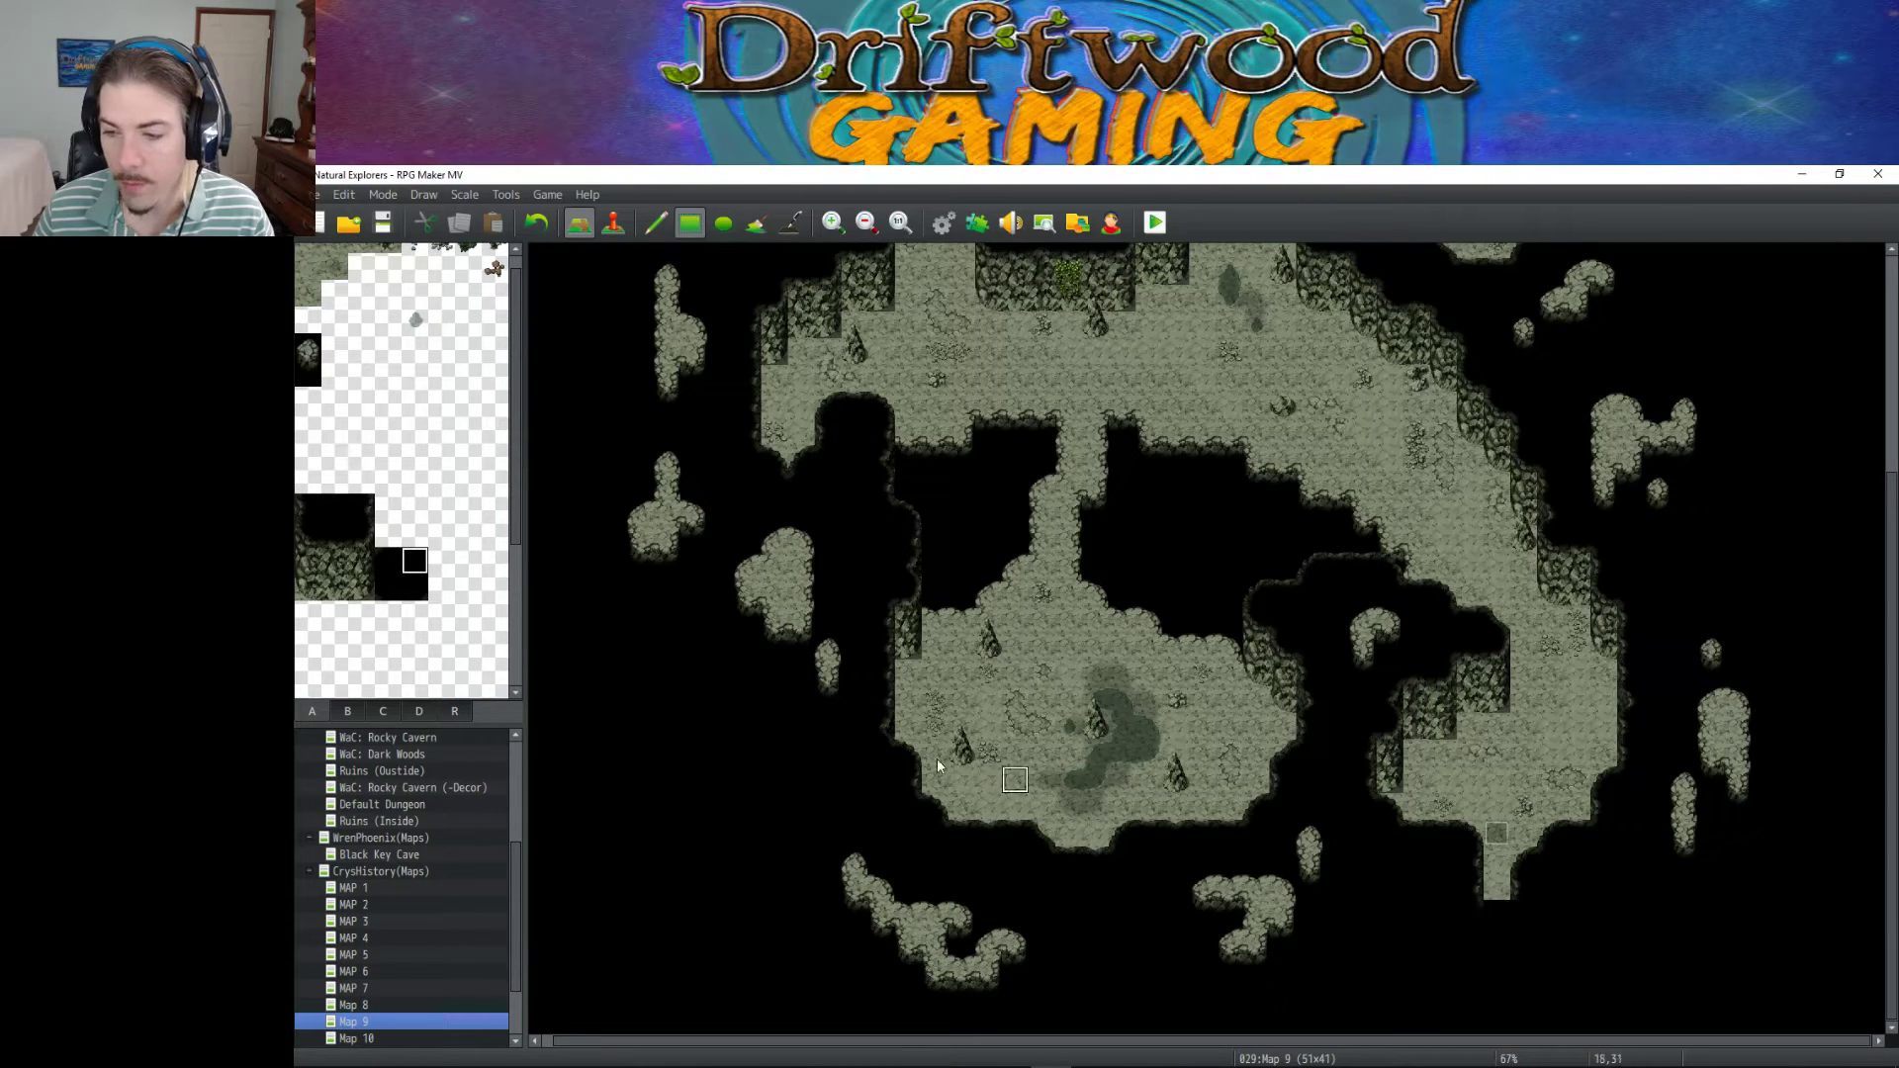
pyautogui.click(388, 561)
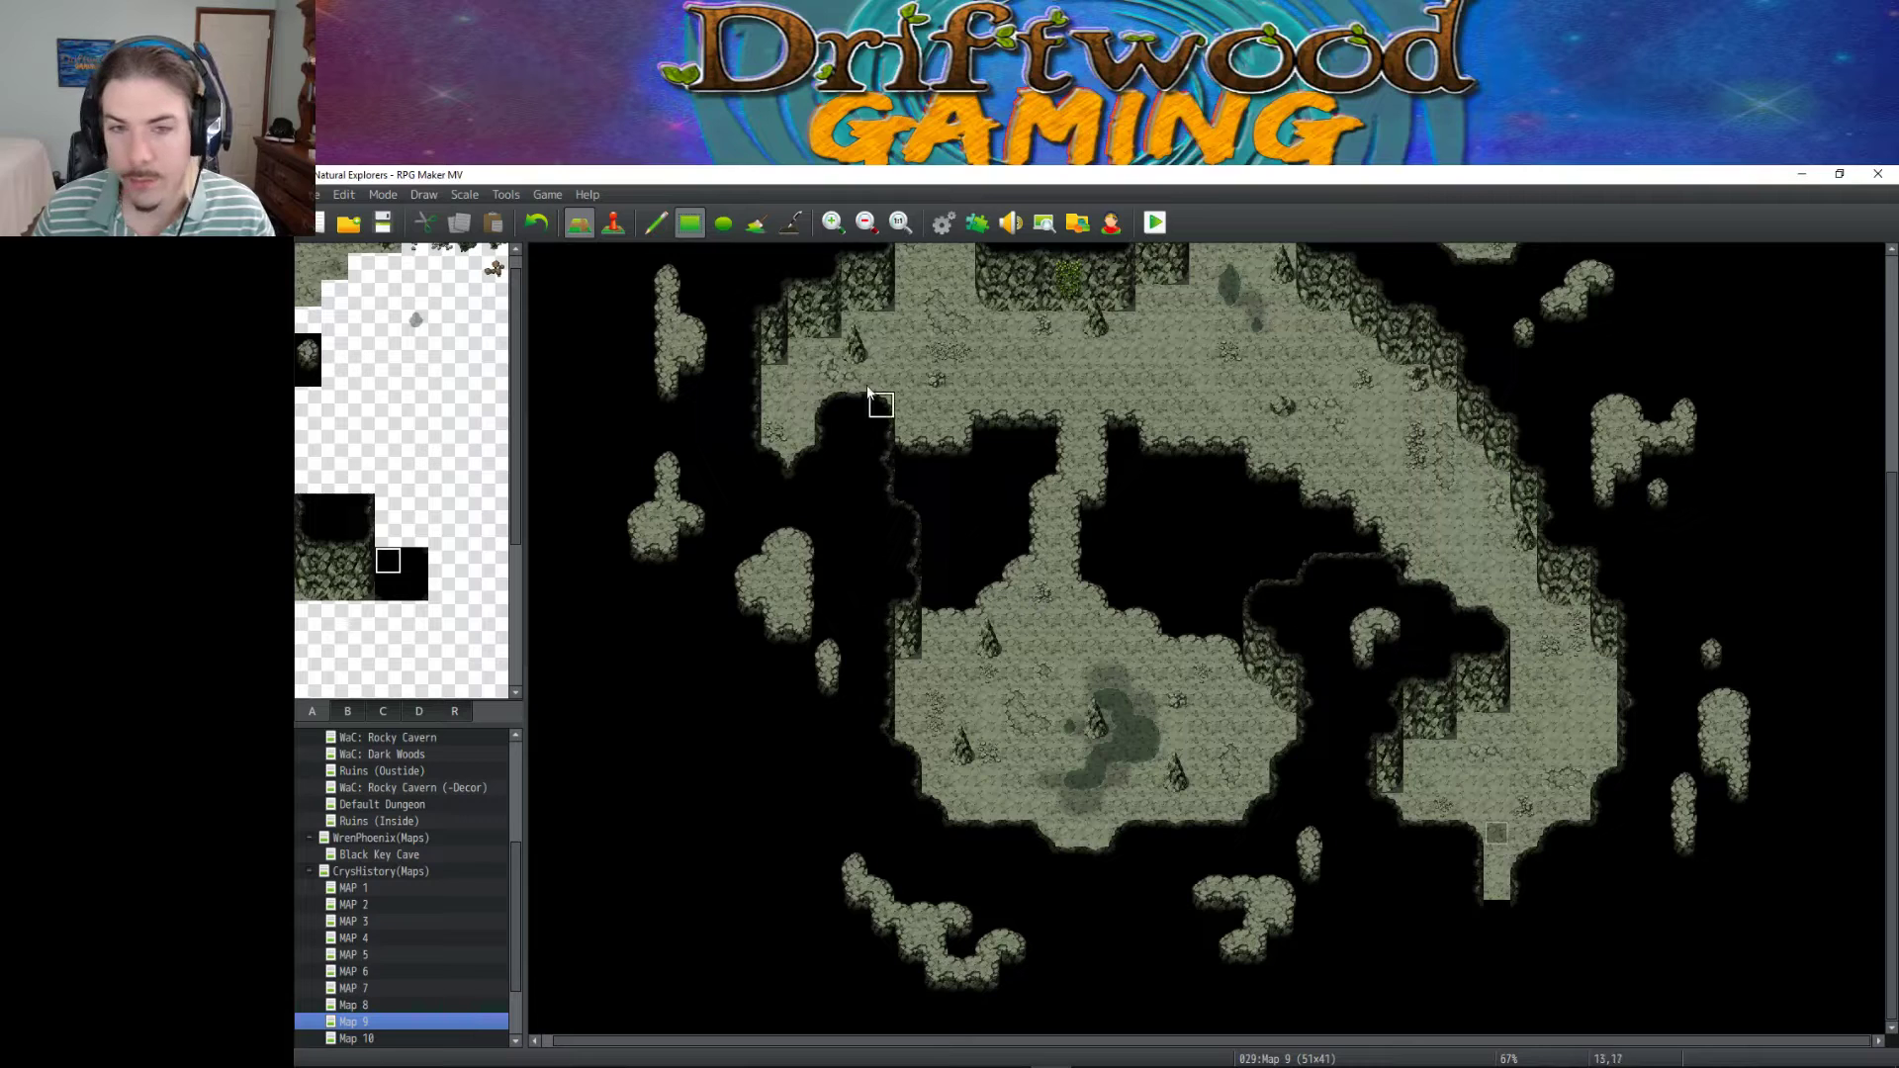
# Move the Entrance event to tile 36,35 and paint a white light tile at the end of the passage.
pyautogui.click(613, 222)
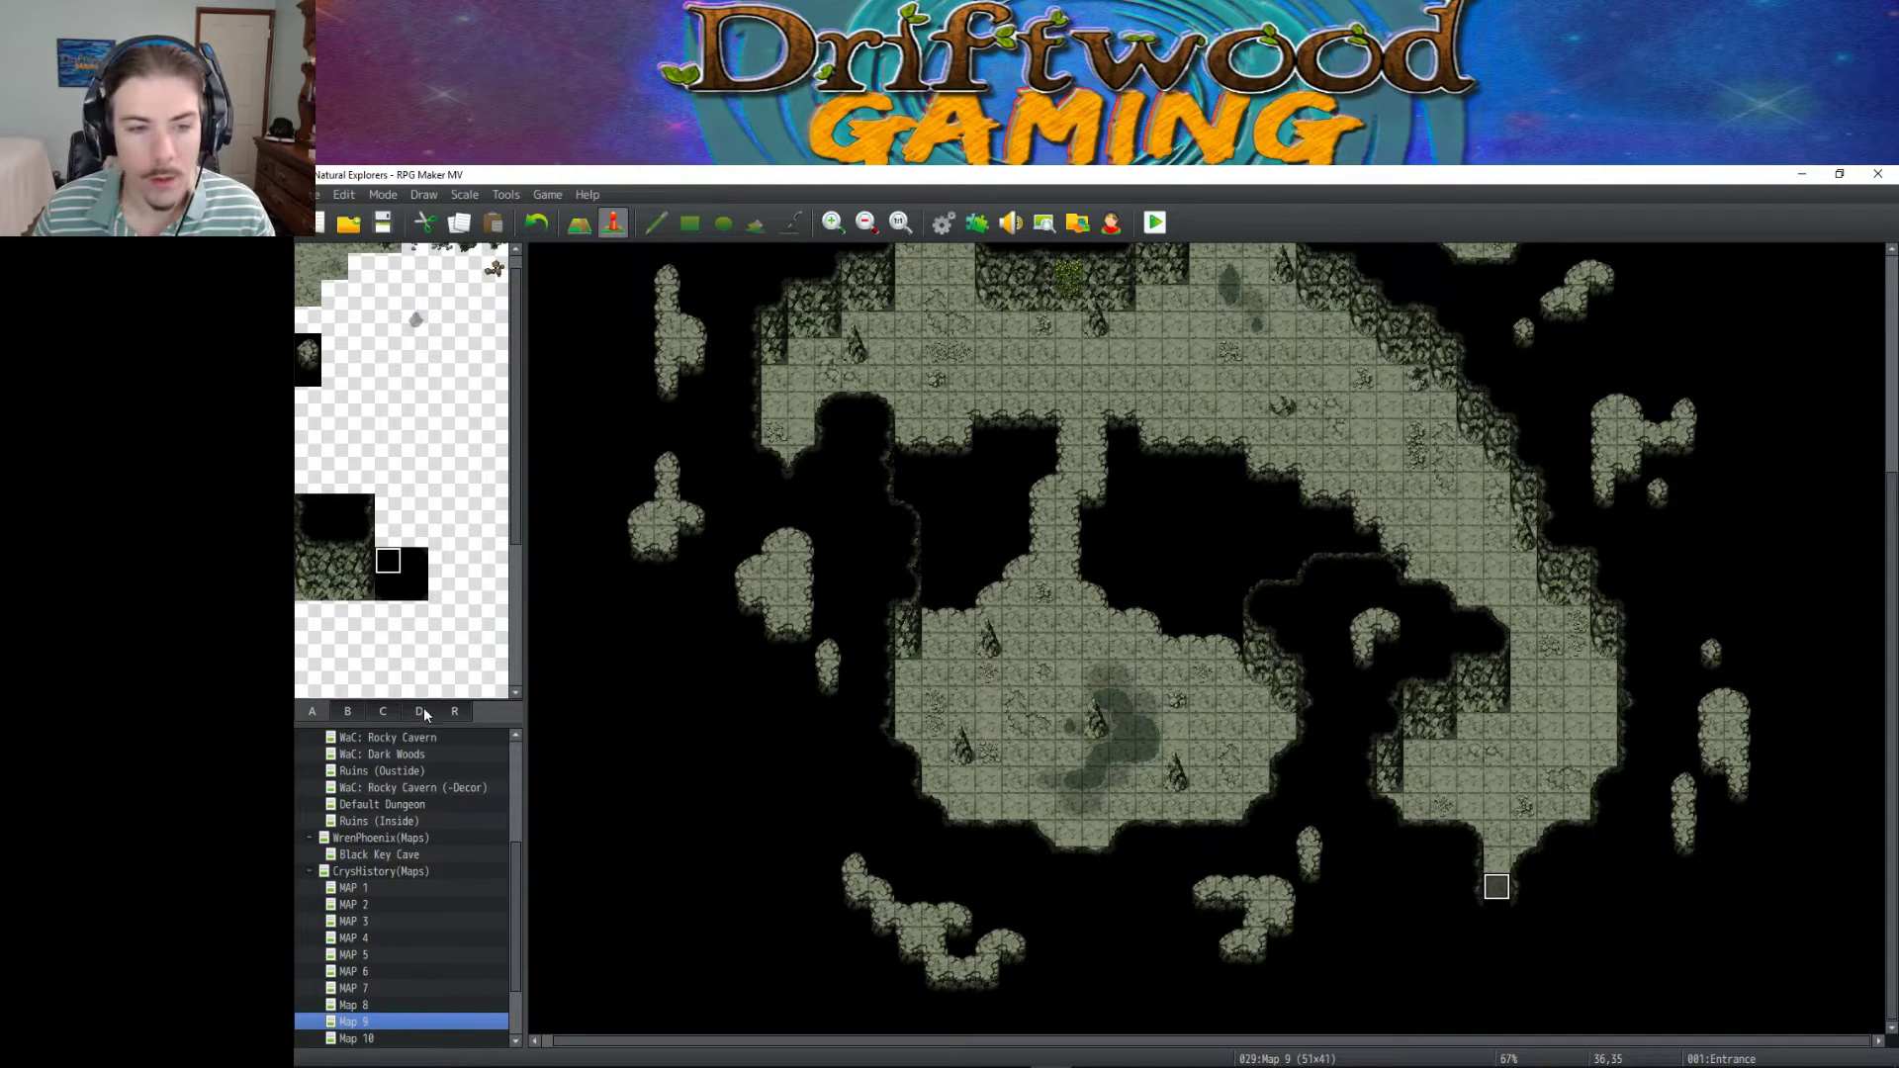
pyautogui.click(383, 711)
pyautogui.scroll(-2, 448, 608)
pyautogui.scroll(-4, 445, 603)
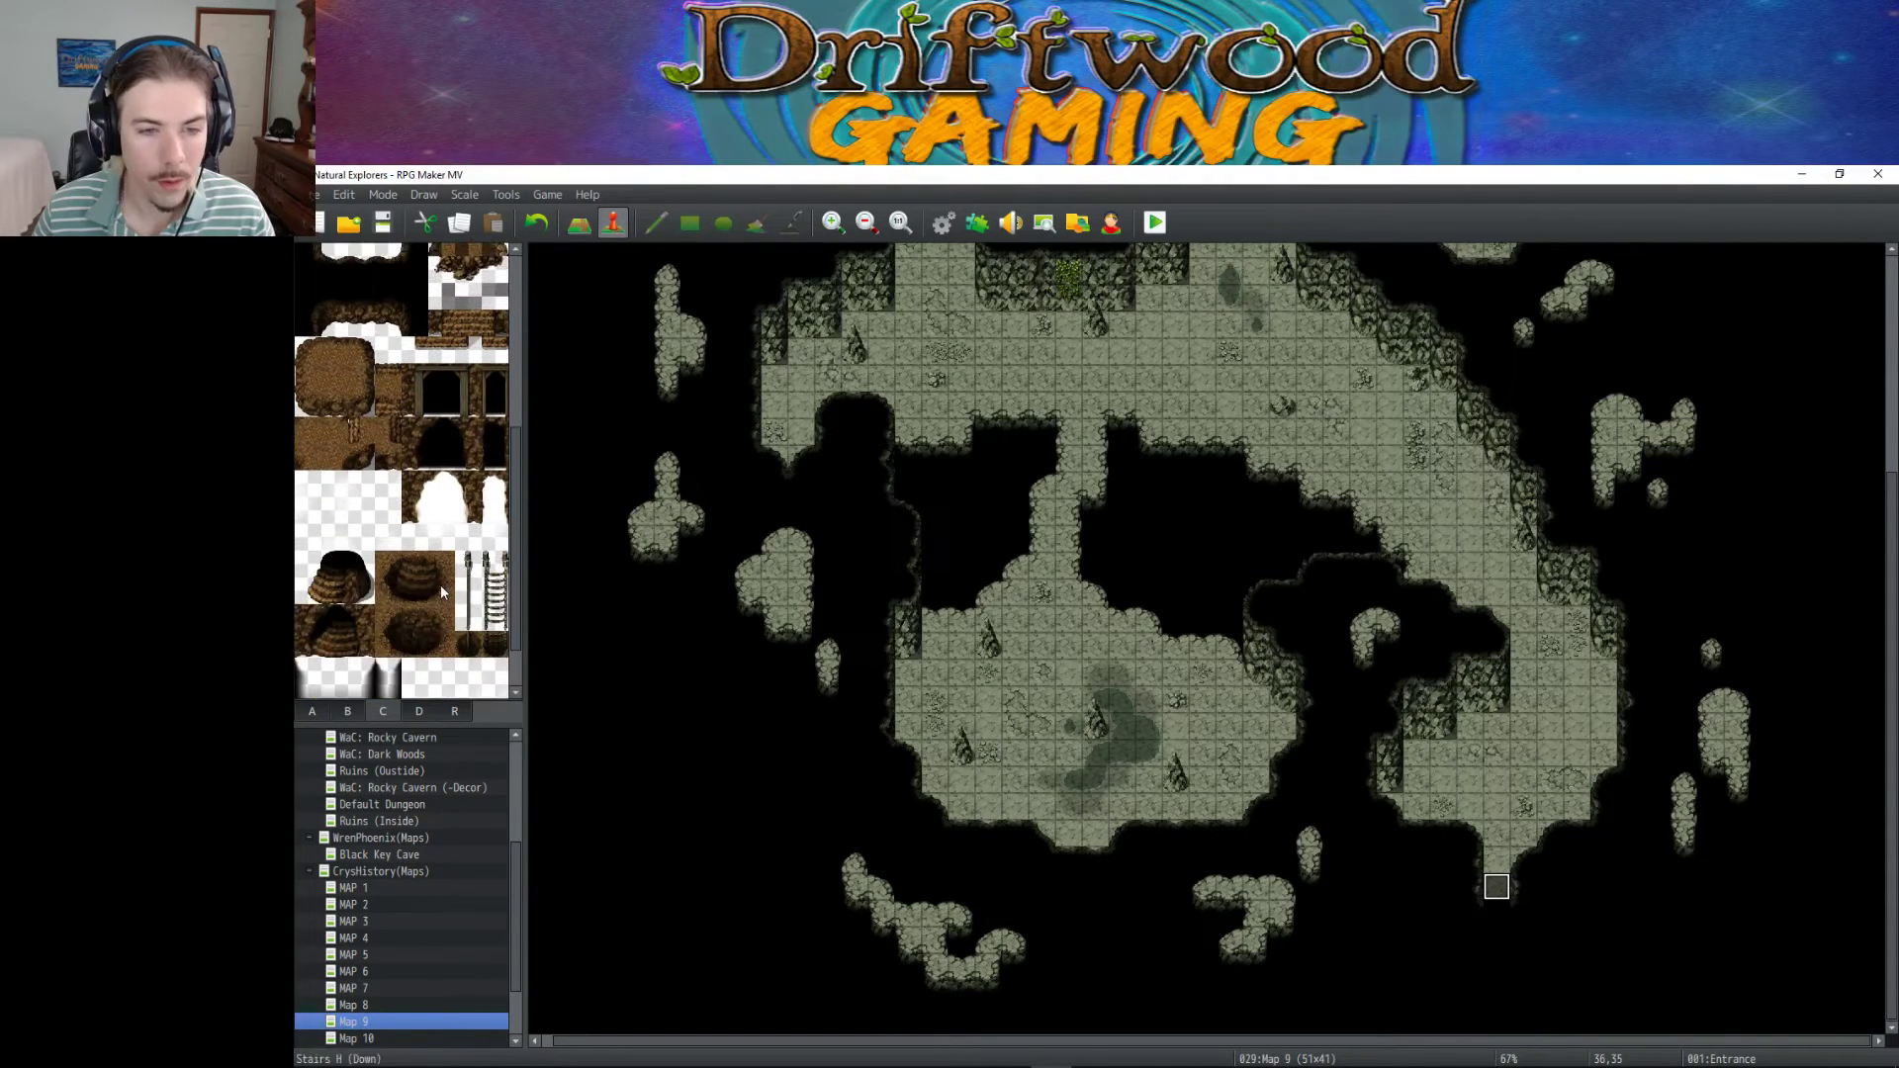
pyautogui.click(432, 635)
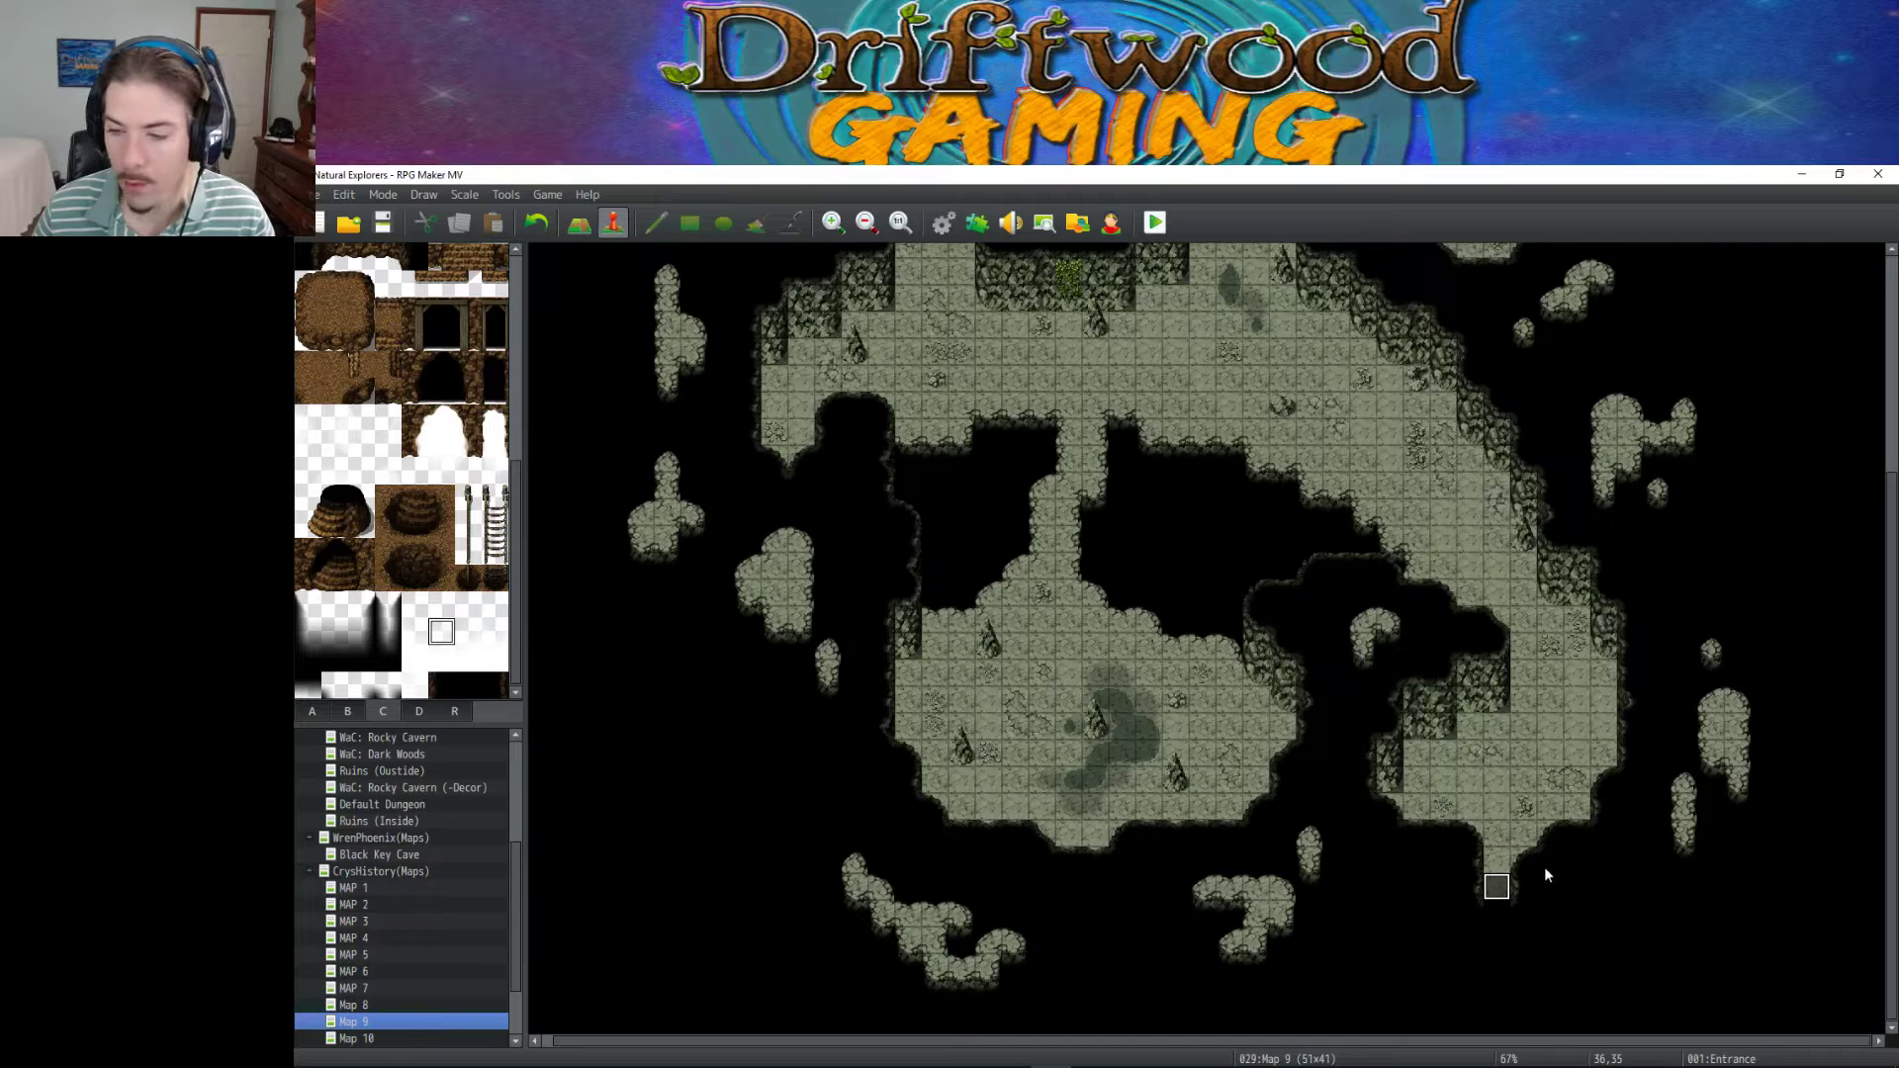
pyautogui.click(579, 222)
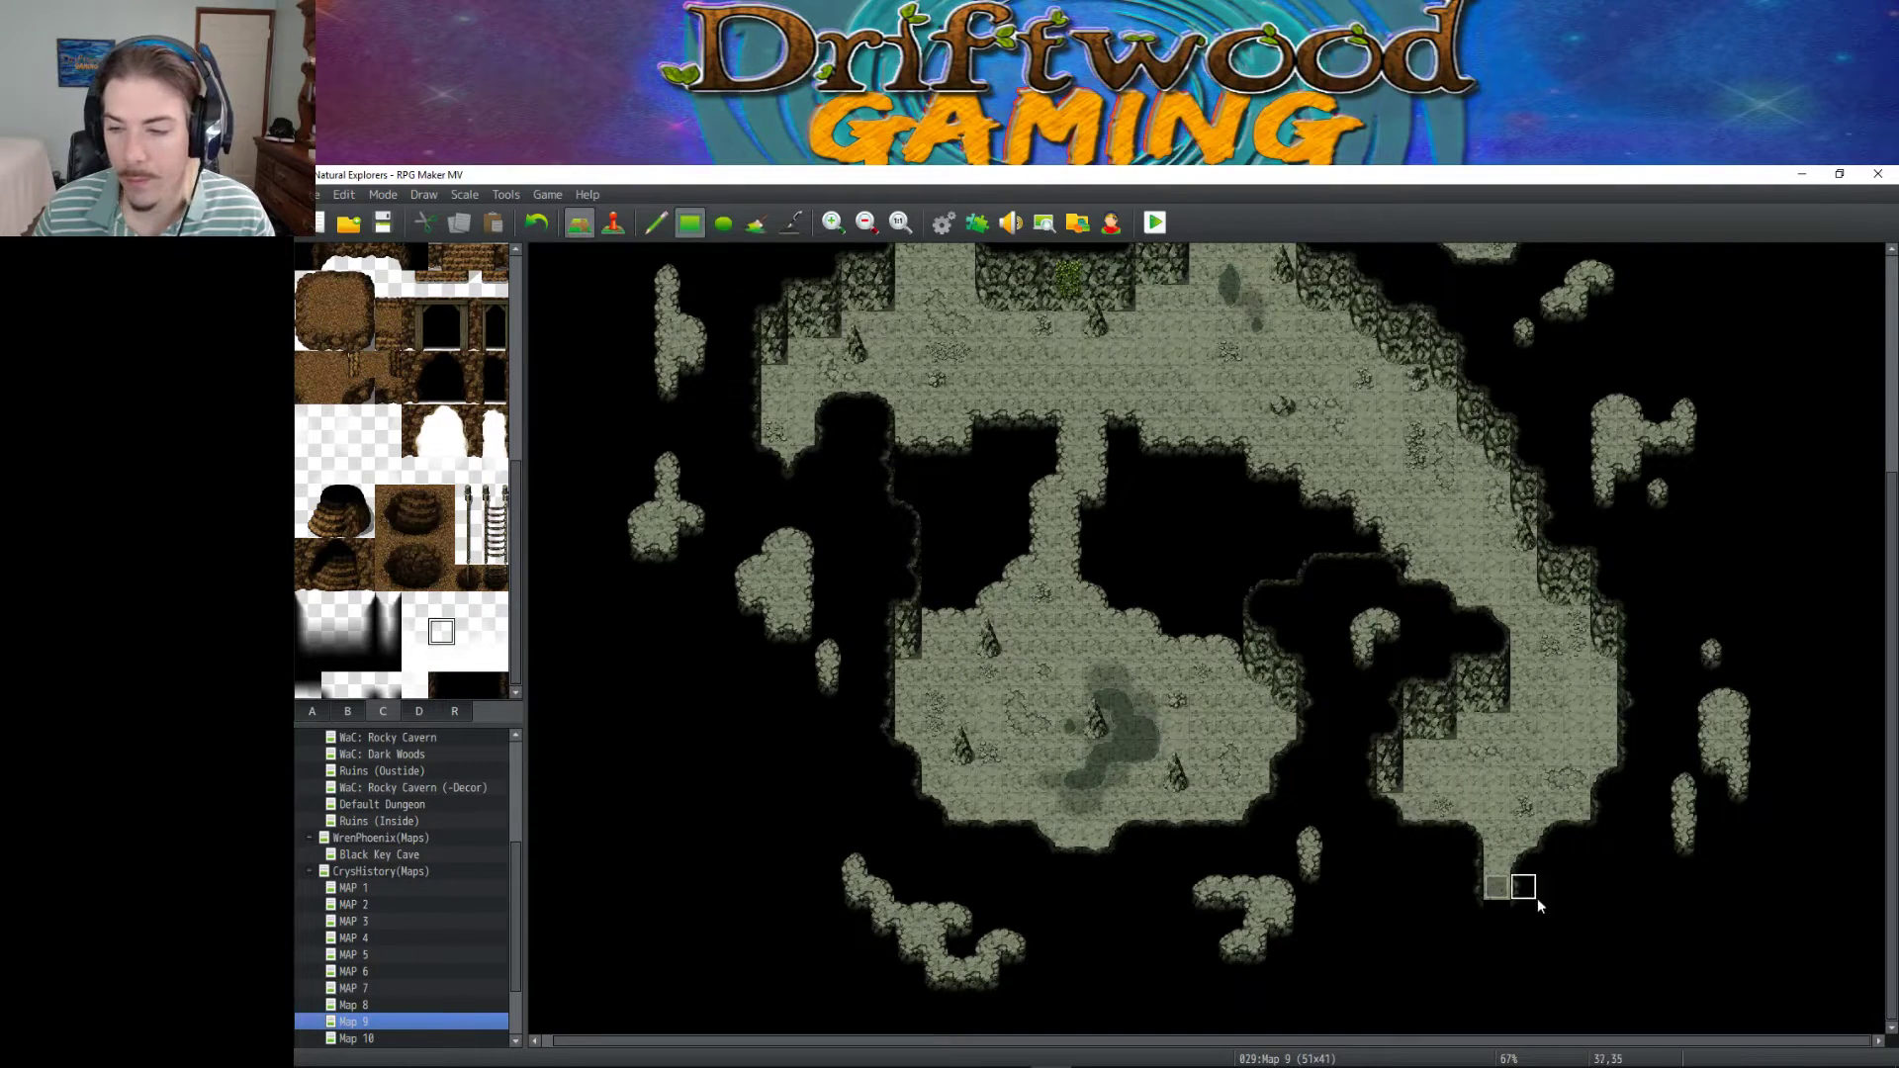
pyautogui.click(1504, 895)
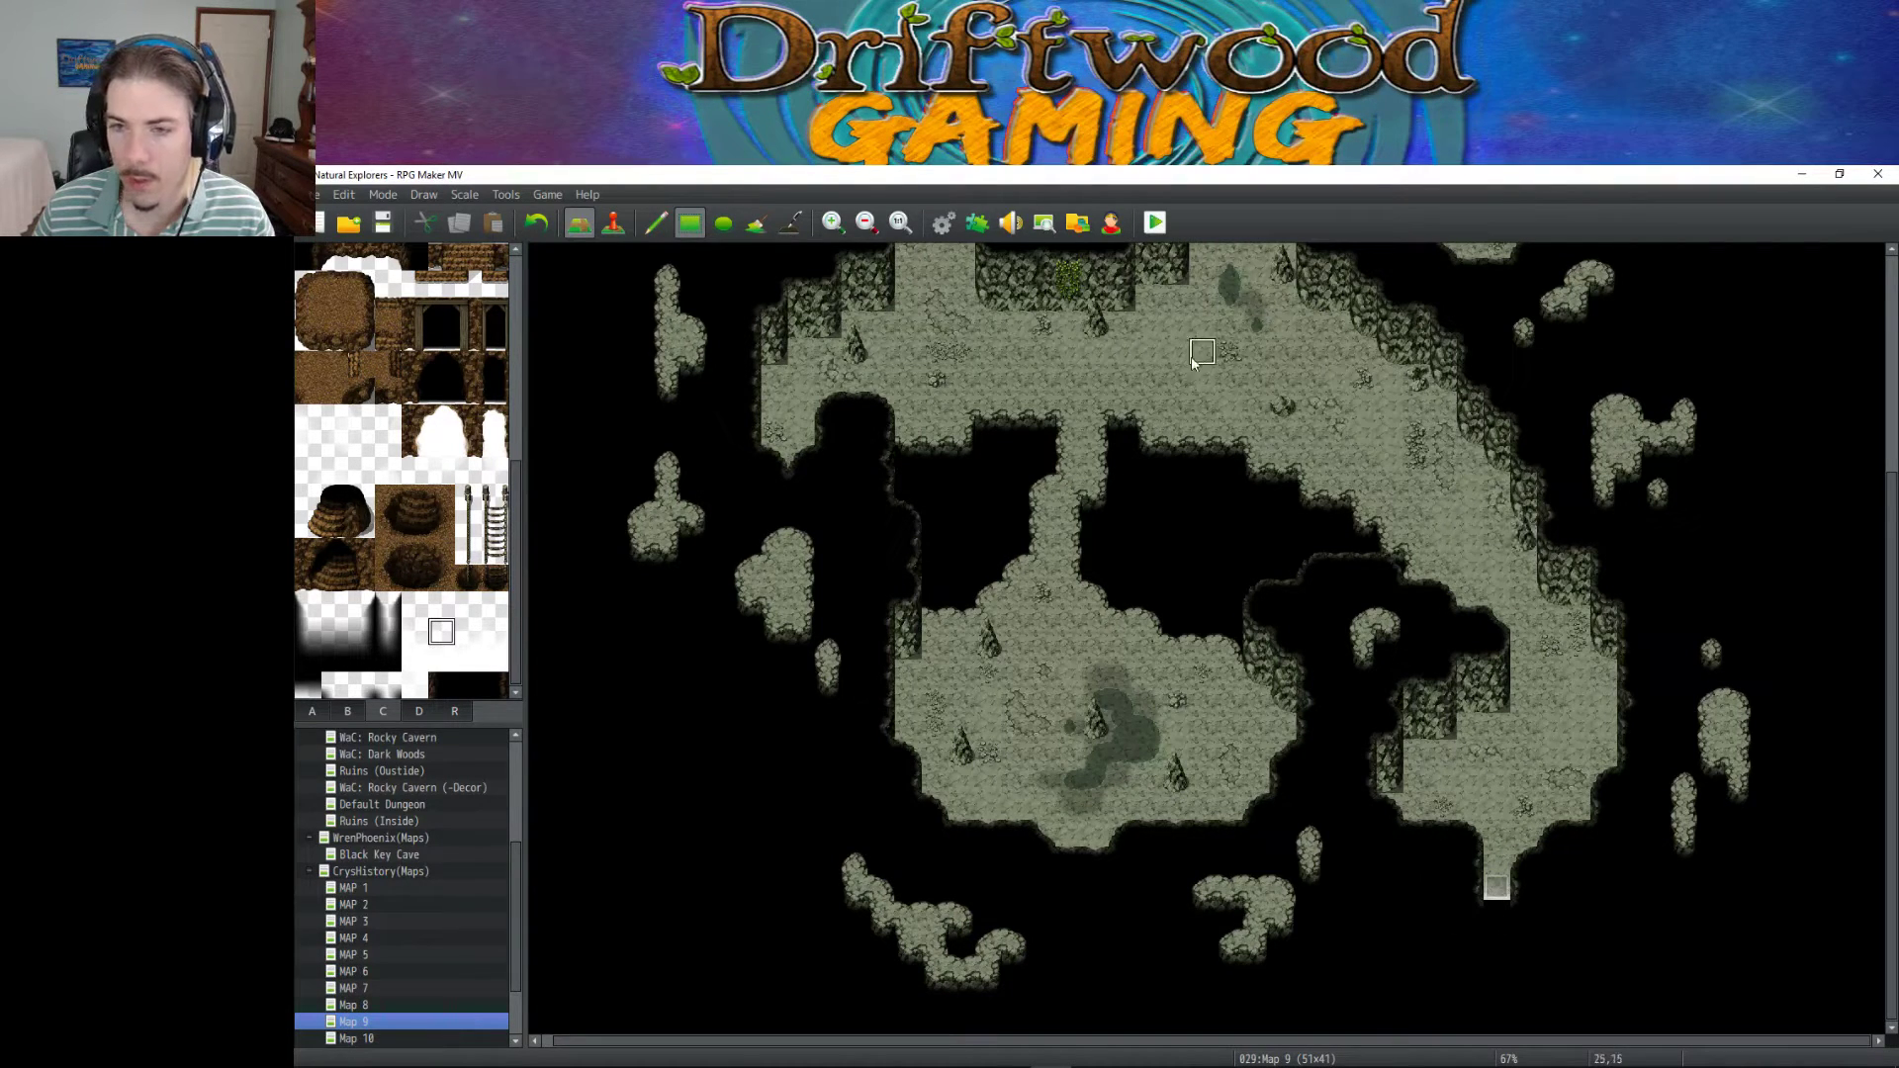
# Extend a one-tile-wide floor passage down to tile 21,35 from the southwestern chamber and round its corner at tile 20,34.
pyautogui.rightClick(1101, 840)
pyautogui.click(1097, 866)
pyautogui.click(1096, 887)
pyautogui.click(1069, 863)
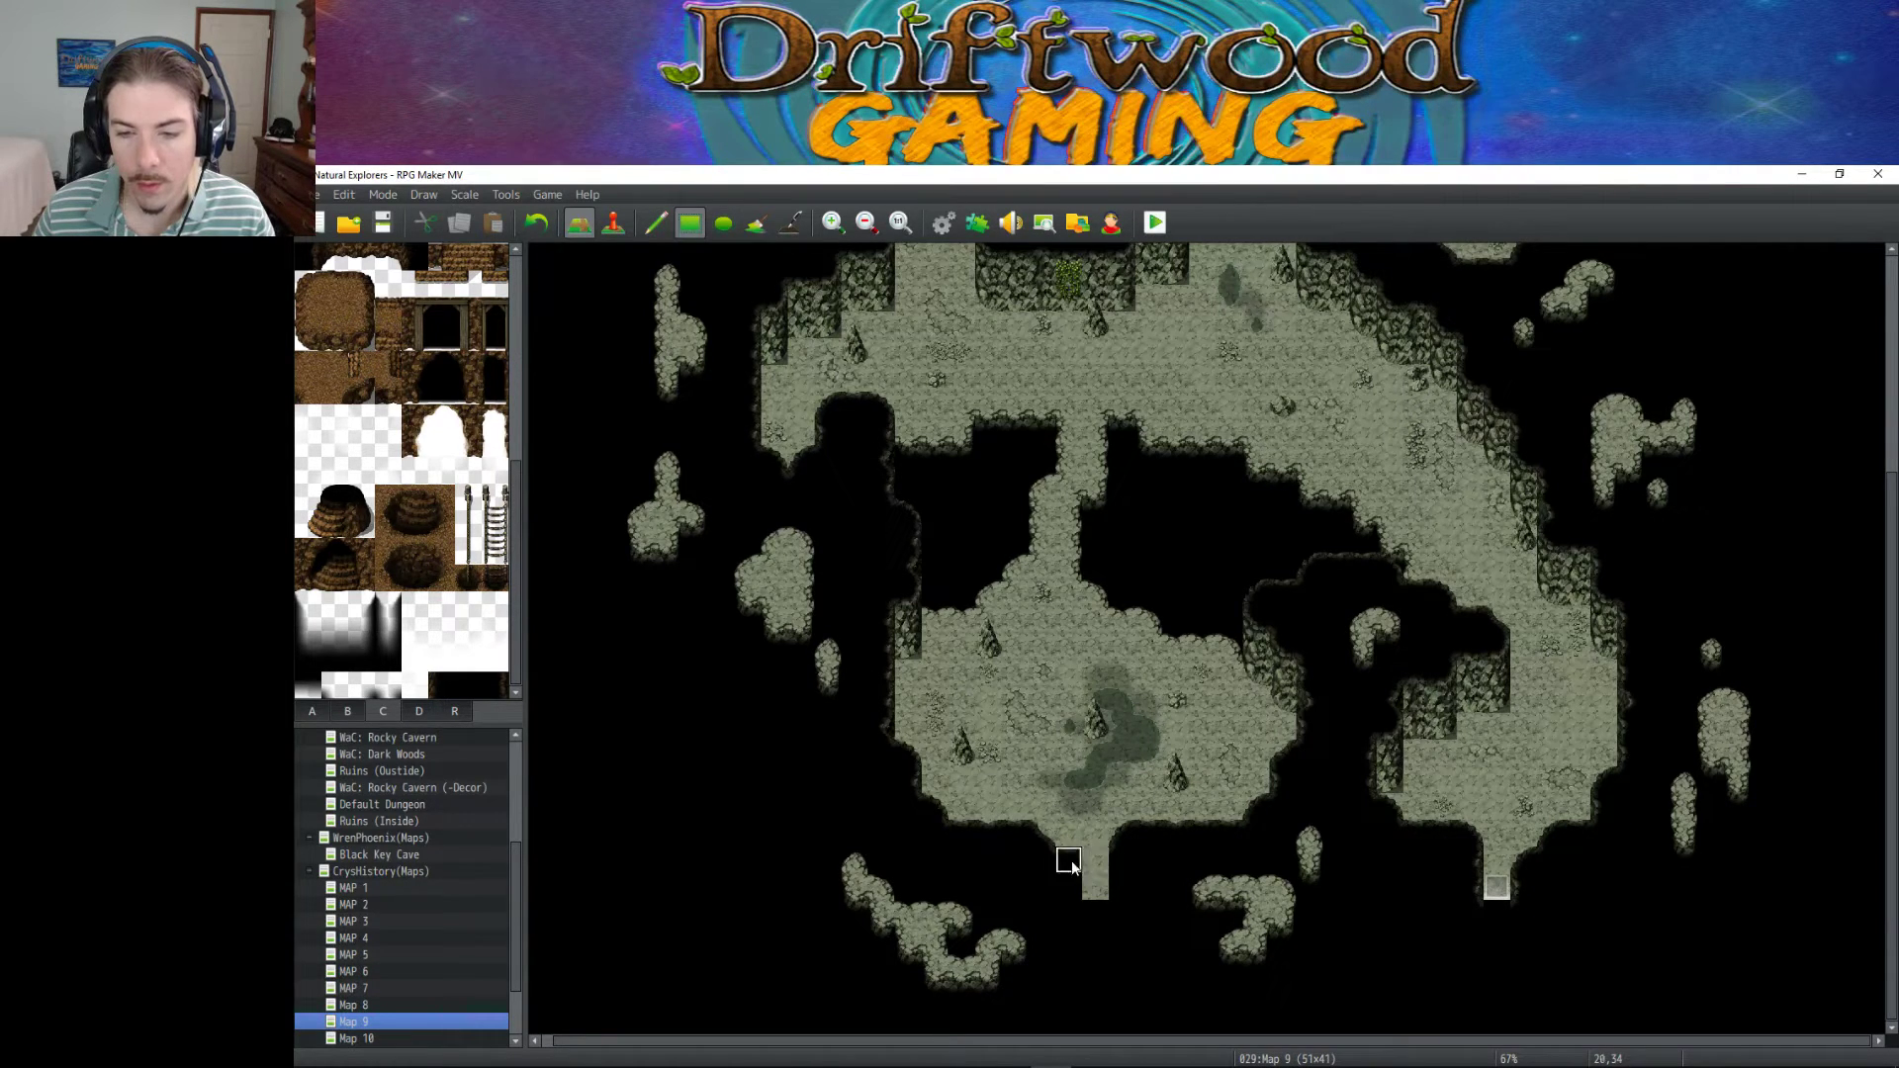
pyautogui.click(356, 714)
pyautogui.click(362, 282)
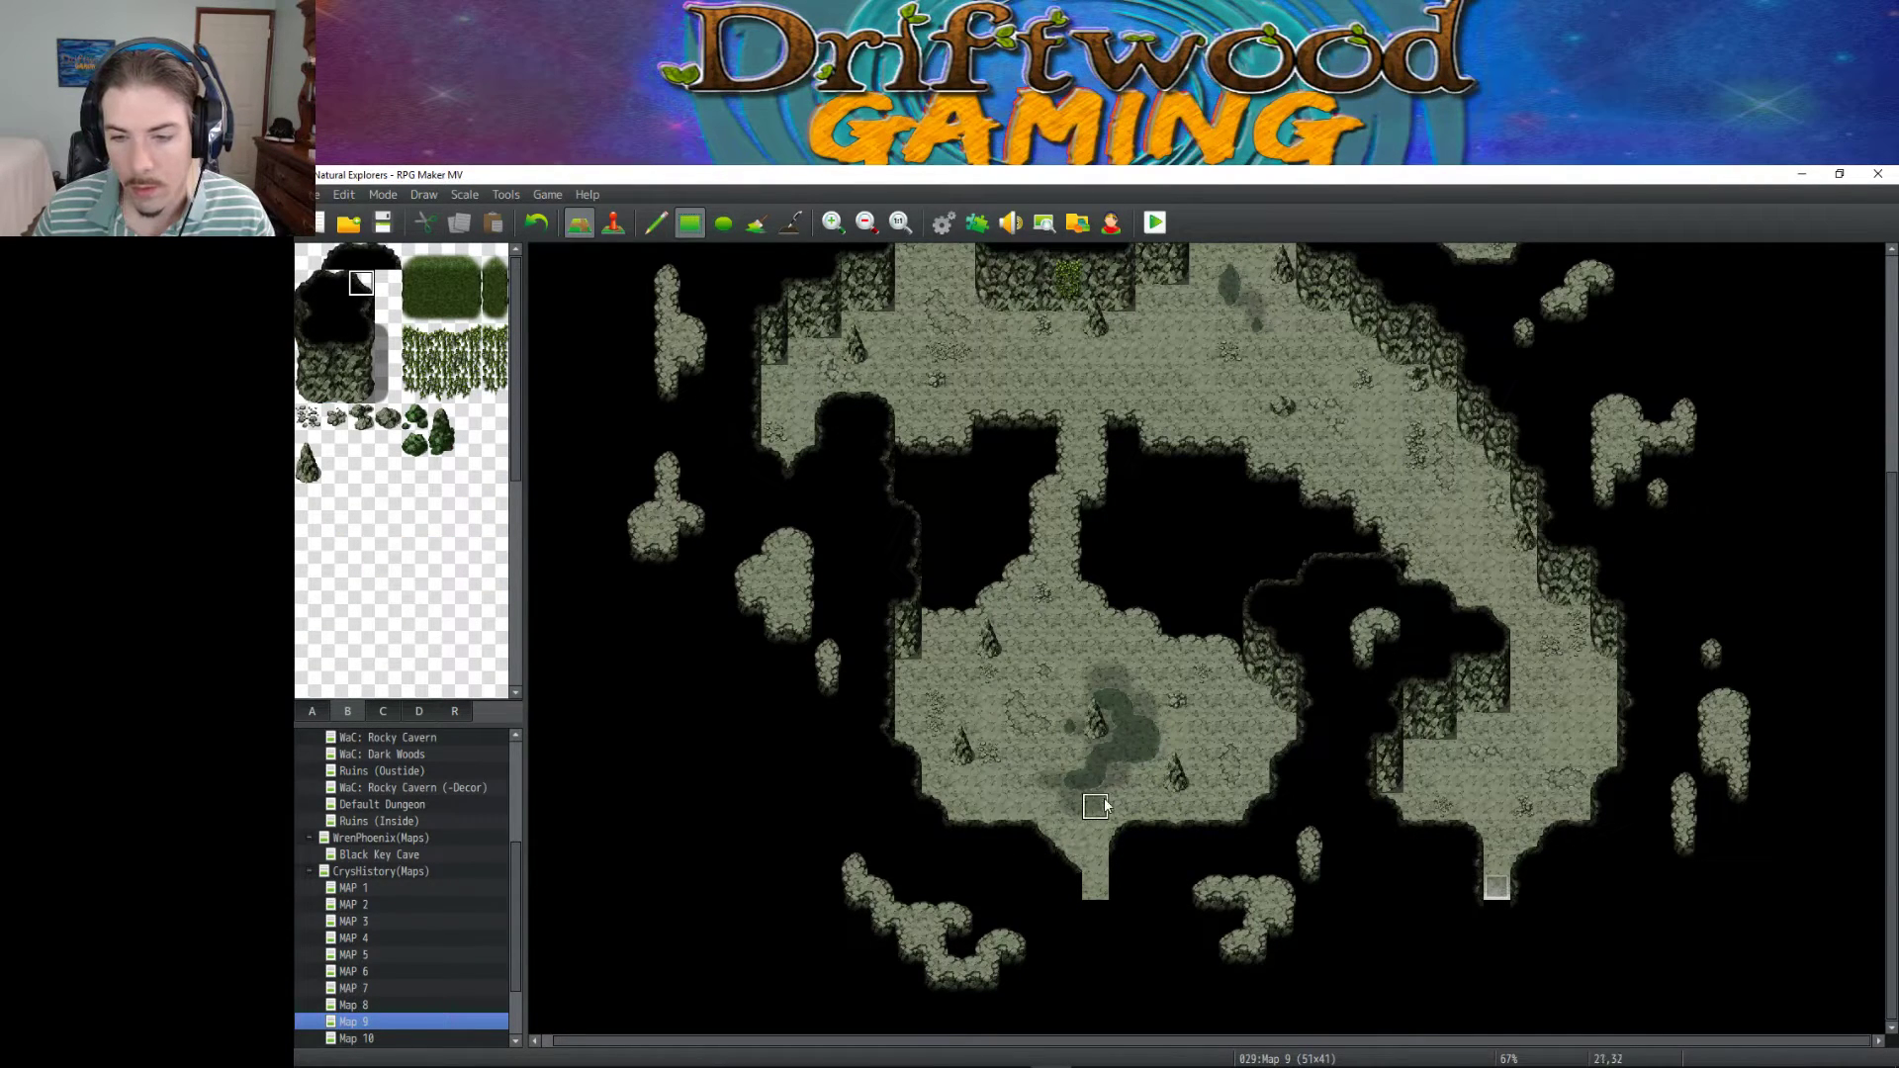
# Border the new southwestern passage with dark cave edge tiles and paint a white light tile at its end, tile 21,35.
pyautogui.click(370, 309)
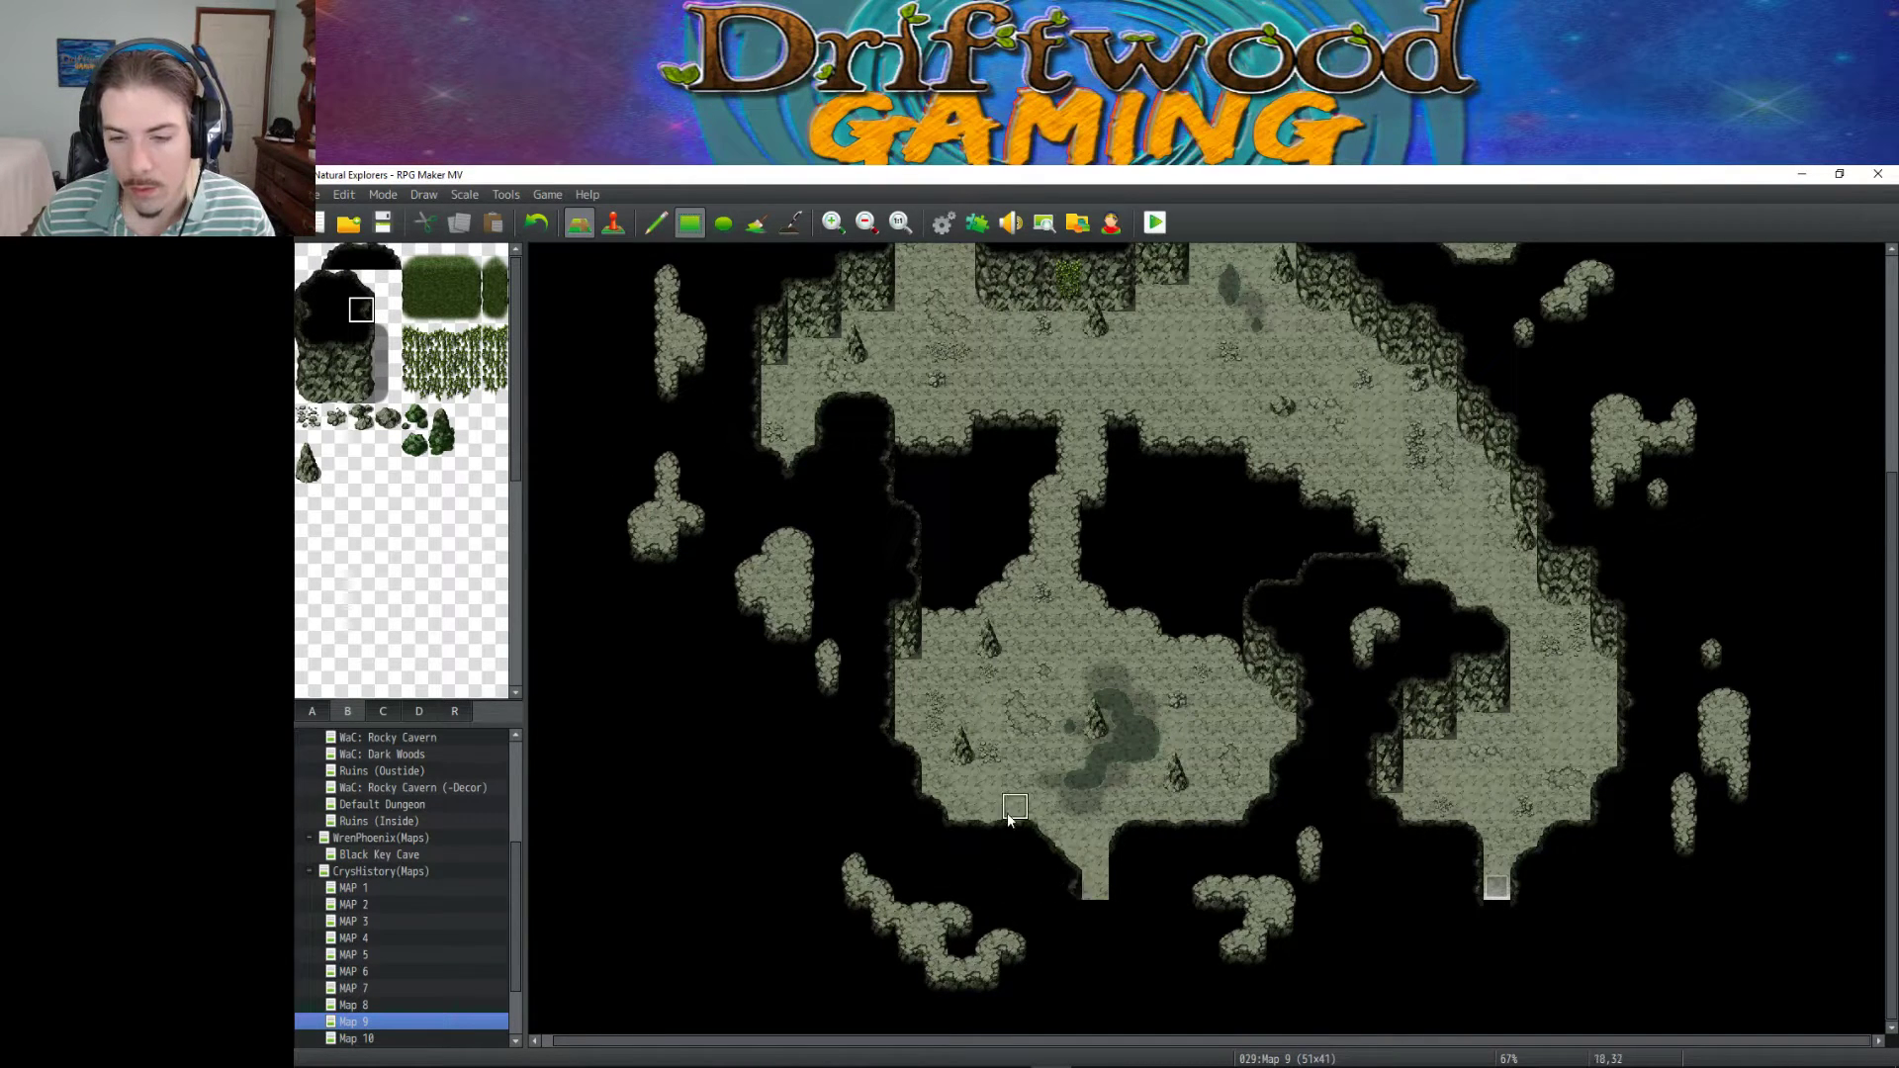
pyautogui.click(313, 312)
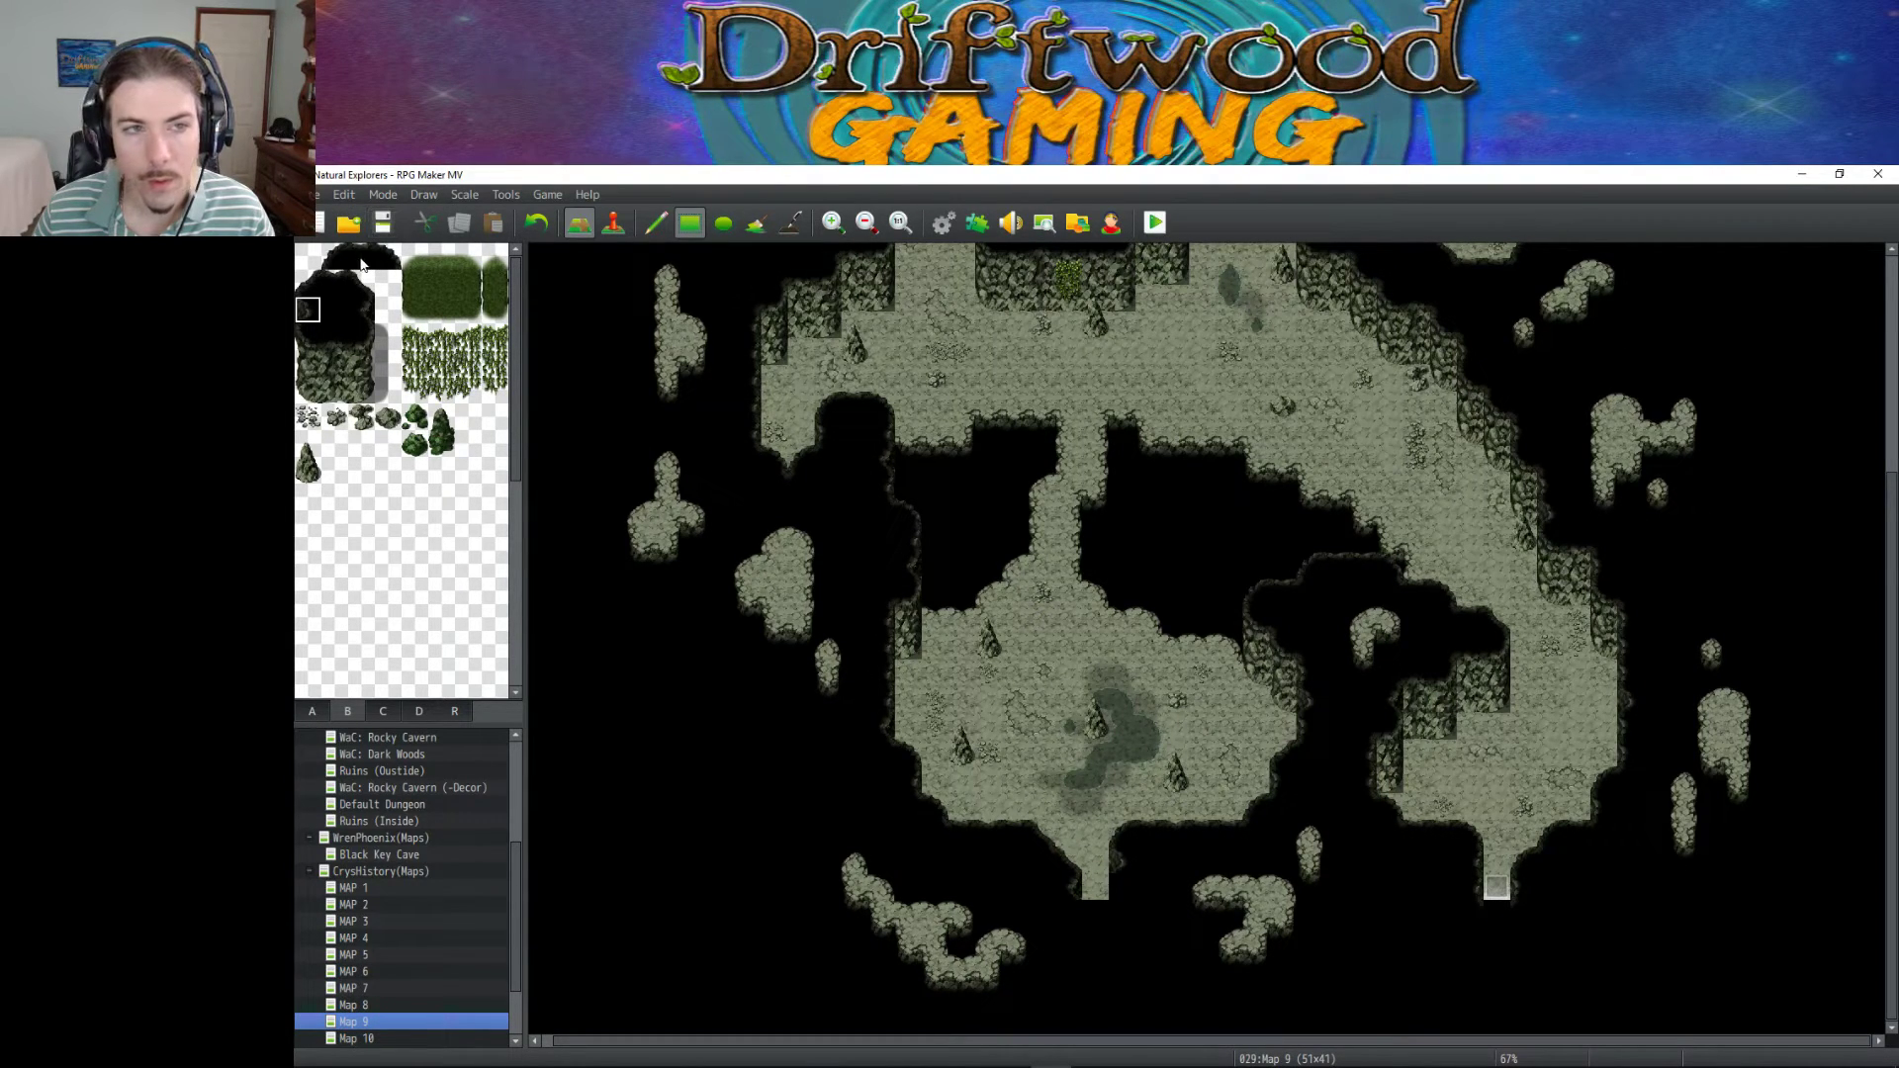
pyautogui.click(312, 712)
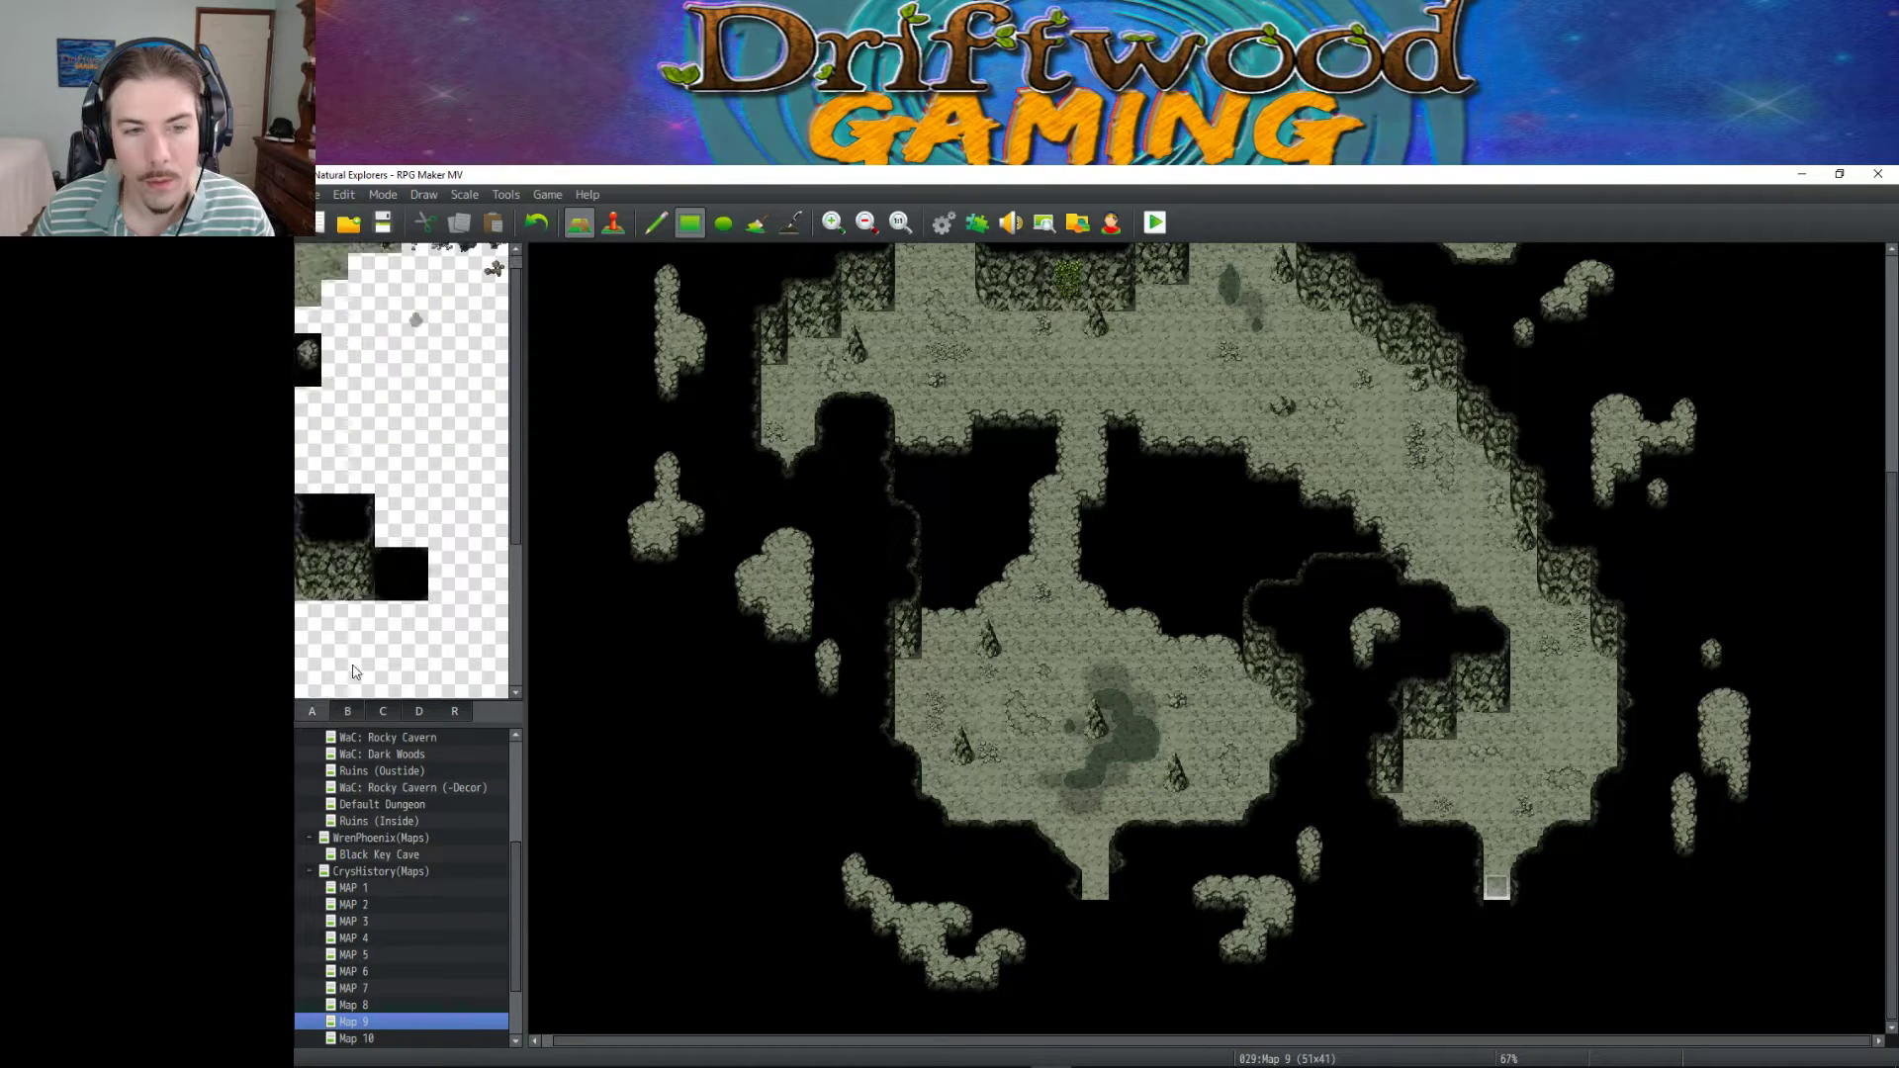
pyautogui.click(315, 515)
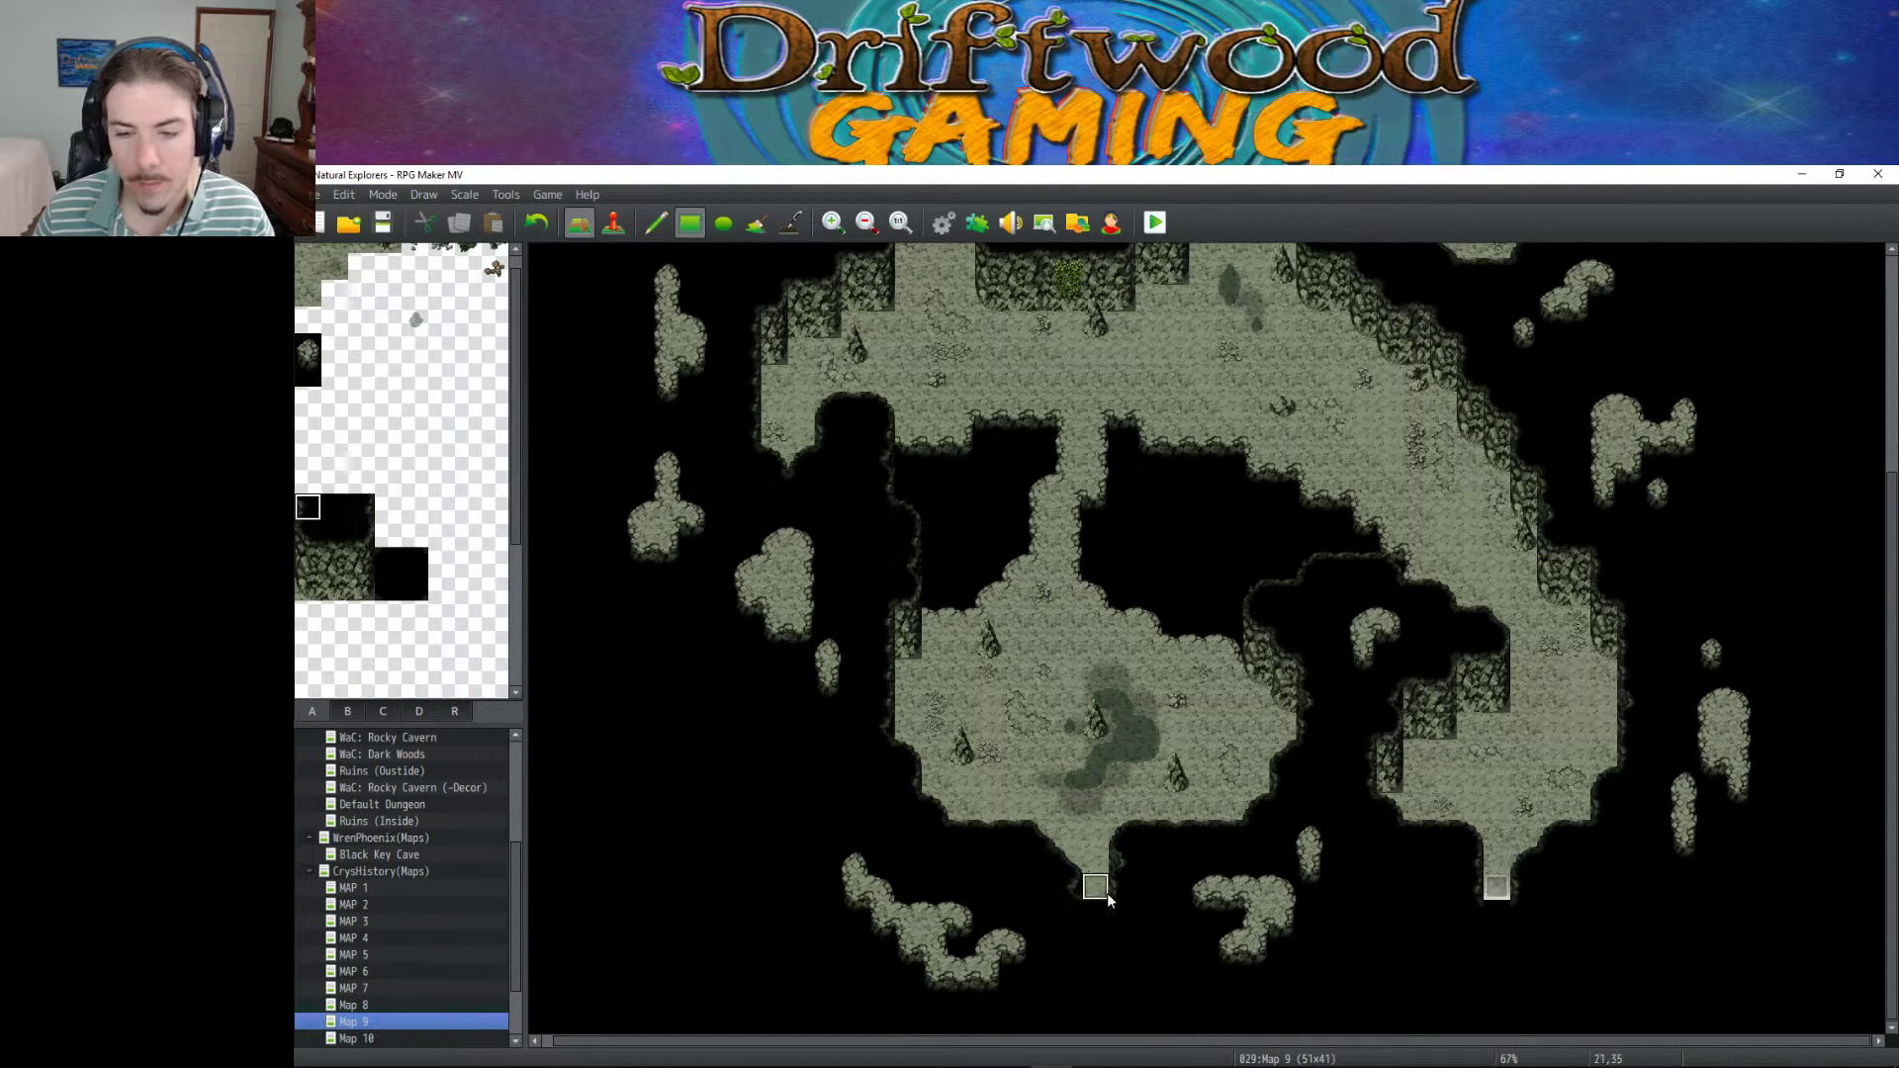
pyautogui.click(383, 711)
pyautogui.click(442, 631)
pyautogui.click(1096, 886)
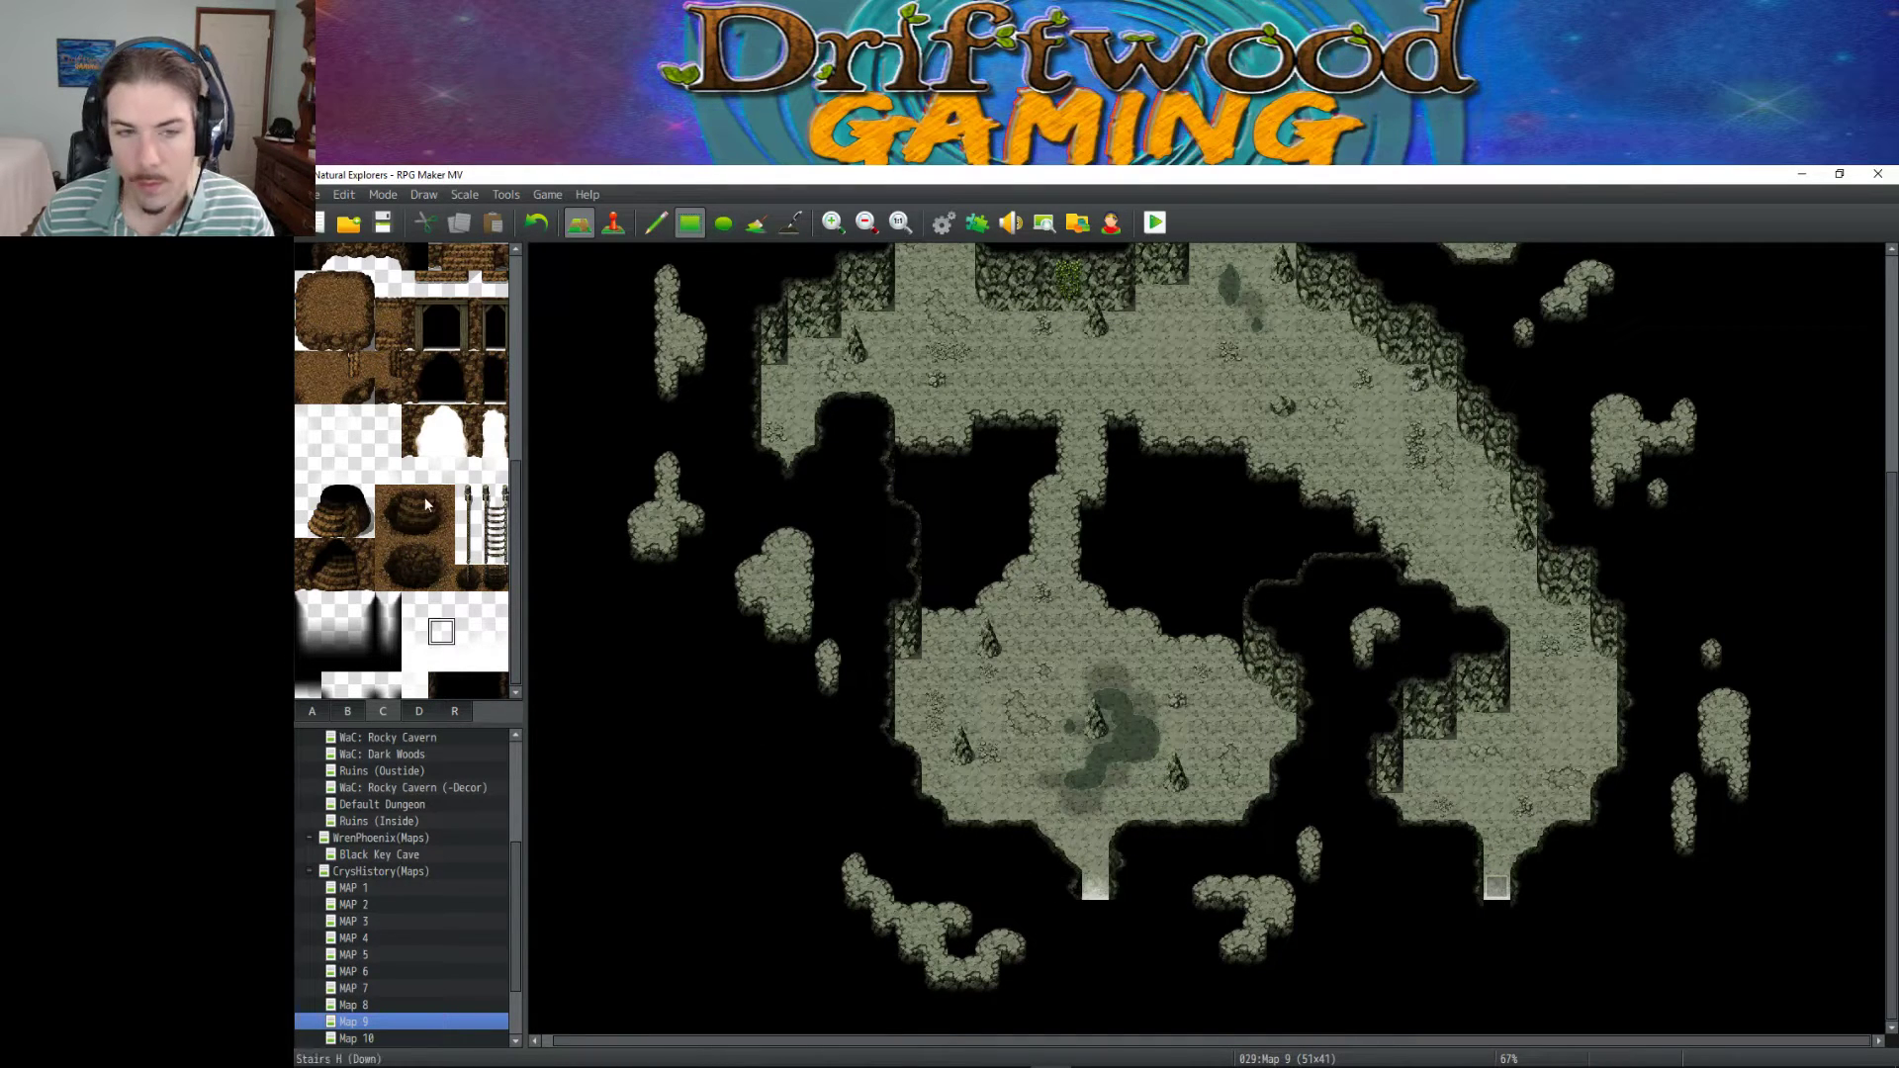
pyautogui.scroll(5, 386, 544)
pyautogui.click(388, 560)
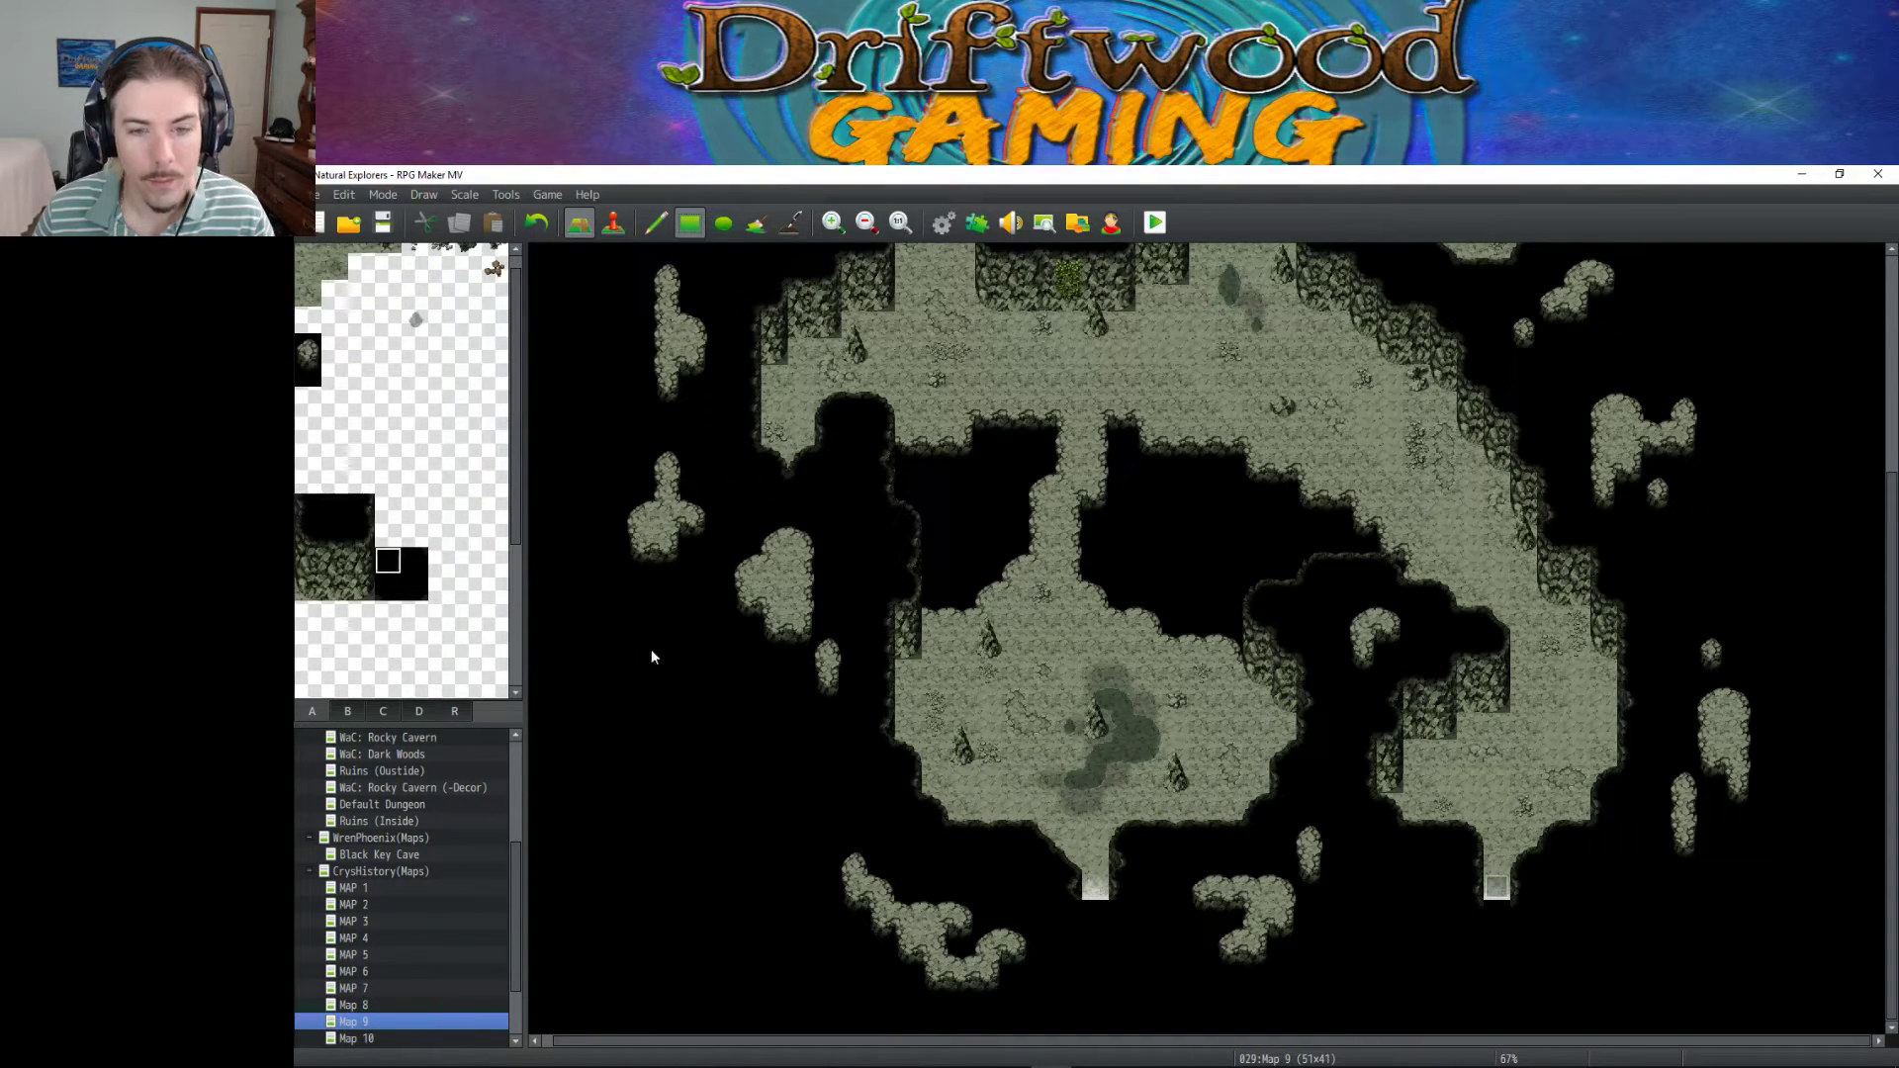
pyautogui.click(410, 569)
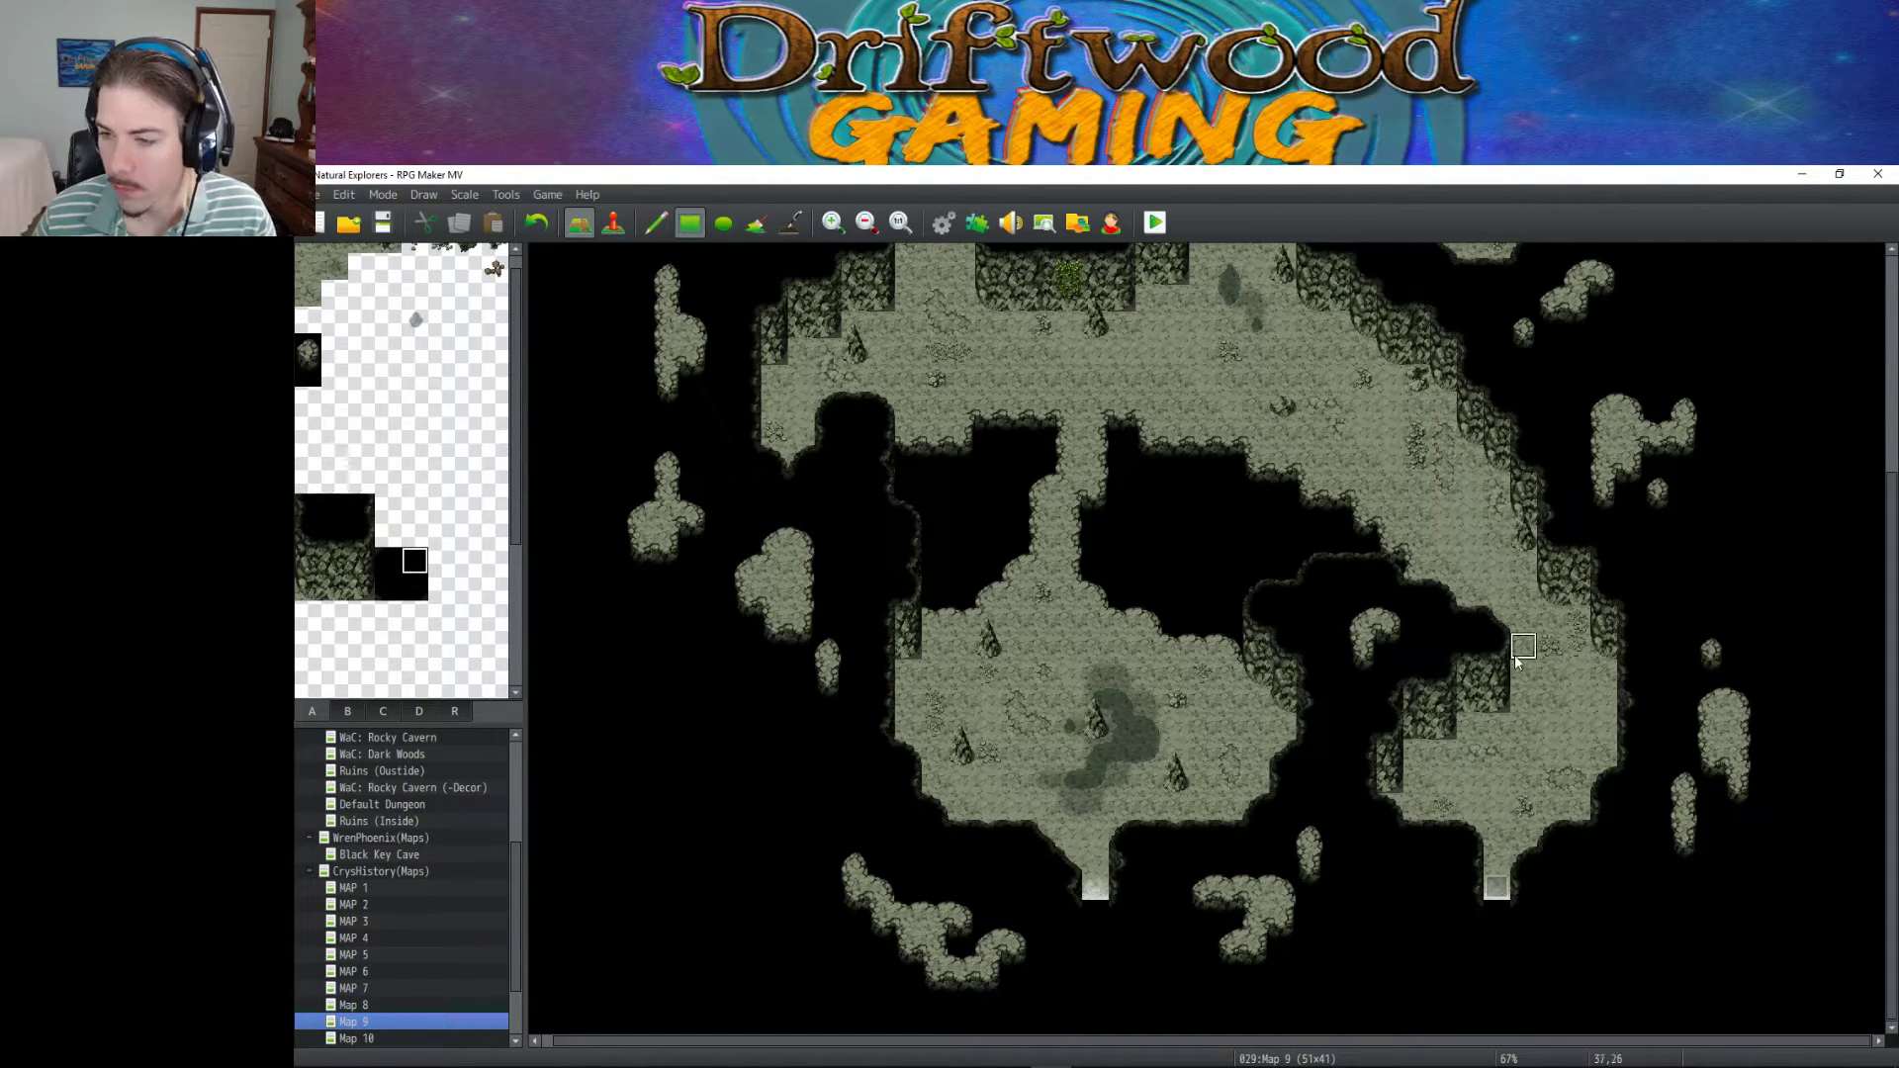
pyautogui.scroll(5, 1219, 591)
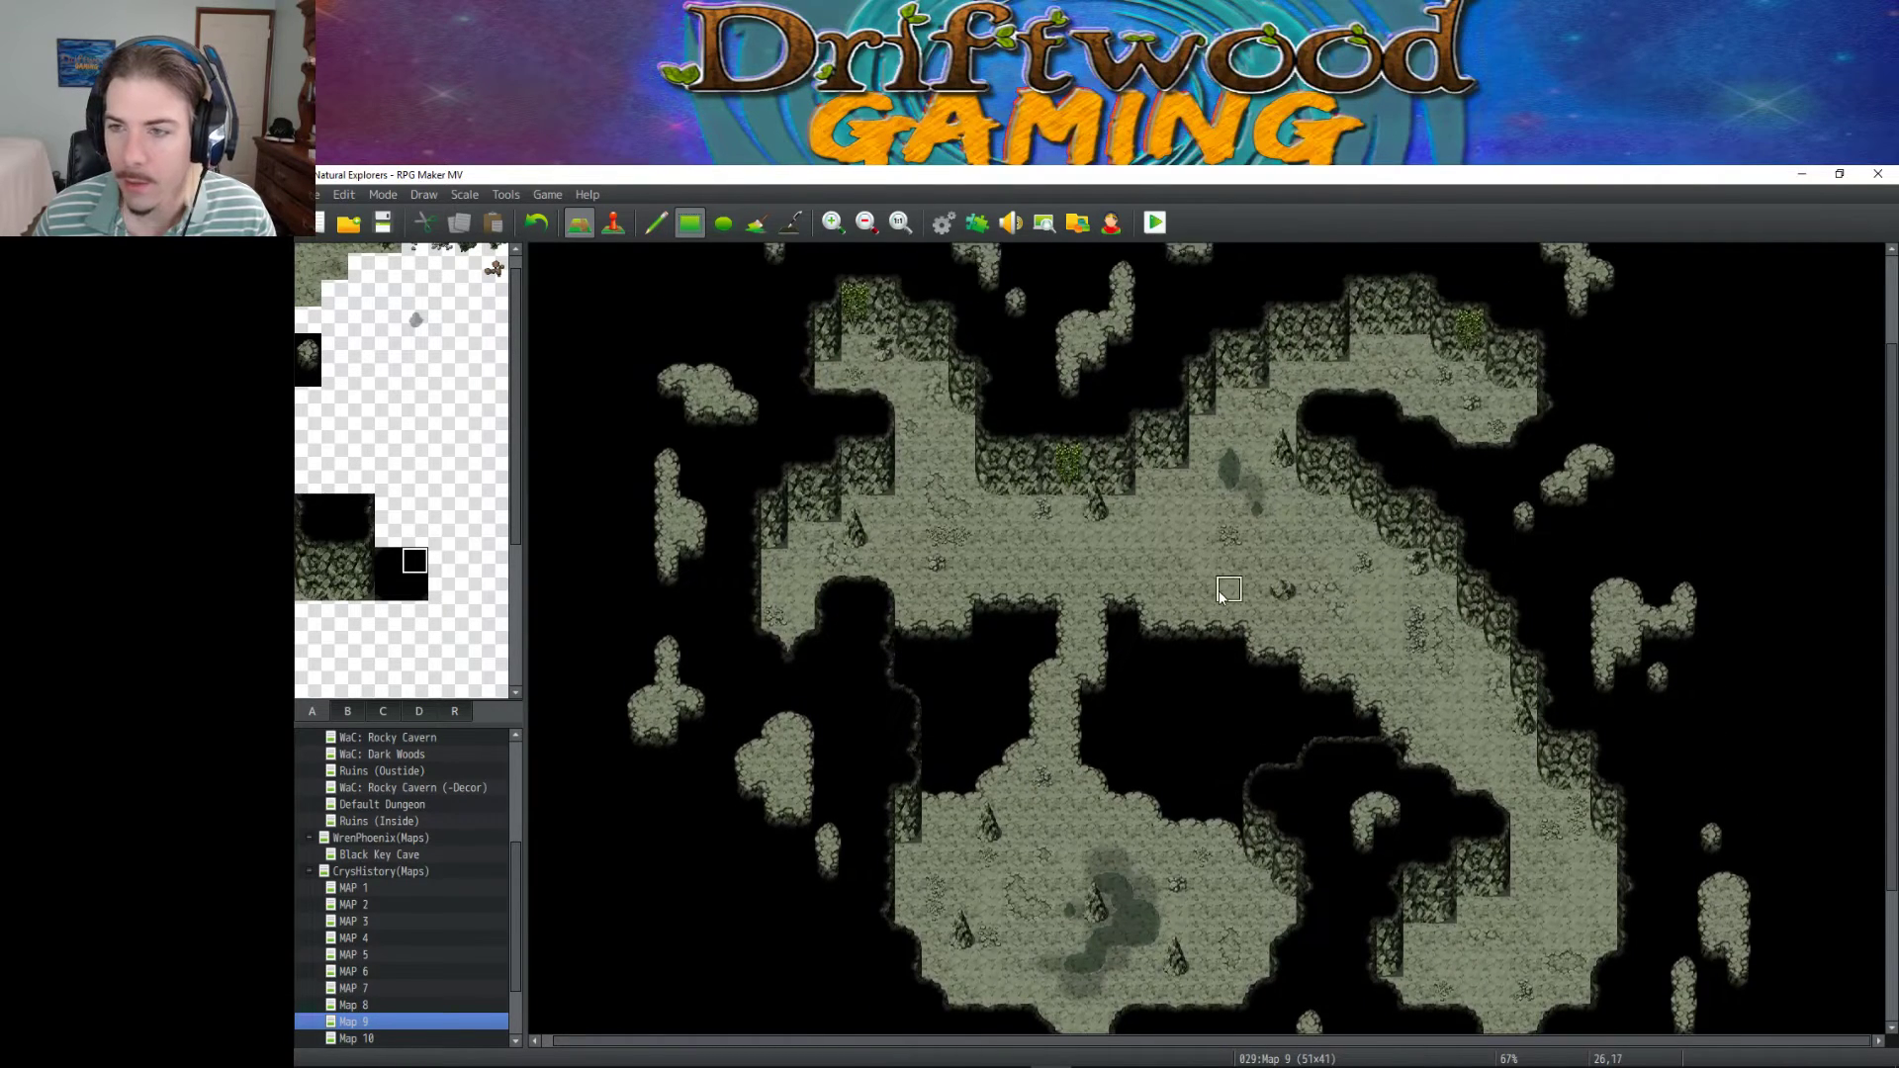
pyautogui.scroll(-5, 1222, 600)
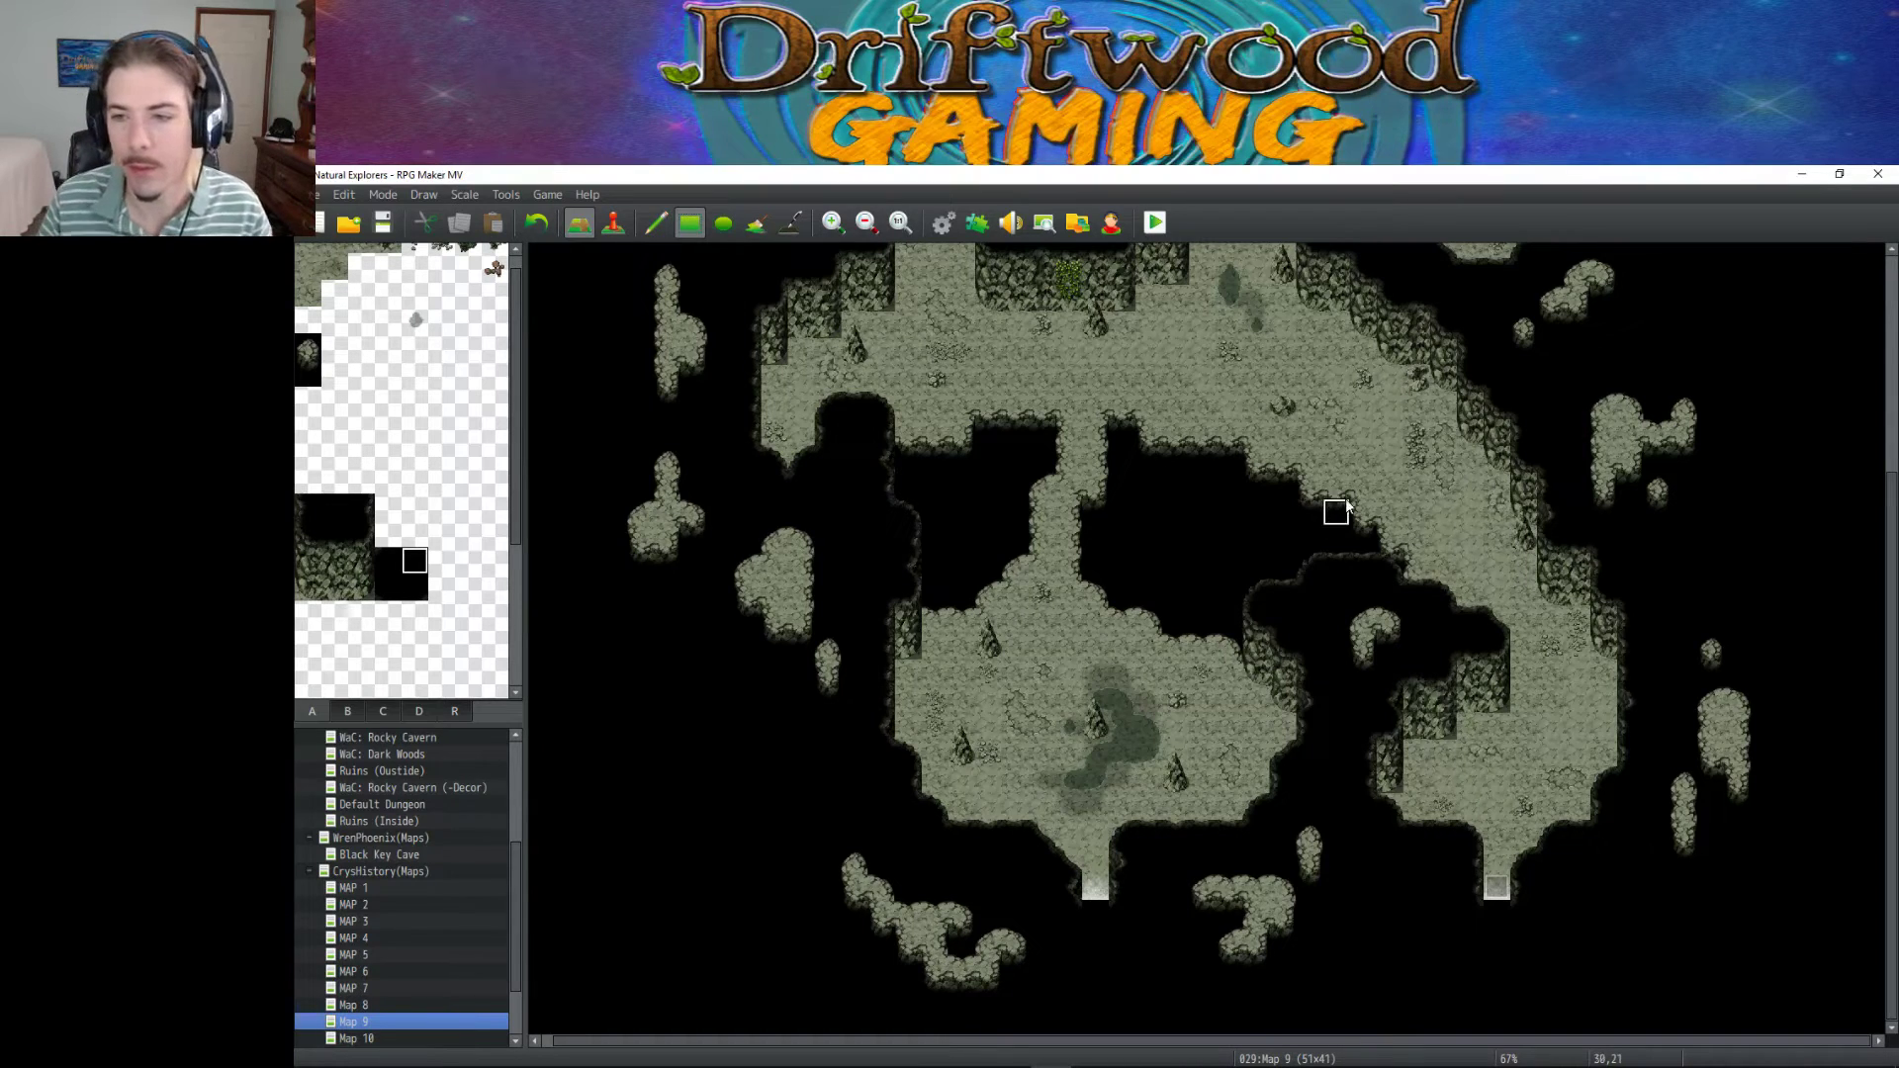
pyautogui.click(613, 222)
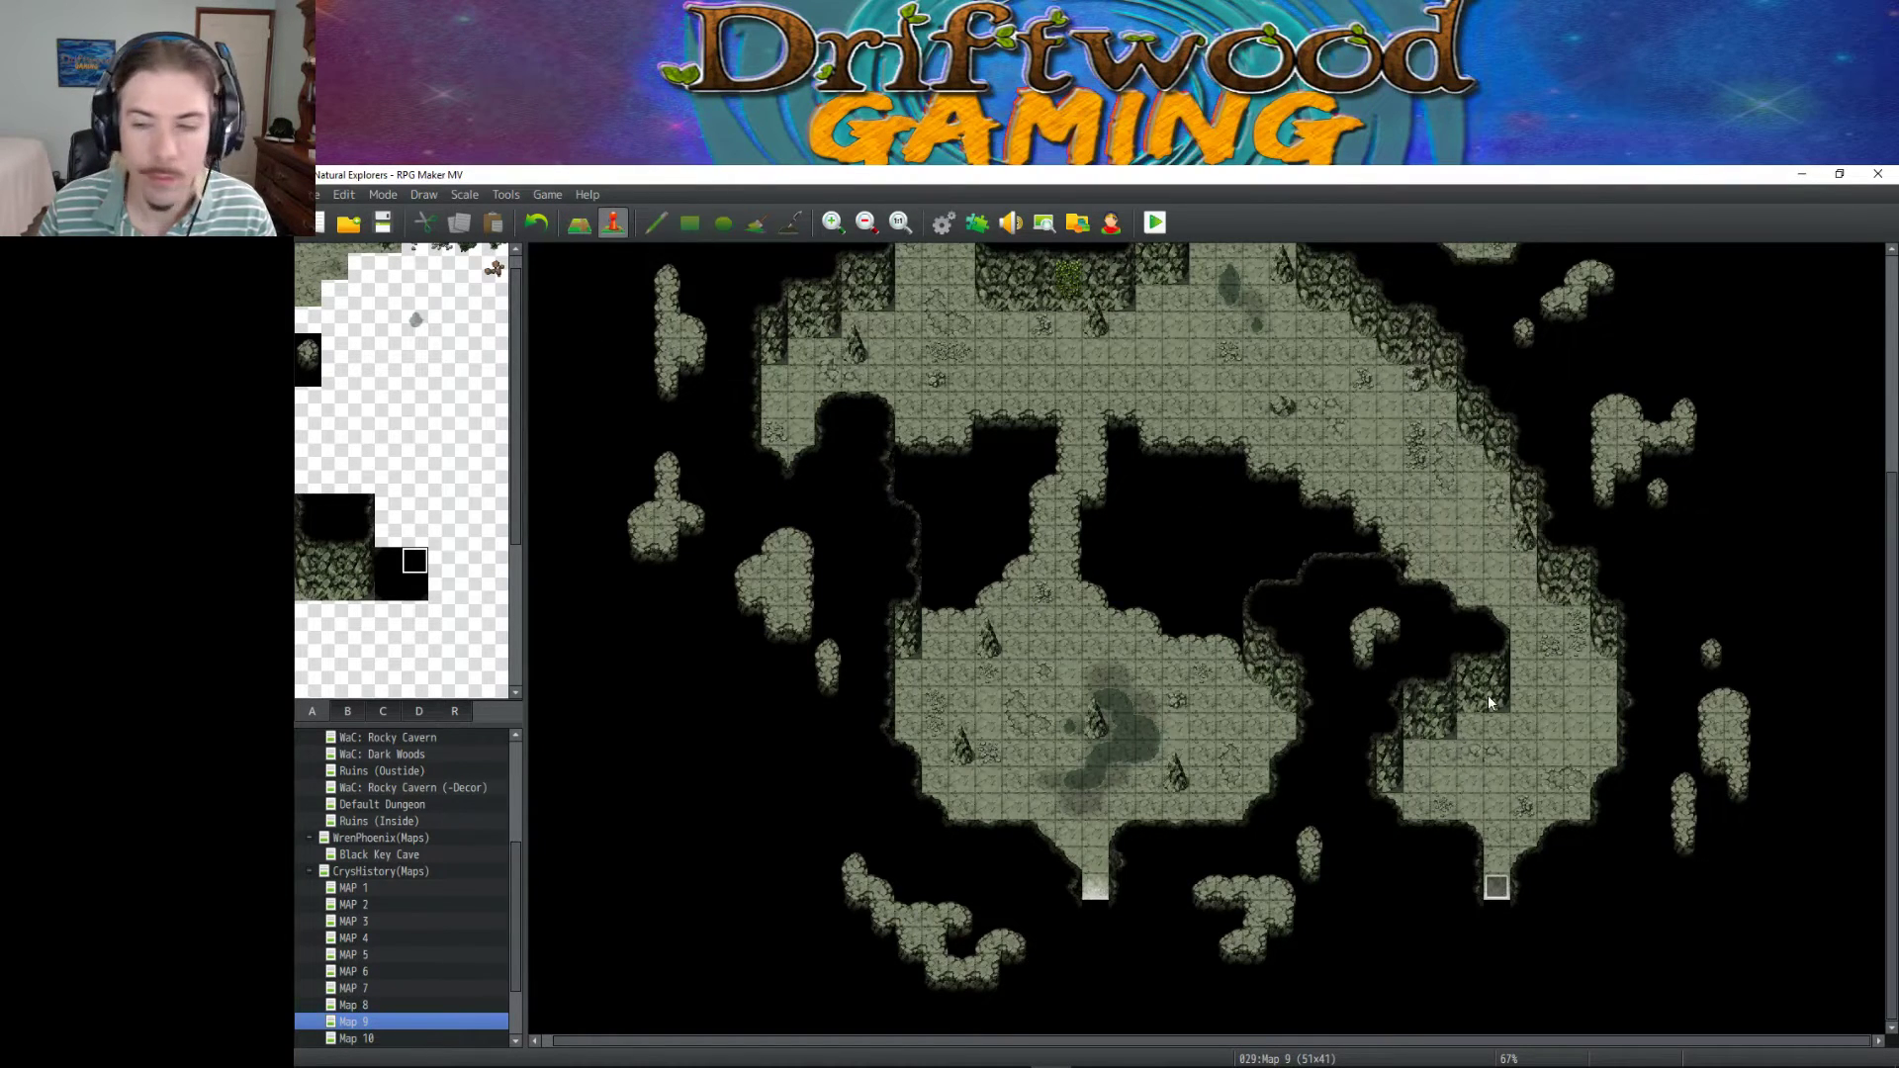
pyautogui.scroll(3, 1487, 690)
pyautogui.scroll(-3, 1440, 680)
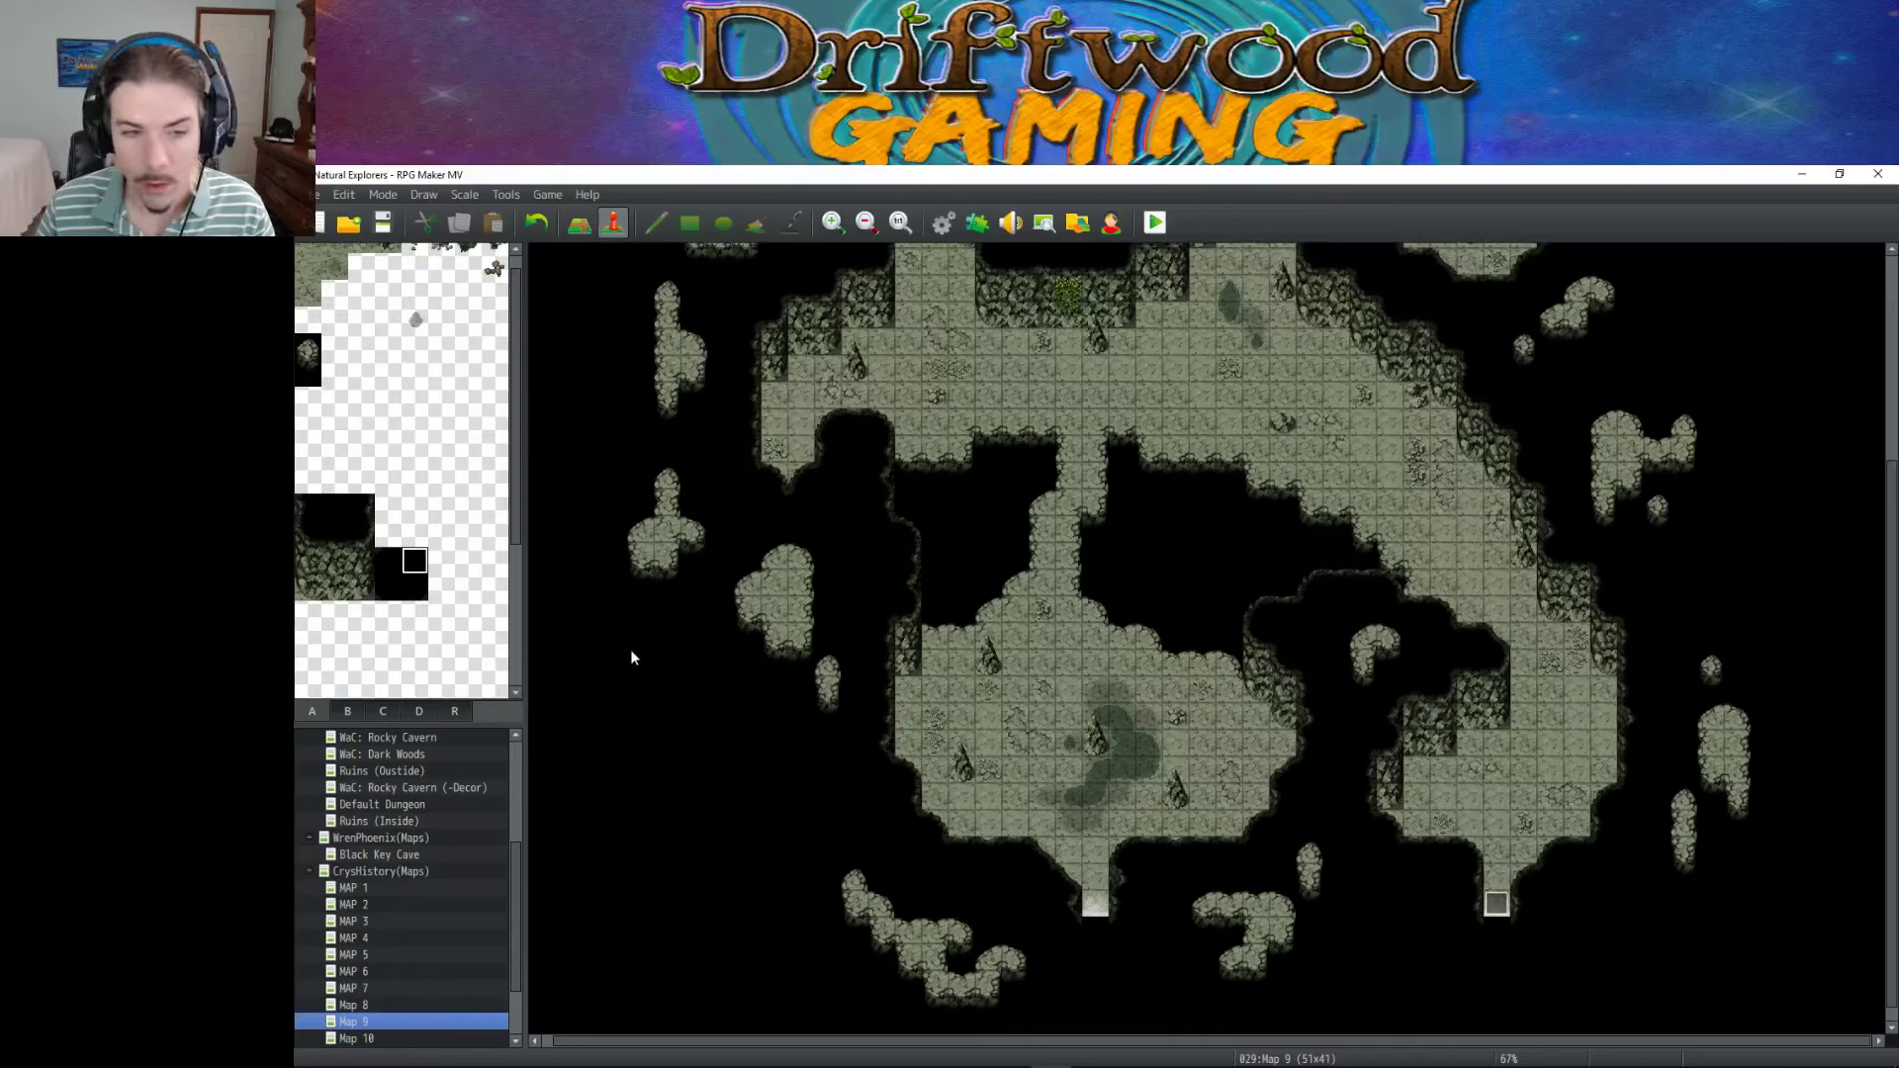
pyautogui.moveTo(514, 847); pyautogui.dragTo(516, 898)
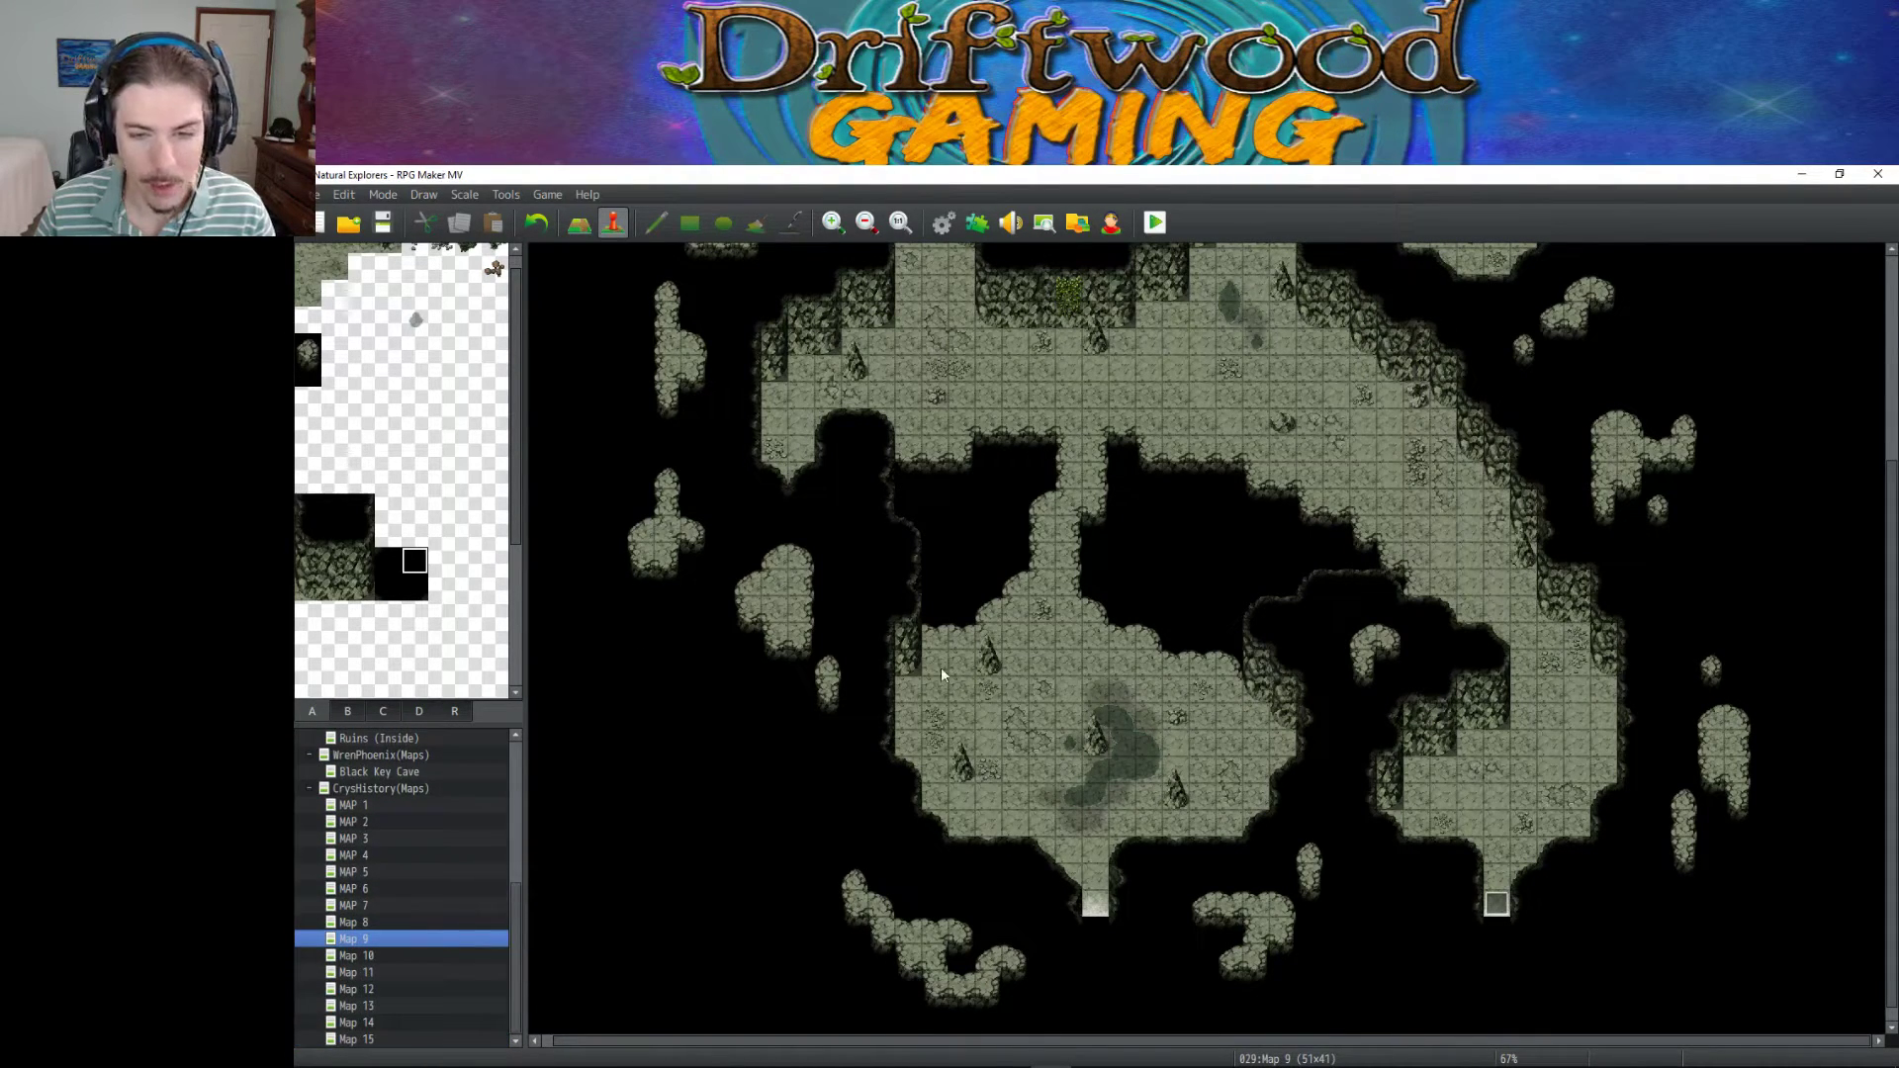
pyautogui.scroll(-1, 1135, 768)
pyautogui.scroll(3, 1376, 715)
pyautogui.scroll(-3, 1377, 722)
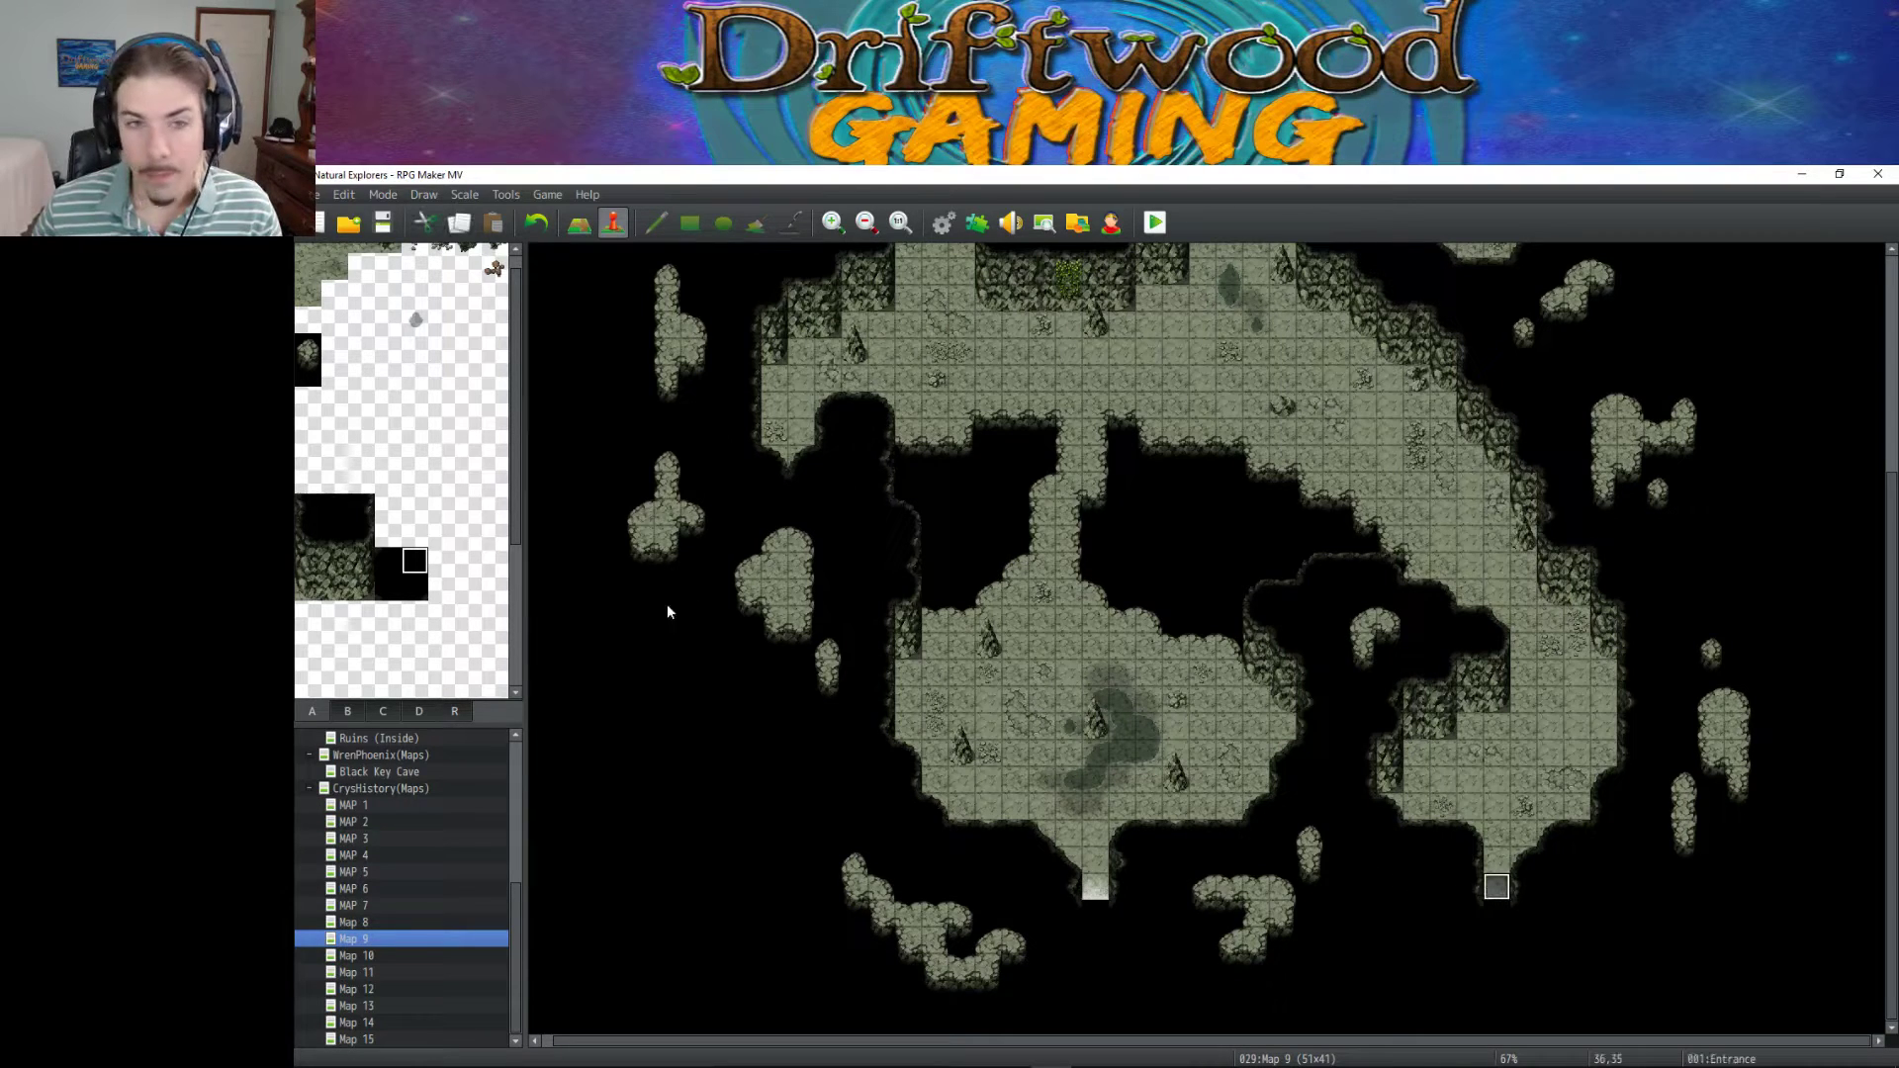
pyautogui.click(348, 711)
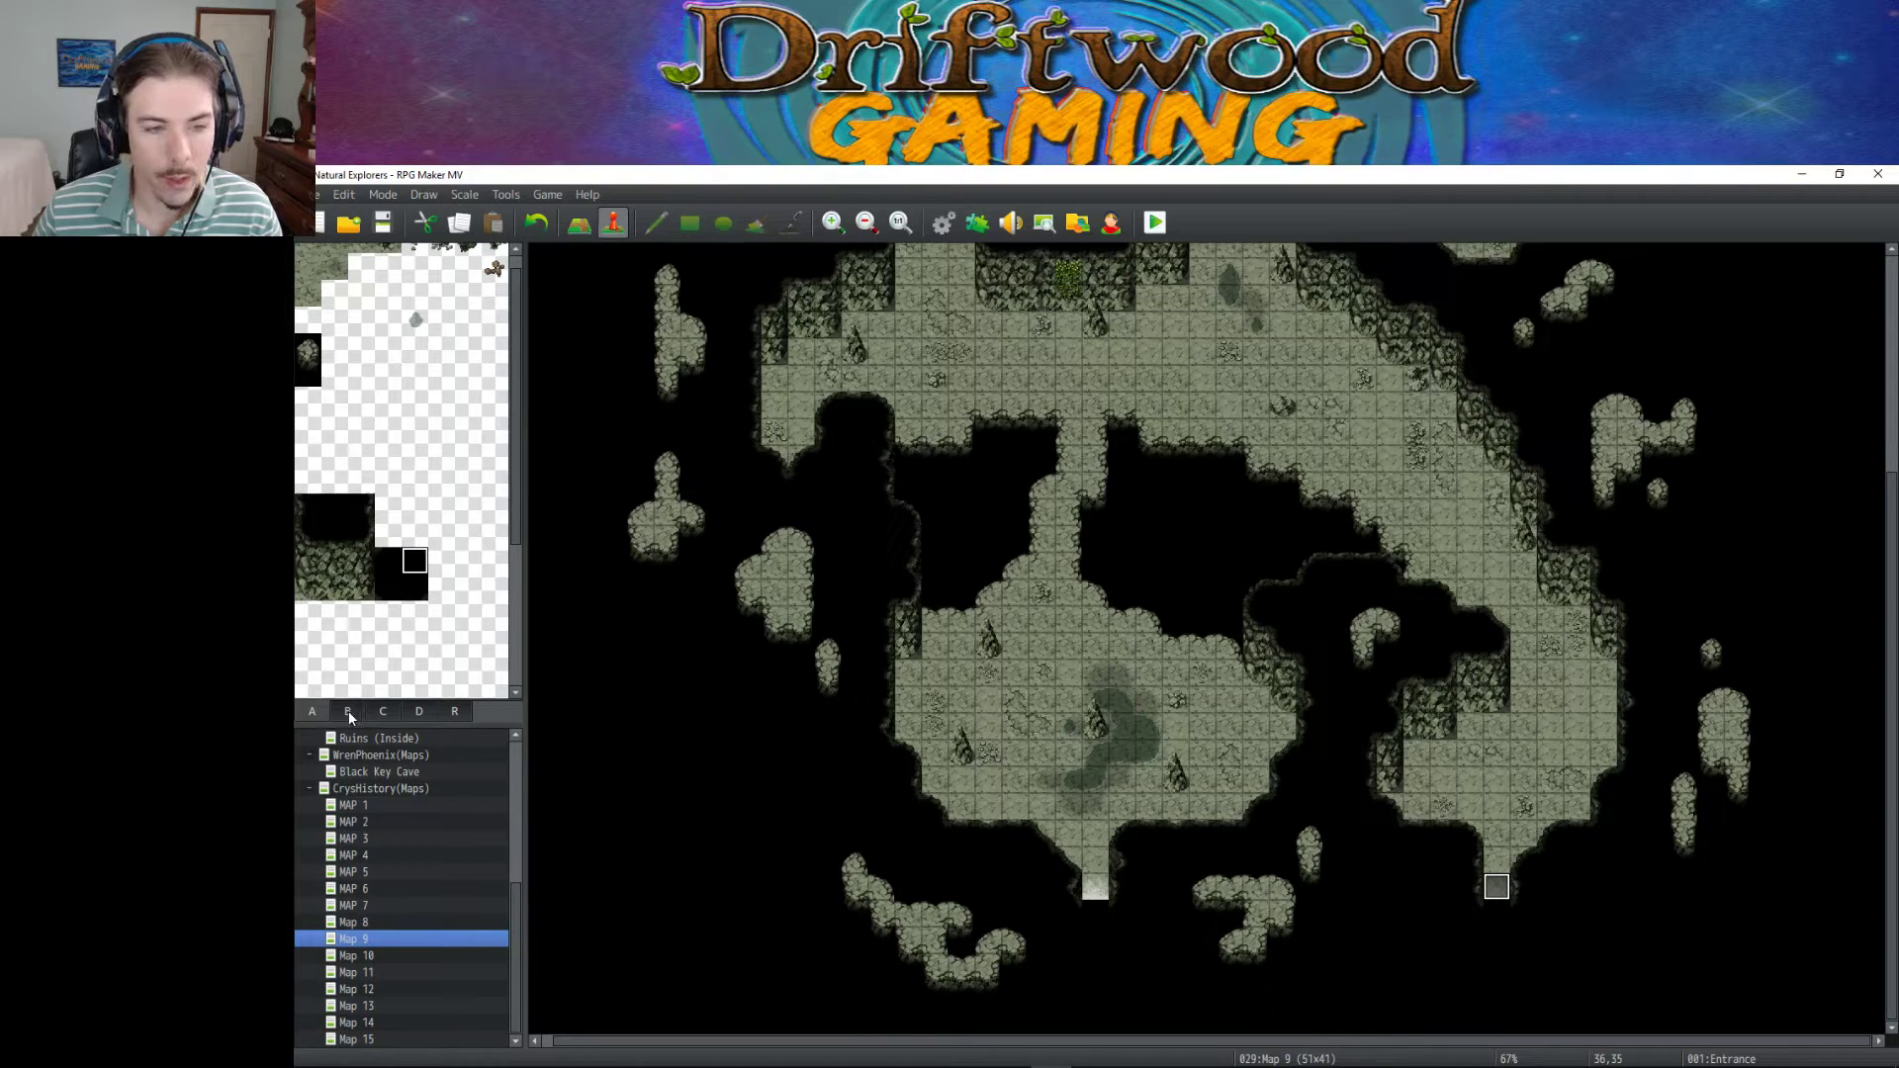
pyautogui.click(383, 711)
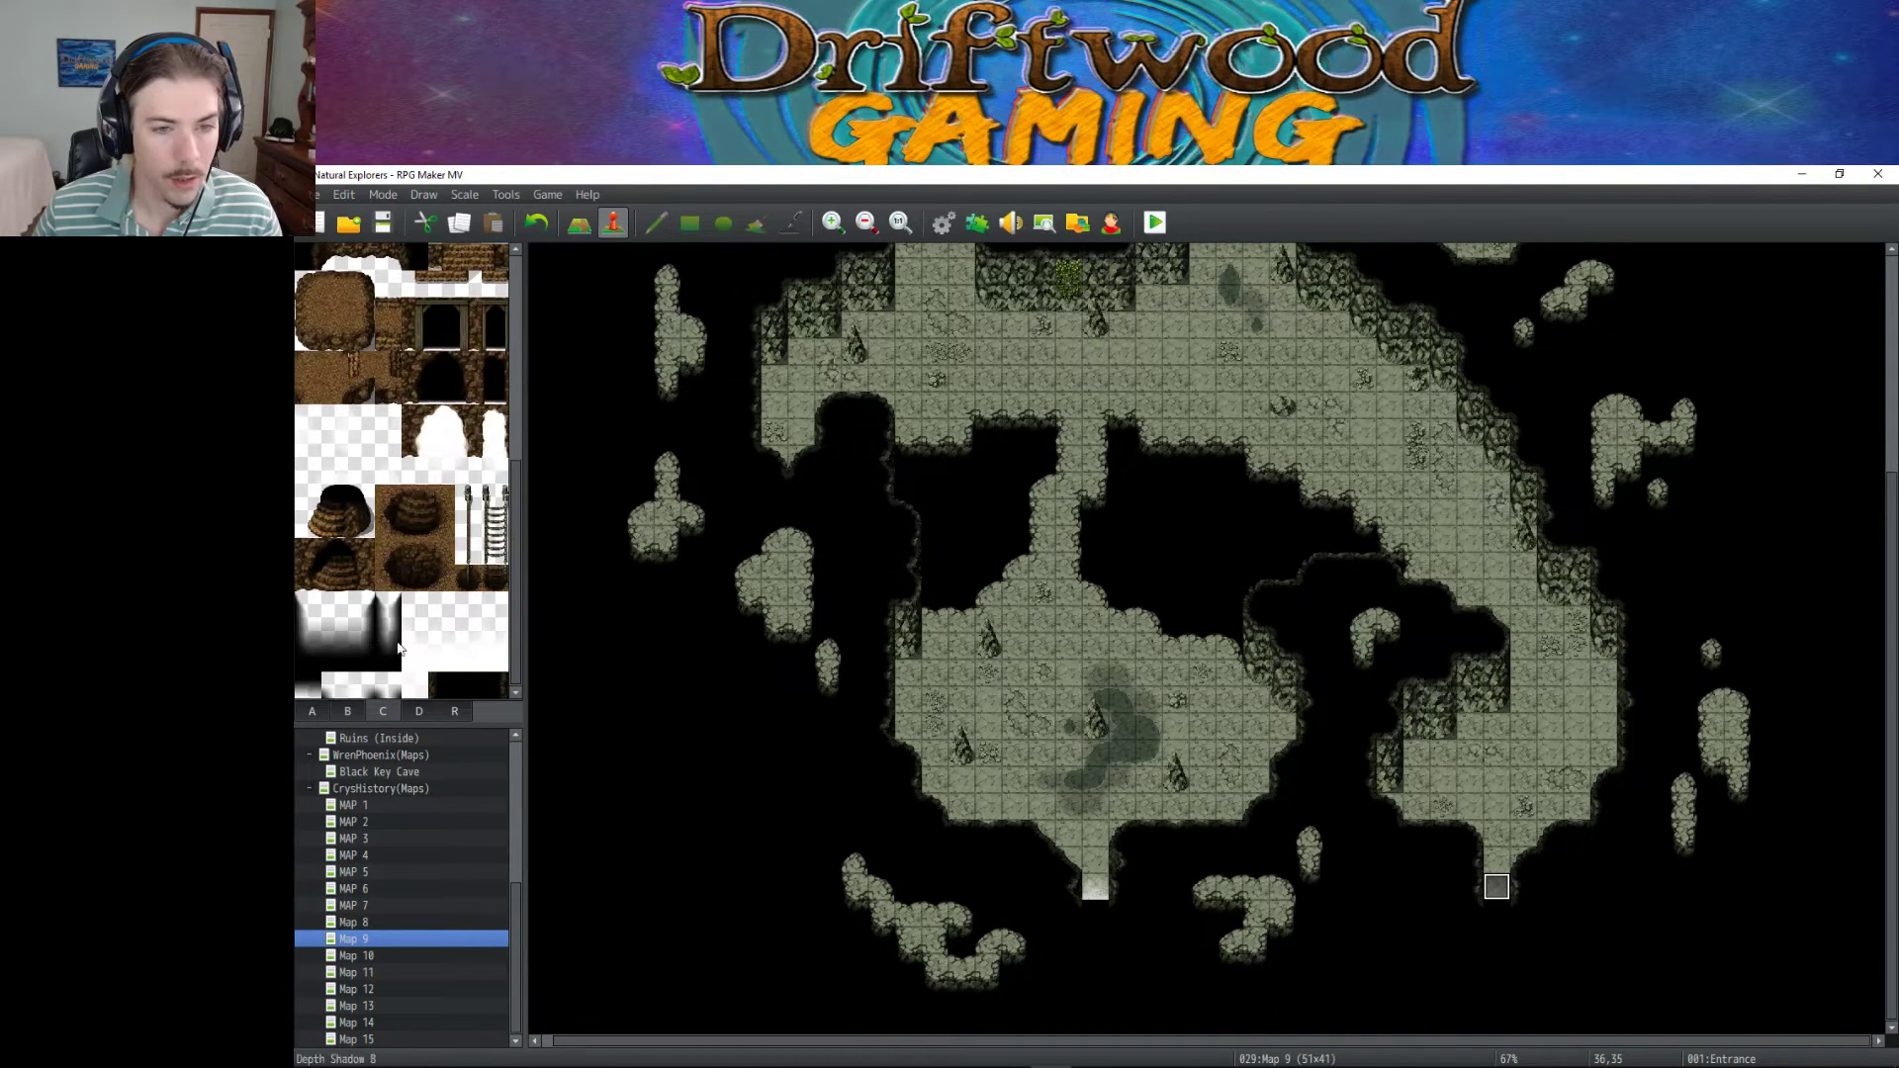
pyautogui.click(441, 631)
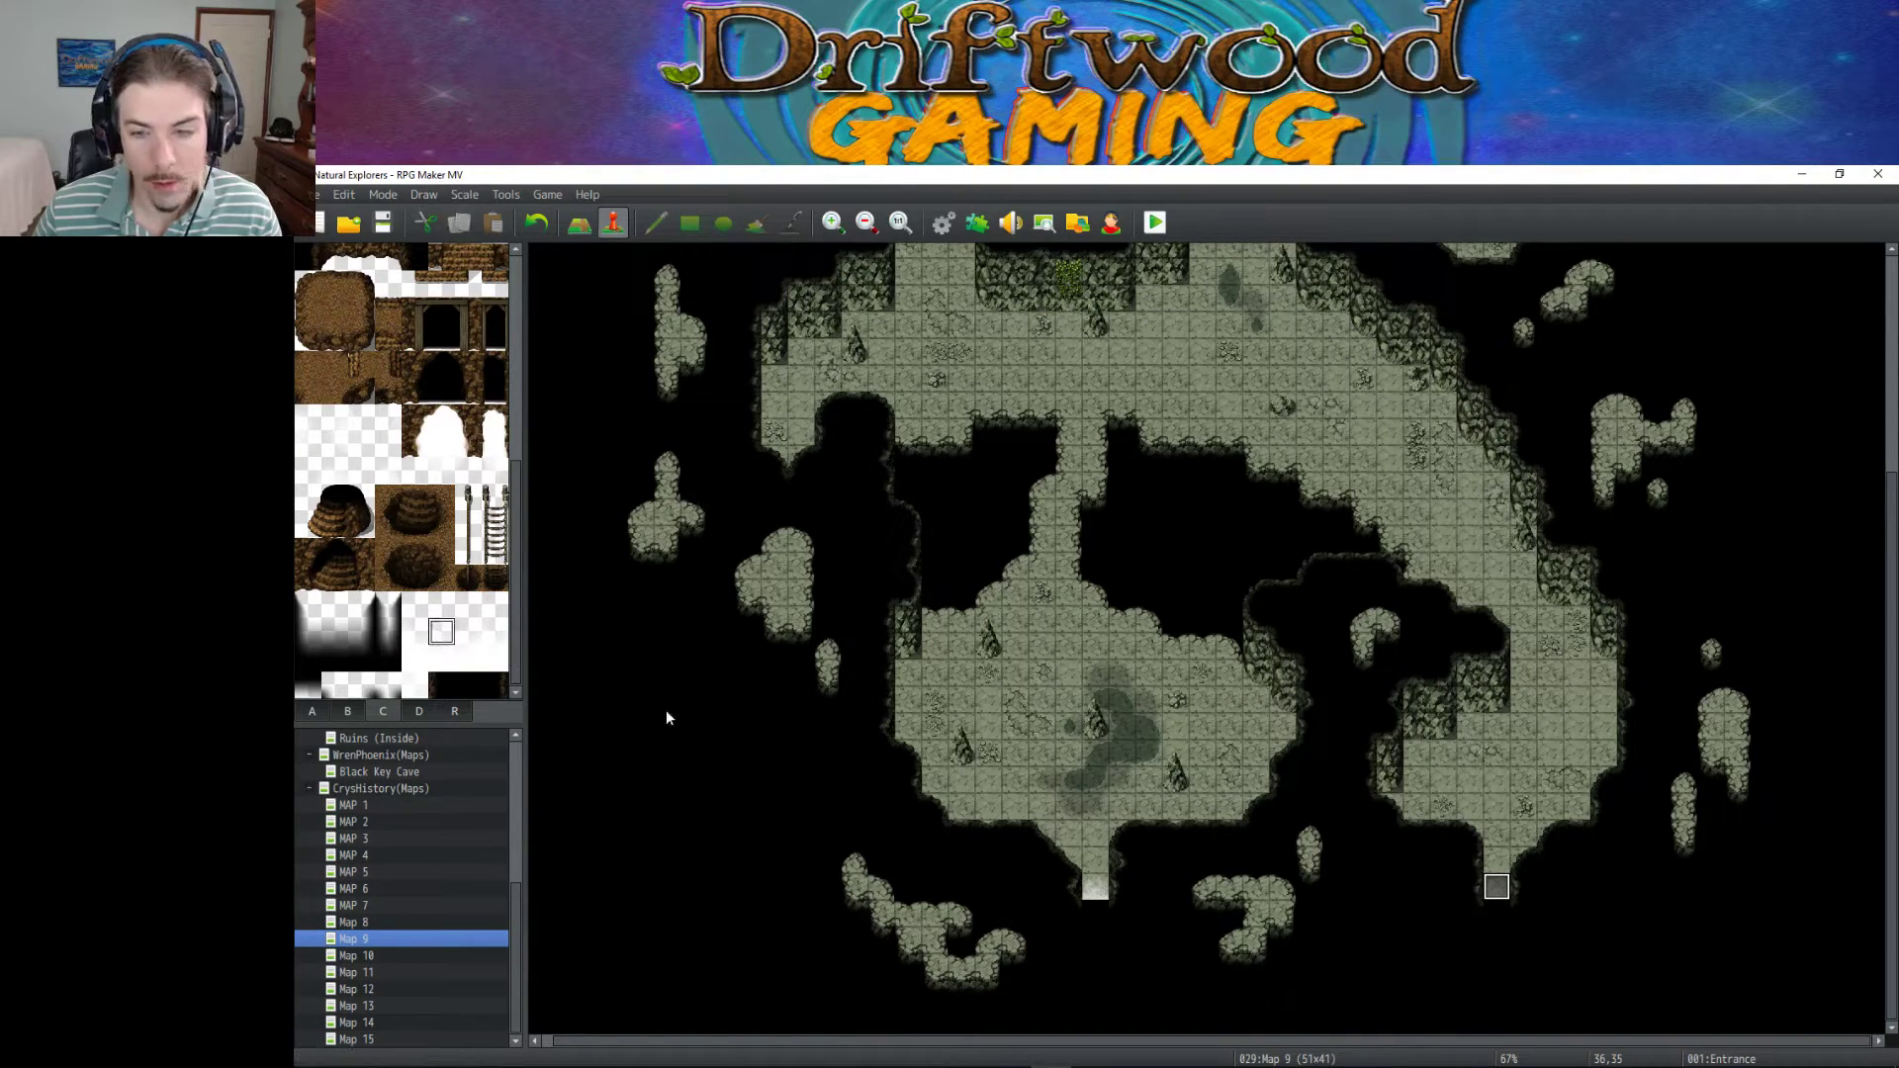
pyautogui.click(579, 224)
pyautogui.click(613, 223)
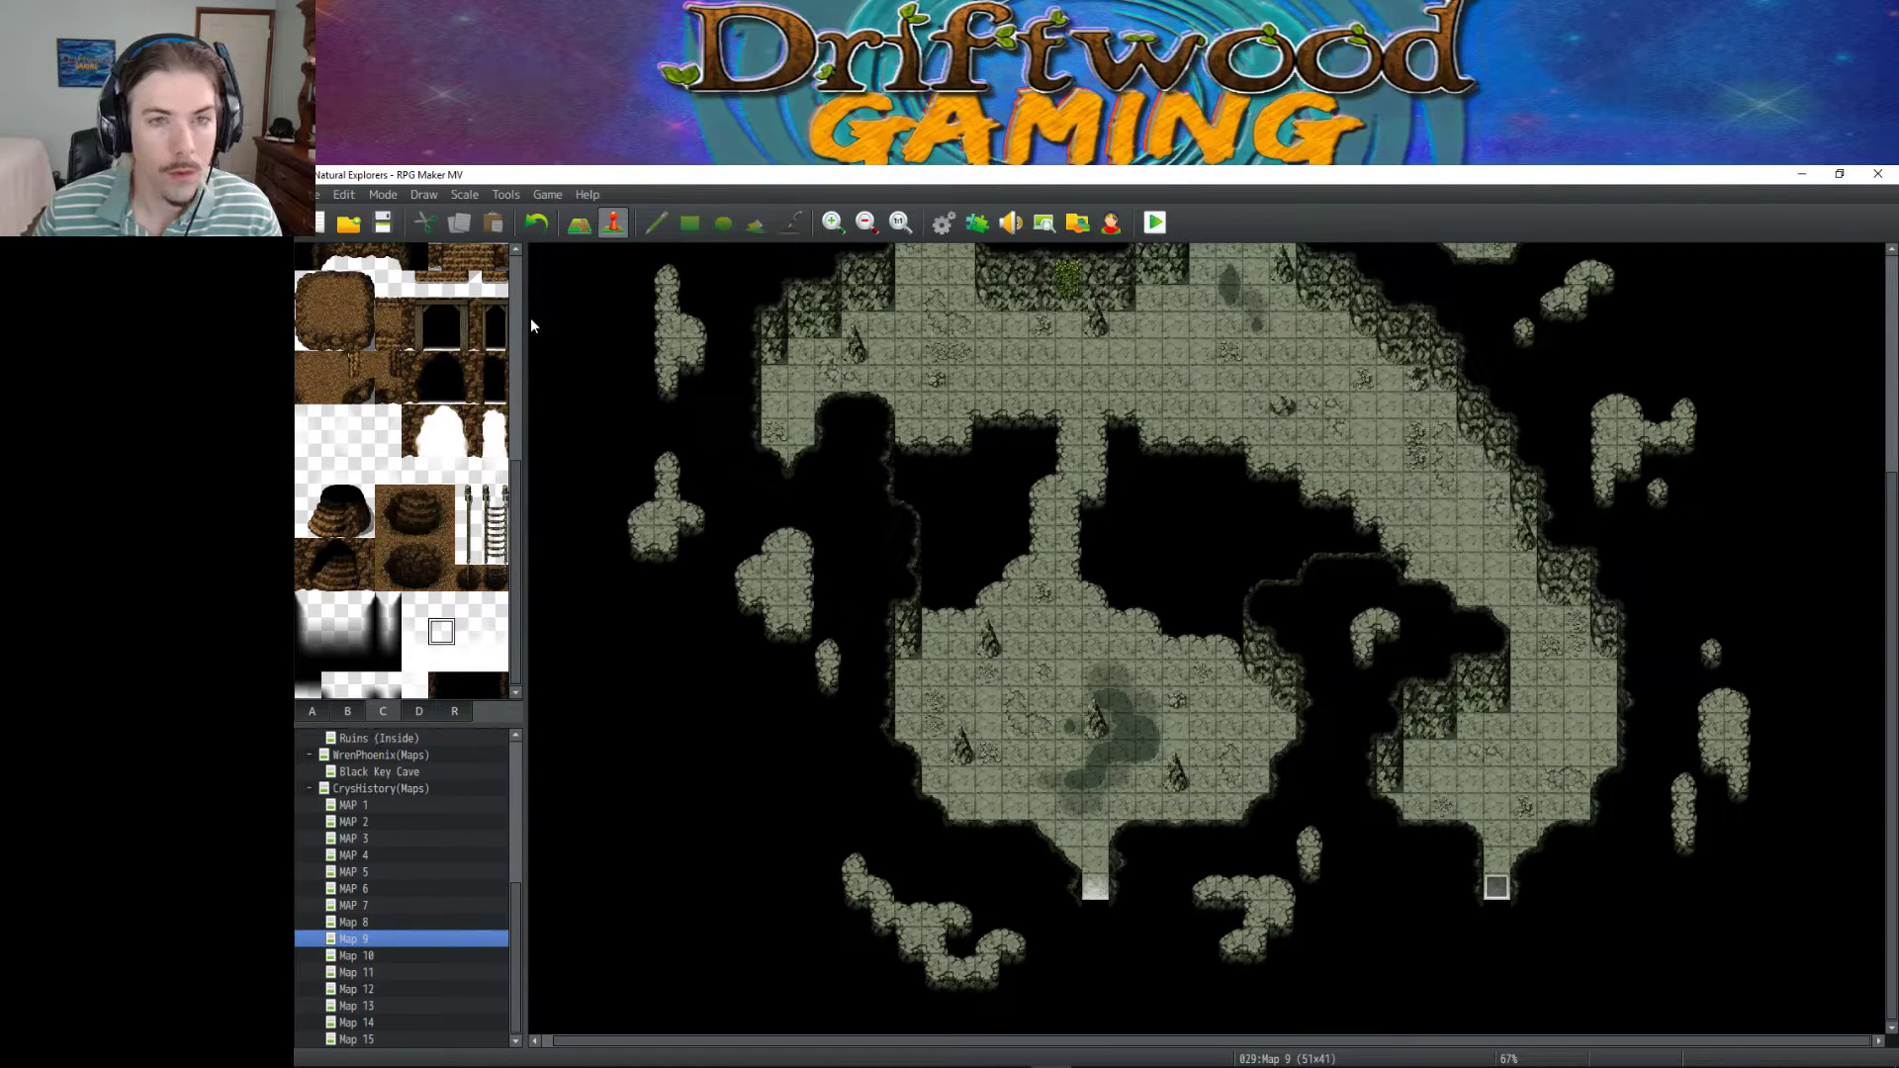
# Inspect the contents of the Exit event at tile 39,29 on MAP 6 and copy the event.
pyautogui.click(369, 924)
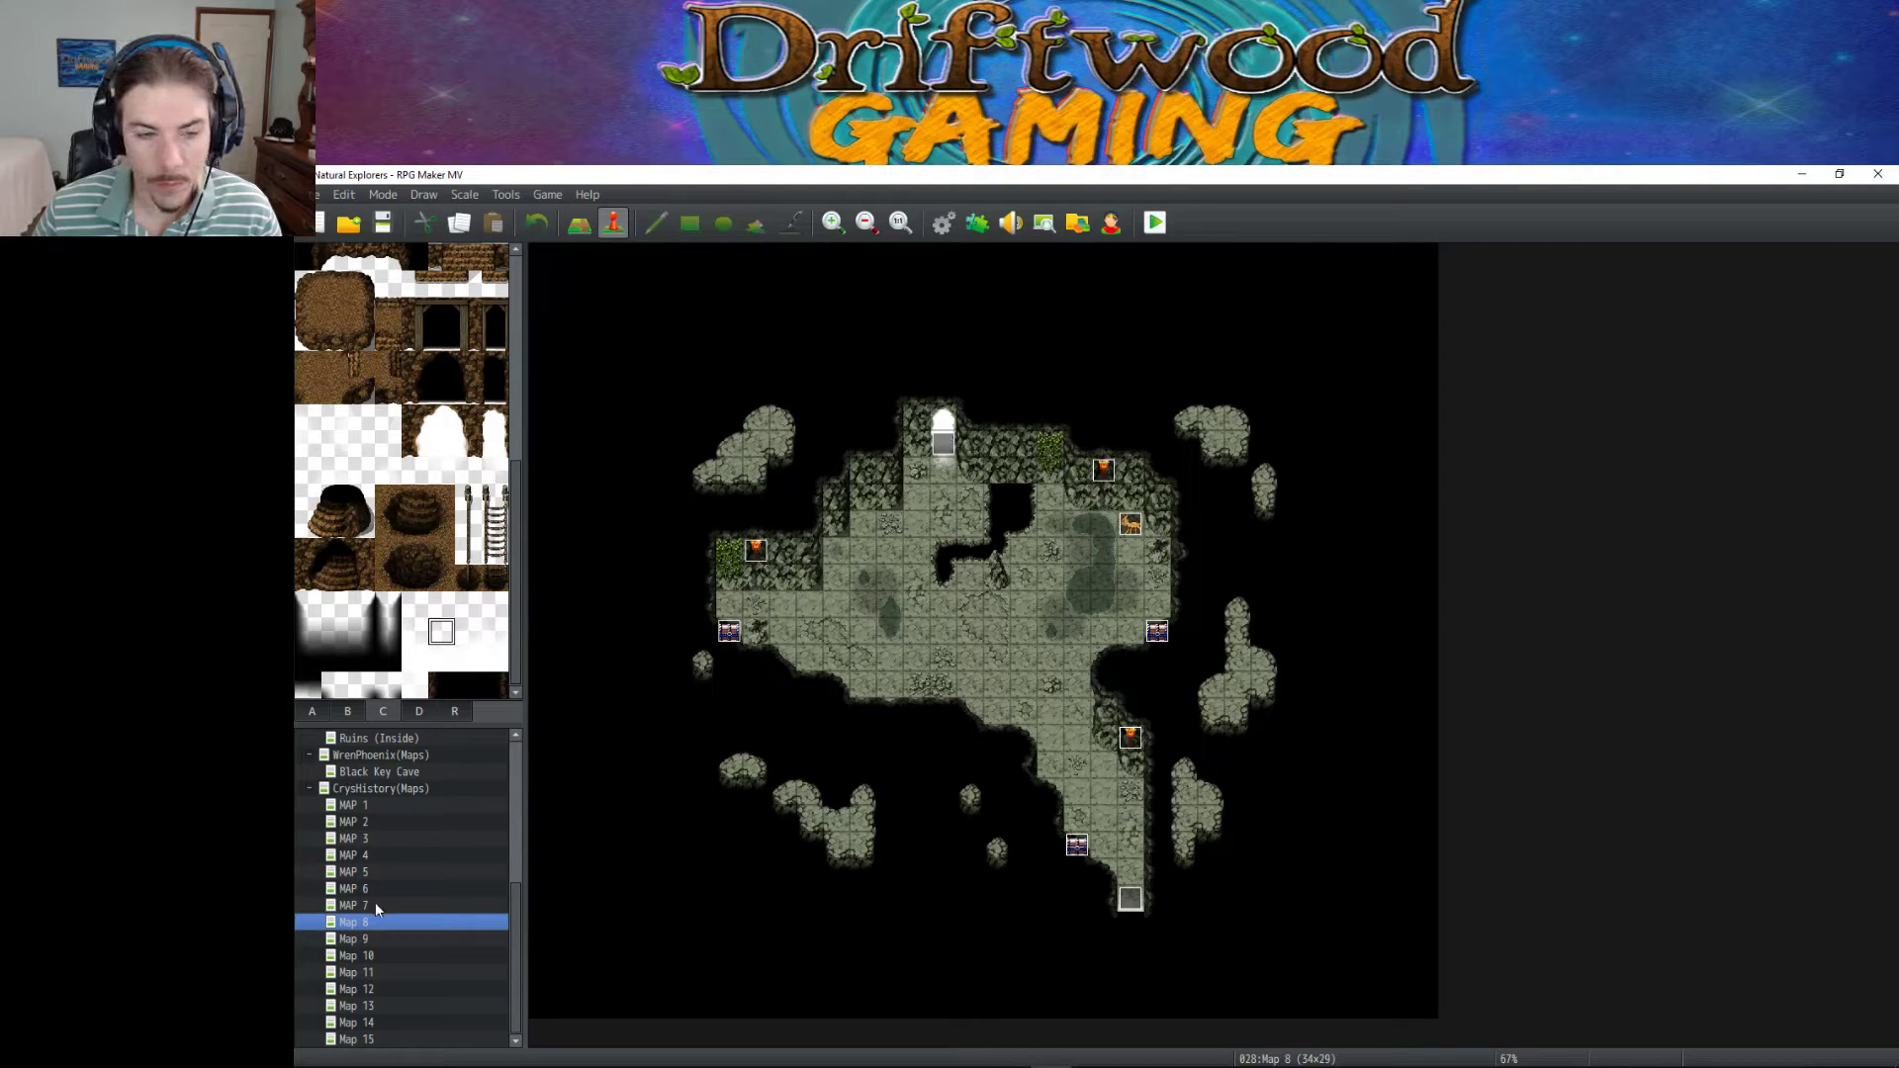
pyautogui.click(376, 906)
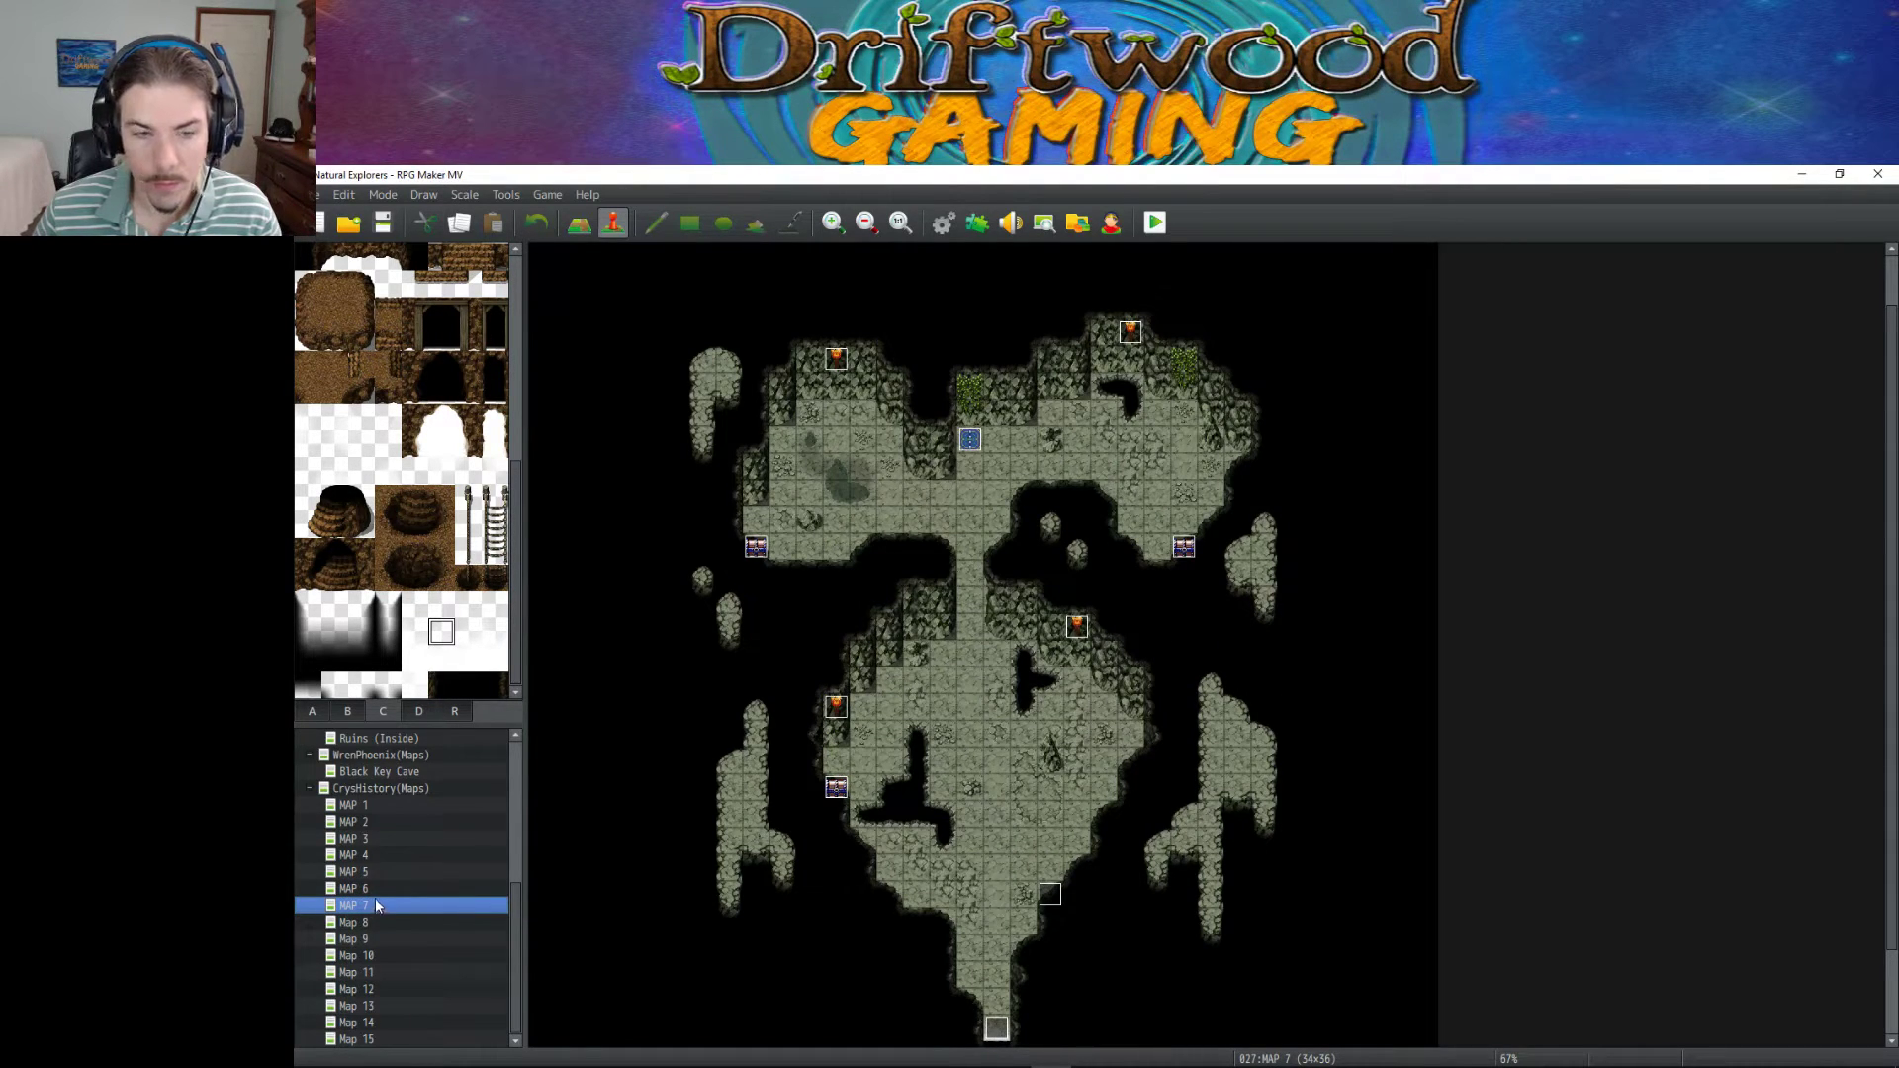
pyautogui.click(383, 891)
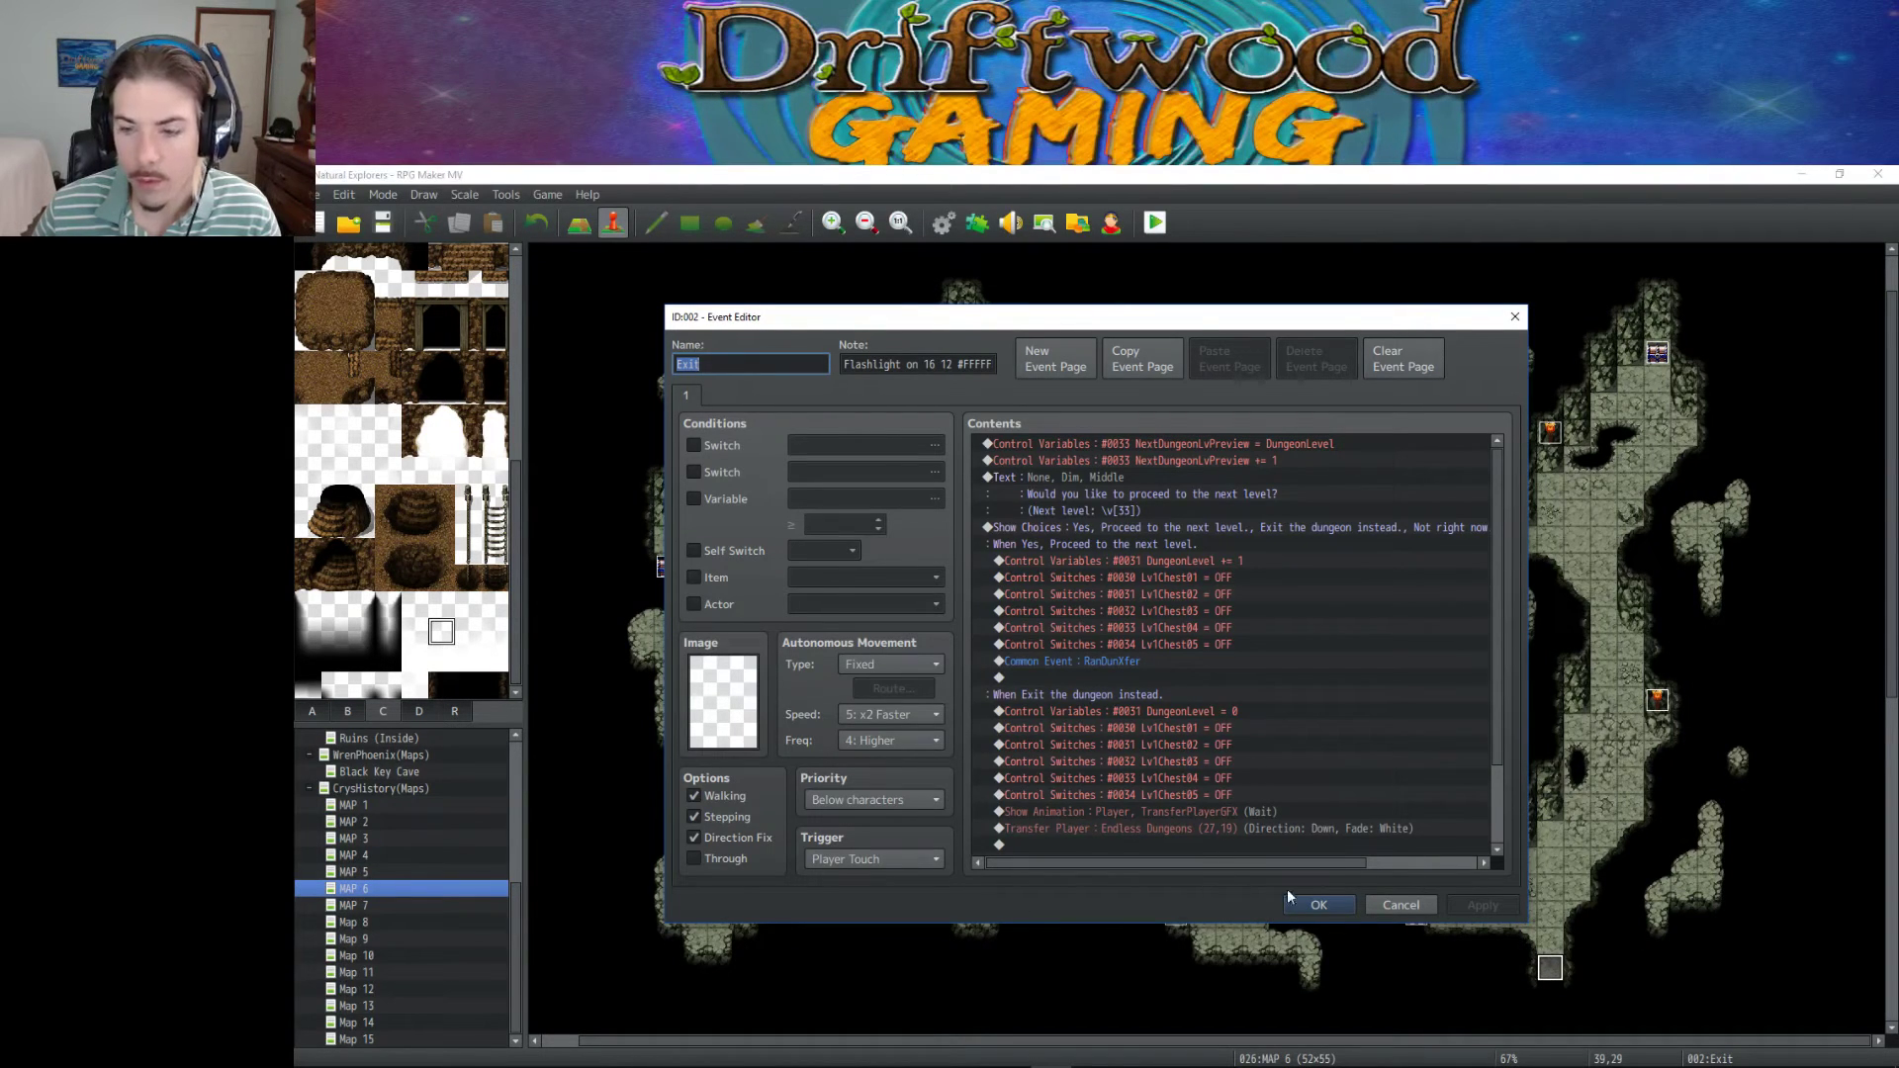
pyautogui.click(1319, 905)
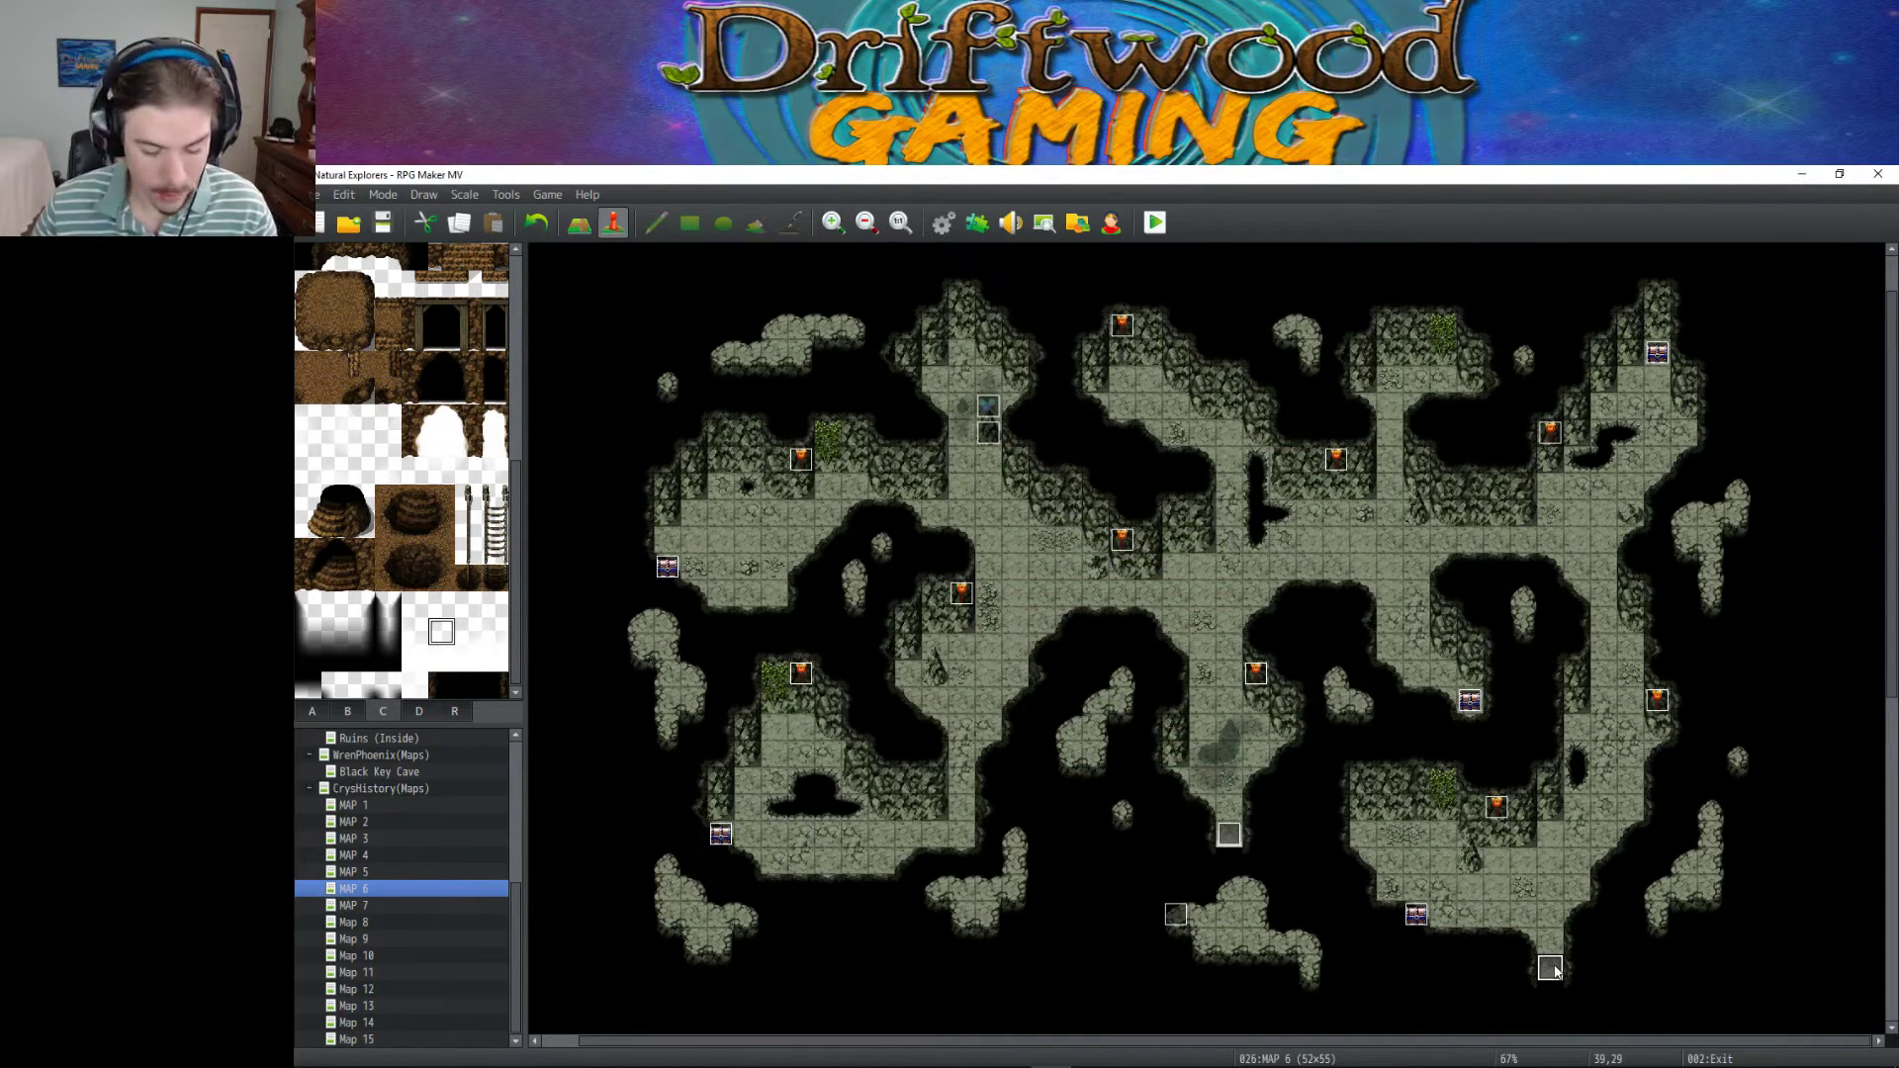
pyautogui.click(887, 1066)
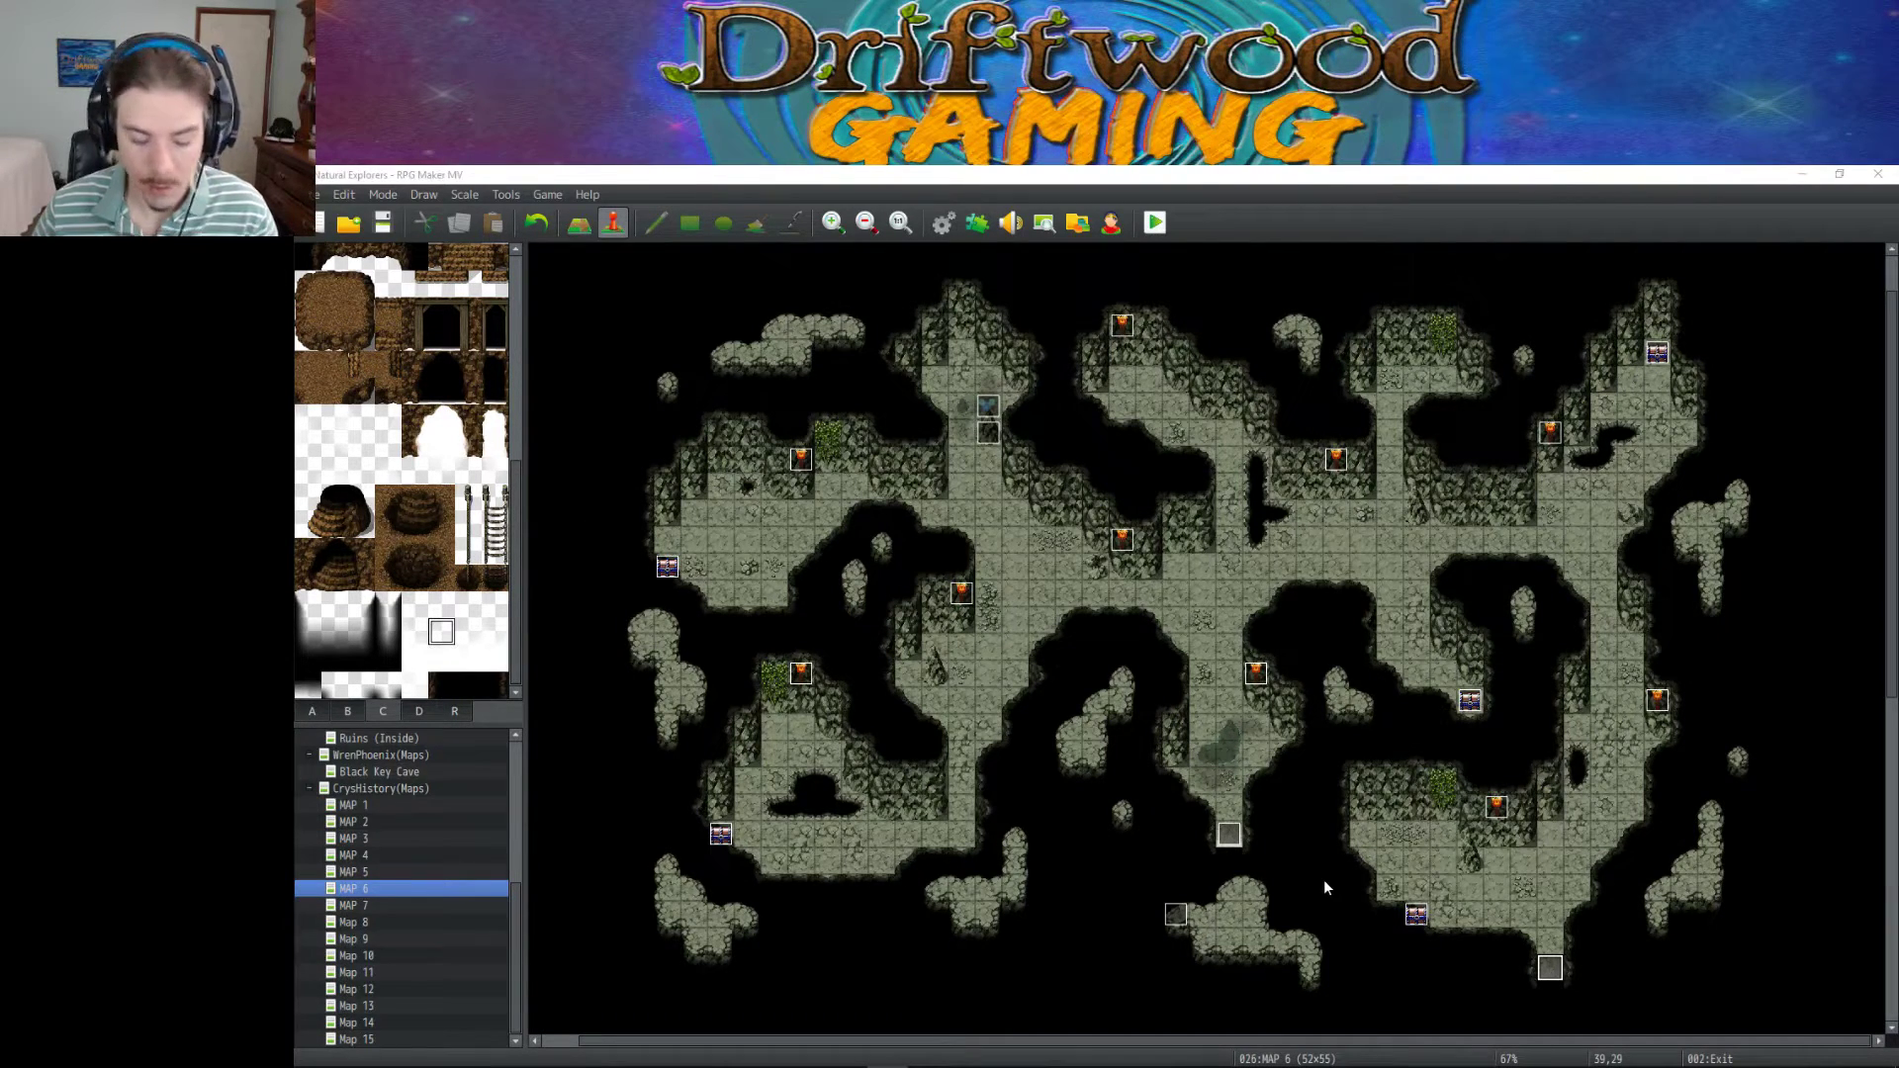
# Paste the copied Exit event at tile 21,35 on Map 9, at the end of the southwestern passage.
pyautogui.click(409, 906)
pyautogui.click(400, 924)
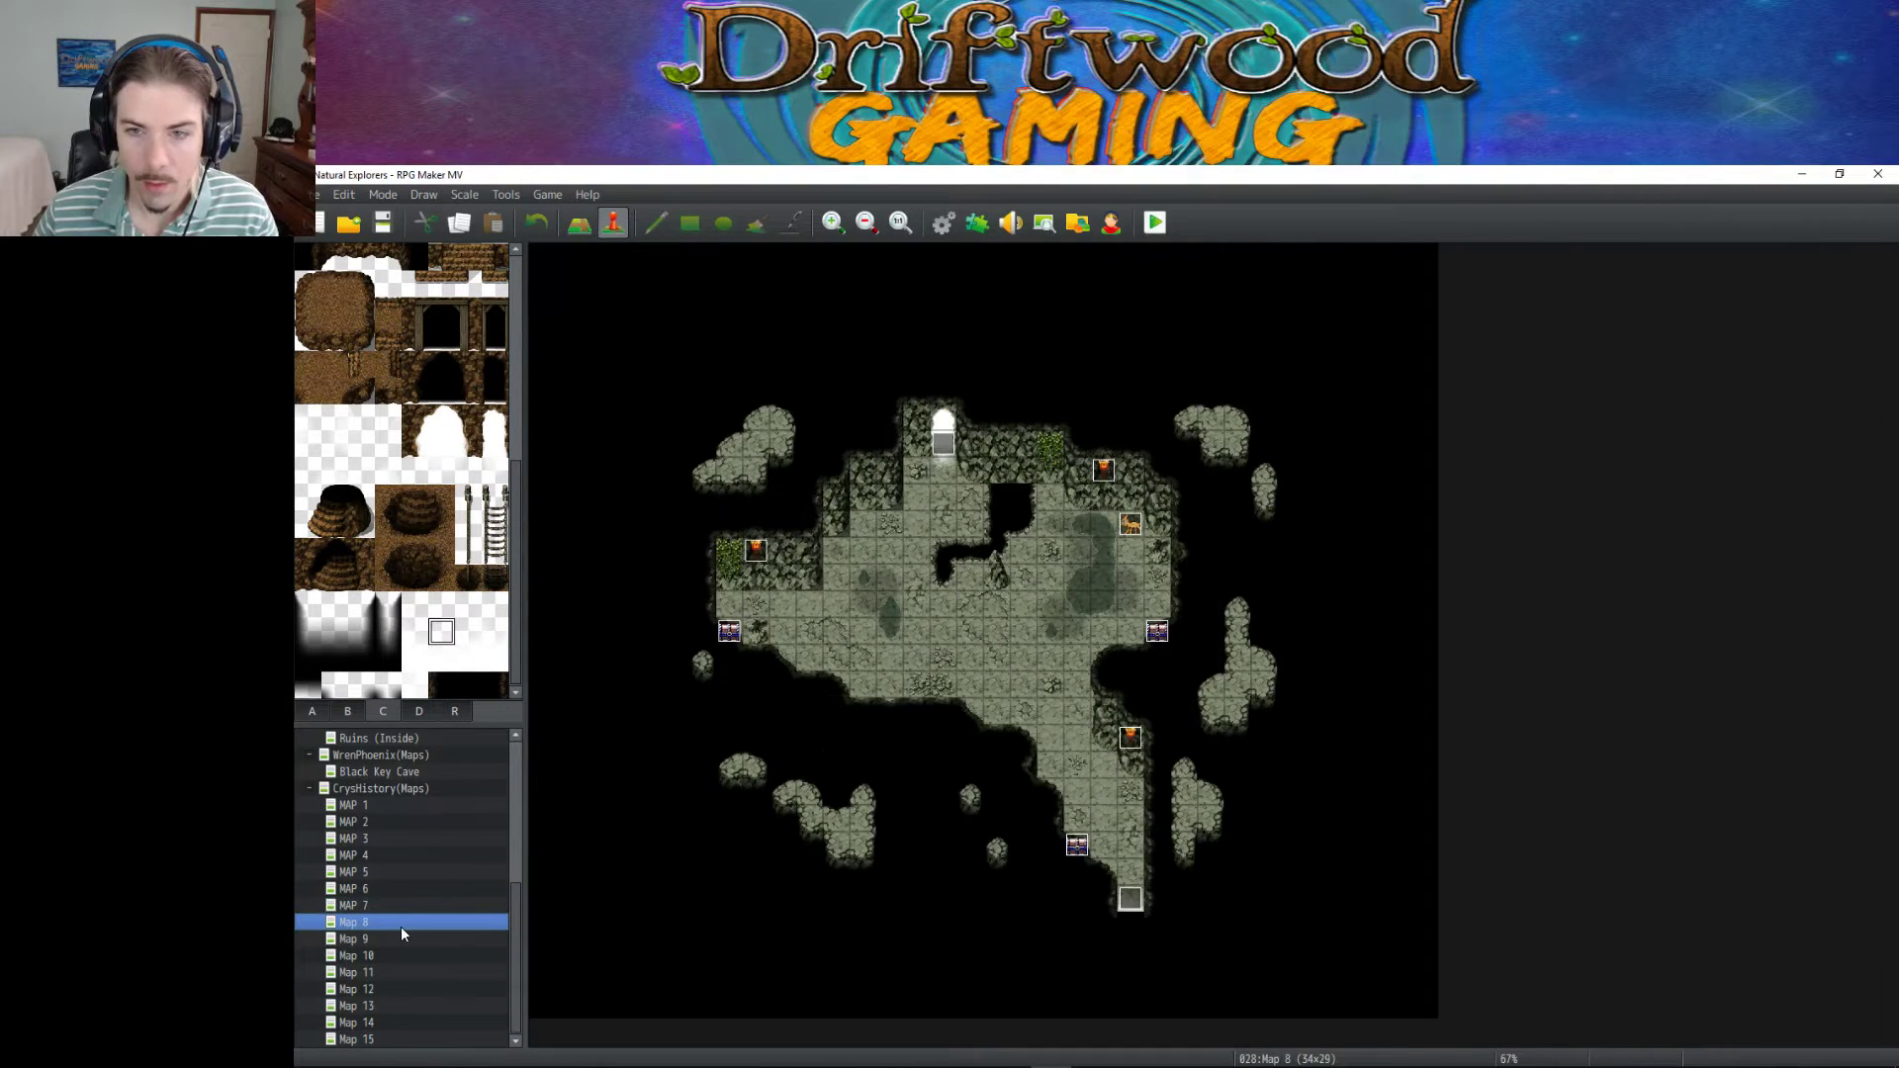
pyautogui.click(399, 939)
pyautogui.click(1101, 911)
pyautogui.click(1101, 909)
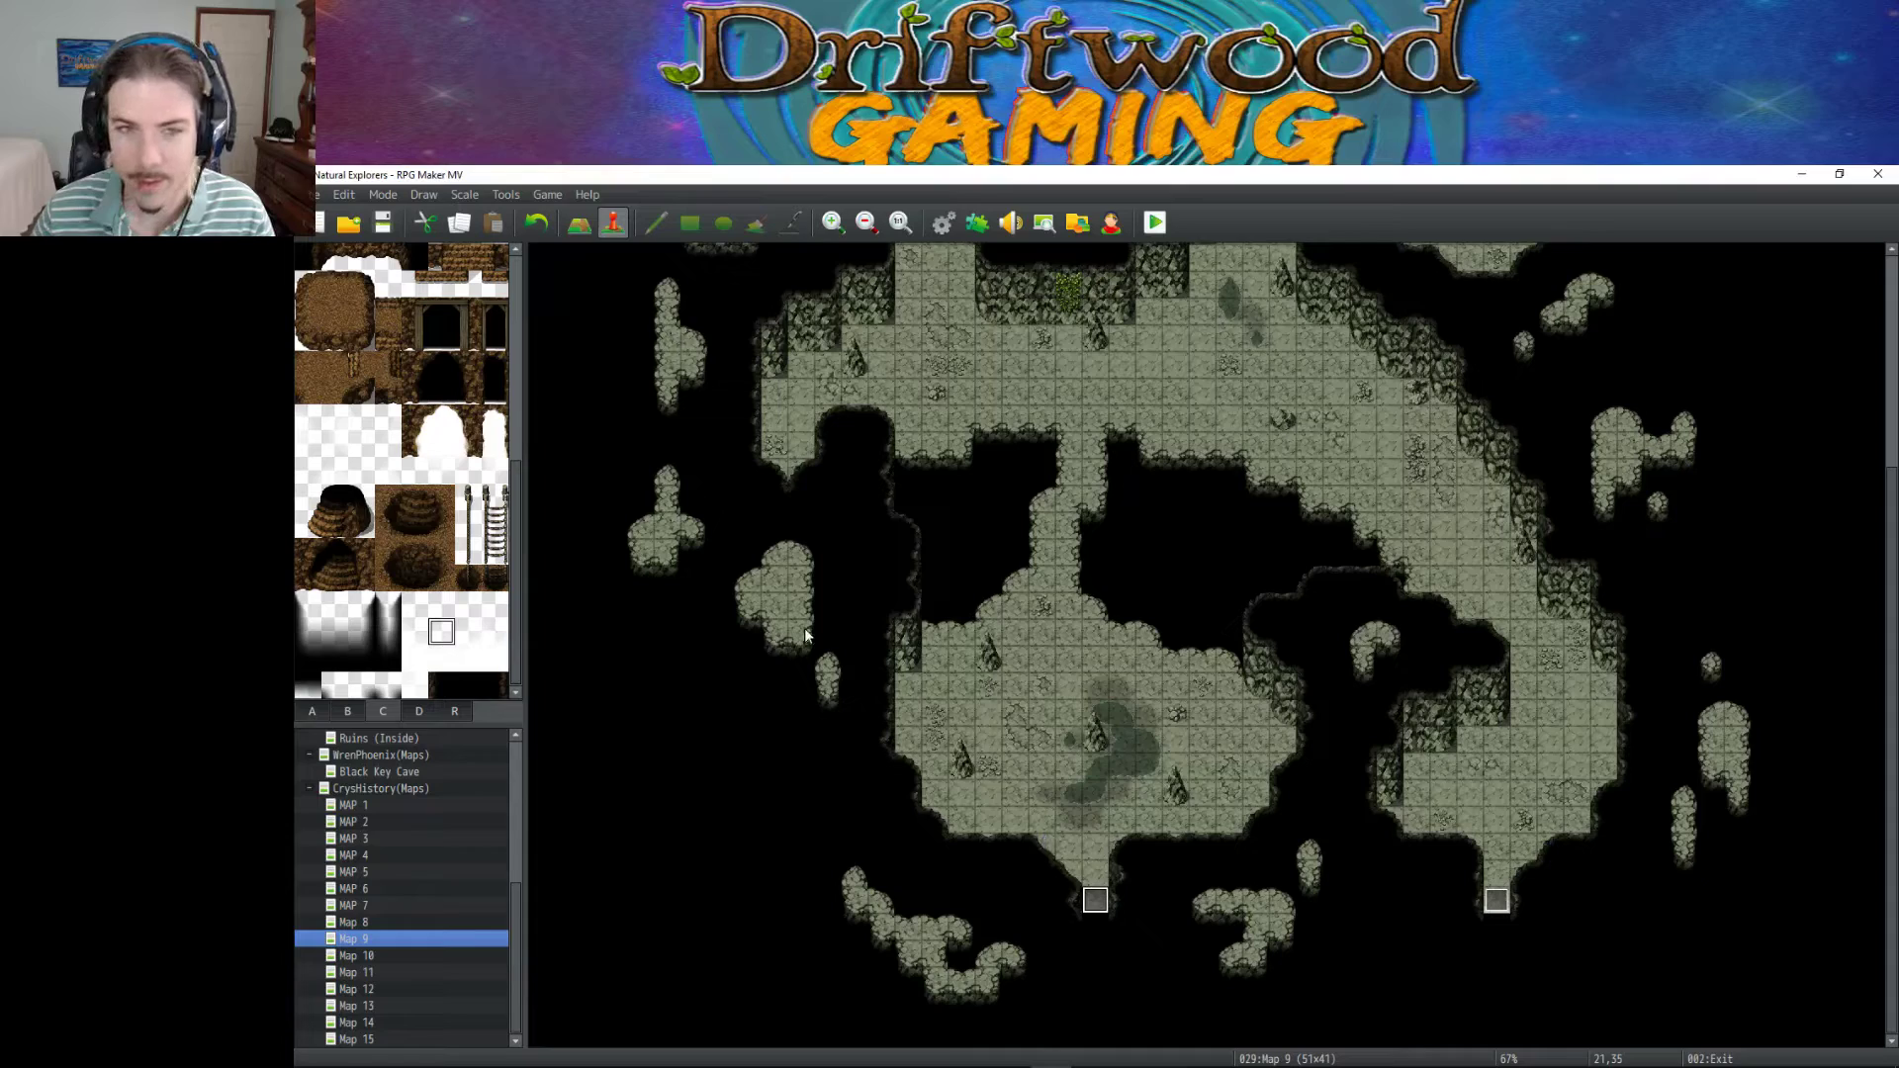
# Save the project and select tile 21,34 just north of the Exit event.
pyautogui.scroll(5, 1158, 831)
pyautogui.scroll(-4, 1159, 836)
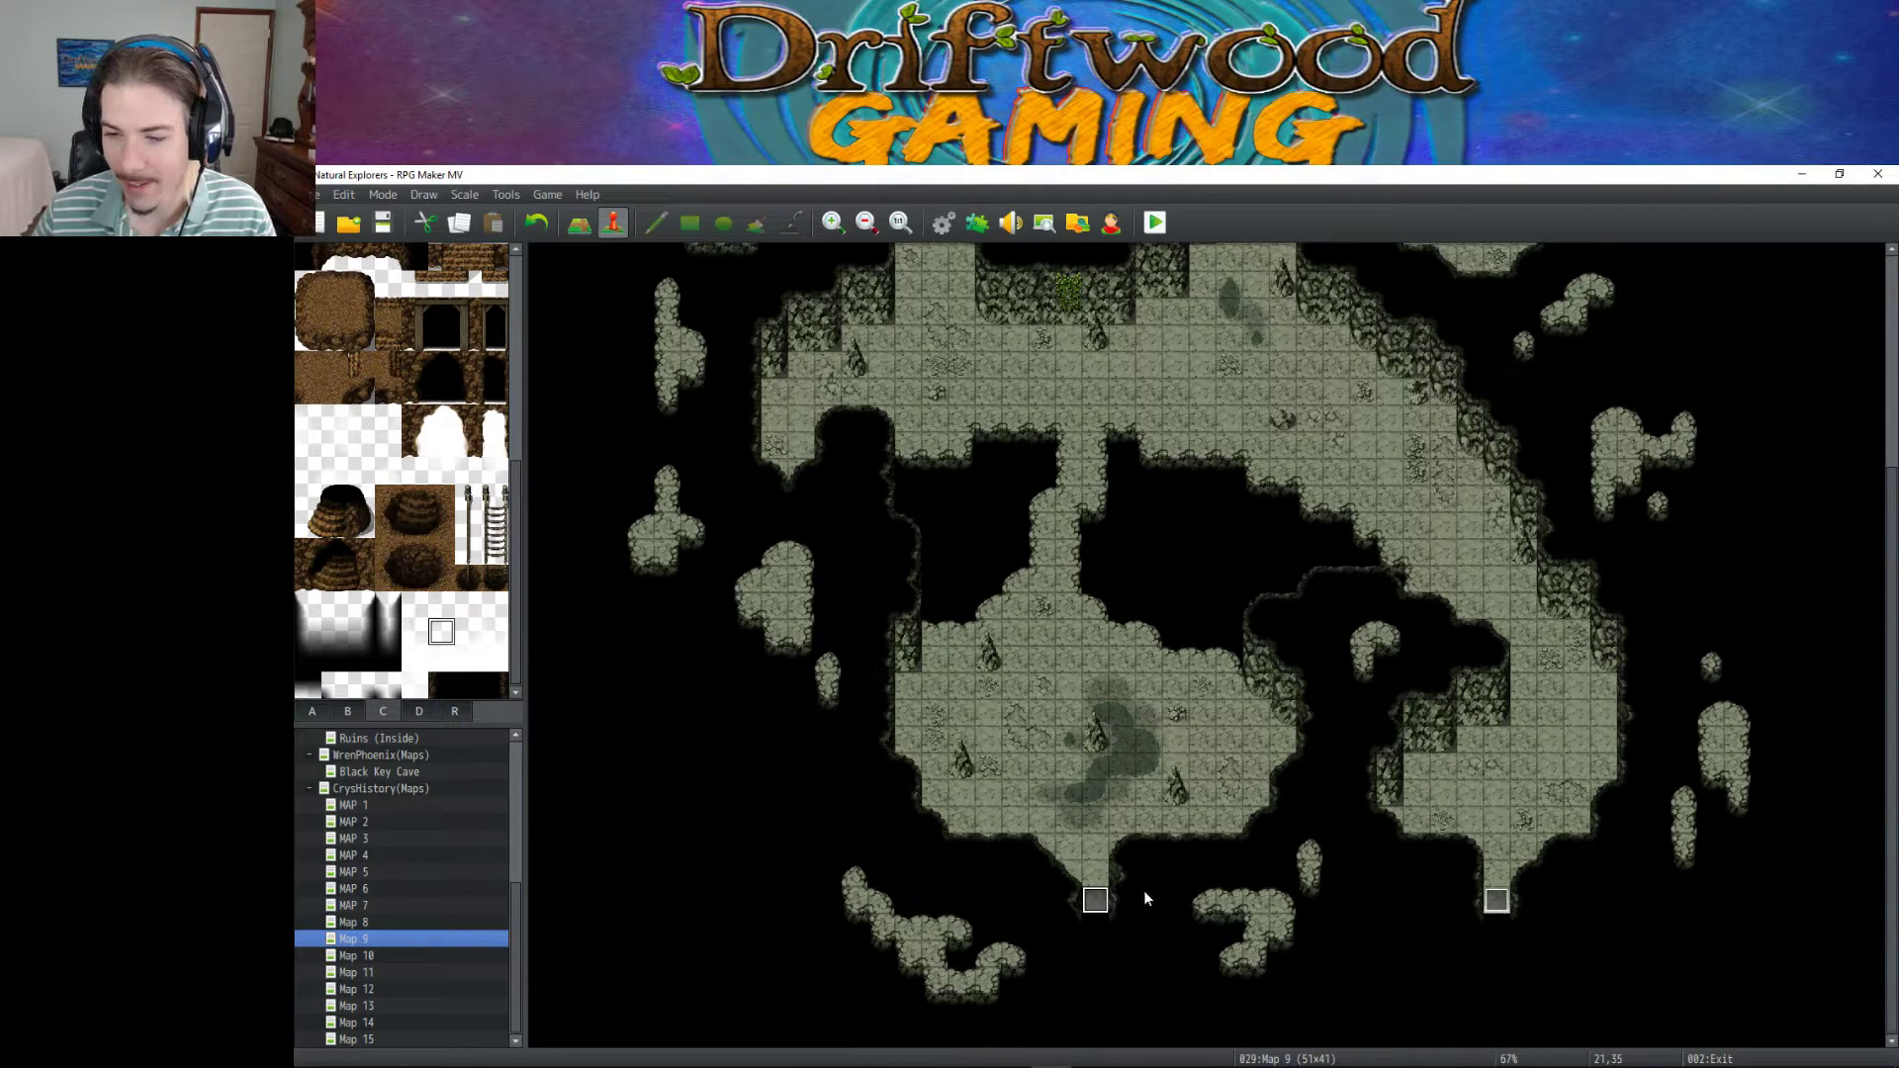
pyautogui.click(1104, 871)
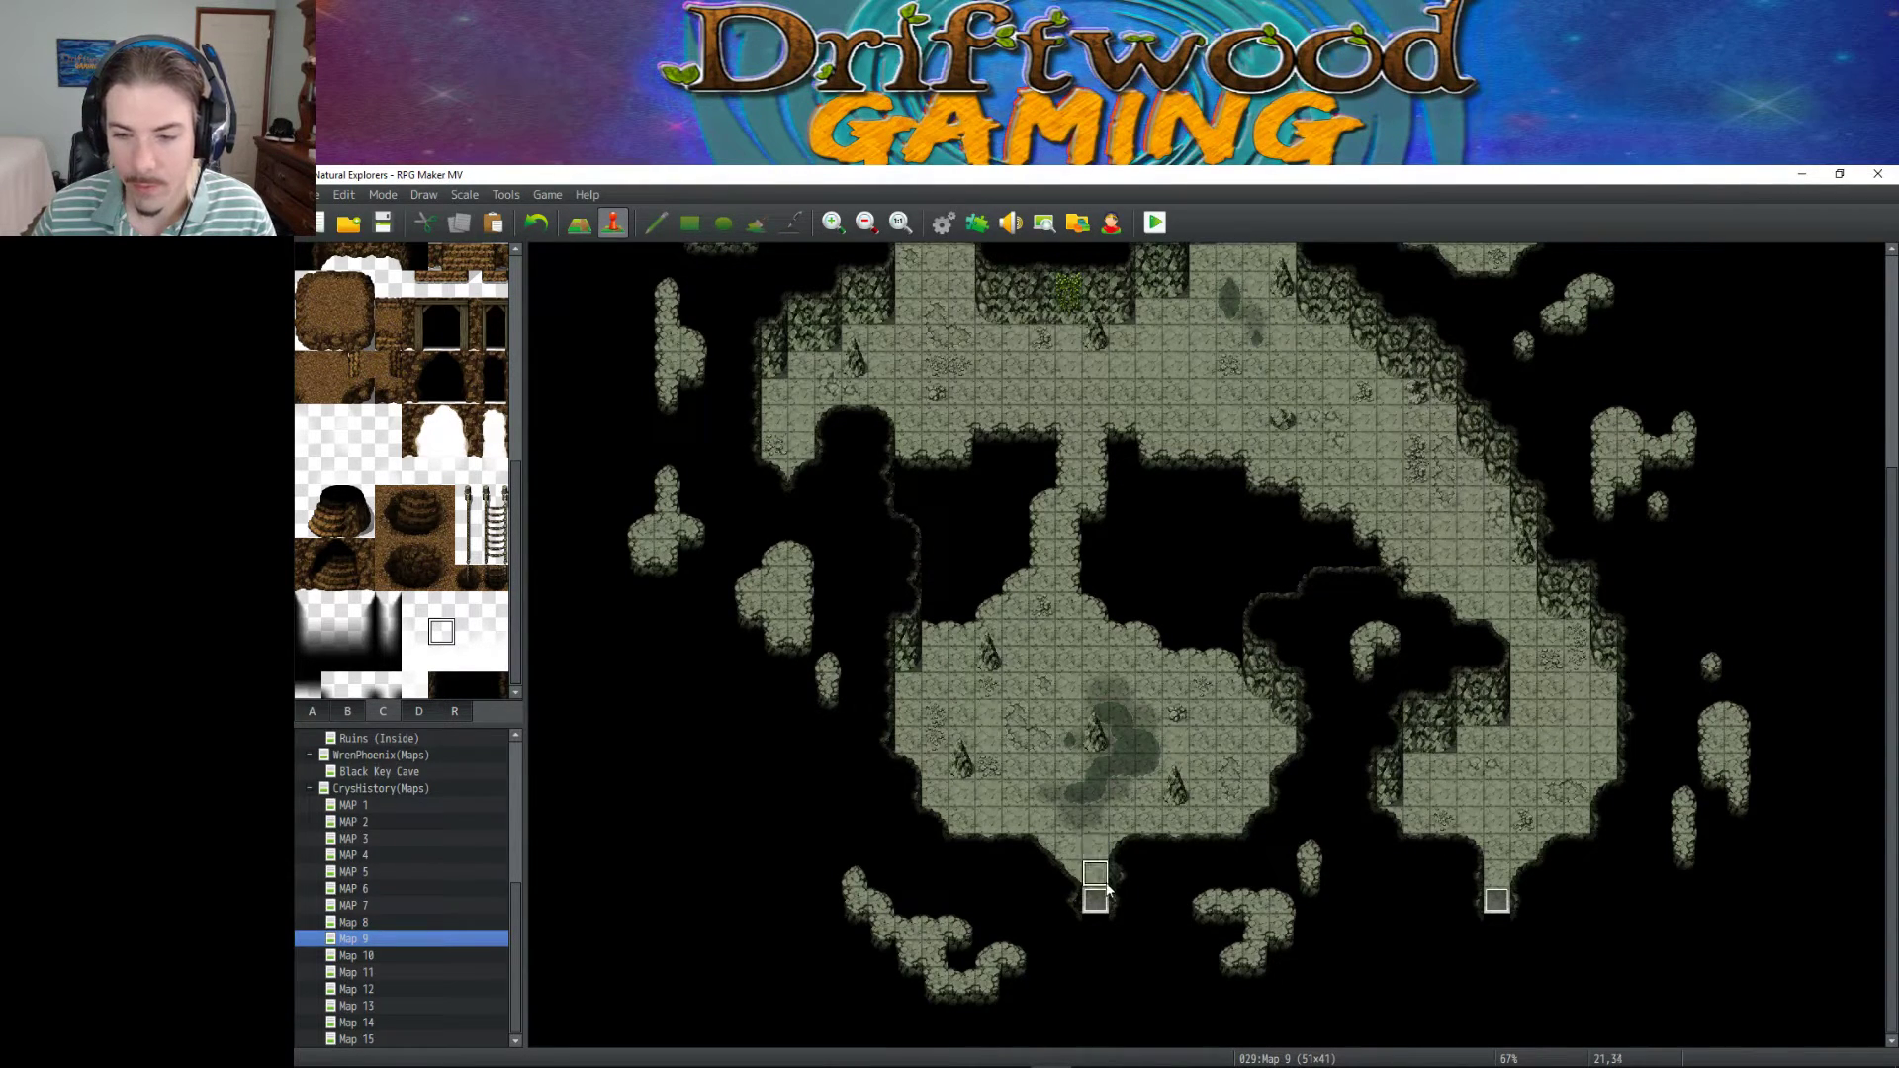
pyautogui.click(382, 222)
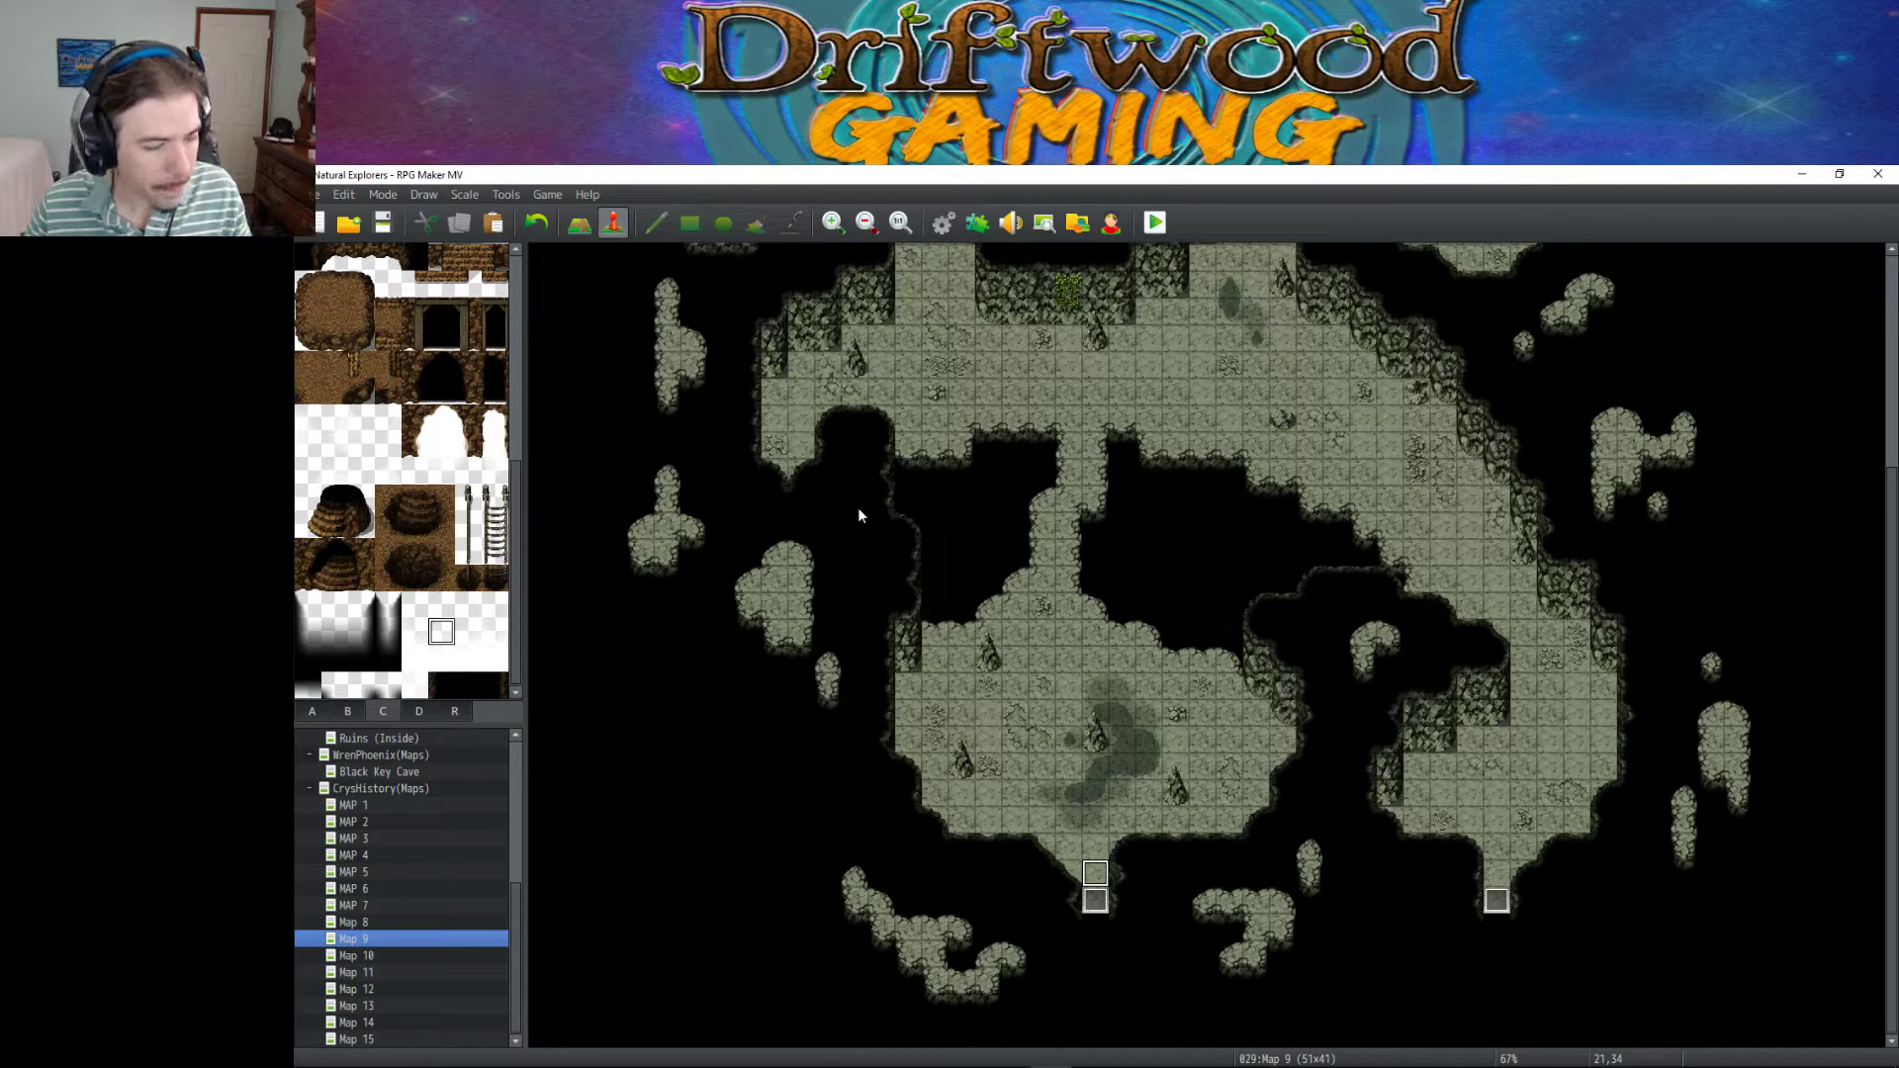
pyautogui.click(1095, 871)
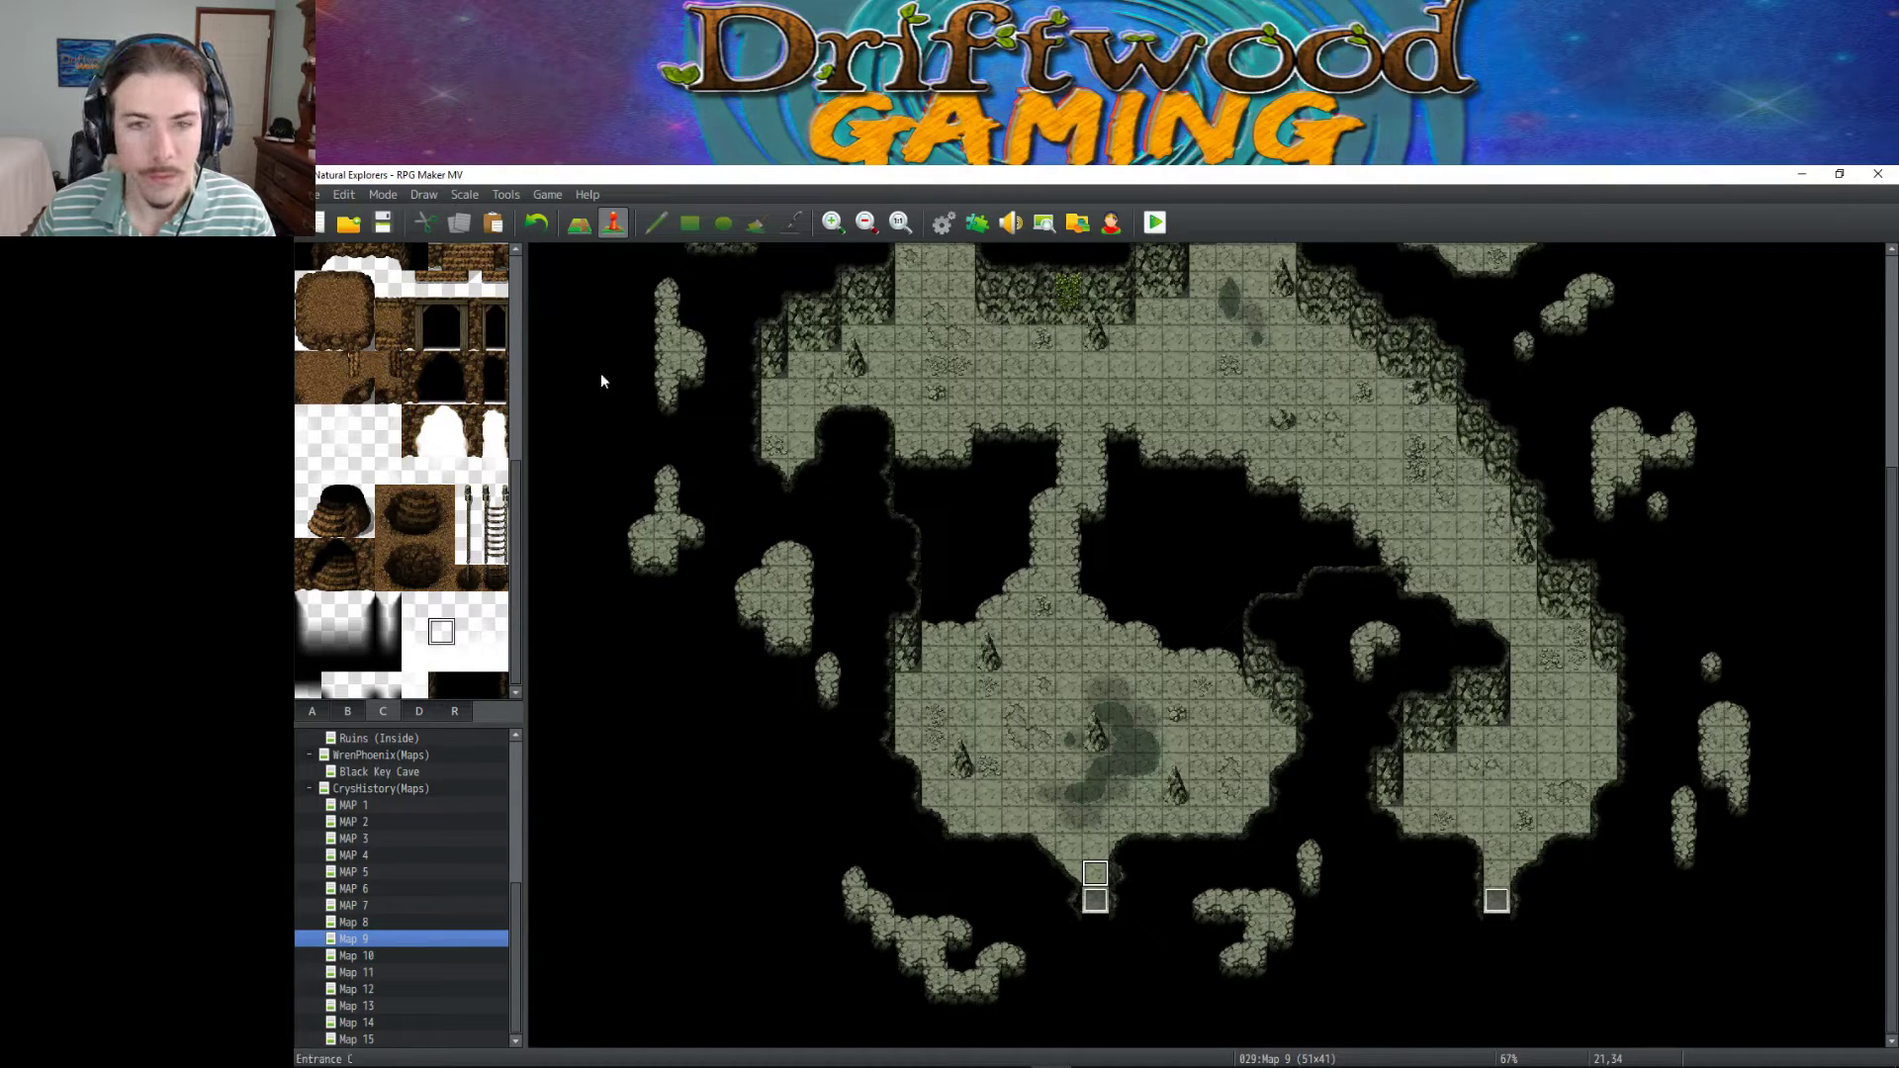
# Copy the torch event from the western wall of Map 8 and paste it at tile 14,25 on Map 9.
pyautogui.scroll(2, 1037, 692)
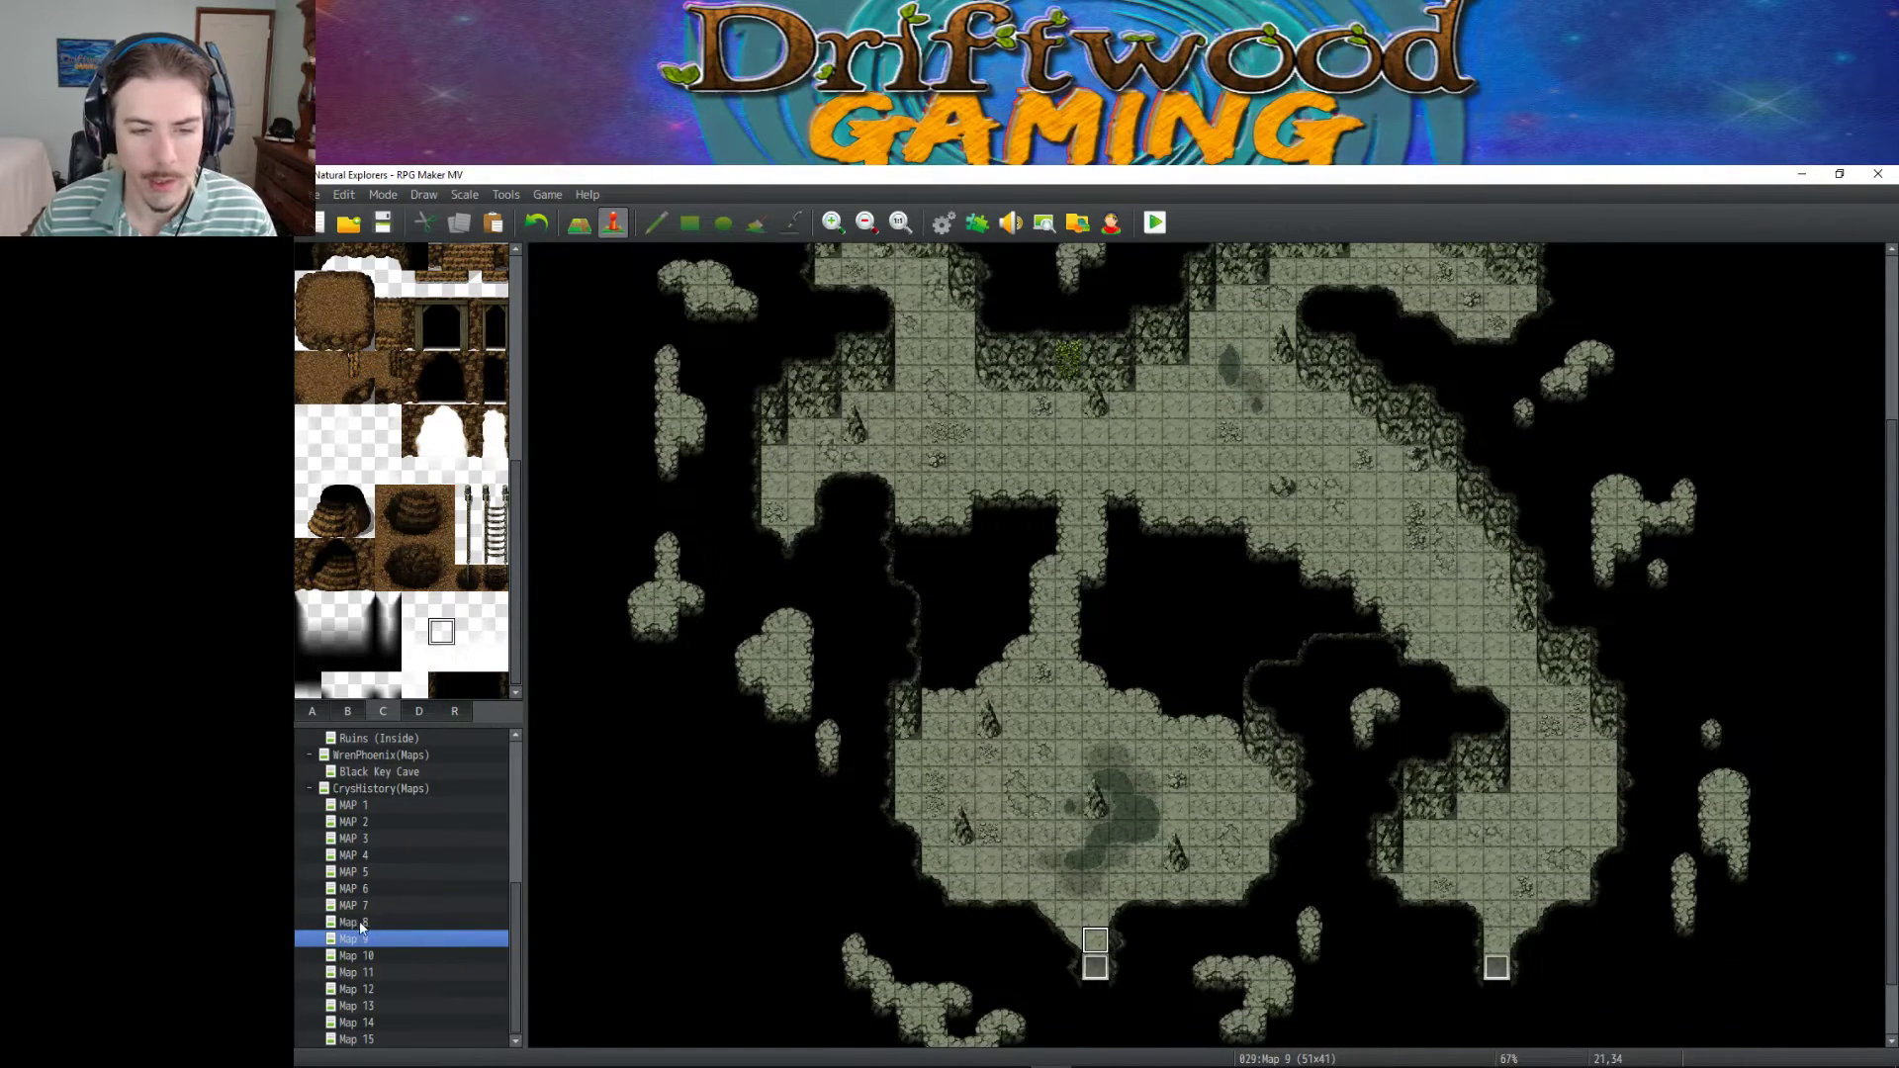
pyautogui.click(361, 924)
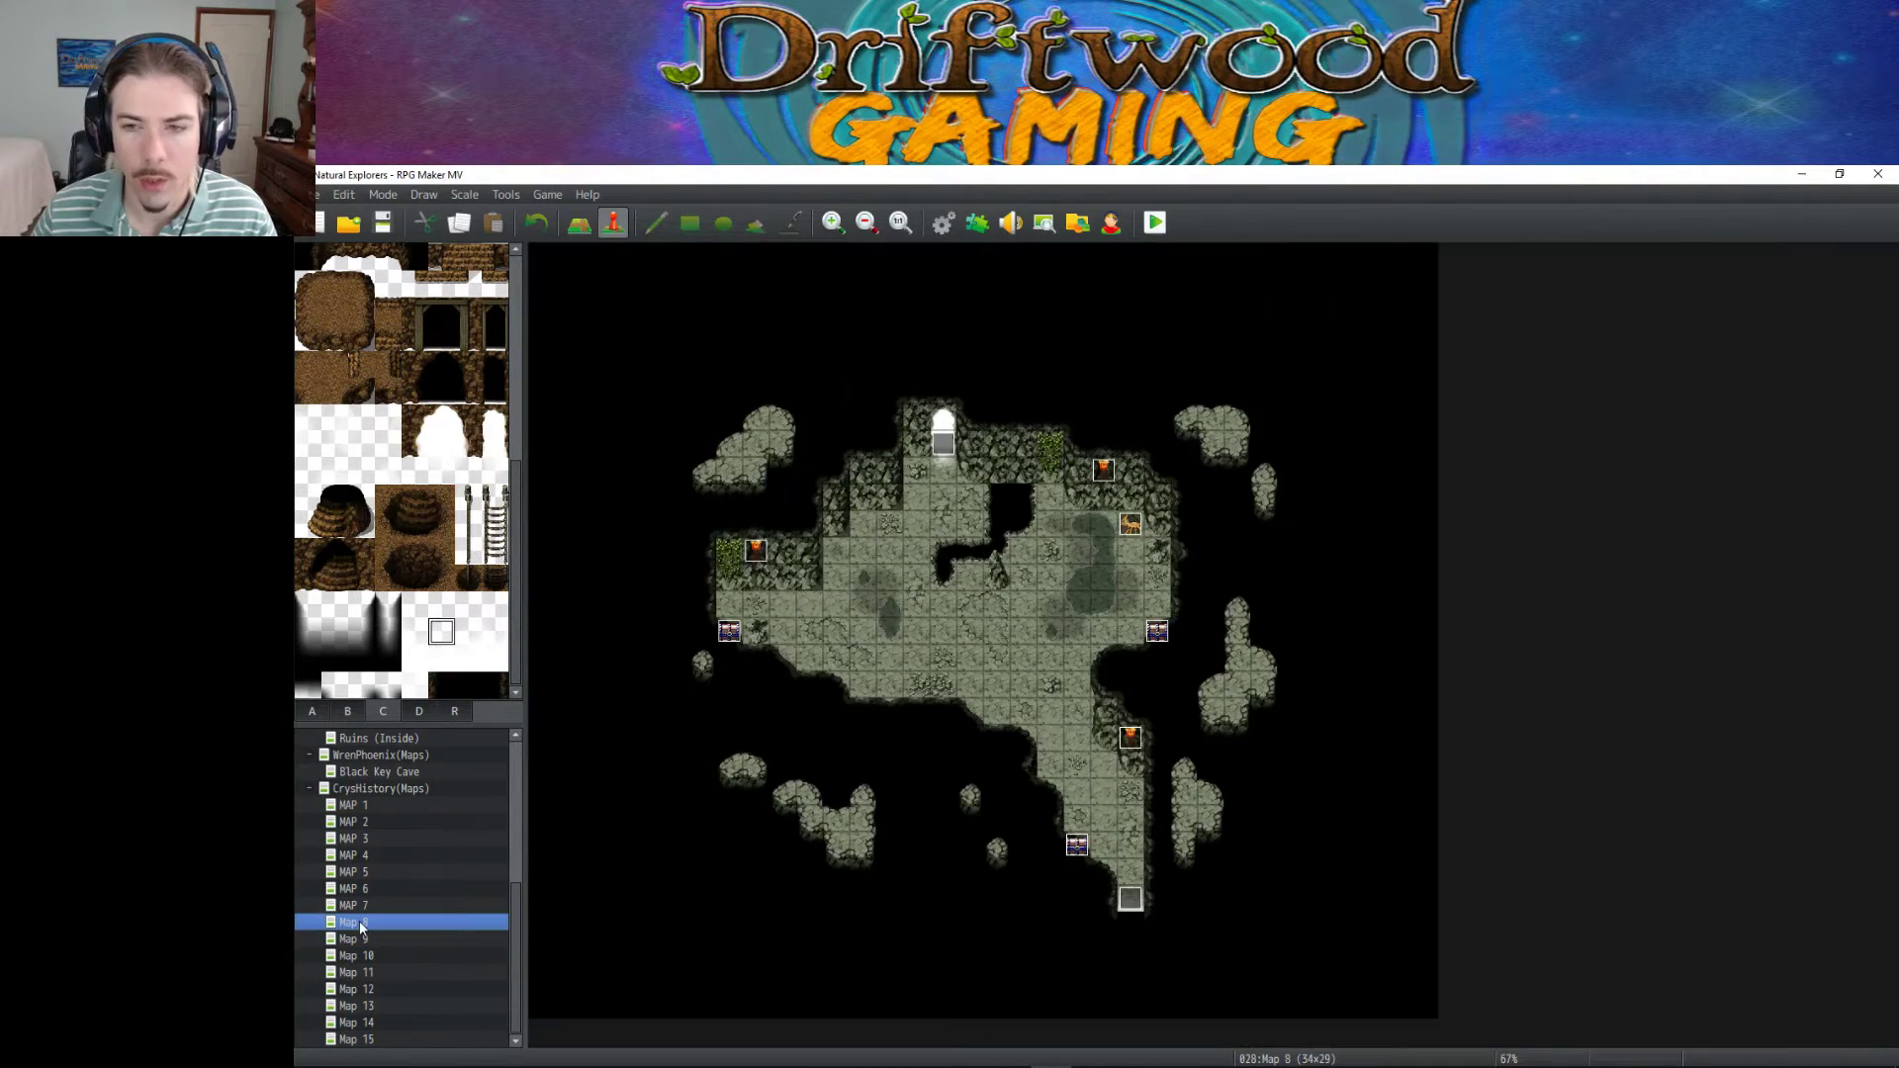
pyautogui.click(756, 544)
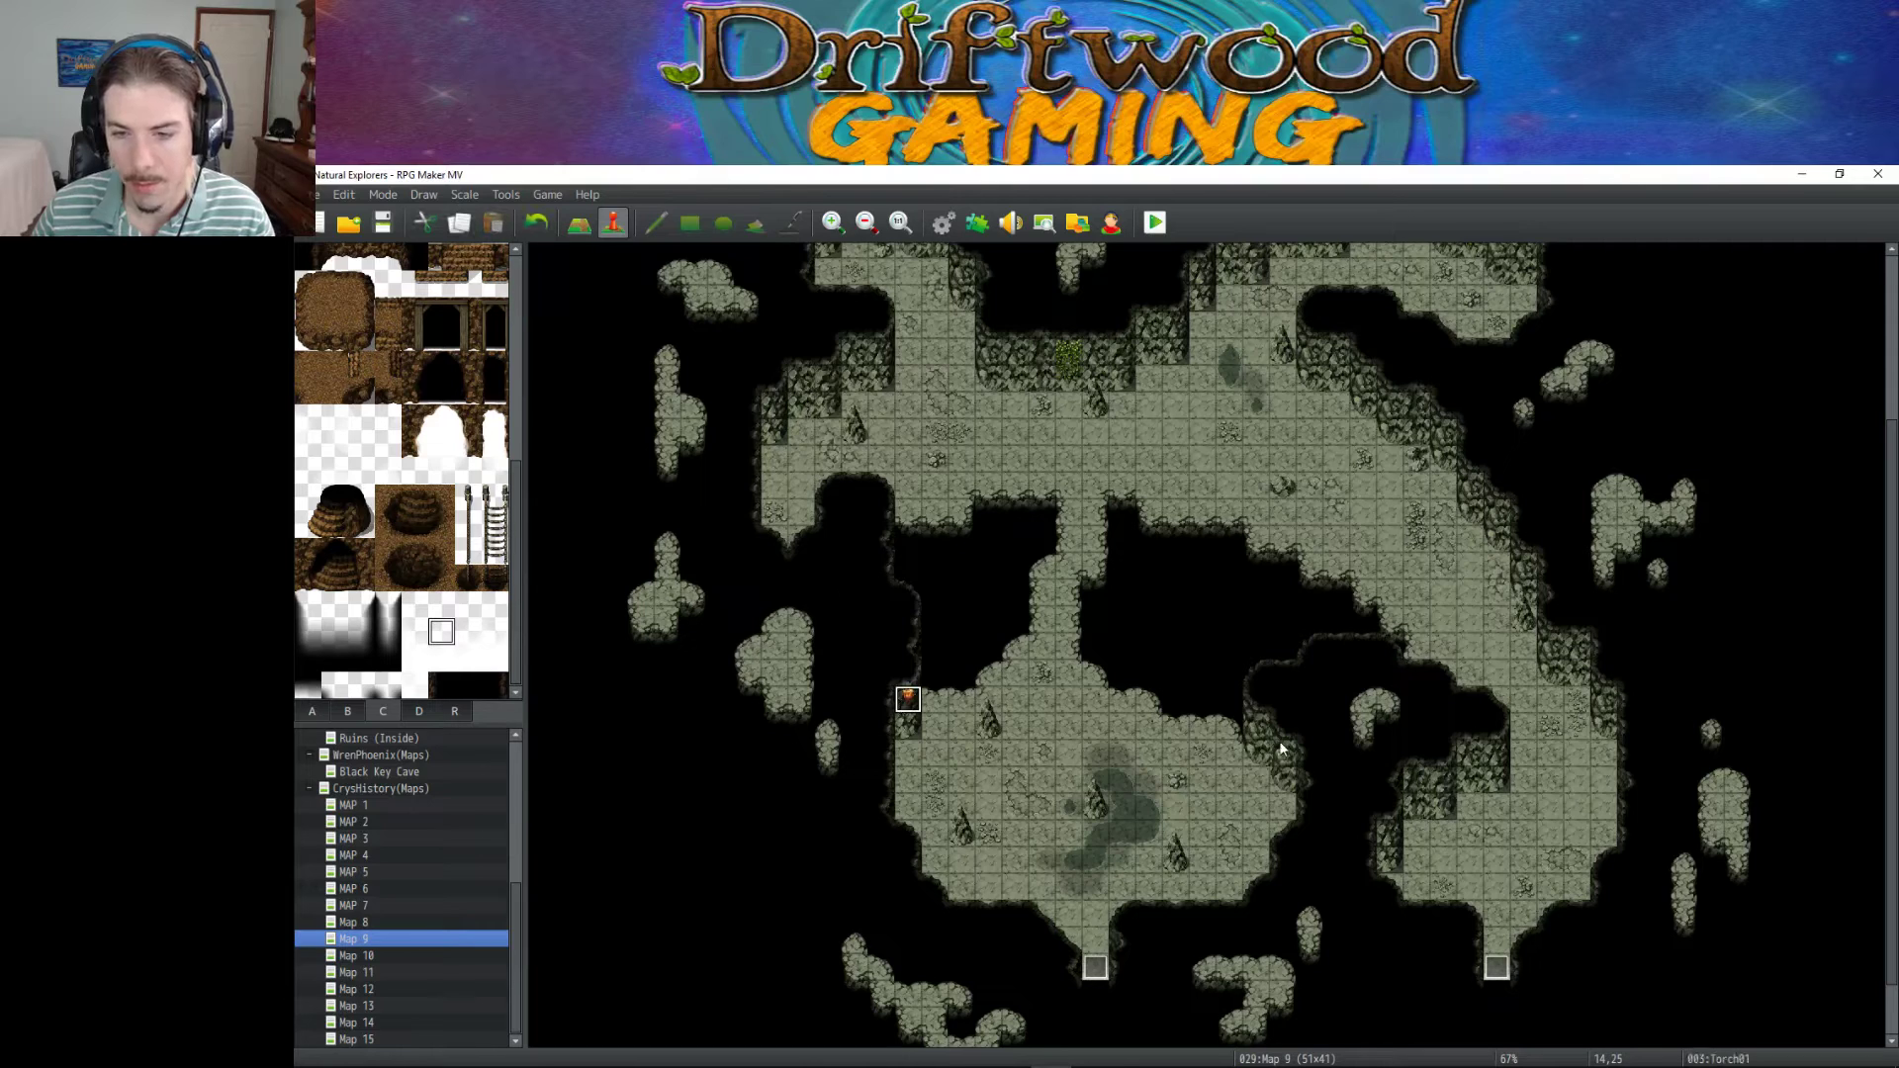
# Paste two more torch events on Map 9 and position them on the walls at tiles 27,26 and 32,30.
pyautogui.click(1284, 747)
pyautogui.hotkey('ctrl', 'v')
pyautogui.click(1501, 757)
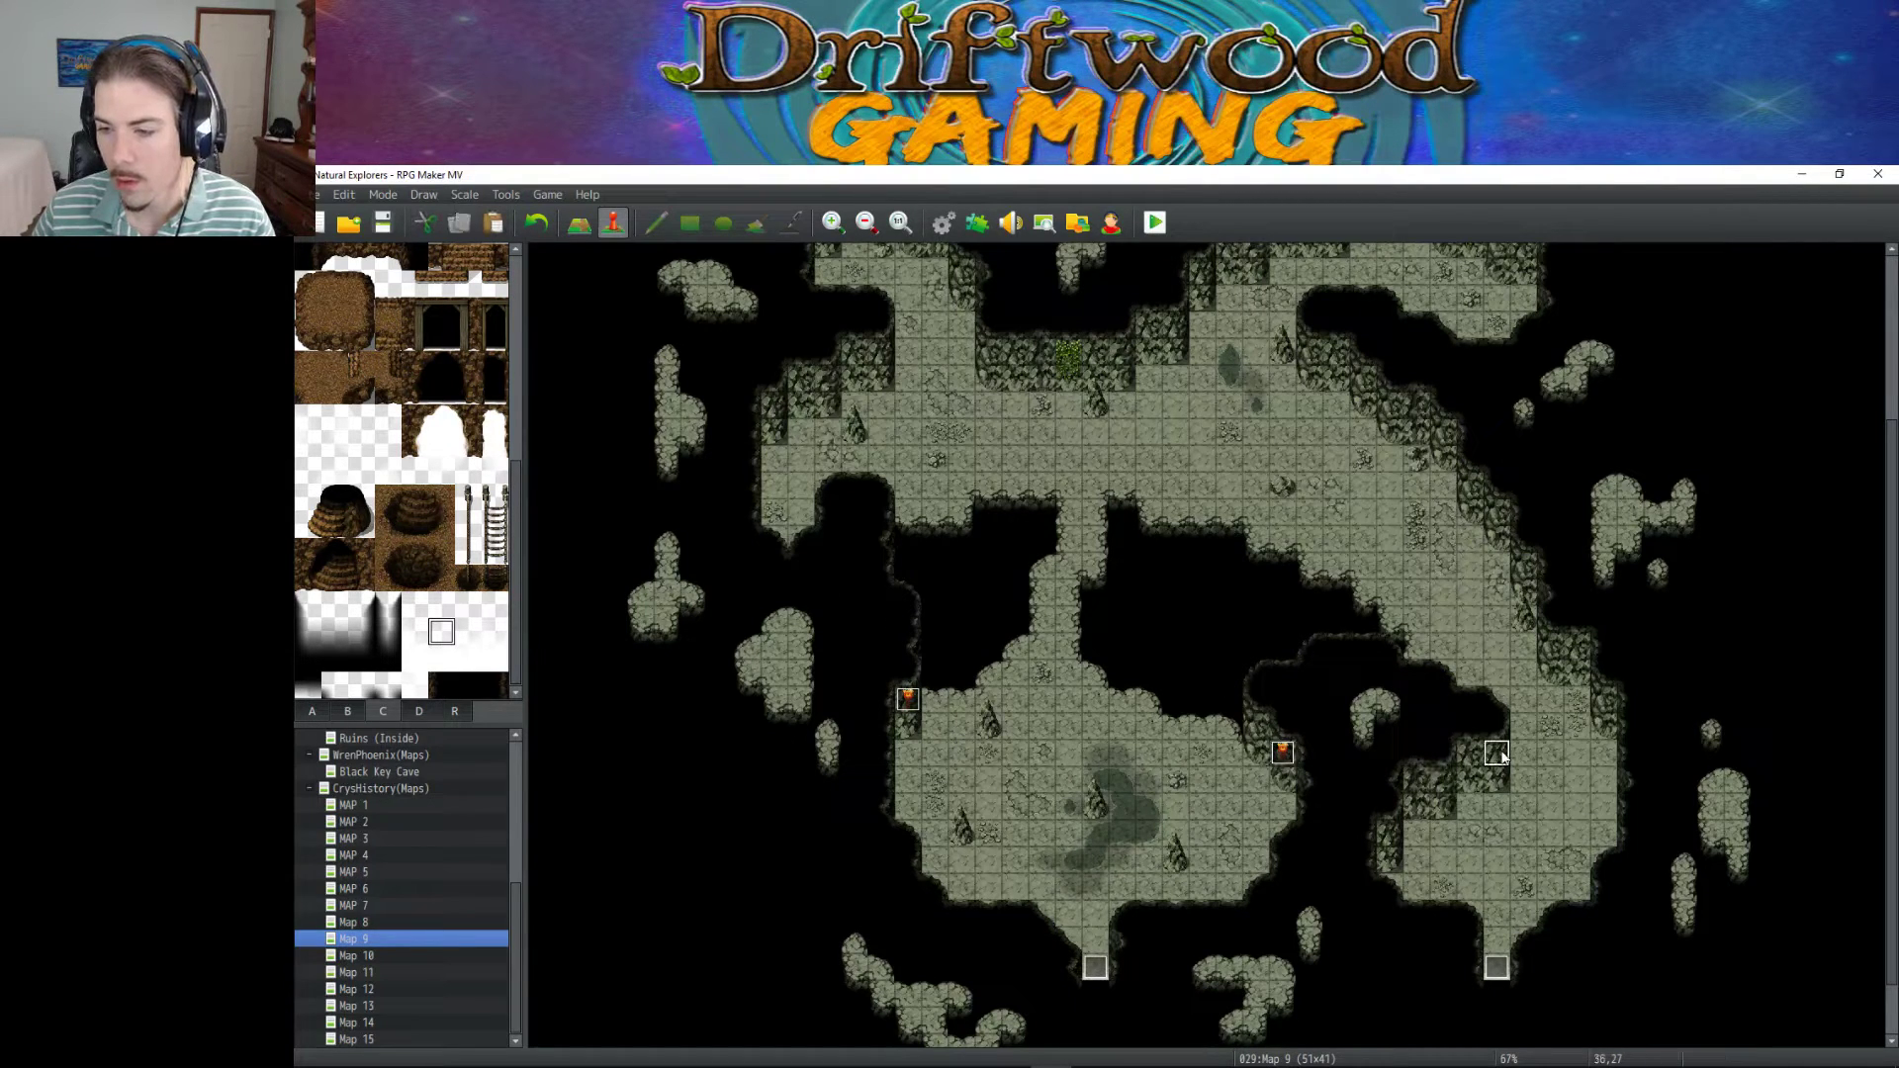
pyautogui.hotkey('ctrl', 'v')
pyautogui.moveTo(1284, 752); pyautogui.dragTo(1258, 725)
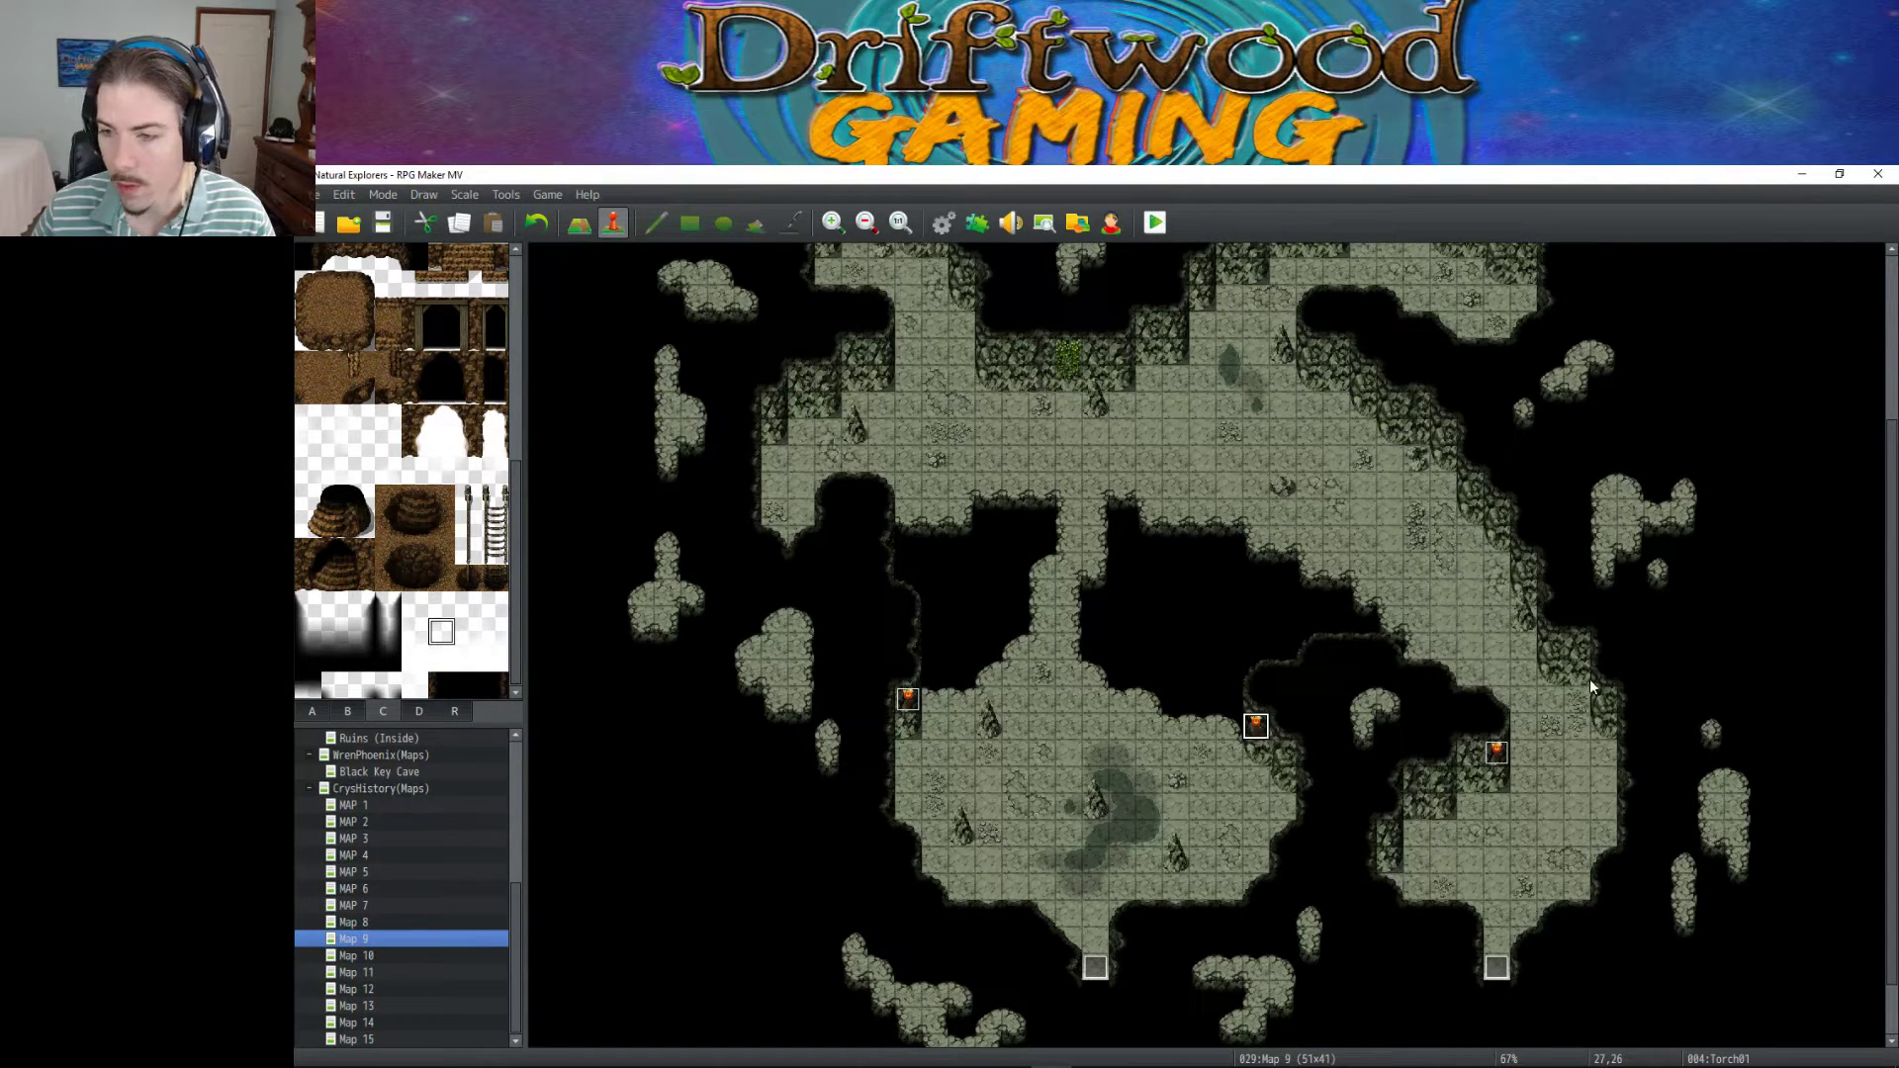
pyautogui.click(1571, 645)
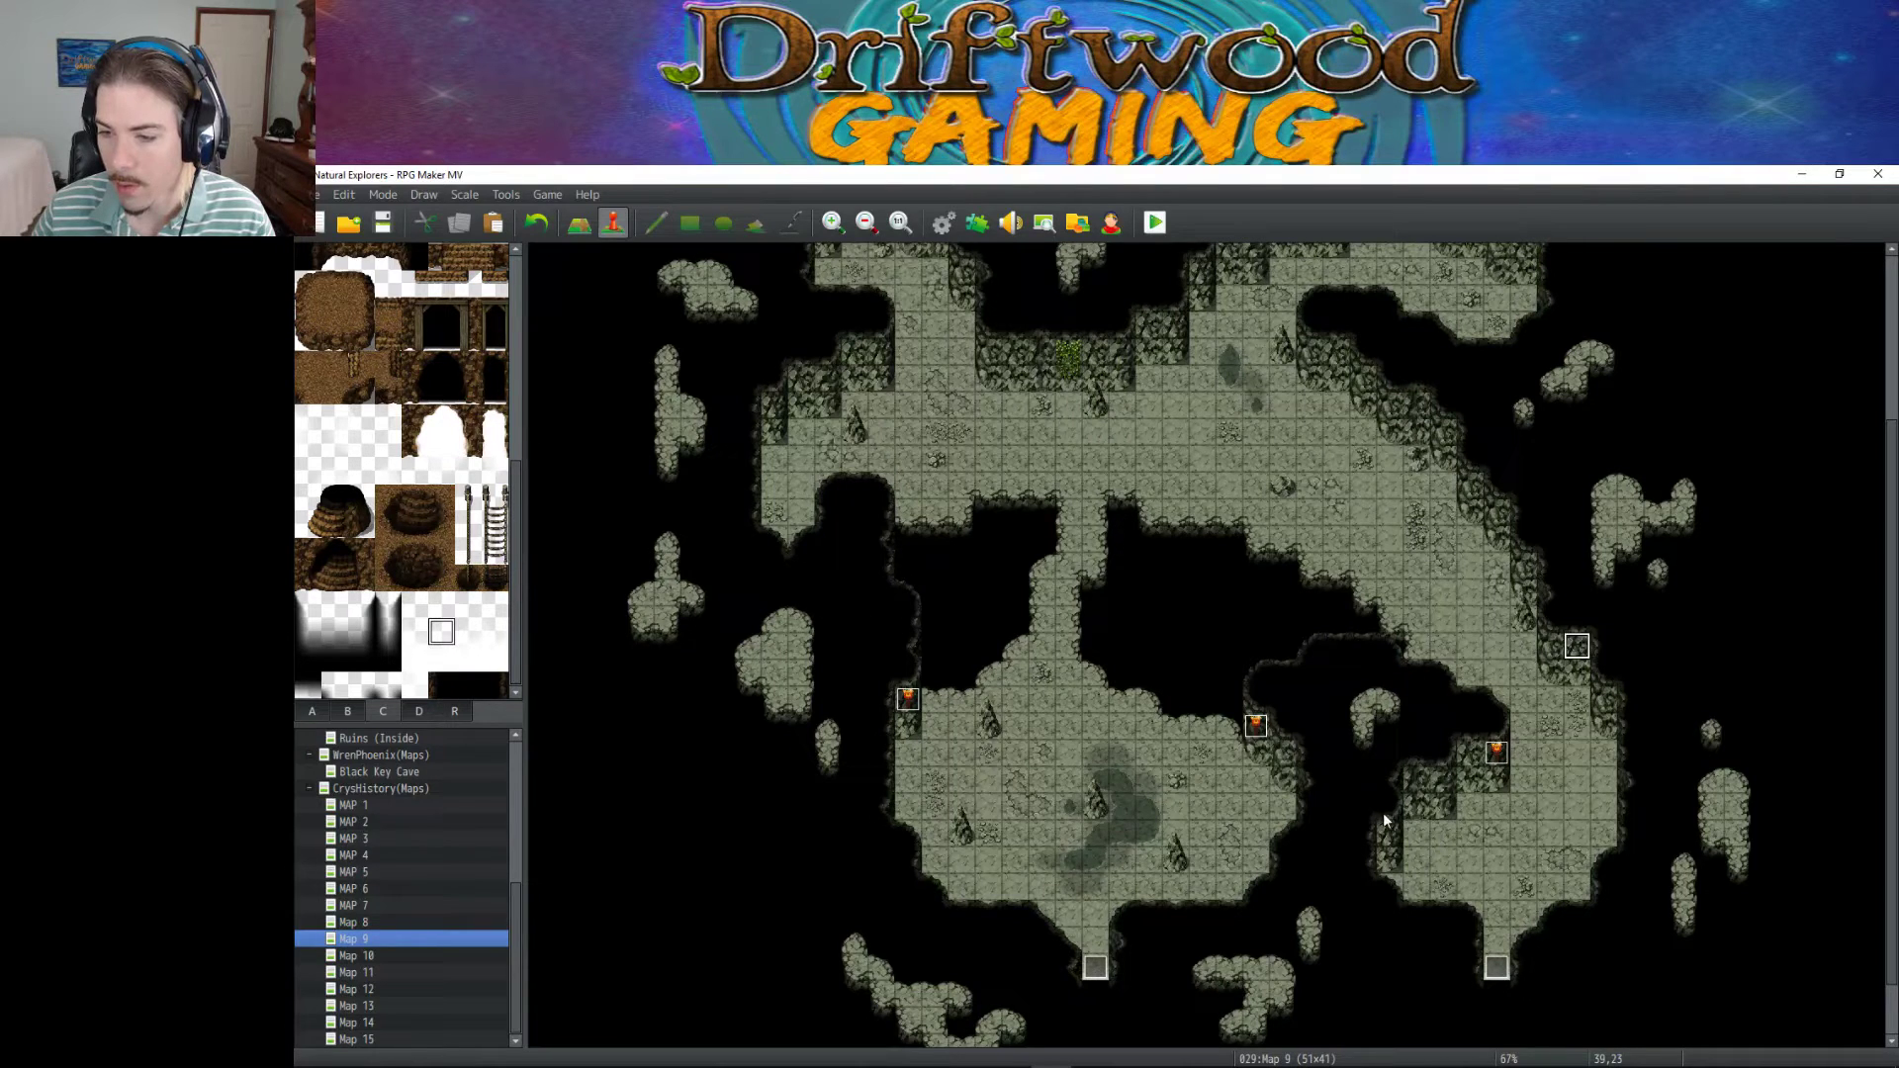
pyautogui.moveTo(1499, 754); pyautogui.dragTo(1390, 833)
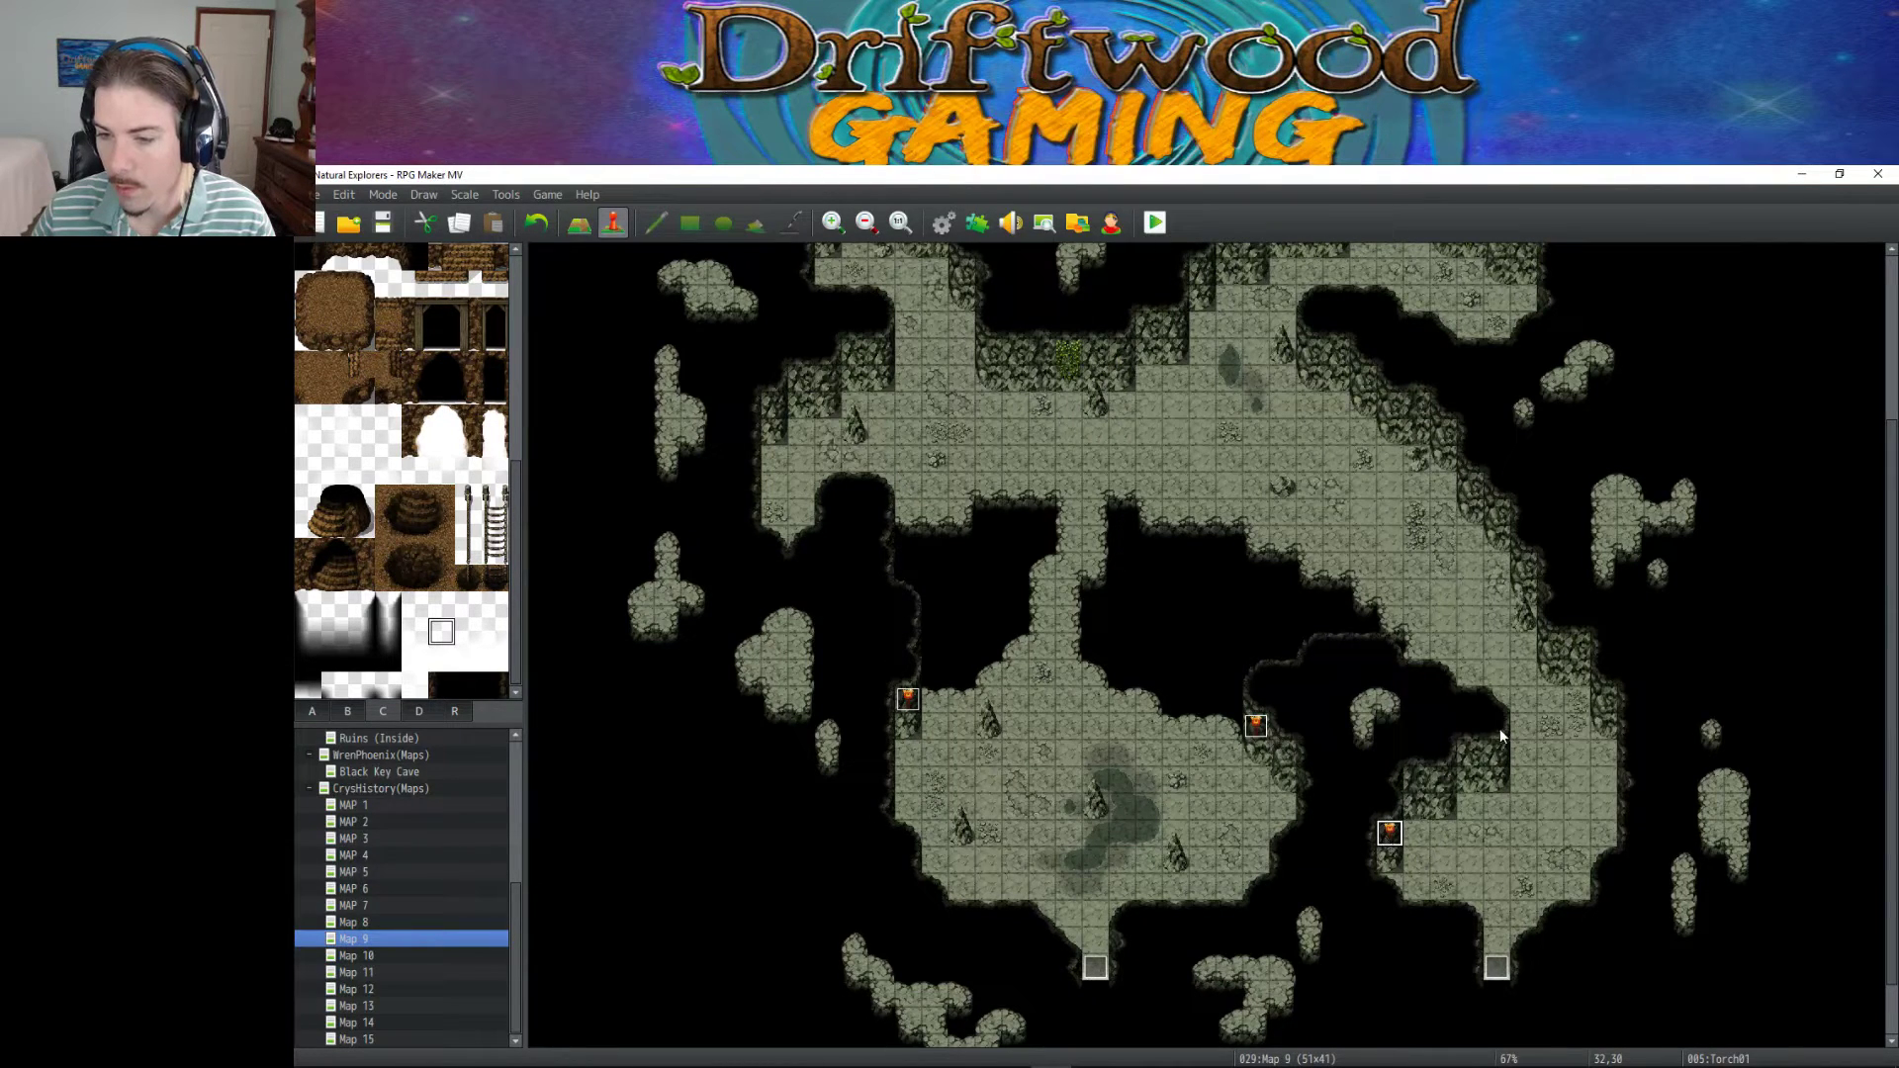
# Paste three torch events along the eastern passage wall of Map 9 at tiles 39,23, 36,18 and 30,12.
pyautogui.click(1528, 574)
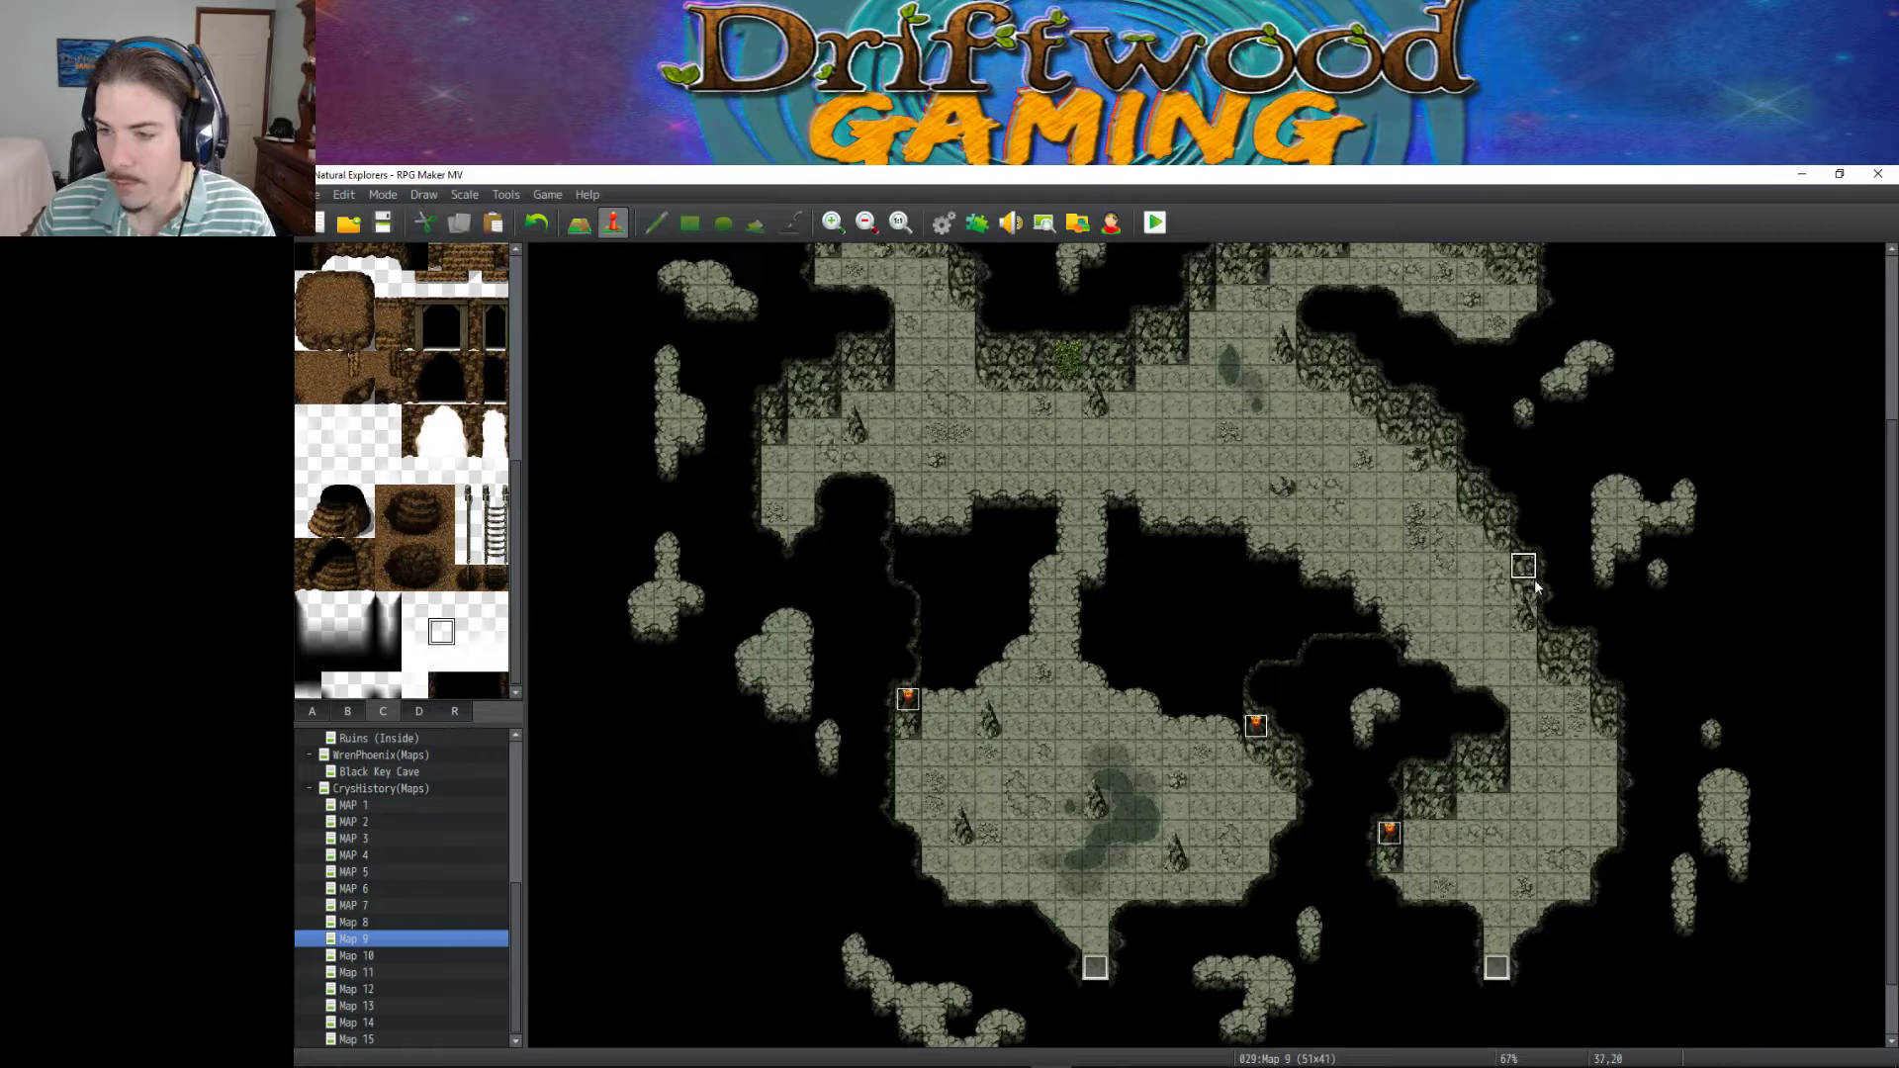
pyautogui.click(1573, 653)
pyautogui.hotkey('ctrl', 'v')
pyautogui.click(1500, 512)
pyautogui.hotkey('ctrl', 'v')
pyautogui.click(1336, 354)
pyautogui.hotkey('ctrl', 'v')
# Paste three more torch events on the northern walls of Map 9, at tiles 21,12, 15,7 and 10,13.
pyautogui.scroll(3, 1356, 436)
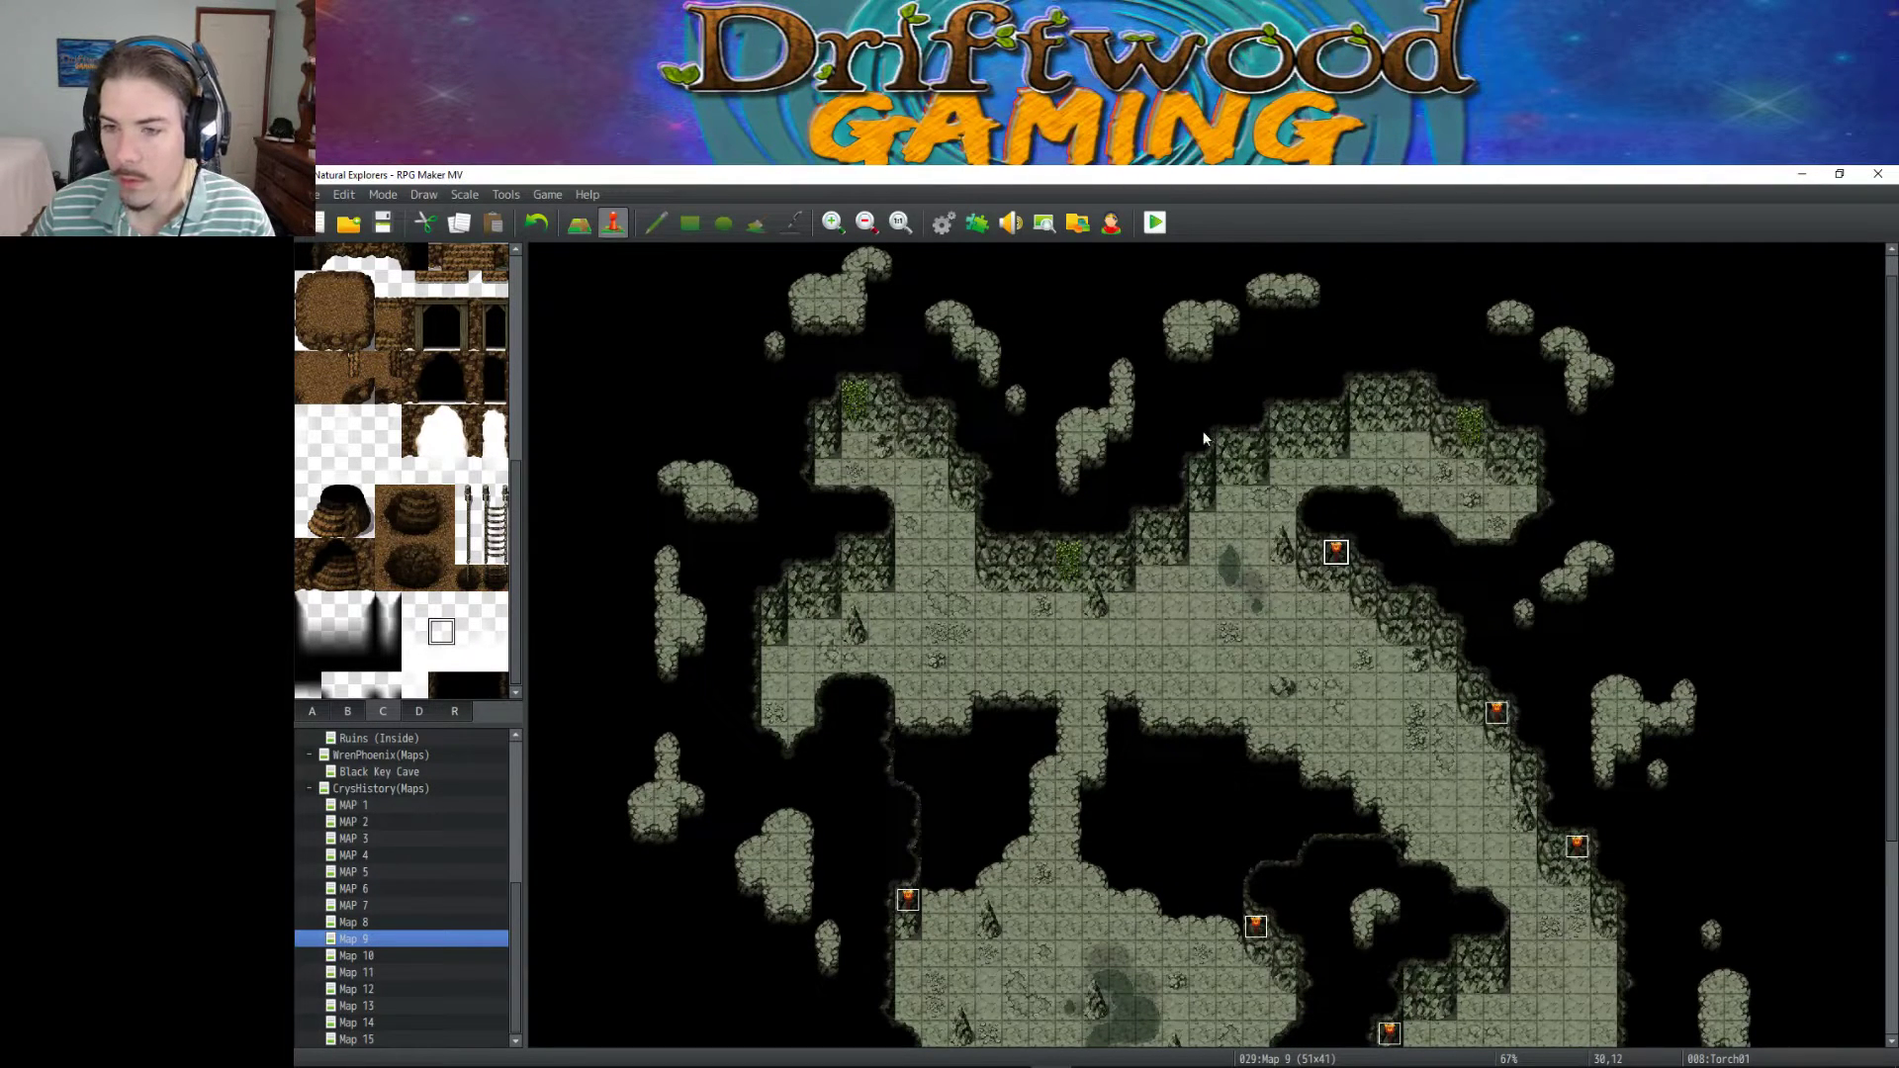
pyautogui.click(1137, 532)
pyautogui.hotkey('ctrl', 'v')
pyautogui.moveTo(1108, 544); pyautogui.dragTo(1096, 554)
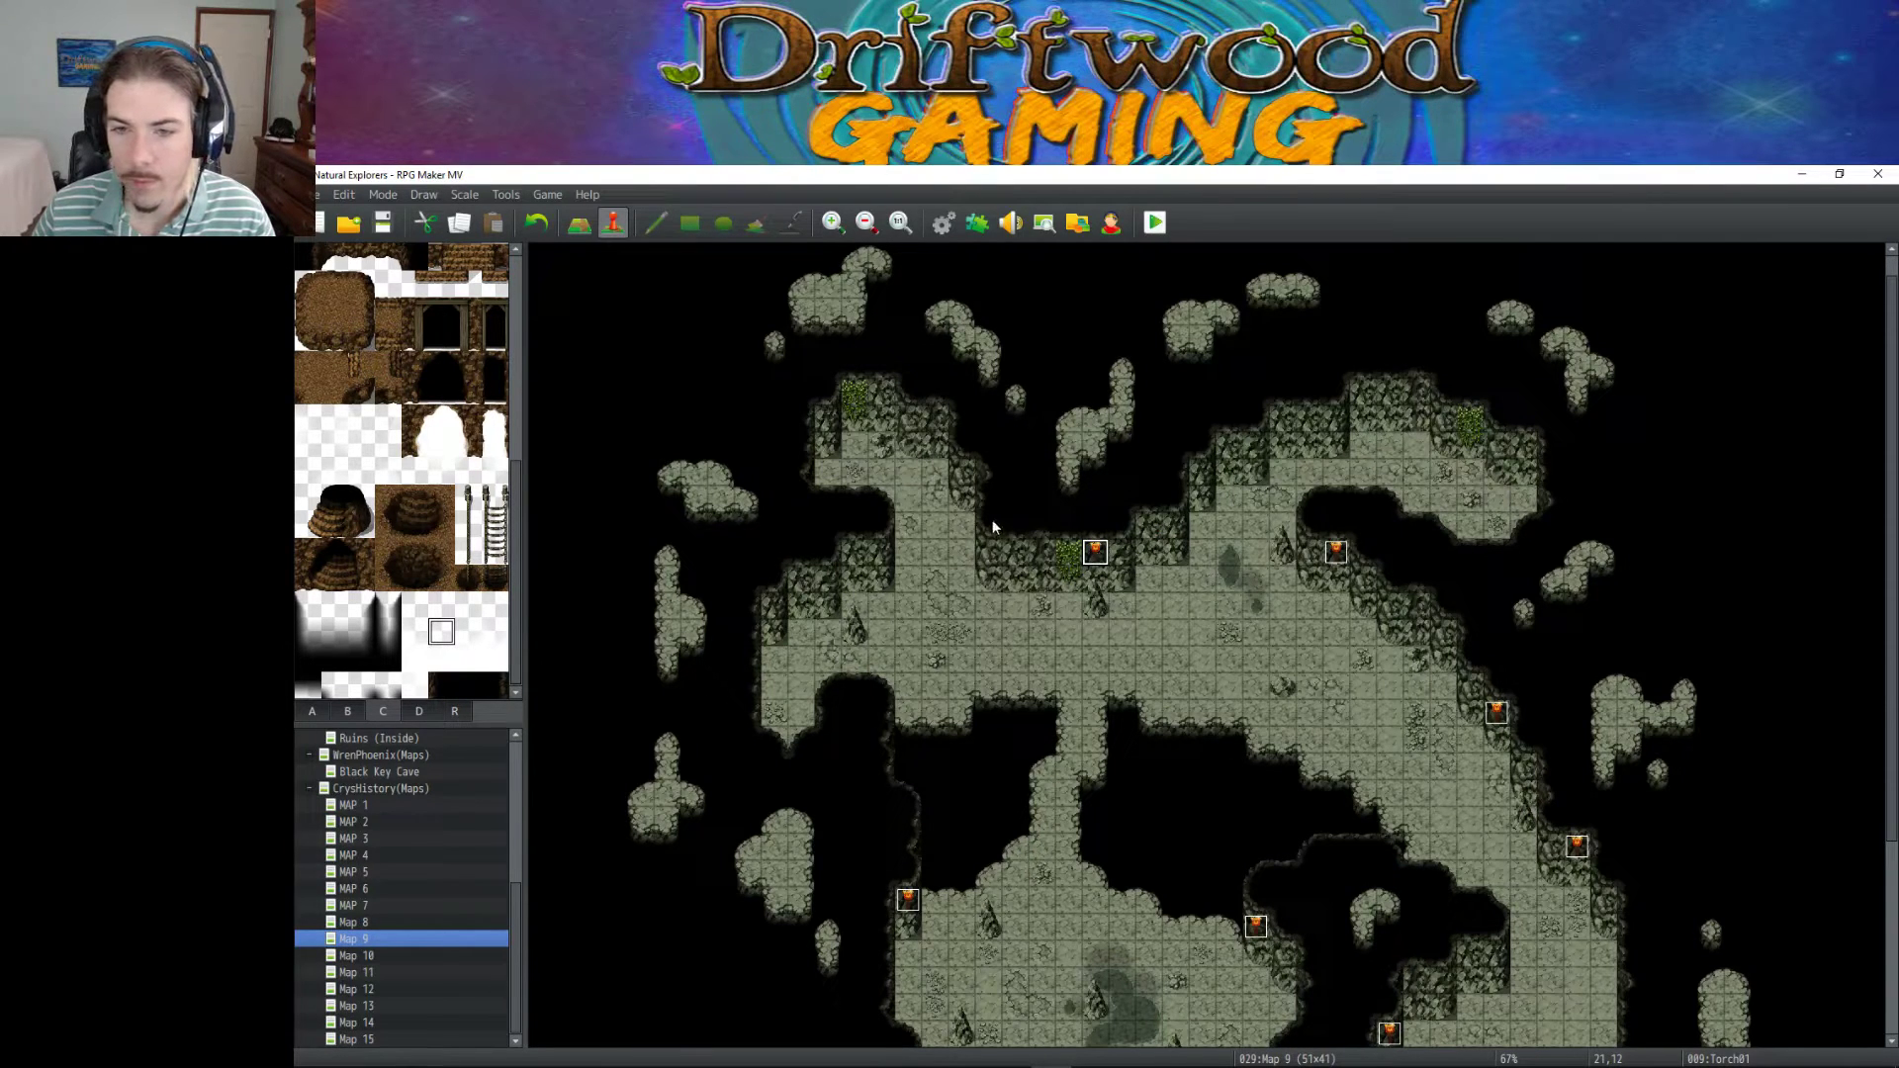
pyautogui.click(935, 419)
pyautogui.hotkey('ctrl', 'v')
pyautogui.click(803, 581)
pyautogui.hotkey('ctrl', 'v')
# Review the torch layout on Map 9 and inspect the Exit event at 21,35 and the Entrance event at 36,35.
pyautogui.scroll(-3, 948, 602)
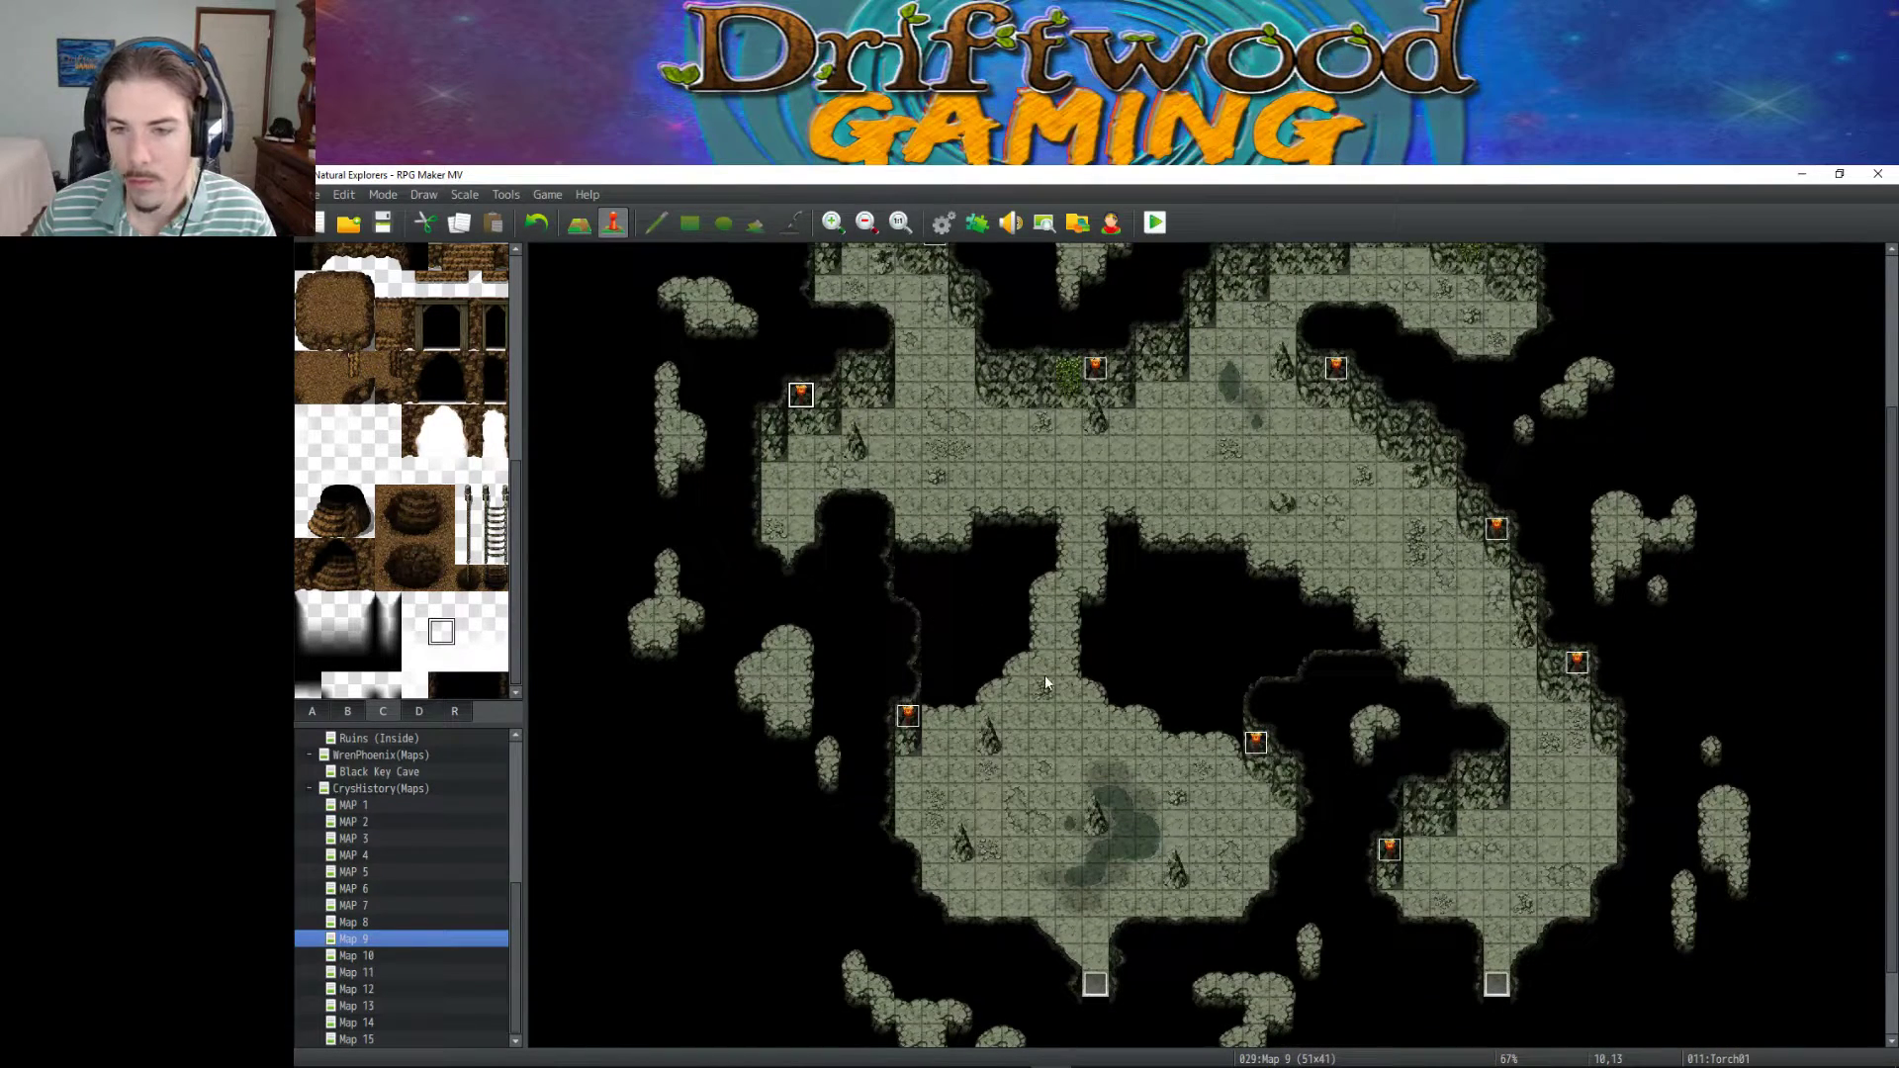
pyautogui.scroll(2, 1045, 681)
pyautogui.scroll(-4, 1044, 681)
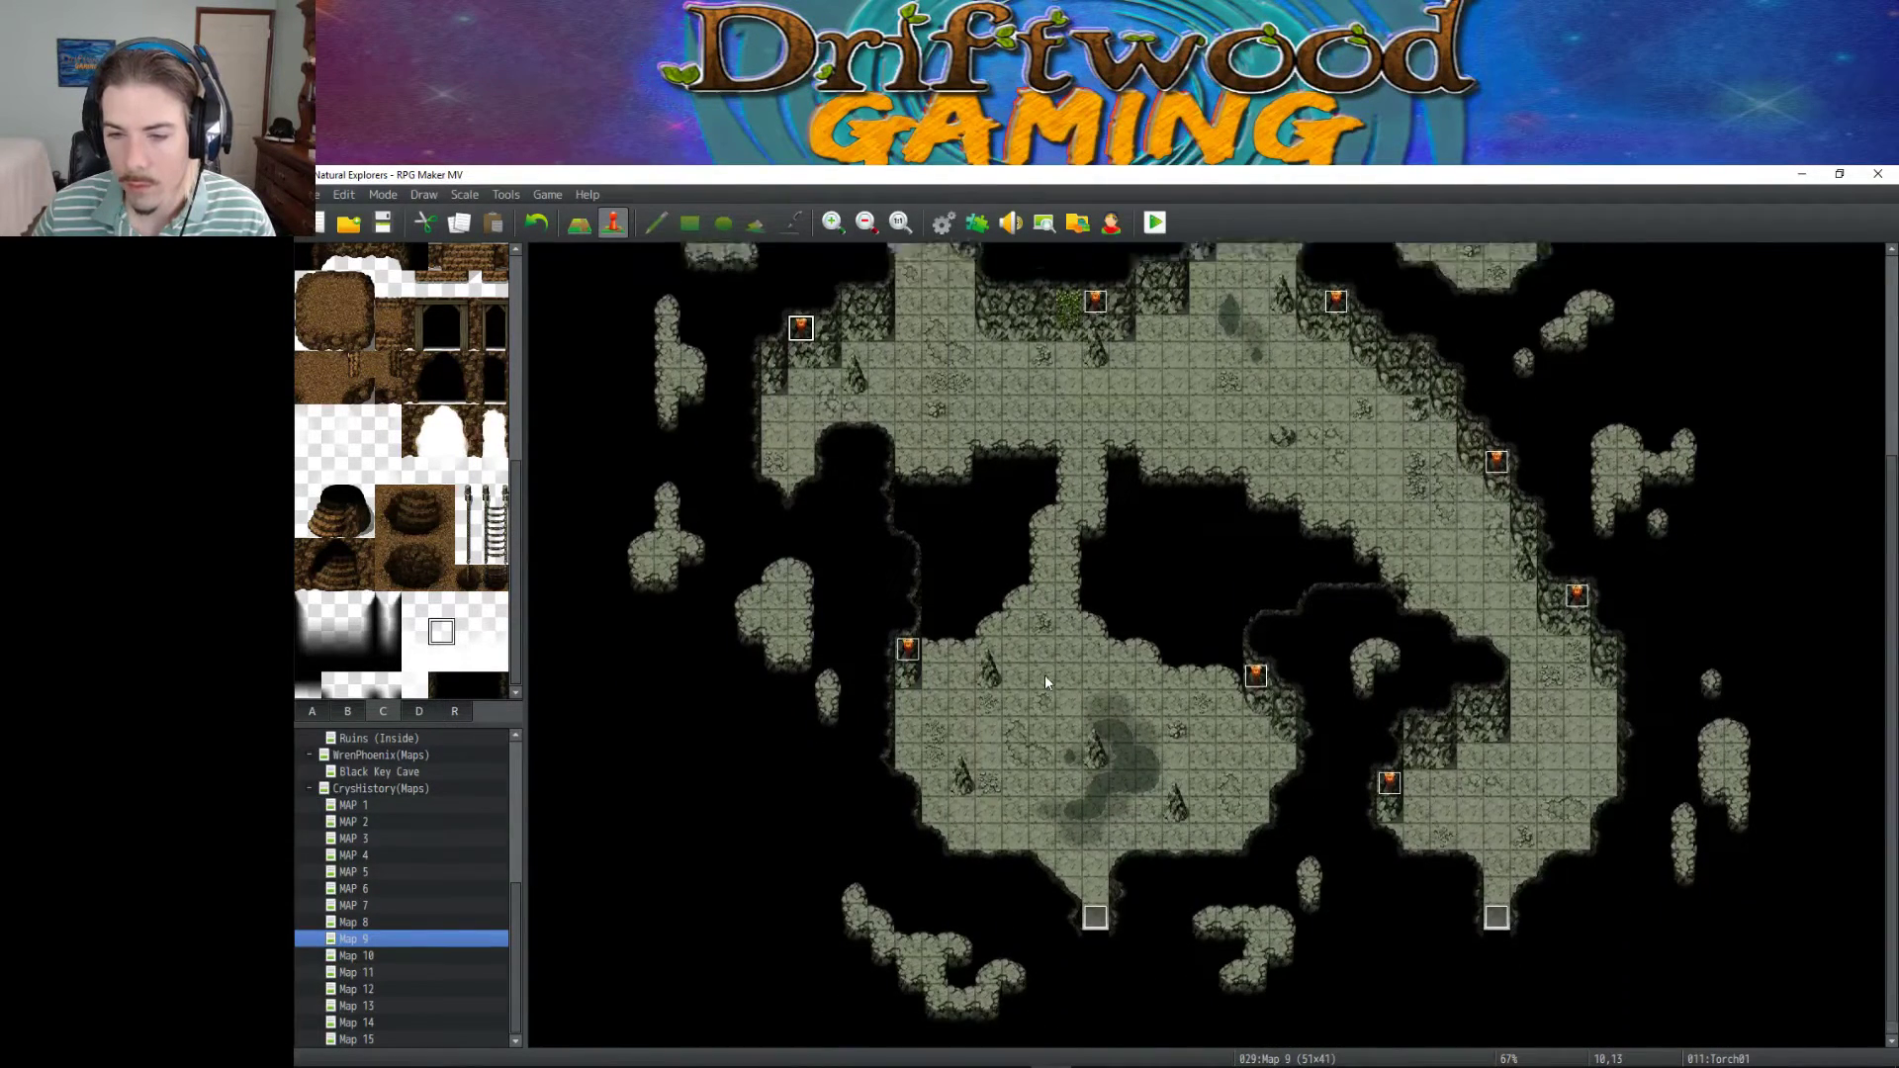
pyautogui.scroll(5, 1047, 683)
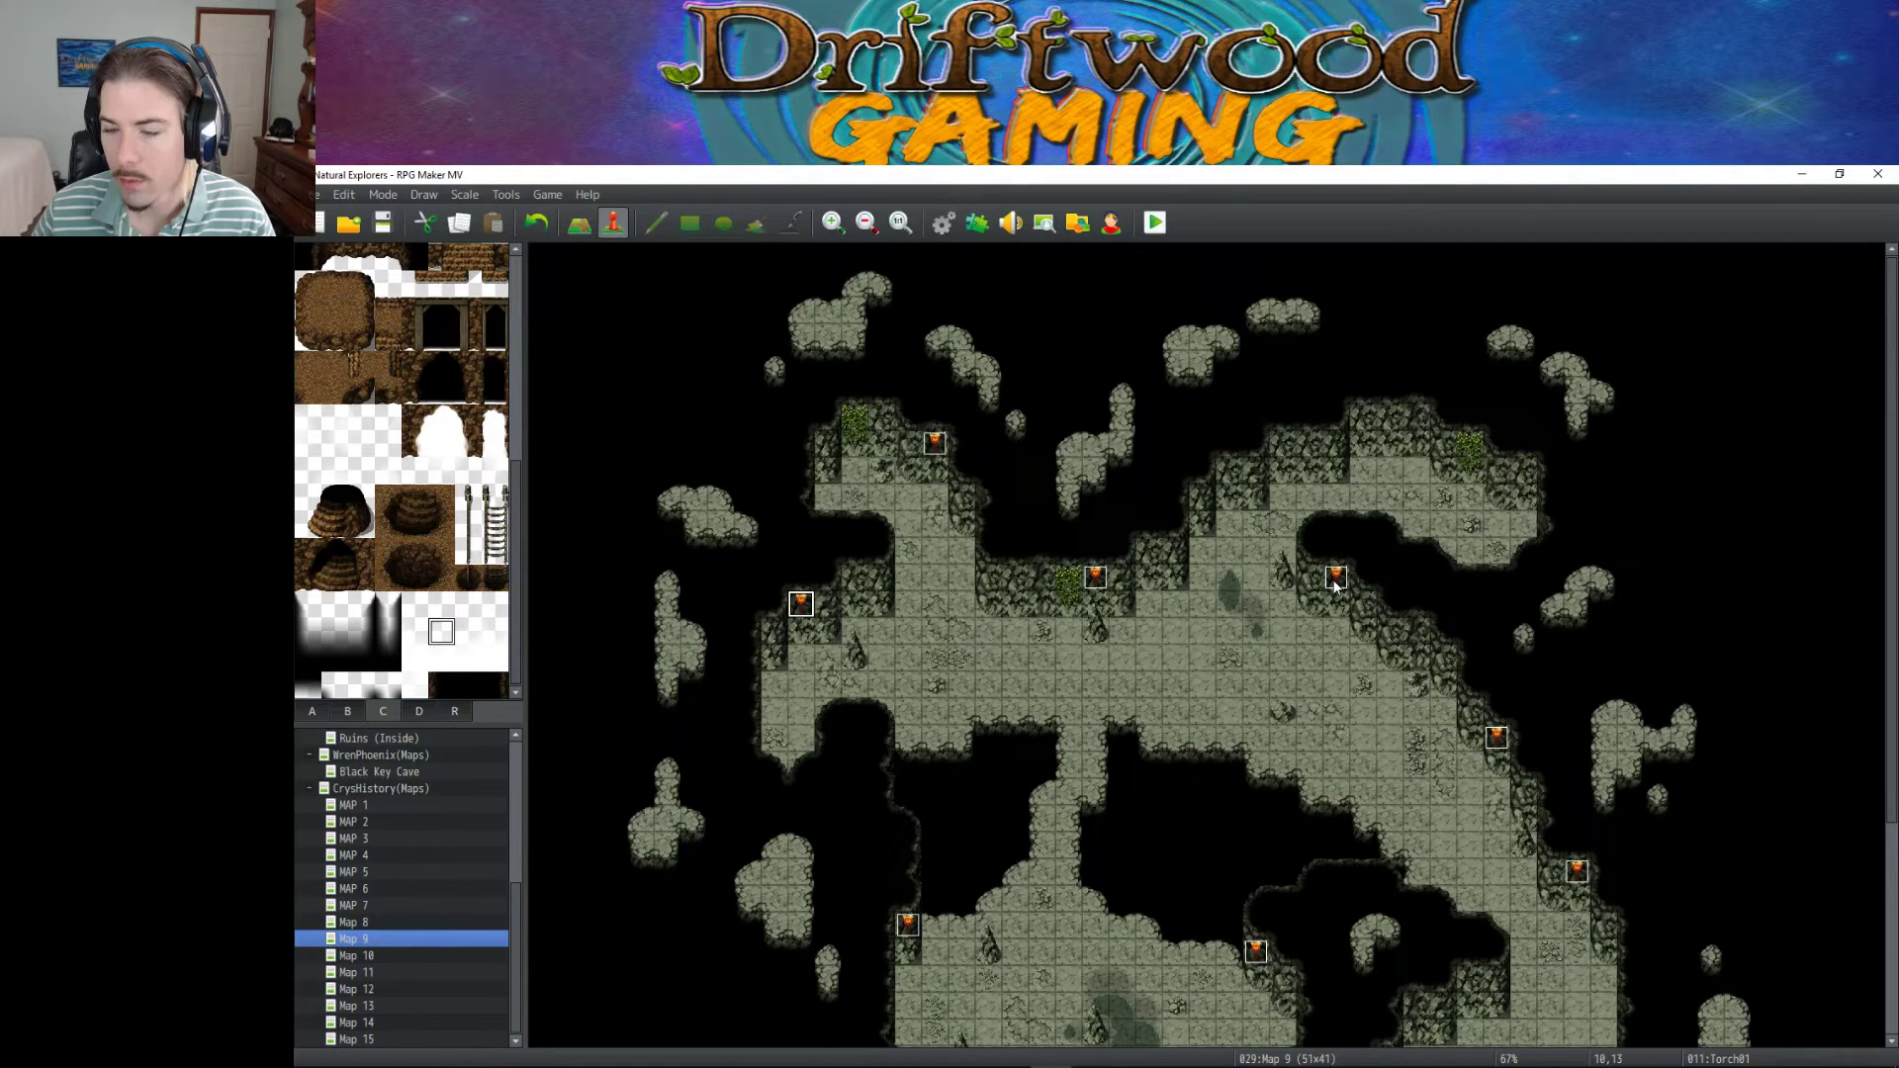
pyautogui.scroll(-4, 1350, 582)
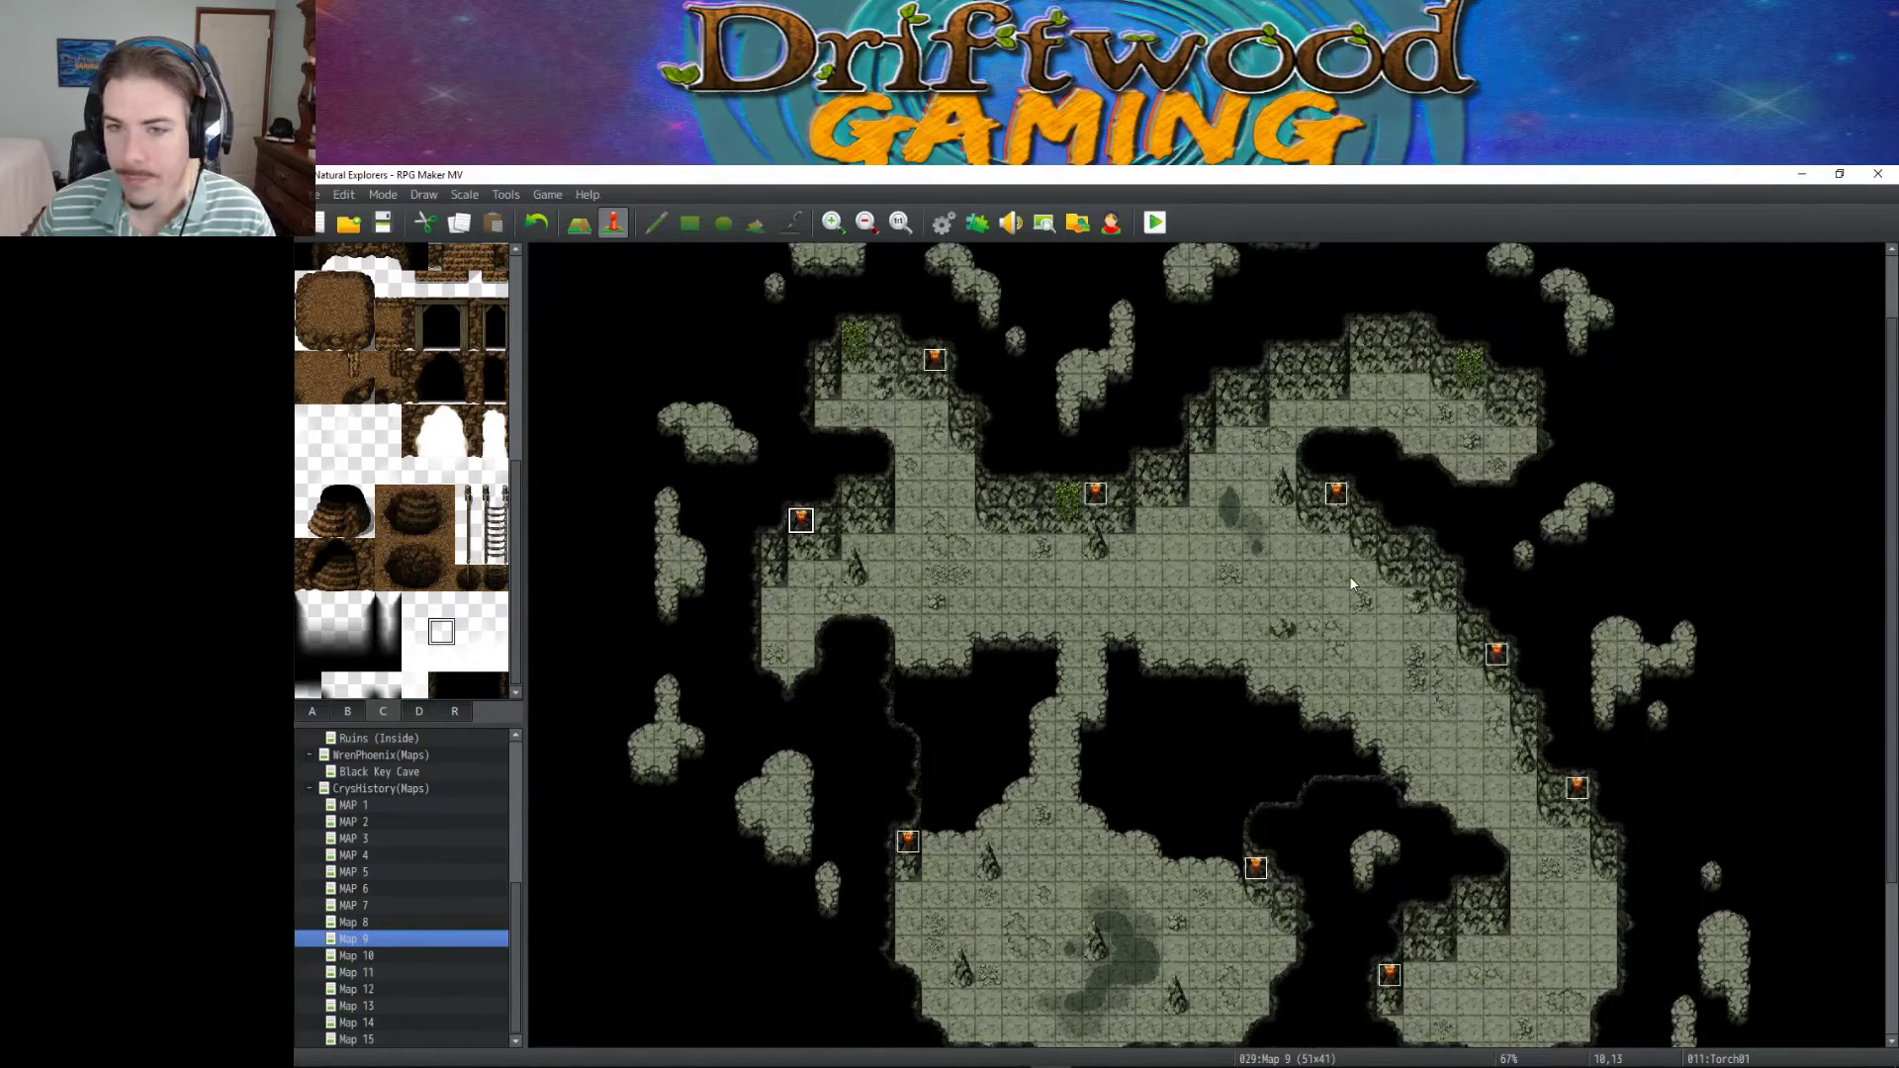
pyautogui.scroll(-1, 1289, 903)
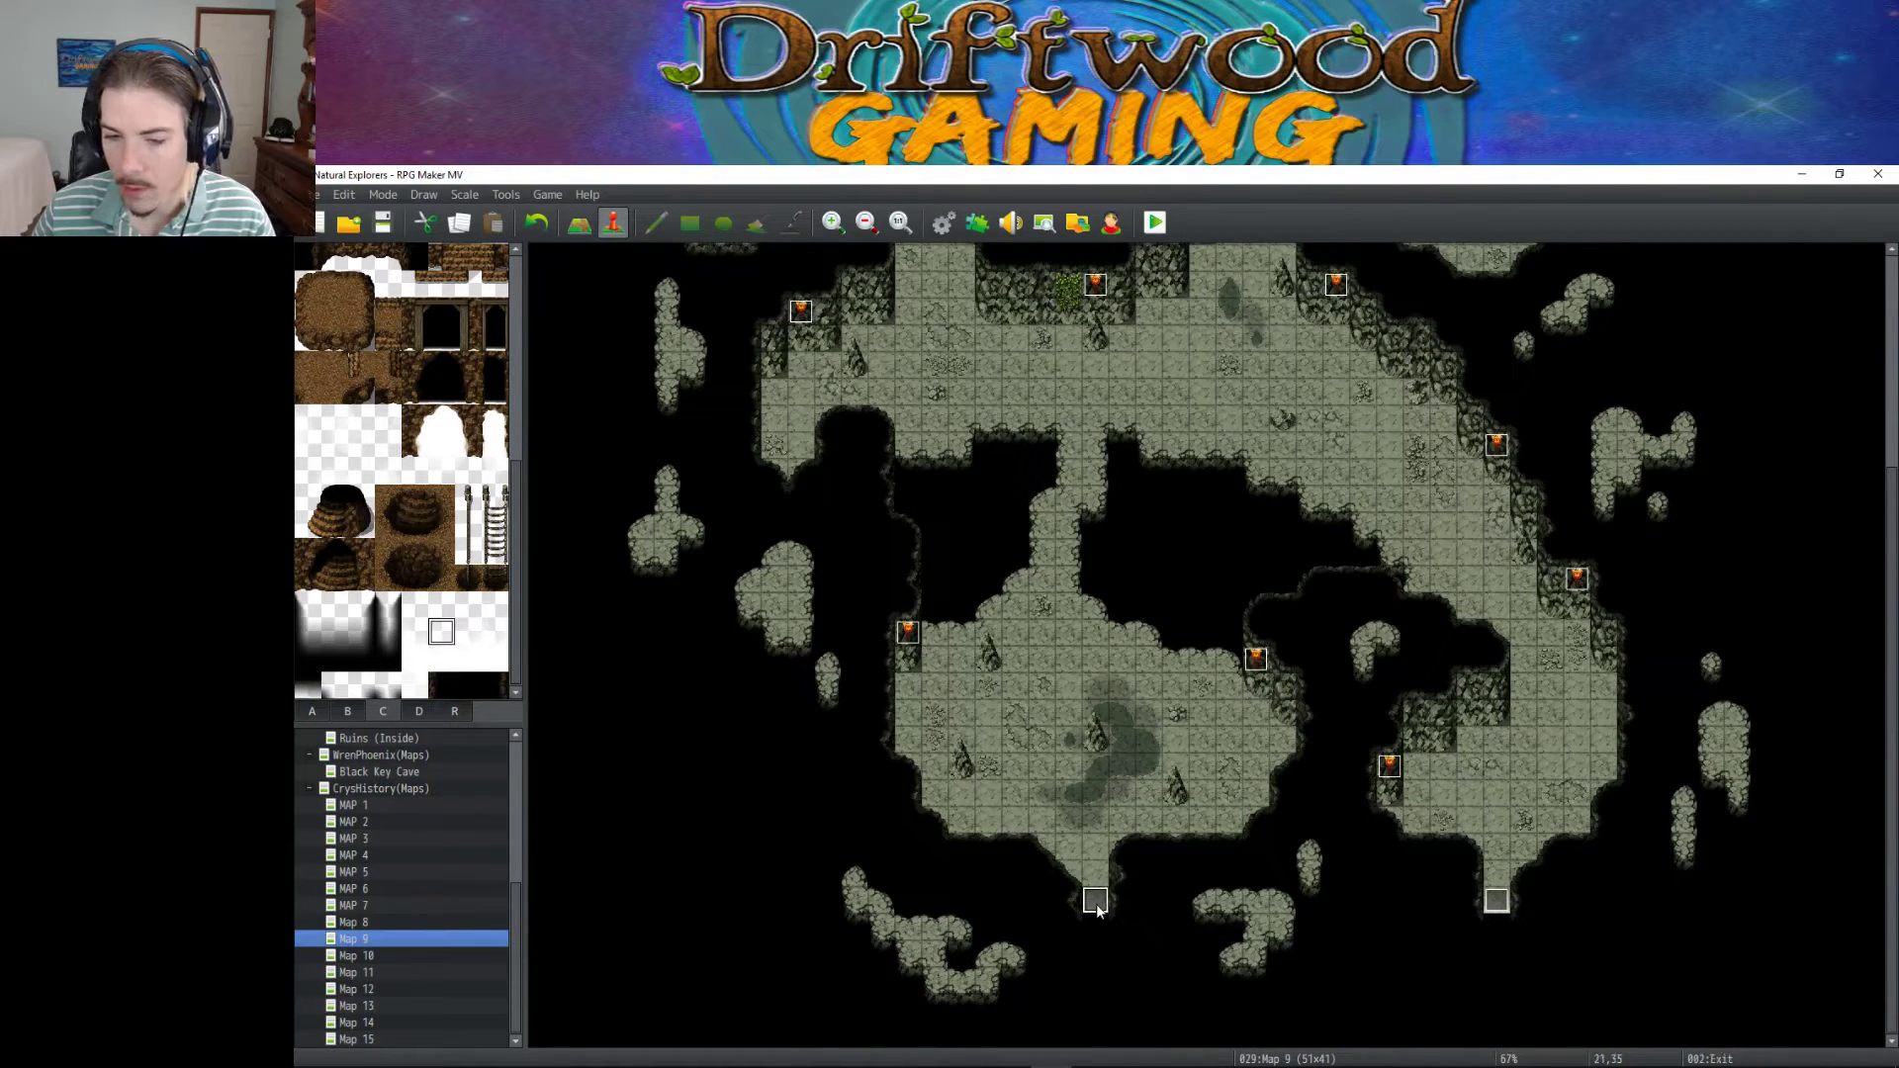
pyautogui.doubleClick(1095, 903)
pyautogui.click(1314, 905)
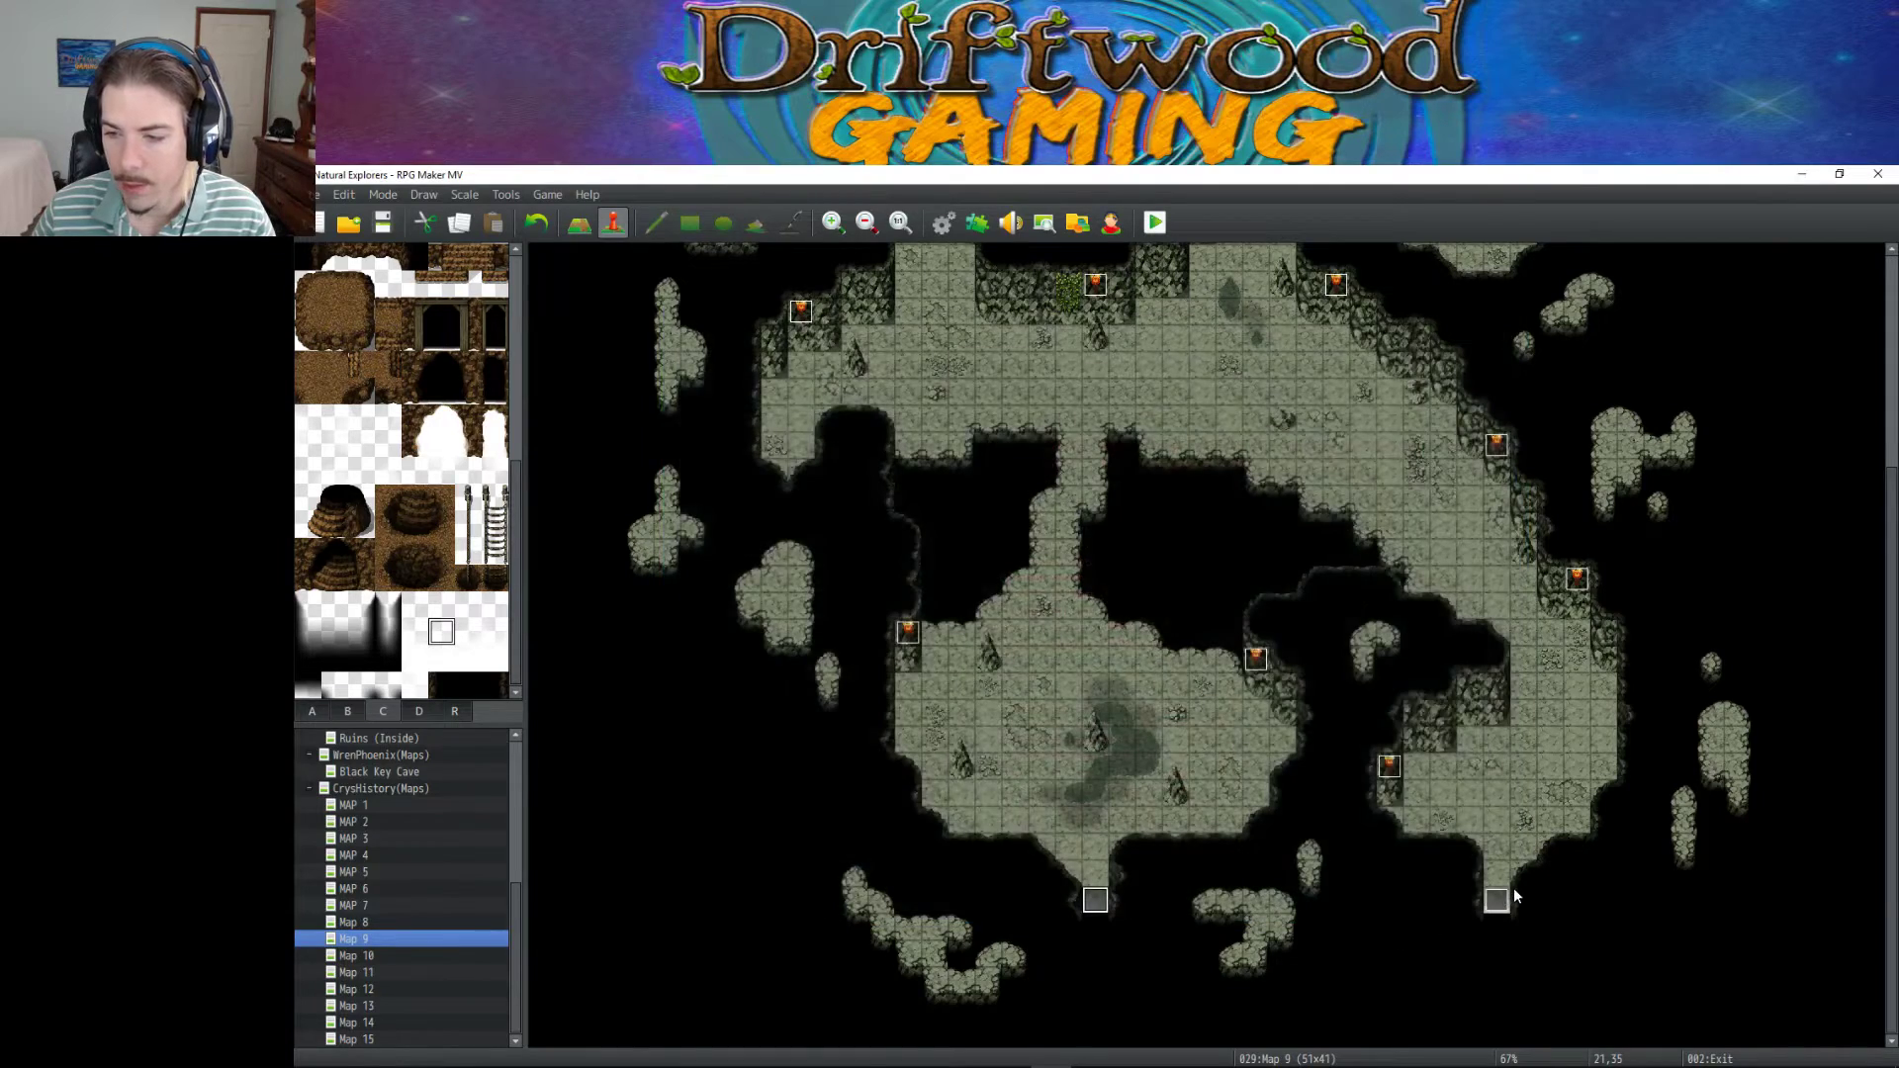
pyautogui.doubleClick(1492, 895)
pyautogui.click(1316, 904)
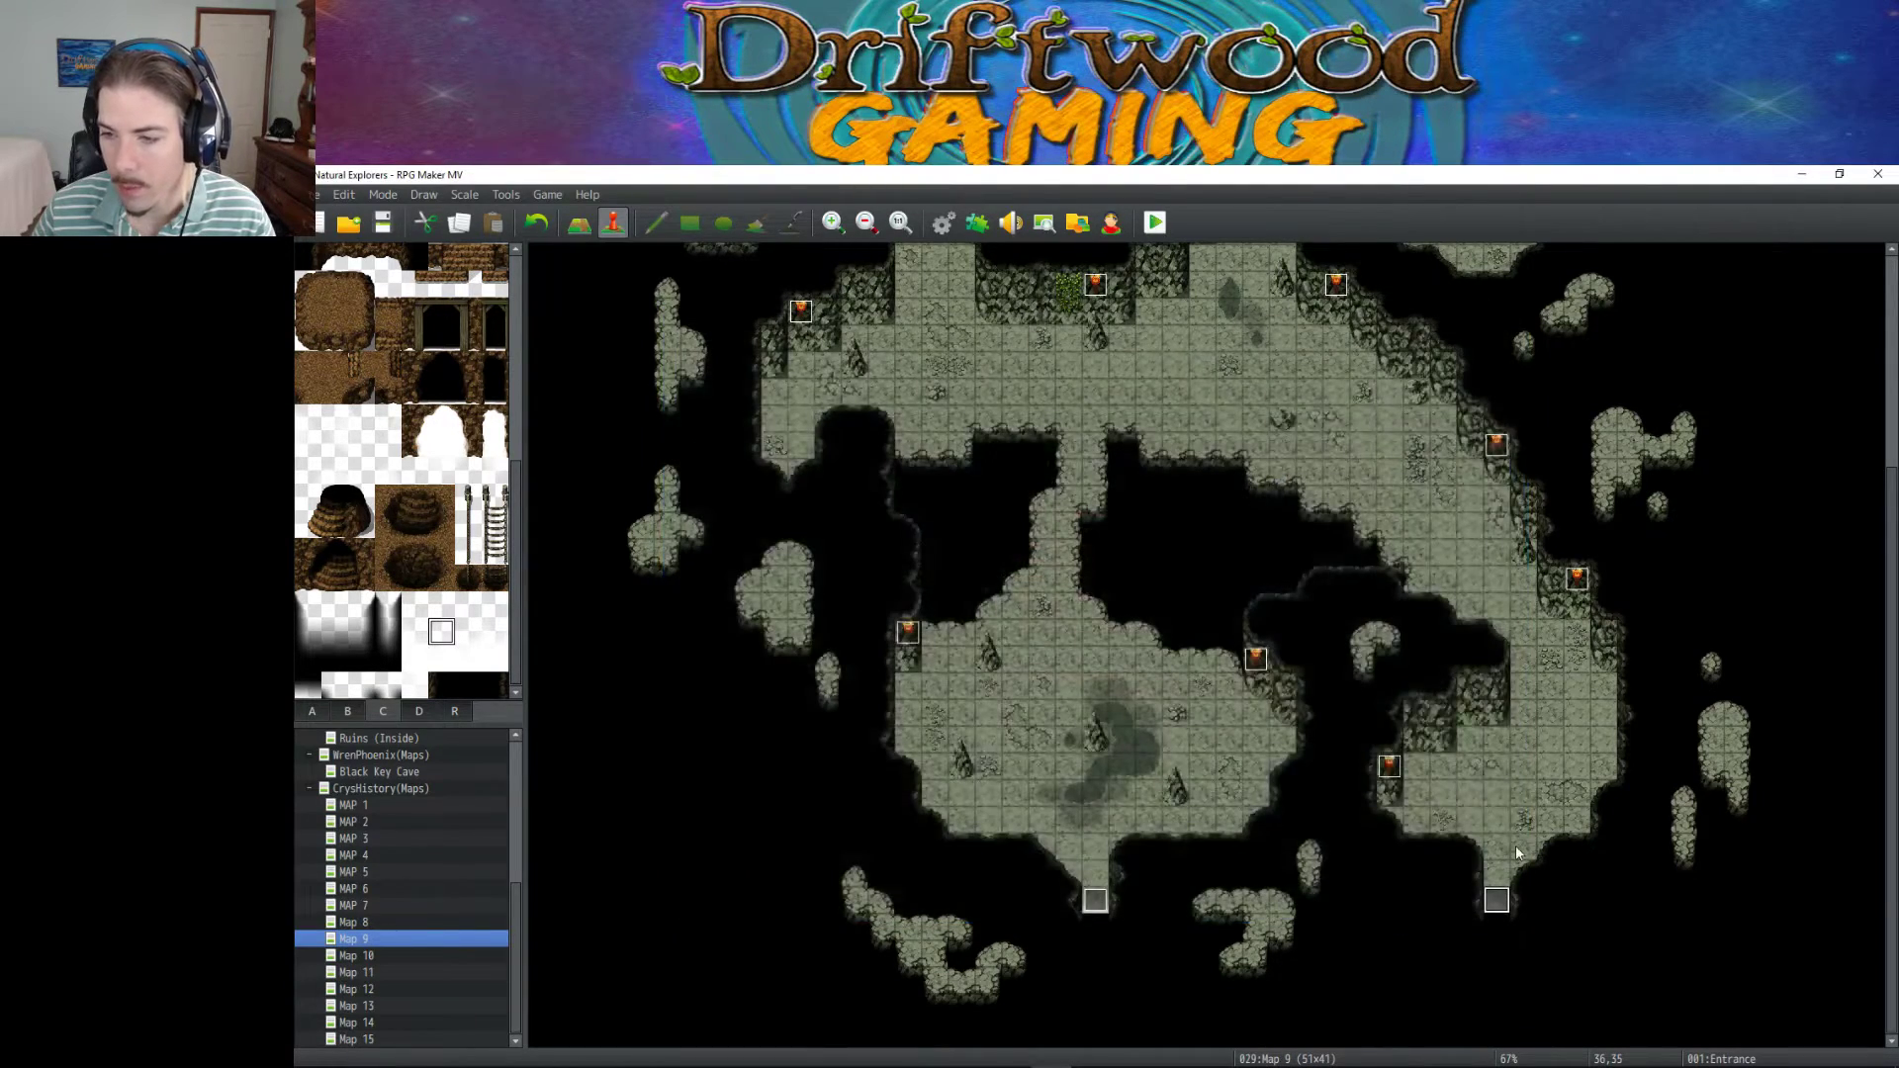
# Examine possible chest spots on Map 9 at tiles 37,11, 11,9, 9,19 and 19,33.
pyautogui.scroll(6, 1522, 823)
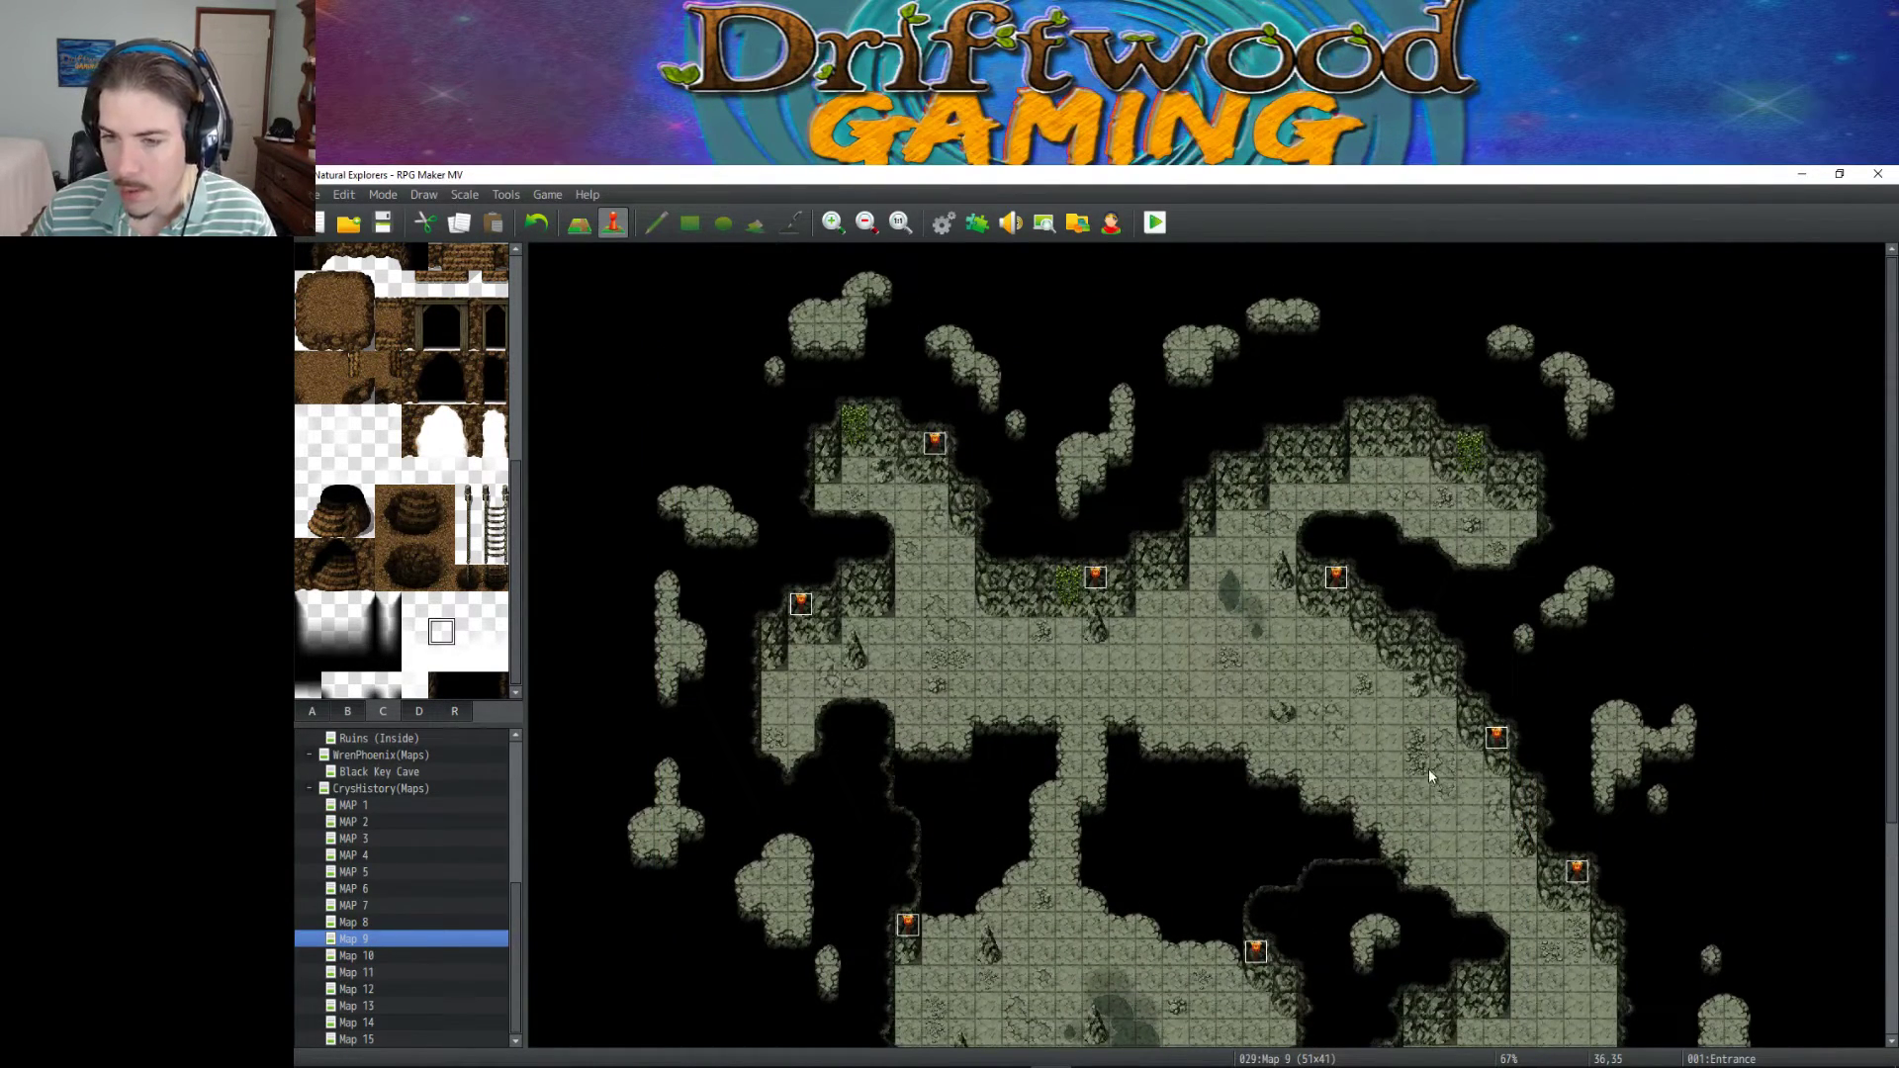
pyautogui.click(1525, 550)
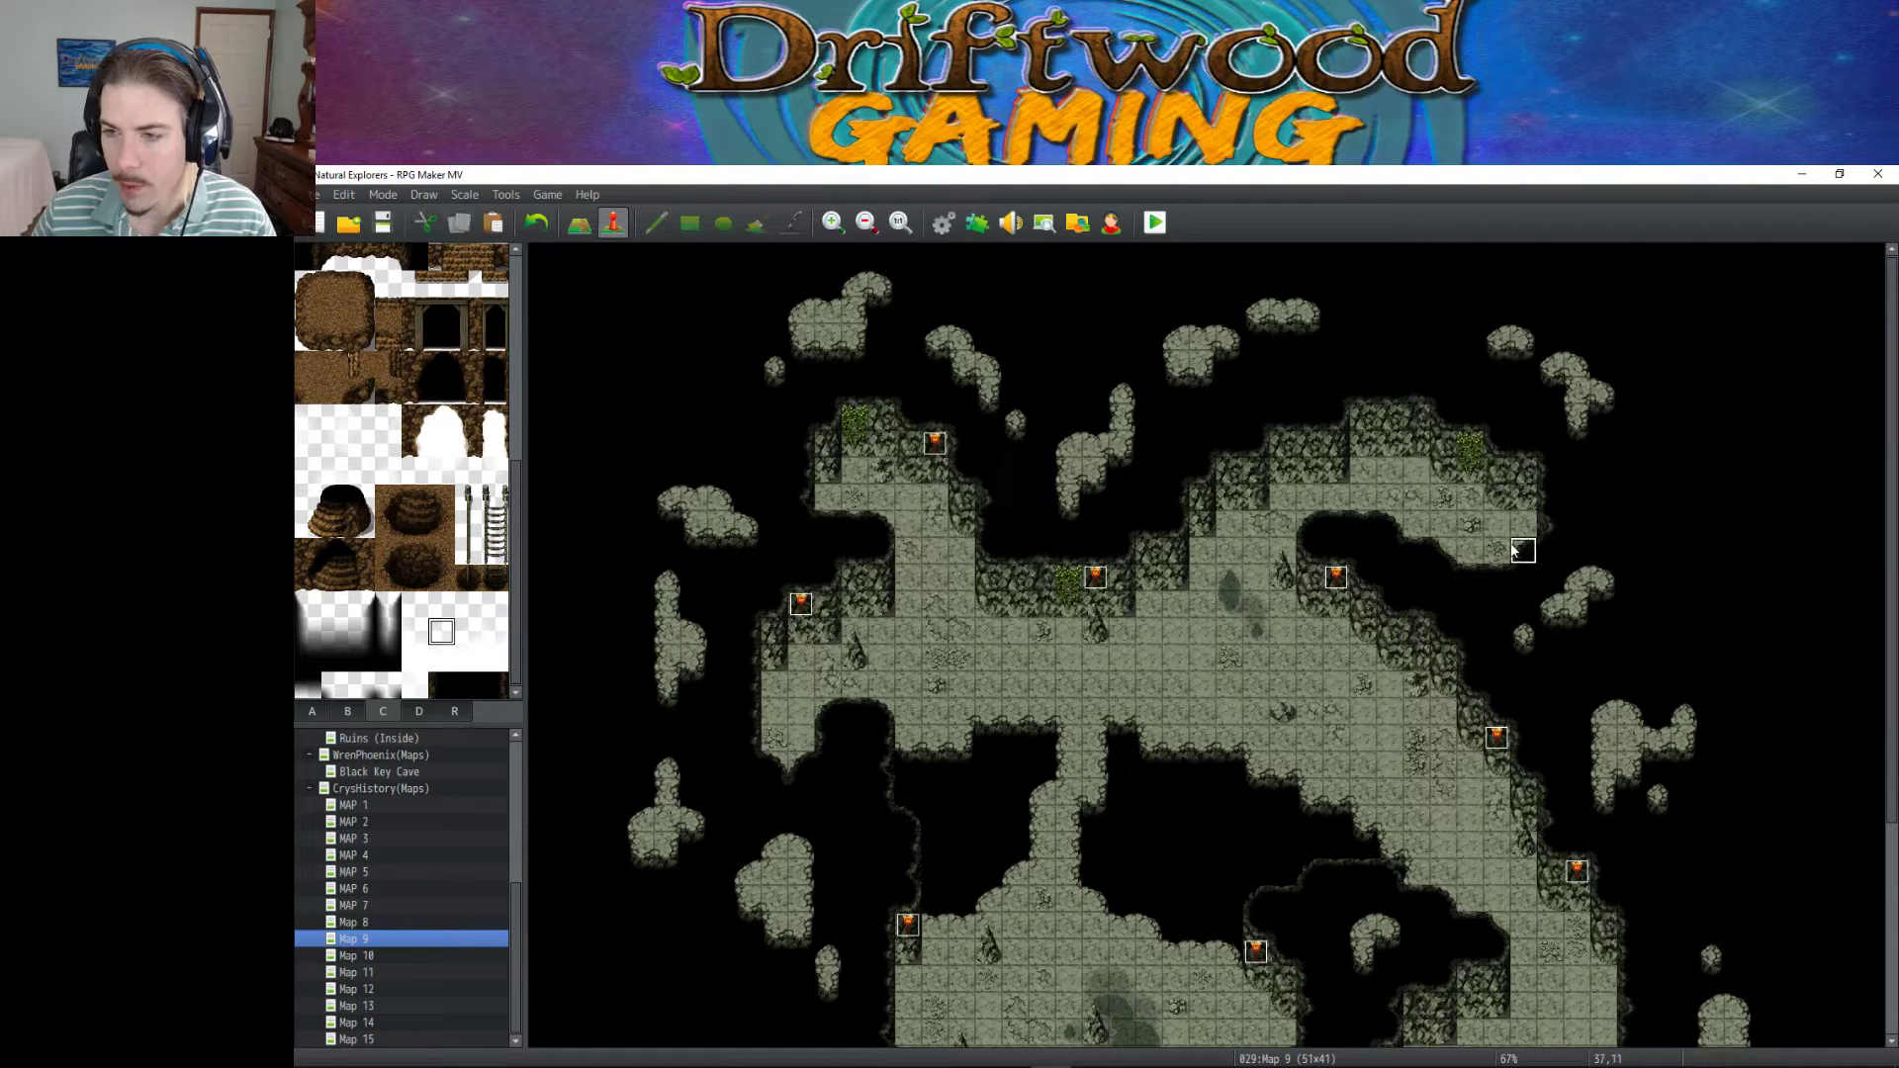
pyautogui.click(828, 498)
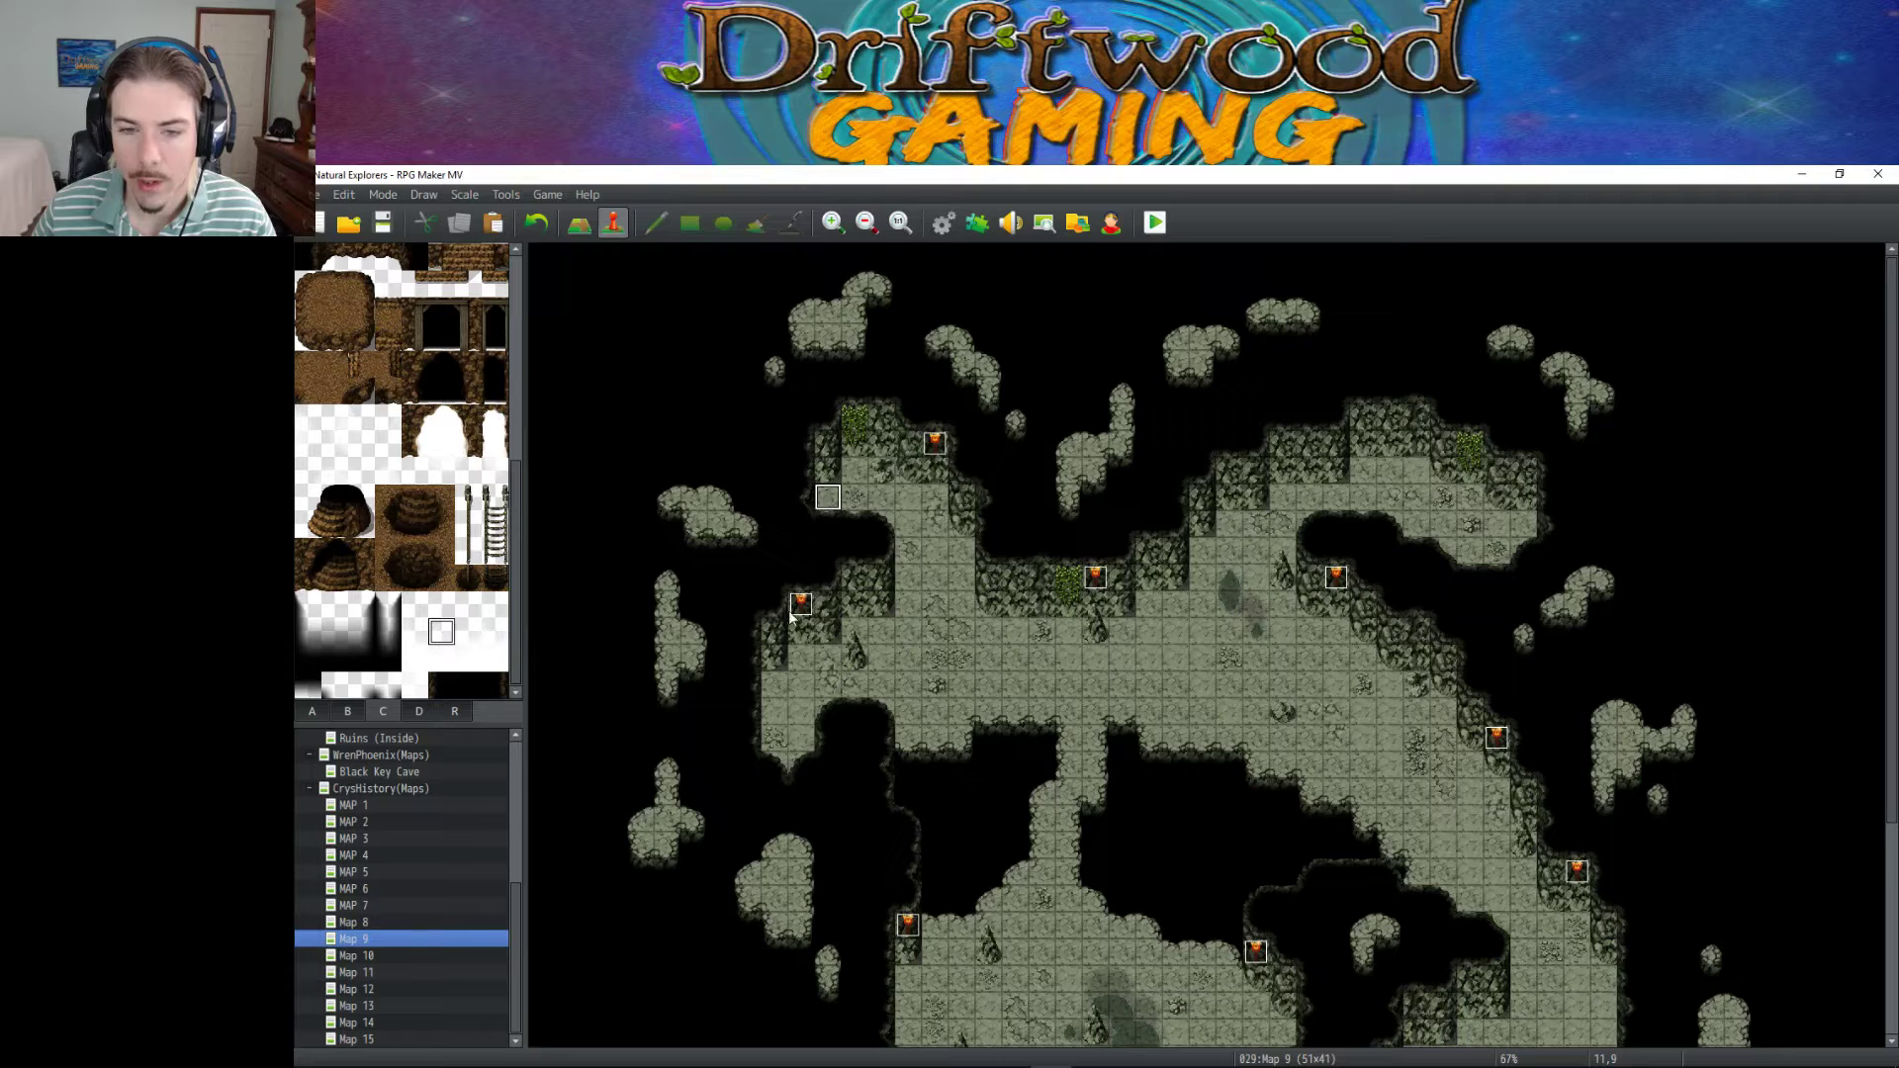
pyautogui.click(775, 765)
pyautogui.scroll(-3, 943, 756)
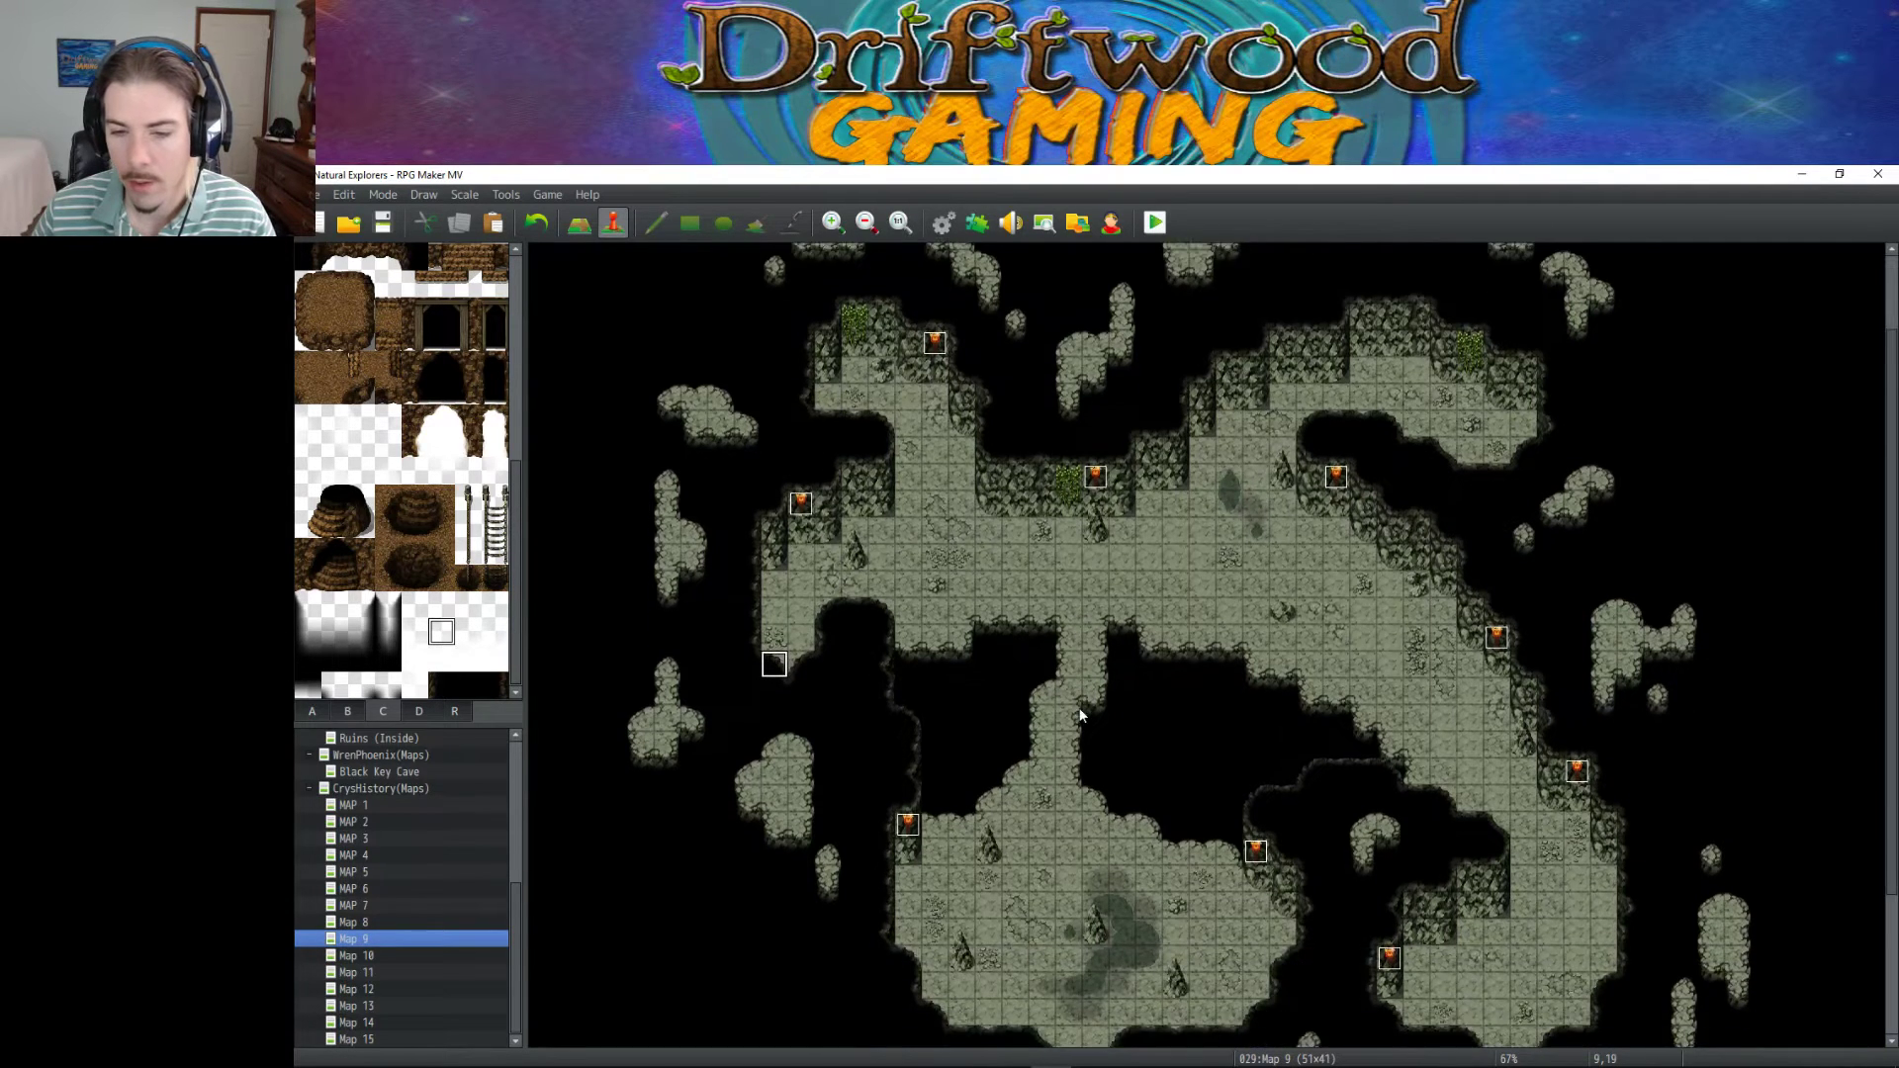
pyautogui.click(1049, 853)
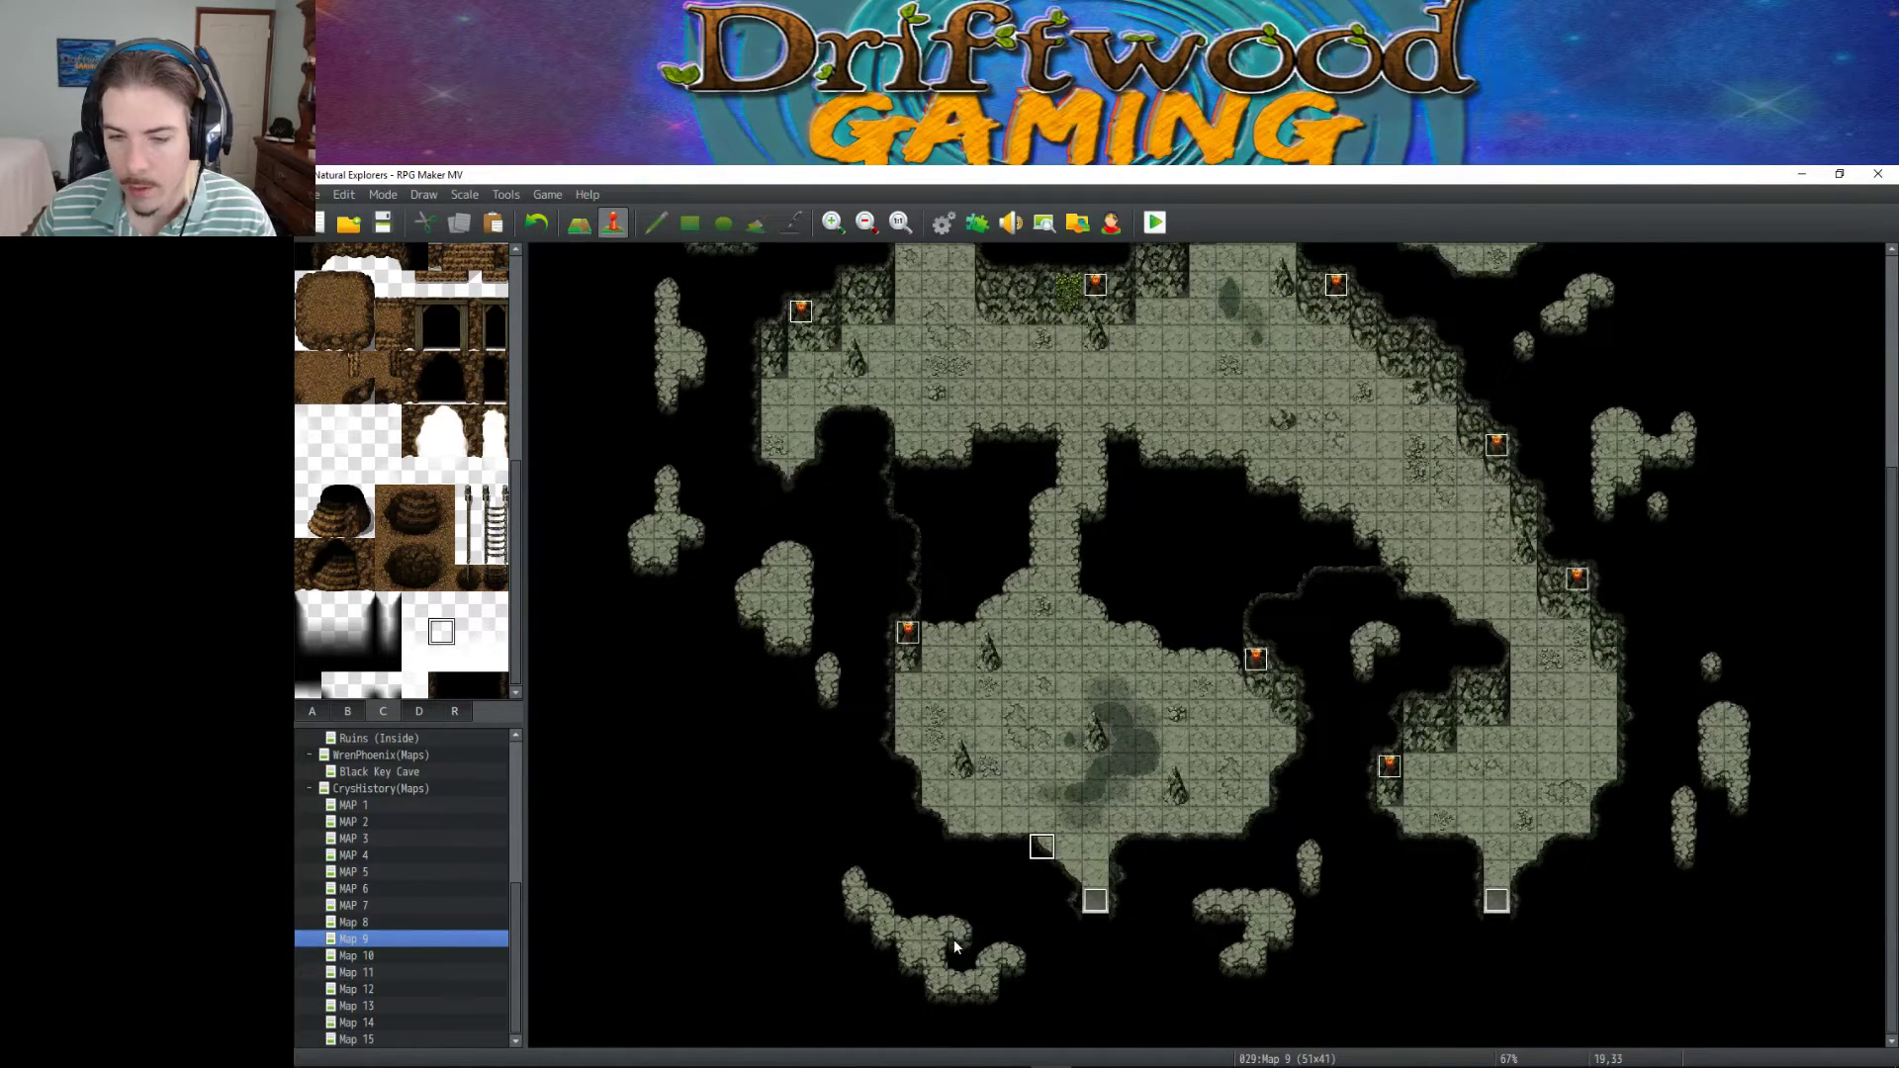
pyautogui.scroll(2, 1092, 542)
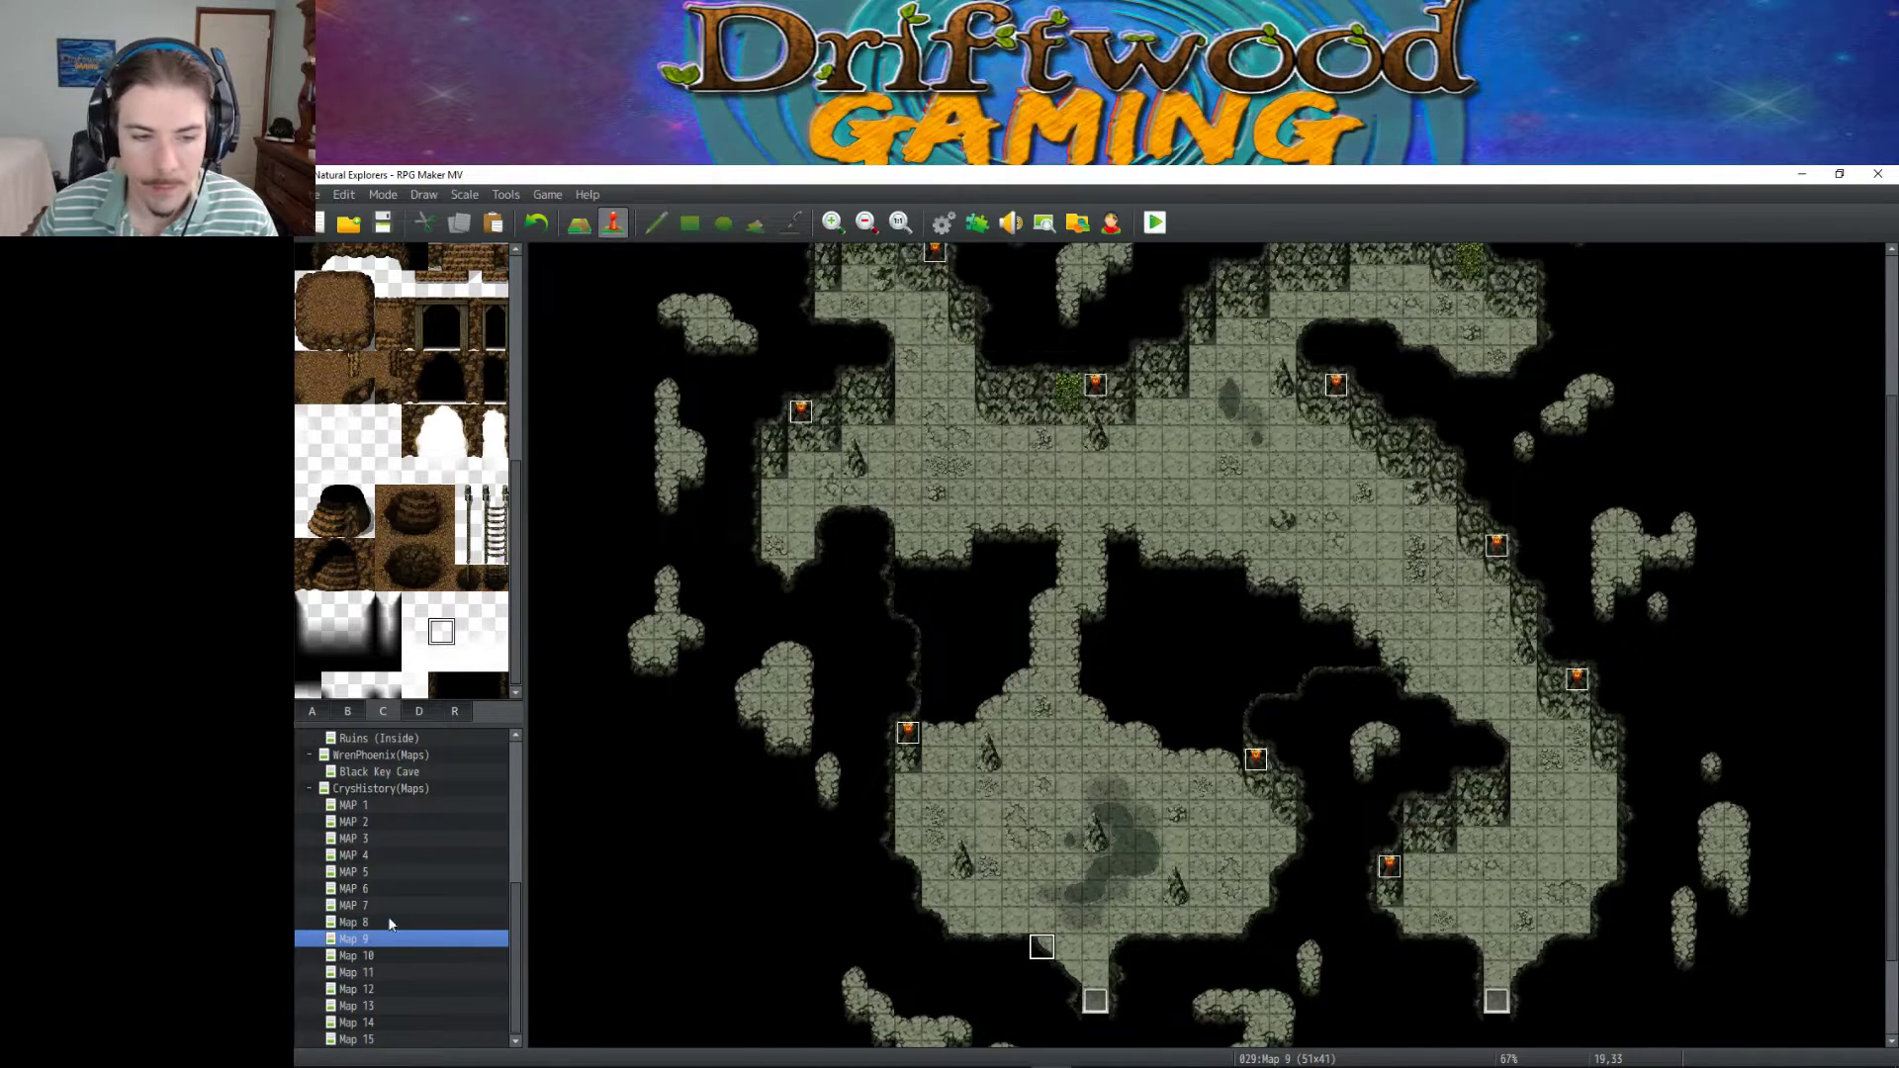
# Copy the HiddenChest01 event from the southern passage of Map 8 and paste it at tile 32,32 on Map 9.
pyautogui.click(386, 922)
pyautogui.doubleClick(1080, 851)
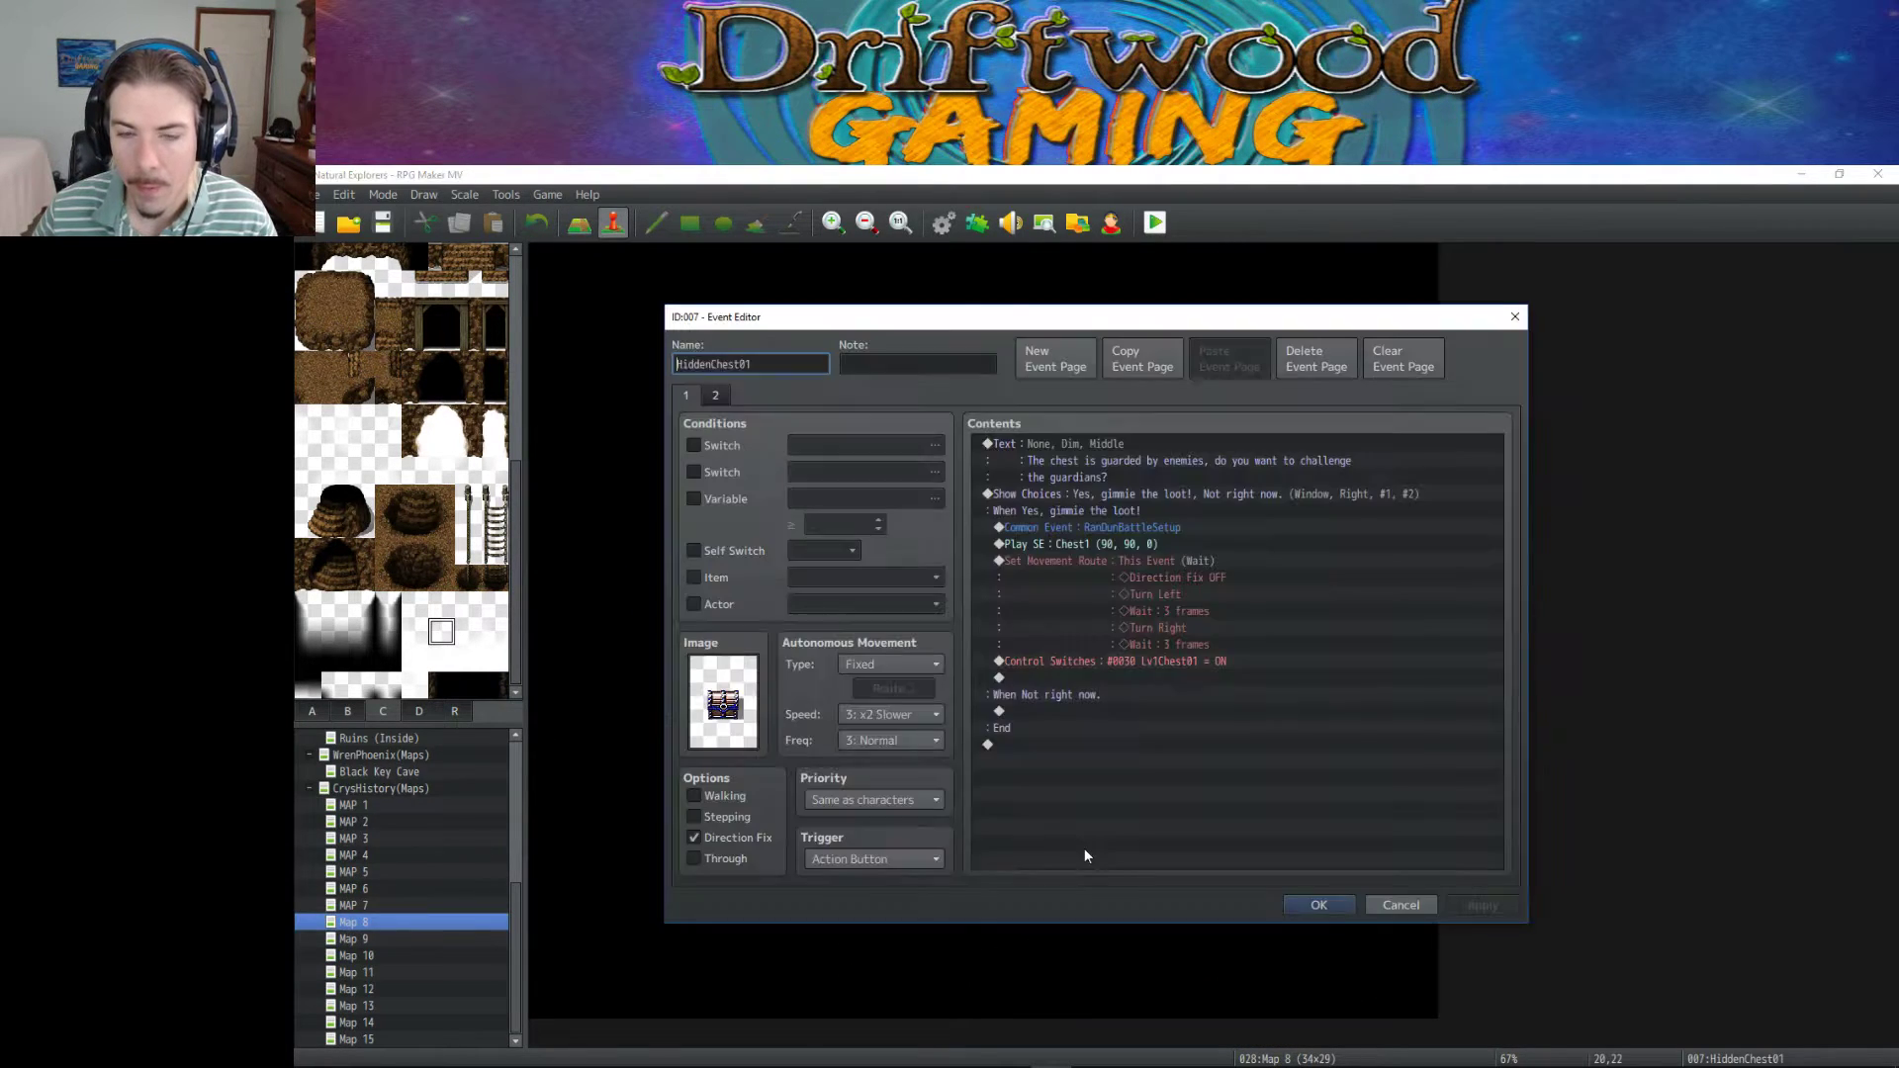
pyautogui.click(1319, 906)
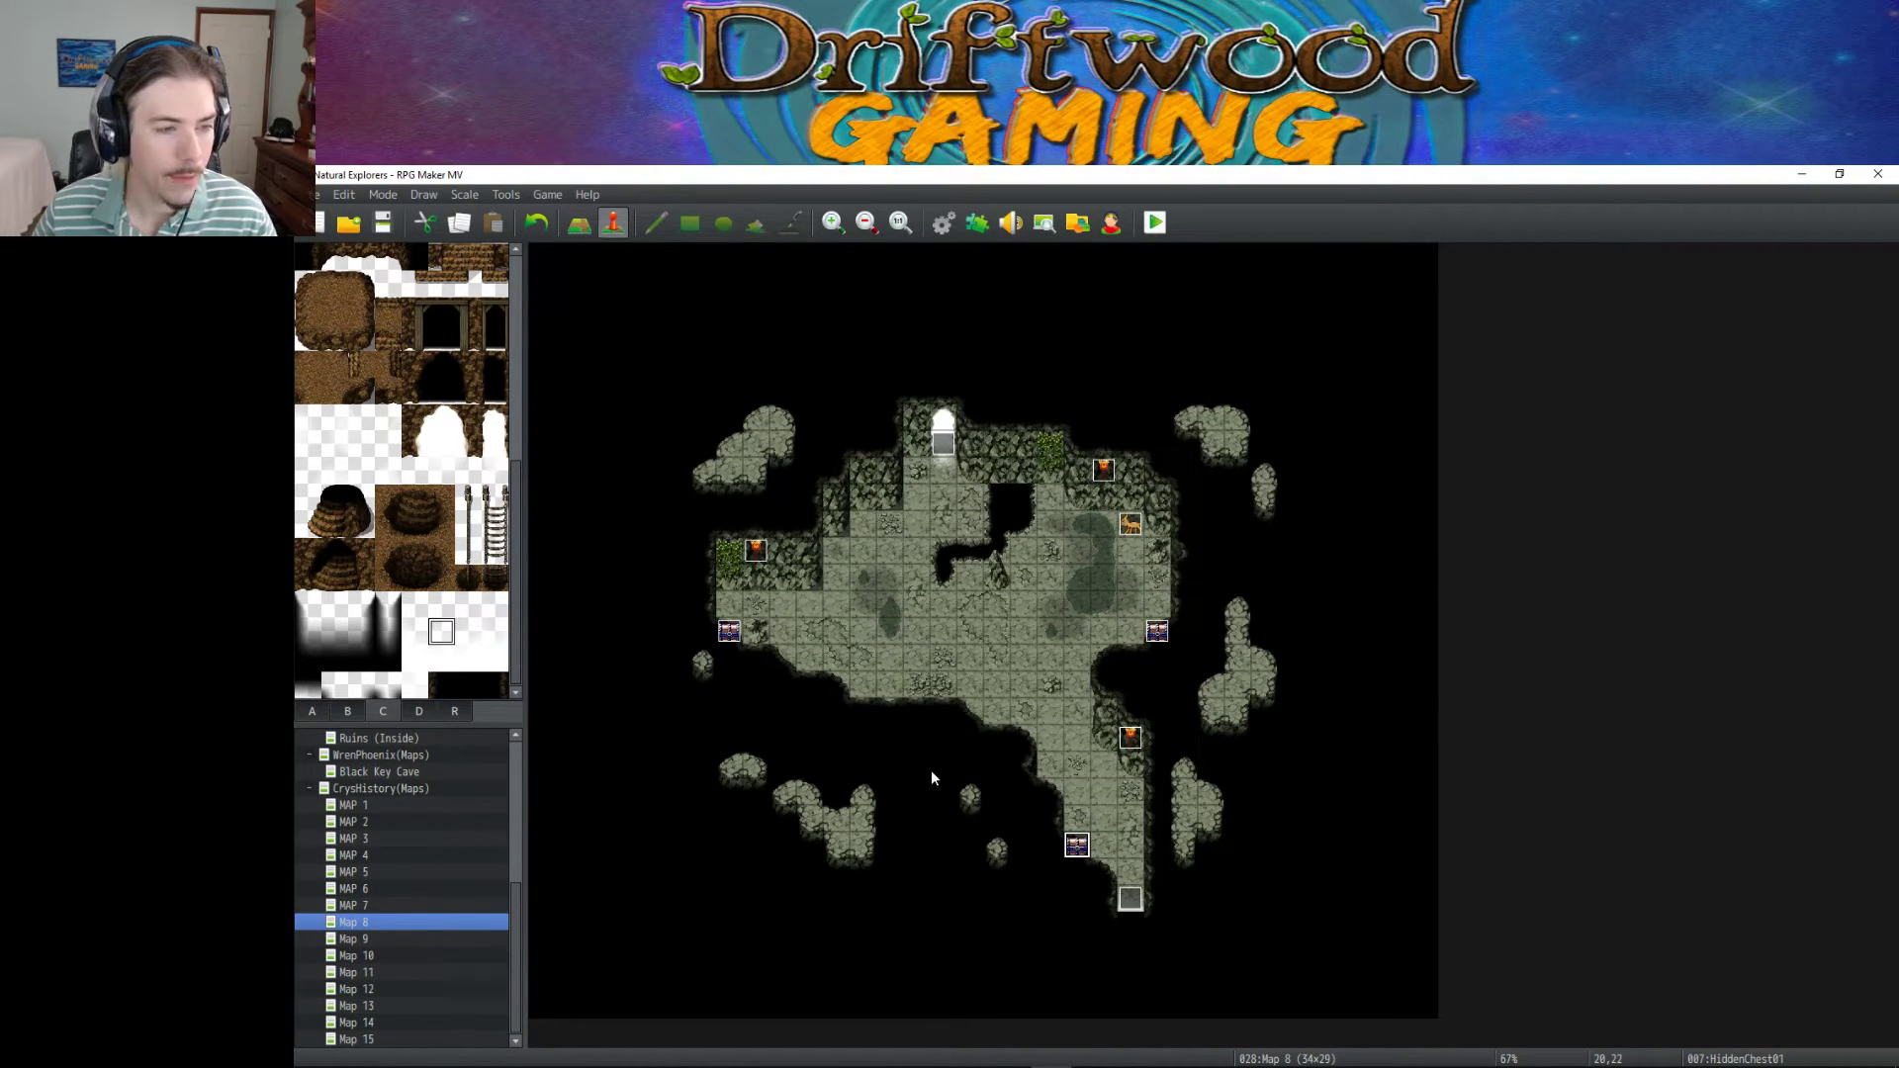
pyautogui.click(375, 940)
pyautogui.scroll(-3, 1409, 882)
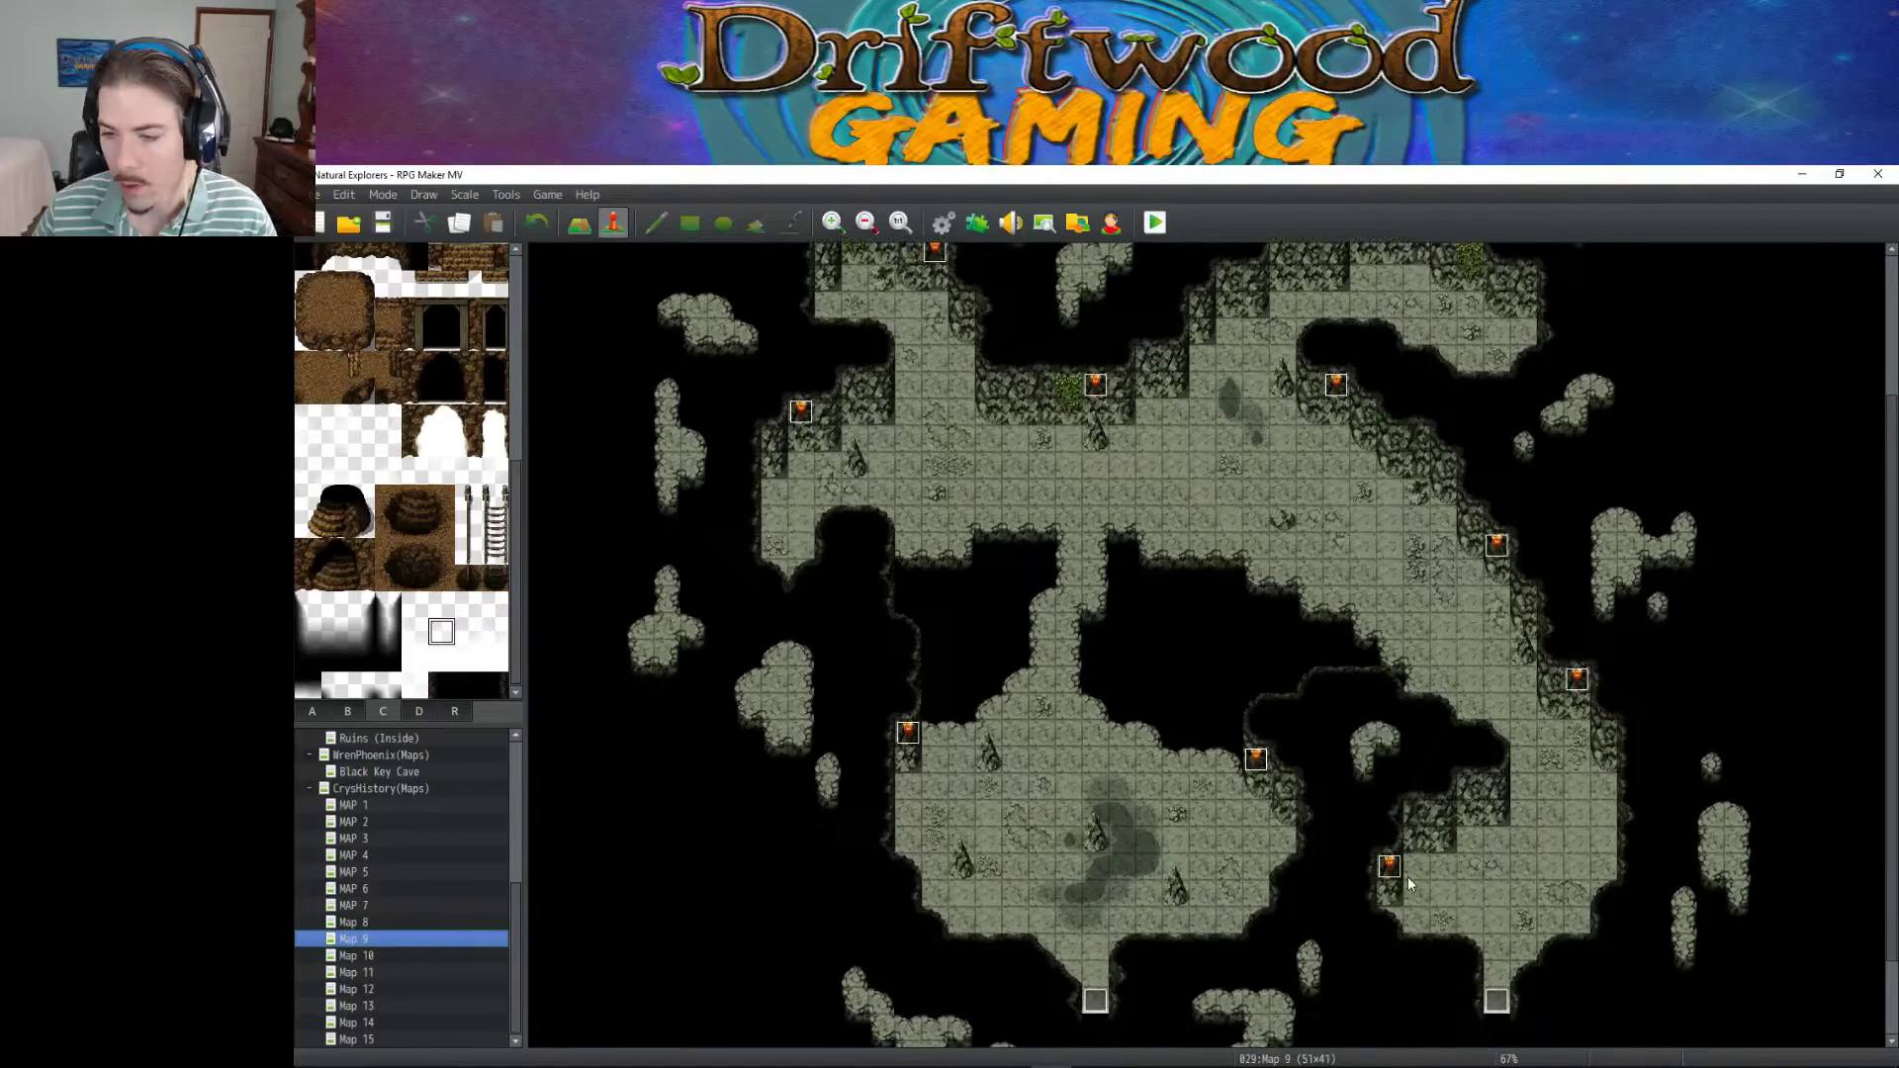
pyautogui.scroll(3, 1407, 910)
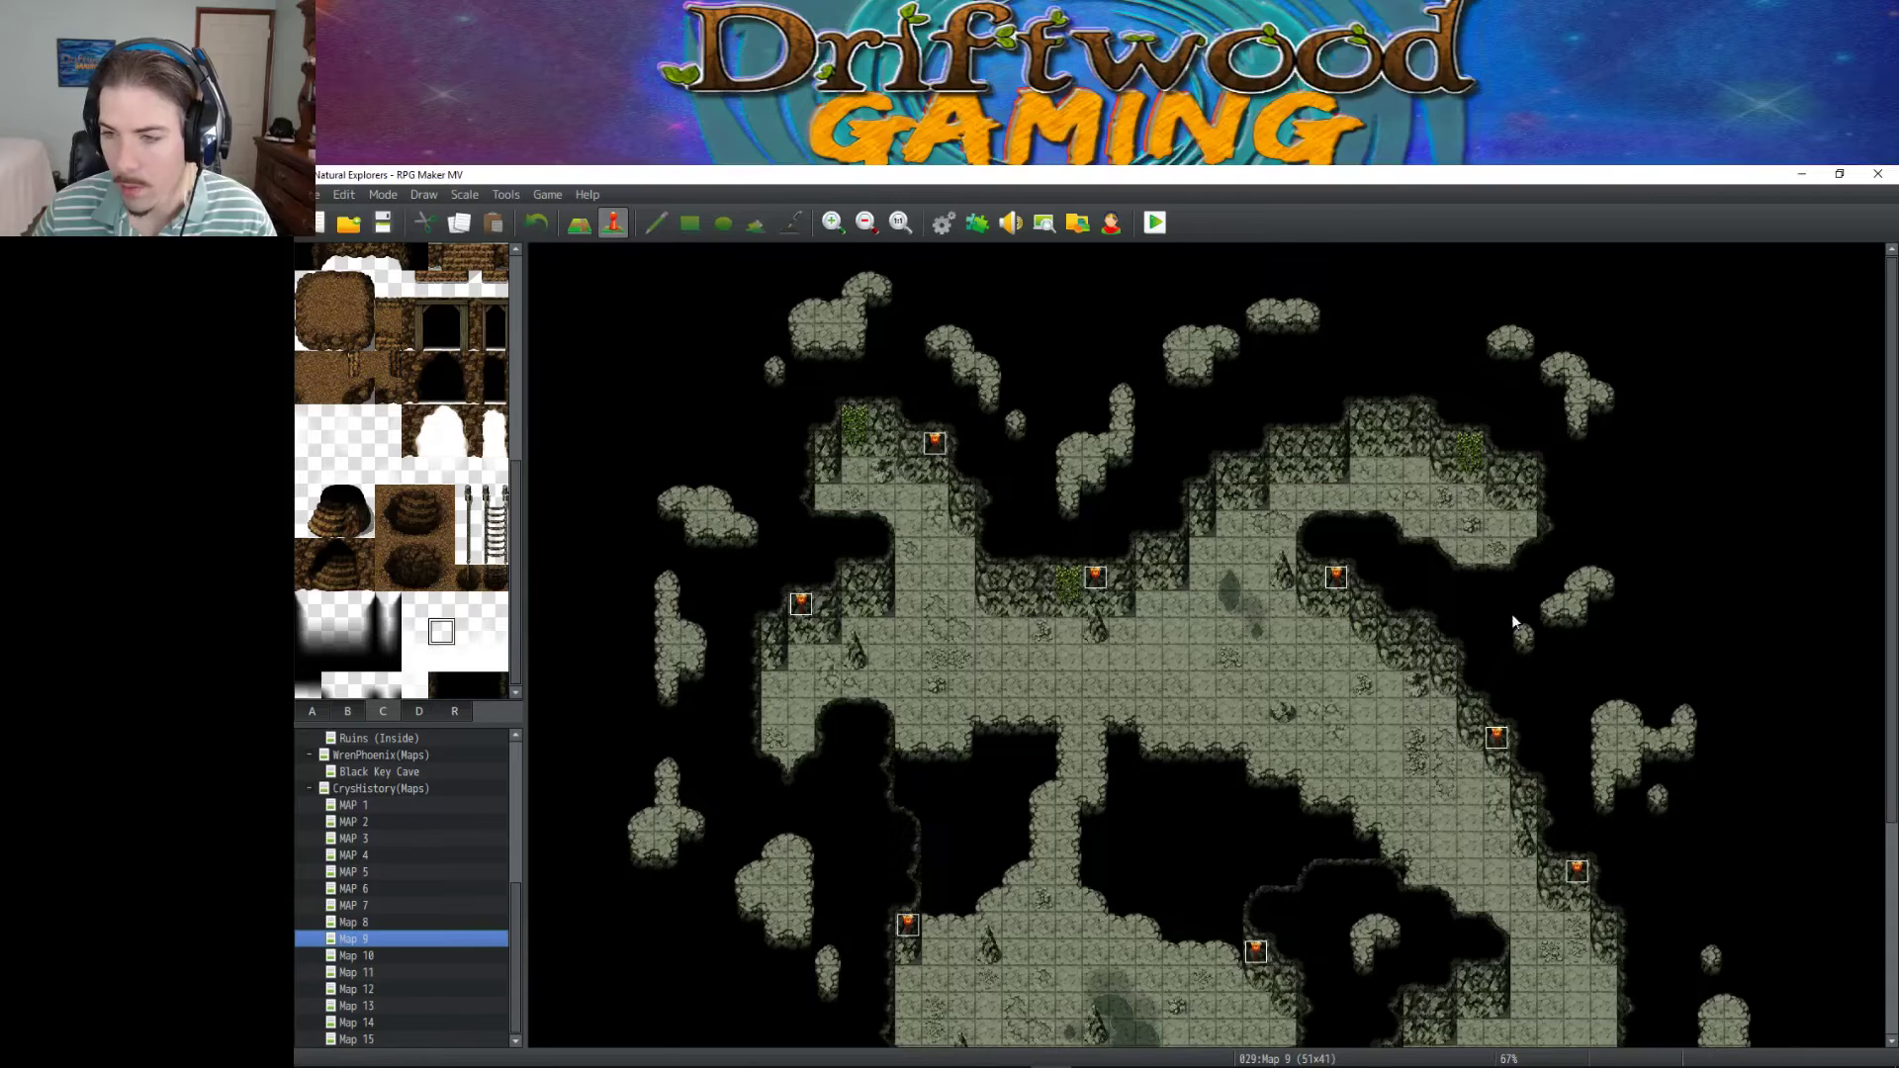
pyautogui.scroll(-4, 1439, 853)
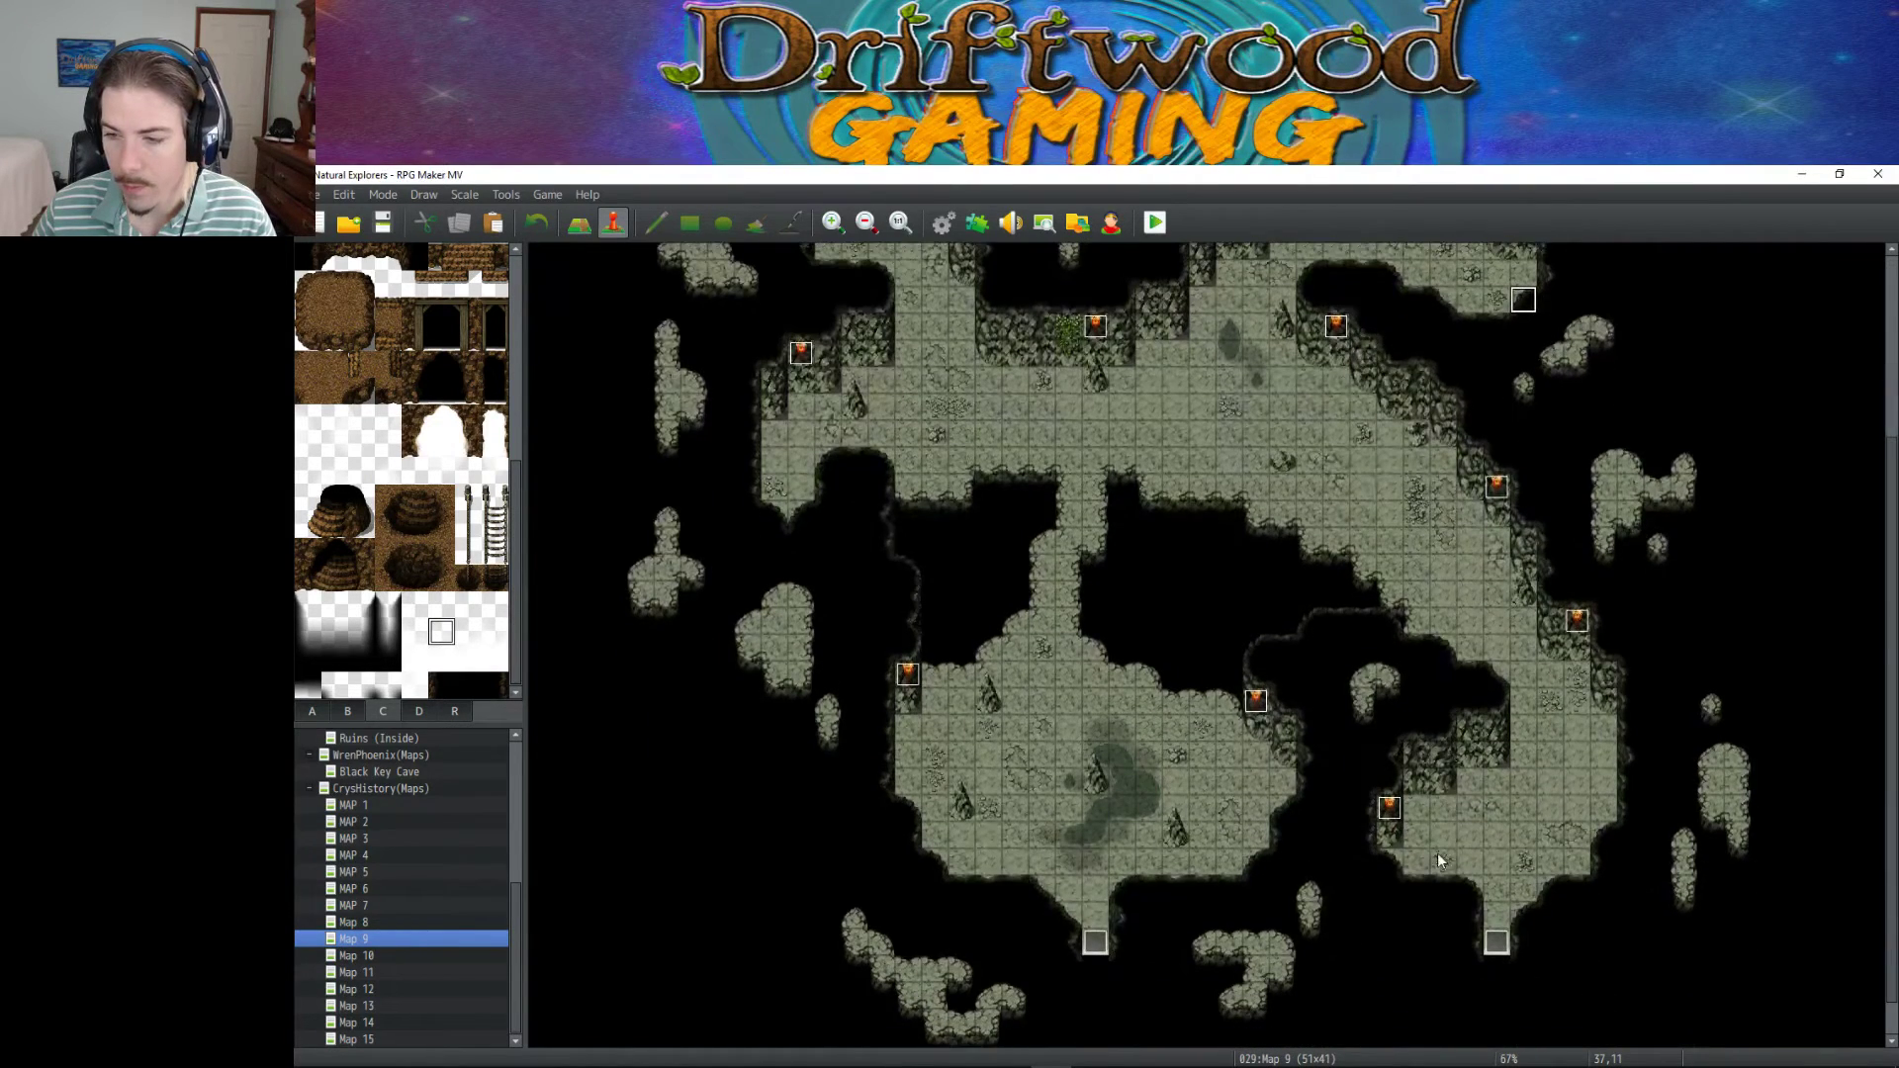
pyautogui.click(1385, 859)
pyautogui.hotkey('ctrl', 'v')
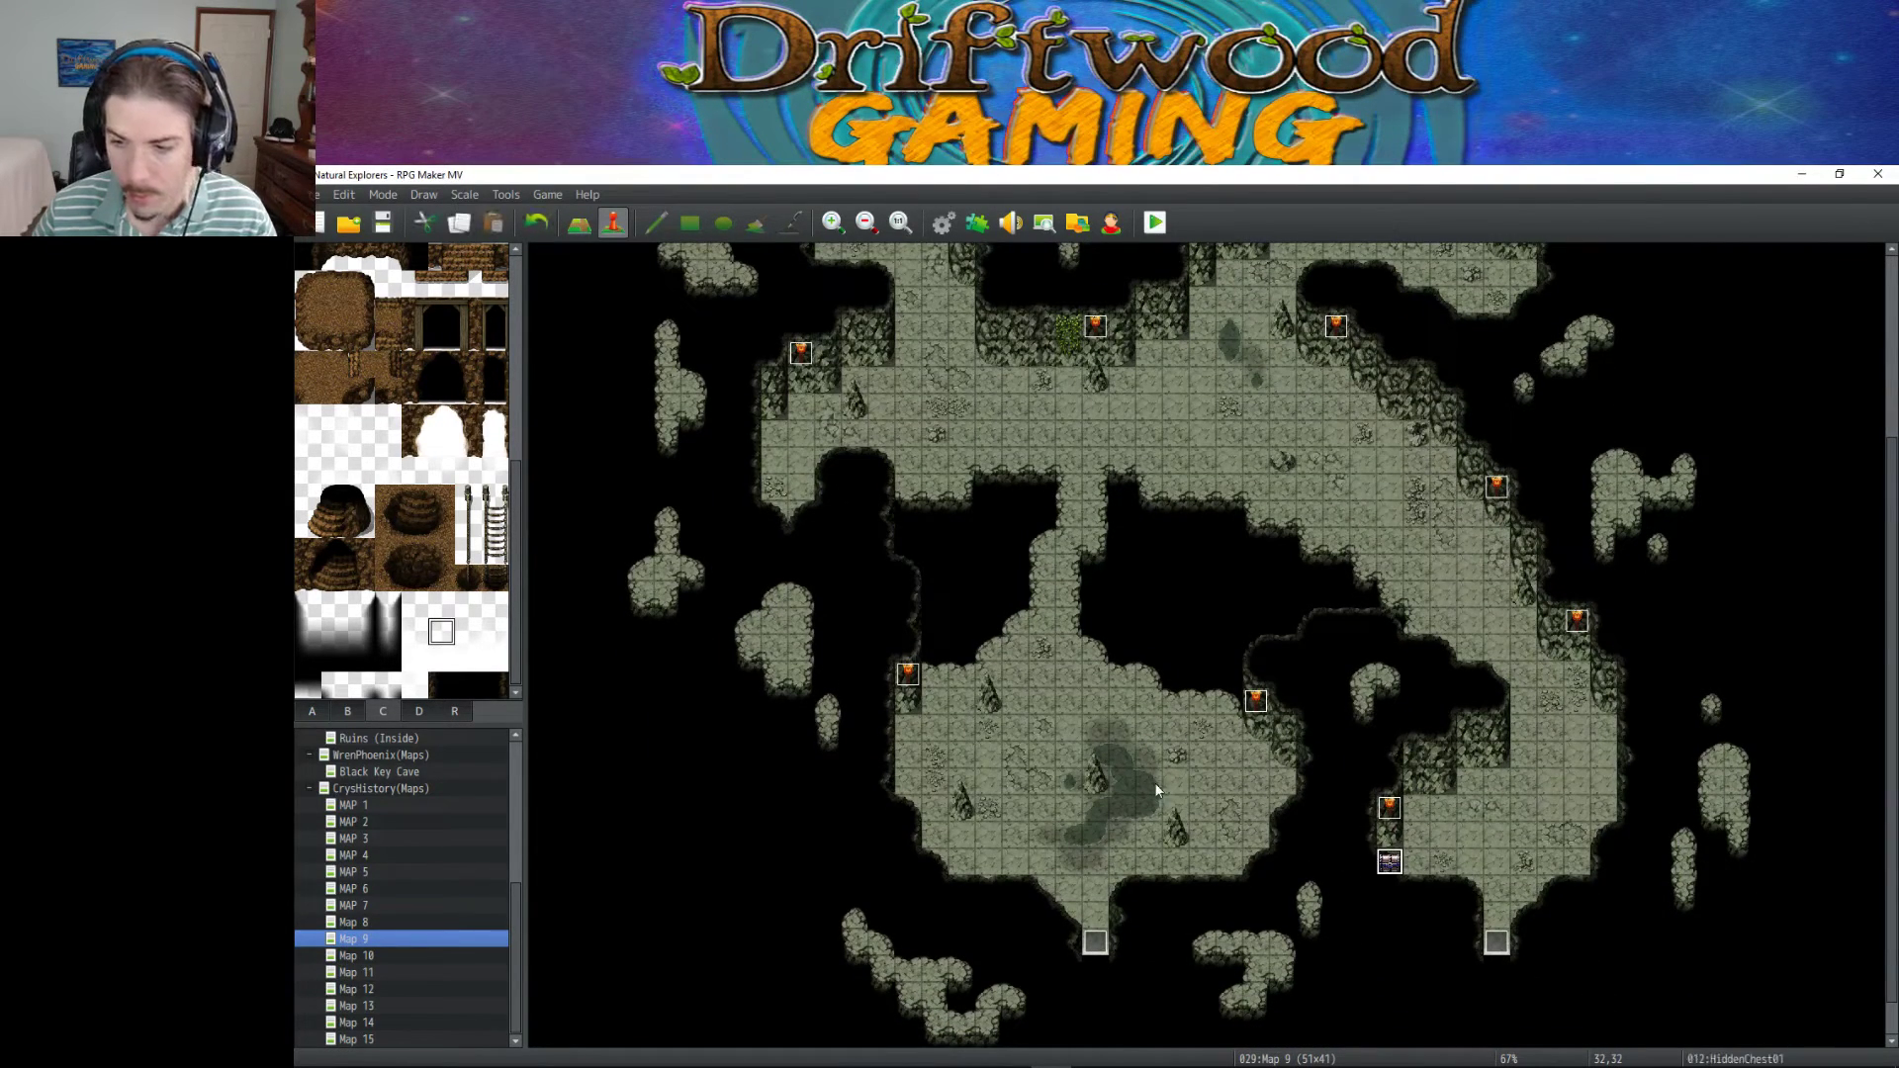
# Check the two upper chests on Map 8, copy HiddenChest02 and paste it at tile 37,11 on Map 9.
pyautogui.click(364, 923)
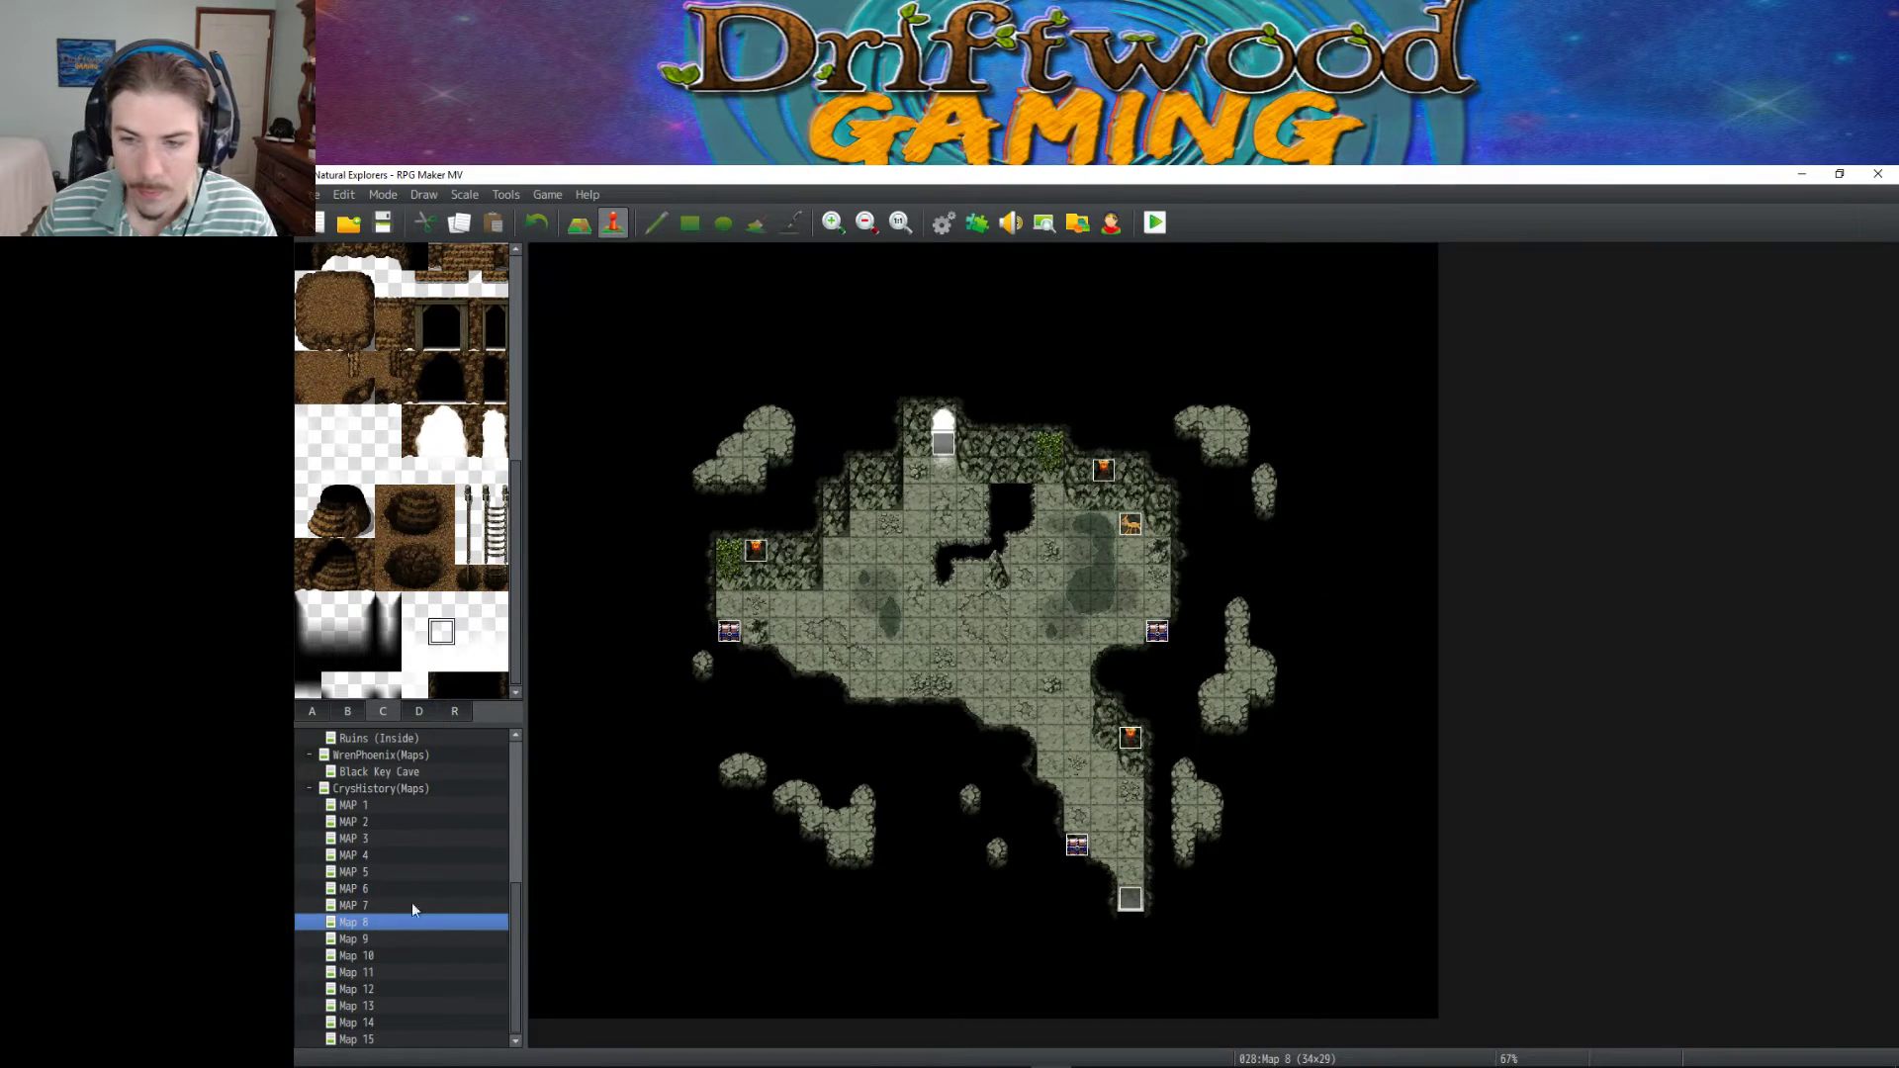
pyautogui.doubleClick(1157, 633)
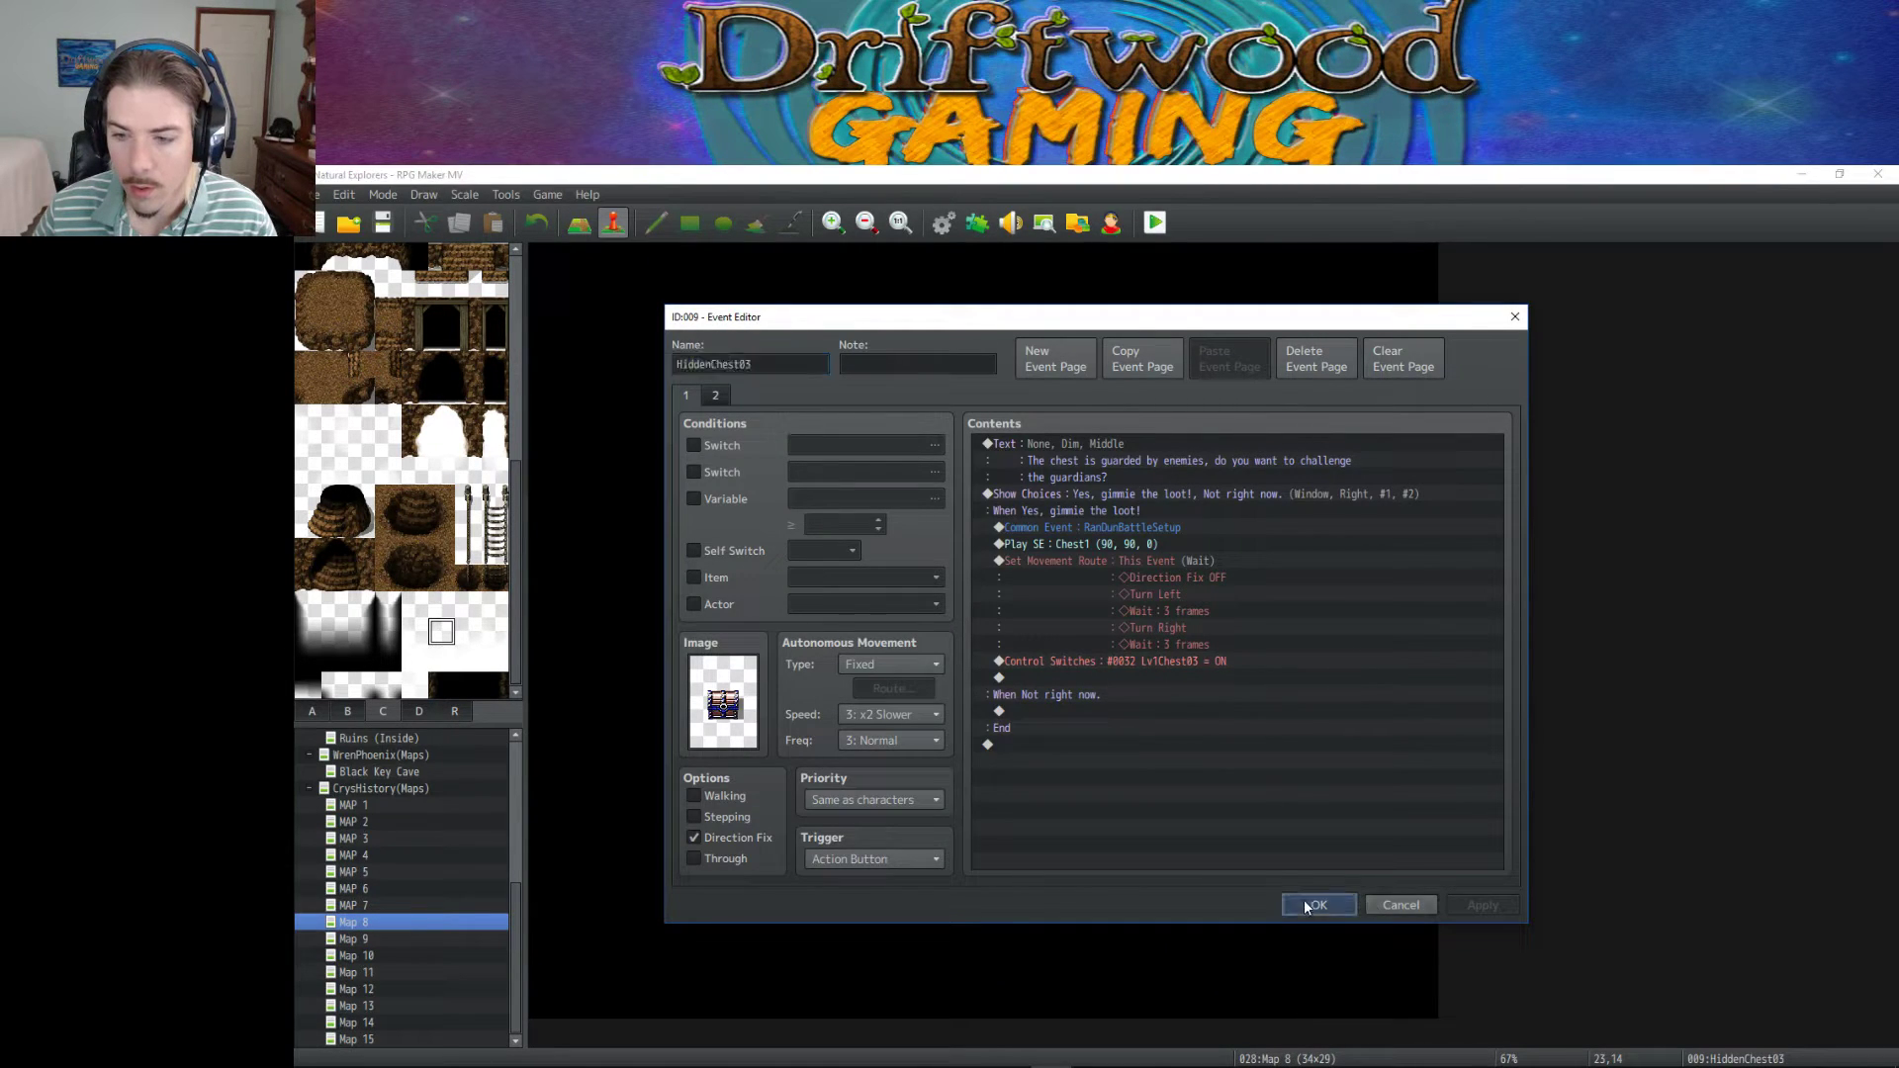
pyautogui.click(1304, 902)
pyautogui.doubleClick(730, 630)
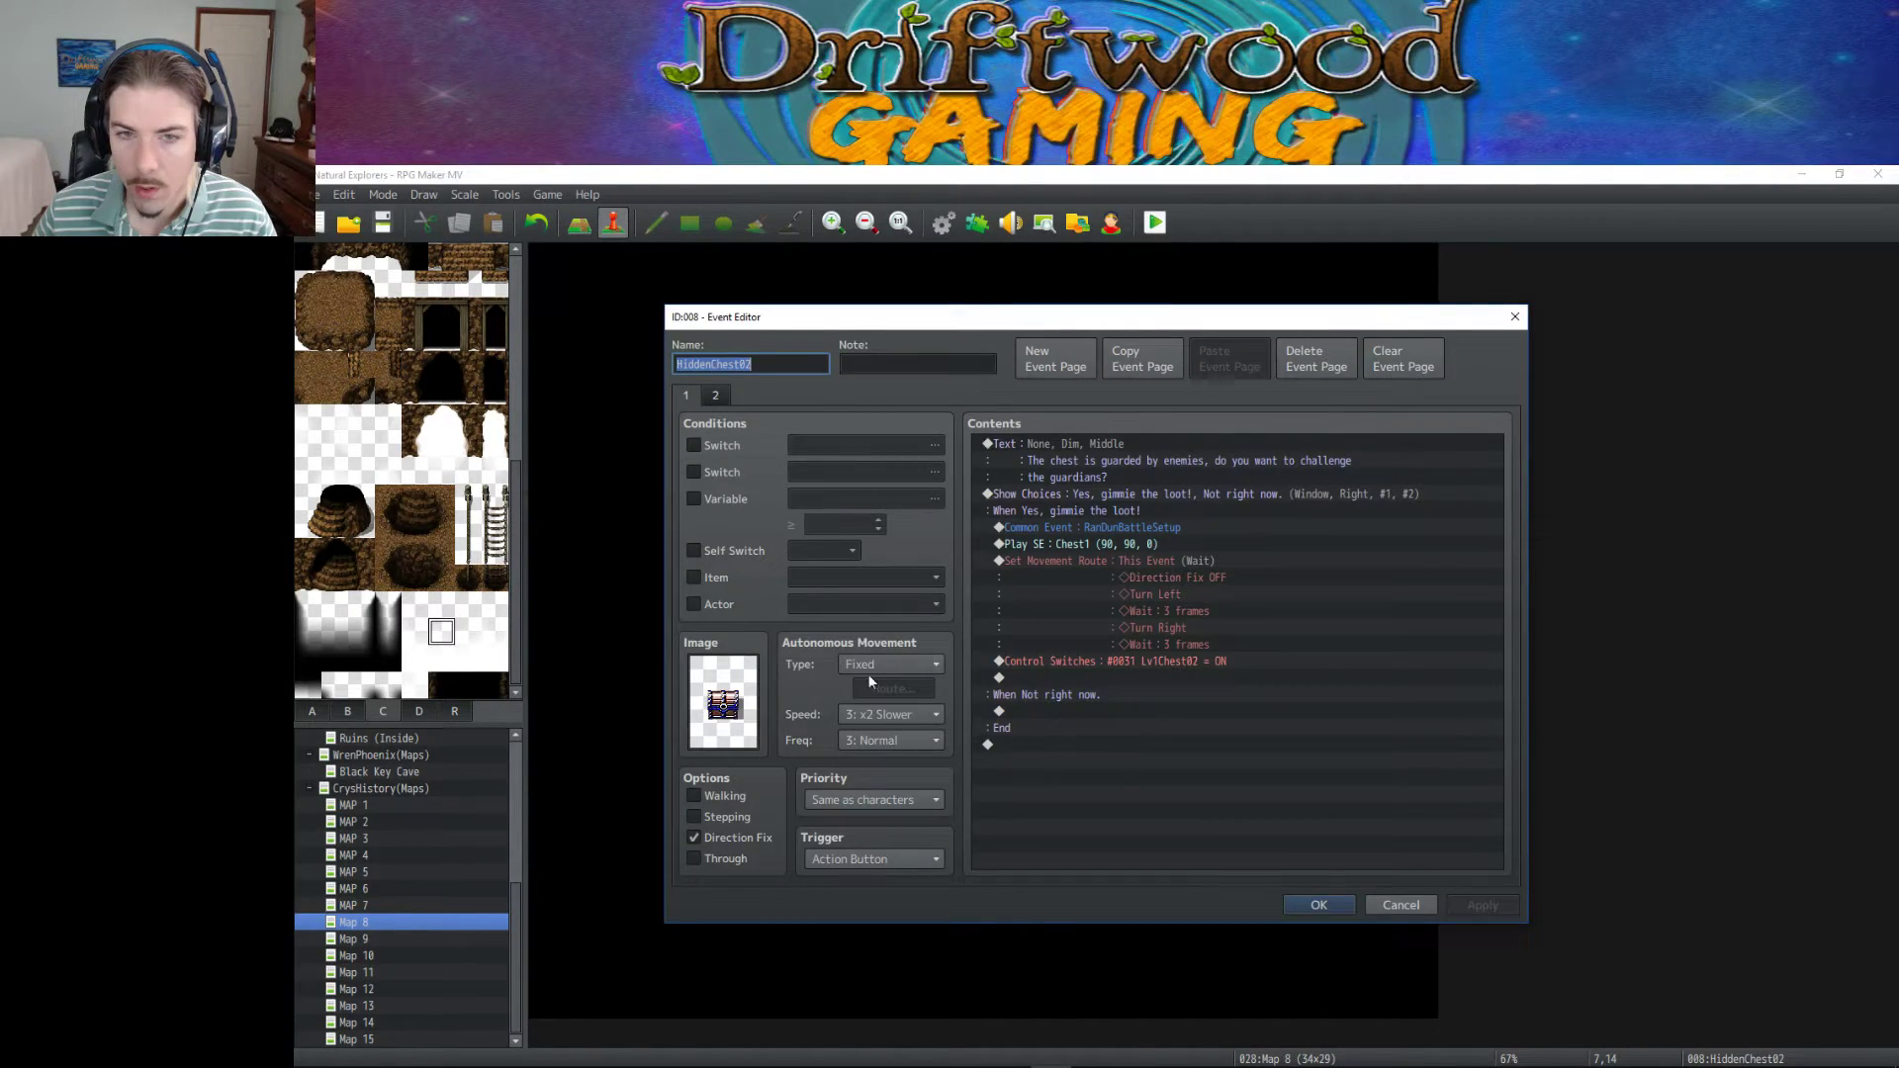
pyautogui.click(1307, 903)
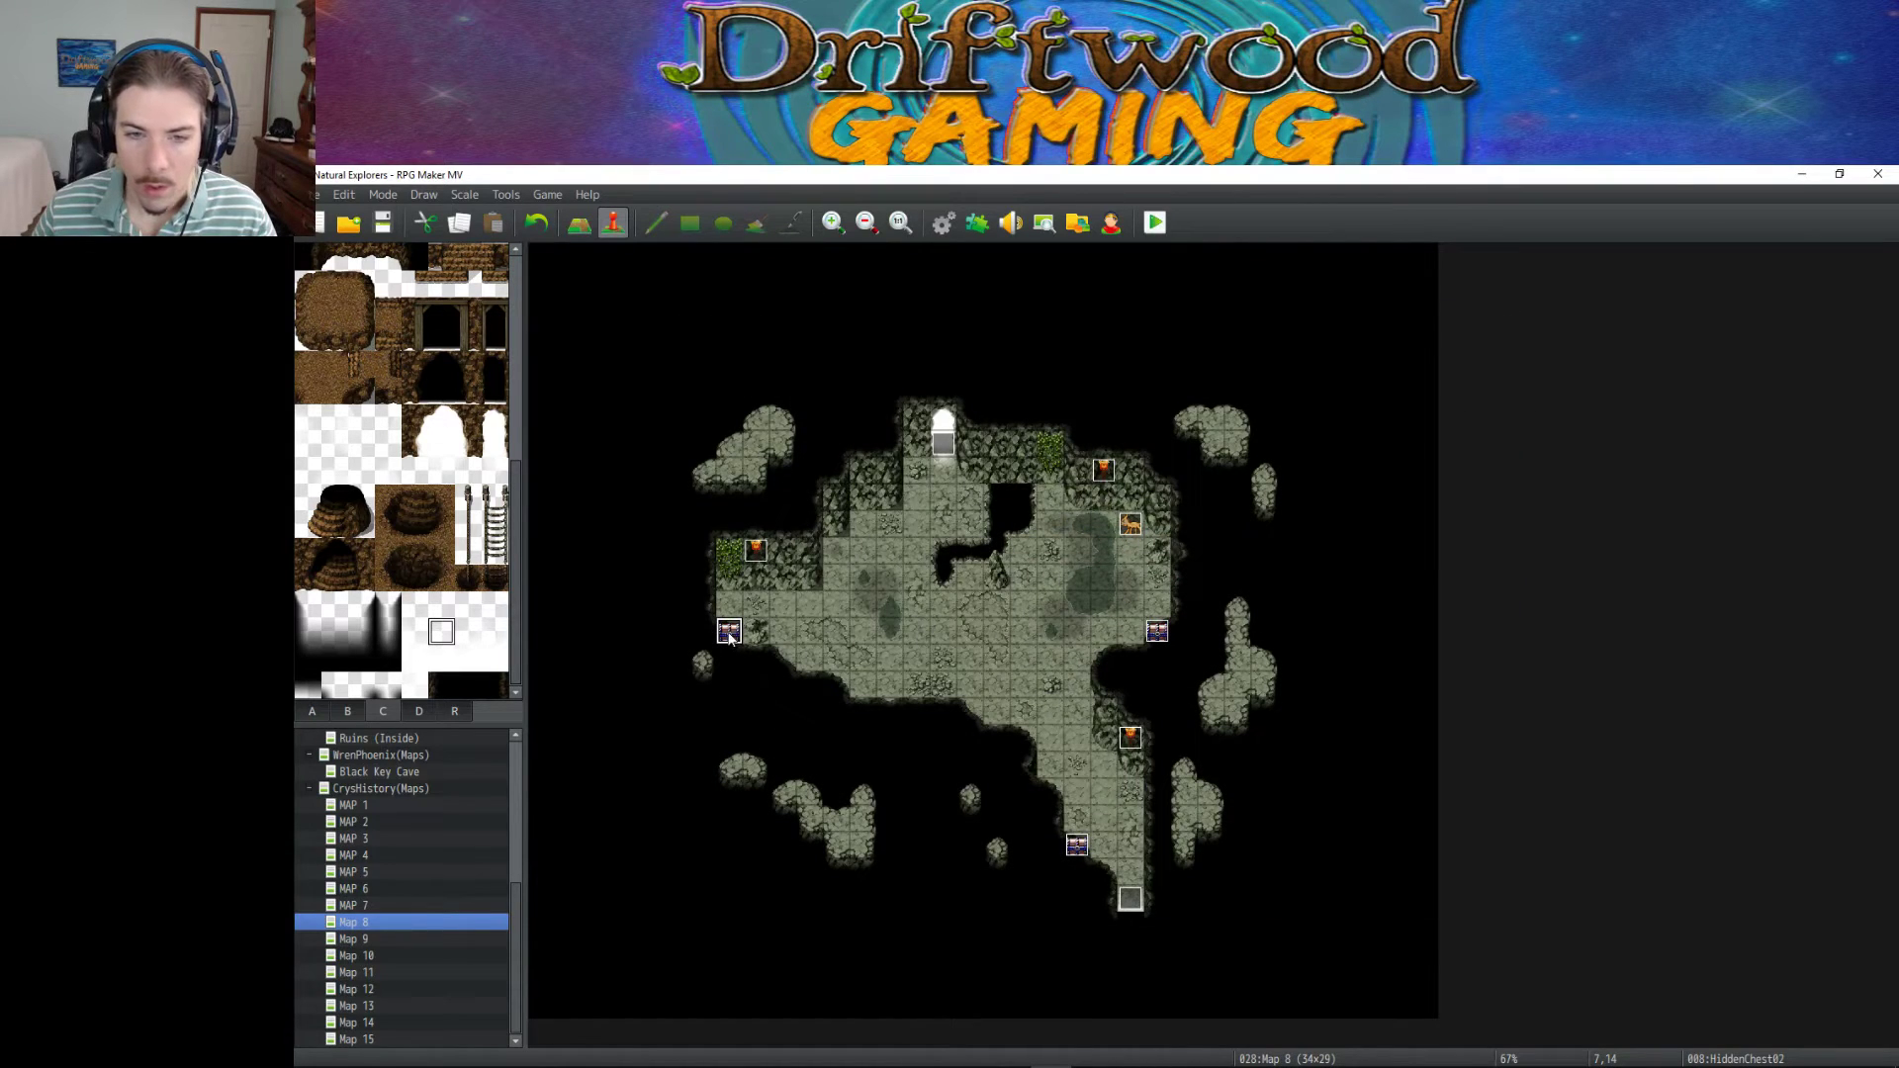
pyautogui.click(396, 938)
pyautogui.scroll(3, 1296, 550)
pyautogui.click(1520, 520)
pyautogui.hotkey('ctrl', 'v')
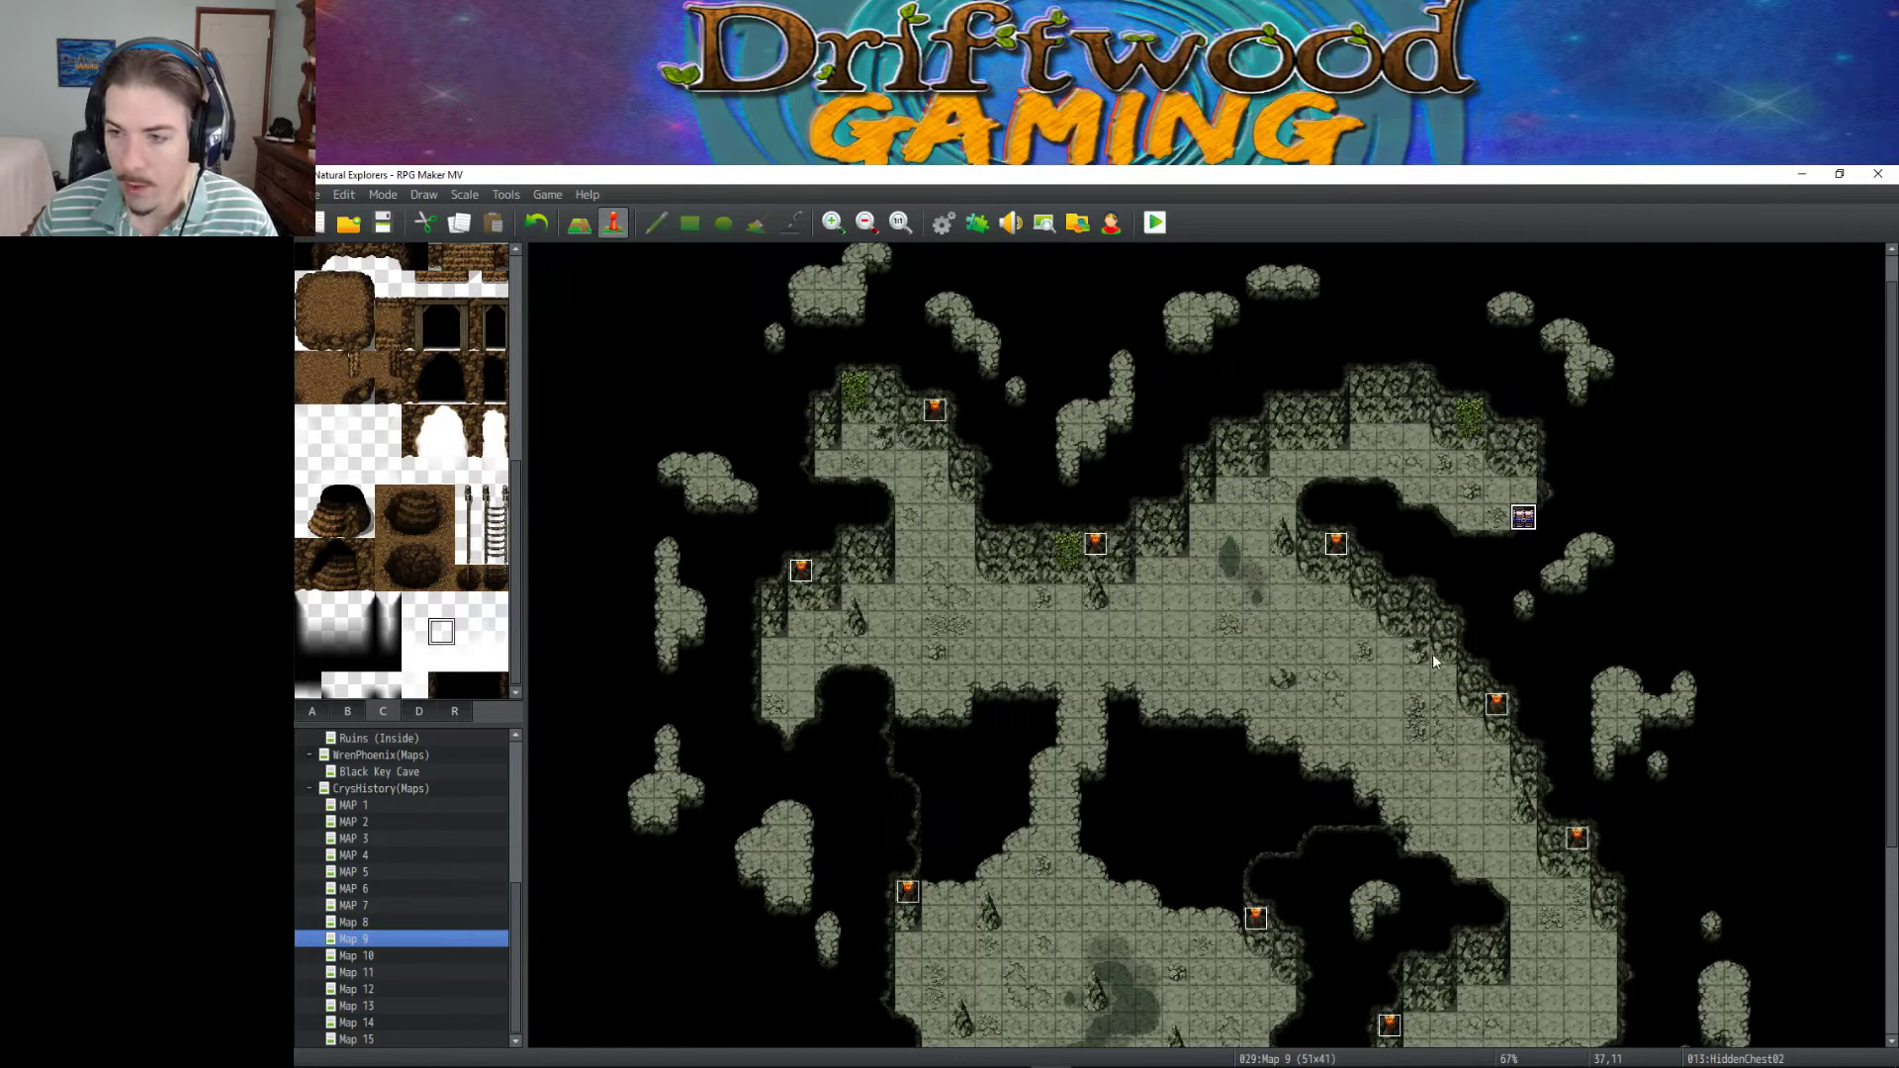
# Copy the HiddenChest03 event from the eastern edge of Map 8 and paste it at tile 11,9 on Map 9.
pyautogui.click(390, 922)
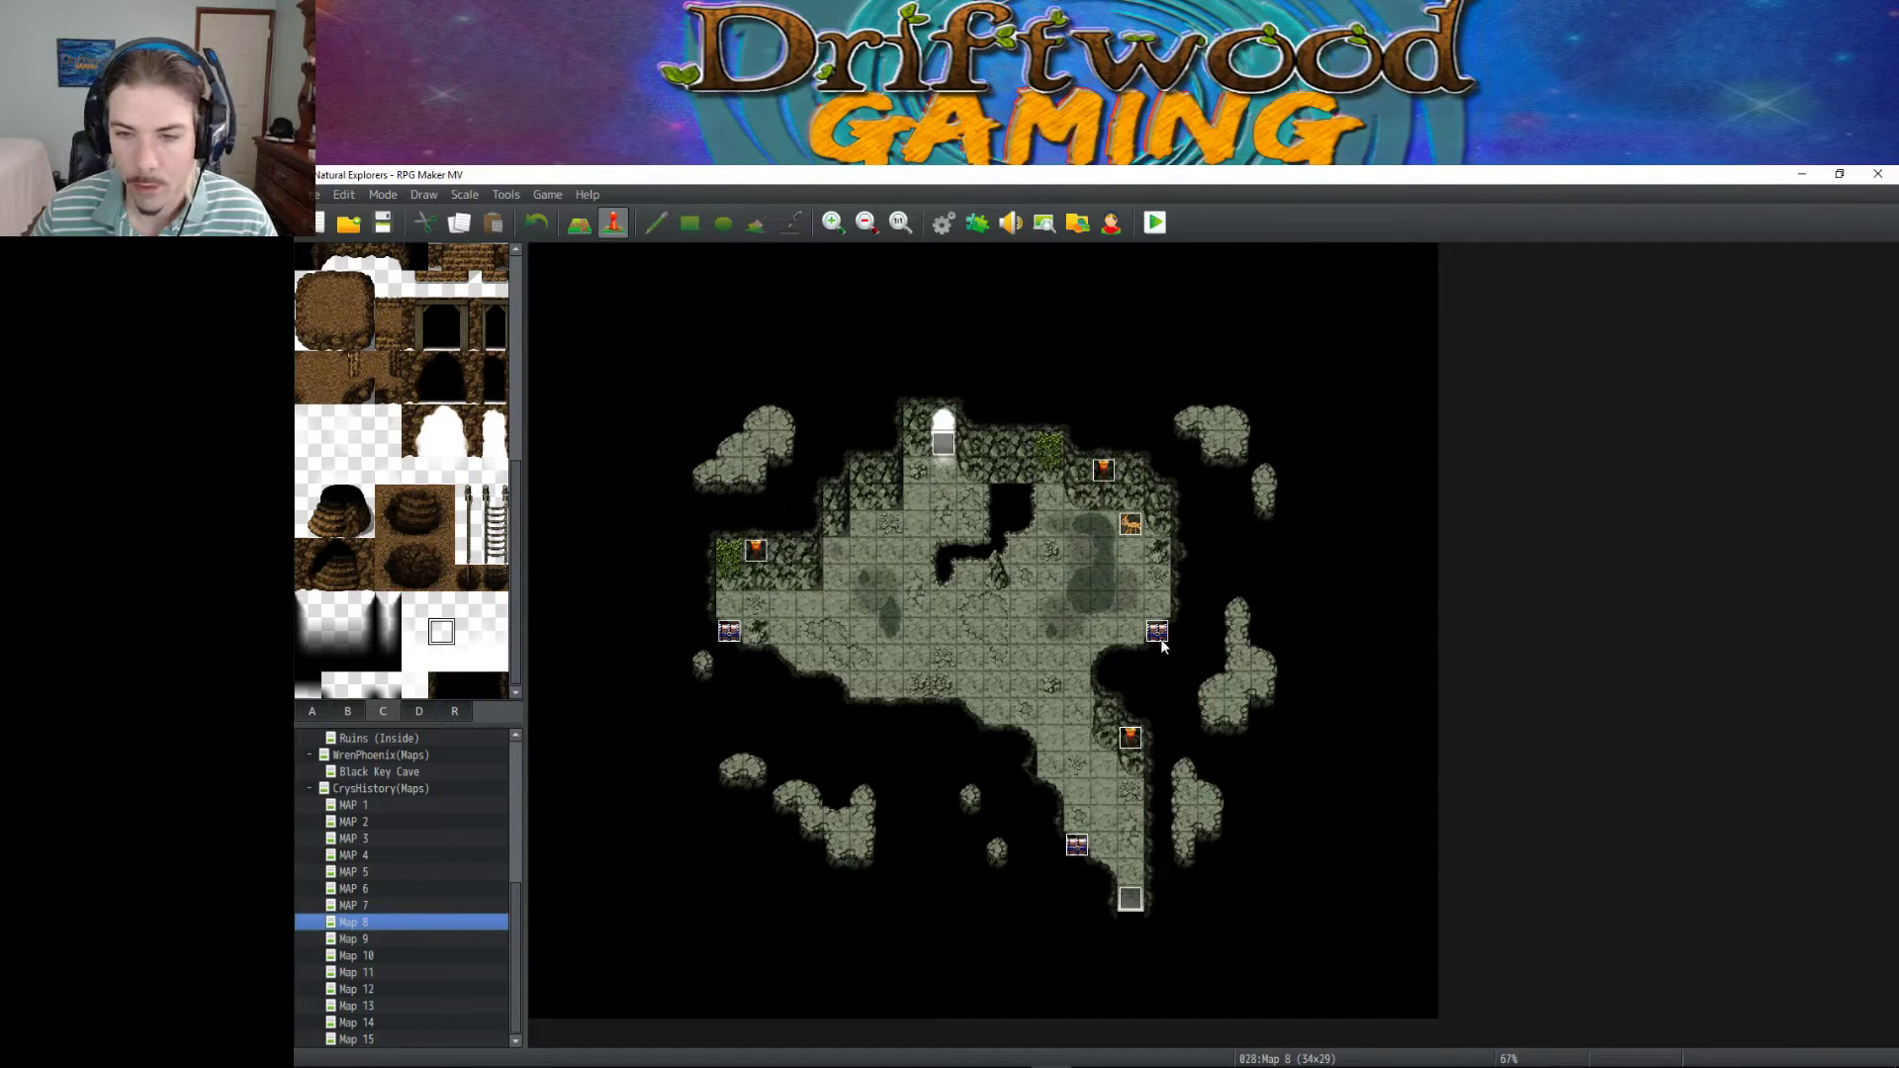
pyautogui.click(363, 939)
pyautogui.click(827, 466)
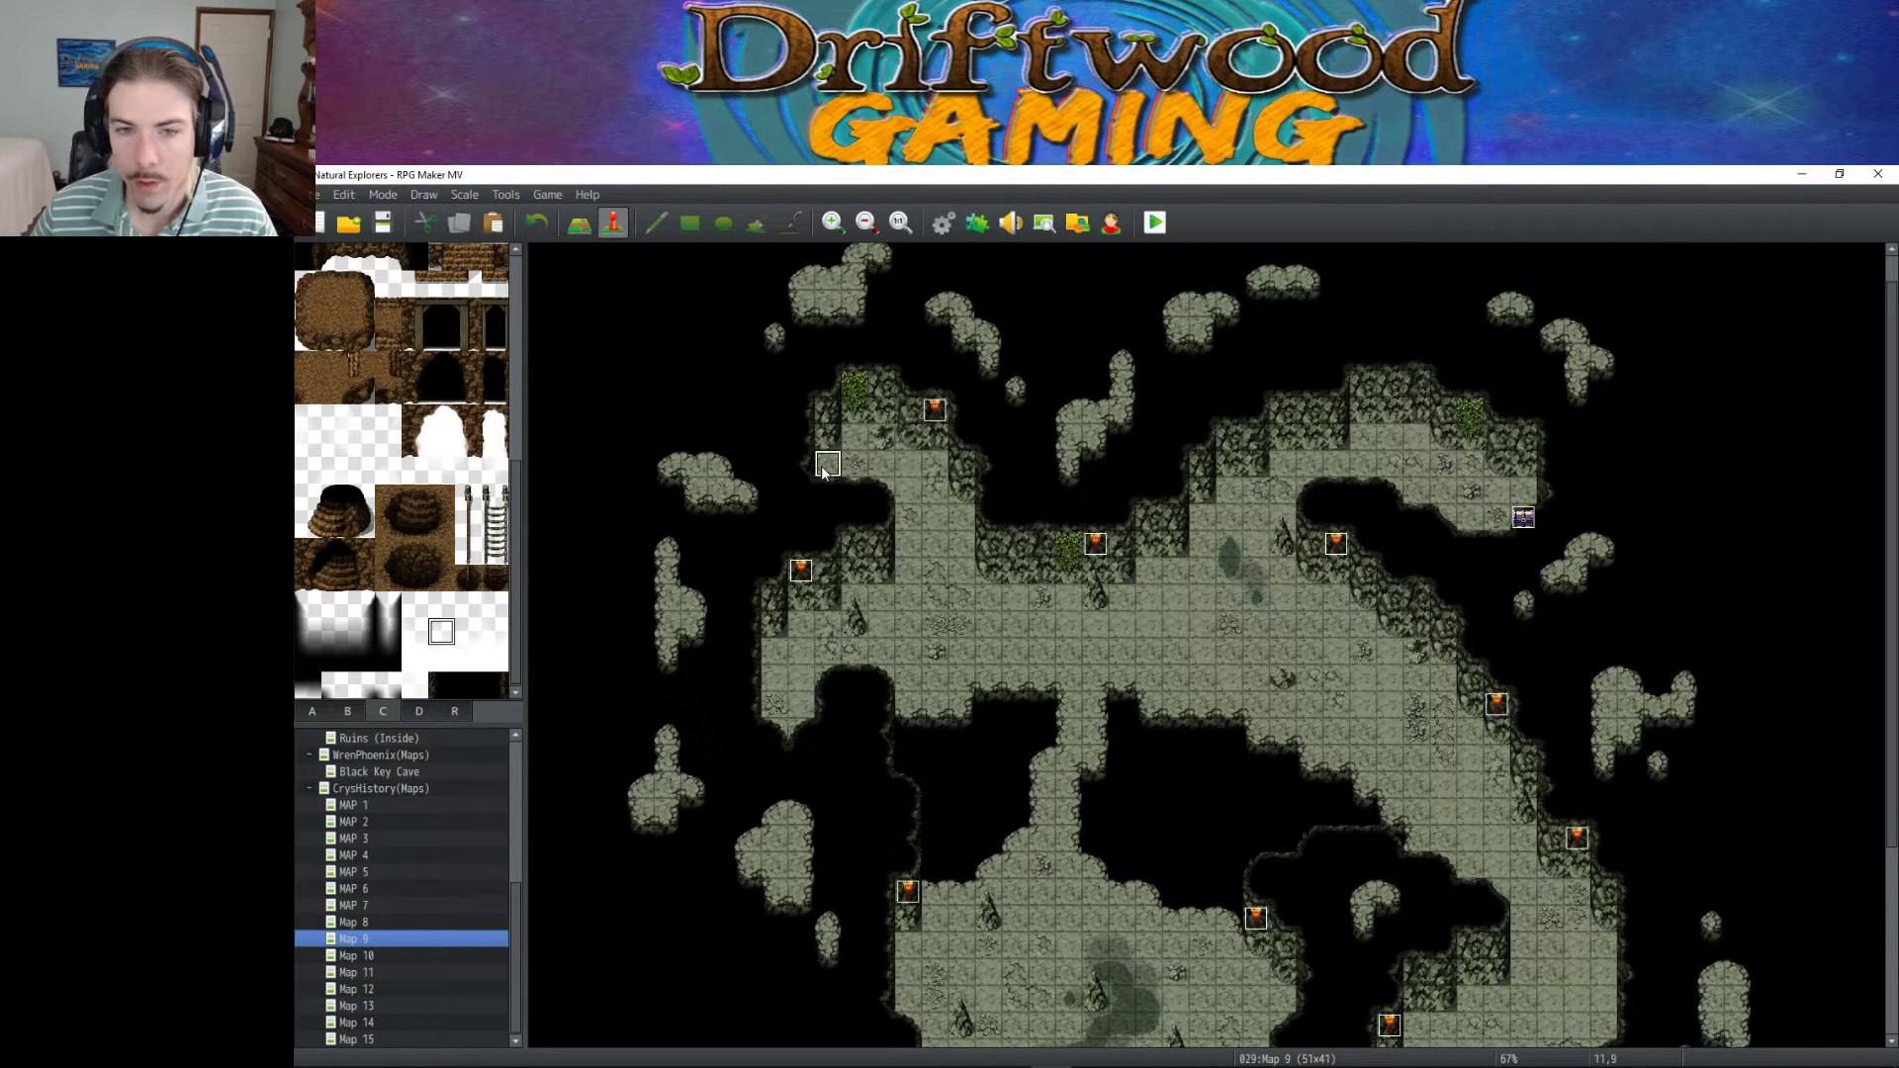
pyautogui.hotkey('ctrl', 'v')
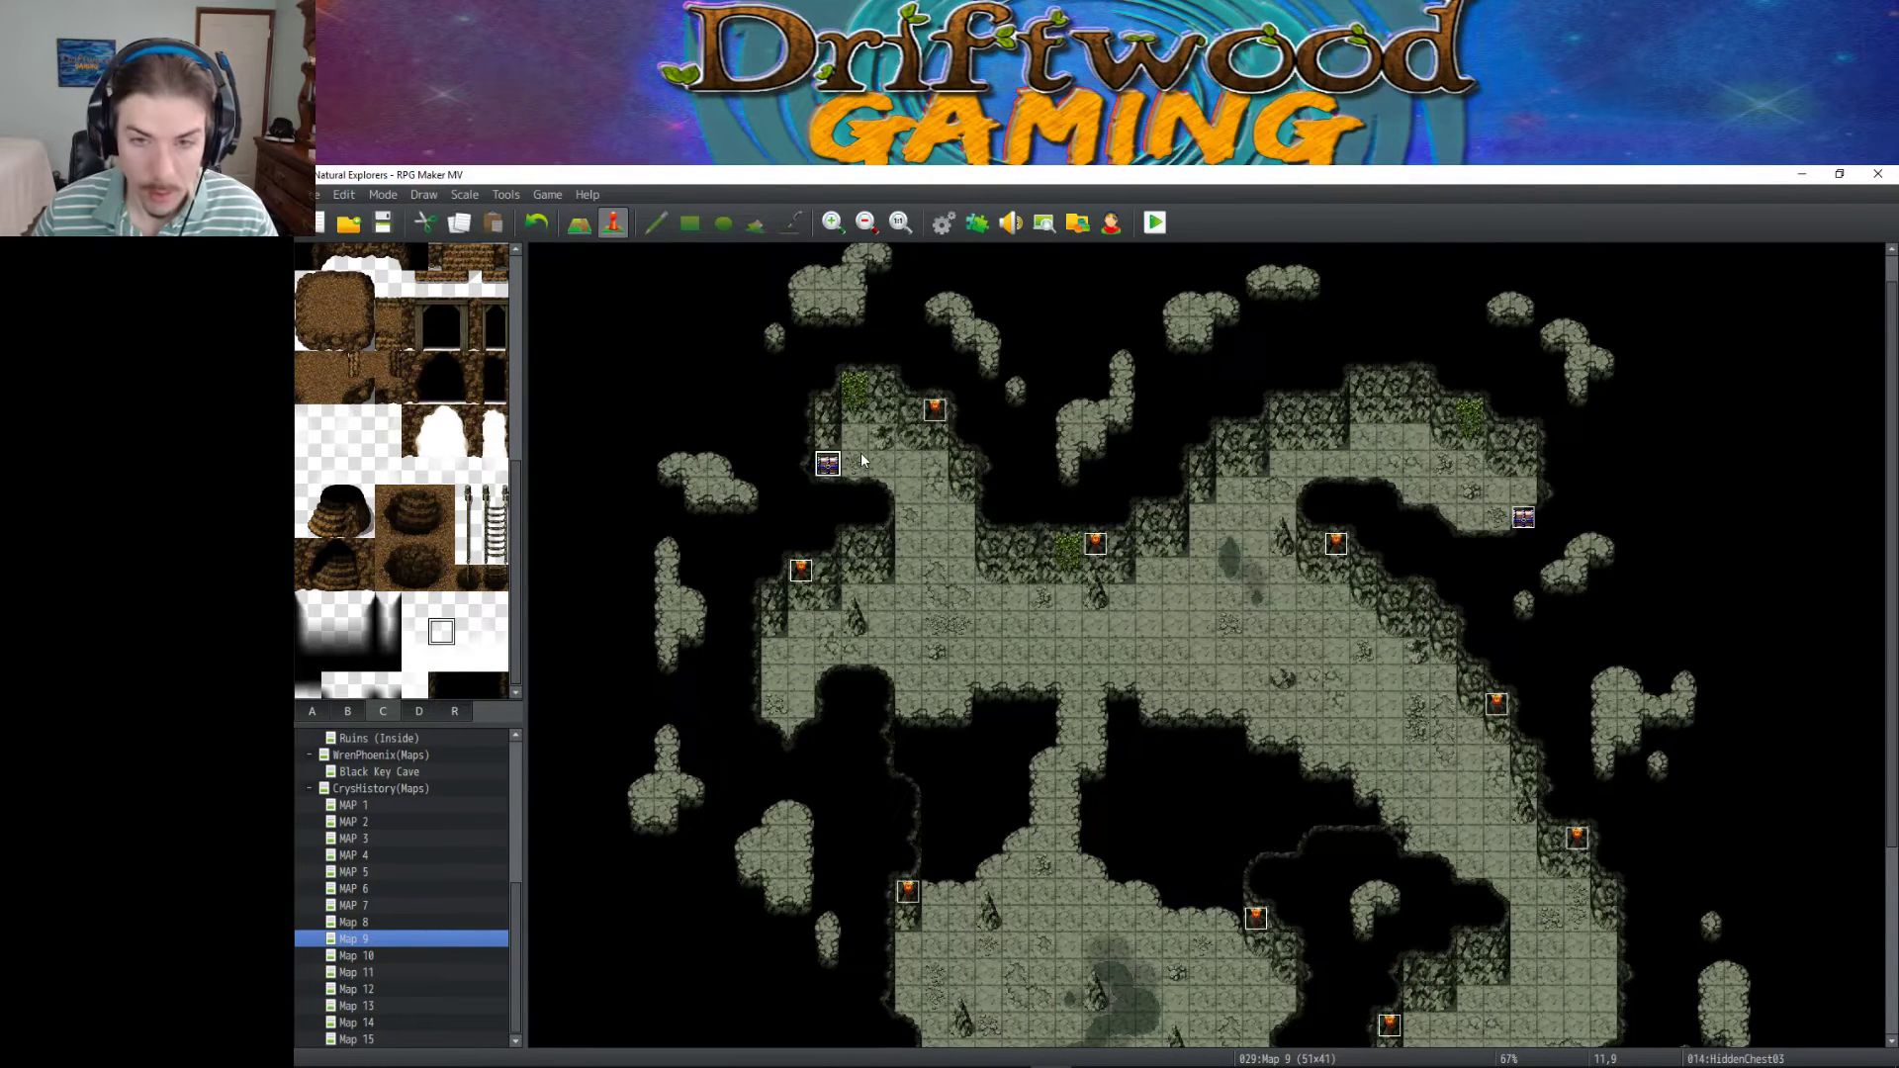
# Paste a second copy of HiddenChest03 on Map 9, position it at tile 9,19 and rename it HiddenChest04.
pyautogui.click(800, 728)
pyautogui.hotkey('ctrl', 'v')
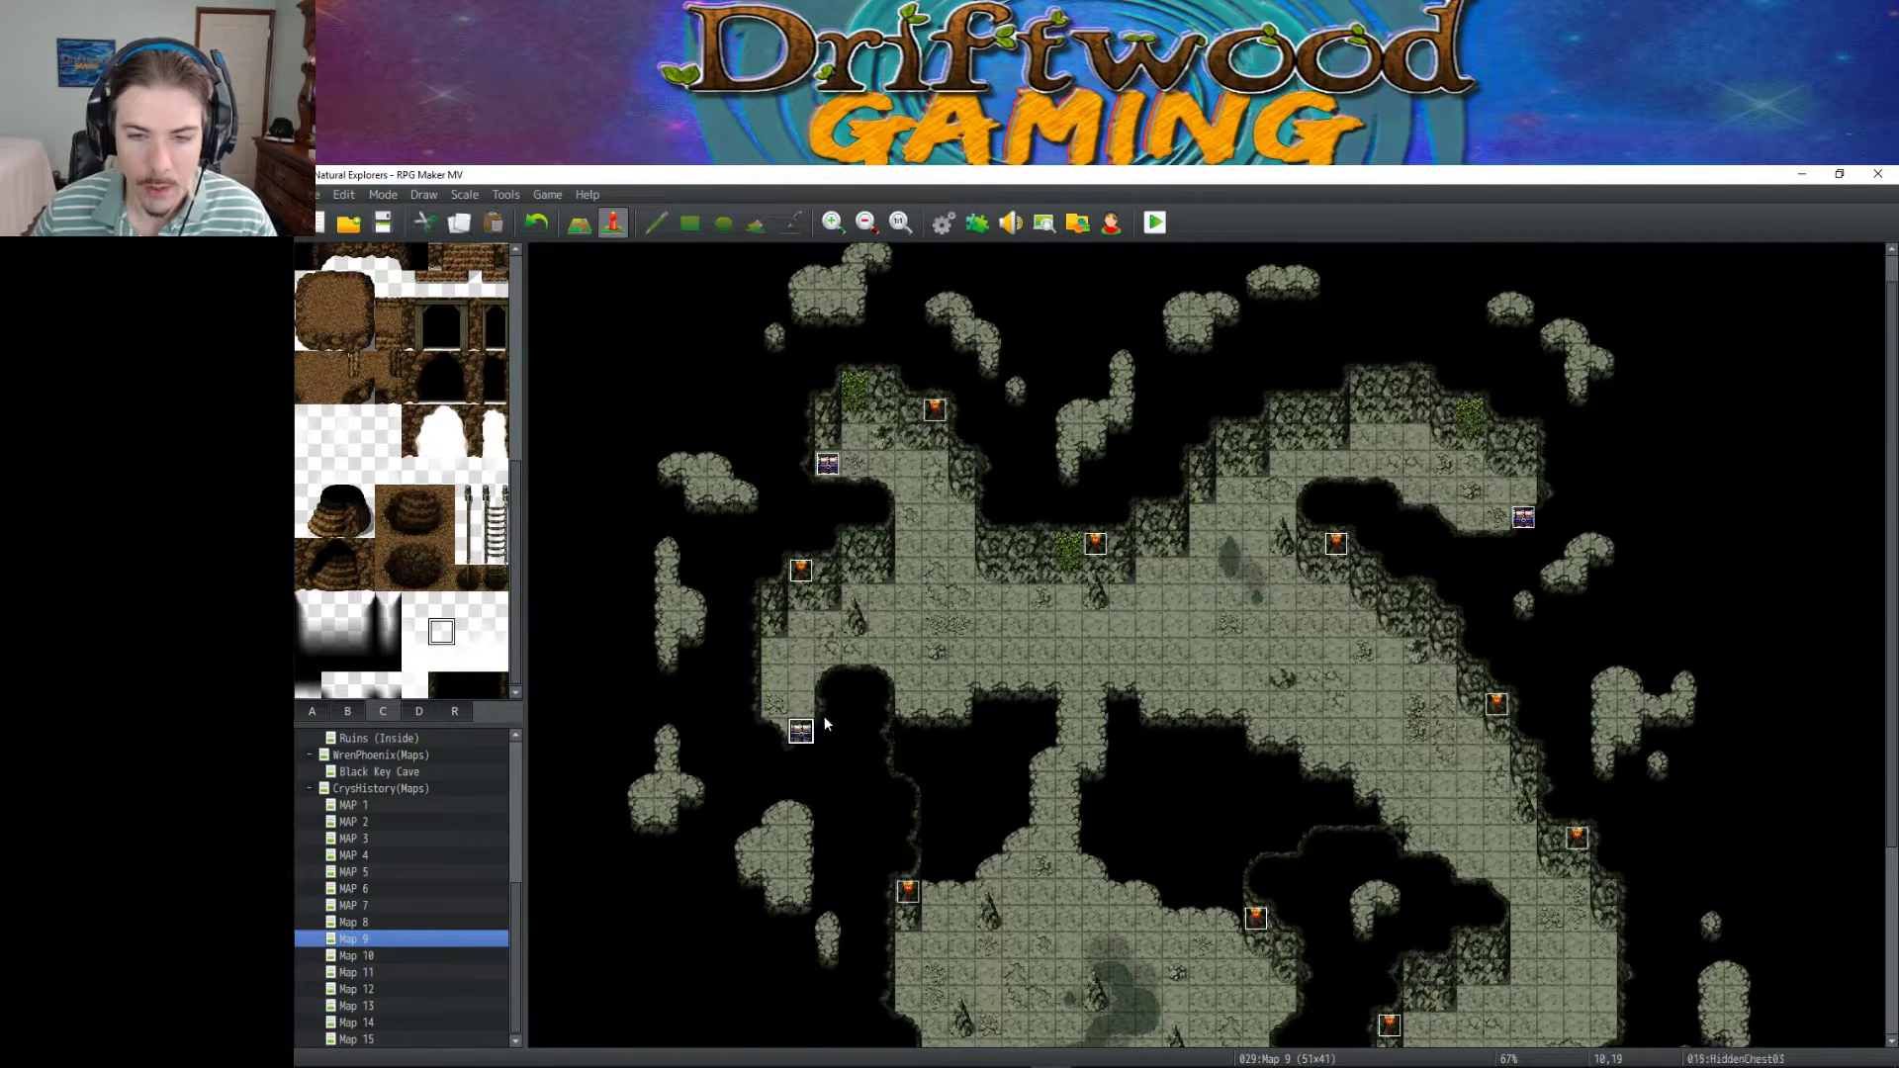
pyautogui.doubleClick(774, 732)
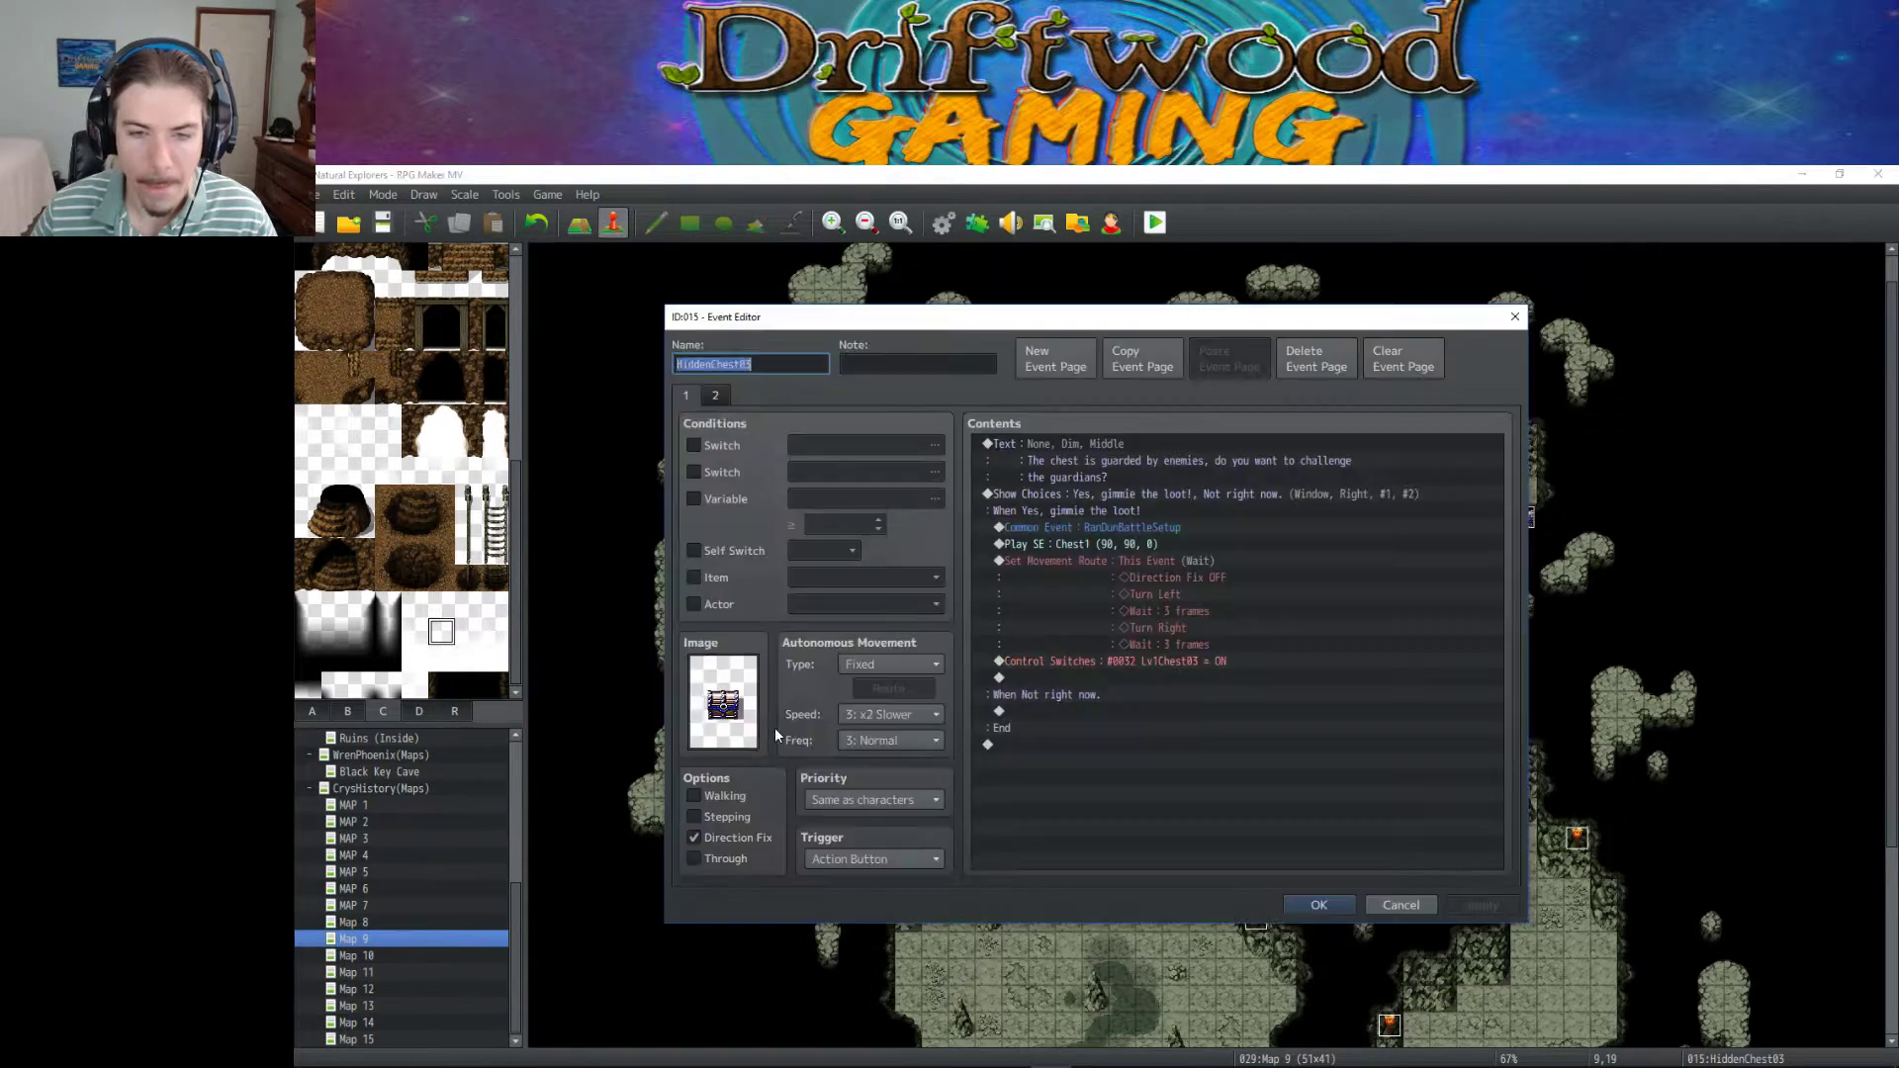
pyautogui.click(768, 364)
pyautogui.press('BackSpace')
pyautogui.write('4')
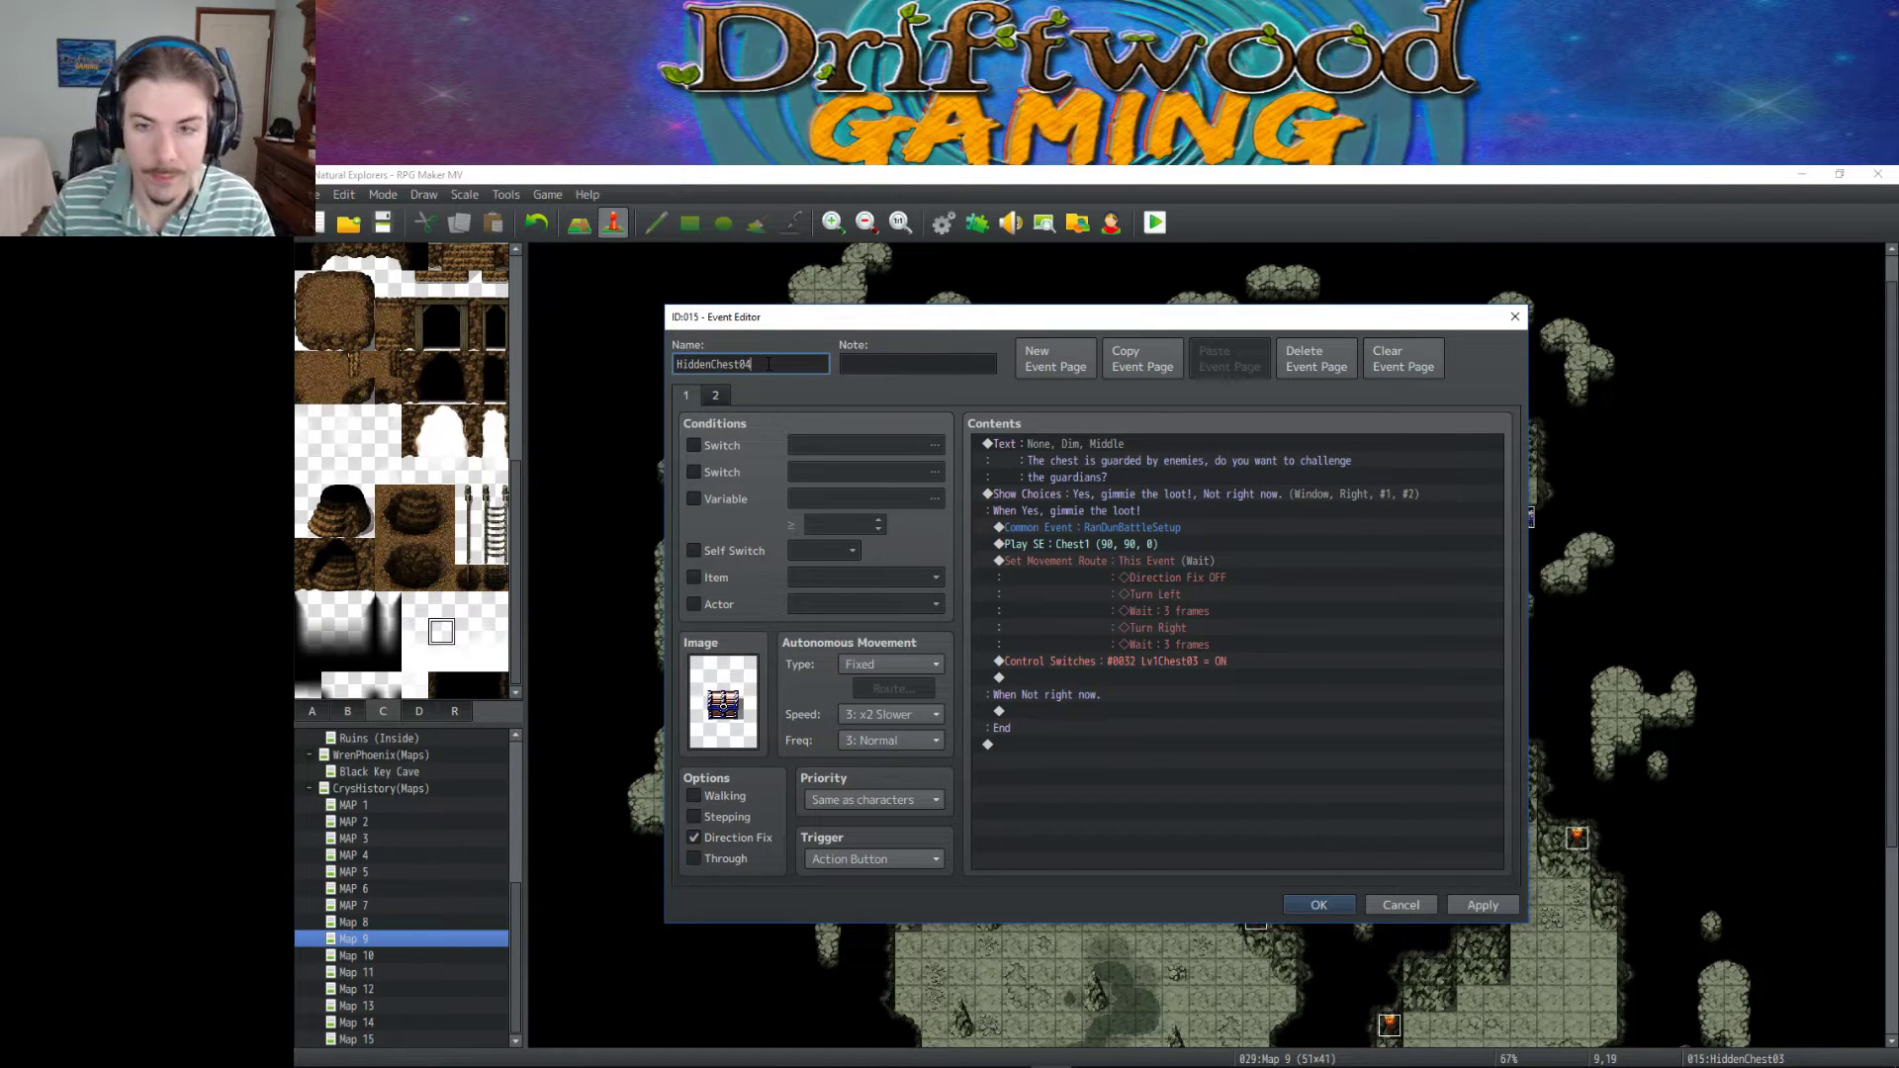
# Change the Control Switches command on page 1 of HiddenChest04 to turn on switch 0033 Lv1Chest04.
pyautogui.rightClick(1139, 669)
pyautogui.click(1179, 699)
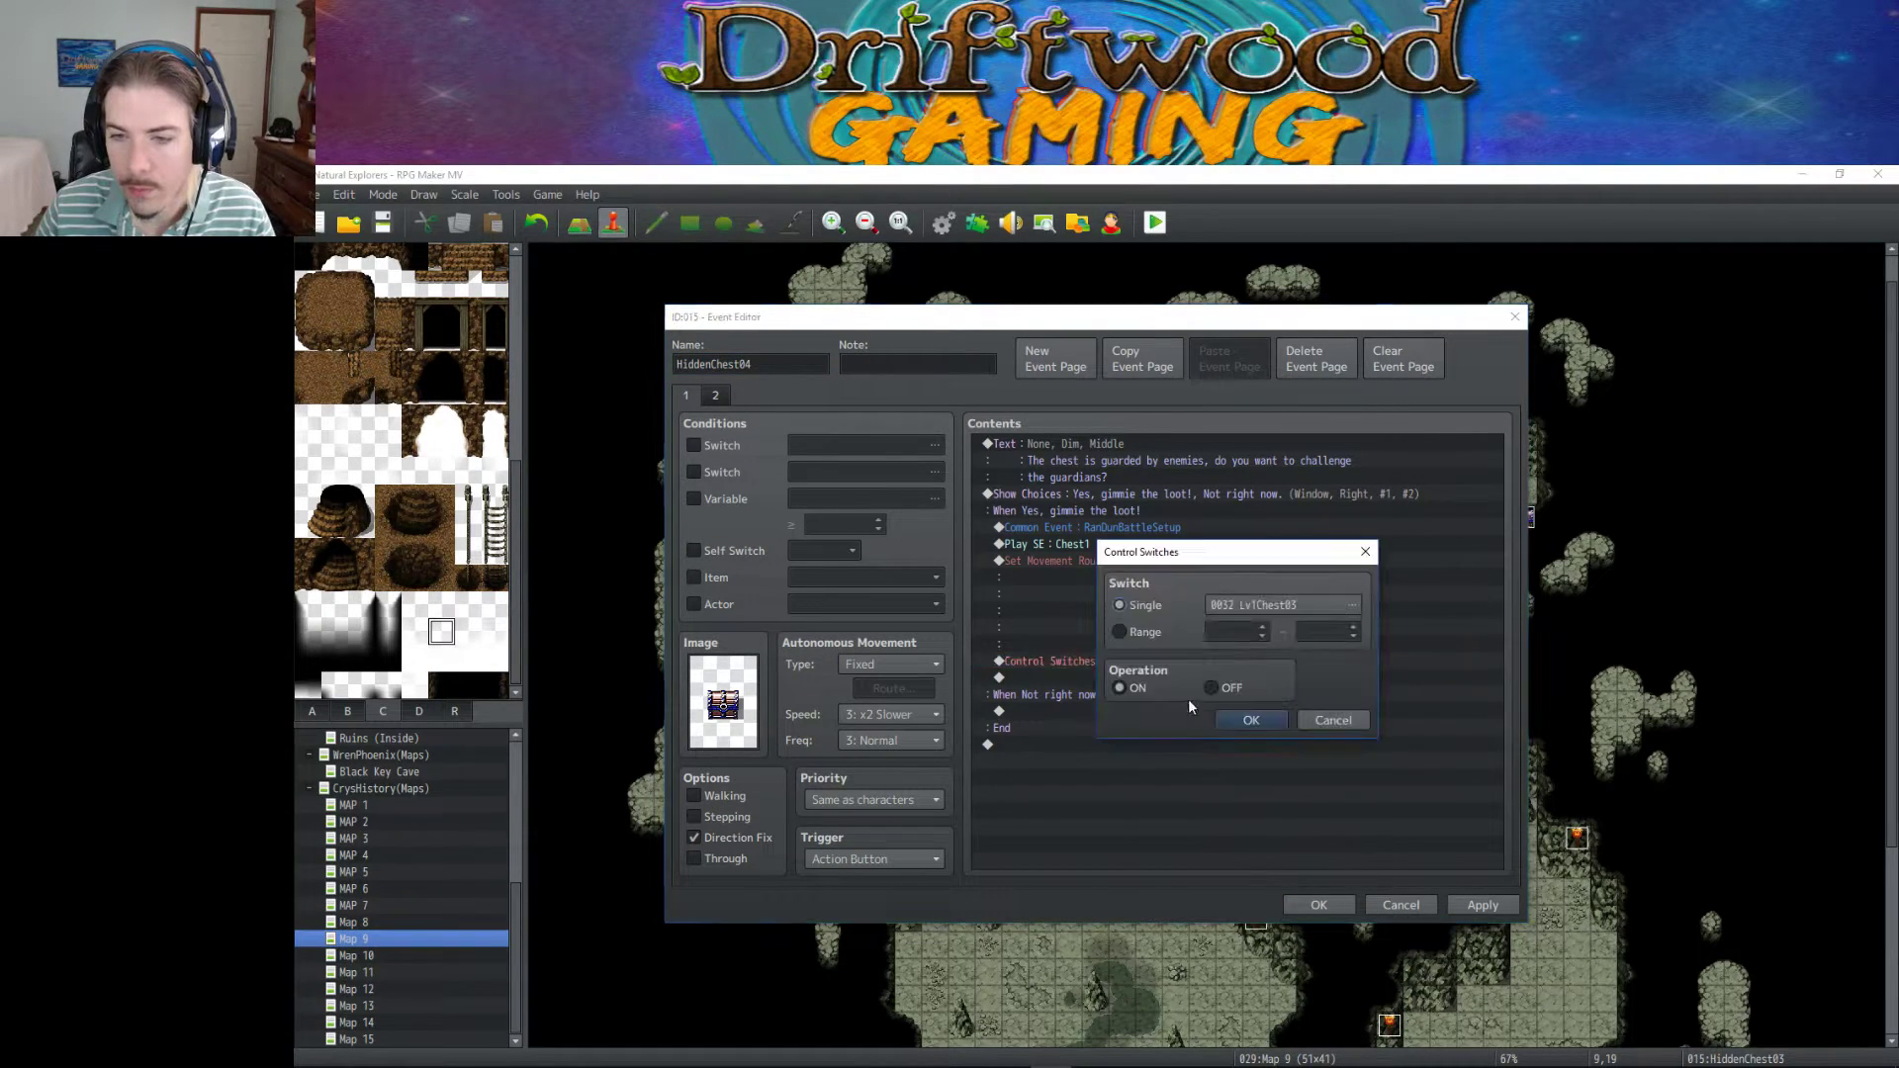
pyautogui.click(1352, 606)
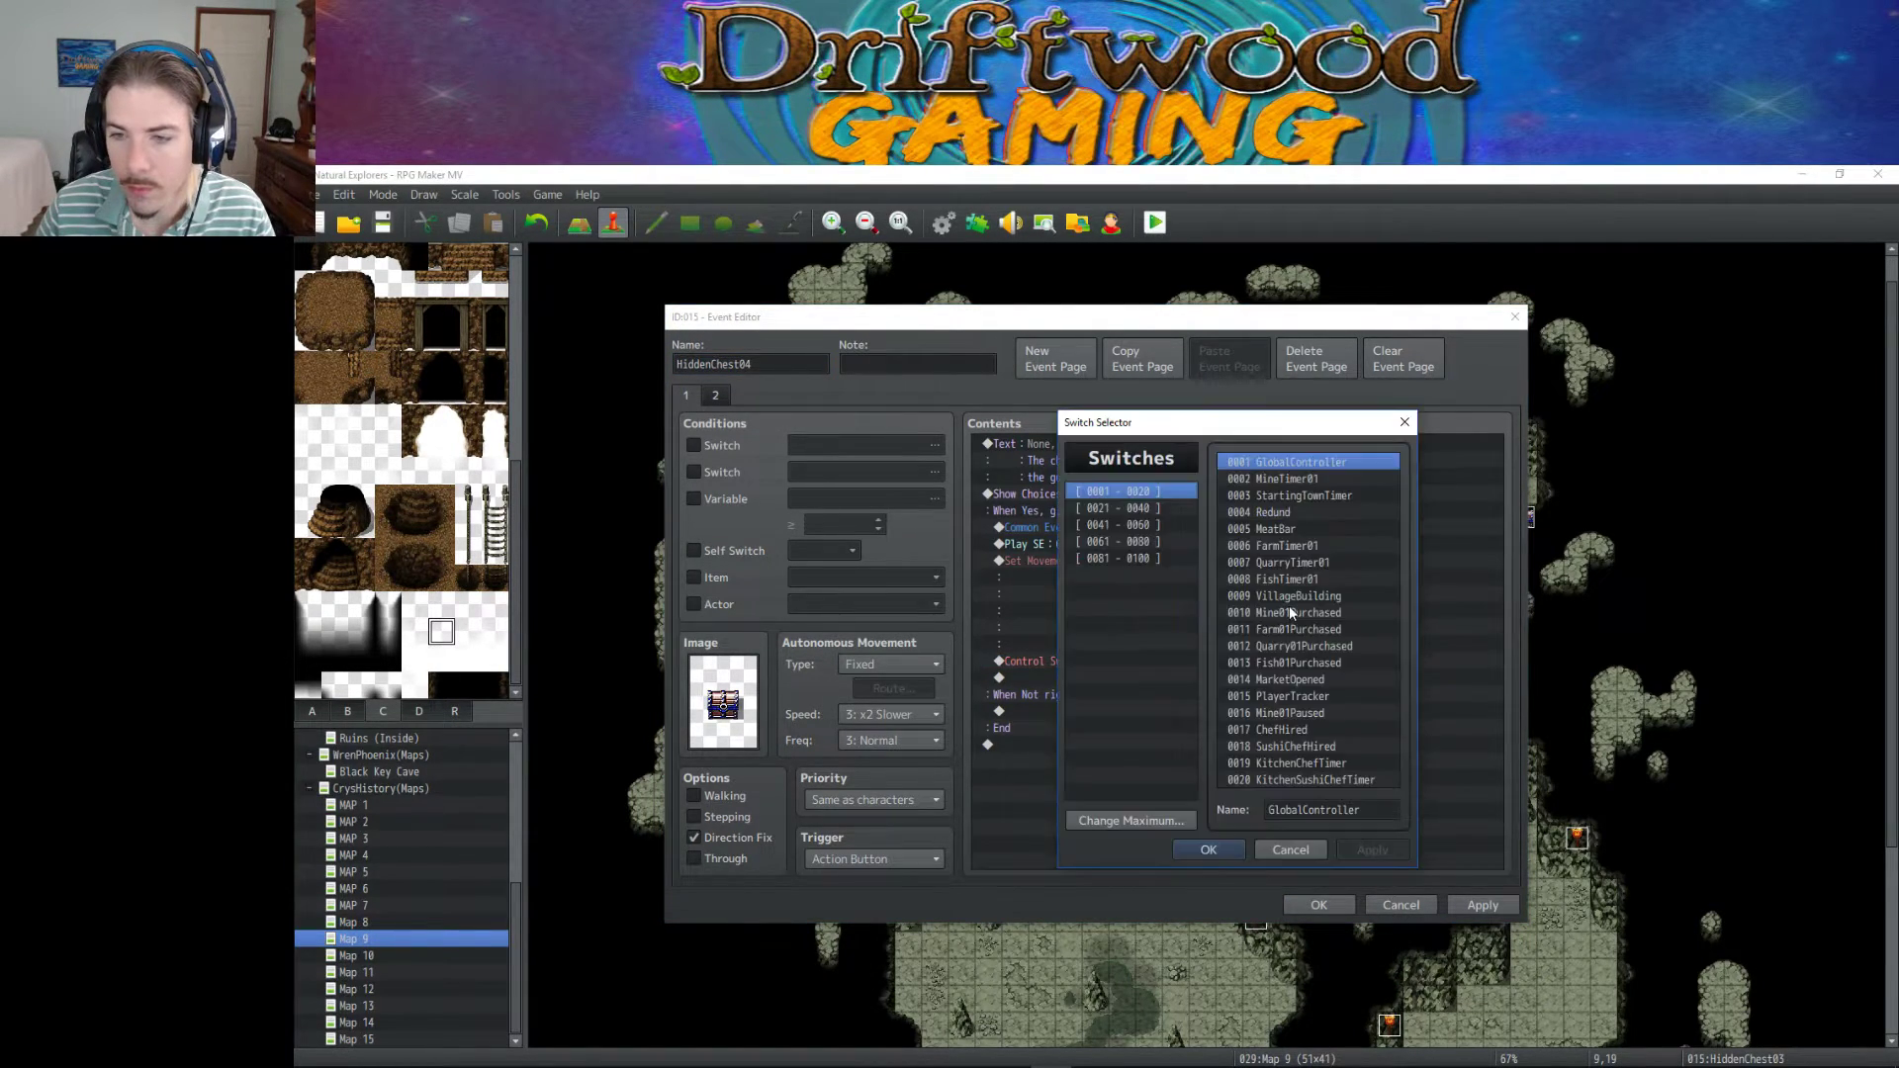
pyautogui.click(1145, 509)
pyautogui.click(1276, 662)
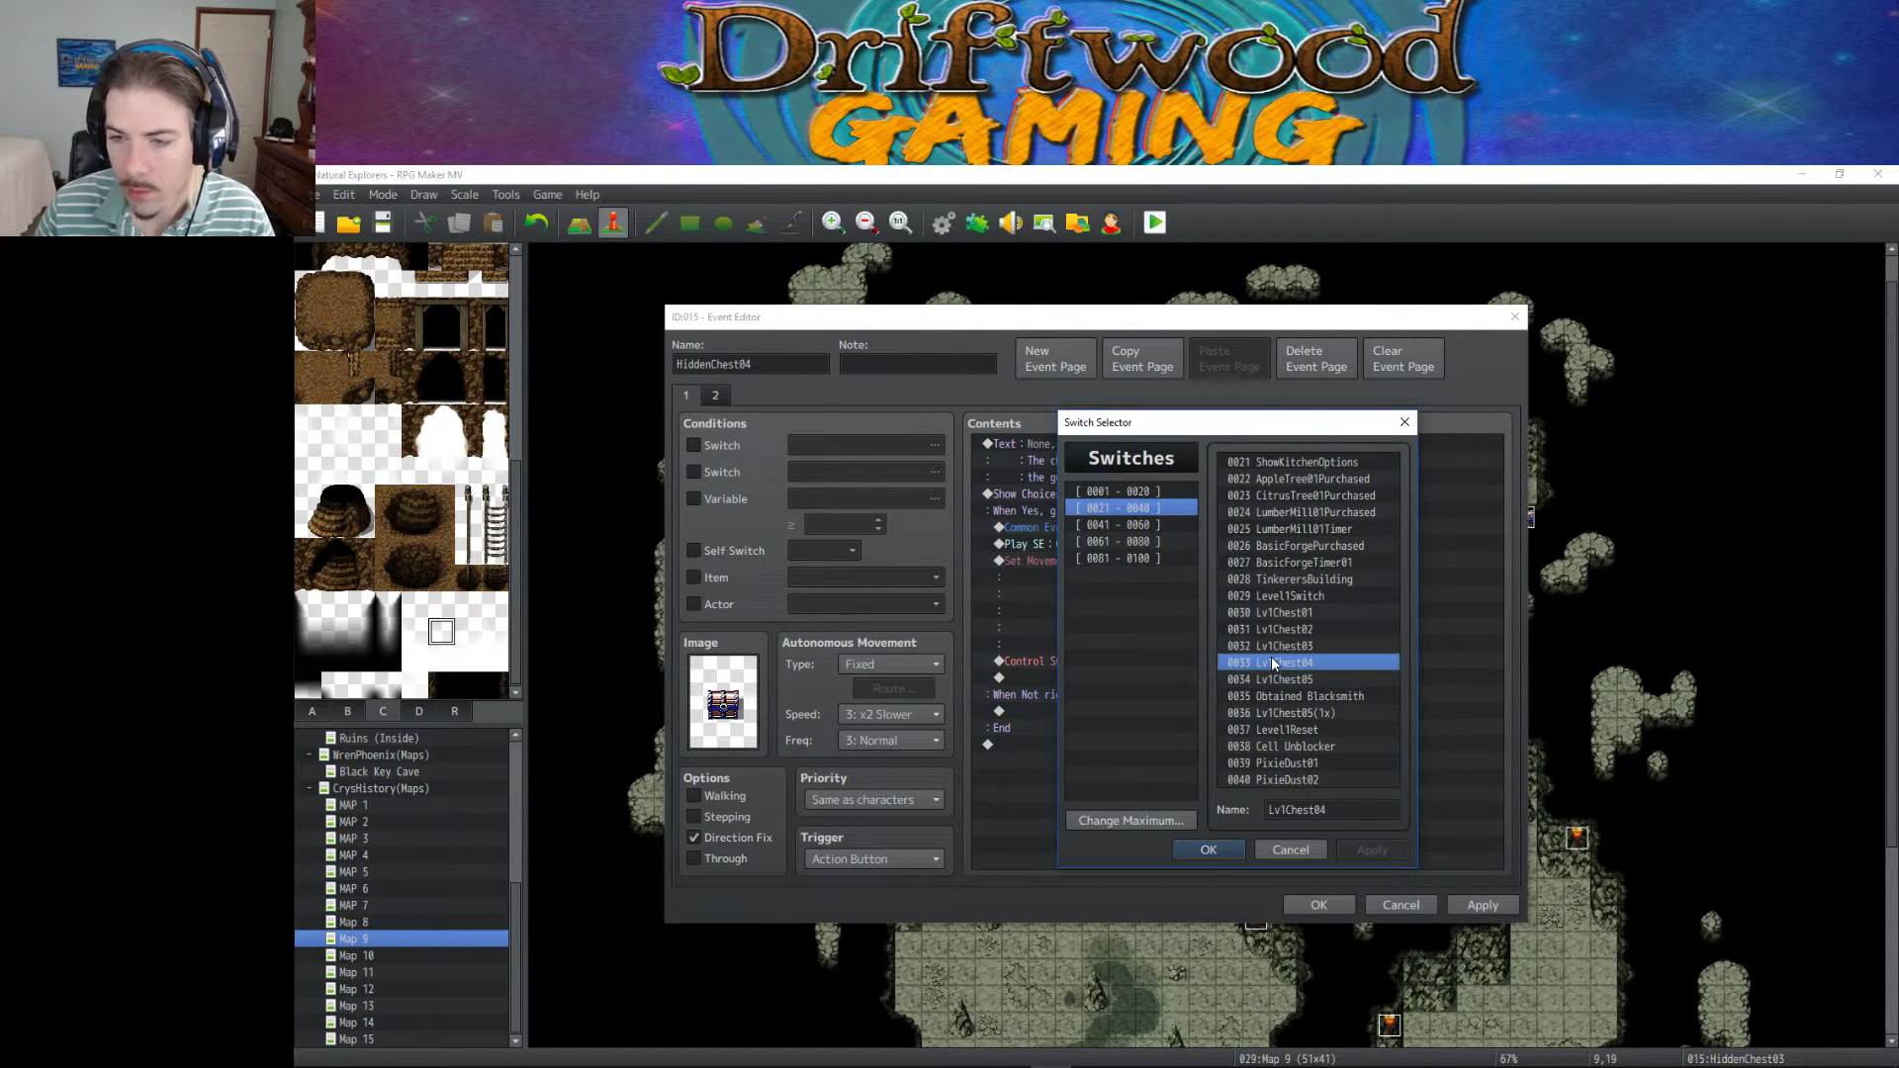
pyautogui.click(1211, 850)
pyautogui.click(1252, 720)
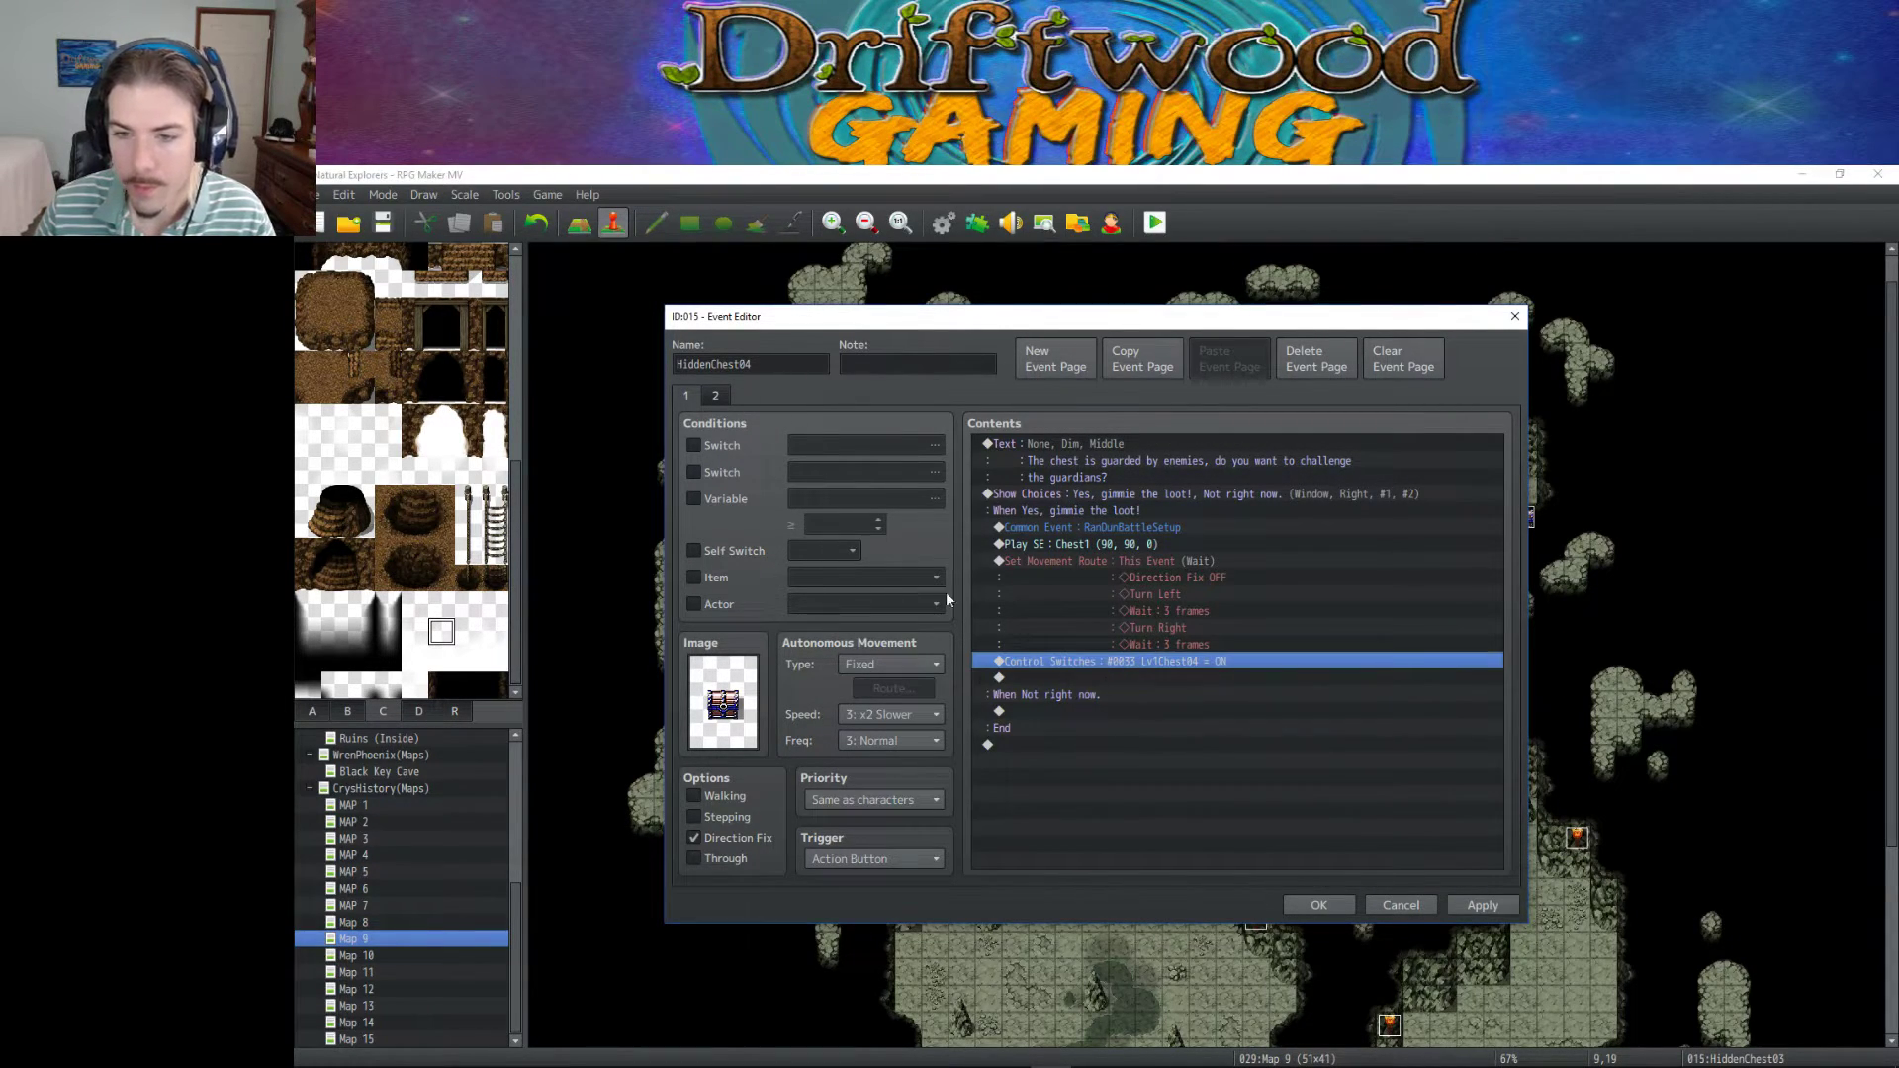
# Set the switch condition on page 2 of HiddenChest04 to 0033 Lv1Chest04 and save the event.
pyautogui.click(715, 396)
pyautogui.click(935, 445)
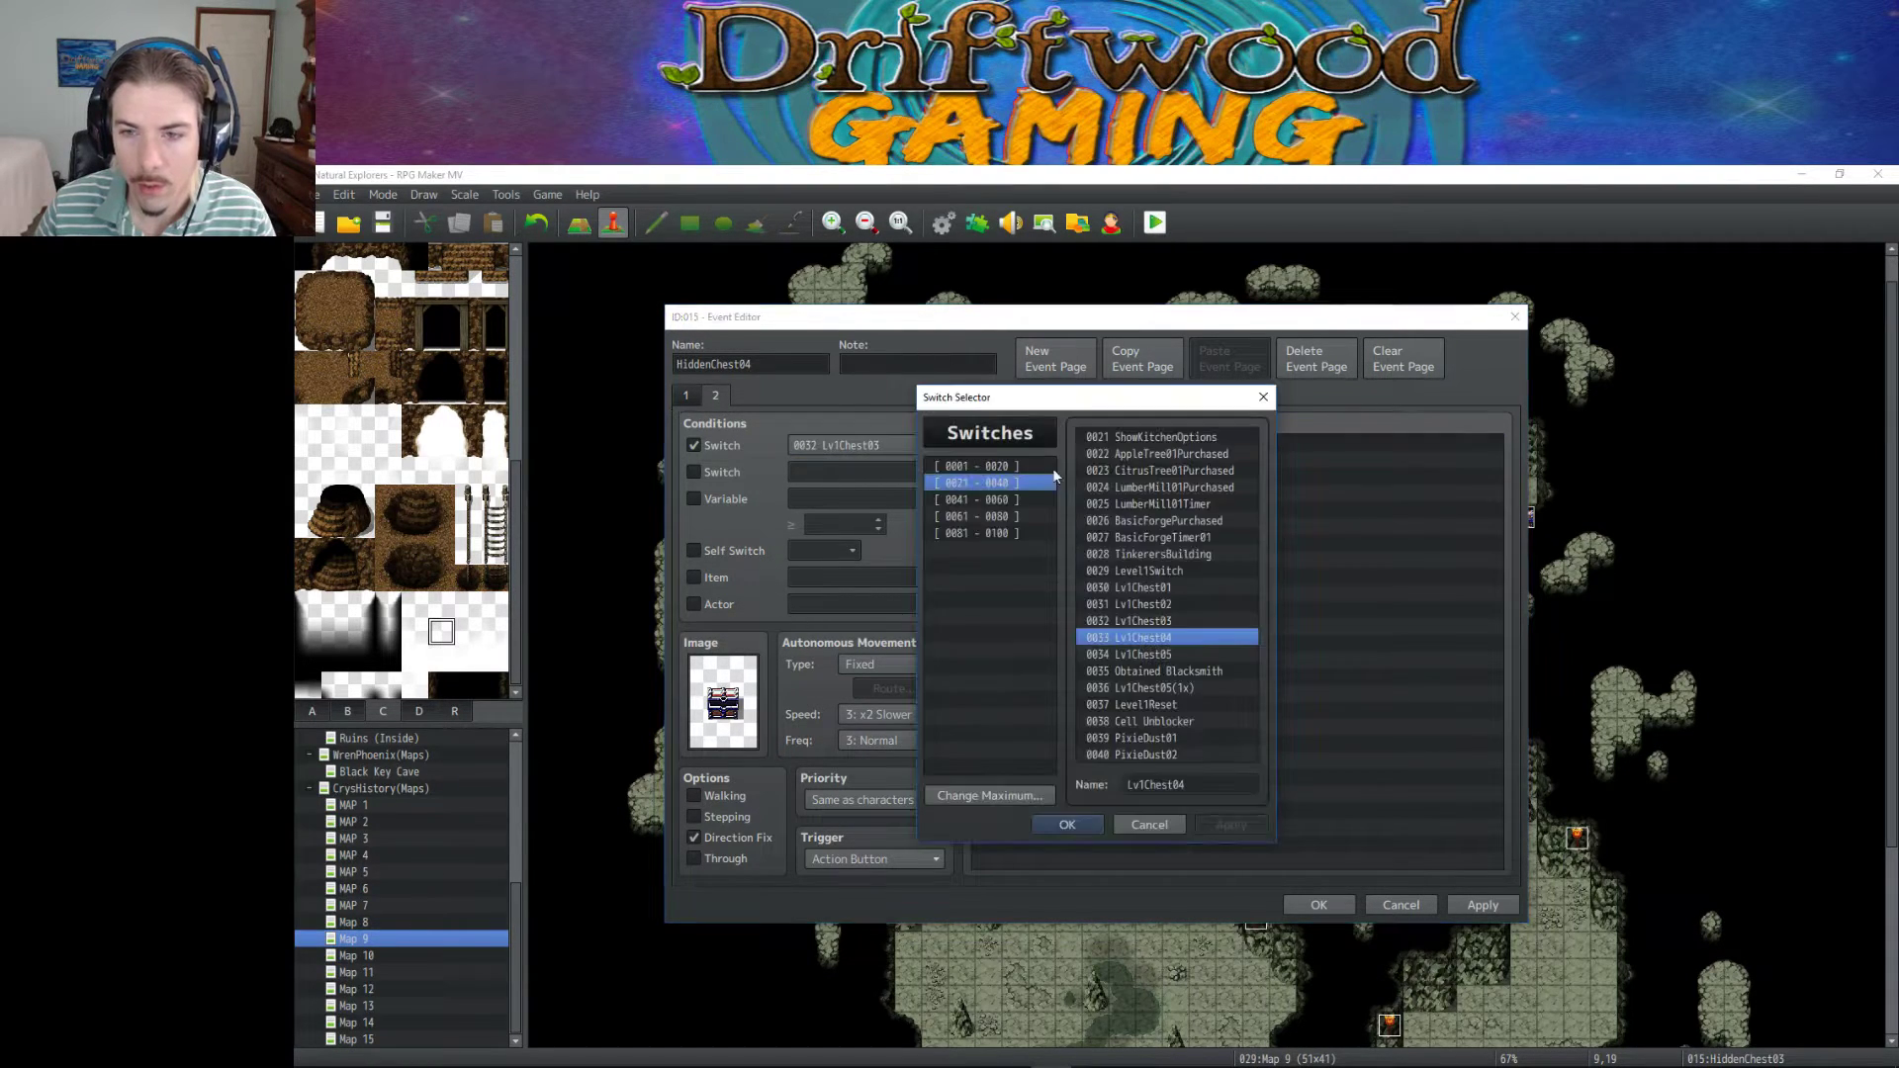
pyautogui.click(1082, 819)
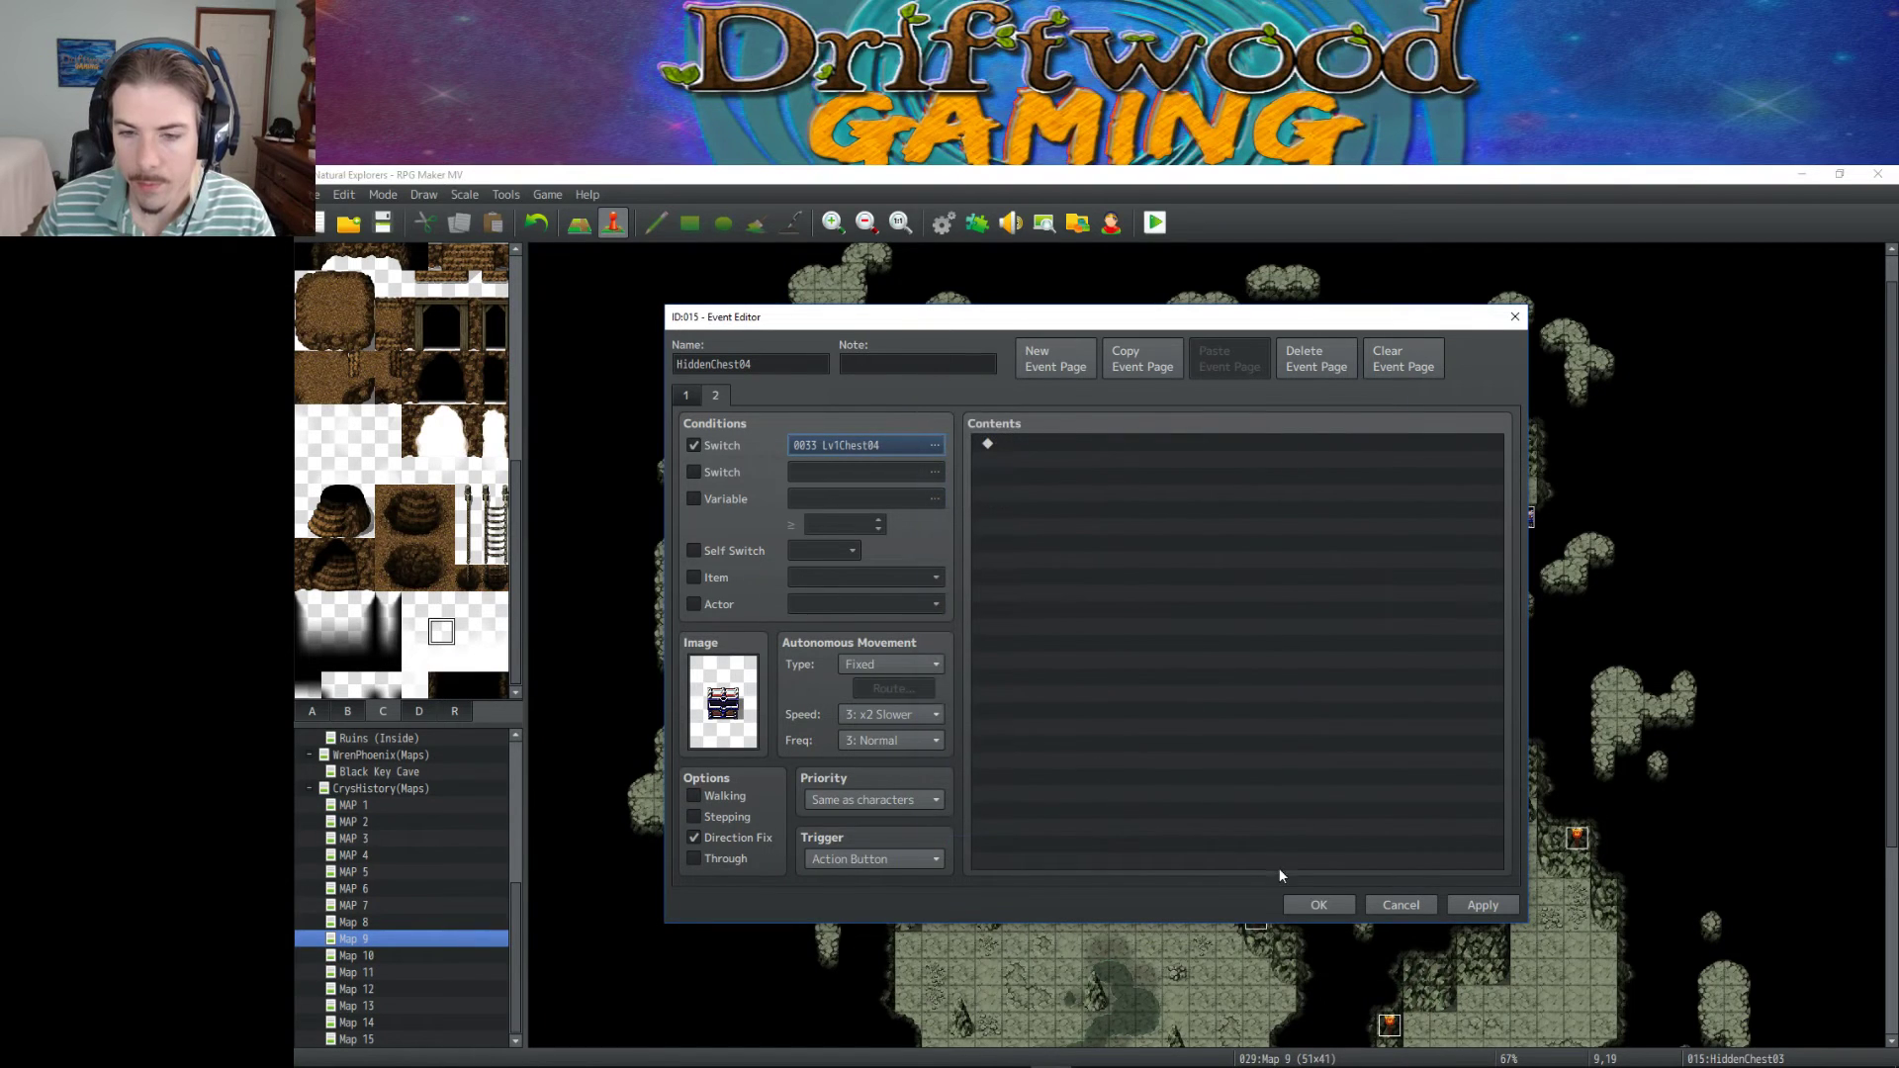
pyautogui.click(689, 397)
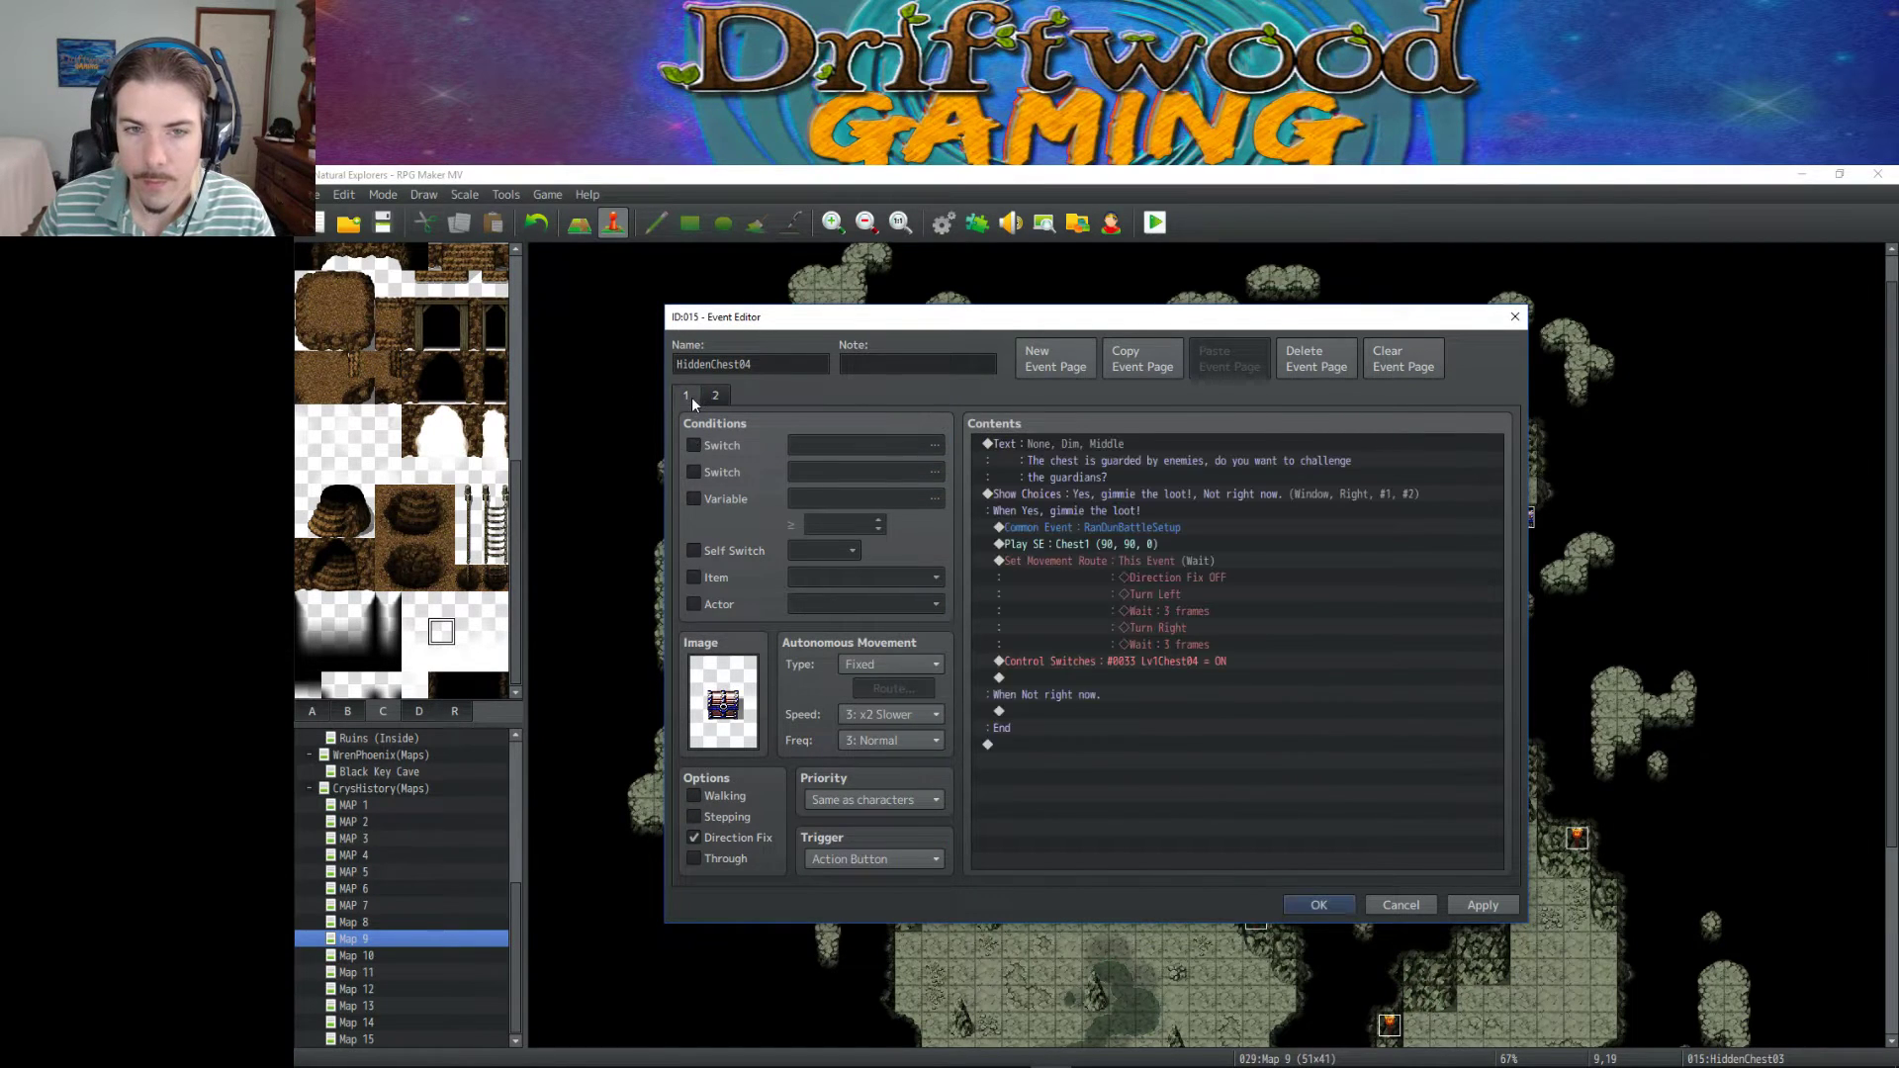
pyautogui.click(1318, 904)
# Paste another copy of the chest event at tile 15,32 on Map 9 and rename it HiddenChest05.
pyautogui.scroll(-3, 959, 740)
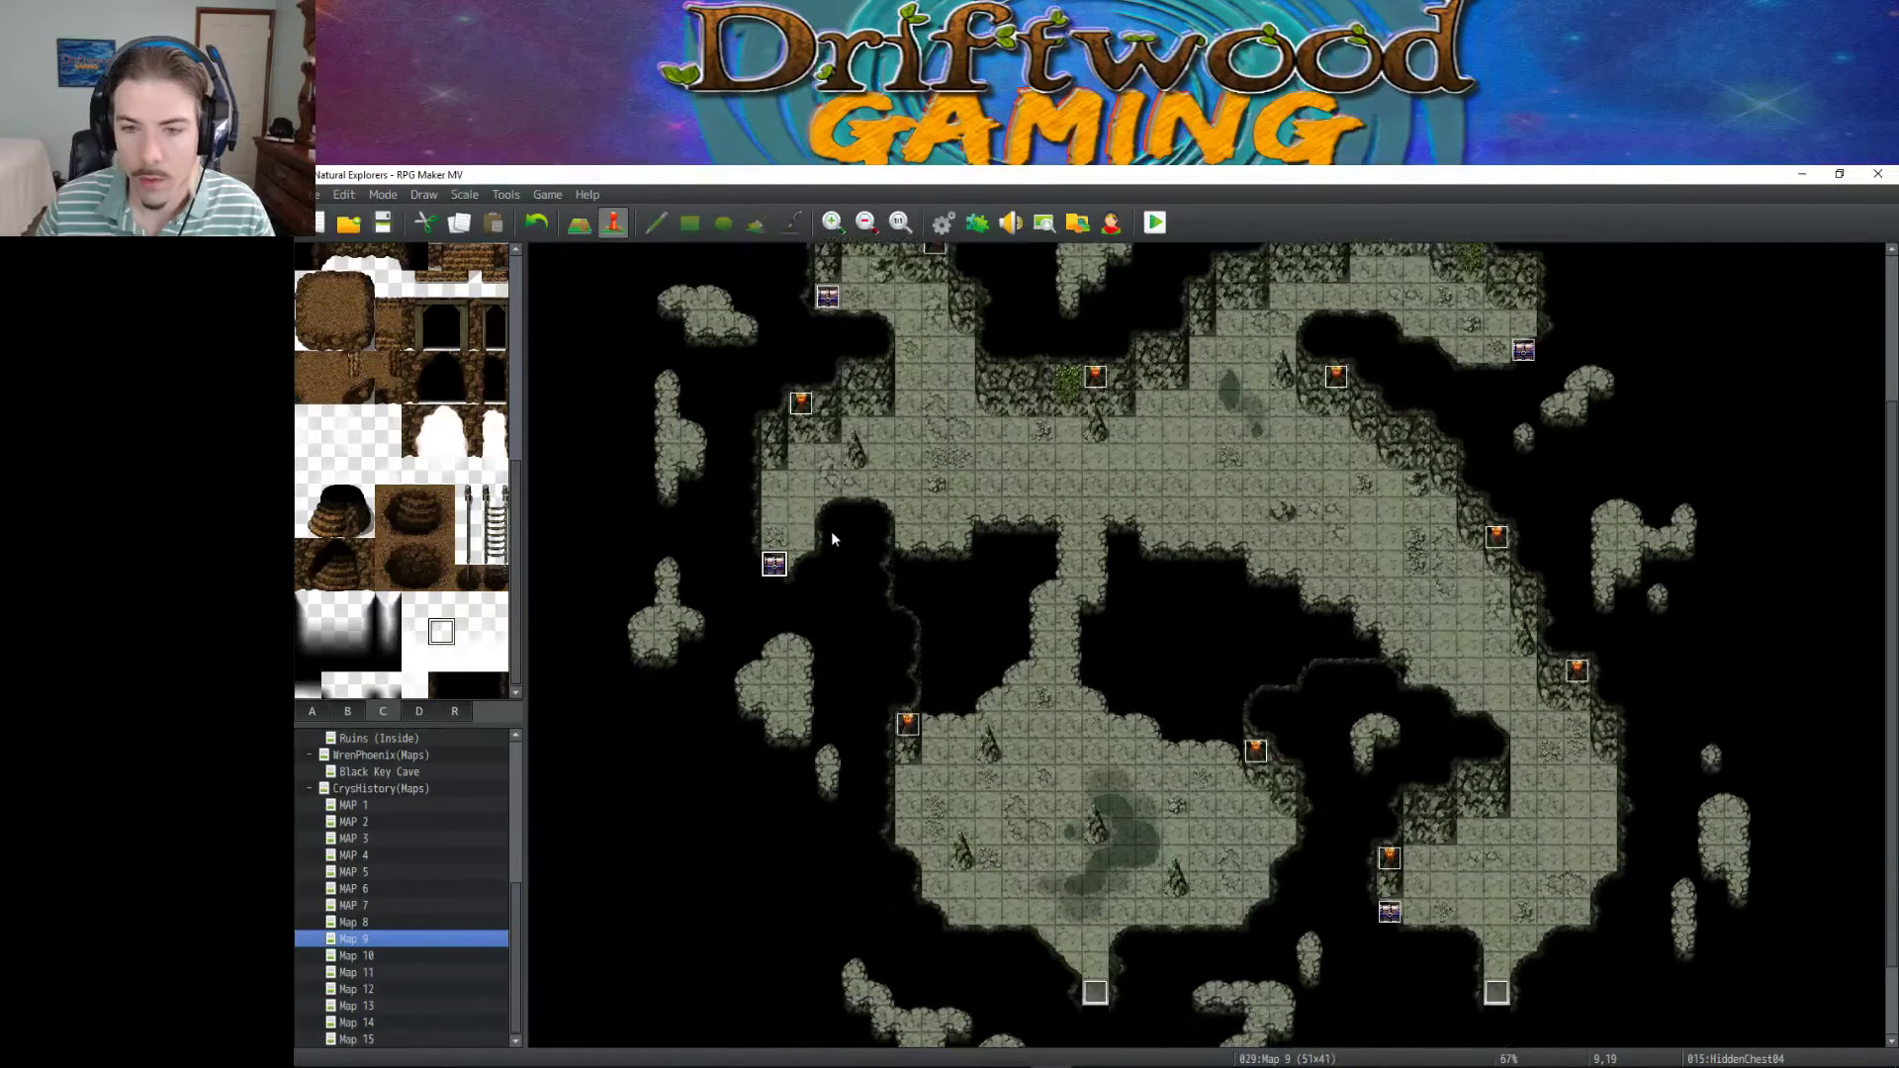
pyautogui.scroll(-2, 891, 573)
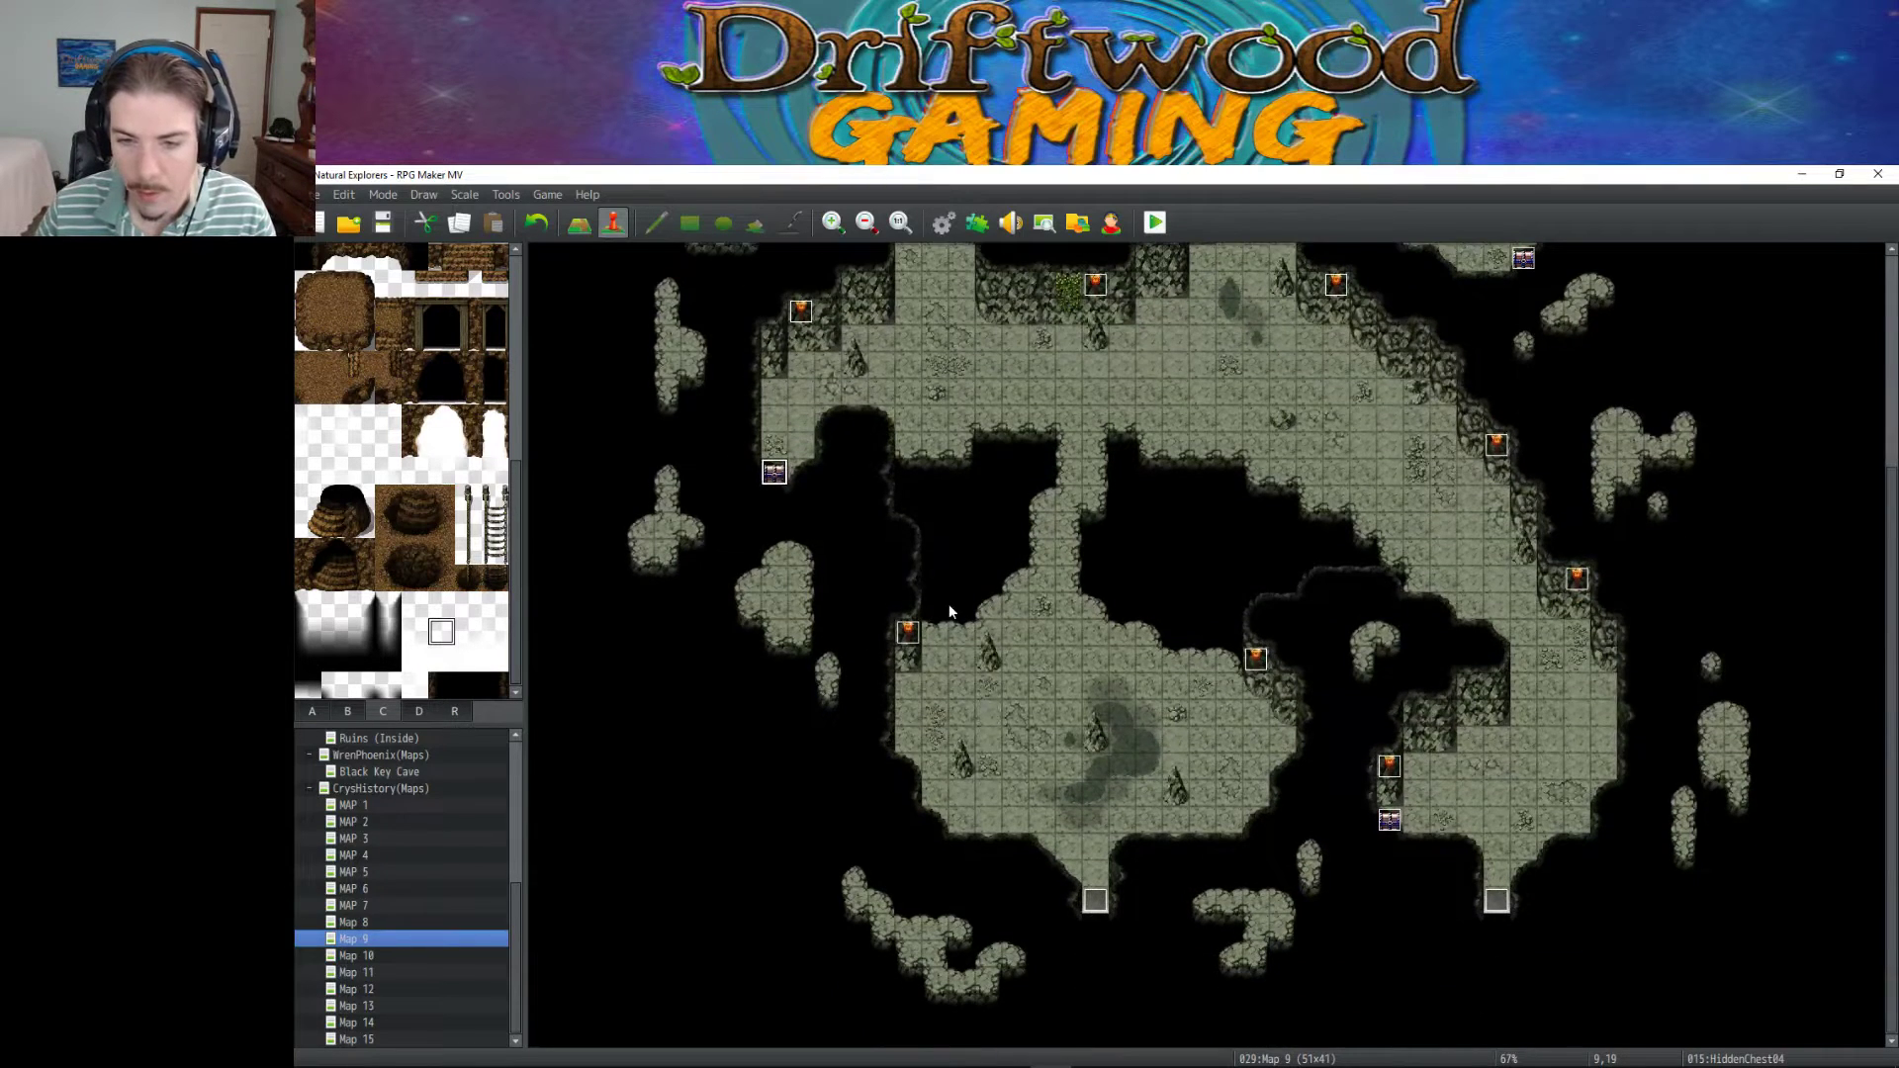
pyautogui.click(942, 820)
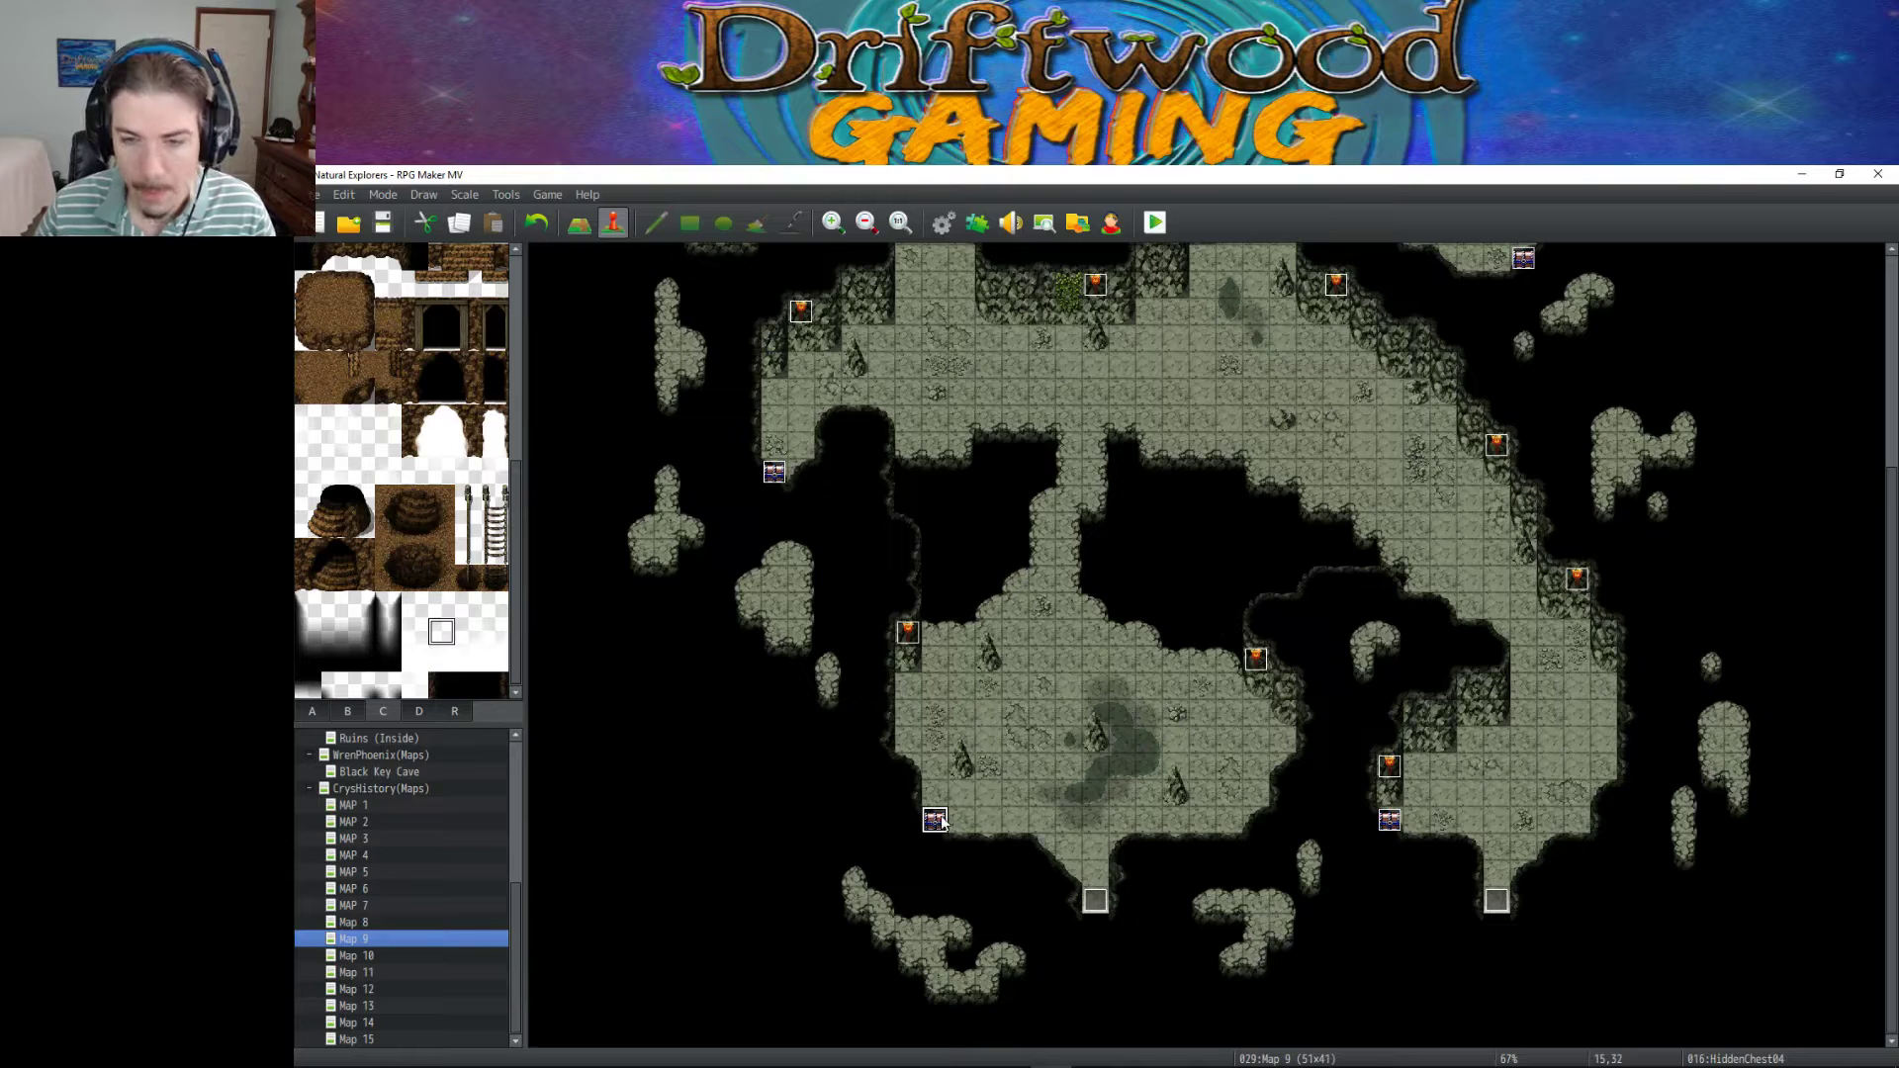
pyautogui.doubleClick(940, 819)
pyautogui.click(772, 368)
pyautogui.press('BackSpace')
pyautogui.write('5')
# Change the Control Switches command on page 1 of HiddenChest05 to turn on switch 0034 Lv1Chest05.
pyautogui.rightClick(1185, 665)
pyautogui.click(1197, 694)
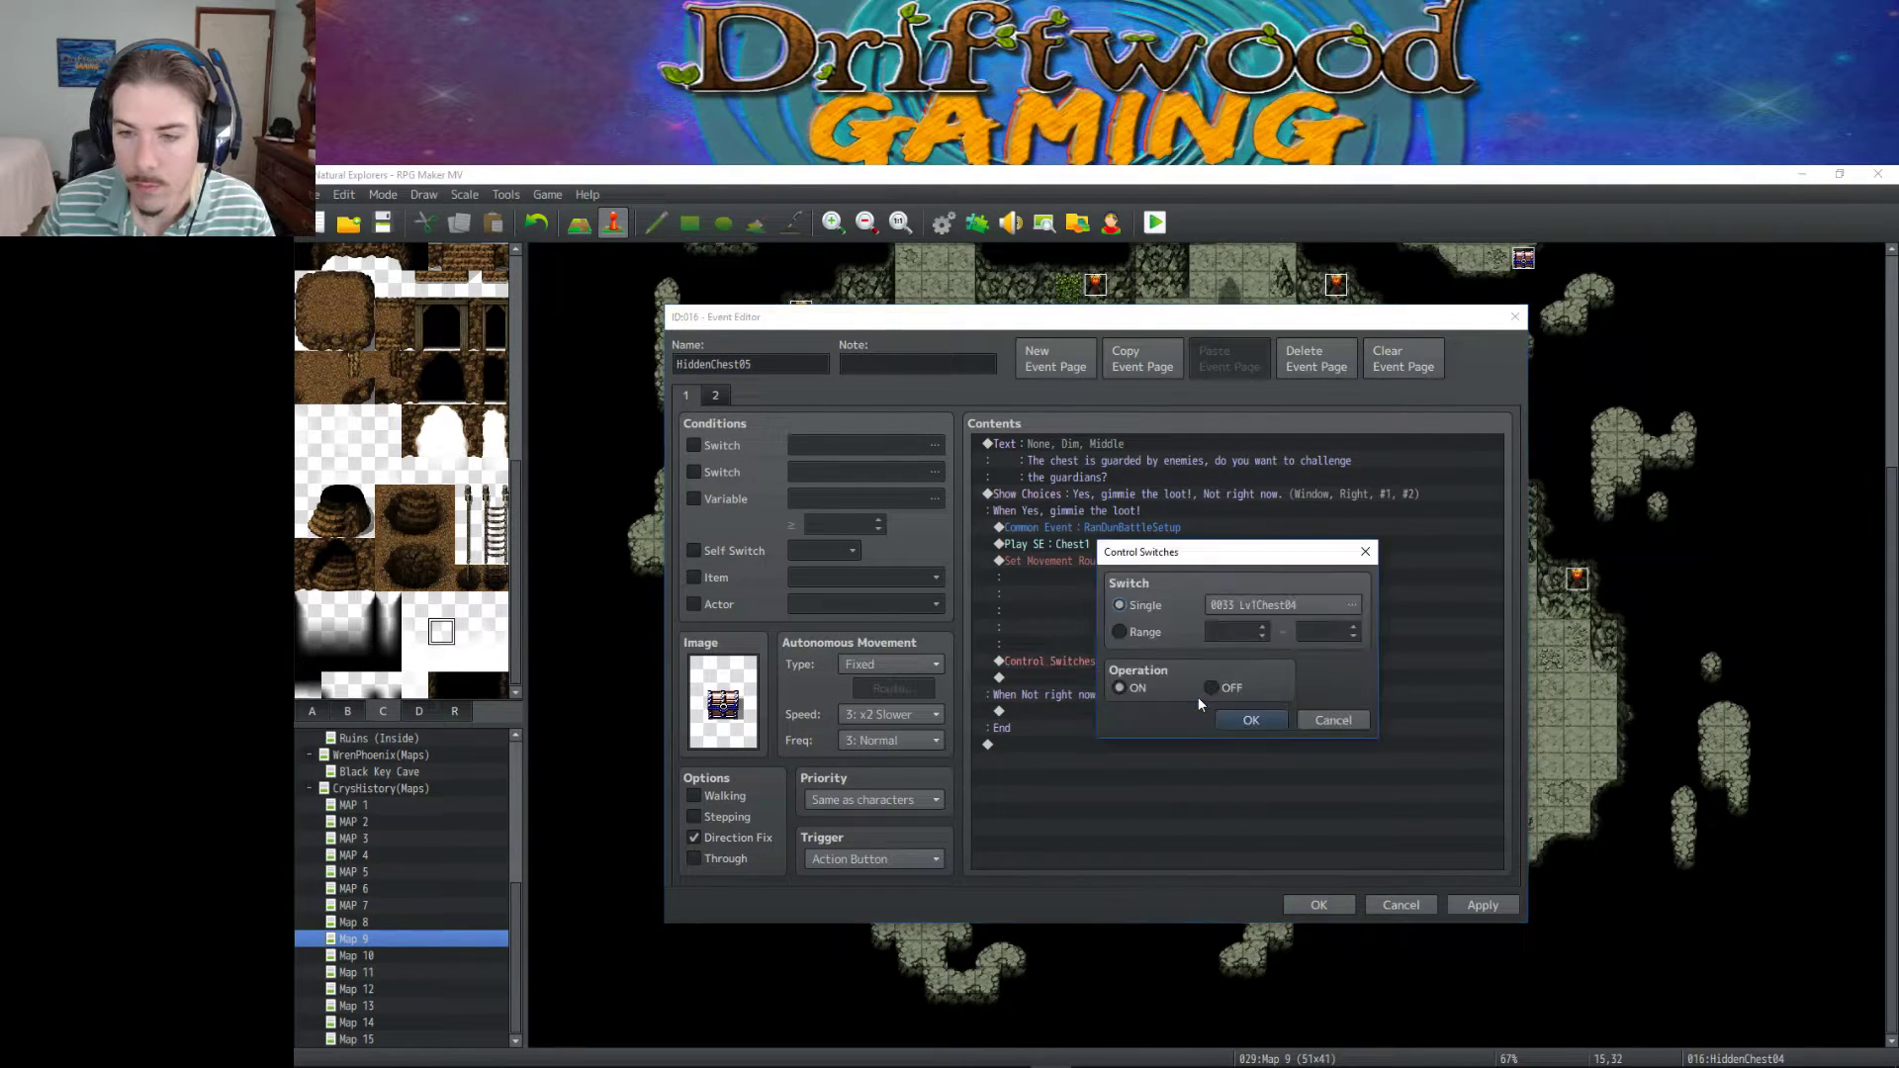
pyautogui.click(1321, 613)
pyautogui.click(1343, 679)
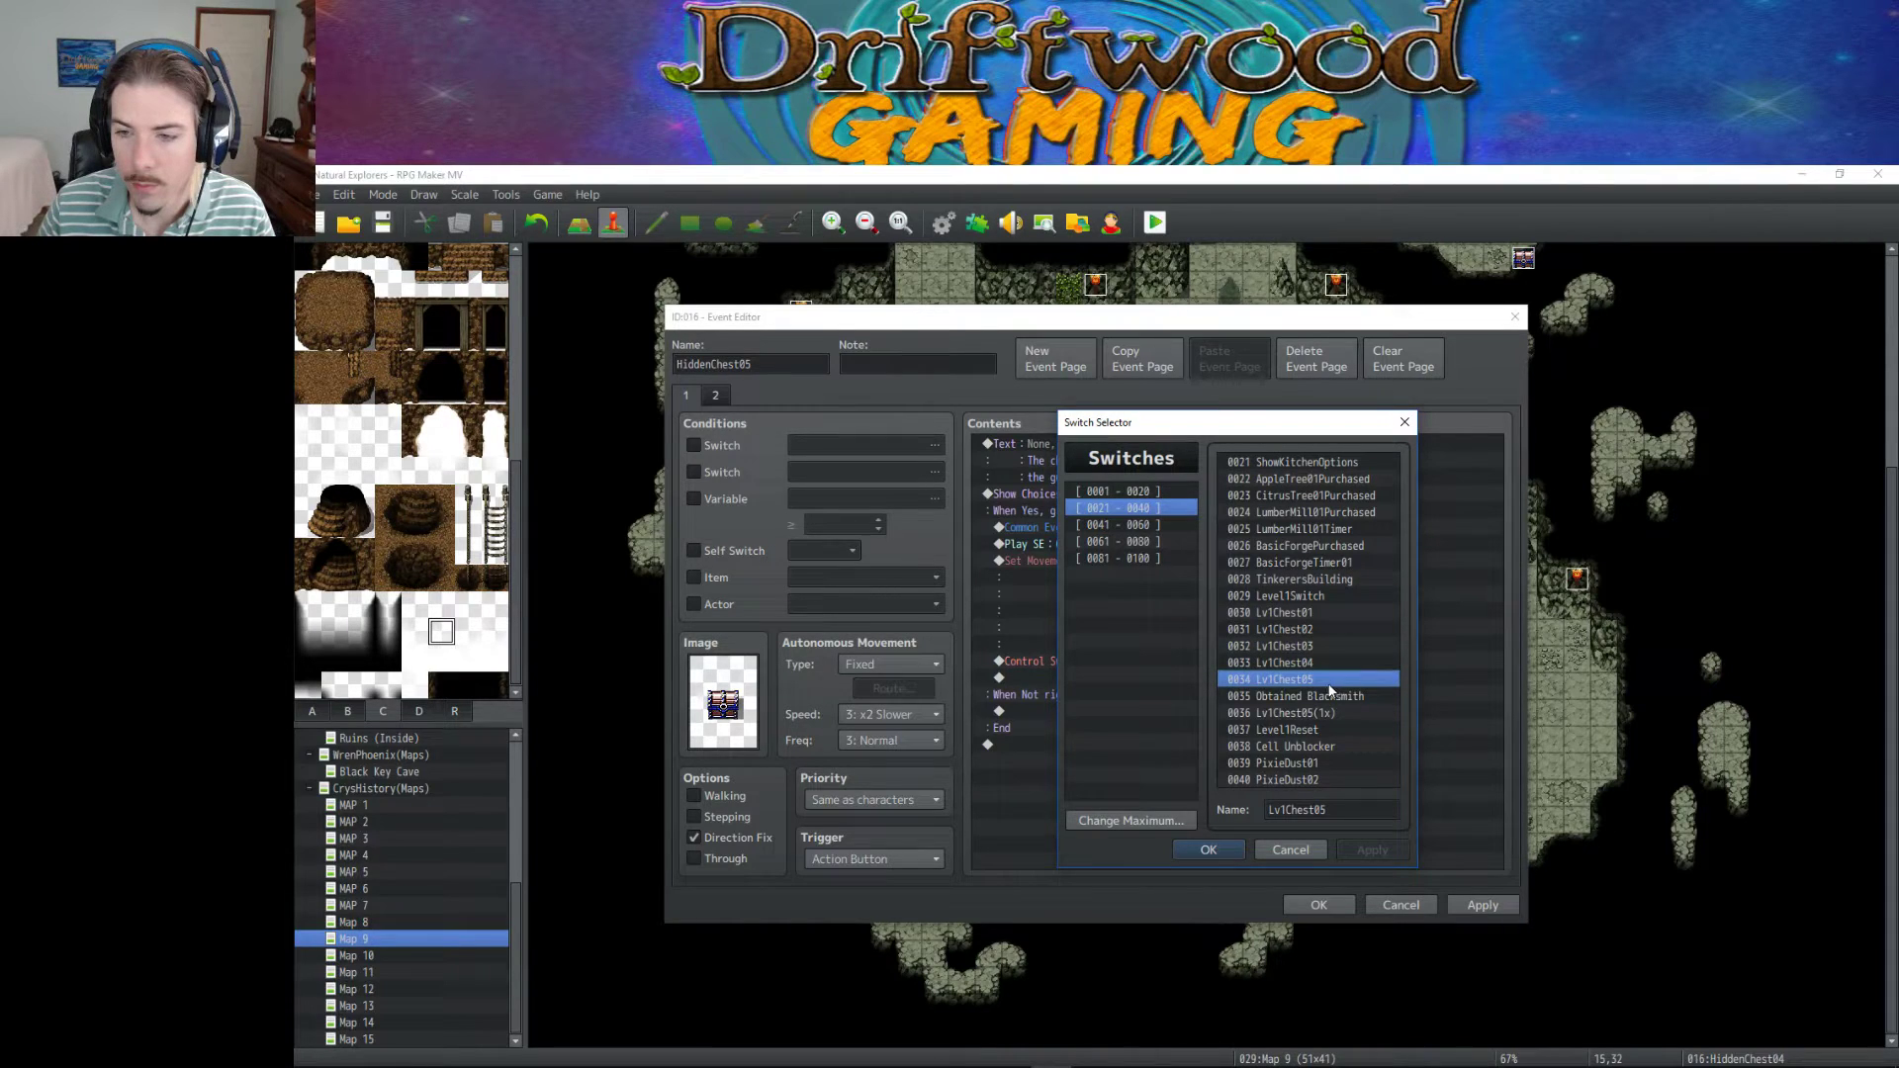
pyautogui.click(1213, 851)
pyautogui.click(1249, 720)
# Set the switch condition on page 2 of HiddenChest05 to 0034 Lv1Chest05 and save the event.
pyautogui.click(714, 395)
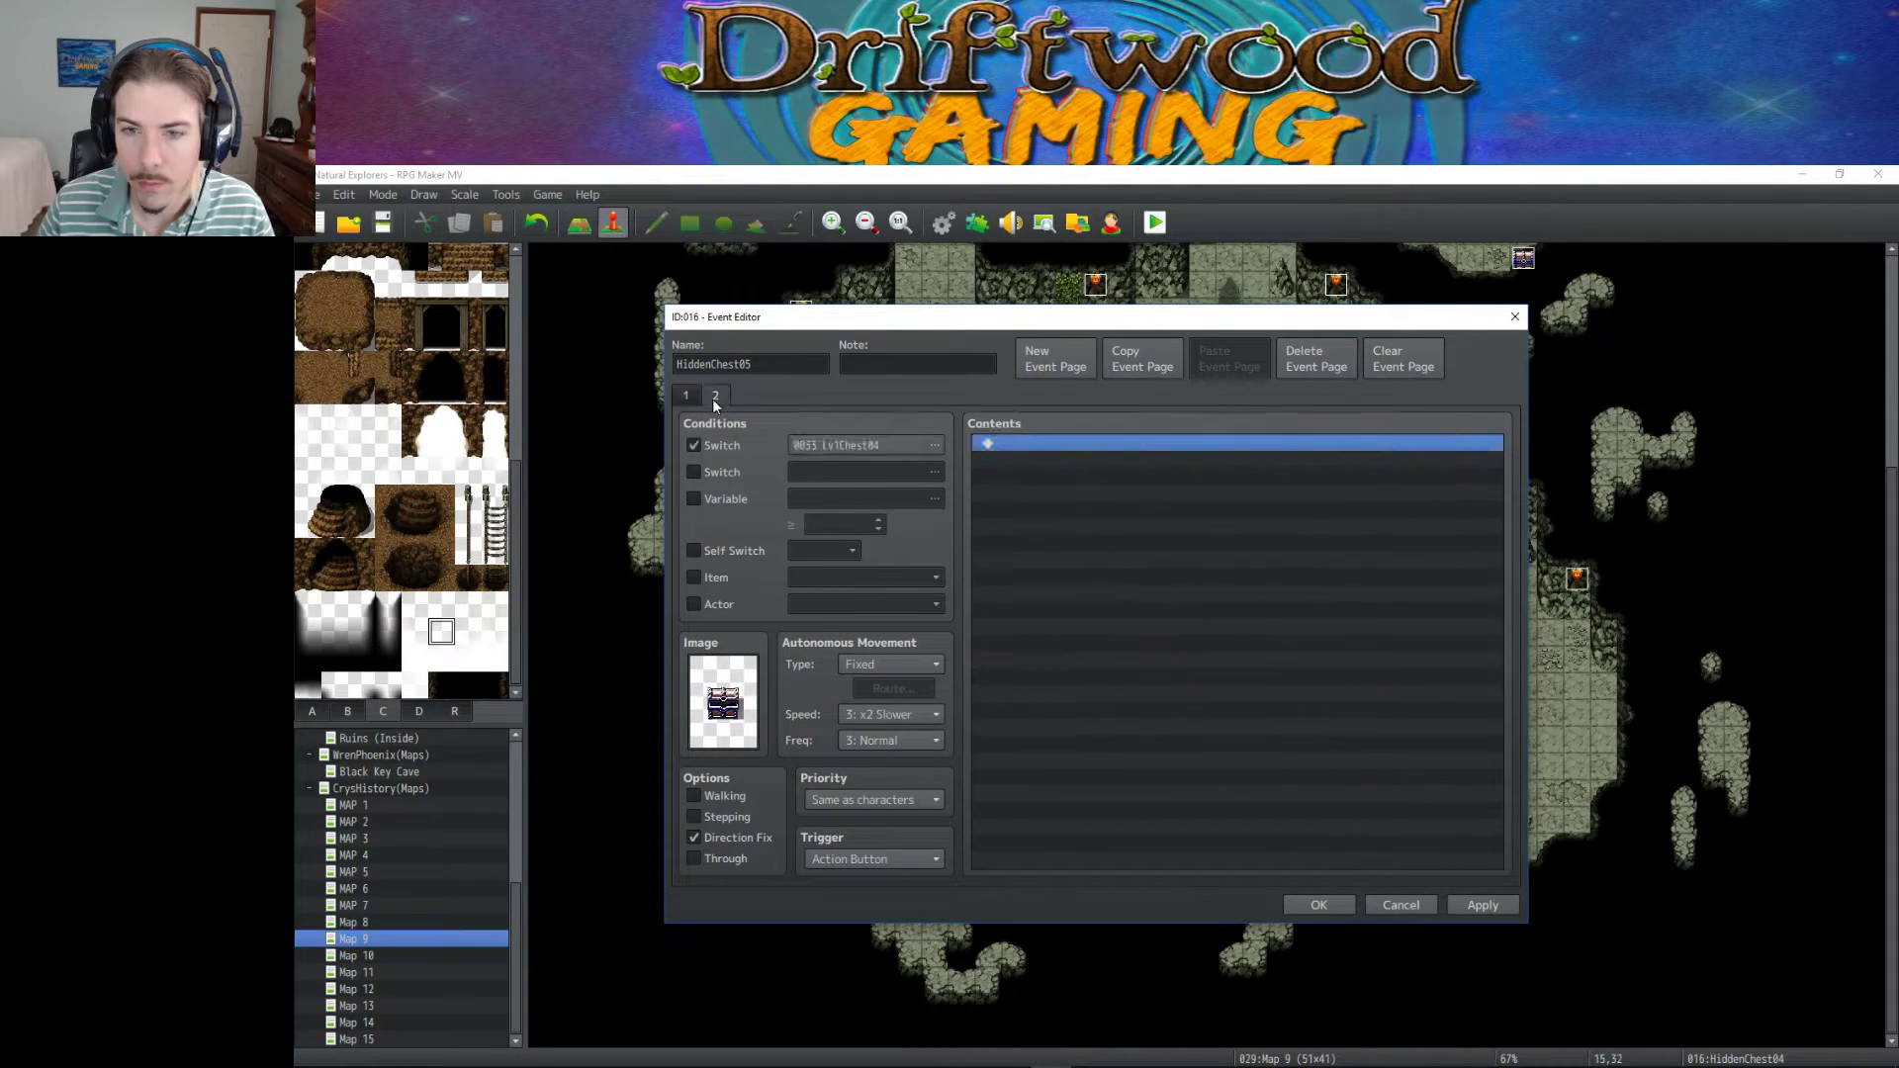
pyautogui.click(934, 447)
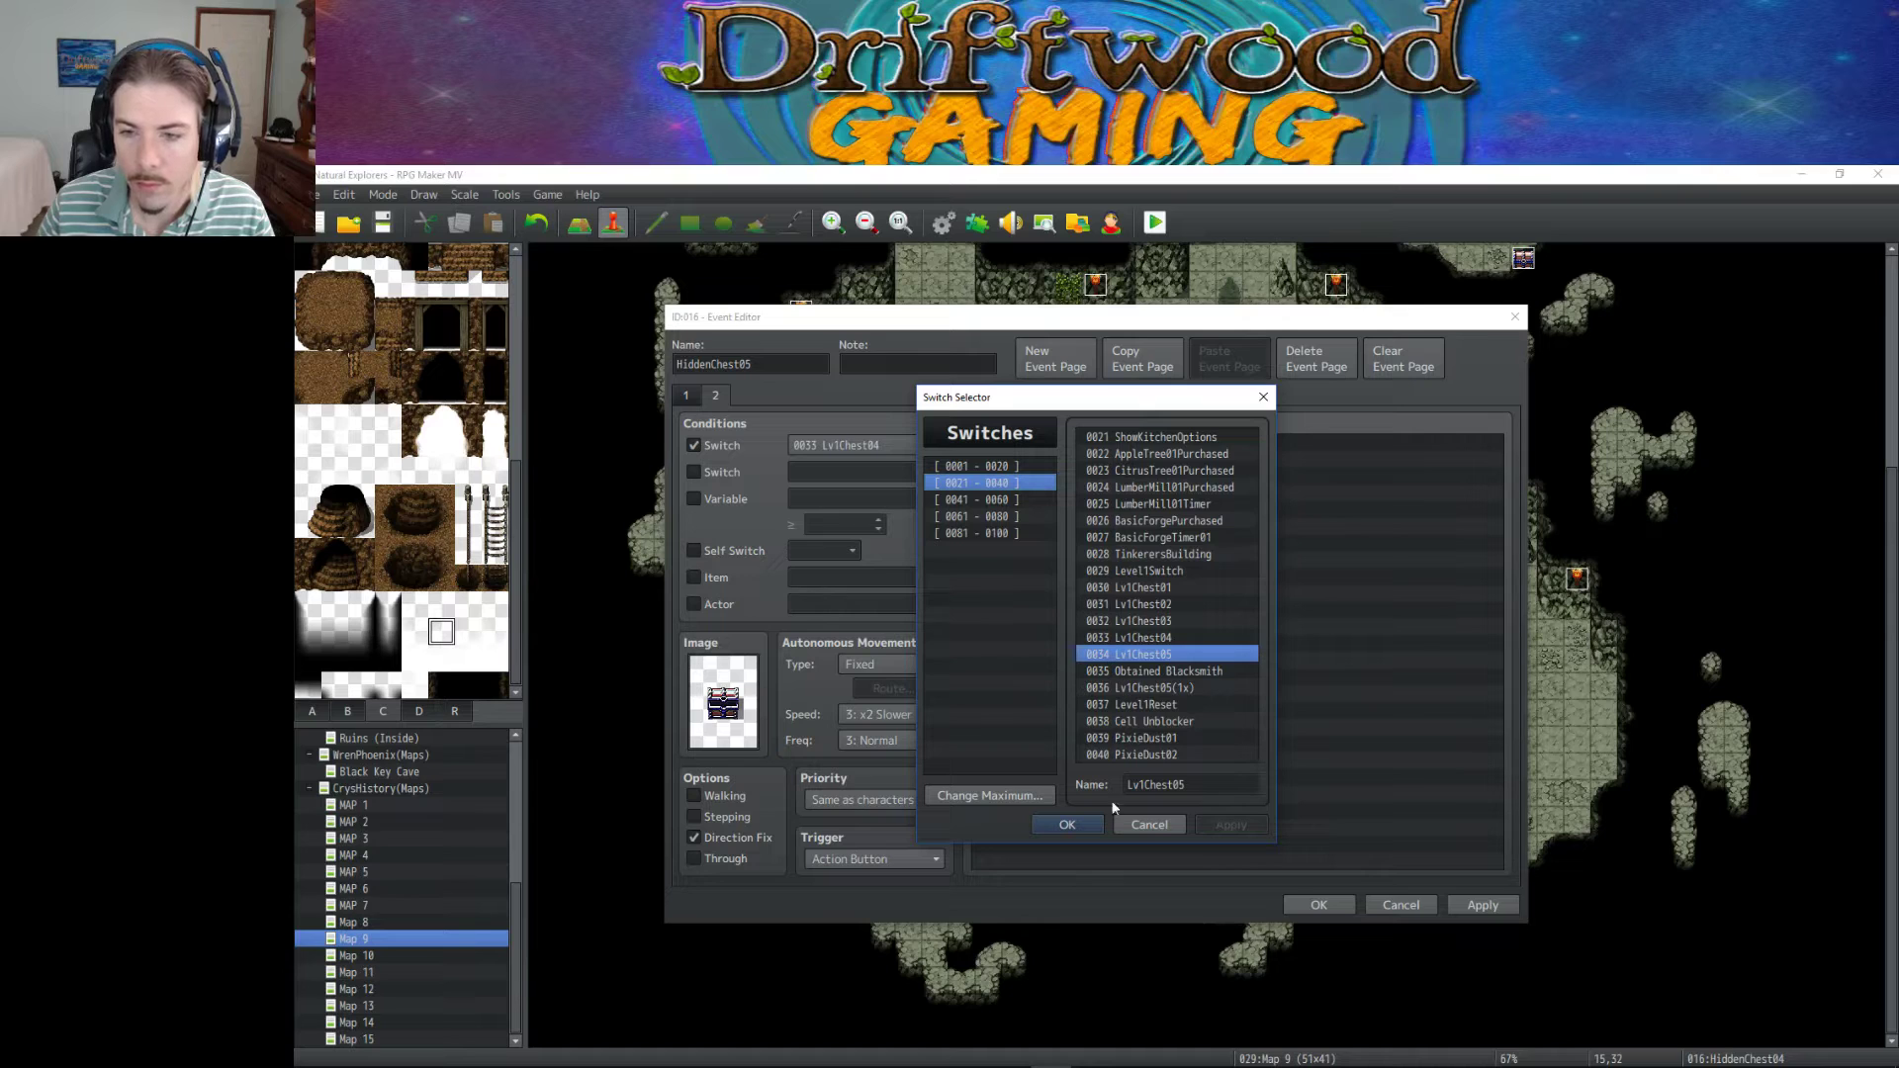
pyautogui.click(1068, 824)
pyautogui.click(686, 394)
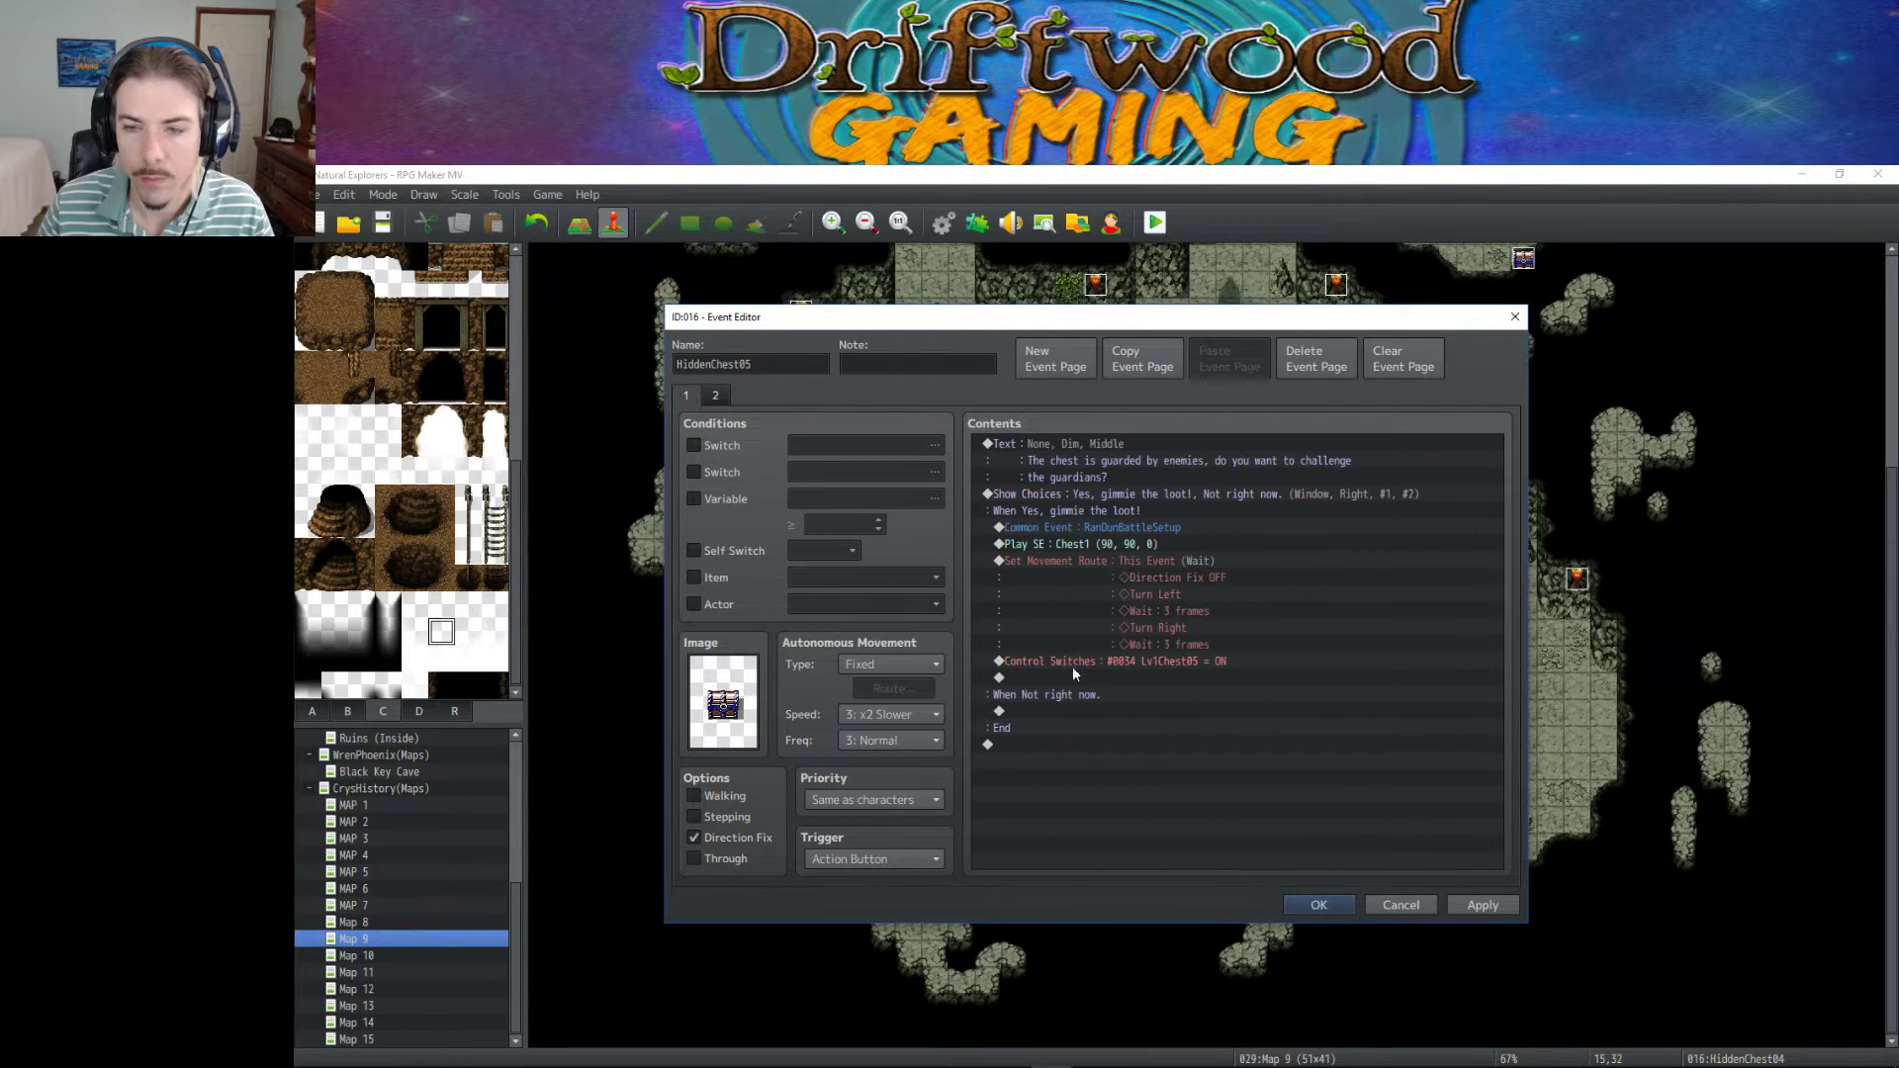
pyautogui.click(1319, 906)
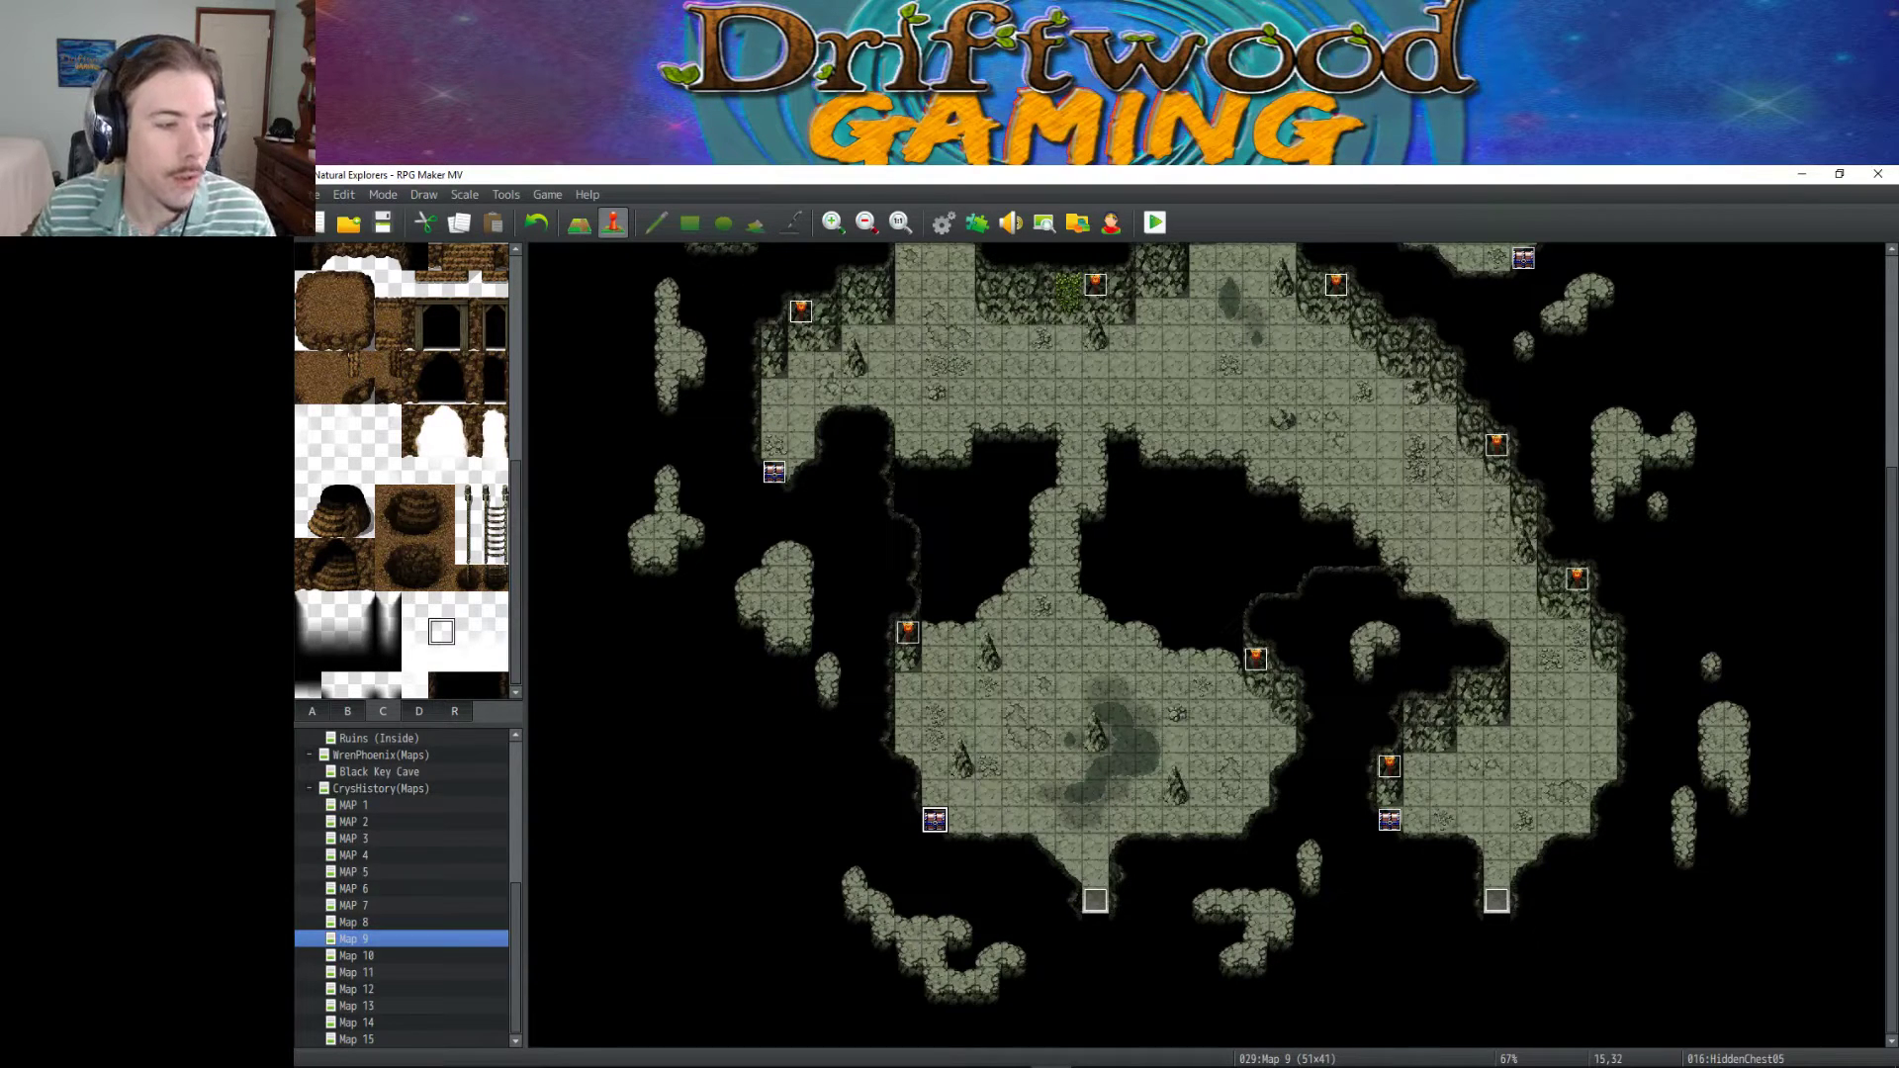
# Review the whole of Map 9, examining where the torches, hidden chests, entrance and exit are placed.
pyautogui.scroll(5, 1181, 661)
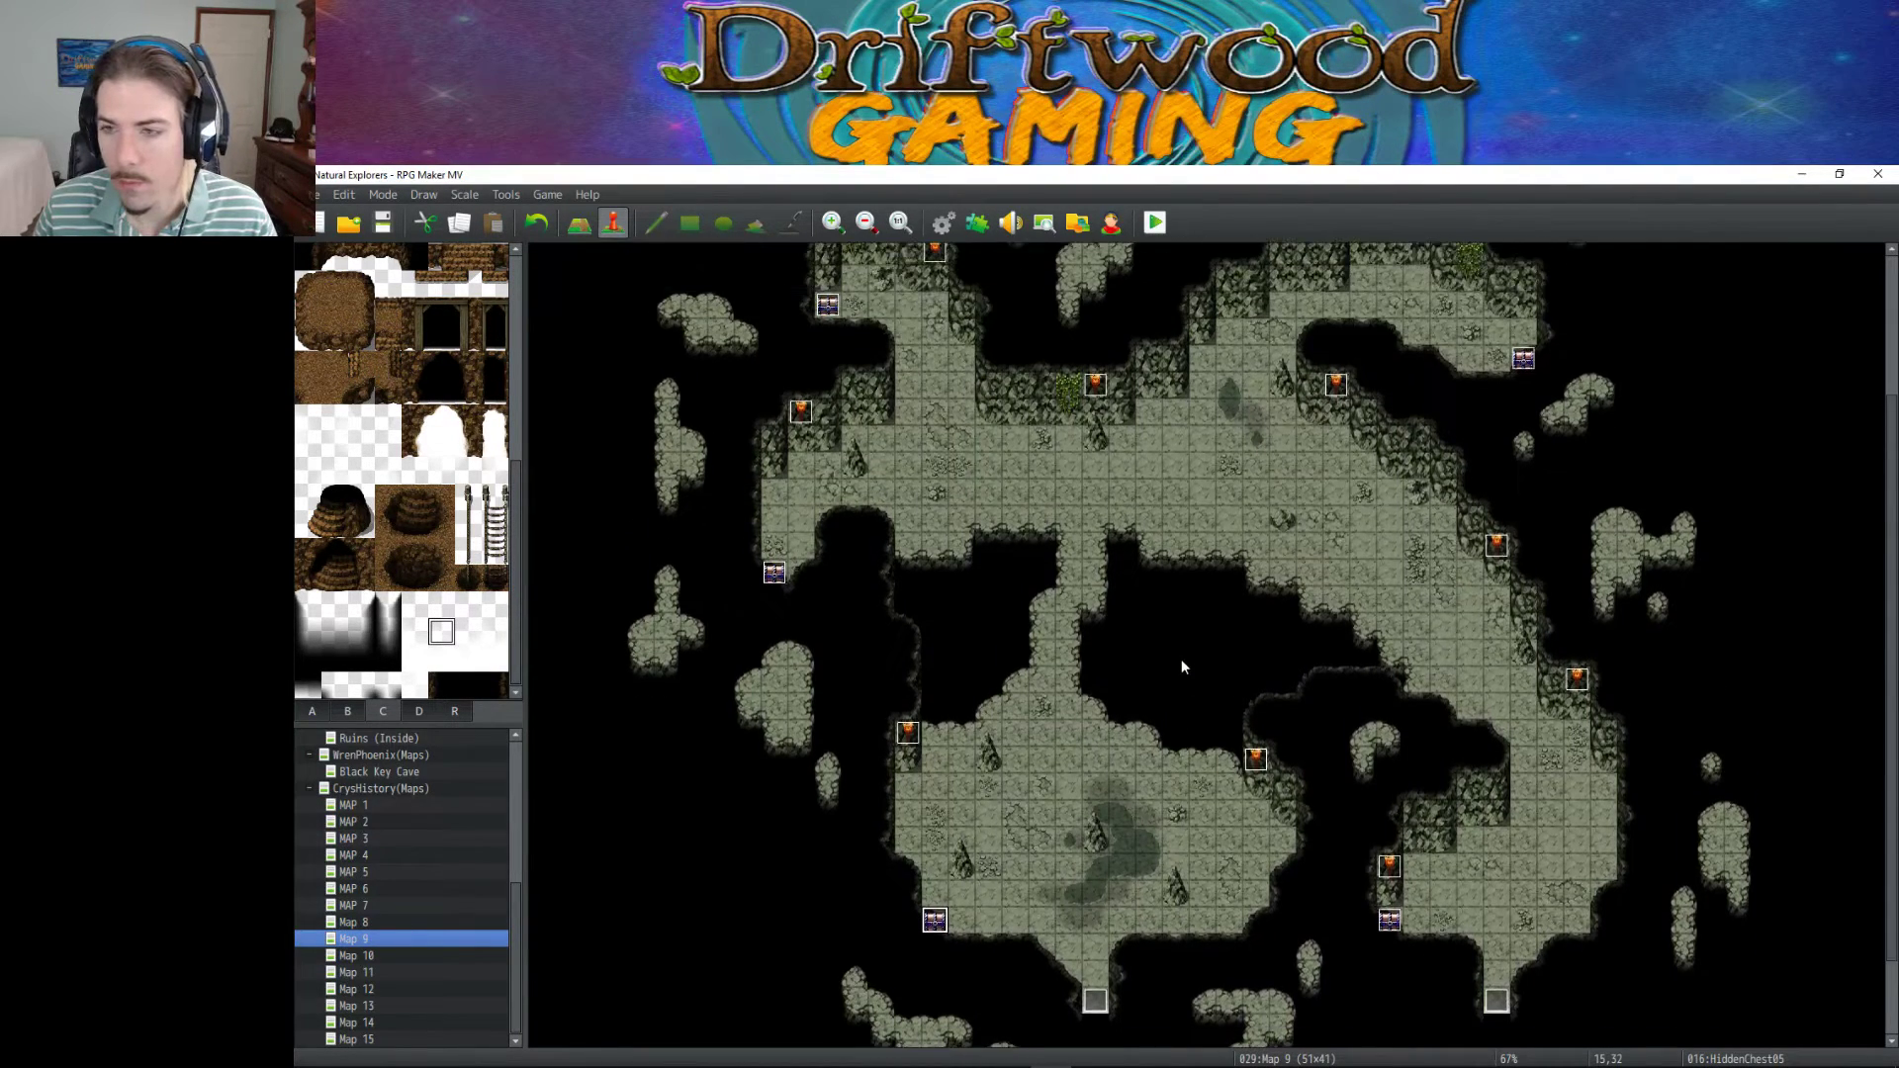
pyautogui.scroll(-2, 1181, 666)
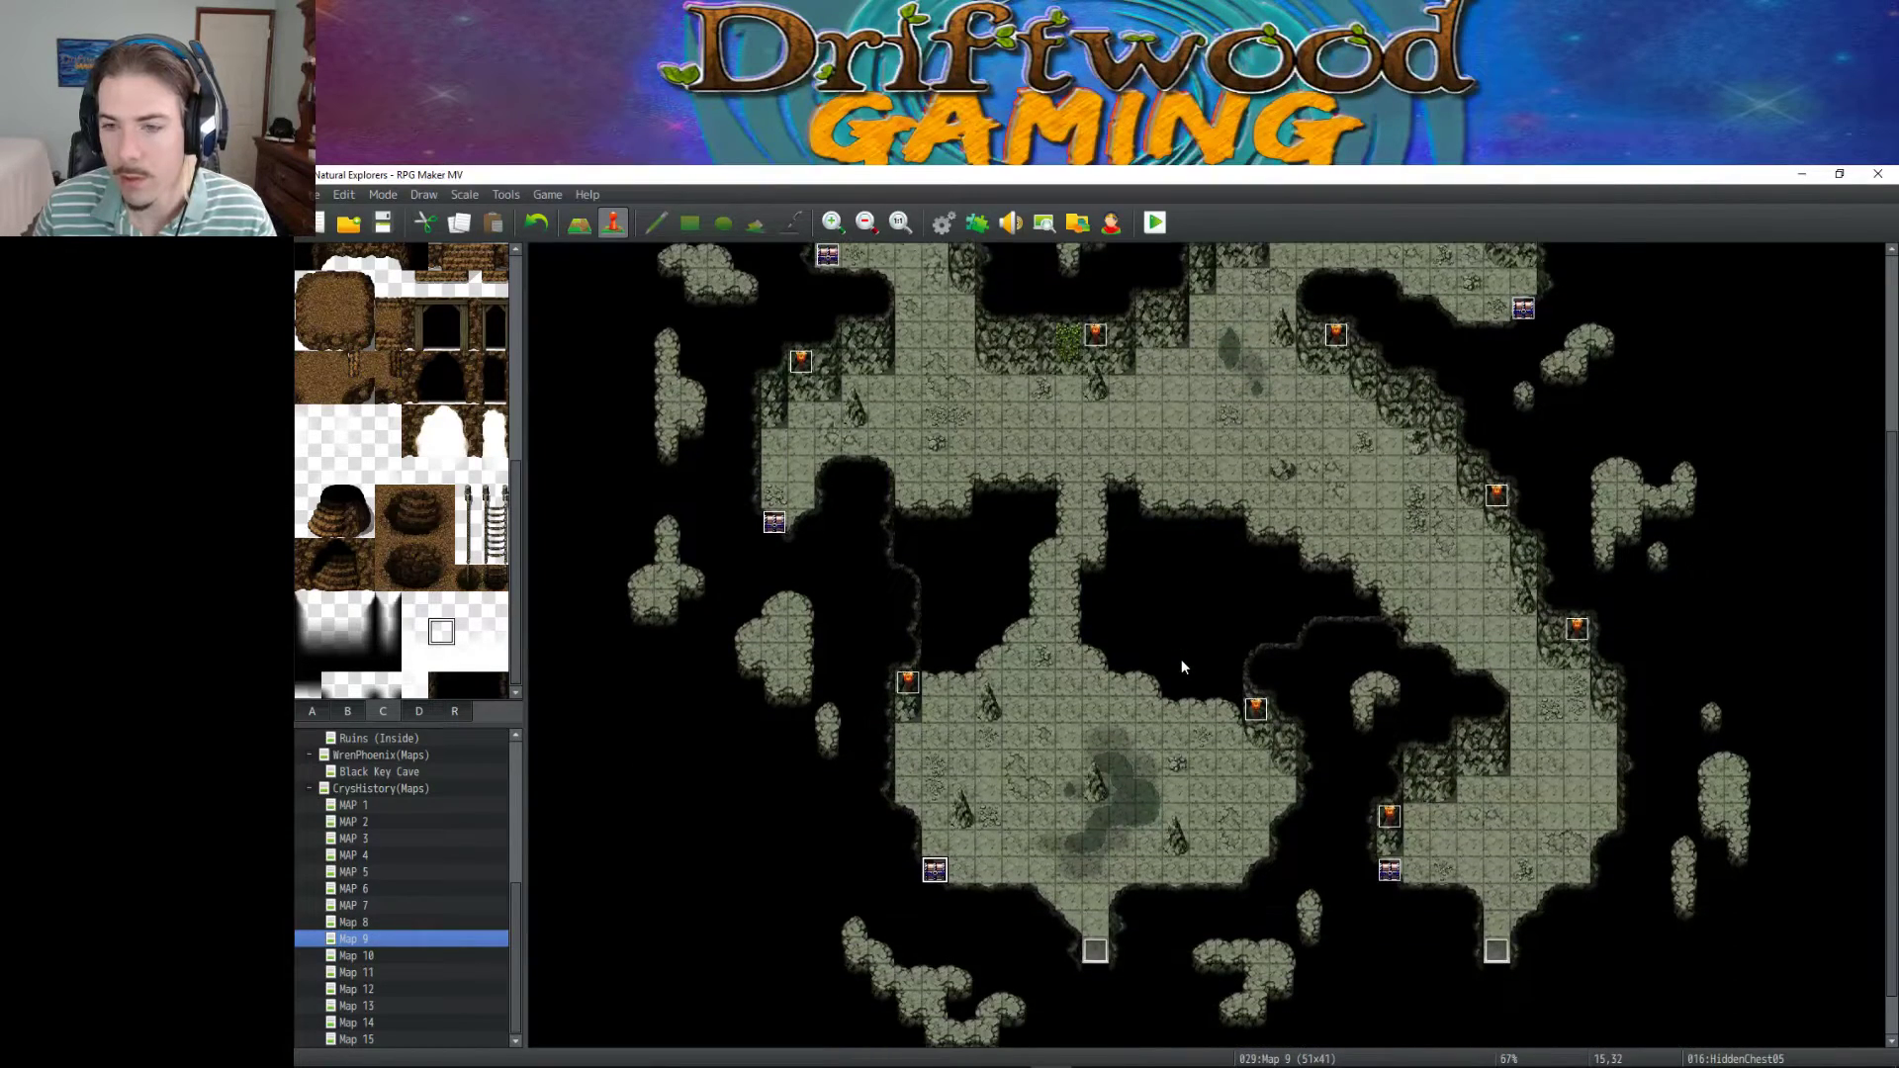
pyautogui.scroll(1, 1181, 667)
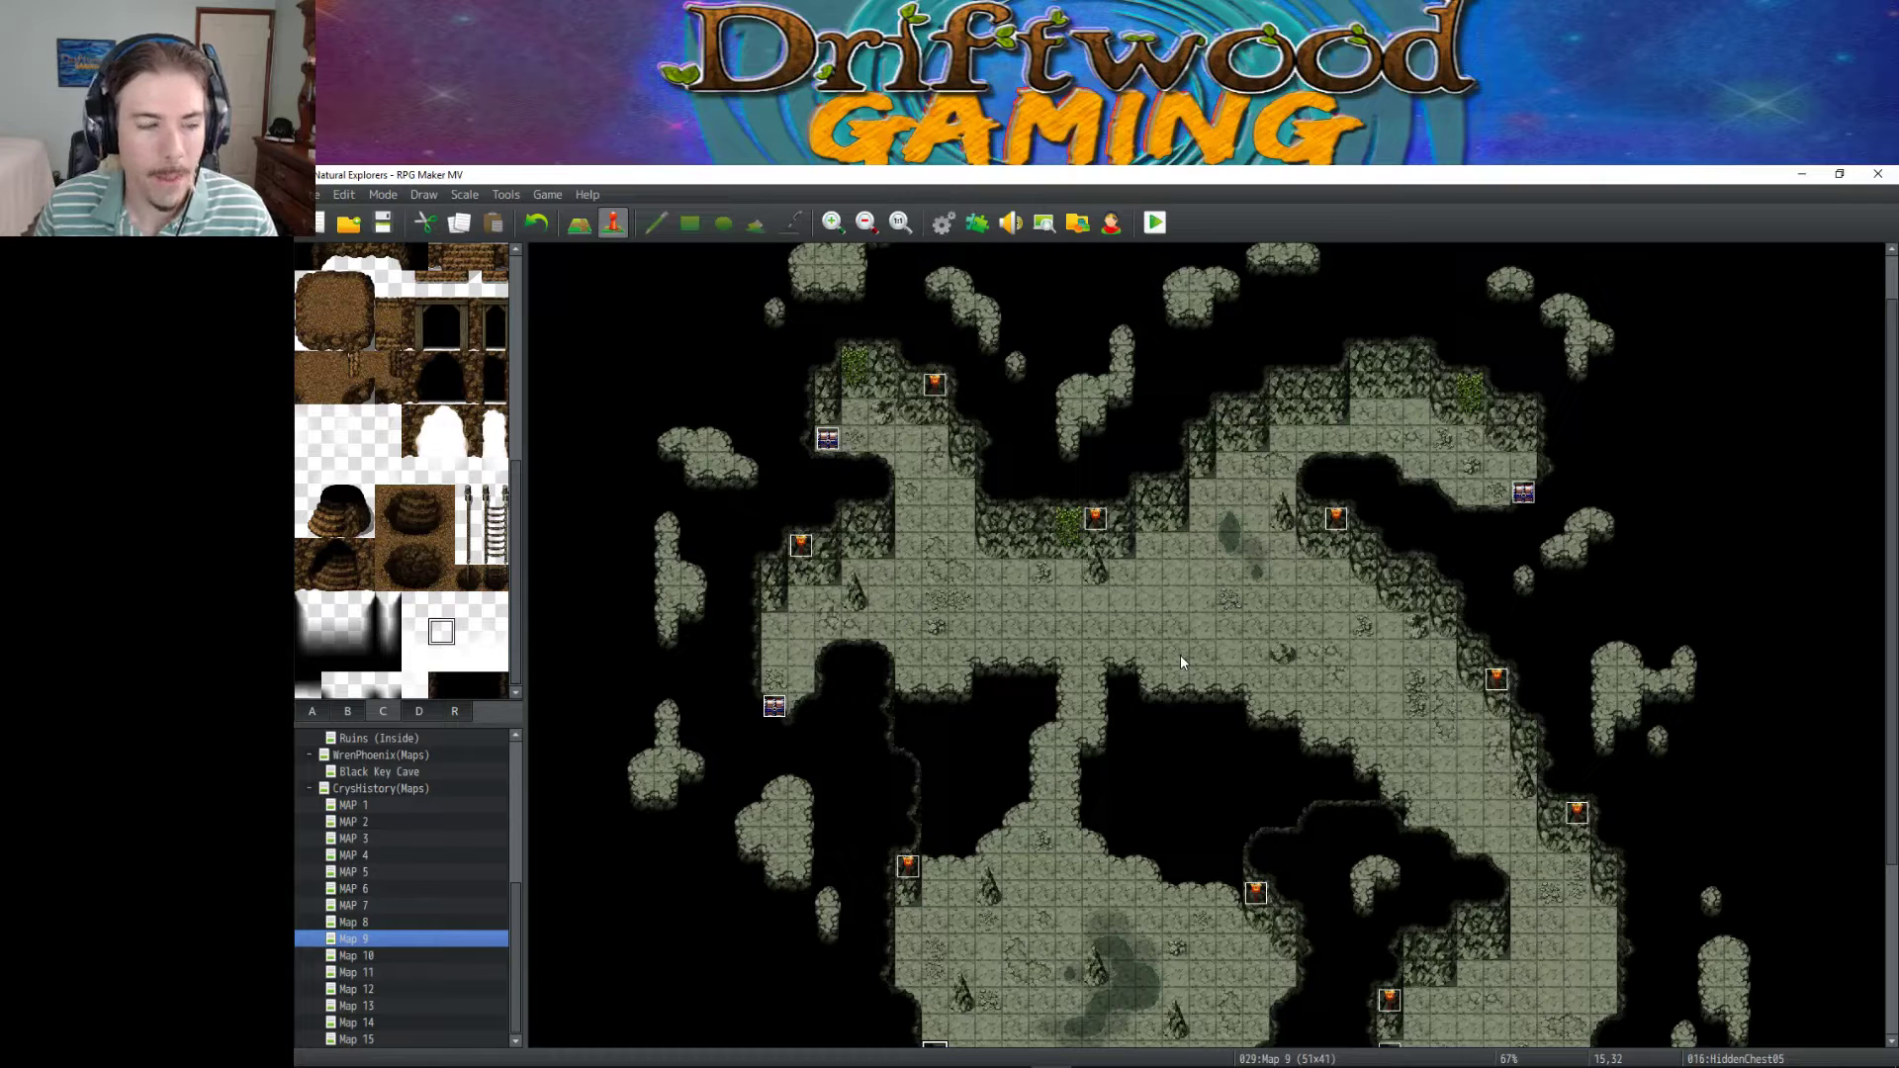
pyautogui.scroll(-5, 1180, 661)
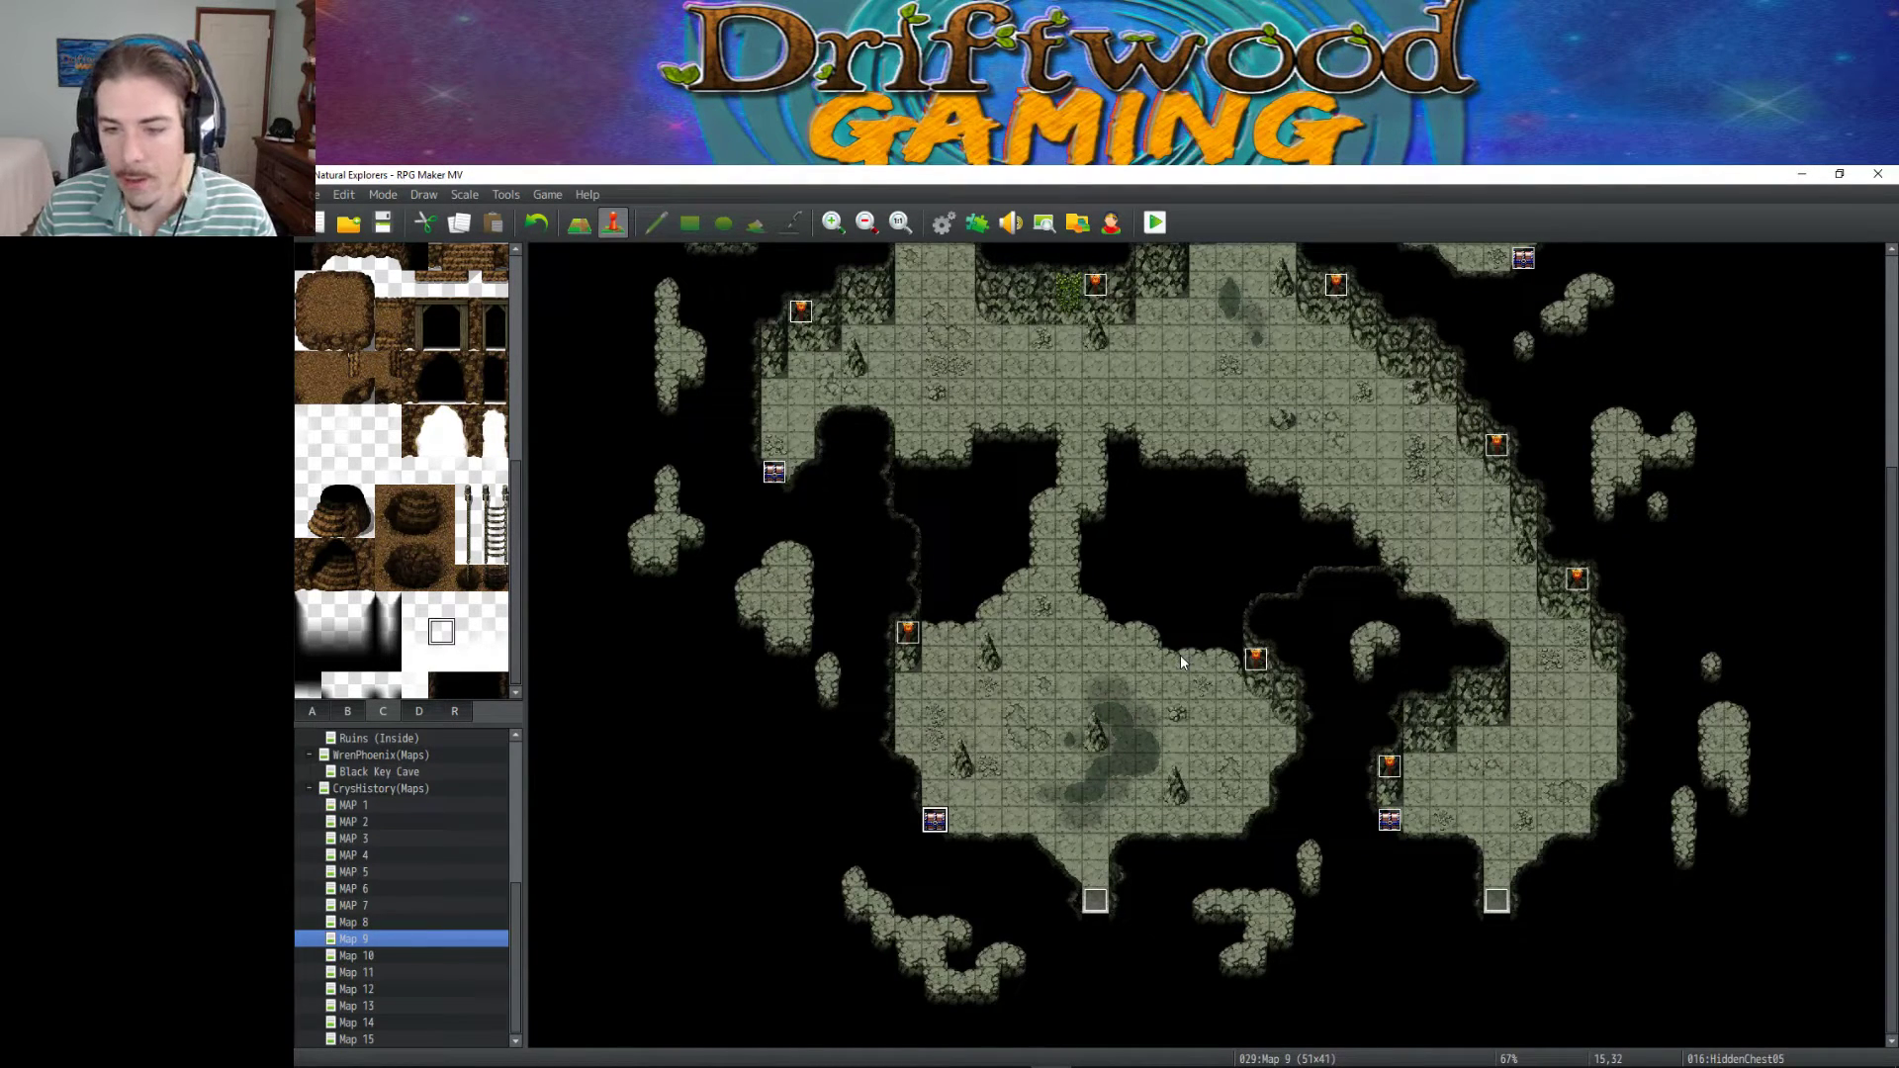
pyautogui.scroll(2, 1183, 655)
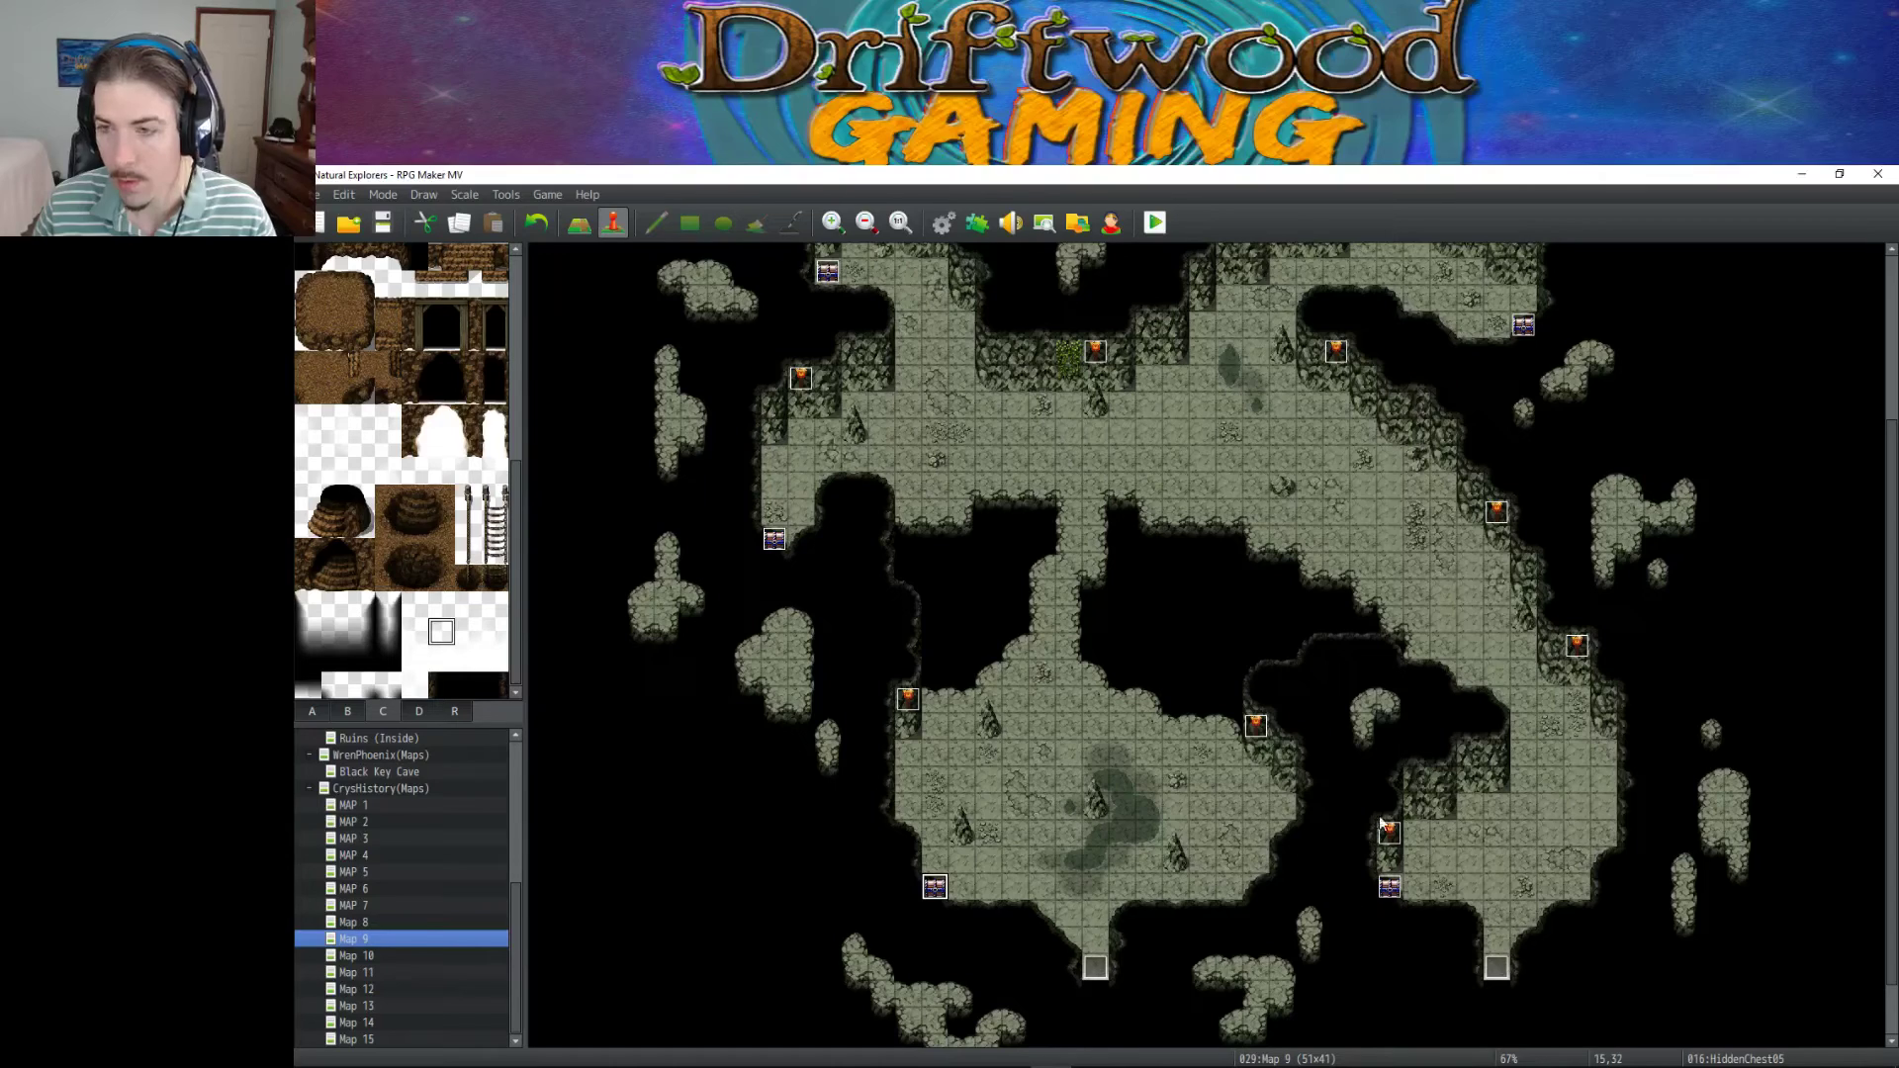
pyautogui.scroll(5, 1379, 675)
pyautogui.scroll(-5, 762, 653)
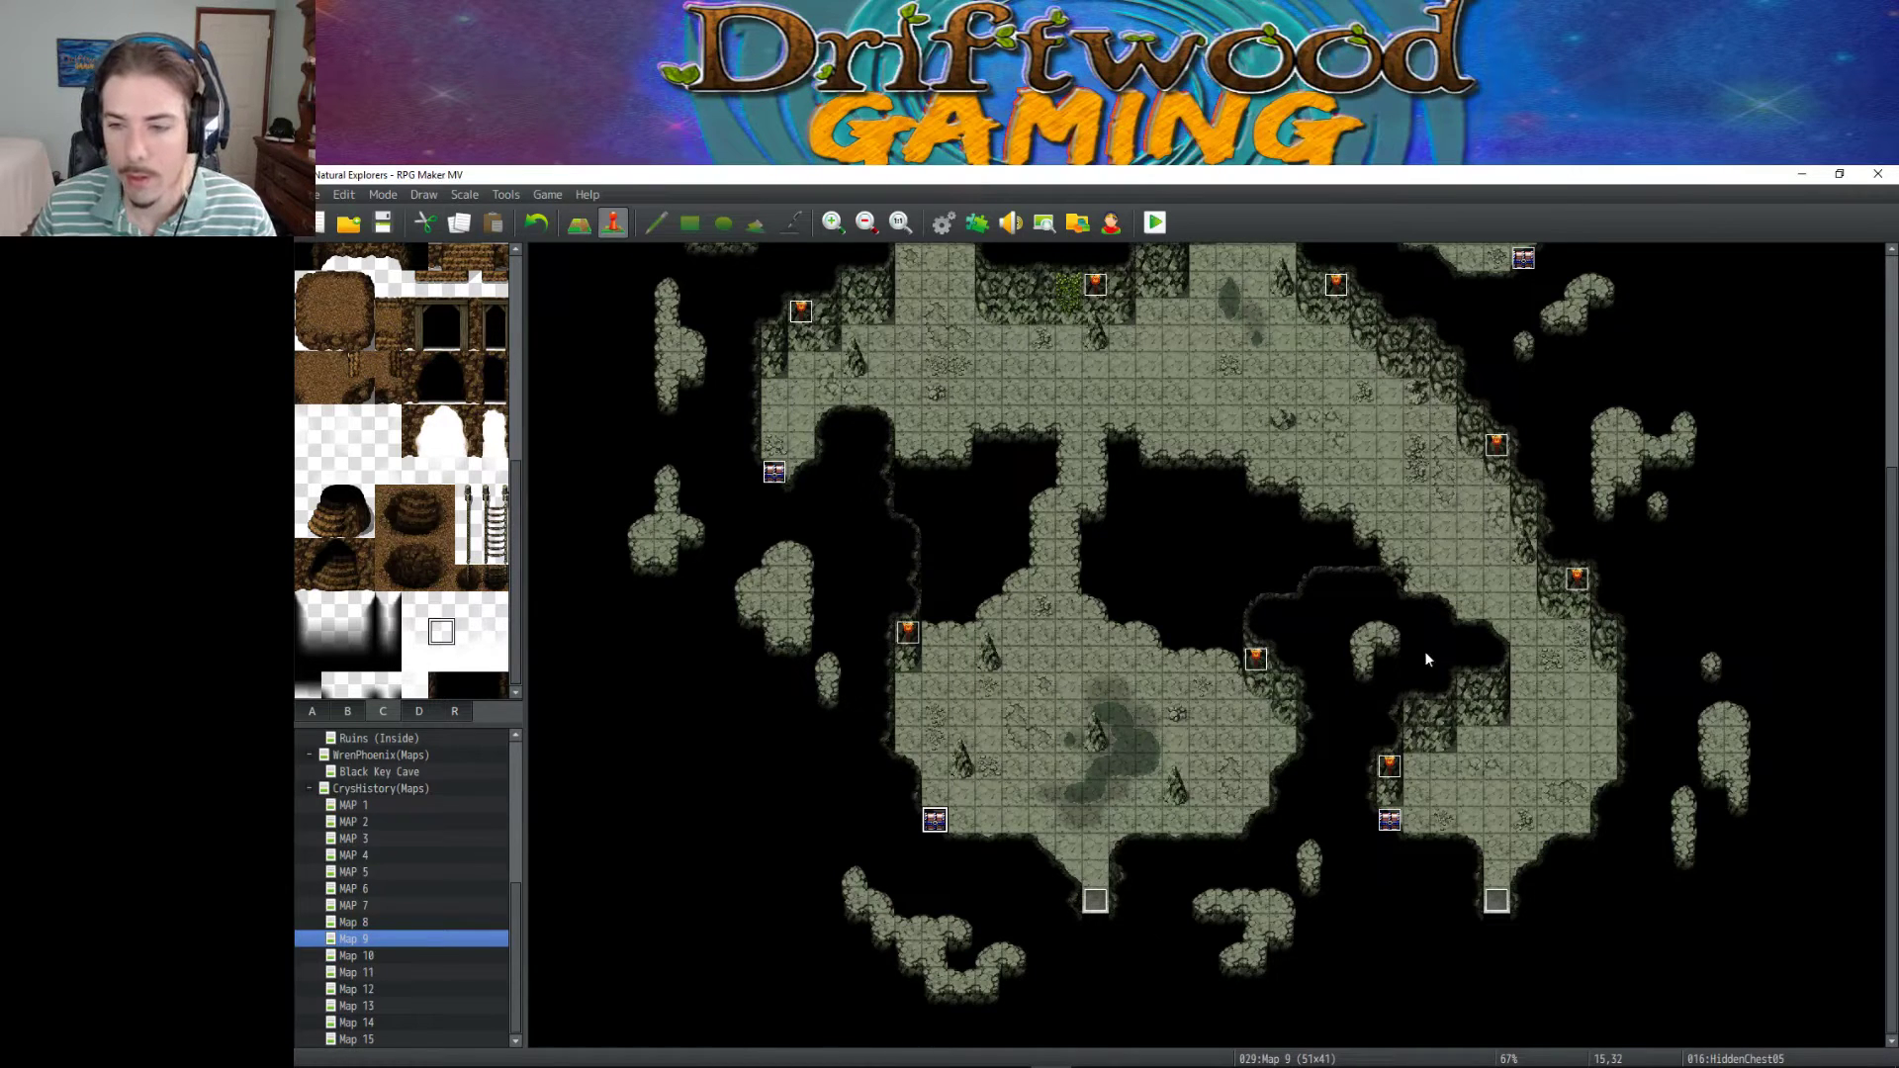
pyautogui.scroll(3, 1380, 882)
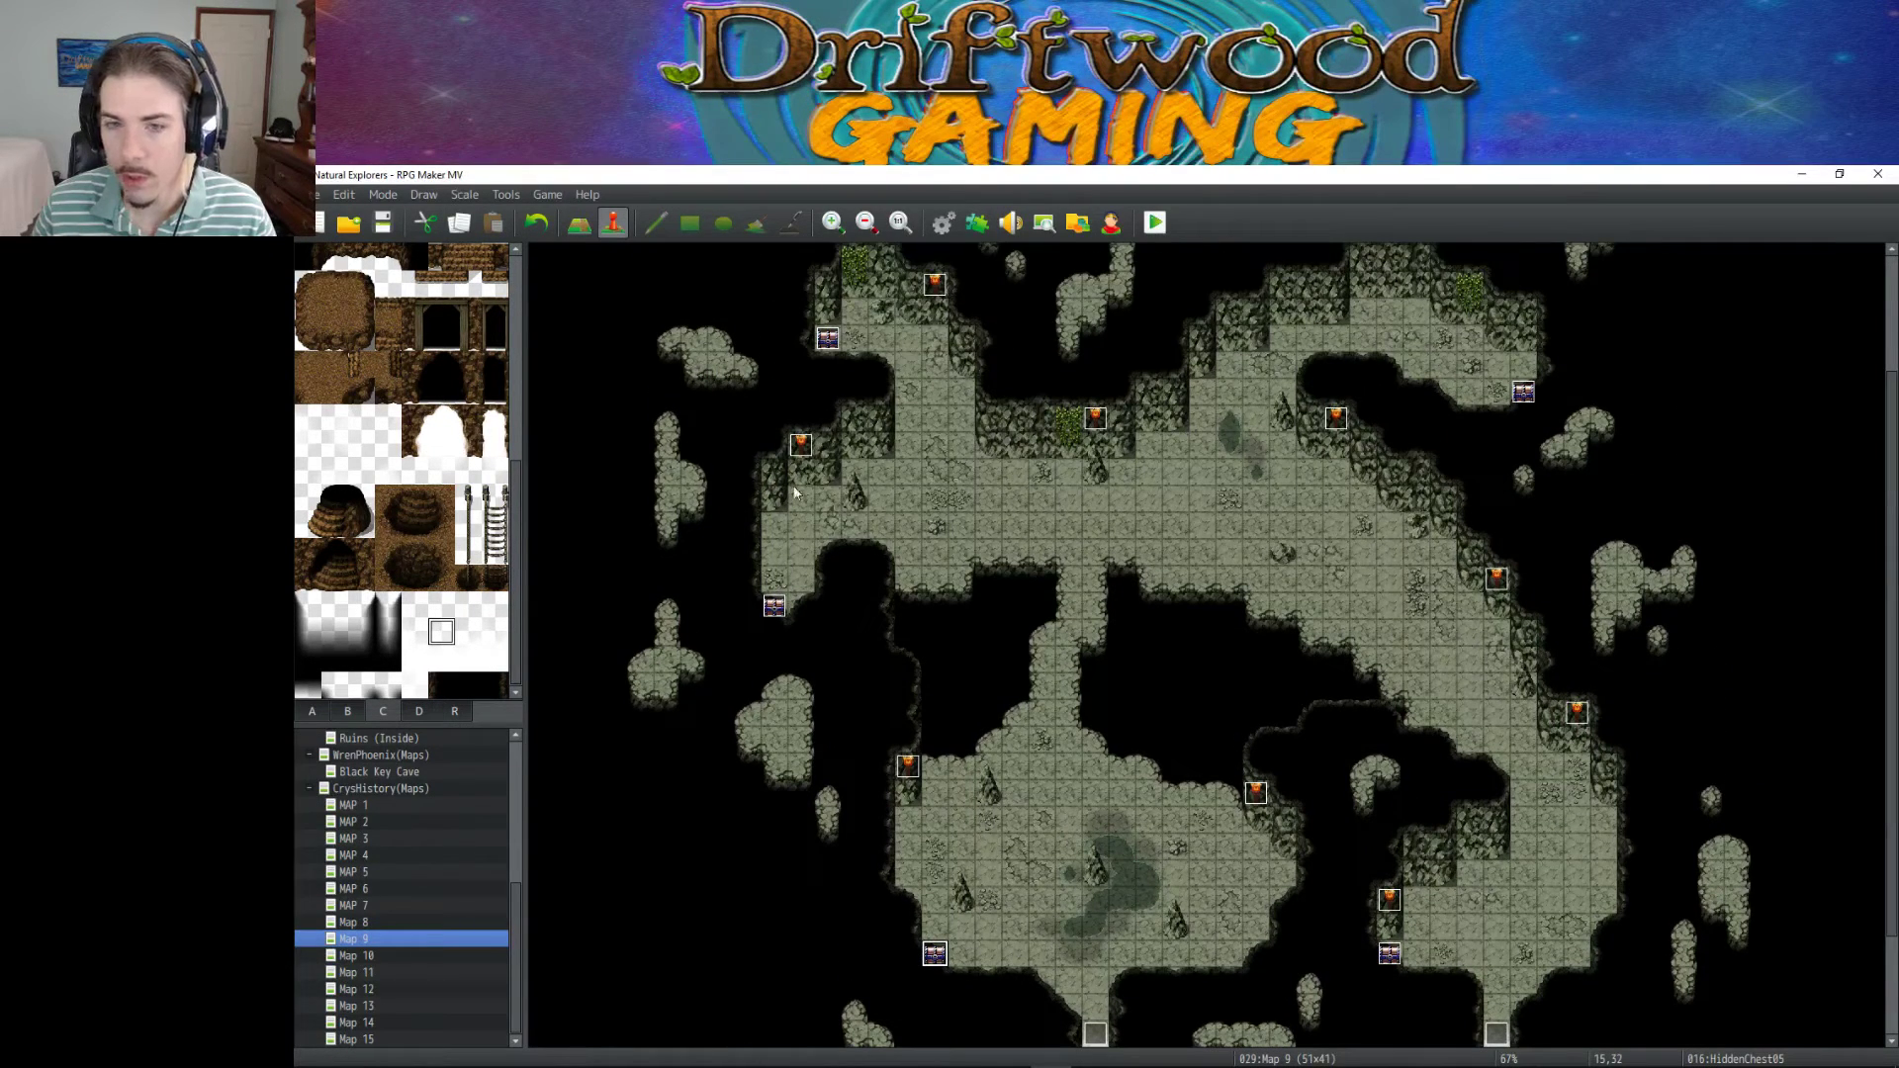
pyautogui.scroll(-3, 1038, 788)
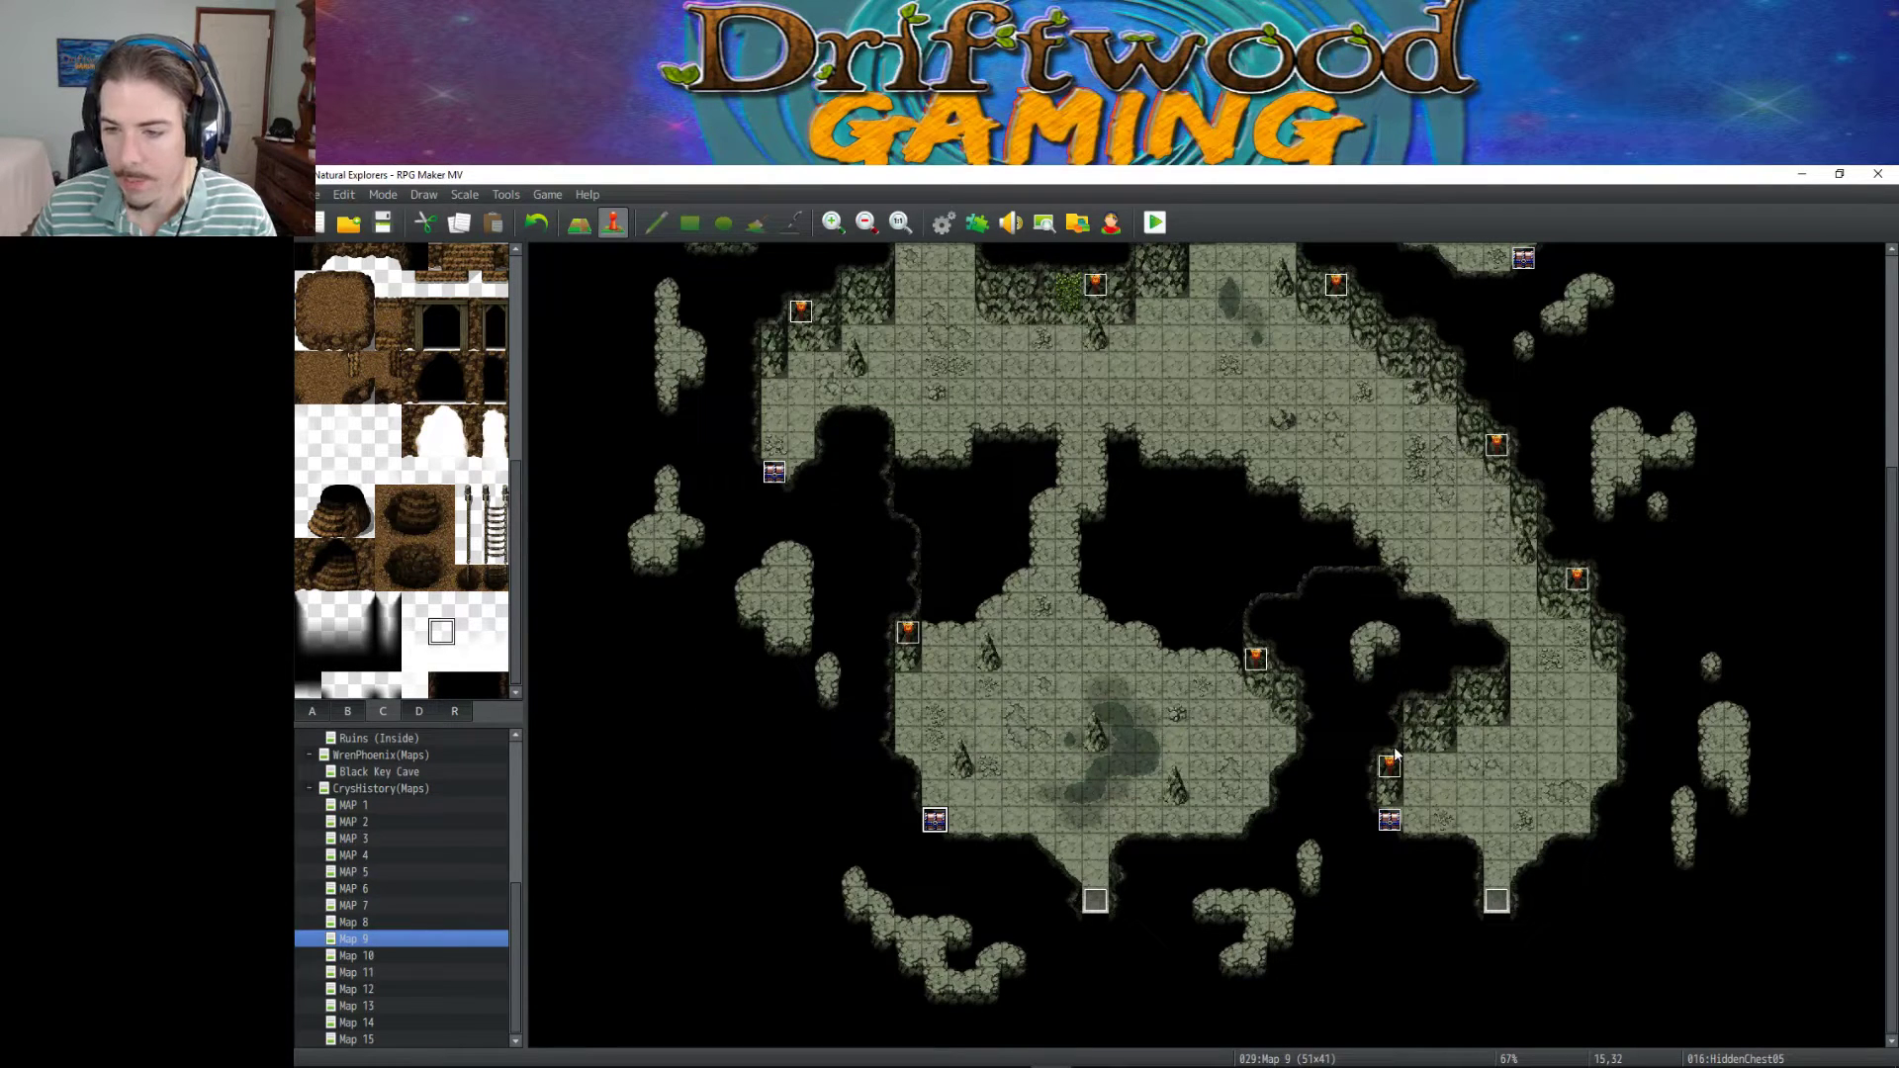
pyautogui.scroll(6, 1390, 757)
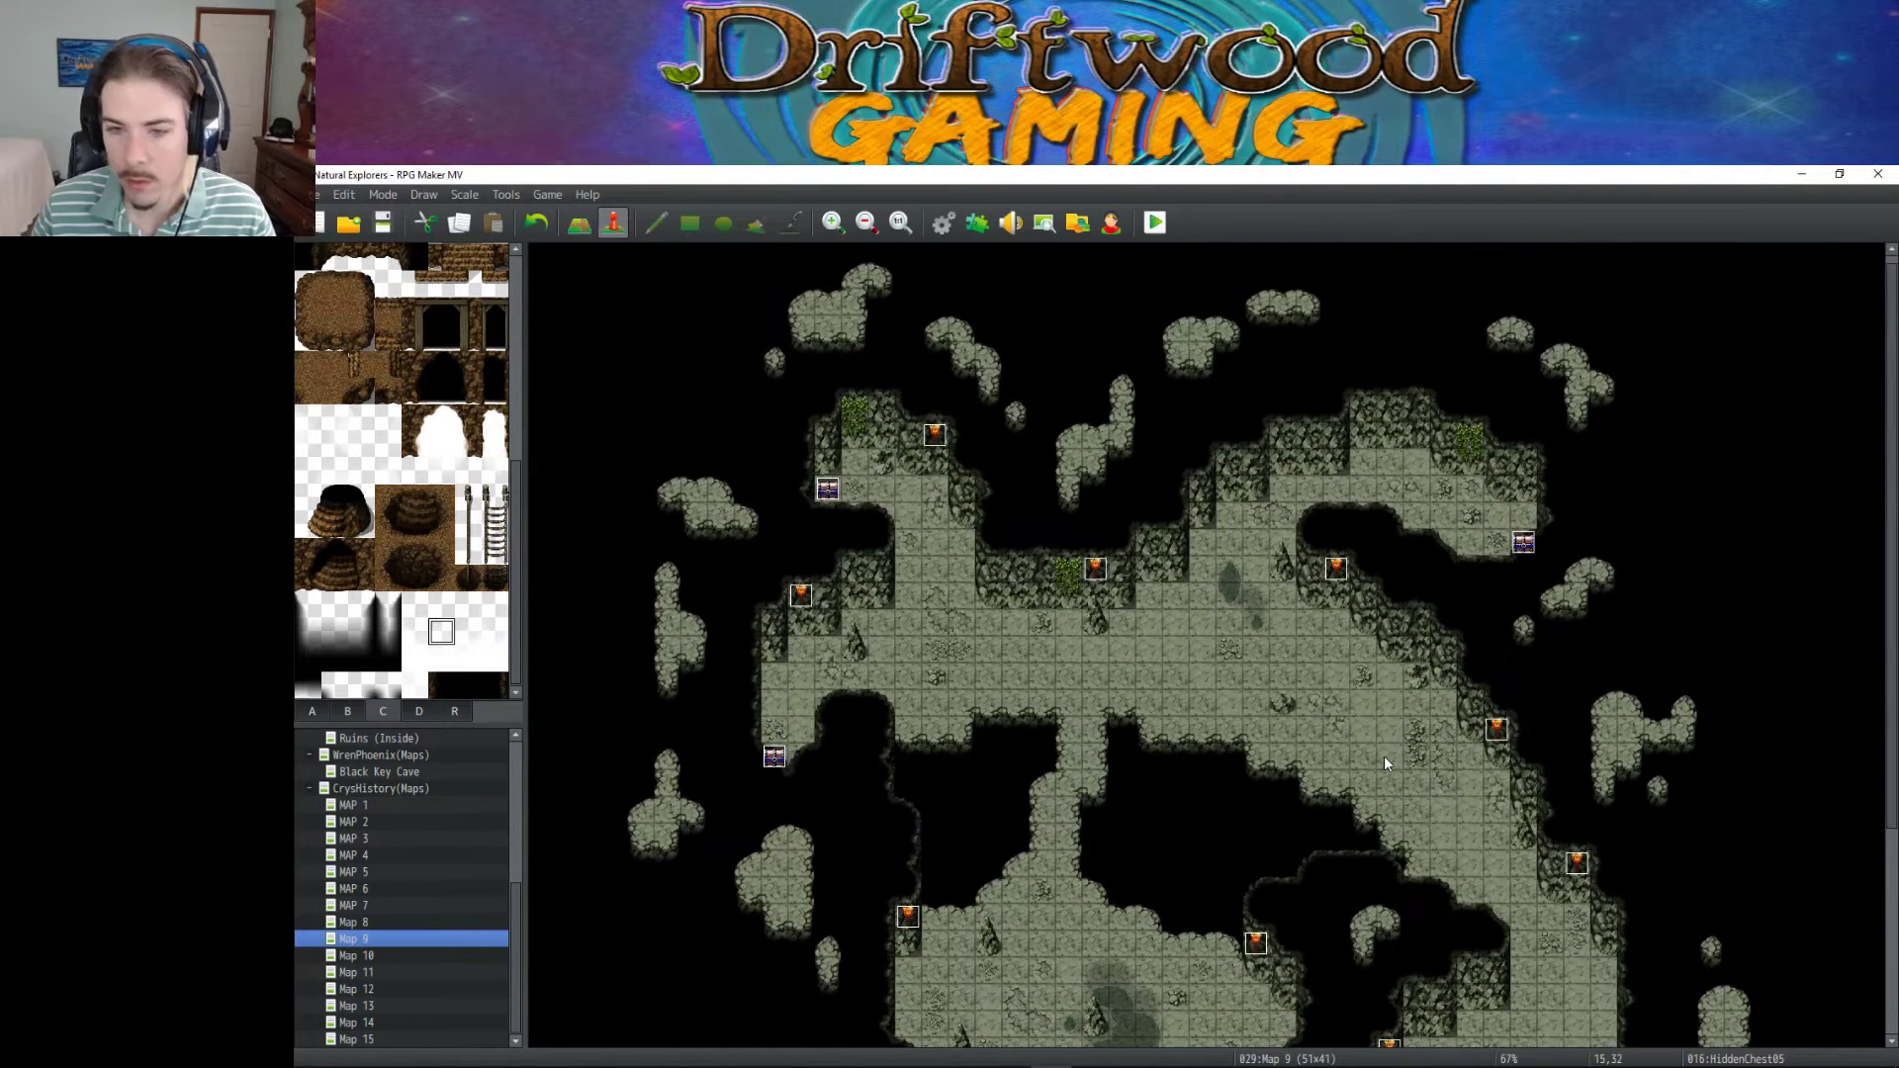
pyautogui.scroll(-6, 1385, 756)
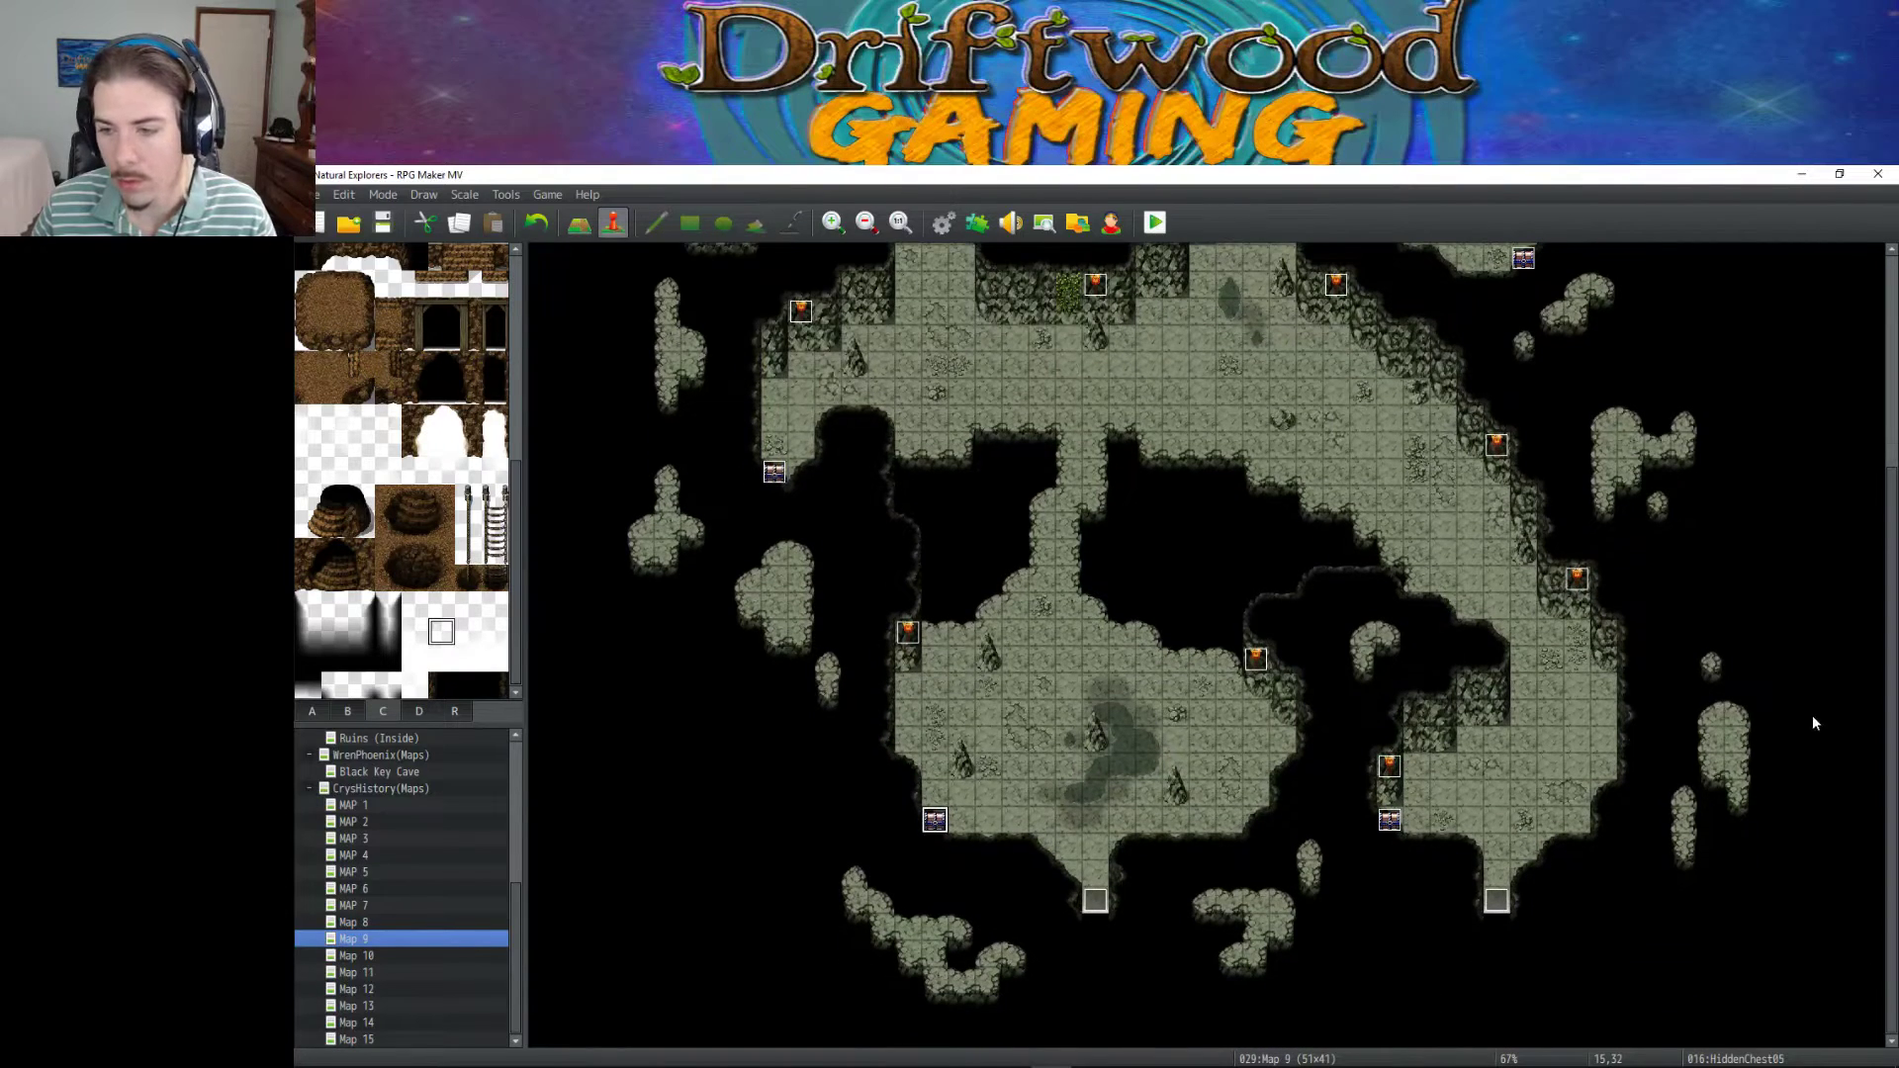
# Set the player's starting position to tile 36,33 on Map 9, just above the southeastern passage event.
pyautogui.rightClick(1502, 834)
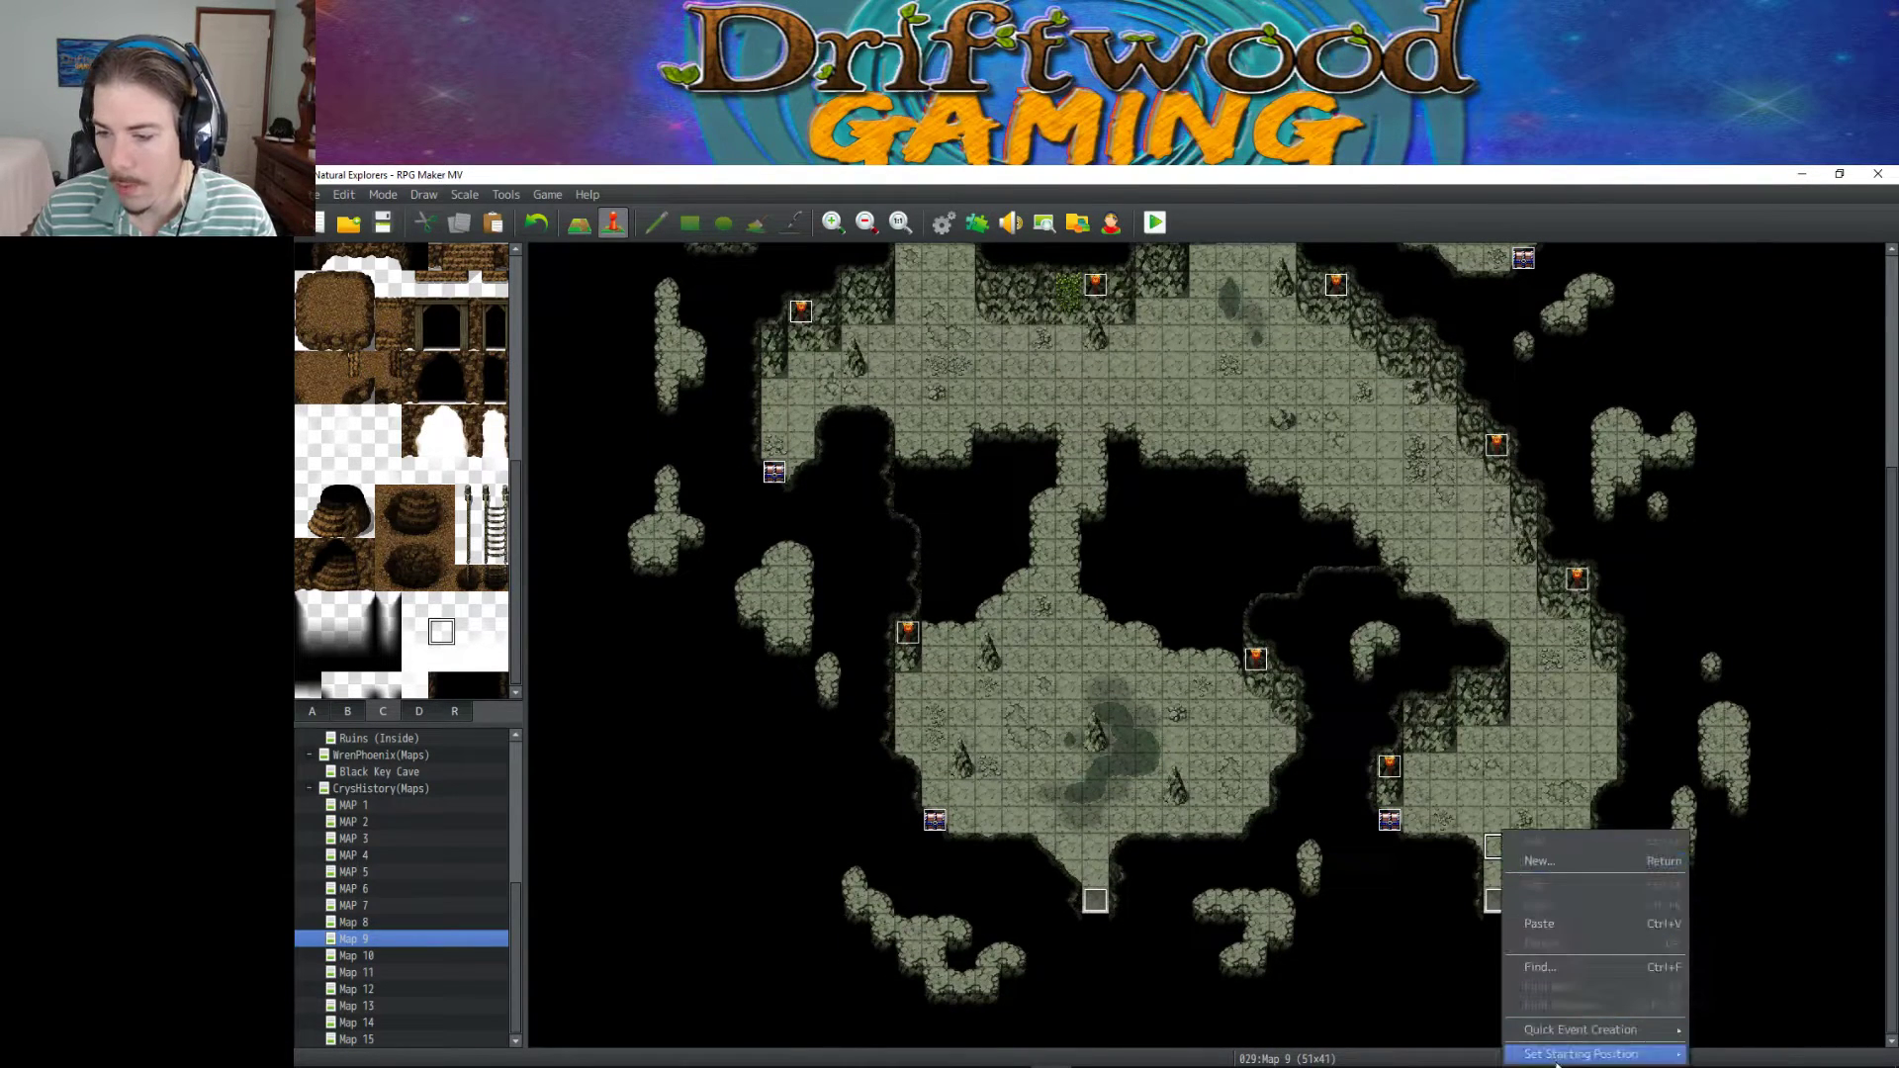
pyautogui.moveTo(1582, 1053)
pyautogui.click(1731, 997)
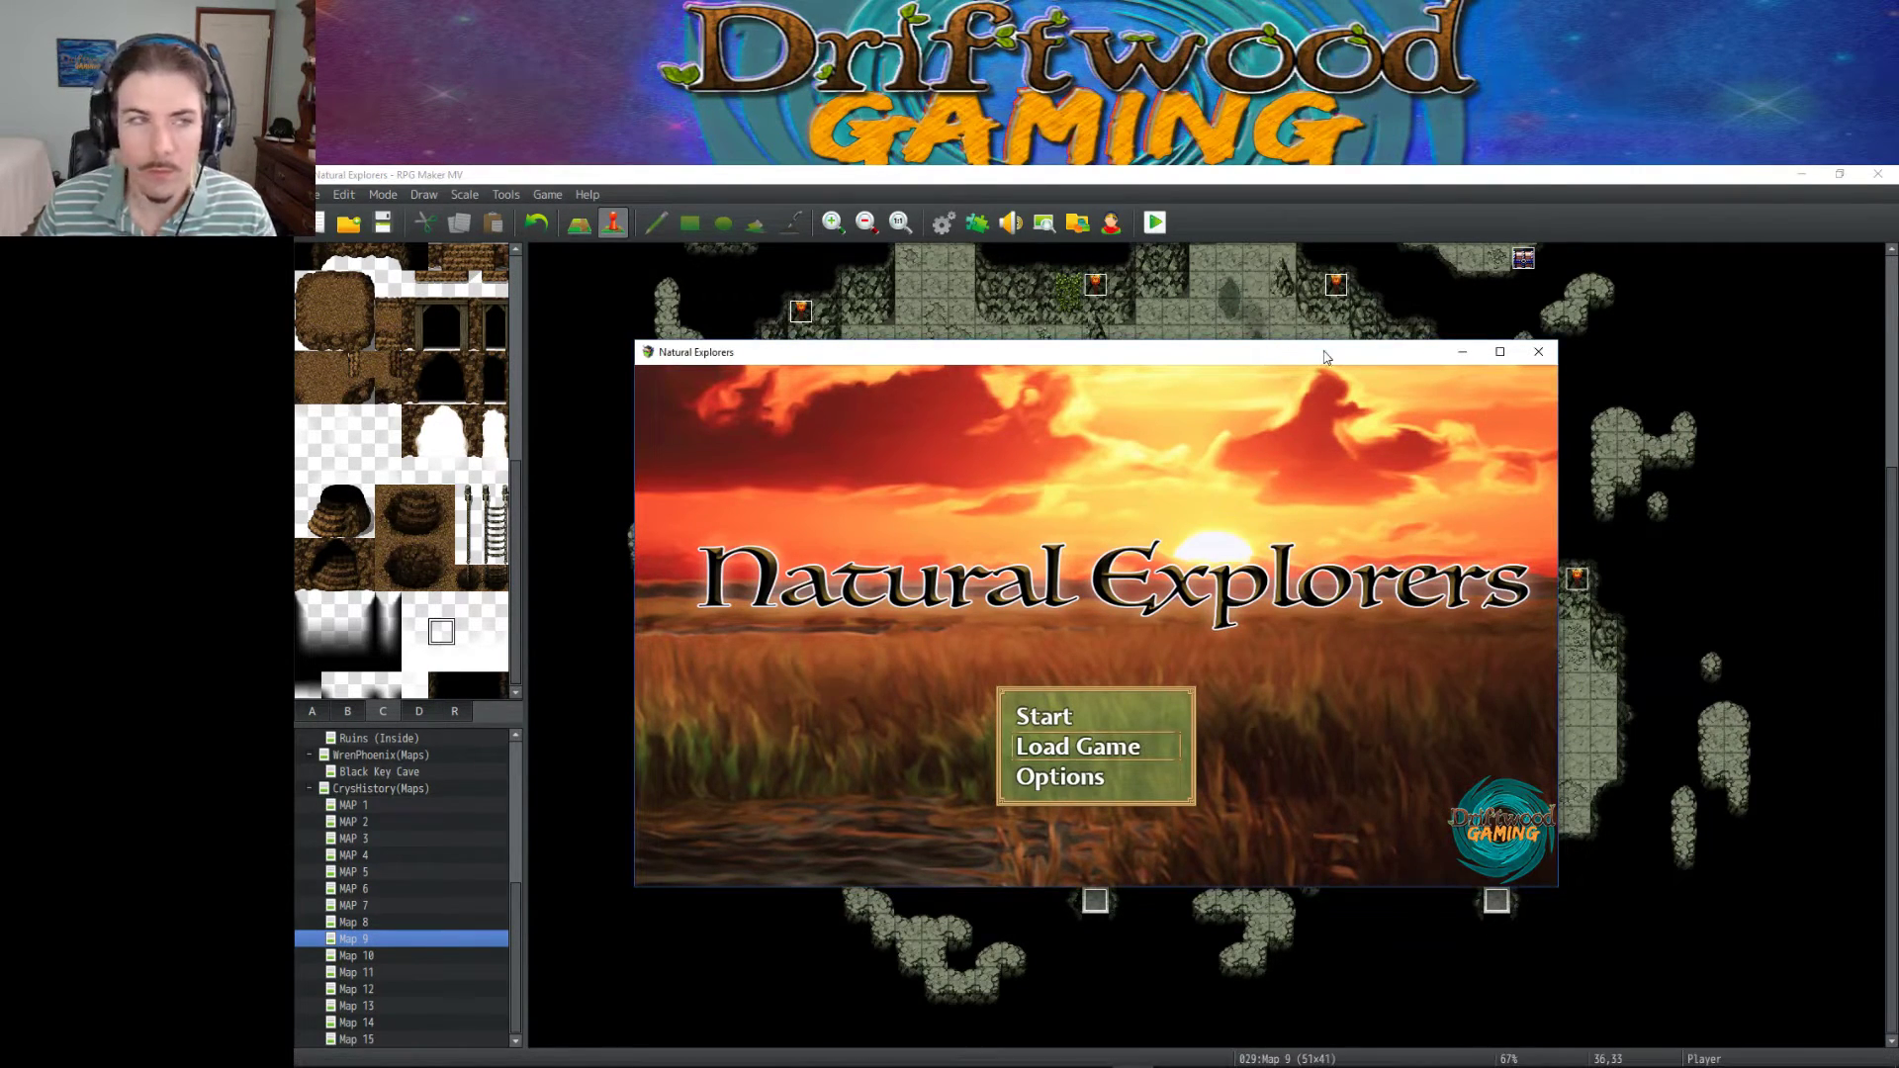
# Start a new game in the playtest to check the lighting on Map 9, and close the playtest.
pyautogui.press('Up')
pyautogui.press('Return')
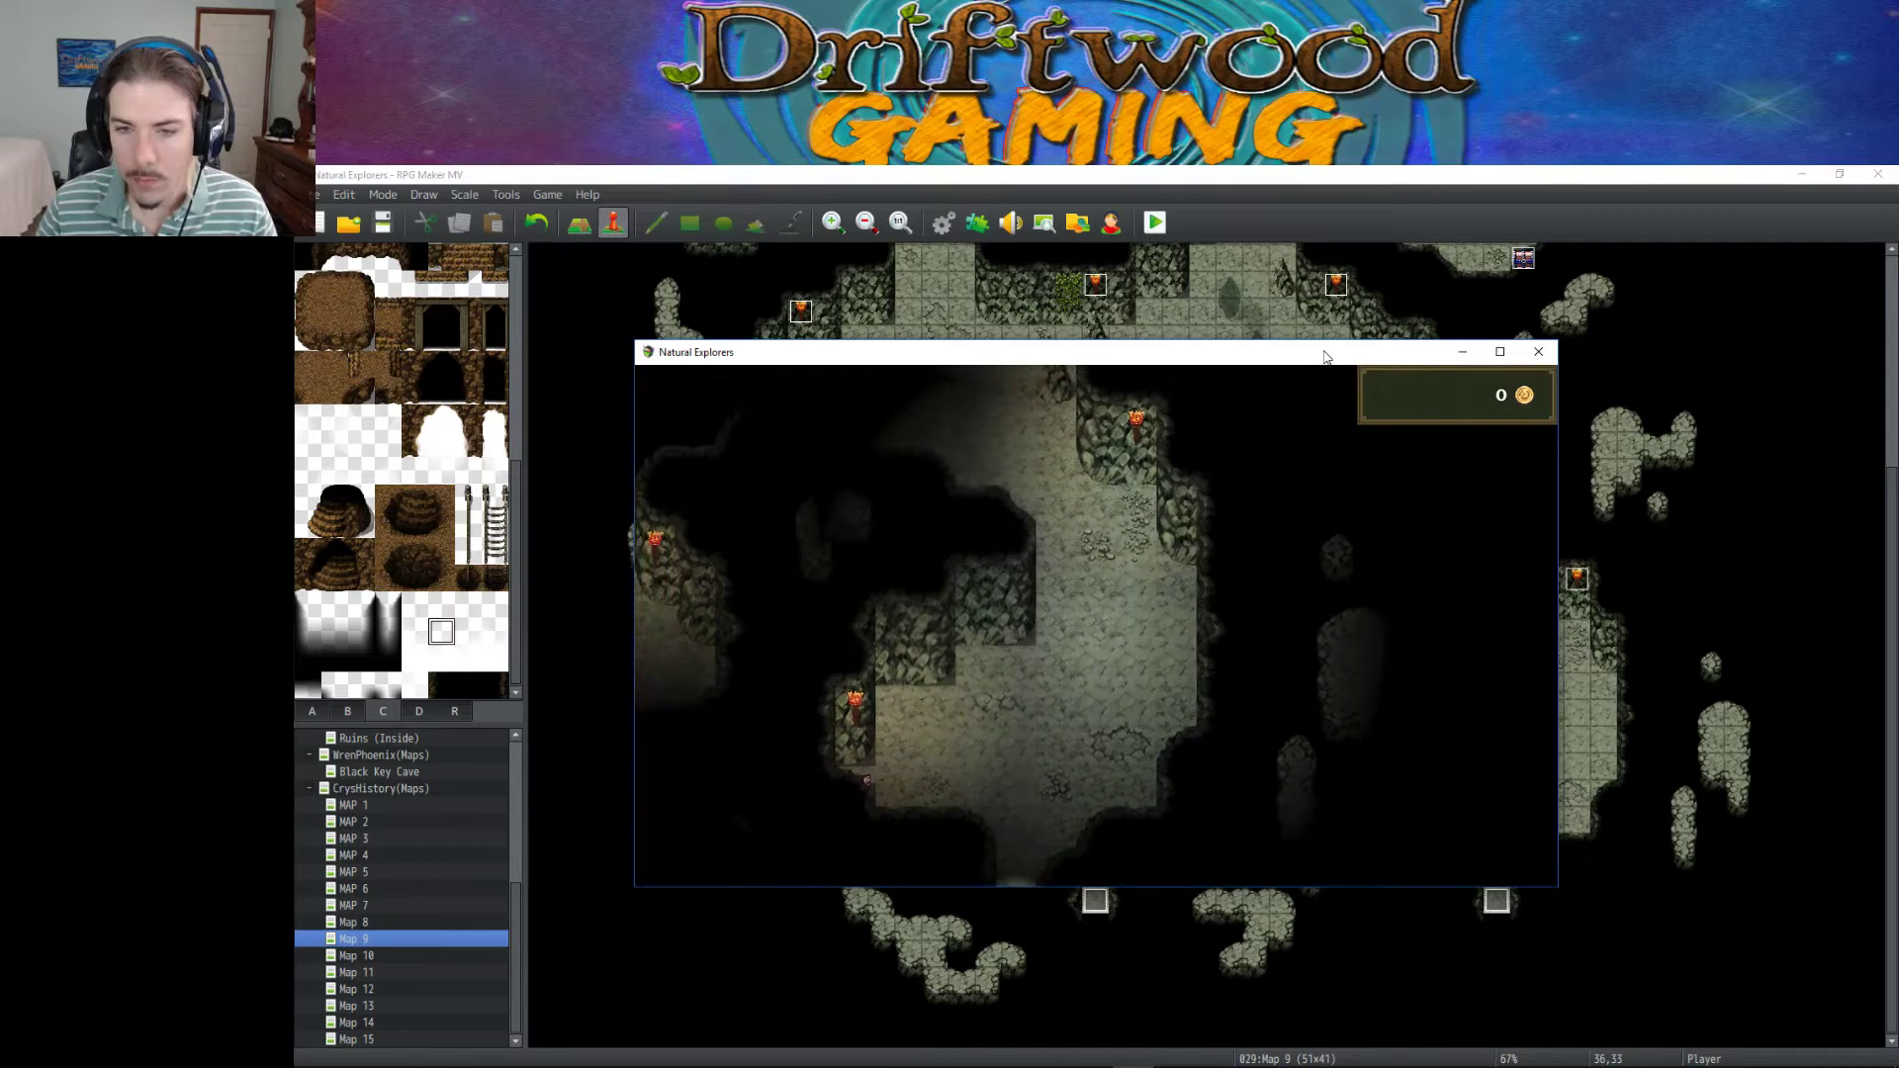
pyautogui.click(1549, 362)
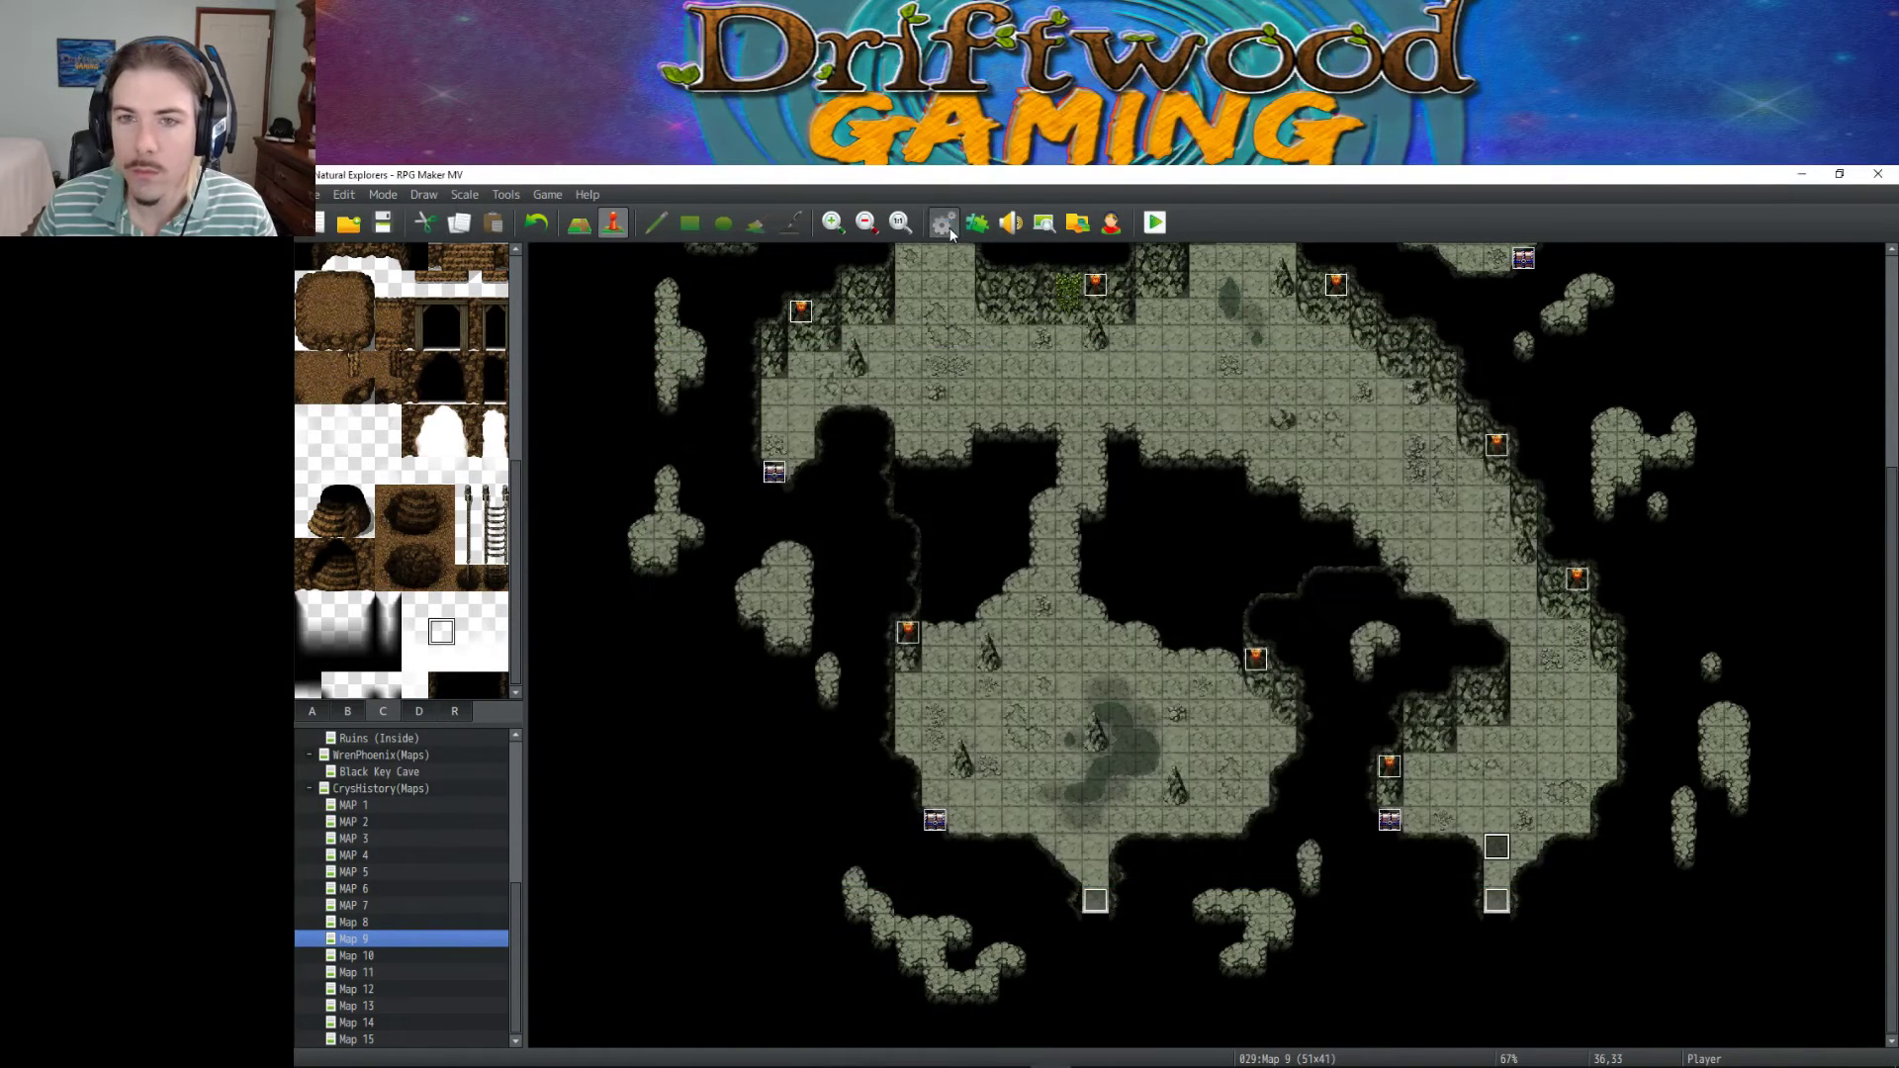
# Change the starting party member to actor 0001 in the database's System settings and save the change.
pyautogui.click(944, 222)
pyautogui.click(666, 671)
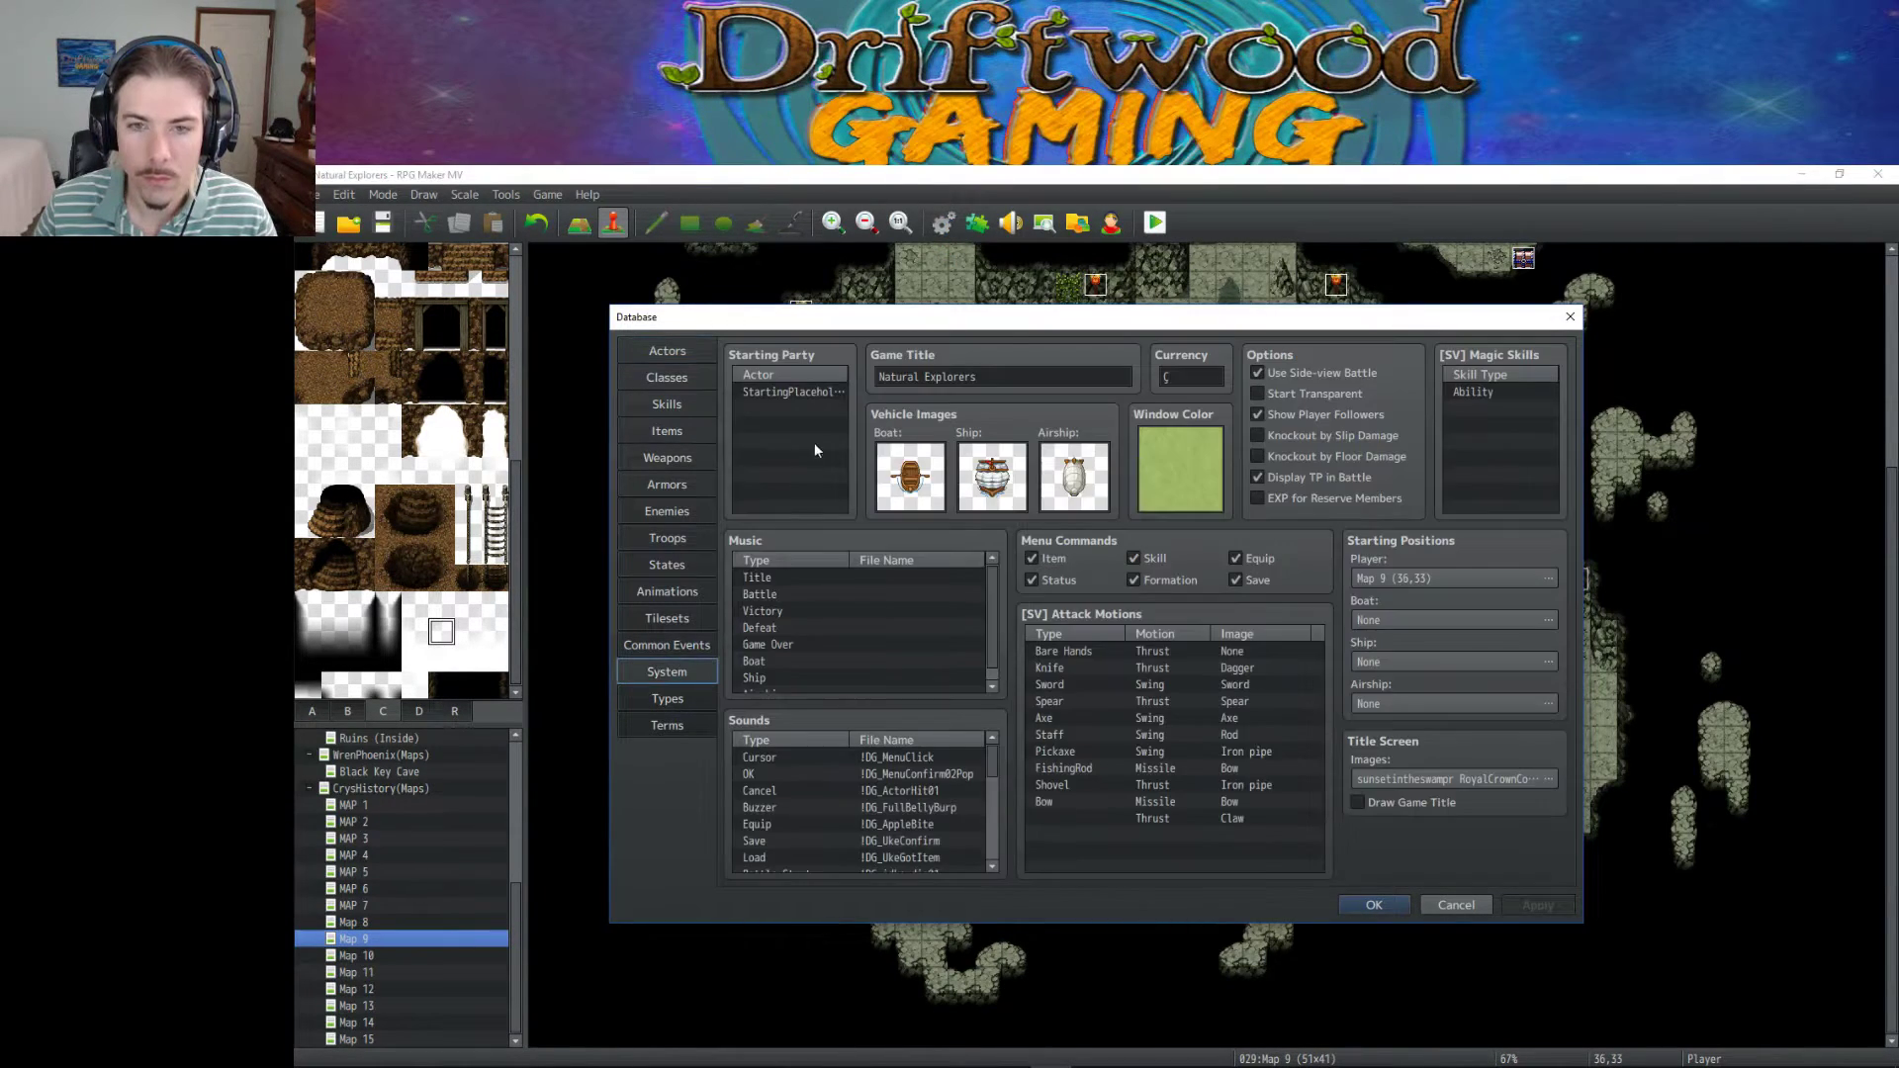
pyautogui.doubleClick(841, 400)
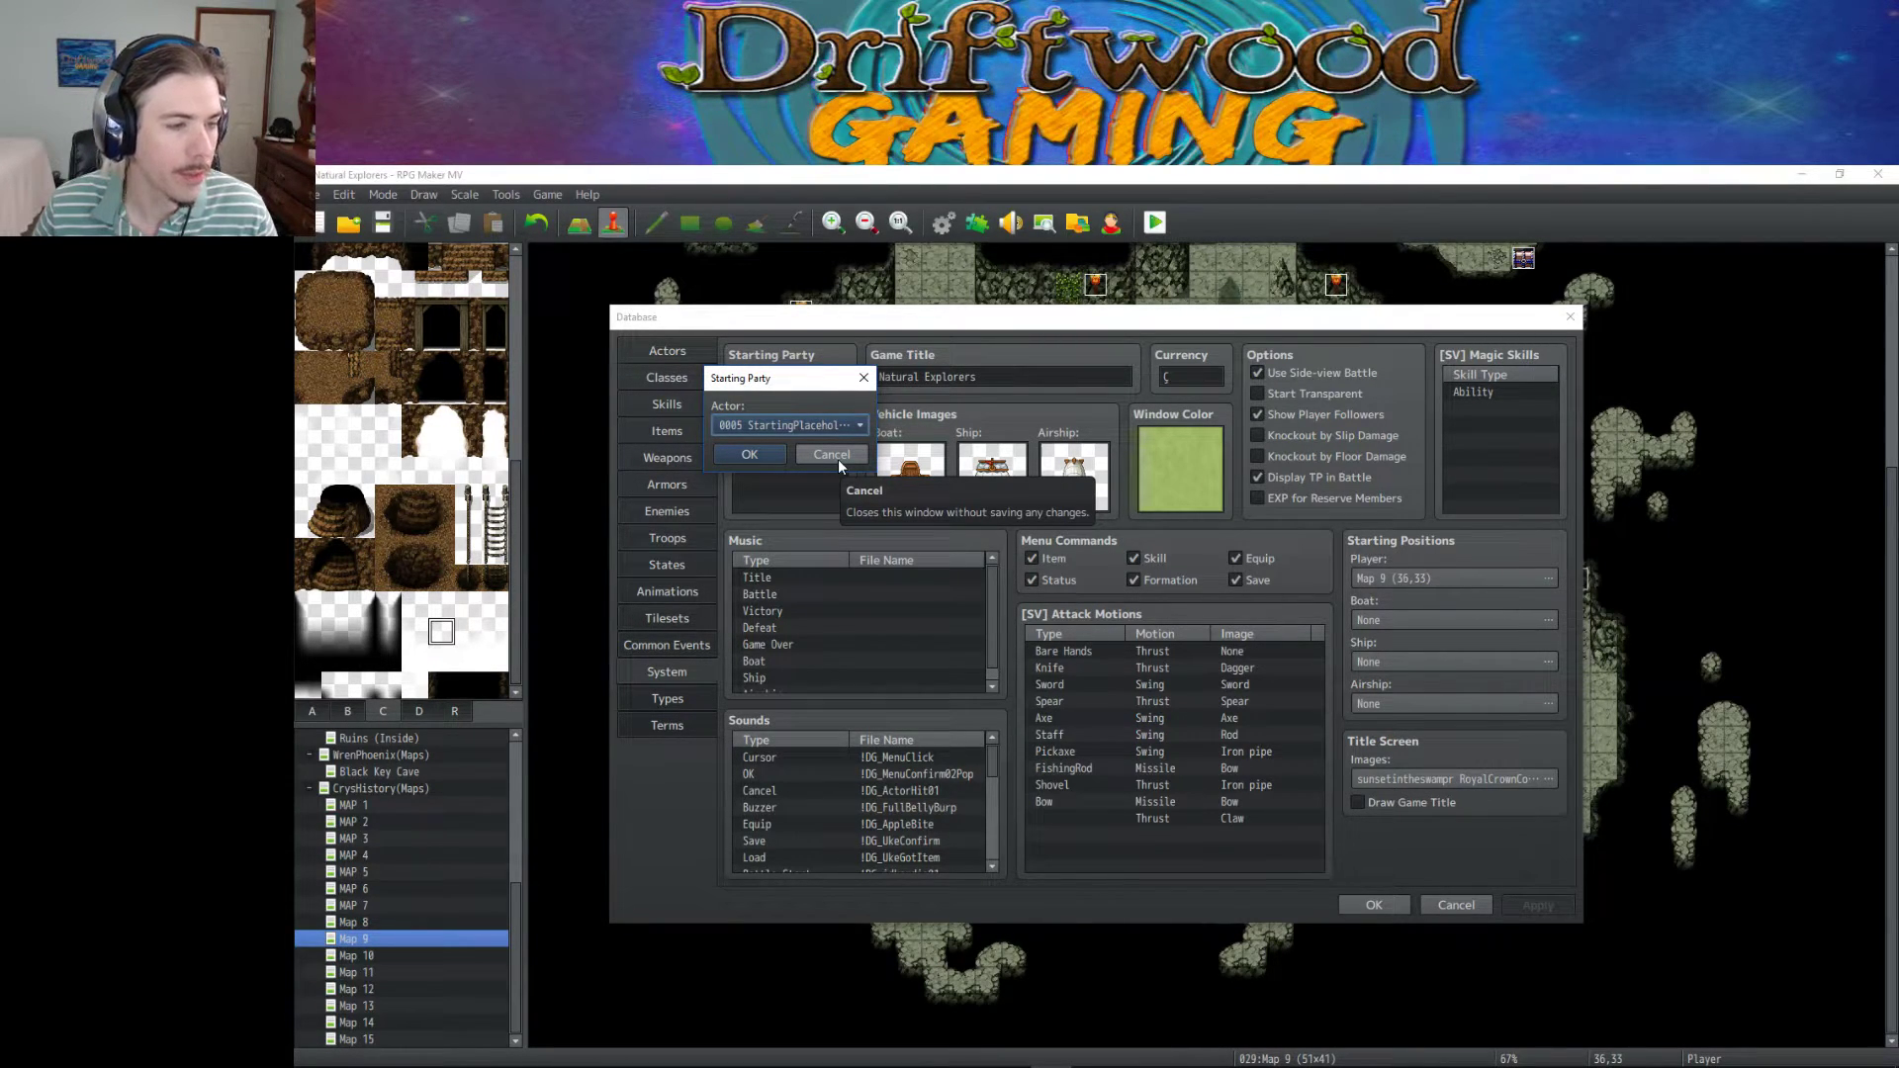
pyautogui.click(839, 423)
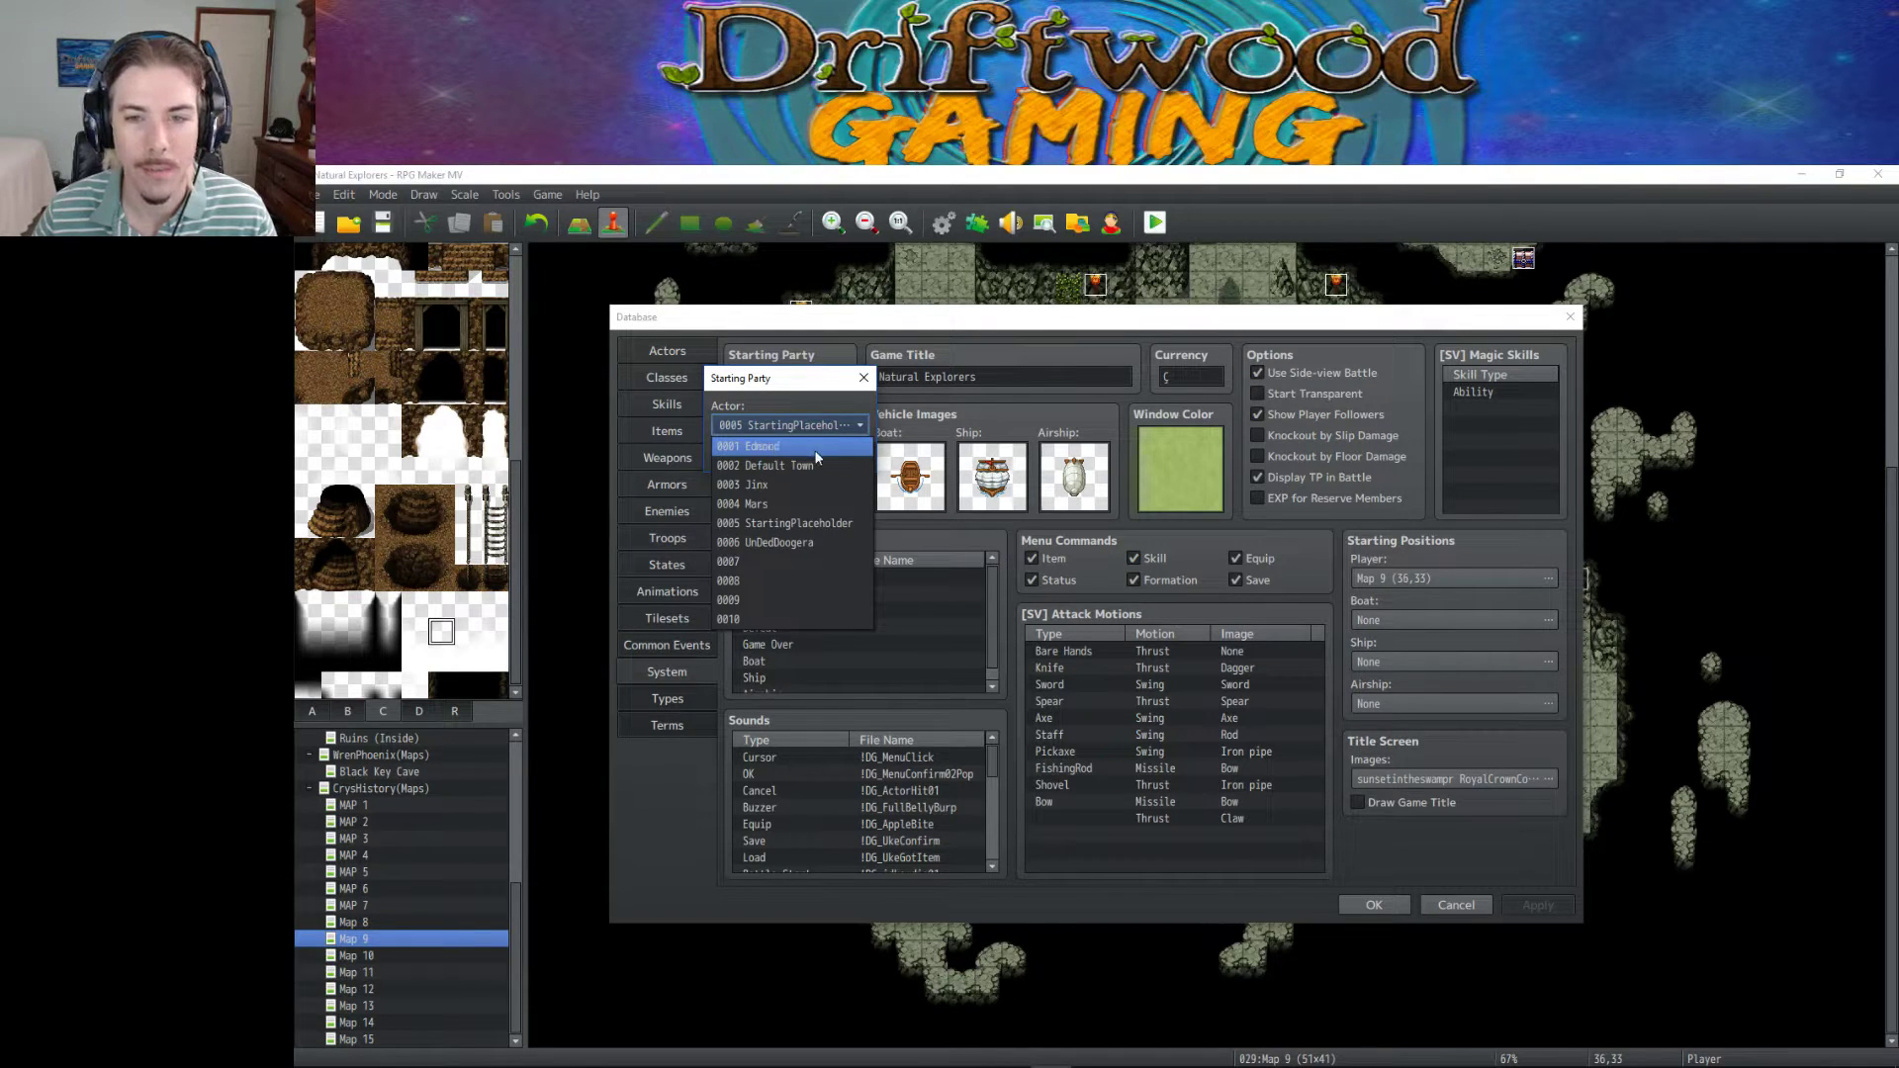
pyautogui.click(816, 452)
pyautogui.click(762, 454)
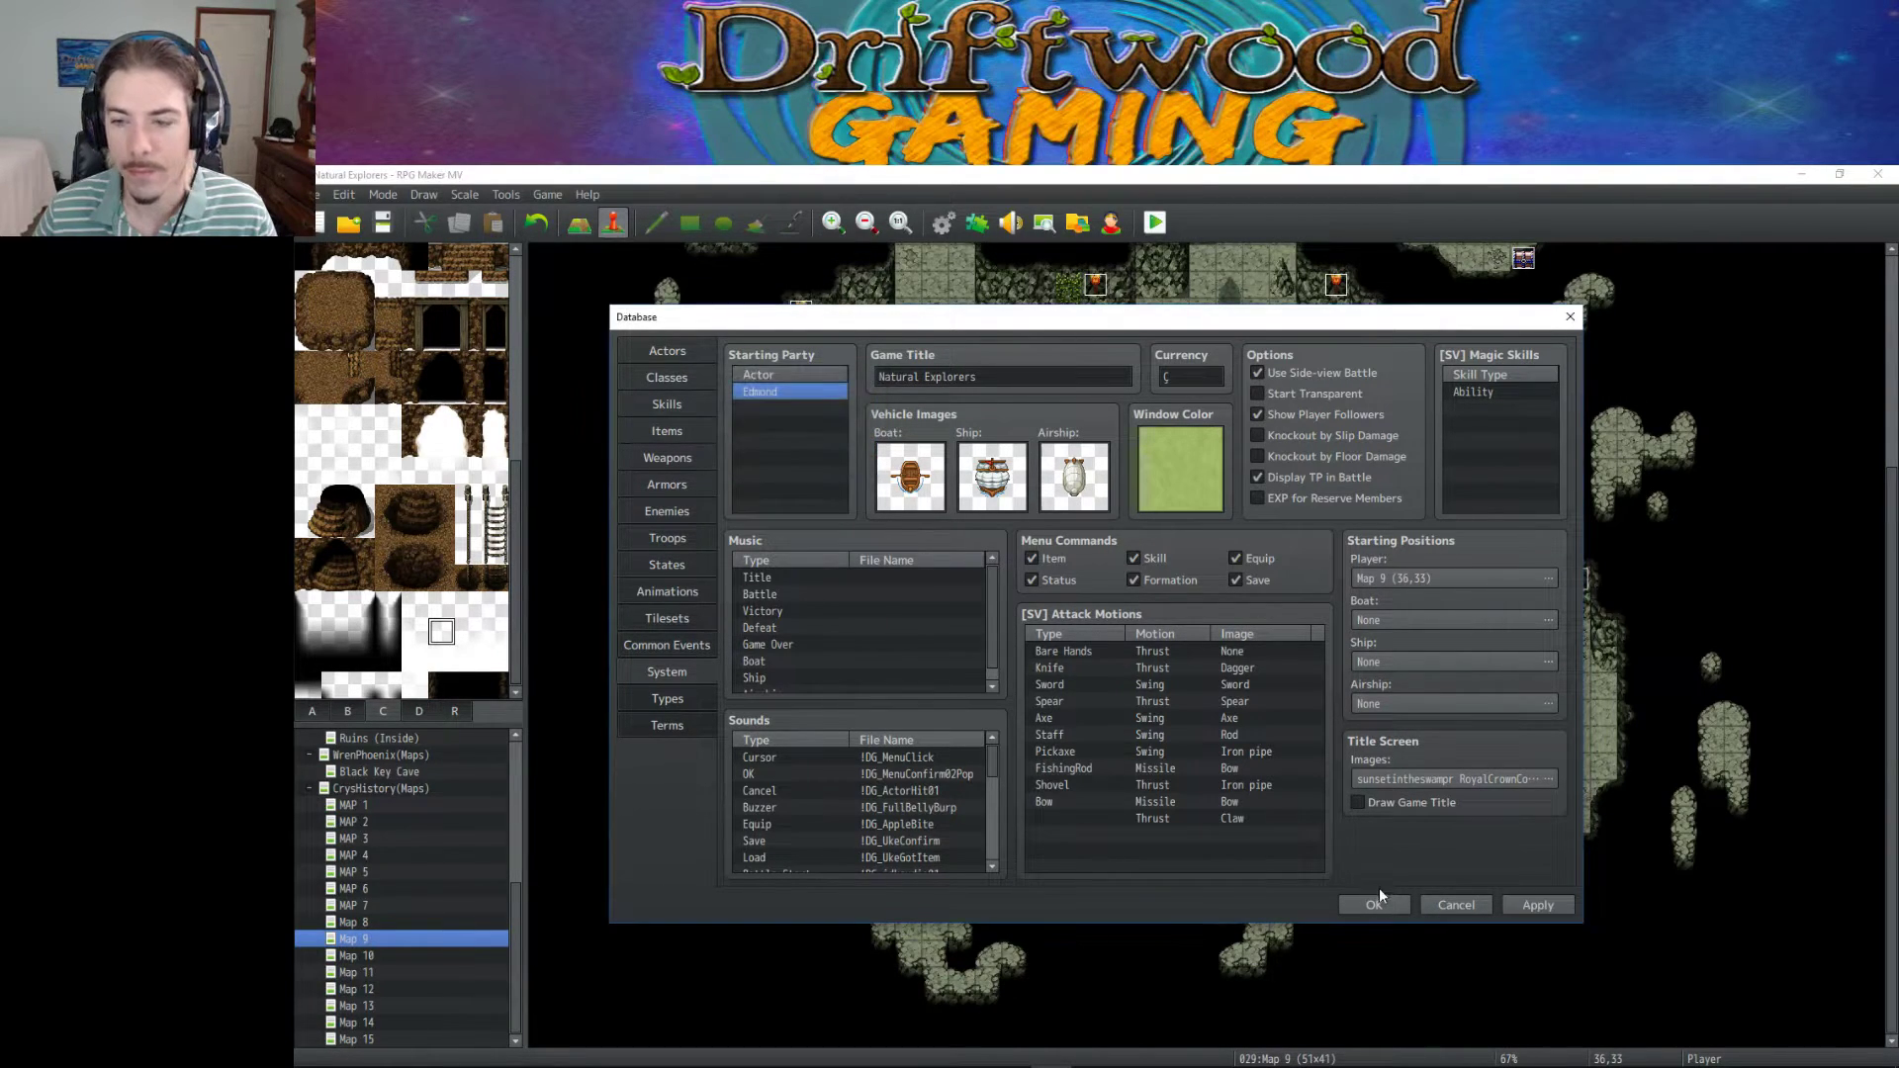
pyautogui.click(1375, 900)
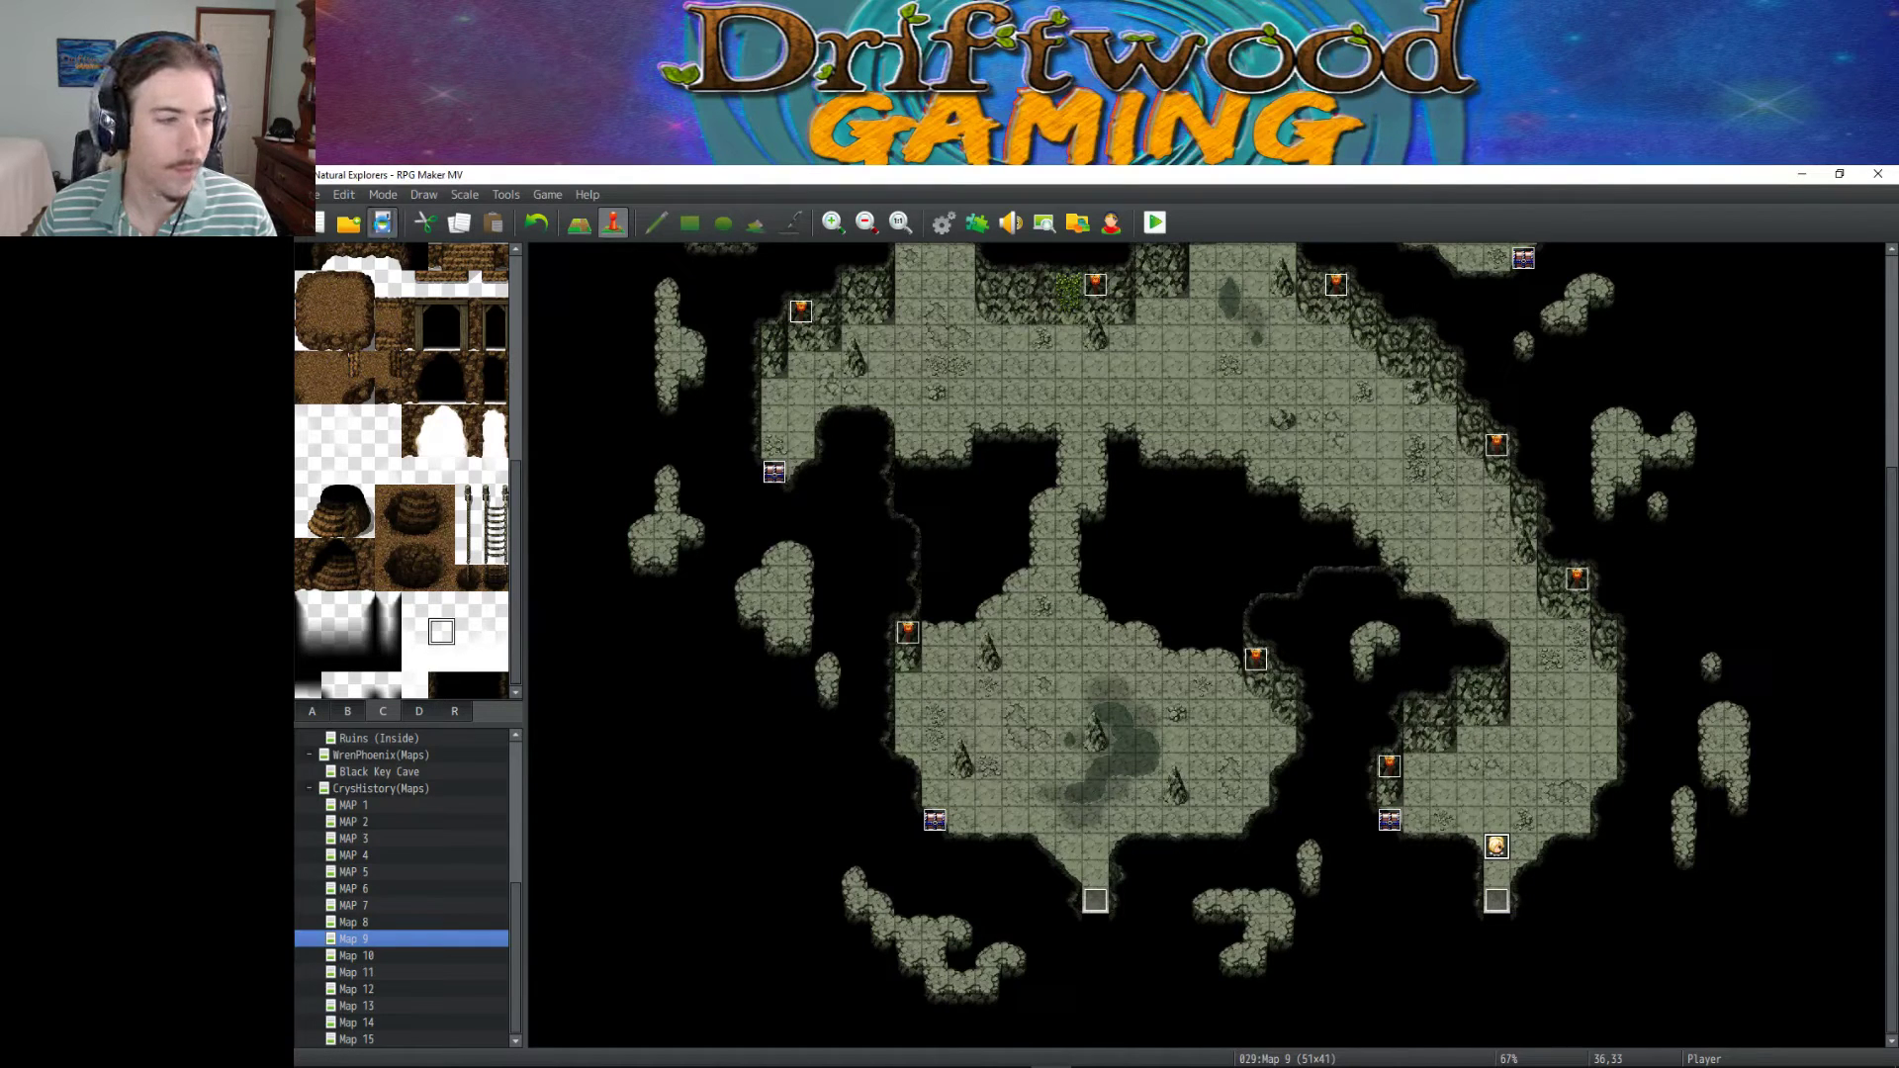
# Start a new game in the playtest and test the guardian prompt of the hidden chest in the southeastern chamber.
pyautogui.click(1158, 226)
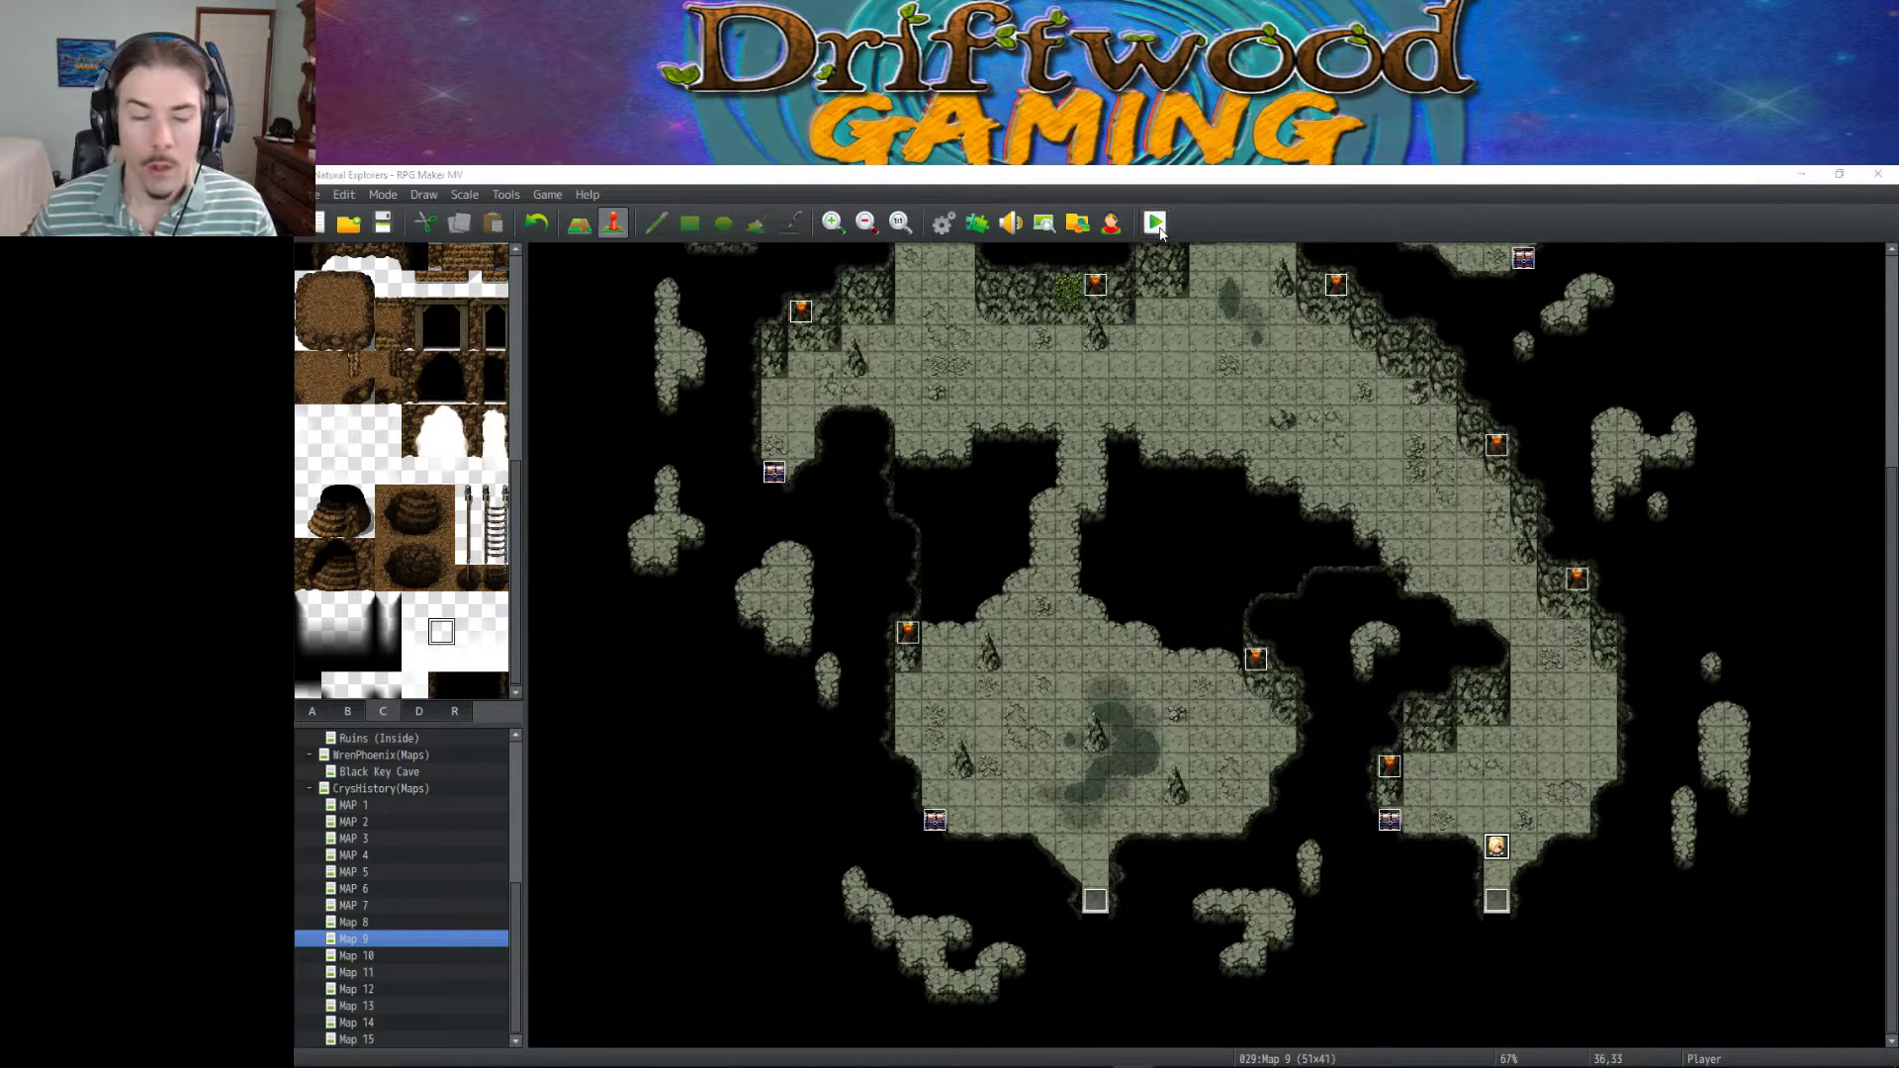
pyautogui.doubleClick(1067, 718)
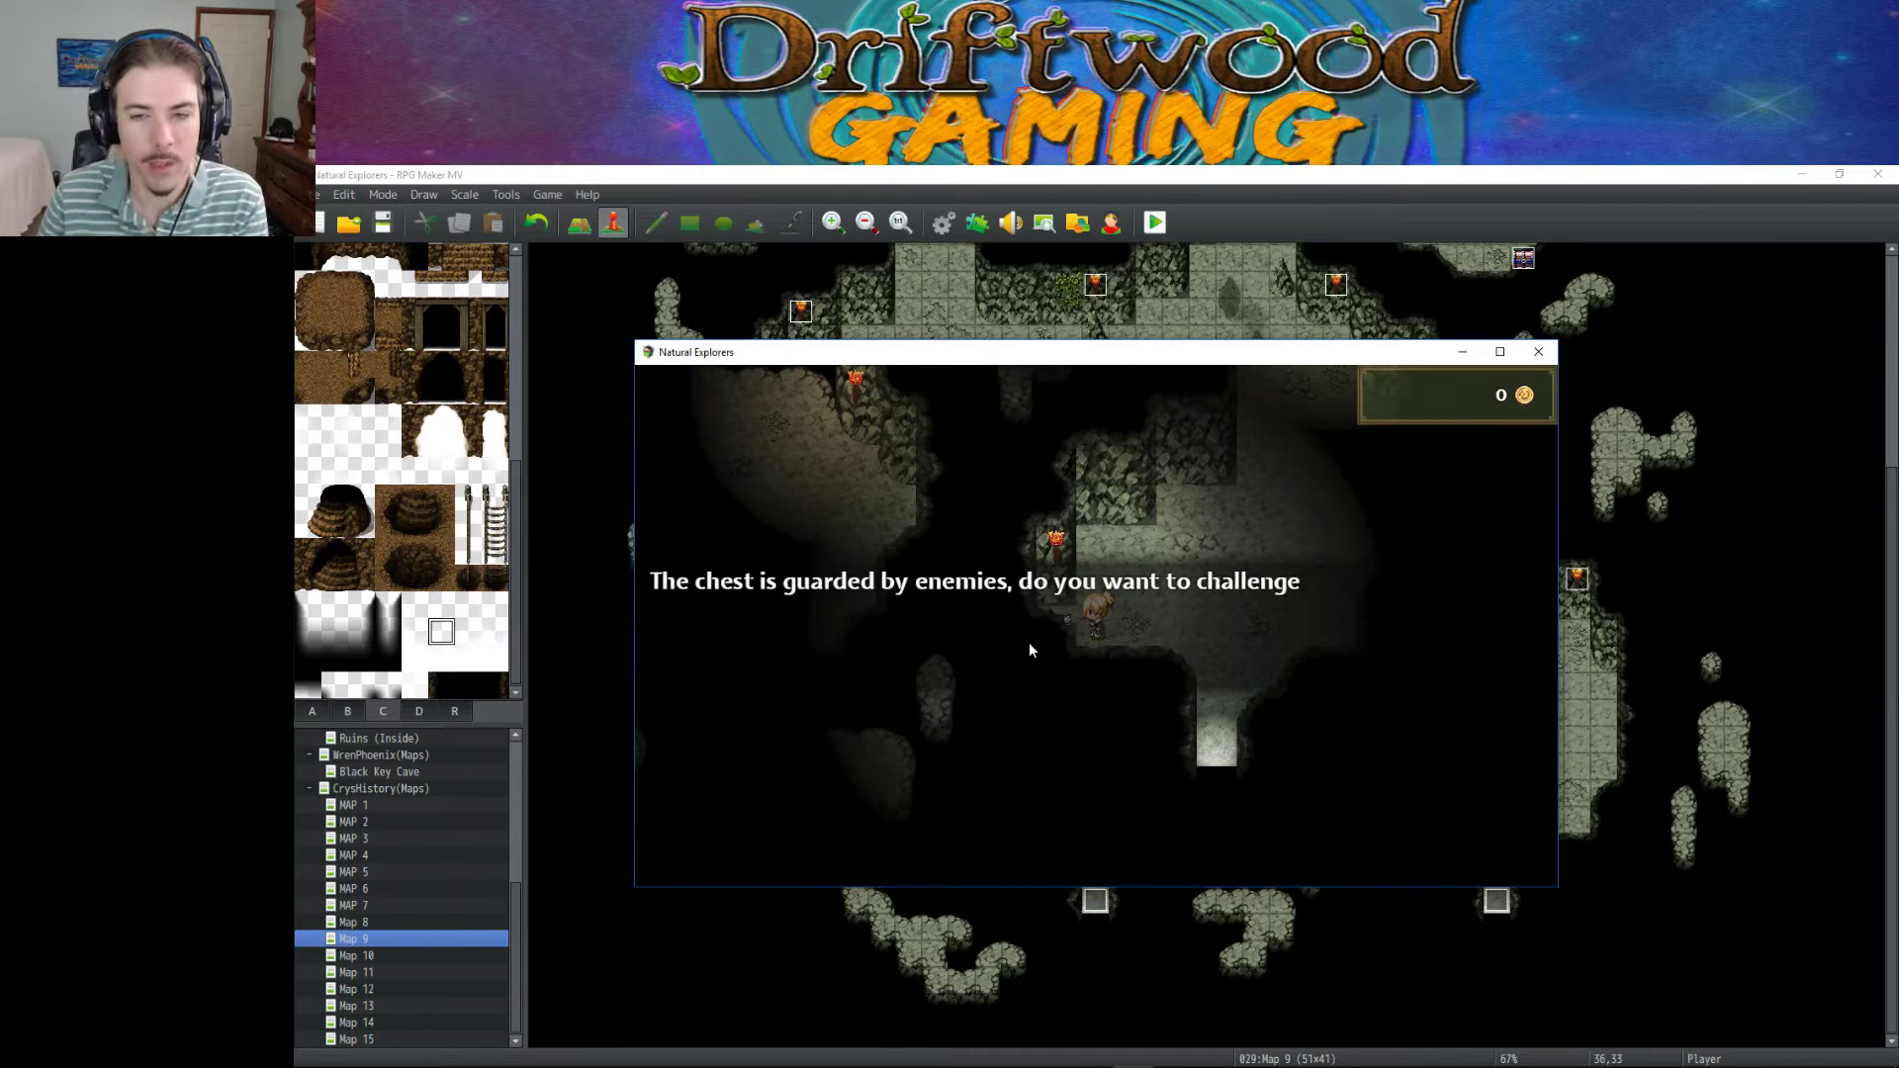
pyautogui.press('Return')
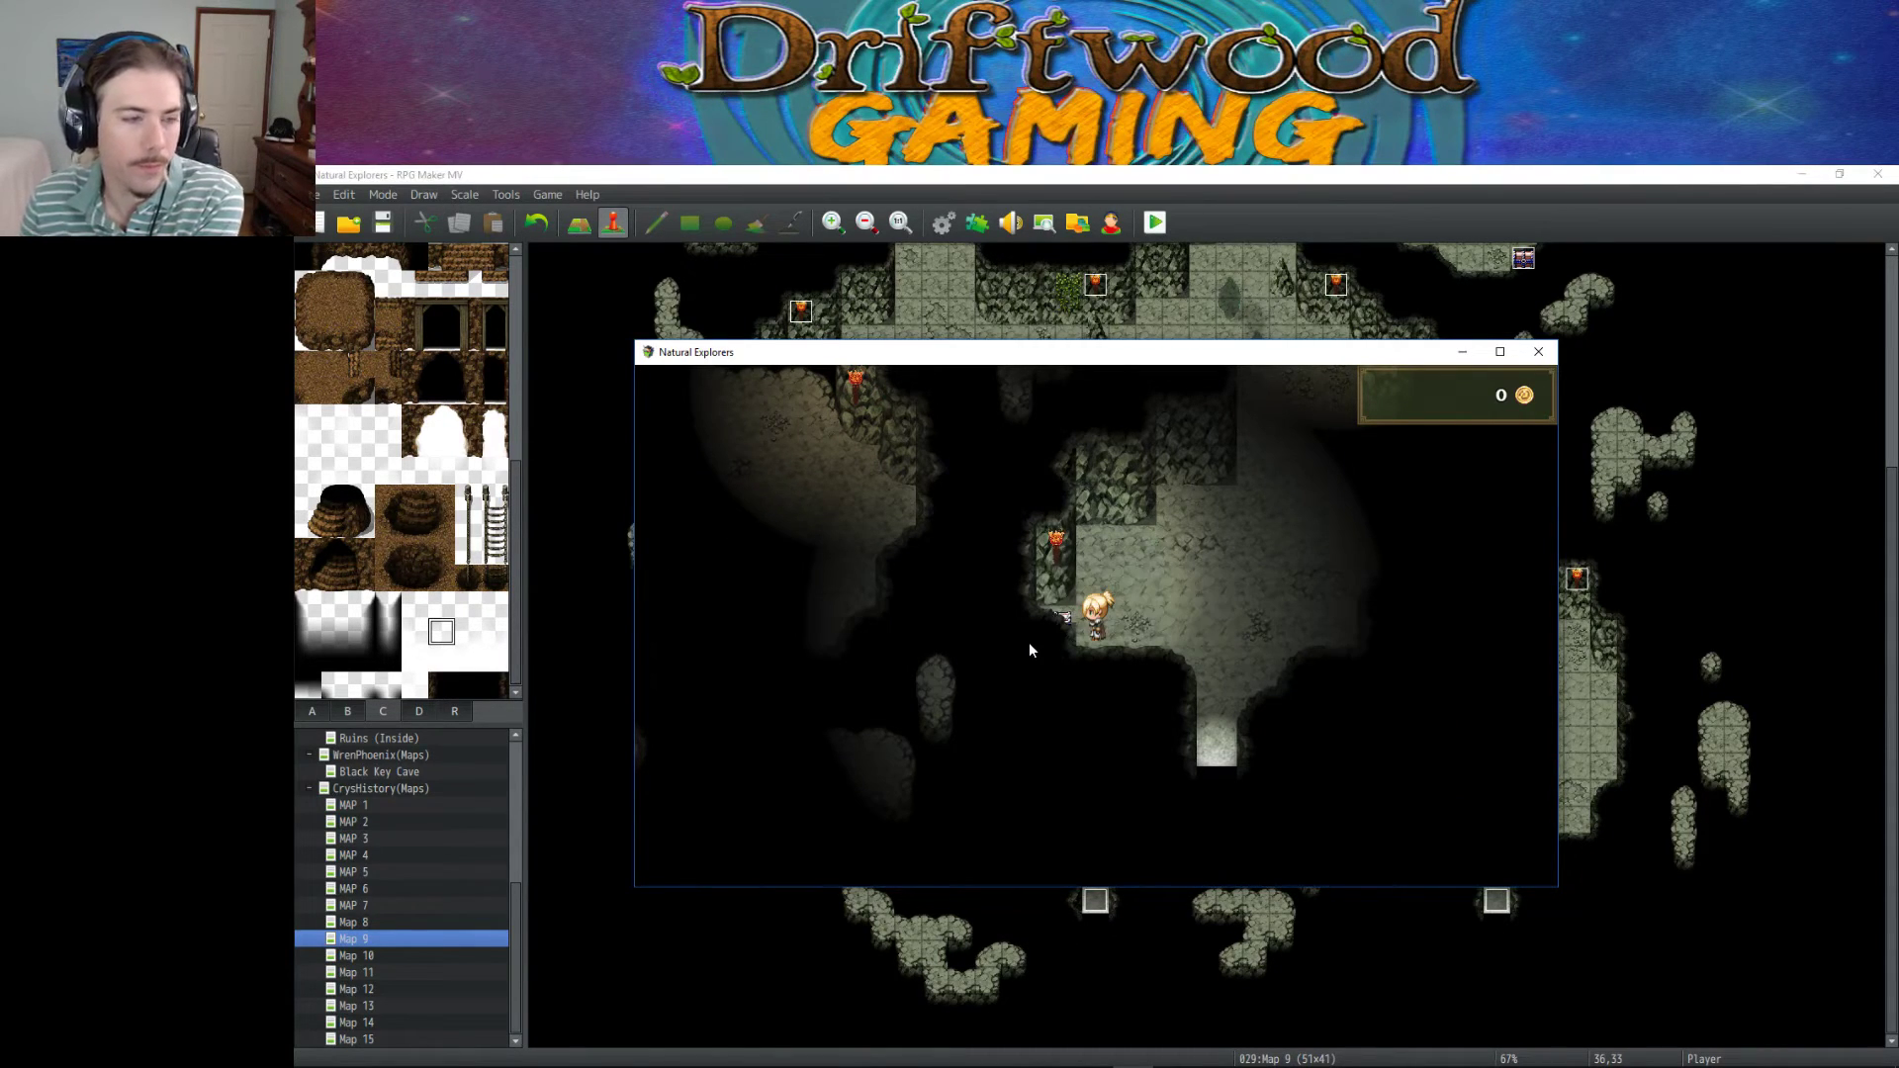
# Walk up the eastern corridor of Map 9 to the northeastern hidden chest and answer its guardian prompt.
pyautogui.press('Right')
pyautogui.press('Up')
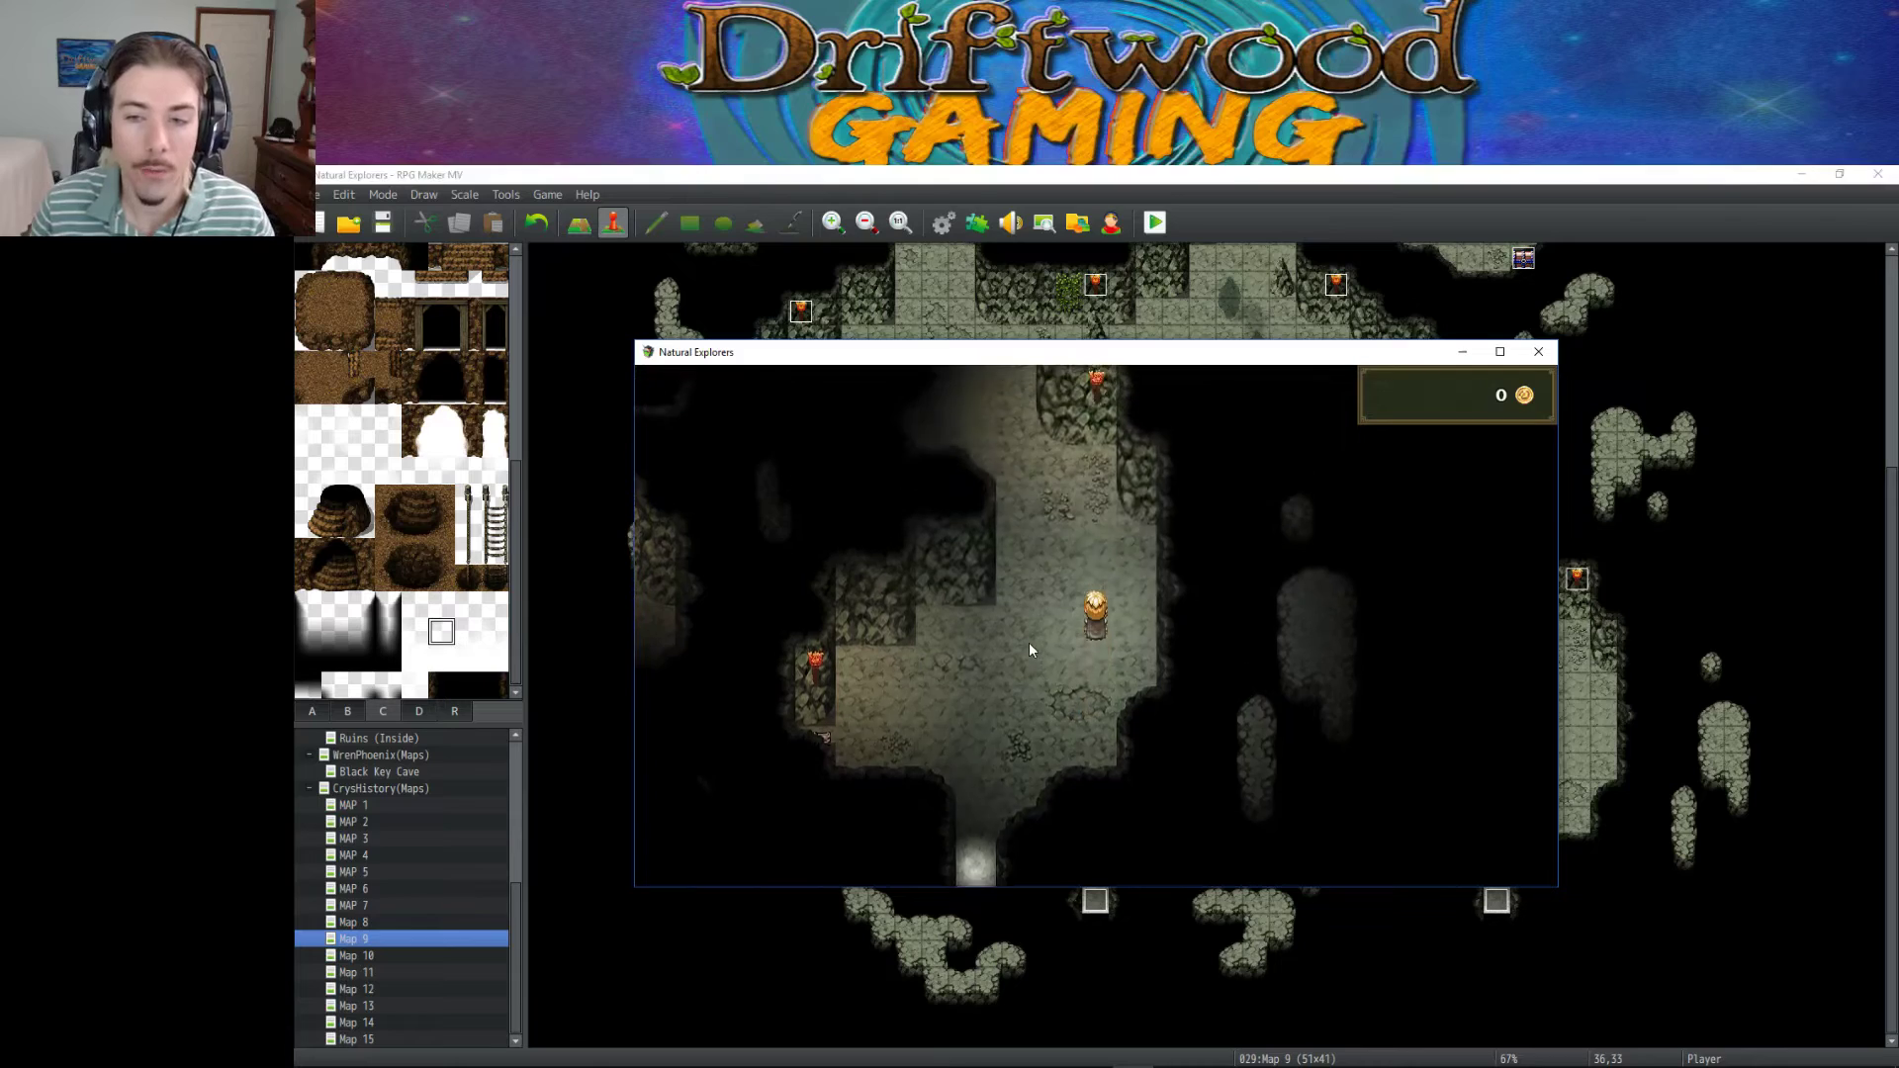
pyautogui.press('Left')
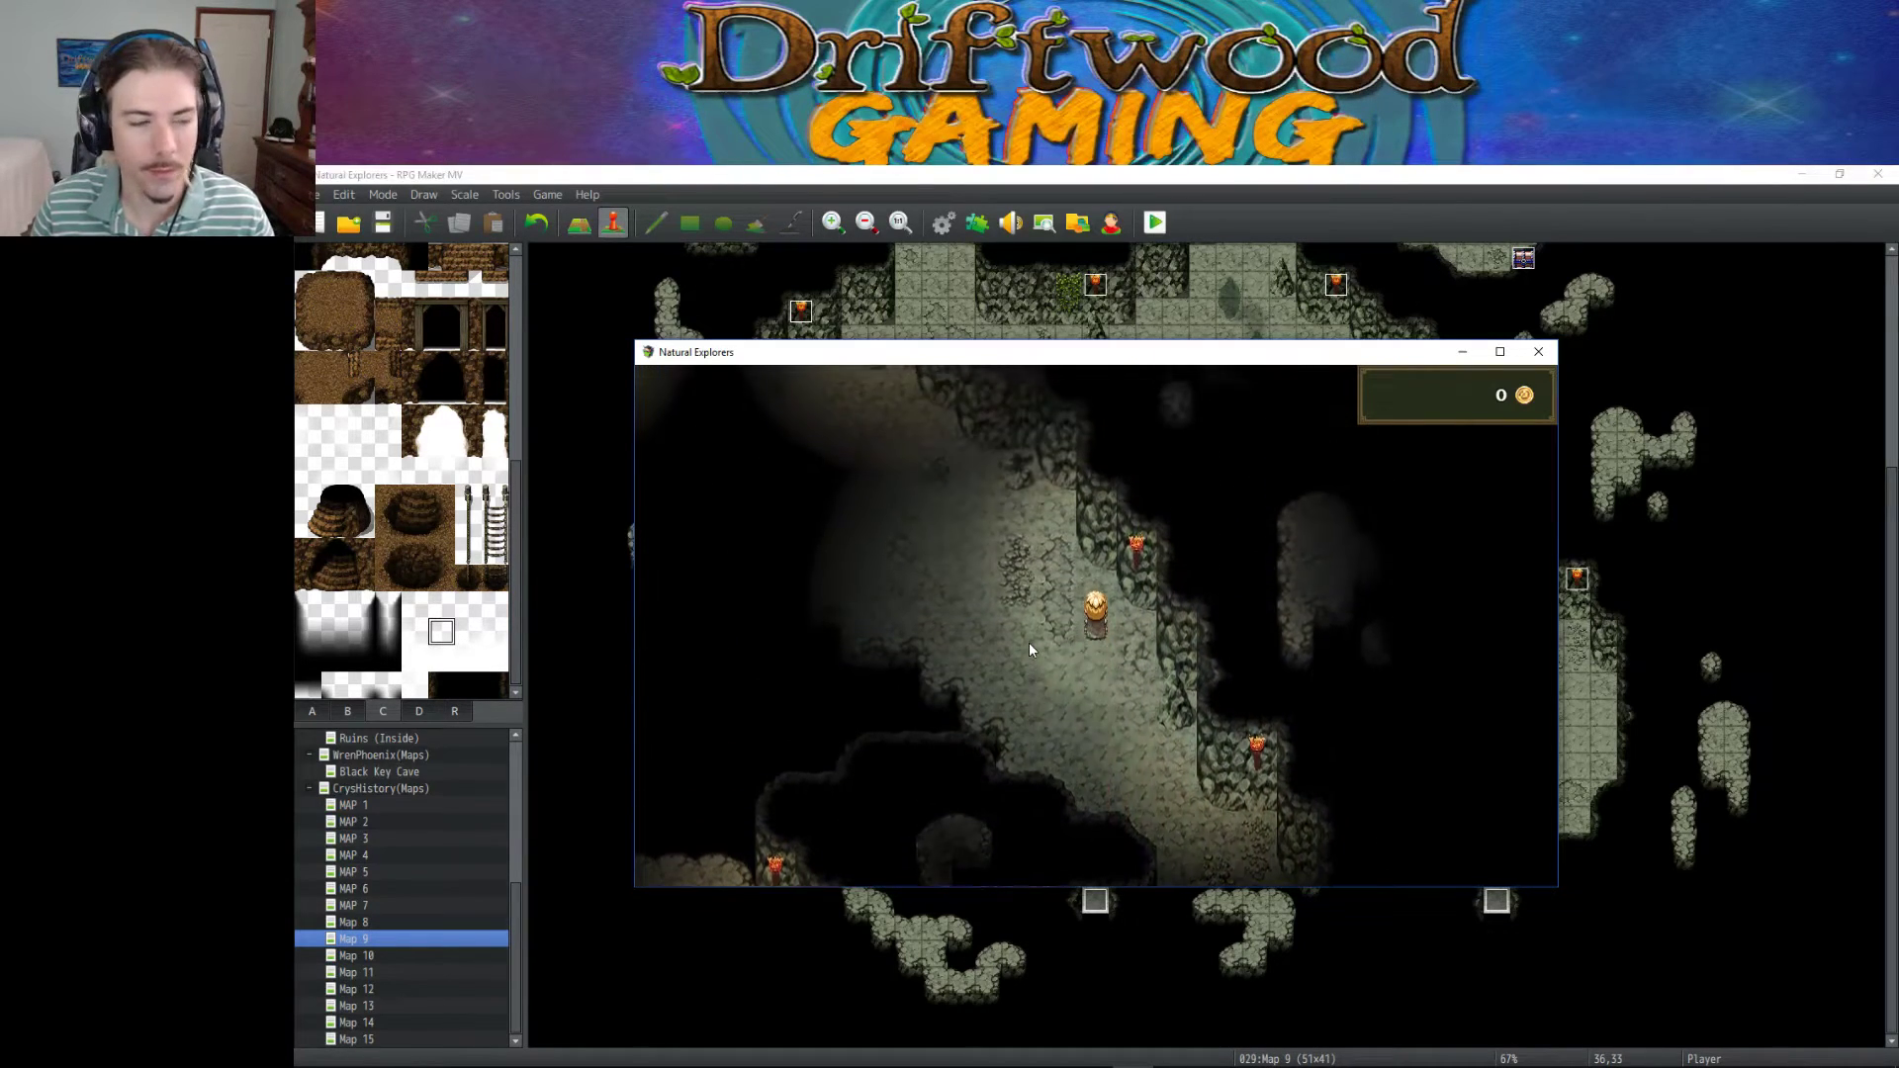
pyautogui.press('Up')
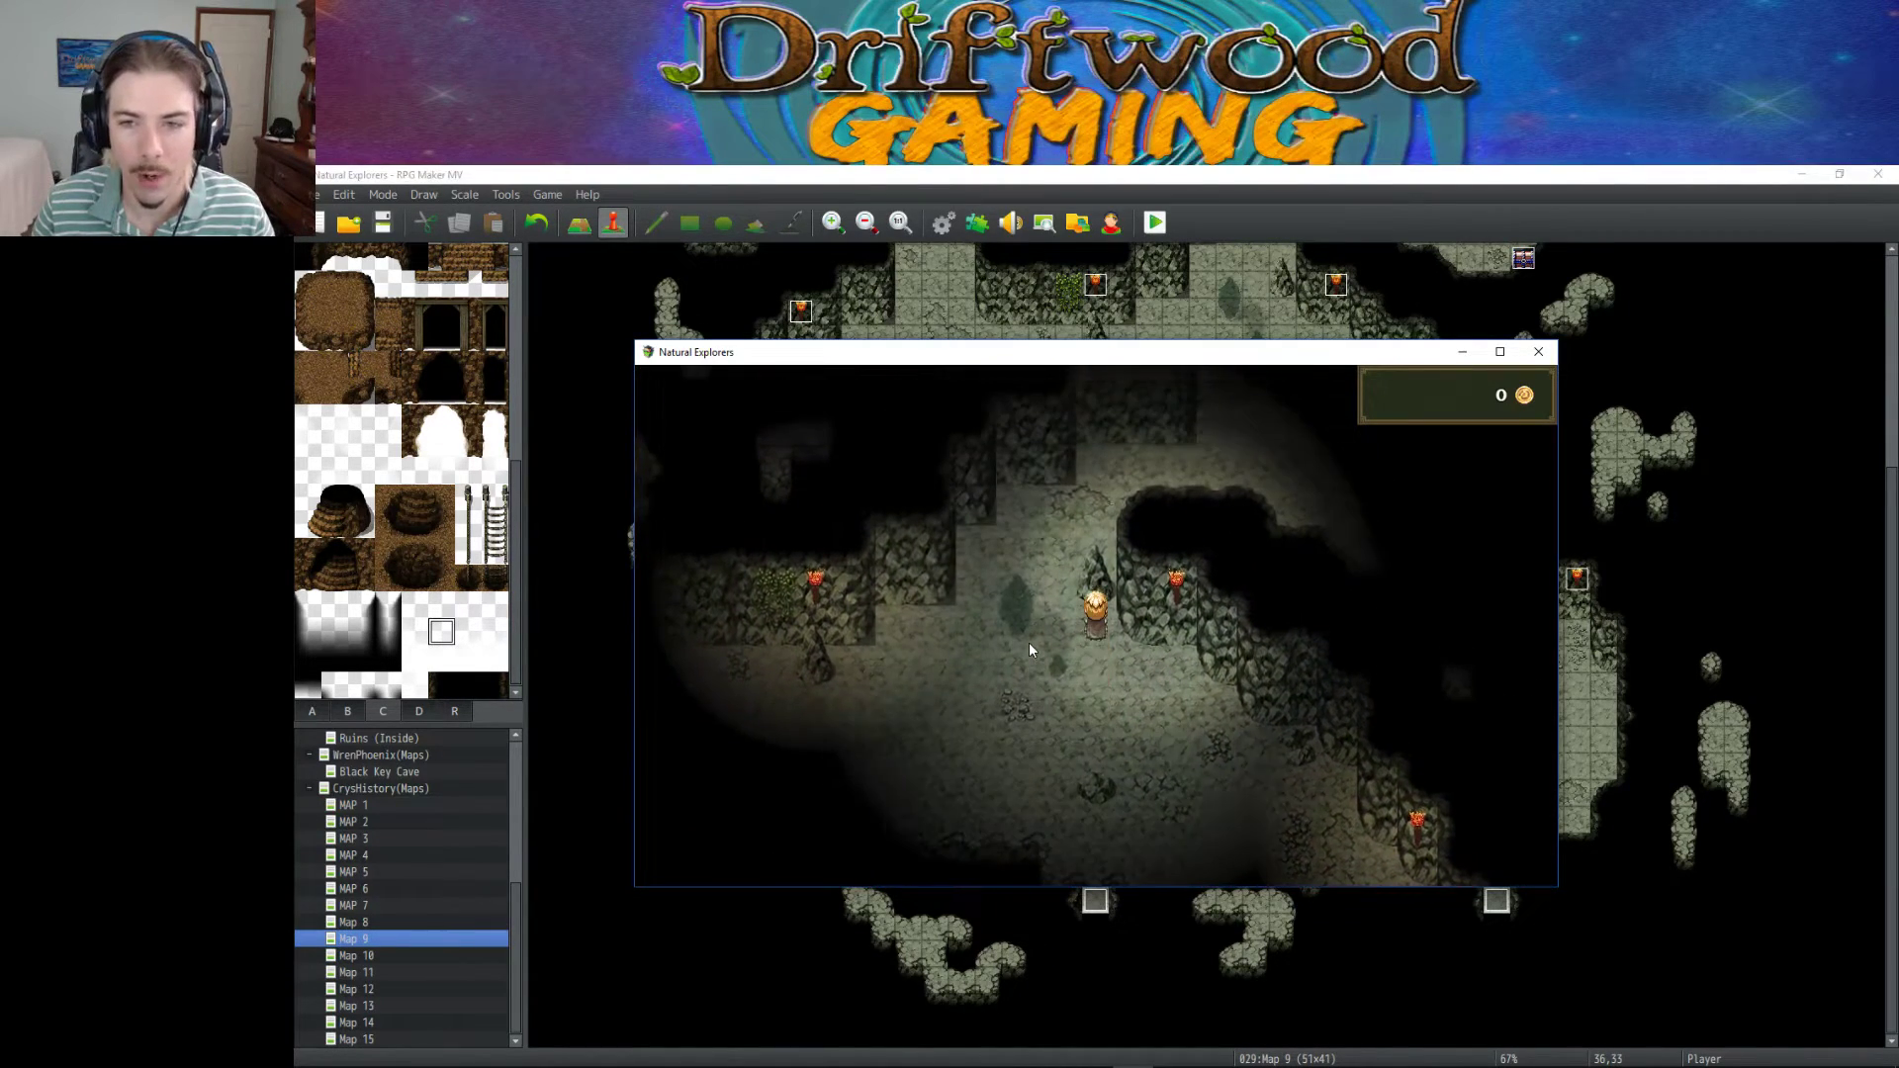
pyautogui.press('Right')
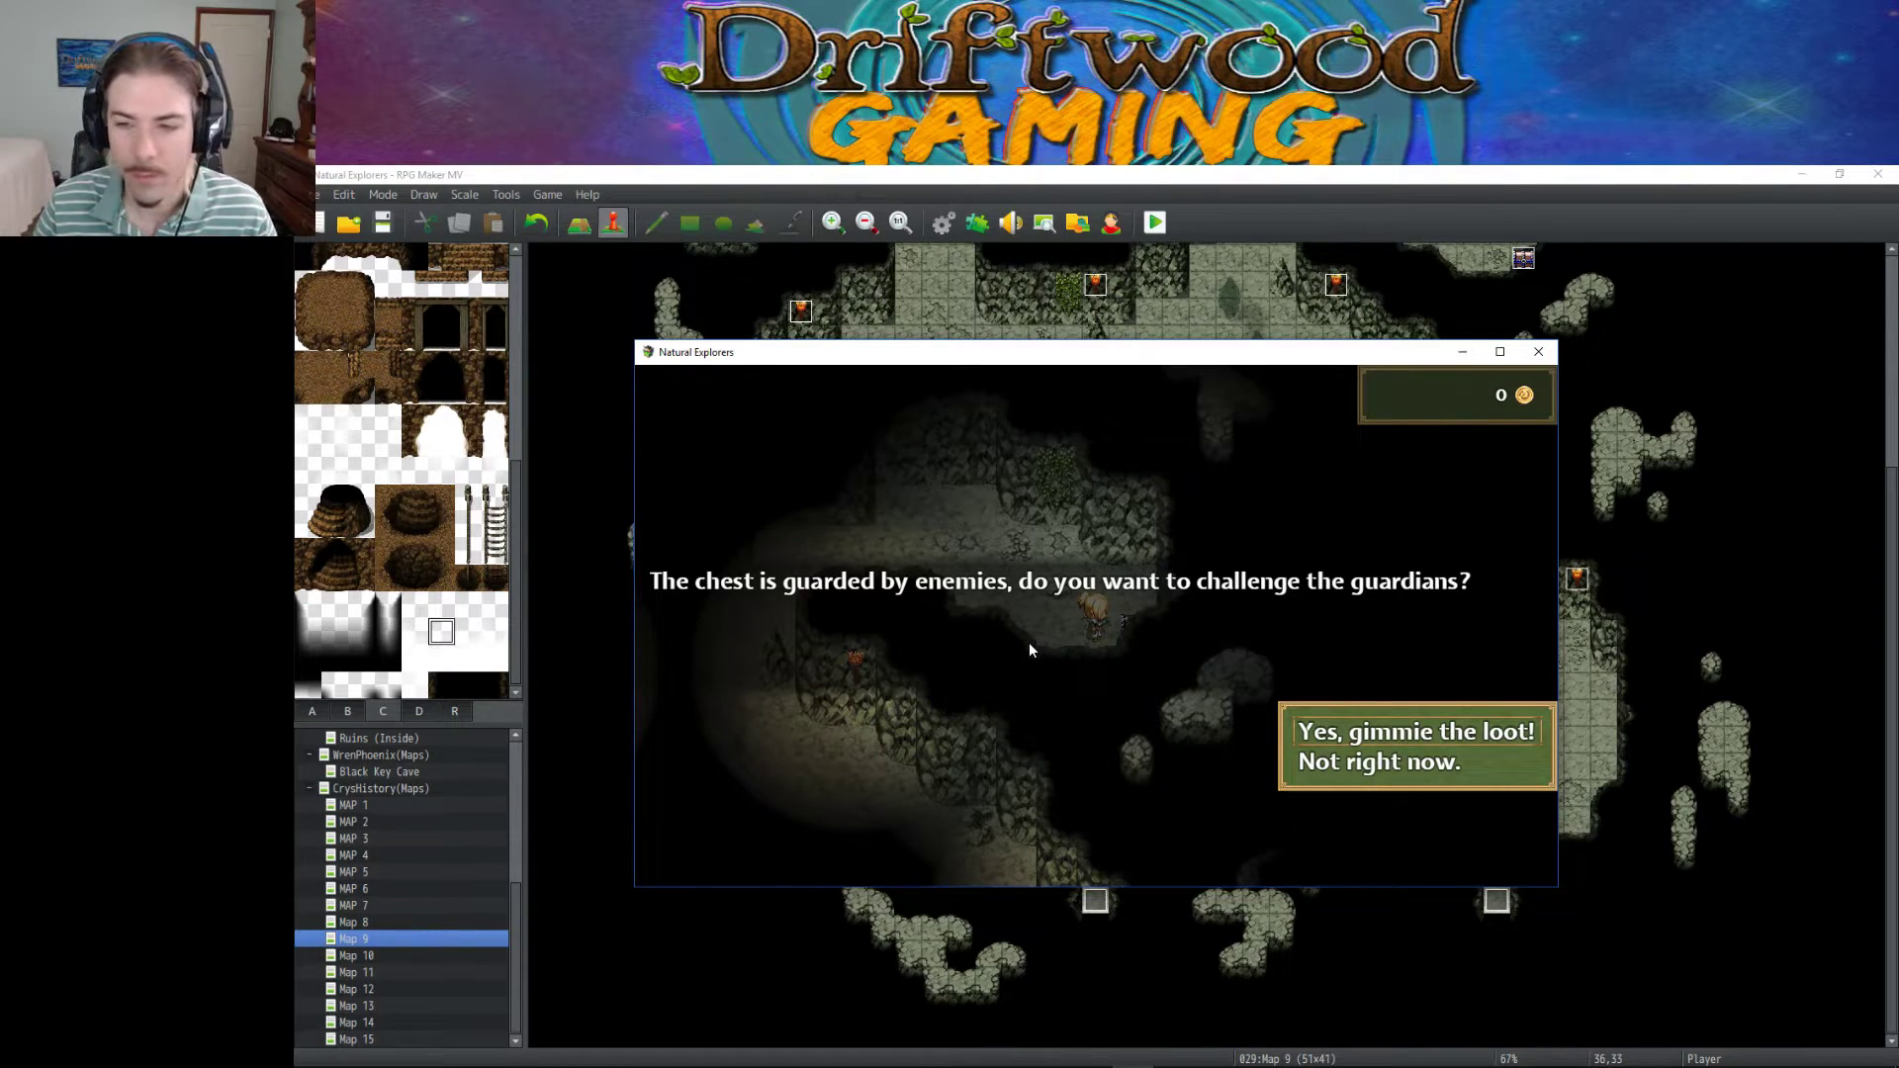
pyautogui.press('Return')
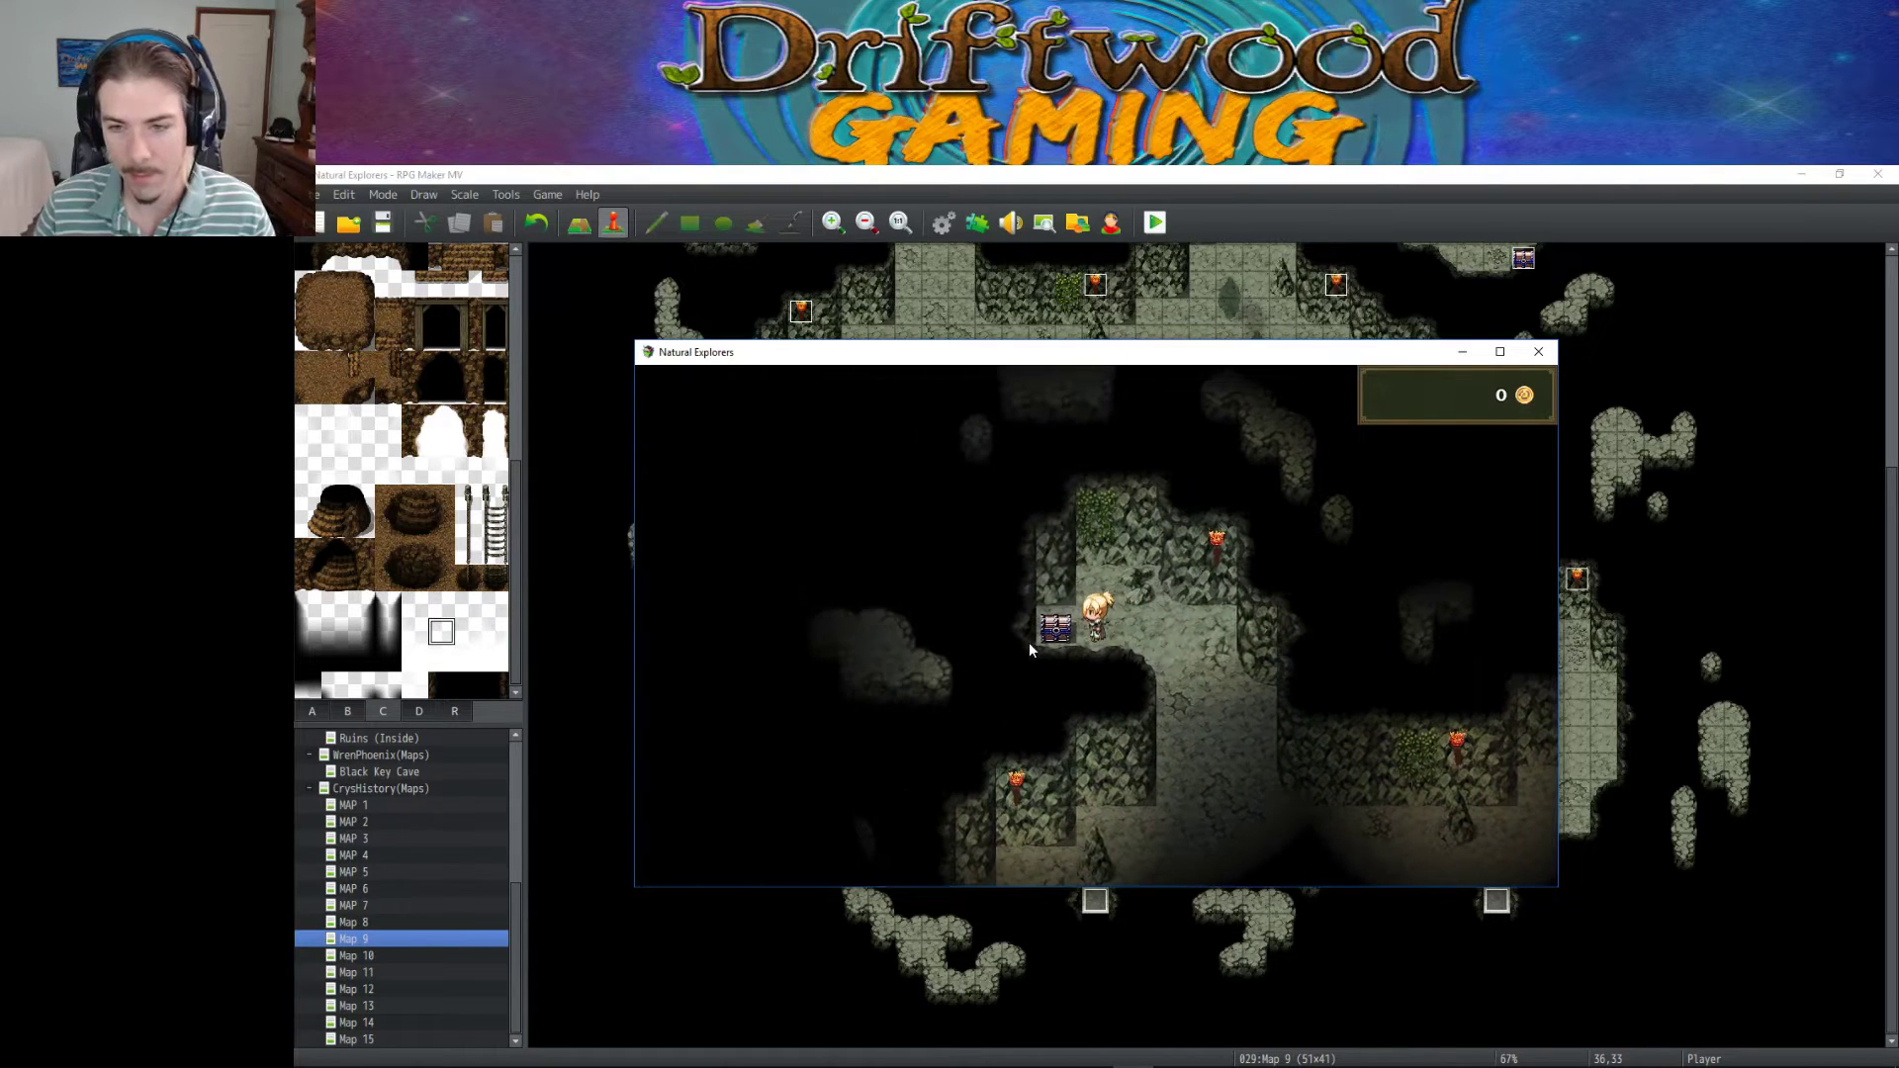
# Test the northwestern hidden chest, check the chest placement on the editor's map, and return to the playtest.
pyautogui.press('Return')
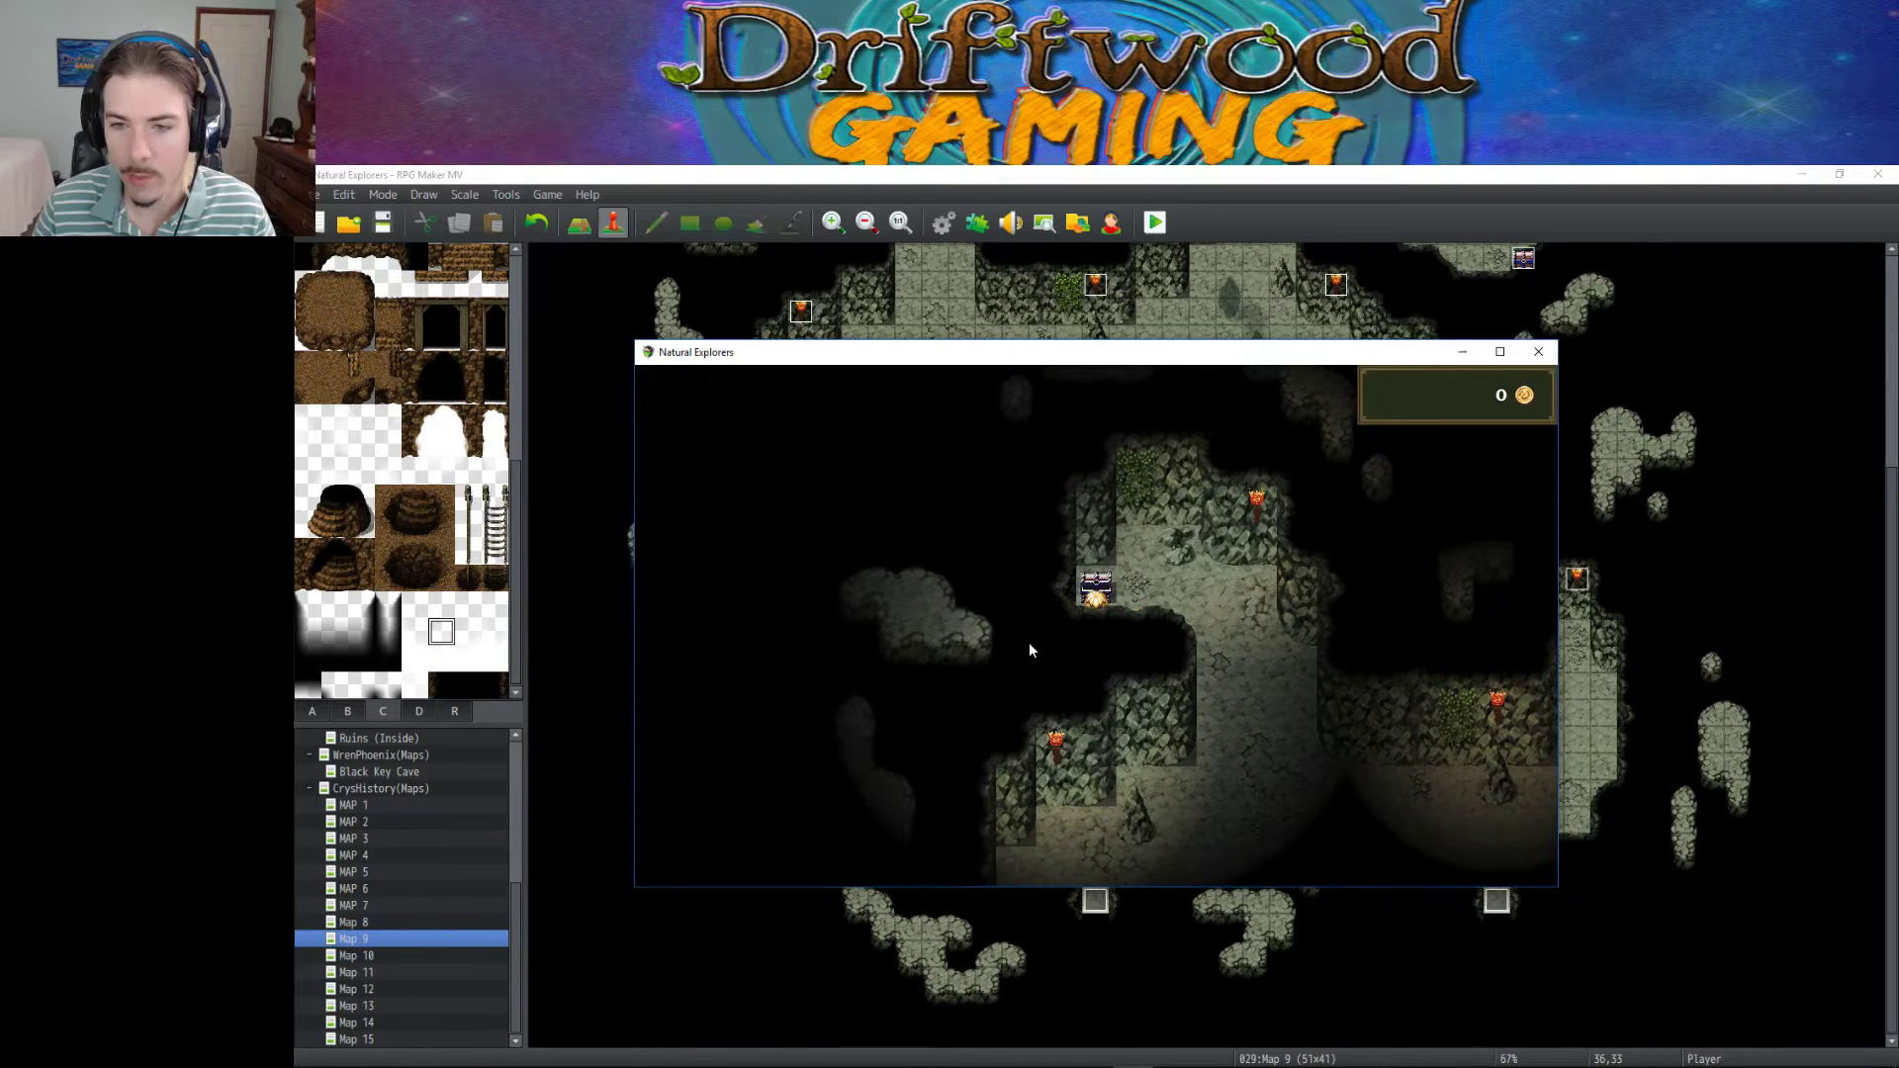
pyautogui.click(1254, 338)
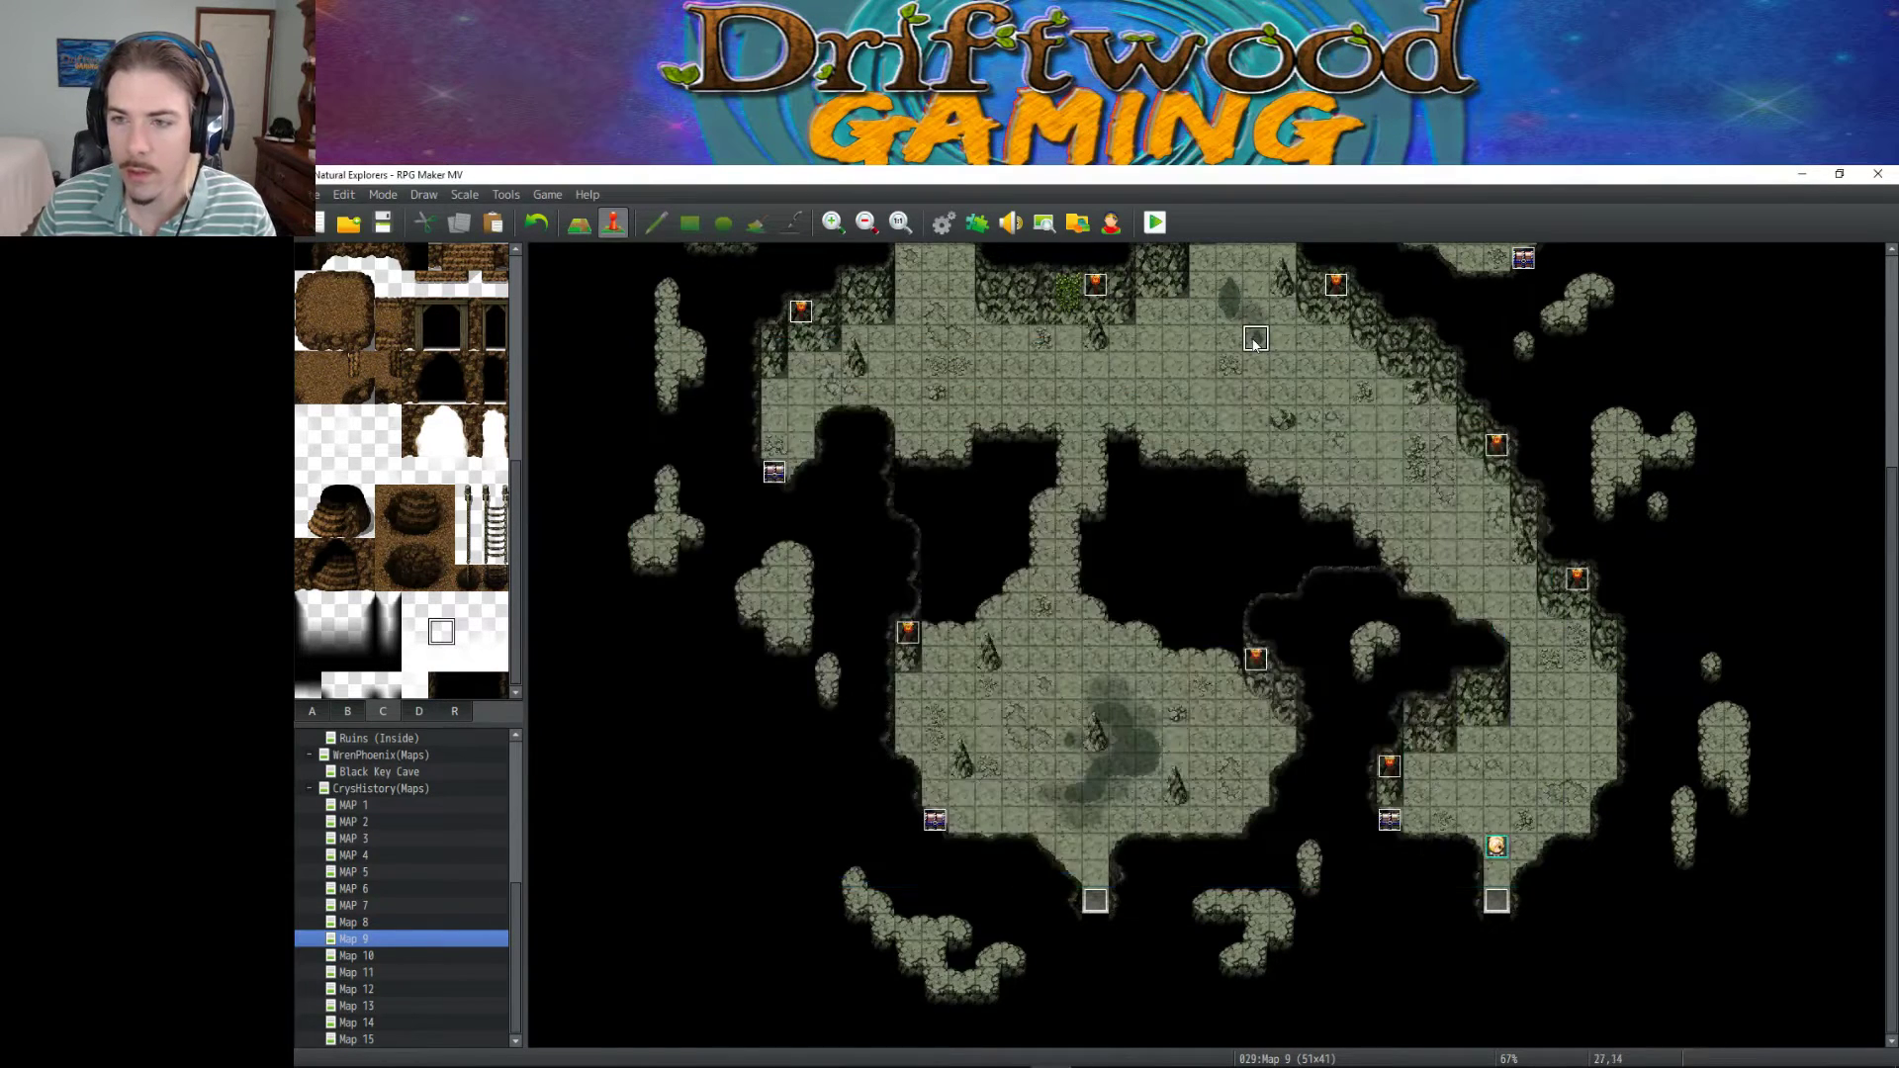
pyautogui.scroll(4, 776, 503)
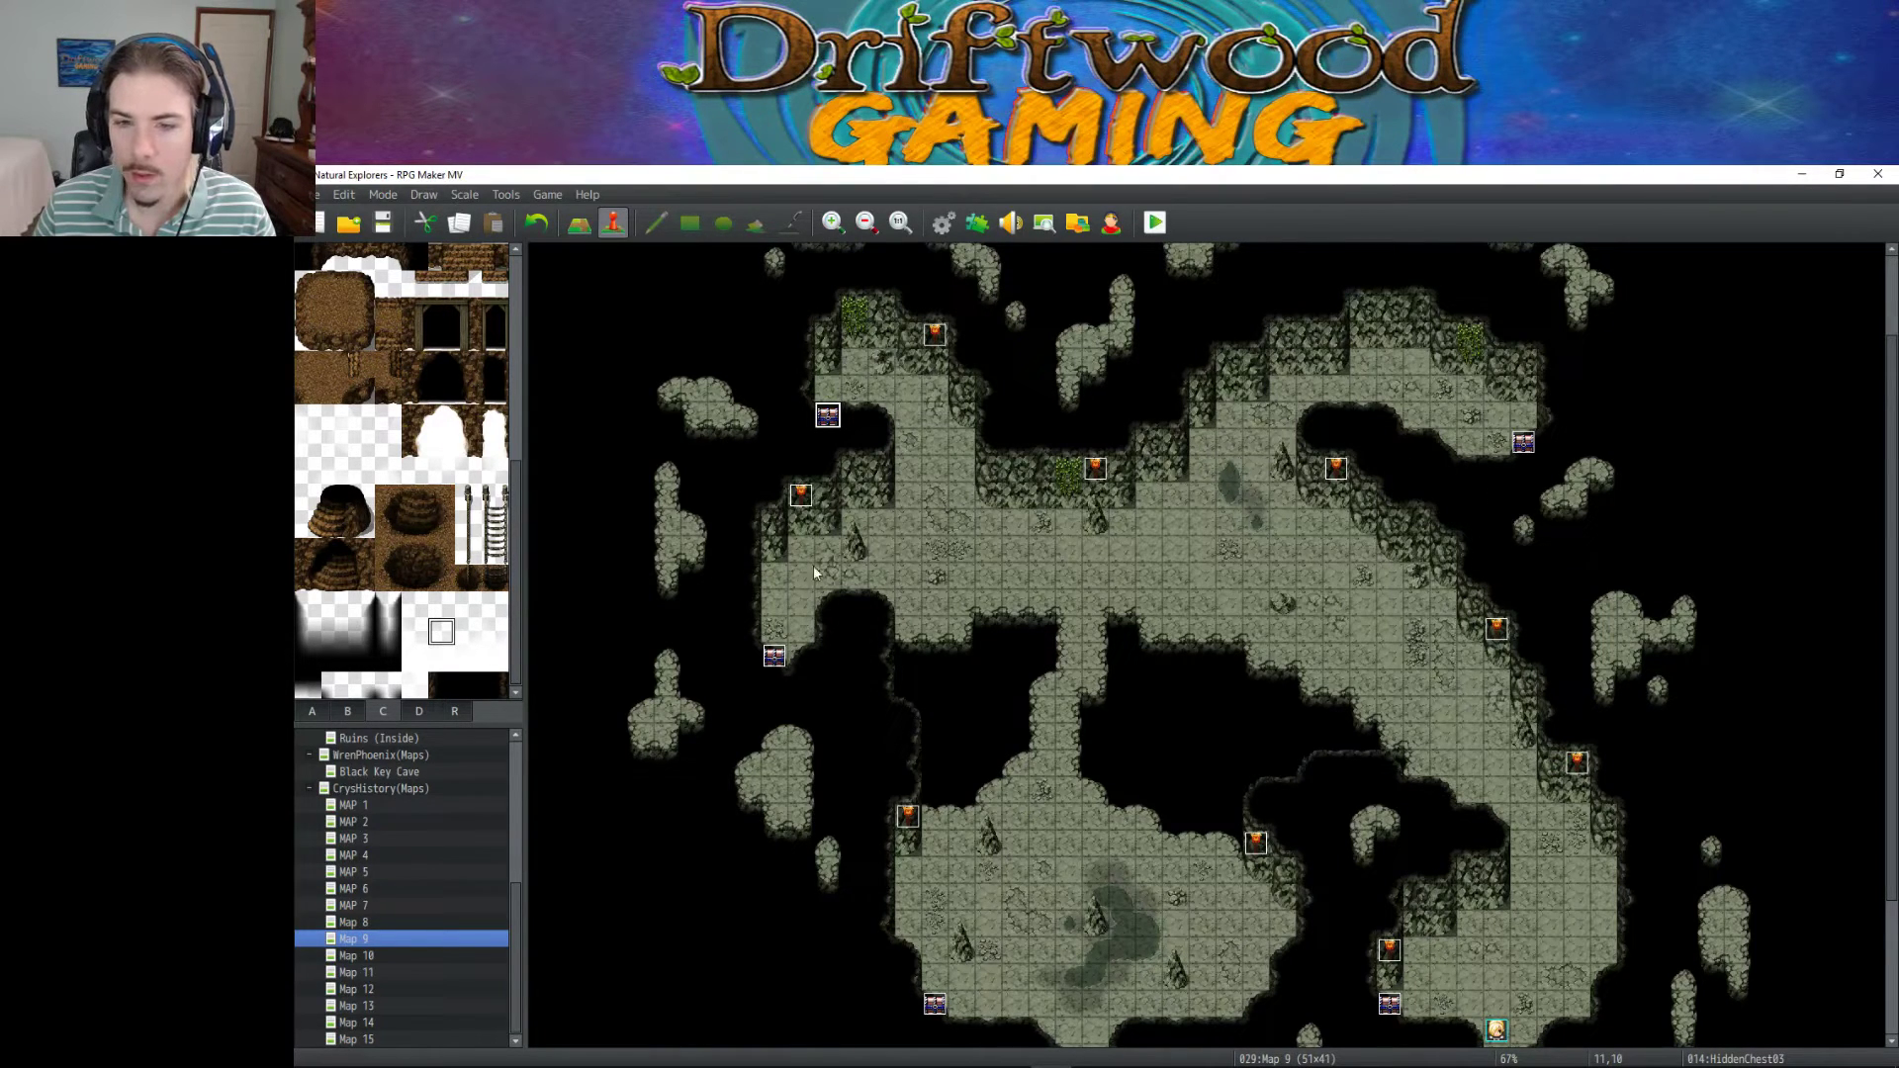
pyautogui.moveTo(1140, 1029)
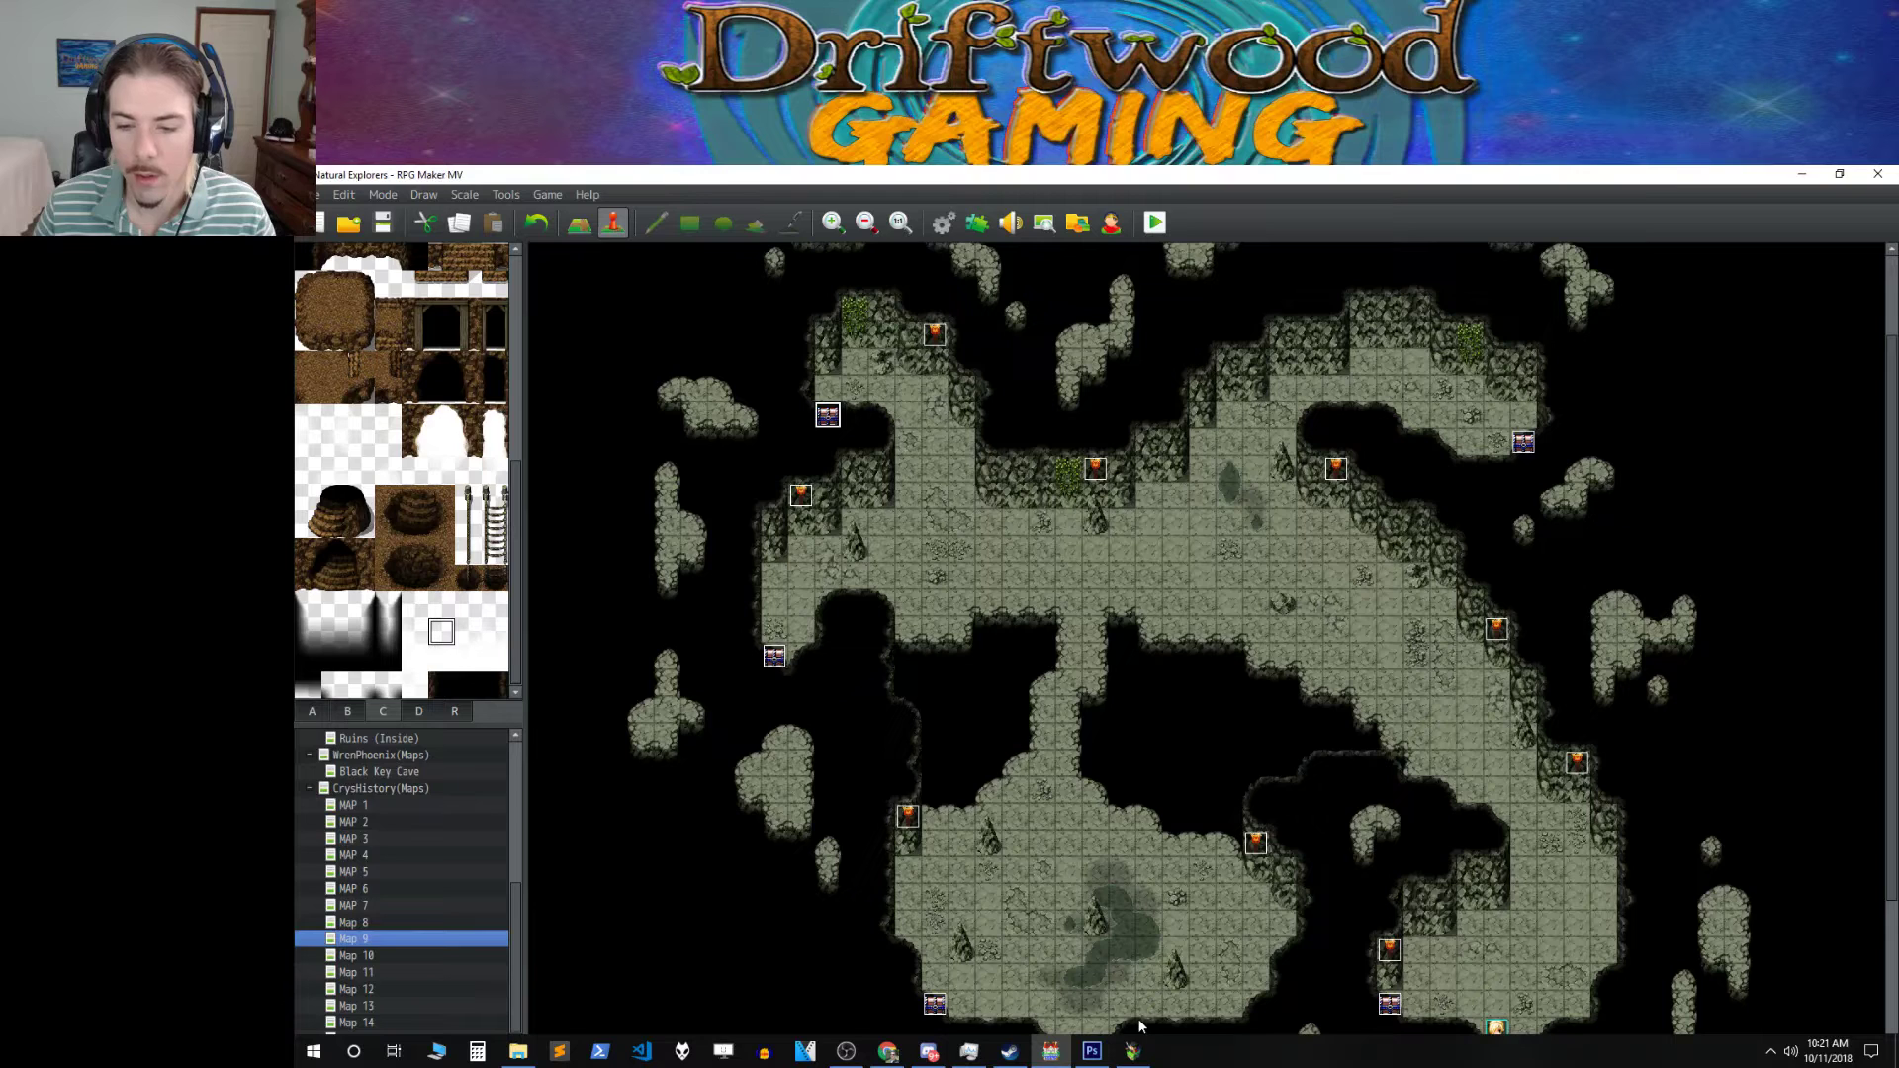
pyautogui.click(1093, 1052)
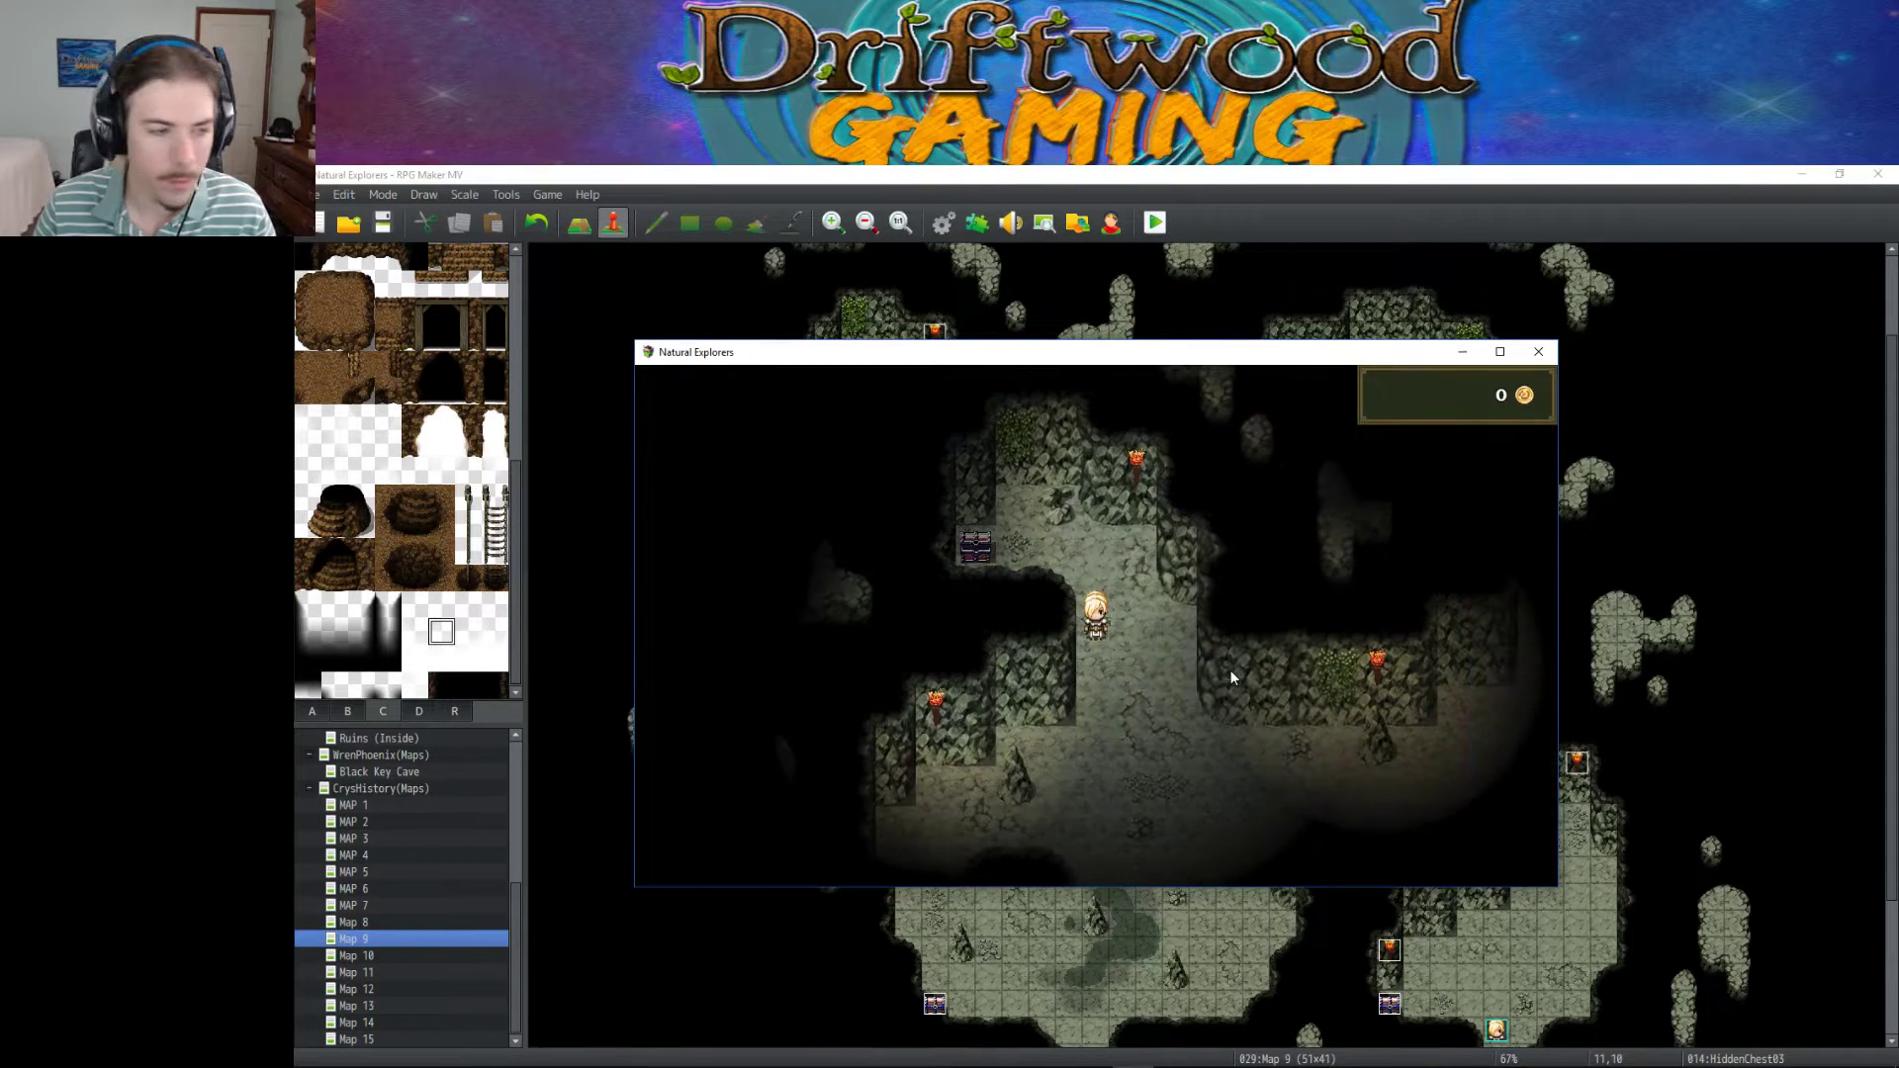
# Walk down from the northwestern alcove to the western hidden chest and test its guardian prompt.
pyautogui.press('Down')
pyautogui.press('Down')
pyautogui.press('Down')
pyautogui.press('Down')
pyautogui.press('Down')
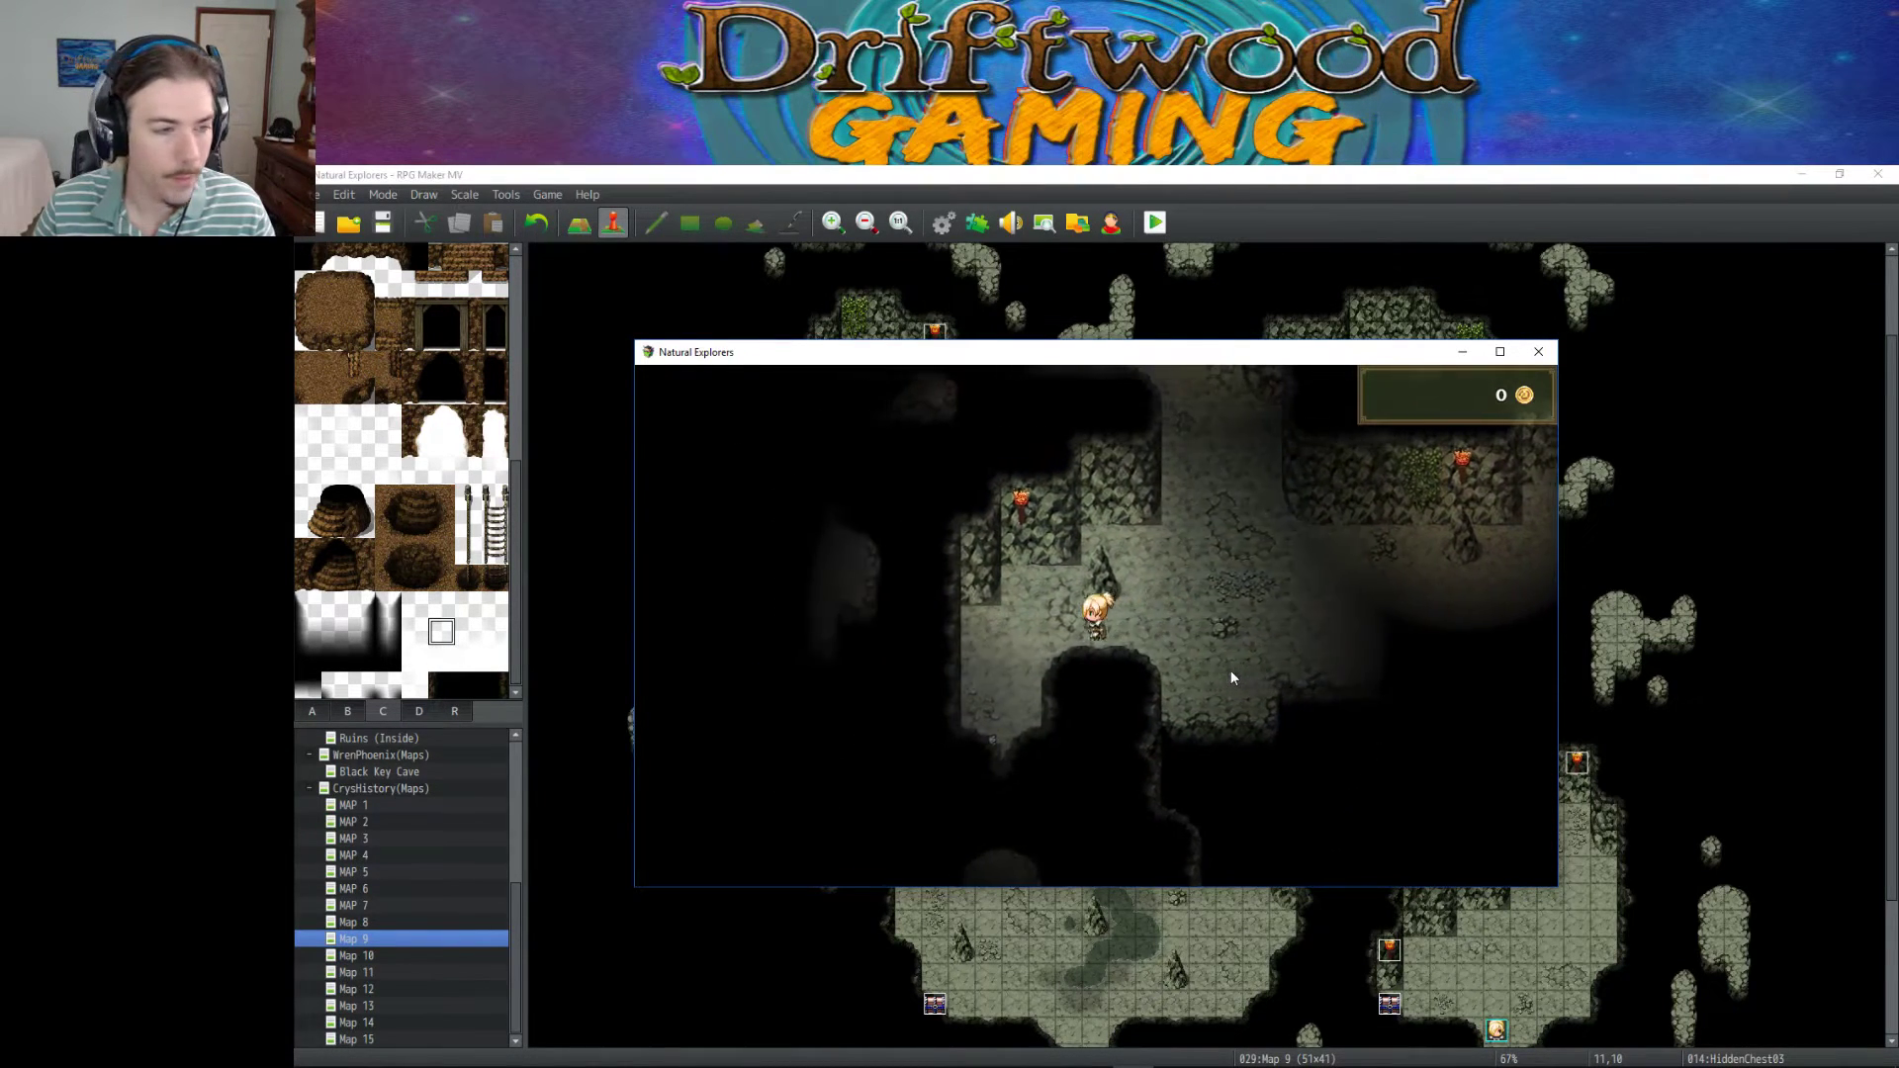
pyautogui.press('Left')
pyautogui.press('Left')
pyautogui.press('Left')
pyautogui.press('Down')
pyautogui.press('Down')
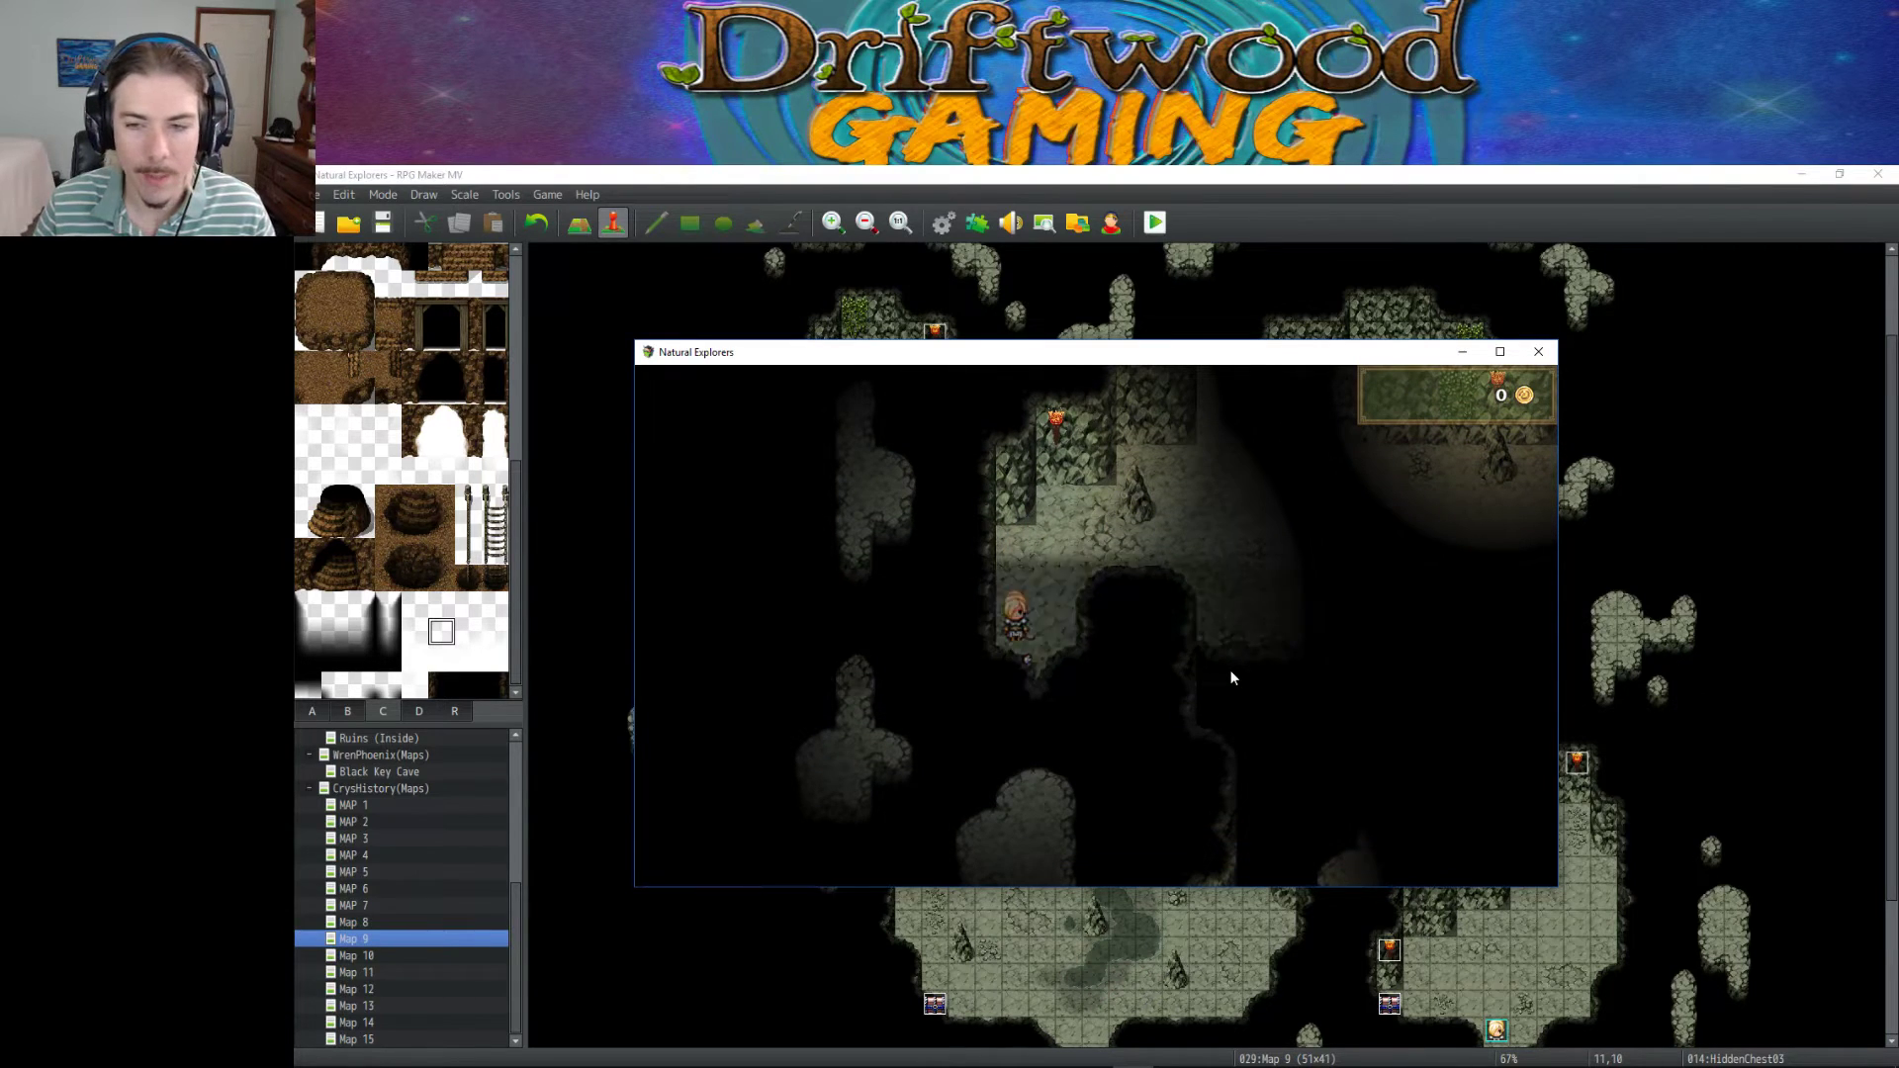
pyautogui.press('Return')
pyautogui.press('Return')
# Walk from the western hidden chest through the central passage into the southern chamber, checking the torch lighting.
pyautogui.press('Right')
pyautogui.press('Up')
pyautogui.press('Up')
pyautogui.press('Up')
pyautogui.press('Up')
pyautogui.press('Up')
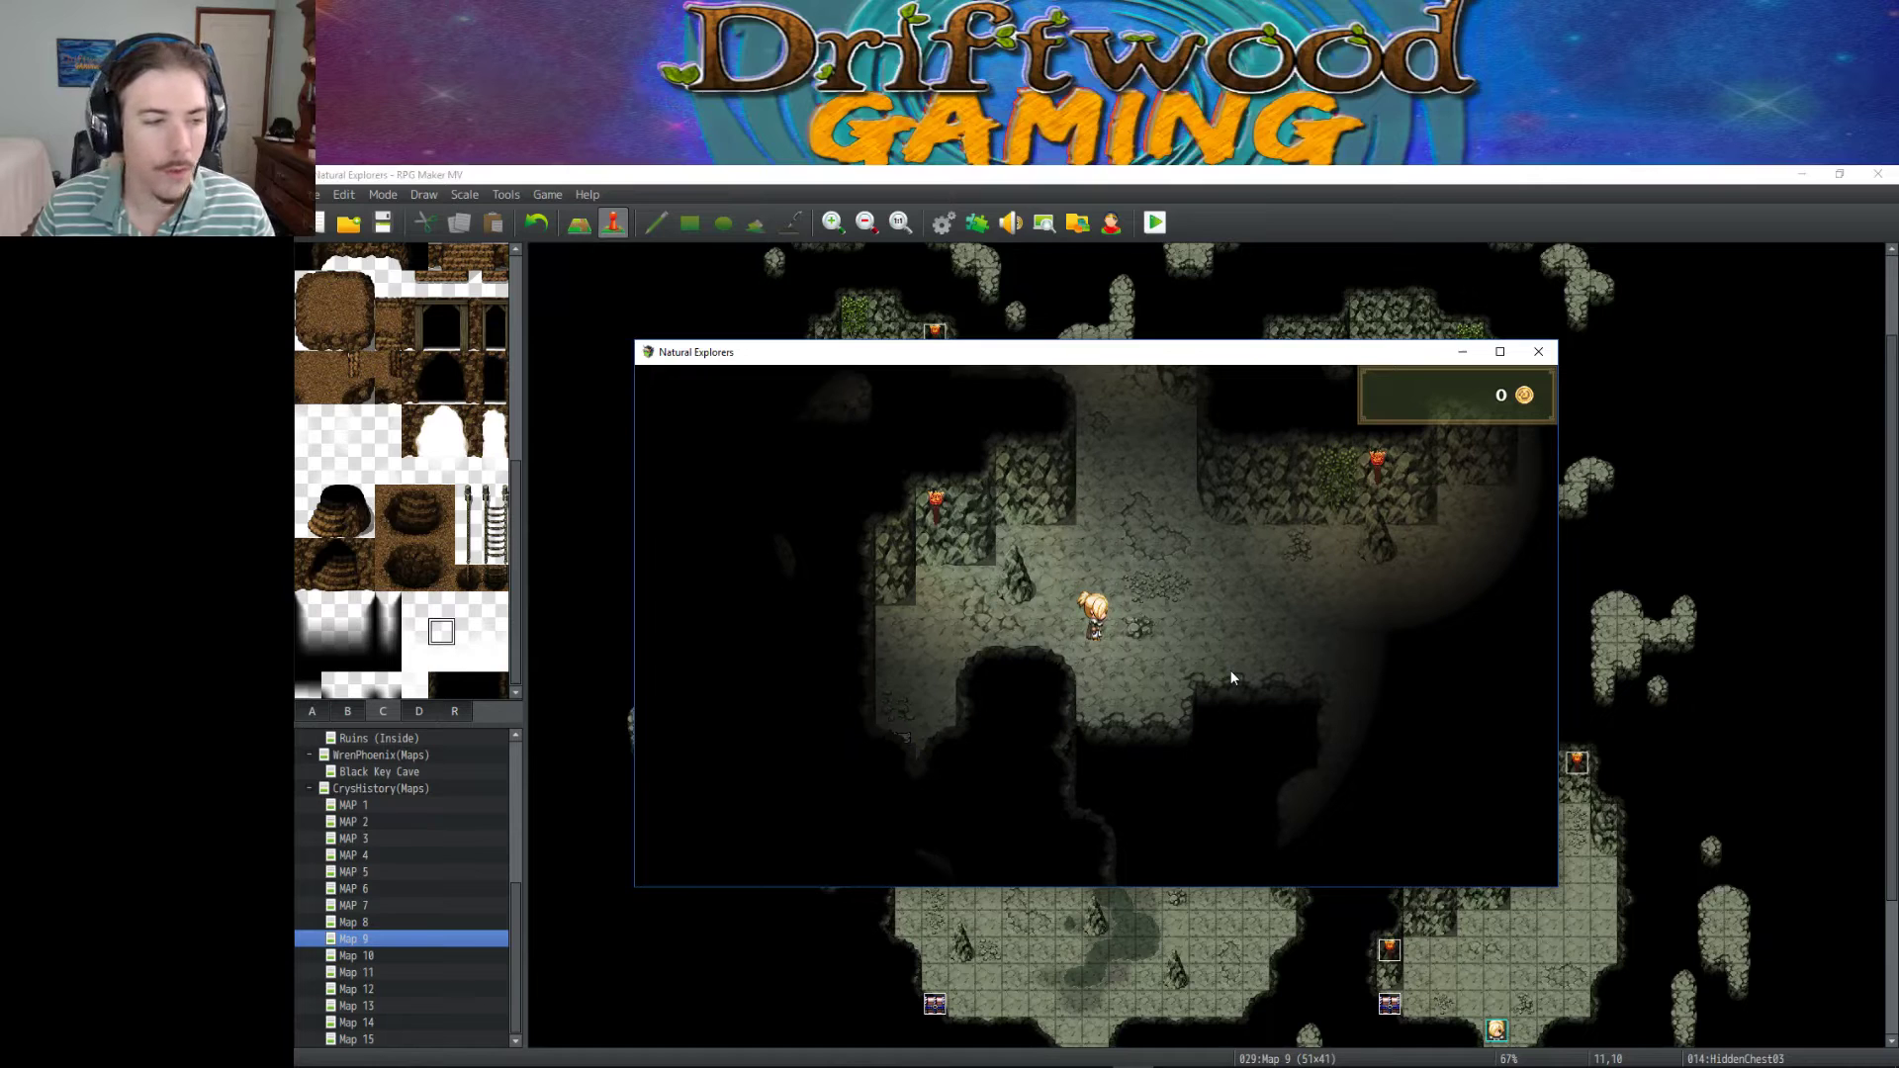
pyautogui.press('Up')
pyautogui.press('Up')
pyautogui.press('Up')
pyautogui.press('Up')
pyautogui.press('Up')
pyautogui.press('Up')
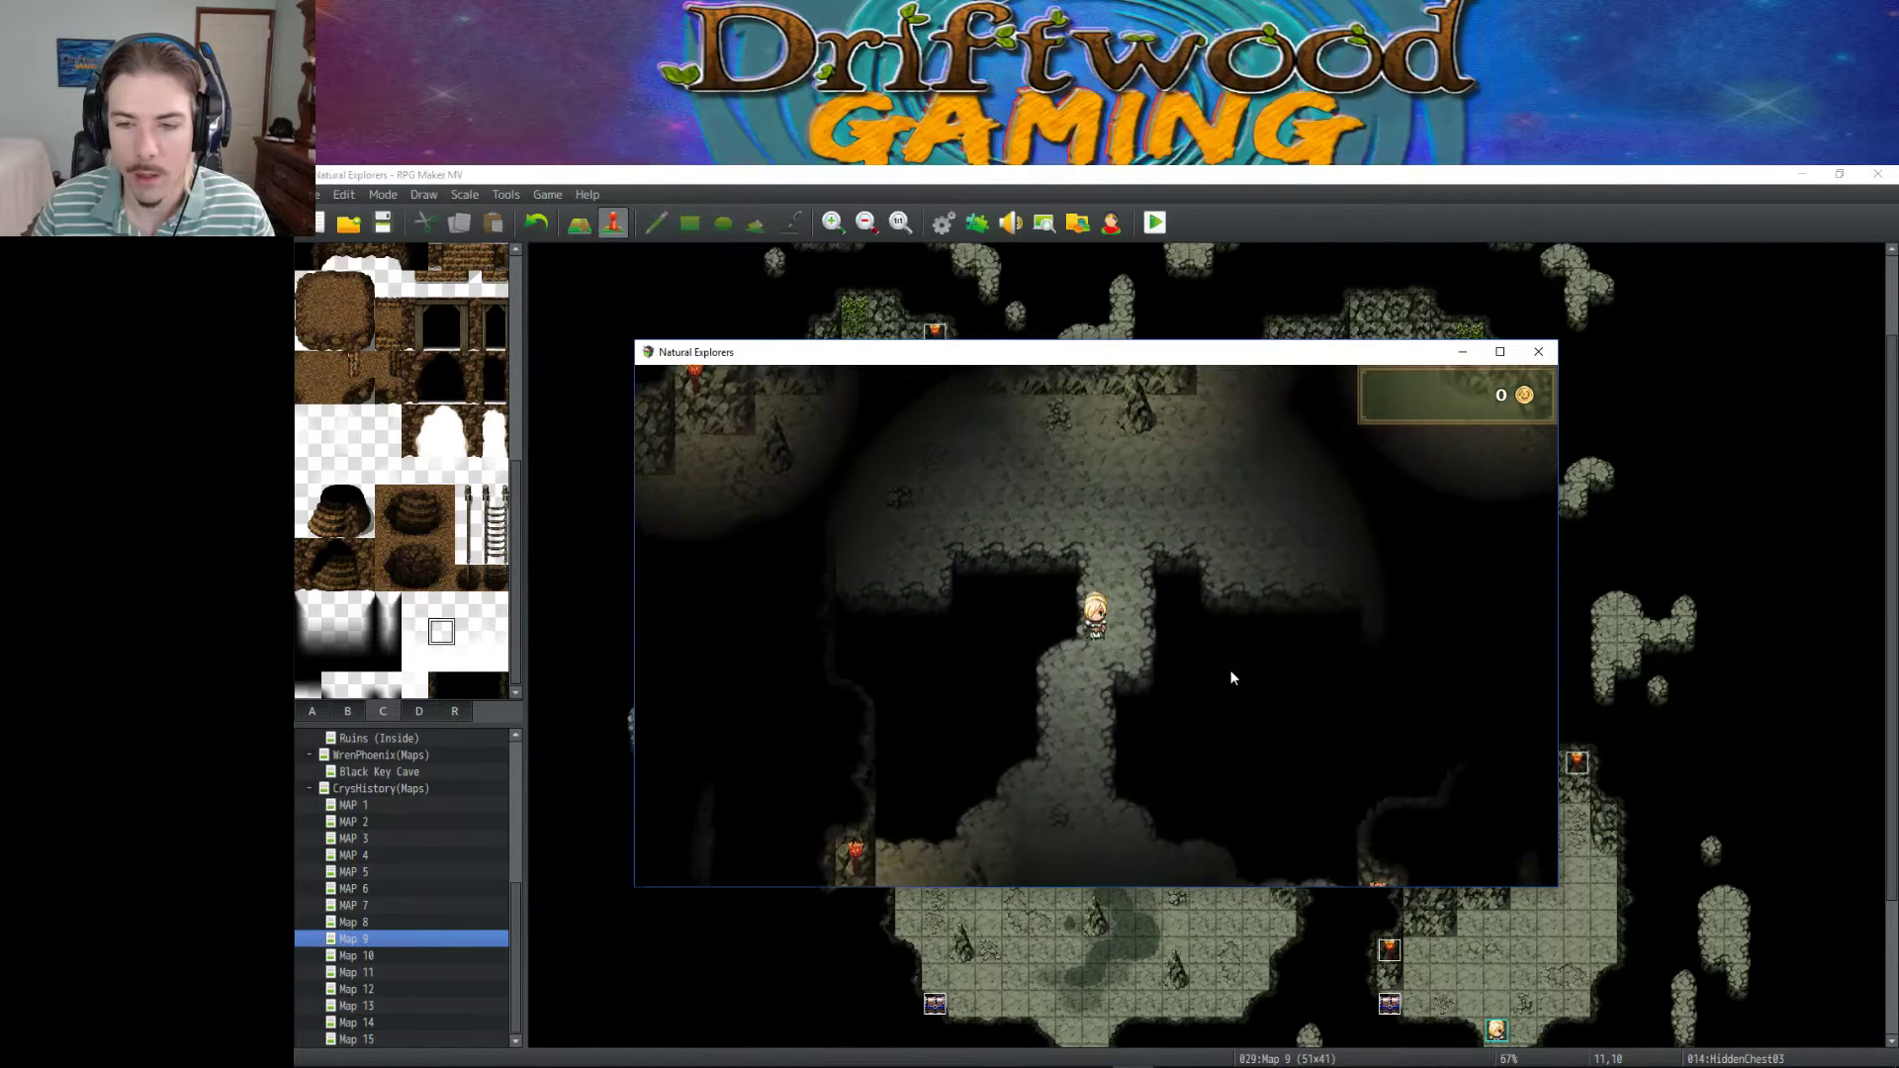
pyautogui.press('Down')
pyautogui.press('Down')
pyautogui.press('Down')
pyautogui.press('Down')
pyautogui.press('Down')
pyautogui.press('Down')
pyautogui.press('Down')
pyautogui.press('Down')
pyautogui.press('Down')
pyautogui.press('Down')
pyautogui.press('Down')
pyautogui.press('Down')
pyautogui.press('Down')
pyautogui.press('Down')
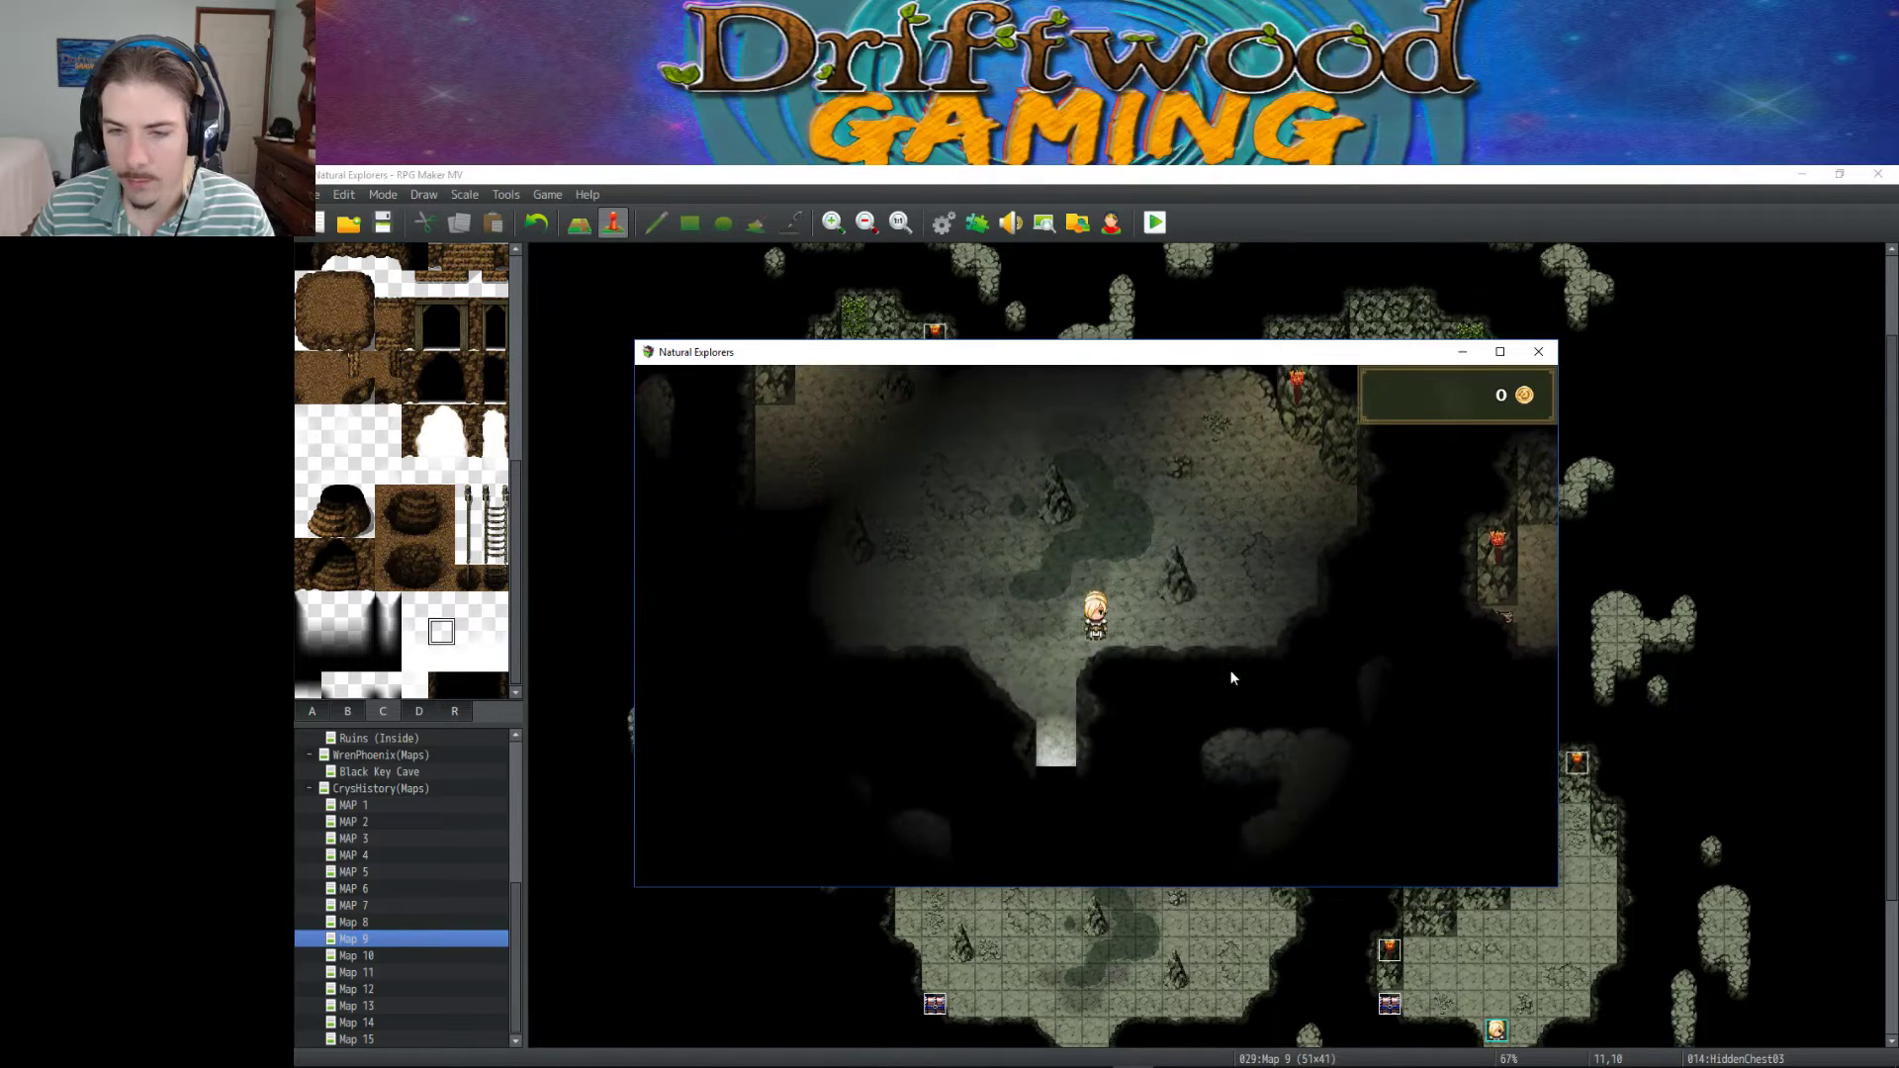
# Walk along the eastern edge of the southern chamber to check its walls and lighting.
pyautogui.press('Right')
pyautogui.press('Right')
pyautogui.press('Right')
pyautogui.press('Right')
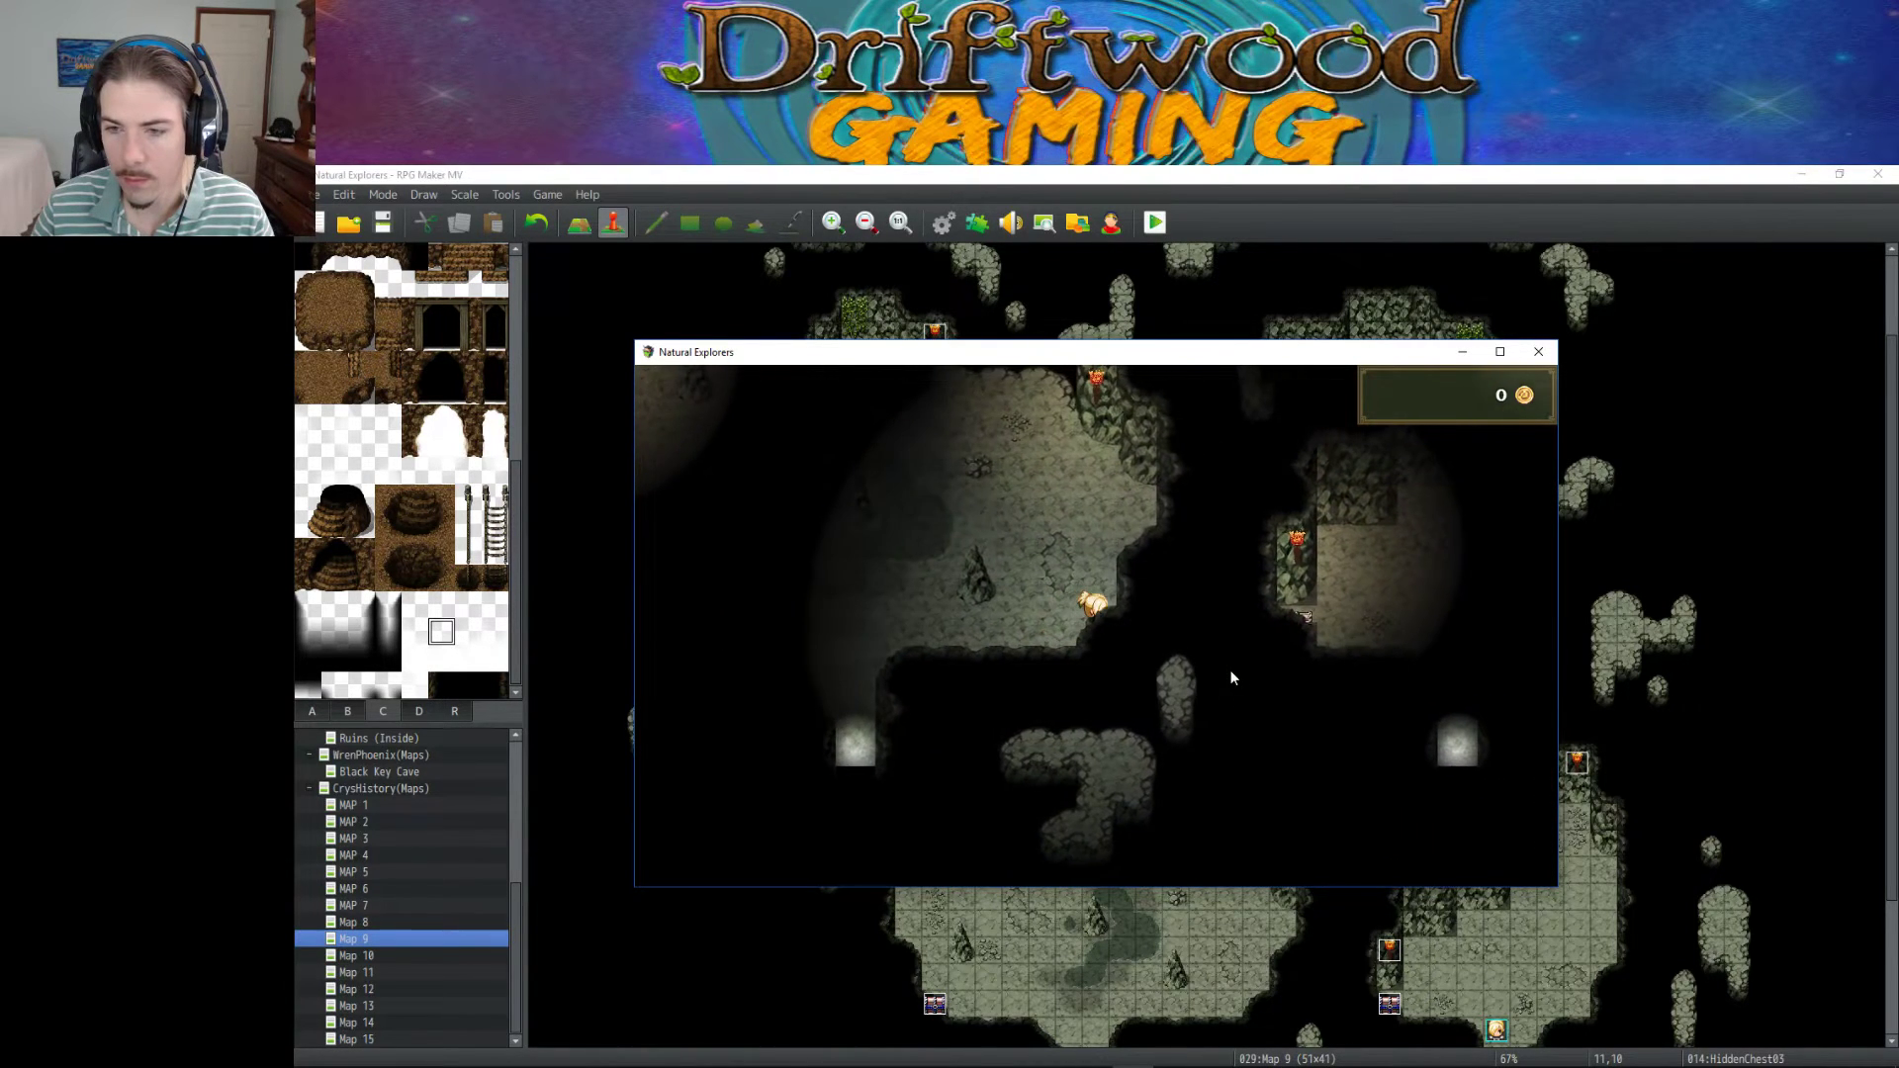
pyautogui.press('Up')
pyautogui.press('Up')
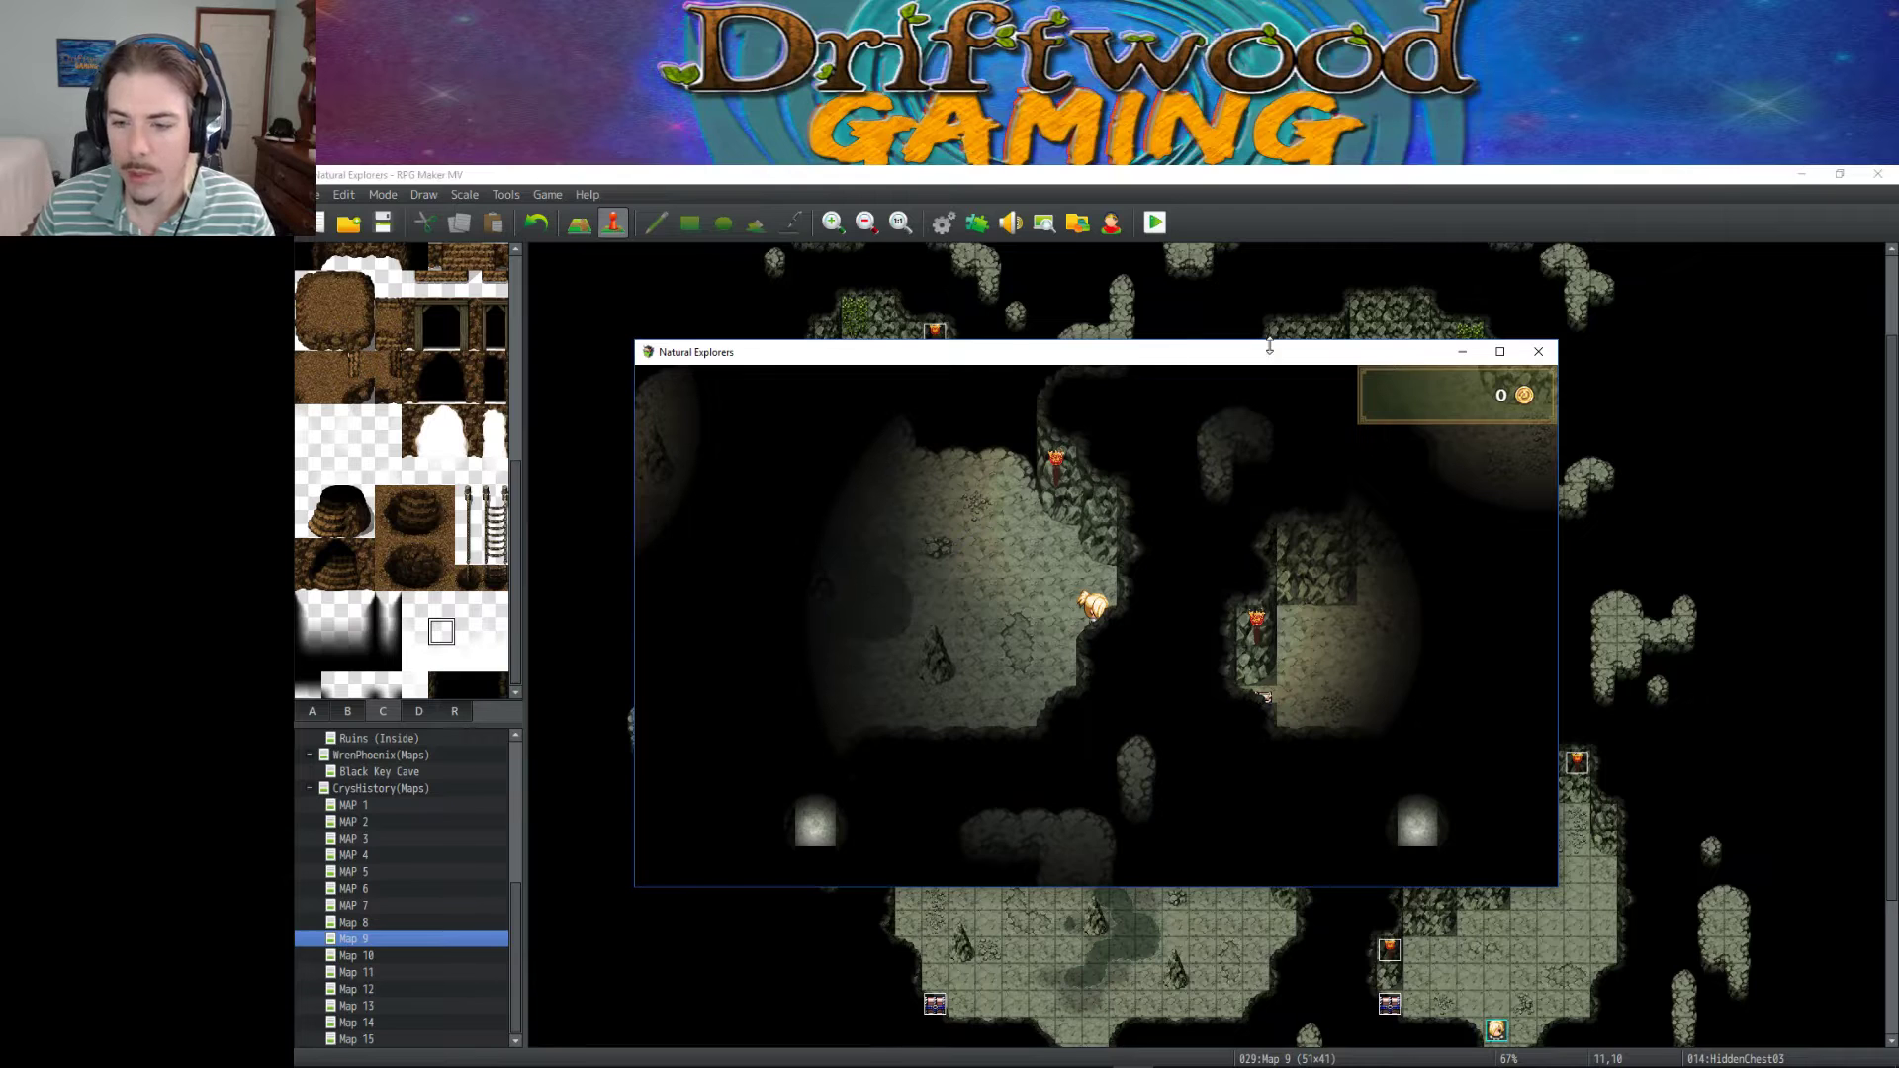
# Test the southwestern hidden chest and the southern chamber's passage event, and close the playtest.
pyautogui.click(991, 668)
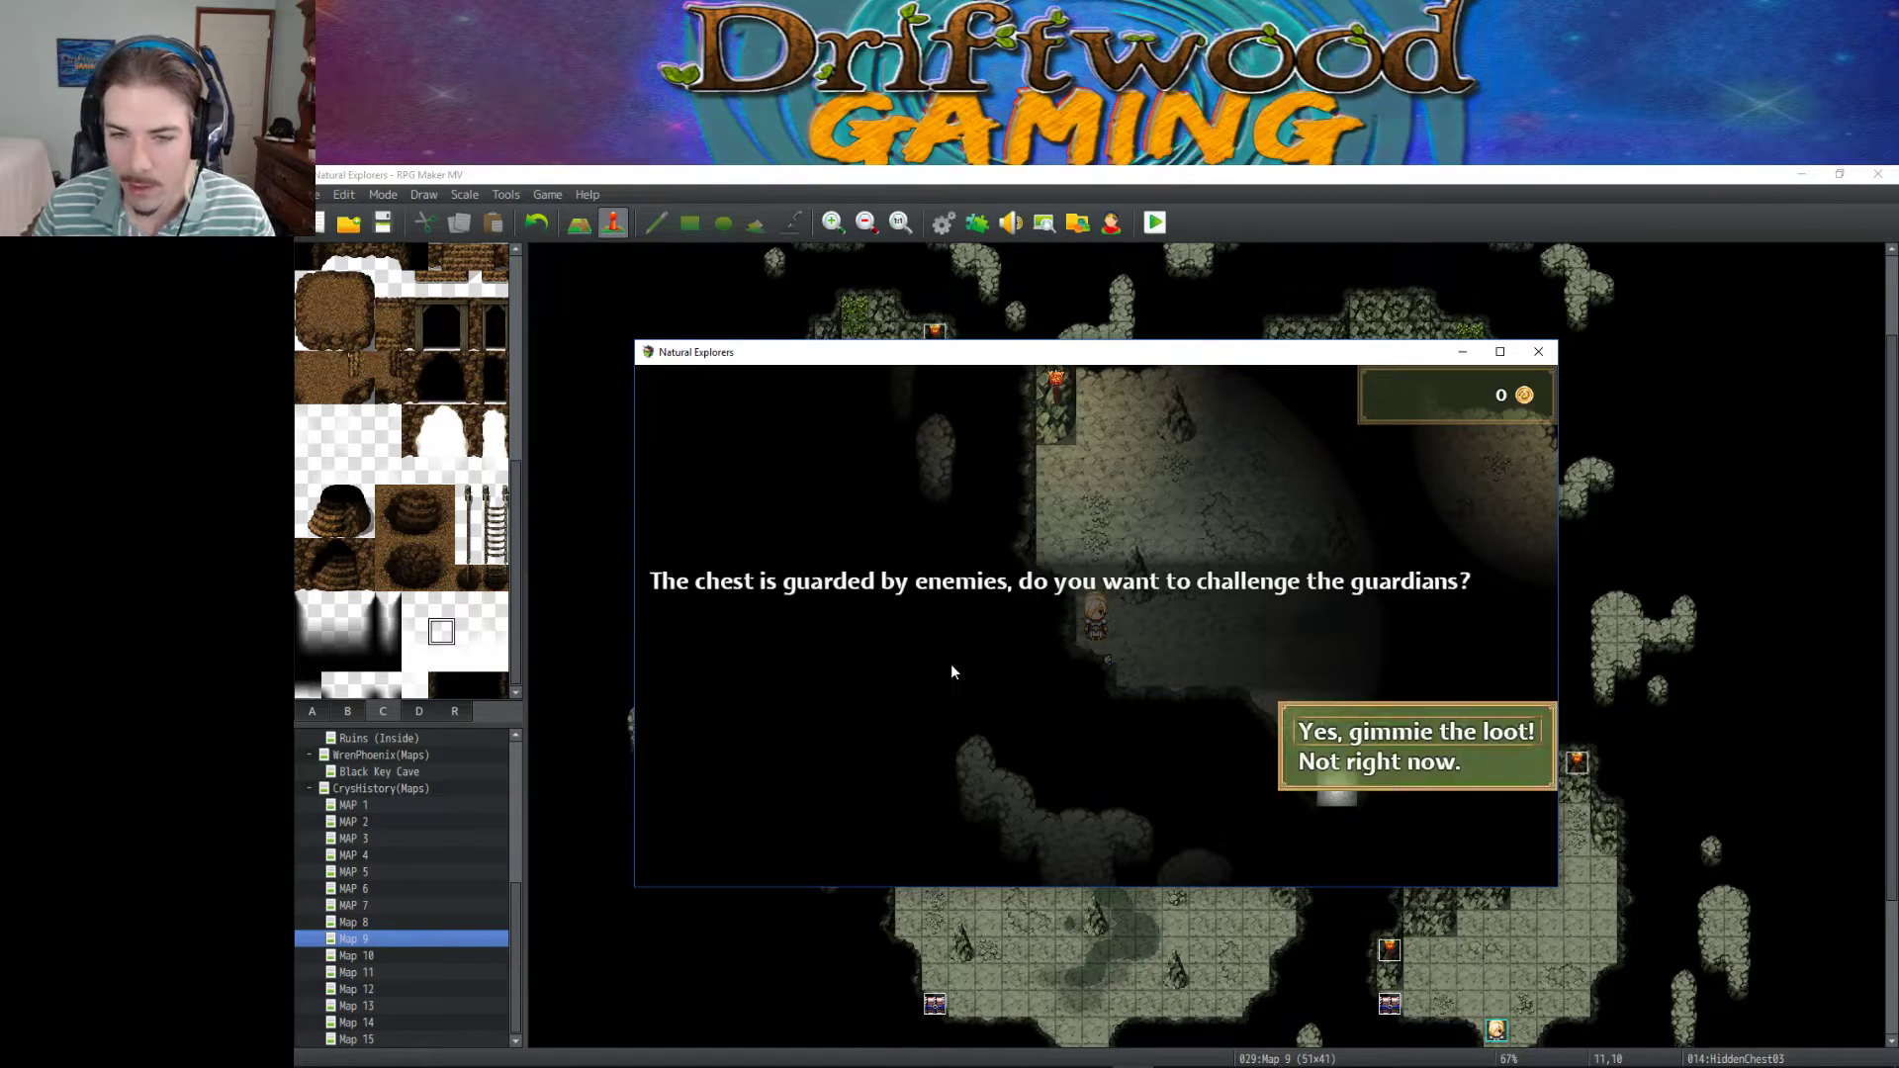
pyautogui.press('Escape')
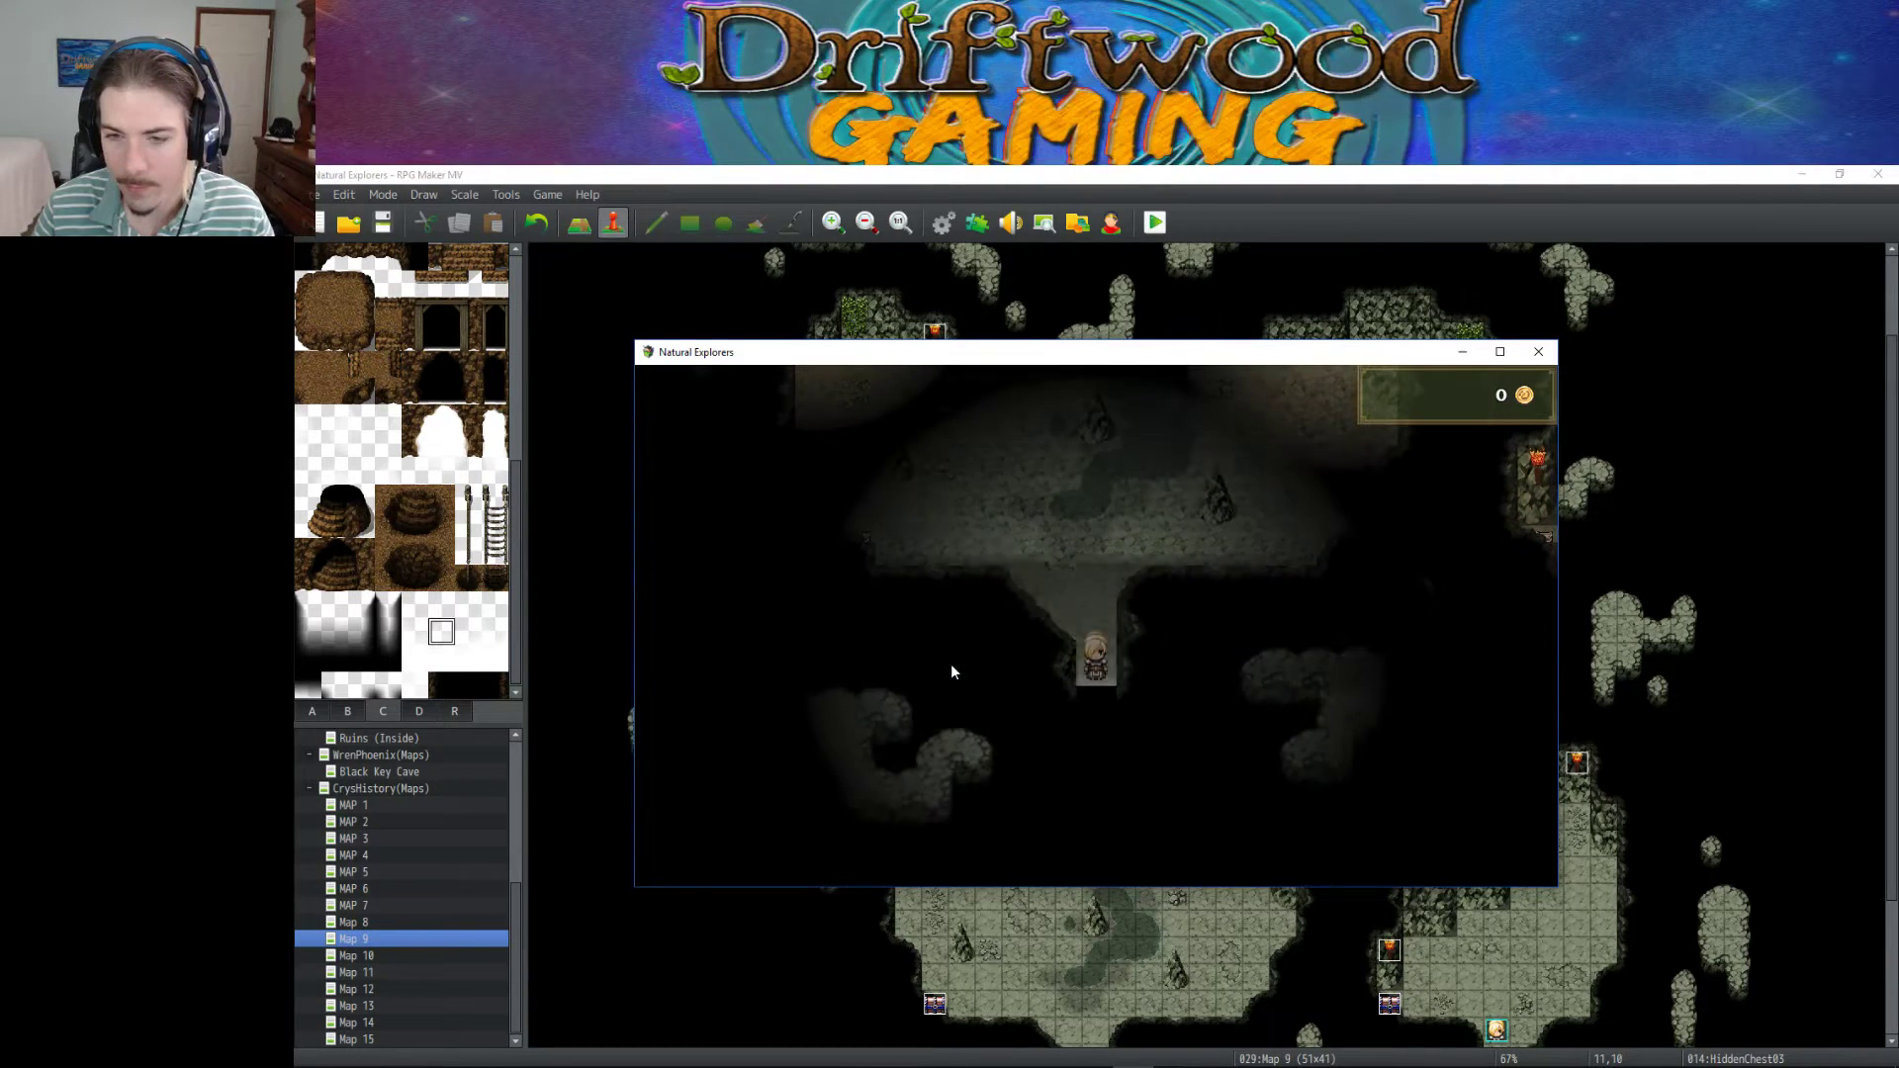
pyautogui.press('Return')
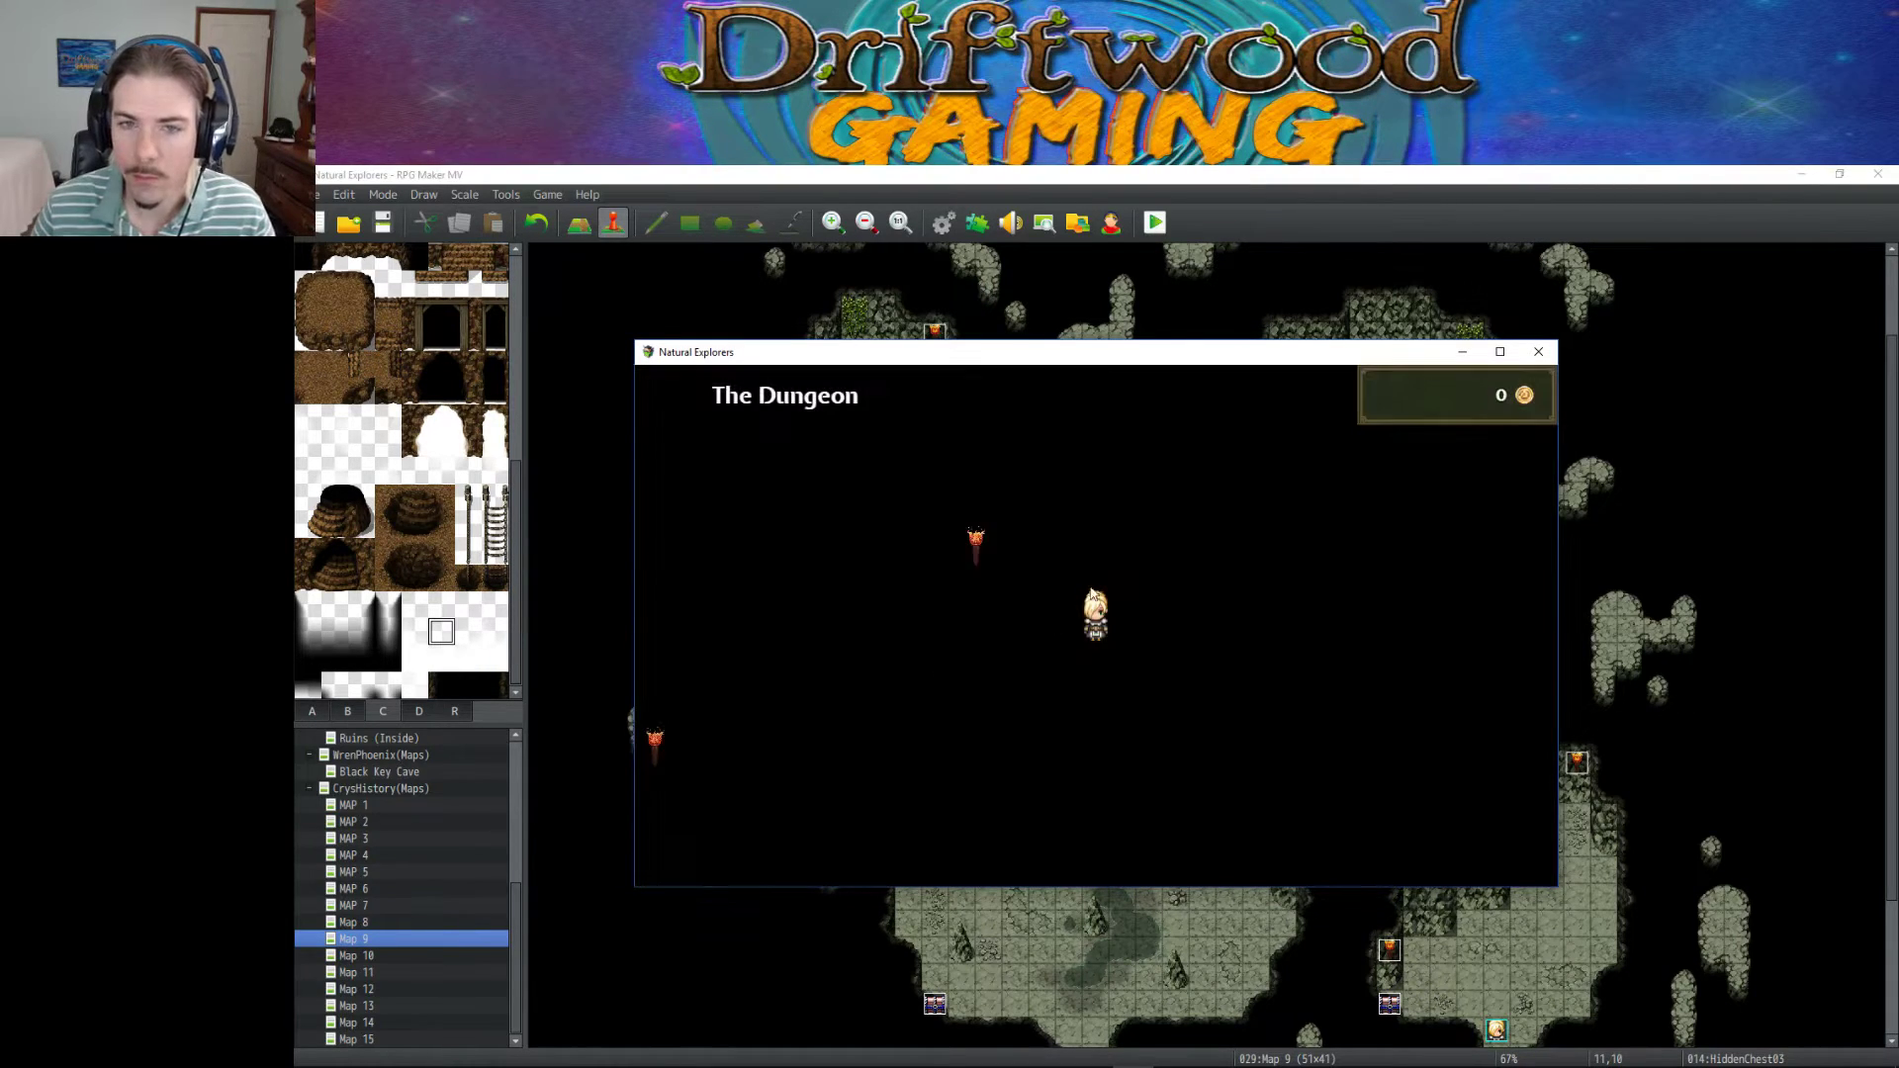
pyautogui.click(1538, 351)
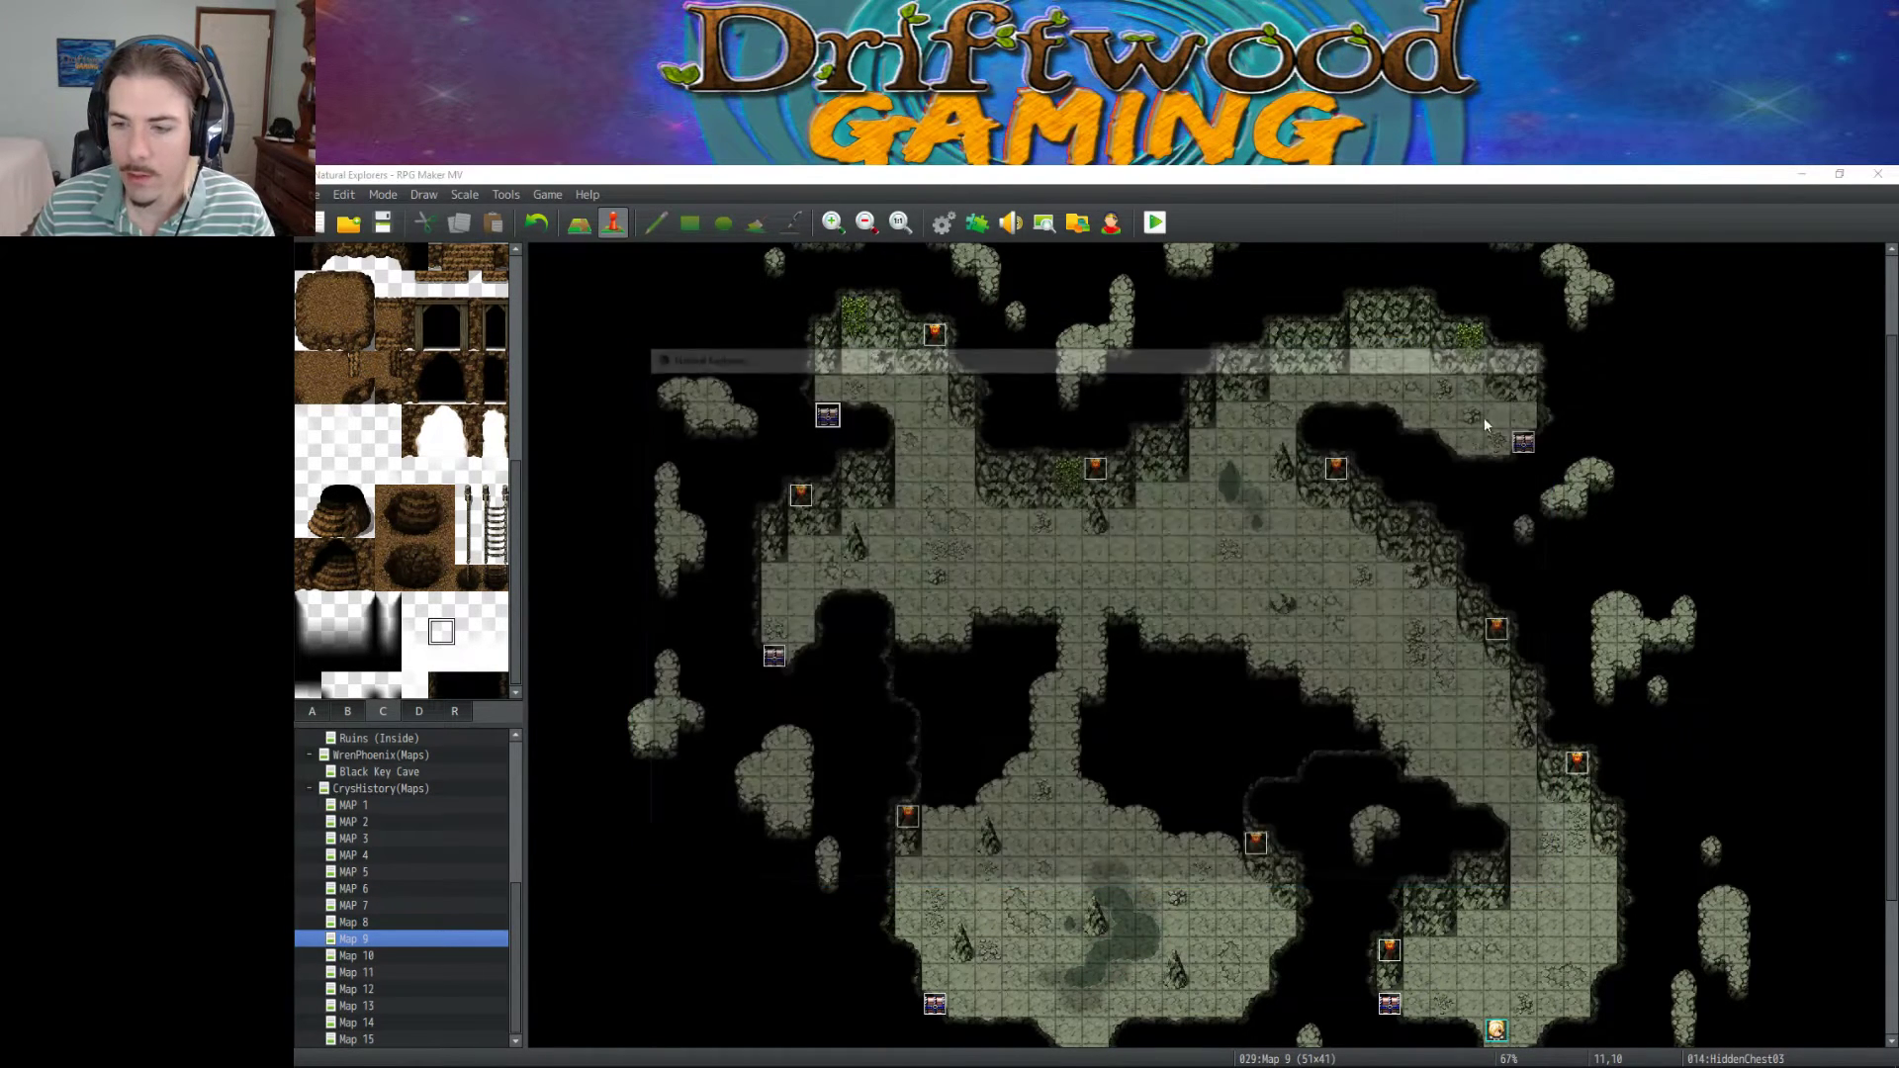
pyautogui.scroll(2, 1190, 614)
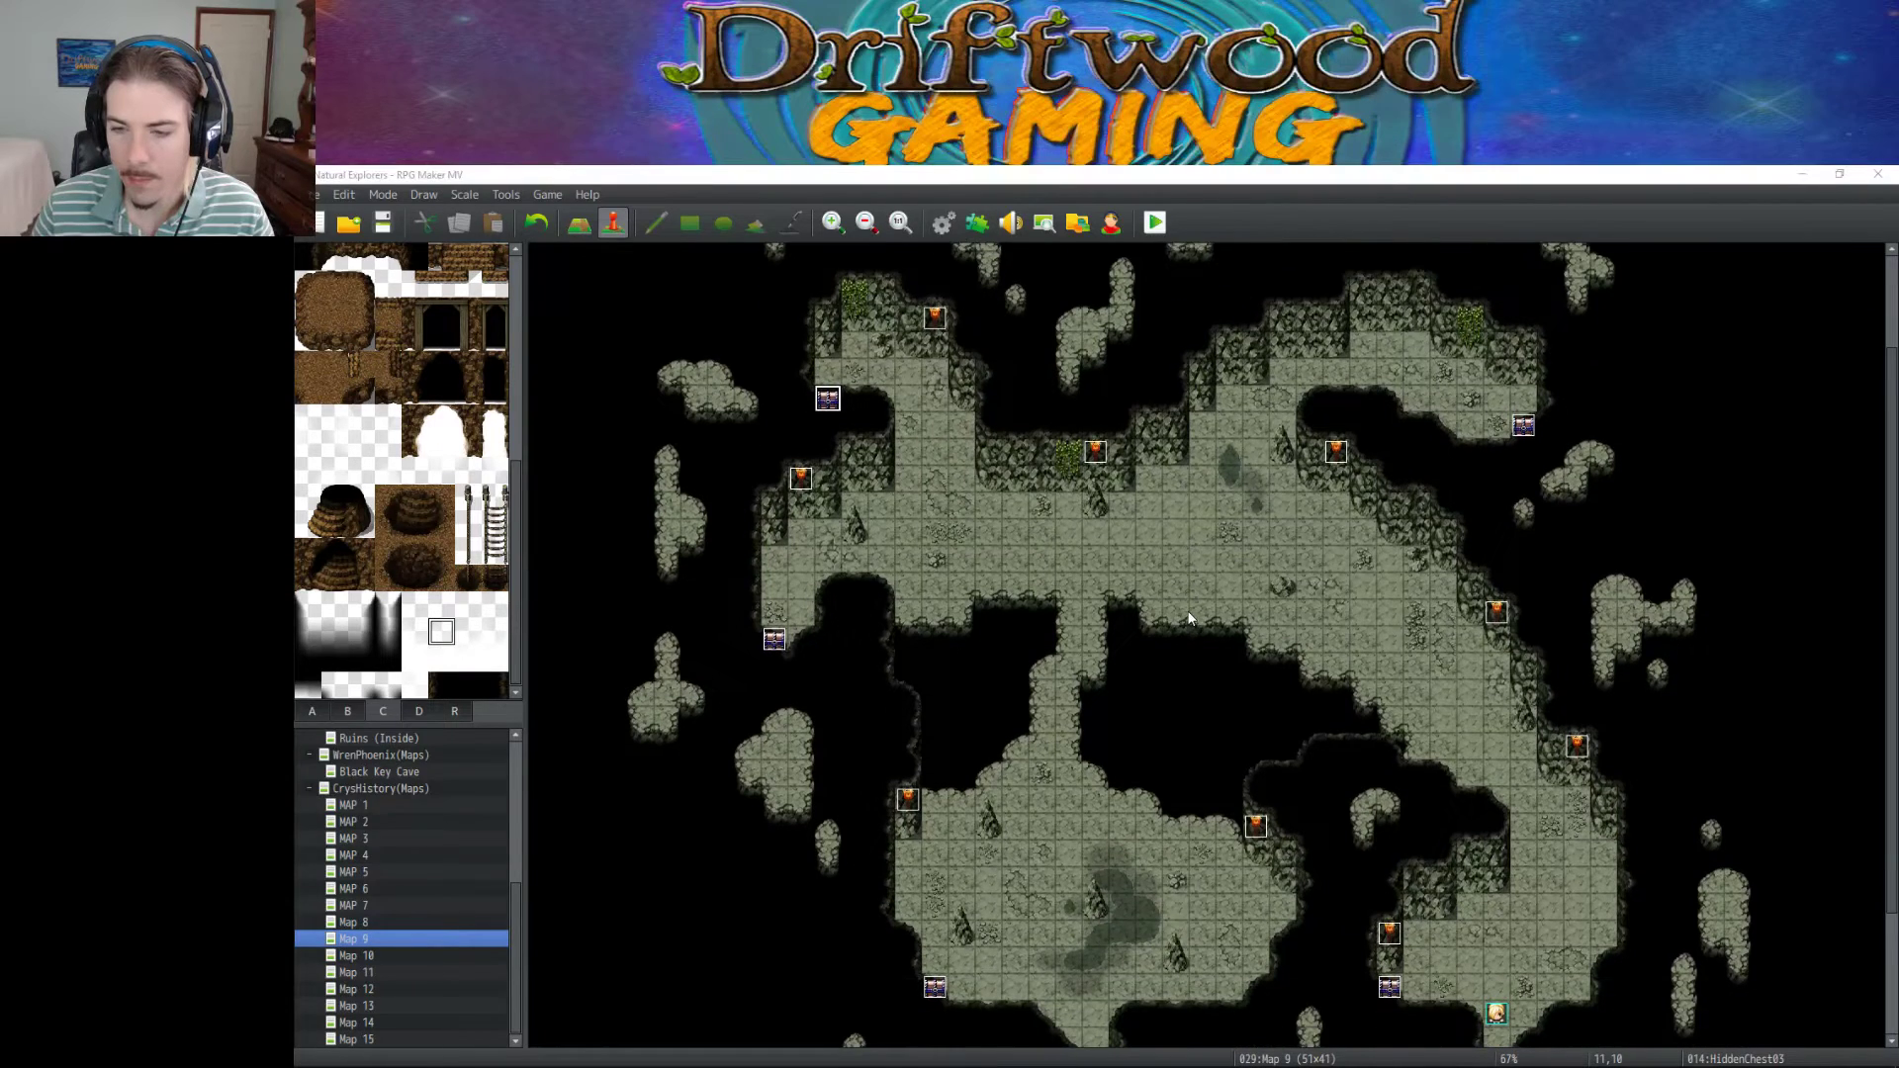
pyautogui.scroll(1, 1178, 682)
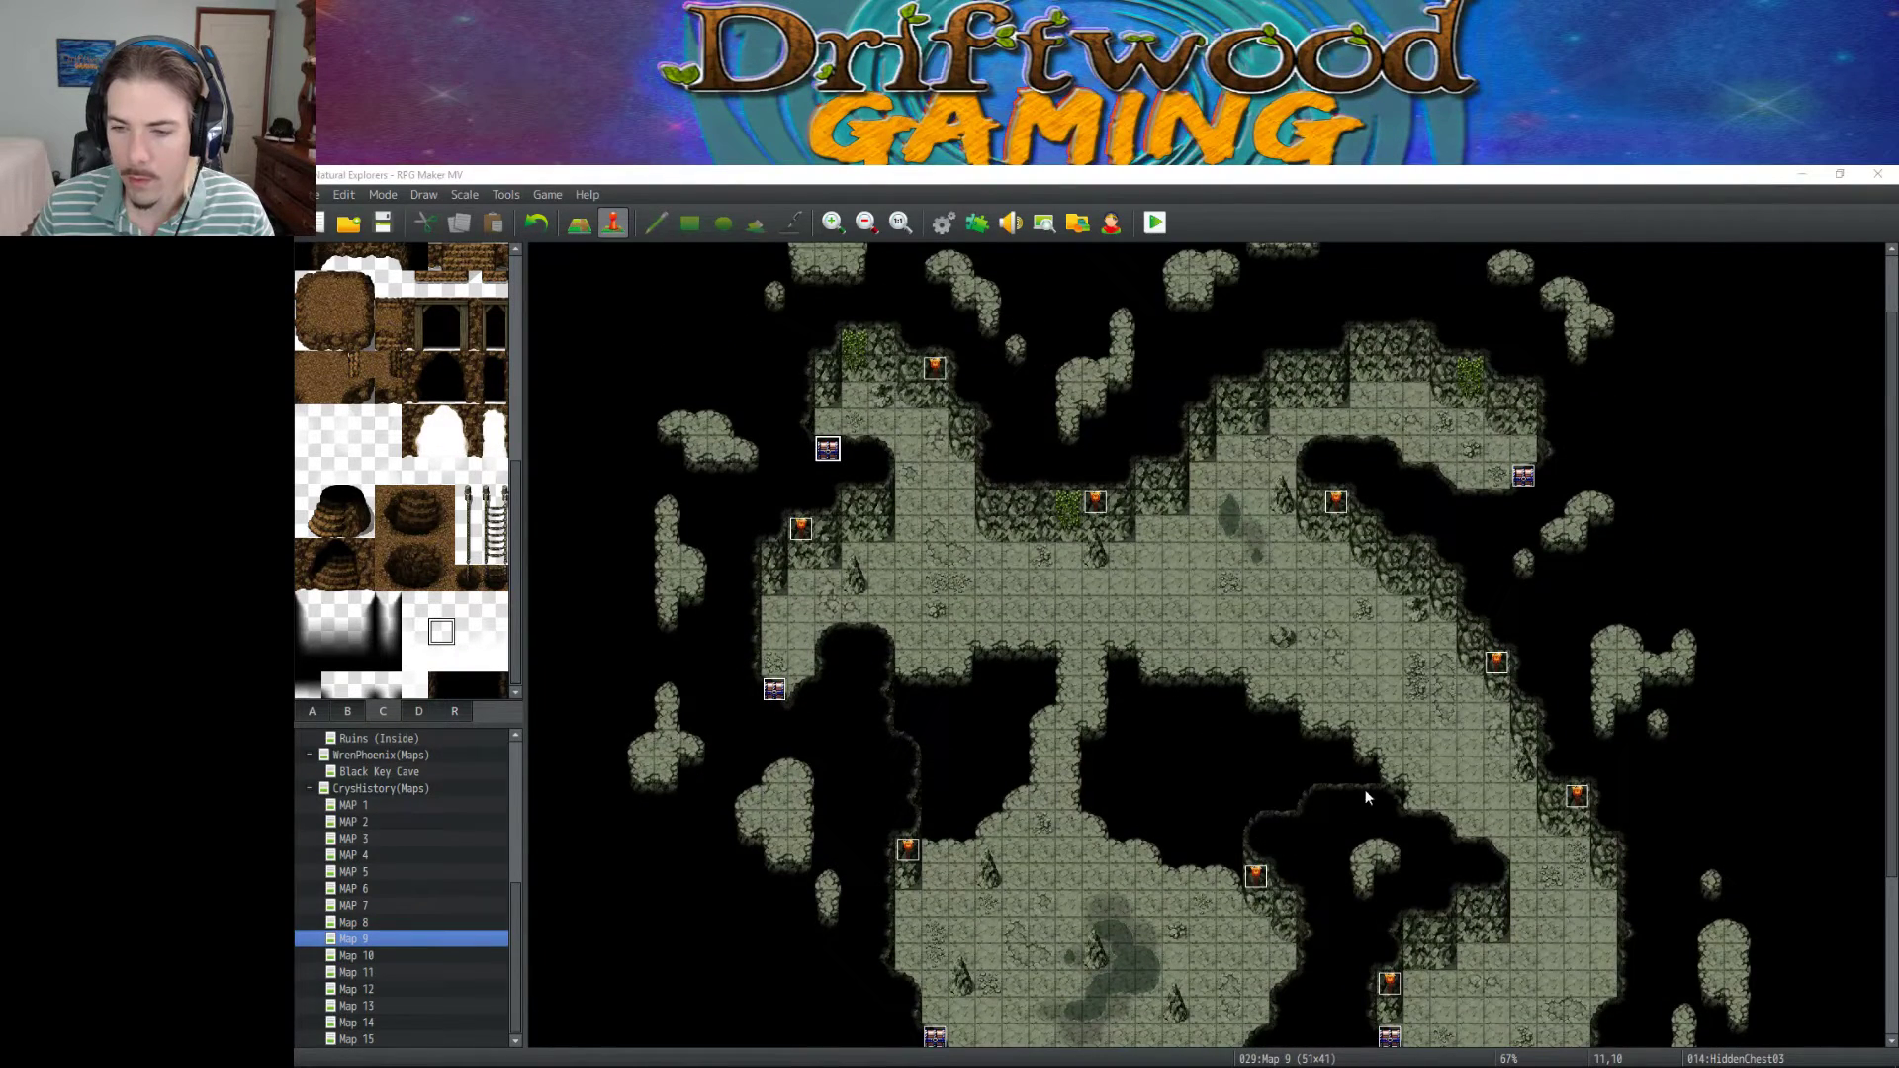
pyautogui.scroll(-5, 1021, 550)
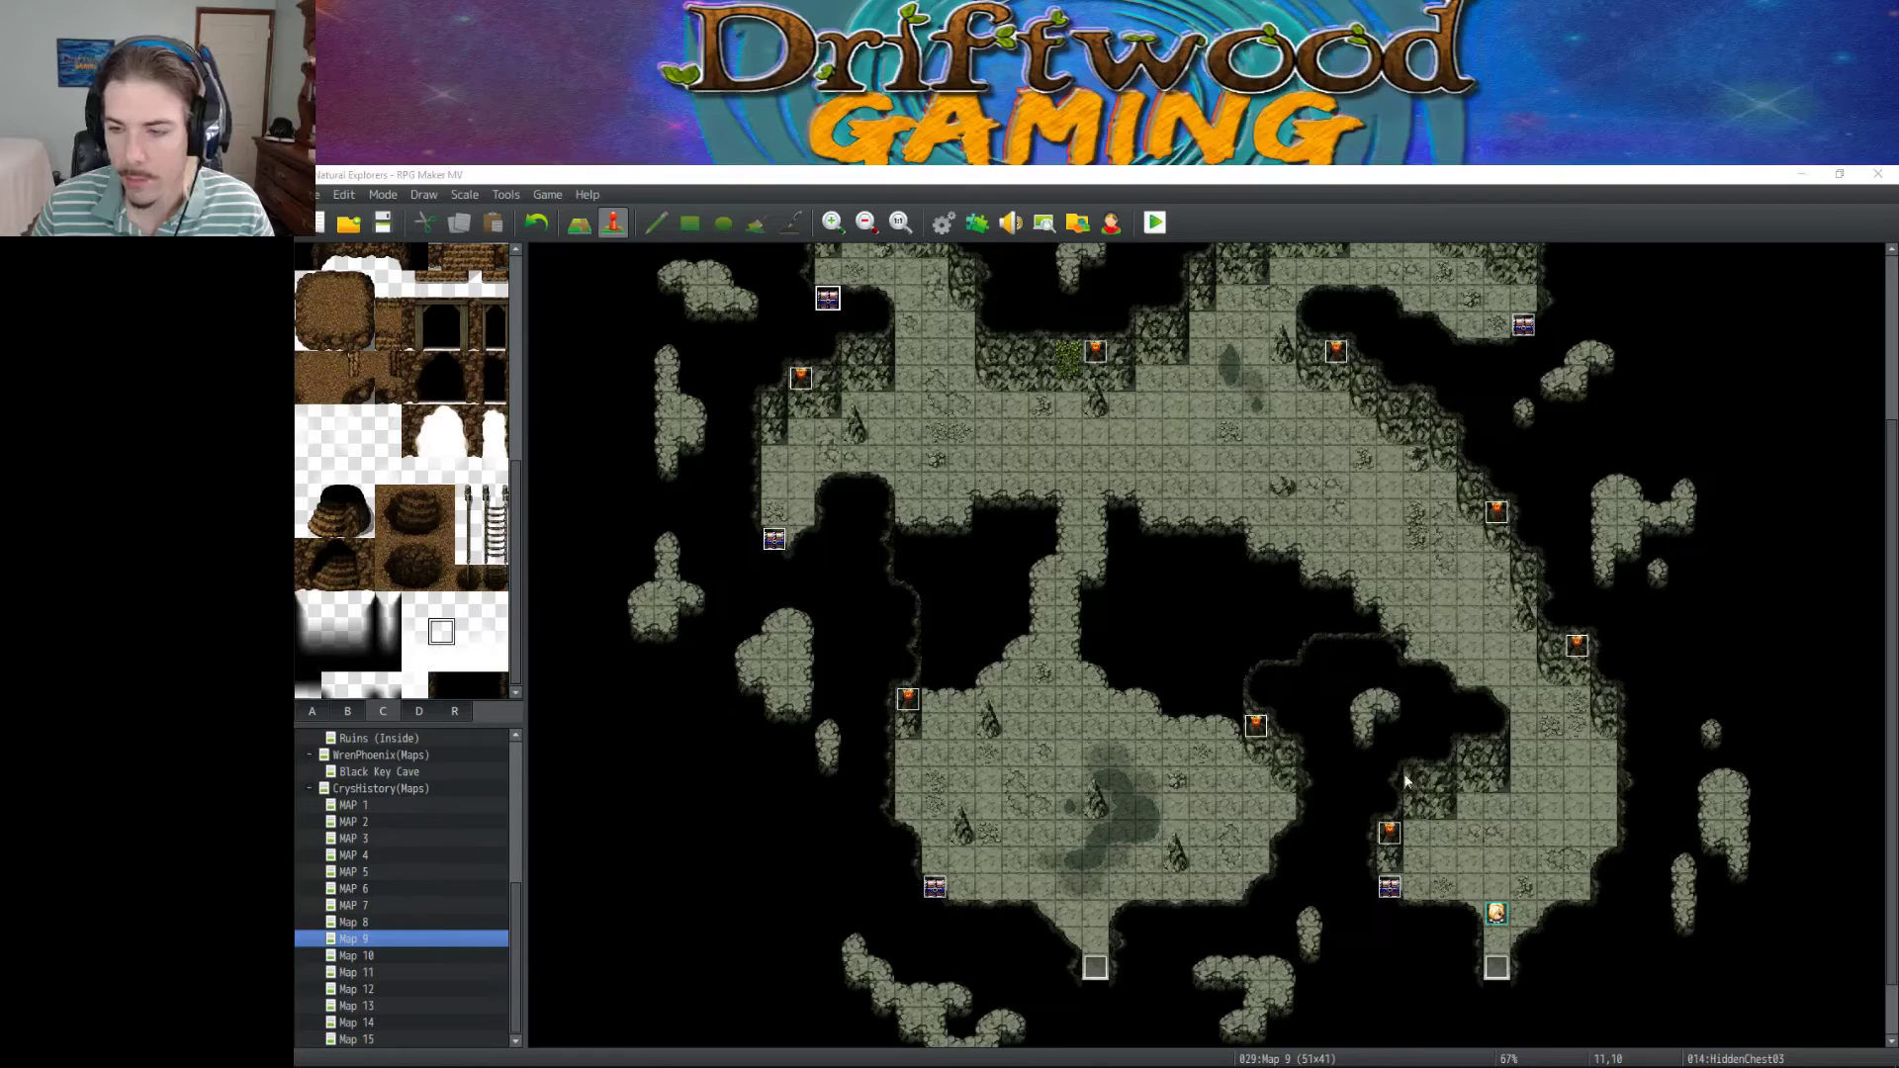
pyautogui.scroll(3, 1405, 770)
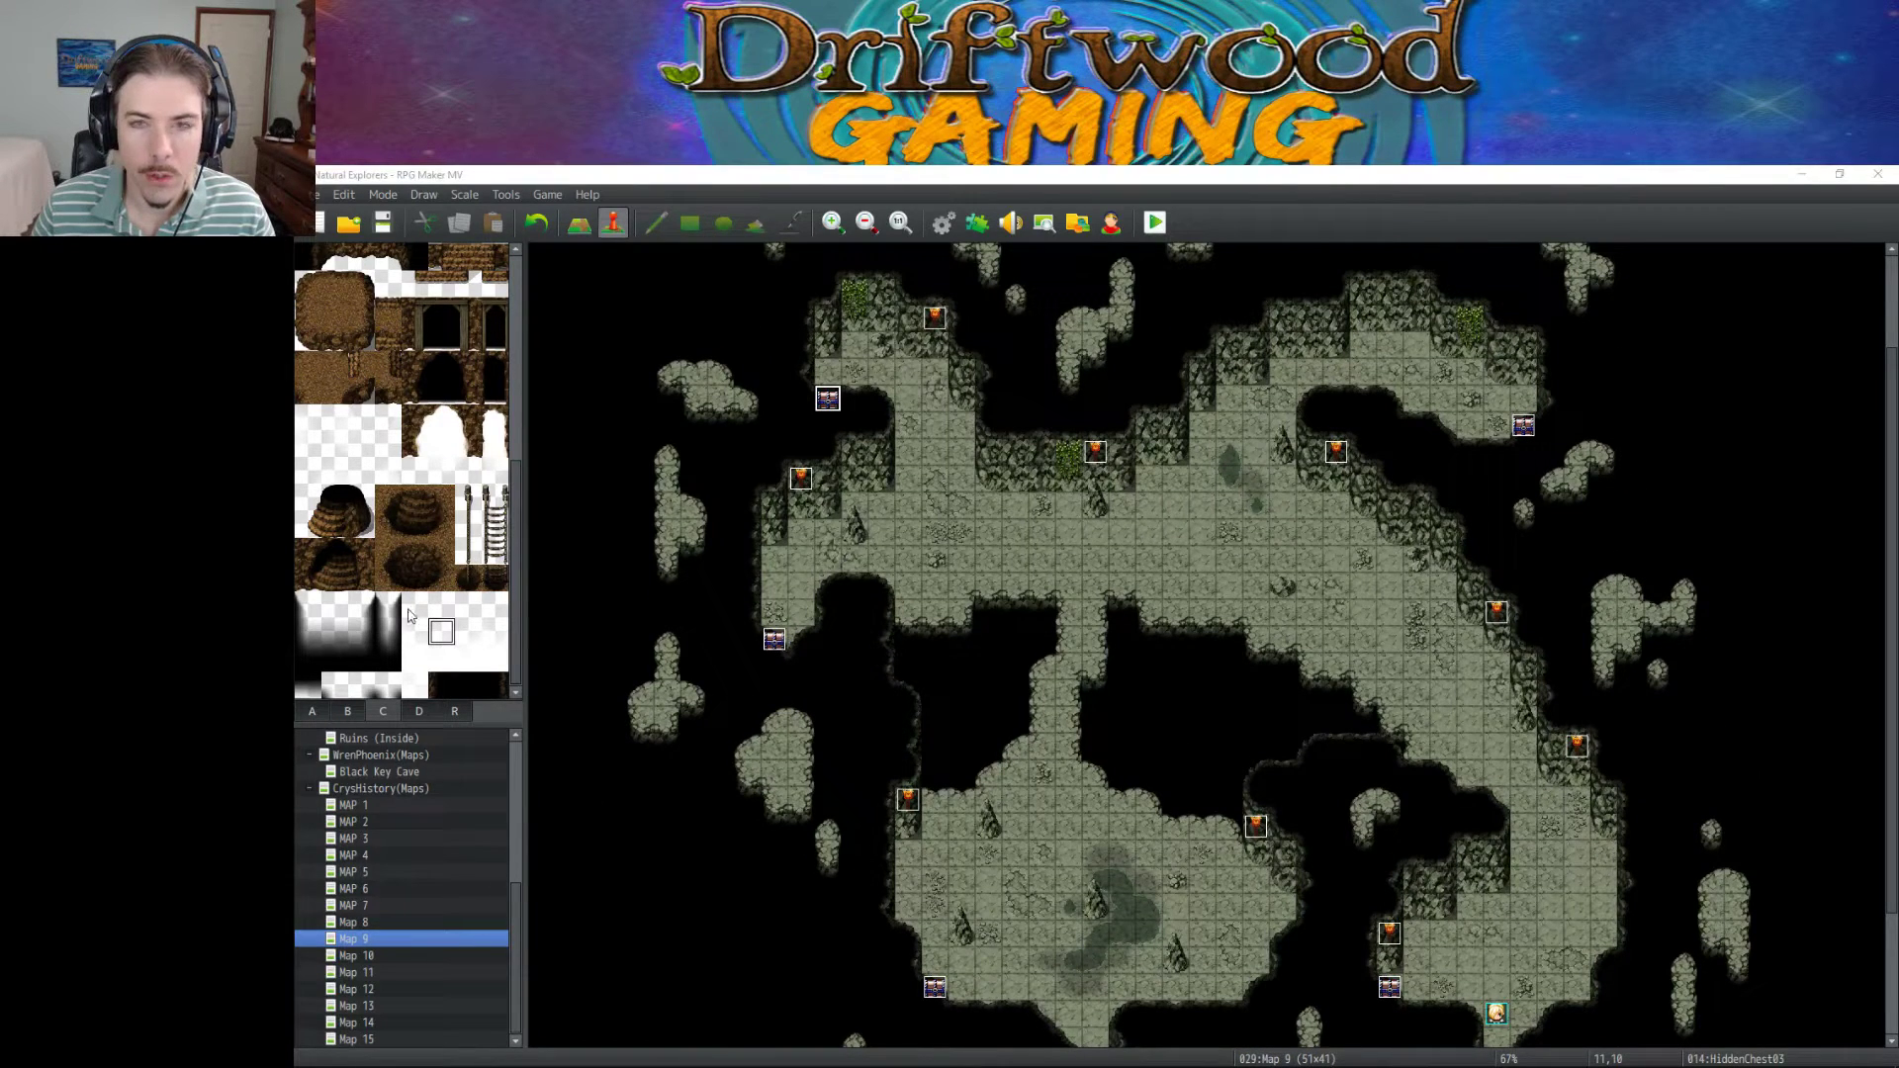
# Open the RanDunXfer common event in the database, checking the RanDunQuickLoot and RanDunLootTable events on the way.
pyautogui.click(942, 224)
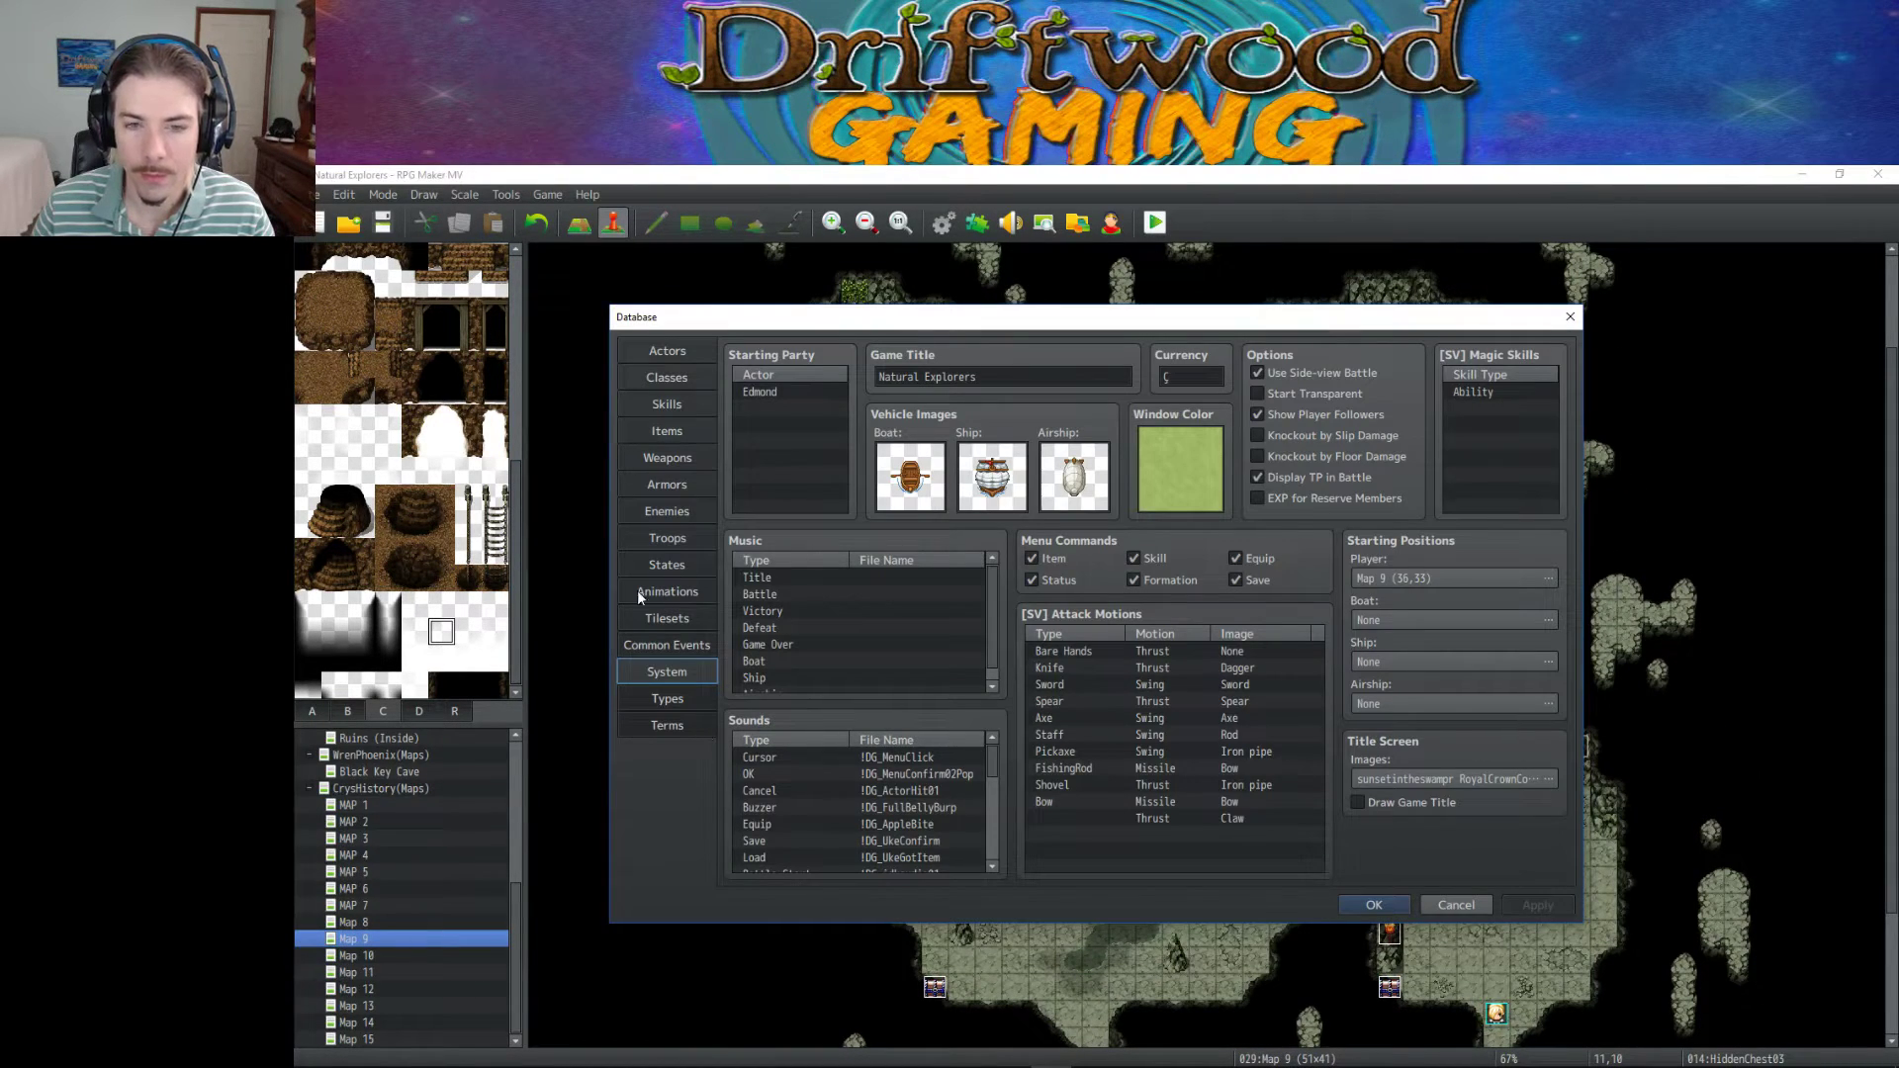
pyautogui.click(677, 644)
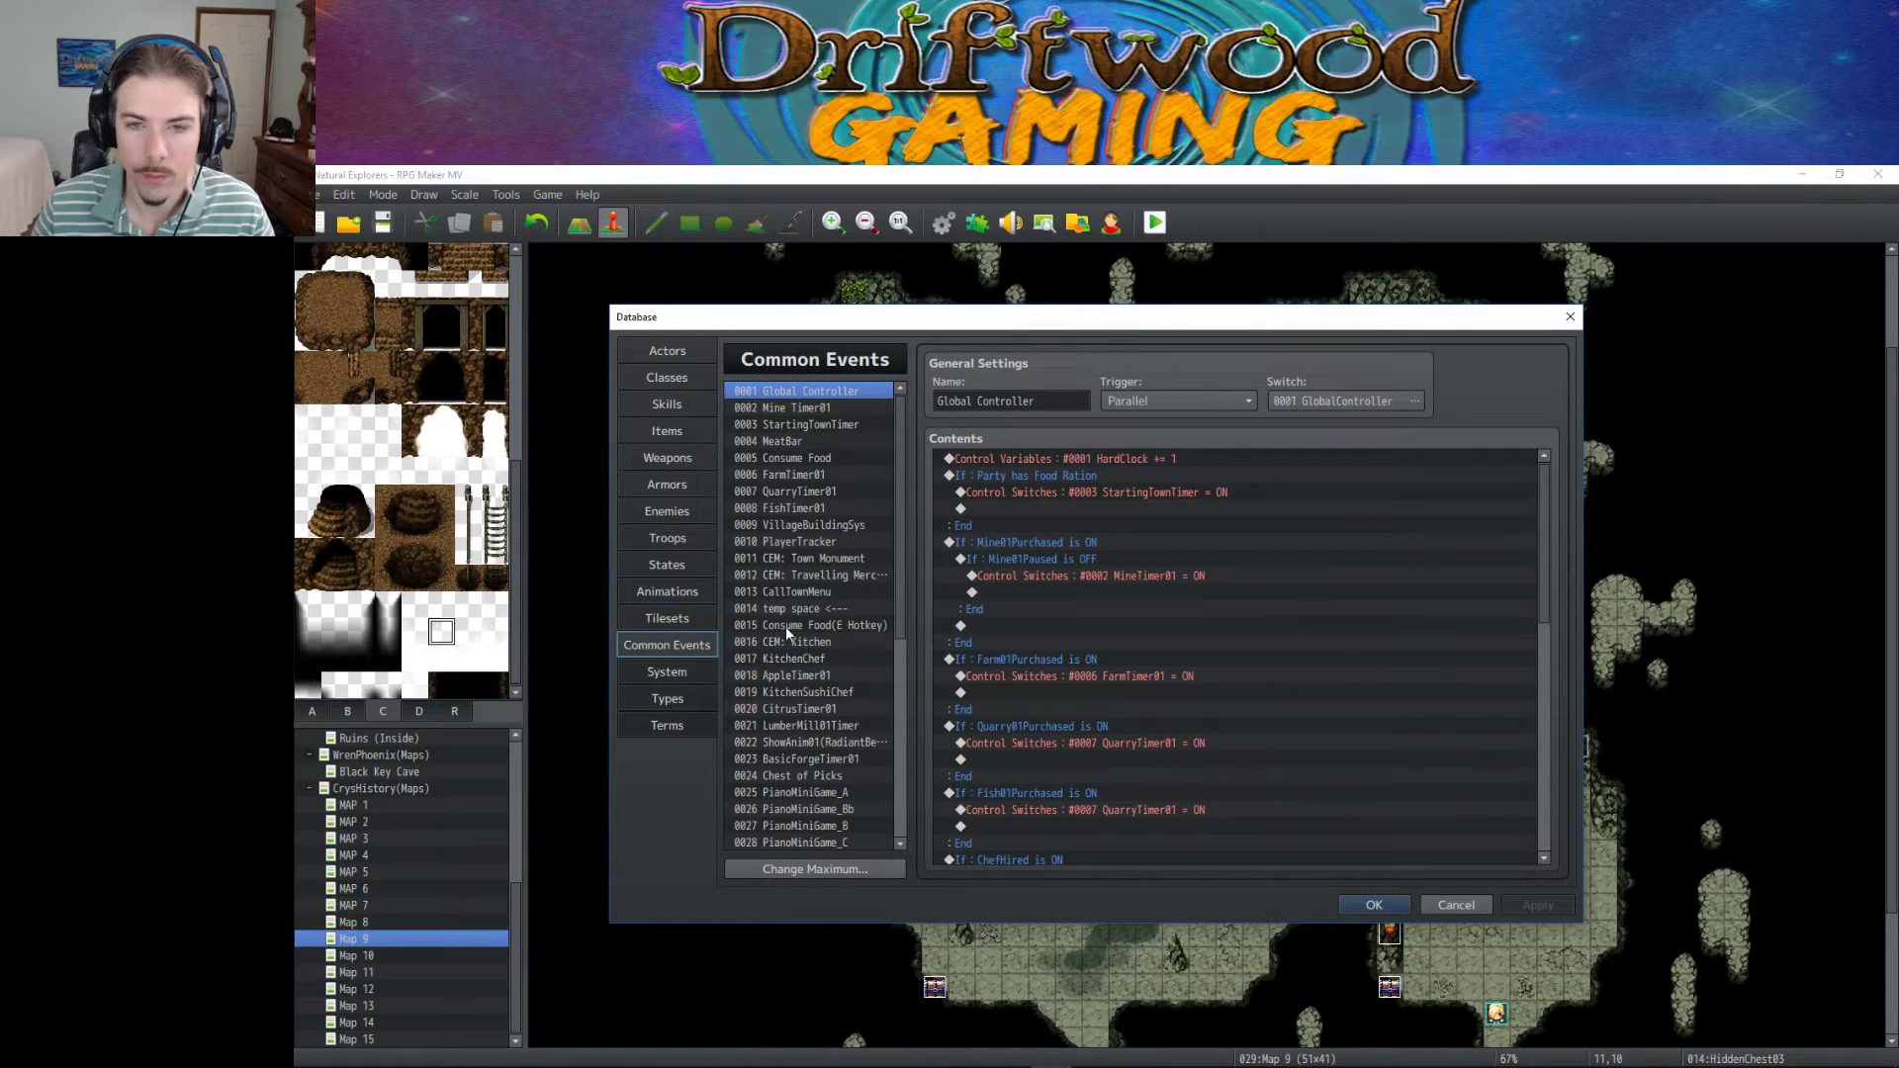
pyautogui.scroll(-7, 786, 623)
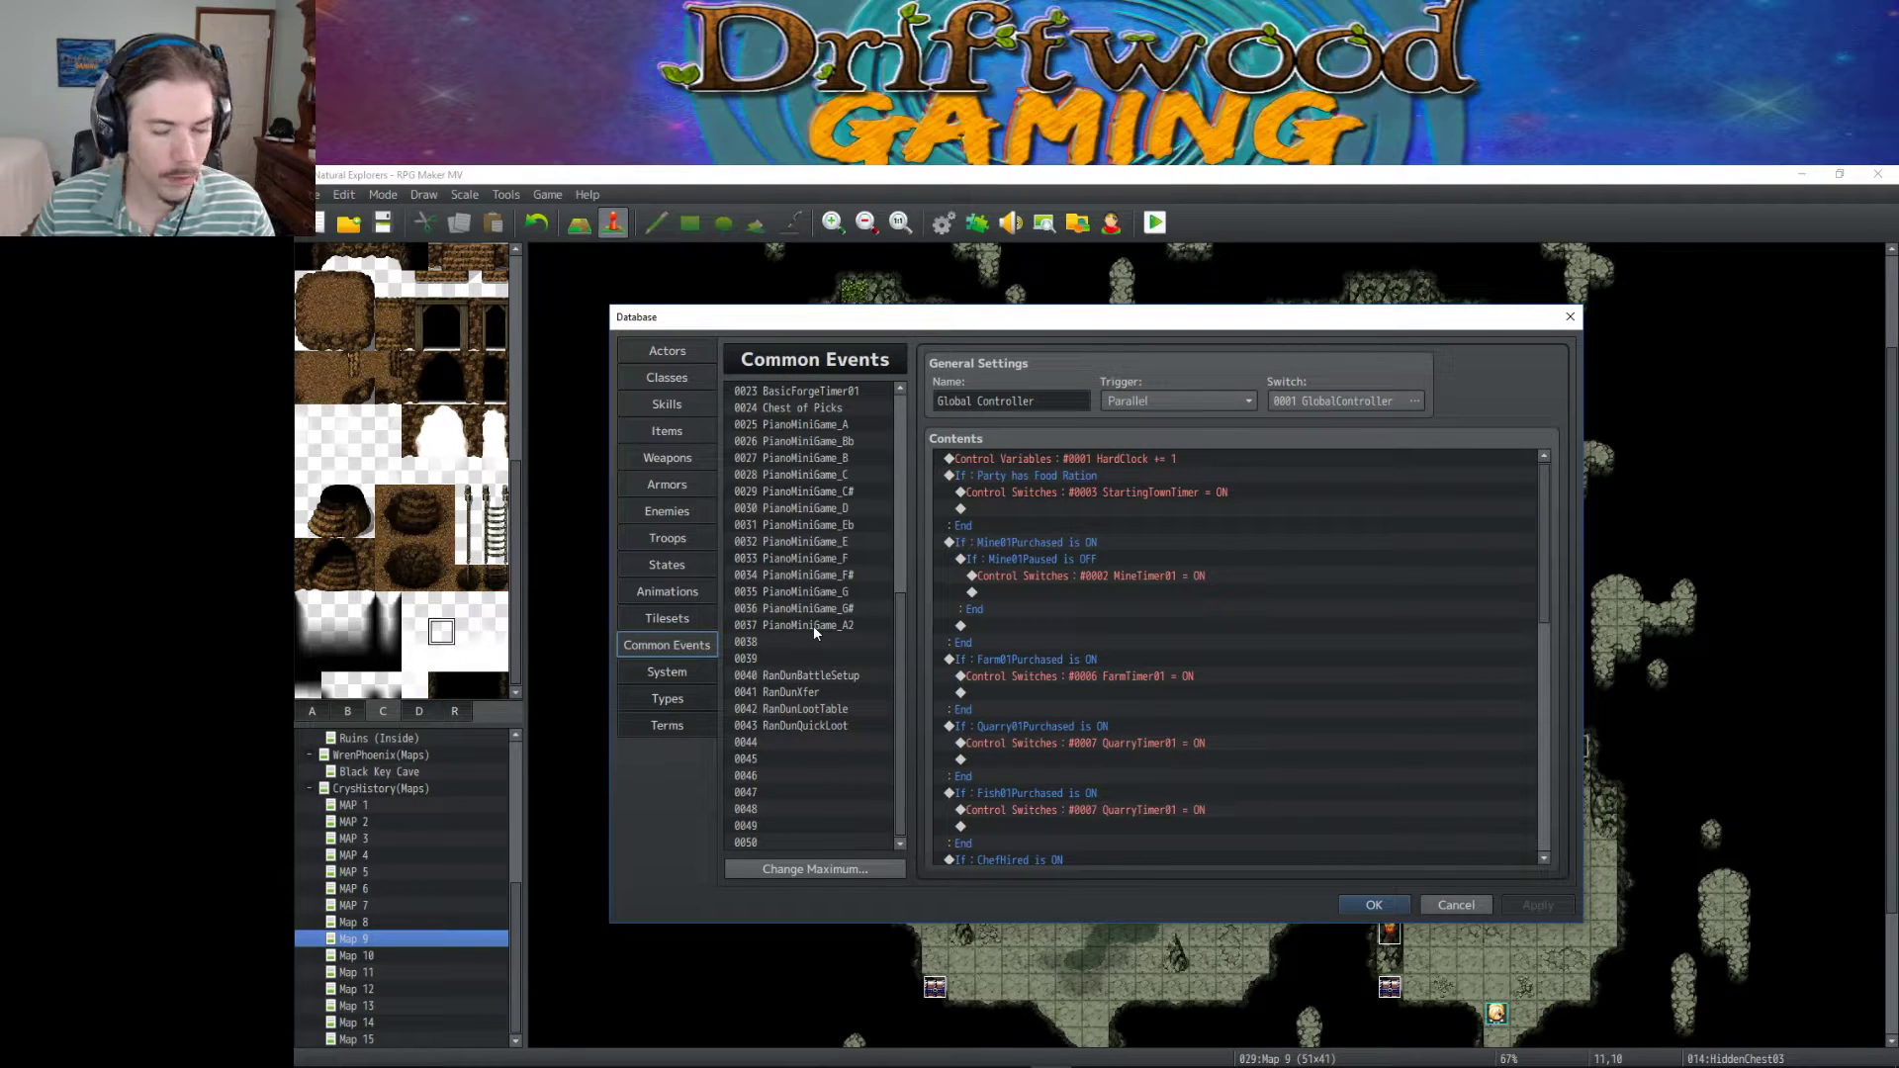
pyautogui.click(811, 726)
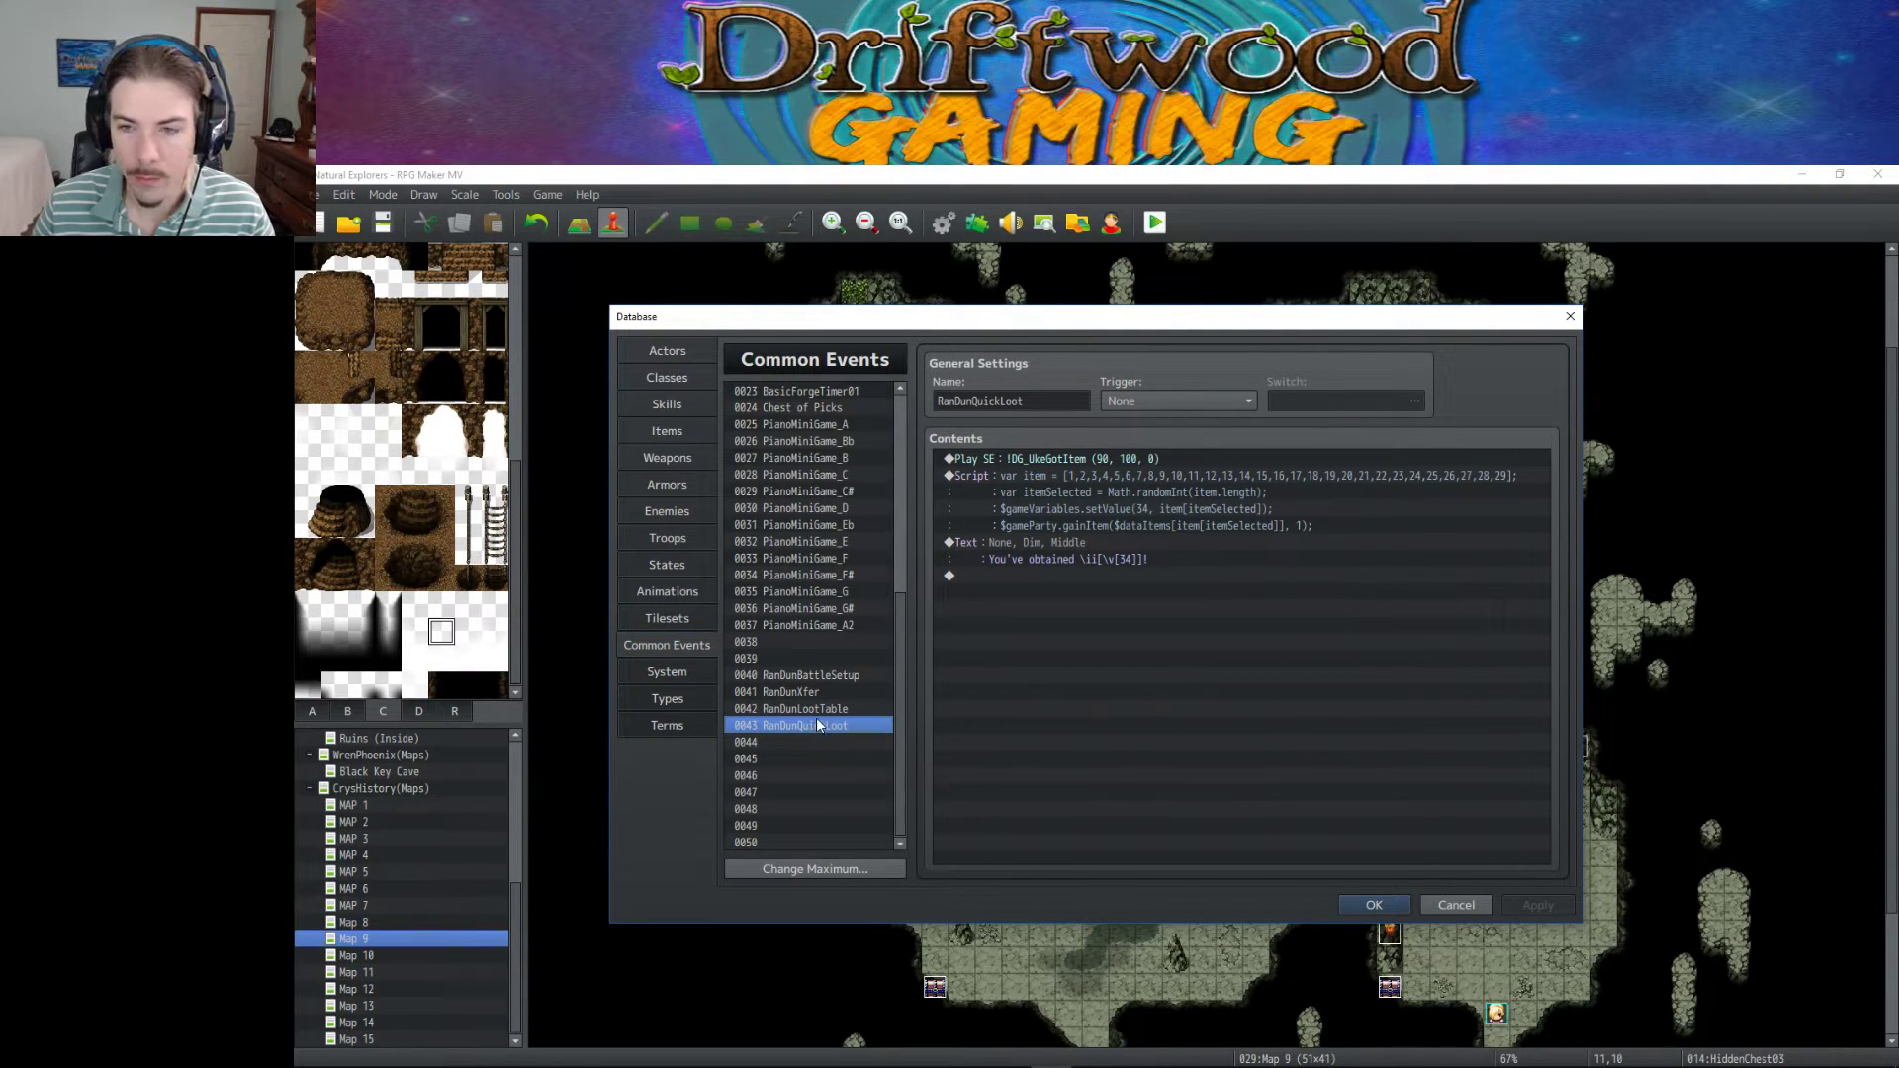
pyautogui.click(823, 710)
pyautogui.scroll(-10, 1096, 671)
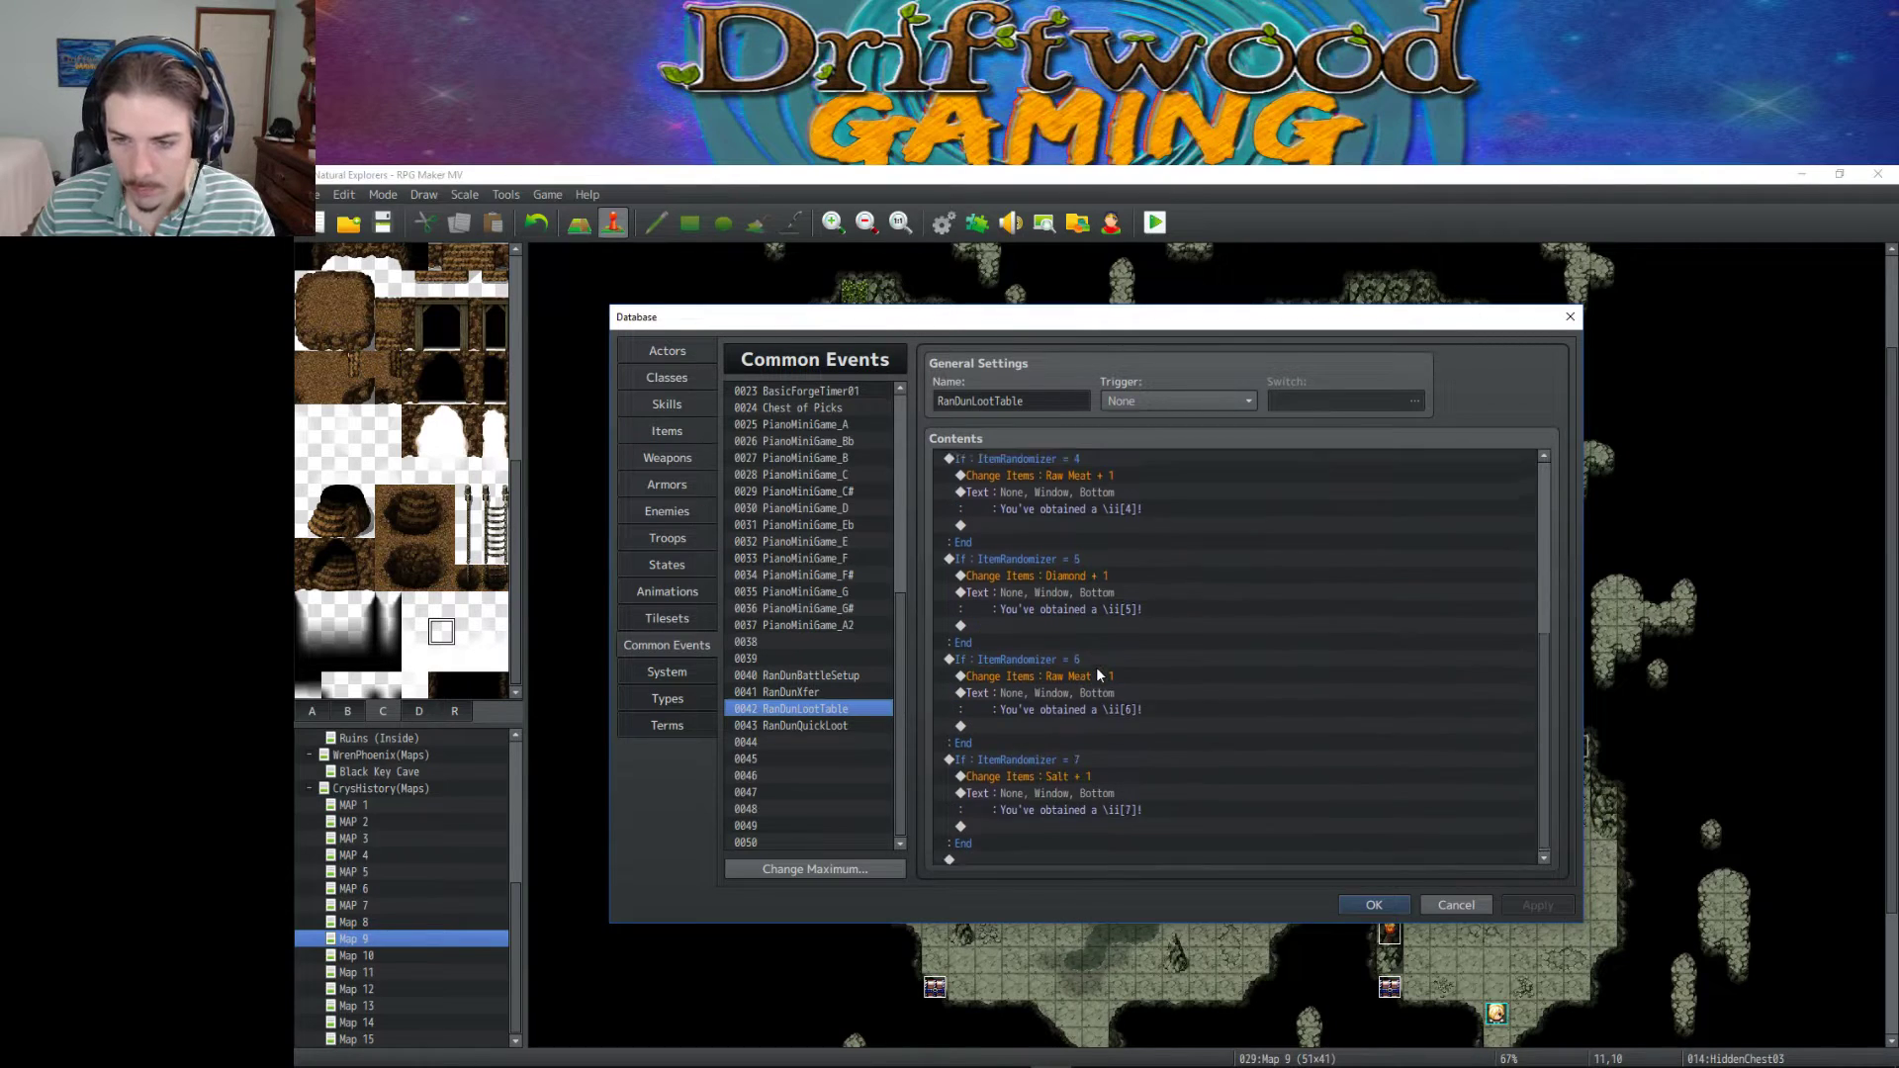
pyautogui.click(1043, 758)
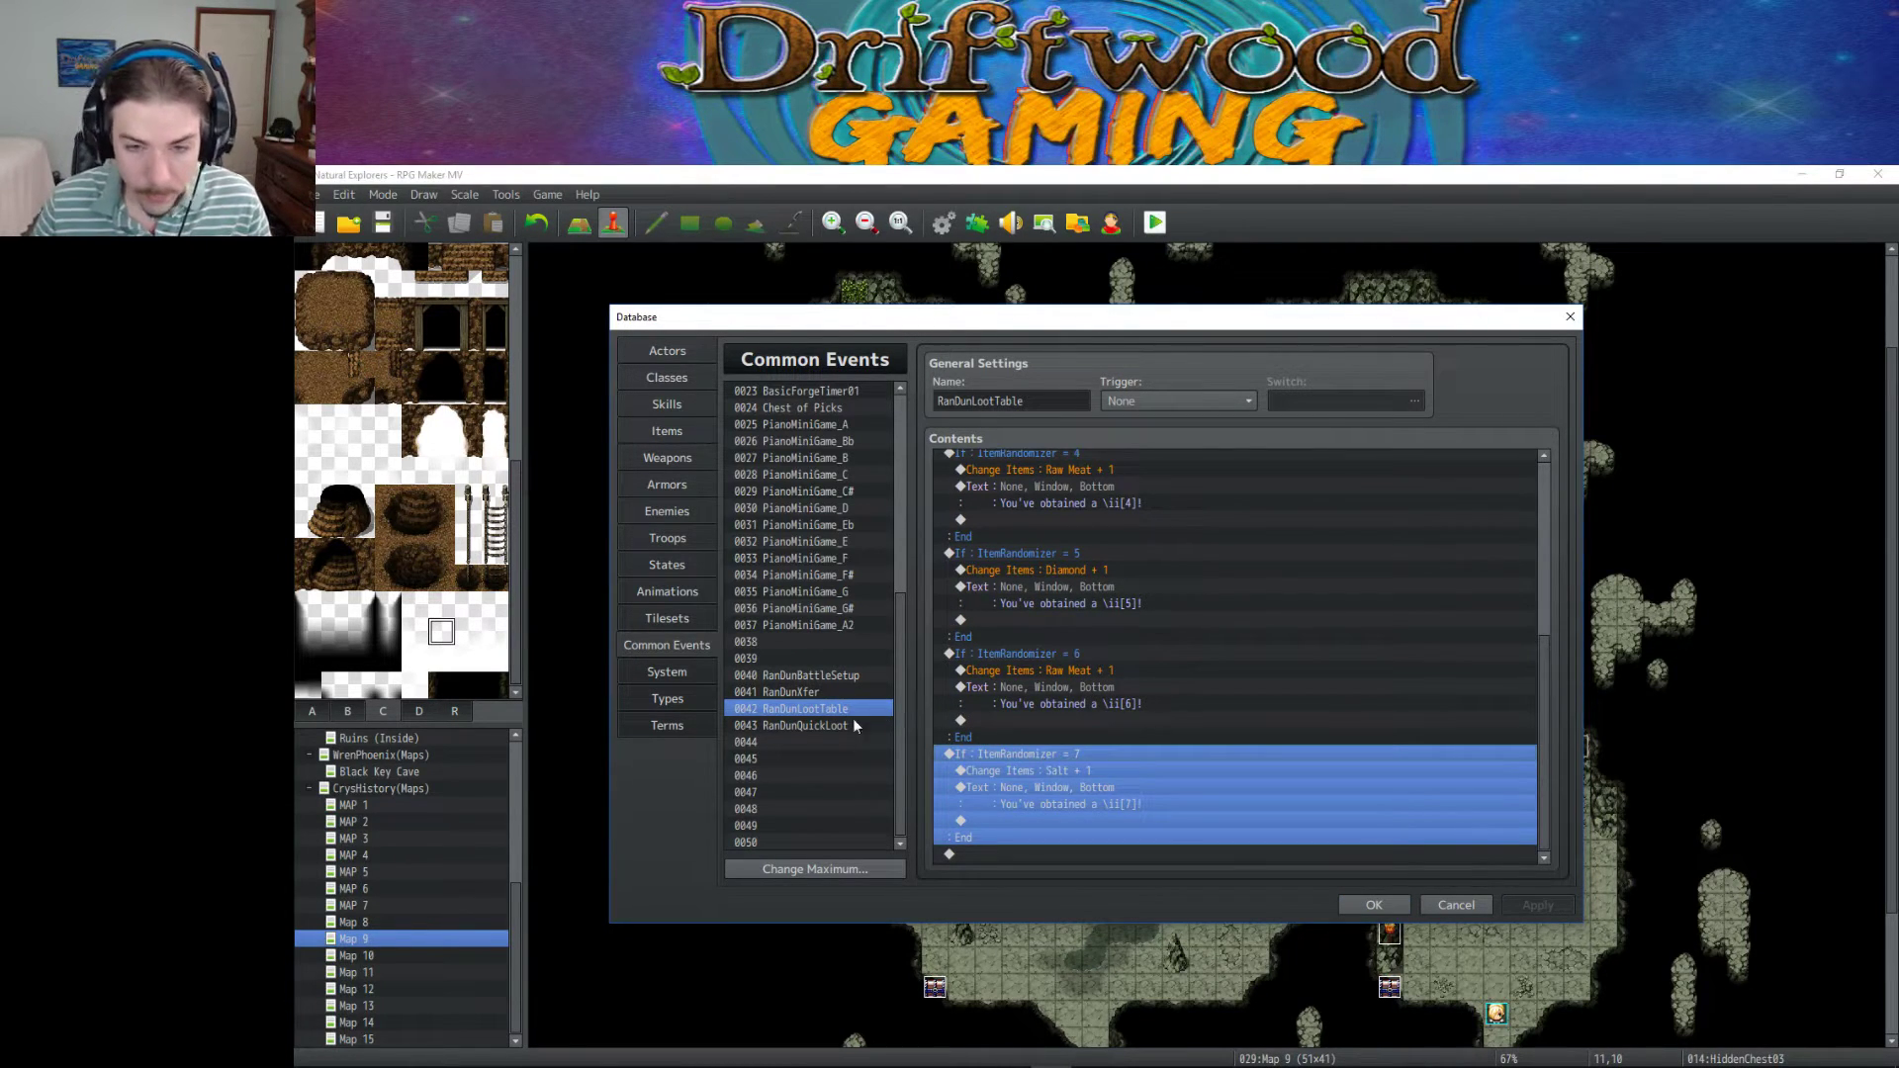
pyautogui.click(787, 693)
# Duplicate the RanDunAreaSelect = 8 branch at the end of RanDunXfer and set the copy's condition constant to 9.
pyautogui.scroll(-5, 1118, 736)
pyautogui.click(1065, 785)
pyautogui.hotkey('ctrl', 'c')
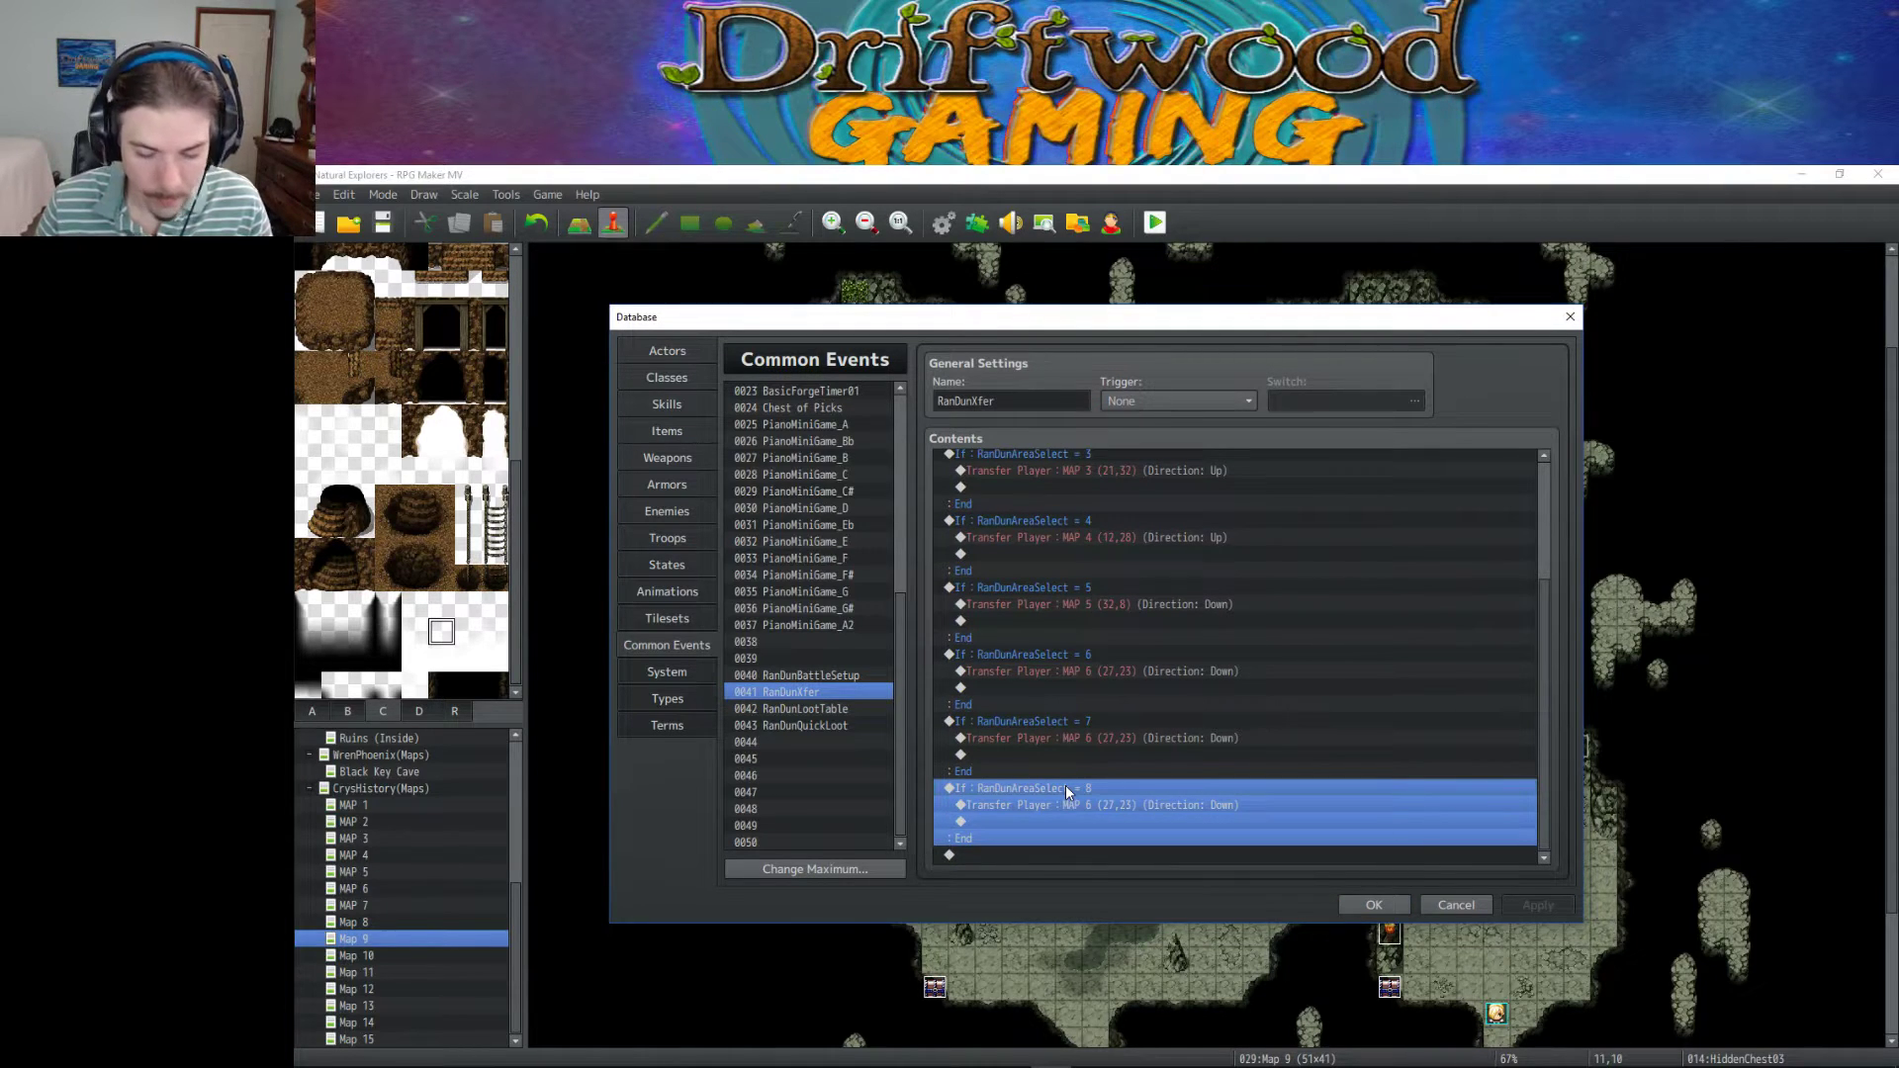
pyautogui.click(997, 857)
pyautogui.hotkey('ctrl', 'v')
pyautogui.click(1035, 789)
pyautogui.rightClick(1034, 789)
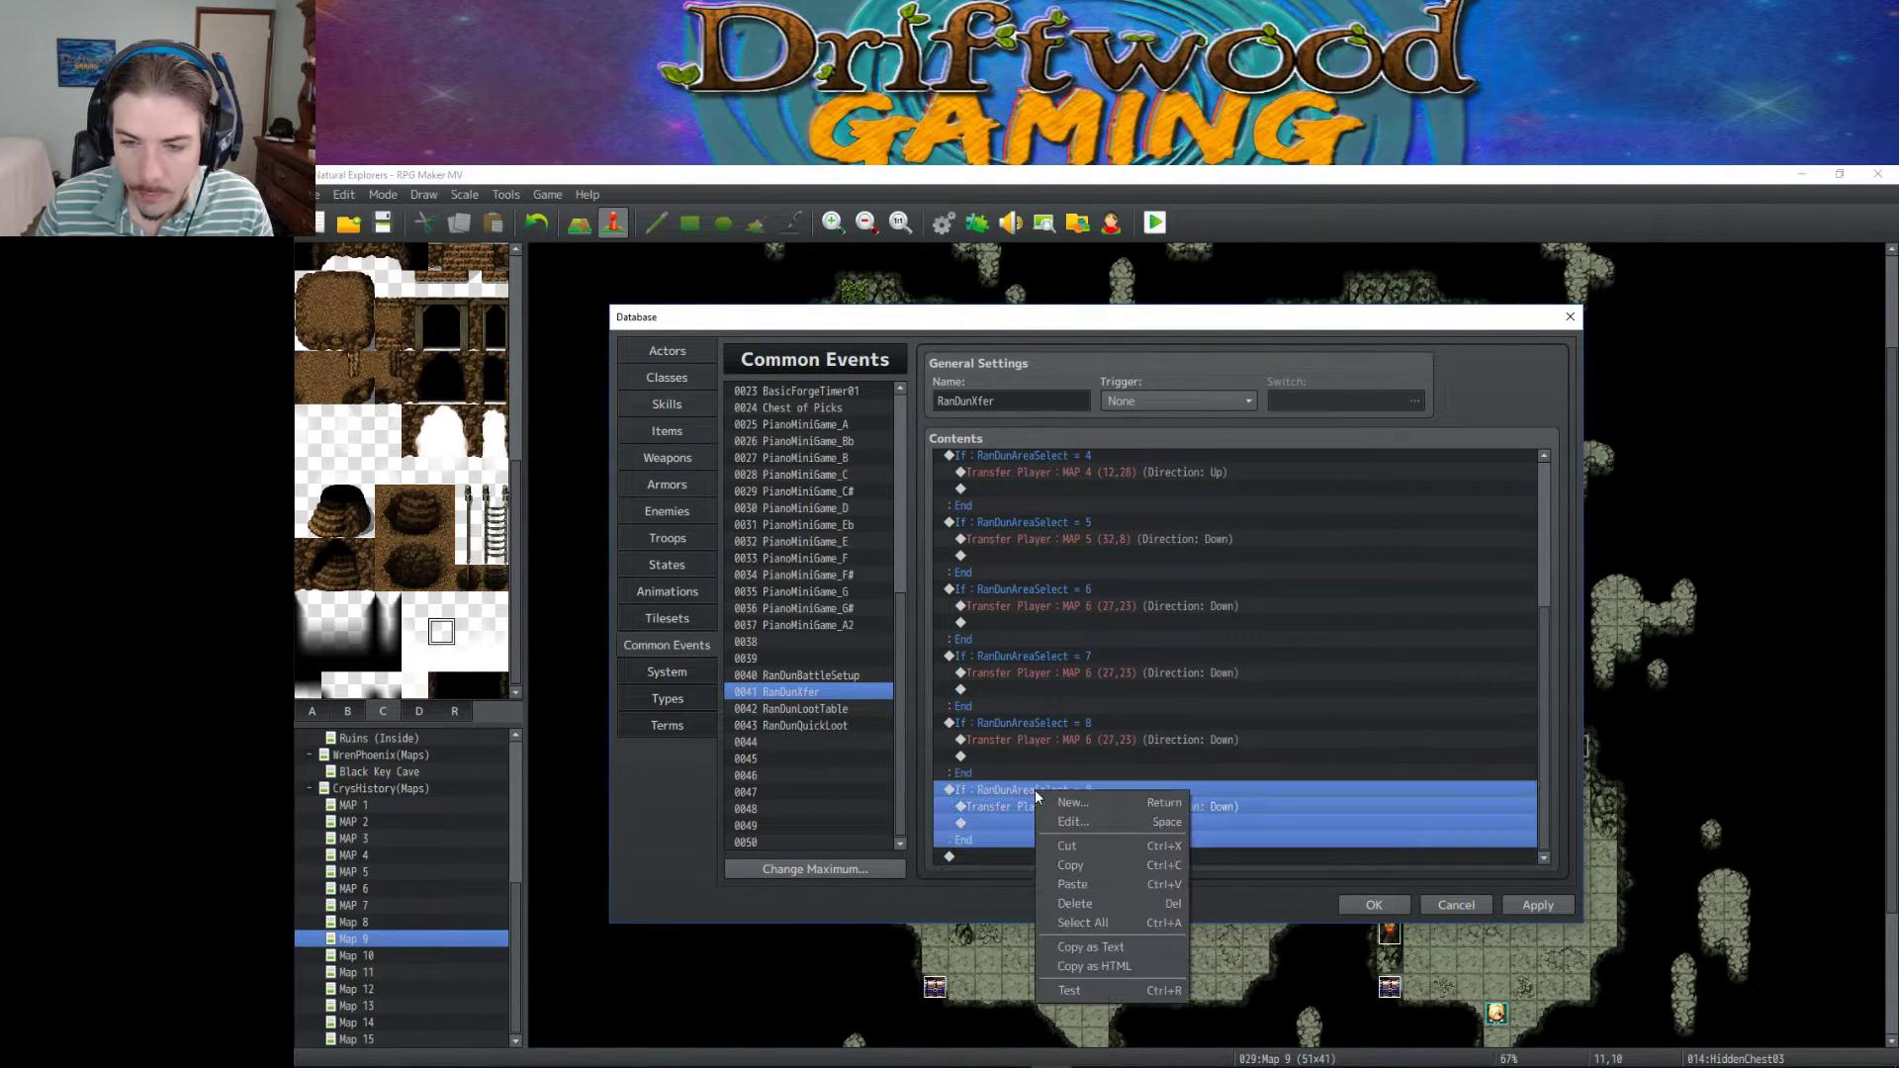
pyautogui.click(1069, 823)
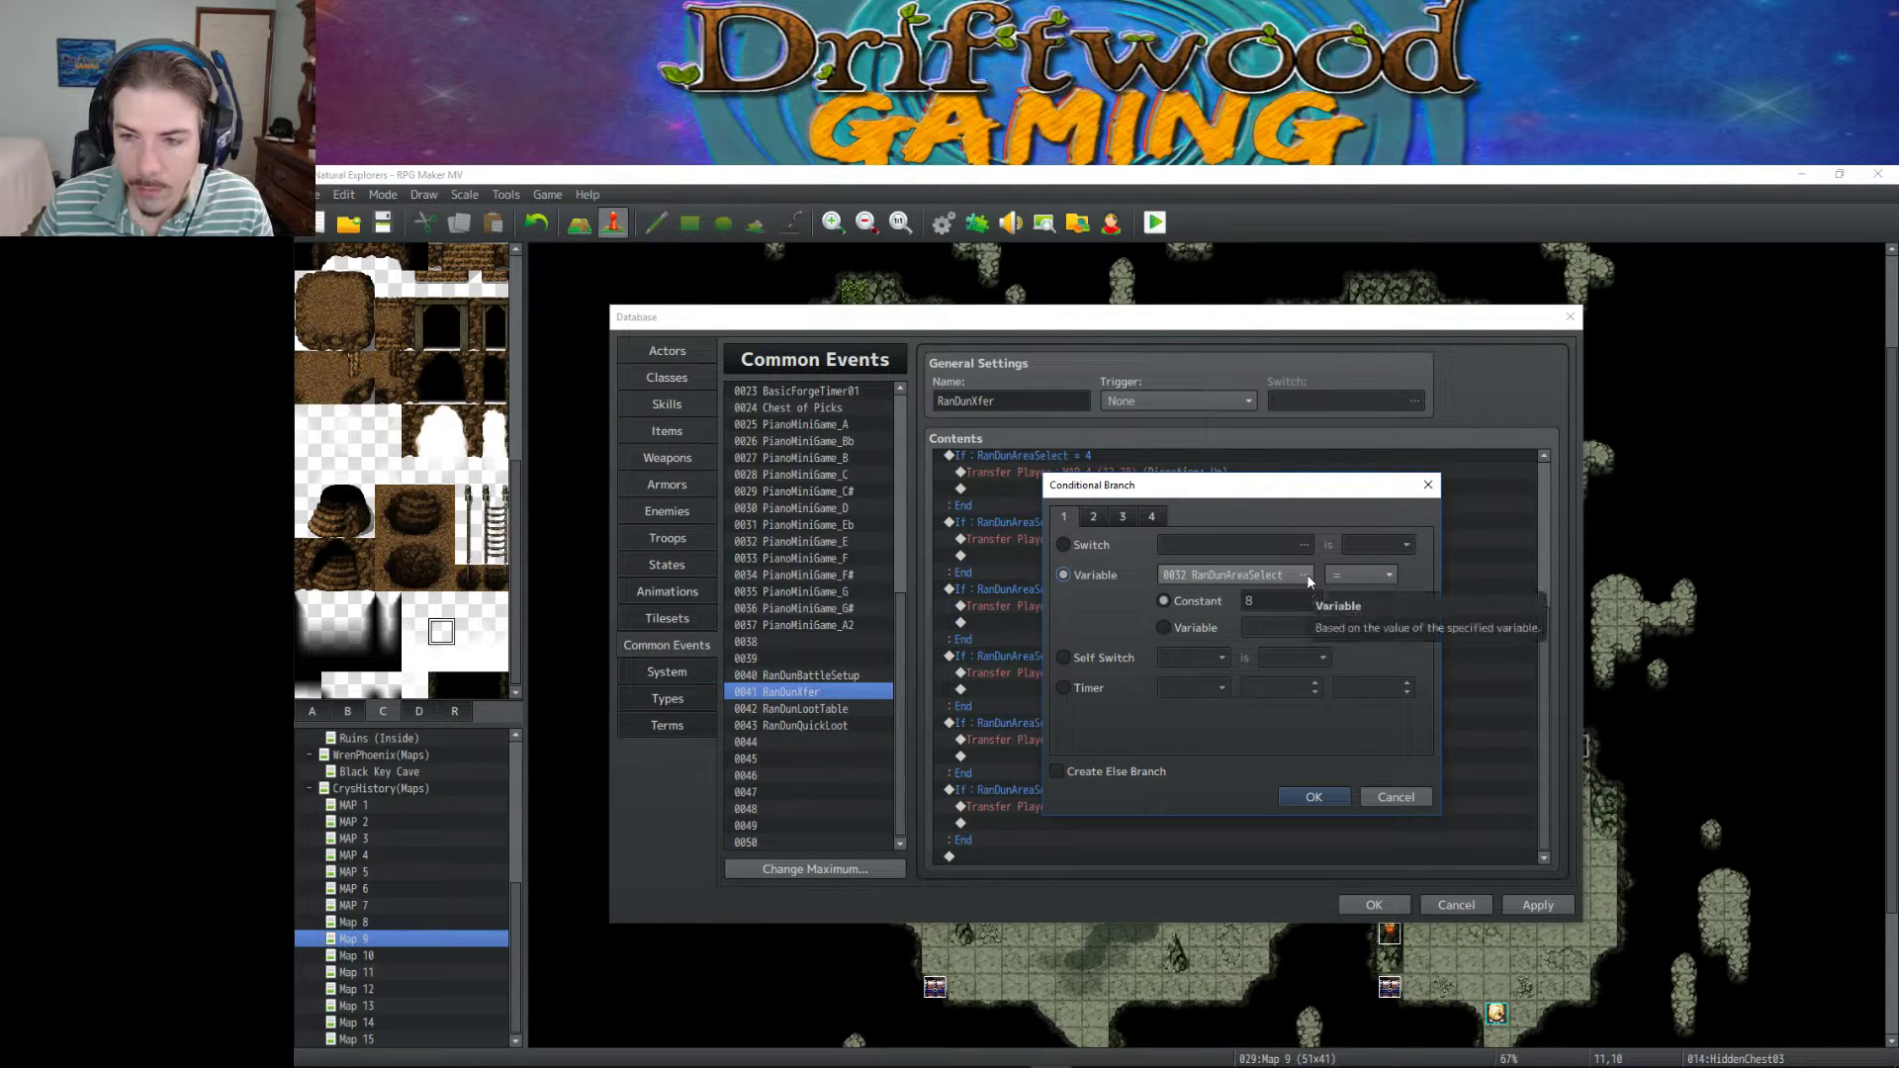
pyautogui.click(1304, 797)
# Change the transfer in the RanDunAreaSelect = 7 branch to the southern entrance of MAP 7 (17,30), facing Up.
pyautogui.scroll(3, 1093, 559)
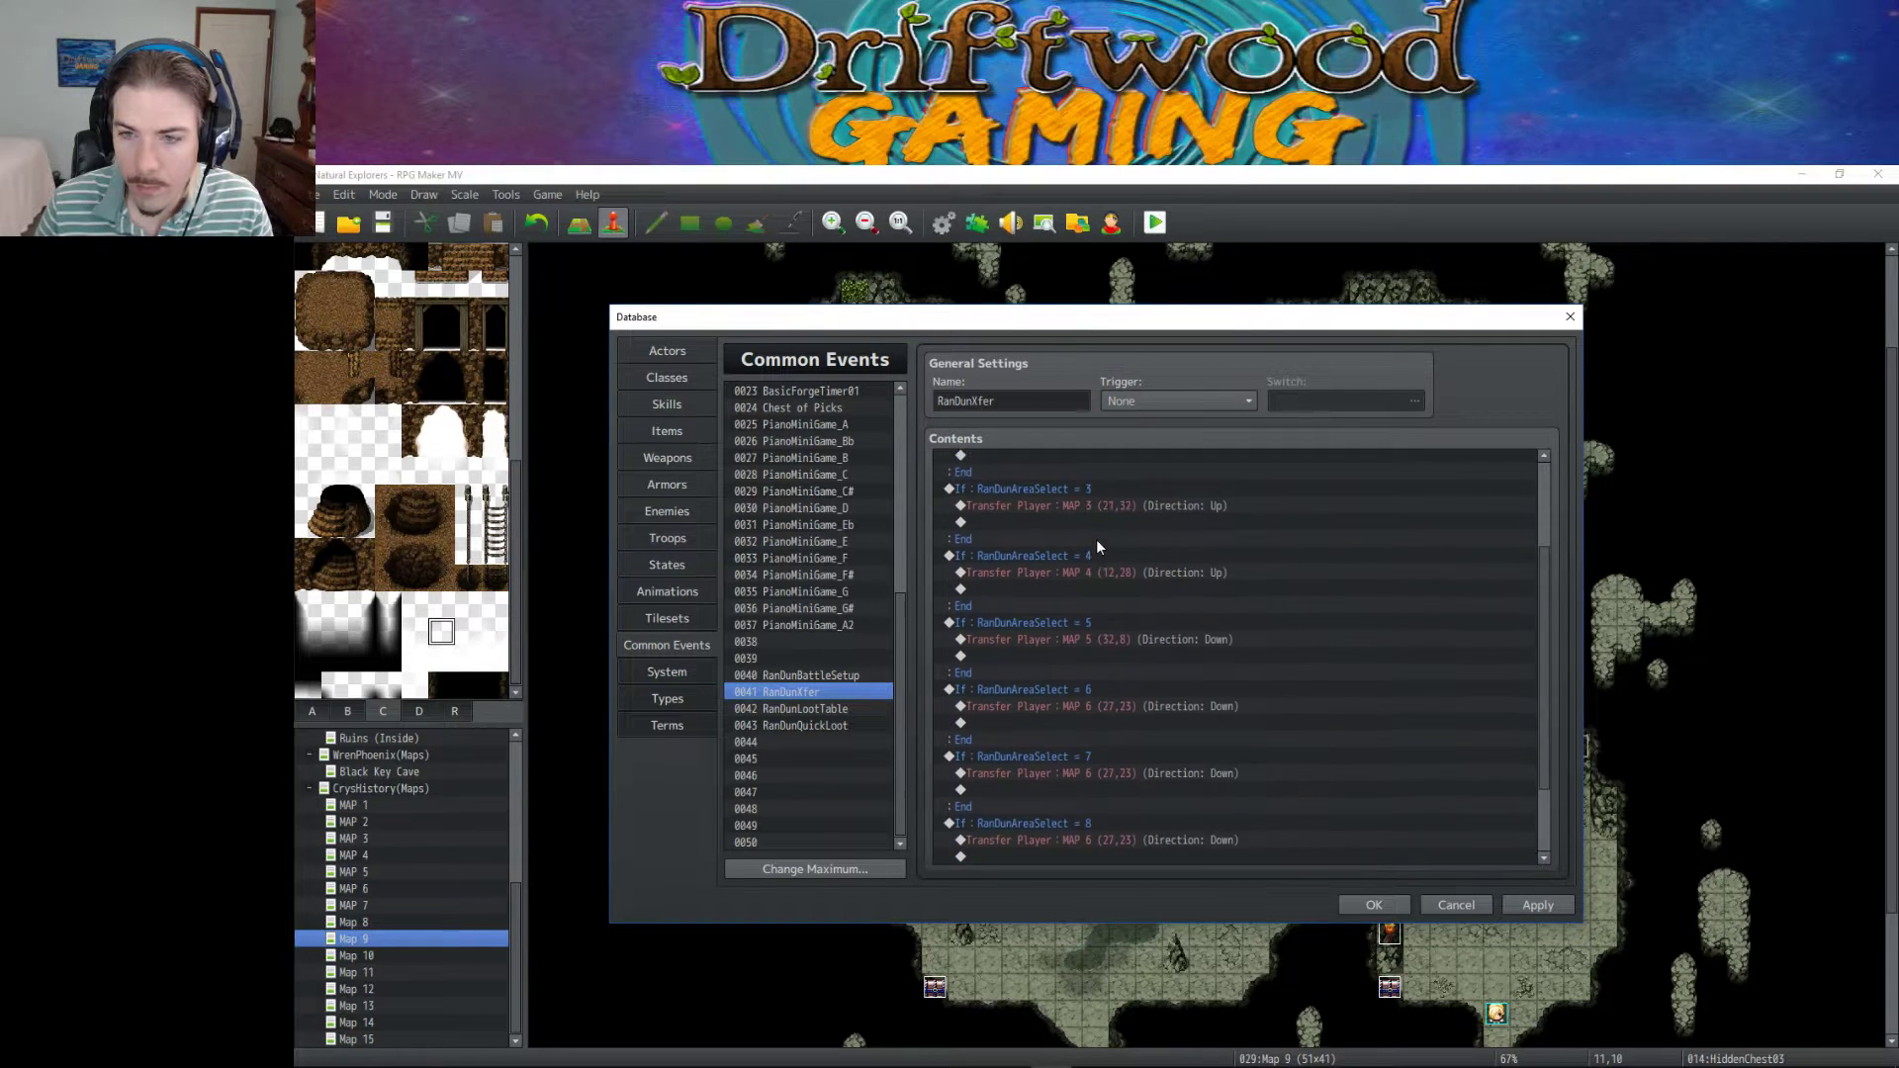
pyautogui.scroll(-3, 1089, 520)
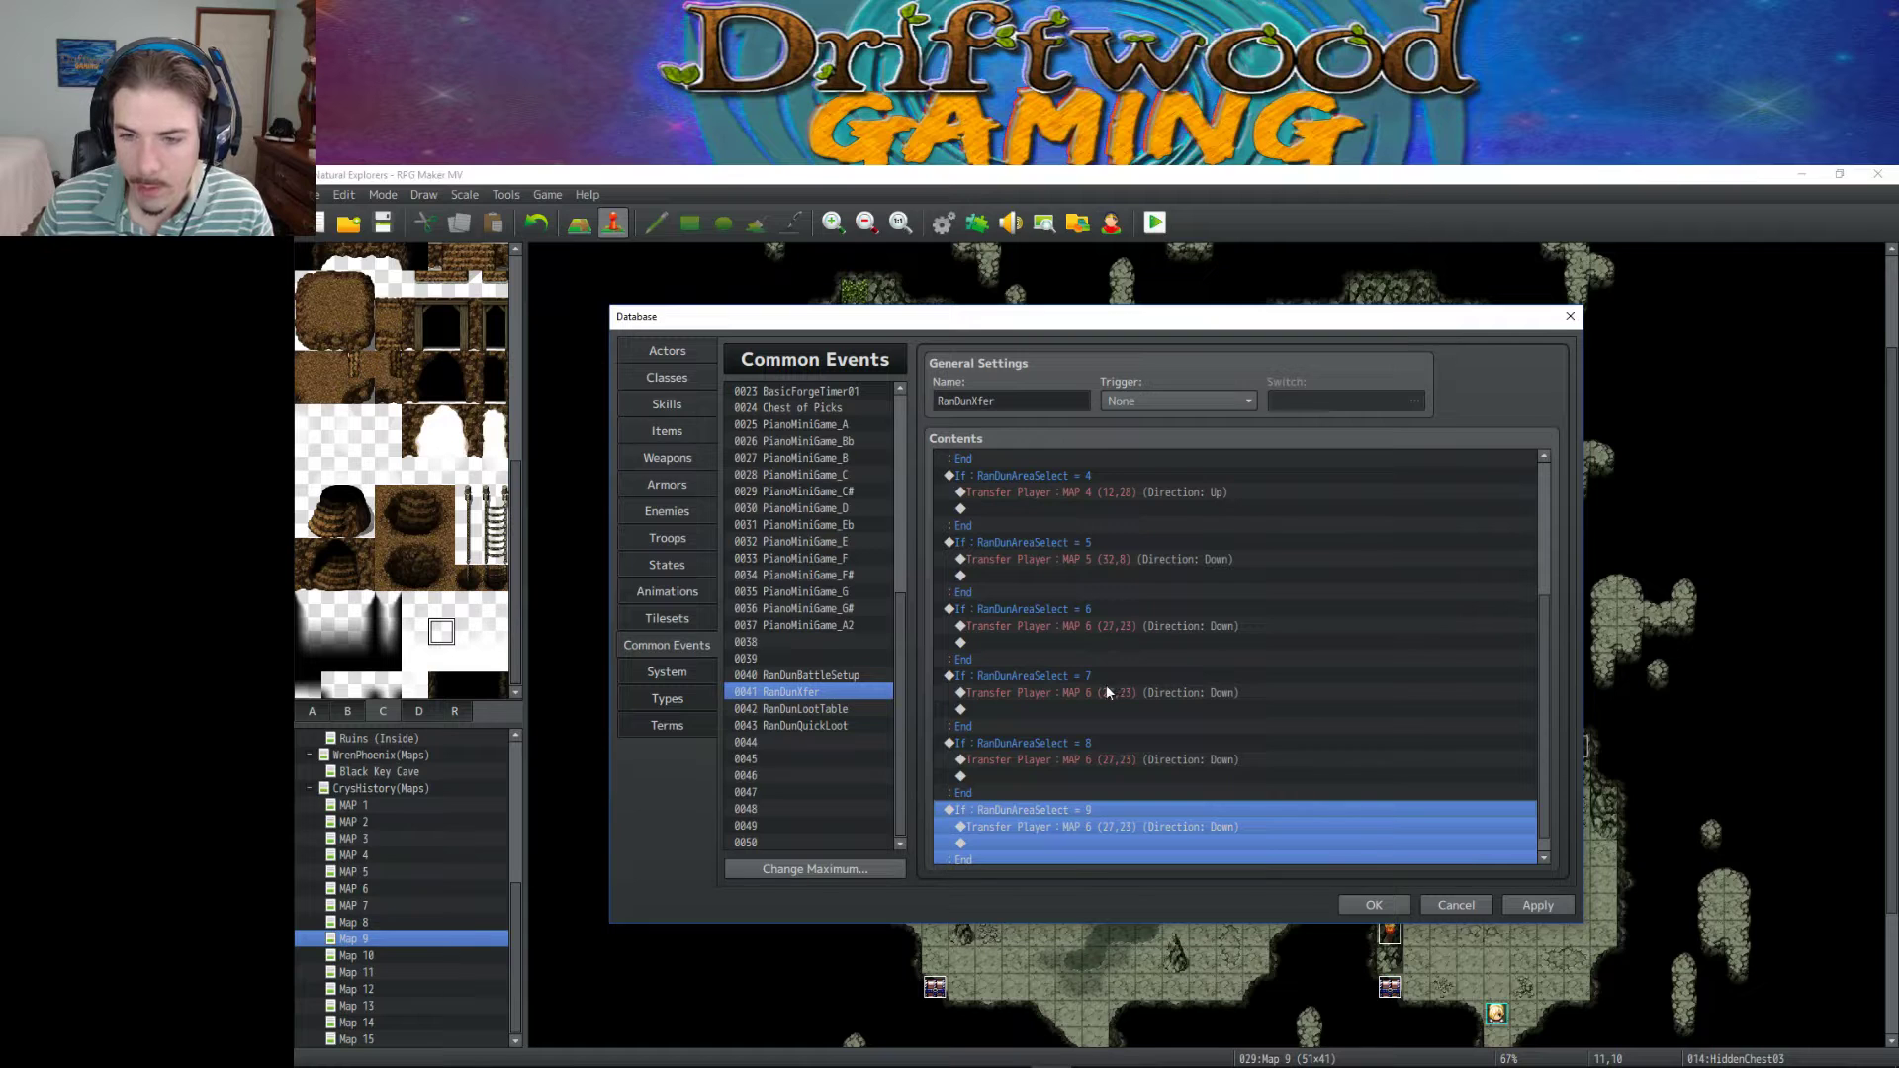
pyautogui.rightClick(1106, 686)
pyautogui.click(1134, 717)
pyautogui.click(1233, 591)
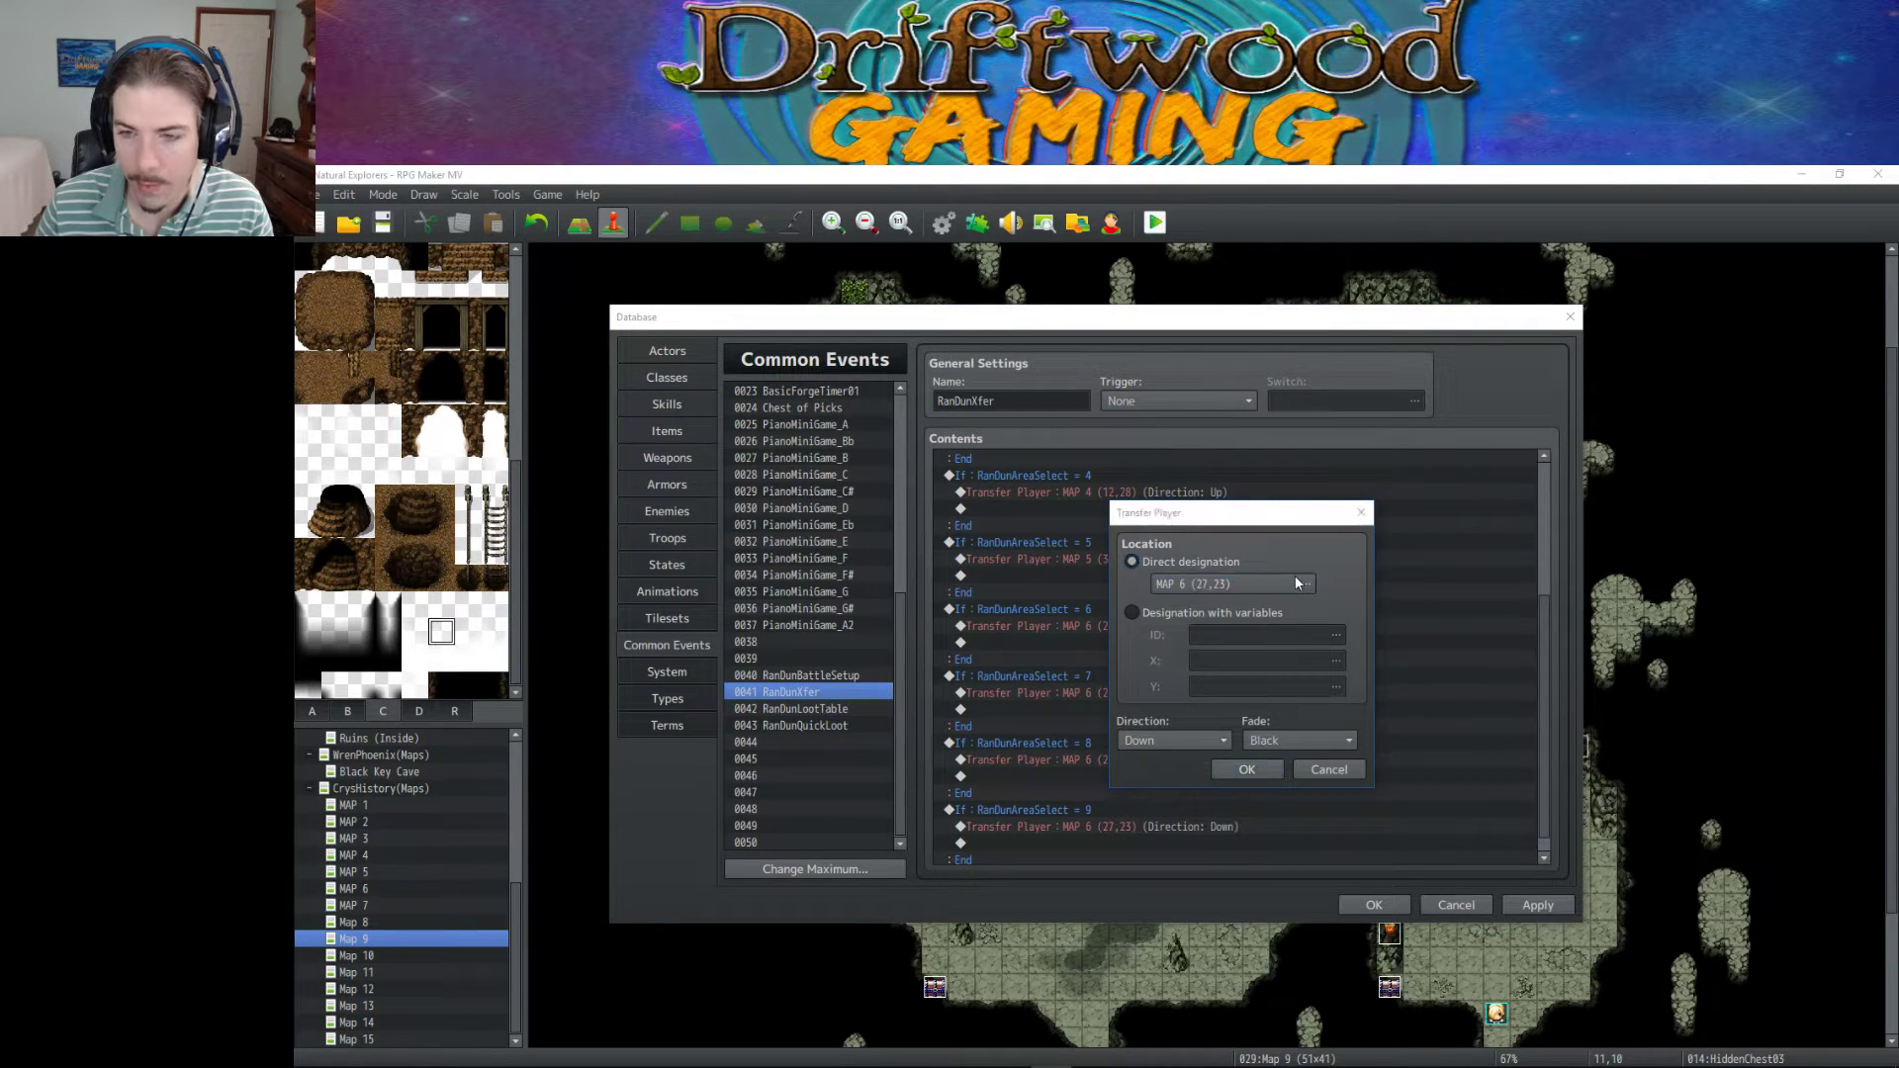
pyautogui.press('Down')
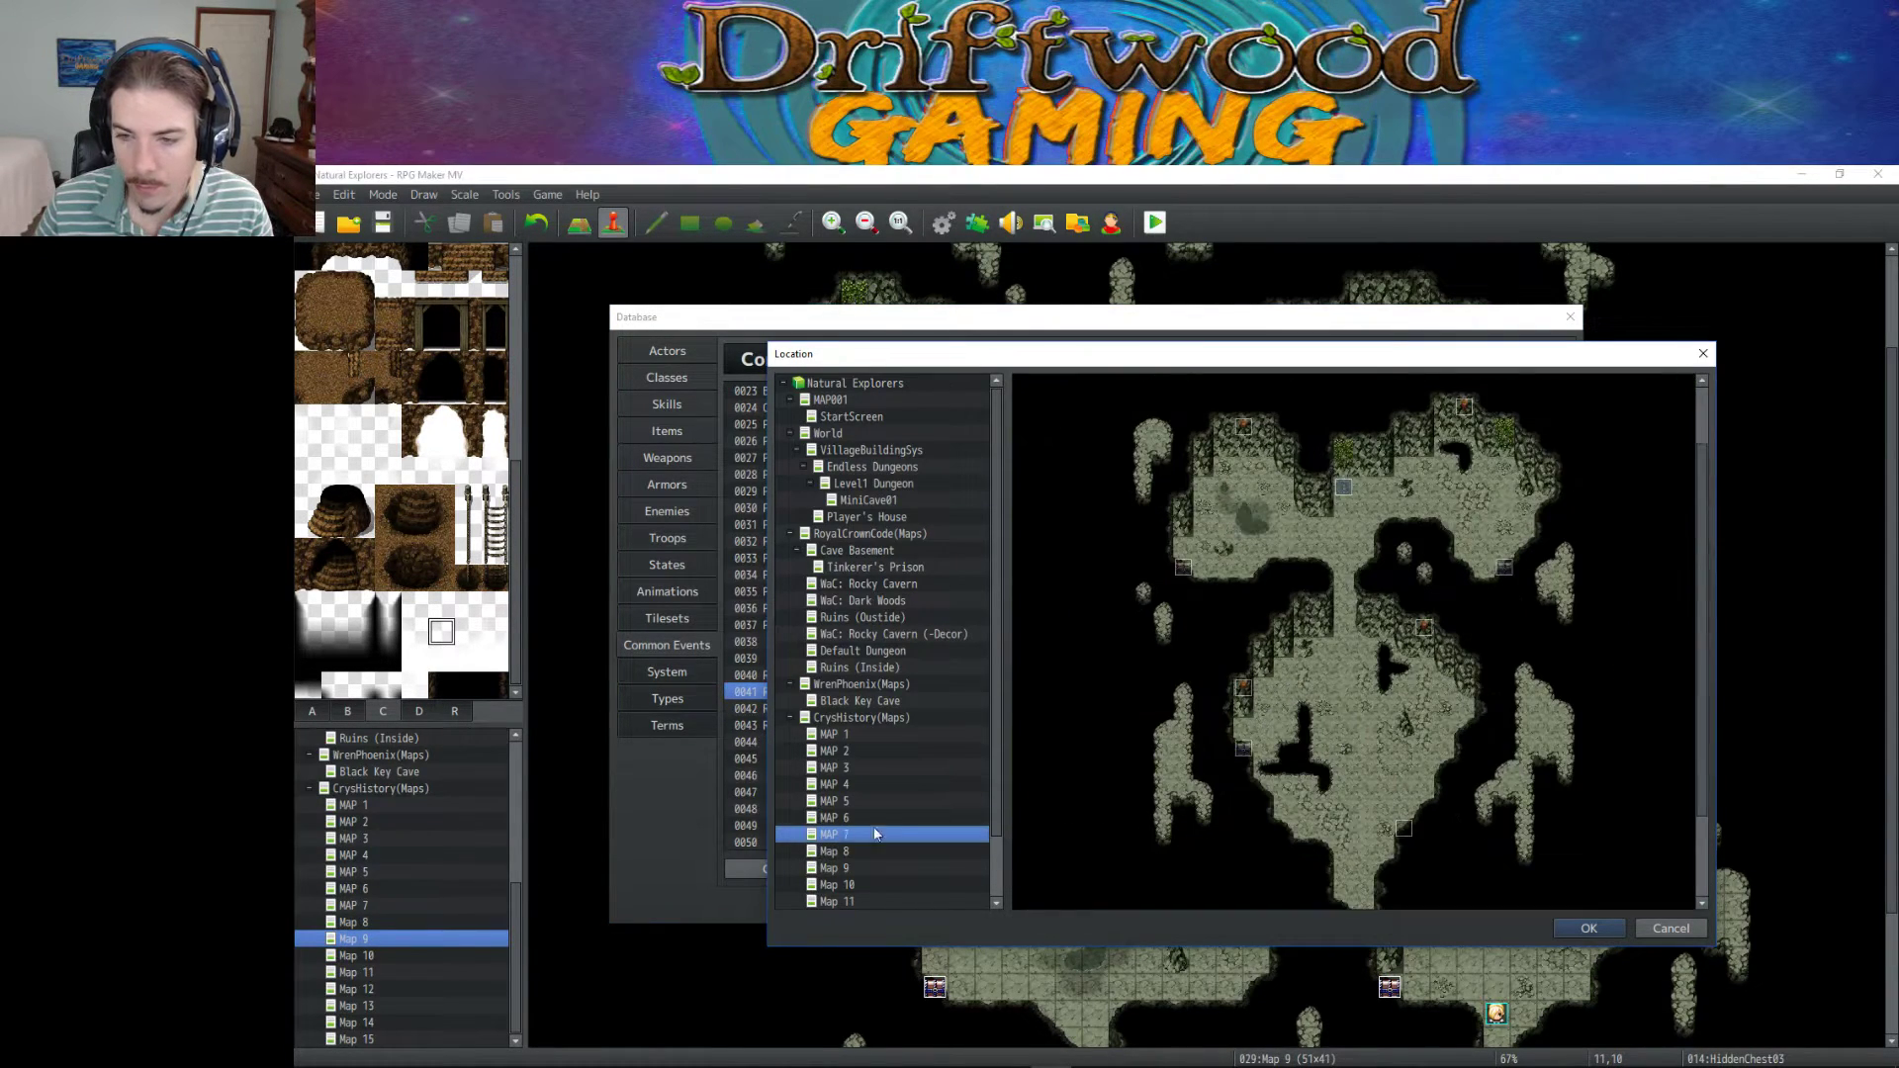
pyautogui.scroll(-1, 1231, 769)
pyautogui.scroll(-1, 1246, 763)
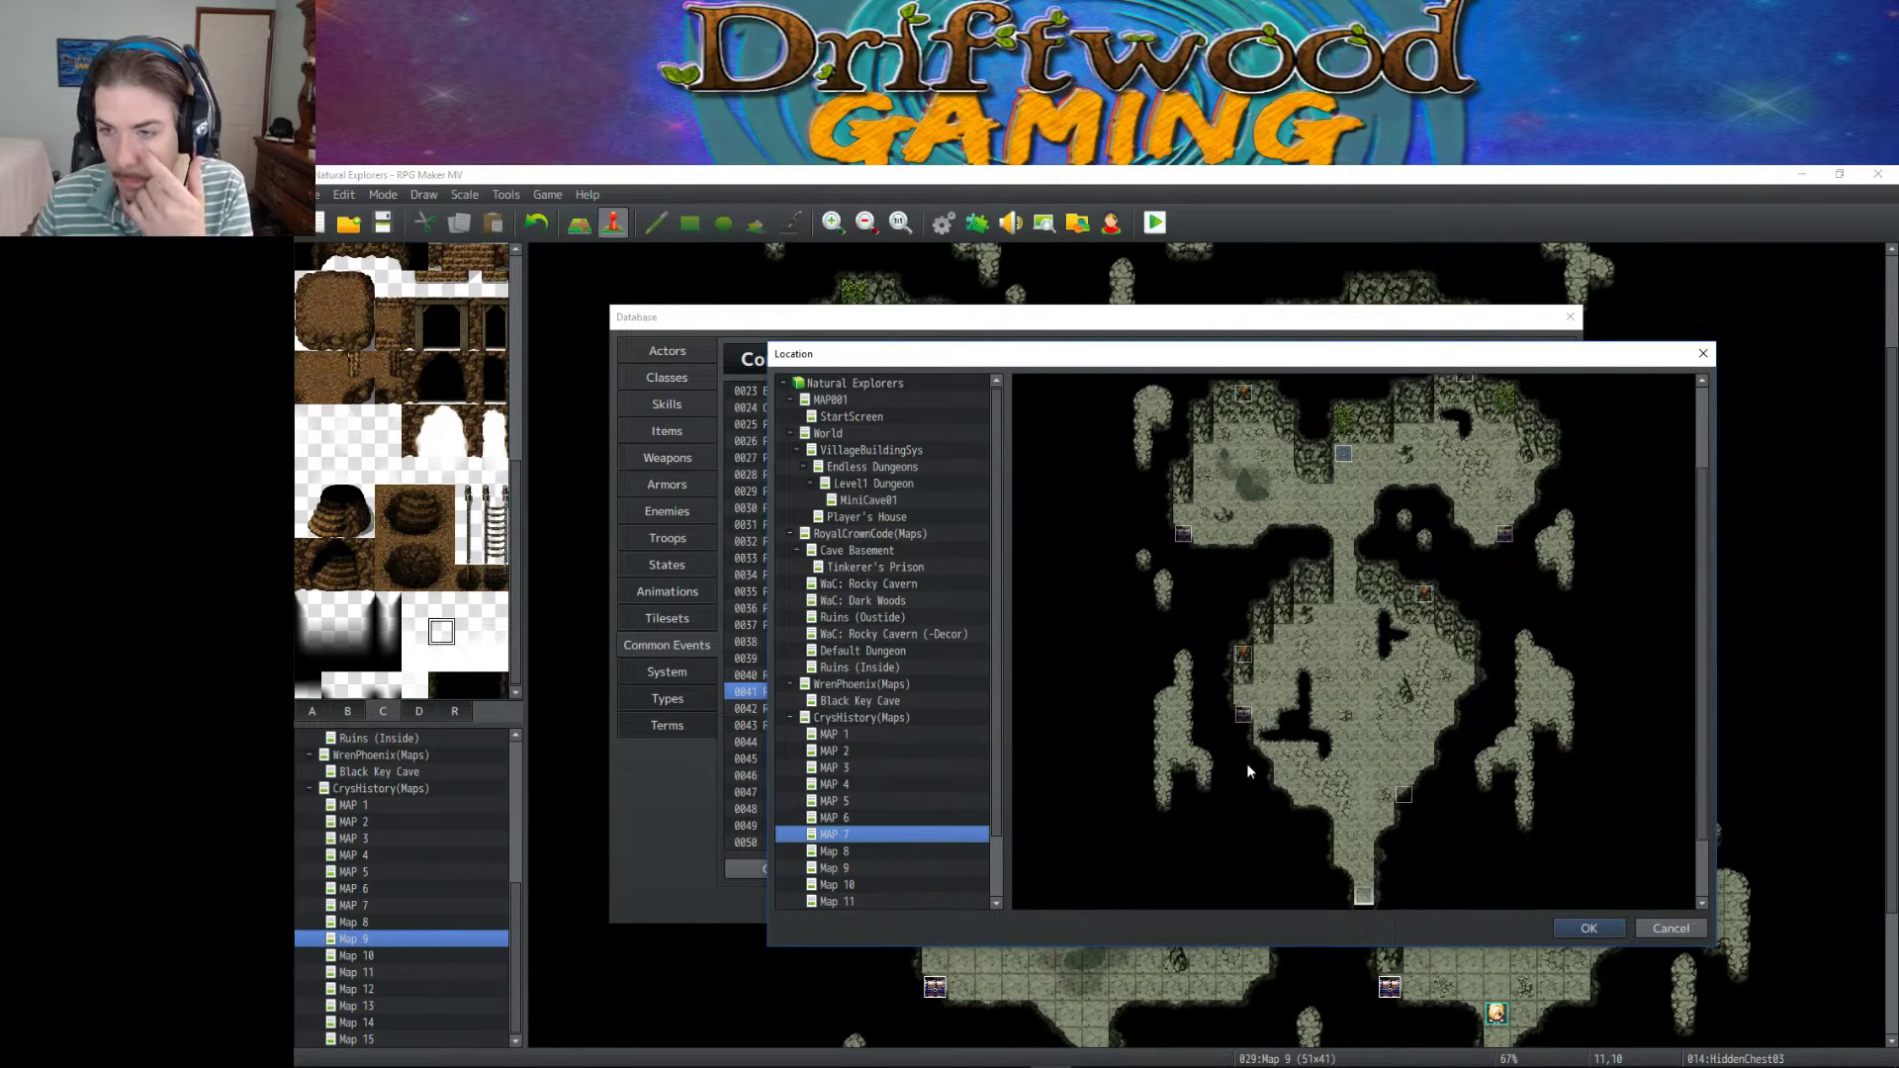
pyautogui.click(1567, 929)
pyautogui.click(1203, 739)
pyautogui.click(1223, 838)
pyautogui.click(1255, 770)
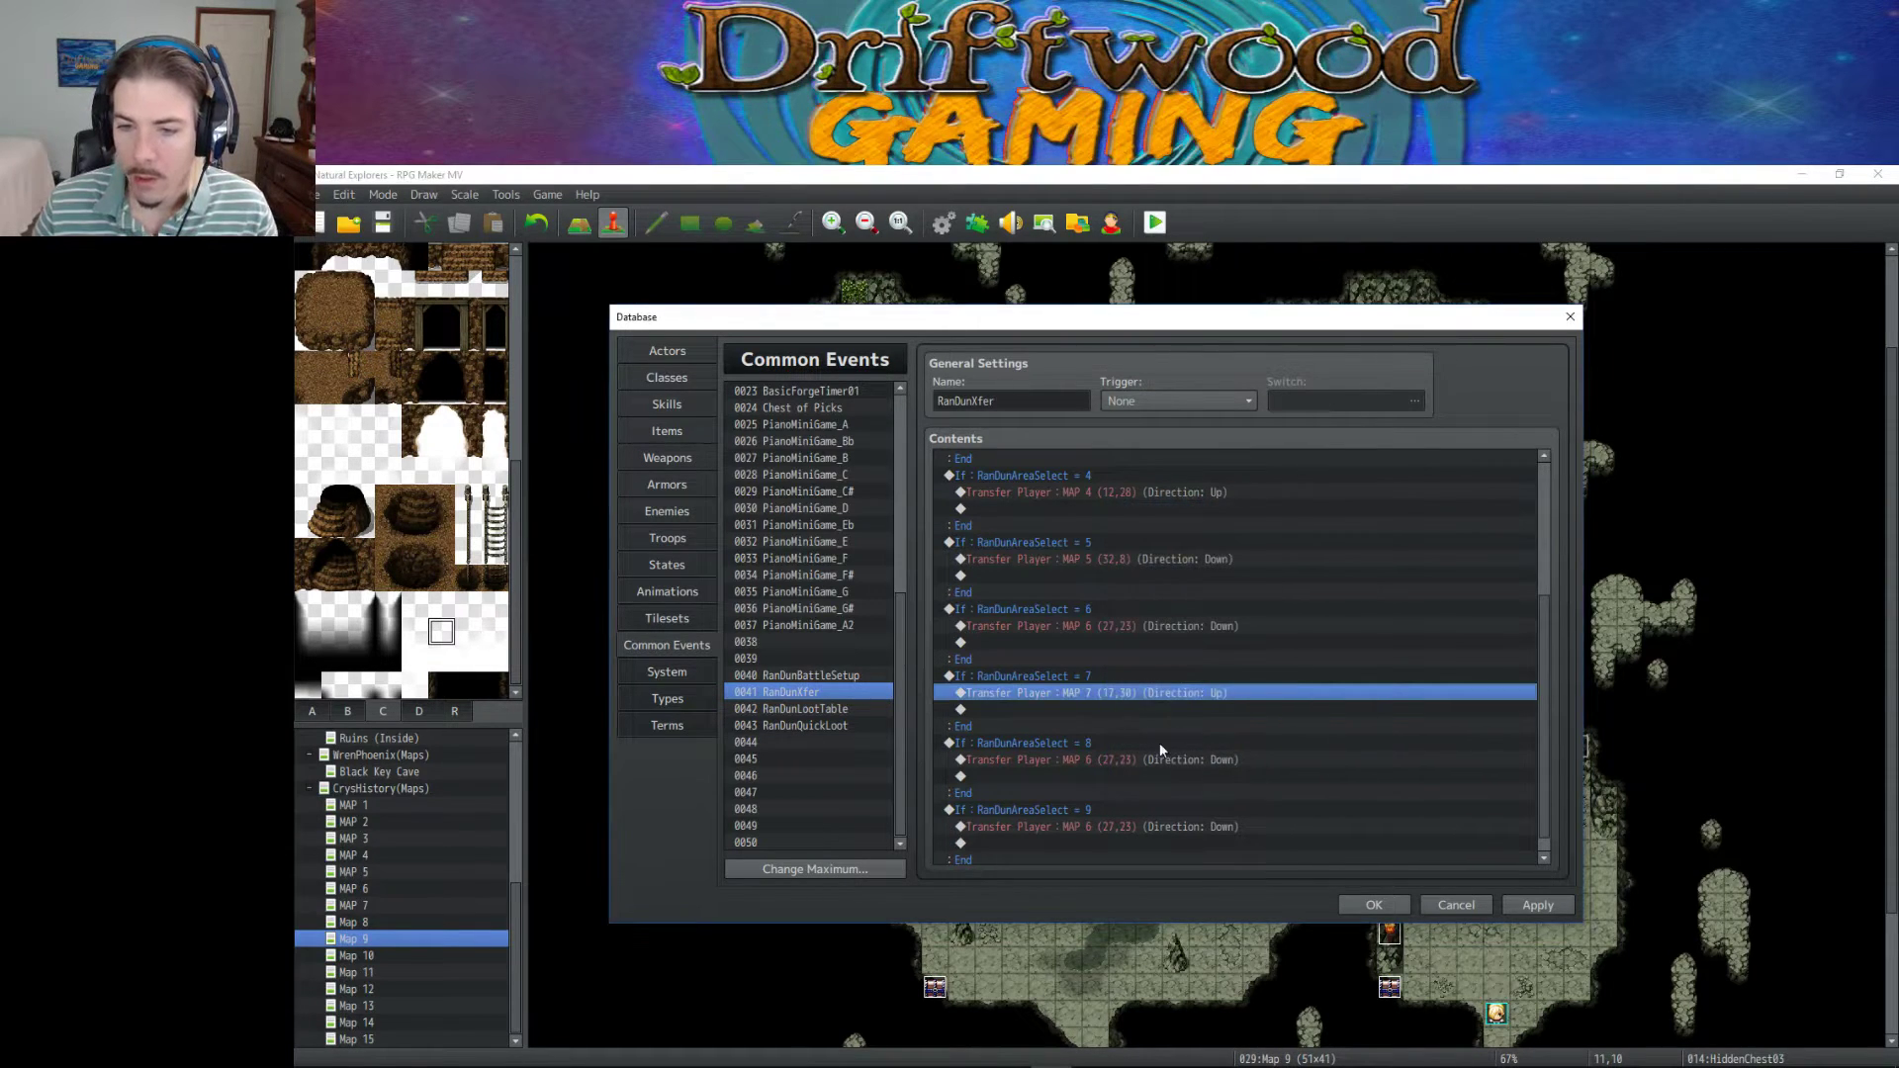
# Change the transfer in the RanDunAreaSelect = 8 branch to the southern entrance of Map 8 (22,23), facing Up.
pyautogui.scroll(-1, 1112, 736)
pyautogui.rightClick(1088, 736)
pyautogui.click(1128, 760)
pyautogui.click(1305, 586)
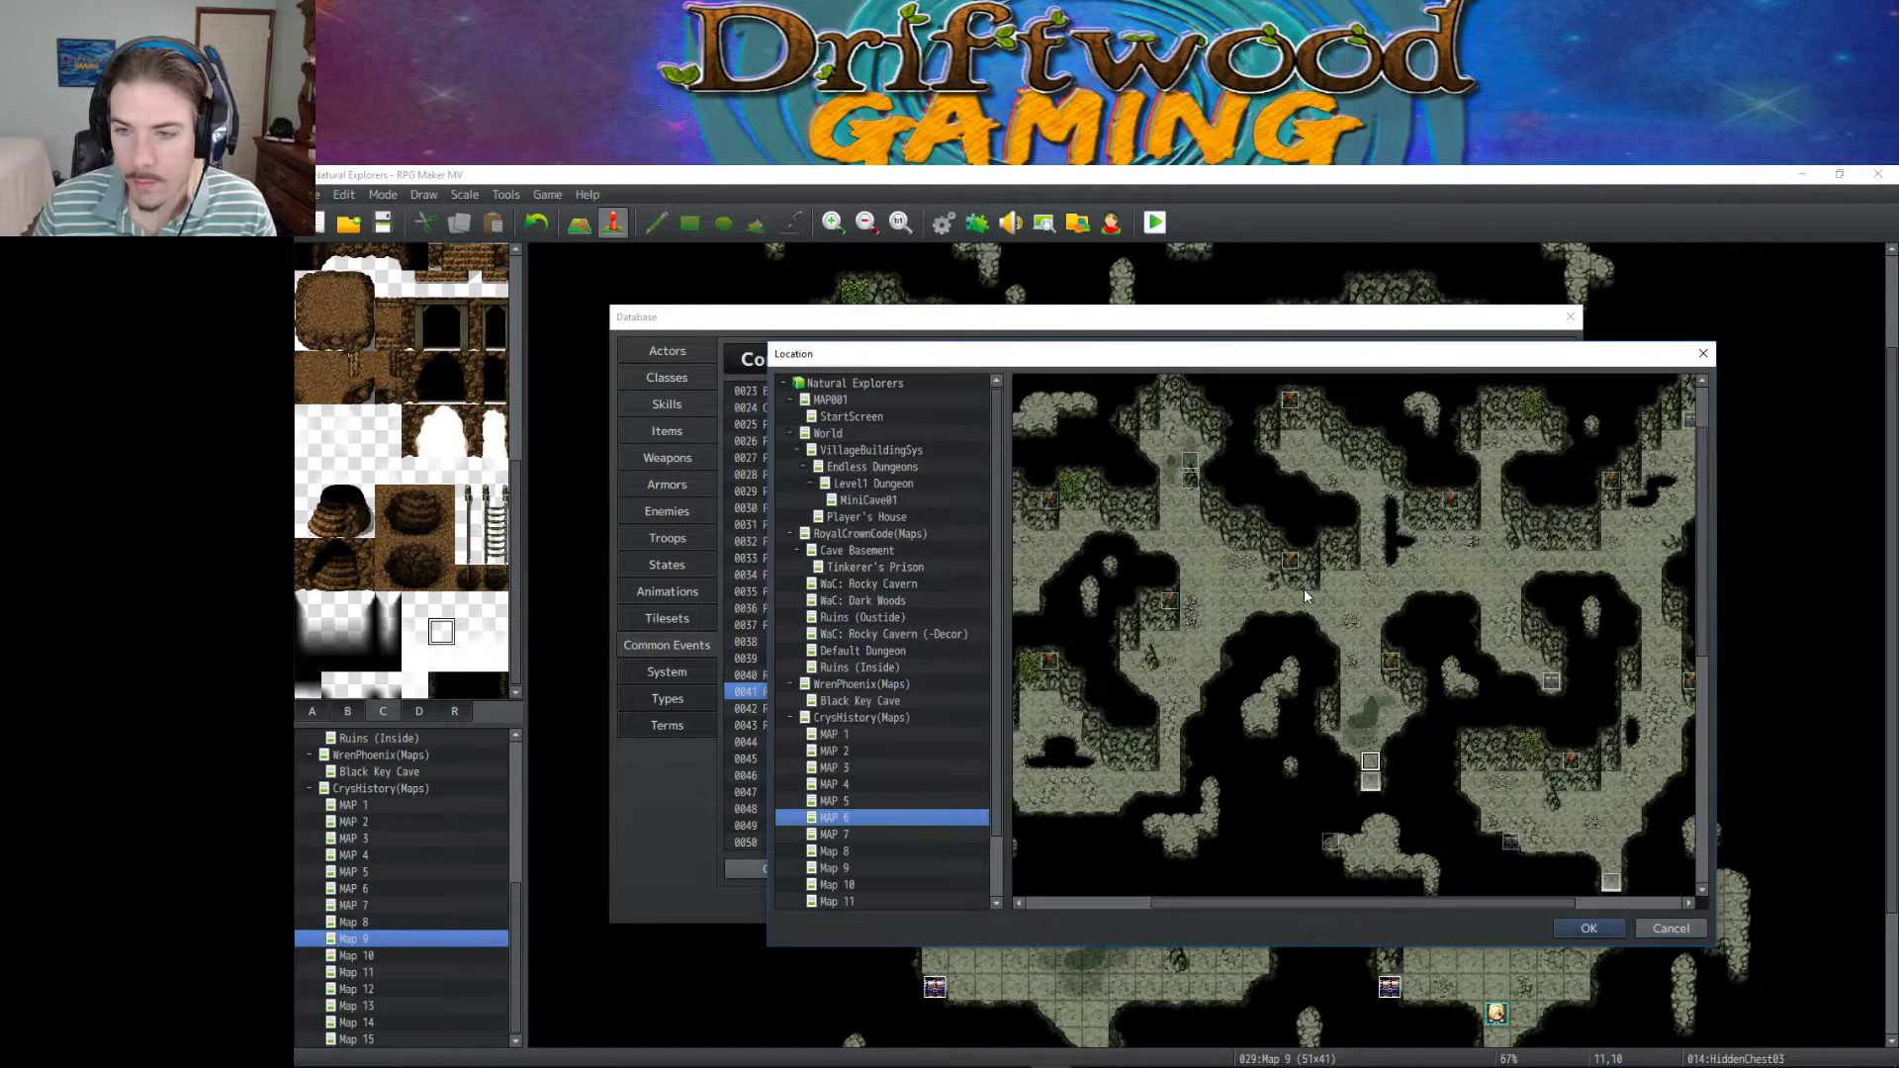
pyautogui.click(852, 851)
pyautogui.click(1462, 802)
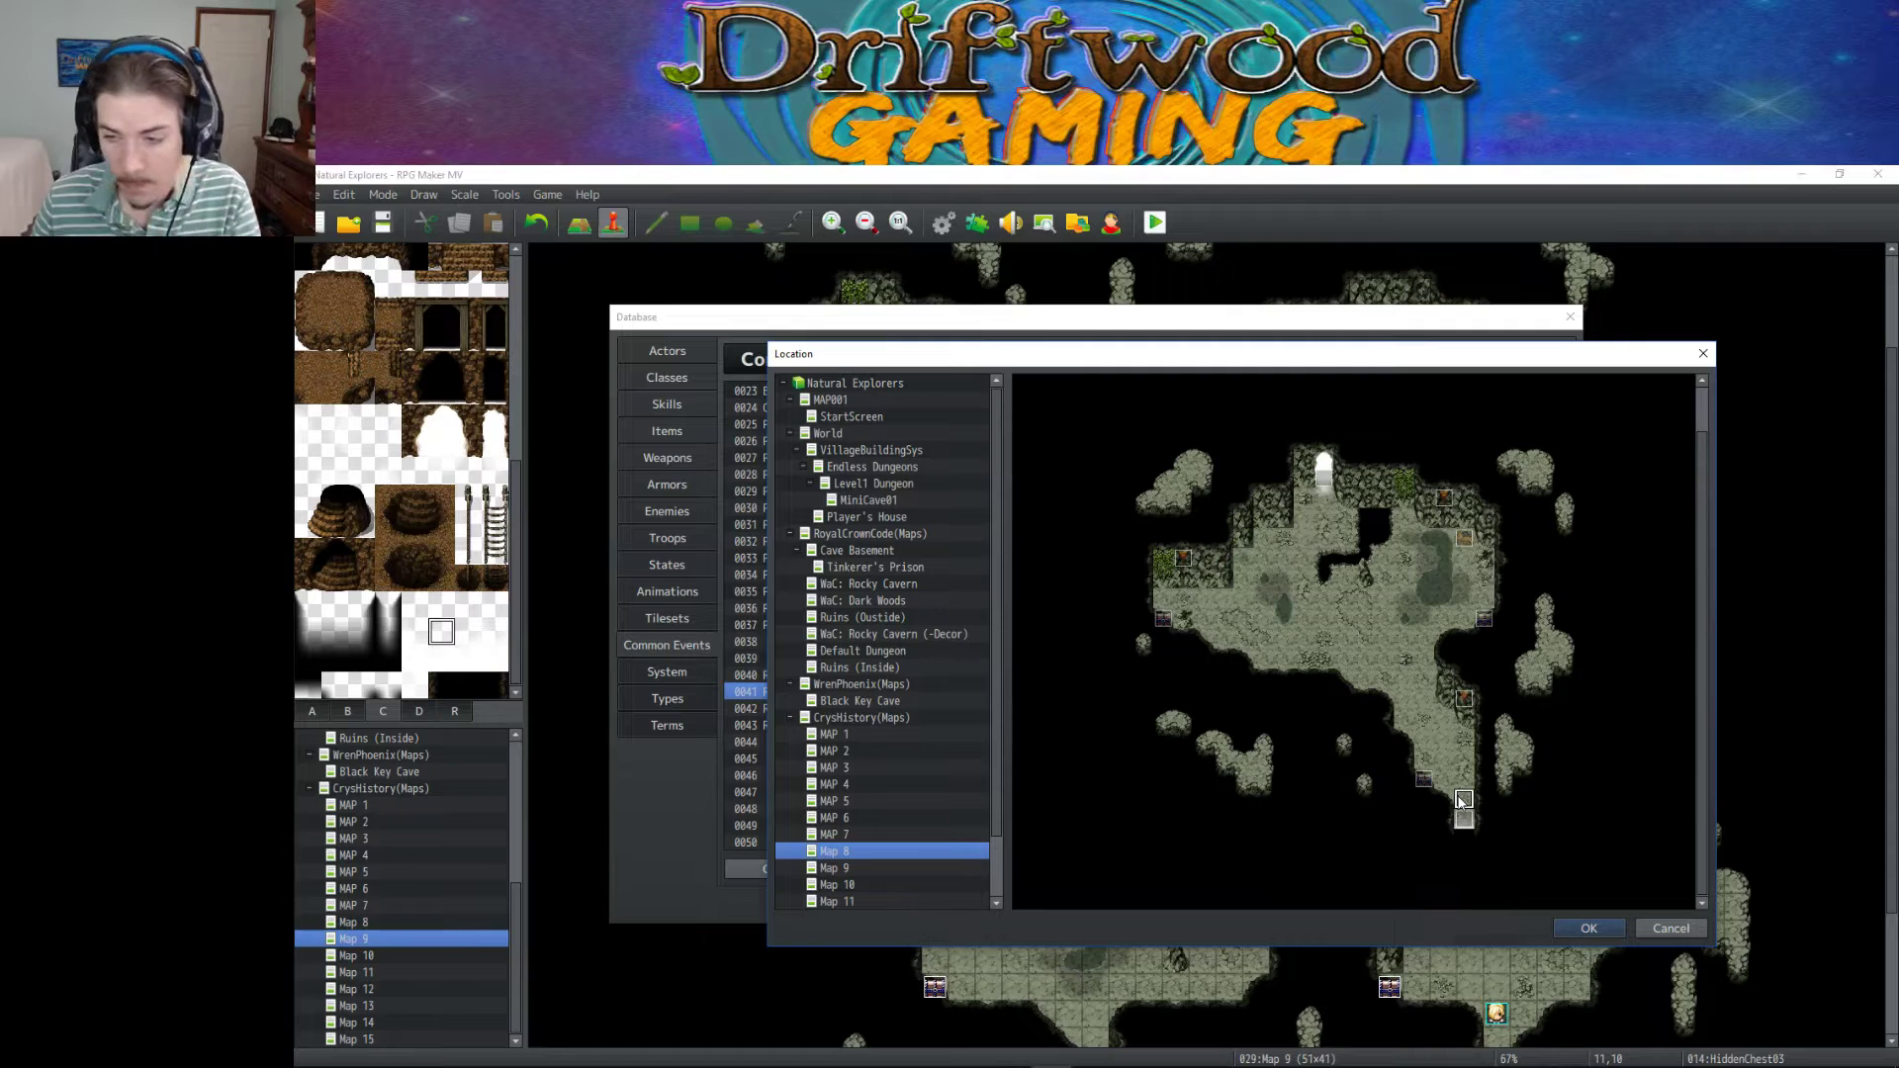
pyautogui.click(1589, 927)
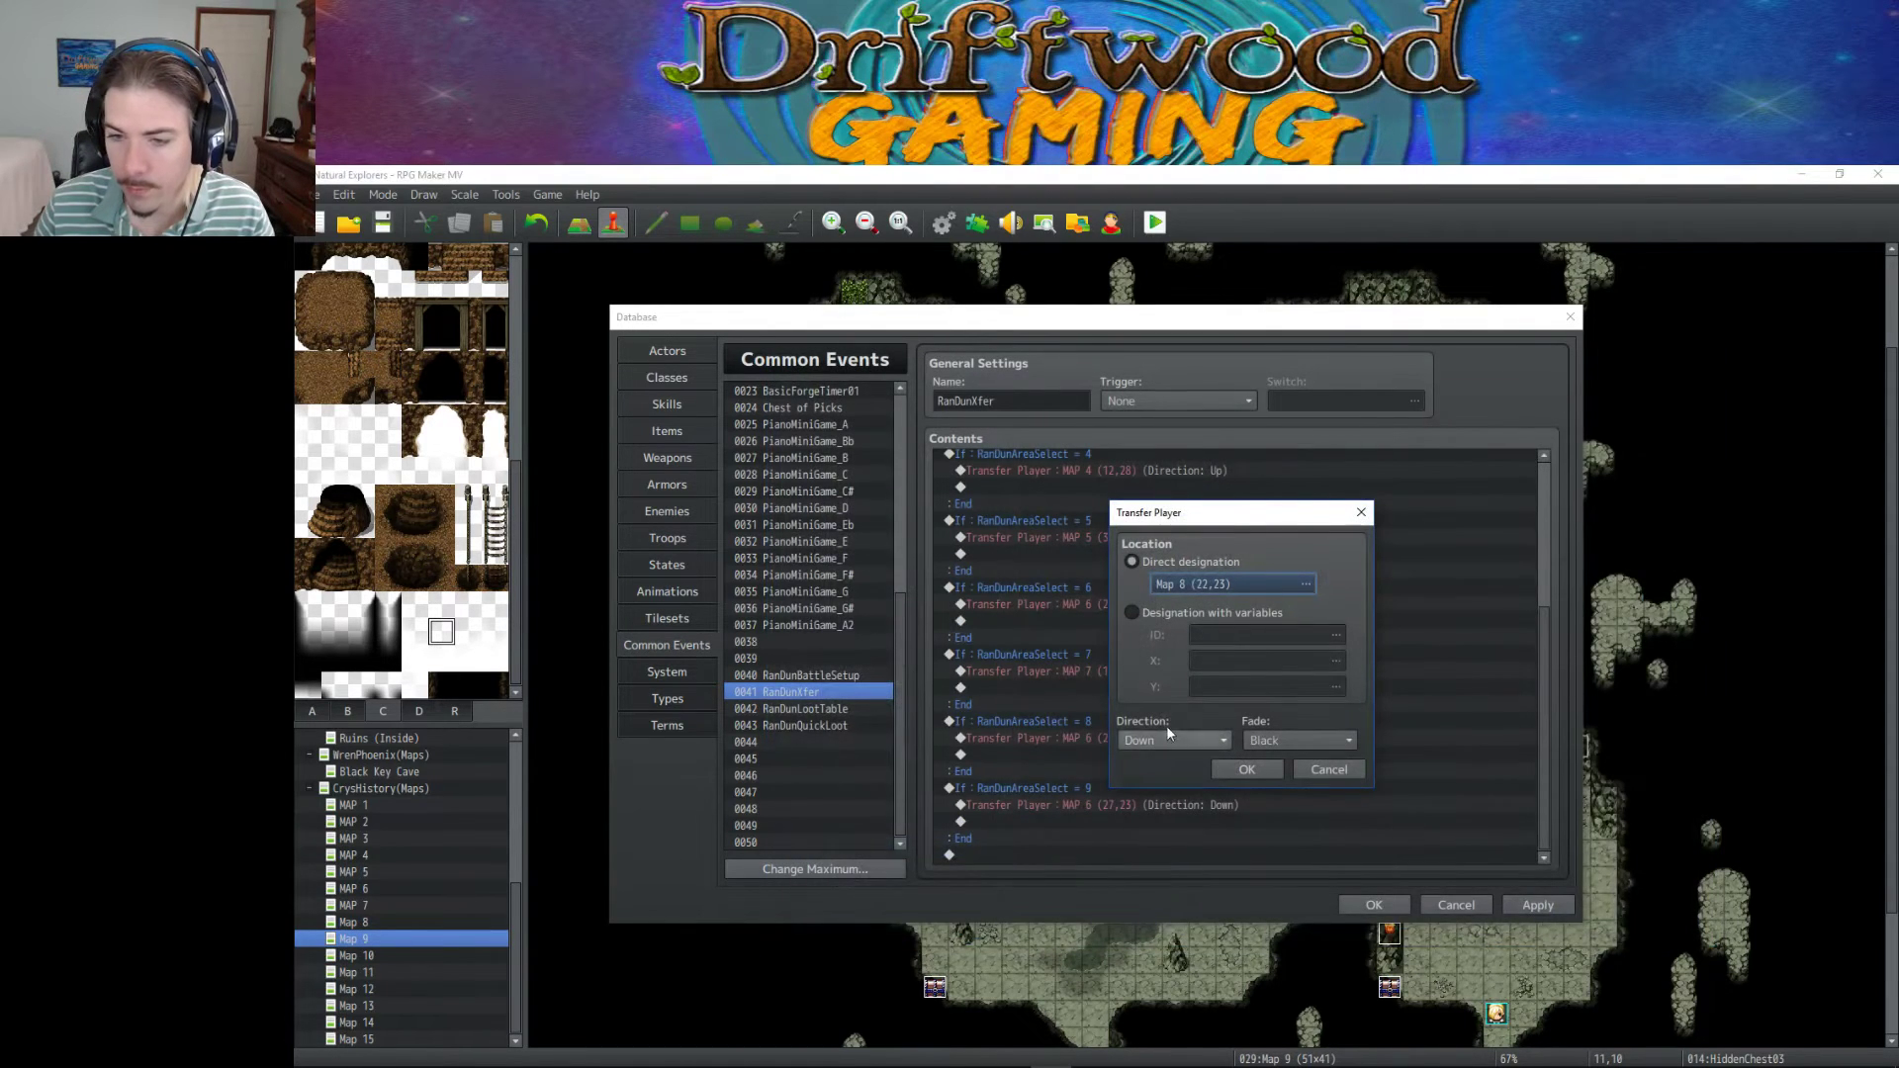
pyautogui.click(1177, 742)
pyautogui.click(1156, 837)
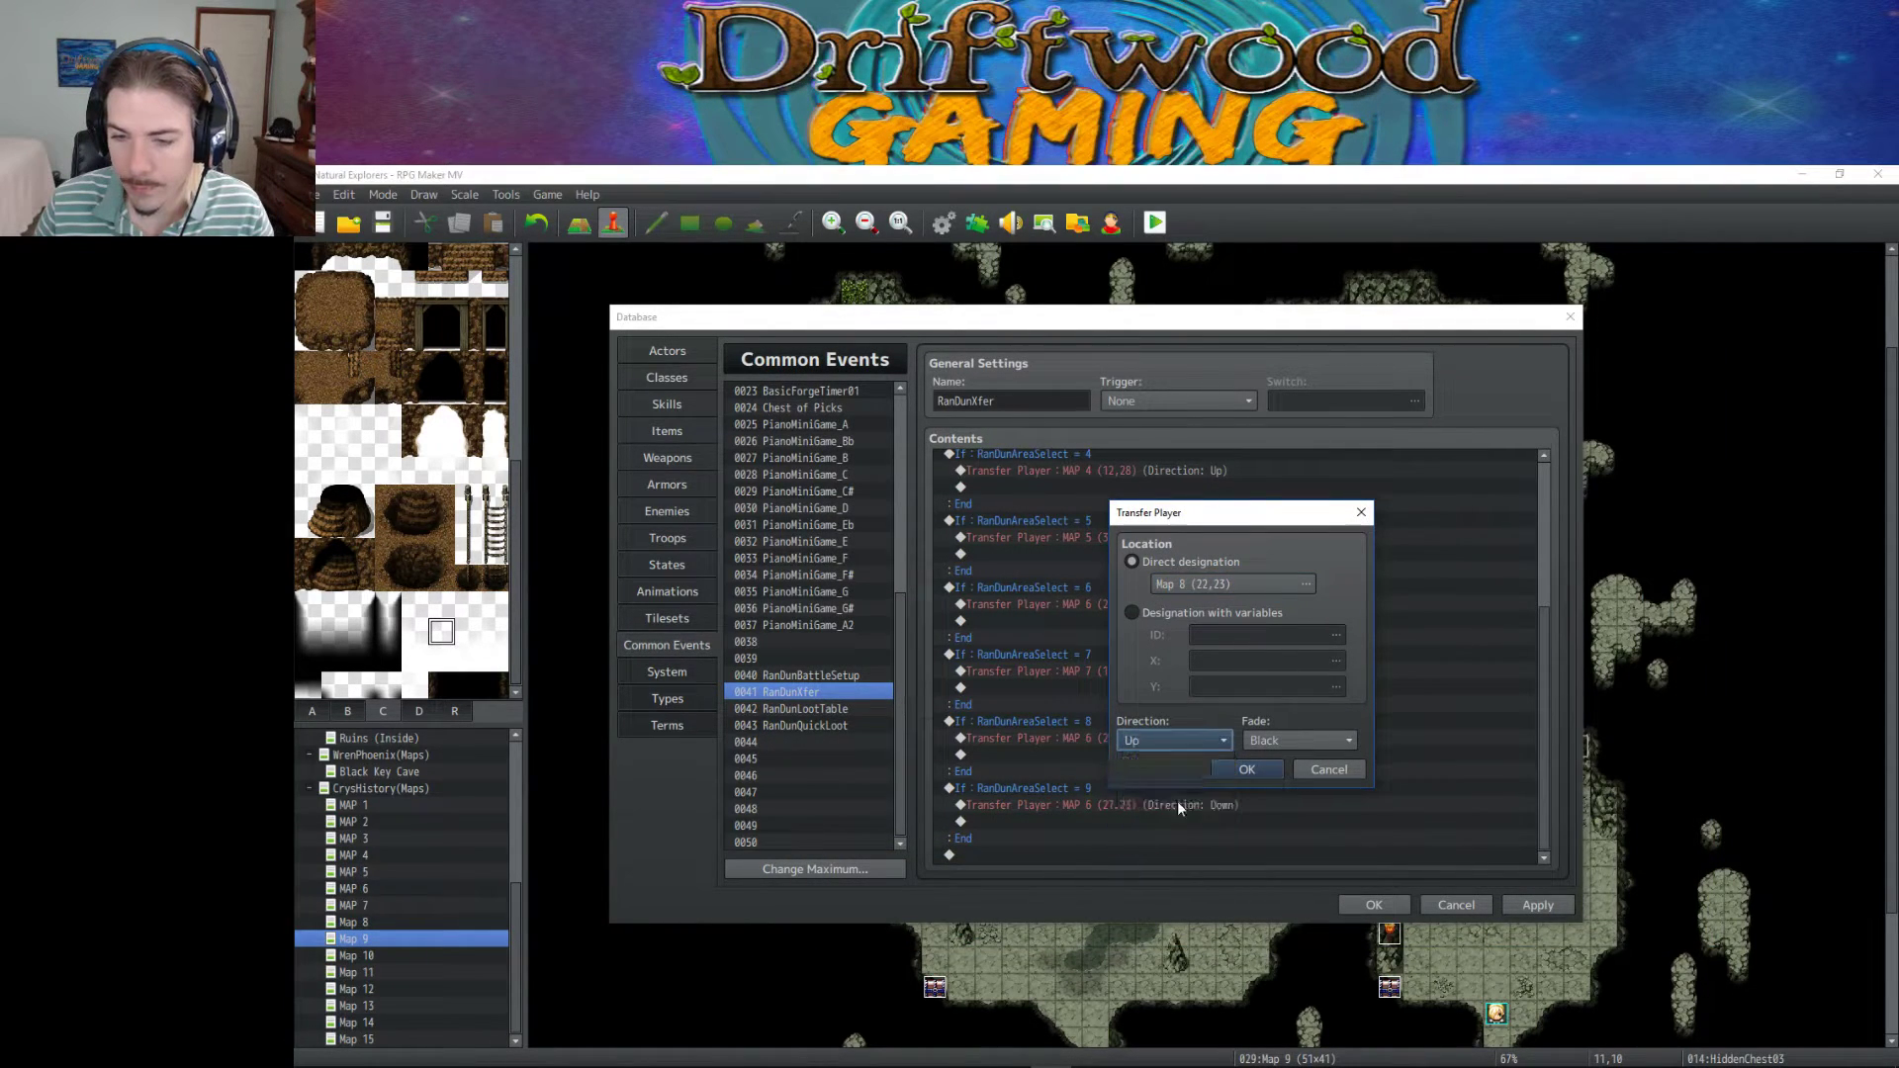
pyautogui.click(1248, 768)
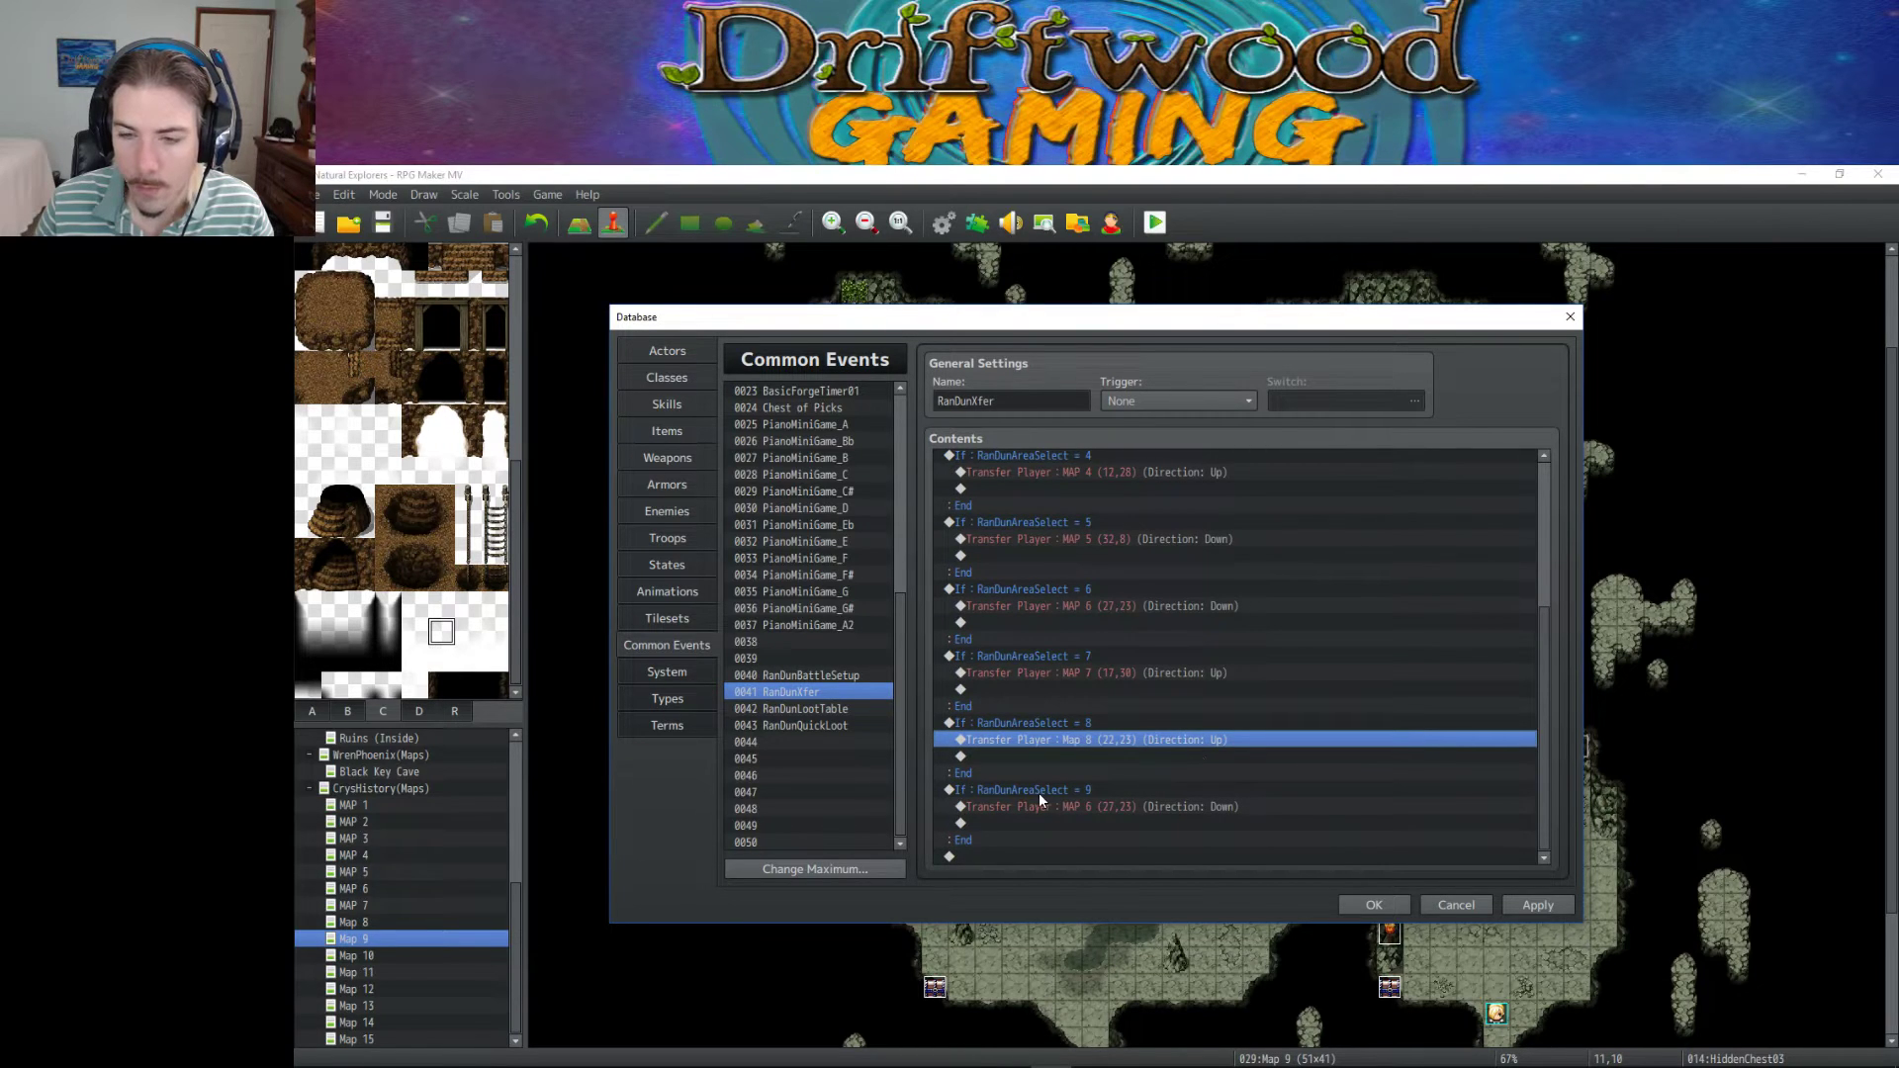
# Change the transfer in the RanDunAreaSelect = 9 branch to Map 9 (36,34), facing Up, and apply the database changes.
pyautogui.rightClick(1081, 814)
pyautogui.click(1120, 839)
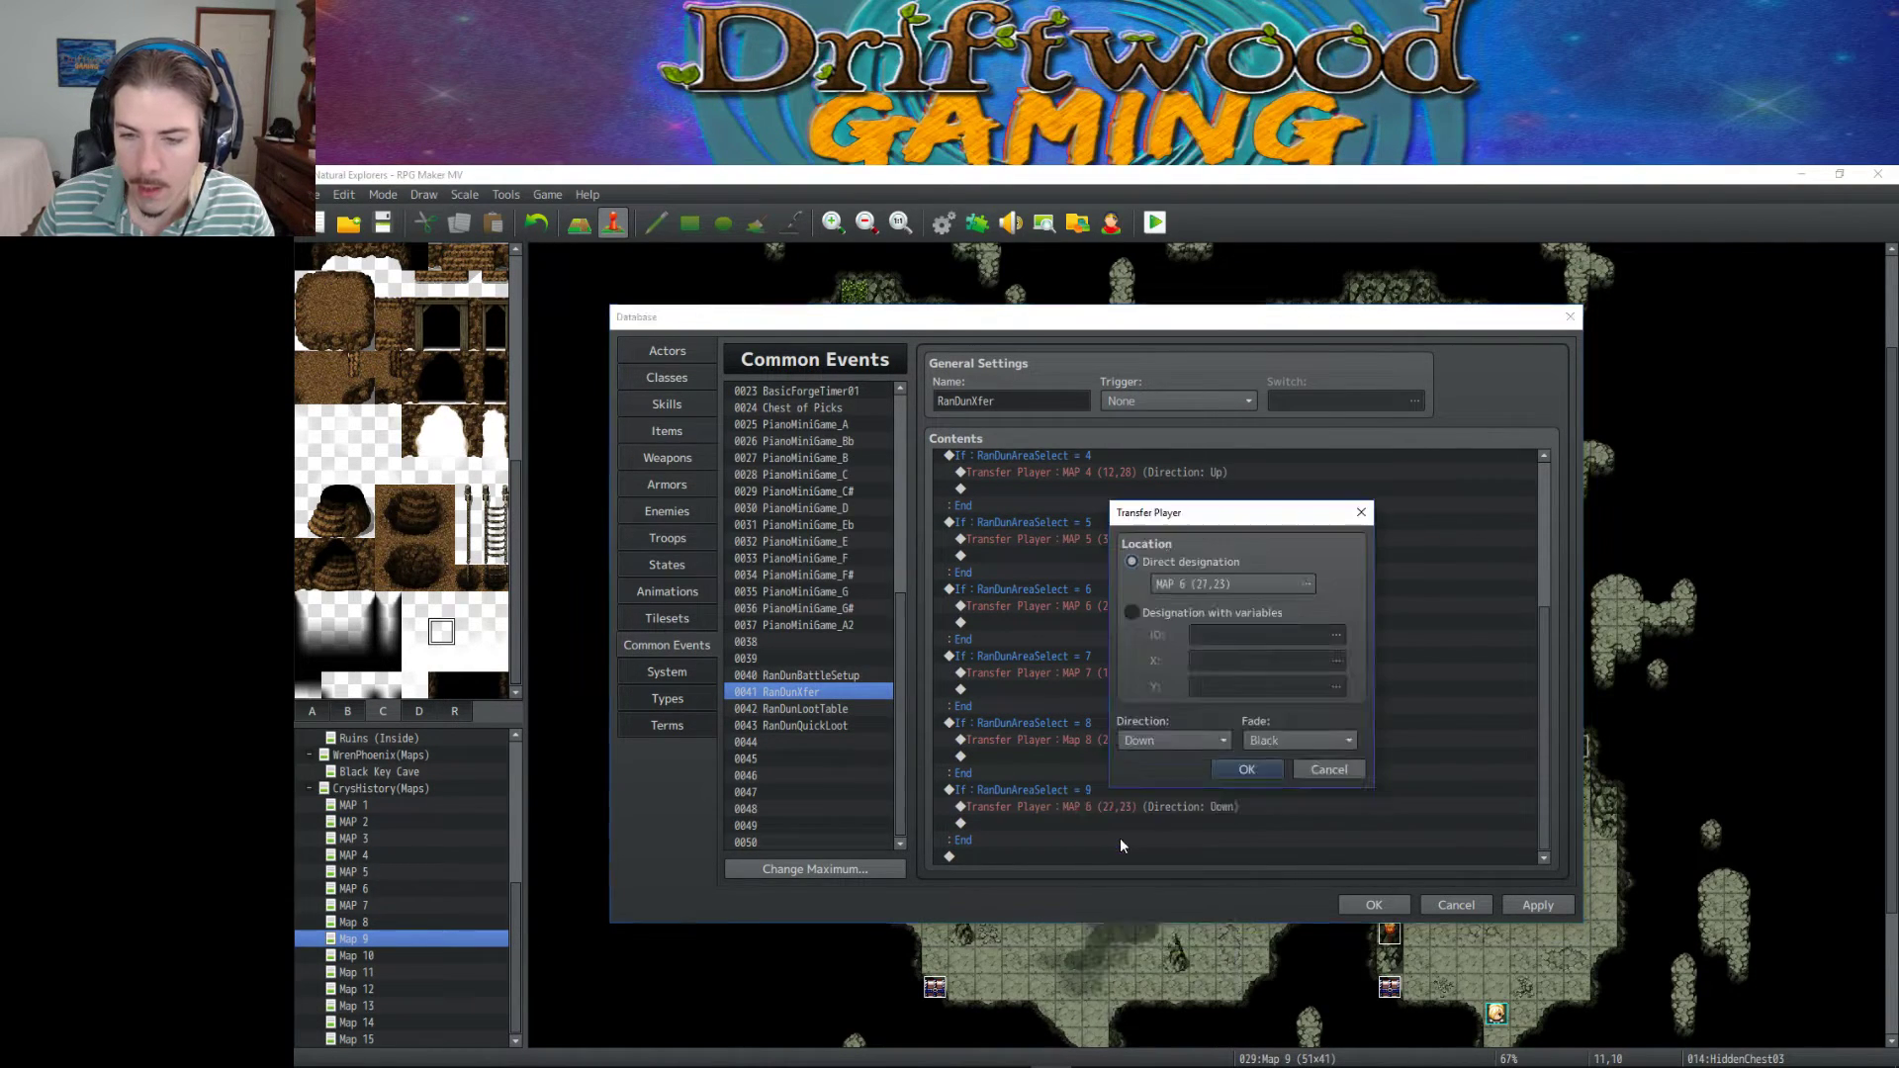
pyautogui.click(1222, 590)
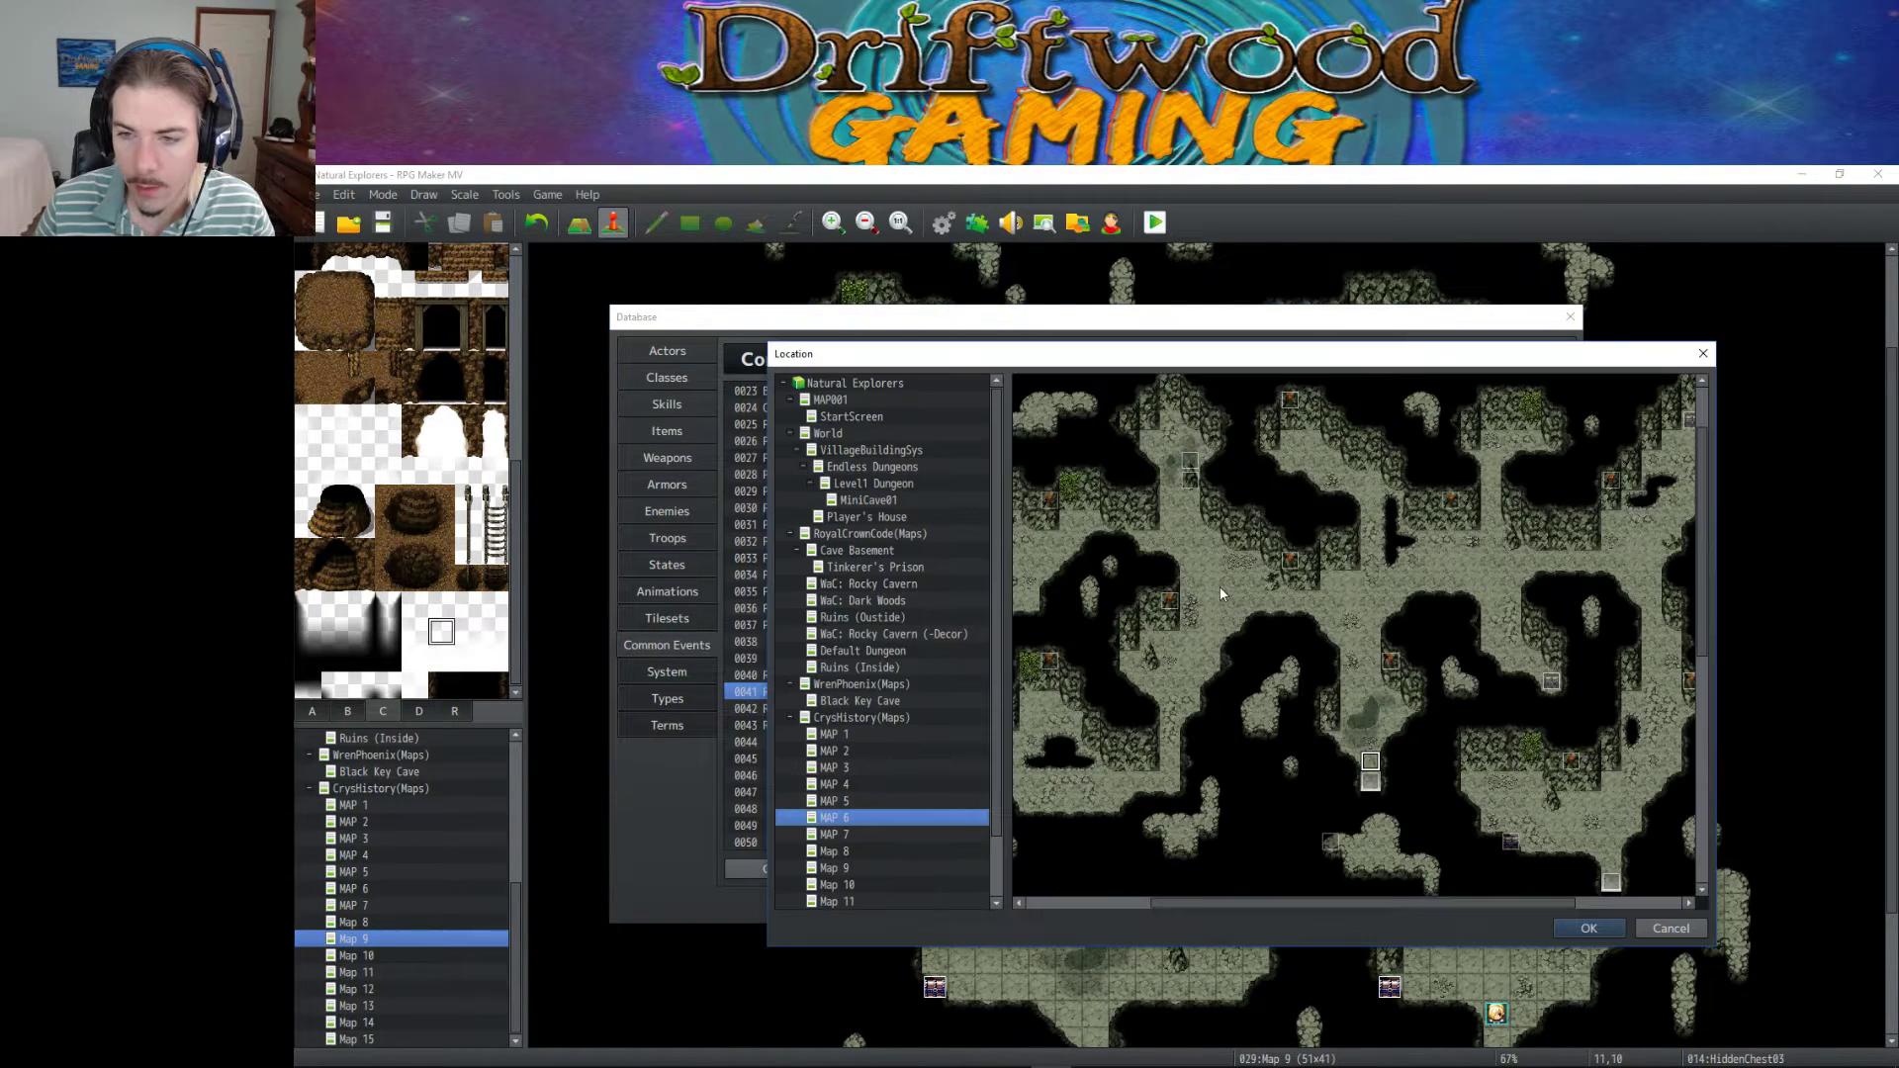
pyautogui.click(867, 864)
pyautogui.scroll(-3, 1322, 709)
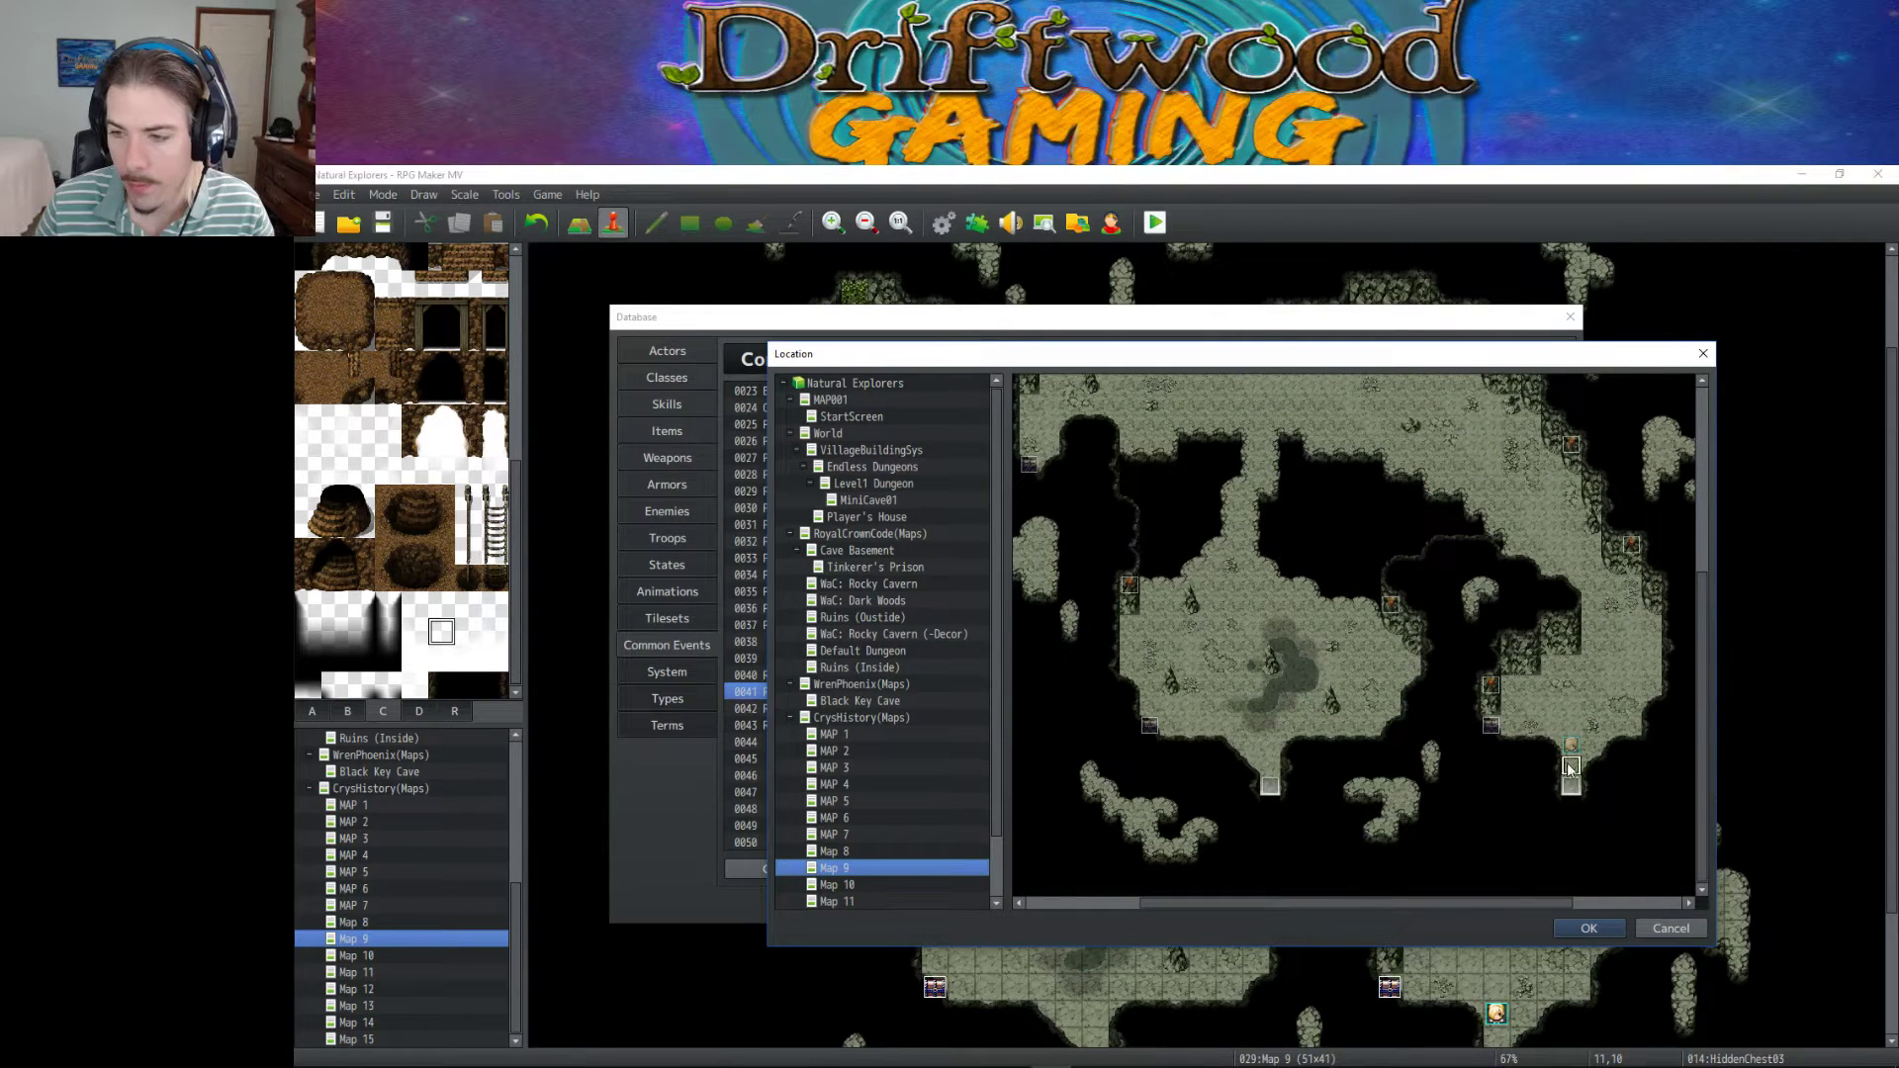
pyautogui.click(1583, 928)
pyautogui.click(1201, 740)
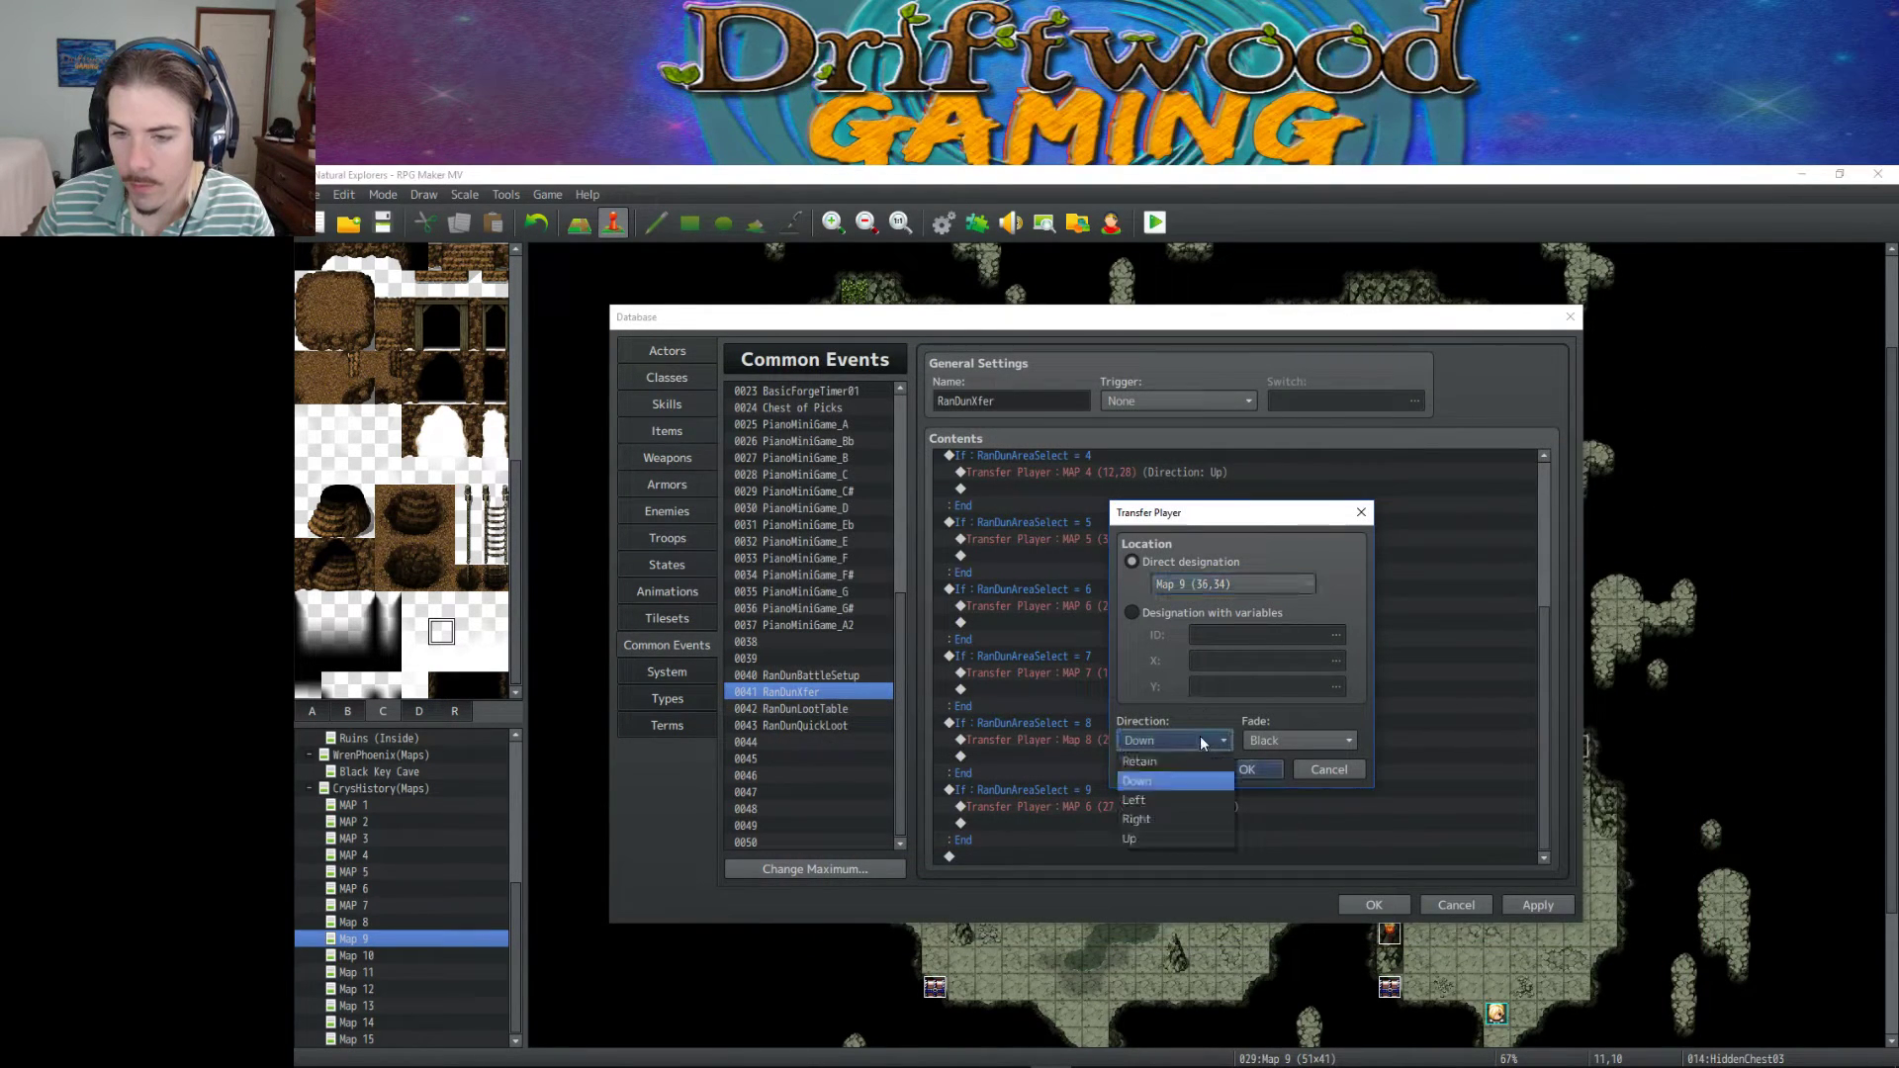
pyautogui.click(1128, 839)
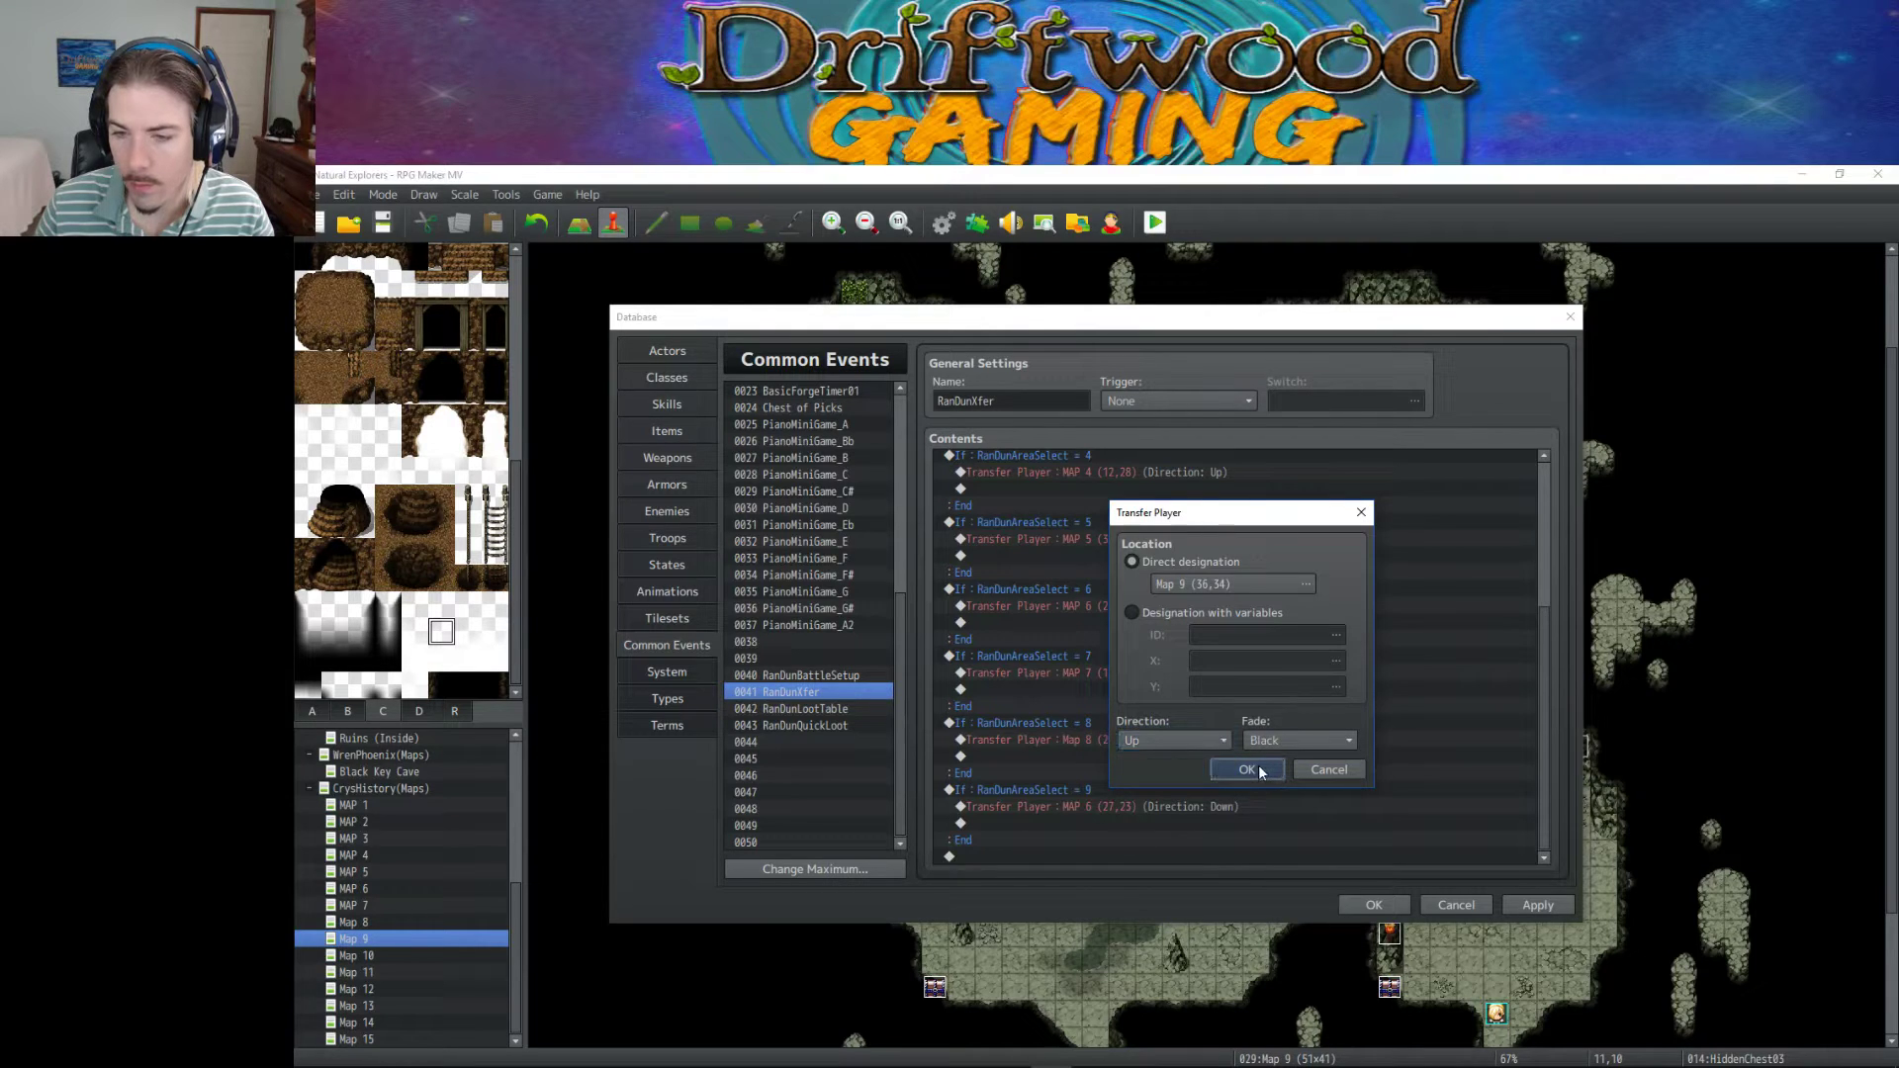
pyautogui.click(1252, 768)
pyautogui.click(1530, 901)
# Set the RanDunAreaSelect random range to 1 through 9 at the start of RanDunXfer and save the database.
pyautogui.scroll(3, 1250, 725)
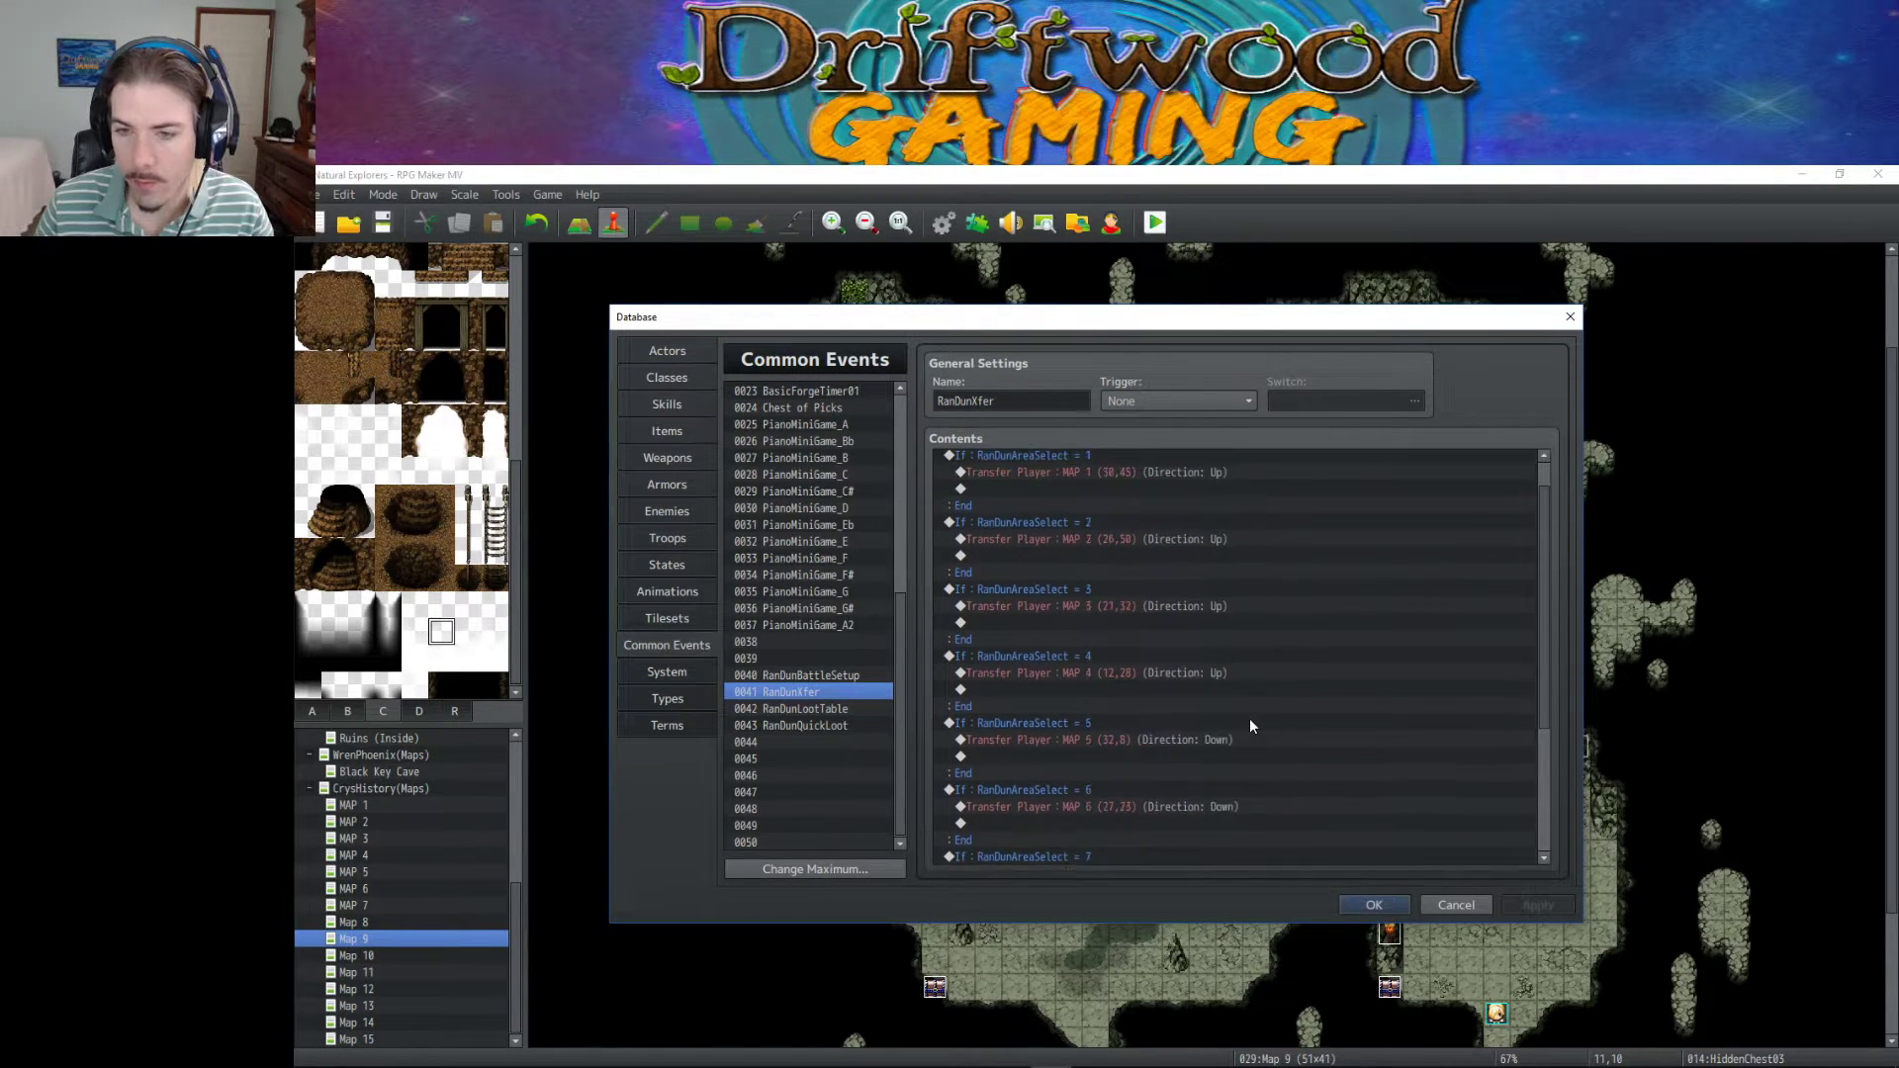
pyautogui.scroll(2, 1240, 673)
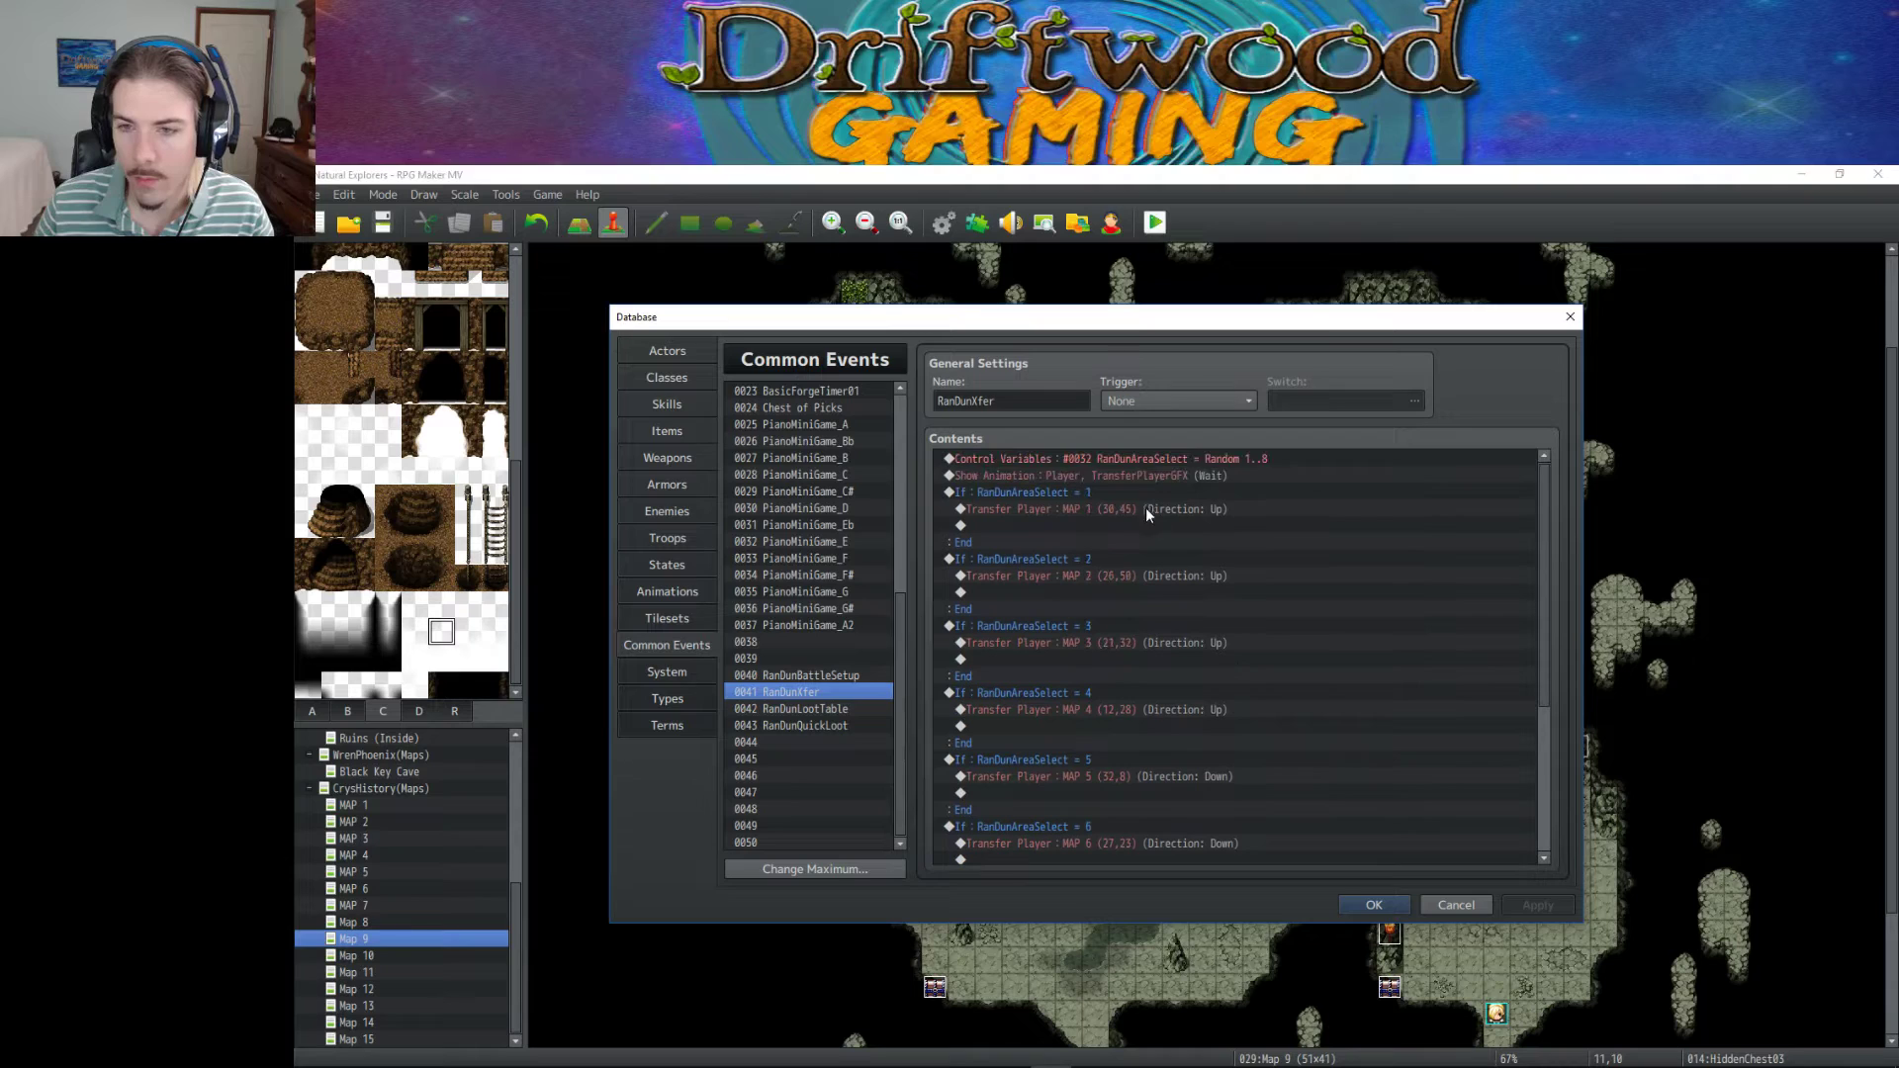
pyautogui.rightClick(1156, 454)
pyautogui.click(1187, 473)
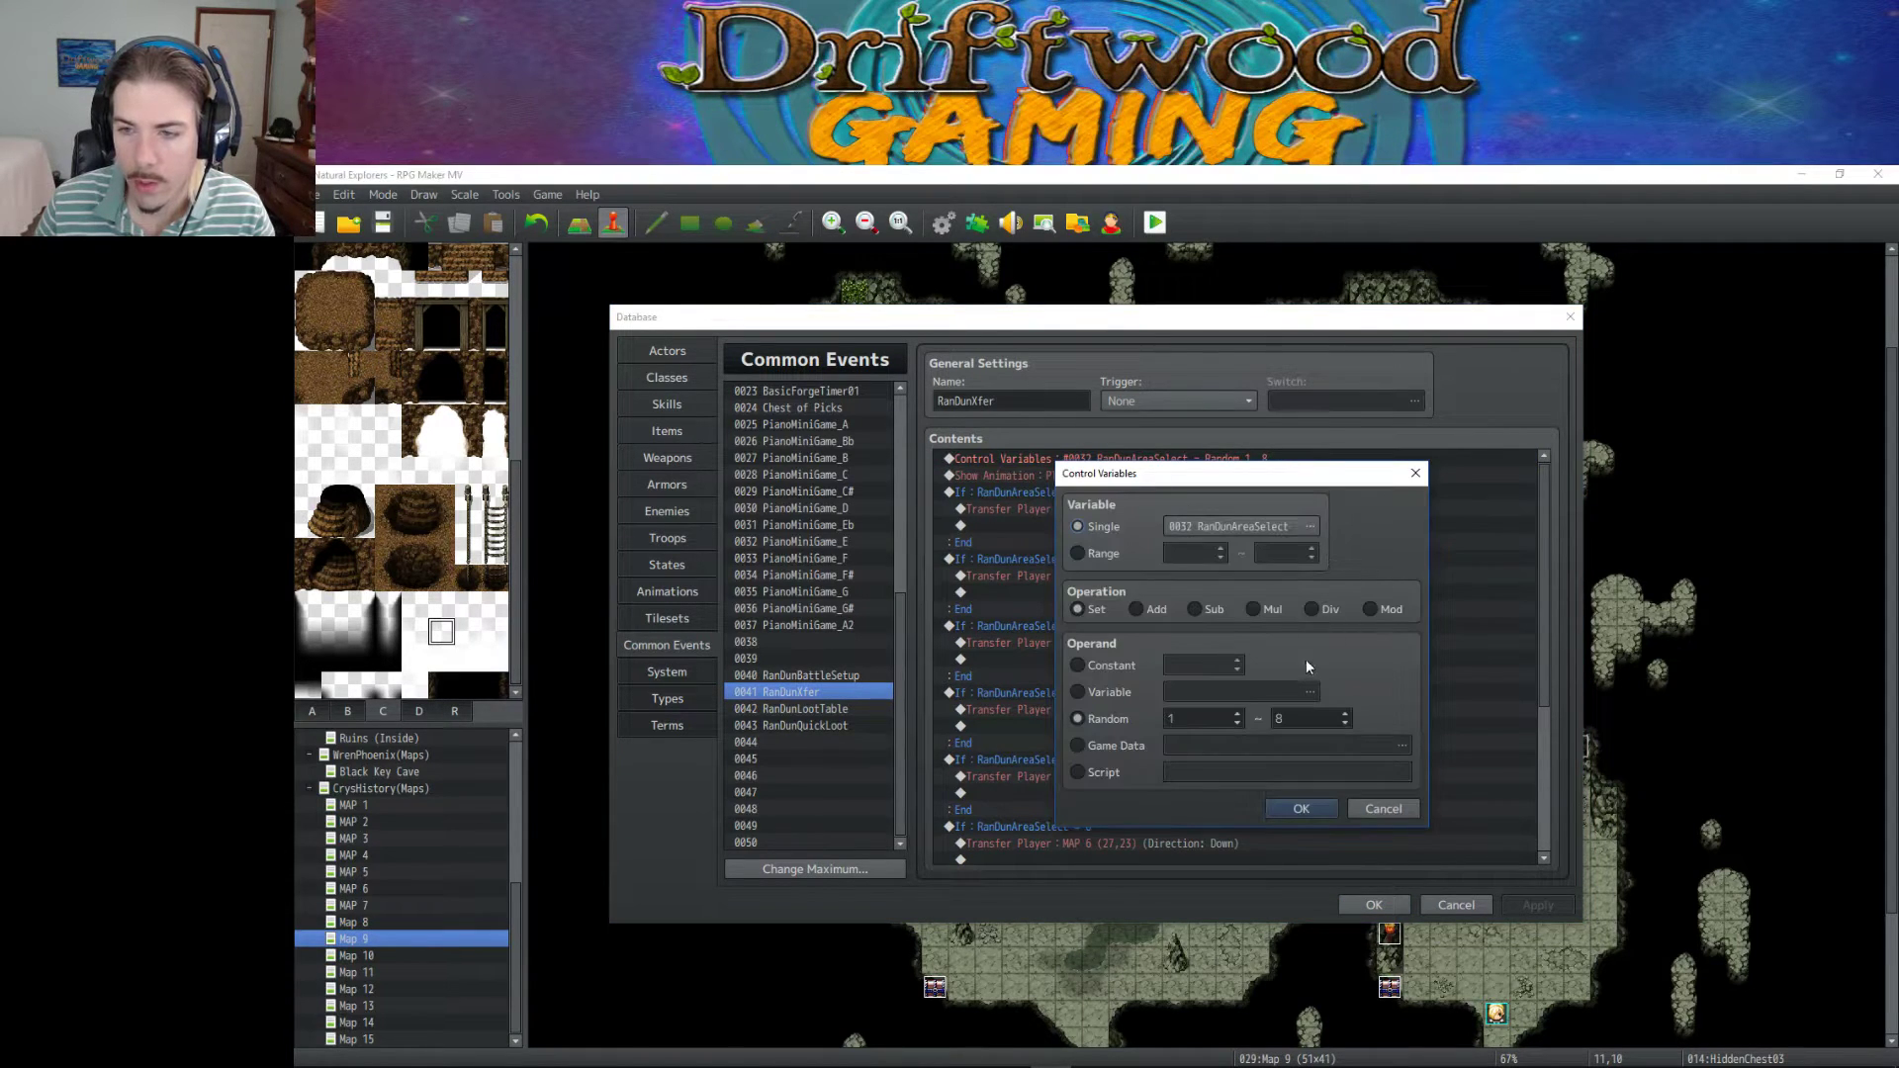
pyautogui.click(1302, 808)
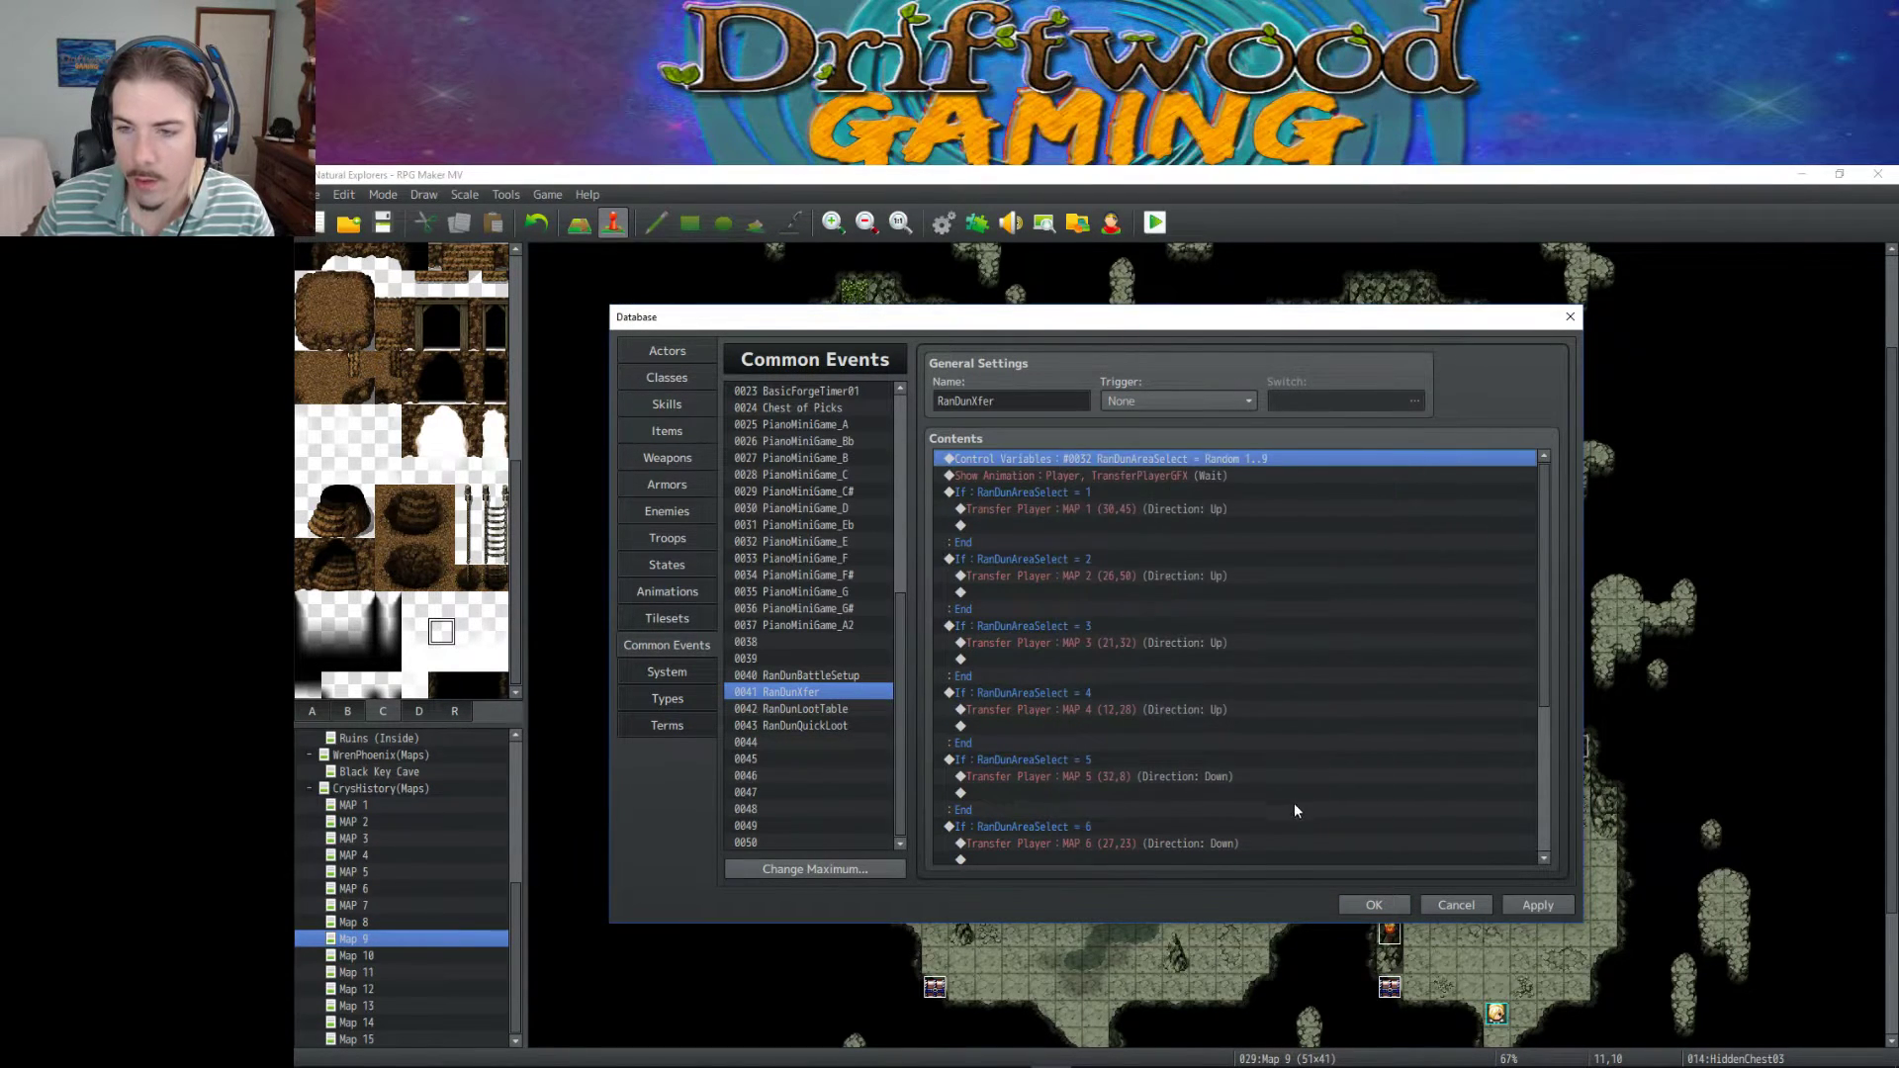
pyautogui.click(1373, 905)
# Look over the layout of Map 9 and the earlier cave maps MAP 1 through MAP 4.
pyautogui.scroll(-4, 1328, 787)
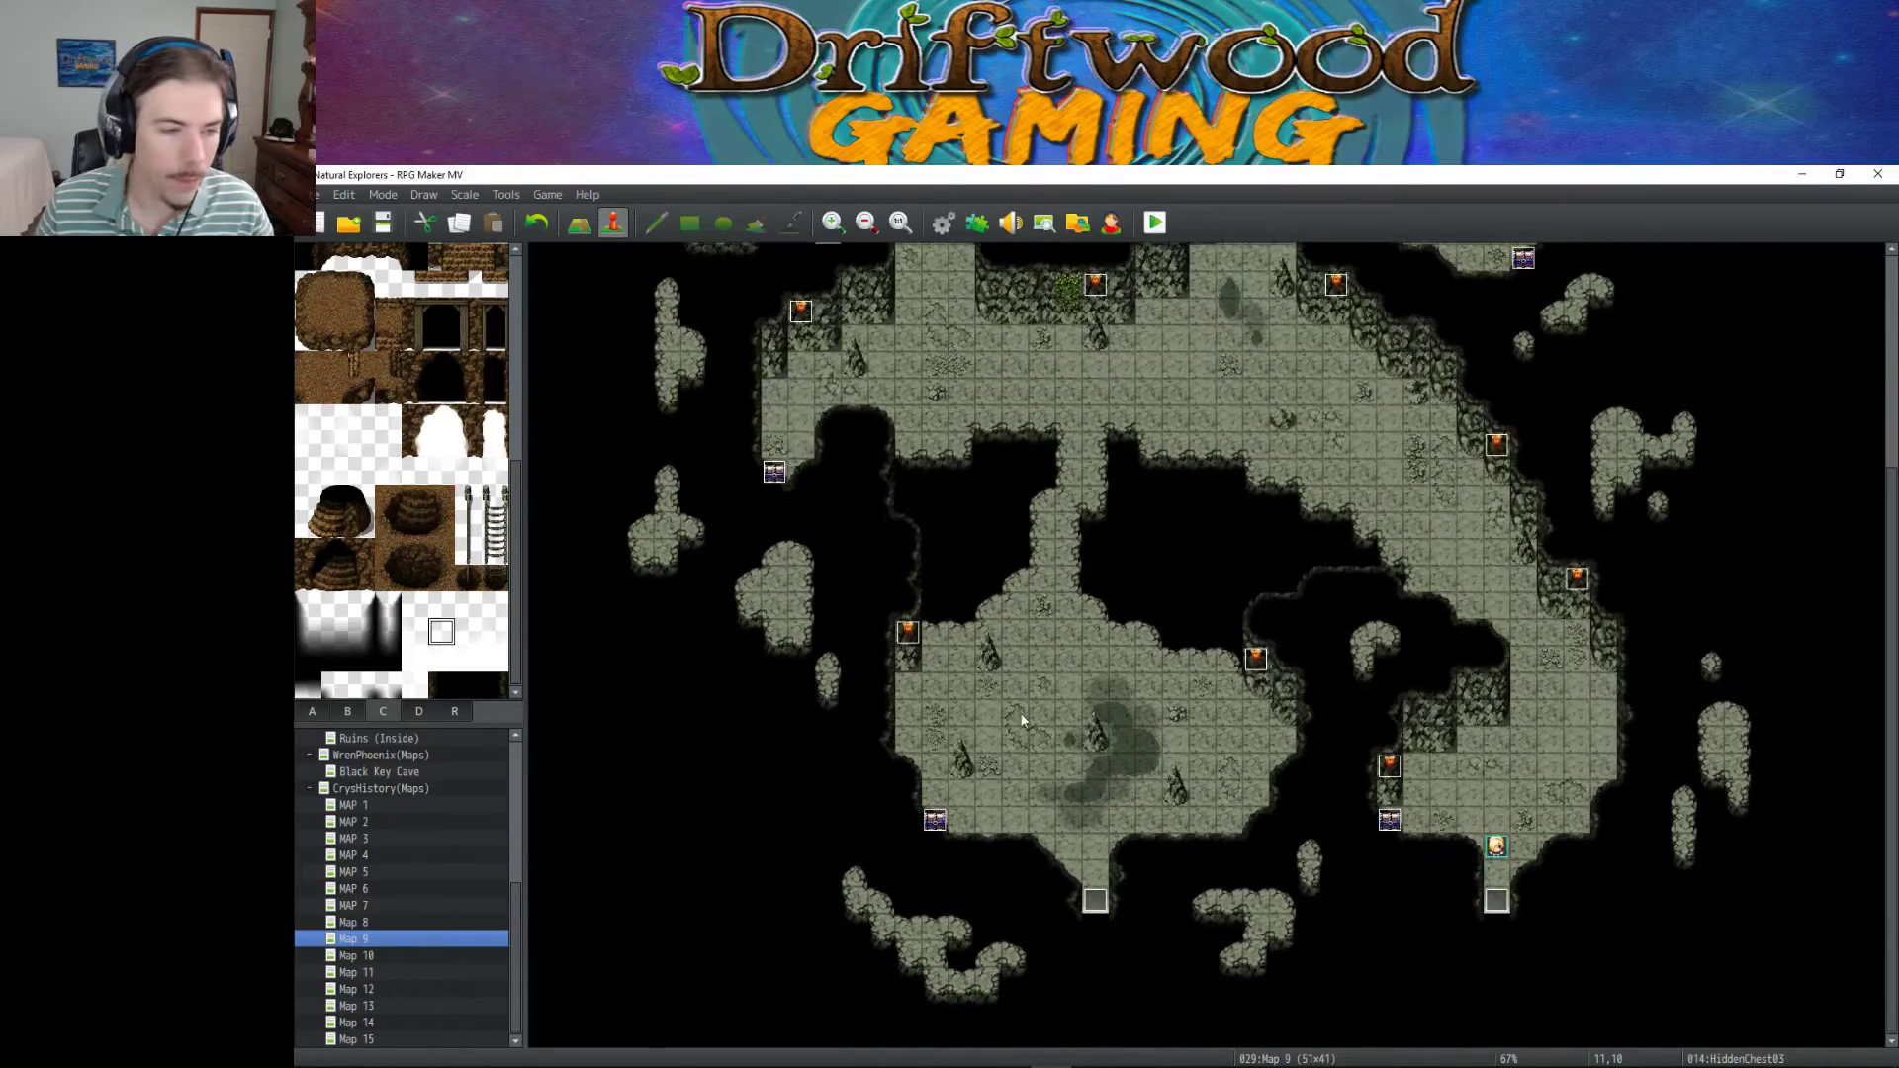
pyautogui.scroll(5, 1297, 625)
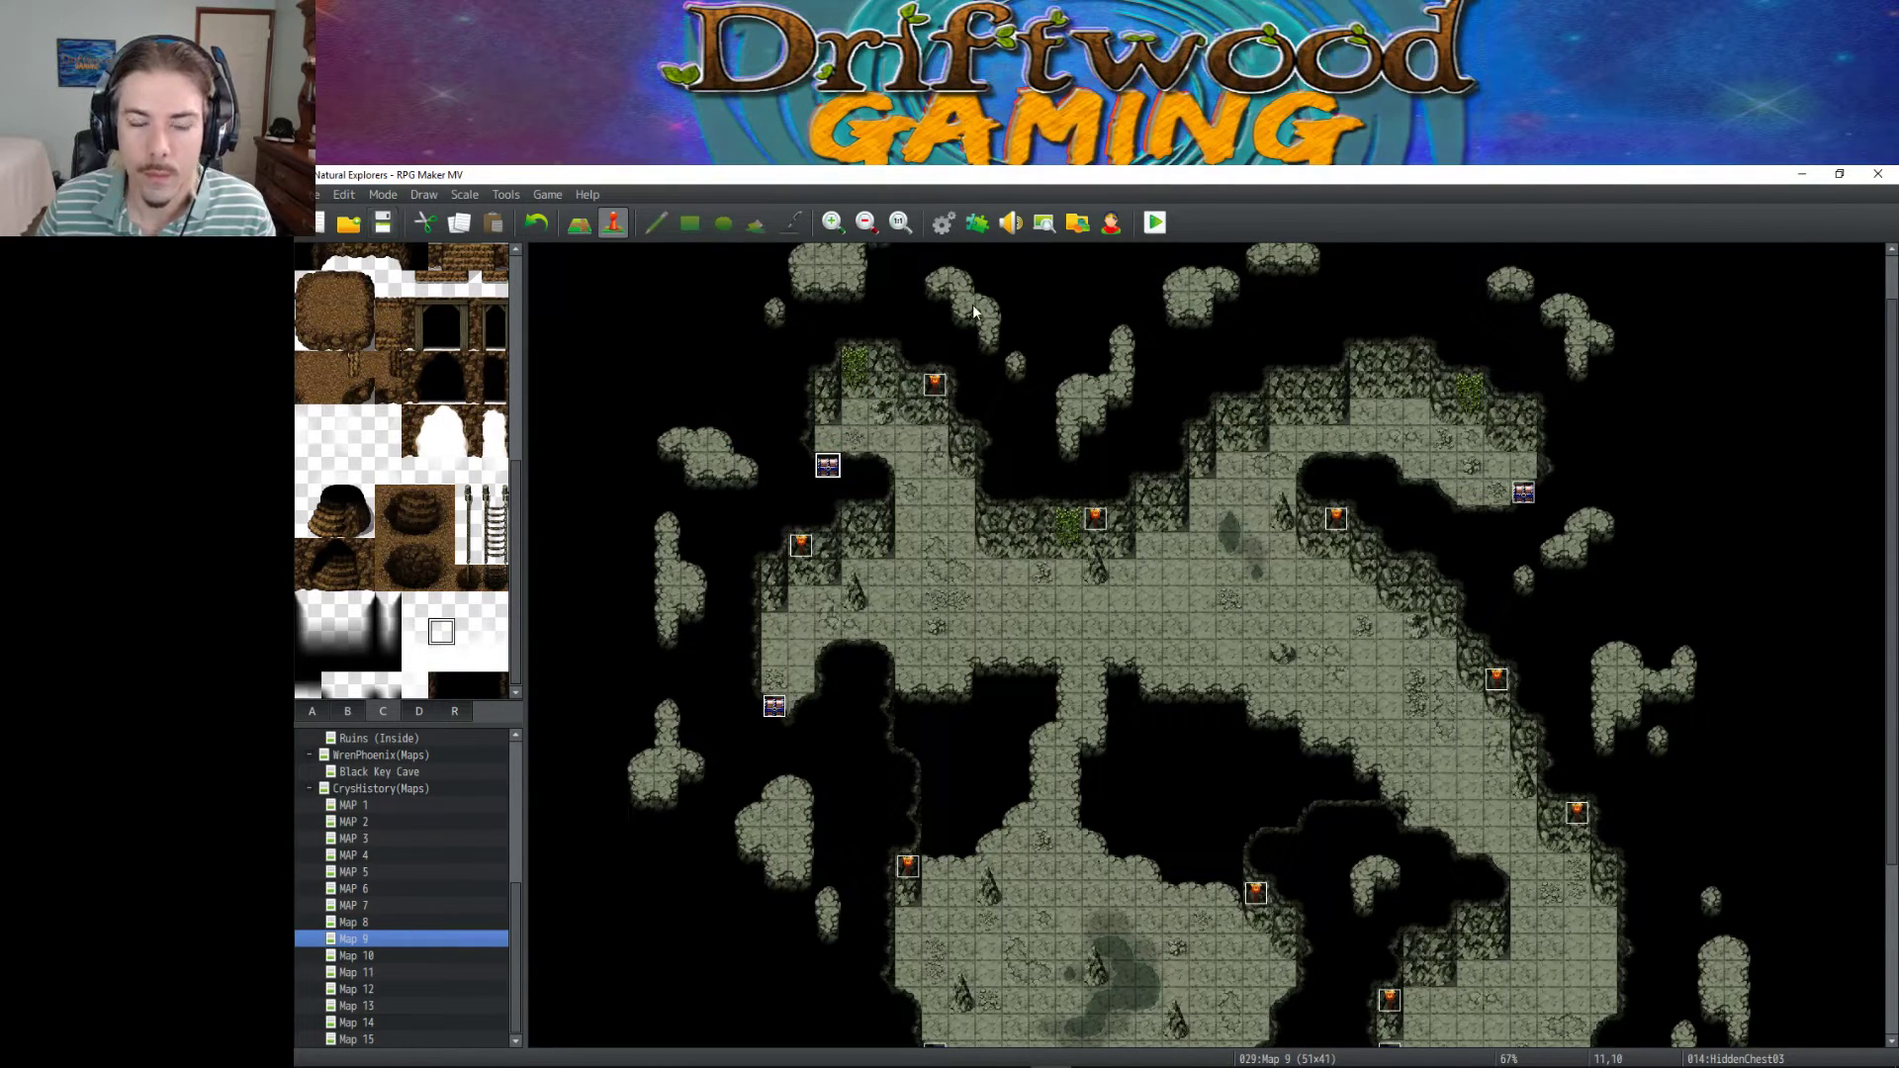
pyautogui.click(387, 807)
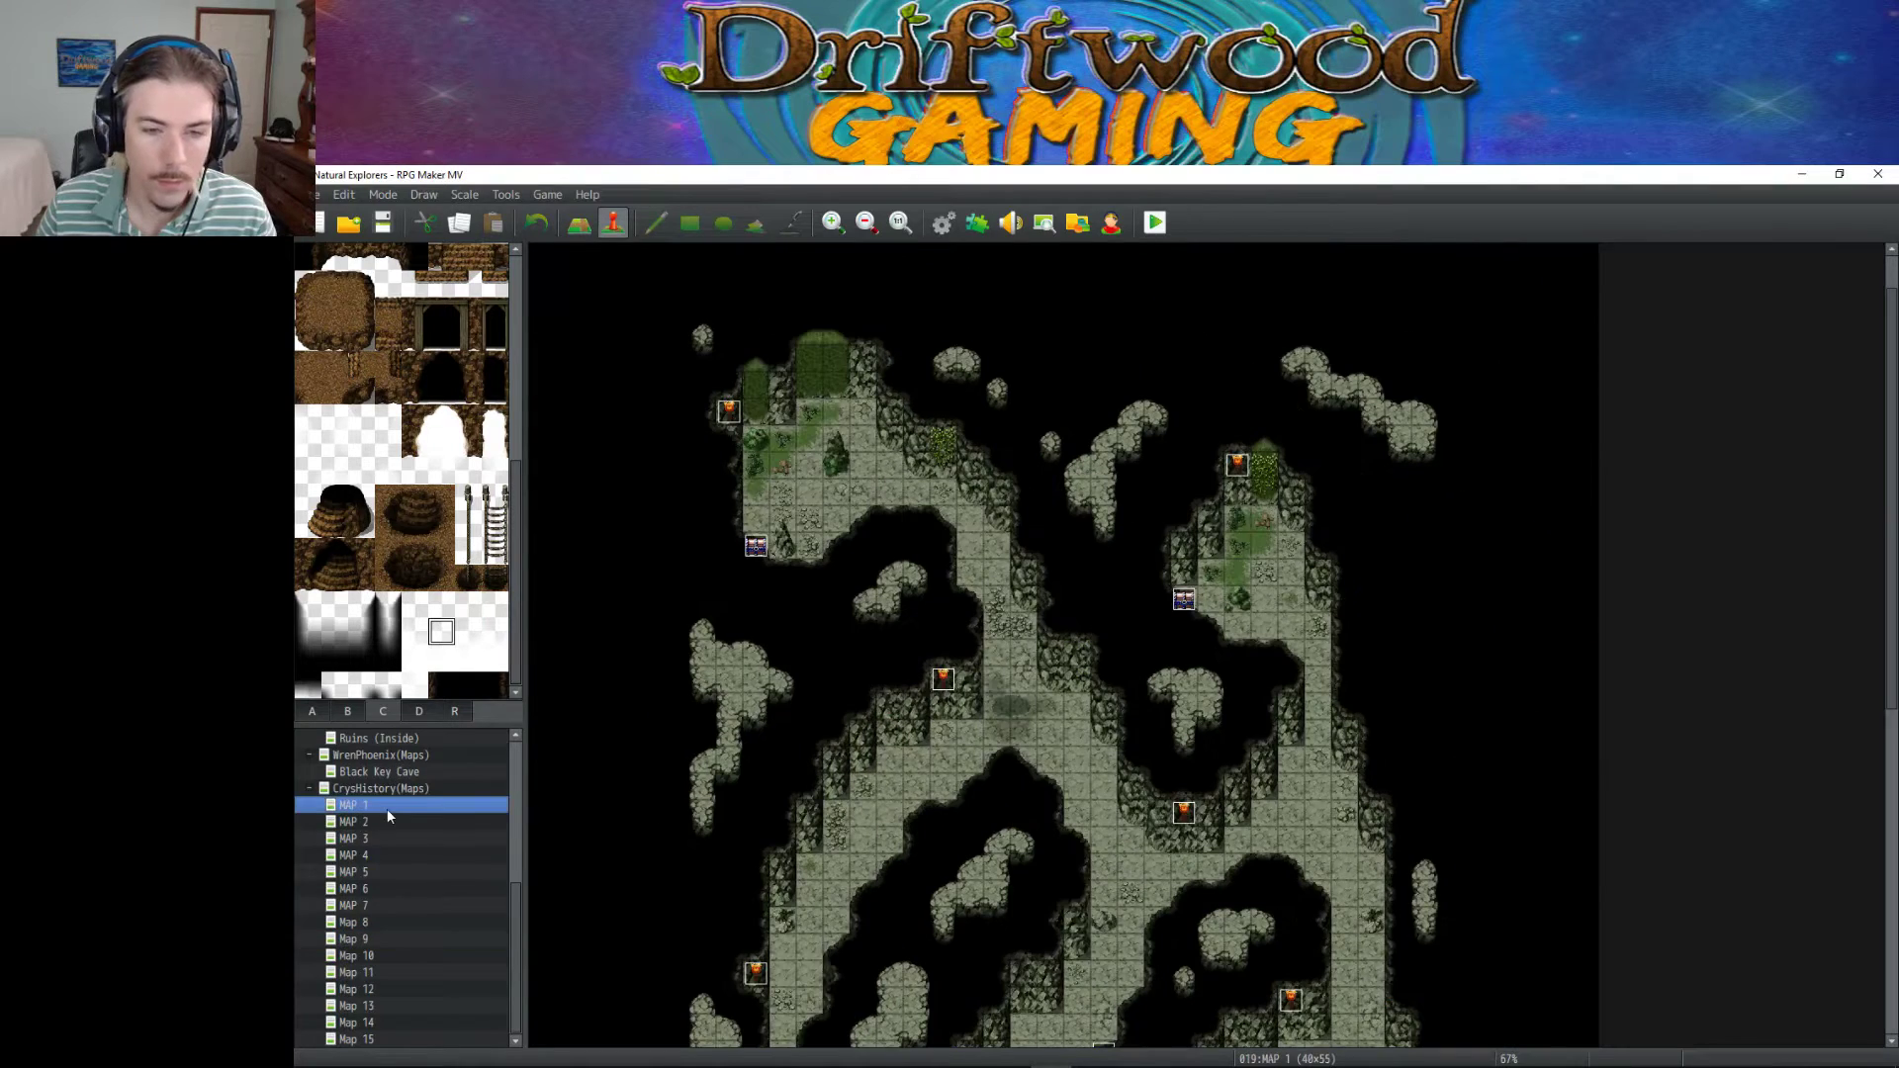
pyautogui.click(387, 821)
pyautogui.click(387, 838)
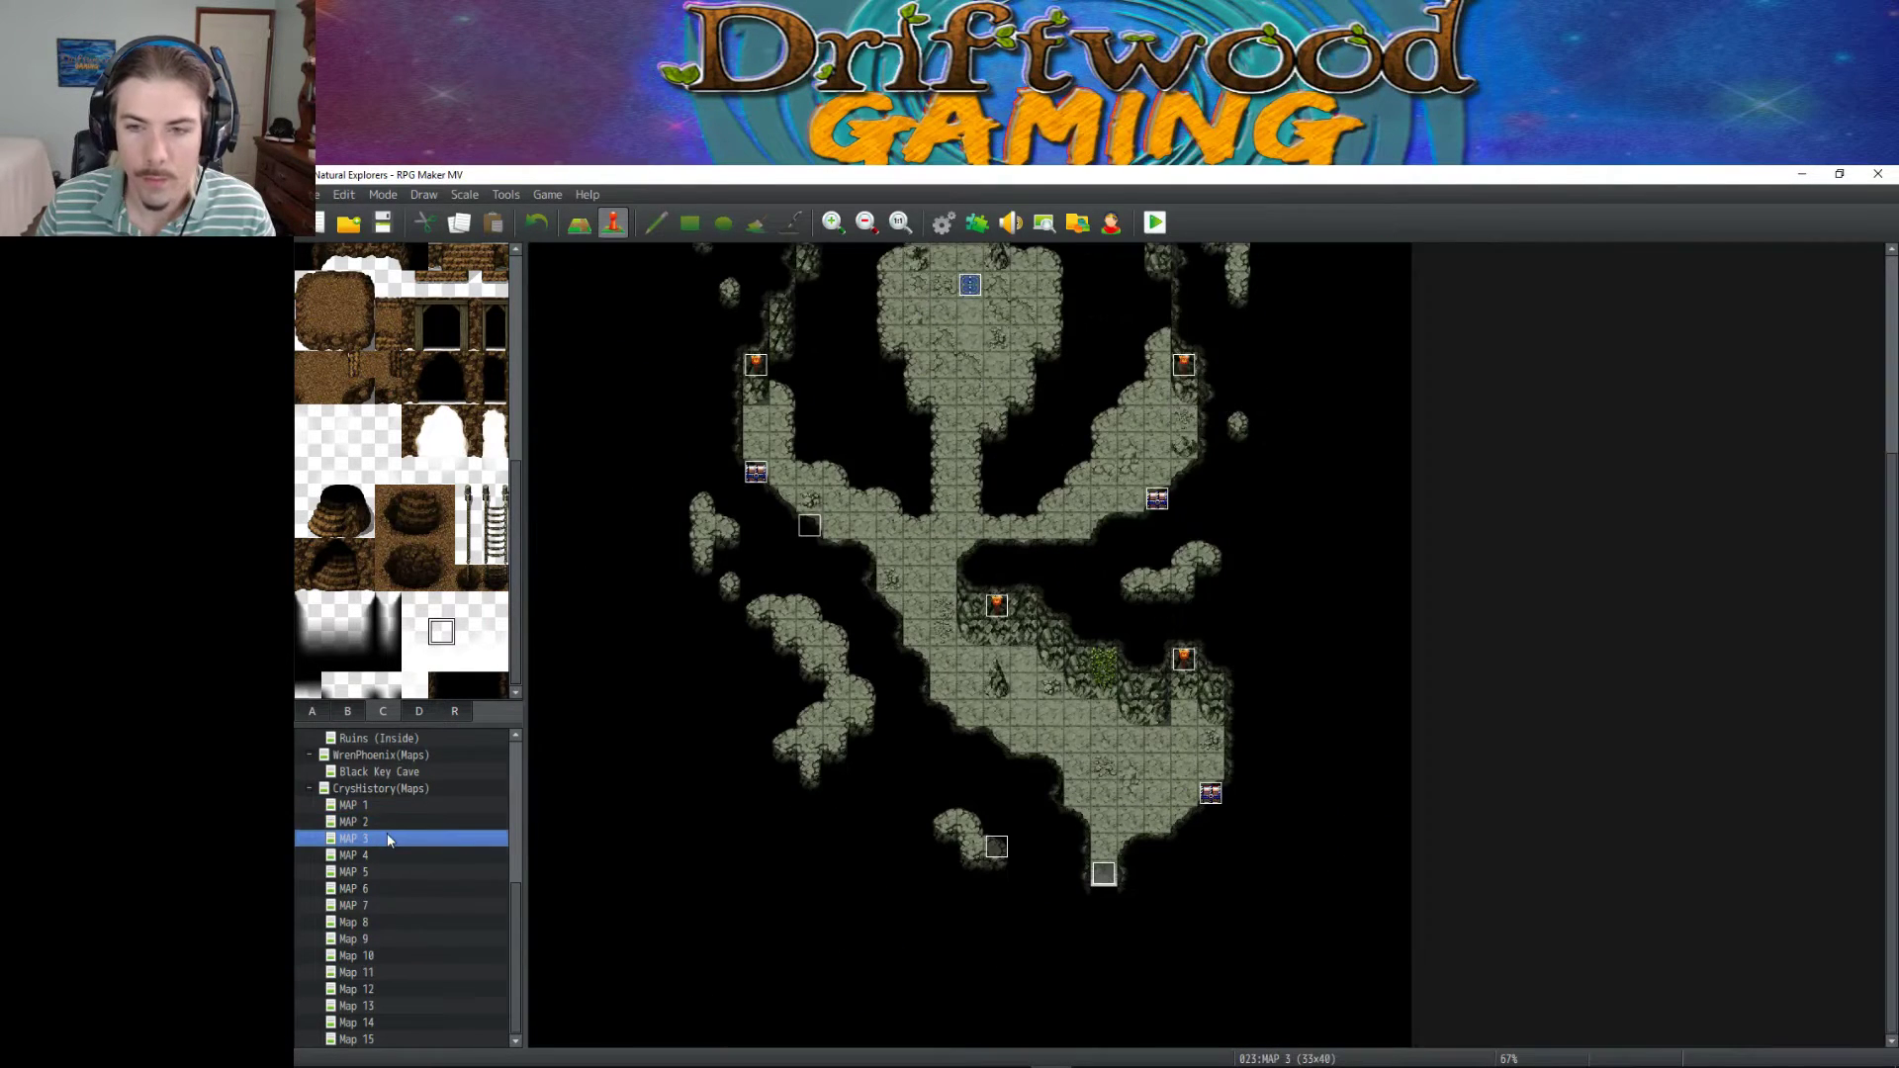
pyautogui.click(389, 852)
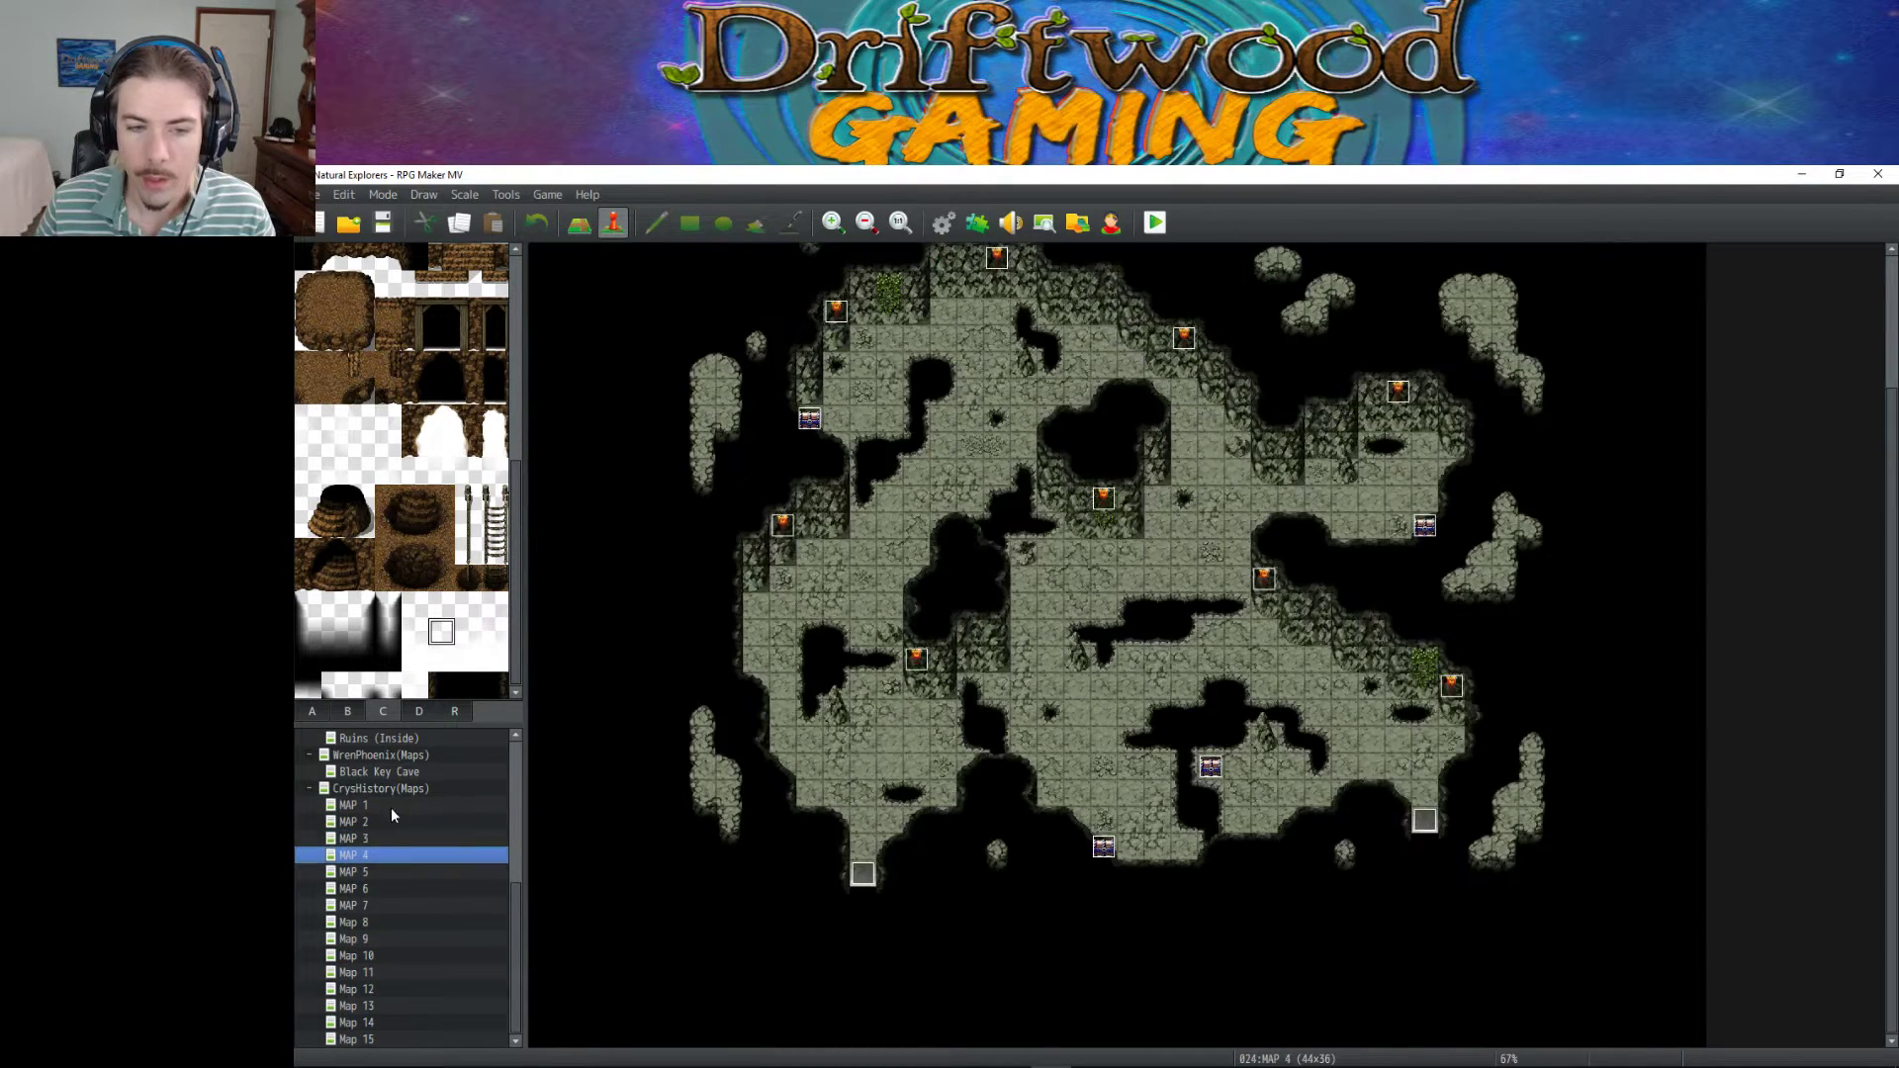
pyautogui.click(393, 801)
pyautogui.click(358, 822)
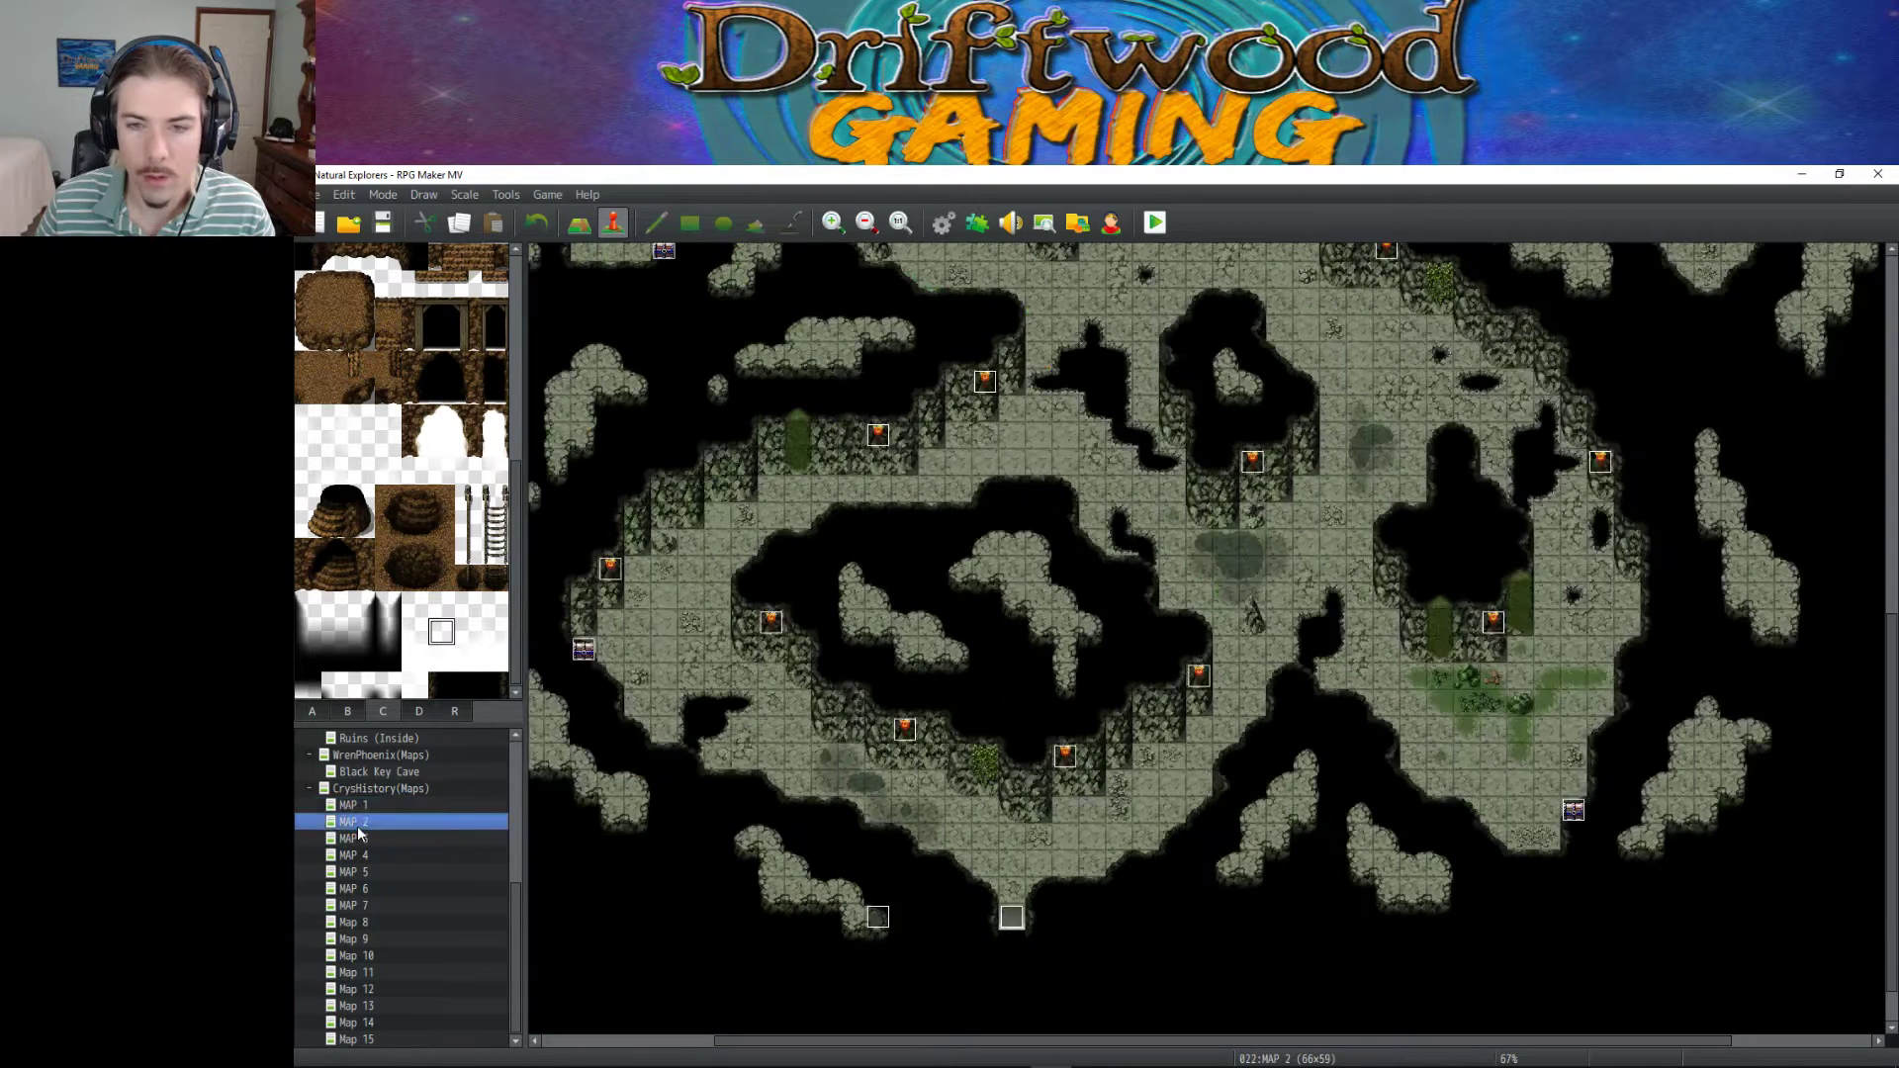
# Add Jinx to the starting party in the database's System settings and save the database.
pyautogui.click(391, 921)
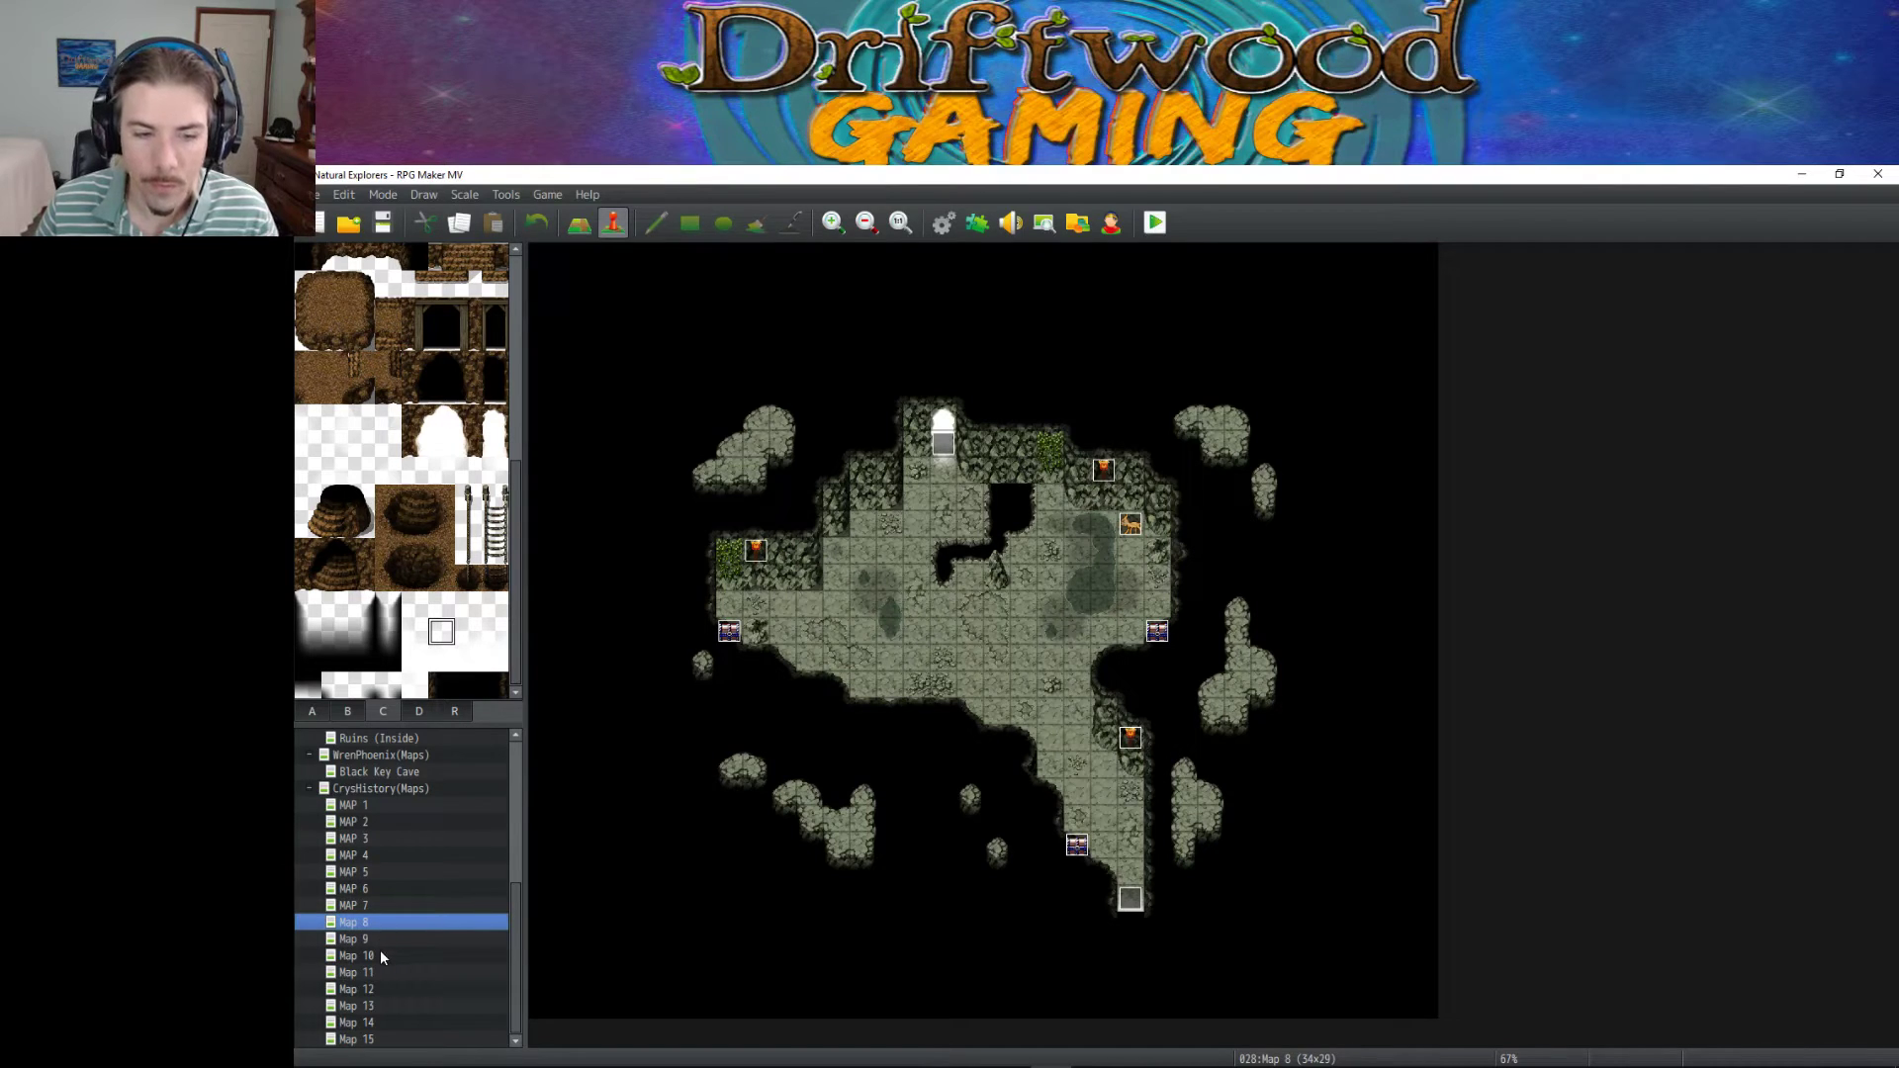
pyautogui.click(378, 938)
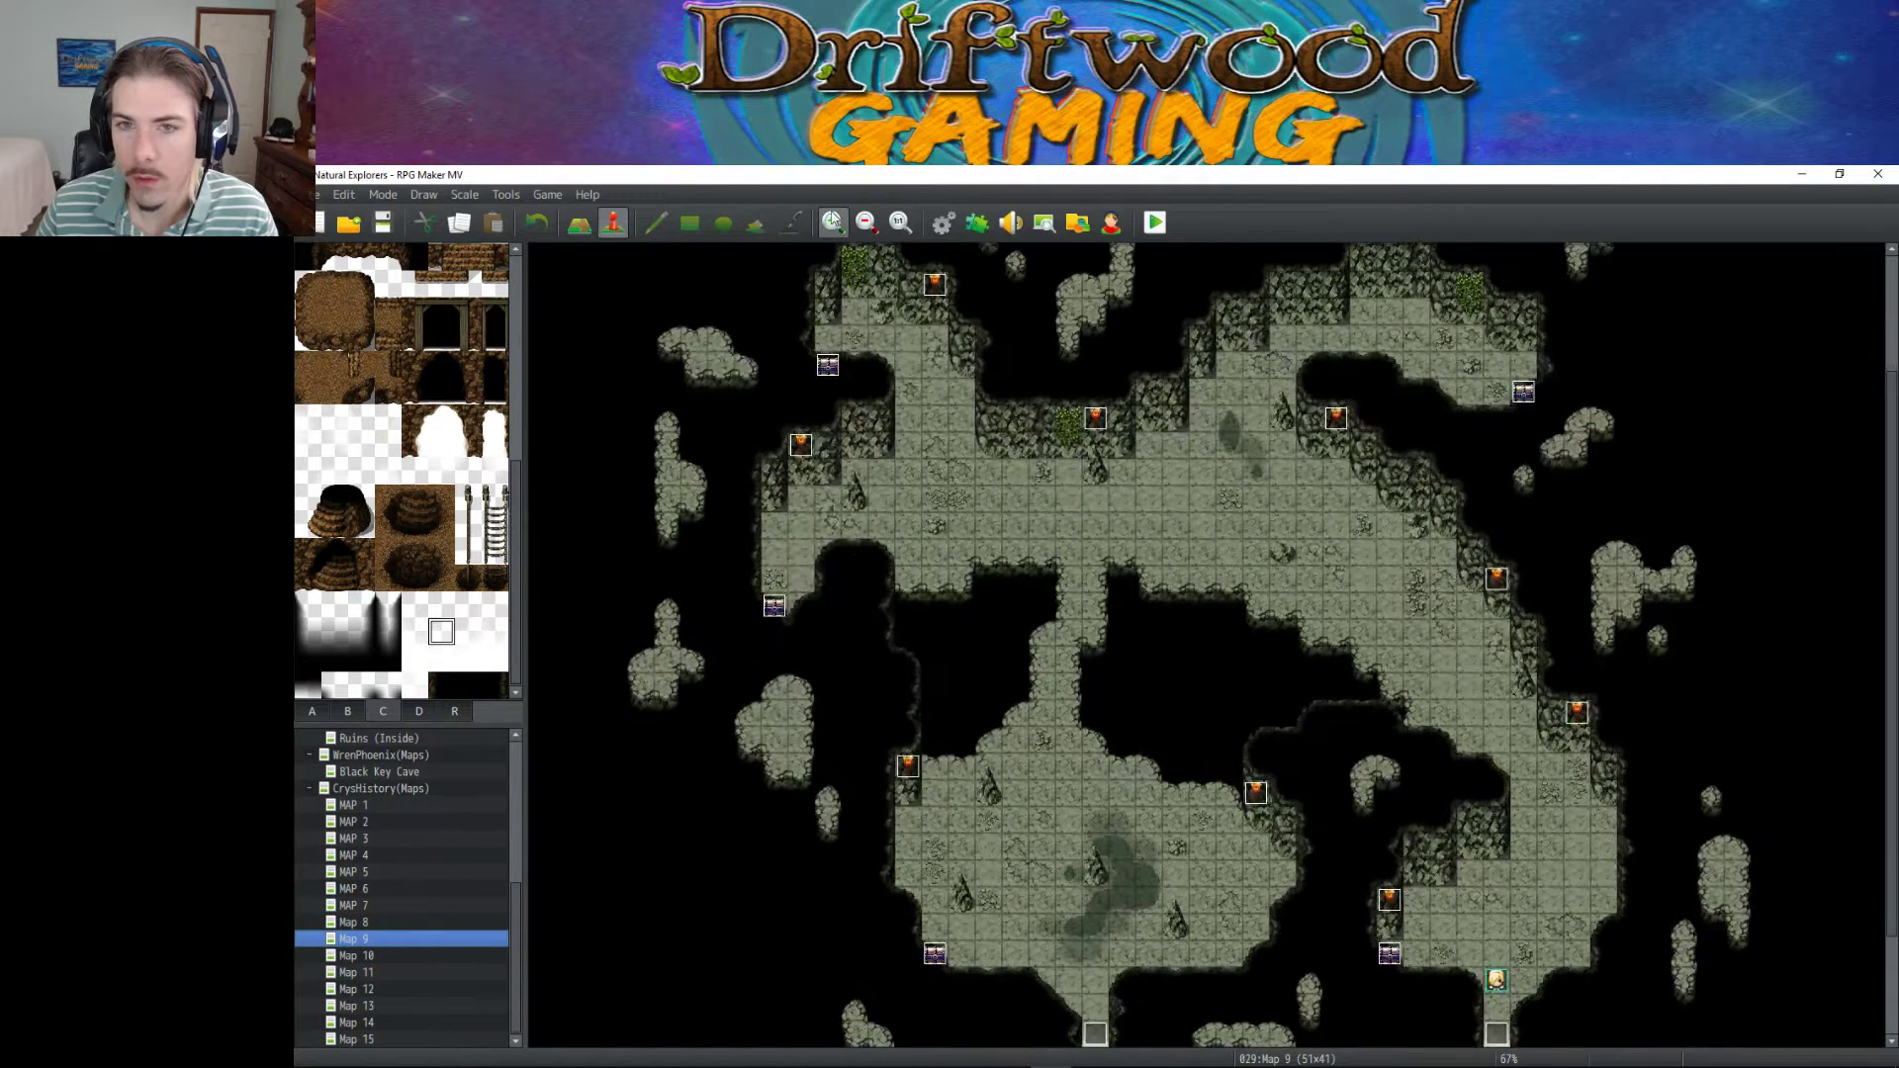
pyautogui.click(942, 223)
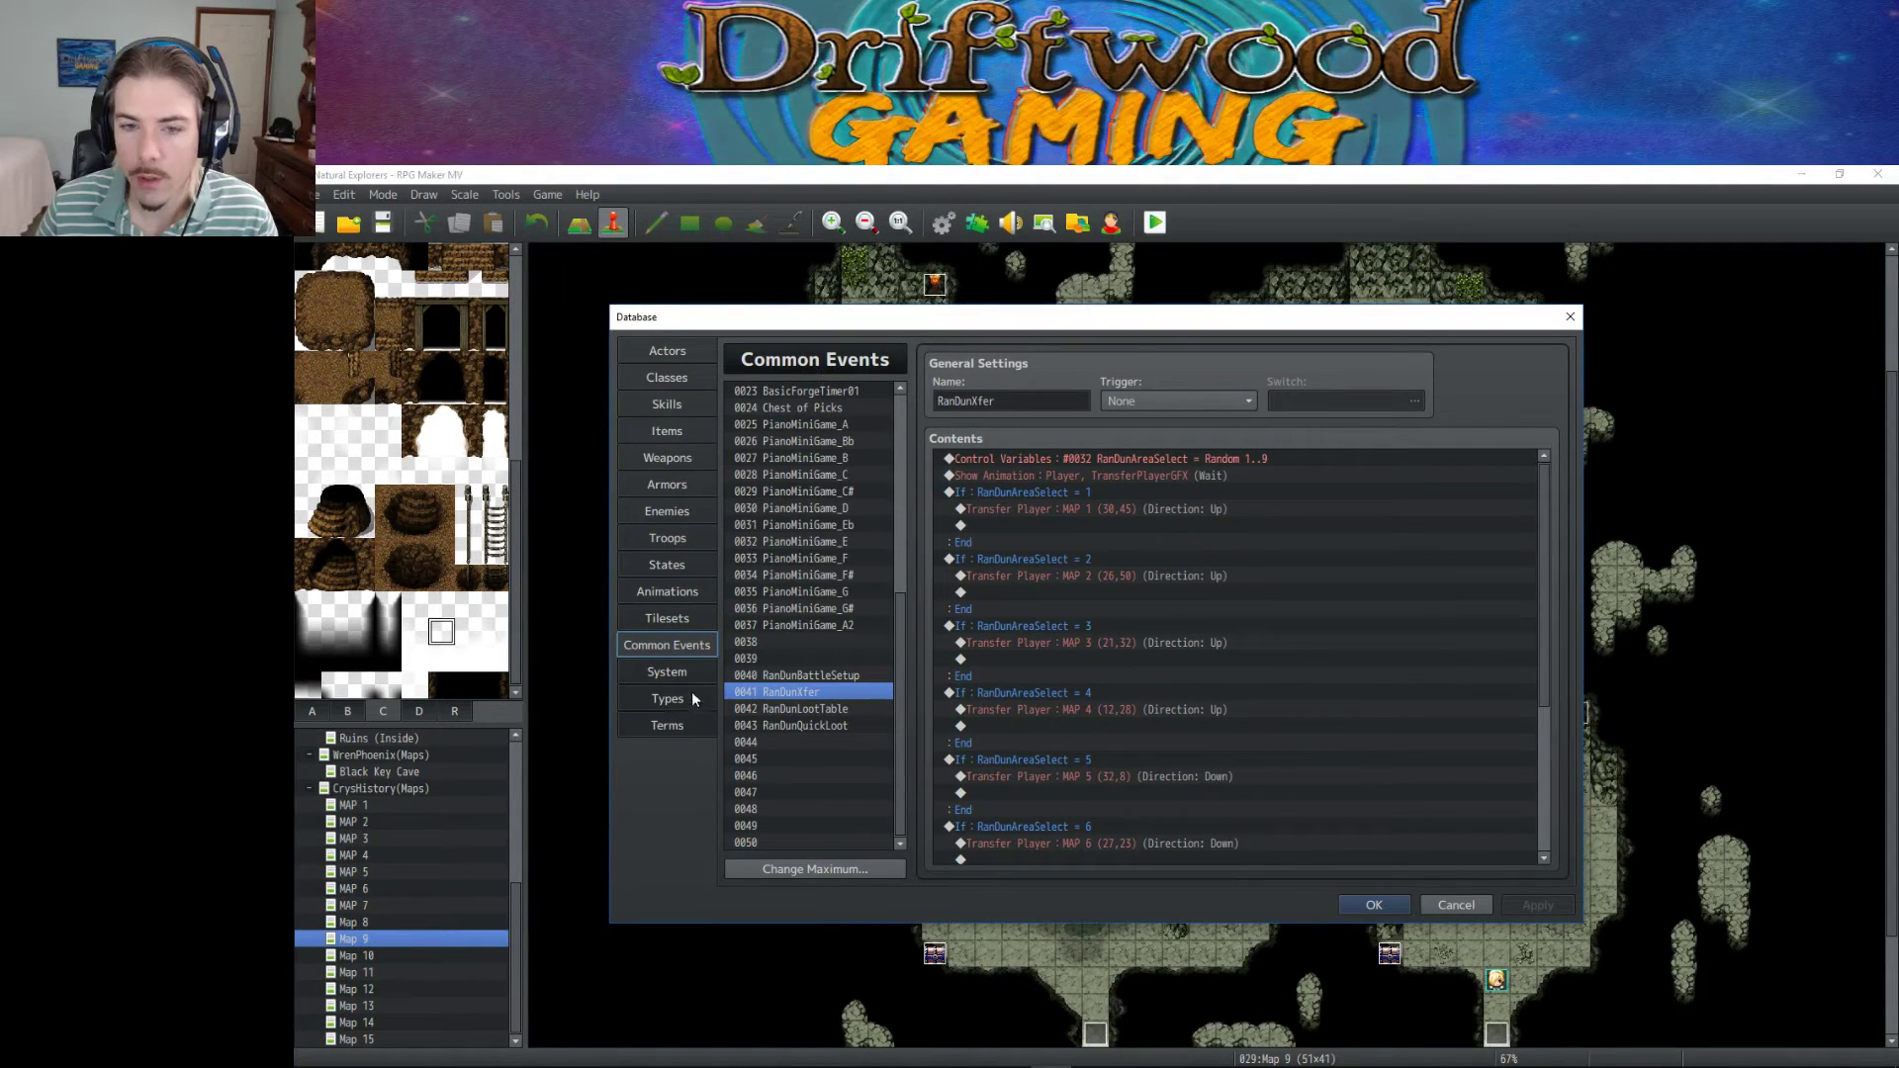
pyautogui.click(668, 672)
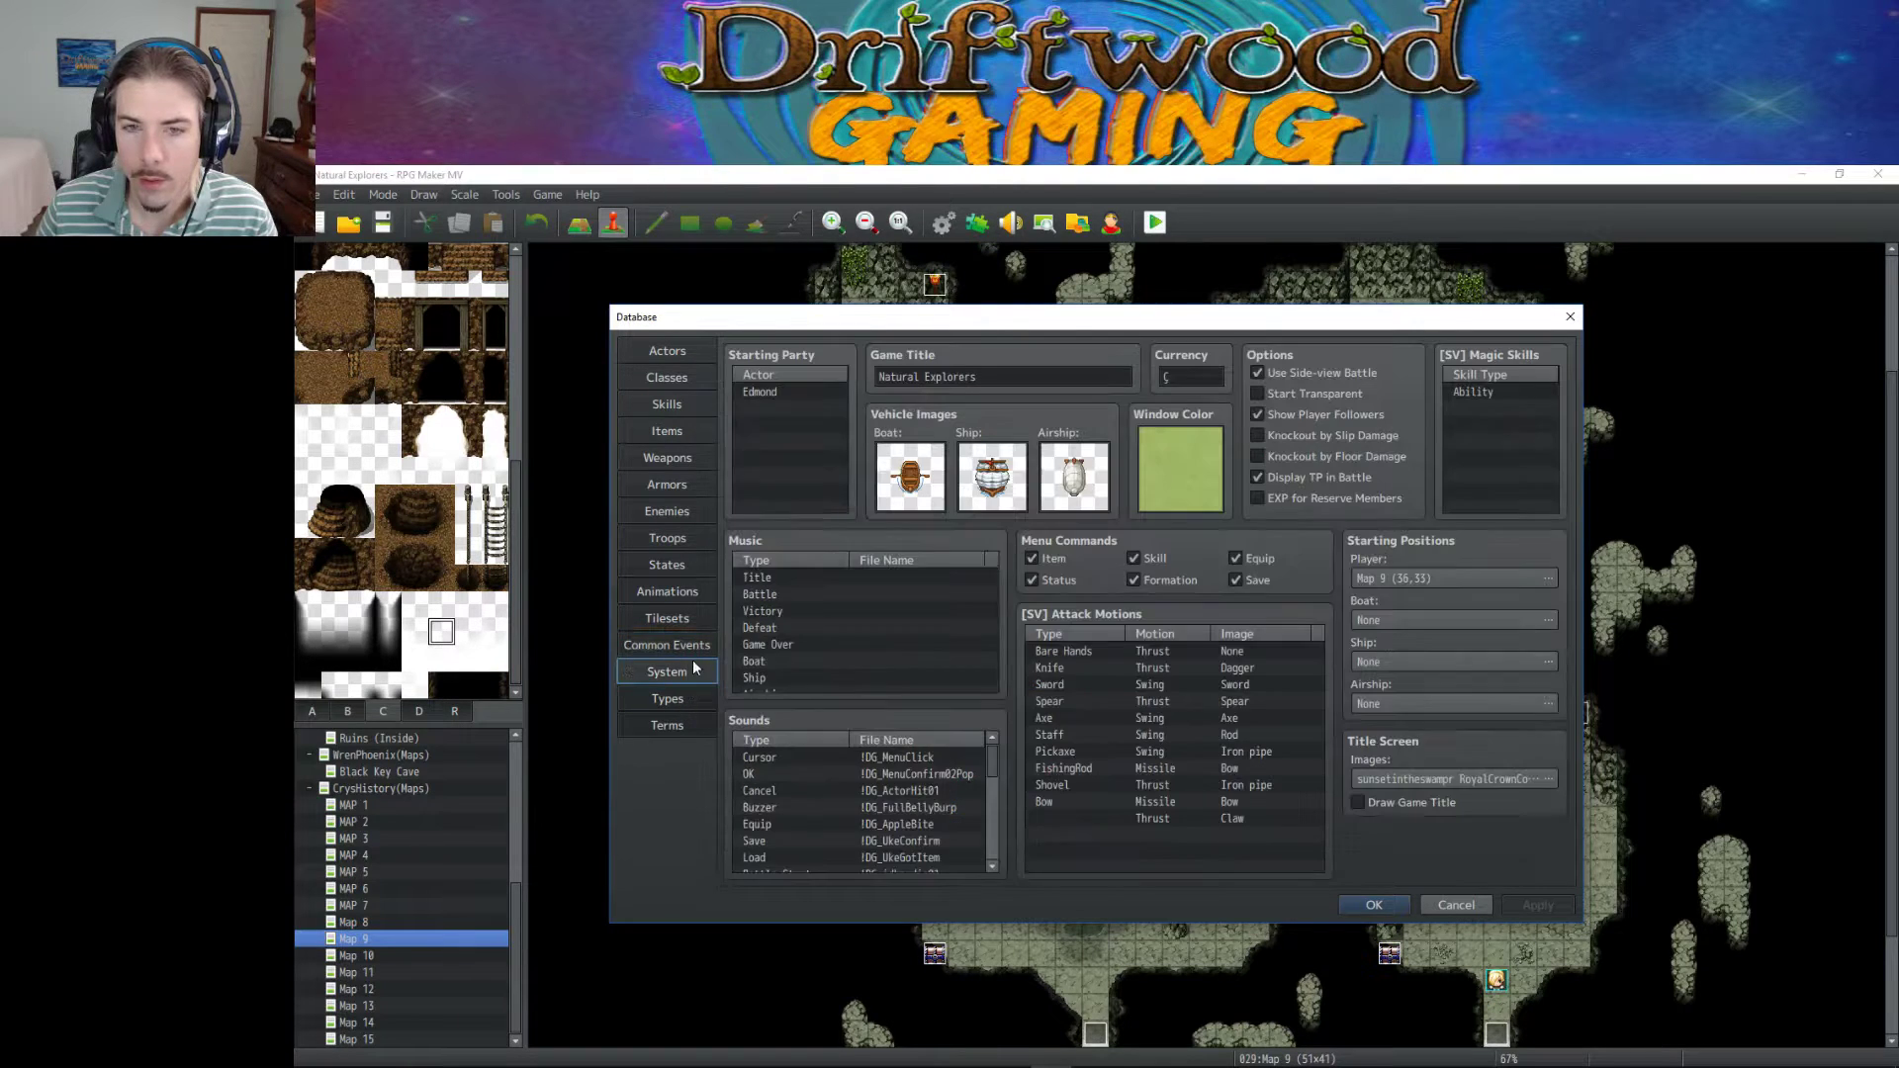
pyautogui.doubleClick(801, 407)
pyautogui.click(817, 423)
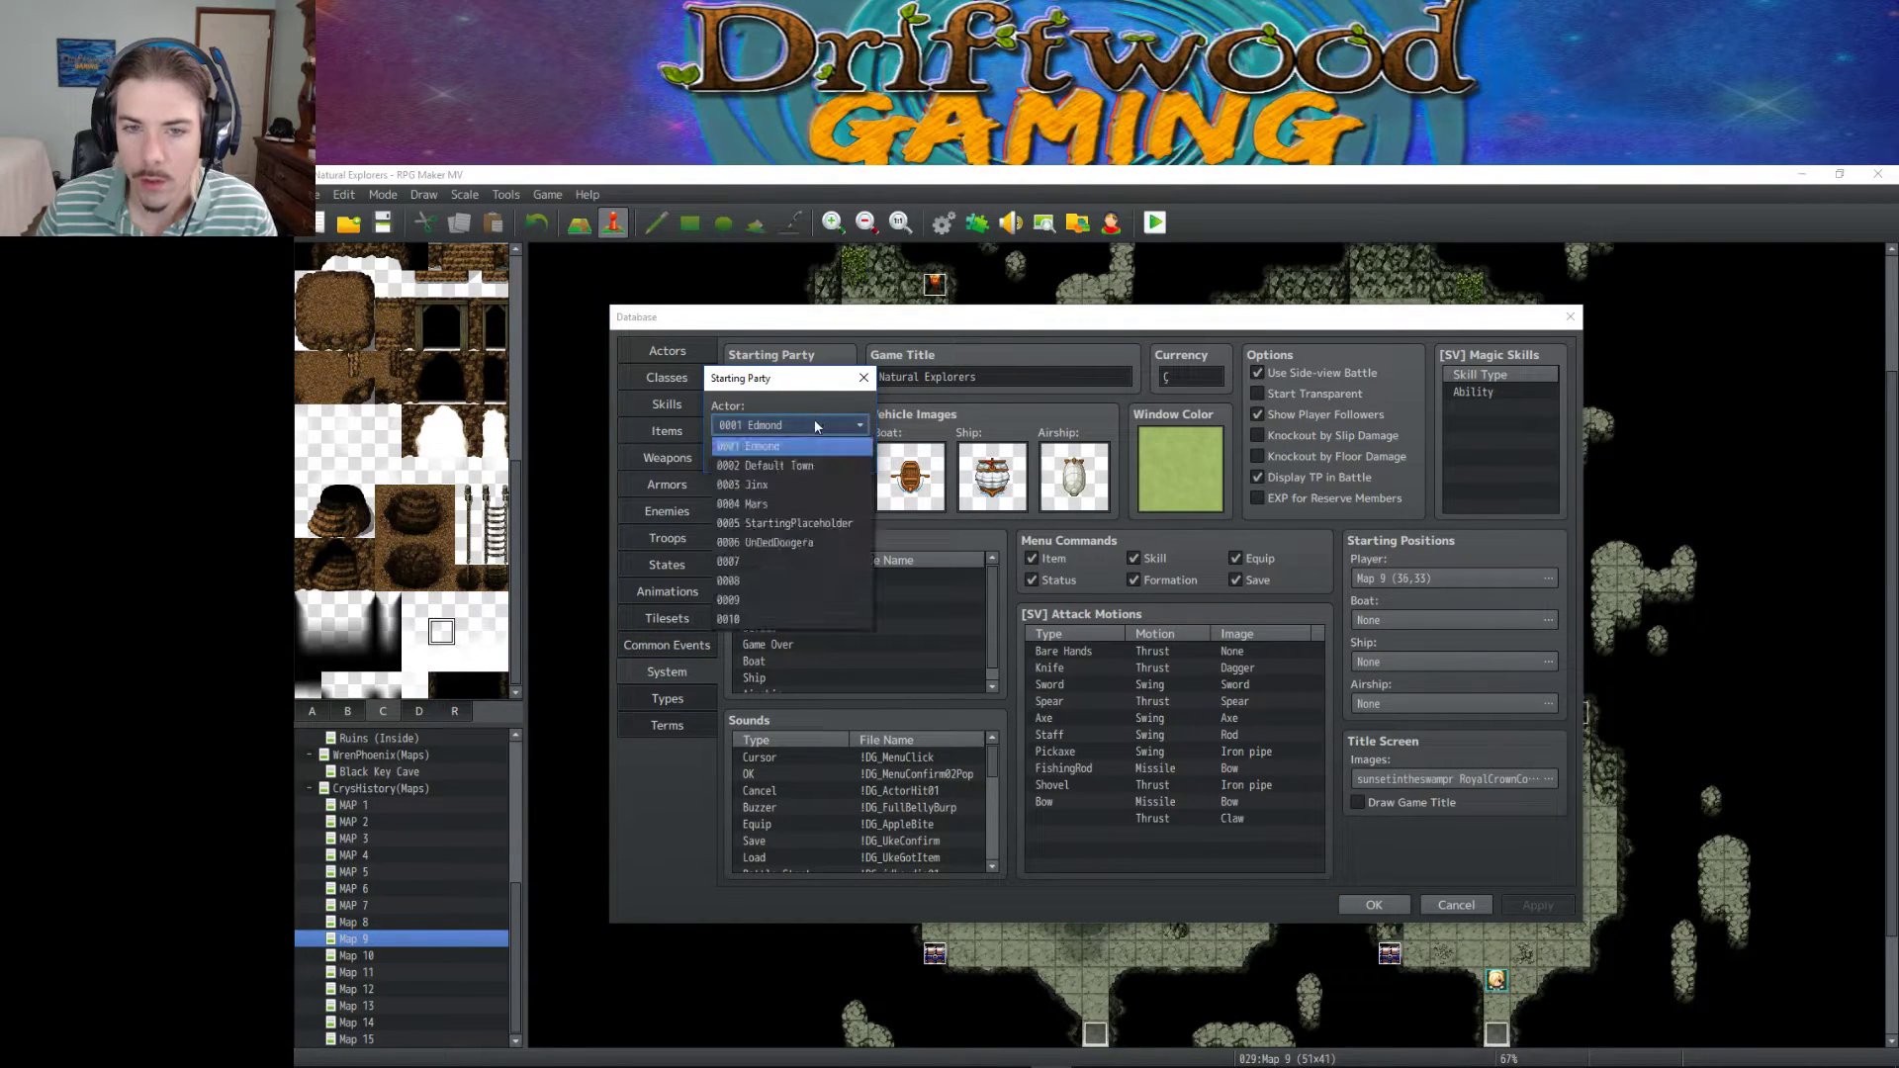
pyautogui.click(822, 485)
pyautogui.click(750, 457)
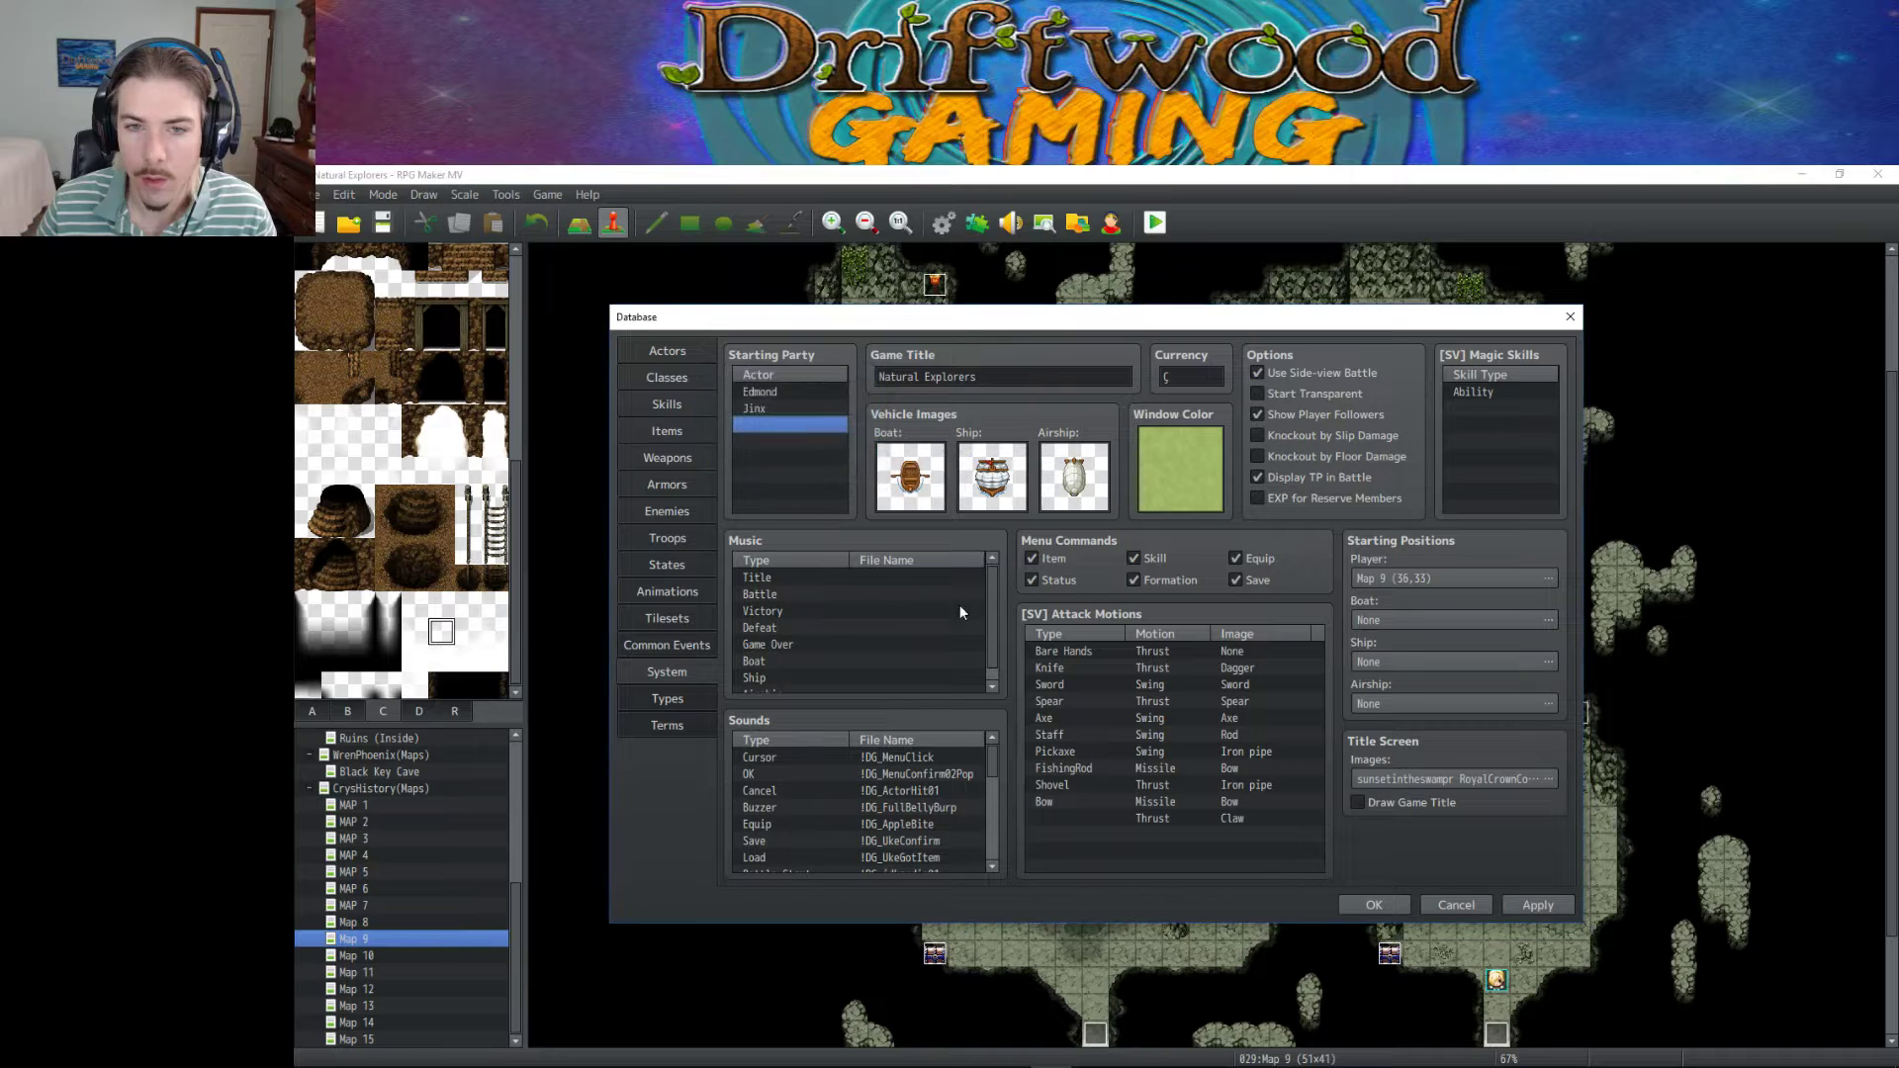
pyautogui.click(1357, 904)
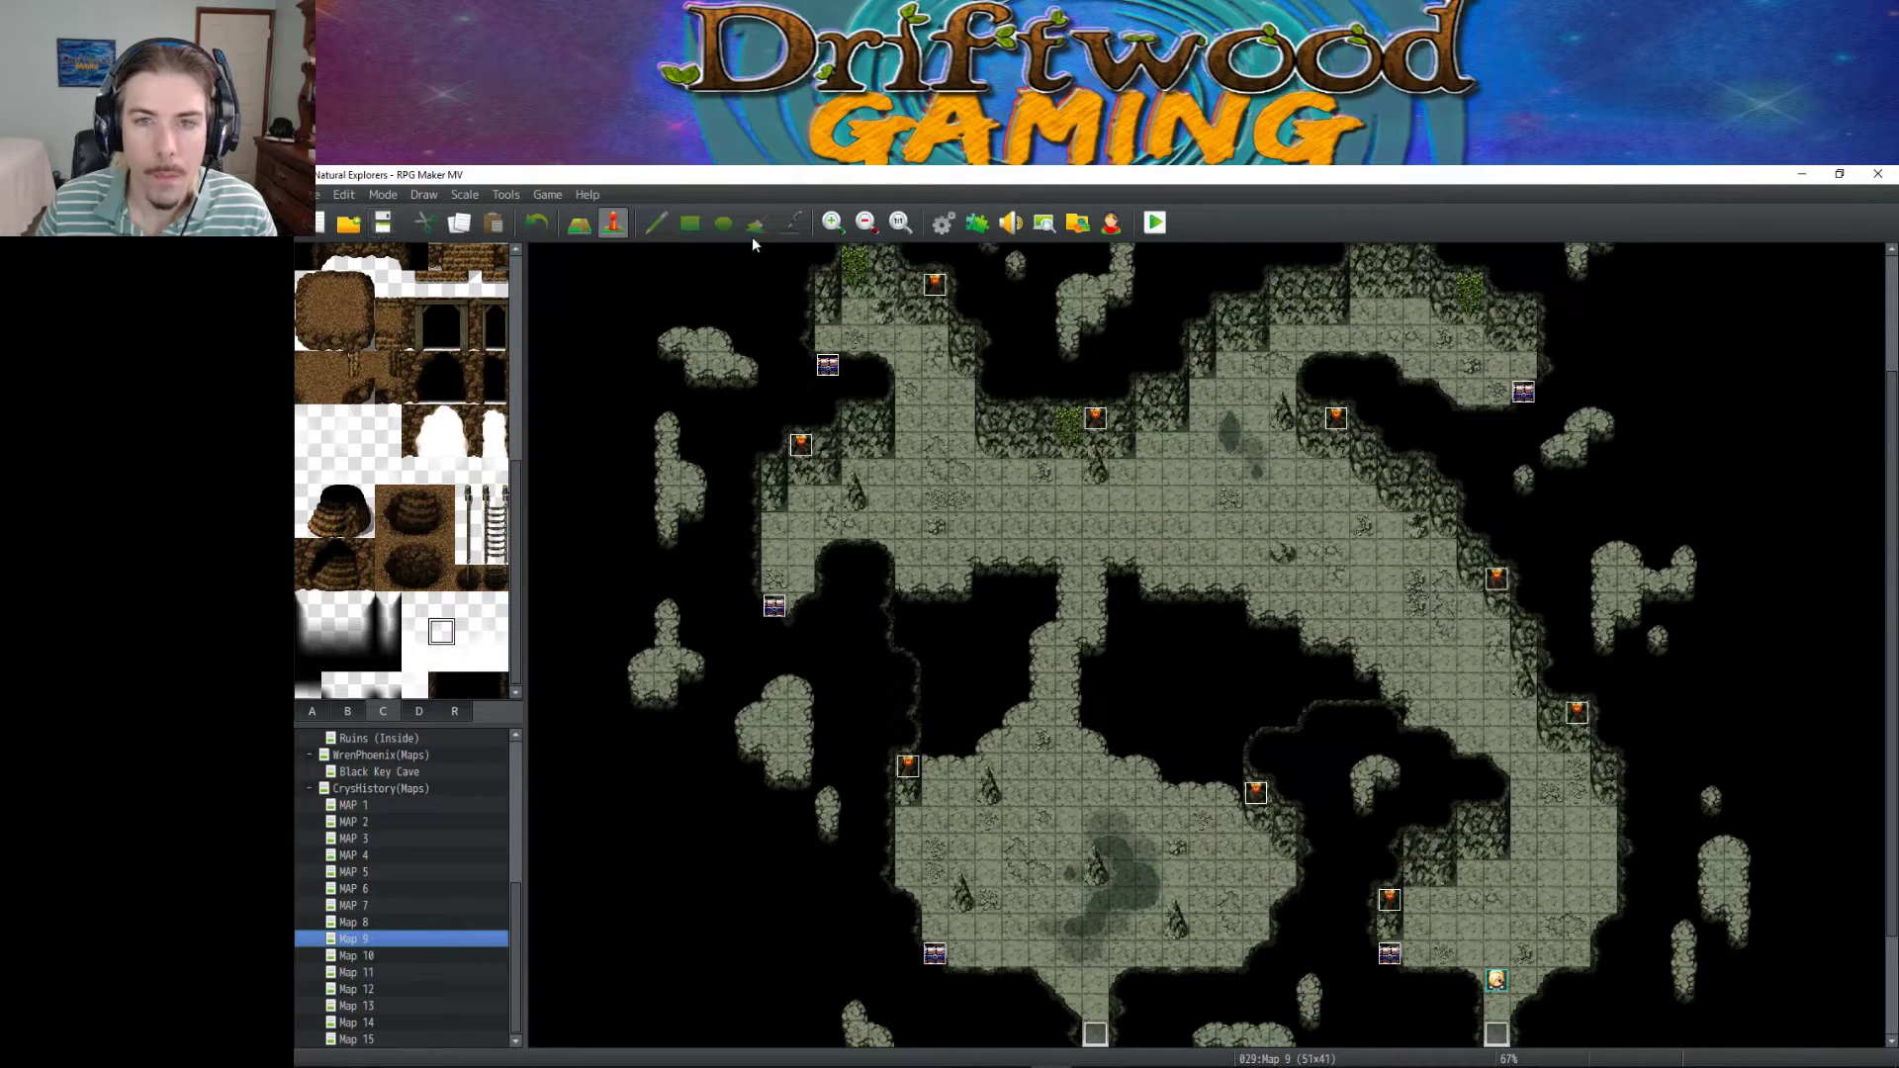
pyautogui.click(946, 221)
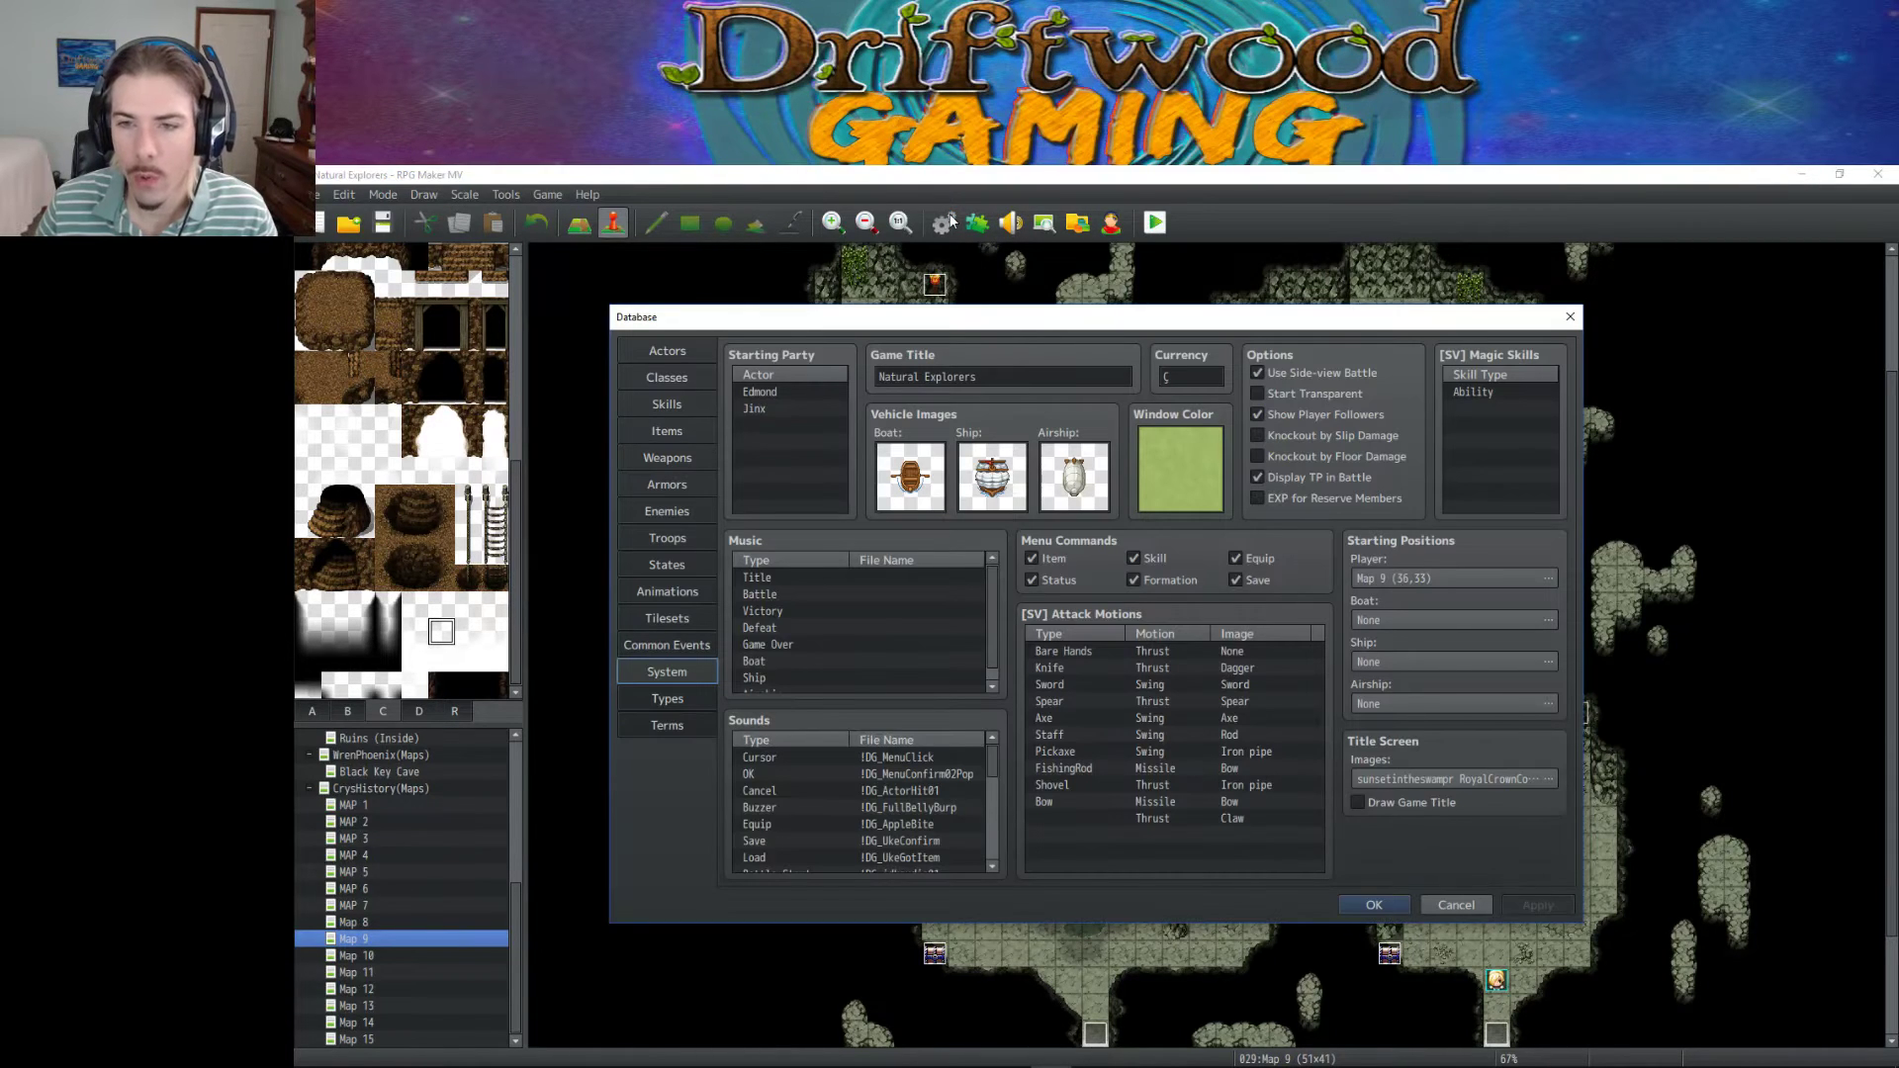
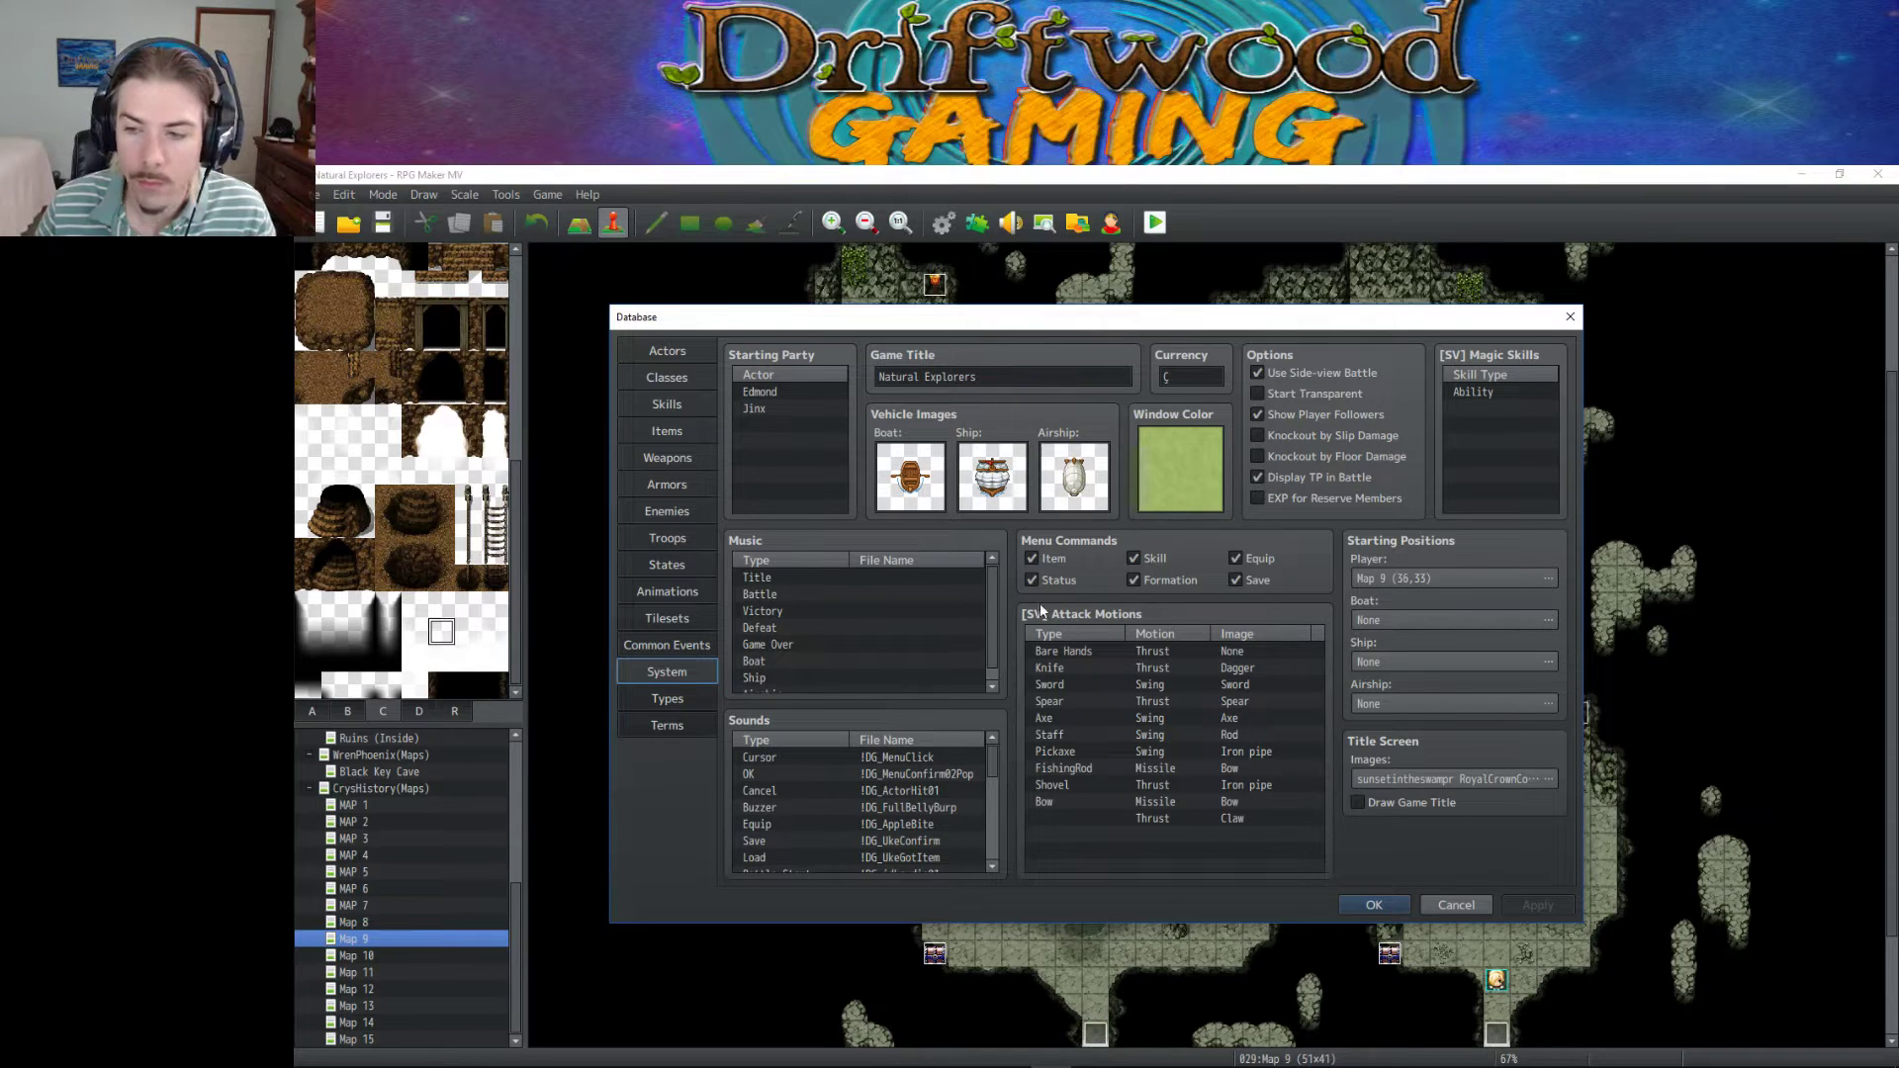
pyautogui.click(1374, 904)
pyautogui.scroll(-2, 881, 573)
pyautogui.scroll(-1, 860, 525)
pyautogui.scroll(6, 855, 518)
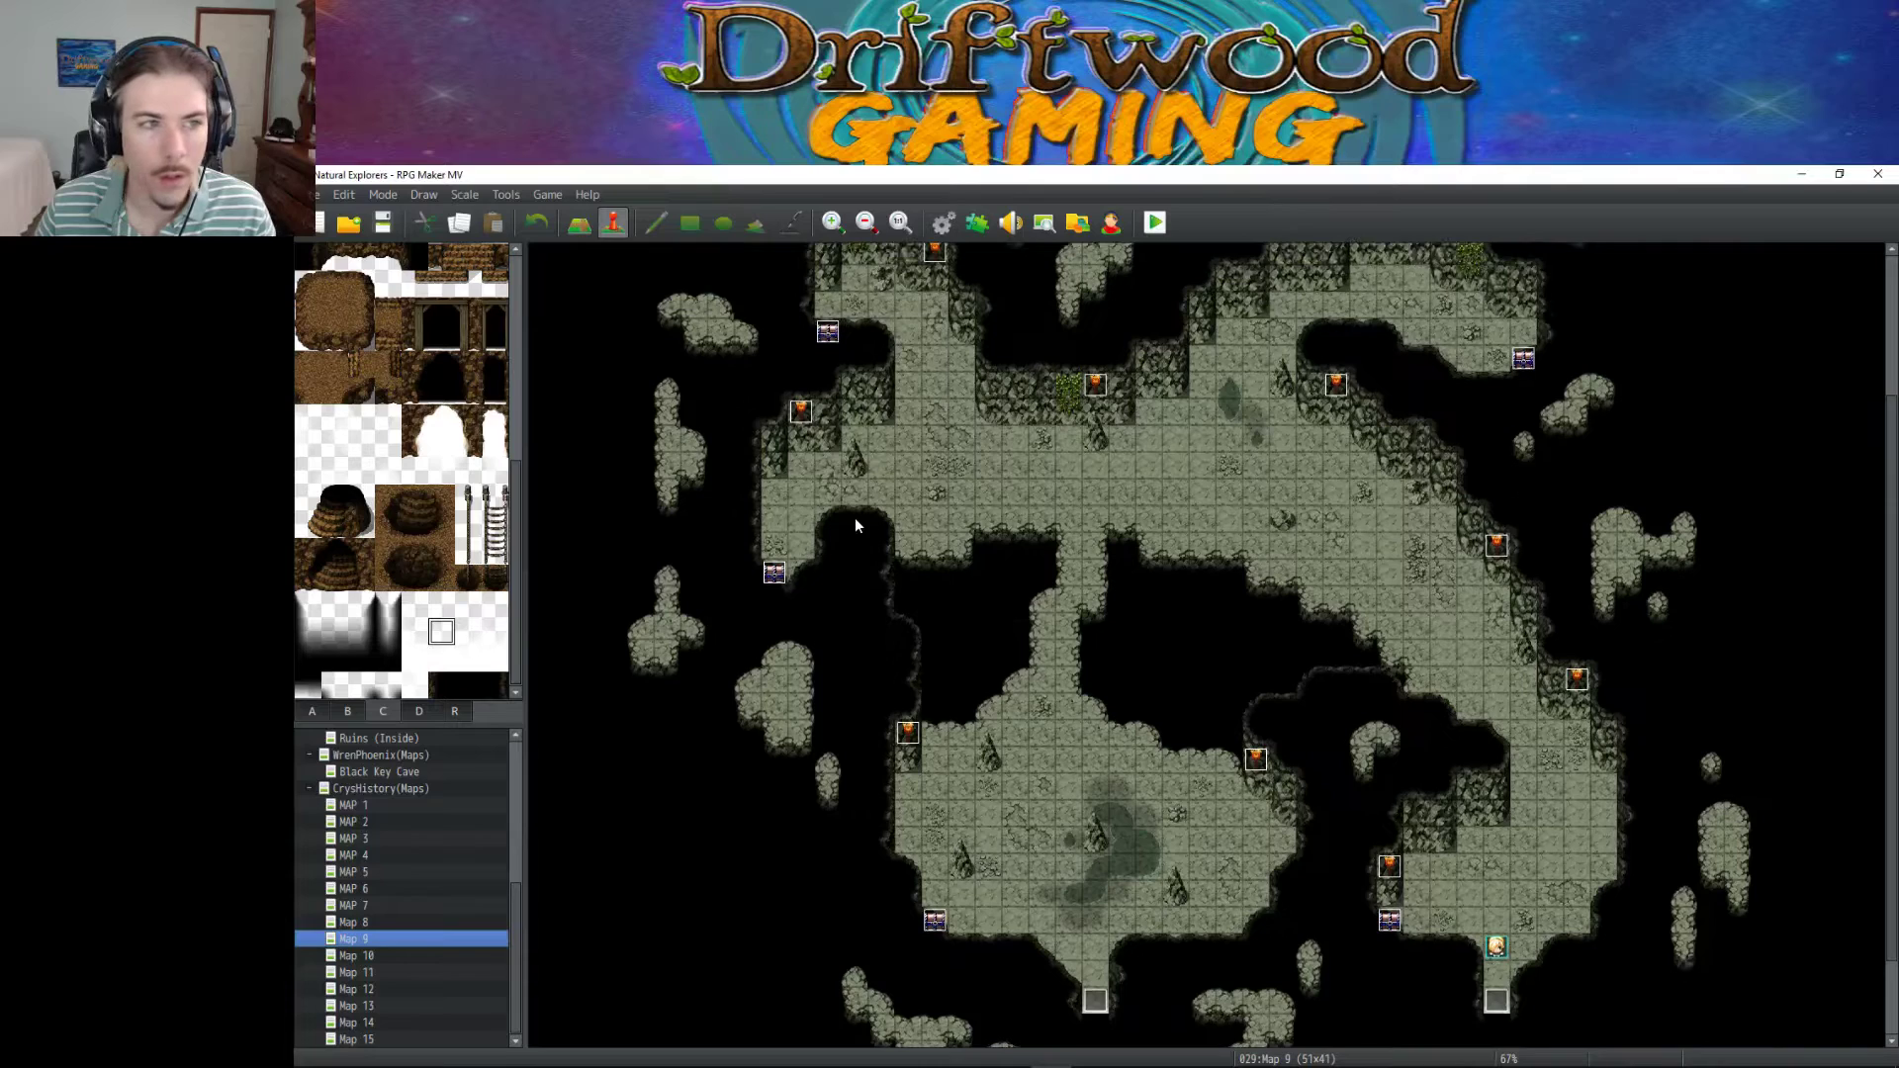
# Examine the stats, rewards, drop items and action patterns of the five defined enemies, Haunting Memory through Tunnel Rat.
pyautogui.click(943, 223)
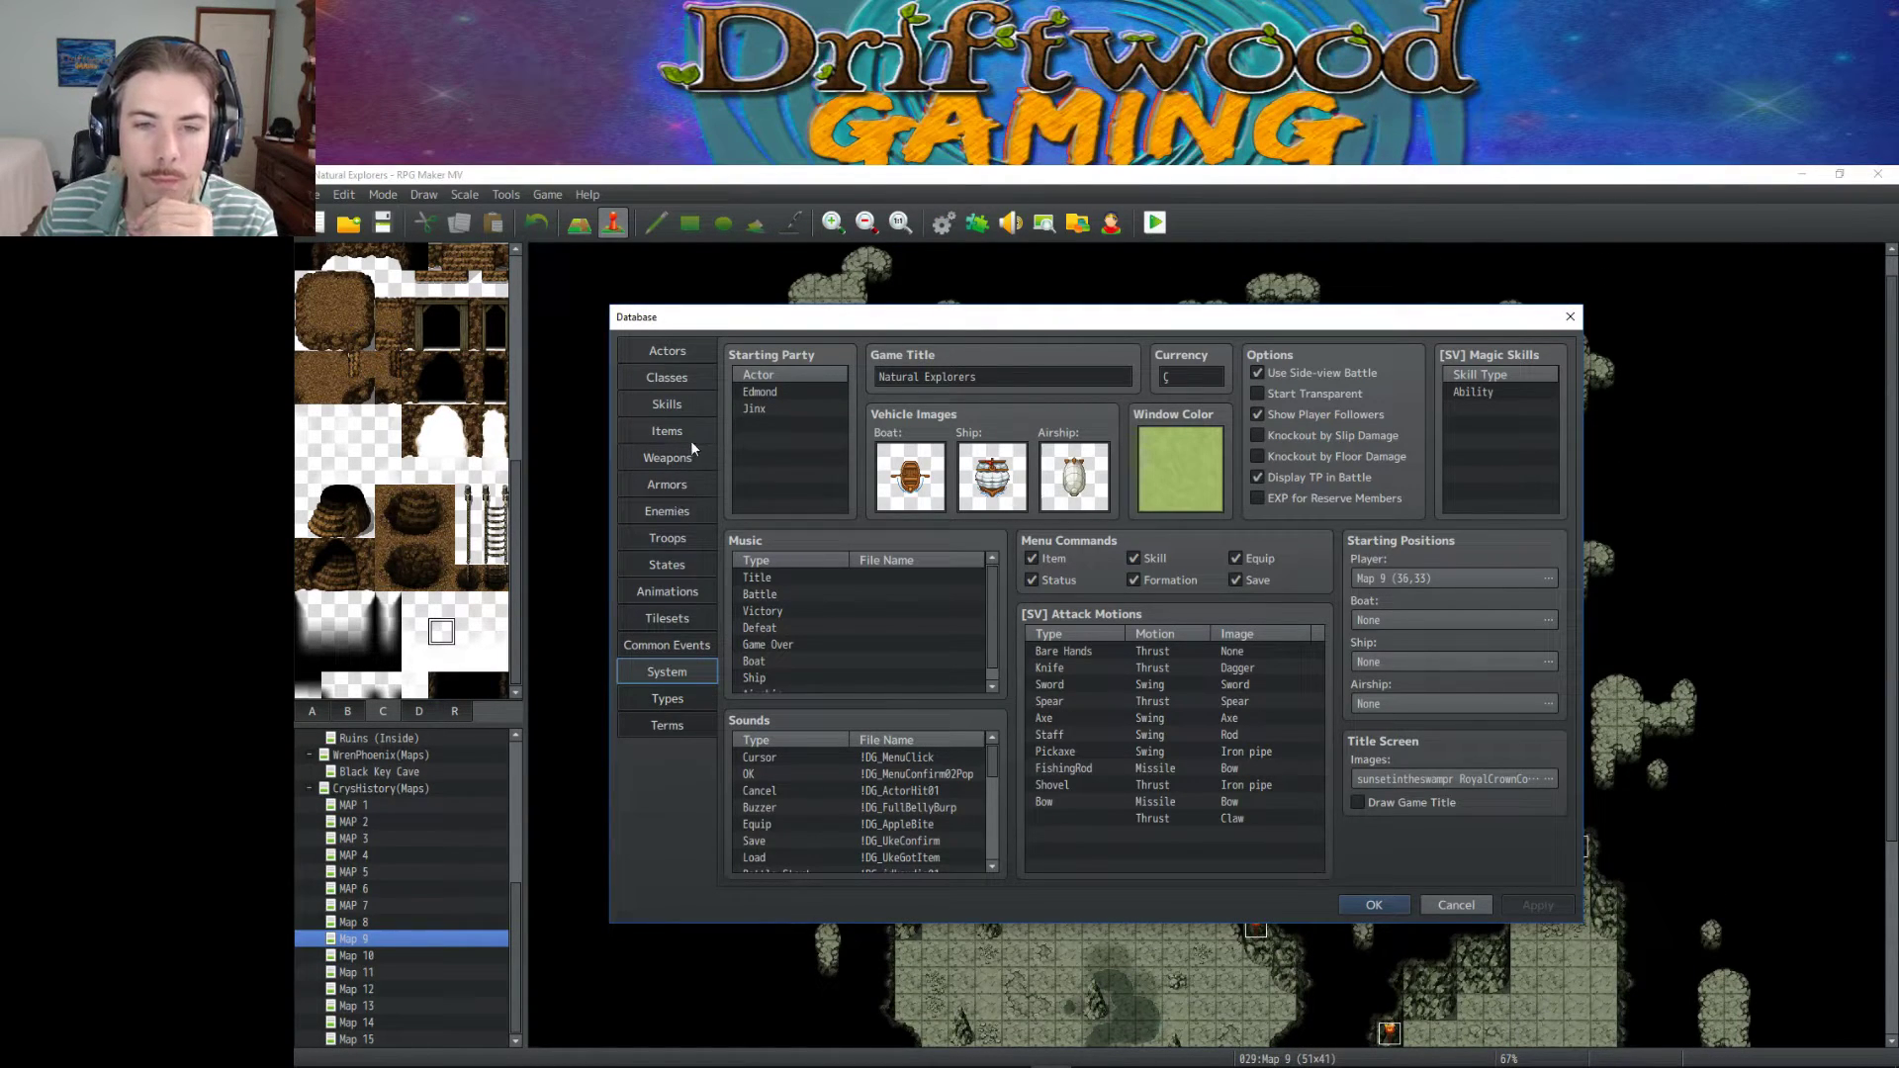
pyautogui.click(669, 510)
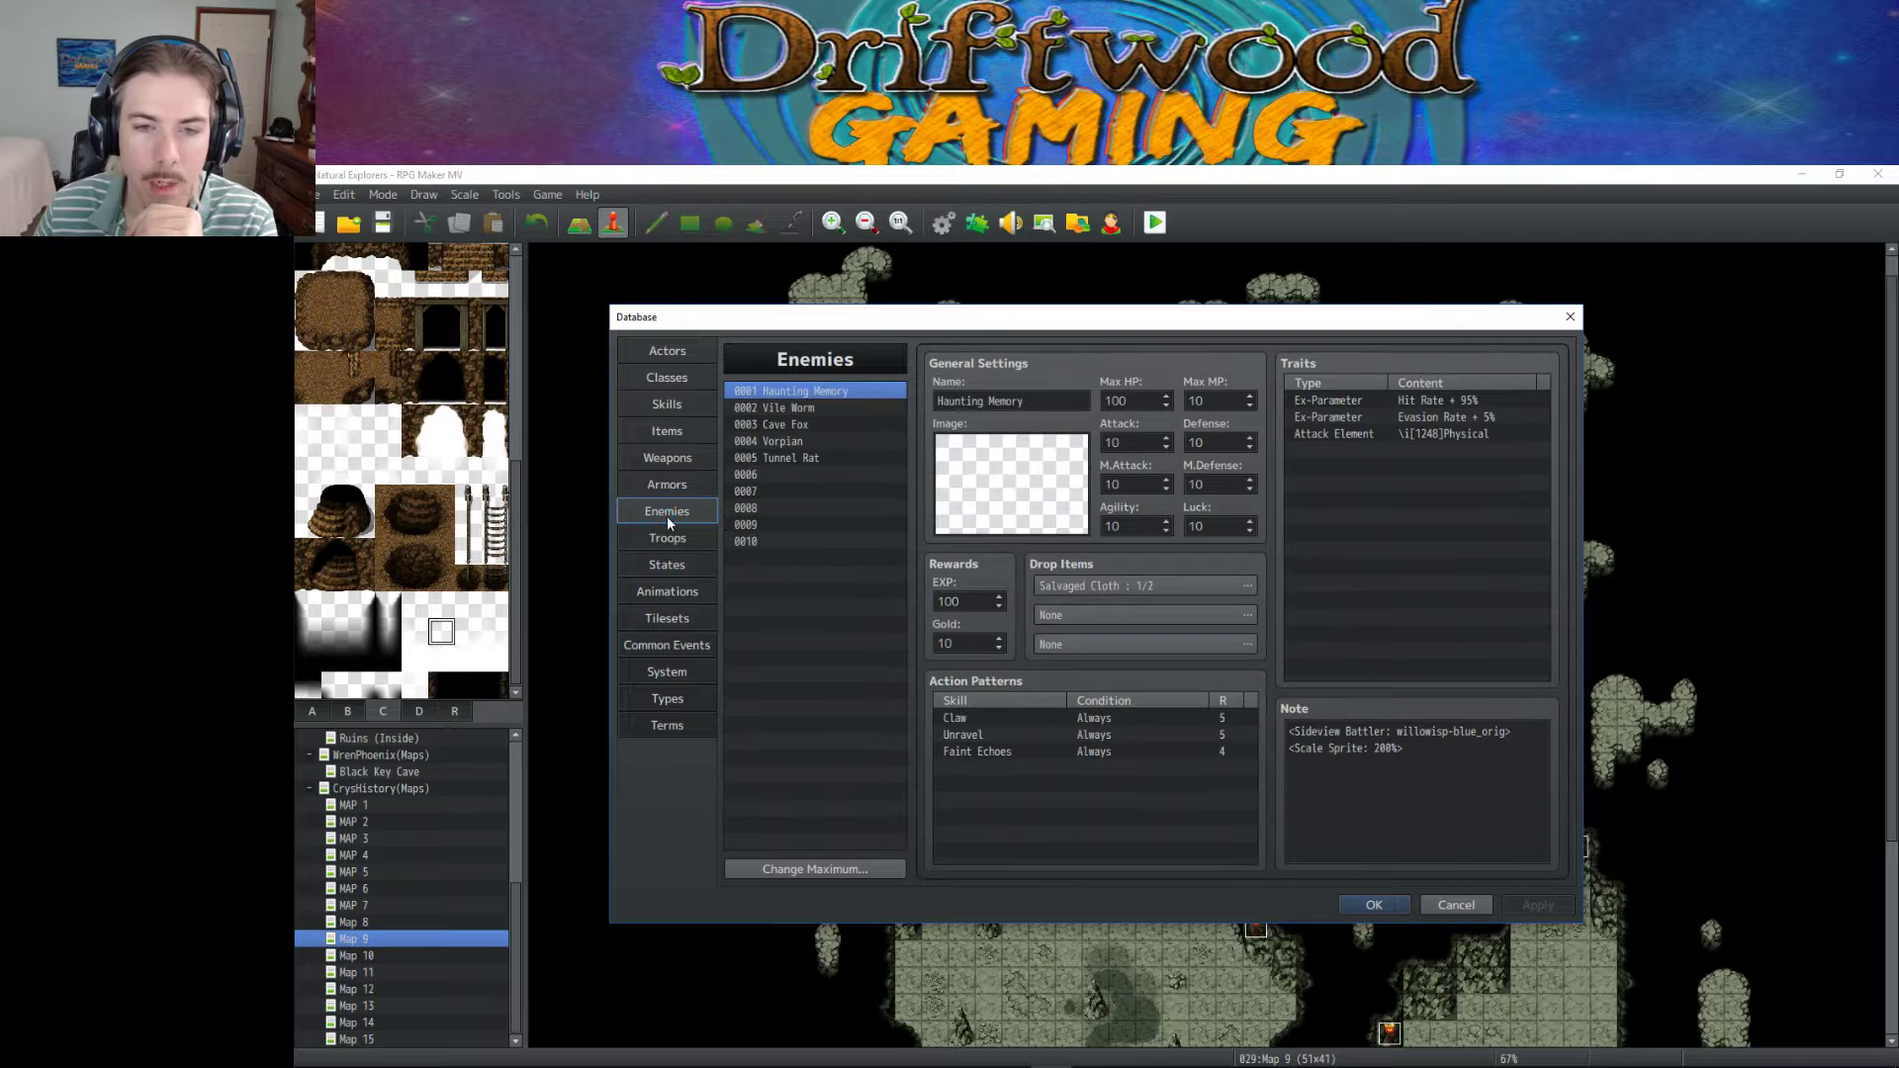
pyautogui.click(823, 402)
pyautogui.click(828, 390)
pyautogui.click(827, 408)
pyautogui.click(828, 390)
pyautogui.click(821, 402)
pyautogui.click(804, 424)
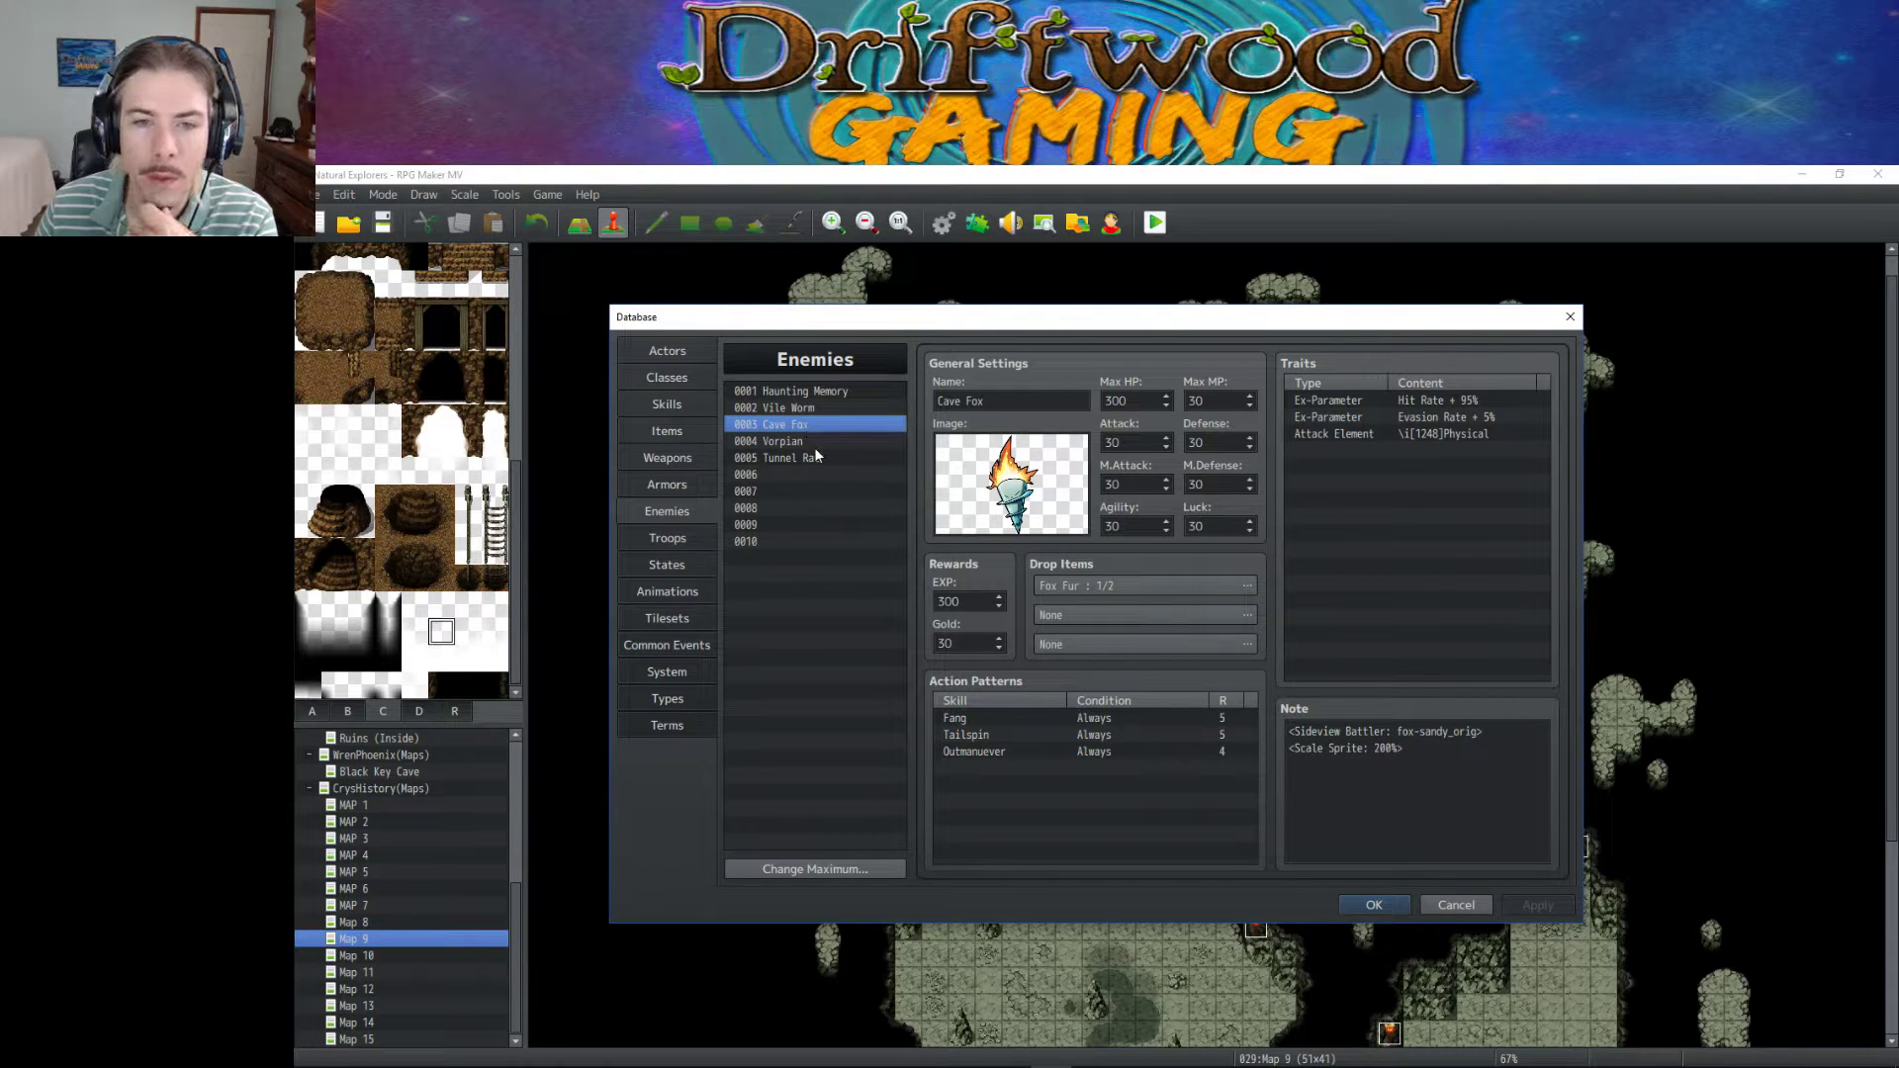
pyautogui.click(819, 438)
pyautogui.click(815, 456)
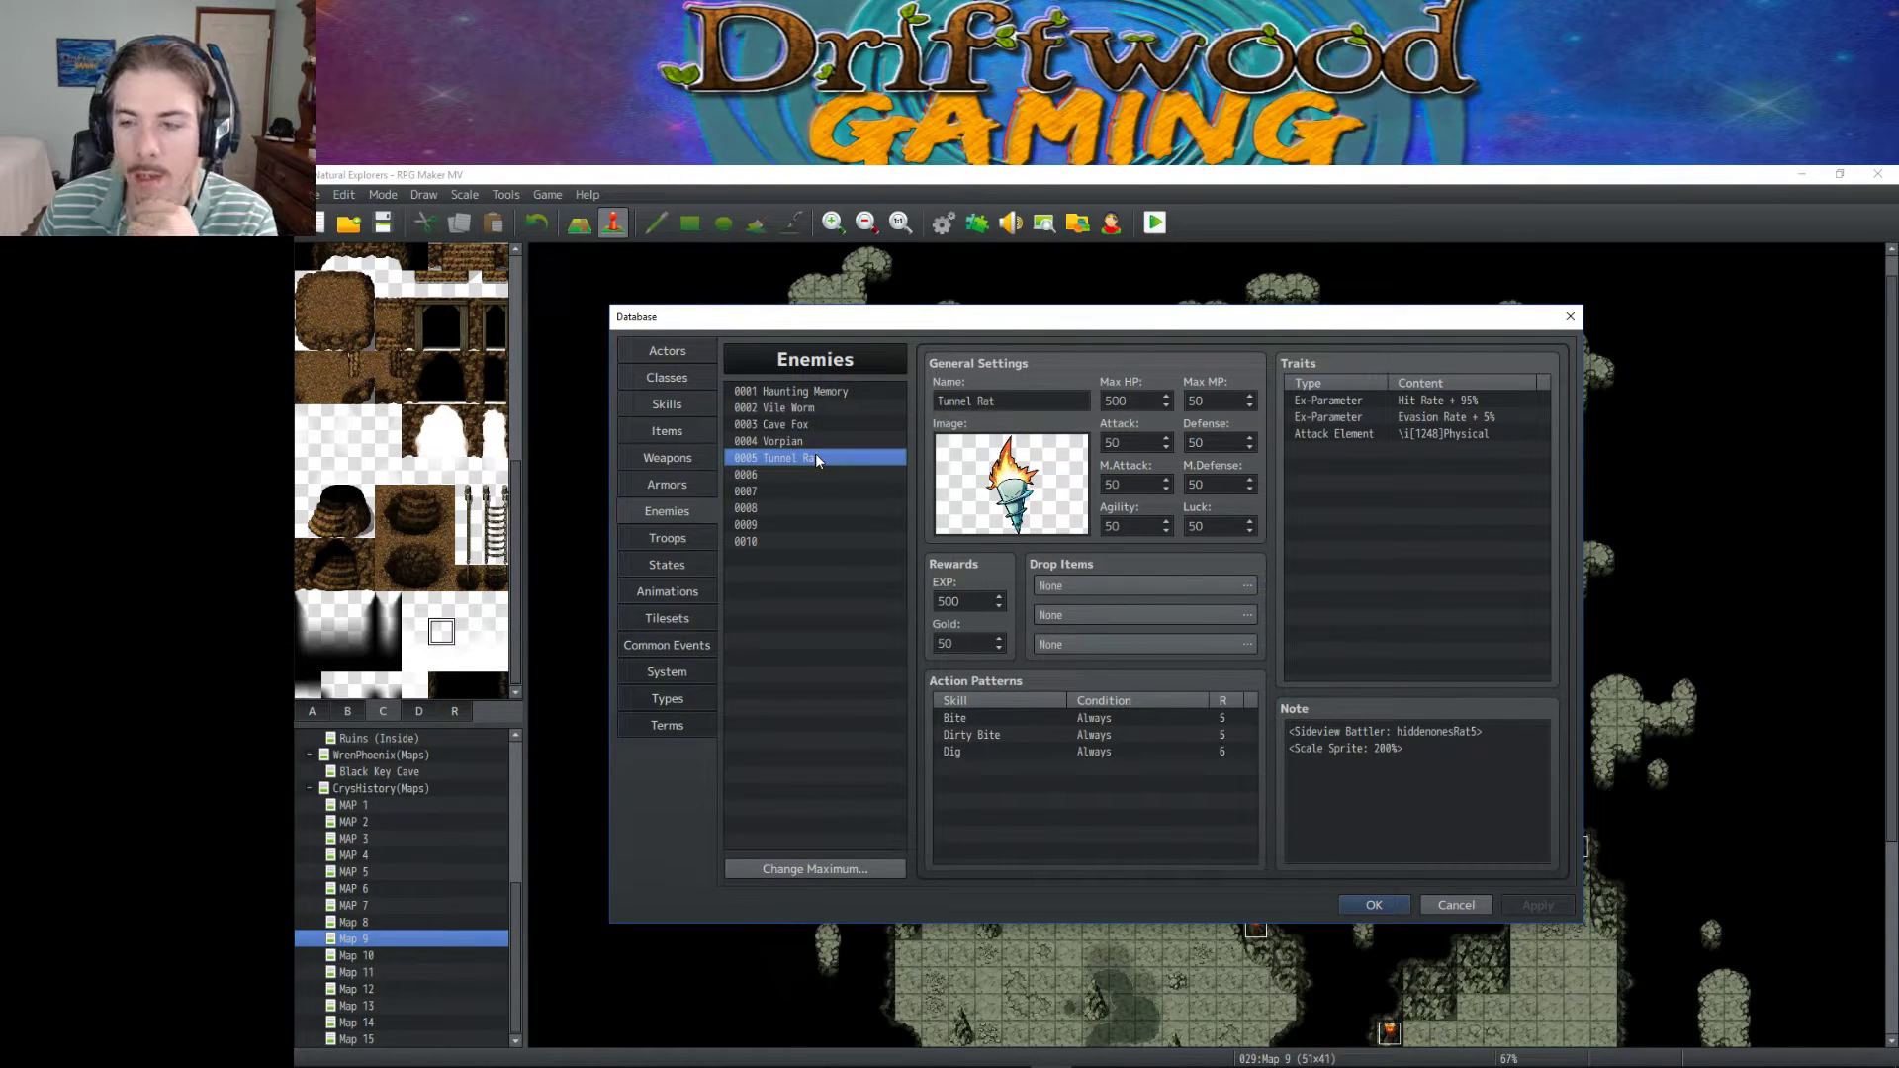
pyautogui.click(827, 390)
pyautogui.click(826, 408)
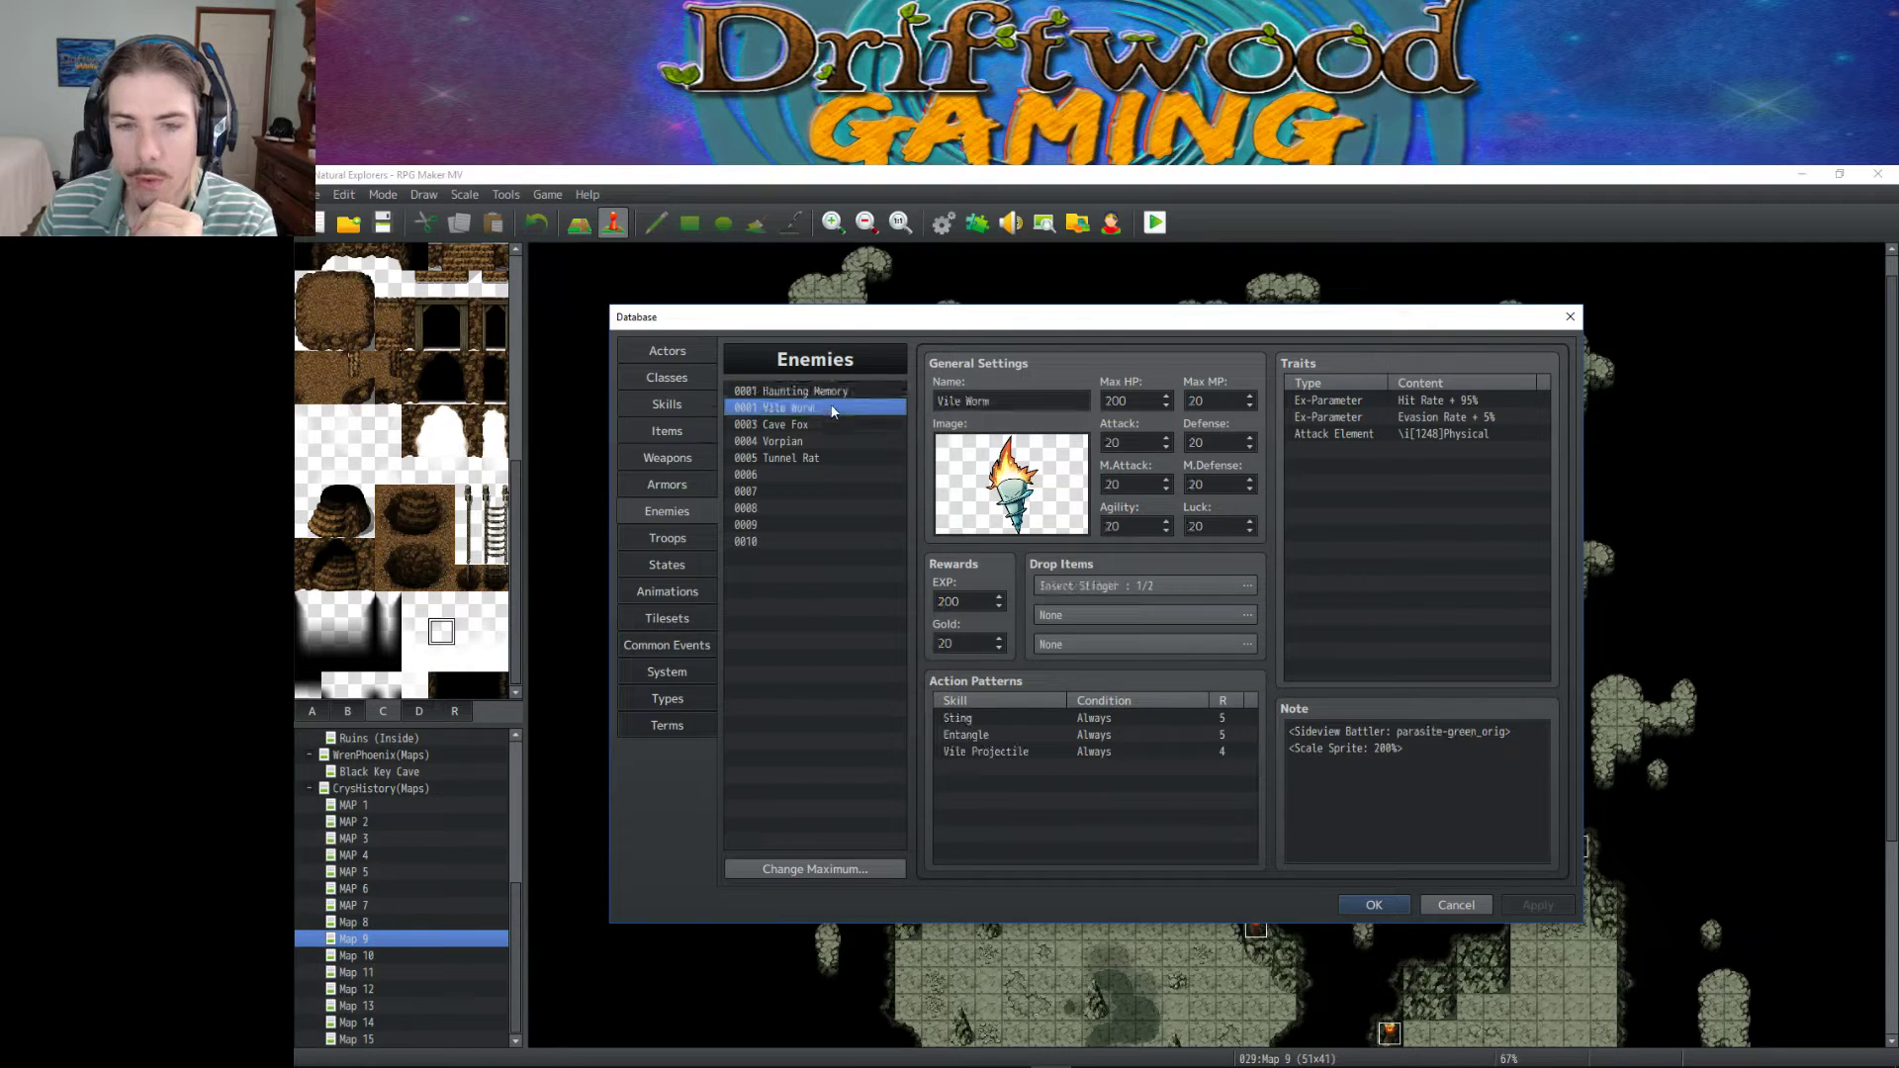
pyautogui.click(826, 423)
pyautogui.click(821, 442)
pyautogui.click(815, 458)
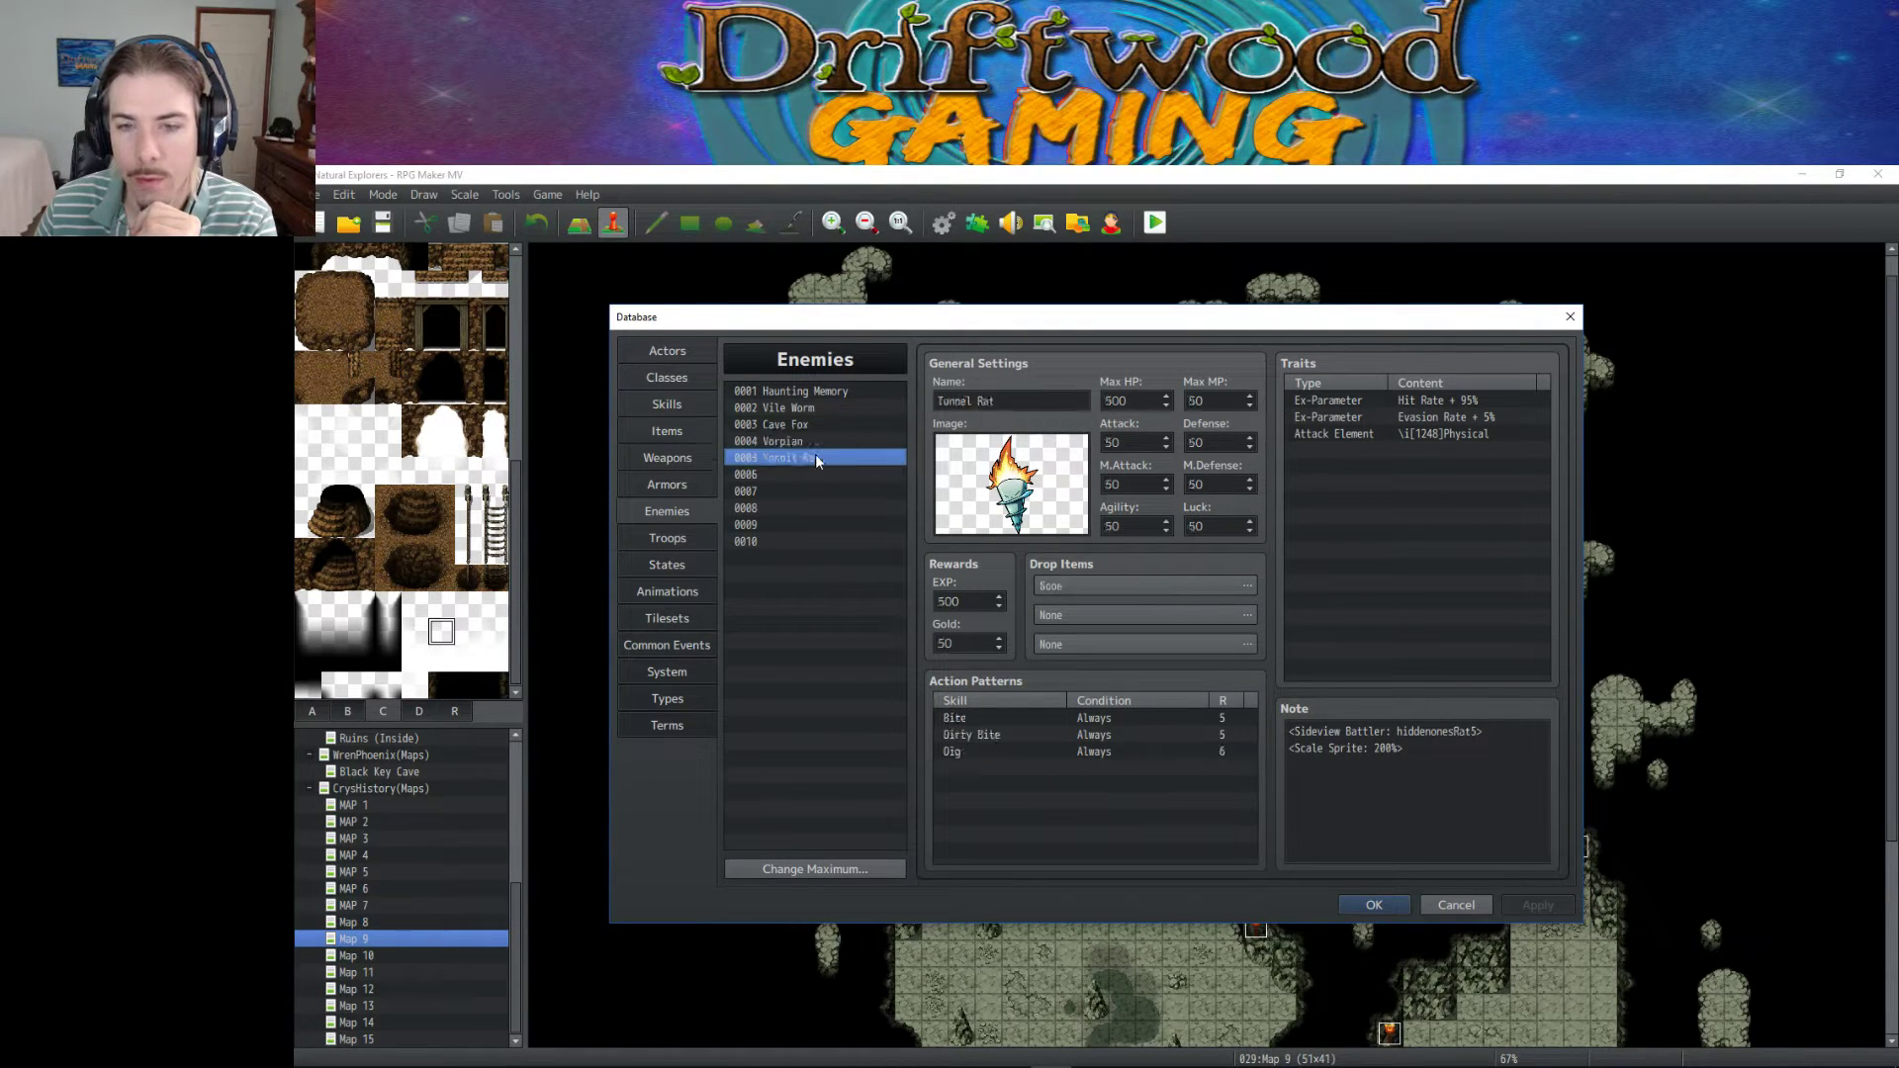
pyautogui.click(829, 390)
pyautogui.click(818, 408)
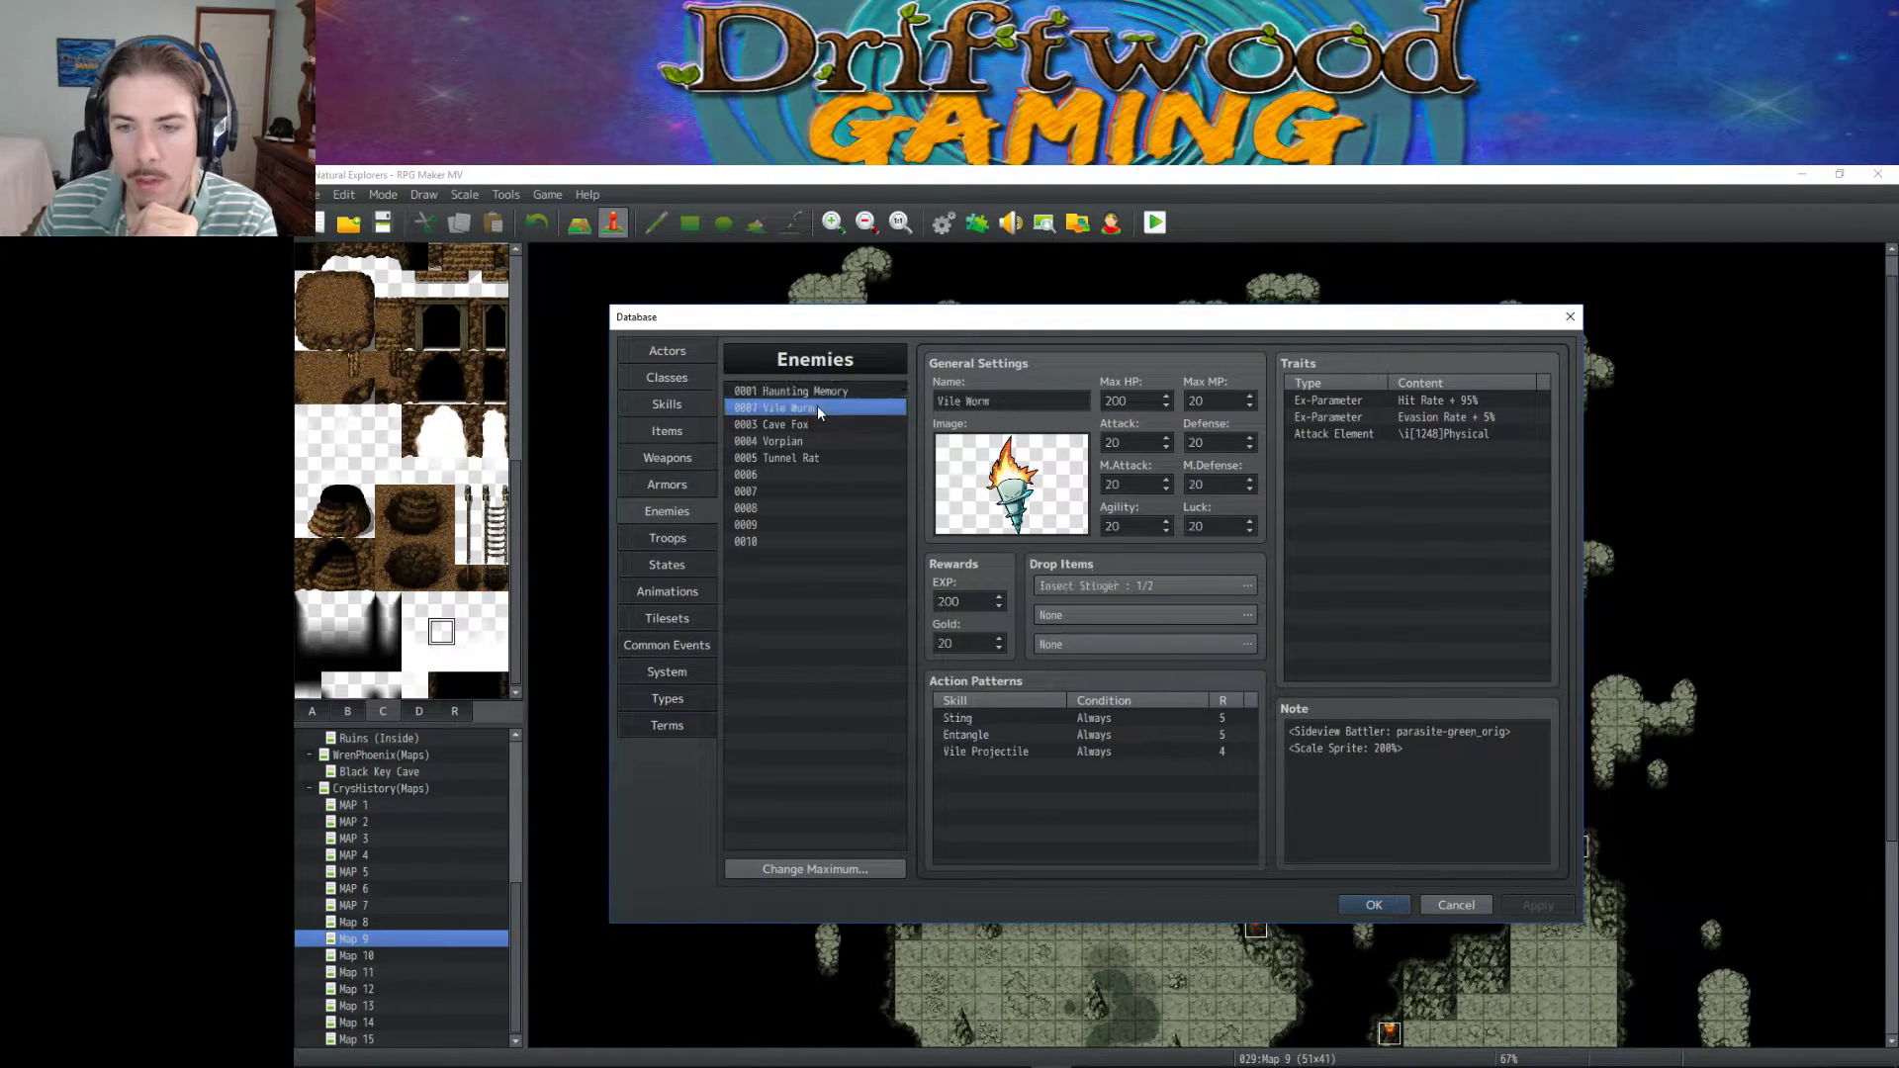
pyautogui.click(811, 424)
pyautogui.click(806, 442)
pyautogui.click(802, 458)
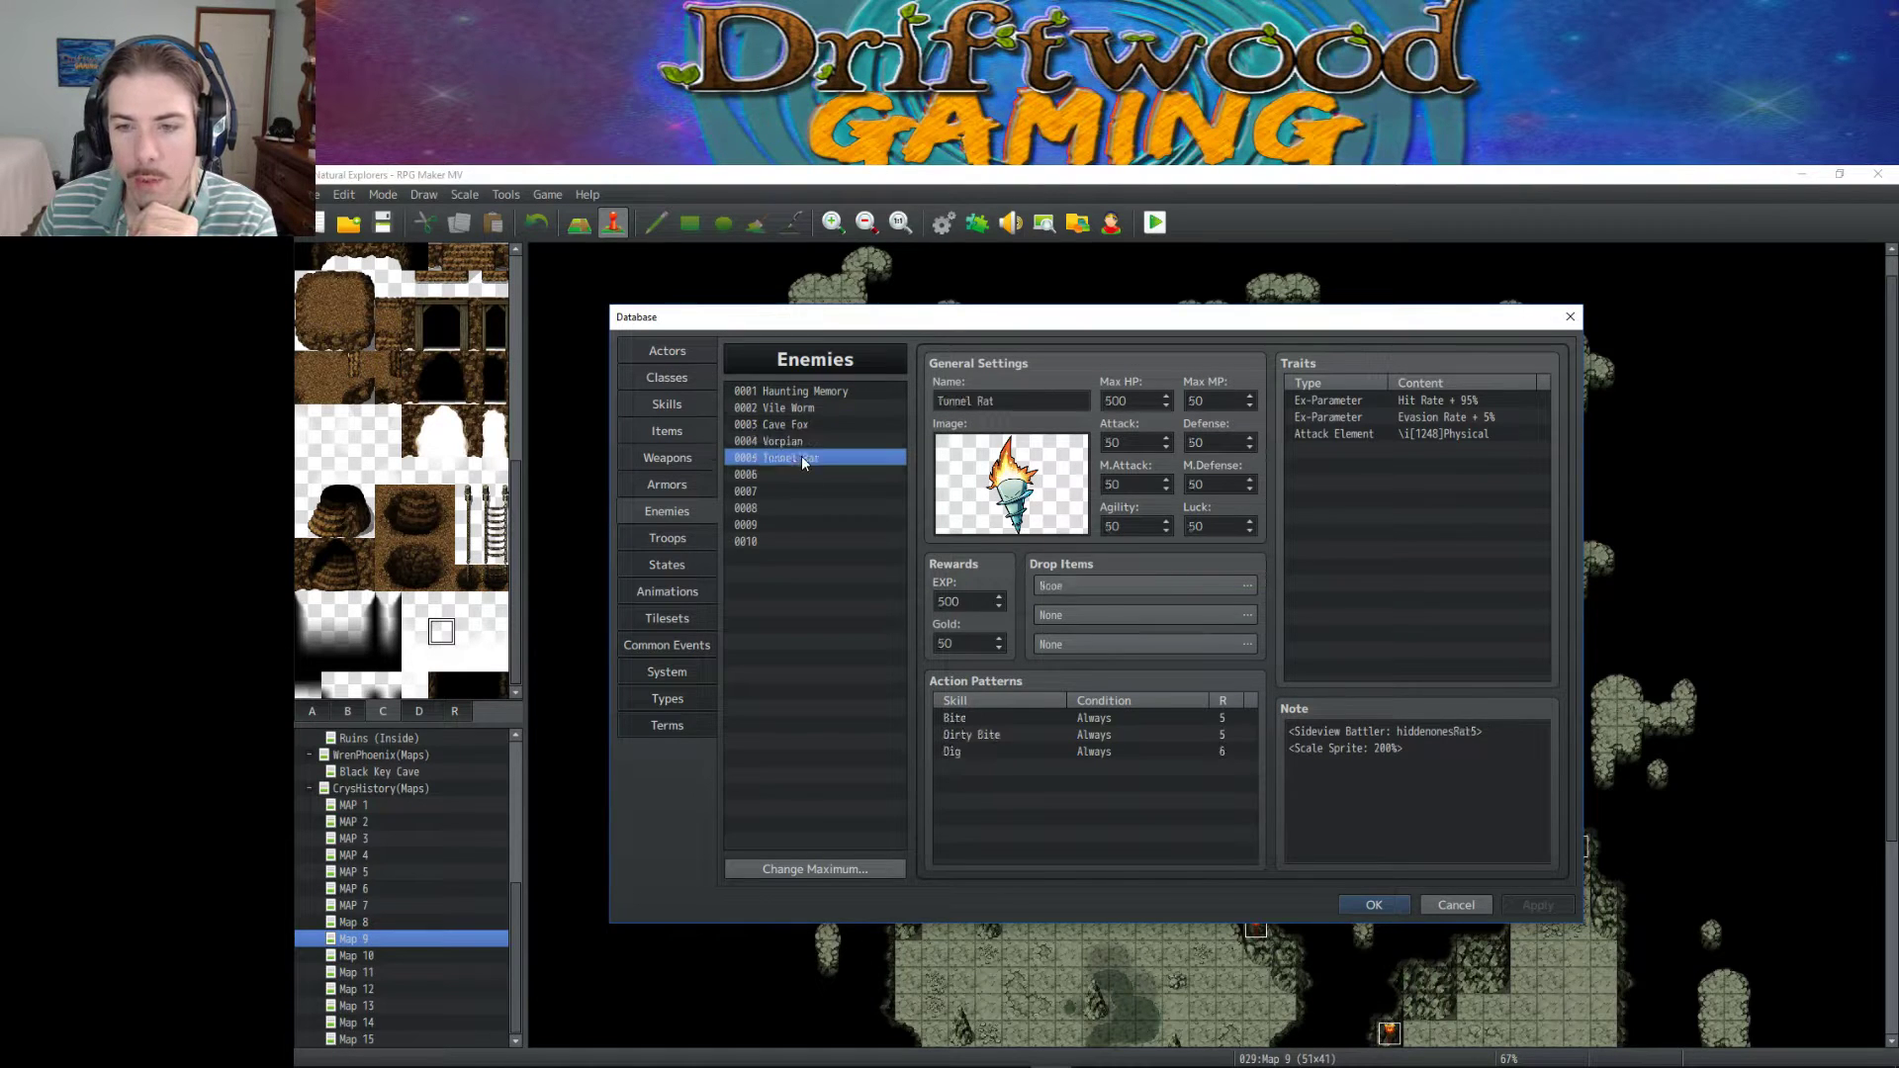
pyautogui.click(794, 441)
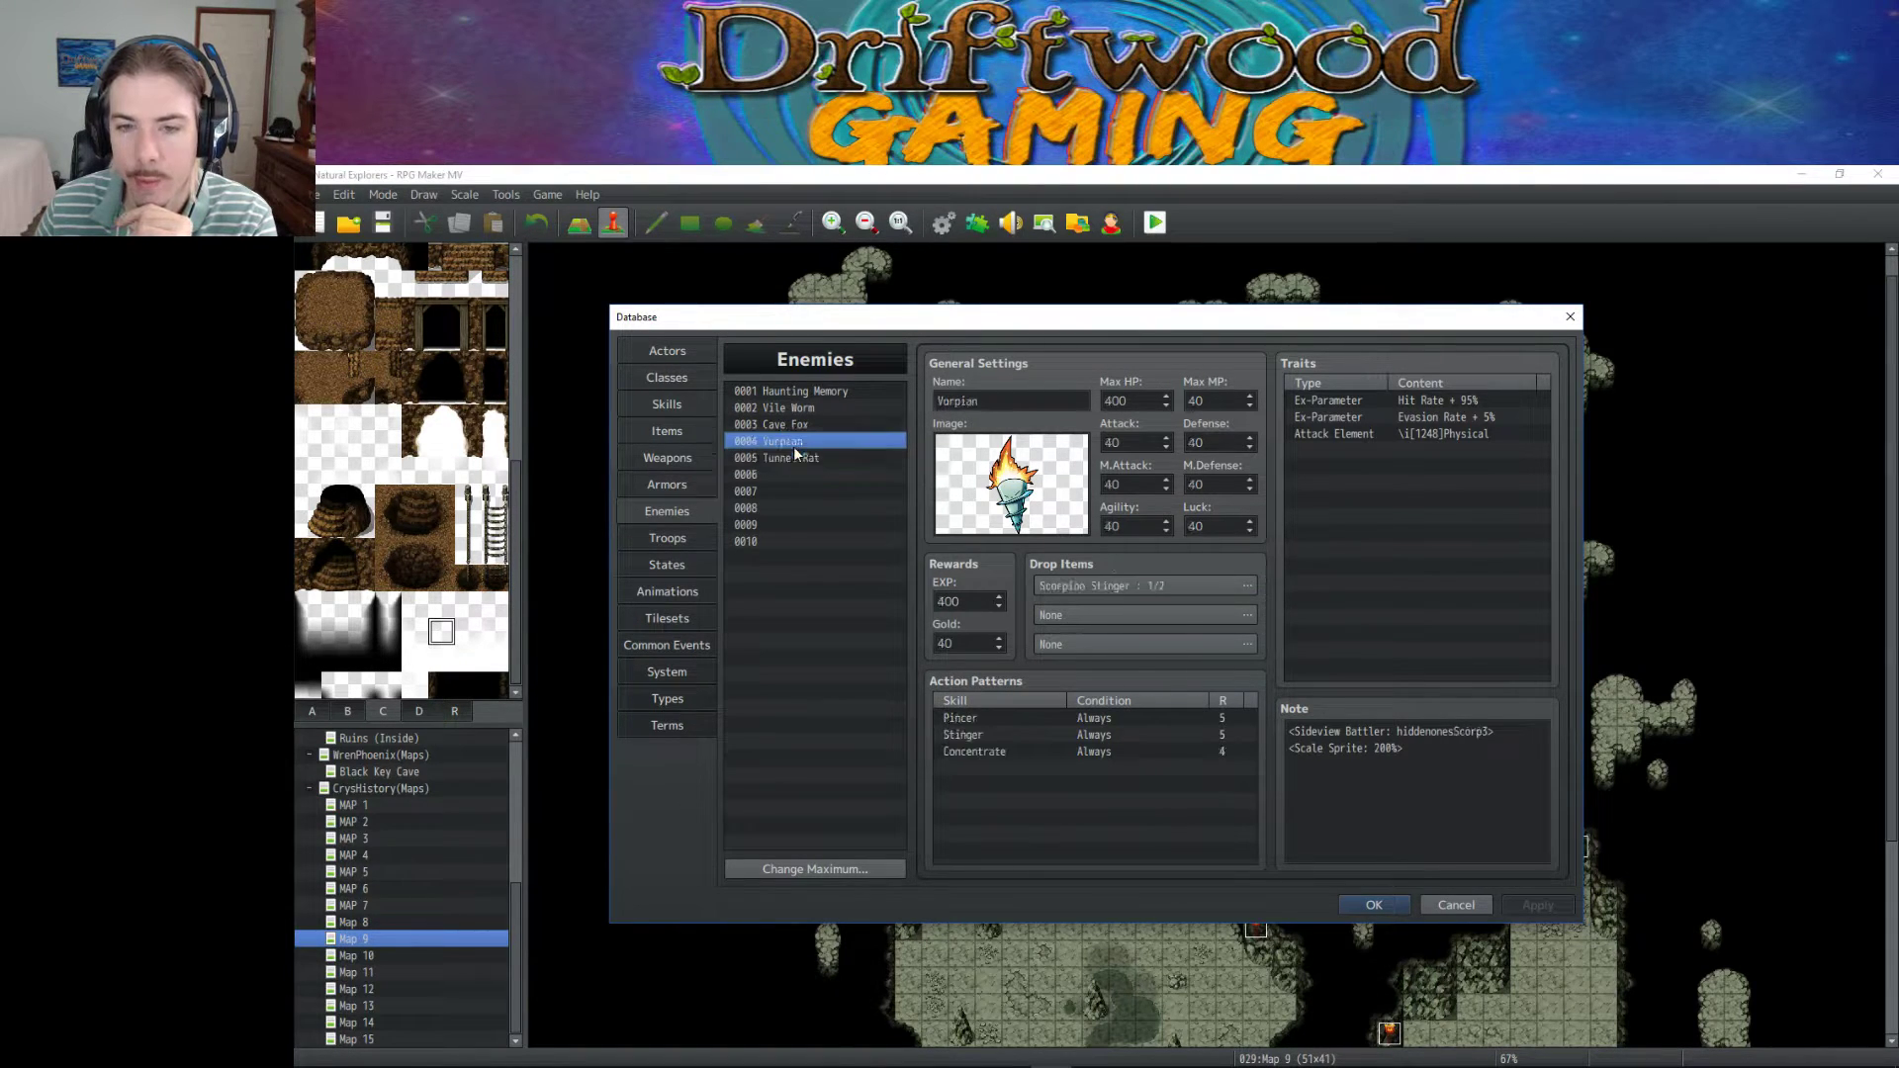
# Give the Tunnel Rat enemy a Rat Tail item drop with a probability of 1/2.
pyautogui.click(795, 455)
pyautogui.click(1249, 587)
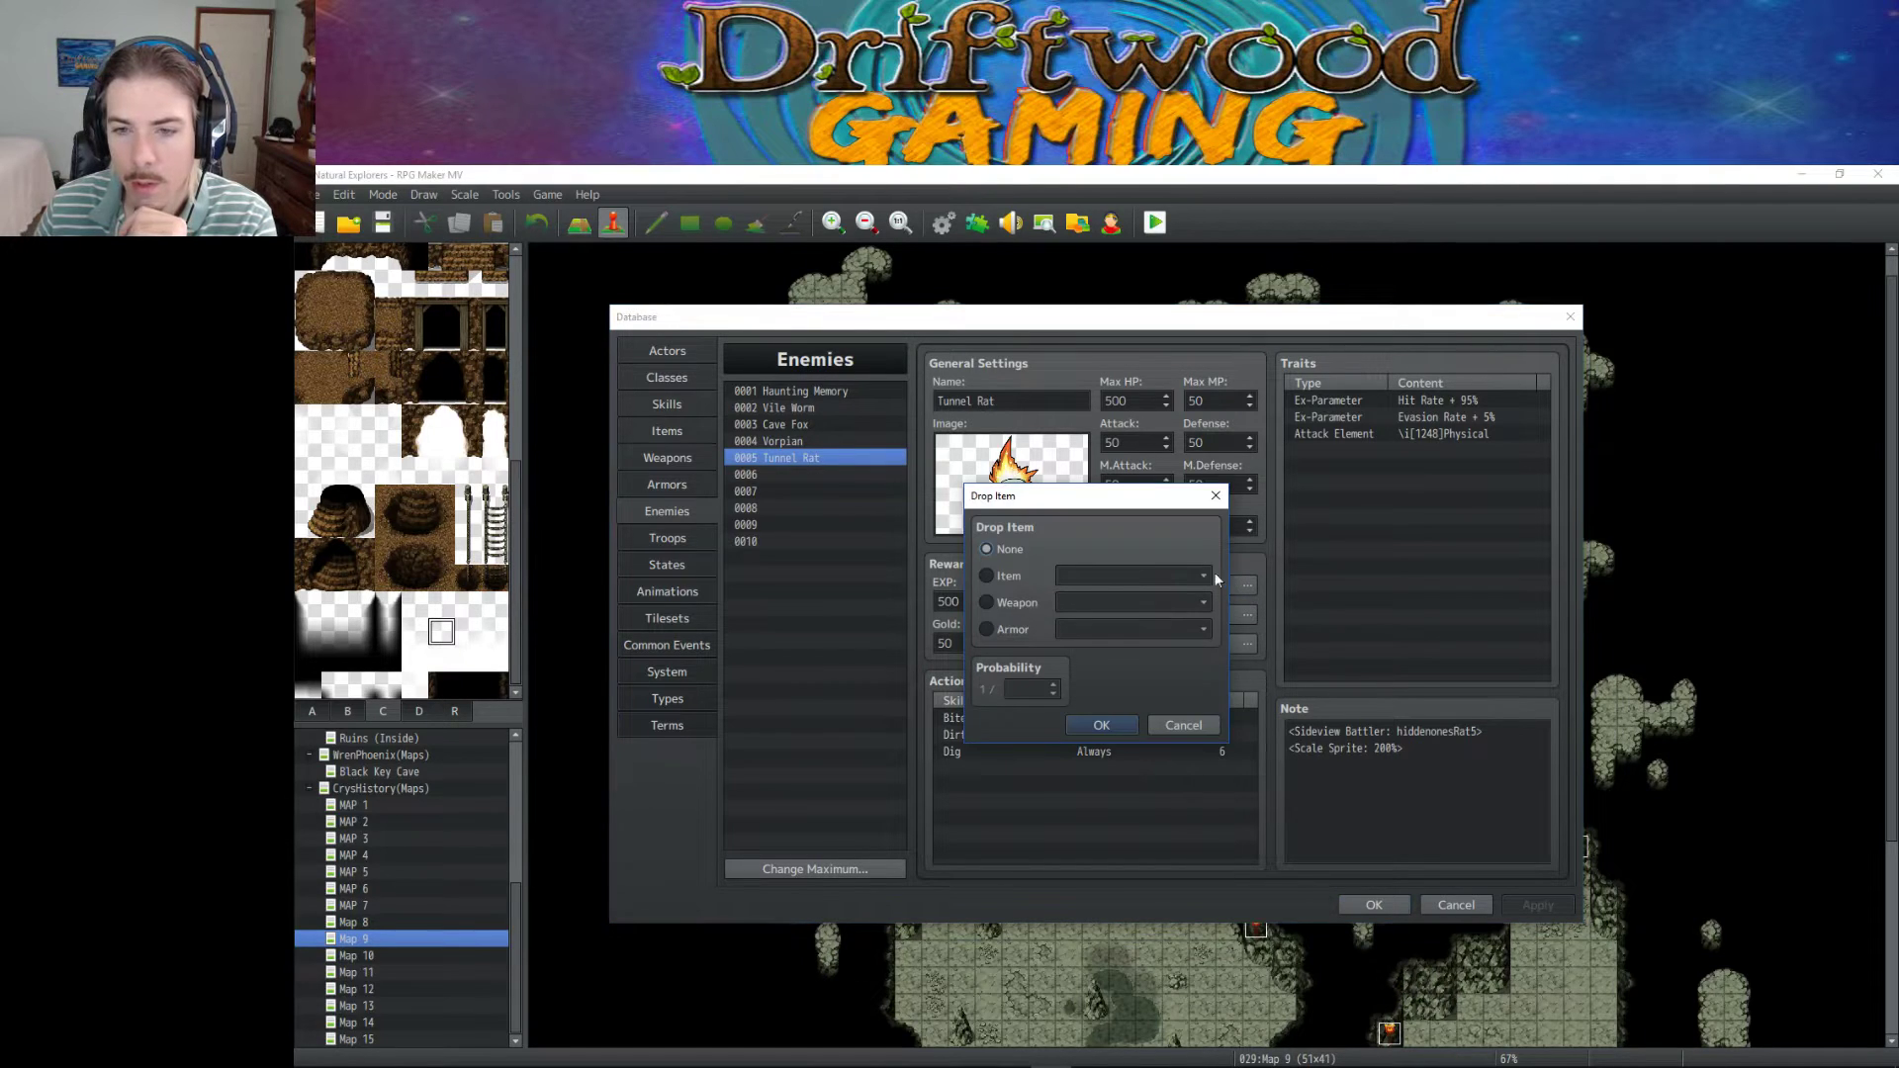
pyautogui.click(1007, 576)
pyautogui.click(1148, 576)
pyautogui.scroll(-4, 1148, 663)
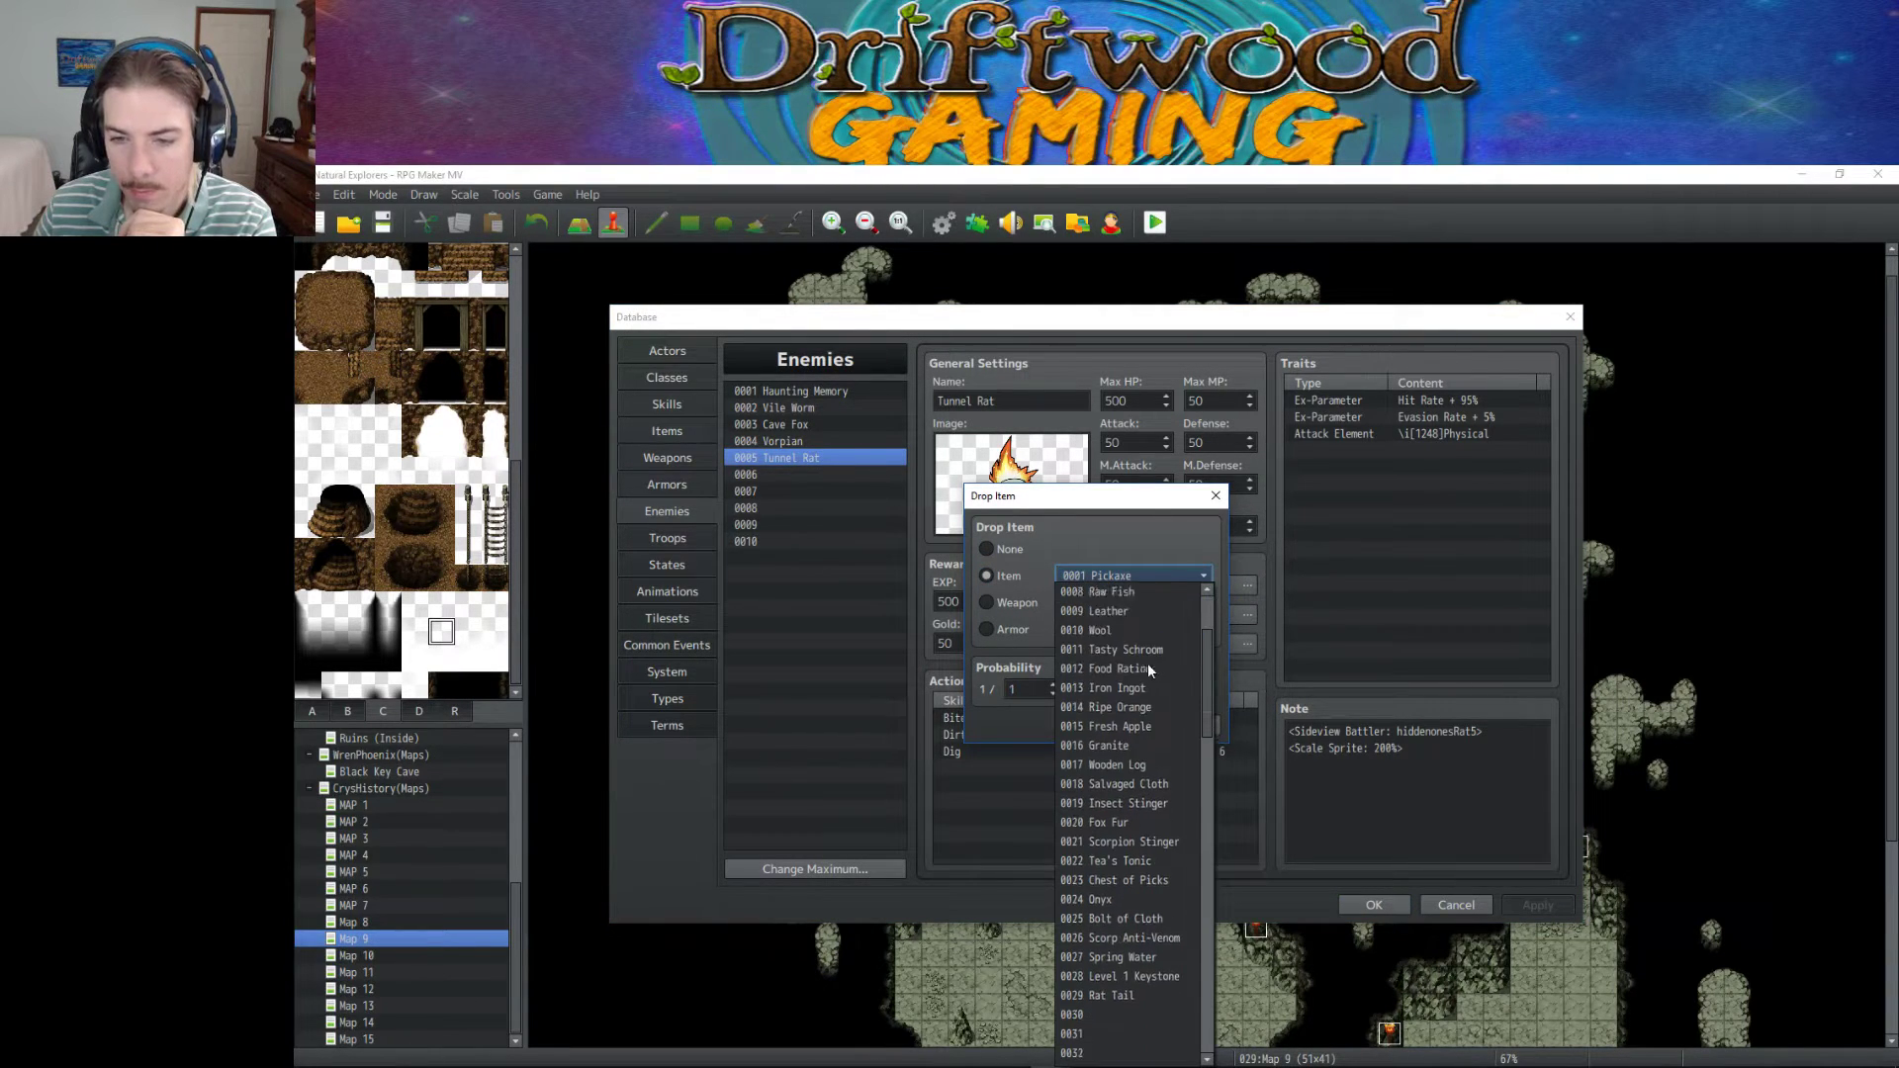
pyautogui.click(1125, 896)
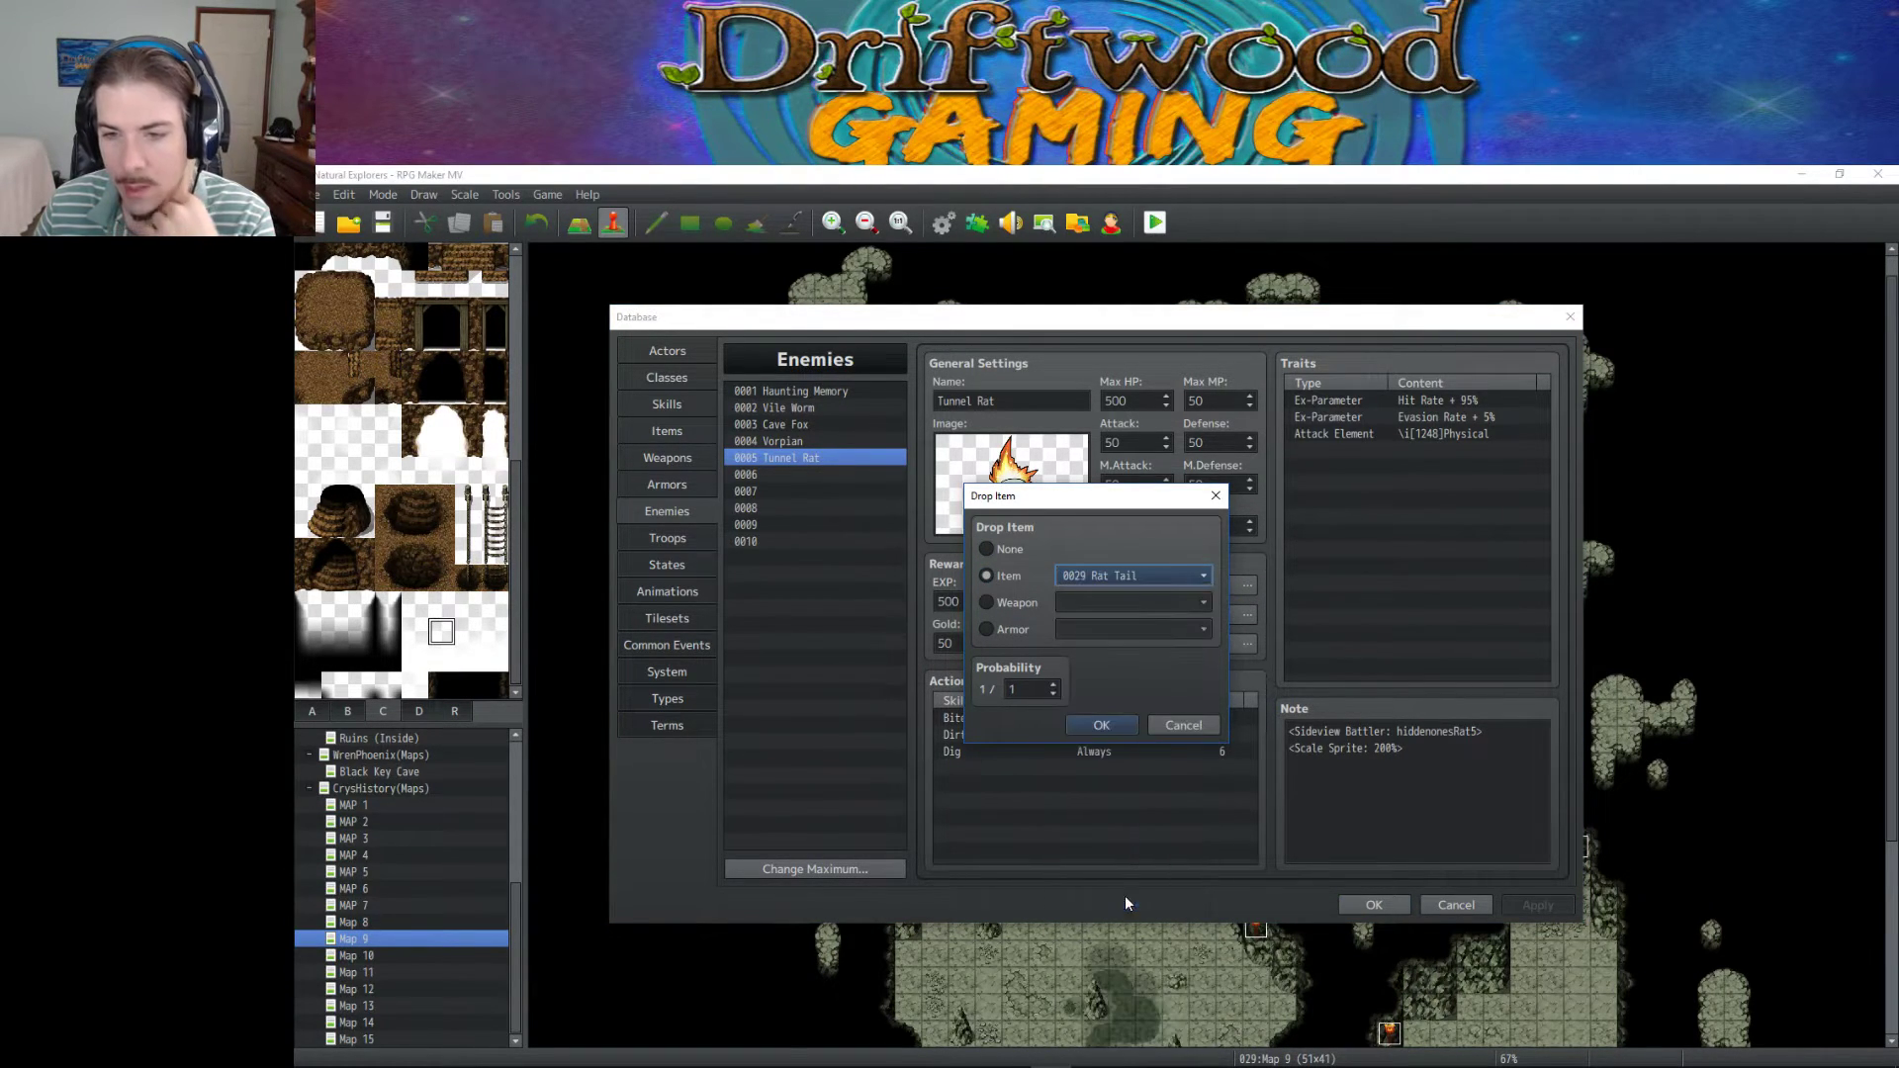
pyautogui.doubleClick(1017, 690)
pyautogui.write('2')
pyautogui.click(1106, 723)
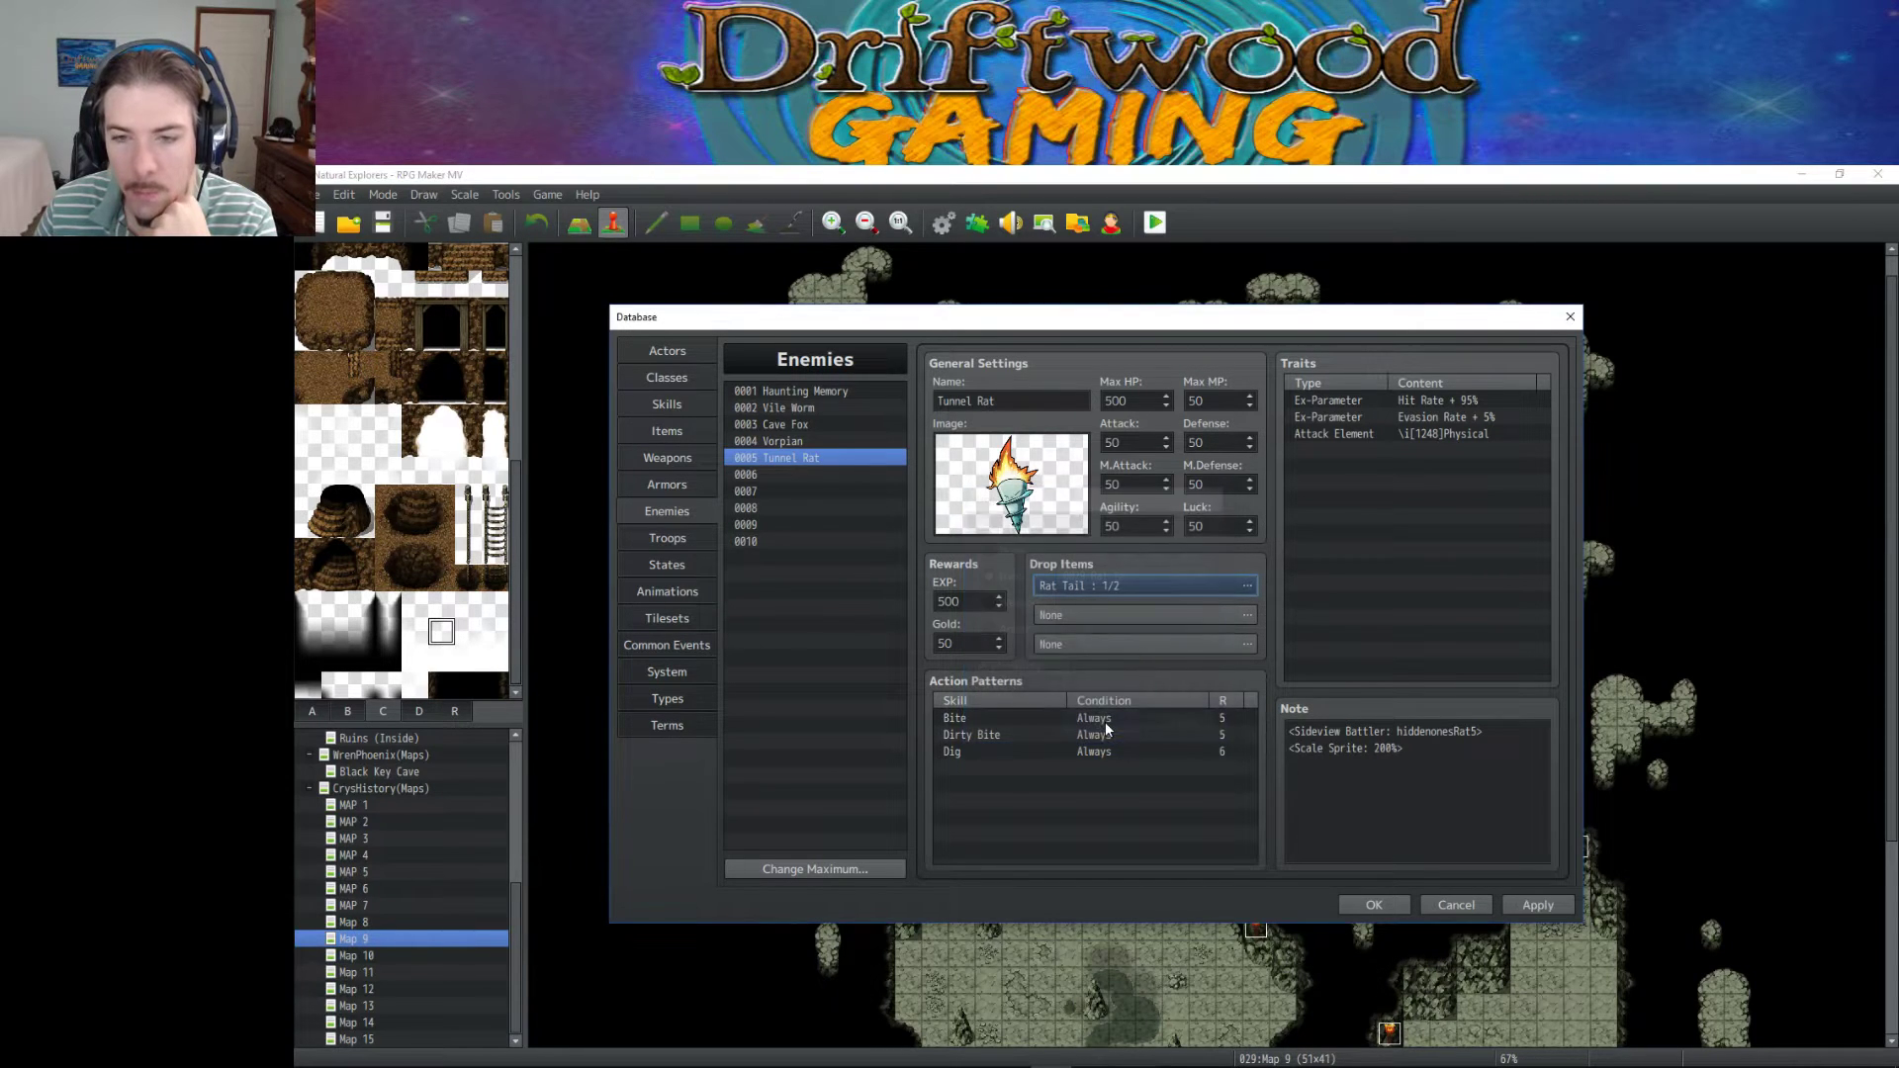
# Compare the drop items, stats and skills across the enemies from Vorpian back to Haunting Memory.
pyautogui.click(811, 437)
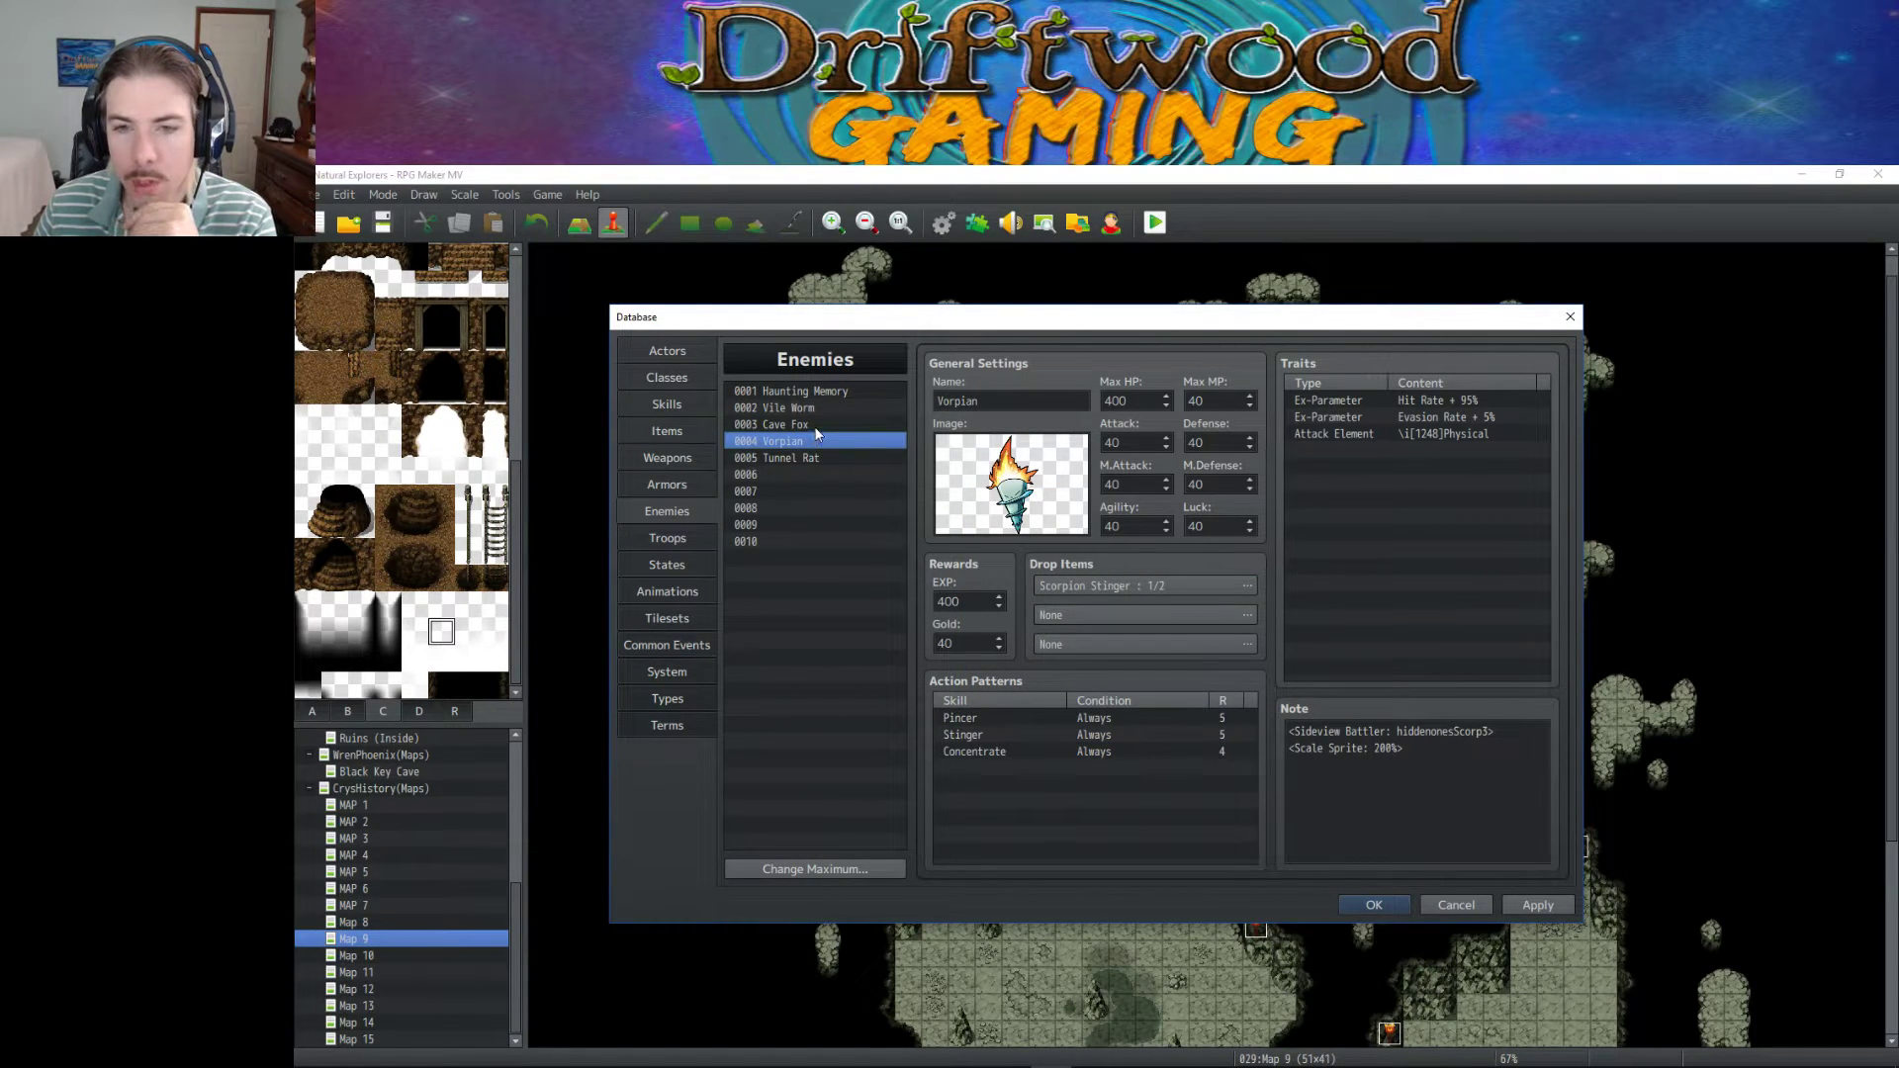
pyautogui.click(820, 425)
pyautogui.click(827, 405)
pyautogui.click(833, 391)
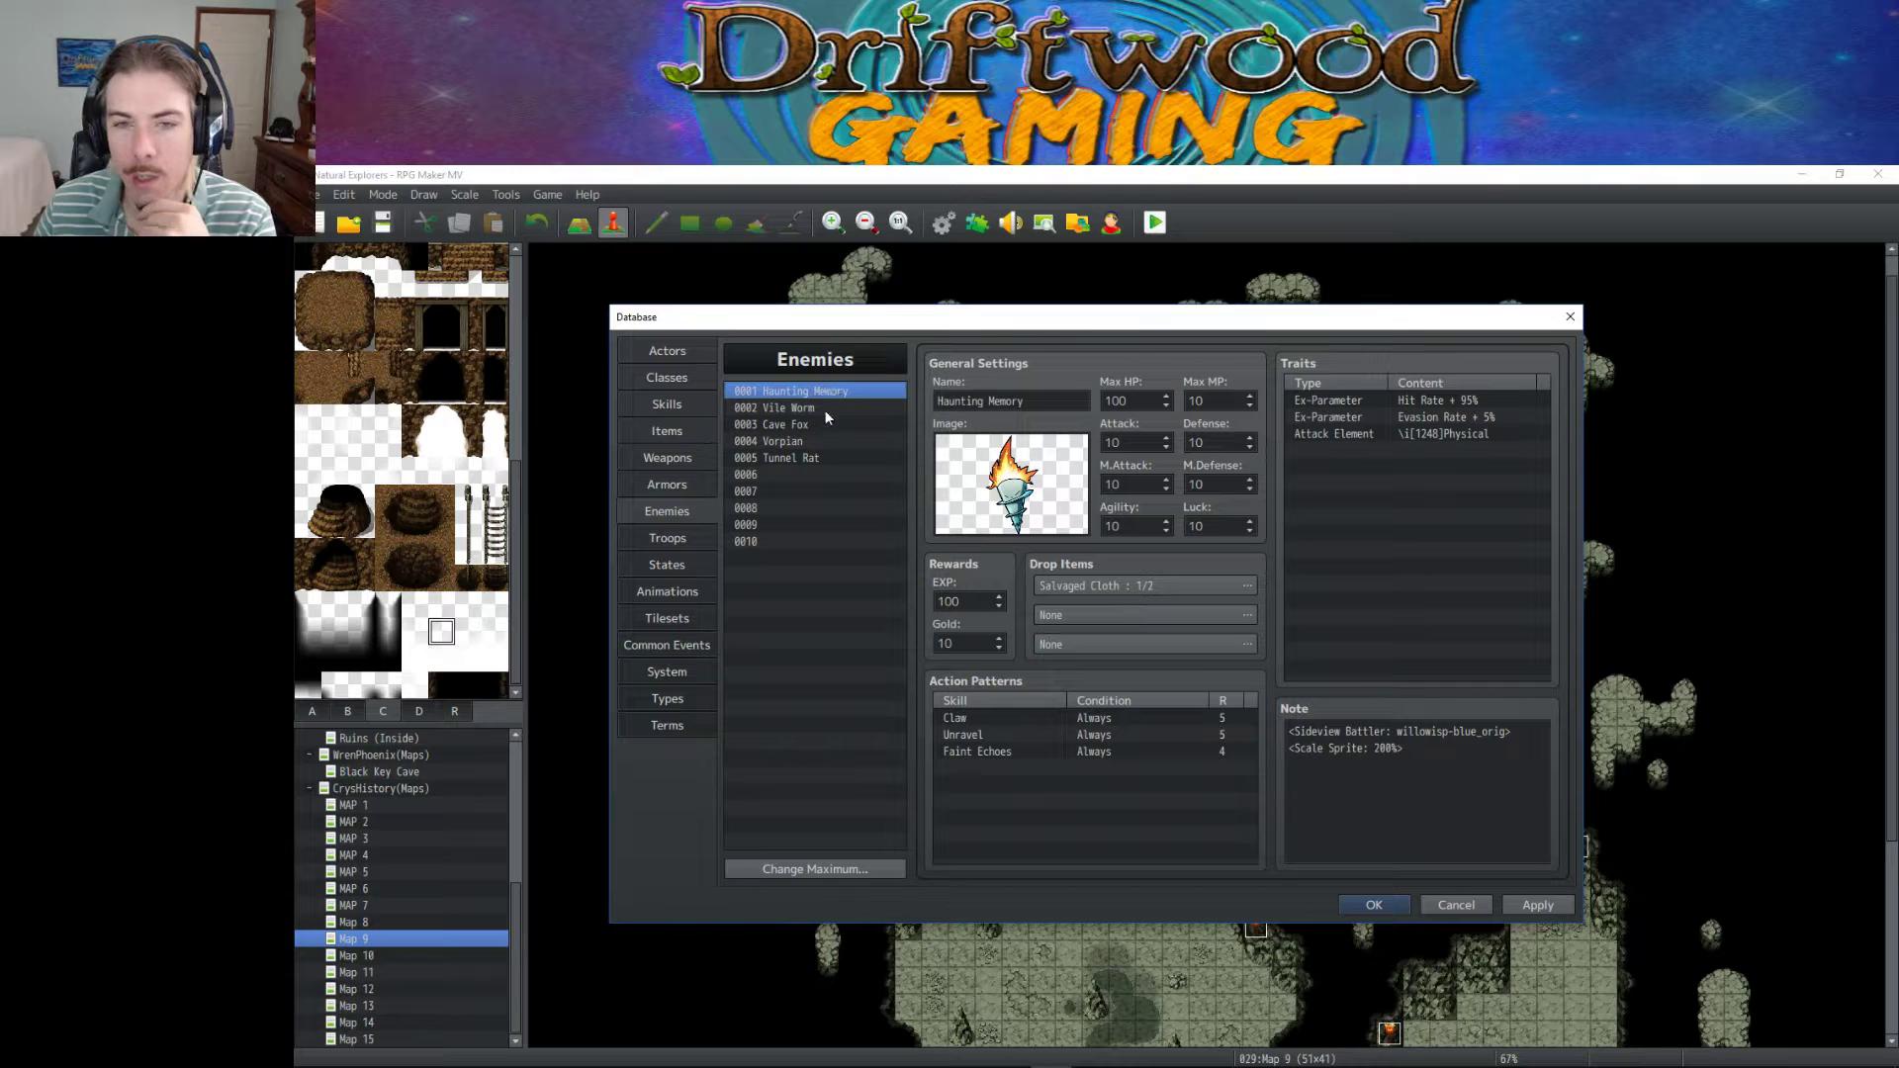
pyautogui.click(823, 408)
pyautogui.click(823, 424)
pyautogui.click(817, 442)
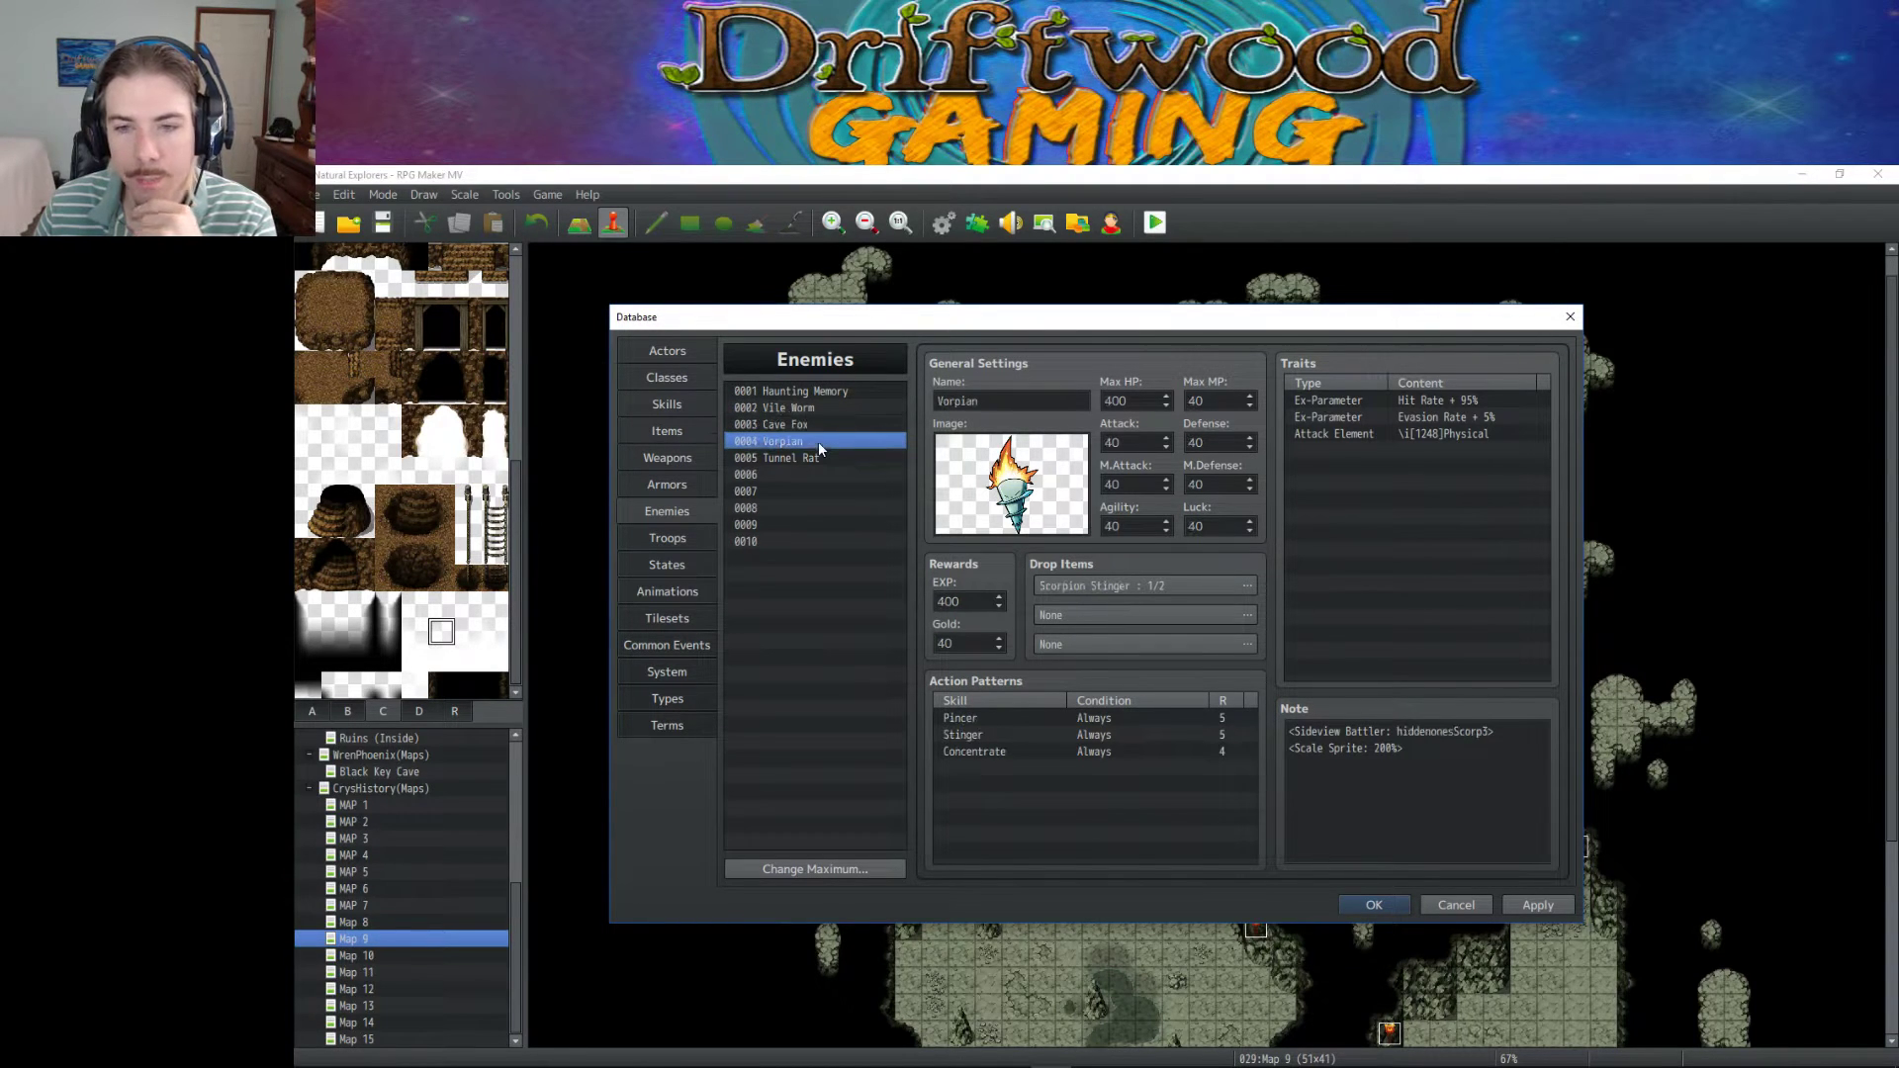
pyautogui.click(810, 454)
pyautogui.click(812, 443)
pyautogui.click(817, 425)
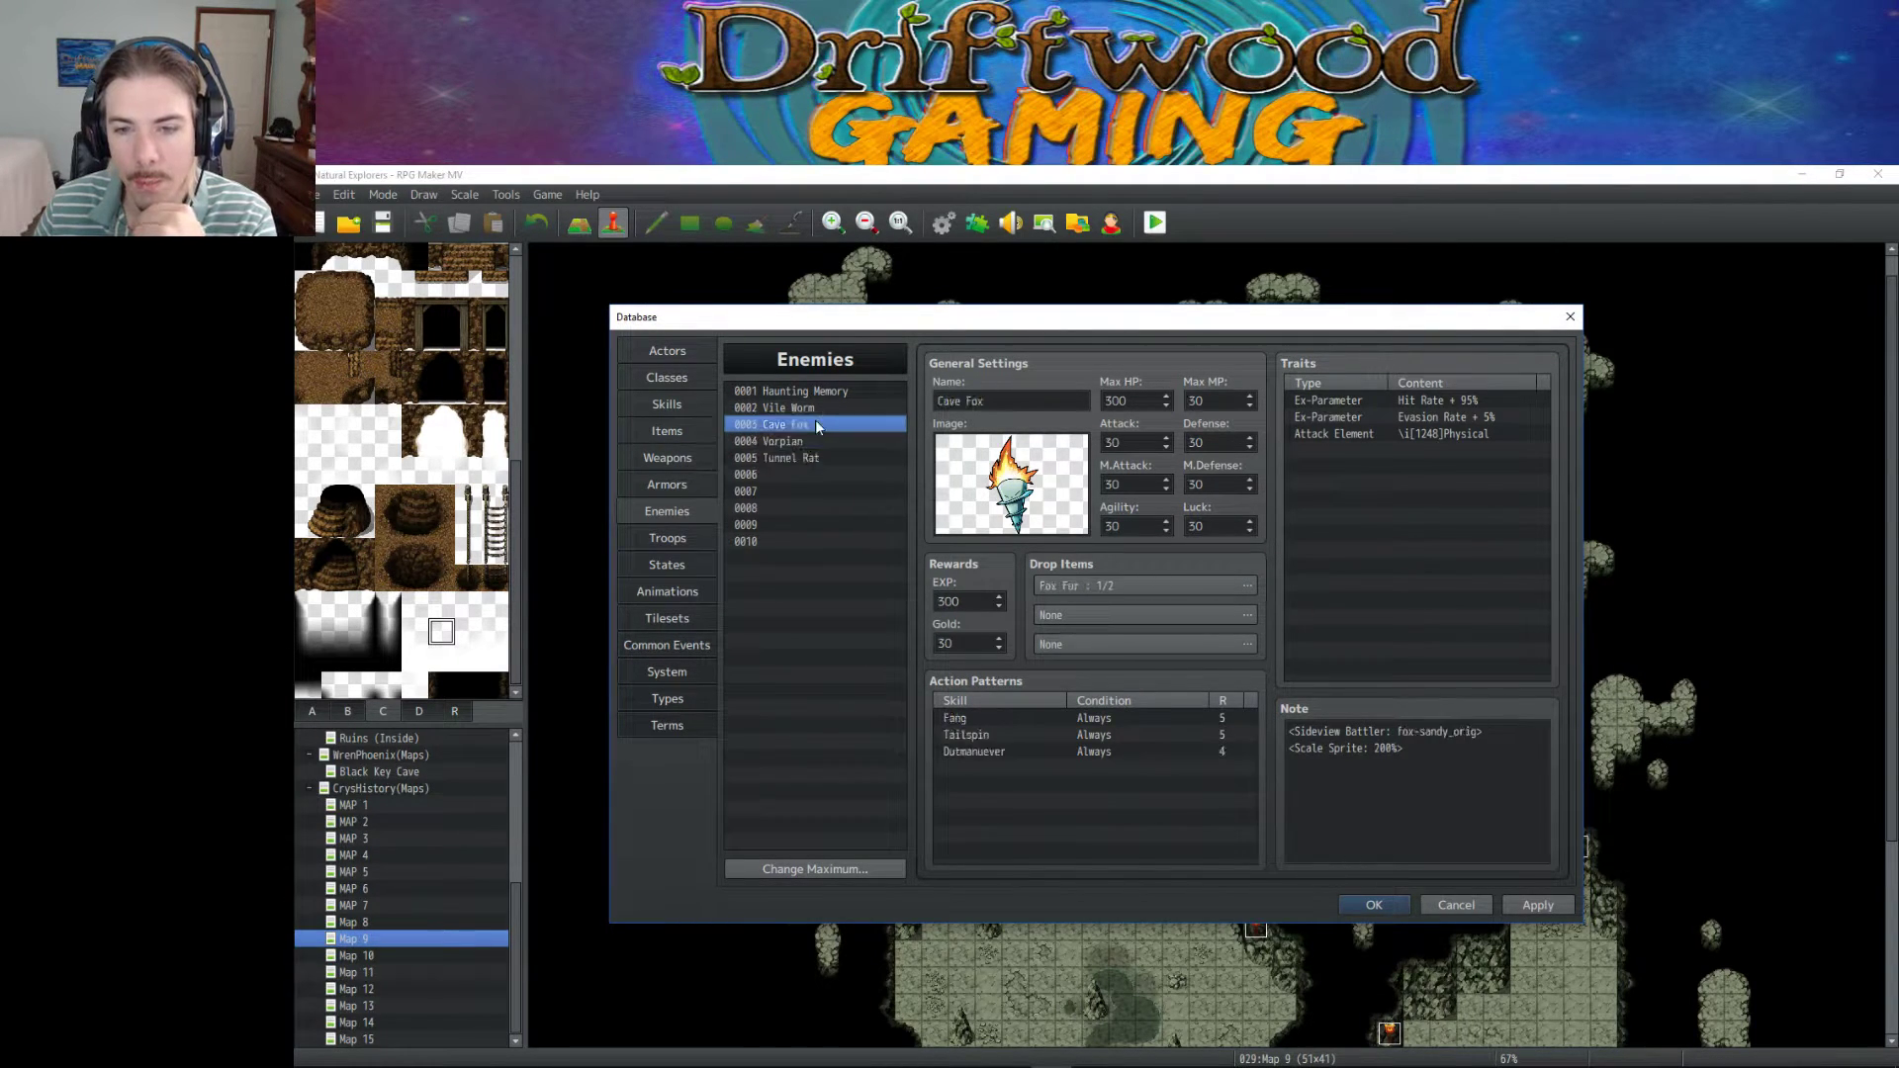
pyautogui.click(827, 392)
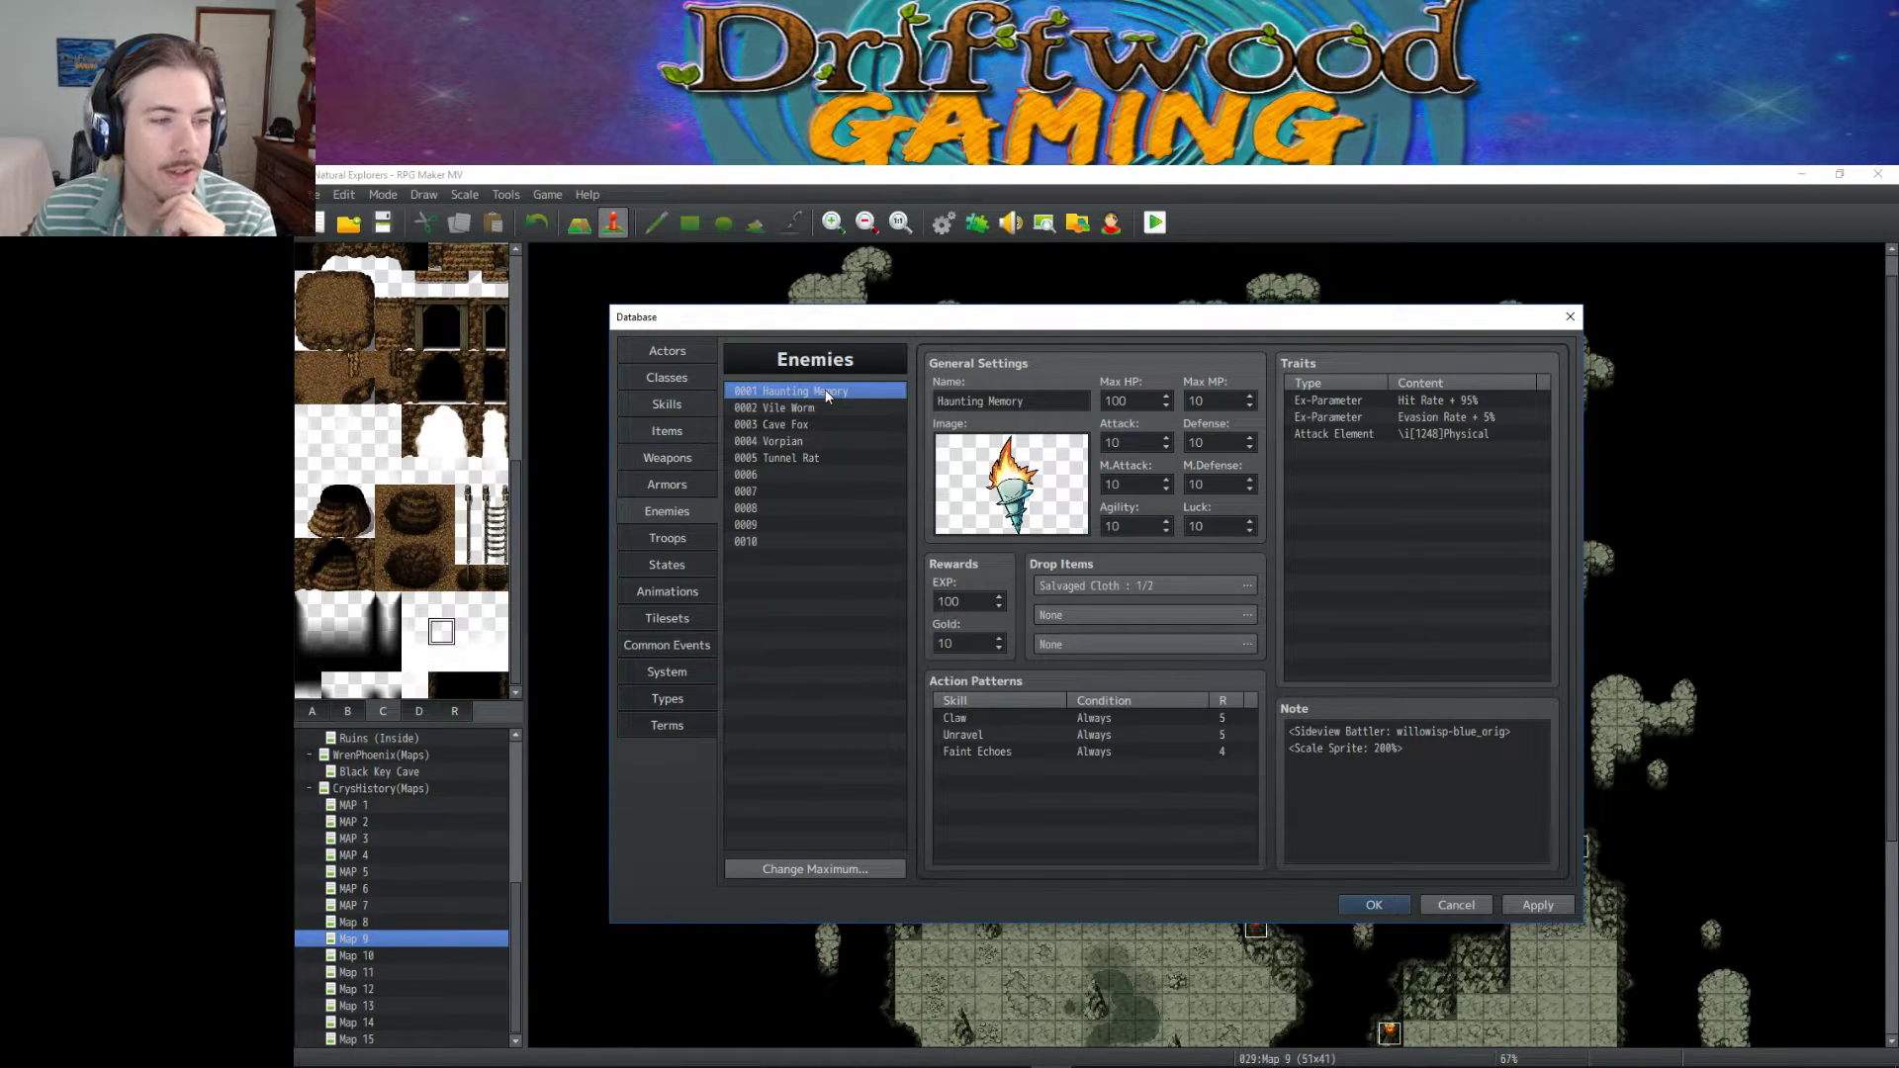
pyautogui.moveTo(1222, 466)
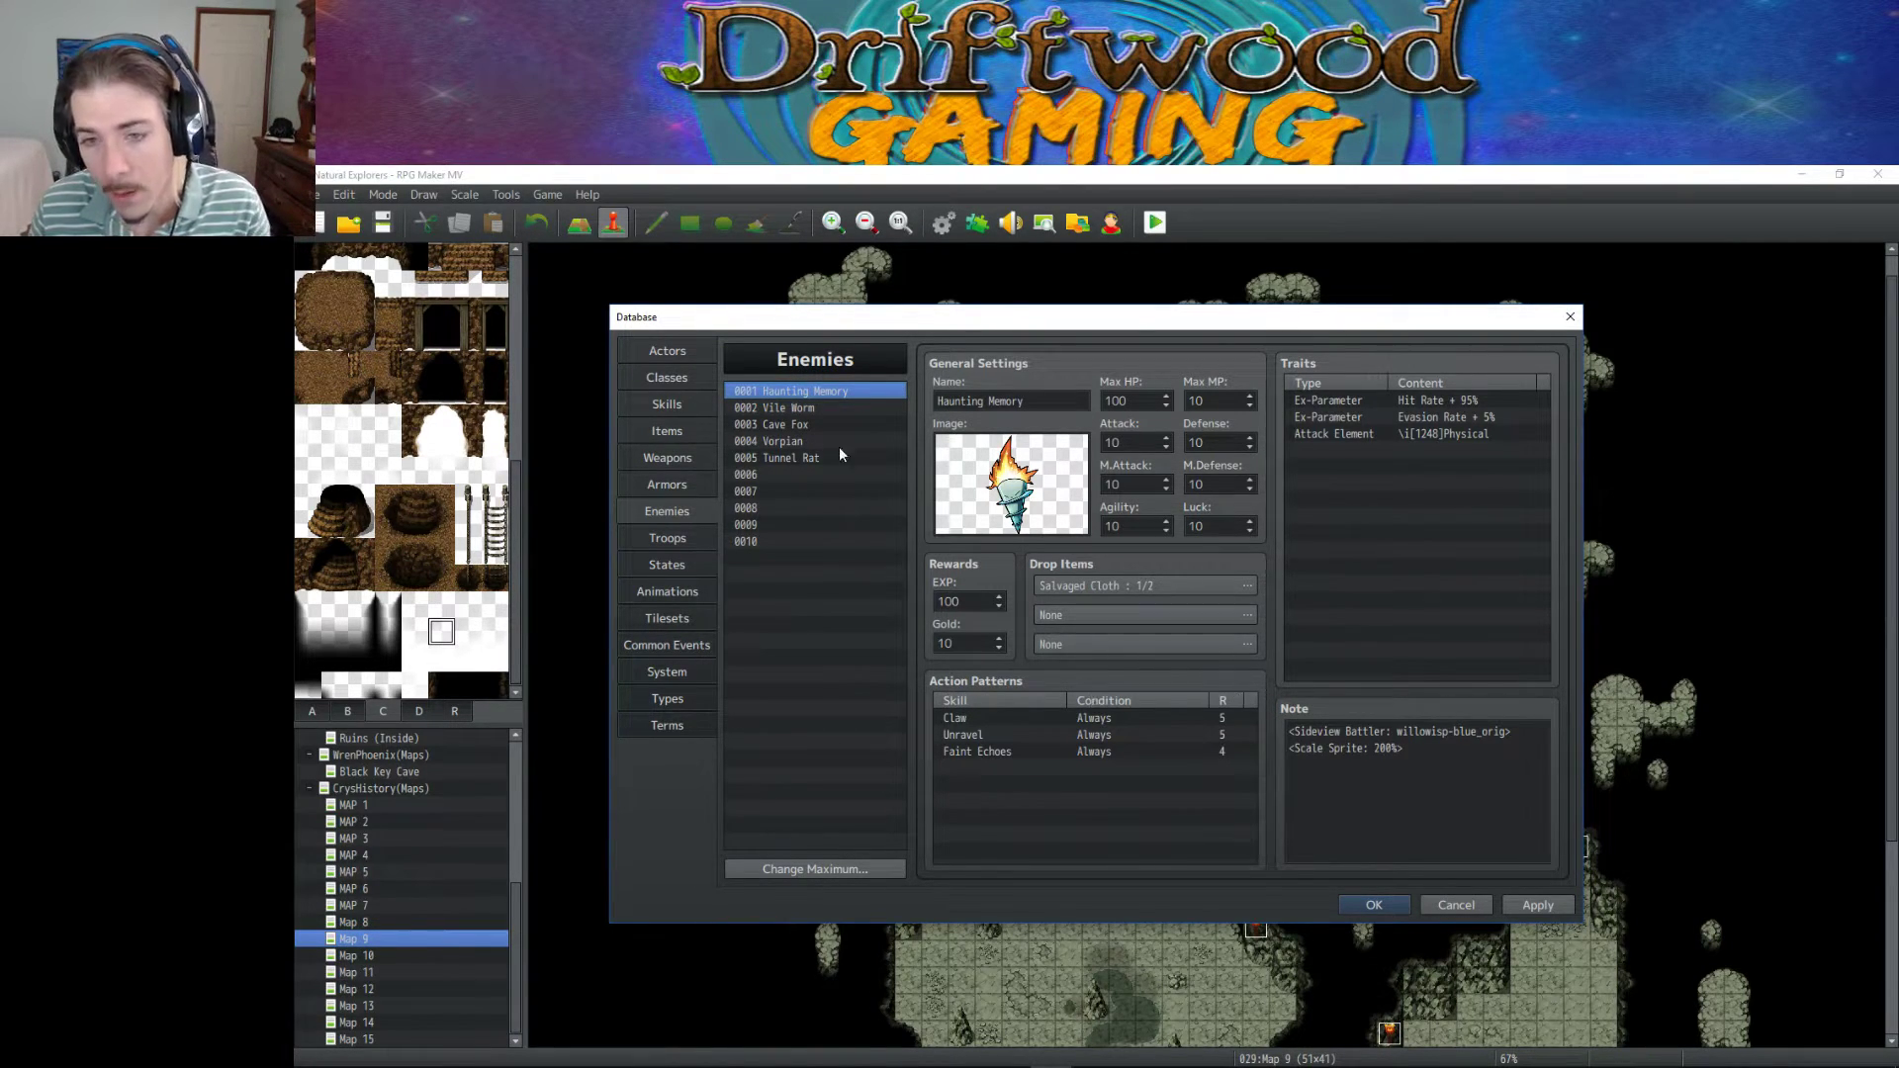
# Assign the placeholder battle image to the empty enemy entry 0006.
pyautogui.click(791, 477)
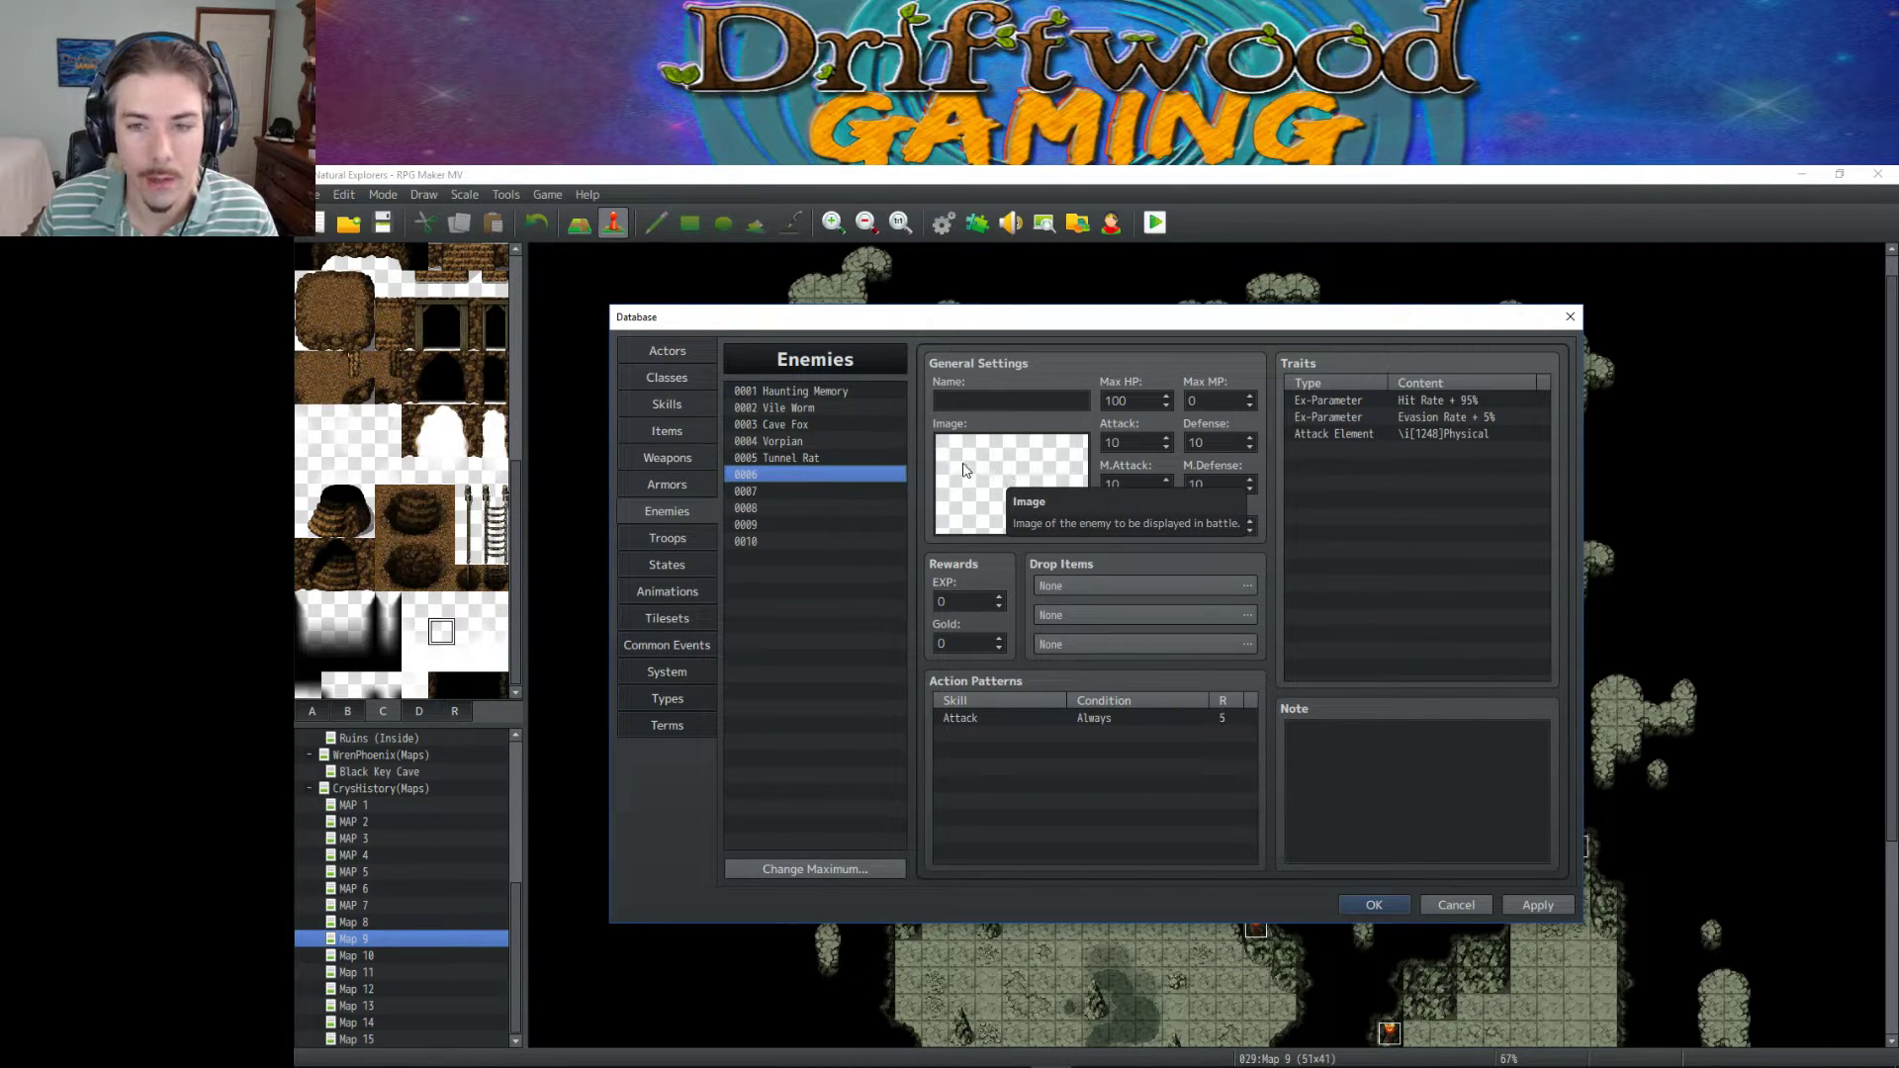
pyautogui.doubleClick(1029, 487)
pyautogui.click(864, 473)
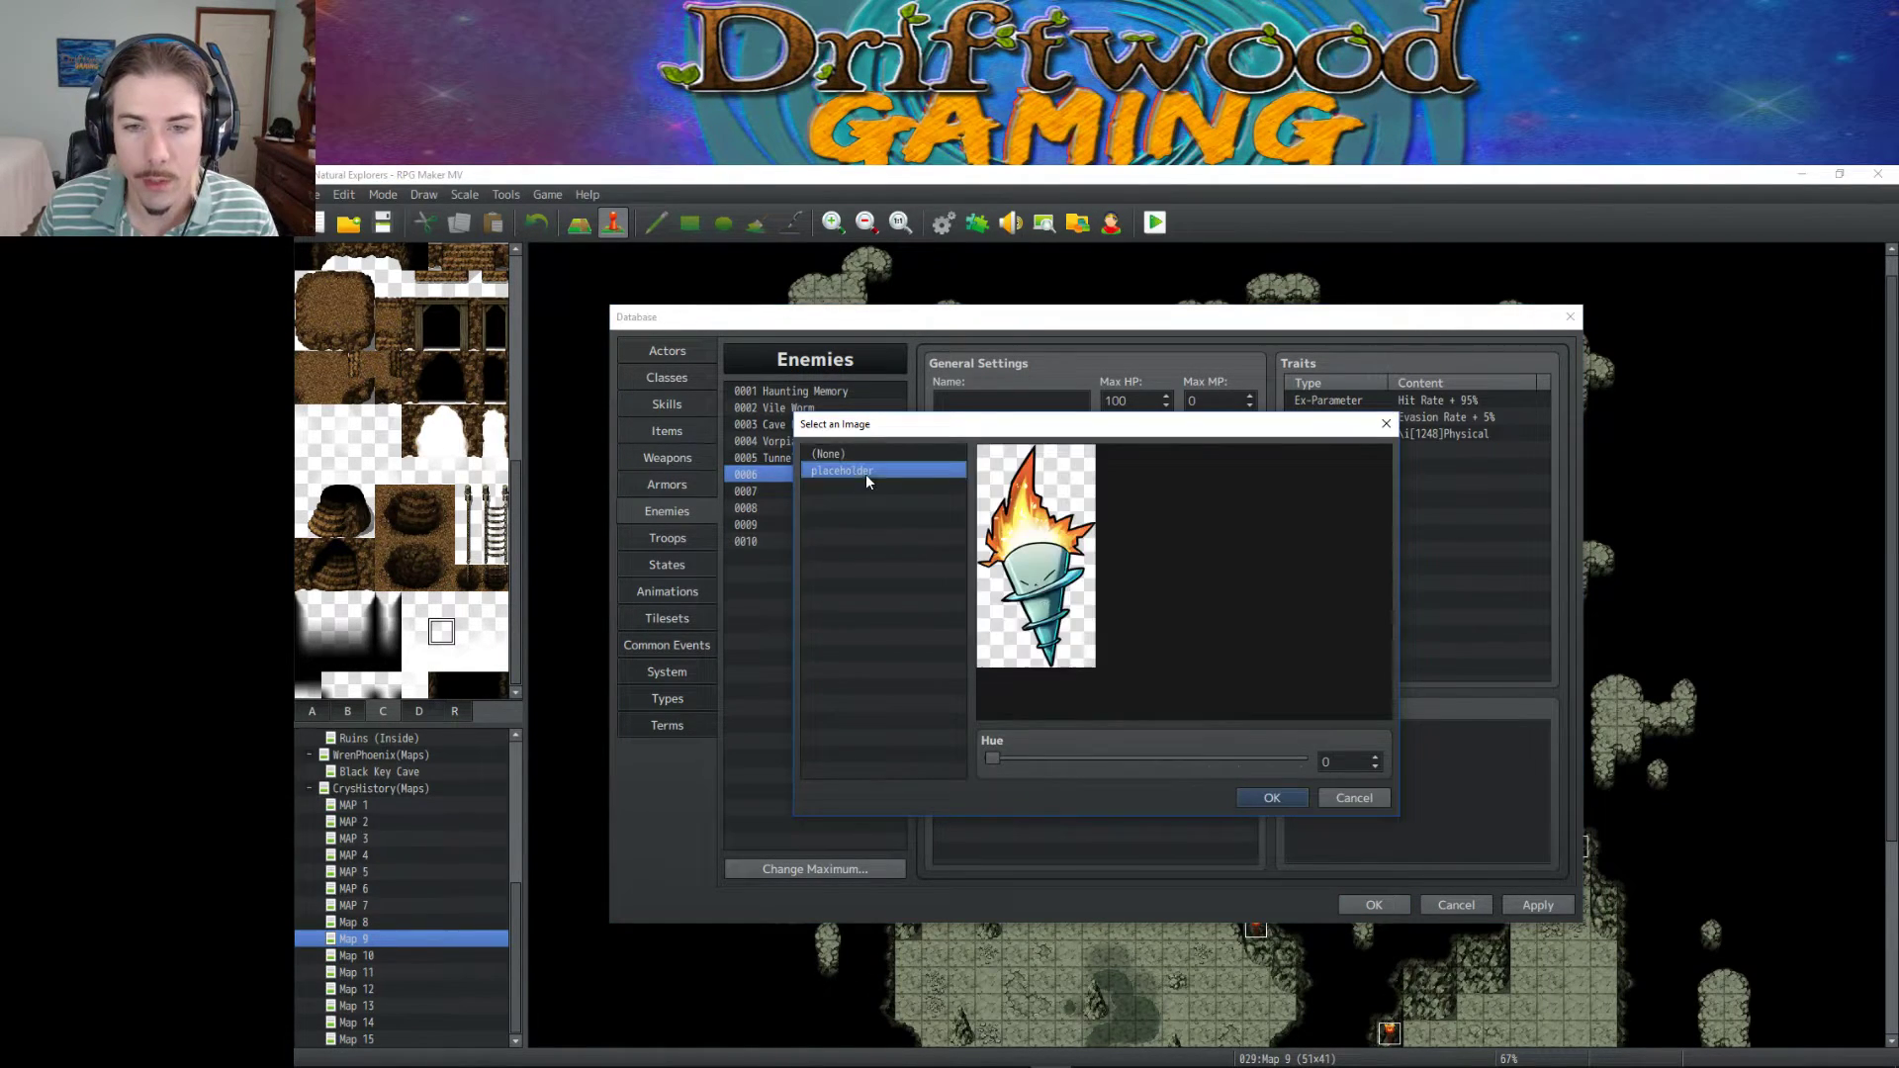
pyautogui.click(1257, 780)
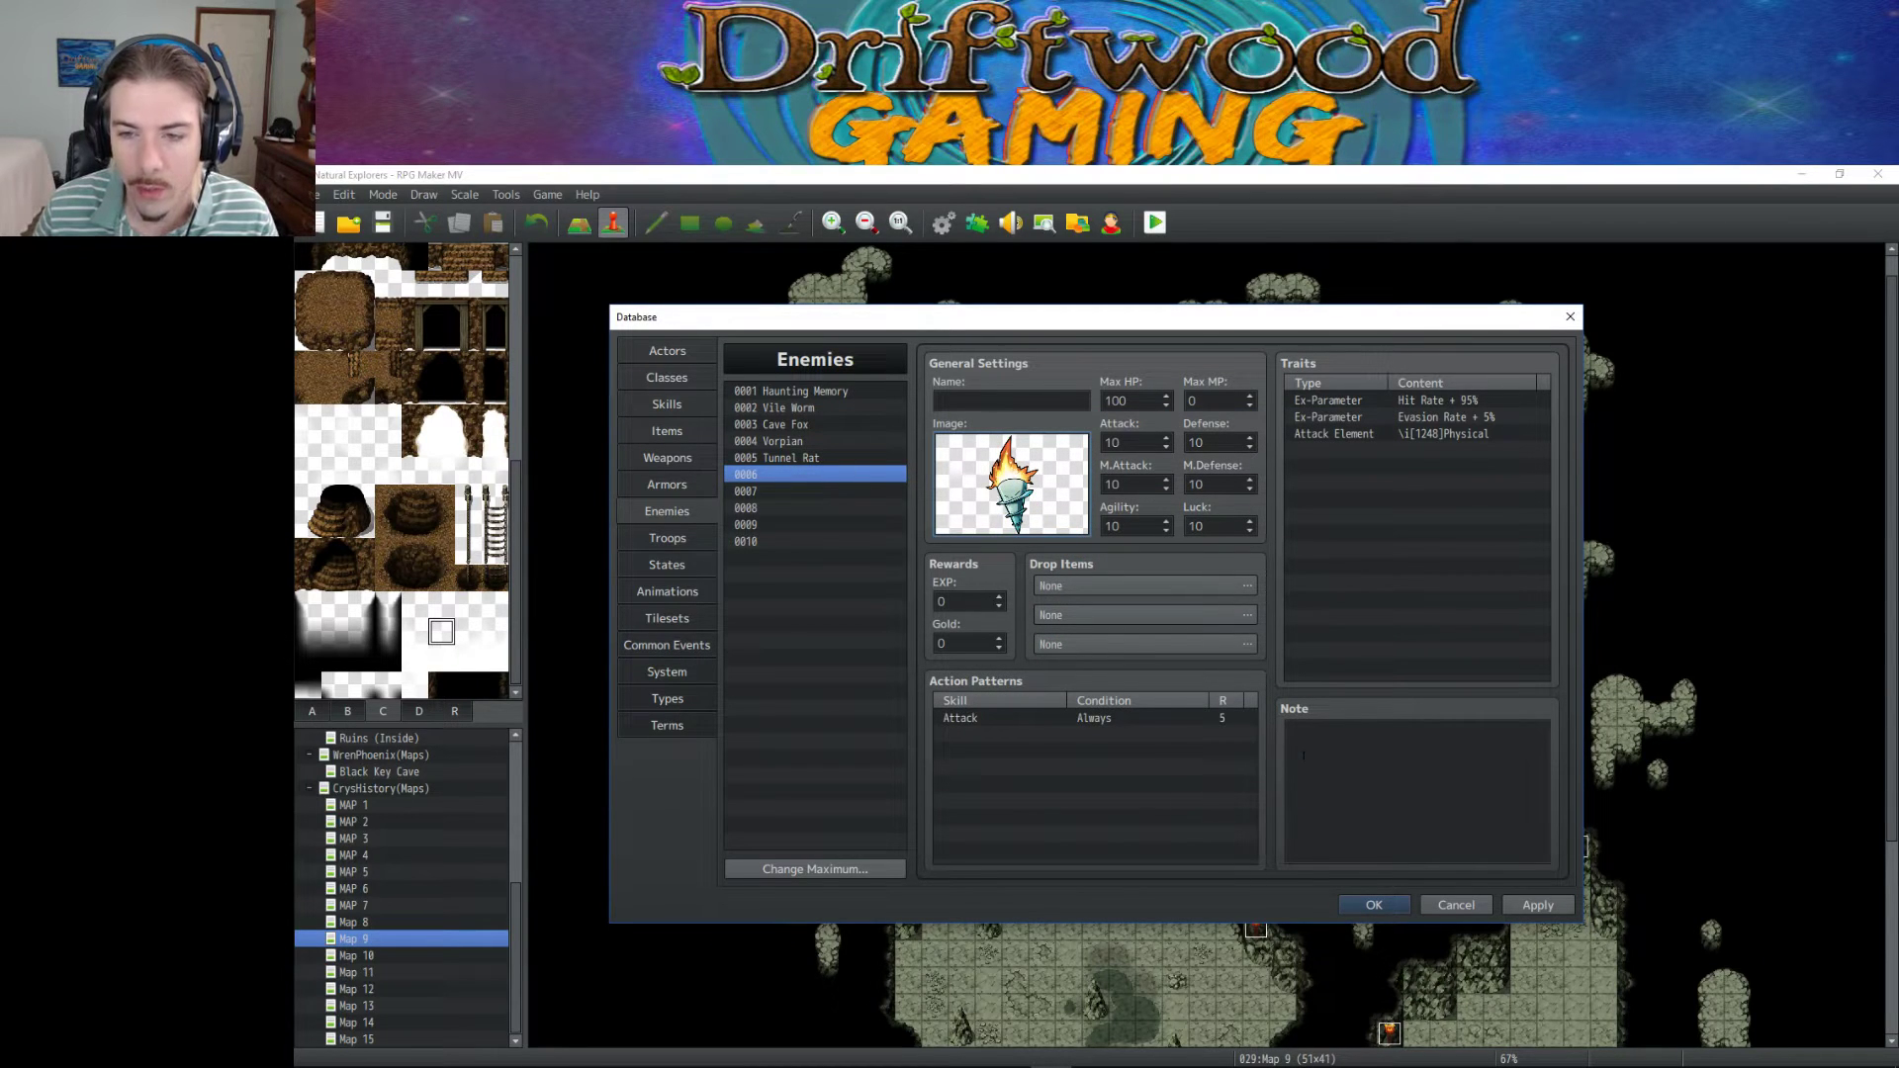
# Copy the Tunnel Rat's sideview battler and sprite scale note tags into enemy 0006's note and save the database.
pyautogui.click(804, 462)
pyautogui.click(1504, 739)
pyautogui.hotkey('ctrl', 'a')
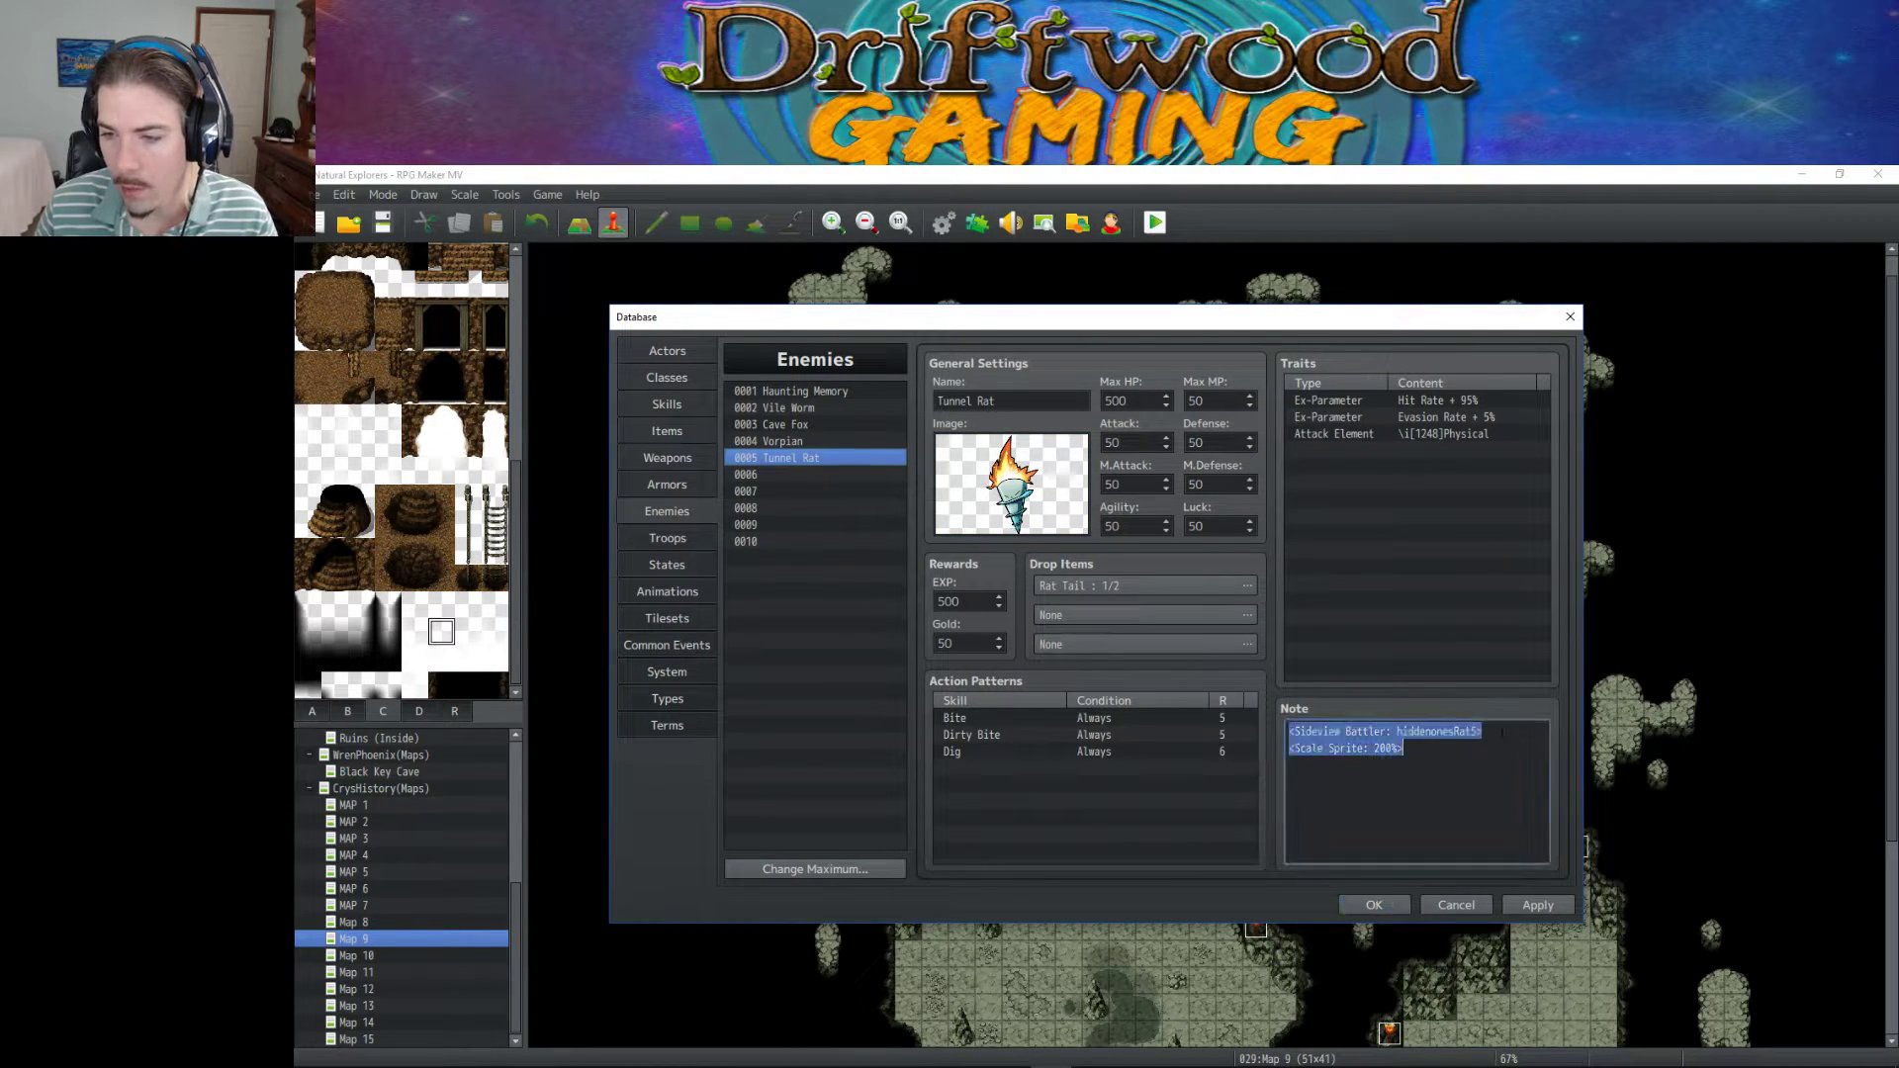
pyautogui.click(774, 475)
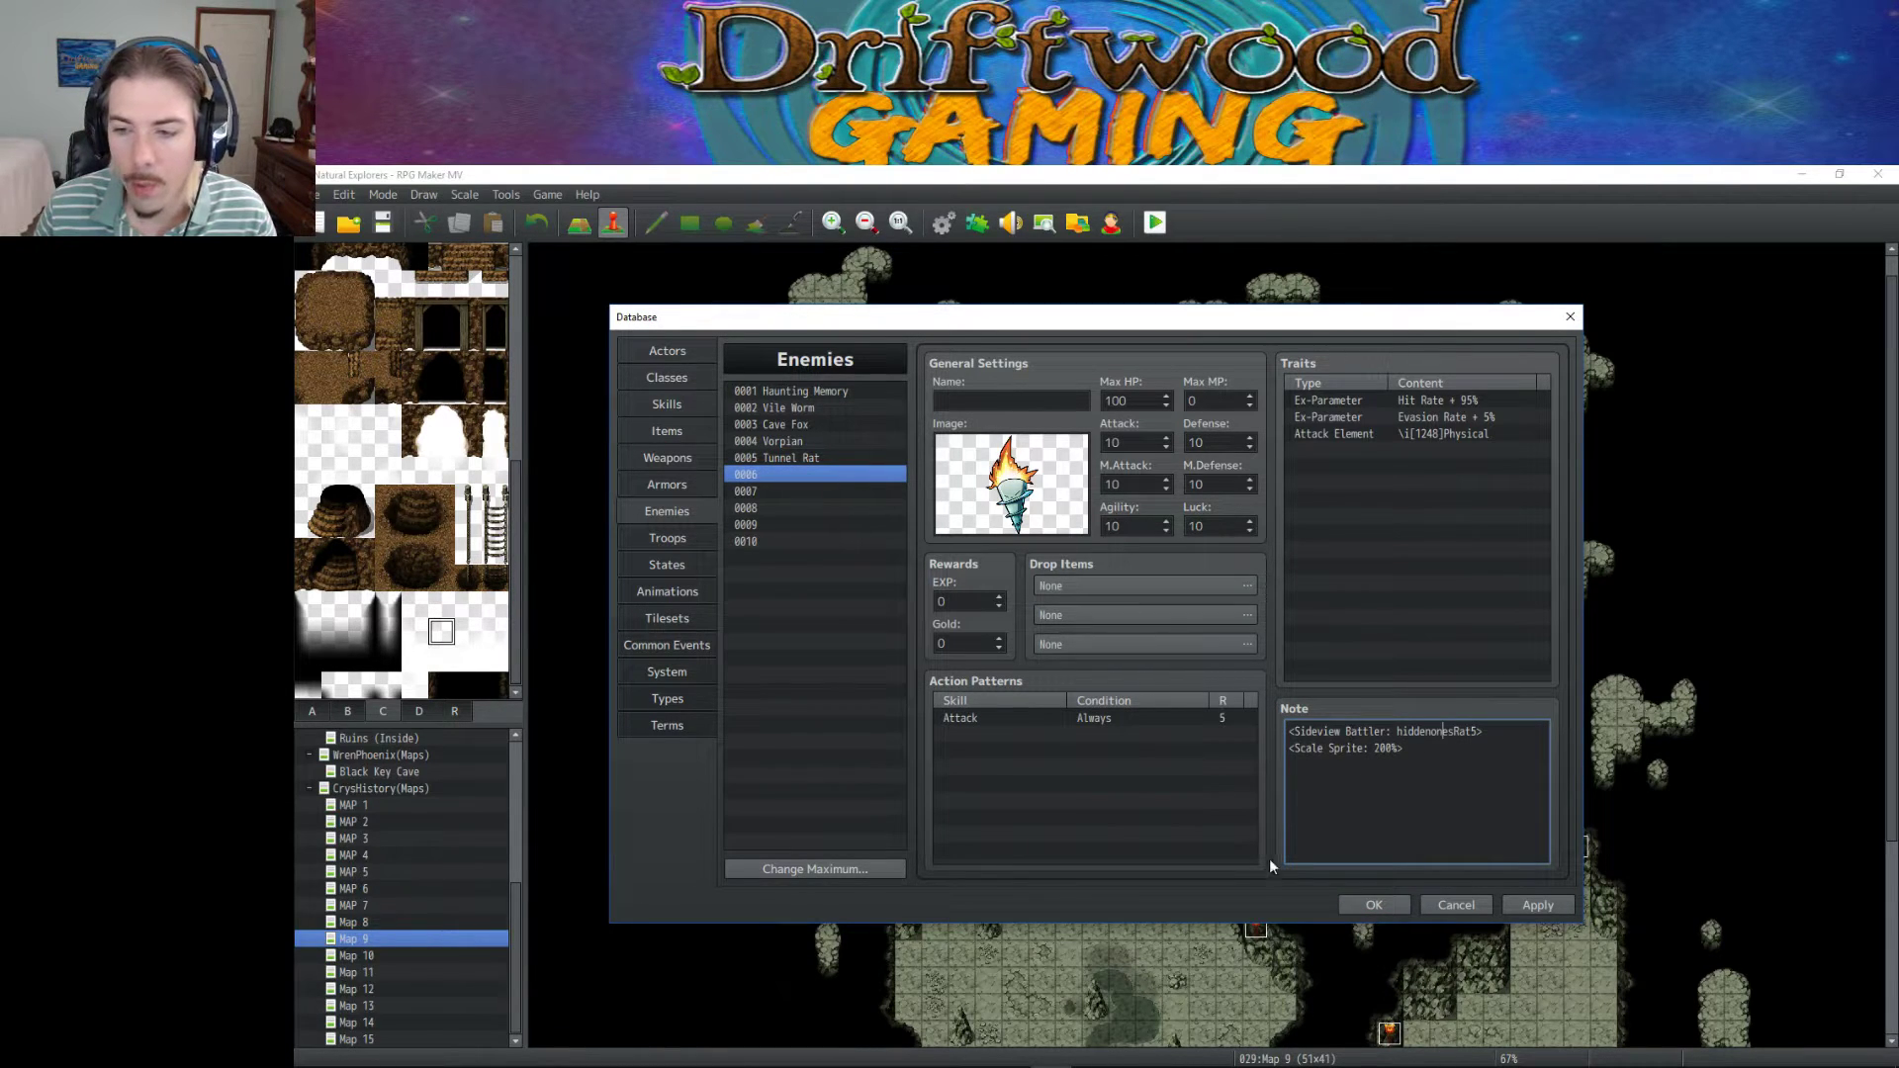
pyautogui.click(1376, 904)
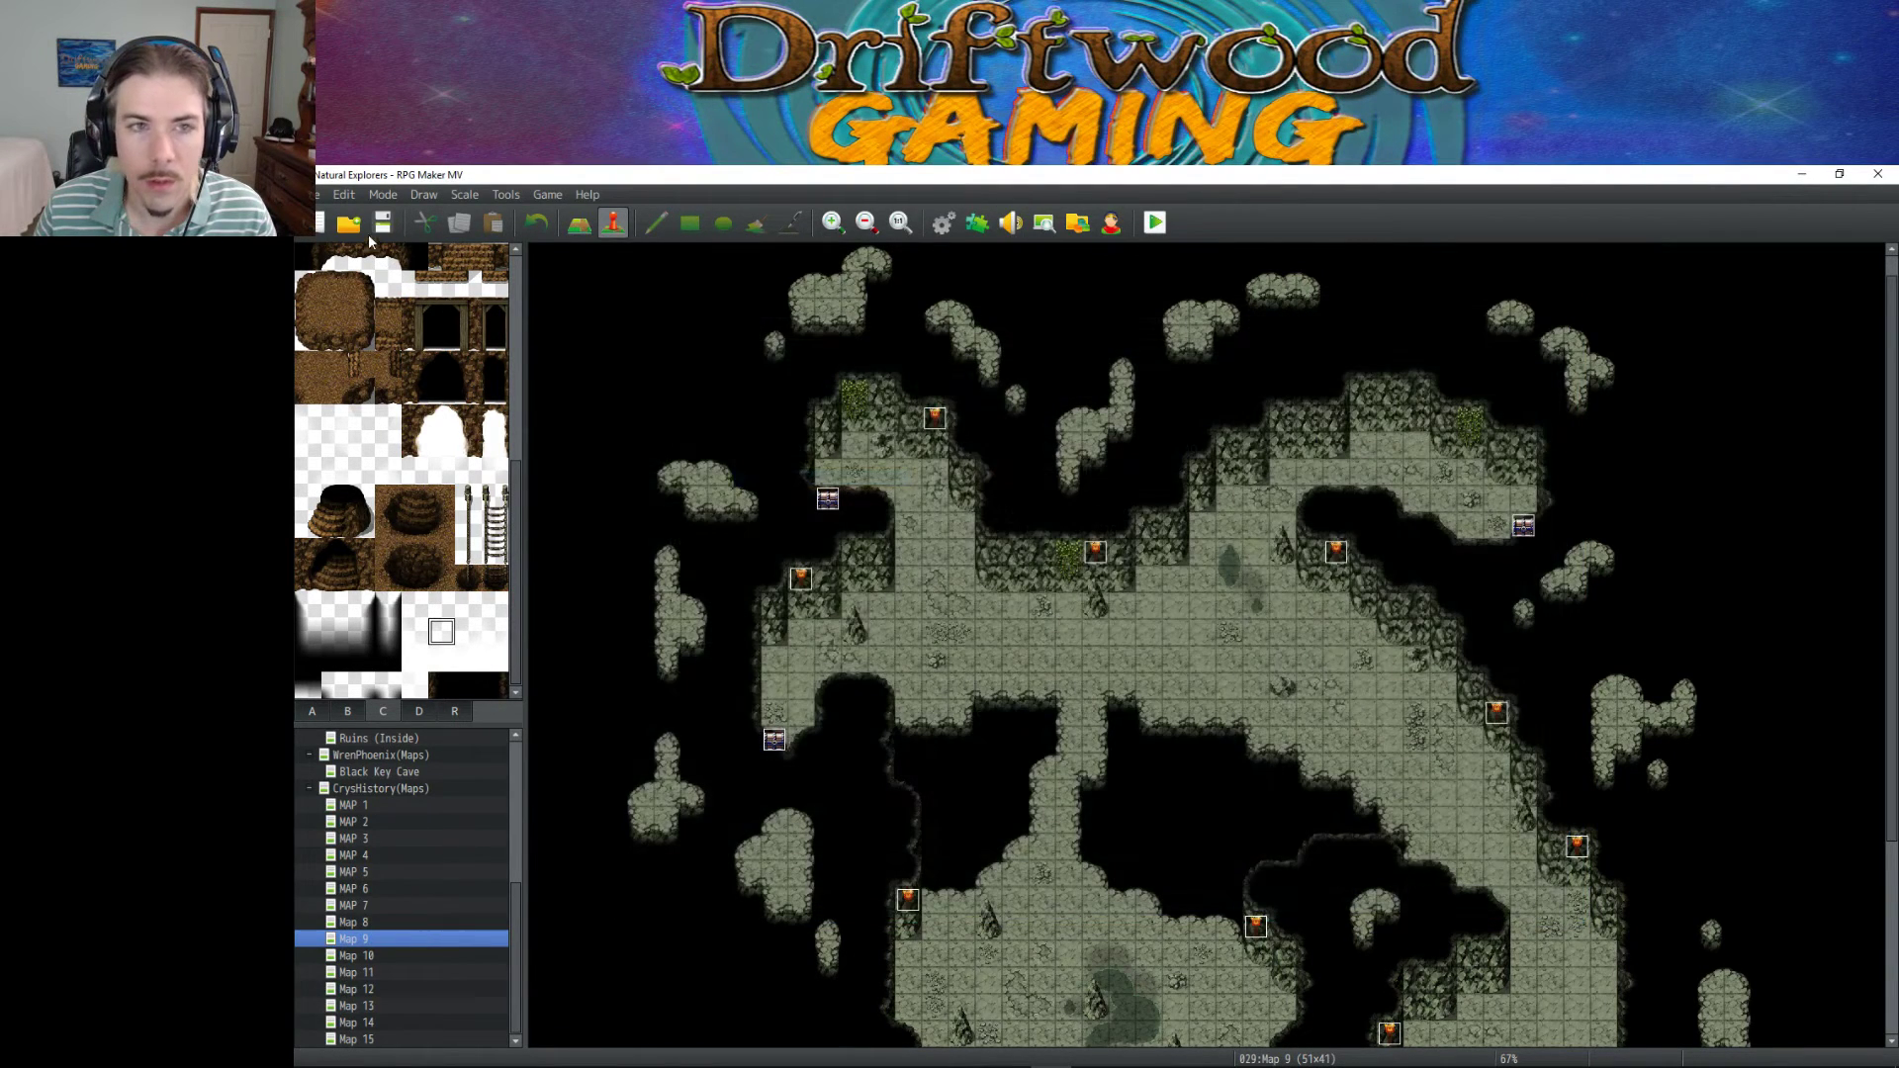
# Open the project folder's img/sv_actors subfolder and place its window over the middle of the map.
pyautogui.click(548, 195)
pyautogui.click(581, 240)
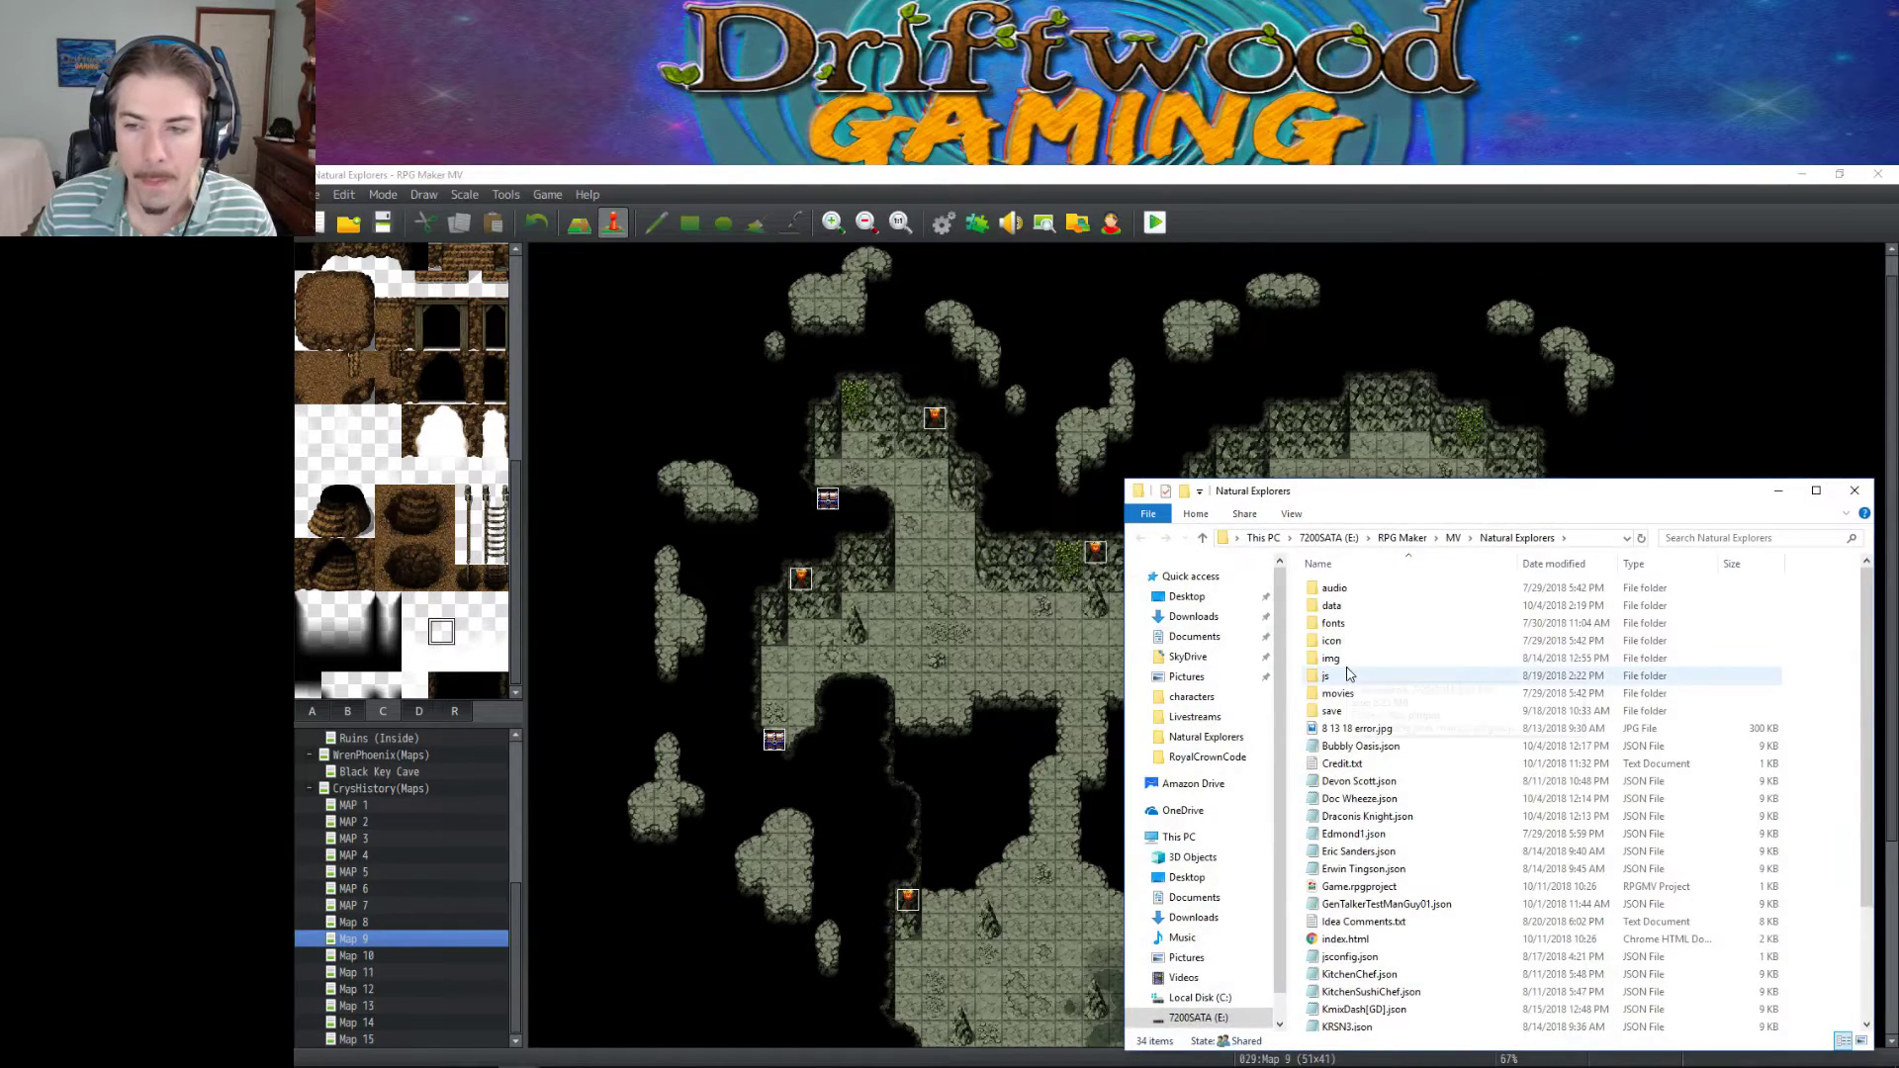
pyautogui.click(1332, 641)
pyautogui.doubleClick(1334, 659)
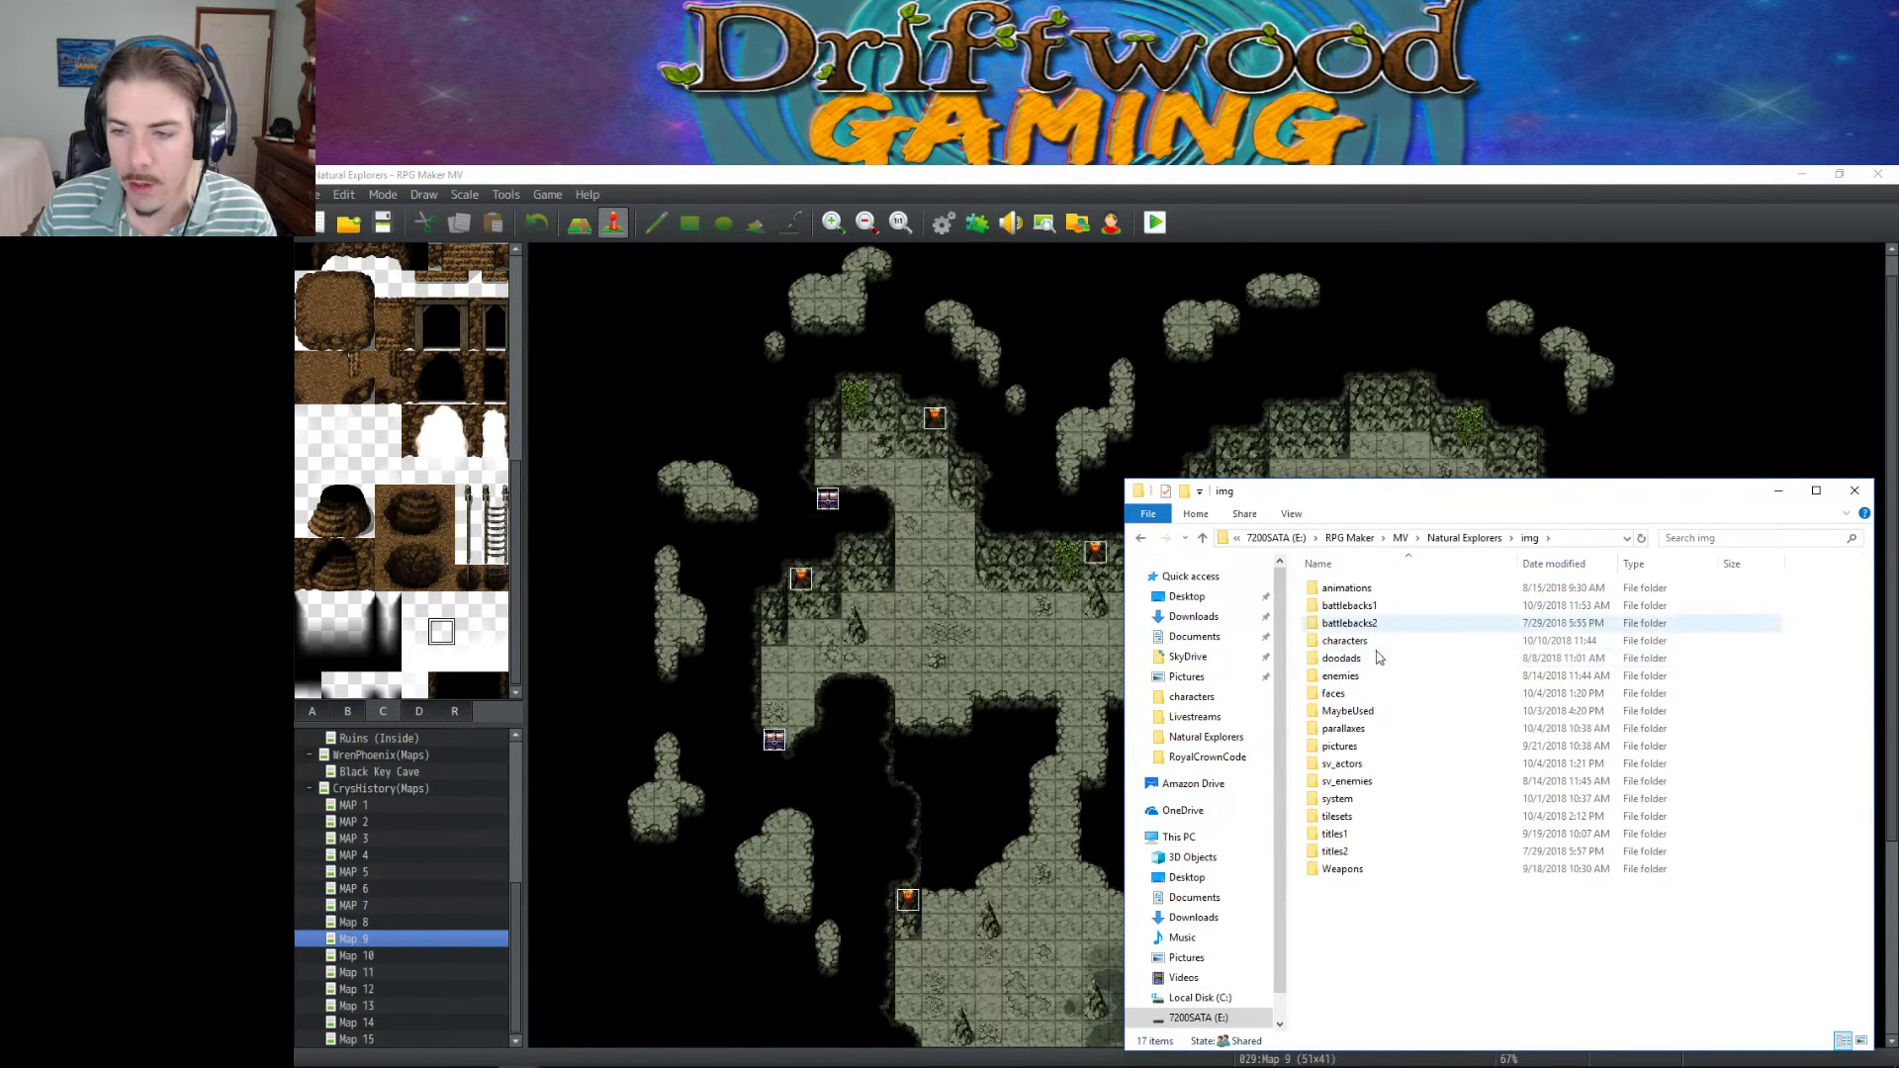
pyautogui.doubleClick(1343, 764)
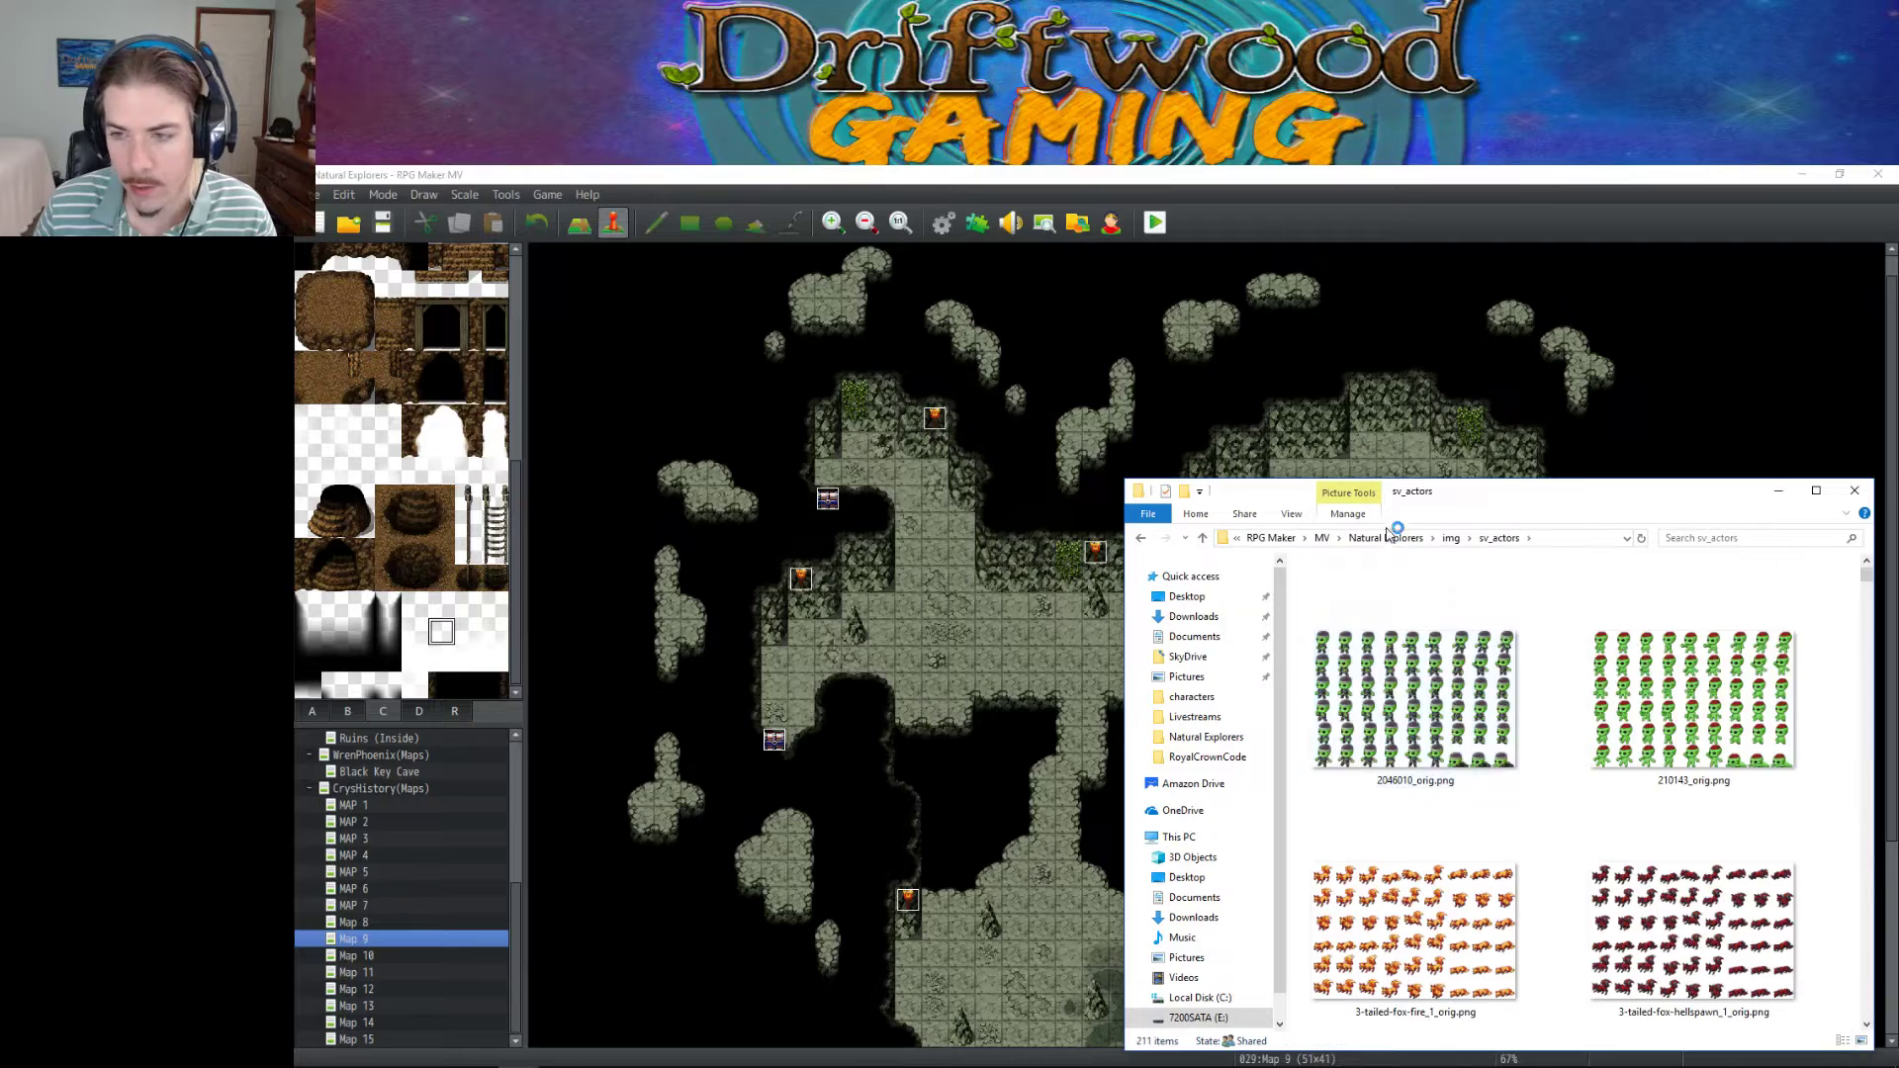
pyautogui.moveTo(1458, 495); pyautogui.dragTo(919, 330)
# Look through the sideview battler sheets in sv_actors, down to the hiddenones bats, for one suited to enemy 0006.
pyautogui.scroll(-5, 1149, 513)
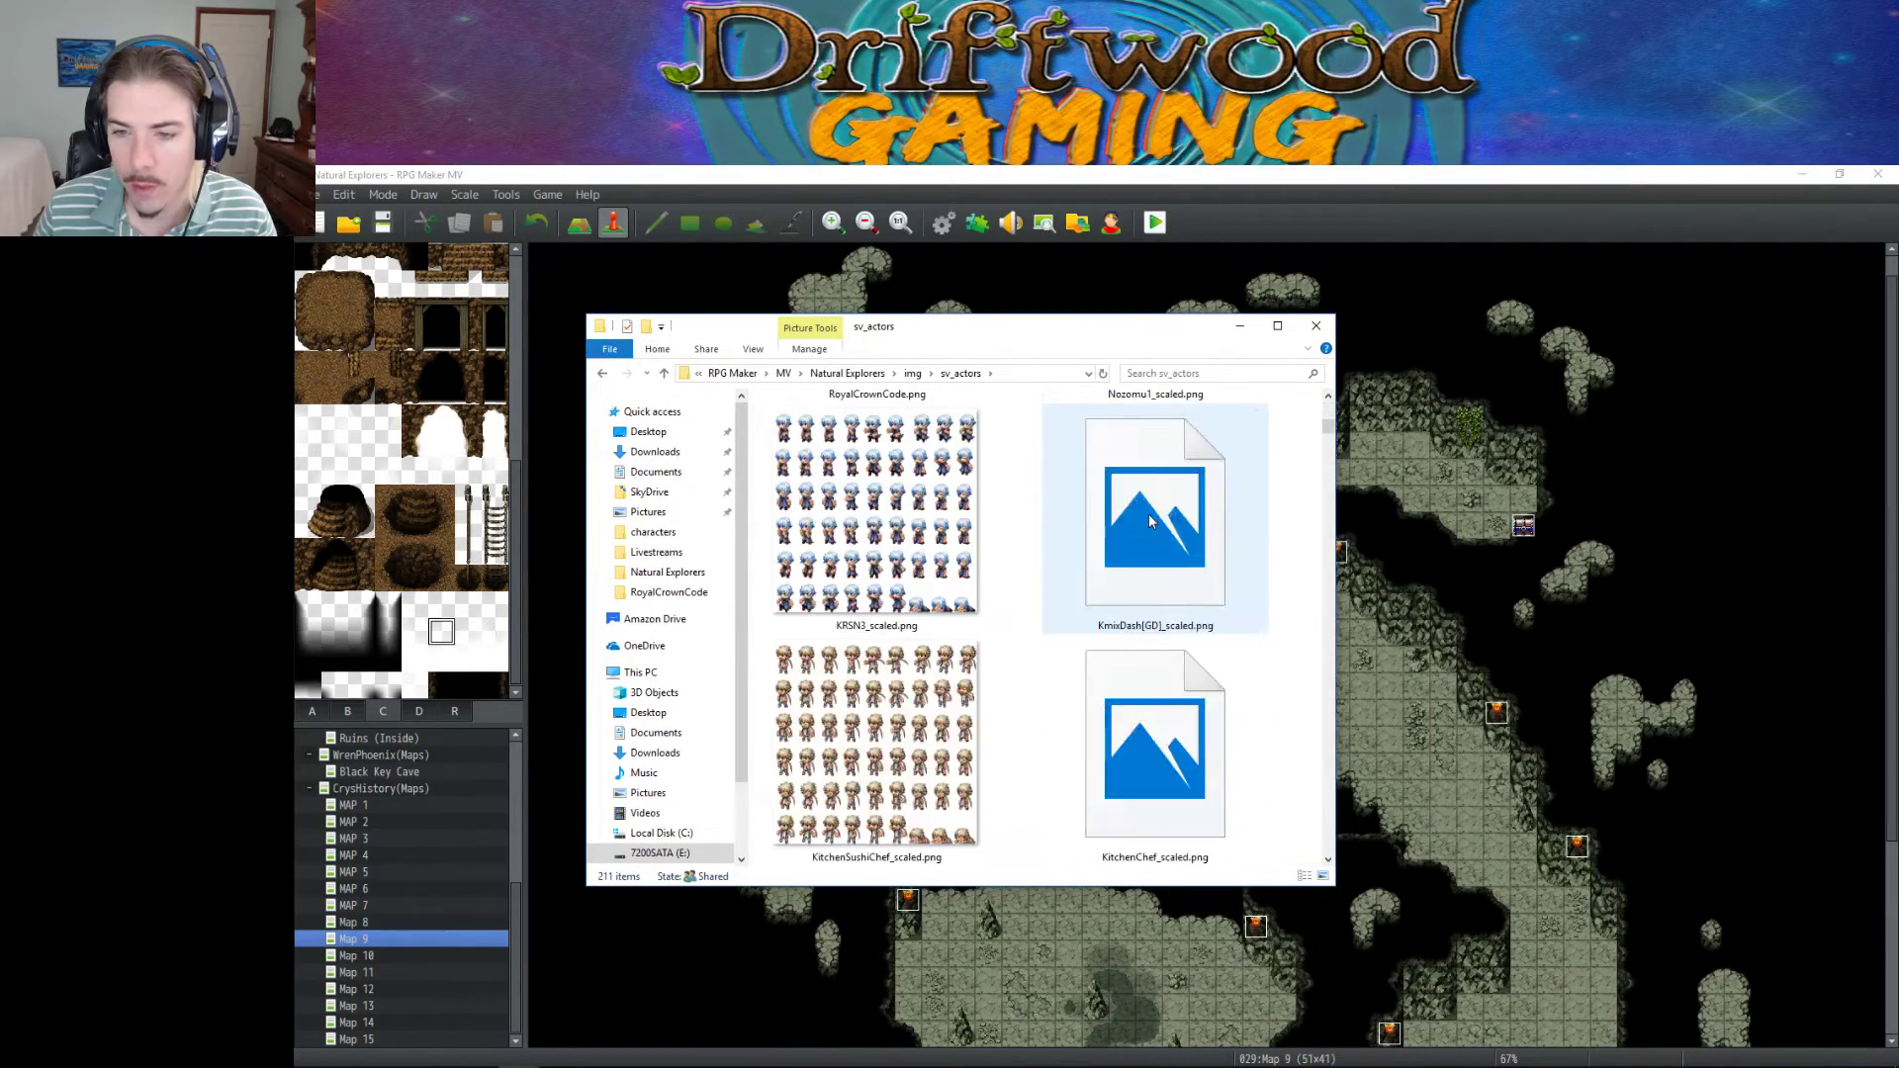
pyautogui.scroll(-10, 1147, 513)
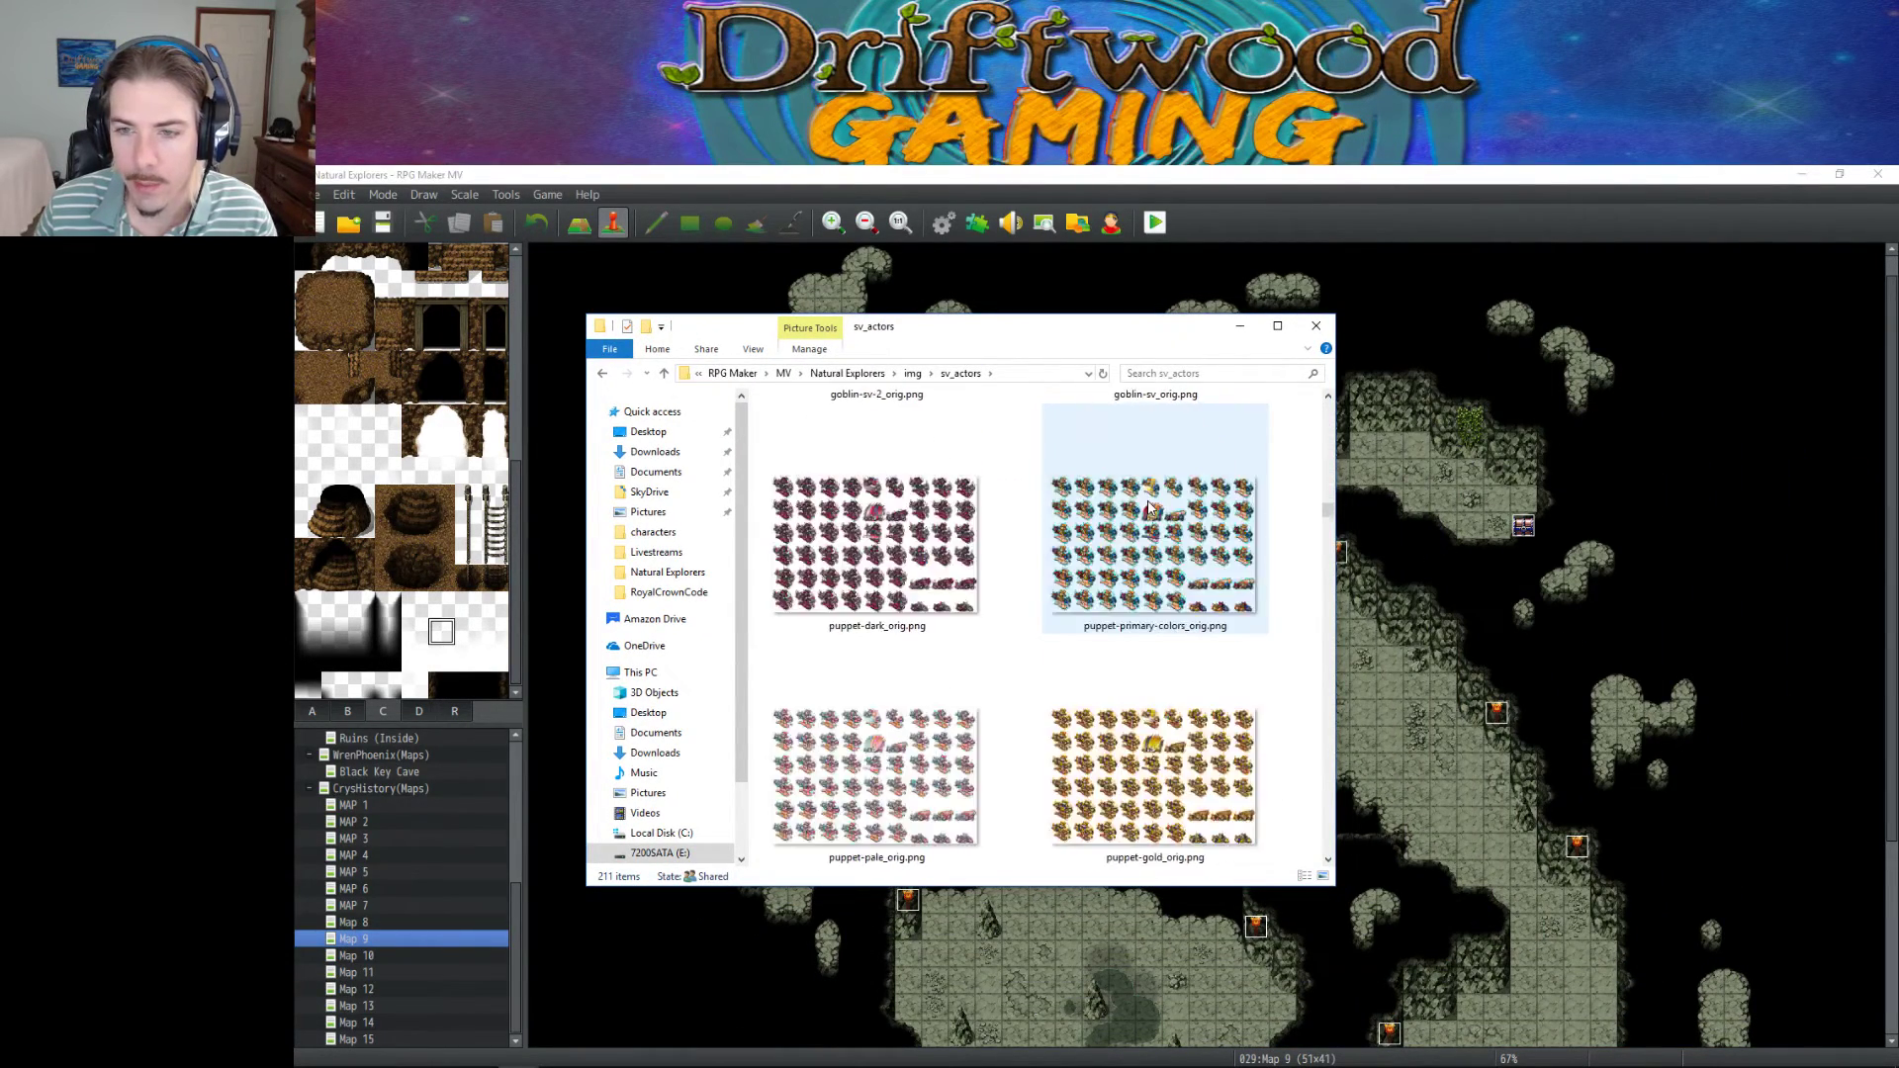
pyautogui.scroll(-8, 1149, 507)
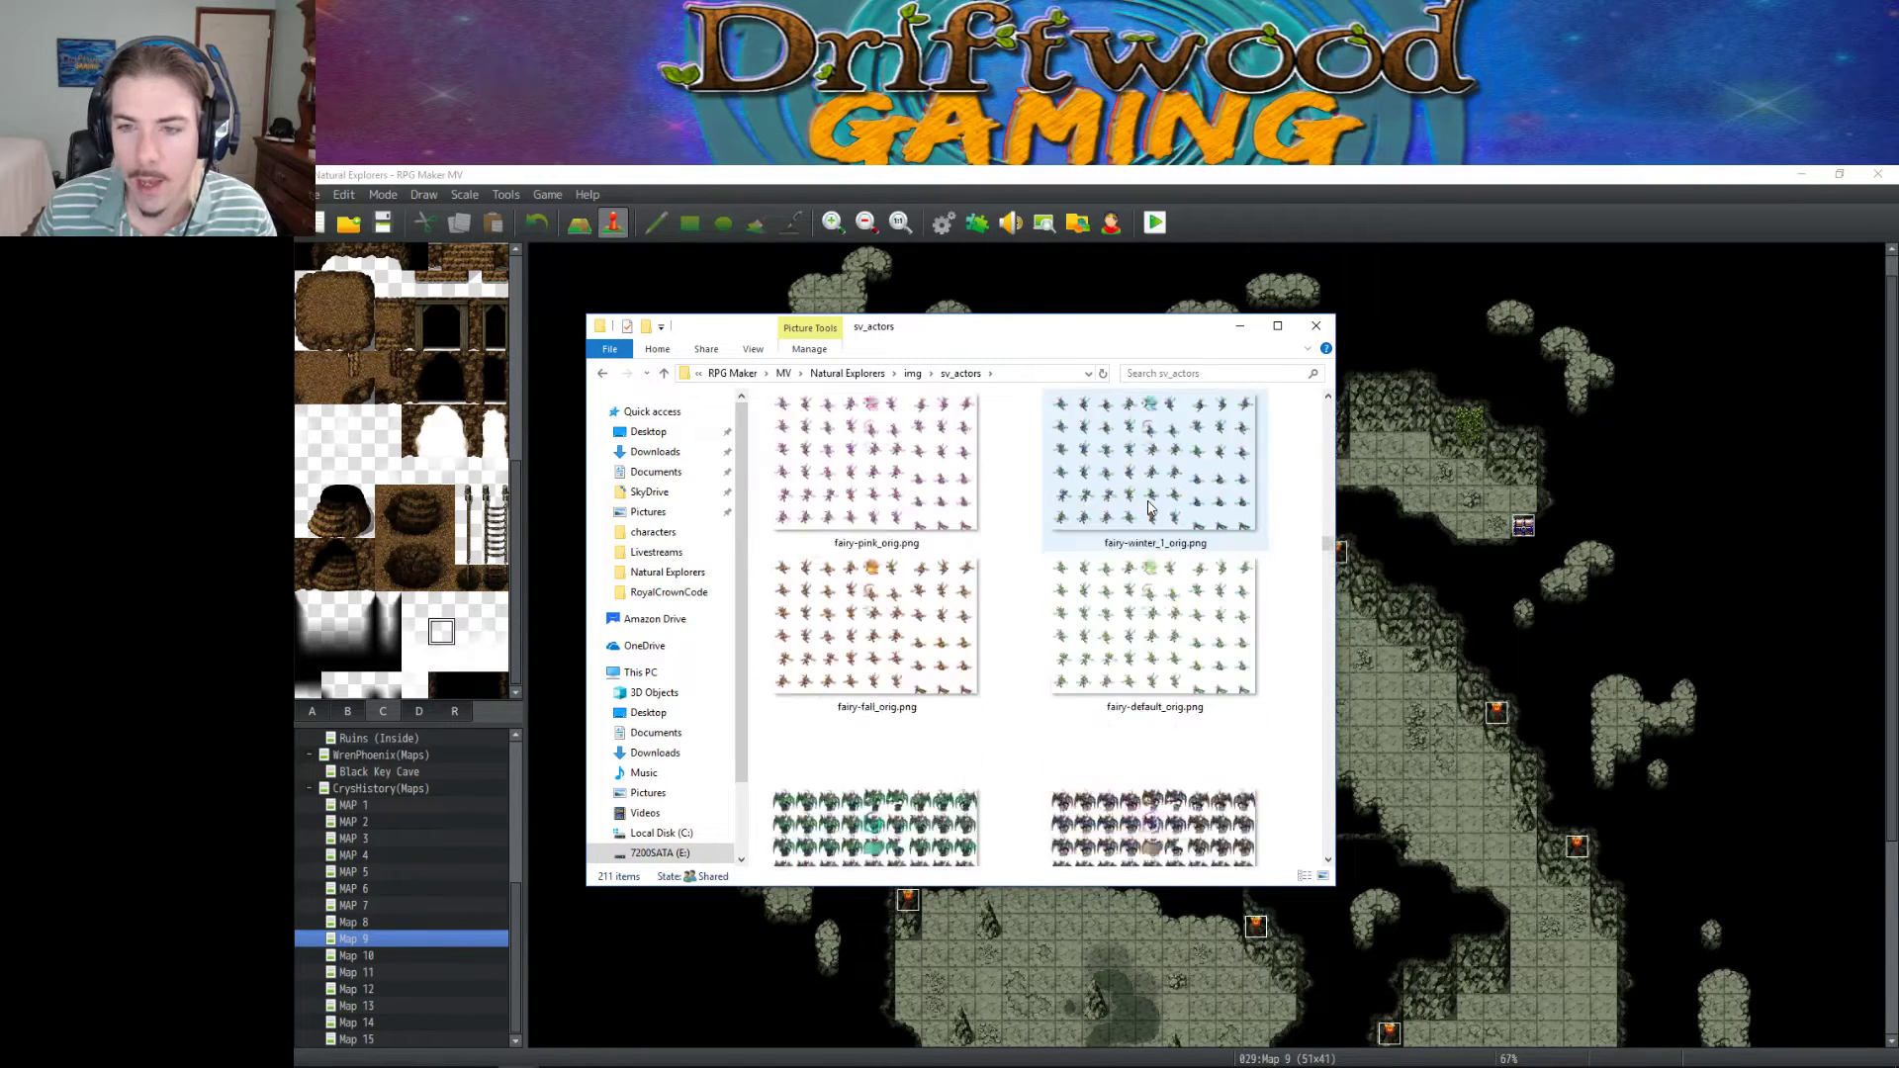
pyautogui.scroll(-4, 1190, 529)
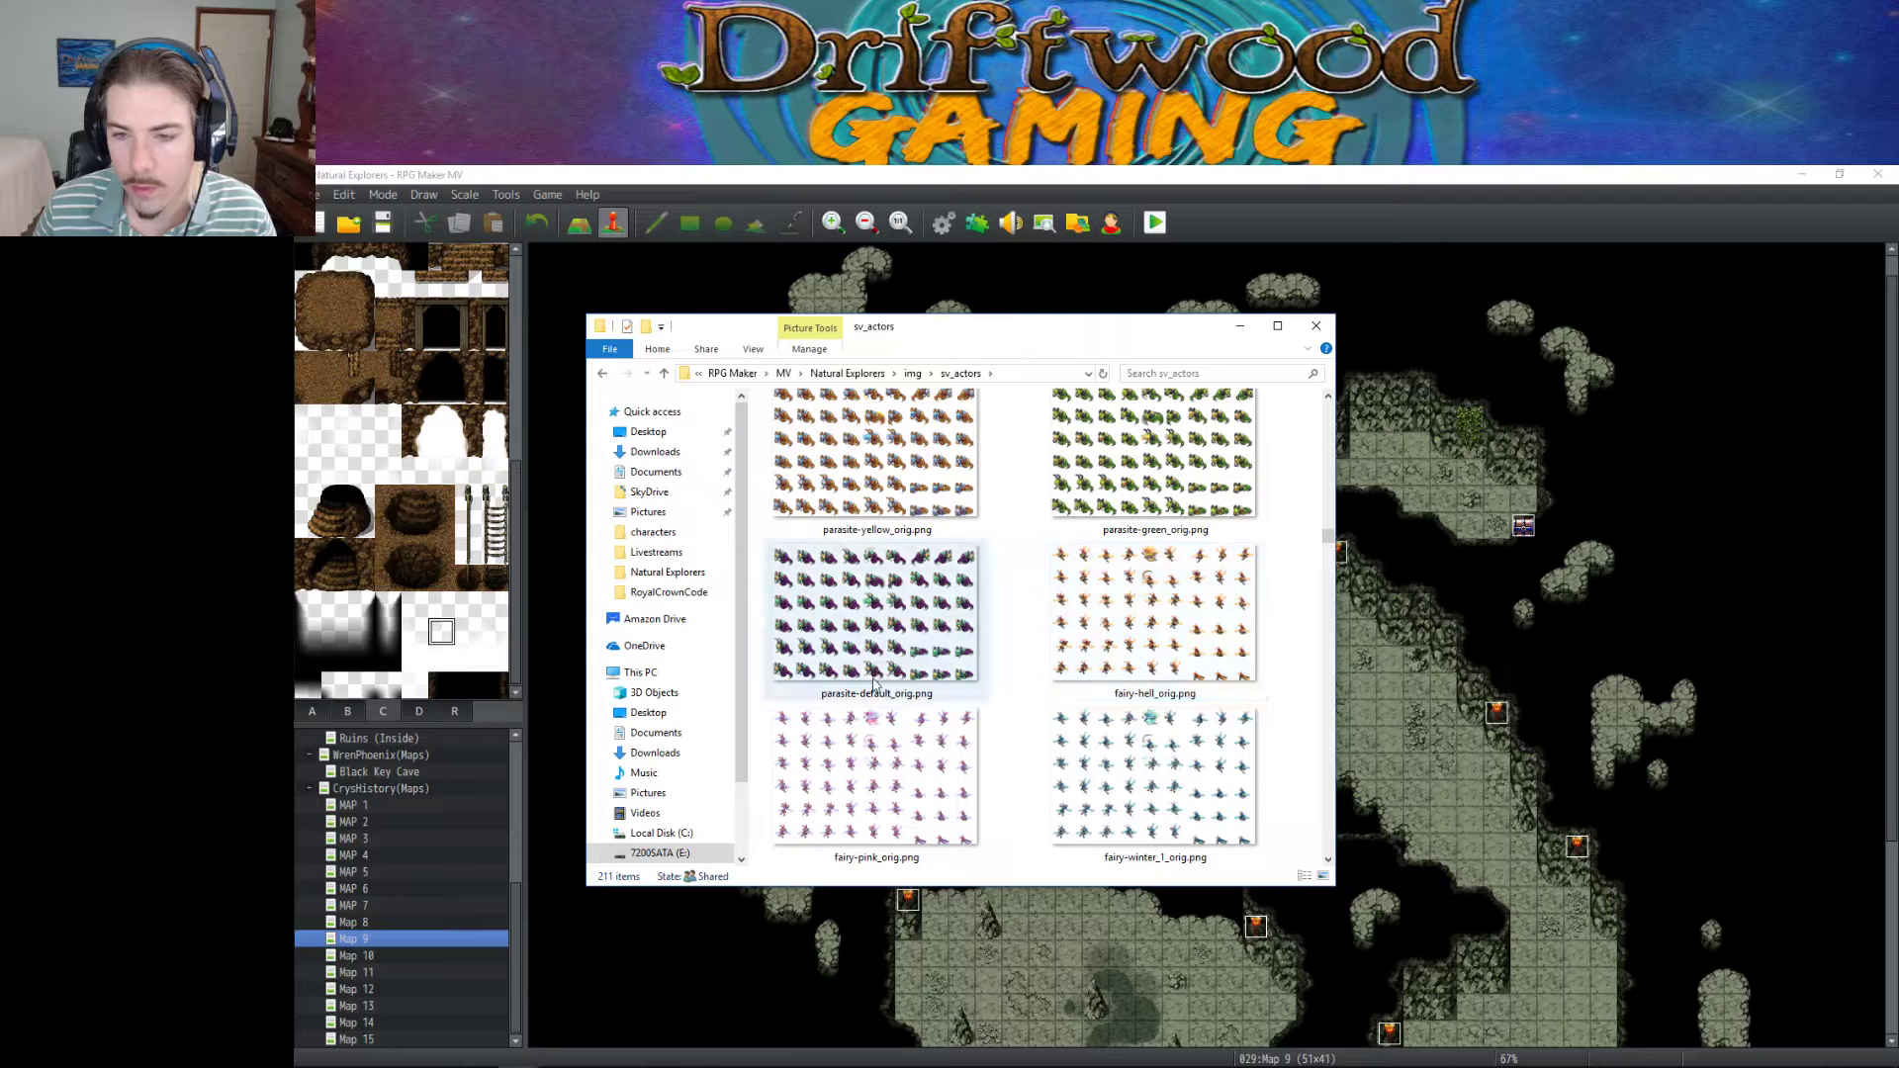
pyautogui.scroll(-2, 1078, 671)
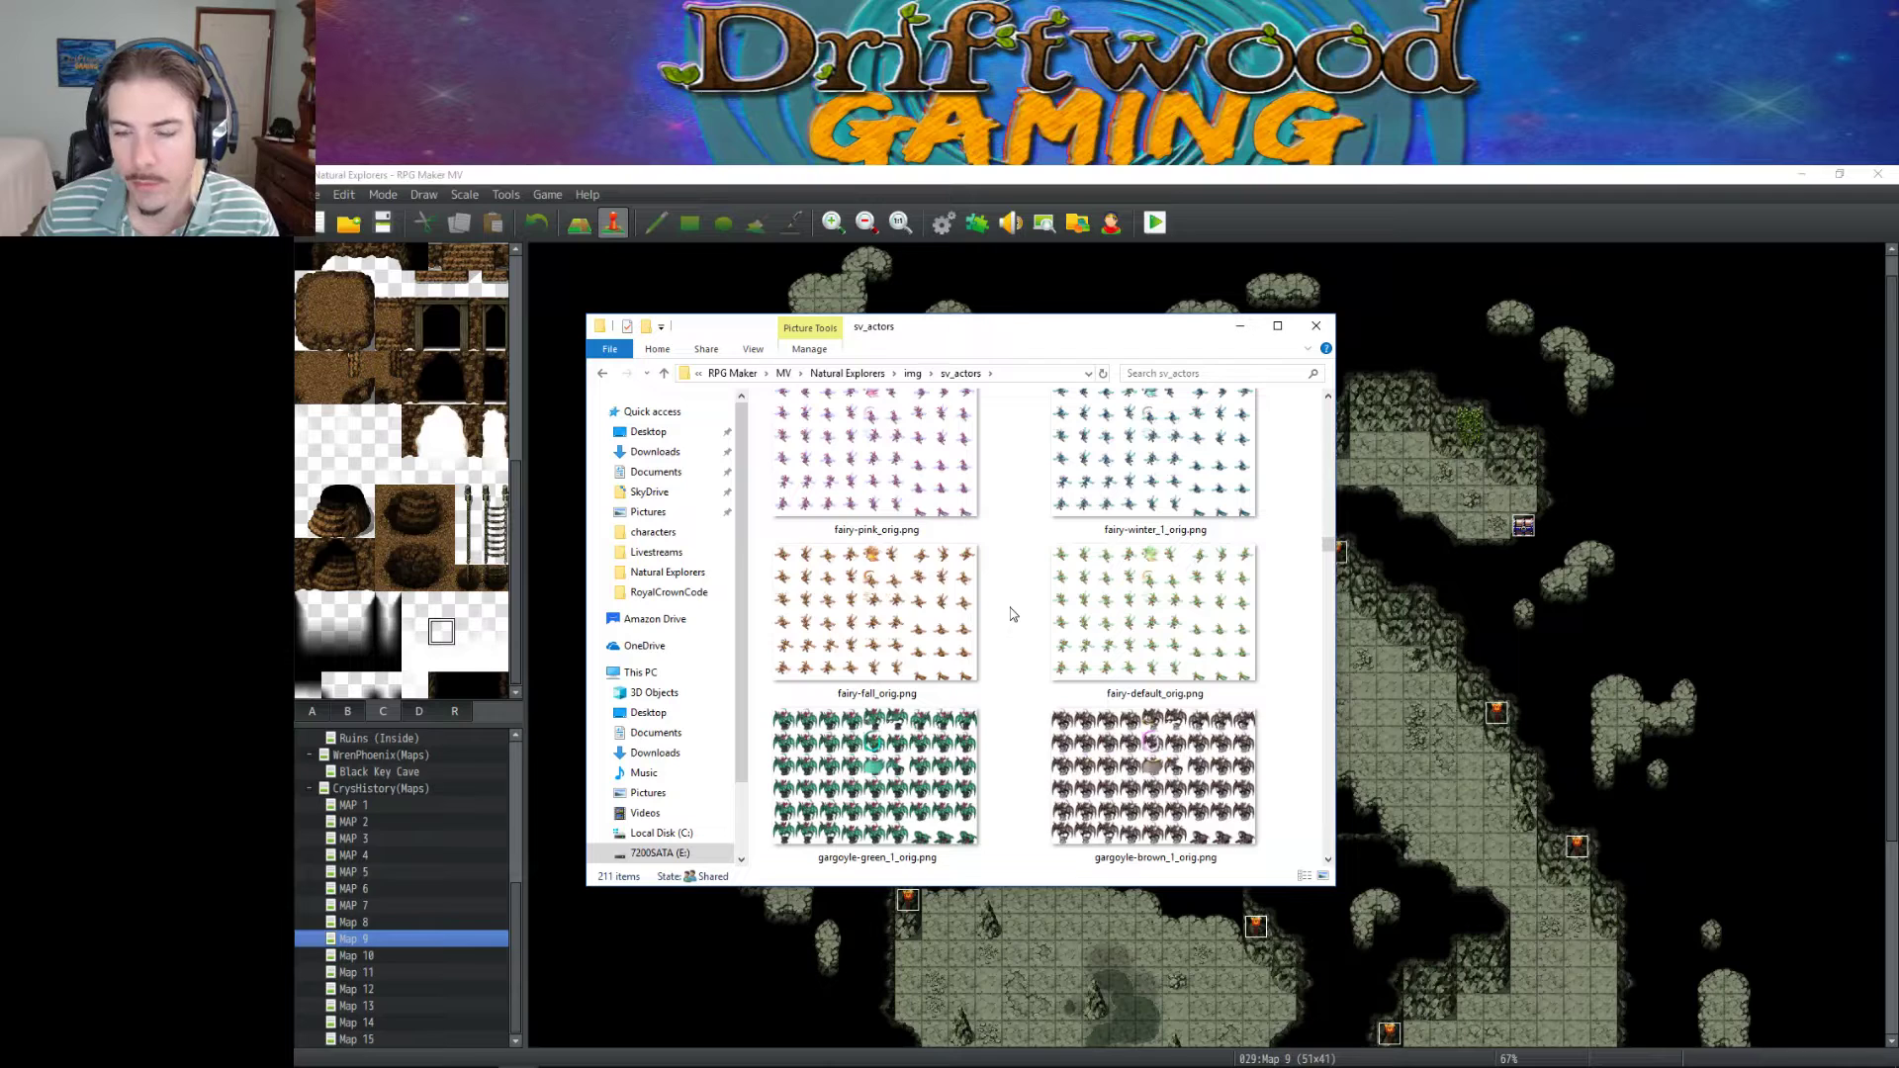
pyautogui.scroll(-1, 1039, 622)
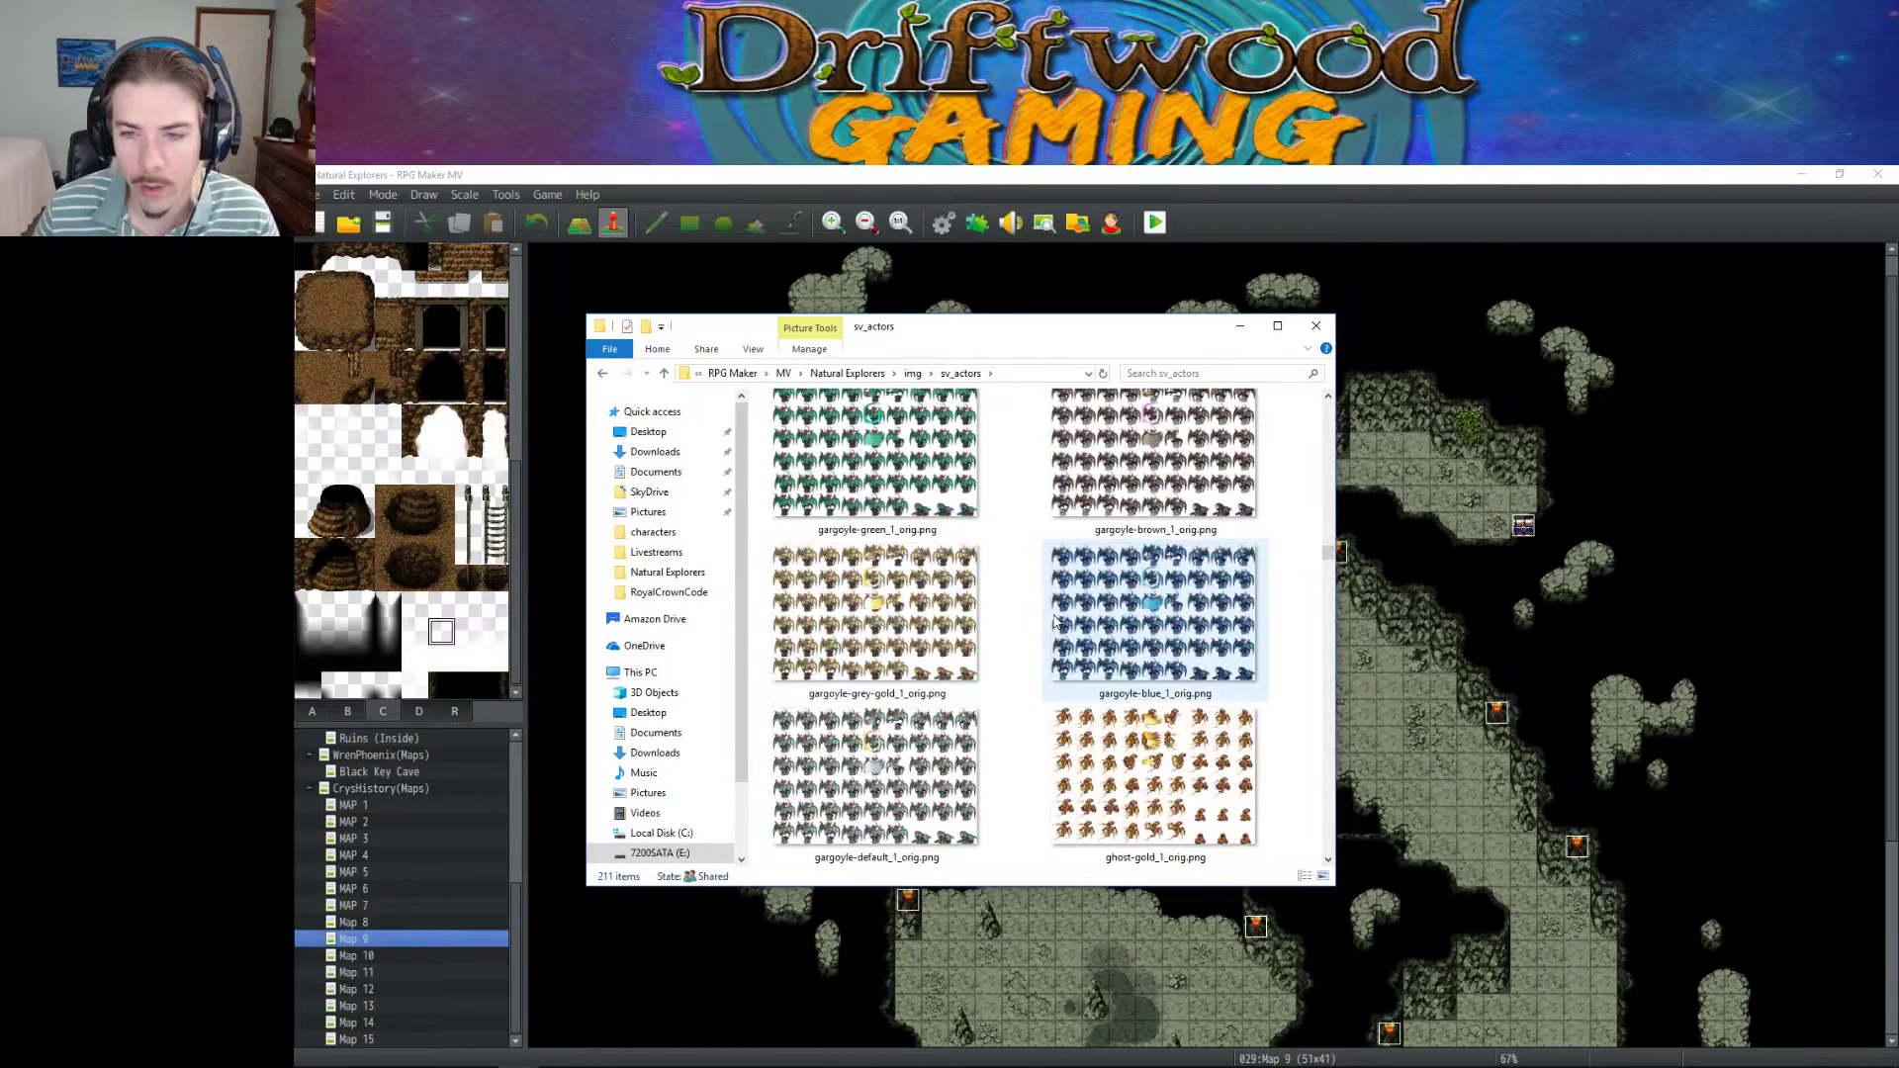
pyautogui.scroll(1, 1055, 621)
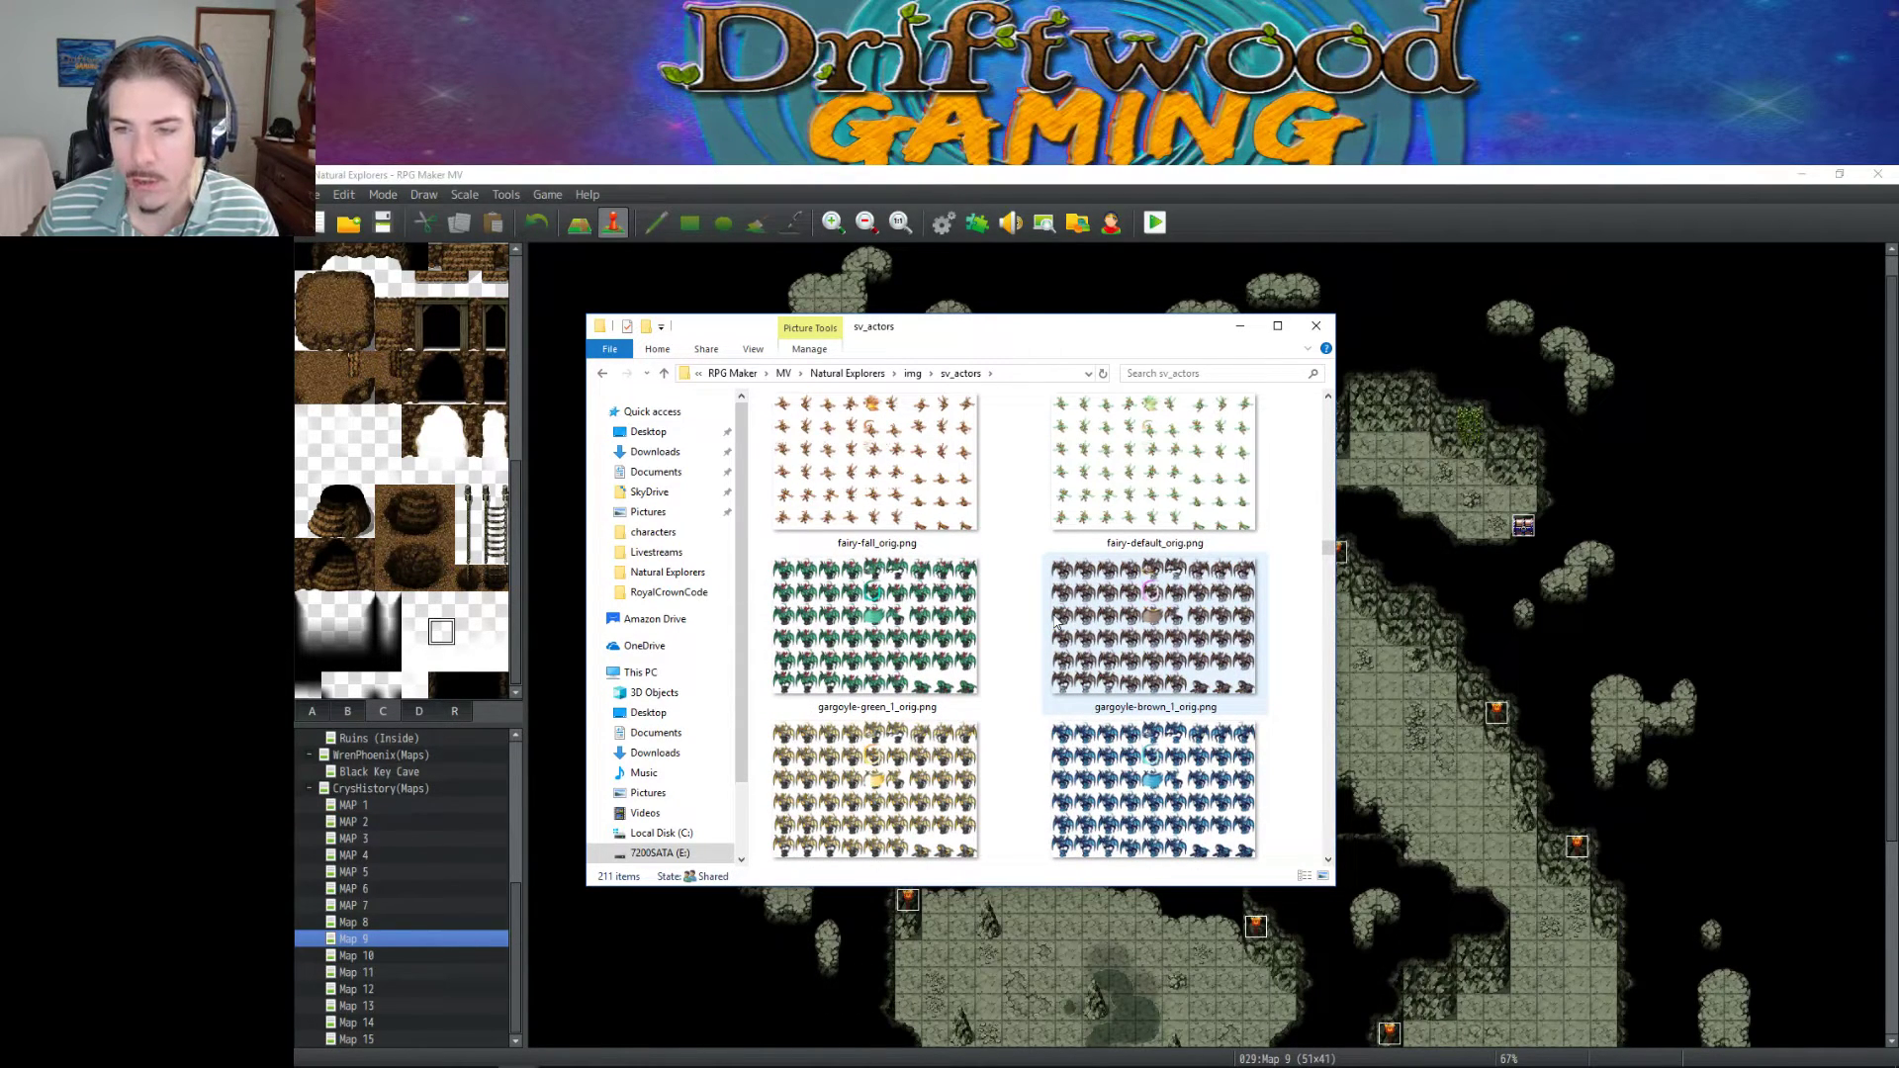
pyautogui.scroll(1, 1056, 626)
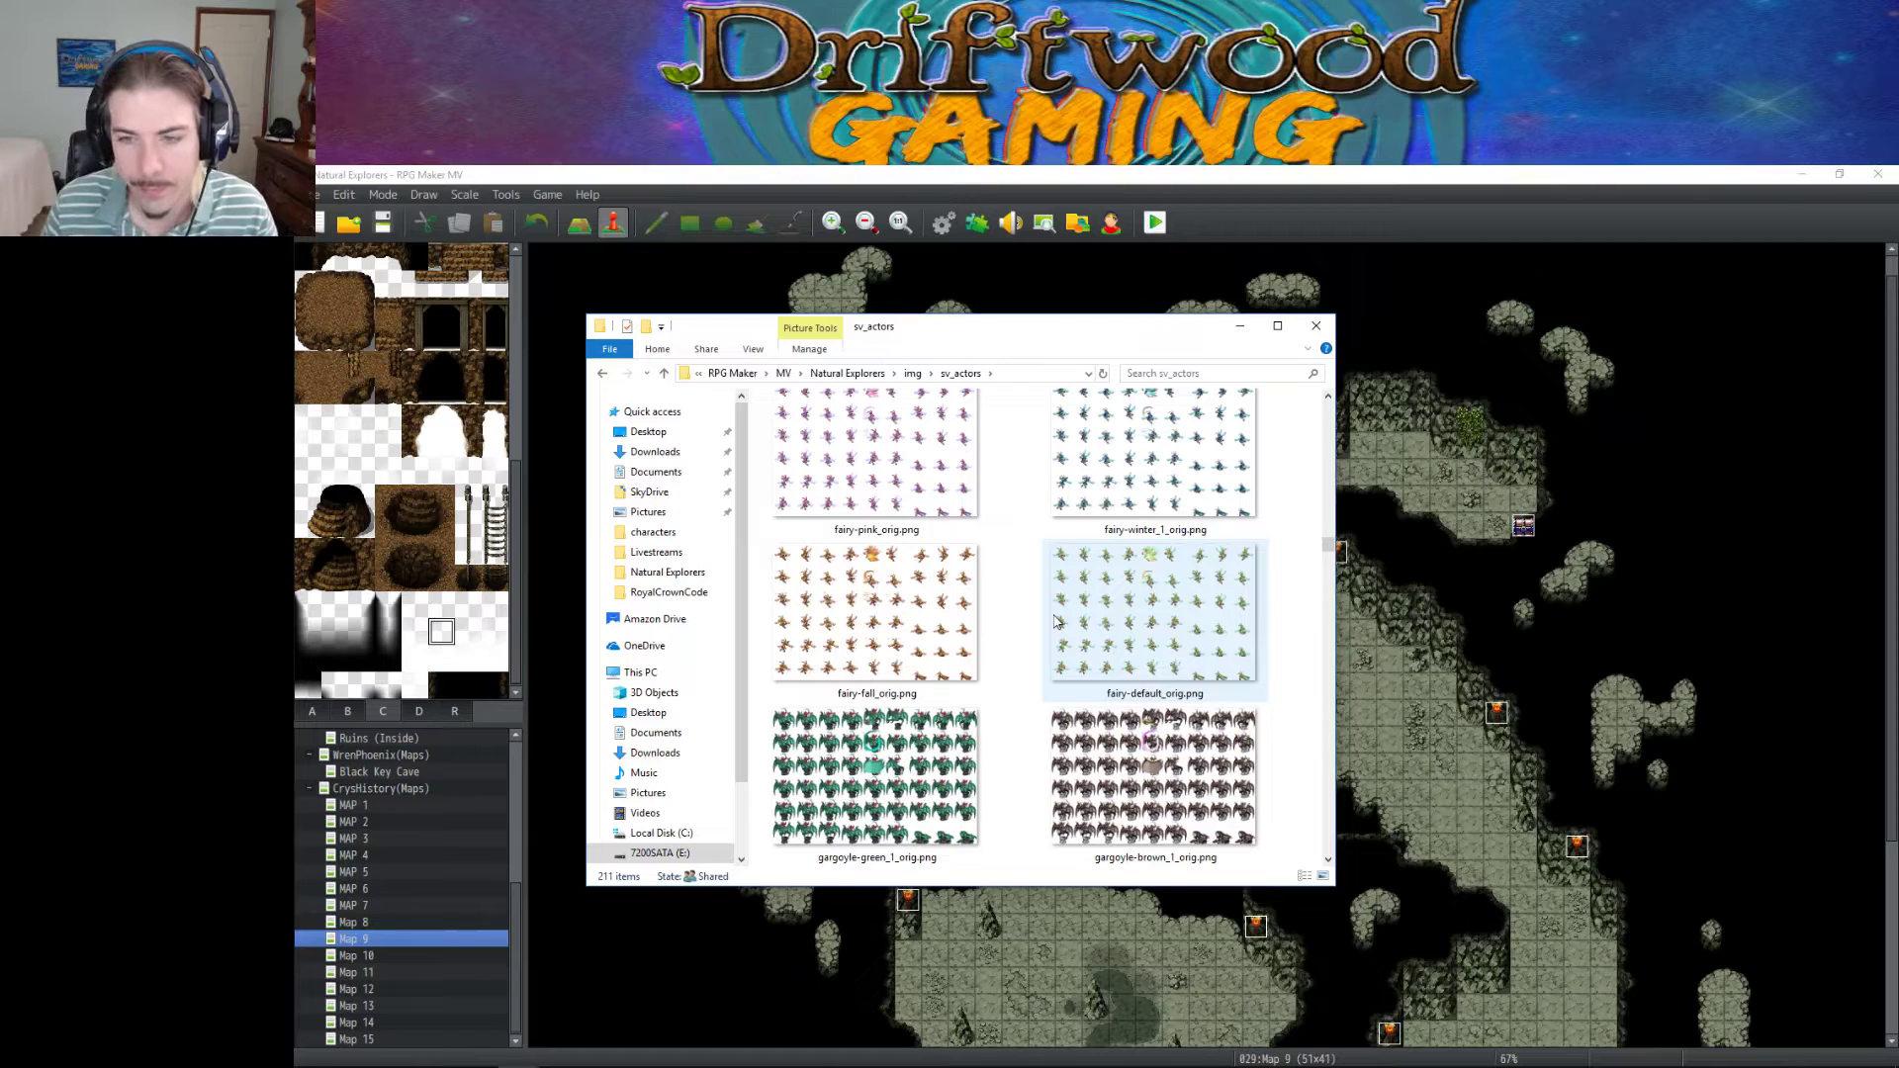
pyautogui.scroll(-4, 1055, 622)
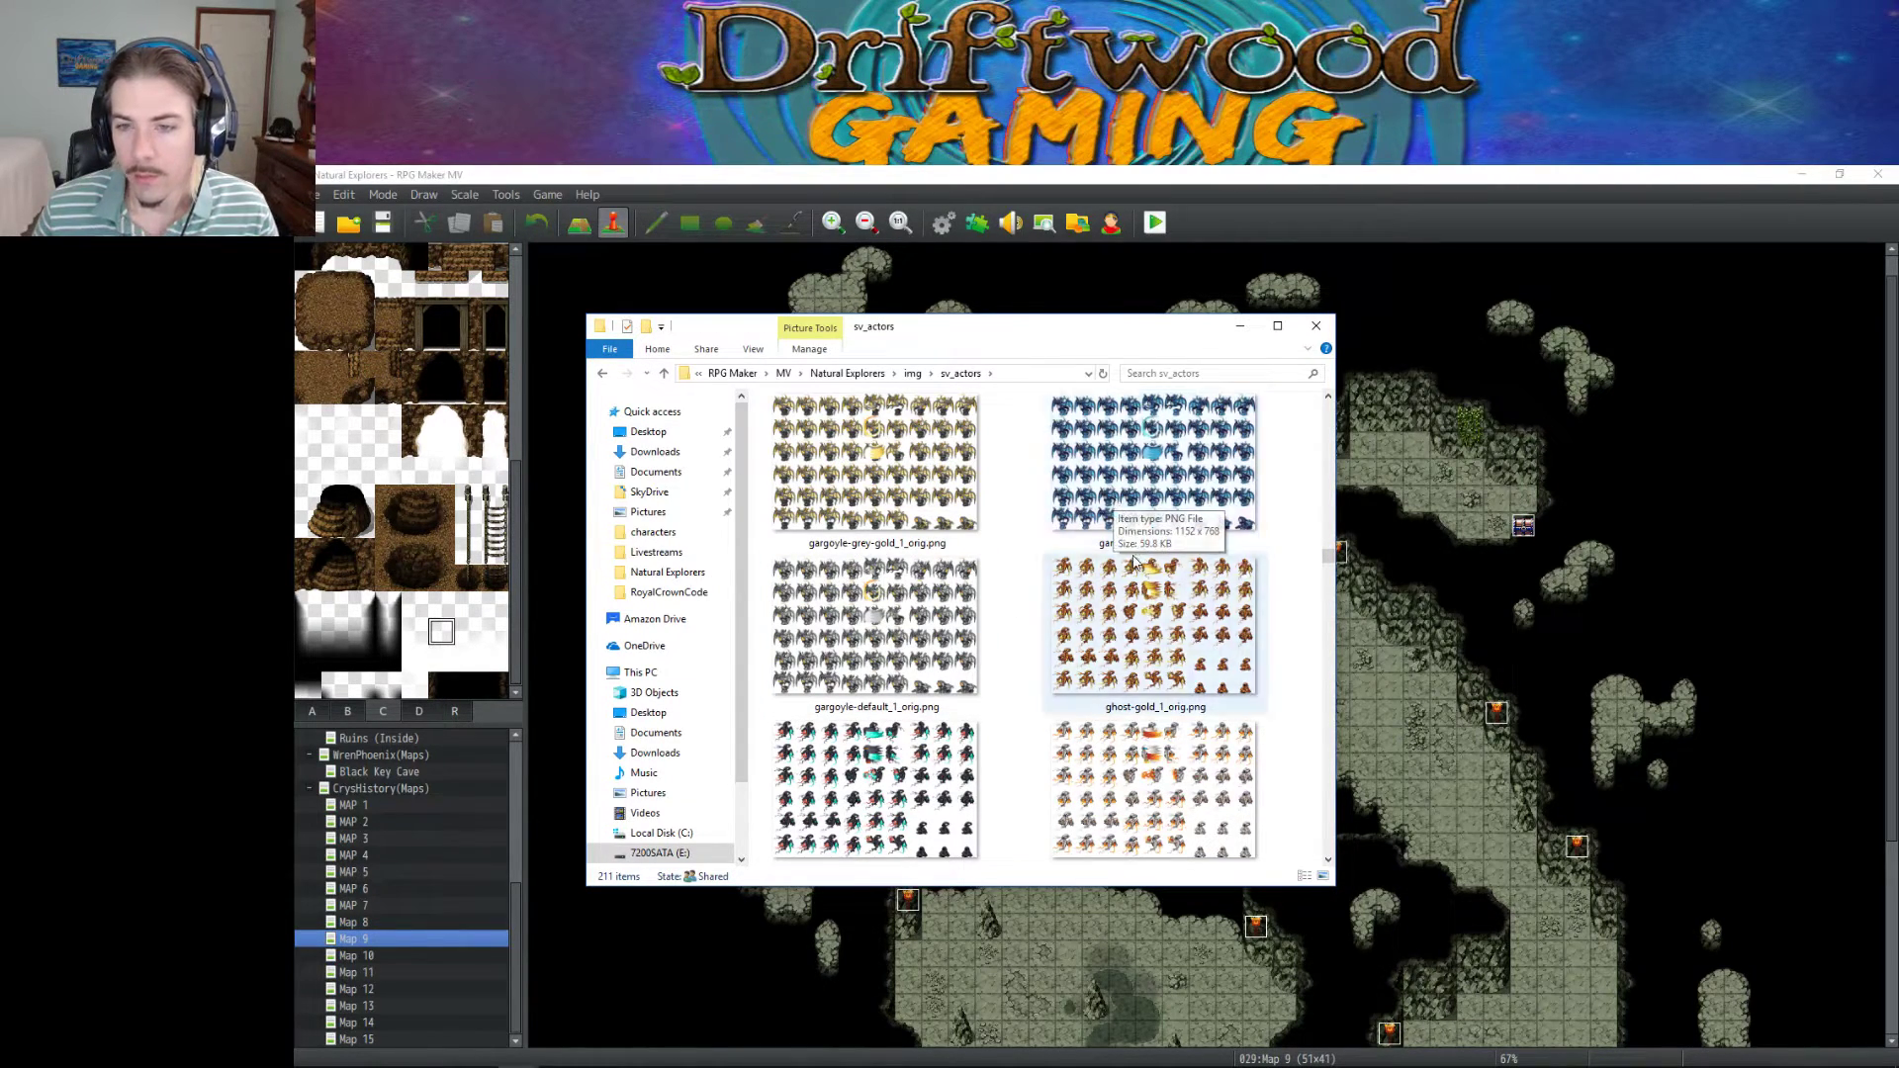
pyautogui.scroll(-3, 1108, 554)
pyautogui.scroll(-5, 1105, 572)
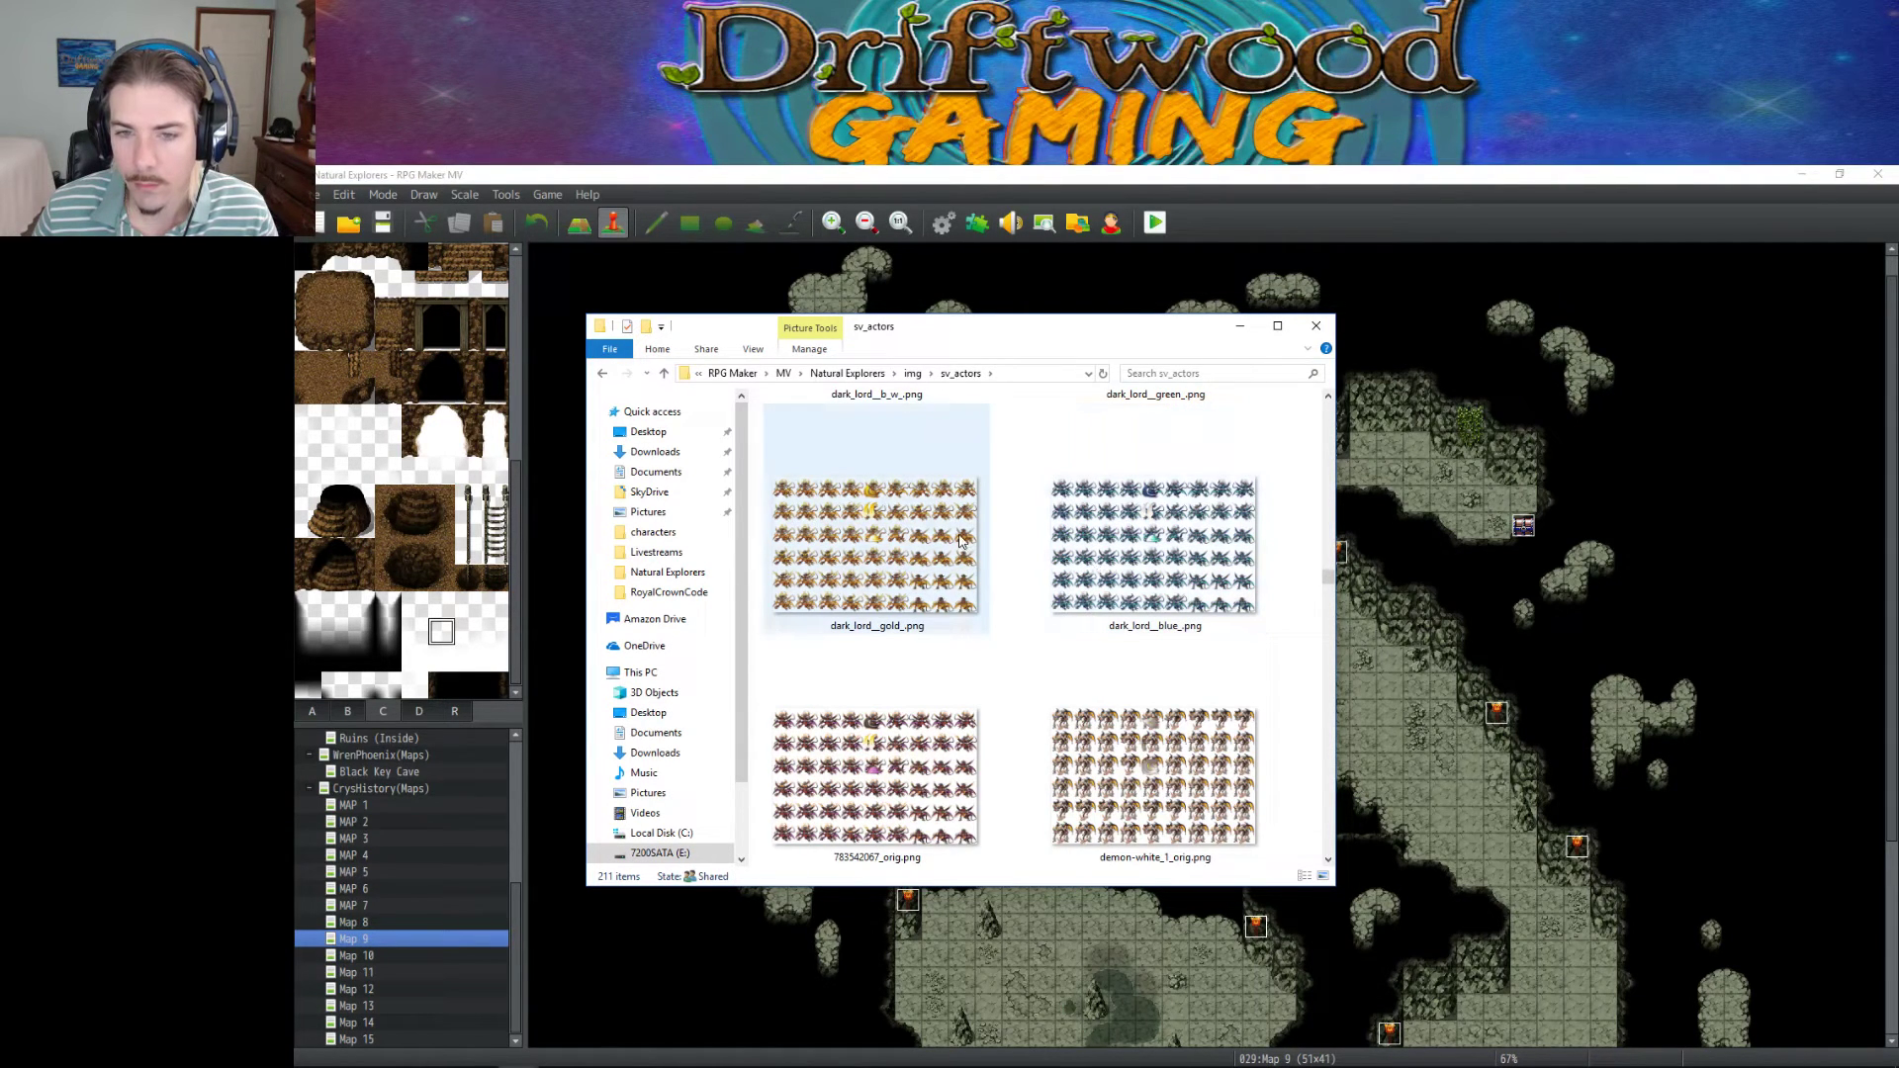
pyautogui.scroll(-5, 960, 542)
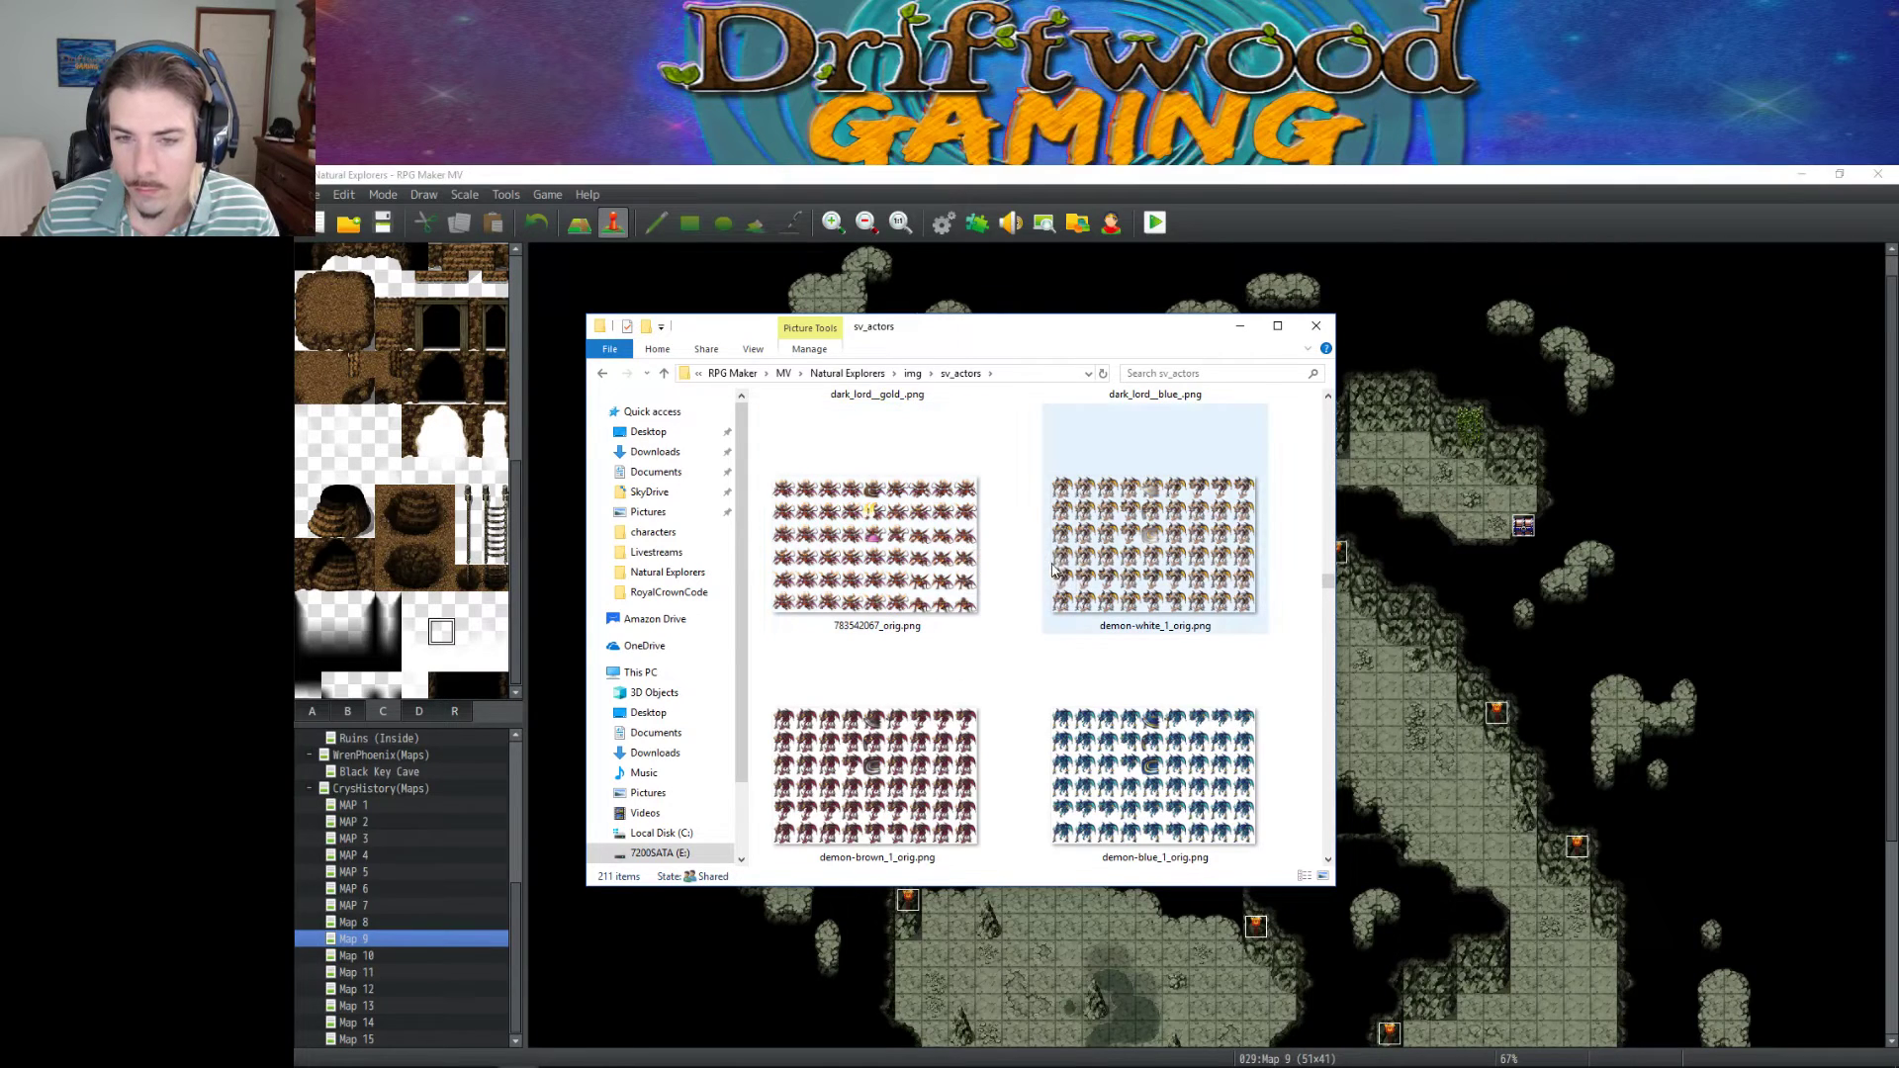
pyautogui.scroll(-5, 1088, 559)
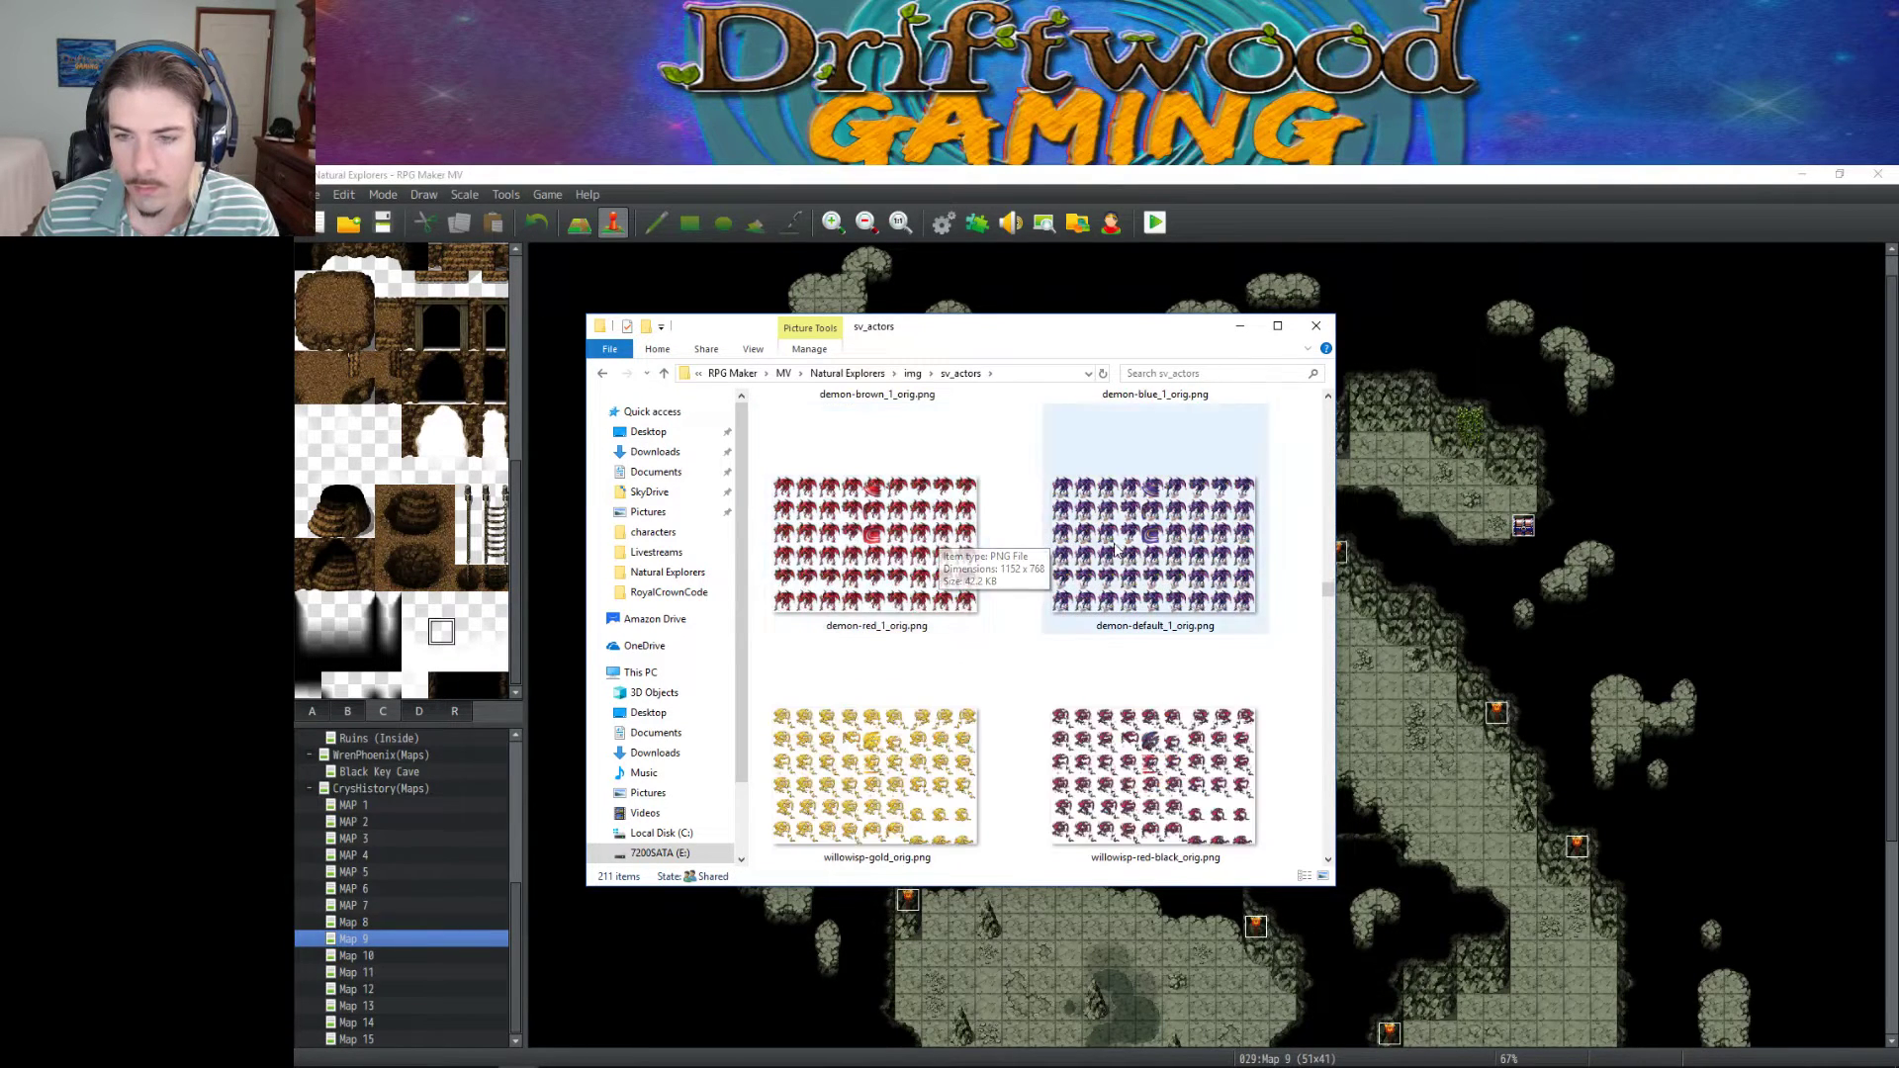
pyautogui.scroll(-2, 1133, 554)
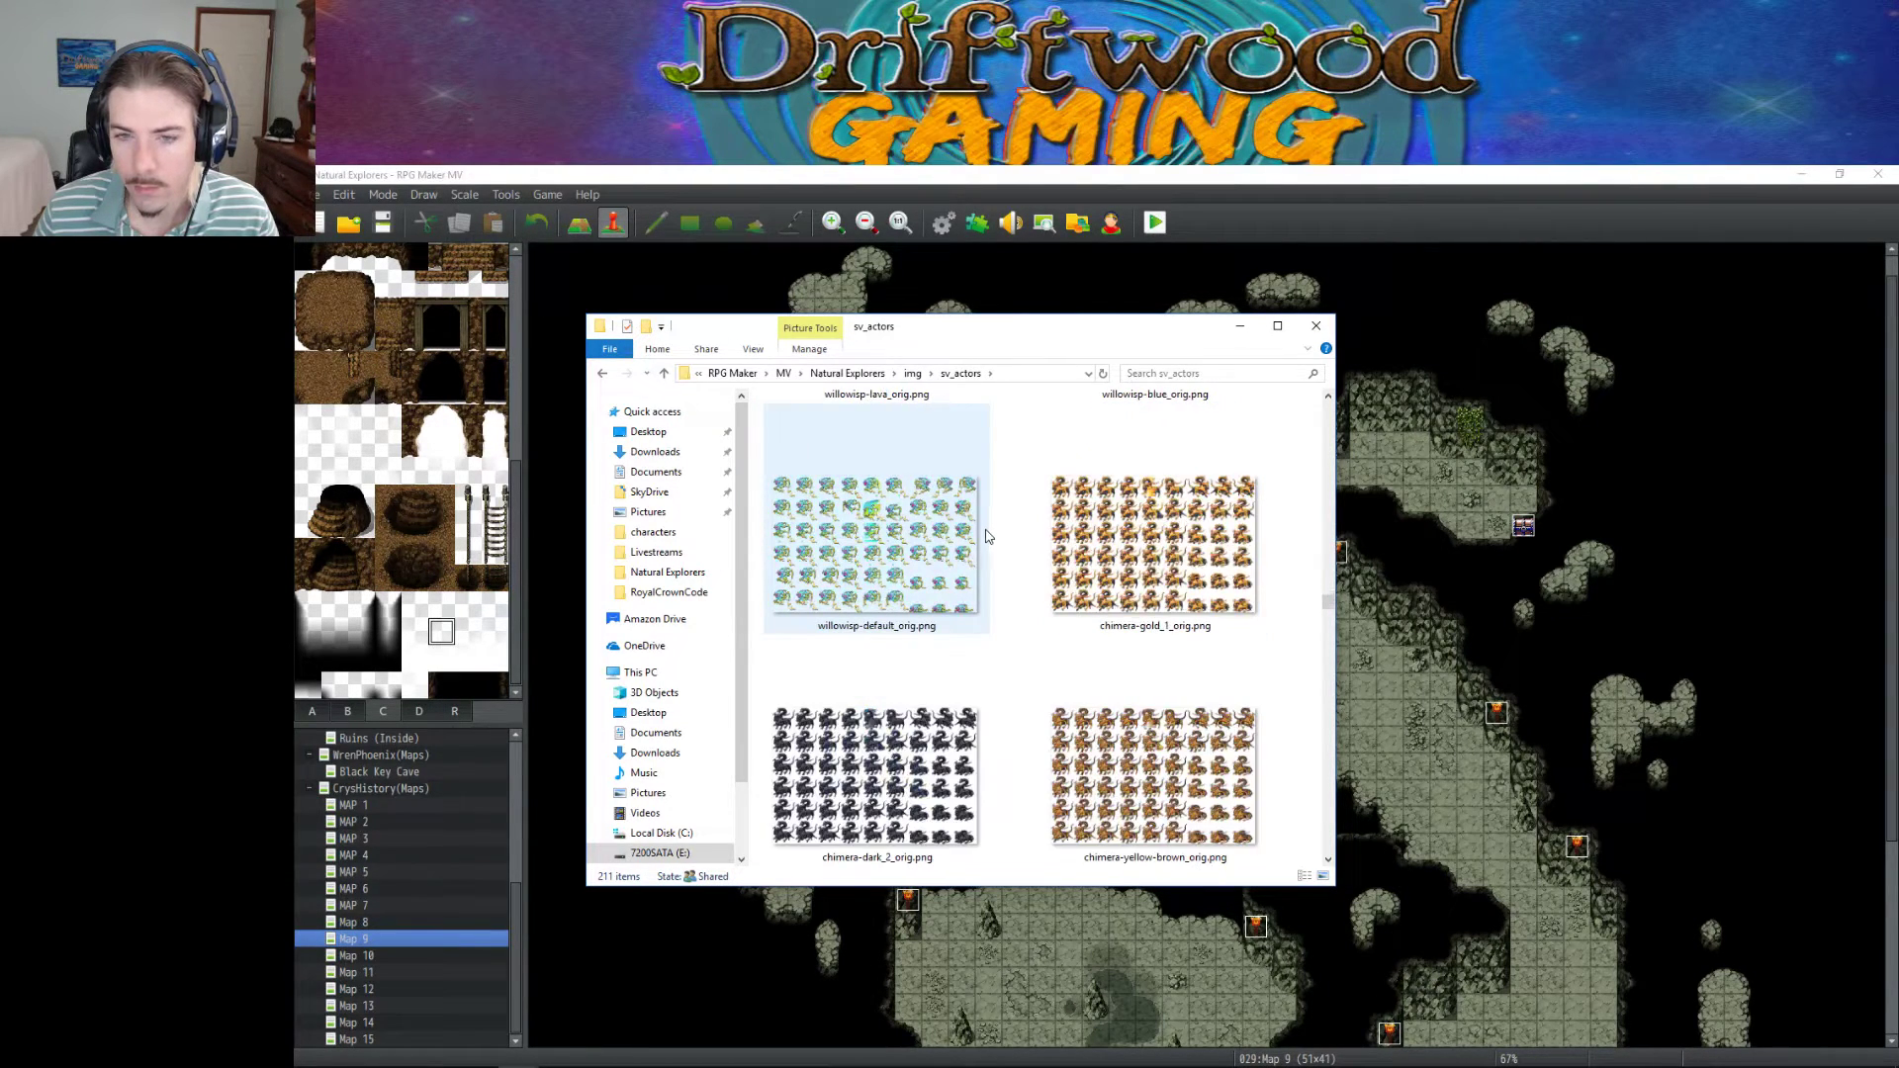
pyautogui.scroll(-2, 1128, 554)
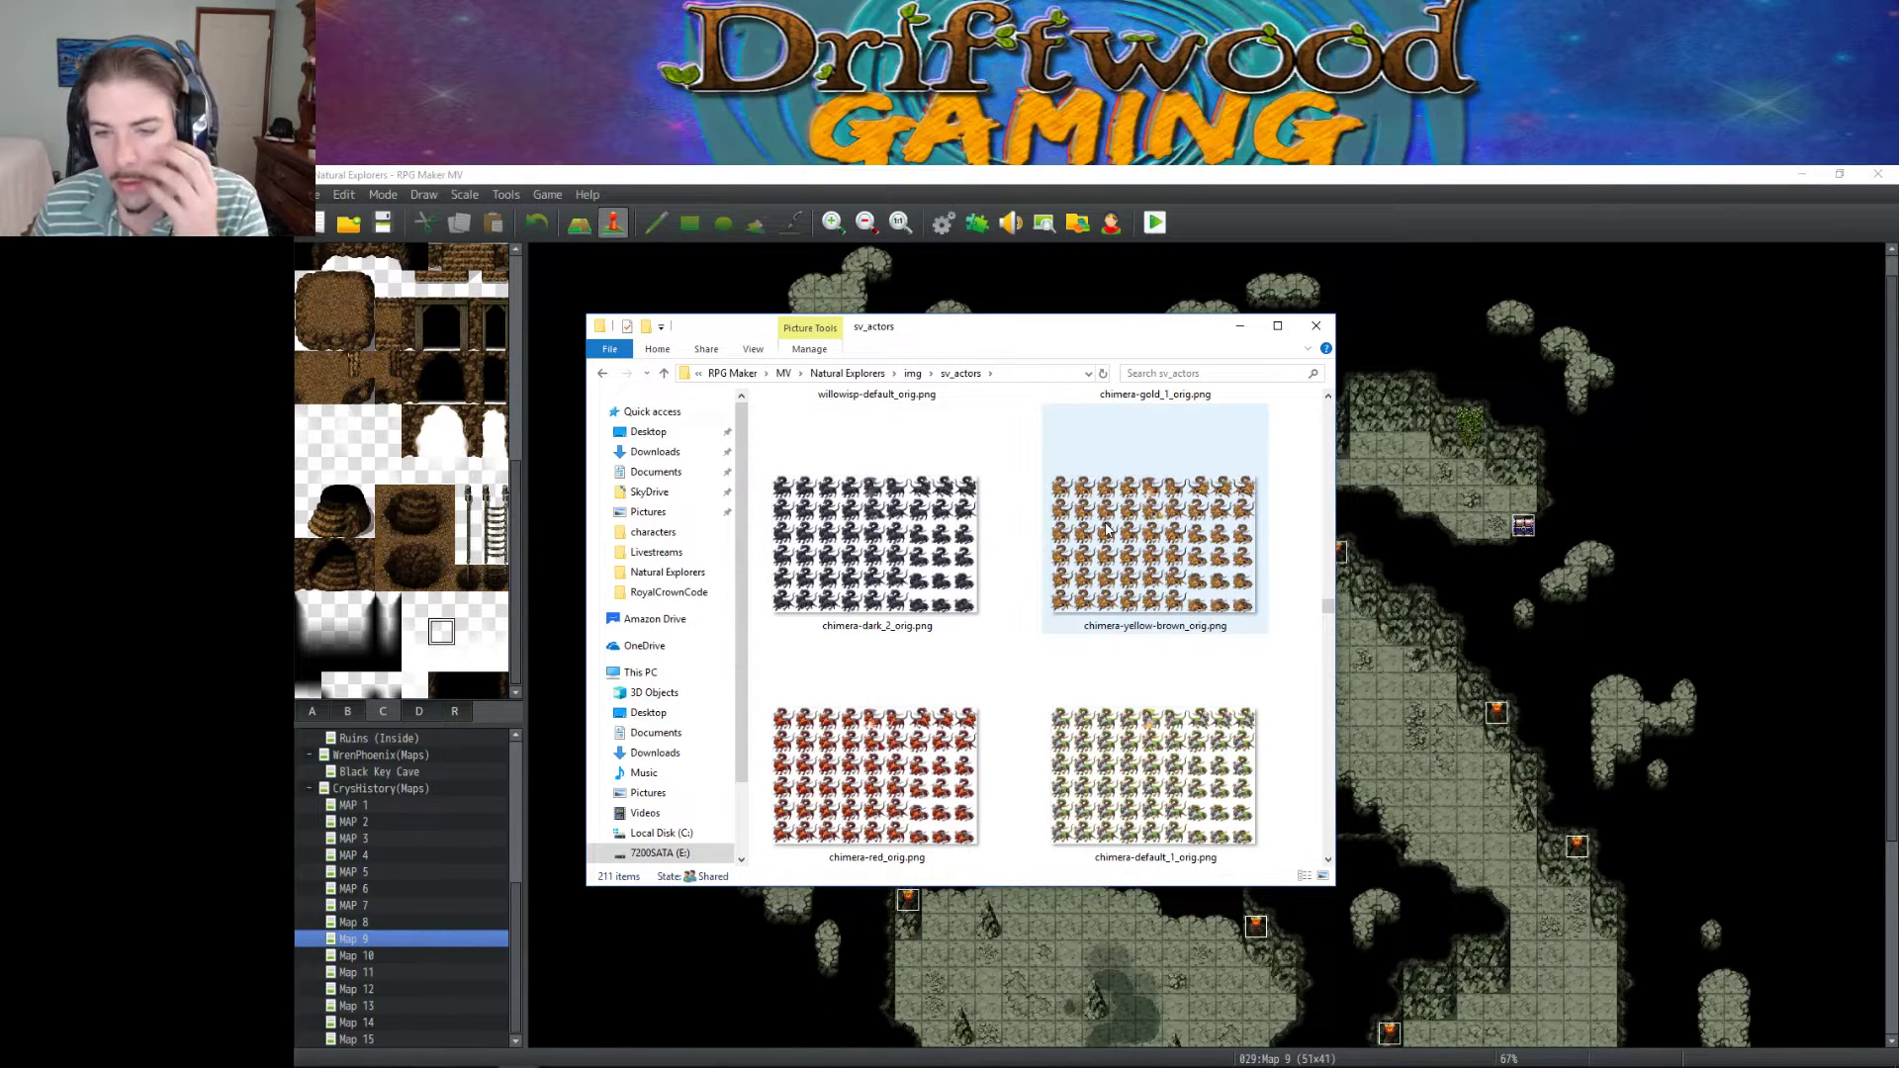
pyautogui.scroll(-2, 1106, 530)
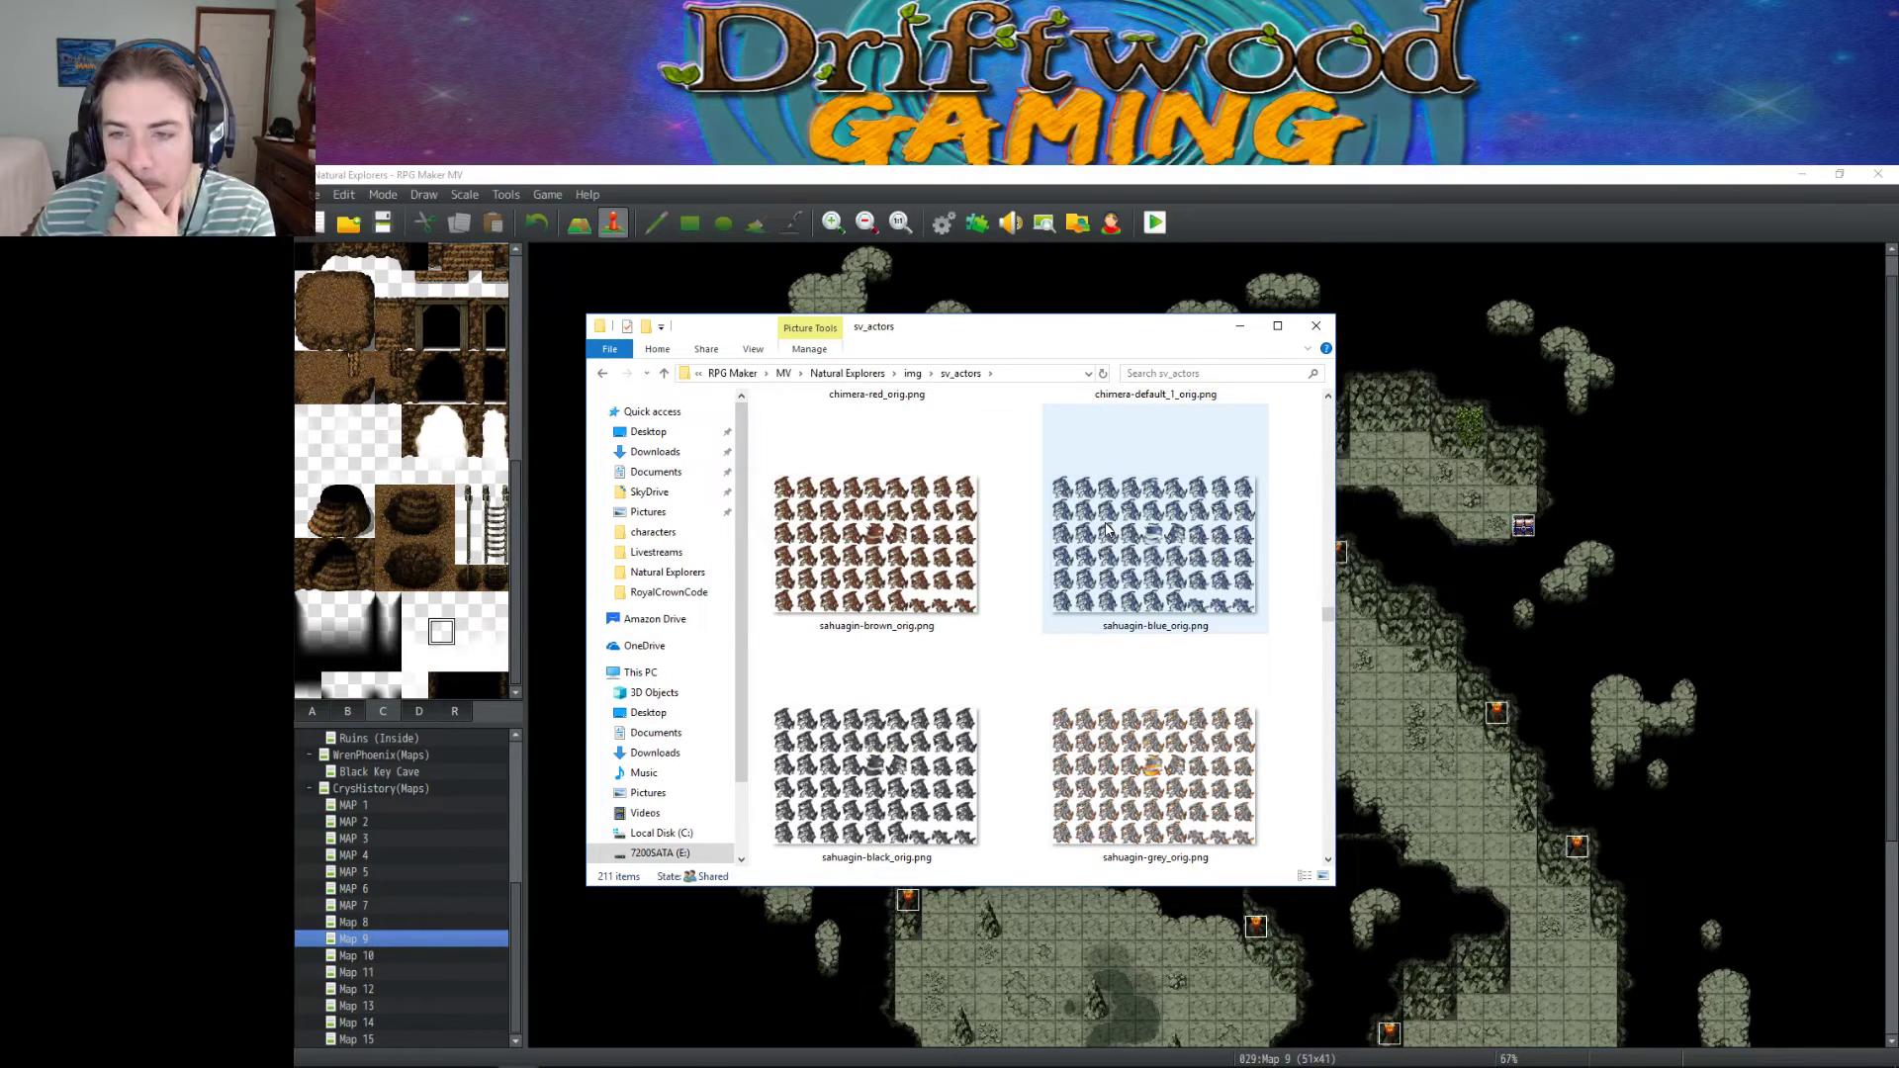
pyautogui.scroll(-4, 1106, 531)
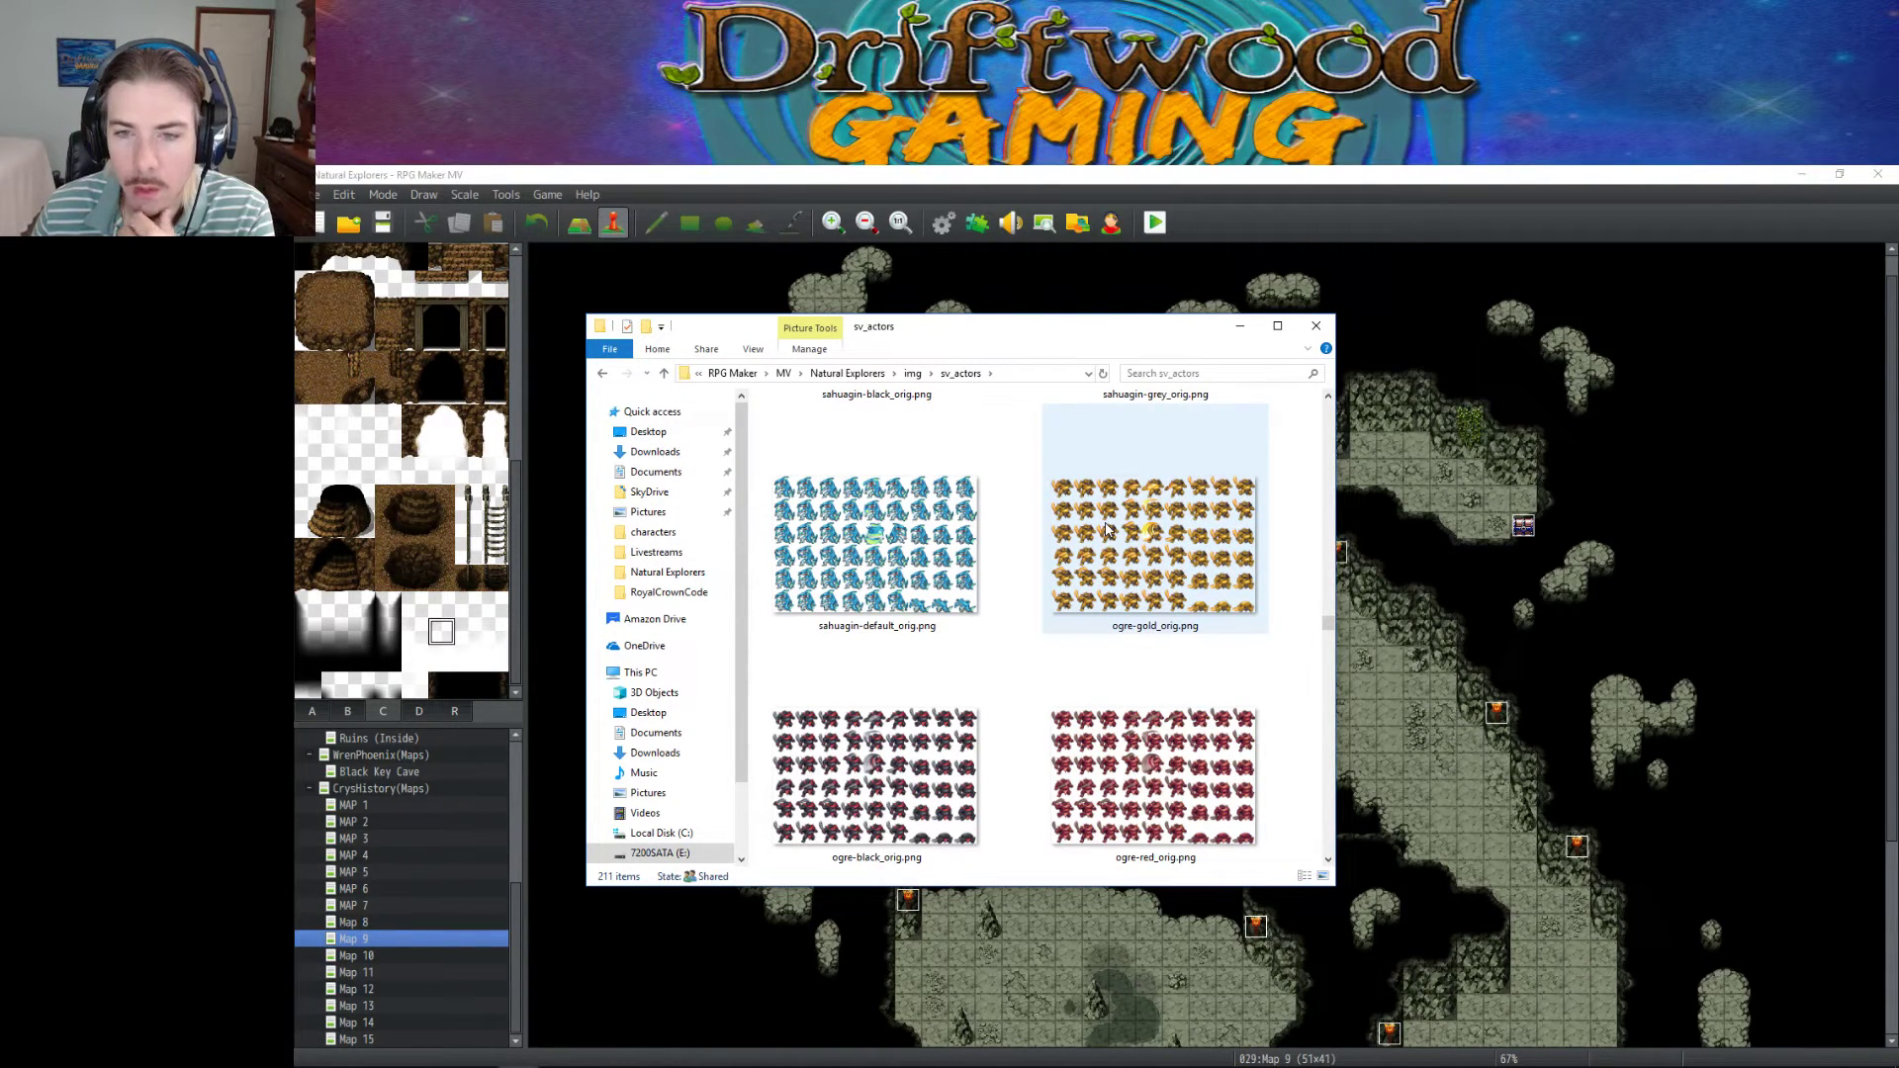
pyautogui.scroll(-6, 1106, 530)
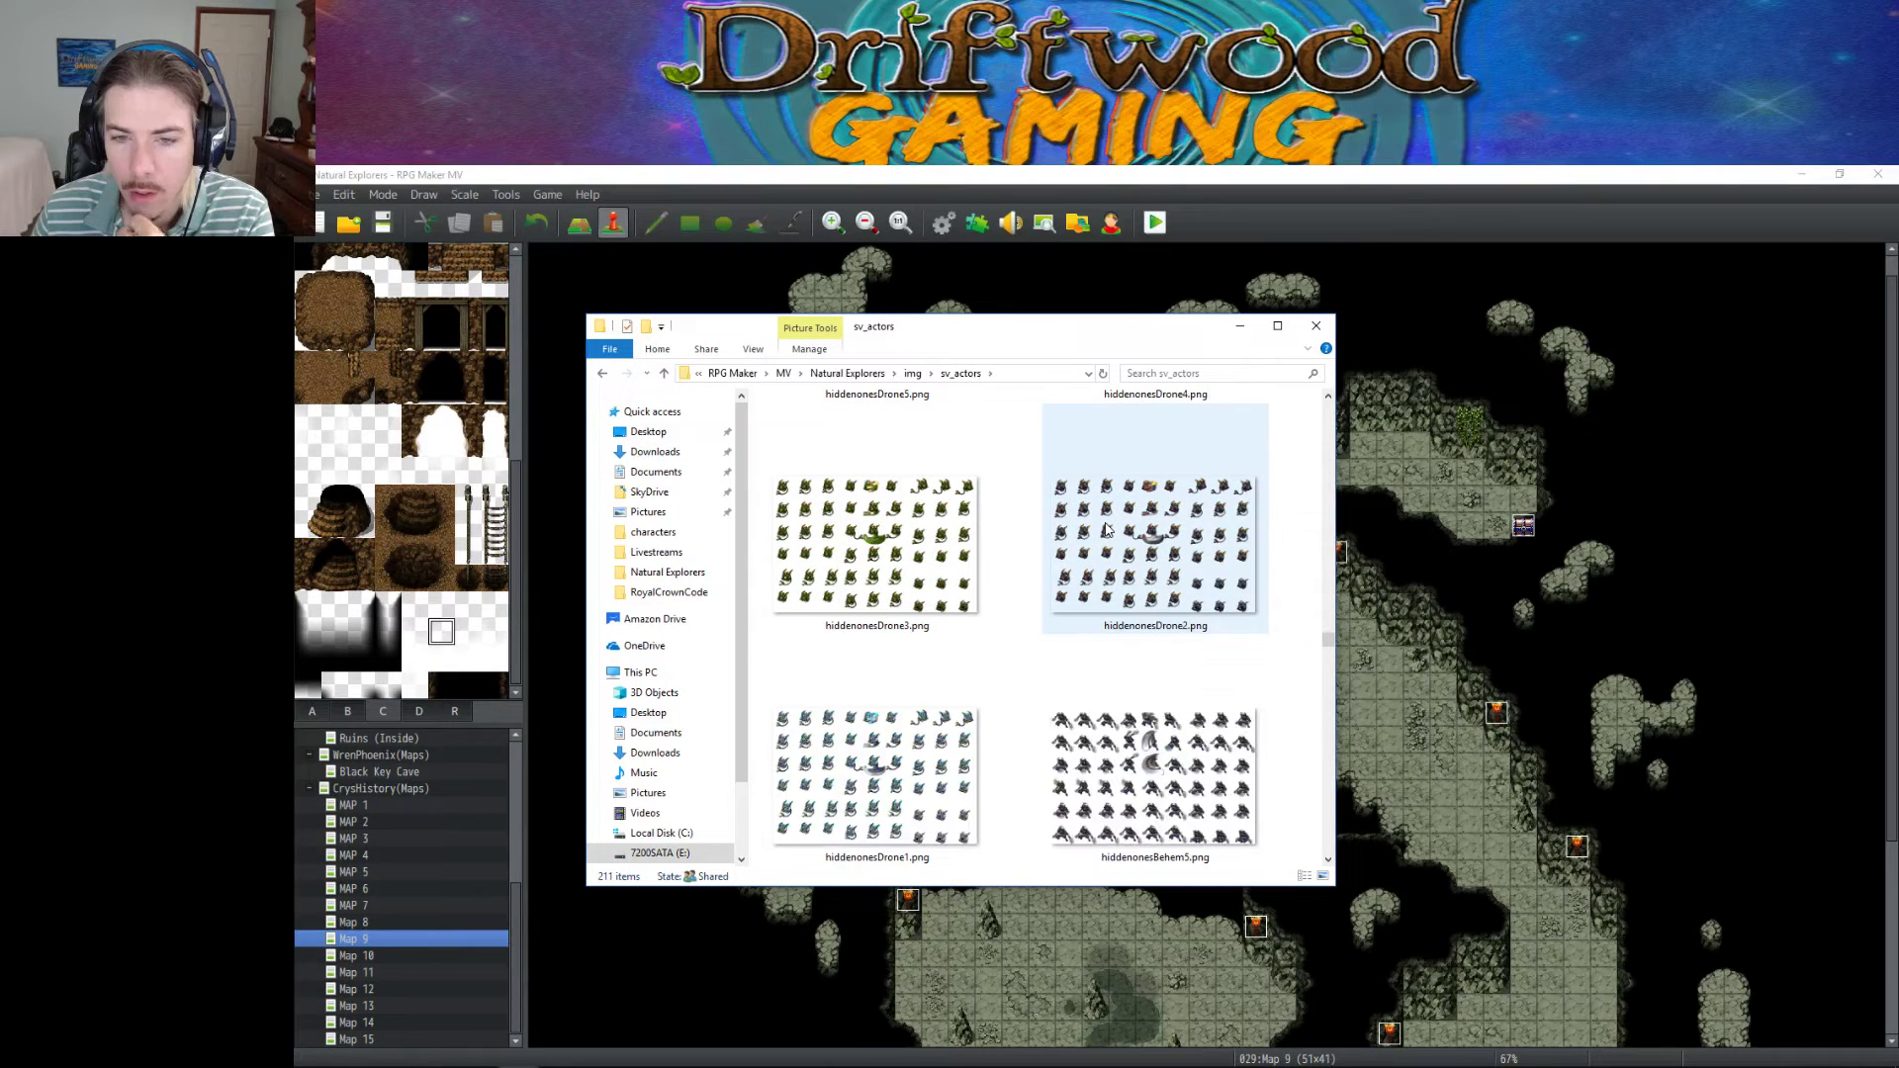
pyautogui.scroll(-2, 946, 522)
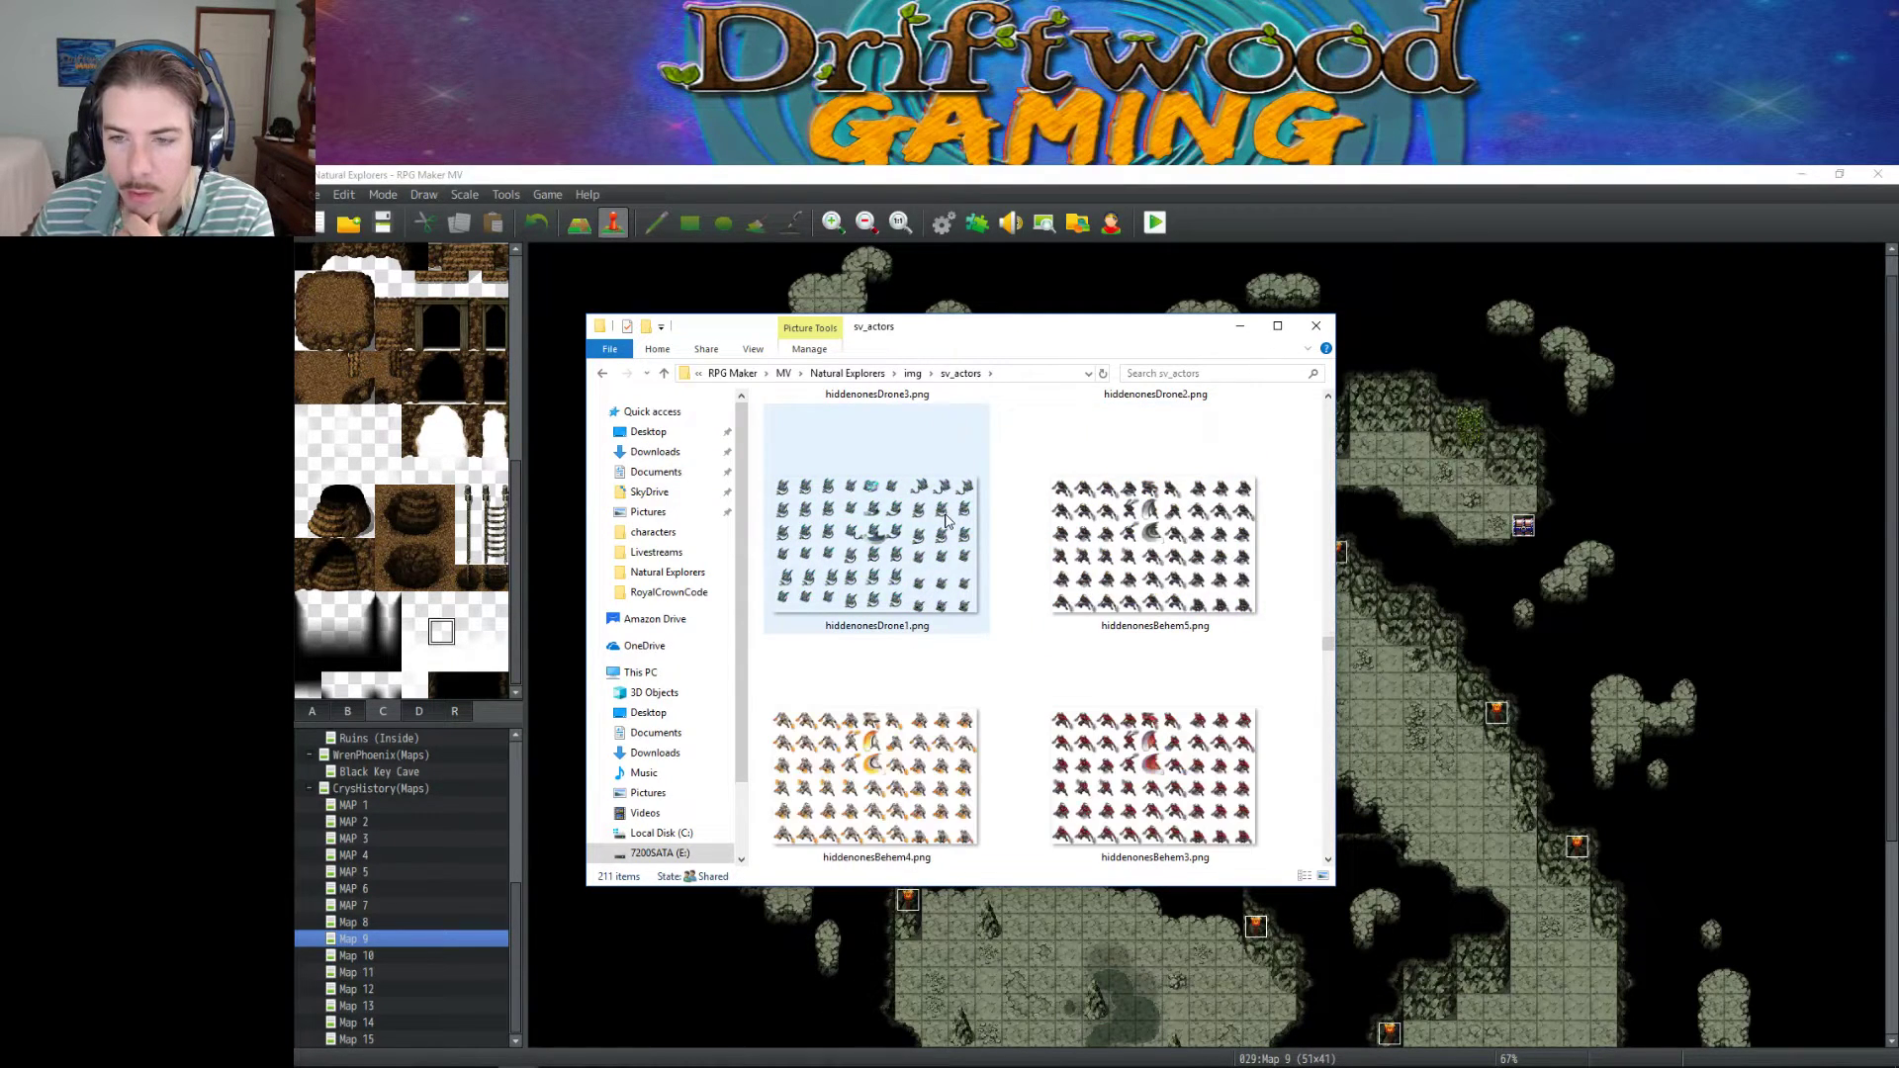
pyautogui.scroll(-2, 1029, 524)
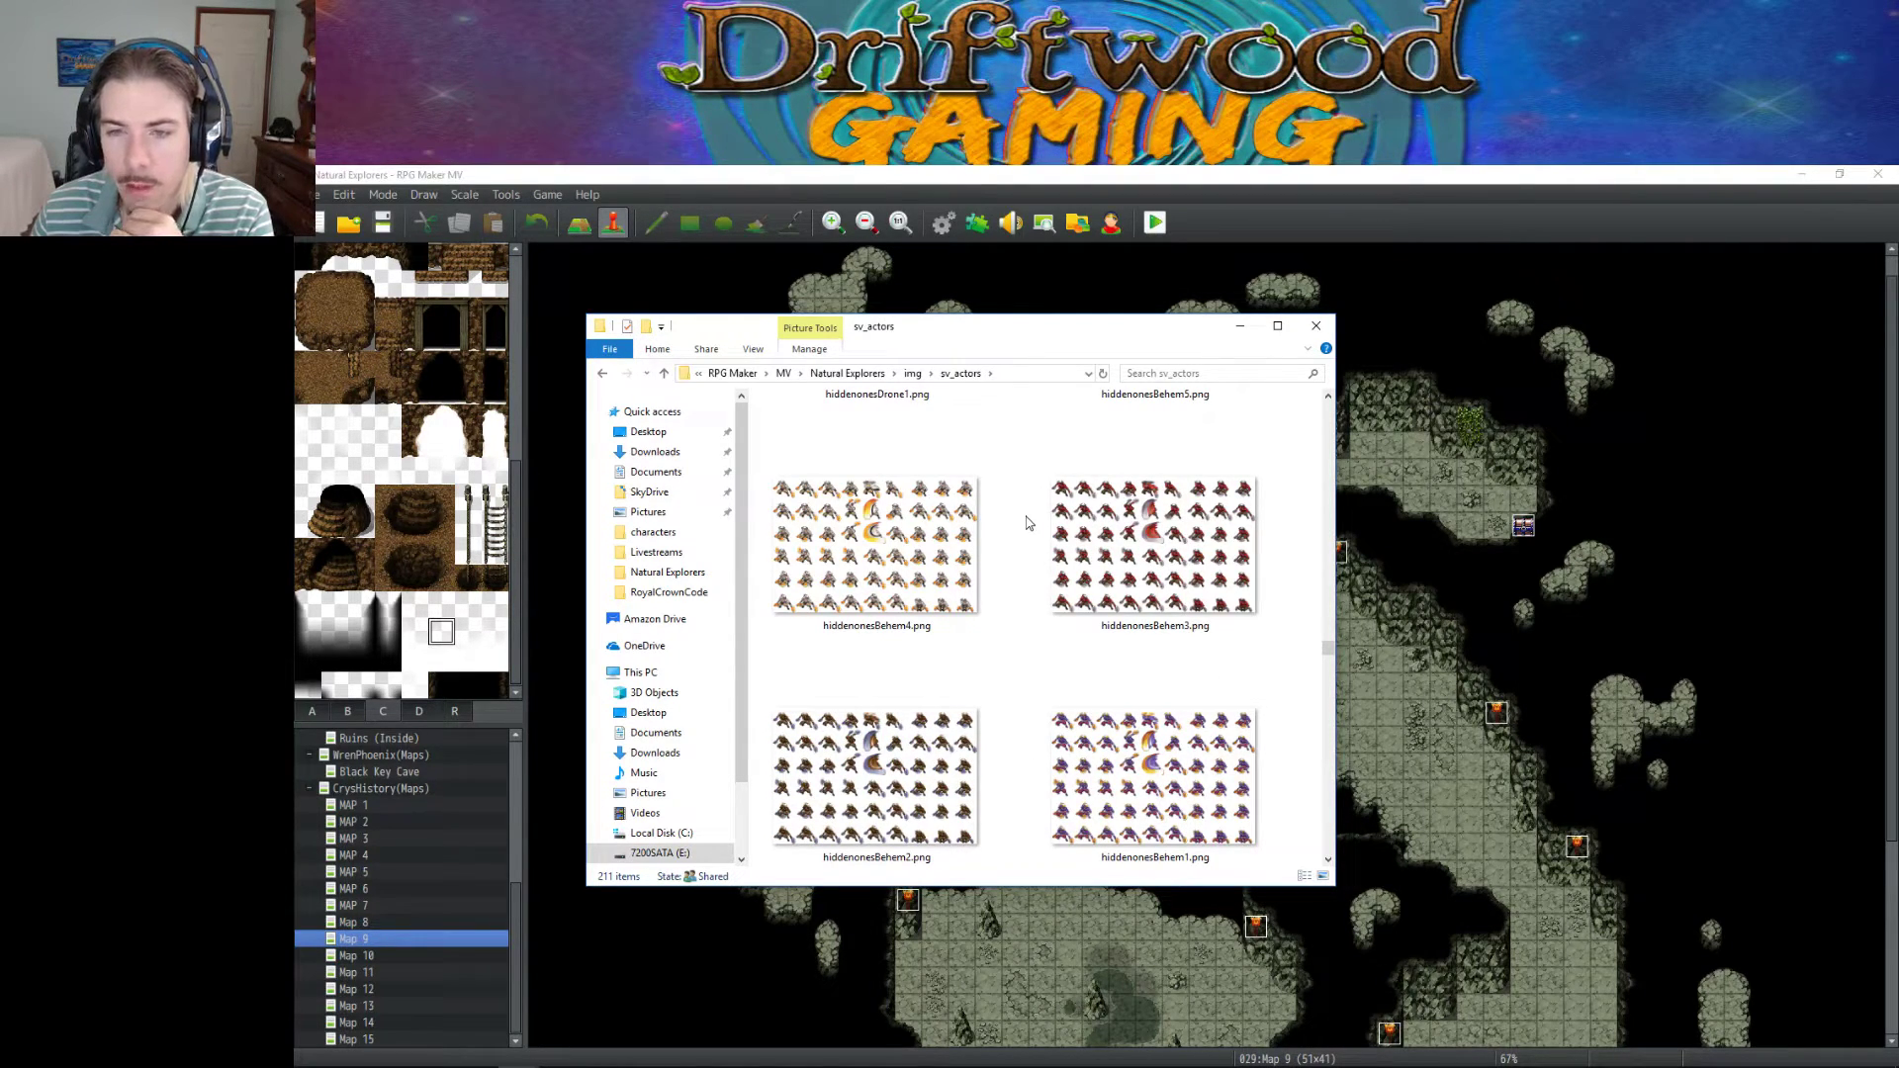
pyautogui.scroll(-2, 1029, 523)
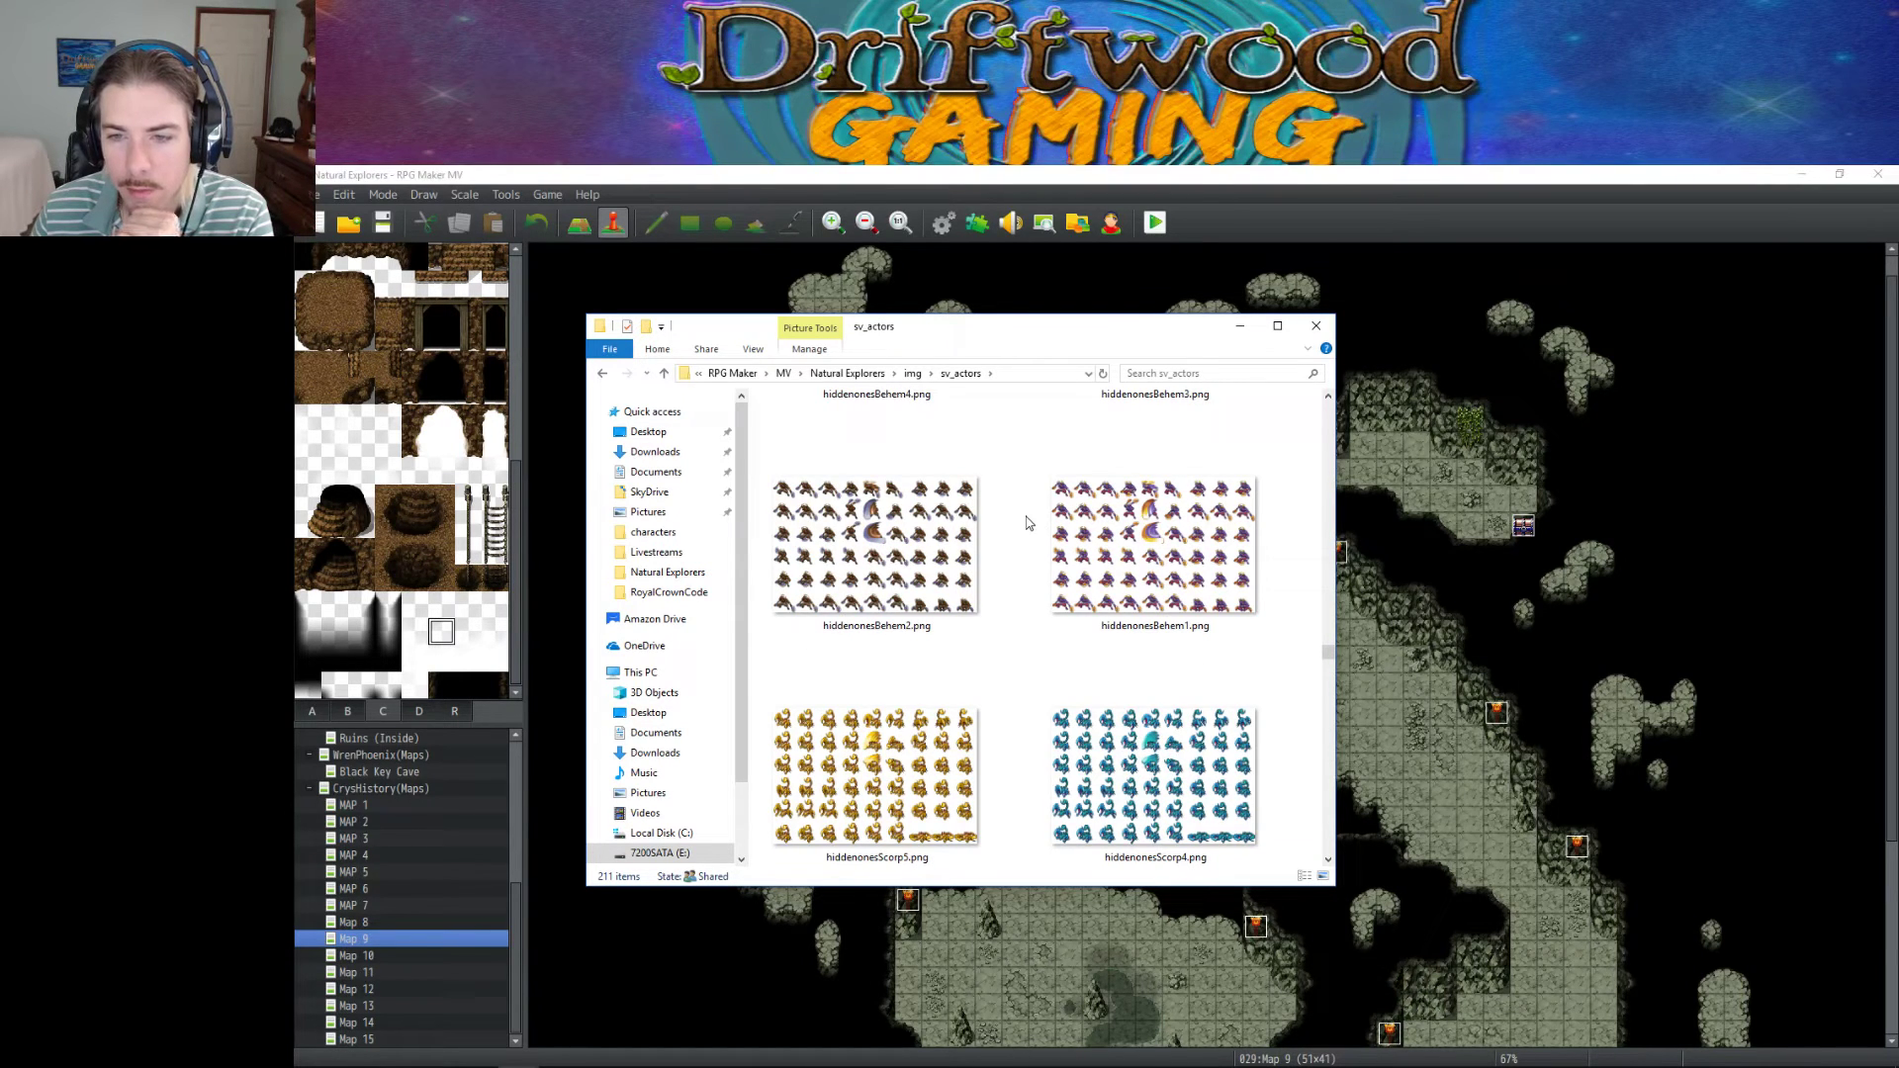
pyautogui.scroll(-2, 1029, 523)
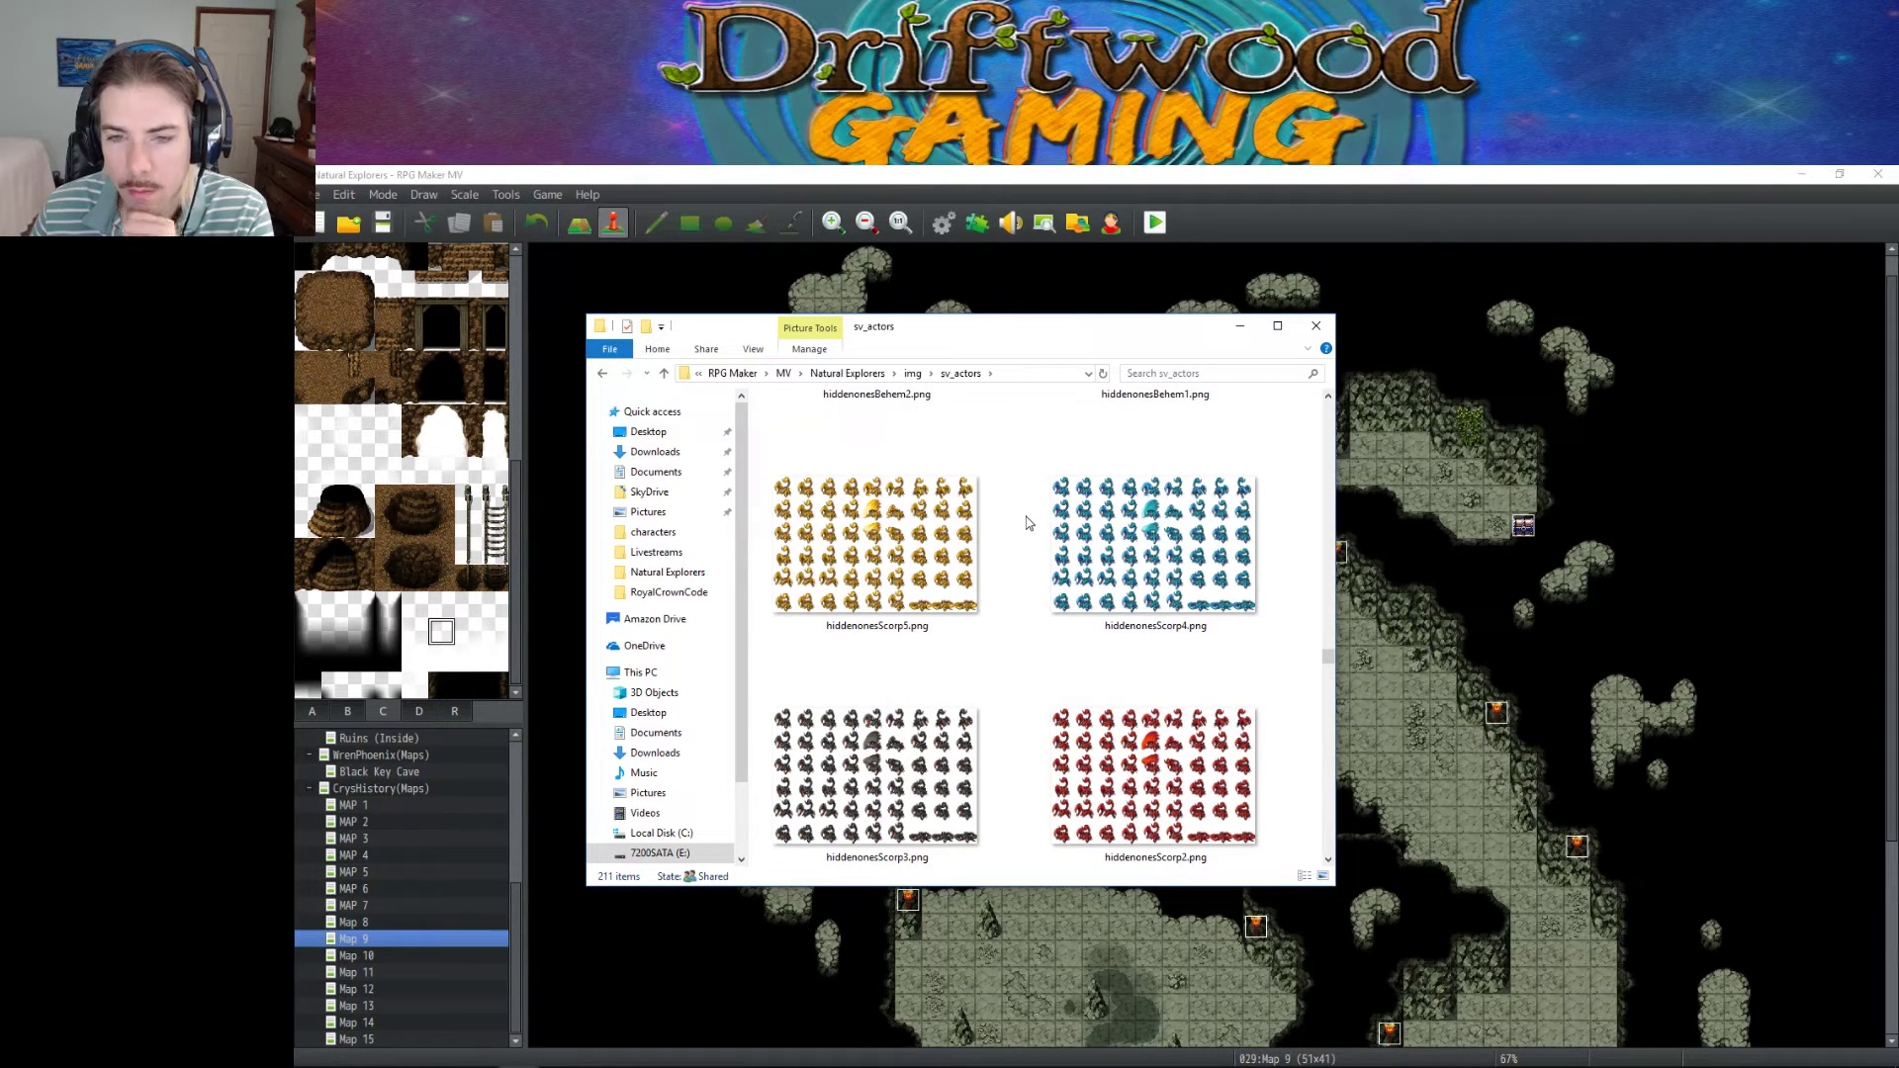
pyautogui.scroll(-4, 1027, 524)
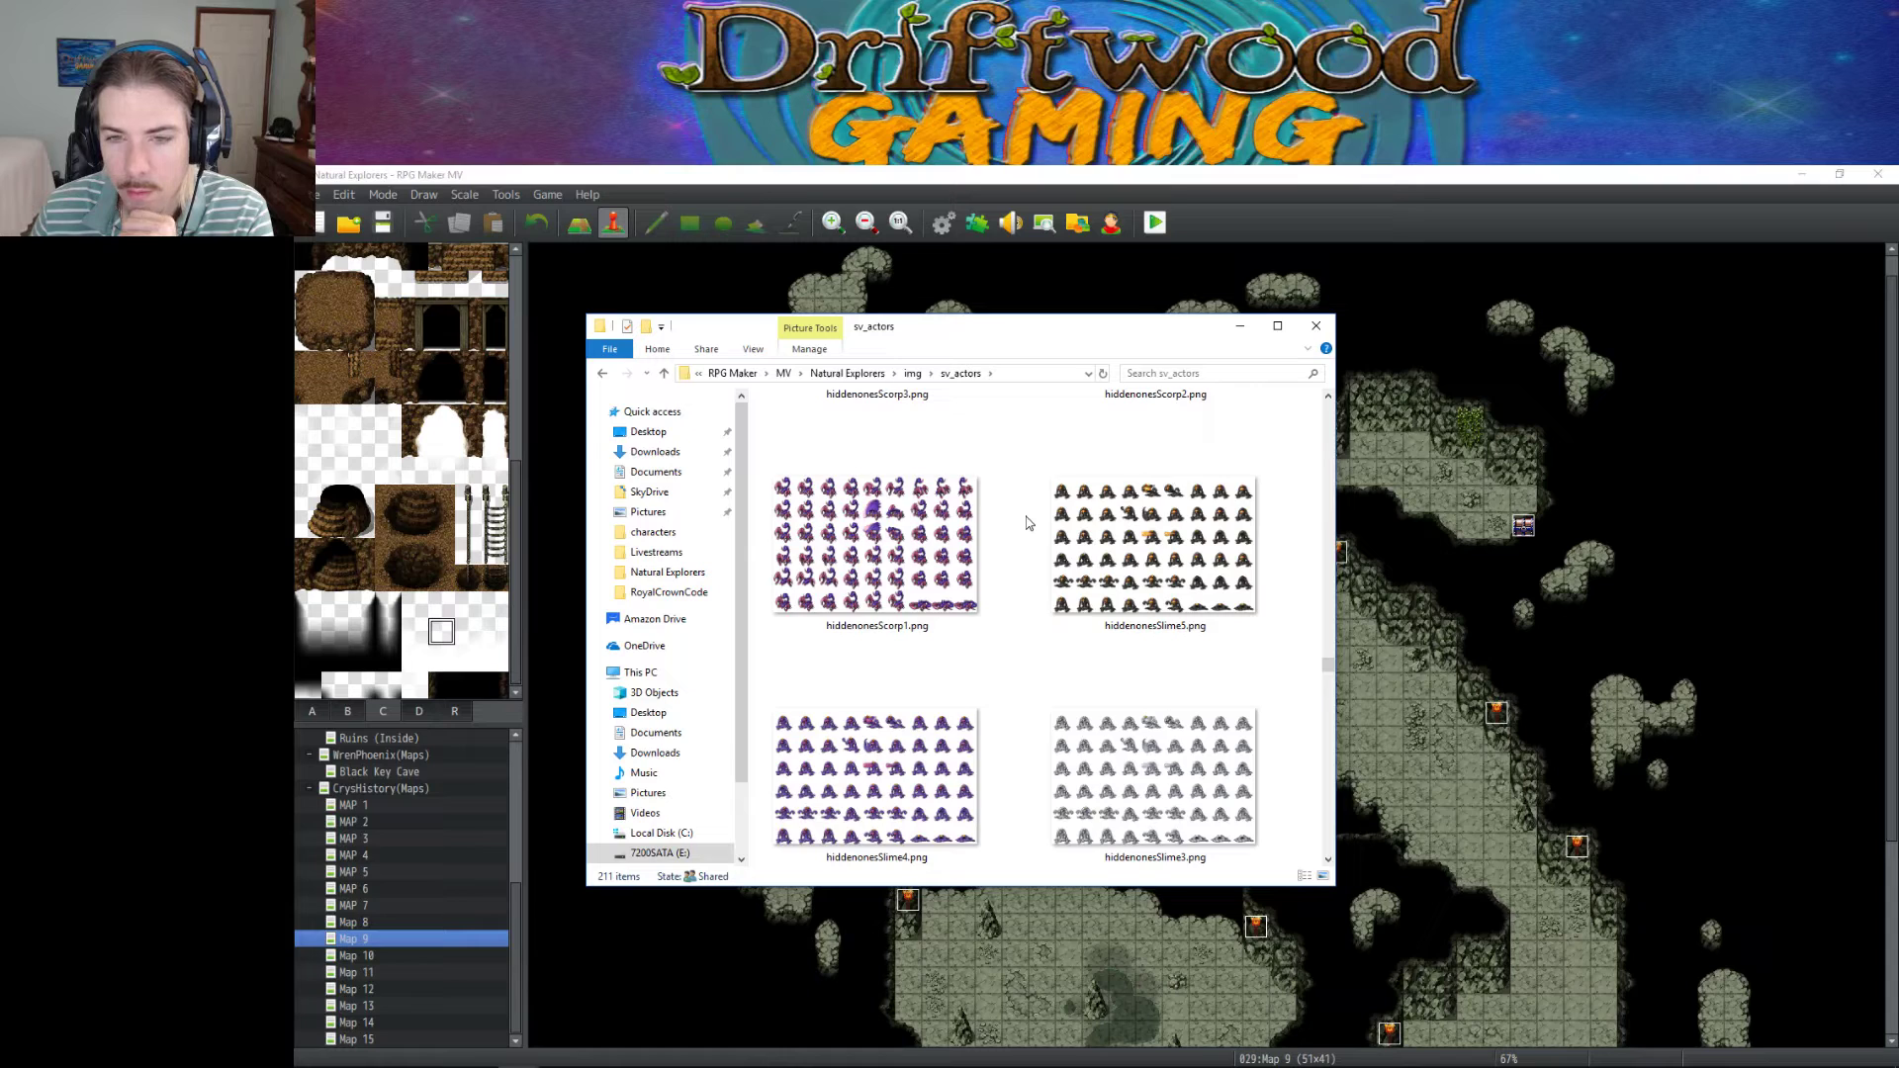
pyautogui.scroll(-6, 1027, 524)
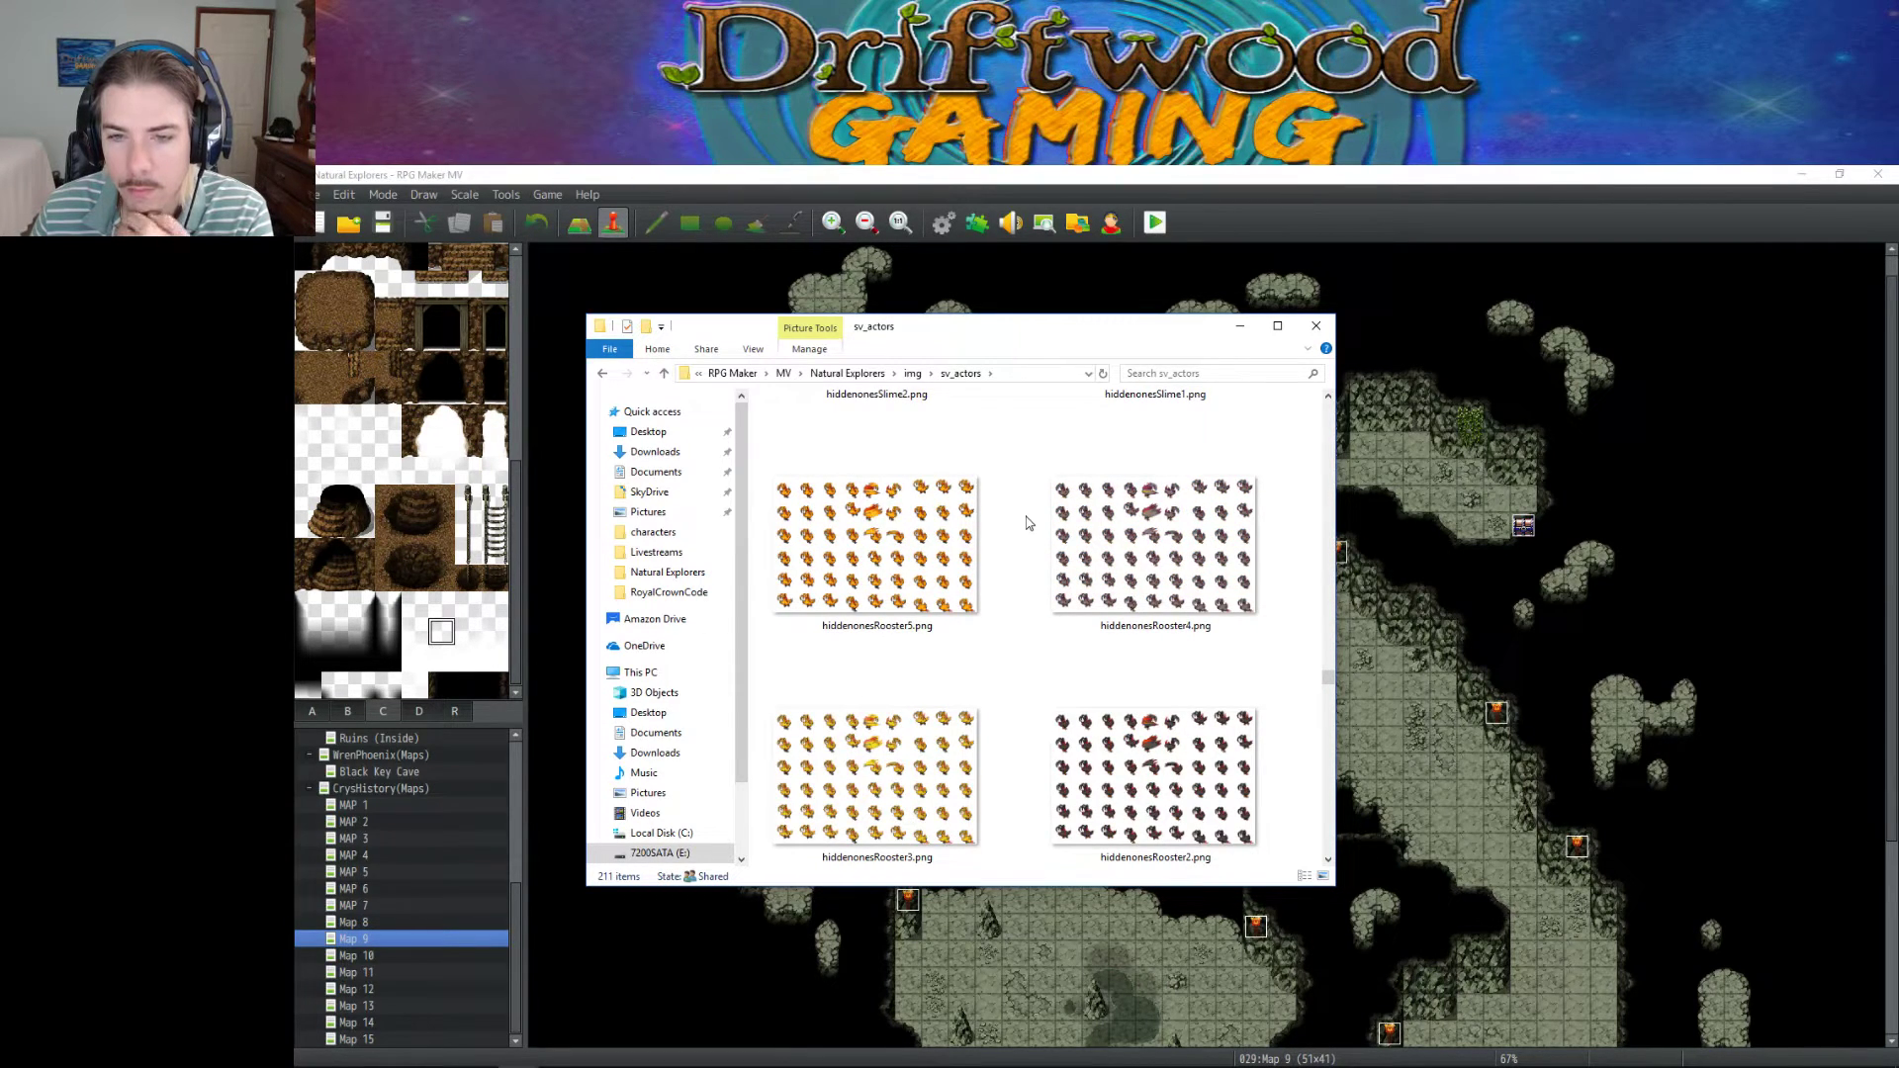
pyautogui.moveTo(903, 502)
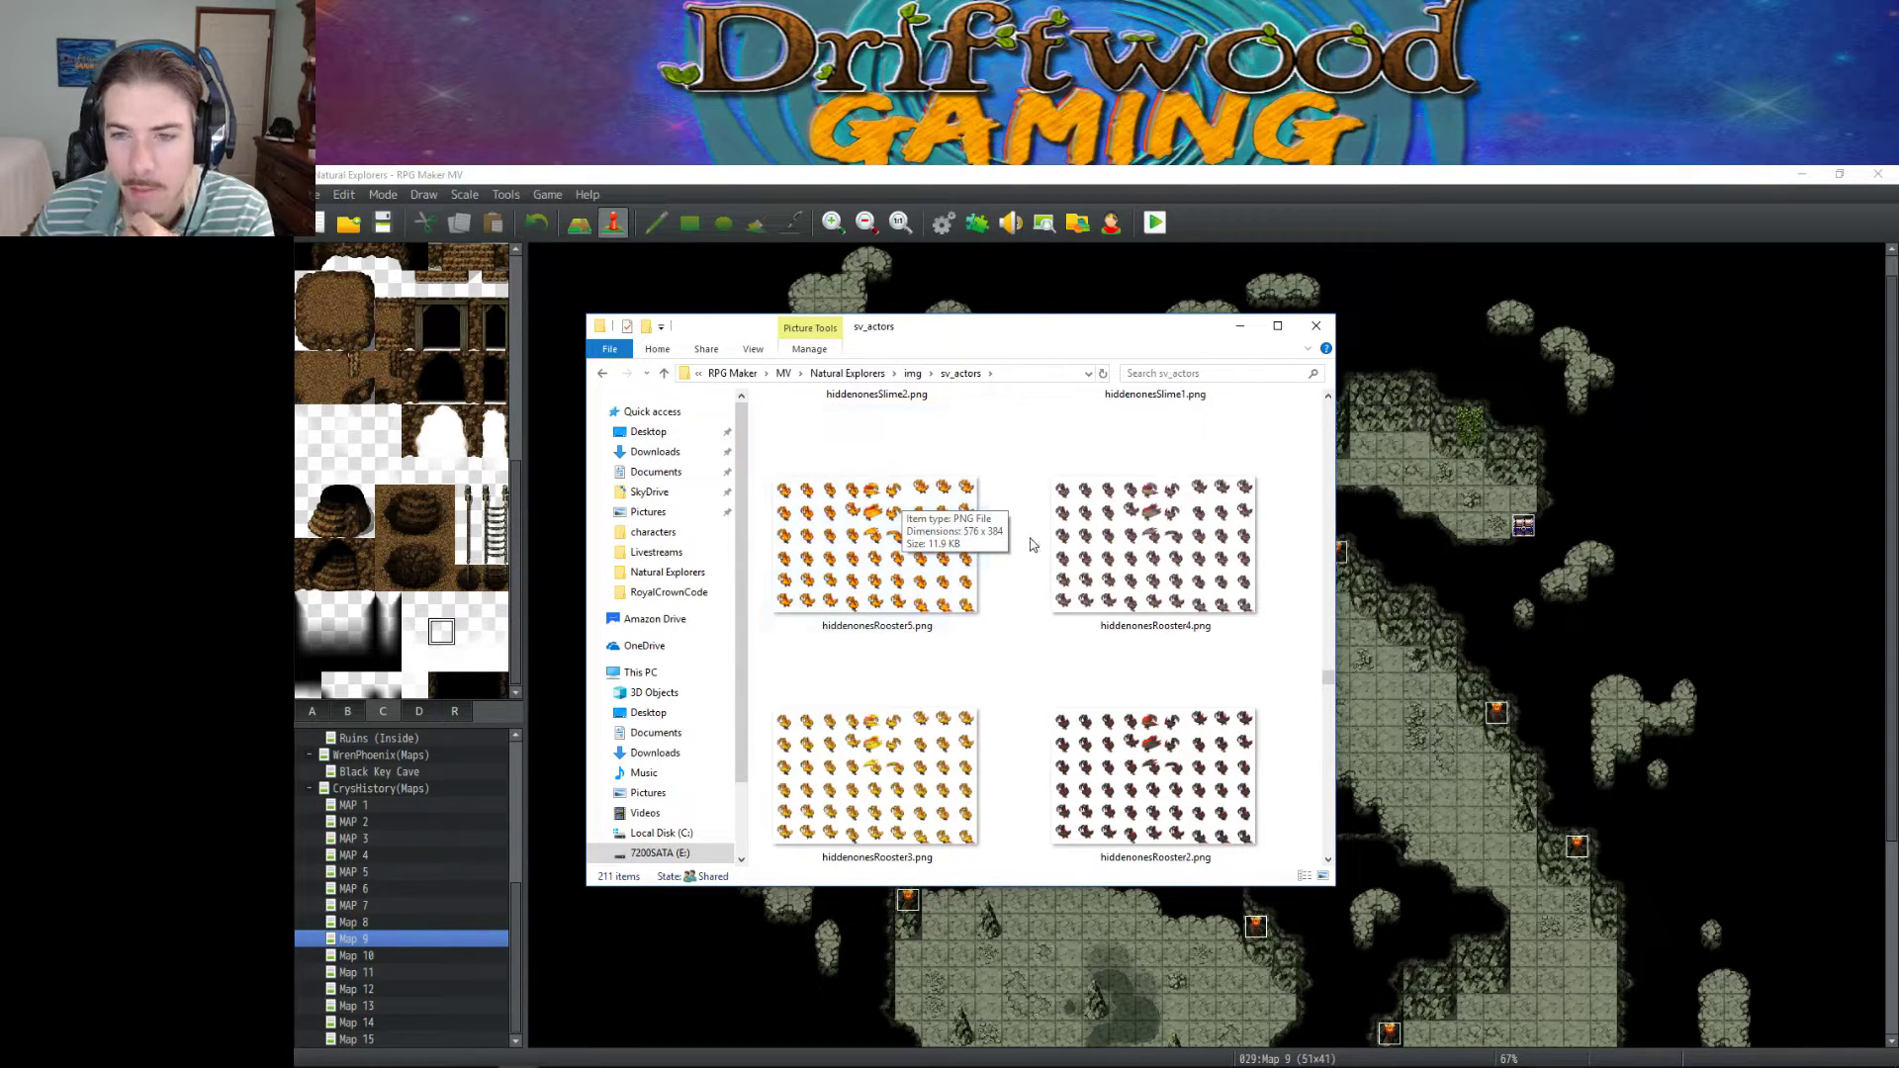
pyautogui.scroll(-5, 1039, 546)
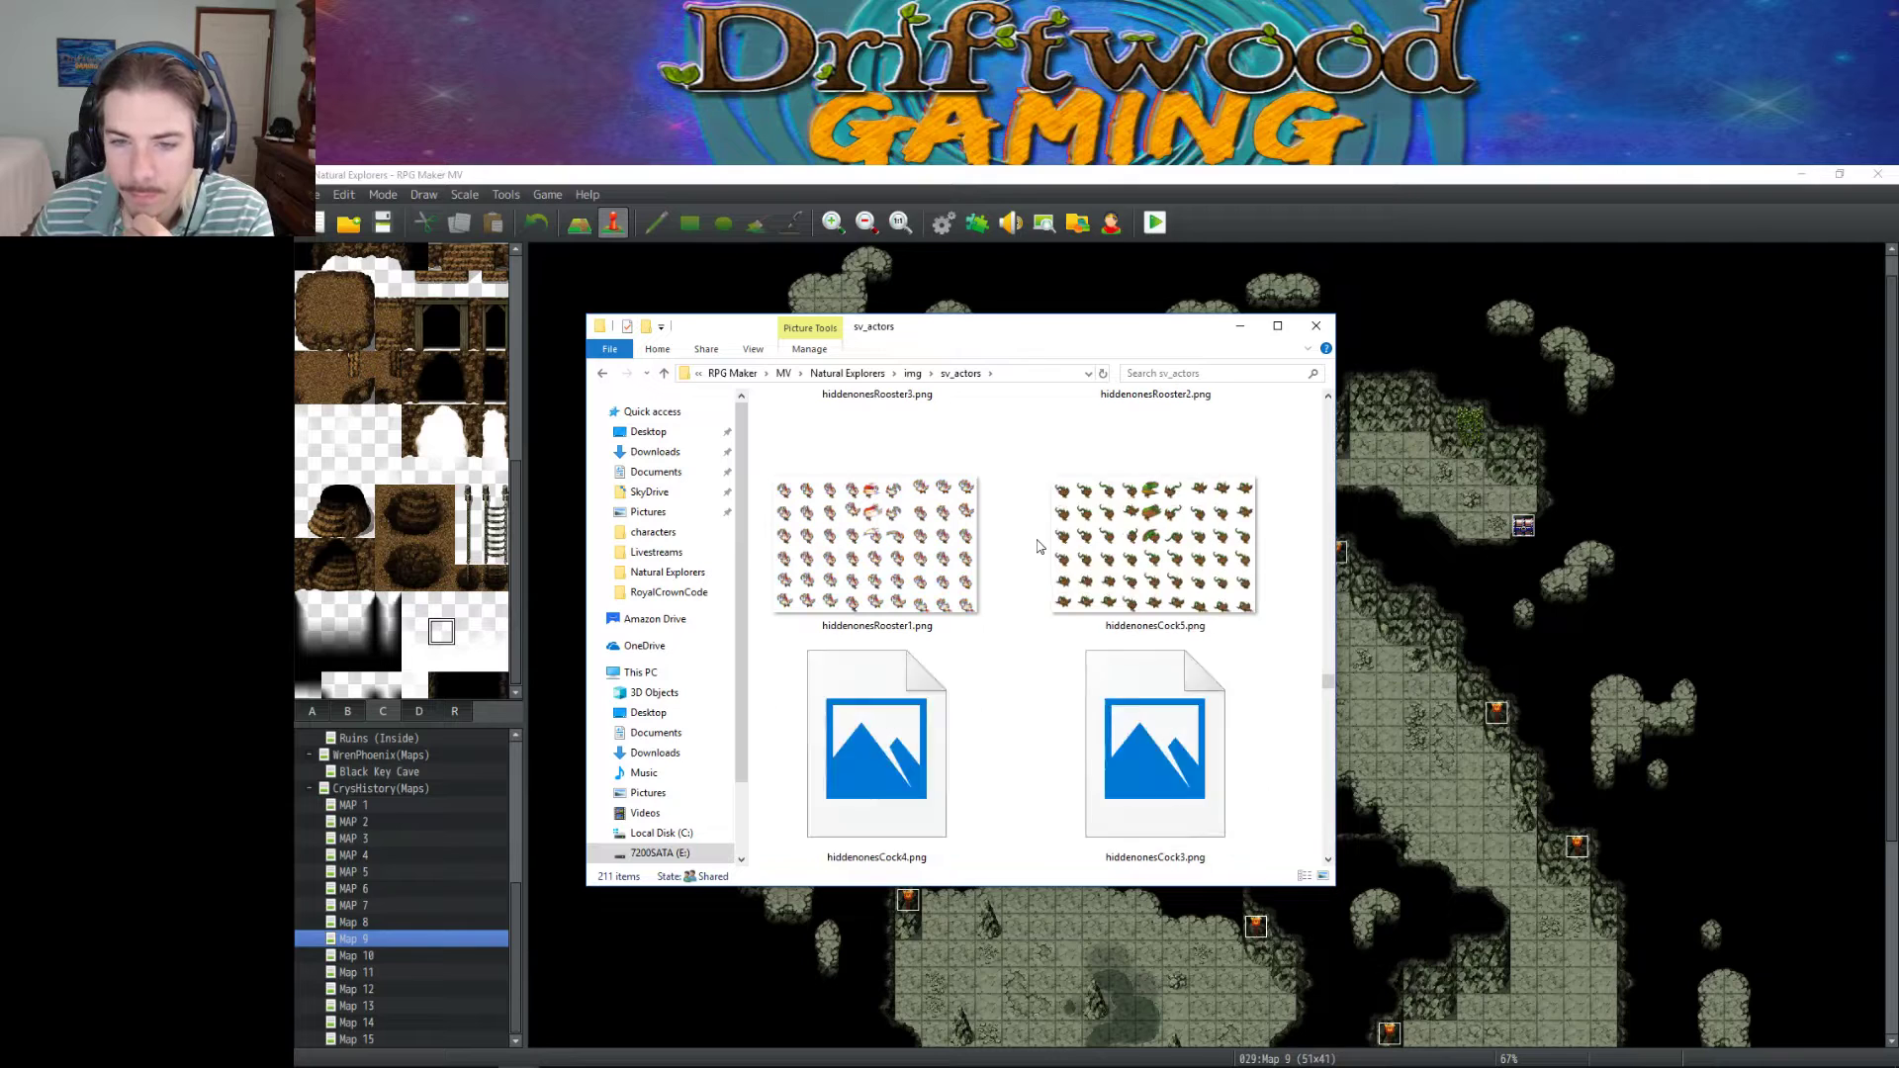
pyautogui.scroll(-2, 1038, 546)
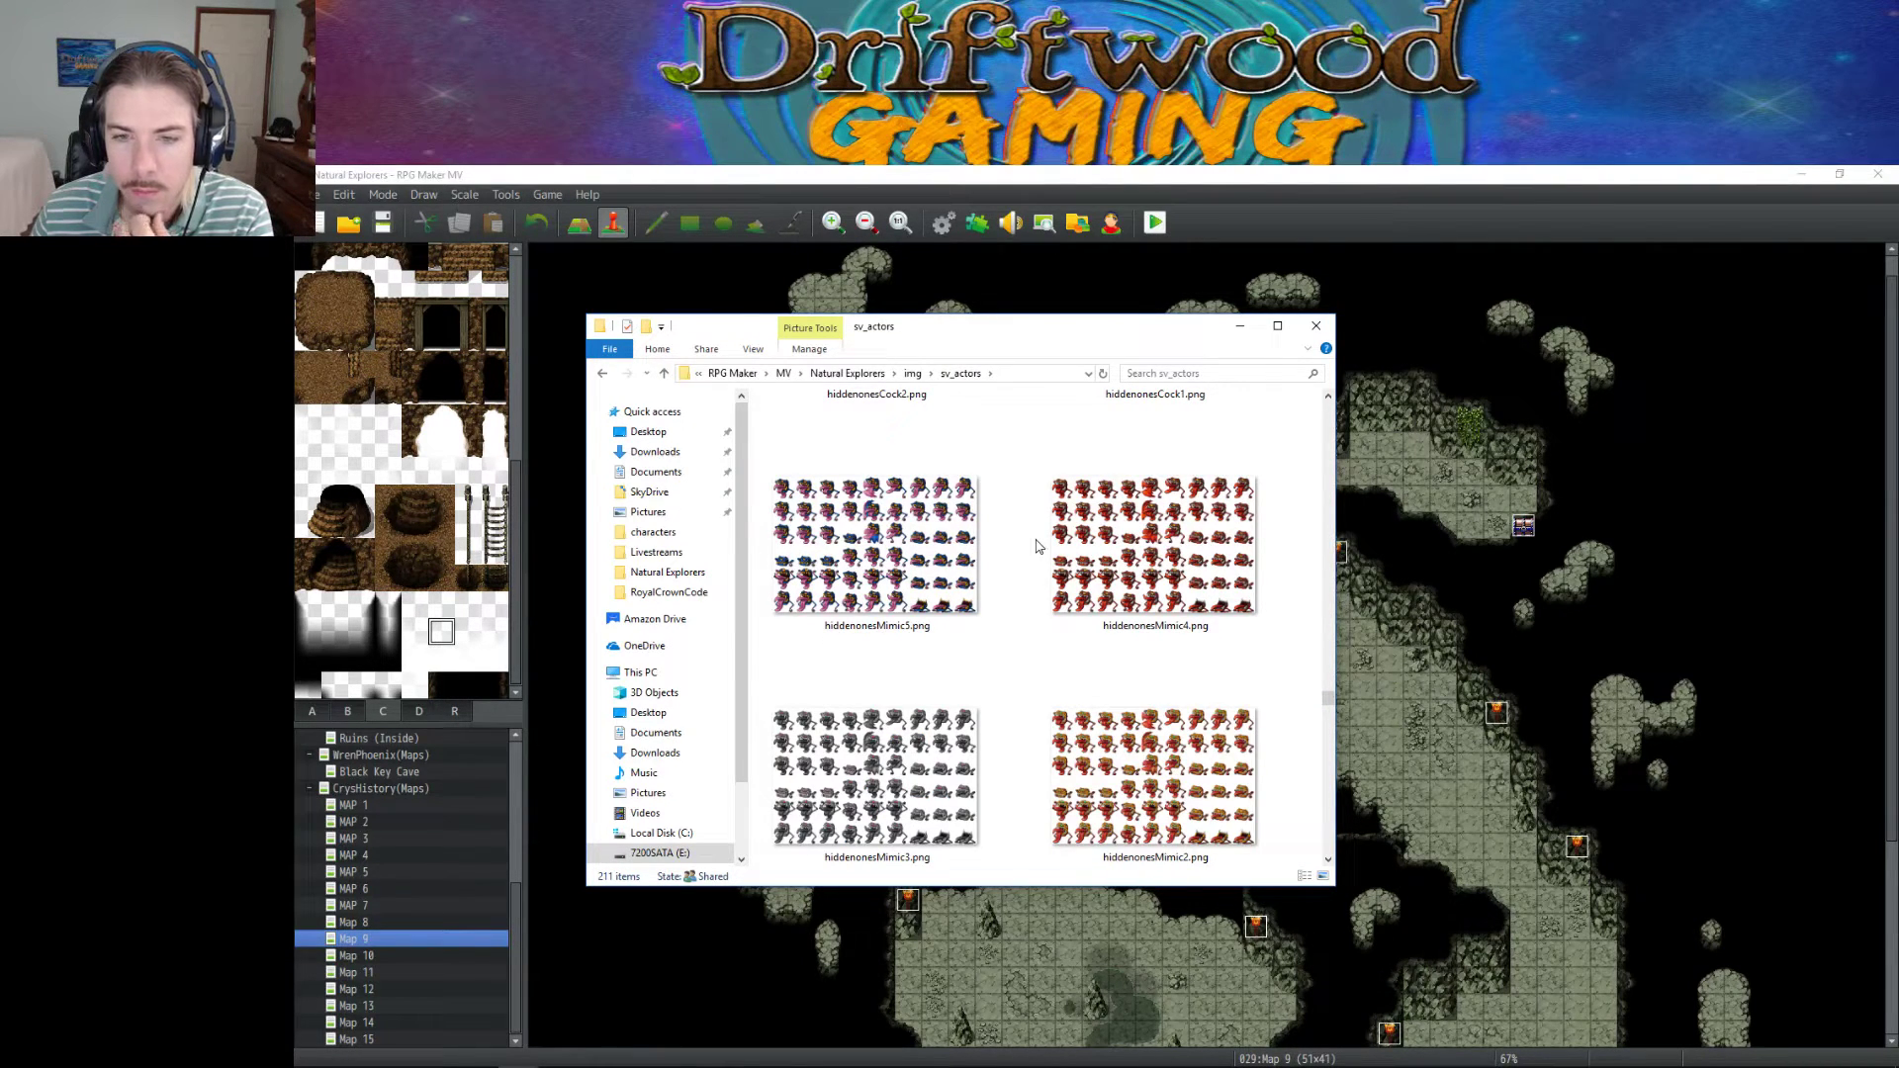
pyautogui.scroll(-2, 1039, 546)
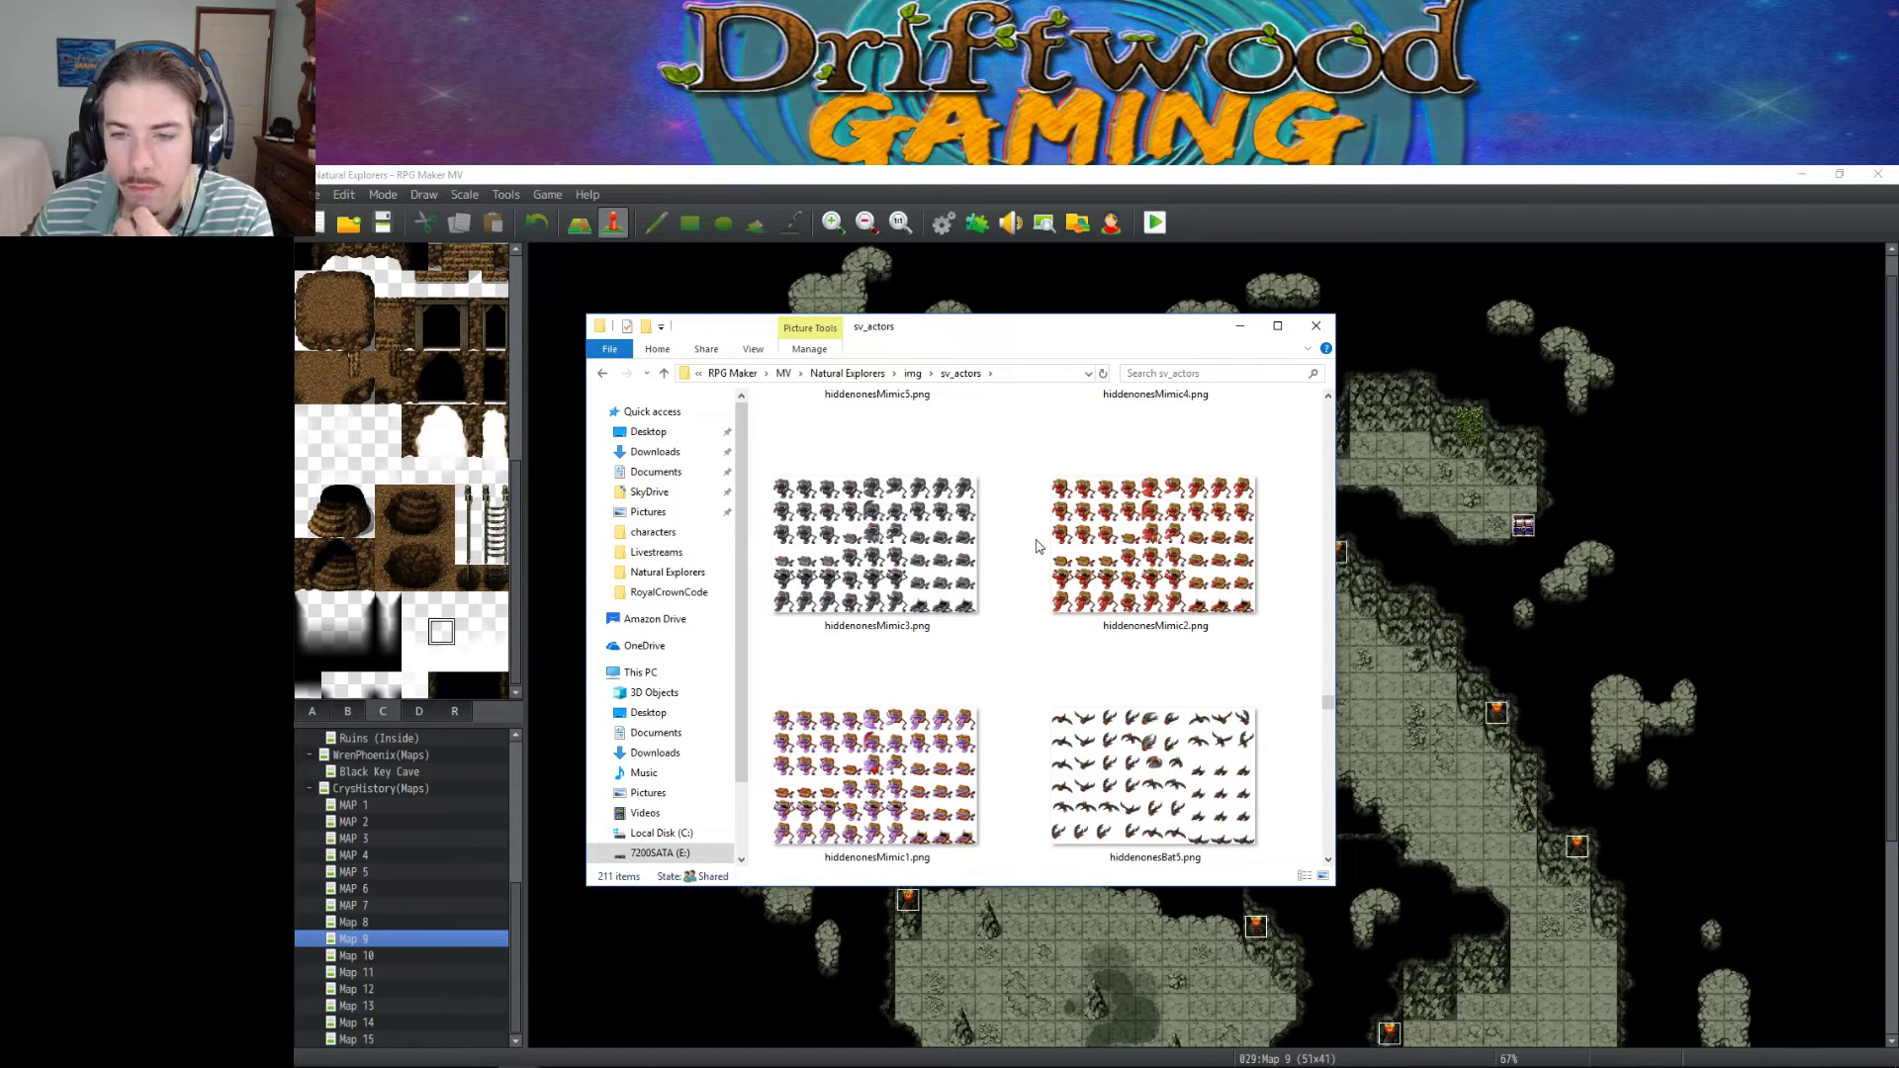
pyautogui.scroll(-2, 1039, 546)
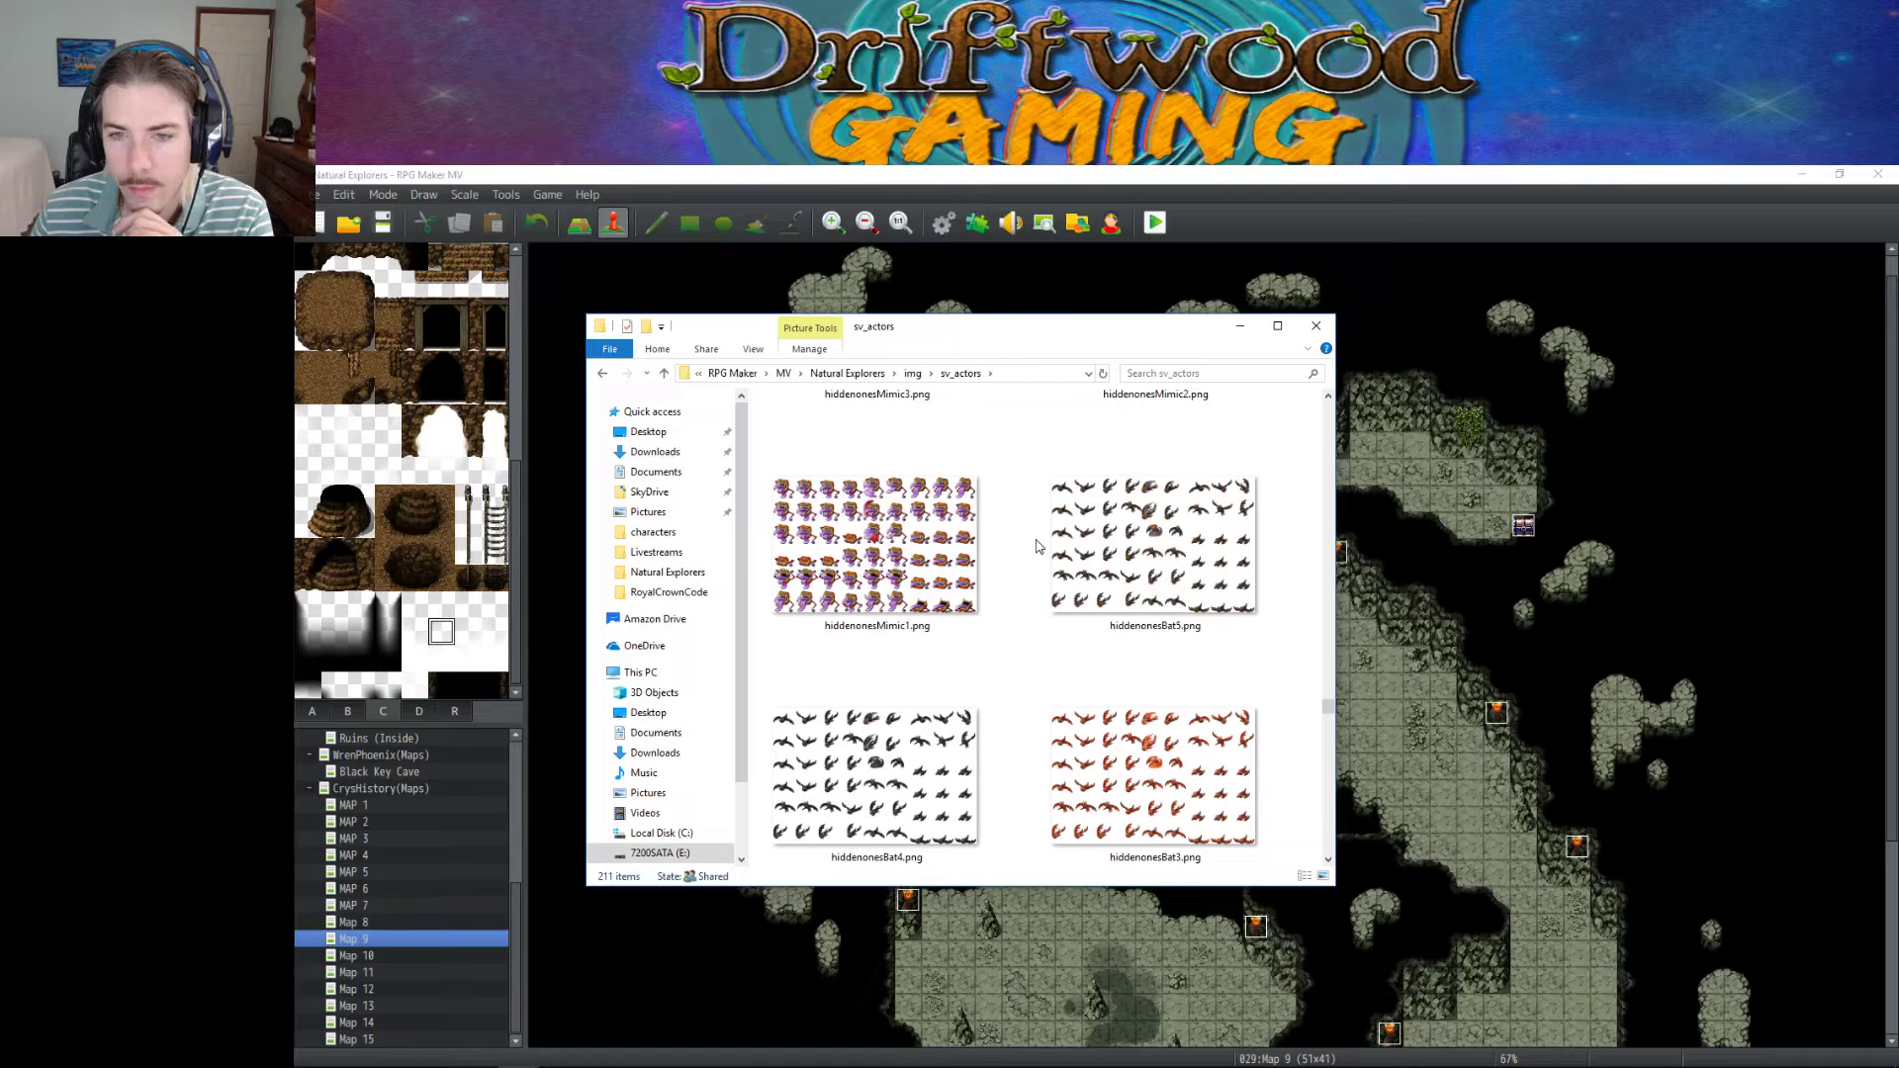
pyautogui.scroll(-2, 1039, 546)
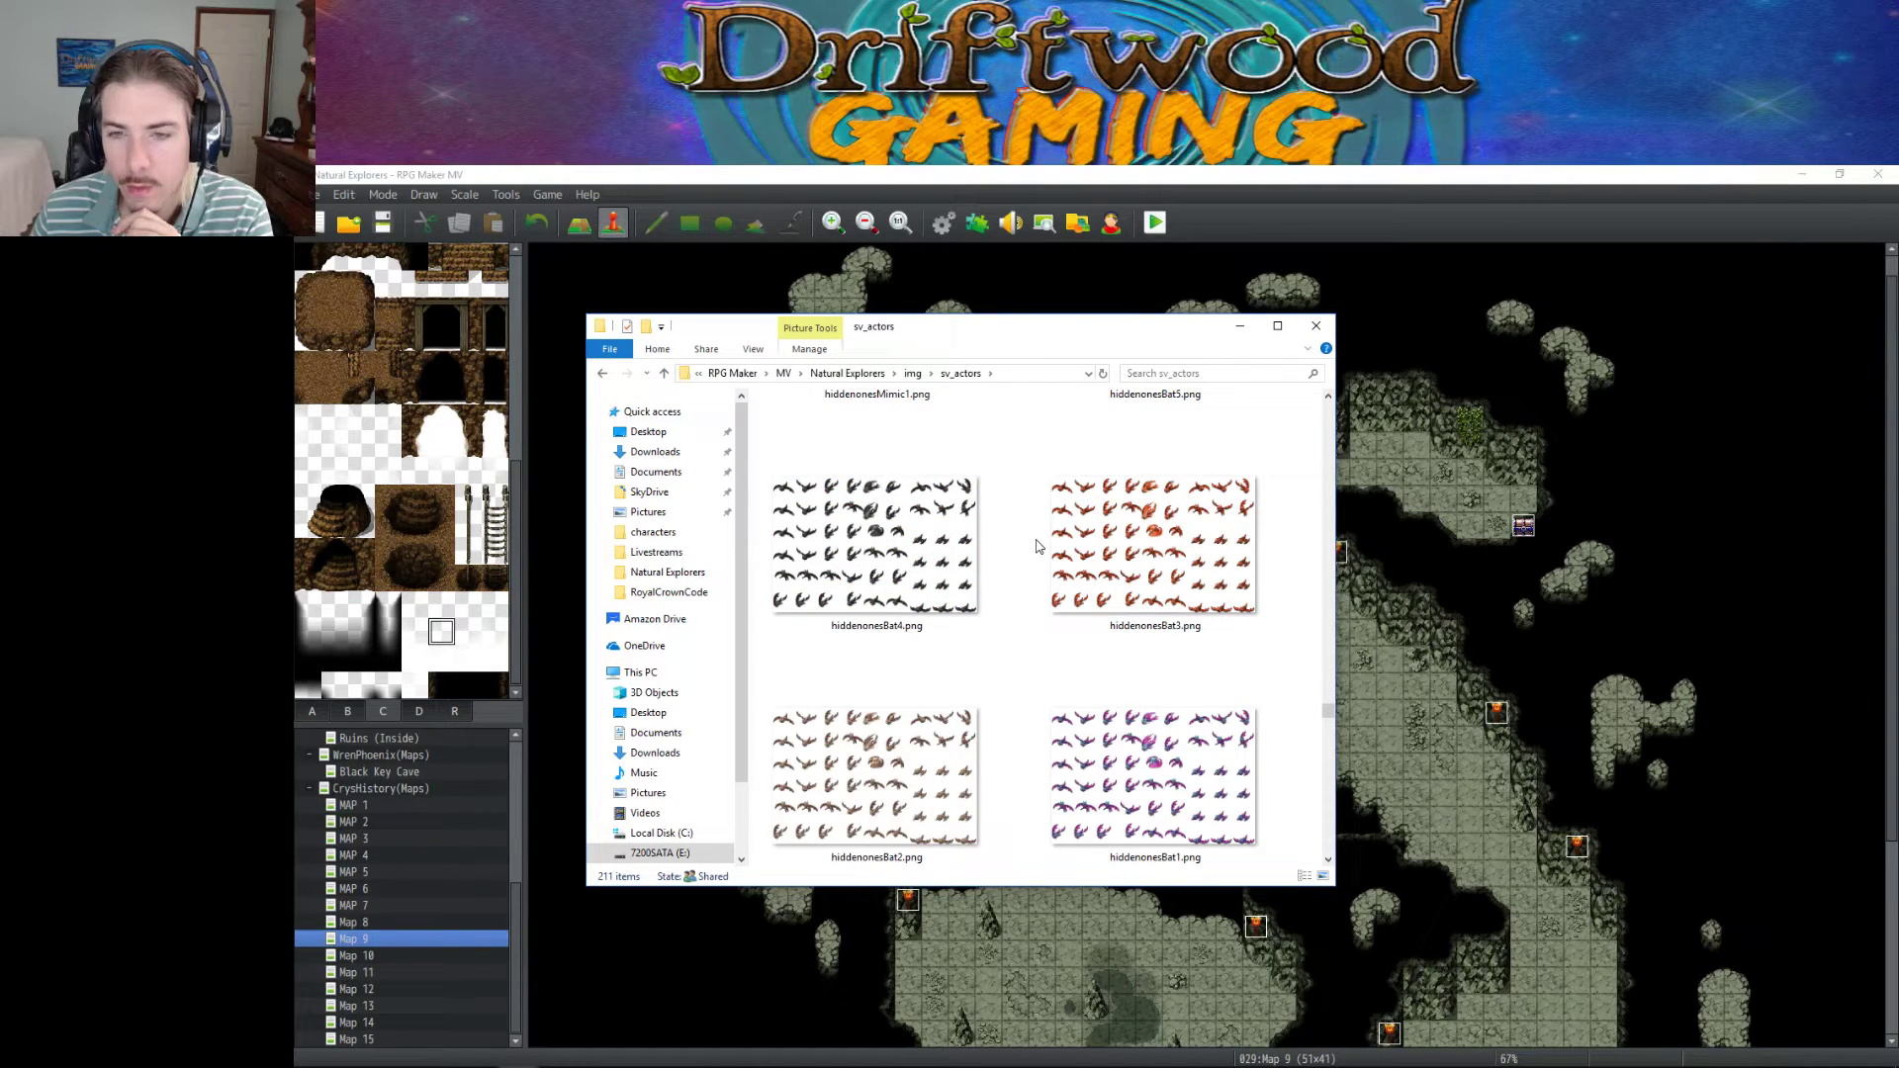
# Pick the dark bat battler sheet and copy its file name, hiddenonesBat4, without renaming the file.
pyautogui.scroll(2, 1039, 547)
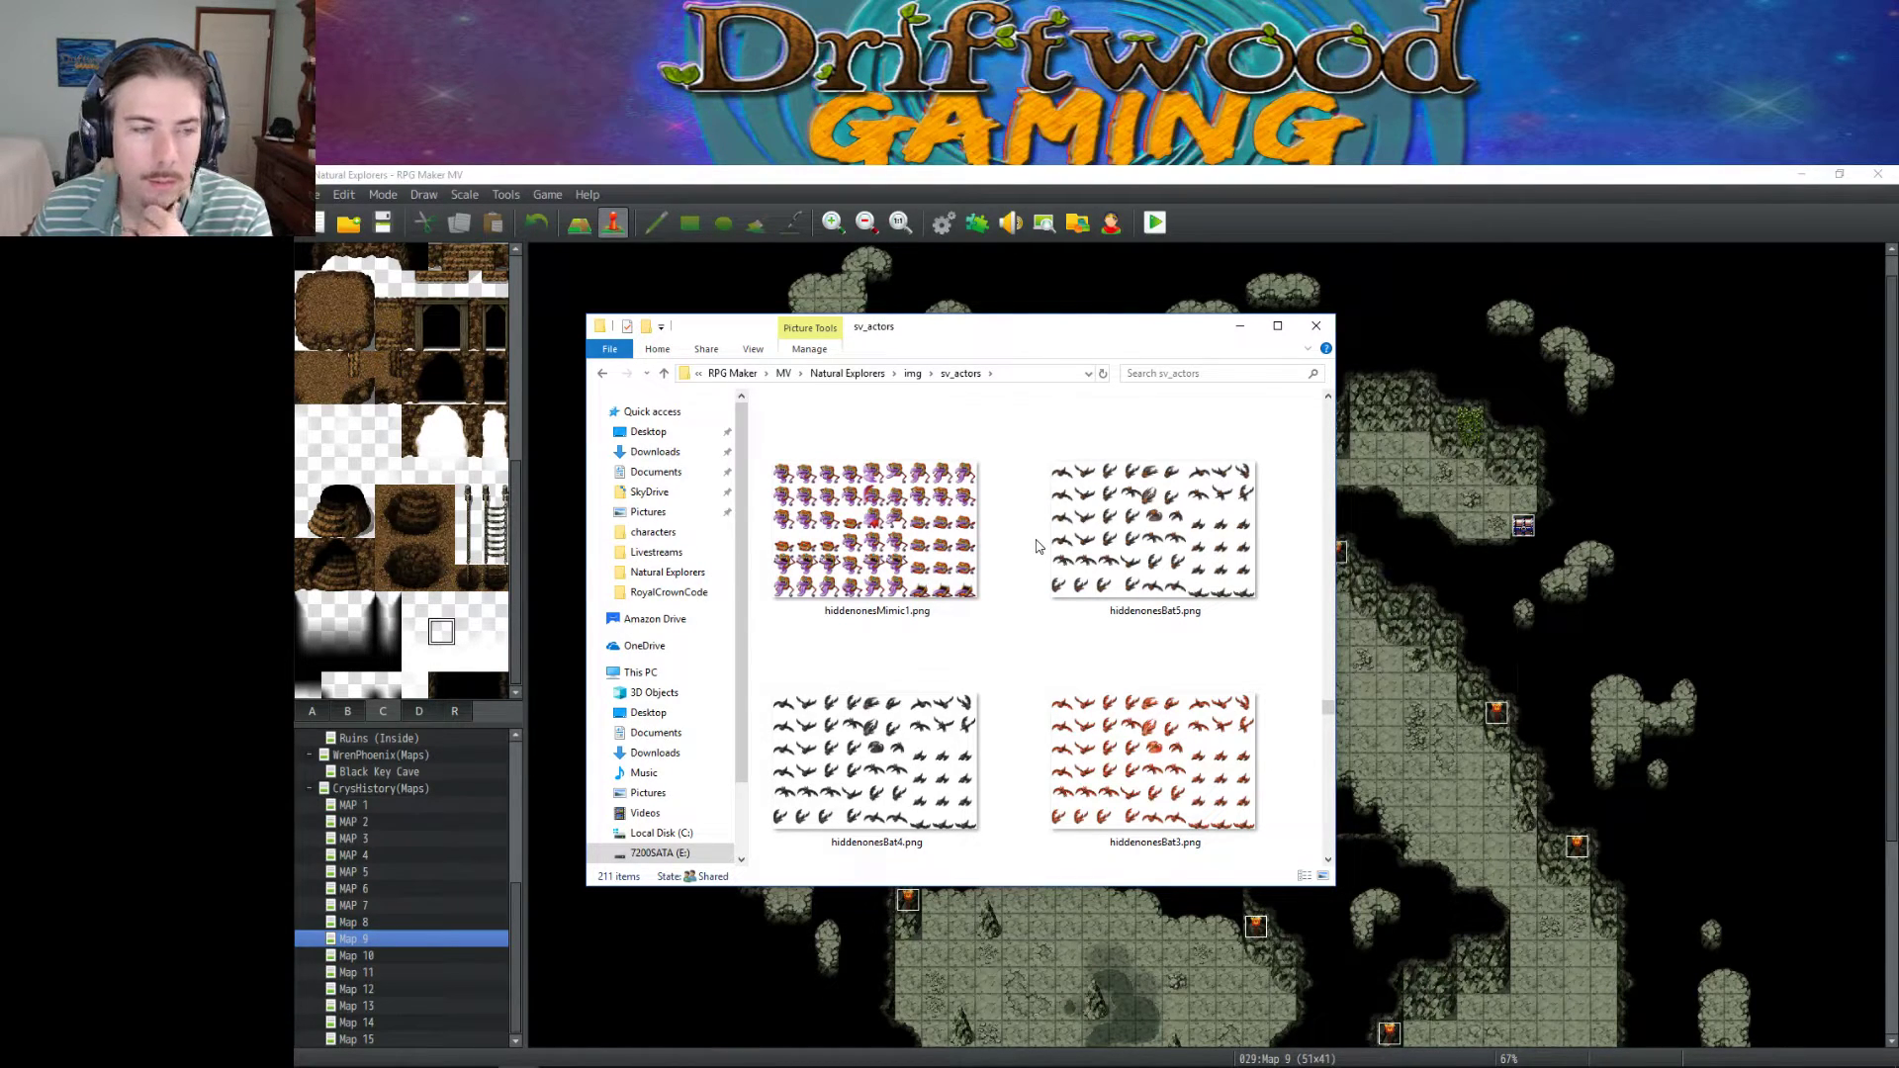
pyautogui.scroll(-2, 1036, 546)
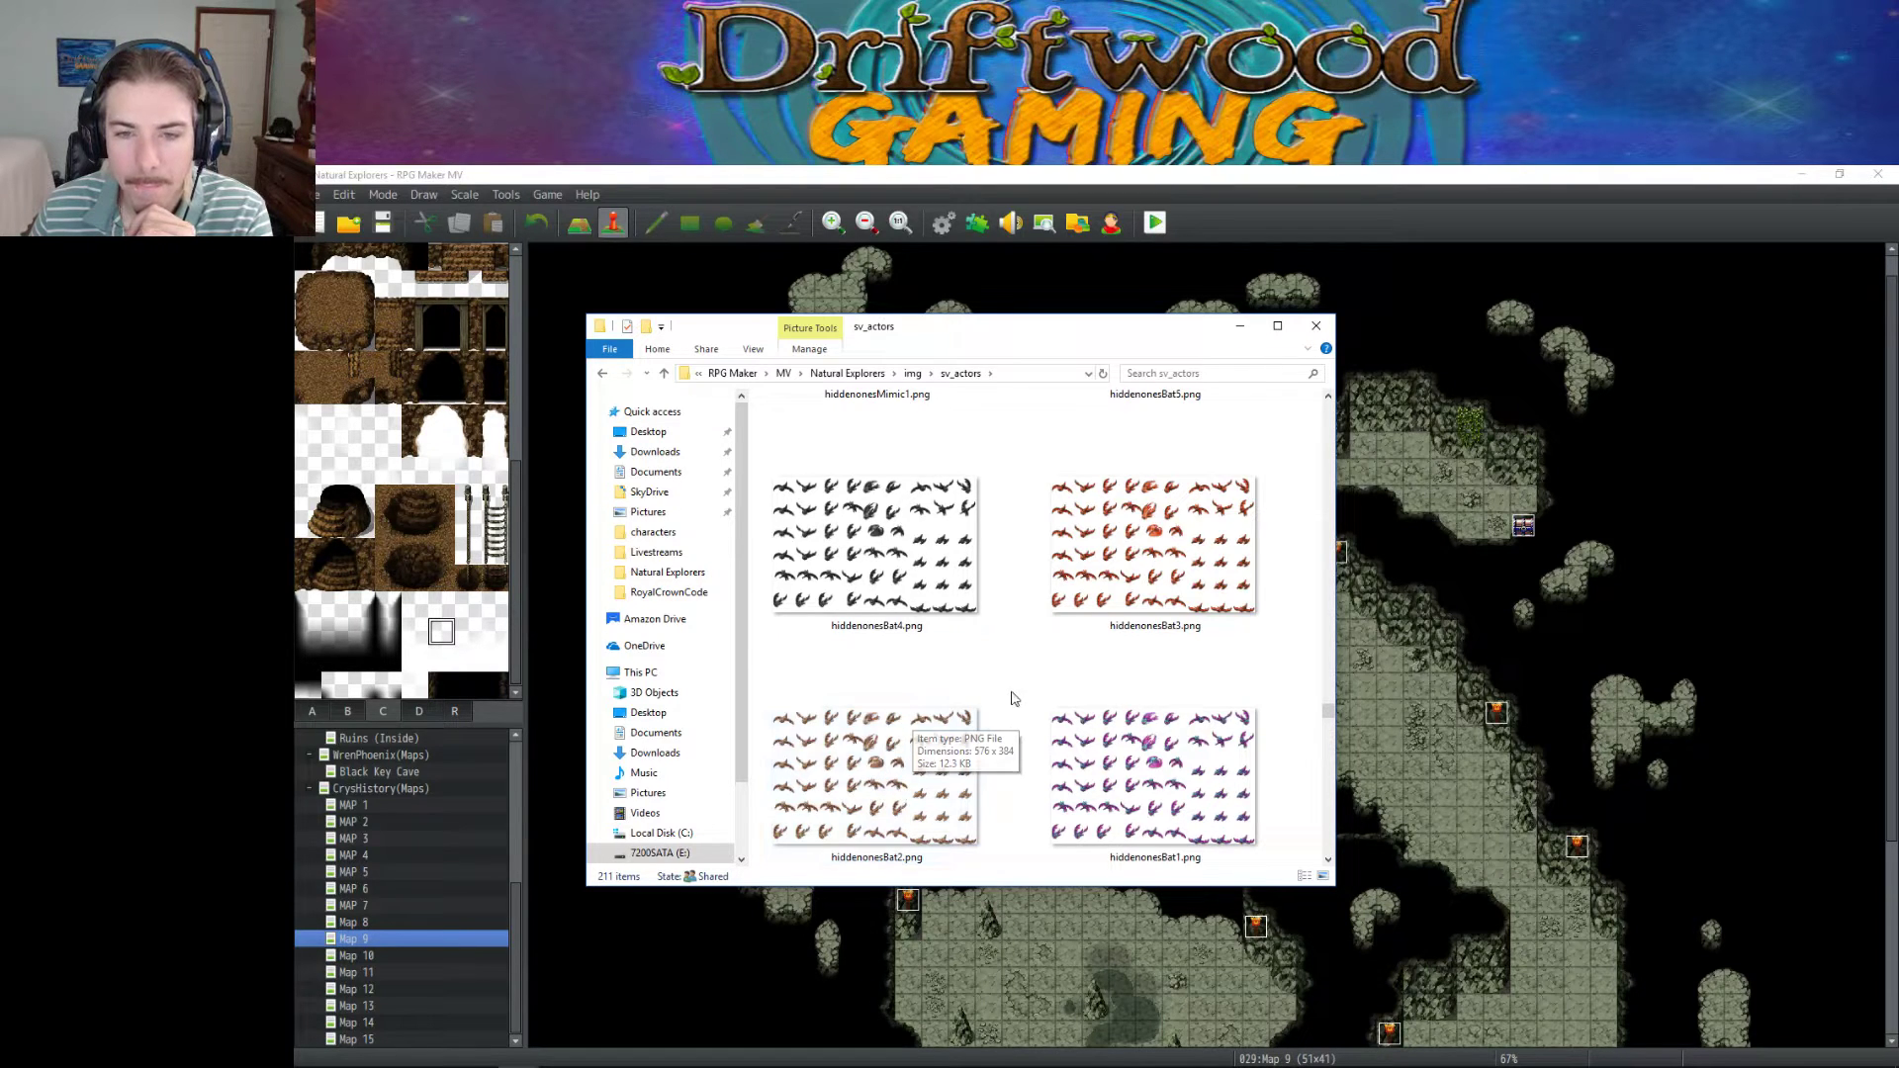
pyautogui.click(901, 588)
pyautogui.press('F2')
pyautogui.hotkey('ctrl', 'c')
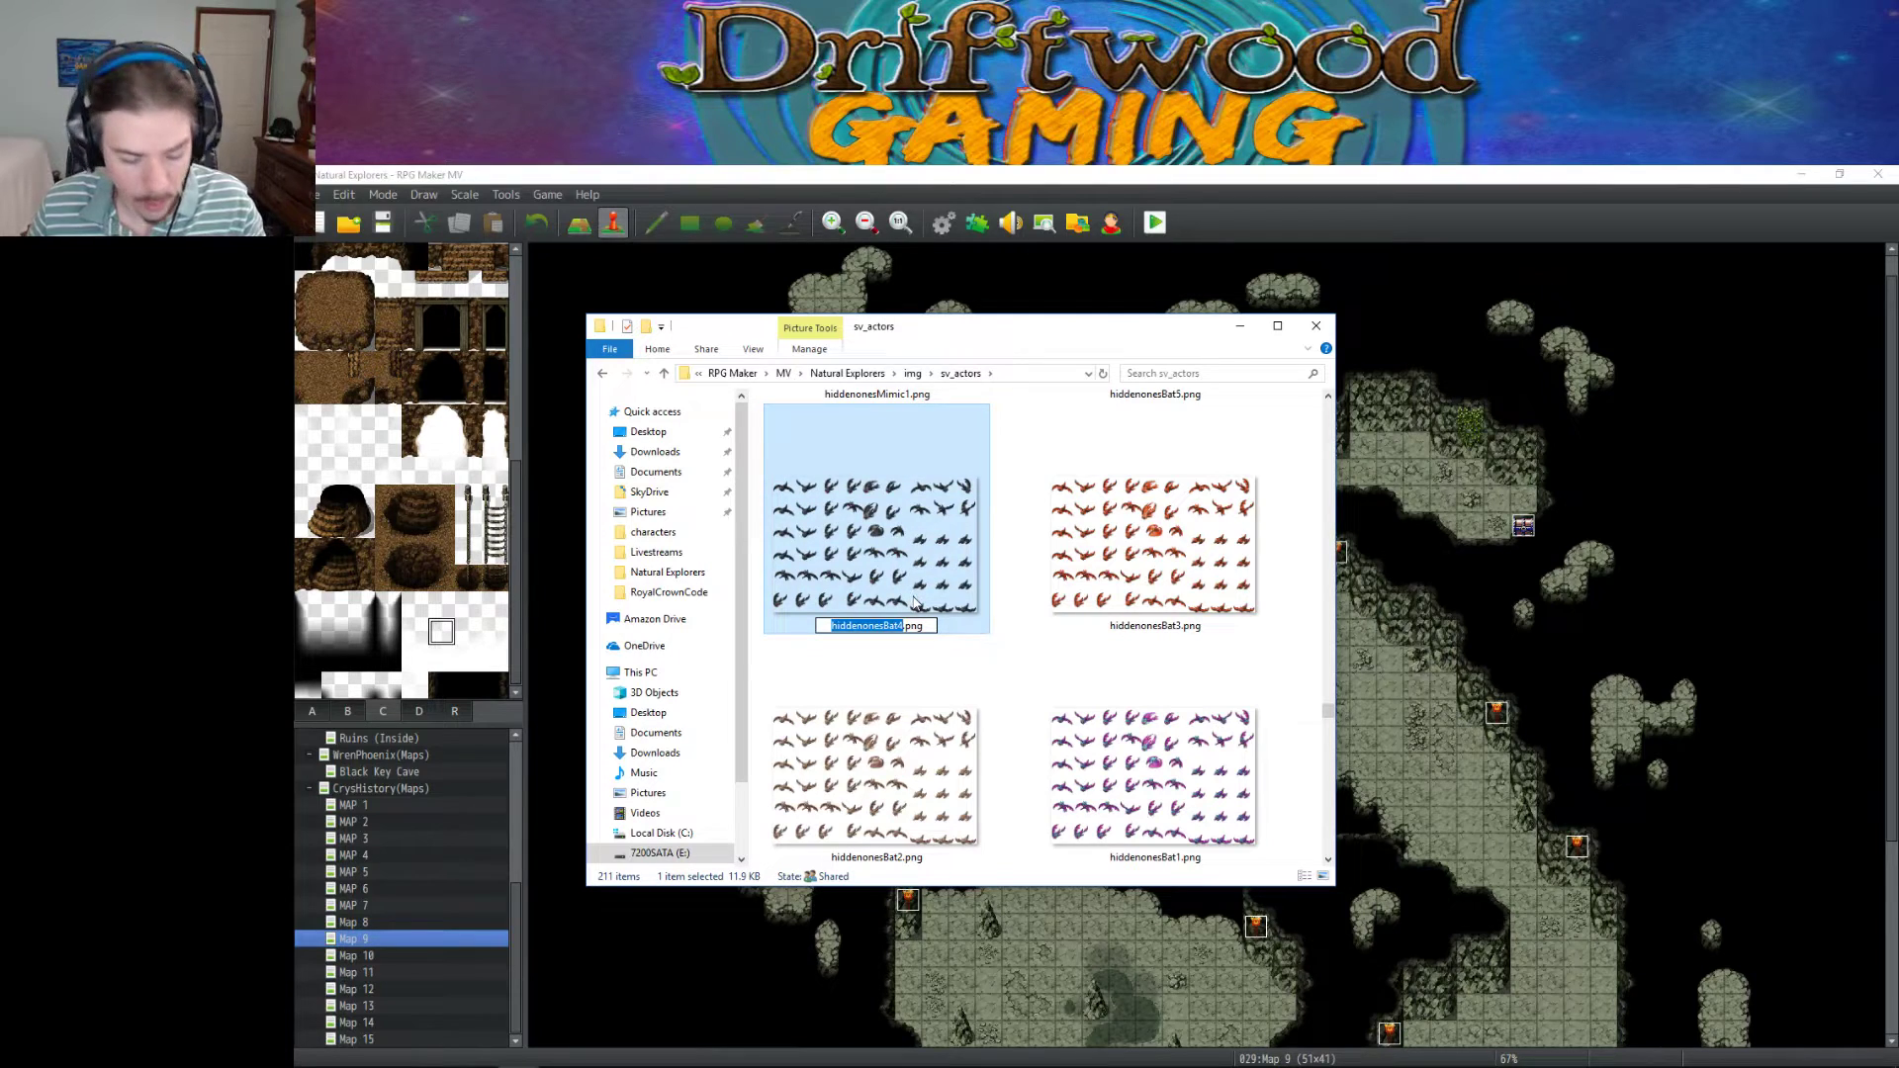
# Return to the enemy database and replace the sideview battler name in enemy 0006's note with hiddenonesBat4.
pyautogui.press('Escape')
pyautogui.click(1098, 574)
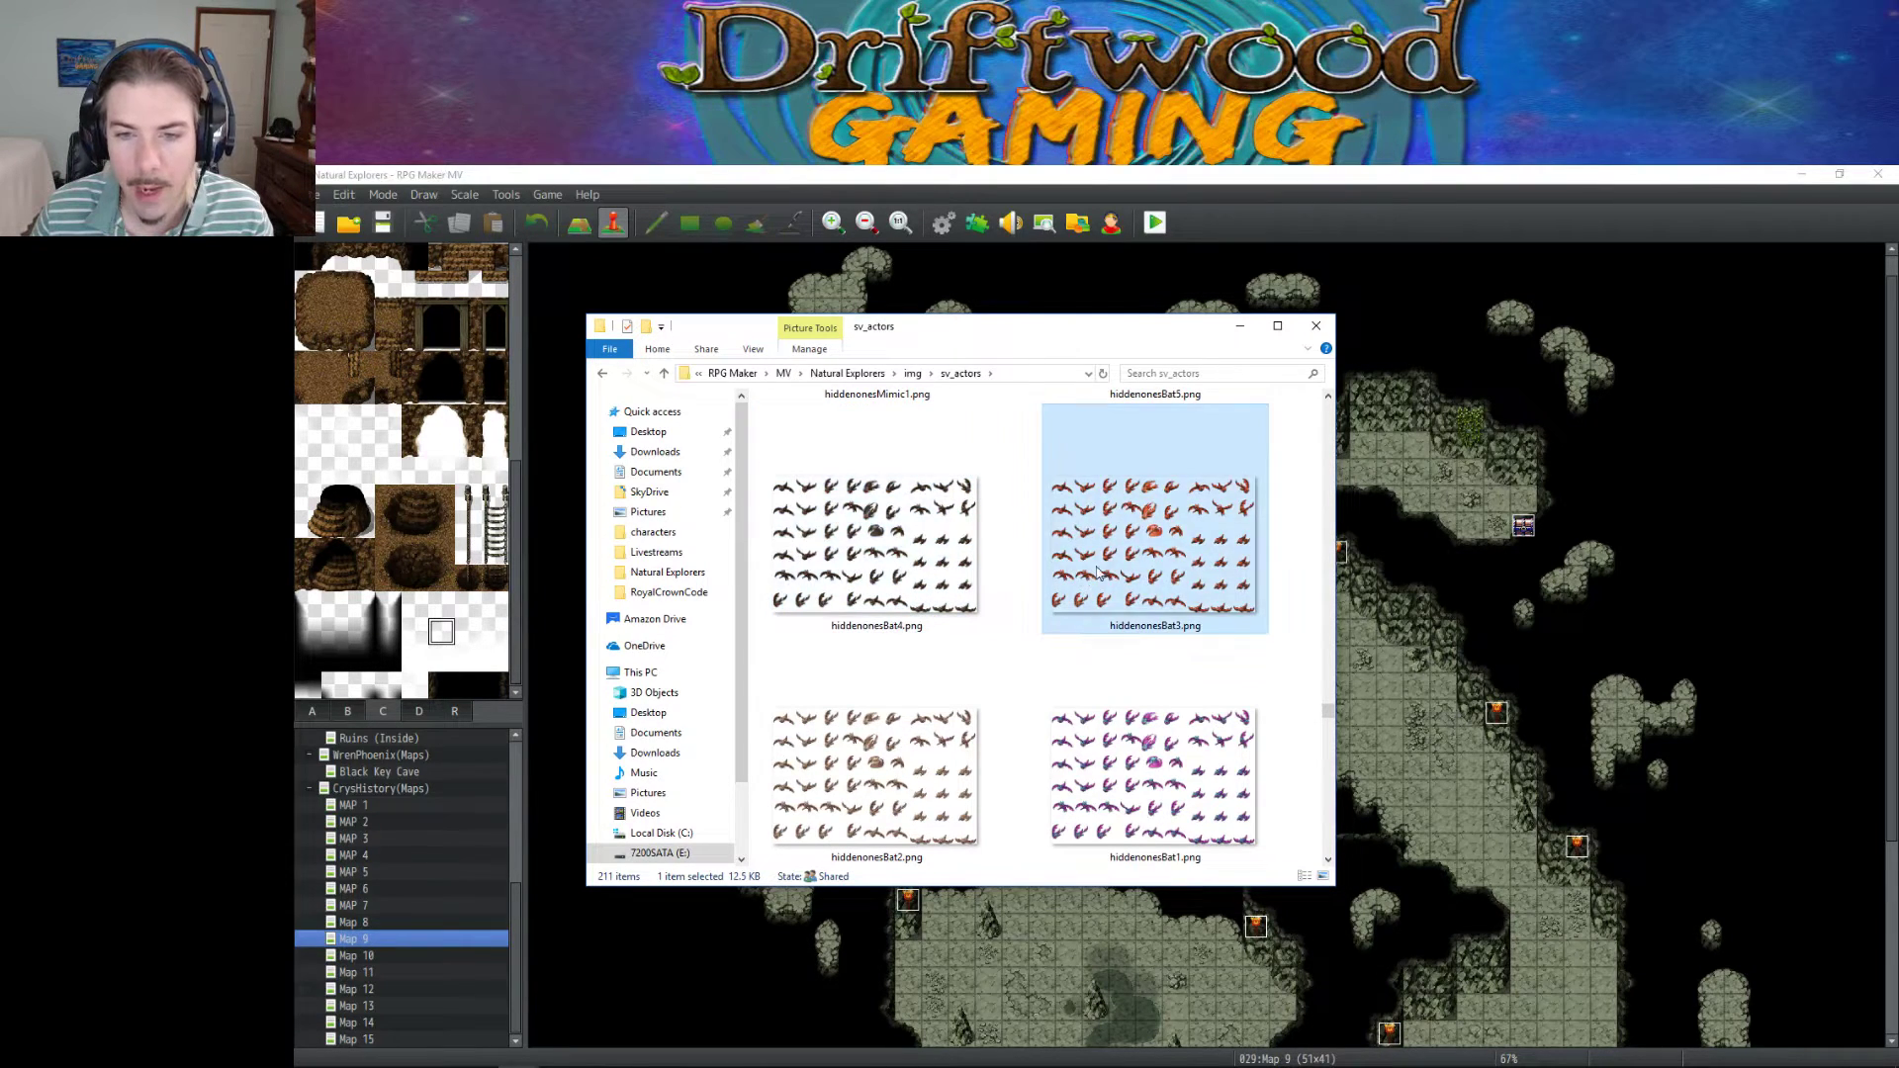
pyautogui.click(1240, 326)
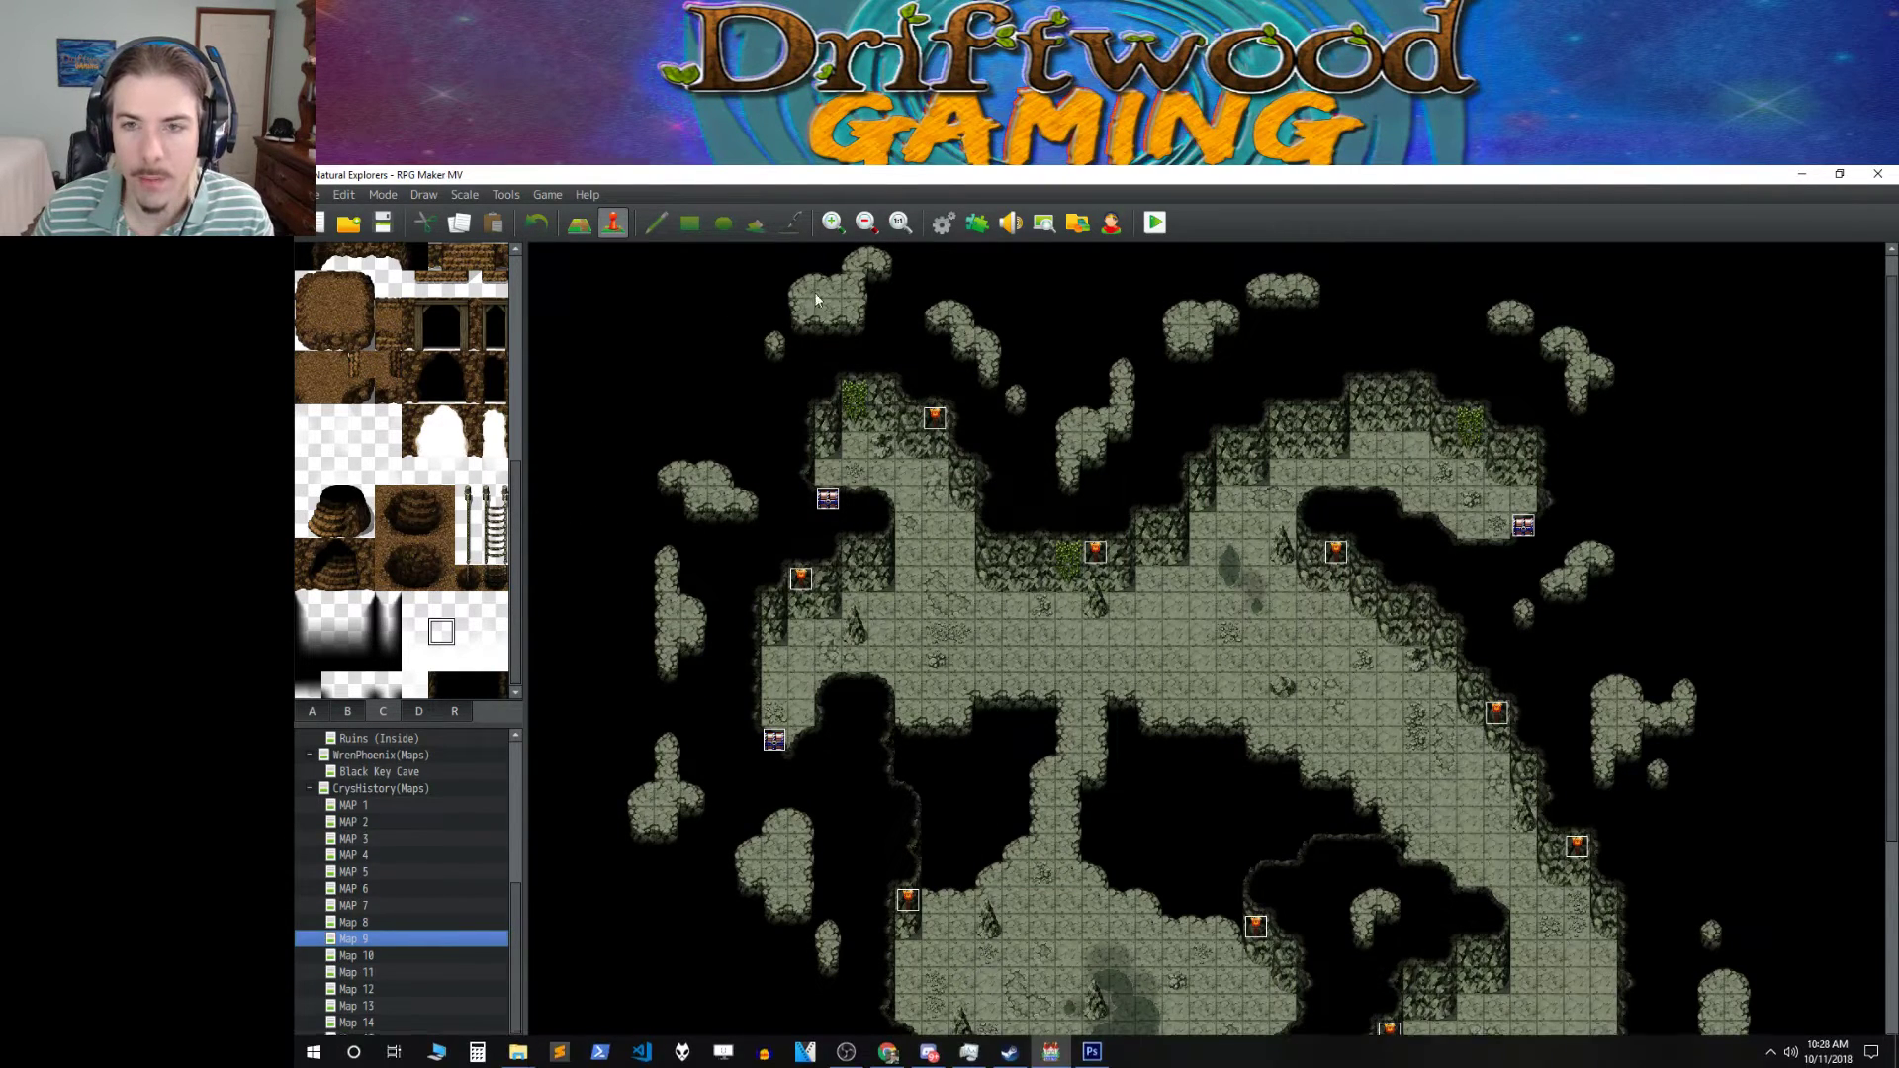
pyautogui.click(943, 223)
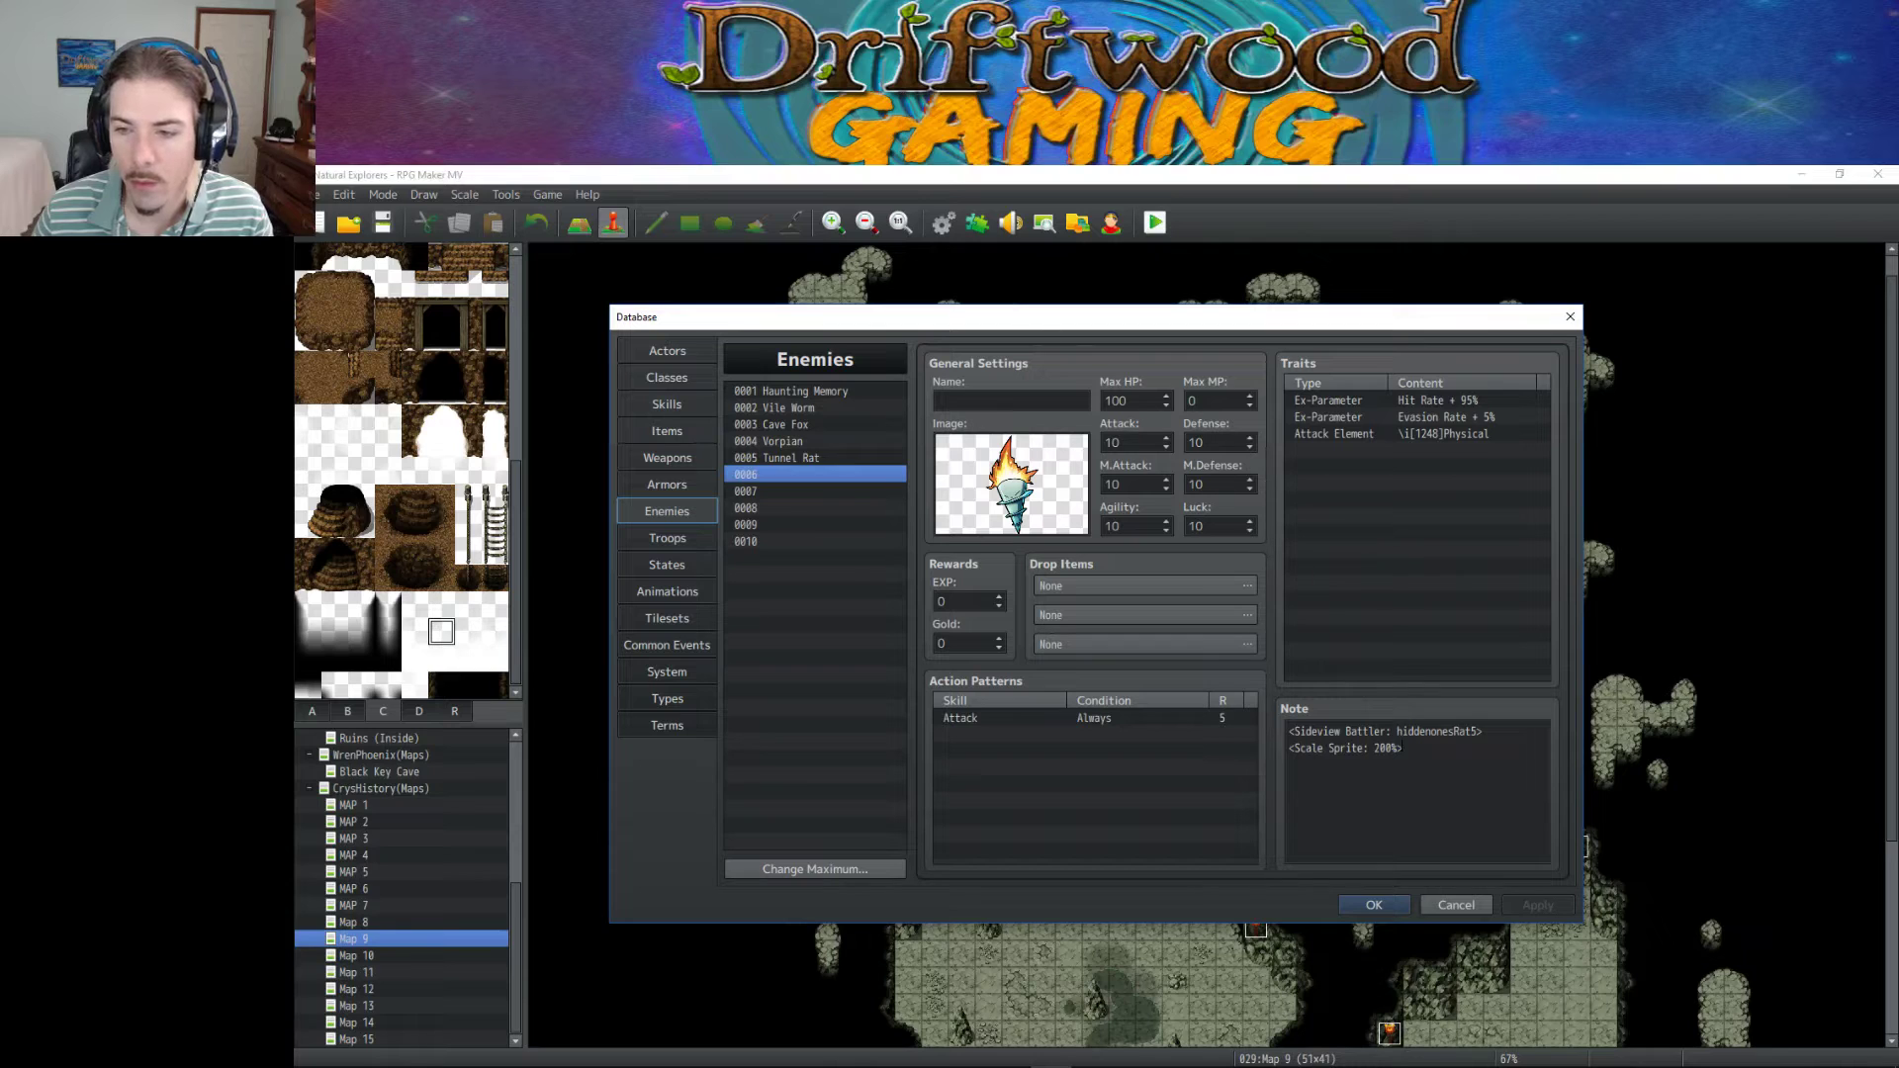
pyautogui.doubleClick(1428, 731)
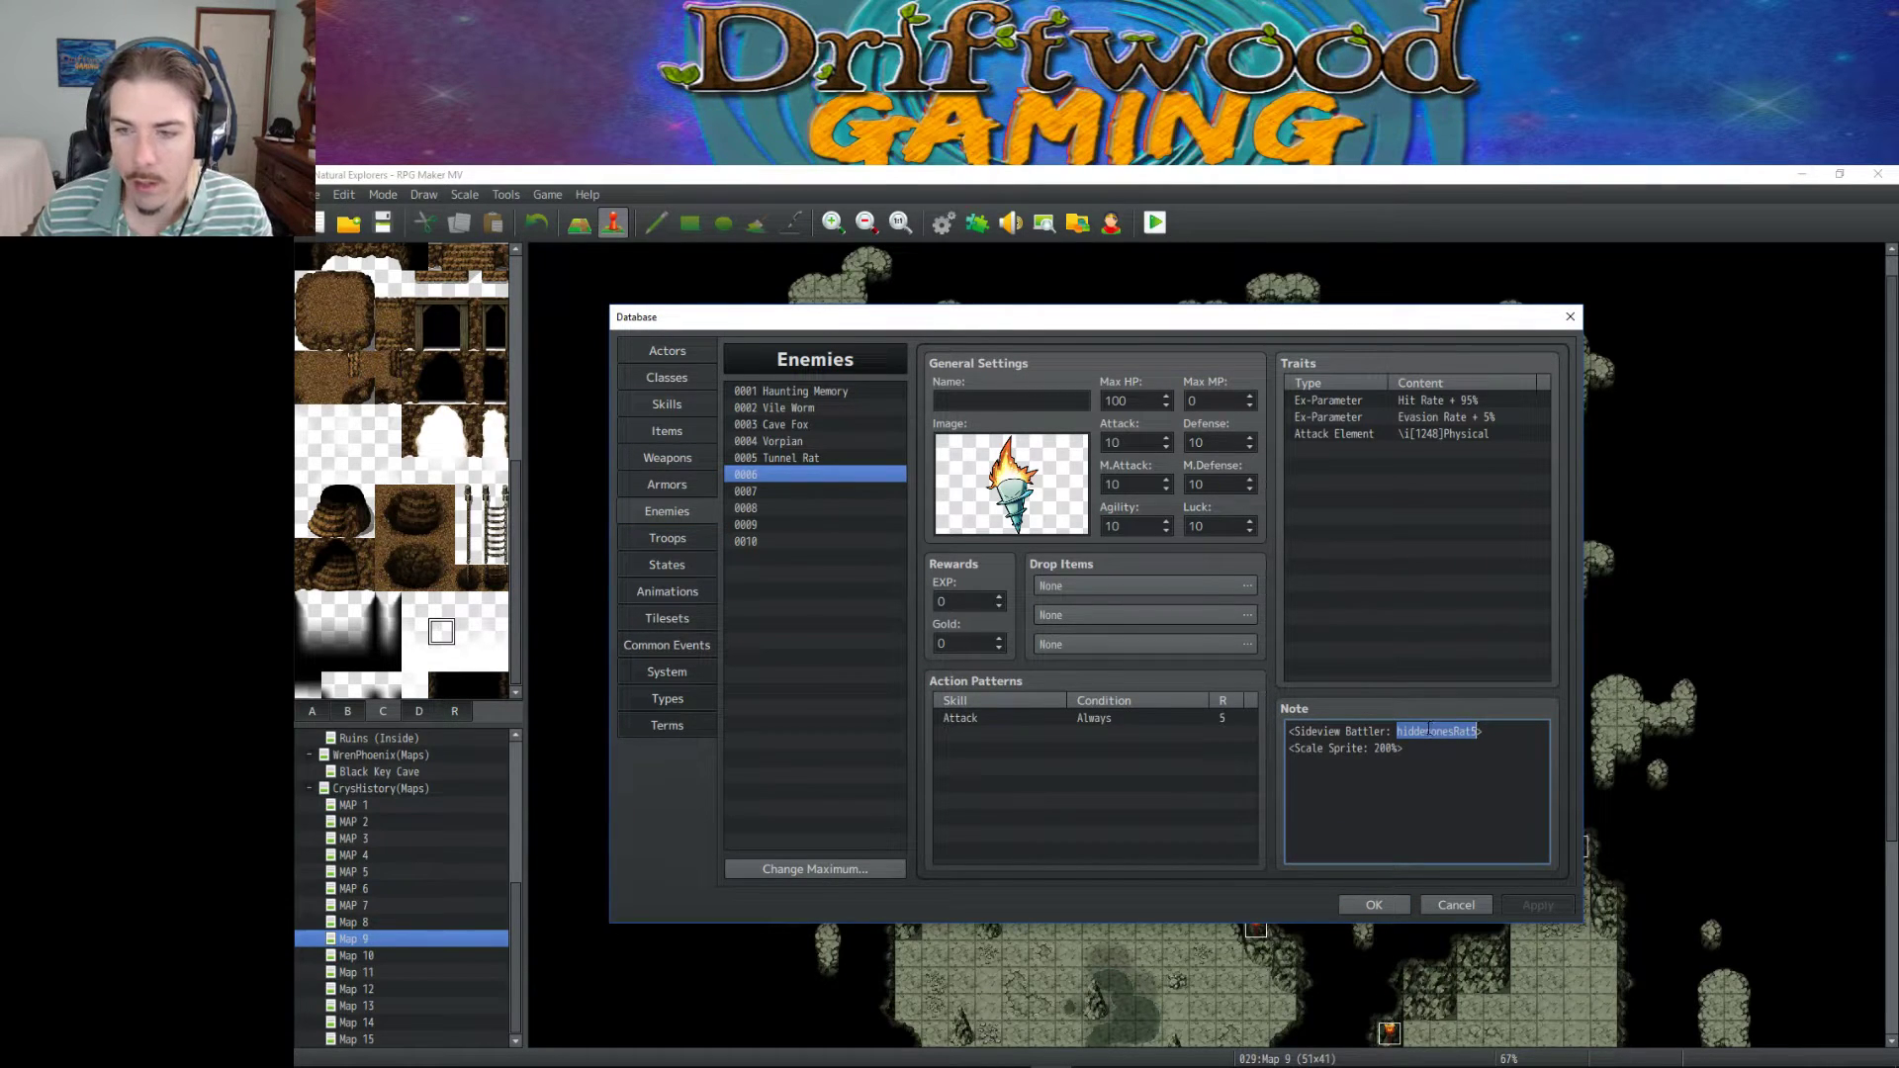
pyautogui.hotkey('ctrl', 'v')
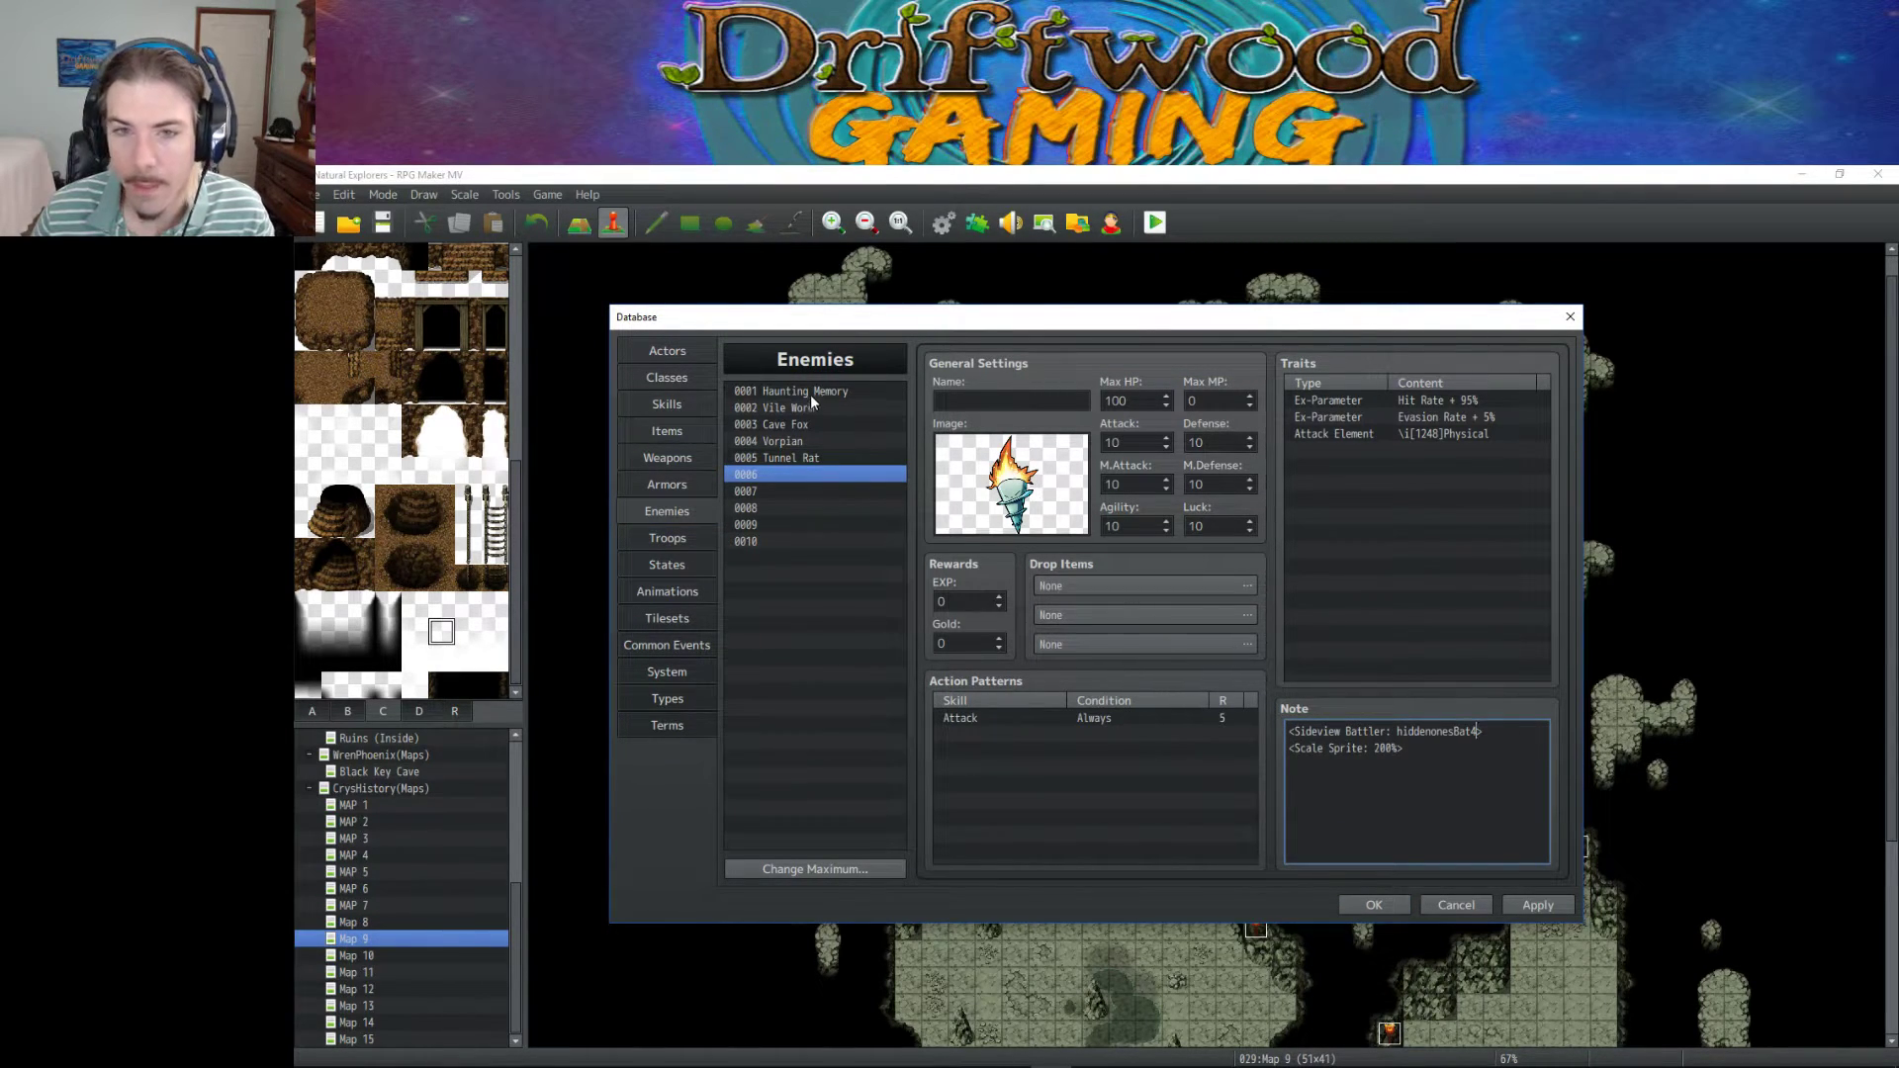
# Compare the stats, rewards, action patterns and notes of enemies 0001 to 0005 with those of enemy 0006.
pyautogui.click(845, 393)
pyautogui.click(834, 408)
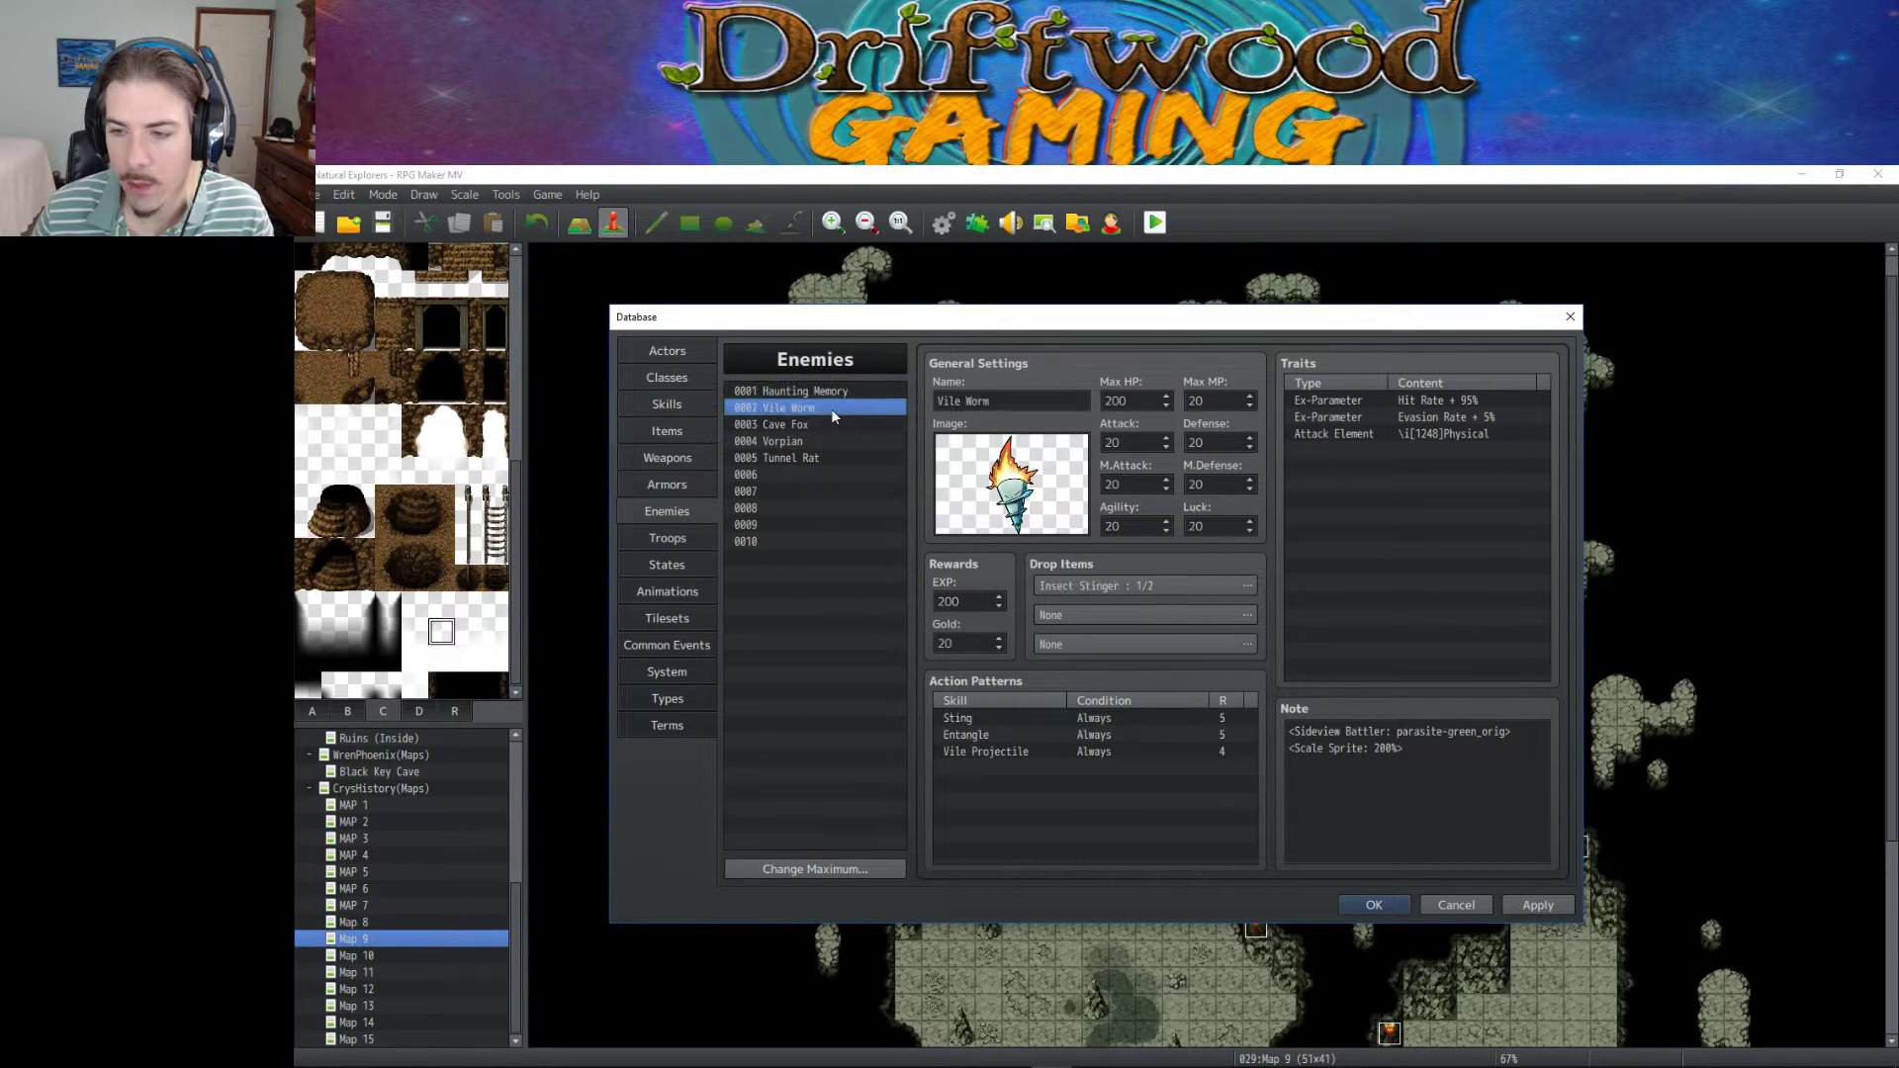
pyautogui.click(806, 425)
pyautogui.click(805, 443)
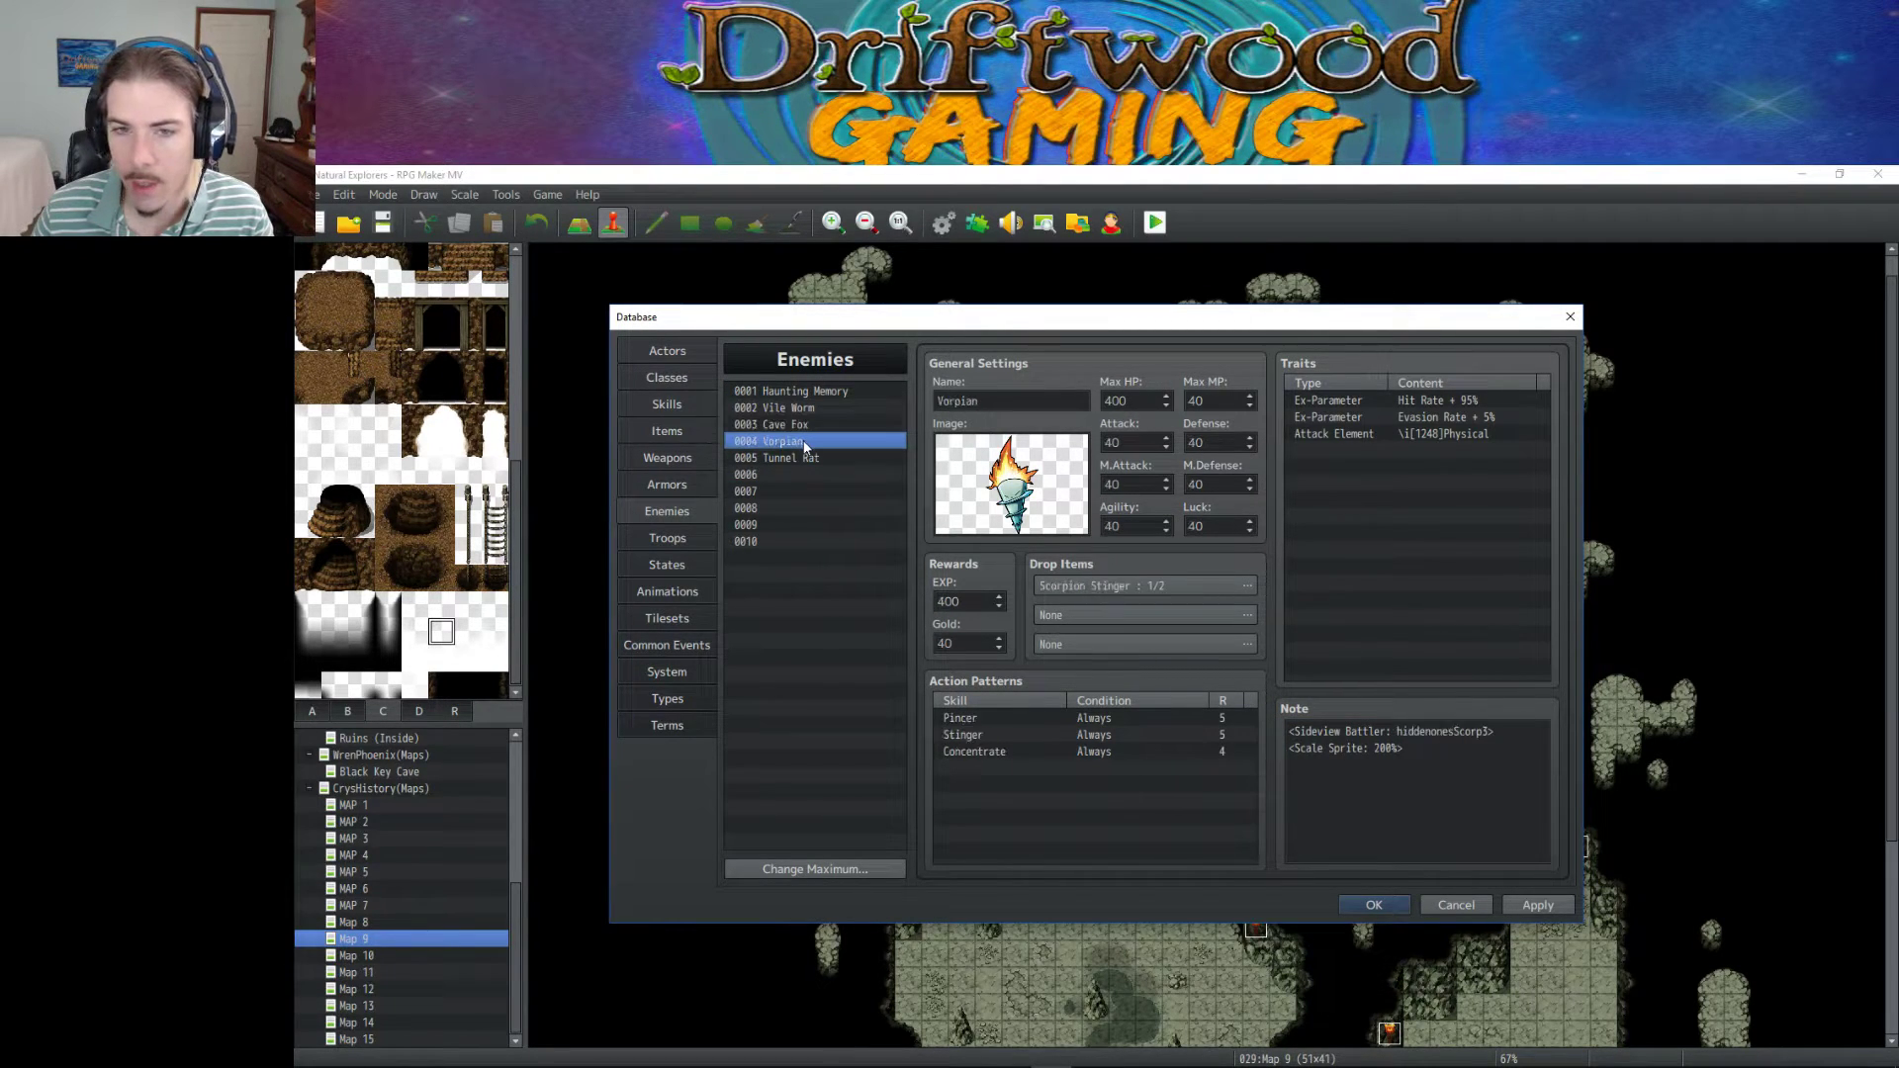
pyautogui.click(792, 461)
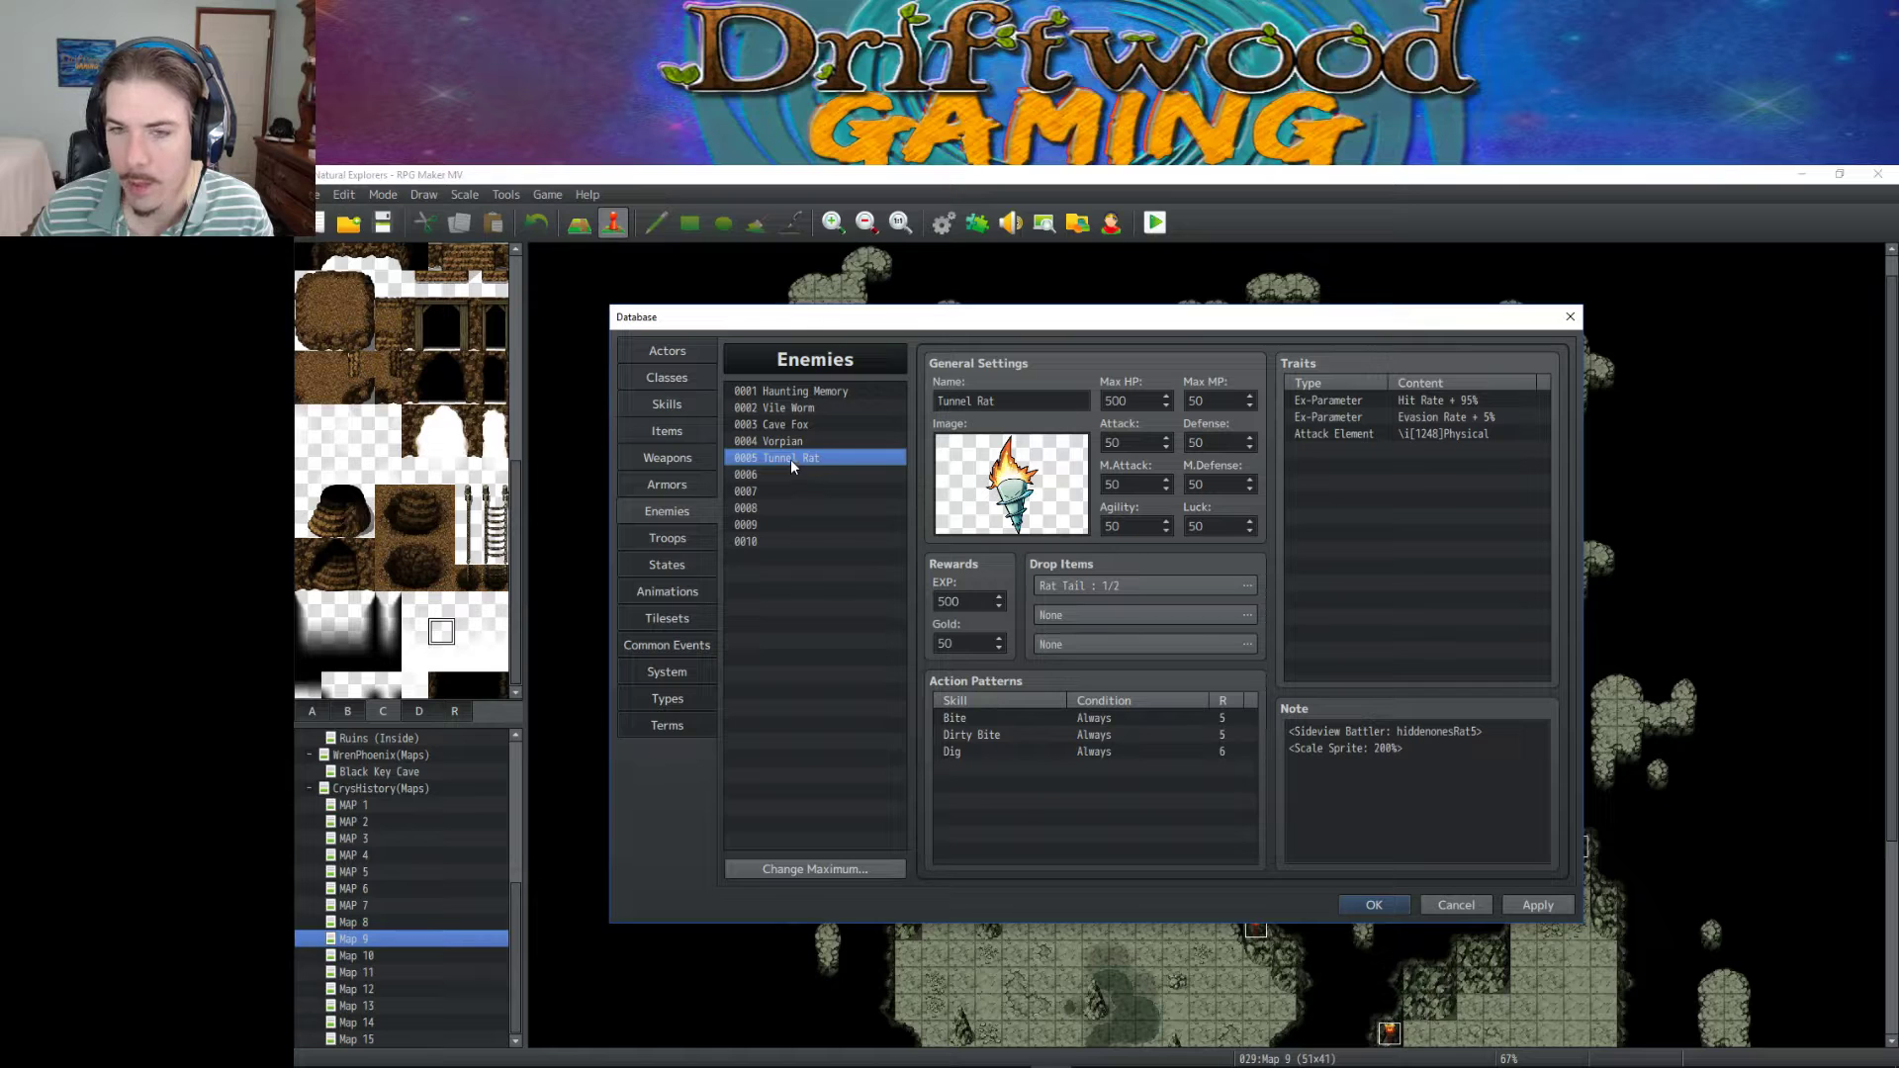
pyautogui.click(801, 390)
pyautogui.click(798, 425)
pyautogui.click(799, 458)
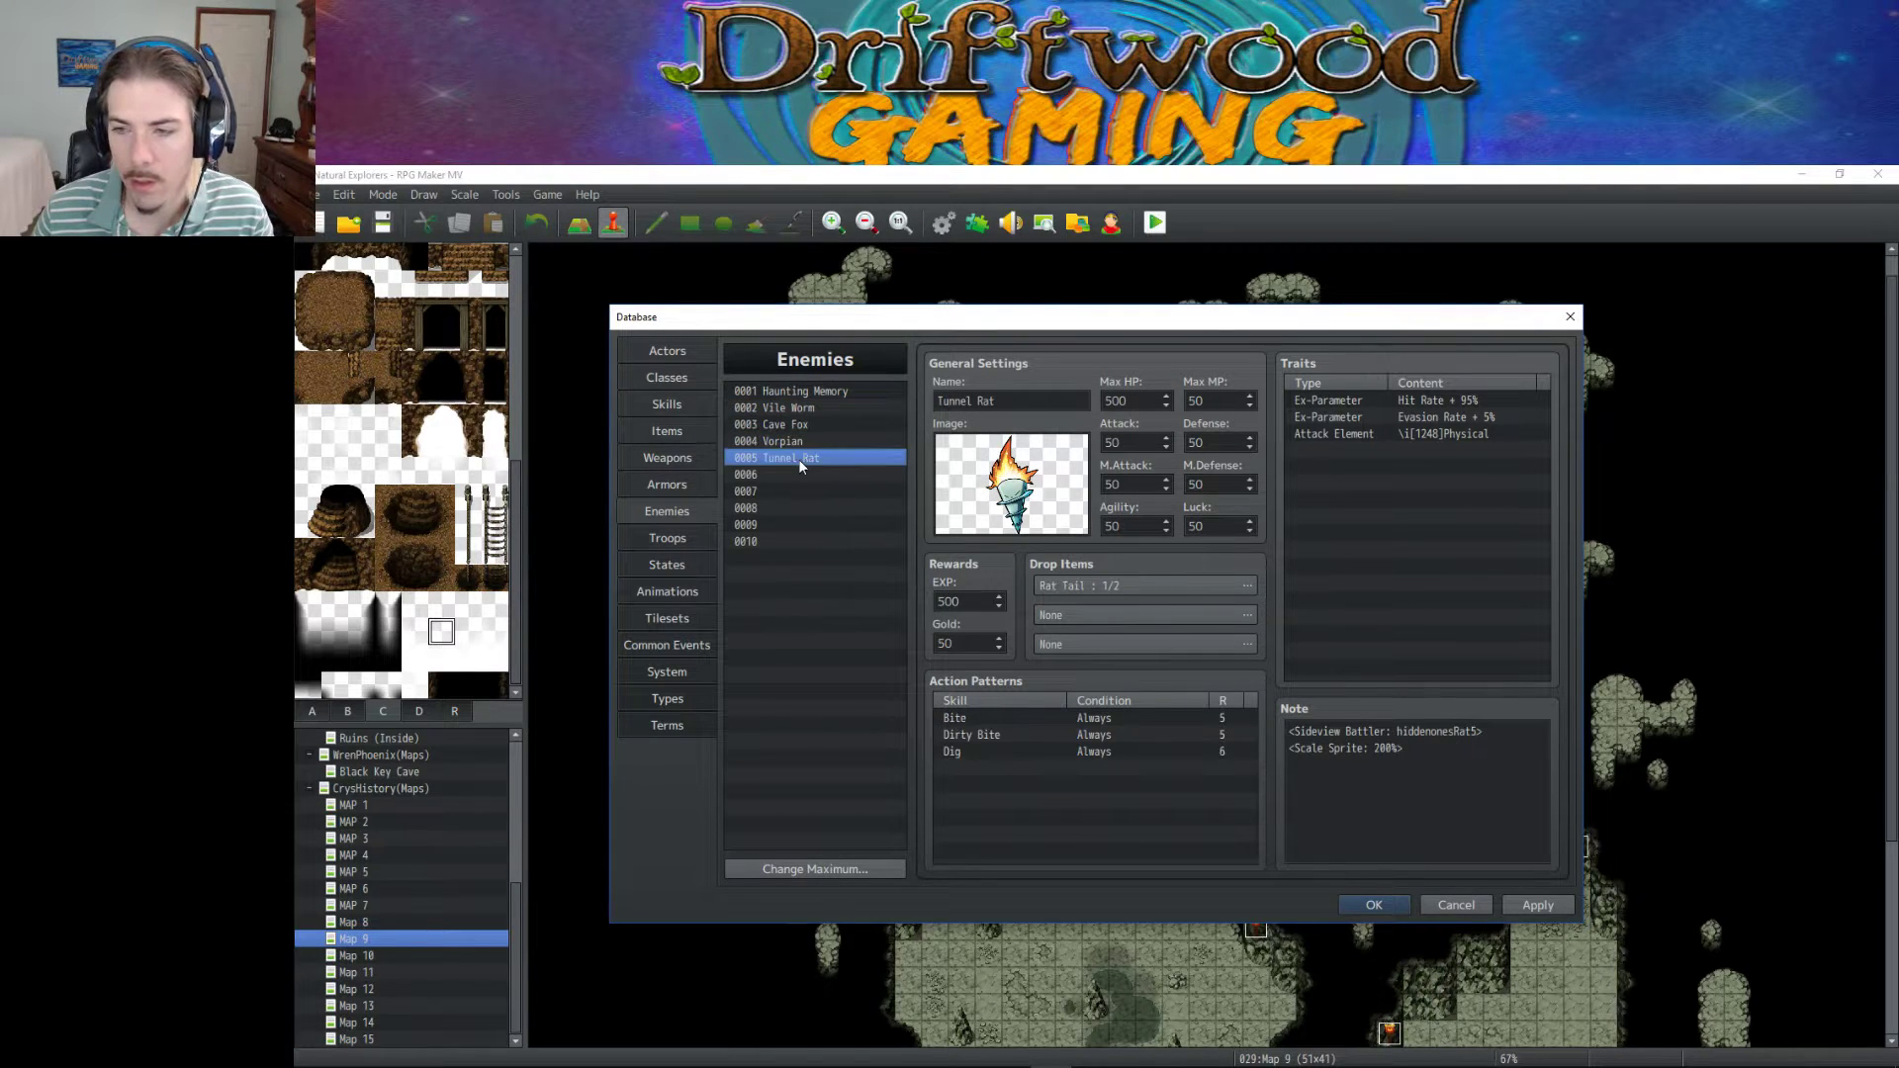
pyautogui.click(1430, 738)
pyautogui.hotkey('ctrl', 'a')
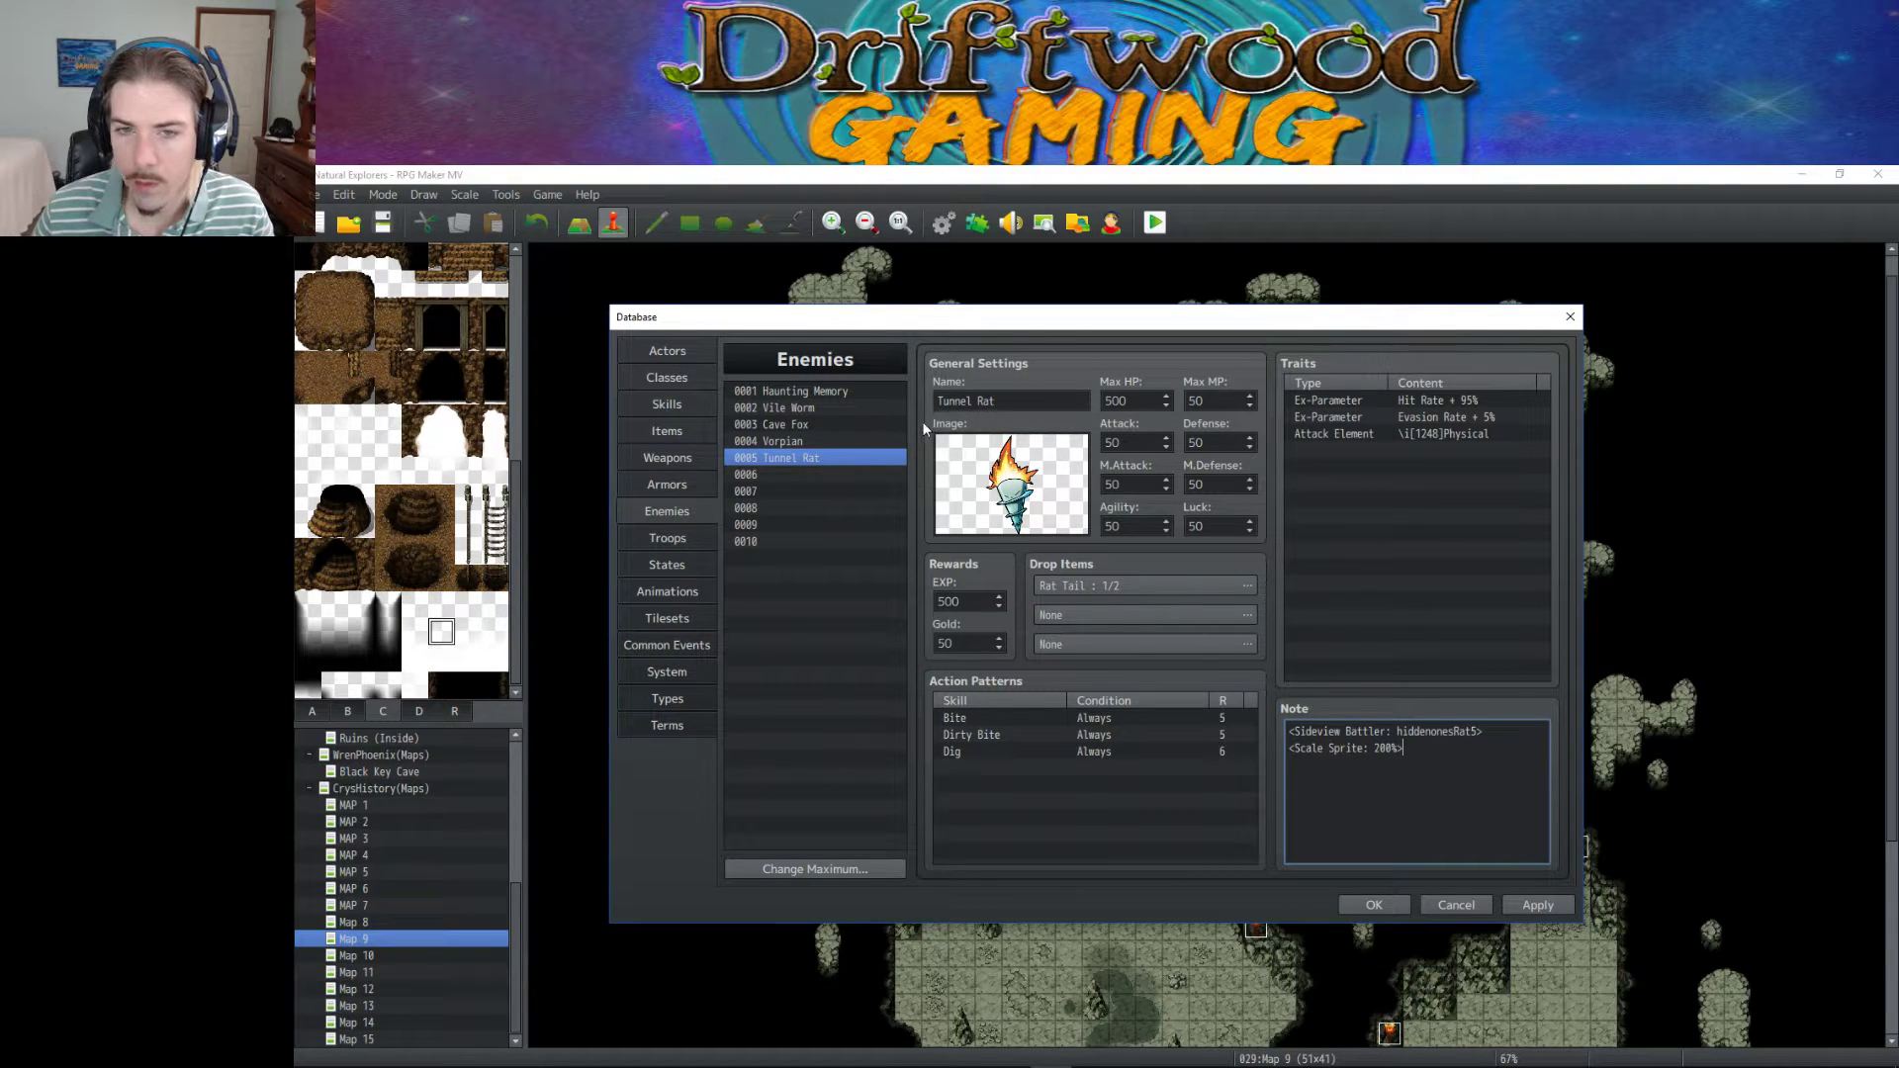
pyautogui.click(816, 441)
pyautogui.click(815, 457)
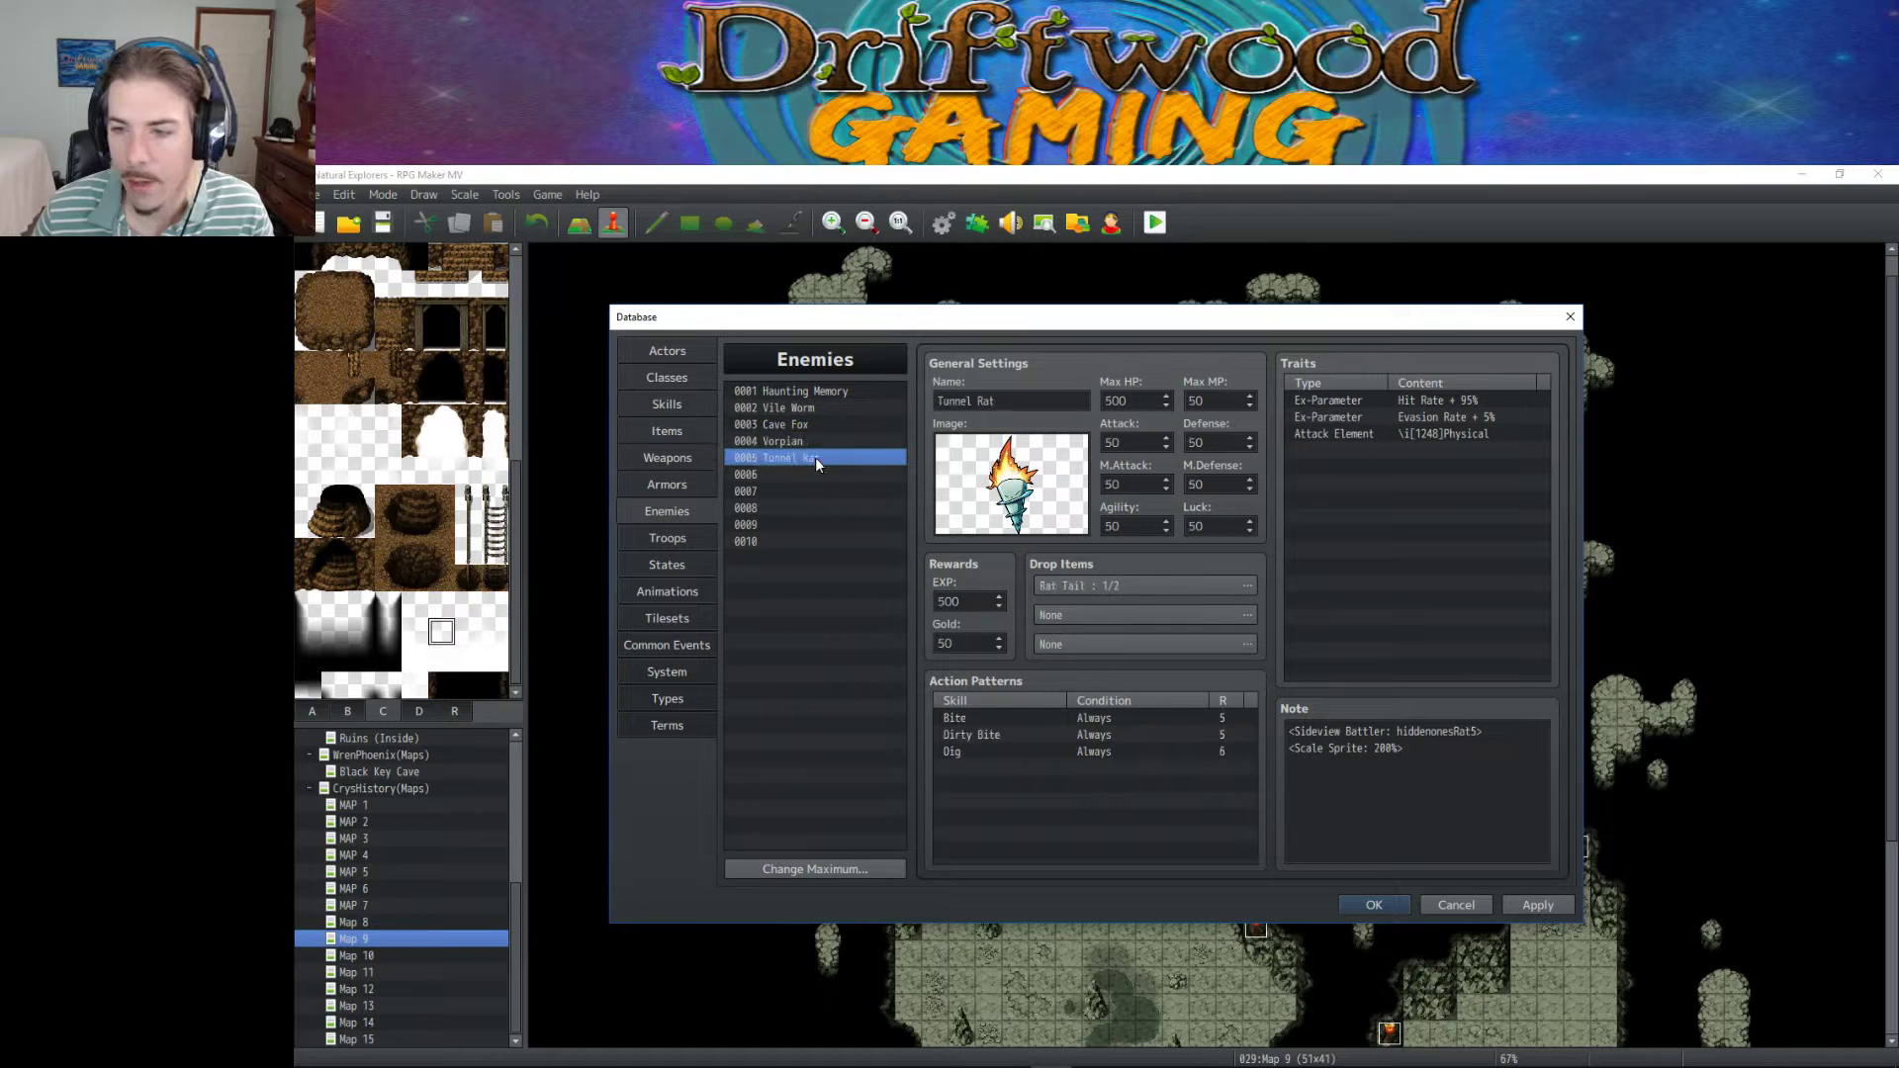
pyautogui.click(815, 475)
pyautogui.click(817, 459)
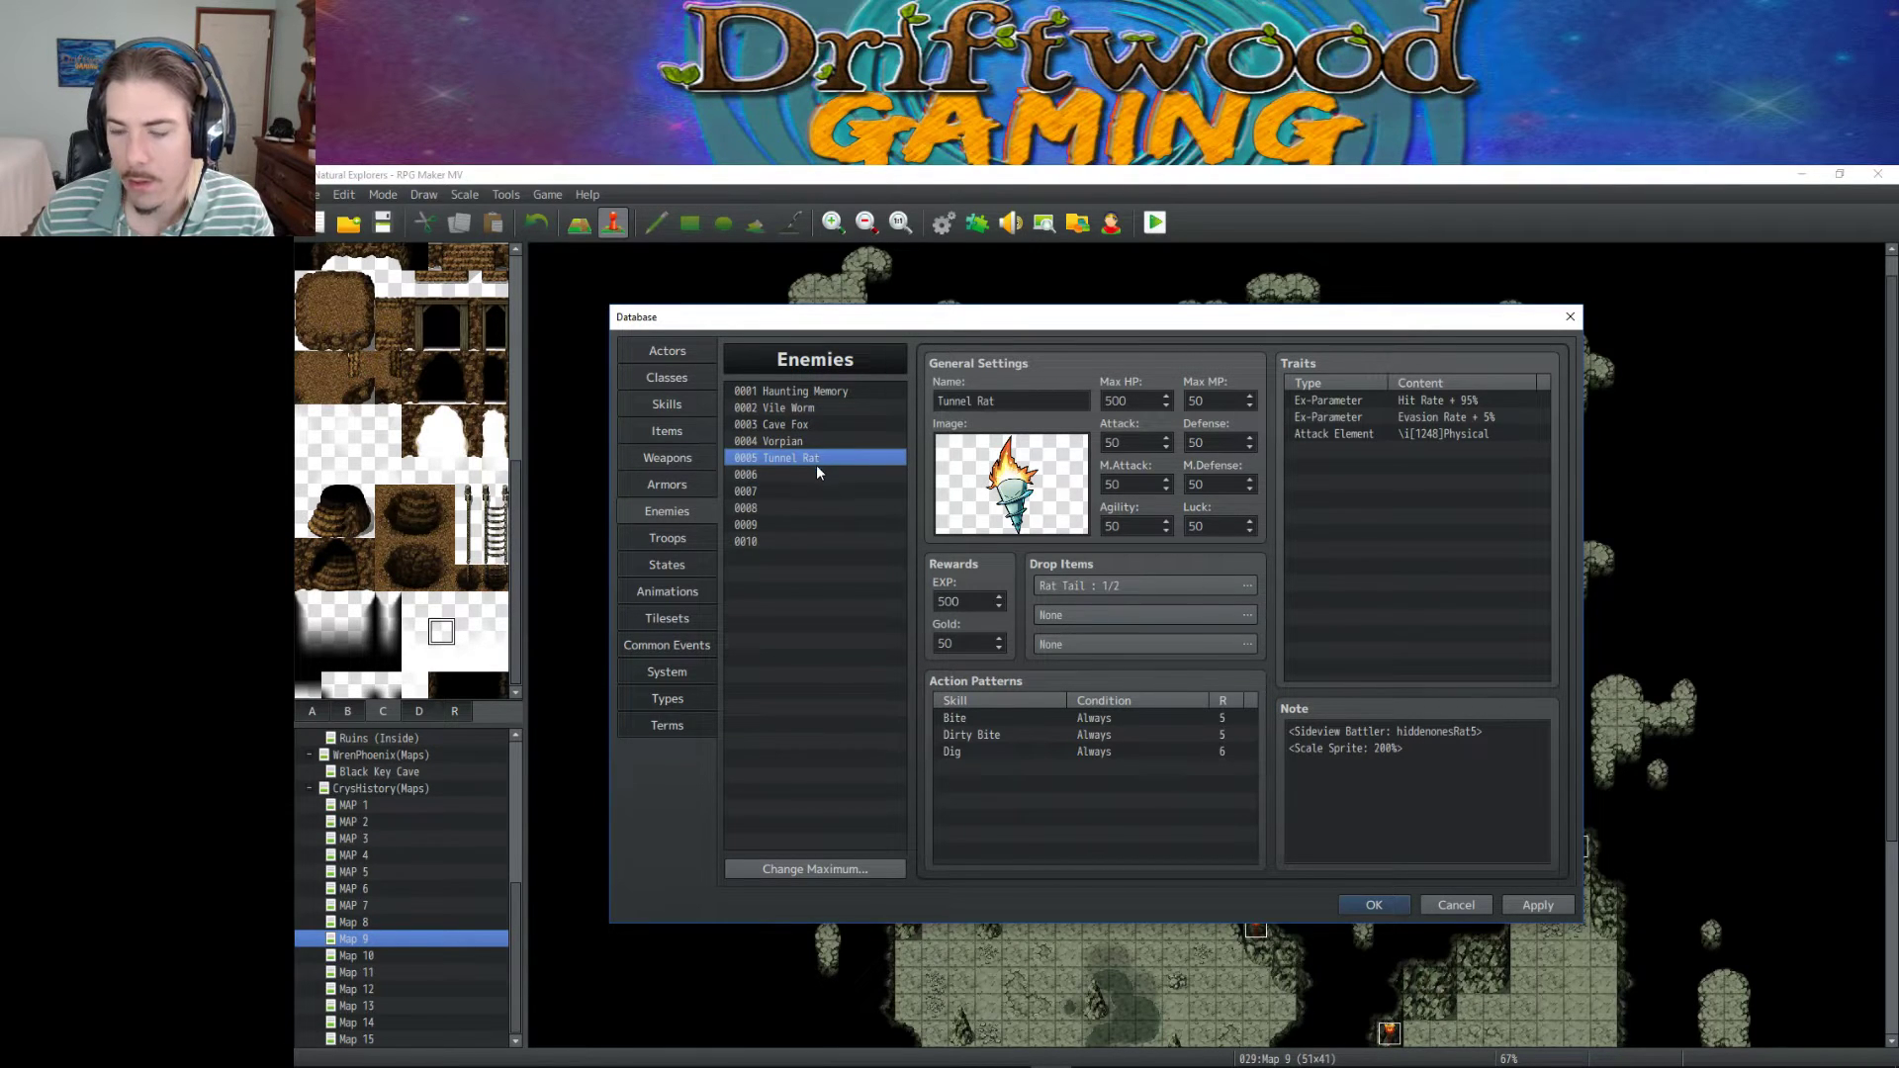
pyautogui.click(839, 474)
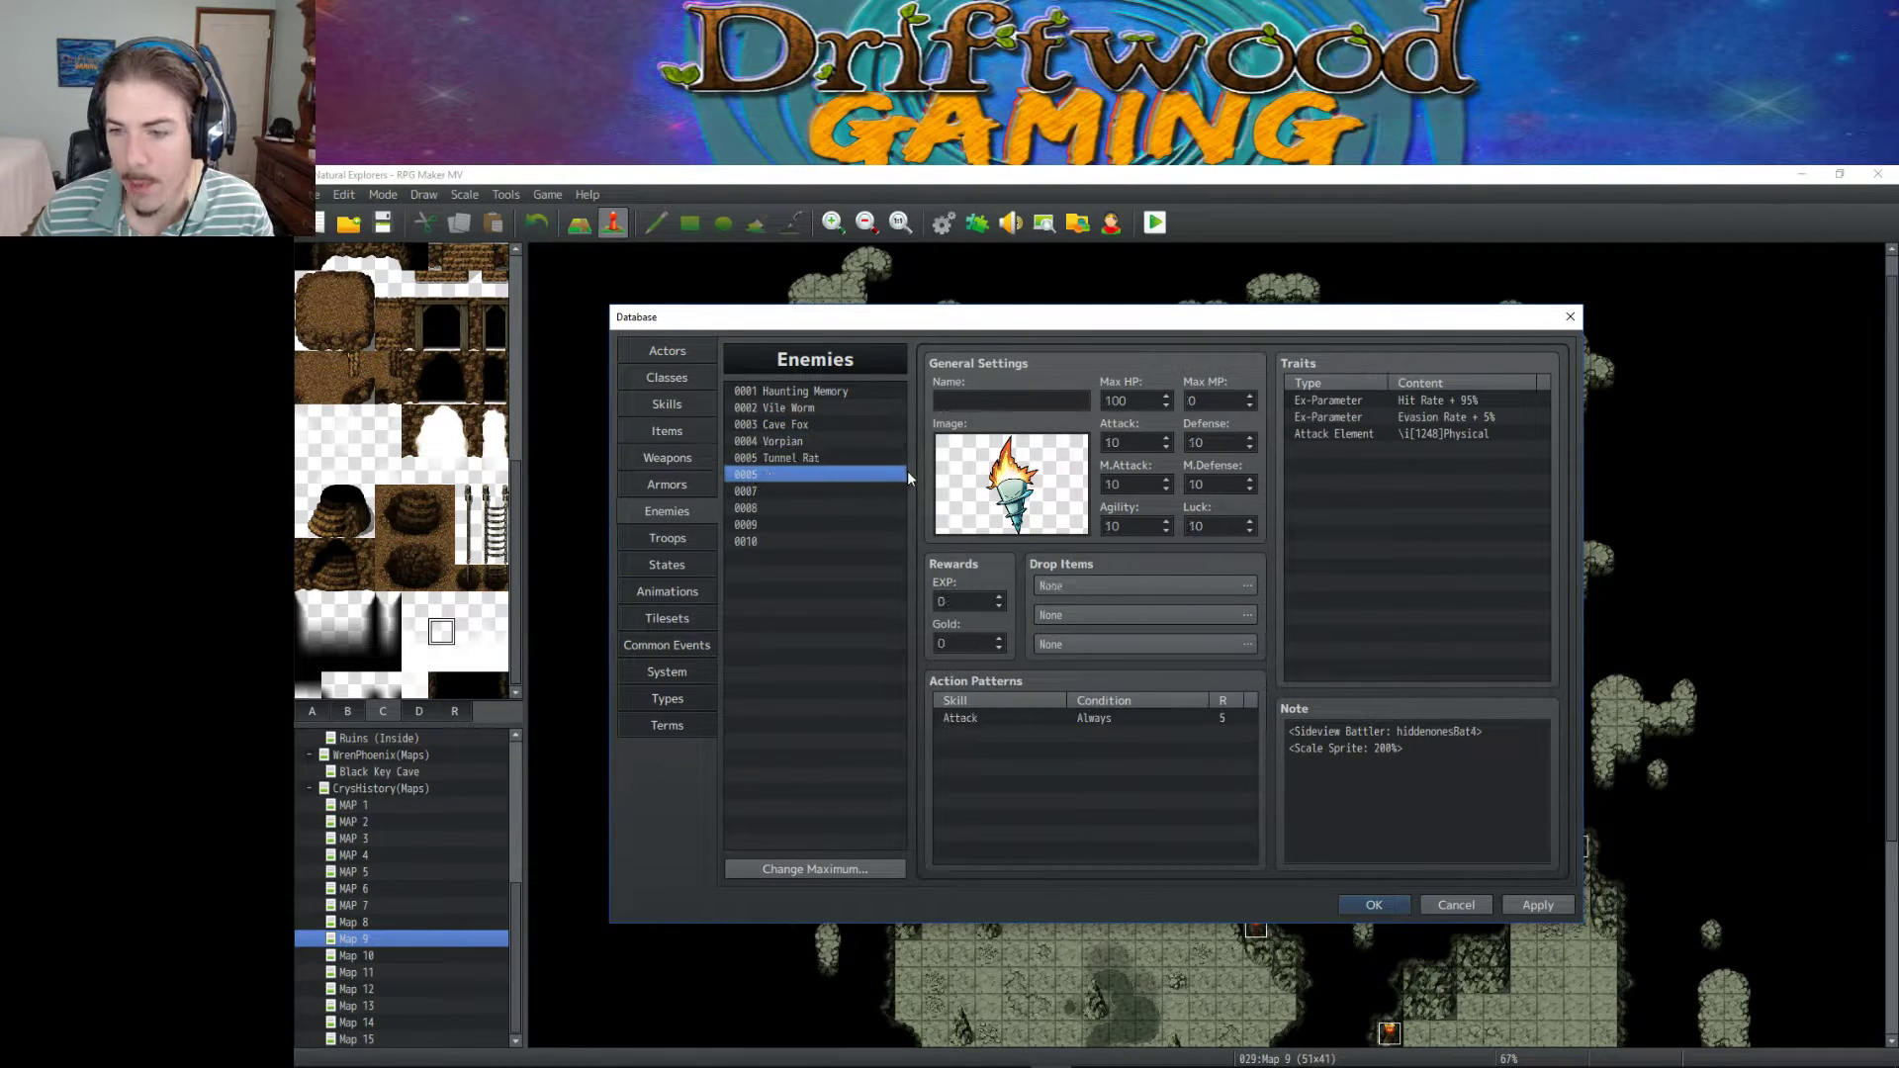
pyautogui.click(806, 460)
pyautogui.click(805, 473)
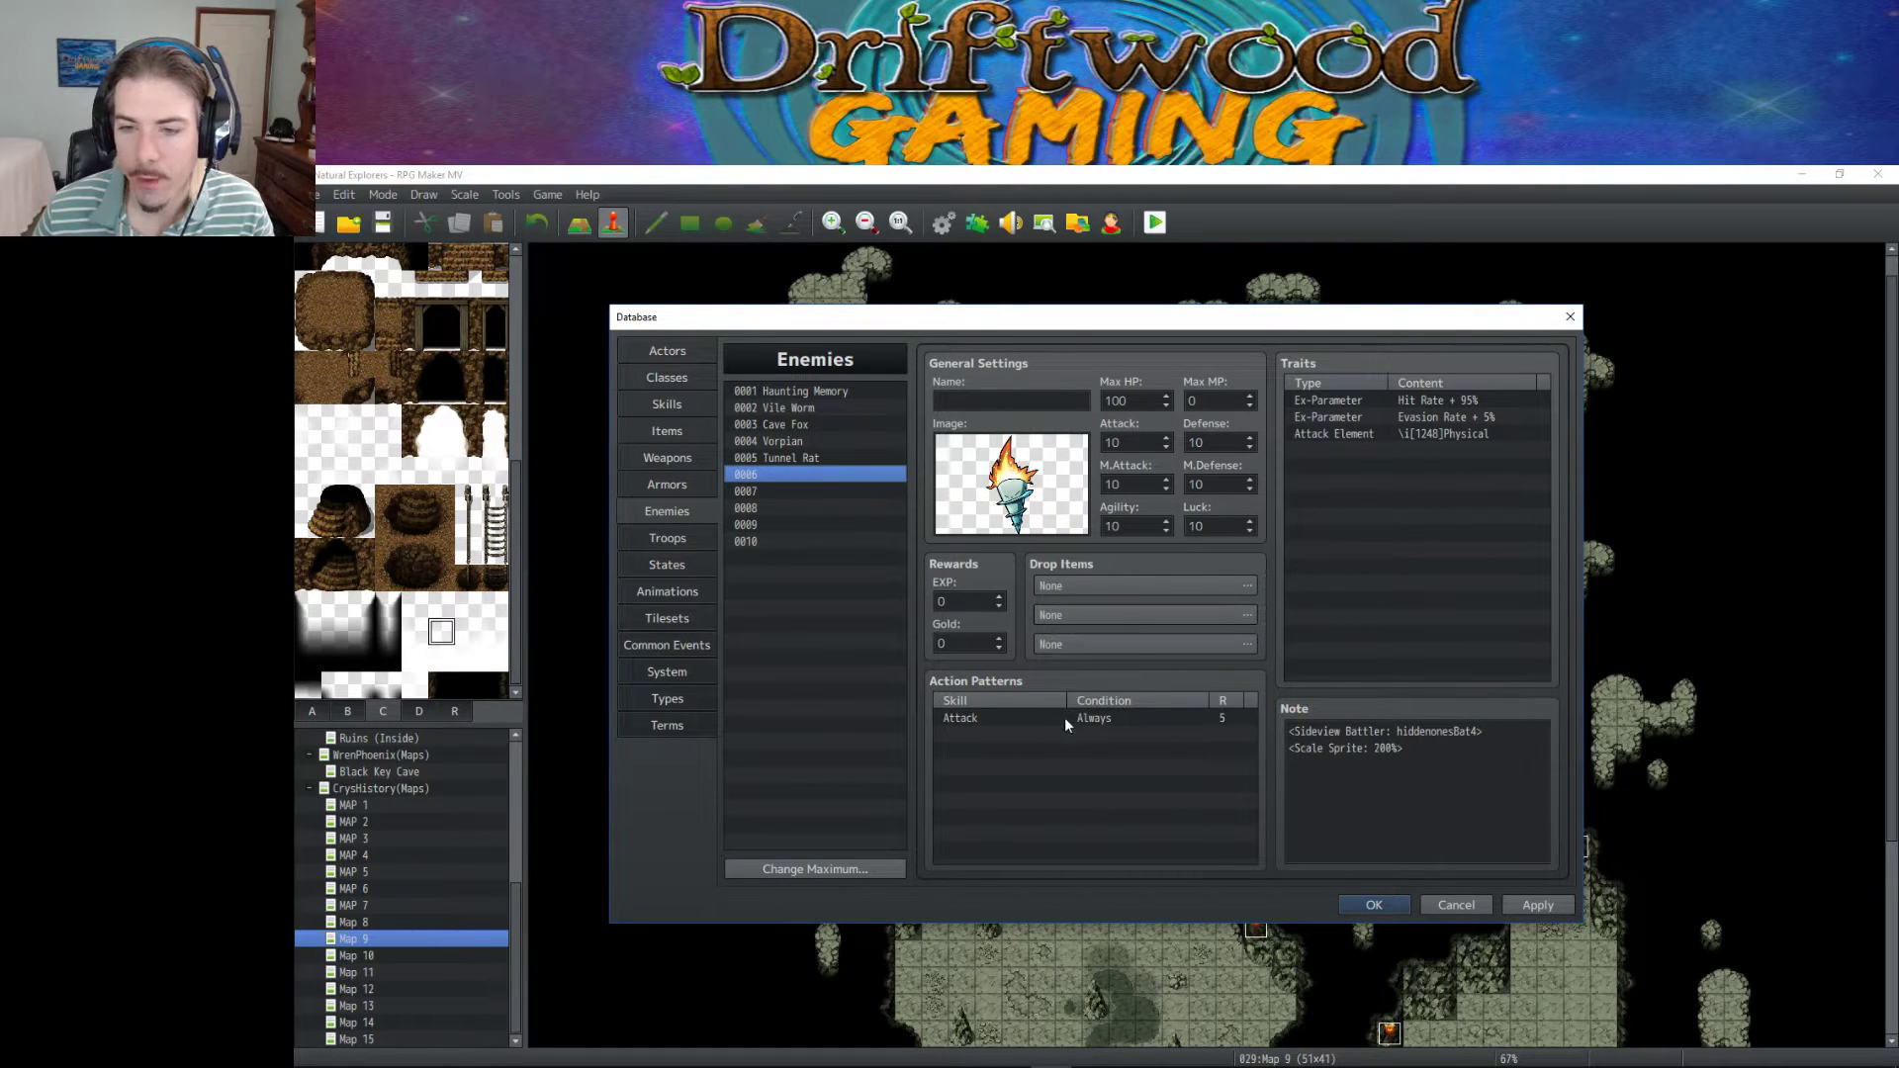
# Remove the Attack action pattern from enemy 0006 and set its rewards to 600 EXP and 60 gold.
pyautogui.click(1066, 720)
pyautogui.press('Delete')
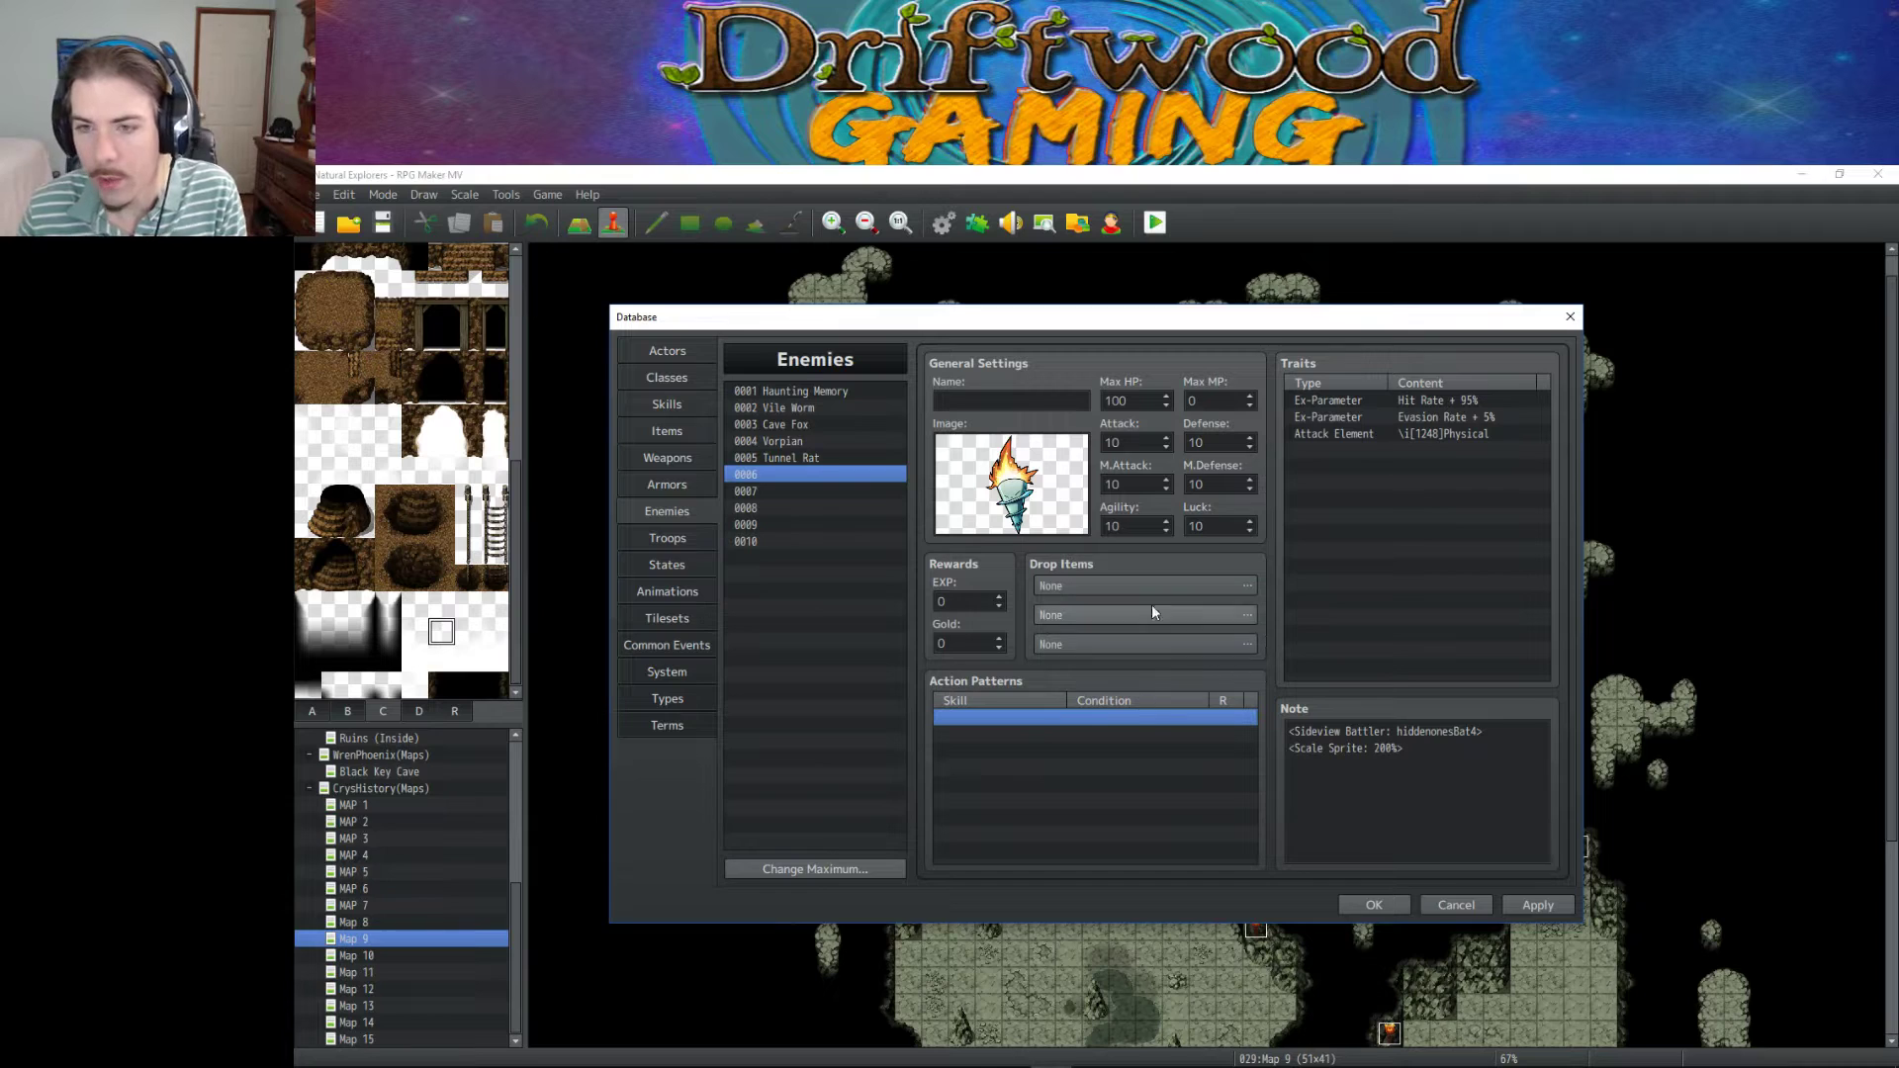
pyautogui.click(979, 602)
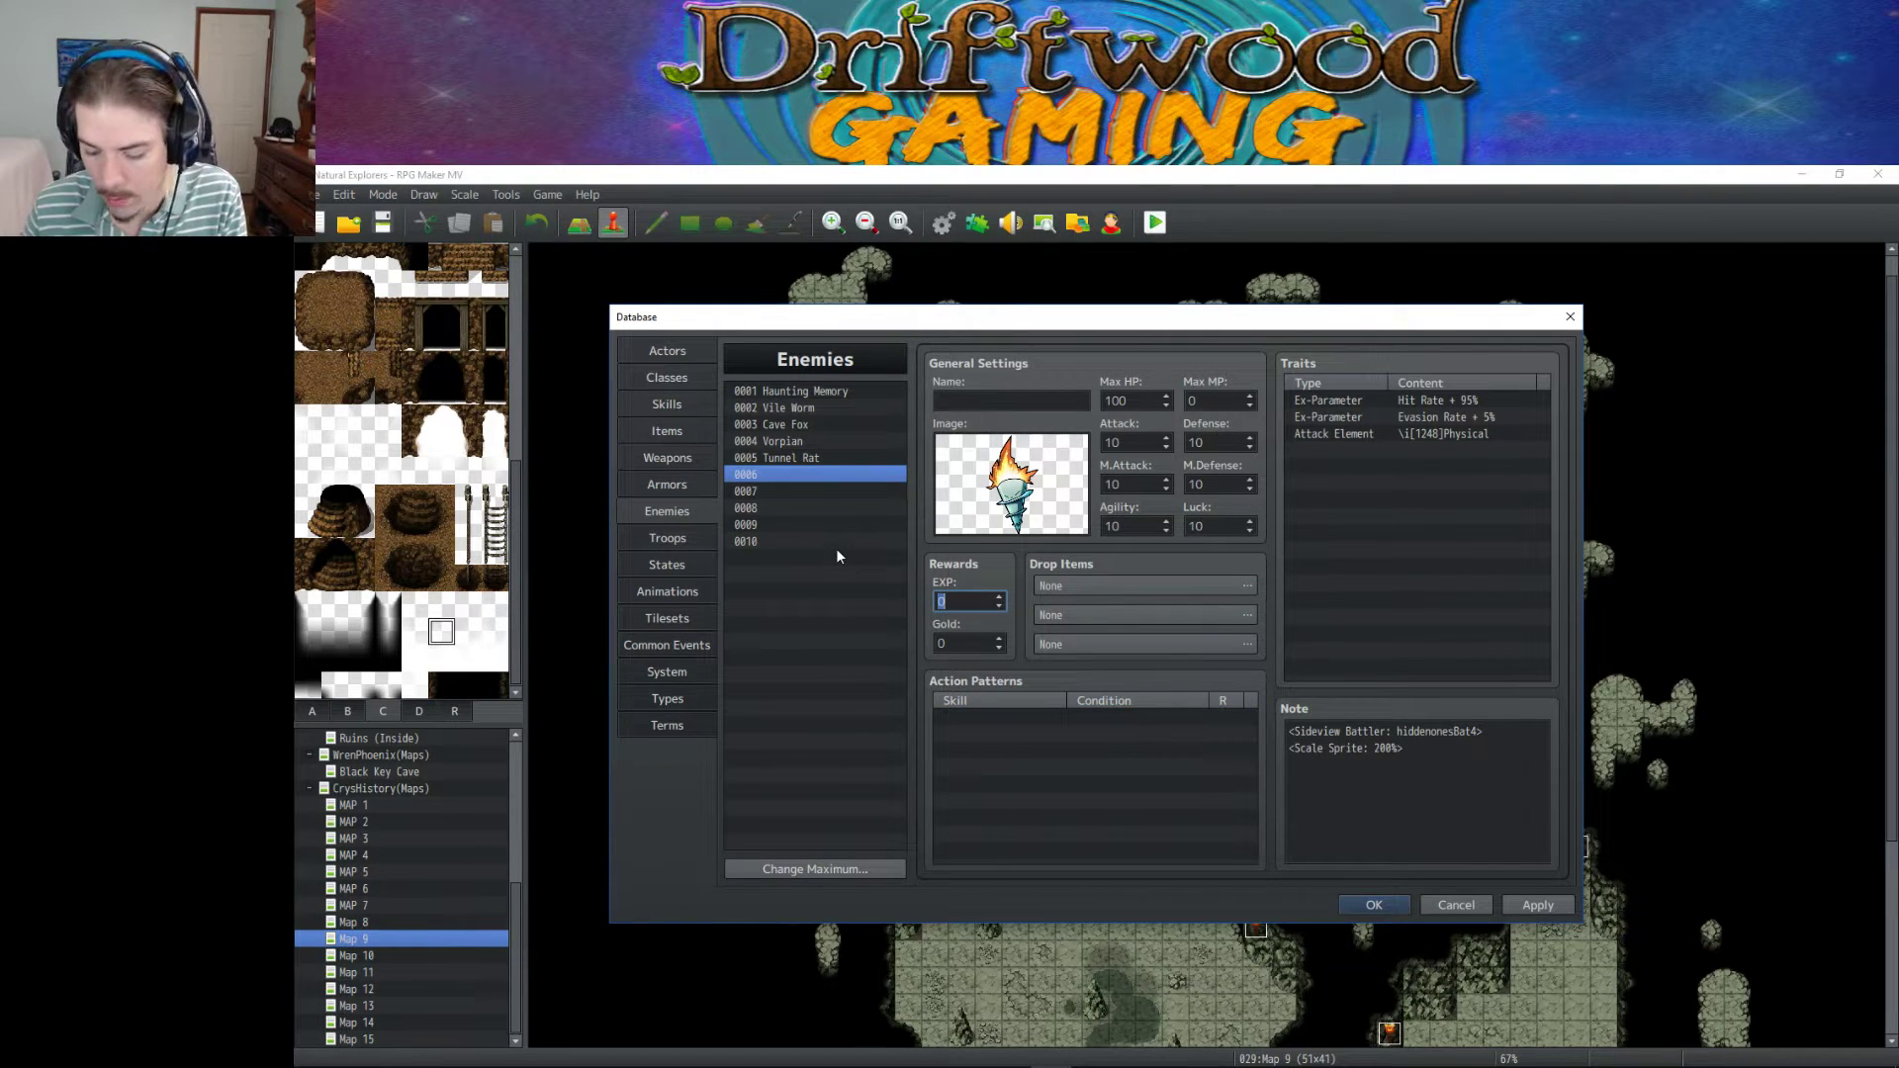
pyautogui.write('600')
pyautogui.click(983, 642)
pyautogui.write('6')
# Set enemy 0006's Max HP to 600 and its Max MP, Attack and Defense to 60 each.
pyautogui.click(1138, 404)
pyautogui.write('600')
pyautogui.press('Tab')
pyautogui.write('60')
pyautogui.press('Tab')
pyautogui.write('60')
pyautogui.press('Tab')
pyautogui.write('60')
# Set enemy 0006's M.Attack and M.Defense to 60 each.
pyautogui.press('Tab')
pyautogui.write('06')
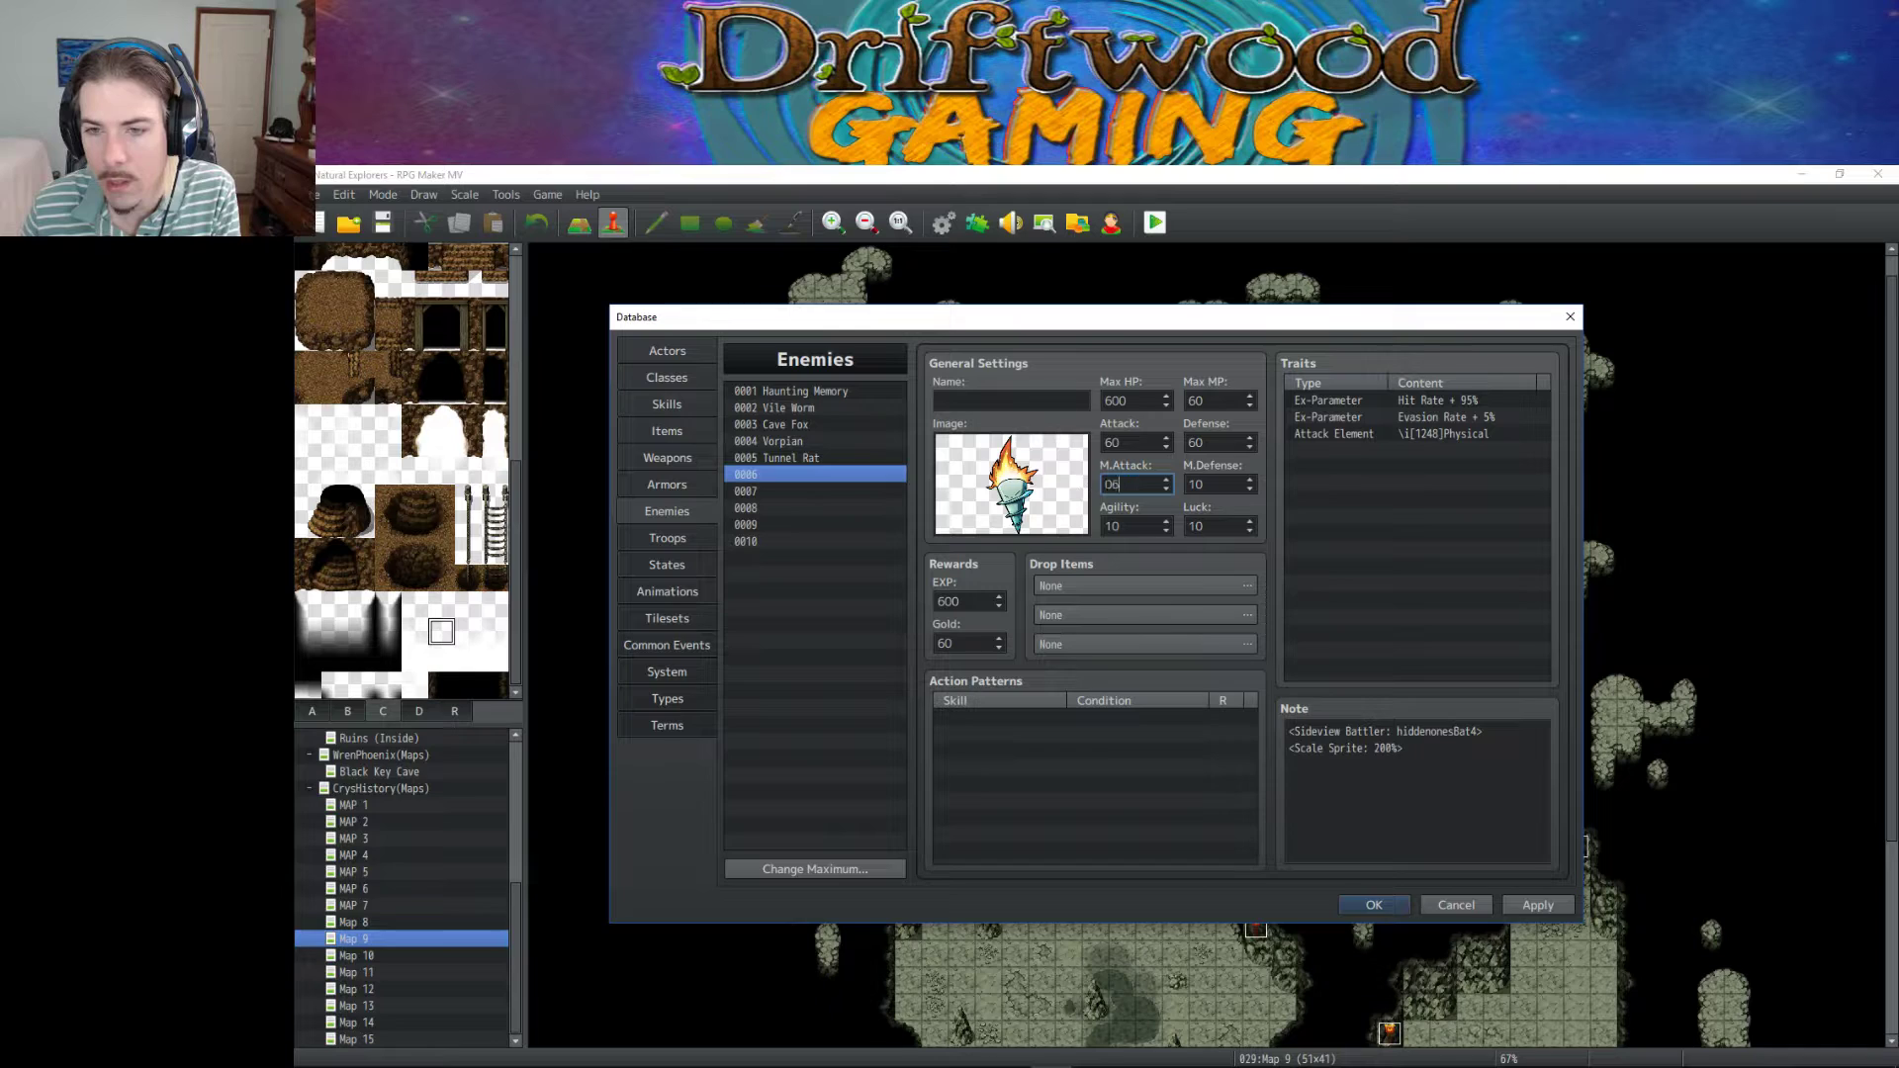
pyautogui.press('BackSpace')
pyautogui.press('BackSpace')
pyautogui.write('60')
pyautogui.press('Tab')
pyautogui.write('60')
# Set enemy 0006's Agility and Luck to 60 each and apply the database changes.
pyautogui.press('Tab')
pyautogui.write('06')
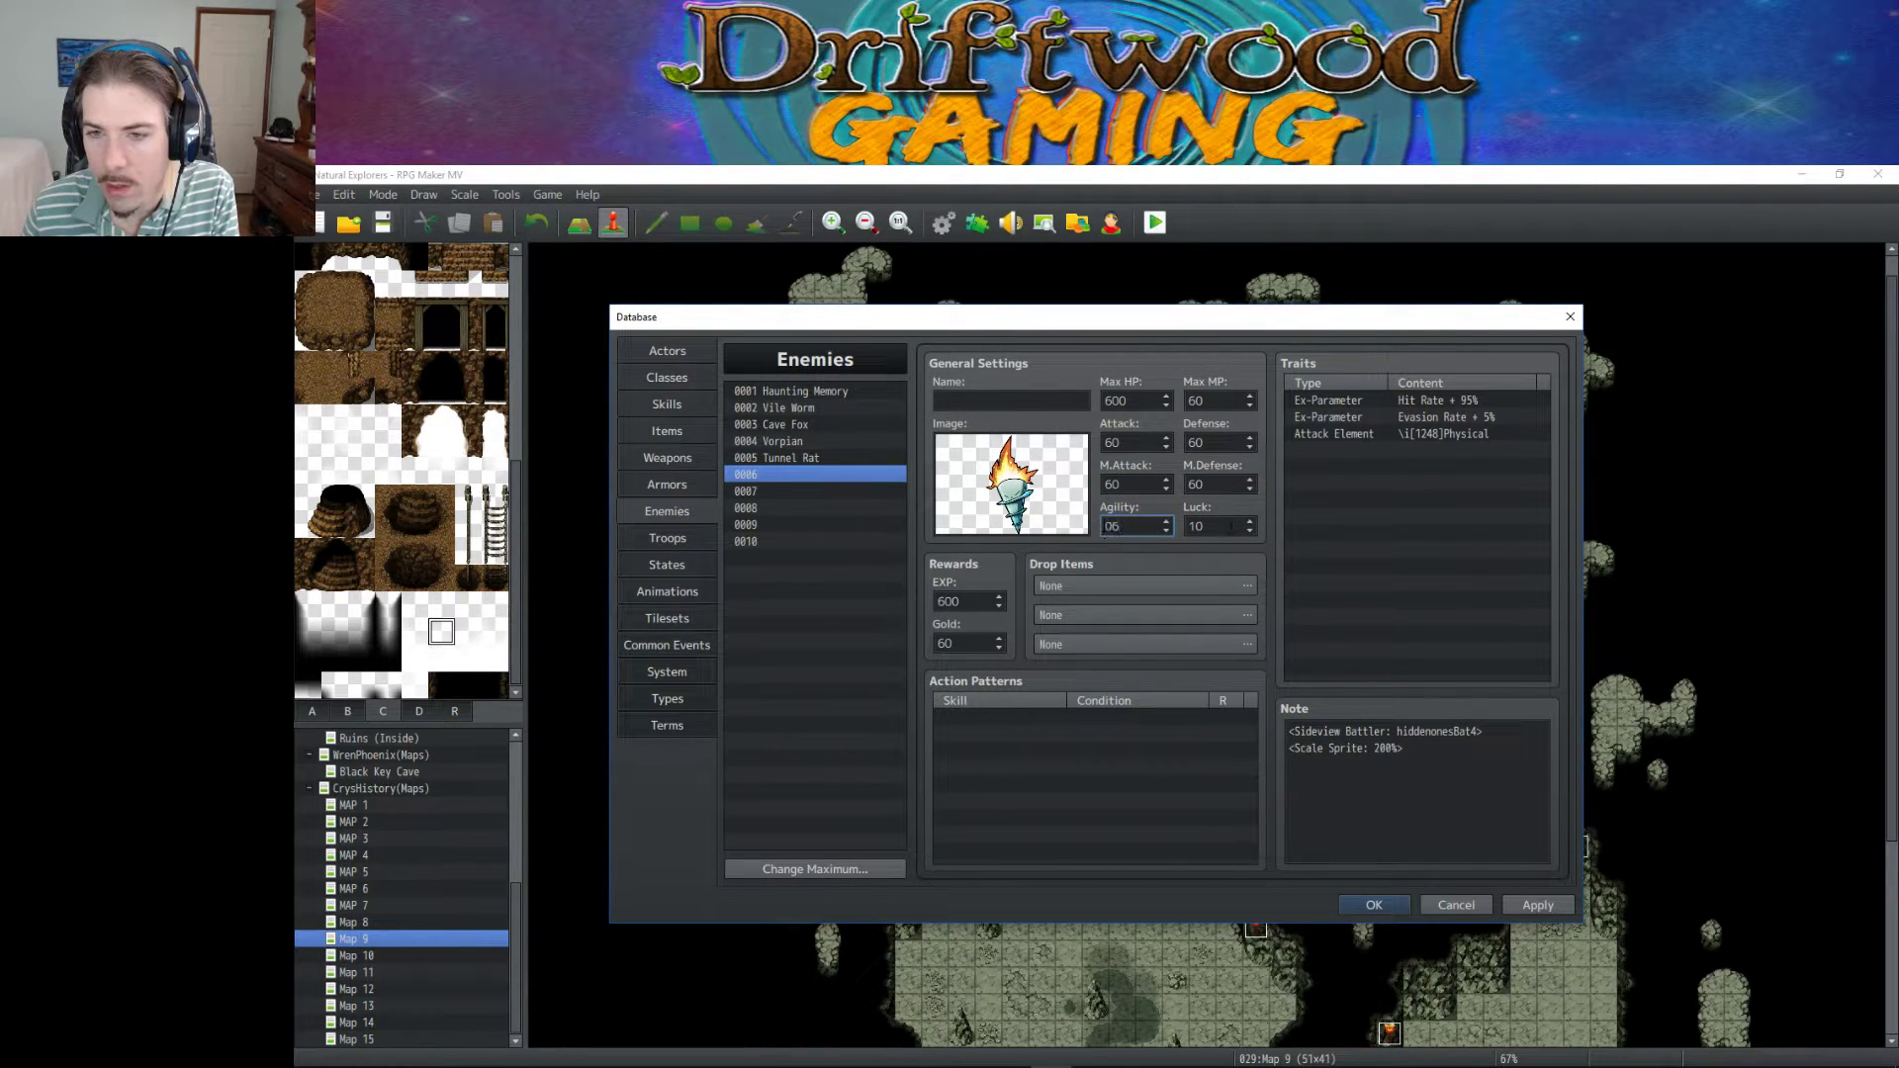
pyautogui.press('BackSpace')
pyautogui.press('BackSpace')
pyautogui.write('60')
pyautogui.press('Tab')
pyautogui.write('60')
pyautogui.scroll(2, 1171, 525)
pyautogui.click(1419, 799)
pyautogui.hotkey('ctrl', 'a')
pyautogui.click(1523, 902)
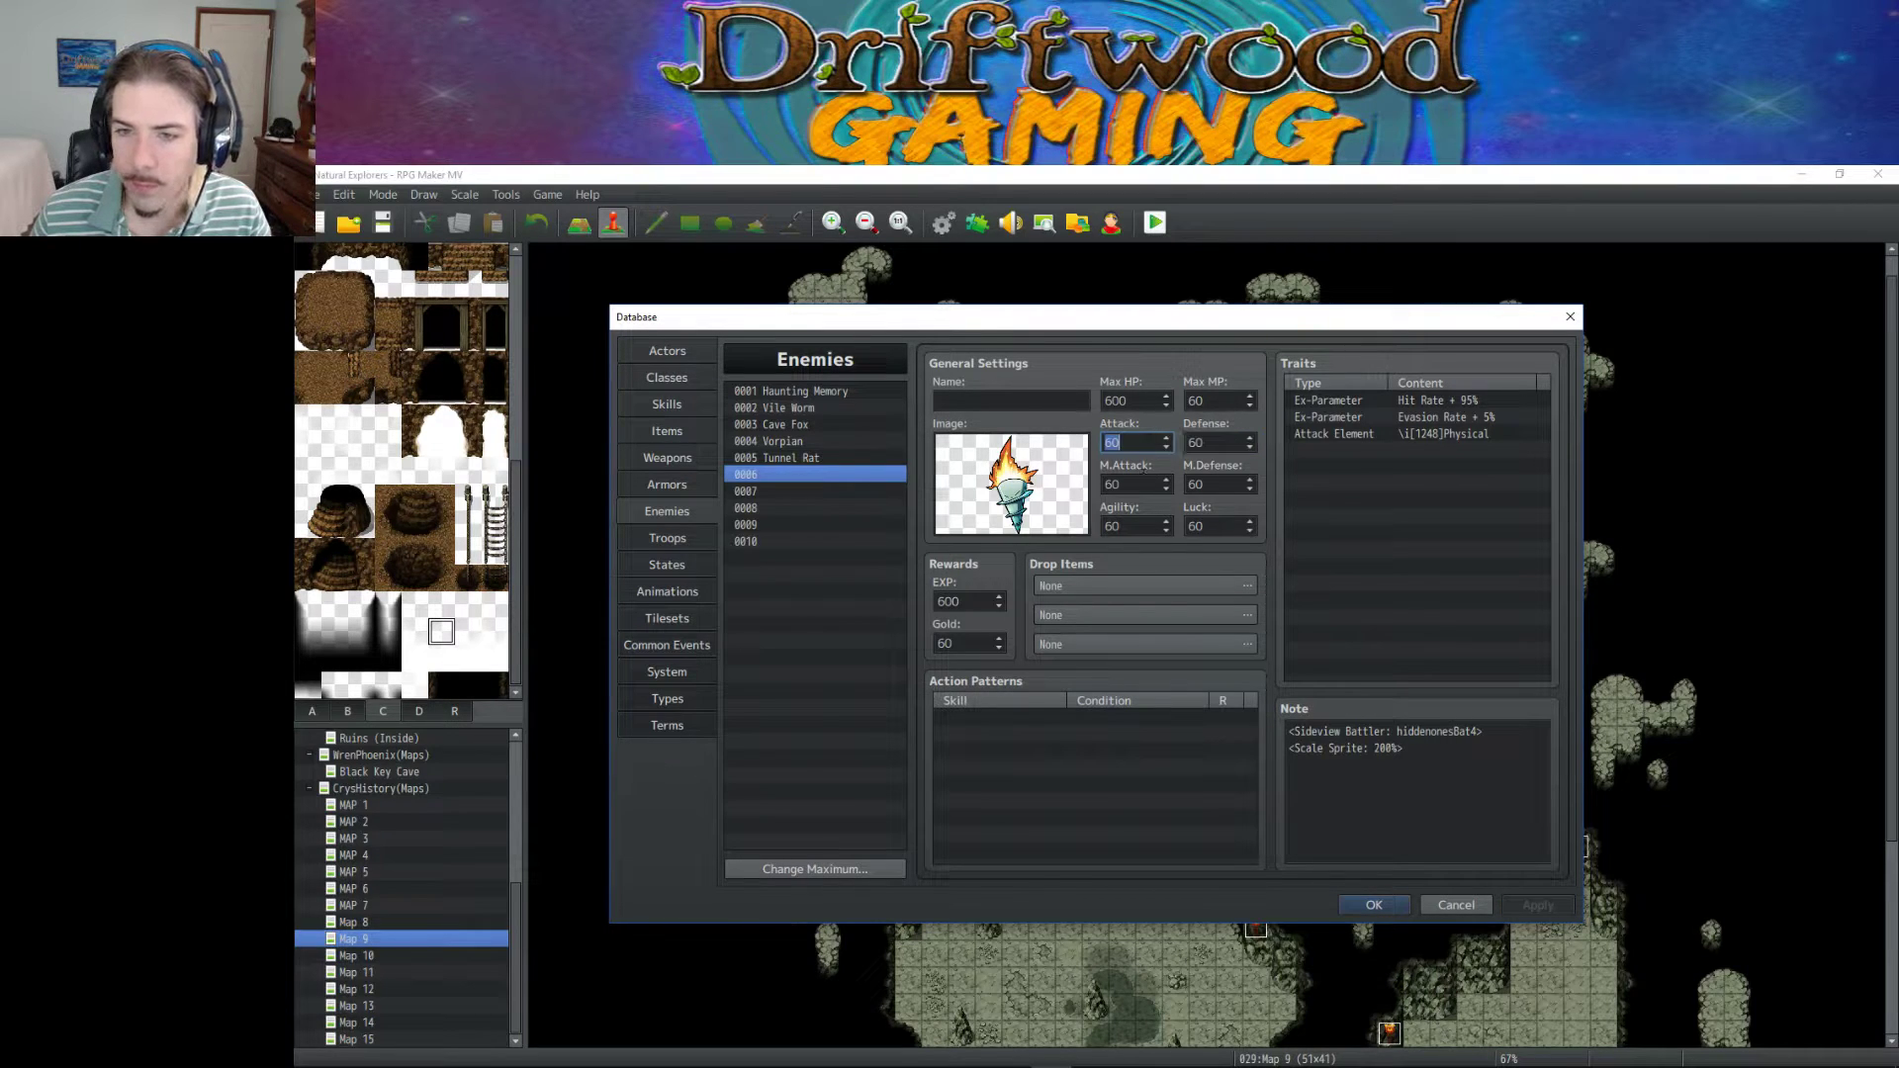
pyautogui.press('Tab')
pyautogui.click(1341, 539)
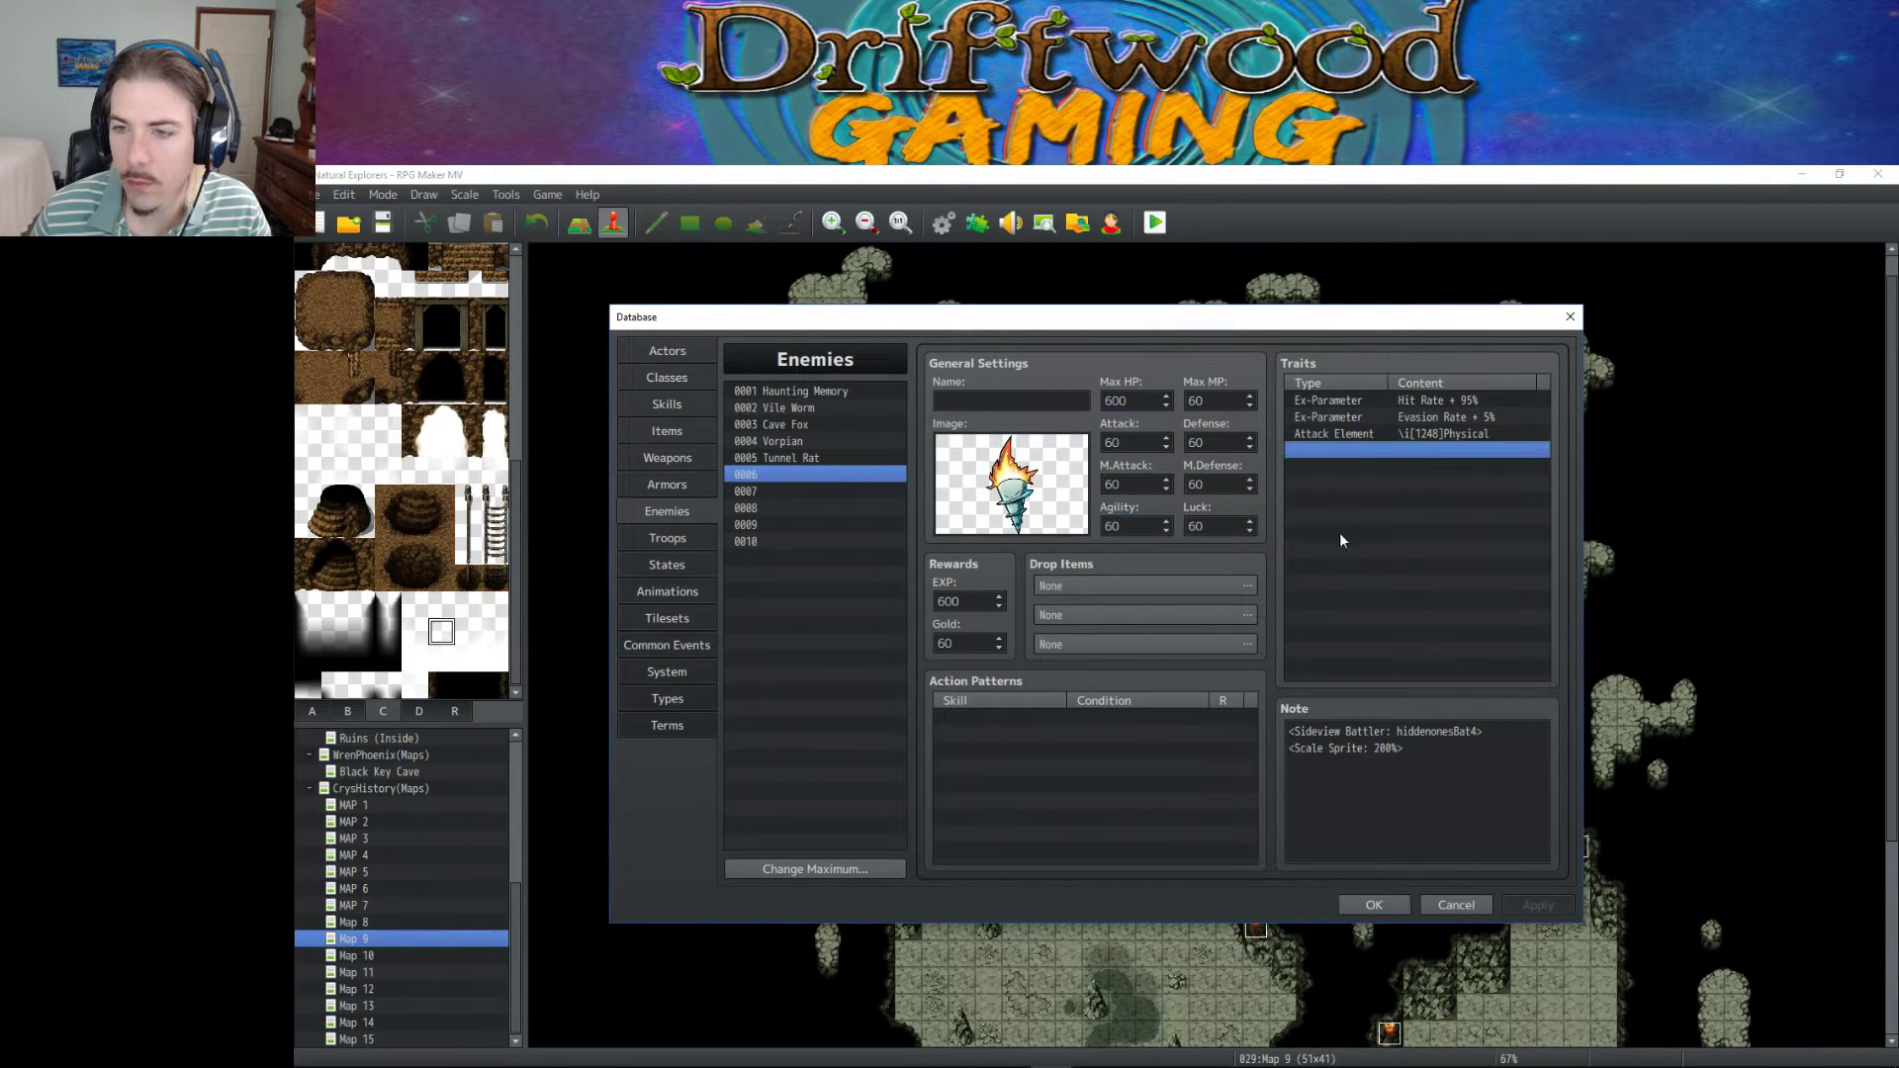
# Name enemy 0006 Dark Bat.
pyautogui.click(998, 406)
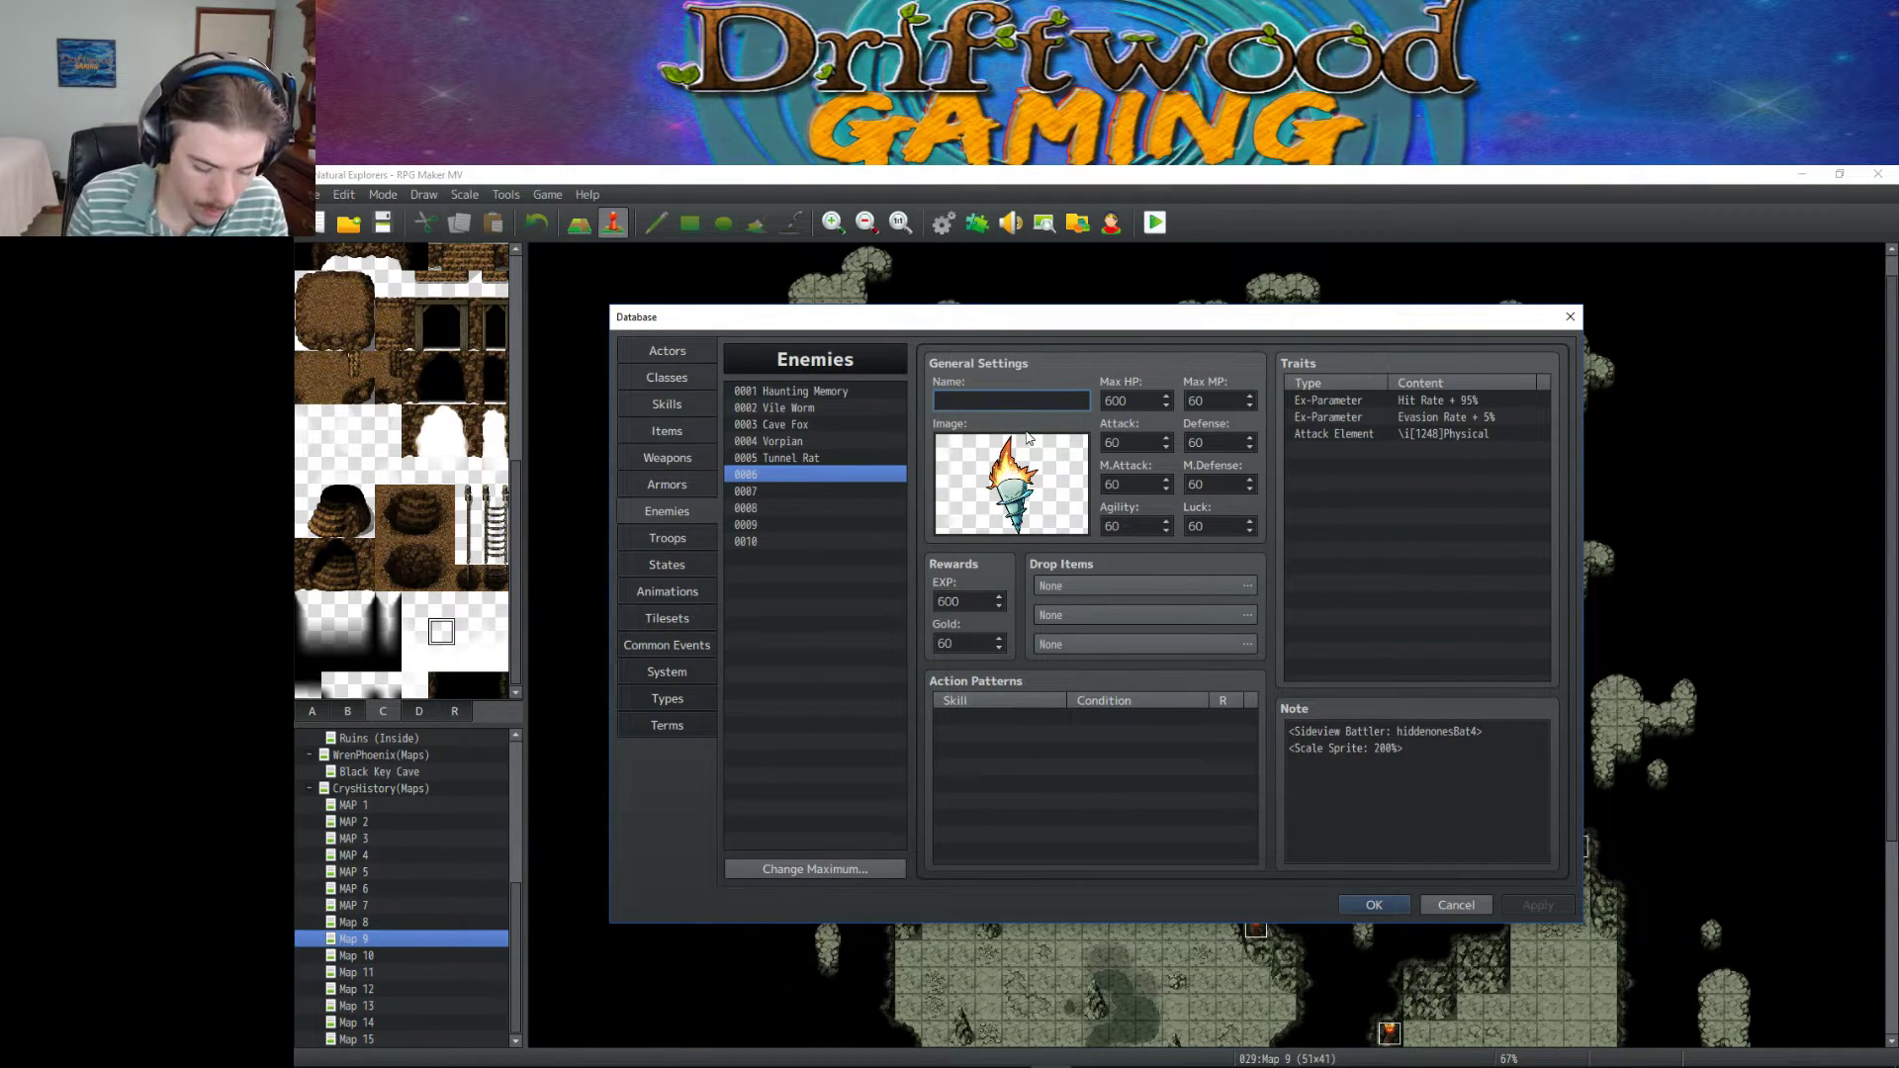
pyautogui.write('B')
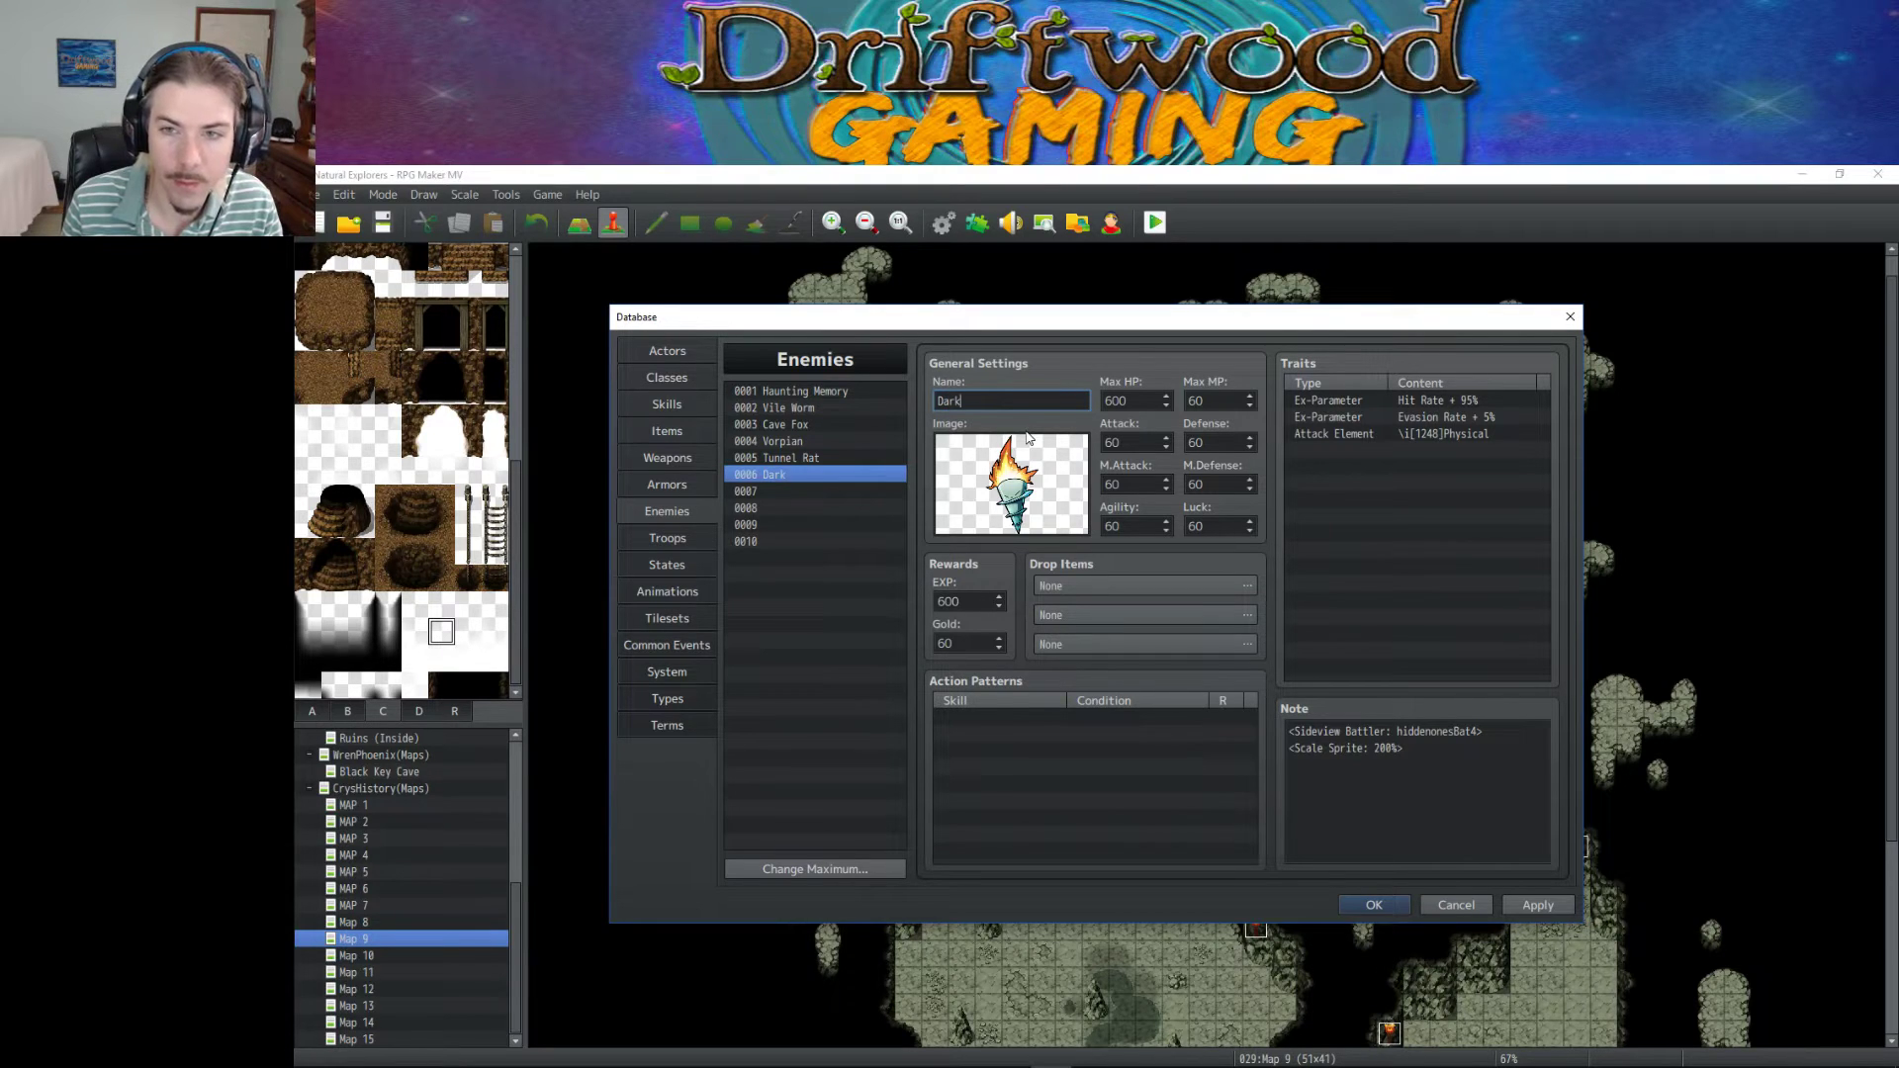
pyautogui.write('ark ba')
pyautogui.press('BackSpace')
pyautogui.press('BackSpace')
pyautogui.write('Bar')
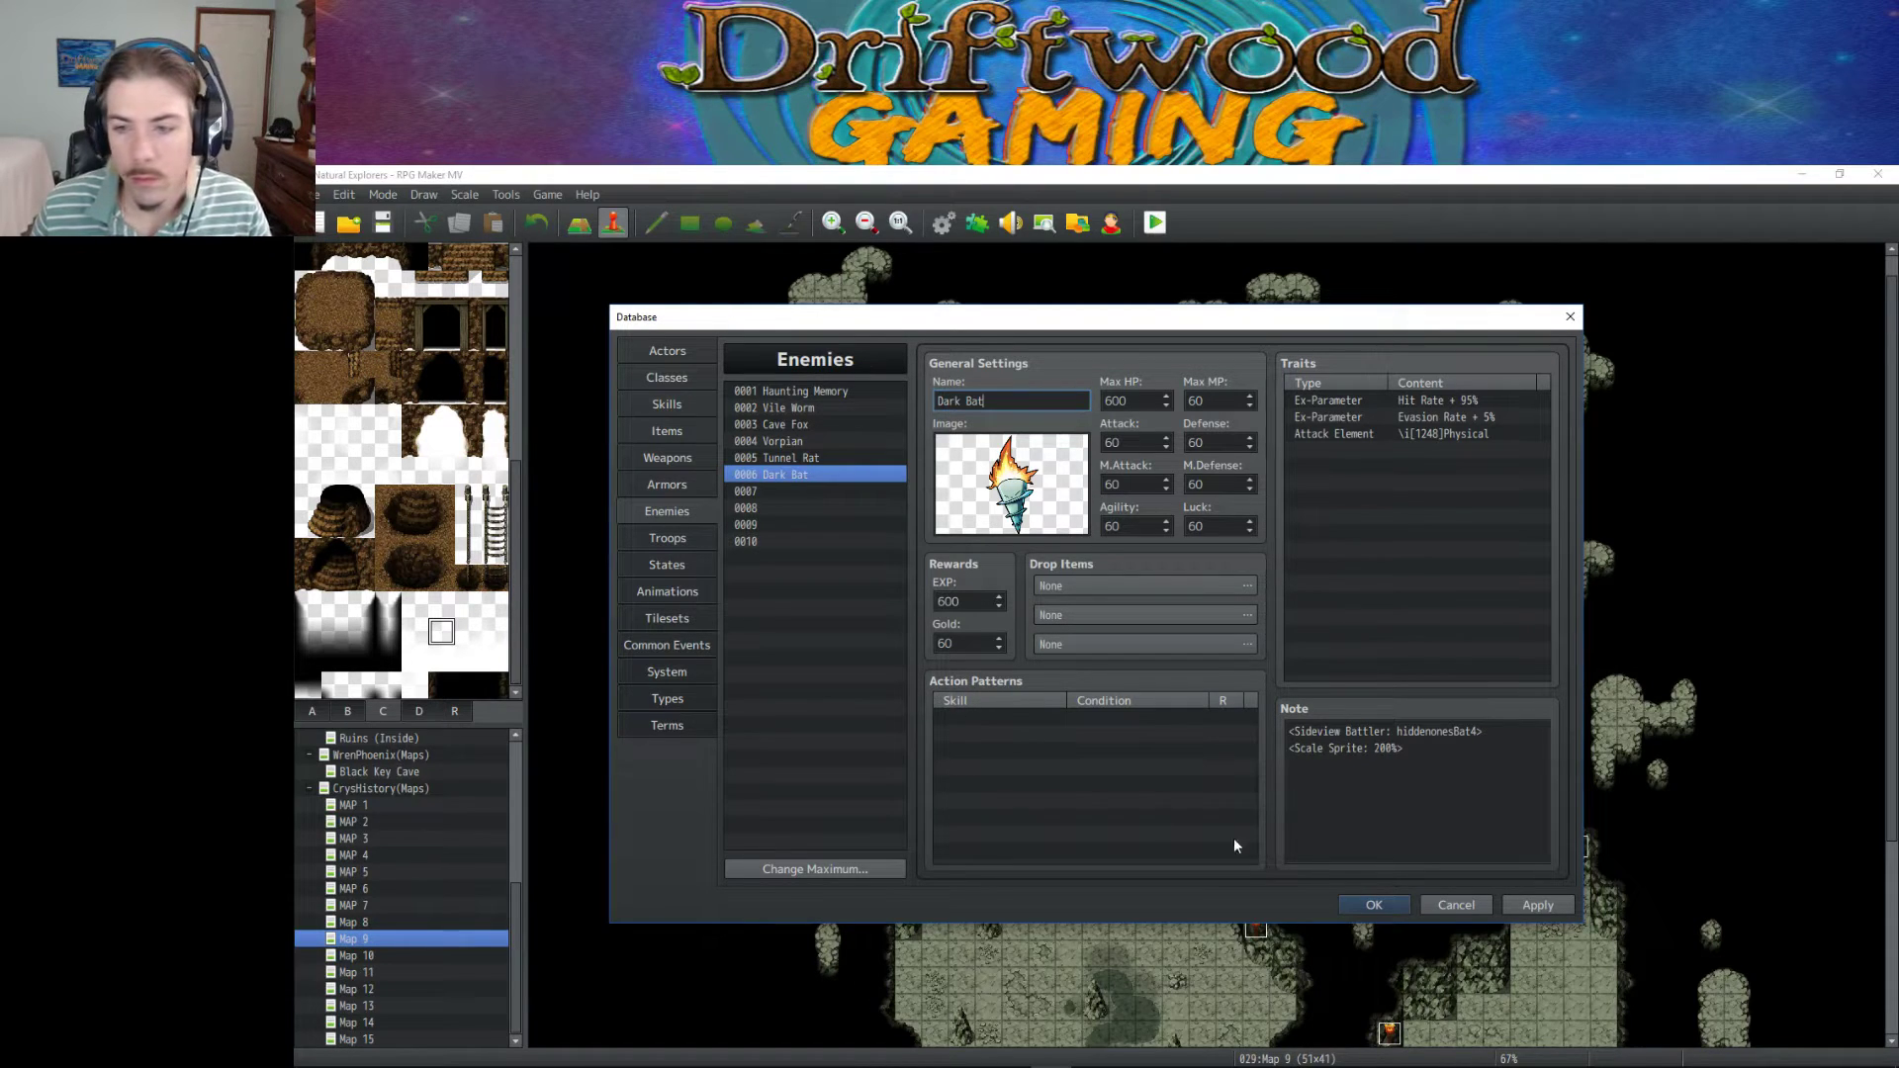
# Rename the Dark Bat enemy to Shadow Bat and apply the database changes.
pyautogui.click(839, 525)
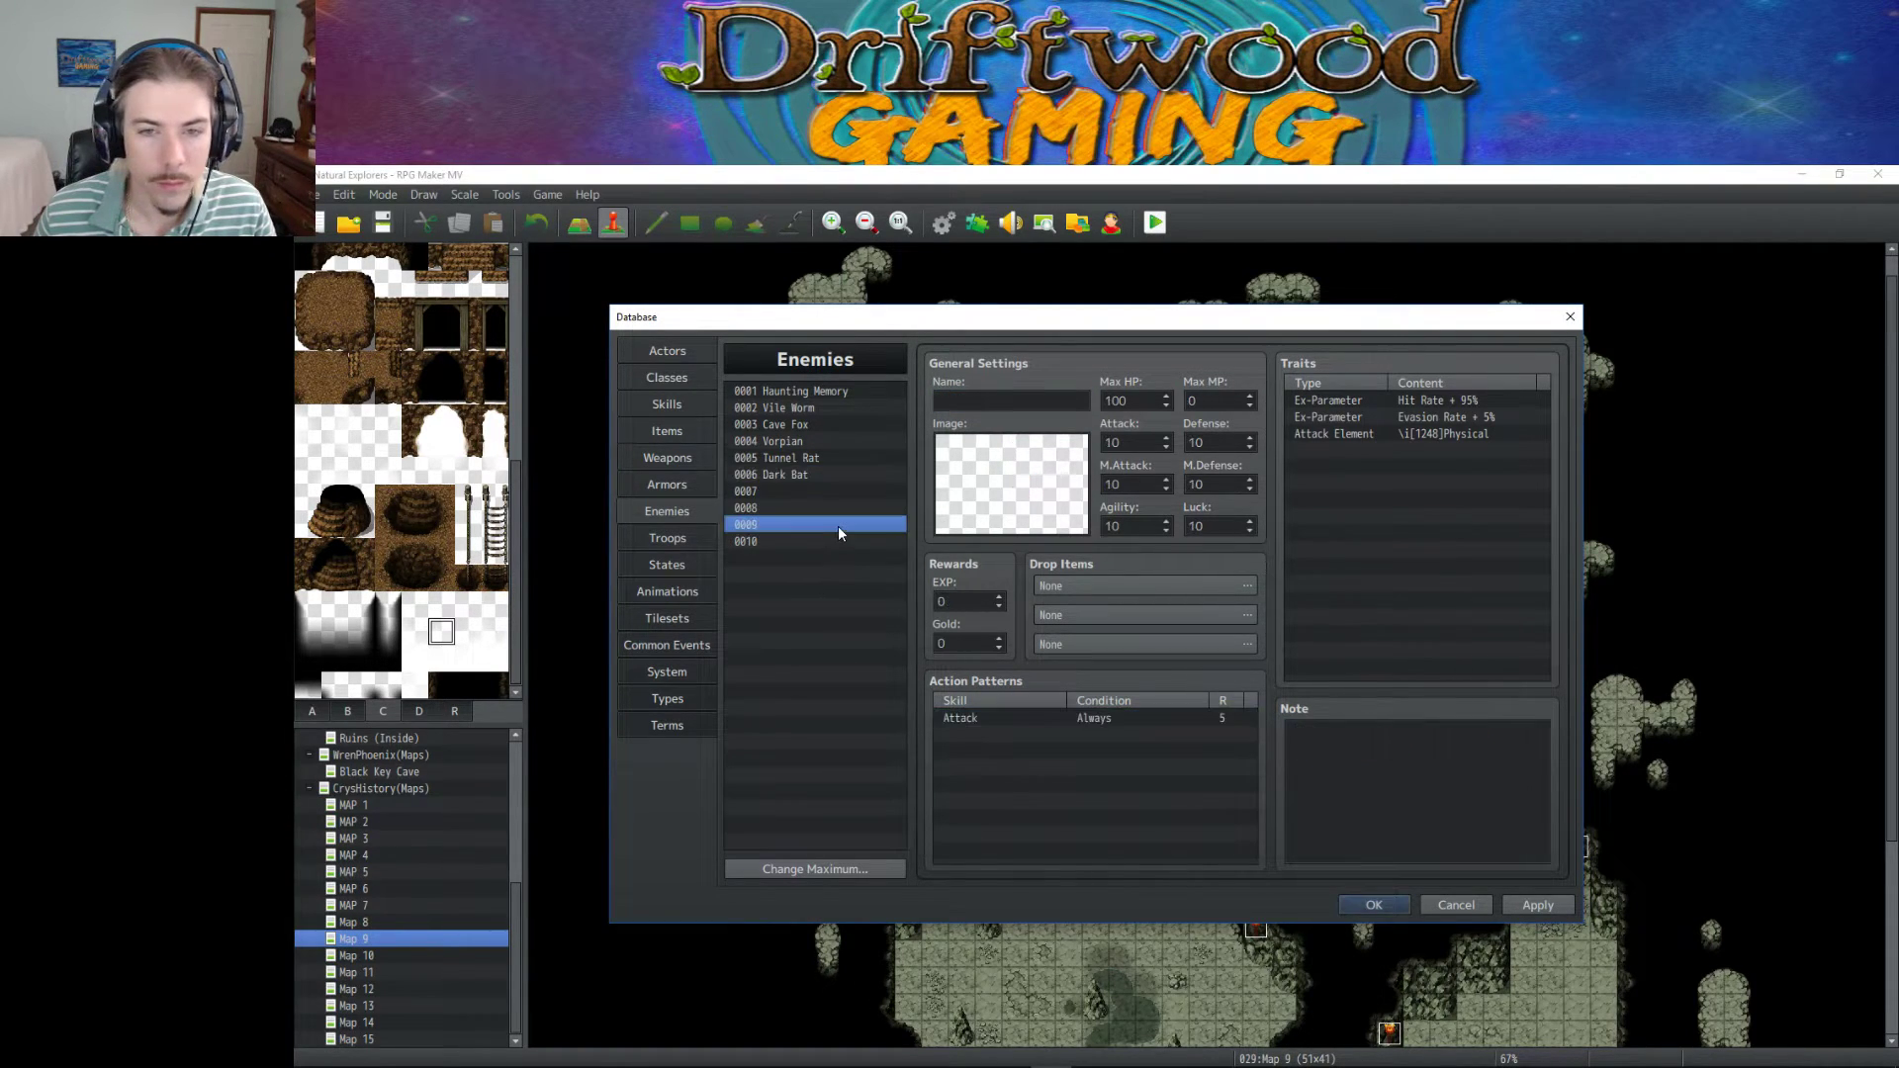
pyautogui.click(806, 476)
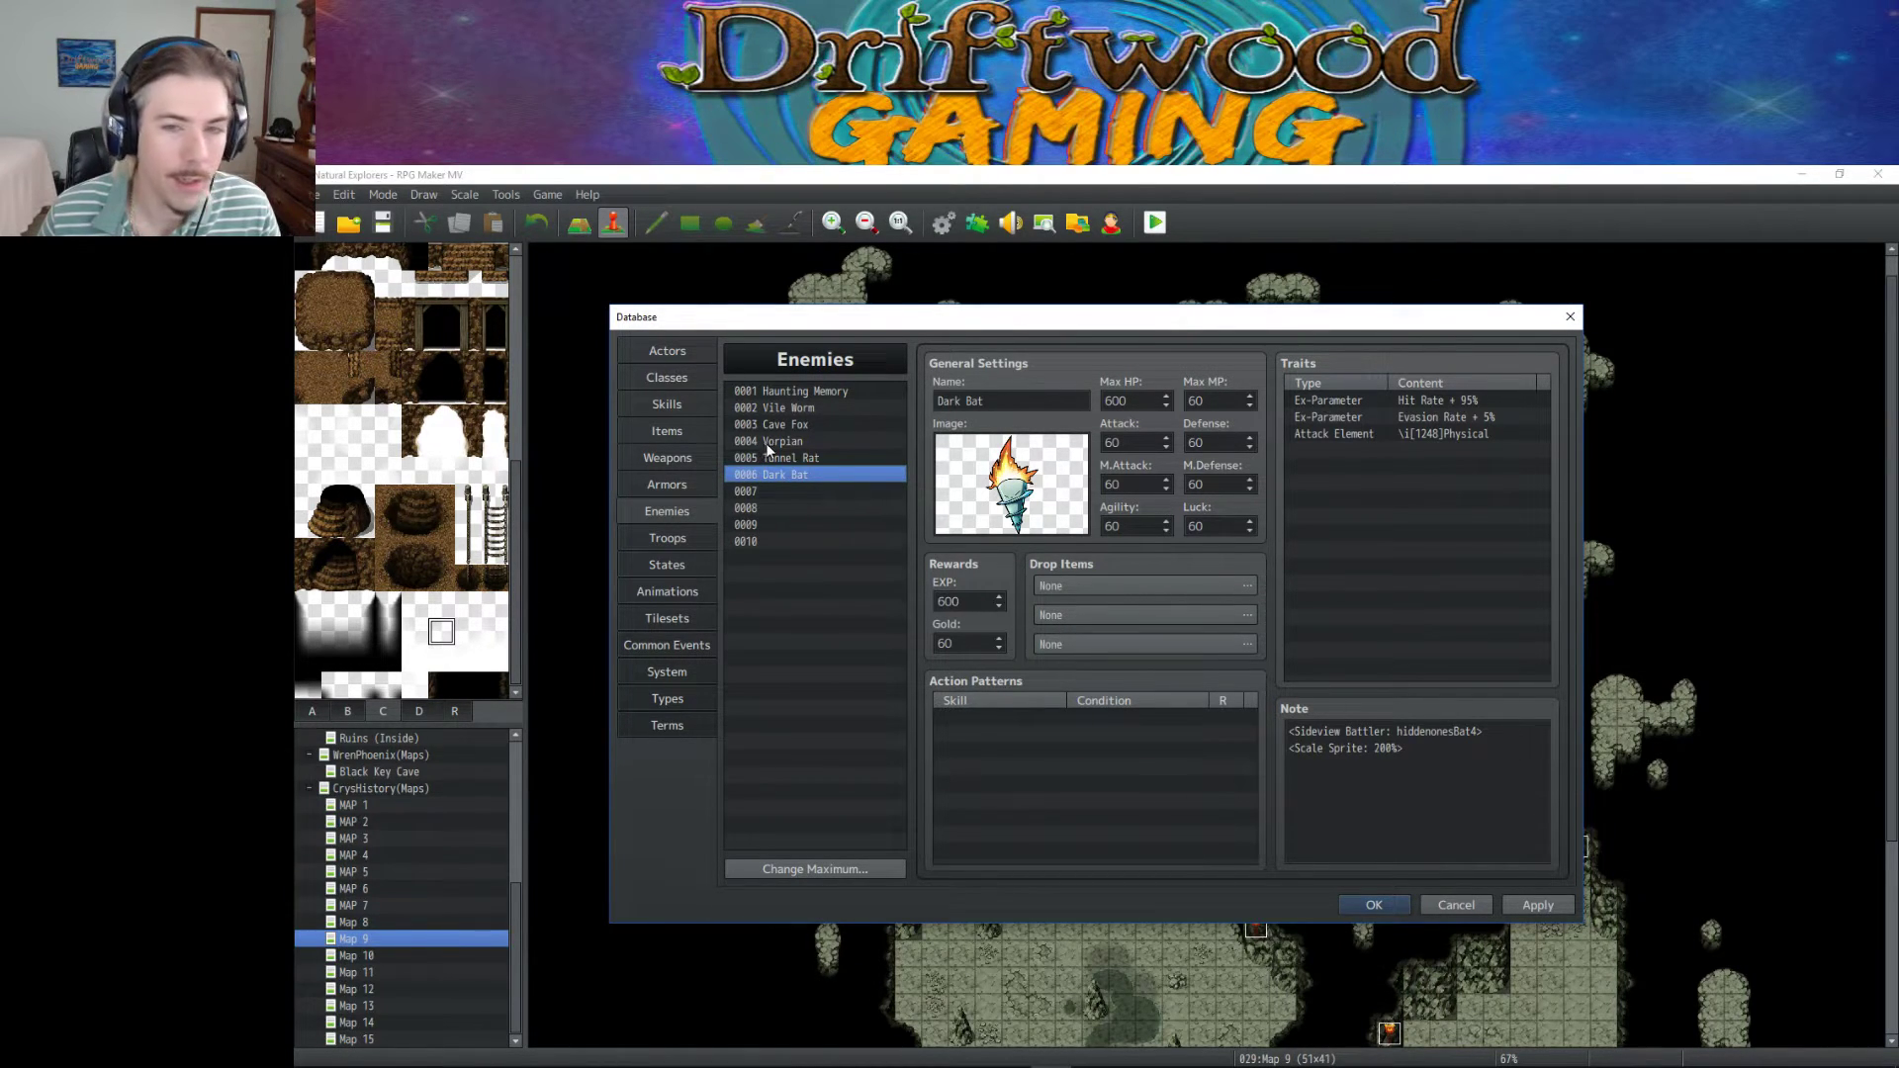
pyautogui.doubleClick(952, 400)
pyautogui.write('Shadow')
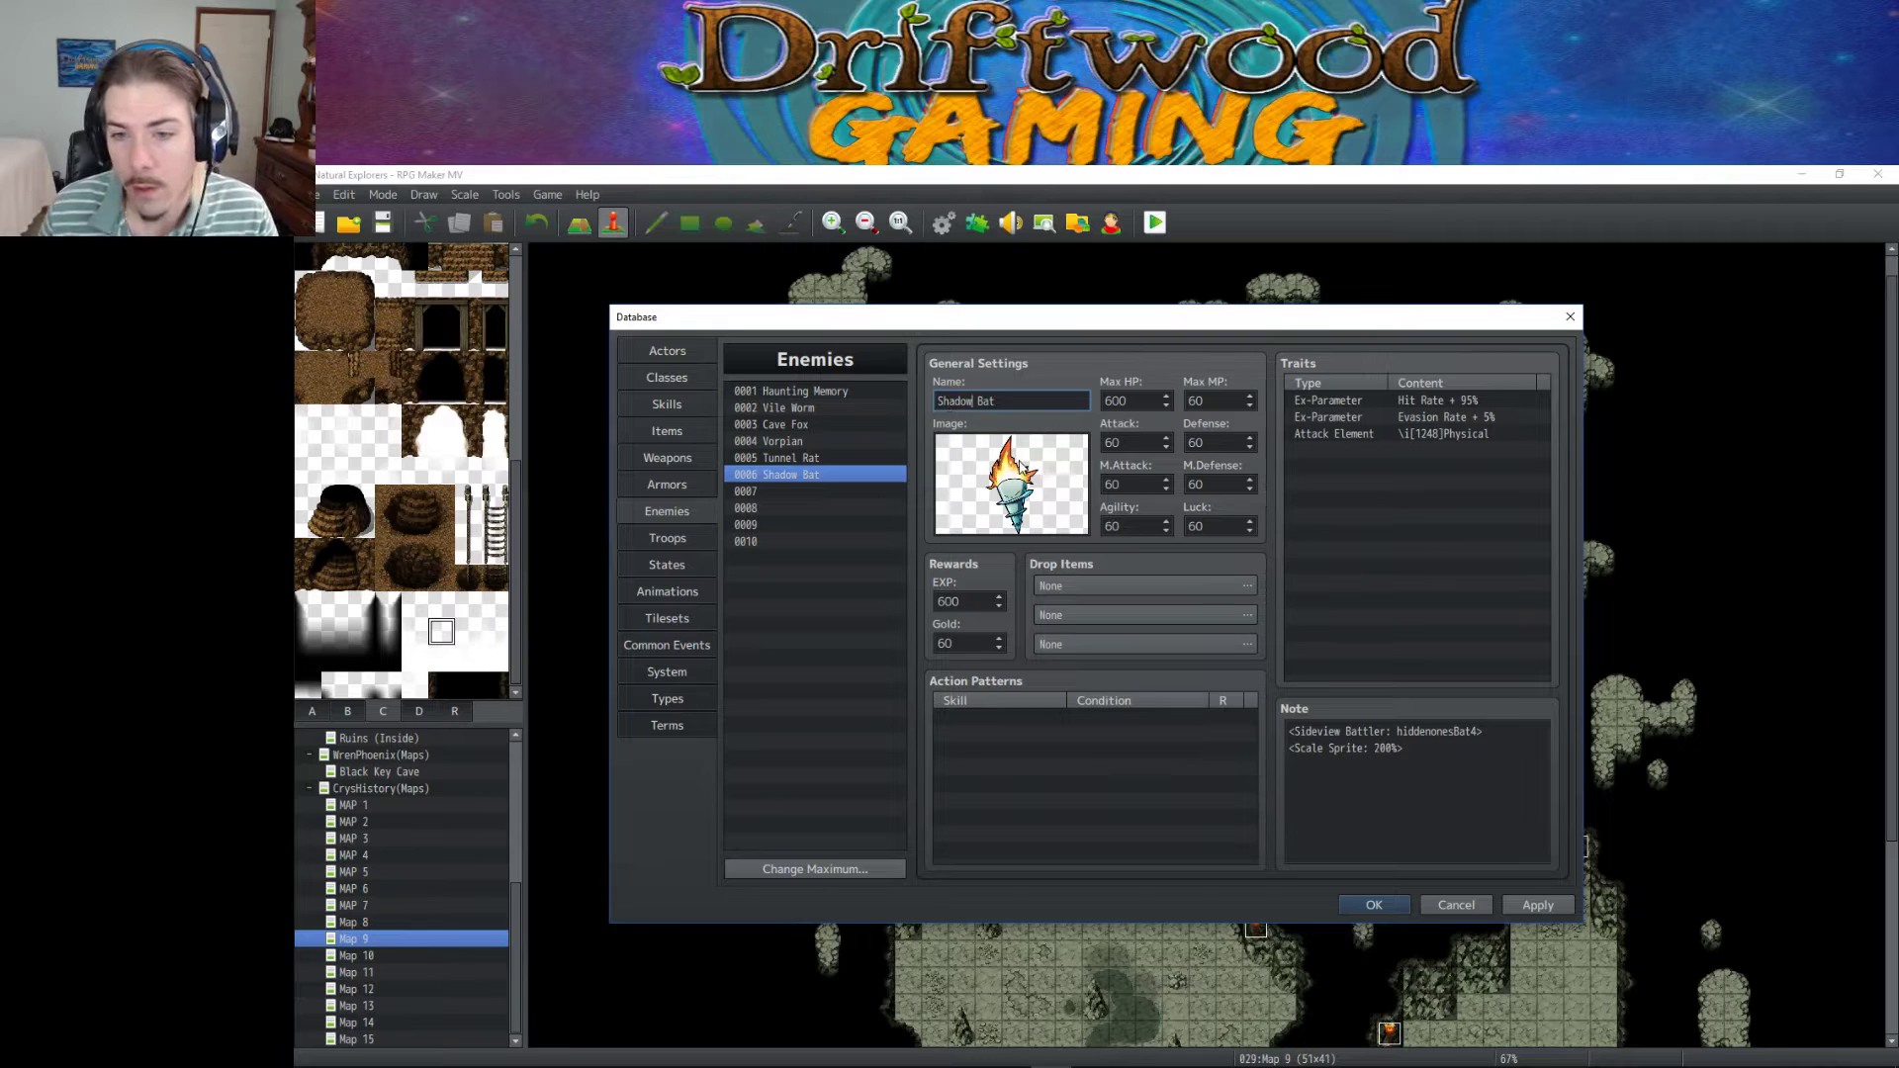
pyautogui.click(1560, 906)
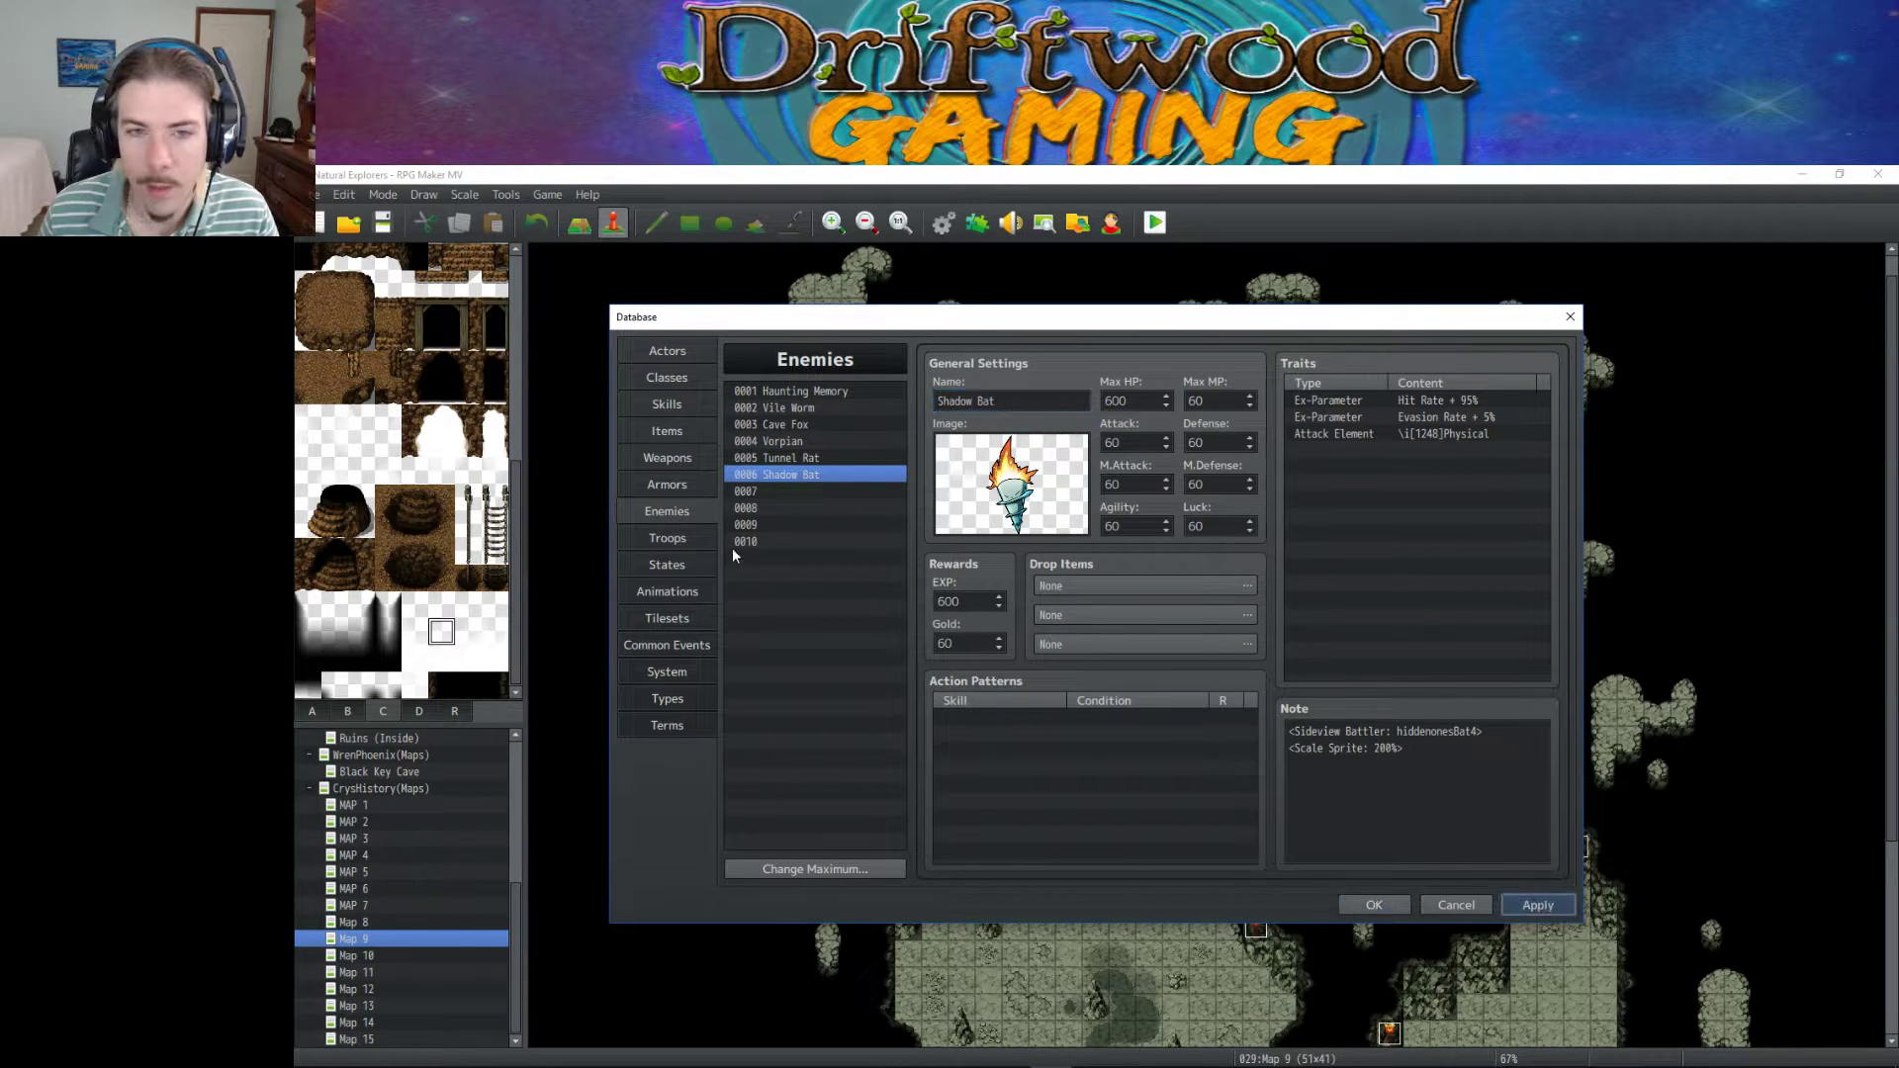
# Select the empty item slot 0030 in the item database and open its icon selection.
pyautogui.click(666, 431)
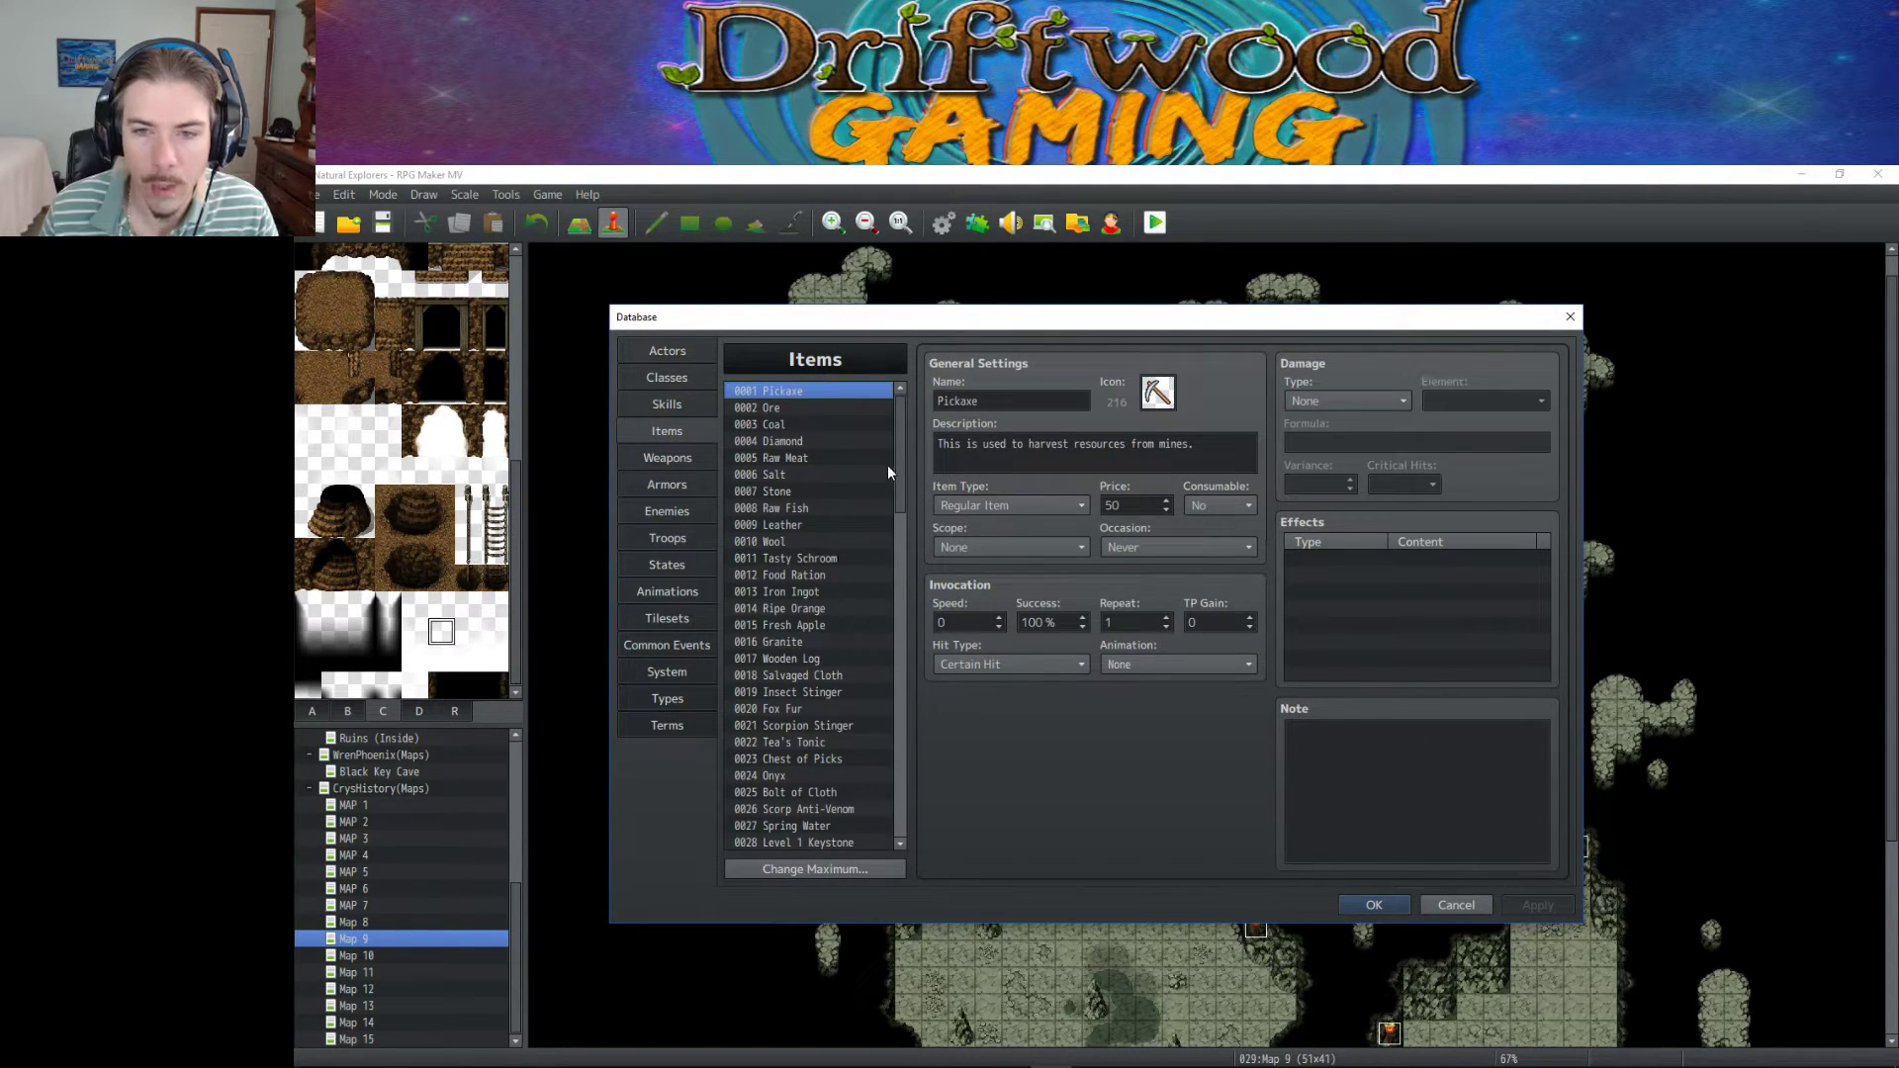
pyautogui.scroll(-5, 890, 475)
pyautogui.click(806, 641)
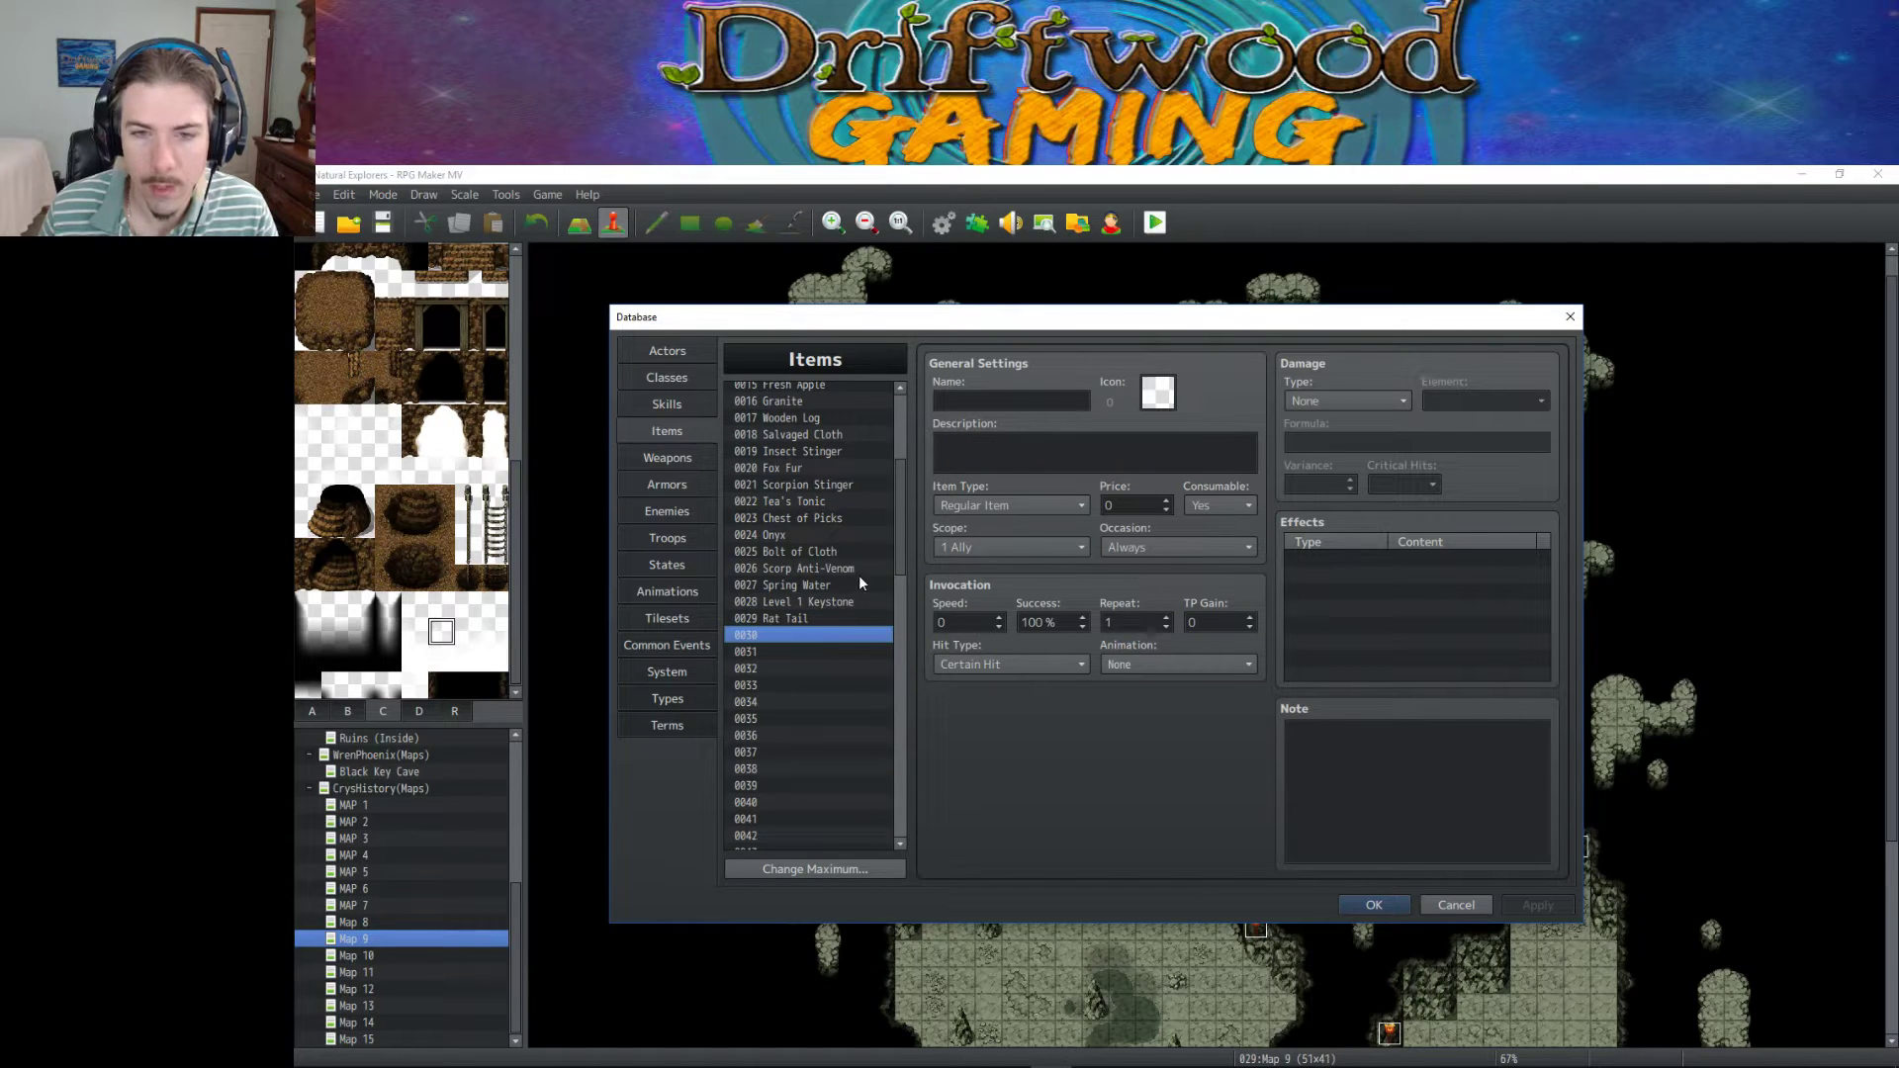
pyautogui.doubleClick(1146, 398)
# Browse the icon set for an icon that suits the new item in slot 0030.
pyautogui.scroll(-3, 1124, 621)
pyautogui.scroll(-2, 1122, 620)
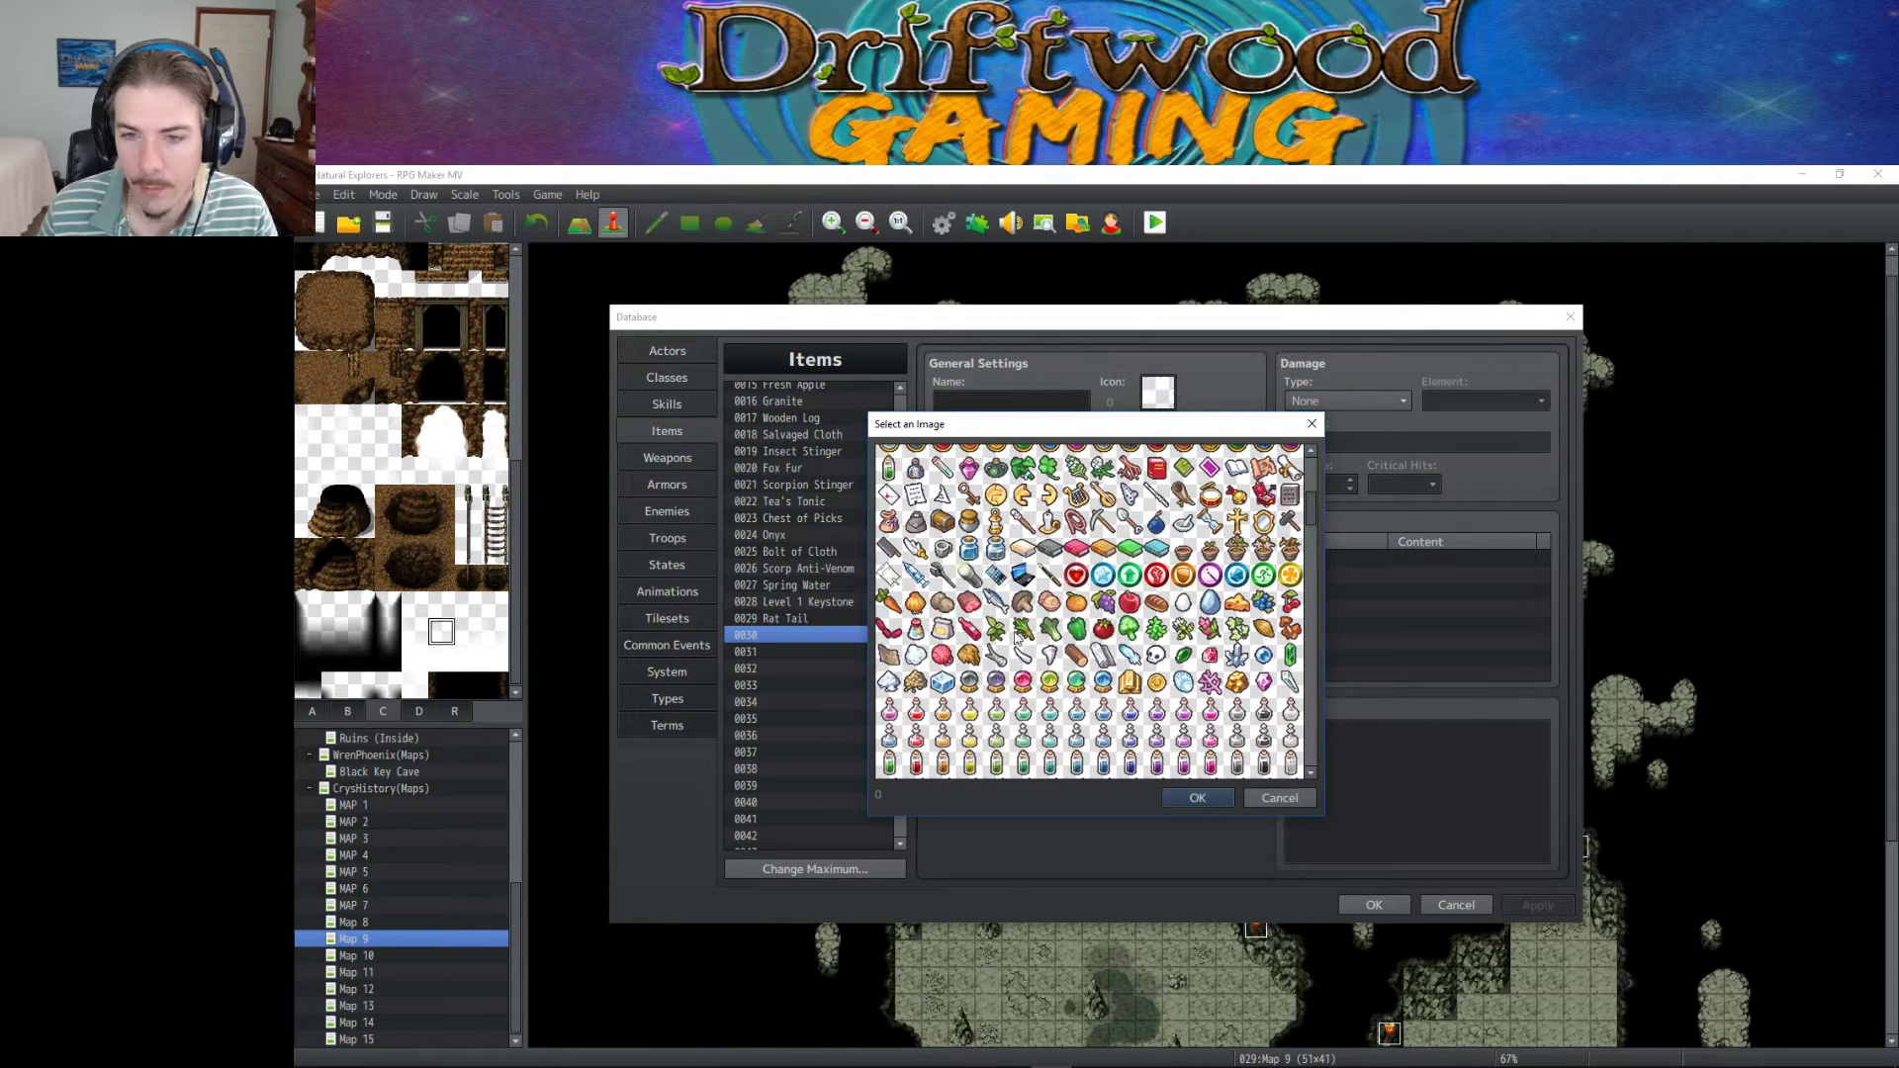
pyautogui.scroll(-1, 1113, 649)
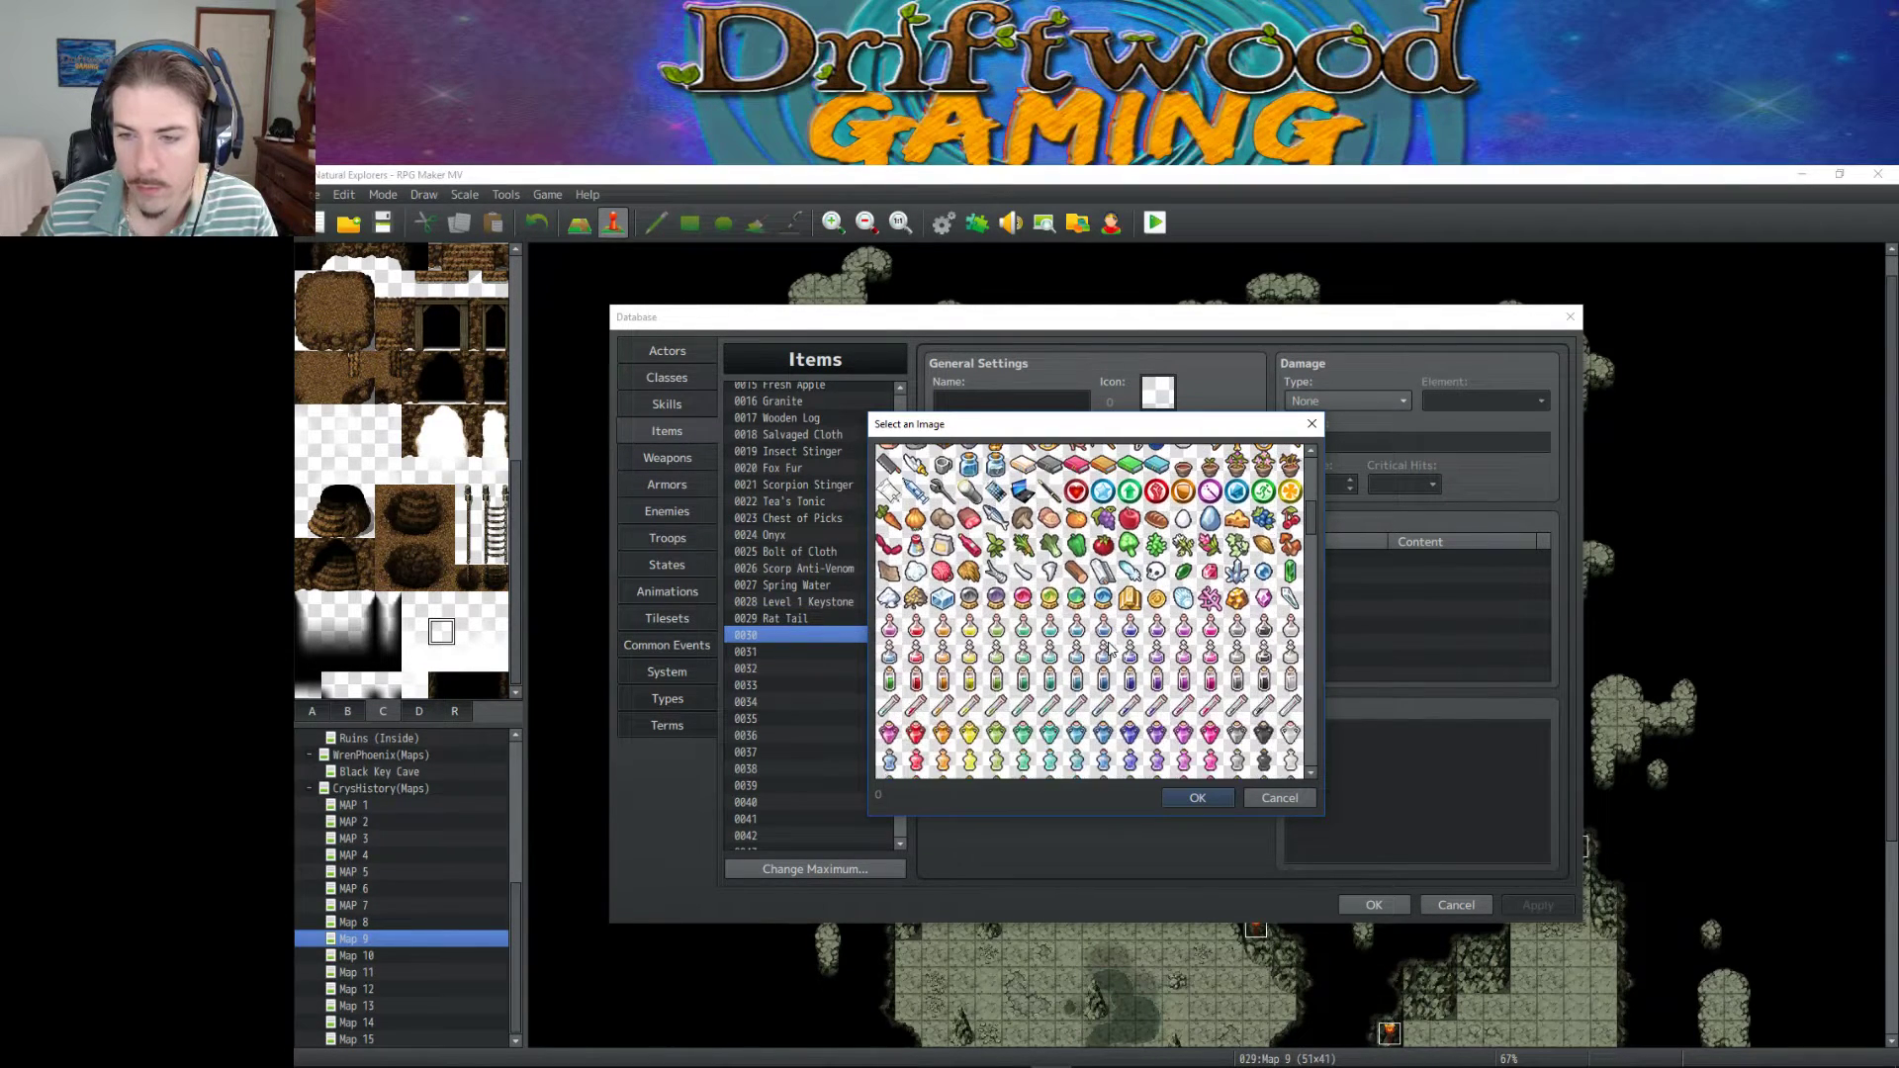
pyautogui.moveTo(1310, 515); pyautogui.dragTo(1315, 471)
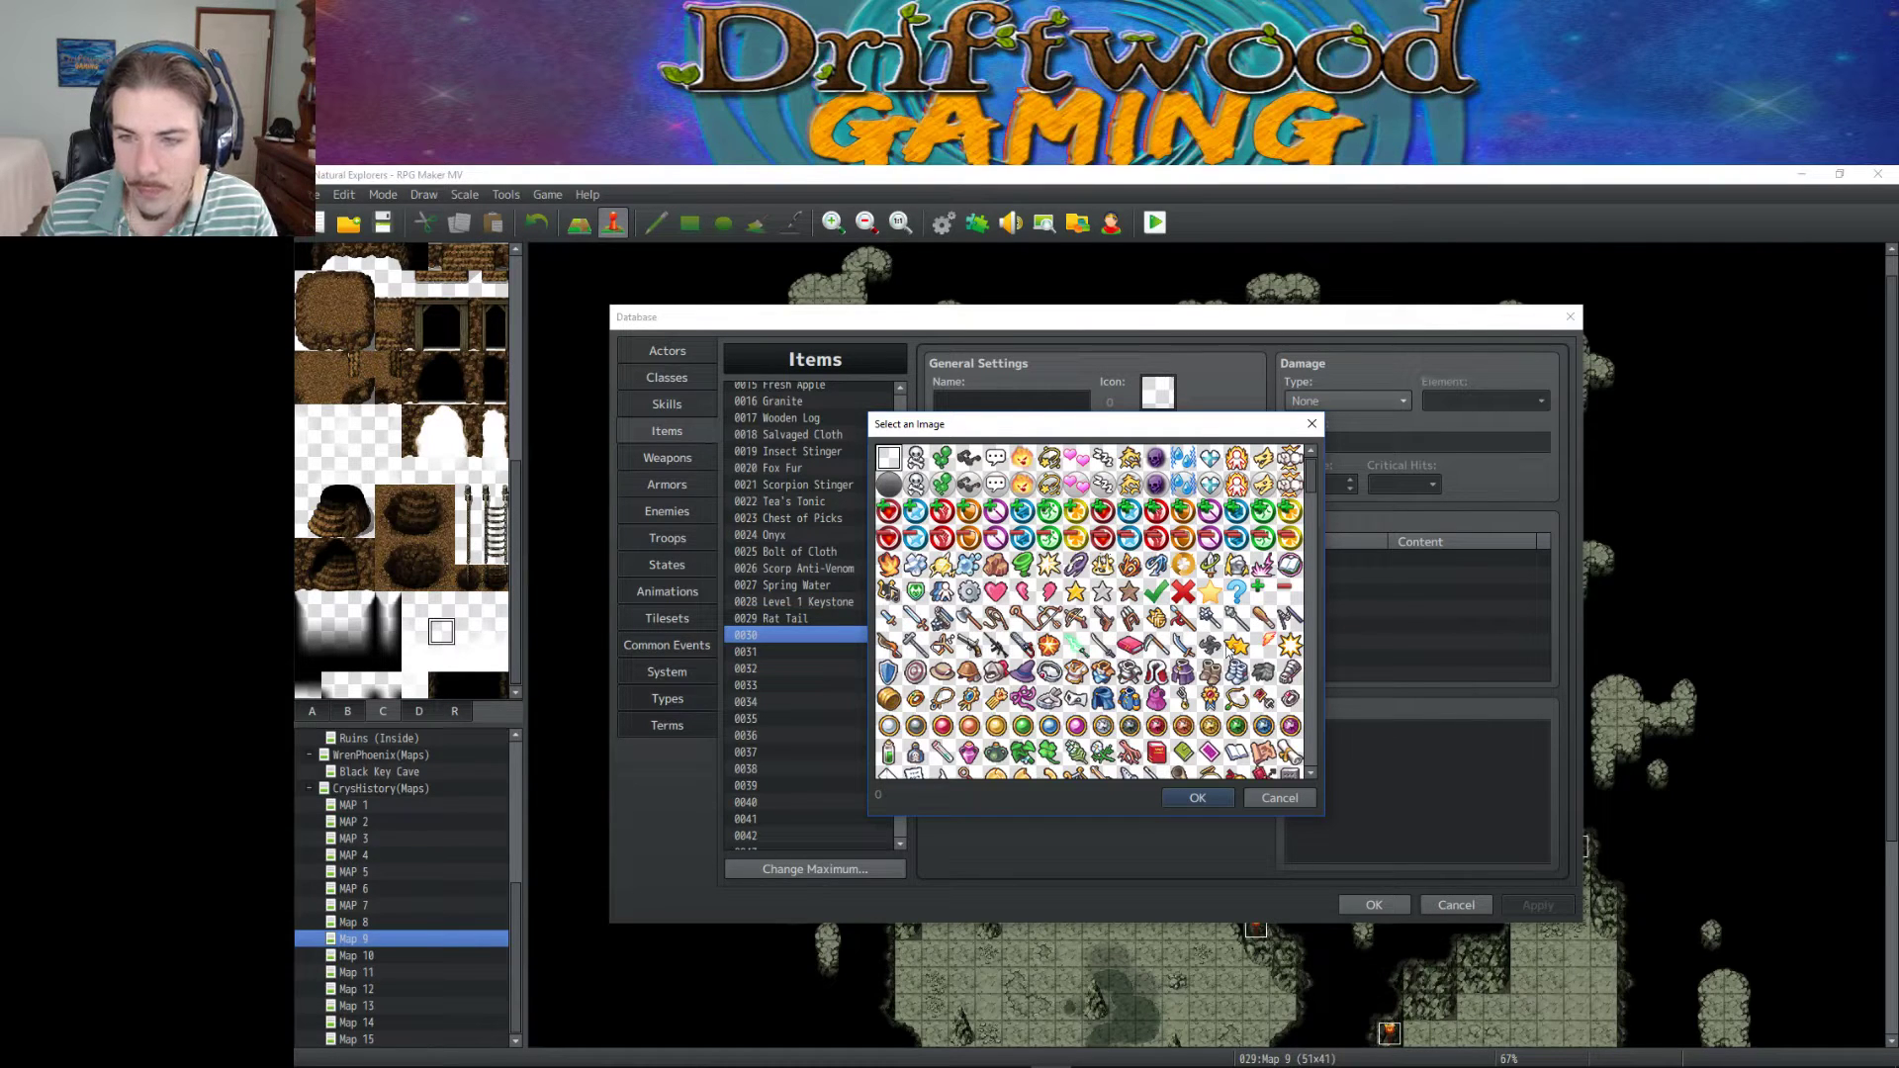
pyautogui.scroll(-4, 1228, 647)
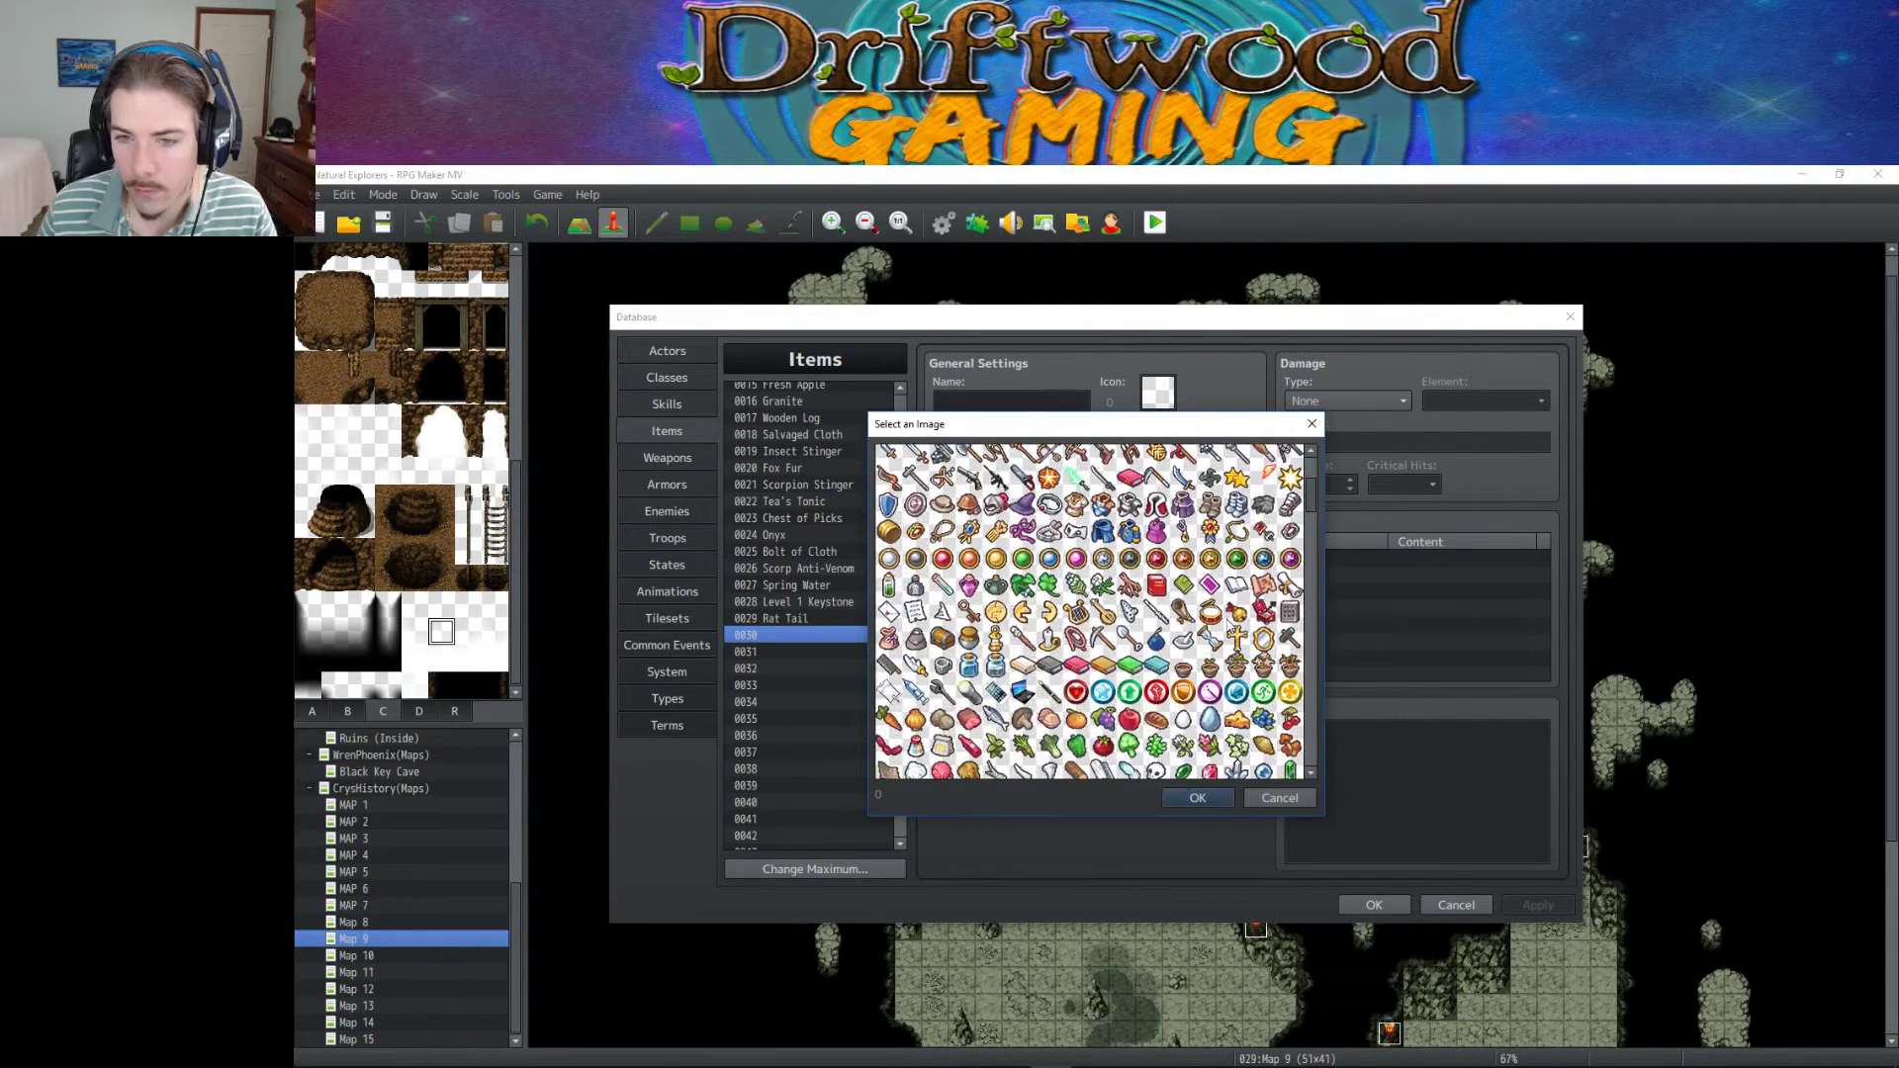
pyautogui.moveTo(1313, 491); pyautogui.dragTo(1311, 529)
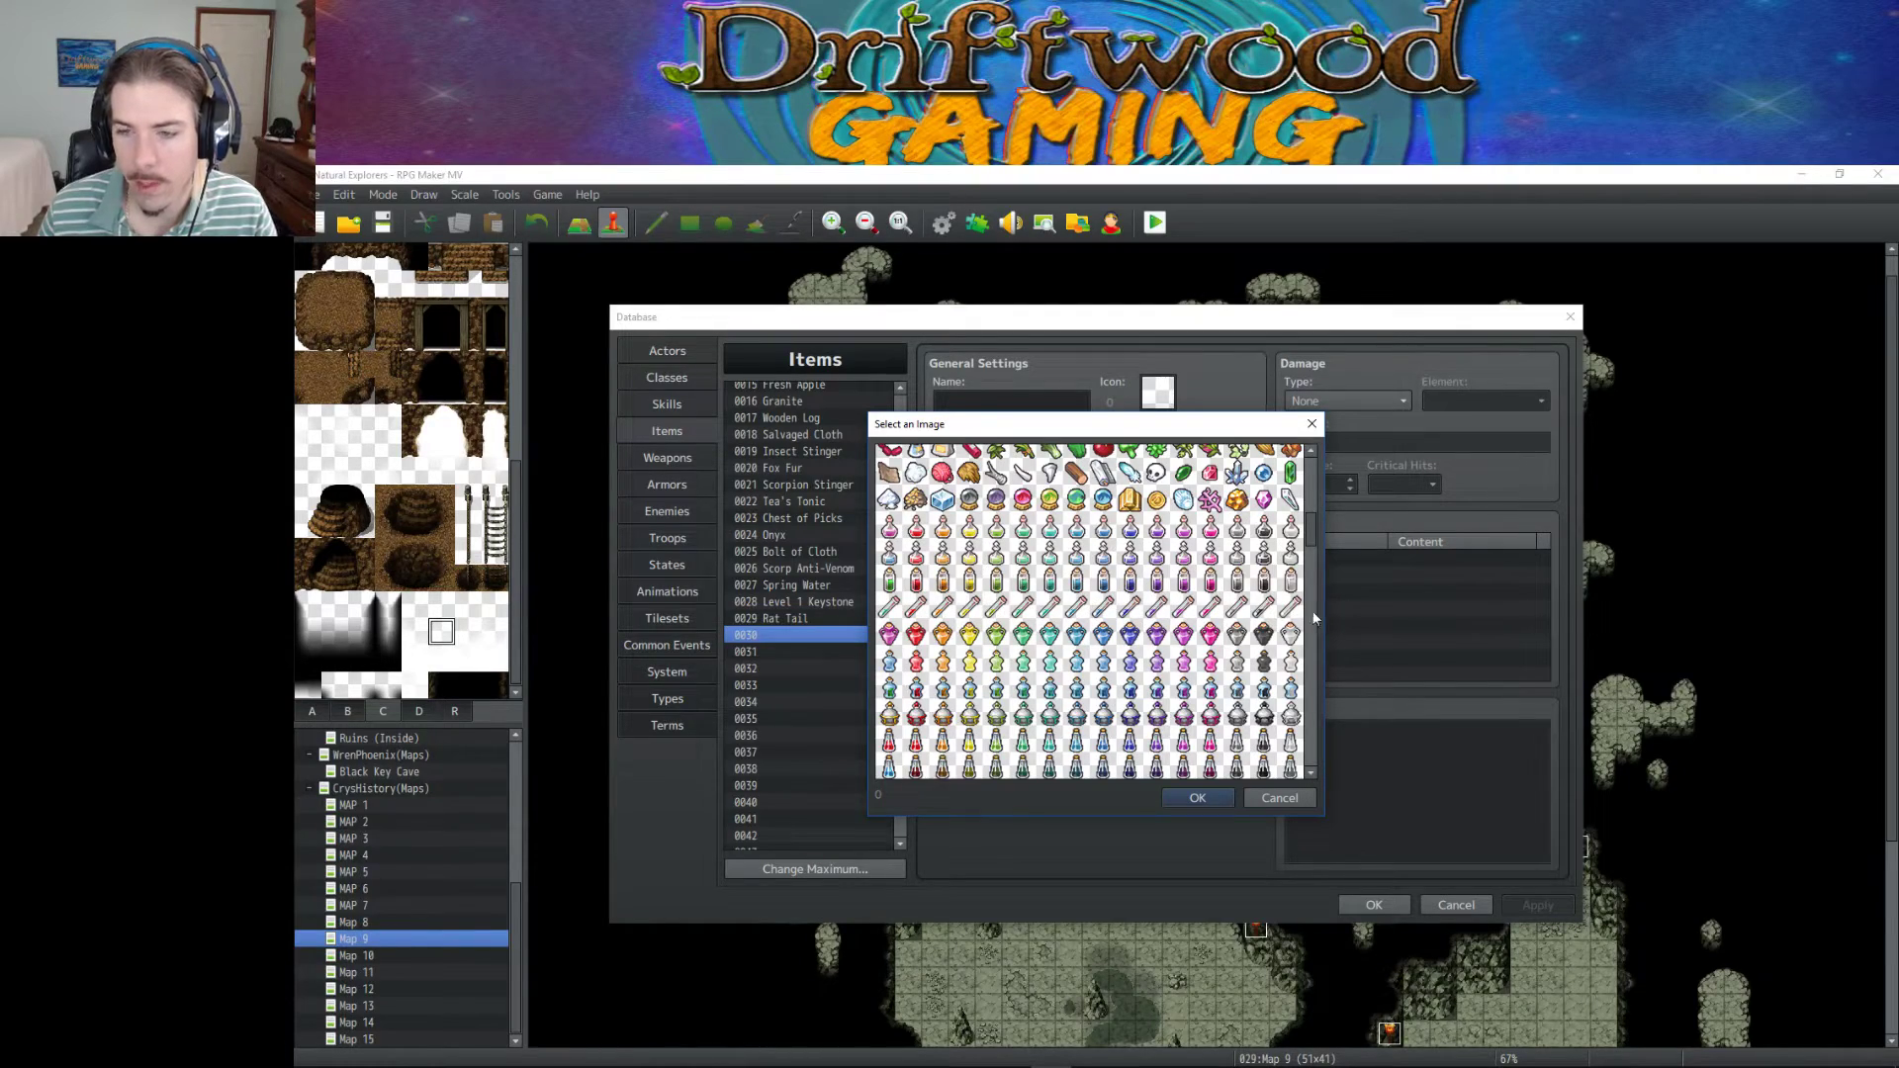
pyautogui.moveTo(1313, 541); pyautogui.dragTo(1311, 462)
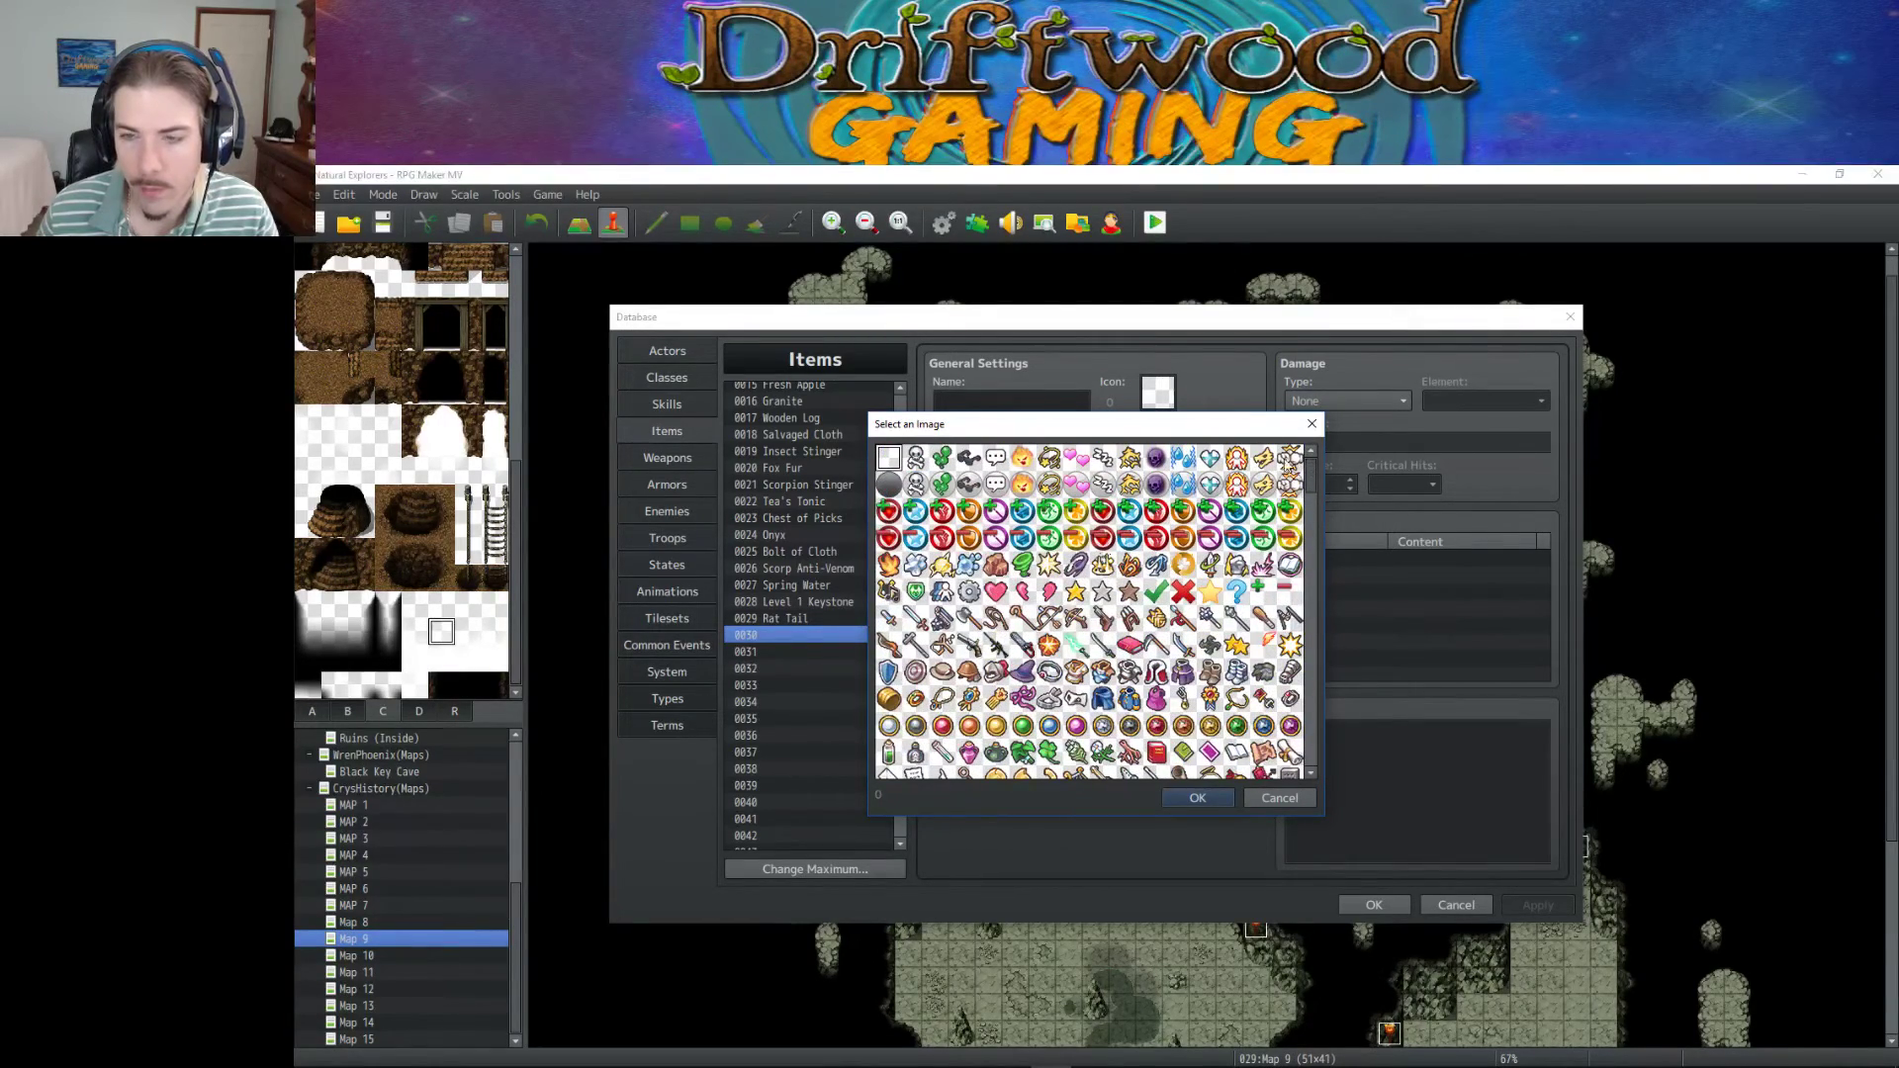
pyautogui.scroll(-5, 1206, 564)
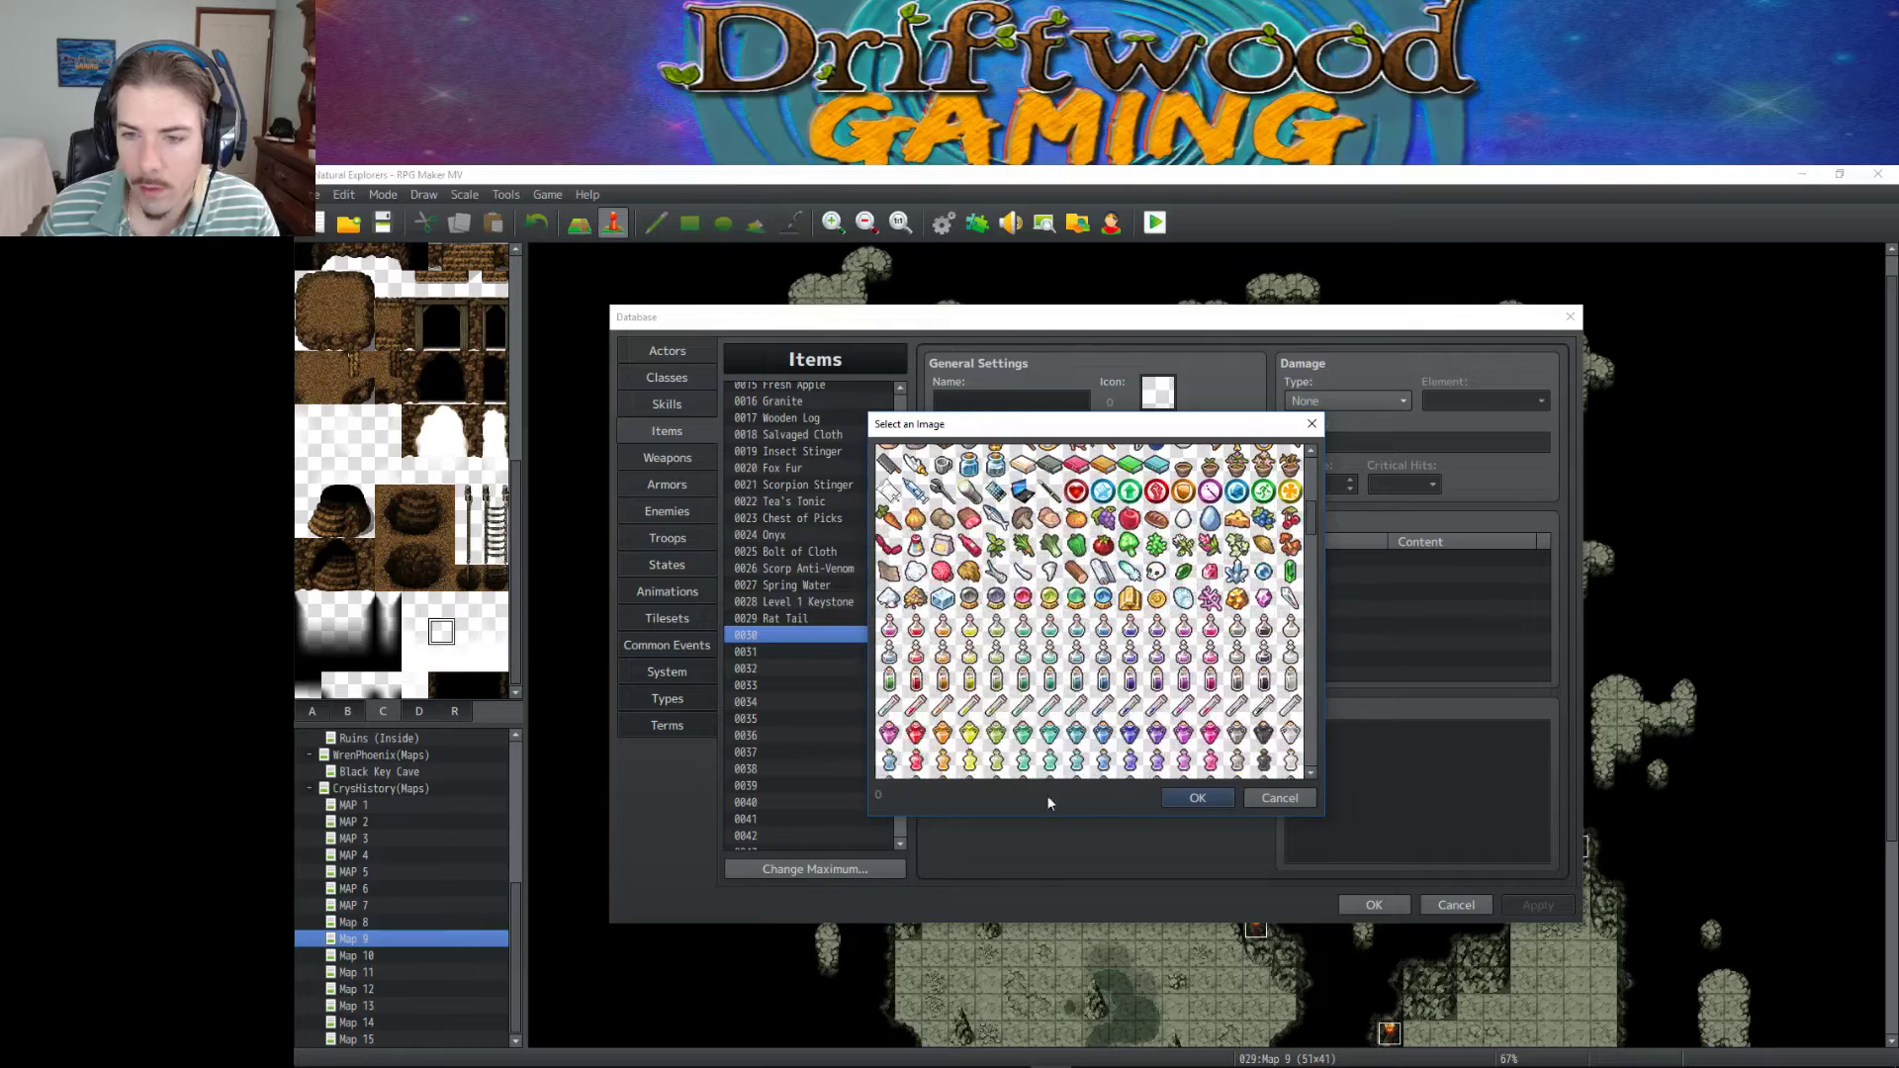
# Switch to Photoshop, start opening a file and browse to the RPG Maker folder on the 7200SATA (E:) drive.
pyautogui.moveTo(769, 1063)
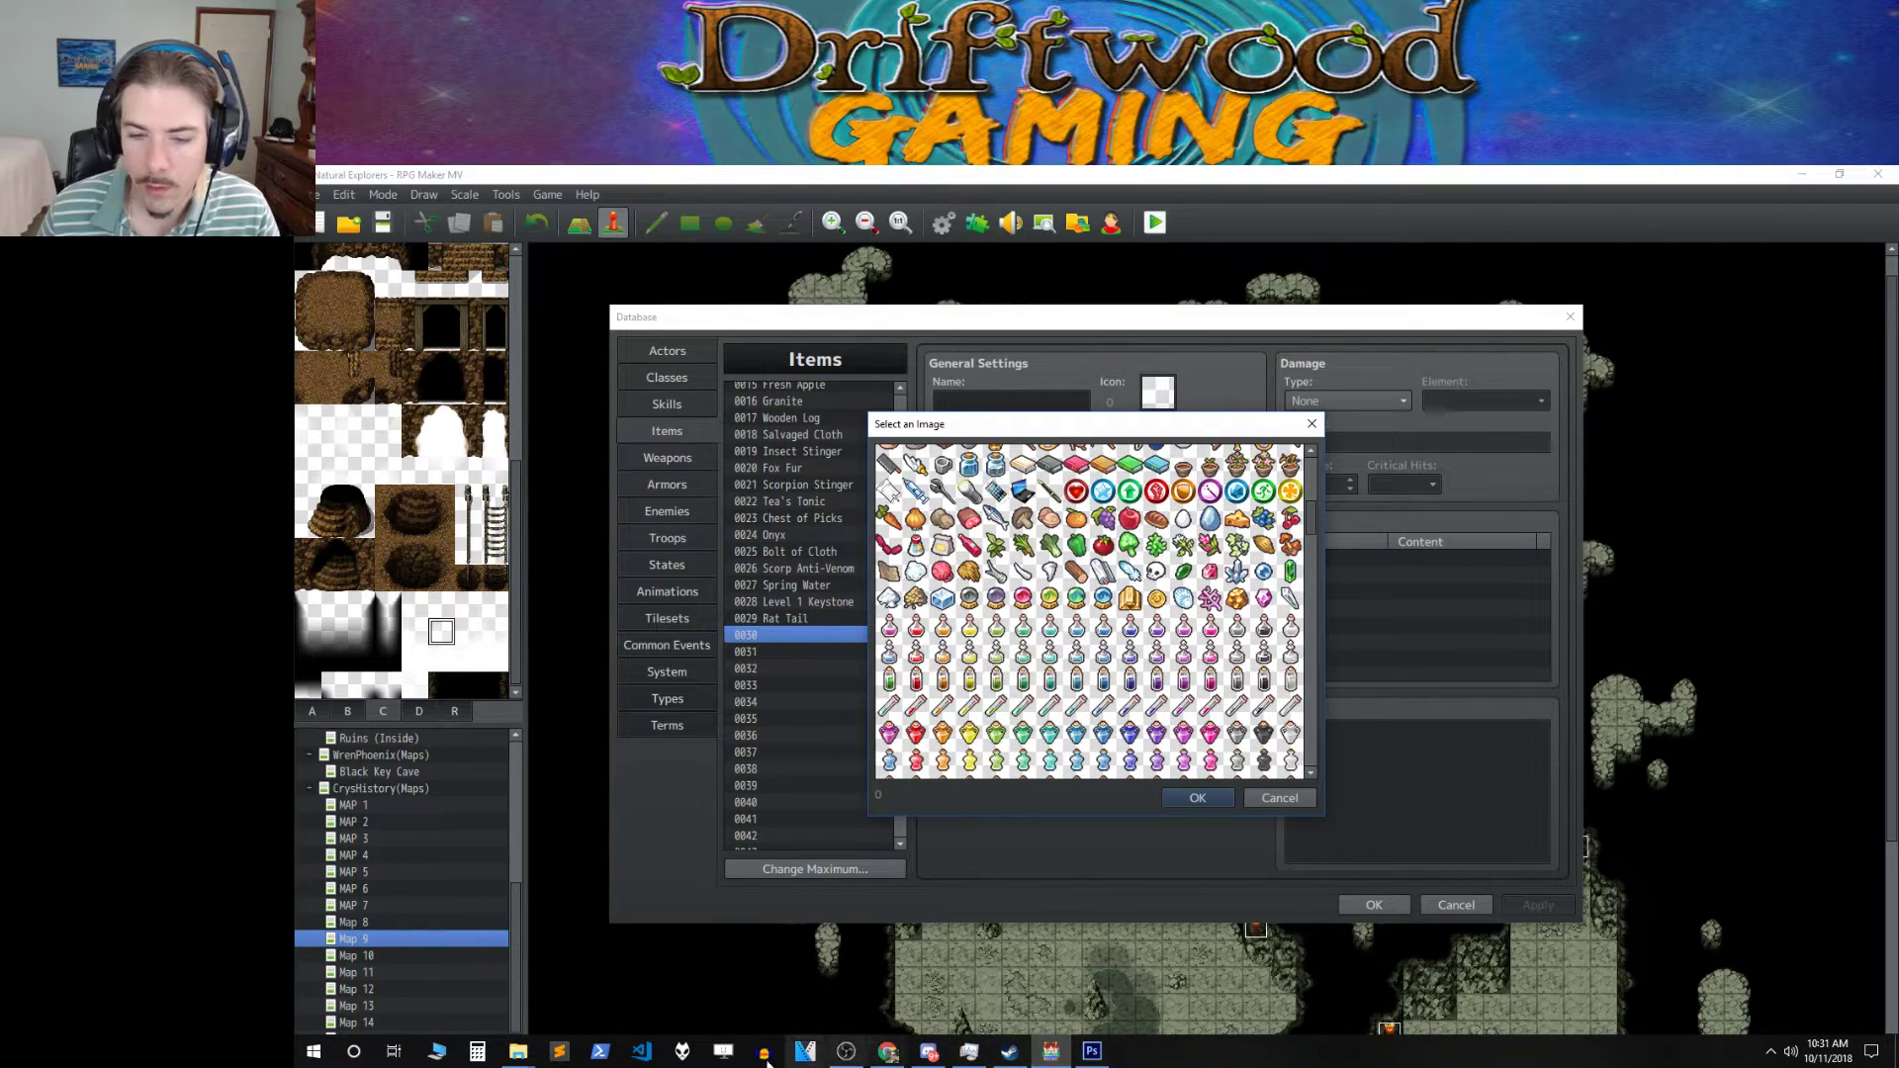
pyautogui.click(1092, 1050)
pyautogui.click(340, 175)
pyautogui.click(368, 208)
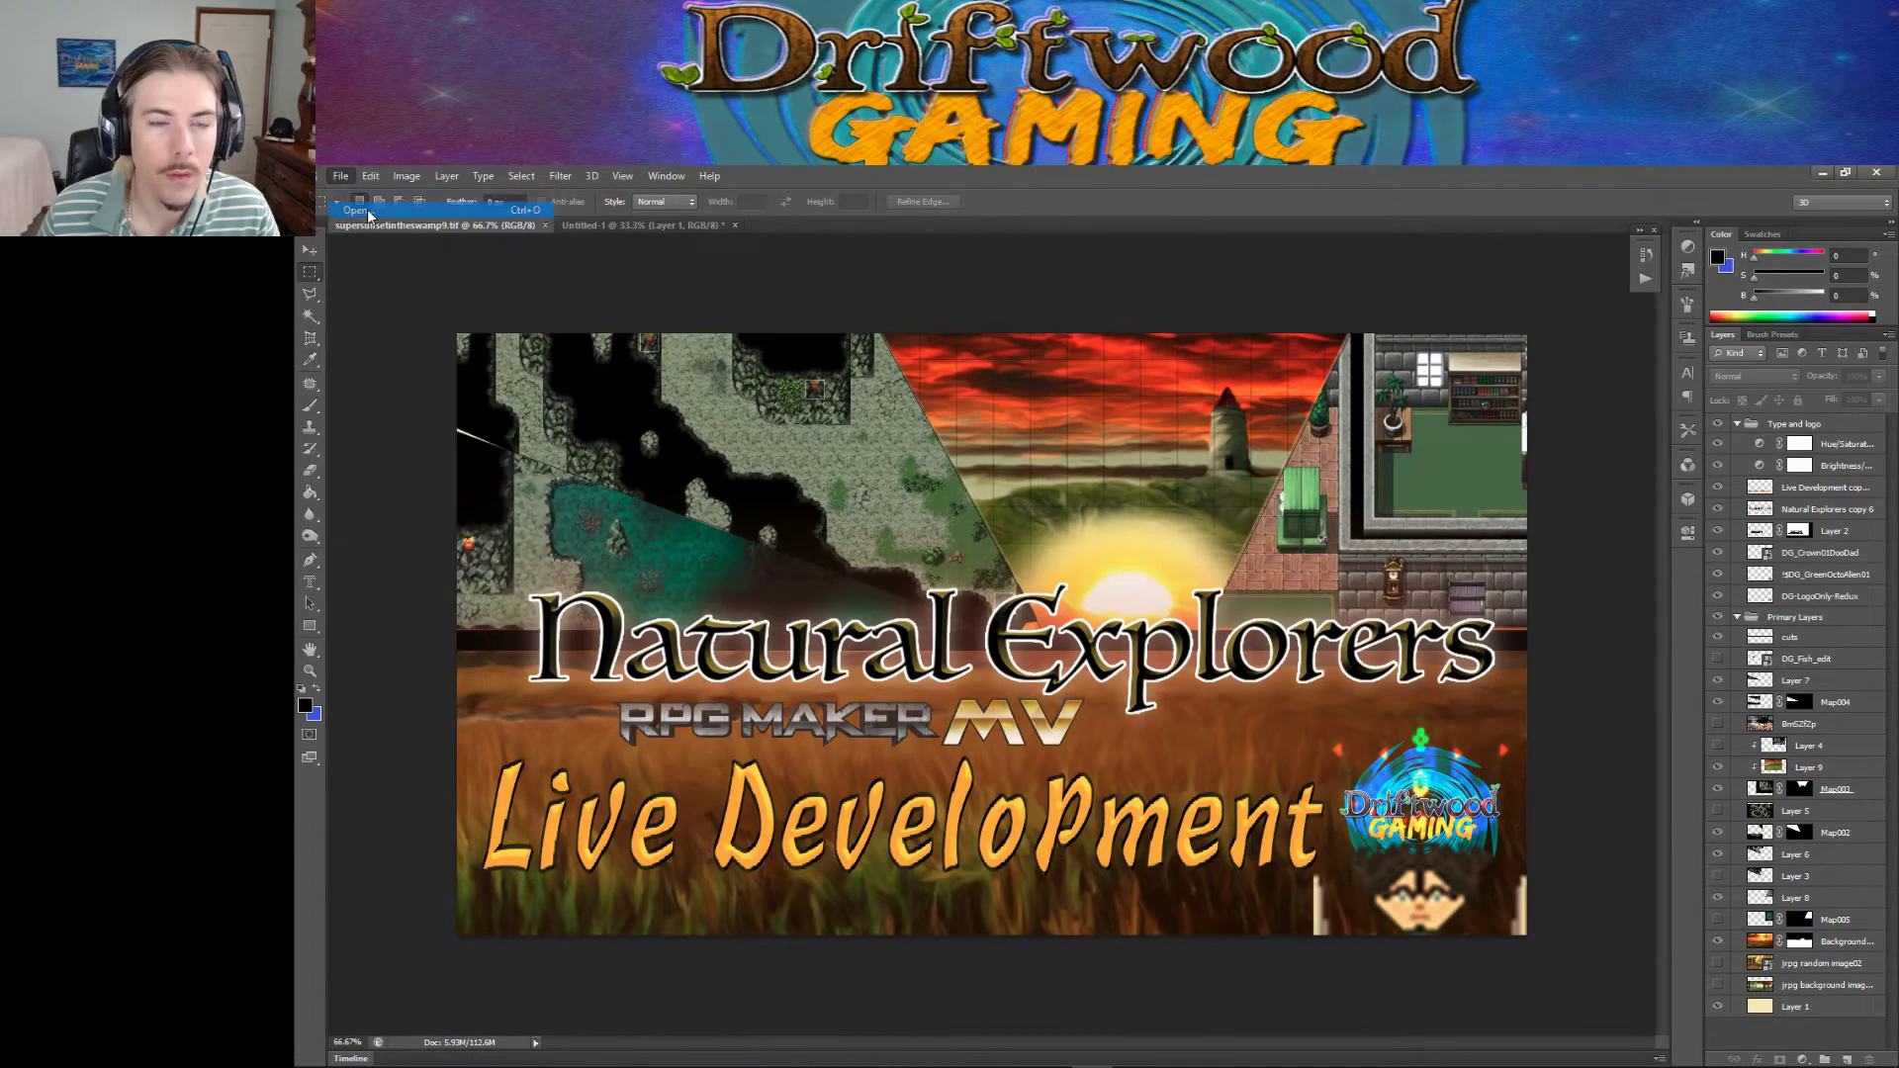
pyautogui.click(753, 299)
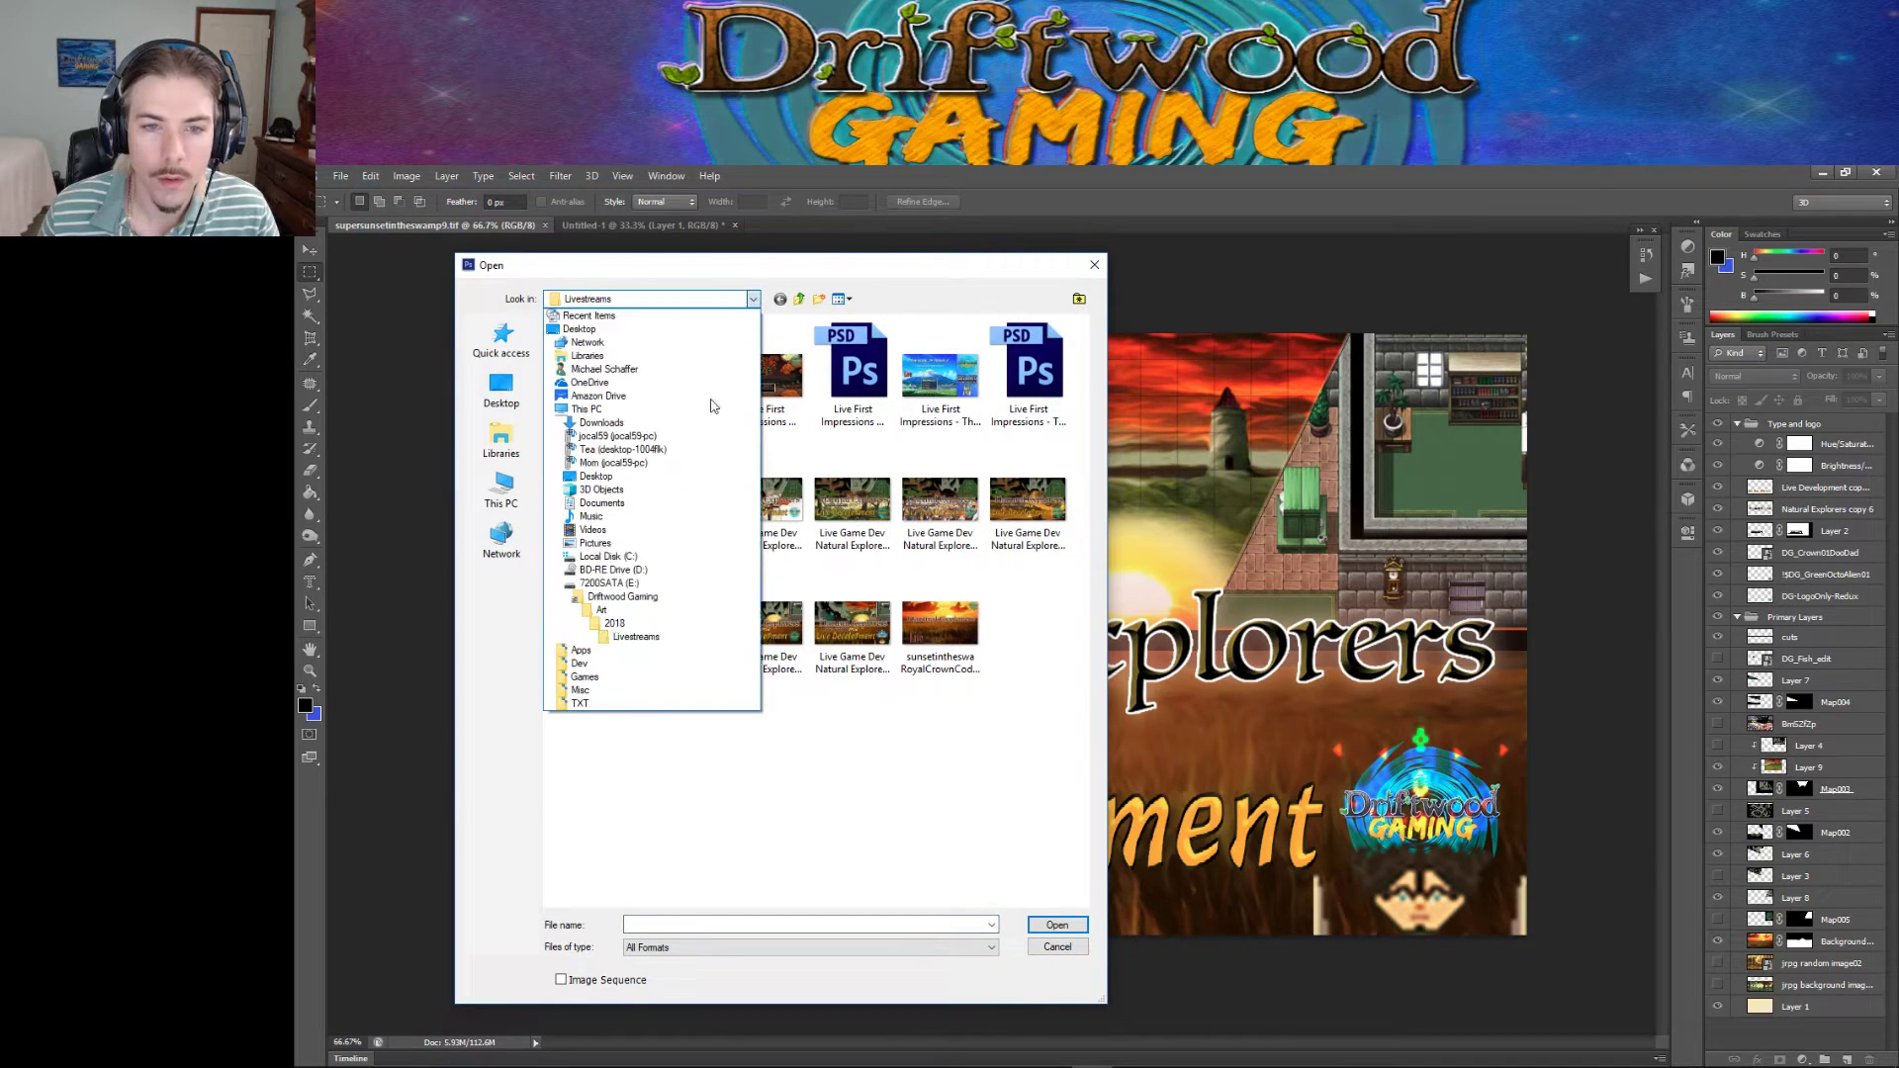
pyautogui.click(679, 587)
pyautogui.scroll(-5, 617, 698)
pyautogui.scroll(-3, 617, 703)
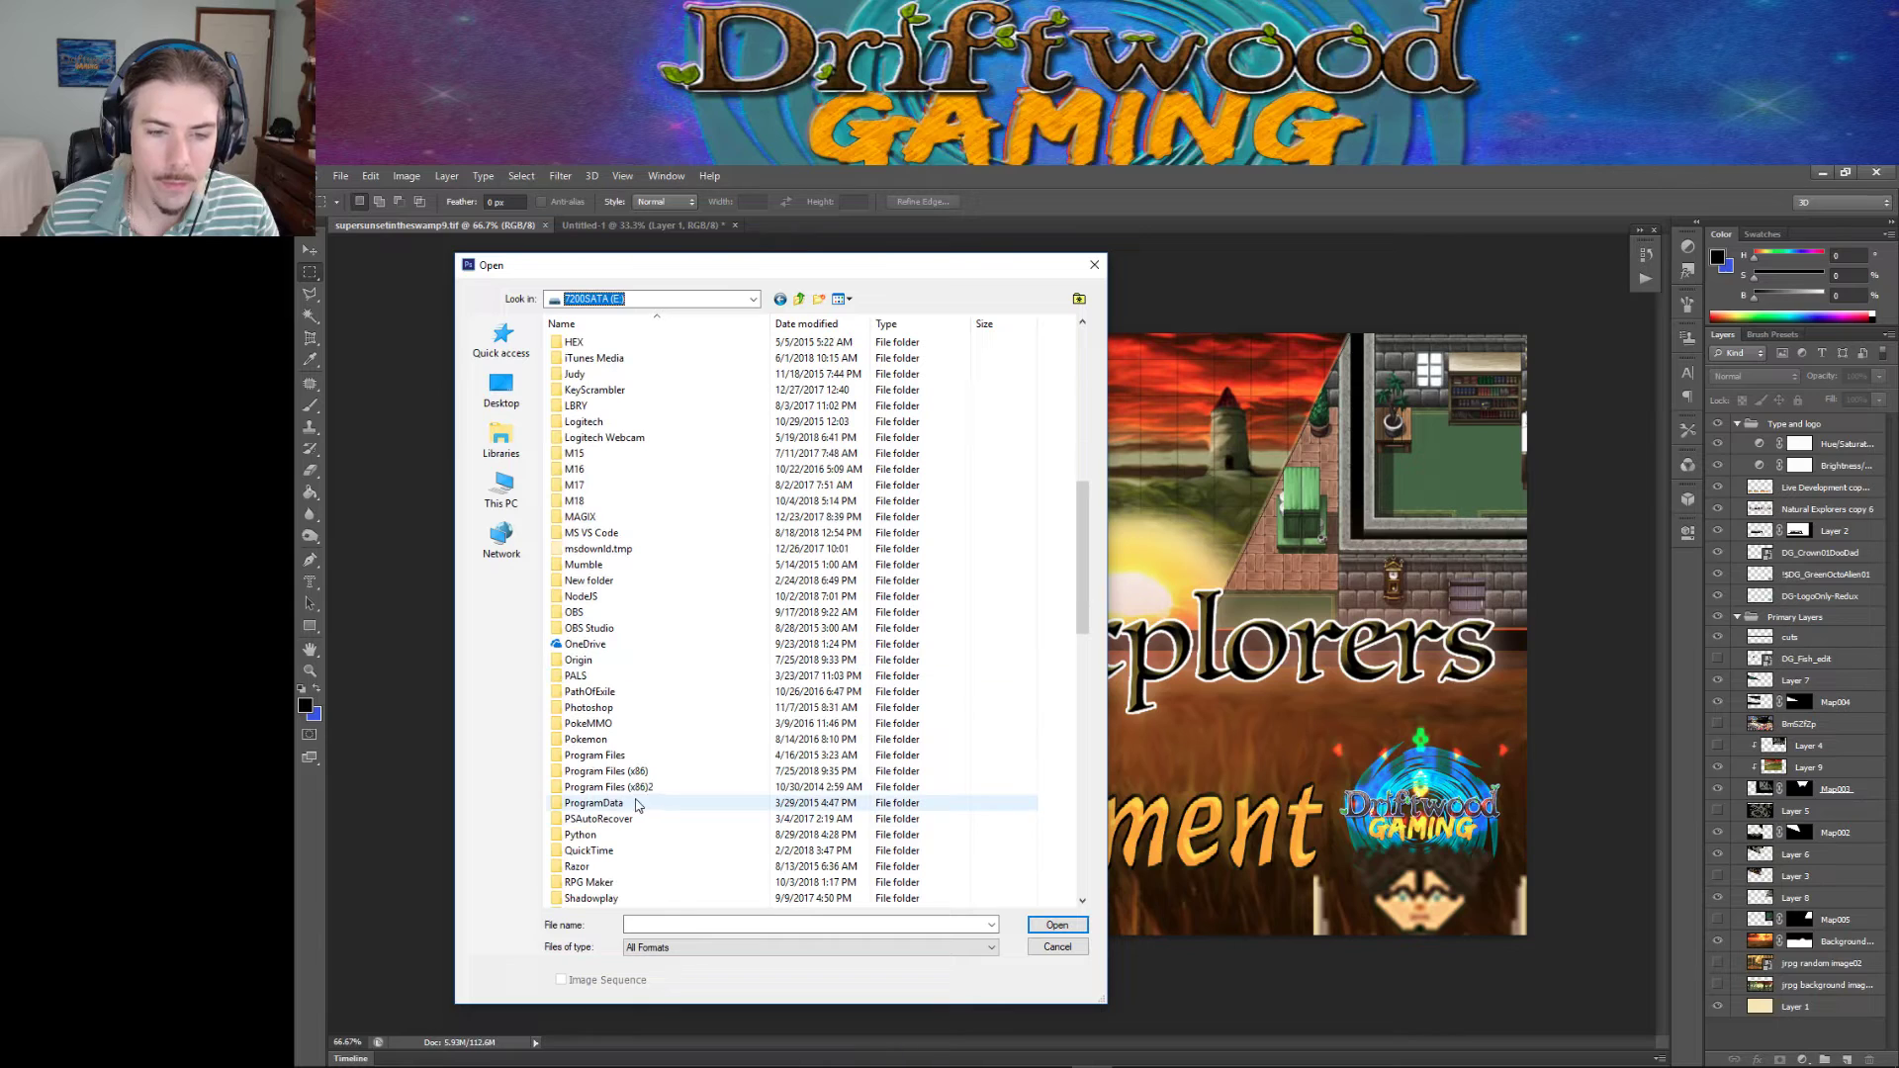
pyautogui.scroll(-1, 628, 777)
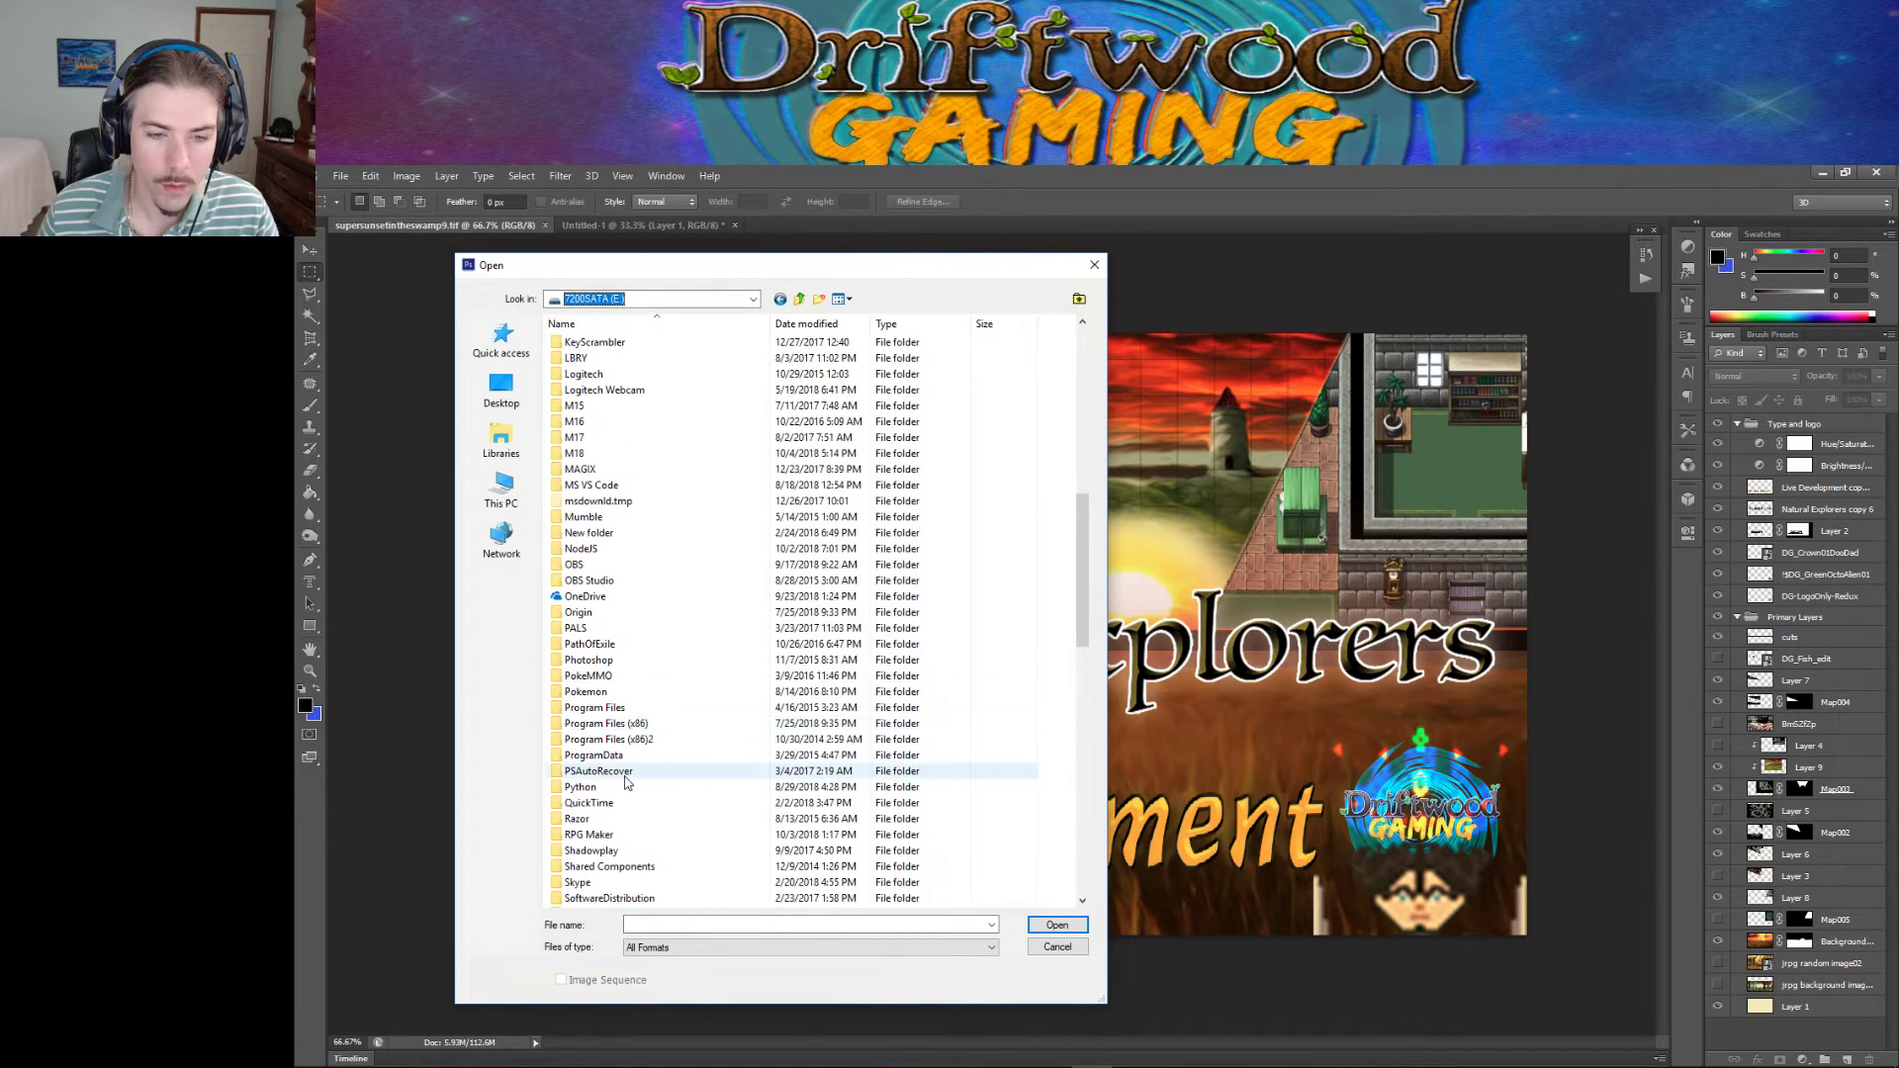
pyautogui.doubleClick(625, 842)
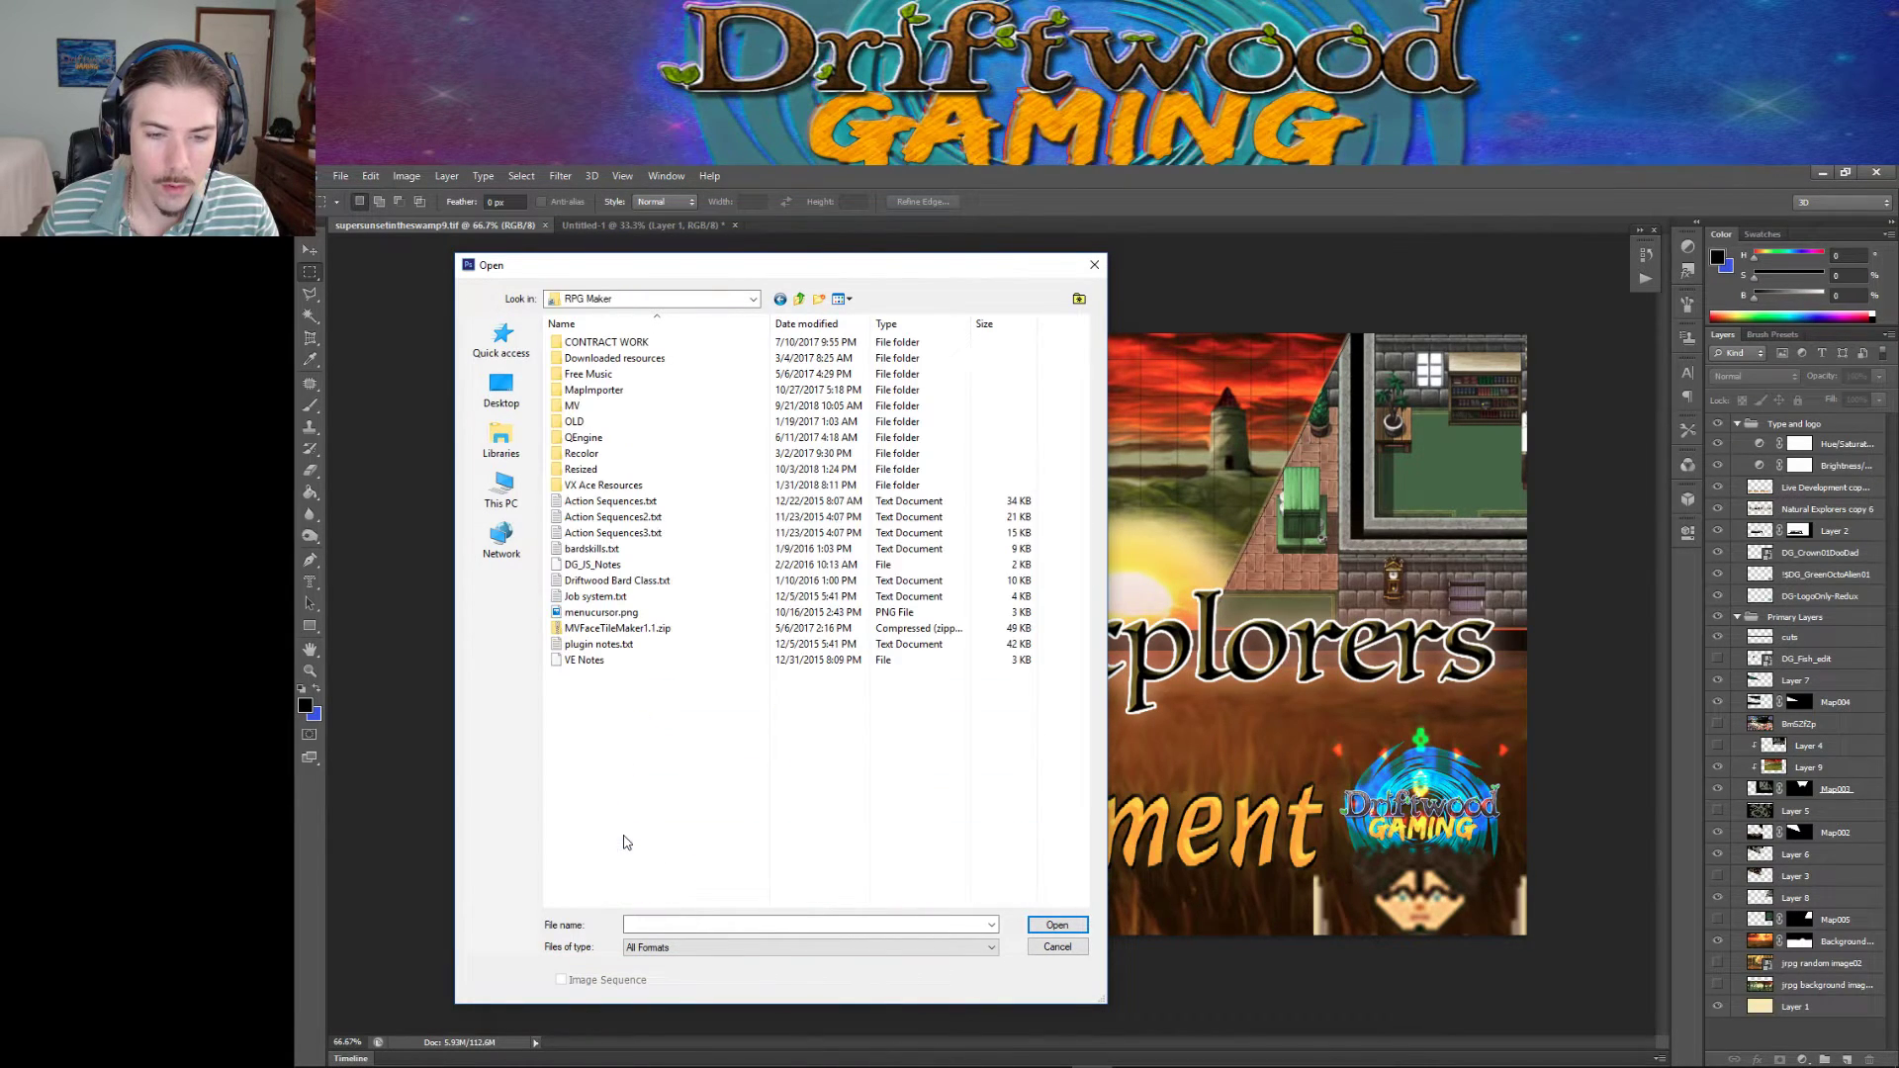
# Open IconSet.png from the system folder inside the img folder of the MV project Natural Explorers.
pyautogui.doubleClick(574, 405)
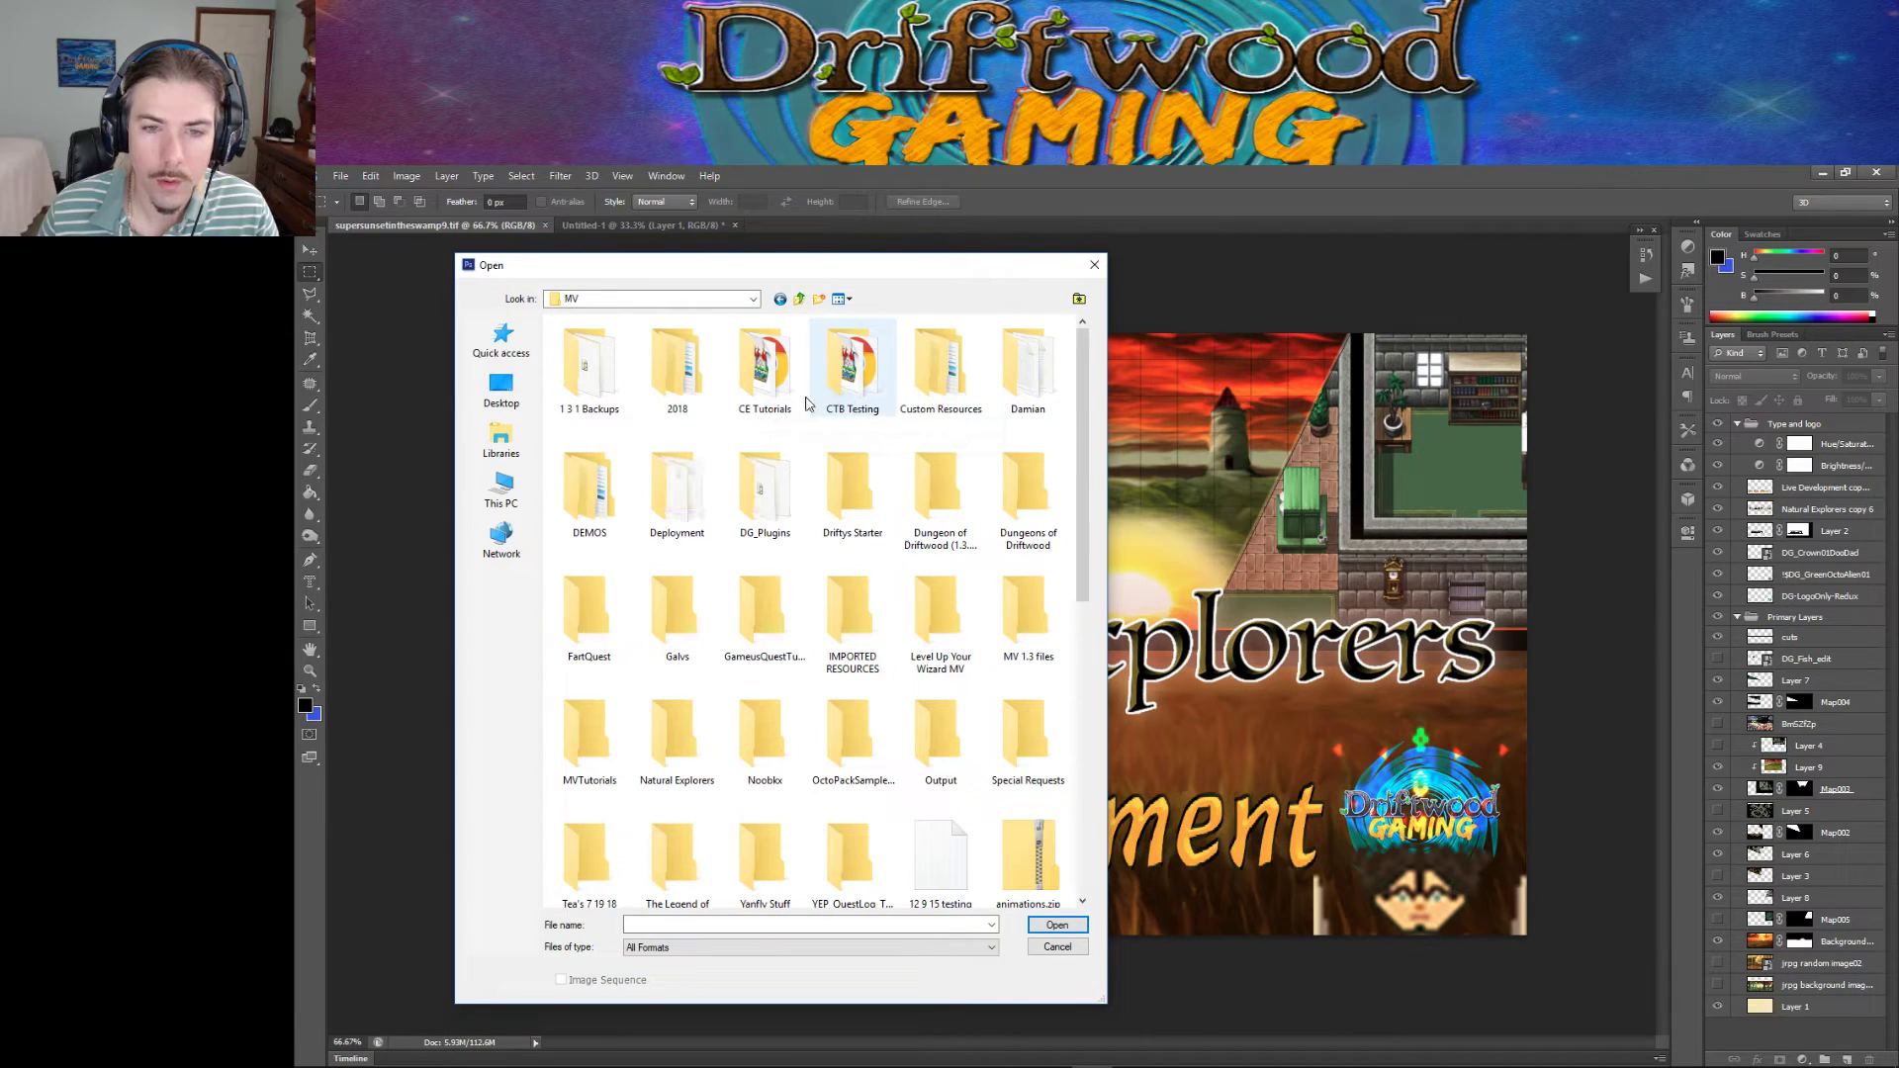
pyautogui.doubleClick(676, 742)
pyautogui.doubleClick(574, 408)
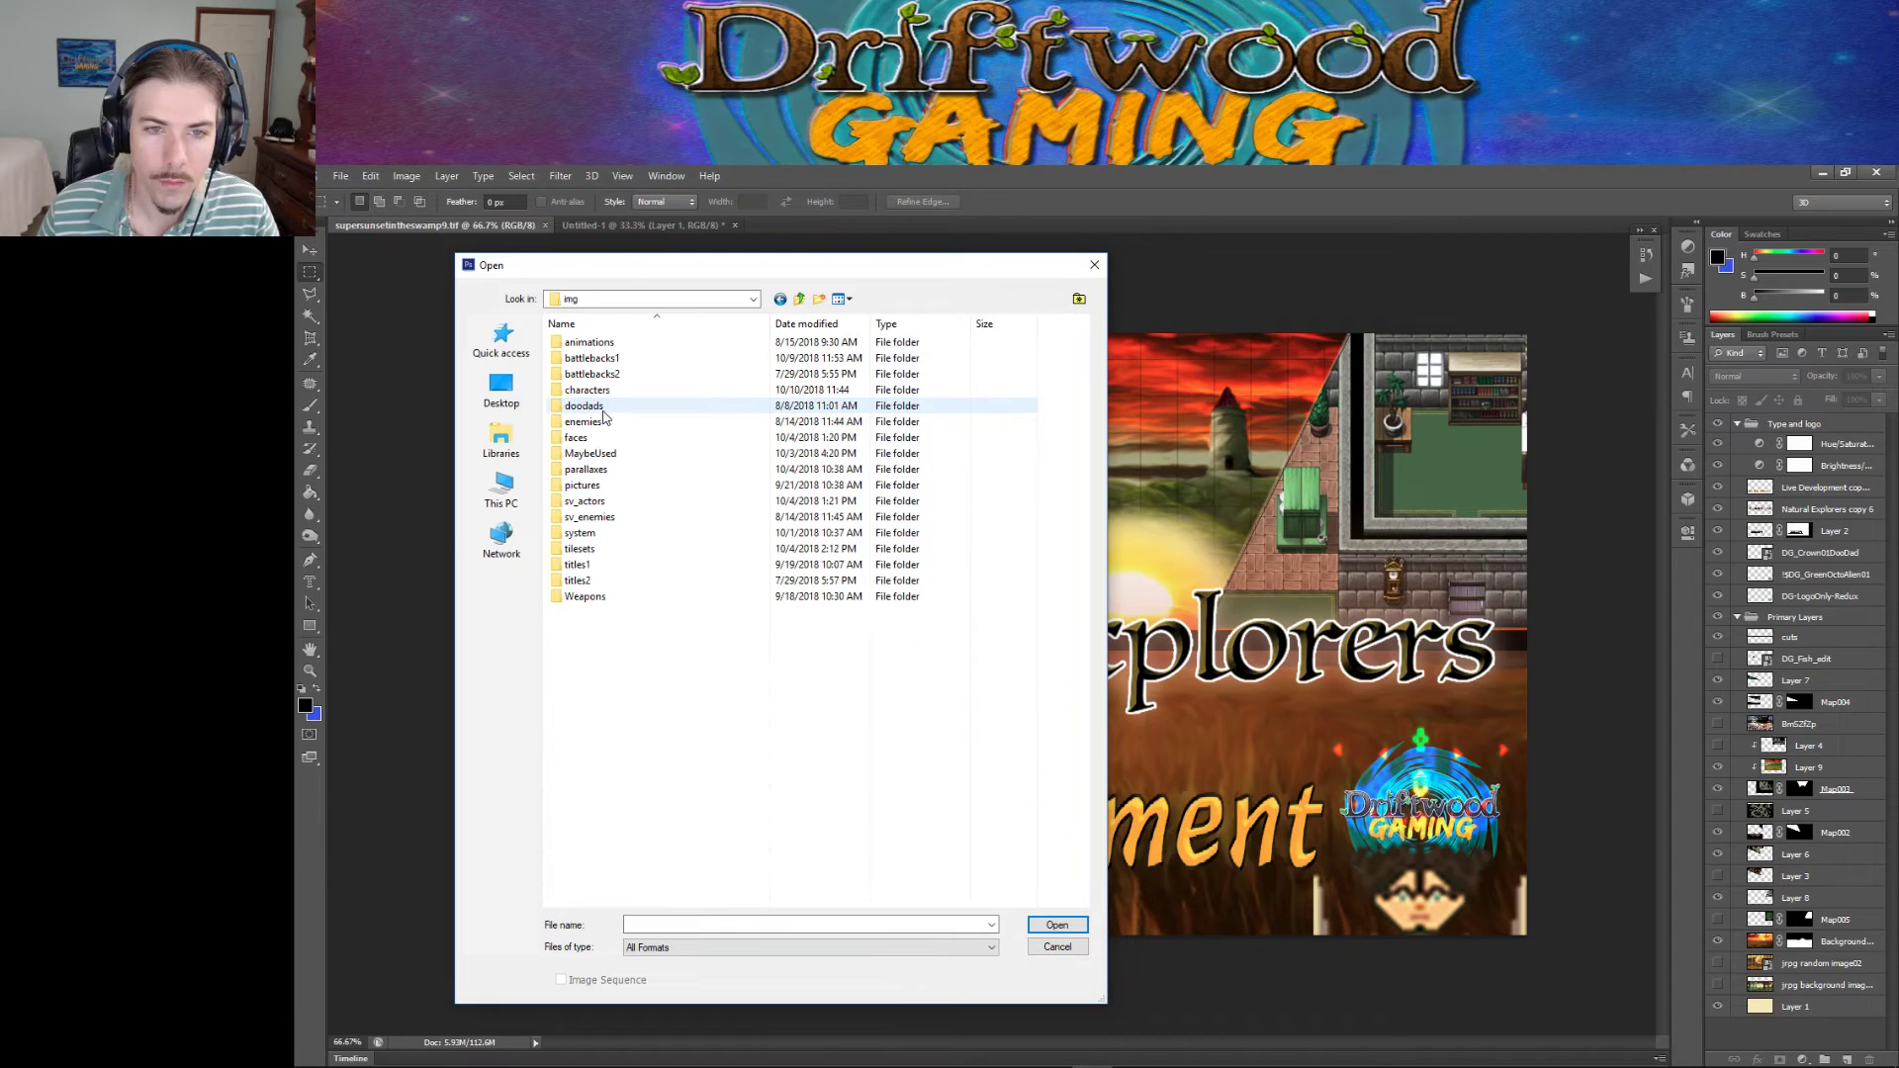
pyautogui.doubleClick(606, 532)
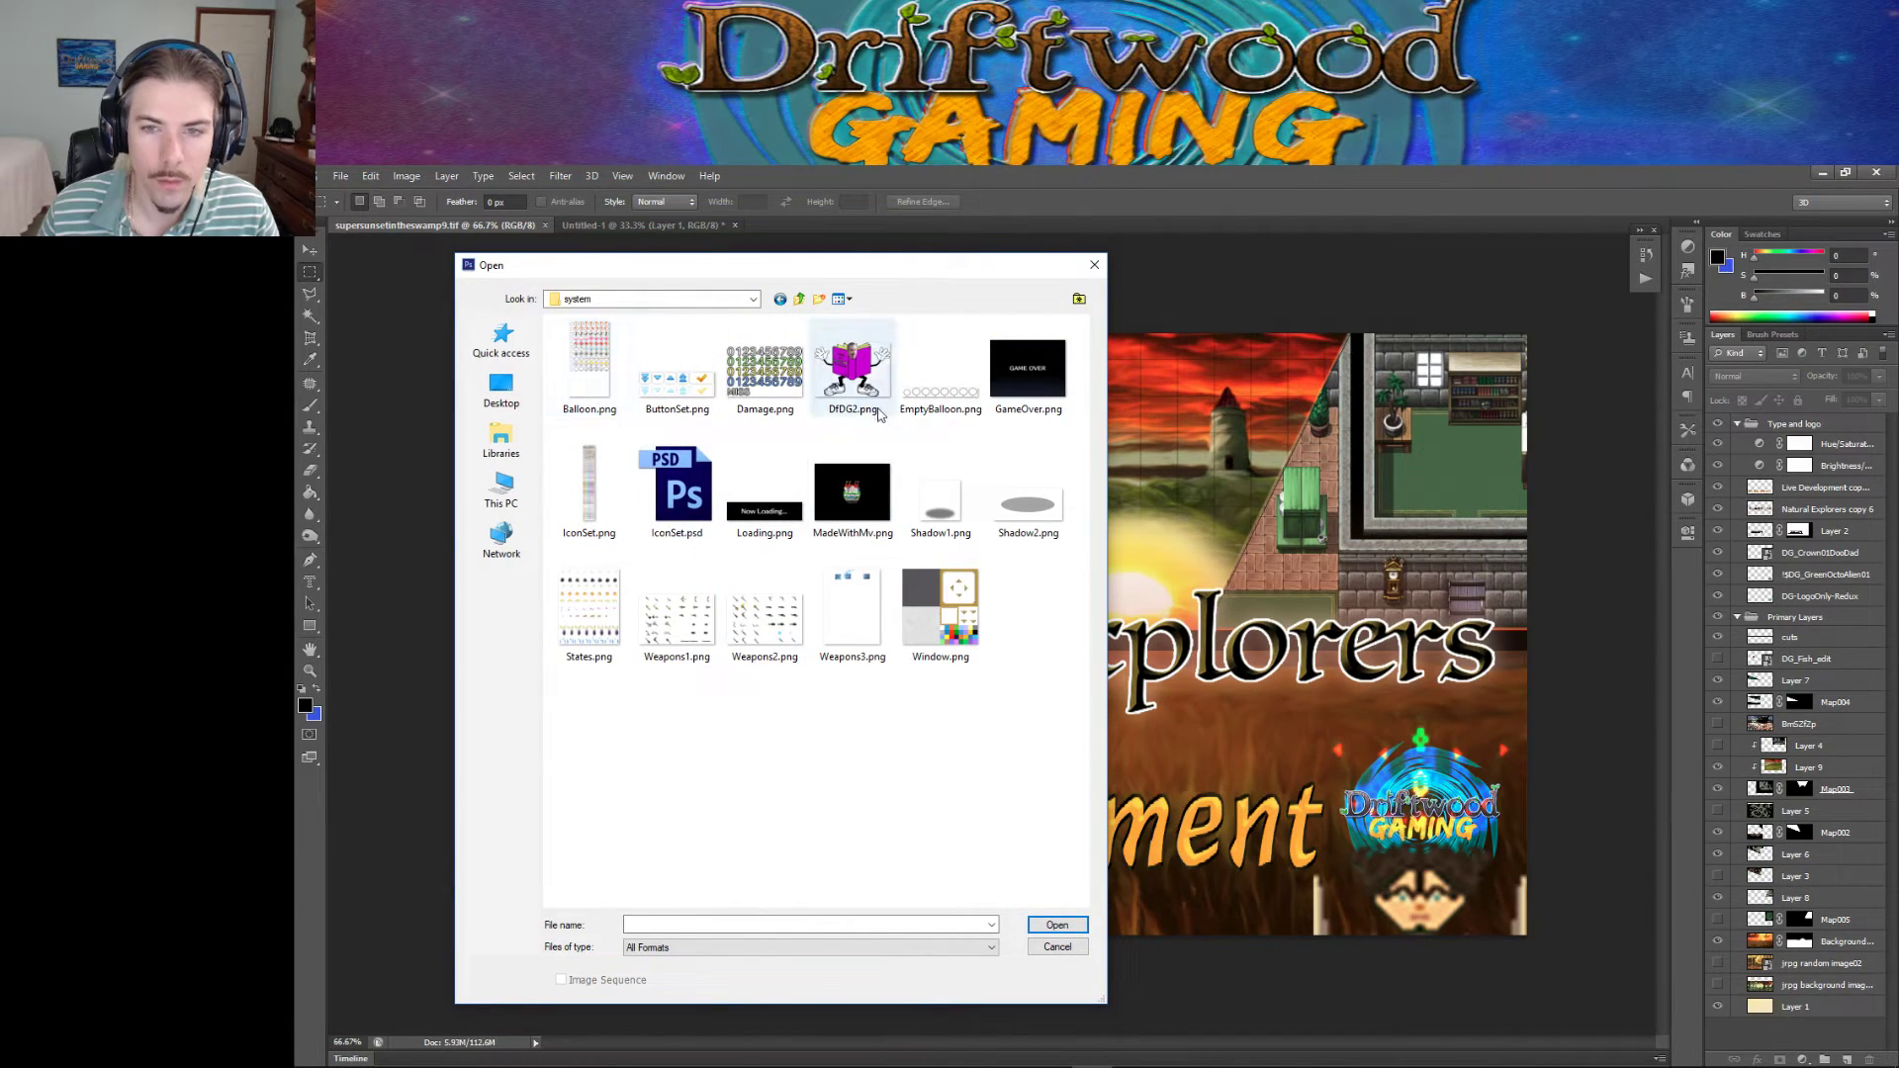
pyautogui.doubleClick(589, 487)
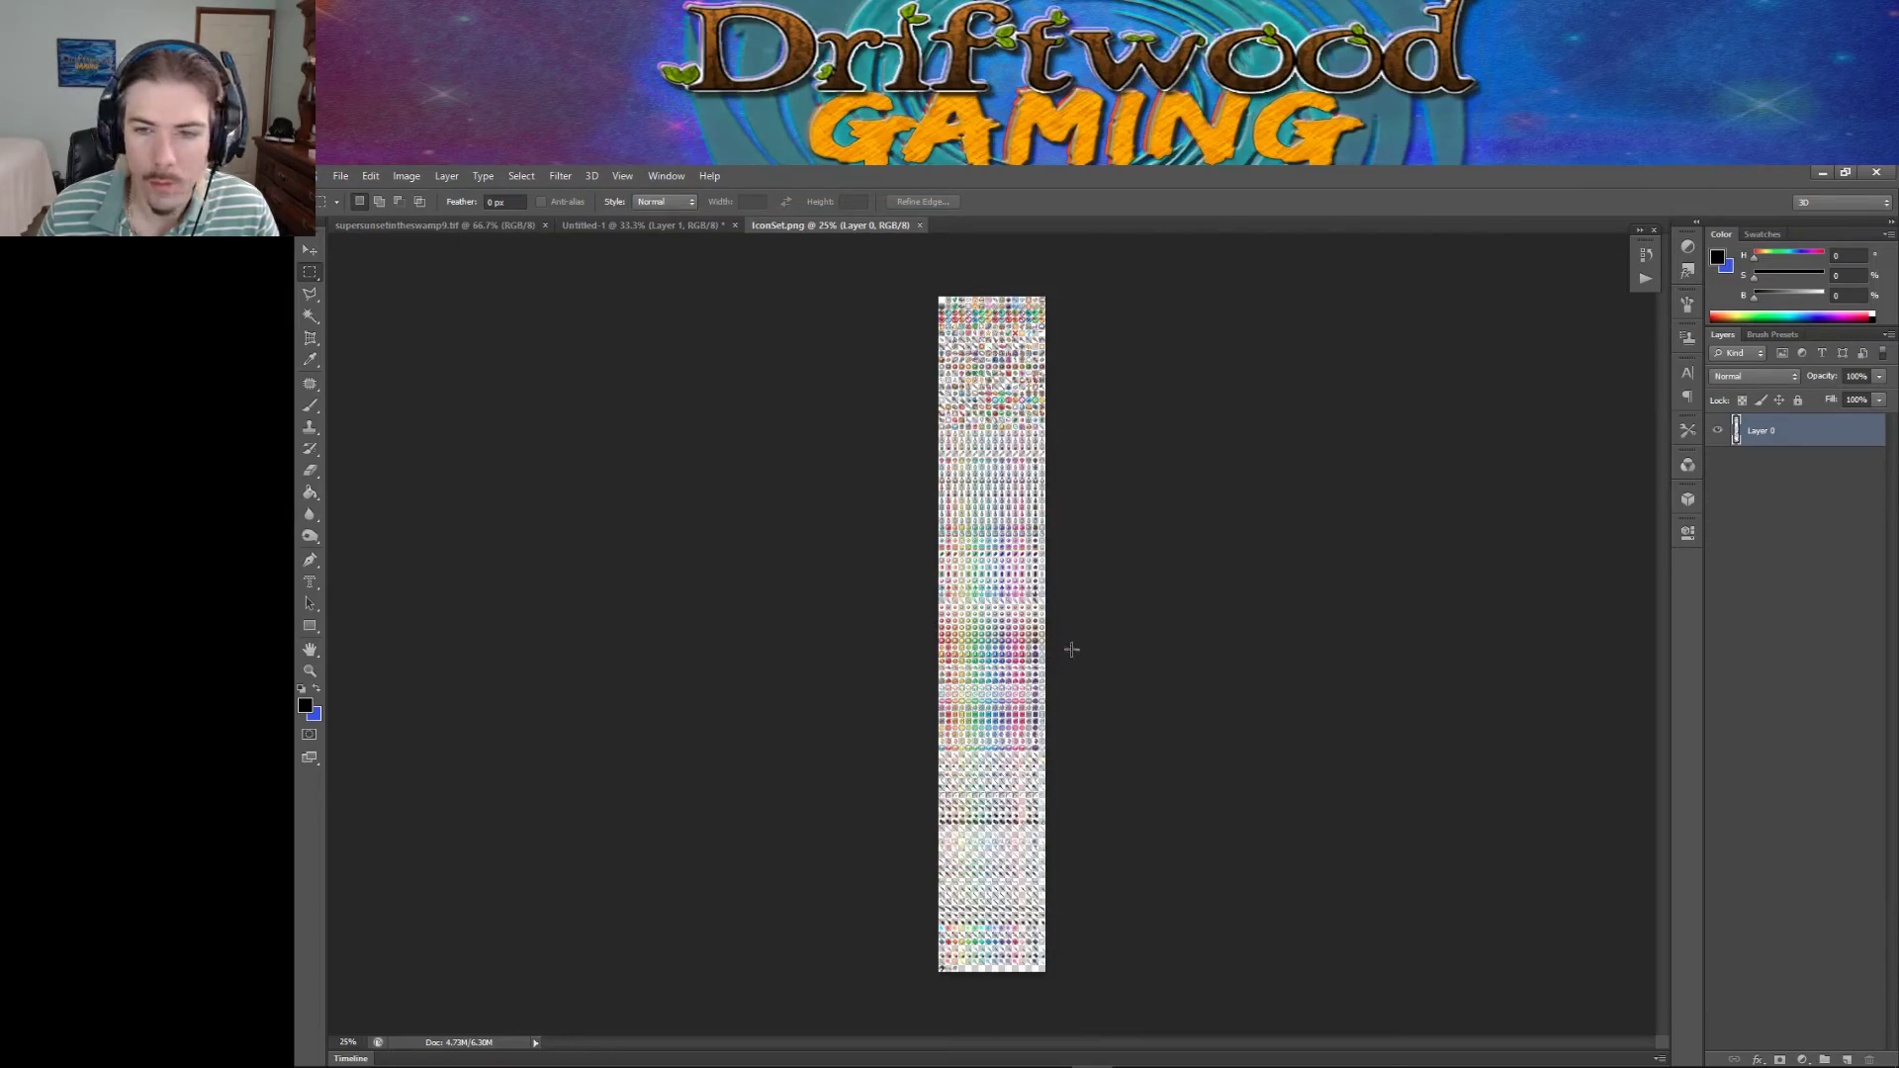
# Show the grid over the icon sheet and set its gridlines to every 32 pixels.
pyautogui.keyDown('alt'); pyautogui.scroll(6, 1080, 656); pyautogui.keyUp('alt')
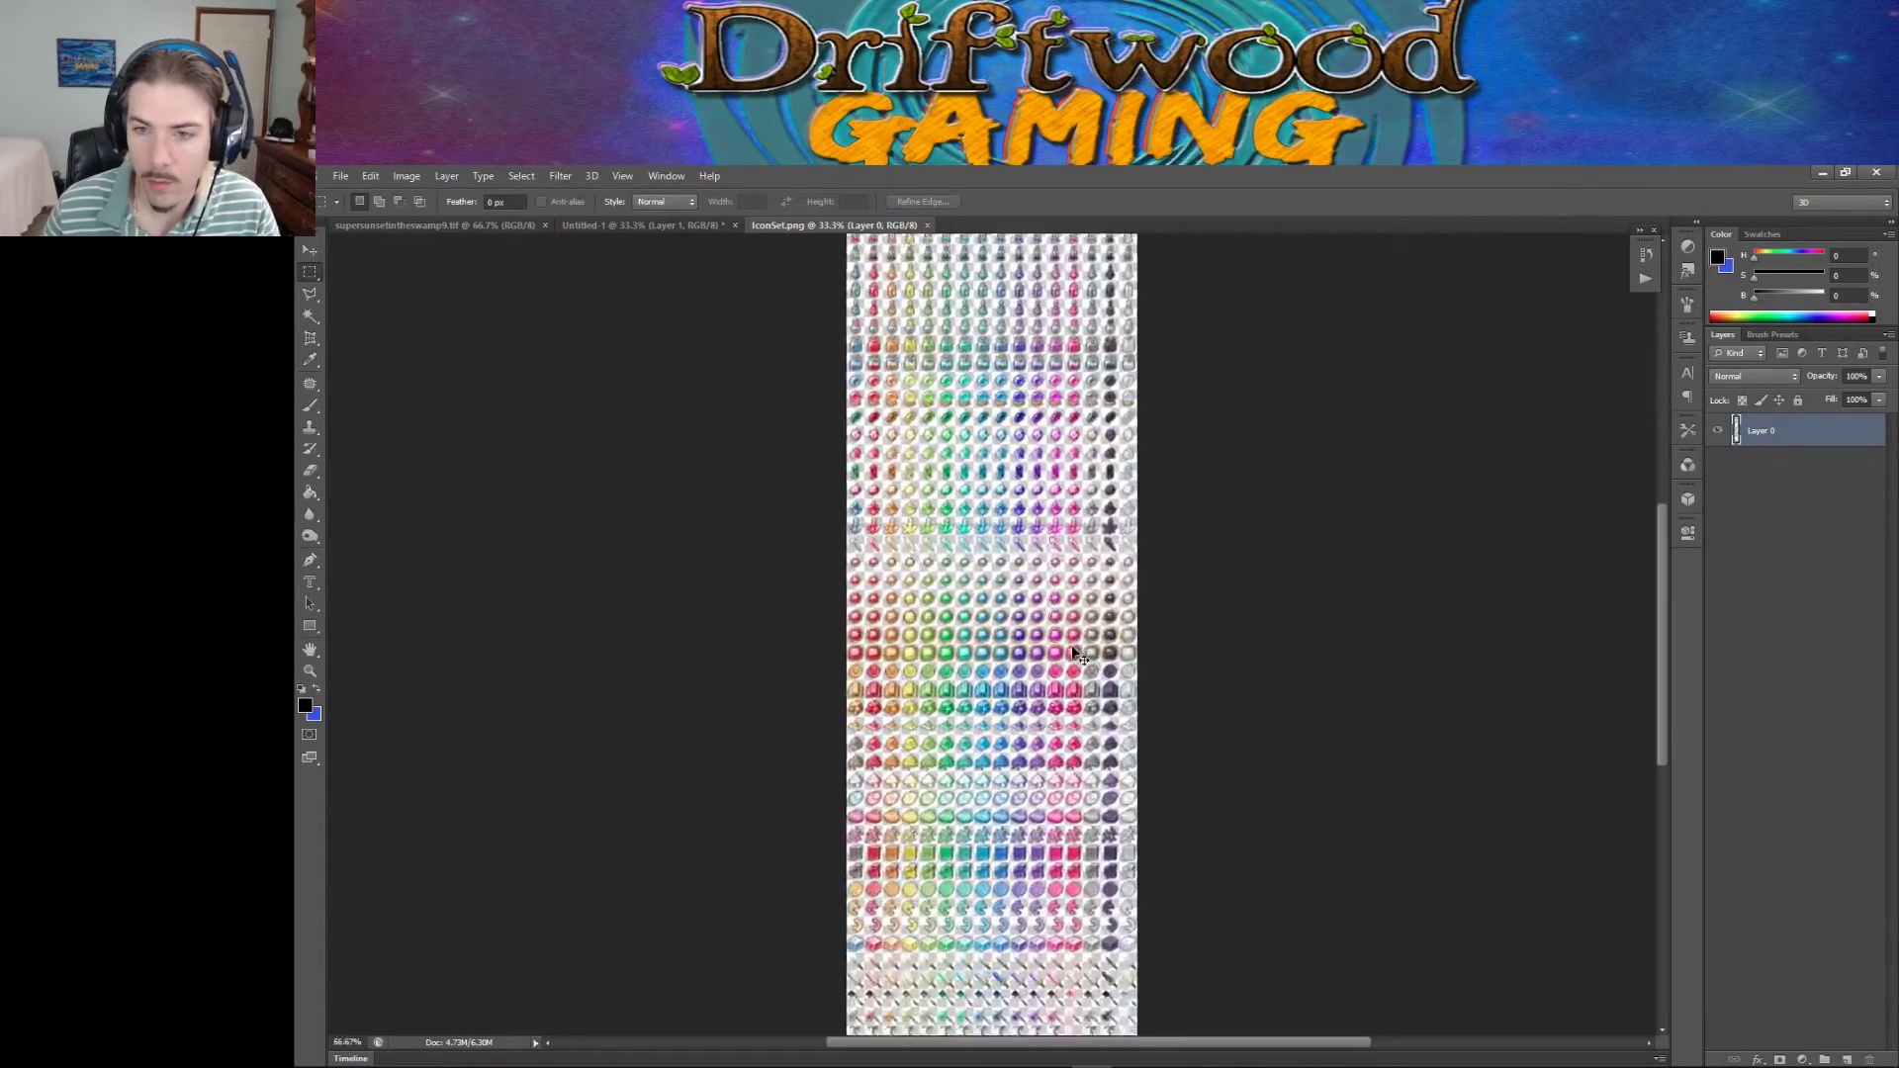
pyautogui.scroll(-5, 1080, 644)
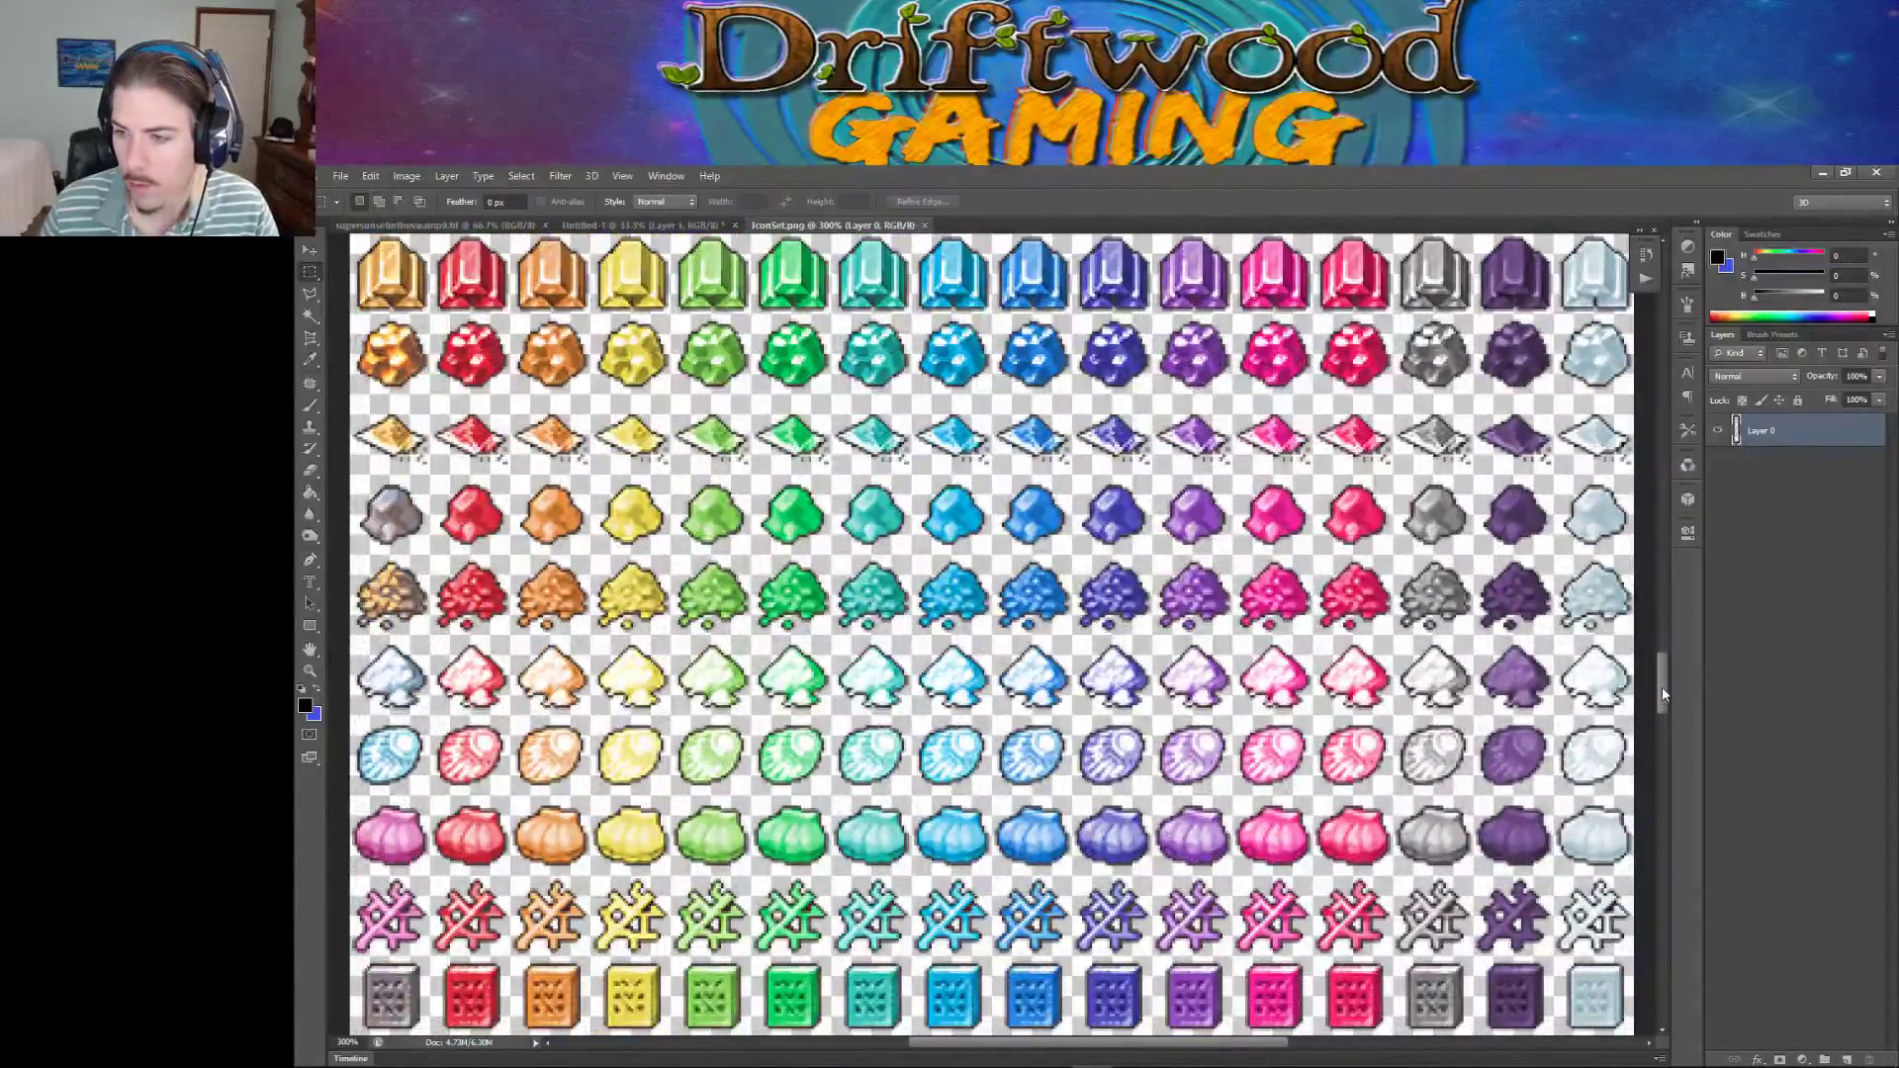
pyautogui.moveTo(1662, 687); pyautogui.dragTo(1668, 946)
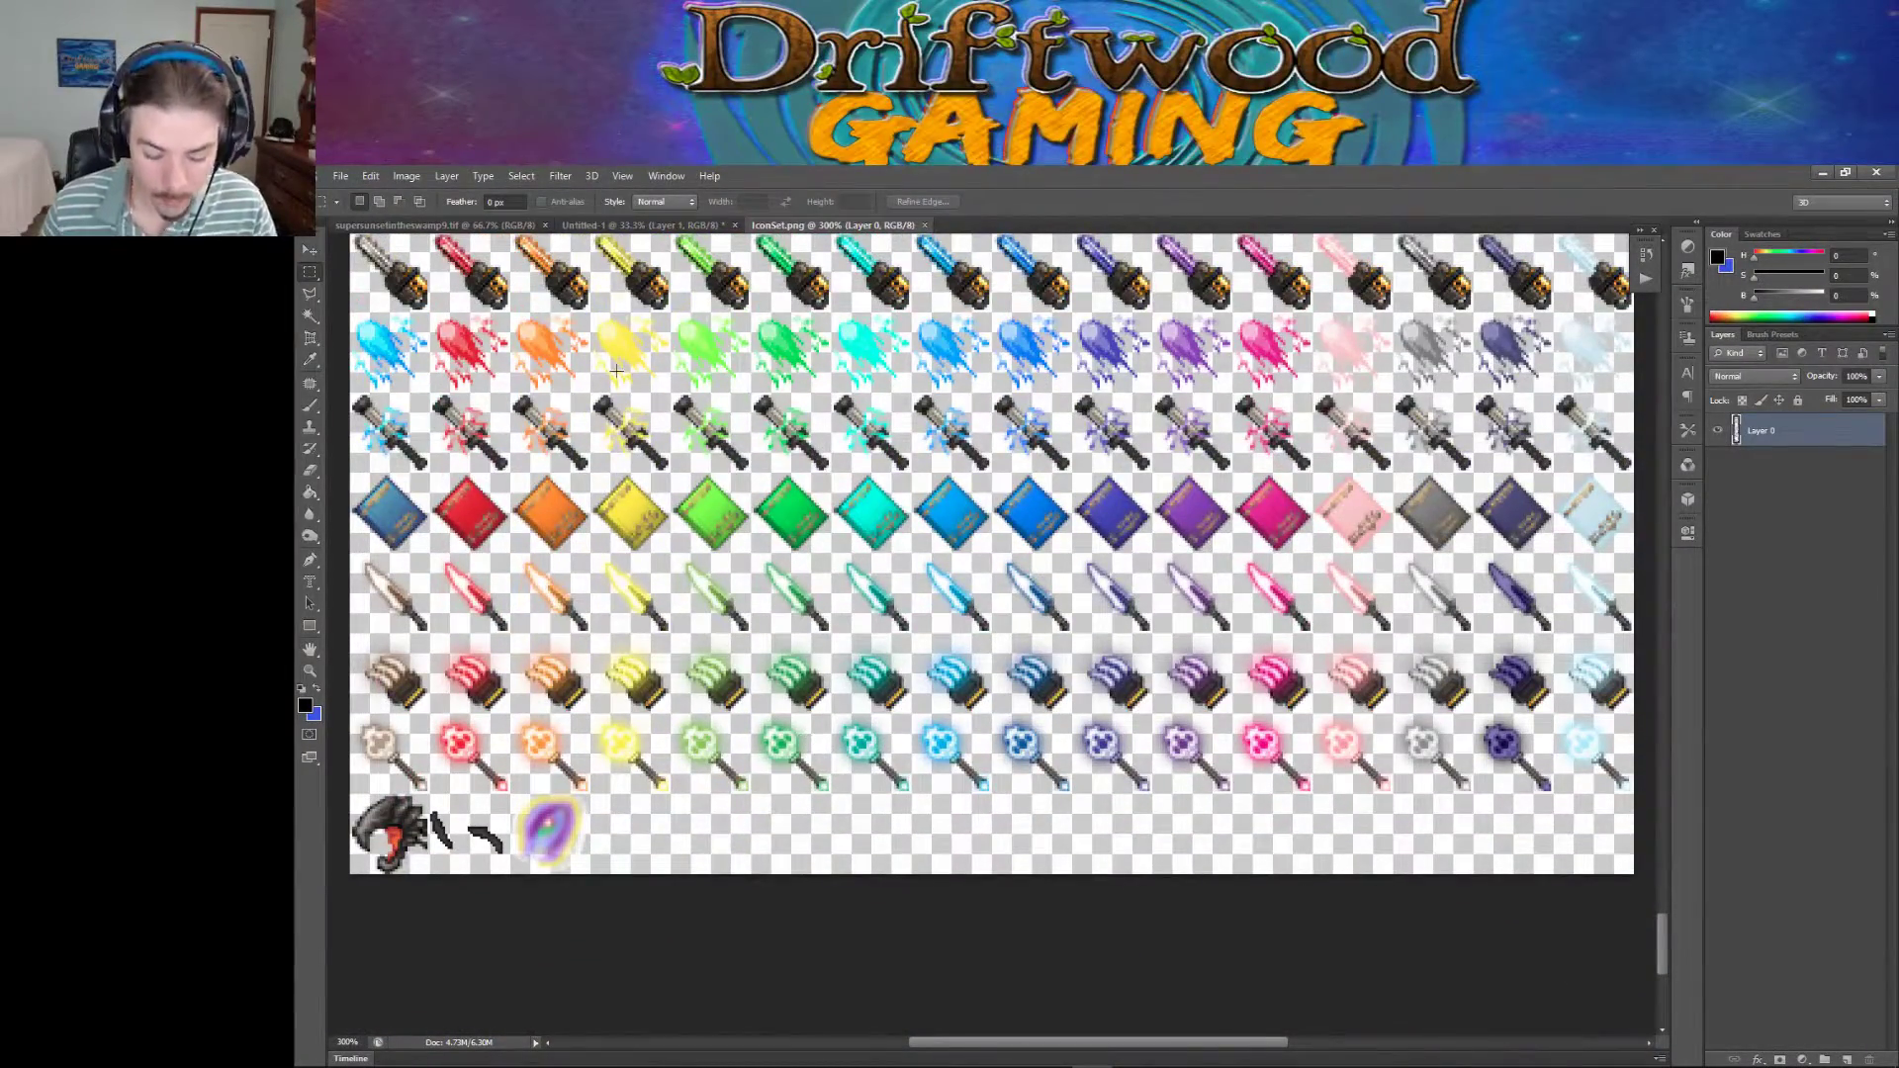
pyautogui.hotkey('ctrl', "'")
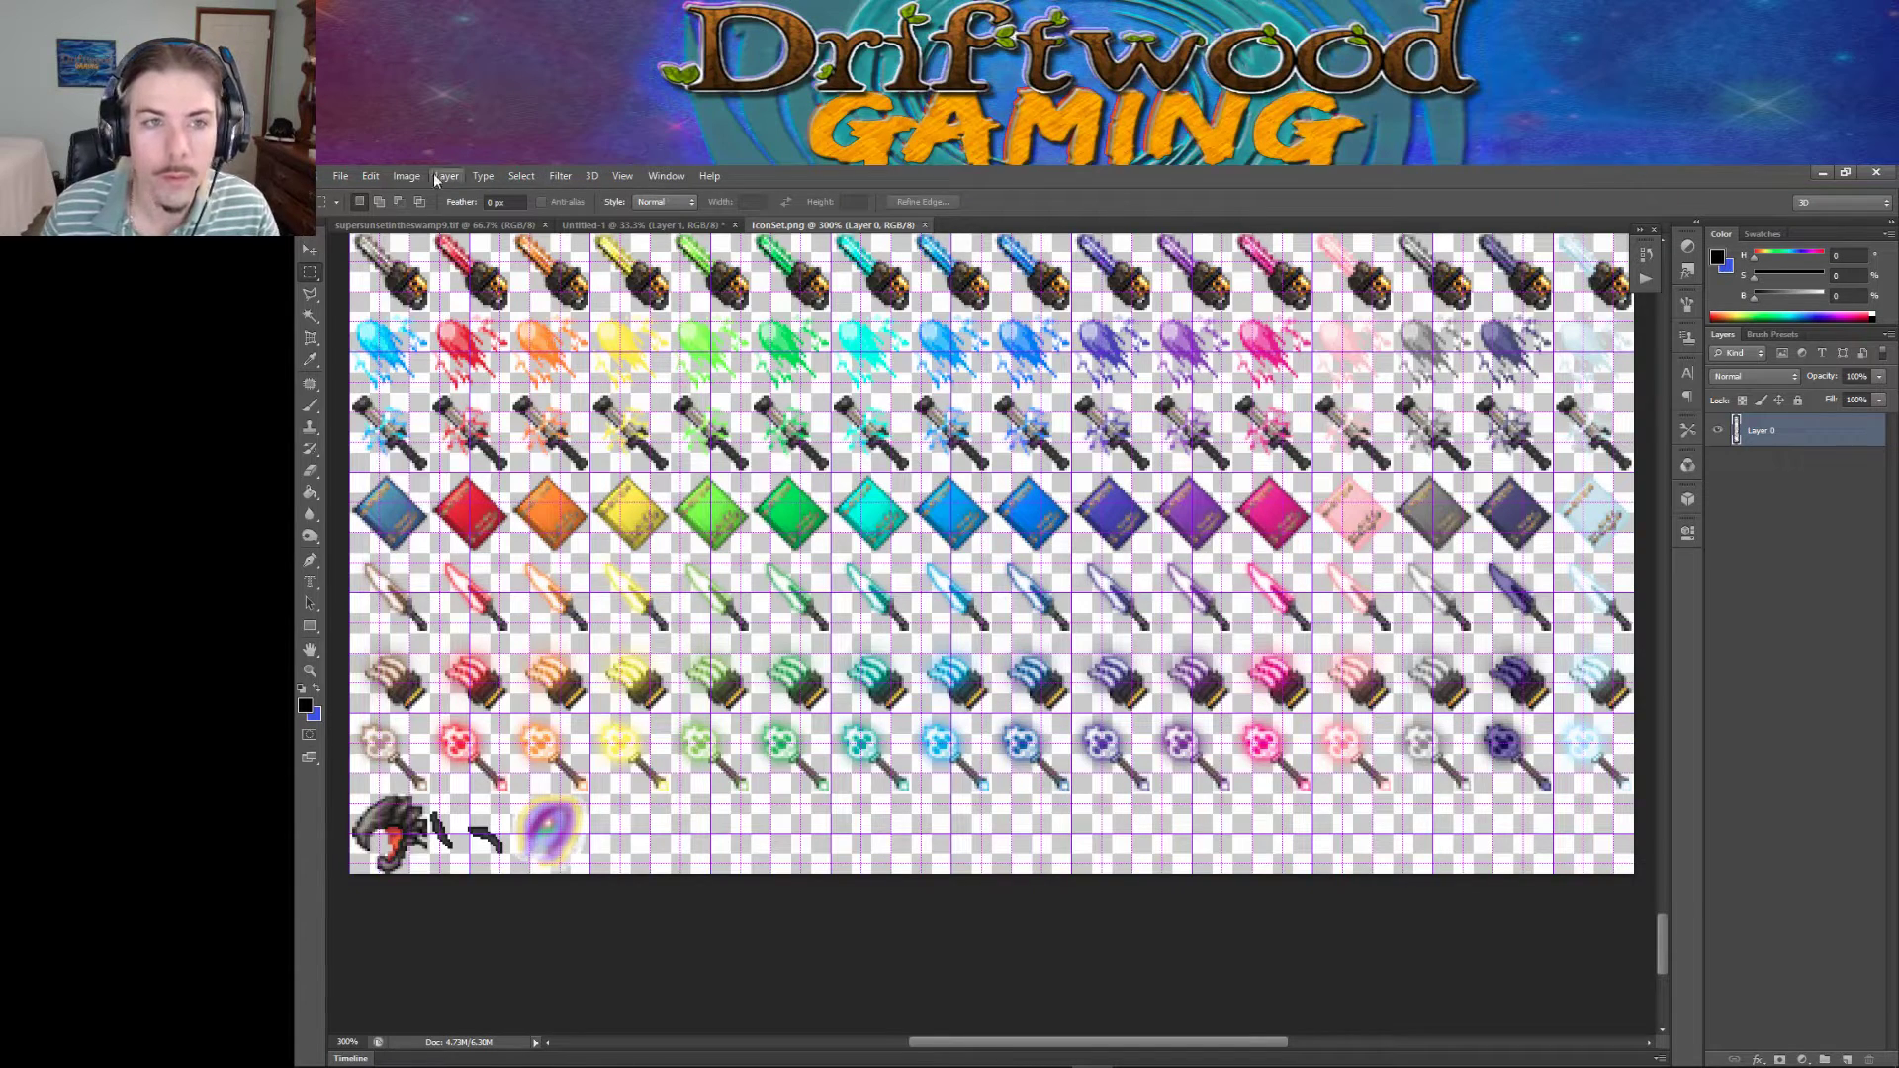
pyautogui.click(372, 177)
pyautogui.moveTo(428, 781)
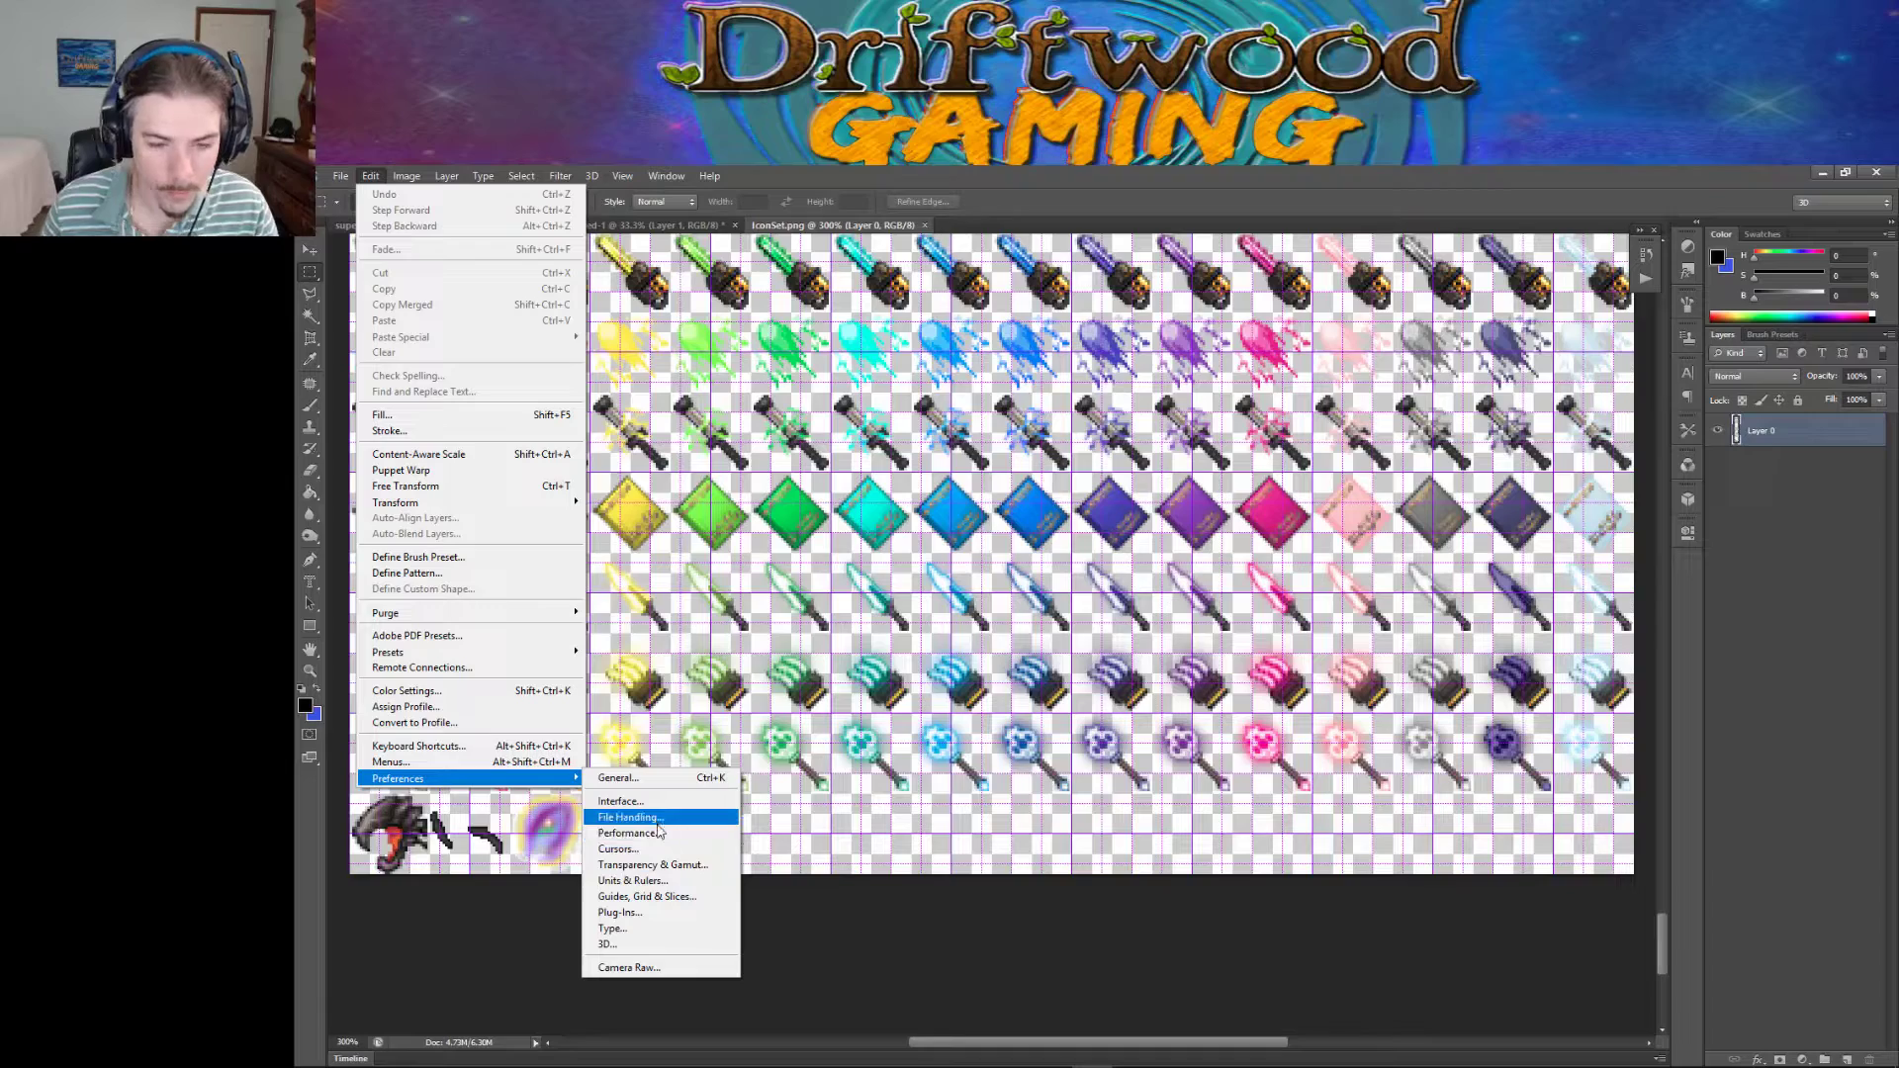
pyautogui.click(675, 898)
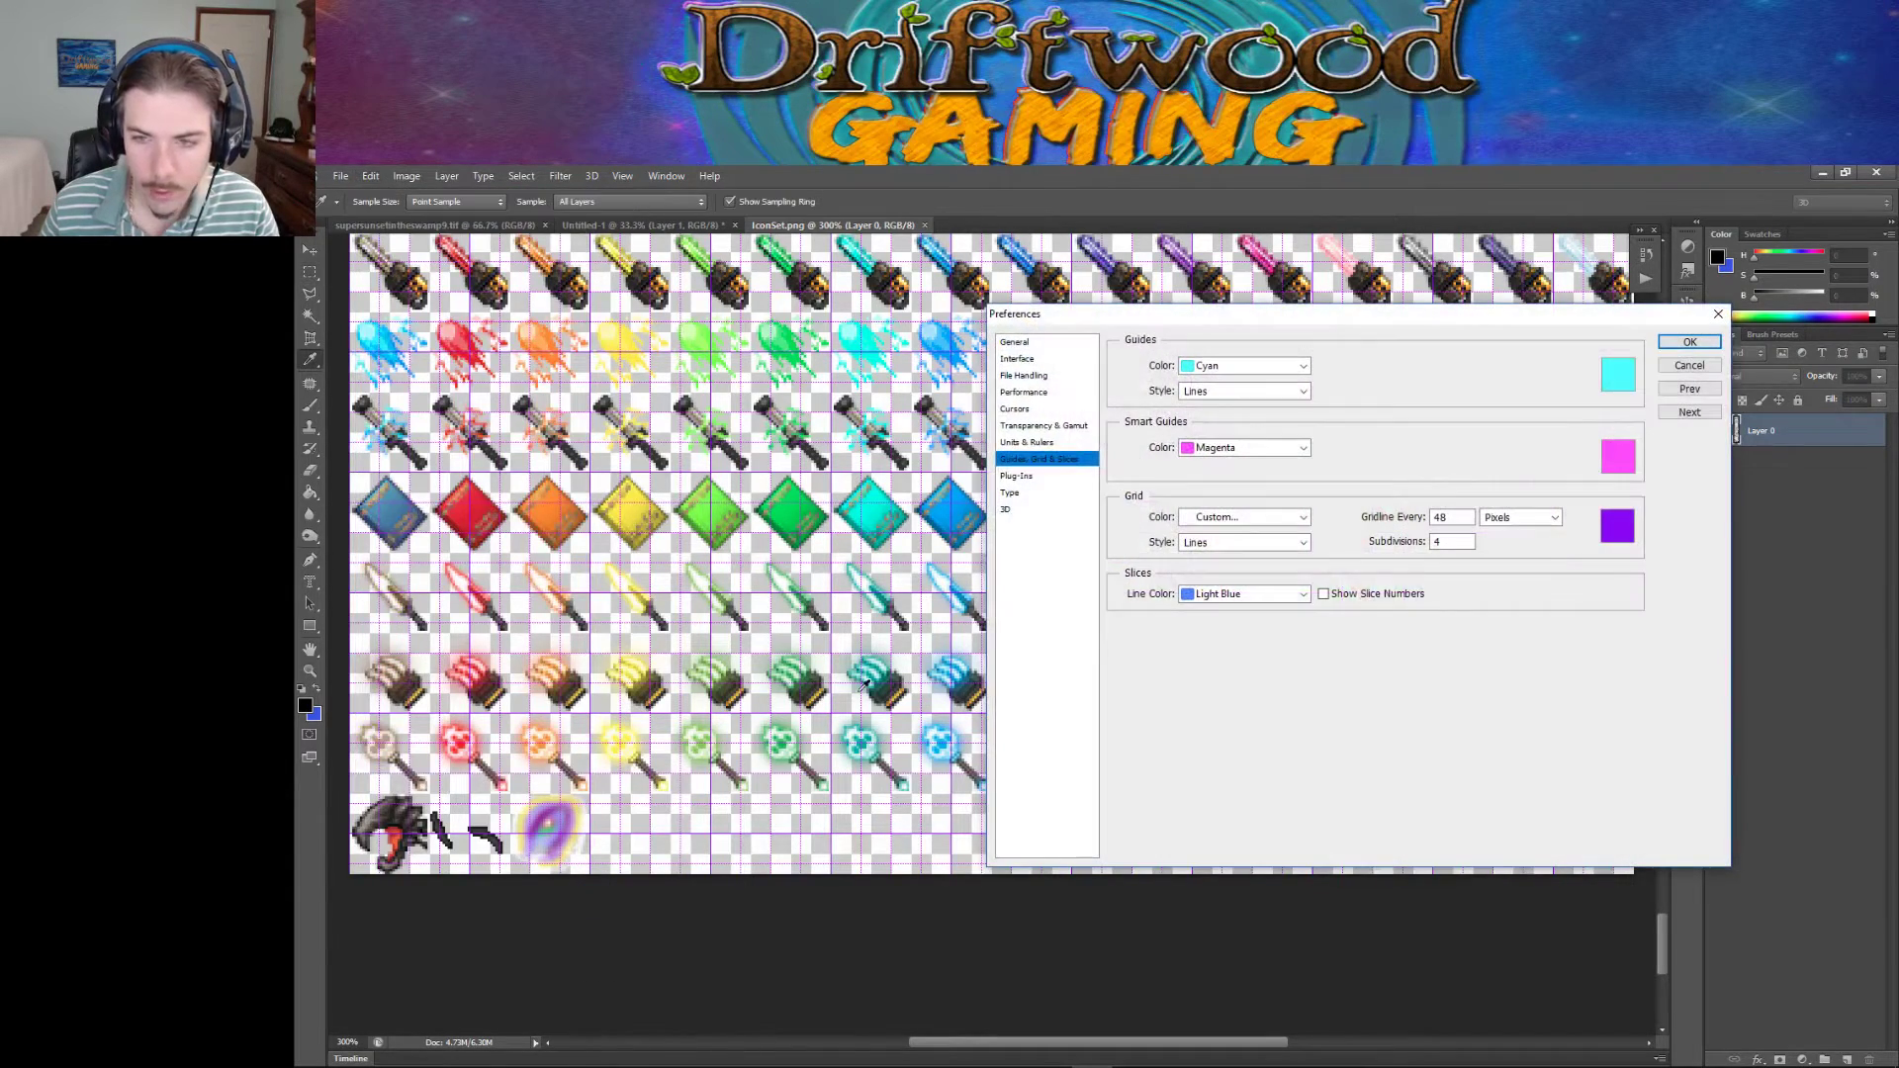
pyautogui.doubleClick(1446, 517)
pyautogui.write('32')
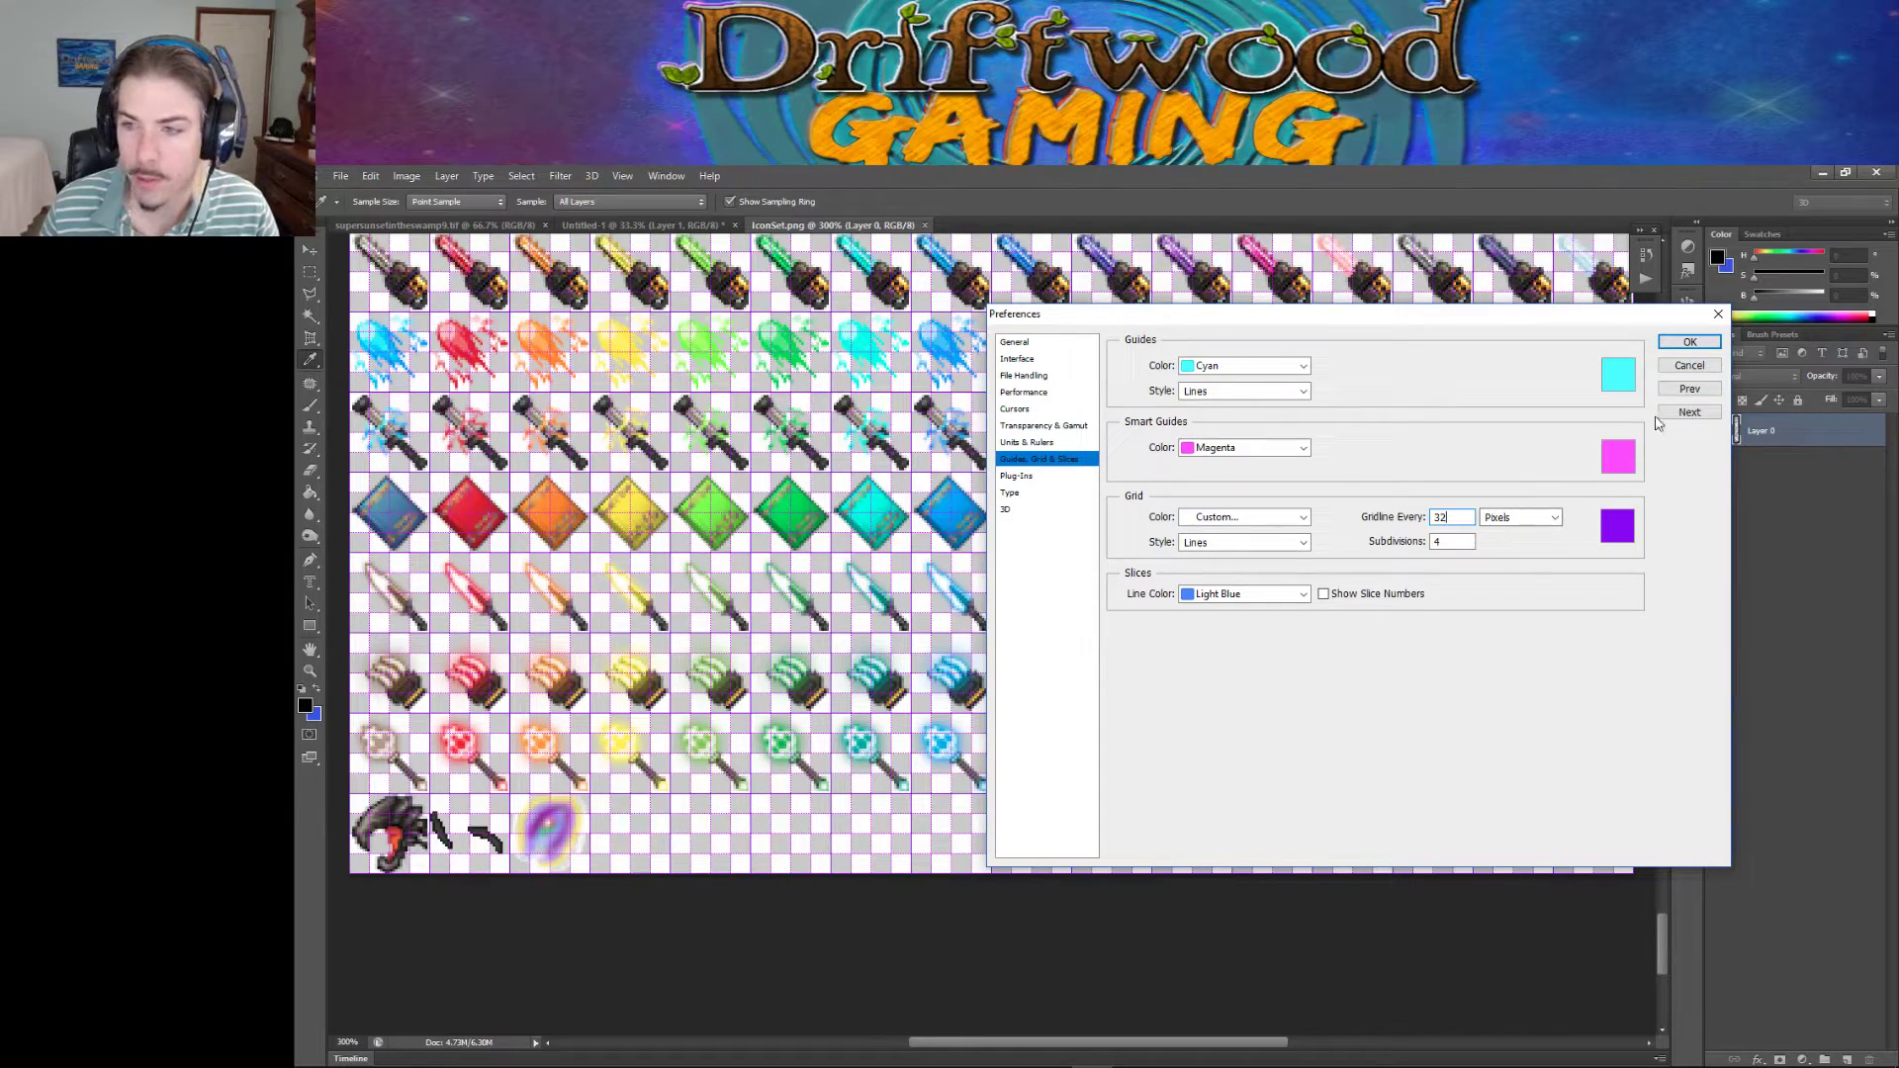
pyautogui.click(1681, 344)
# Switch to the Pencil tool with a very small brush size for pixel drawing.
pyautogui.press('m')
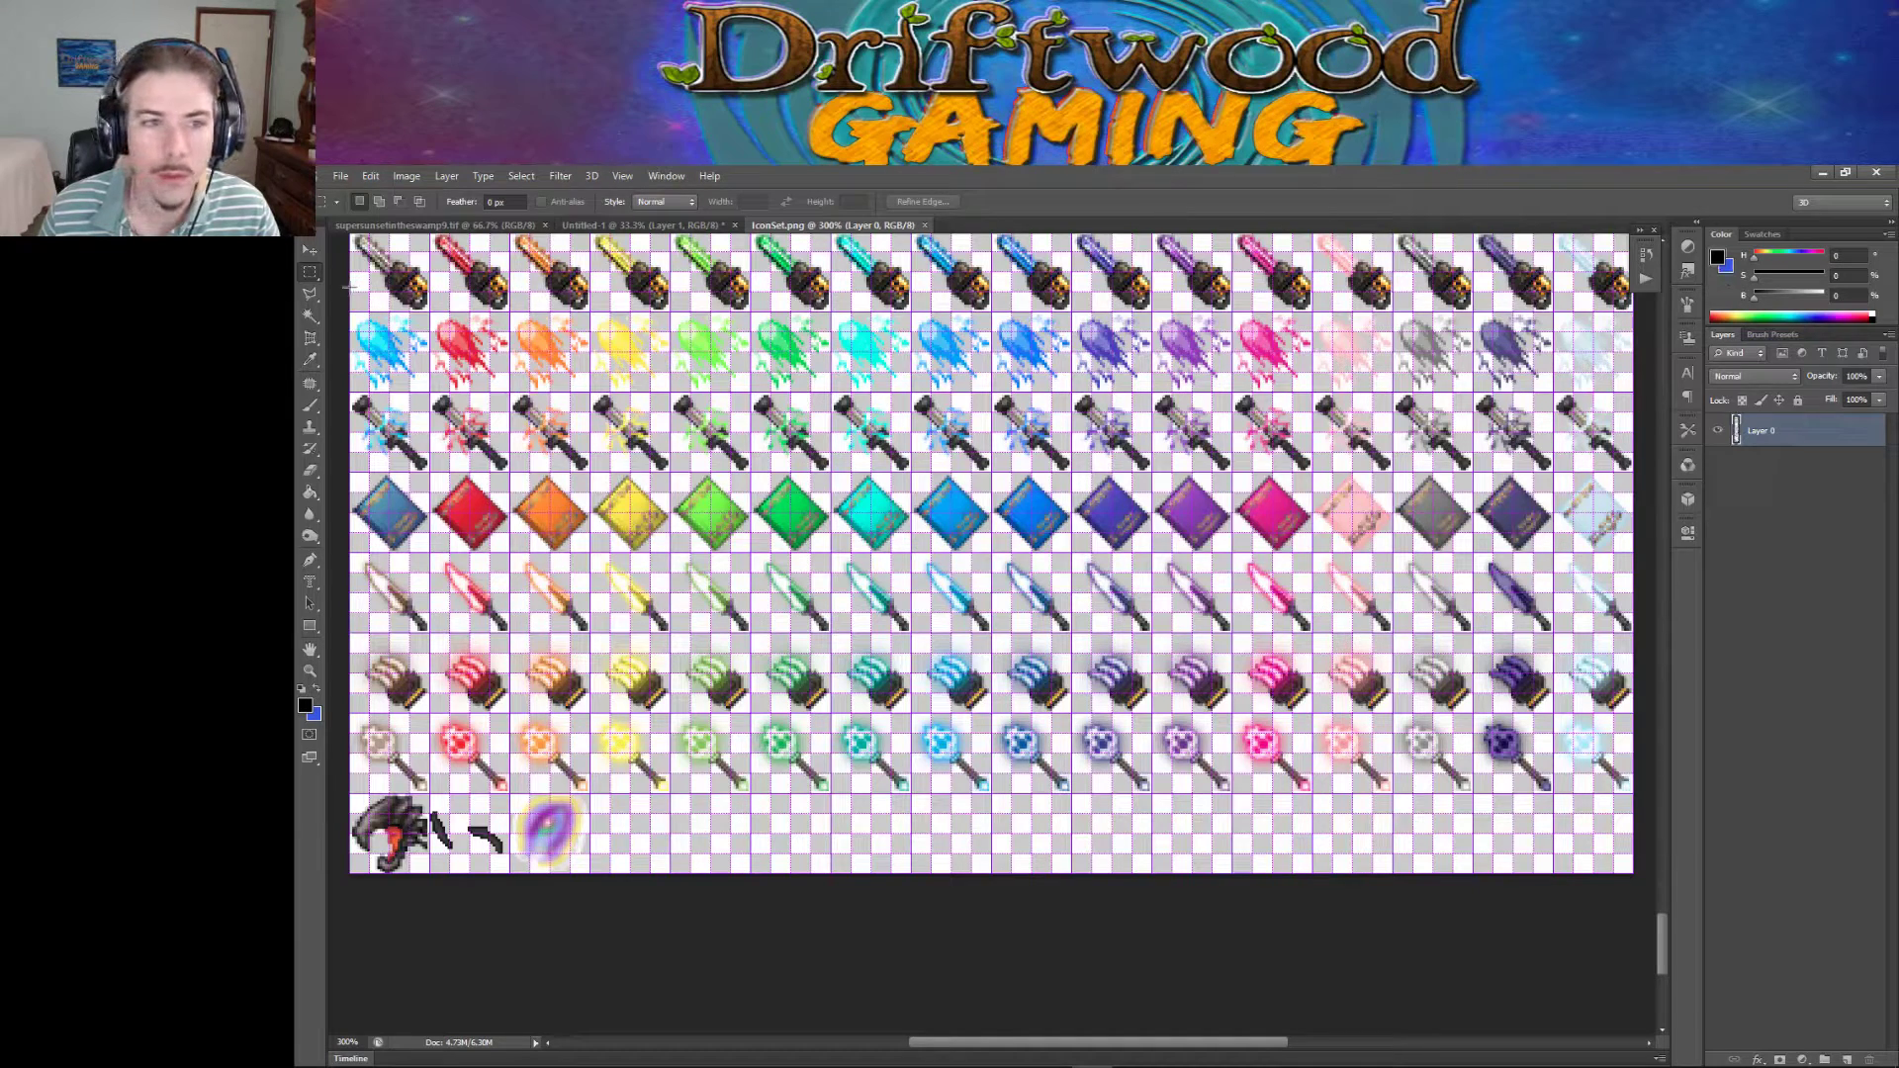
pyautogui.click(311, 407)
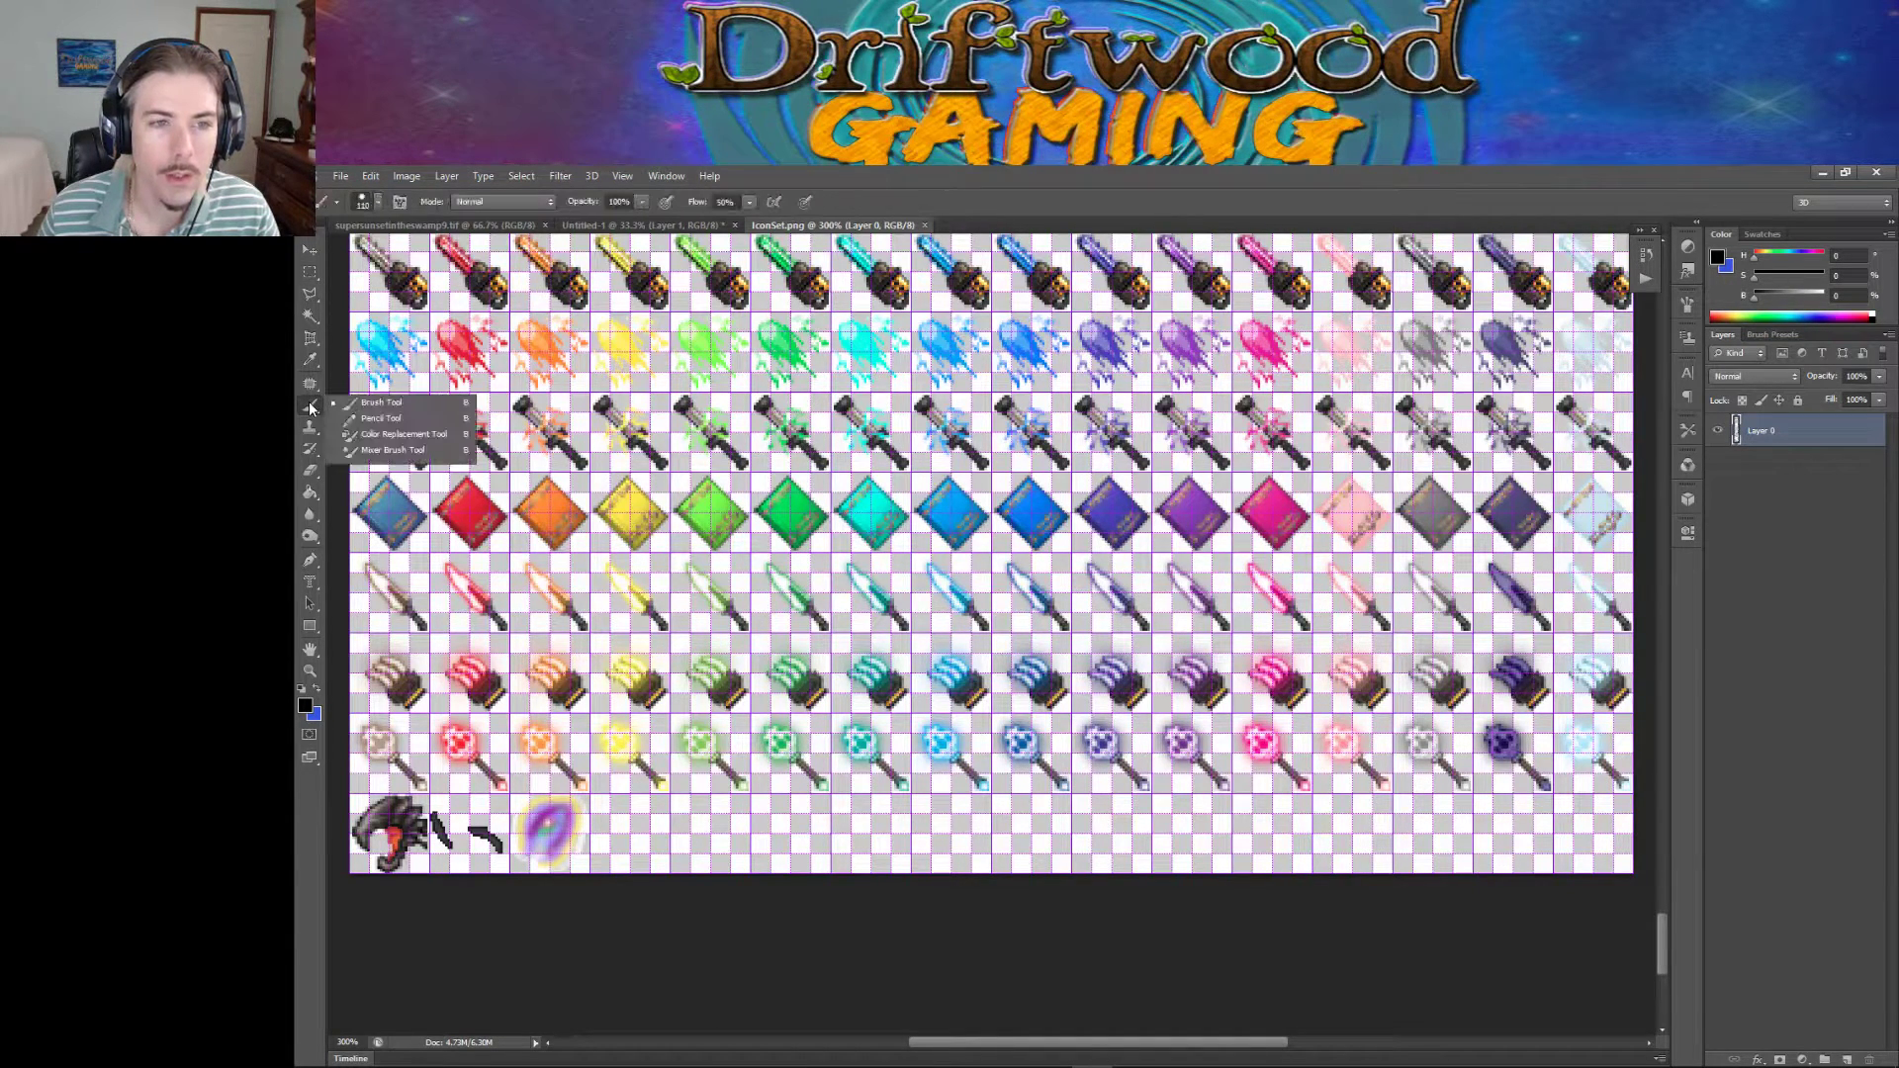
pyautogui.click(376, 418)
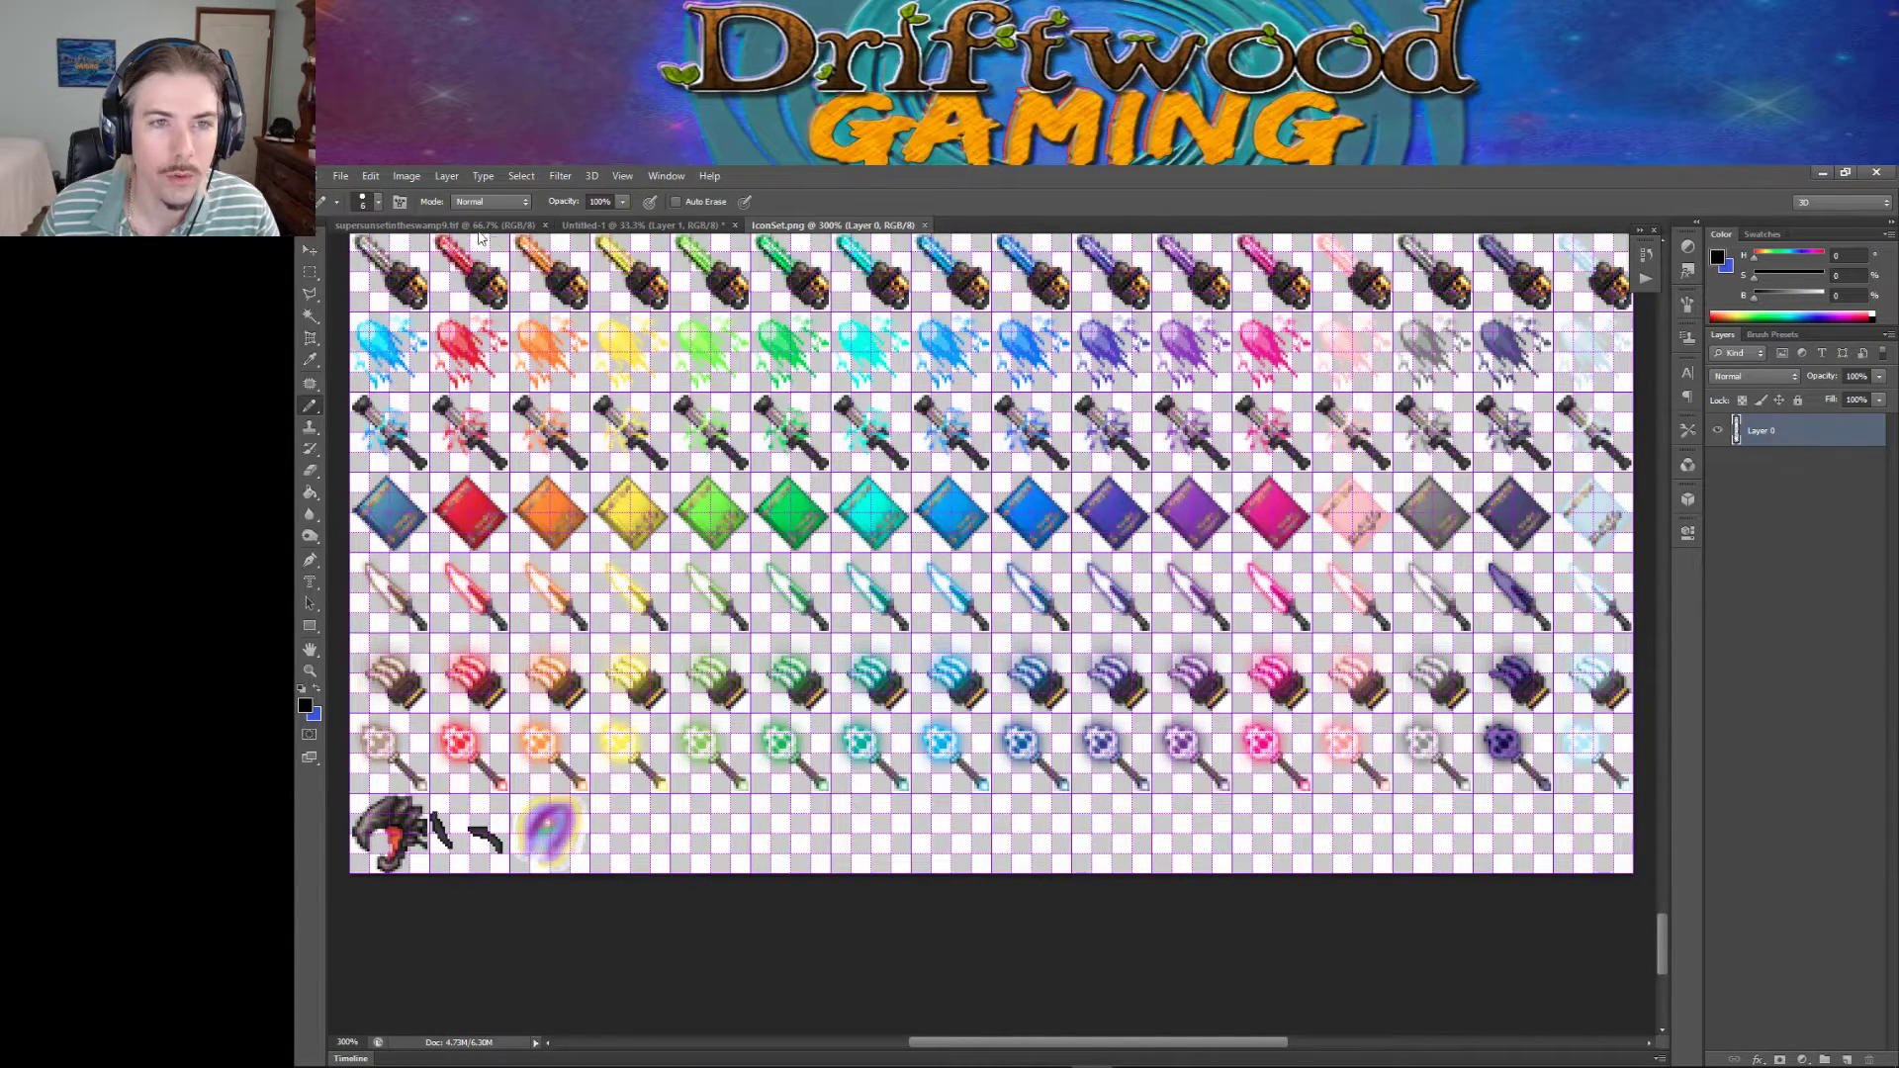
pyautogui.click(378, 202)
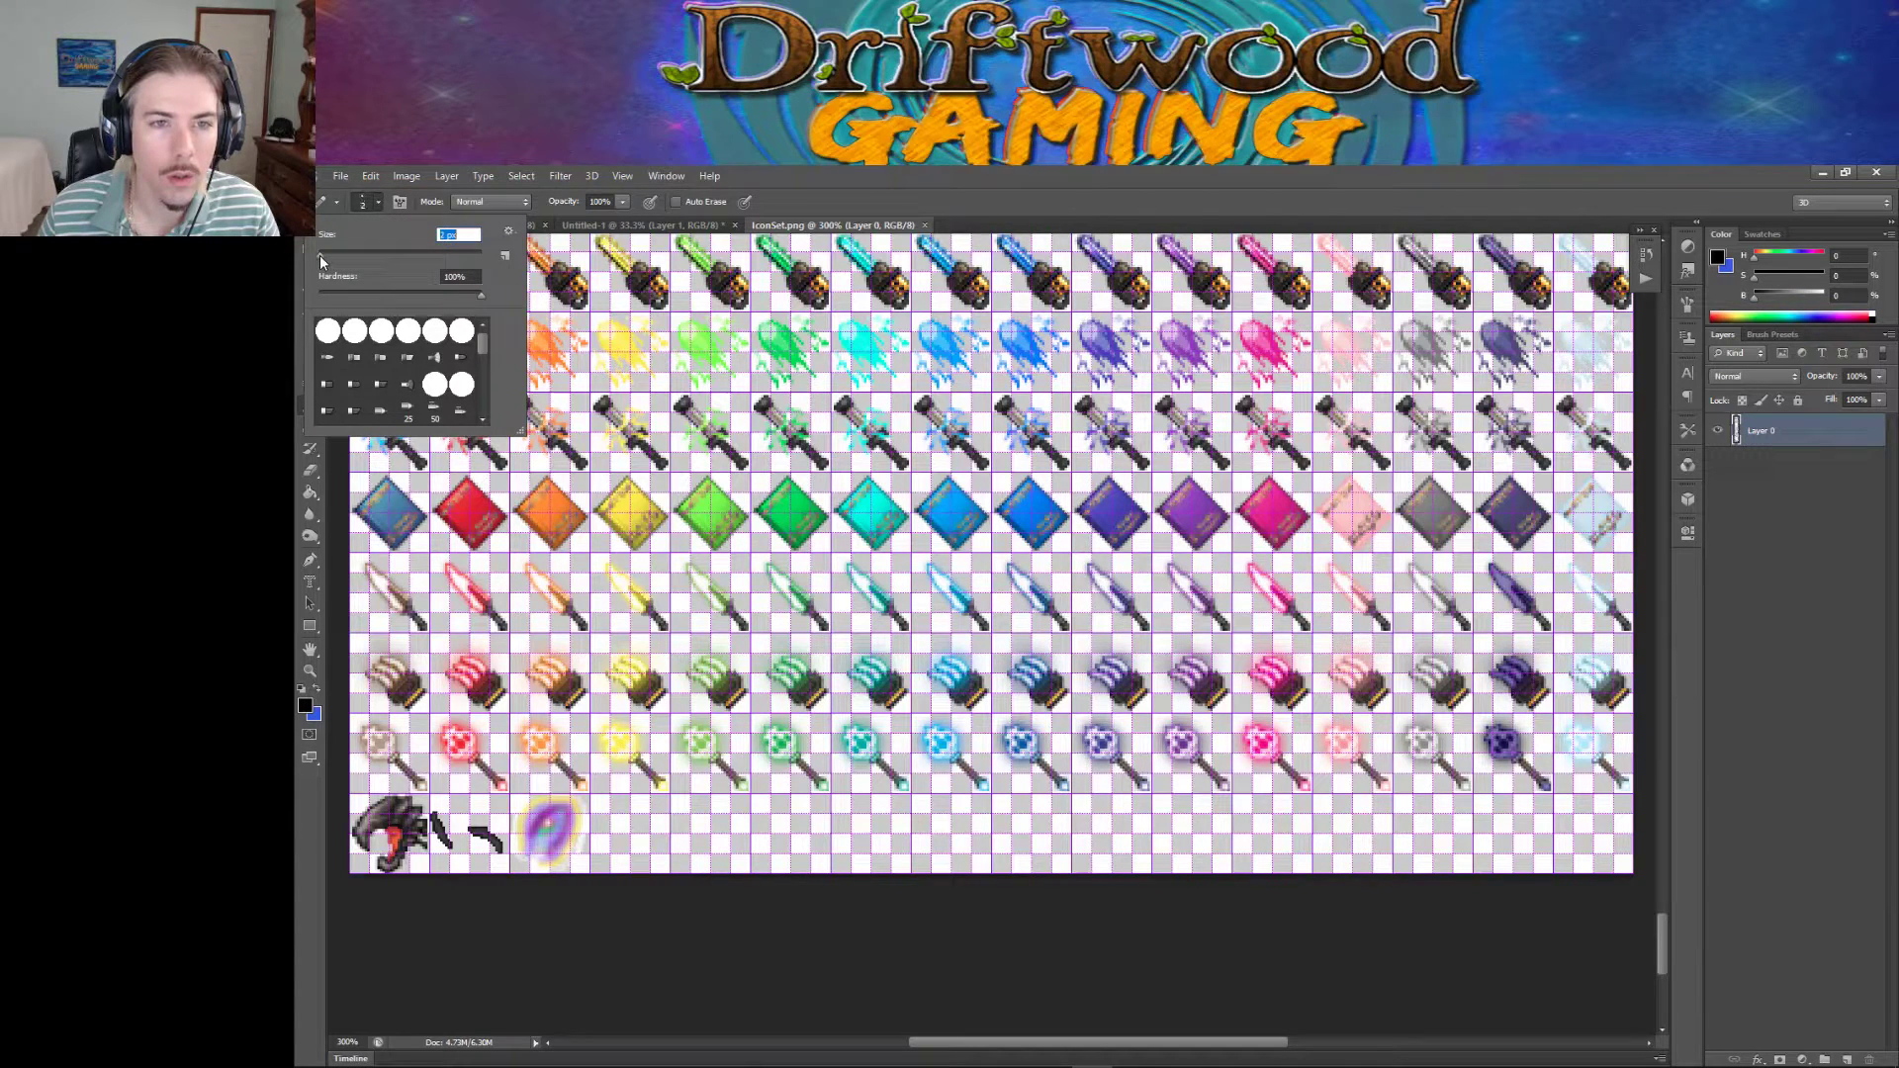
# Try a jagged black outline in the empty cell beside the purple icon in the last row, and undo its strokes.
pyautogui.click(611, 836)
pyautogui.moveTo(611, 833)
pyautogui.mouseDown()
pyautogui.moveTo(619, 805)
pyautogui.moveTo(653, 794)
pyautogui.mouseUp()
pyautogui.click(648, 811)
pyautogui.press('F12')
pyautogui.moveTo(609, 834)
pyautogui.mouseDown()
pyautogui.moveTo(633, 833)
pyautogui.moveTo(621, 817)
pyautogui.moveTo(651, 792)
pyautogui.moveTo(645, 819)
pyautogui.mouseUp()
pyautogui.press('F12')
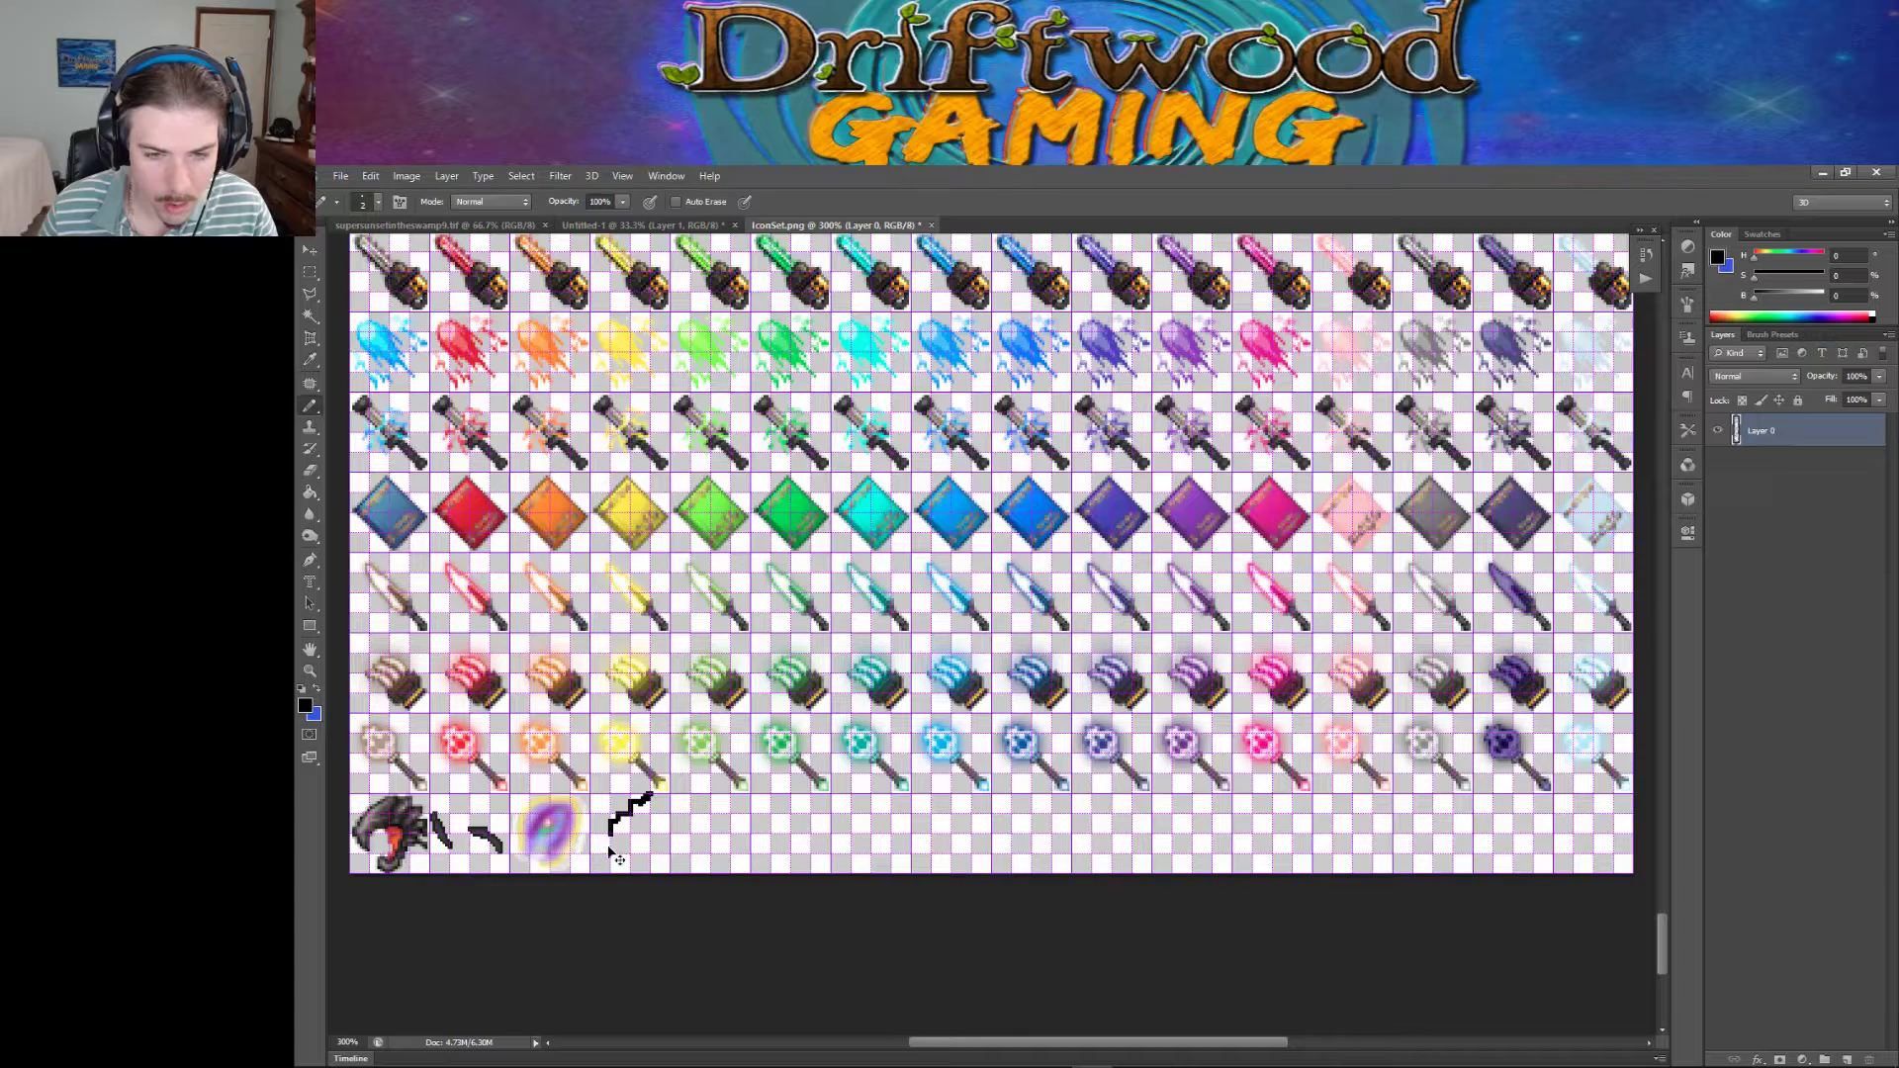
pyautogui.hotkey('ctrl', 'alt', 'z')
pyautogui.hotkey('ctrl', 'alt', 'z')
pyautogui.hotkey('ctrl', 'alt', 'z')
pyautogui.hotkey('ctrl', 'alt', 'z')
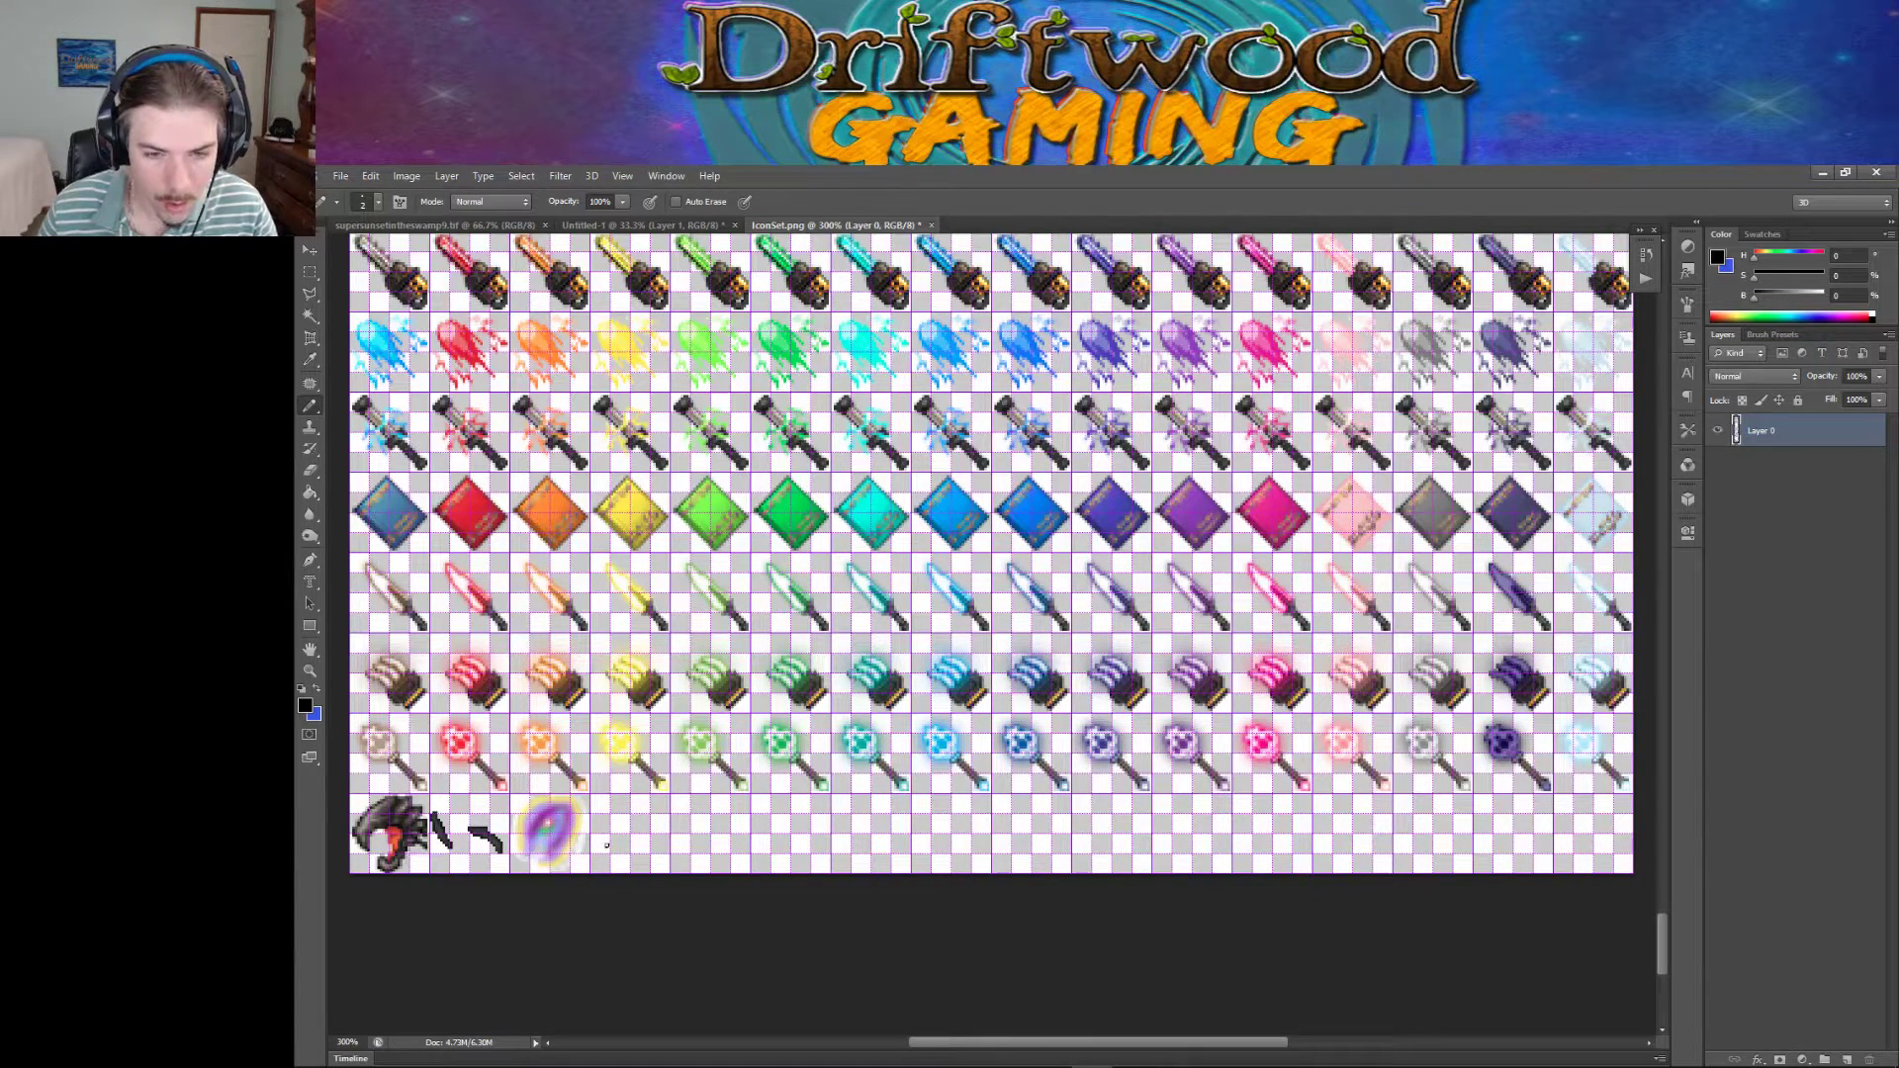
# Pencil a black, branching outline for a new icon in the first empty cell of the last row, redoing unsatisfactory strokes.
pyautogui.moveTo(599, 849); pyautogui.dragTo(612, 842)
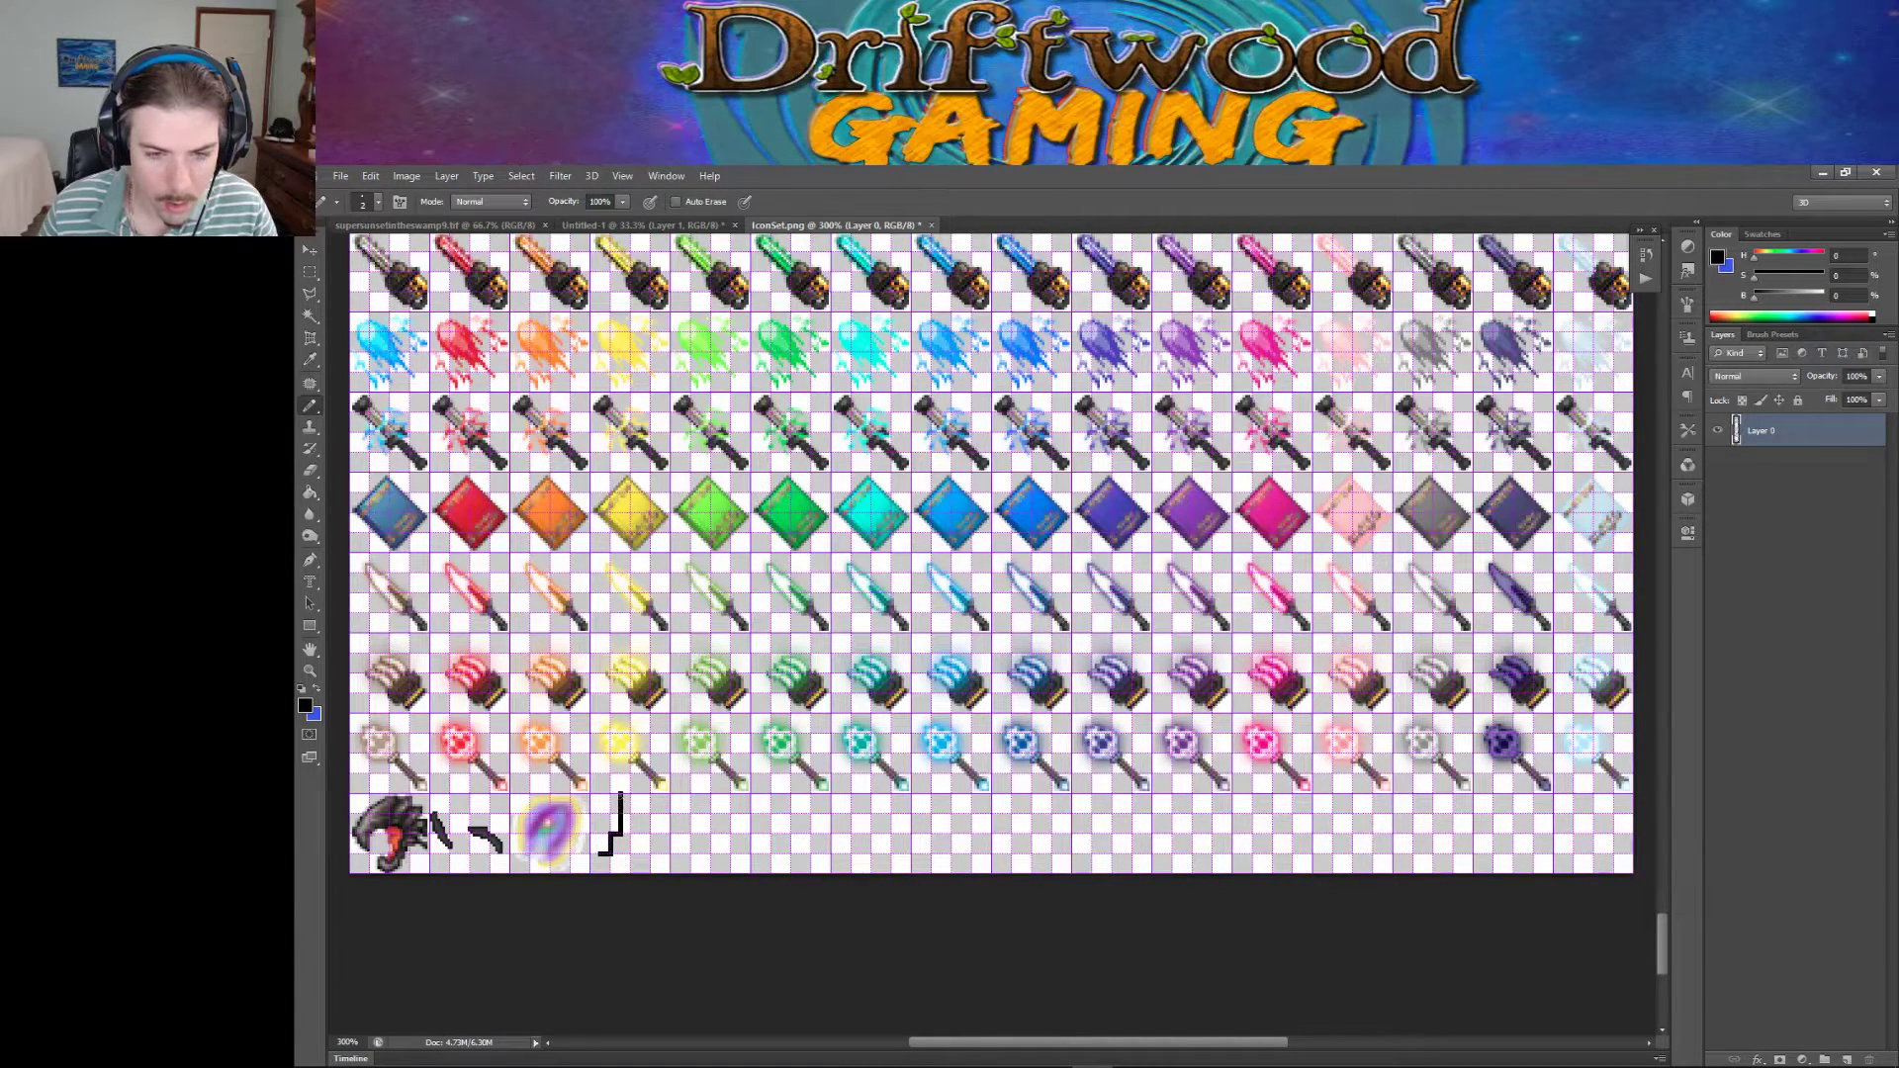
pyautogui.hotkey('ctrl', 'alt', 'z')
pyautogui.hotkey('ctrl', 'alt', 'z')
pyautogui.moveTo(599, 851); pyautogui.dragTo(611, 811)
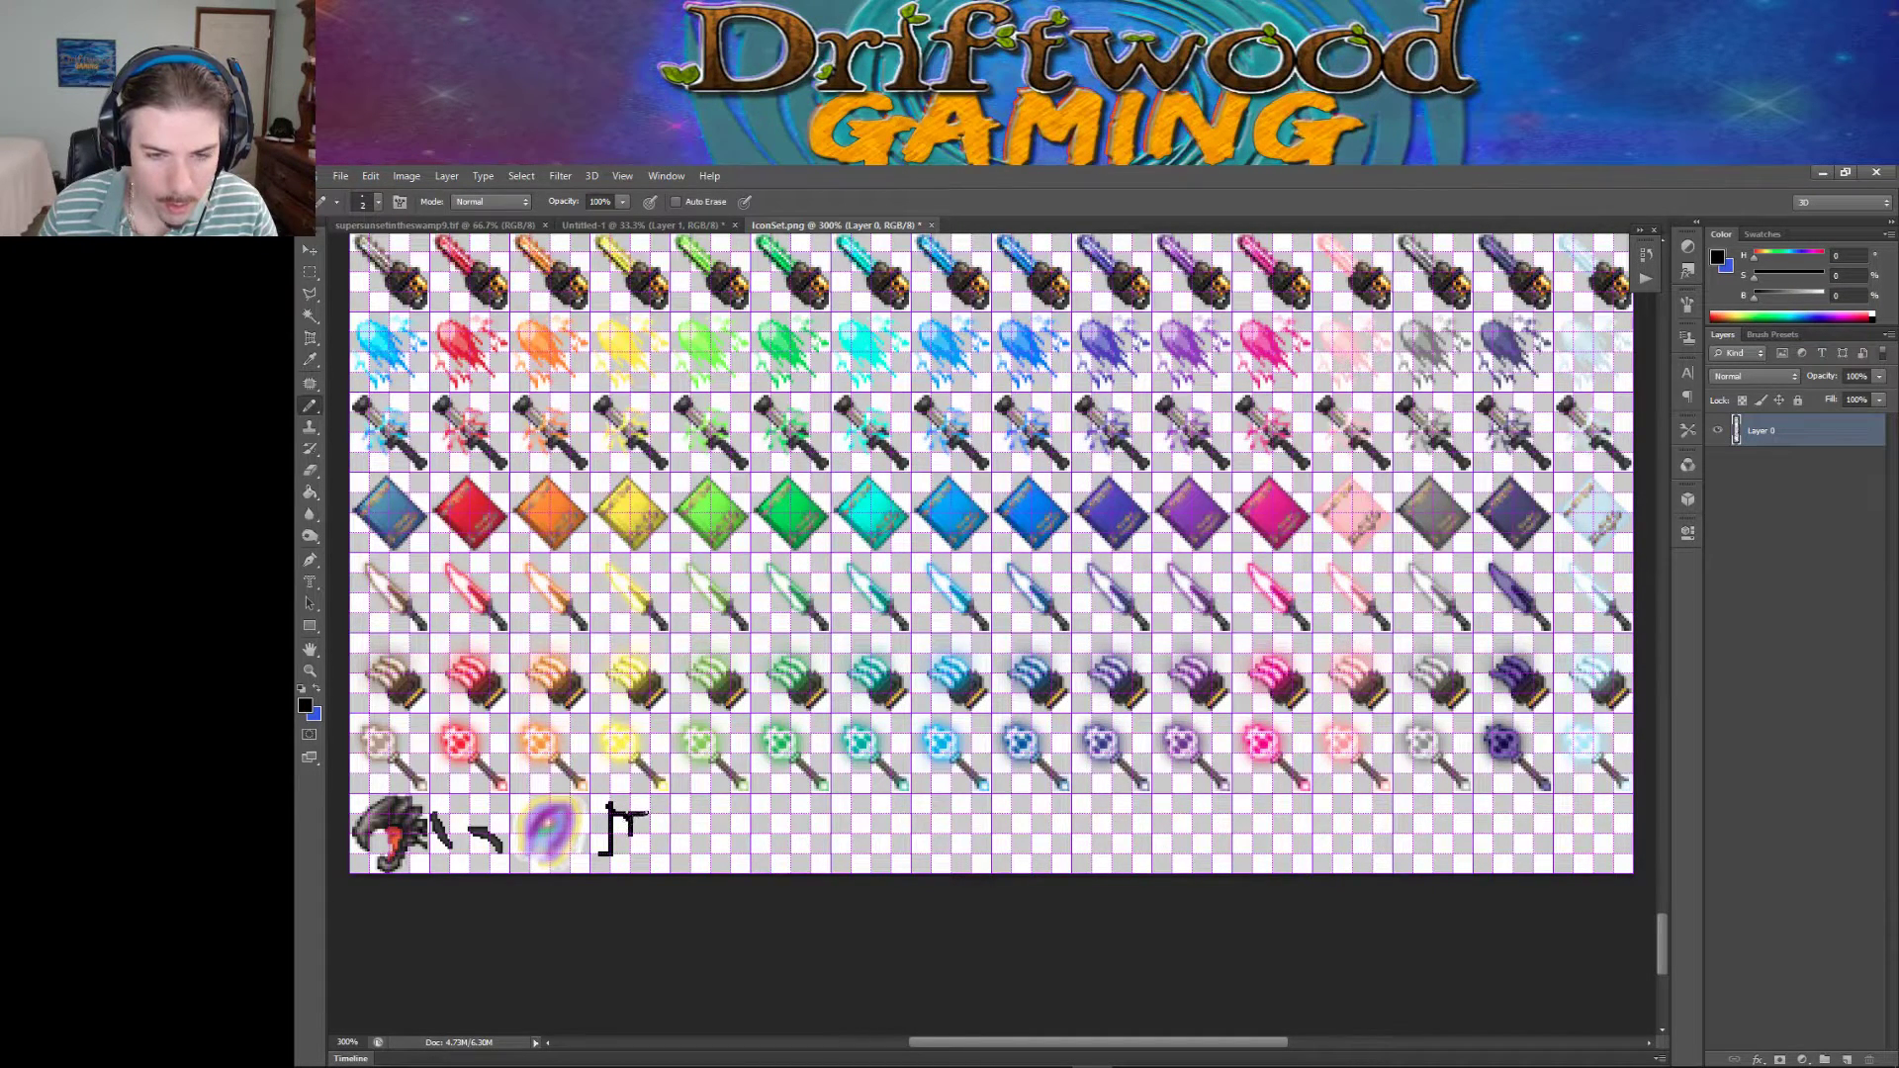
# Try to sketch a bat wing outline in black in the fourth icon cell of the bottom row.
pyautogui.moveTo(631, 859)
pyautogui.mouseDown()
pyautogui.moveTo(602, 870)
pyautogui.moveTo(605, 850)
pyautogui.mouseUp()
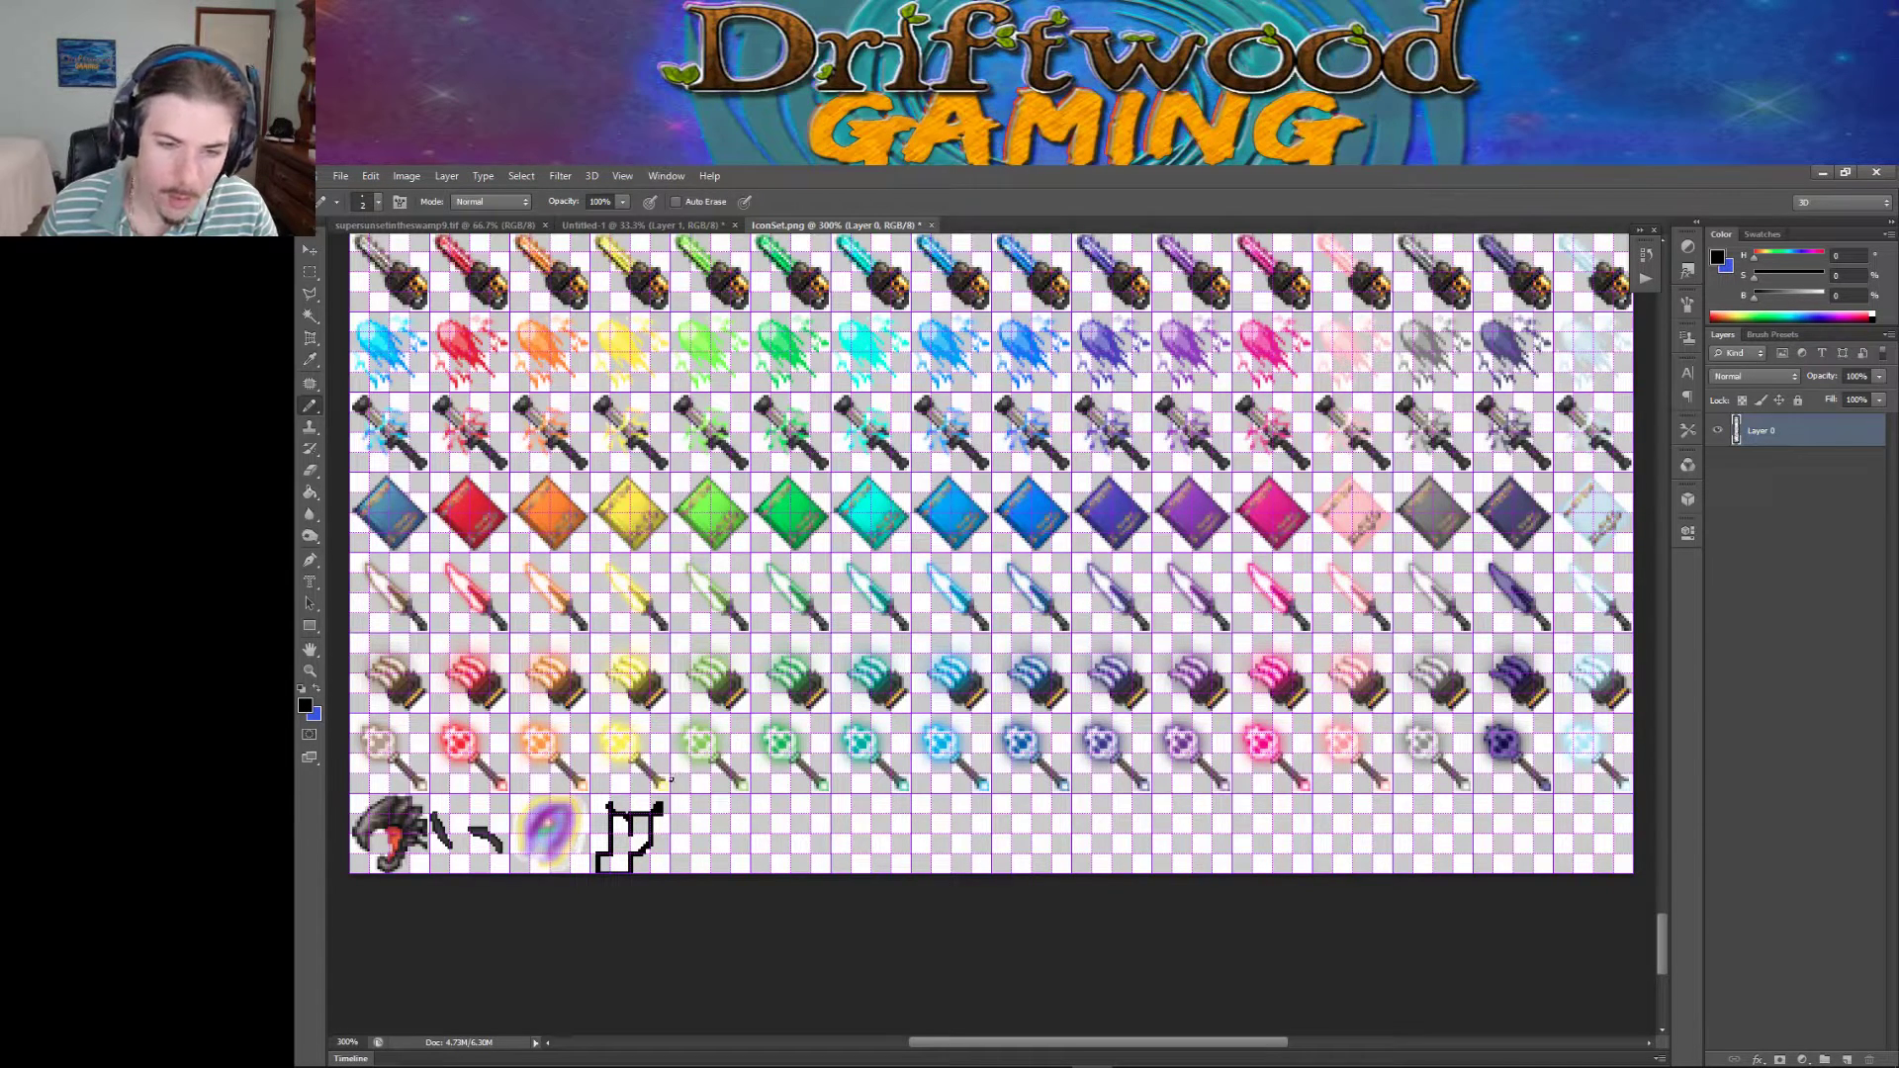
pyautogui.hotkey('ctrl', 'alt', 'z')
pyautogui.hotkey('ctrl', 'alt', 'z')
pyautogui.hotkey('ctrl', 'alt', 'z')
pyautogui.moveTo(600, 854)
pyautogui.mouseDown()
pyautogui.moveTo(625, 811)
pyautogui.moveTo(639, 831)
pyautogui.moveTo(661, 817)
pyautogui.moveTo(652, 854)
pyautogui.moveTo(621, 868)
pyautogui.mouseUp()
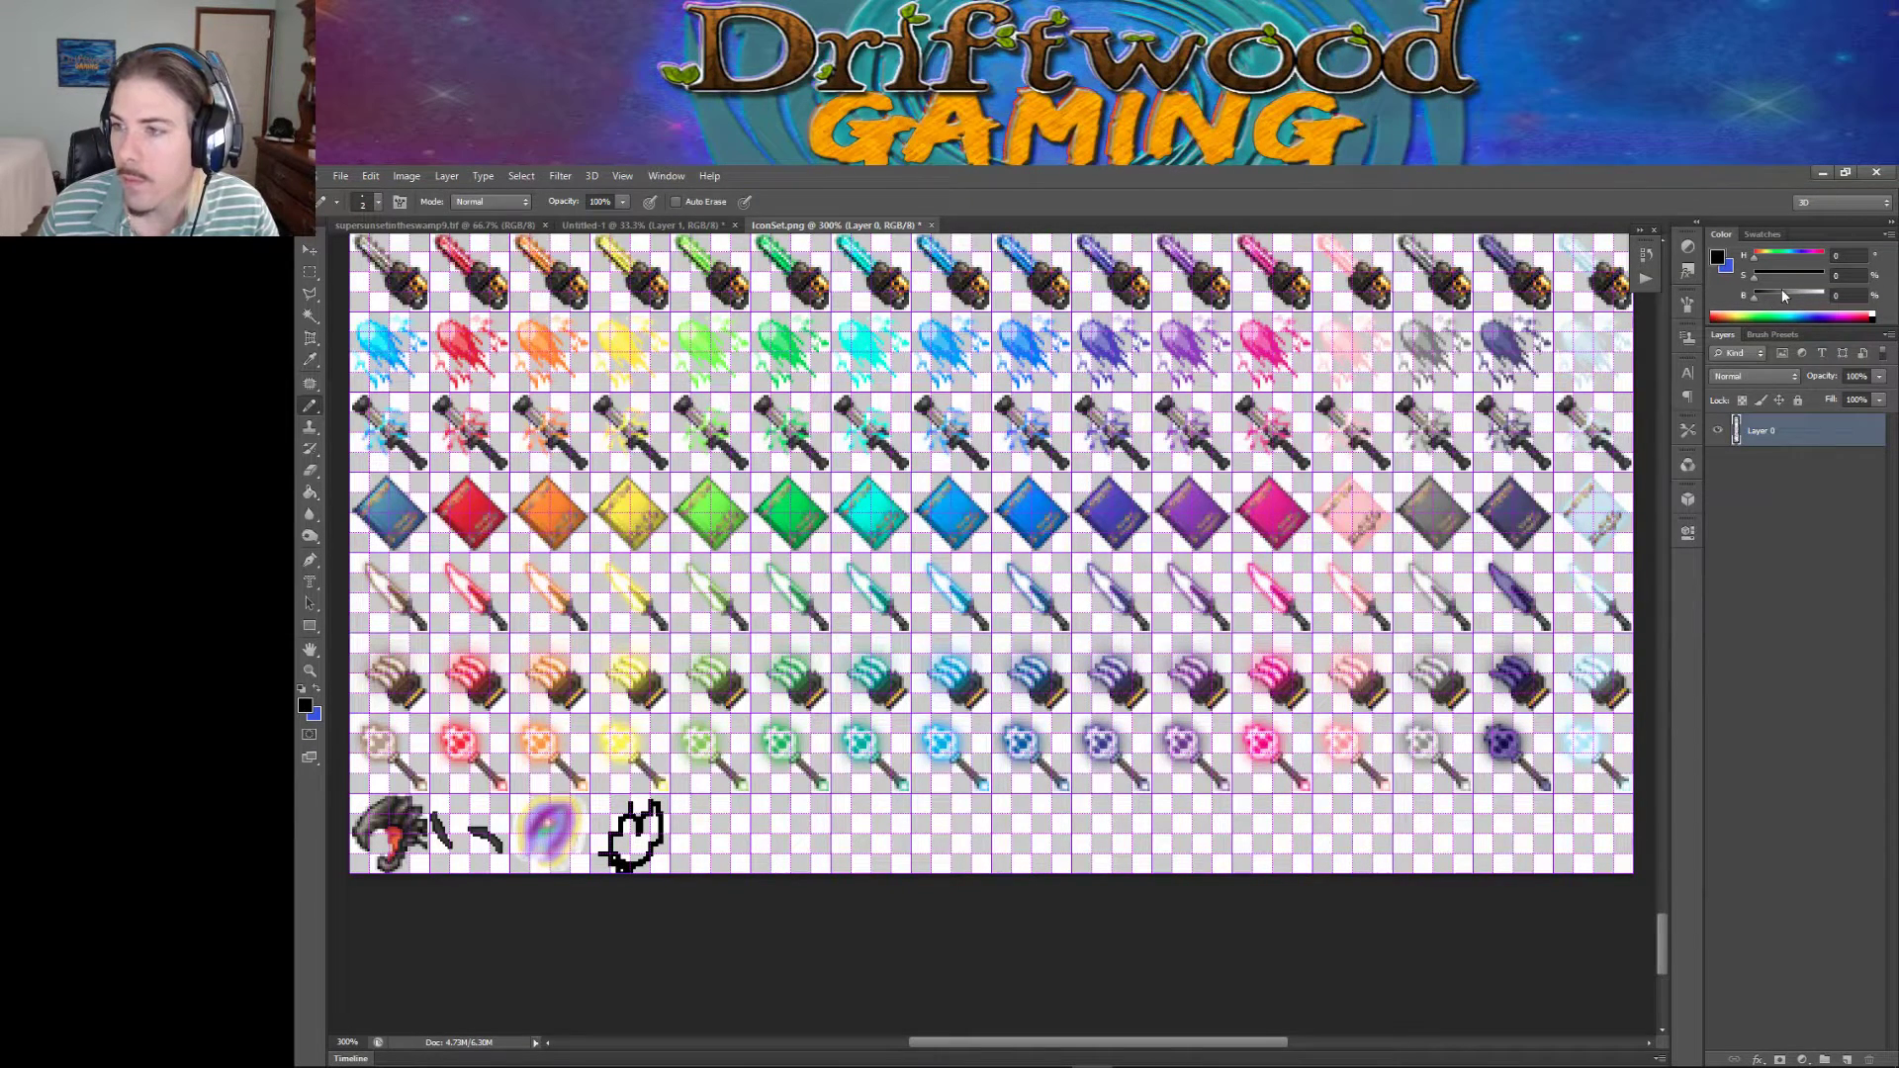
# Try to shade the wing in the fourth icon cell with dark grey and muted reddish-brown pencil tones.
pyautogui.moveTo(1773, 297); pyautogui.dragTo(1764, 296)
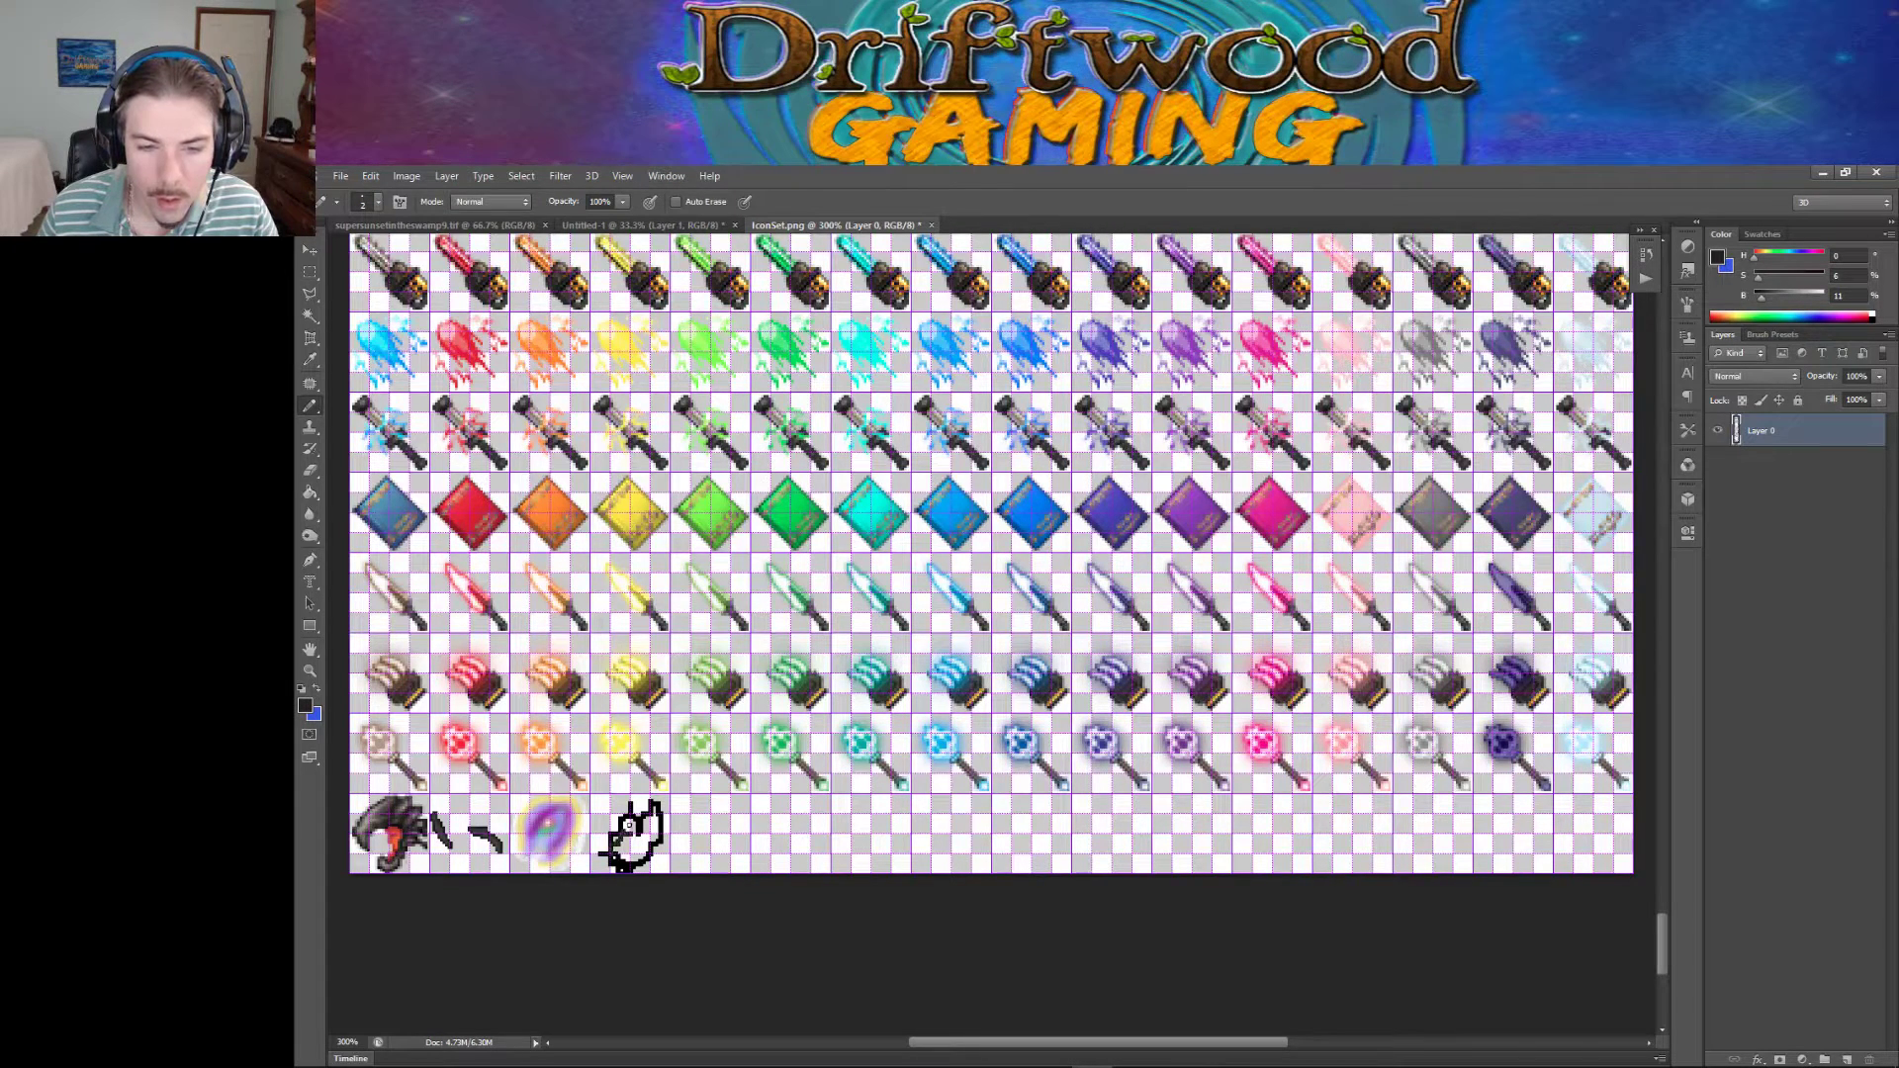
pyautogui.moveTo(633, 837); pyautogui.dragTo(655, 829)
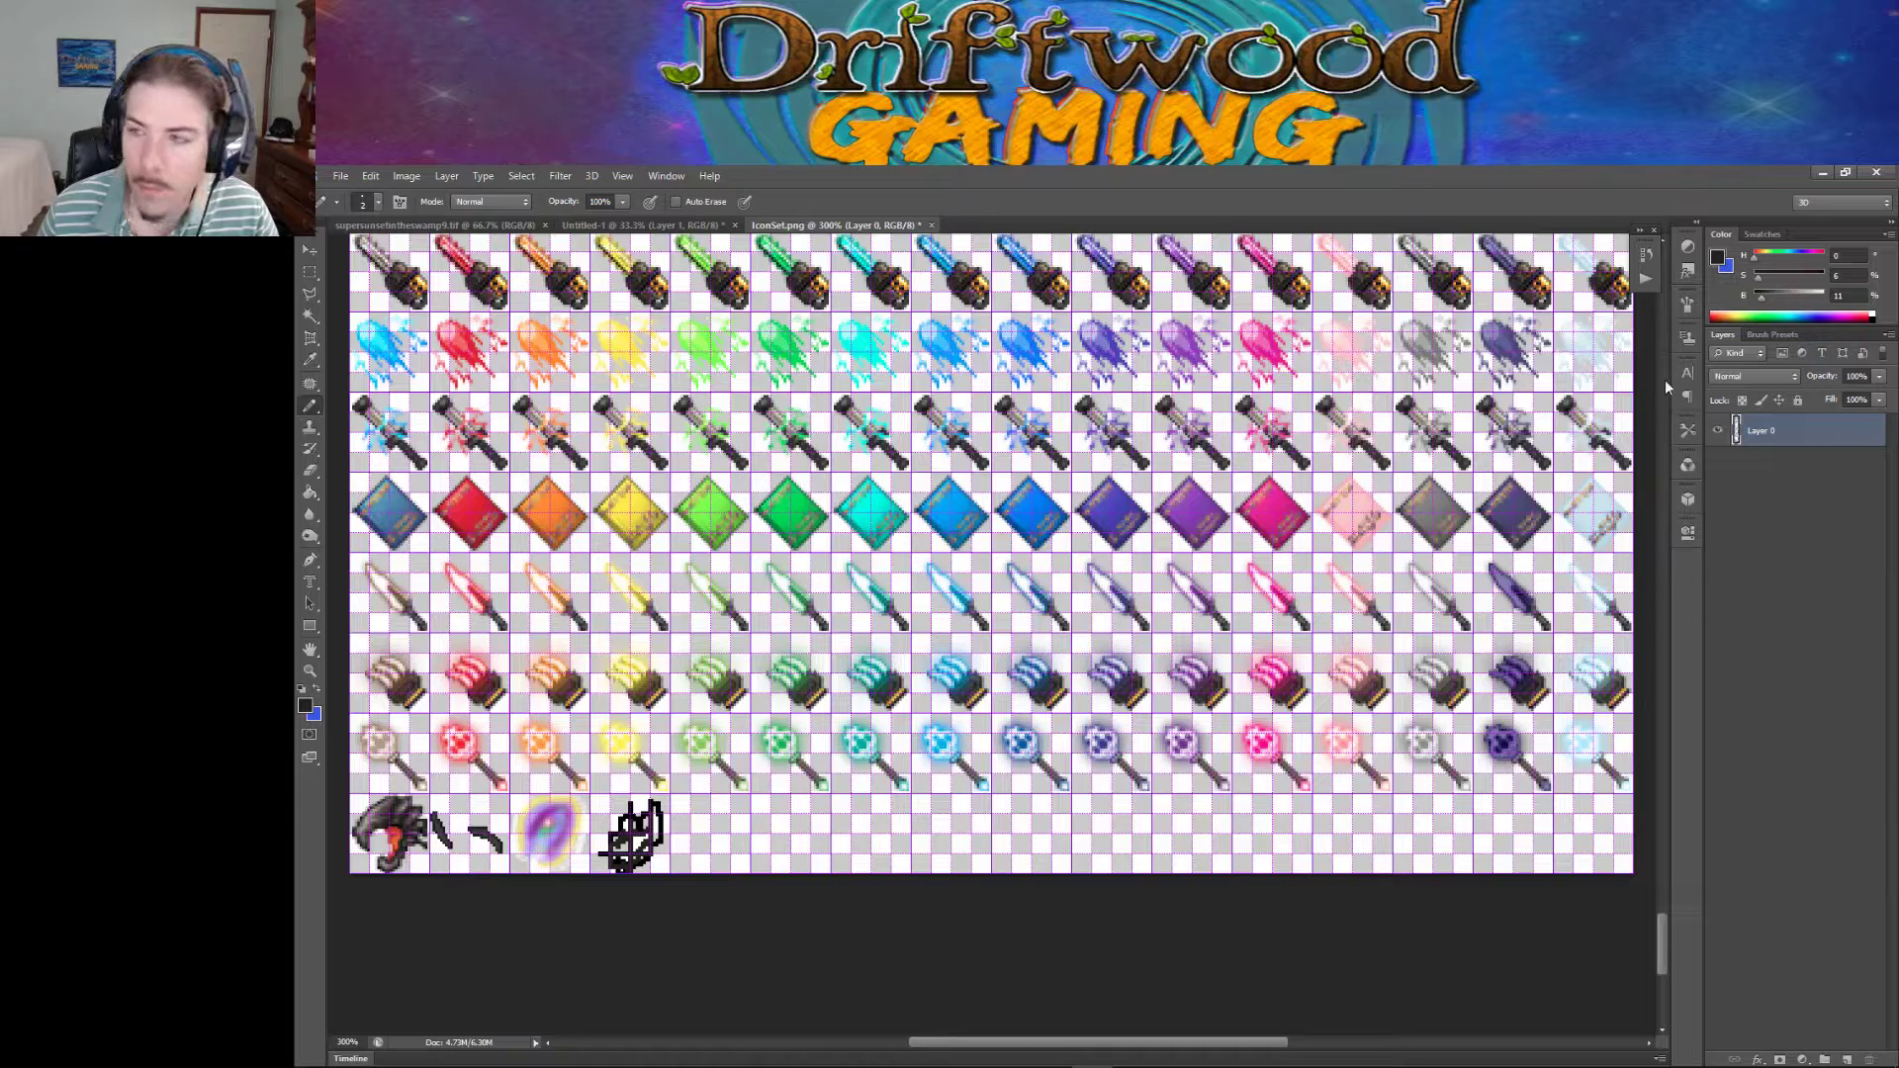
pyautogui.moveTo(1761, 293); pyautogui.dragTo(1769, 291)
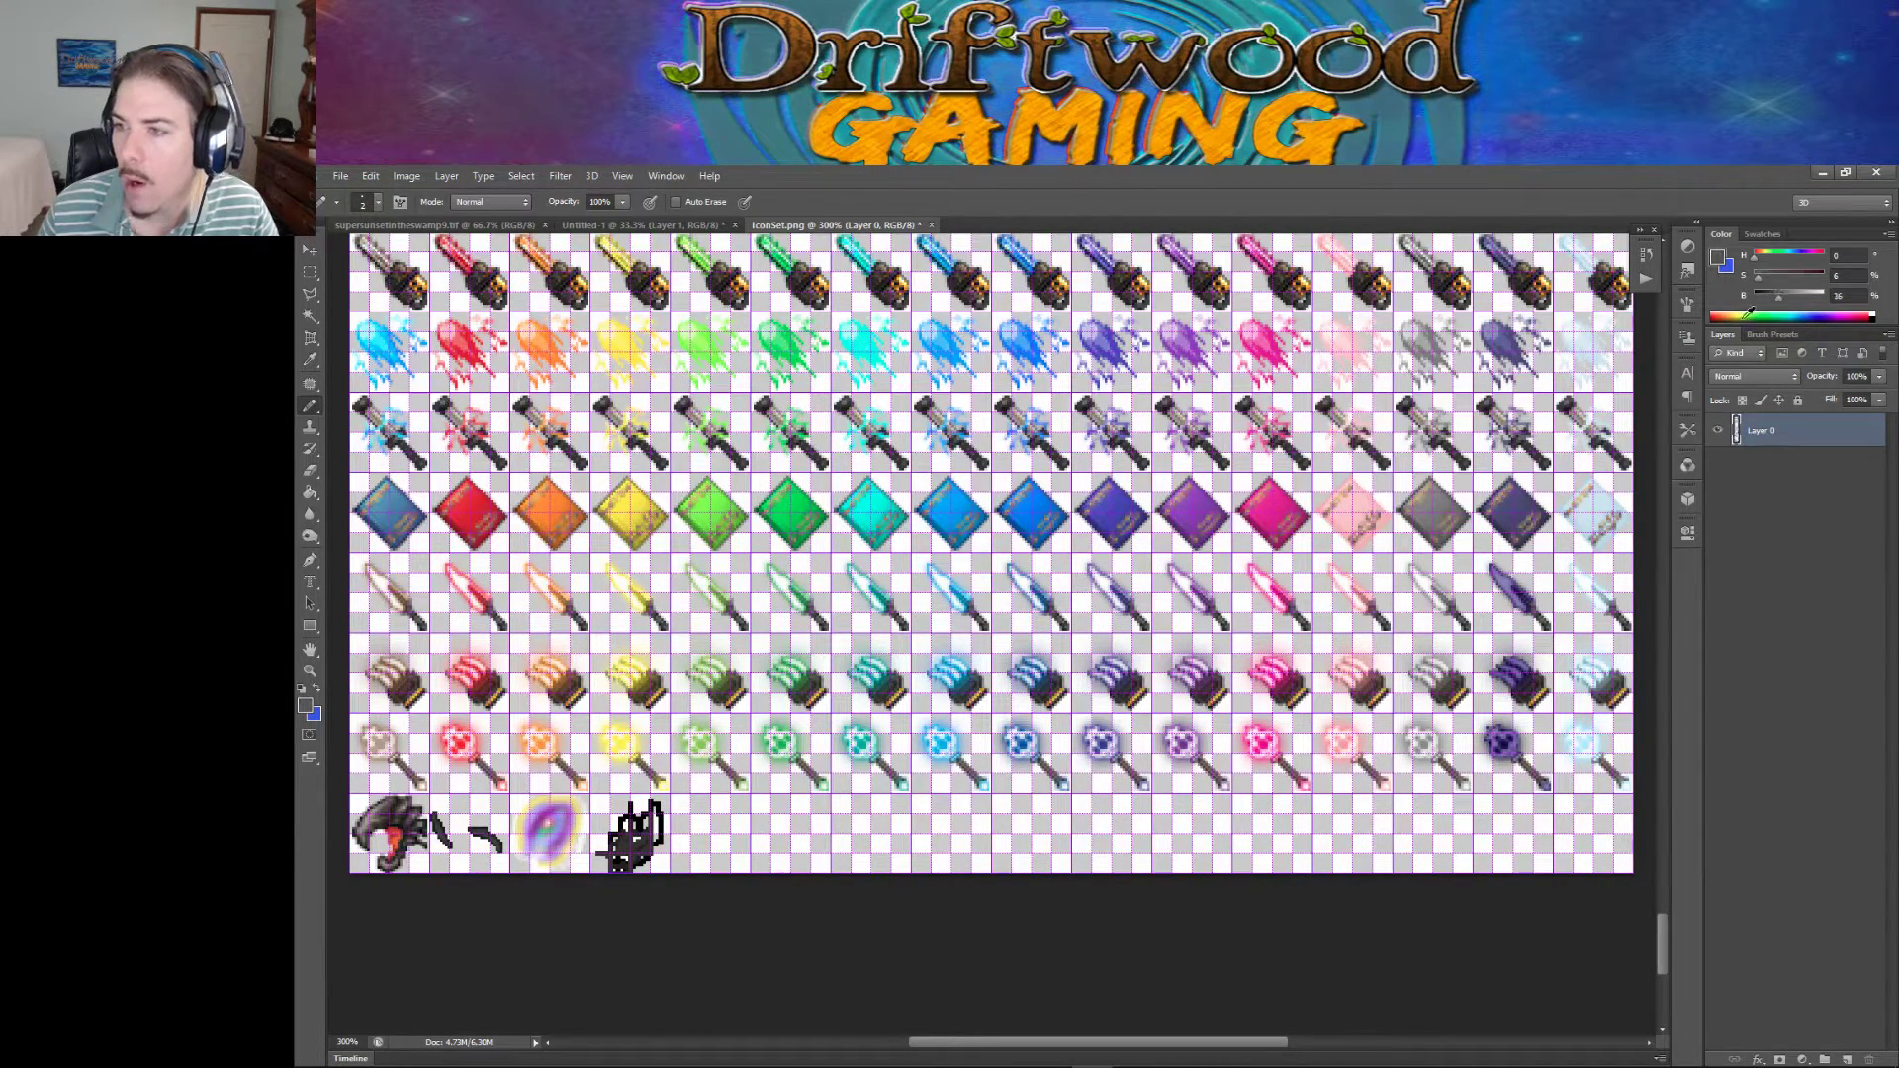
pyautogui.click(1779, 295)
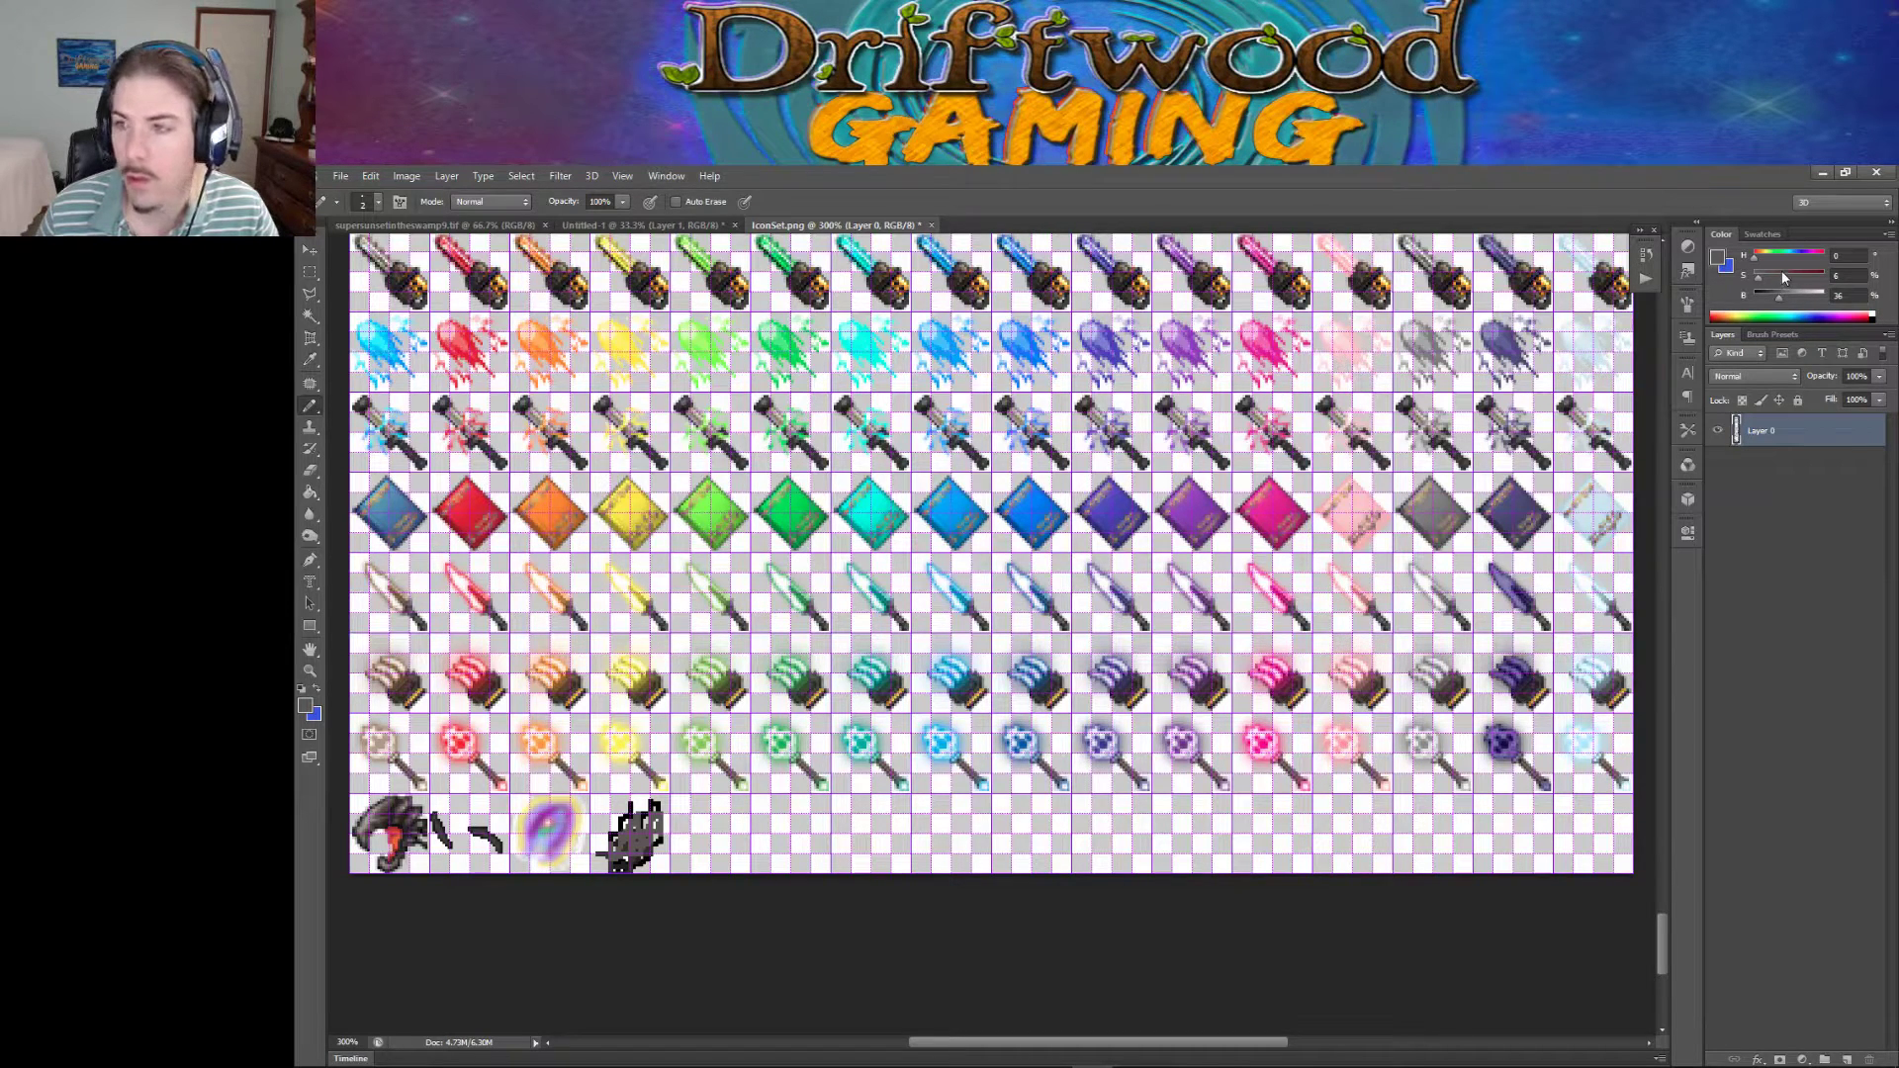
pyautogui.moveTo(1787, 275); pyautogui.dragTo(1772, 277)
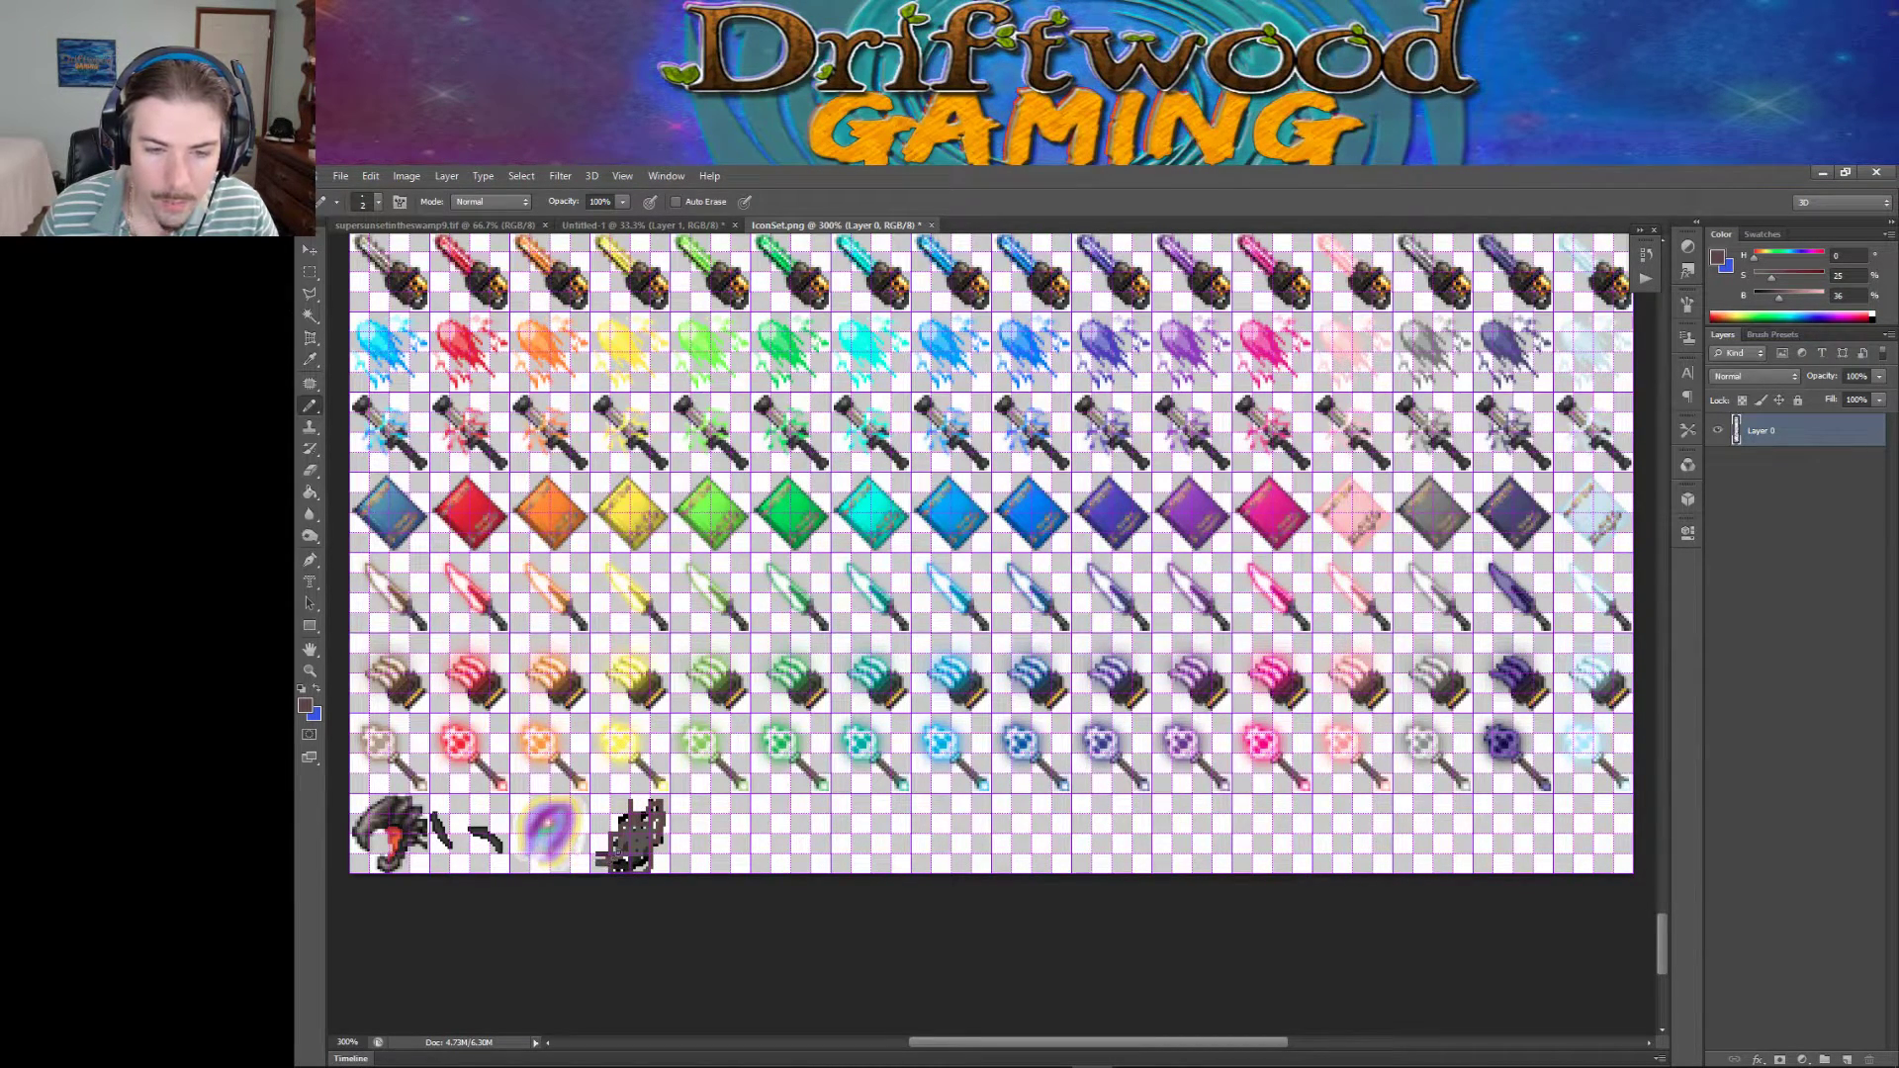
pyautogui.moveTo(1780, 295); pyautogui.dragTo(1775, 296)
pyautogui.click(626, 847)
pyautogui.click(619, 831)
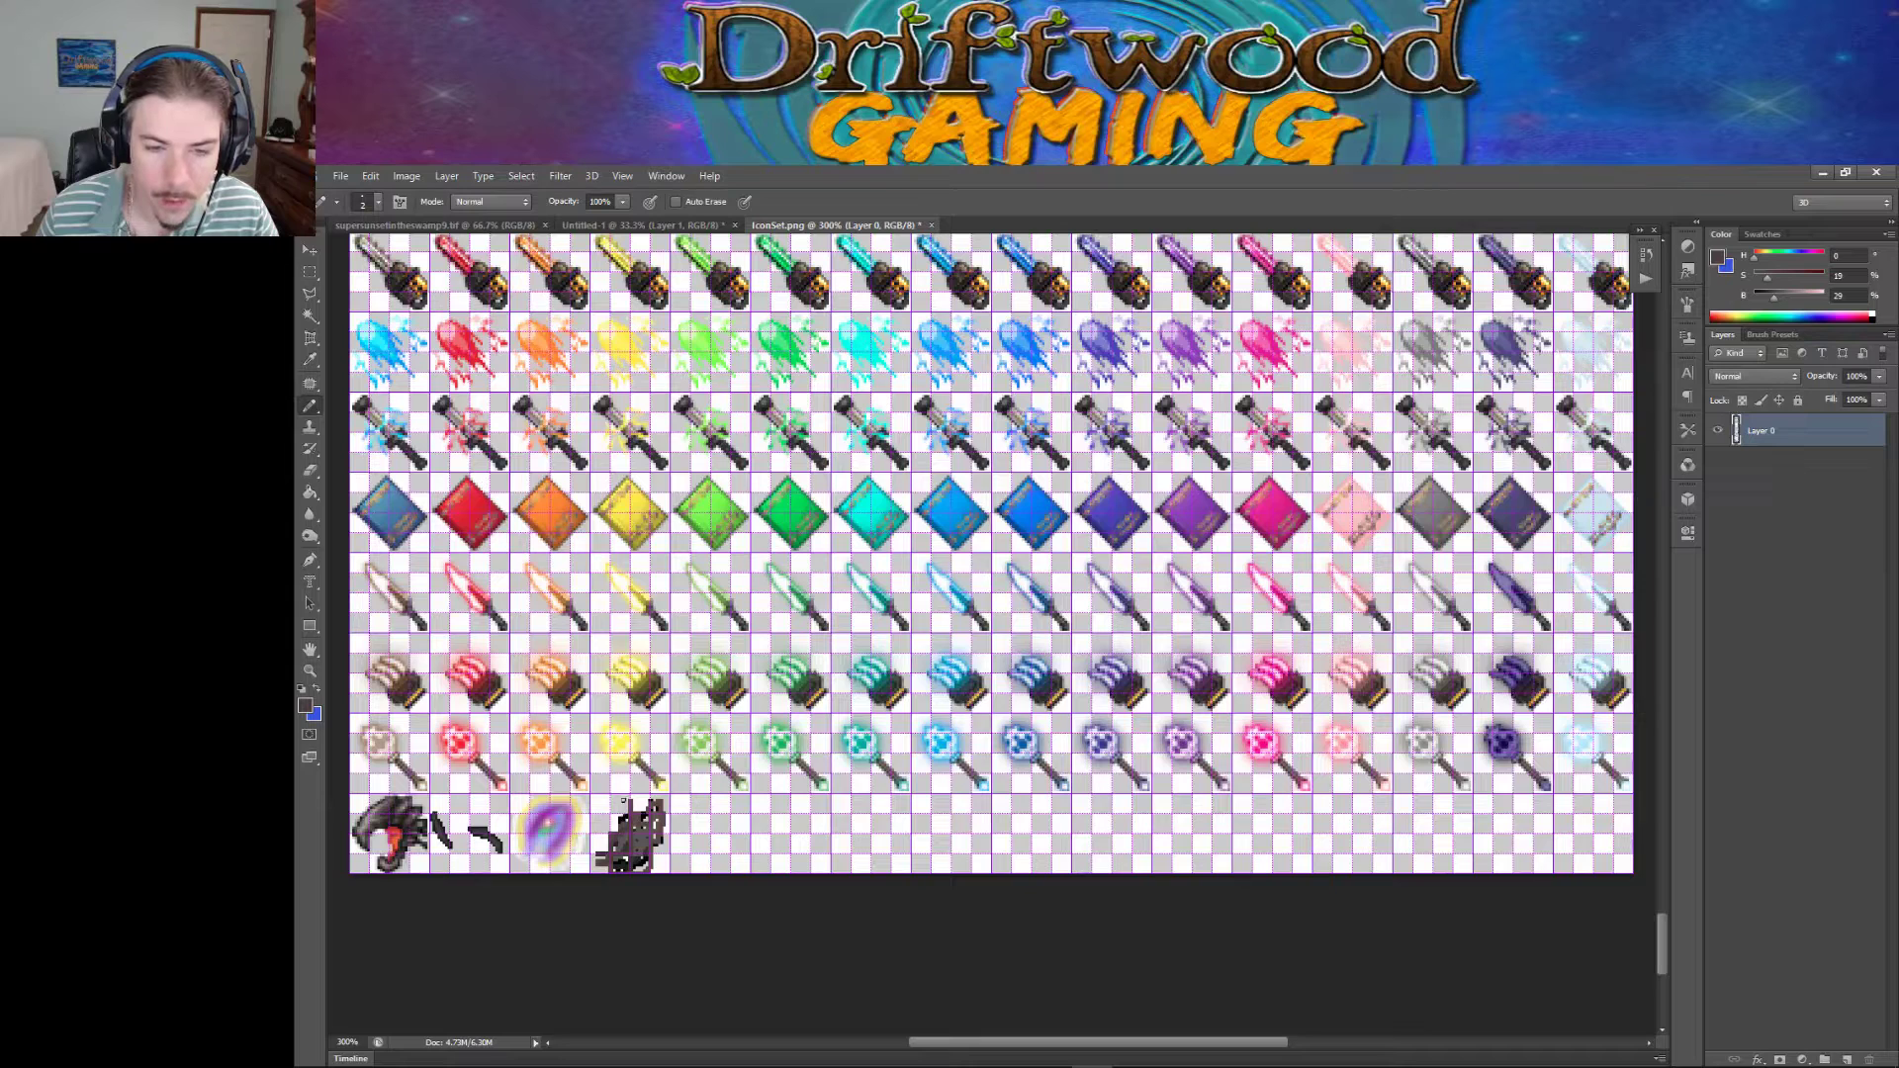
pyautogui.moveTo(623, 814)
pyautogui.mouseDown()
pyautogui.moveTo(634, 827)
pyautogui.moveTo(627, 803)
pyautogui.mouseUp()
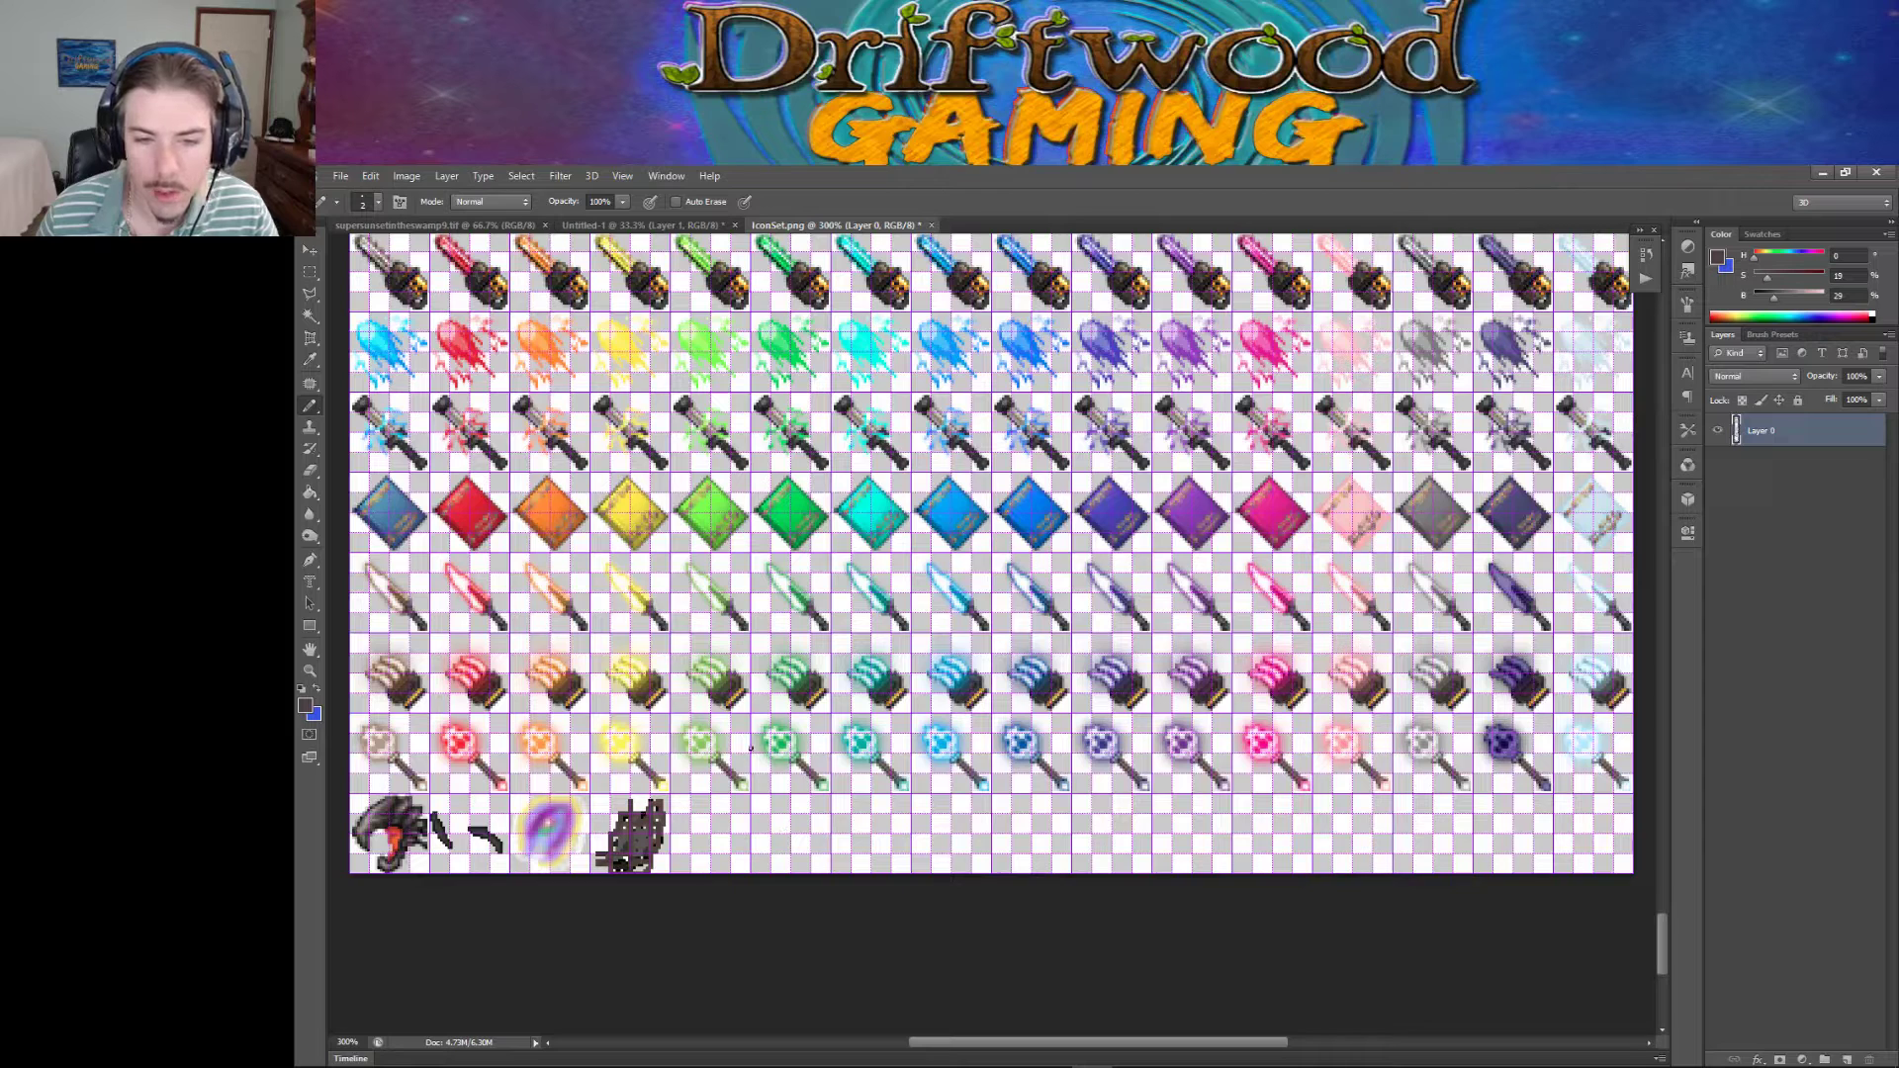
# Undo all the wing strokes until the fourth icon cell of the bottom row is empty.
pyautogui.hotkey('ctrl', 'alt', 'z')
pyautogui.hotkey('ctrl', 'alt', 'z')
pyautogui.hotkey('ctrl', 'alt', 'z')
pyautogui.hotkey('ctrl', 'alt', 'z')
pyautogui.hotkey('ctrl', 'alt', 'z')
pyautogui.hotkey('ctrl', 'alt', 'z')
pyautogui.hotkey('ctrl', 'alt', 'z')
pyautogui.hotkey('ctrl', 'alt', 'z')
pyautogui.hotkey('ctrl', 'alt', 'z')
pyautogui.hotkey('ctrl', 'alt', 'z')
pyautogui.hotkey('ctrl', 'alt', 'z')
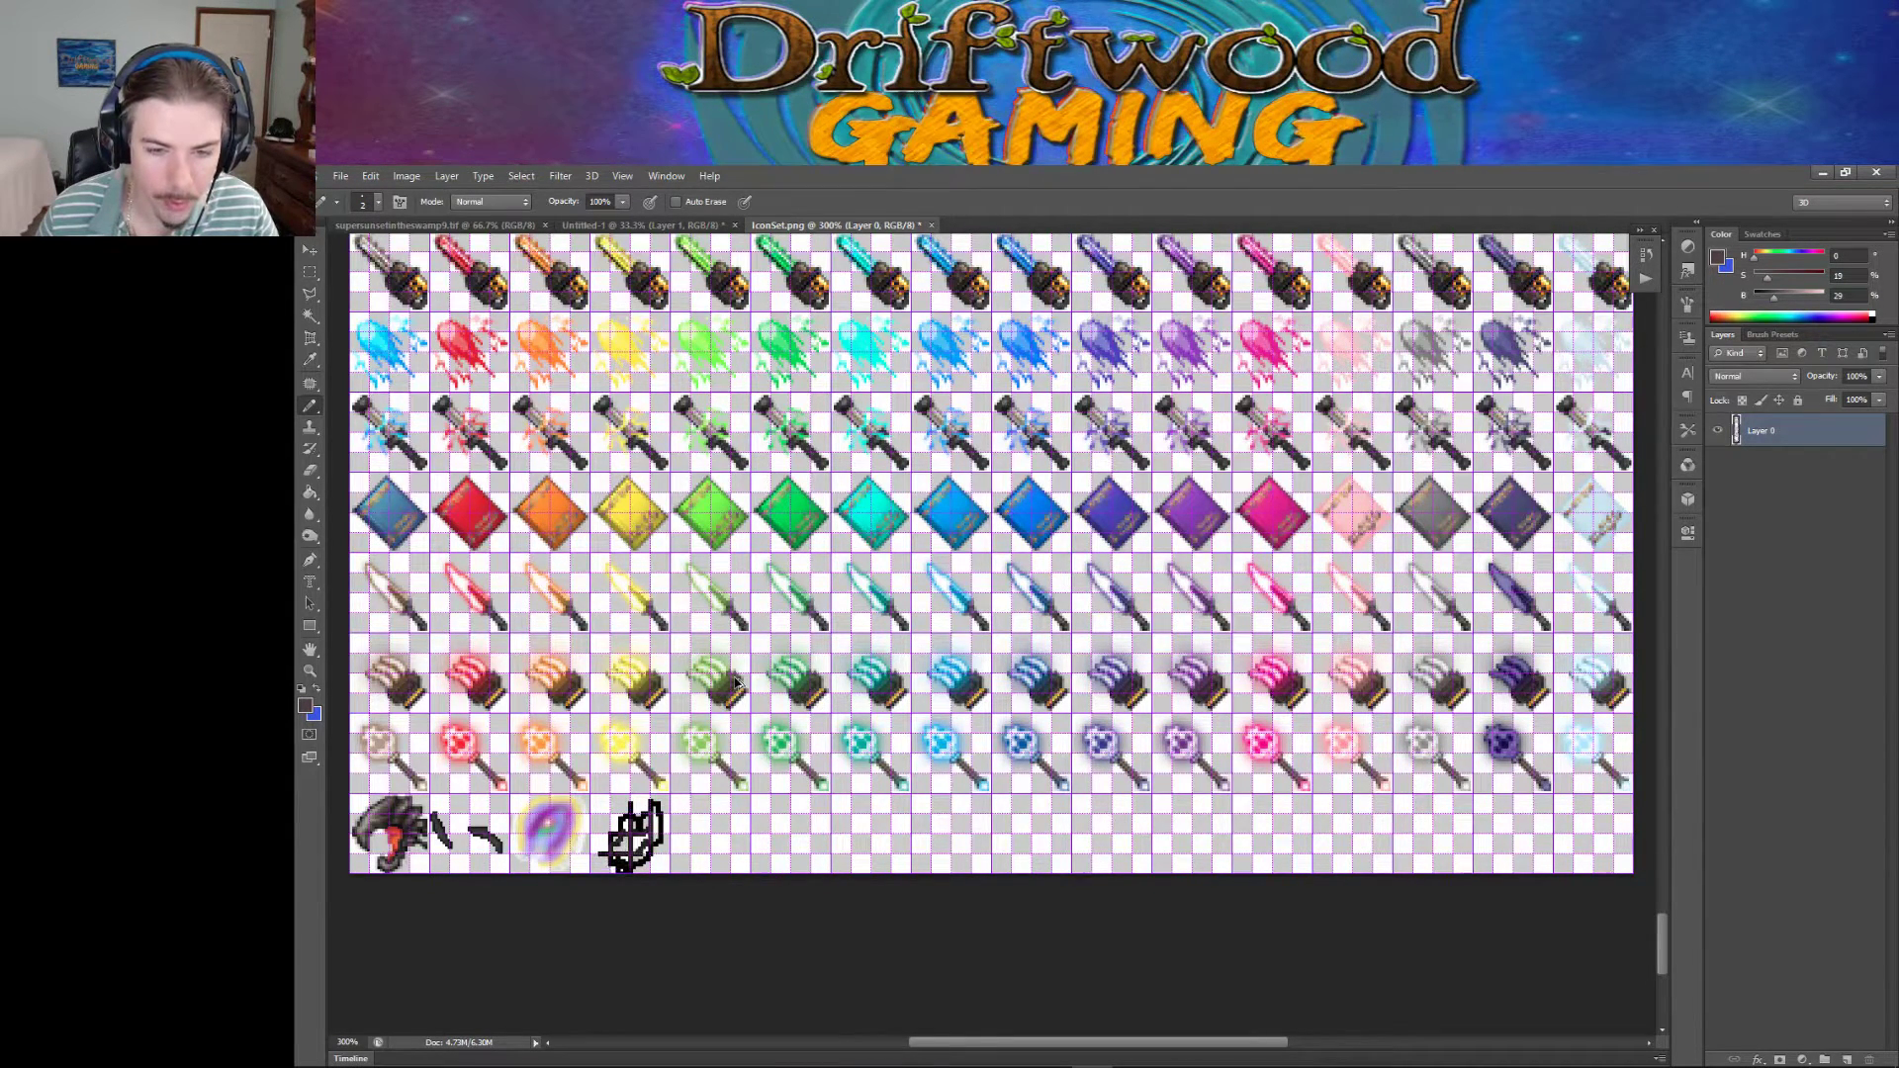
pyautogui.hotkey('ctrl', 'alt', 'z')
pyautogui.hotkey('ctrl', 'alt', 'z')
pyautogui.hotkey('ctrl', 'alt', 'z')
pyautogui.hotkey('ctrl', 'alt', 'z')
pyautogui.hotkey('ctrl', 'alt', 'z')
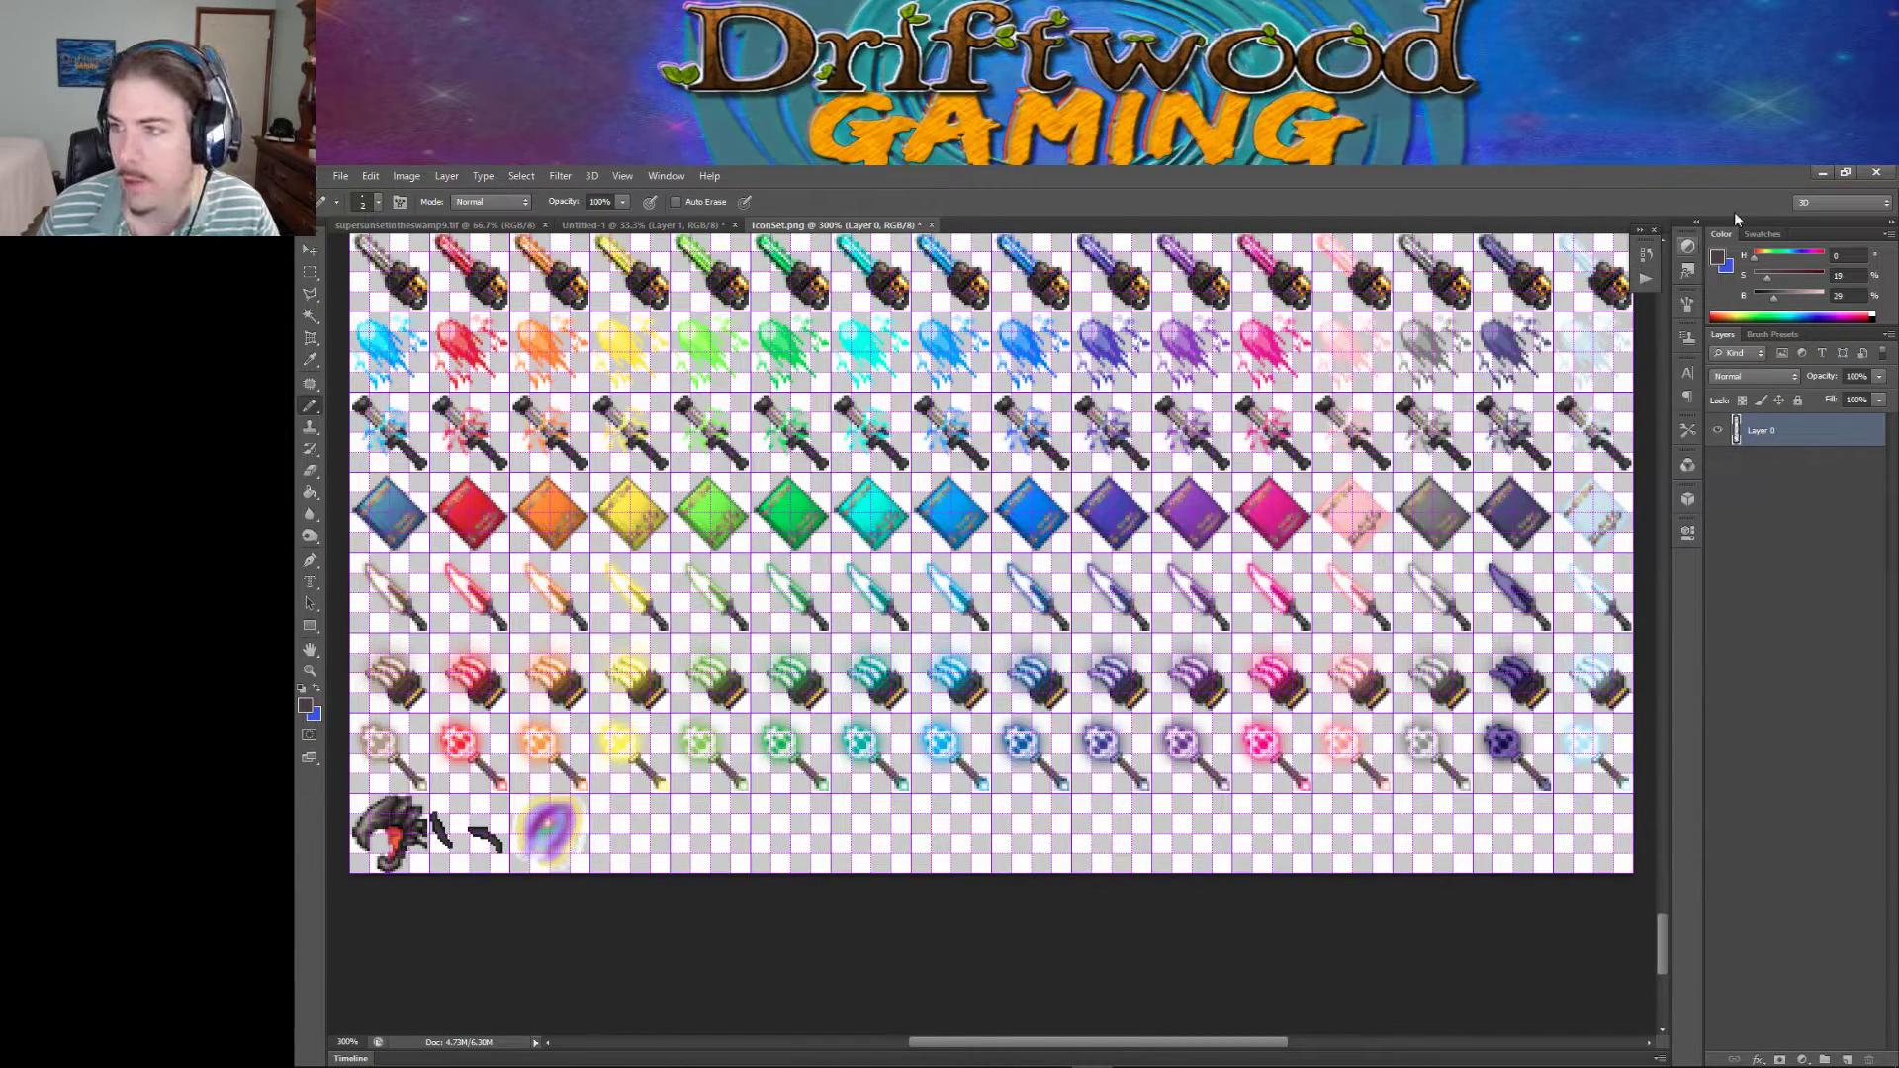
# Switch to RPG Maker MV, assign blank icon 1603 to item 0030 and name the item "Bat Wing".
pyautogui.click(1822, 173)
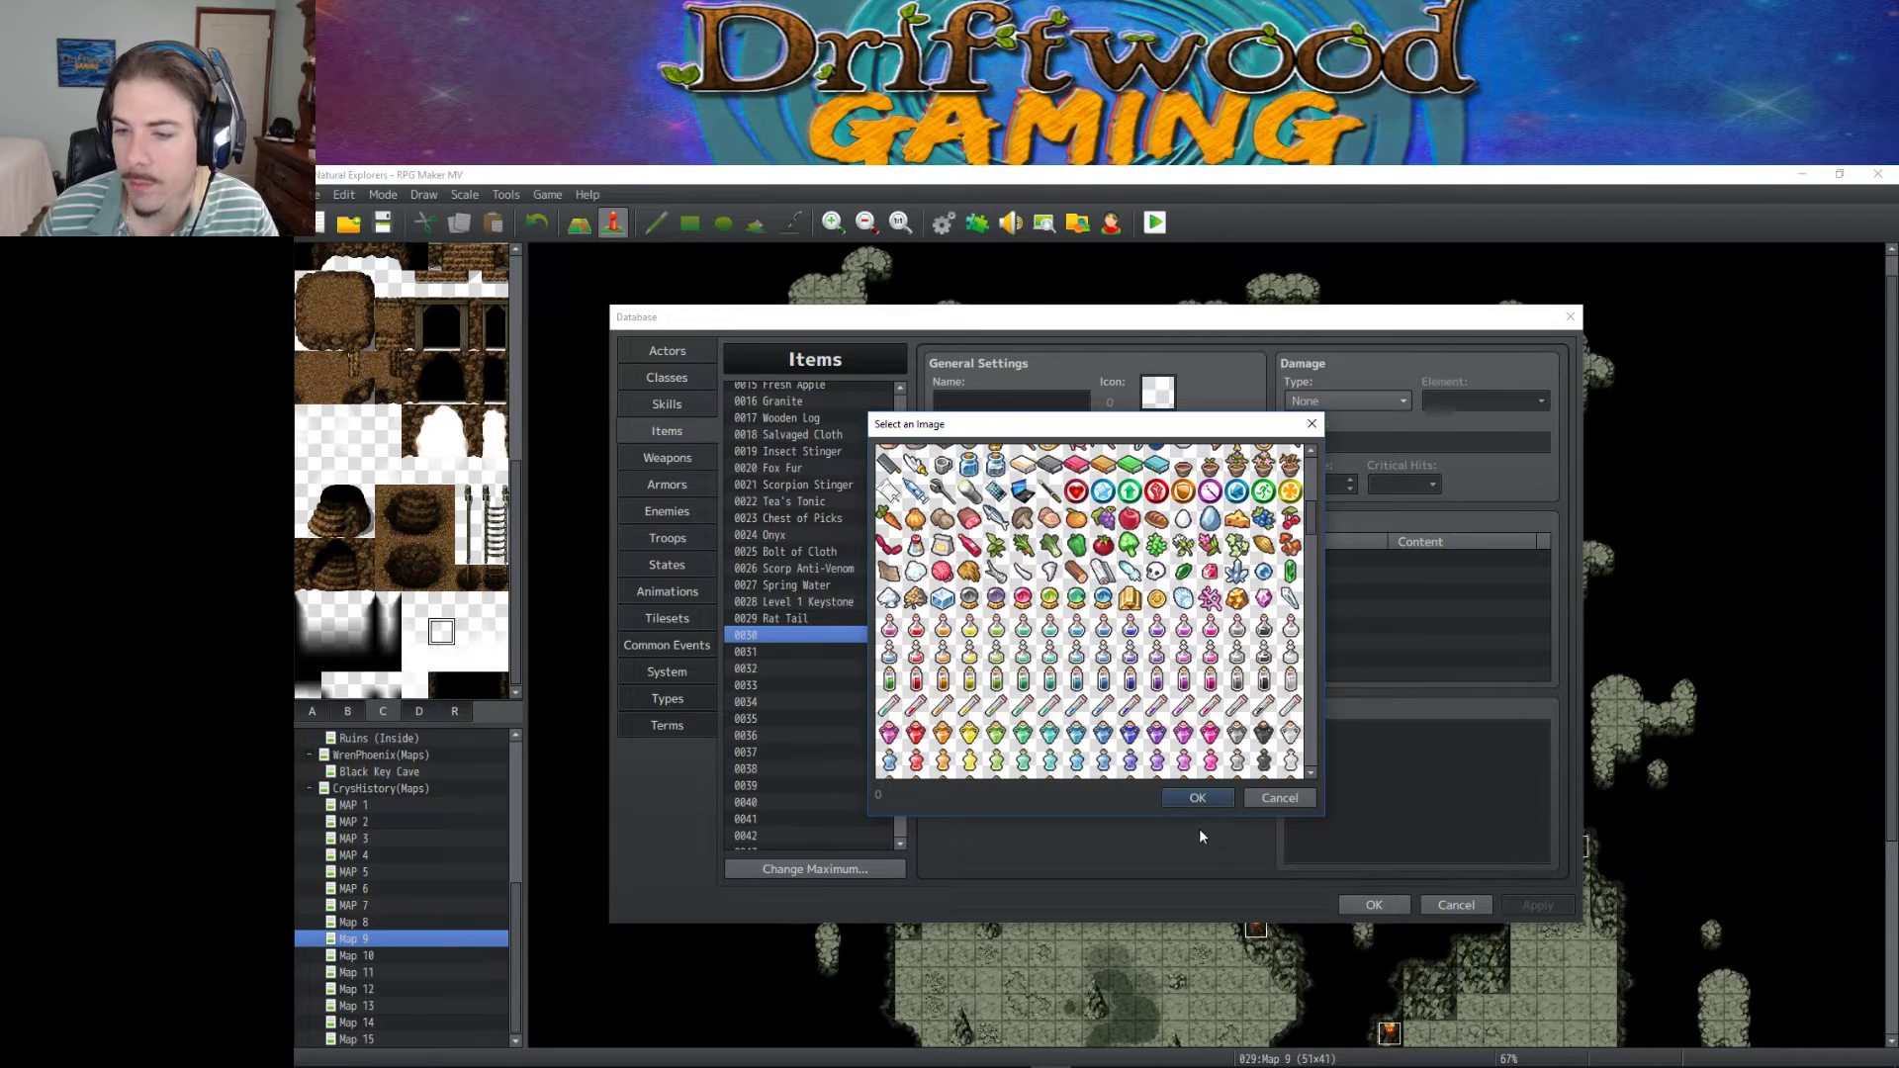
pyautogui.moveTo(1307, 513); pyautogui.dragTo(1289, 775)
pyautogui.click(970, 766)
pyautogui.click(1198, 797)
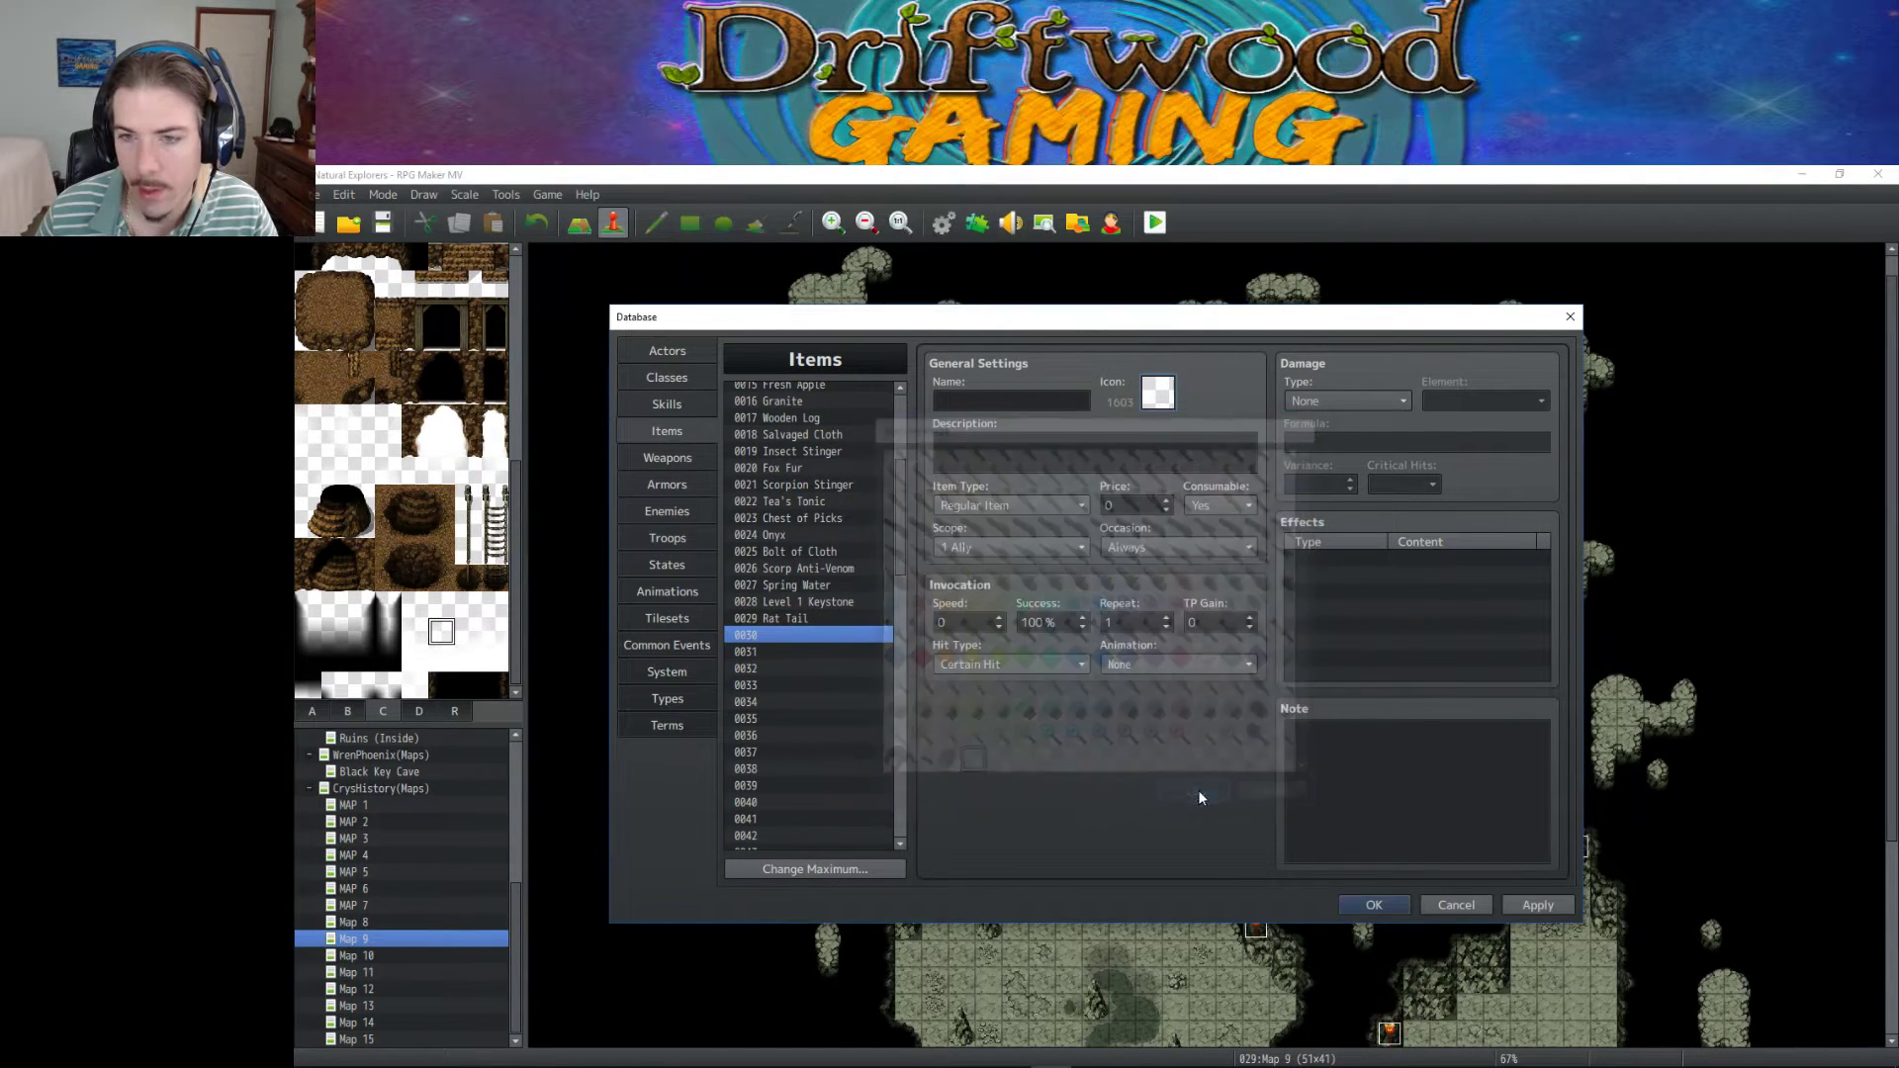
pyautogui.click(983, 399)
pyautogui.write('Bat Wing')
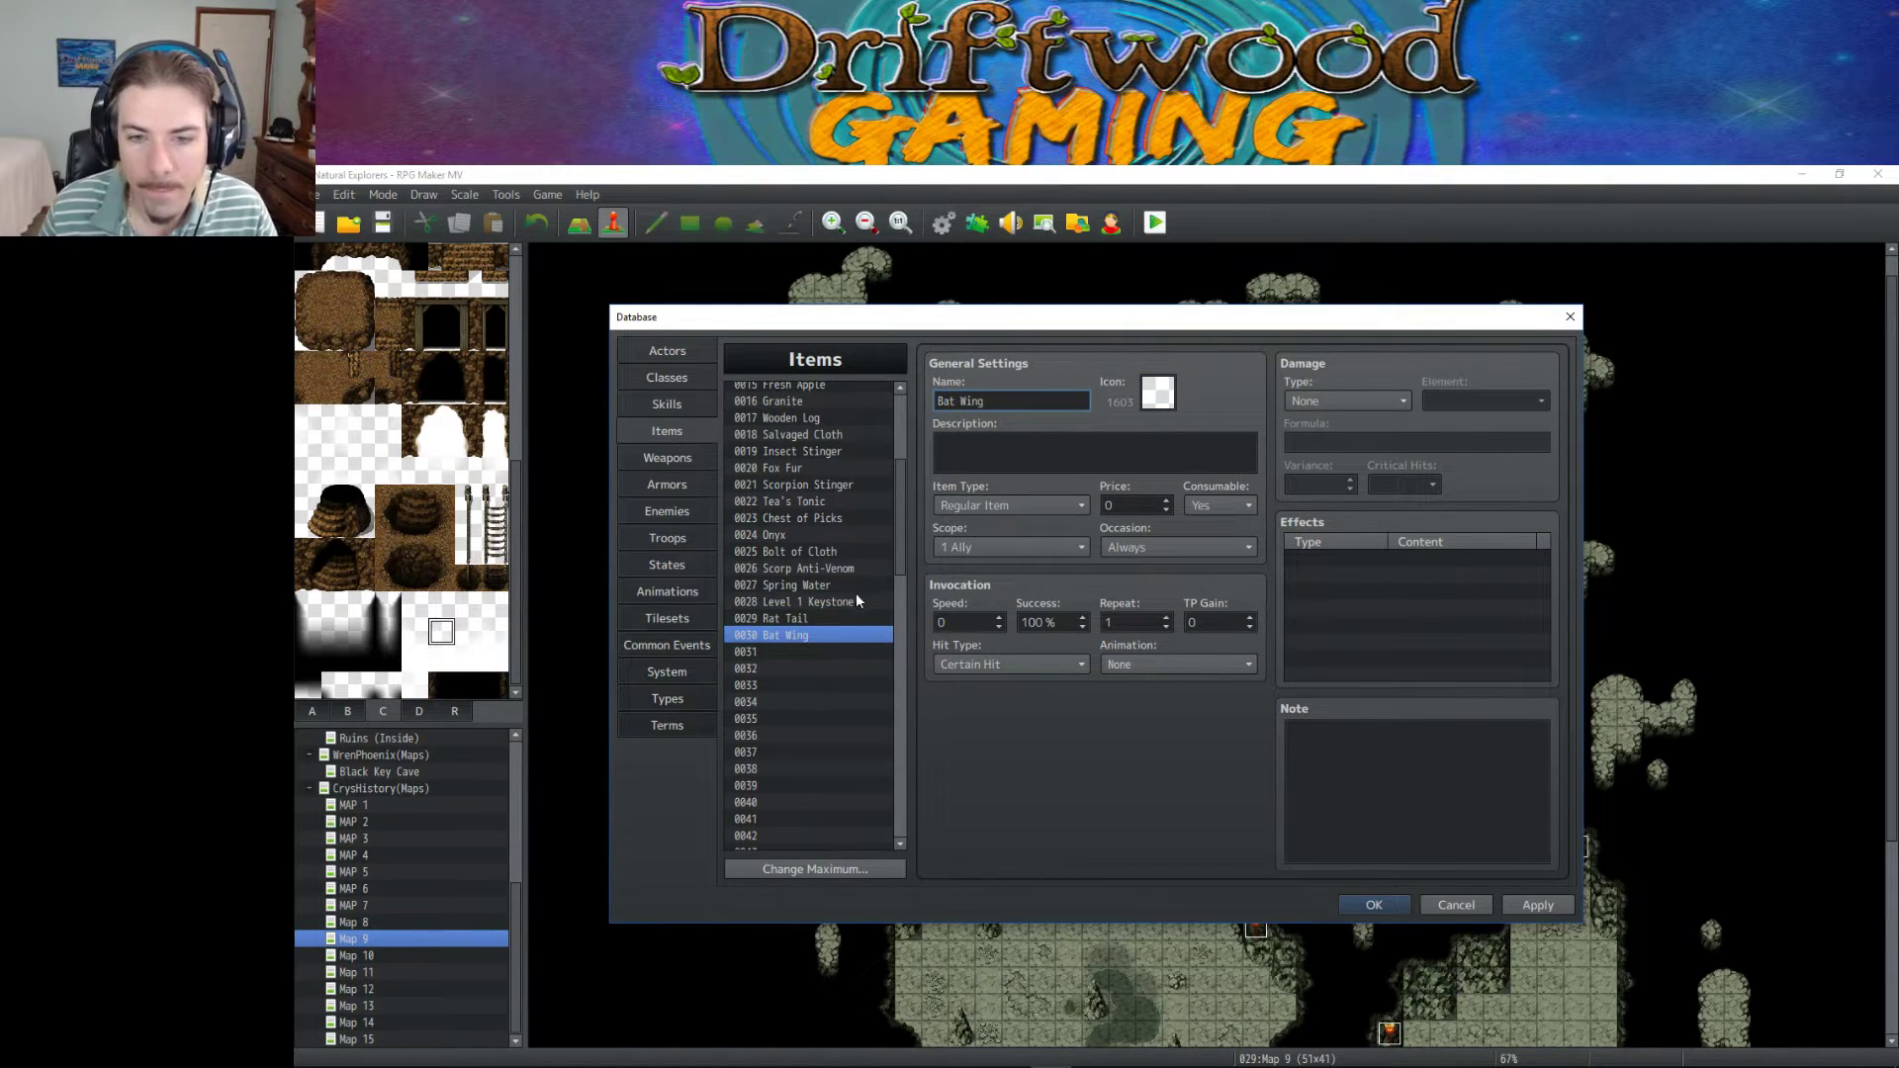
# Copy the Rat Tail item's description into the Bat Wing item's description.
pyautogui.click(805, 630)
pyautogui.click(794, 620)
pyautogui.moveTo(938, 442); pyautogui.dragTo(1165, 452)
pyautogui.hotkey('ctrl', 'c')
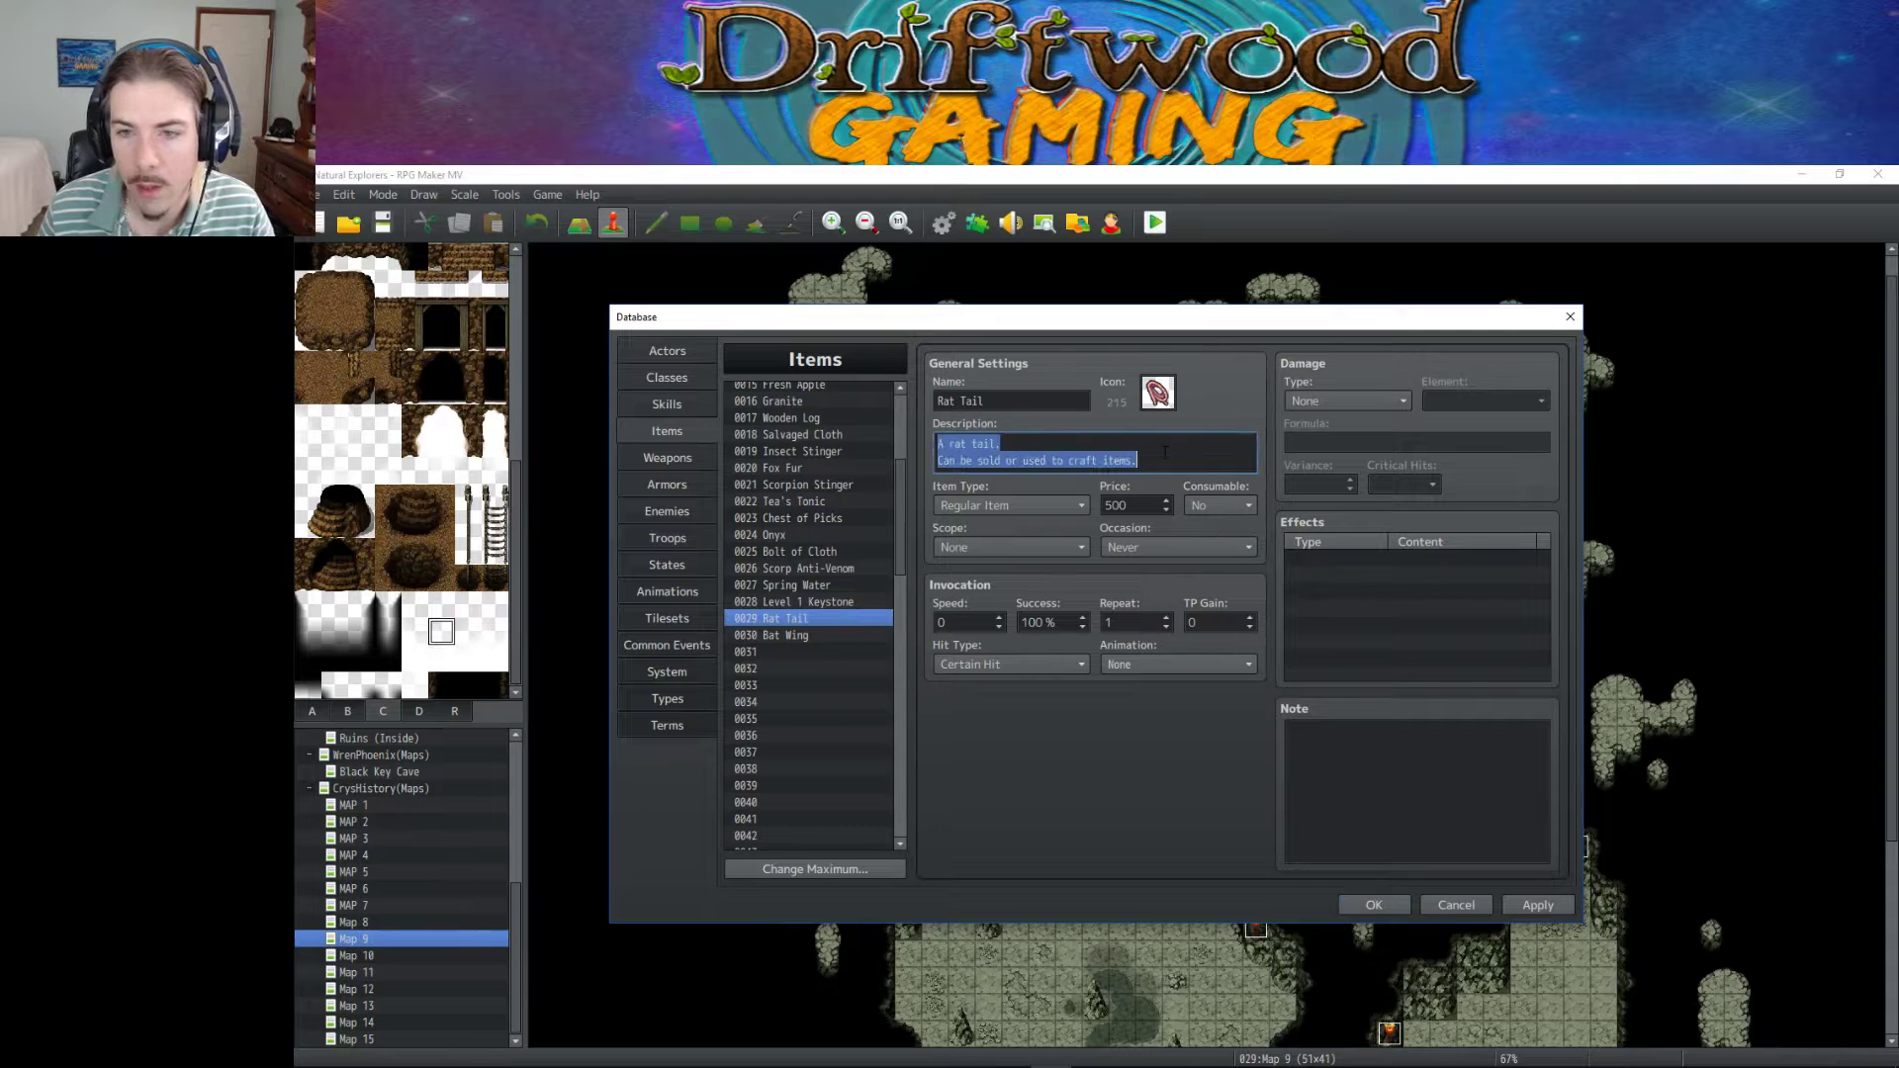
pyautogui.click(804, 633)
pyautogui.click(951, 446)
pyautogui.hotkey('ctrl', 'v')
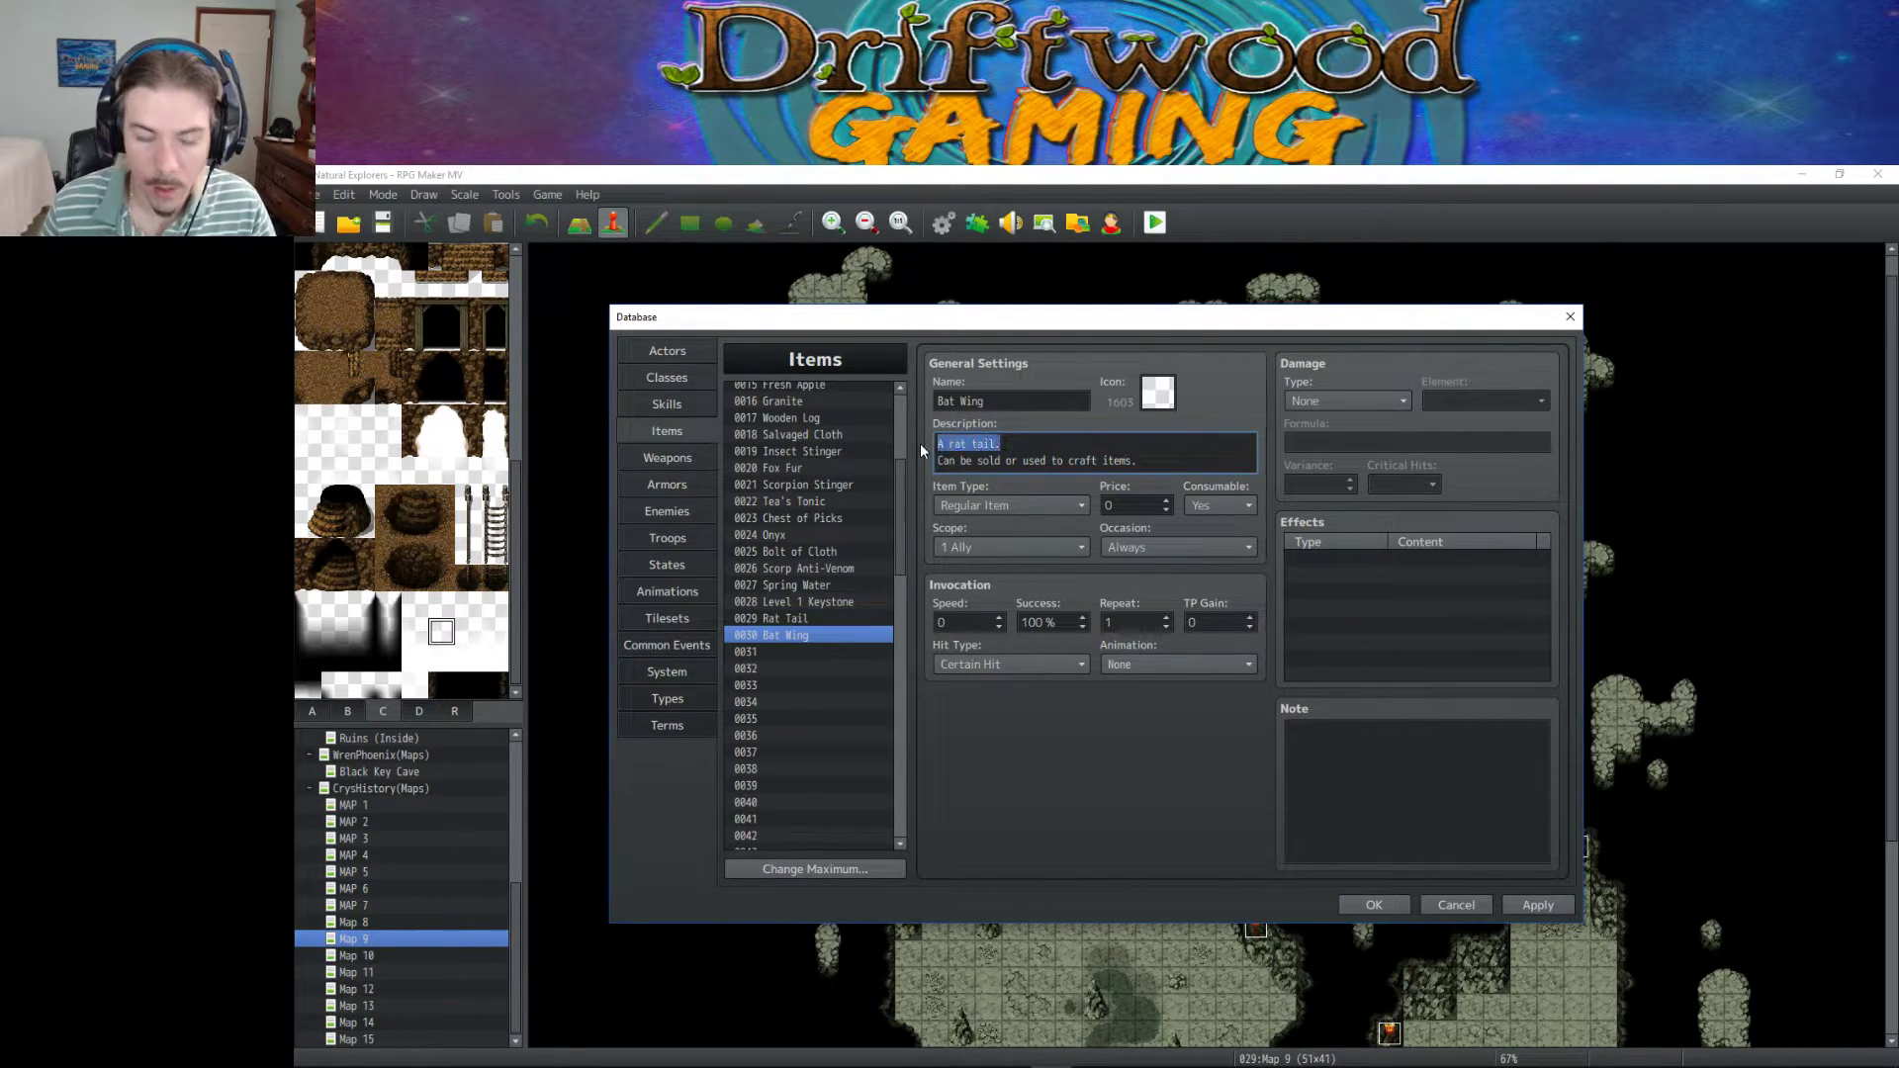
# Replace the first line of the Bat Wing description with "A bat wing.", then accept the database changes and save the project.
pyautogui.press('BackSpace')
pyautogui.press('BackSpace')
pyautogui.press('BackSpace')
pyautogui.press('BackSpace')
pyautogui.press('BackSpace')
pyautogui.press('BackSpace')
pyautogui.press('BackSpace')
pyautogui.press('BackSpace')
pyautogui.press('BackSpace')
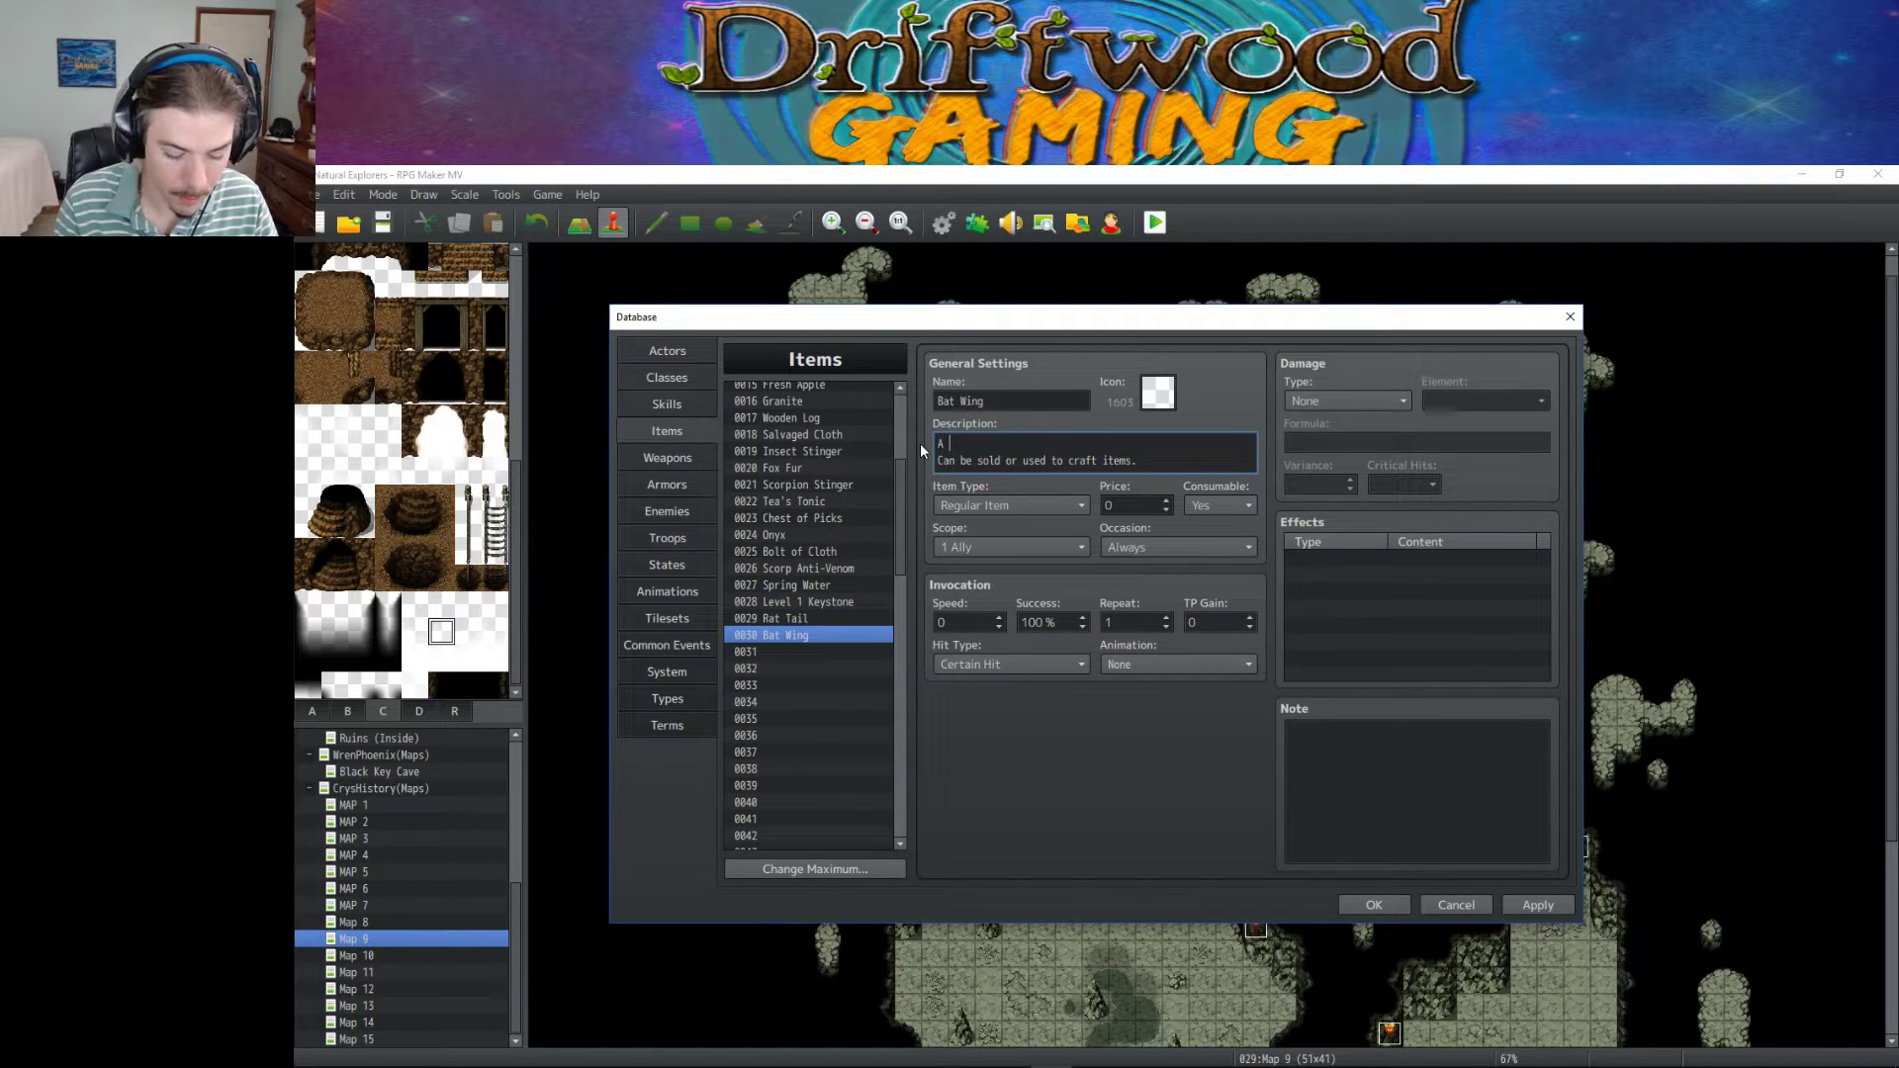
pyautogui.write('bat wing.')
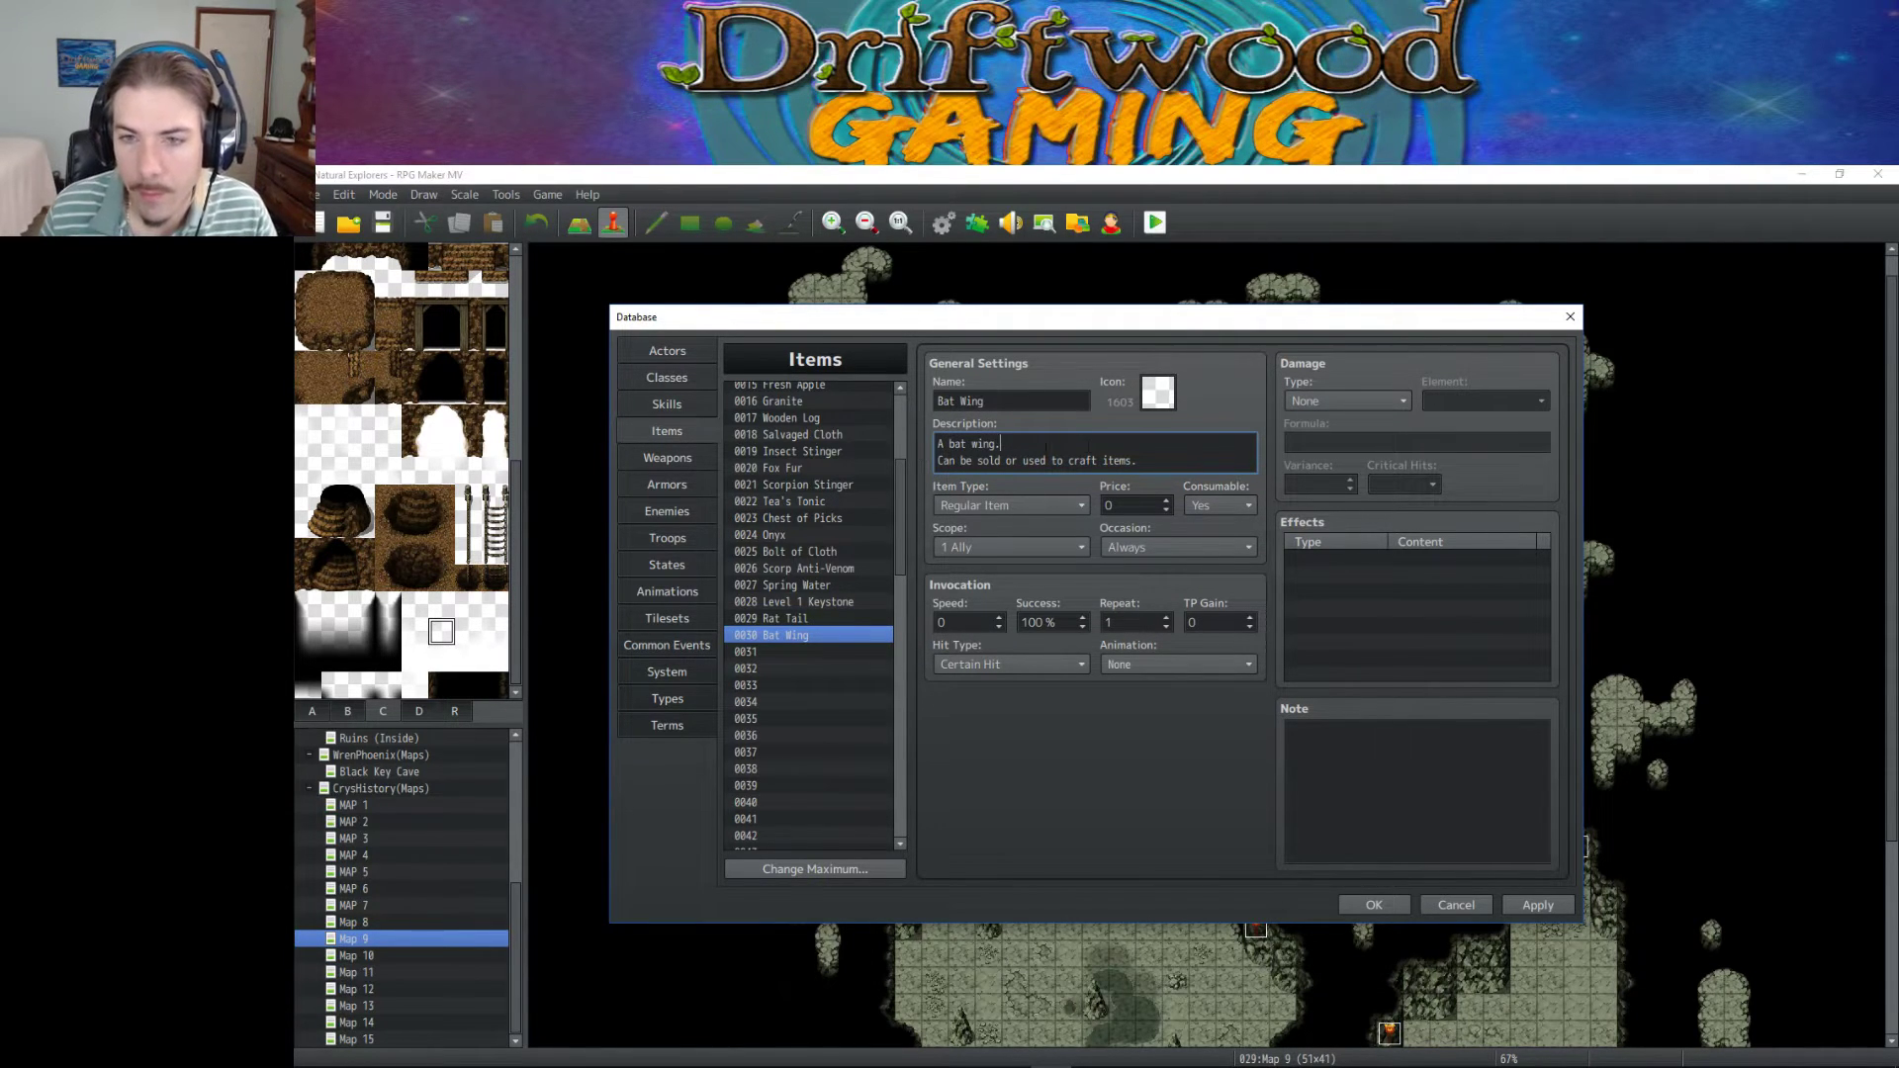
pyautogui.click(1371, 906)
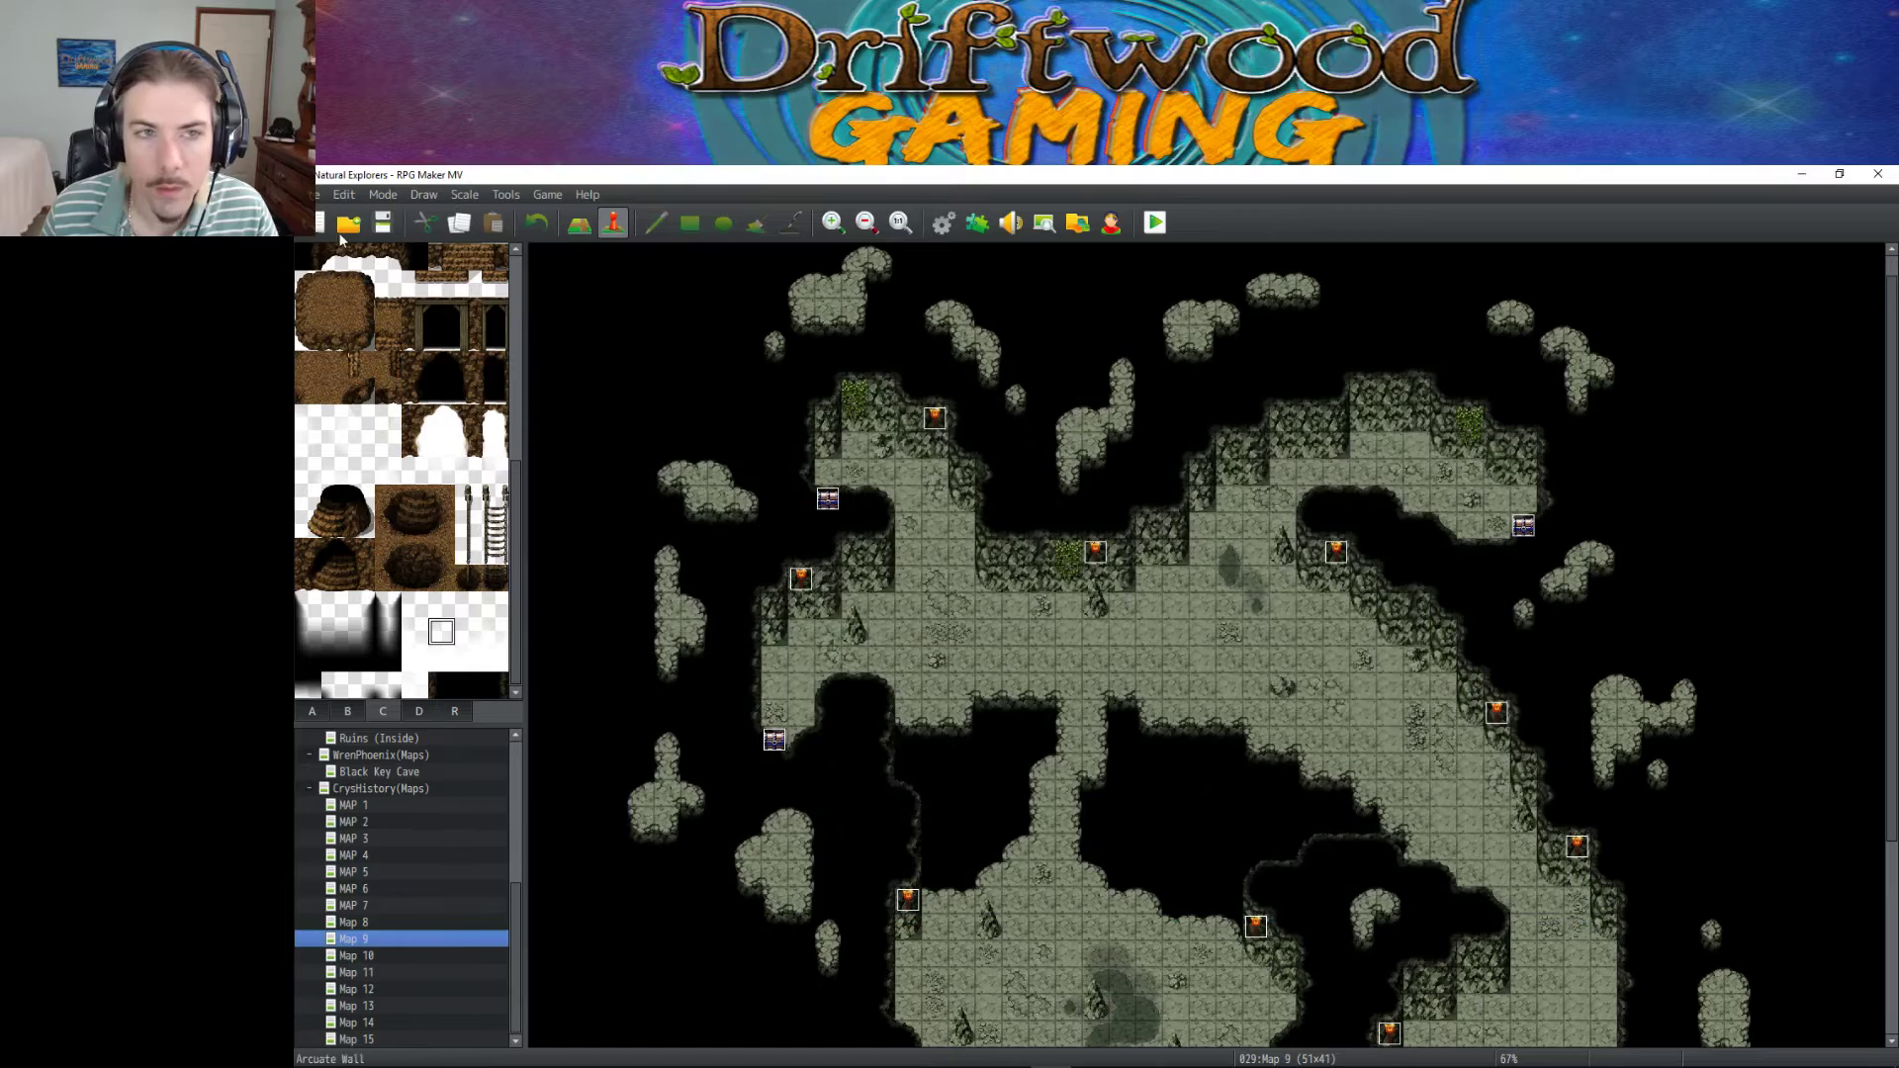
pyautogui.click(381, 223)
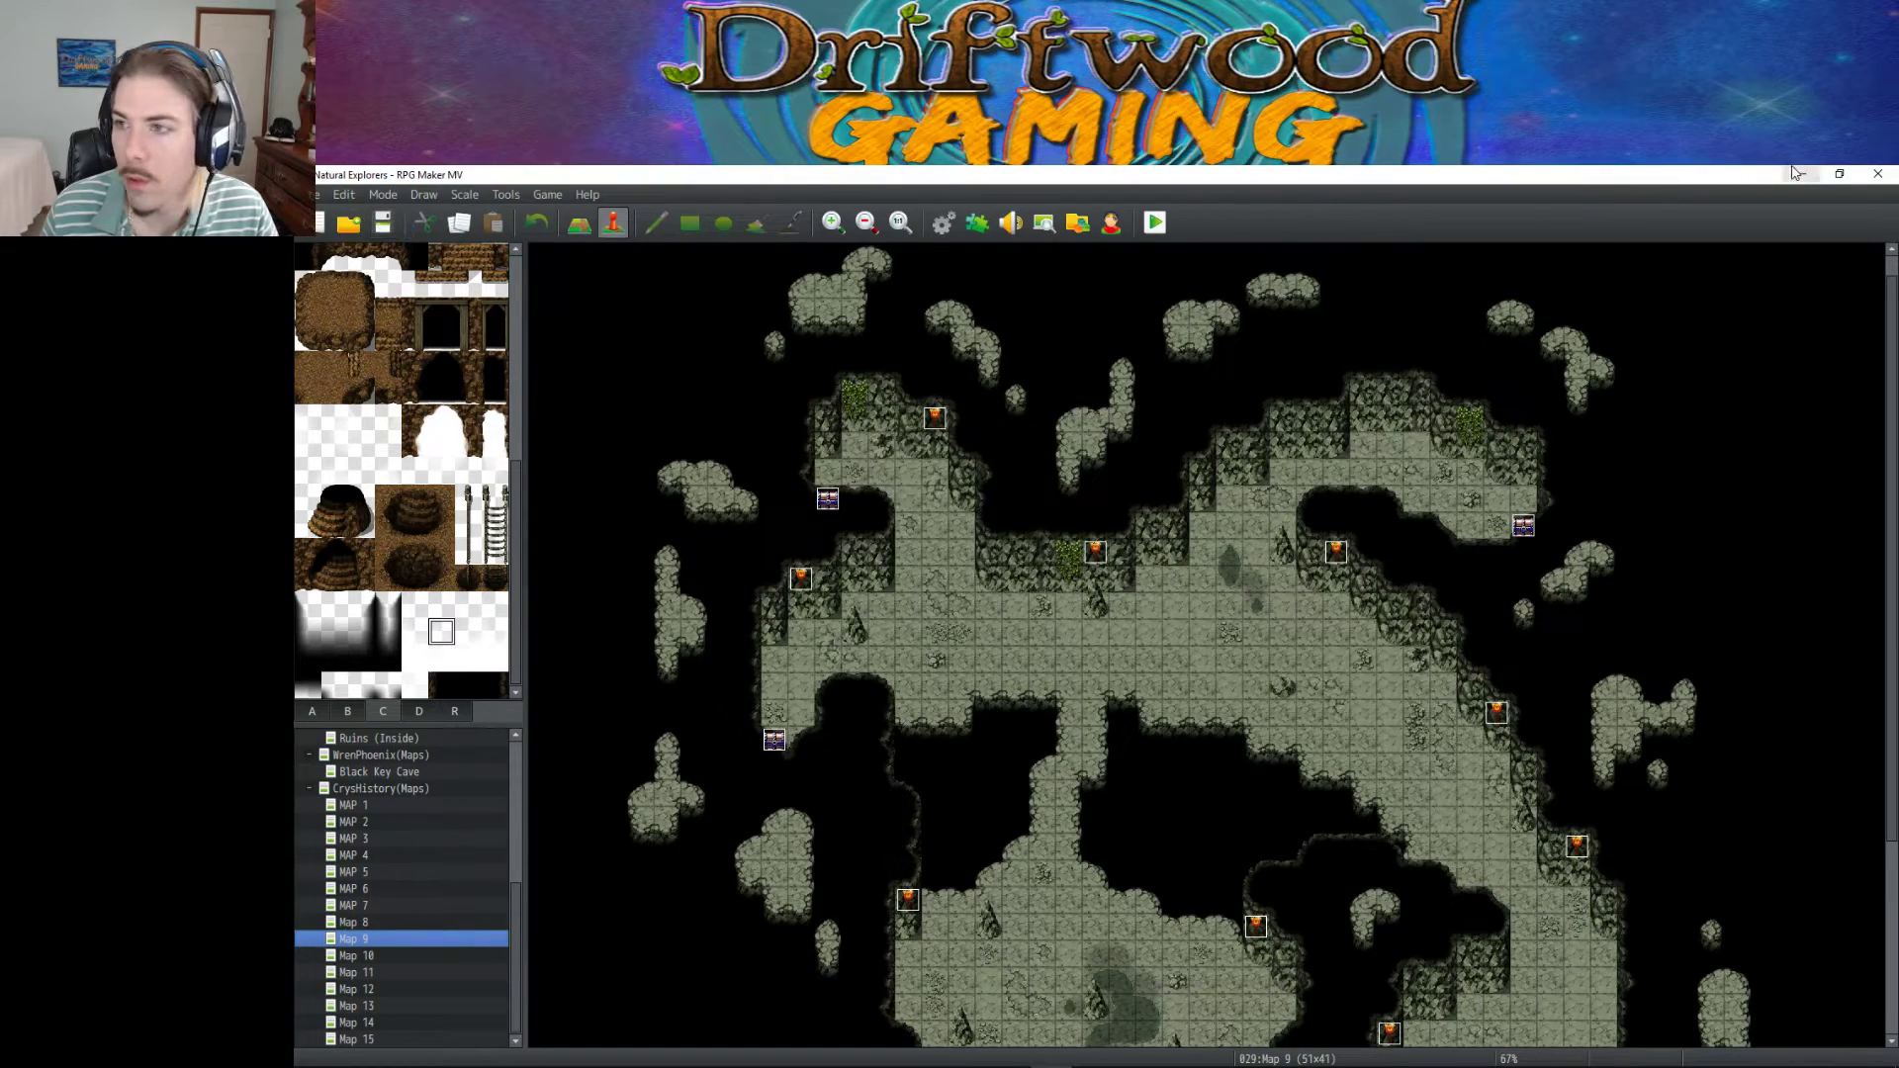
# Clear the open windows off the desktop and launch Aseprite.
pyautogui.click(1802, 173)
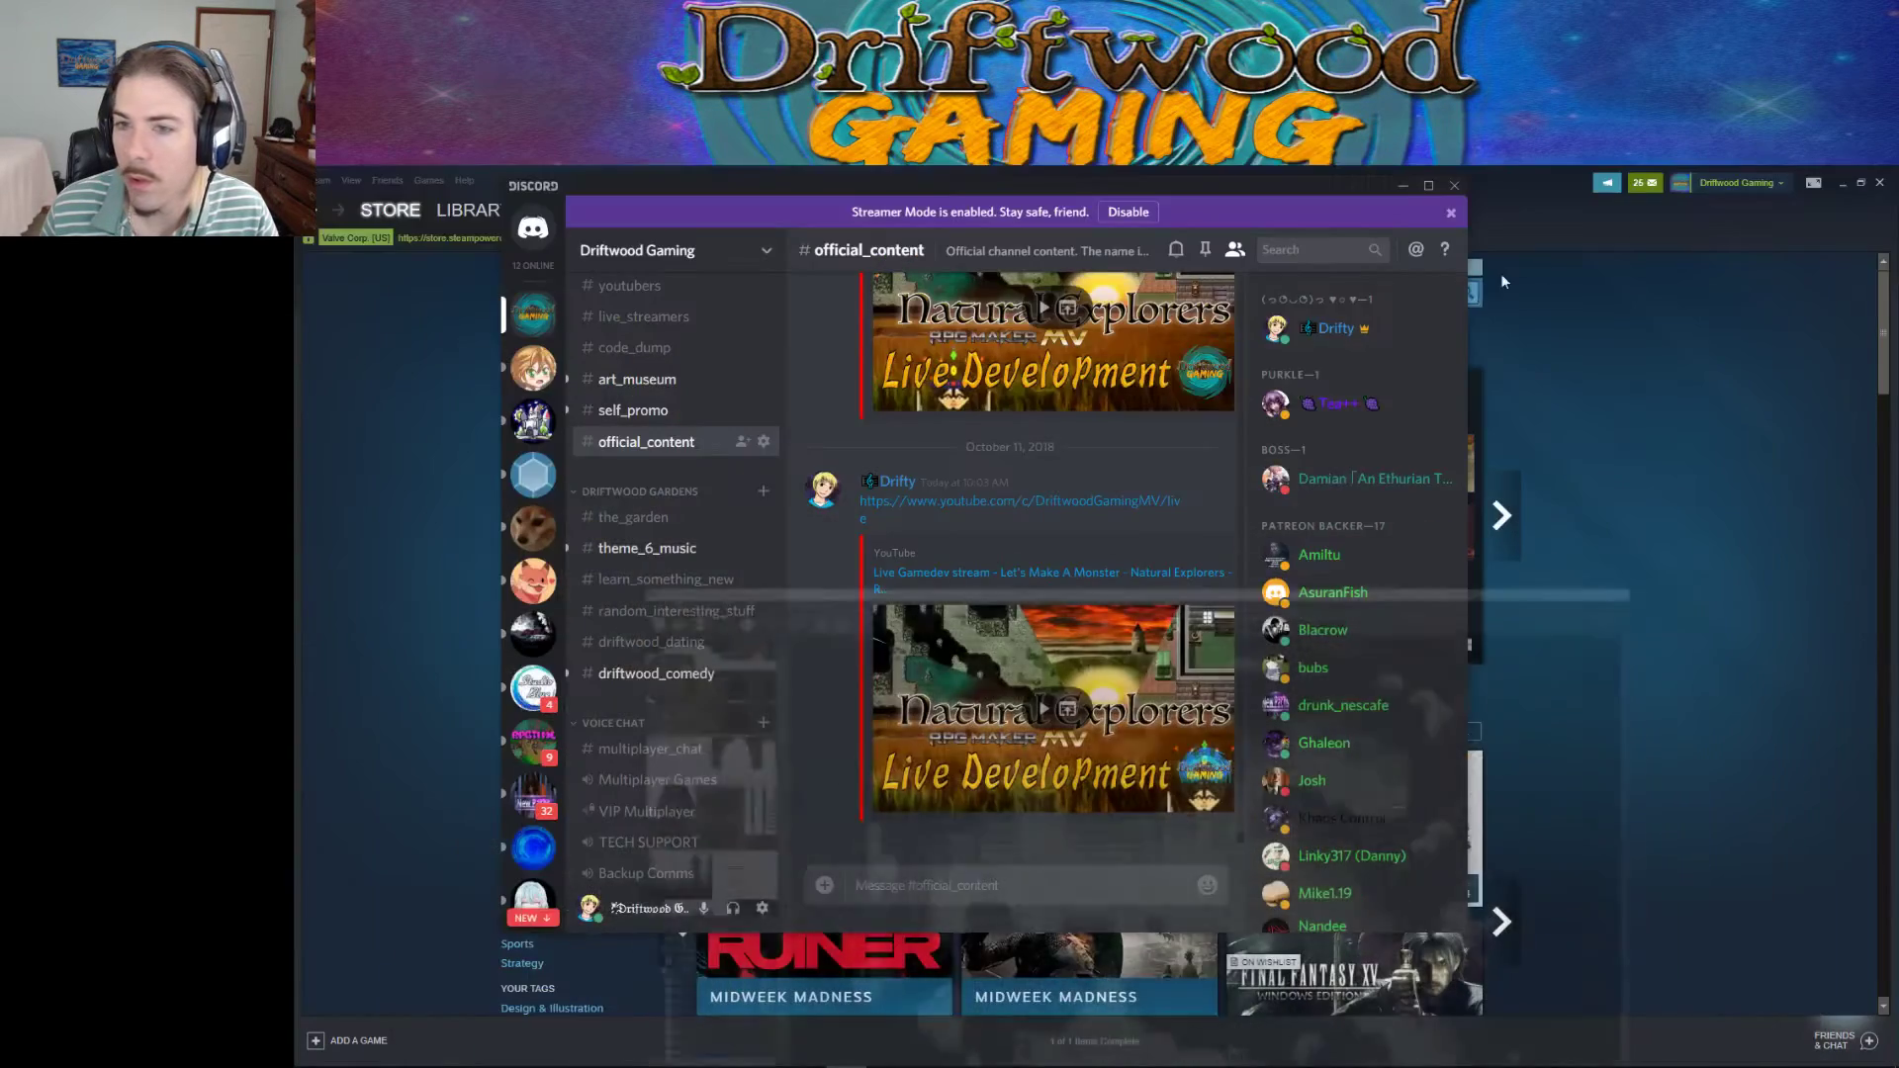
pyautogui.click(1402, 185)
pyautogui.click(1840, 184)
pyautogui.doubleClick(679, 490)
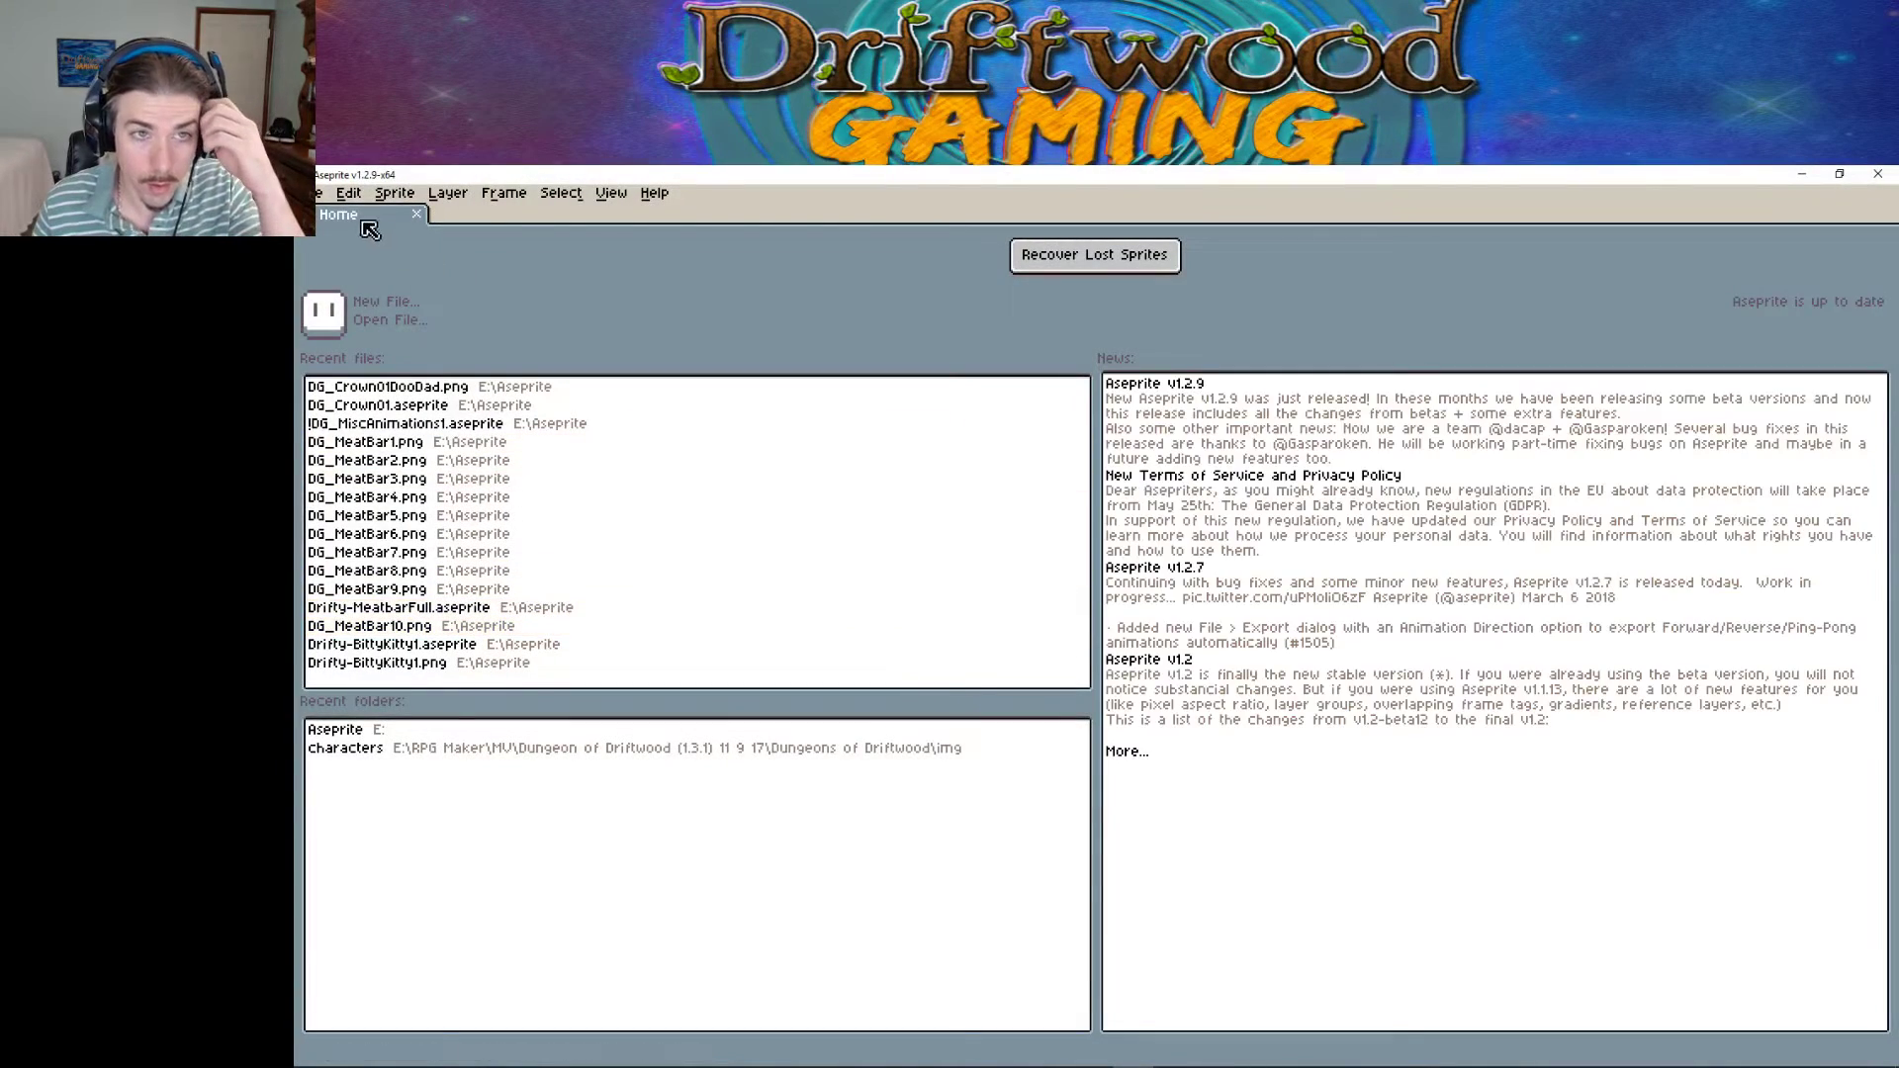
# Create a new 32 × 32 pixel RGB sprite with a transparent background.
pyautogui.click(321, 195)
pyautogui.click(329, 216)
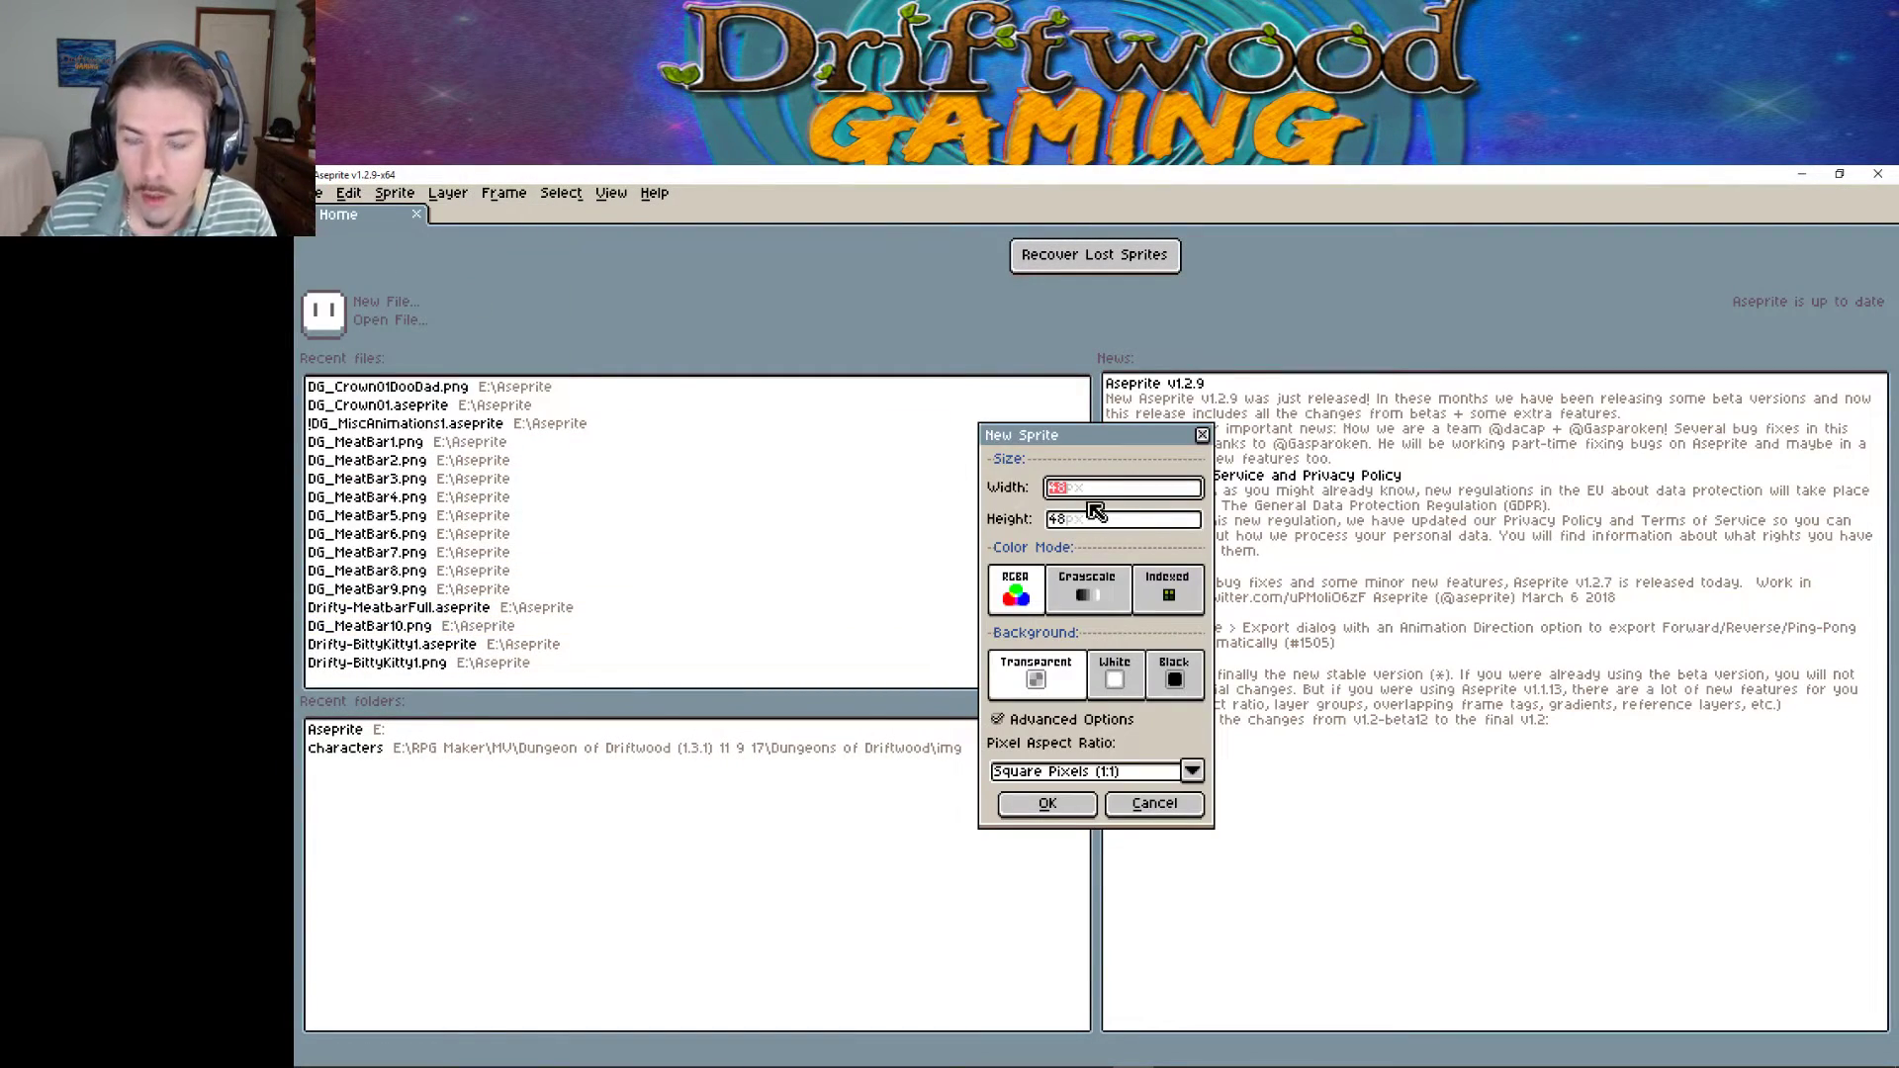
pyautogui.write('32')
pyautogui.press('Tab')
pyautogui.write('32')
pyautogui.click(1051, 805)
pyautogui.moveTo(1190, 552); pyautogui.dragTo(749, 596, button='middle')
pyautogui.scroll(6, 749, 595)
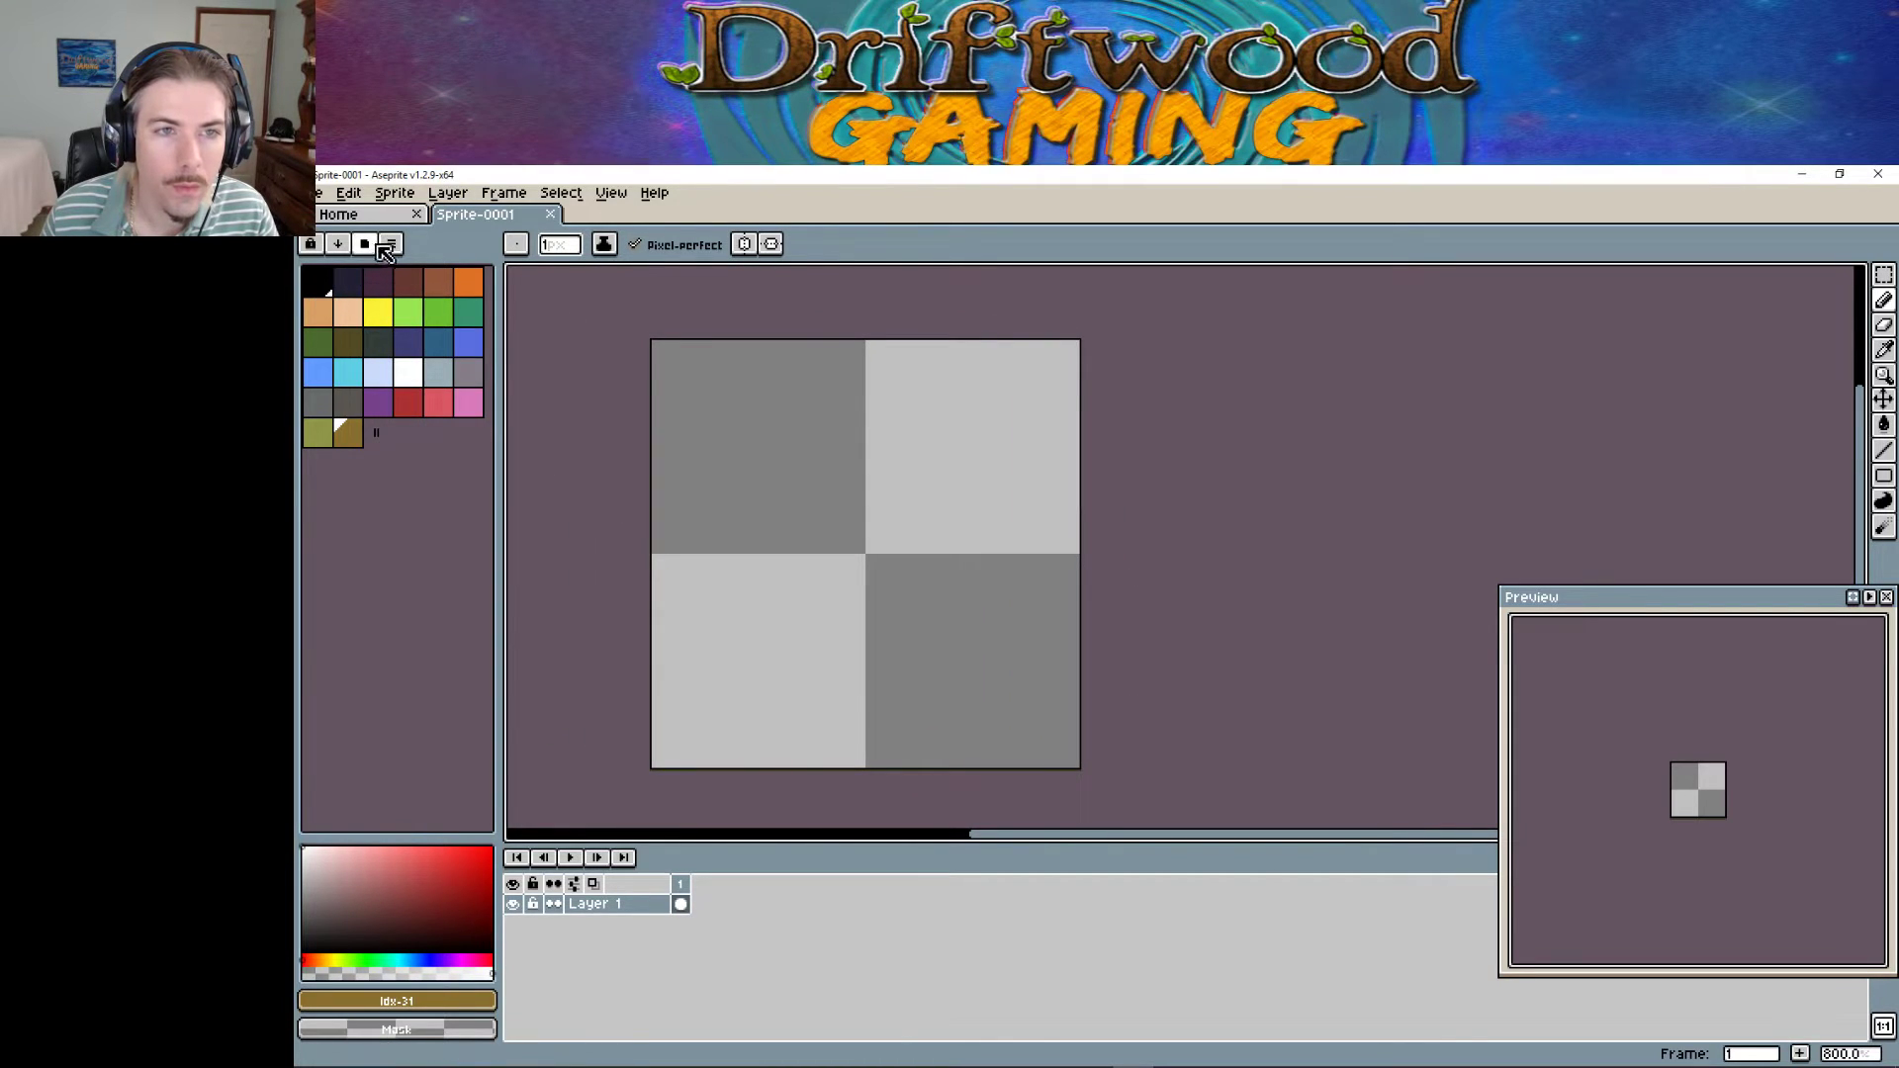
# Switch the sprite's colour palette to the fourlines-22 preset.
pyautogui.click(337, 244)
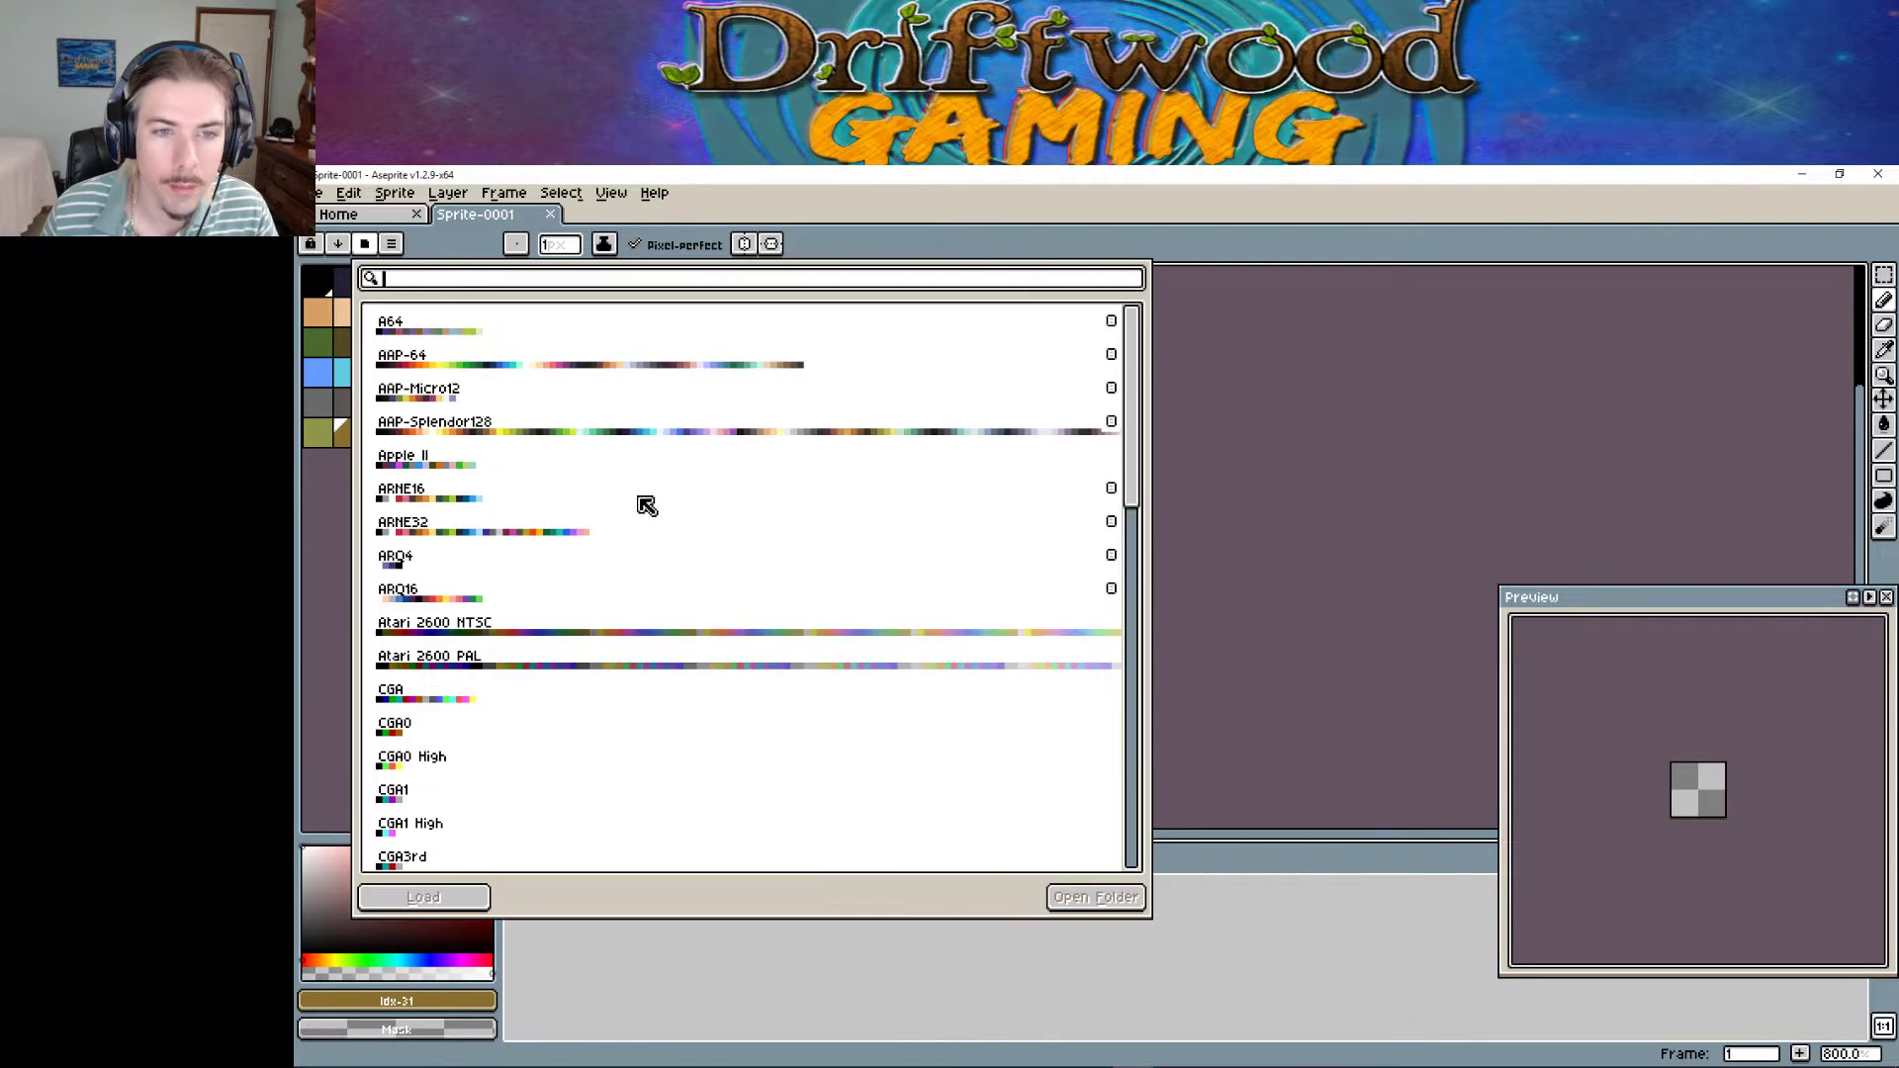
pyautogui.scroll(-10, 598, 426)
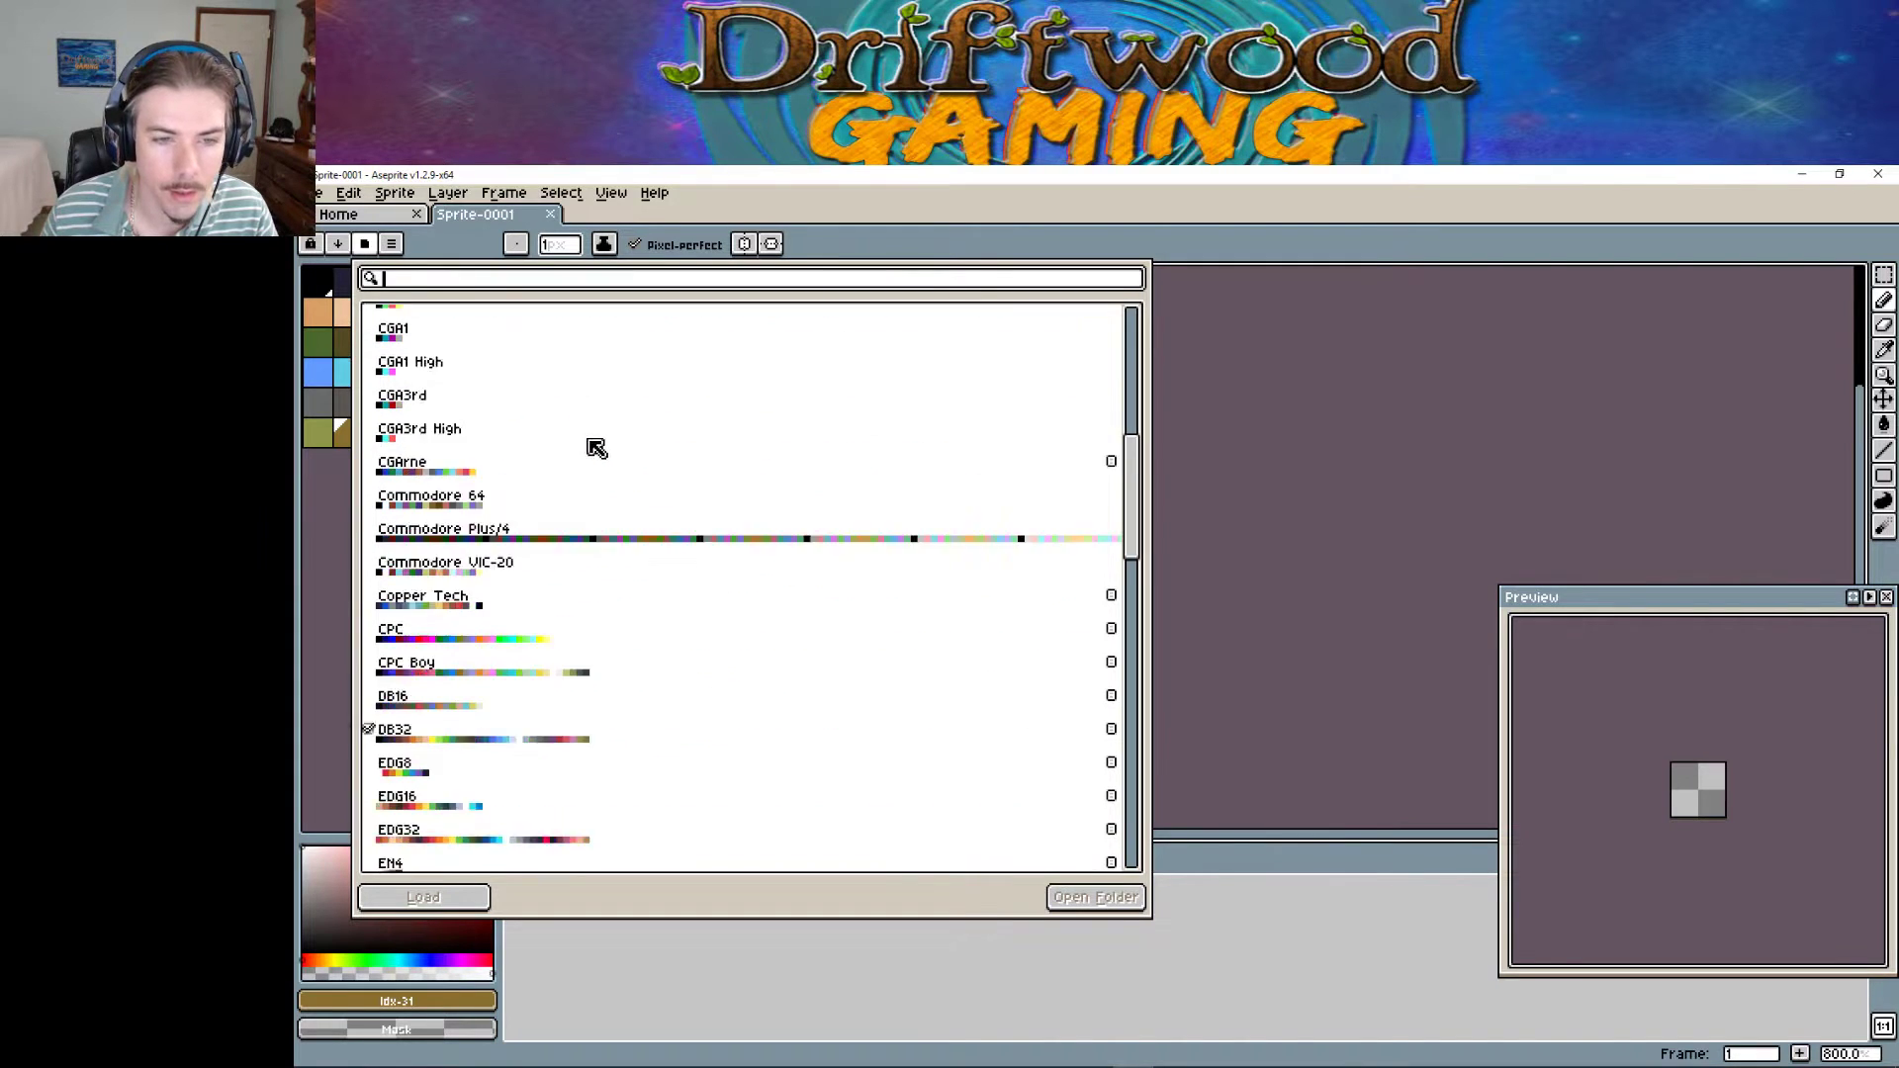
pyautogui.scroll(-3, 584, 467)
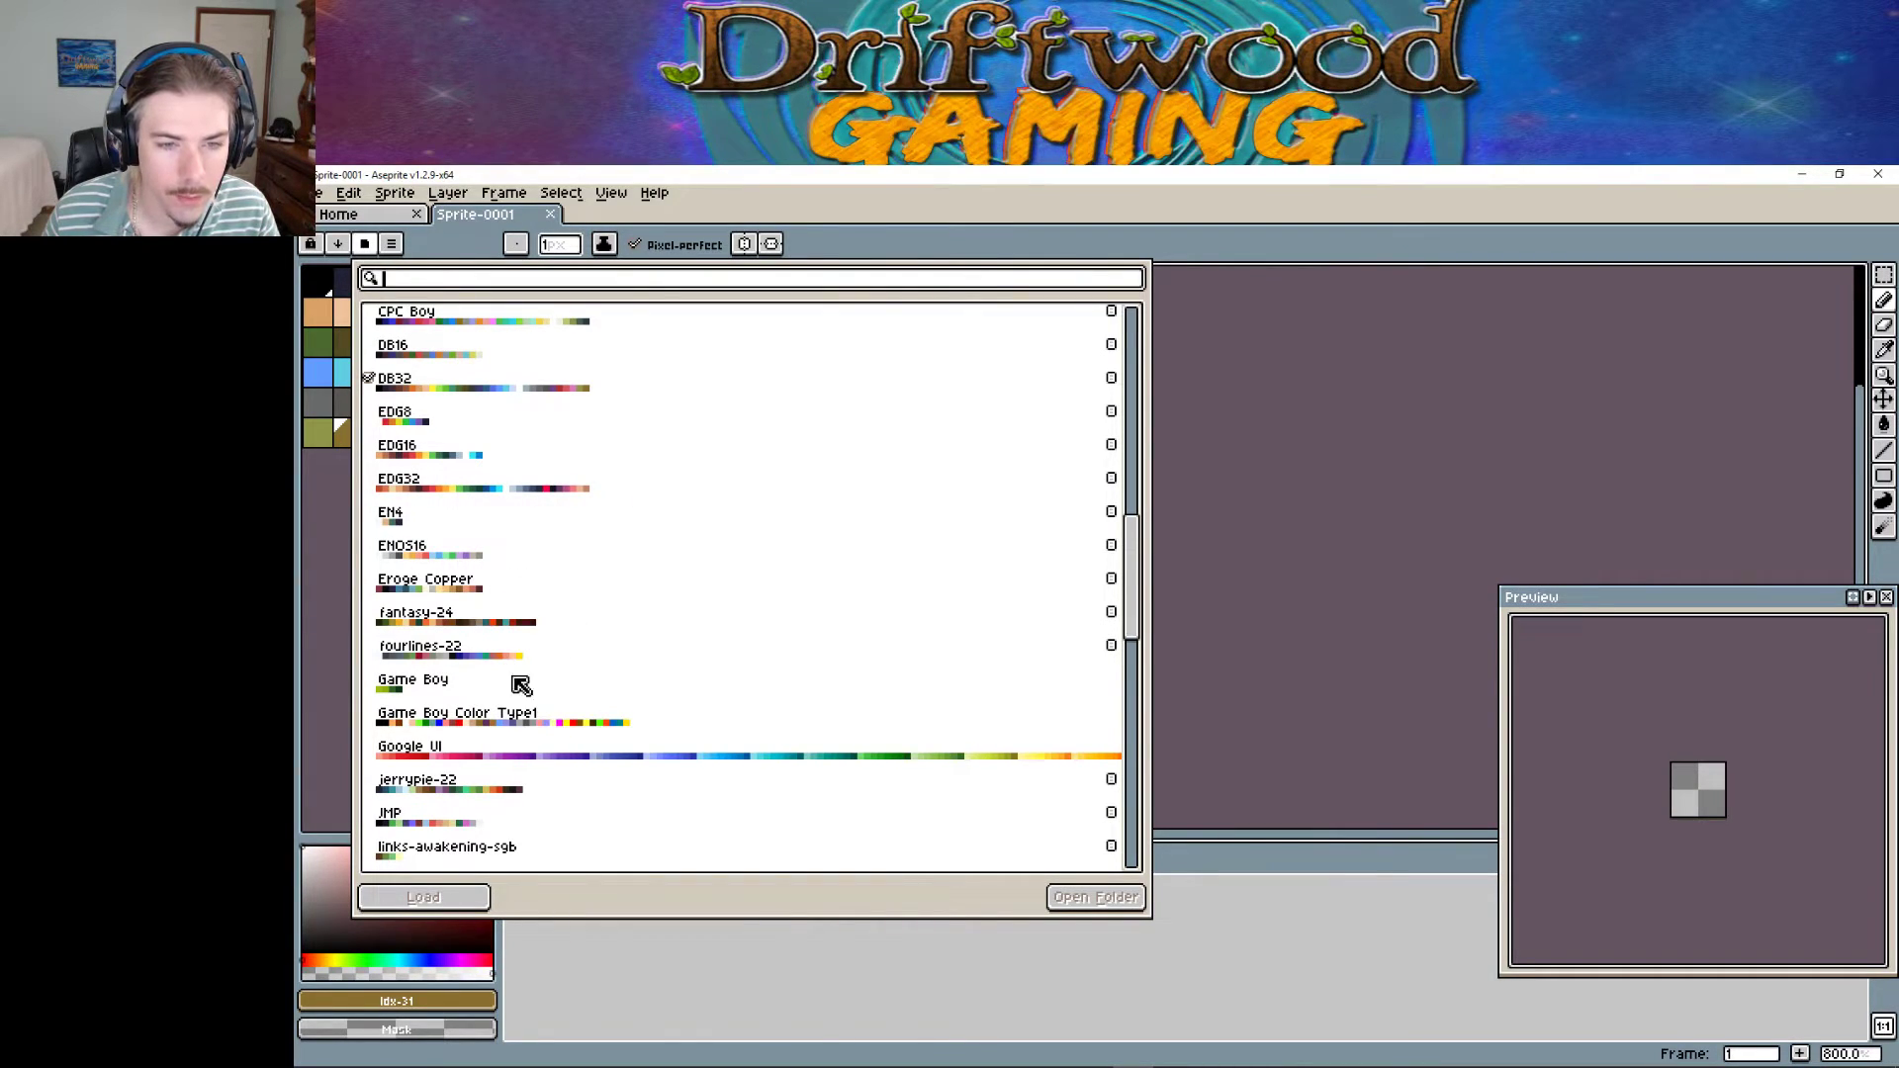
pyautogui.click(463, 653)
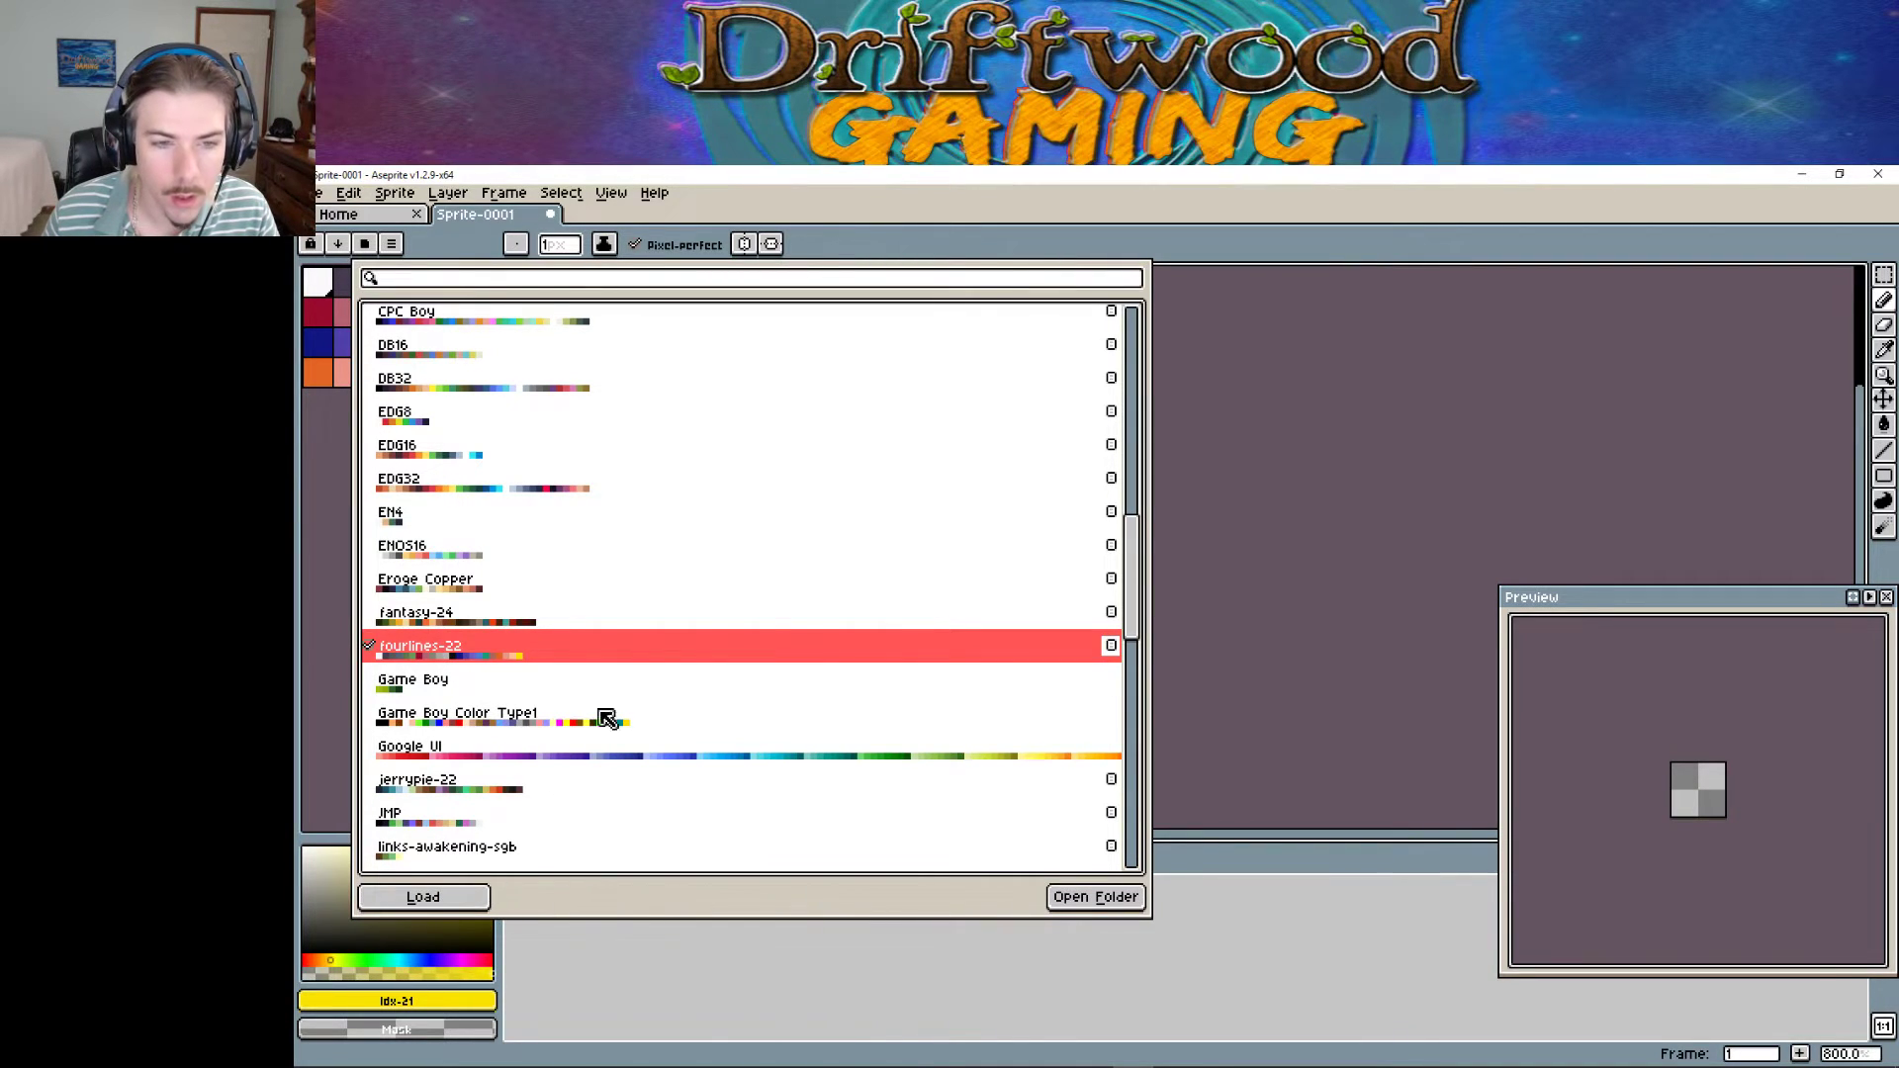
pyautogui.click(1187, 282)
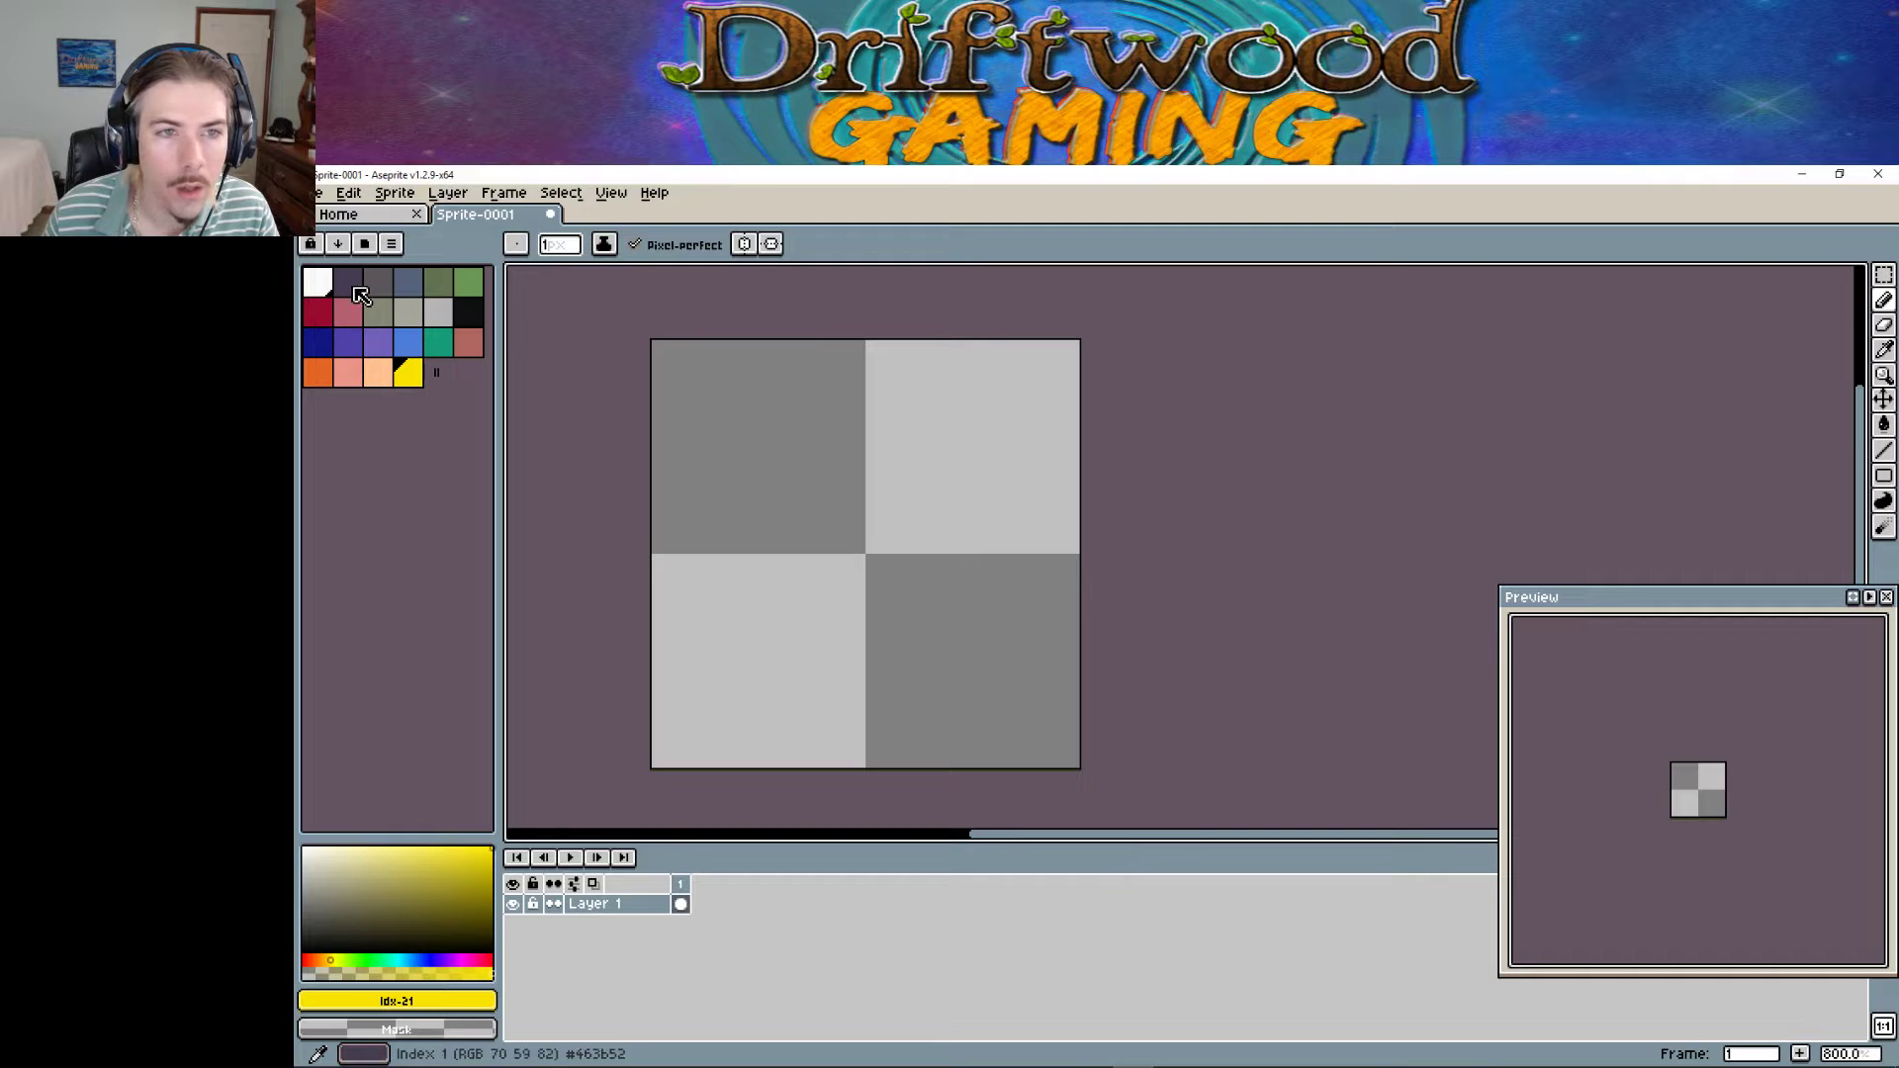
# Paint a rough bat wing silhouette across the middle of the canvas with the Pencil tool in light grey, palette index 10.
pyautogui.click(467, 309)
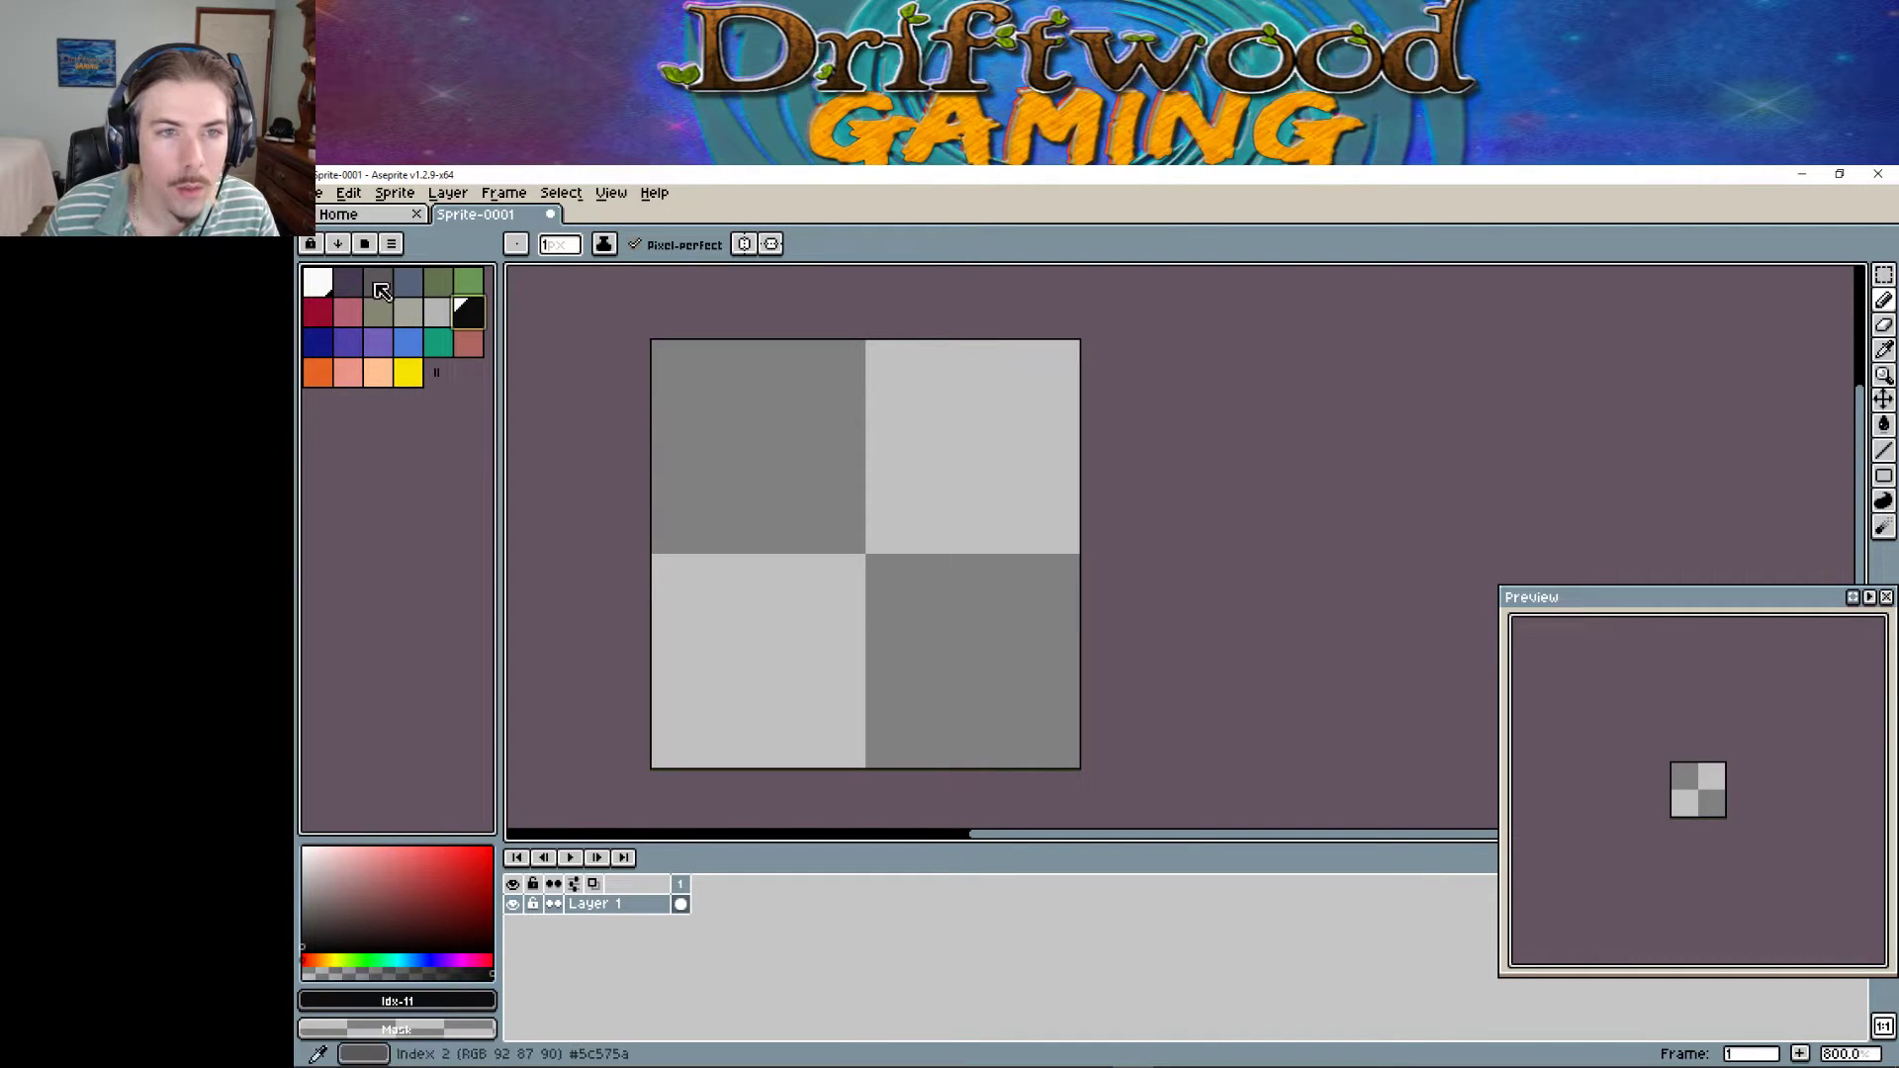
pyautogui.click(433, 323)
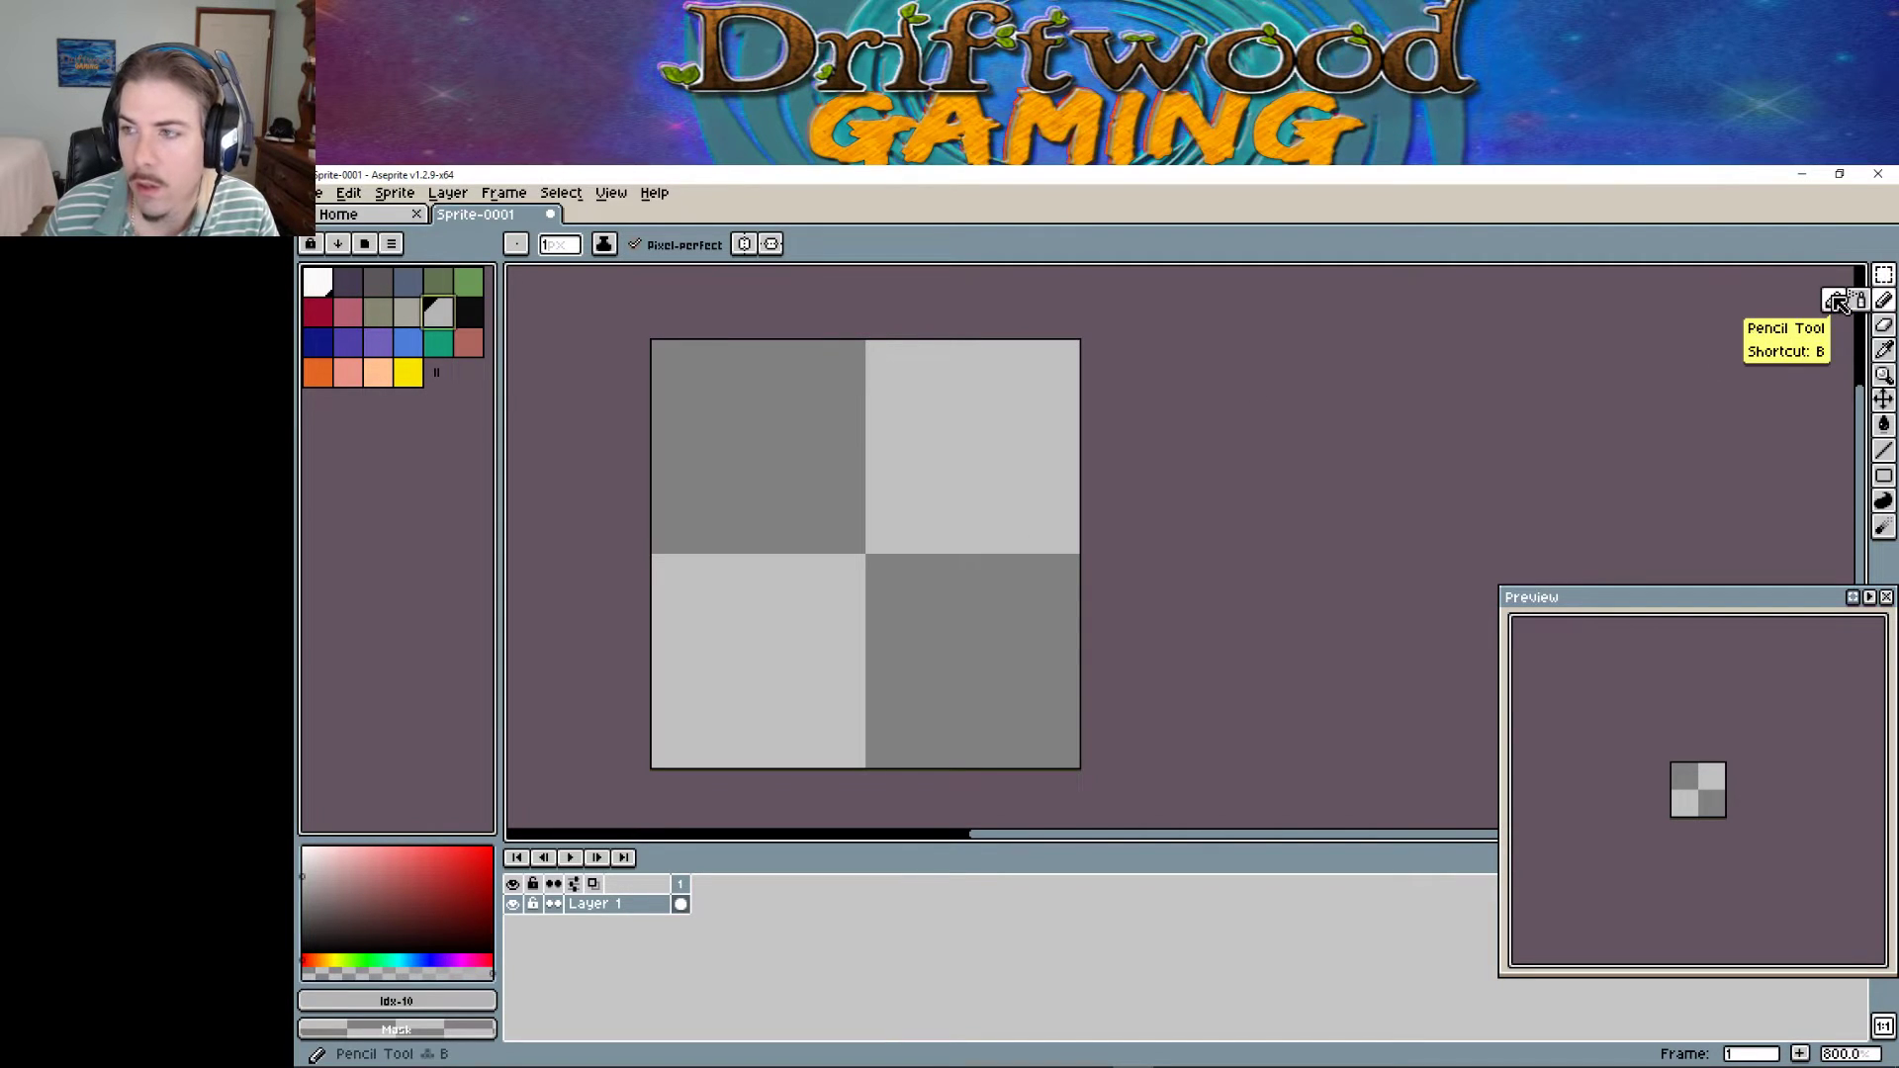
pyautogui.moveTo(803, 611)
pyautogui.mouseDown()
pyautogui.moveTo(859, 440)
pyautogui.moveTo(800, 594)
pyautogui.moveTo(898, 449)
pyautogui.mouseUp()
pyautogui.moveTo(890, 514); pyautogui.dragTo(930, 424)
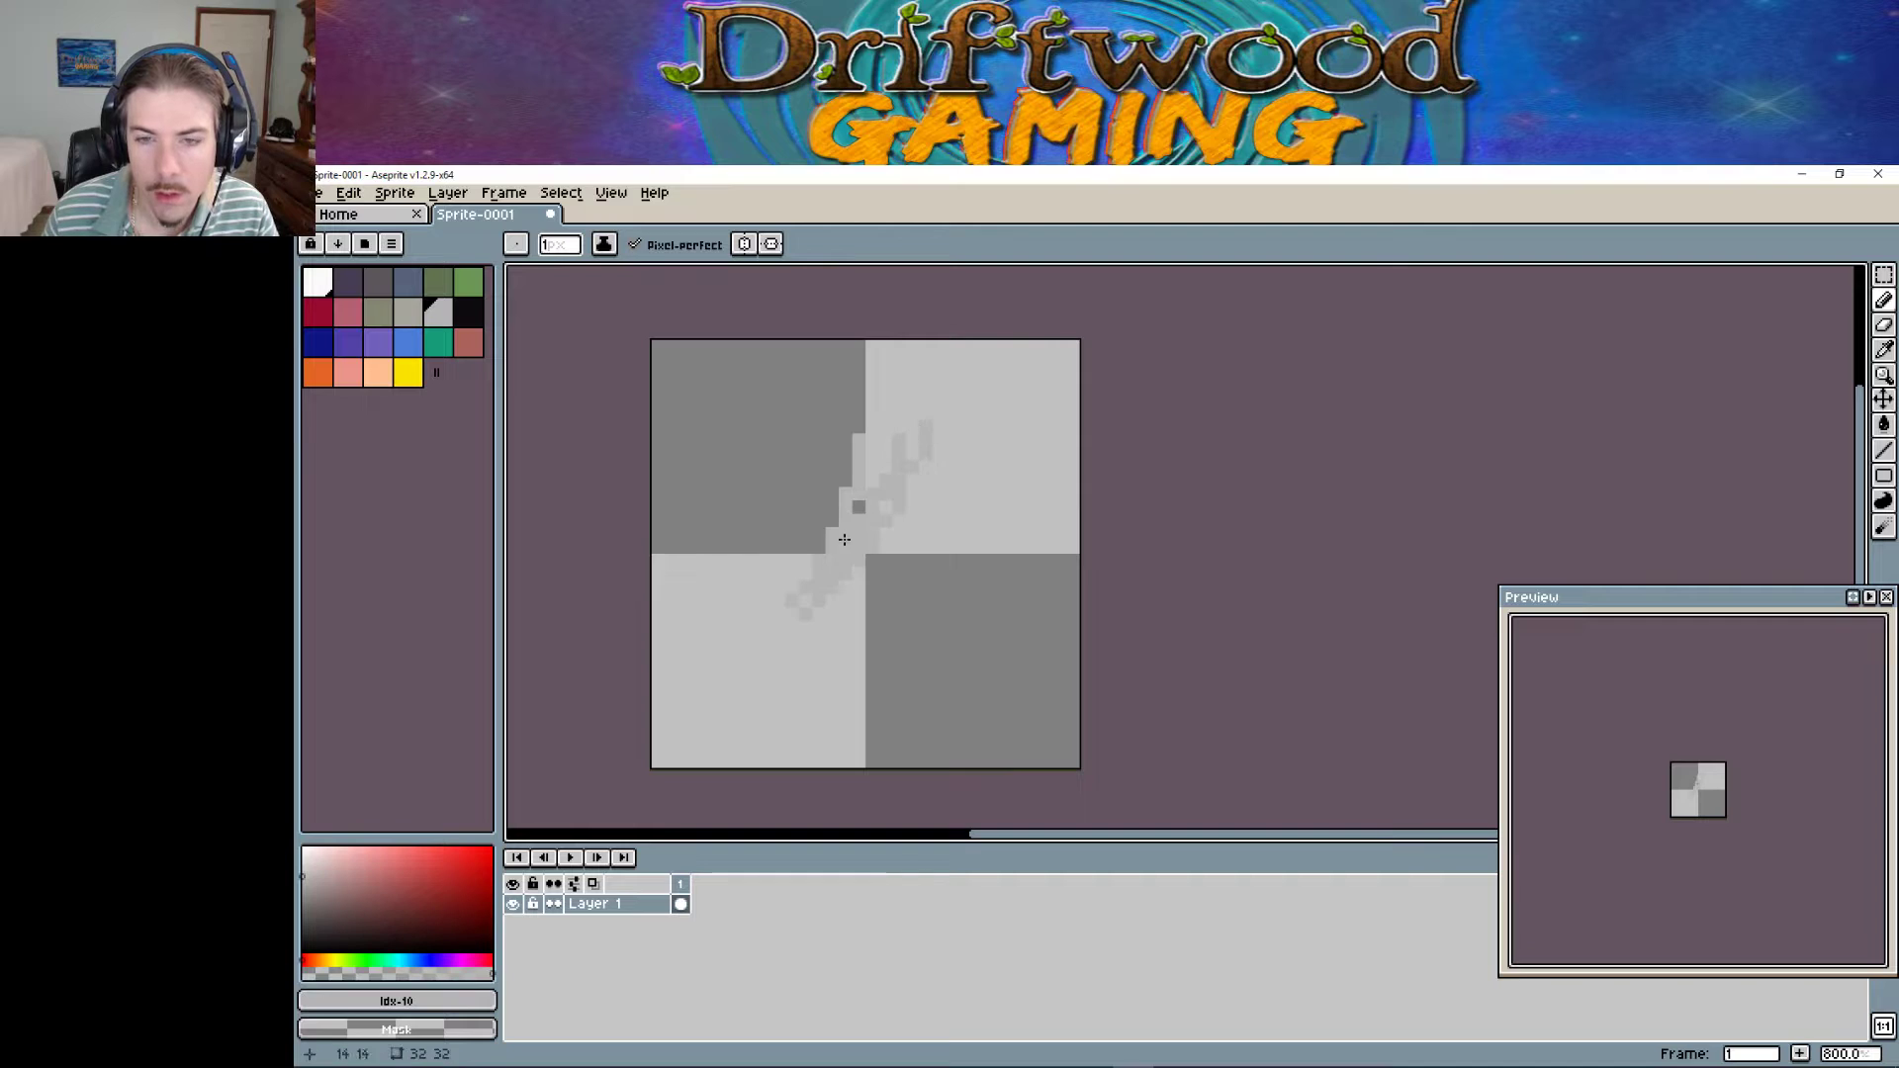
pyautogui.moveTo(870, 579); pyautogui.dragTo(971, 449)
pyautogui.moveTo(865, 579)
pyautogui.mouseDown()
pyautogui.moveTo(986, 457)
pyautogui.moveTo(785, 612)
pyautogui.moveTo(992, 492)
pyautogui.moveTo(745, 642)
pyautogui.moveTo(924, 587)
pyautogui.moveTo(759, 644)
pyautogui.moveTo(1019, 480)
pyautogui.moveTo(742, 627)
pyautogui.moveTo(1013, 533)
pyautogui.moveTo(735, 638)
pyautogui.moveTo(943, 608)
pyautogui.moveTo(824, 655)
pyautogui.moveTo(985, 601)
pyautogui.moveTo(709, 663)
pyautogui.moveTo(979, 634)
pyautogui.moveTo(992, 615)
pyautogui.moveTo(935, 648)
pyautogui.moveTo(900, 633)
pyautogui.moveTo(905, 569)
pyautogui.moveTo(865, 548)
pyautogui.moveTo(842, 396)
pyautogui.mouseUp()
# Add ribs and lower-edge shading to the wing in the warm grey of palette index 9 (#a6a49c).
pyautogui.click(408, 313)
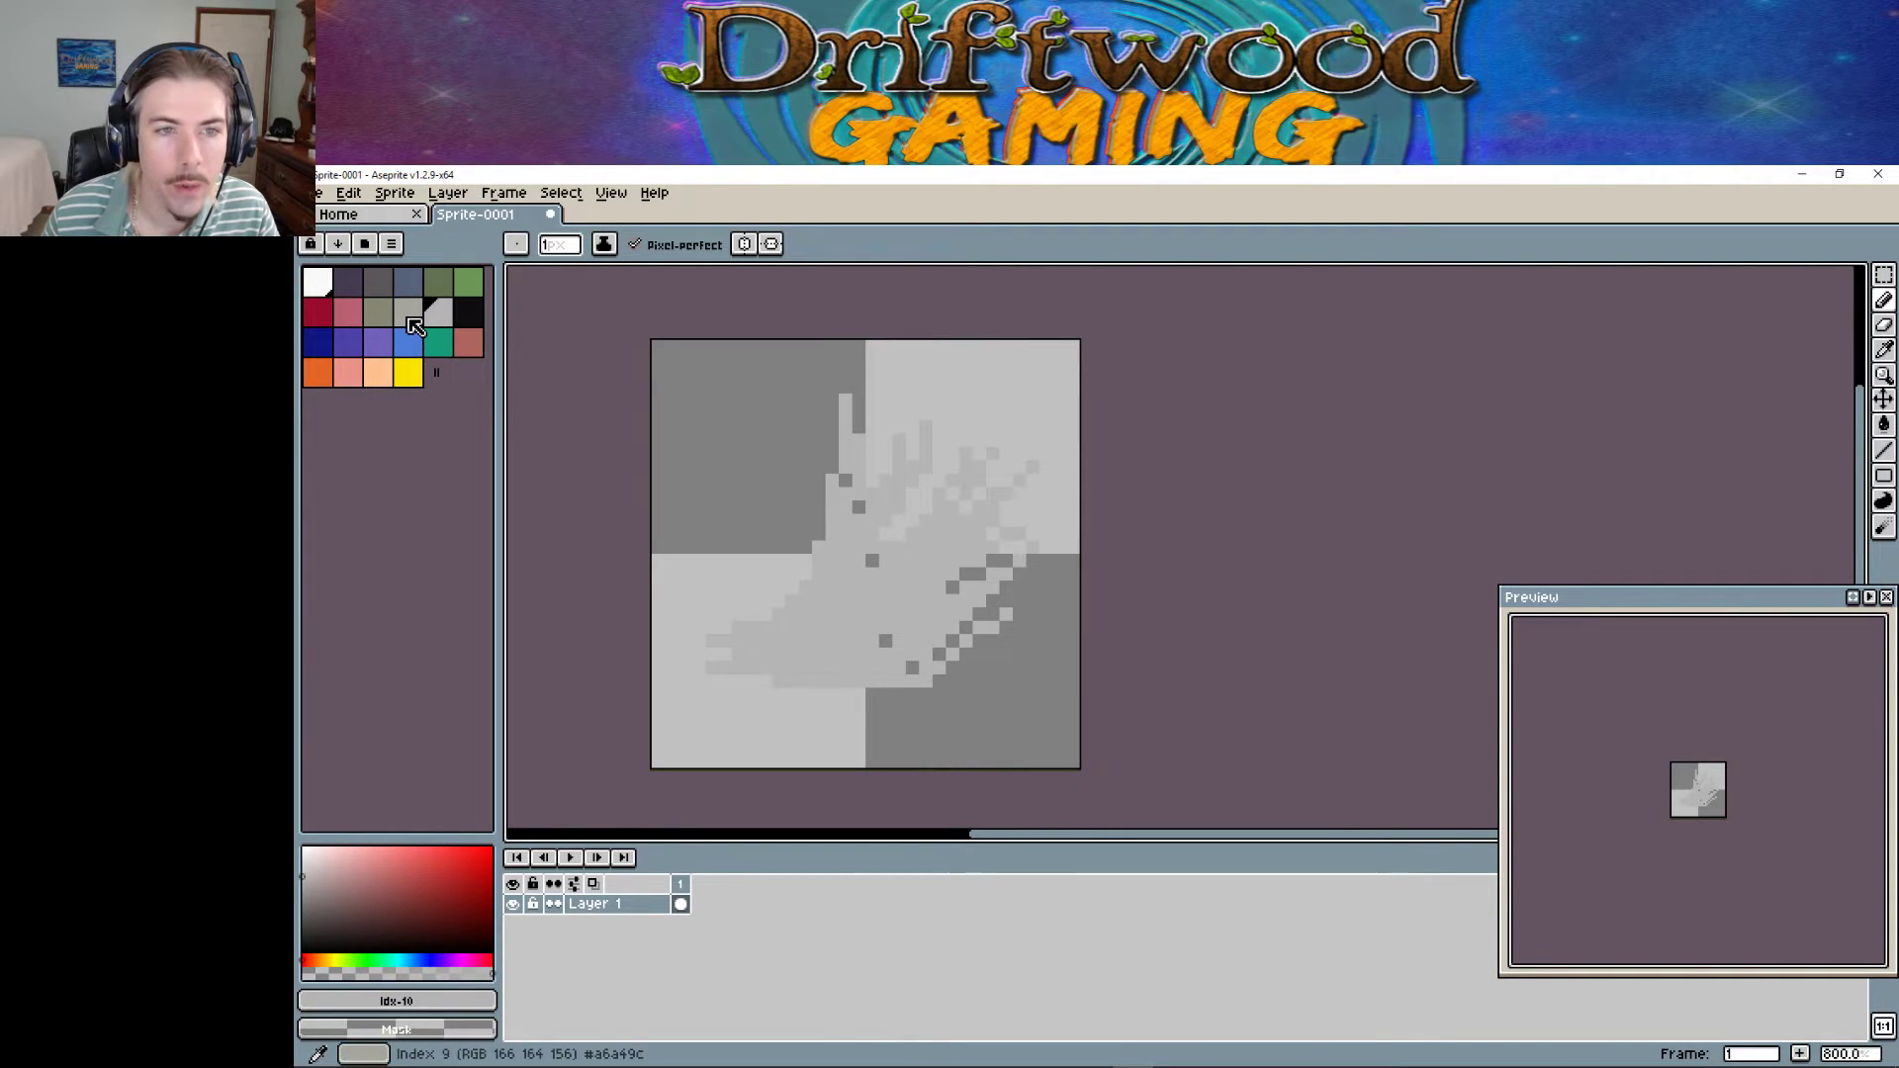
pyautogui.moveTo(718, 656)
pyautogui.mouseDown()
pyautogui.moveTo(821, 544)
pyautogui.moveTo(854, 378)
pyautogui.moveTo(788, 552)
pyautogui.moveTo(702, 641)
pyautogui.moveTo(883, 386)
pyautogui.moveTo(836, 534)
pyautogui.moveTo(717, 660)
pyautogui.moveTo(962, 487)
pyautogui.moveTo(935, 473)
pyautogui.moveTo(762, 653)
pyautogui.moveTo(709, 663)
pyautogui.moveTo(932, 587)
pyautogui.mouseUp()
pyautogui.moveTo(998, 534)
pyautogui.mouseDown()
pyautogui.moveTo(706, 683)
pyautogui.moveTo(905, 633)
pyautogui.moveTo(1049, 544)
pyautogui.moveTo(701, 681)
pyautogui.moveTo(841, 697)
pyautogui.moveTo(1034, 608)
pyautogui.mouseUp()
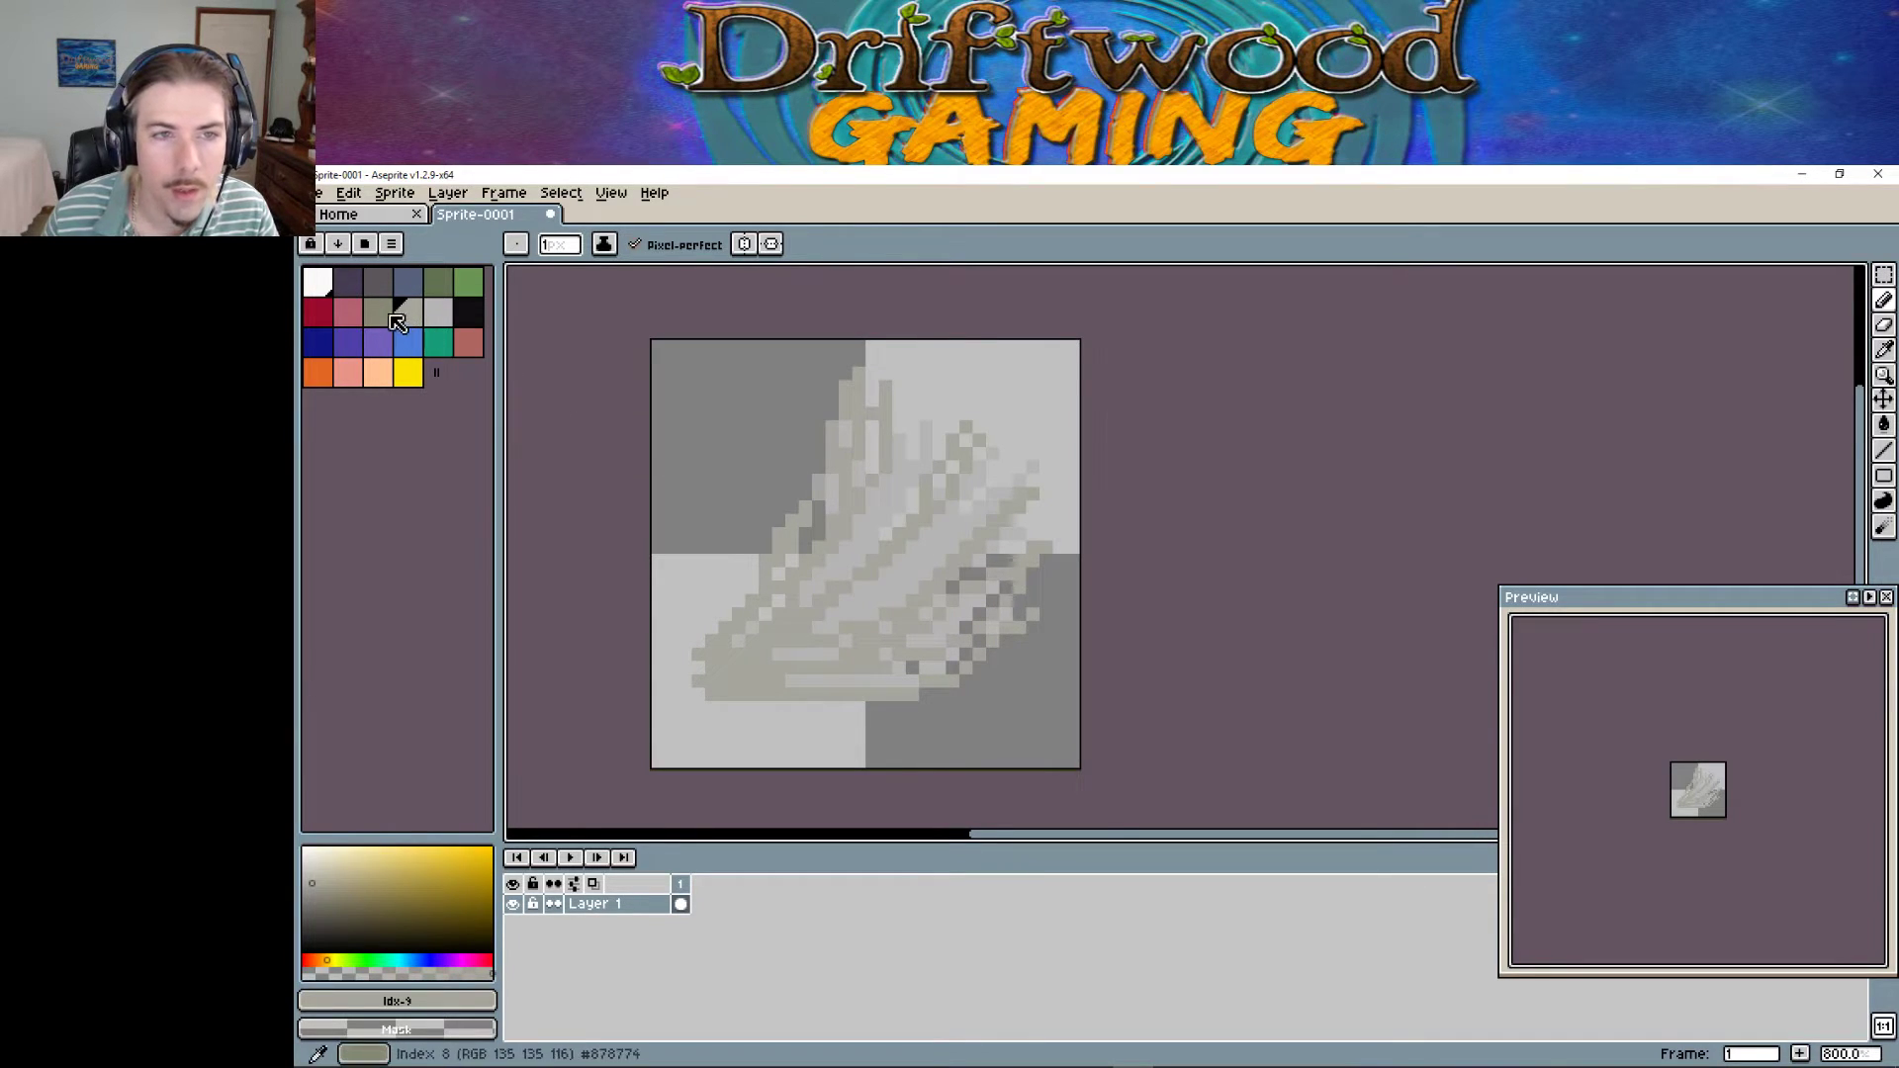
# Darken the wing's leading edge, ribs and lower edge with pencil strokes in olive grey, palette index 8 (#878774).
pyautogui.click(378, 311)
pyautogui.moveTo(699, 670); pyautogui.dragTo(740, 601)
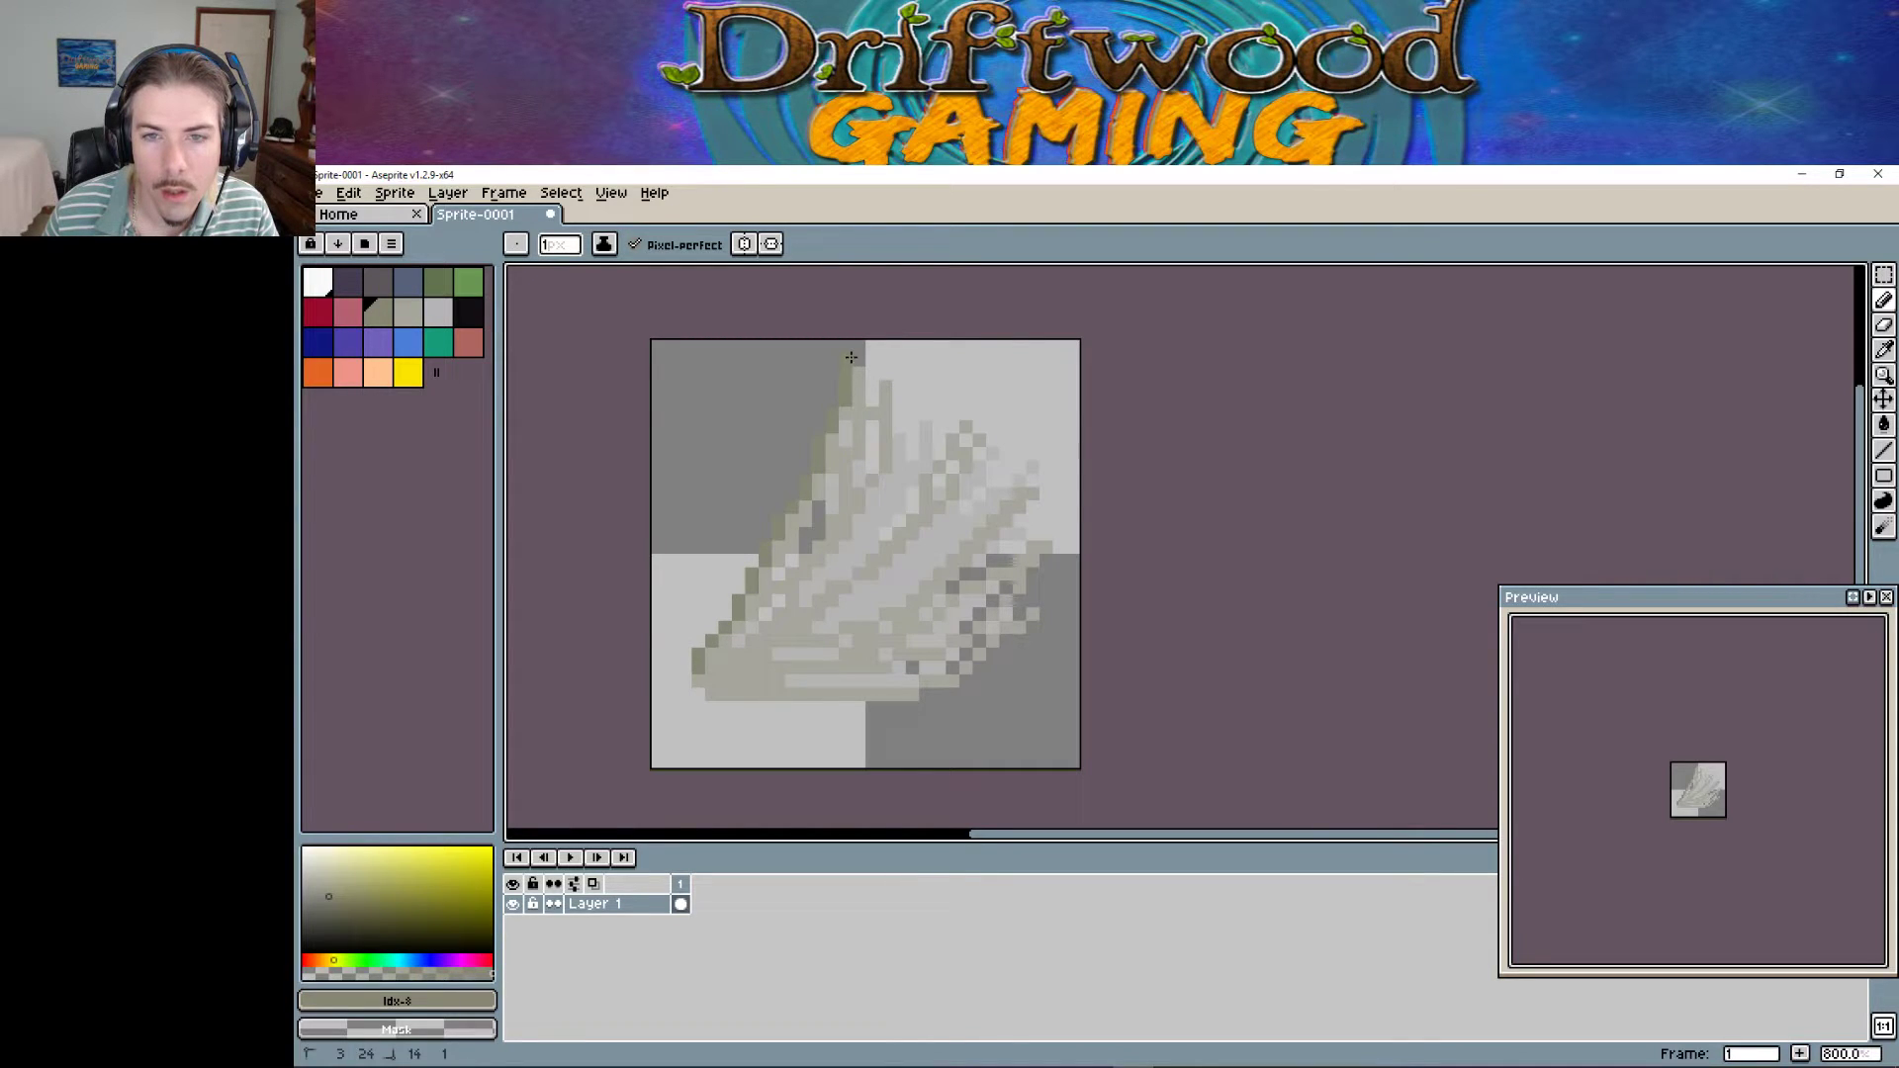
pyautogui.moveTo(754, 560)
pyautogui.mouseDown()
pyautogui.moveTo(702, 643)
pyautogui.moveTo(890, 554)
pyautogui.moveTo(994, 435)
pyautogui.moveTo(690, 677)
pyautogui.moveTo(829, 678)
pyautogui.moveTo(1029, 524)
pyautogui.moveTo(800, 680)
pyautogui.moveTo(704, 691)
pyautogui.moveTo(828, 710)
pyautogui.moveTo(1000, 661)
pyautogui.moveTo(851, 700)
pyautogui.mouseUp()
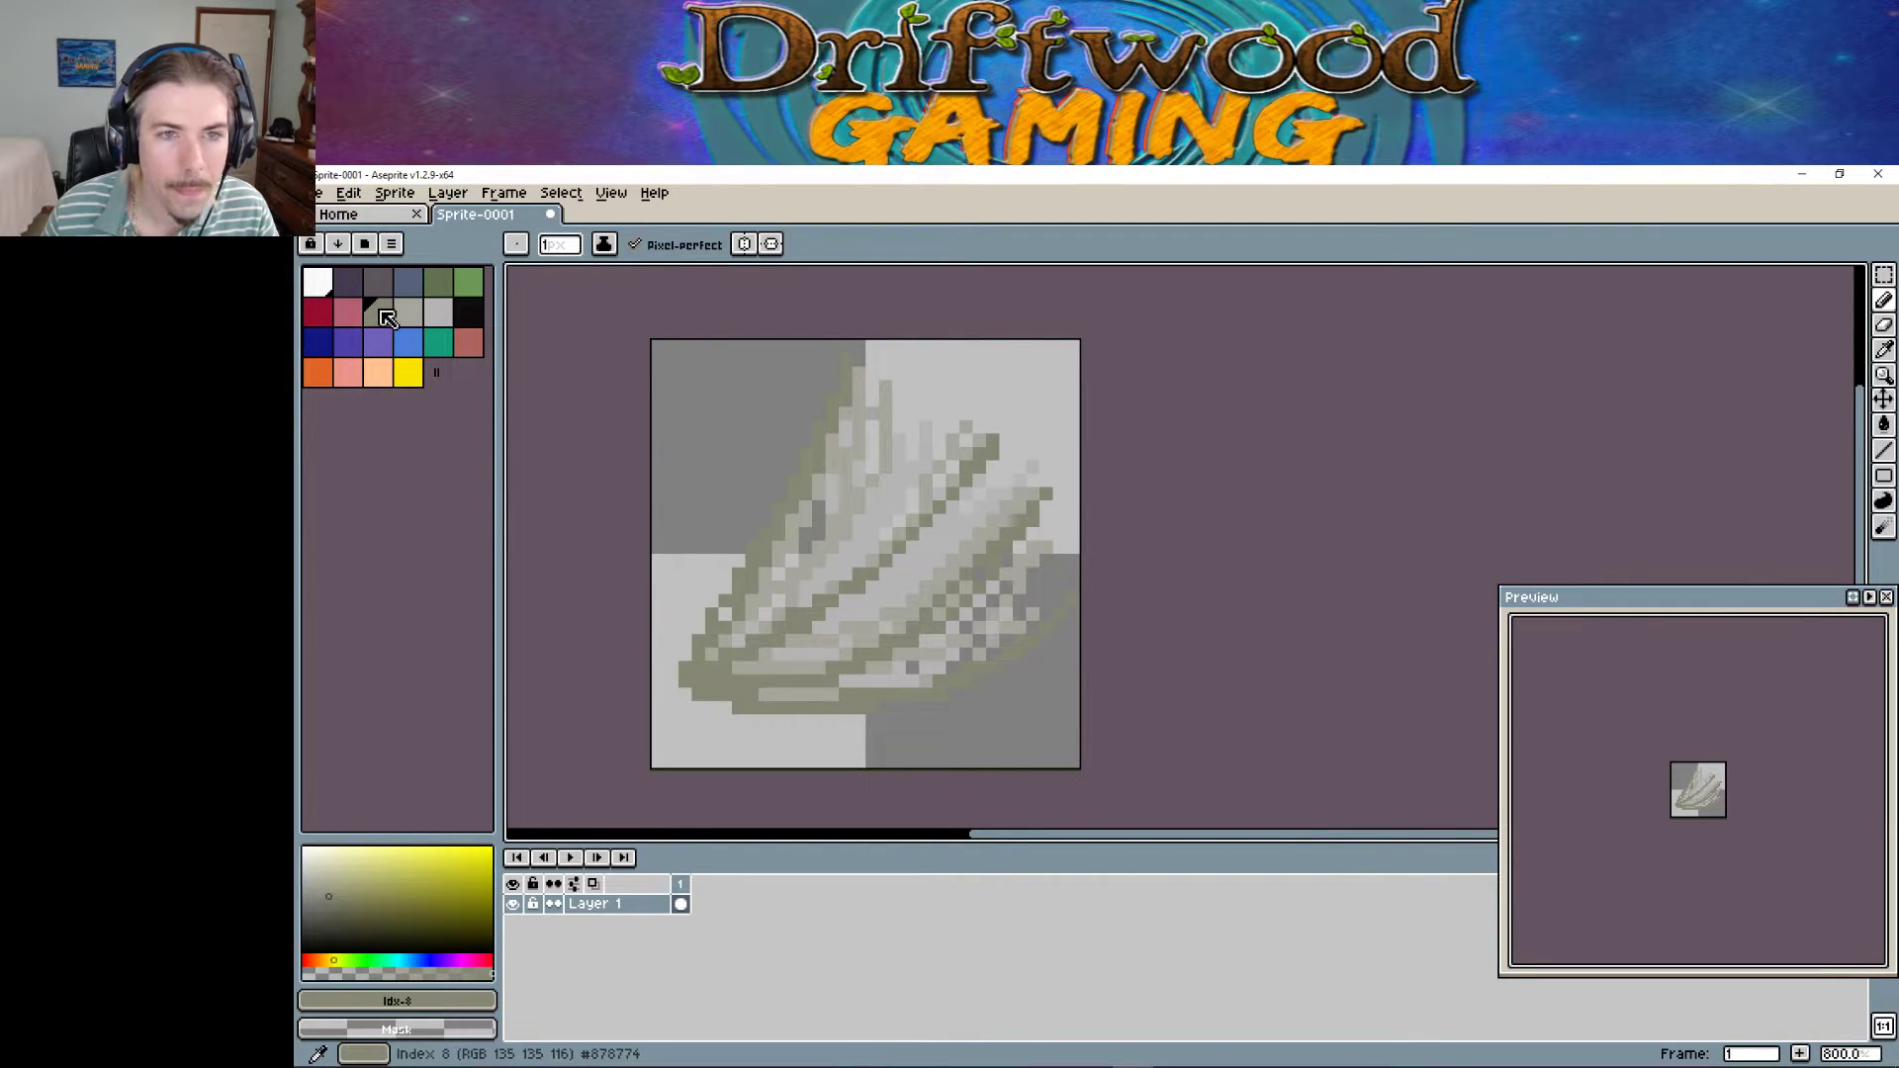
# Deepen the shadows along the wing's leading edge, ribs and lower edge in dark grey, palette index 2.
pyautogui.click(439, 282)
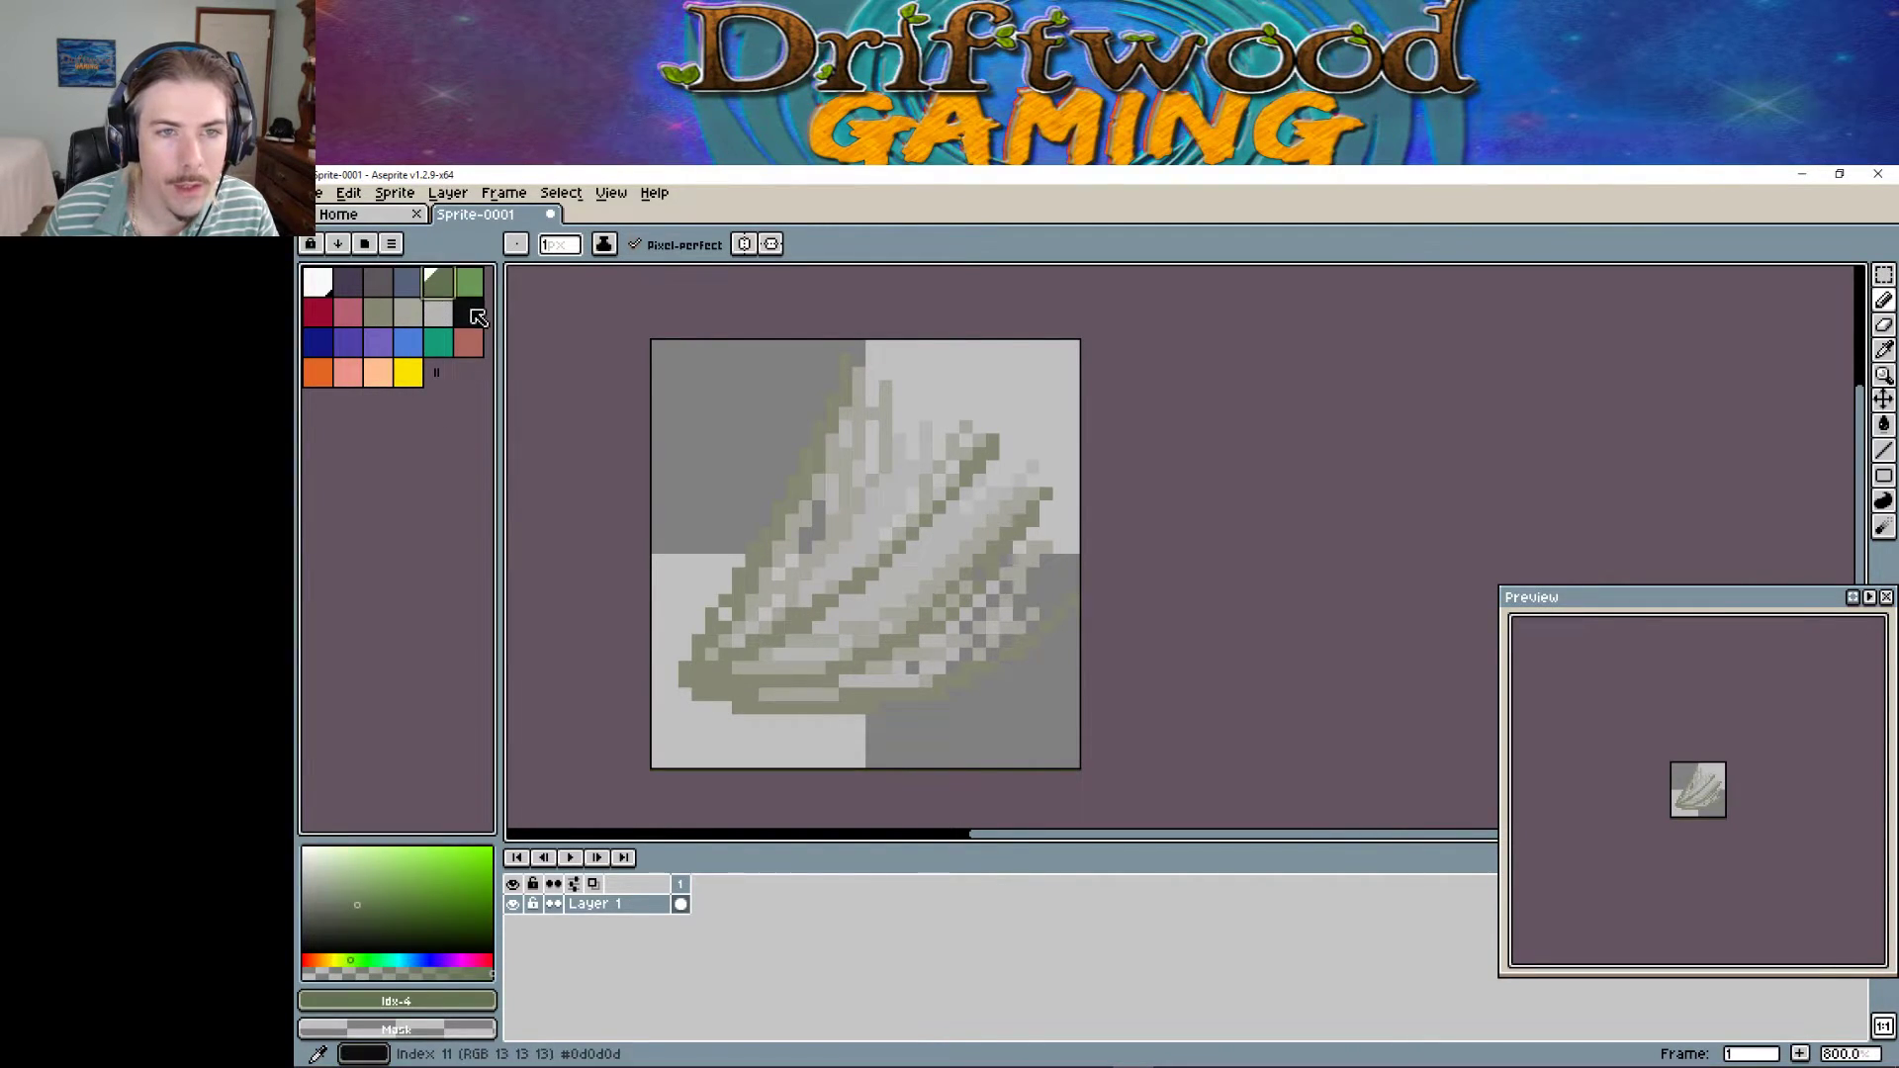
pyautogui.click(378, 283)
pyautogui.moveTo(672, 679)
pyautogui.mouseDown()
pyautogui.moveTo(801, 475)
pyautogui.moveTo(832, 382)
pyautogui.moveTo(805, 461)
pyautogui.mouseUp()
pyautogui.moveTo(732, 581)
pyautogui.mouseDown()
pyautogui.moveTo(677, 673)
pyautogui.moveTo(758, 665)
pyautogui.moveTo(976, 465)
pyautogui.moveTo(836, 621)
pyautogui.moveTo(696, 695)
pyautogui.moveTo(804, 706)
pyautogui.moveTo(1036, 546)
pyautogui.moveTo(1062, 491)
pyautogui.moveTo(969, 615)
pyautogui.mouseUp()
pyautogui.moveTo(855, 662)
pyautogui.mouseDown()
pyautogui.moveTo(734, 698)
pyautogui.moveTo(836, 722)
pyautogui.moveTo(975, 677)
pyautogui.moveTo(1047, 627)
pyautogui.mouseUp()
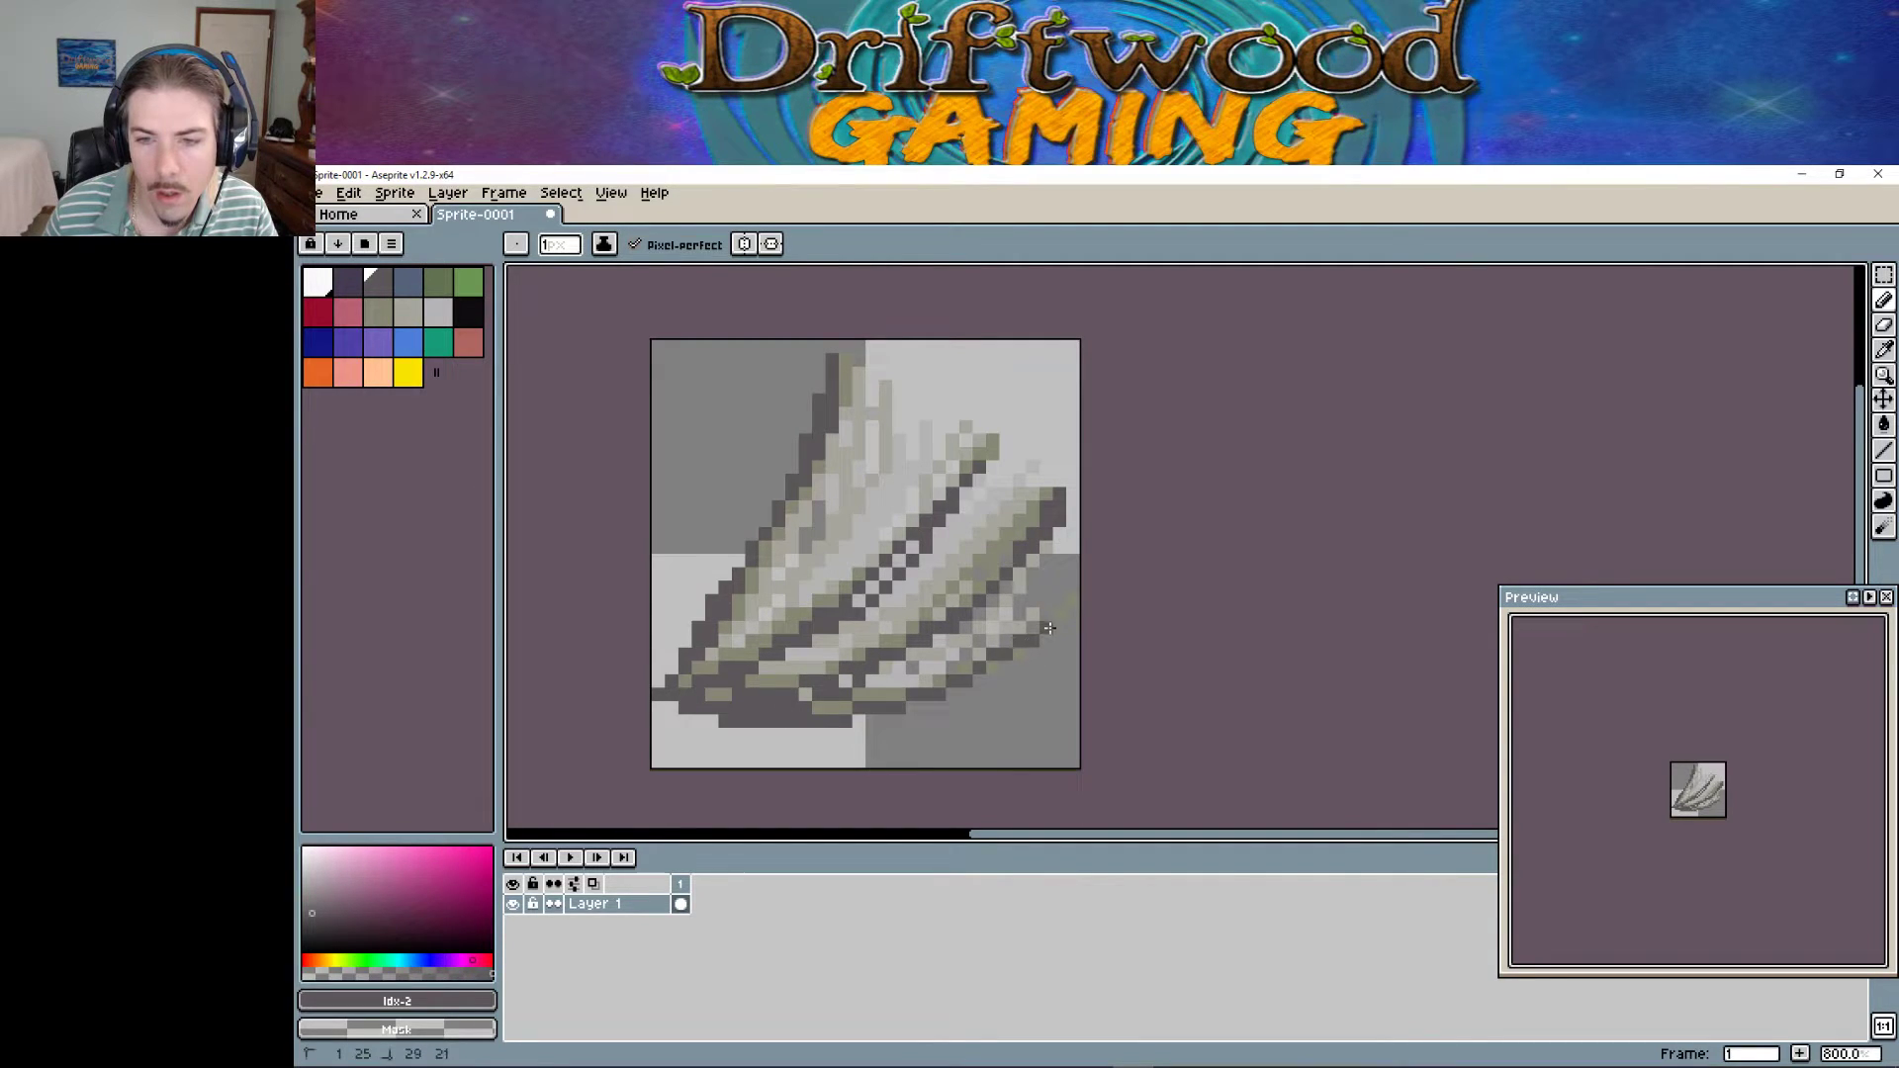
# Outline the wing's leading edge, pointed base and upper rib in near-black, palette index 11 (#0d0d0d).
pyautogui.click(465, 314)
pyautogui.moveTo(658, 692); pyautogui.dragTo(829, 374)
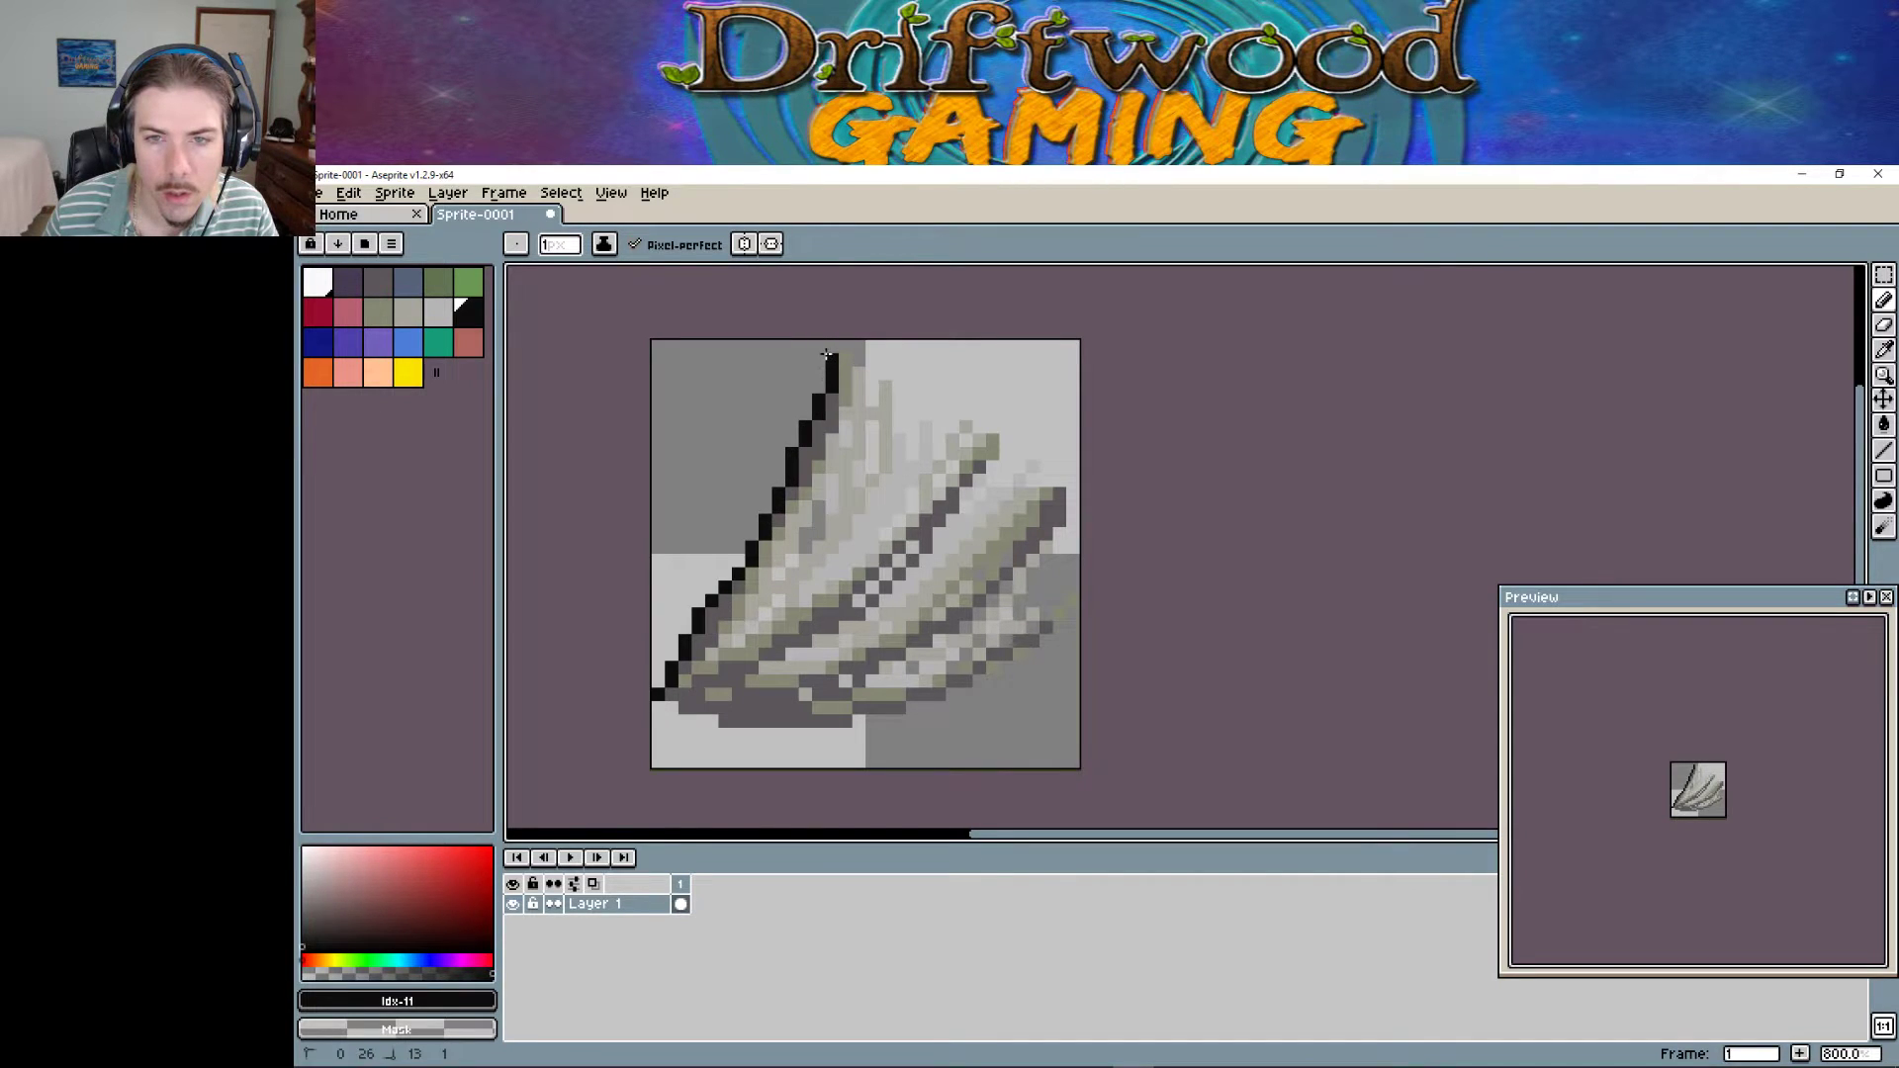
pyautogui.click(843, 368)
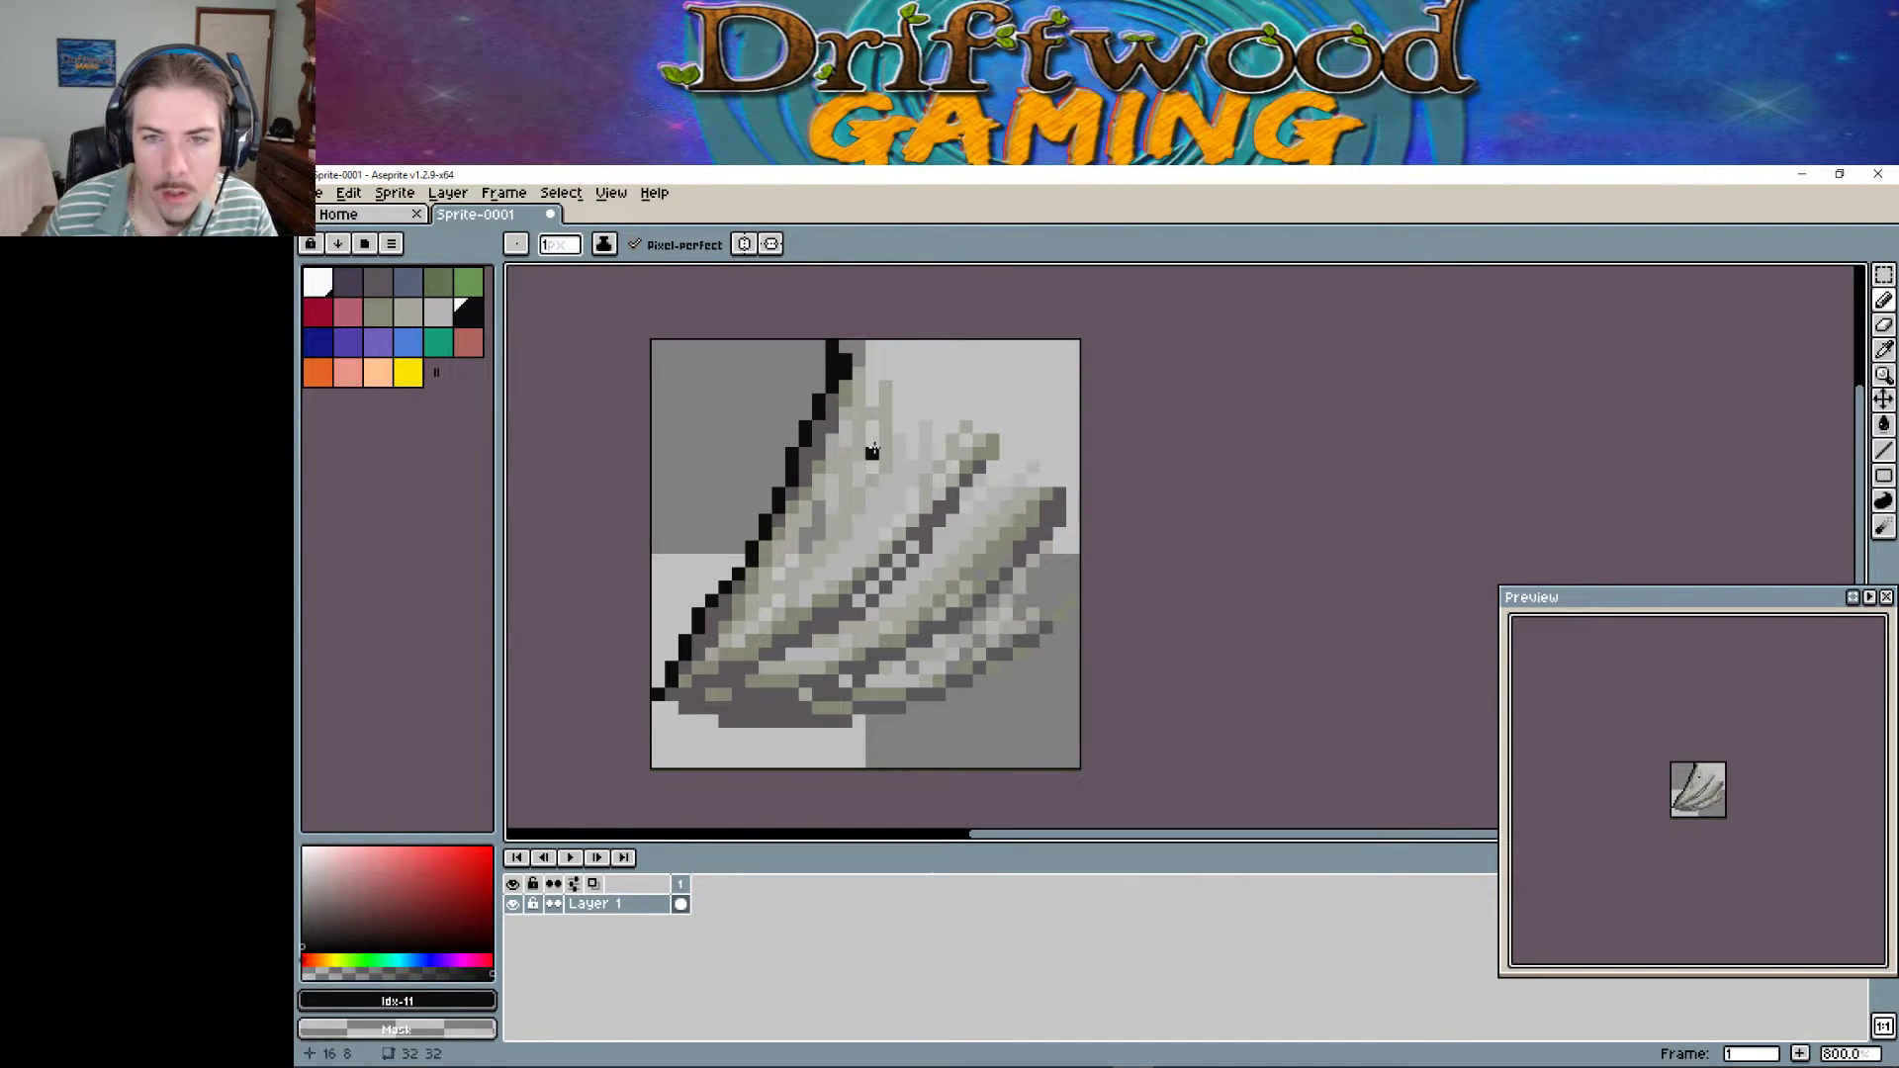
pyautogui.click(669, 702)
pyautogui.hotkey('ctrl', 'z')
pyautogui.click(662, 705)
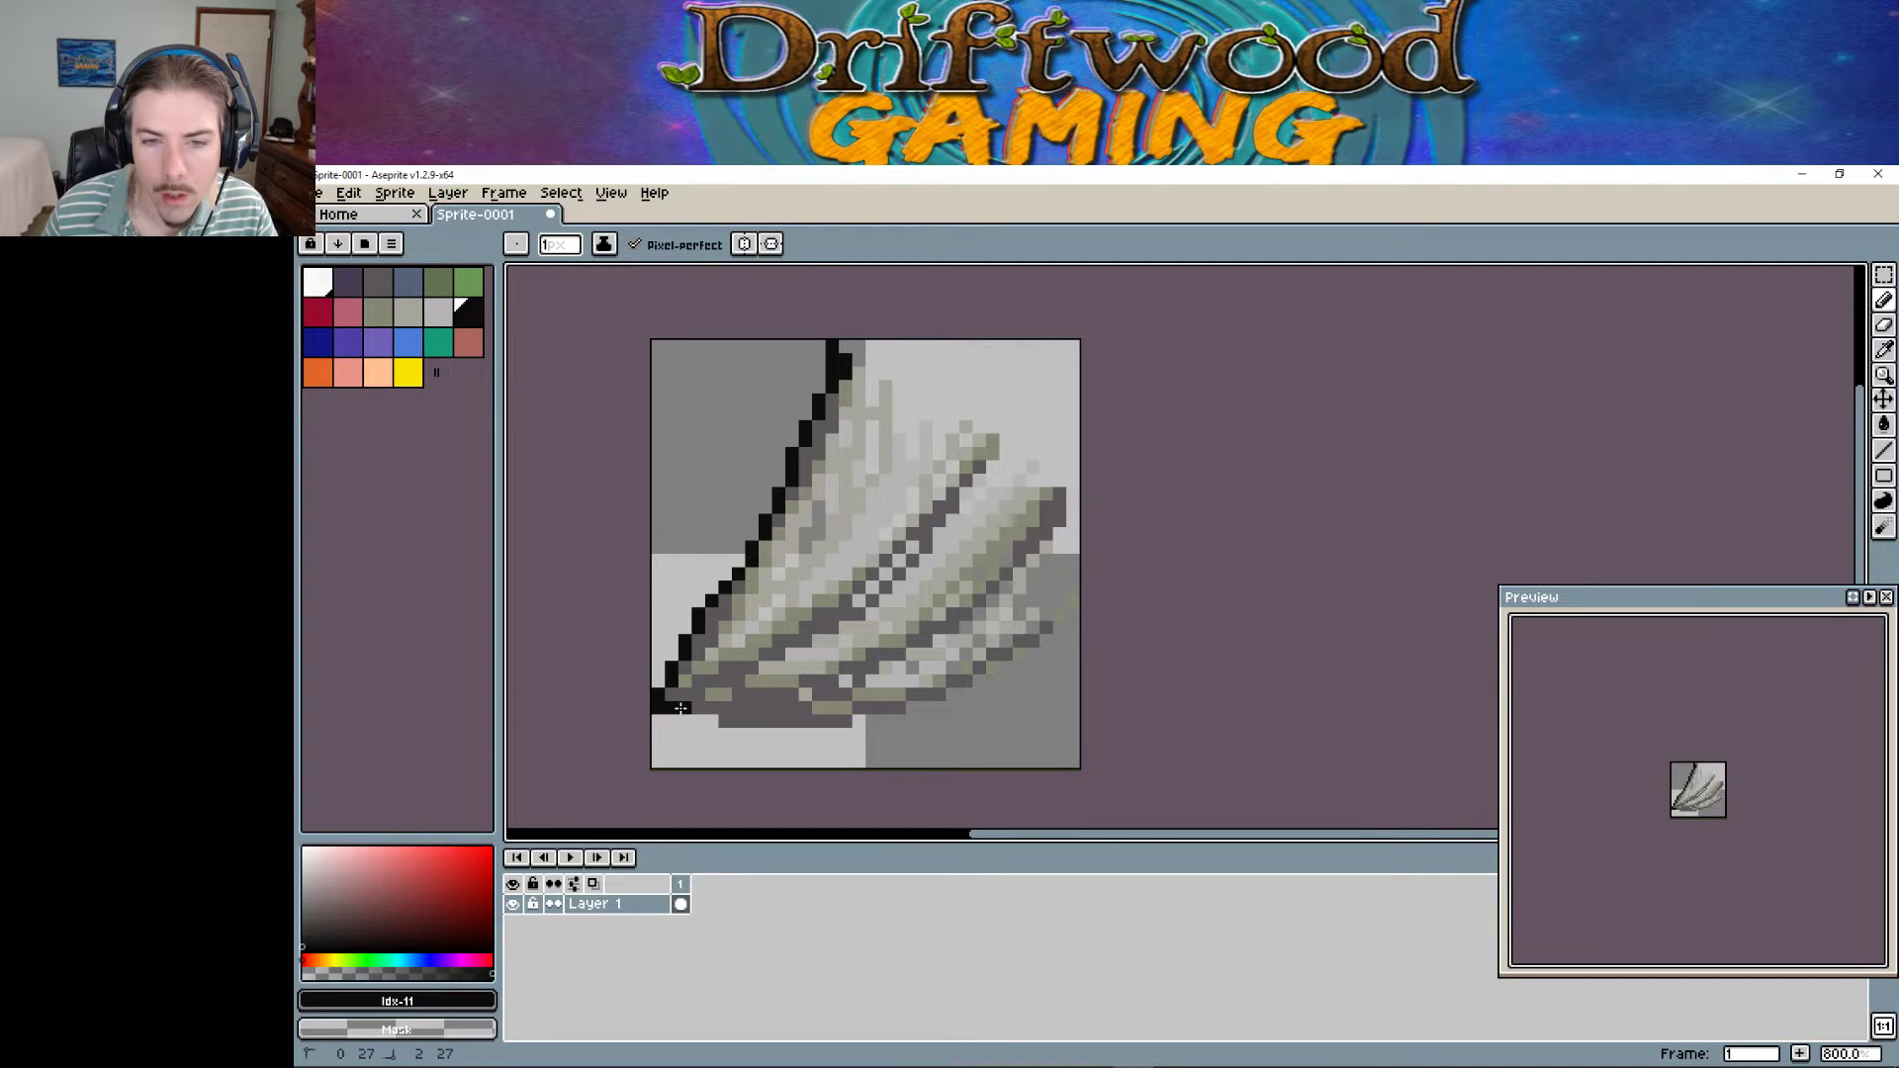
pyautogui.moveTo(681, 708)
pyautogui.mouseDown()
pyautogui.moveTo(950, 455)
pyautogui.moveTo(947, 431)
pyautogui.moveTo(840, 344)
pyautogui.mouseUp()
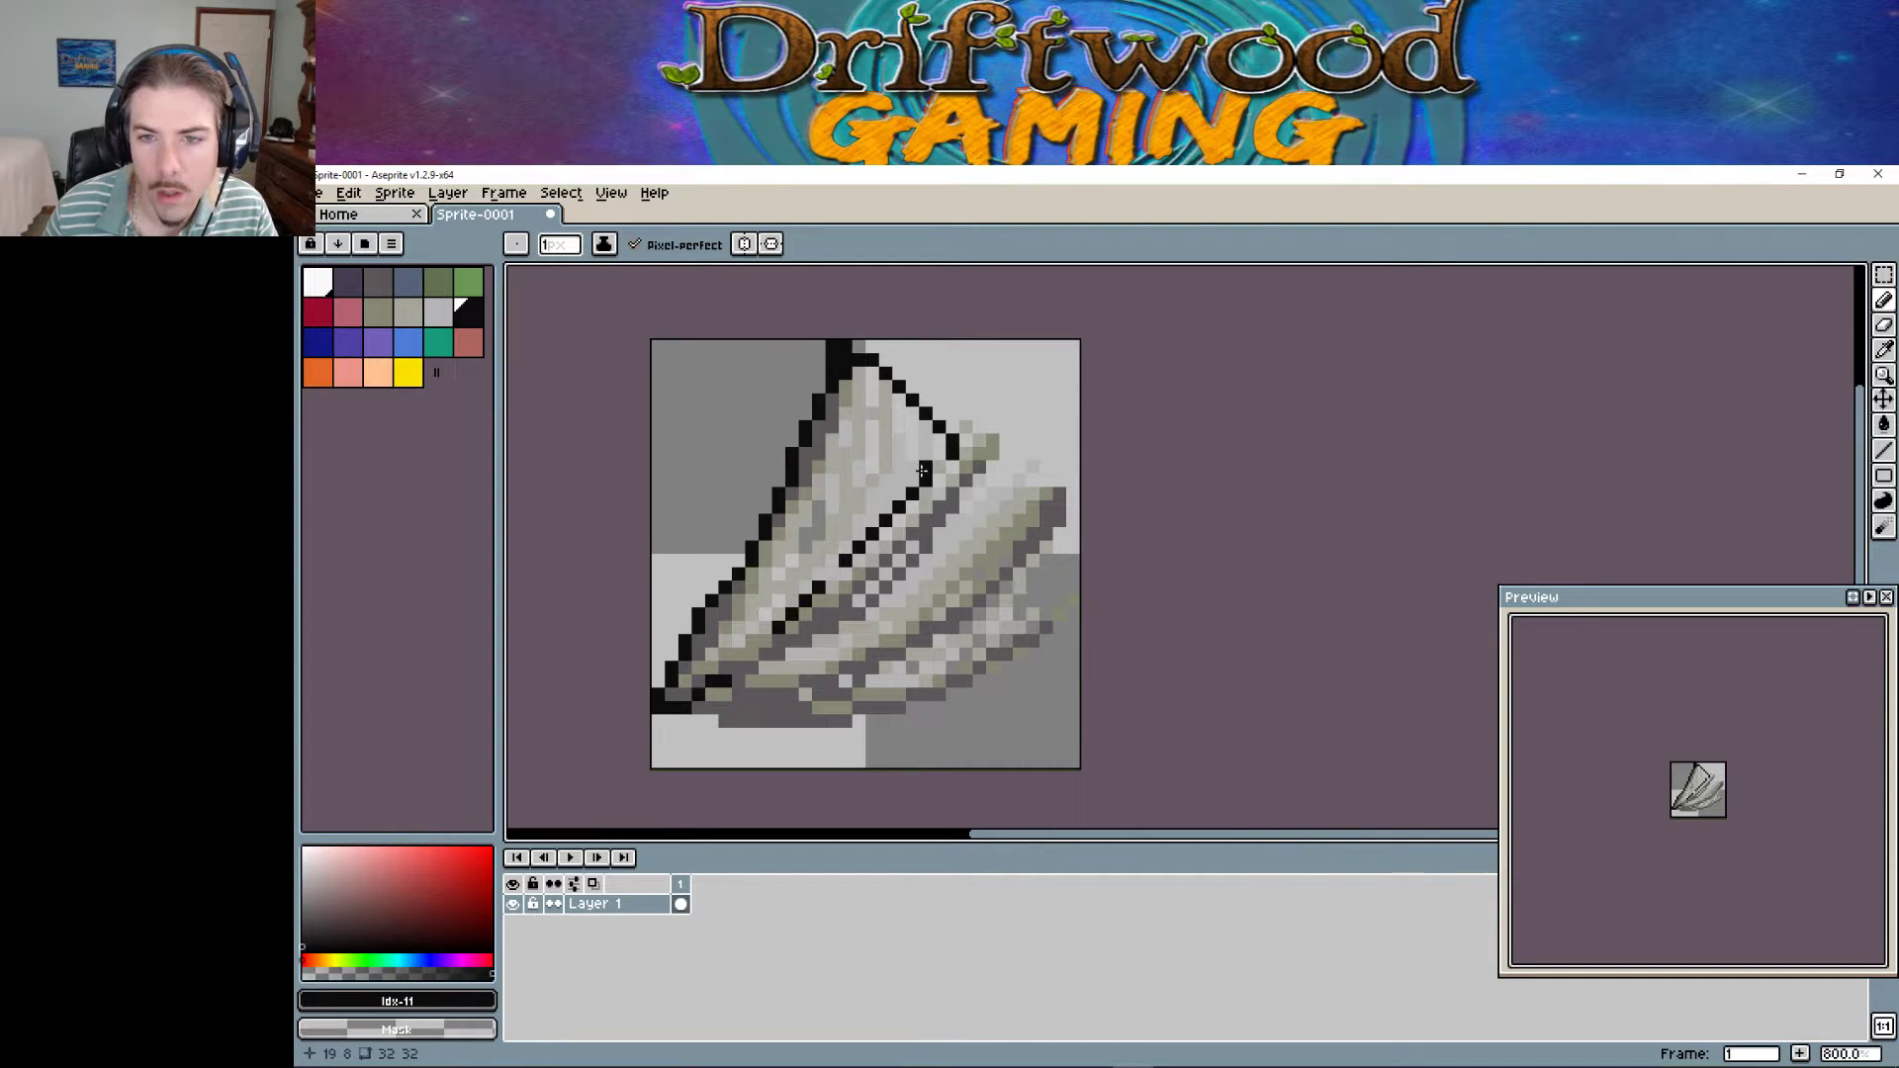
pyautogui.hotkey('ctrl', 'z')
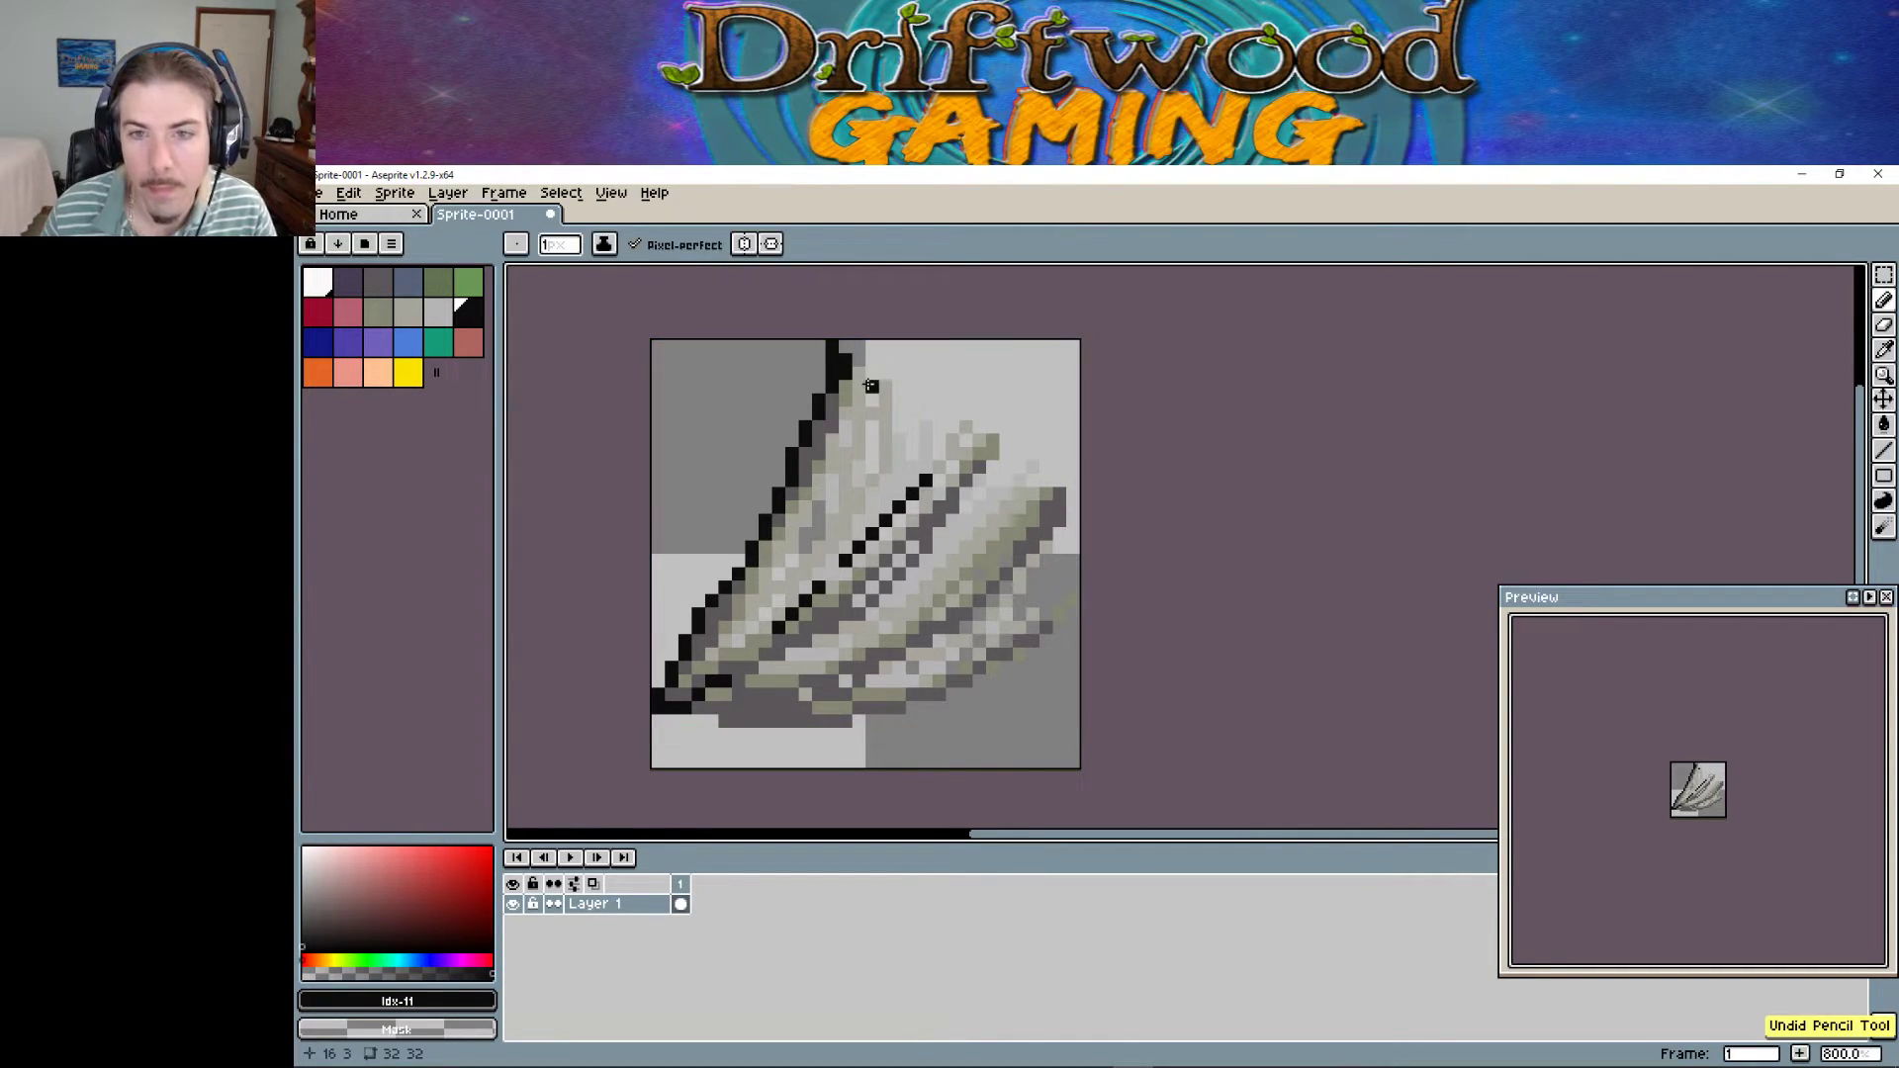
# Outline the scalloped trailing edge and the lower edge in the same near-black, and fill in the upper rib near the base.
pyautogui.moveTo(852, 362)
pyautogui.mouseDown()
pyautogui.moveTo(876, 413)
pyautogui.moveTo(924, 441)
pyautogui.moveTo(928, 475)
pyautogui.moveTo(974, 452)
pyautogui.moveTo(1072, 517)
pyautogui.moveTo(1033, 578)
pyautogui.mouseUp()
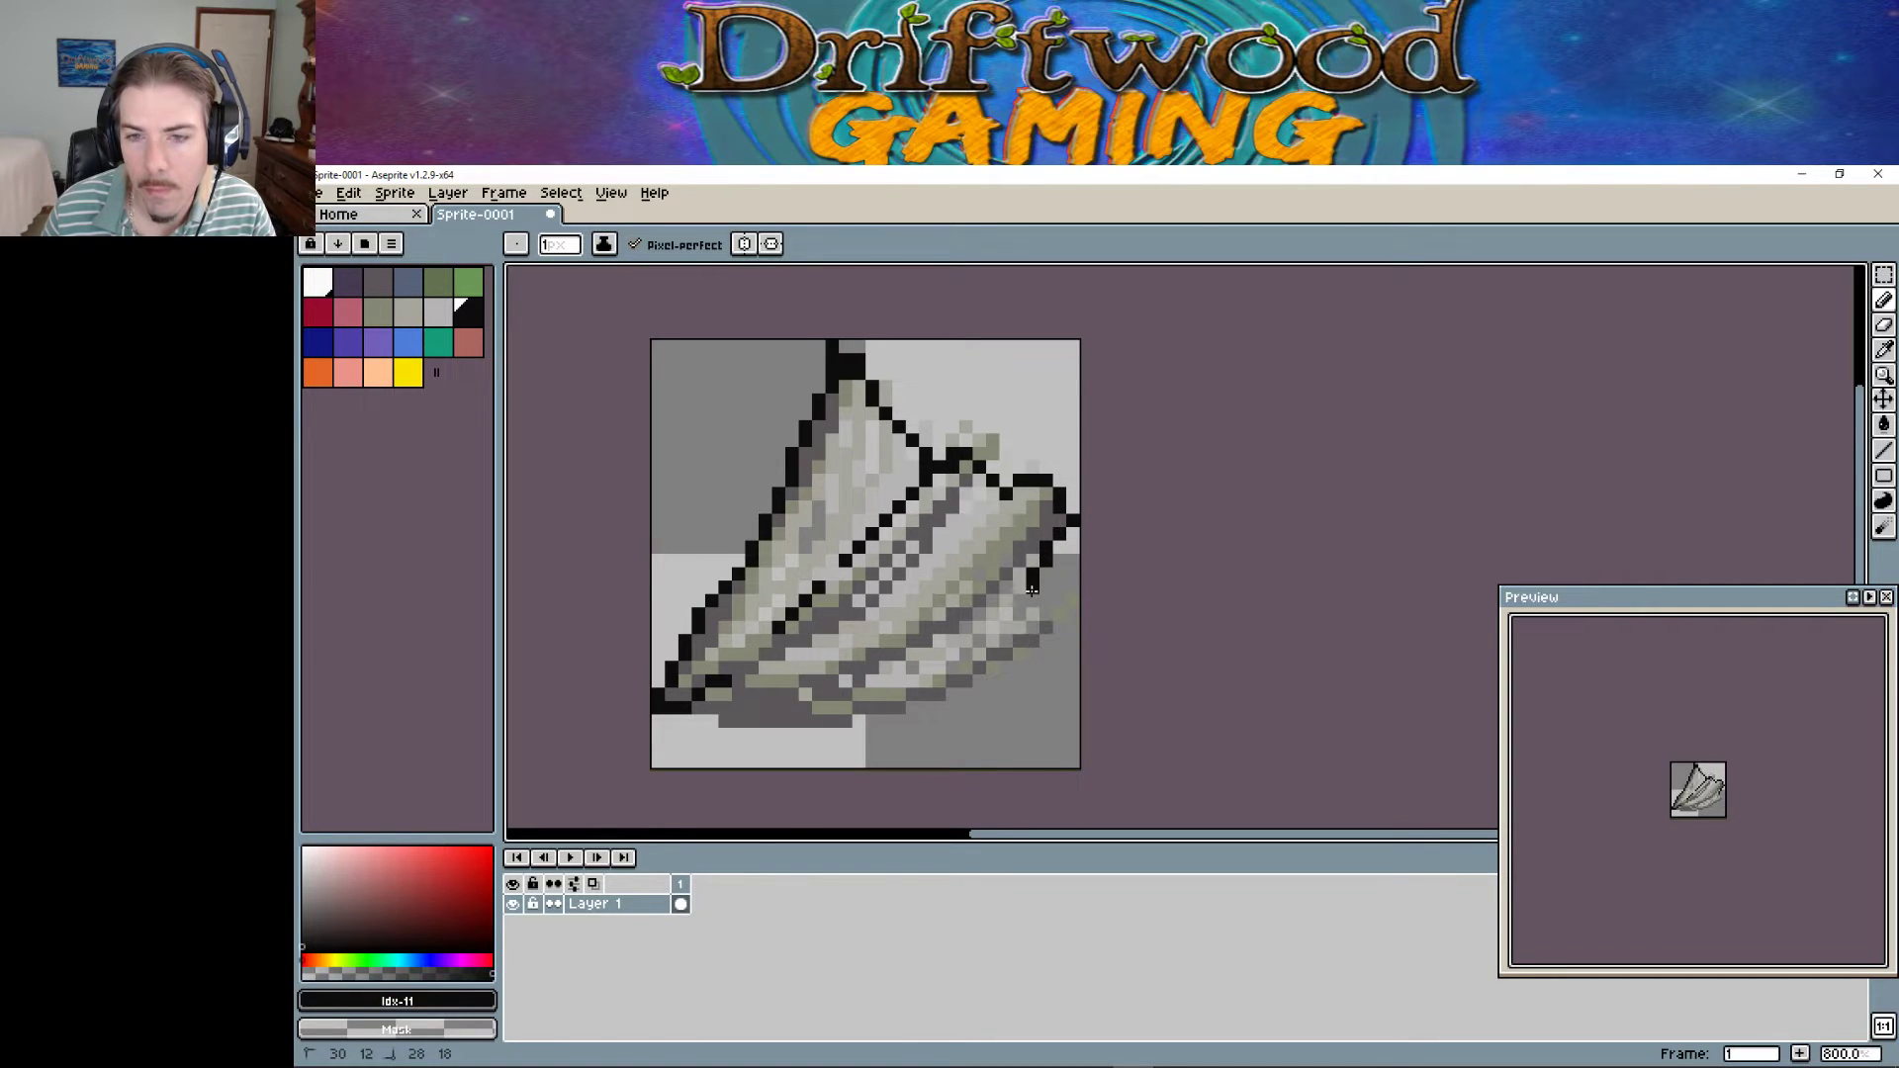
pyautogui.moveTo(1055, 640)
pyautogui.mouseDown()
pyautogui.moveTo(920, 710)
pyautogui.moveTo(729, 726)
pyautogui.mouseUp()
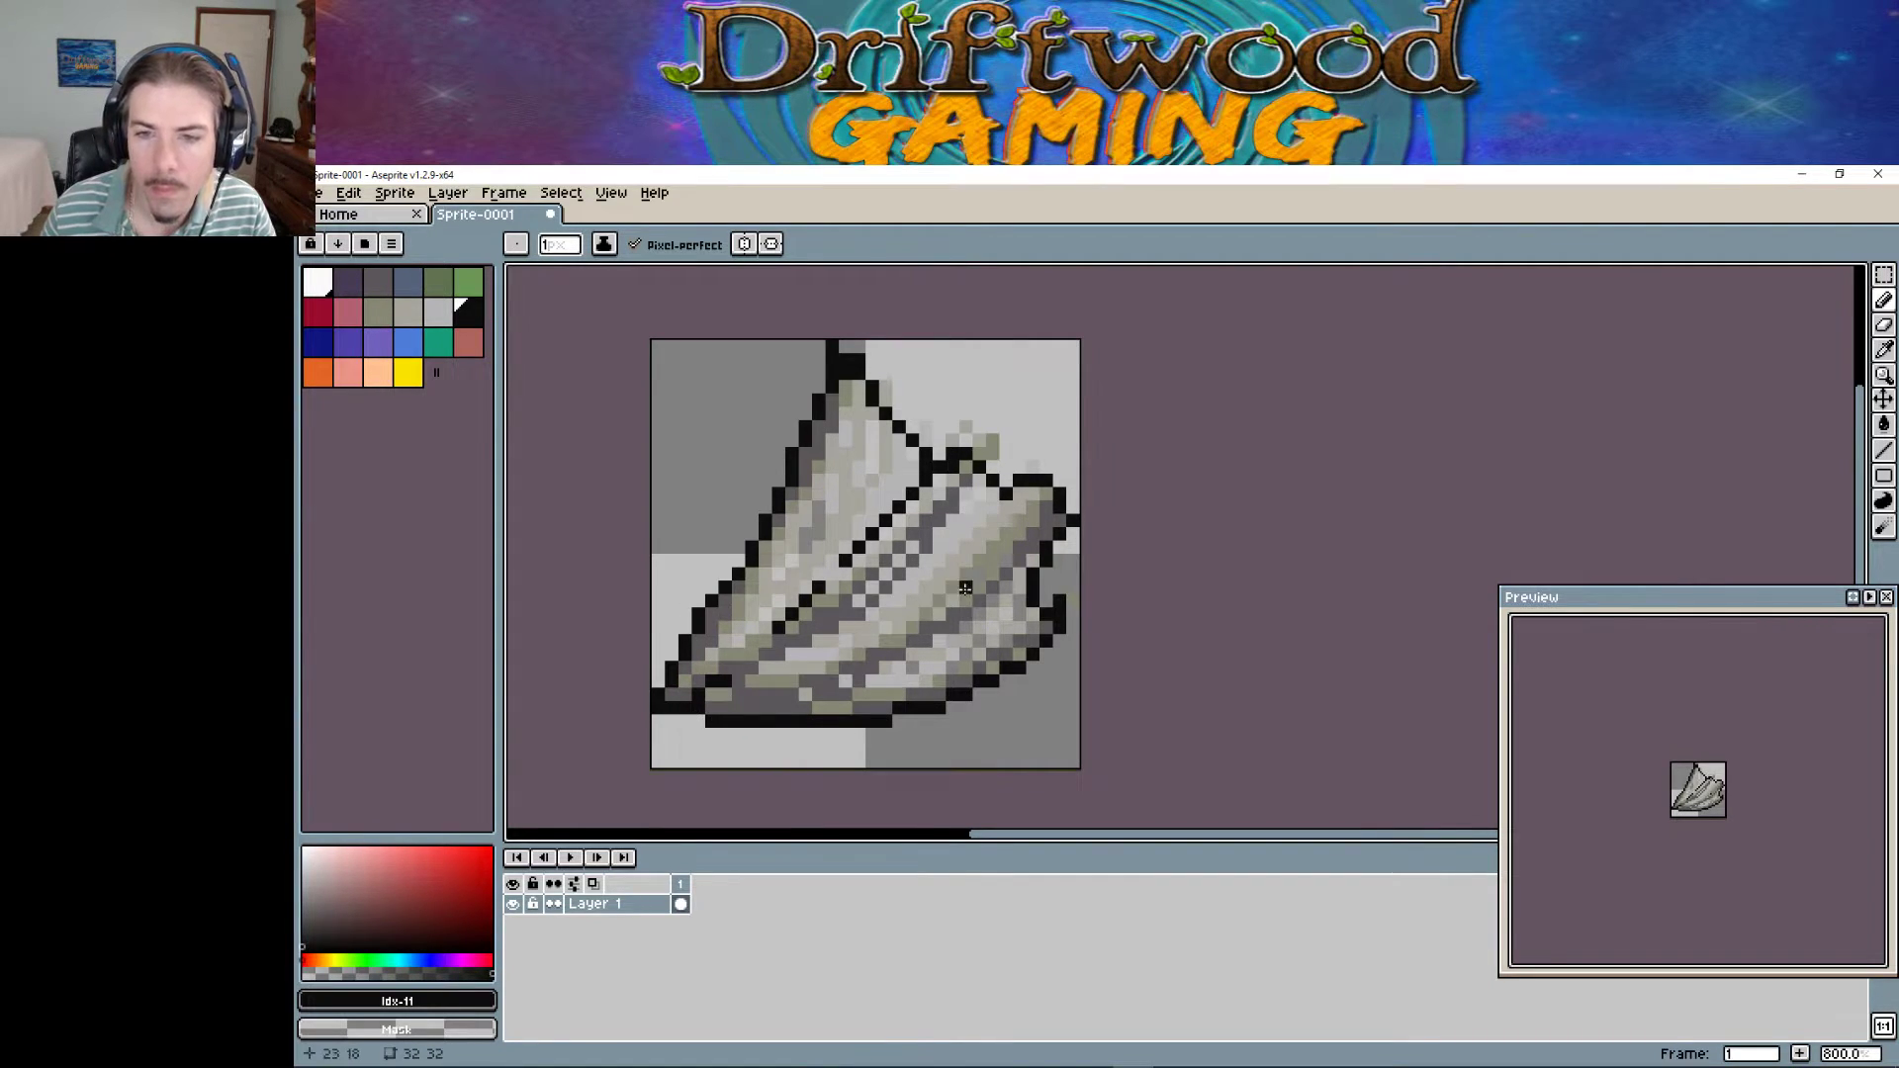
pyautogui.moveTo(760, 644); pyautogui.dragTo(736, 668)
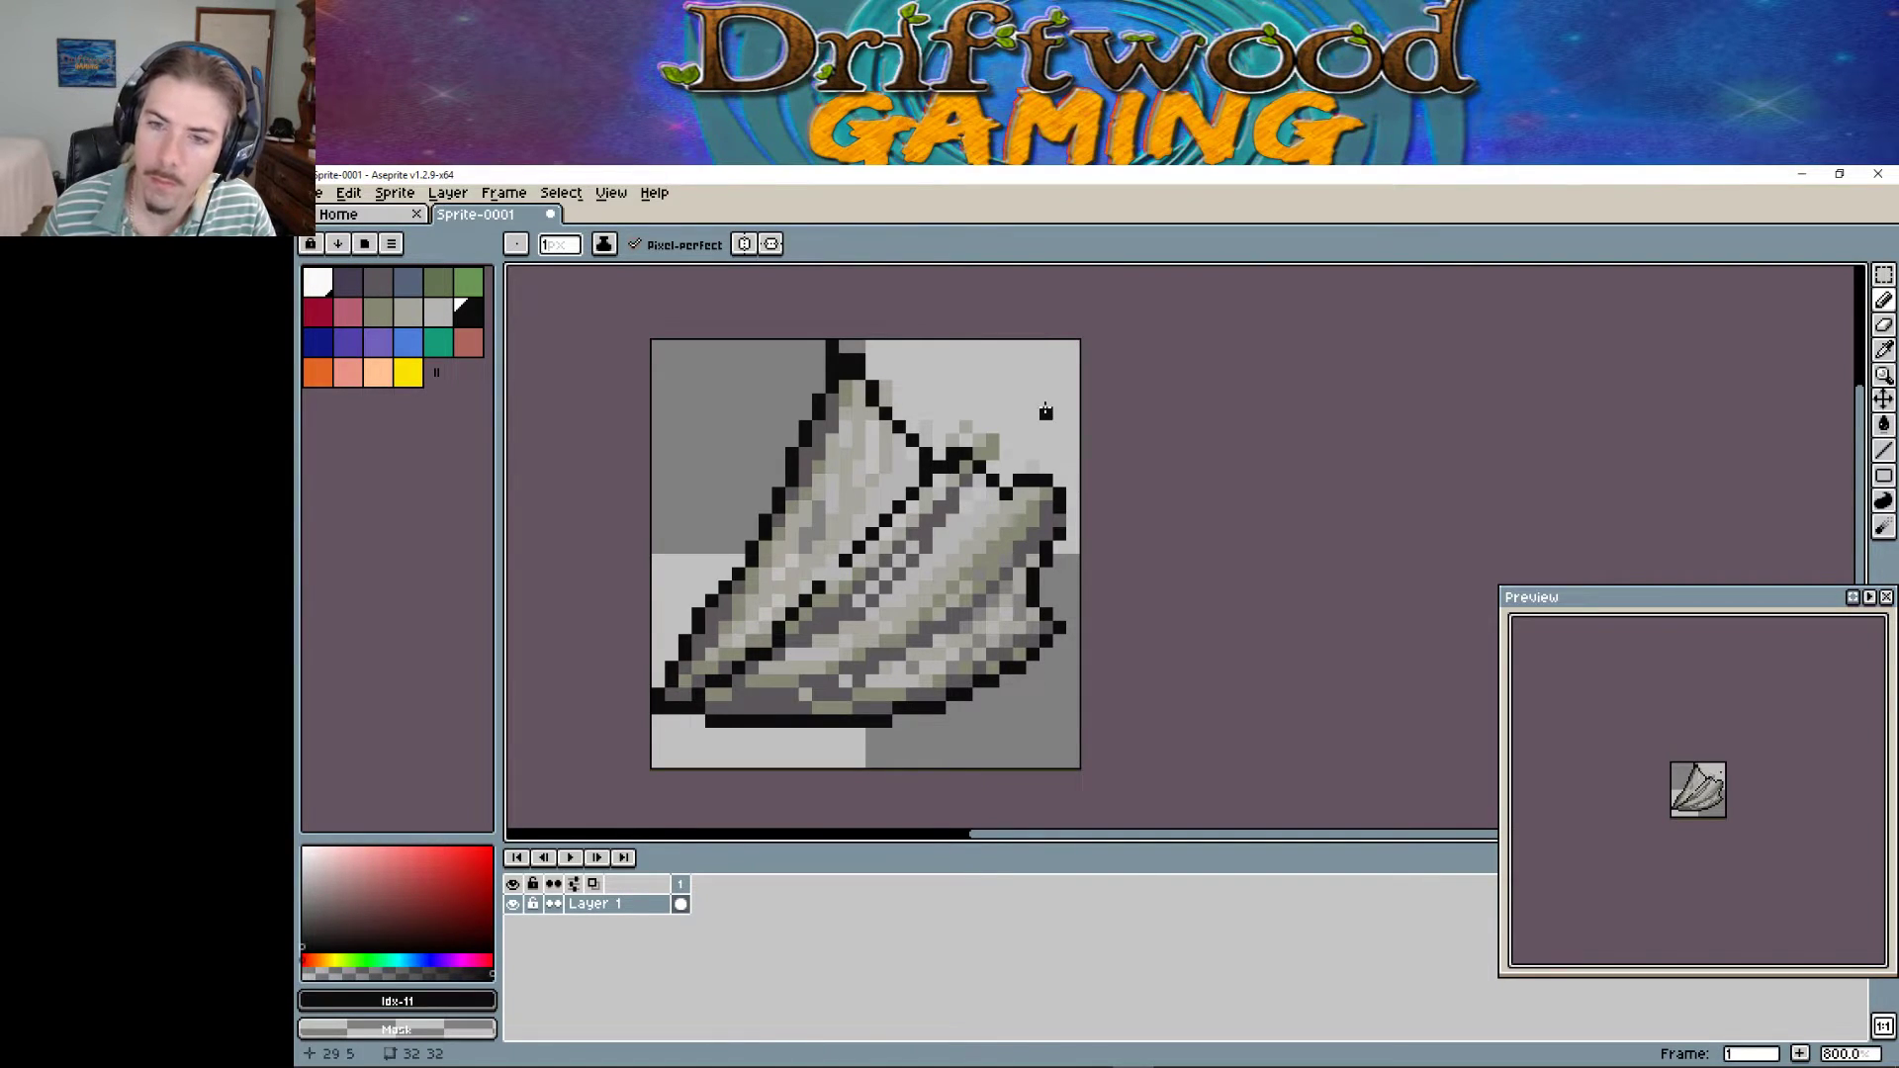
# Erase the stray pixels outside the wing's outline and trim the upper tip.
pyautogui.moveTo(1029, 465); pyautogui.dragTo(936, 438)
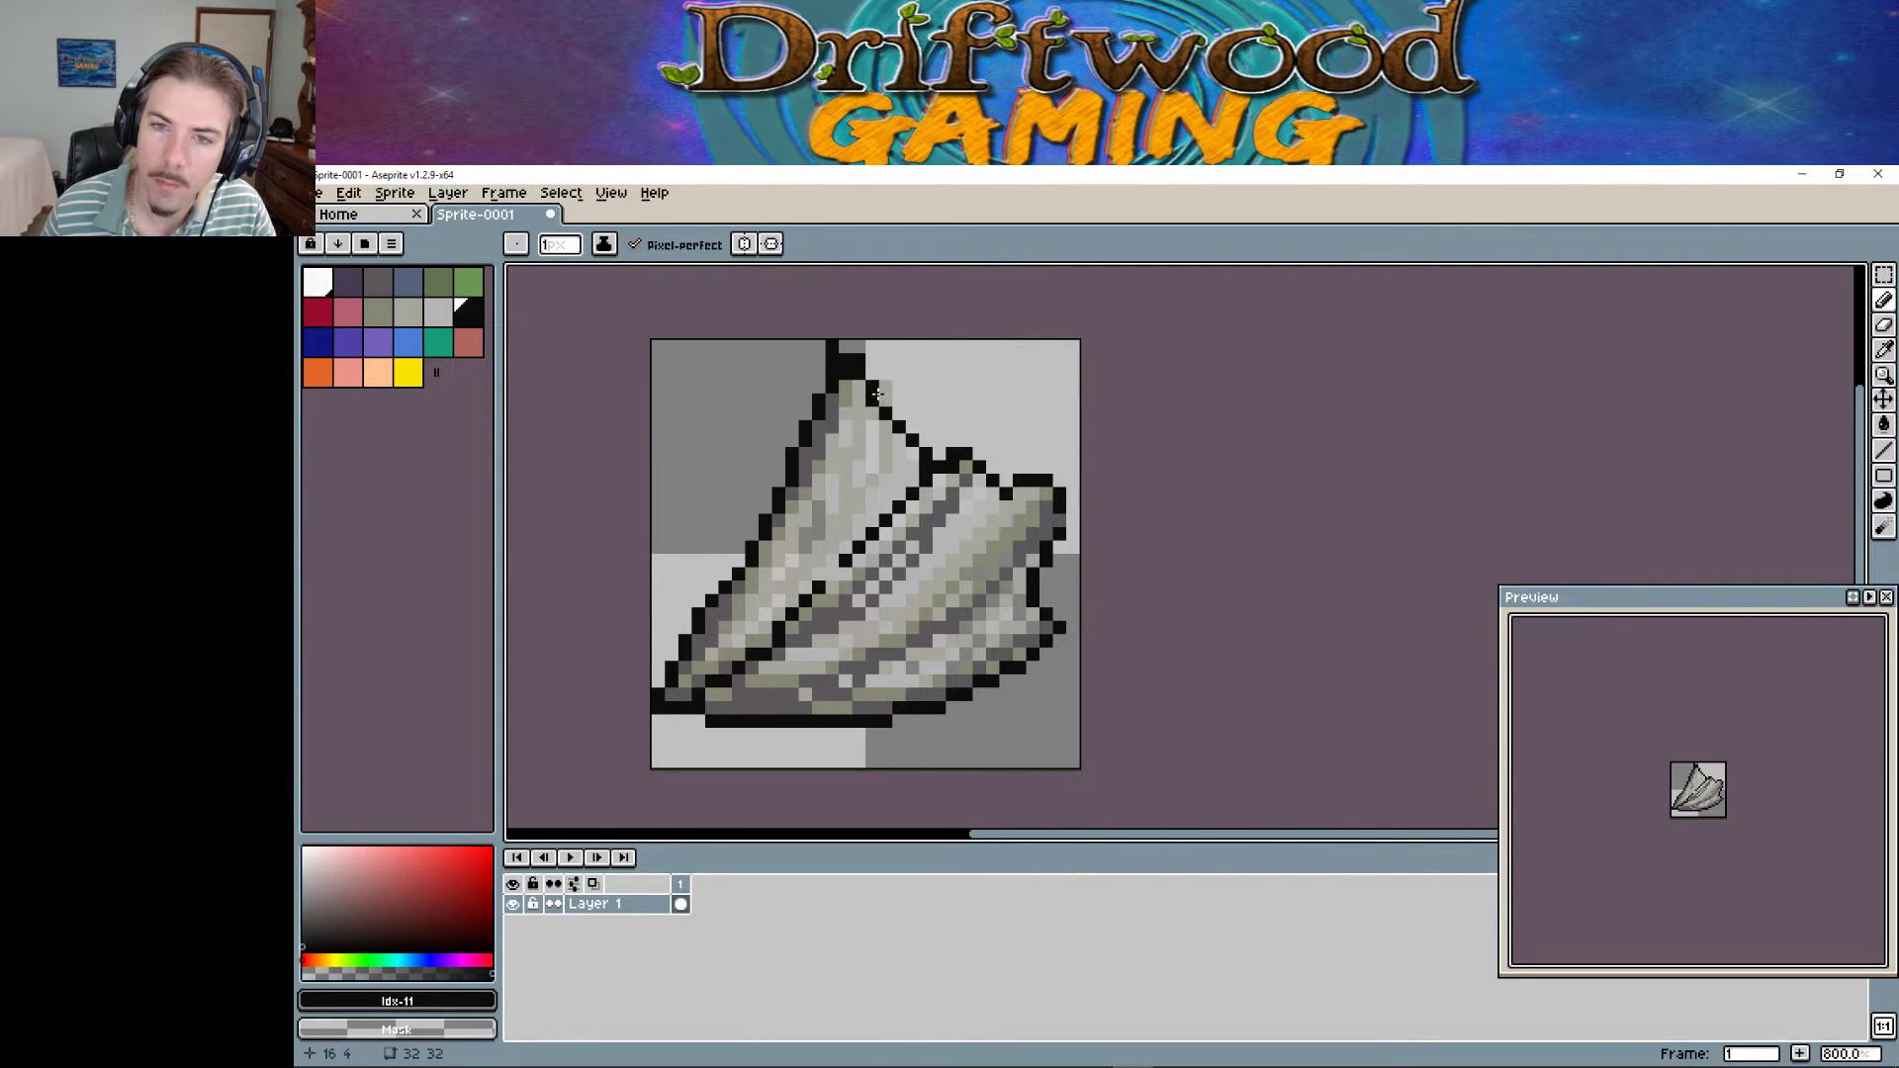
pyautogui.moveTo(846, 347); pyautogui.dragTo(845, 346)
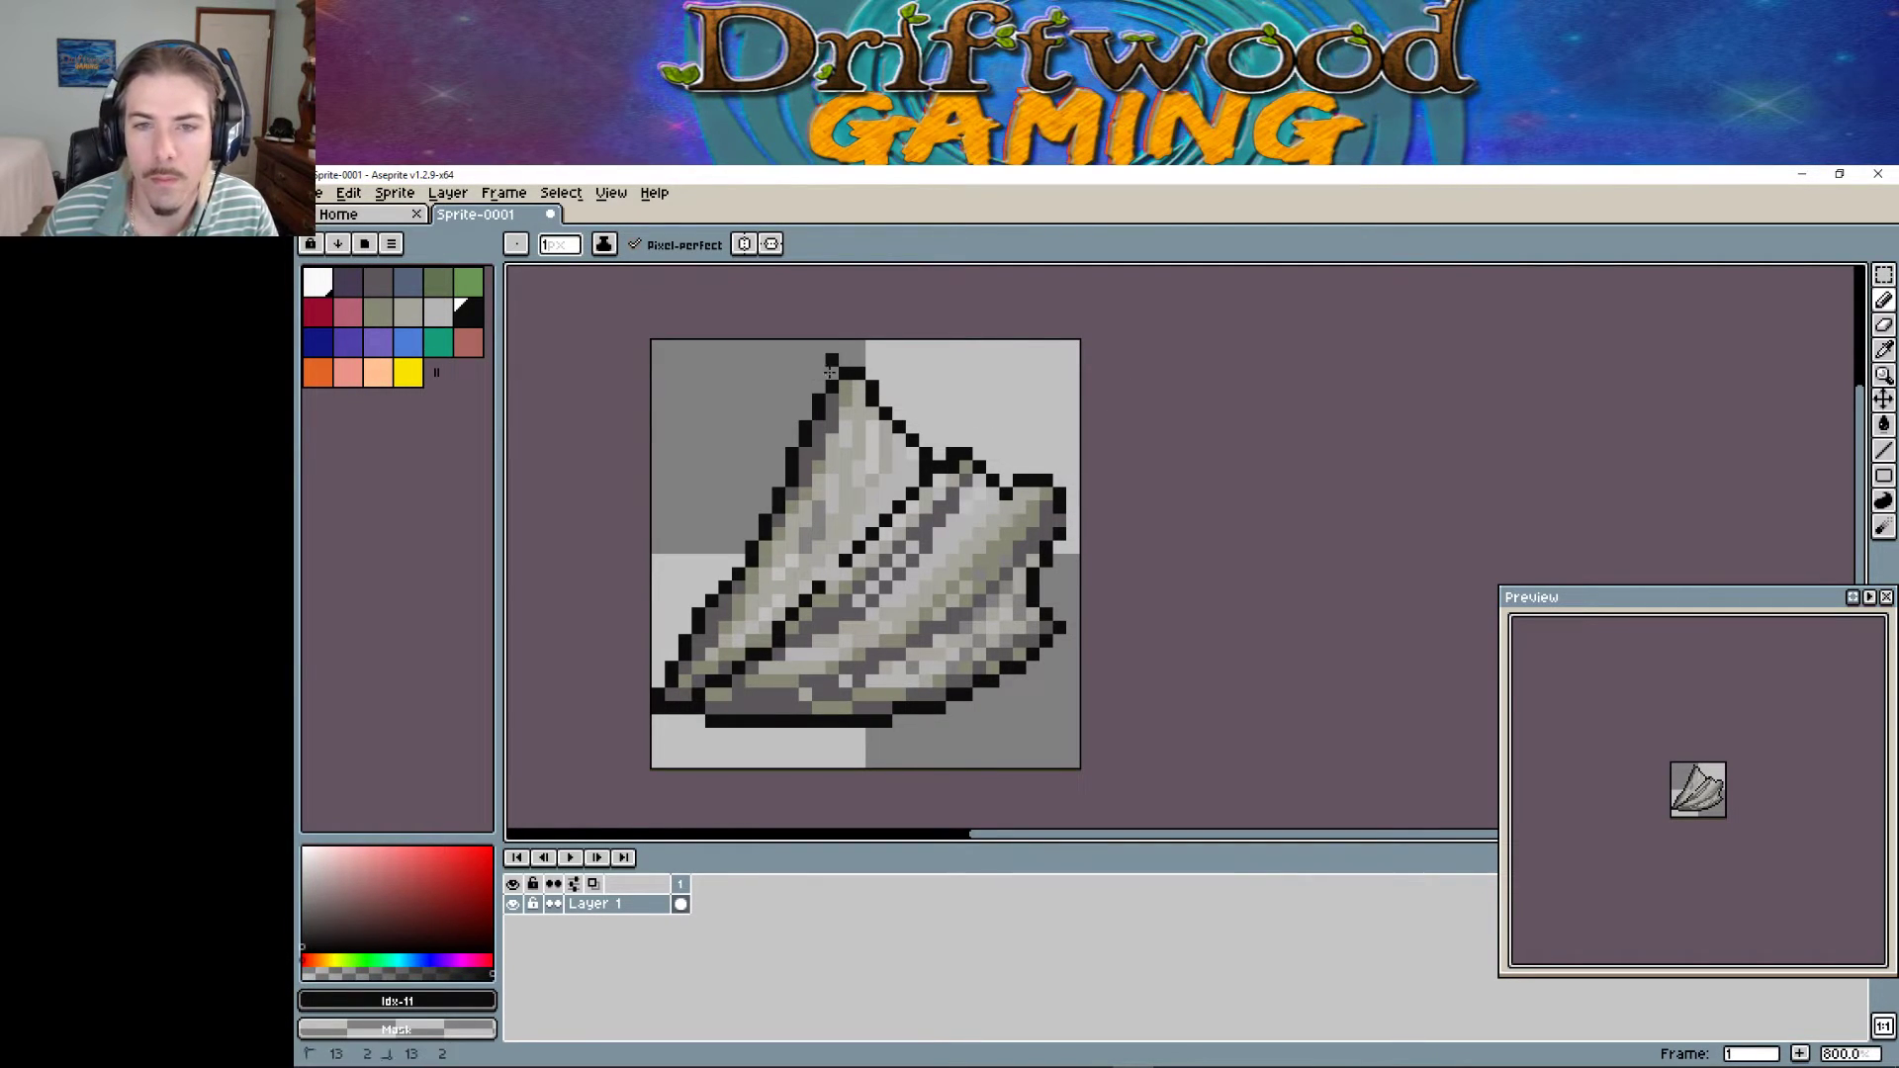
pyautogui.hotkey('ctrl', 'z')
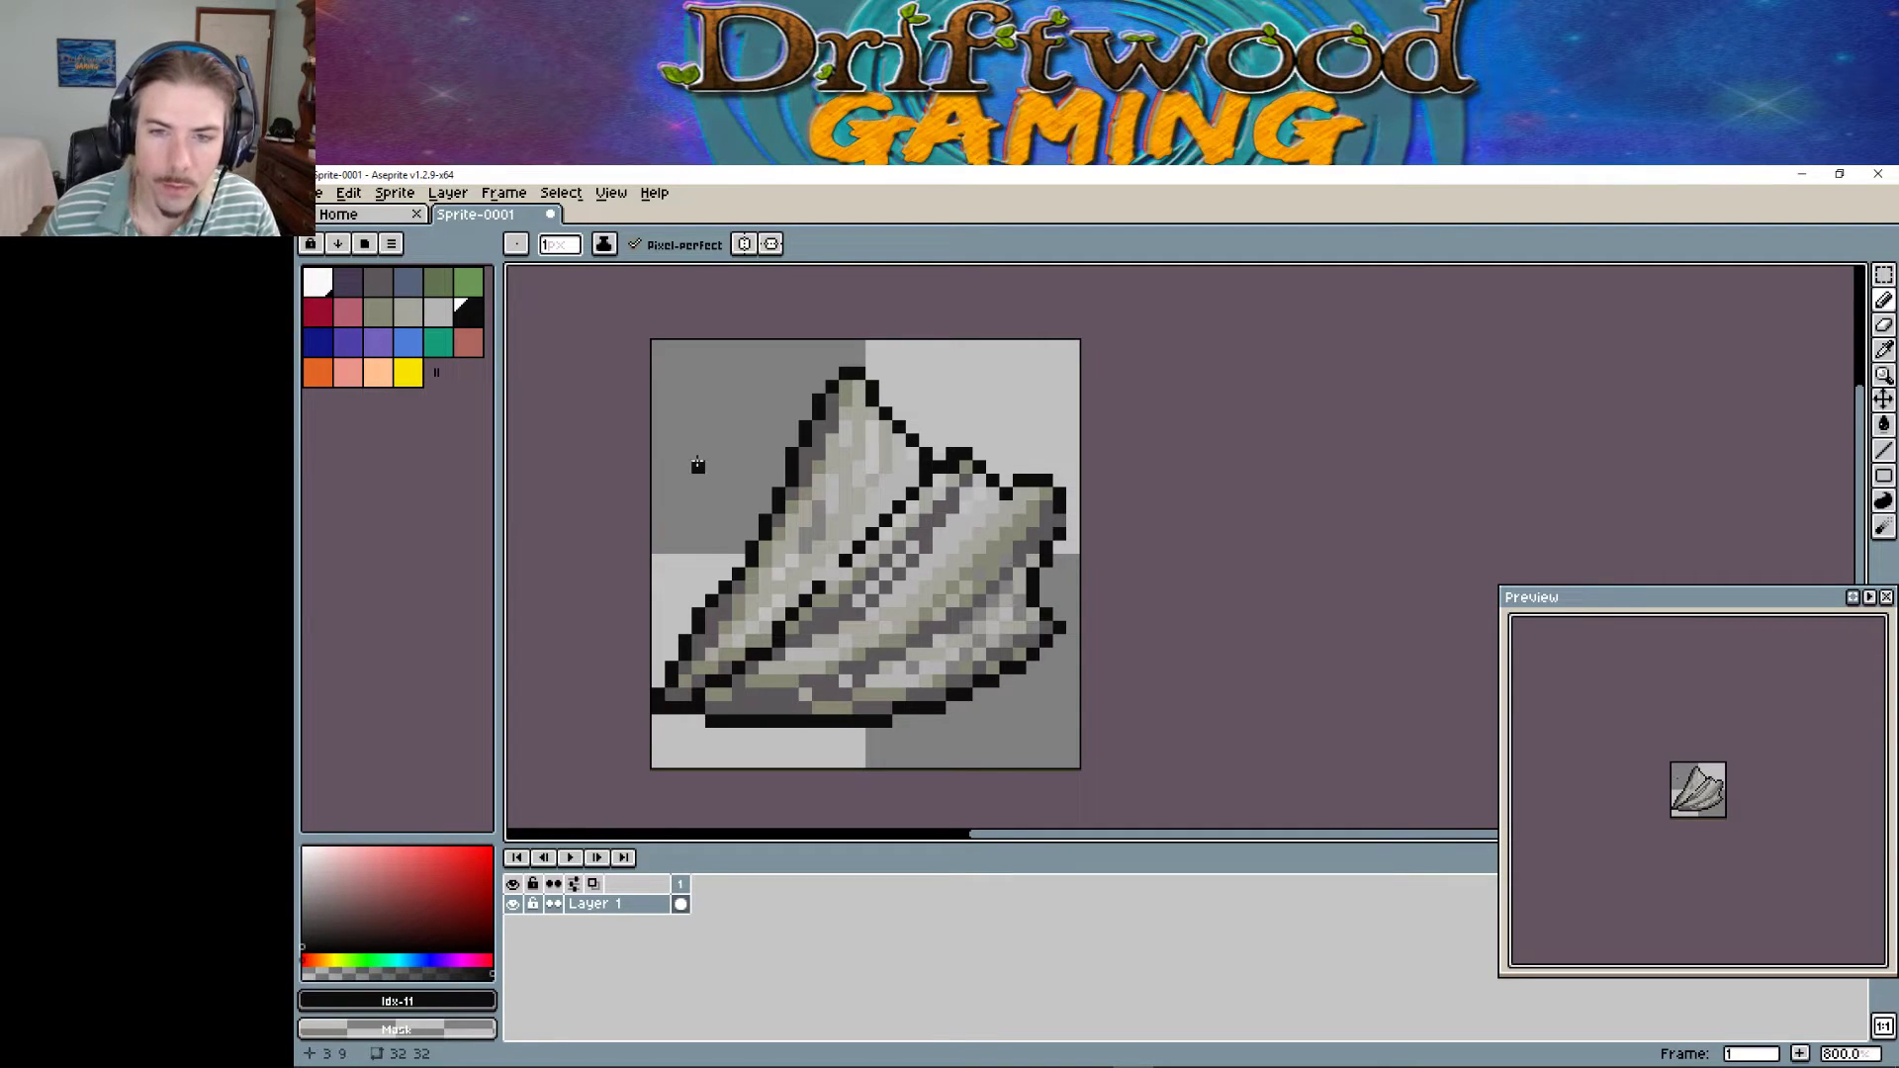
# Paint a diagonal fold line of dark purple pixels, palette index 1, across the wing's upper membrane.
pyautogui.click(378, 283)
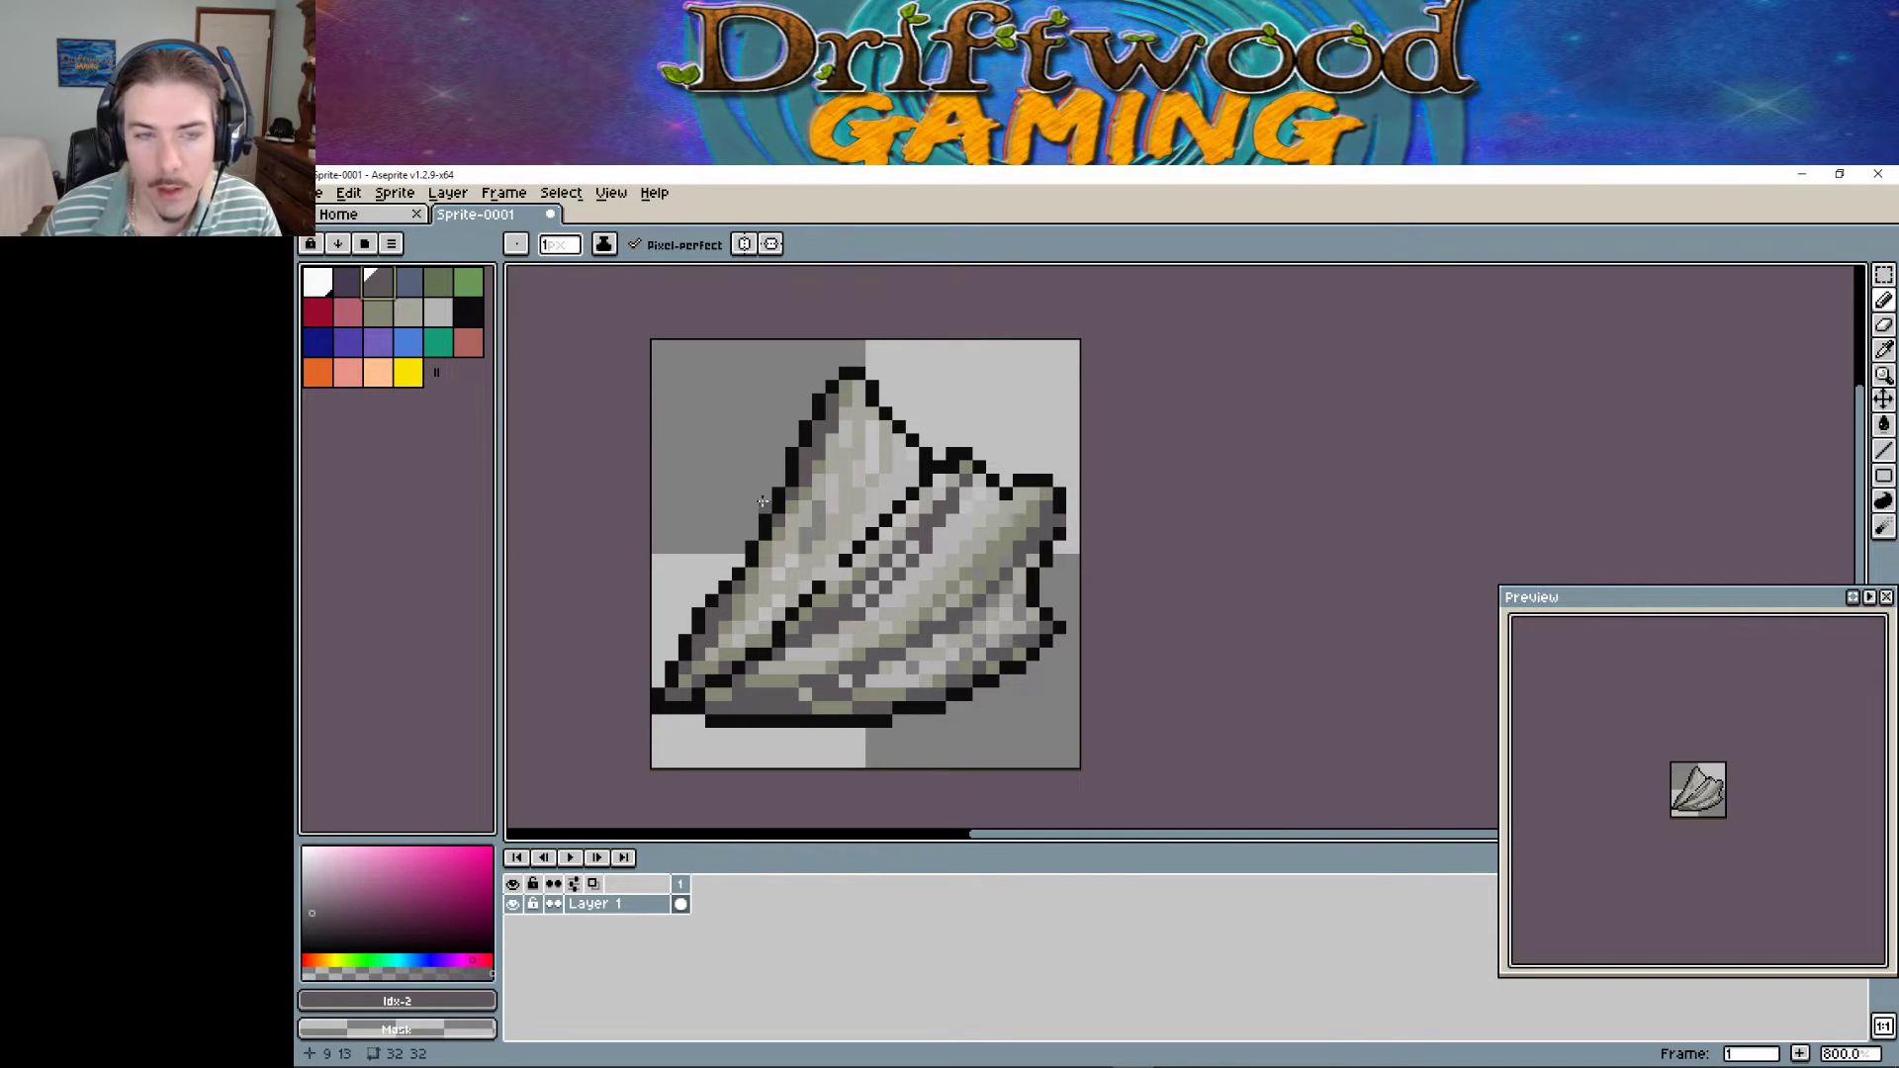
pyautogui.press('[')
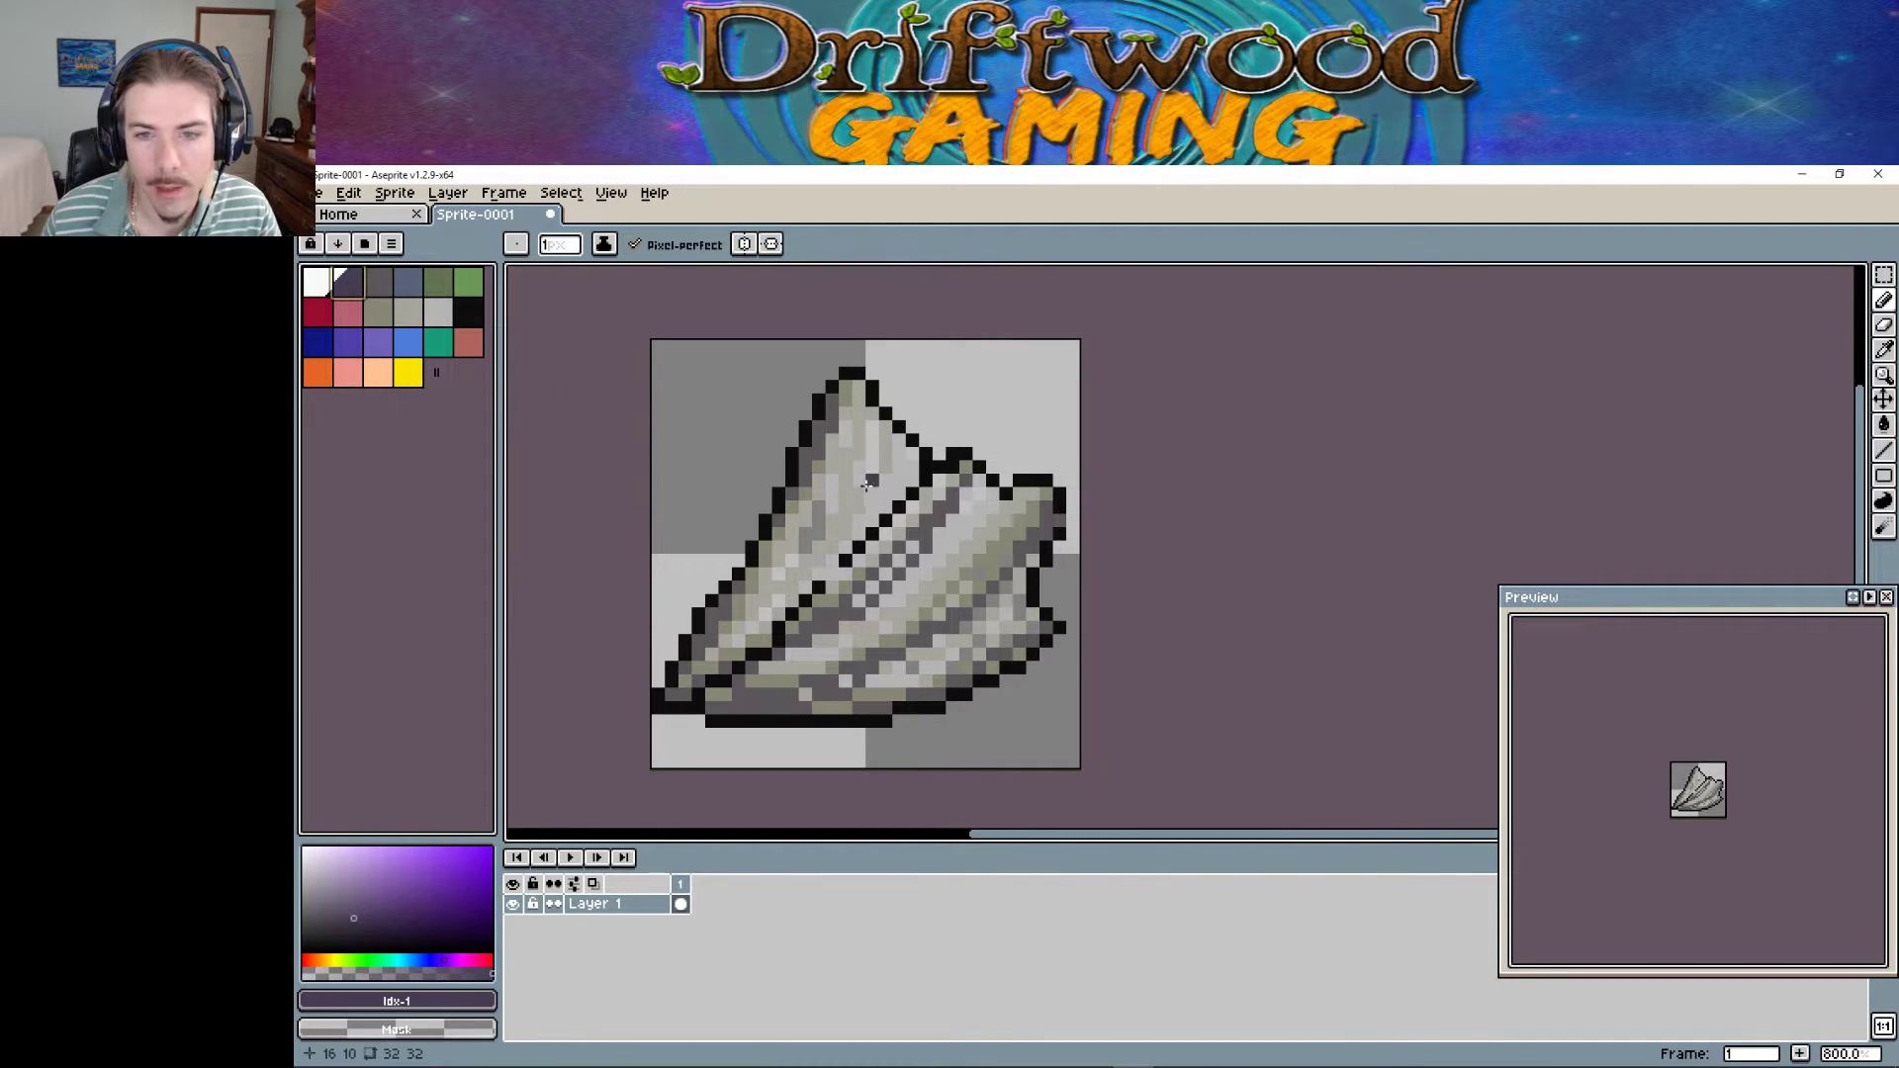
pyautogui.click(896, 467)
pyautogui.click(843, 533)
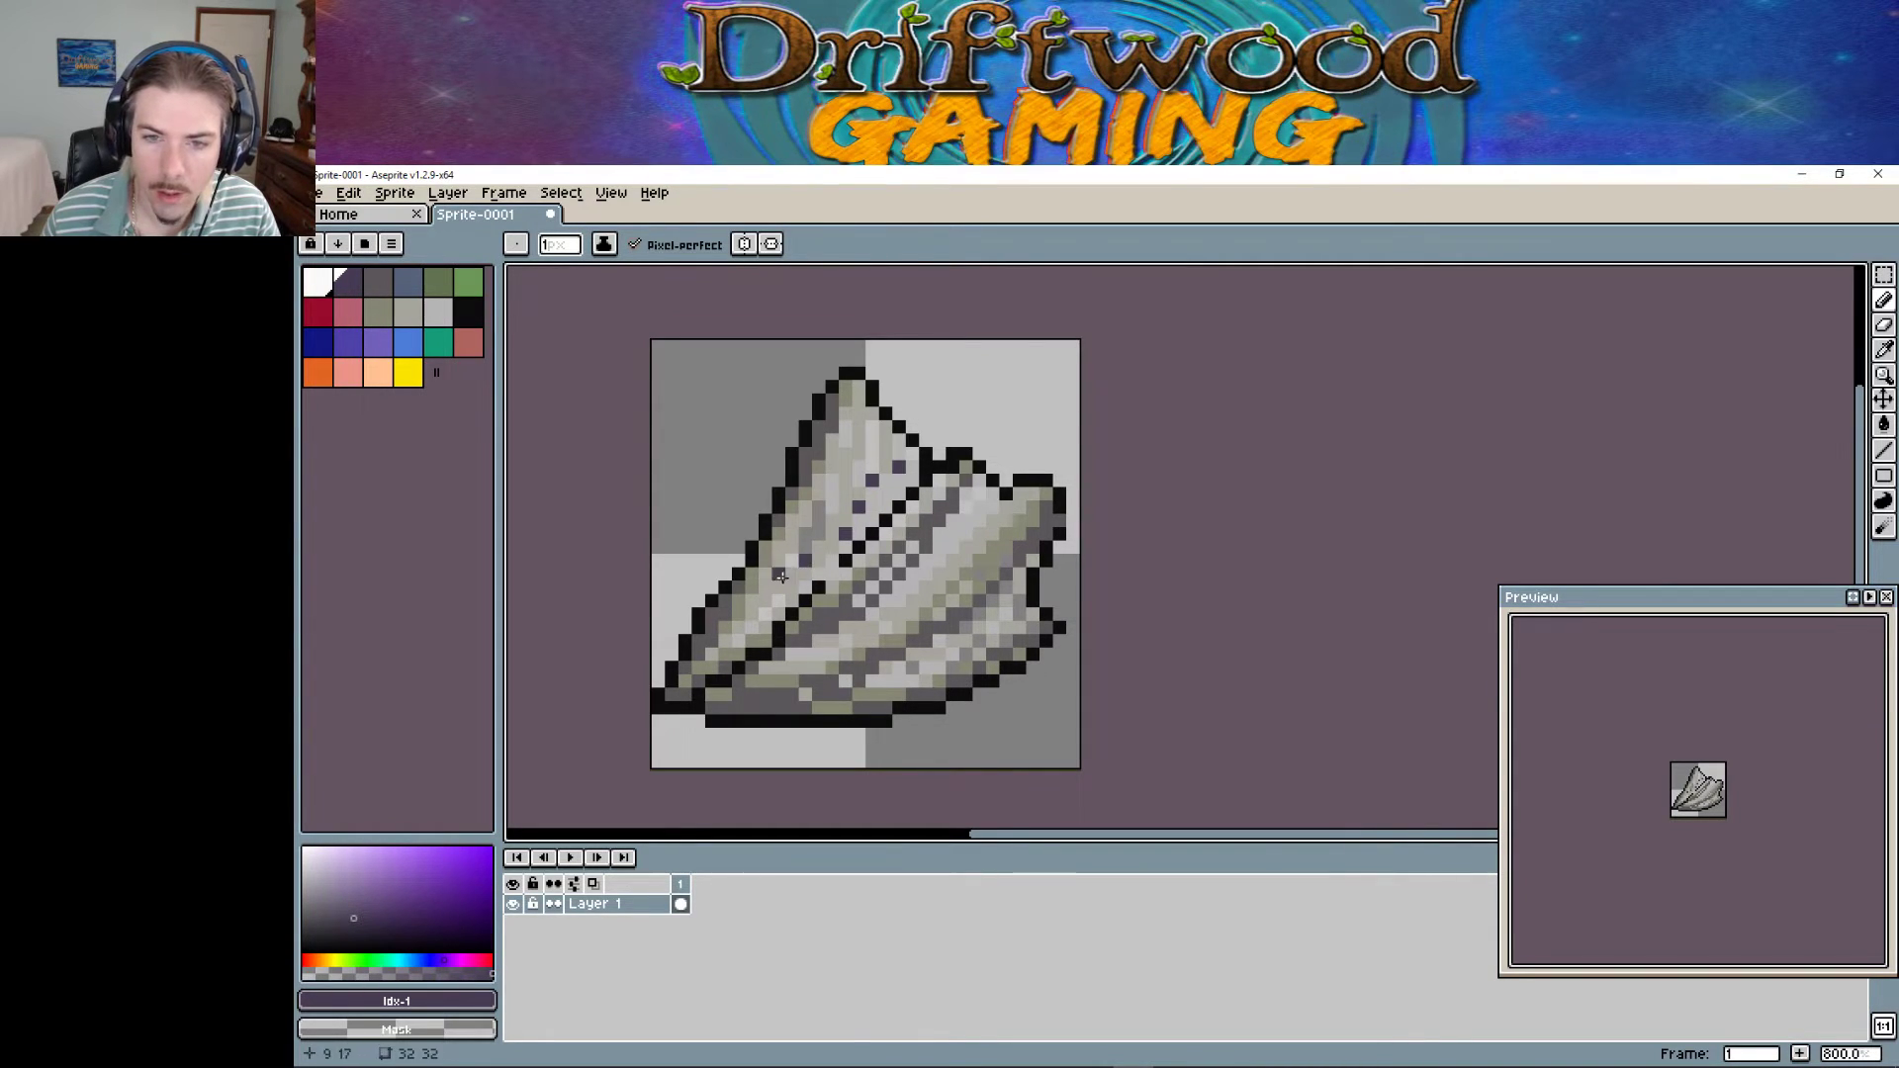
pyautogui.click(831, 547)
pyautogui.click(846, 521)
pyautogui.click(871, 494)
pyautogui.click(885, 474)
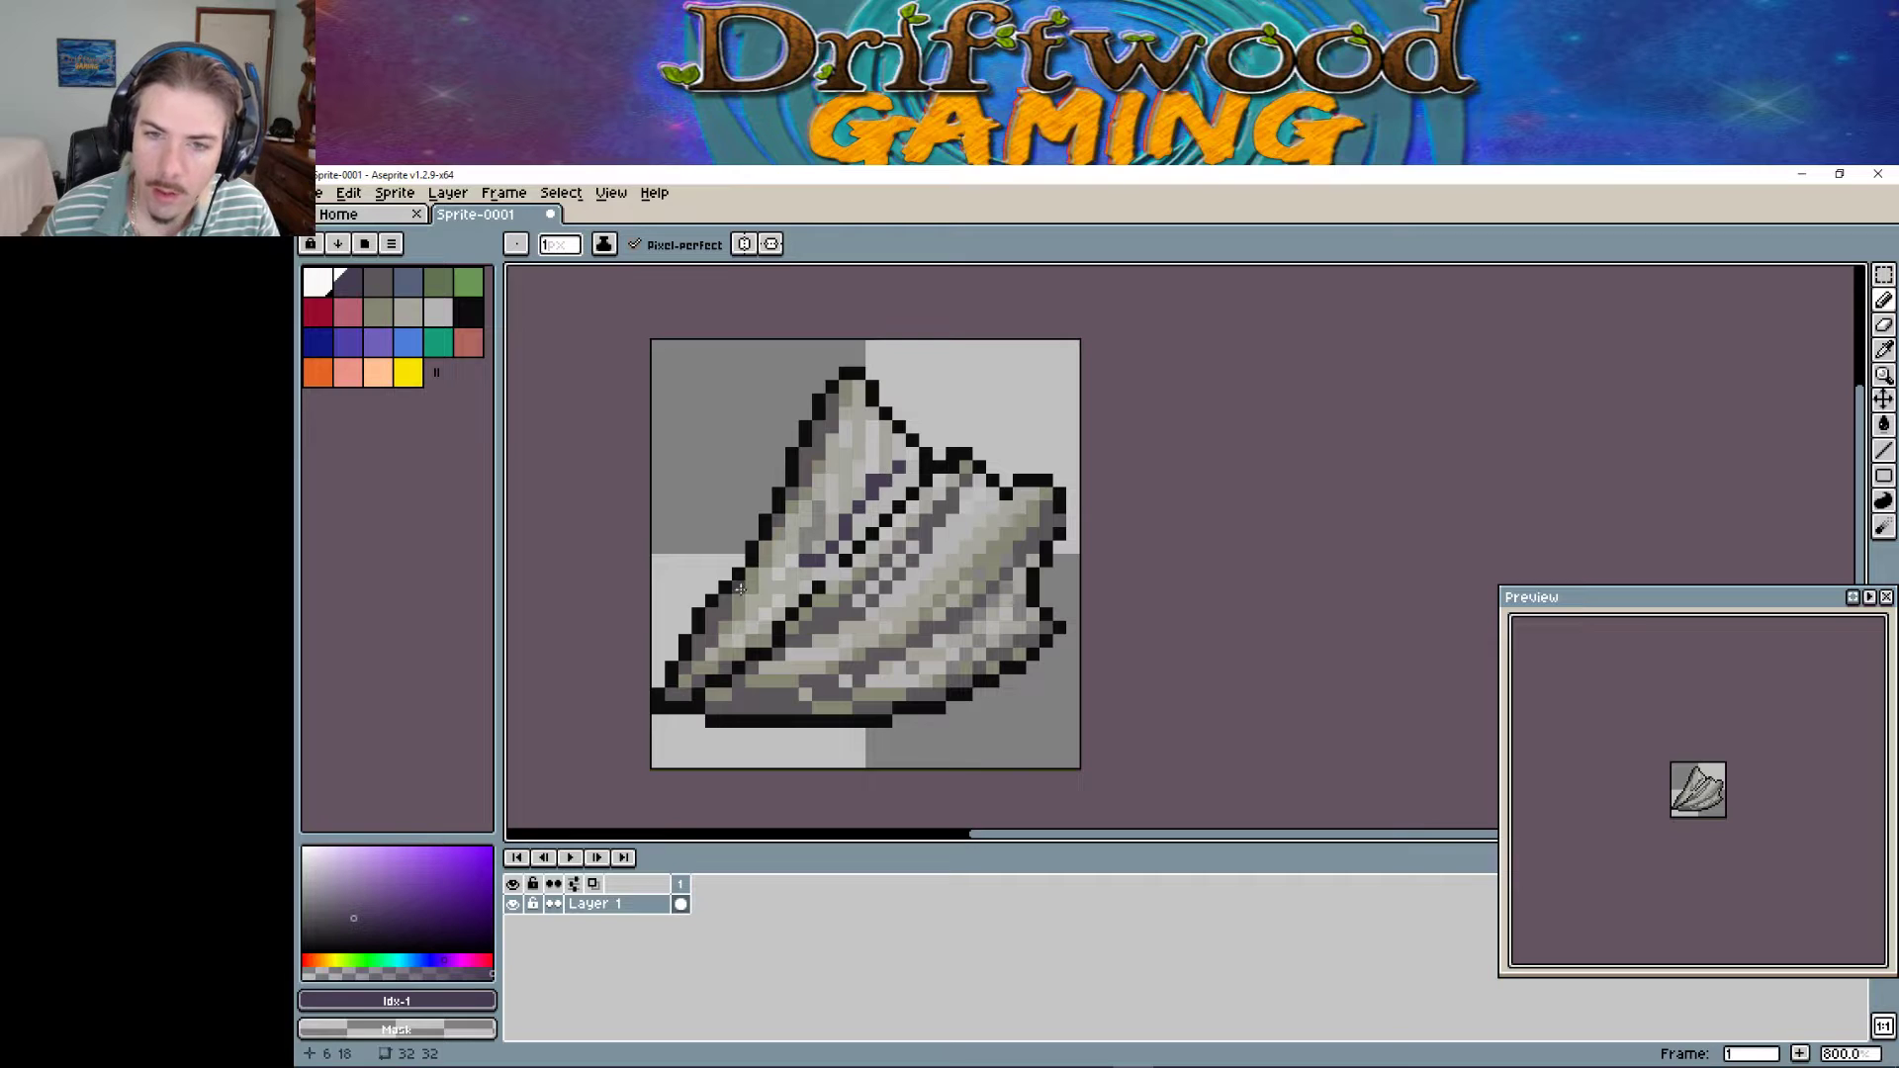
# Add a dark purple fold line across the middle membrane and extend the upper fold line toward the wing's base.
pyautogui.click(912, 628)
pyautogui.click(940, 601)
pyautogui.click(967, 561)
pyautogui.click(986, 514)
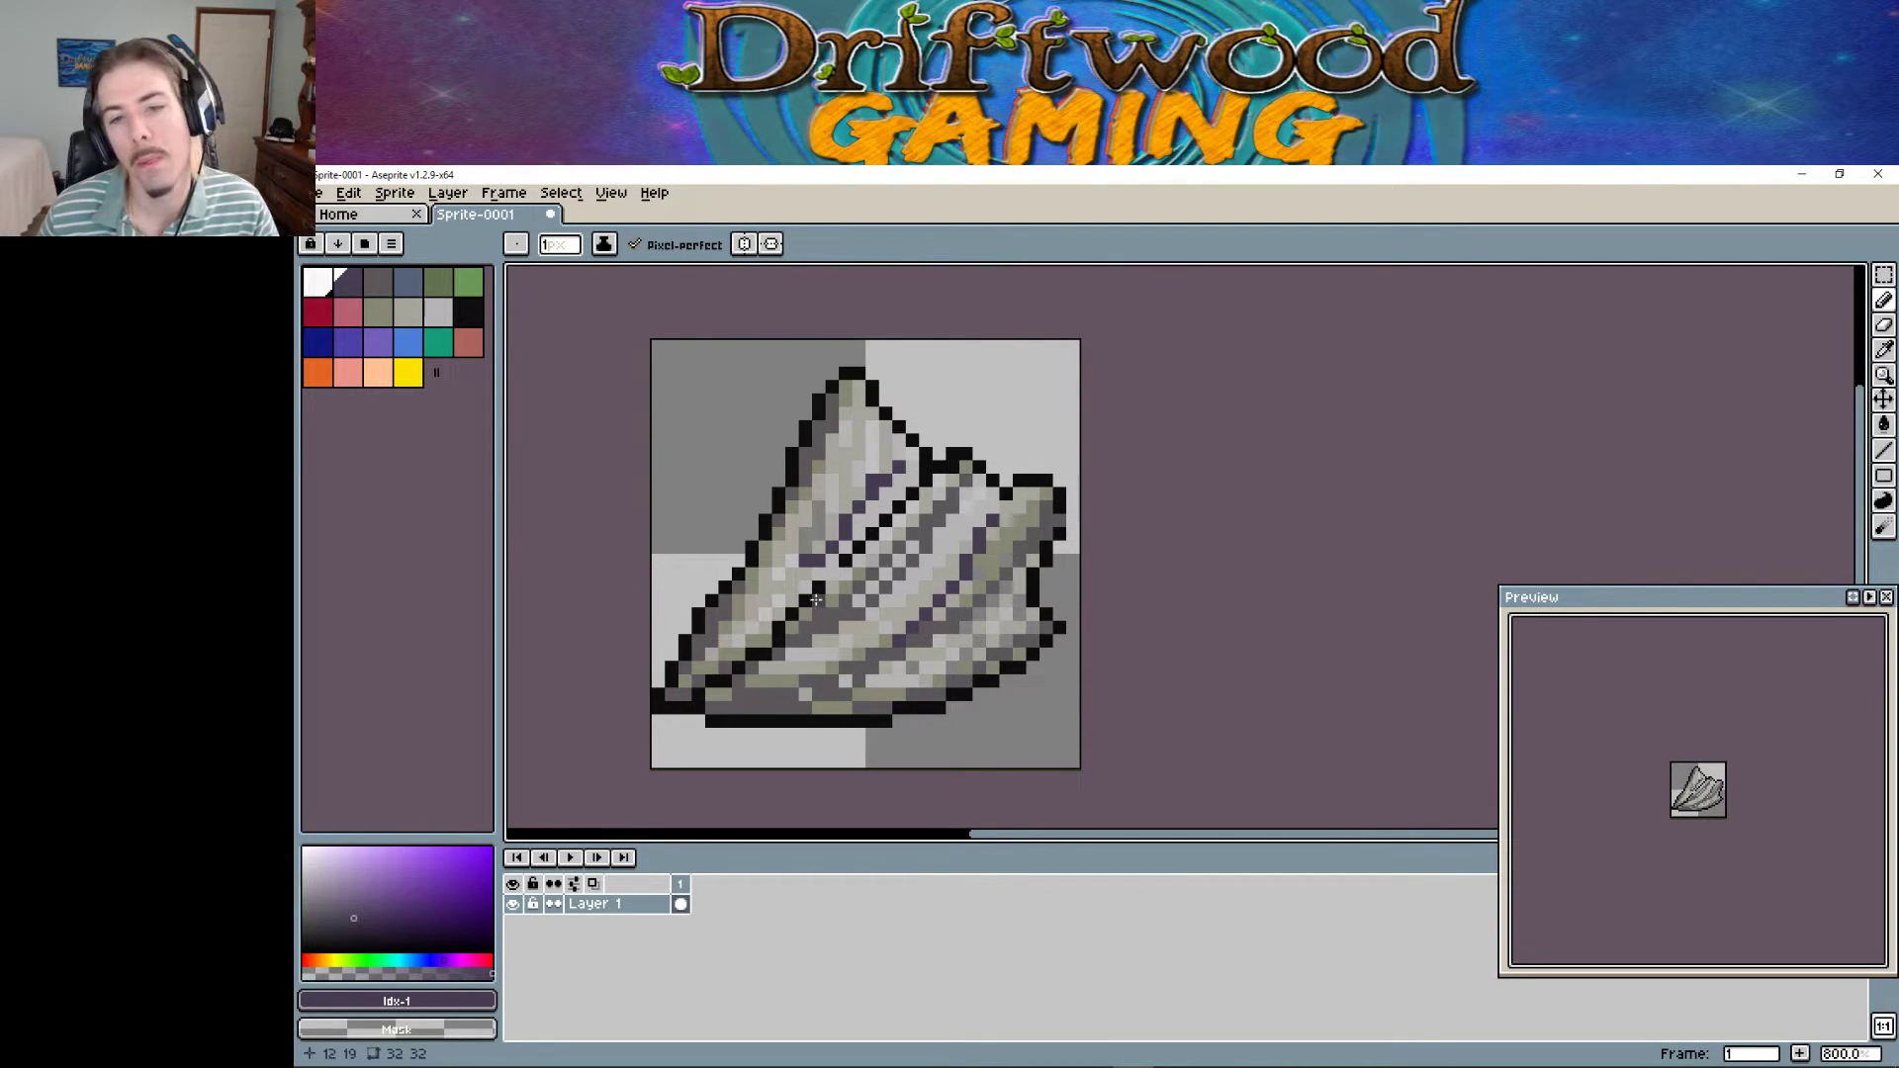
pyautogui.click(881, 640)
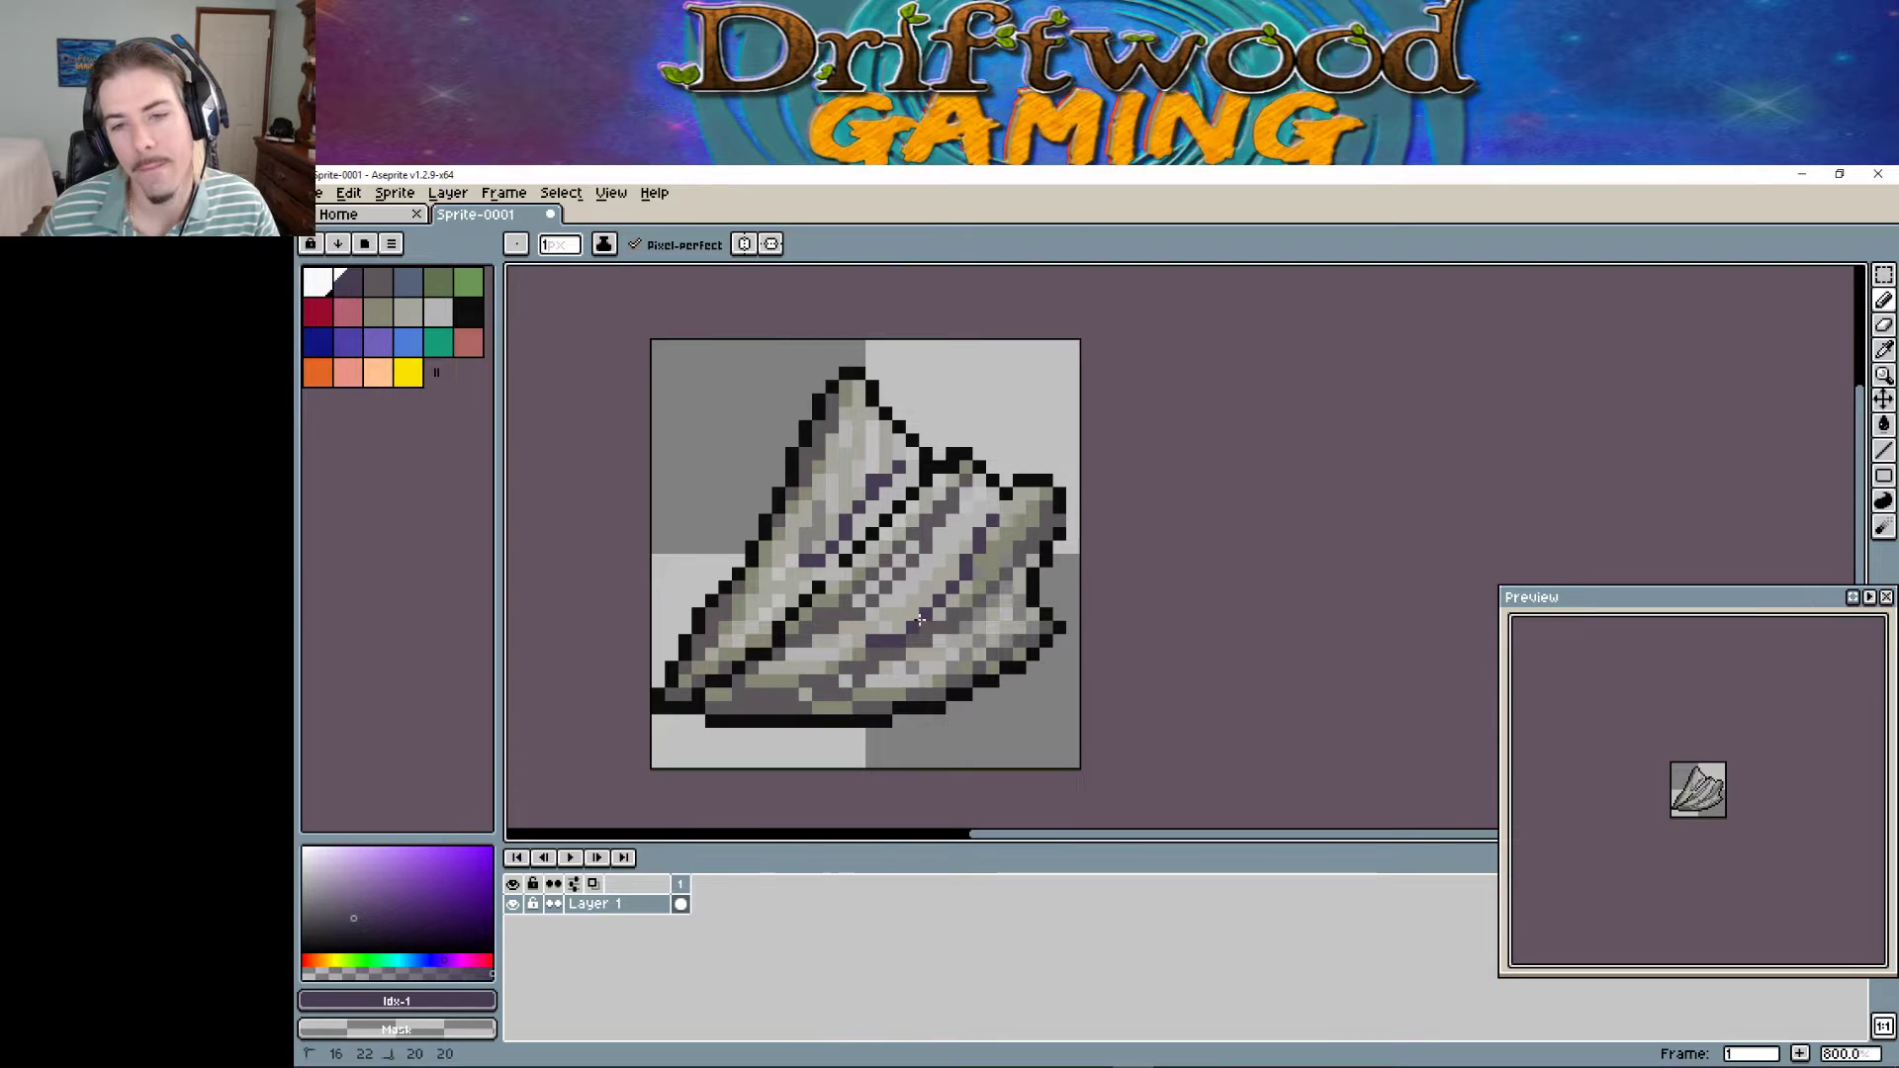
pyautogui.click(766, 601)
pyautogui.click(793, 574)
pyautogui.click(1024, 472)
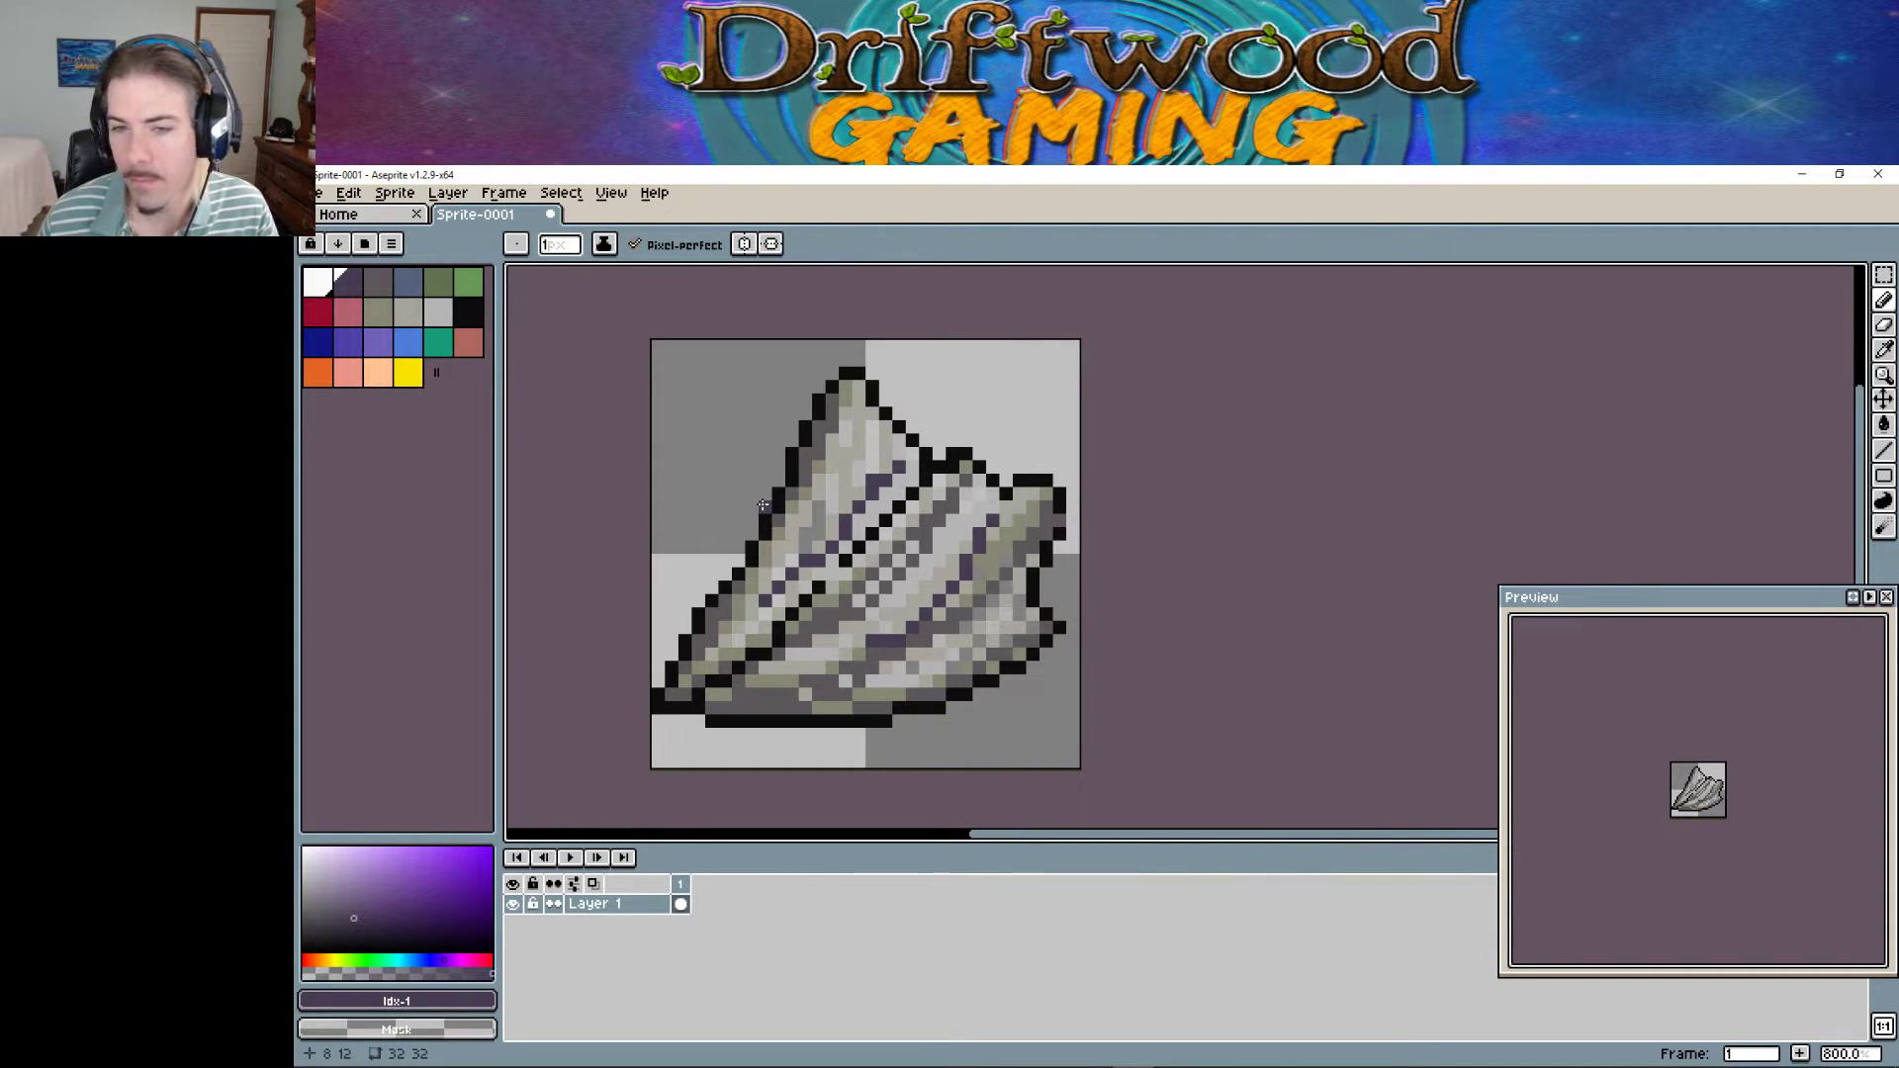
# Save the sprite in the Aseprite folder under the name DG_BatWingIcon01.
pyautogui.click(318, 193)
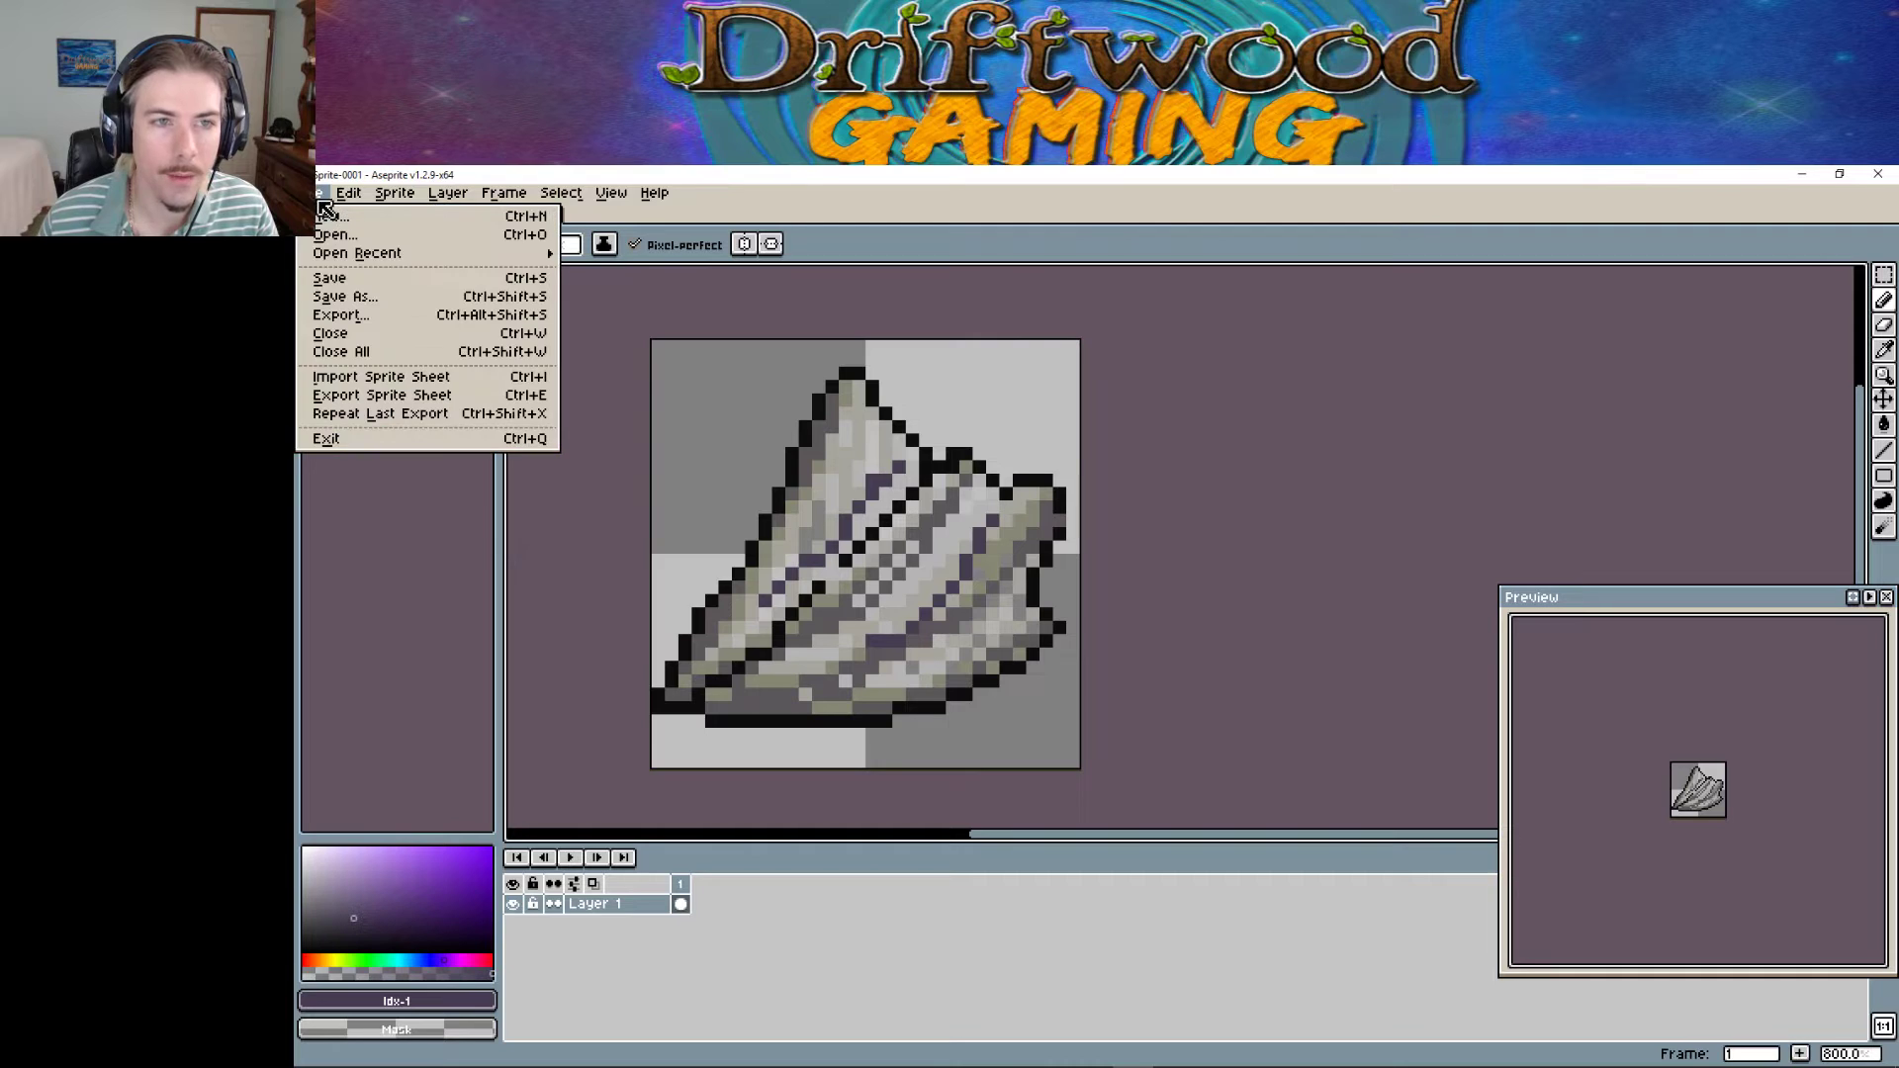
pyautogui.click(366, 297)
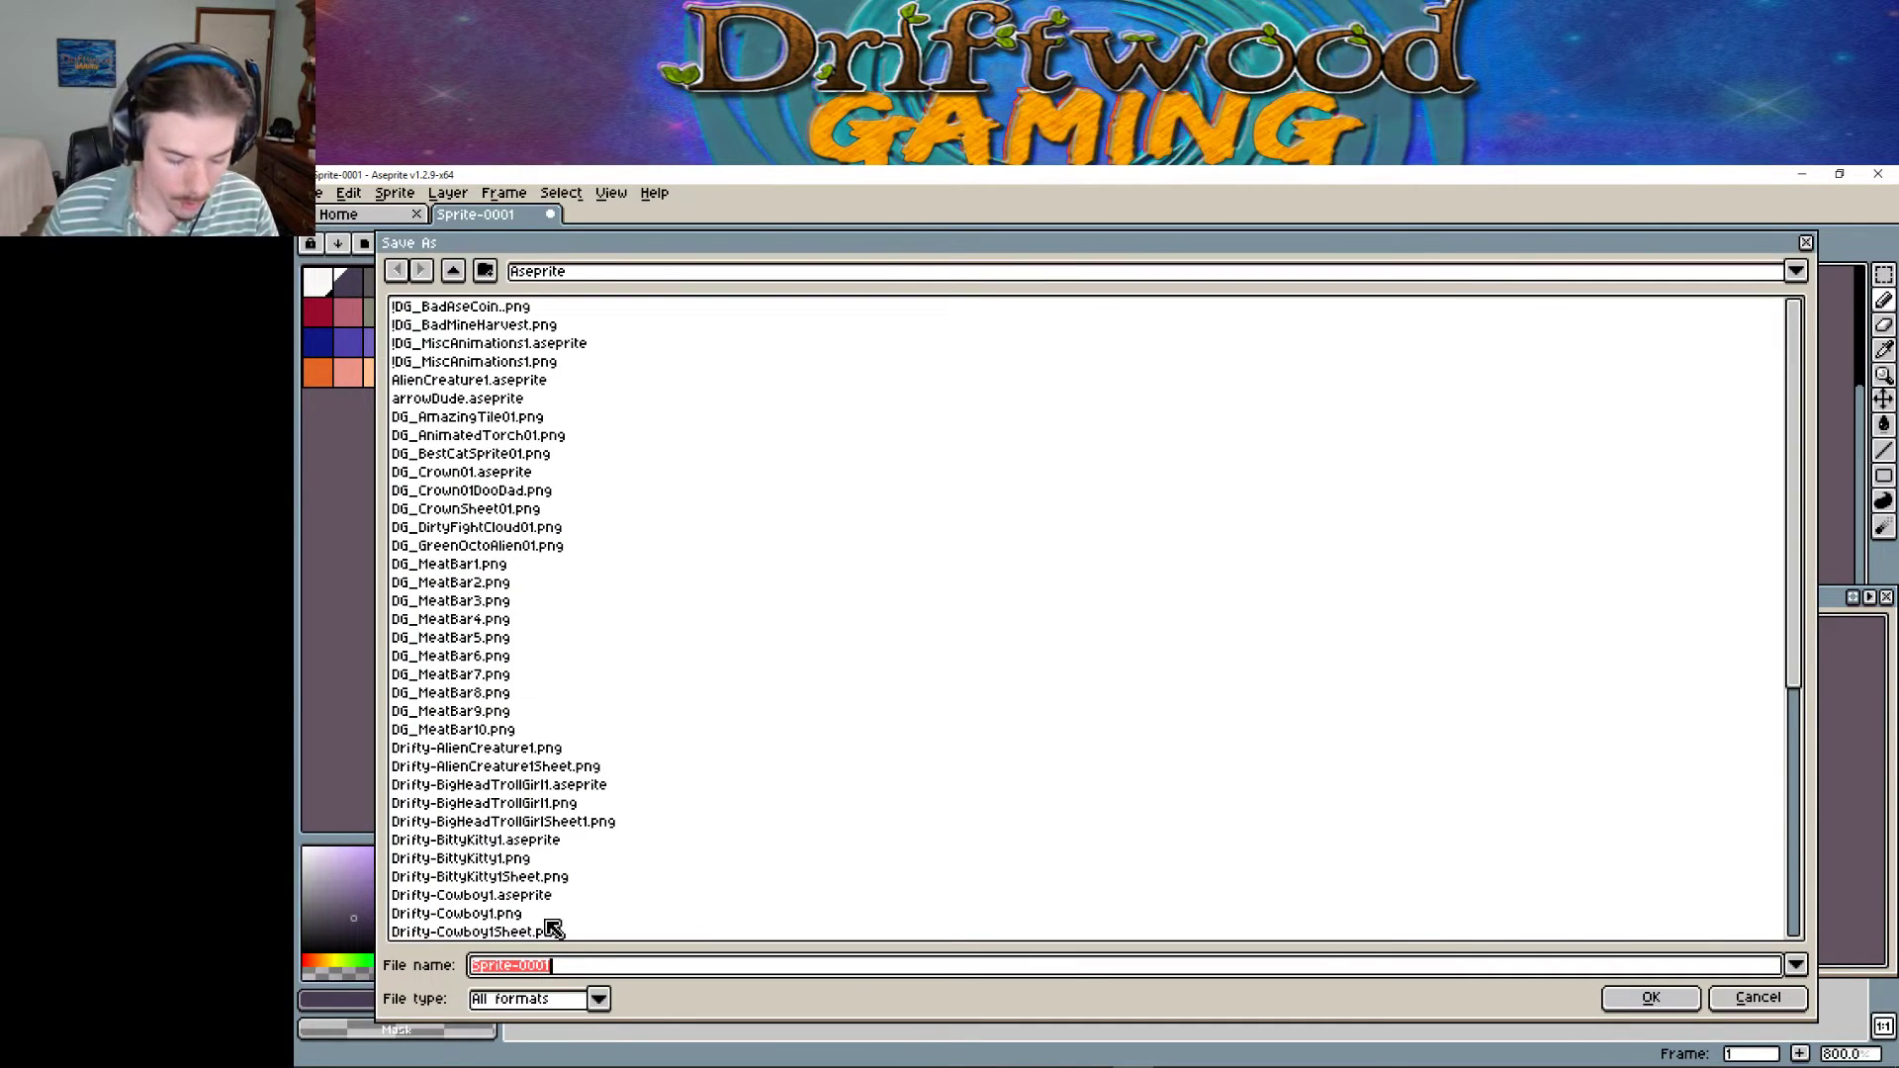
pyautogui.write('DG_')
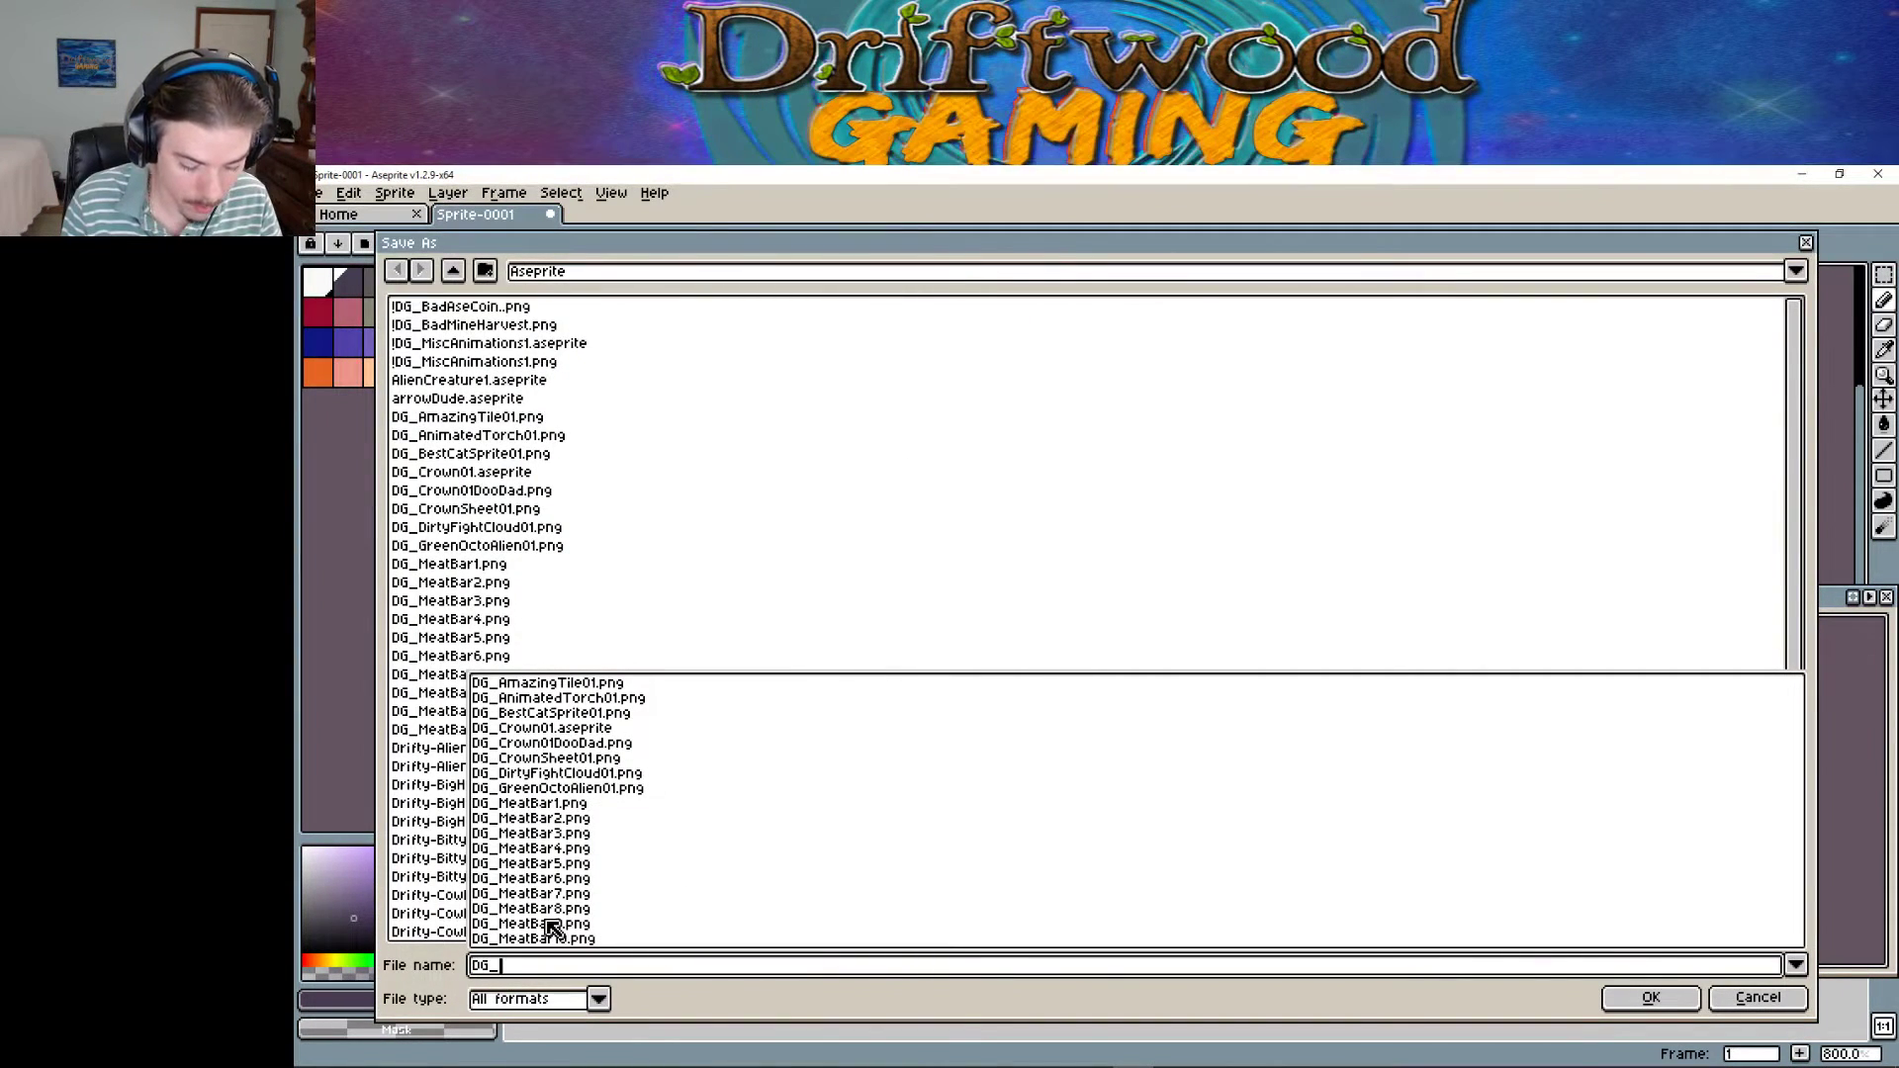
pyautogui.write('BatWingIcon01')
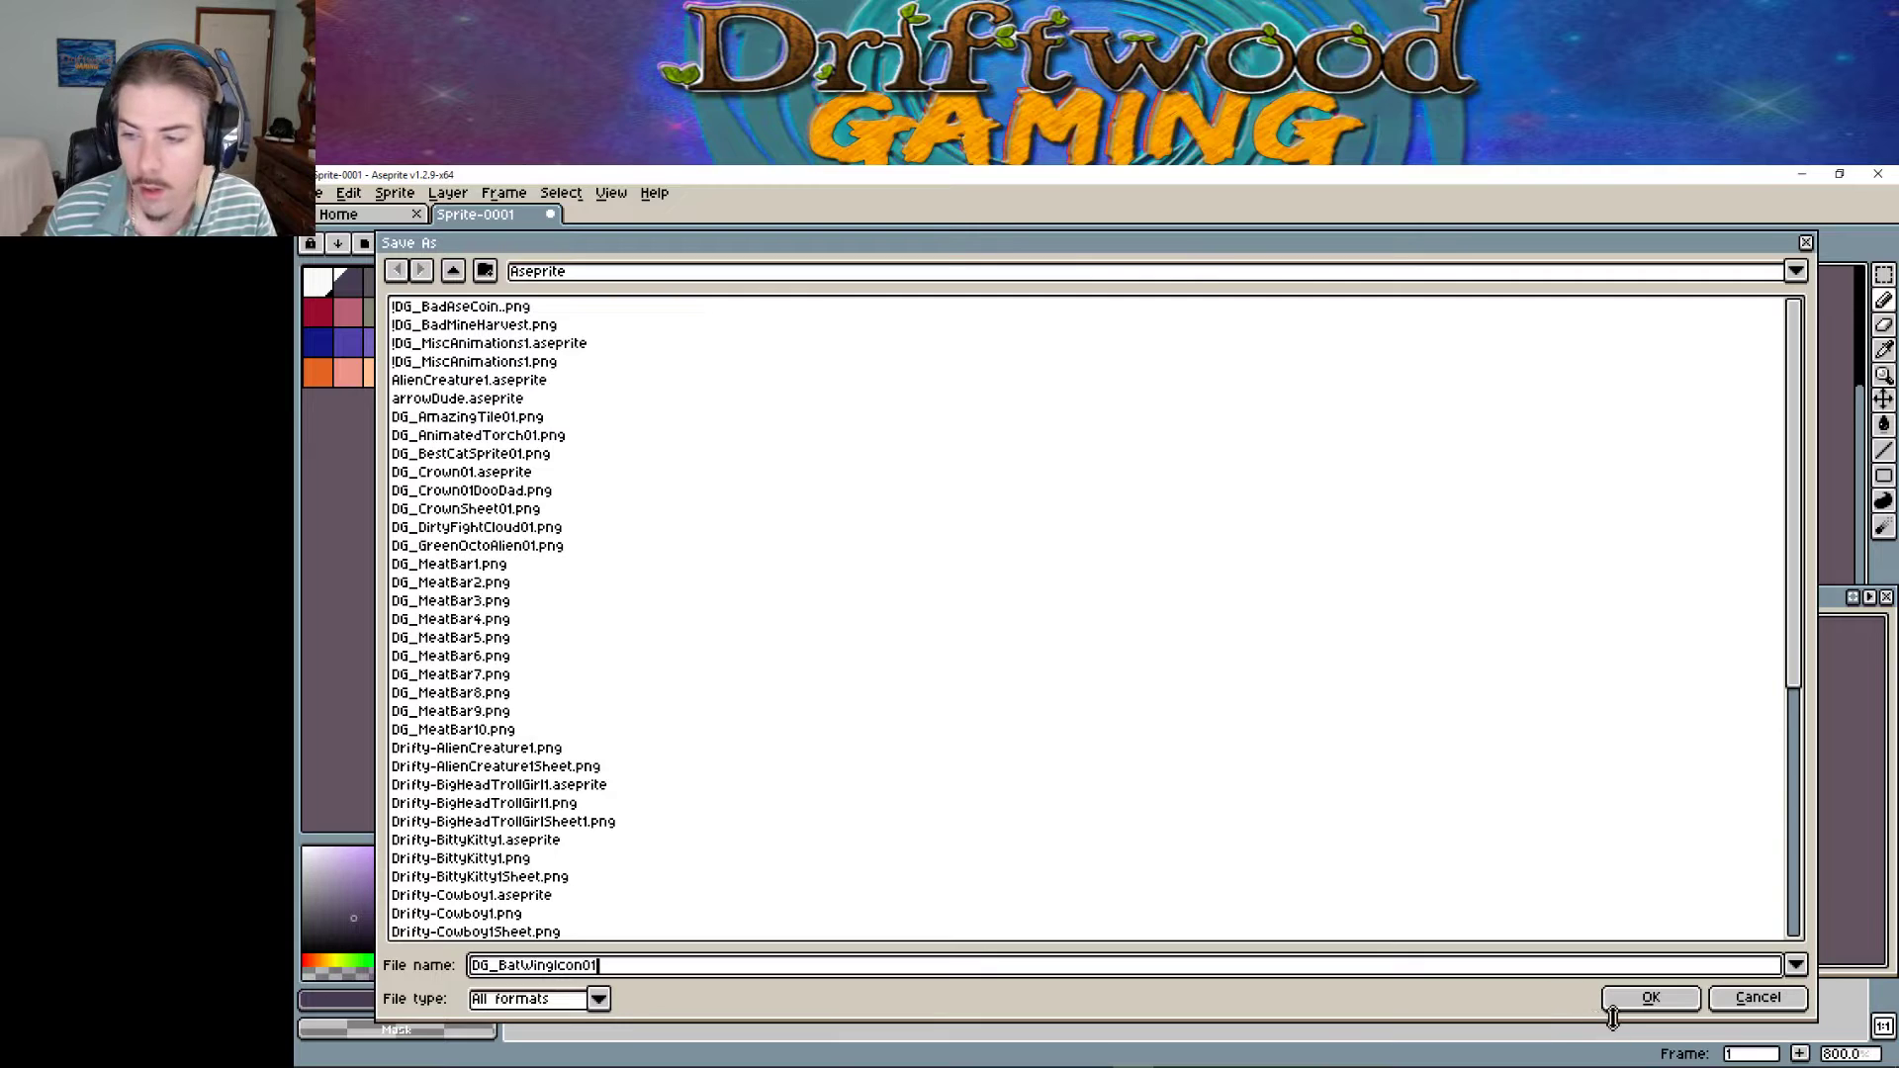
pyautogui.click(1646, 999)
# Export the sprite as DG_BatWingIcon01.png at 100% size with visible layers.
pyautogui.click(319, 193)
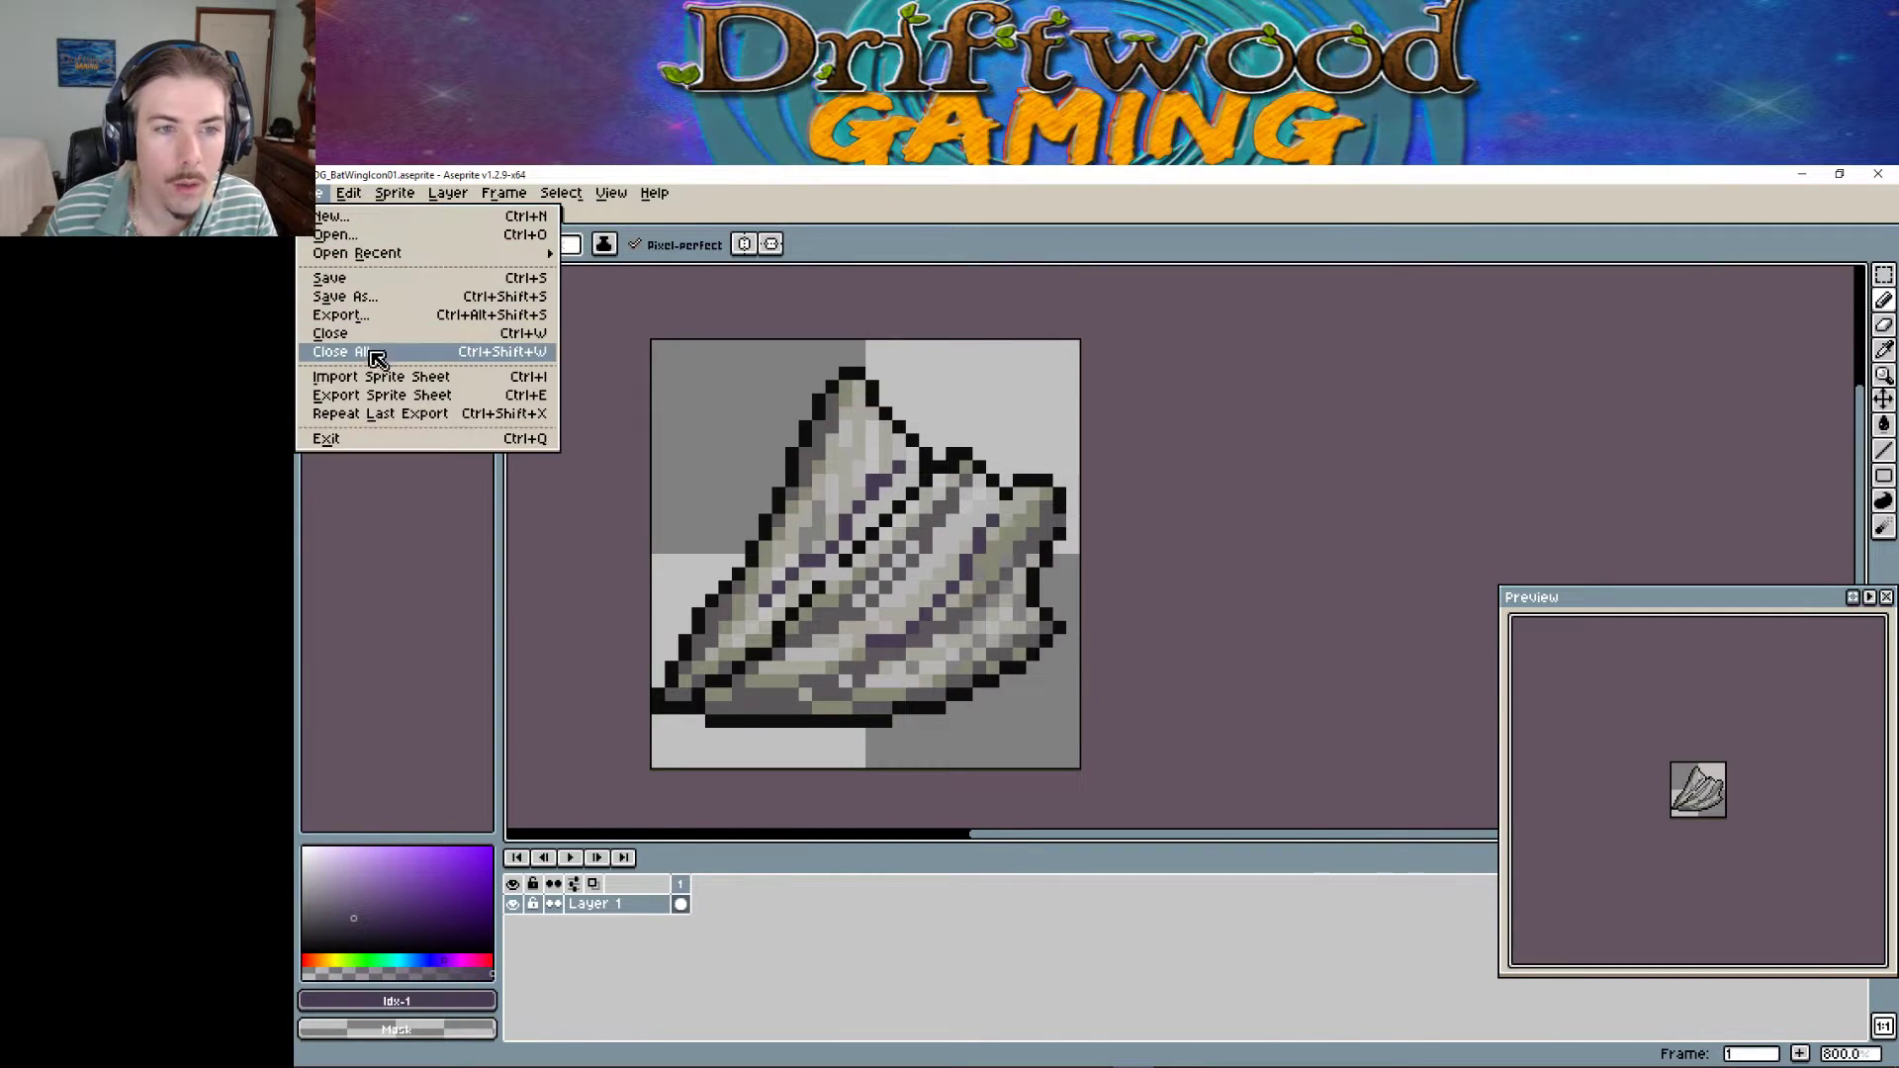
pyautogui.click(387, 314)
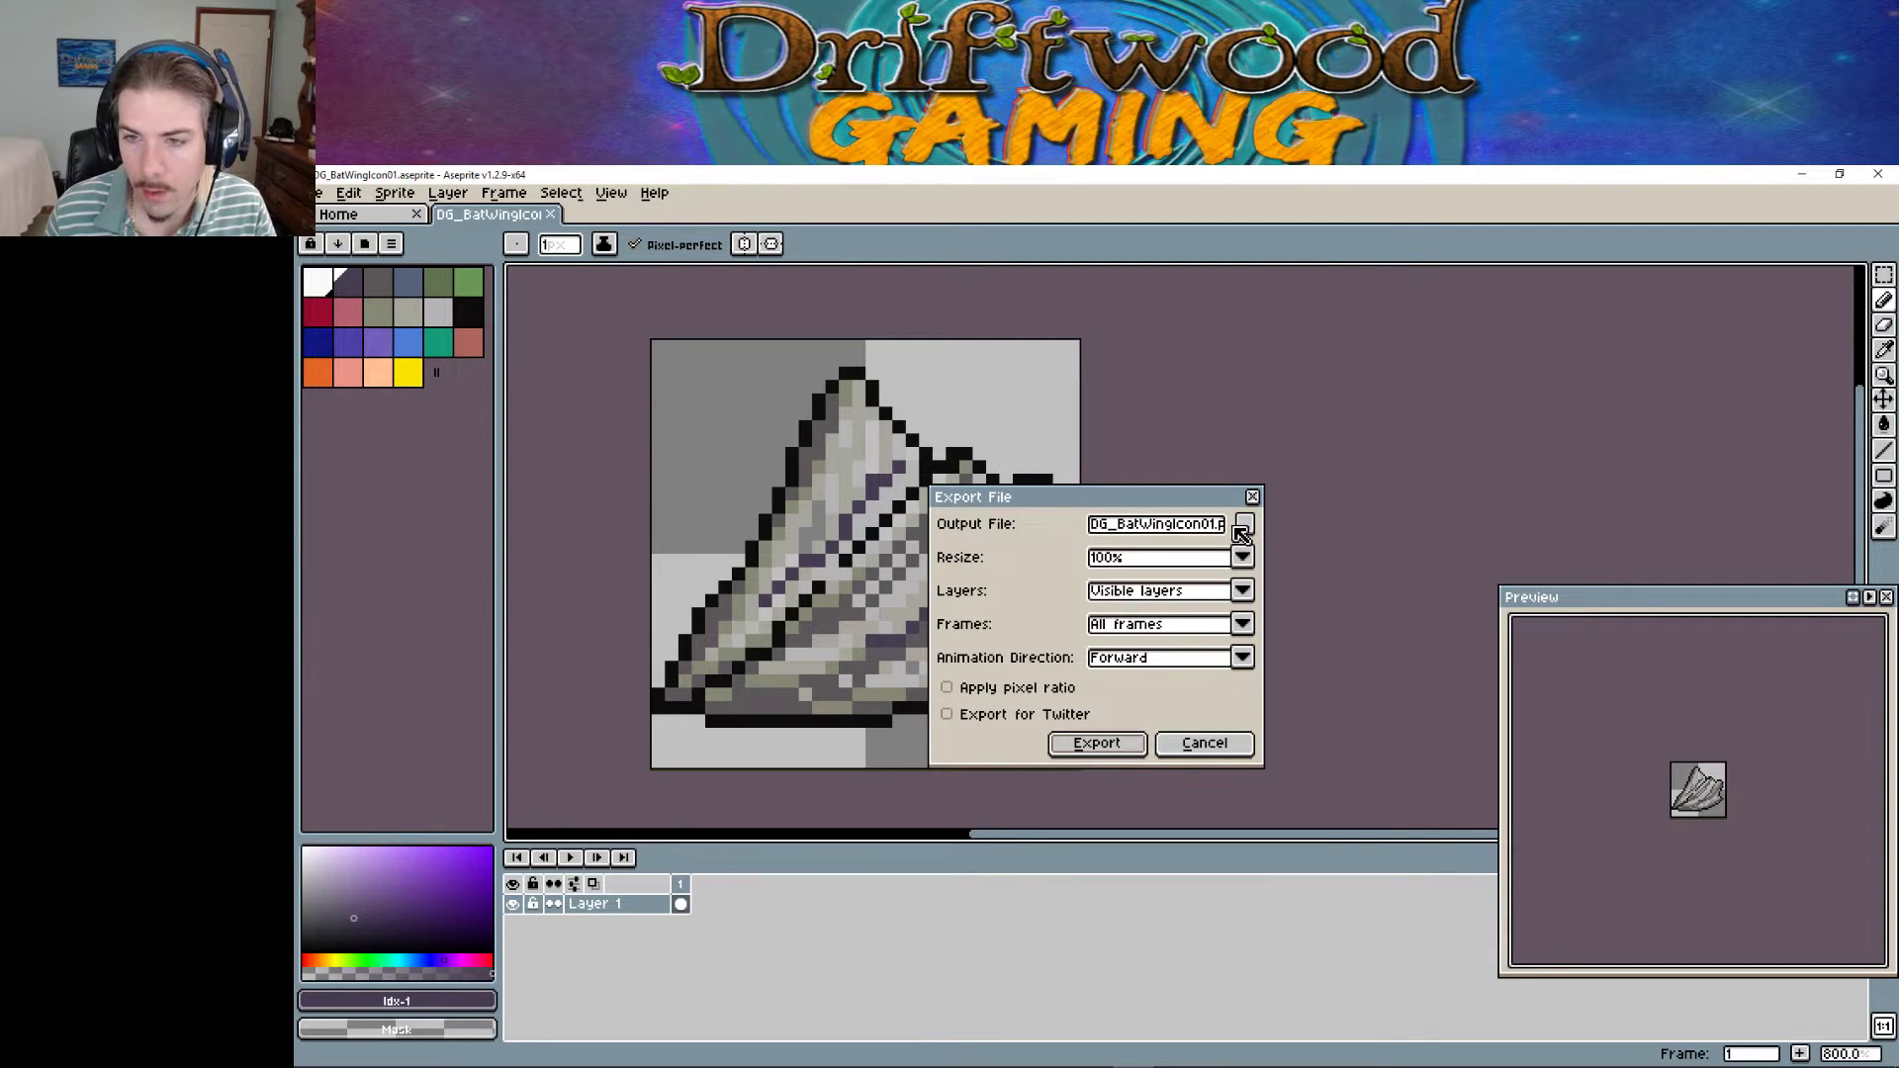
pyautogui.click(1209, 527)
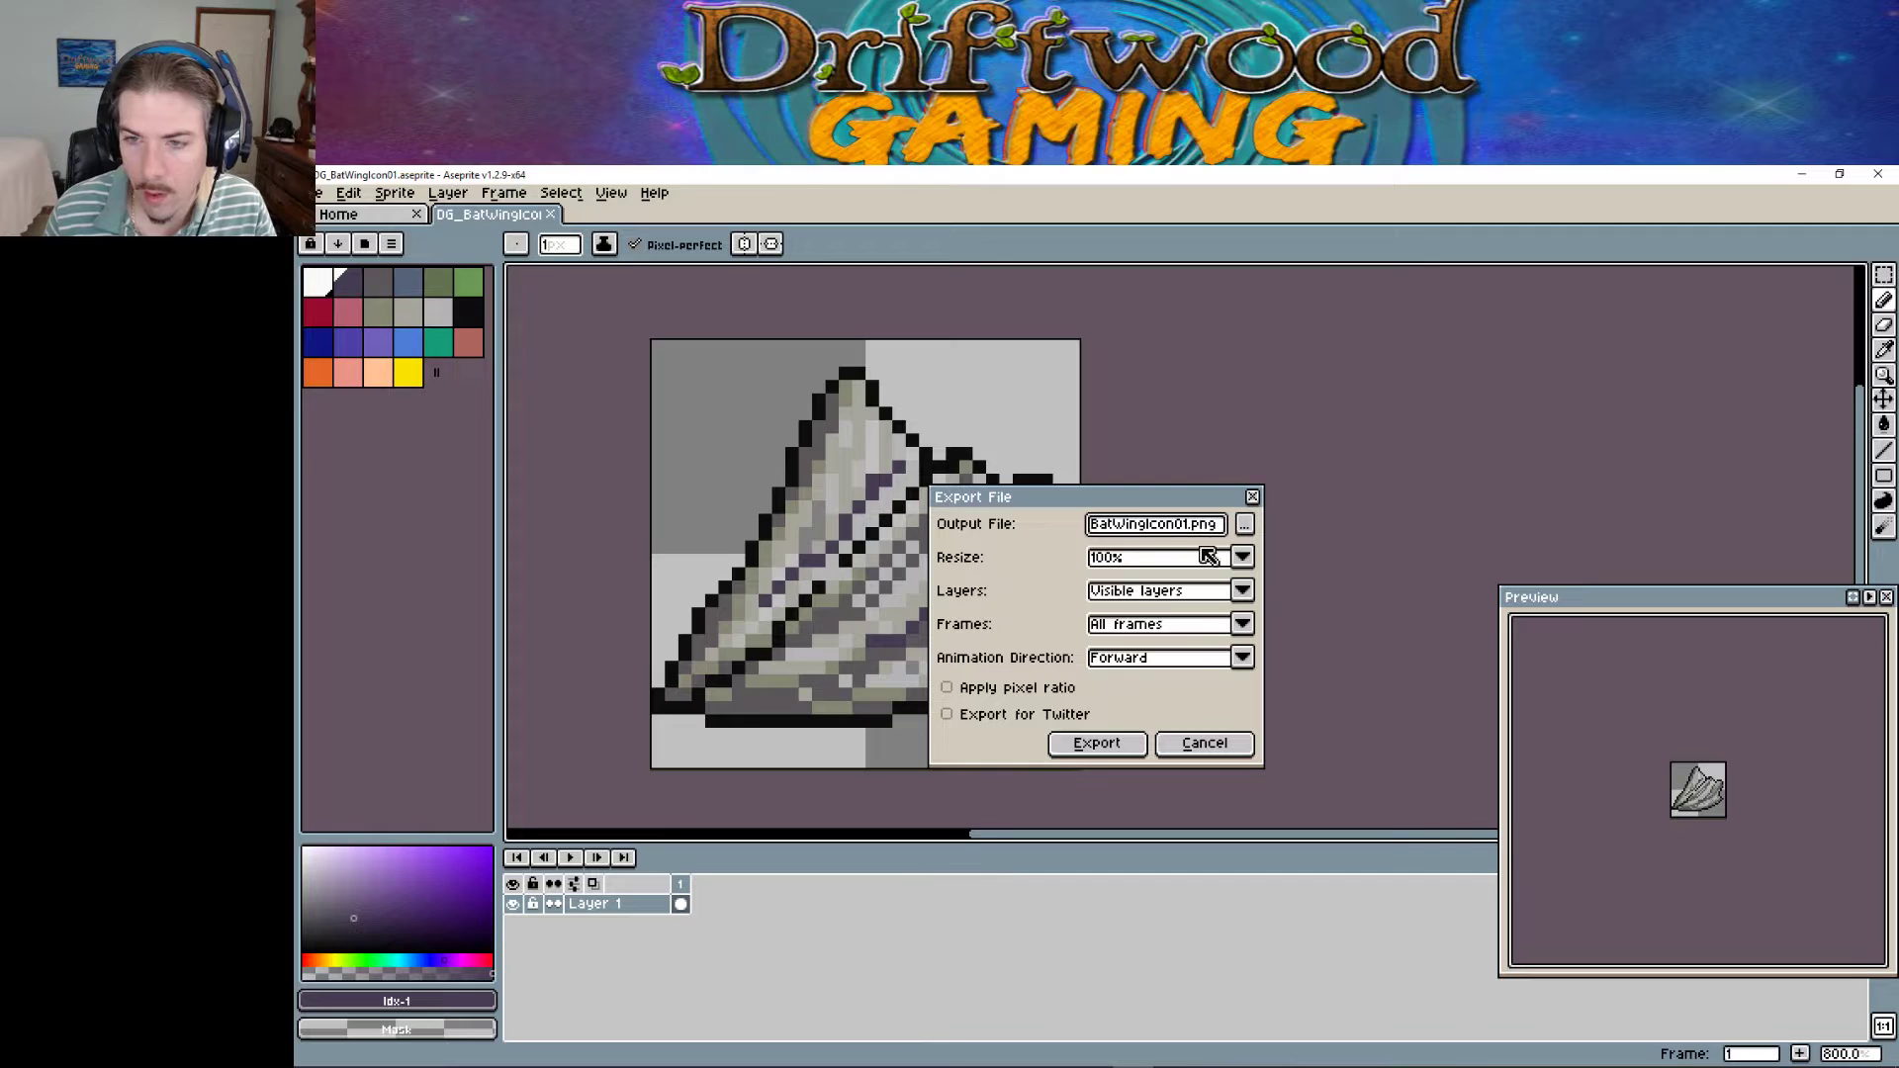
pyautogui.click(1098, 744)
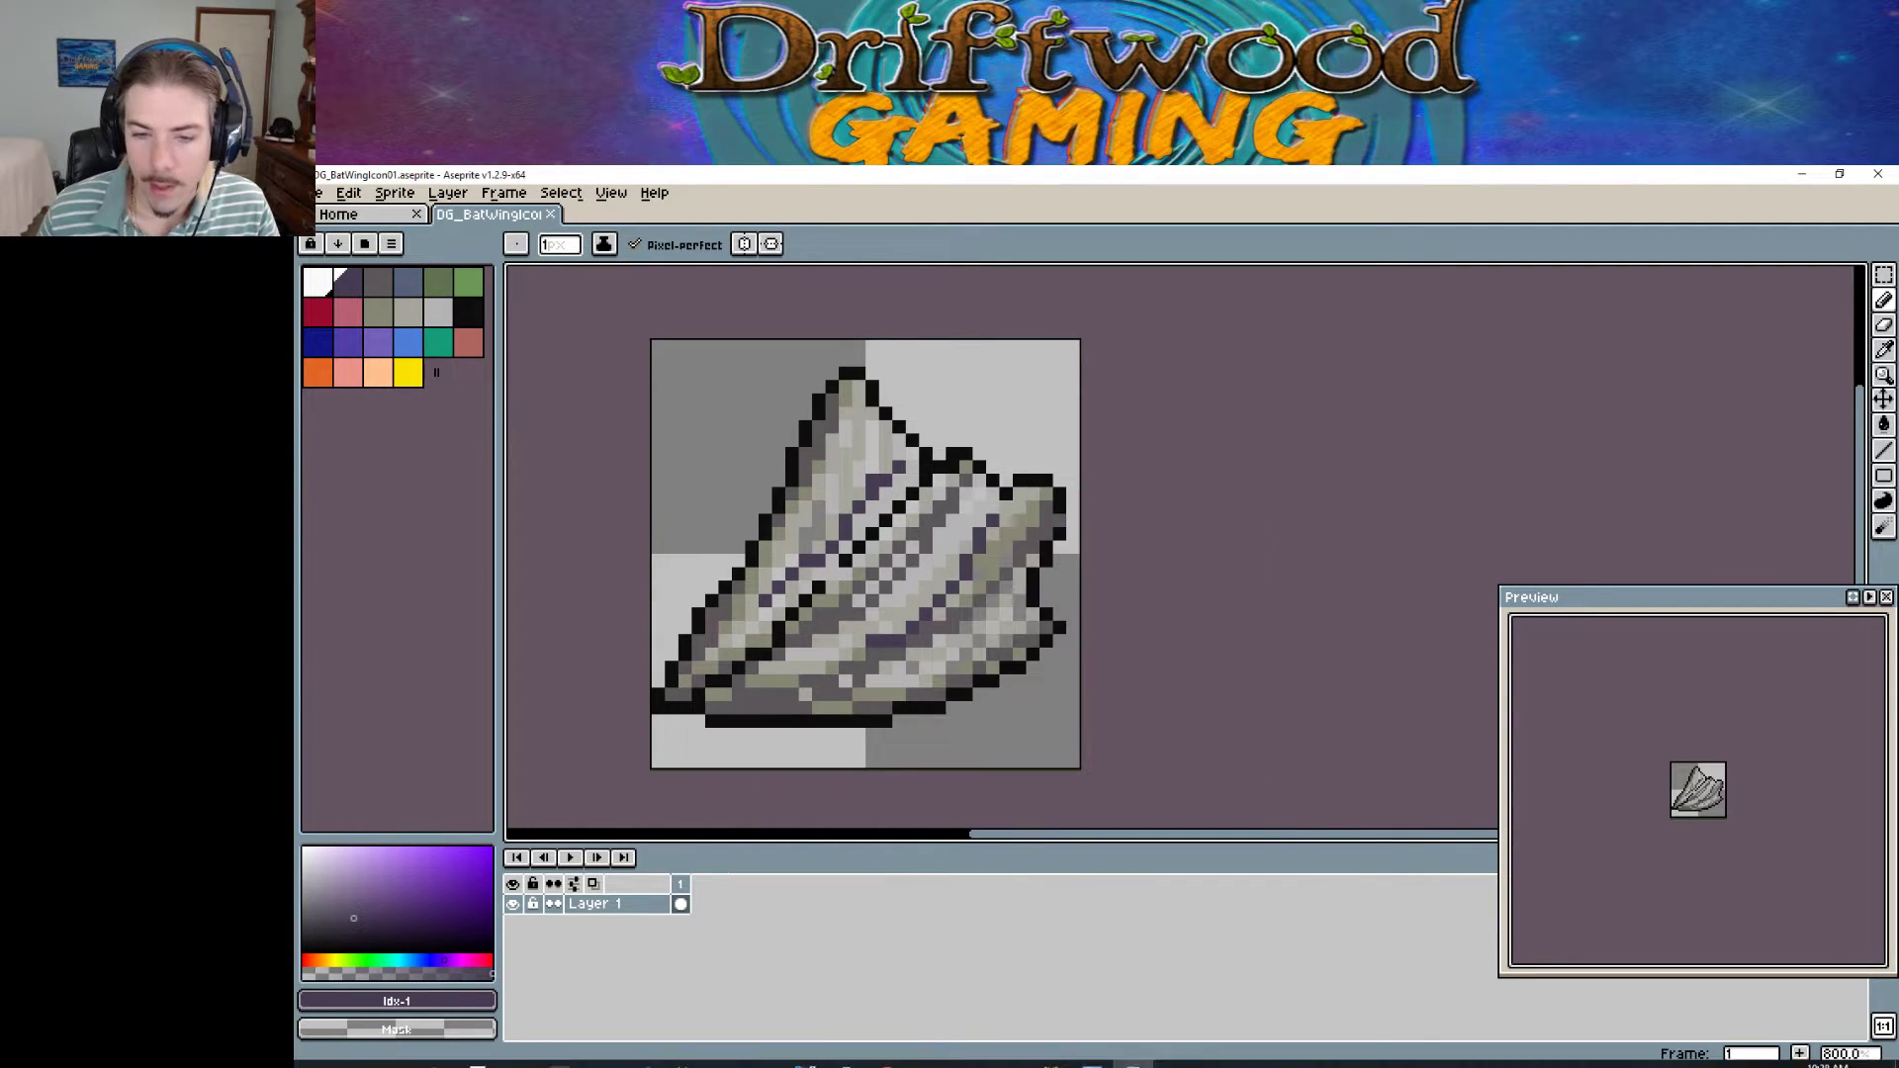
# Switch to Photoshop and browse for an image to open in the Aseprite folder on the 7200SATA (E:) drive.
pyautogui.click(1094, 1052)
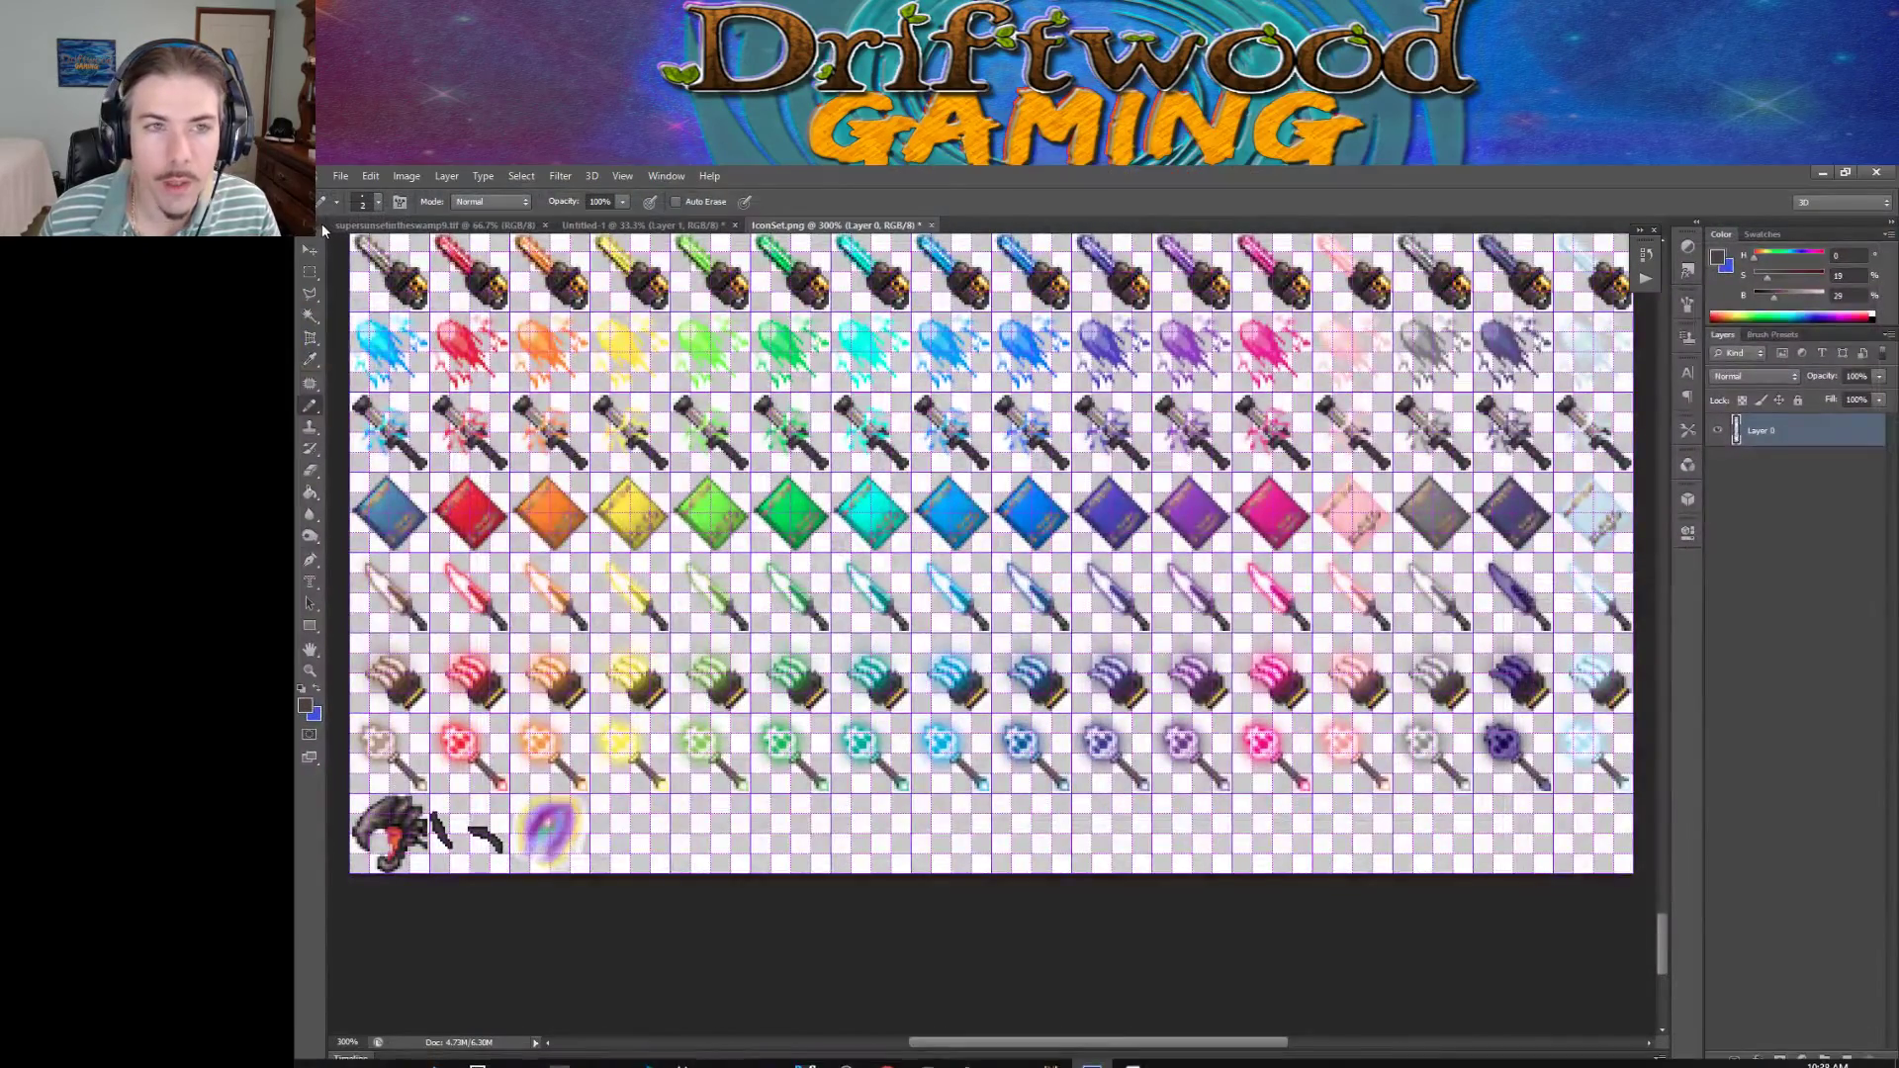
pyautogui.click(340, 175)
pyautogui.click(359, 210)
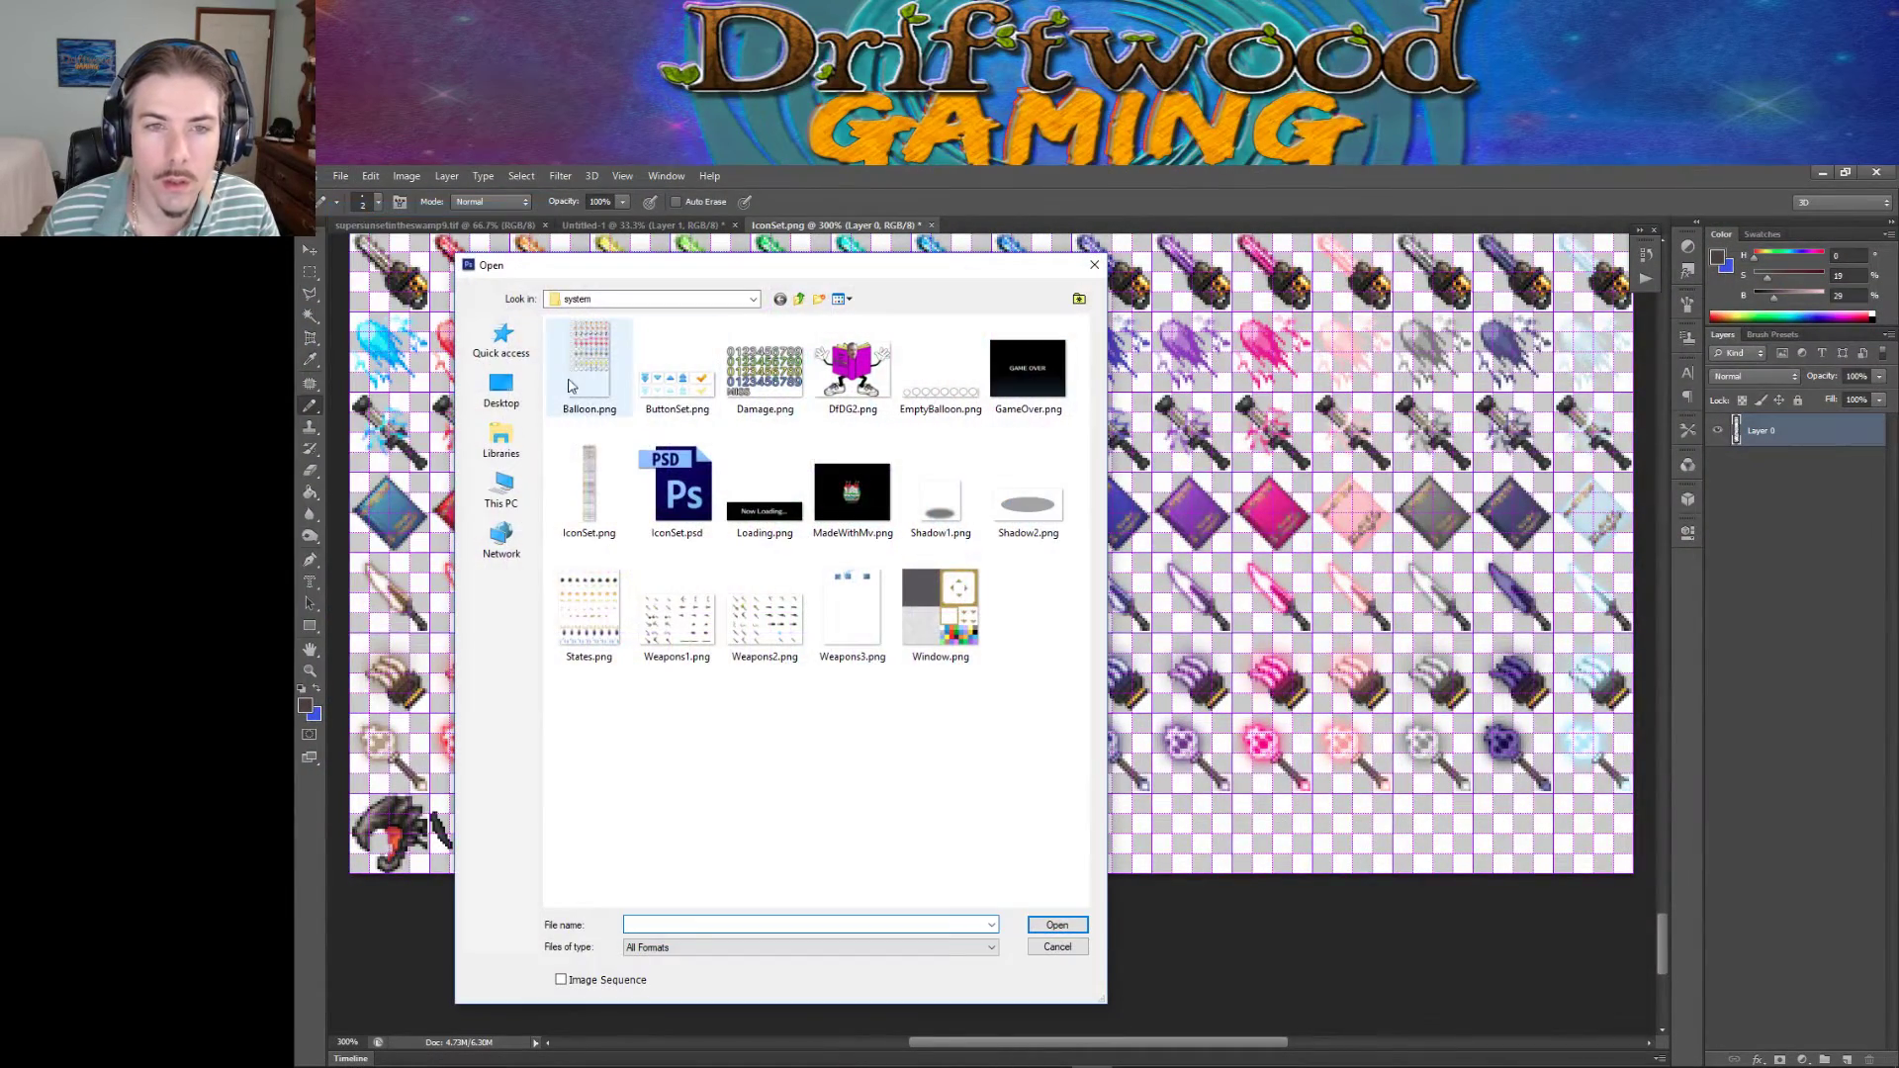
pyautogui.click(611, 301)
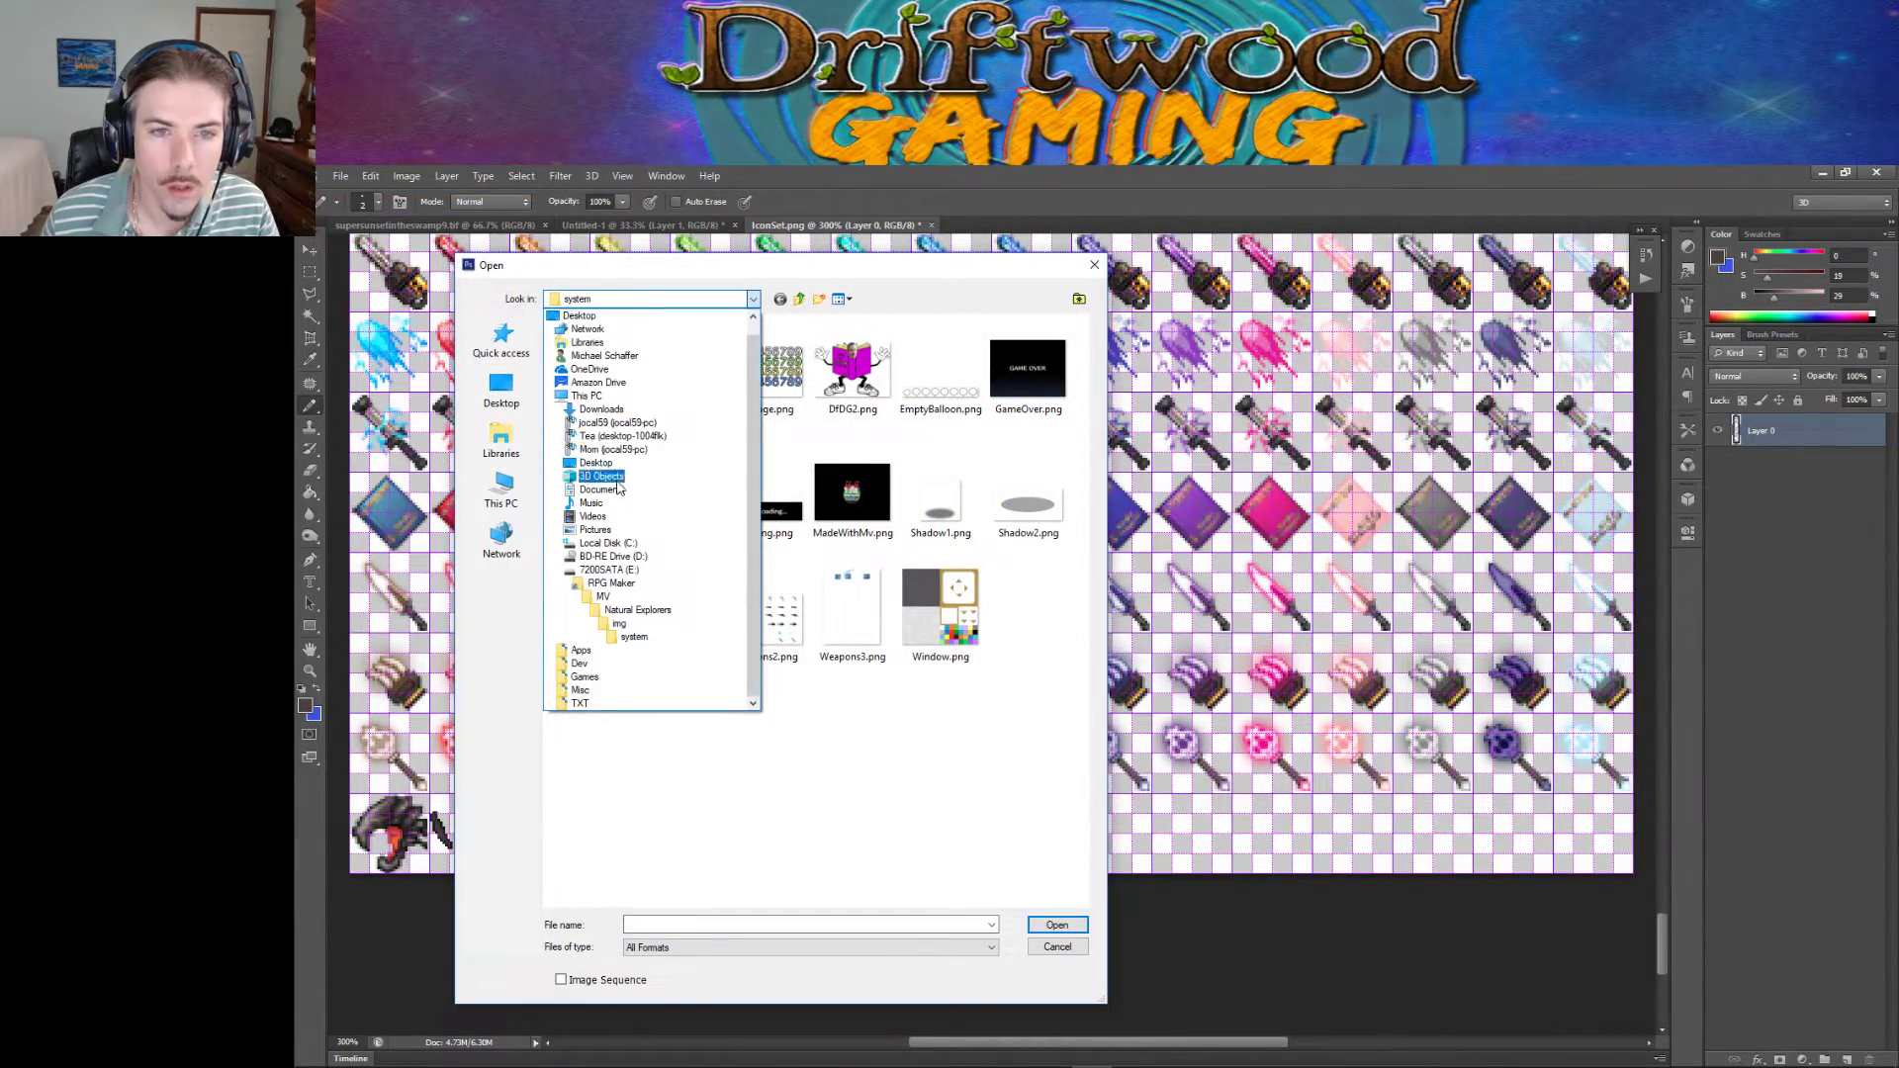
pyautogui.click(613, 571)
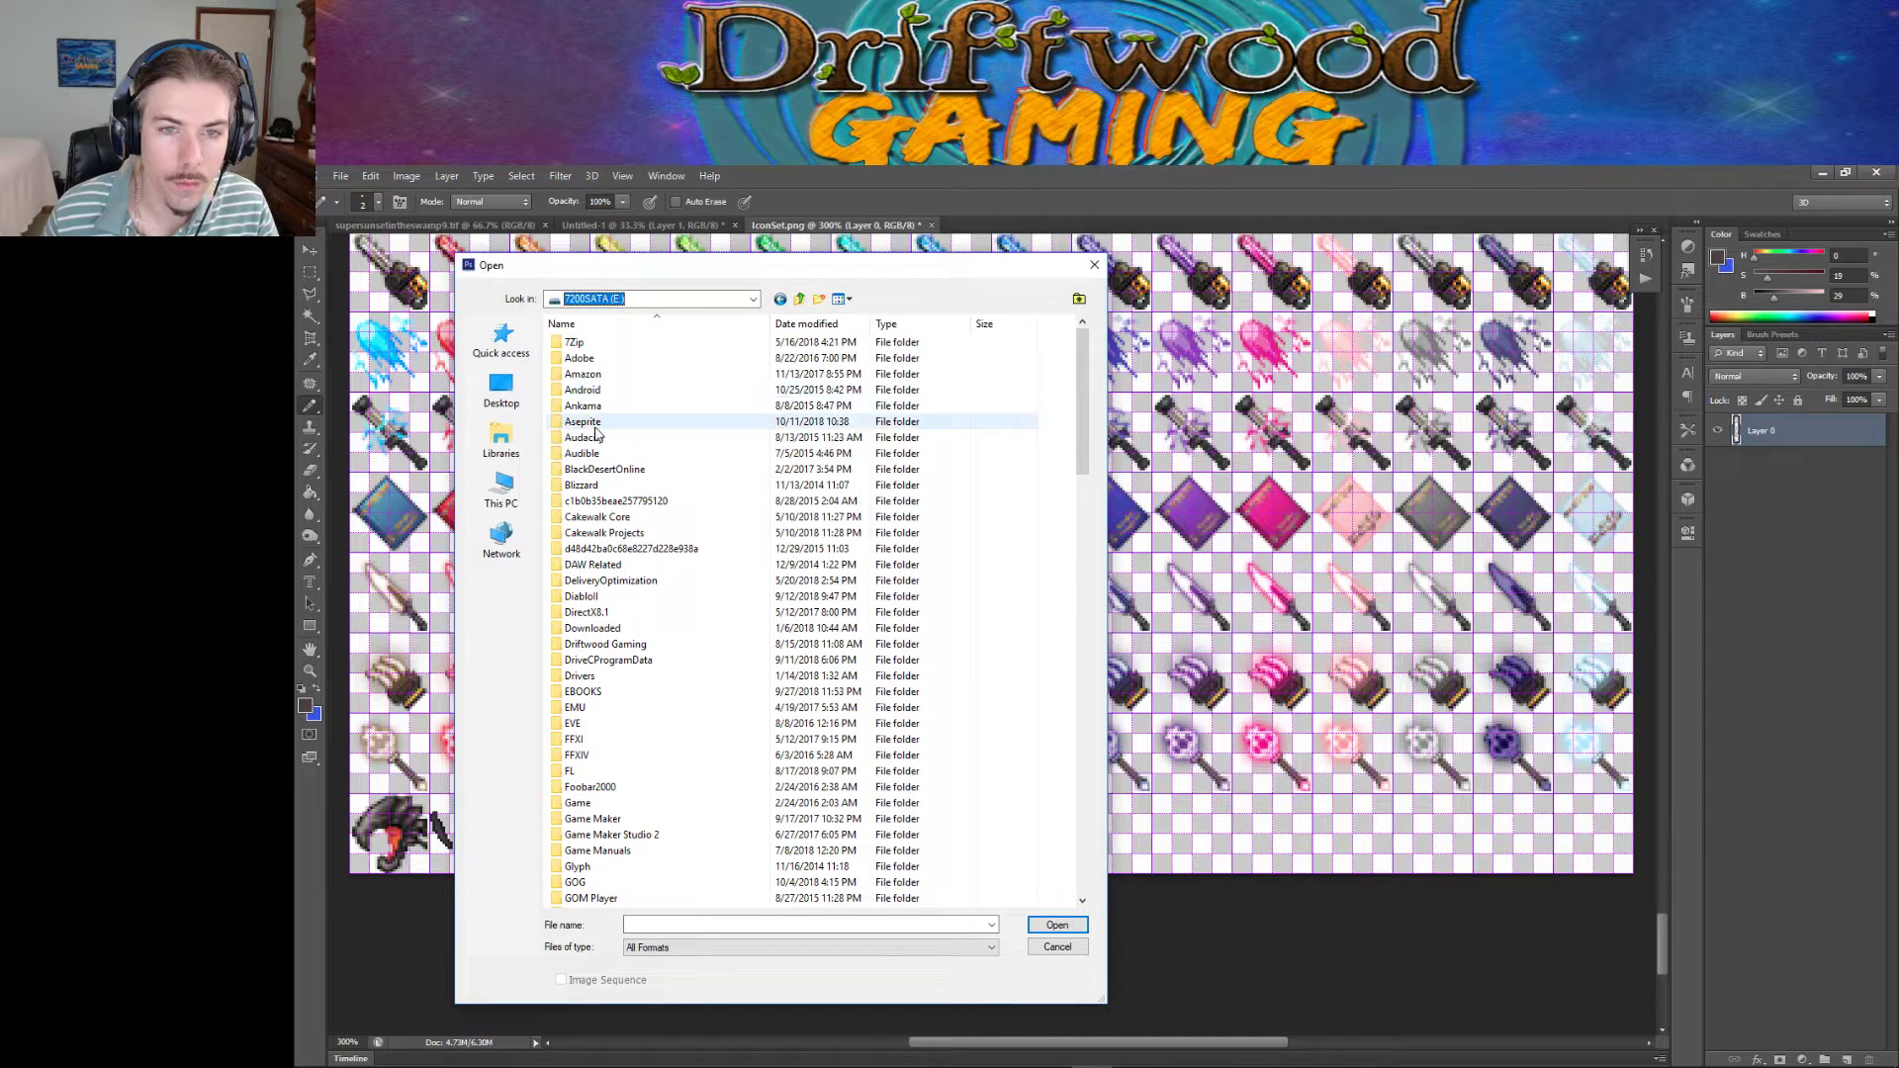
pyautogui.doubleClick(589, 423)
# Sort the folder's files by date and open DG_BatWingIcon01.png.
pyautogui.click(653, 447)
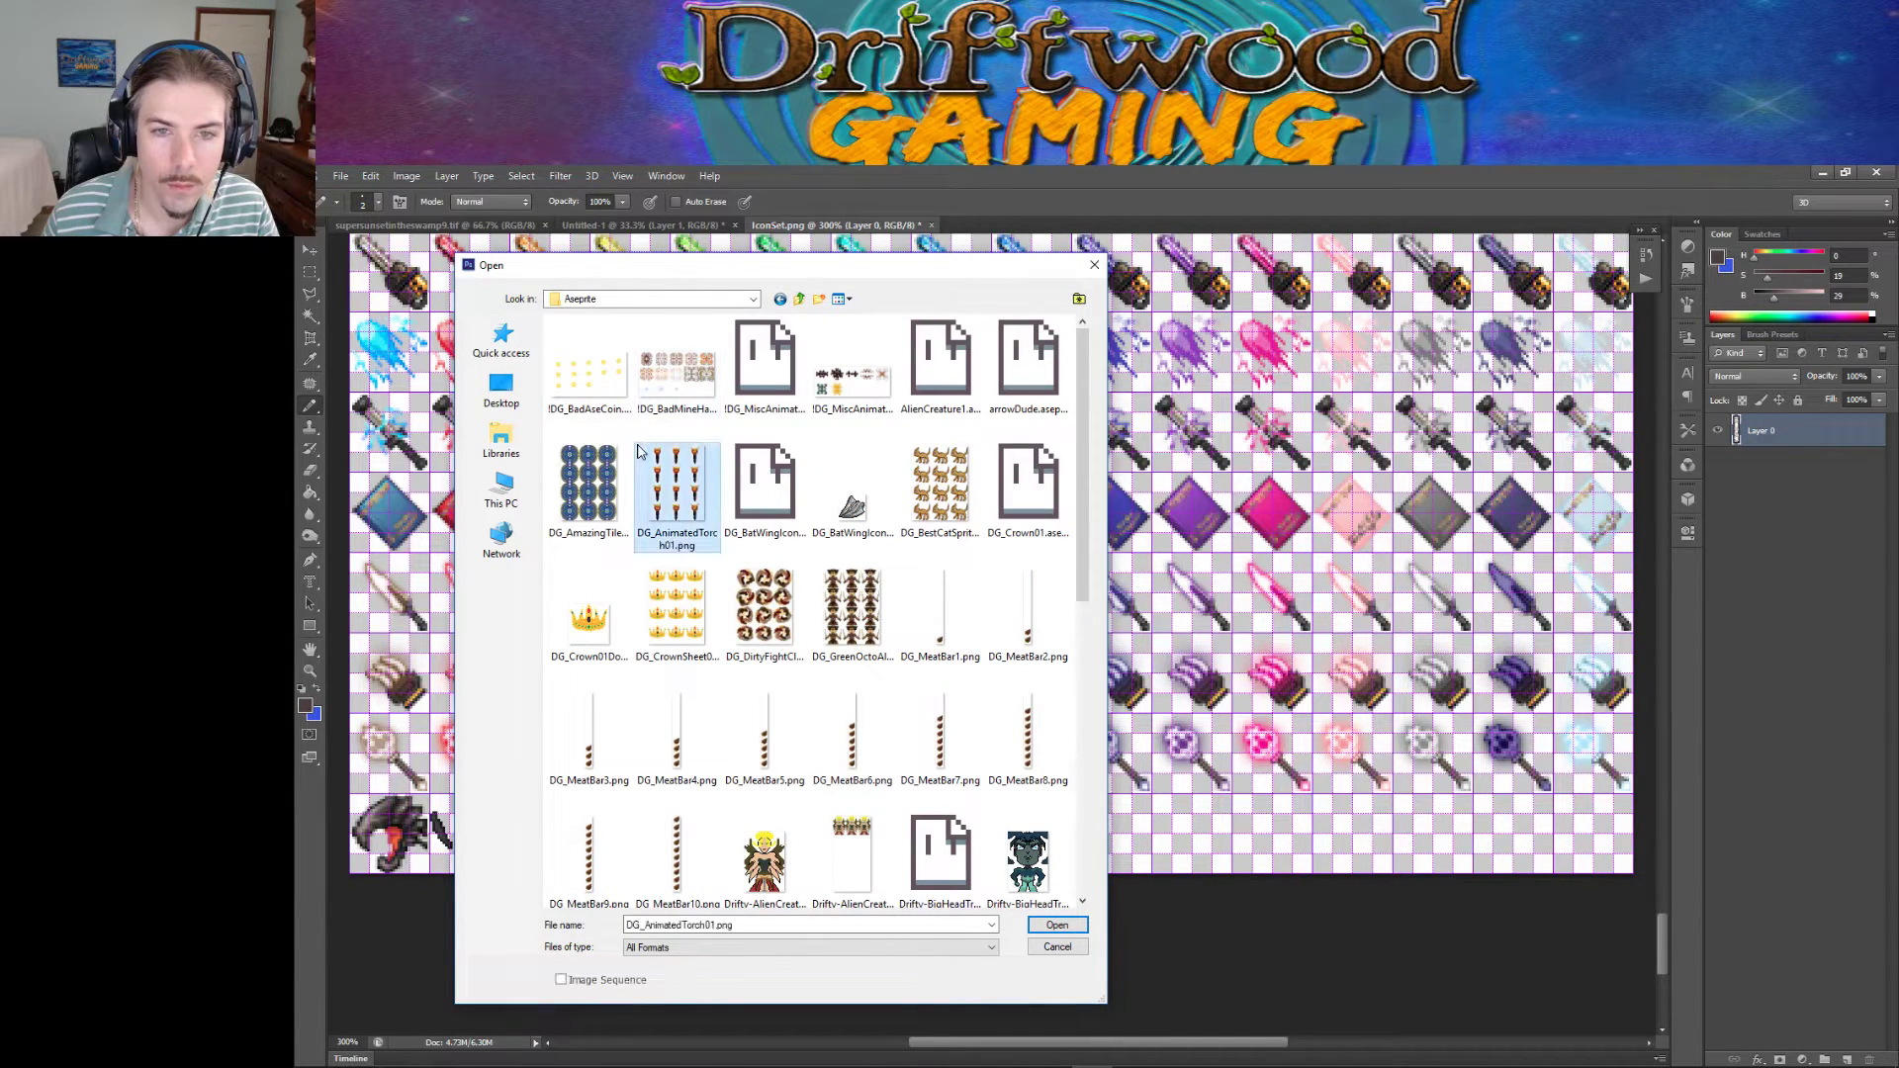
pyautogui.rightClick(644, 443)
pyautogui.rightClick(633, 443)
pyautogui.moveTo(581, 477)
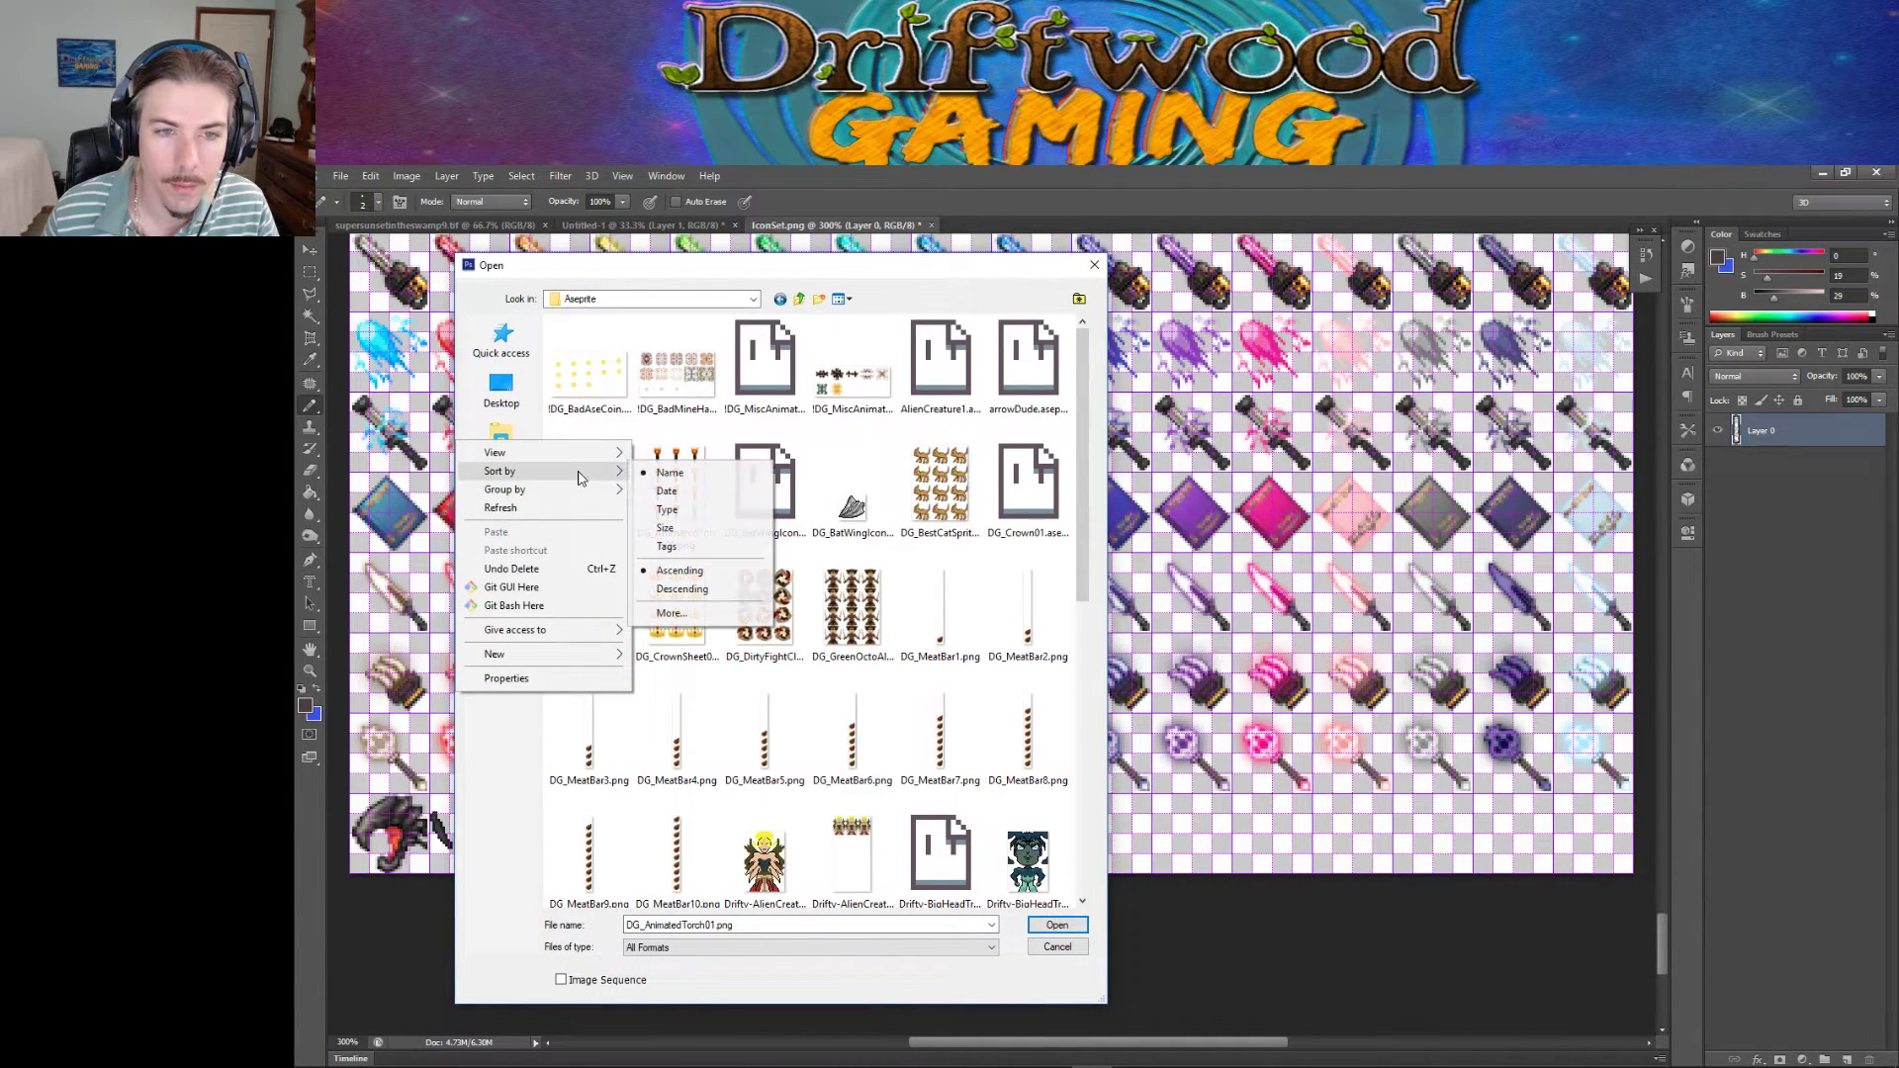
pyautogui.click(666, 491)
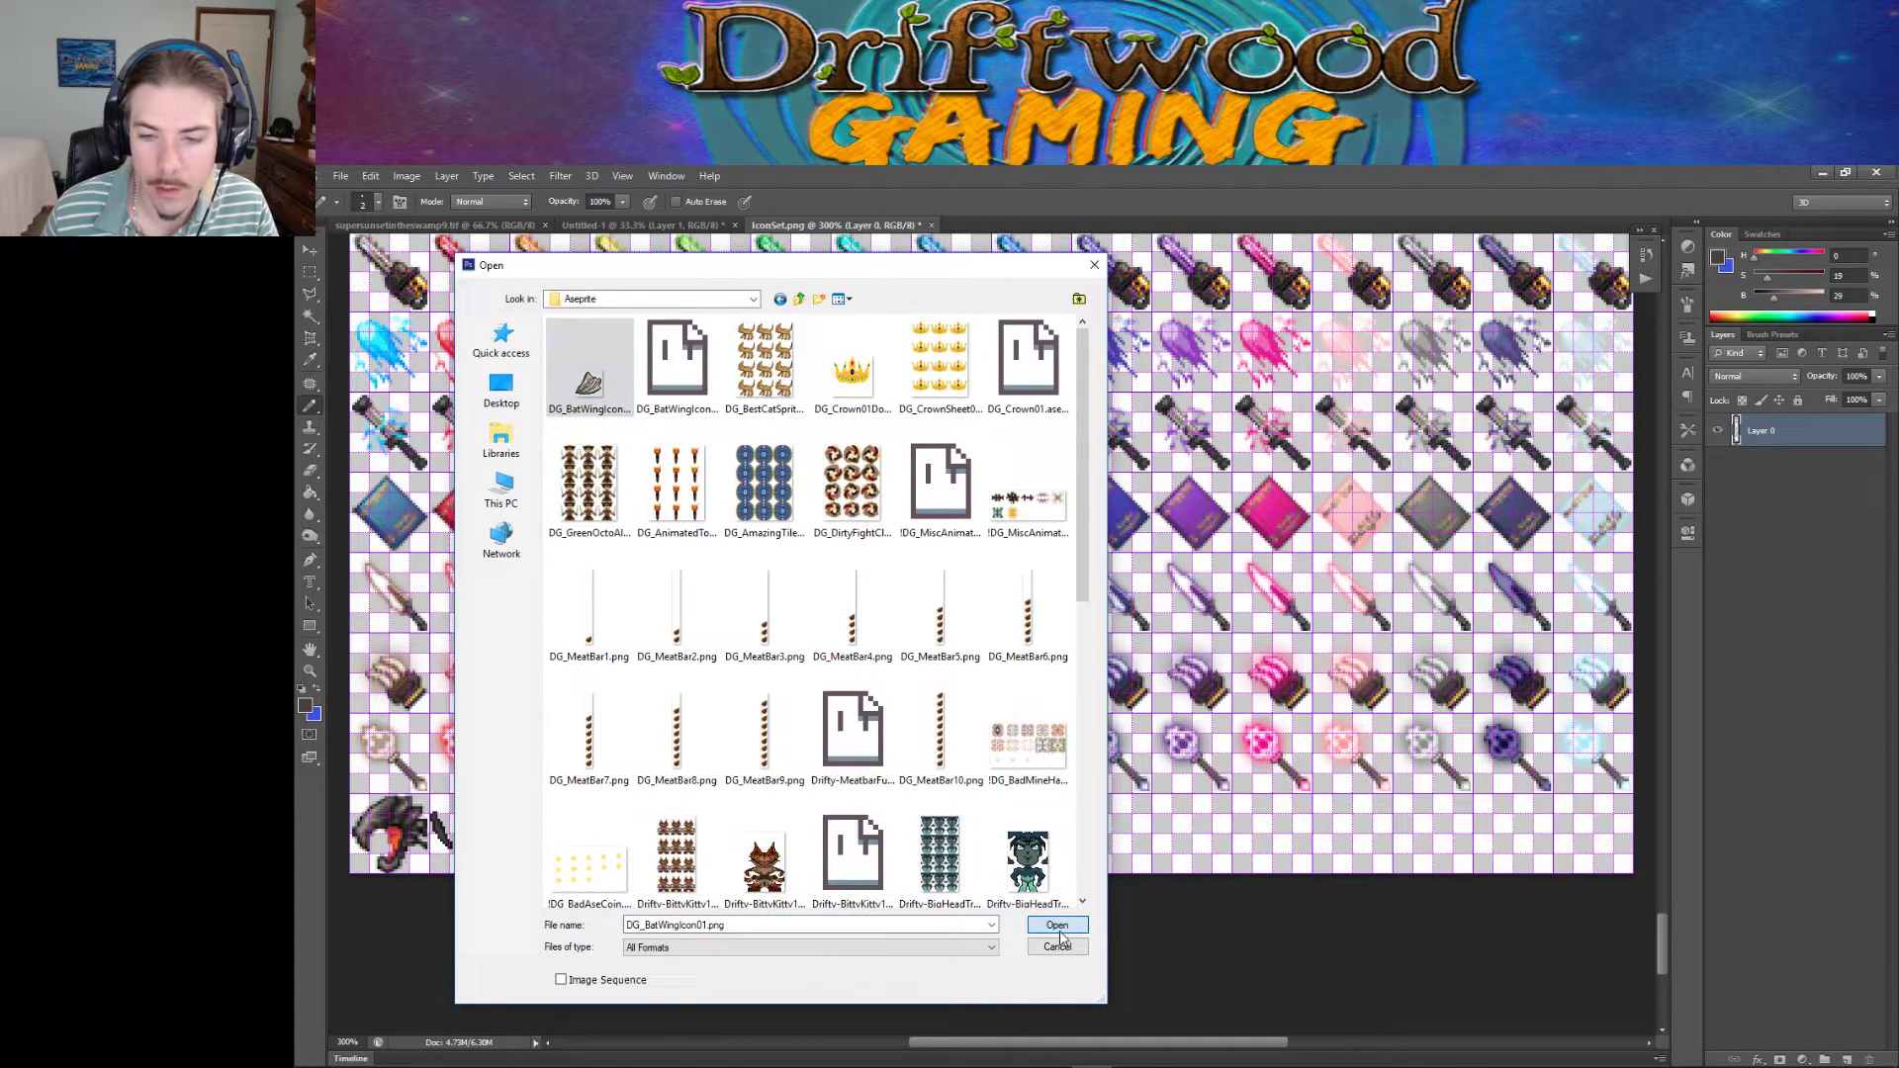
pyautogui.click(1057, 925)
# Copy the whole bat wing image and paste it into IconSet.png's first empty last-row cell, beside the purple glowing icon.
pyautogui.click(309, 275)
pyautogui.moveTo(800, 528); pyautogui.dragTo(1056, 709)
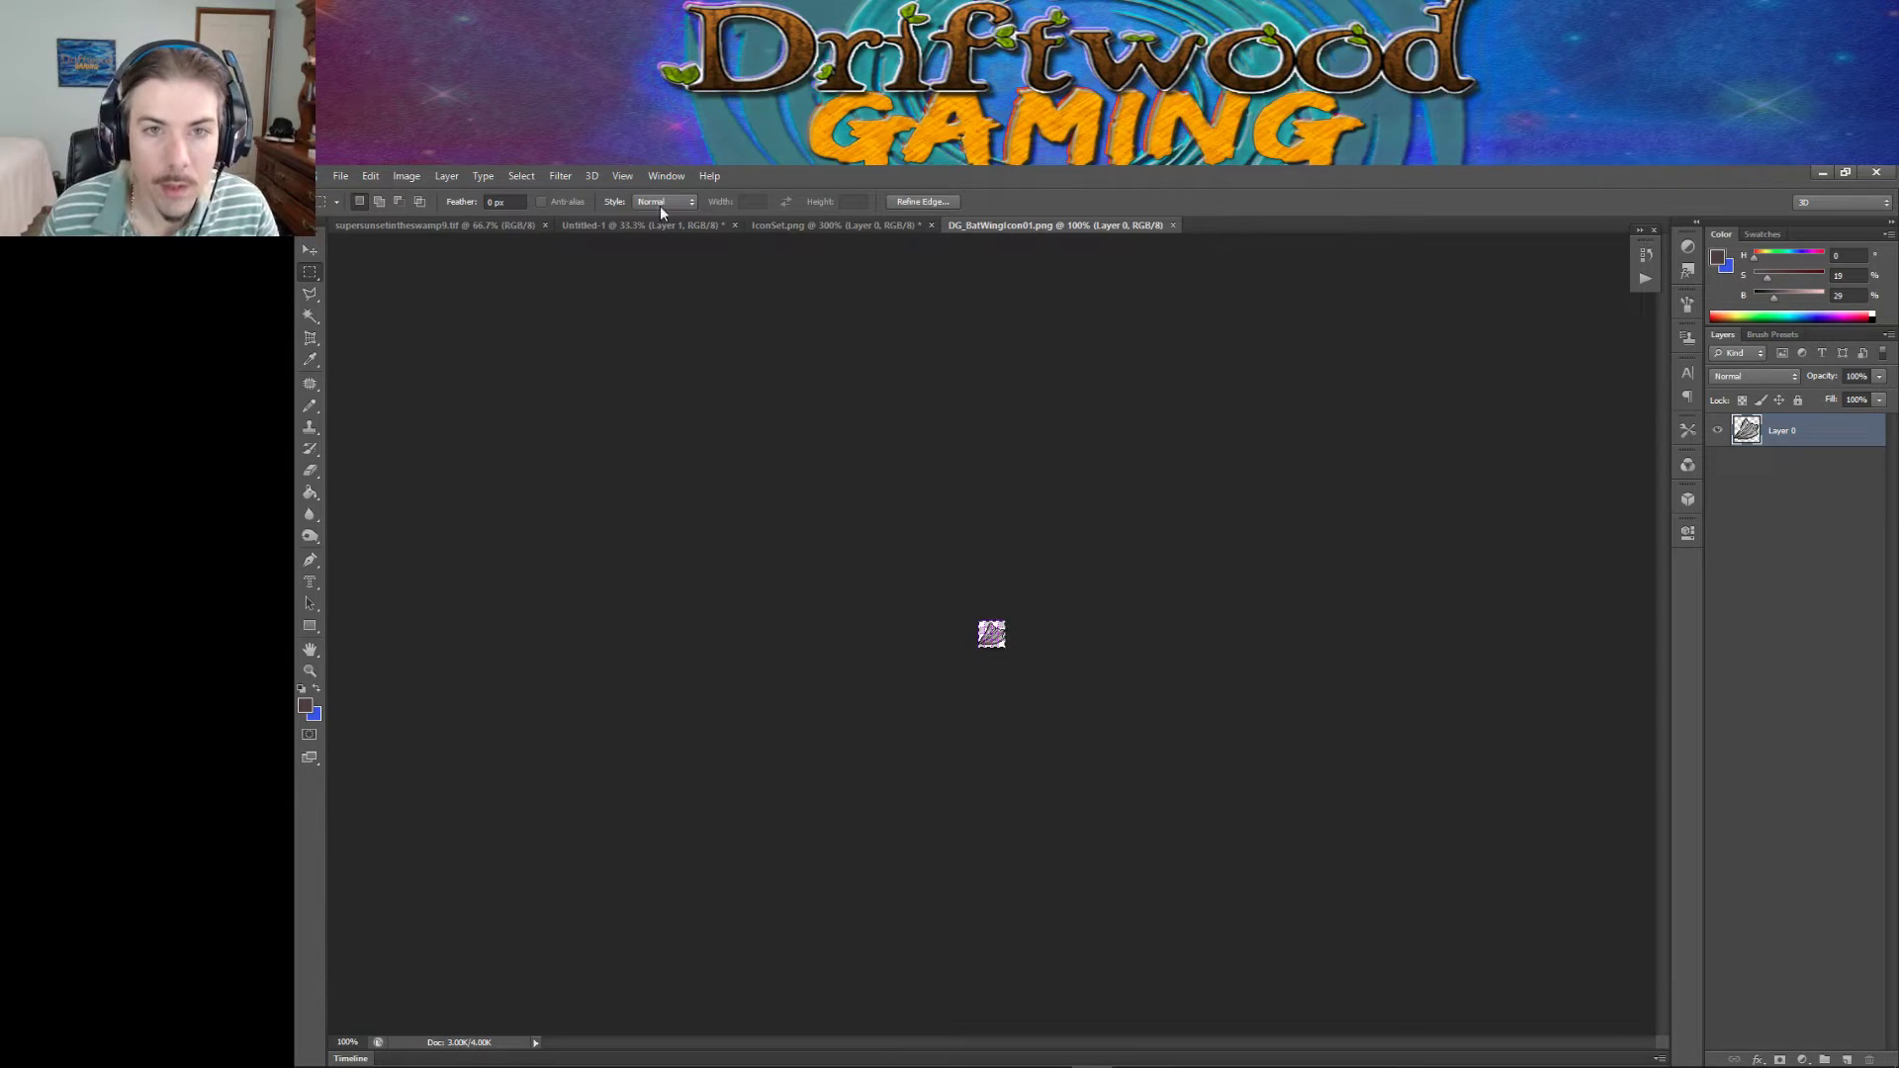
pyautogui.click(809, 226)
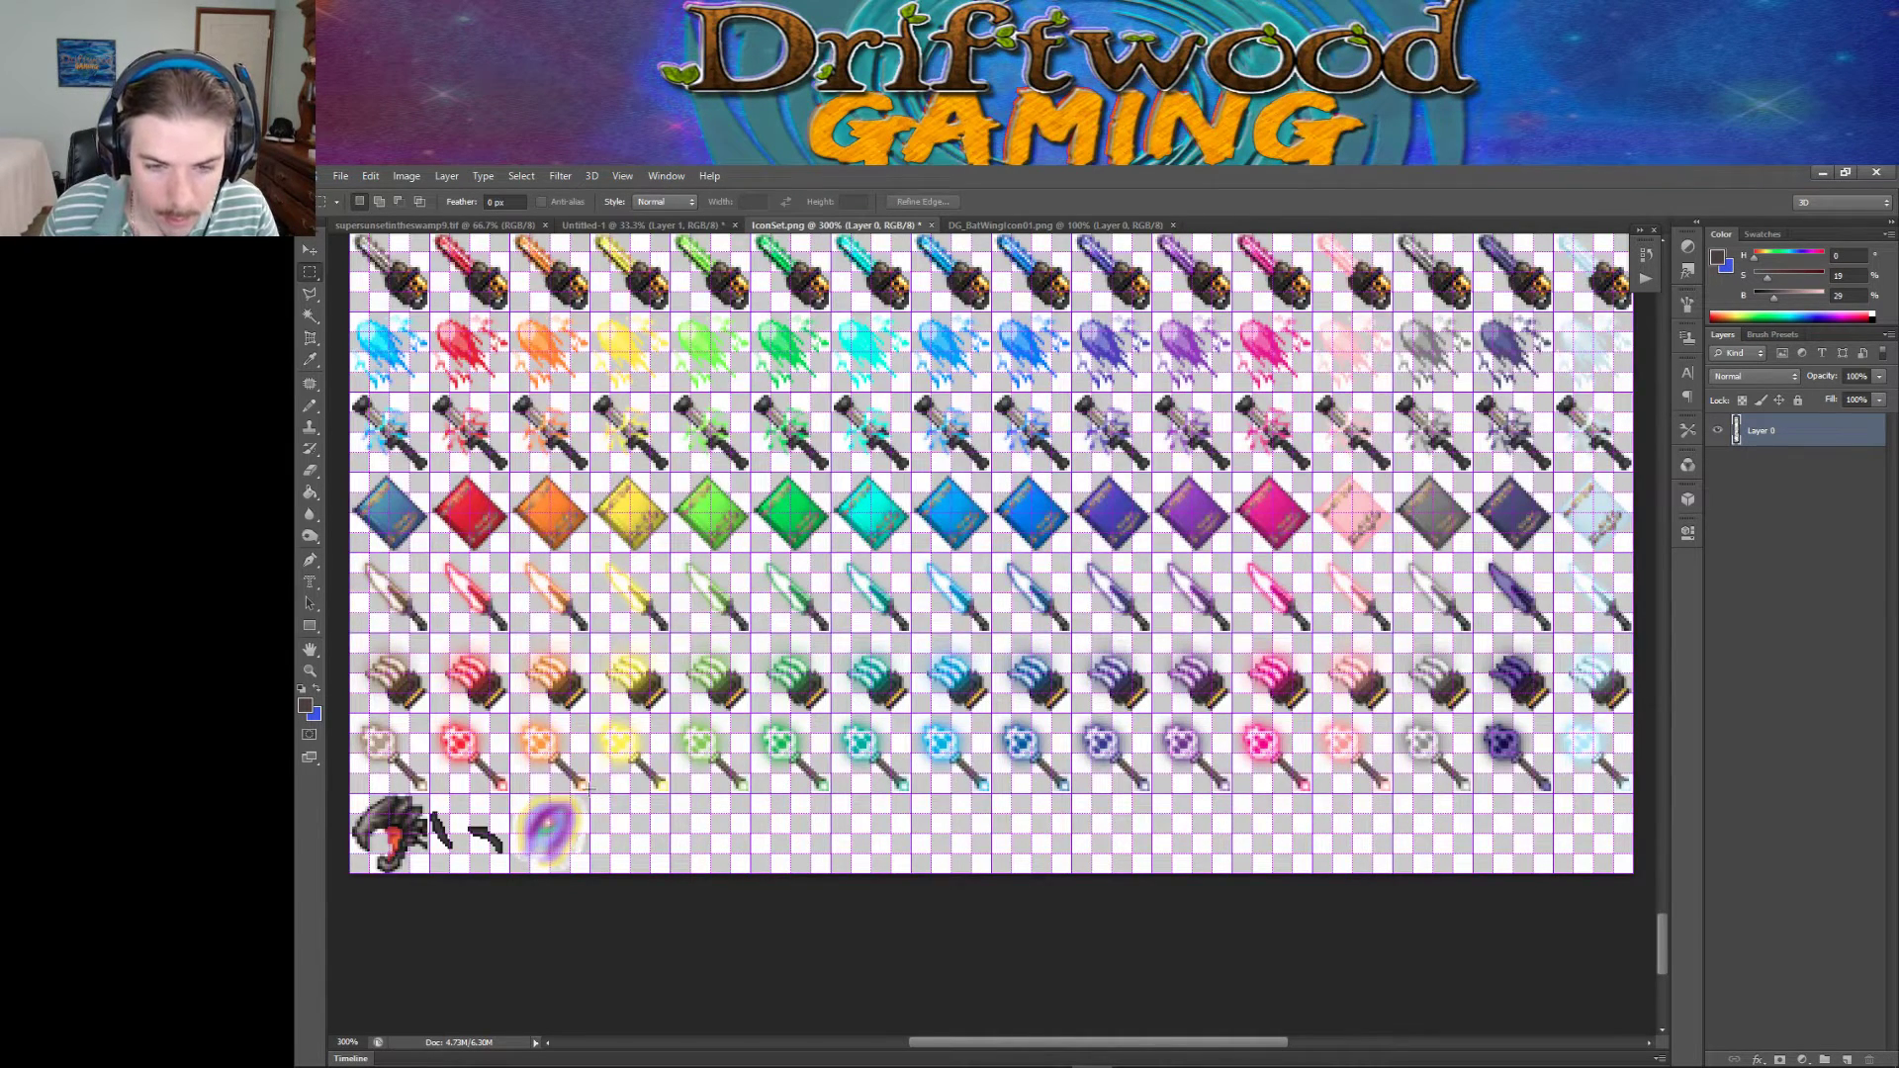
pyautogui.moveTo(592, 795); pyautogui.dragTo(666, 877)
pyautogui.hotkey('ctrl', 'v')
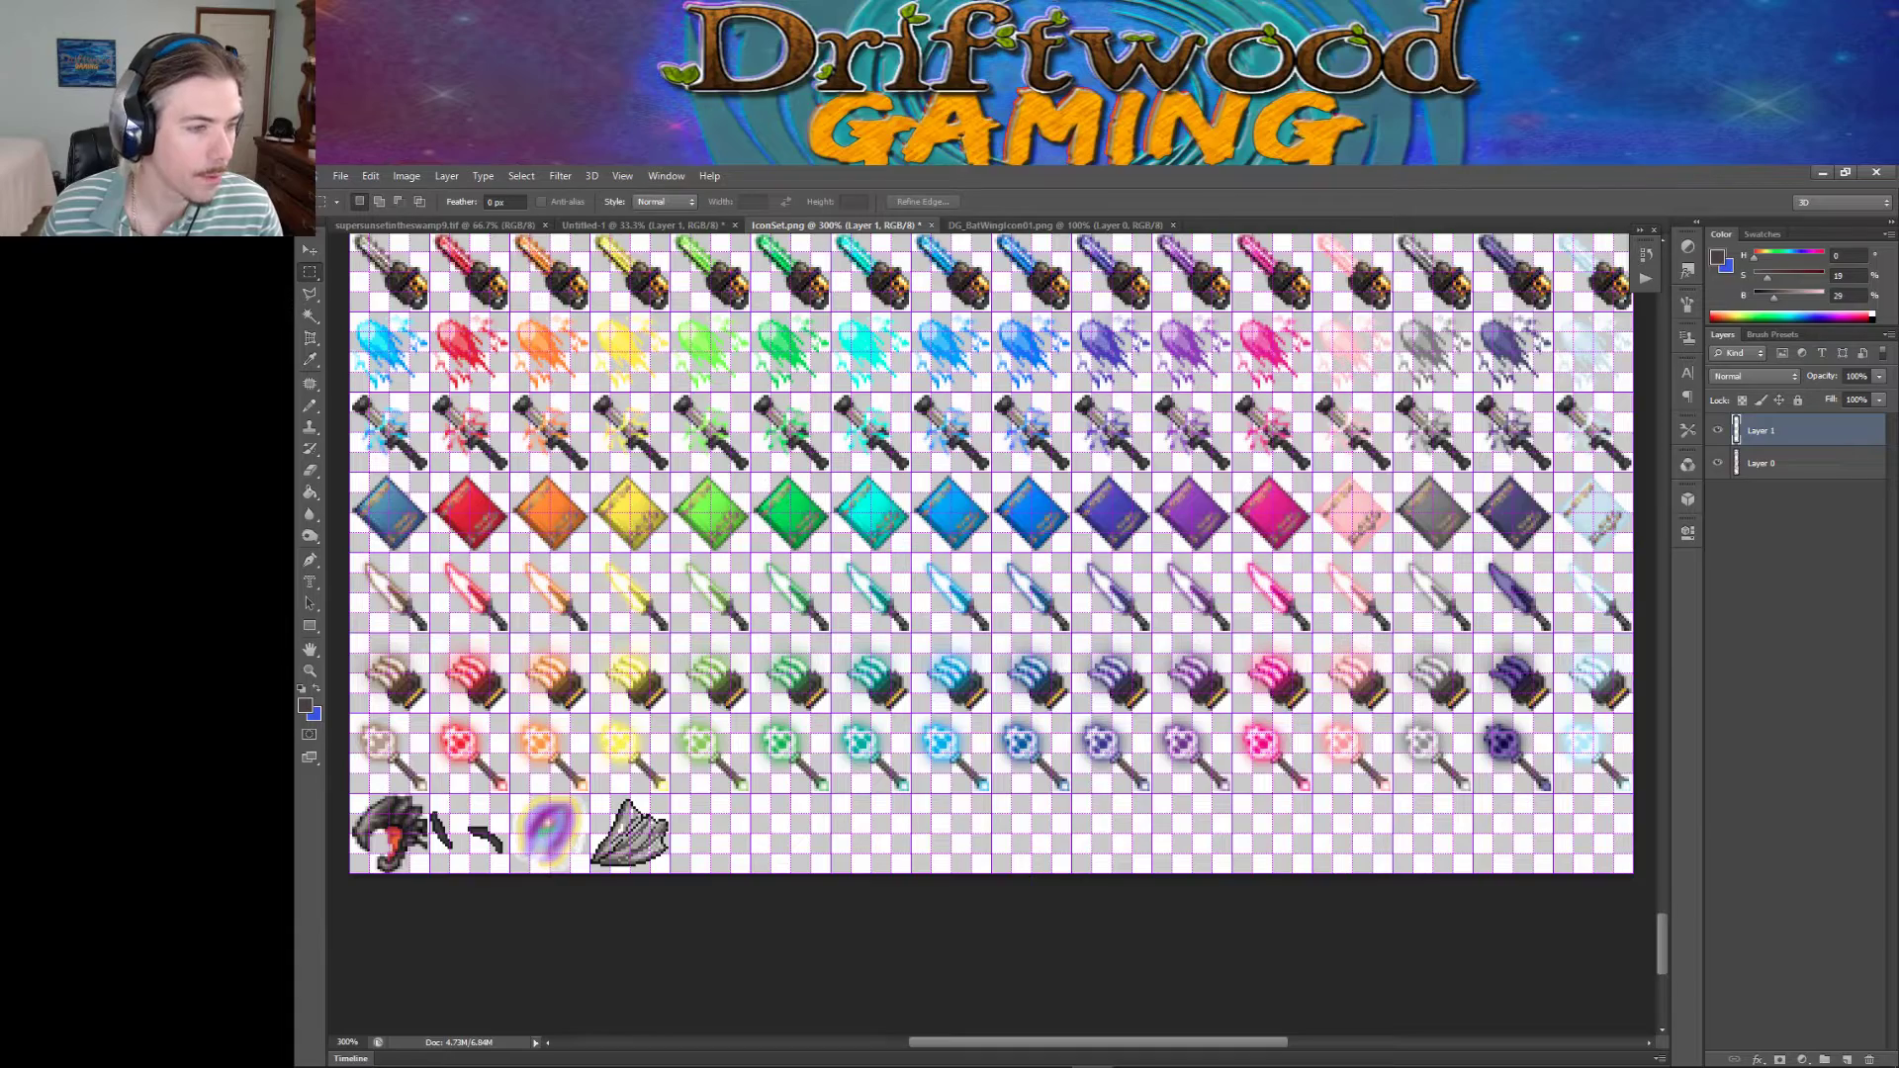
pyautogui.scroll(-1, 989, 554)
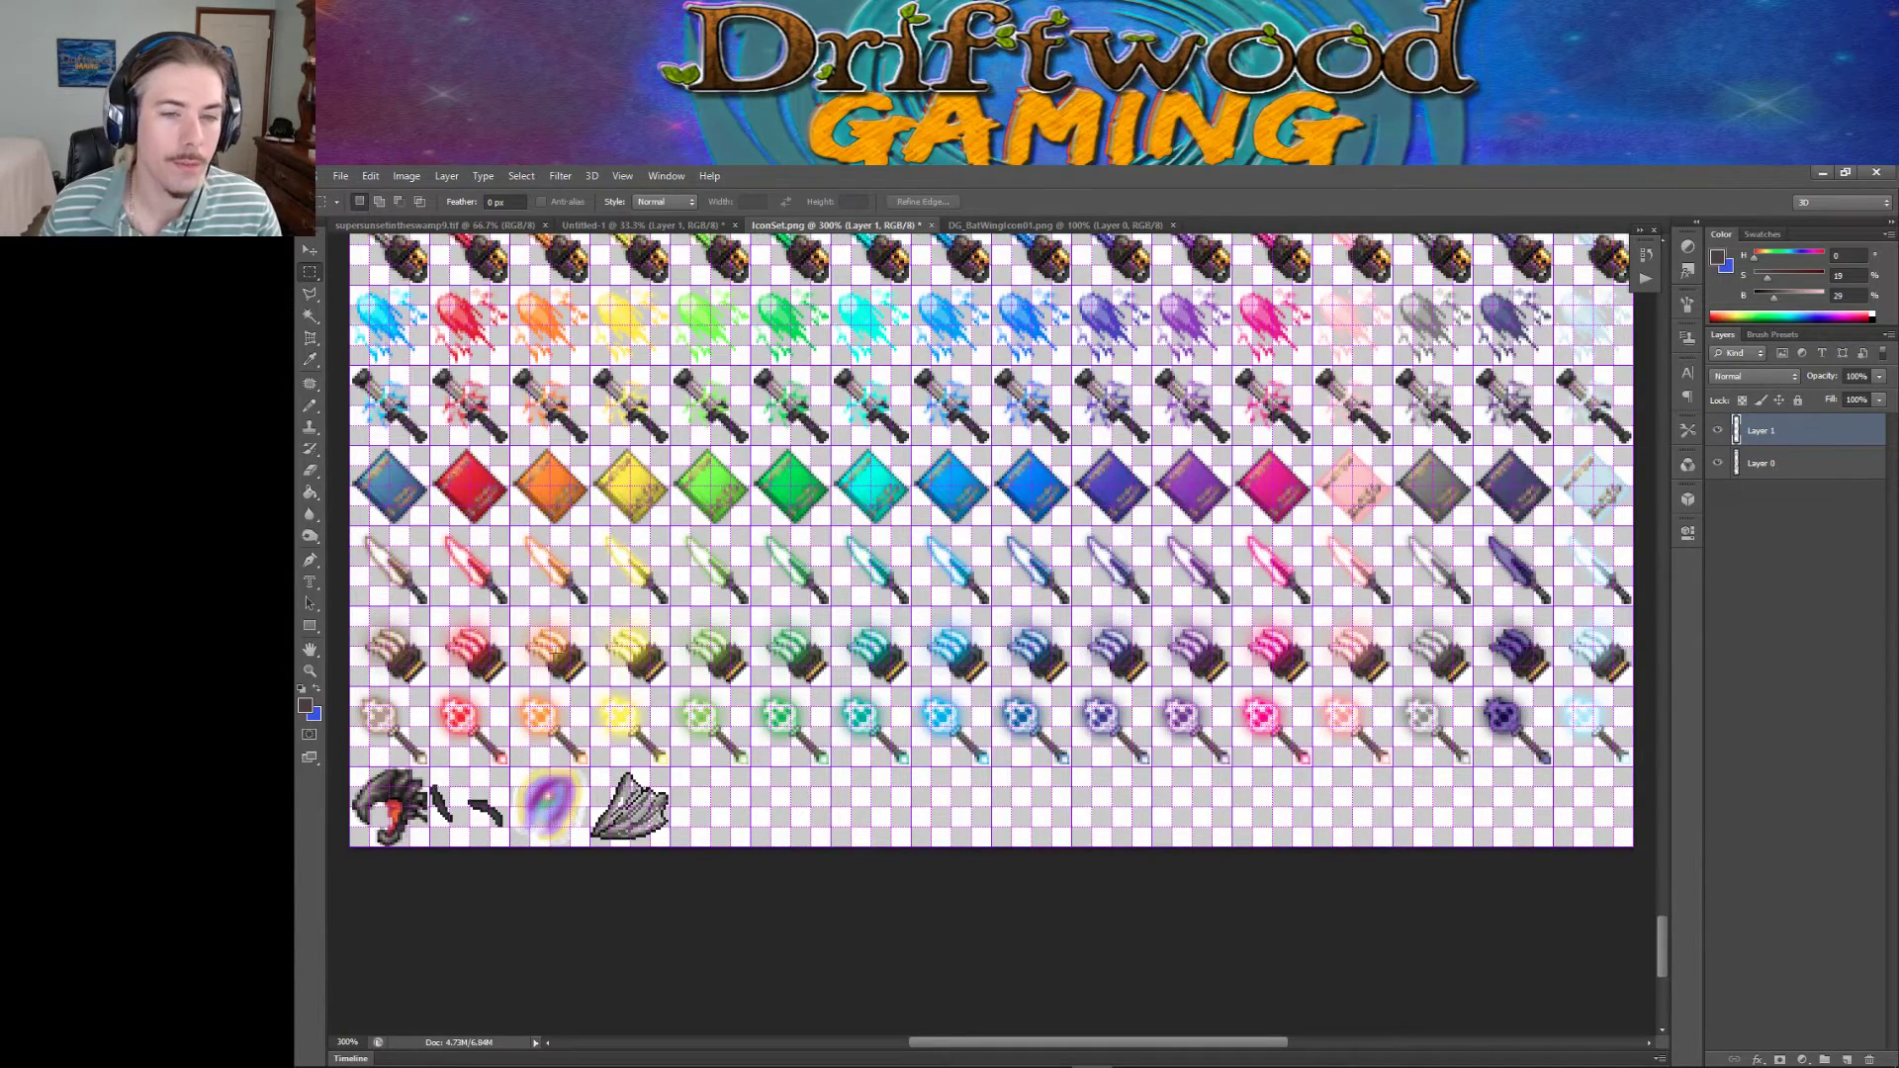
pyautogui.scroll(4, 878, 614)
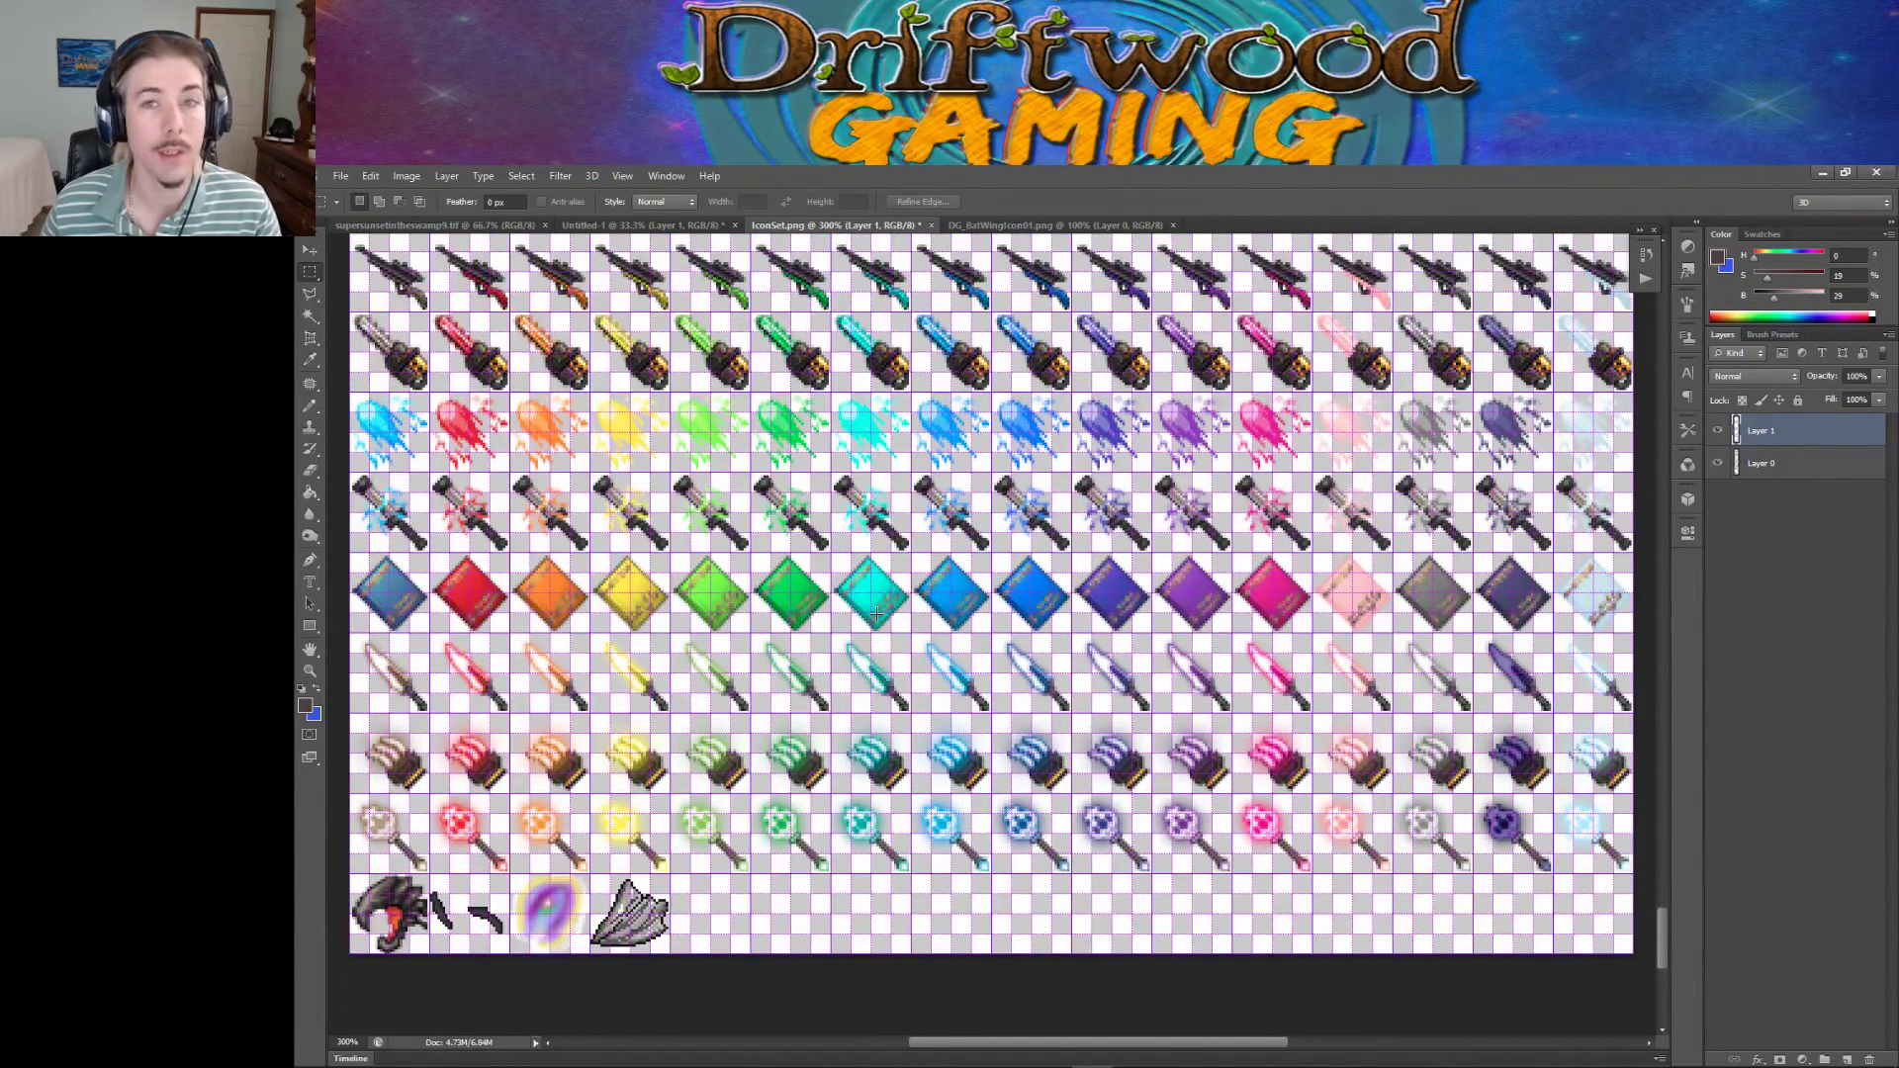
pyautogui.scroll(-1, 871, 614)
pyautogui.scroll(1, 870, 614)
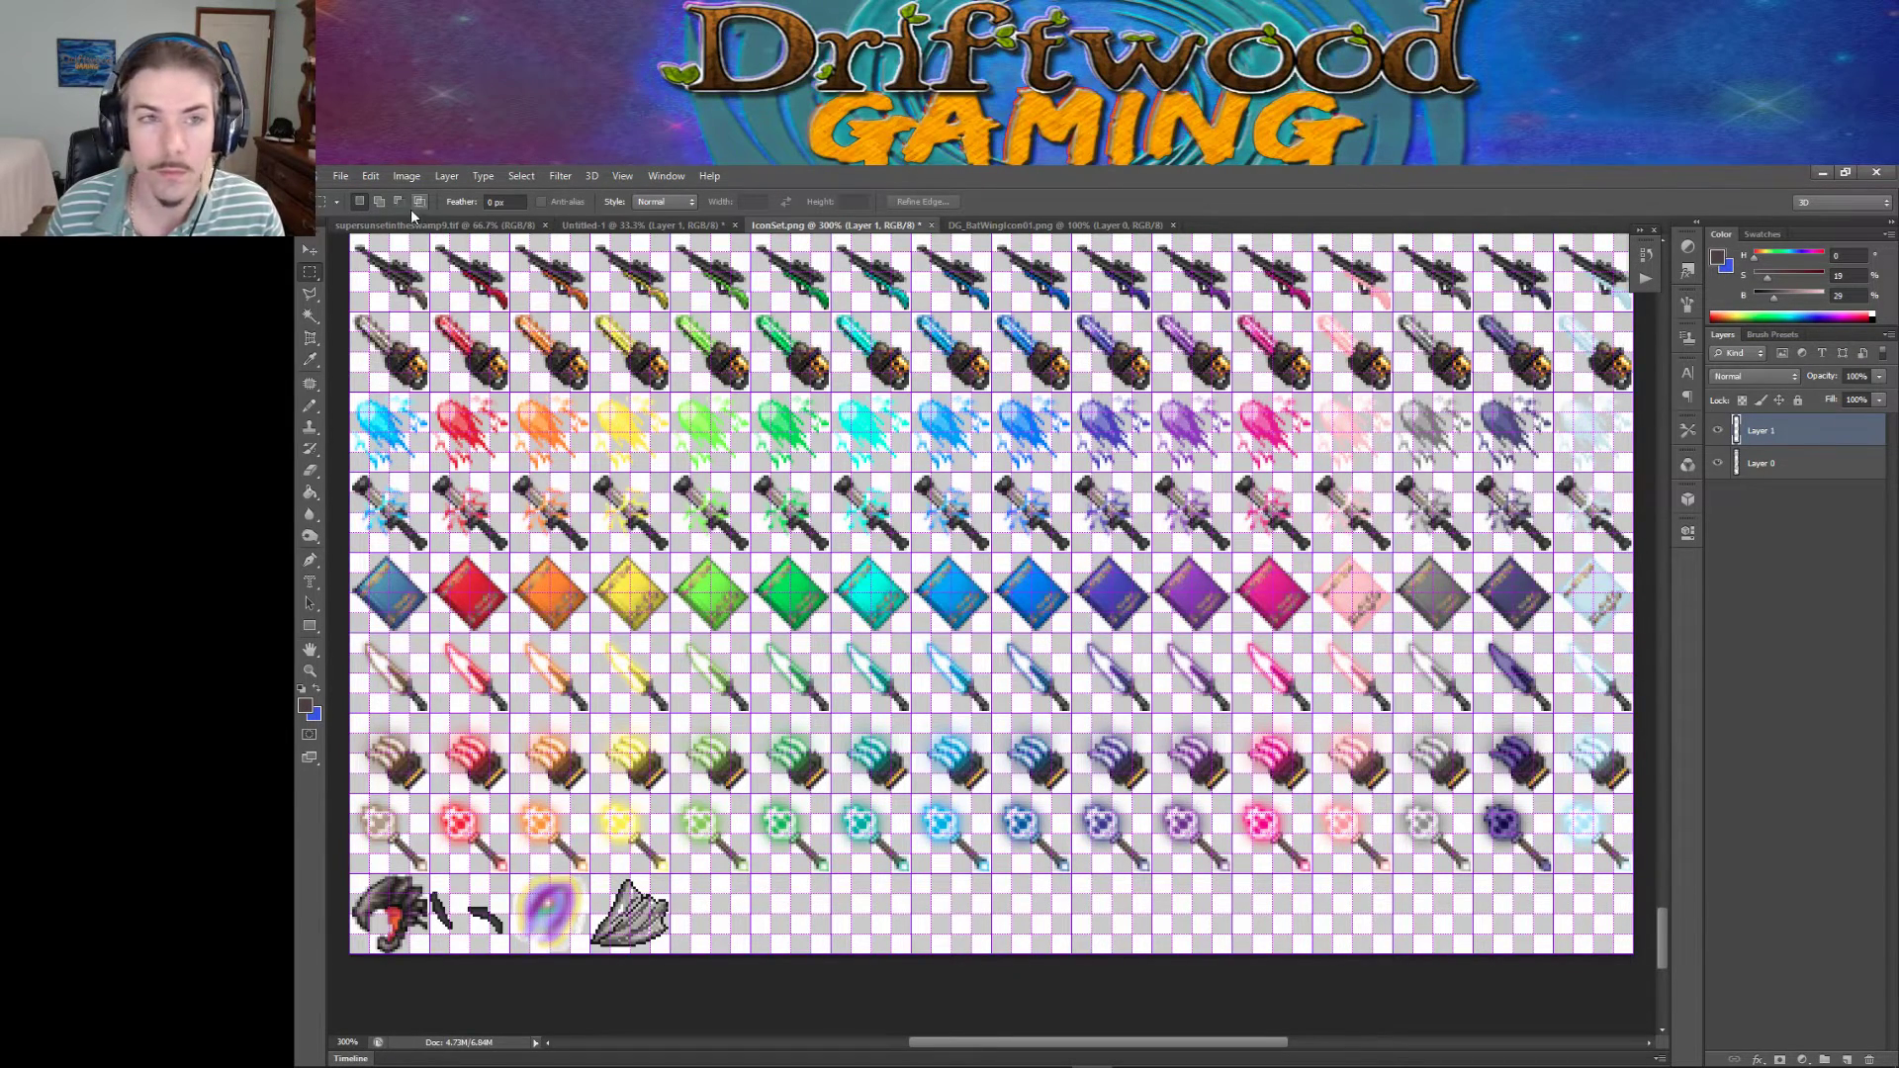
# Save the icon sheet in PNG format as IconSet.png in the system folder, replacing the existing file.
pyautogui.click(340, 176)
pyautogui.click(399, 362)
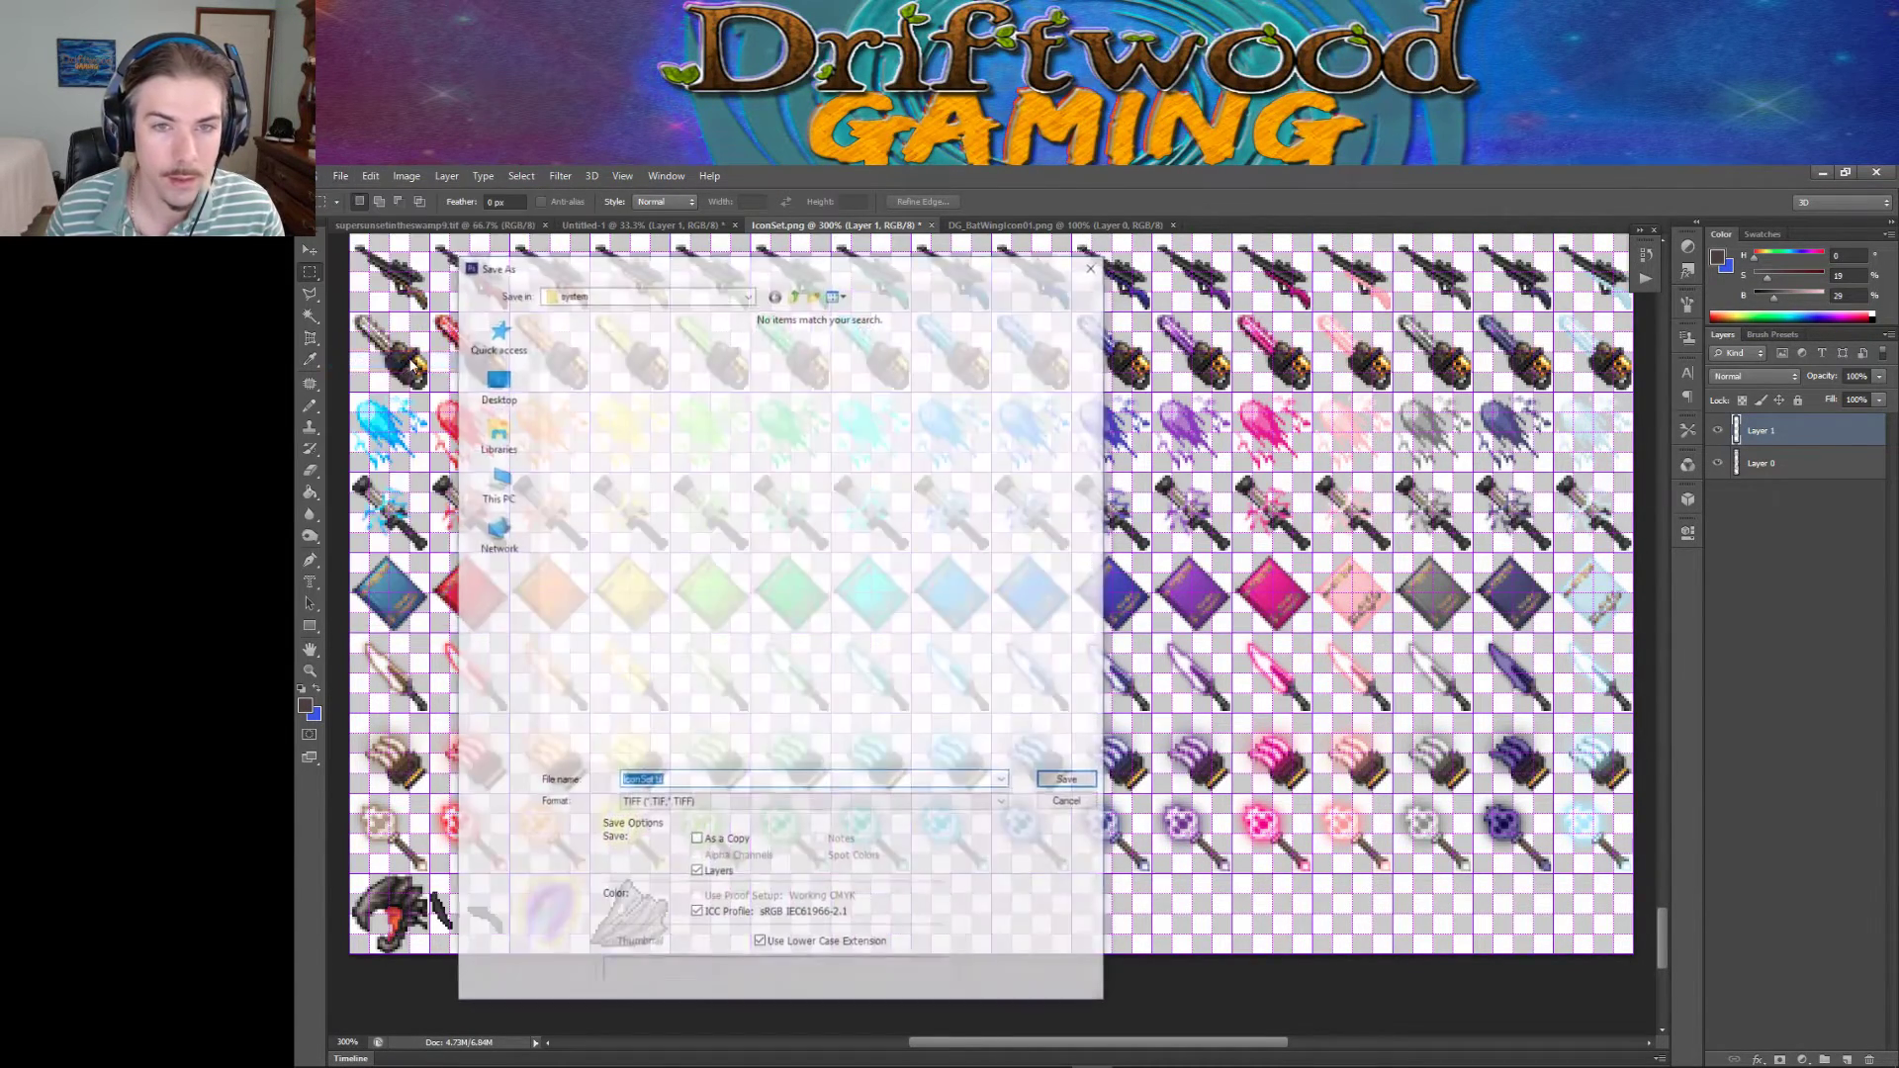
pyautogui.click(682, 800)
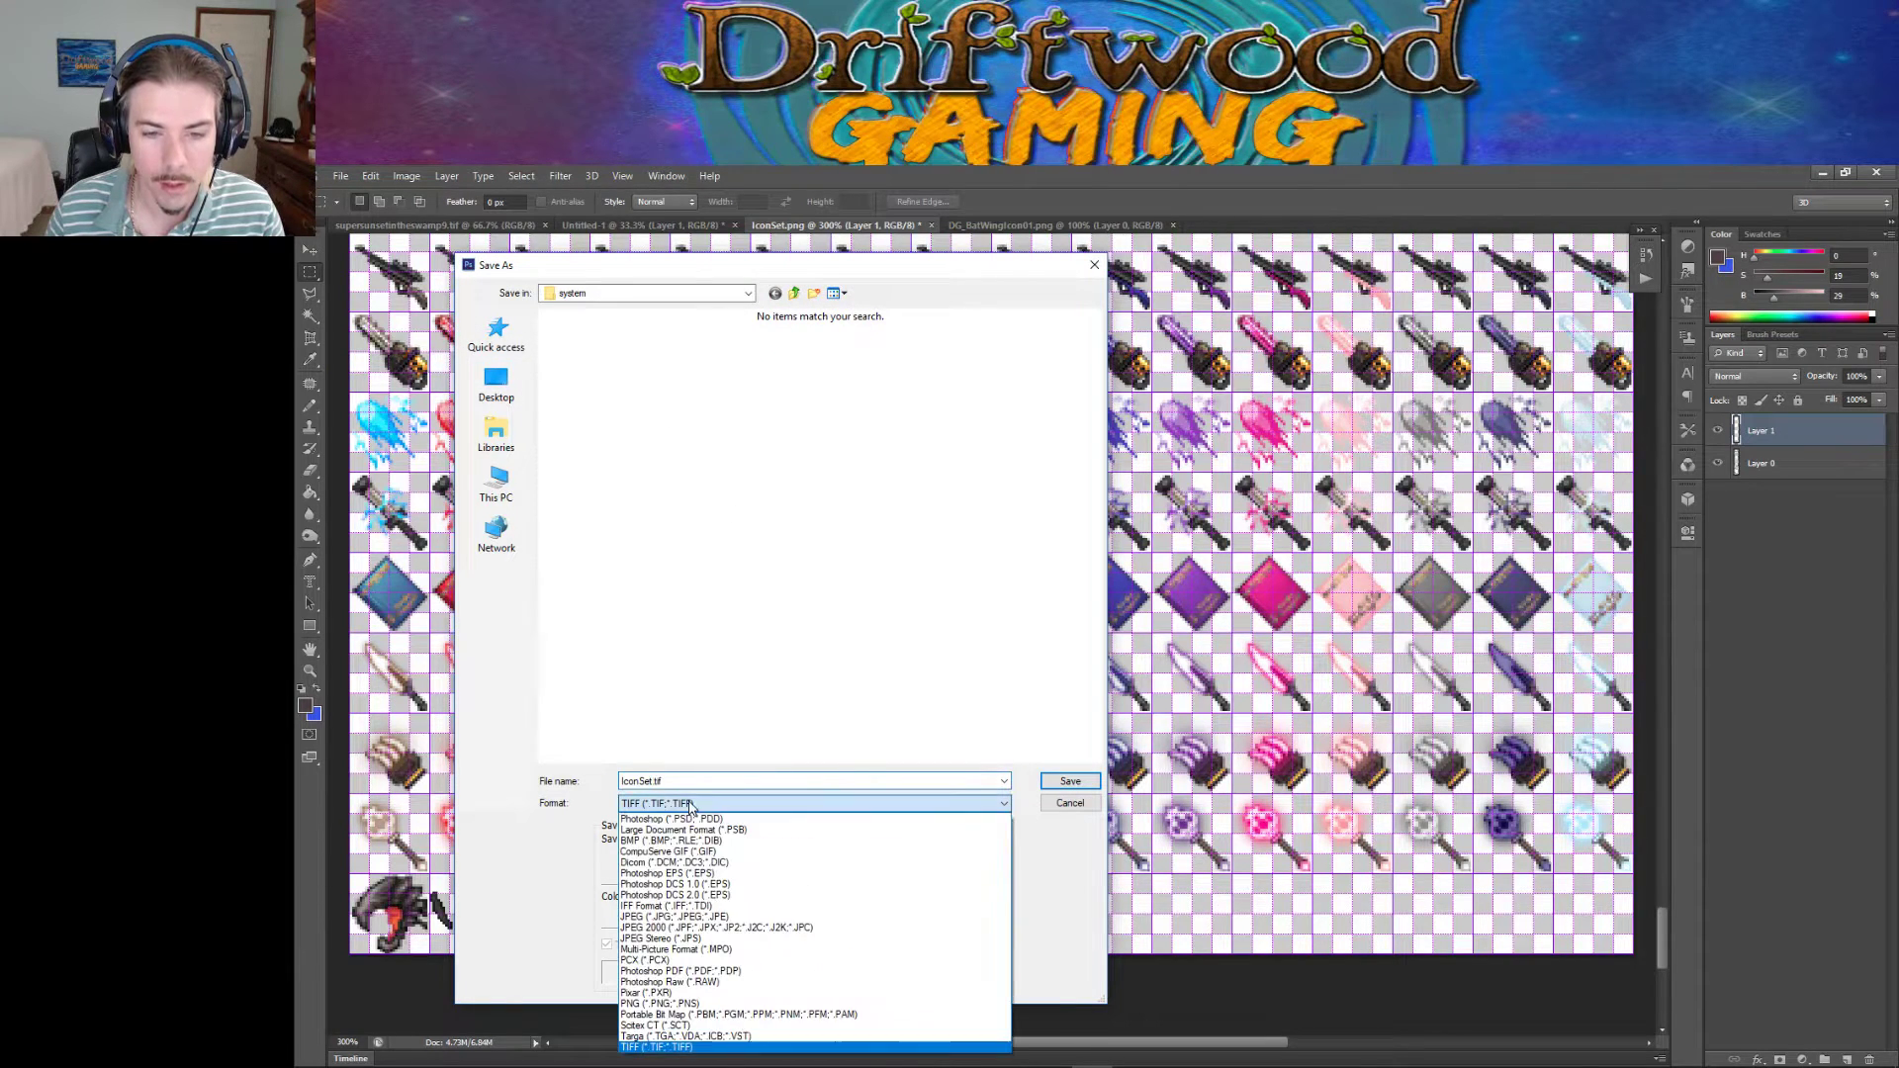
pyautogui.click(735, 1003)
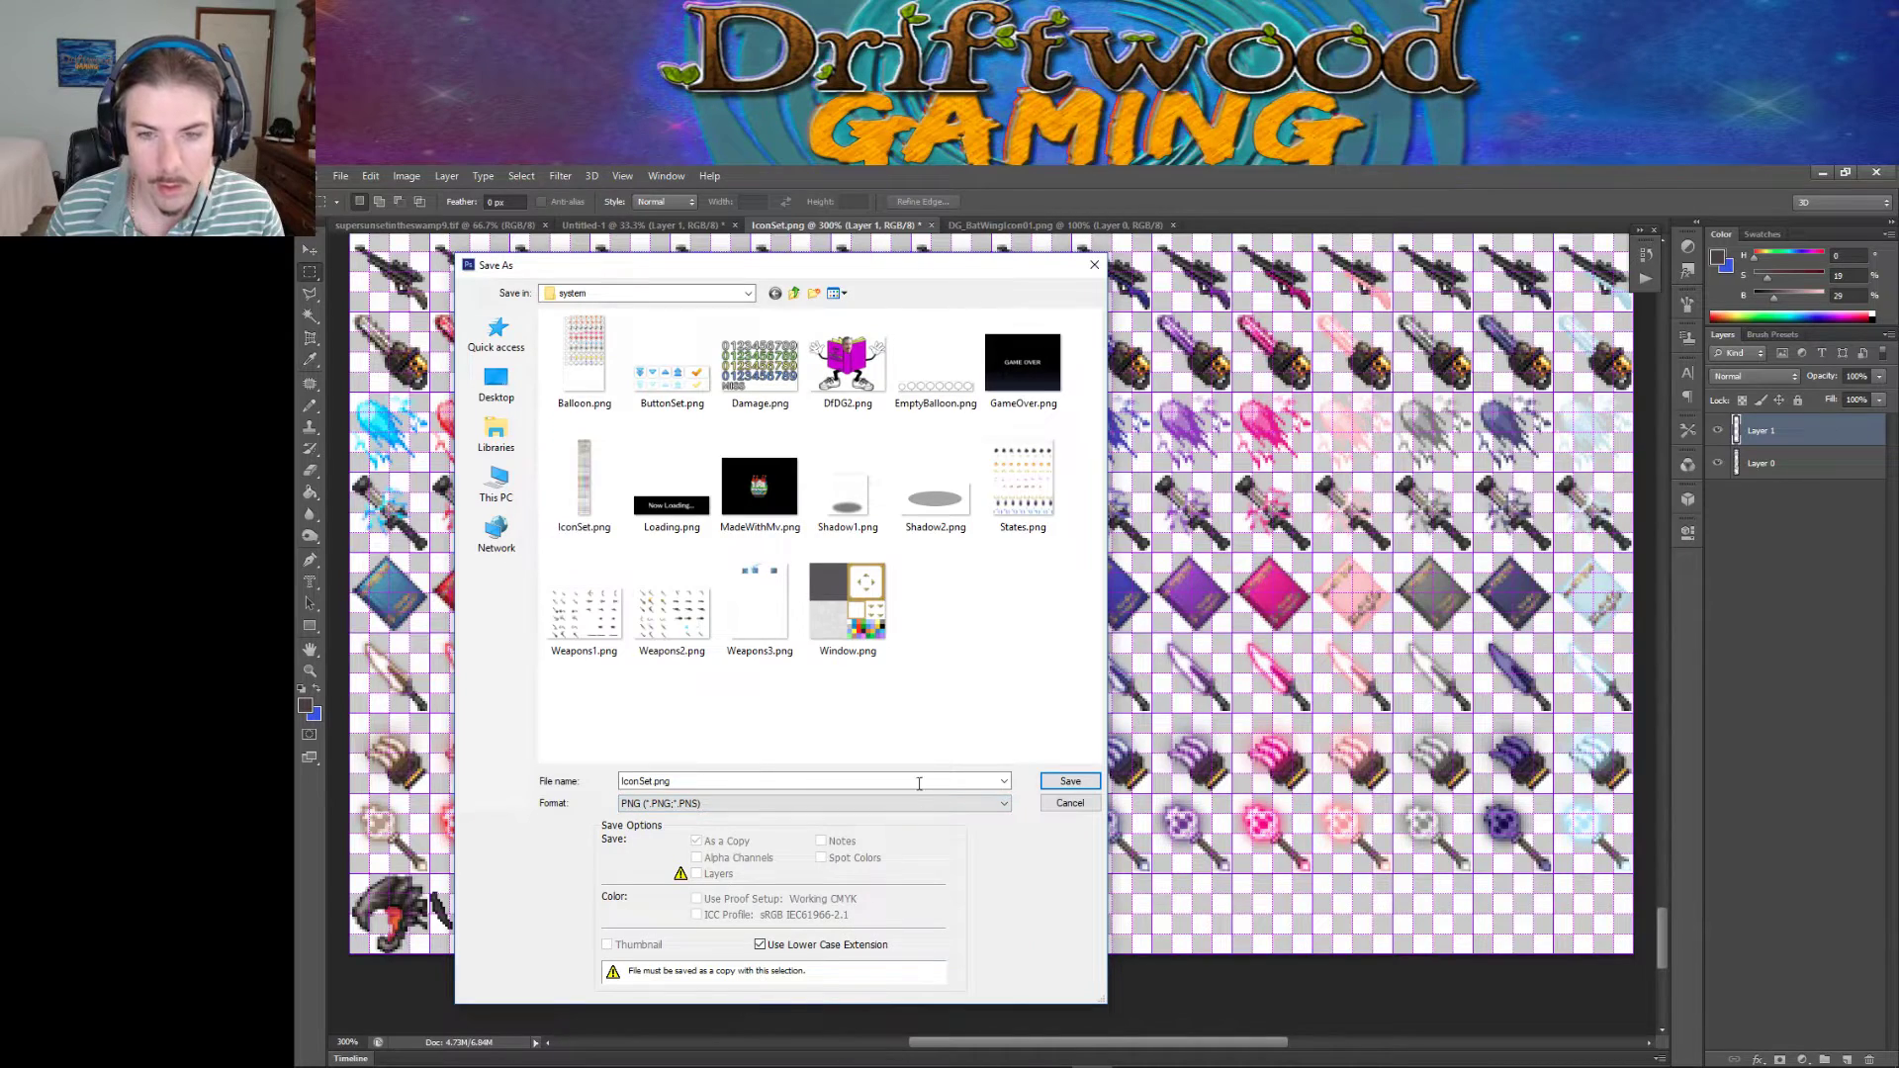
pyautogui.click(1060, 778)
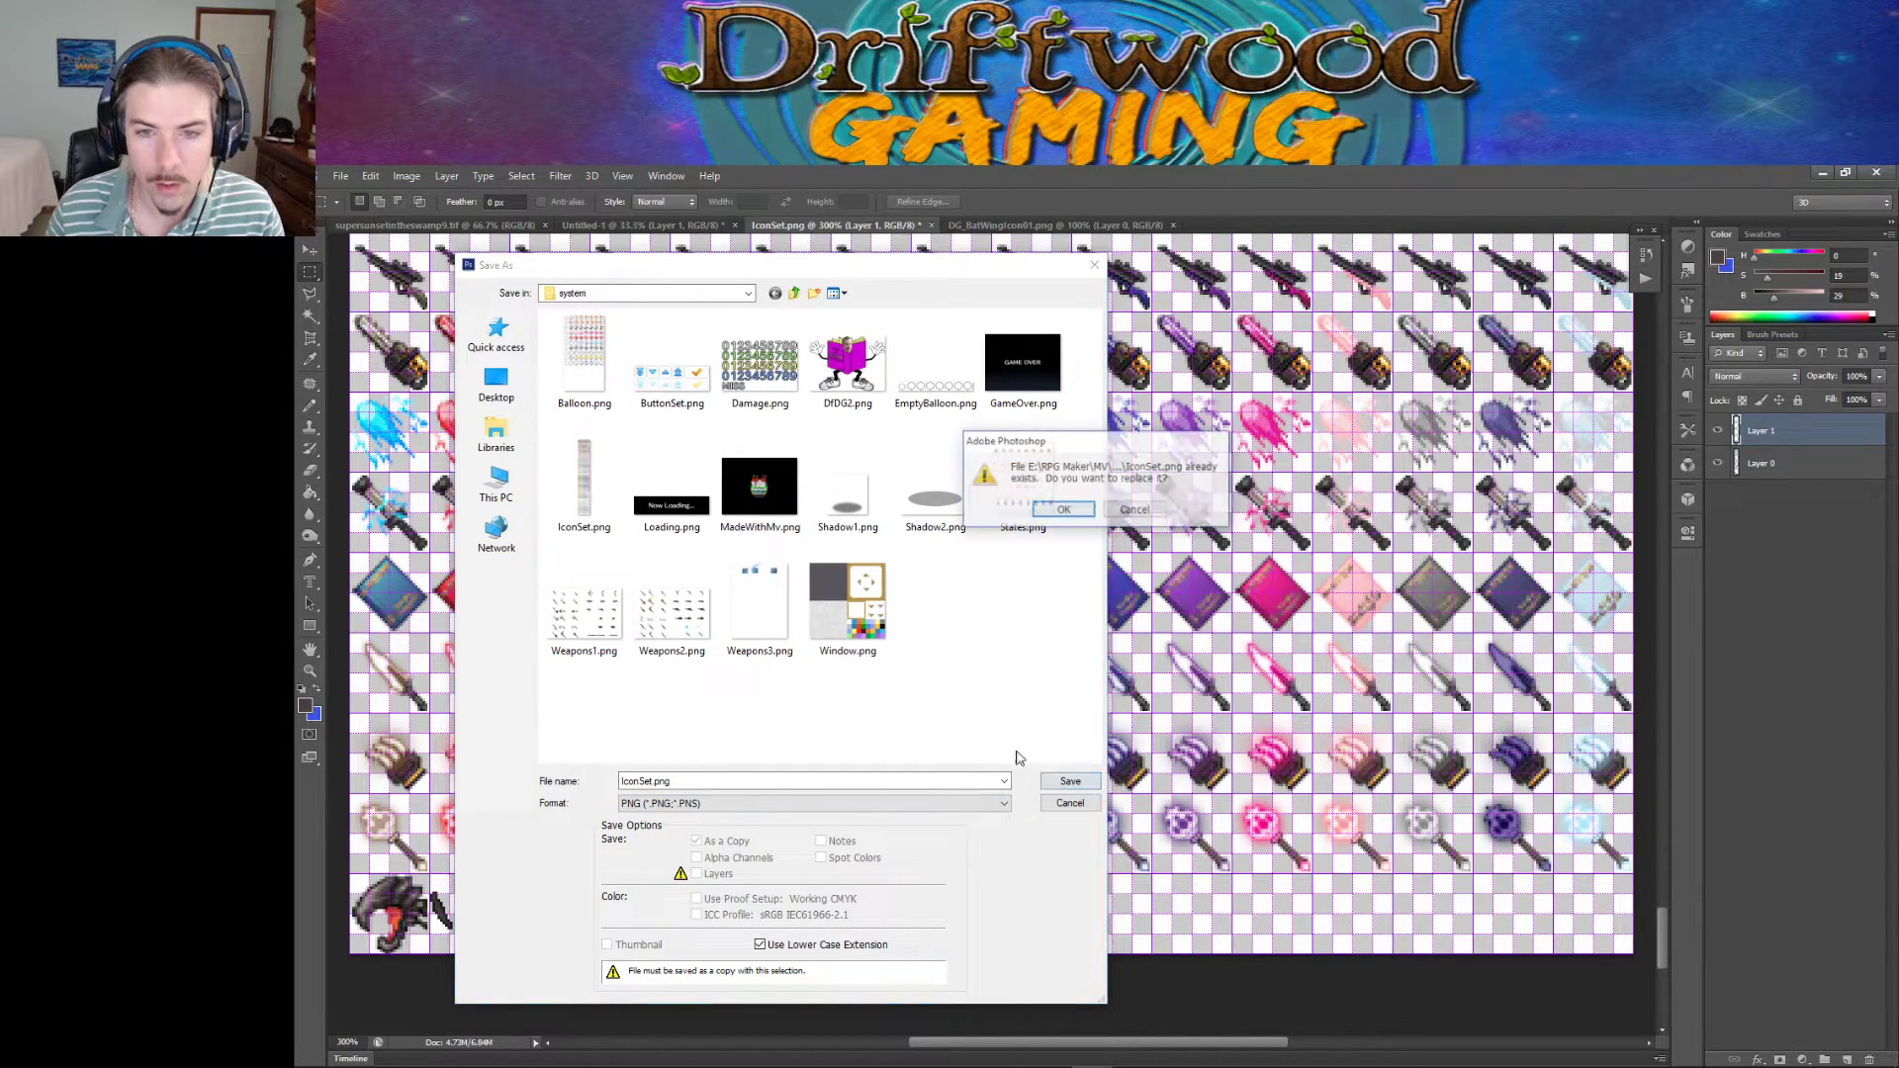
pyautogui.click(1081, 509)
pyautogui.click(1152, 475)
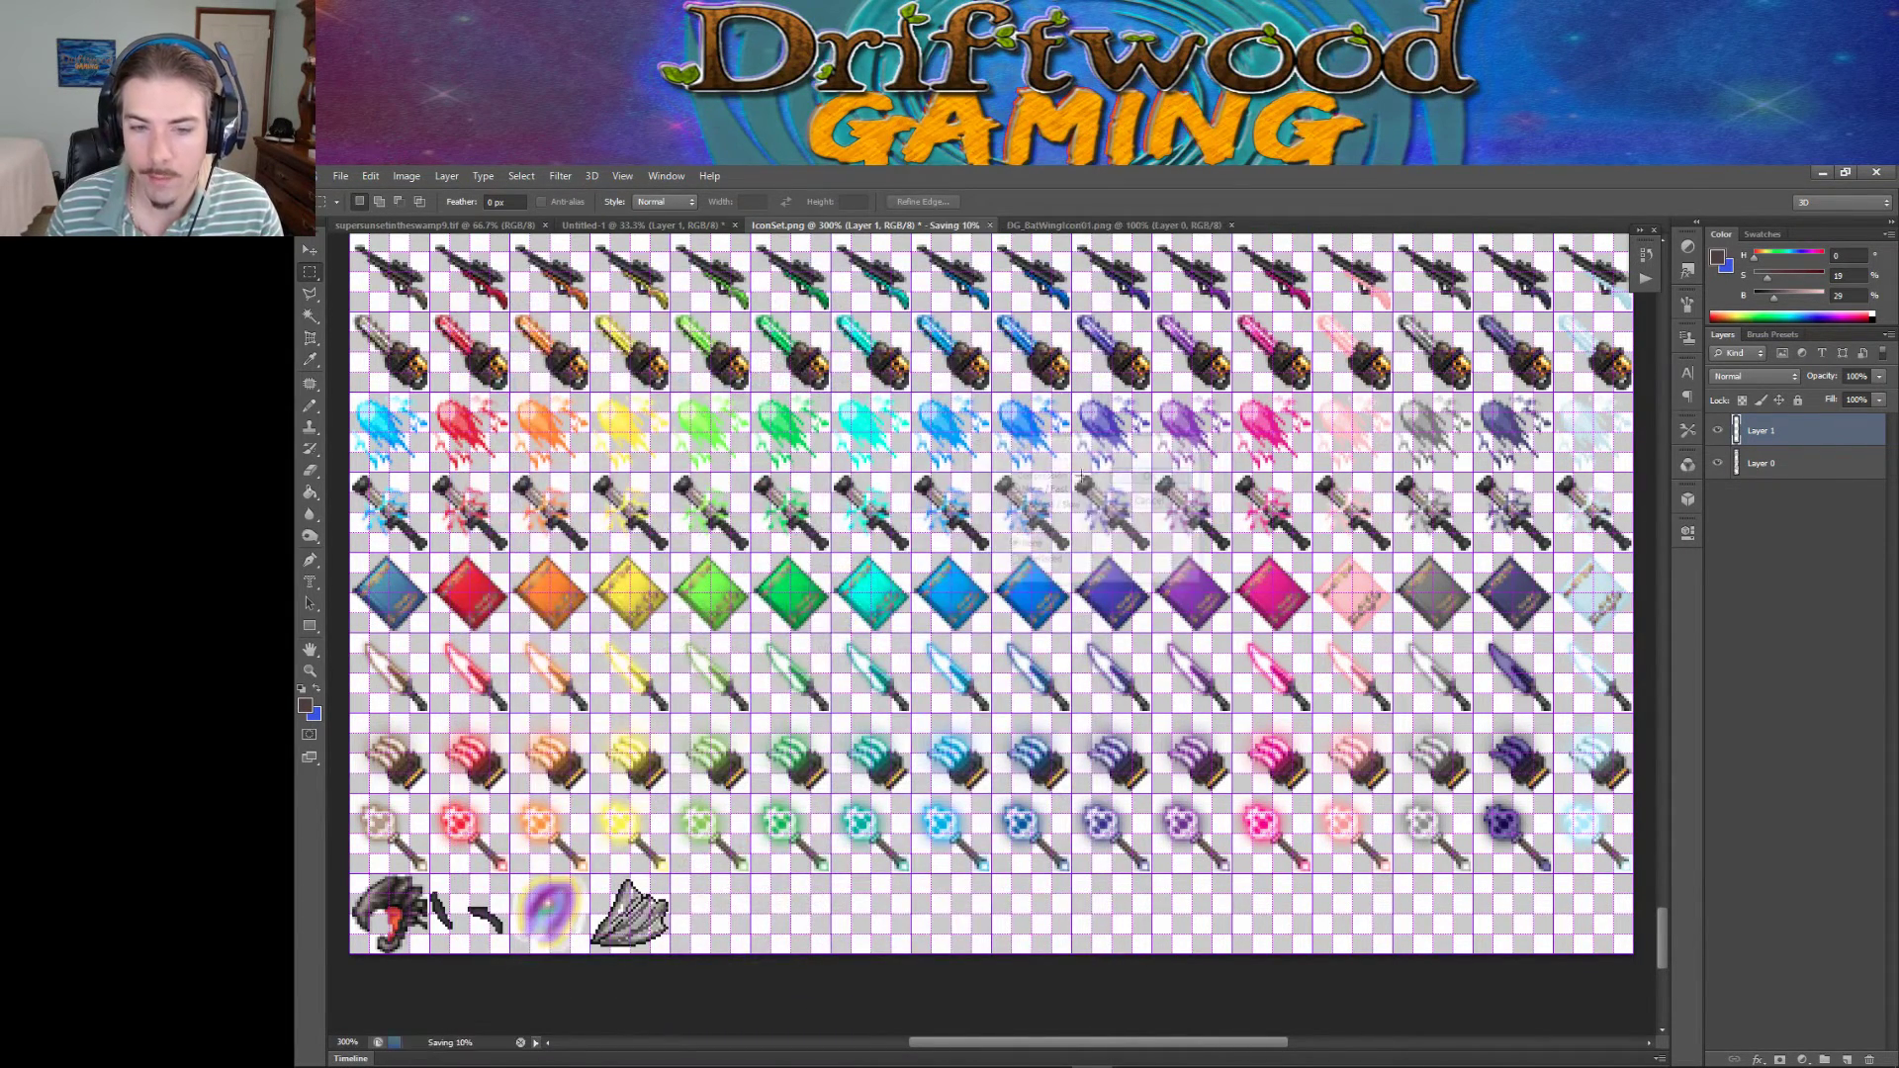
# Minimize Photoshop and Aseprite, switch to RPG Maker MV, save the project and open the database.
pyautogui.click(1823, 172)
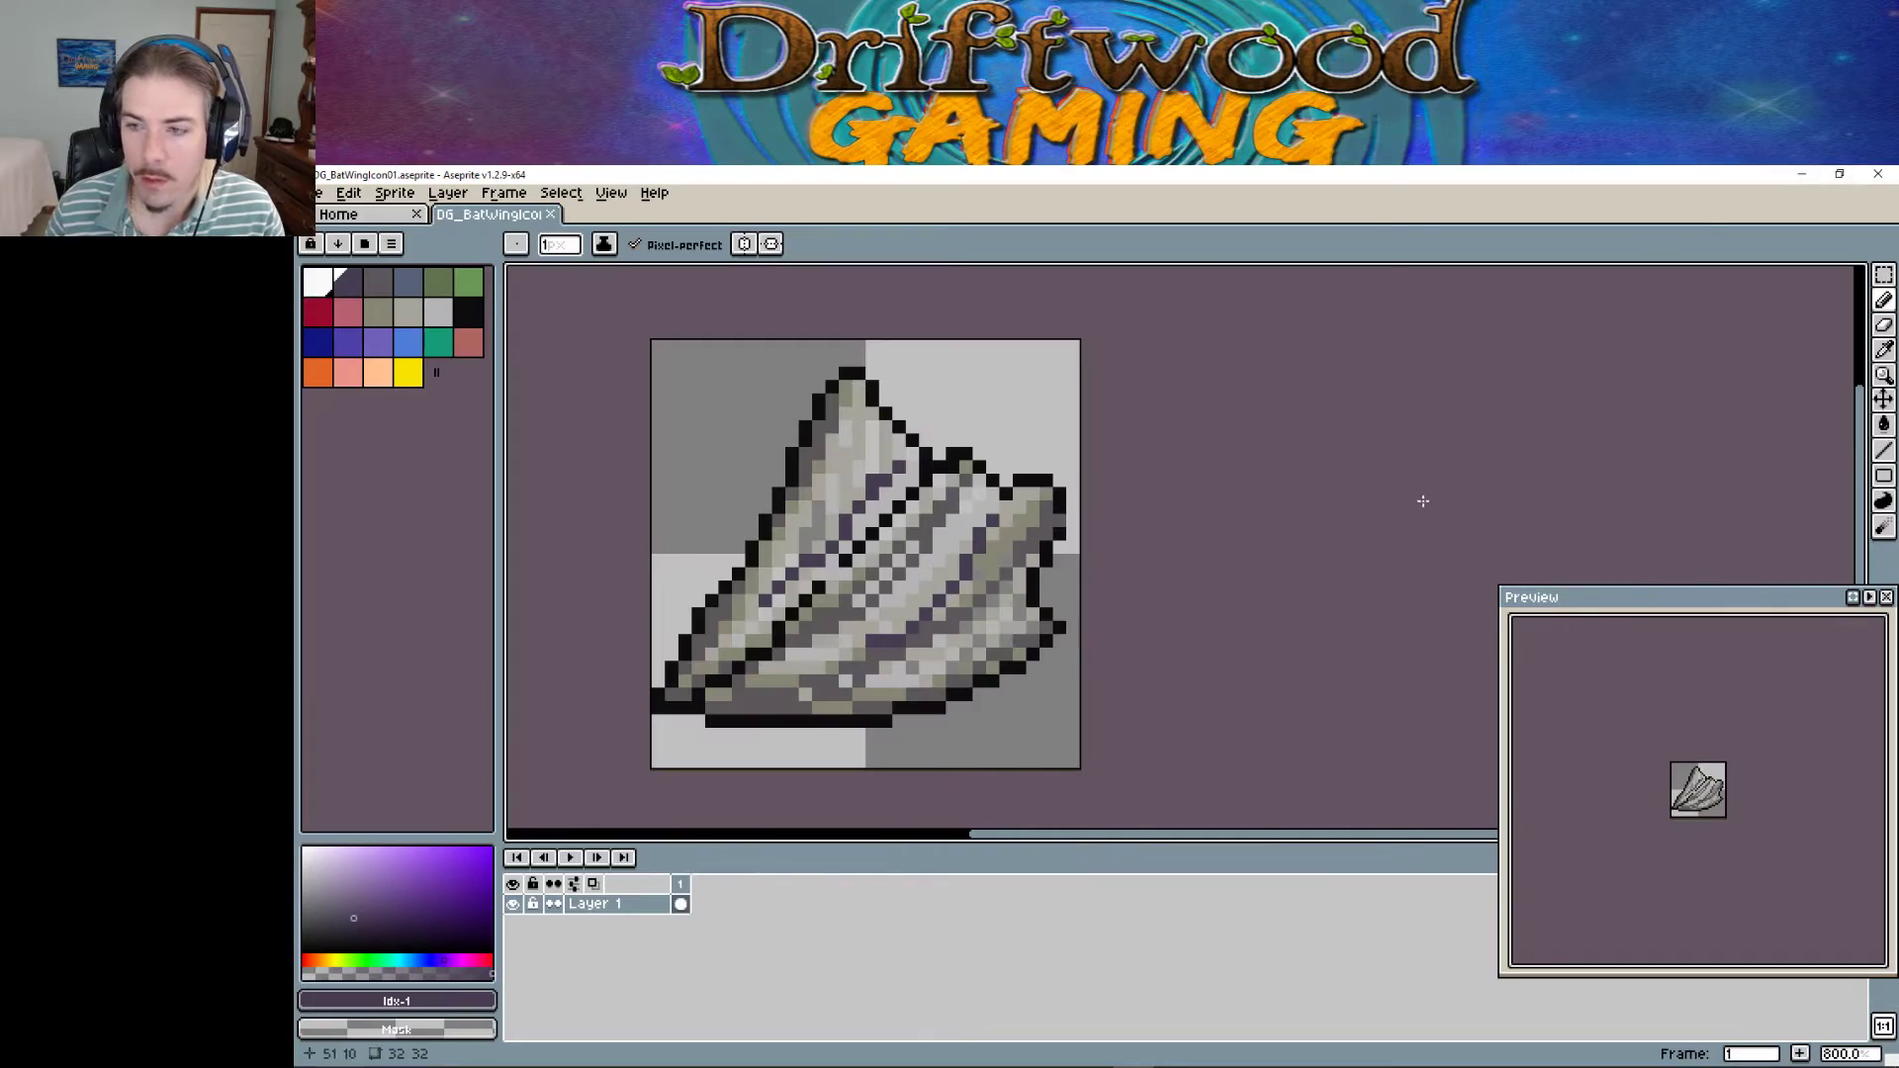
pyautogui.click(1802, 173)
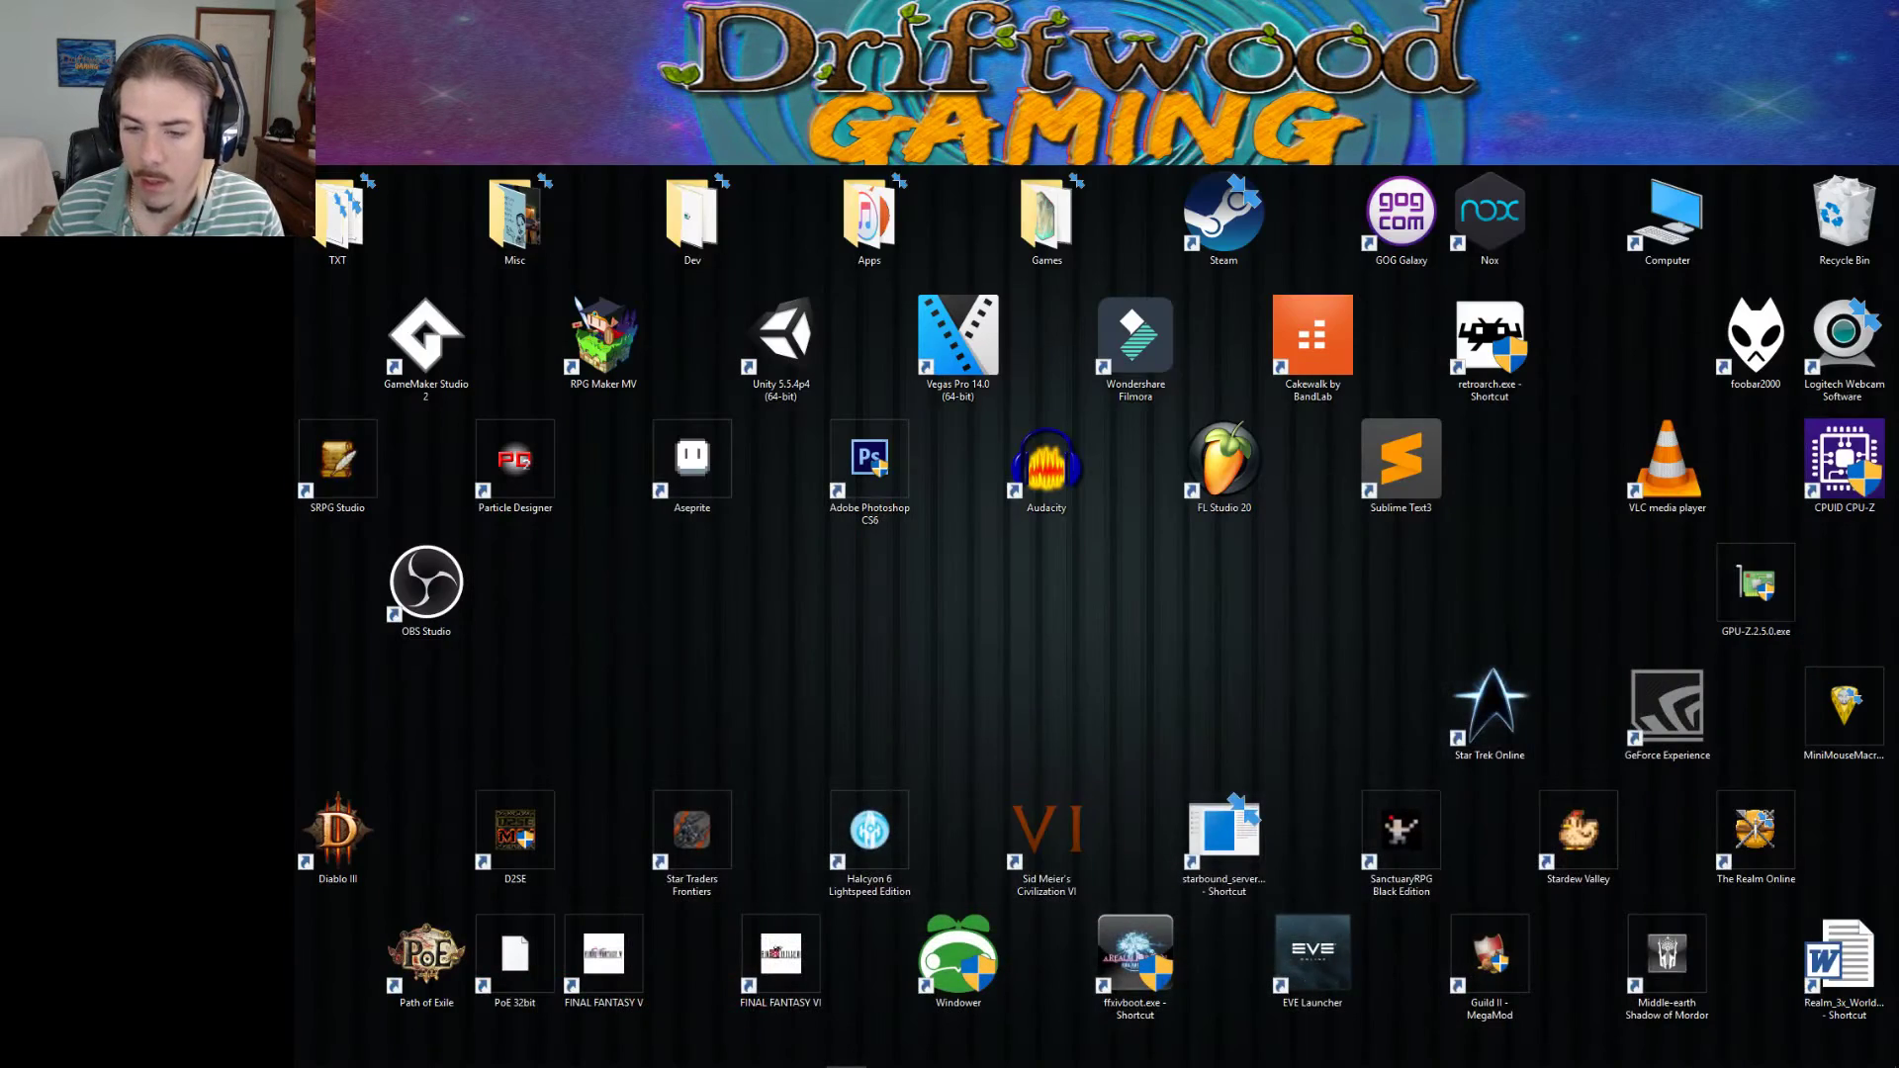
pyautogui.click(1050, 1050)
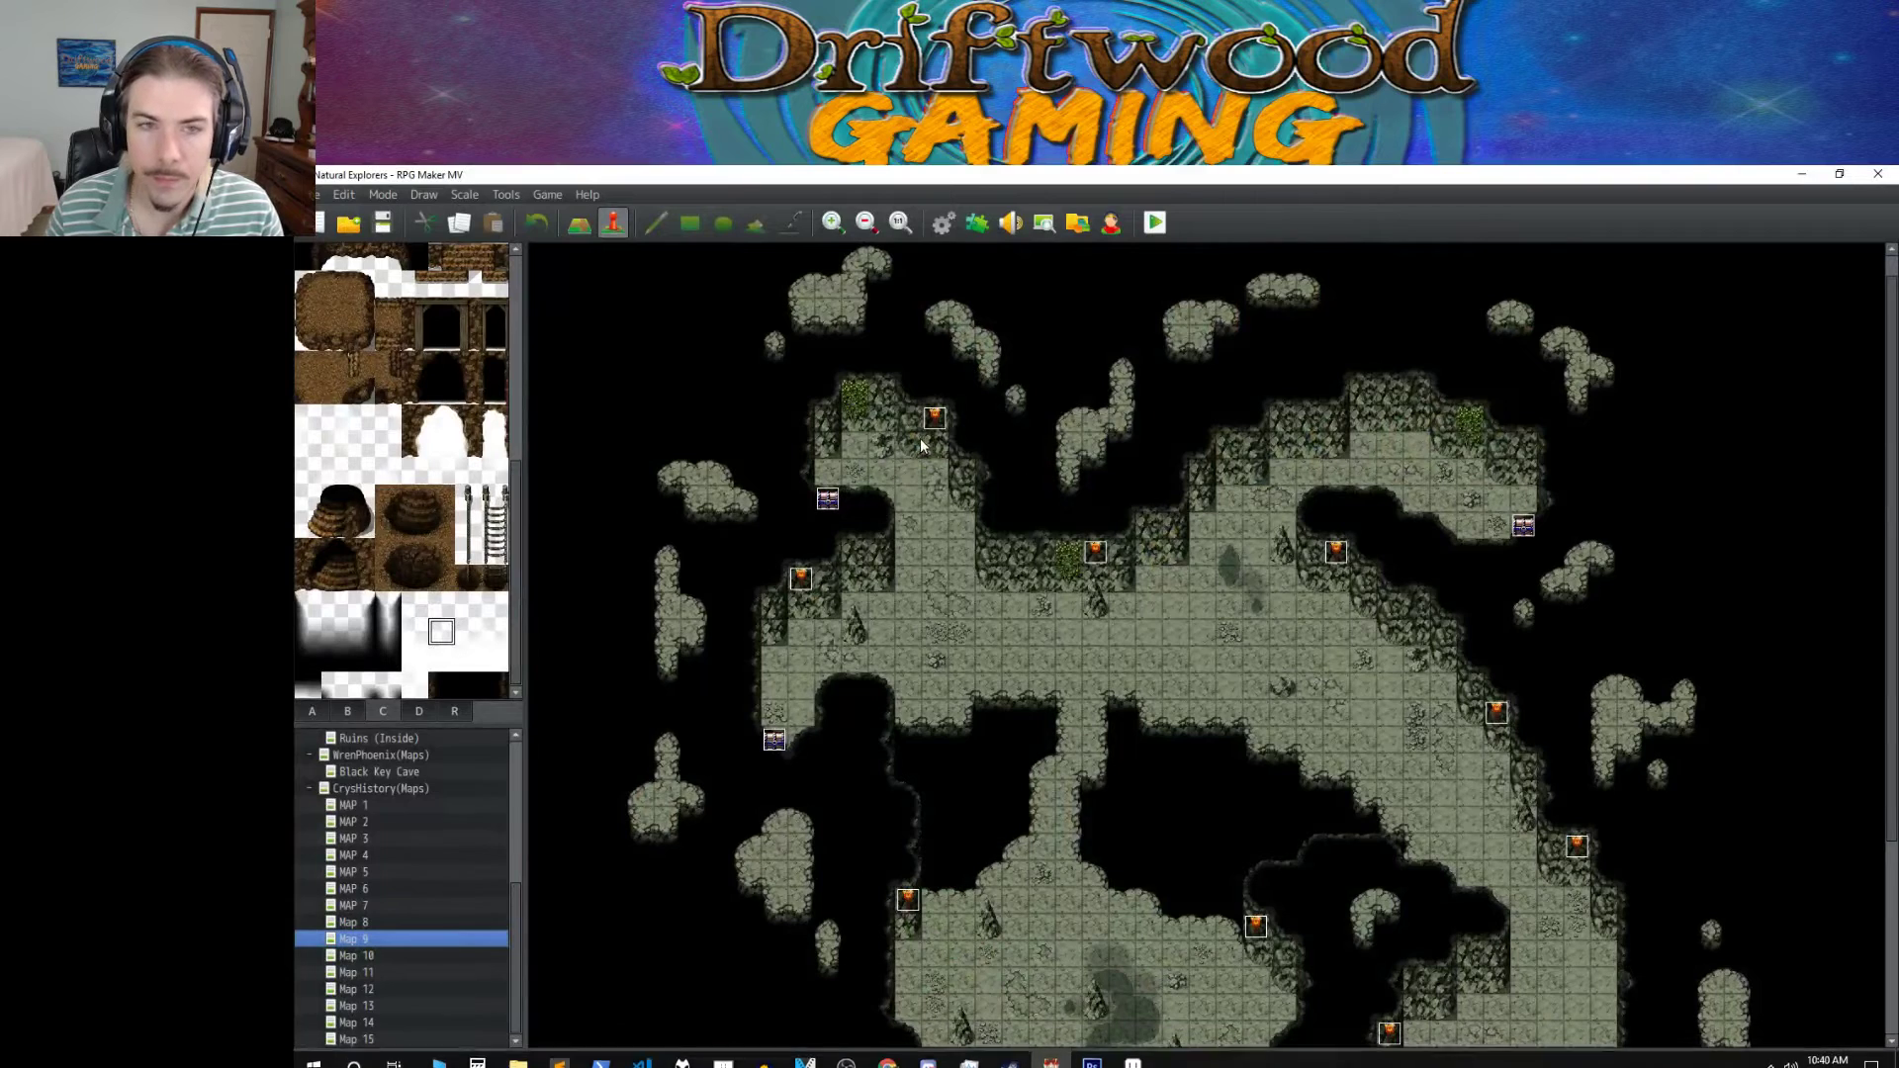
pyautogui.click(382, 223)
pyautogui.click(944, 222)
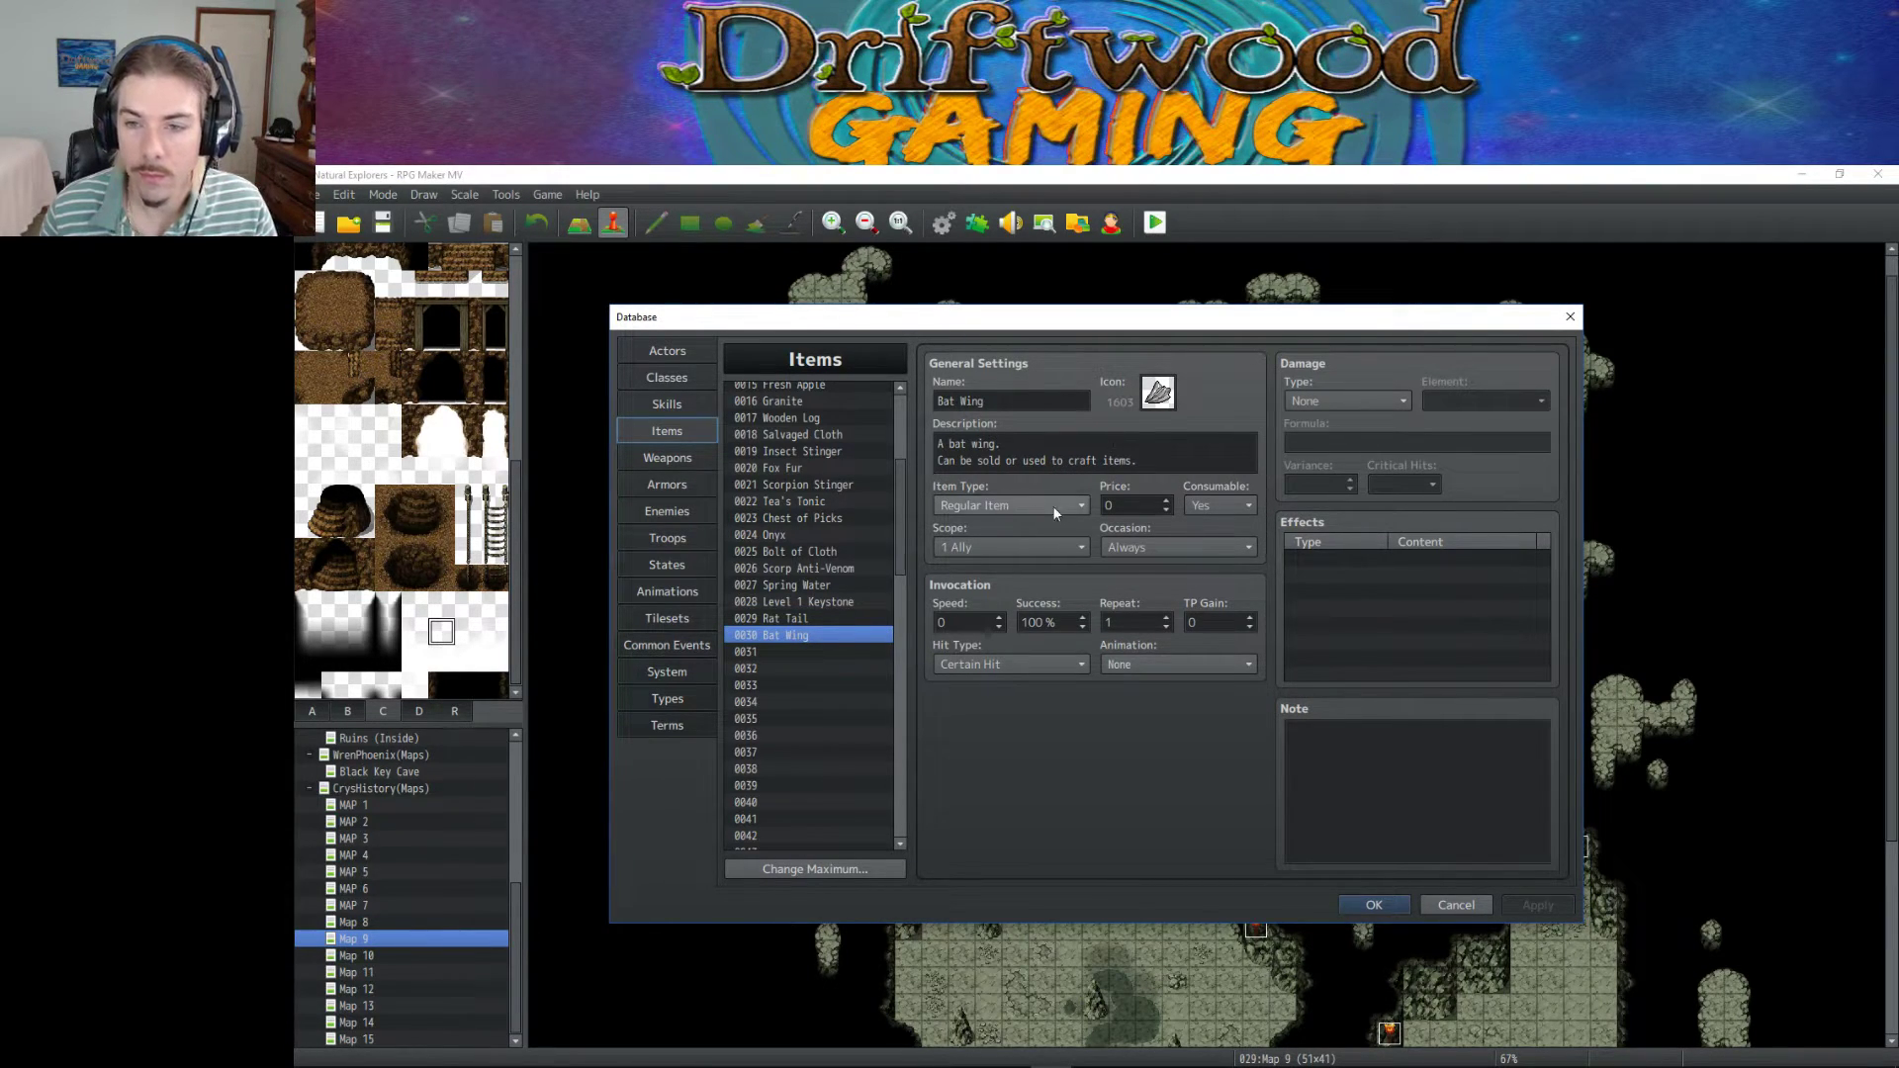
# Check the Rat Tail item's price for reference, set the Bat Wing item's price to 600 and apply it.
pyautogui.click(809, 618)
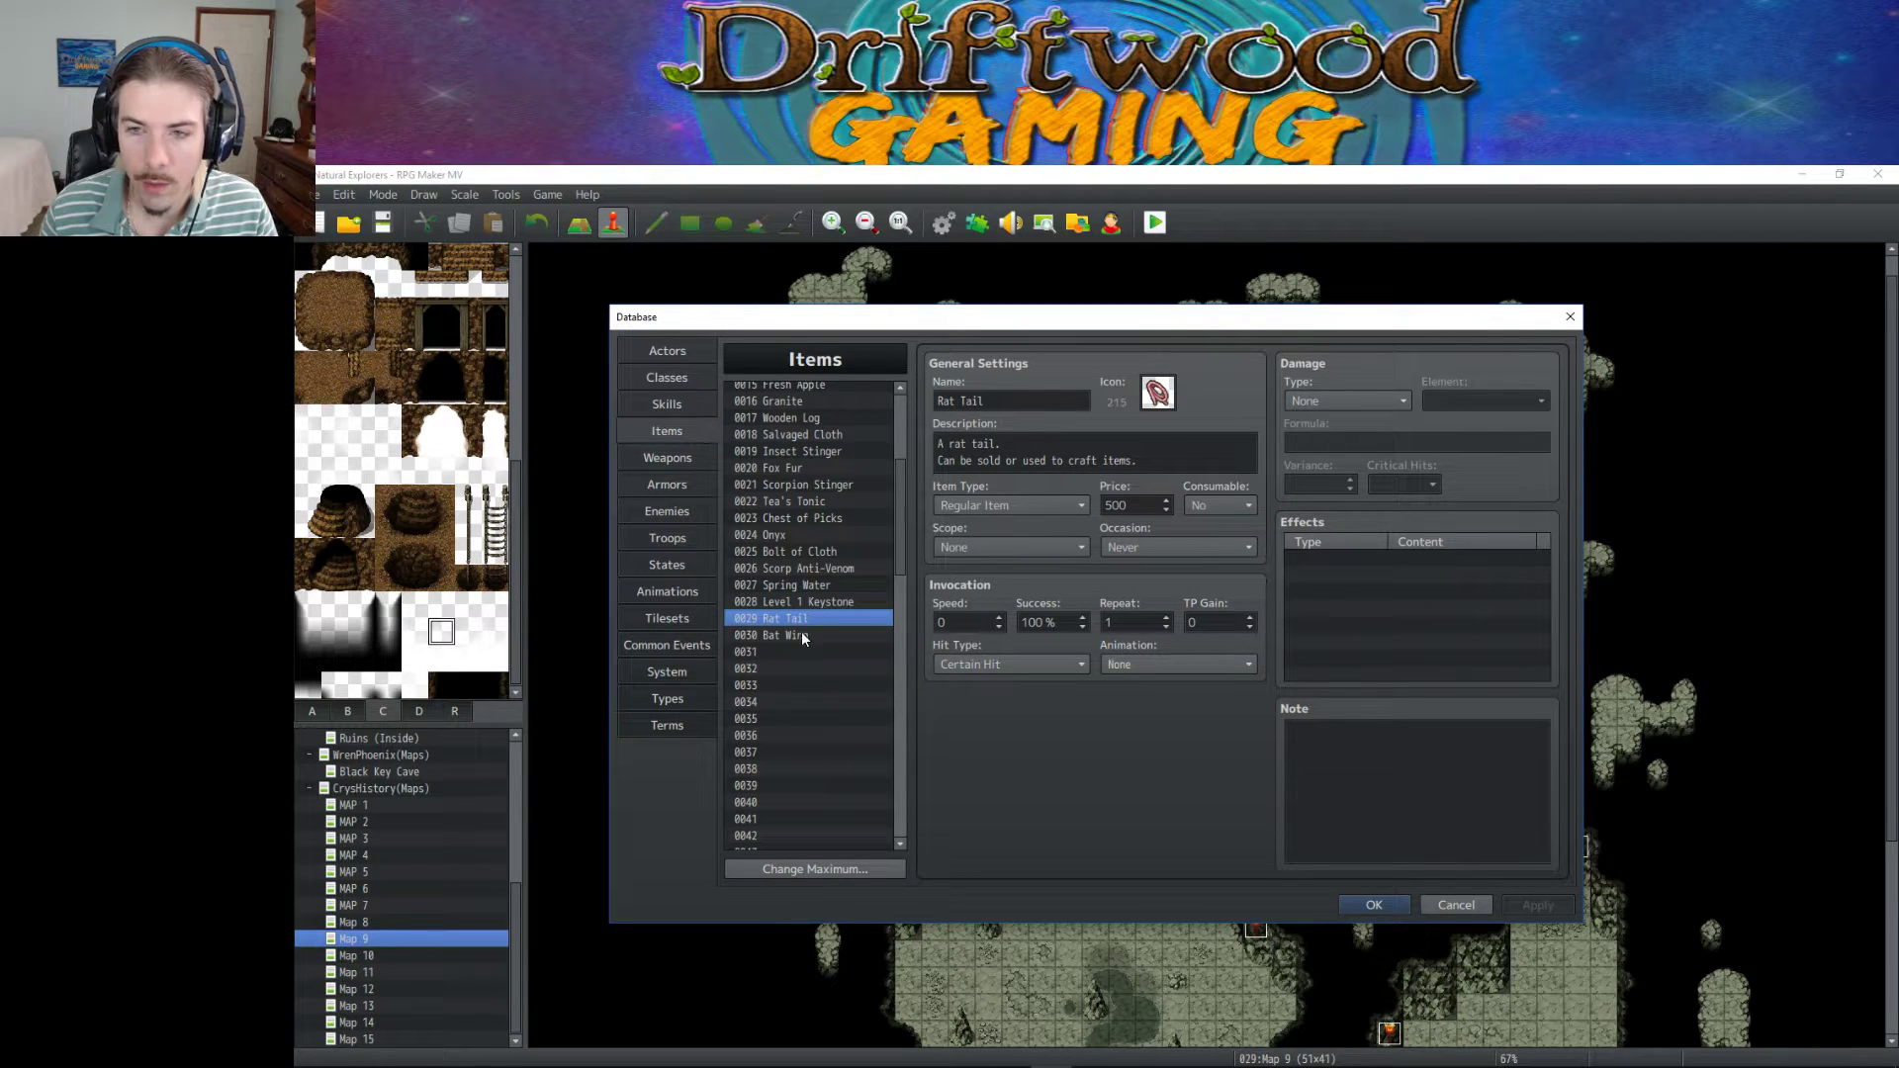
pyautogui.click(803, 636)
pyautogui.doubleClick(1124, 504)
pyautogui.write('60')
pyautogui.click(1537, 906)
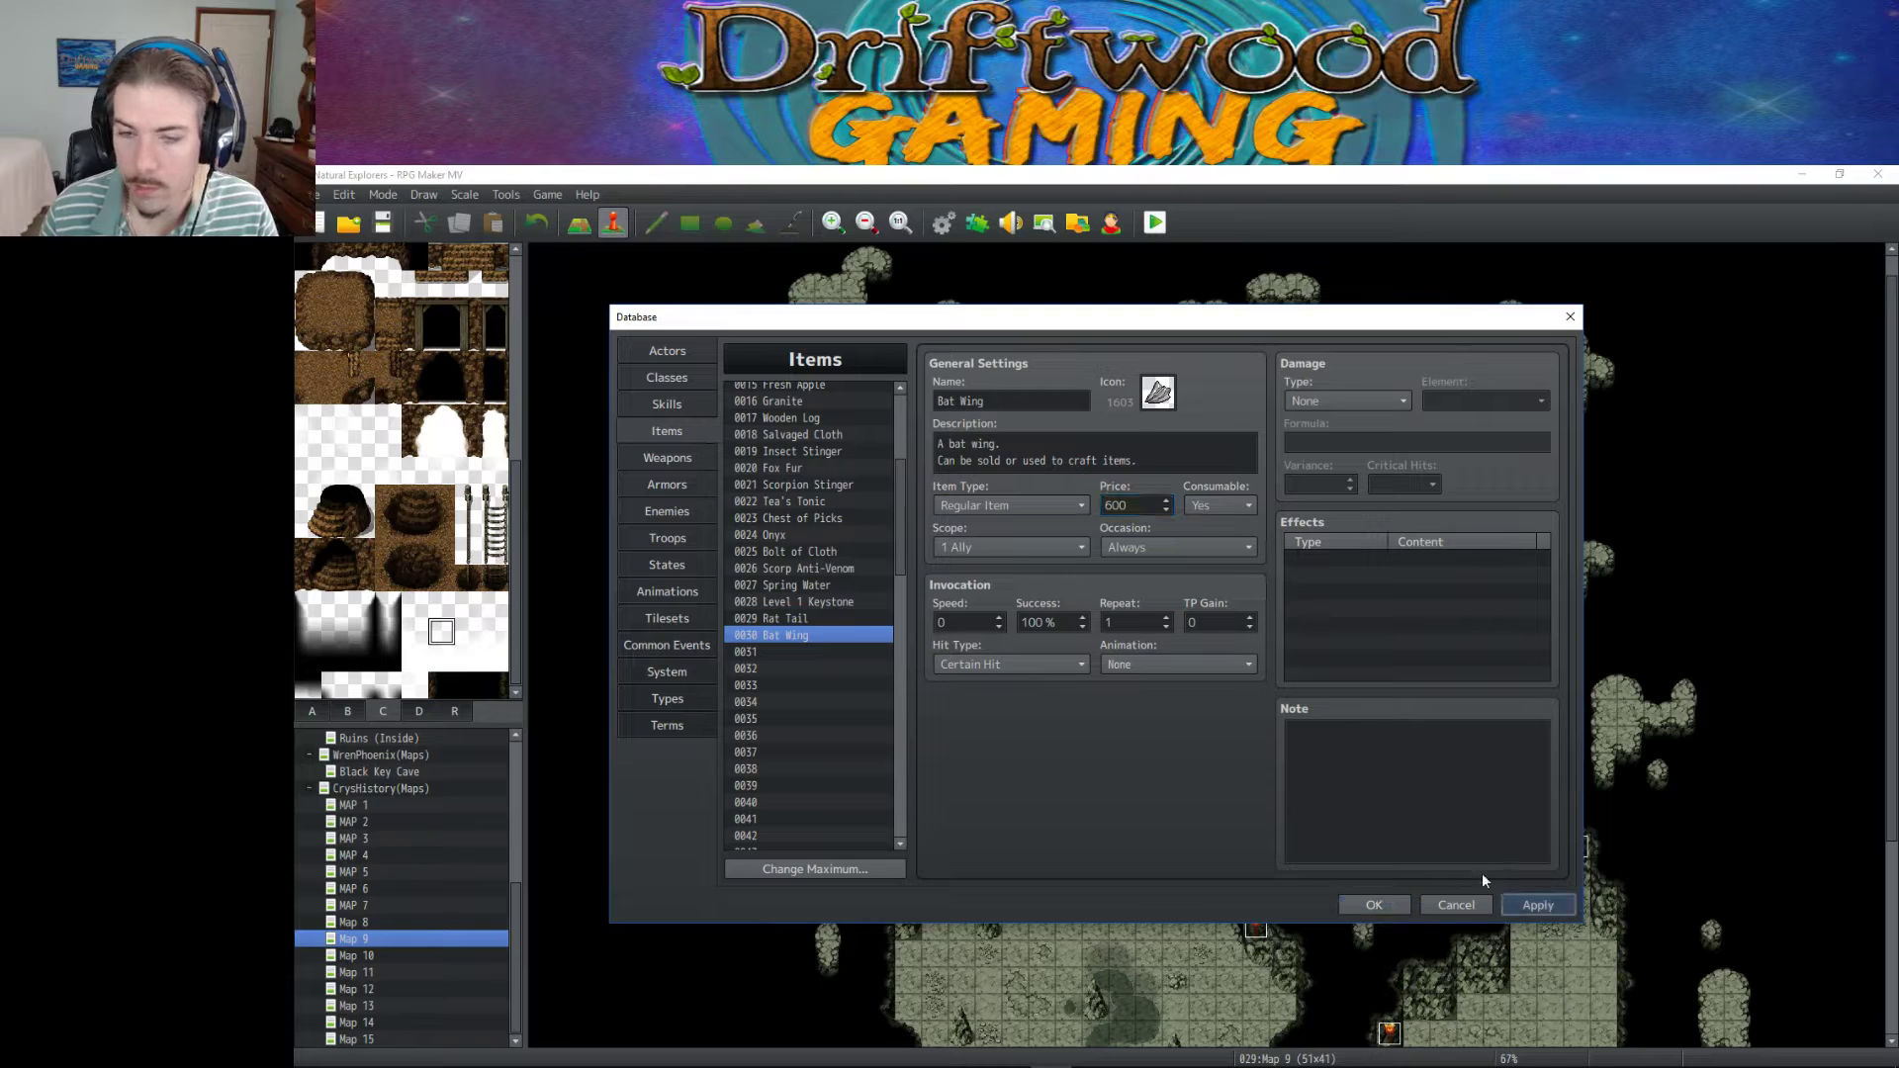
# Using the Scorpion Stinger item as reference, set the Bat Wing's scope to None, occasion to Never and consumable to No.
pyautogui.click(791, 501)
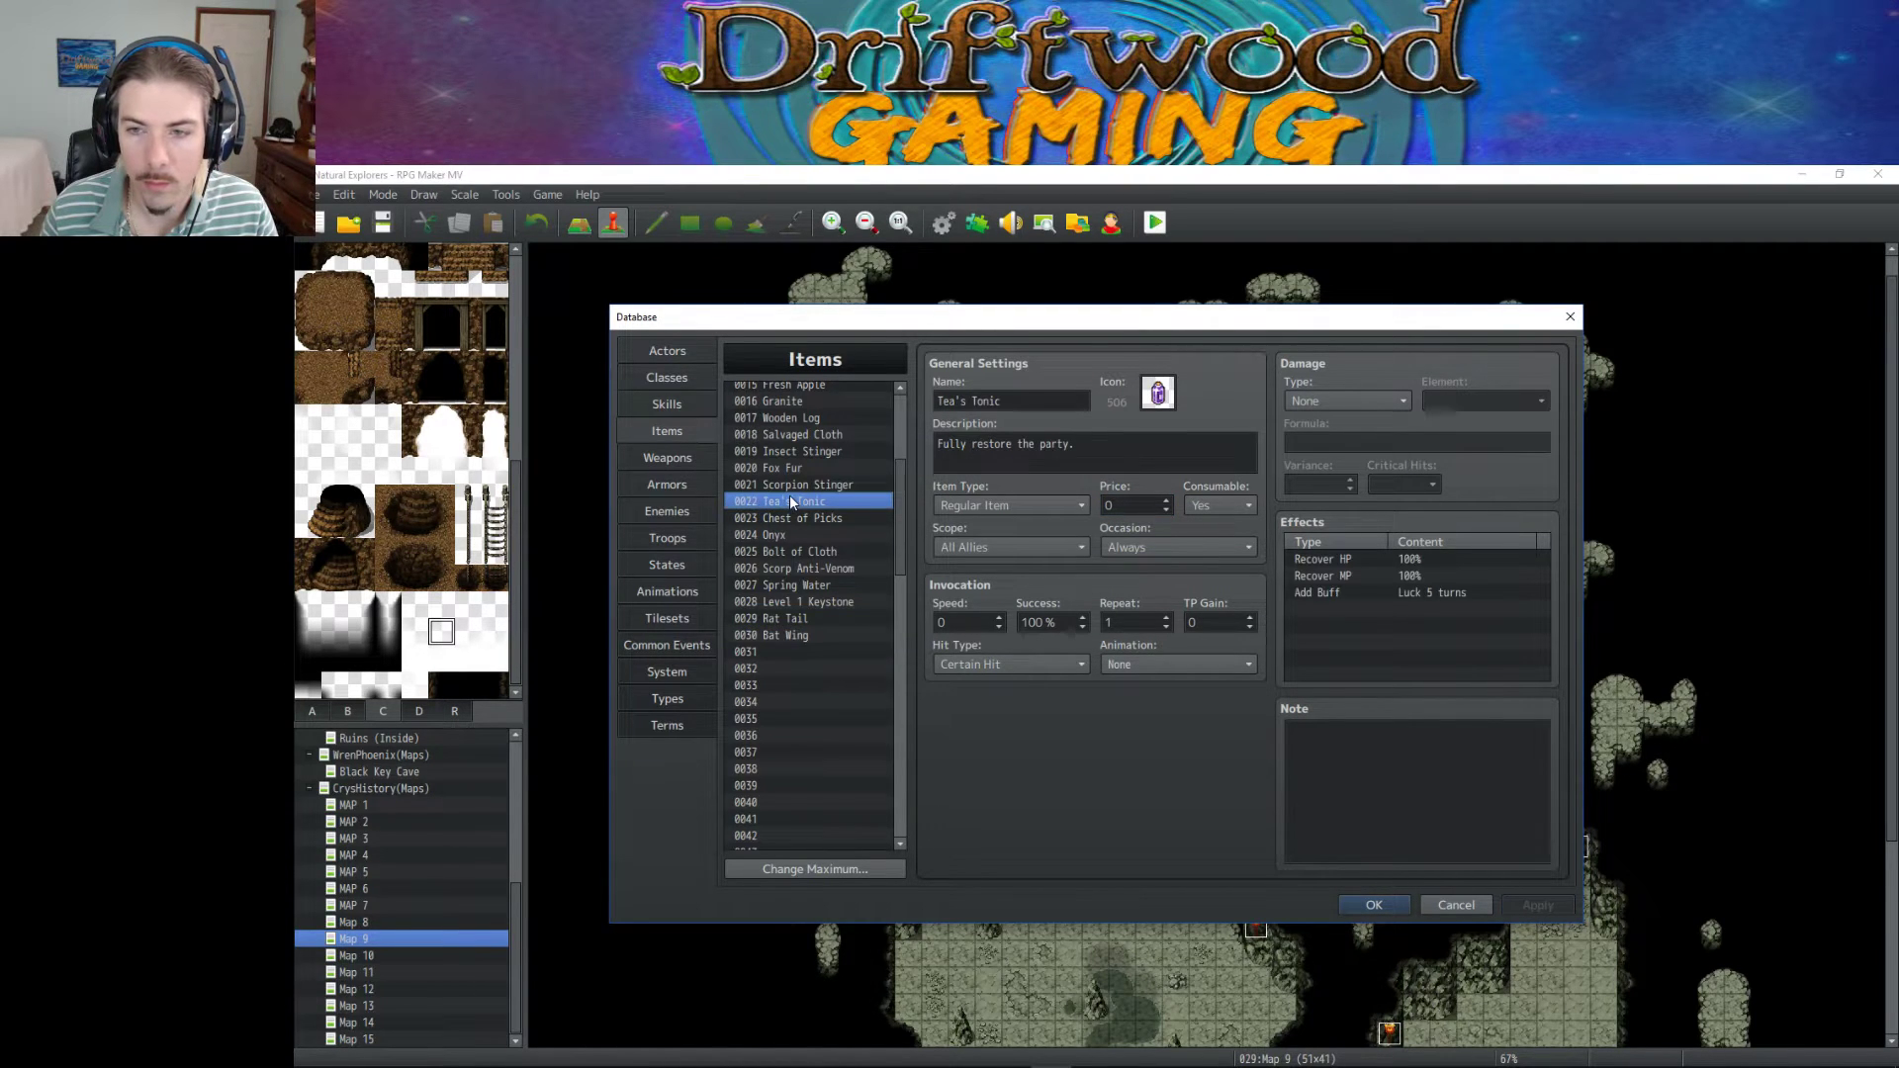
pyautogui.click(807, 487)
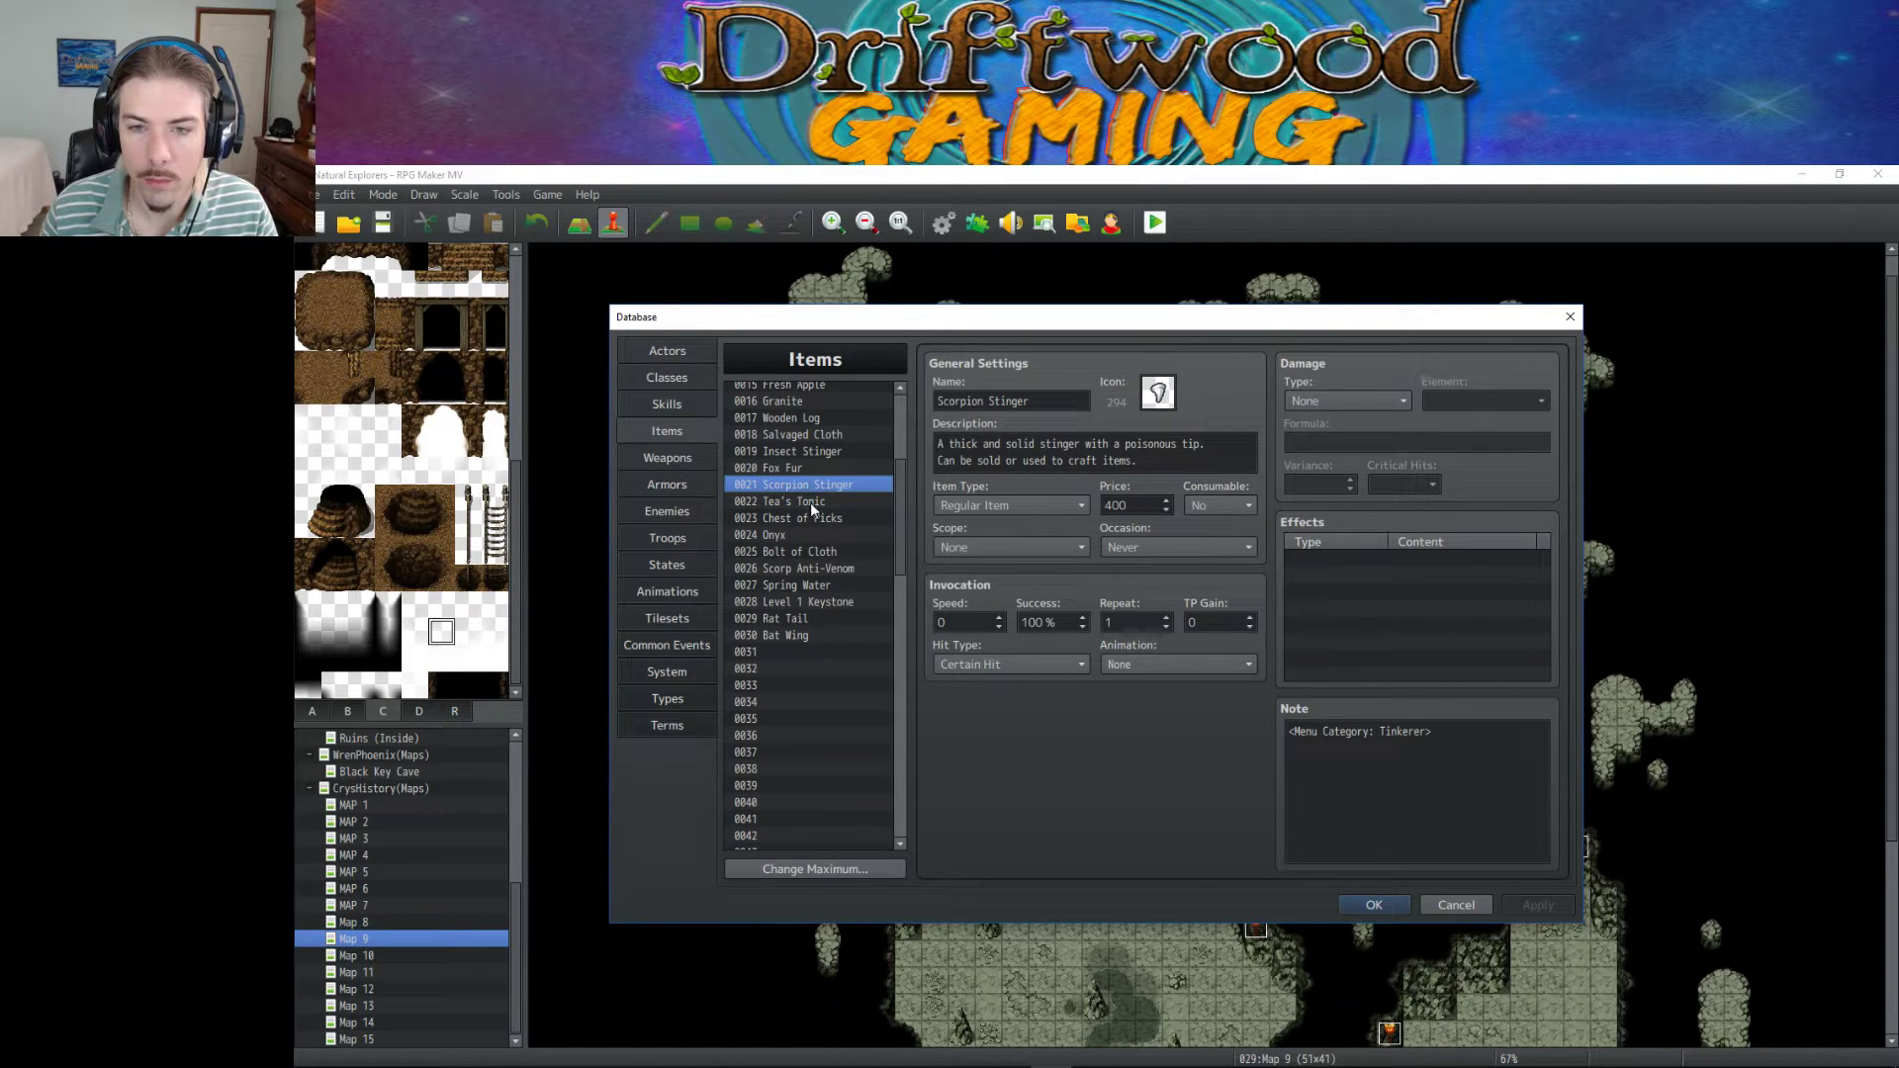
pyautogui.click(802, 636)
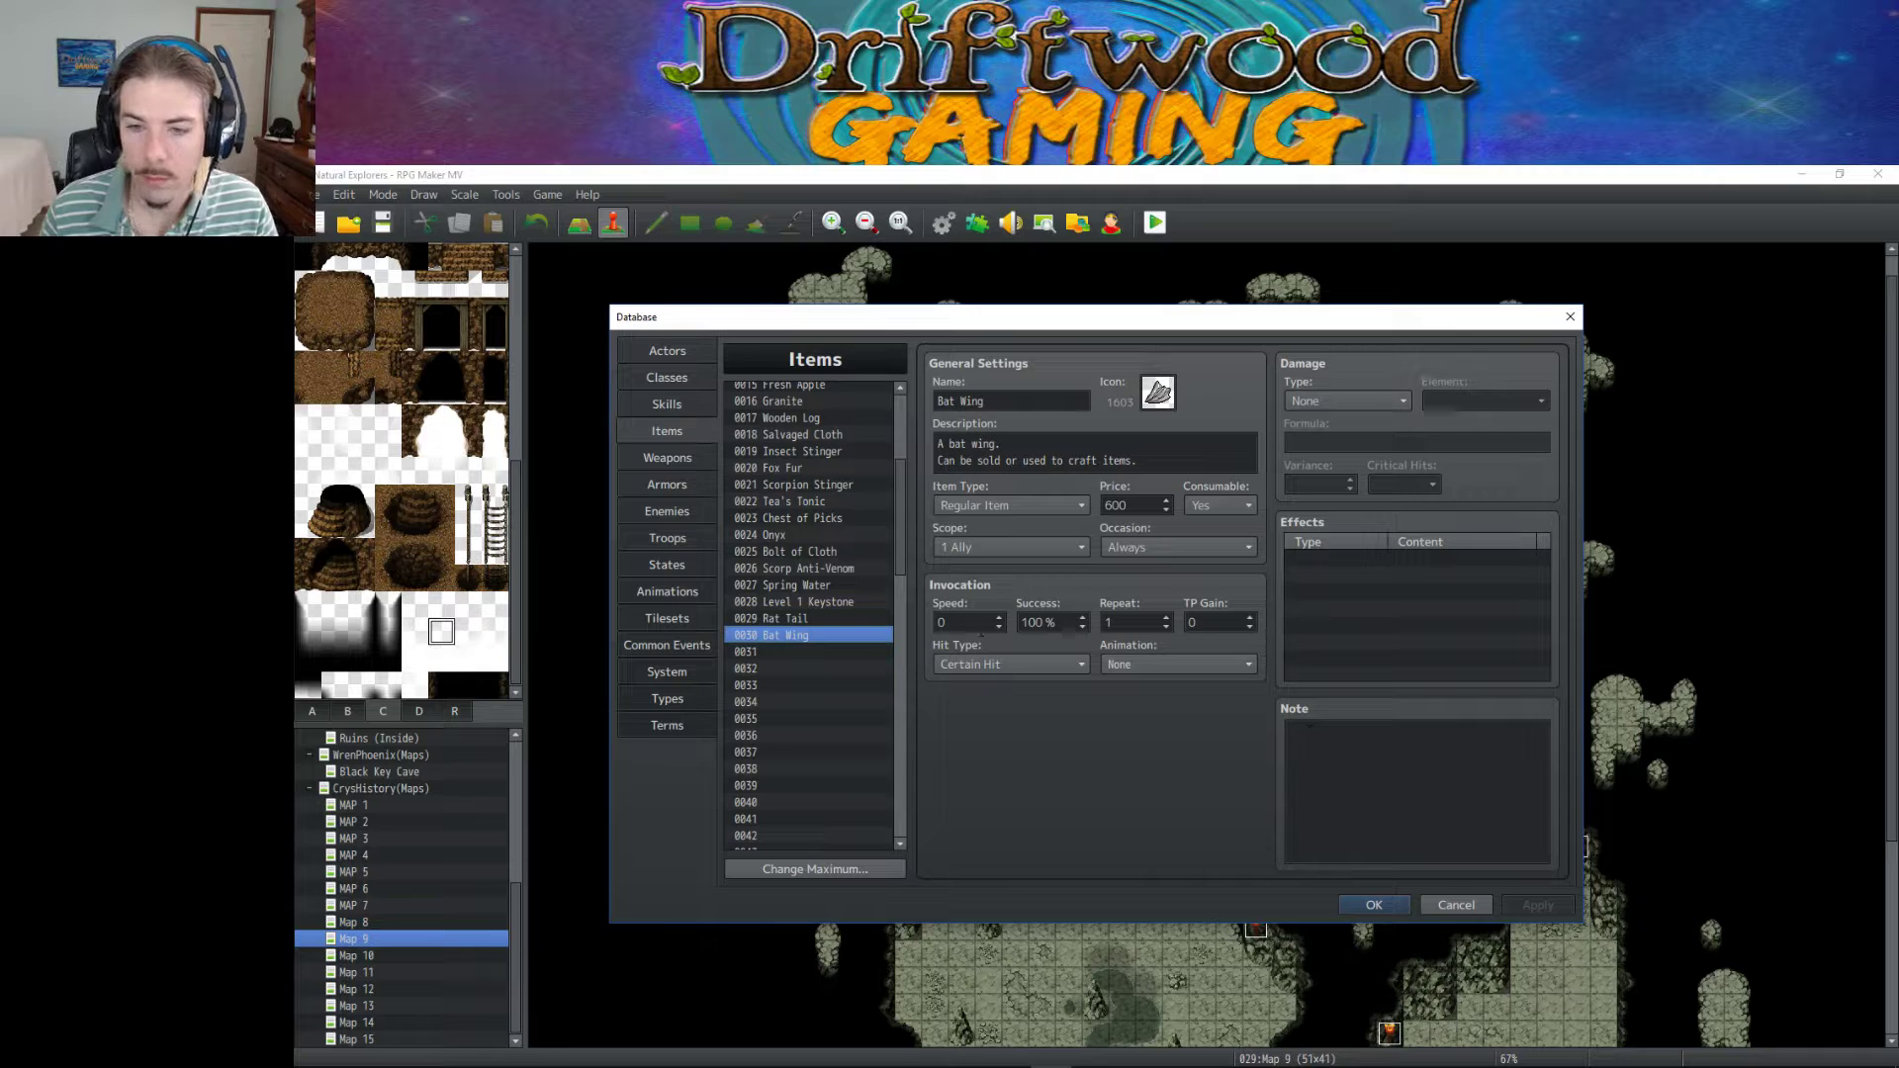
pyautogui.click(987, 542)
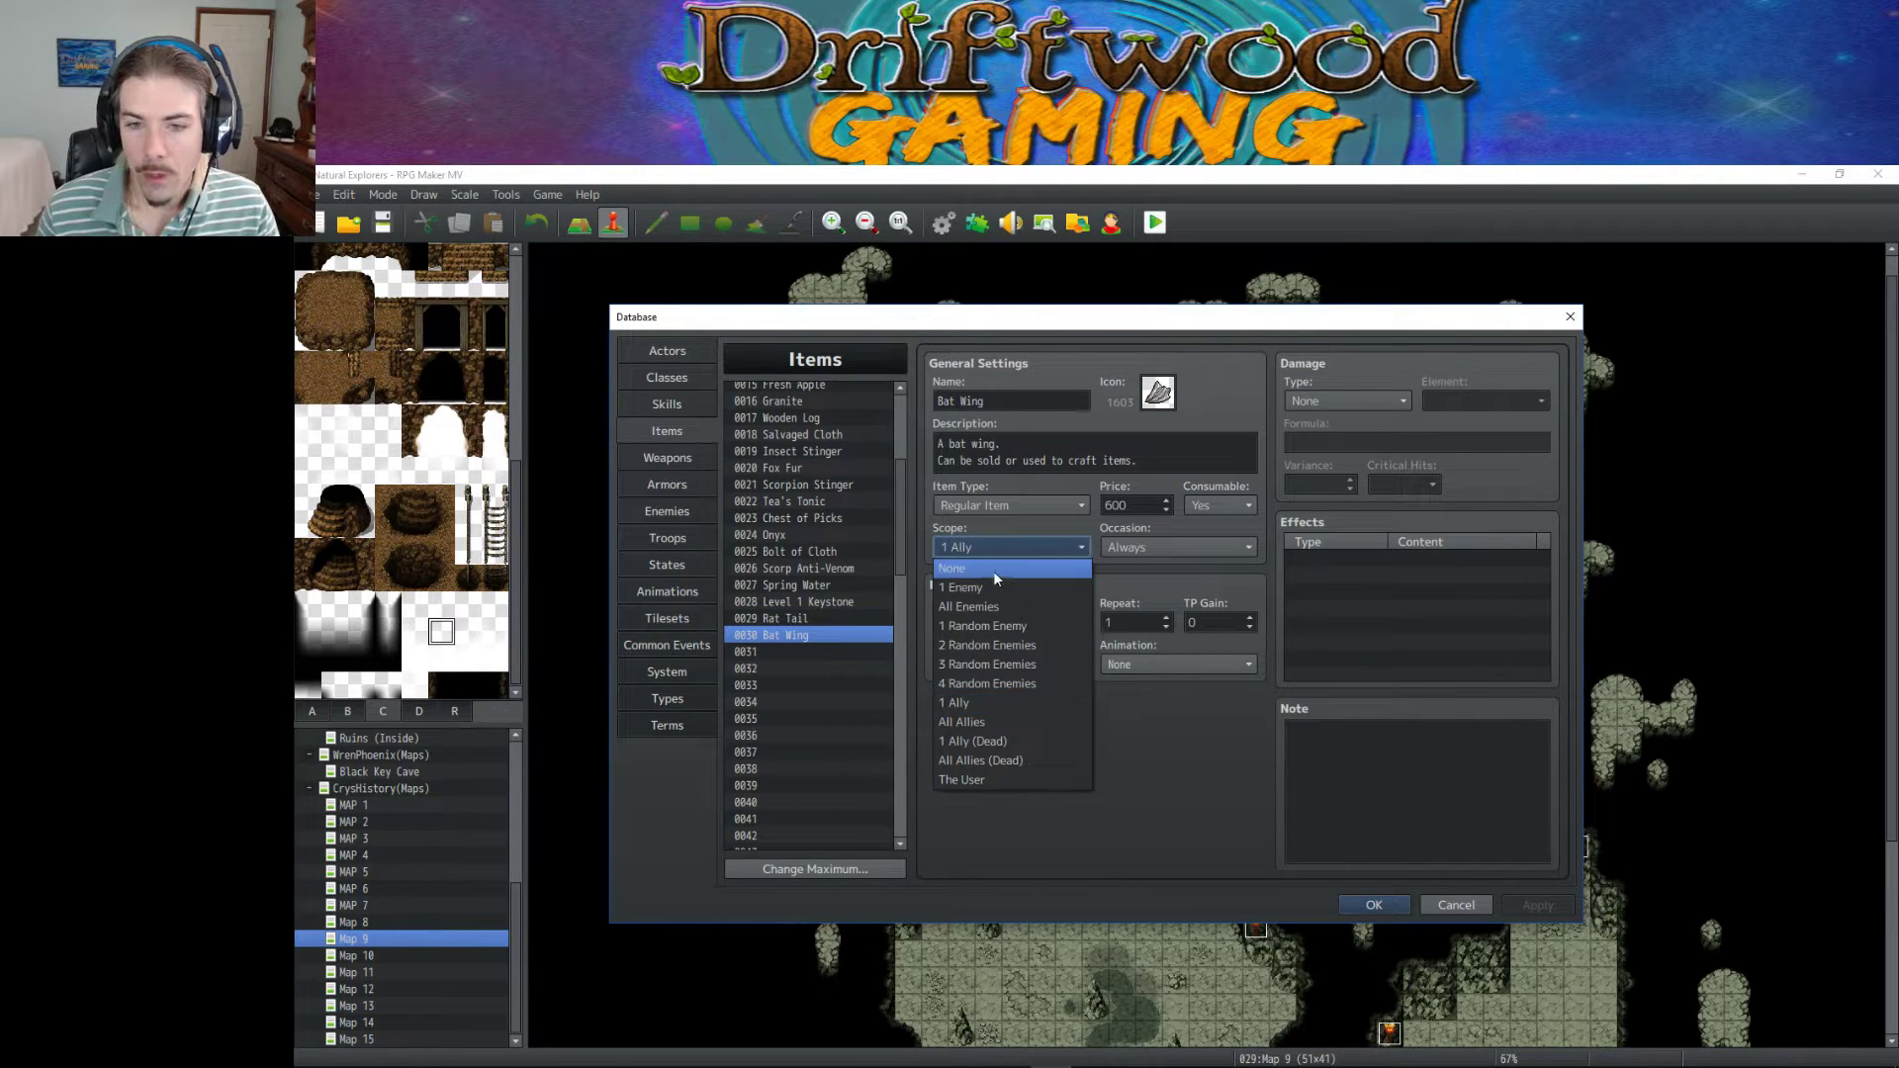
pyautogui.click(993, 572)
pyautogui.click(1114, 548)
pyautogui.click(1134, 618)
pyautogui.click(1207, 506)
pyautogui.click(1202, 542)
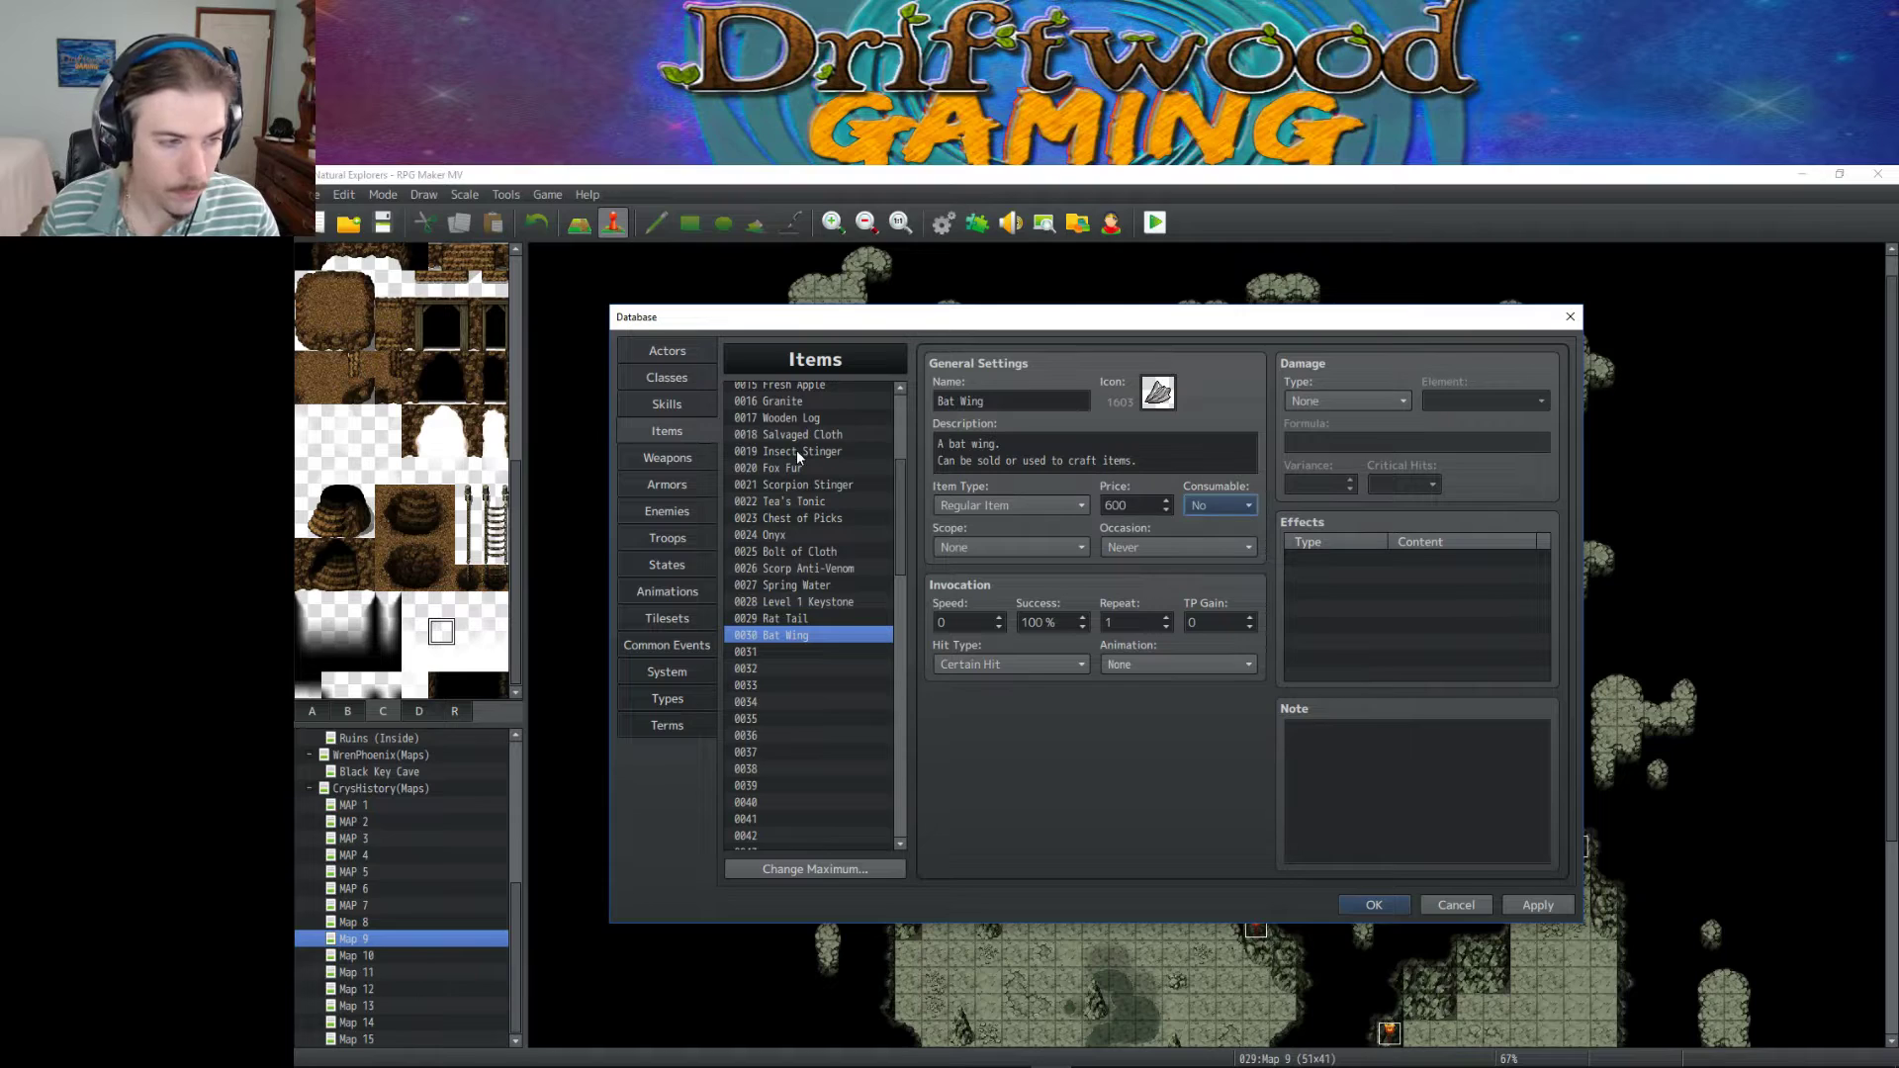
# Make the Shadow Bat enemy drop the Bat Wing item with a 1/2 probability and apply the change.
pyautogui.click(671, 511)
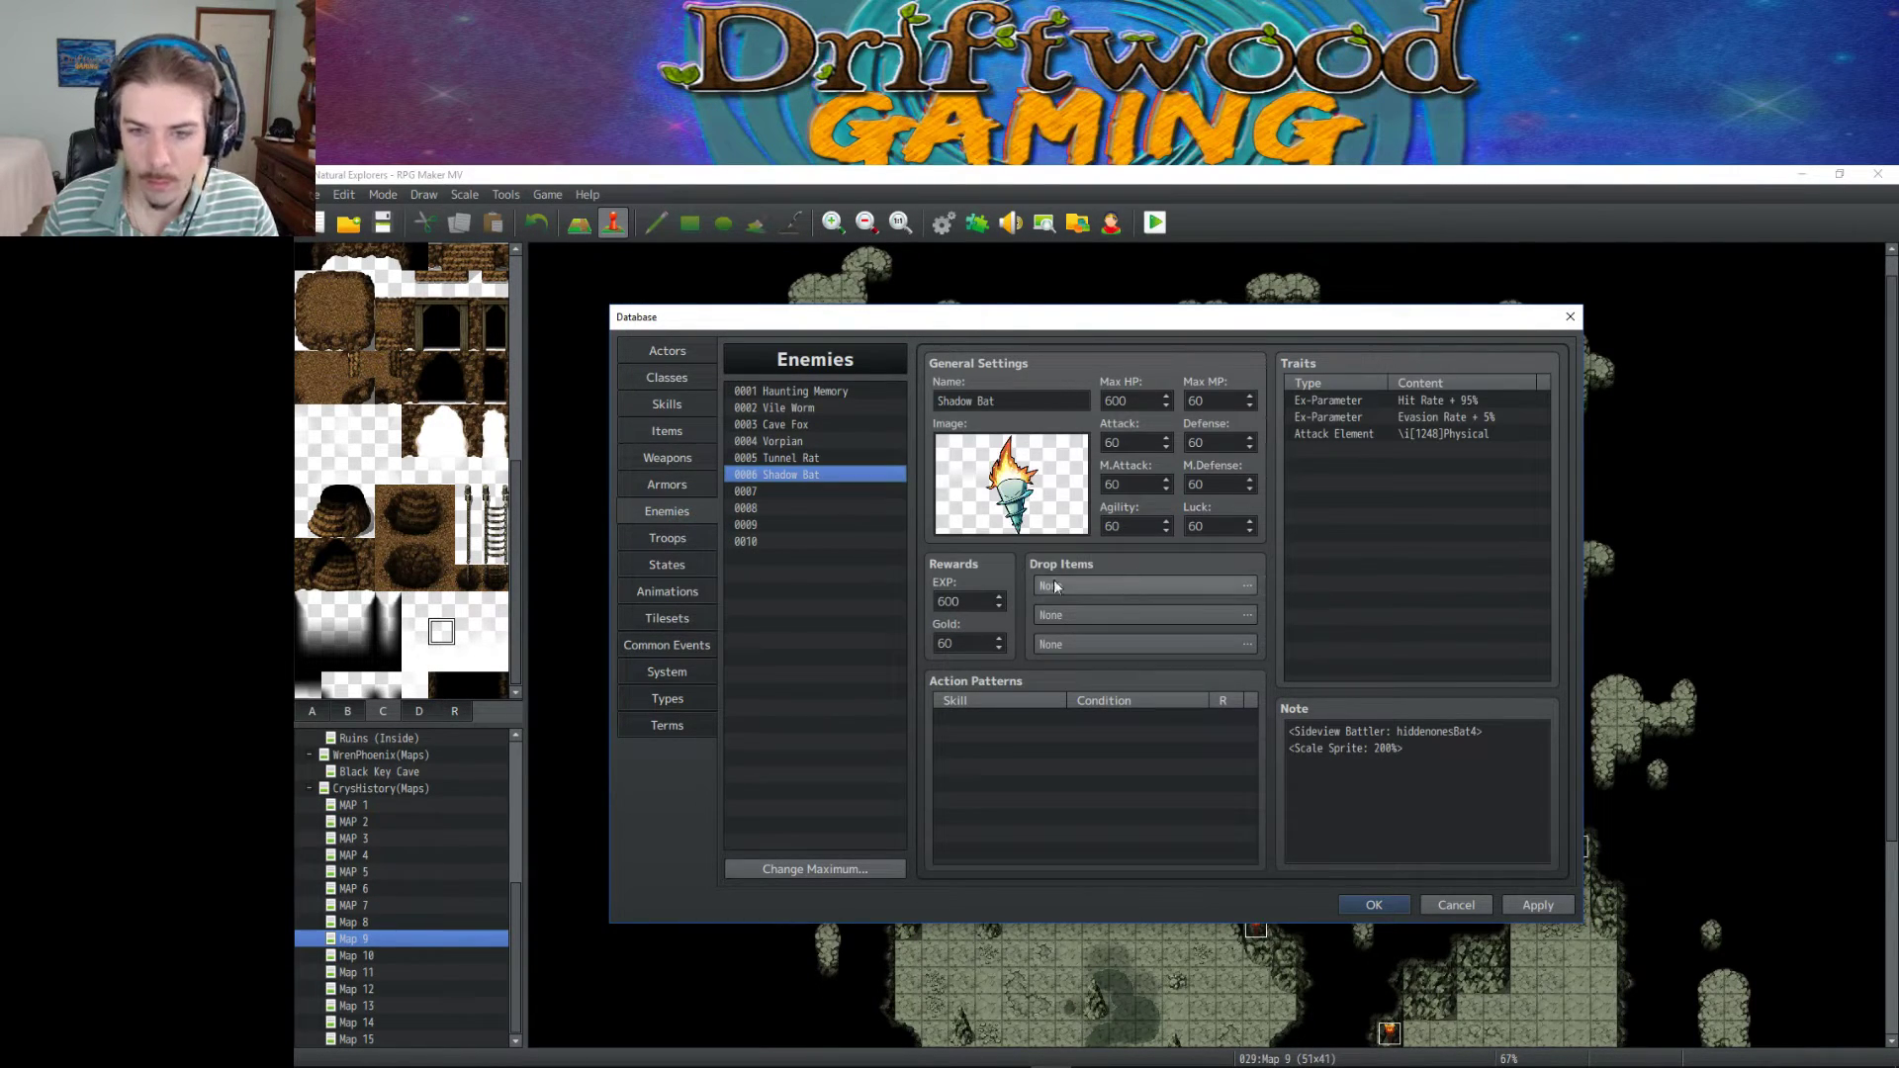
pyautogui.doubleClick(1119, 584)
pyautogui.click(1124, 578)
pyautogui.click(1116, 582)
pyautogui.scroll(-5, 1136, 697)
pyautogui.click(1131, 839)
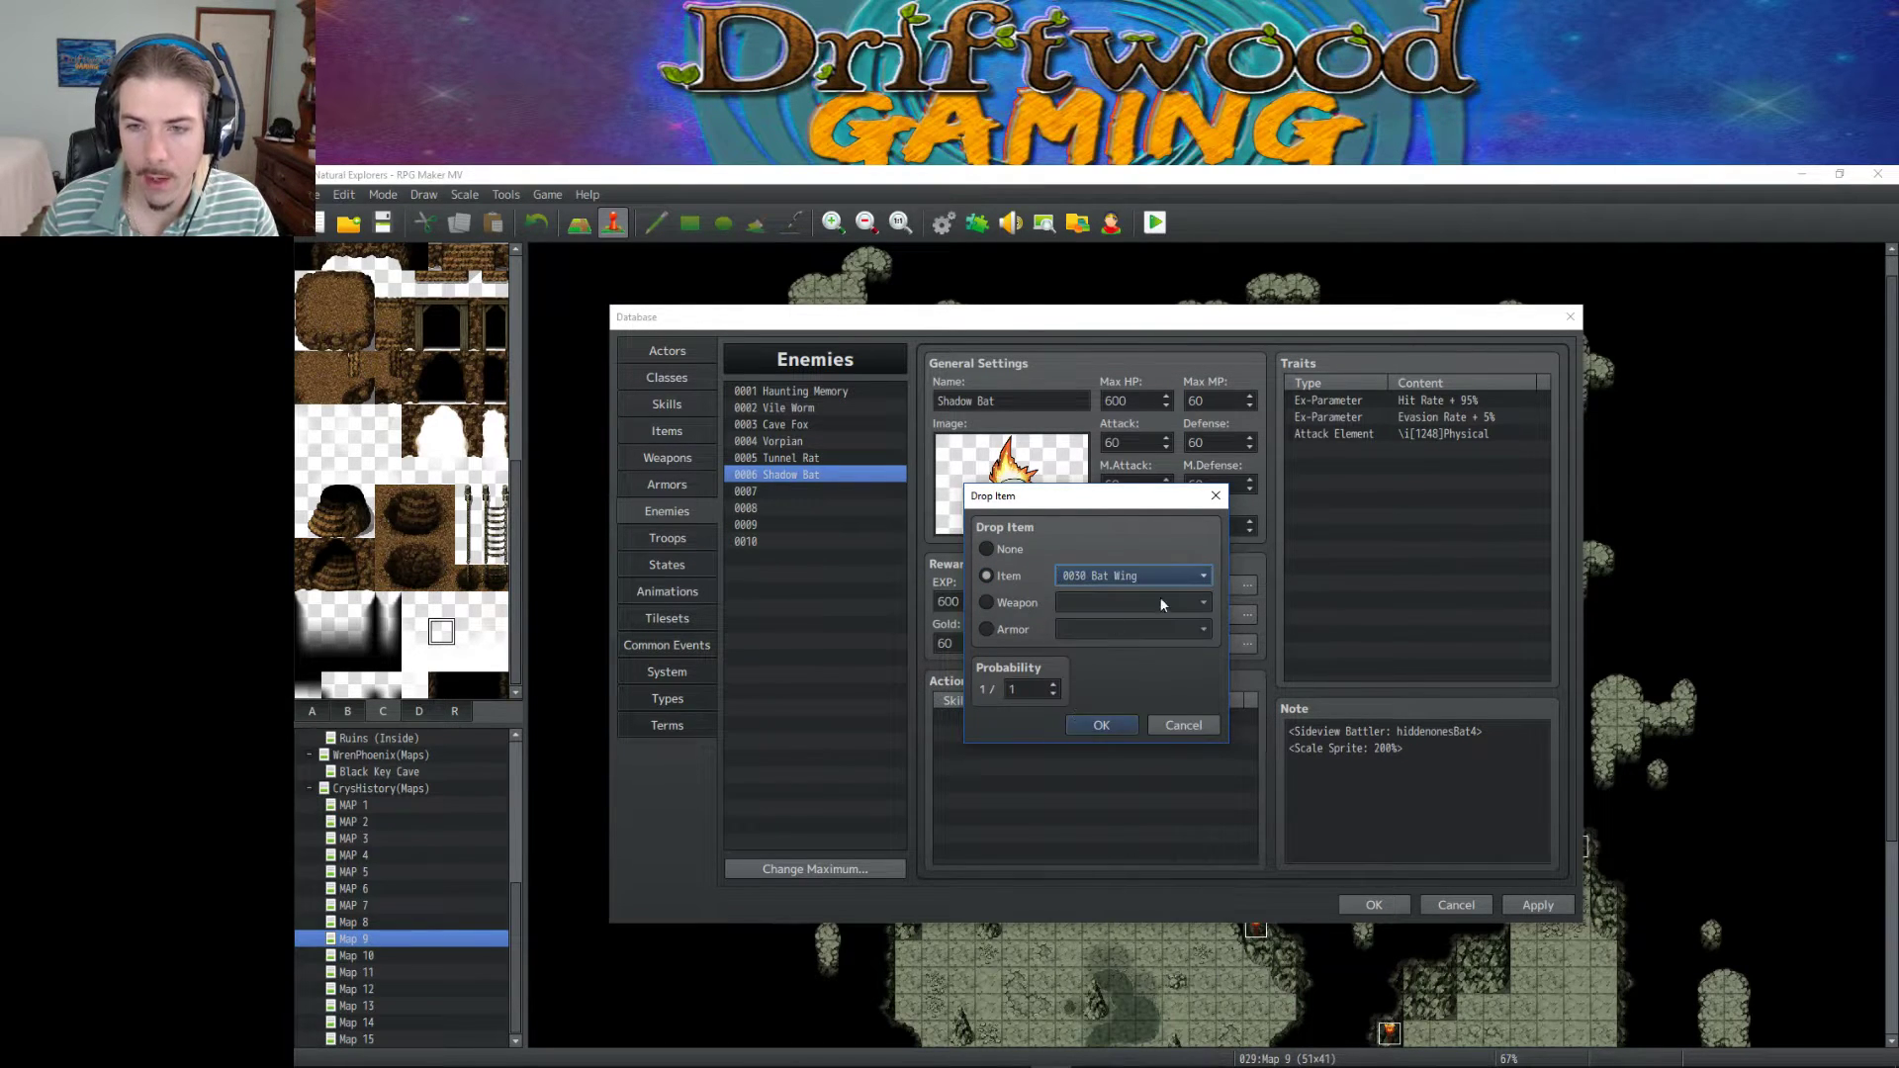
pyautogui.click(1094, 720)
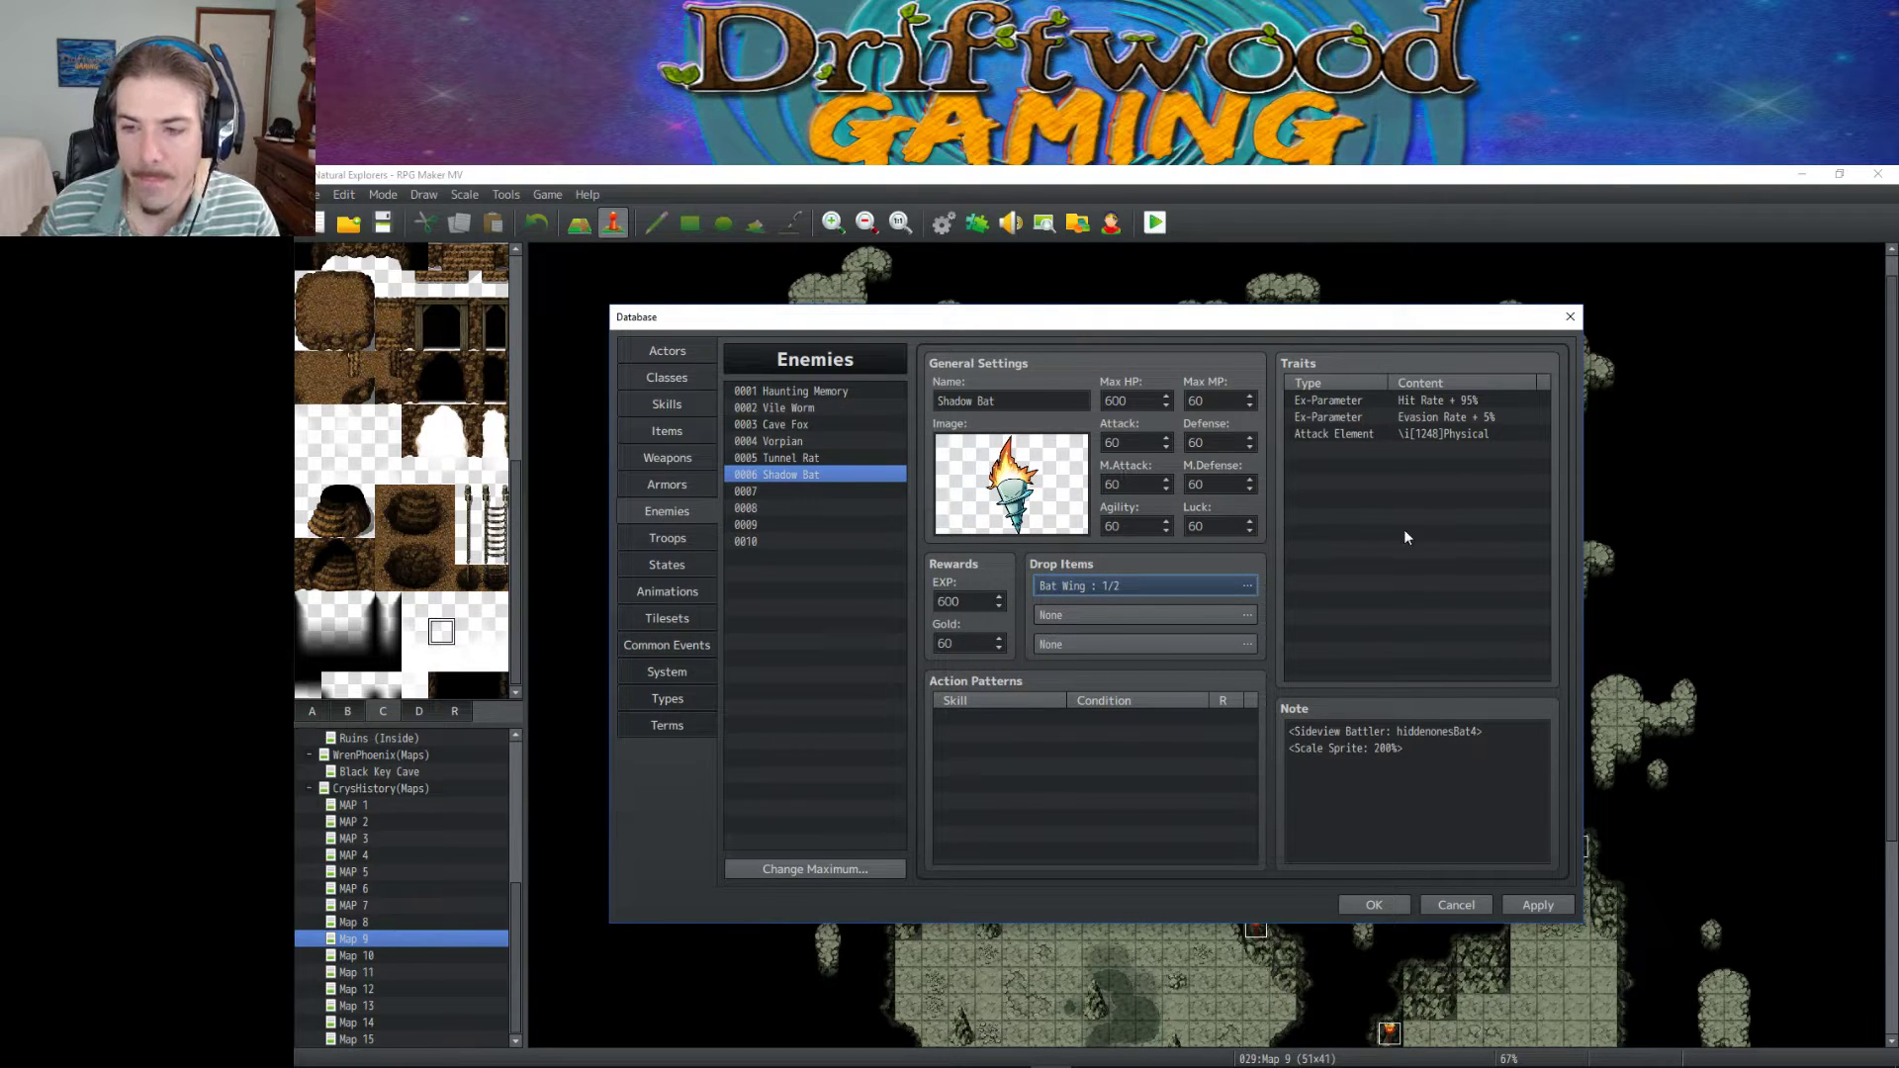
pyautogui.moveTo(1289, 731); pyautogui.dragTo(1549, 871)
pyautogui.click(1538, 905)
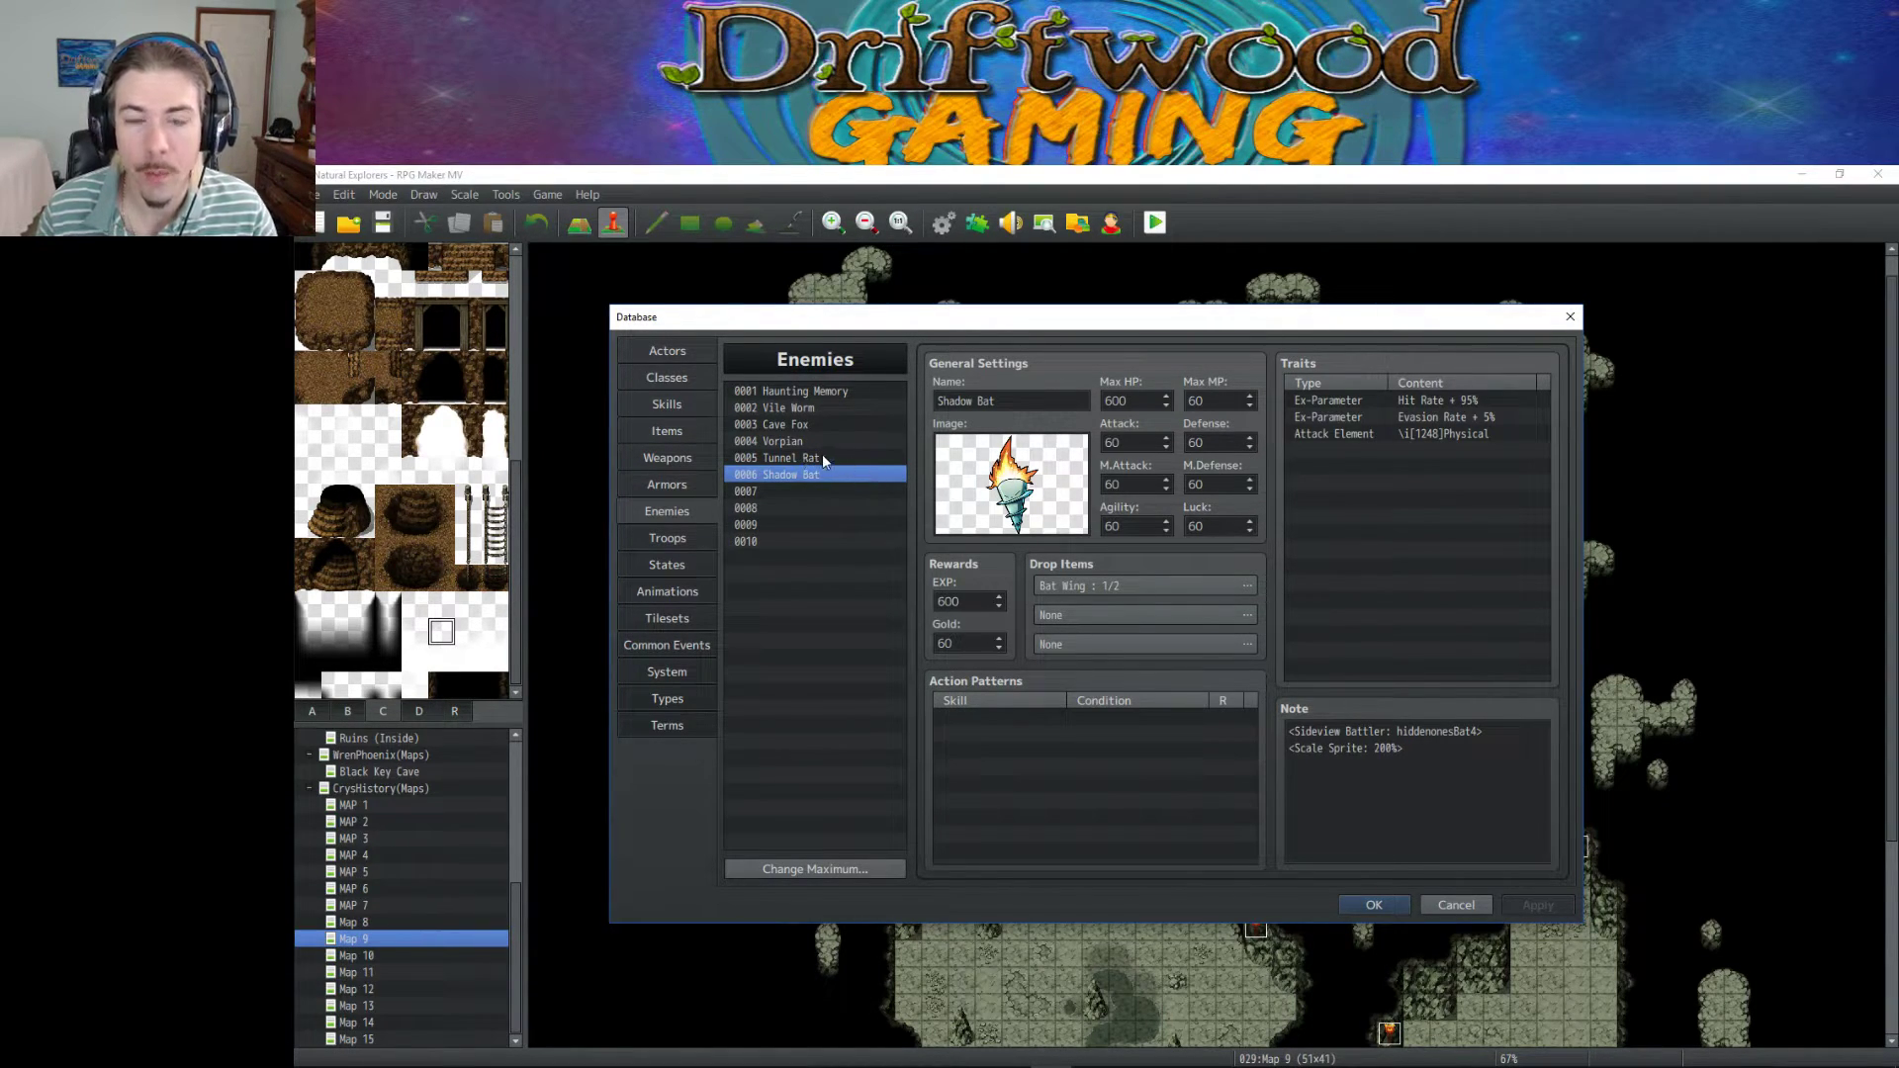
# Create a new skill in the empty slot 0032 of the skills list and name it Scratch.
pyautogui.click(675, 401)
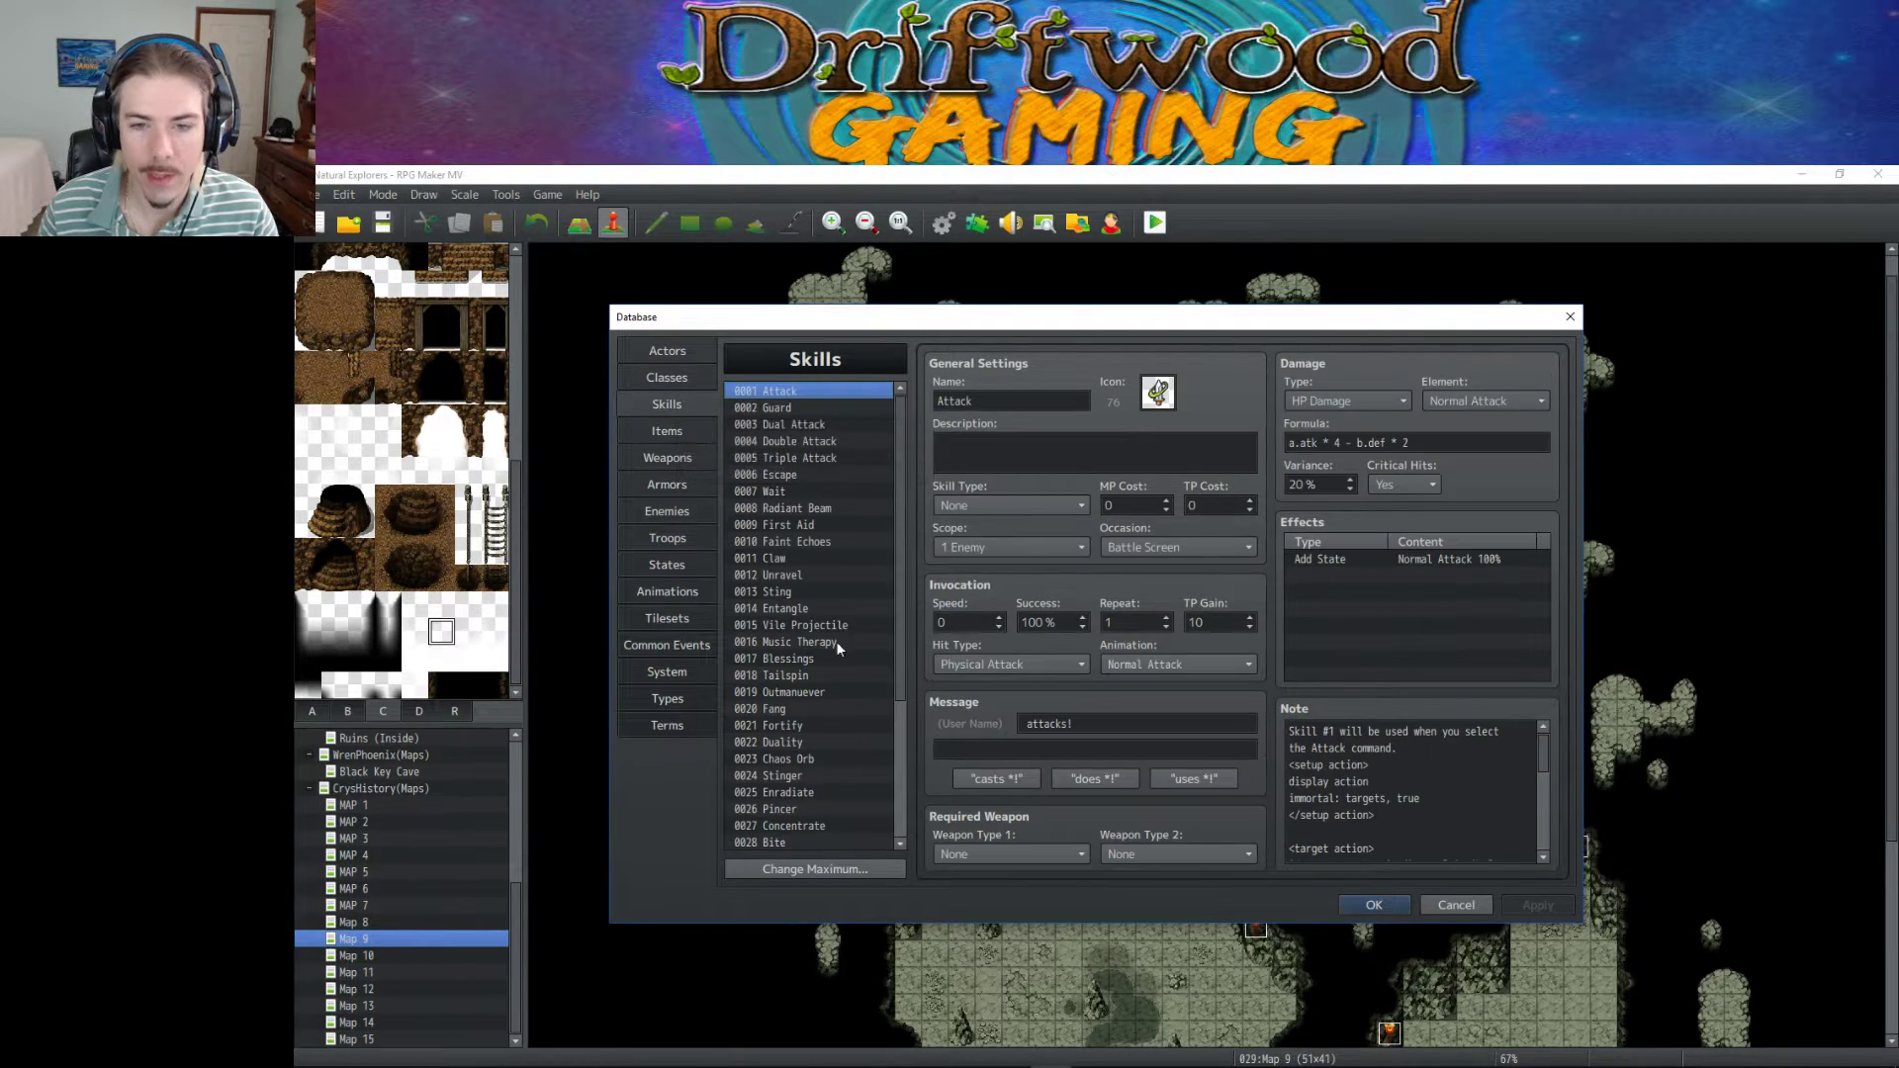
pyautogui.scroll(-2, 846, 696)
pyautogui.click(806, 725)
pyautogui.click(1025, 392)
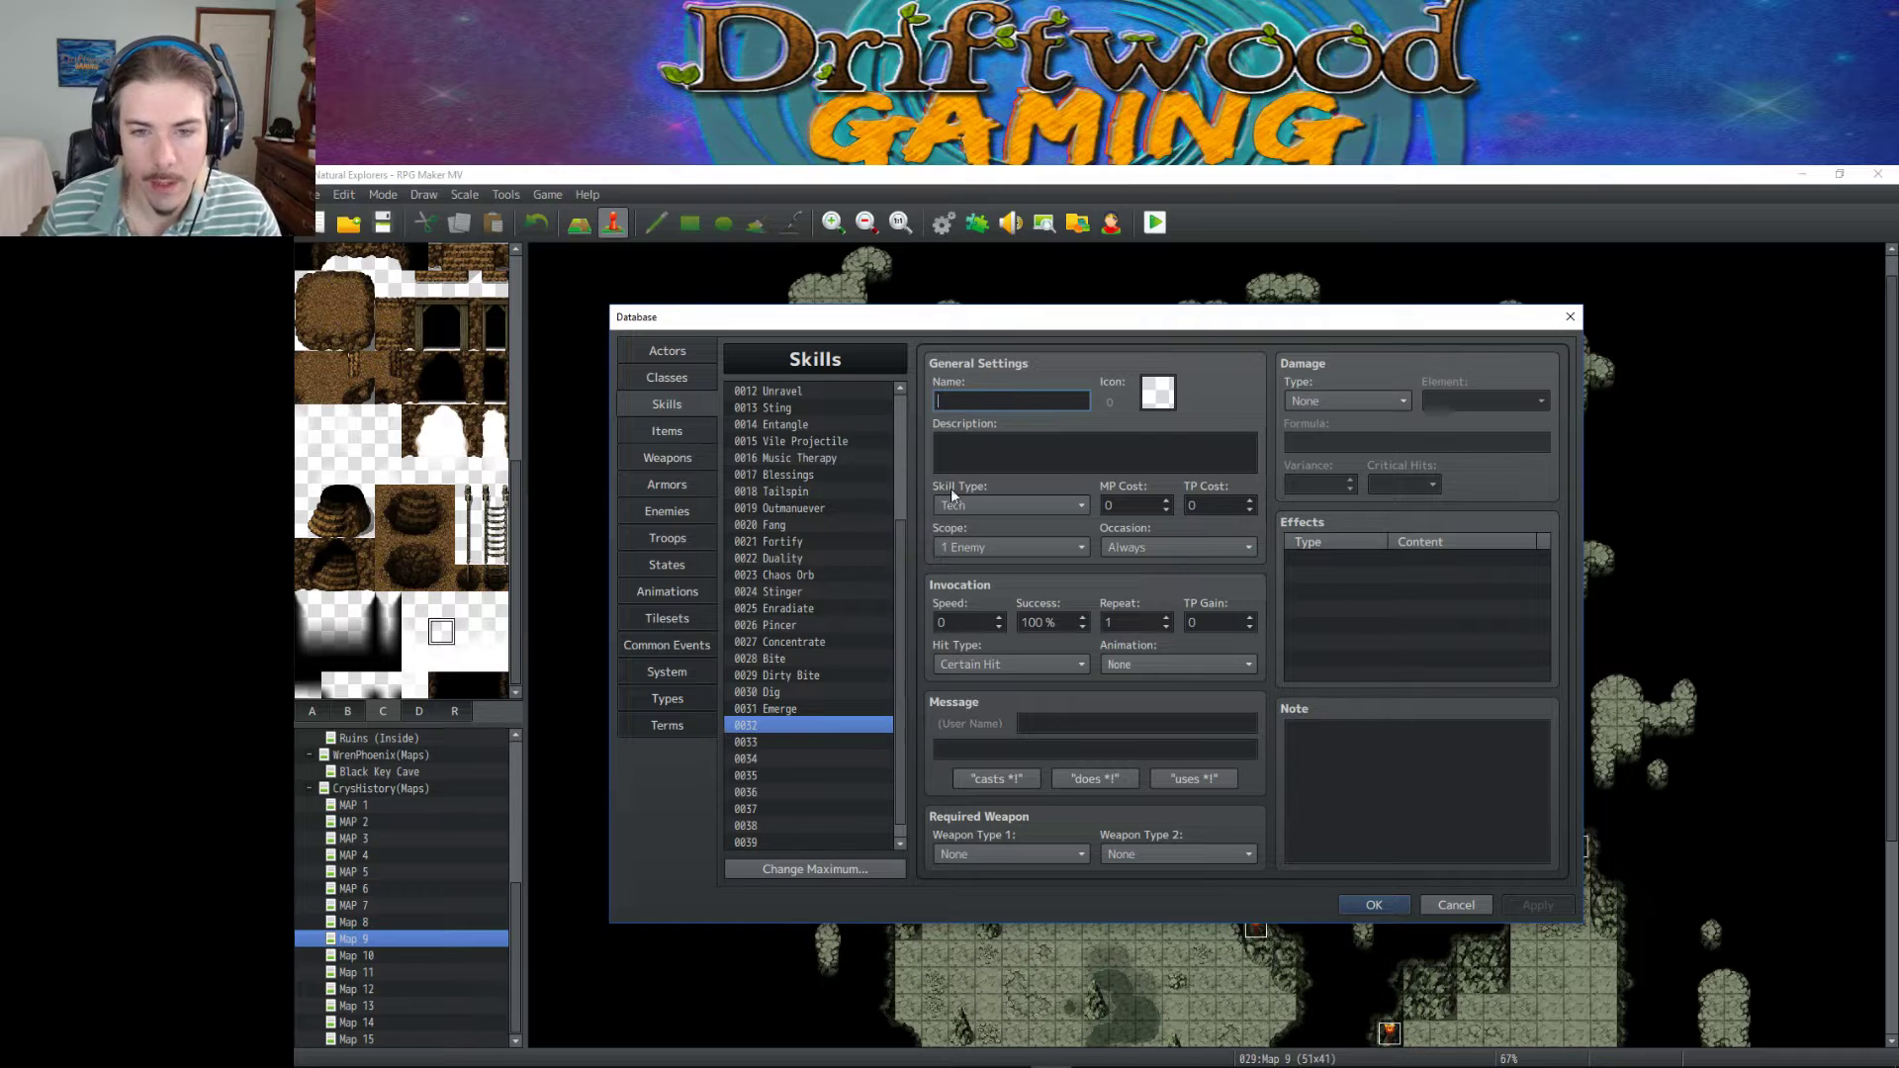
pyautogui.scroll(4, 829, 675)
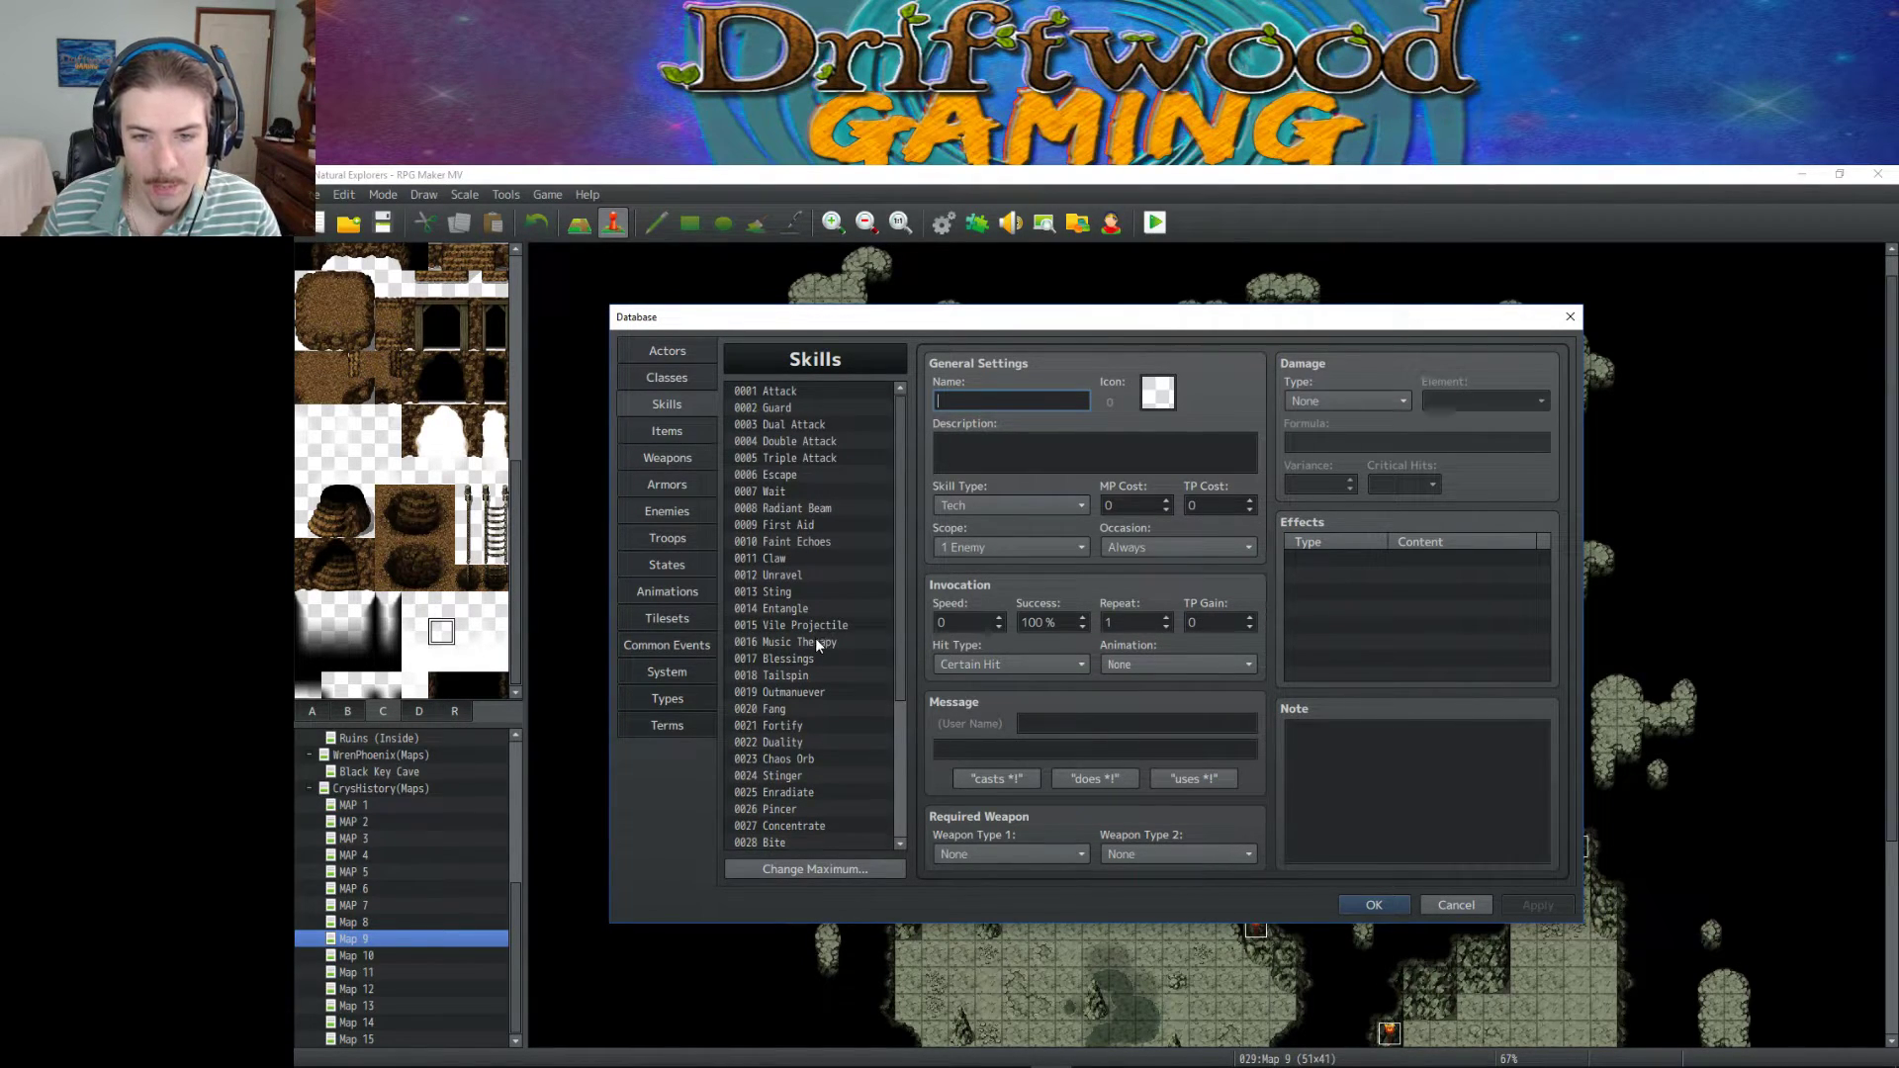
pyautogui.scroll(-2, 794, 562)
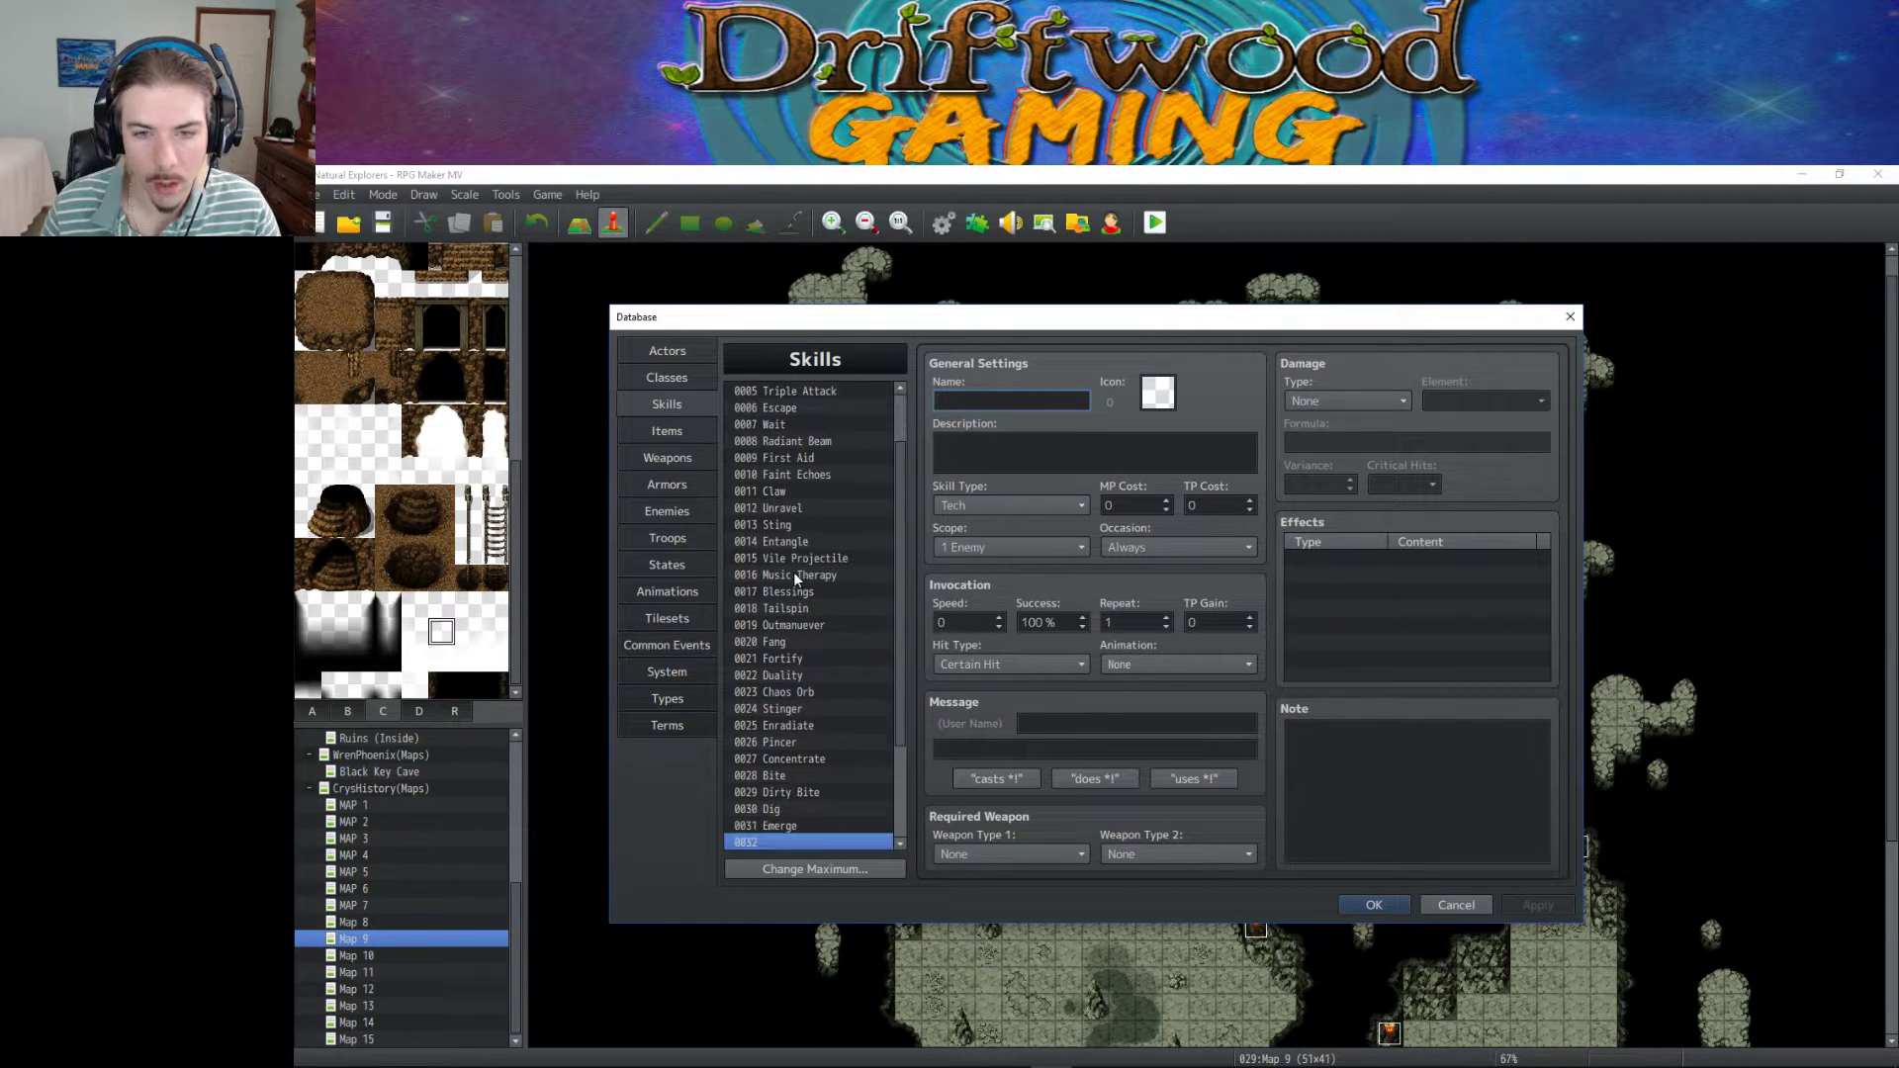
pyautogui.scroll(-1, 808, 617)
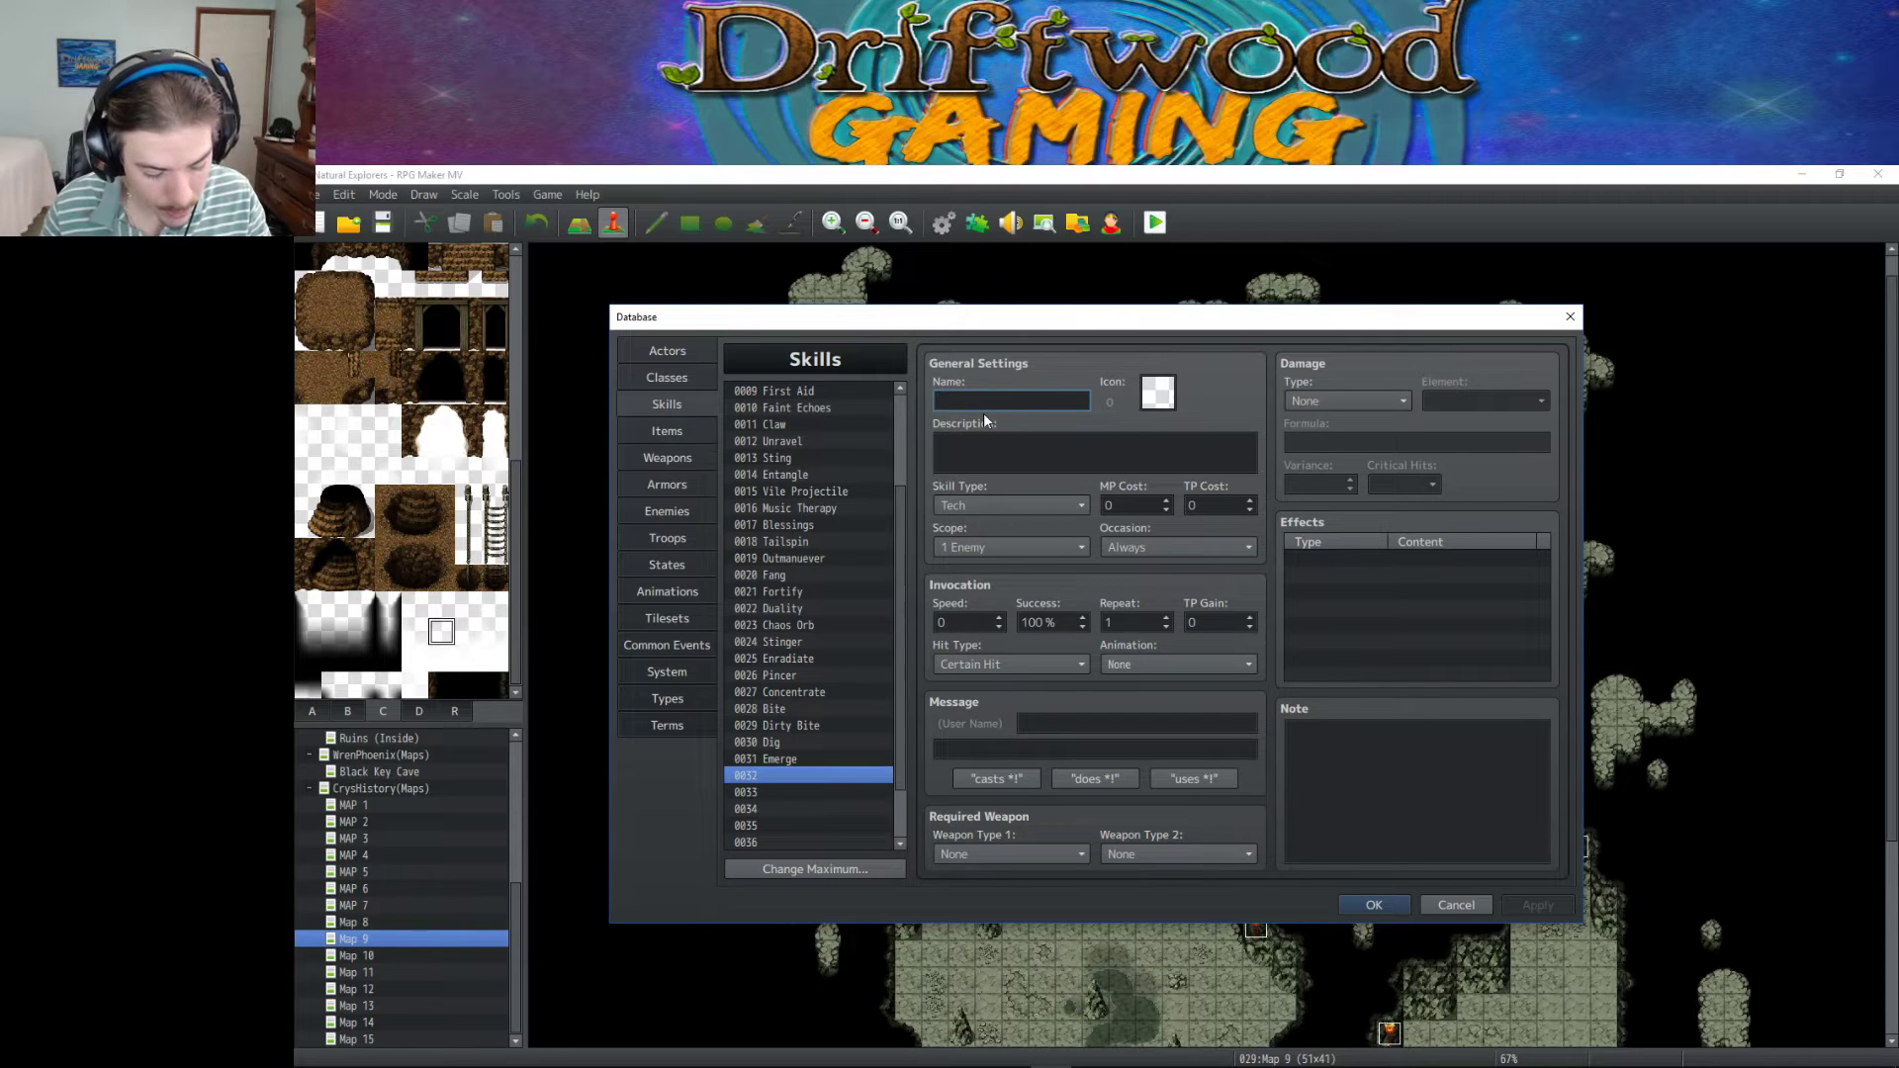
pyautogui.write('Scratch')
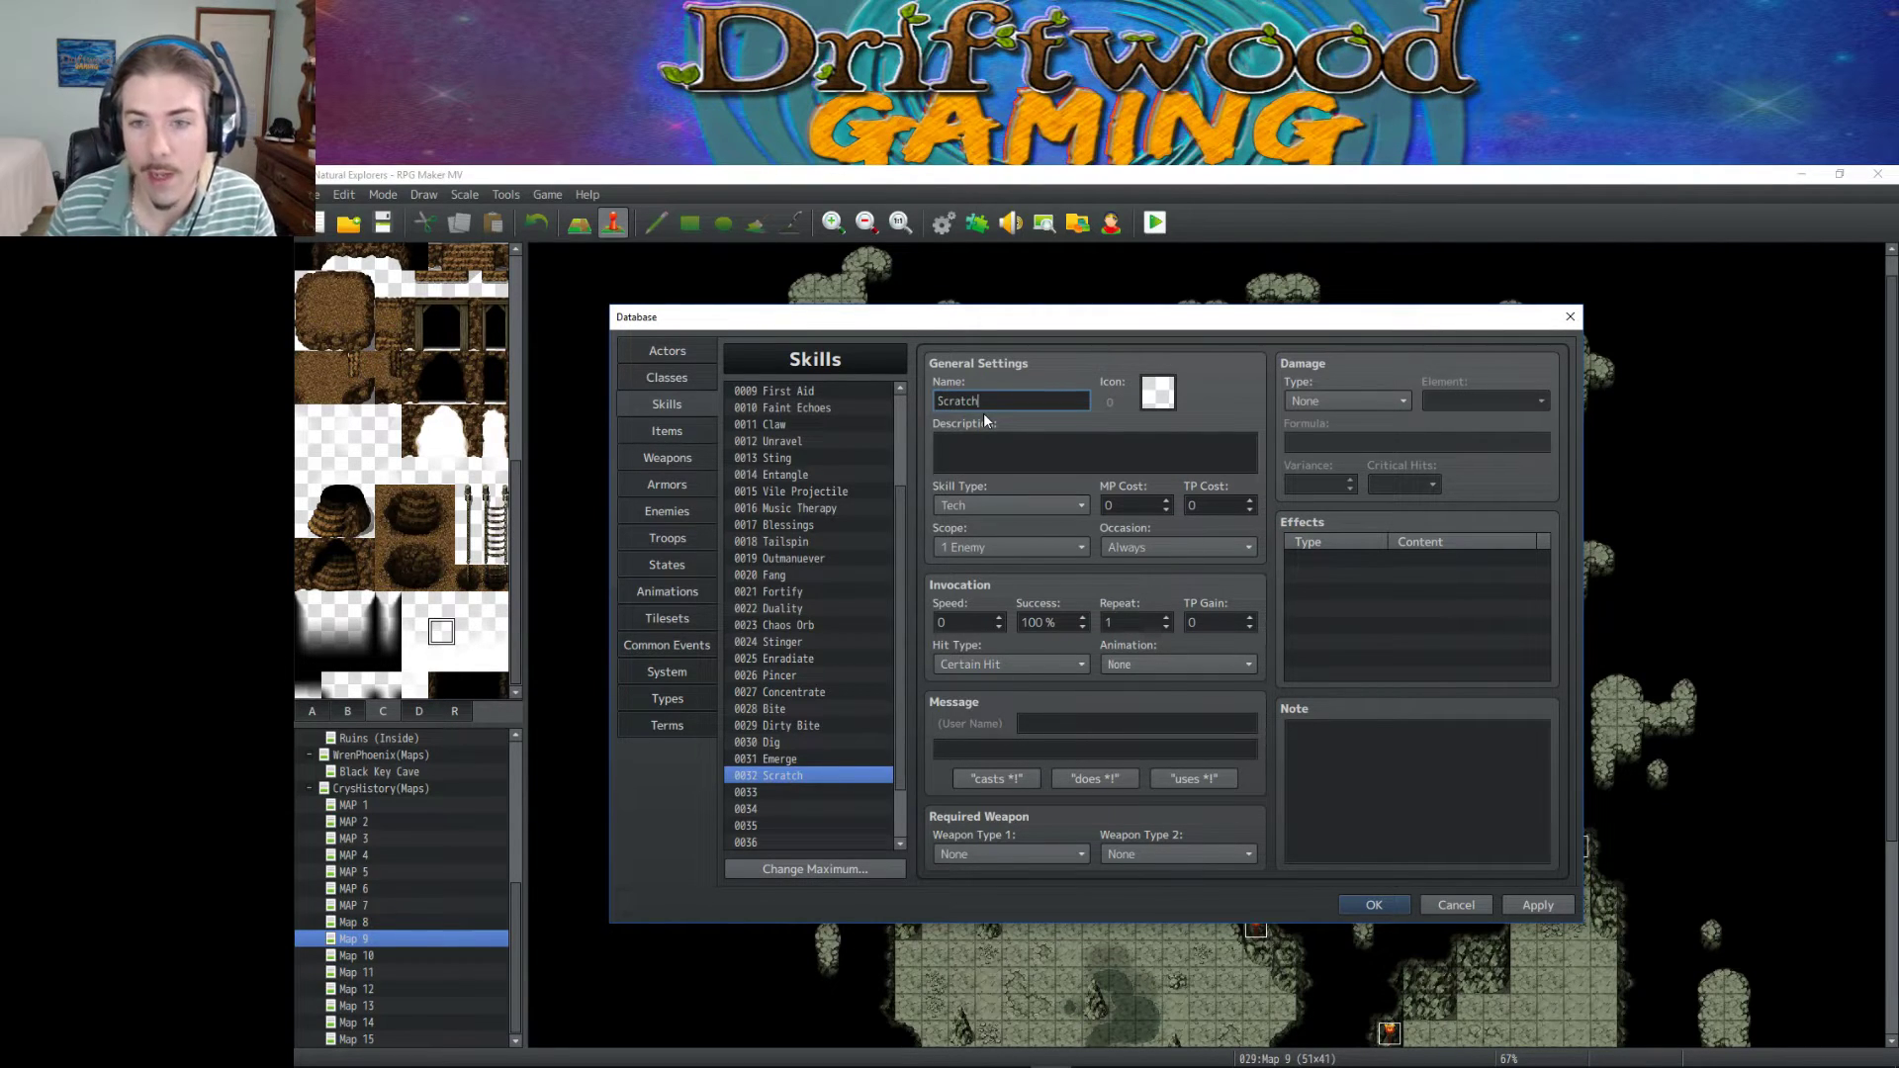
# Assign the claw icon, number 1245, to the Scratch skill.
pyautogui.doubleClick(1157, 393)
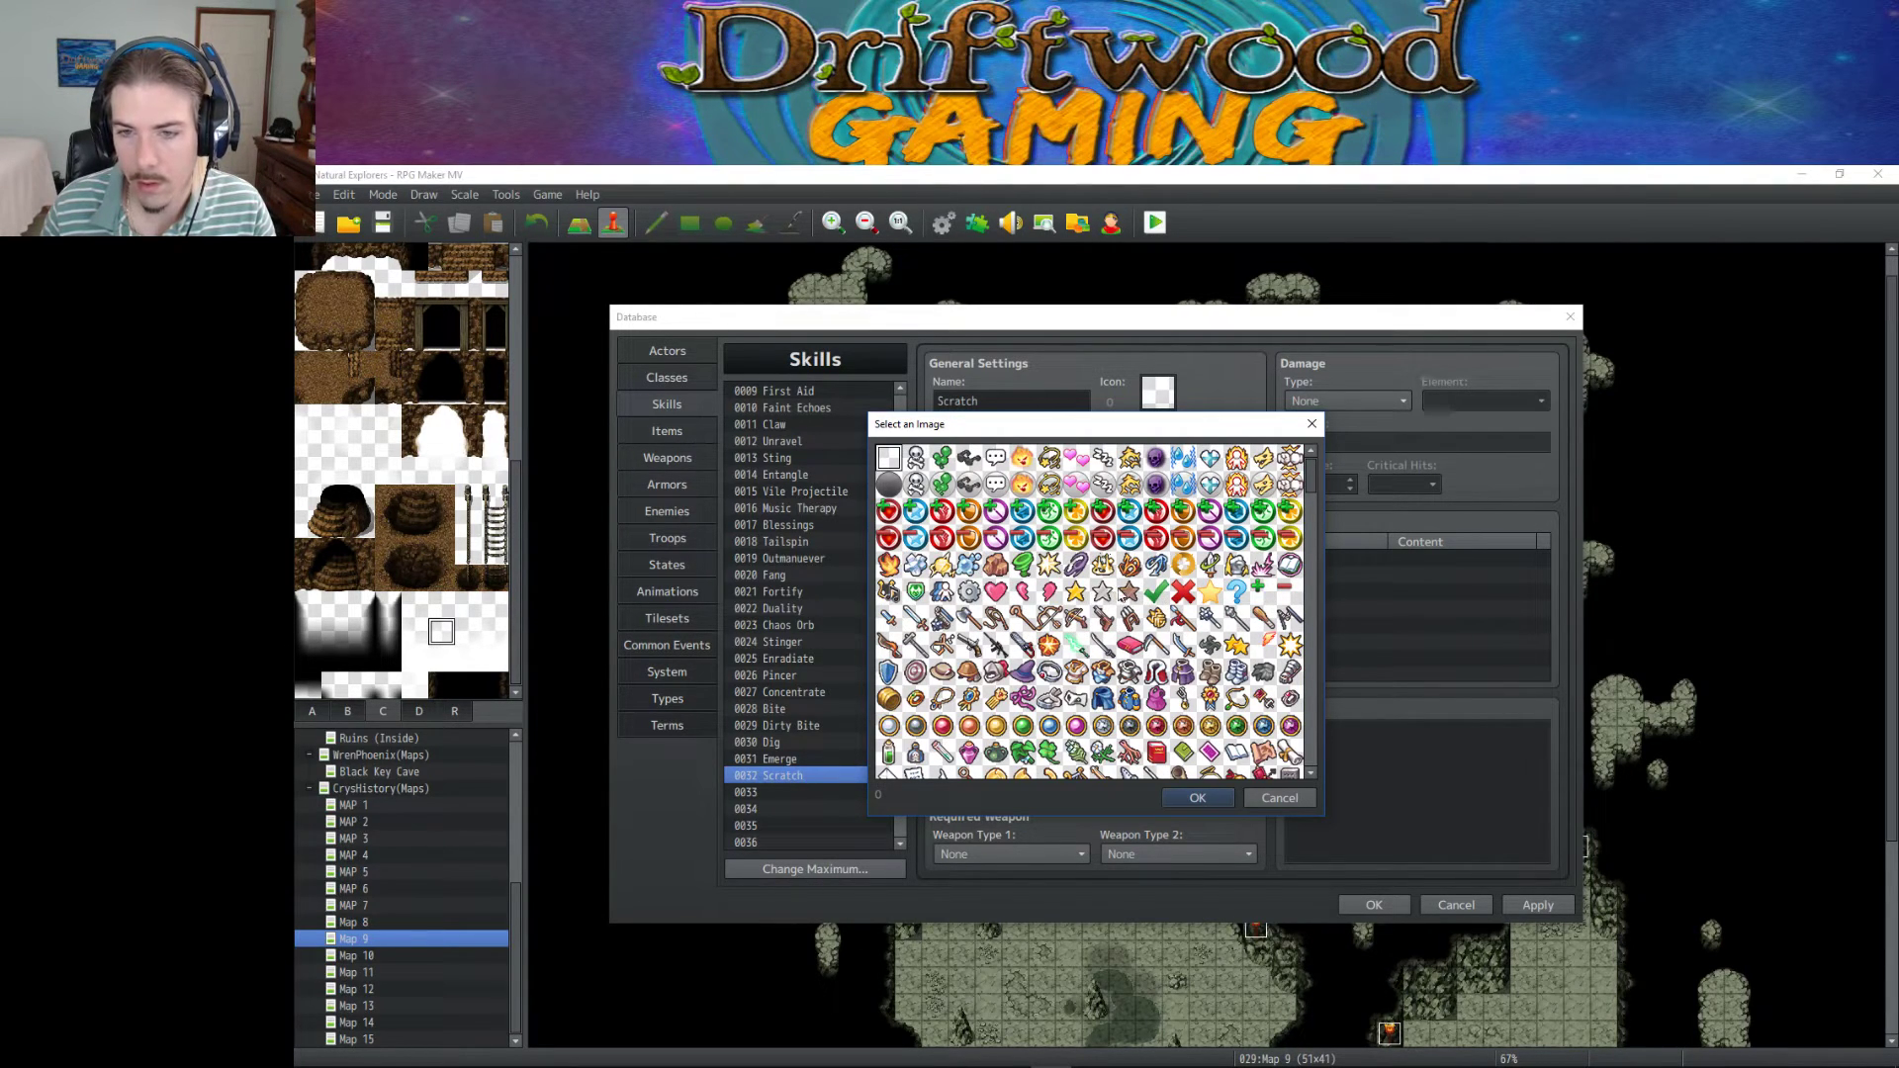
pyautogui.scroll(-5, 1119, 595)
pyautogui.scroll(-10, 1136, 605)
pyautogui.scroll(10, 1134, 605)
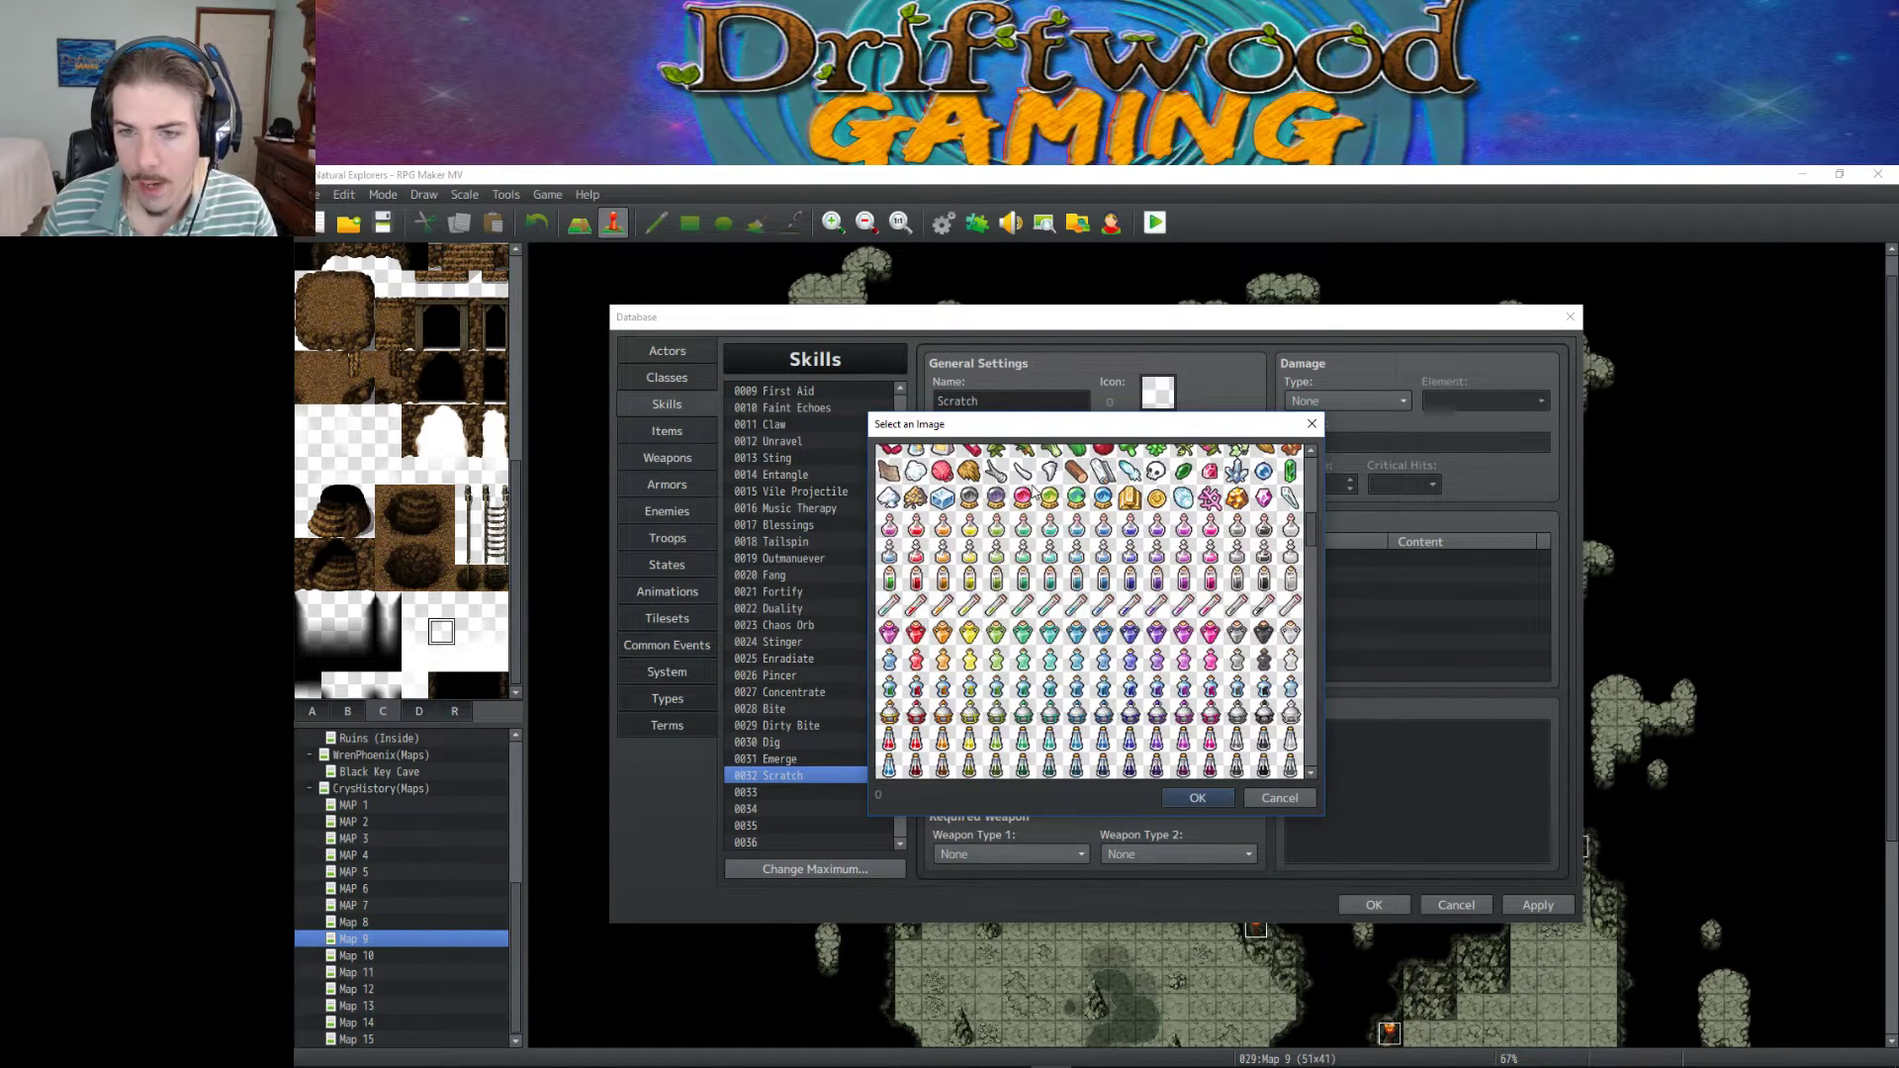
pyautogui.moveTo(1310, 530); pyautogui.dragTo(1311, 779)
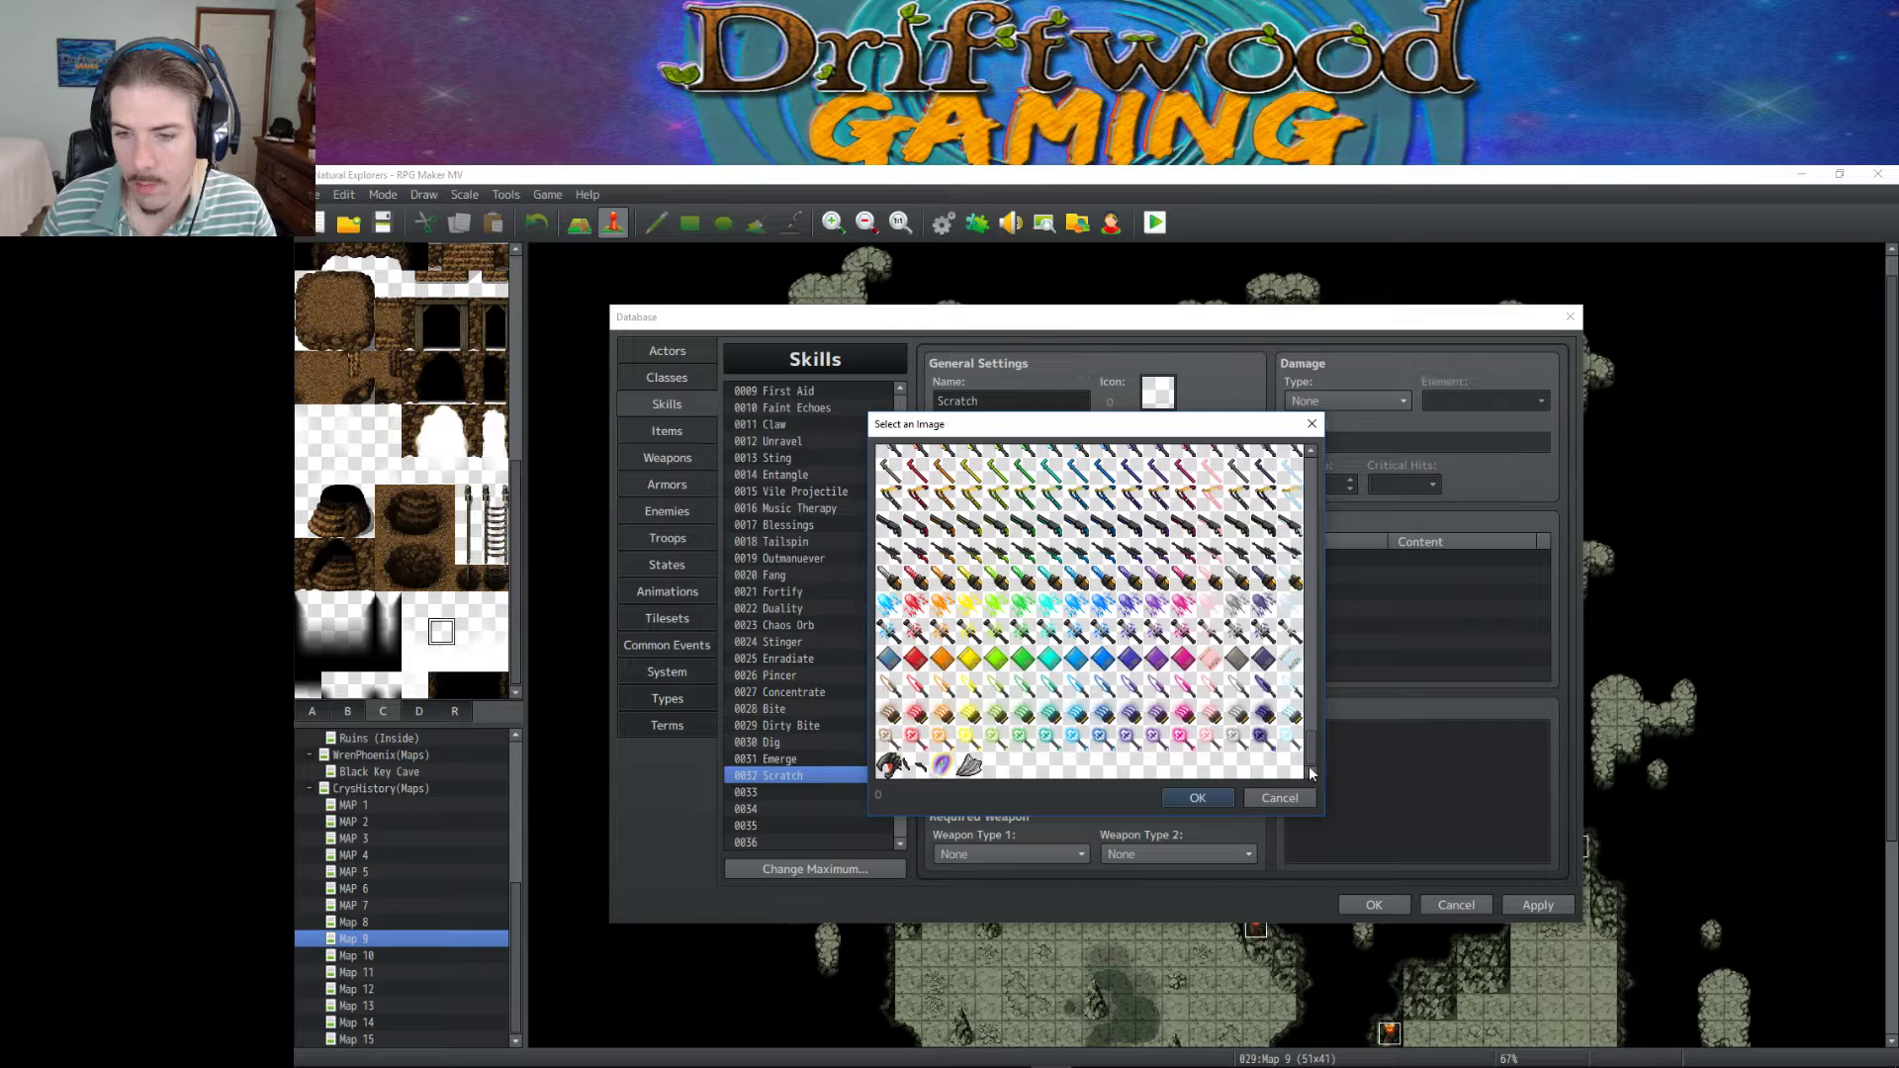
pyautogui.moveTo(1311, 771); pyautogui.dragTo(1303, 685)
pyautogui.click(1236, 705)
pyautogui.doubleClick(1243, 710)
# Give the Scratch skill the description "Scratch your target with claws.", set its TP gain to 15 and apply the changes.
pyautogui.click(996, 465)
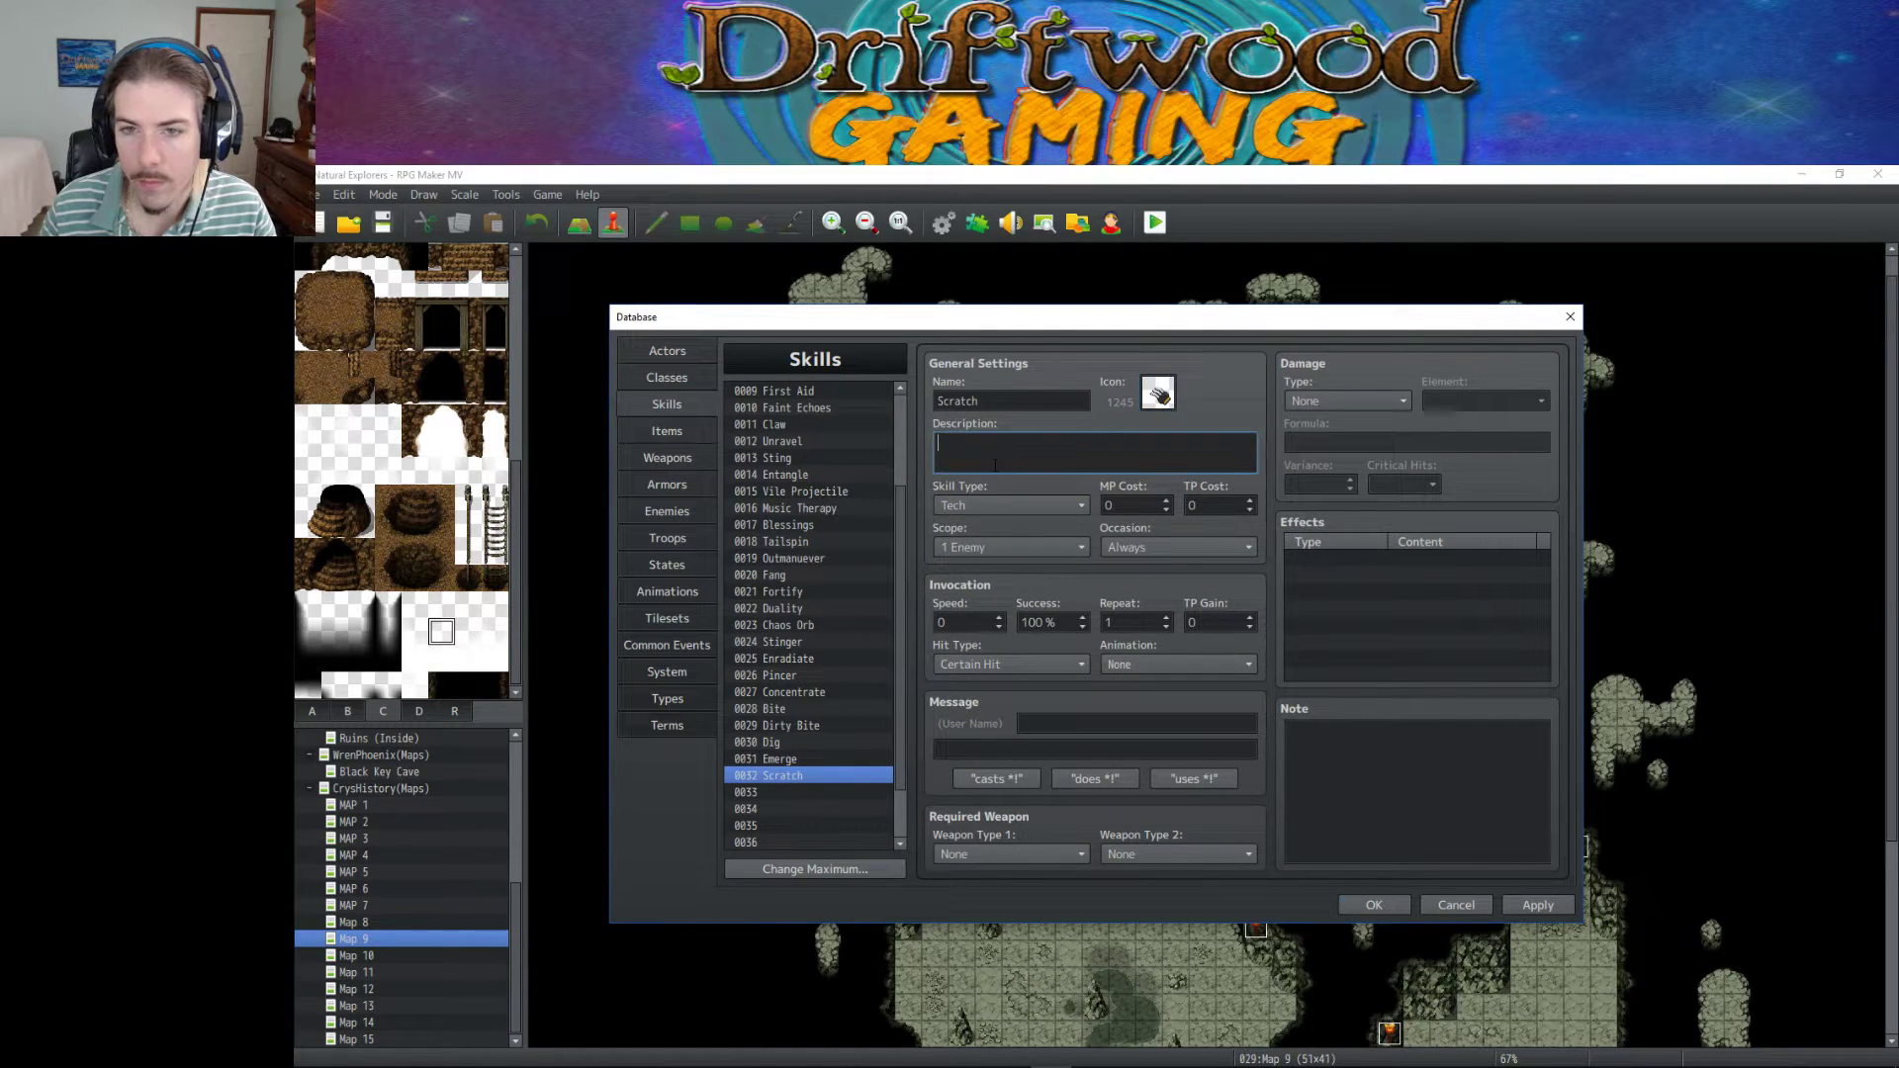
pyautogui.click(798, 759)
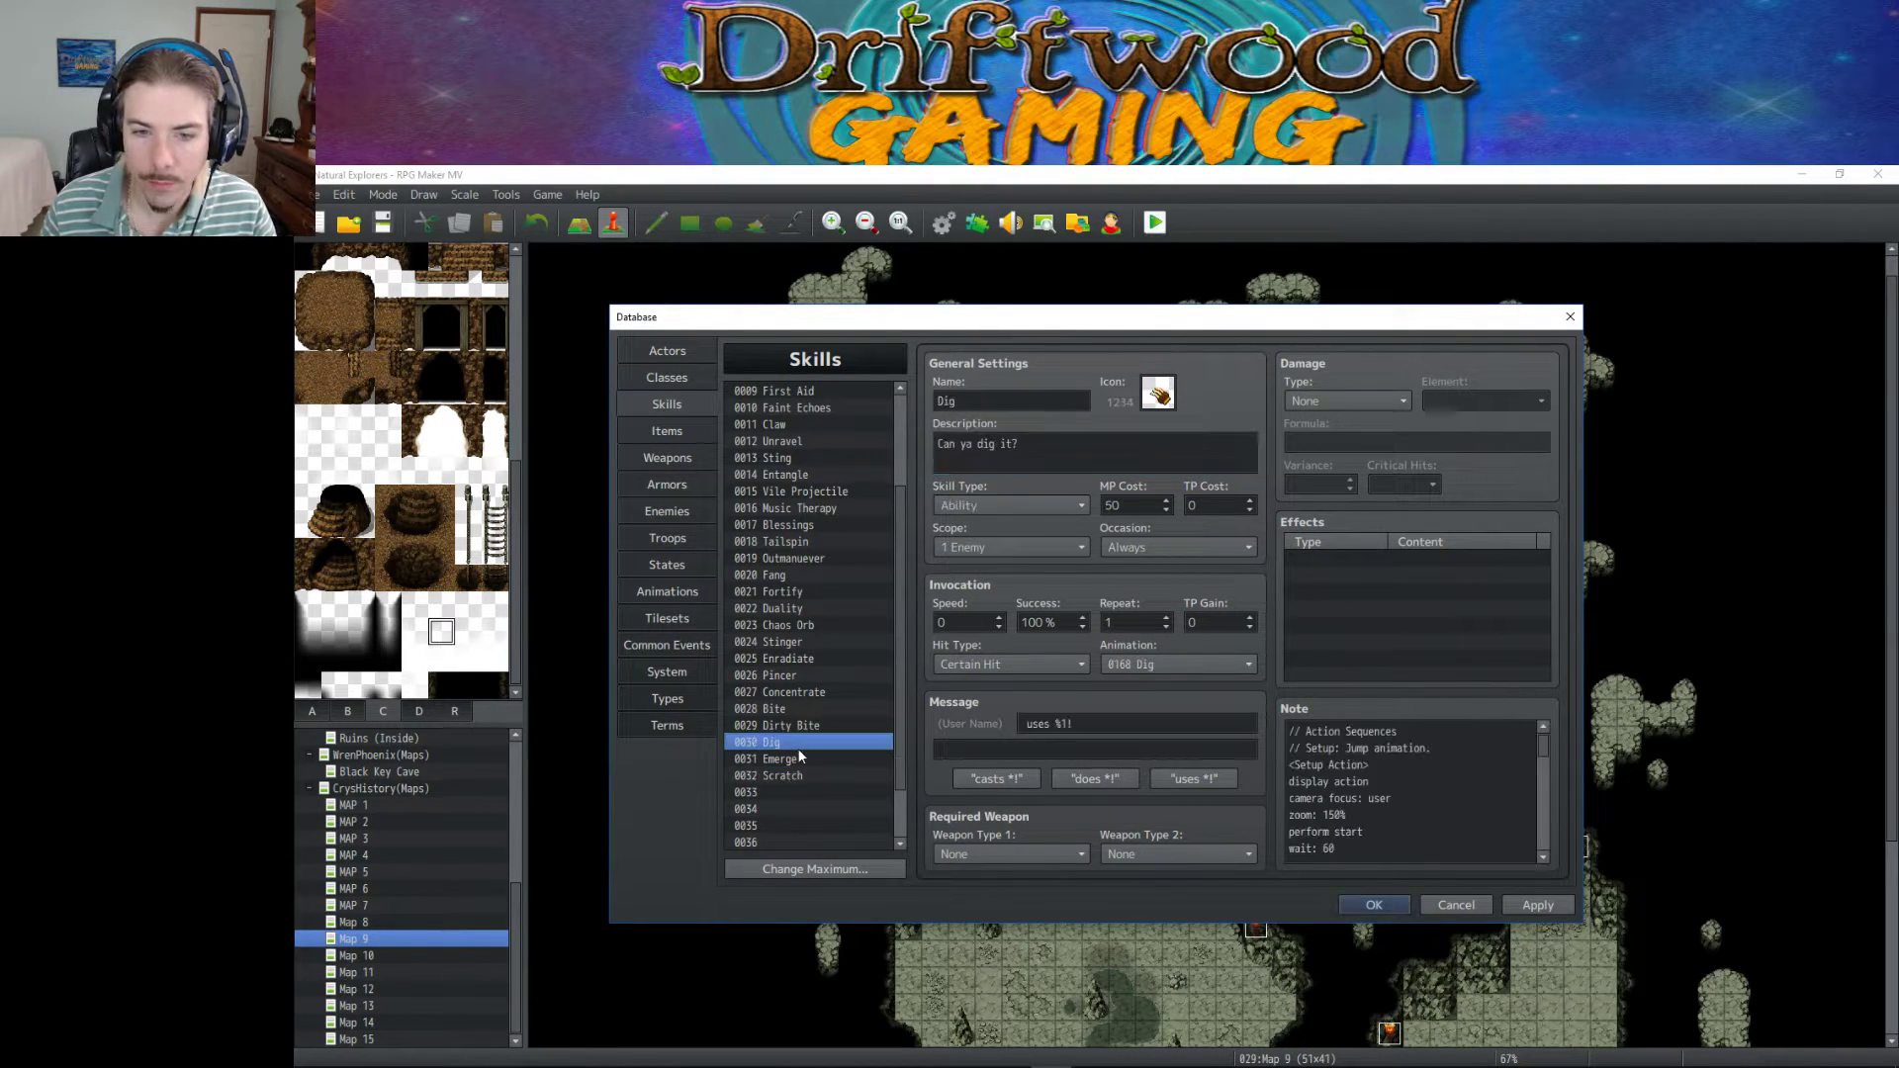
pyautogui.click(798, 775)
pyautogui.click(1019, 442)
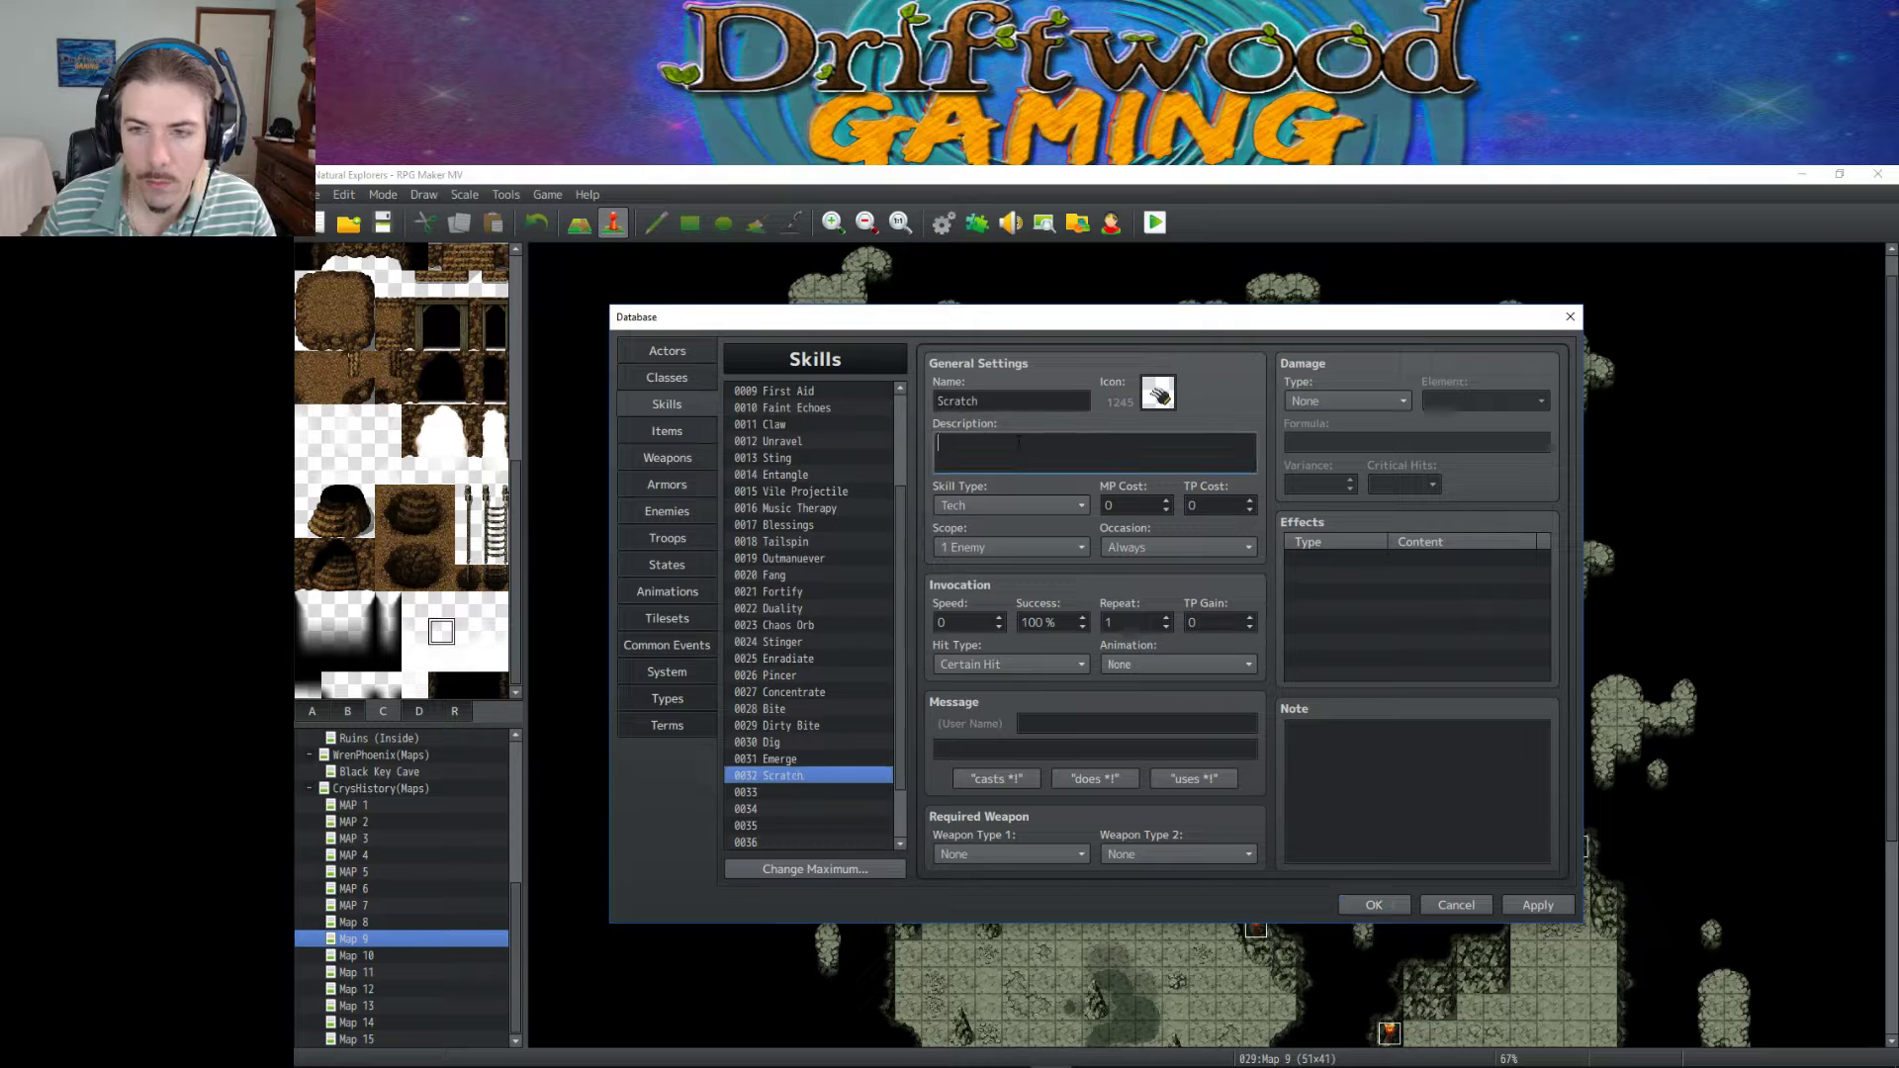
pyautogui.write('Scrat')
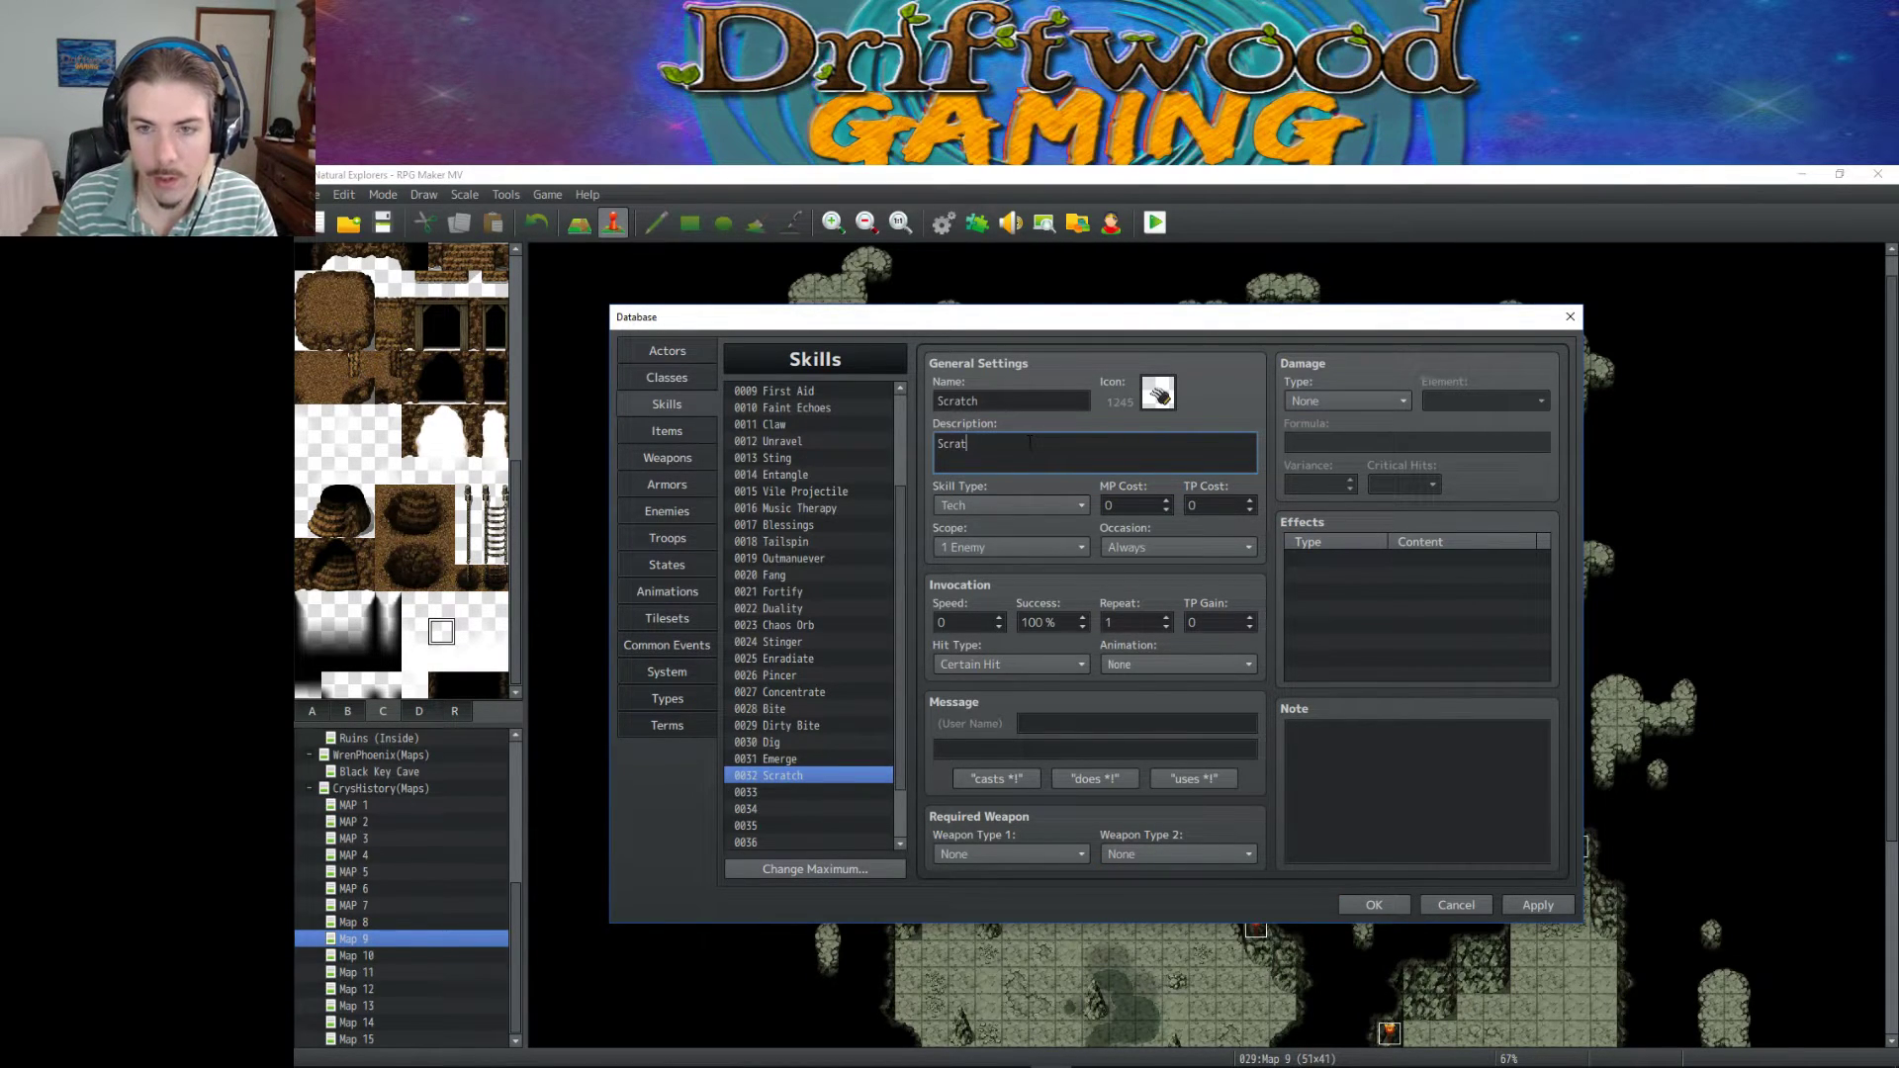
pyautogui.write('htch your target with claws.')
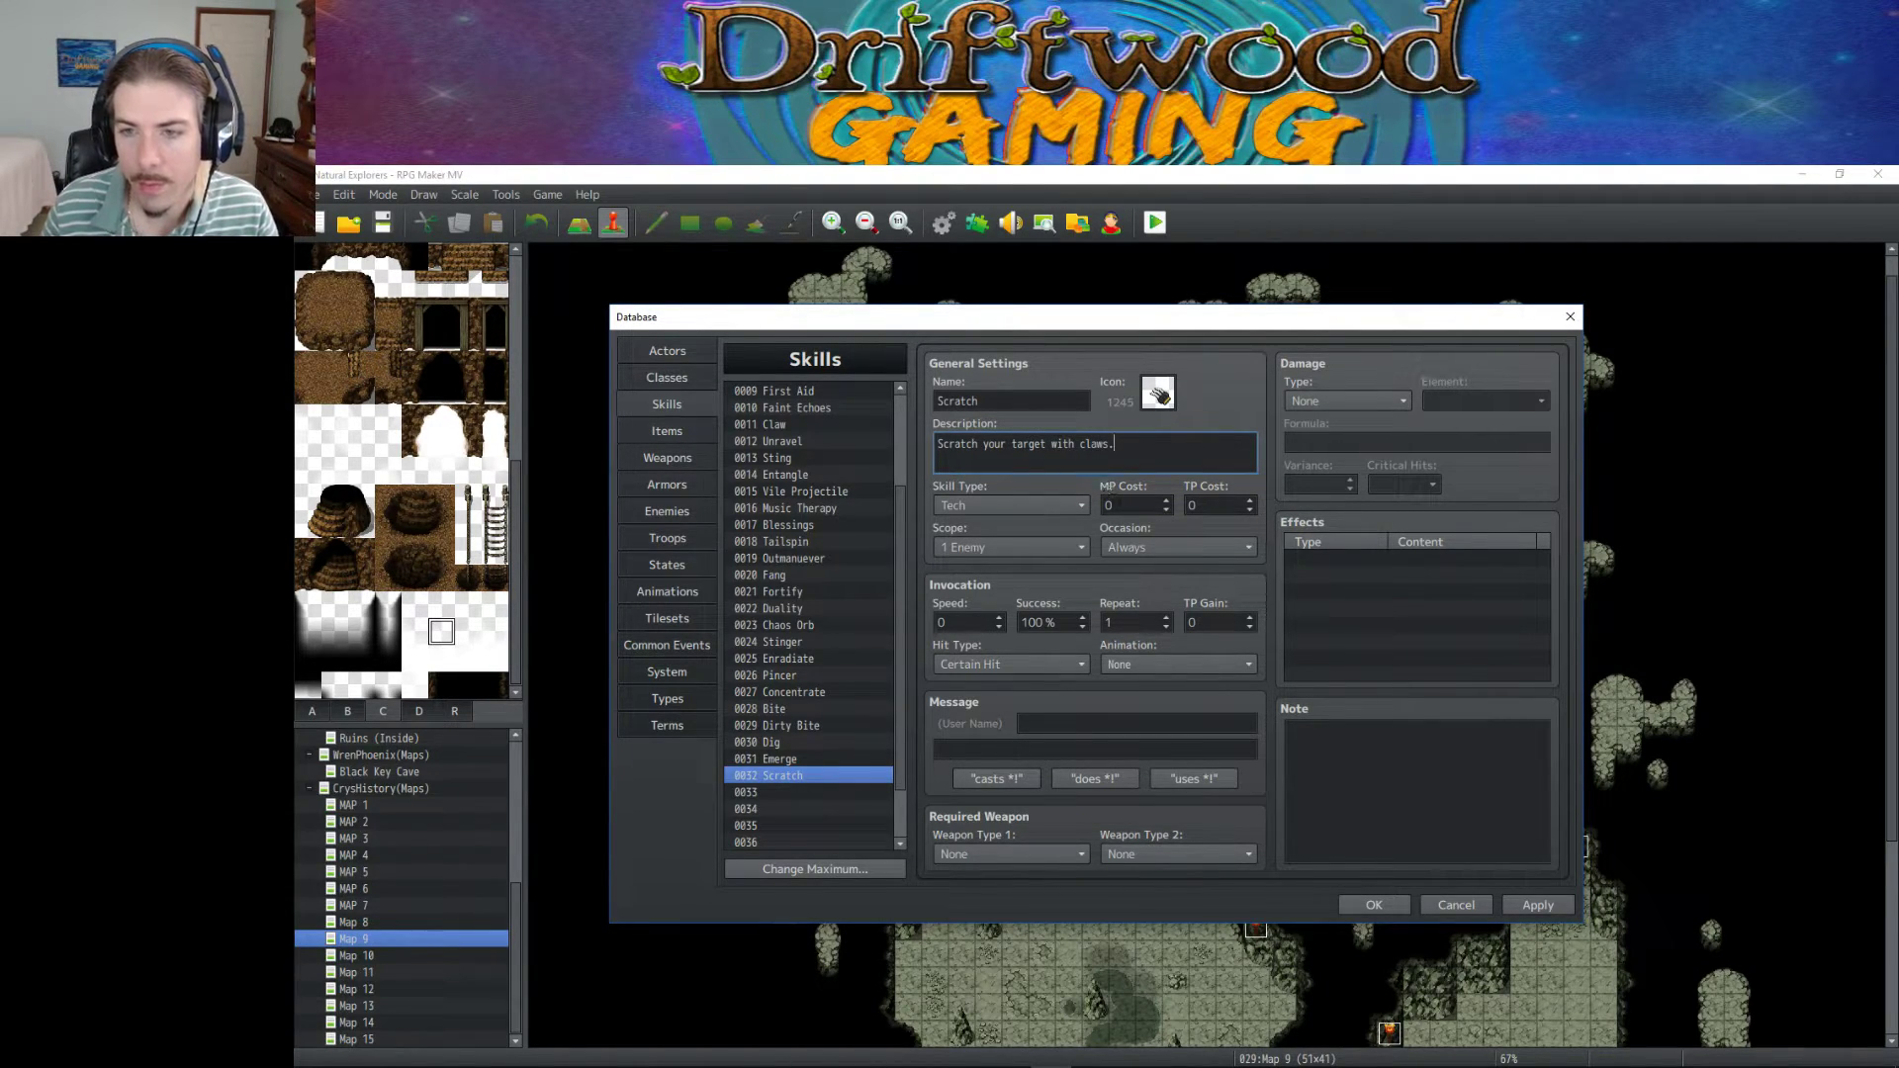
pyautogui.click(1227, 620)
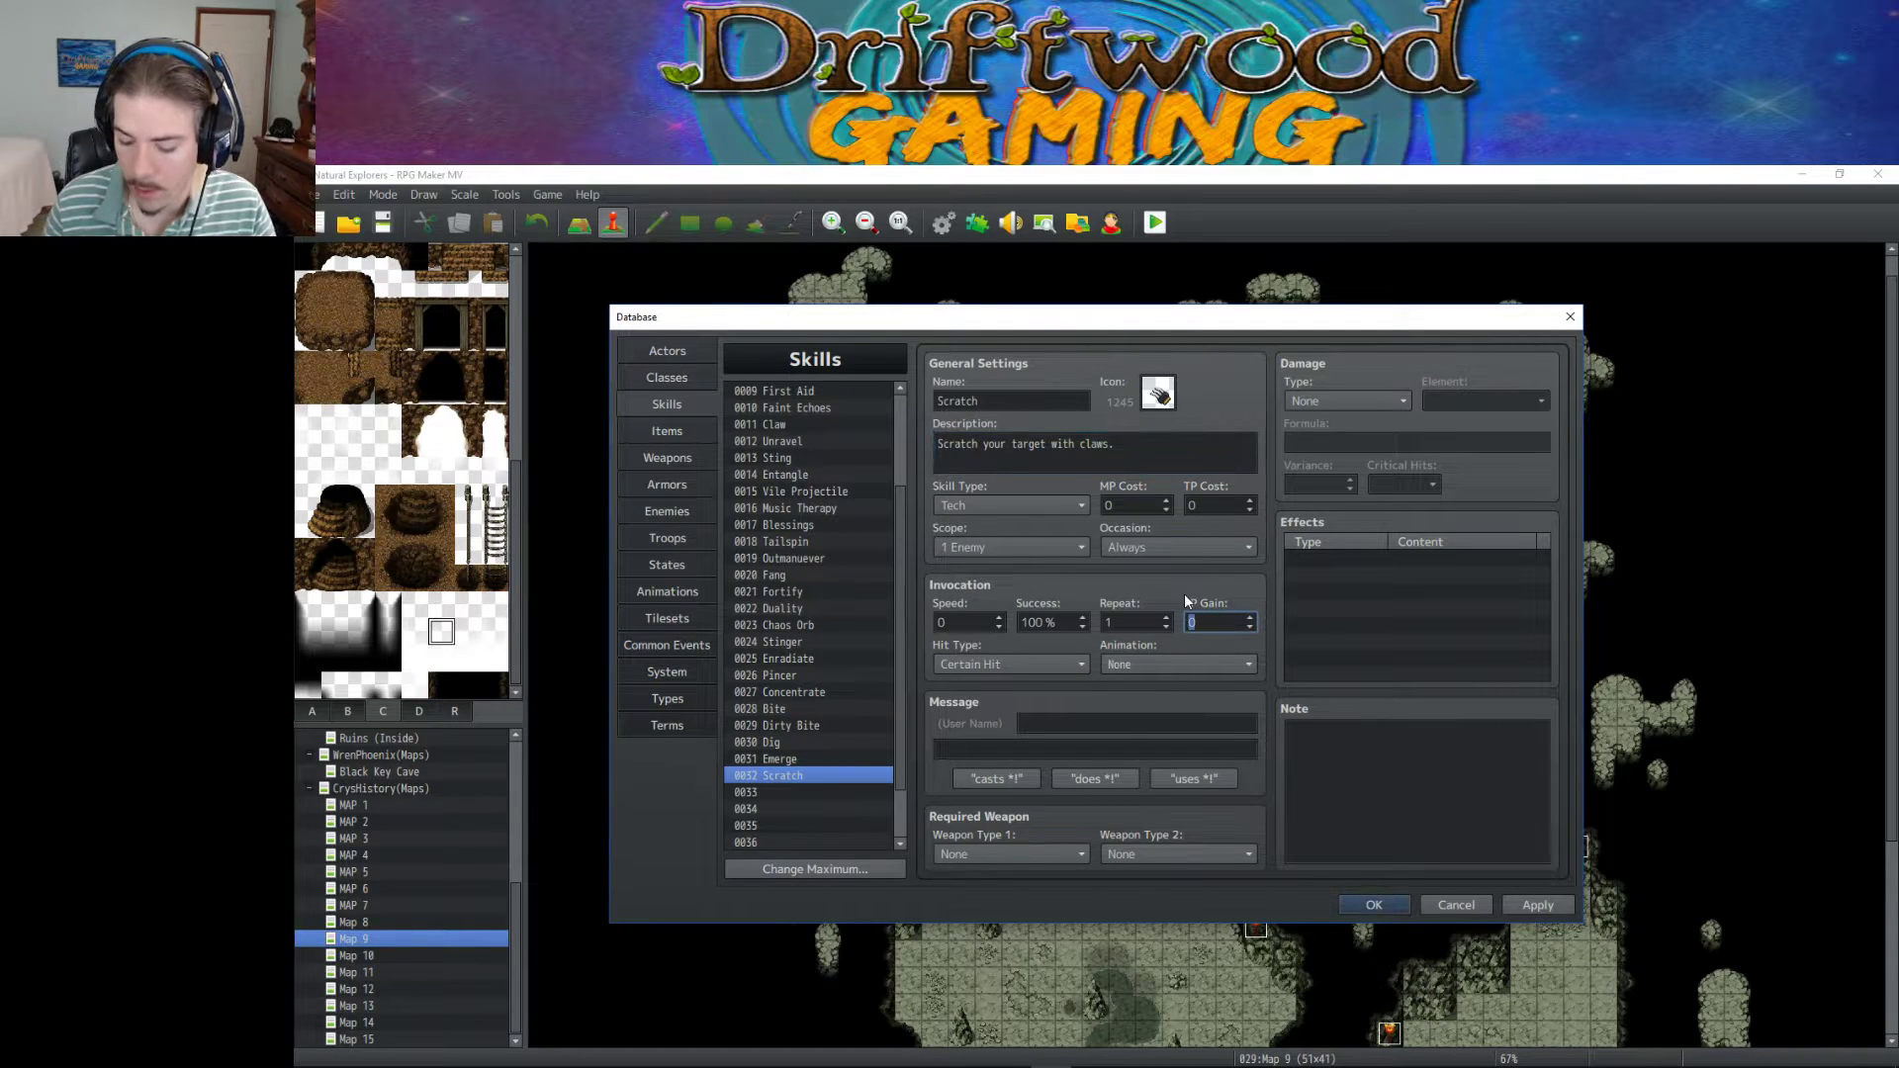
pyautogui.click(1538, 905)
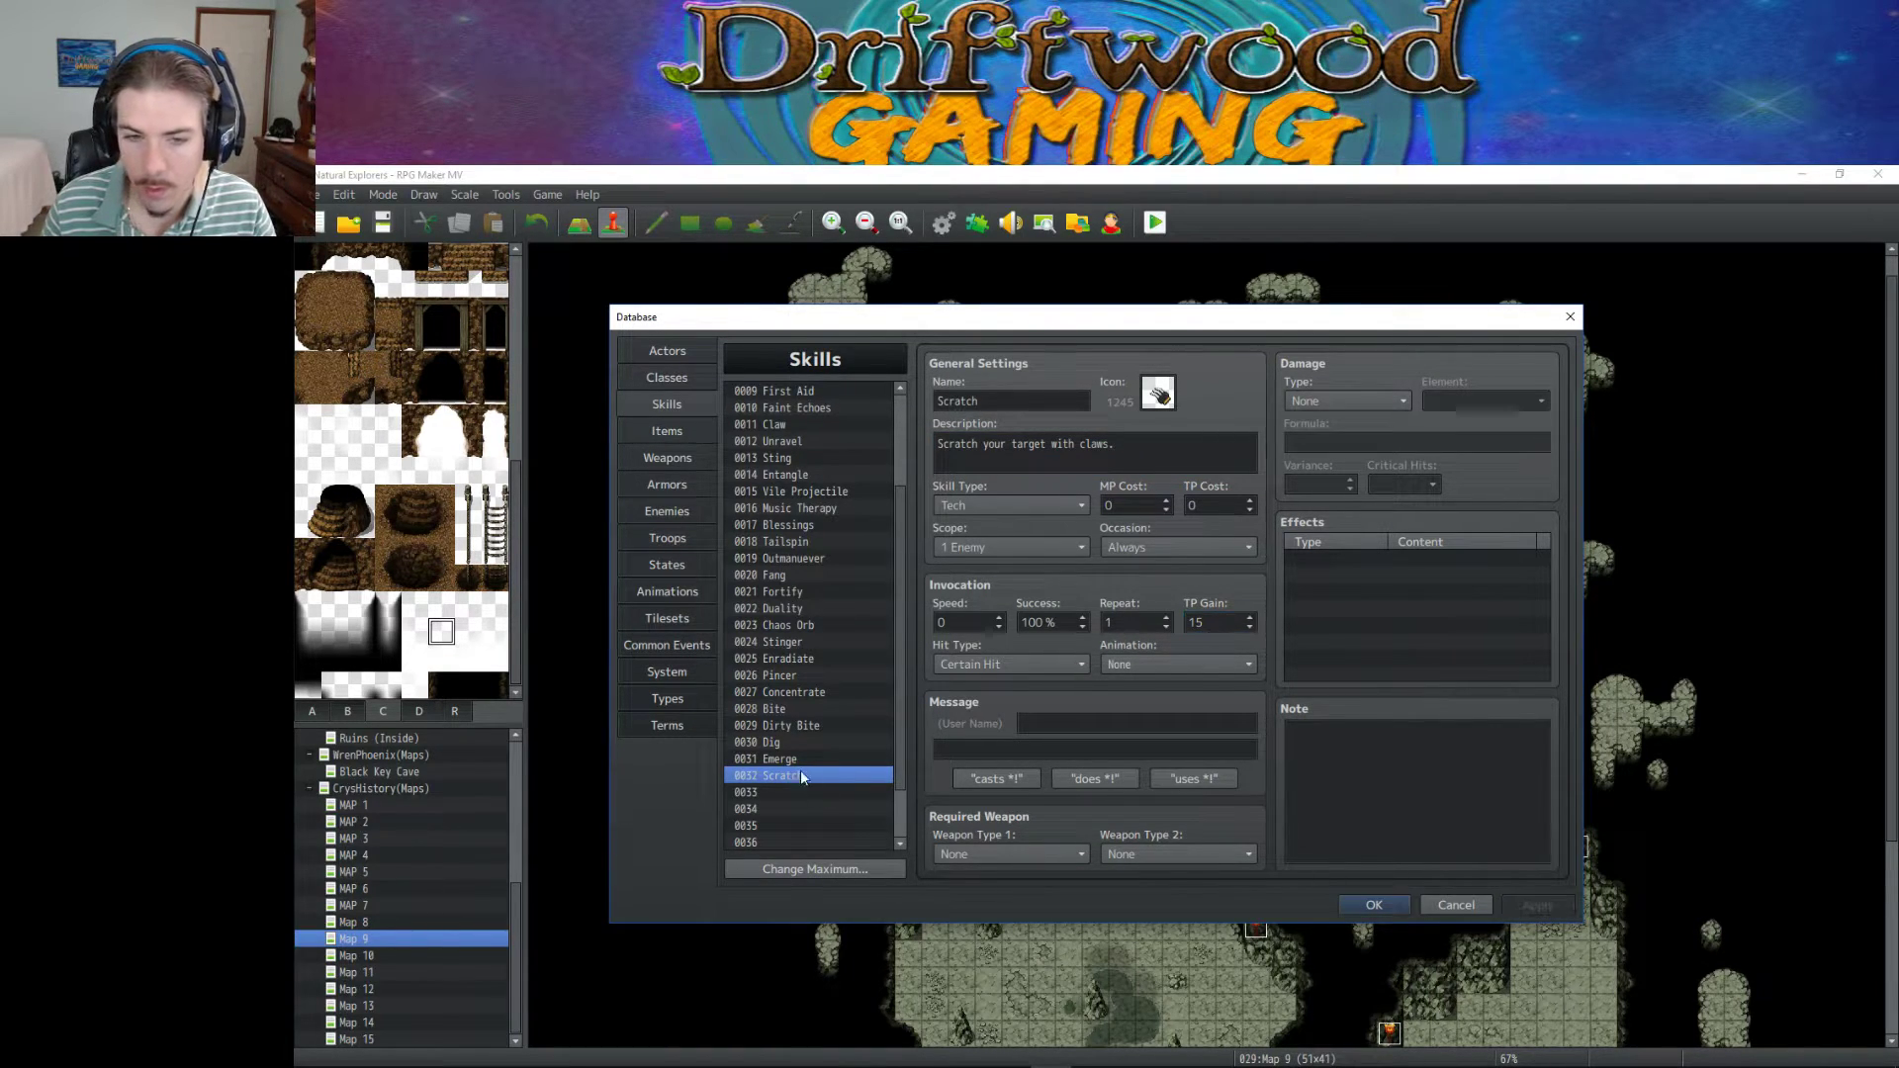
# Examine the settings of existing skills from Emerge back to Tailspin as reference for configuring Scratch.
pyautogui.click(777, 759)
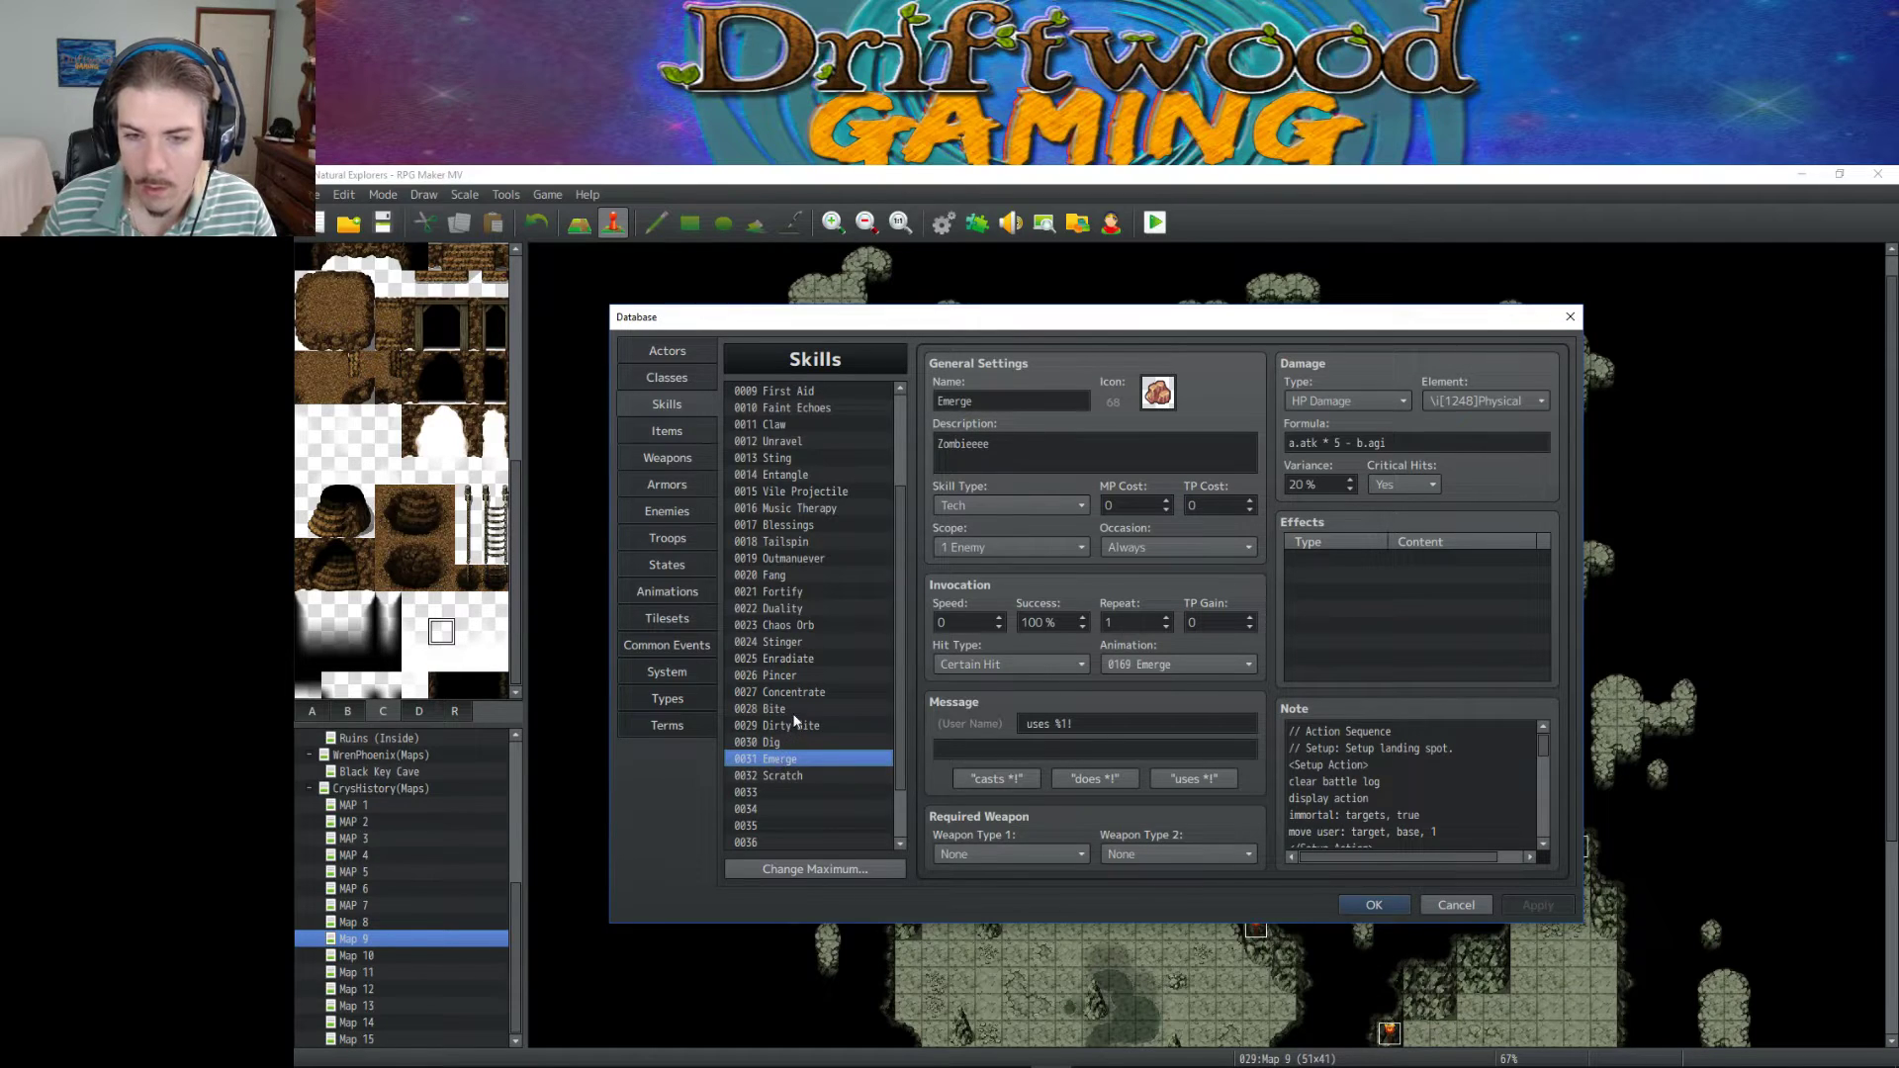
pyautogui.press('Down')
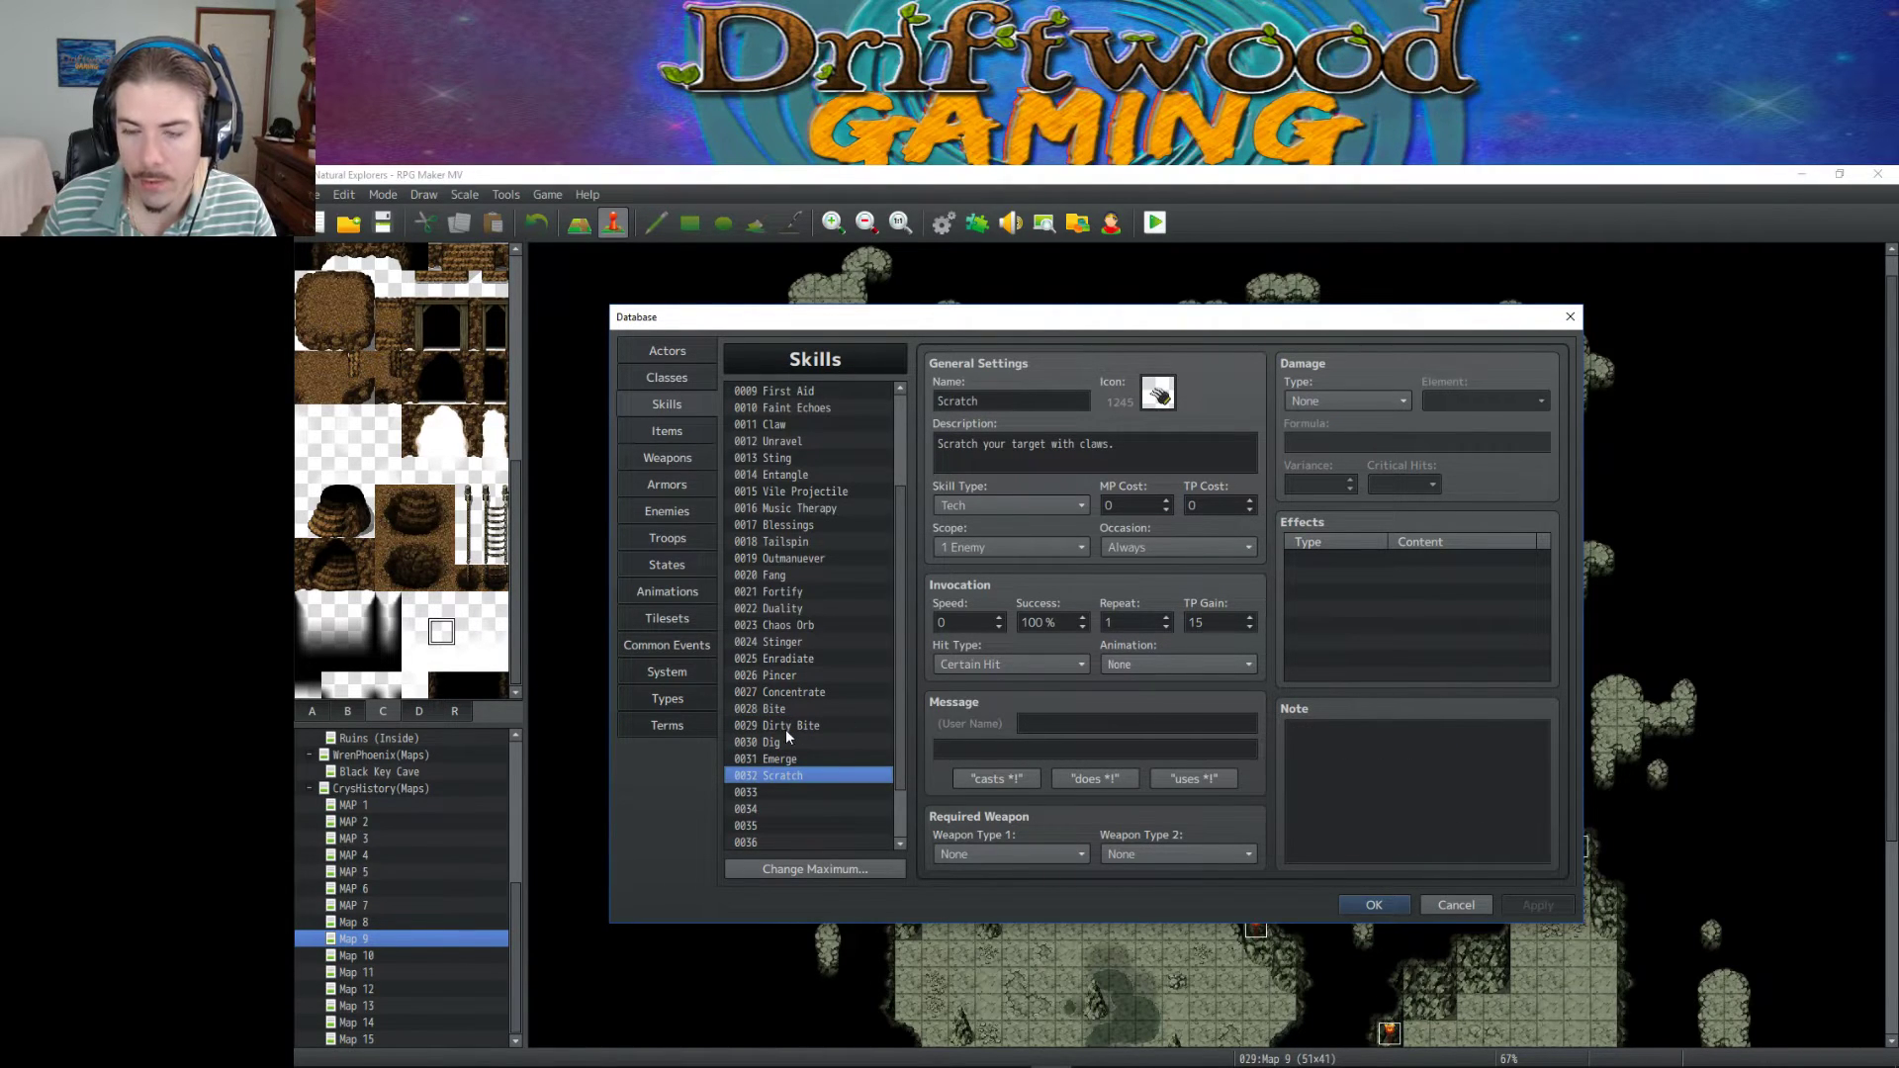
pyautogui.click(793, 757)
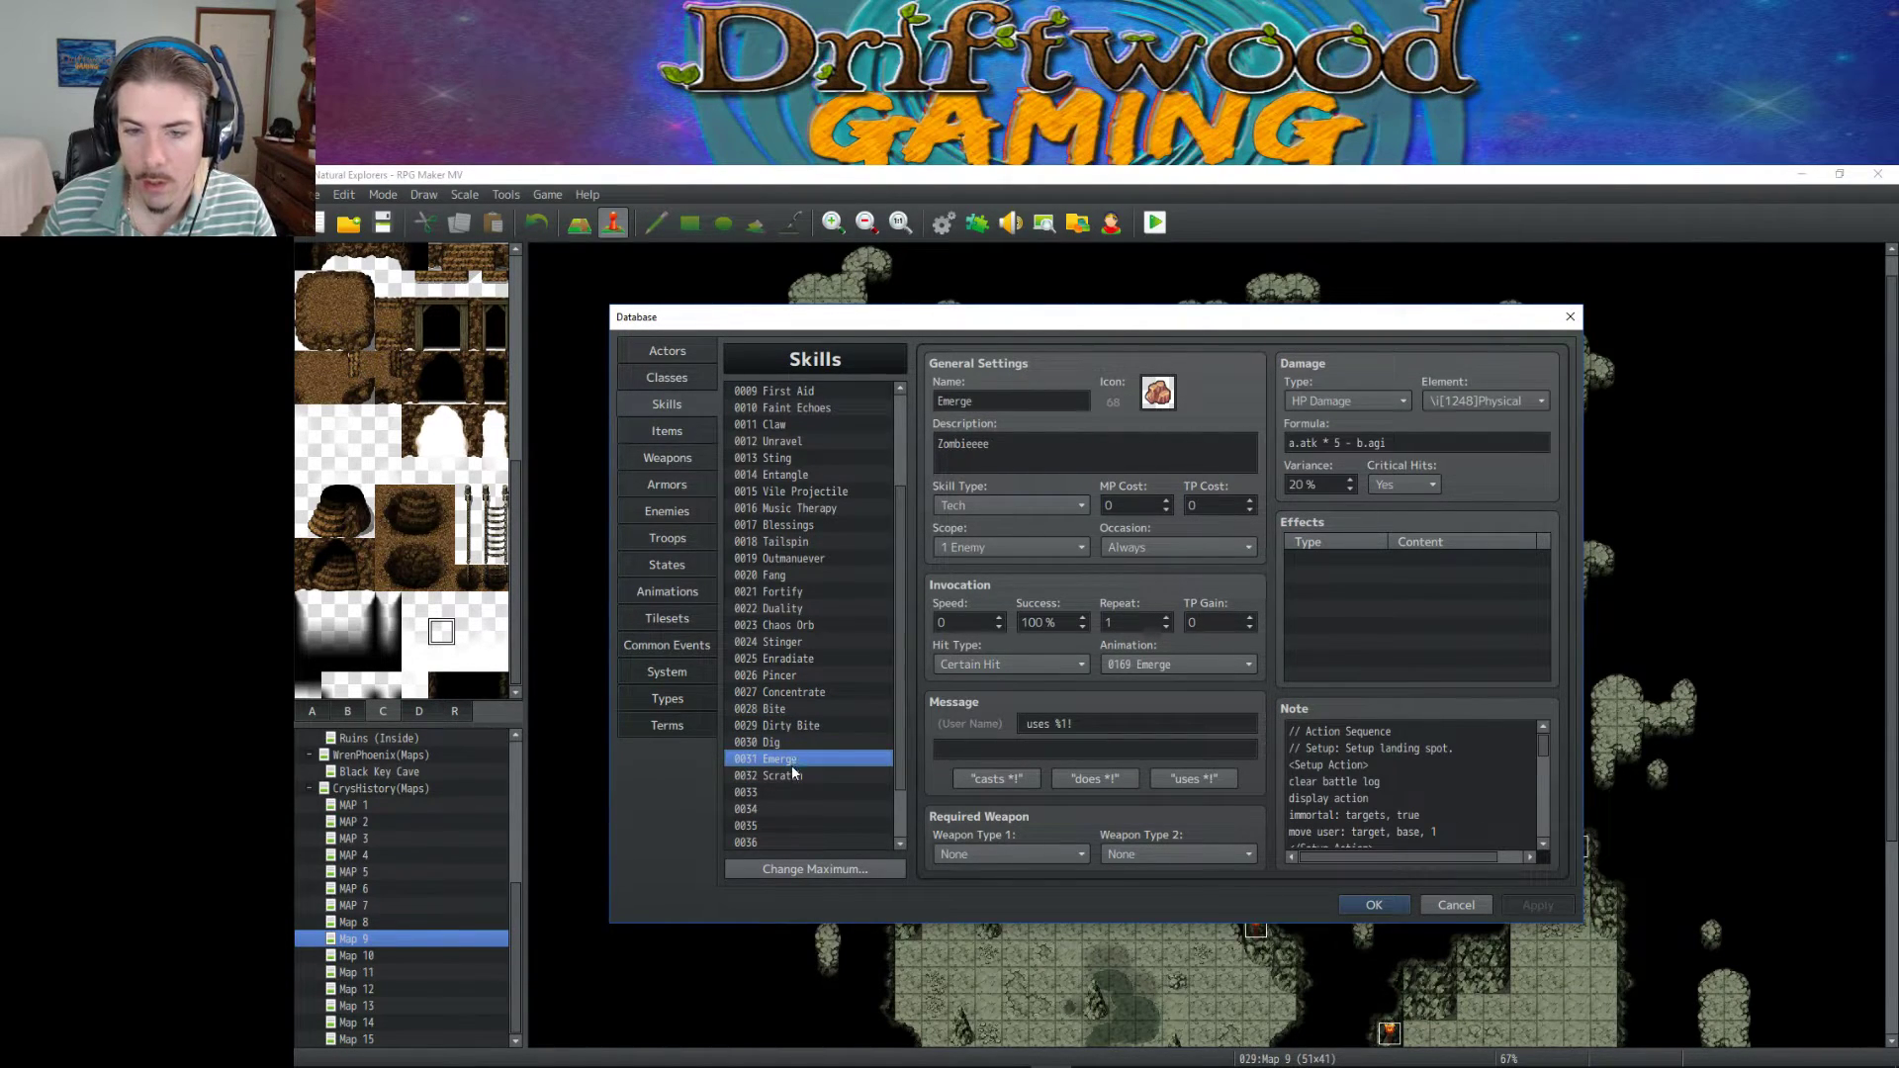
pyautogui.click(788, 742)
pyautogui.click(796, 709)
pyautogui.click(795, 659)
pyautogui.click(797, 642)
pyautogui.click(801, 610)
pyautogui.click(801, 577)
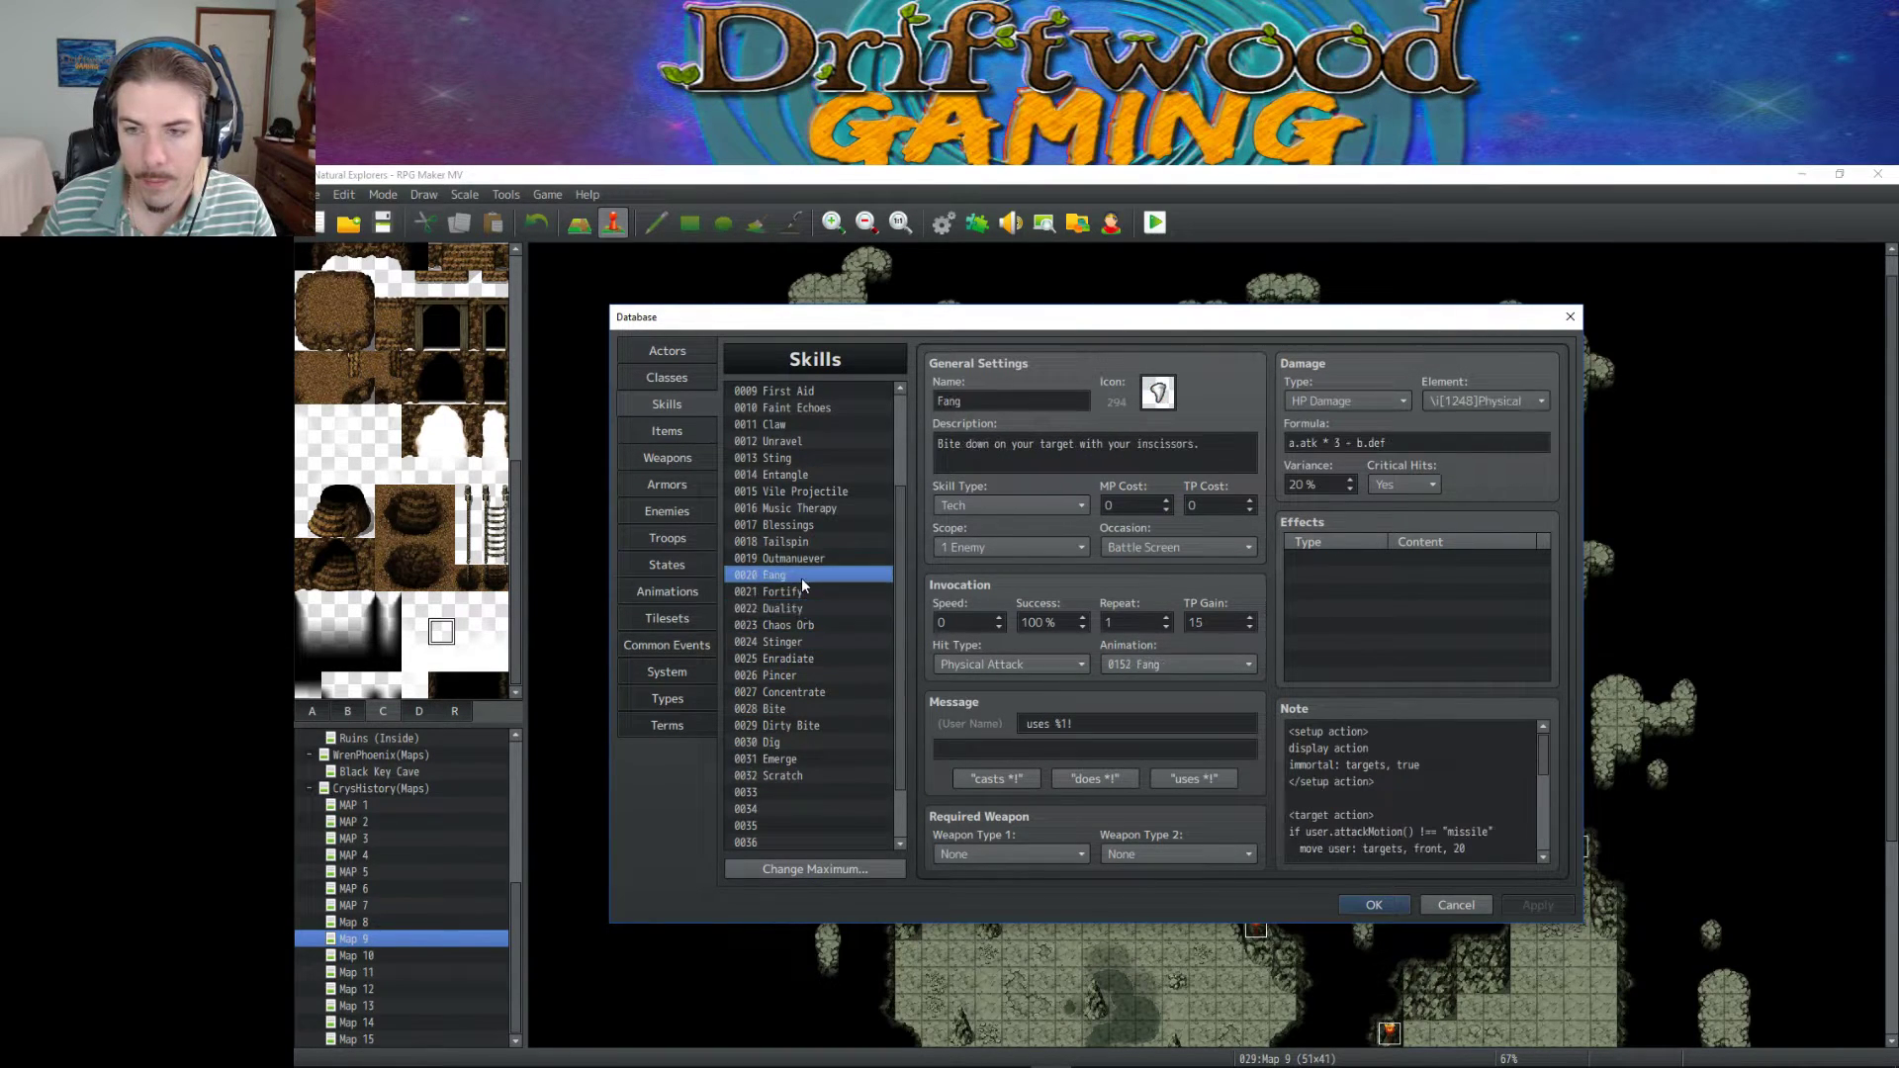
pyautogui.click(804, 556)
pyautogui.click(809, 542)
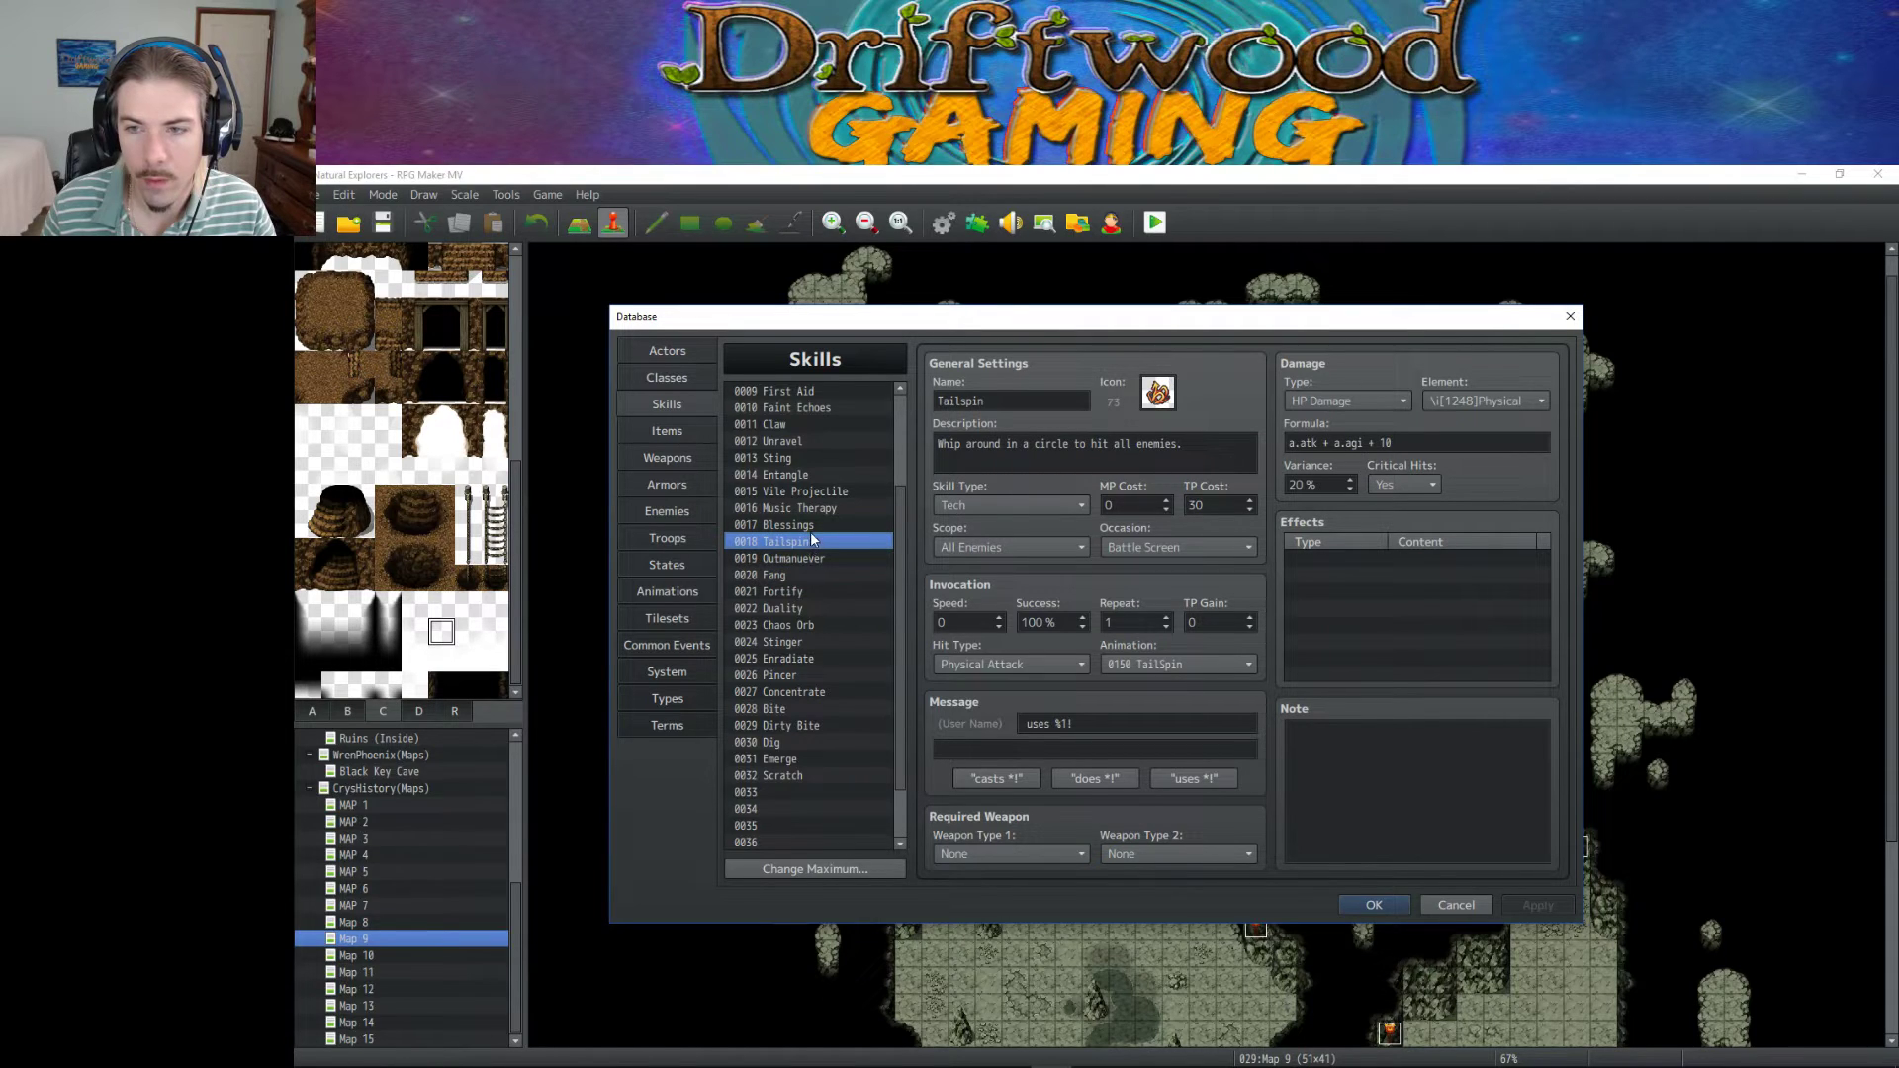
pyautogui.click(781, 775)
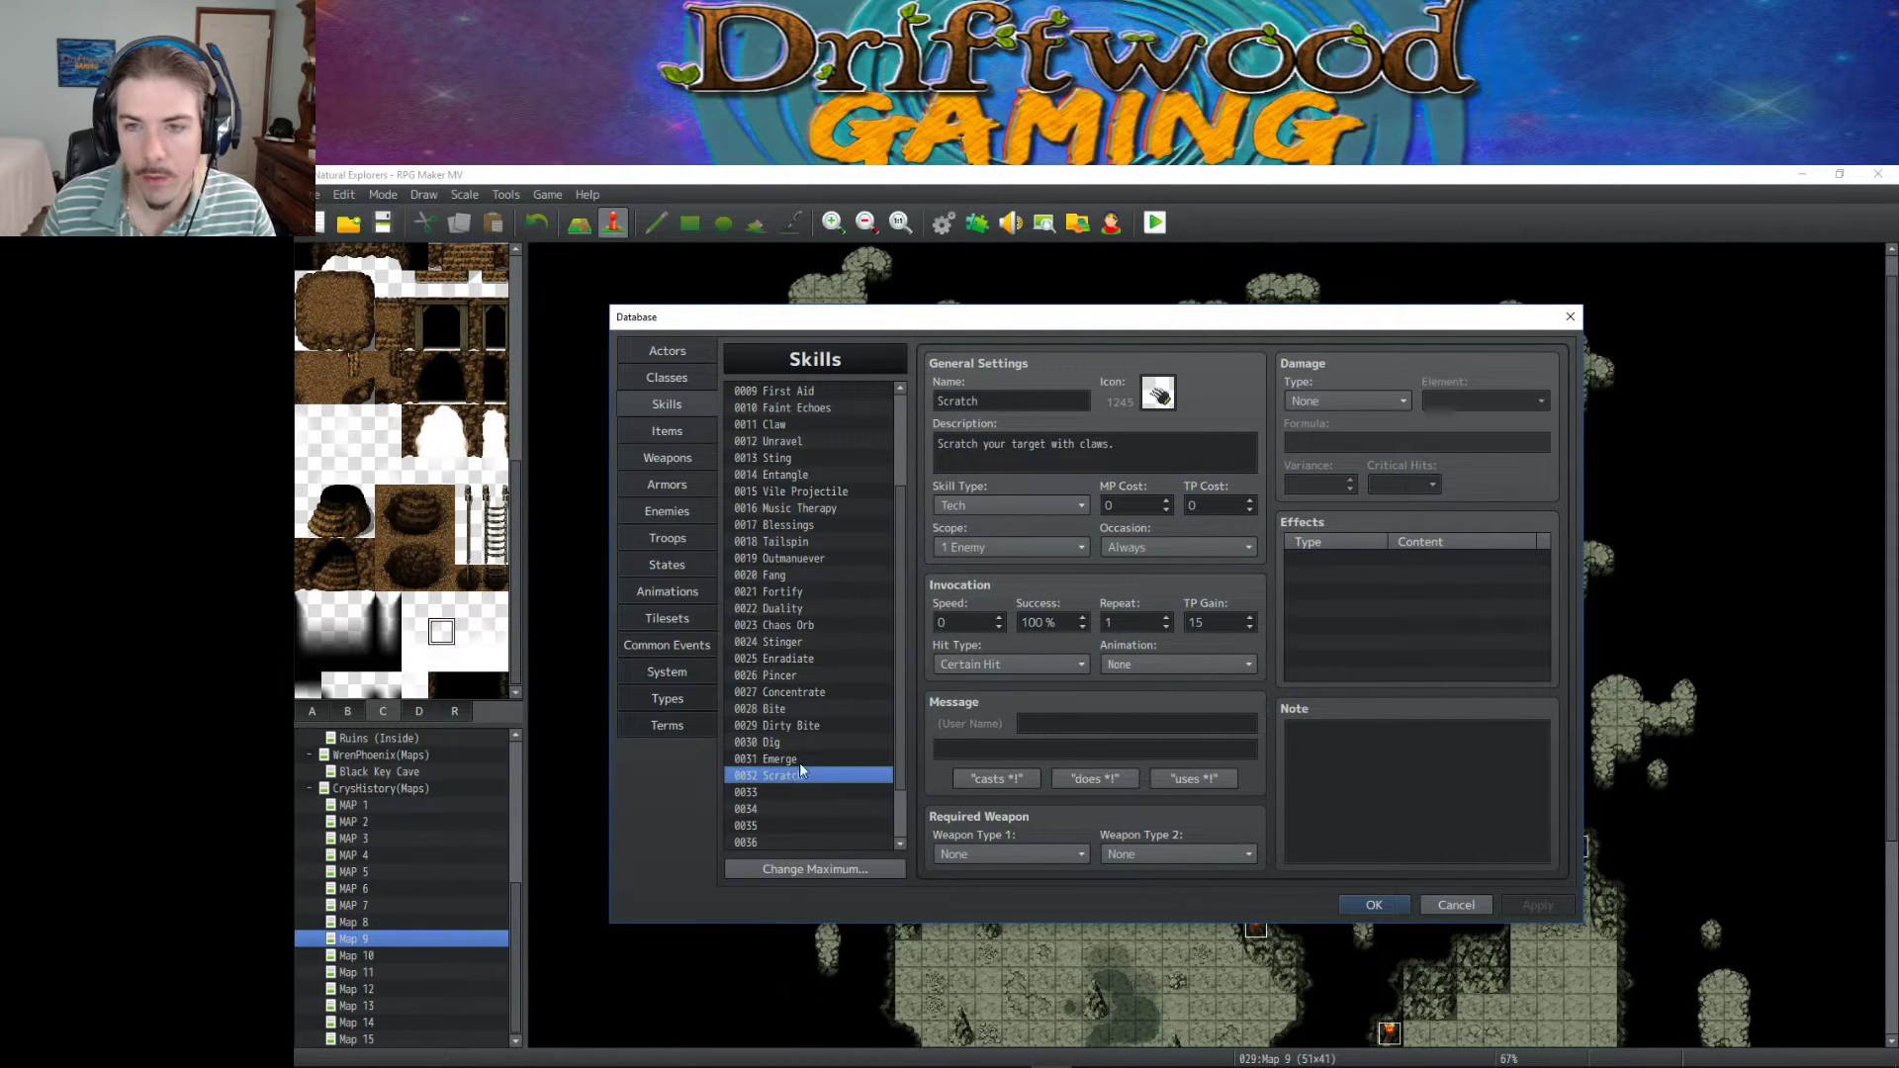
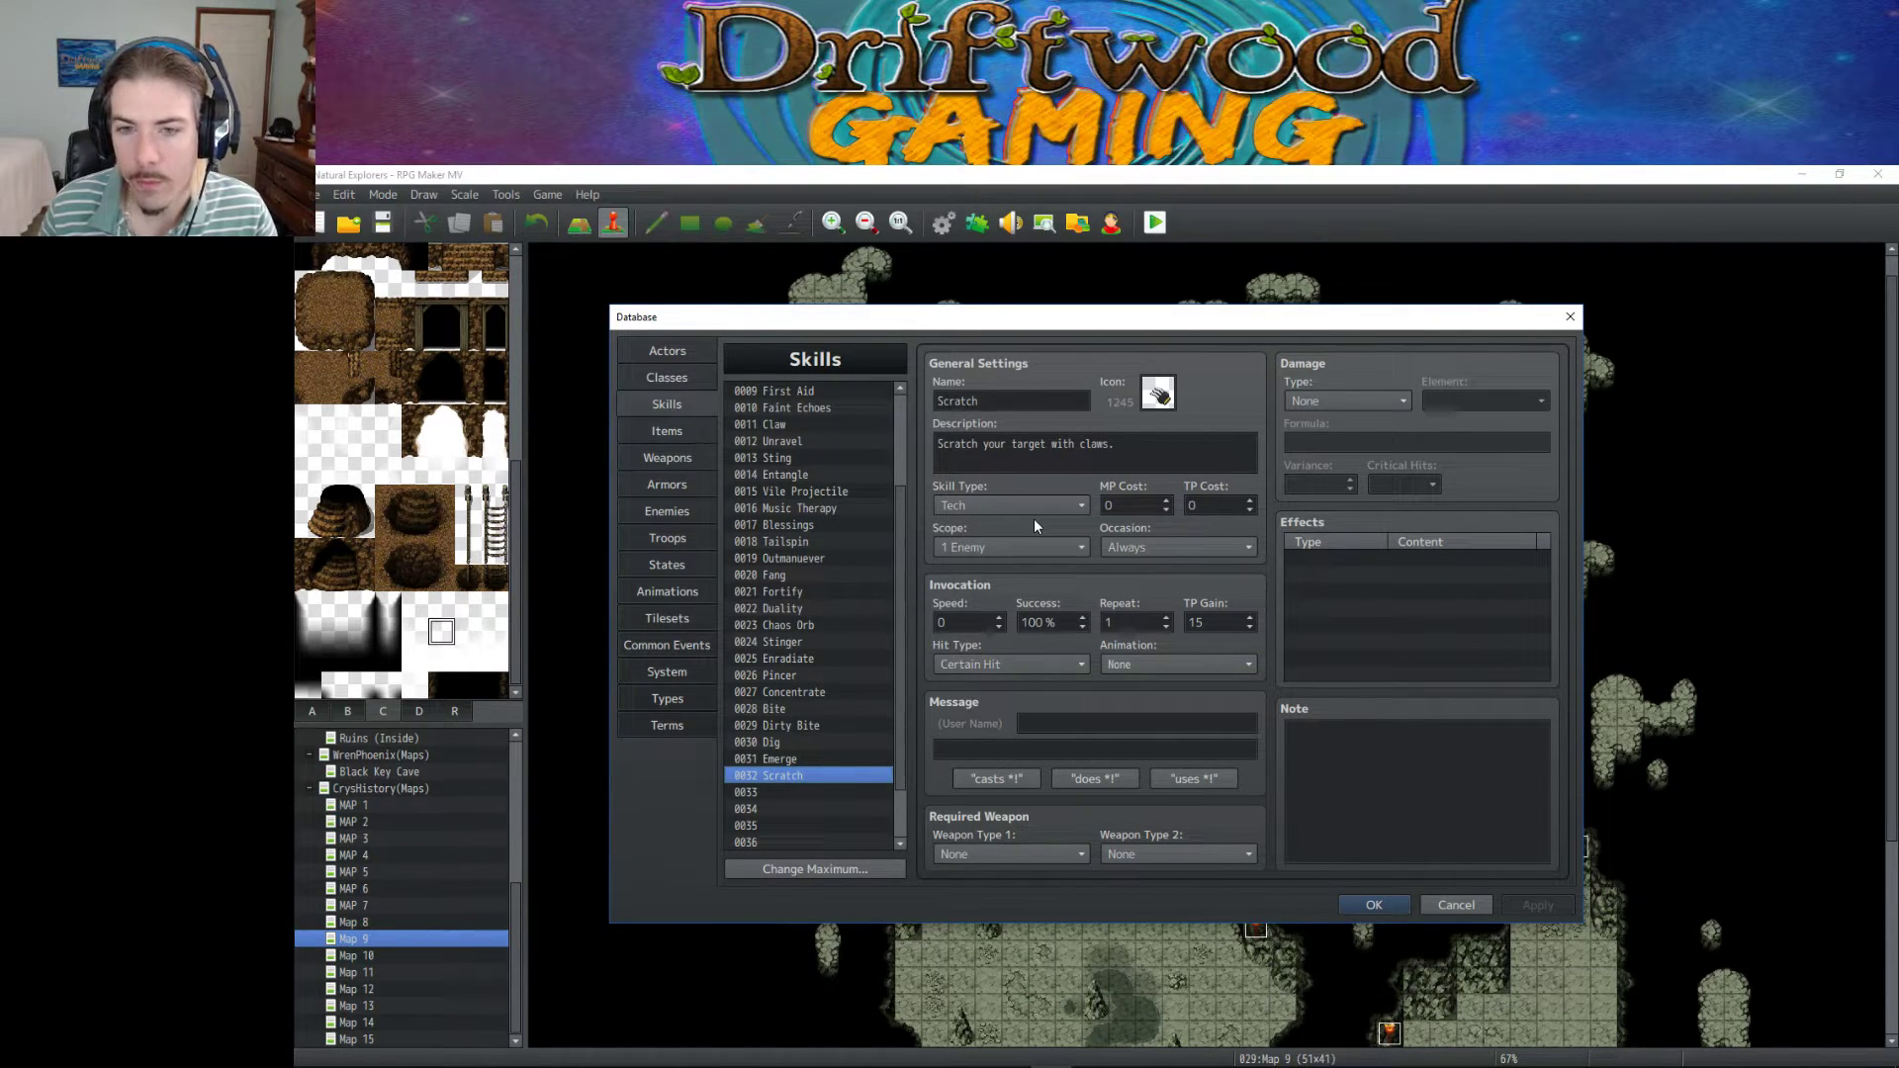
# Set the Scratch skill's occasion to Battle Screen, keeping its skill type as Tech.
pyautogui.click(967, 502)
pyautogui.click(967, 501)
pyautogui.click(1192, 546)
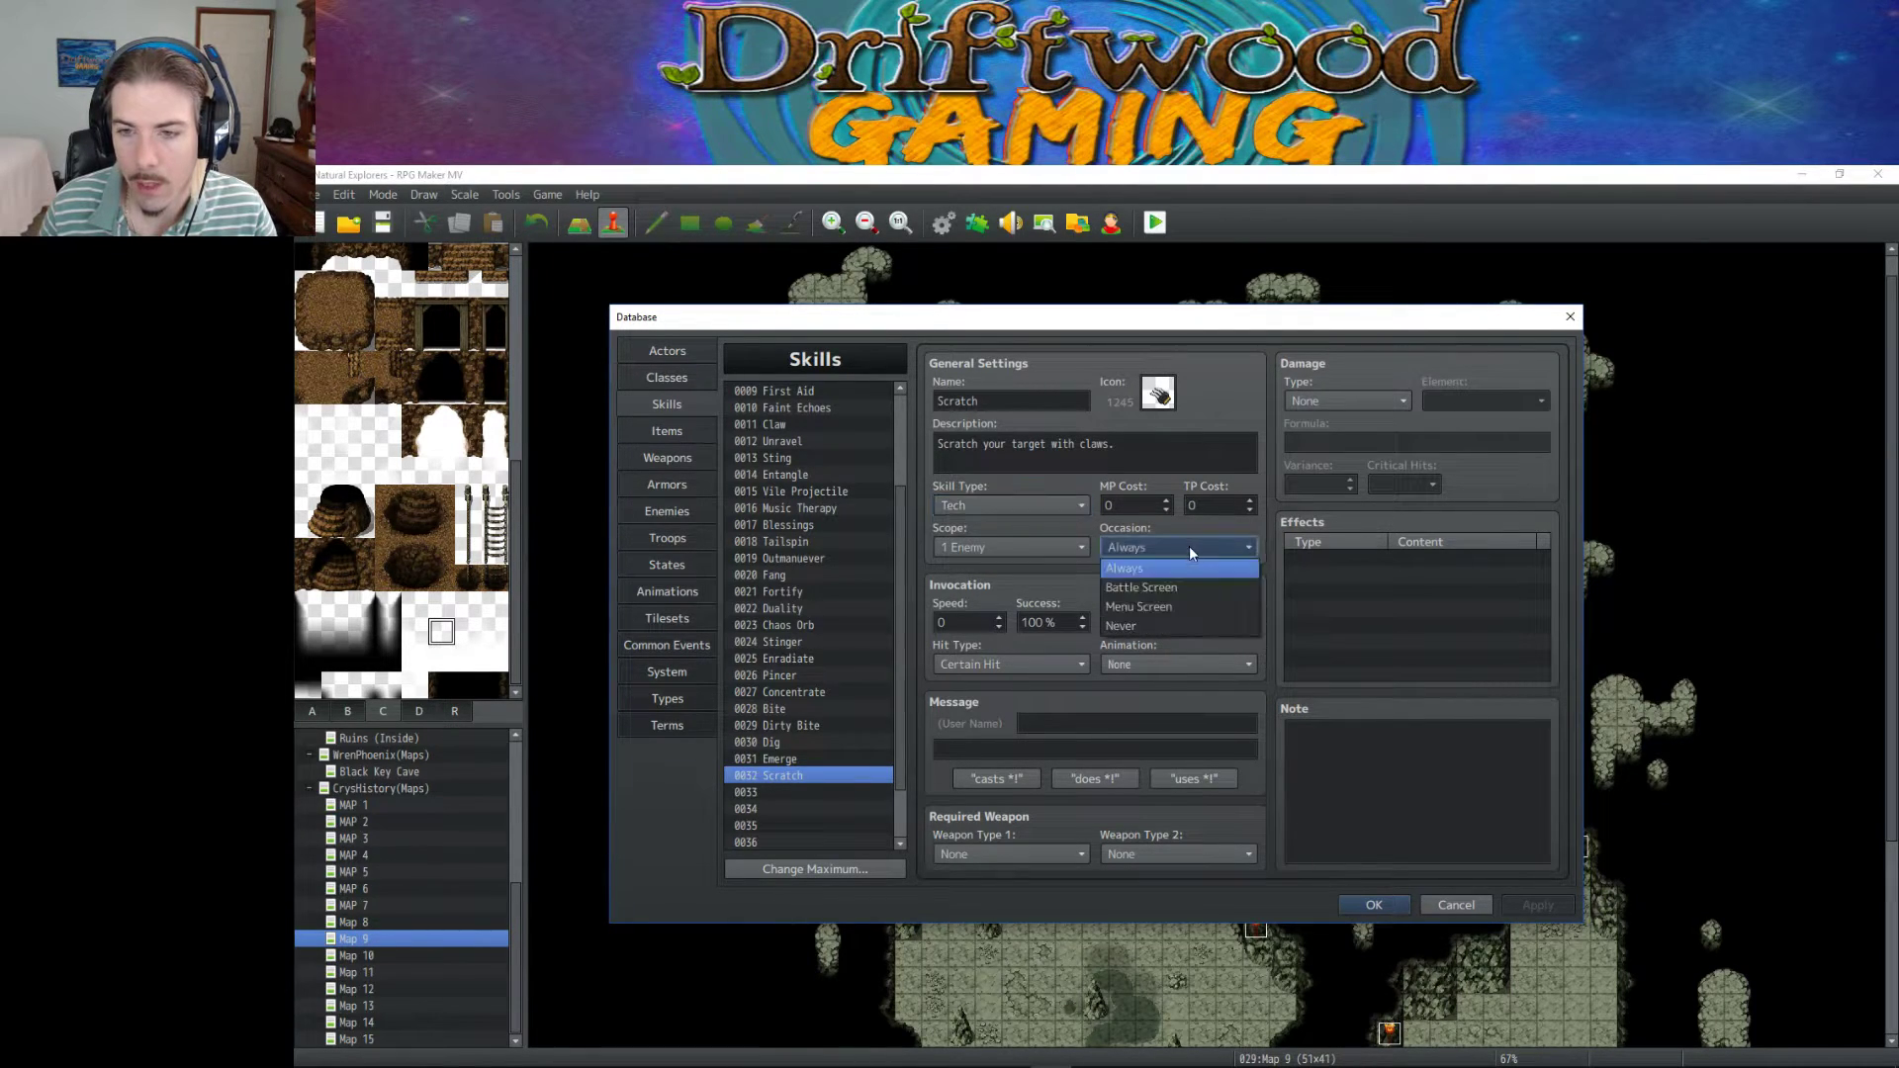
pyautogui.click(1130, 591)
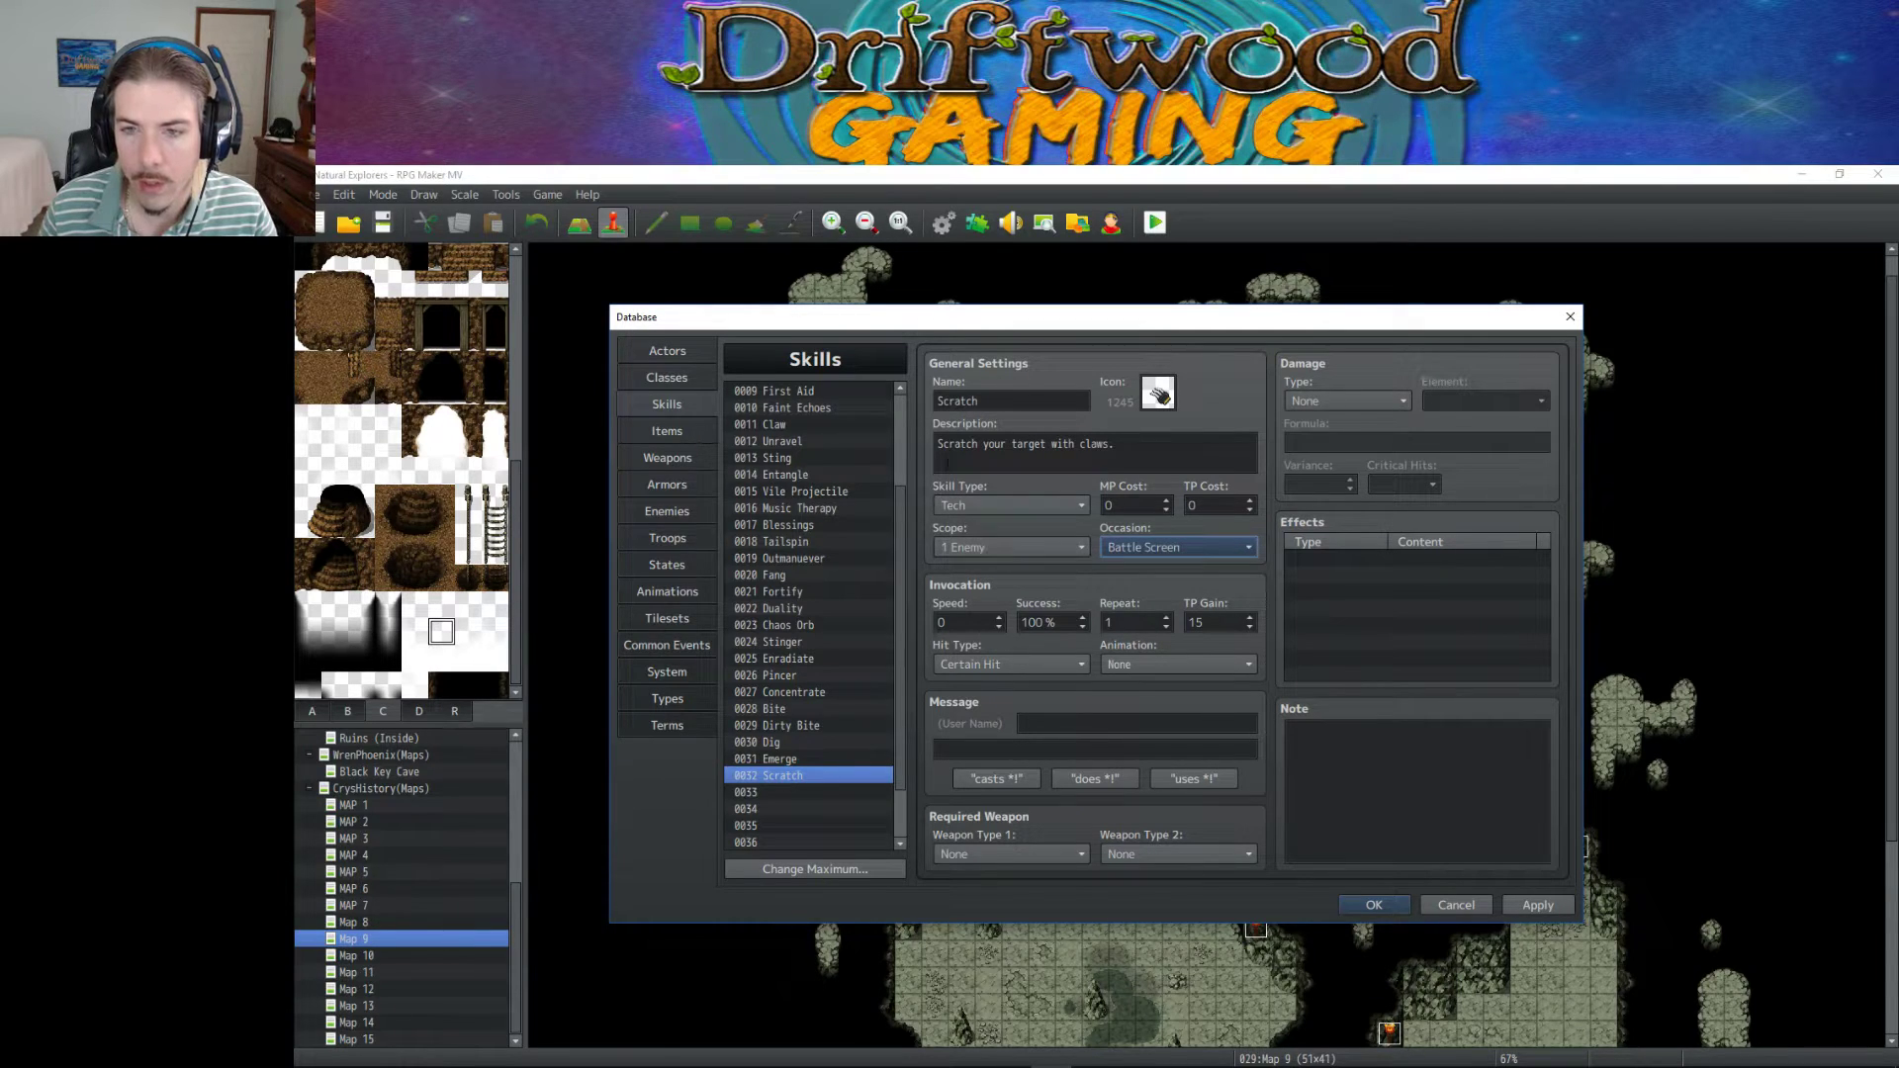
# Copy the damage formula from the Bite skill and return to the Scratch skill.
pyautogui.click(782, 759)
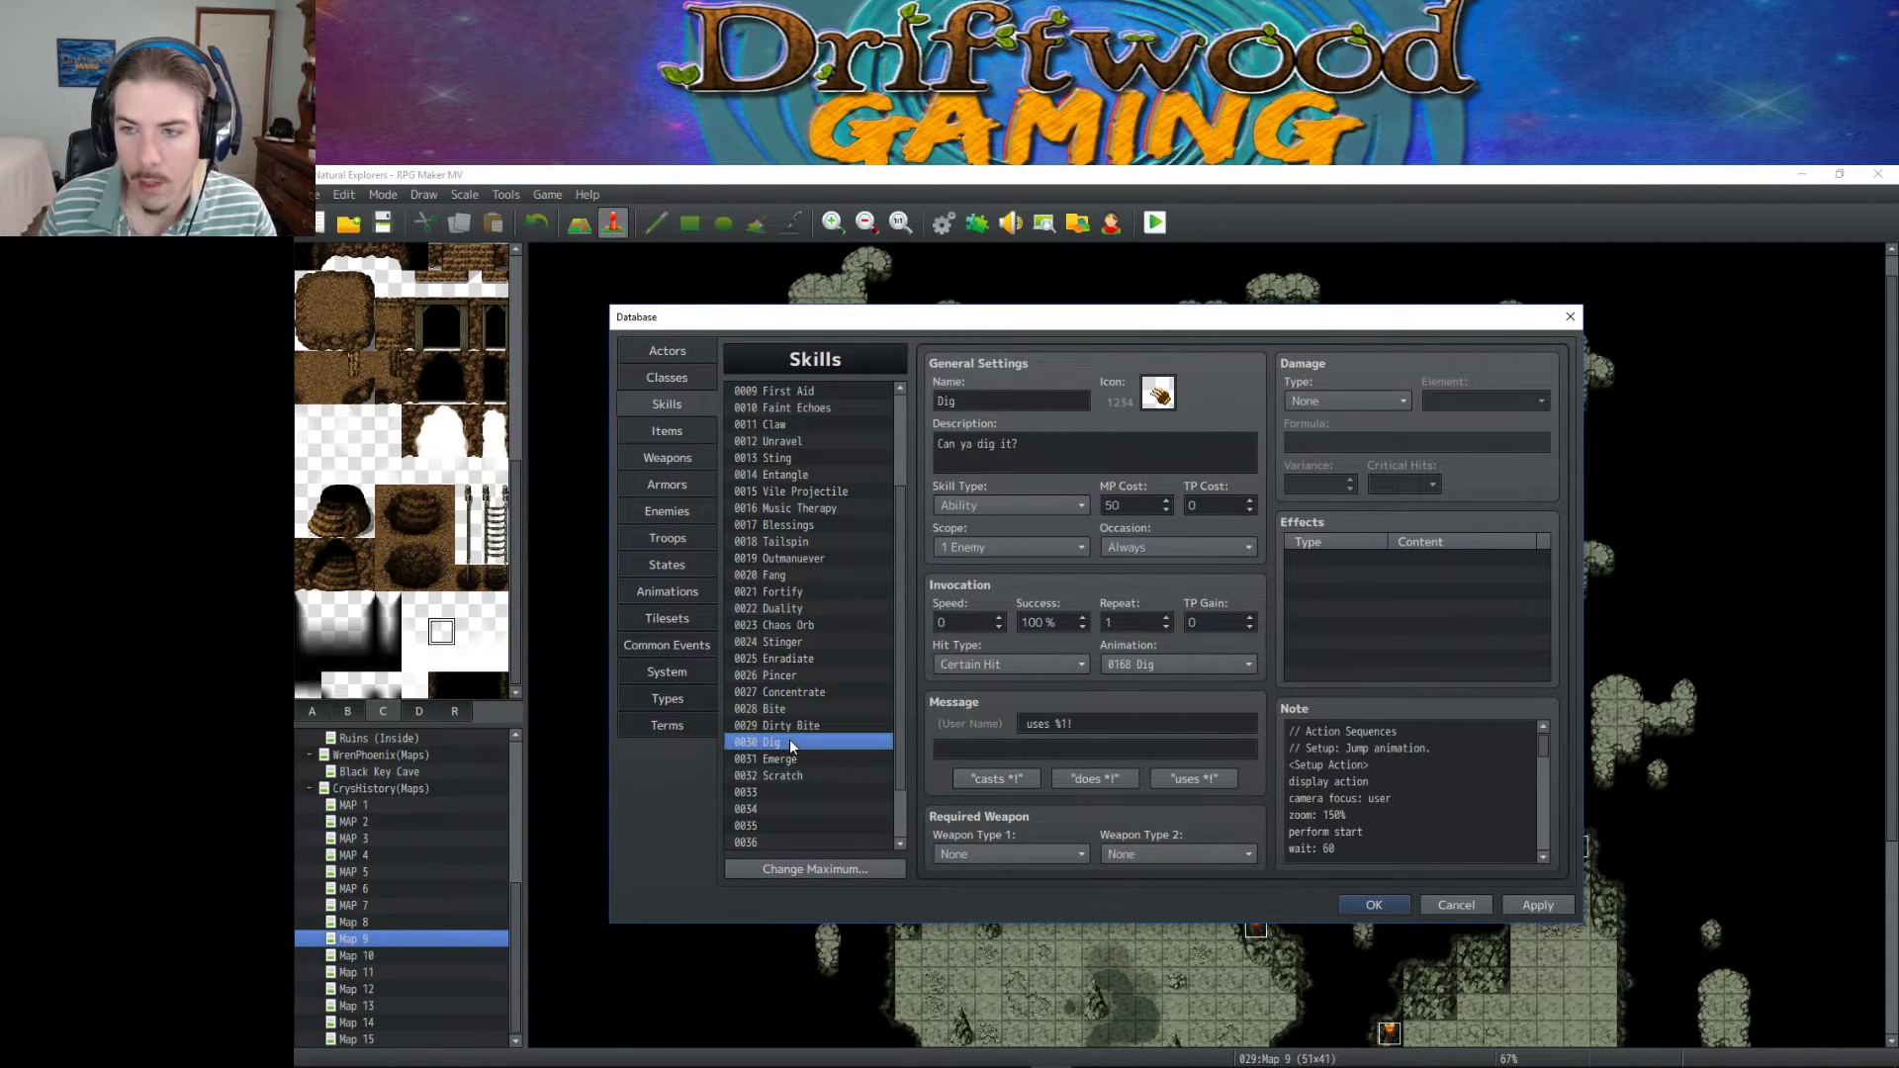
pyautogui.click(795, 709)
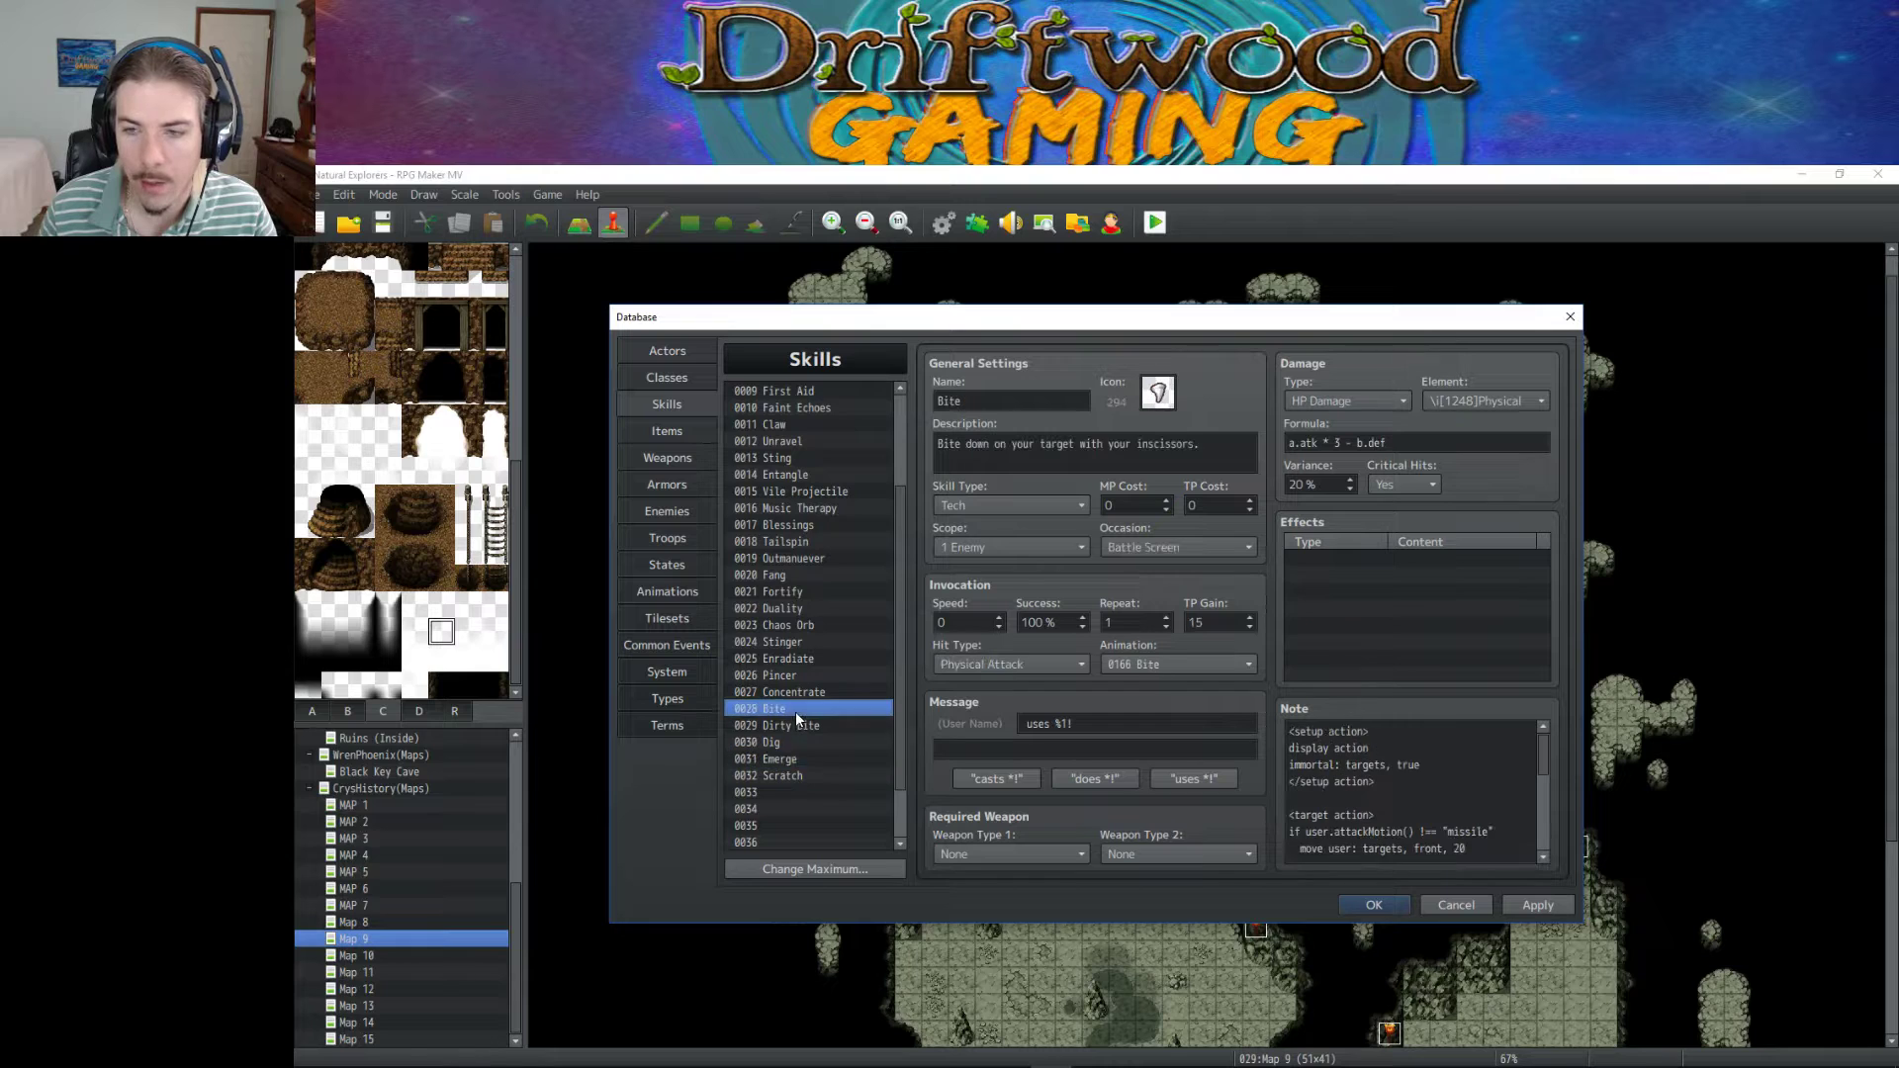
pyautogui.tripleClick(1419, 436)
pyautogui.hotkey('ctrl', 'c')
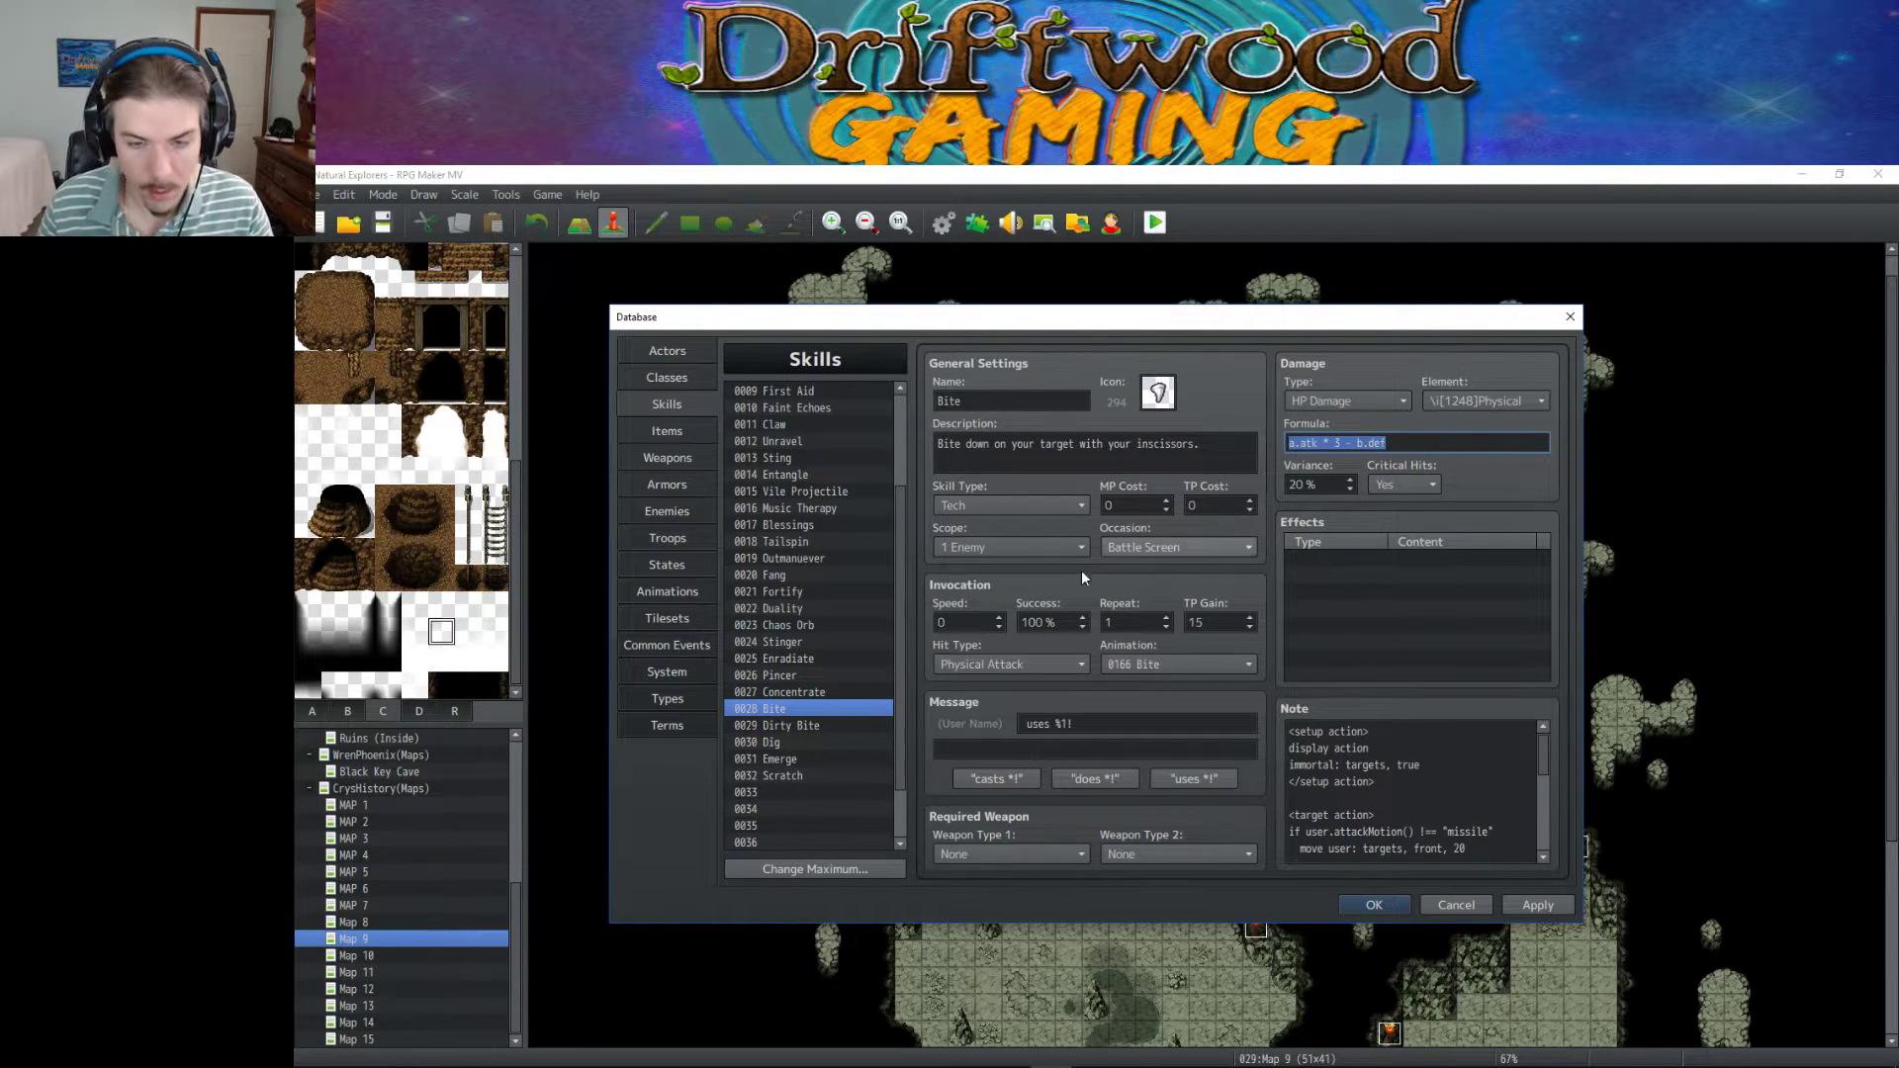
pyautogui.click(822, 778)
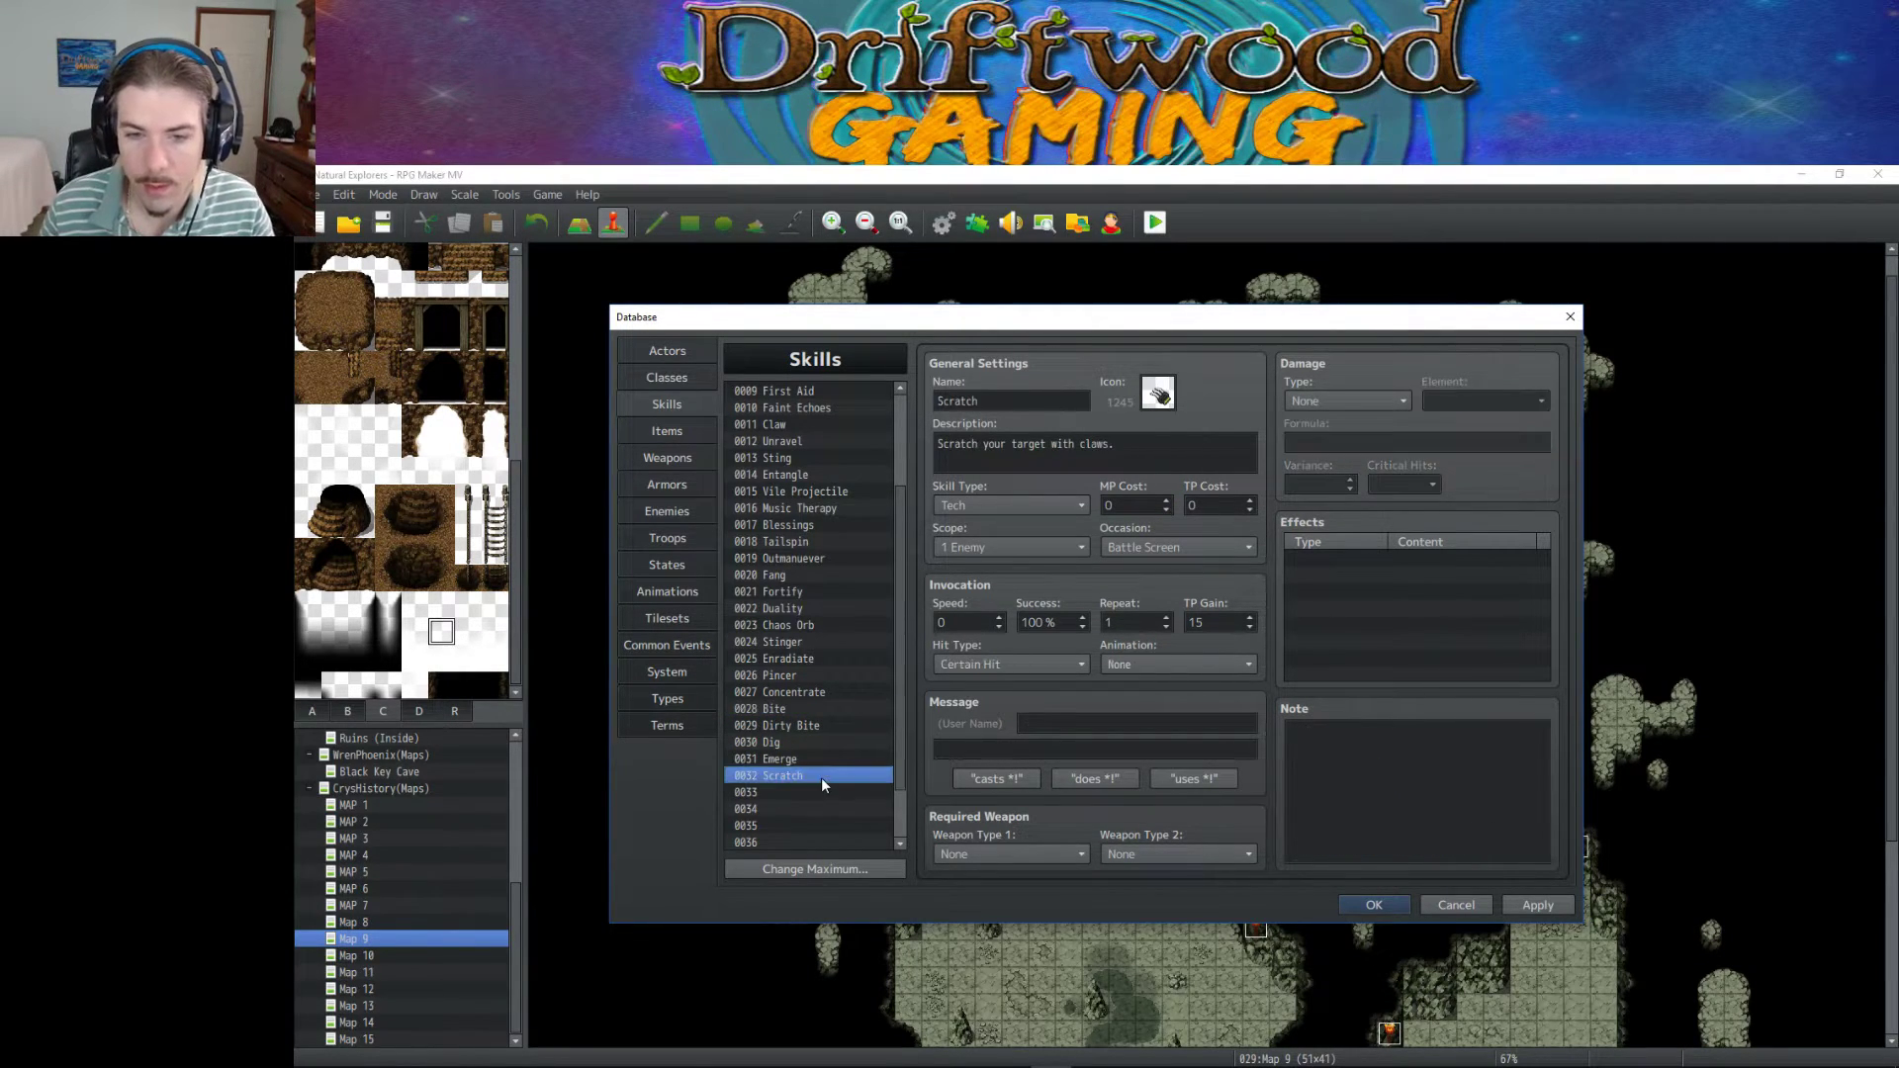
# Set Scratch's damage type to HP Damage, its element to Physical and its formula to the copied a.atk * 3 - b.def.
pyautogui.click(1306, 401)
pyautogui.click(1321, 438)
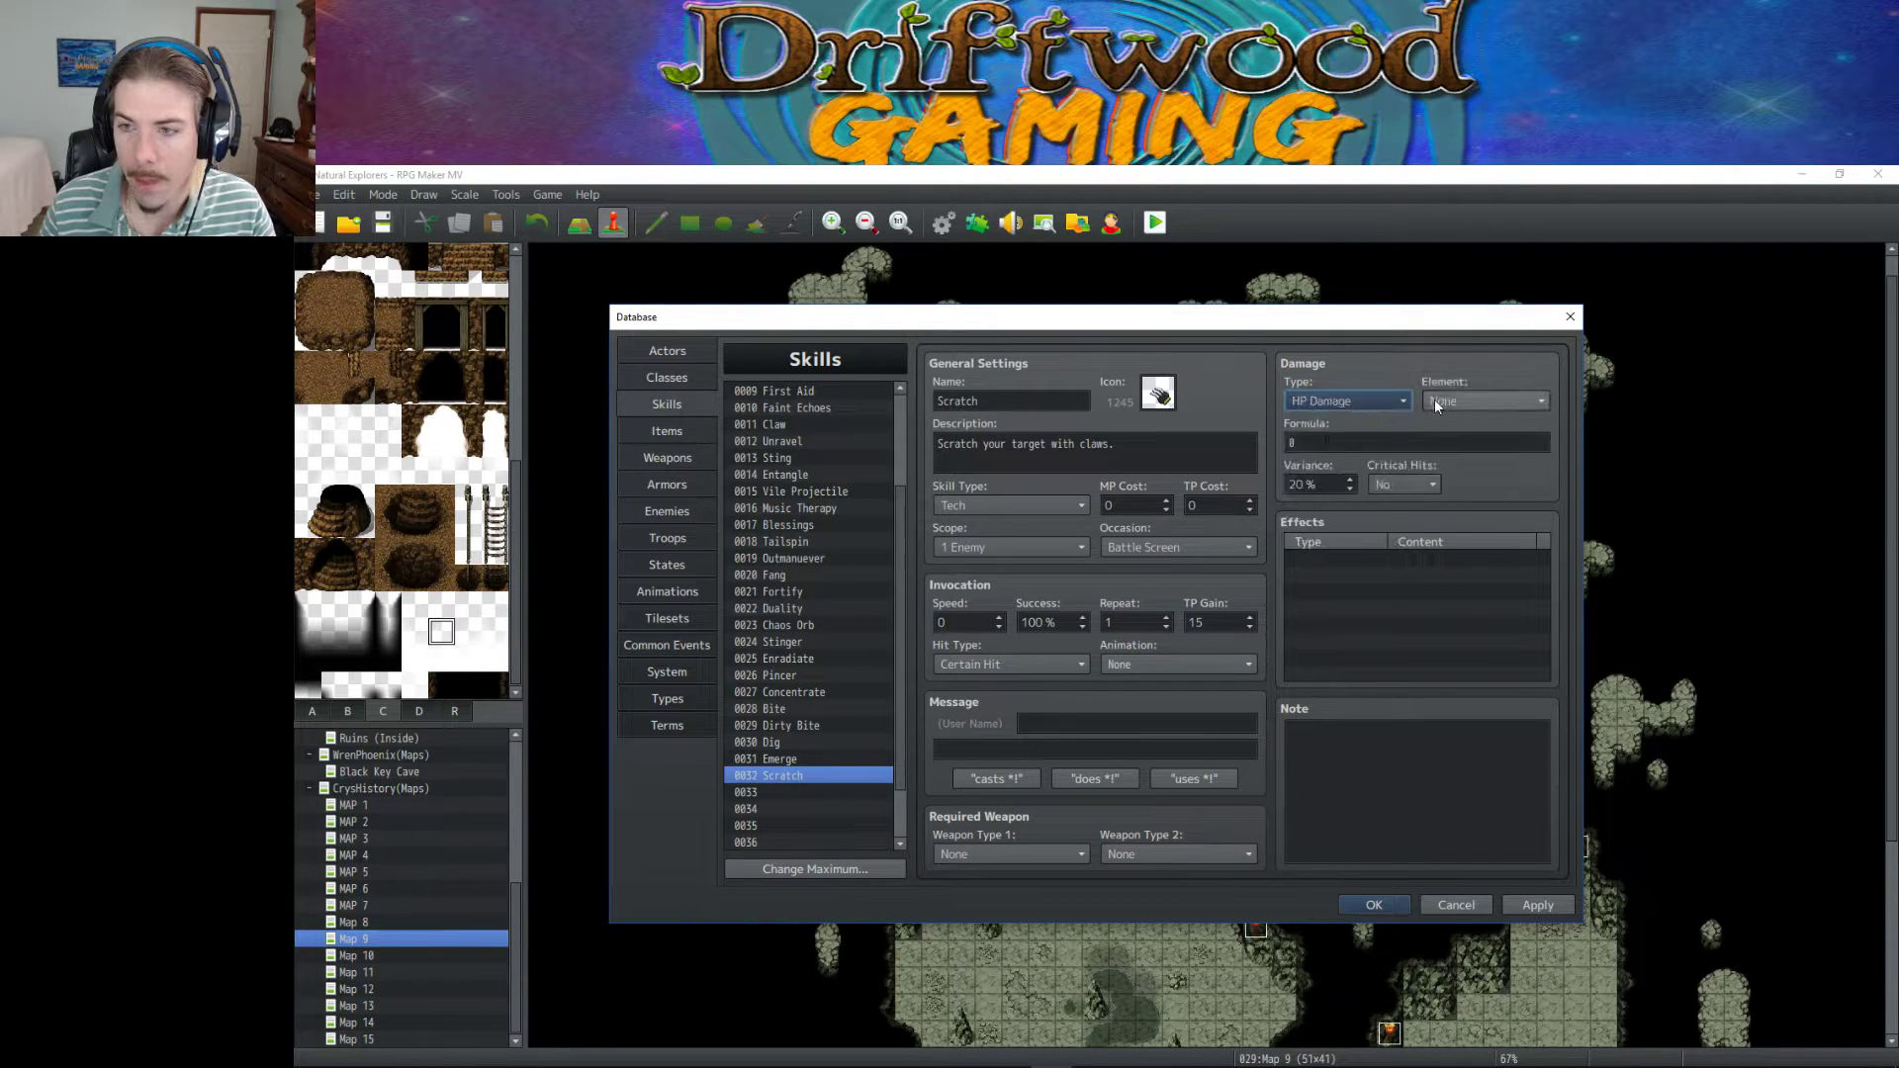
pyautogui.click(1442, 400)
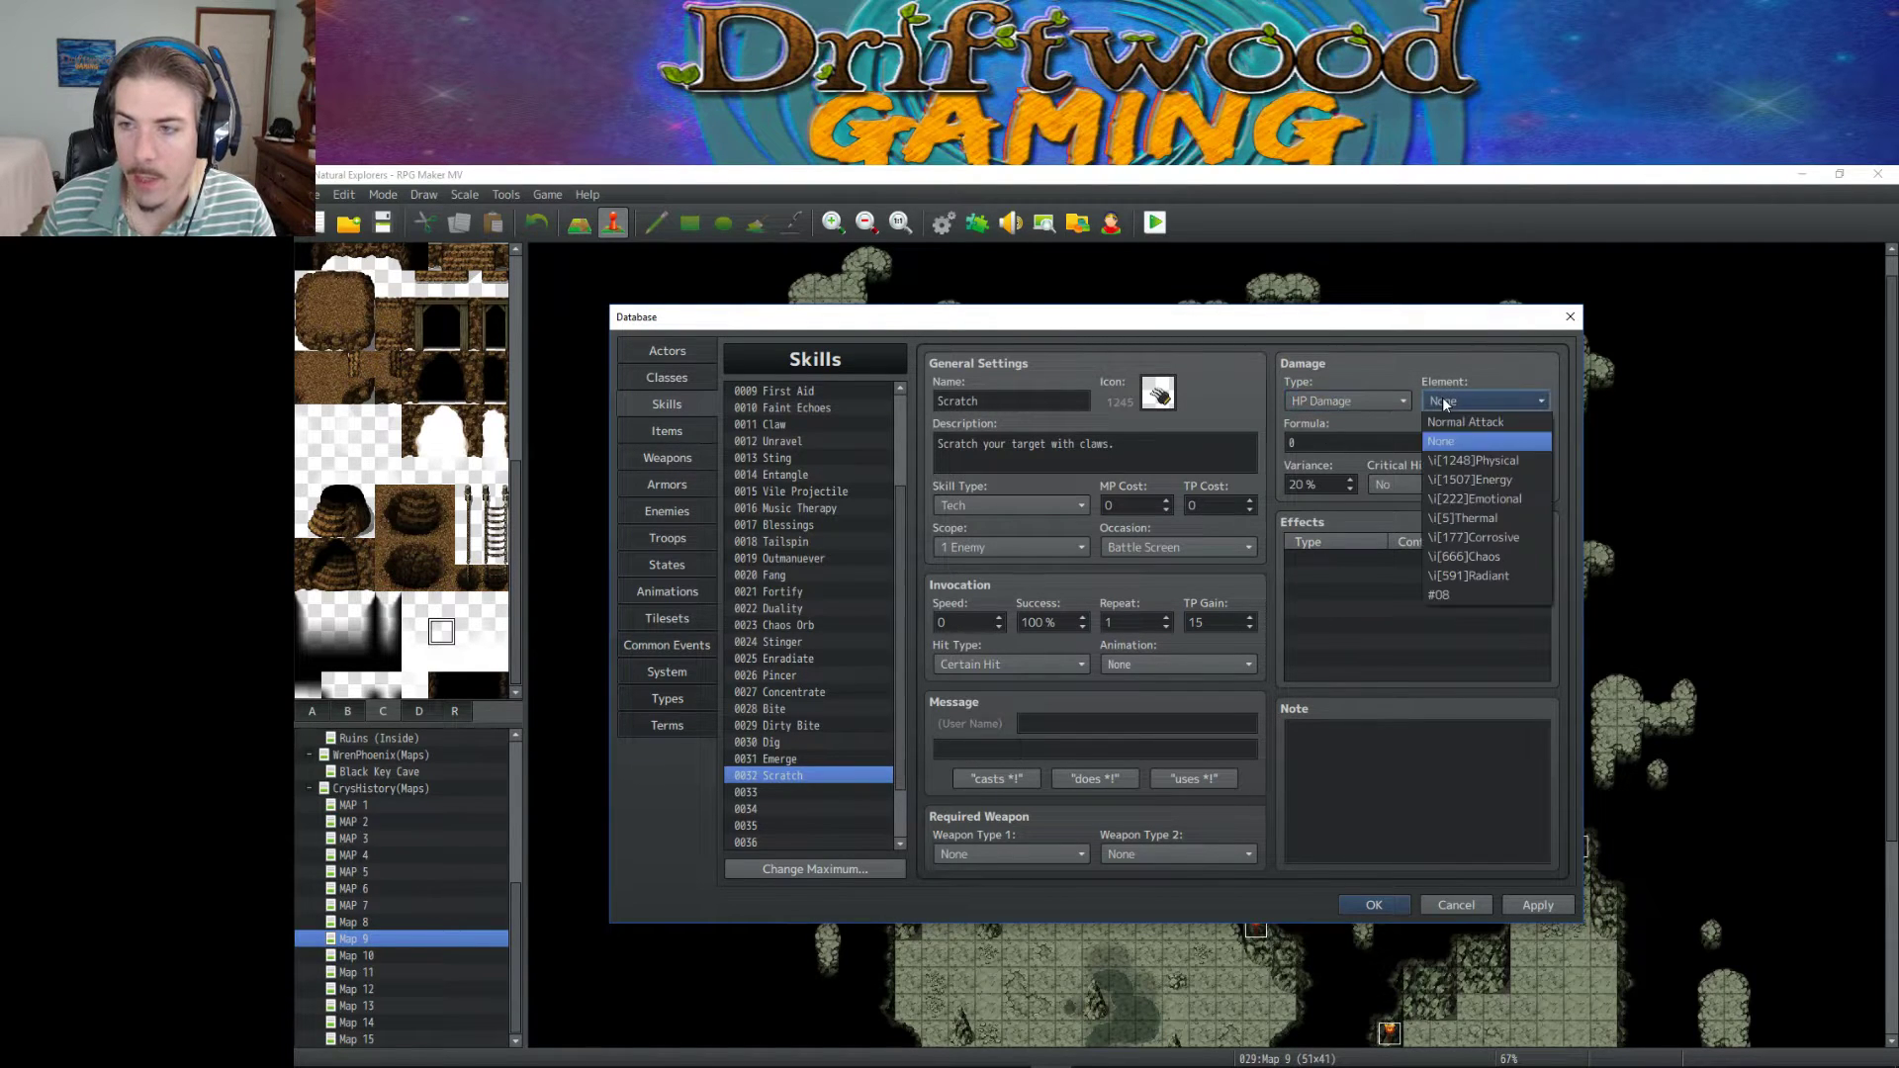
pyautogui.click(1462, 459)
pyautogui.tripleClick(1358, 443)
pyautogui.hotkey('ctrl', 'v')
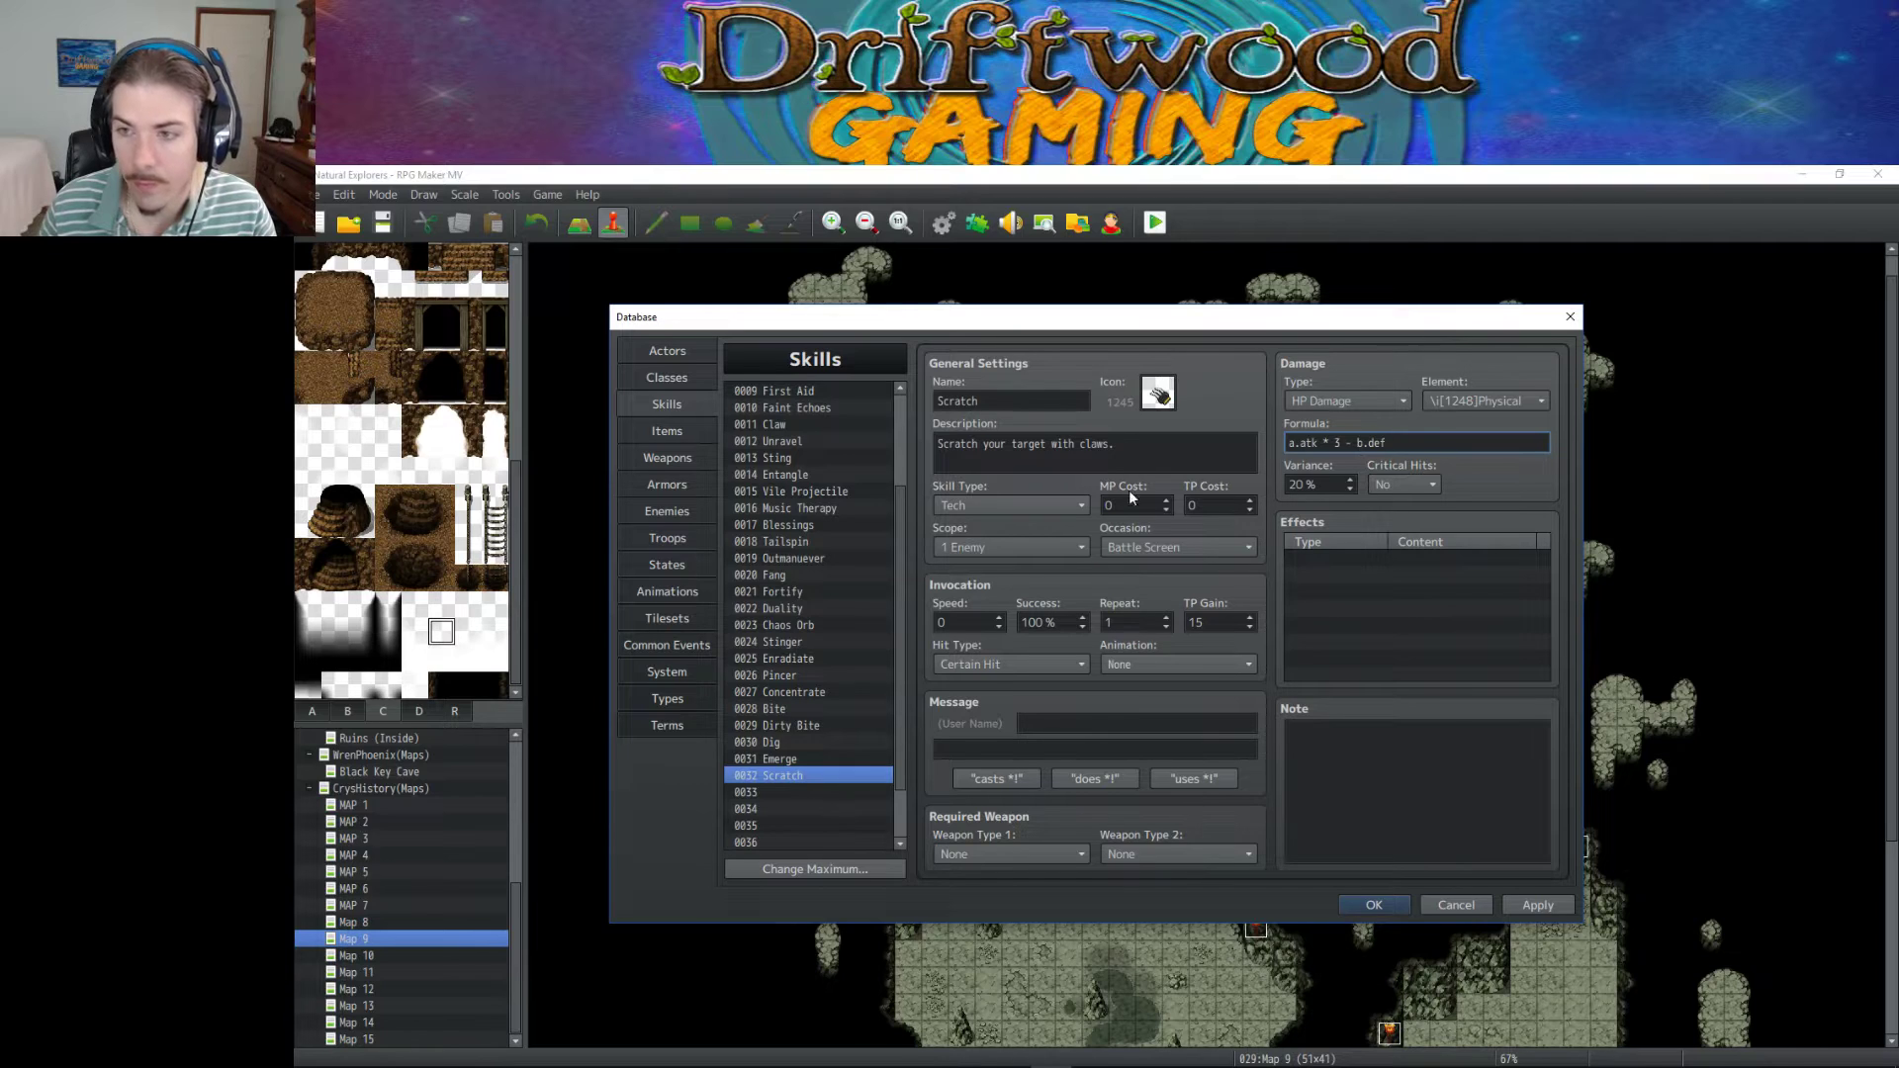
# Enable critical hits for Scratch, apply the changes and insert the preset "uses %1!" message.
pyautogui.click(1395, 485)
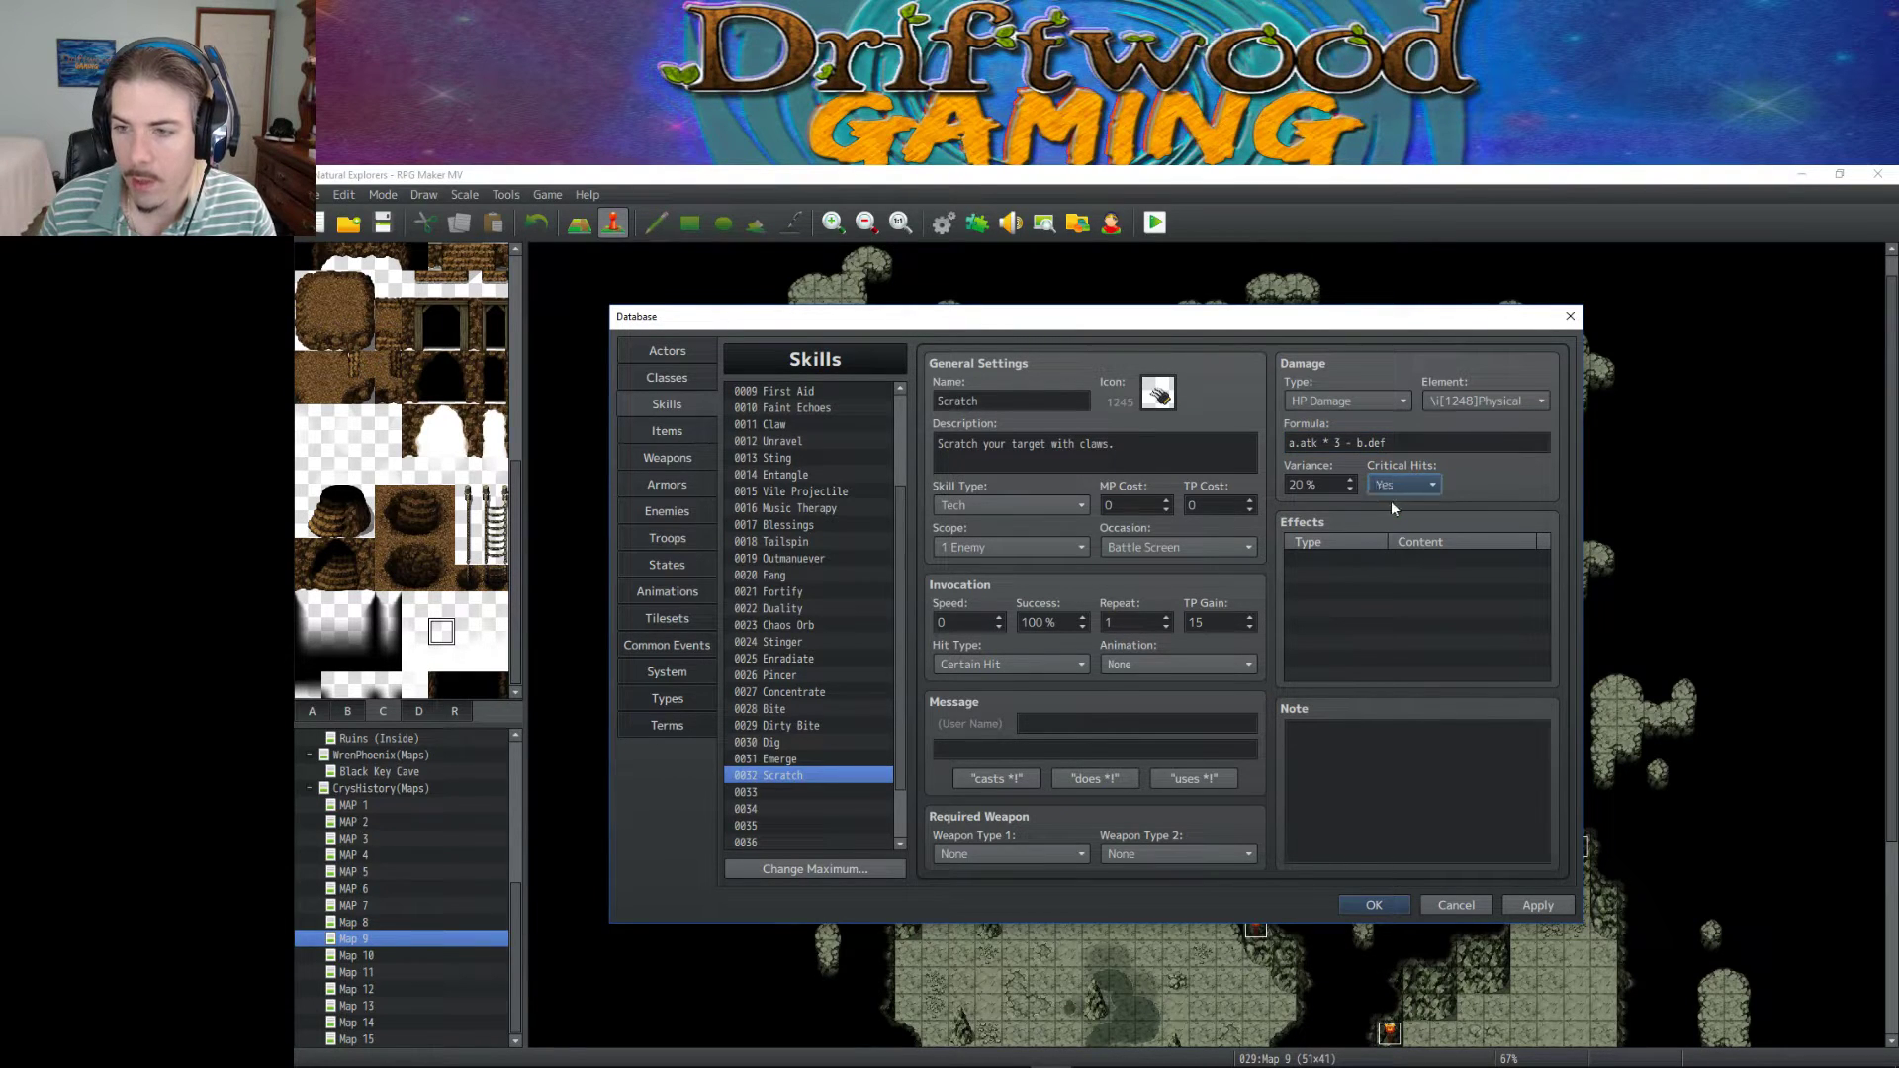
pyautogui.click(1531, 906)
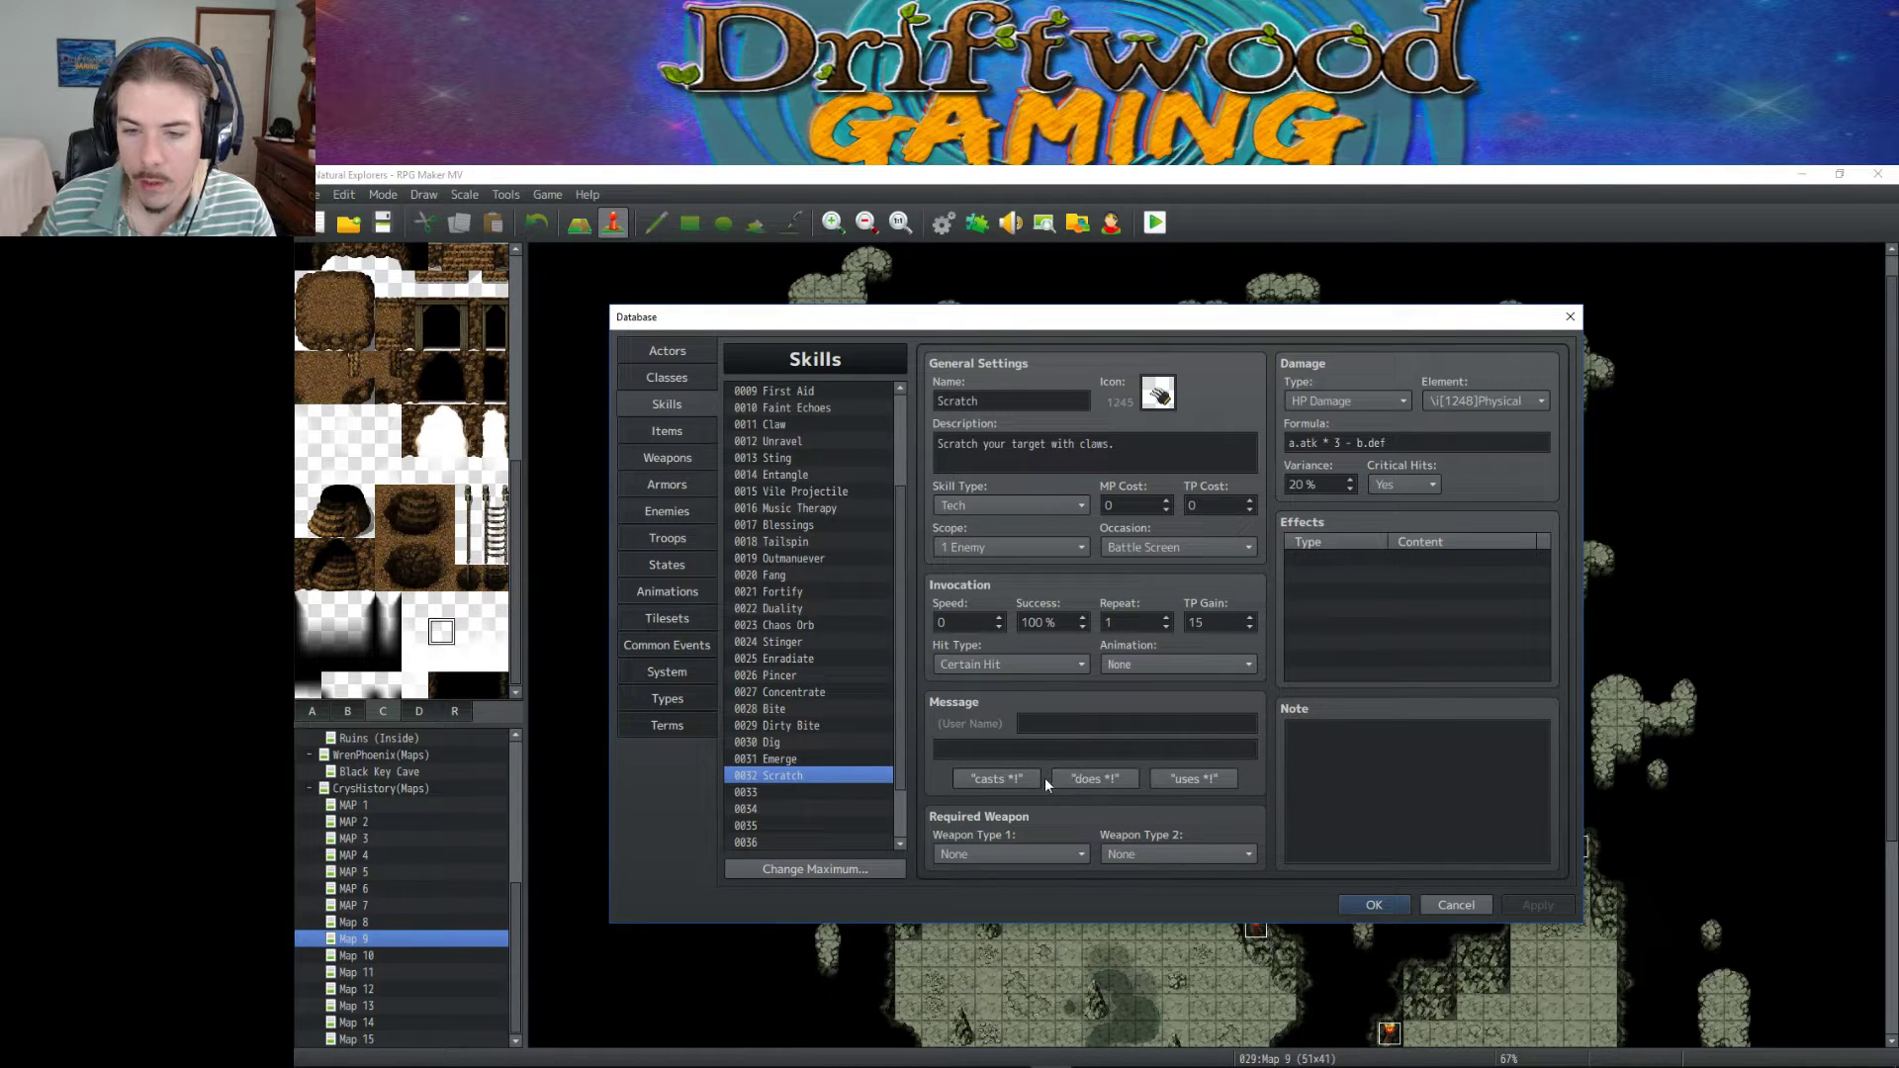
pyautogui.click(1182, 780)
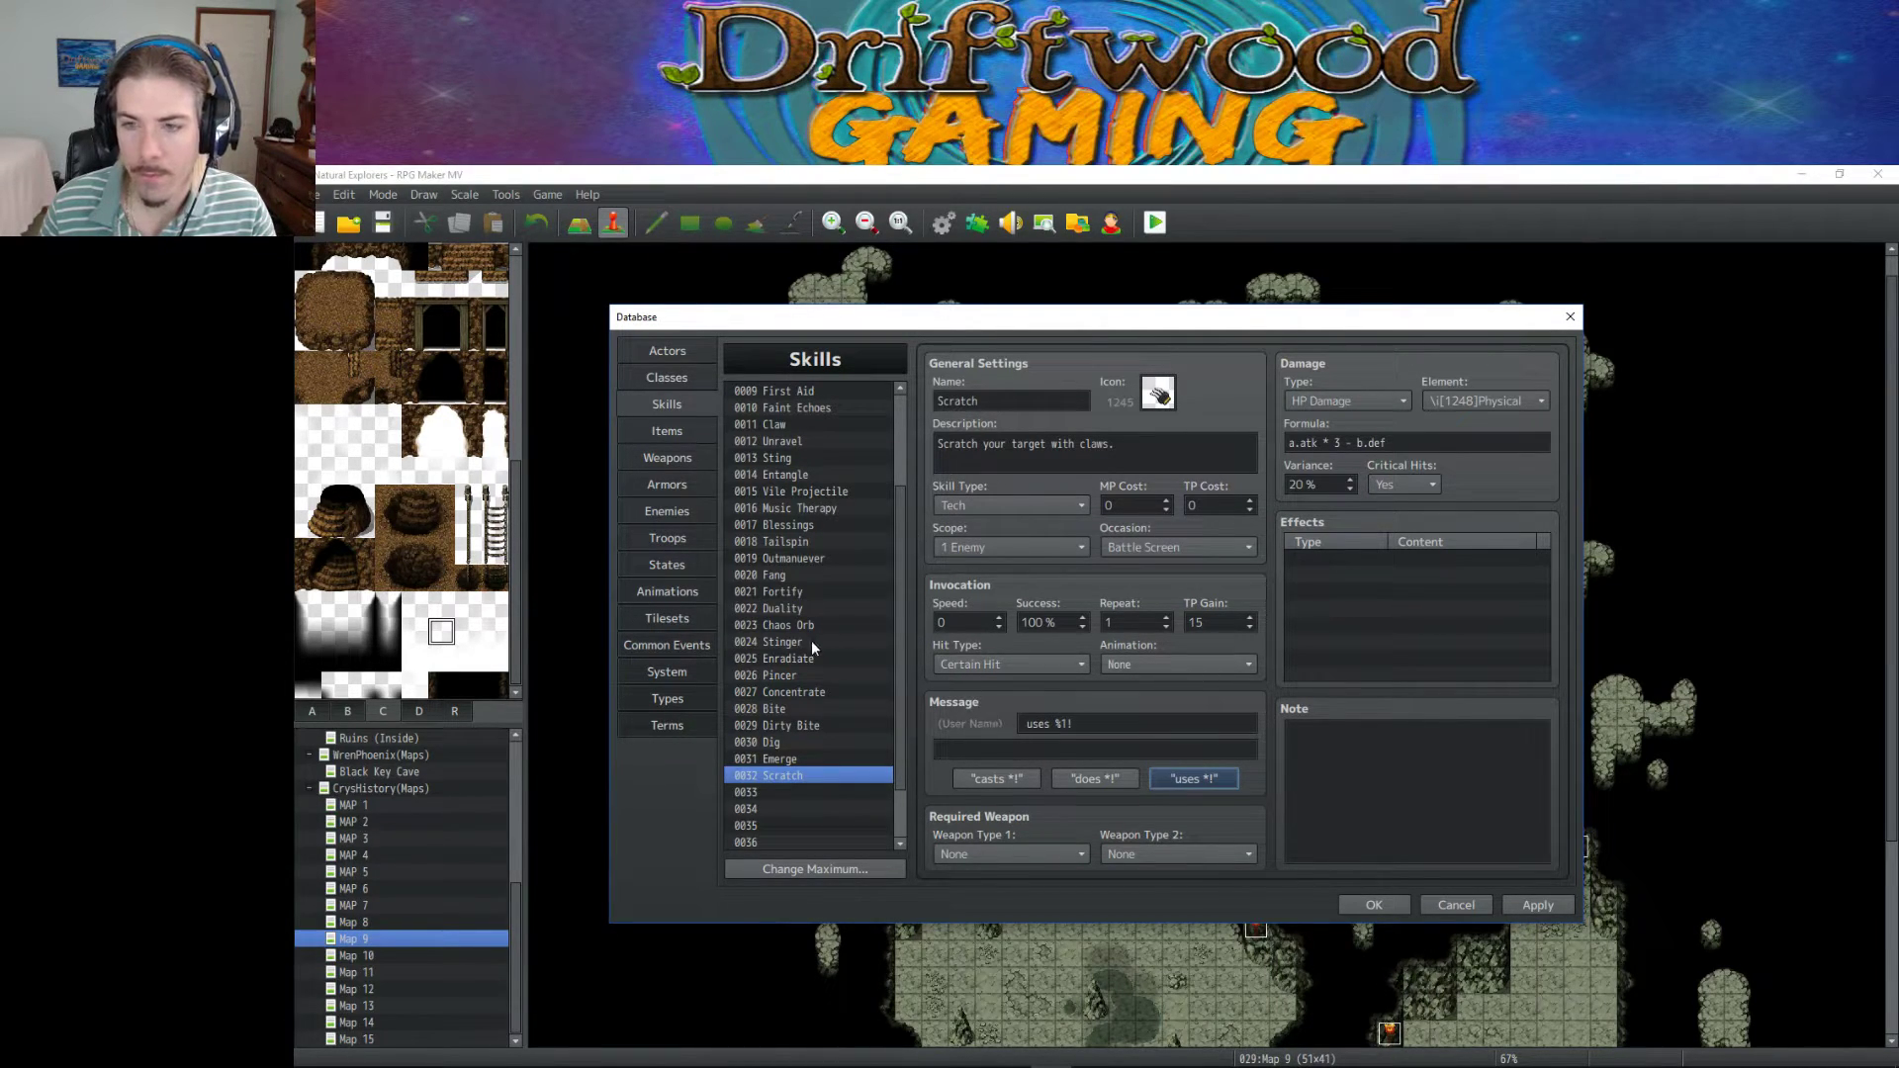
# Examine the Slash Physical and Slash Fire animations as possible bases for the Scratch animation.
pyautogui.click(669, 592)
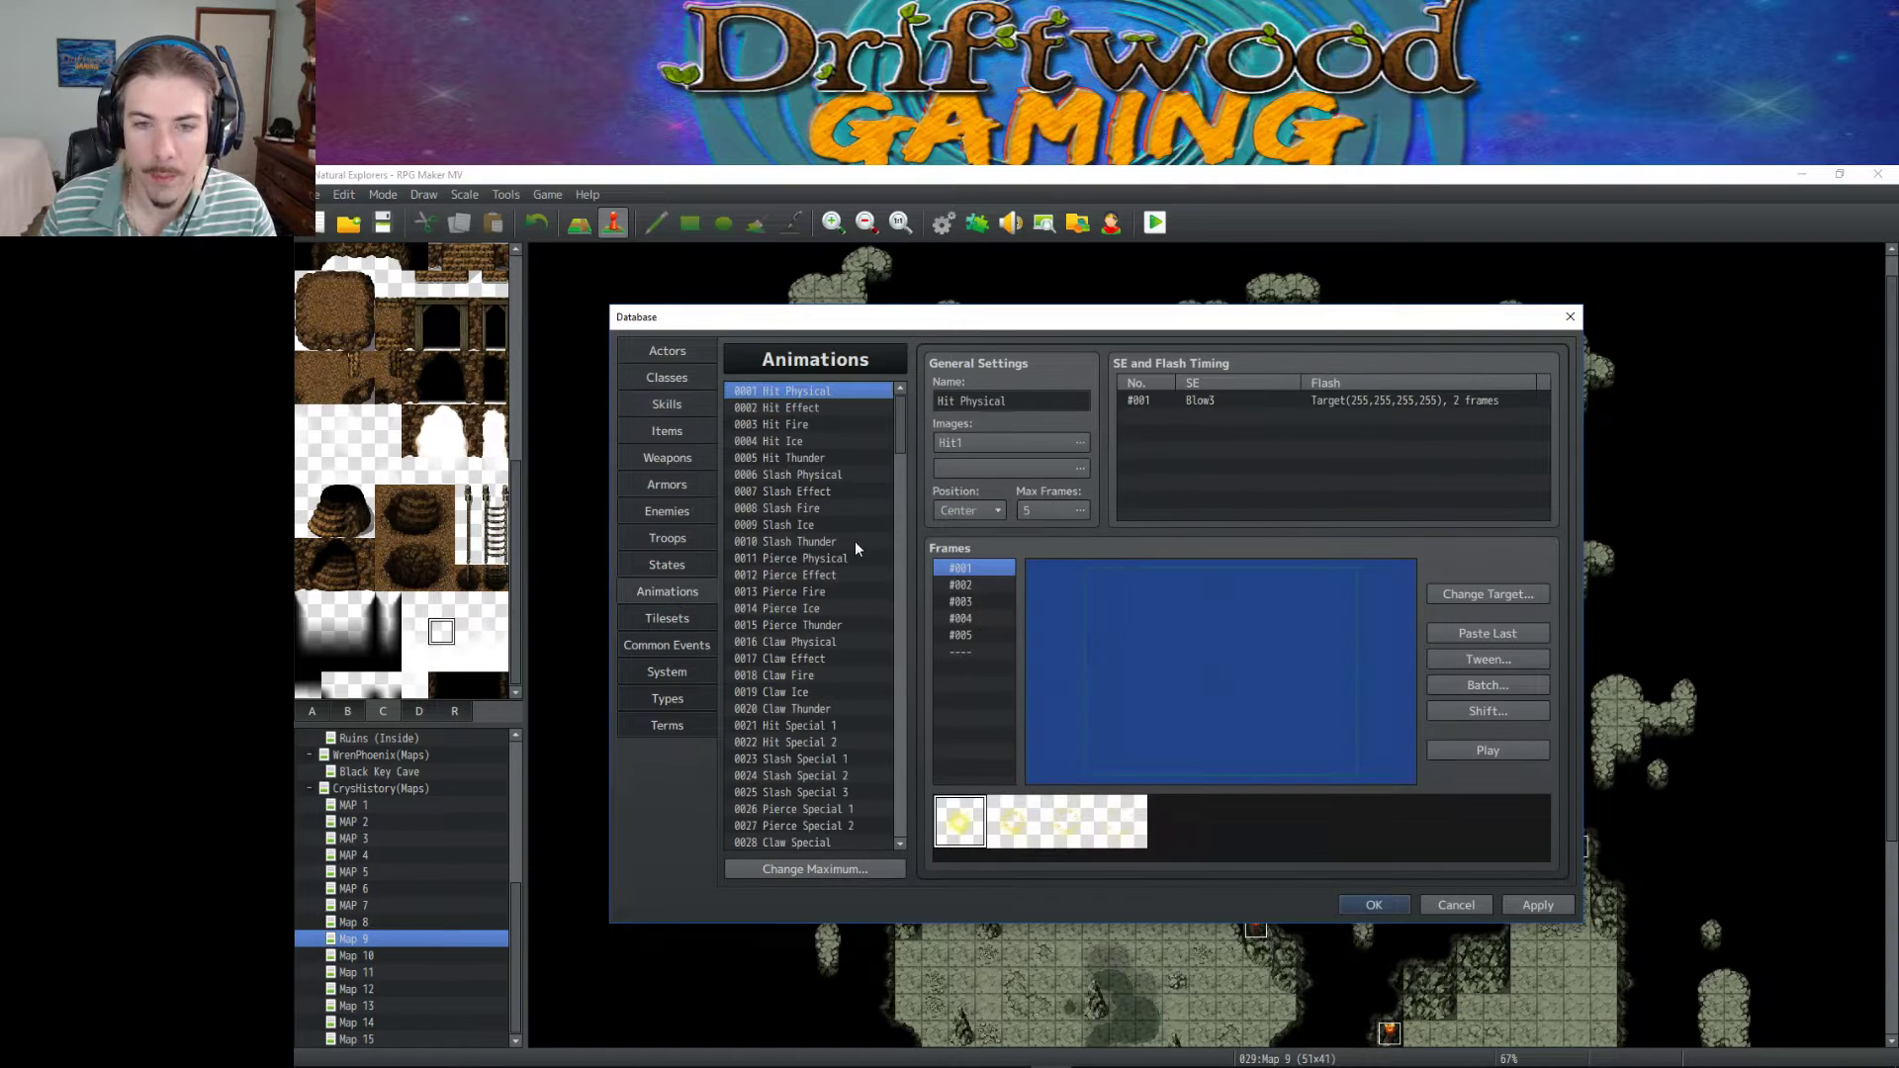
pyautogui.click(801, 475)
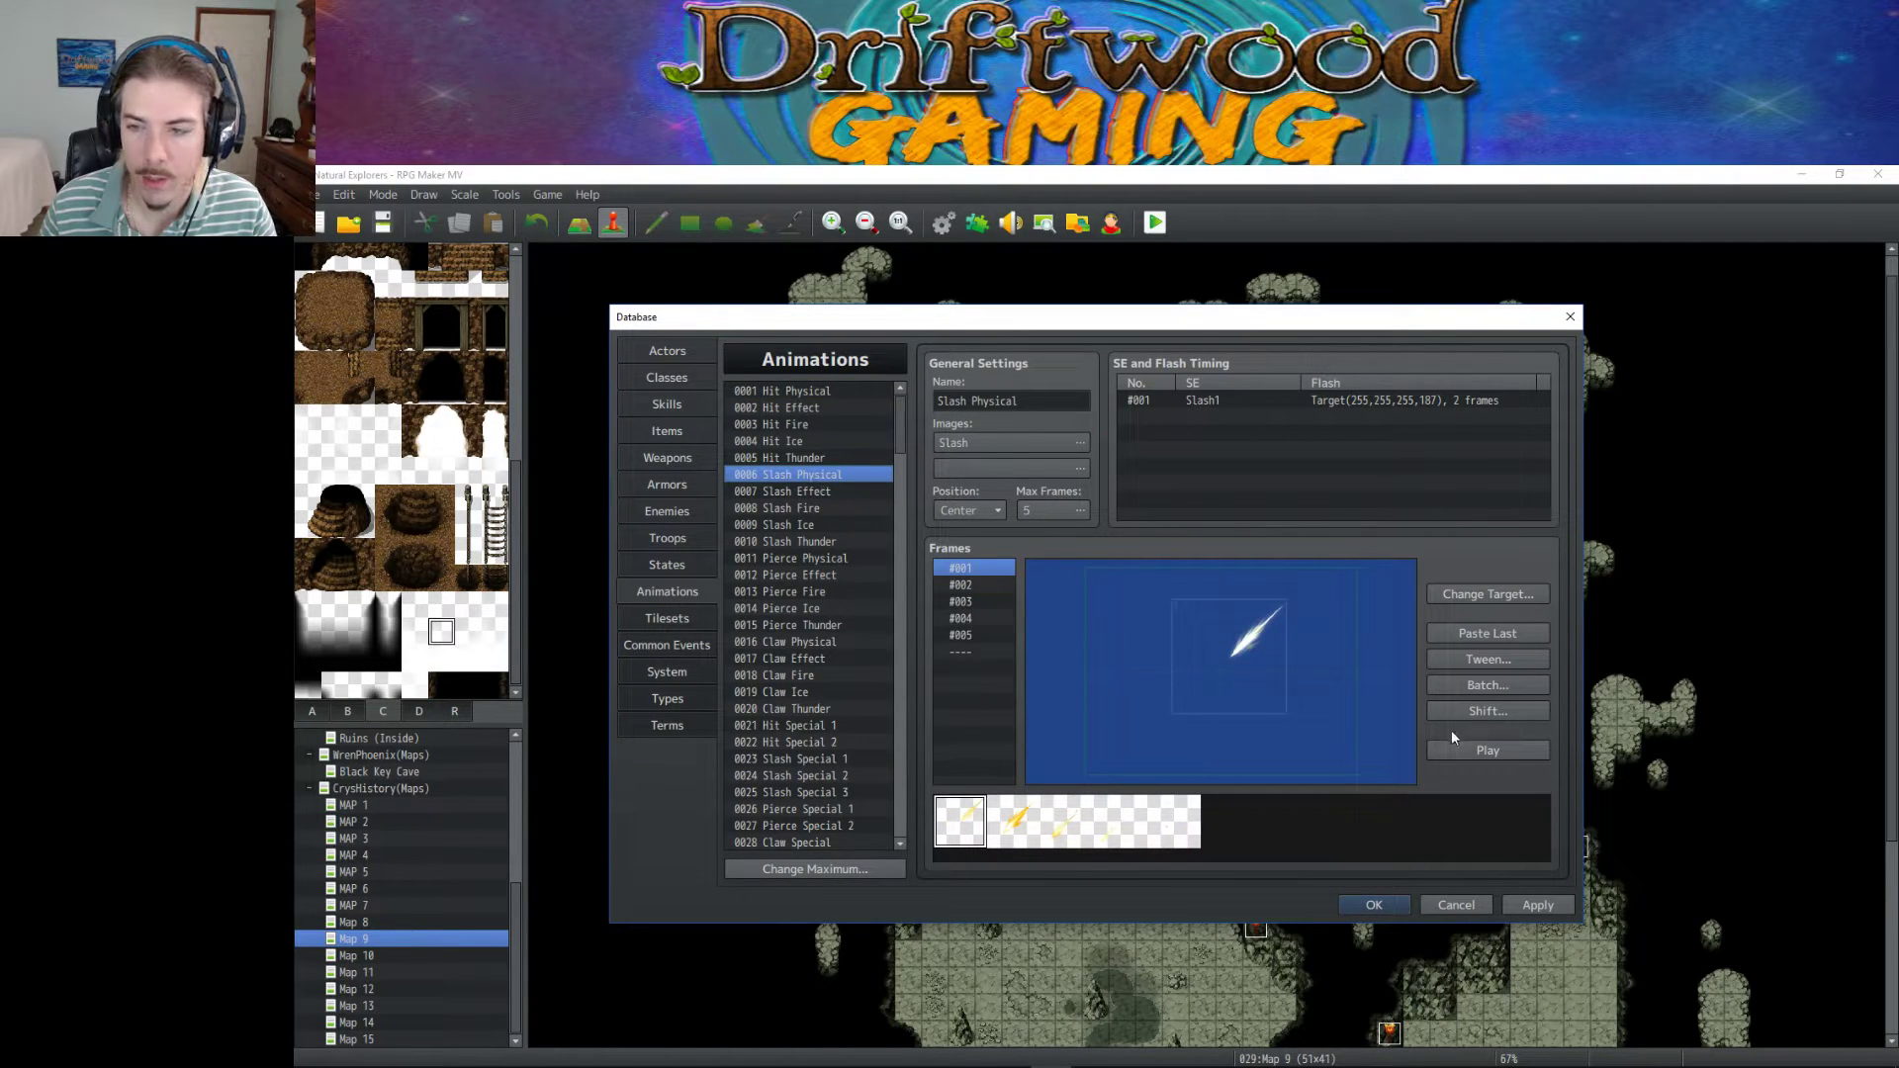
pyautogui.click(816, 508)
pyautogui.click(1476, 748)
# Copy the Slash Fire animation into empty slot 0173 and rename the copy Scratch.
pyautogui.click(809, 508)
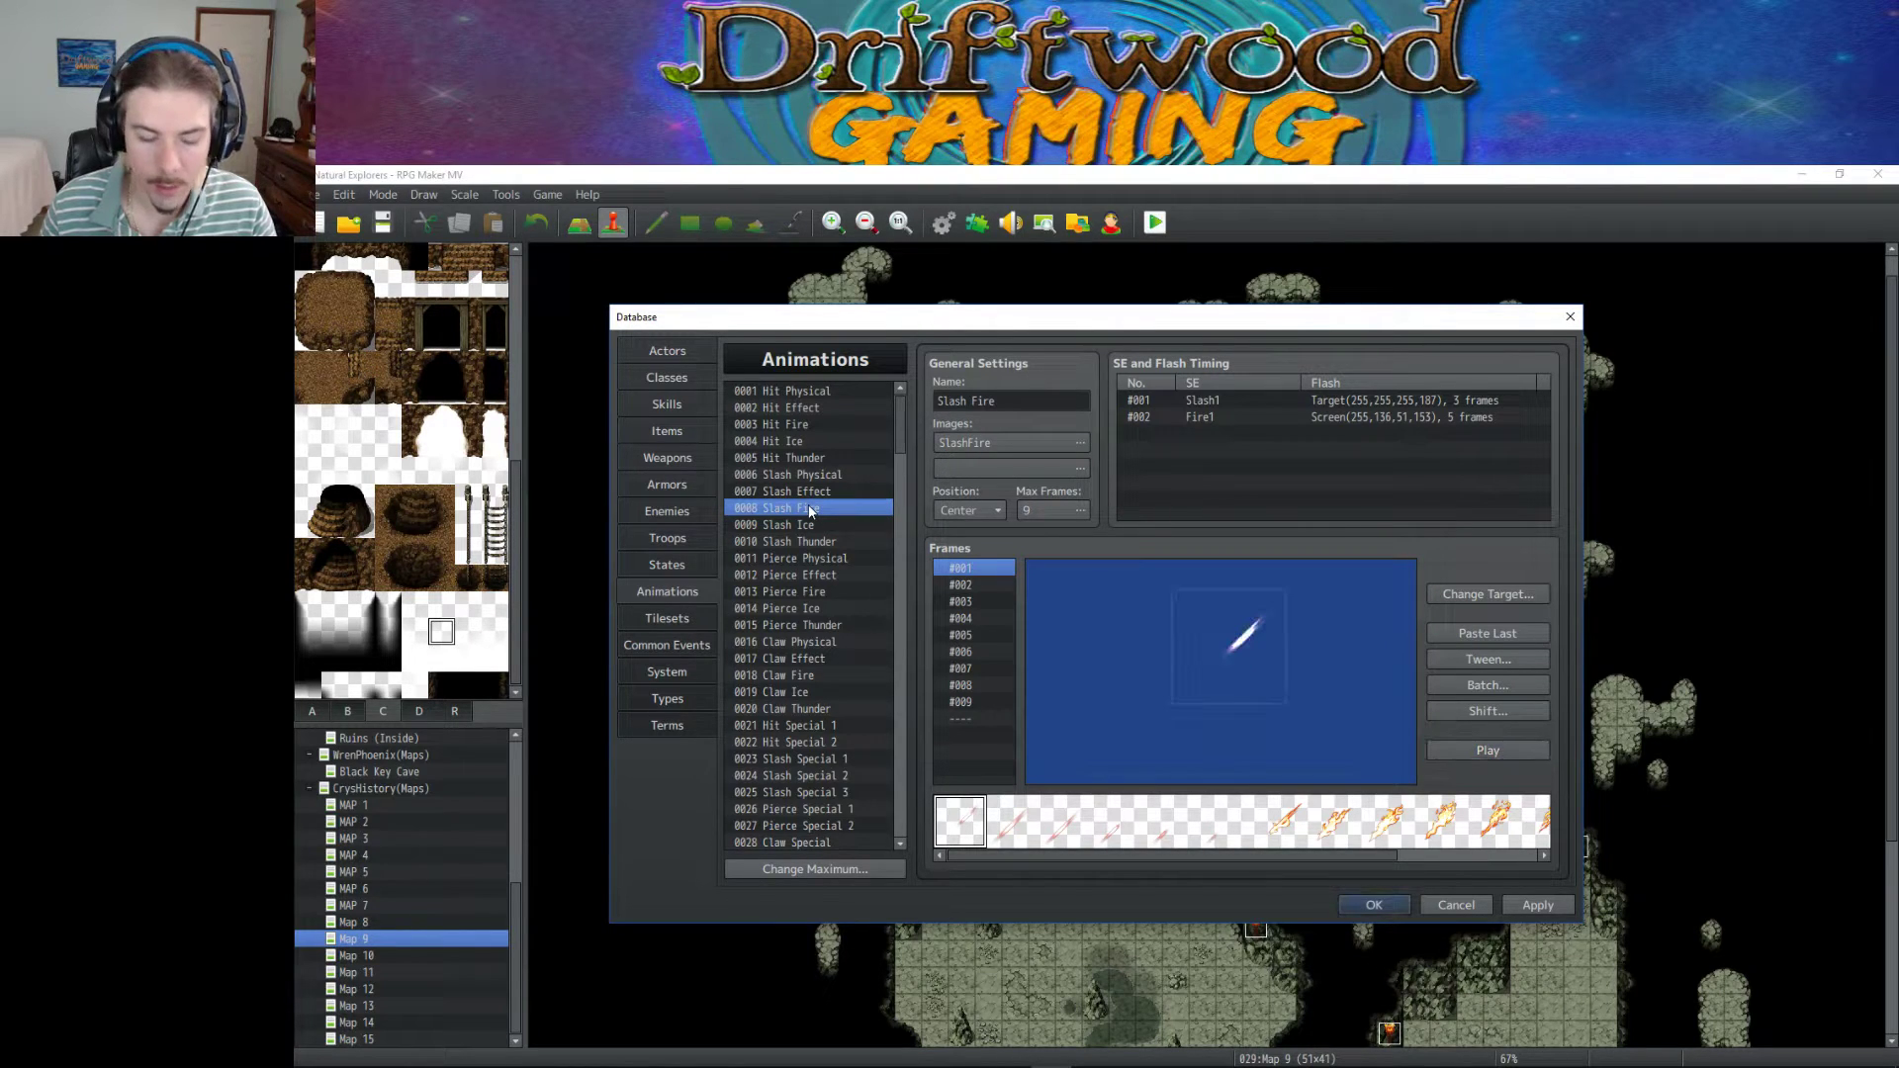
pyautogui.moveTo(898, 423); pyautogui.dragTo(895, 775)
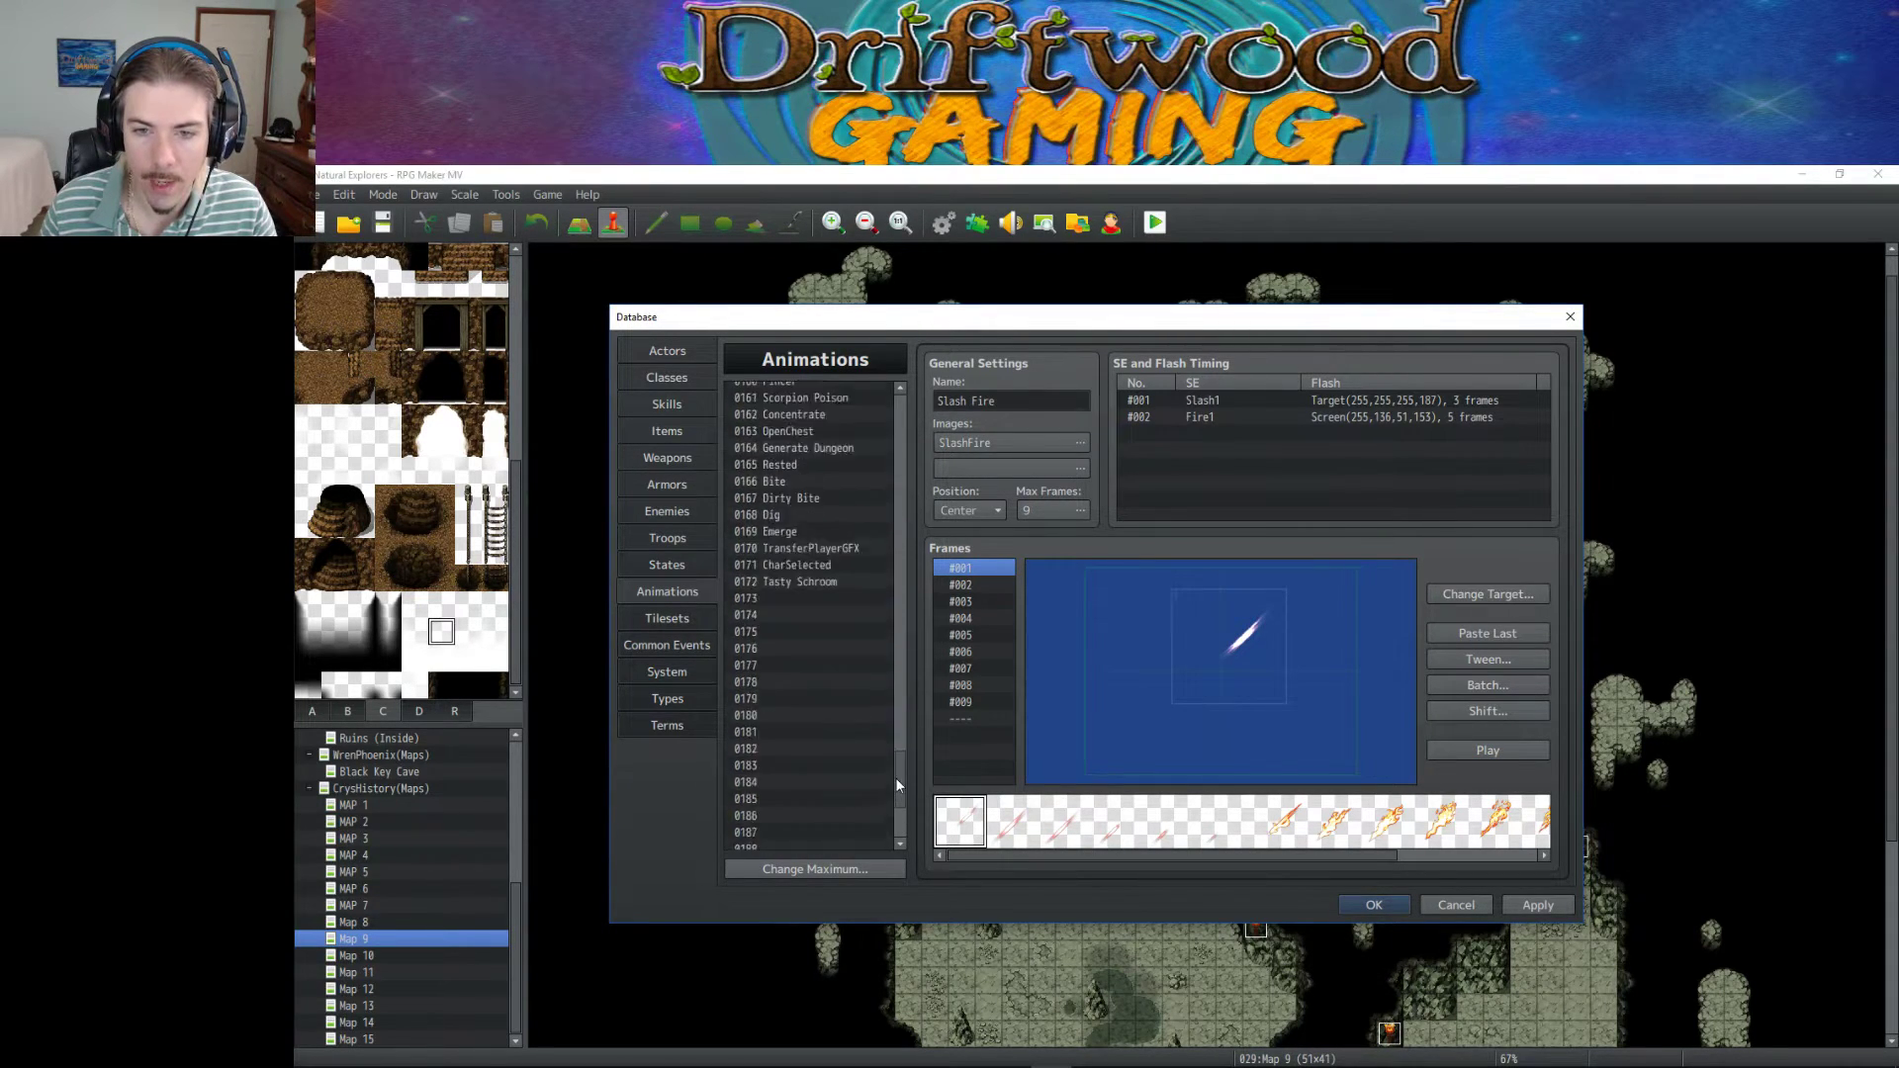
pyautogui.click(802, 472)
pyautogui.hotkey('ctrl', 'v')
pyautogui.tripleClick(1009, 401)
pyautogui.write('Sc')
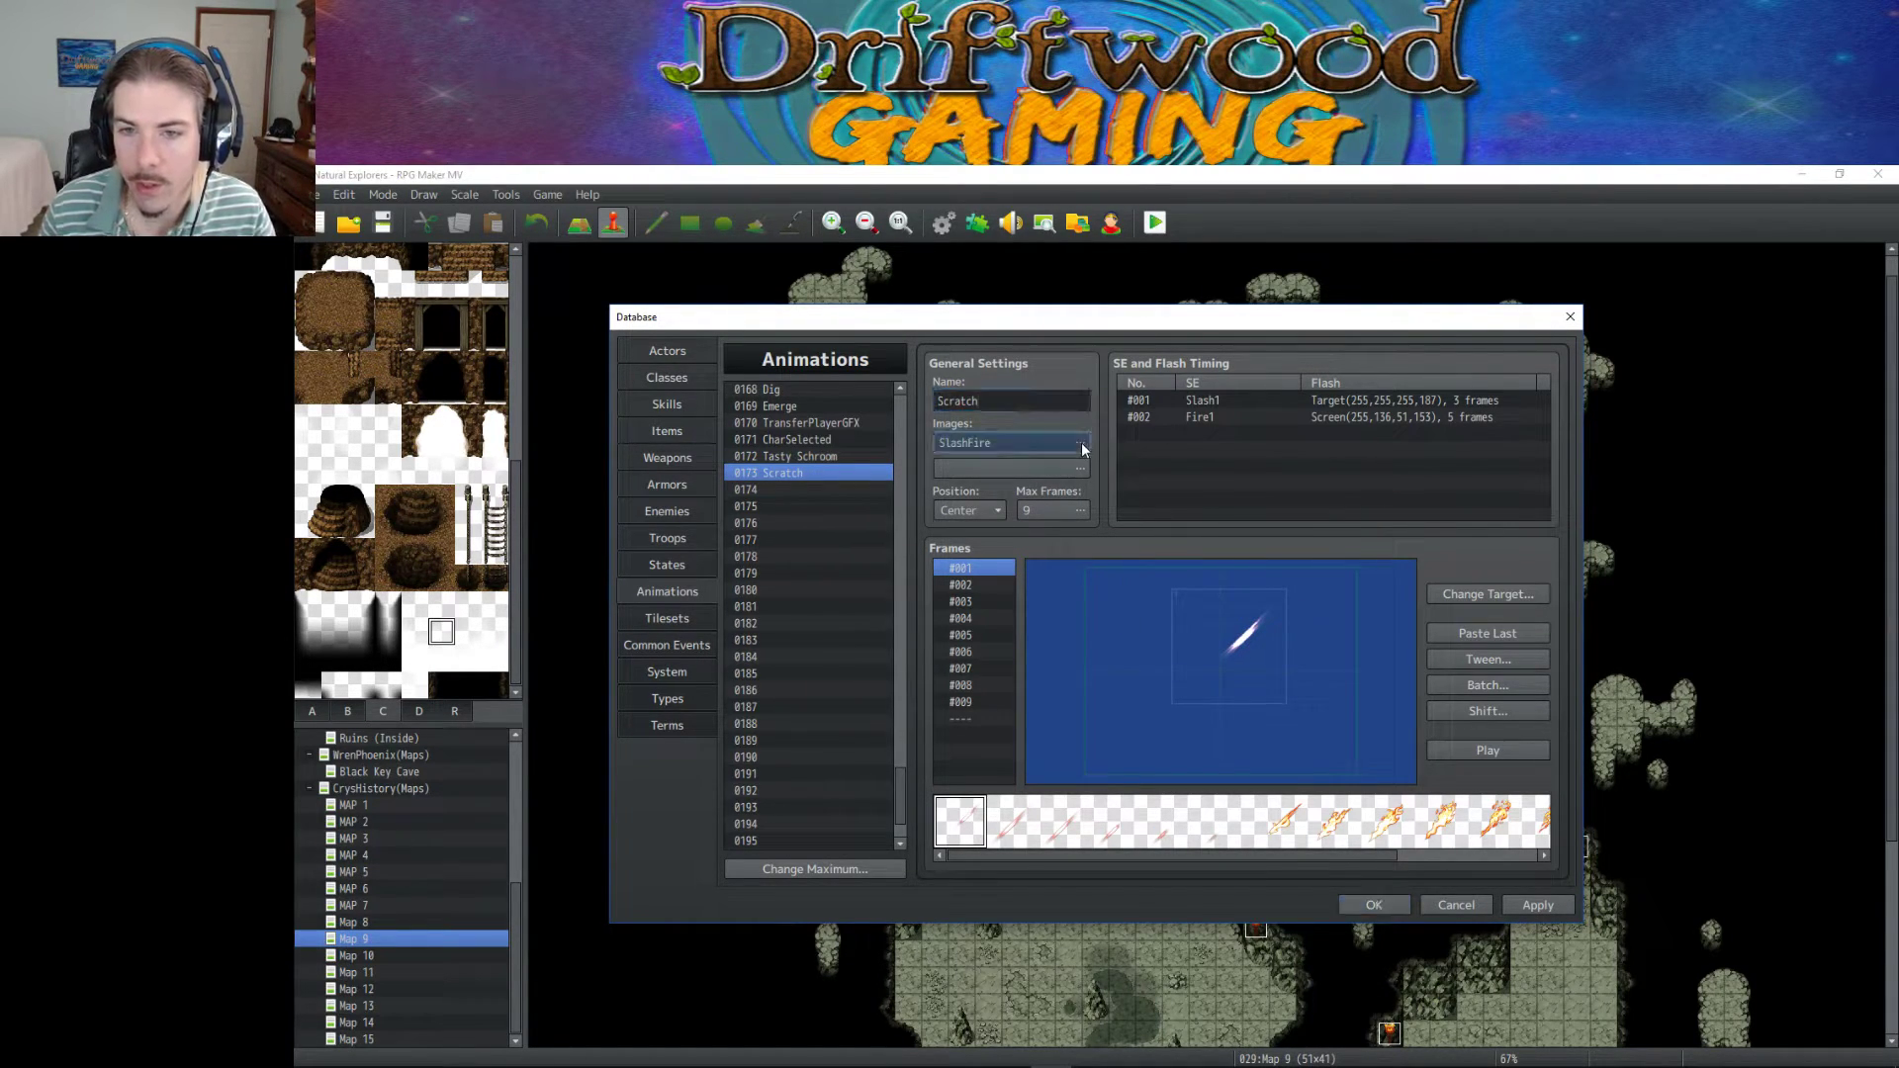
# Browse the image choices for the Scratch animation's first image and select XSlash1.
pyautogui.doubleClick(1029, 442)
pyautogui.moveTo(955, 616); pyautogui.dragTo(959, 718)
pyautogui.click(871, 660)
pyautogui.click(871, 693)
pyautogui.click(883, 759)
pyautogui.scroll(-2, 875, 713)
pyautogui.click(870, 693)
pyautogui.click(870, 710)
pyautogui.click(870, 727)
pyautogui.click(873, 744)
pyautogui.scroll(-2, 865, 722)
pyautogui.click(855, 697)
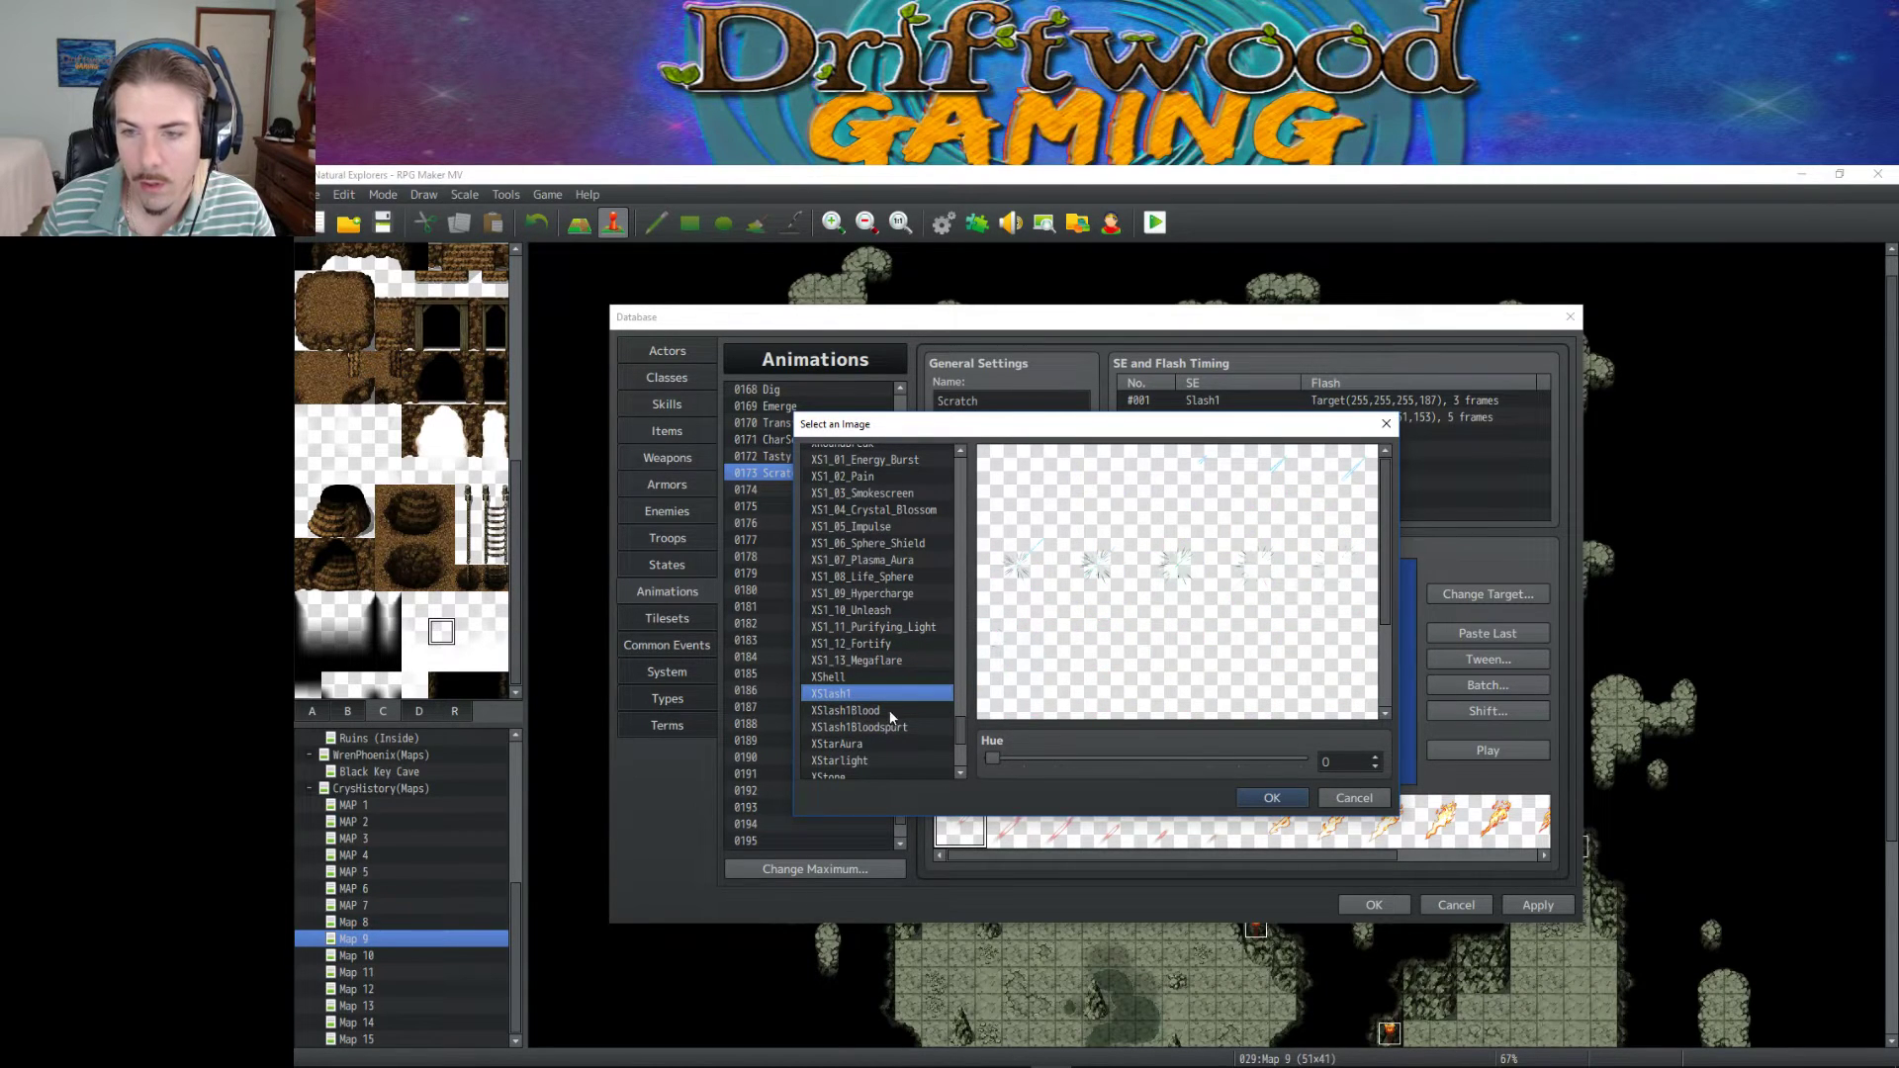
# Set the XSlash1 image's hue to 35, confirm the image and preview the Scratch animation.
pyautogui.moveTo(1025, 758); pyautogui.dragTo(1051, 759)
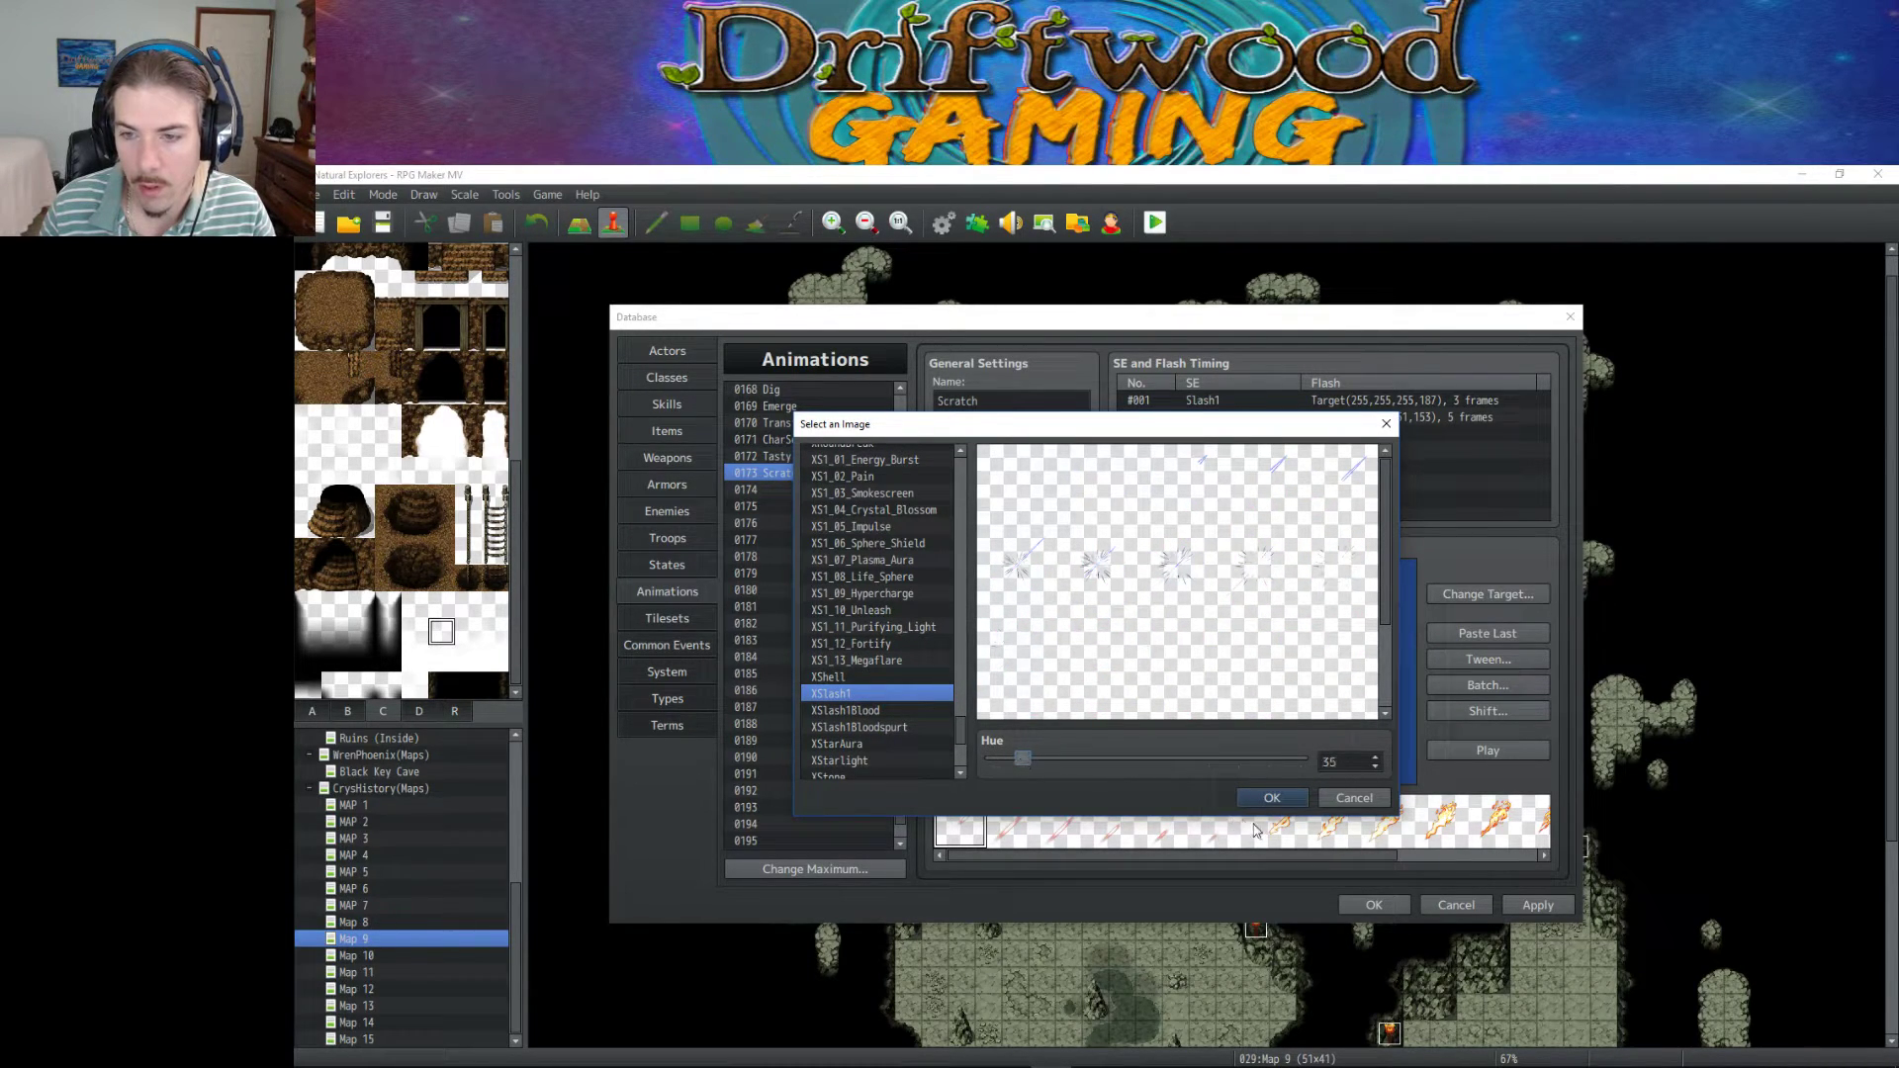
pyautogui.click(1273, 798)
pyautogui.click(1484, 751)
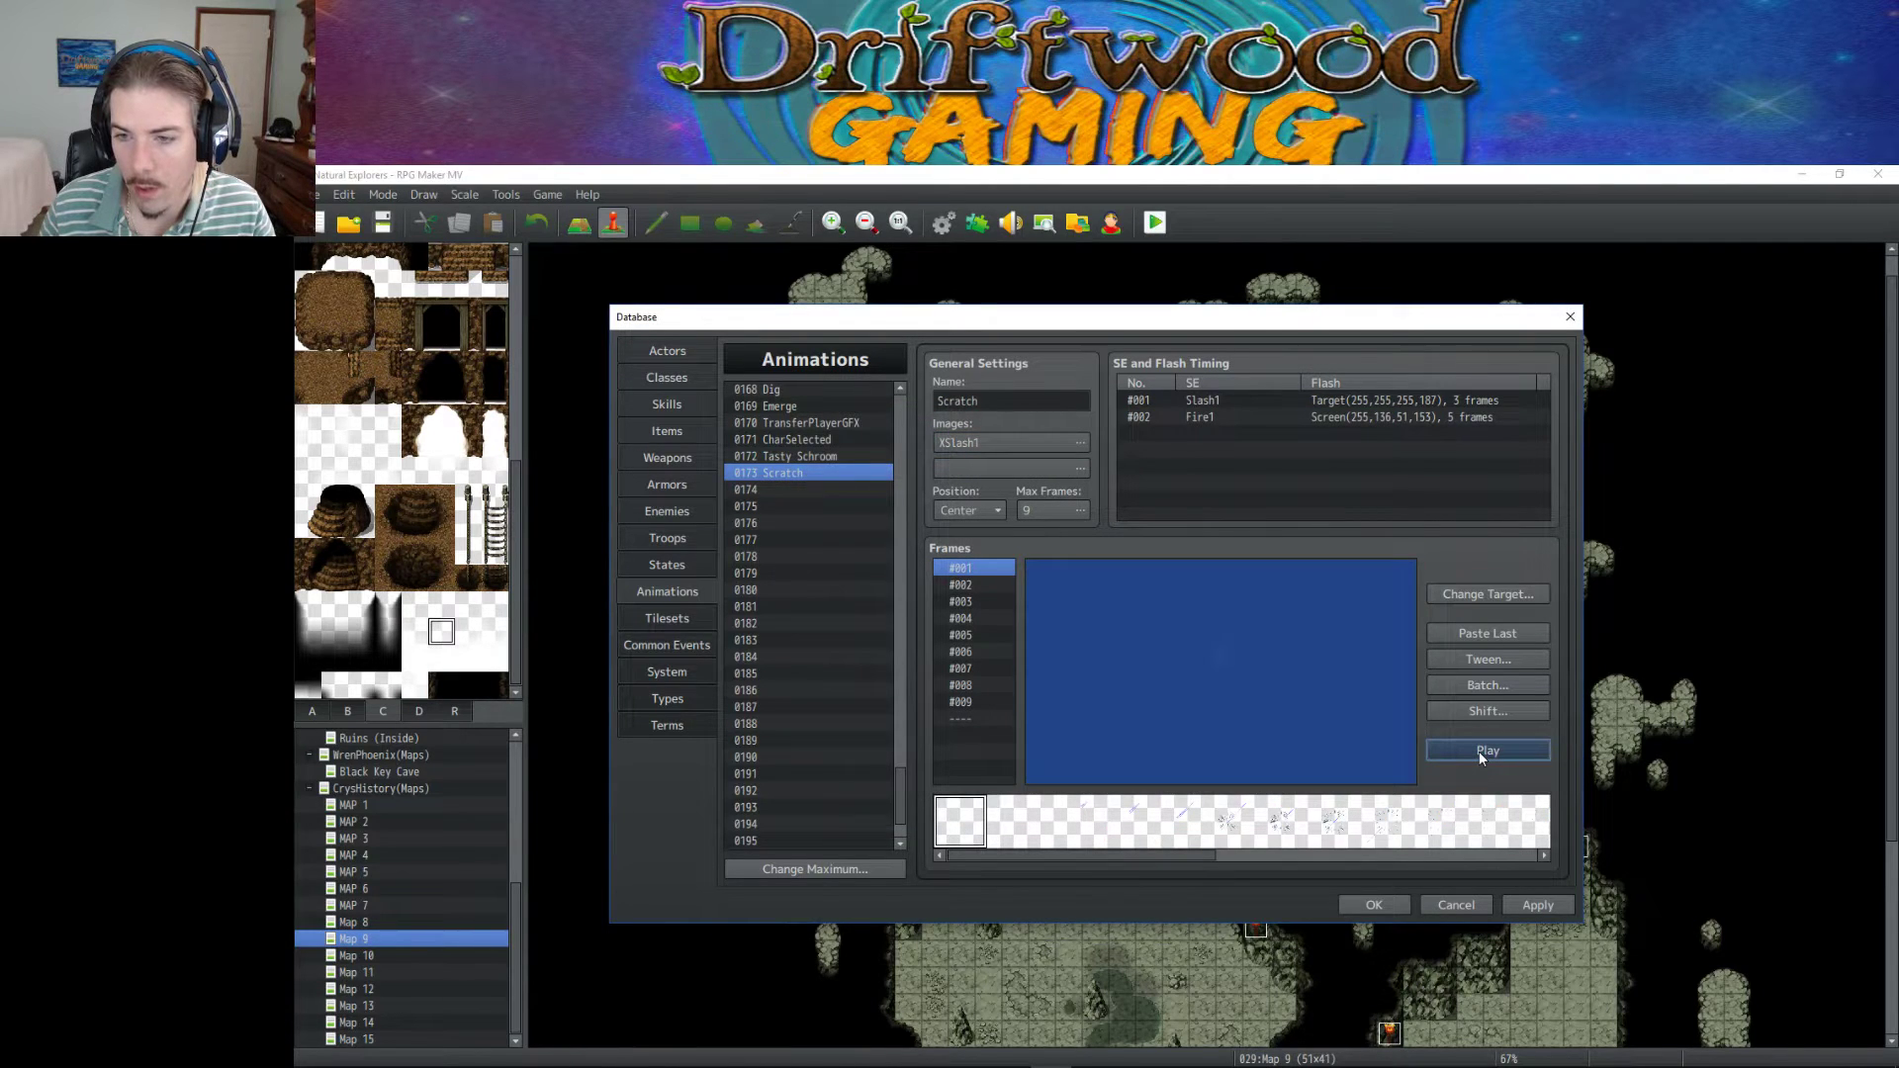
# Delete the first frame of the Scratch animation and select the new frame #001.
pyautogui.click(981, 572)
pyautogui.press('Delete')
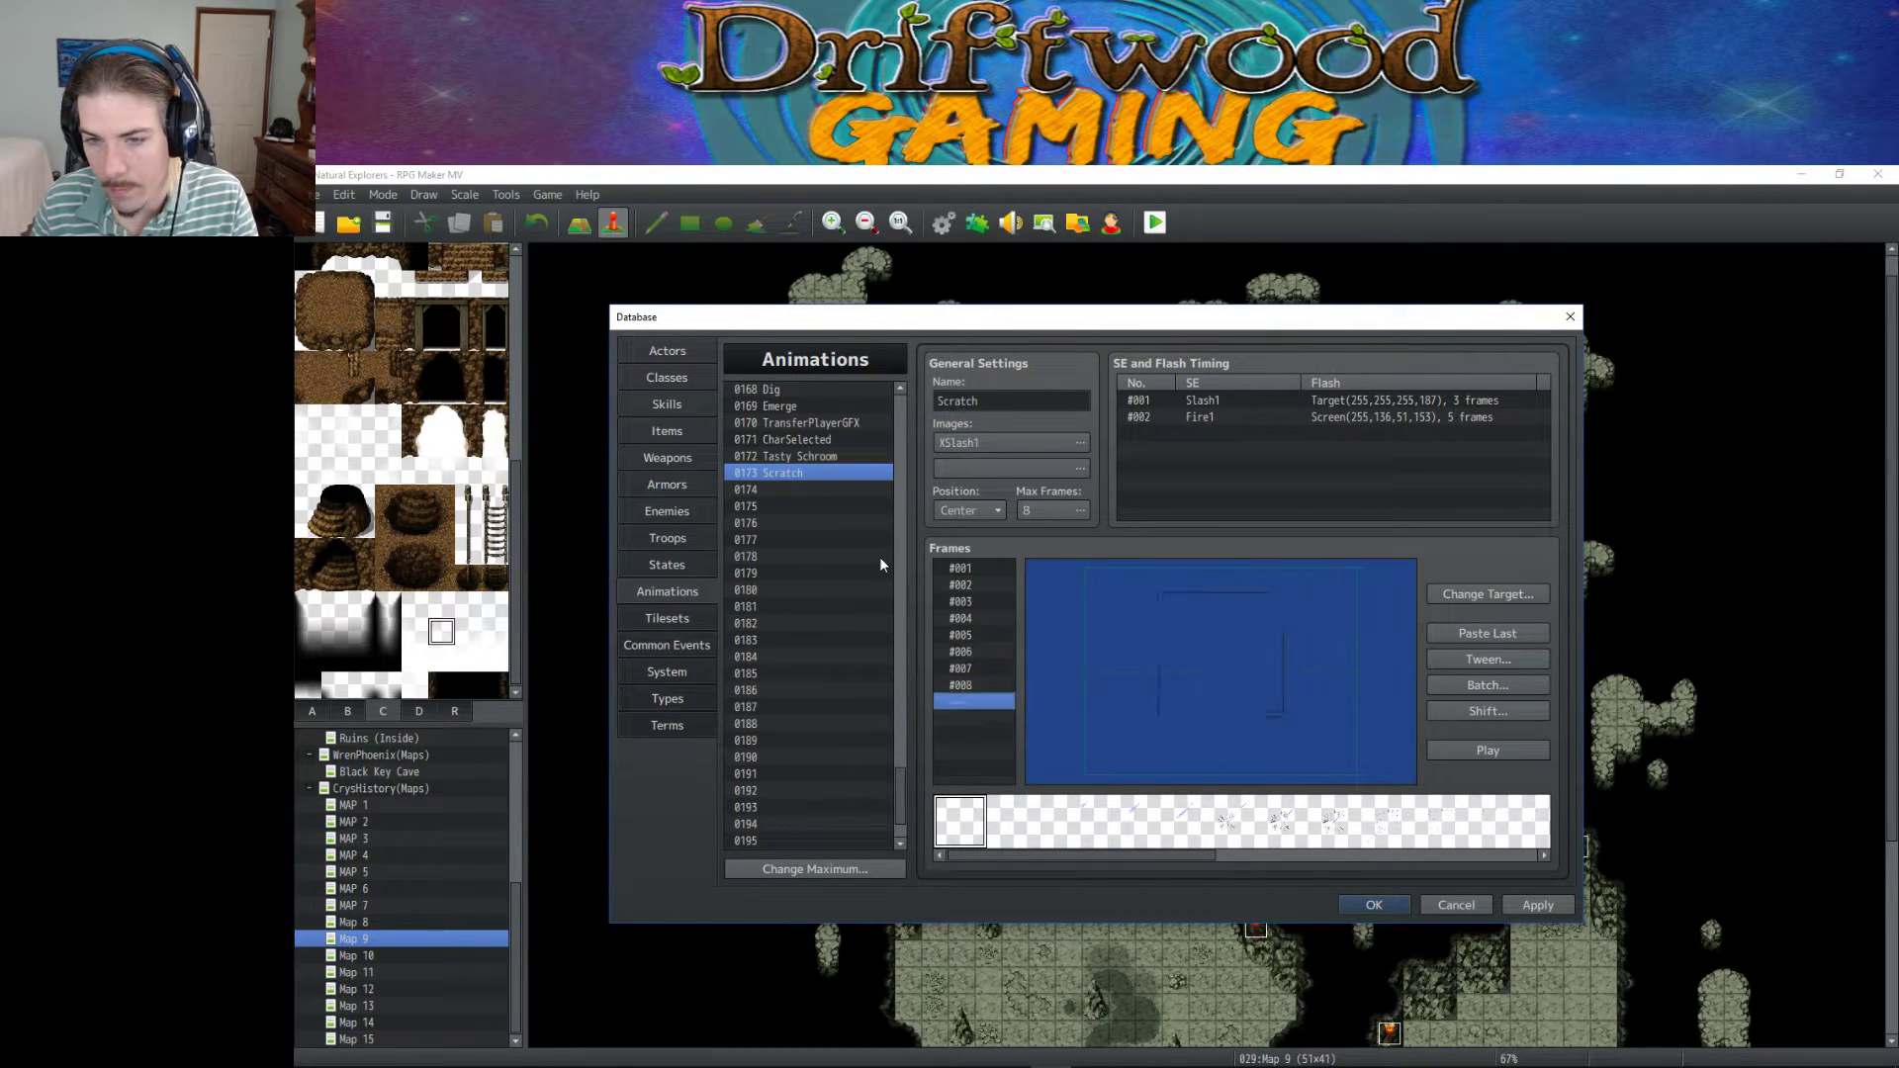
pyautogui.click(1003, 570)
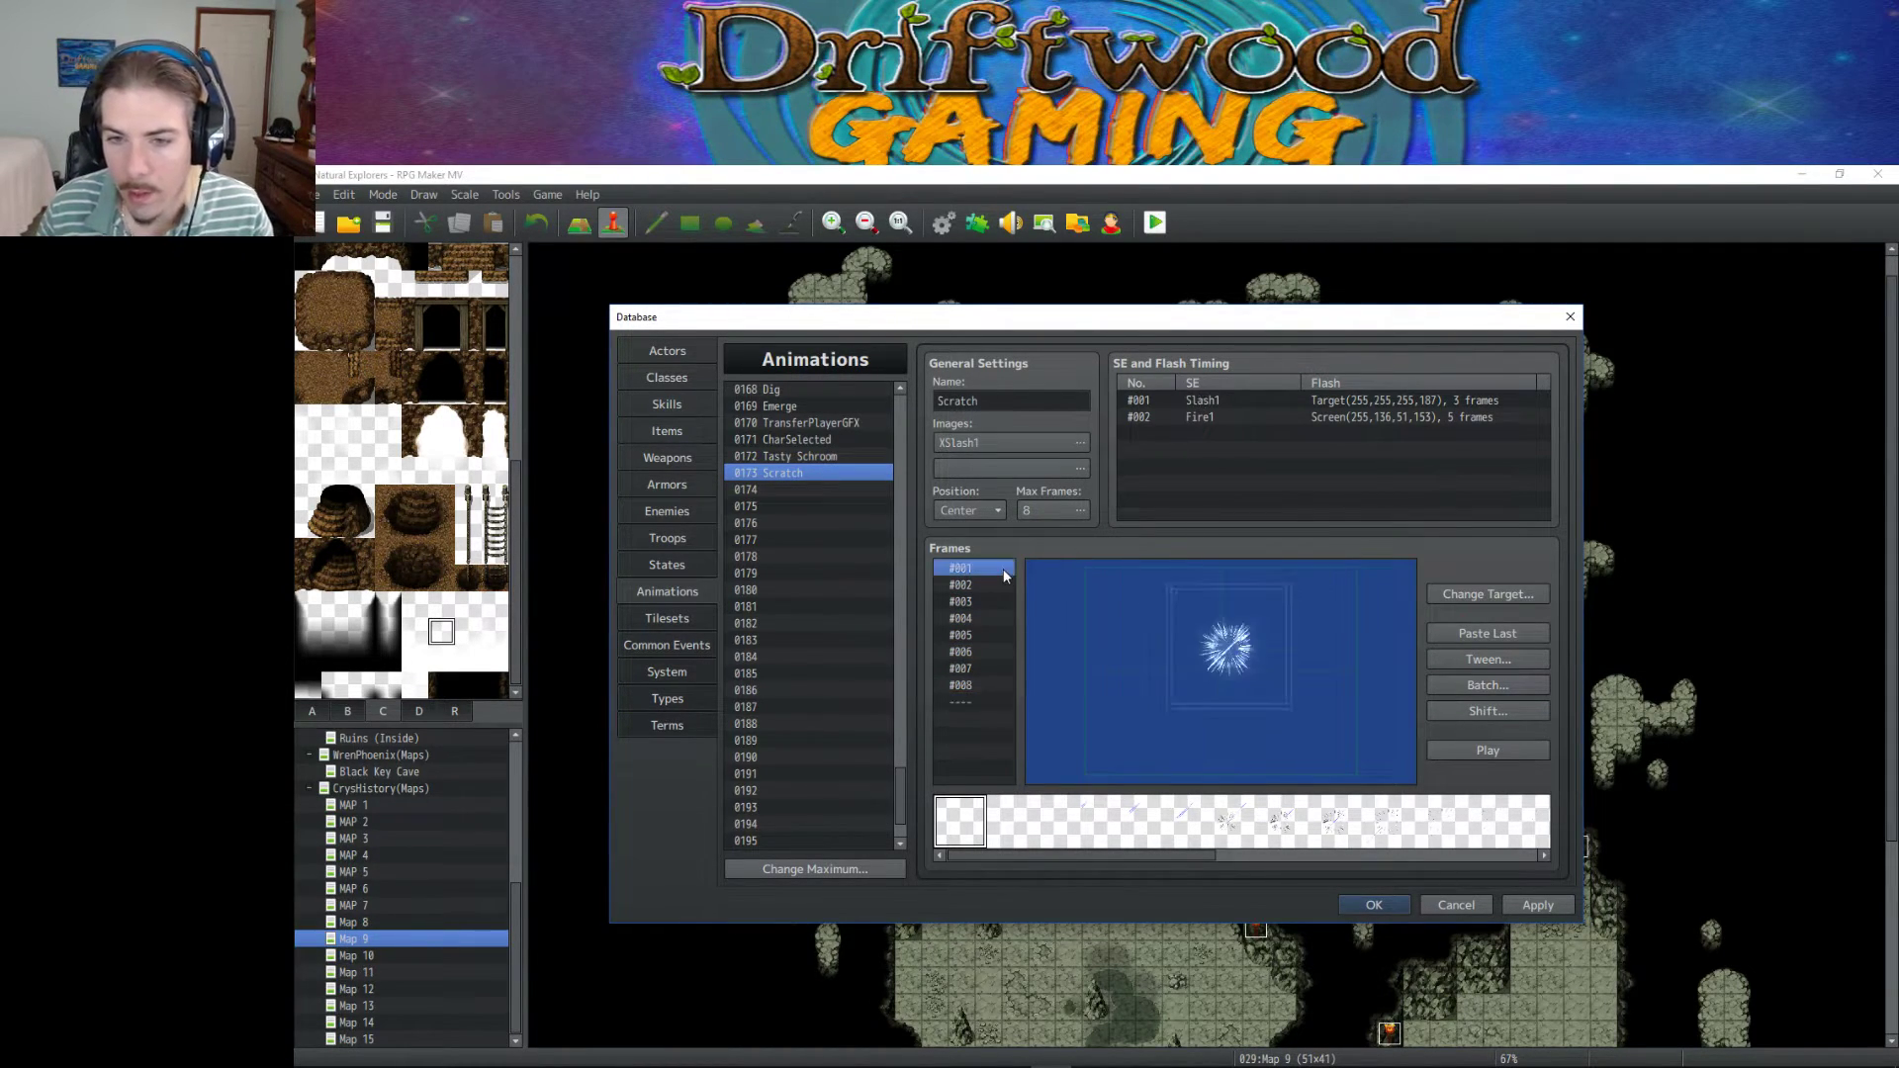
# Step through the frames of the Scratch animation to examine how the slash image appears in each.
pyautogui.press('Down')
pyautogui.press('Down')
pyautogui.press('Down')
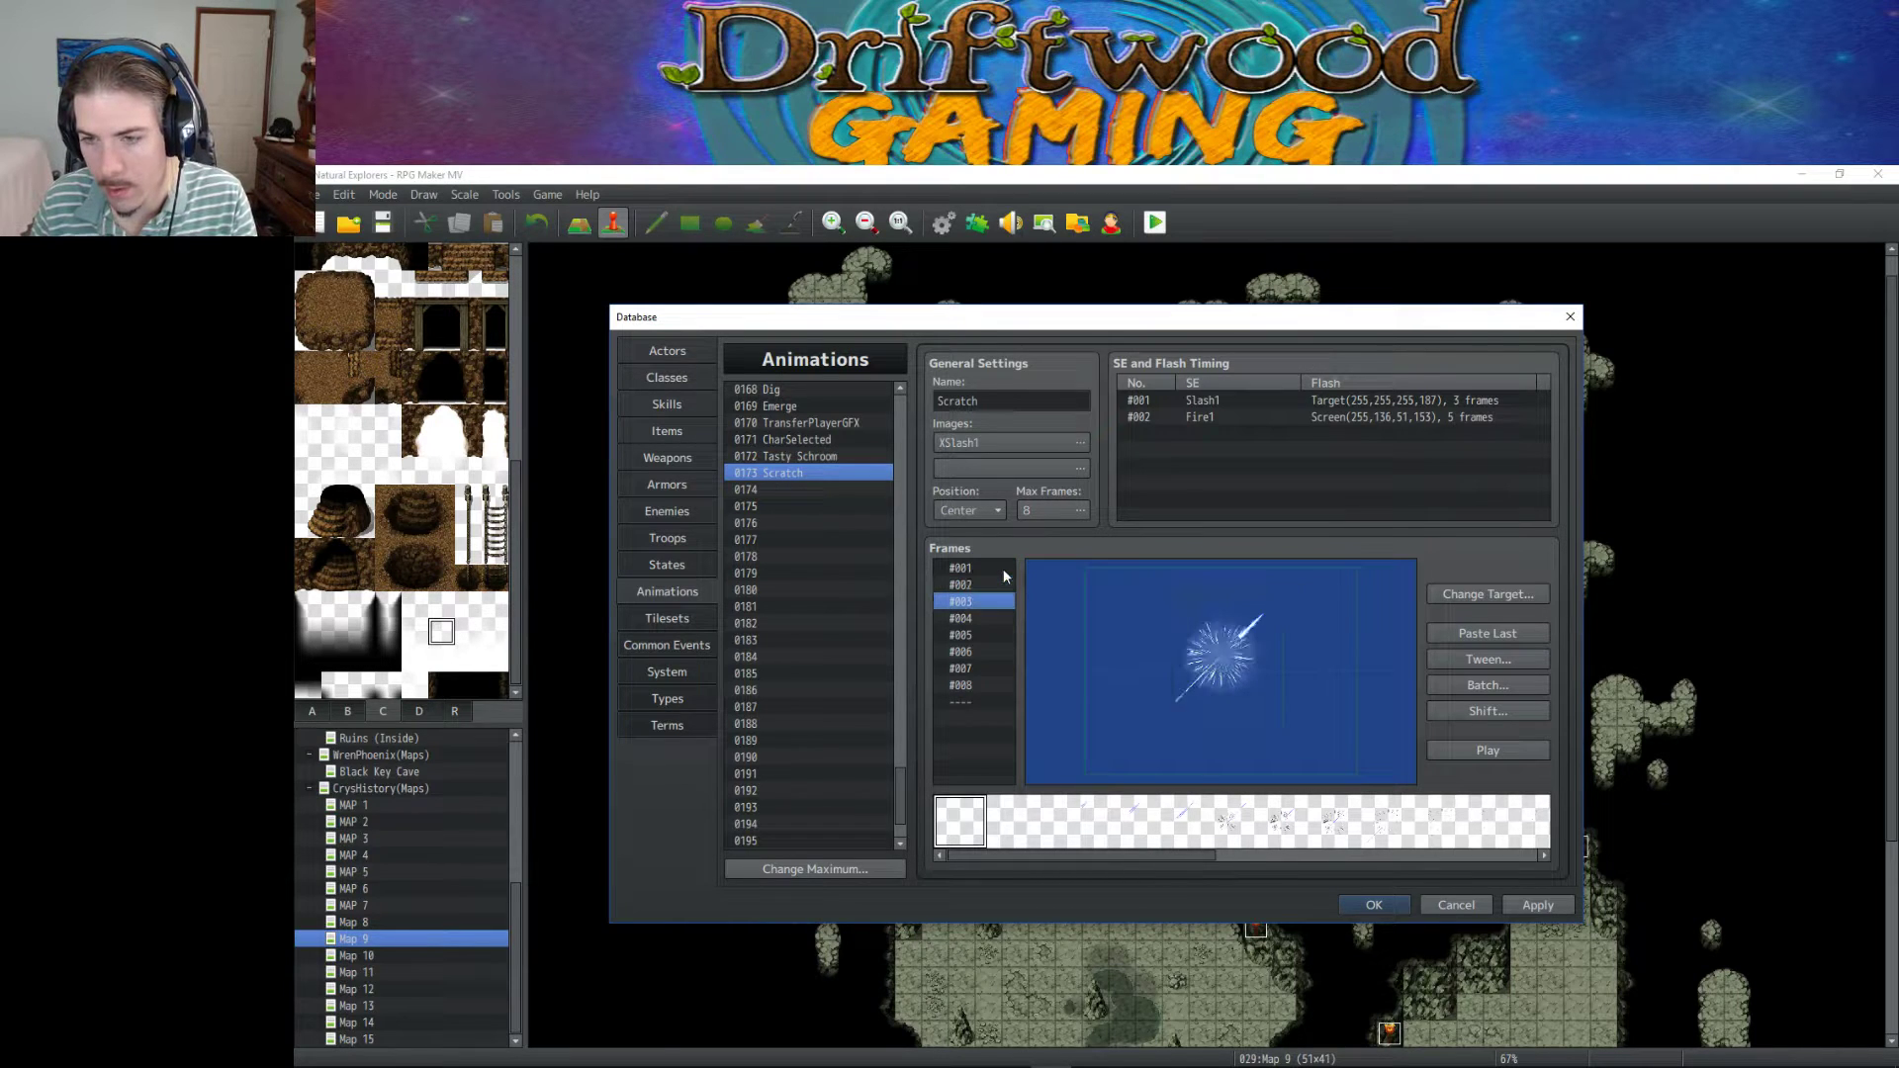
pyautogui.press('Down')
pyautogui.press('Down')
pyautogui.press('Down')
pyautogui.press('Down')
pyautogui.press('Up')
pyautogui.press('Up')
pyautogui.press('Up')
pyautogui.press('Up')
pyautogui.press('Up')
pyautogui.press('Up')
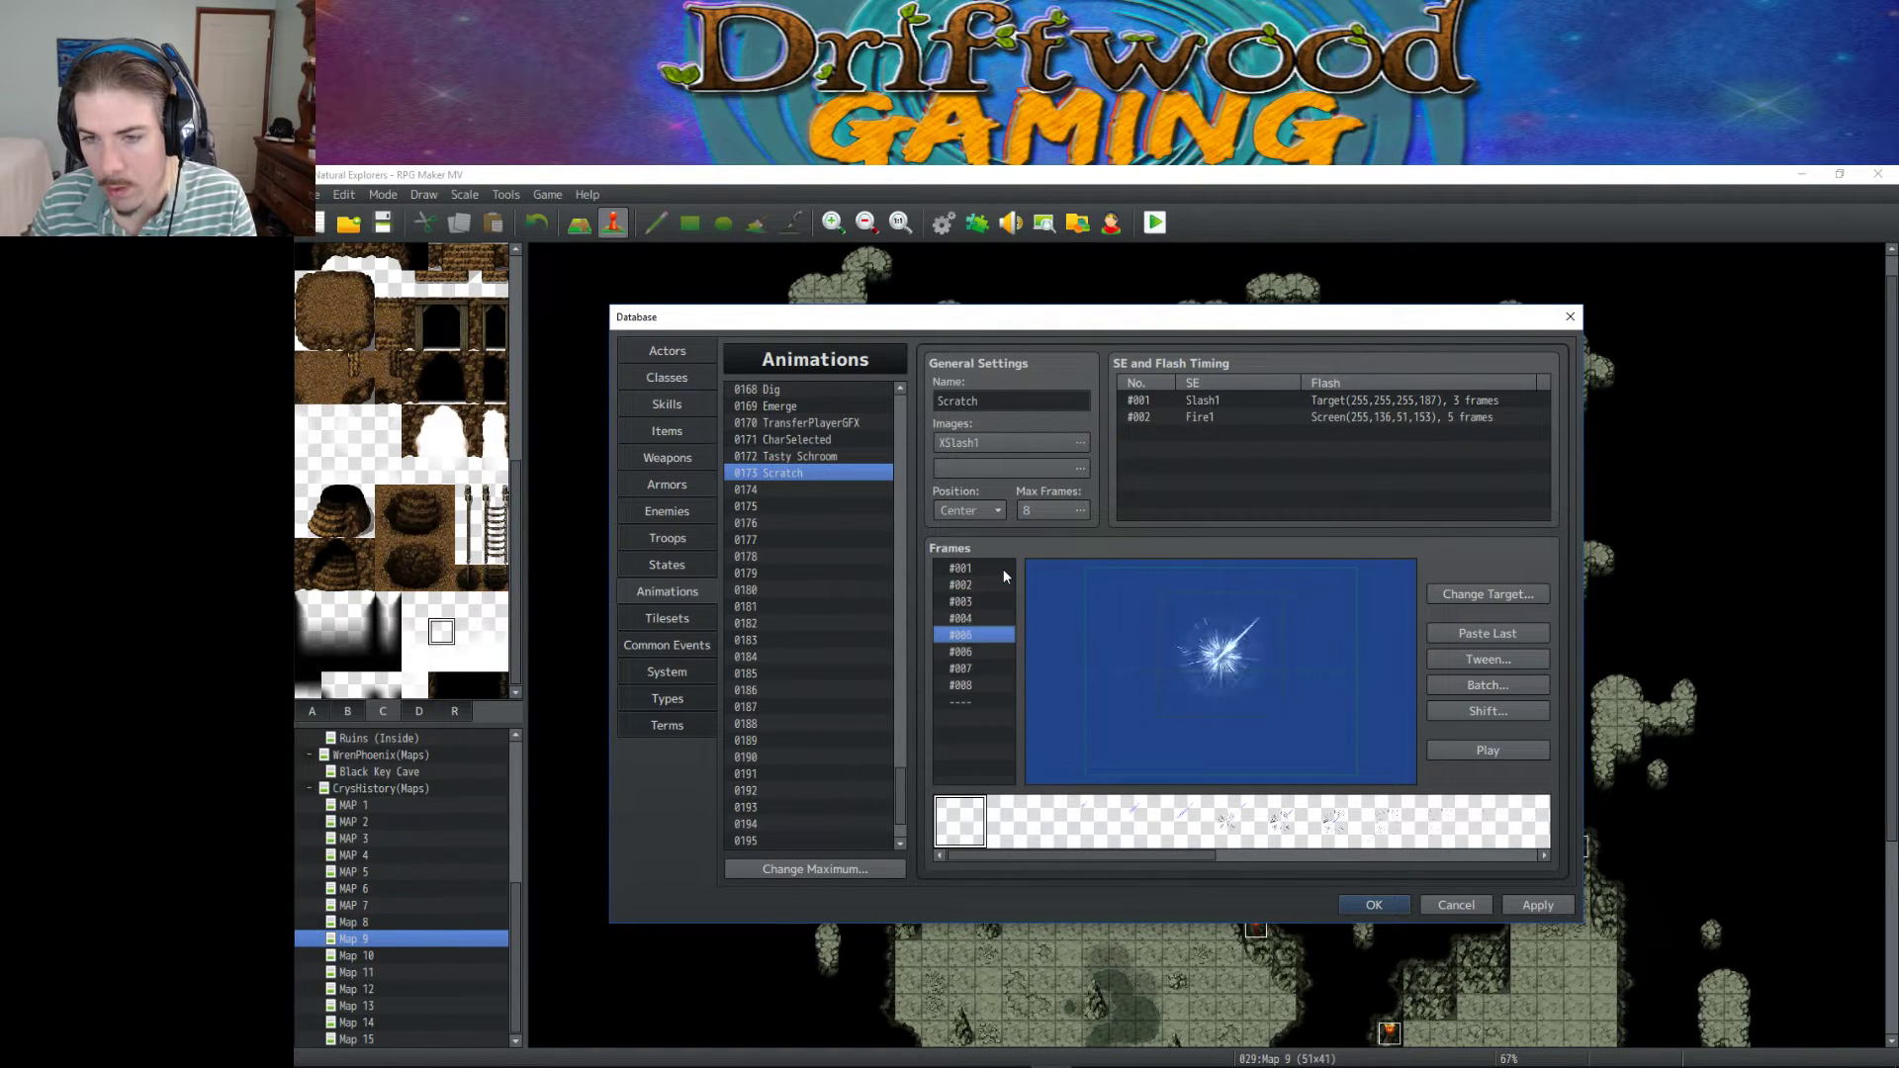
pyautogui.press('Up')
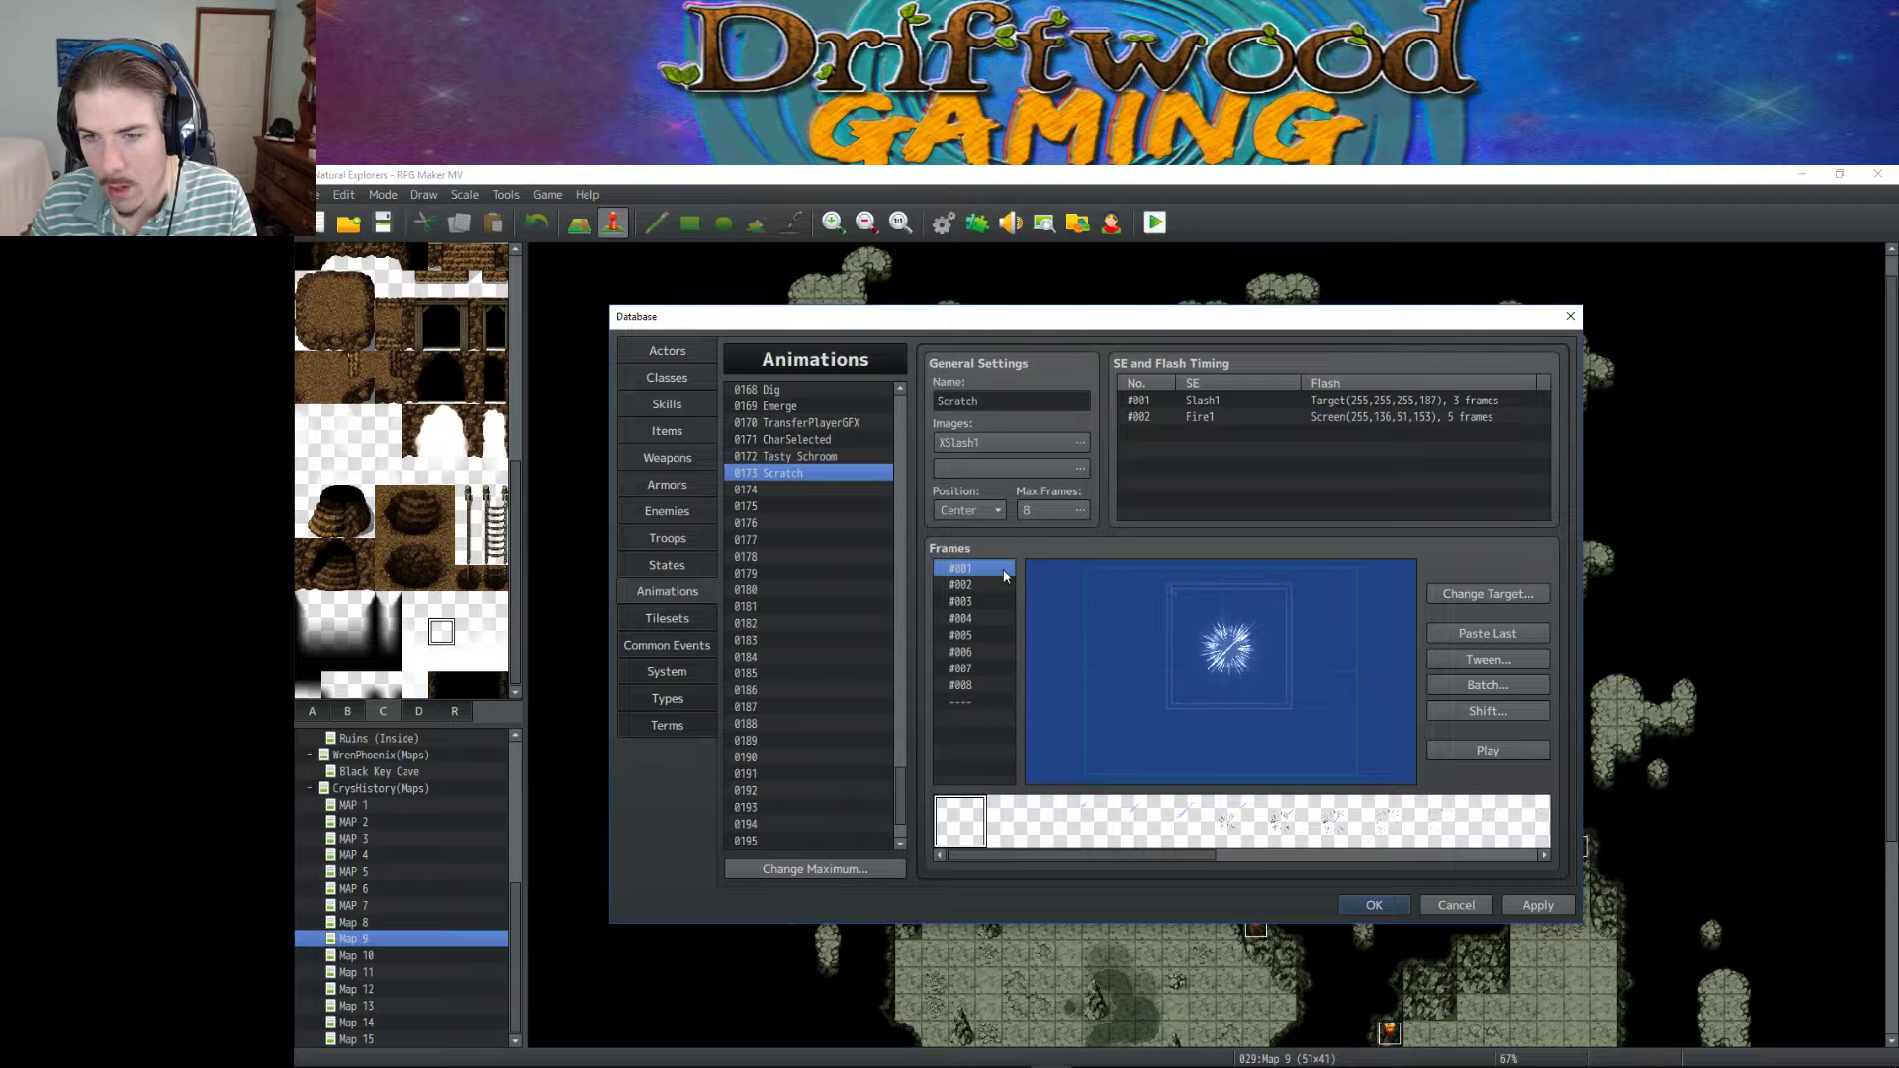
pyautogui.press('Down')
pyautogui.press('Down')
pyautogui.press('Down')
pyautogui.press('Down')
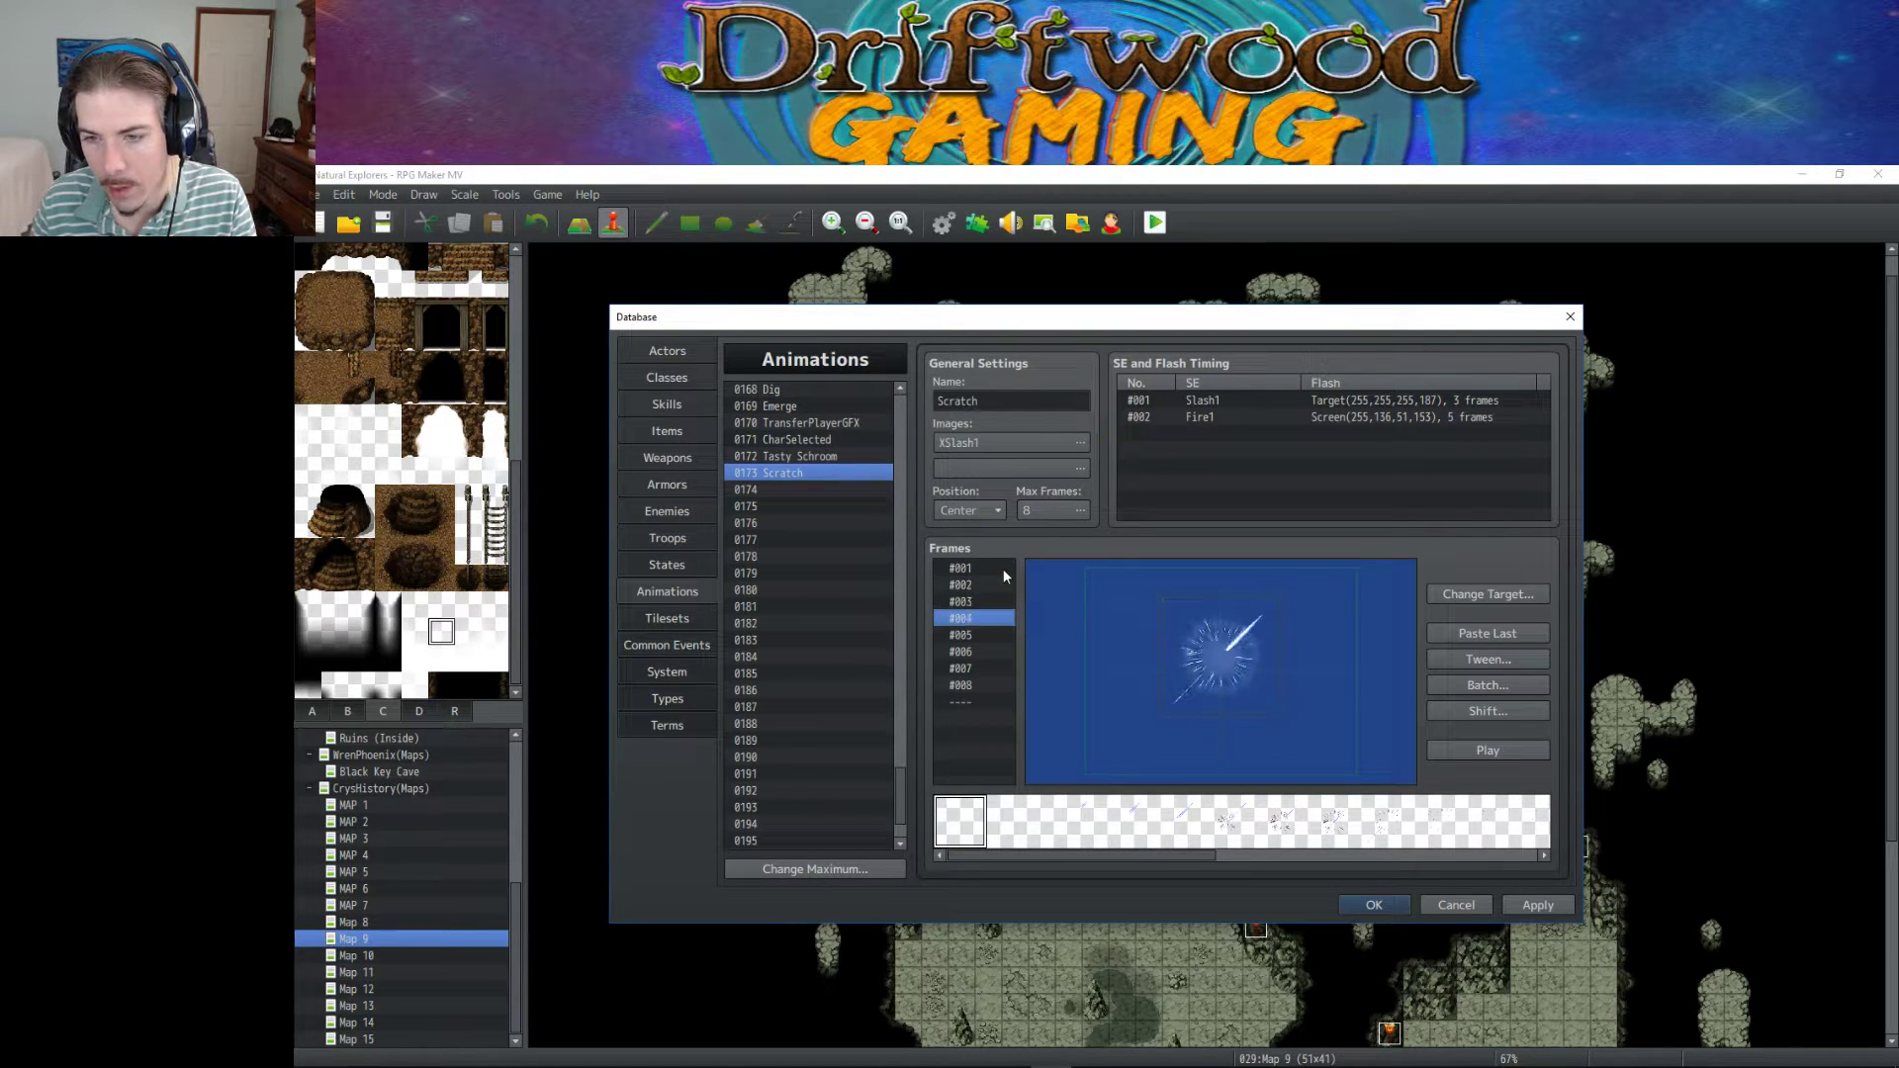
pyautogui.press('Down')
pyautogui.press('Down')
pyautogui.press('Down')
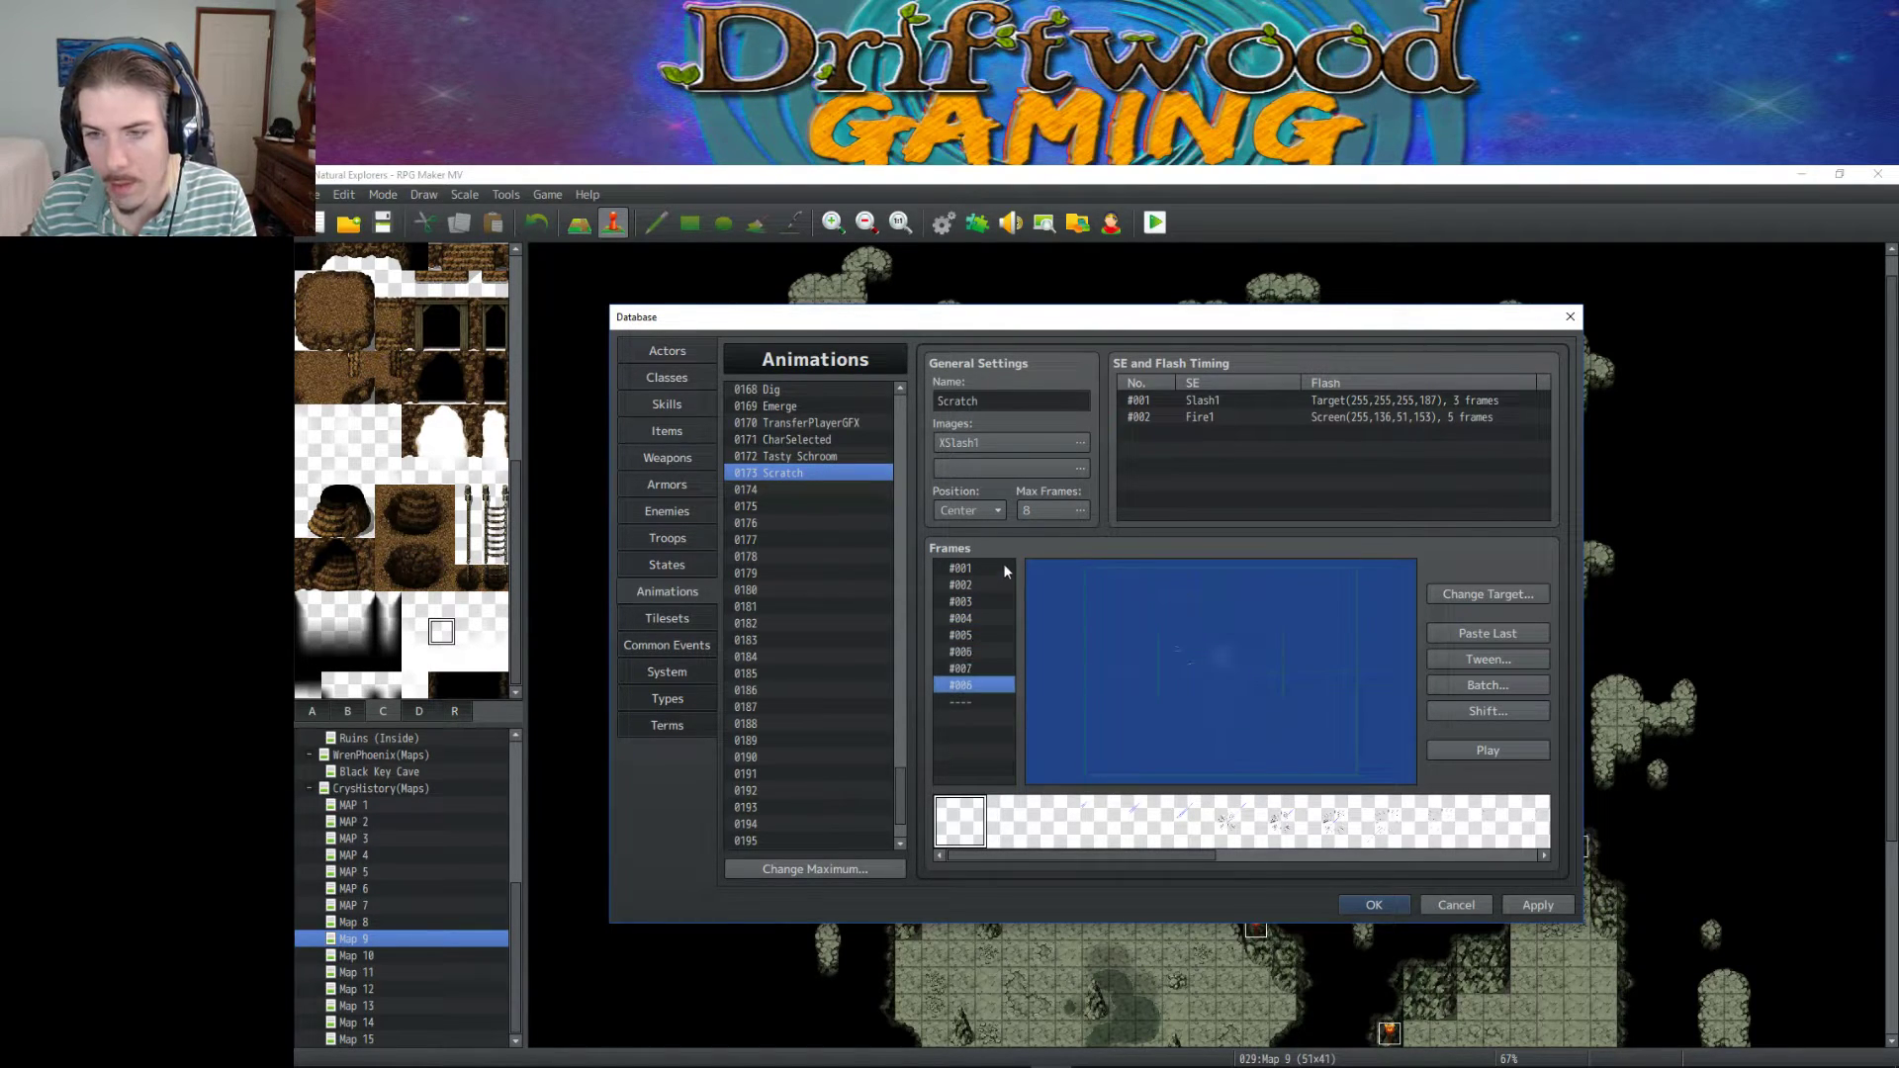
# Open the Scratch animation's Fire1 sound timing for editing and look through the available sound effects.
pyautogui.click(1160, 414)
pyautogui.rightClick(1159, 413)
pyautogui.click(1179, 435)
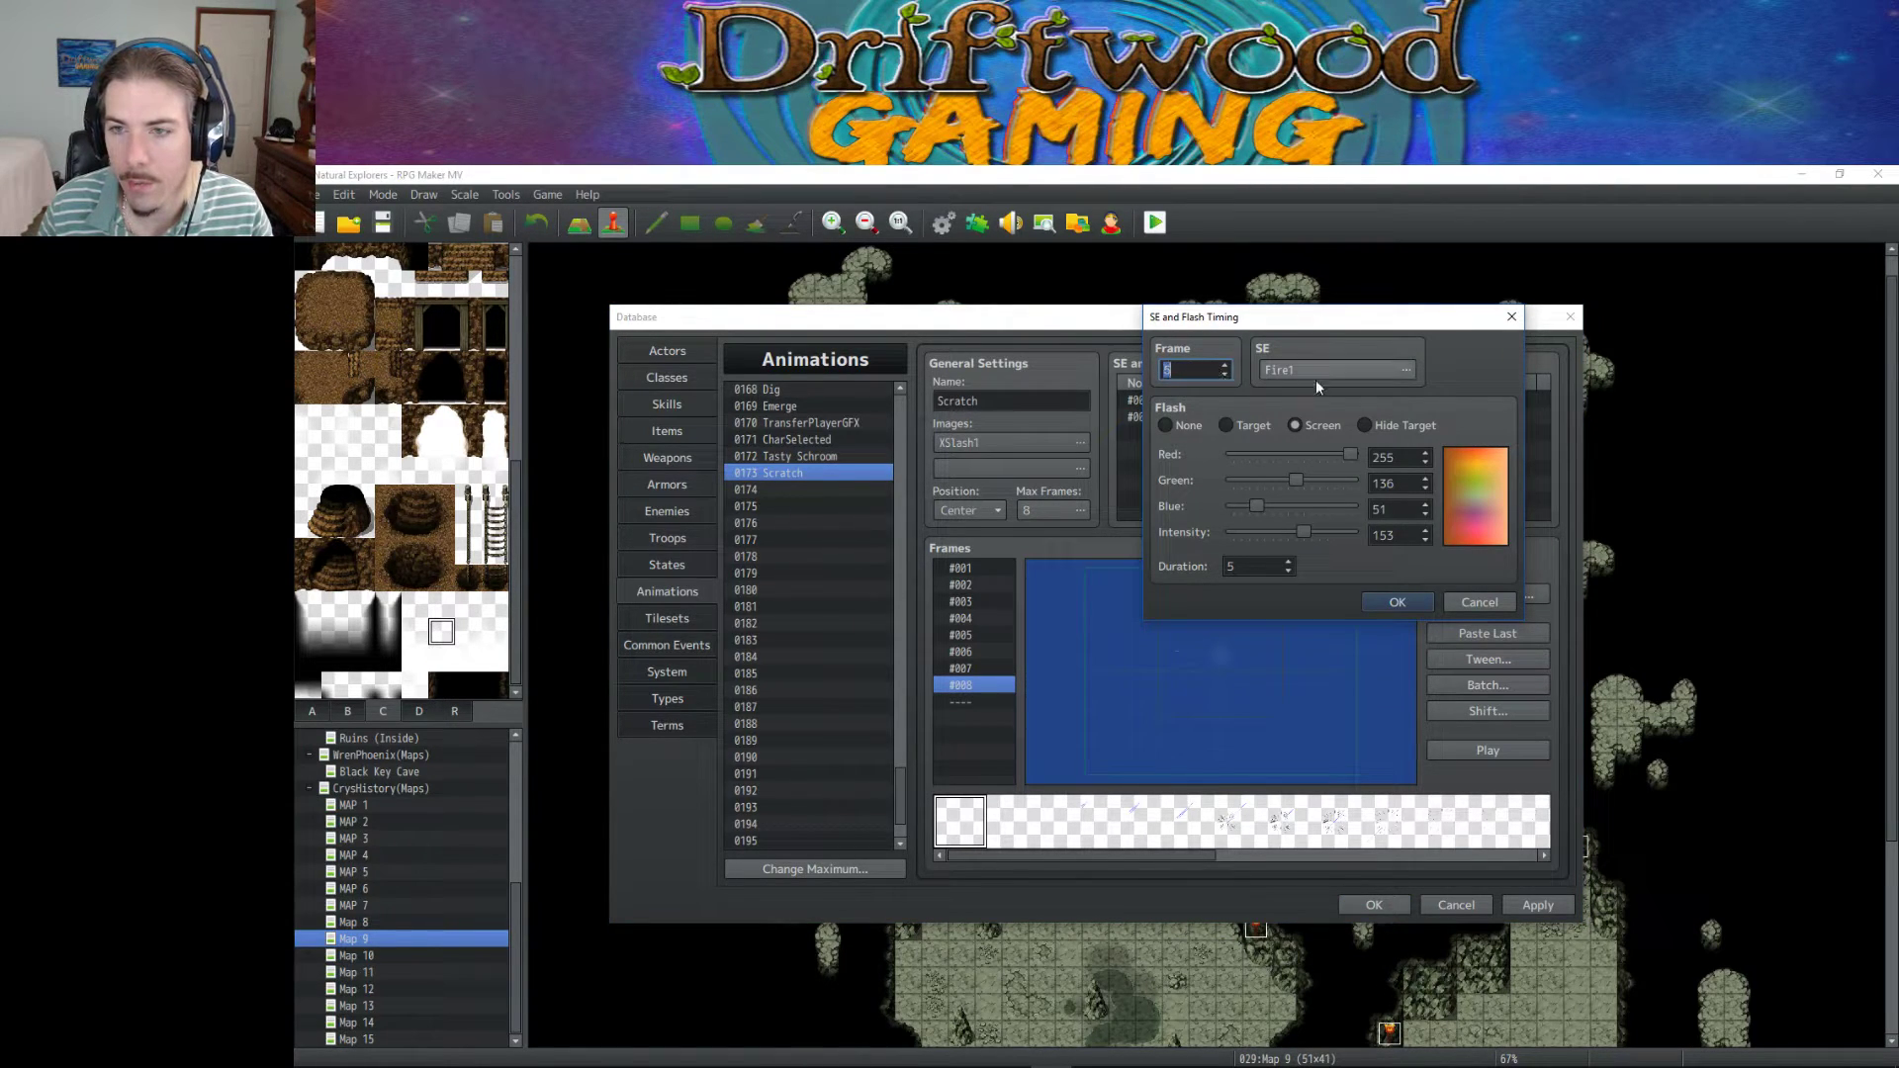
pyautogui.click(1350, 372)
pyautogui.moveTo(1357, 404); pyautogui.dragTo(1357, 605)
pyautogui.click(1304, 522)
pyautogui.scroll(10, 1298, 510)
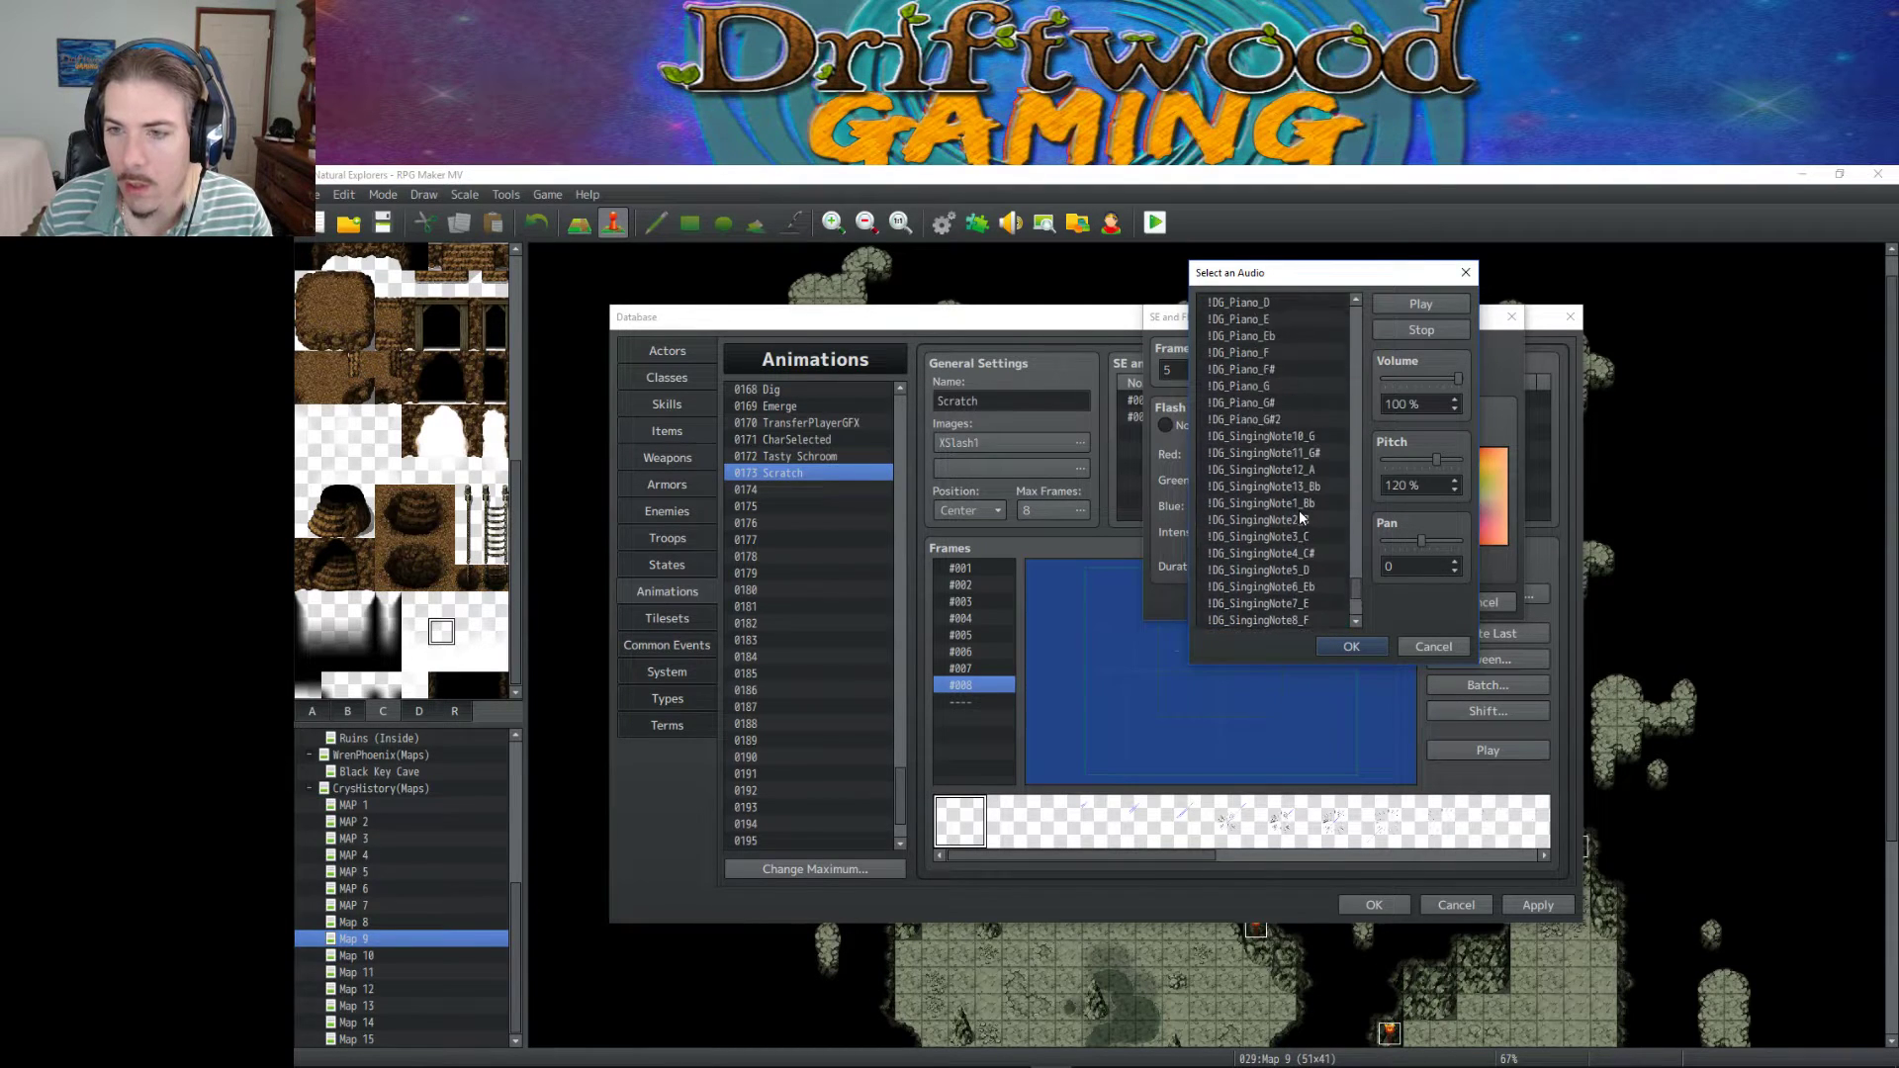
pyautogui.scroll(2, 1298, 517)
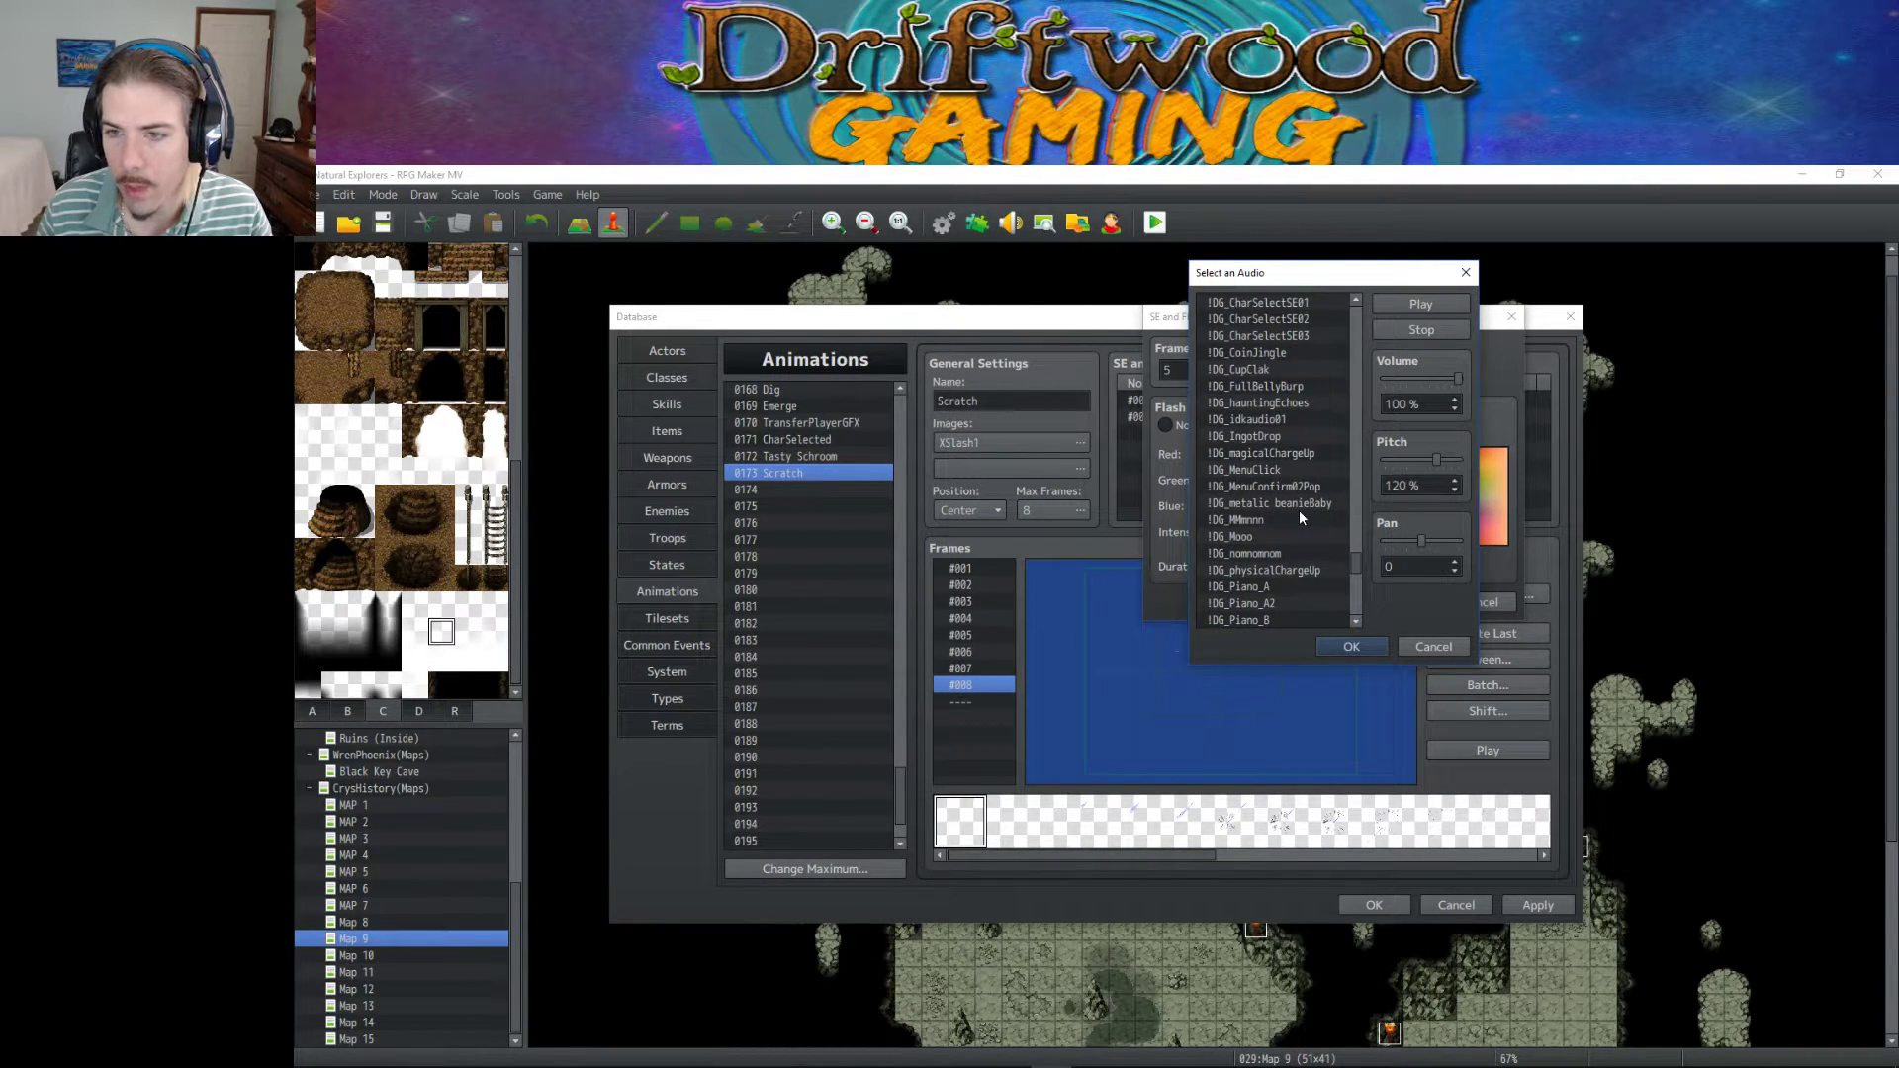
# Switch to Audacity, dismiss the welcome message and record a vocal scratch sound about 2.8 seconds long.
pyautogui.click(766, 1054)
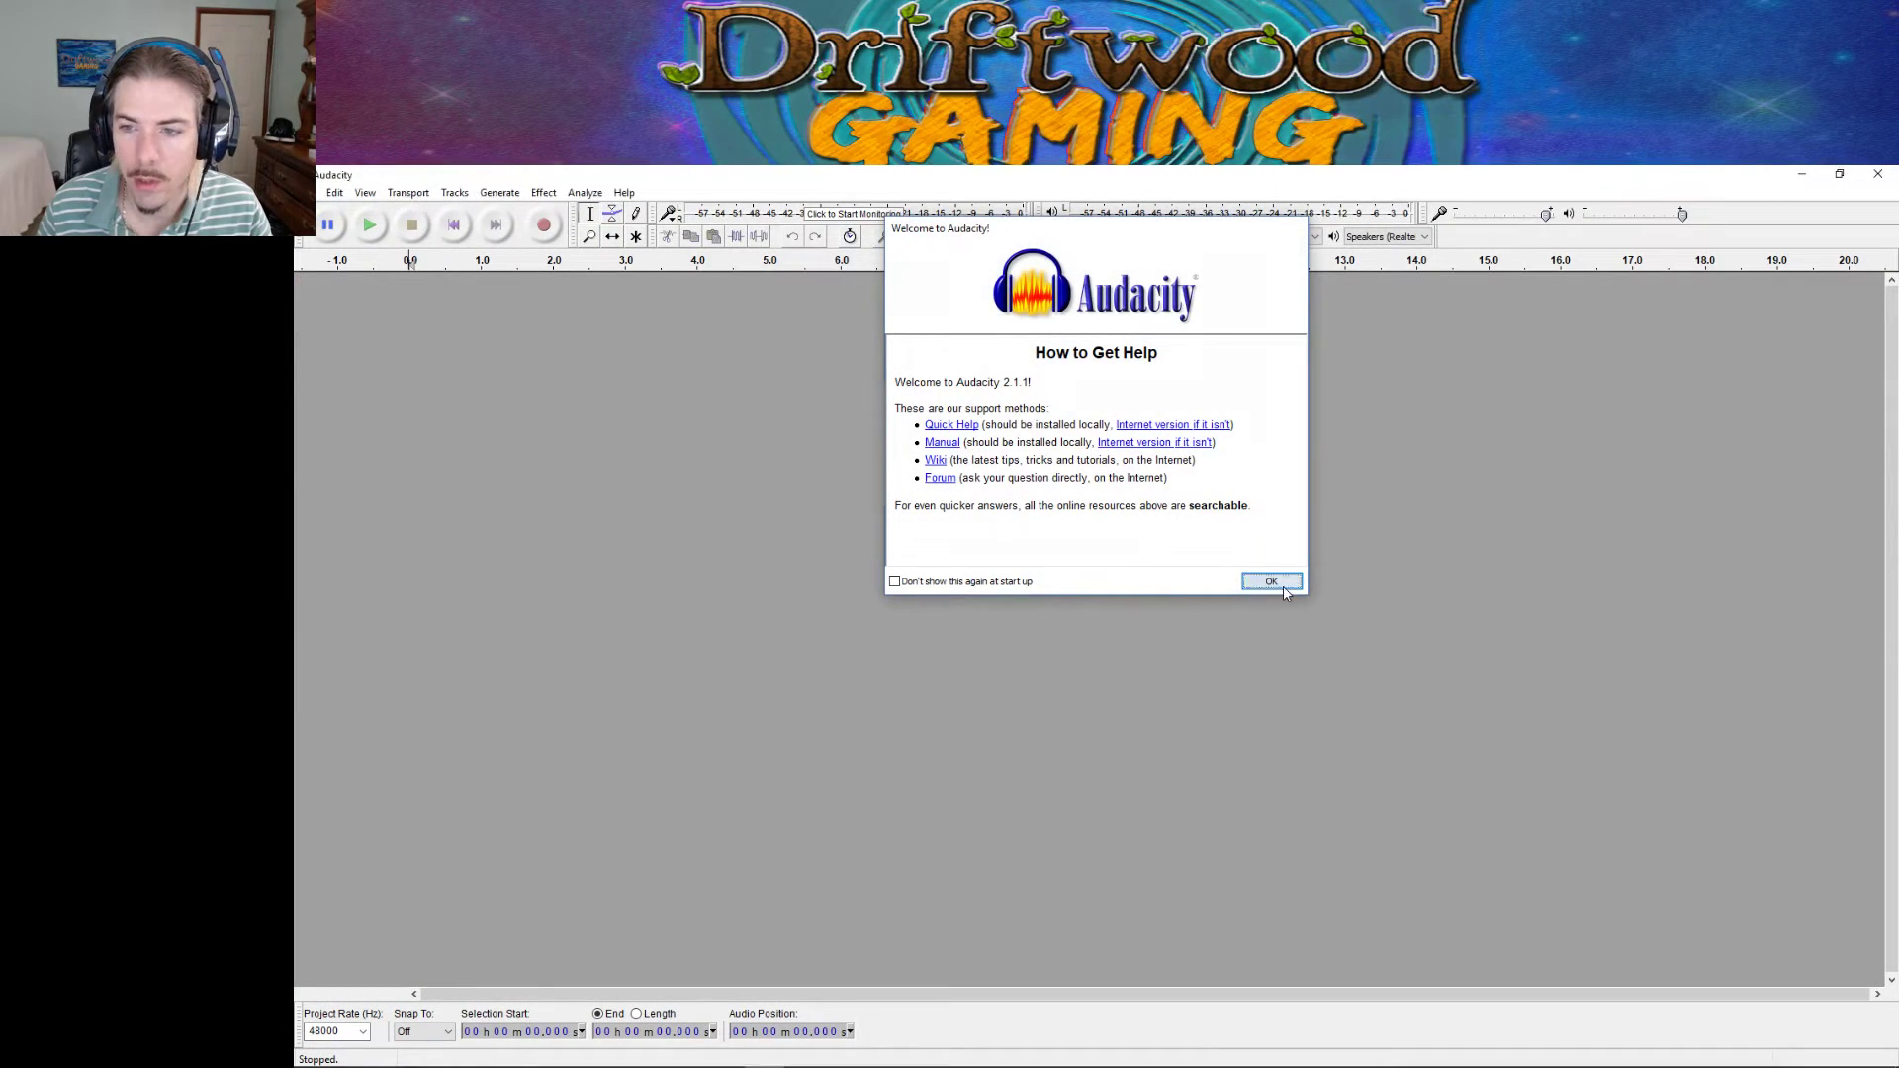
pyautogui.click(1271, 583)
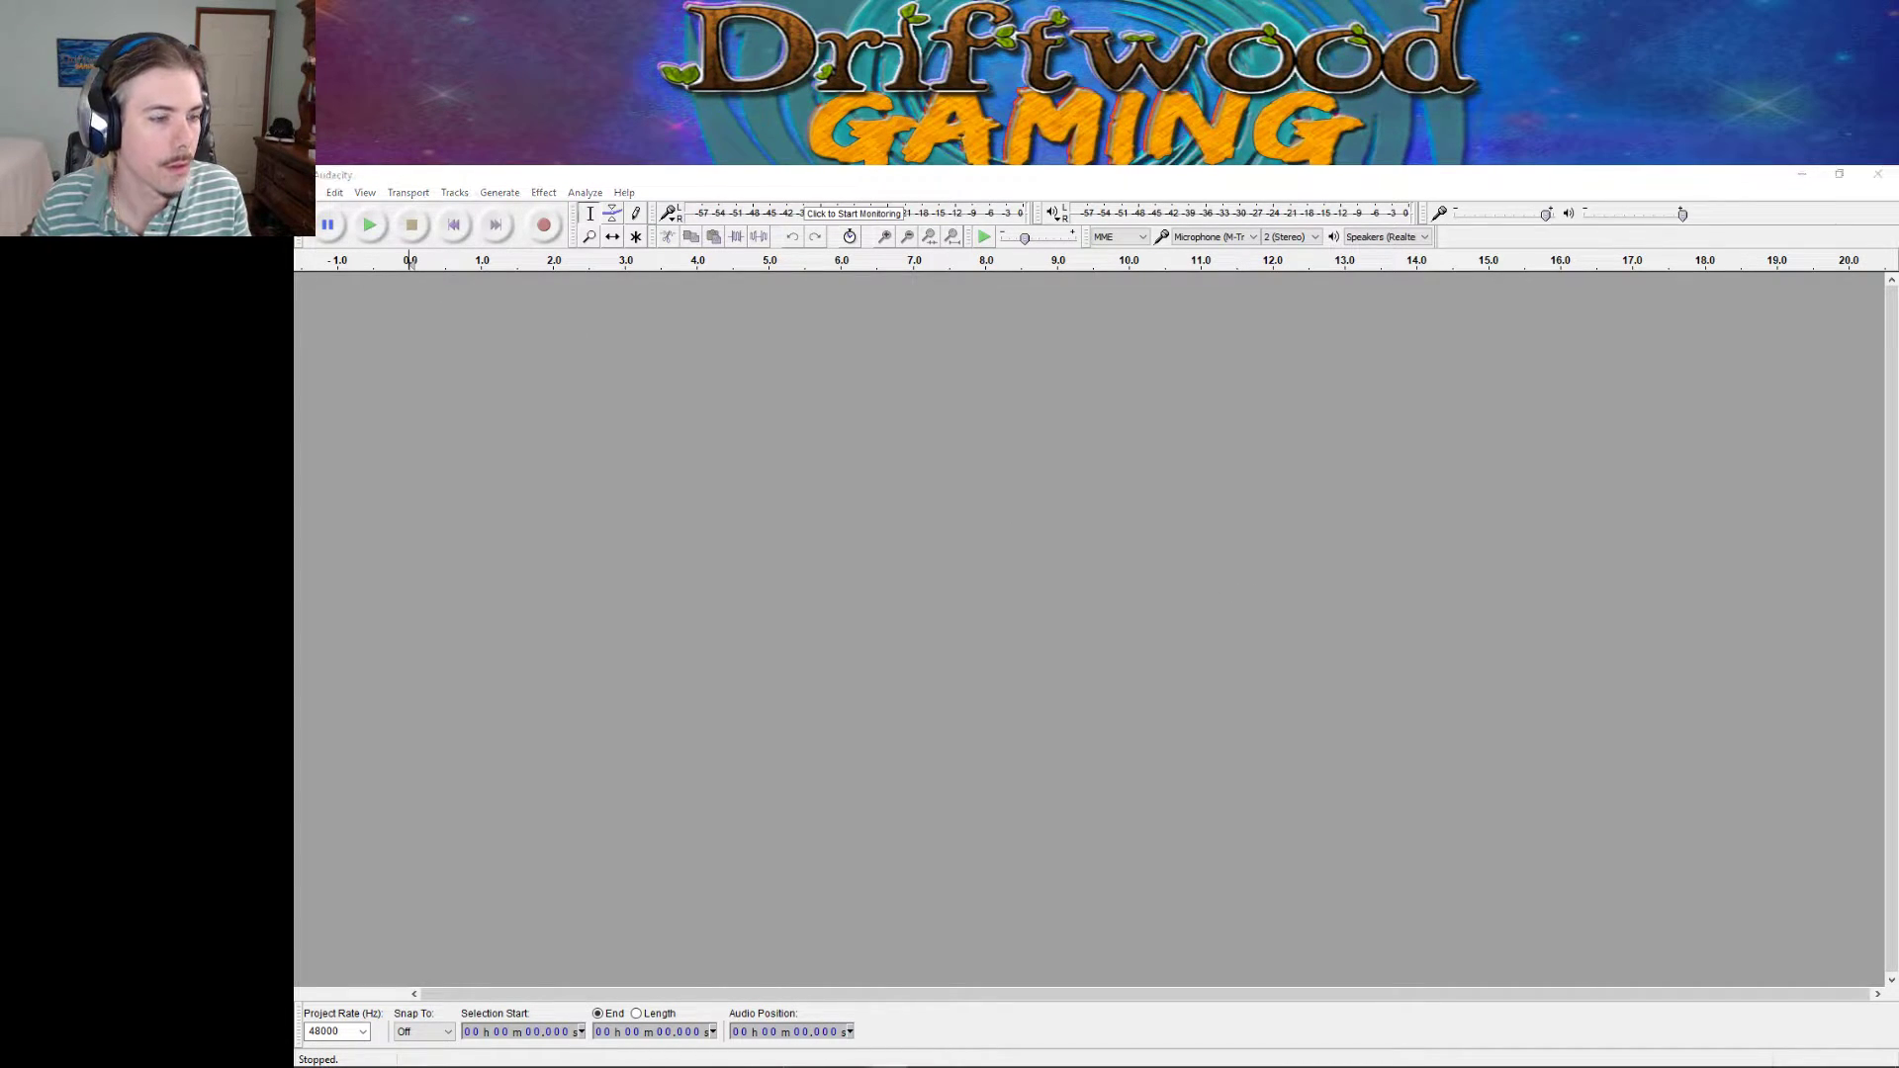
pyautogui.click(545, 226)
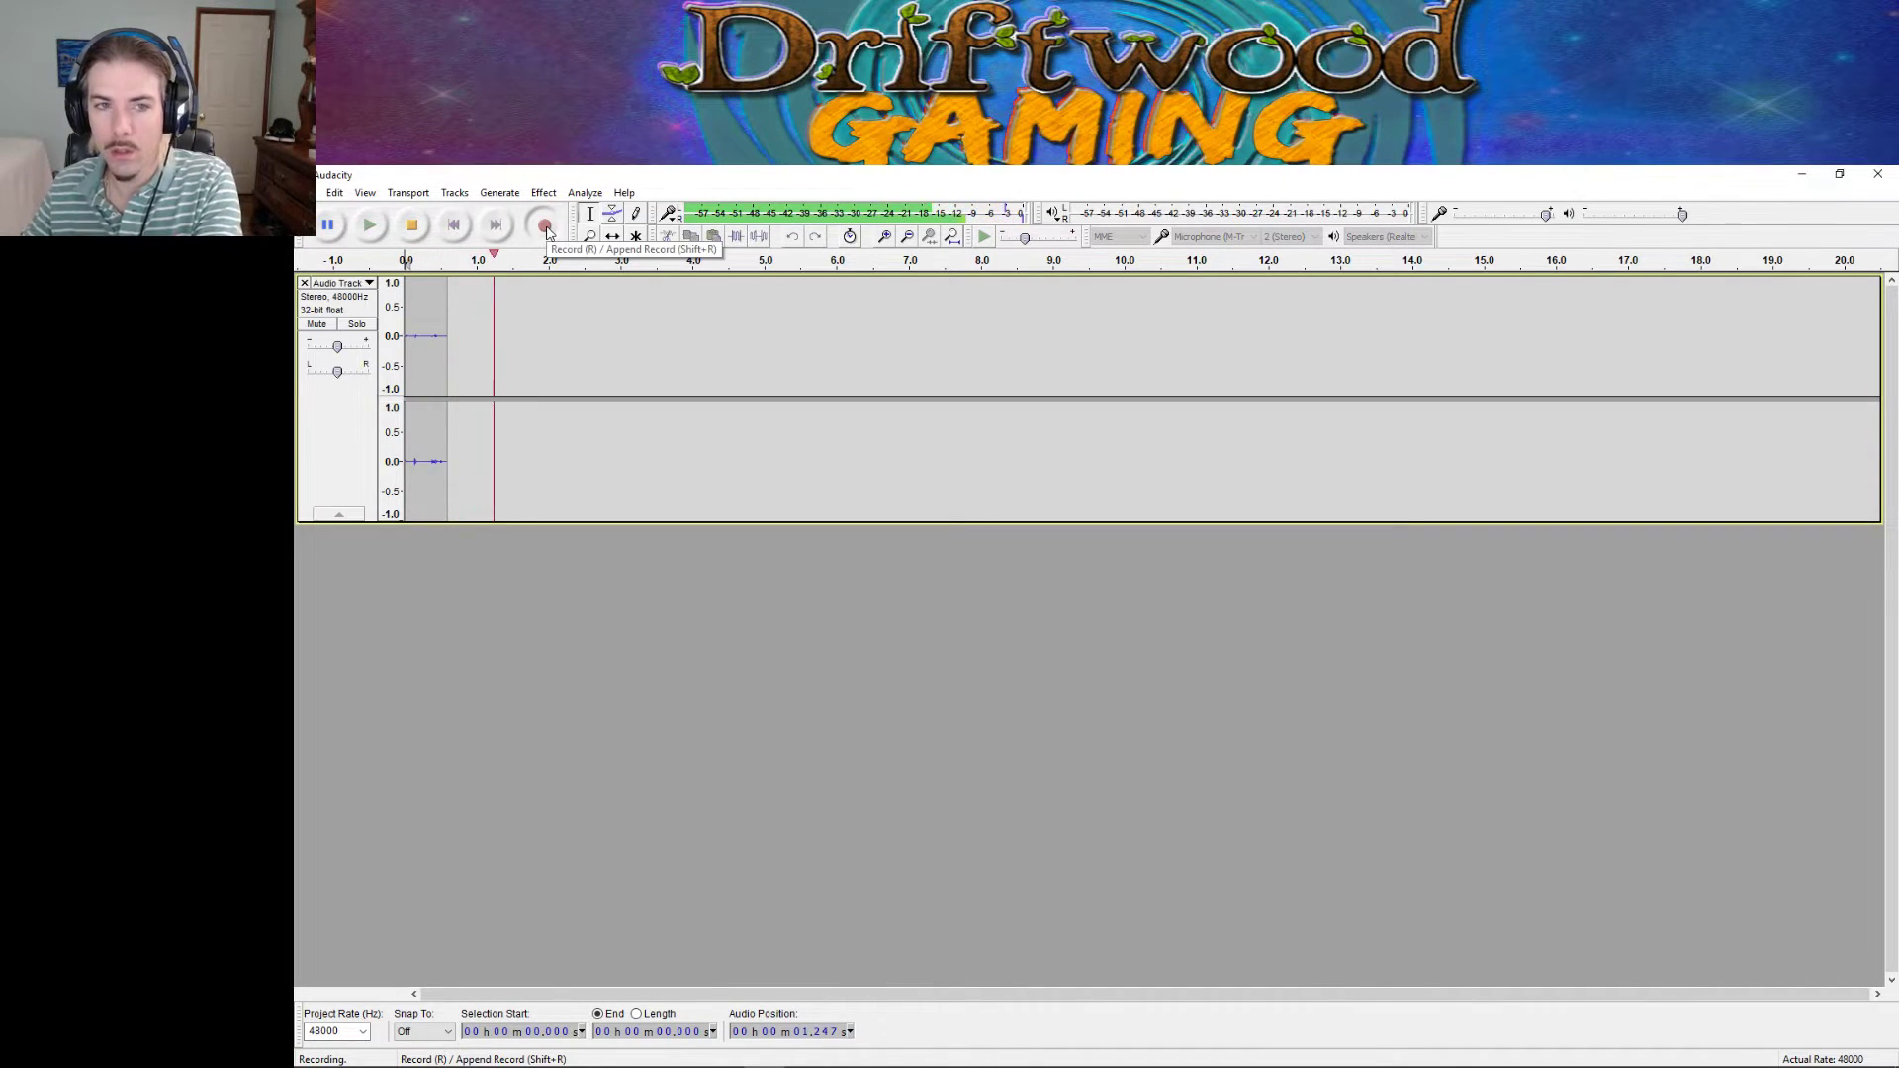
pyautogui.click(410, 228)
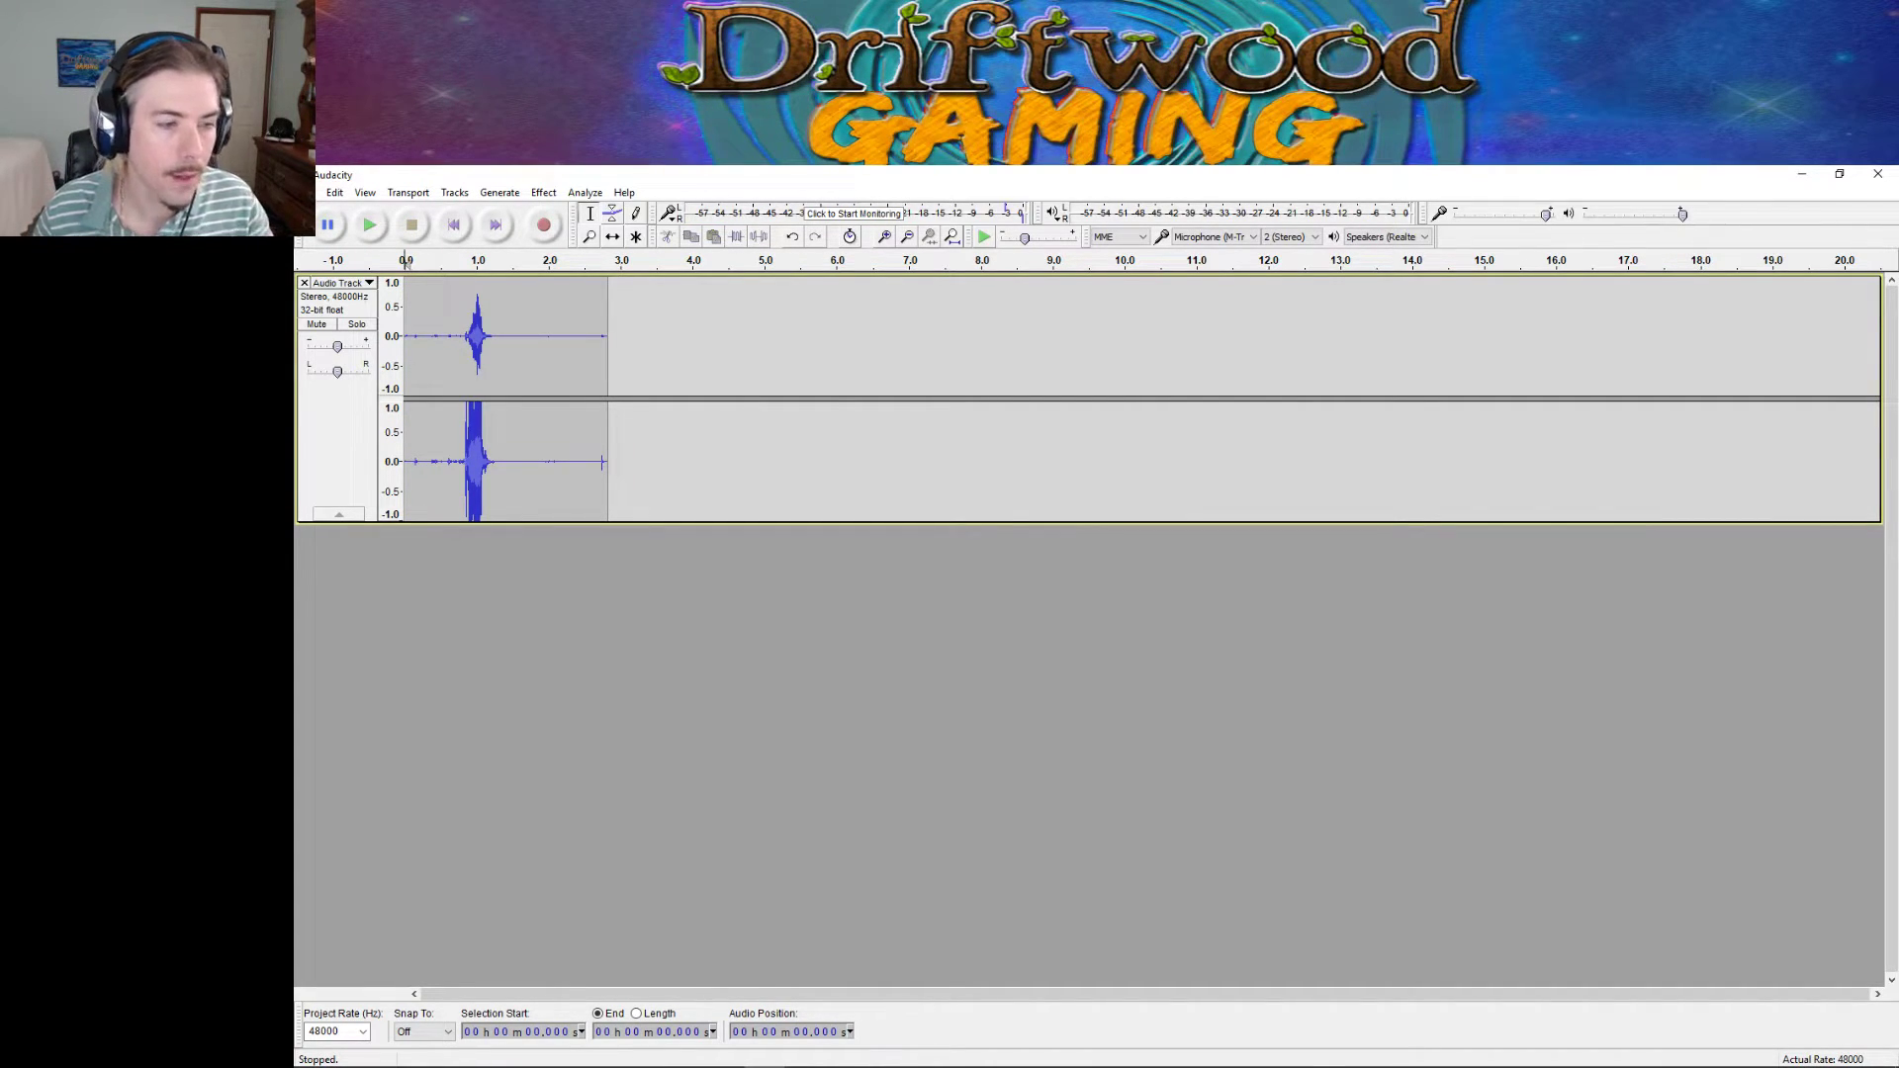
# Delete the quiet sections before and after the recorded scratch sound.
pyautogui.moveTo(458, 346); pyautogui.dragTo(315, 359)
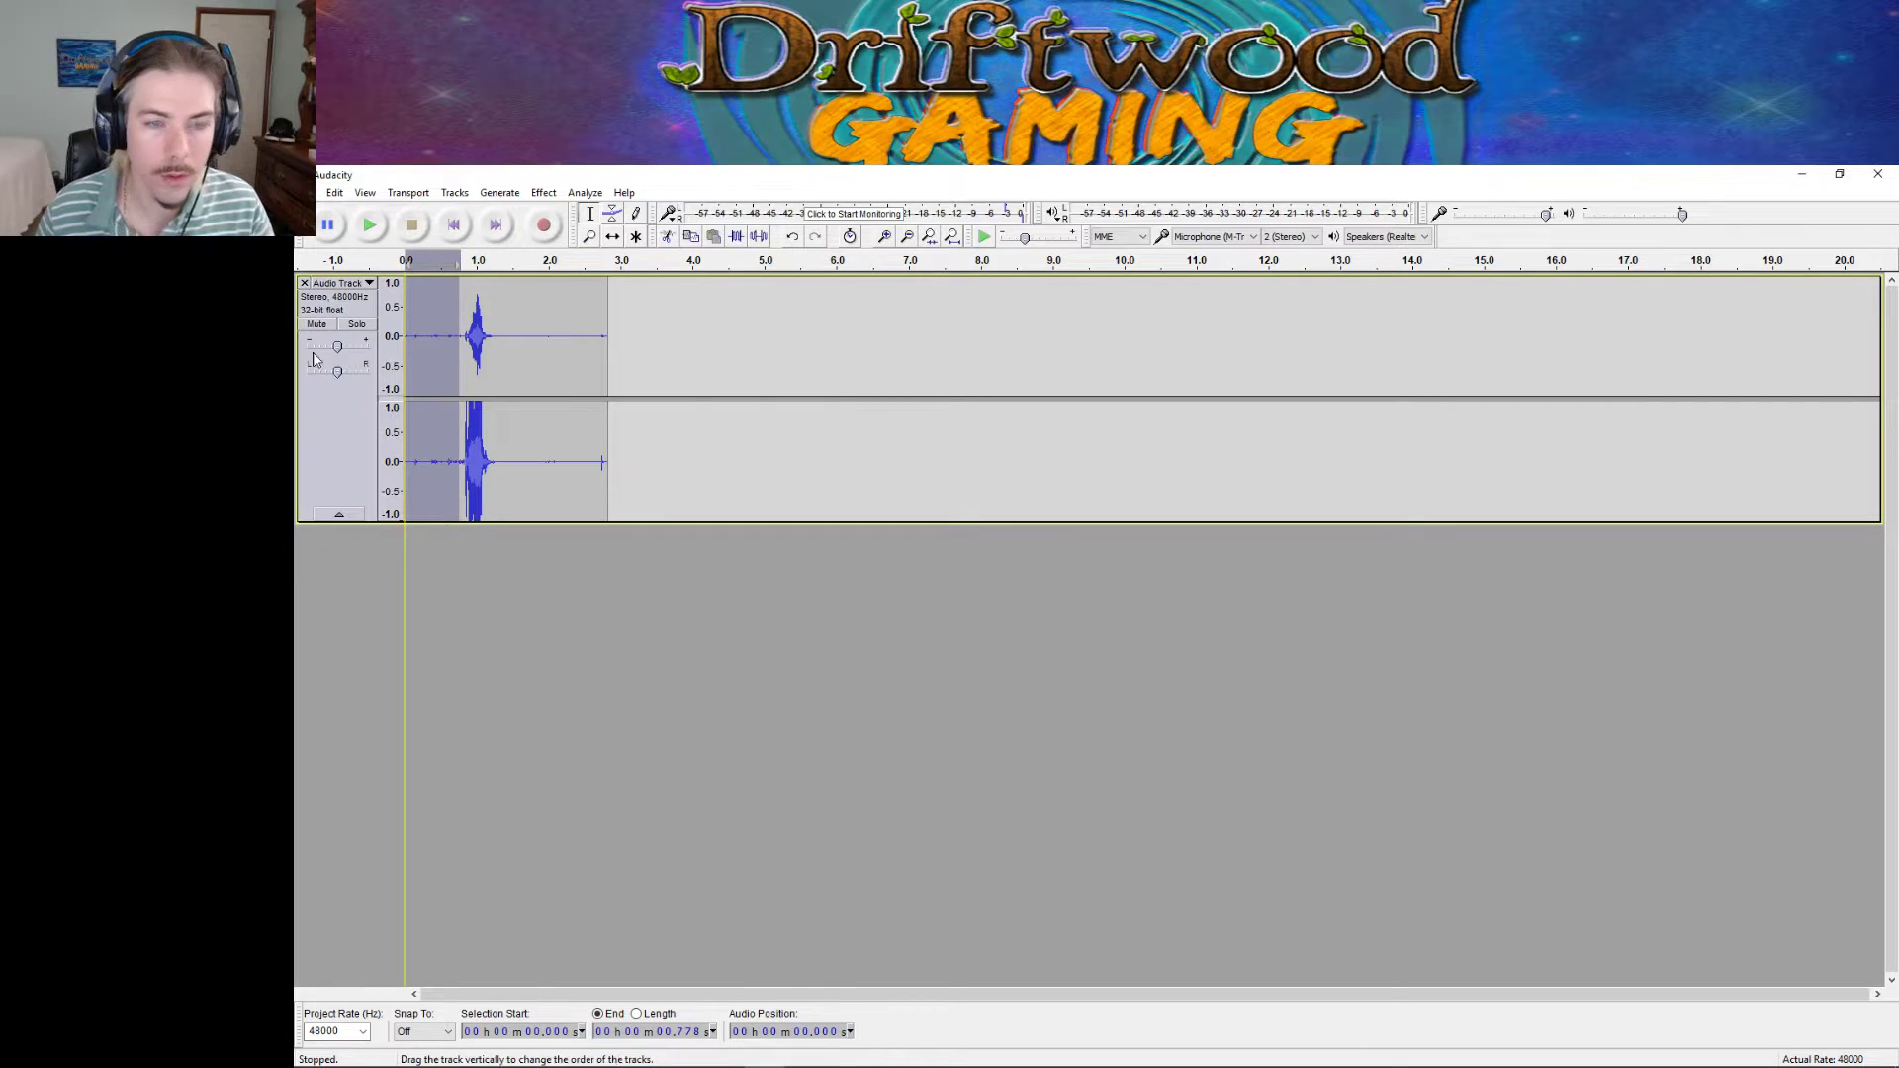
pyautogui.press('Delete')
pyautogui.moveTo(441, 353); pyautogui.dragTo(560, 363)
pyautogui.press('Delete')
# Trim the remaining lead-in and tail so the clip is about 0.335 seconds long.
pyautogui.click(428, 356)
pyautogui.keyDown('ctrl'); pyautogui.scroll(3, 427, 356); pyautogui.keyUp('ctrl')
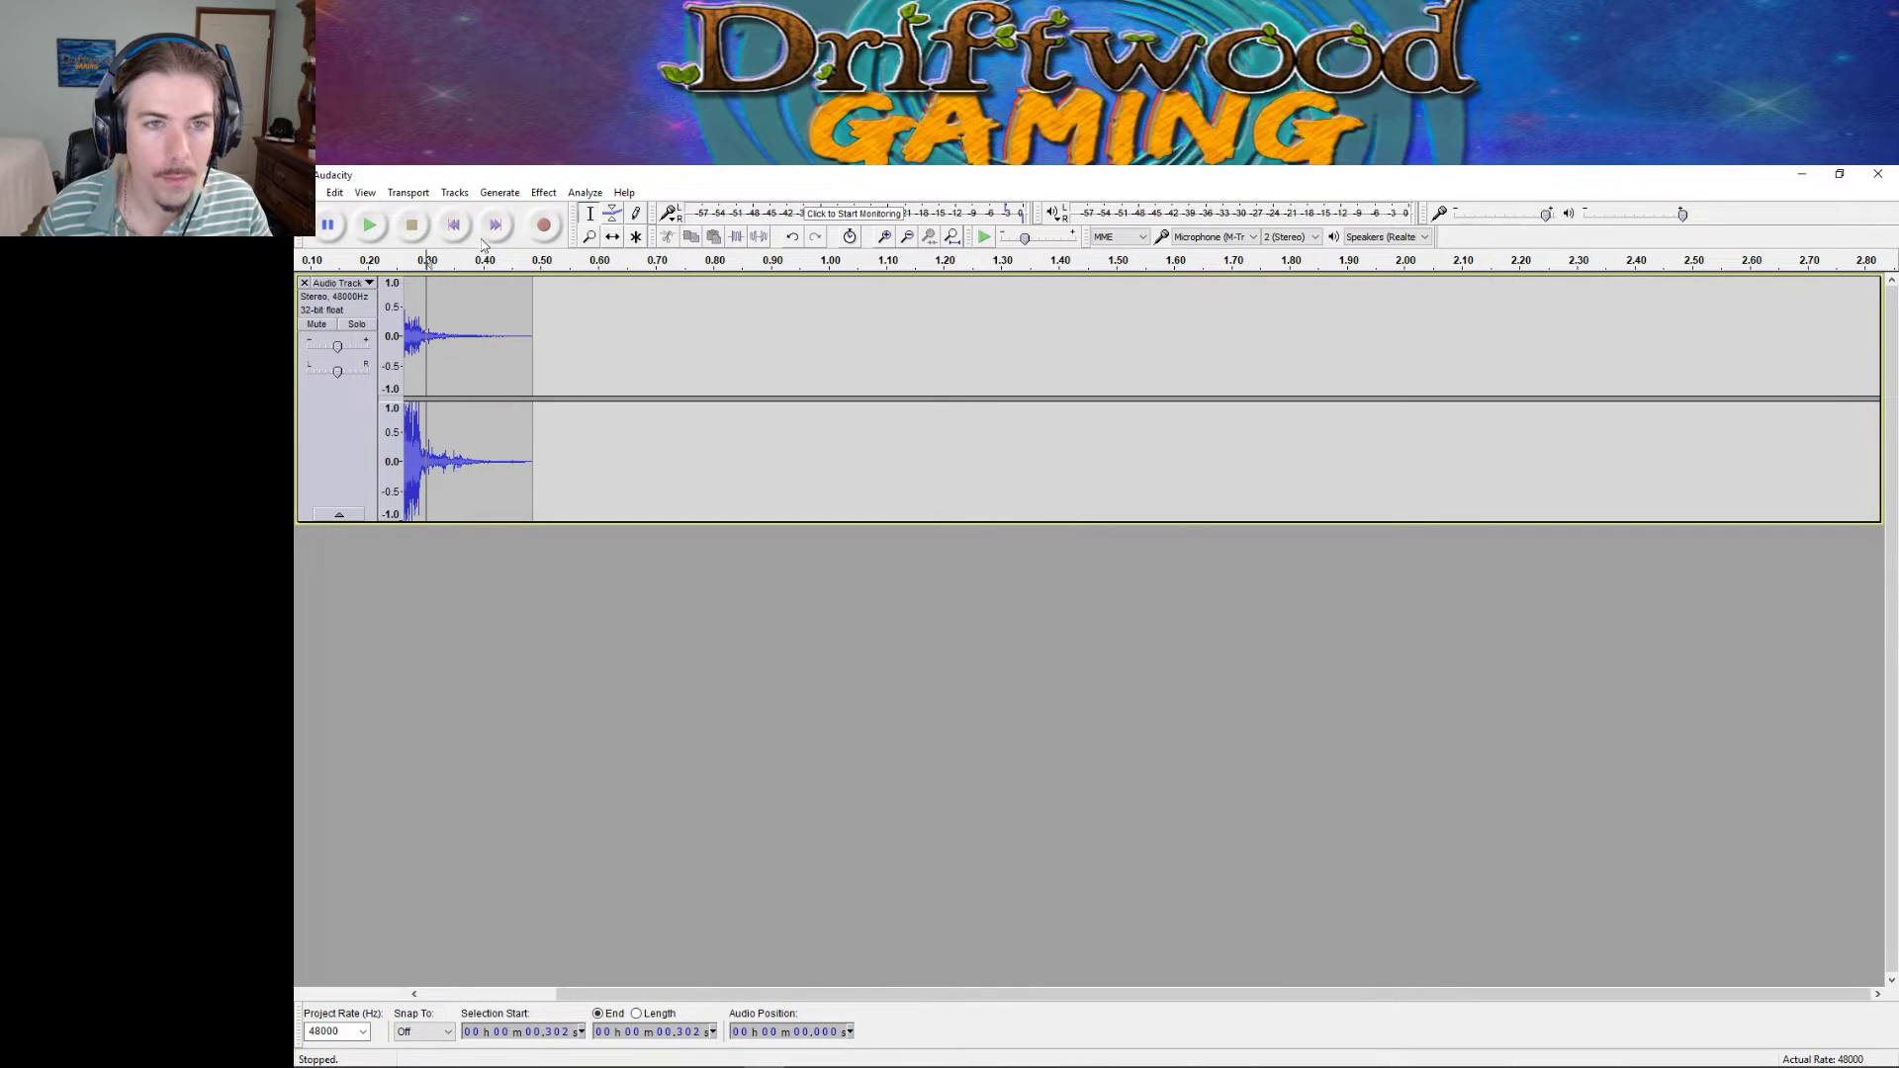
pyautogui.click(454, 224)
pyautogui.moveTo(451, 343); pyautogui.dragTo(403, 343)
pyautogui.press('Delete')
pyautogui.click(591, 358)
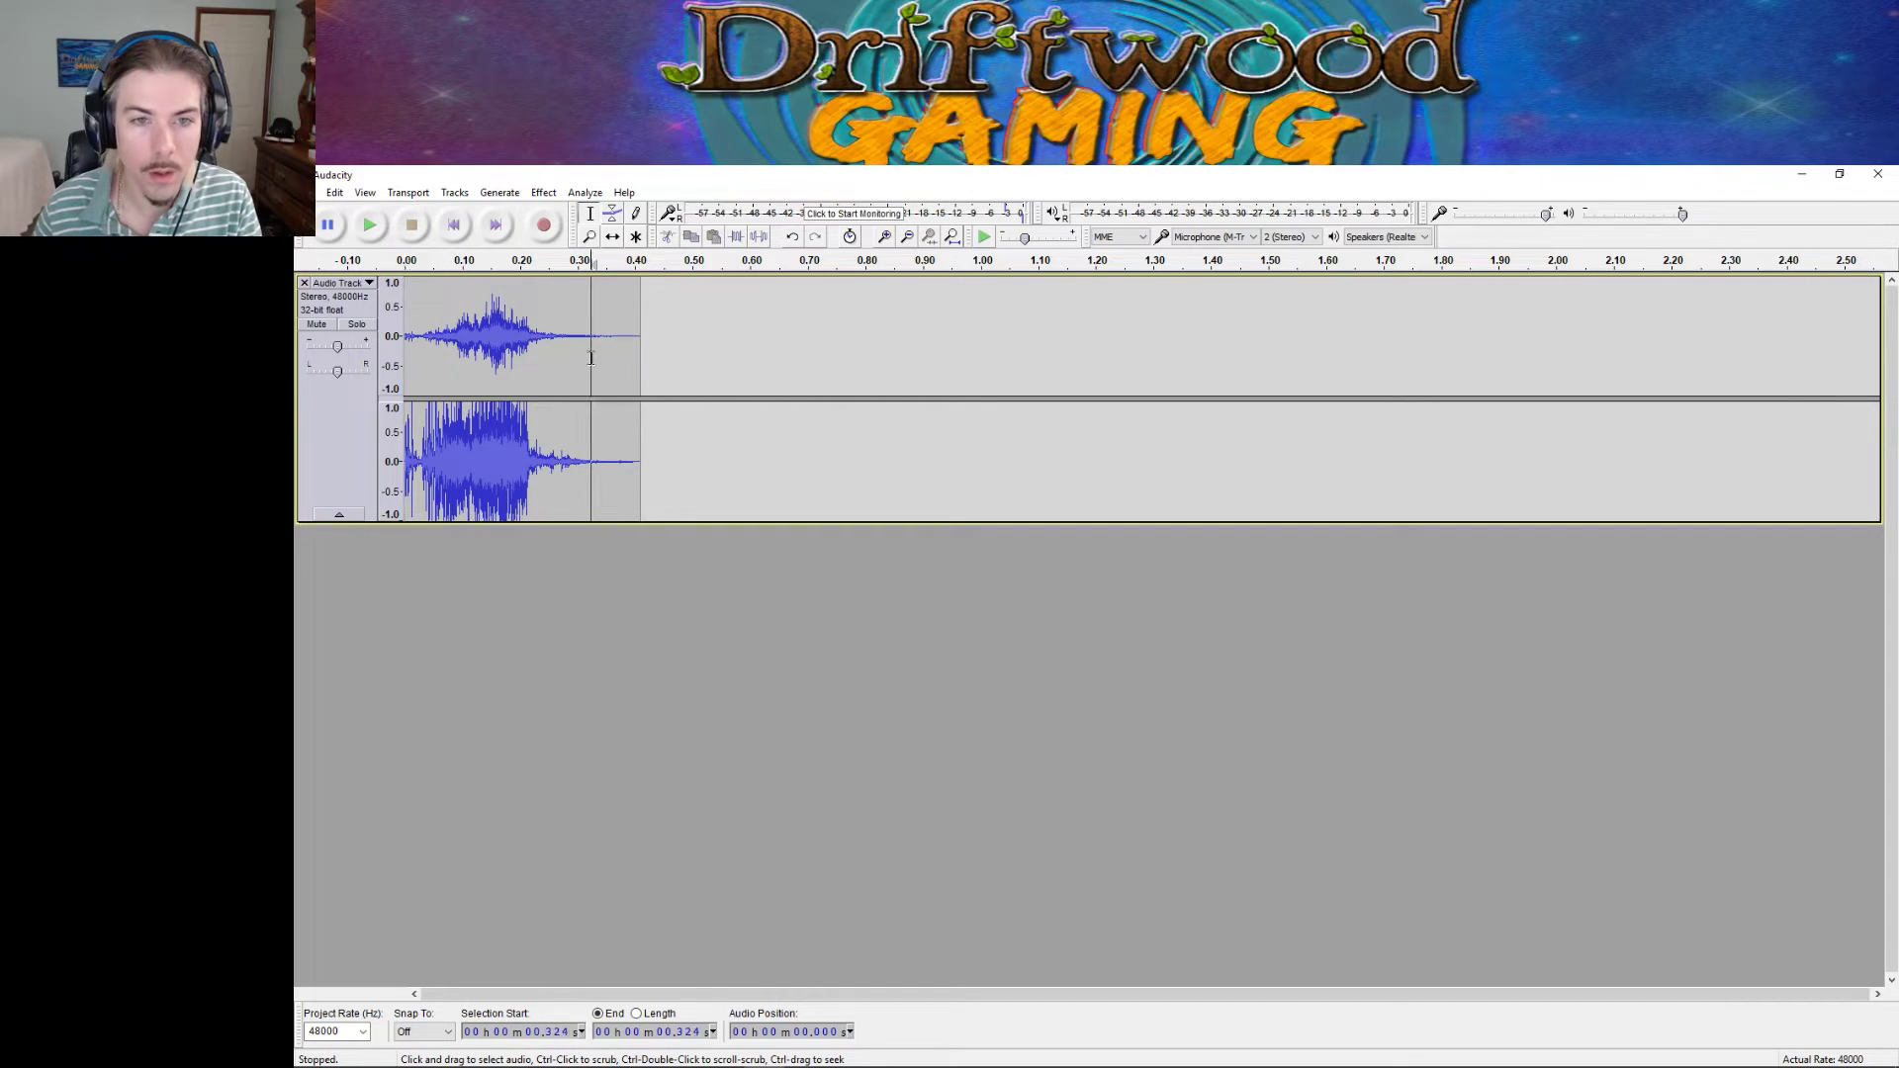
pyautogui.moveTo(597, 356); pyautogui.dragTo(659, 356)
pyautogui.press('Delete')
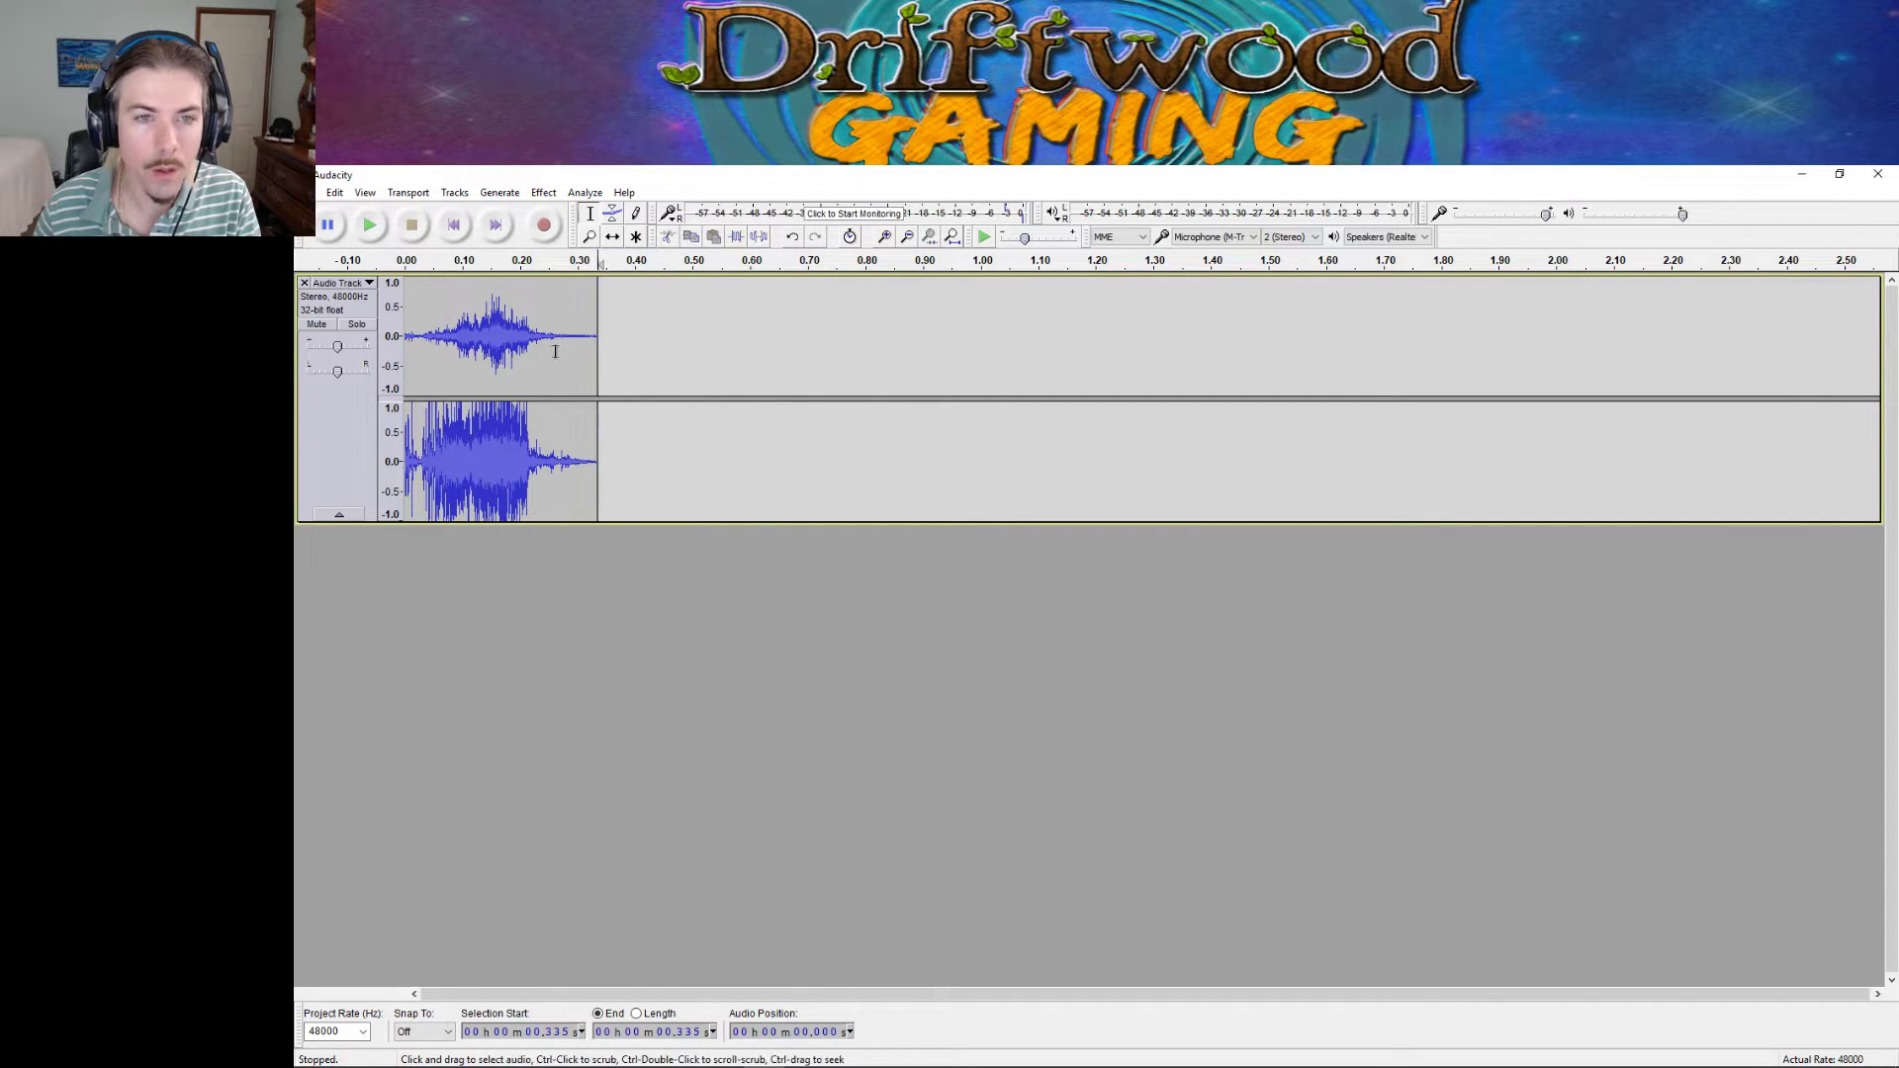
# Select the whole clip and apply Normalize to it.
pyautogui.hotkey('ctrl', 'a')
pyautogui.click(500, 193)
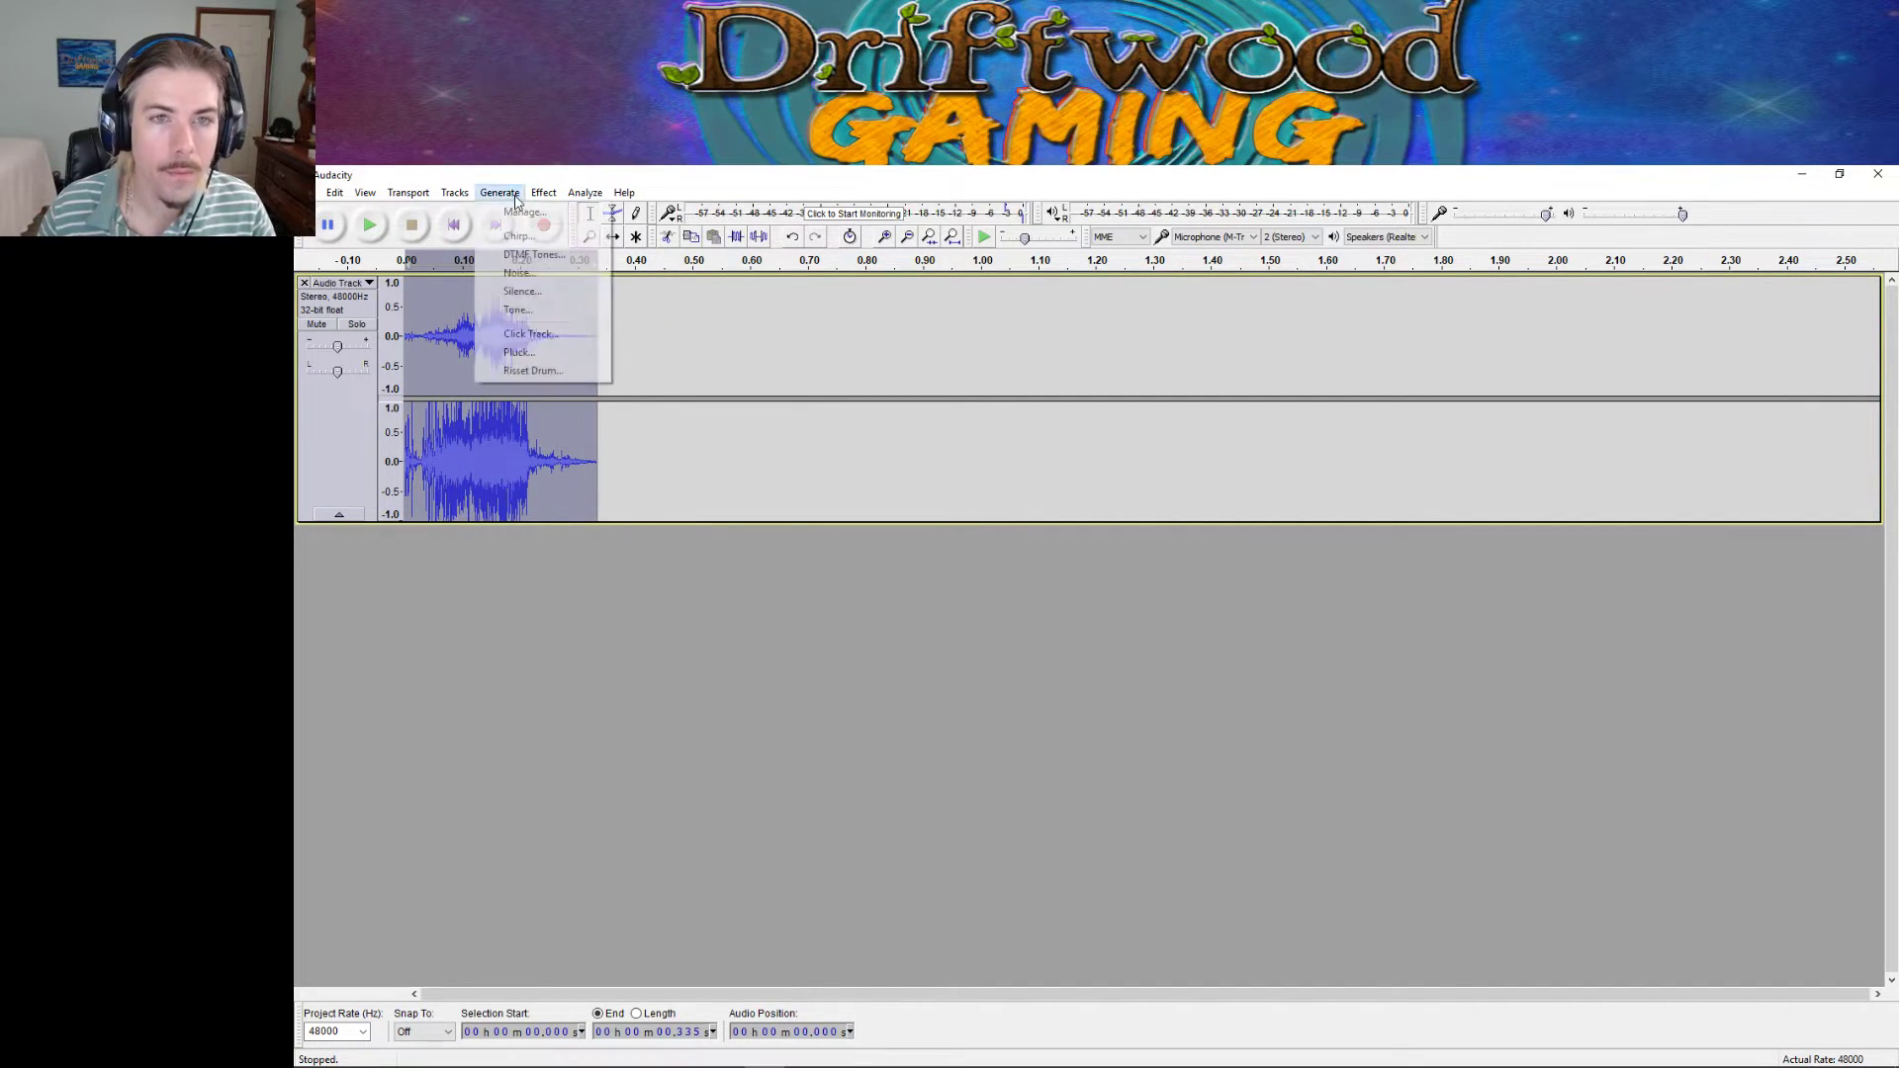
pyautogui.moveTo(543, 193)
pyautogui.click(611, 537)
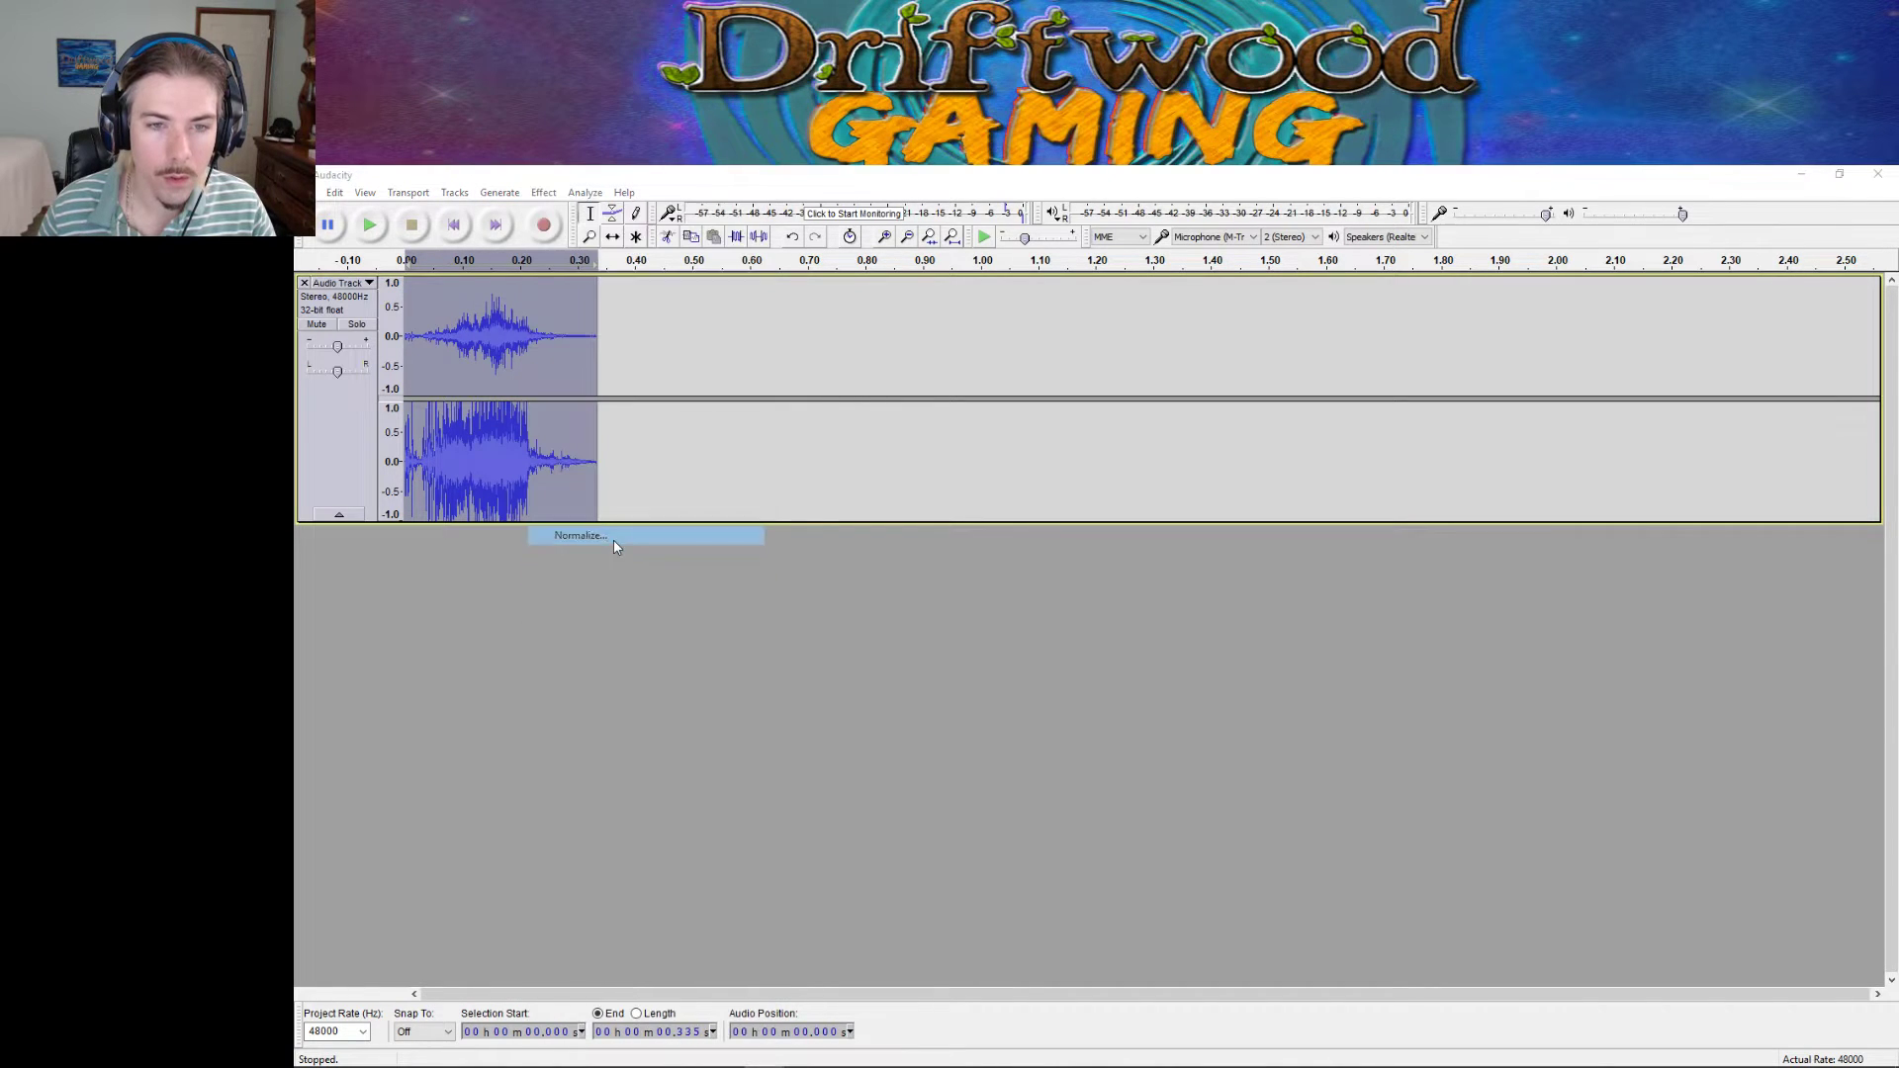
pyautogui.click(1136, 665)
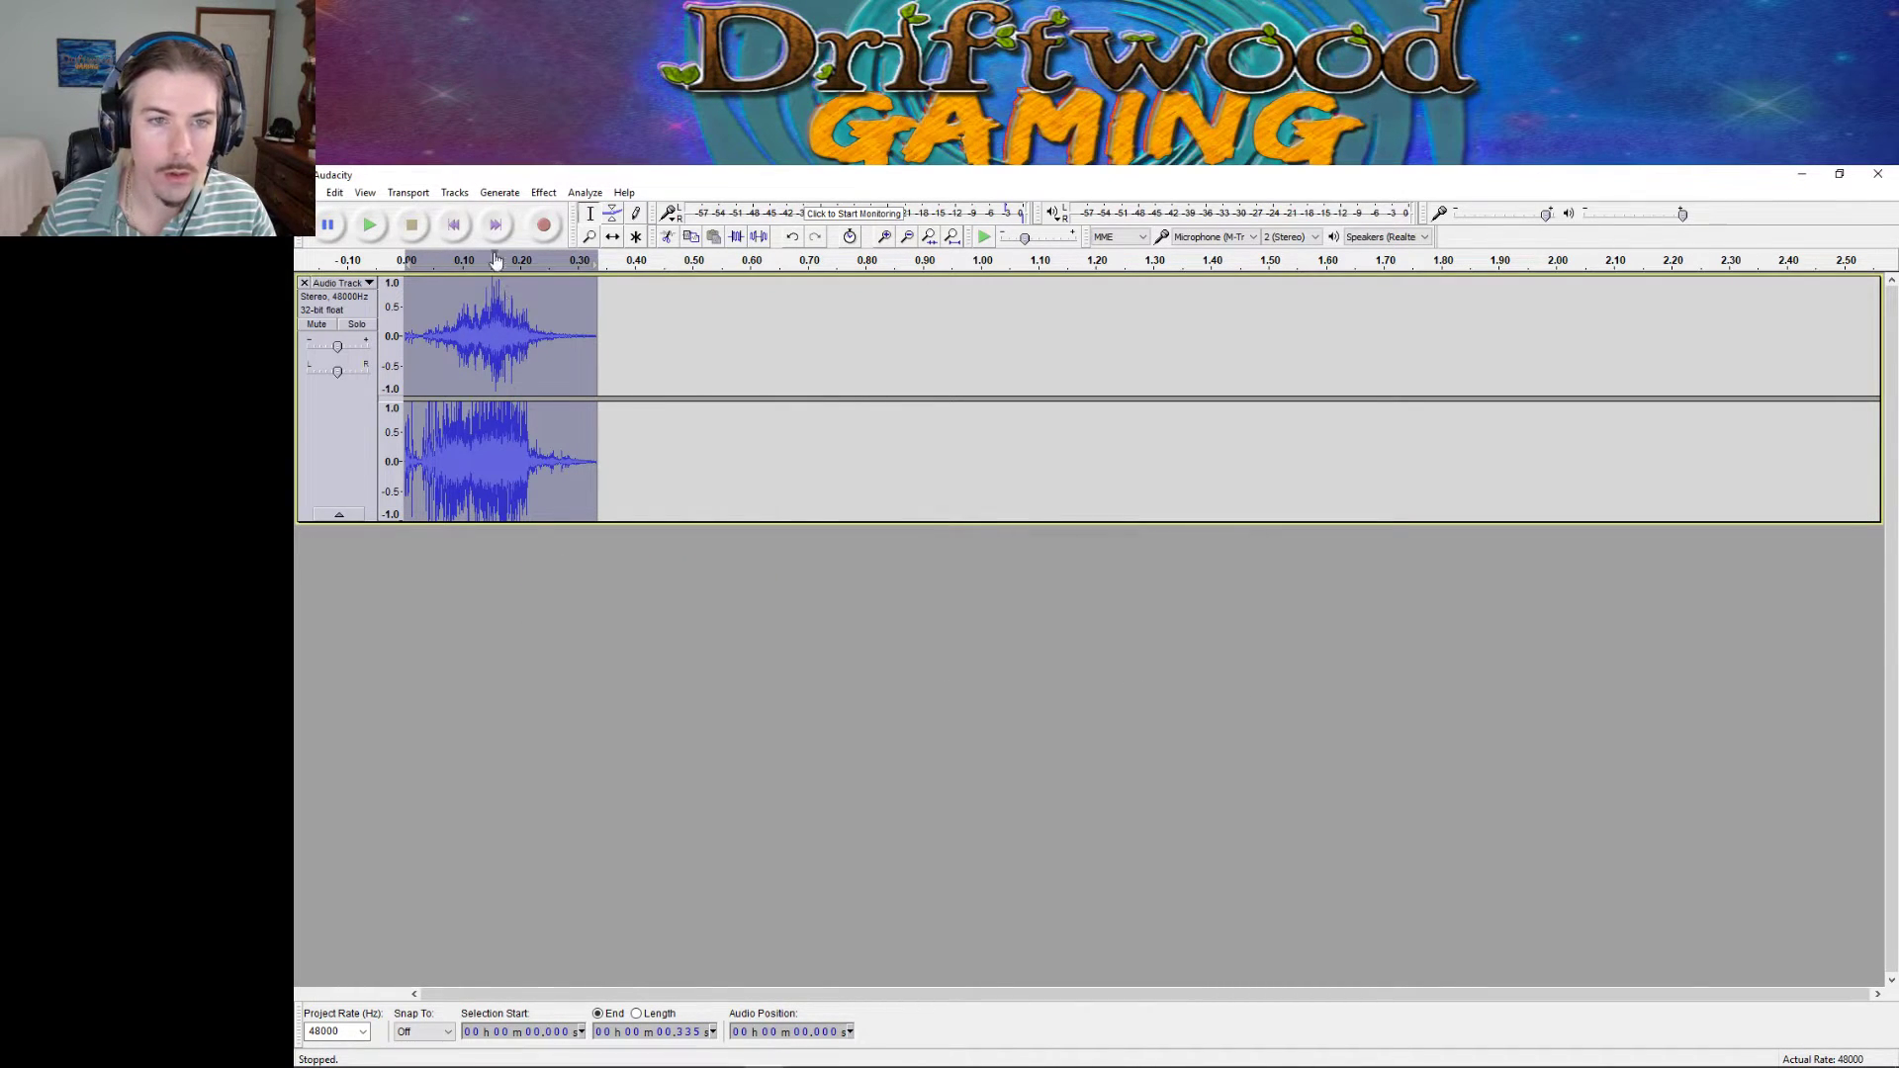
# Apply the Limiter effect to the normalized clip.
pyautogui.click(543, 193)
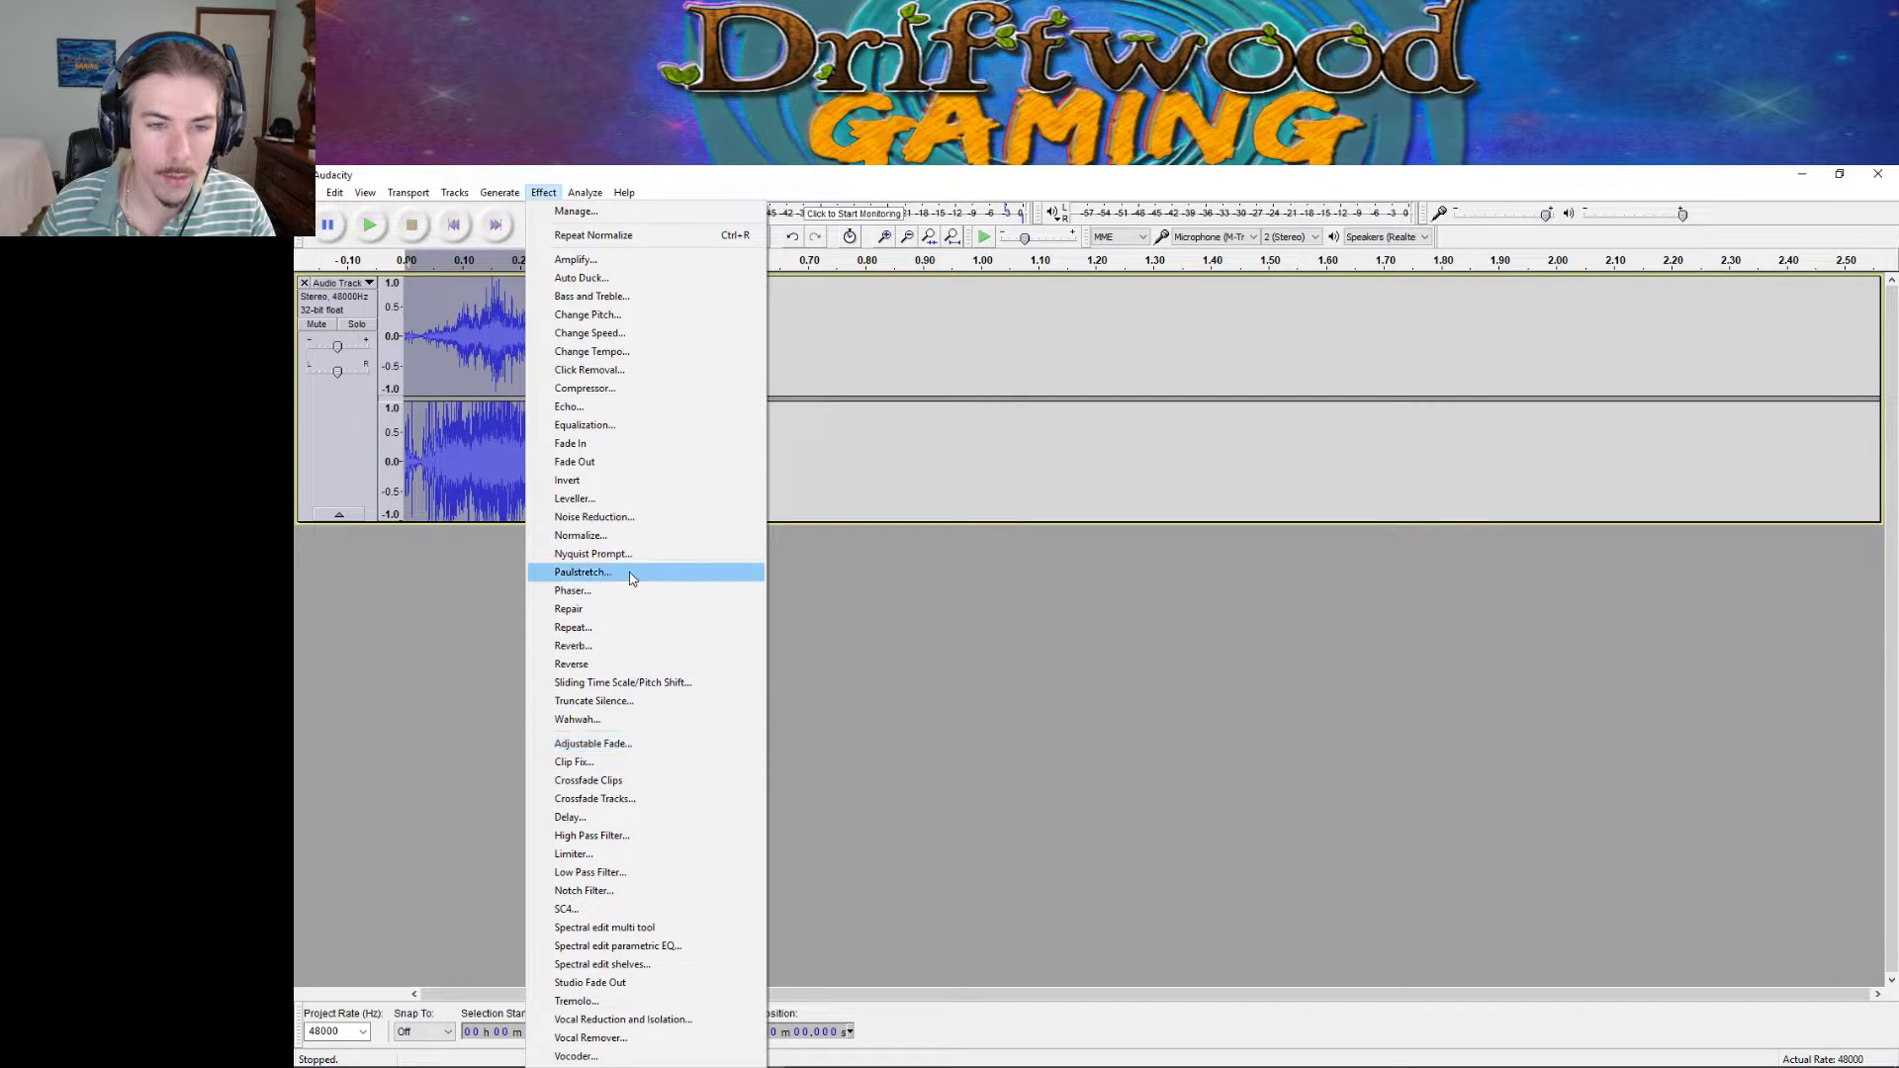
pyautogui.click(611, 854)
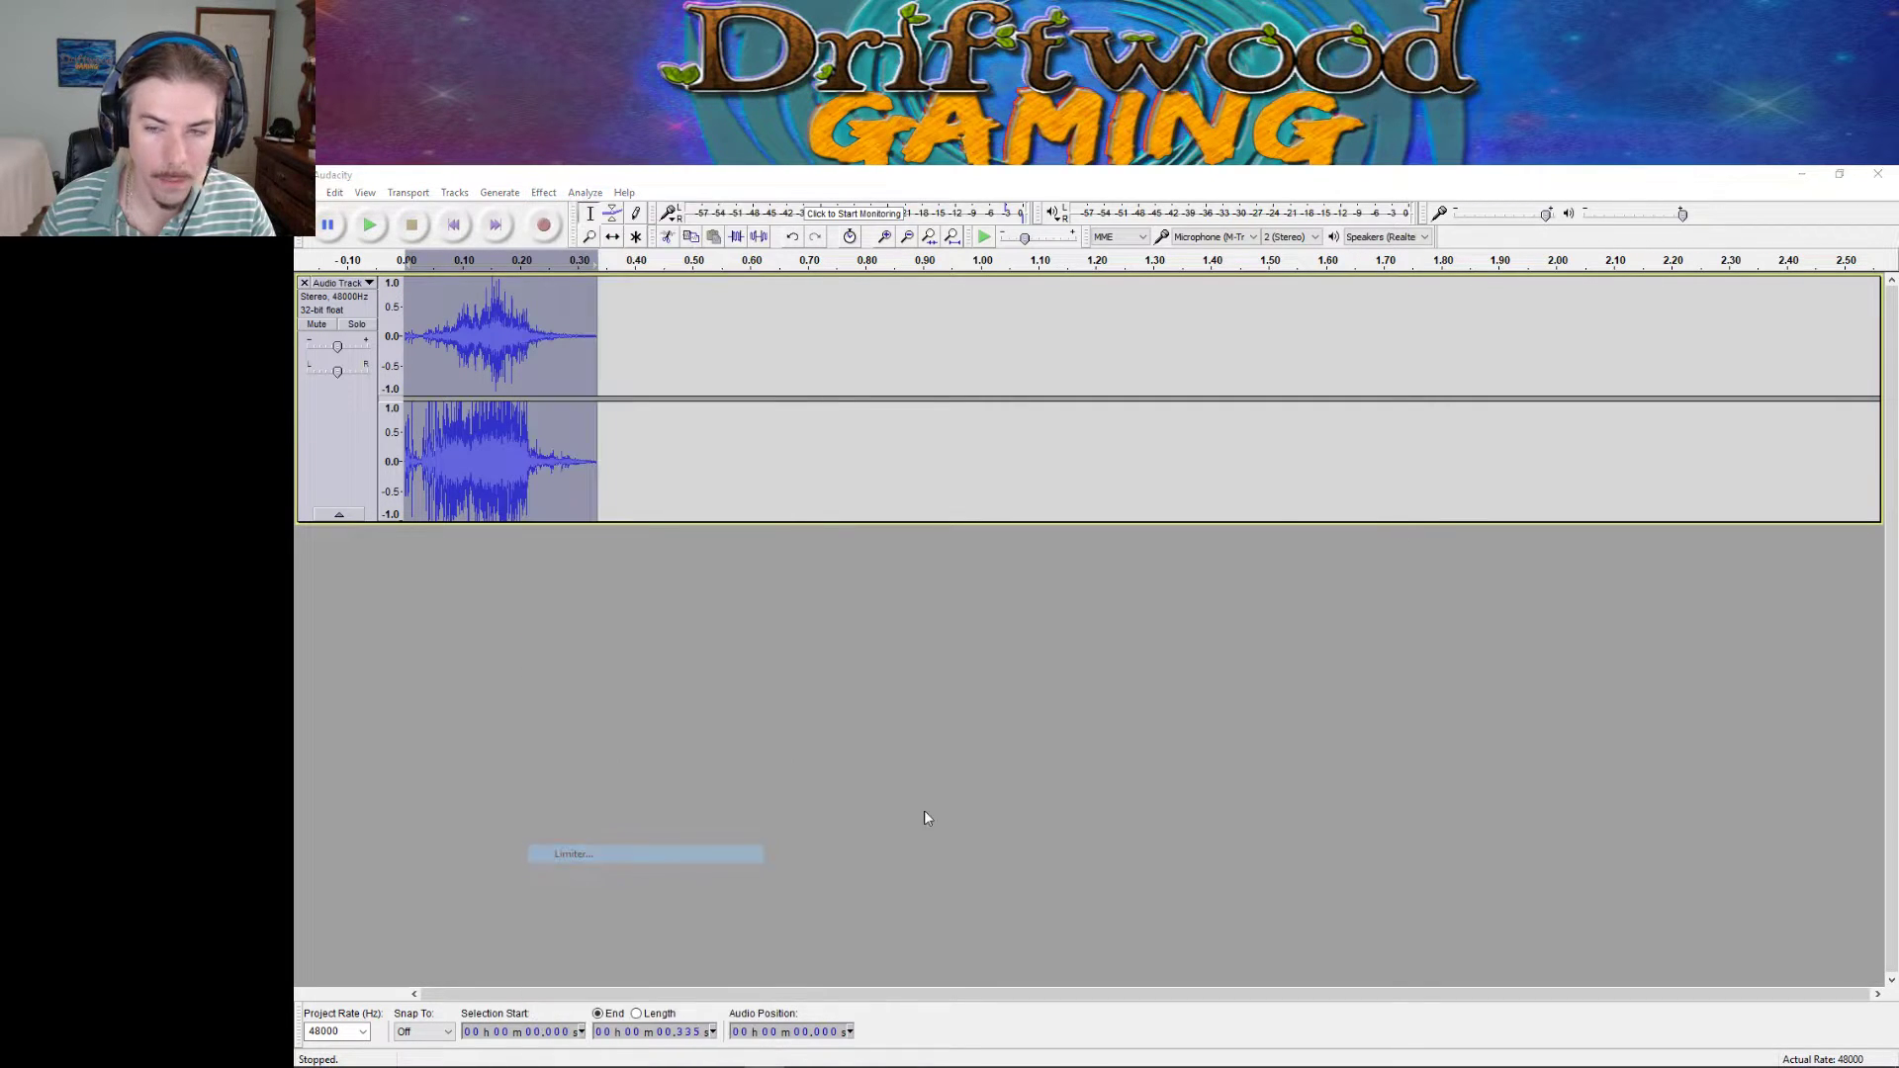
pyautogui.click(1180, 719)
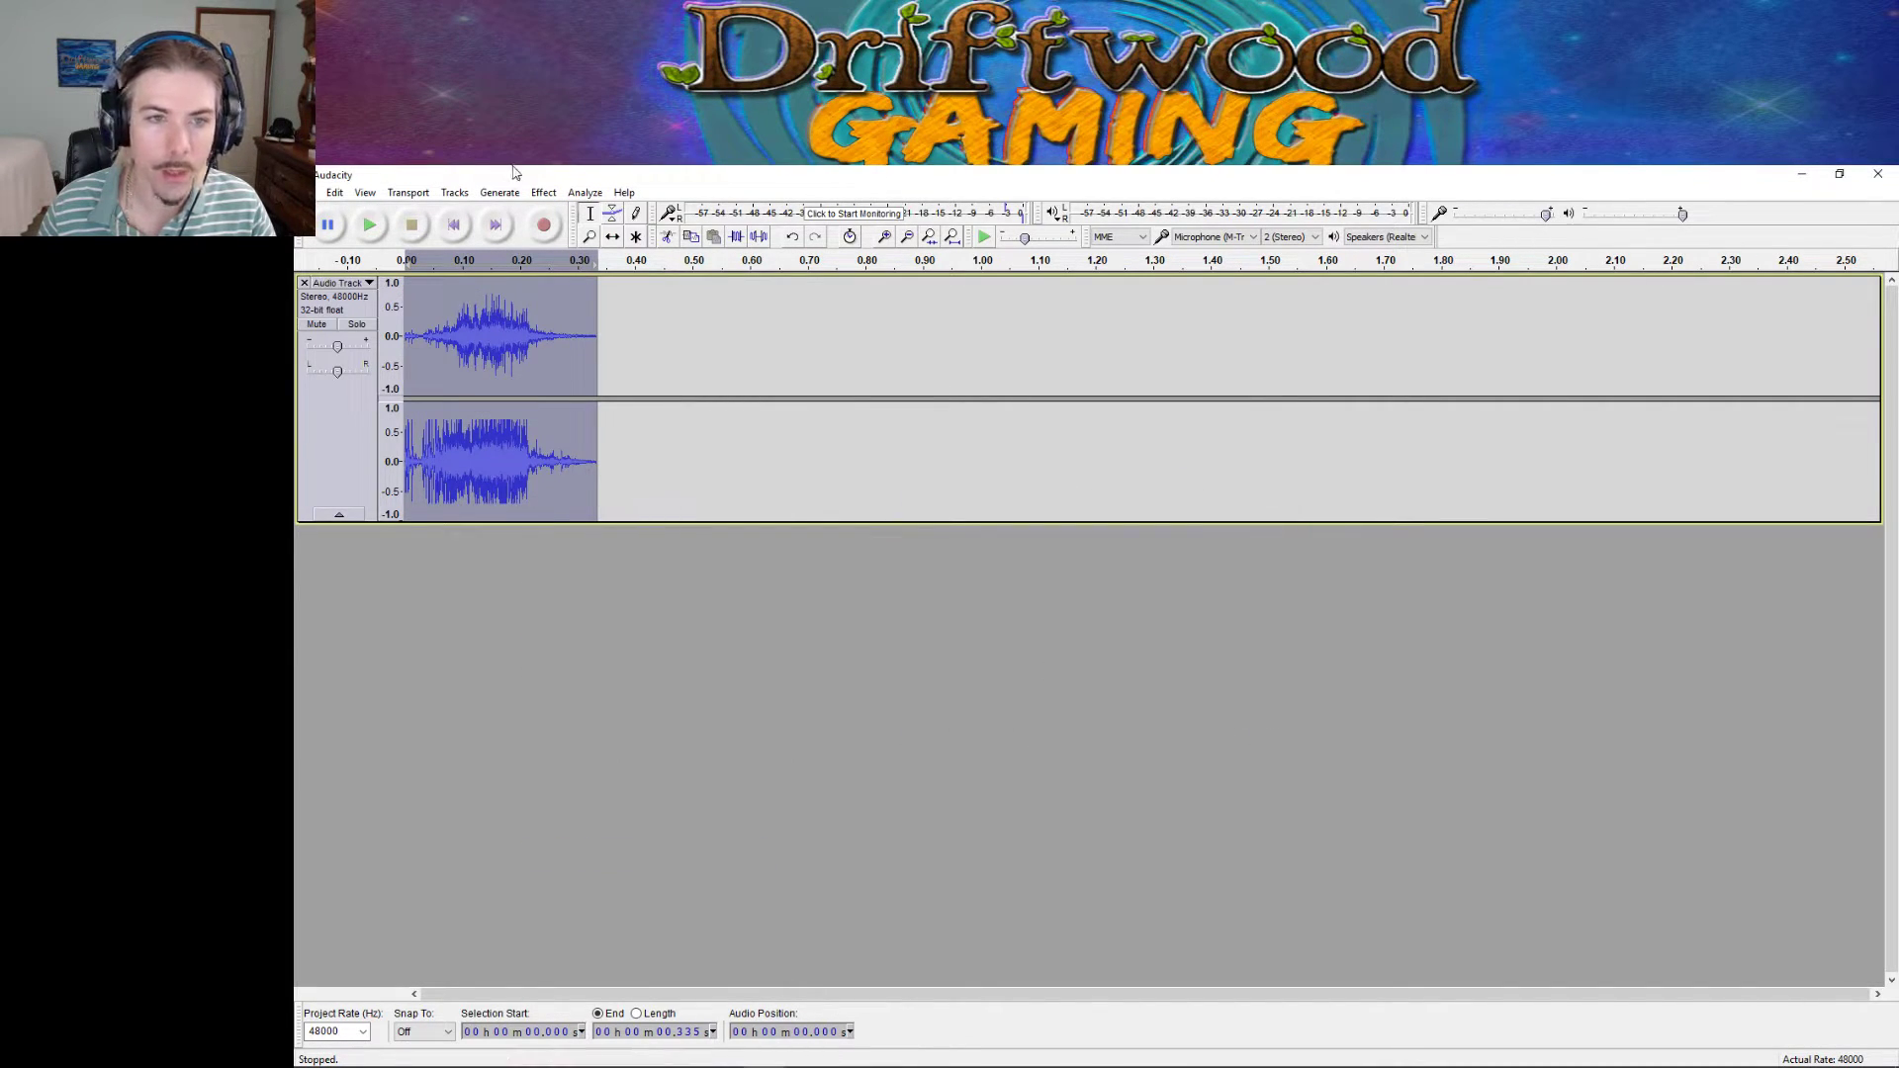
# Normalize the clip again to raise its level after limiting.
pyautogui.click(544, 193)
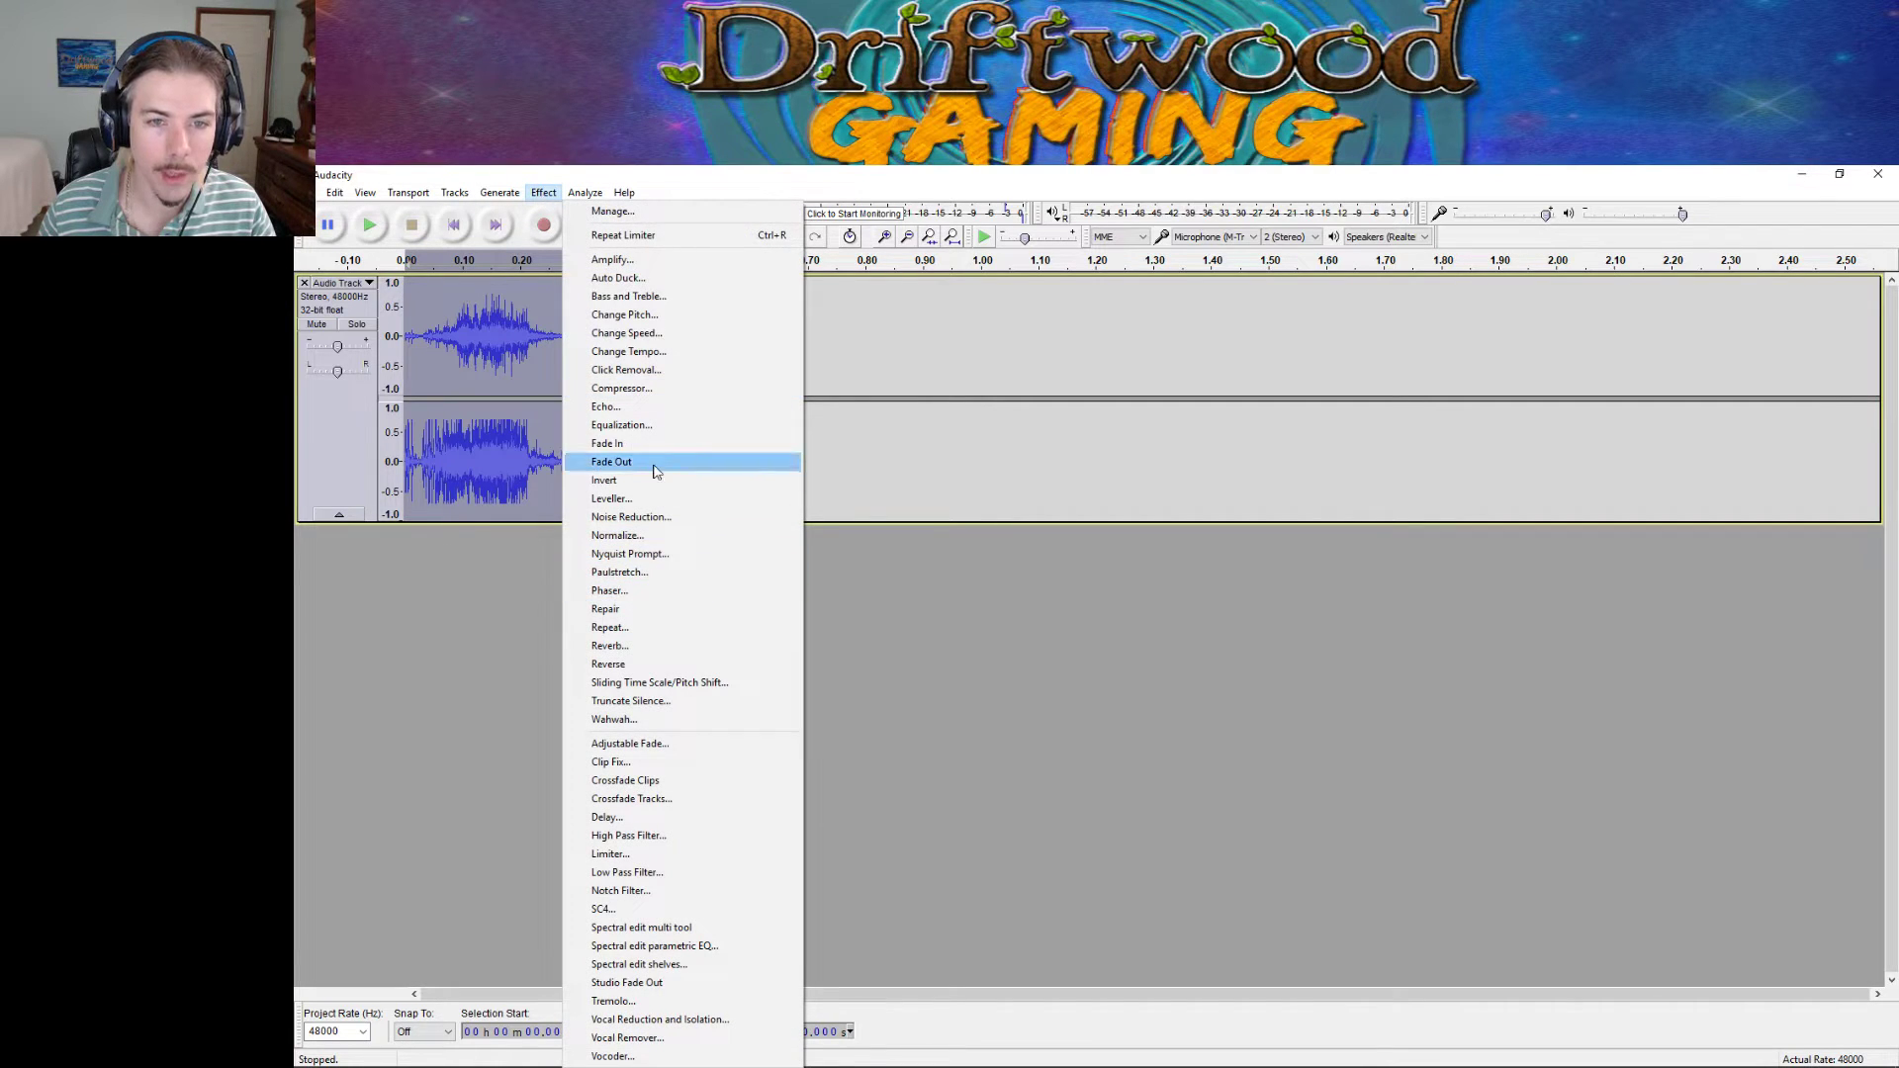
pyautogui.click(643, 535)
pyautogui.click(1128, 661)
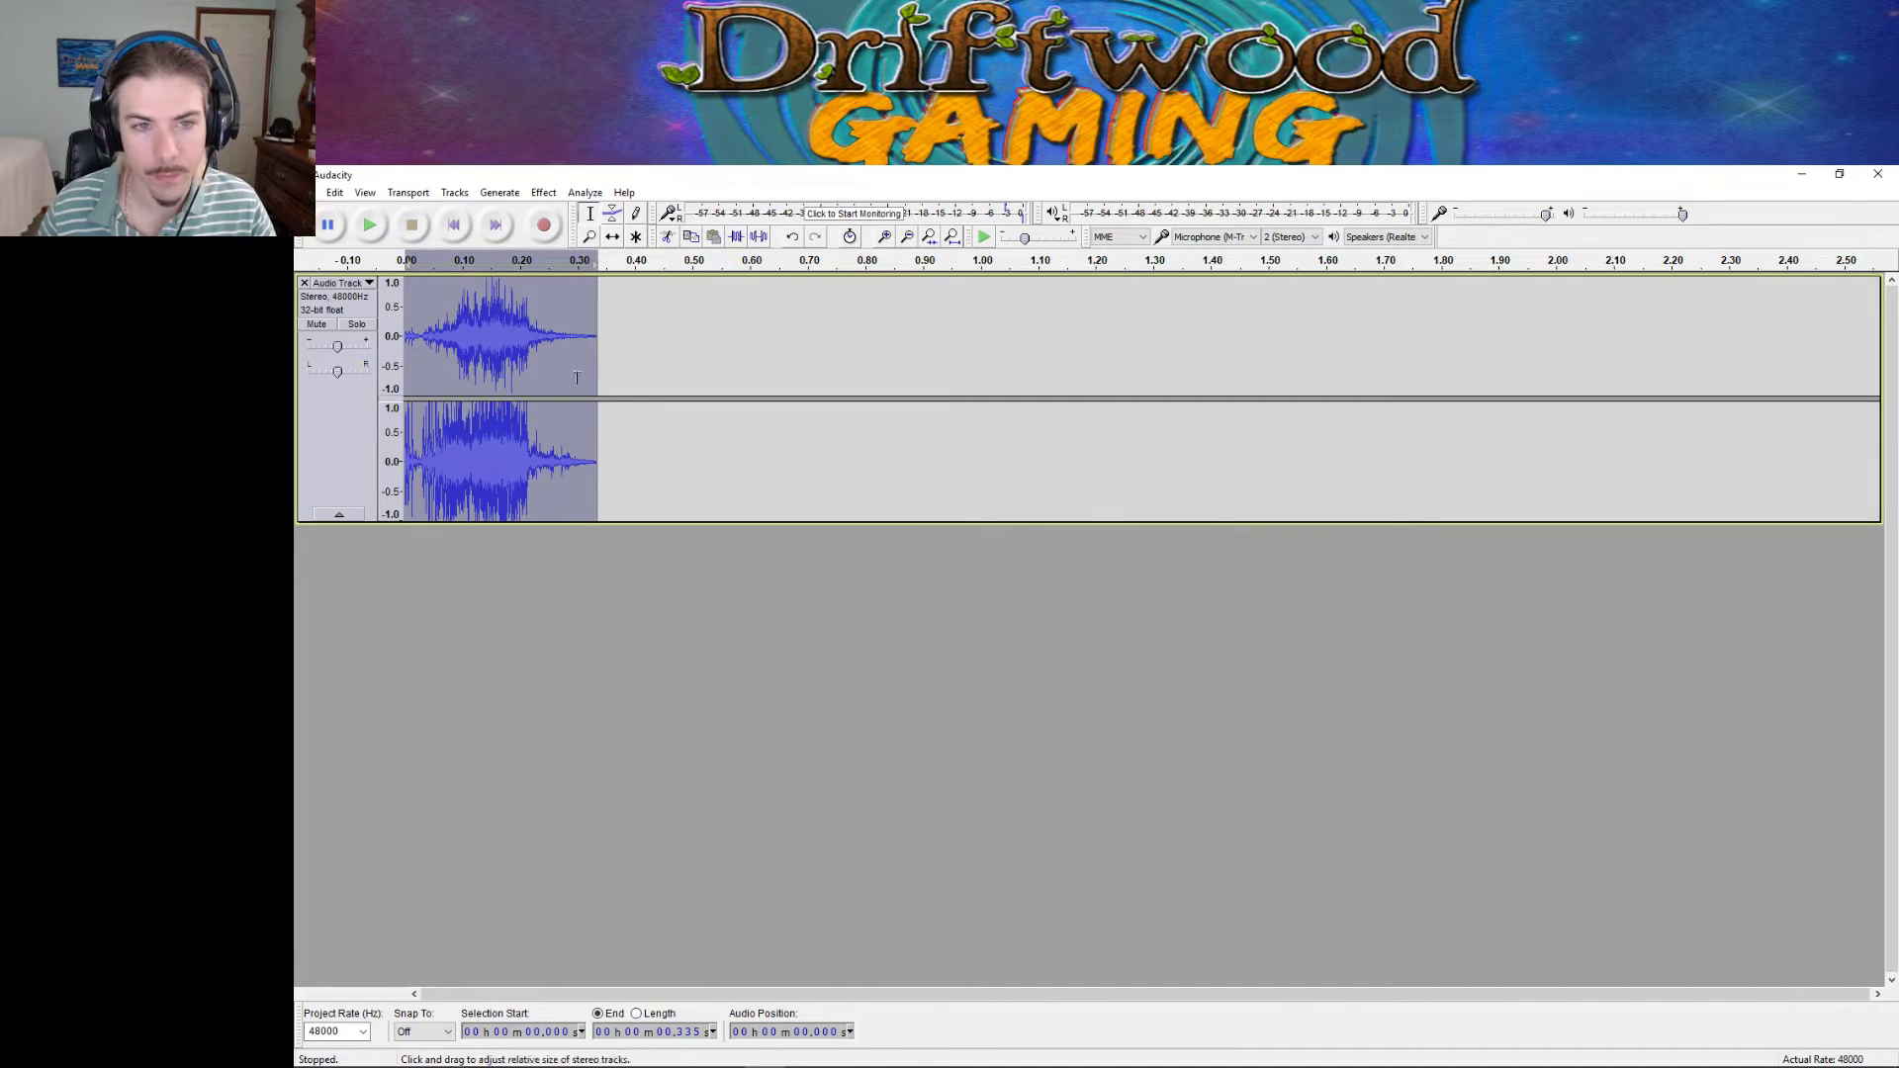
# Apply a Soft Limit limiter at -3 dB to the clip and normalize it to 0 dB with stereo channels processed independently.
pyautogui.click(543, 193)
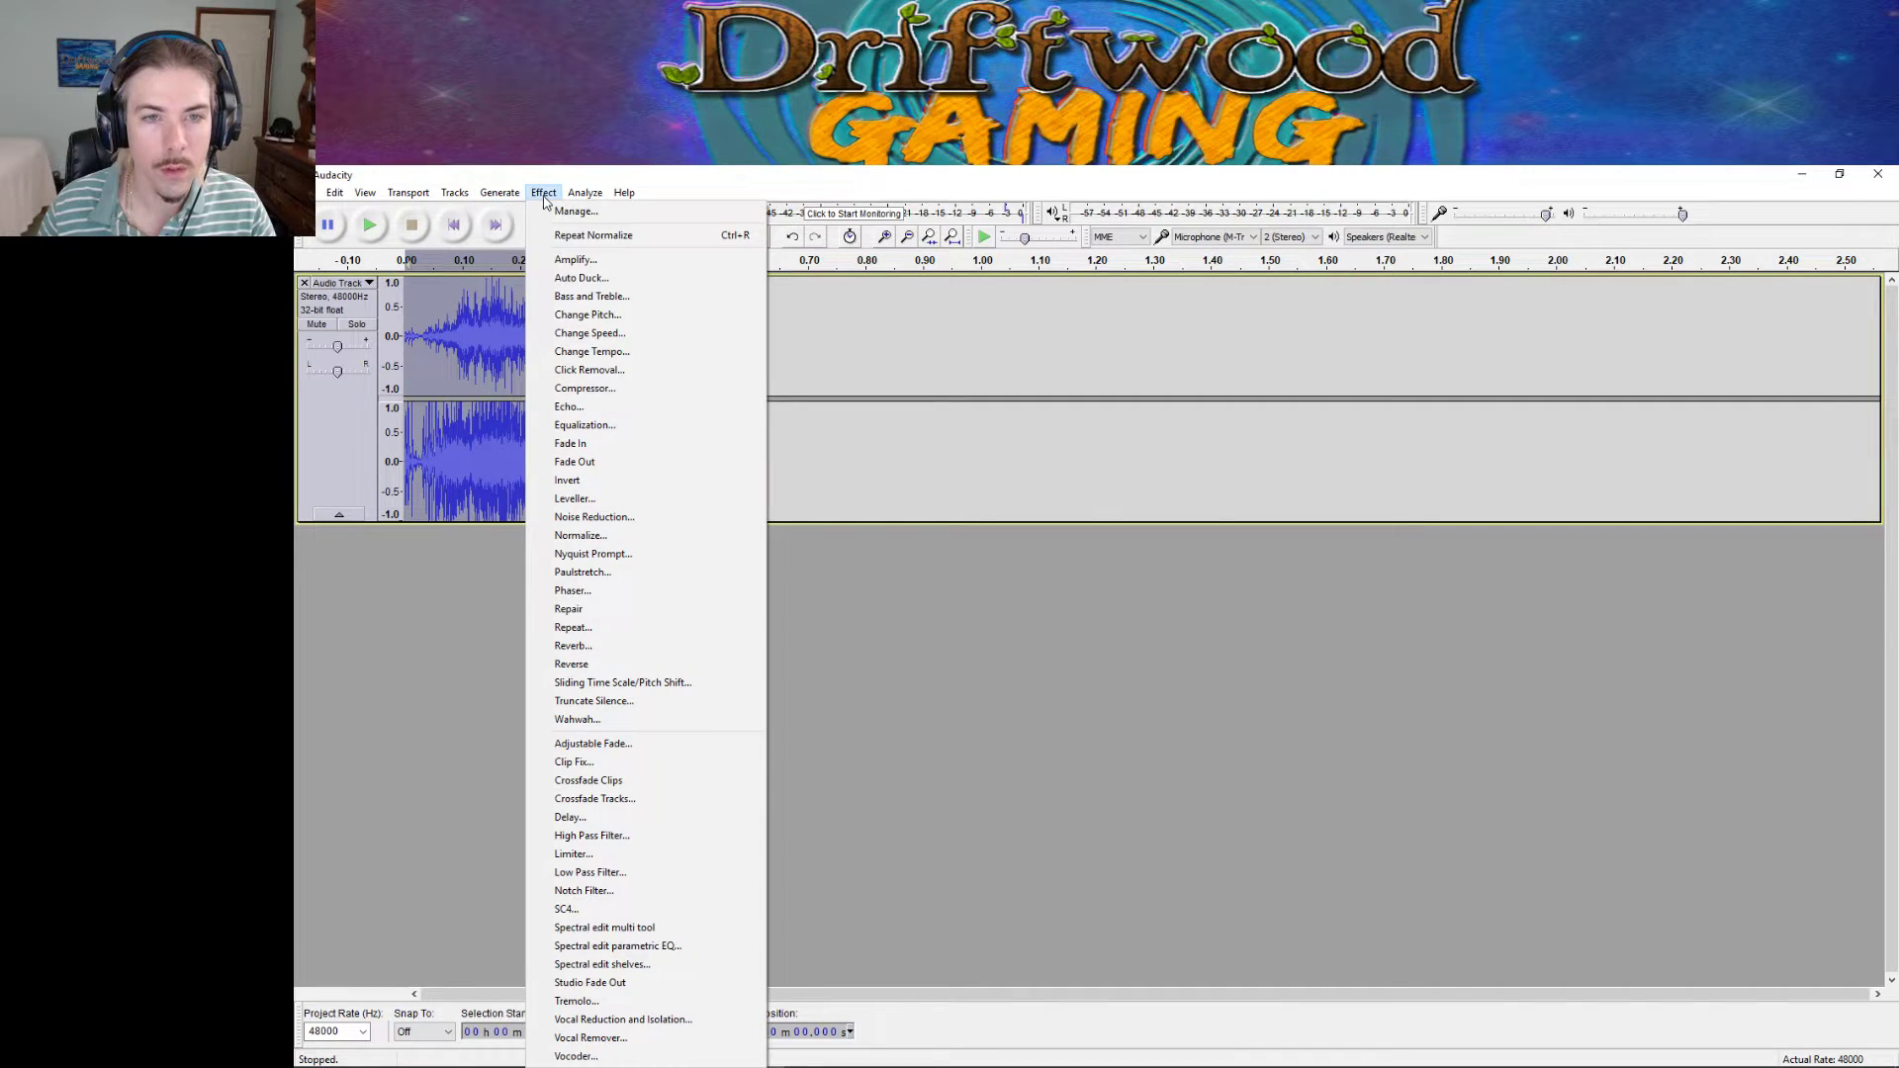
pyautogui.click(600, 856)
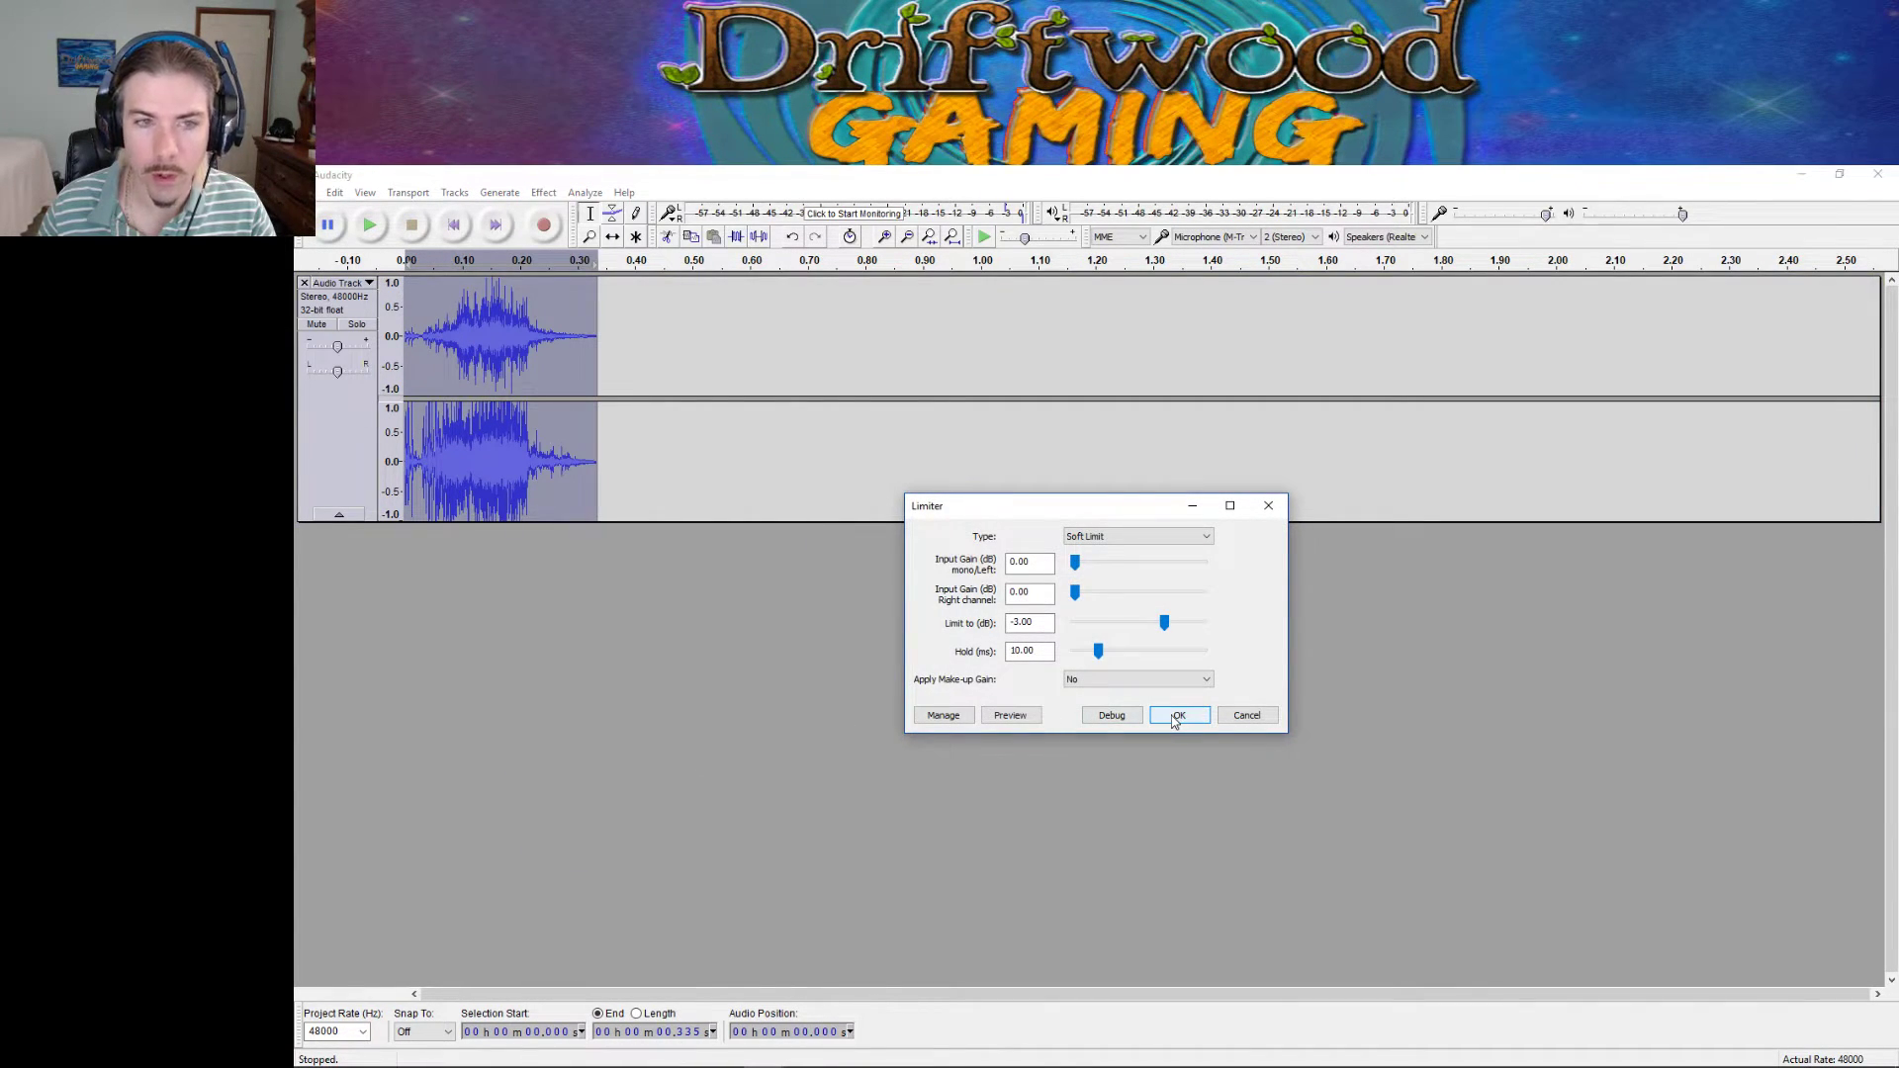
pyautogui.click(1177, 716)
pyautogui.click(521, 193)
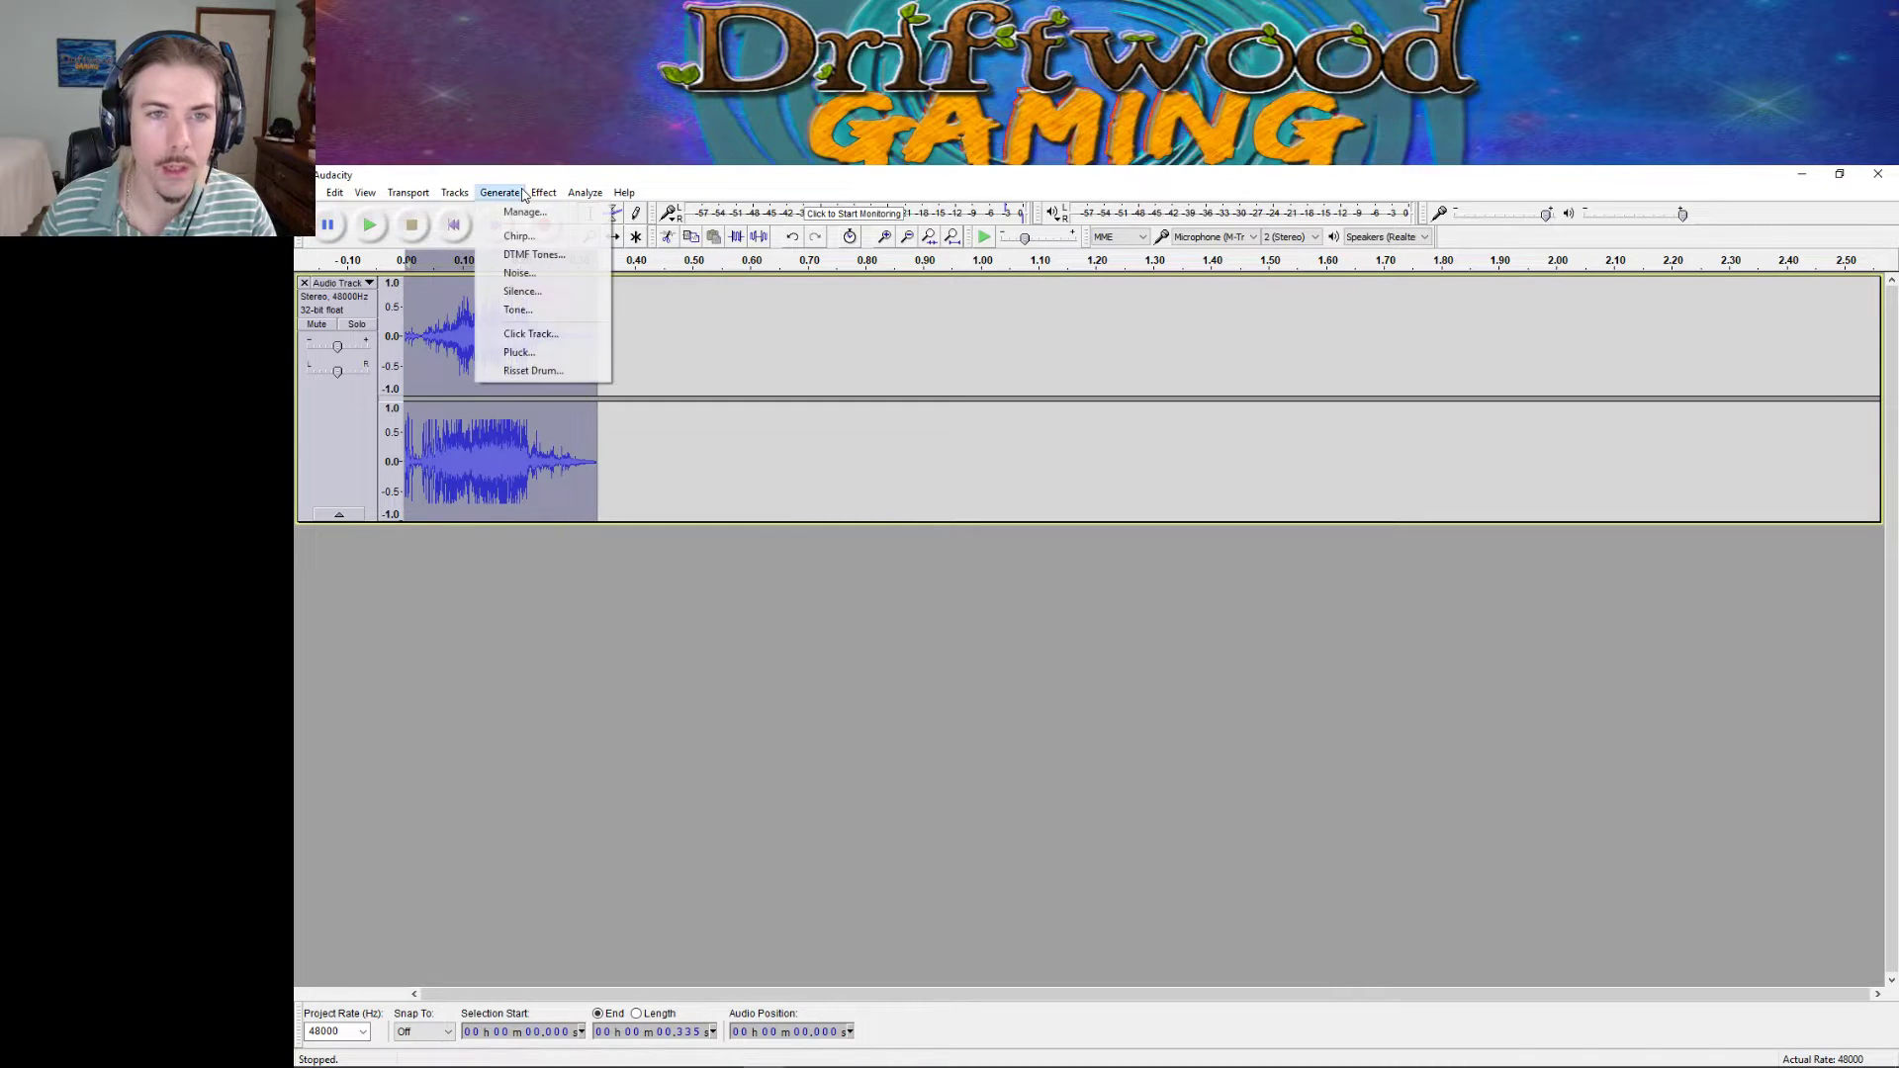
pyautogui.moveTo(543, 193)
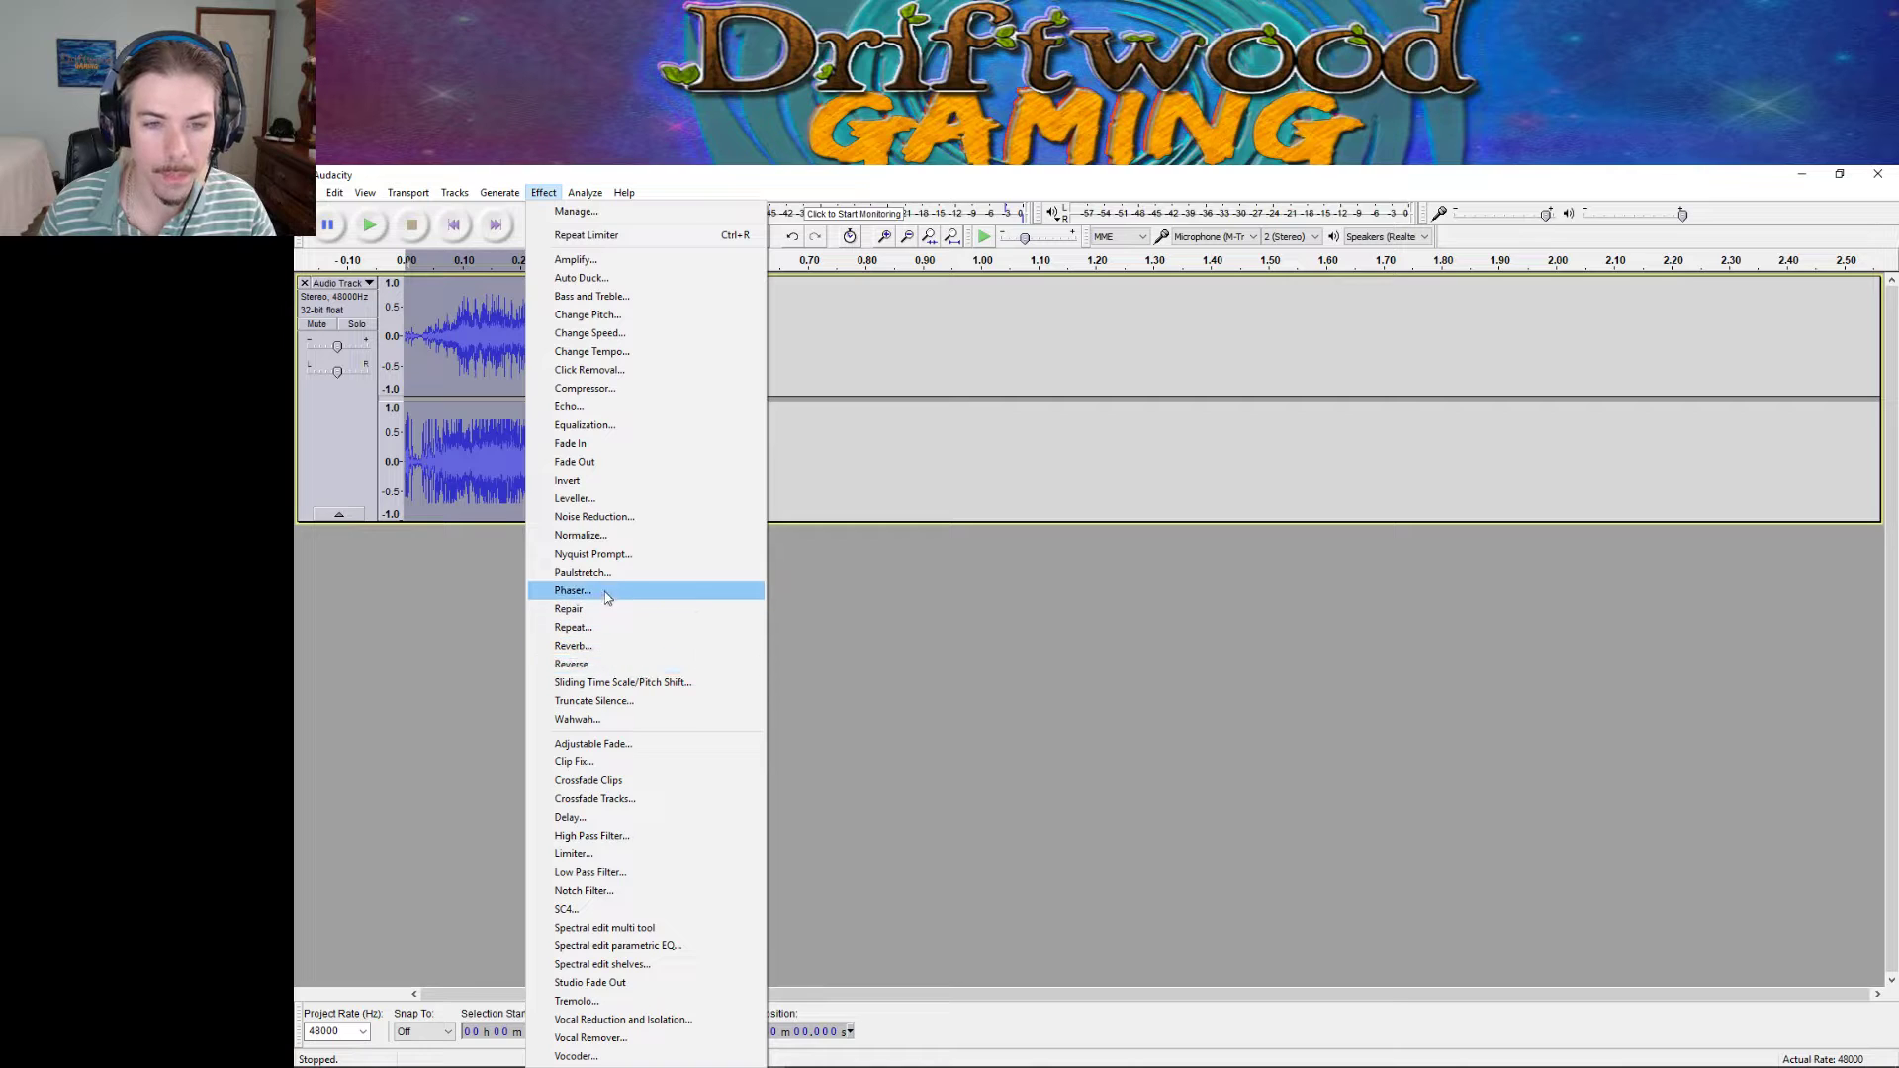
pyautogui.click(607, 536)
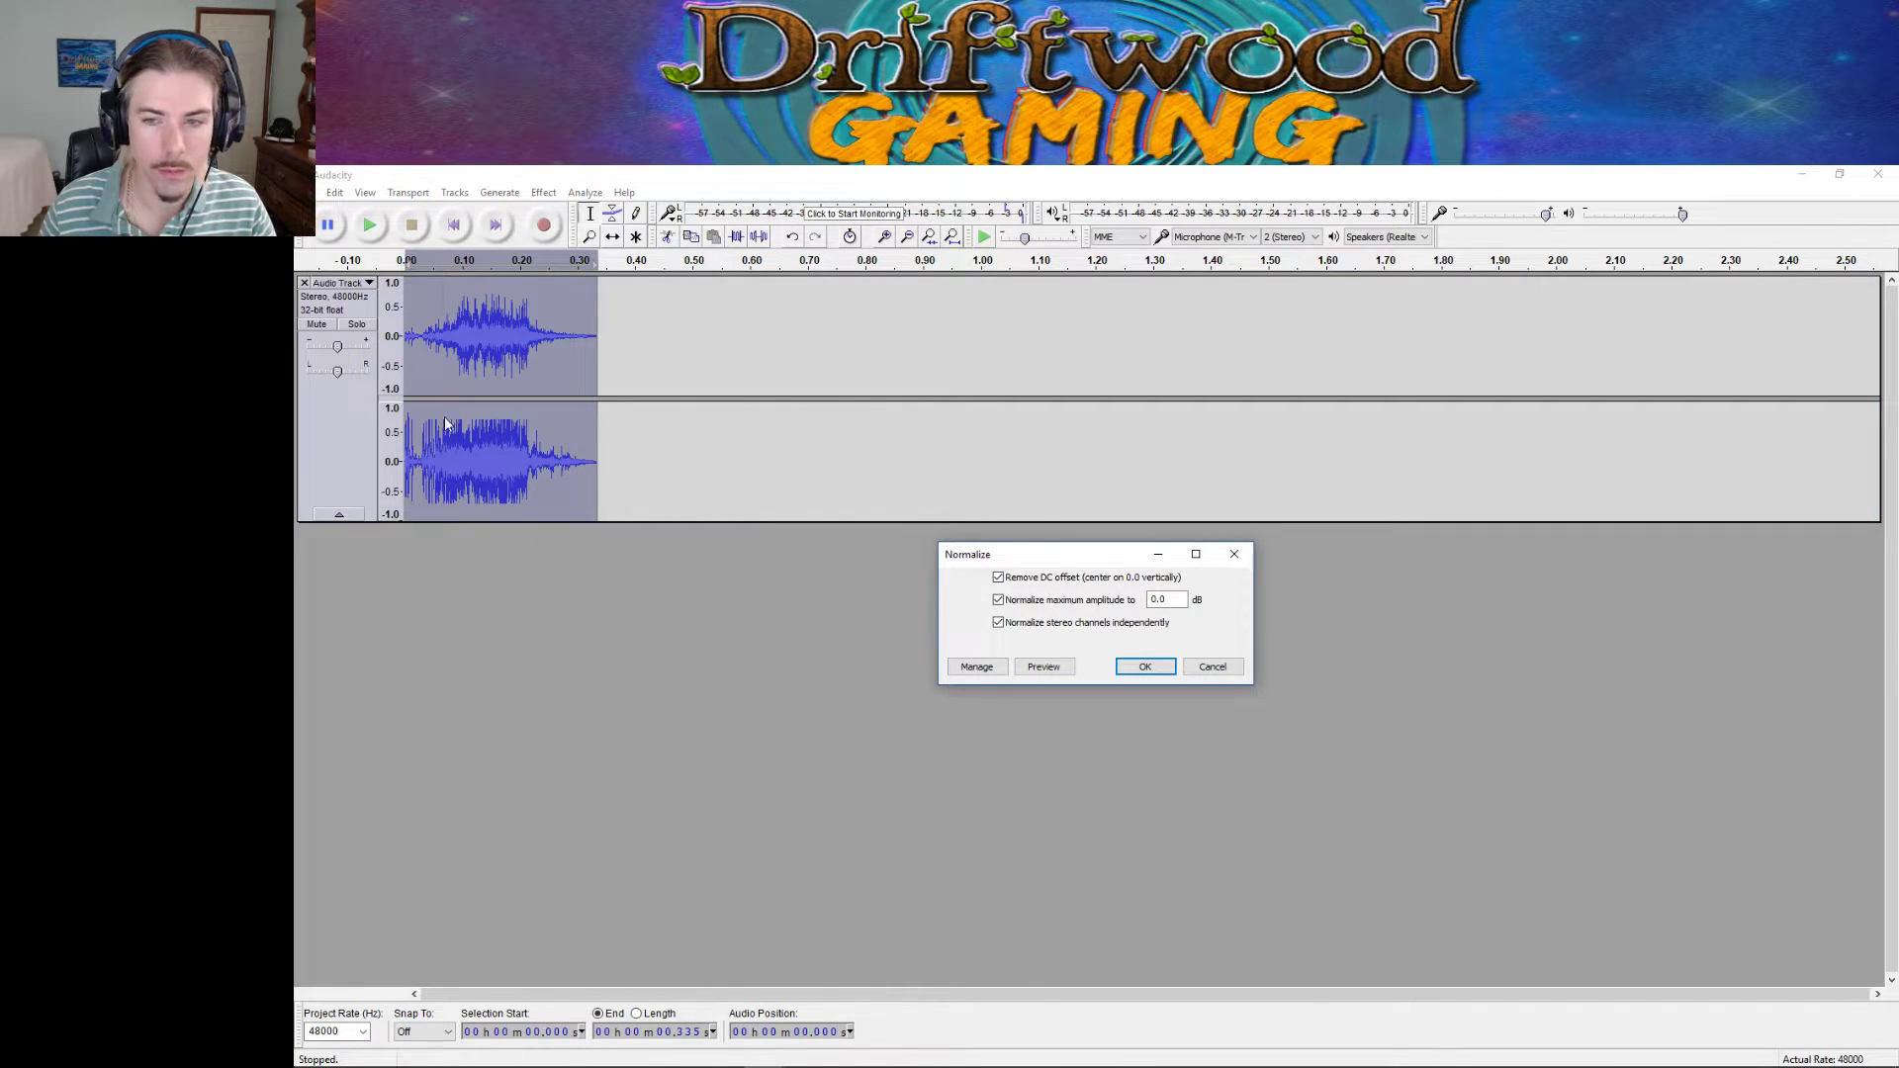
pyautogui.click(1142, 667)
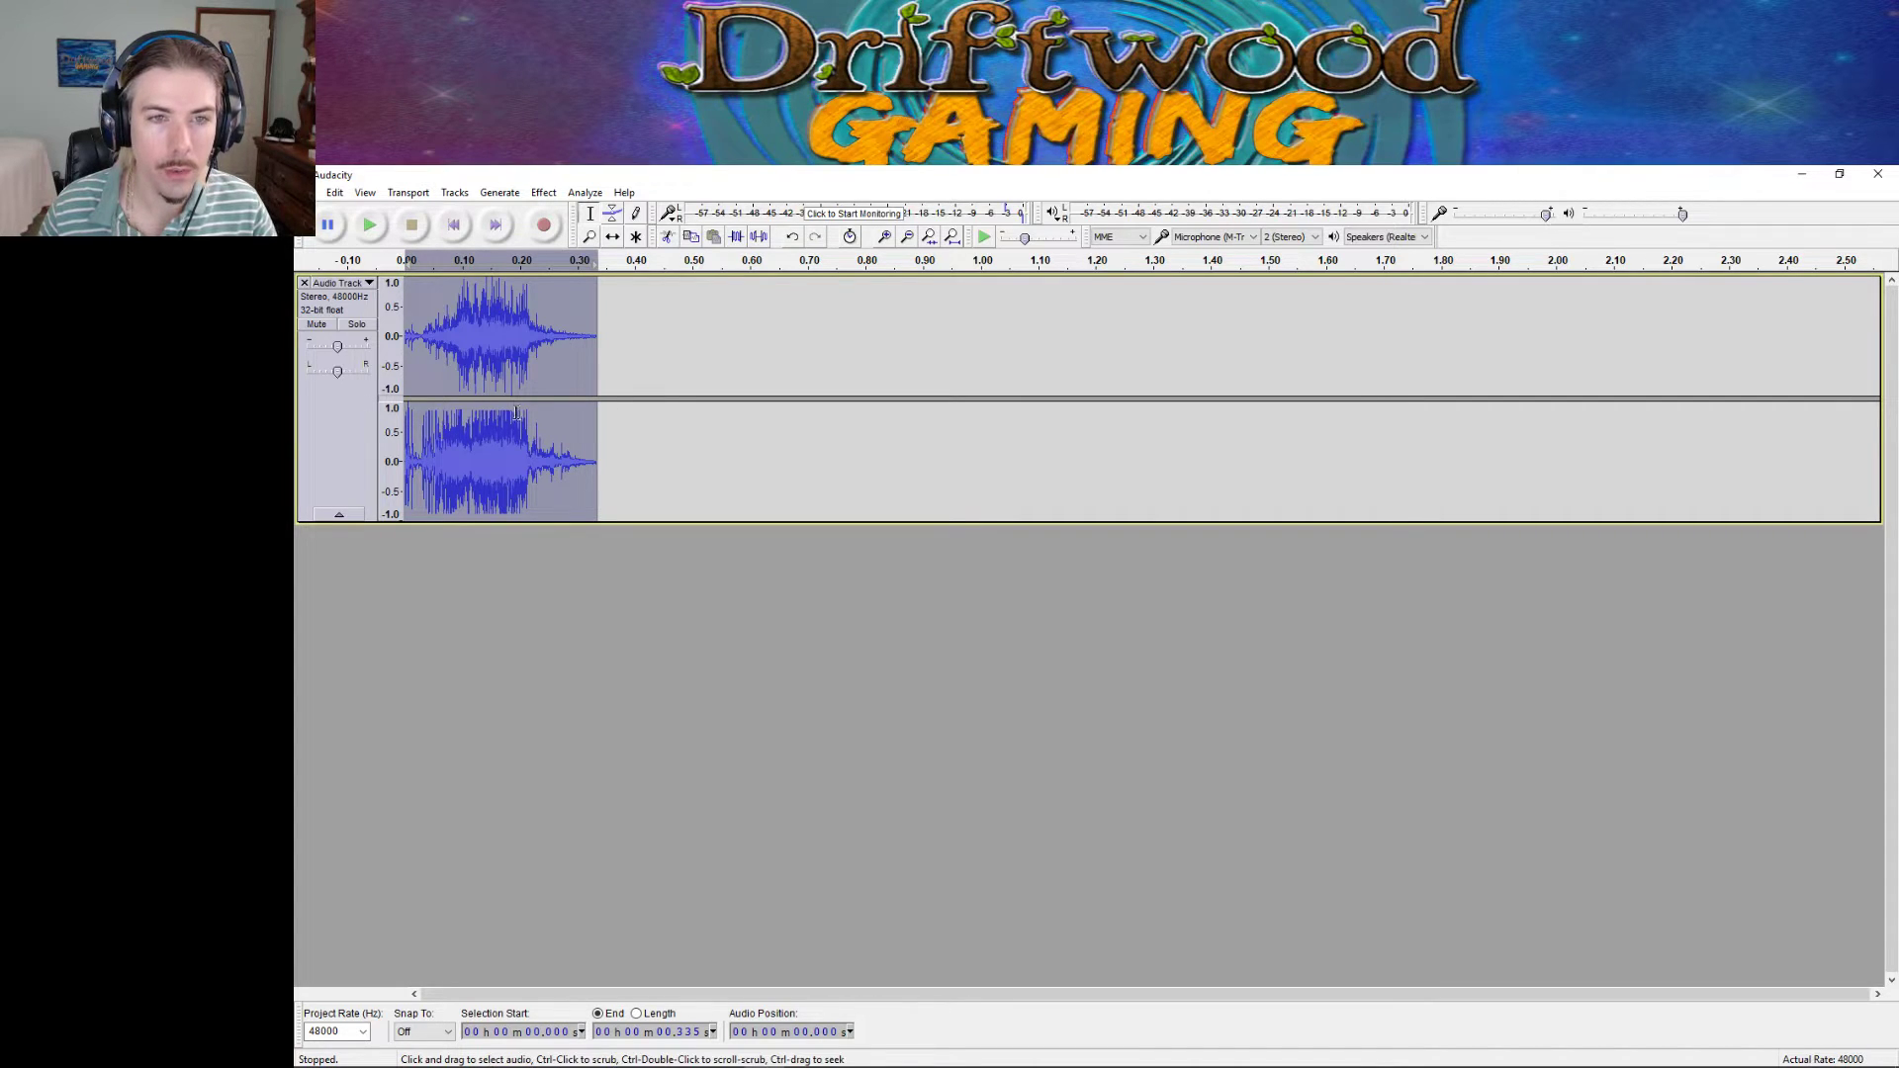
# Run another round of the same Limiter and Normalize effects on the selected clip to even out its peaks.
pyautogui.click(585, 193)
pyautogui.press('Escape')
pyautogui.click(546, 194)
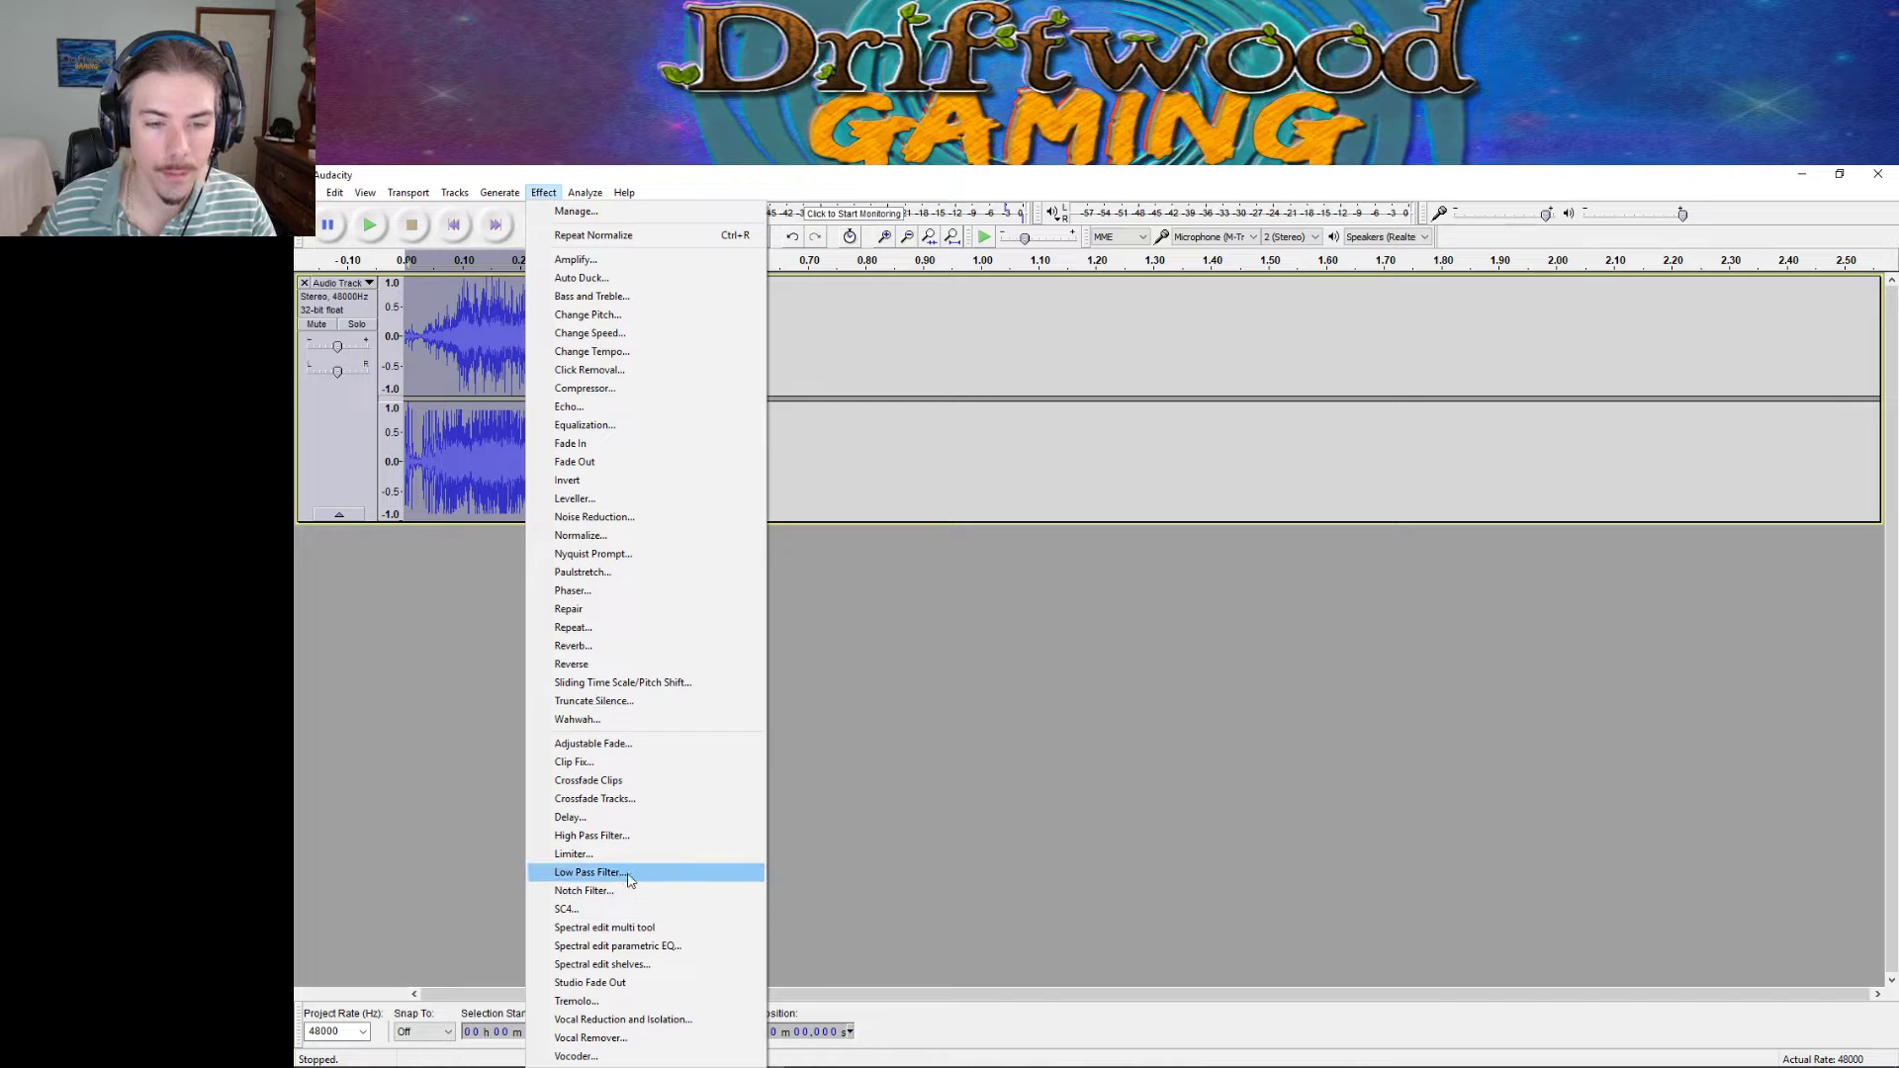
pyautogui.click(584, 857)
pyautogui.click(1179, 715)
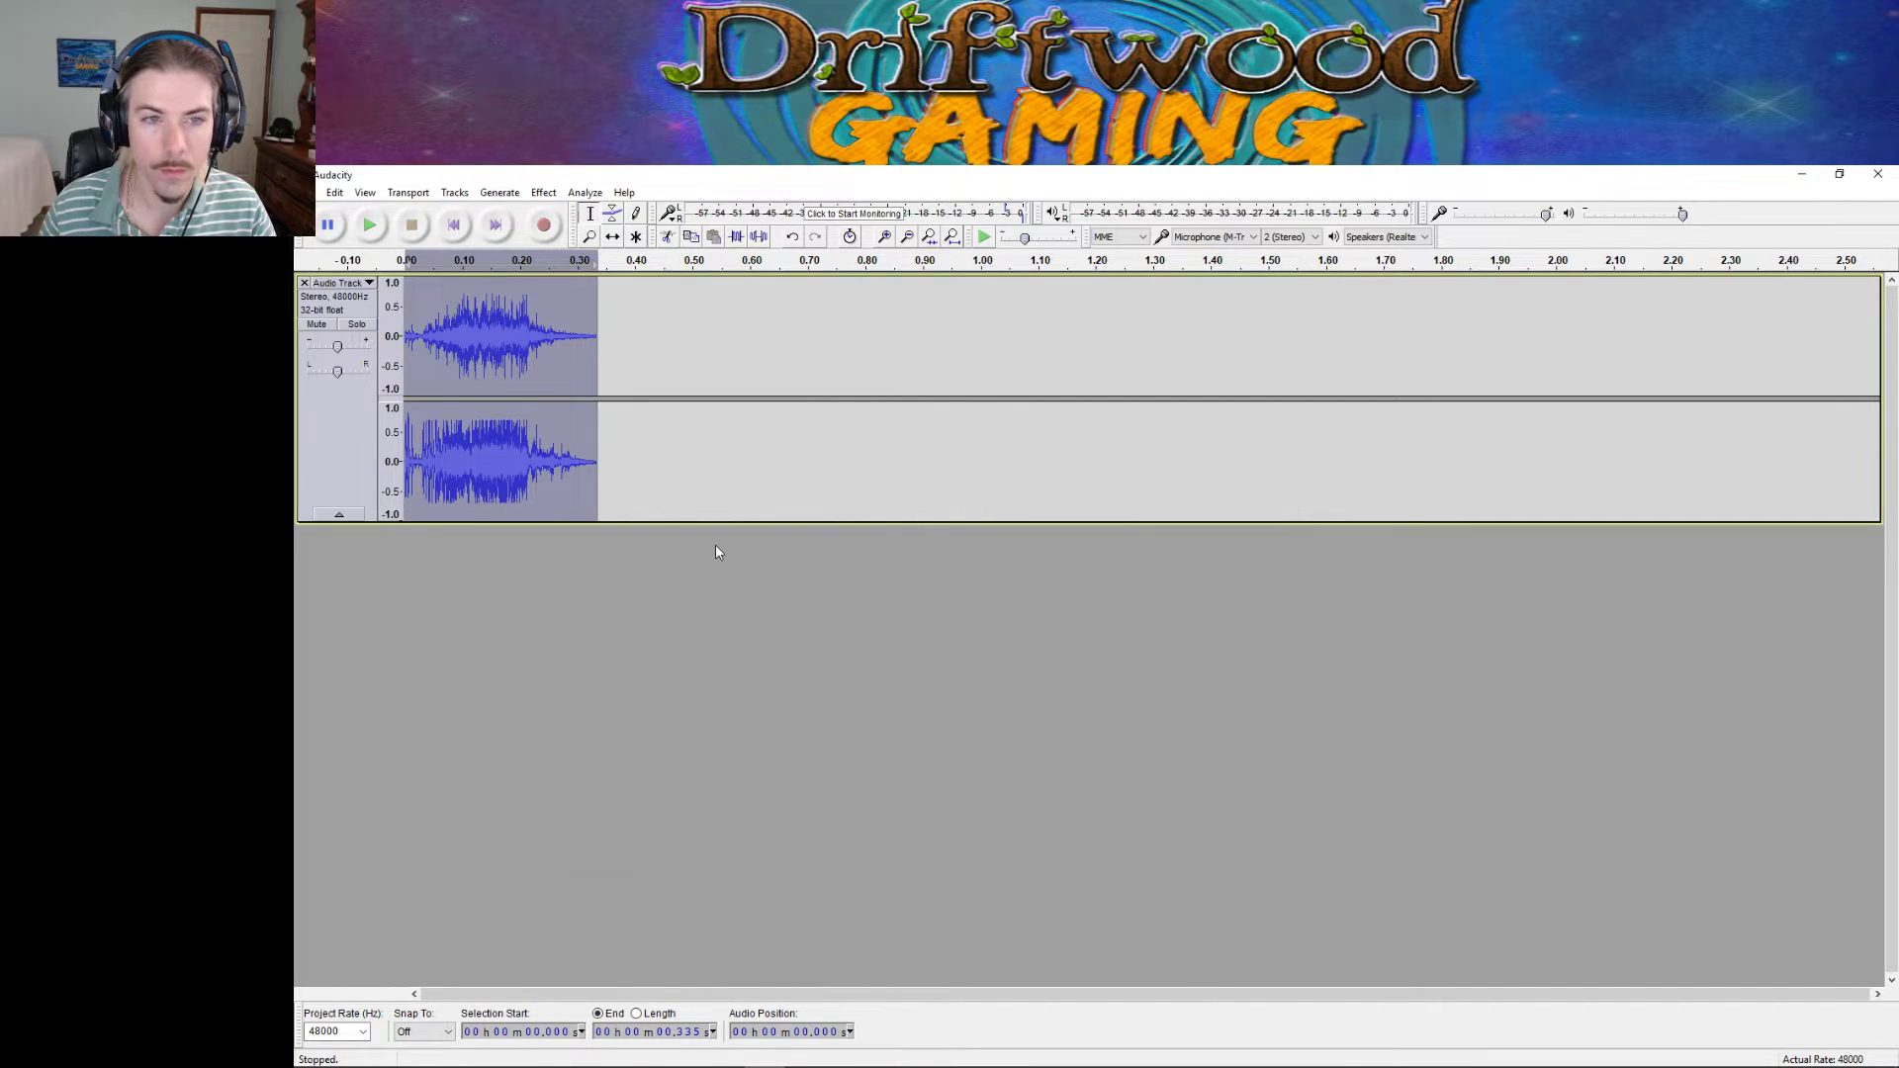
pyautogui.click(543, 193)
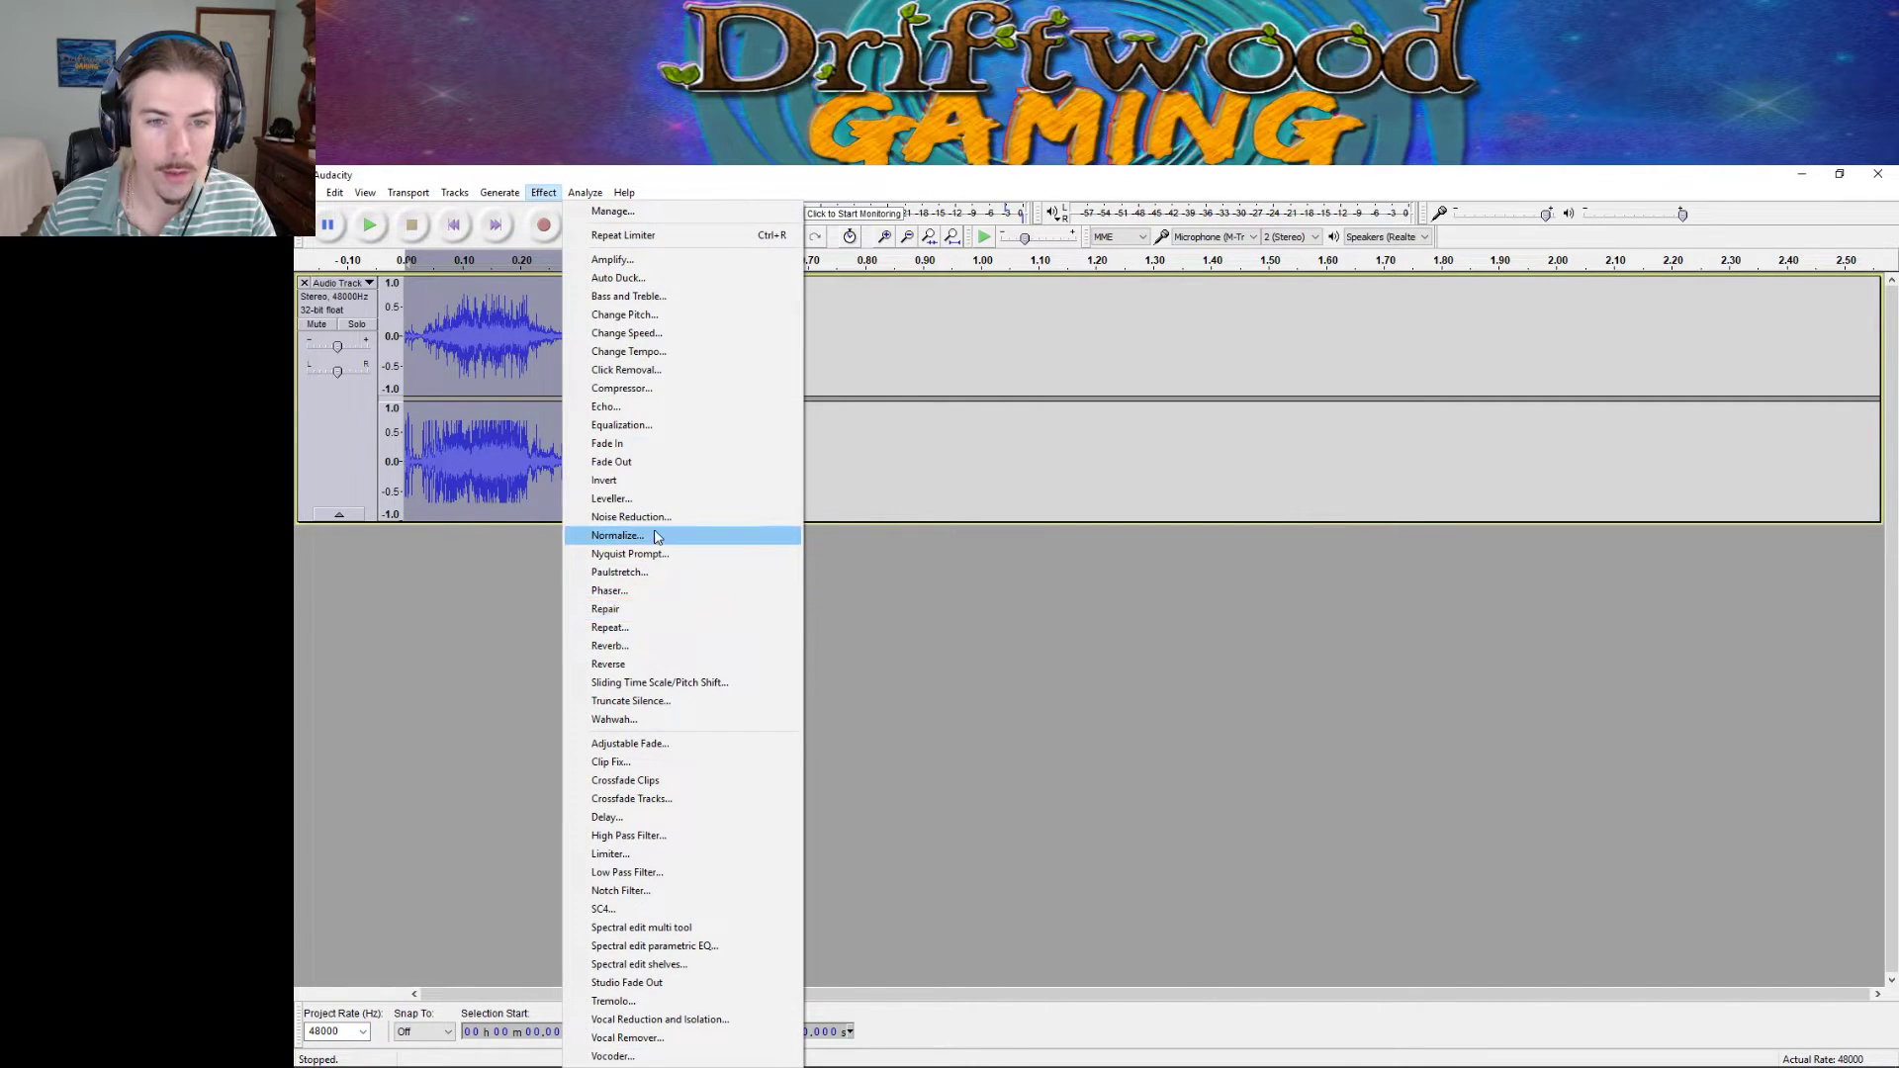
pyautogui.click(623, 536)
pyautogui.click(1135, 667)
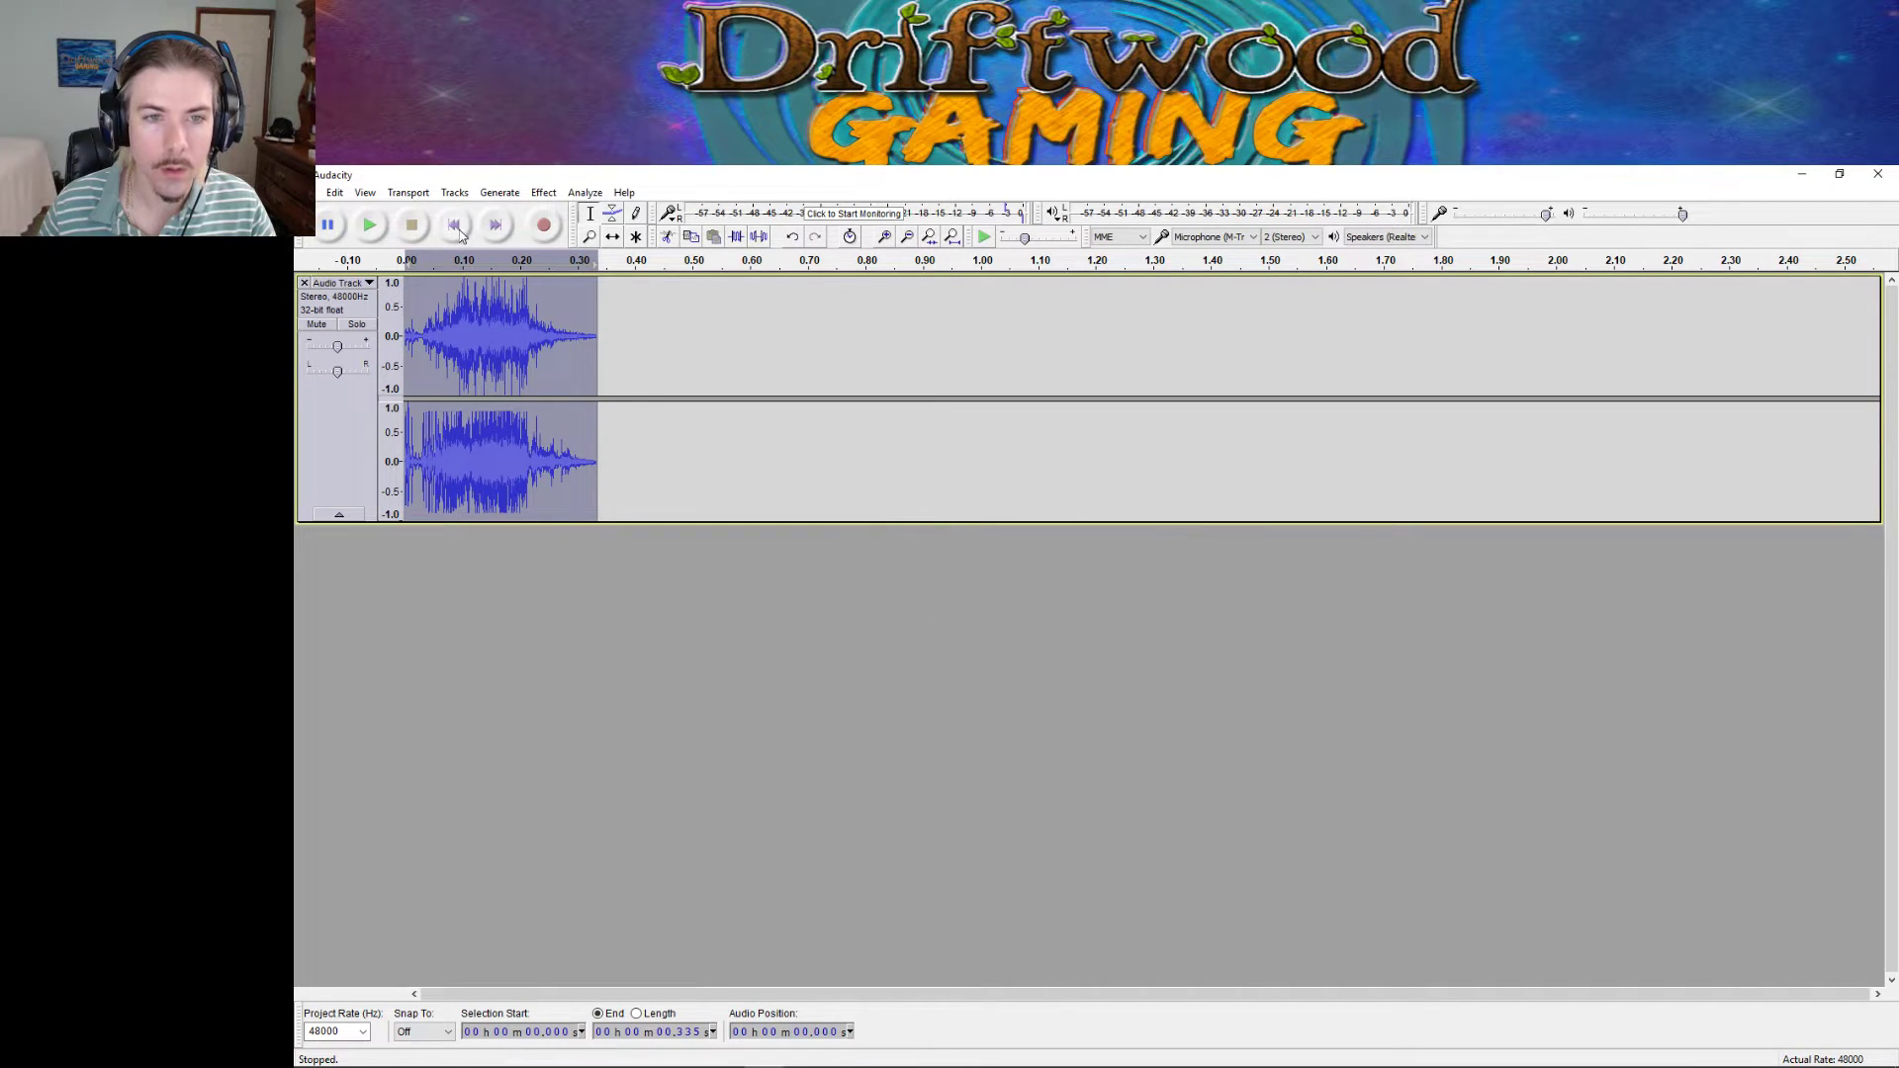
# Compress the clip with a -12 dB threshold and 2:1 ratio, and play the result.
pyautogui.click(543, 192)
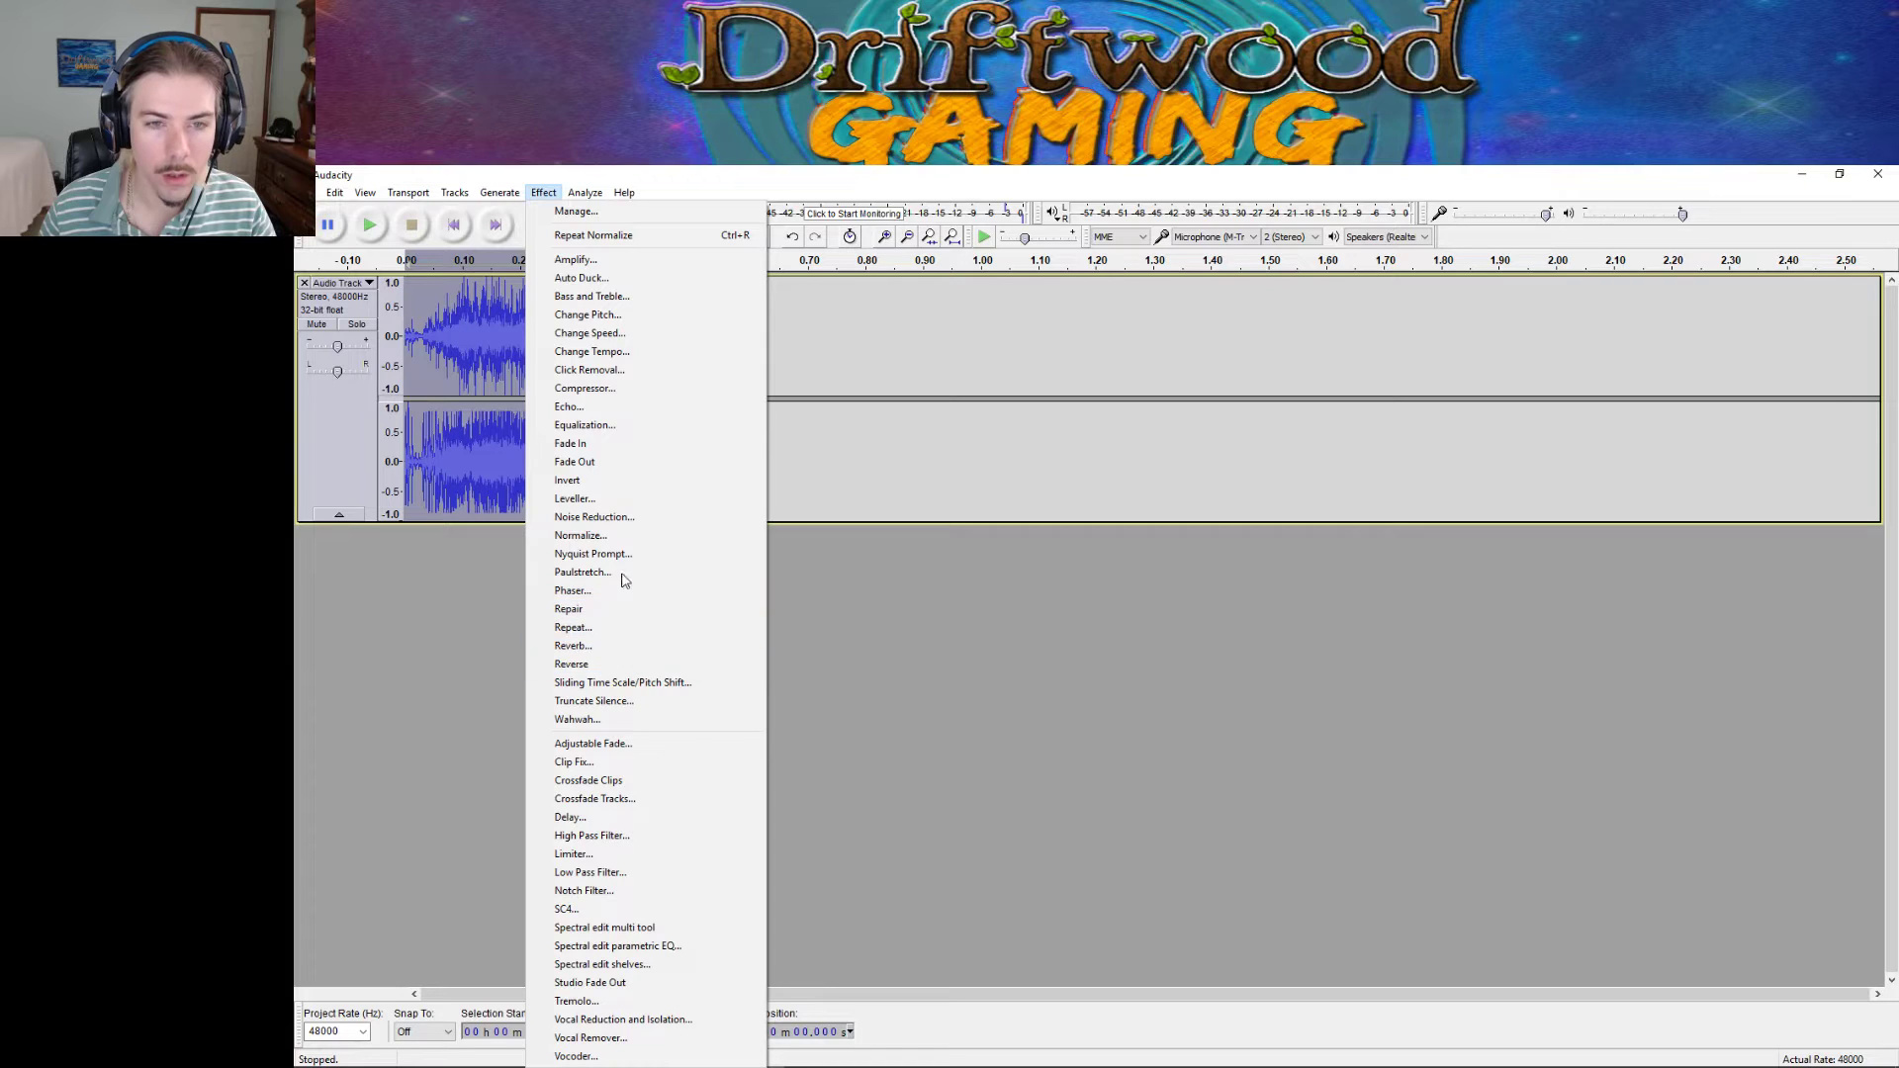
pyautogui.click(621, 390)
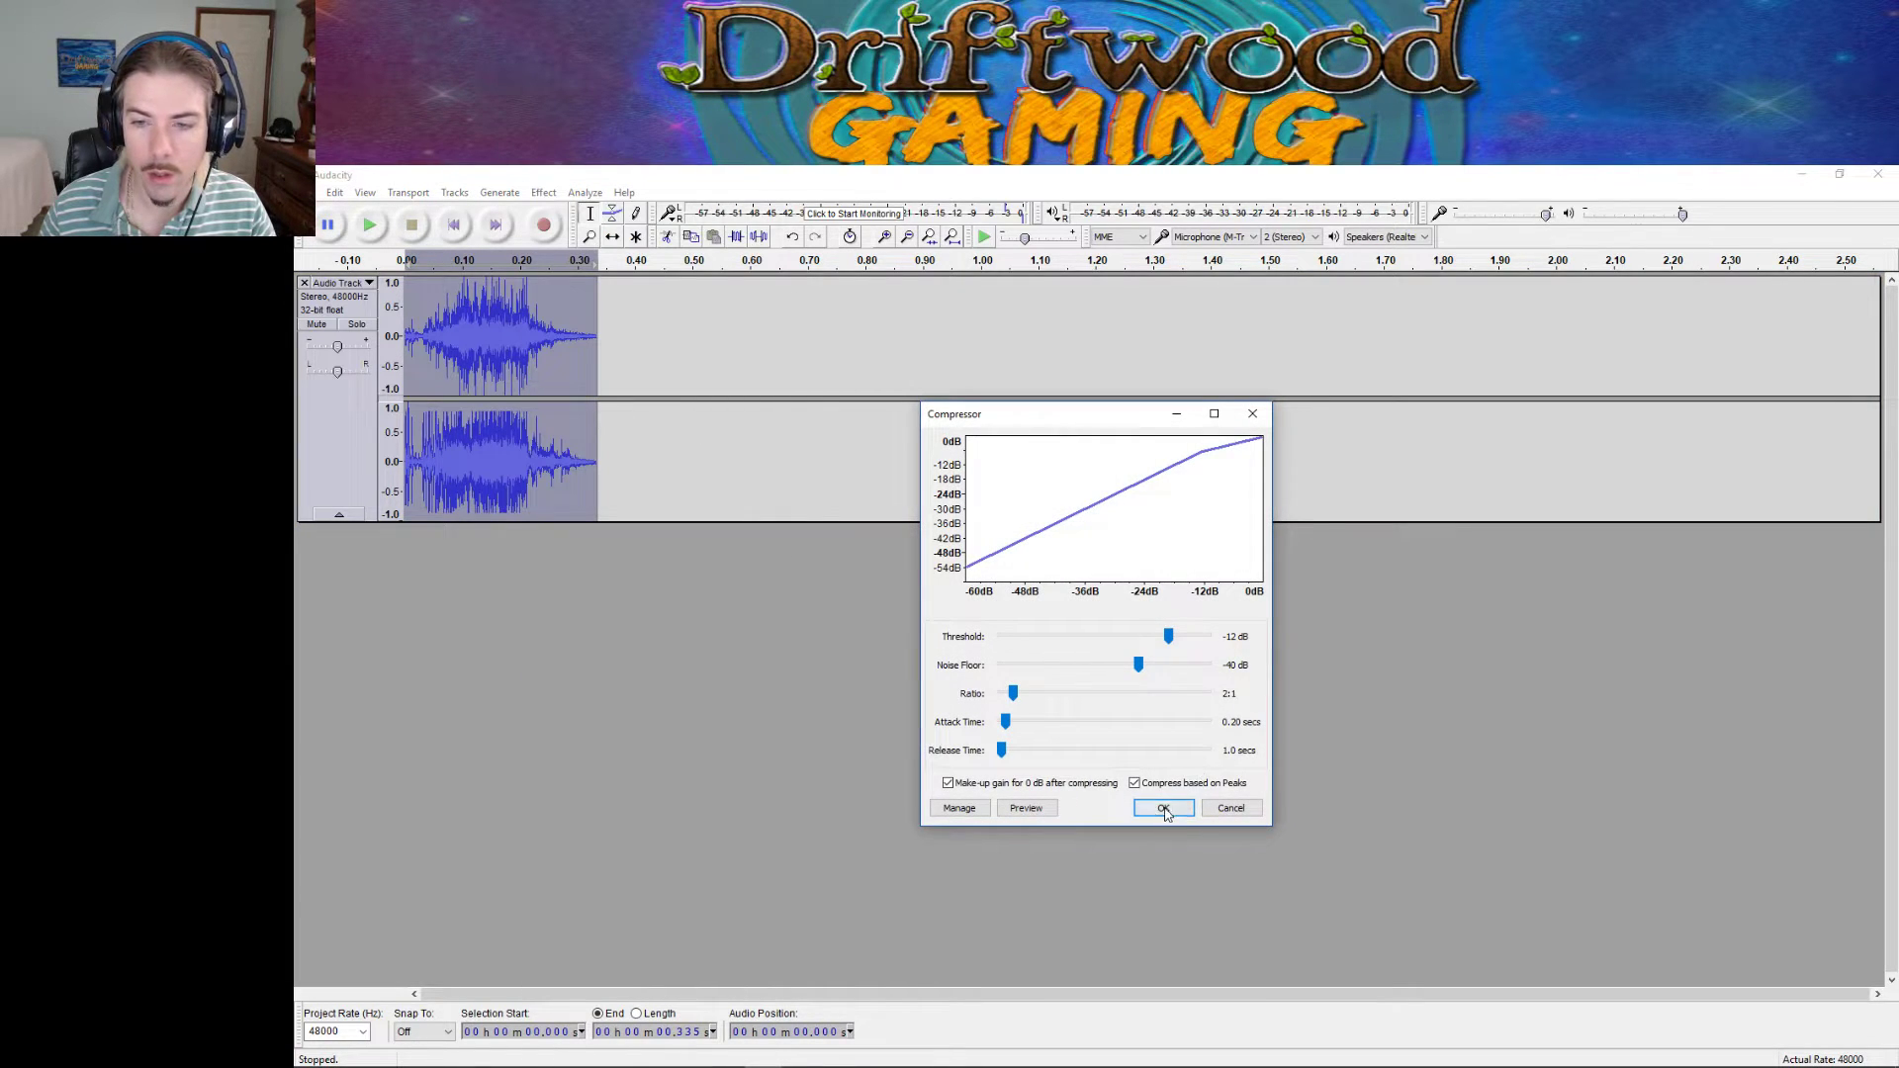
pyautogui.click(1163, 804)
pyautogui.click(362, 231)
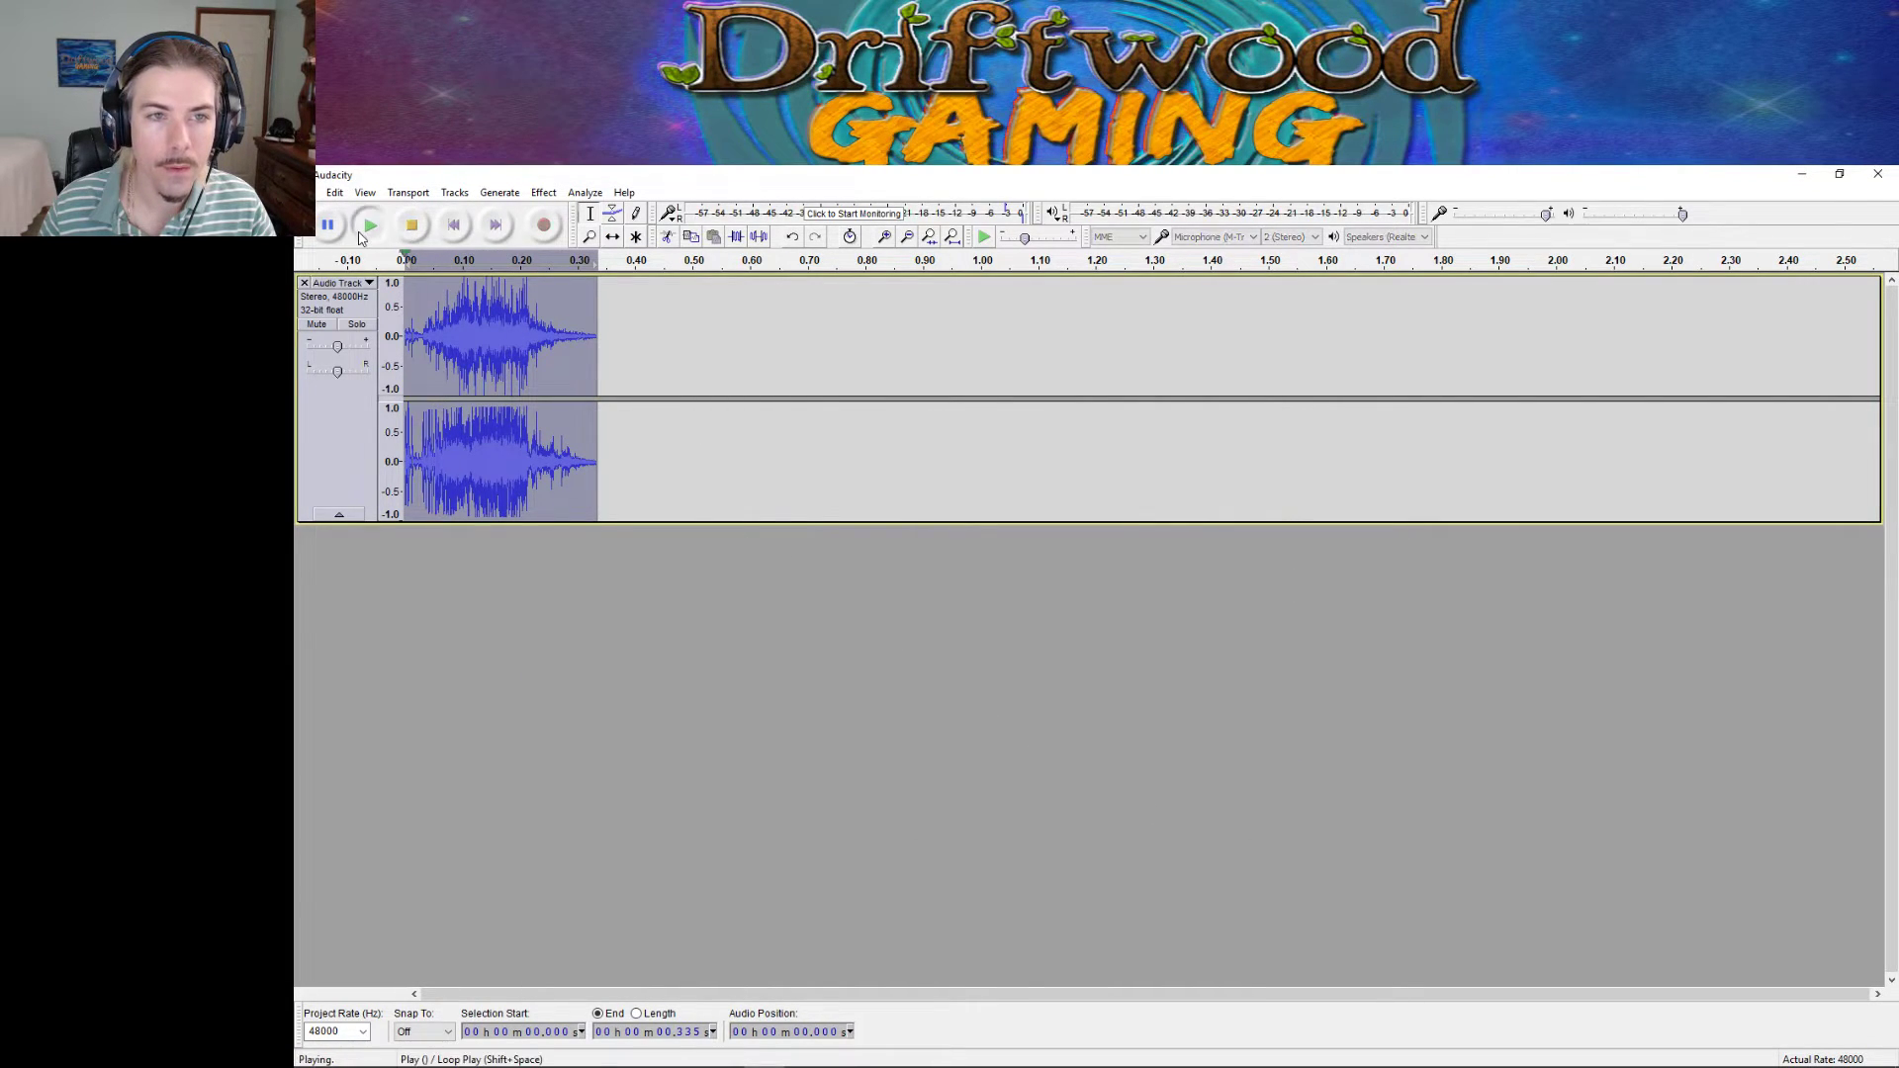
# Try slowing the clip by 41 percent with Change Speed, play it back and undo the change.
pyautogui.click(543, 194)
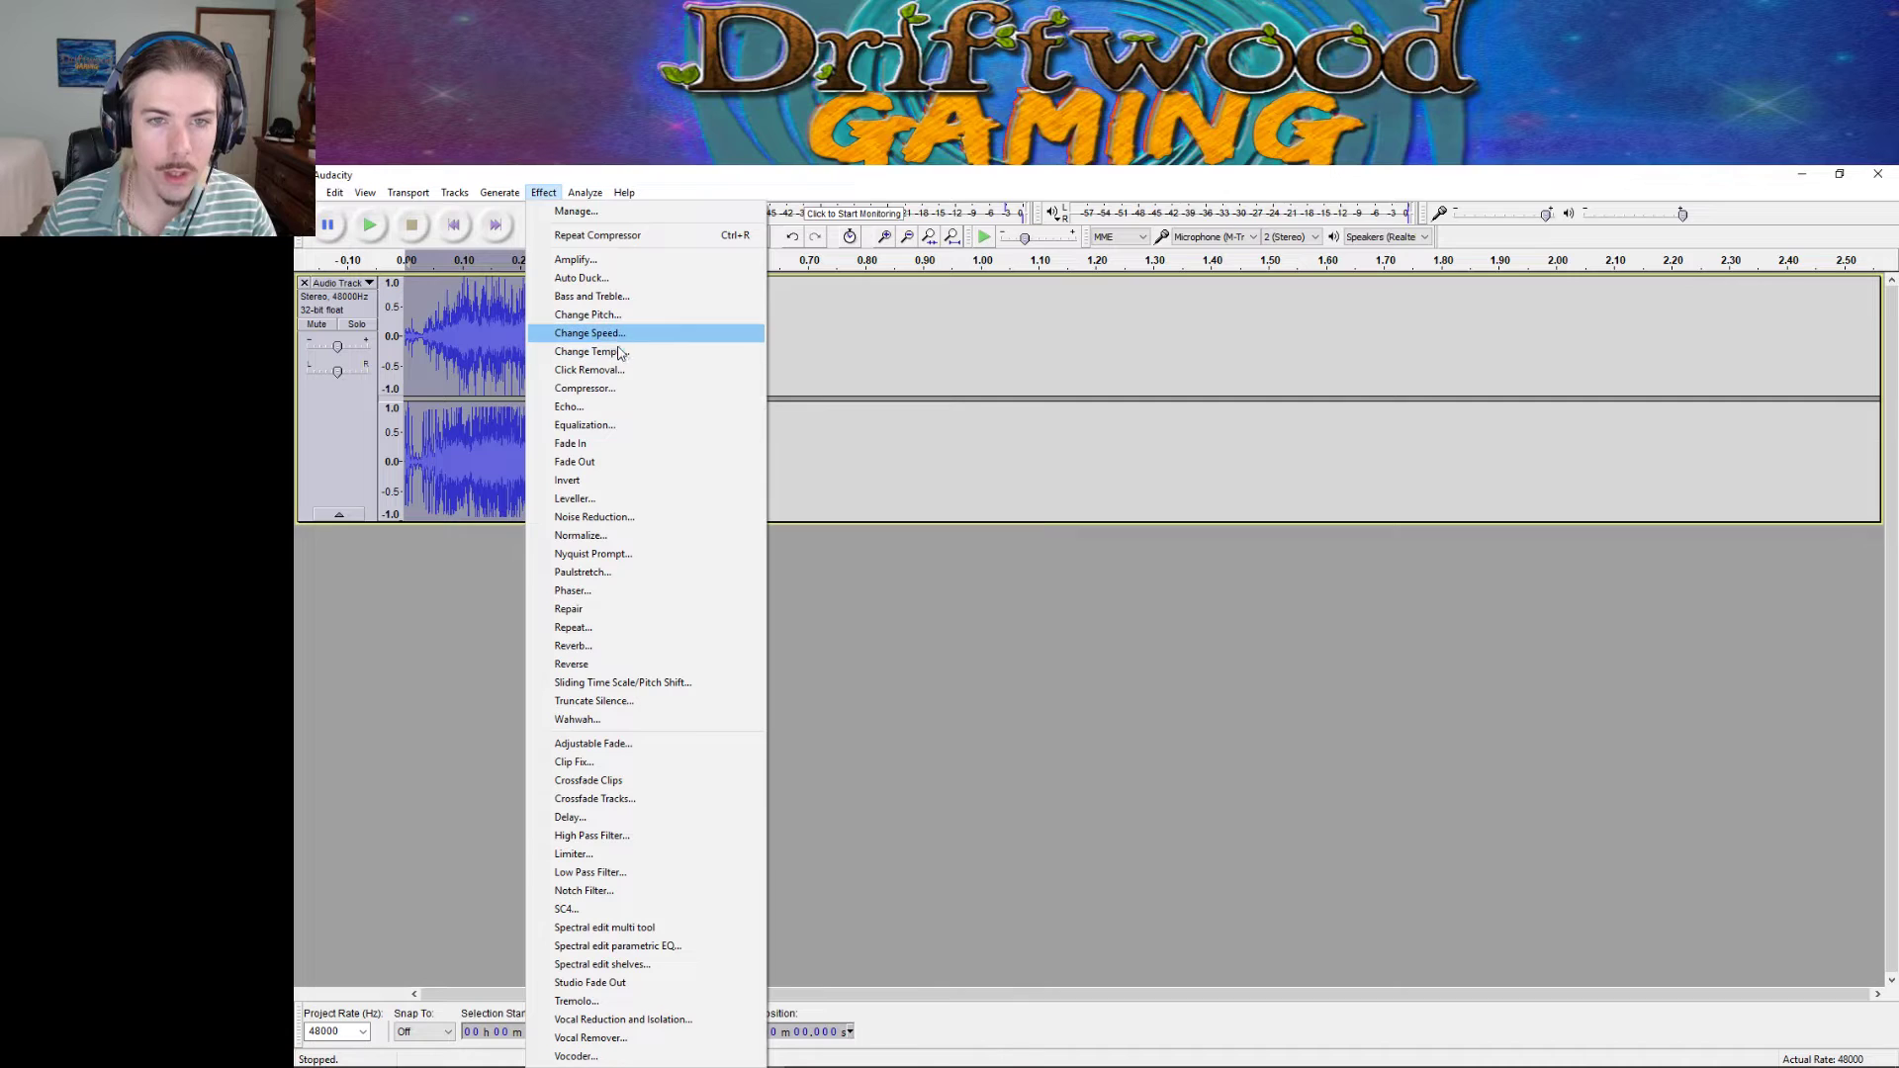
pyautogui.click(590, 333)
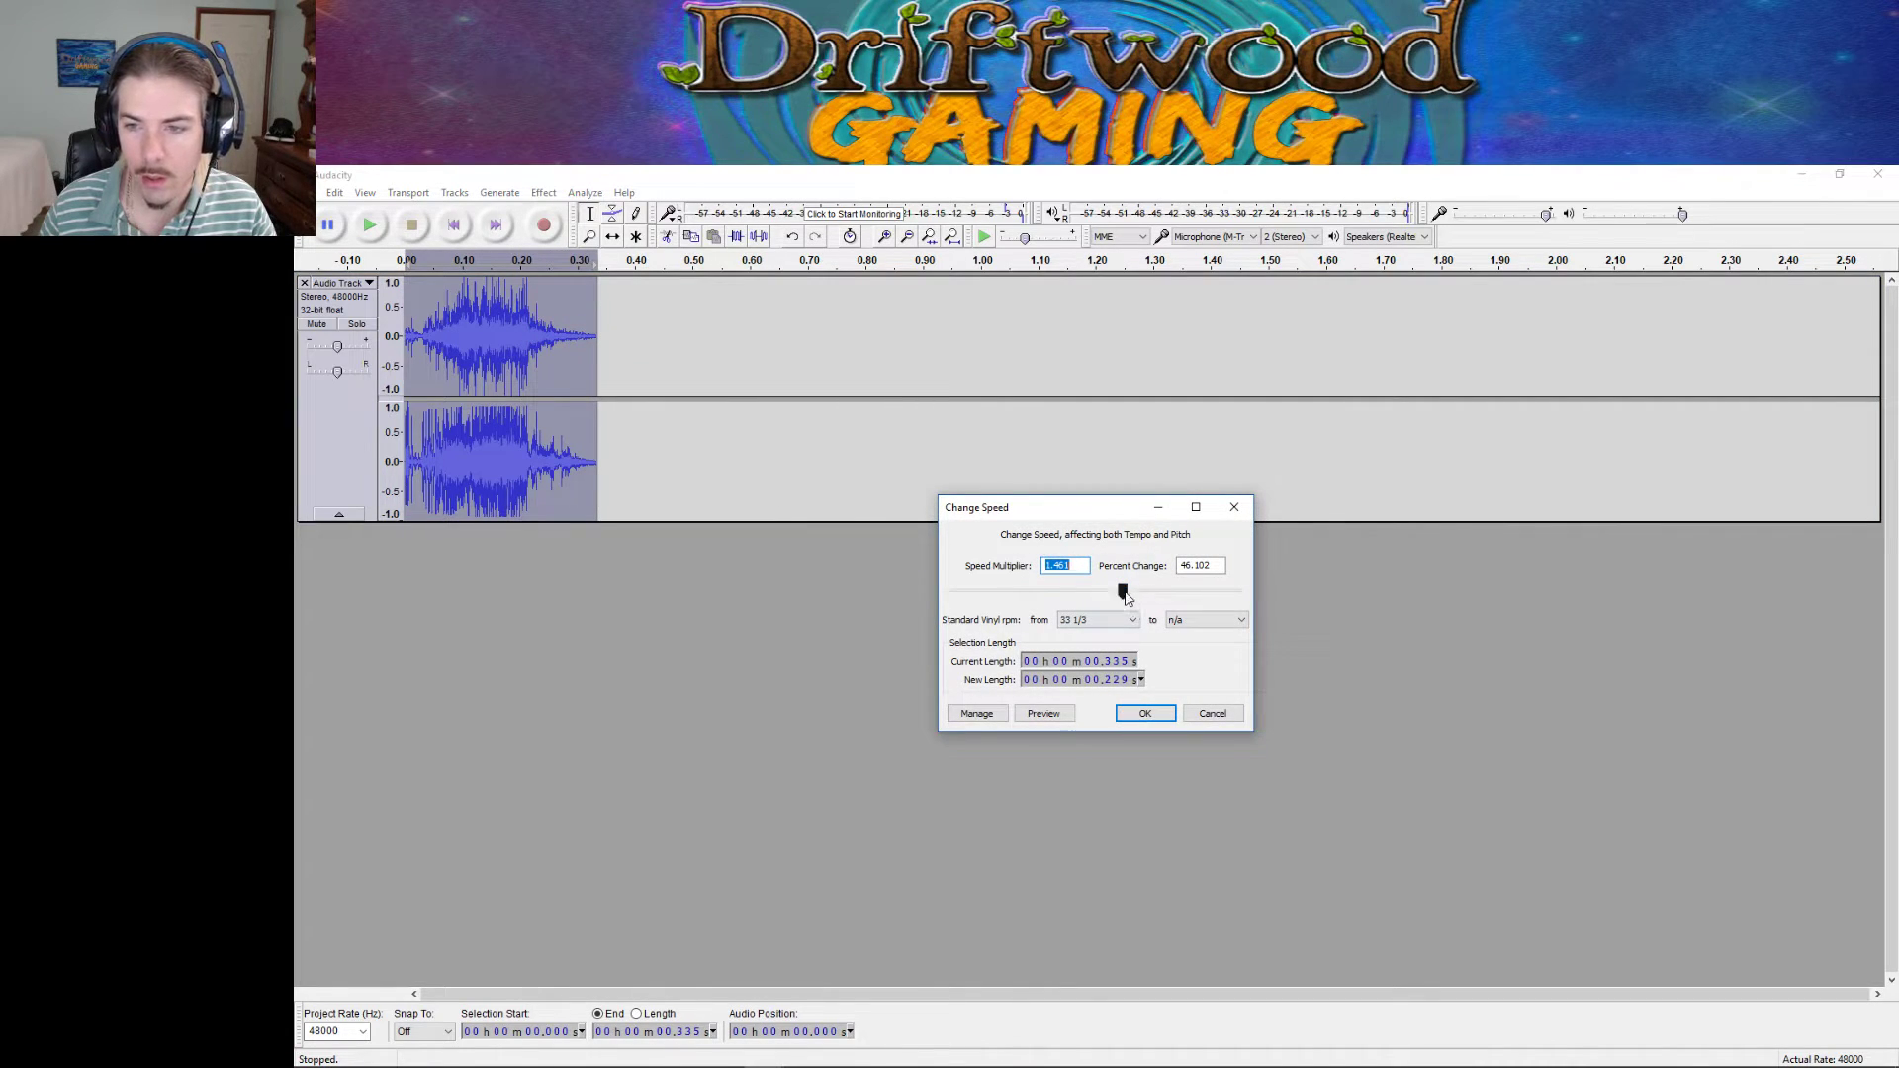
pyautogui.moveTo(1124, 598); pyautogui.dragTo(1019, 590)
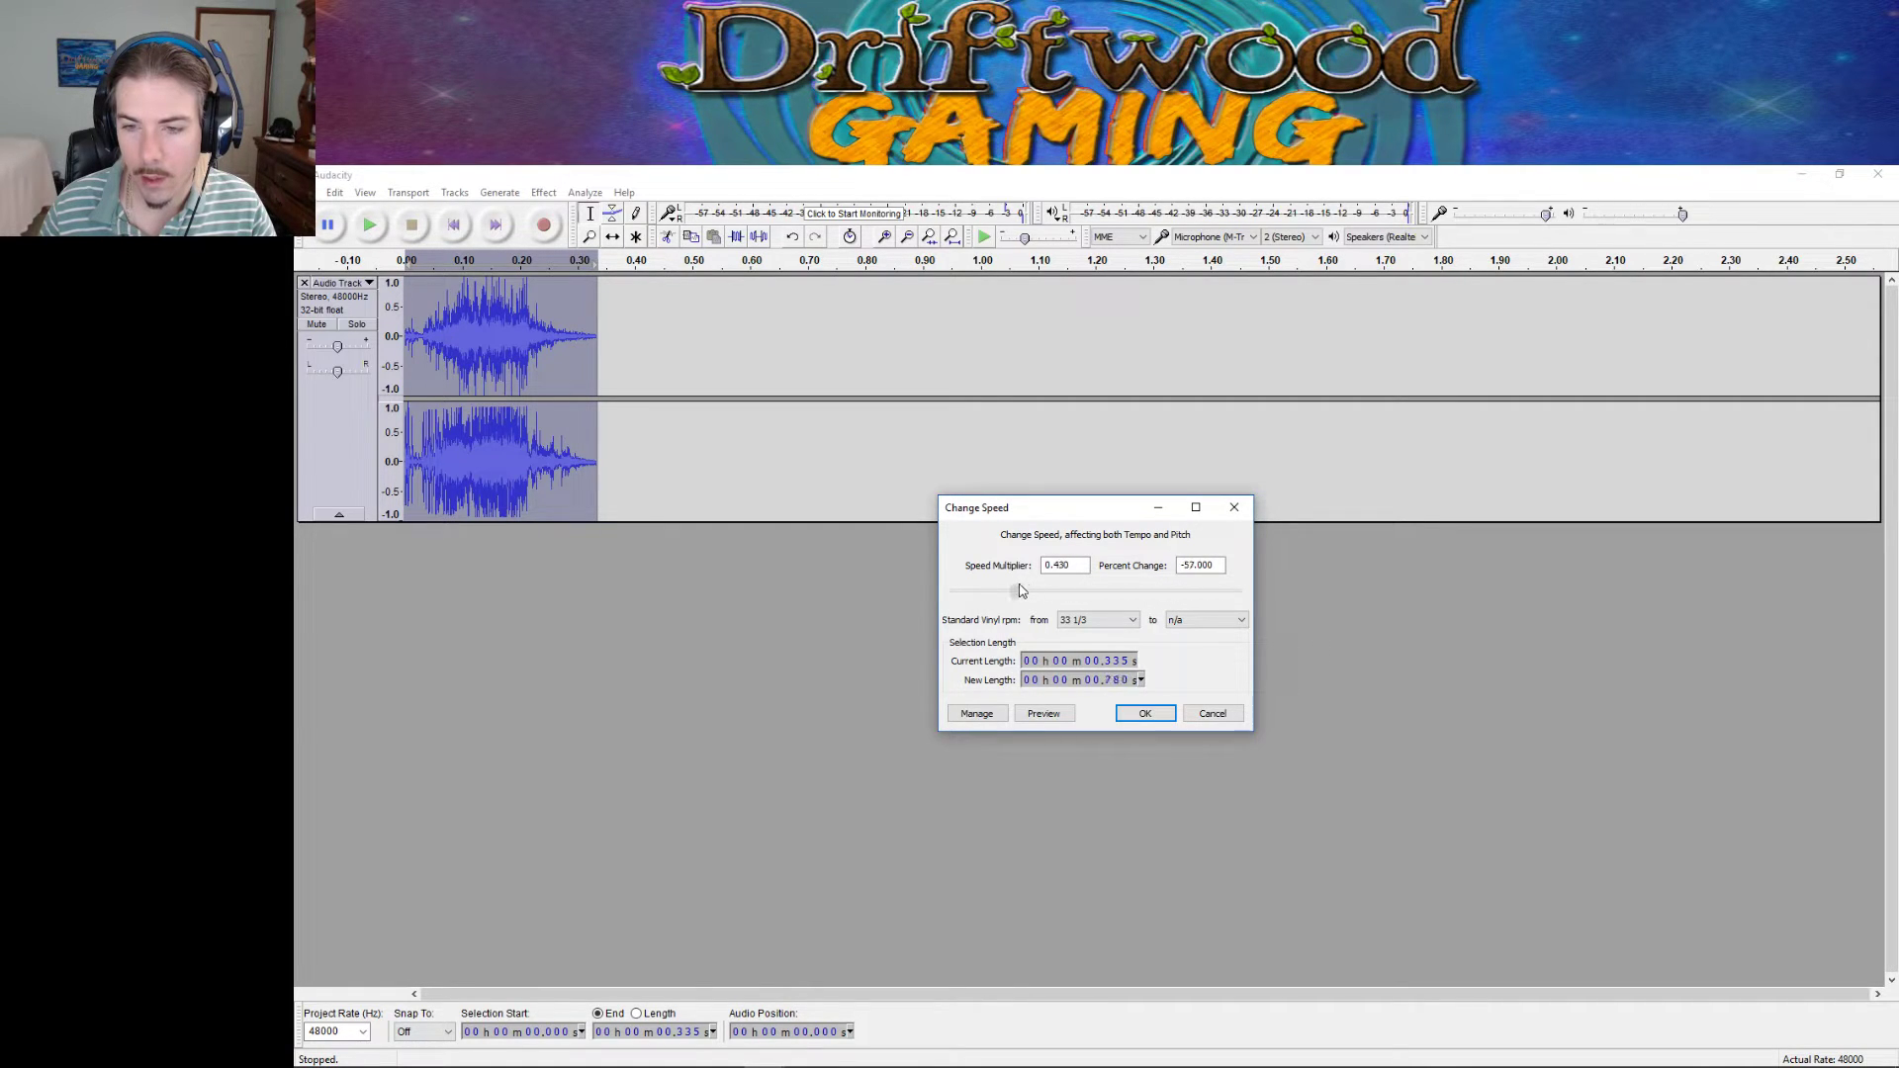
pyautogui.click(1144, 714)
pyautogui.click(371, 226)
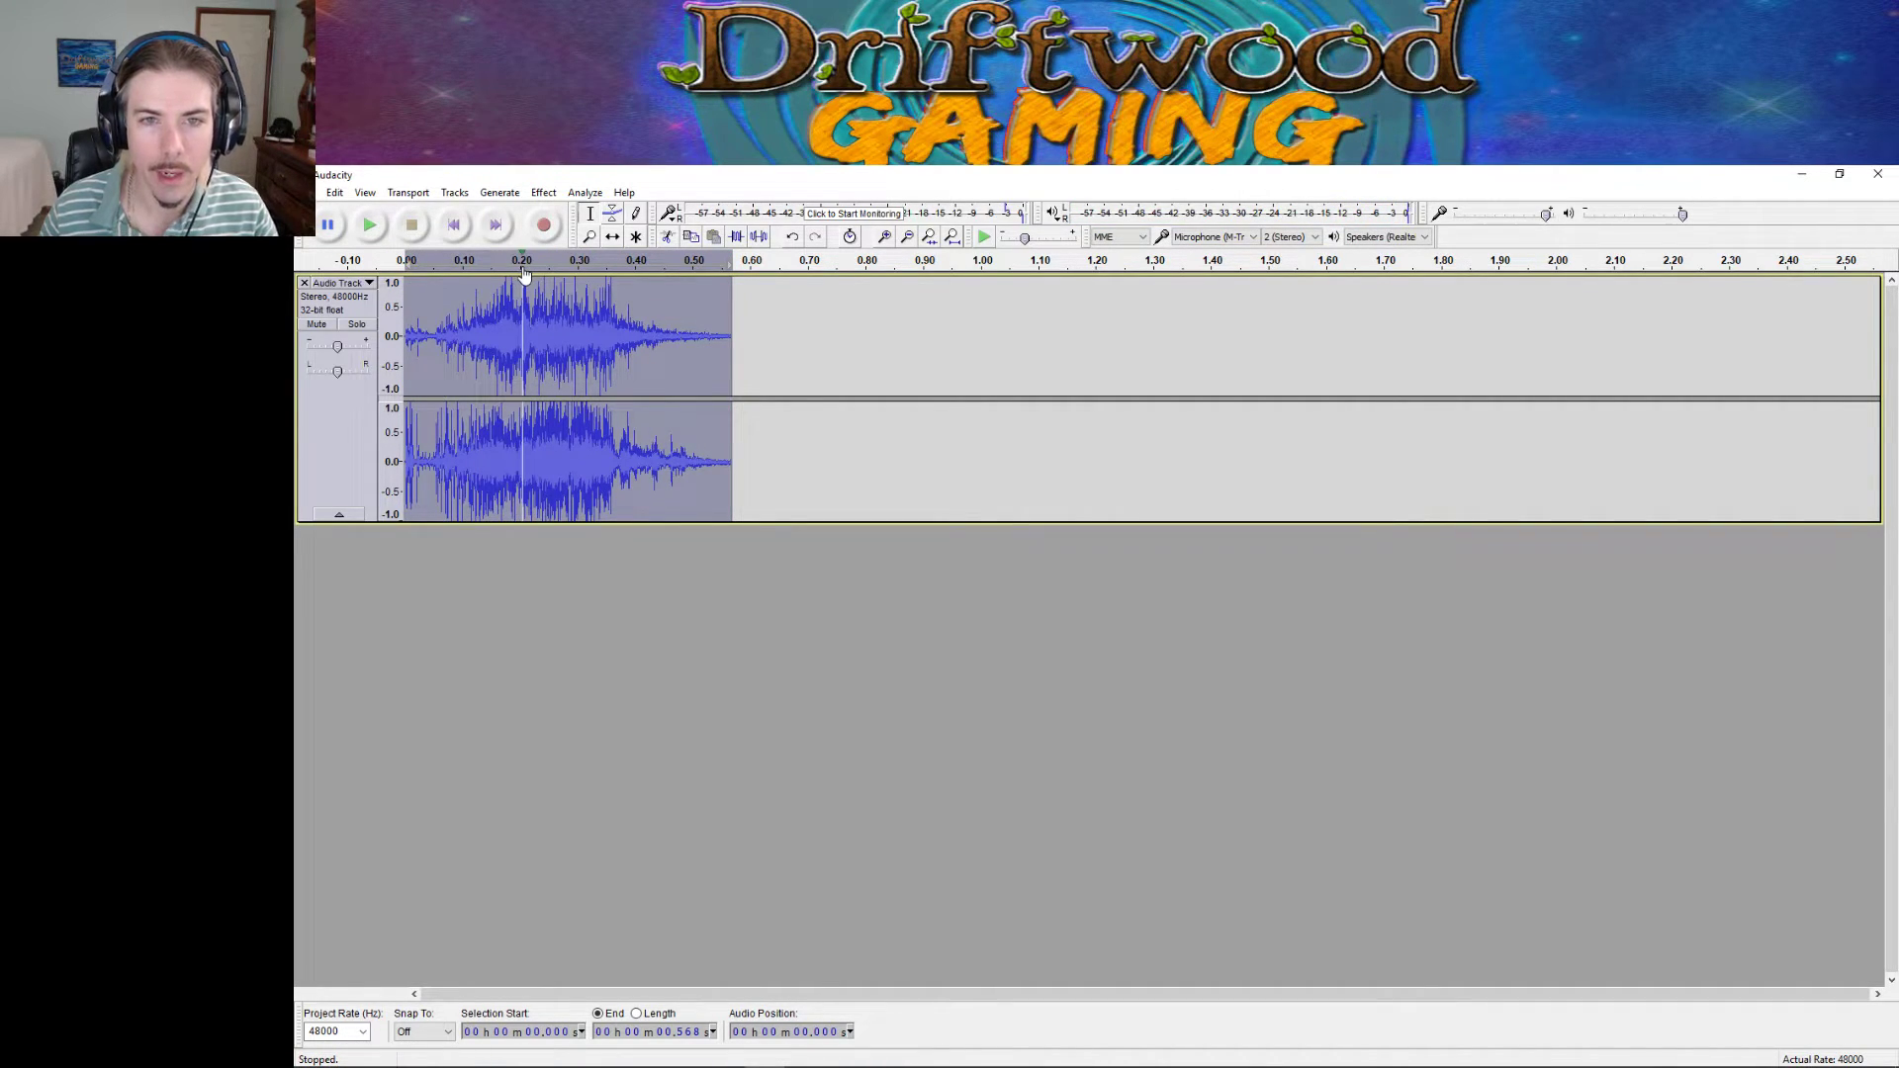
pyautogui.click(334, 192)
pyautogui.click(381, 209)
# Slow the clip with Change Speed so it lasts about 0.447 seconds, and play it back.
pyautogui.click(544, 193)
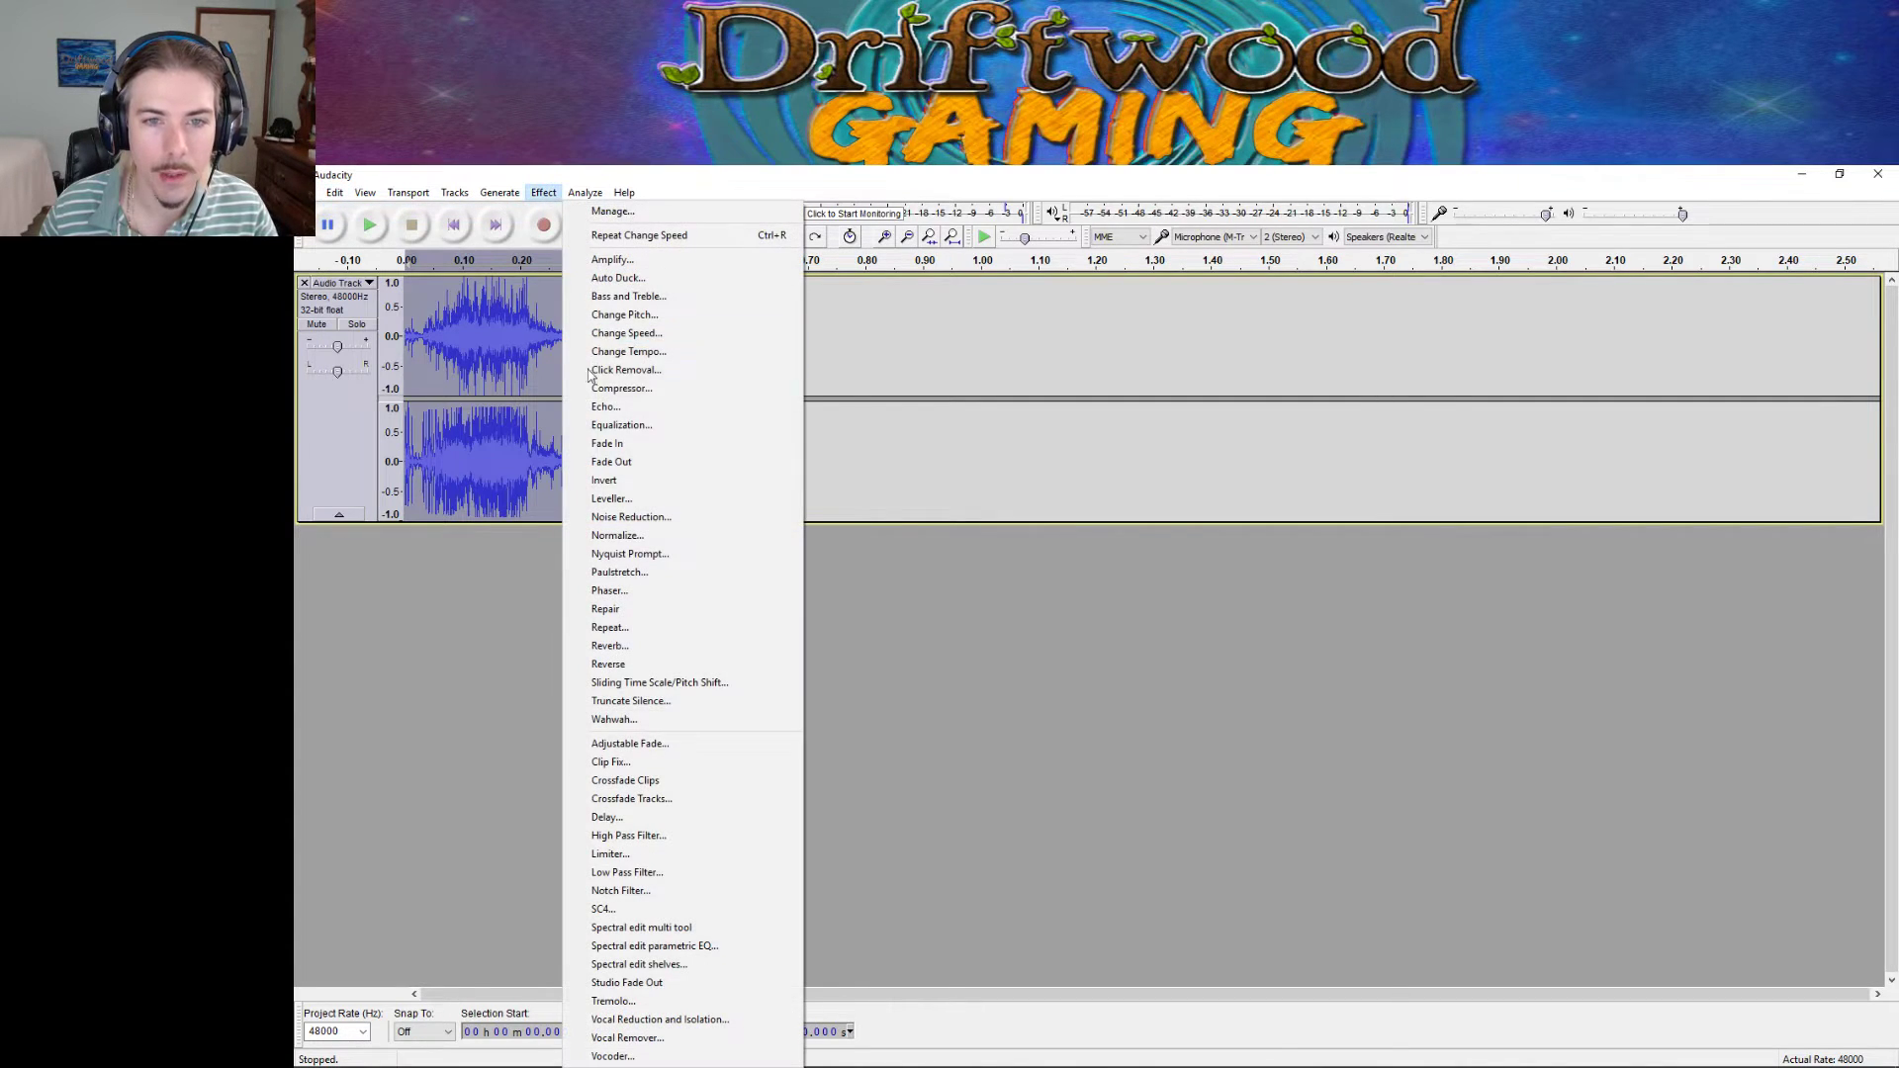
pyautogui.click(653, 339)
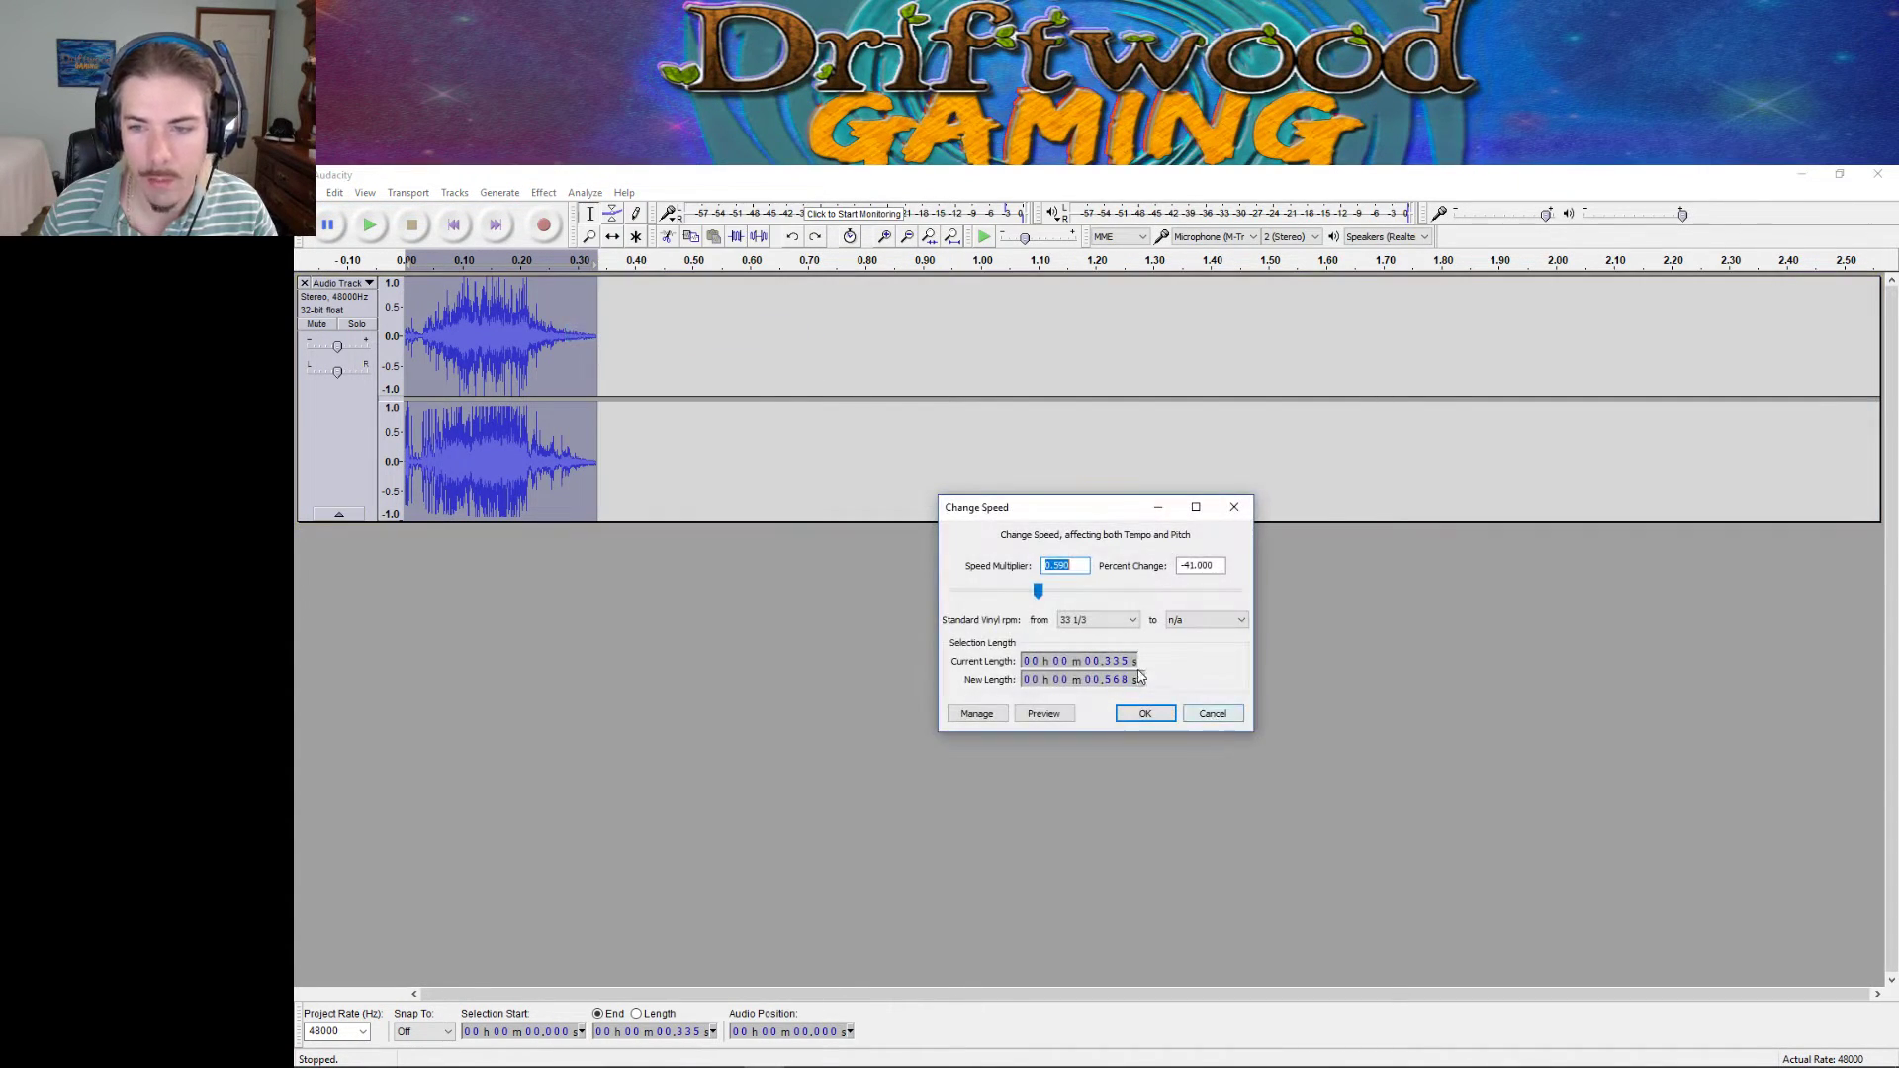
pyautogui.moveTo(1041, 595); pyautogui.dragTo(1057, 597)
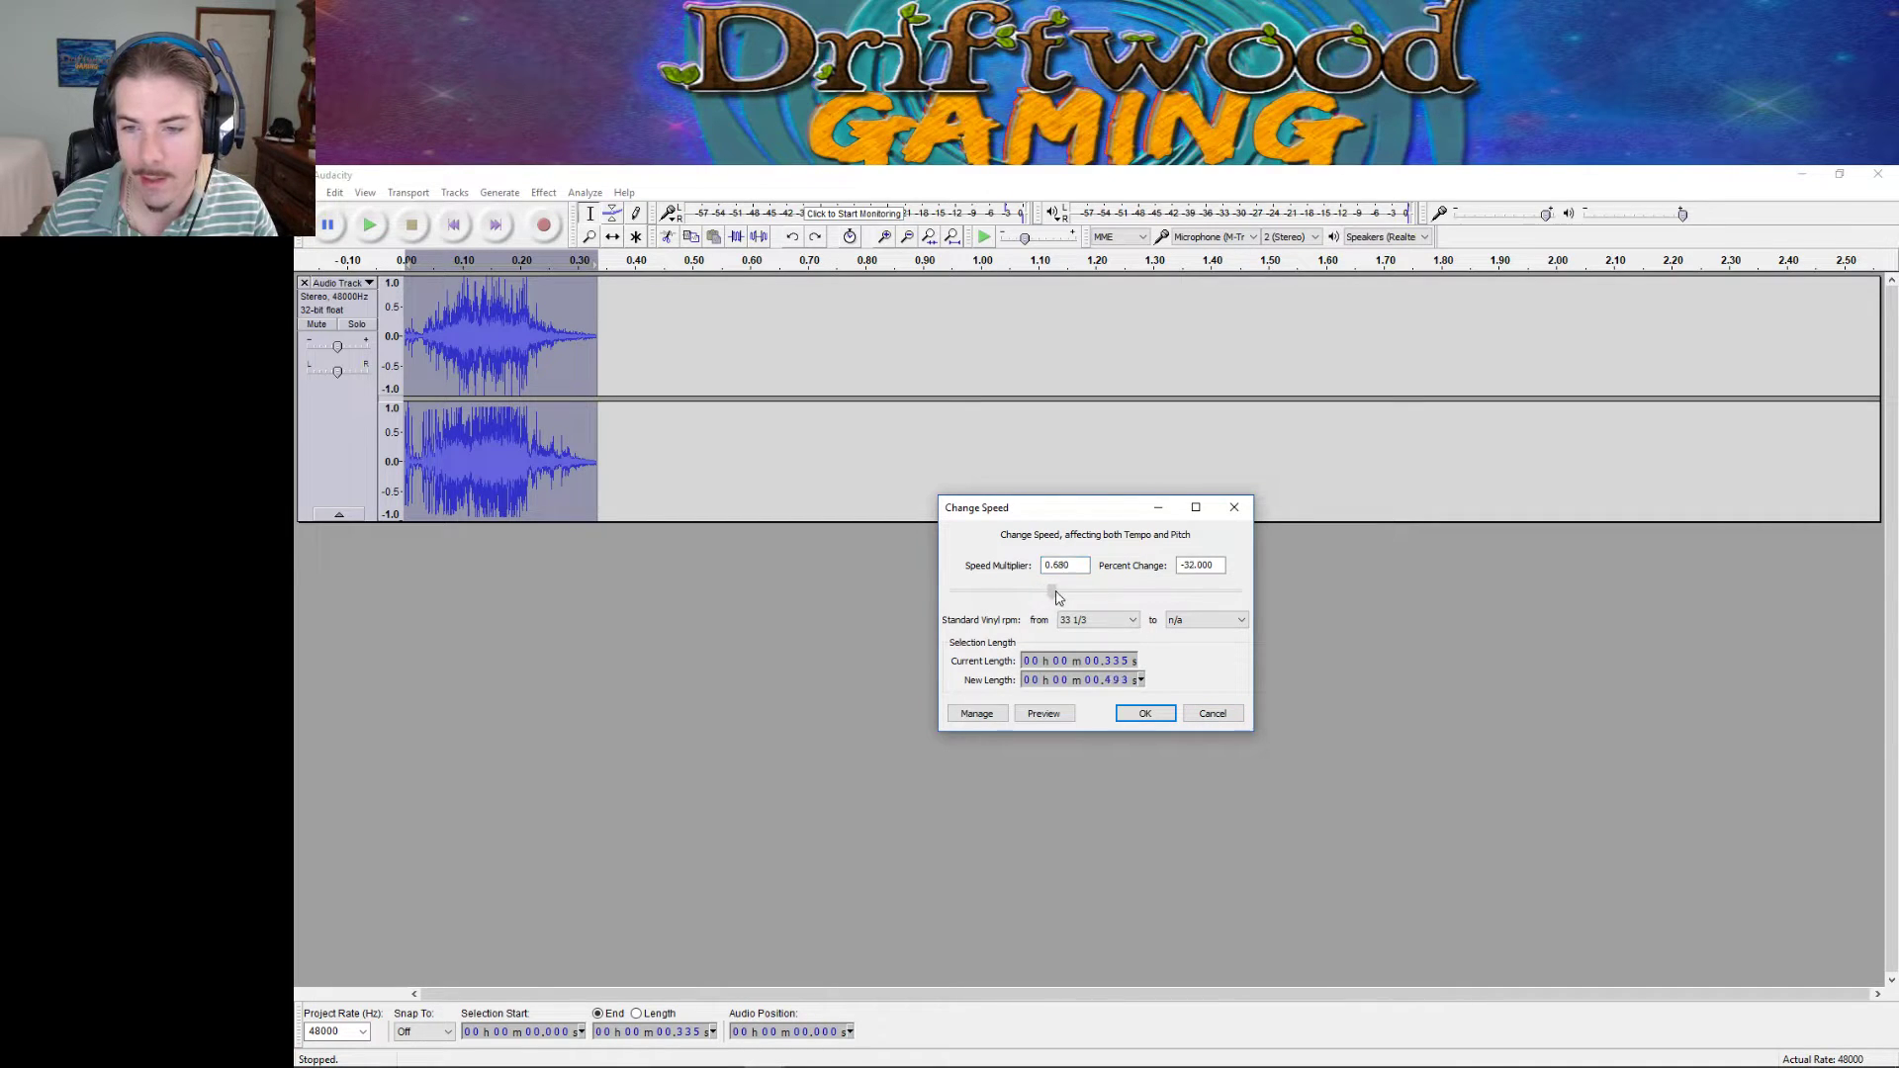
pyautogui.click(1147, 716)
pyautogui.click(381, 229)
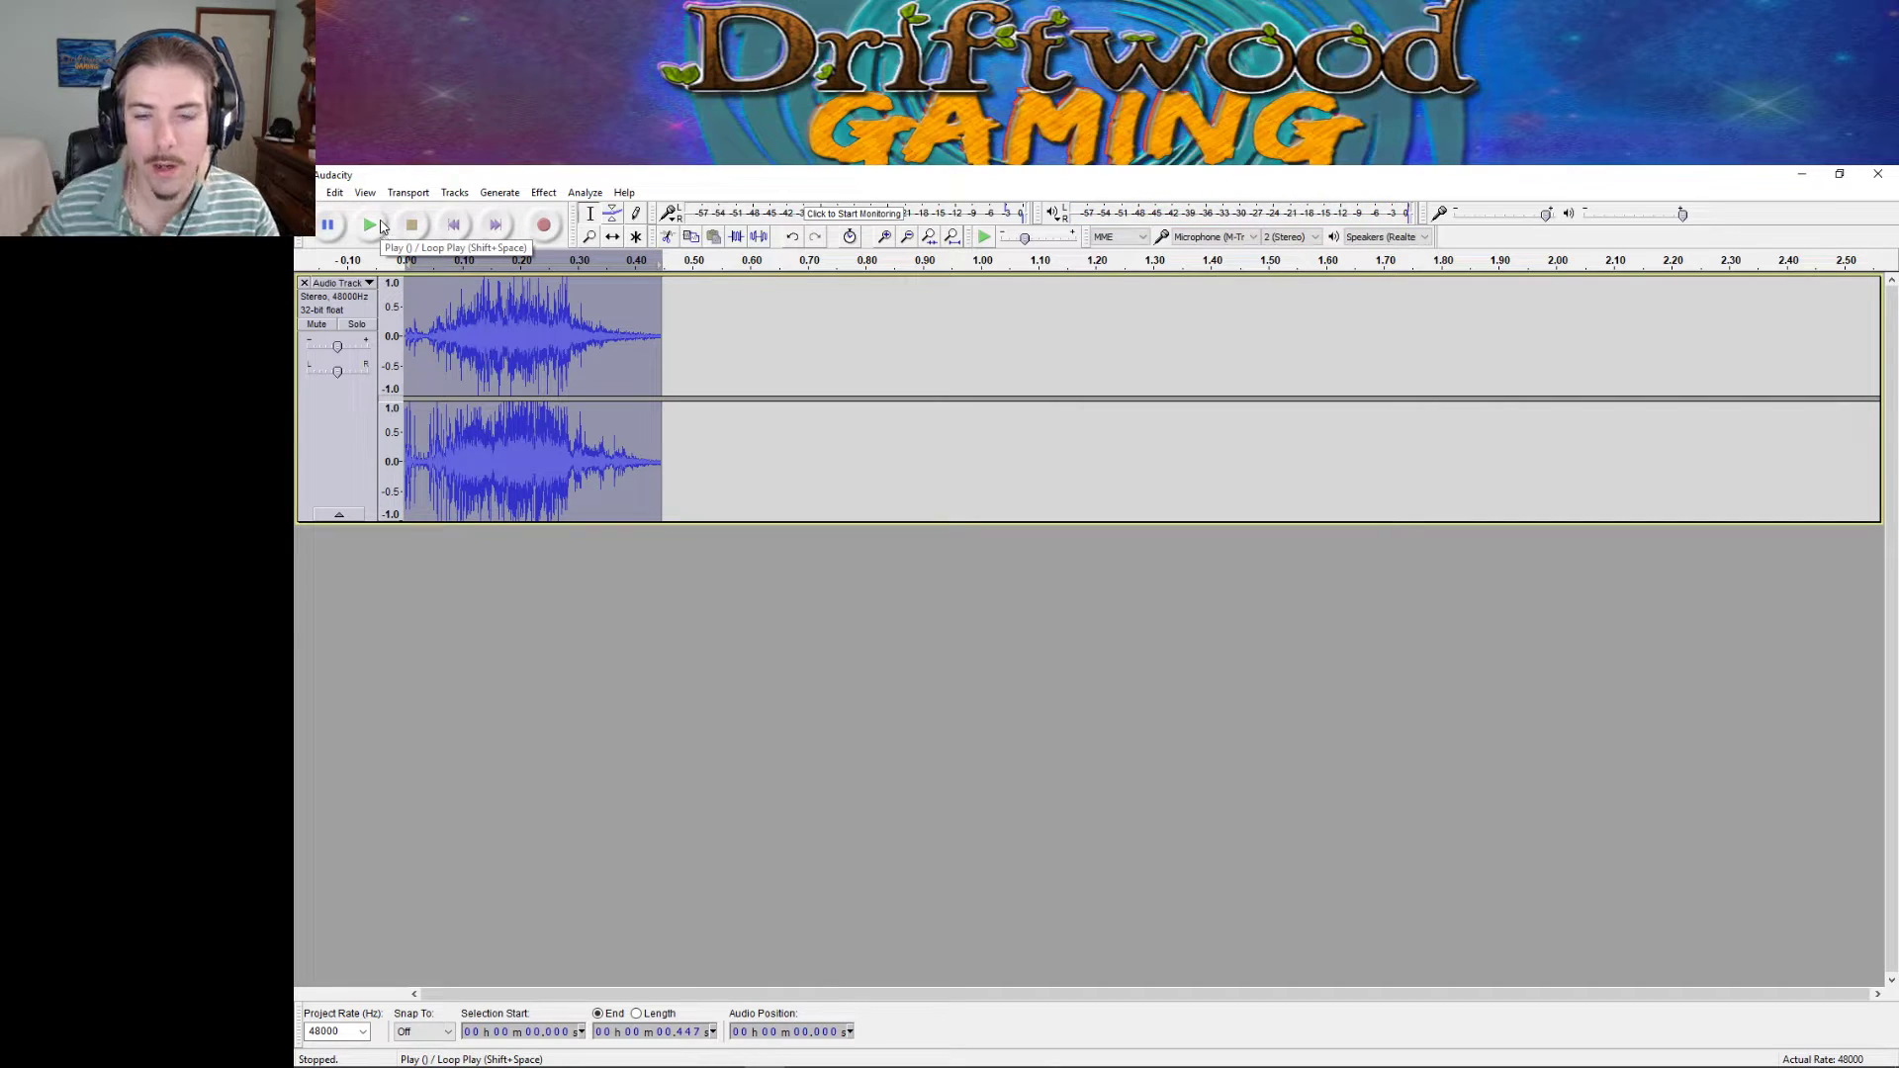
# Try altering the slowed clip with Change Pitch, listen to it and undo the change.
pyautogui.click(542, 194)
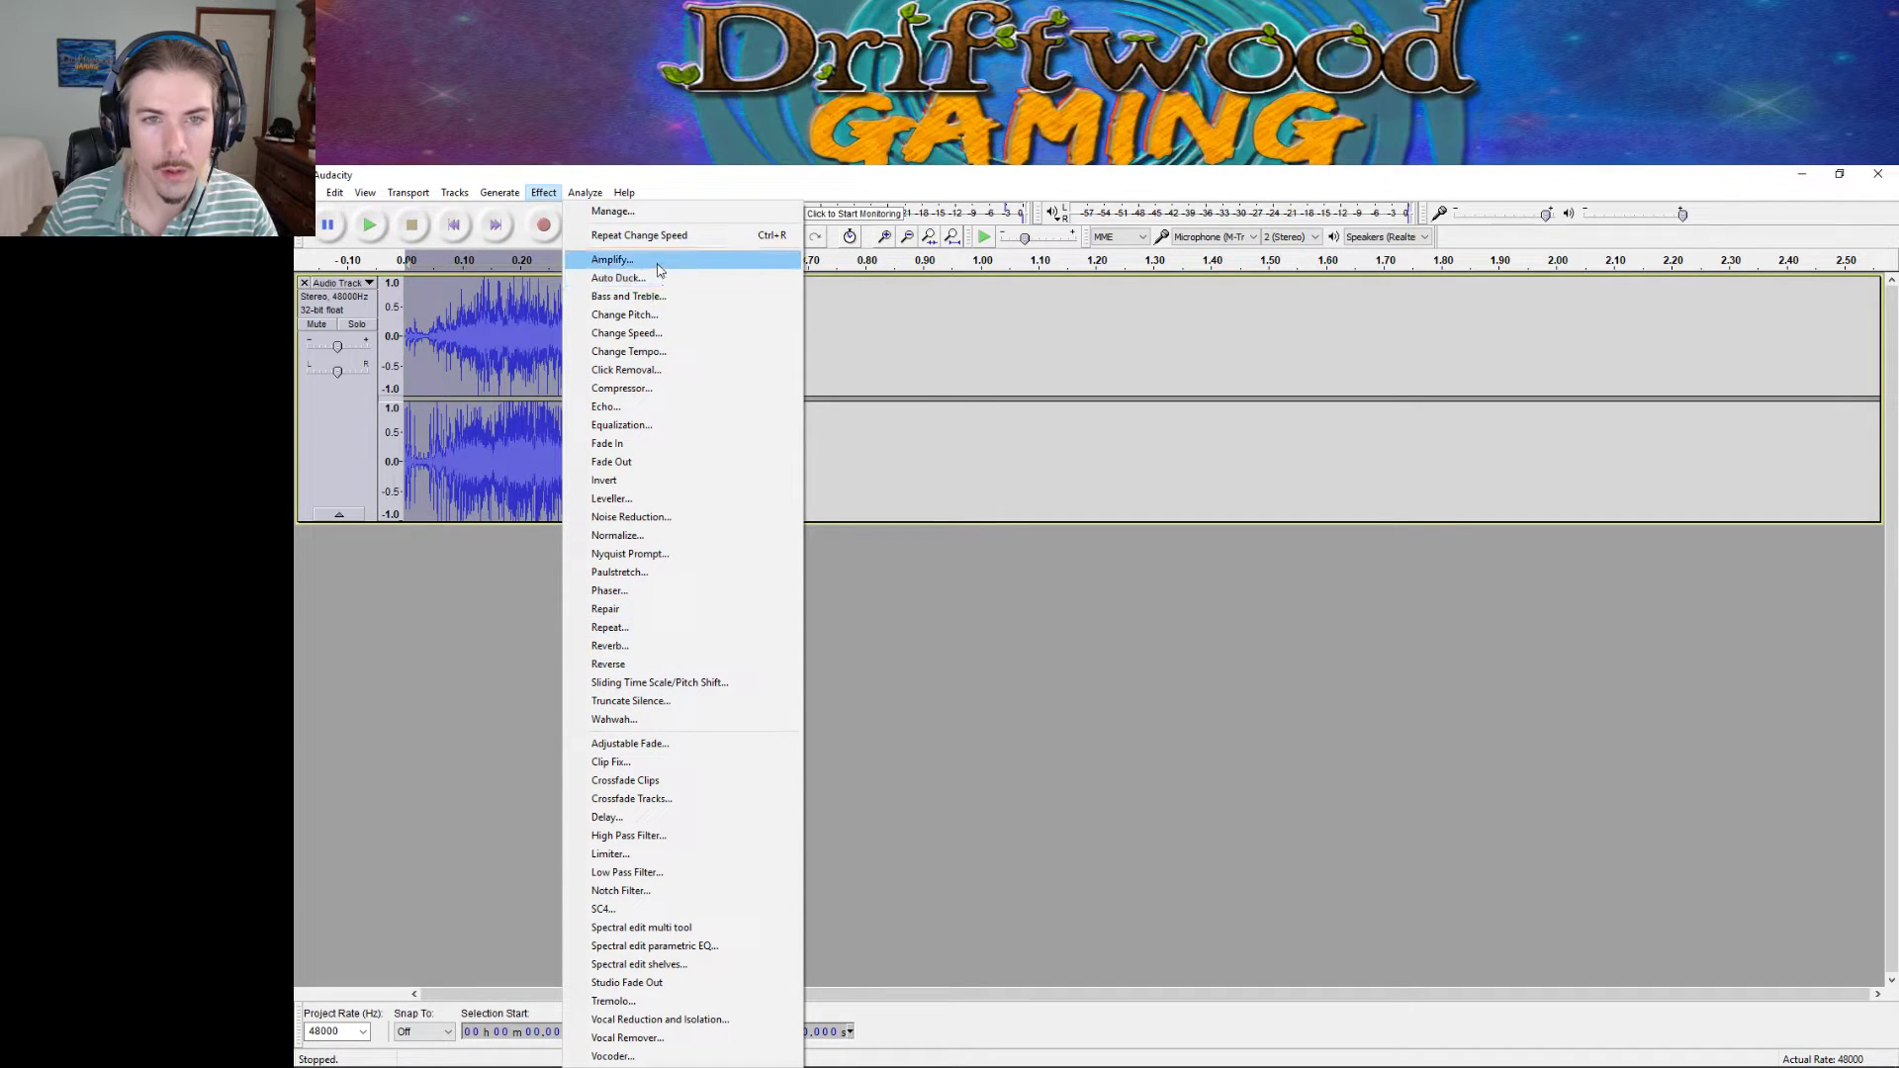
pyautogui.click(679, 321)
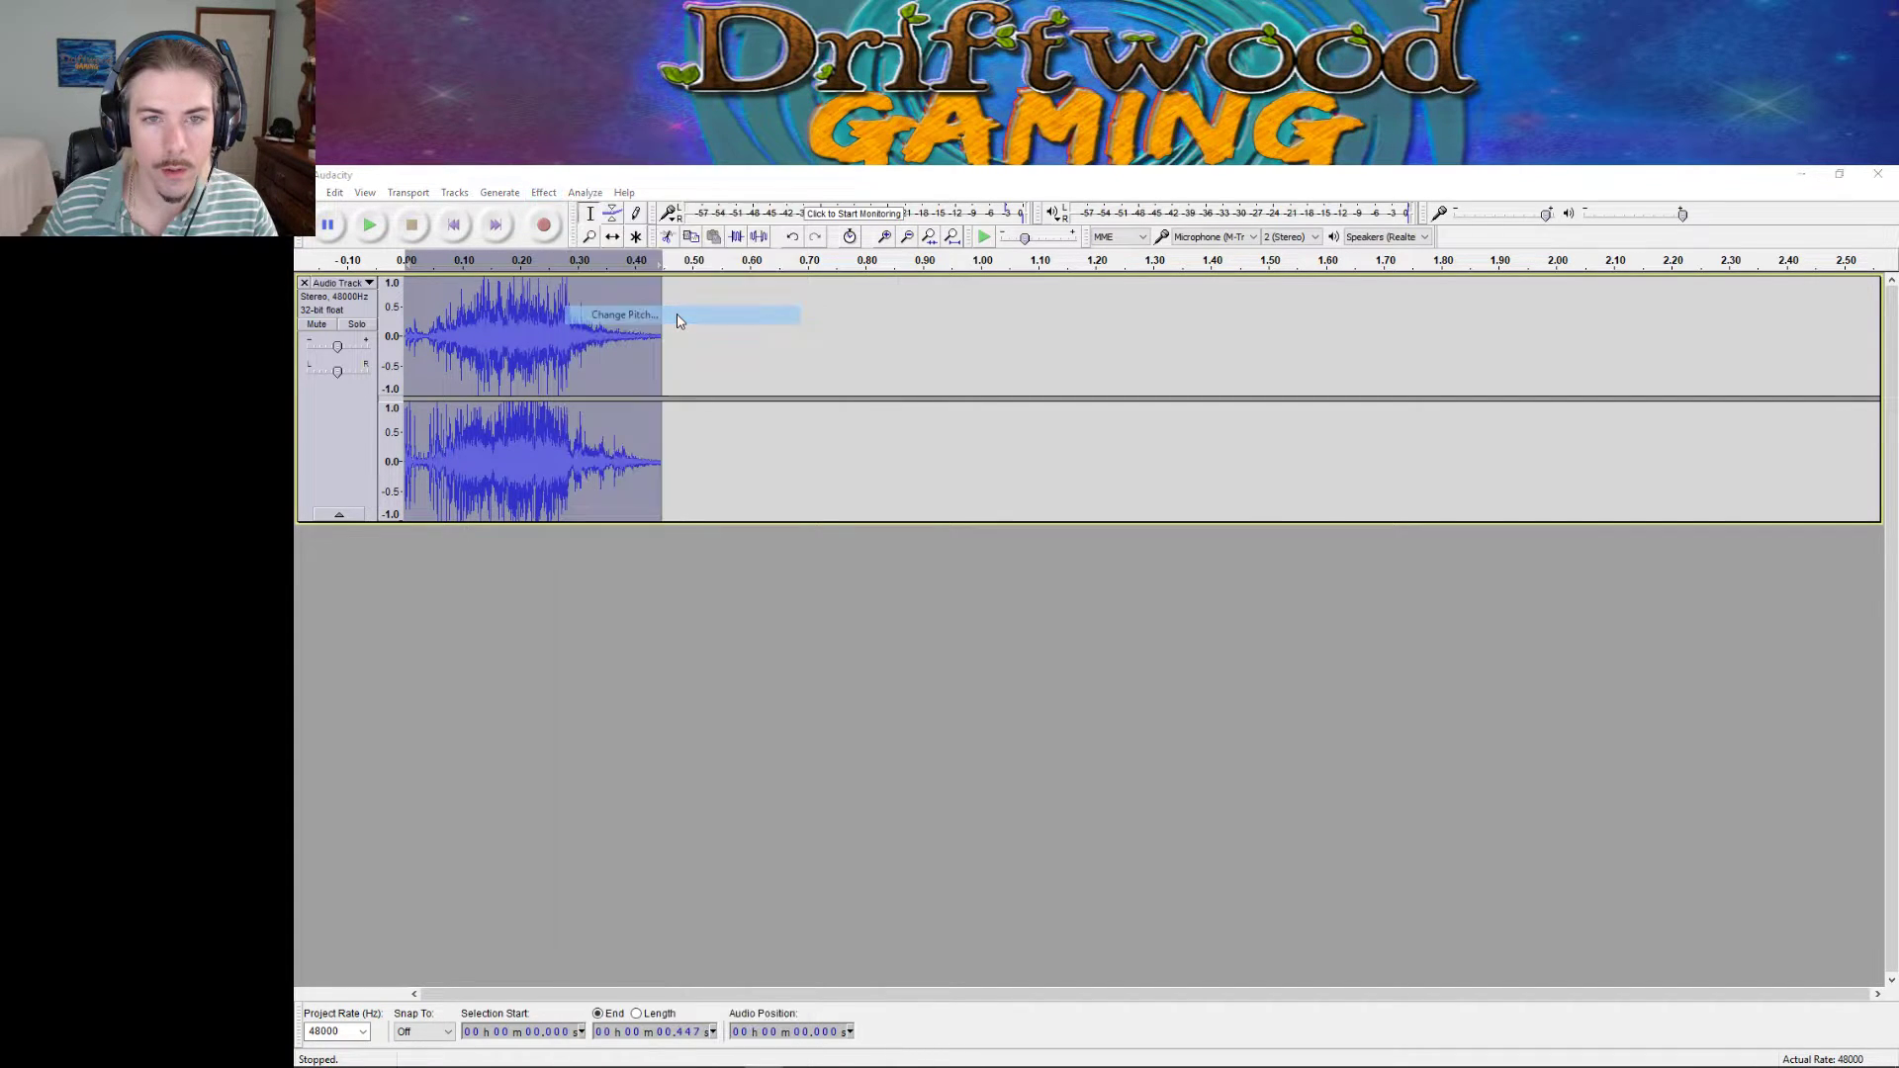
pyautogui.moveTo(1093, 703); pyautogui.dragTo(1081, 698)
pyautogui.click(1144, 739)
pyautogui.click(384, 226)
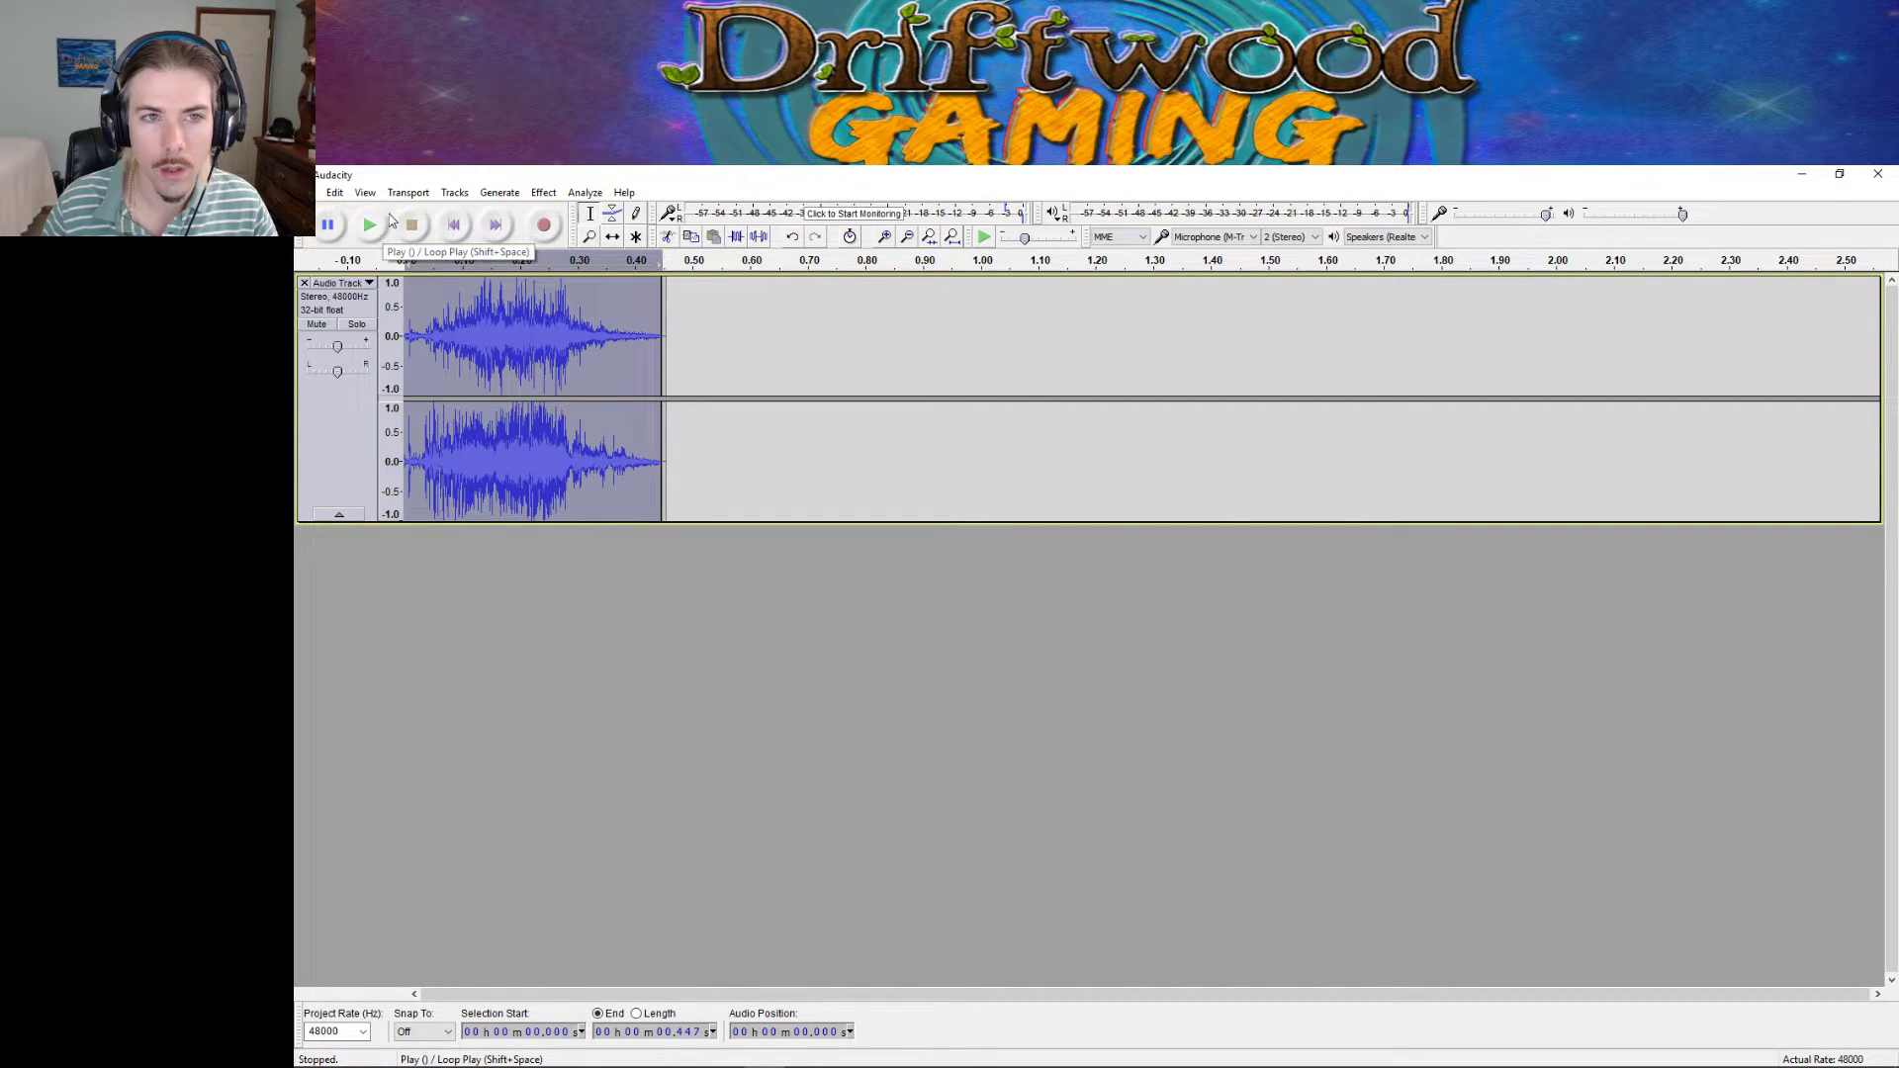
pyautogui.click(334, 192)
pyautogui.click(392, 212)
# Raise the clip's pitch by 25.355 percent, from E8 to G#/Ab8, and play it back.
pyautogui.click(543, 192)
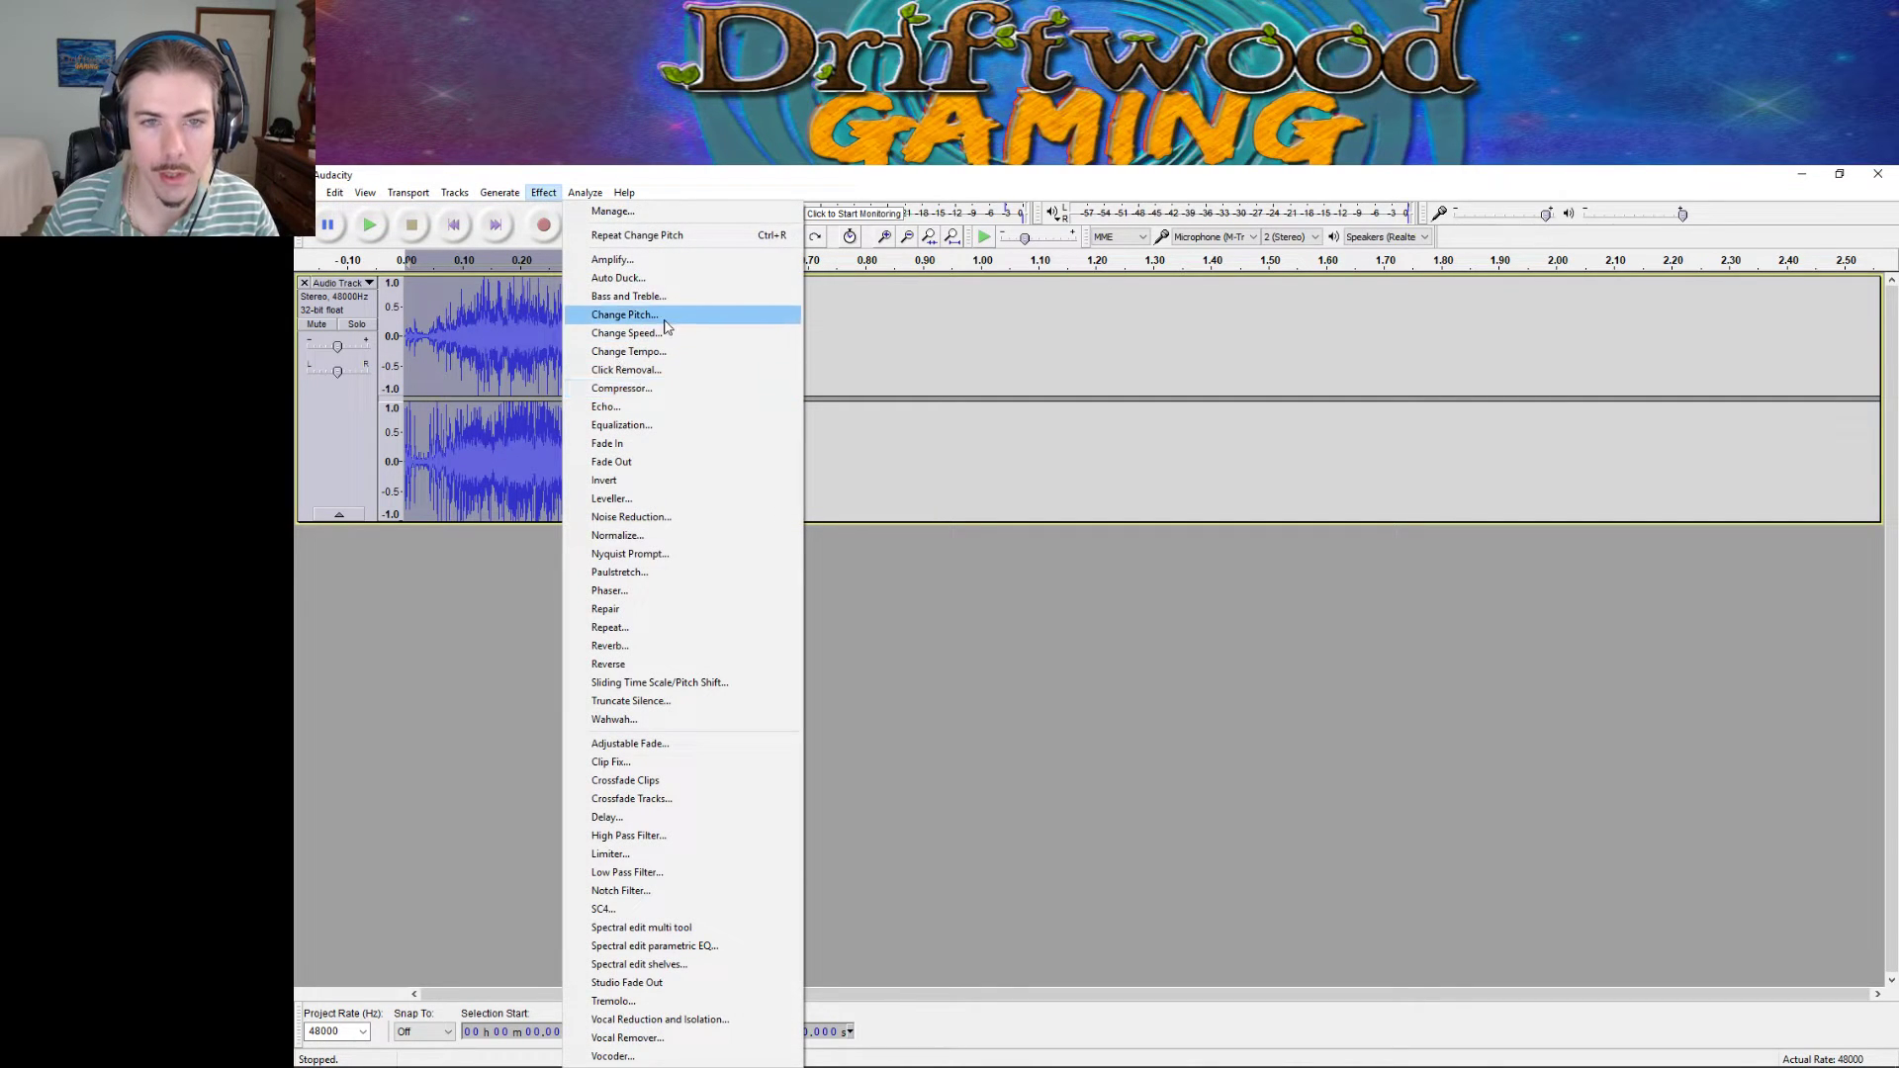
pyautogui.click(626, 314)
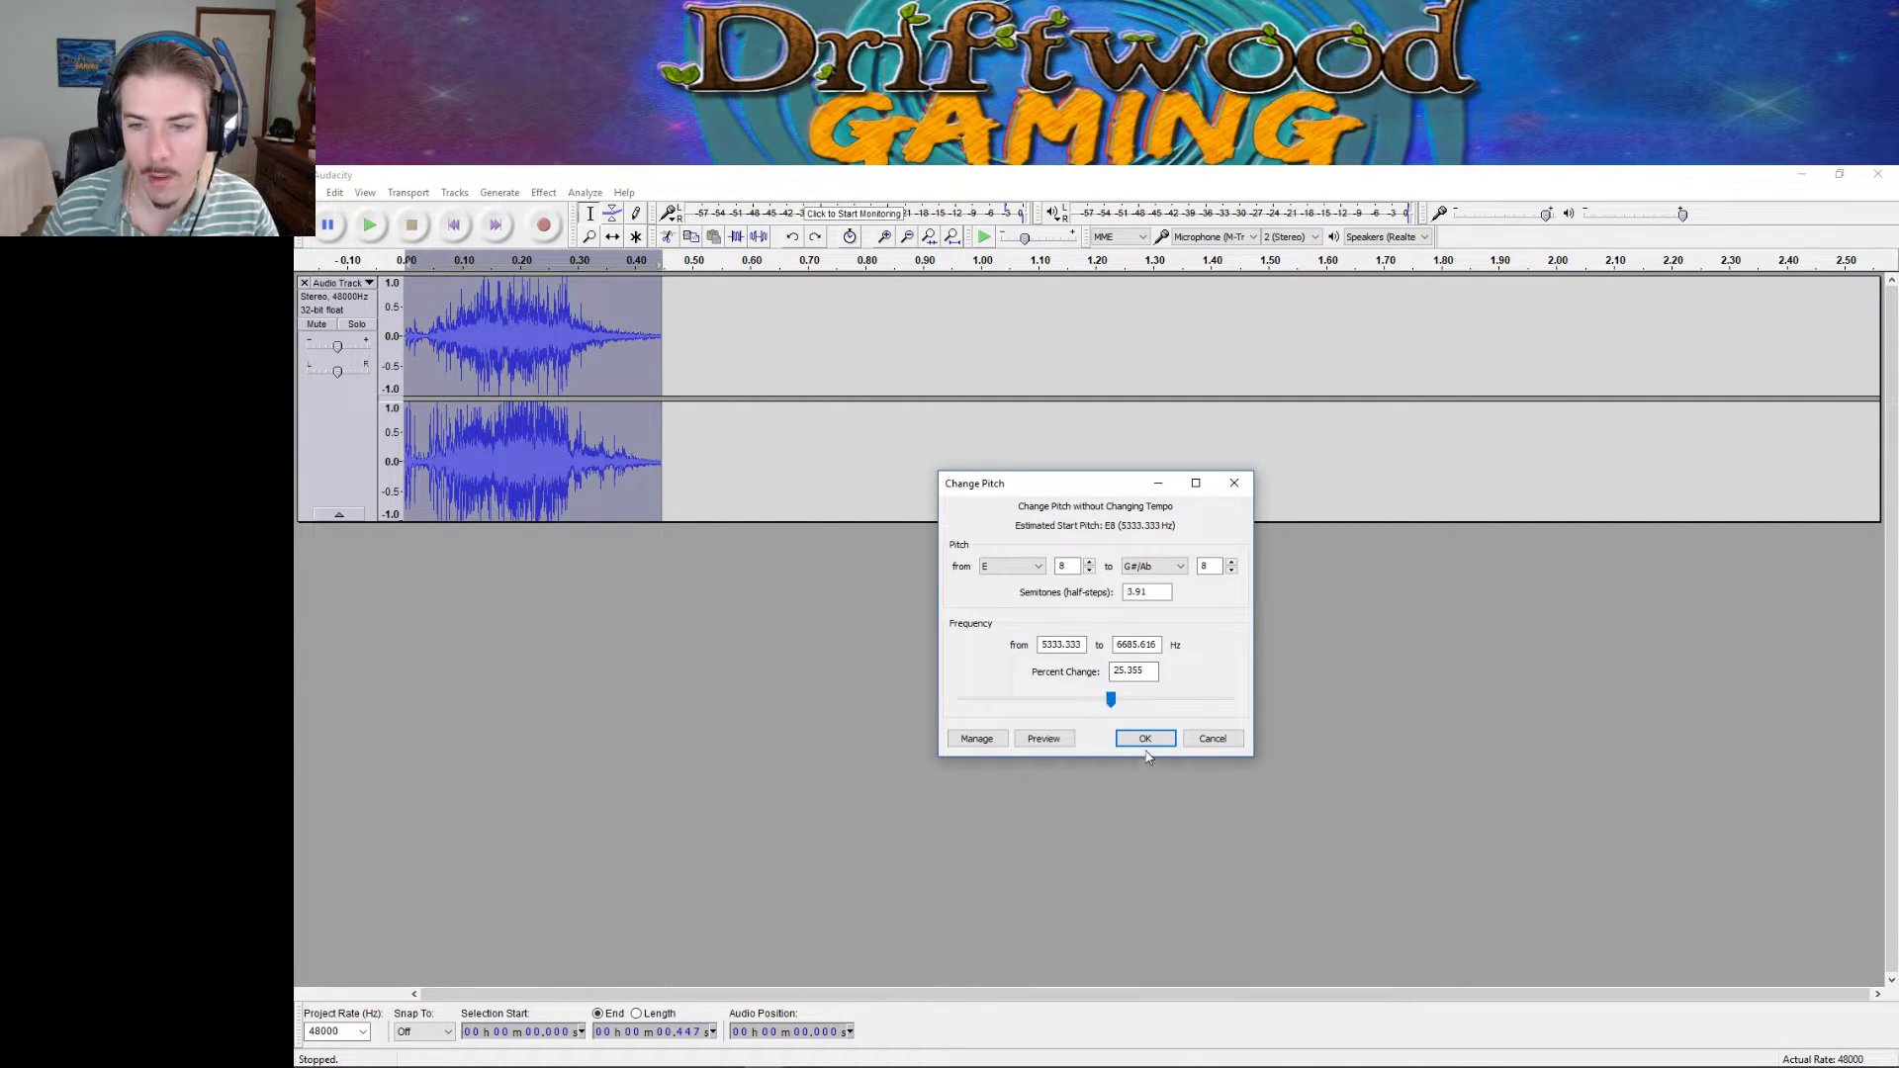
pyautogui.click(1144, 744)
pyautogui.click(371, 226)
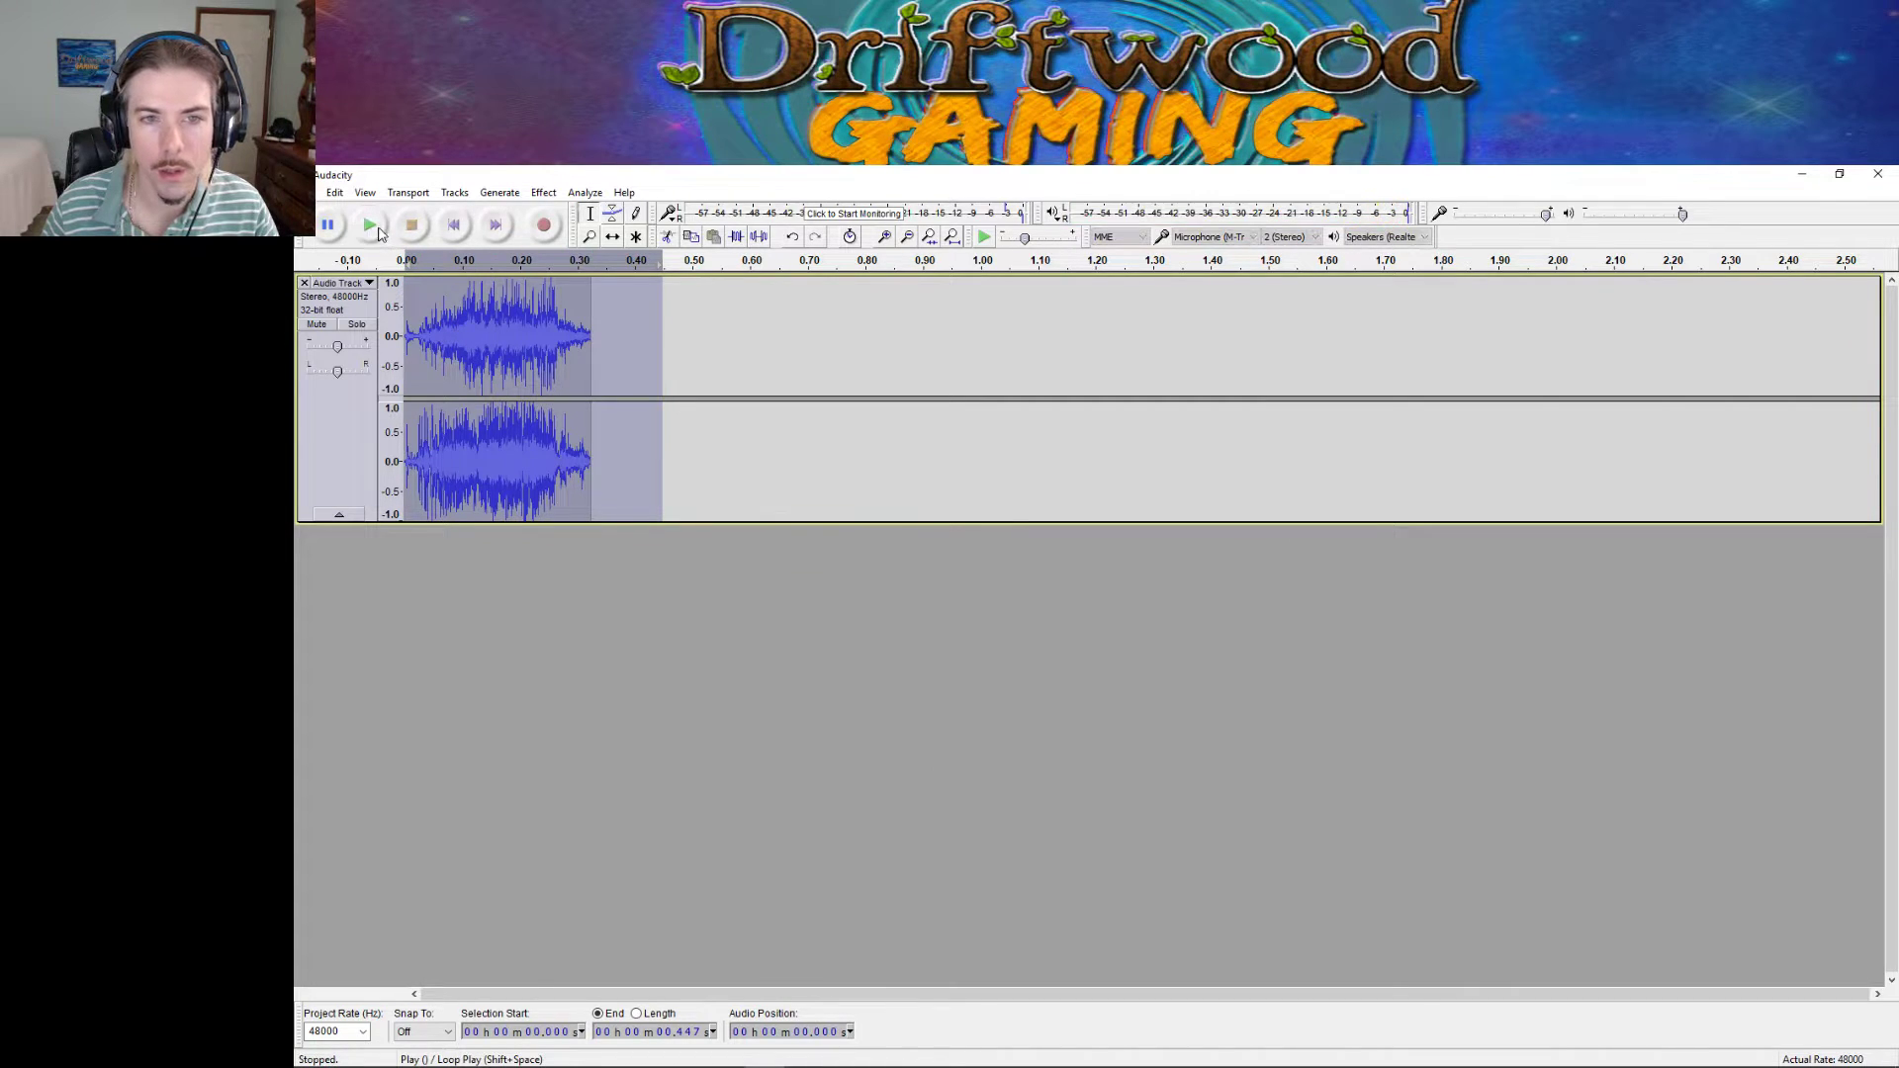
# Select the whole pitch-shifted clip, apply the Reverse effect and play the reversed sound.
pyautogui.click(625, 336)
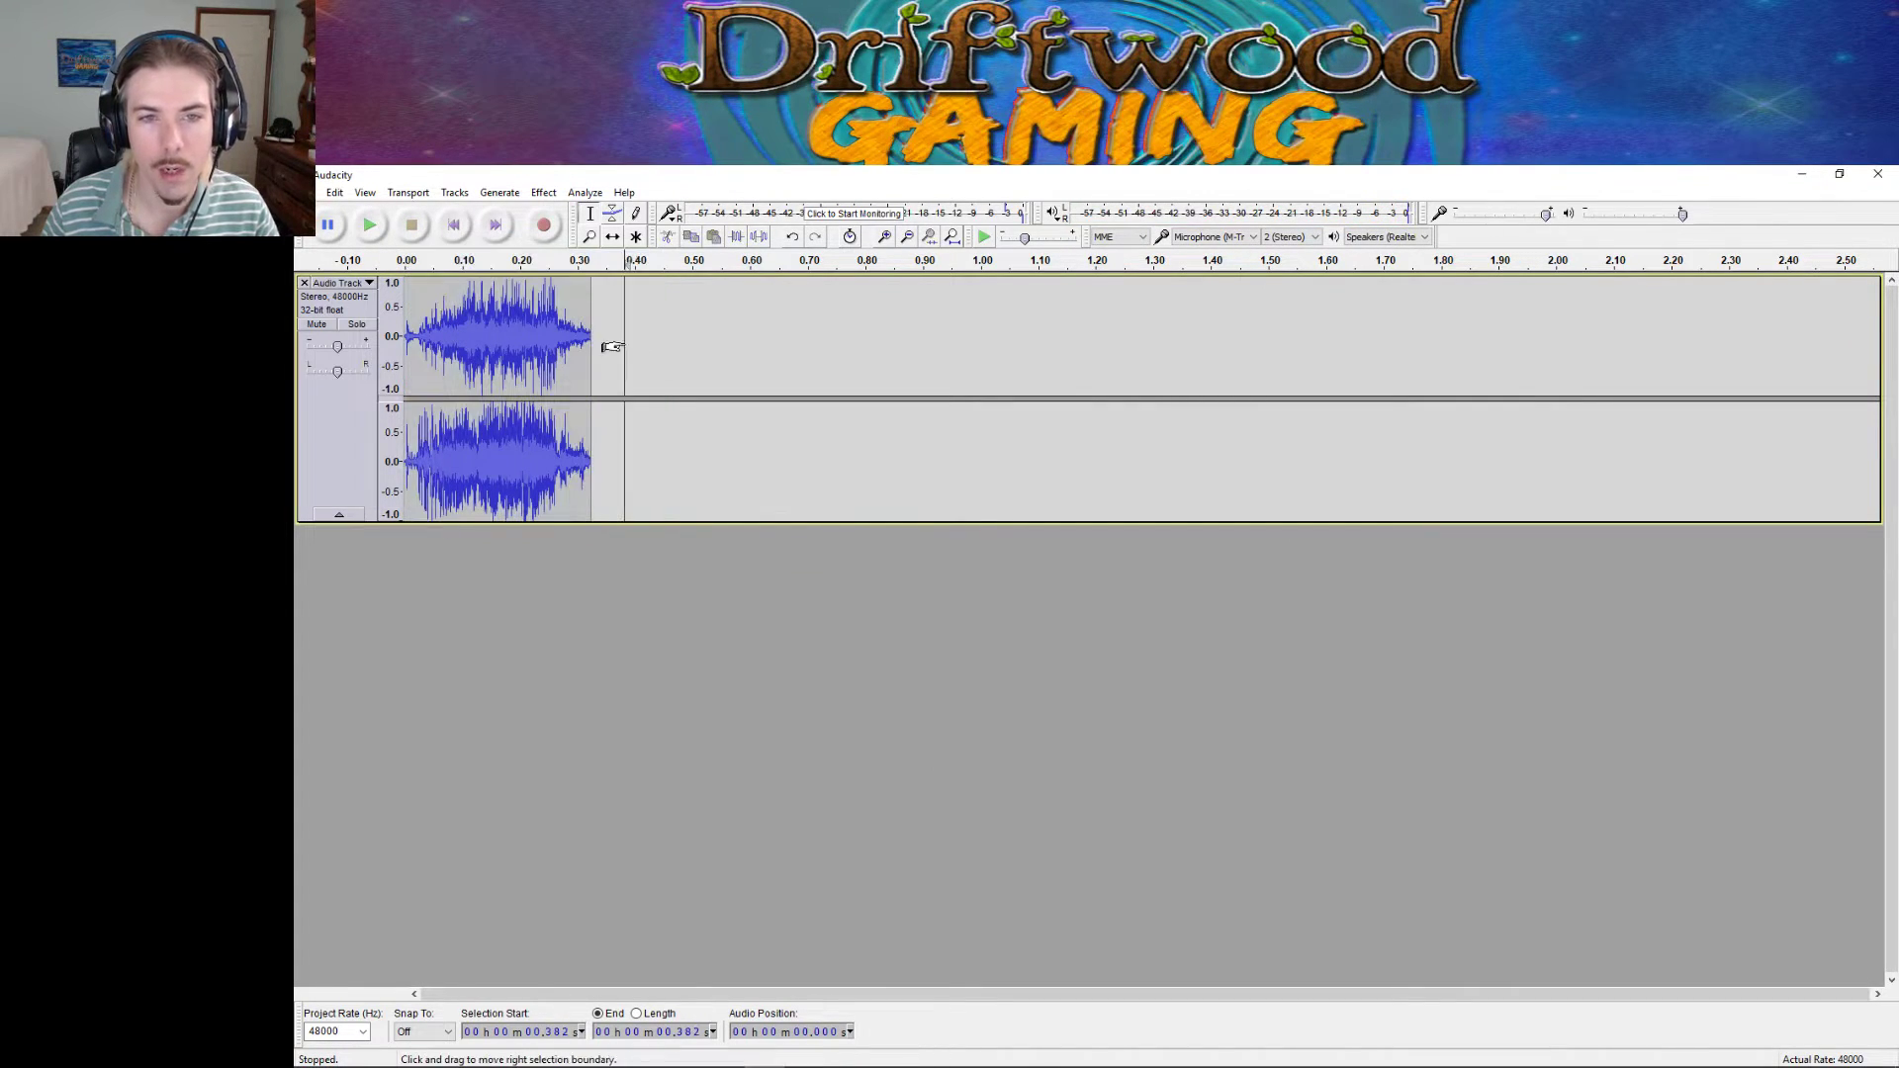
pyautogui.doubleClick(512, 289)
pyautogui.click(543, 192)
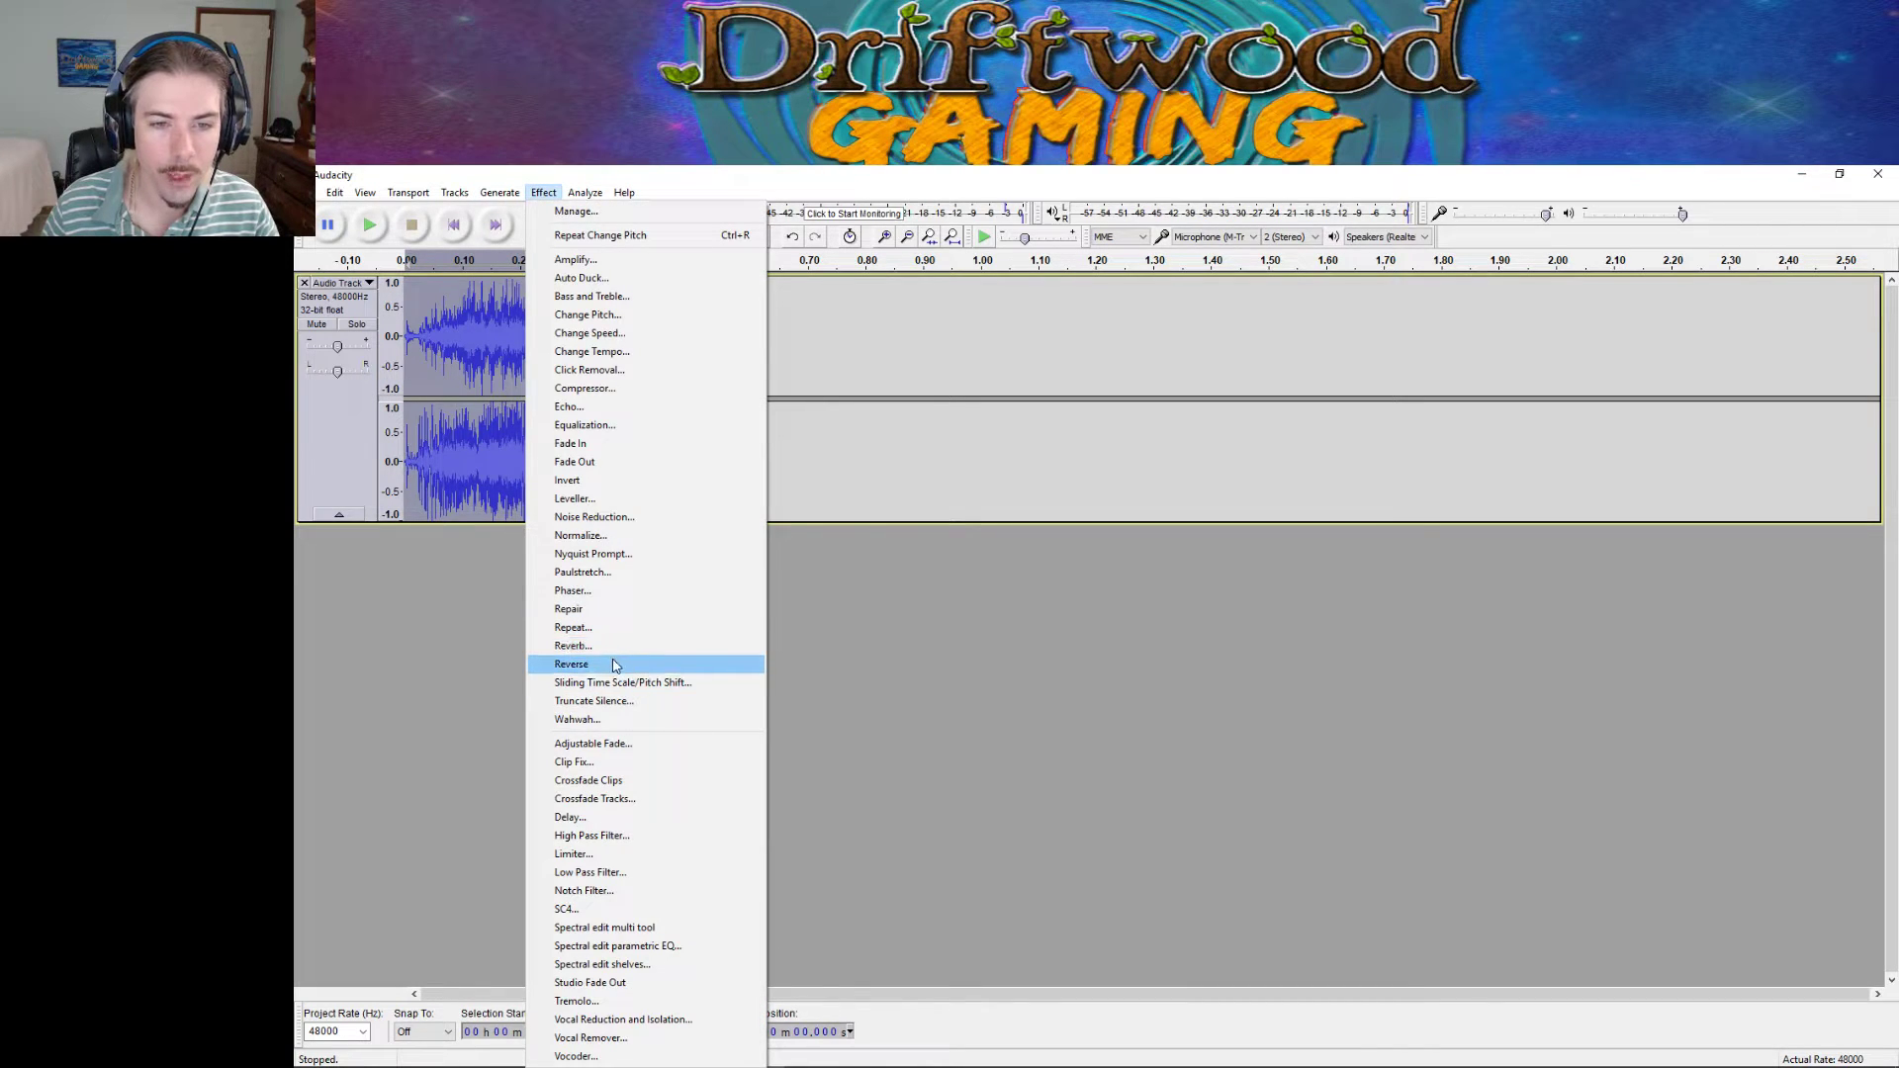
pyautogui.click(614, 665)
pyautogui.click(376, 227)
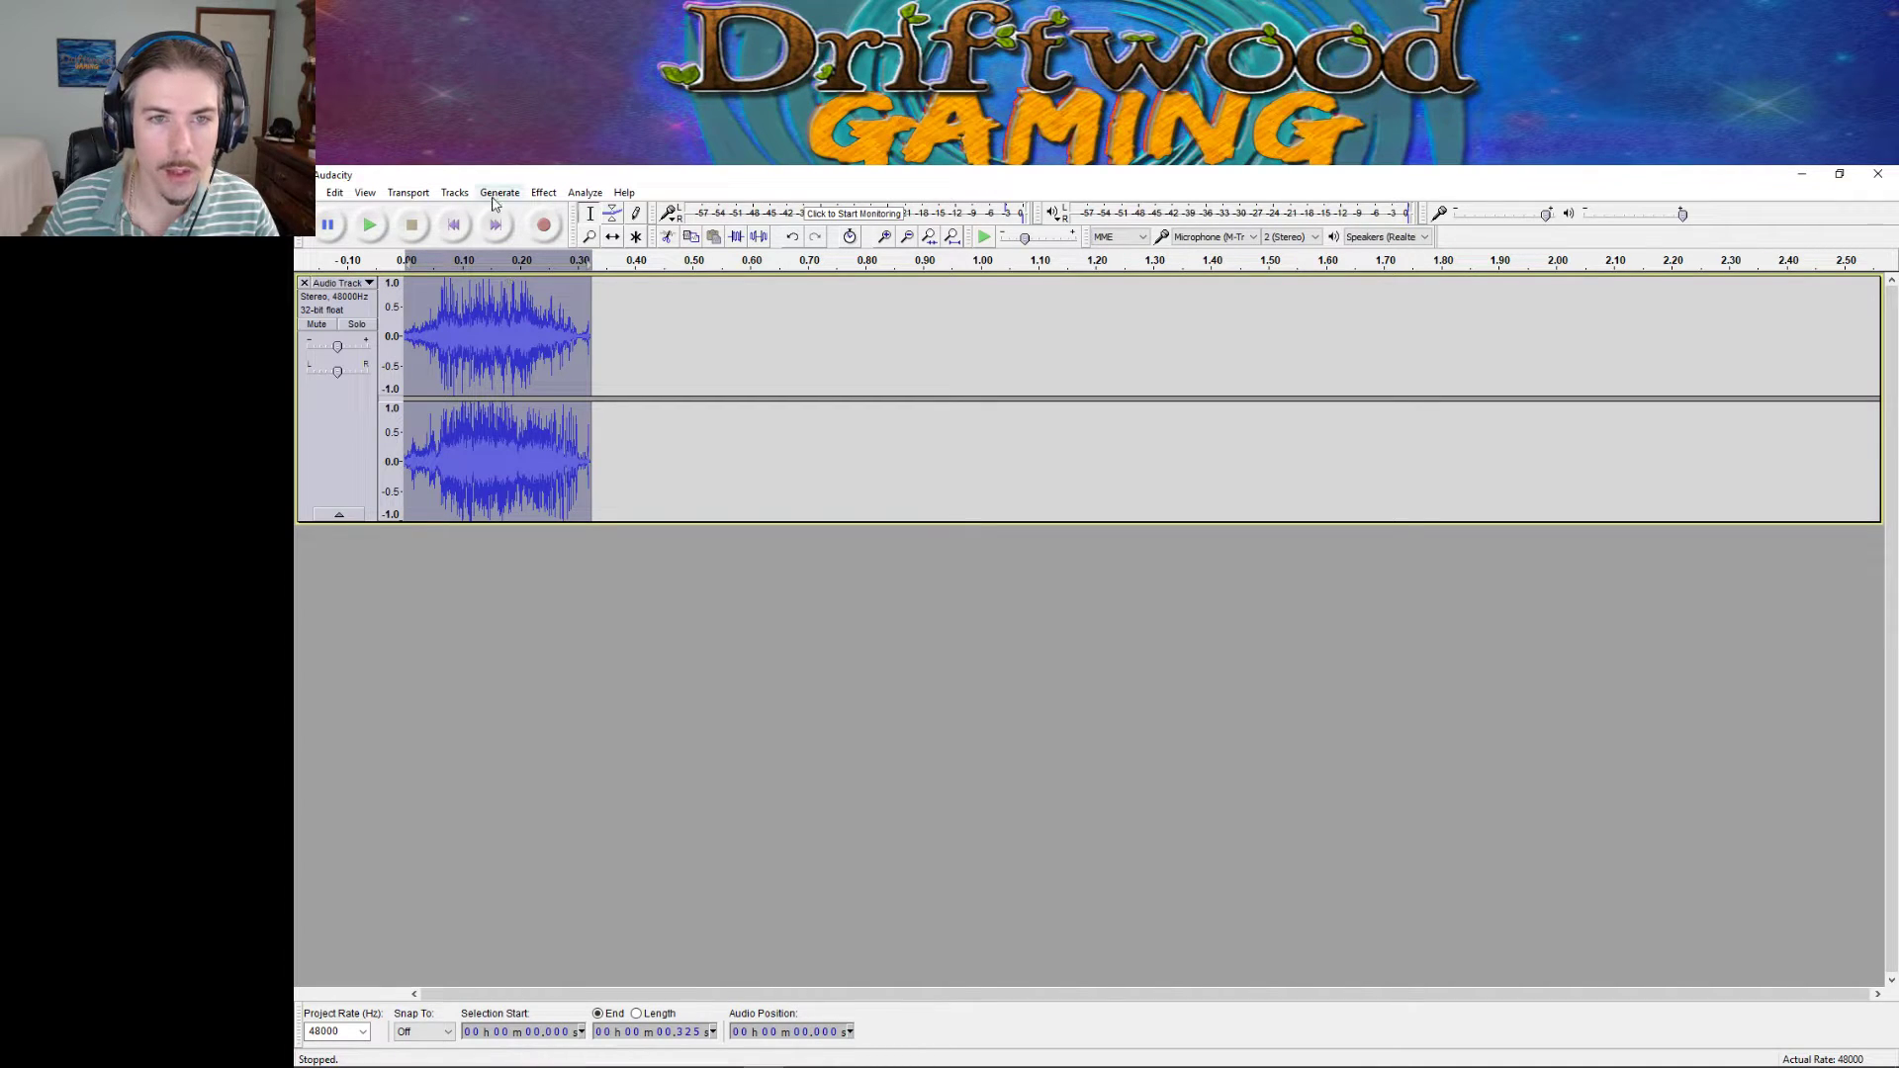
# Preview the 100Hz Rumble, Walkie-talkie and RIAA equalization curves on the clip, and apply the RIAA curve.
pyautogui.click(543, 192)
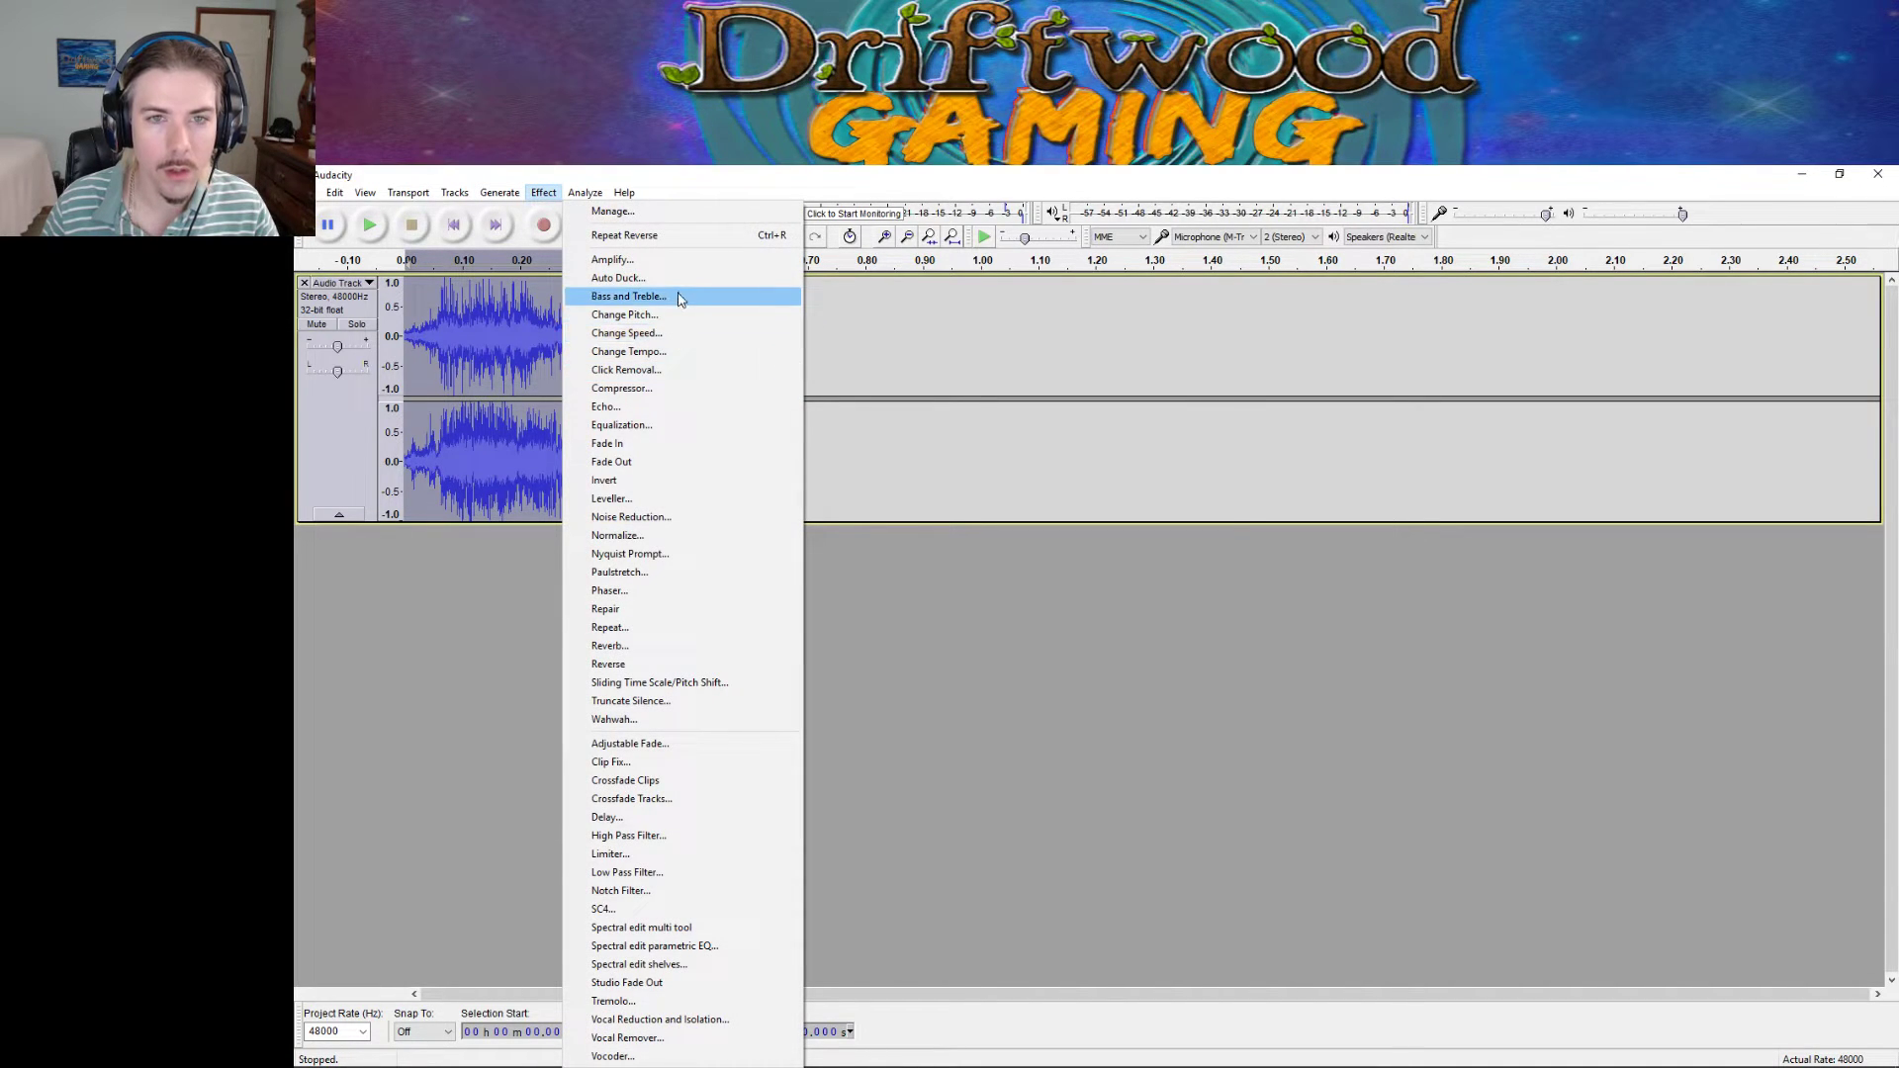
pyautogui.click(660, 428)
pyautogui.click(977, 783)
pyautogui.click(974, 797)
pyautogui.click(940, 812)
pyautogui.click(977, 783)
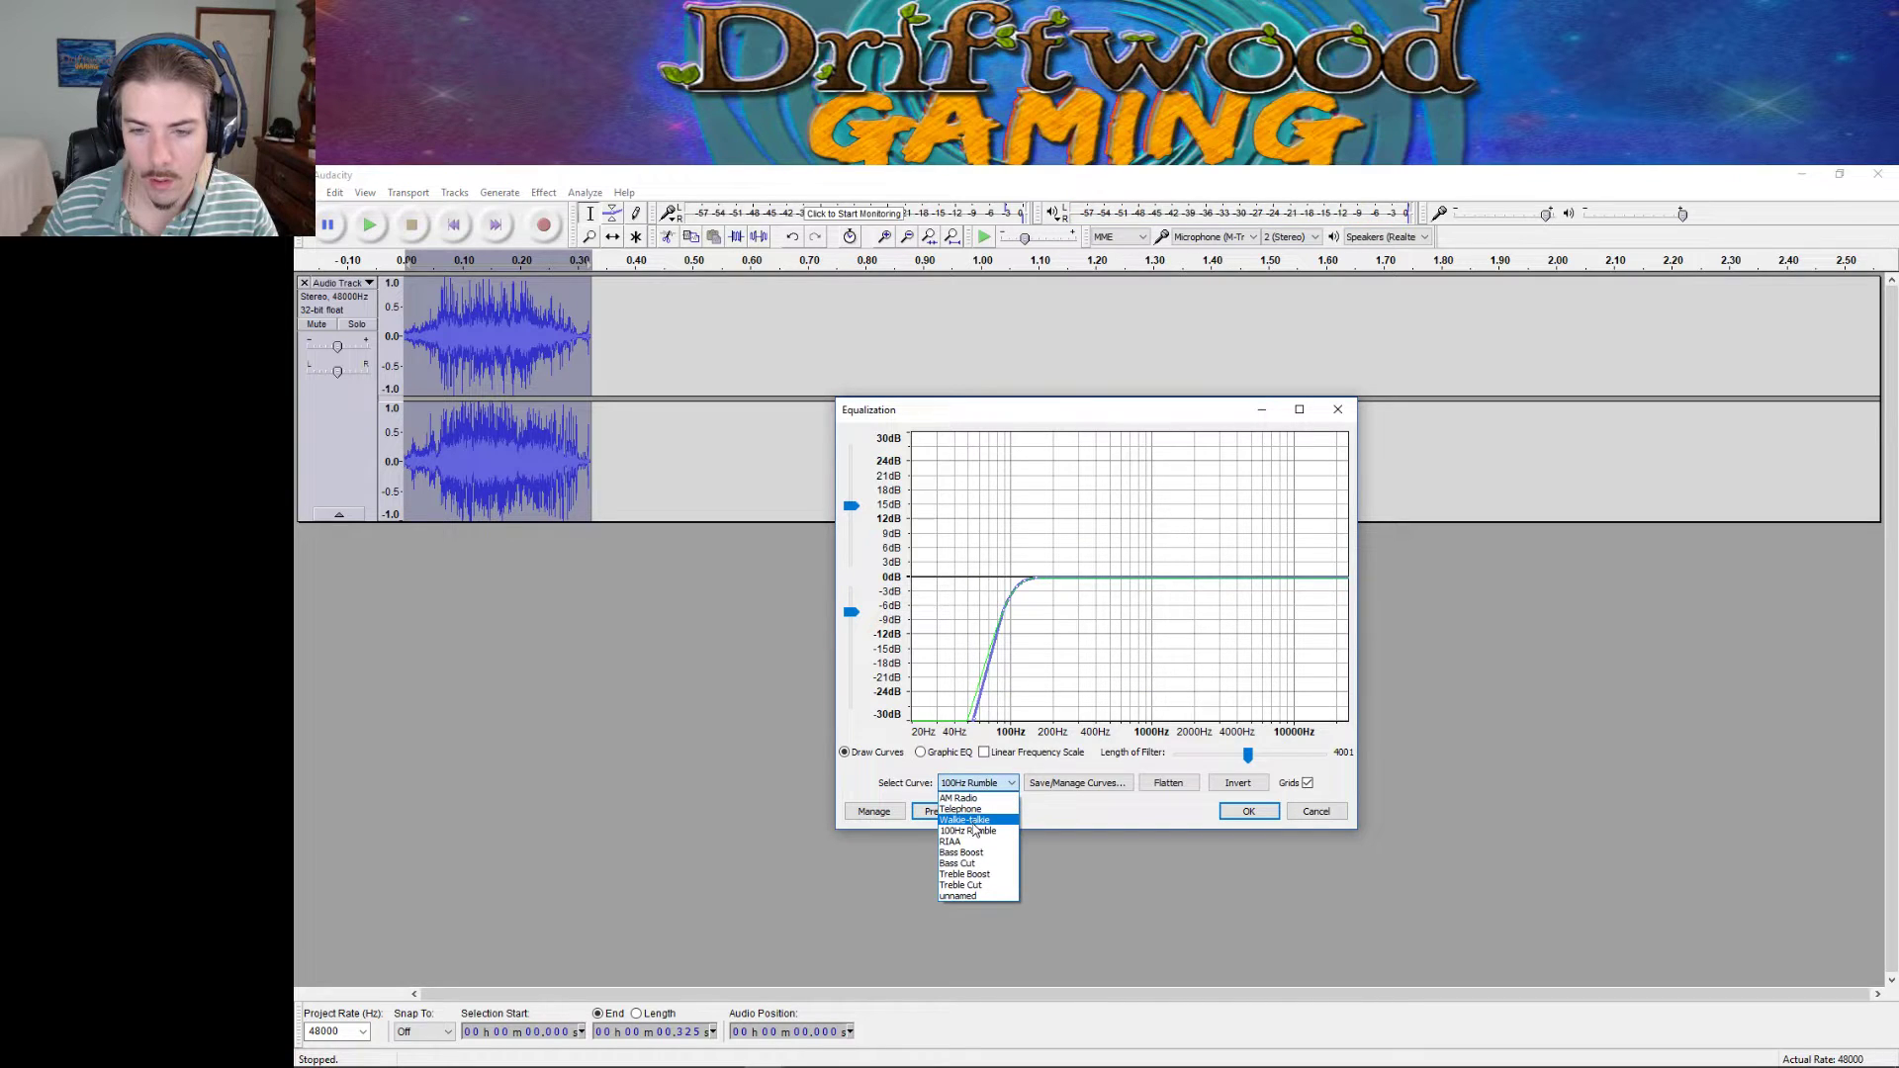
pyautogui.click(955, 819)
pyautogui.click(945, 813)
pyautogui.click(978, 782)
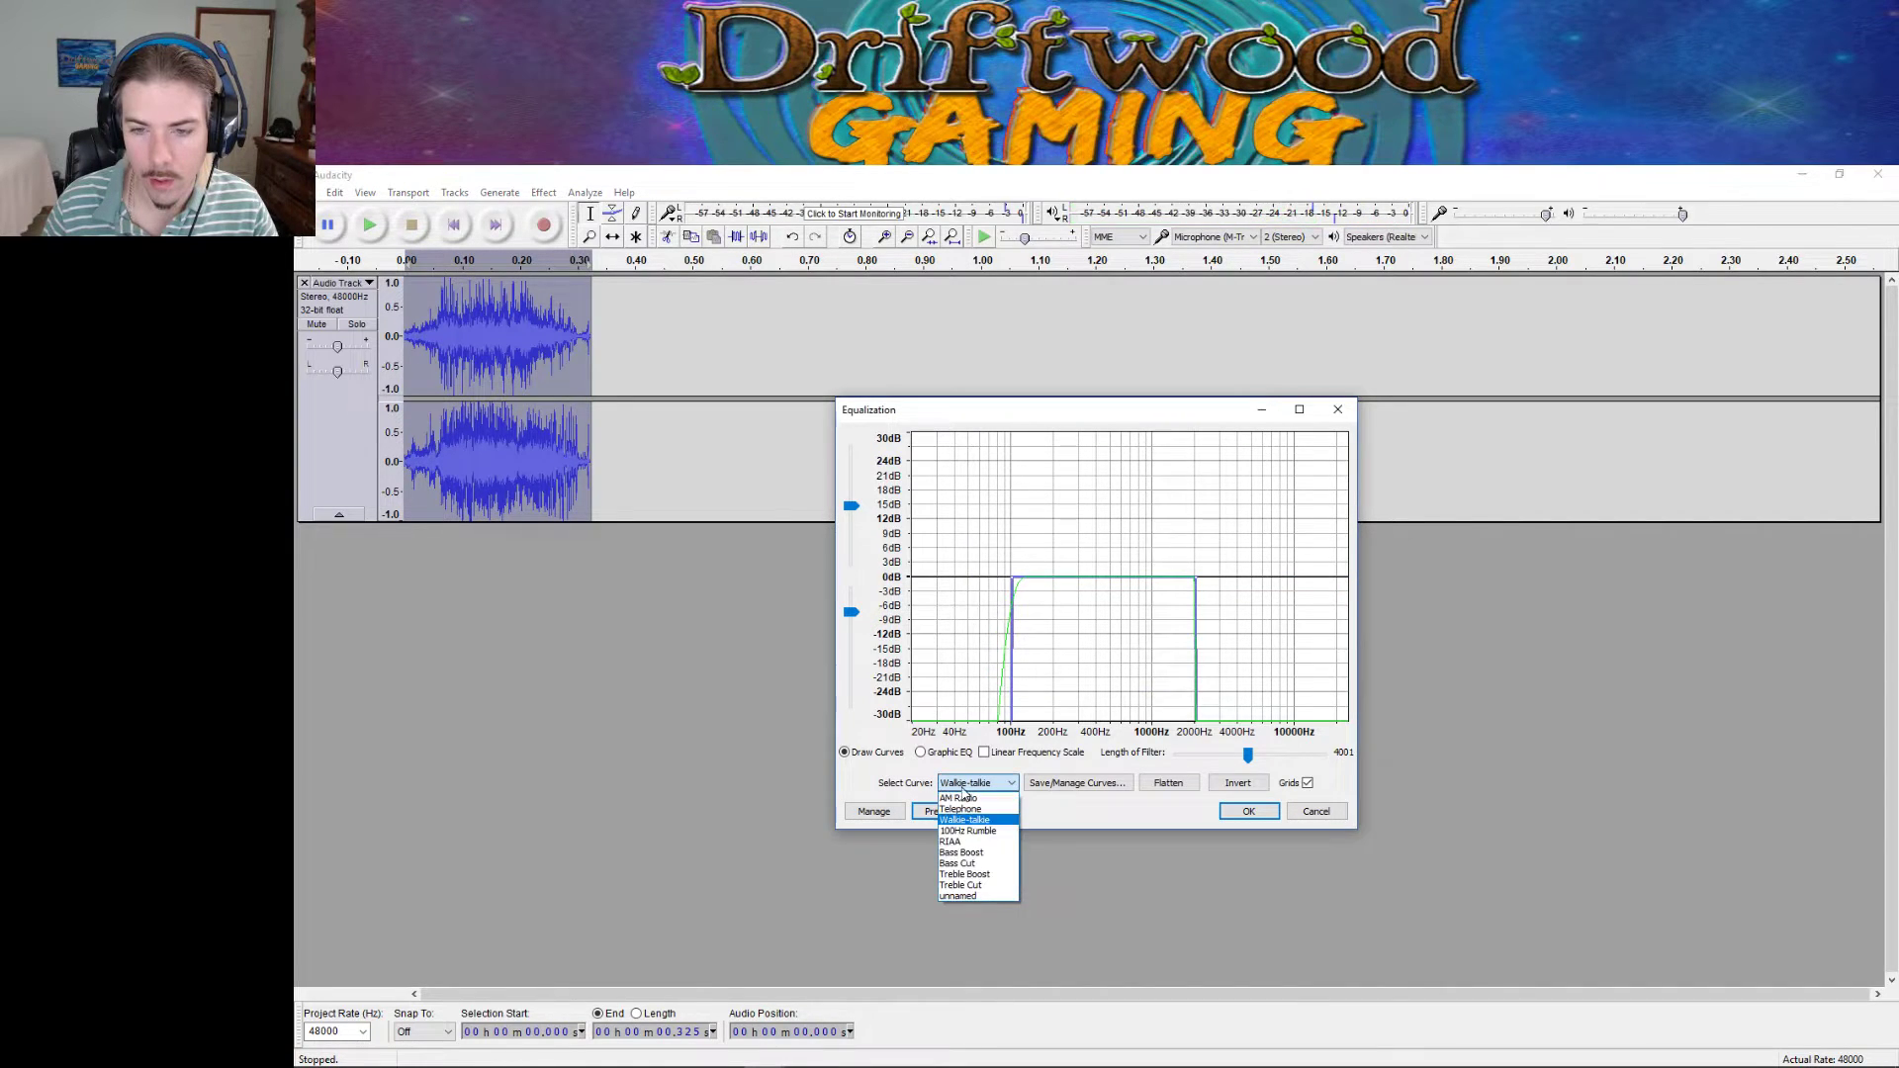
pyautogui.click(963, 841)
pyautogui.click(960, 812)
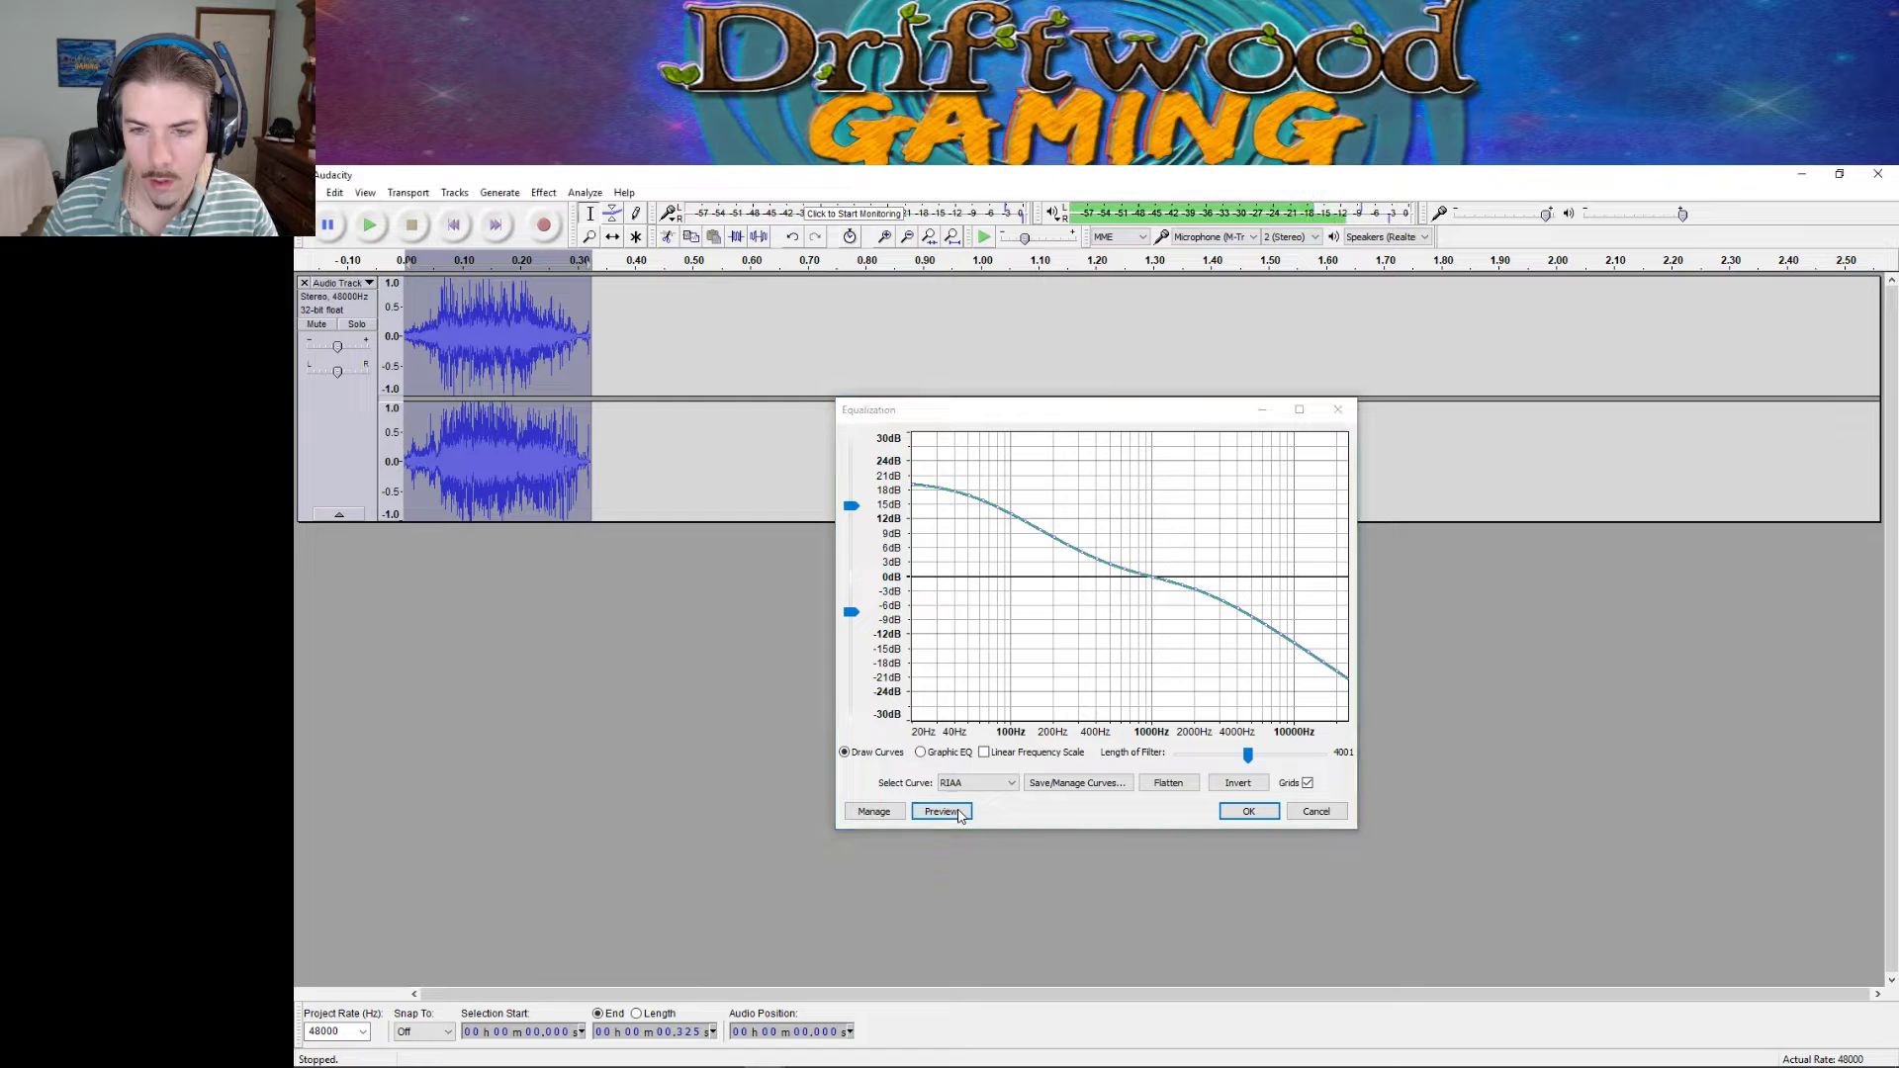
pyautogui.click(1248, 811)
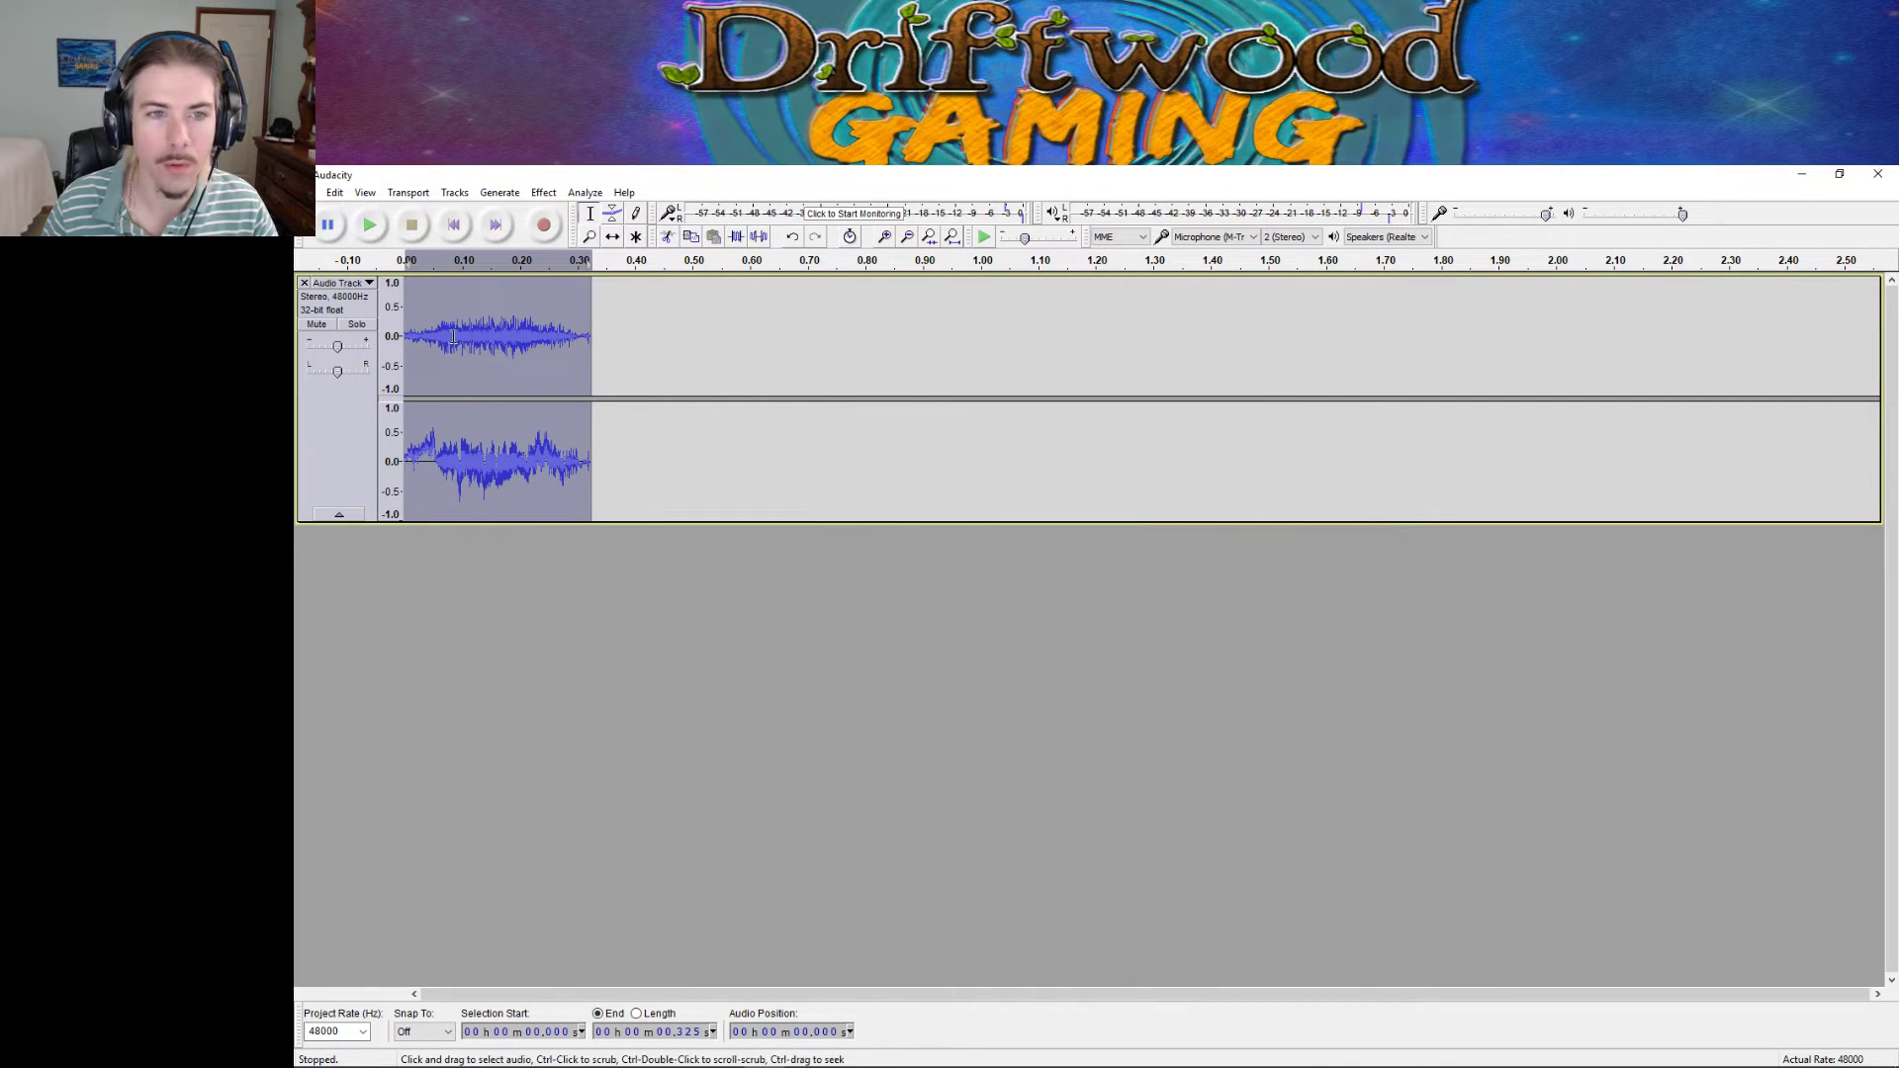
# Play the equalized clip, apply Normalize to it, and listen to the normalized sound several times.
pyautogui.click(369, 225)
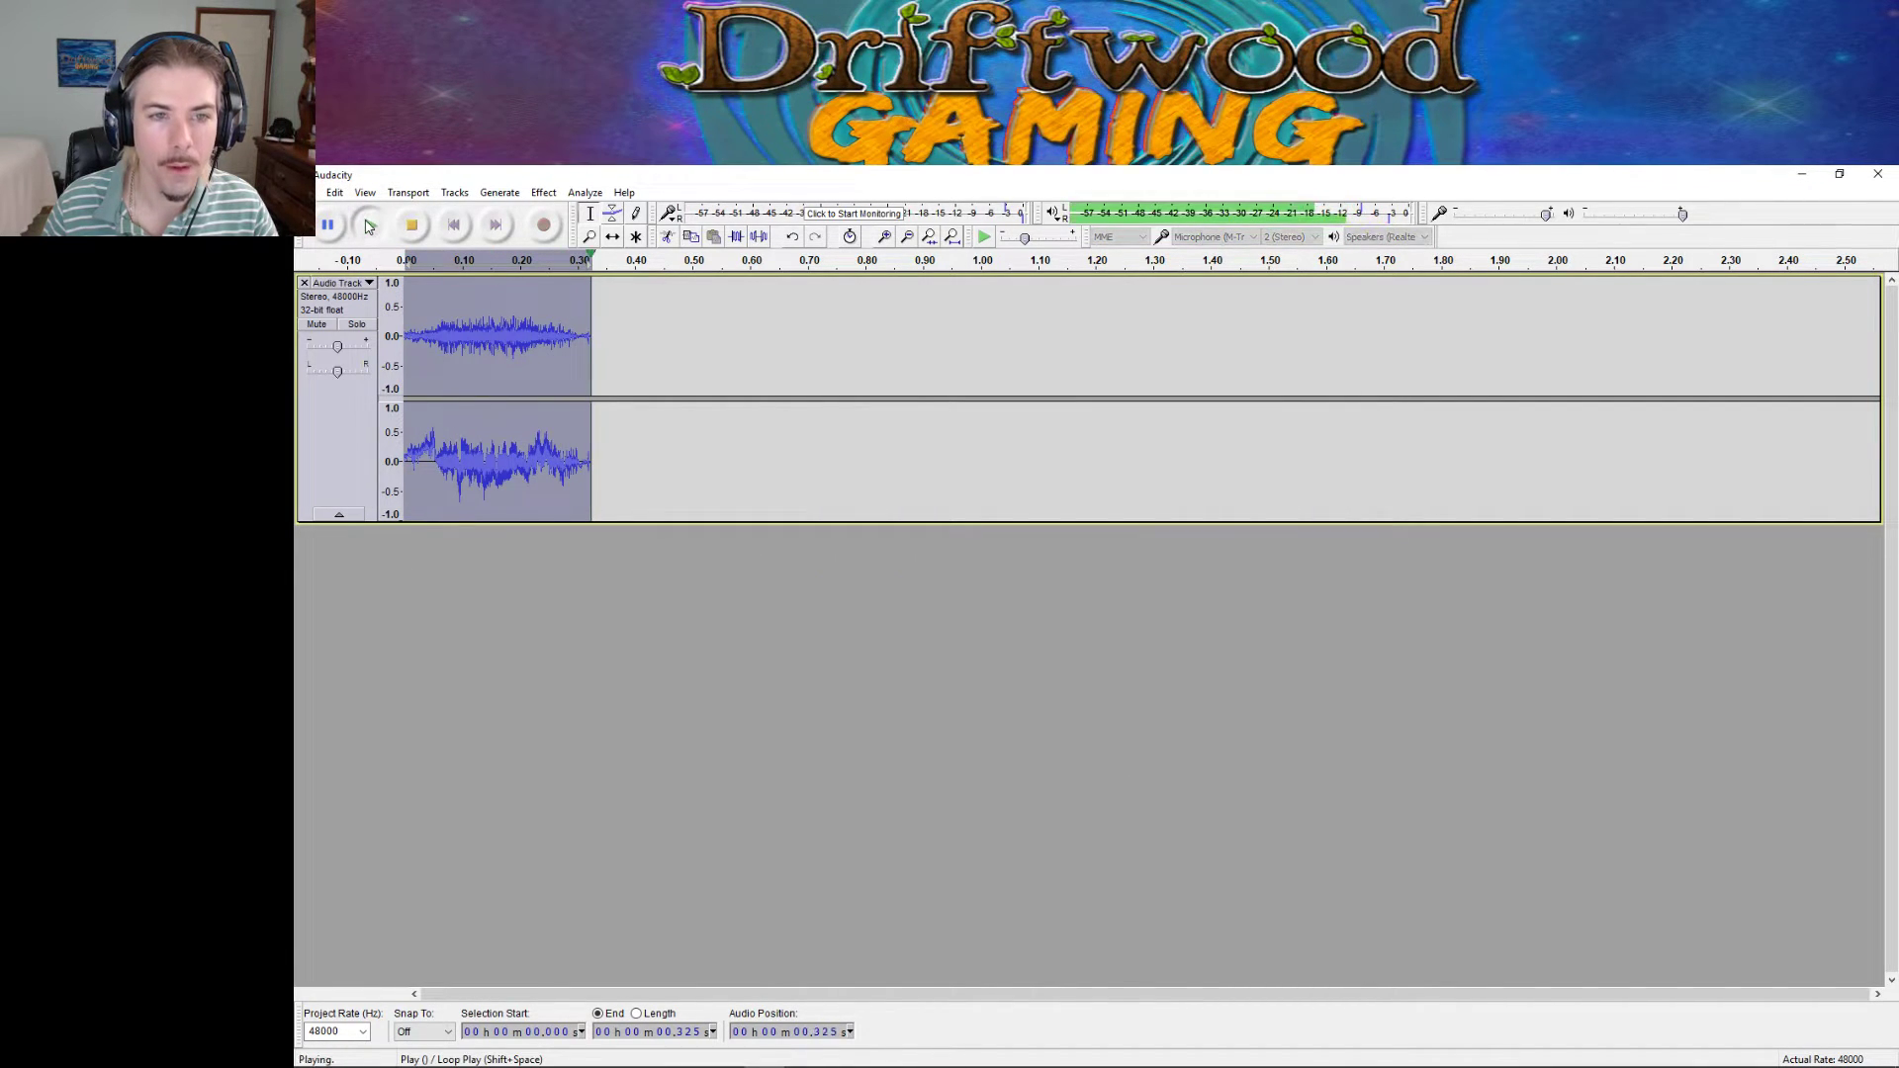
pyautogui.click(543, 192)
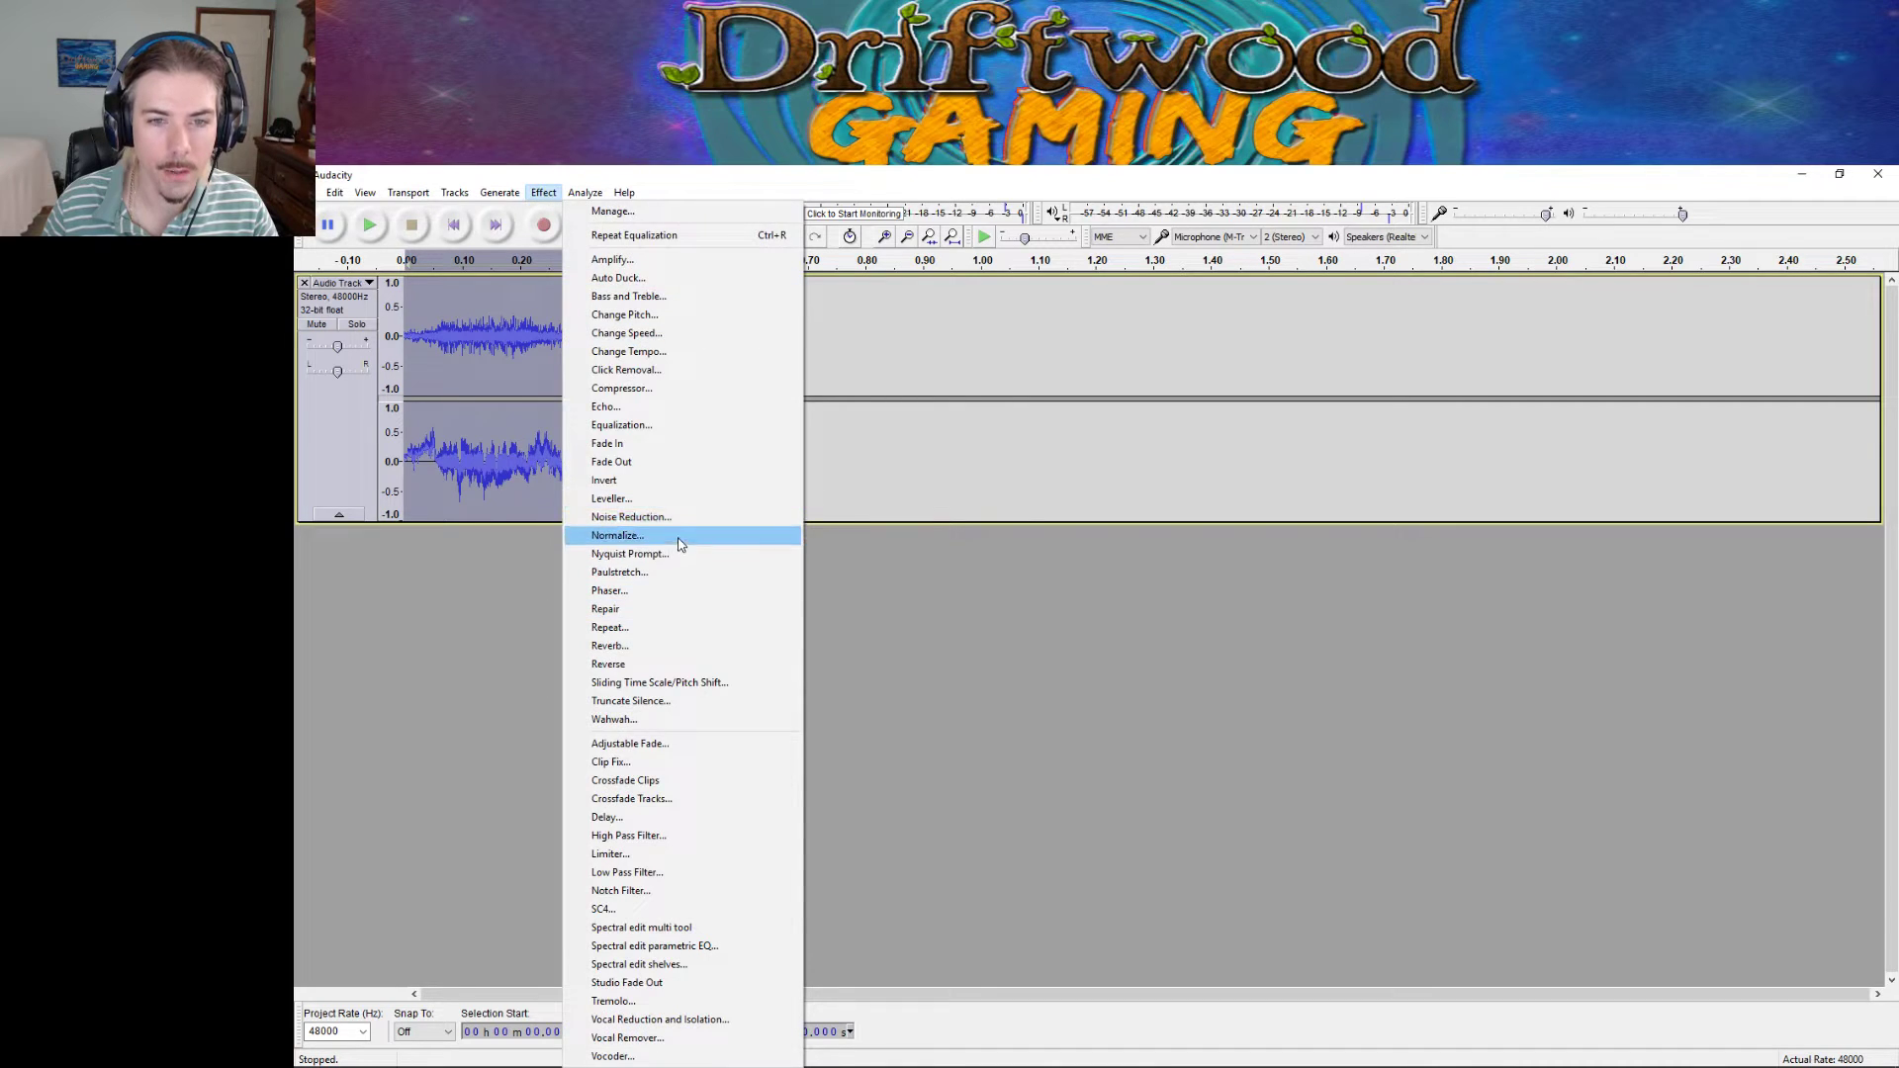
pyautogui.click(618, 534)
pyautogui.click(1146, 667)
pyautogui.click(369, 226)
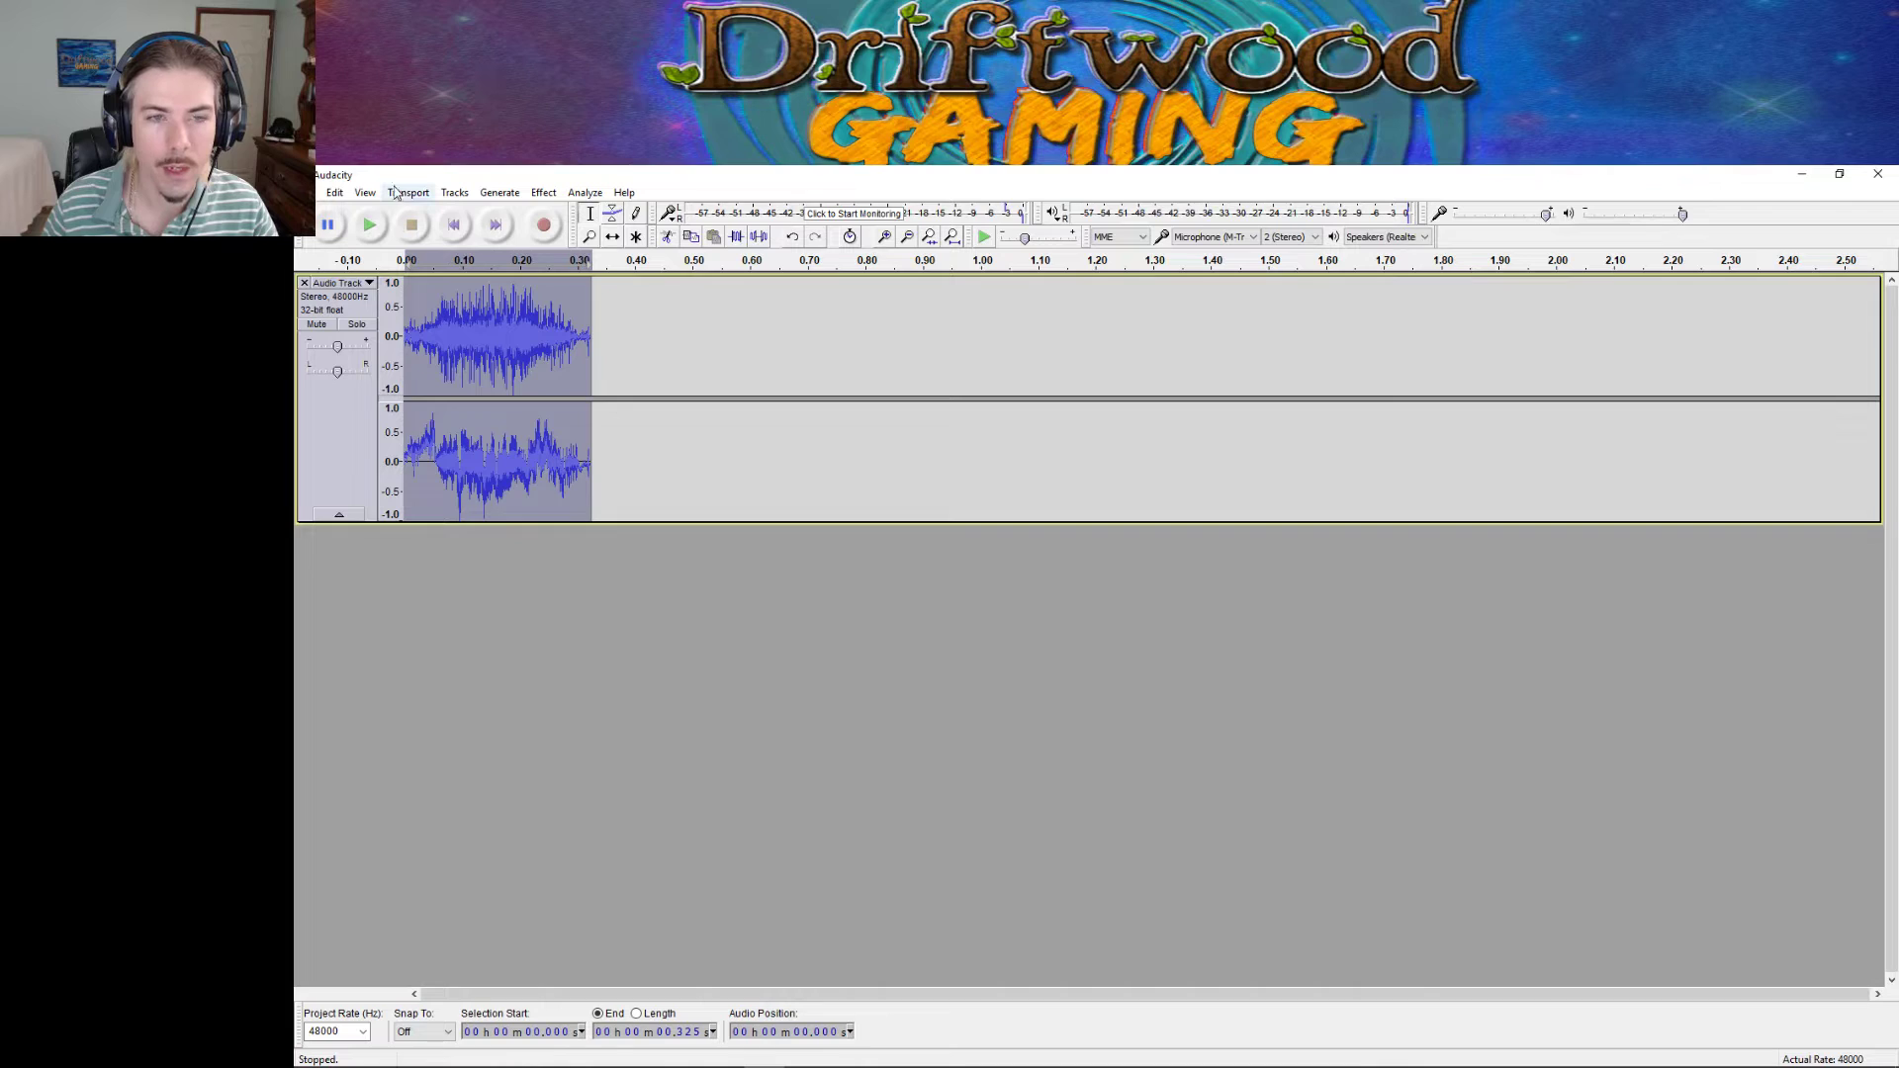
pyautogui.click(366, 228)
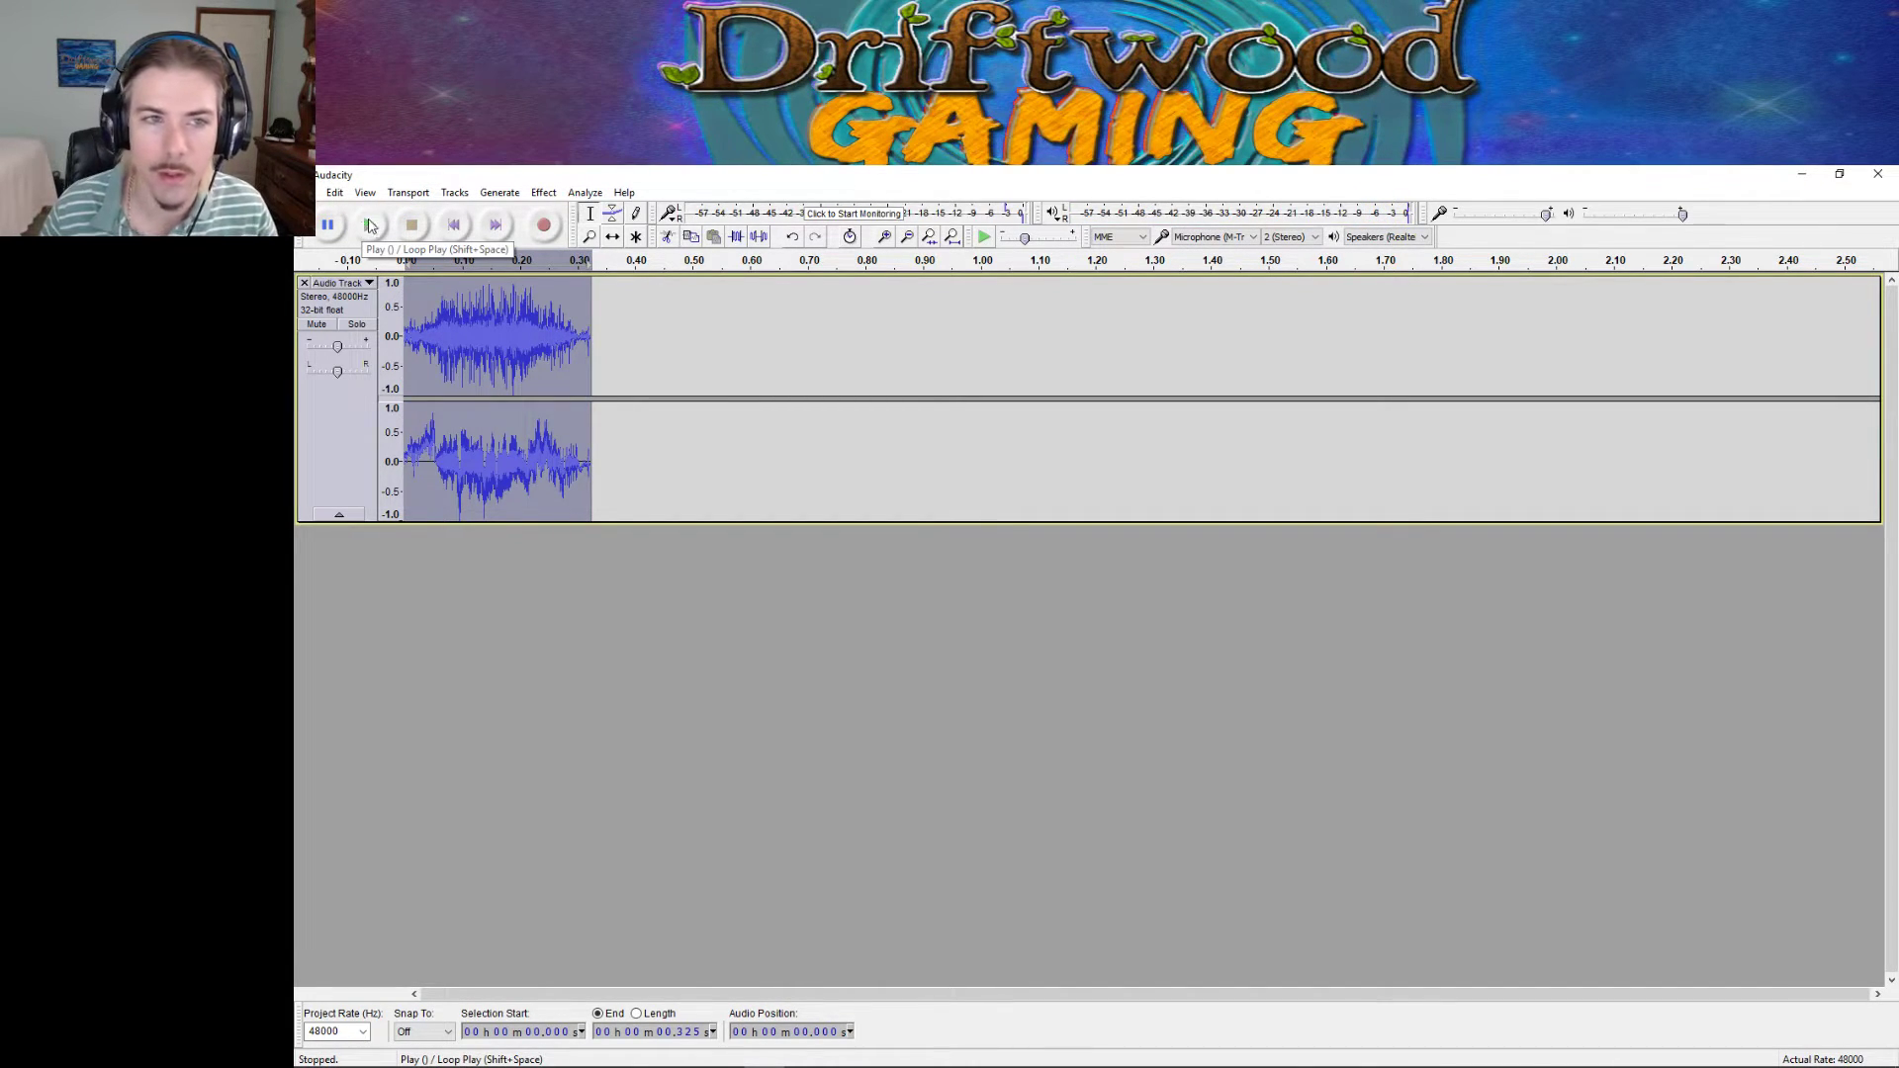
pyautogui.click(372, 228)
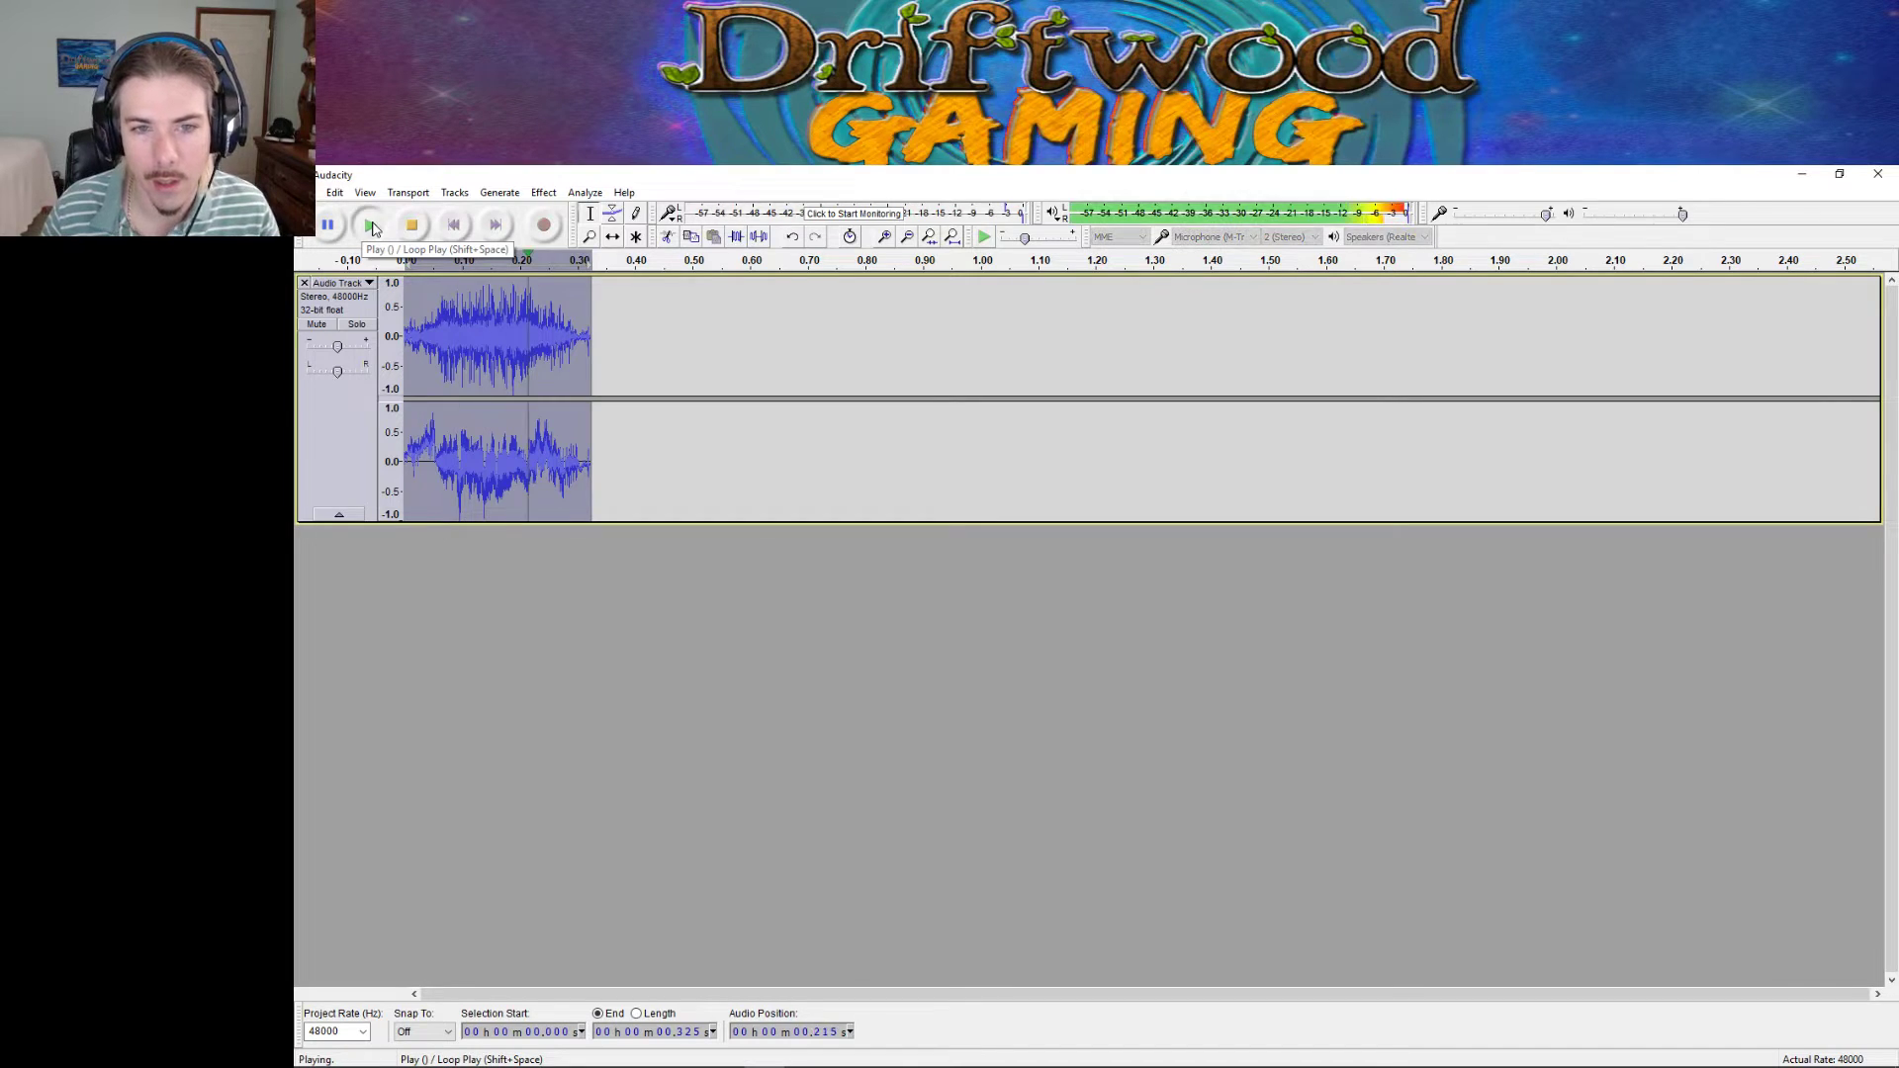
pyautogui.click(365, 227)
pyautogui.click(370, 228)
pyautogui.click(370, 228)
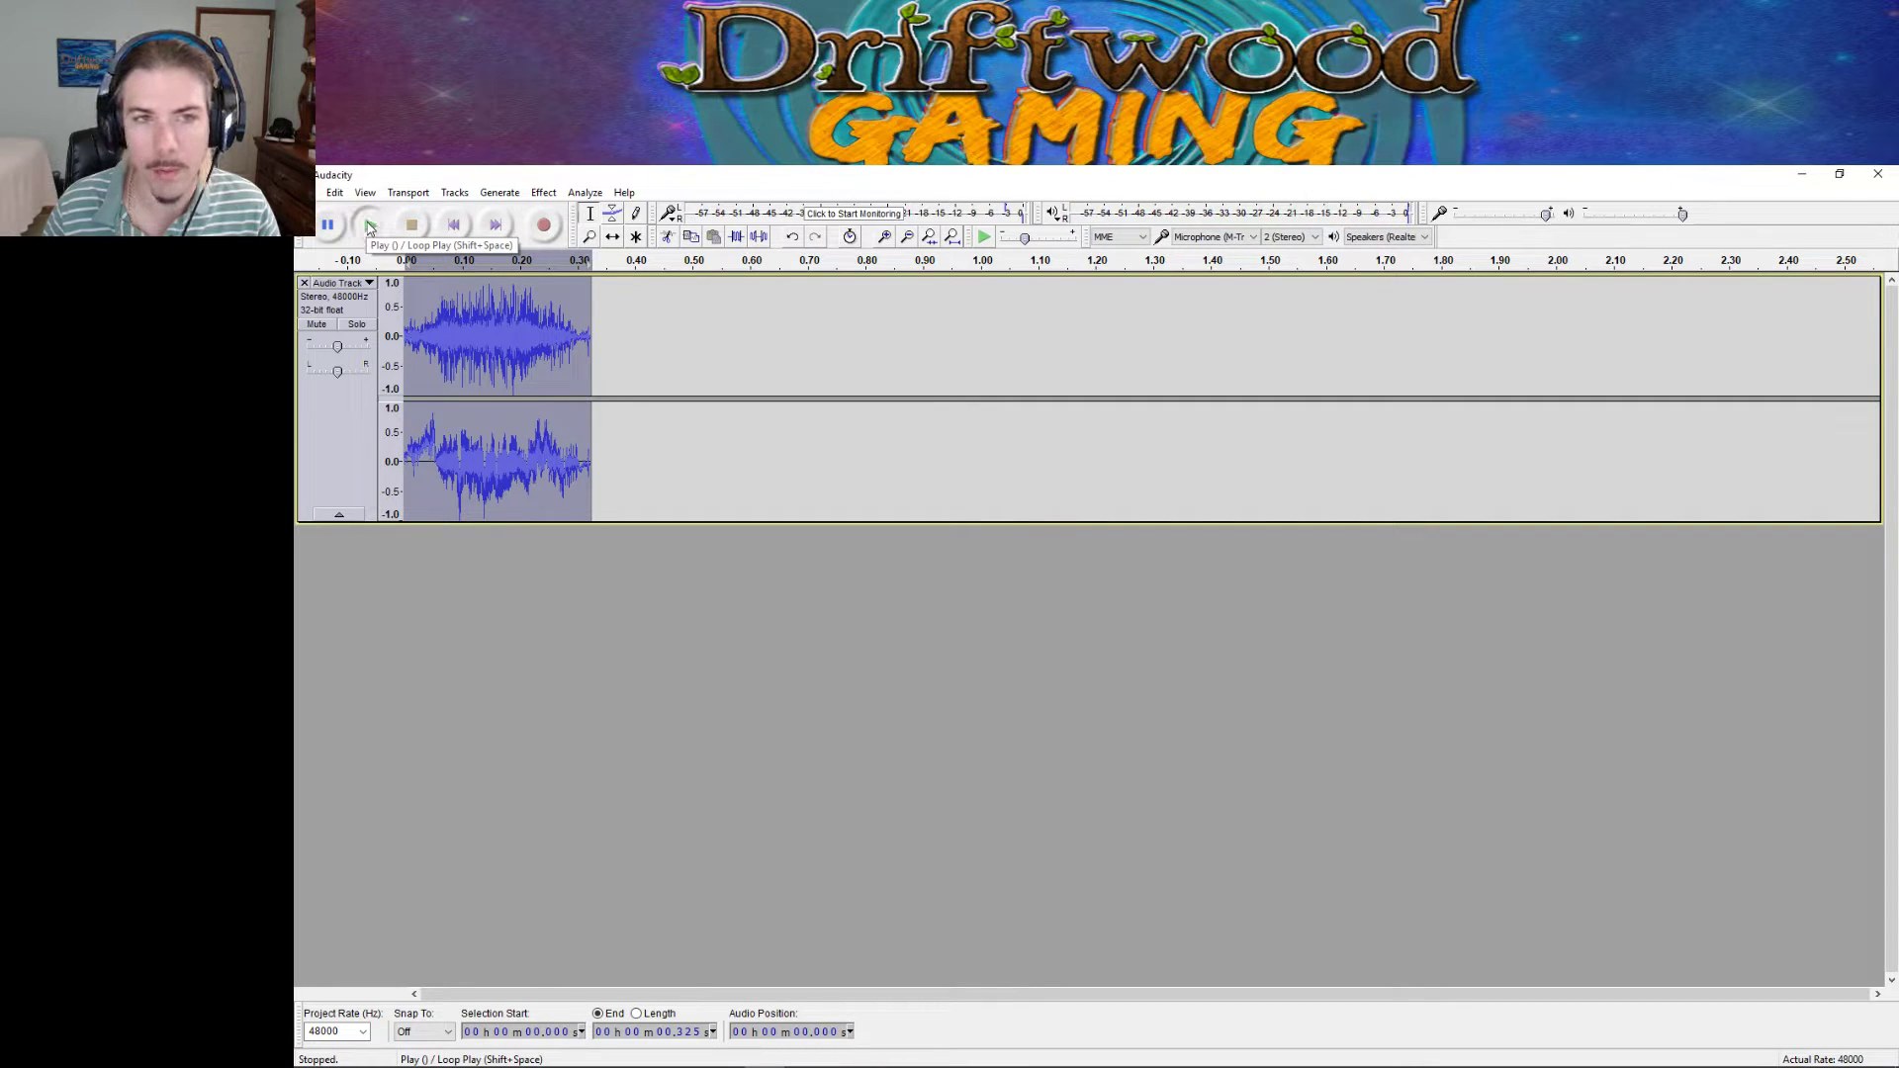
# Apply the Limiter effect to the clip, normalize it again to a maximum amplitude of 0.0 dB and play it.
pyautogui.click(543, 192)
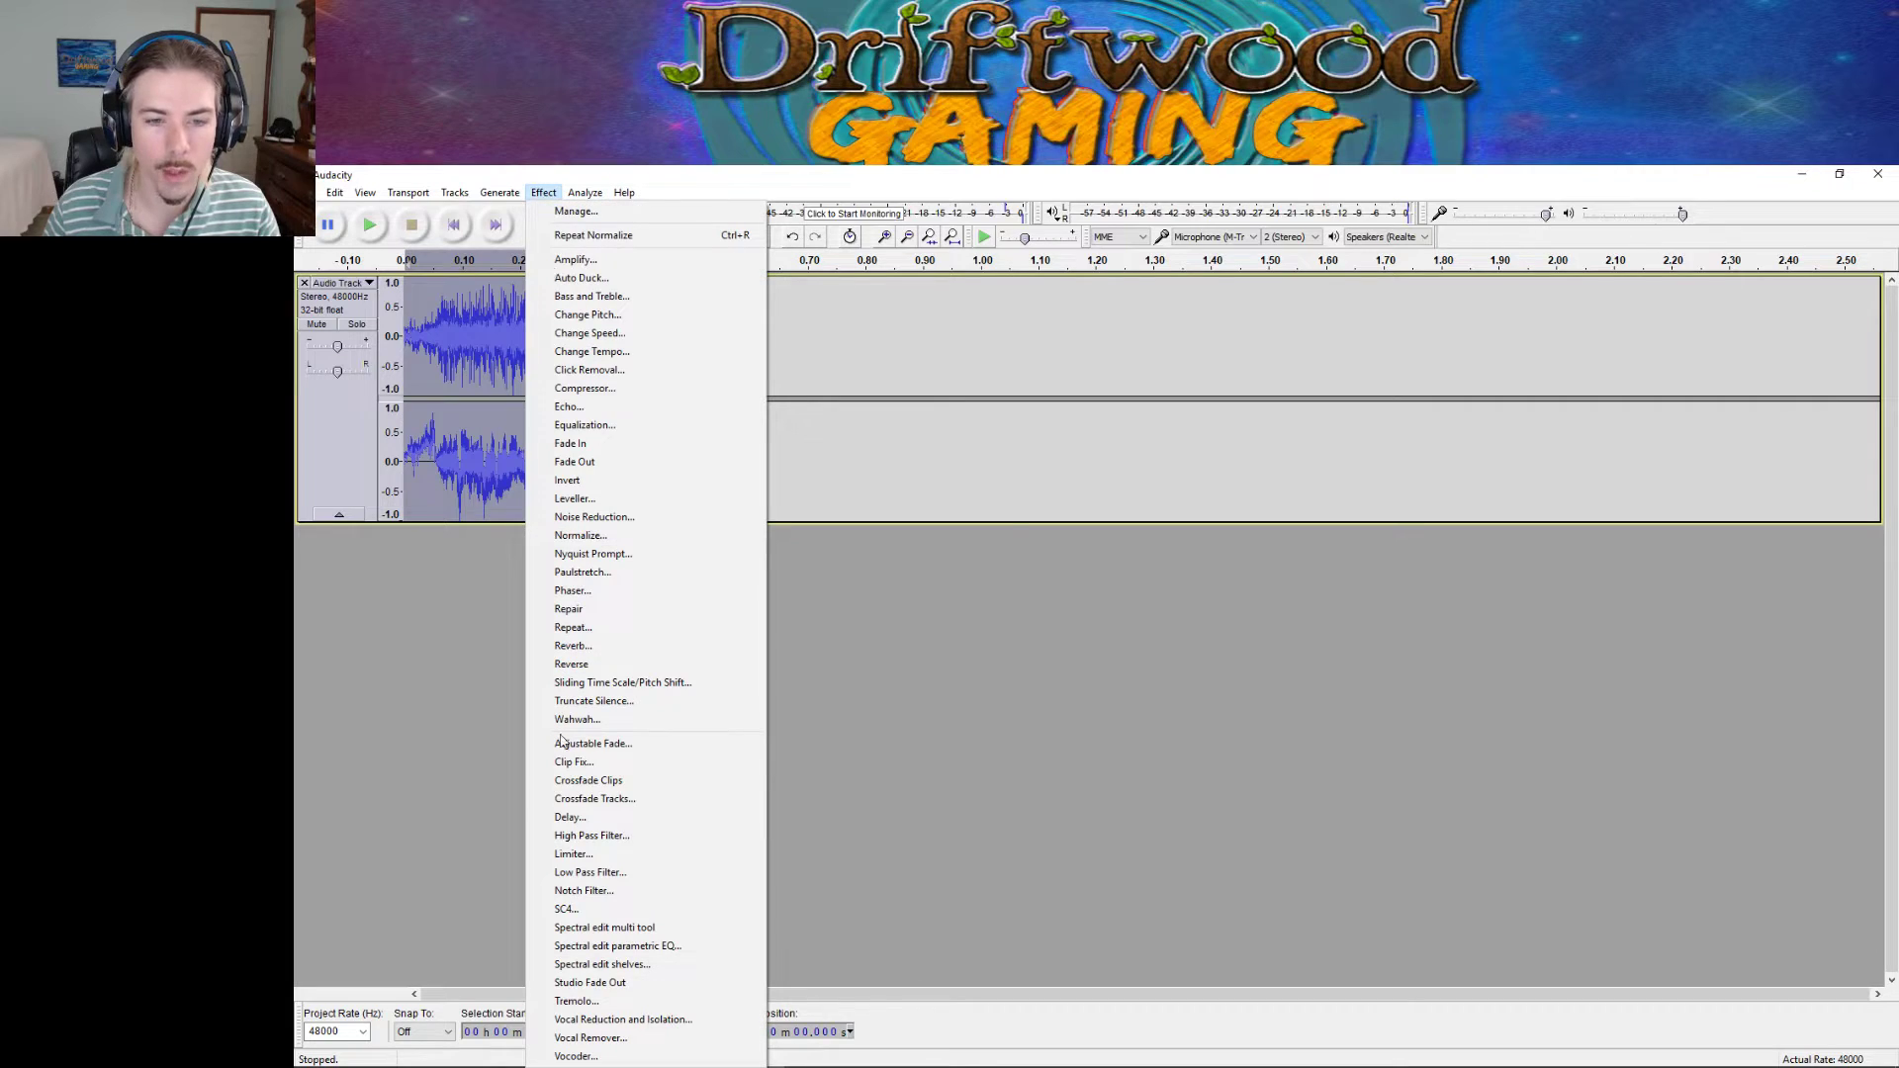
pyautogui.click(573, 853)
pyautogui.click(1185, 720)
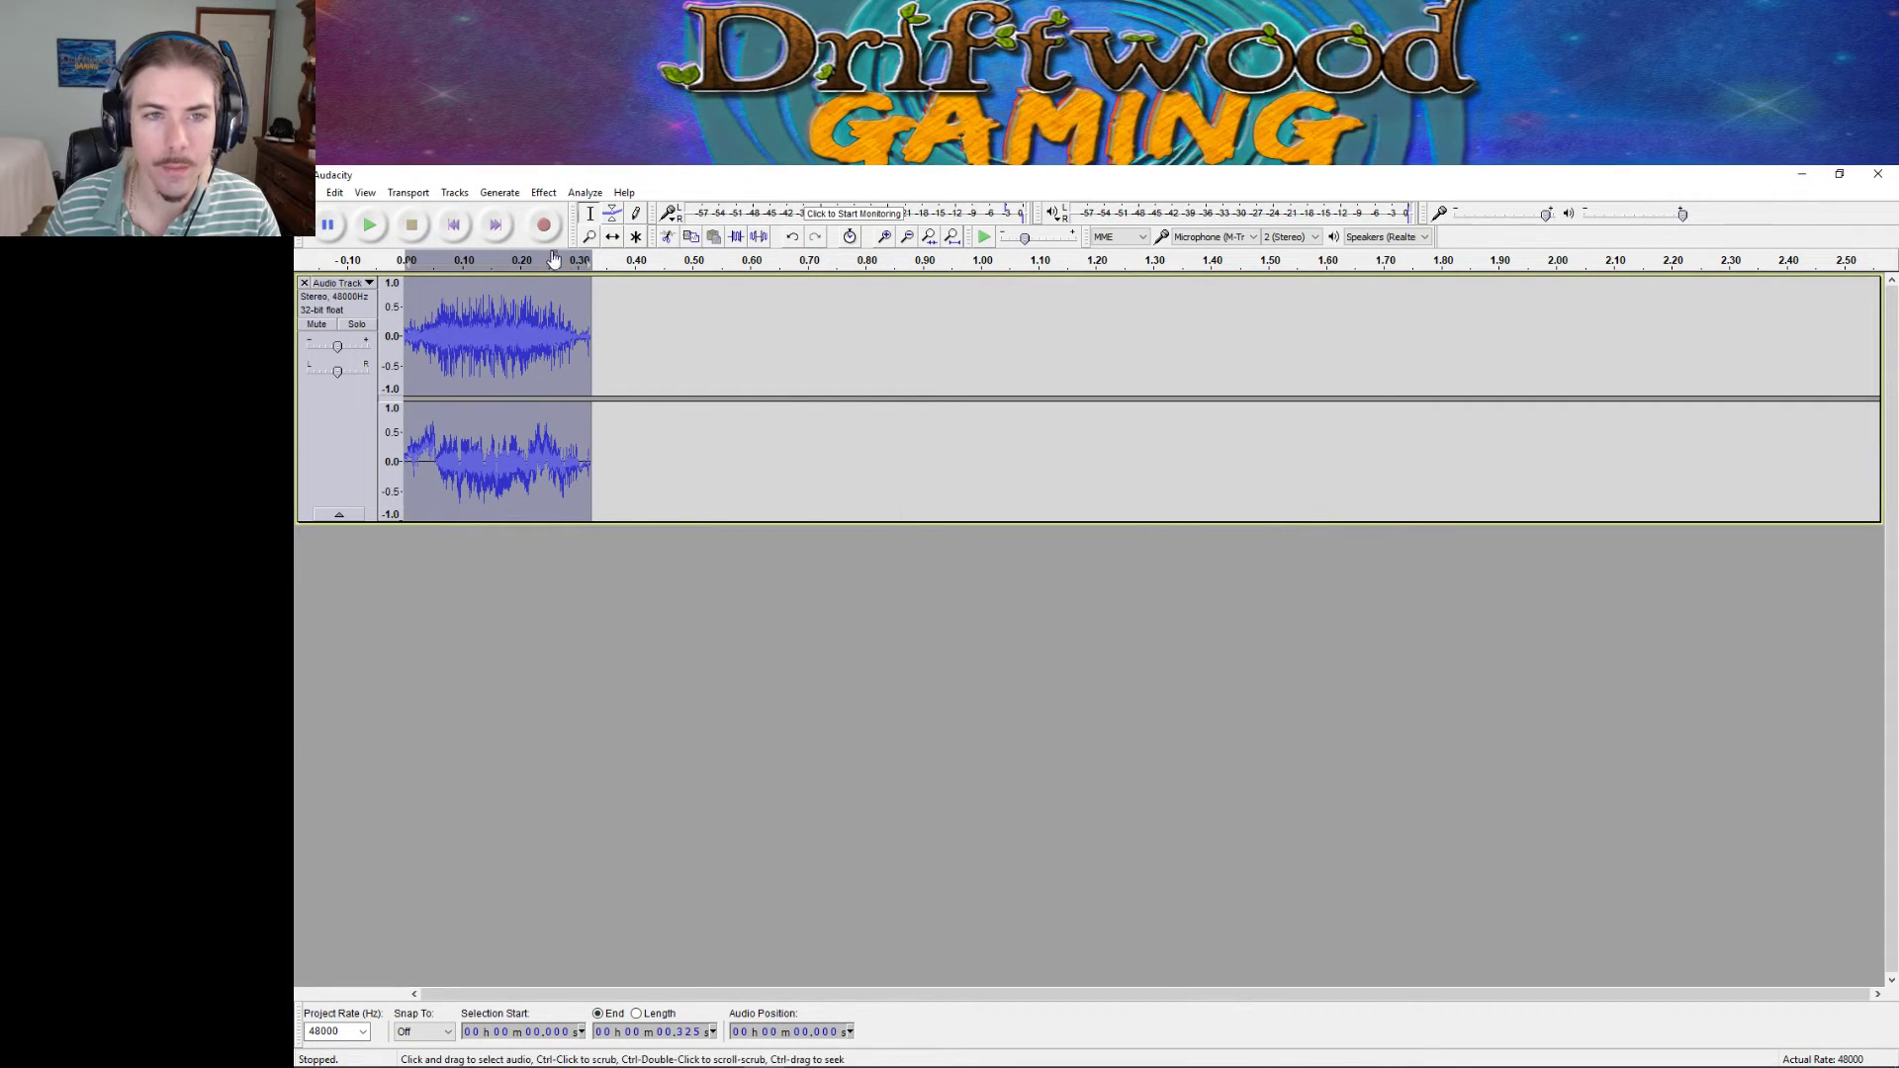
pyautogui.click(534, 195)
pyautogui.click(633, 535)
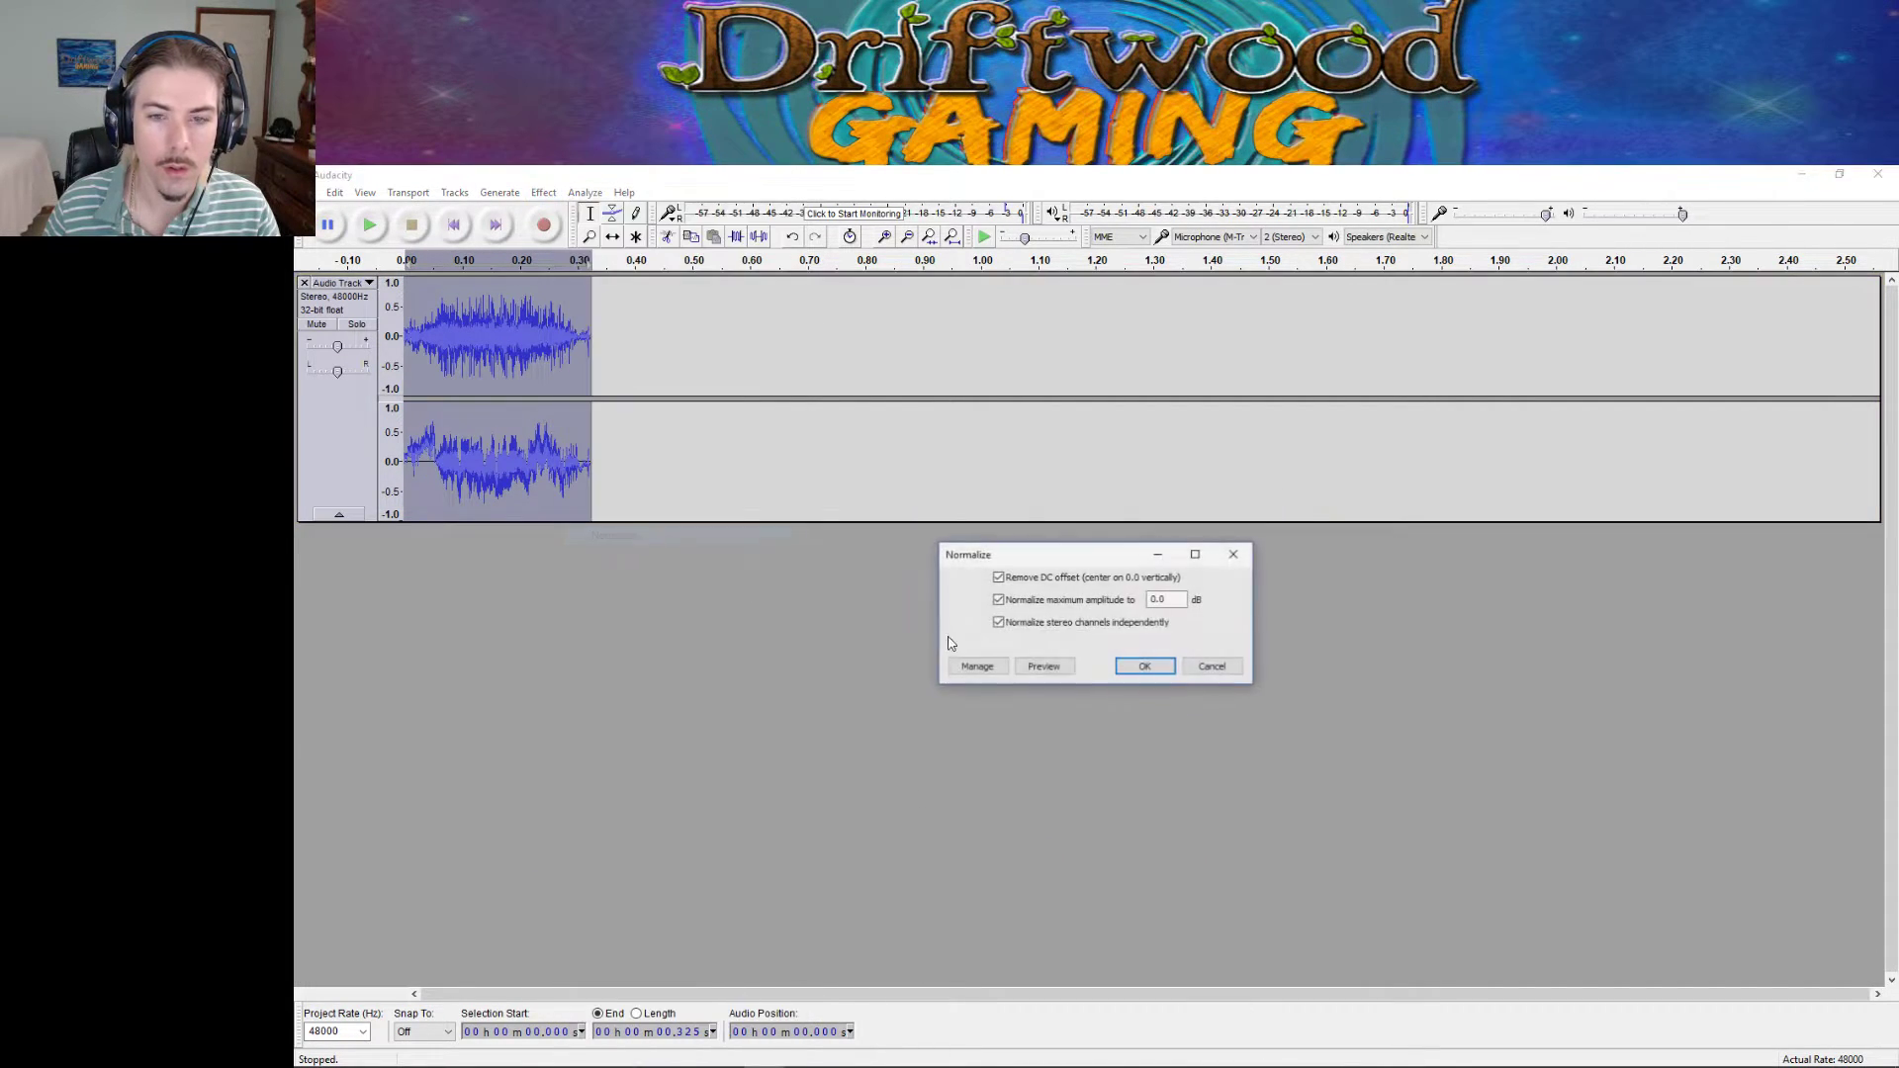
pyautogui.click(1143, 670)
pyautogui.click(369, 224)
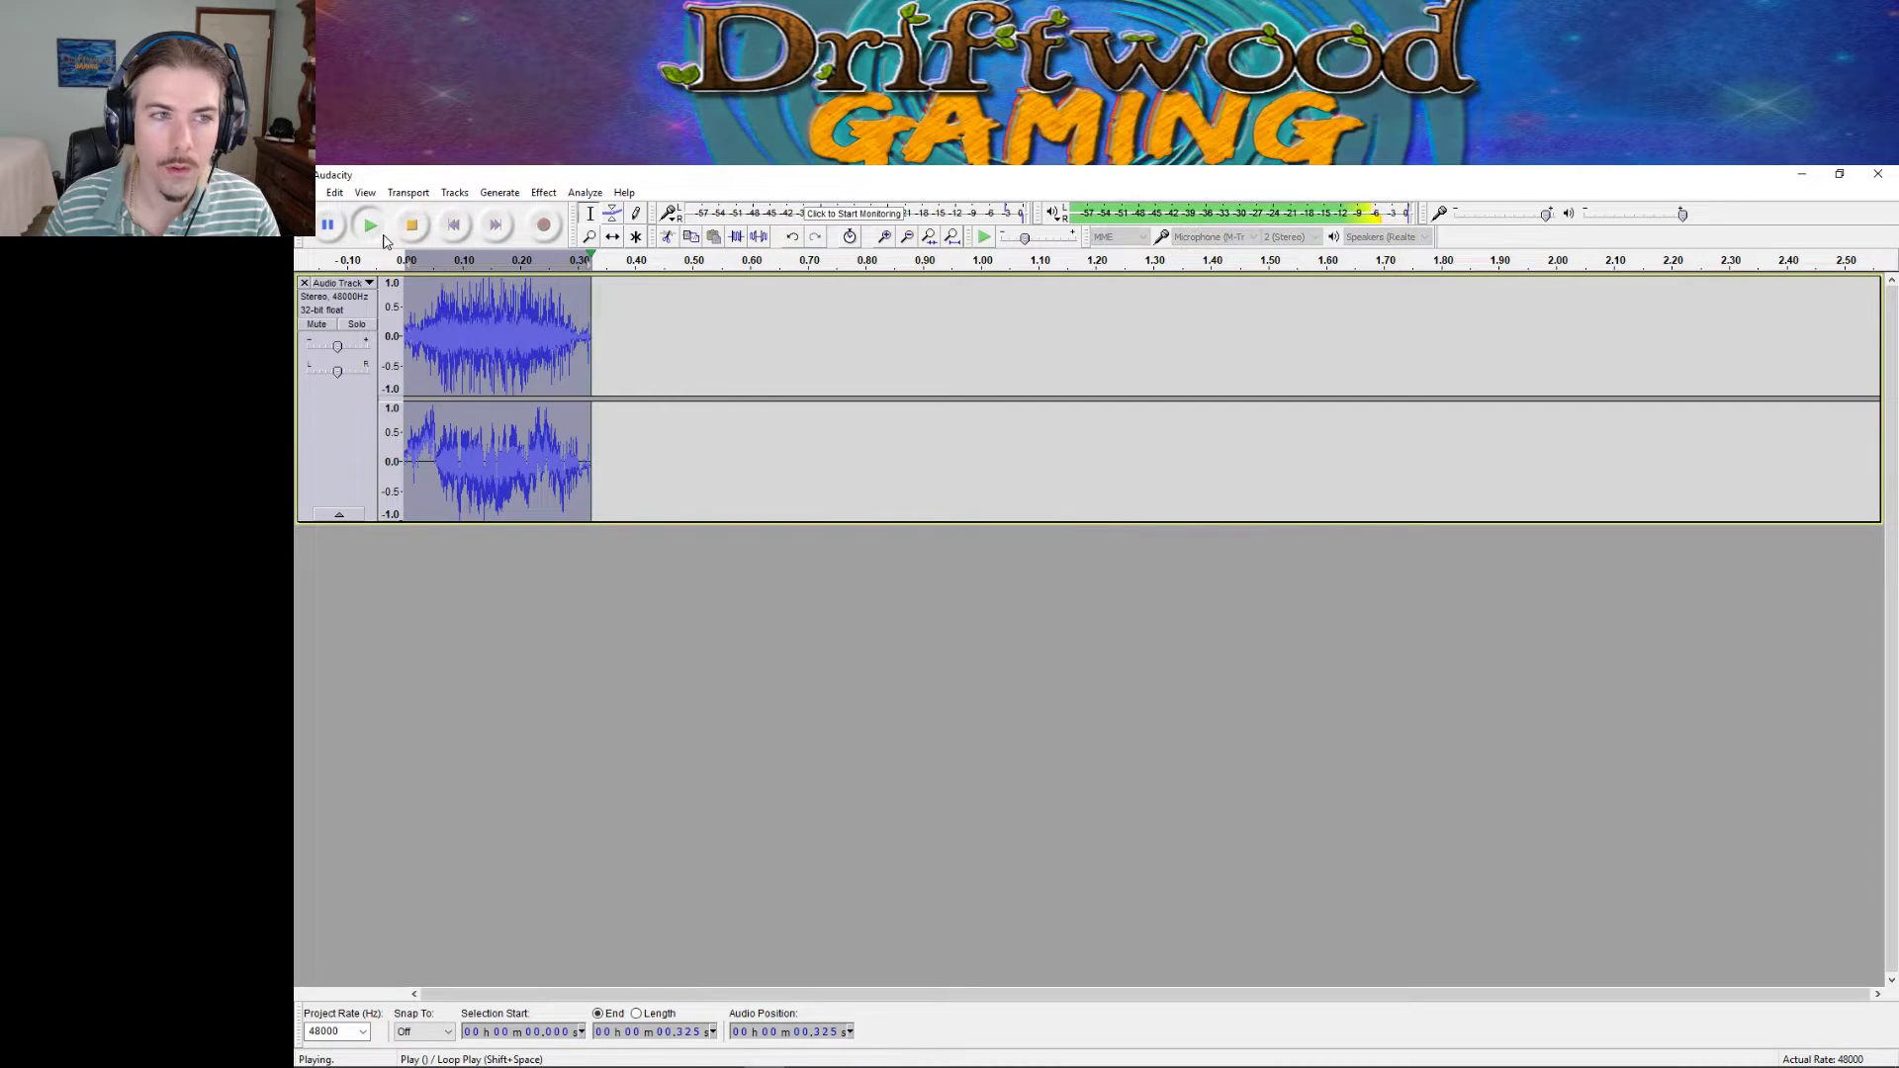
# Export the clip as the Ogg Vorbis file !DG_BatScratch01 in the project's audio/se folder, accepting the existing metadata.
pyautogui.click(315, 194)
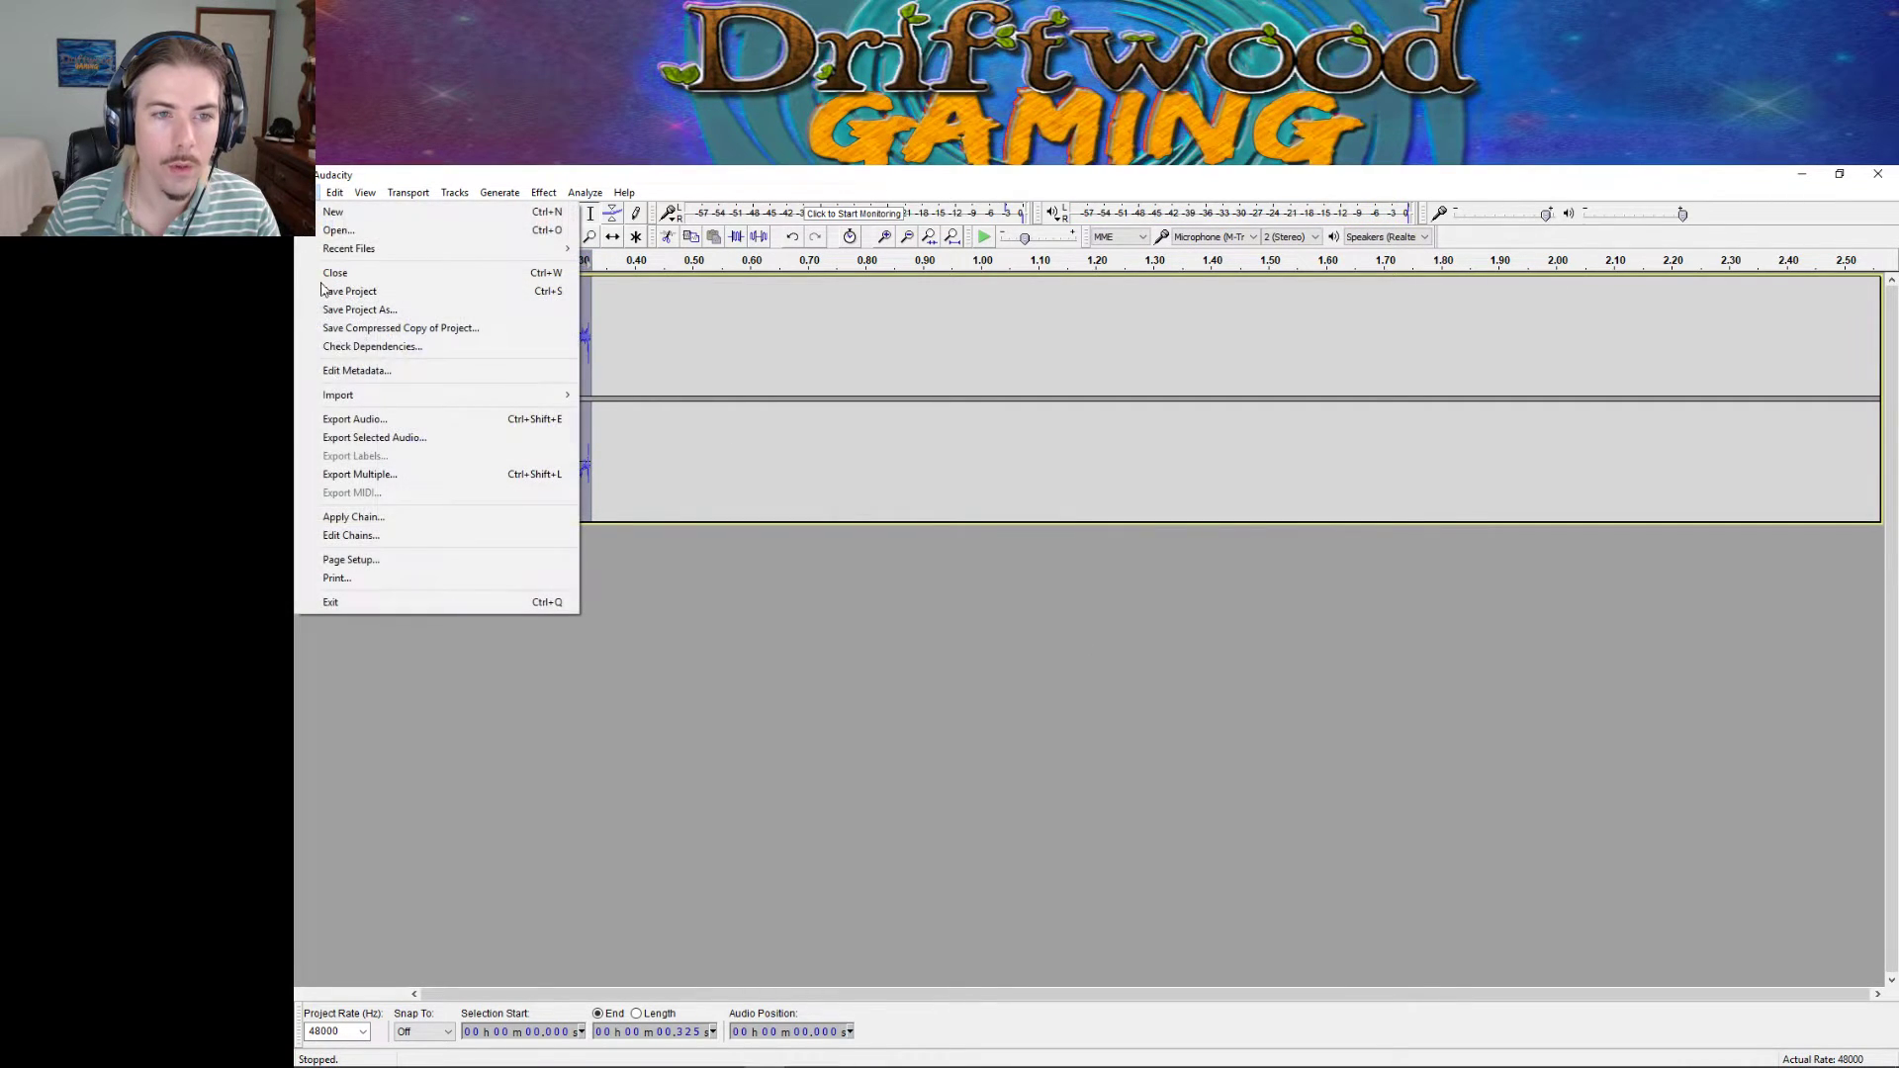
pyautogui.click(340, 415)
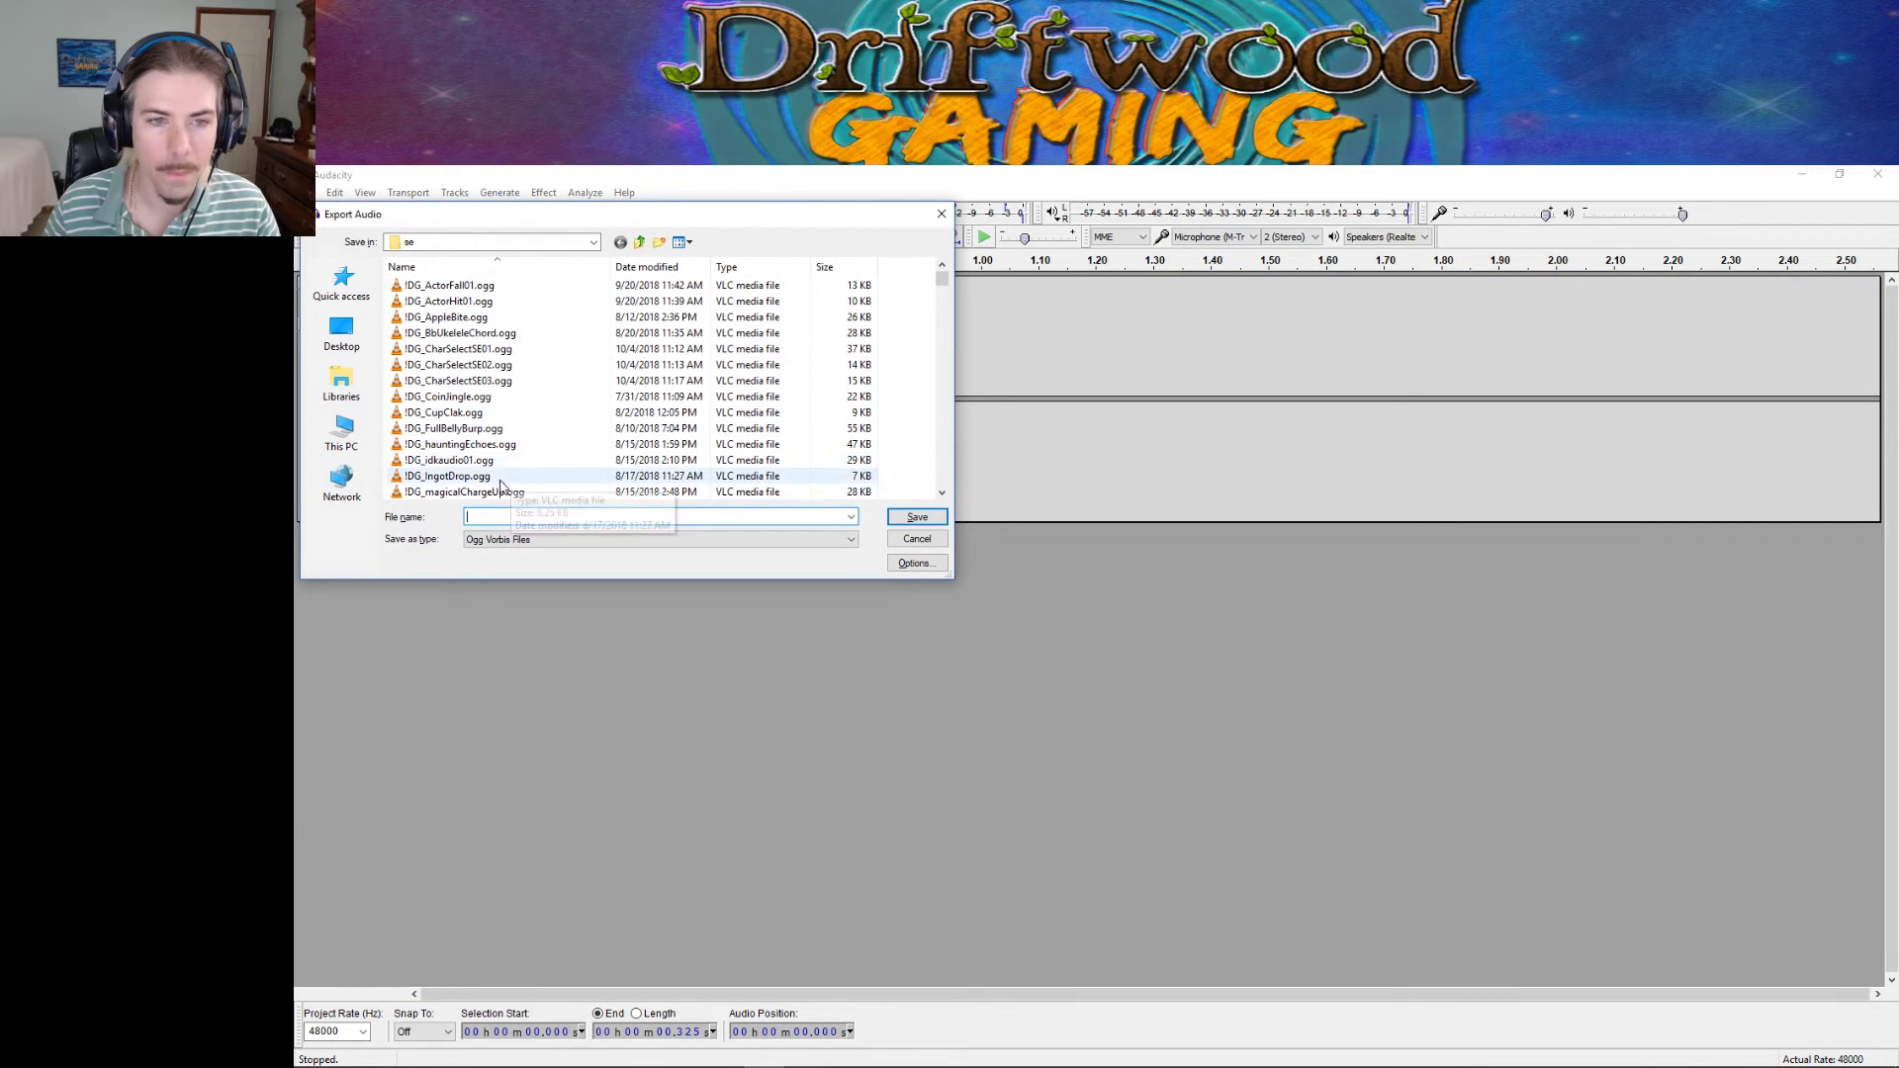
pyautogui.write('!DG')
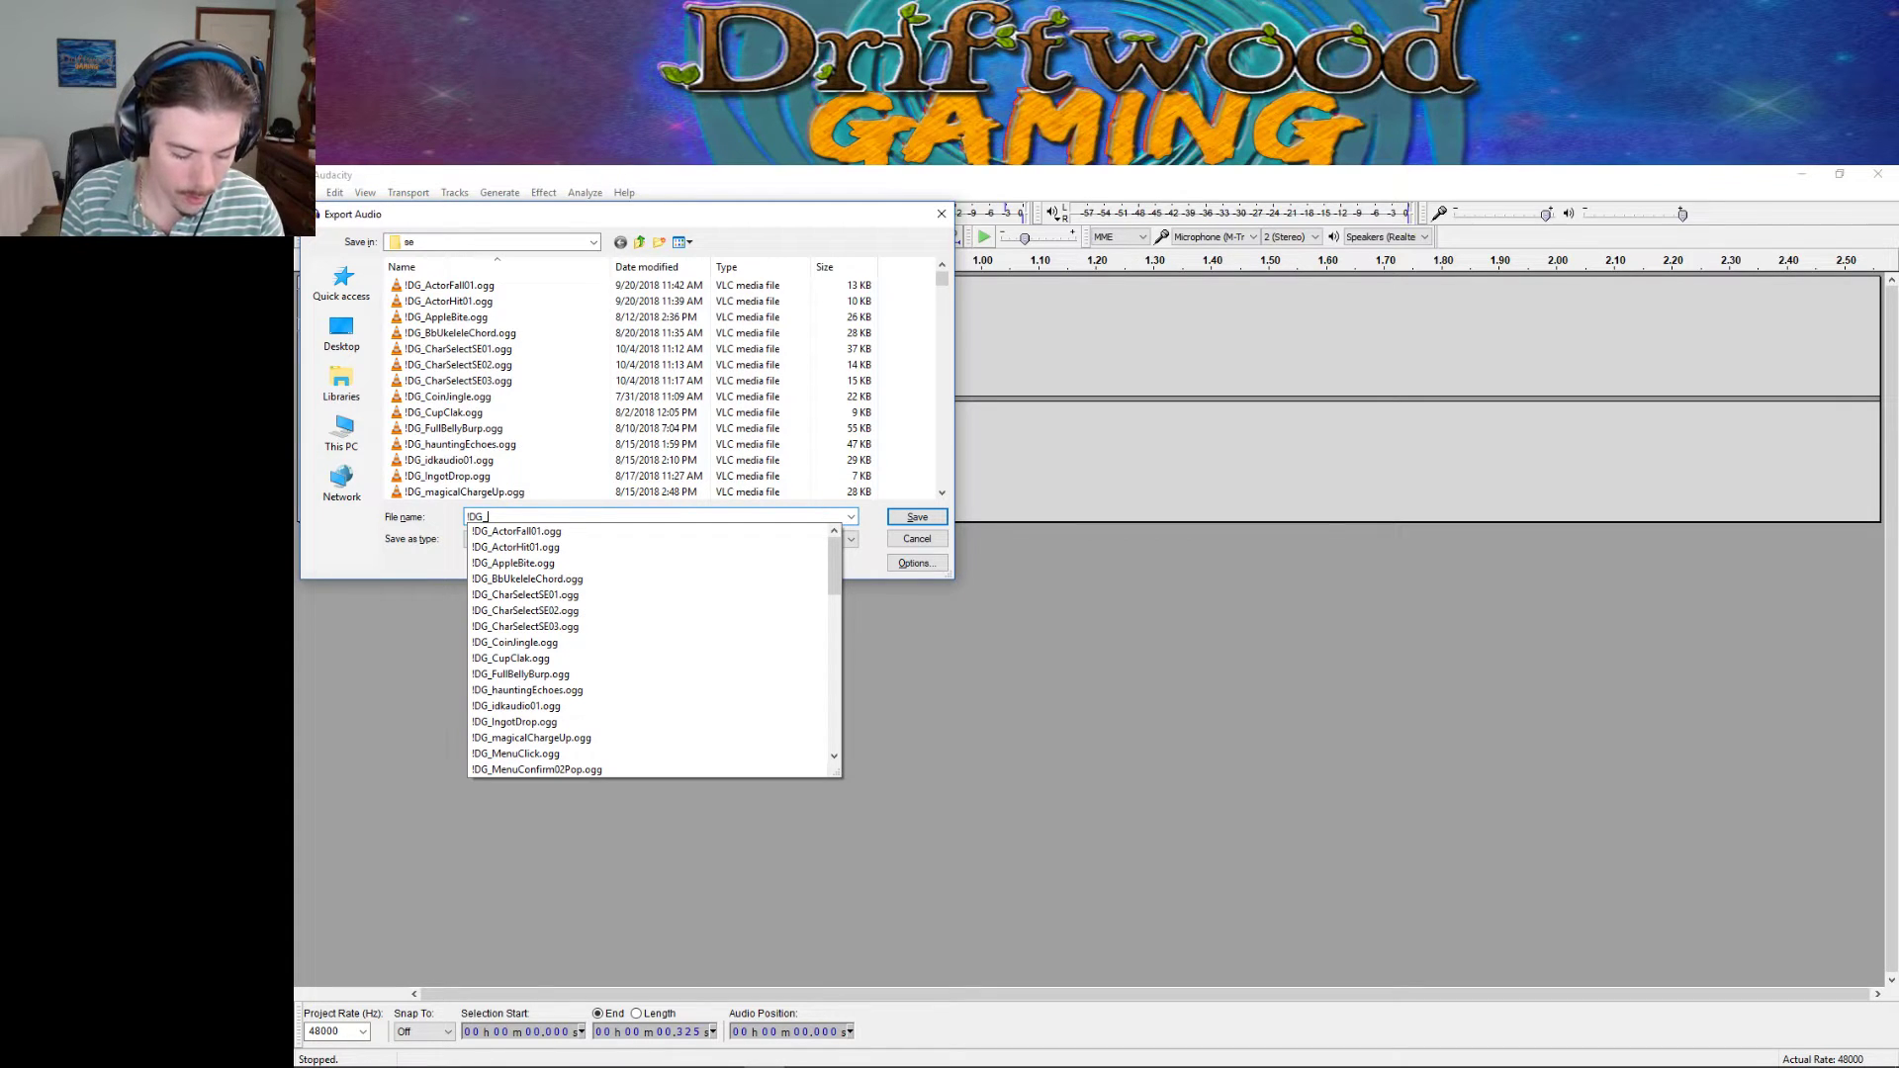
pyautogui.write('_BatScratch01')
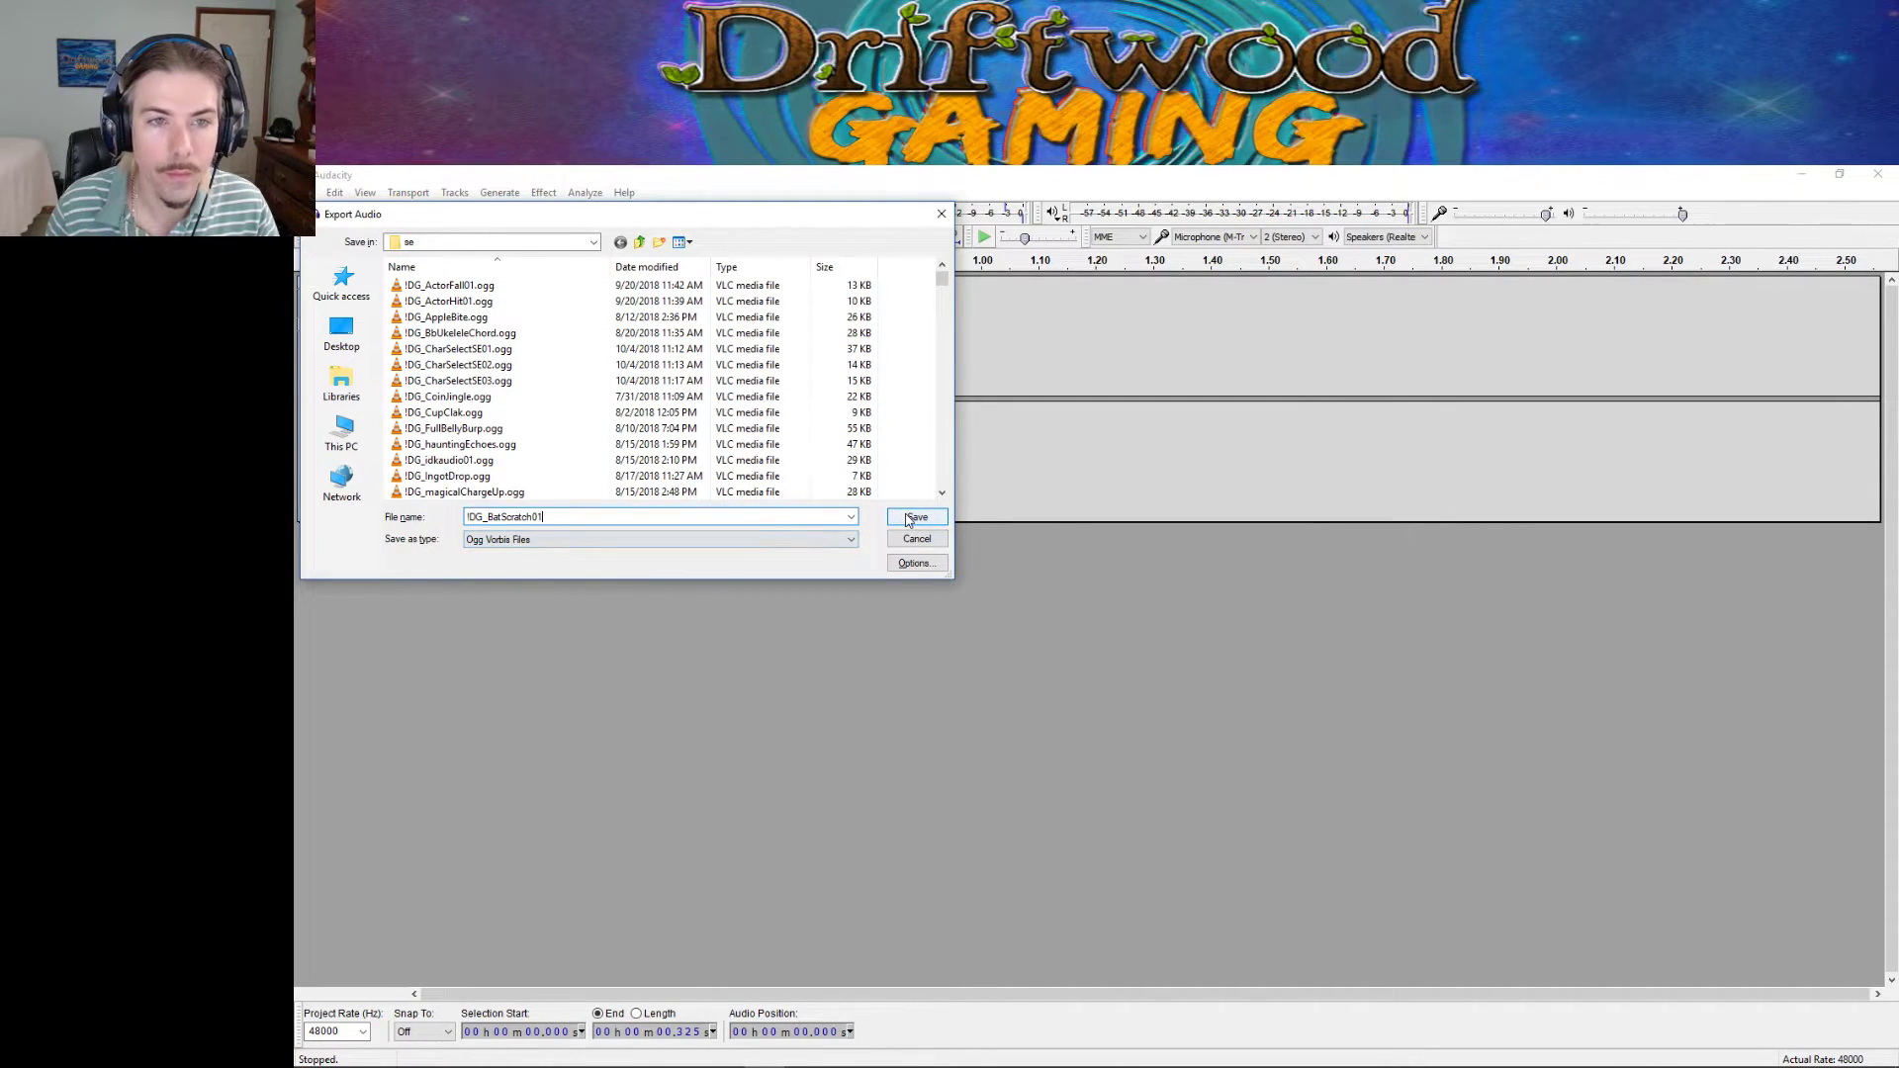
pyautogui.click(593, 242)
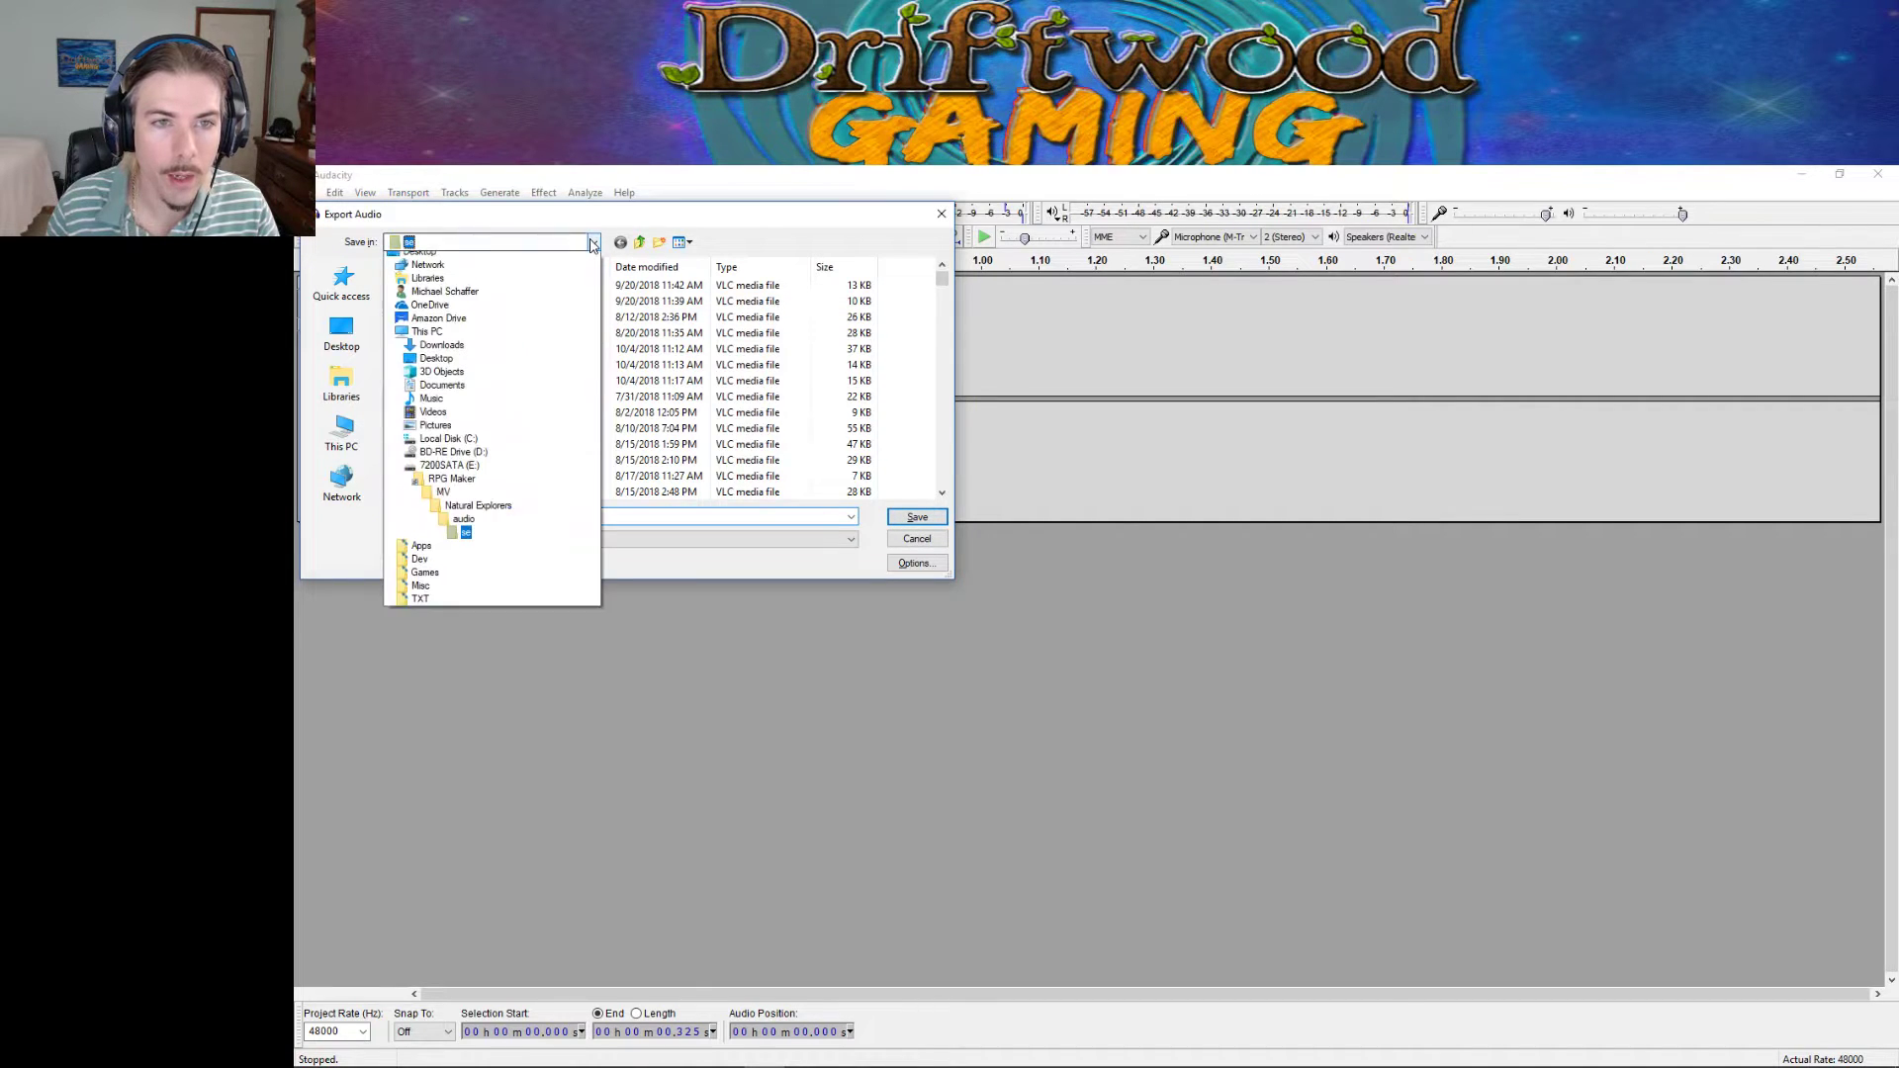
pyautogui.click(594, 243)
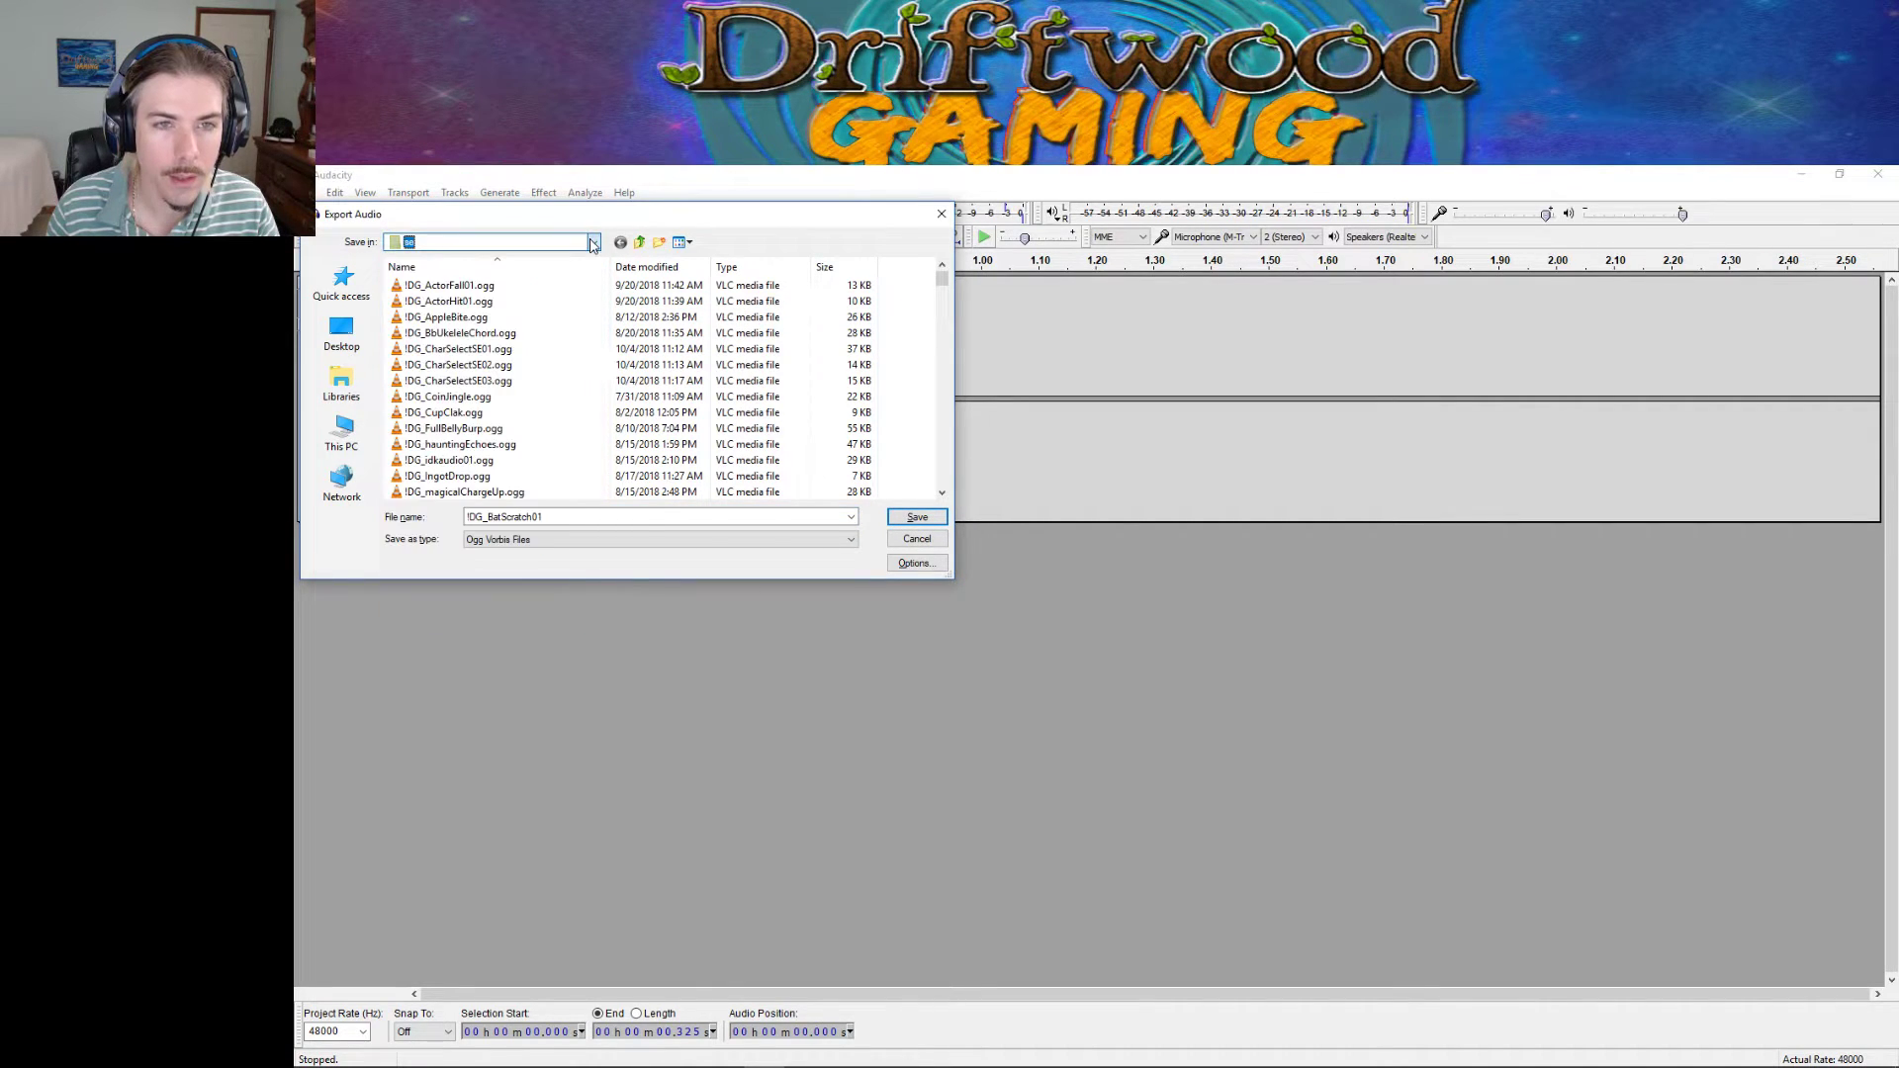
pyautogui.click(918, 520)
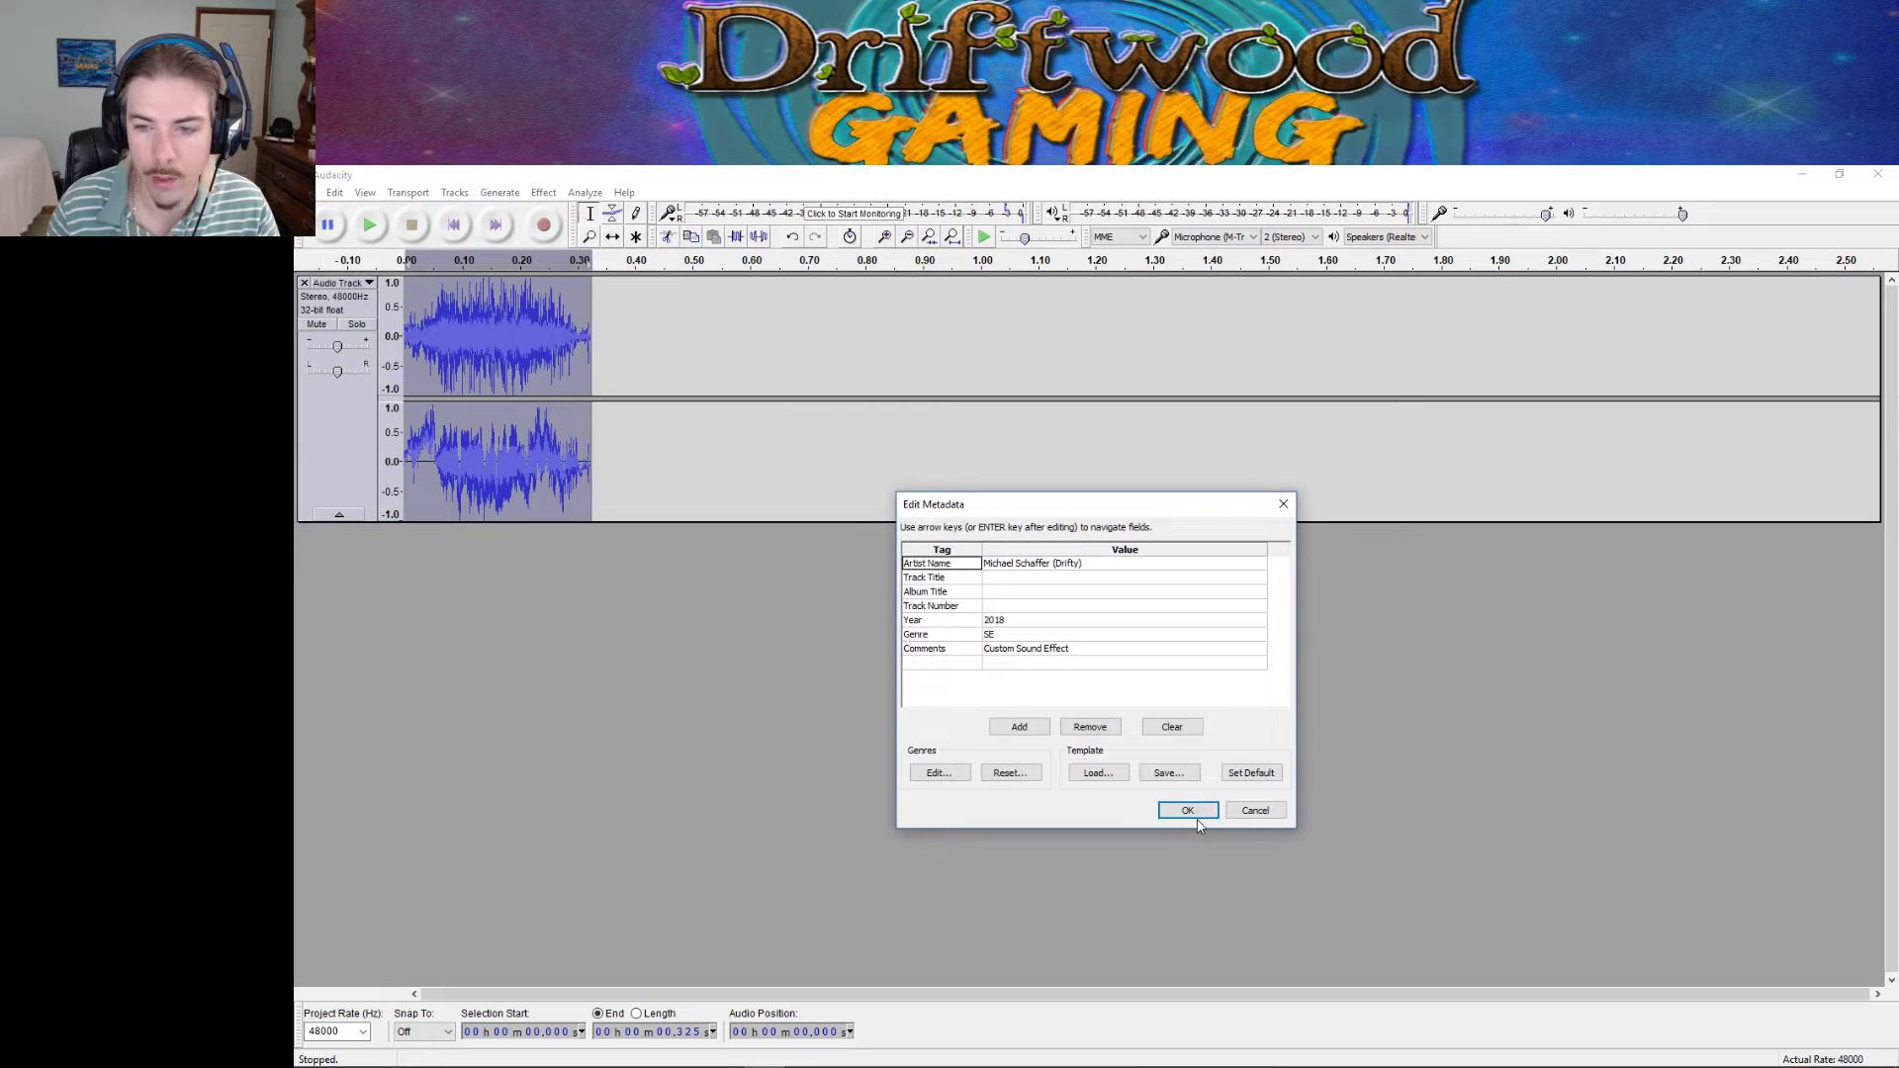
pyautogui.click(1188, 811)
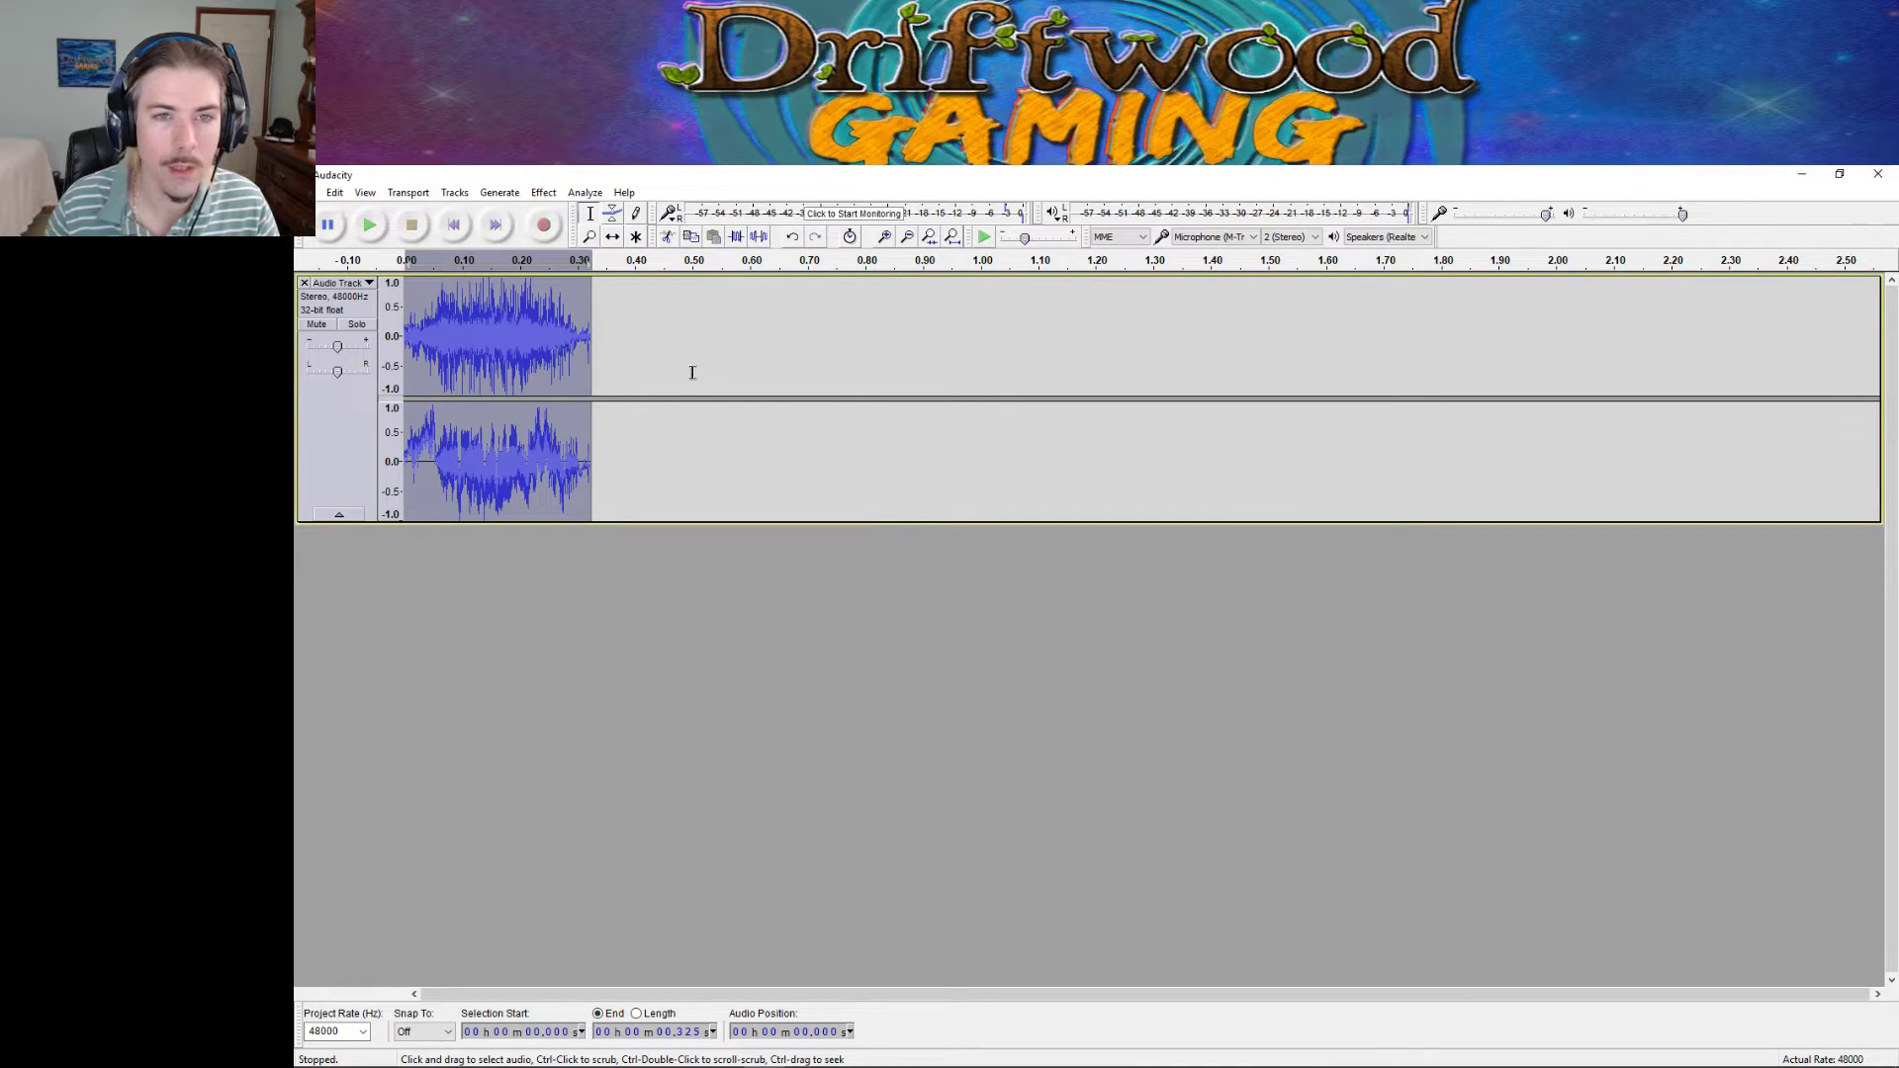
# Switch to RPG Maker MV and assign !DG_BatScratch01 at 100% pitch to the Scratch animation's screen-flash timing, playing it first.
pyautogui.moveTo(920, 1060)
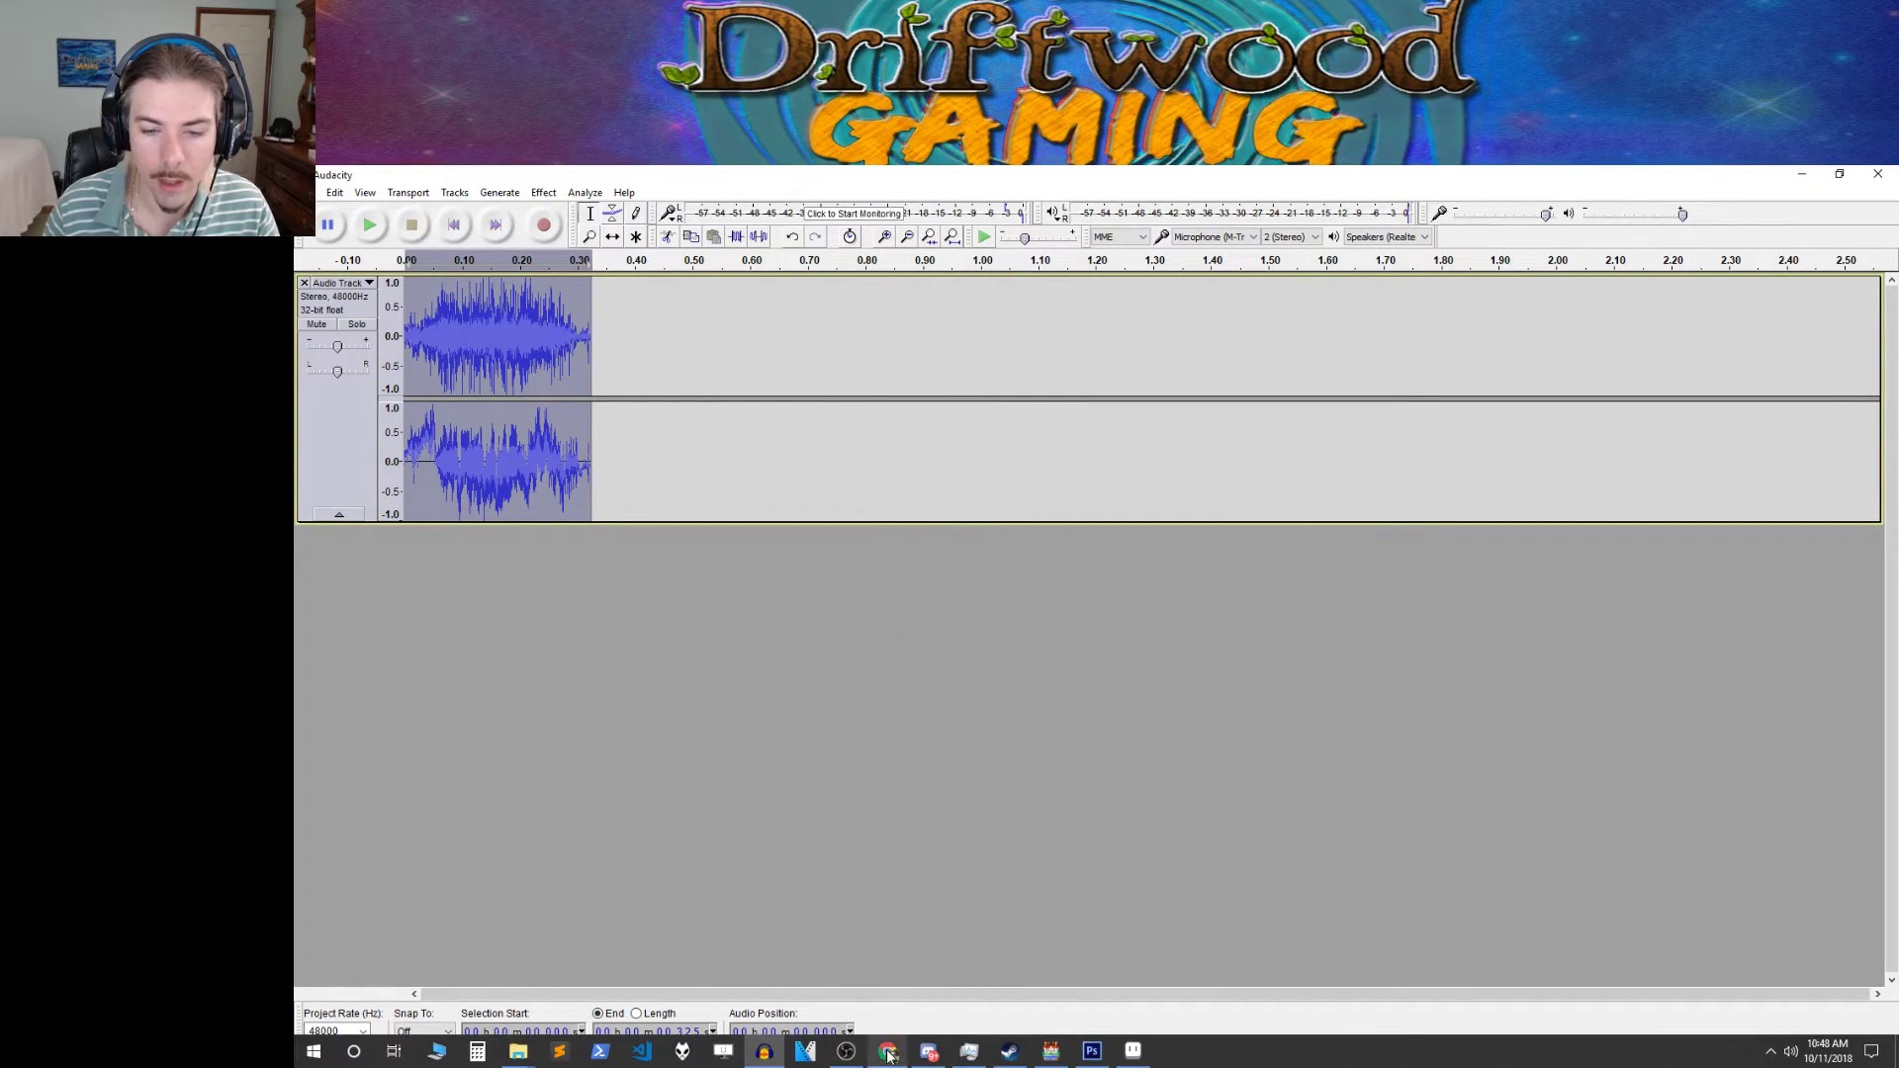
pyautogui.click(1052, 1051)
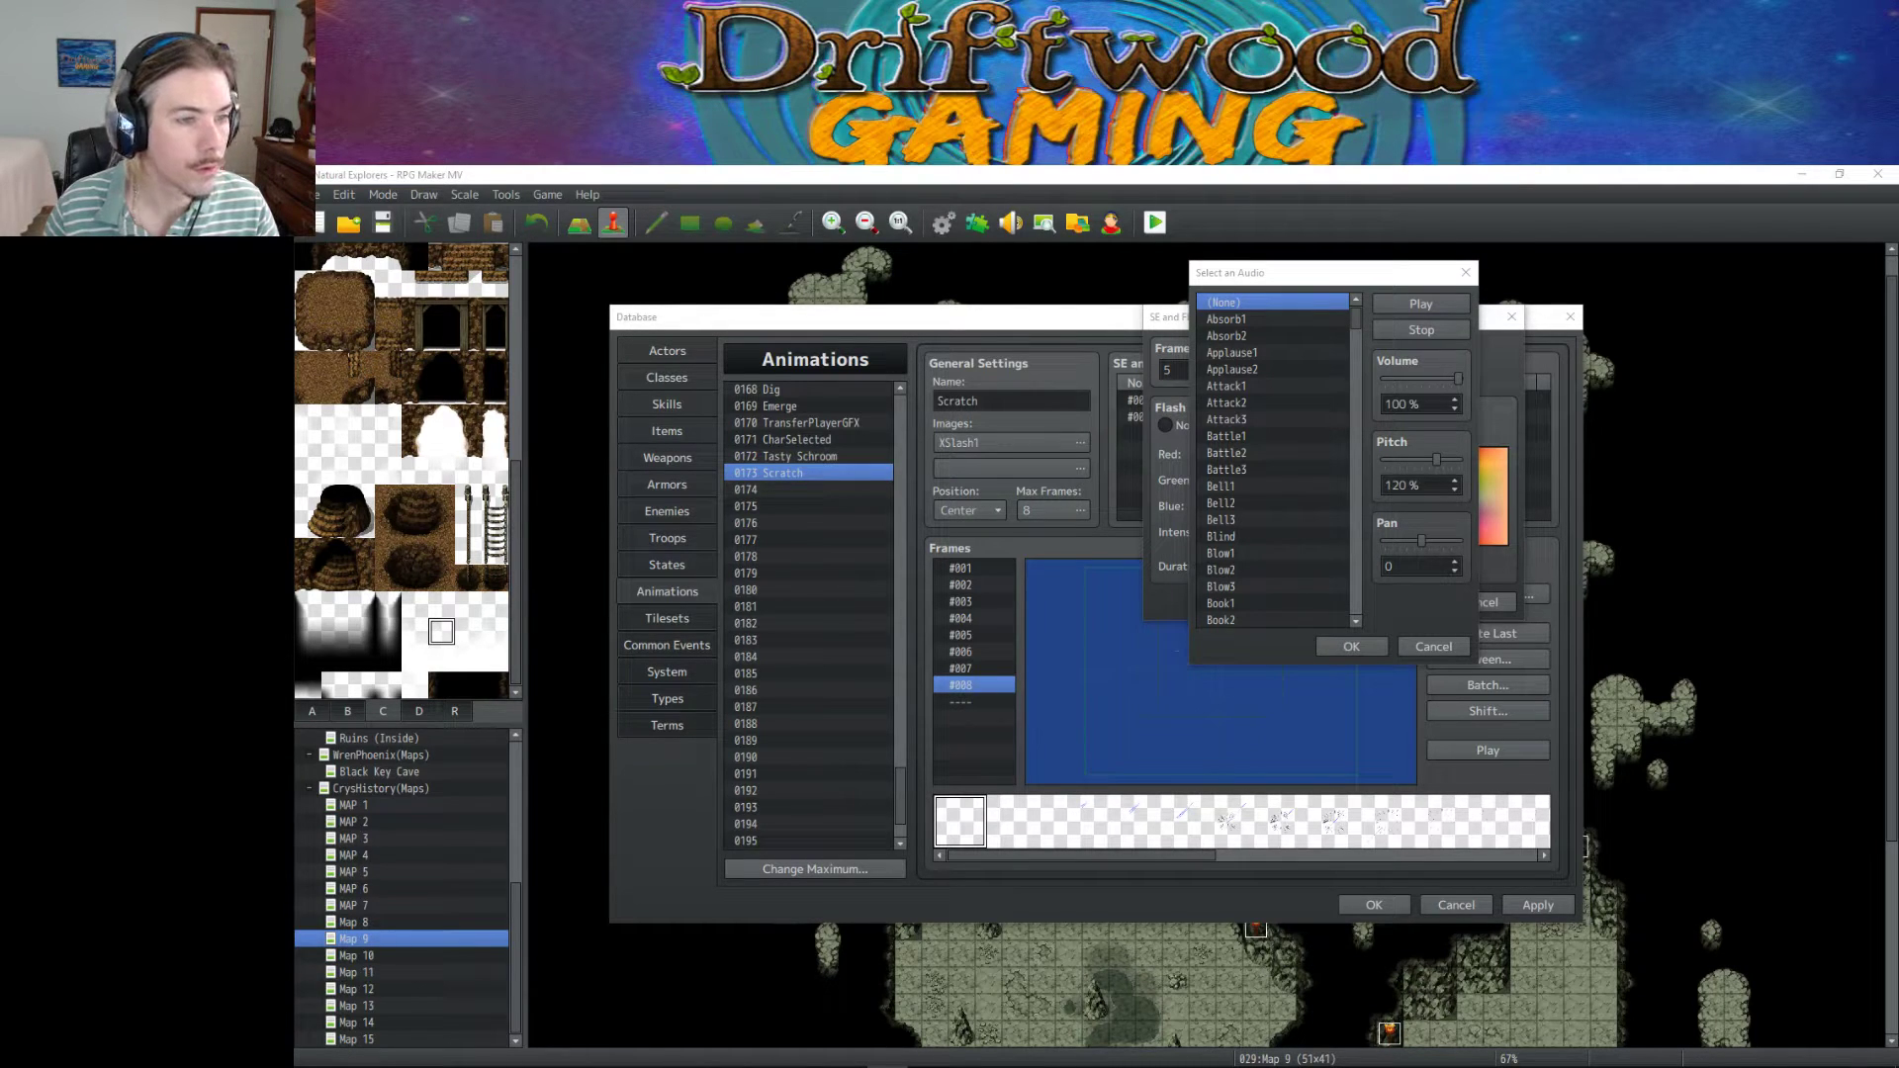
pyautogui.click(1433, 646)
pyautogui.click(1380, 367)
pyautogui.moveTo(1356, 396); pyautogui.dragTo(1356, 636)
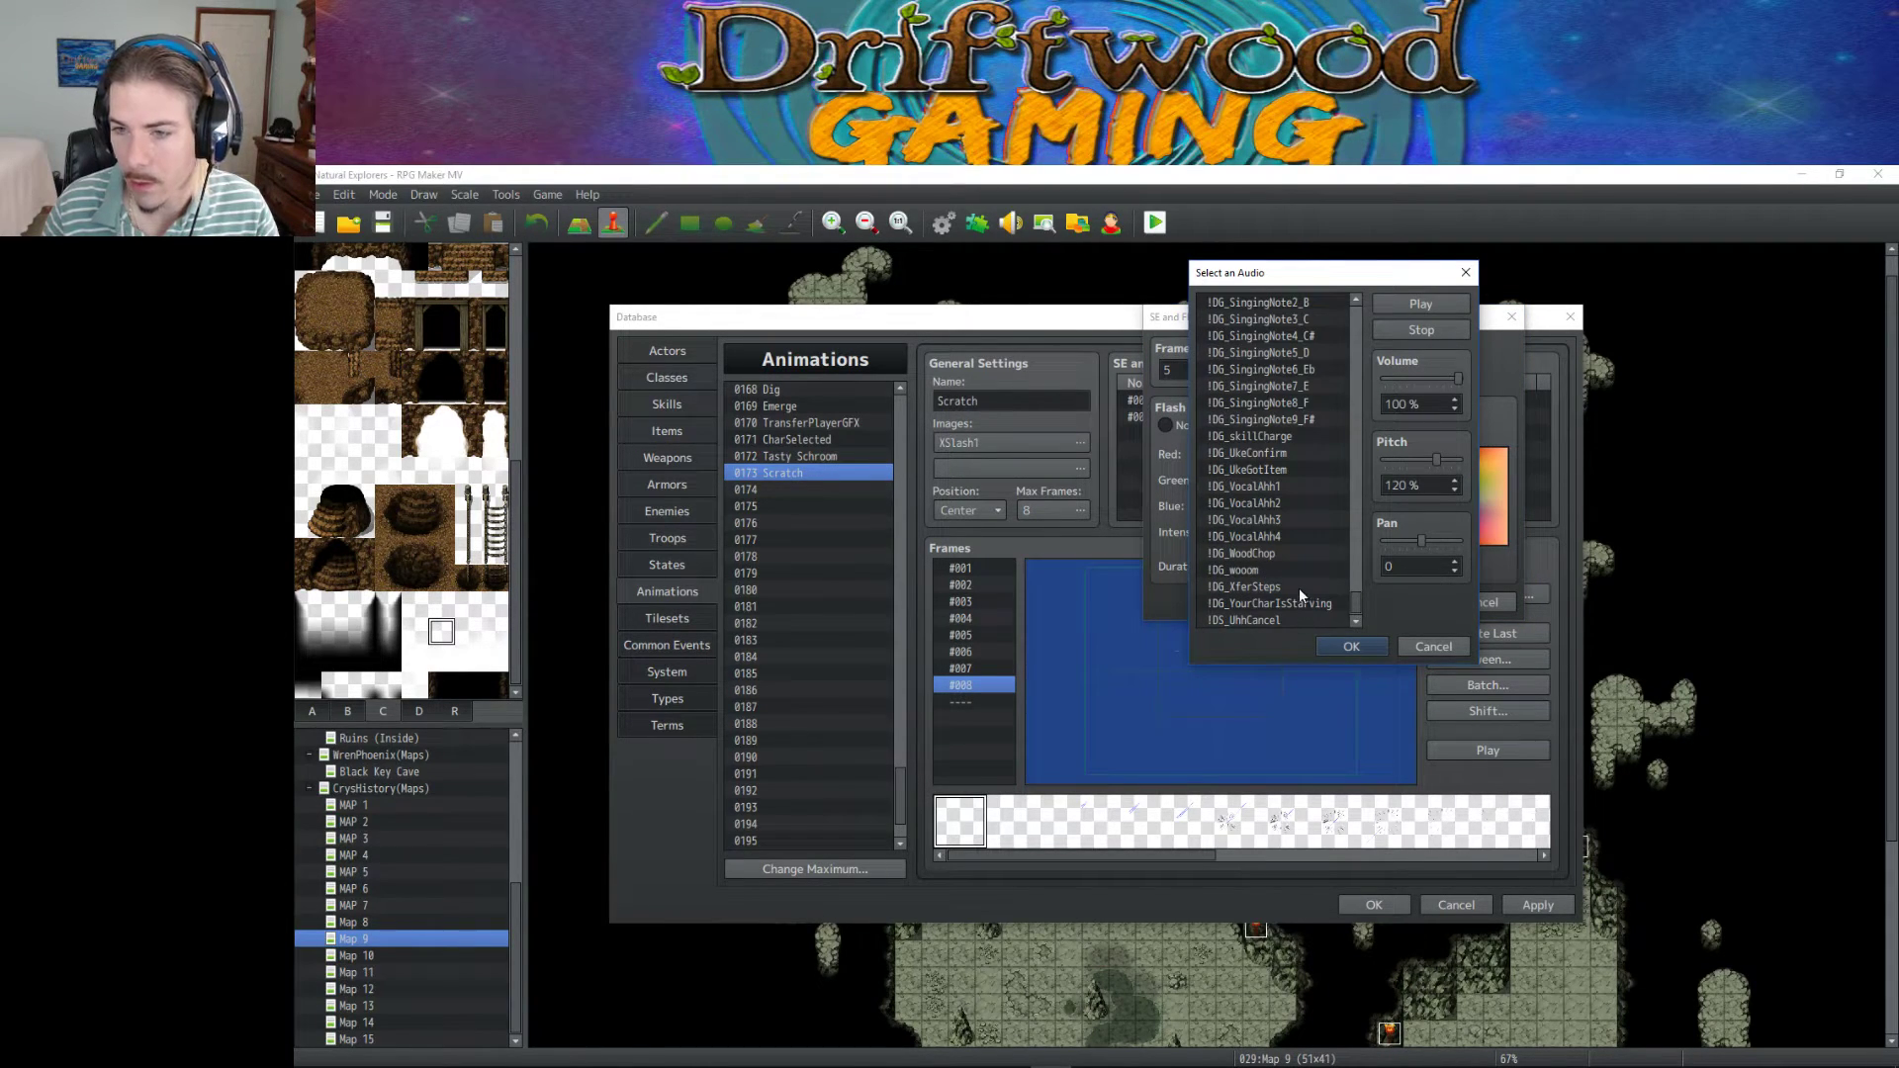
pyautogui.scroll(10, 1296, 579)
pyautogui.scroll(4, 1296, 581)
pyautogui.click(1250, 352)
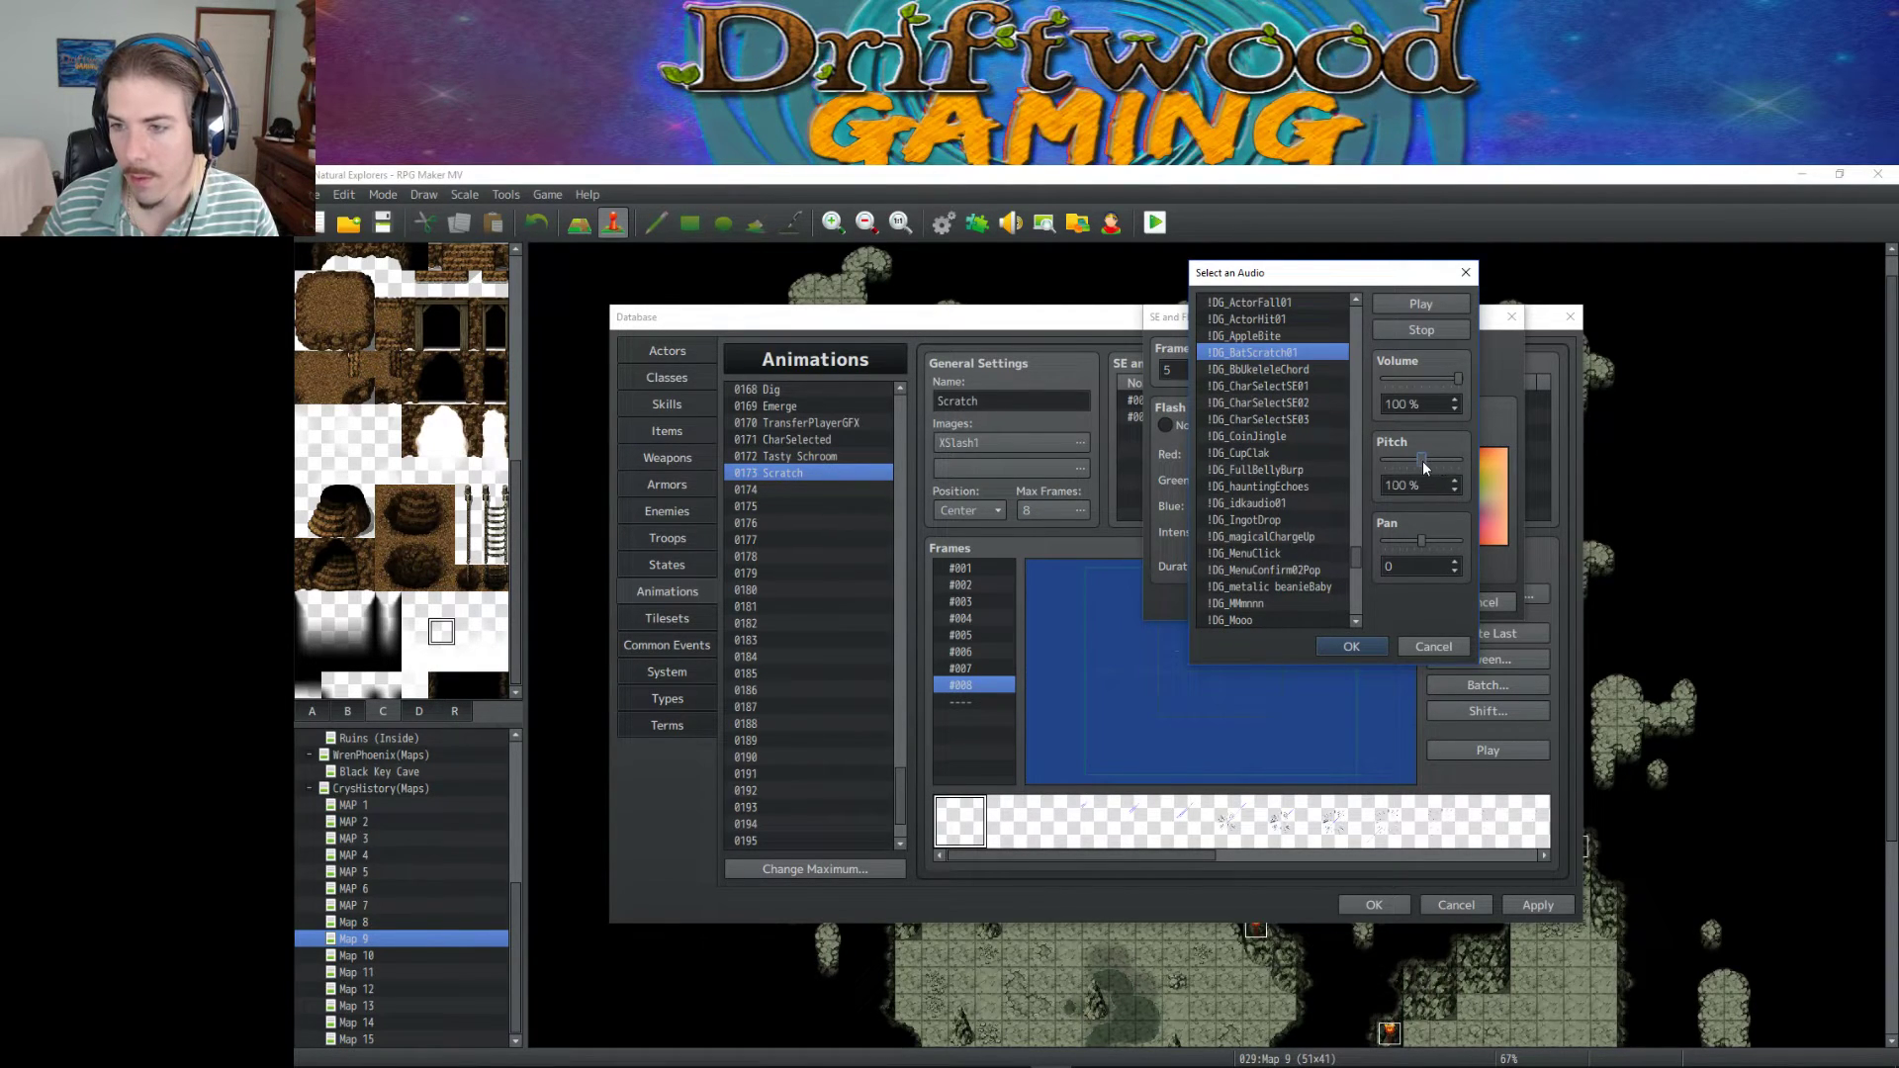
pyautogui.click(1423, 299)
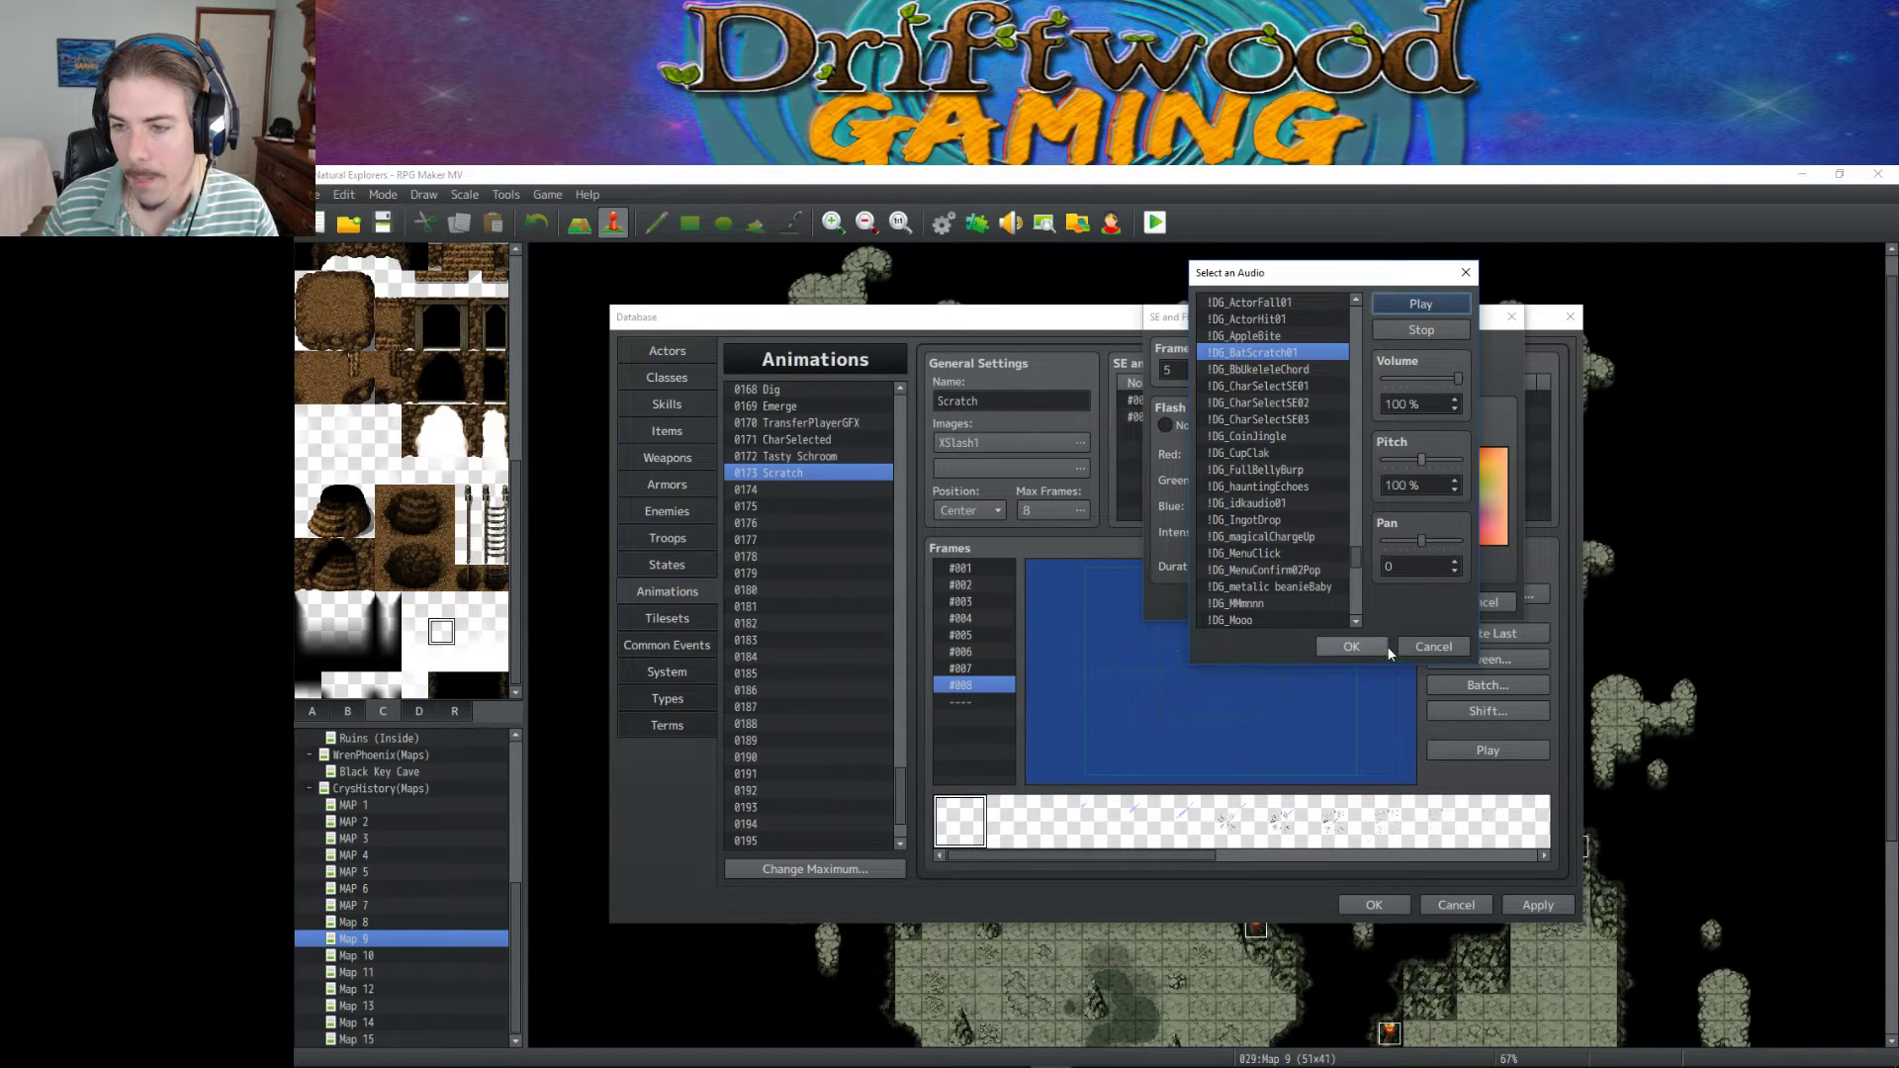
pyautogui.click(1352, 646)
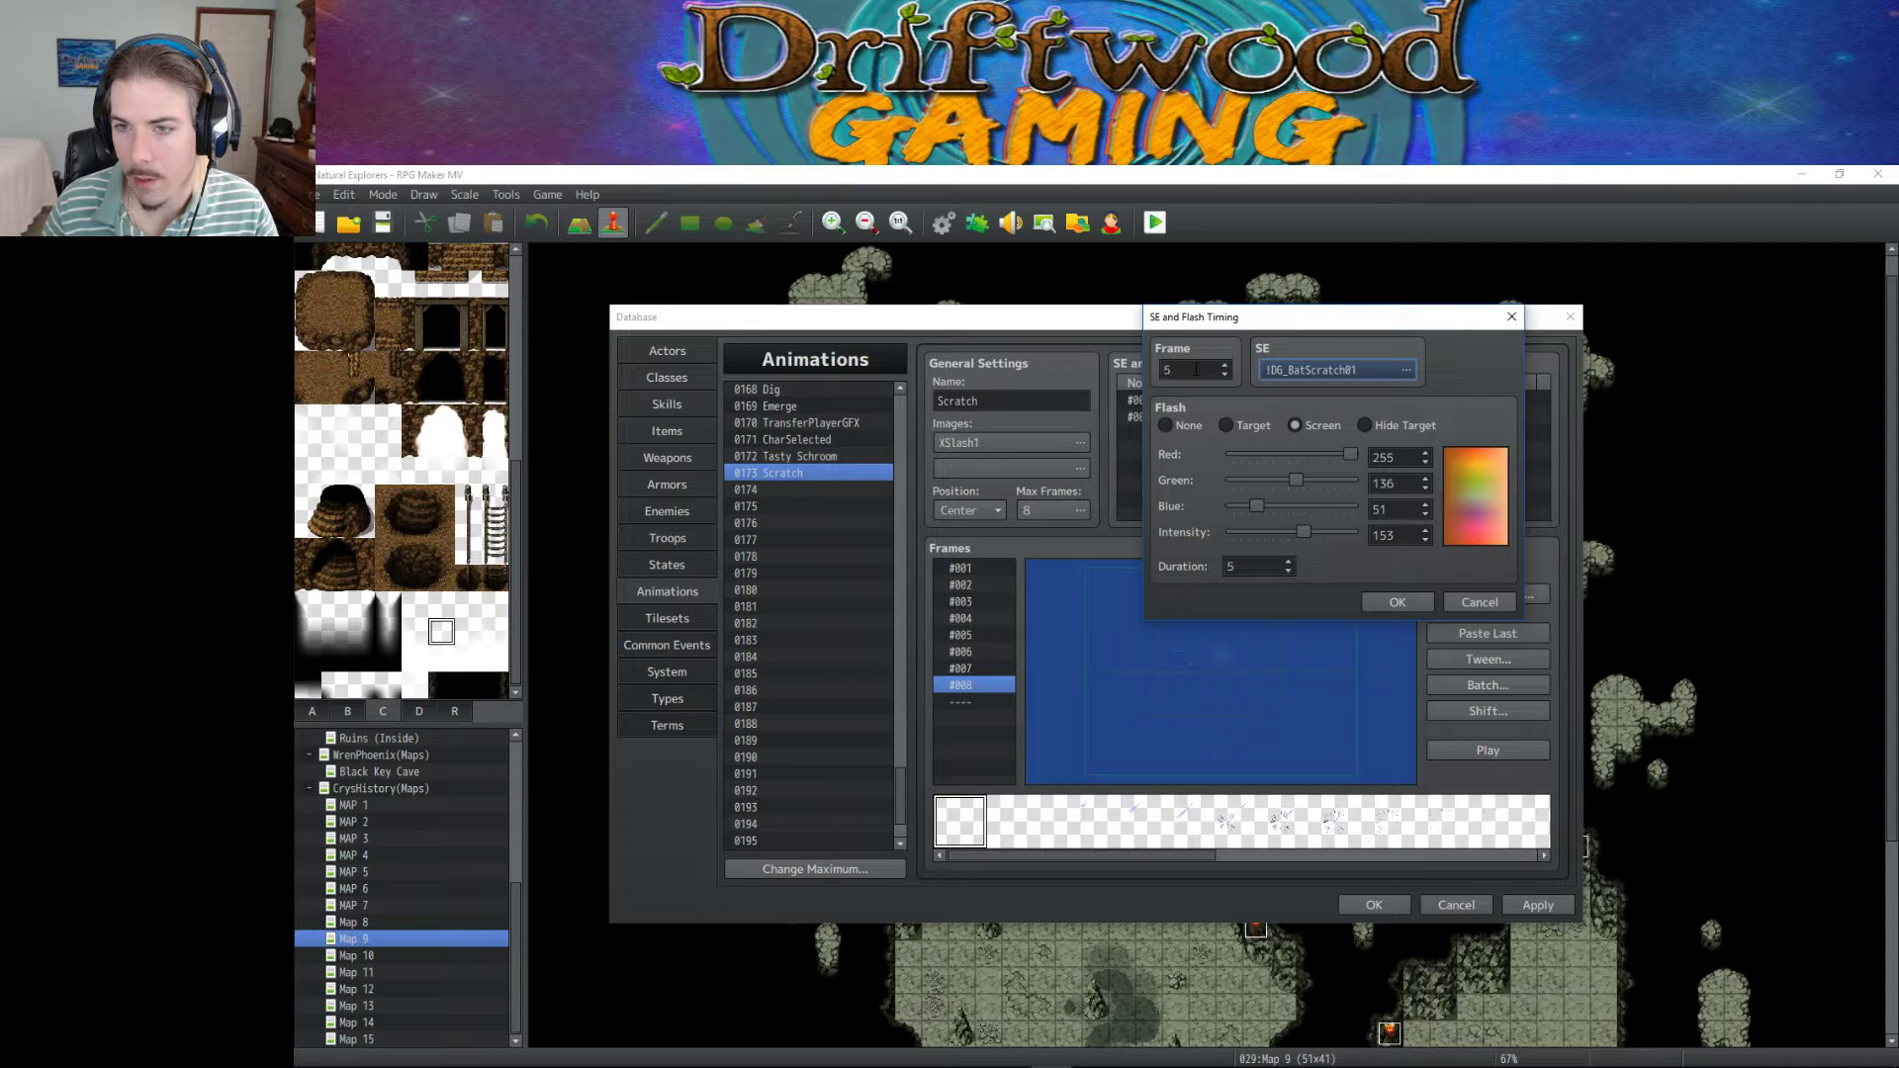
pyautogui.click(1377, 601)
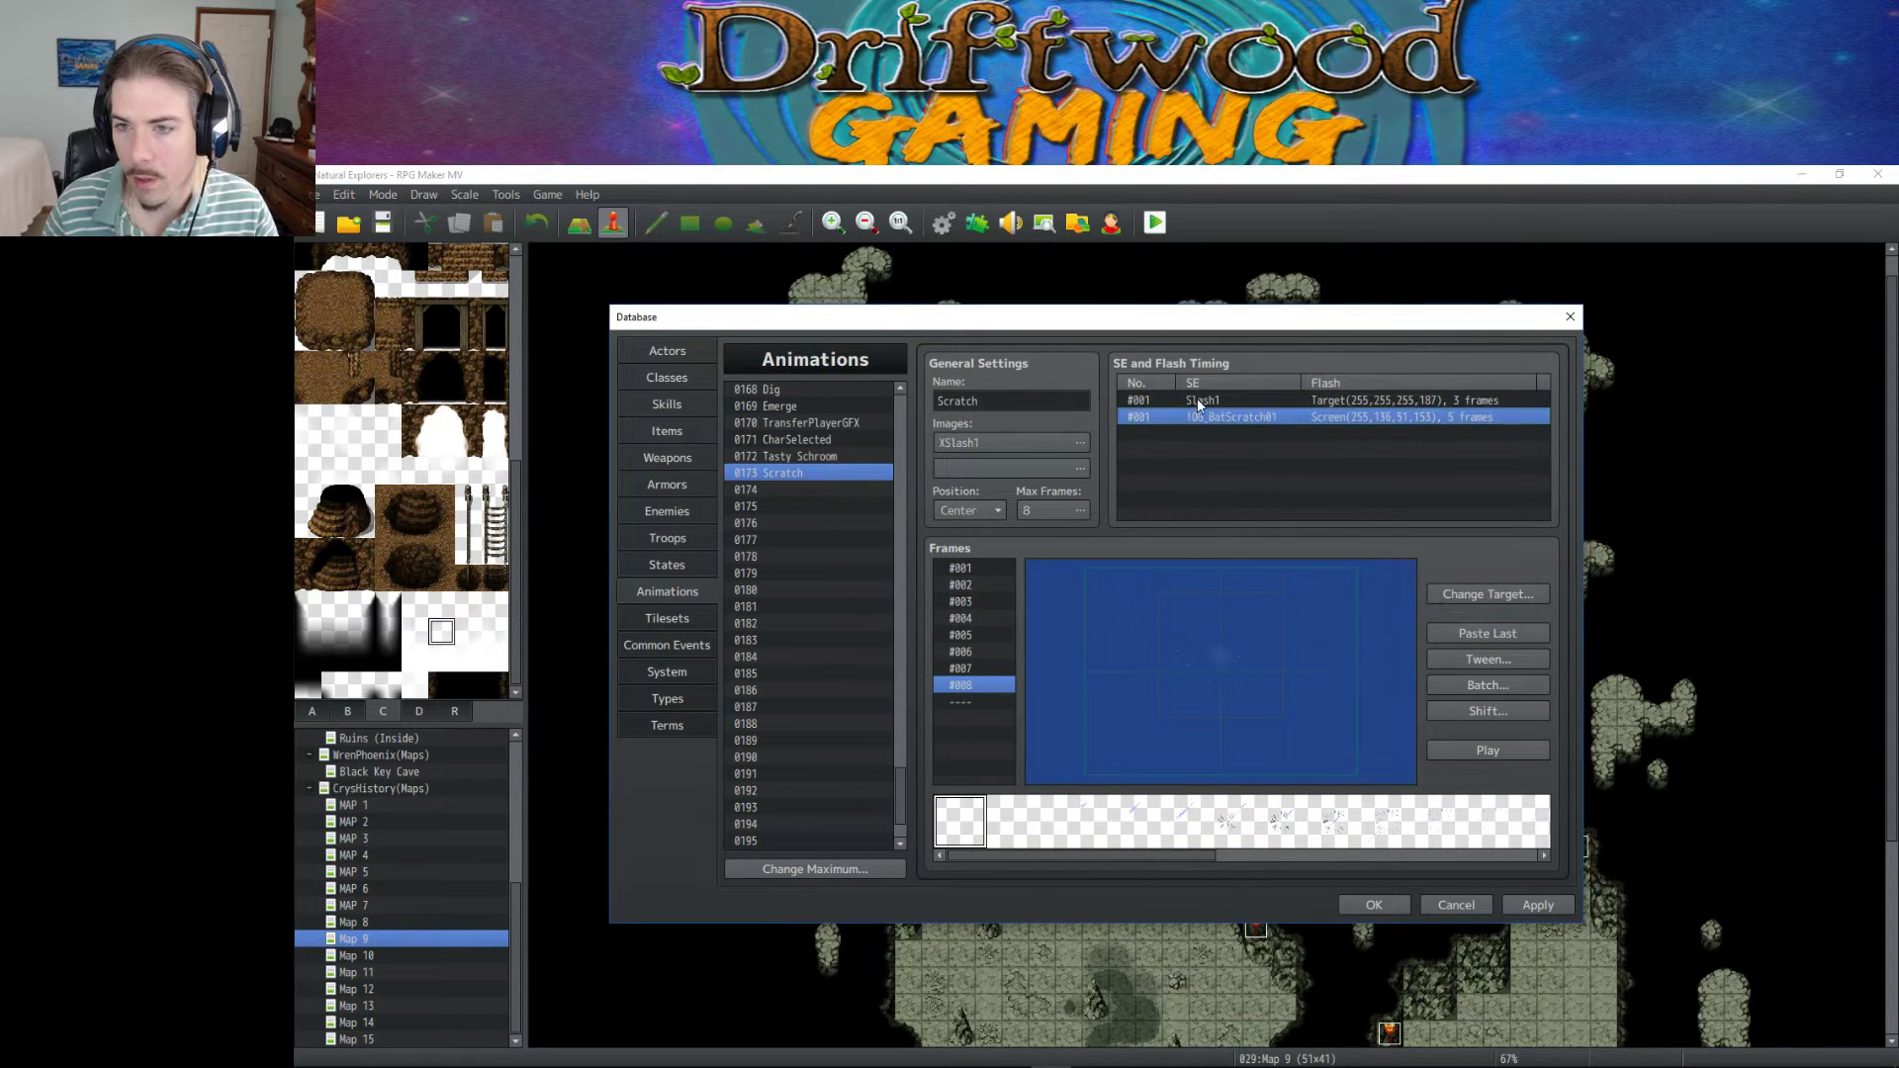
# Reopen the Scratch animation's !DG_BatScratch01 timing entry, review its frame and screen flash settings, and confirm it.
pyautogui.rightClick(1231, 419)
pyautogui.click(1255, 435)
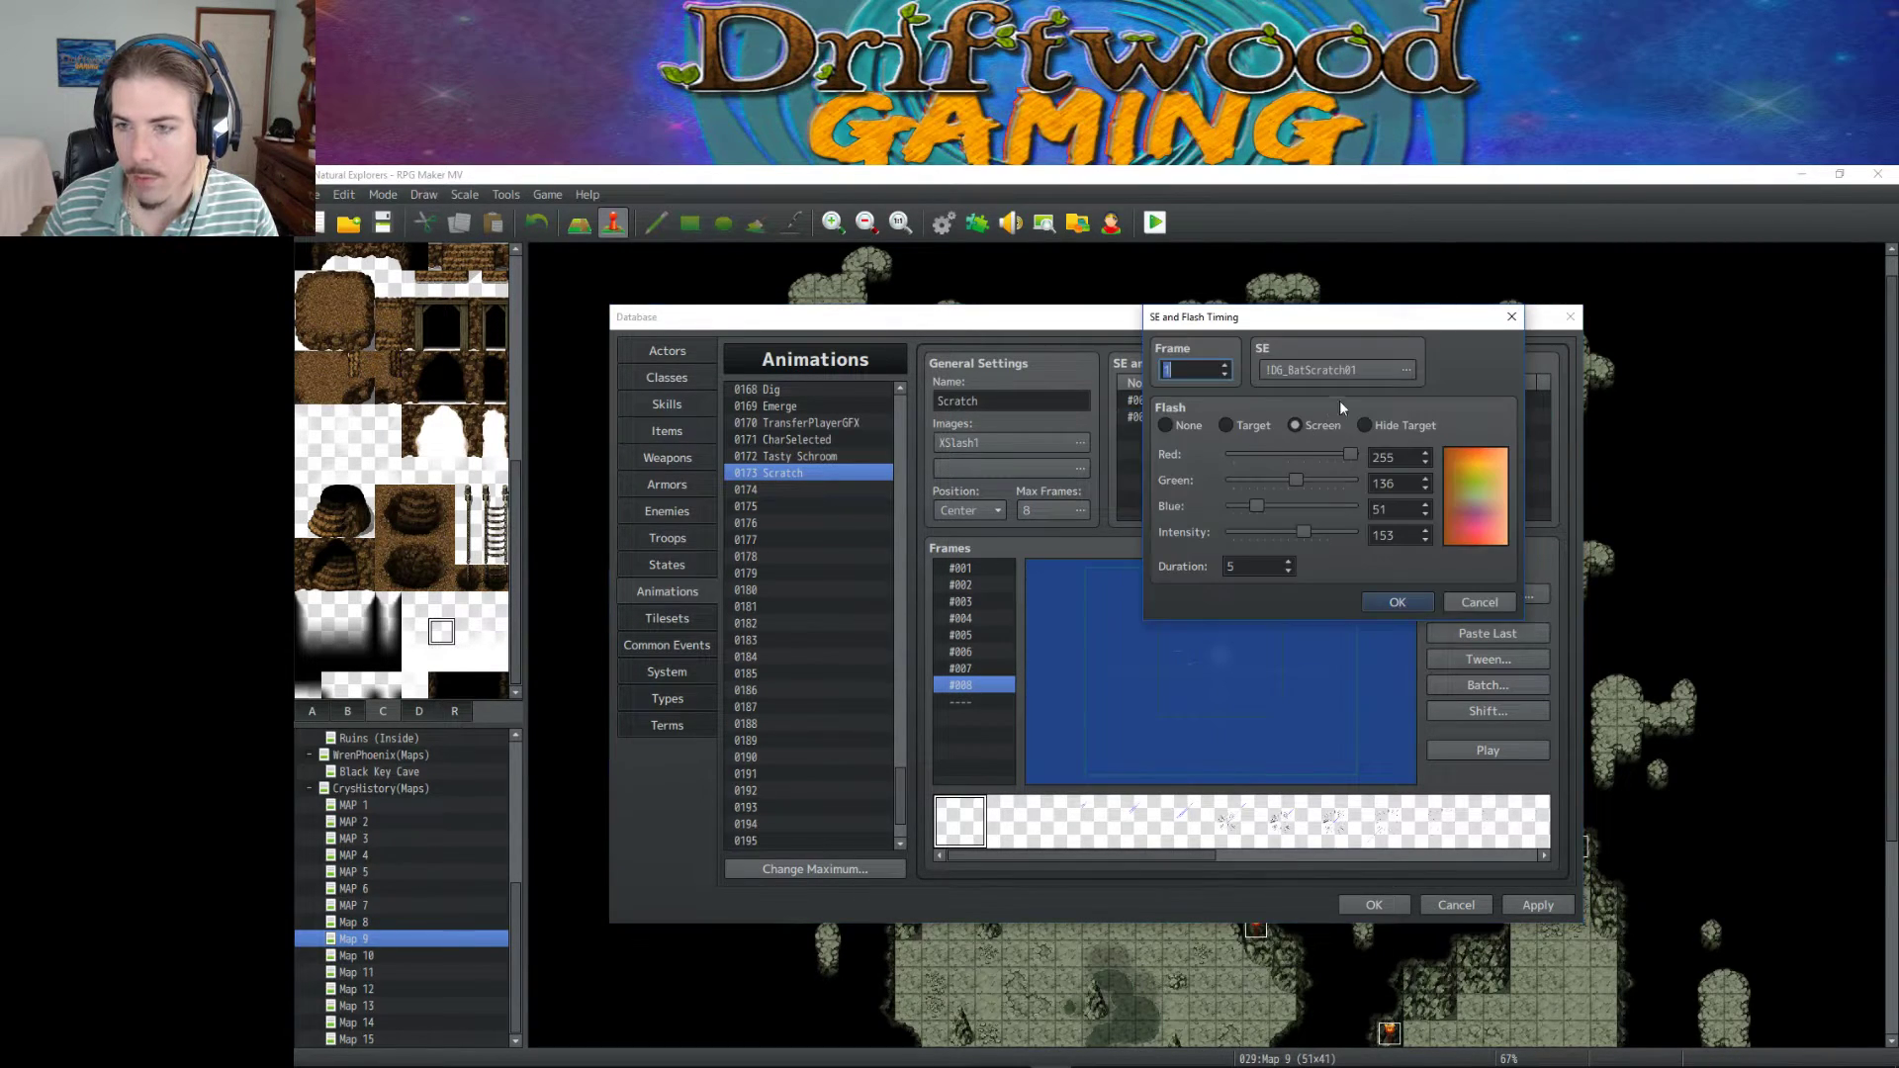
pyautogui.click(1397, 601)
# Open the Slash1 timing entry's sound selection and go through the custom sounds !DG_wooom, !DG_VocalAhh4 and !DG_WoodChop.
pyautogui.click(1217, 417)
pyautogui.rightClick(1219, 423)
pyautogui.click(1244, 437)
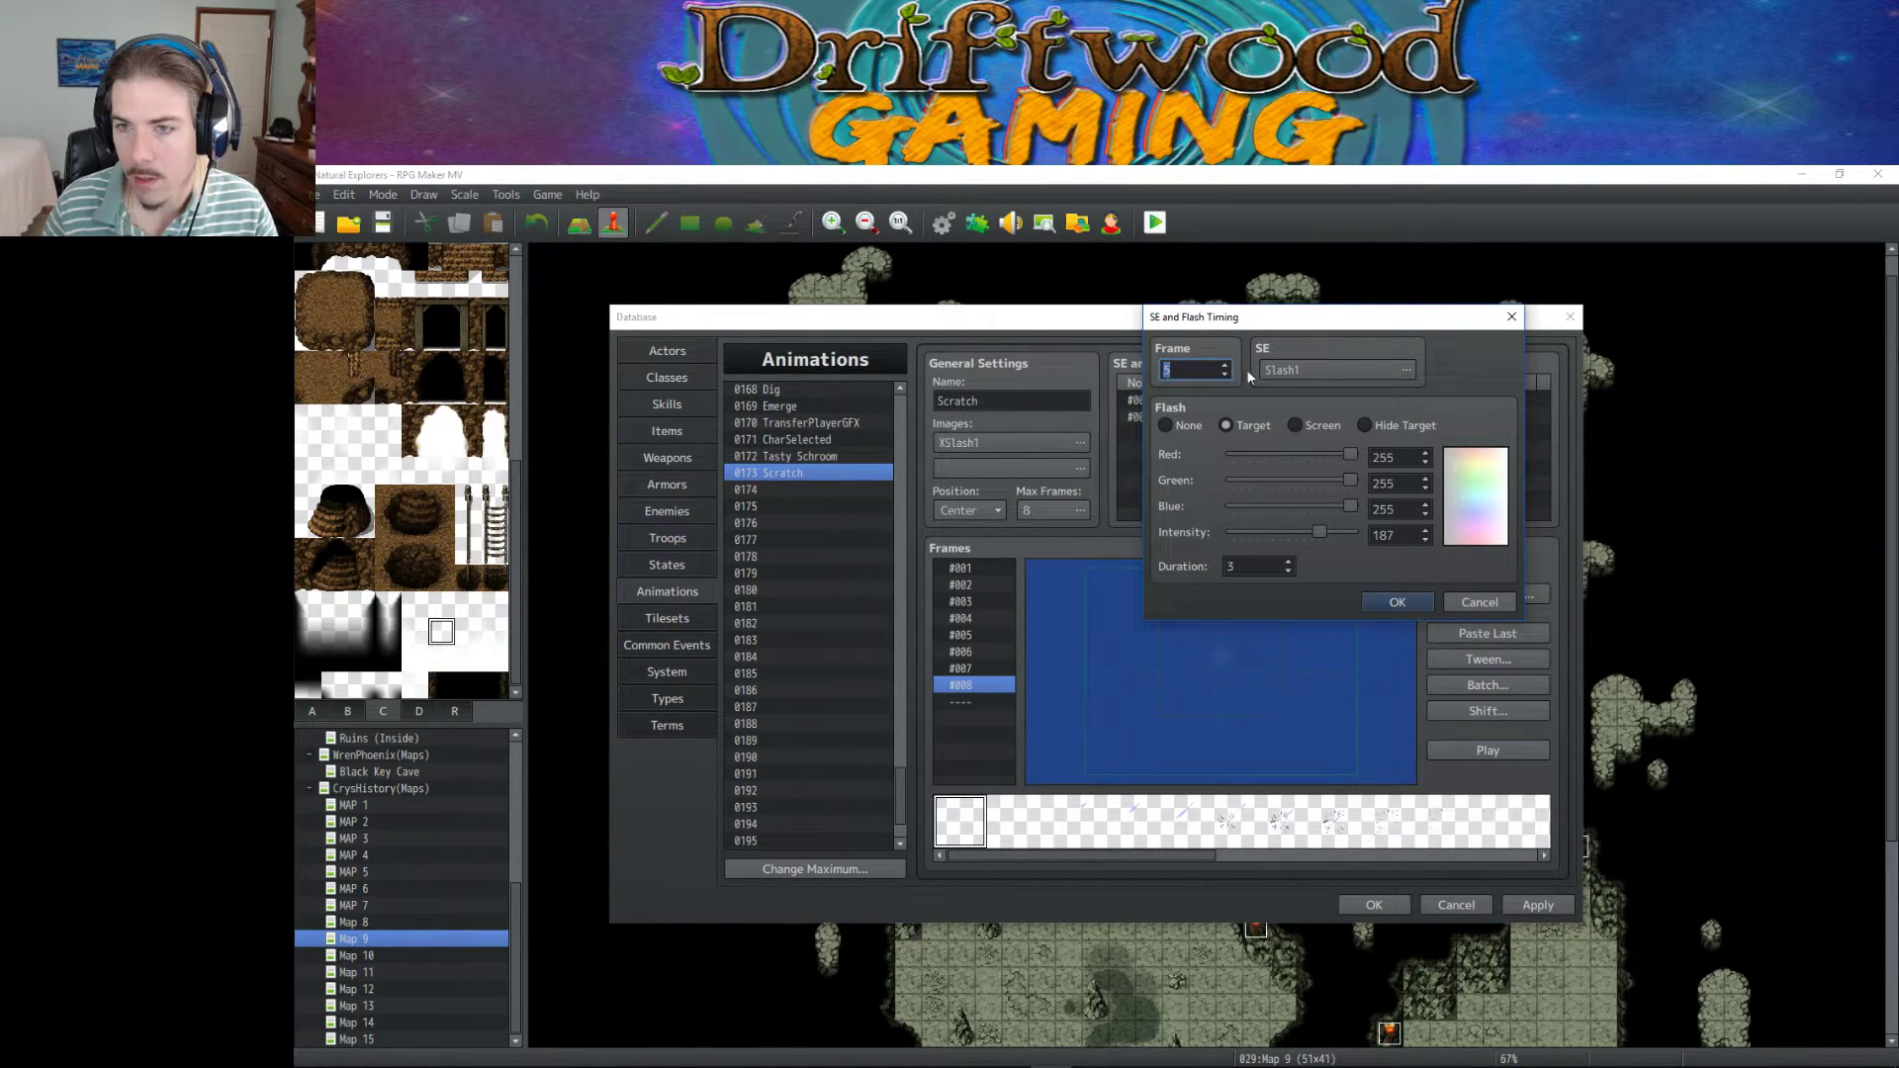
pyautogui.click(1406, 369)
pyautogui.click(1252, 427)
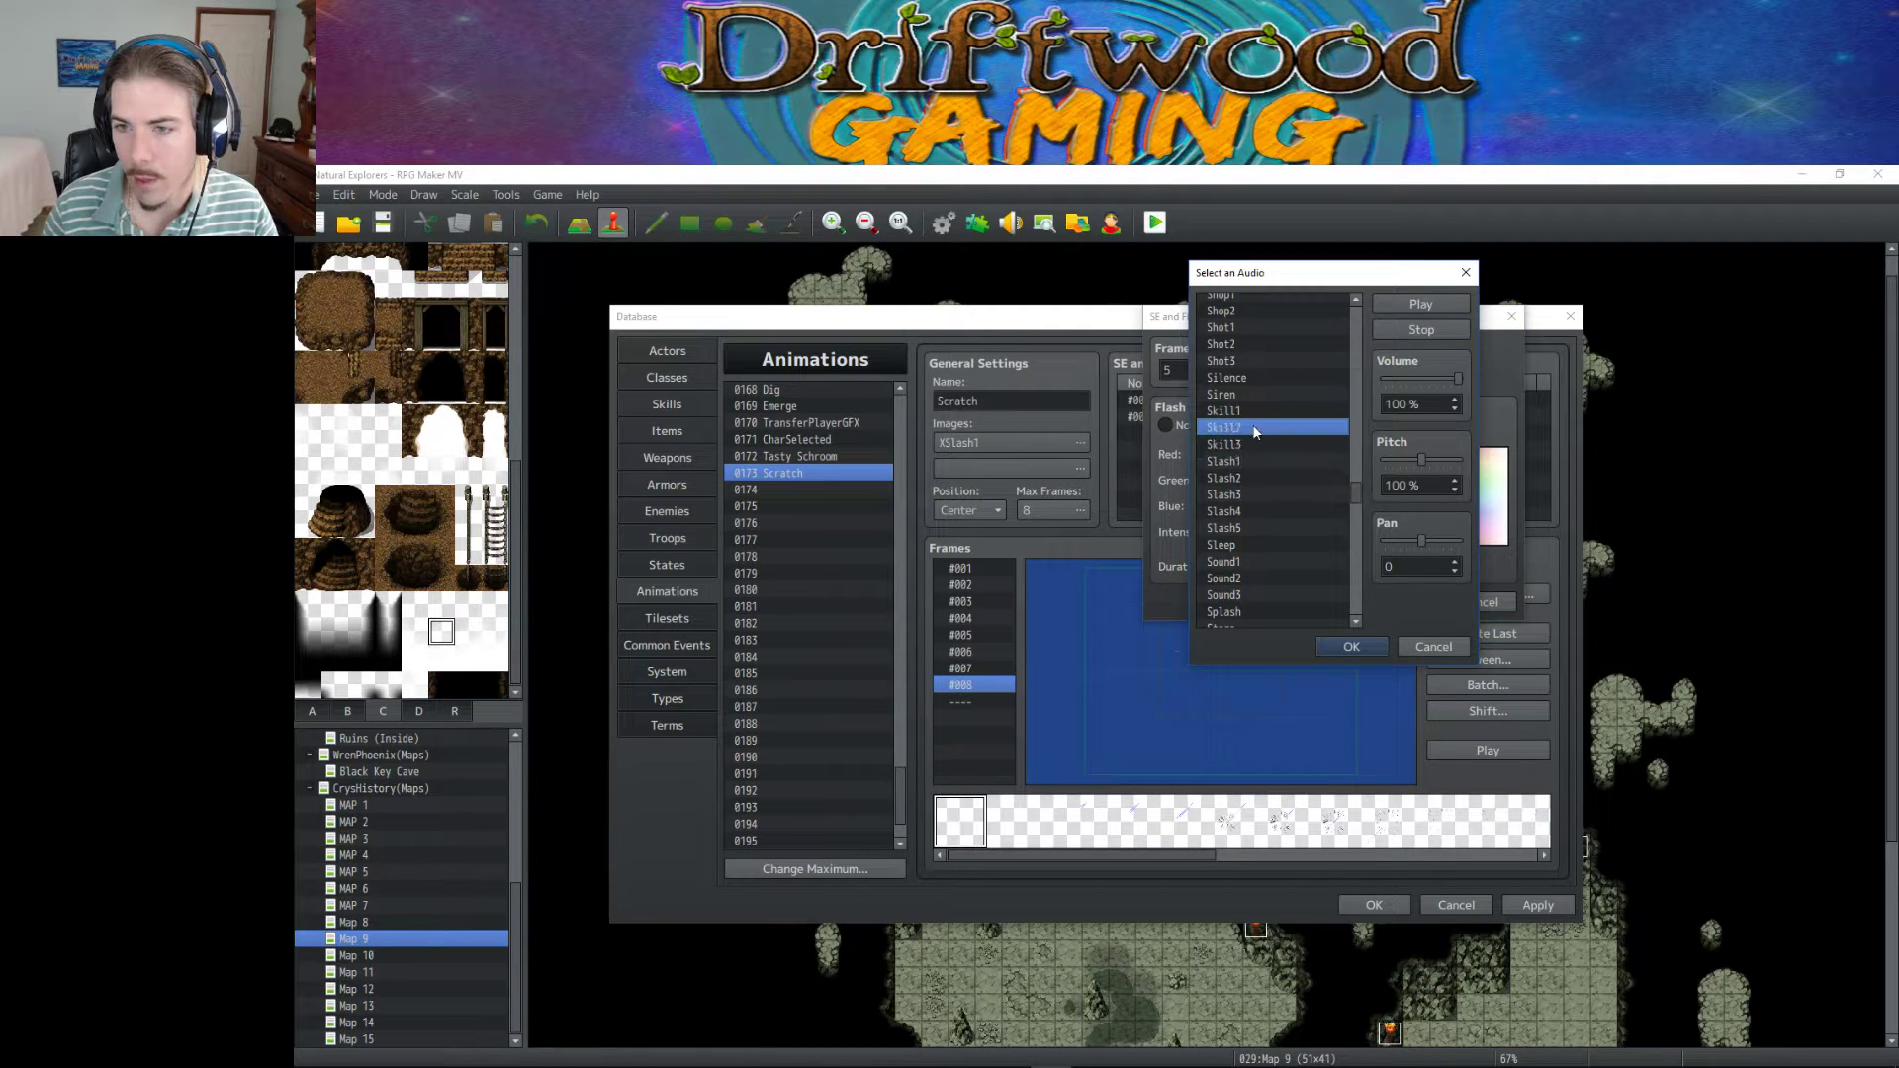
pyautogui.click(1279, 396)
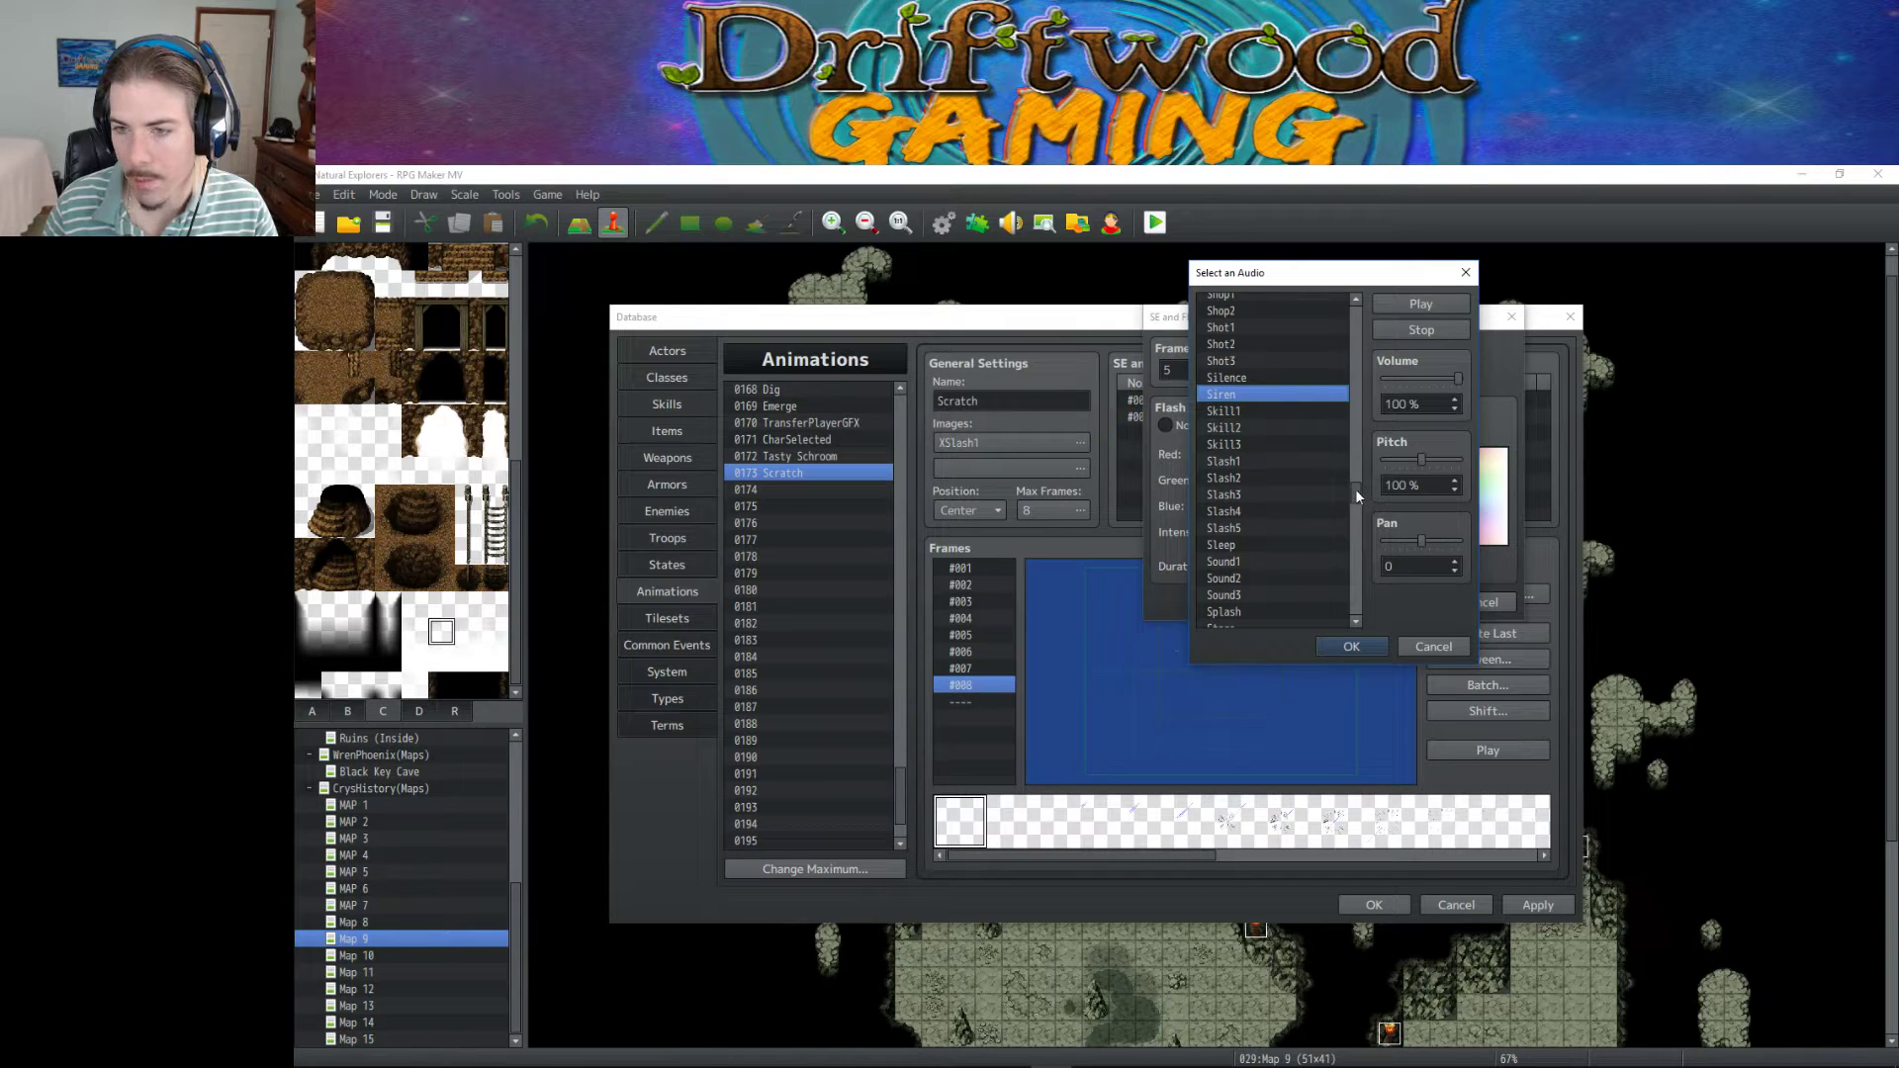
pyautogui.moveTo(1358, 494); pyautogui.dragTo(1351, 623)
pyautogui.click(1280, 570)
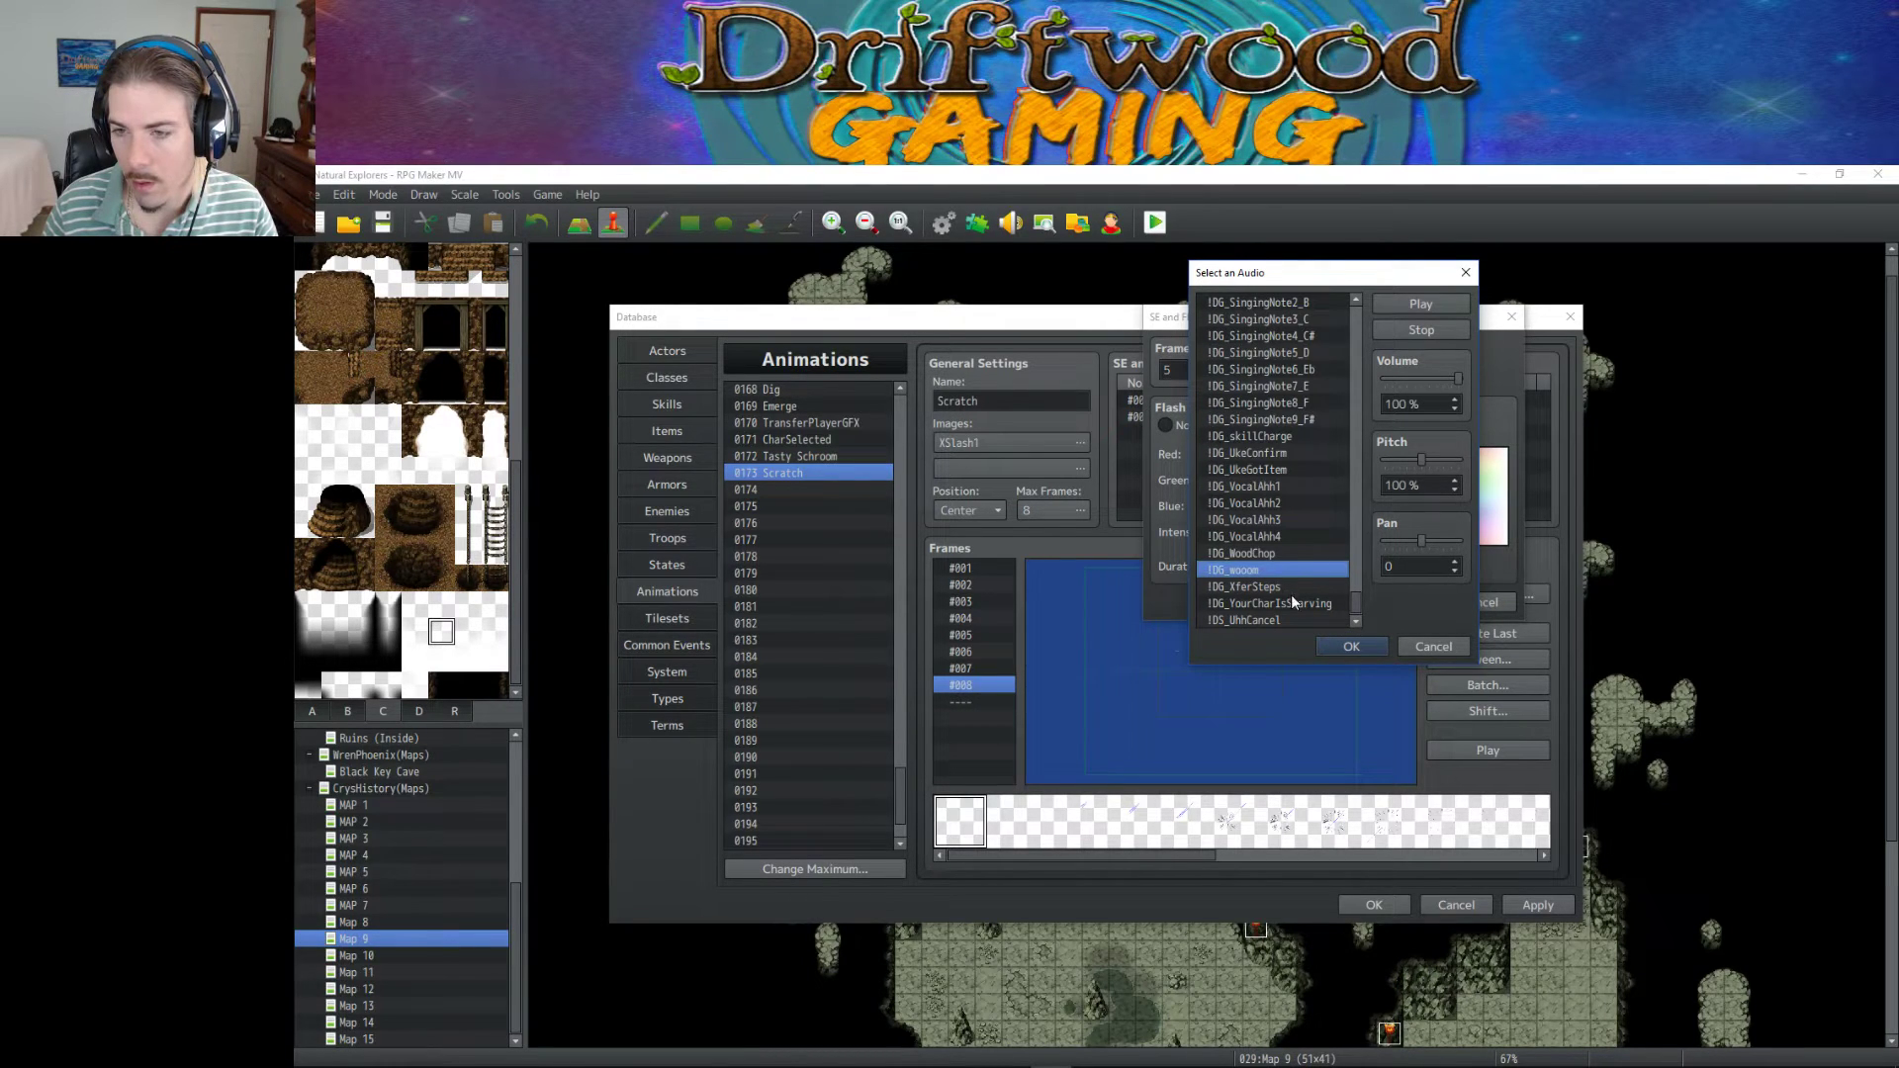
pyautogui.click(1288, 536)
pyautogui.click(1286, 553)
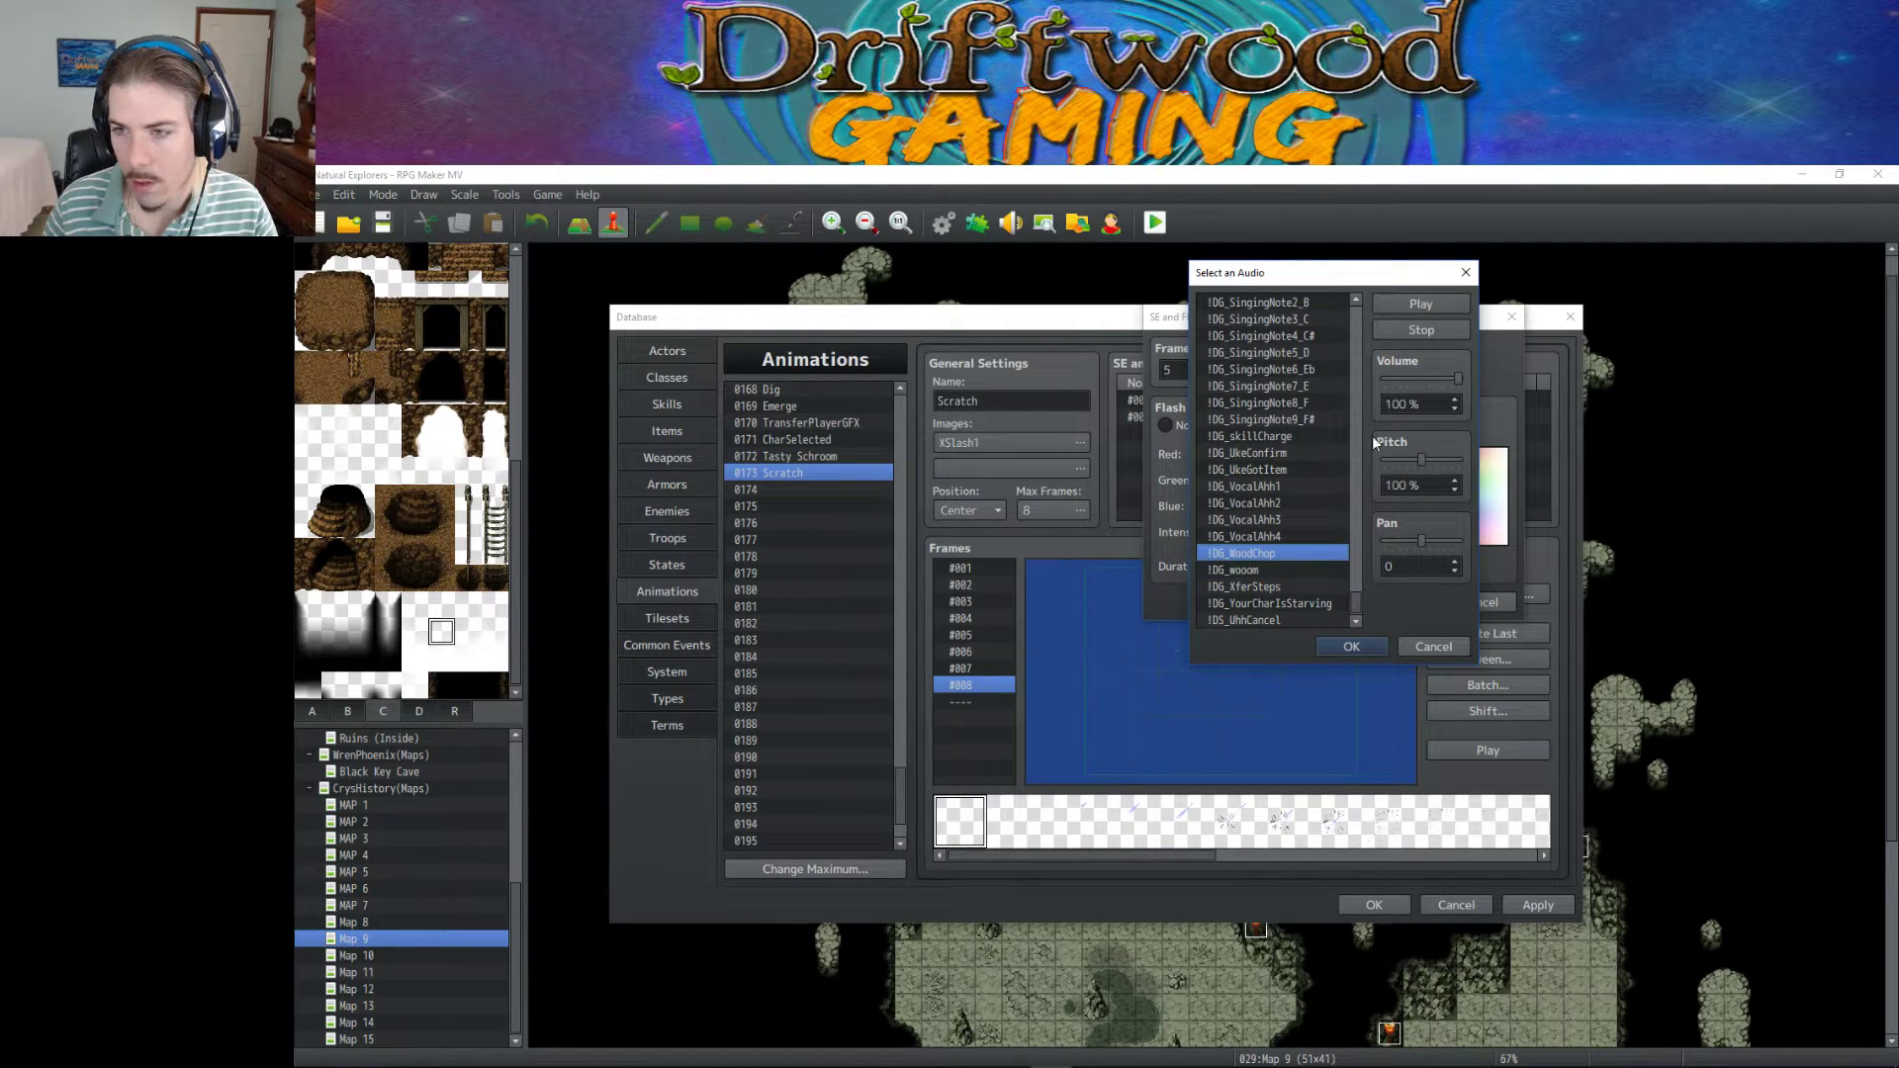
# Go through more custom sounds, including !DG_MenuClick, !DG_magicalChargeUp, !DG_idkaudio01 and !DG_hauntingEchoes, raising the pitch to 150%.
pyautogui.scroll(10, 1286, 358)
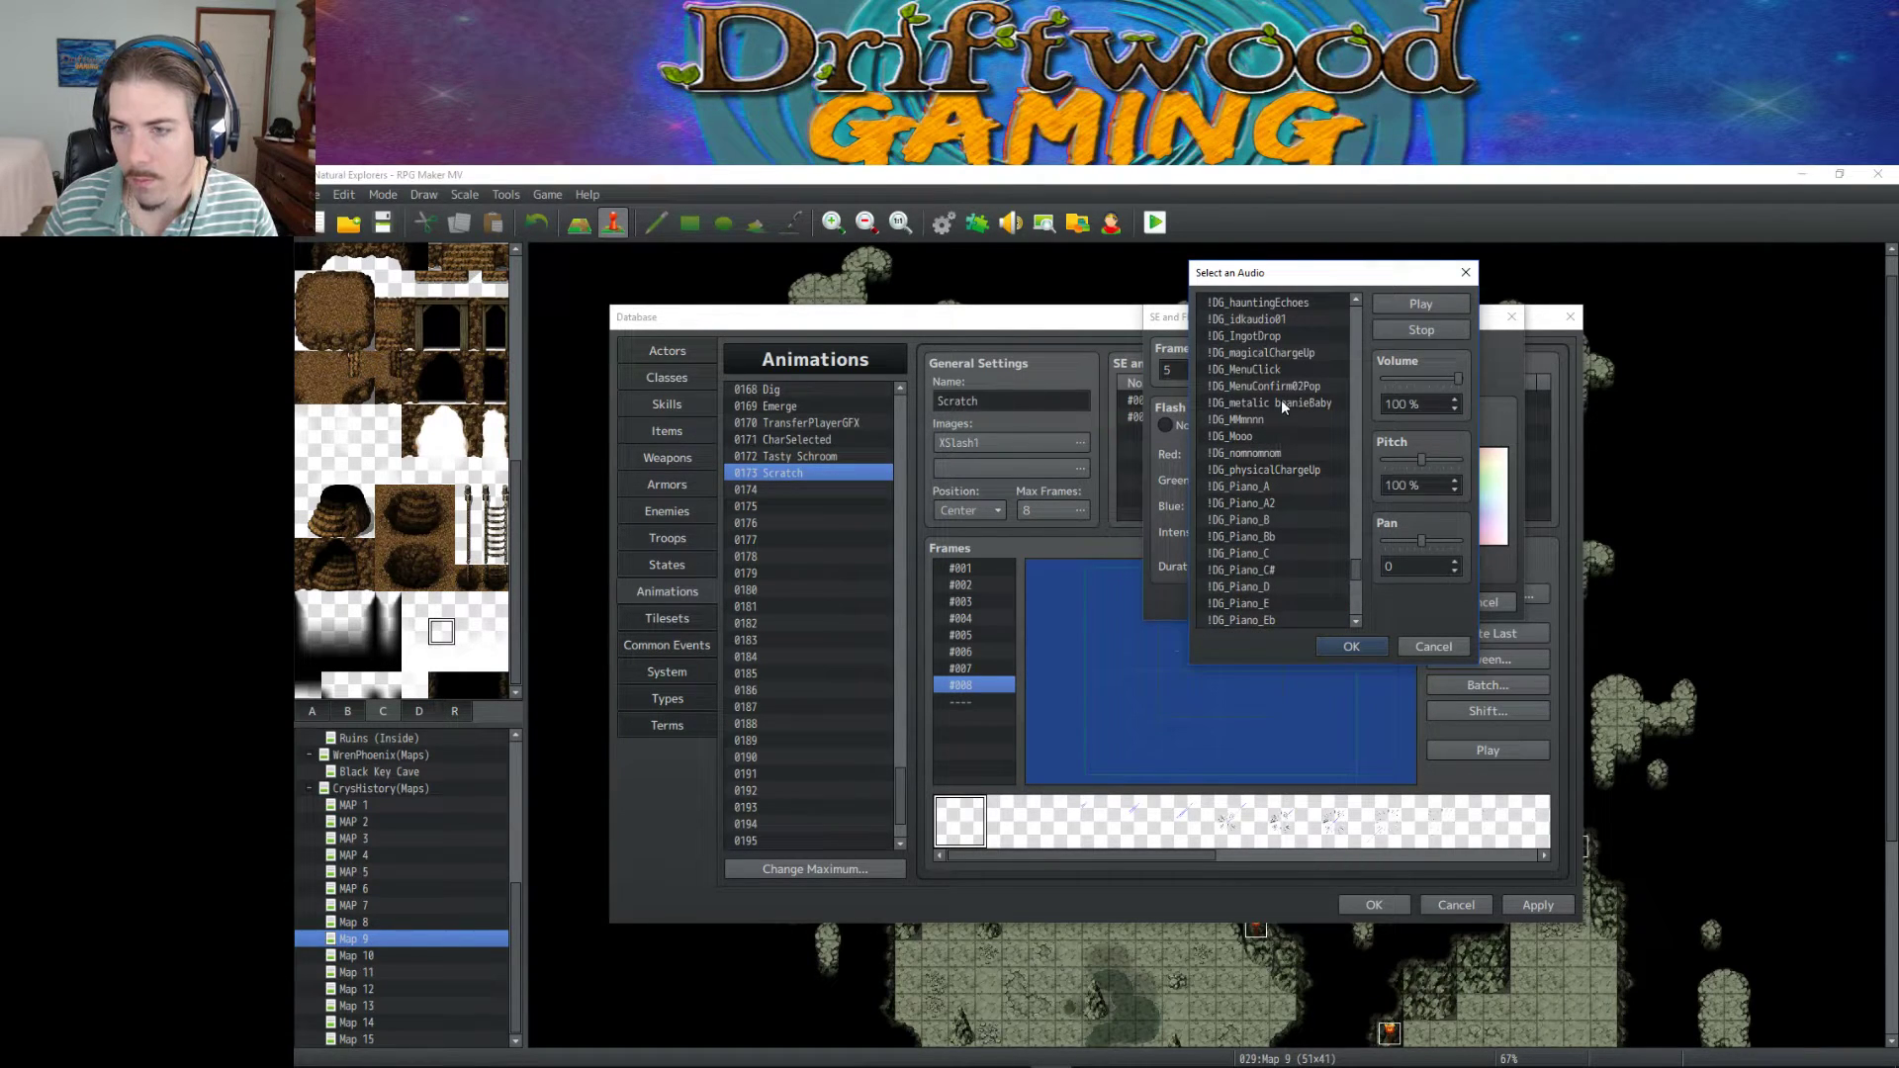
pyautogui.scroll(1, 1284, 381)
pyautogui.click(1285, 386)
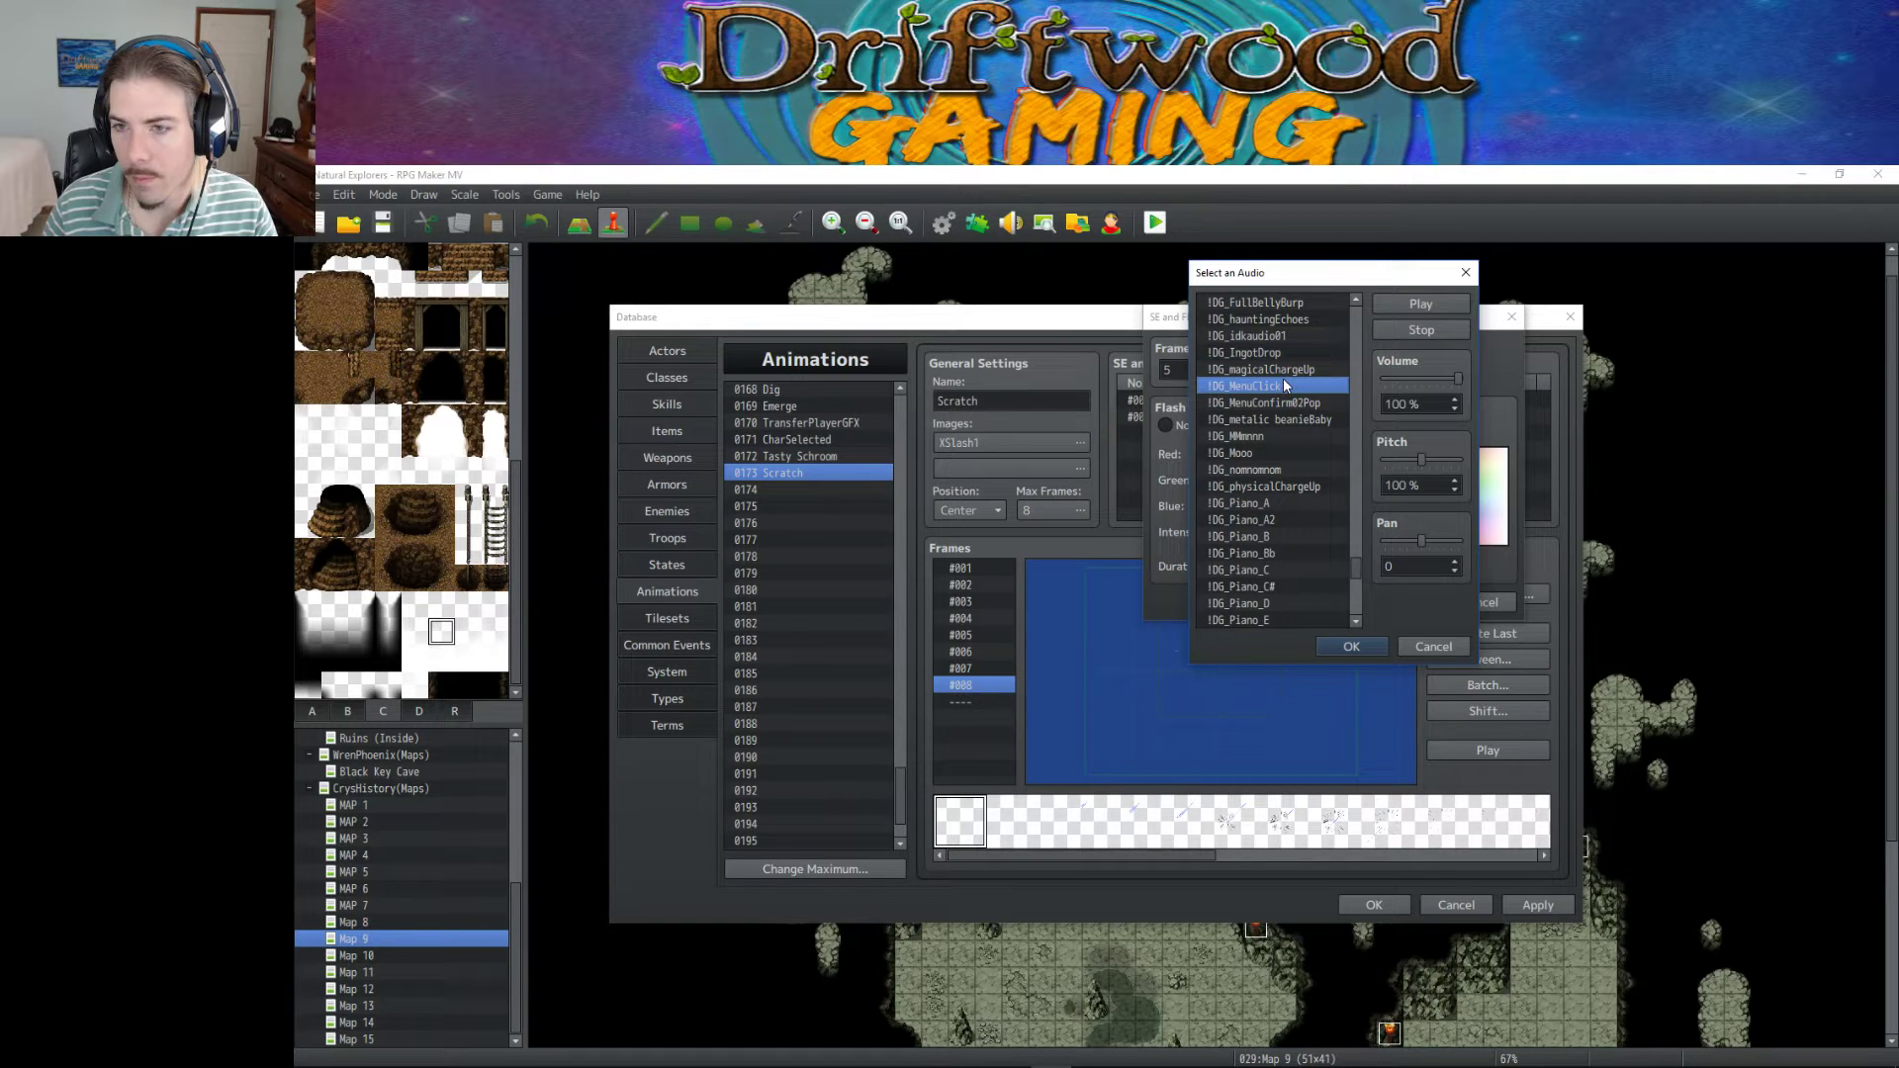
pyautogui.click(1285, 370)
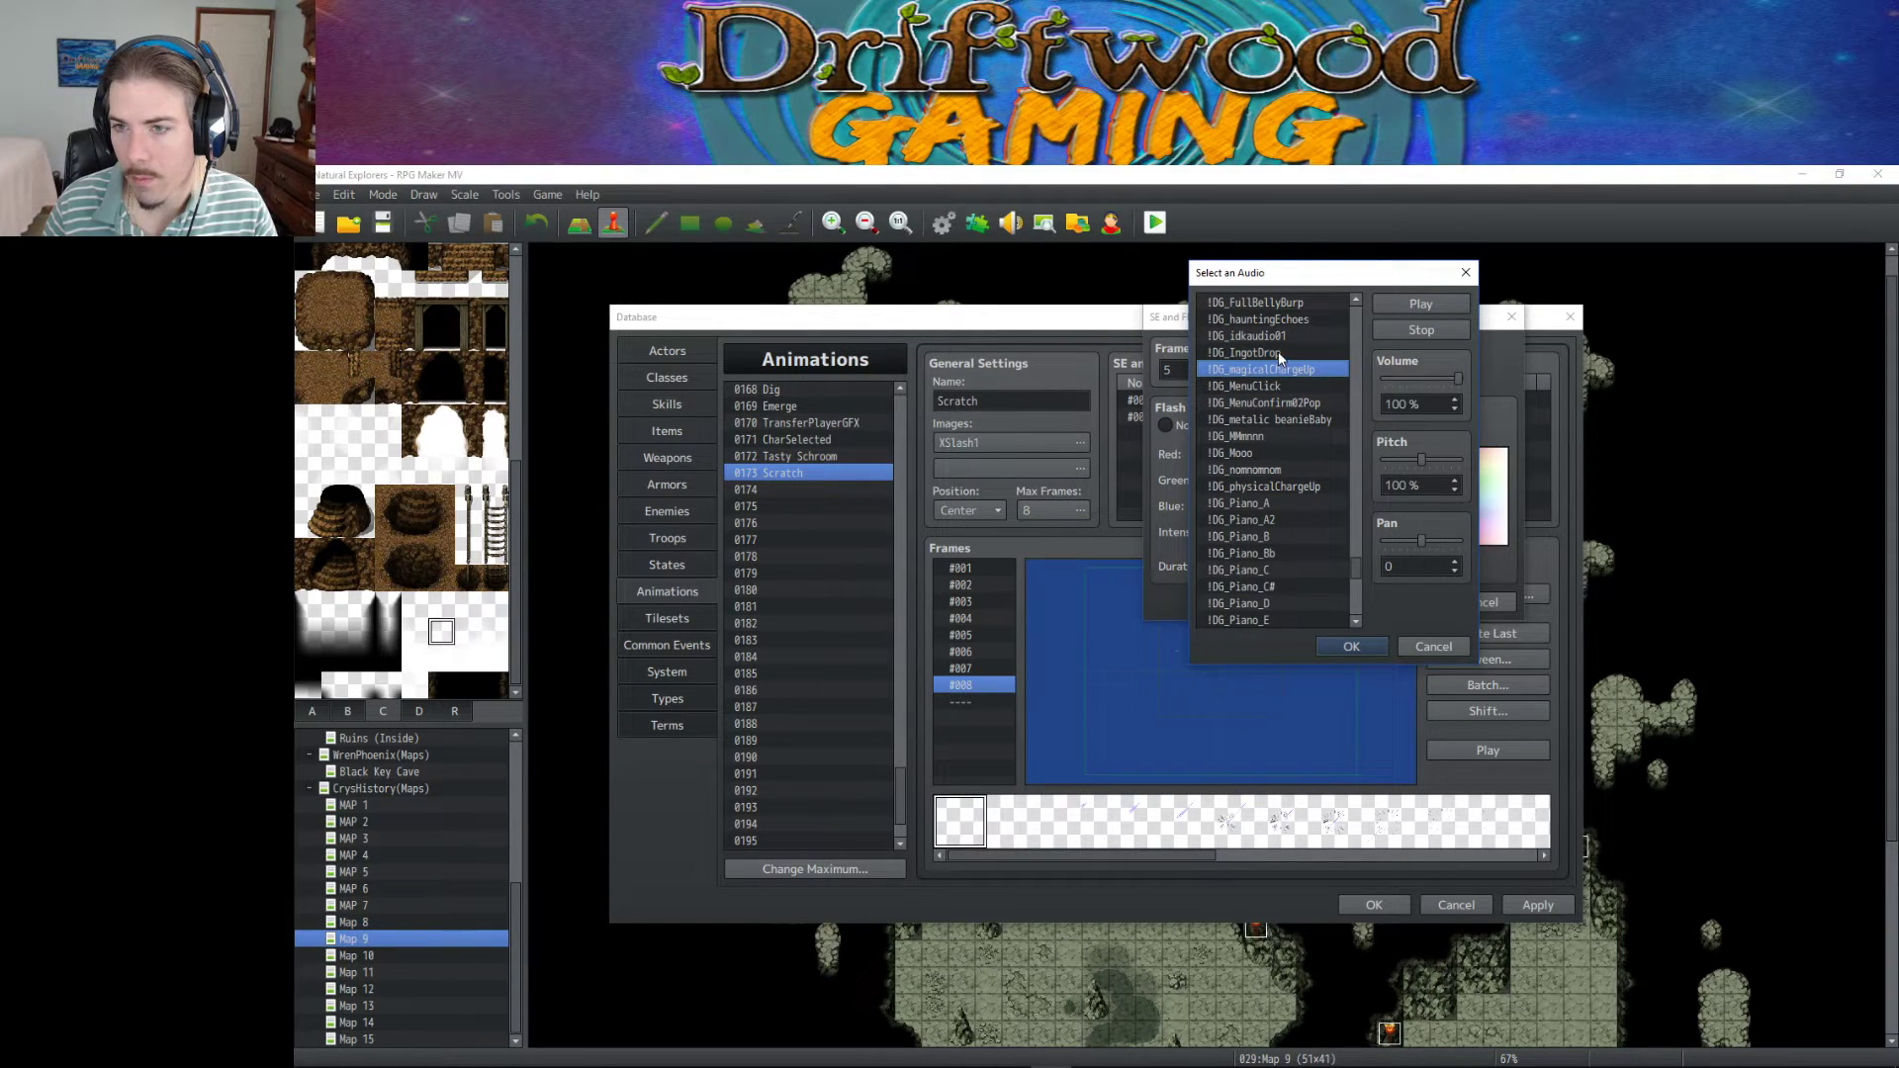
pyautogui.moveTo(1422, 461); pyautogui.dragTo(1489, 468)
pyautogui.click(1281, 337)
pyautogui.click(1287, 319)
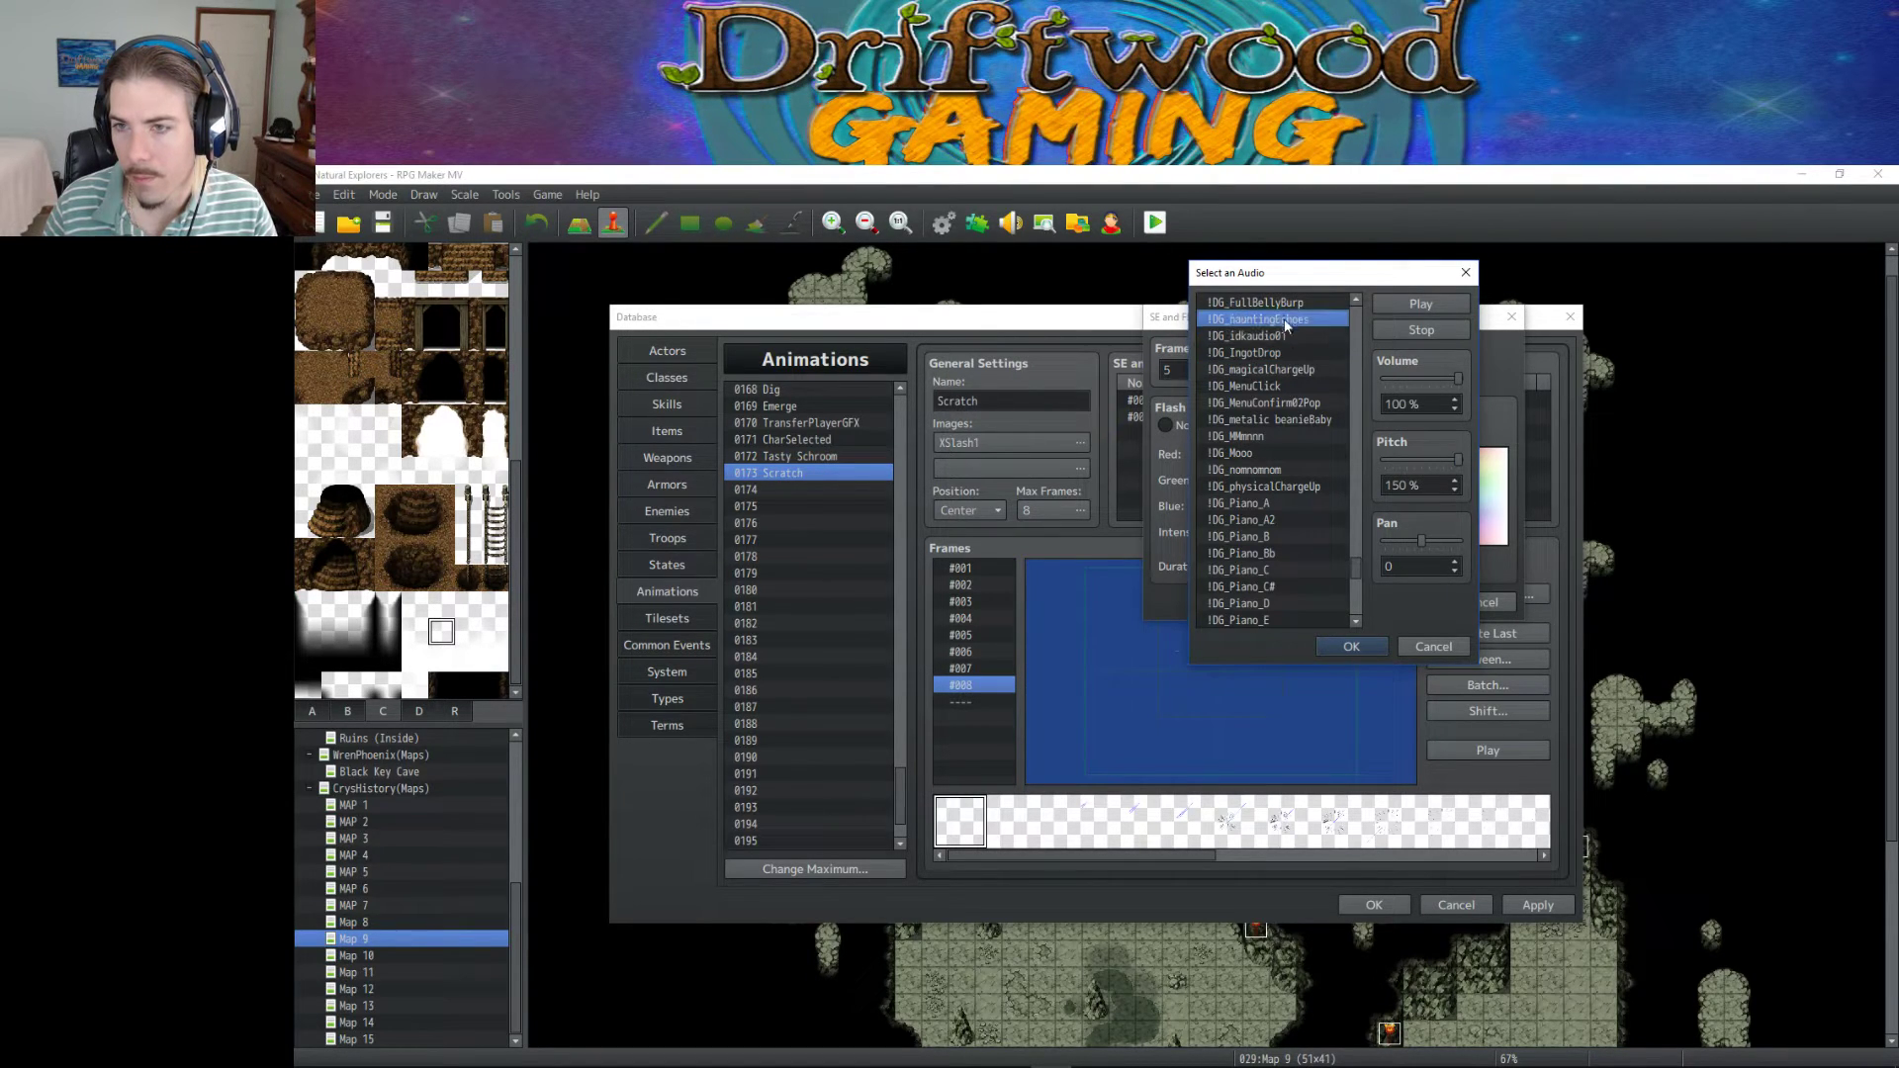
# Assign !DG_CoinJingle to the frame 5 timing entry after previewing the sound, and play the Scratch animation.
pyautogui.scroll(2, 1298, 440)
pyautogui.scroll(2, 1278, 394)
pyautogui.click(1272, 436)
pyautogui.click(1272, 418)
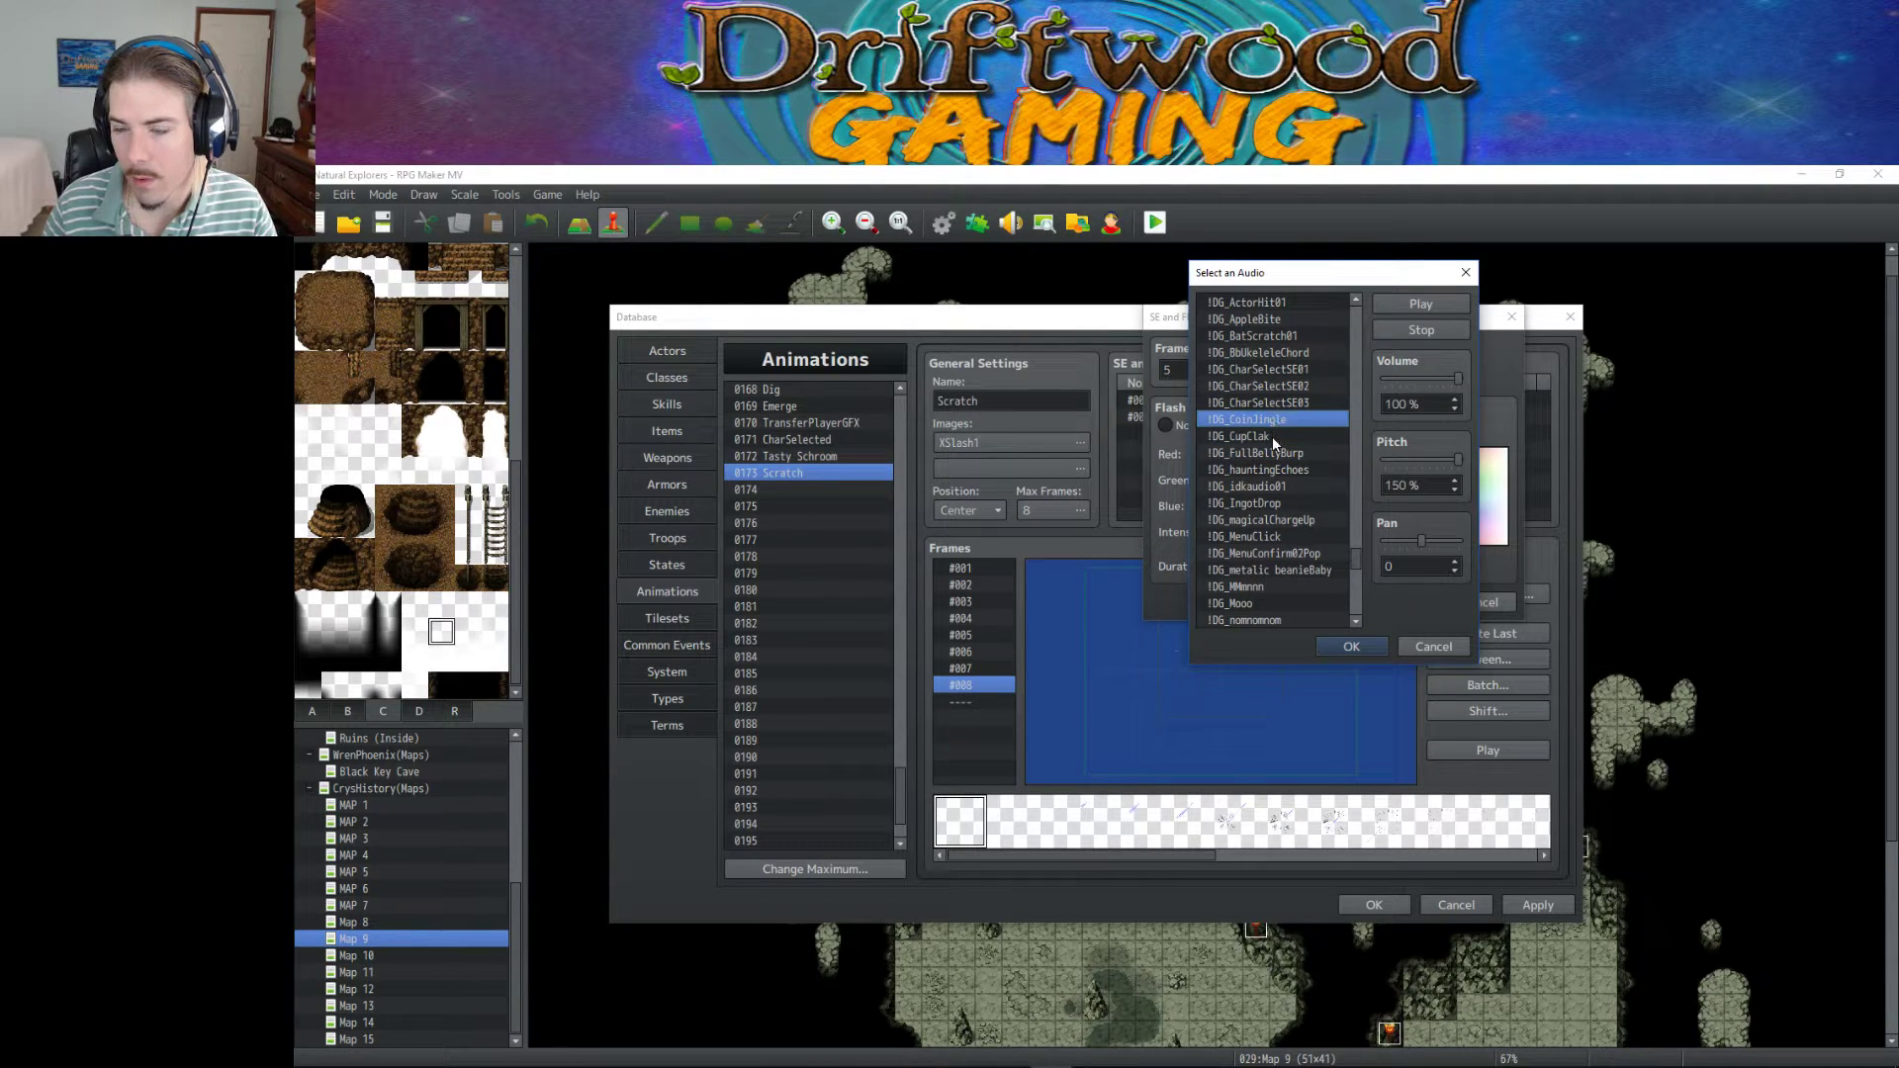
pyautogui.scroll(1, 1274, 443)
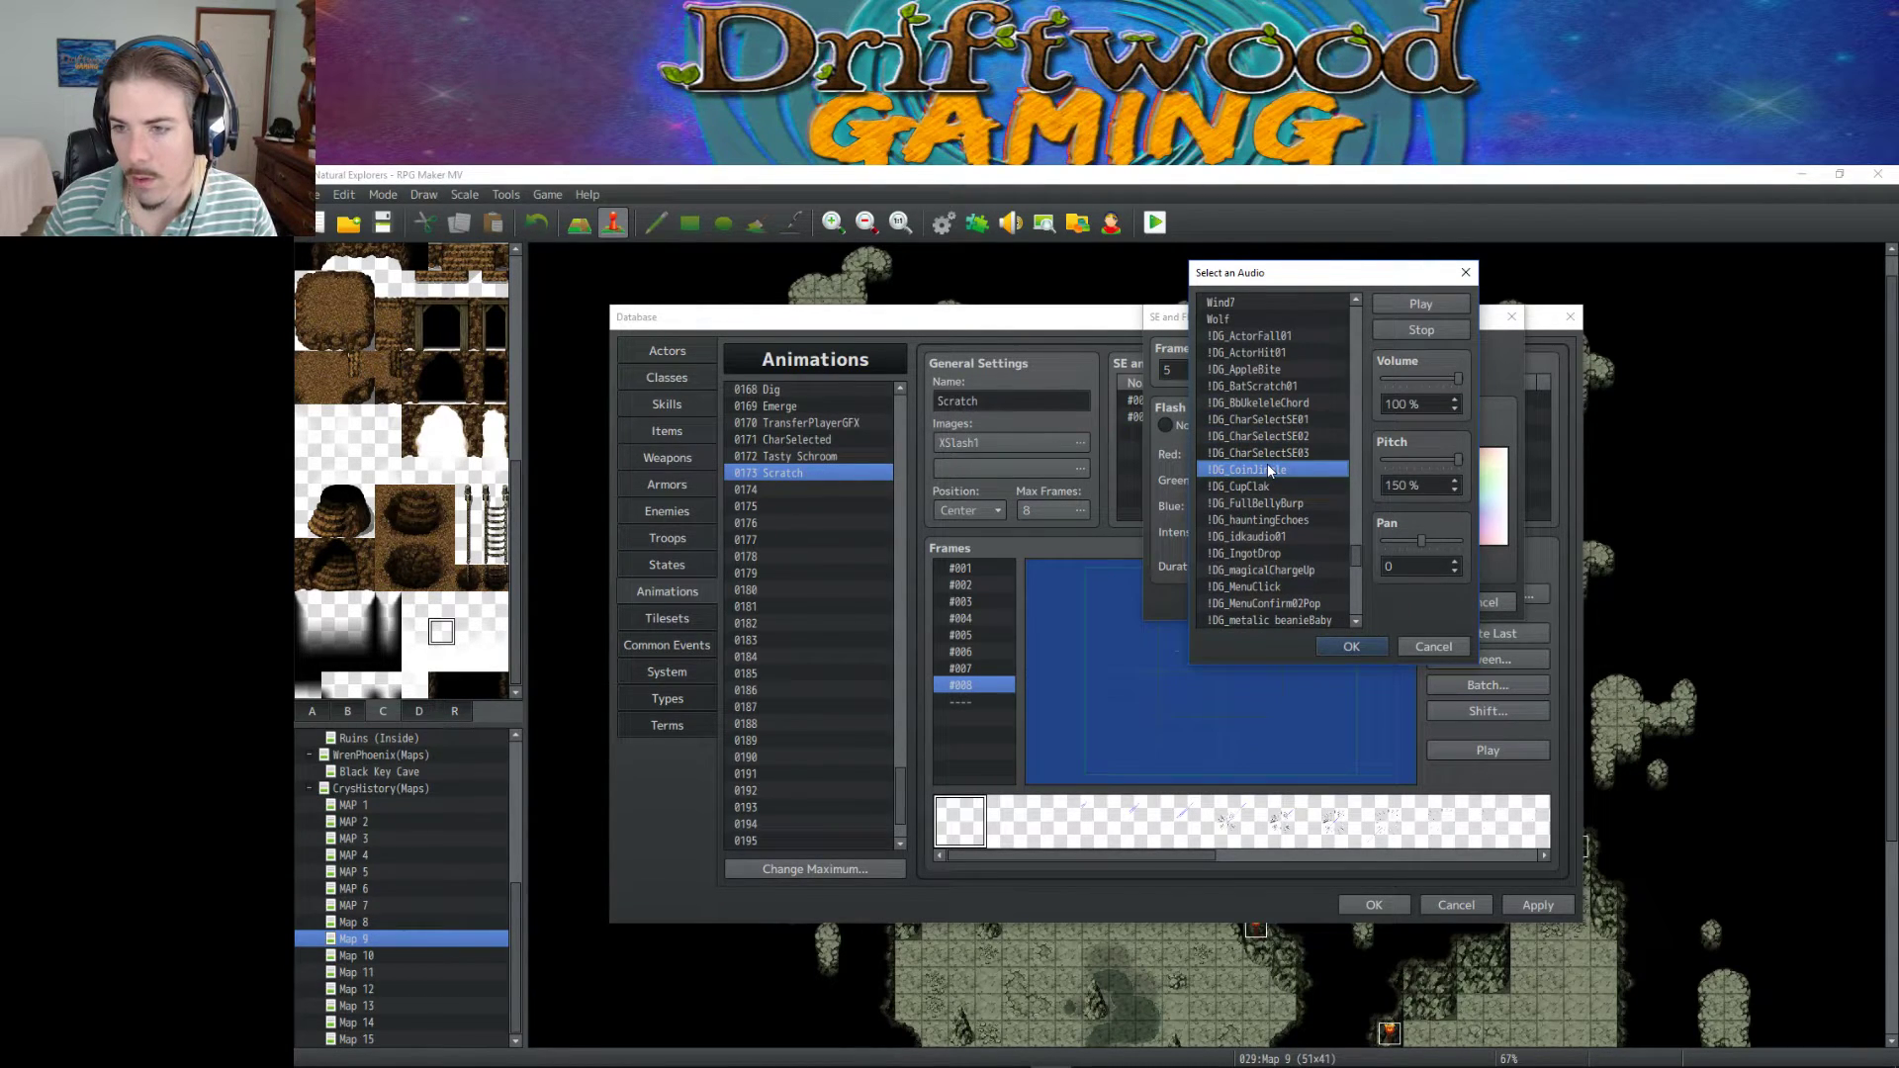
pyautogui.click(1417, 304)
pyautogui.click(1345, 646)
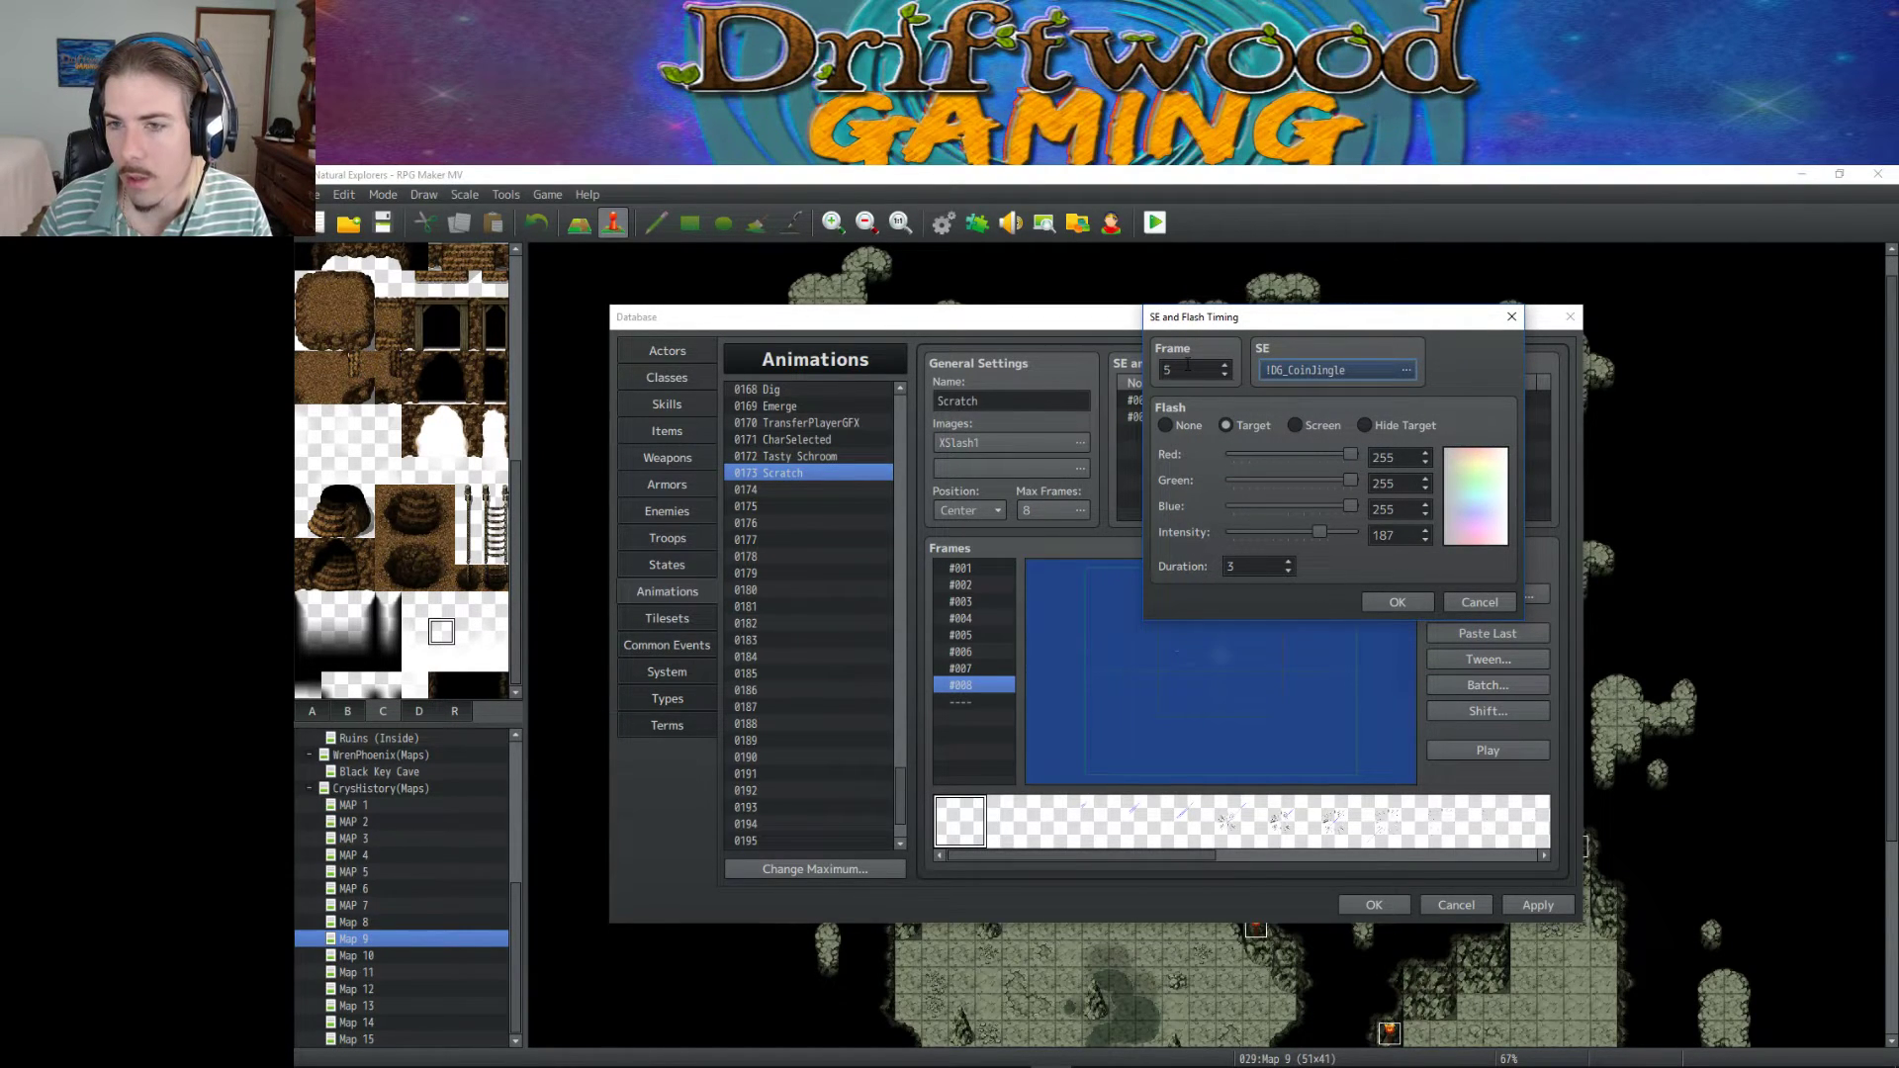
pyautogui.click(1405, 607)
pyautogui.click(1524, 750)
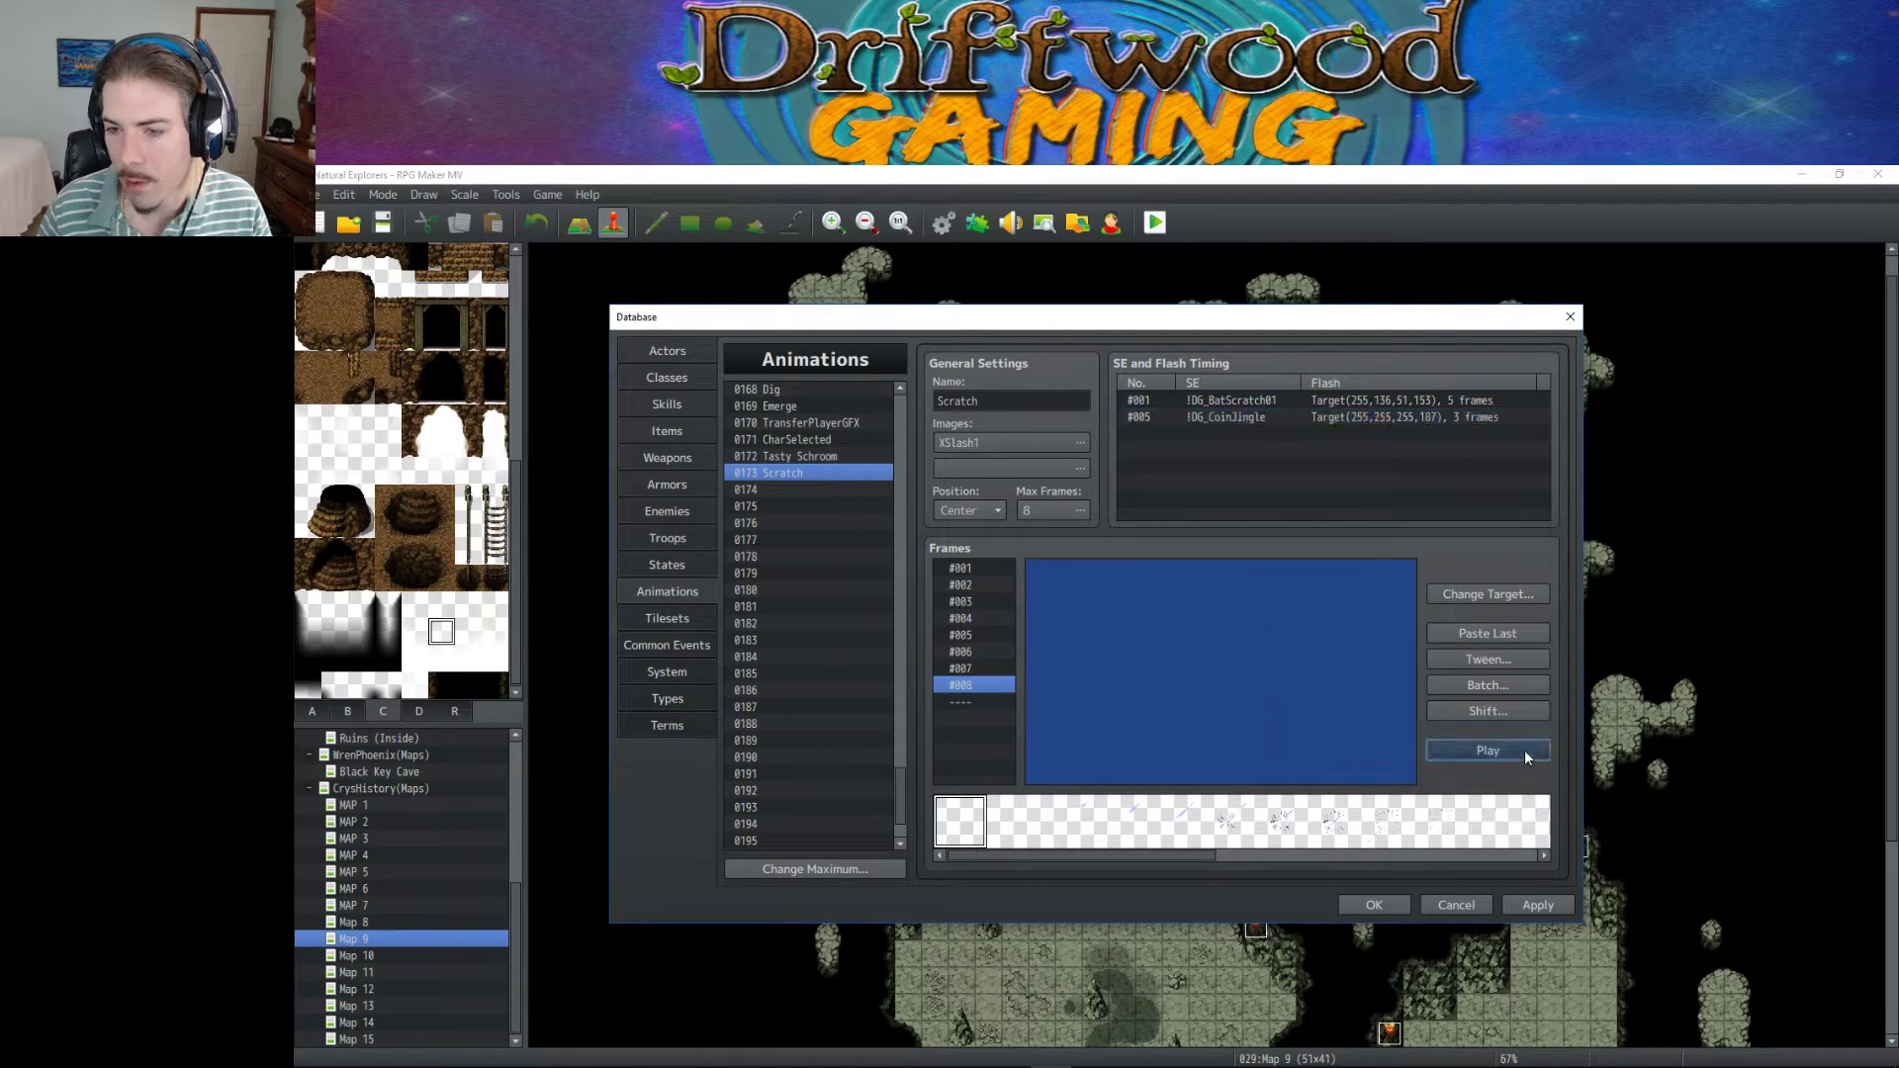
# Move the !DG_CoinJingle timing entry to frame 2 and set its flash to None.
pyautogui.doubleClick(1213, 422)
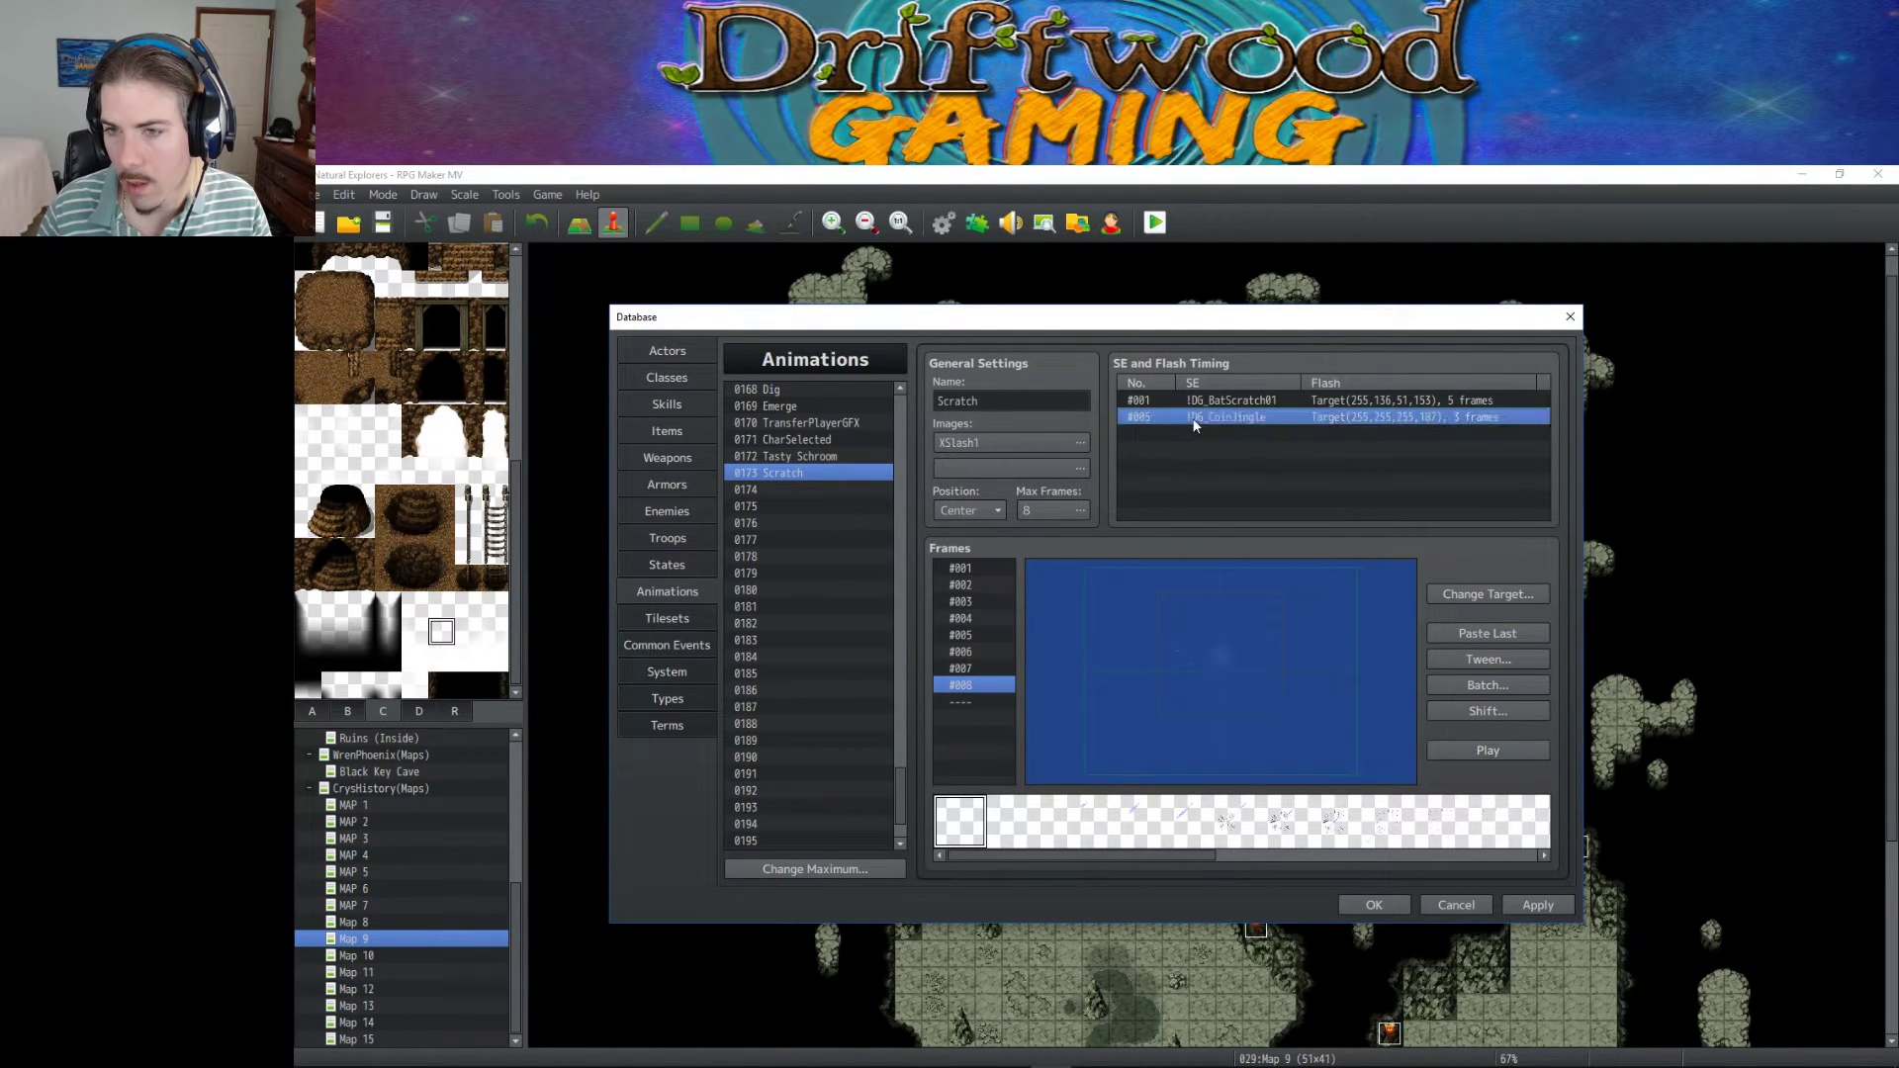
pyautogui.write('5')
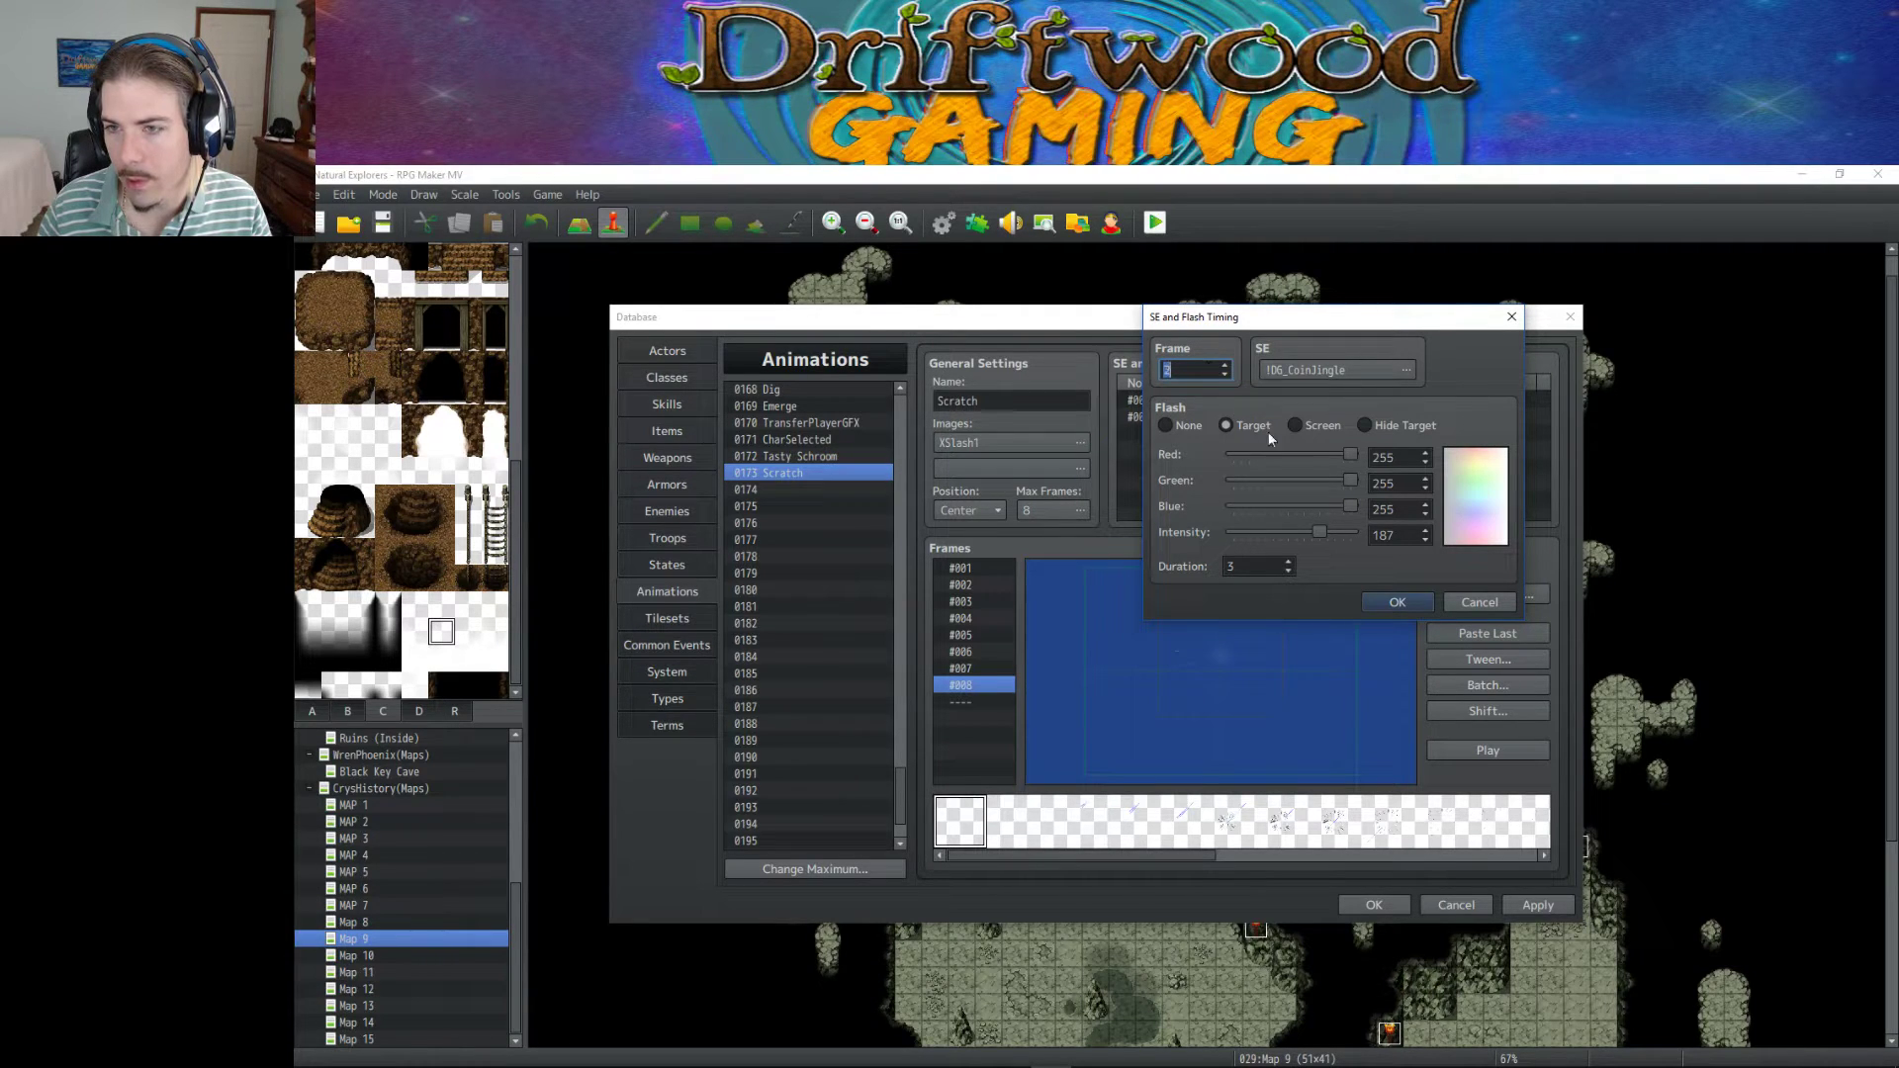
pyautogui.click(1395, 602)
pyautogui.rightClick(1249, 422)
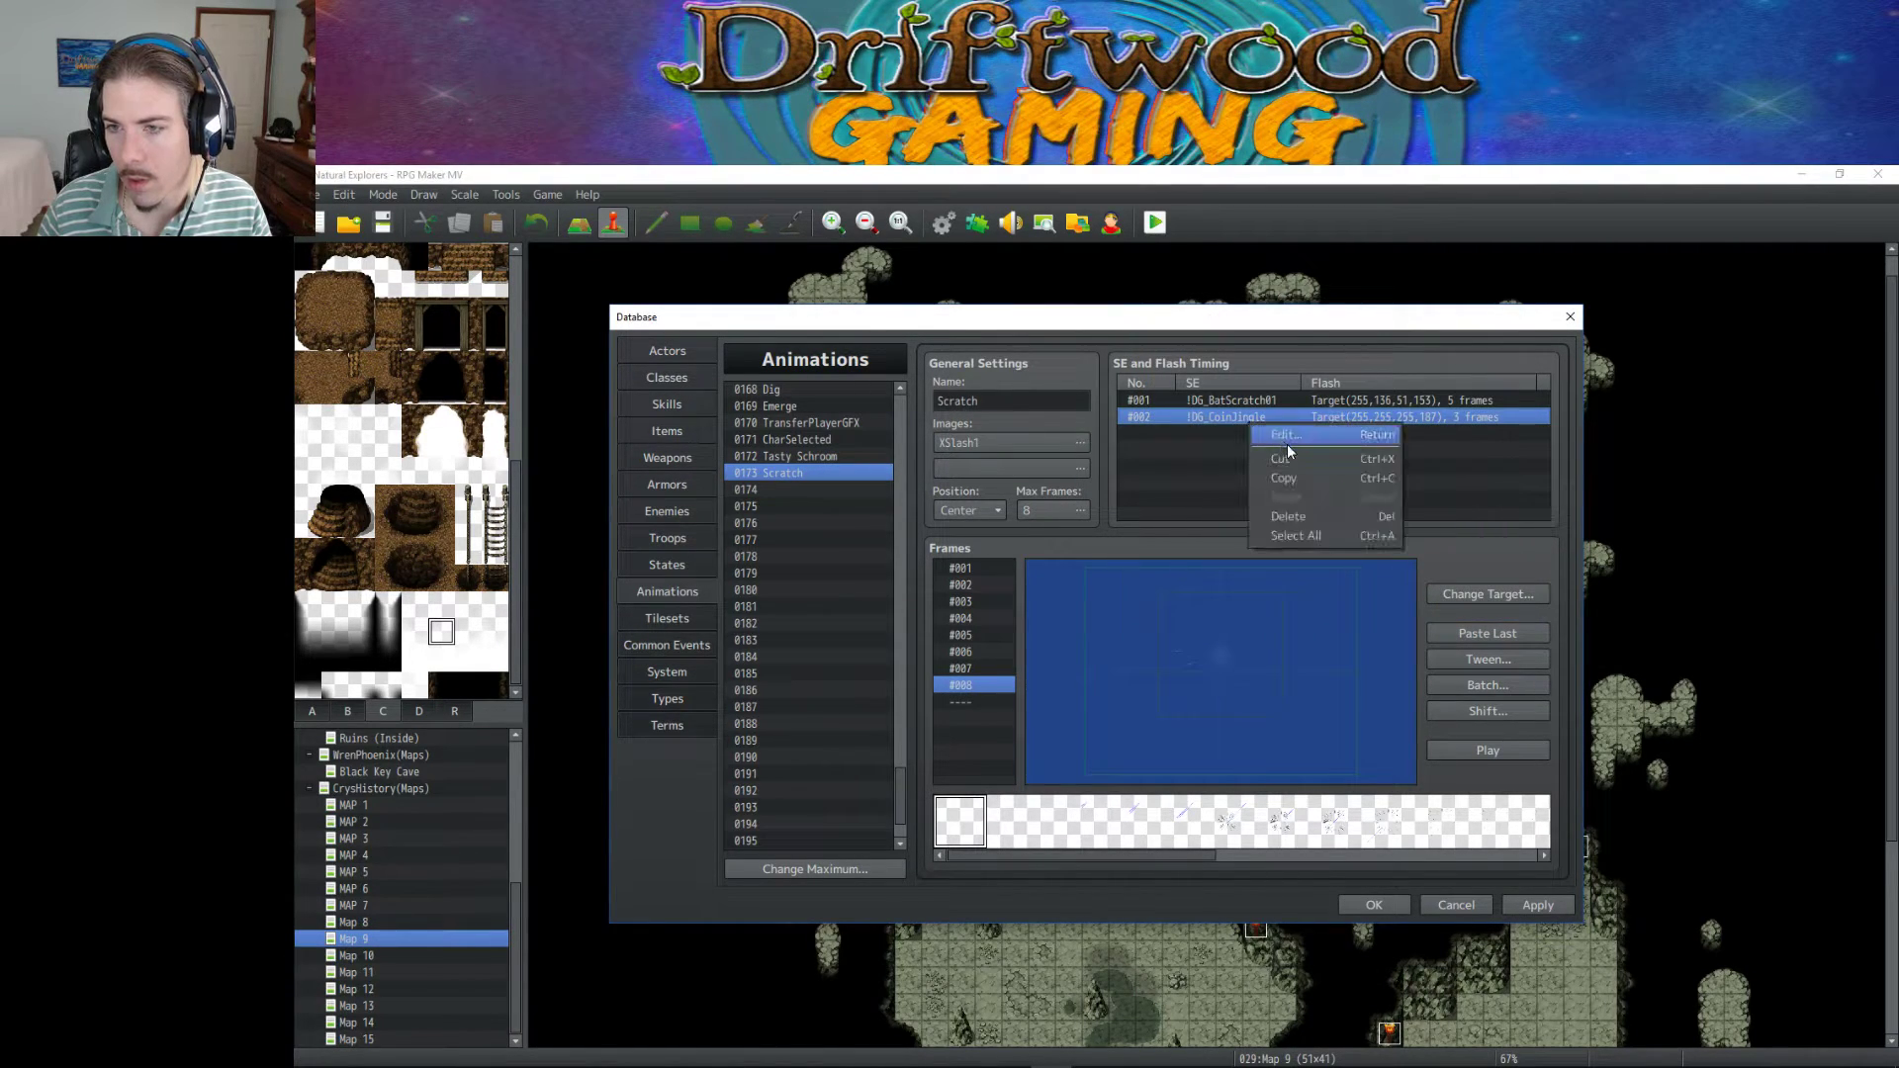
pyautogui.click(1290, 436)
pyautogui.click(1188, 420)
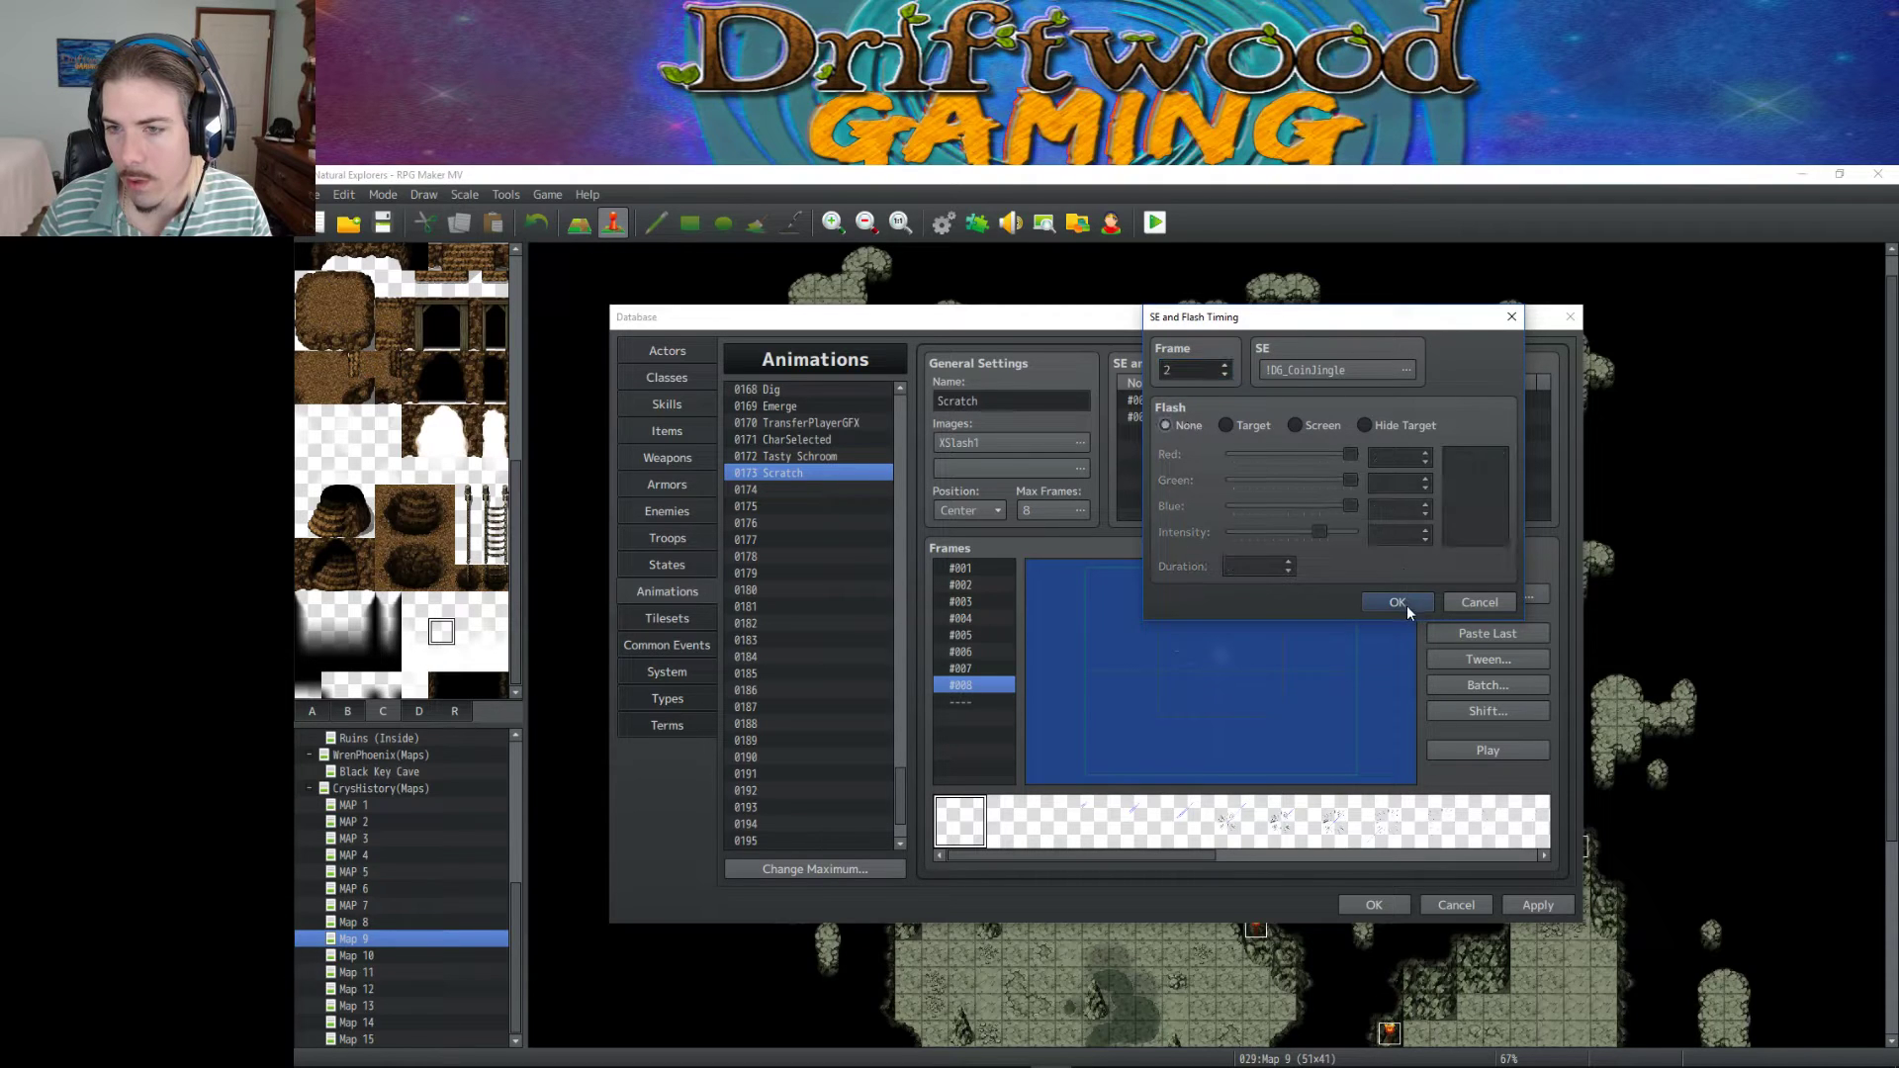
pyautogui.click(1406, 606)
# Duplicate the !DG_BatScratch01 timing entry and set the copy to frame 5.
pyautogui.click(1213, 401)
pyautogui.hotkey('ctrl', 'c')
pyautogui.click(1191, 432)
pyautogui.hotkey('ctrl', 'v')
pyautogui.rightClick(1191, 431)
pyautogui.click(1207, 437)
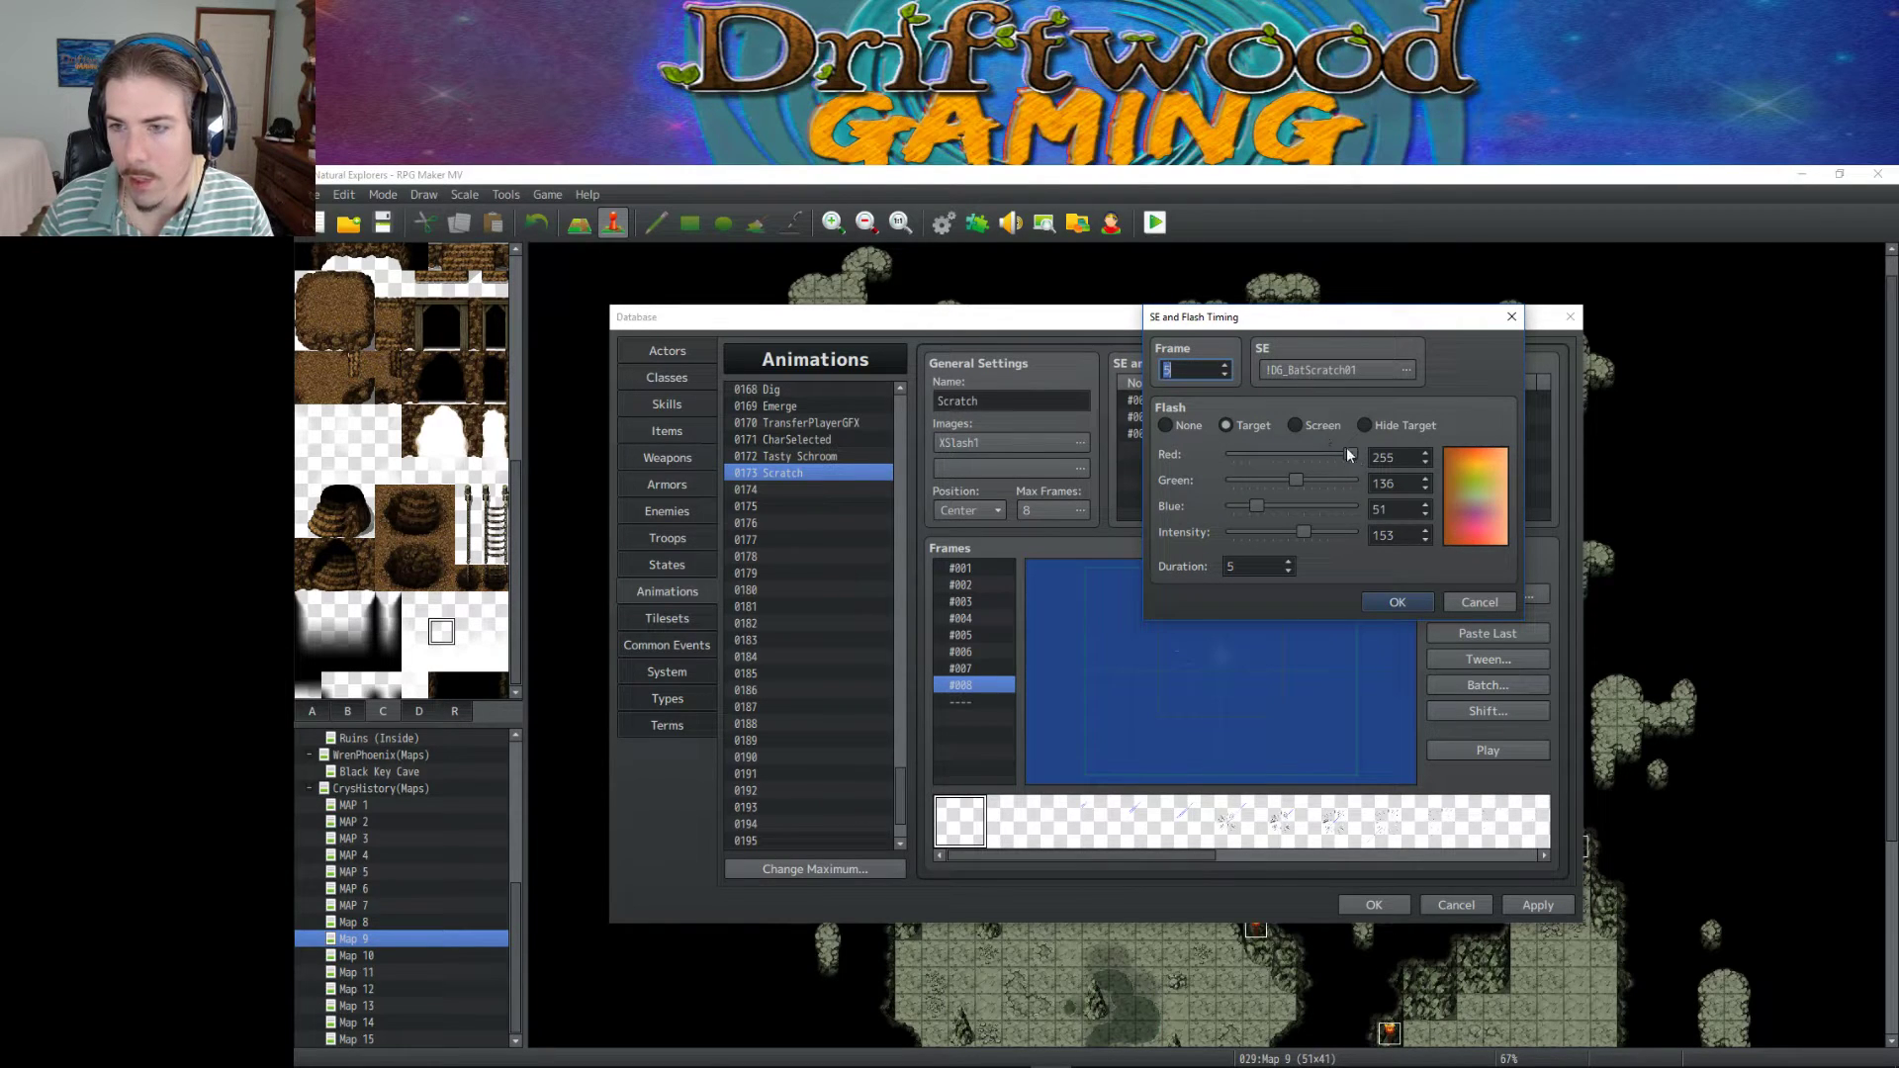
# Set the frame 5 copy's target flash to red 204 and intensity 119, and preview its !DG_BatScratch01 sound.
pyautogui.click(1167, 426)
pyautogui.click(1227, 426)
pyautogui.moveTo(1339, 453); pyautogui.dragTo(1327, 454)
pyautogui.moveTo(1297, 531); pyautogui.dragTo(1288, 532)
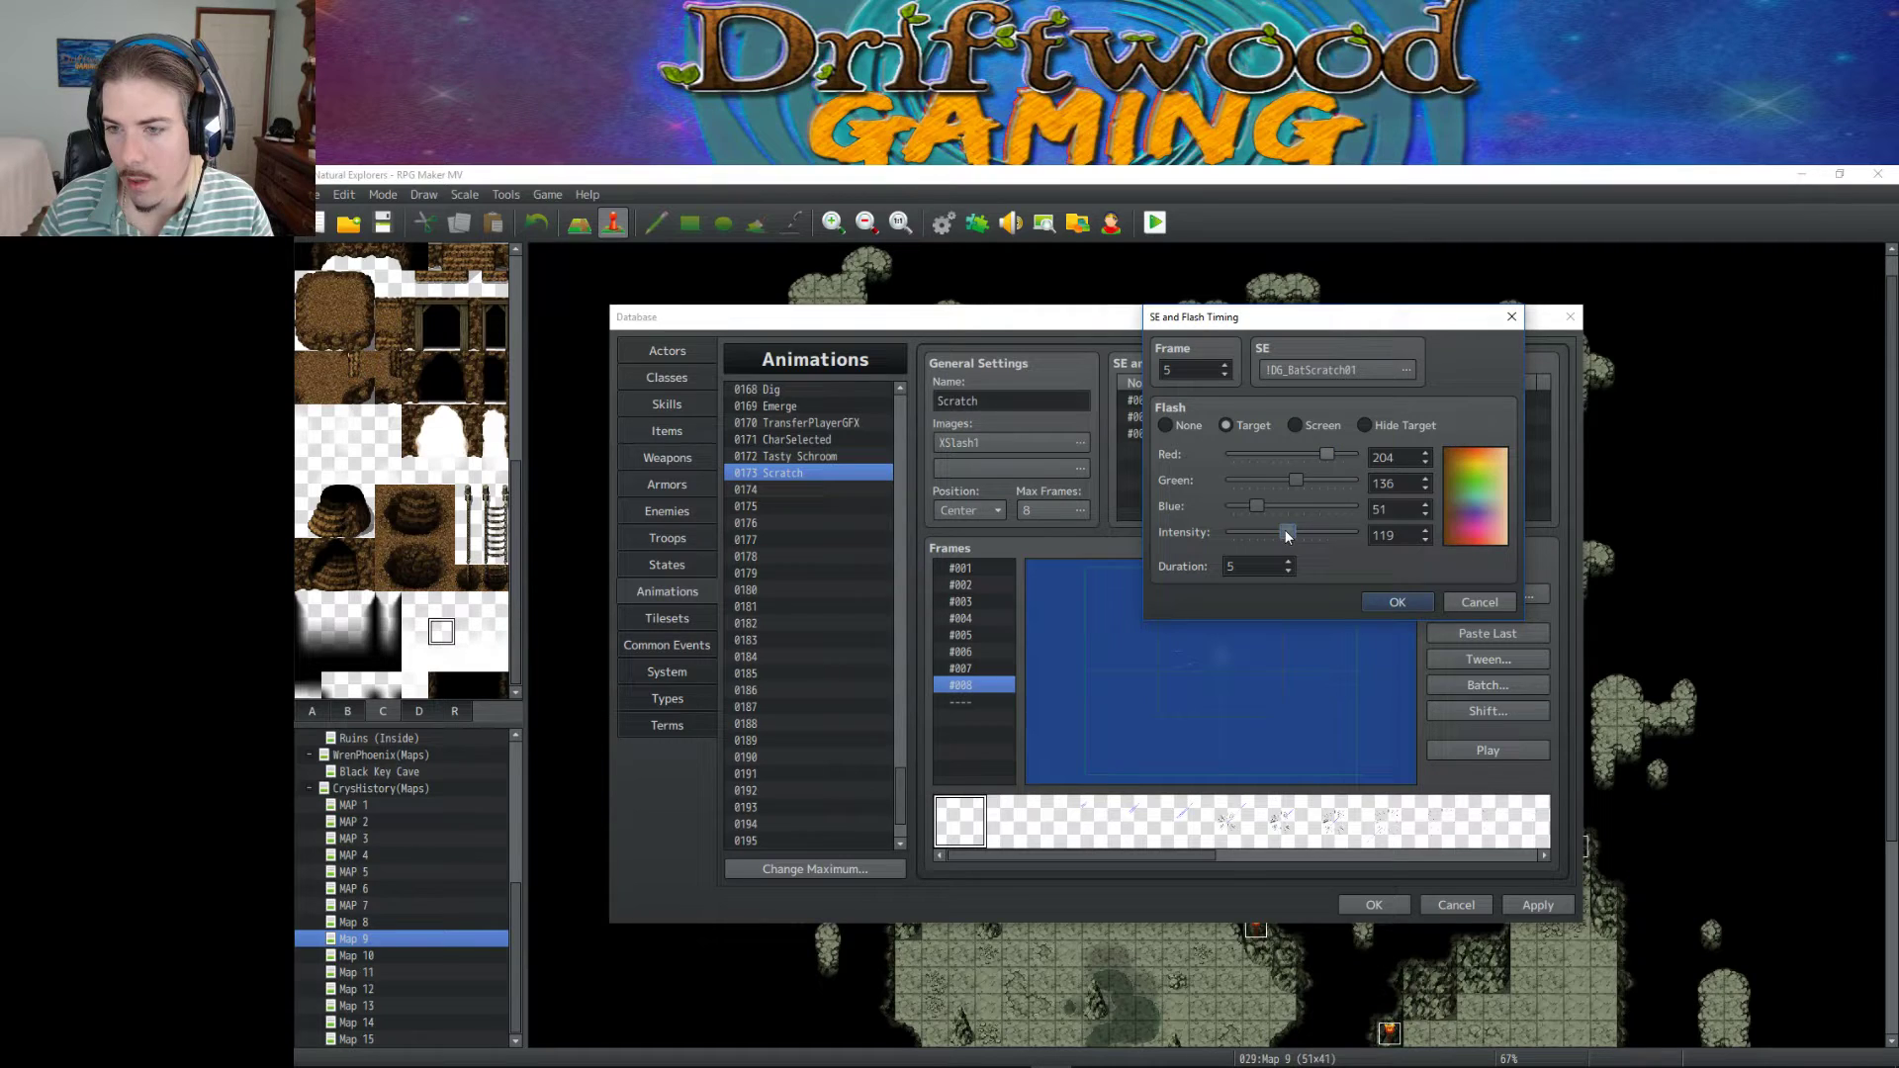
pyautogui.click(1406, 370)
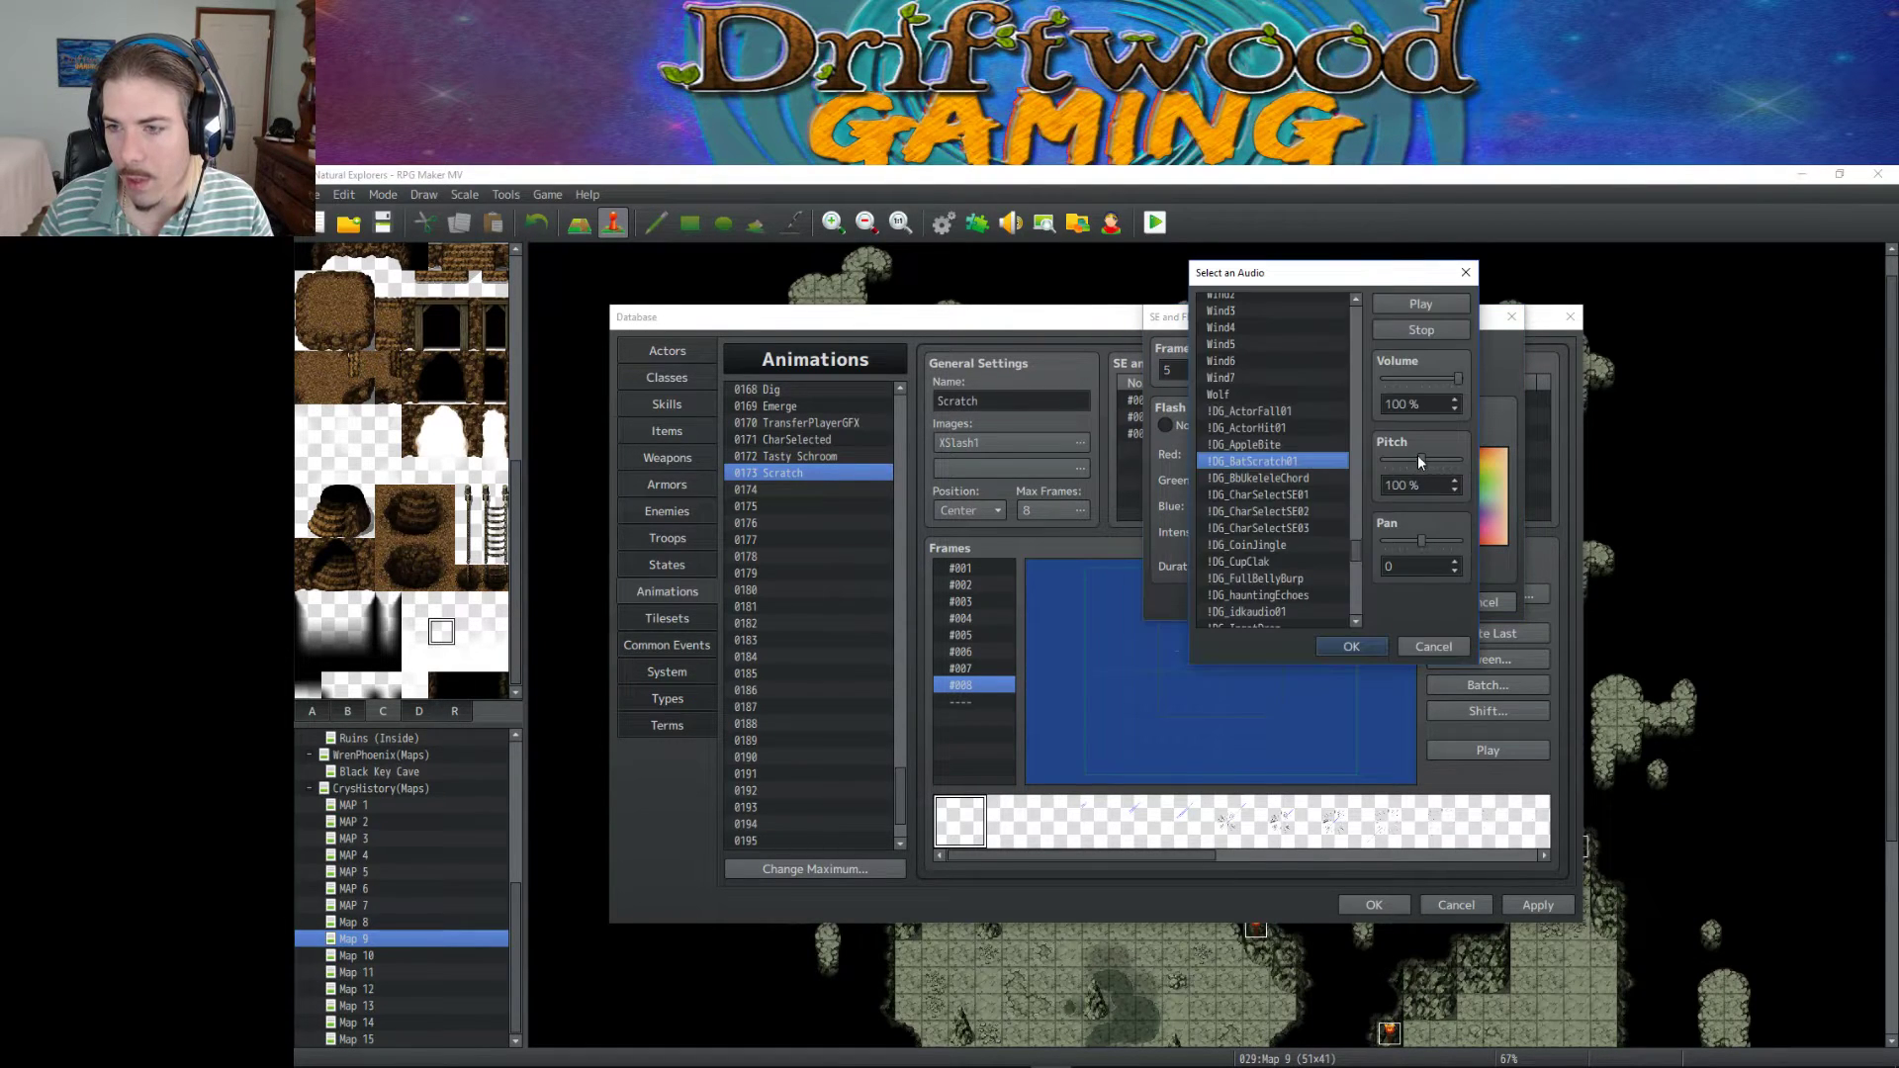
pyautogui.click(1422, 305)
pyautogui.click(1347, 648)
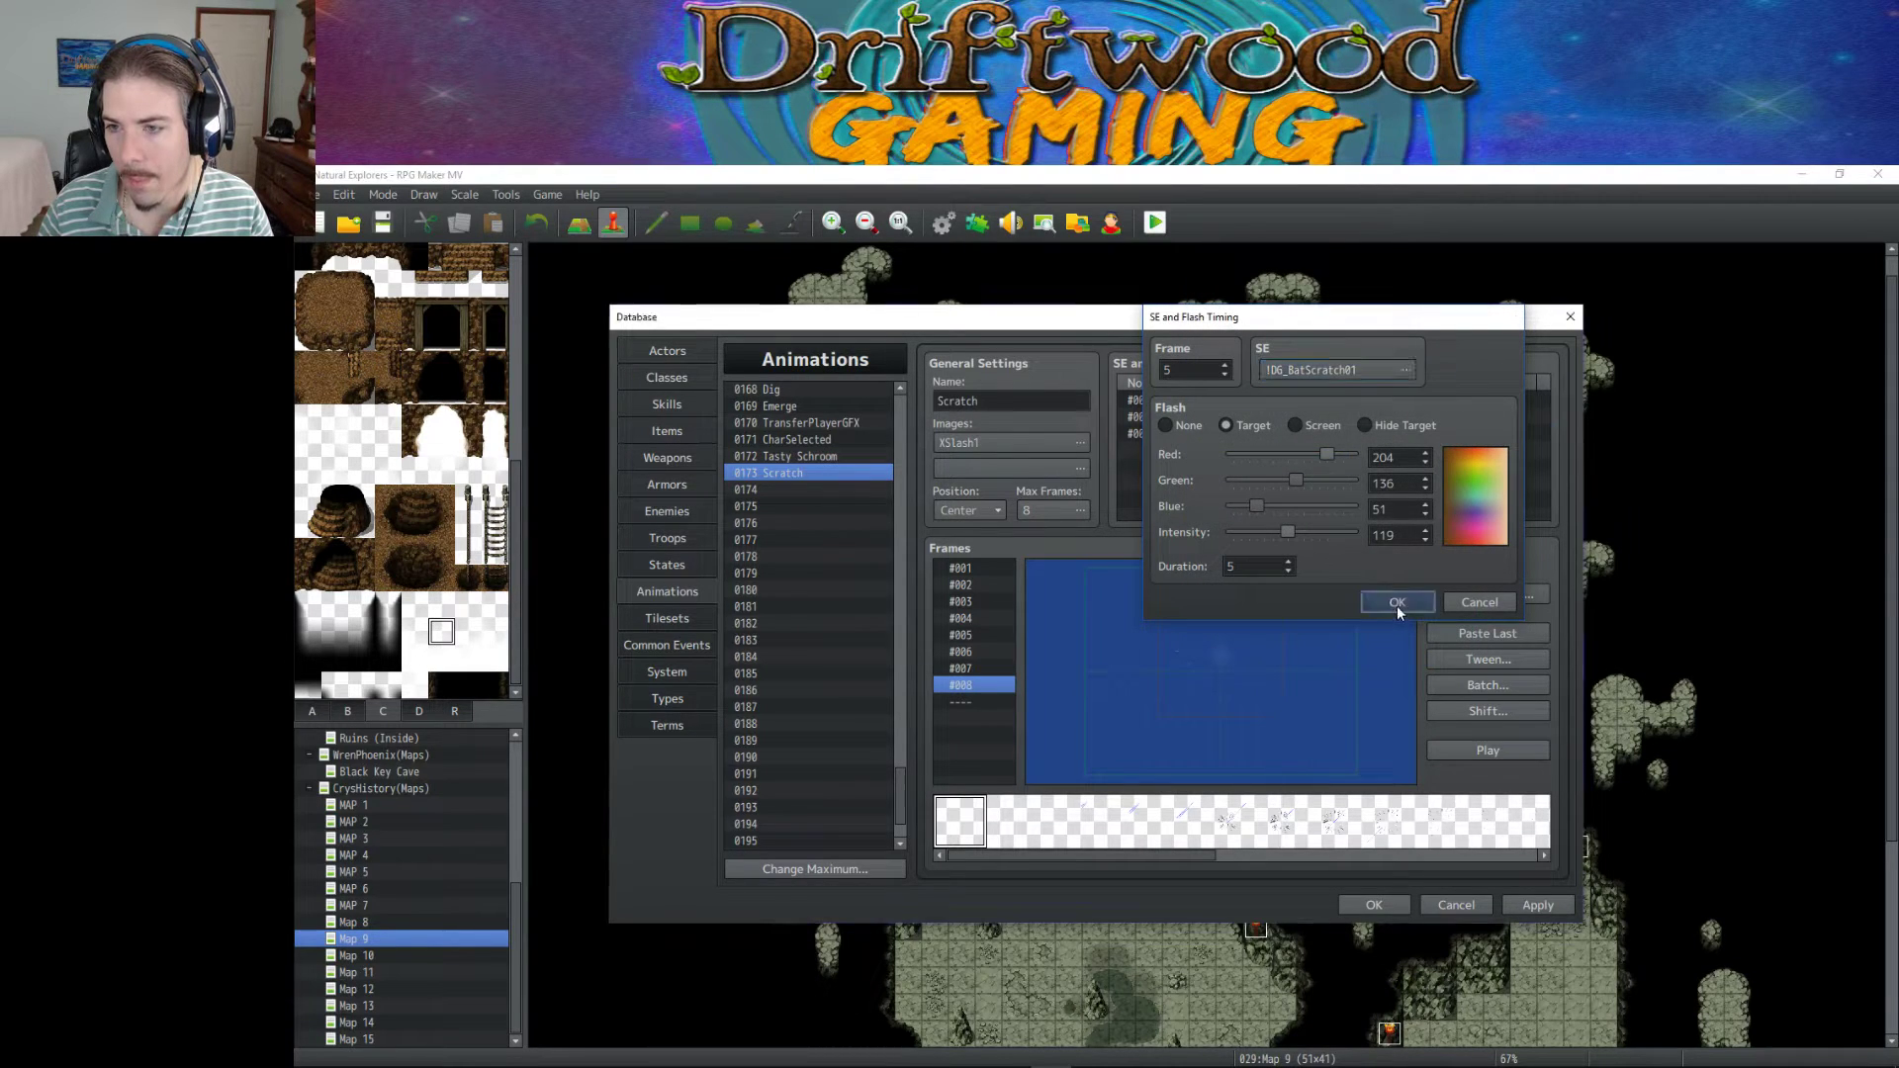
pyautogui.click(1397, 606)
# Edit the frame 1 !DG_BatScratch01 entry, setting its pitch to 130%, flash red to 238 and flash intensity to 136.
pyautogui.rightClick(1230, 394)
pyautogui.click(1264, 405)
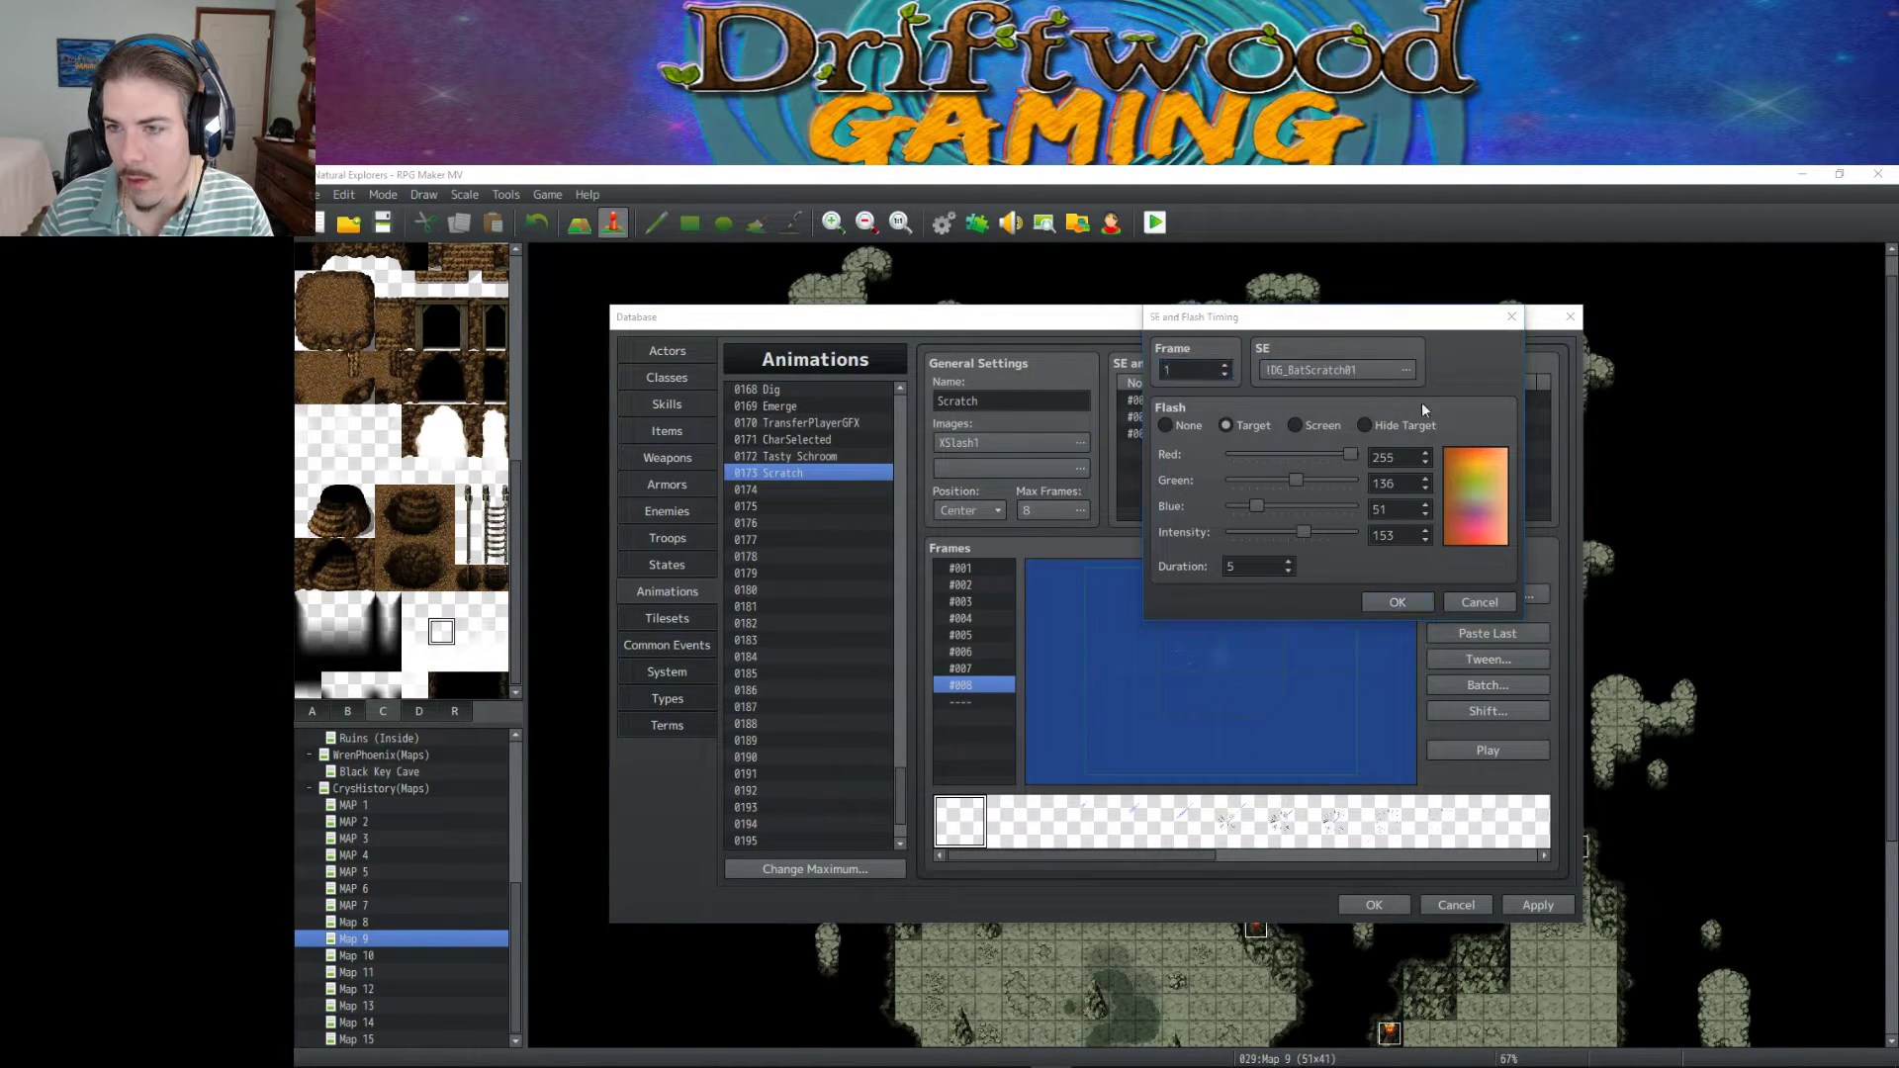
pyautogui.click(1408, 370)
pyautogui.moveTo(1432, 461); pyautogui.dragTo(1447, 461)
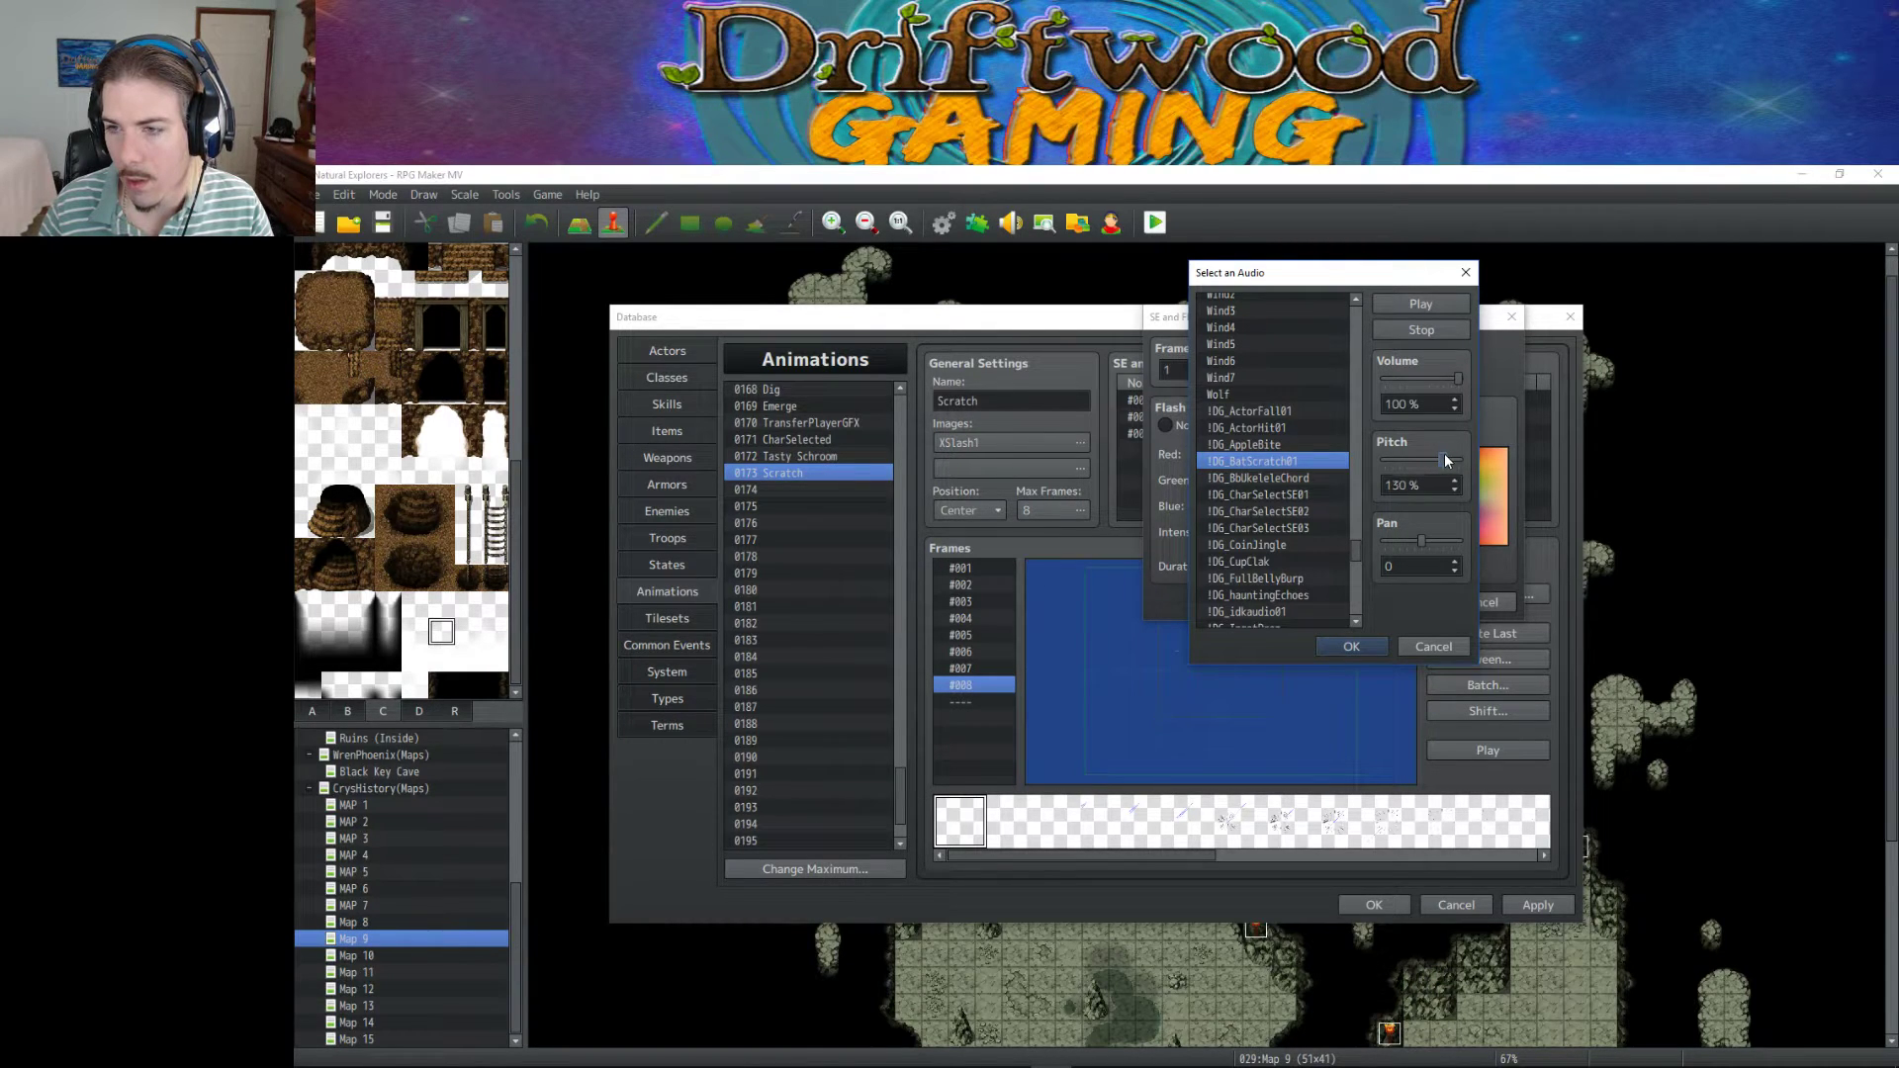
pyautogui.click(1362, 643)
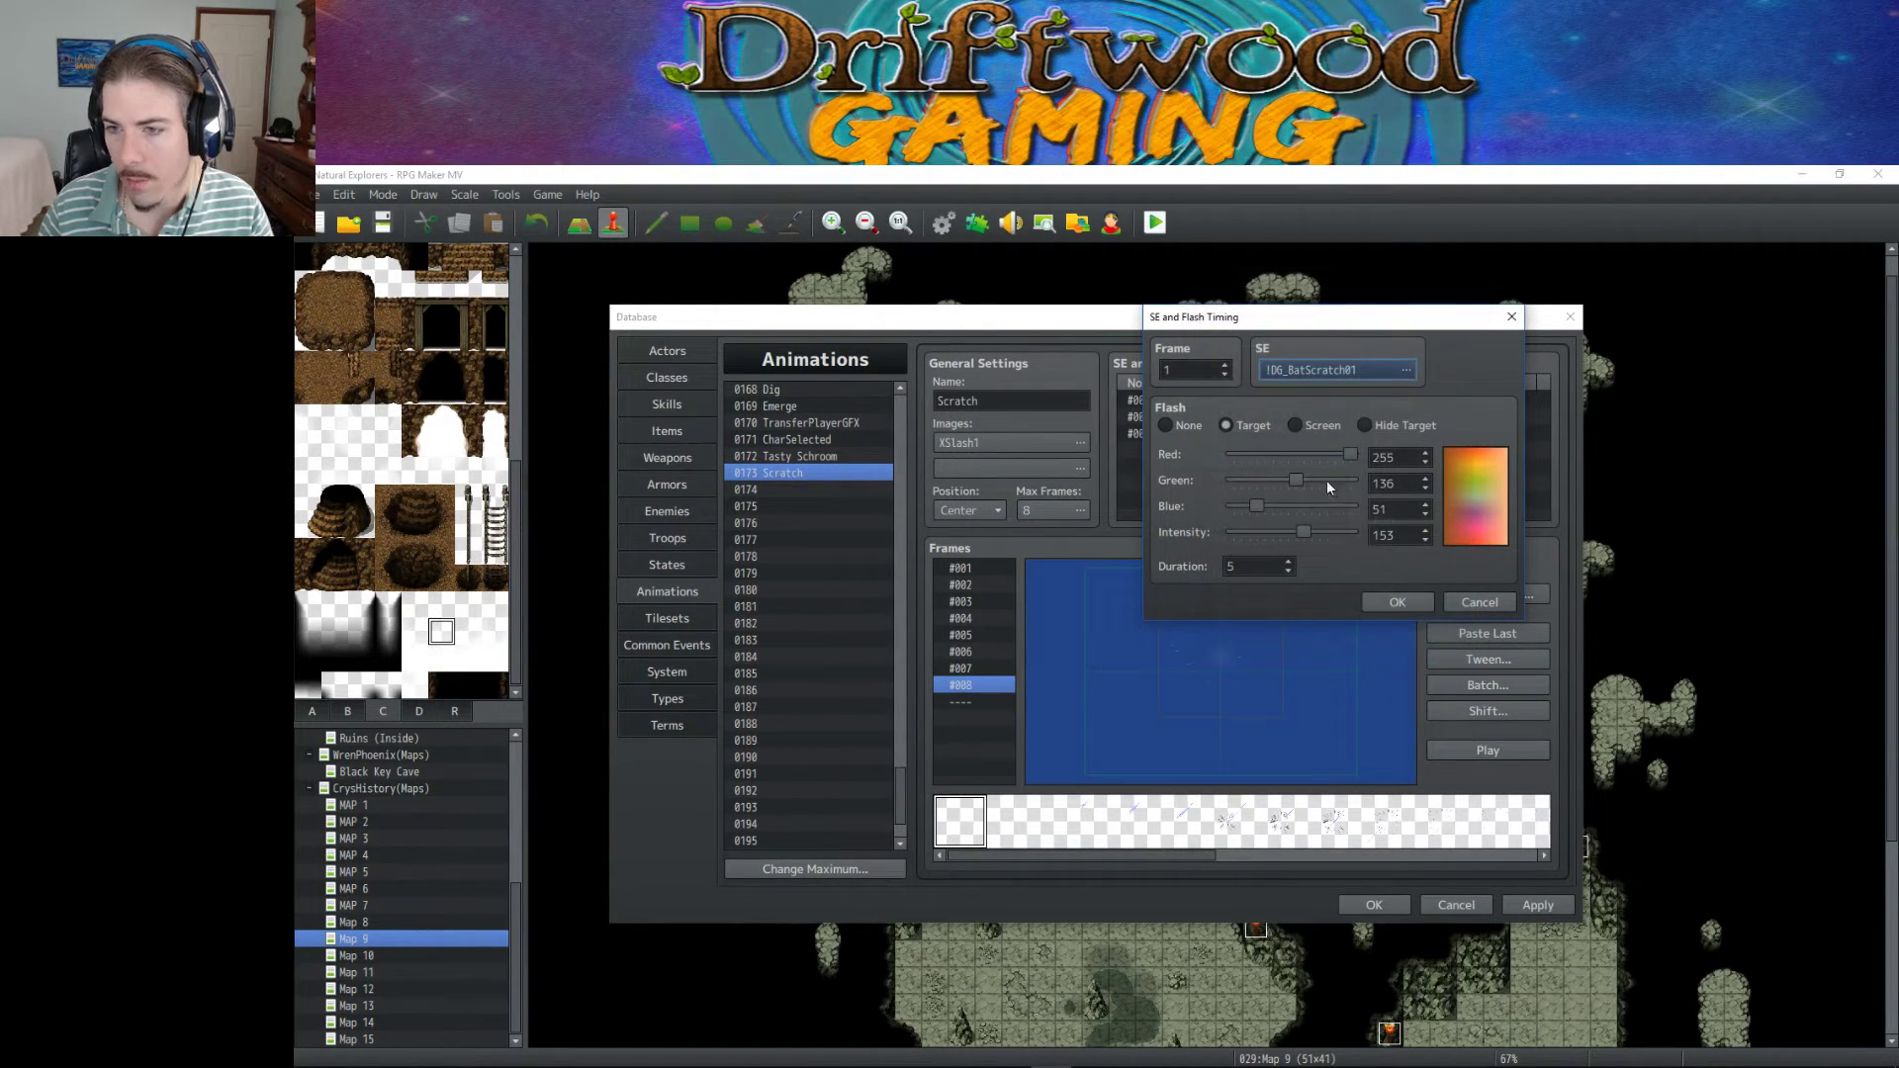
pyautogui.click(1337, 451)
pyautogui.click(1292, 530)
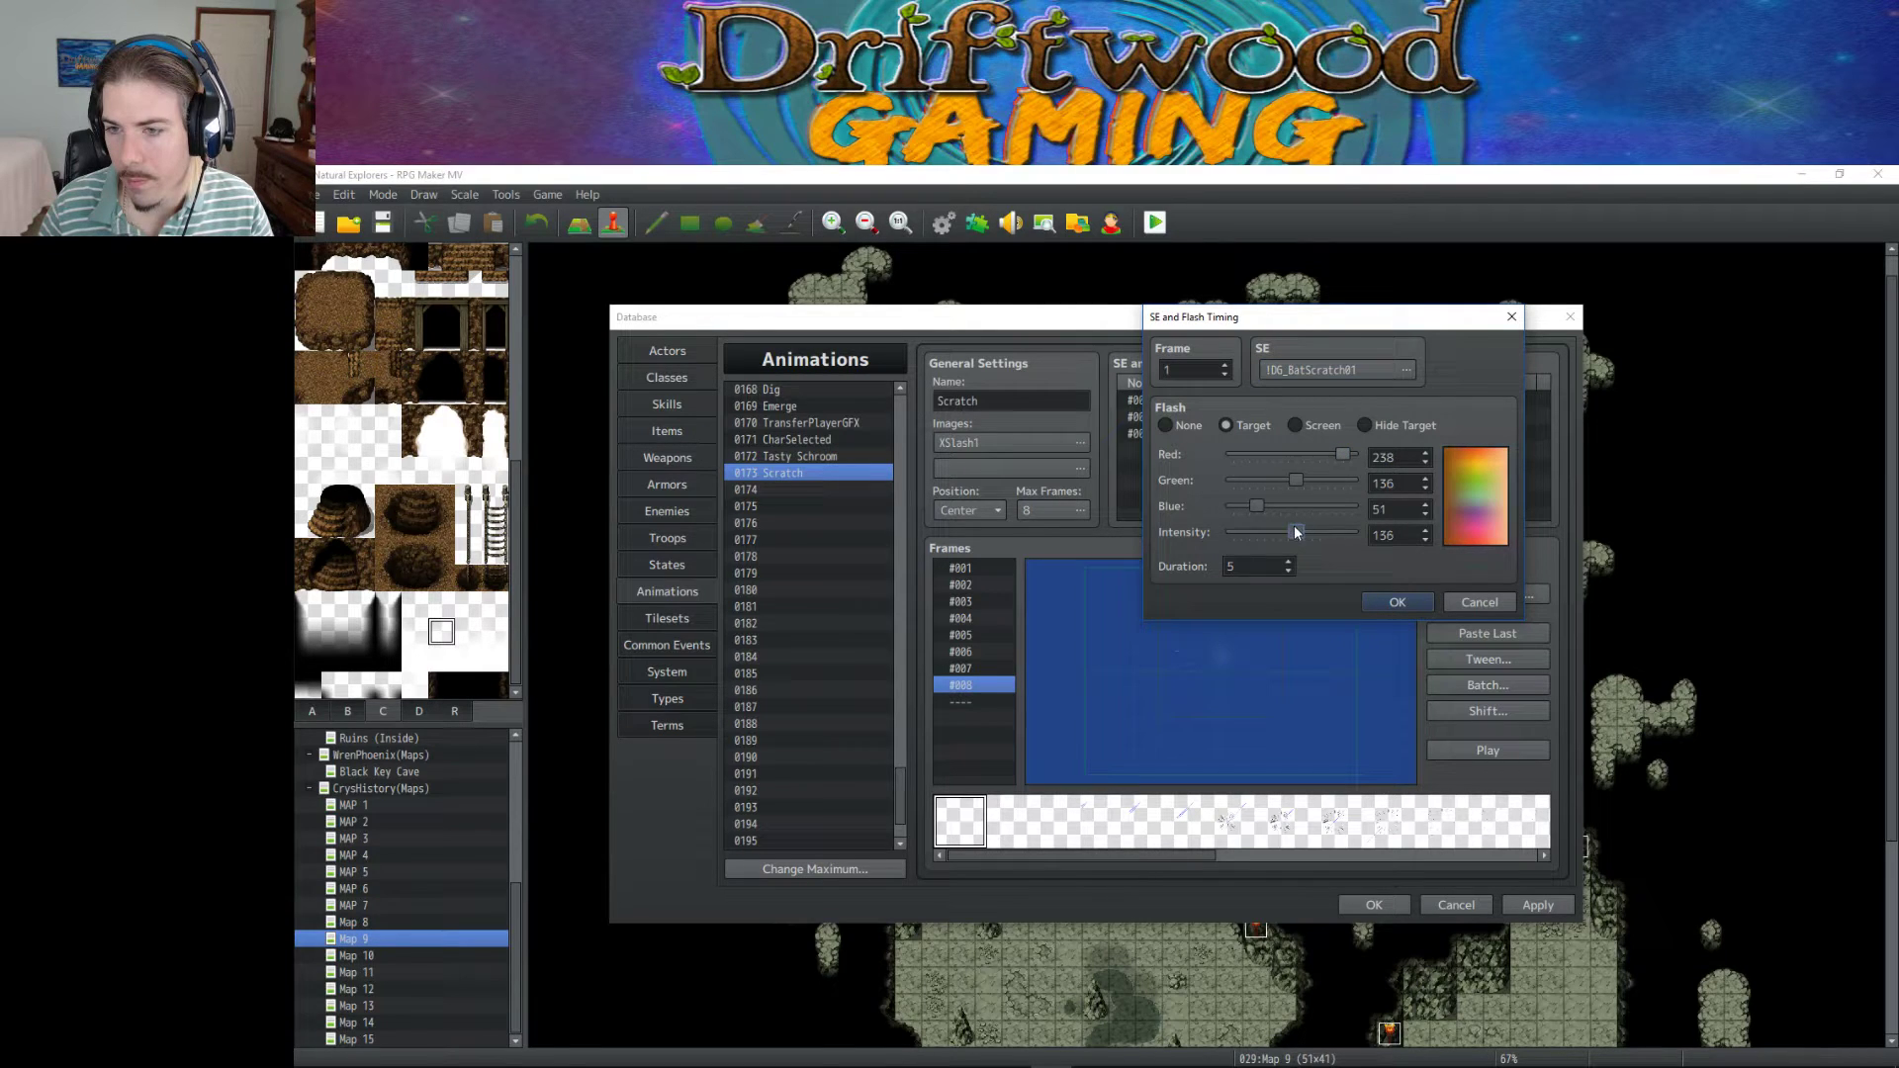
pyautogui.click(1380, 602)
# Play the Scratch animation several times to check its sounds and flashes, and apply the database changes.
pyautogui.click(1501, 753)
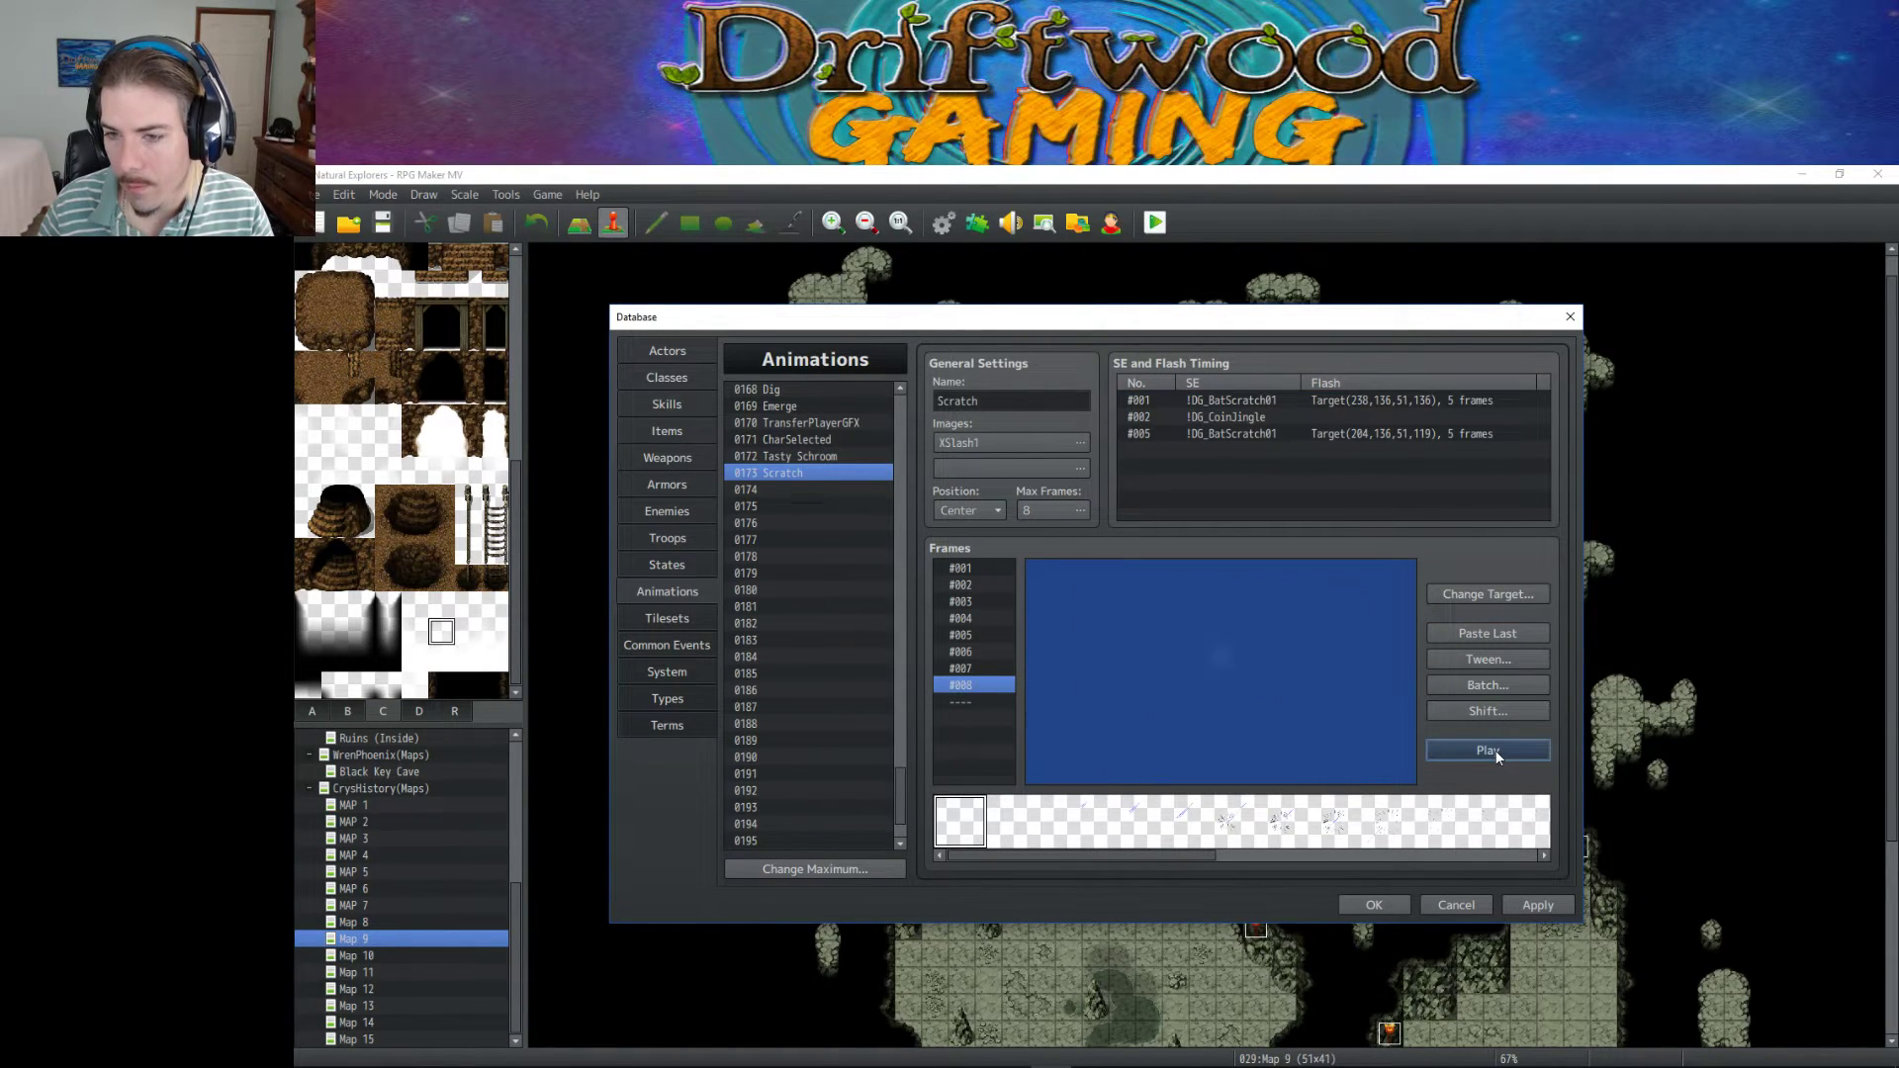
pyautogui.click(1488, 750)
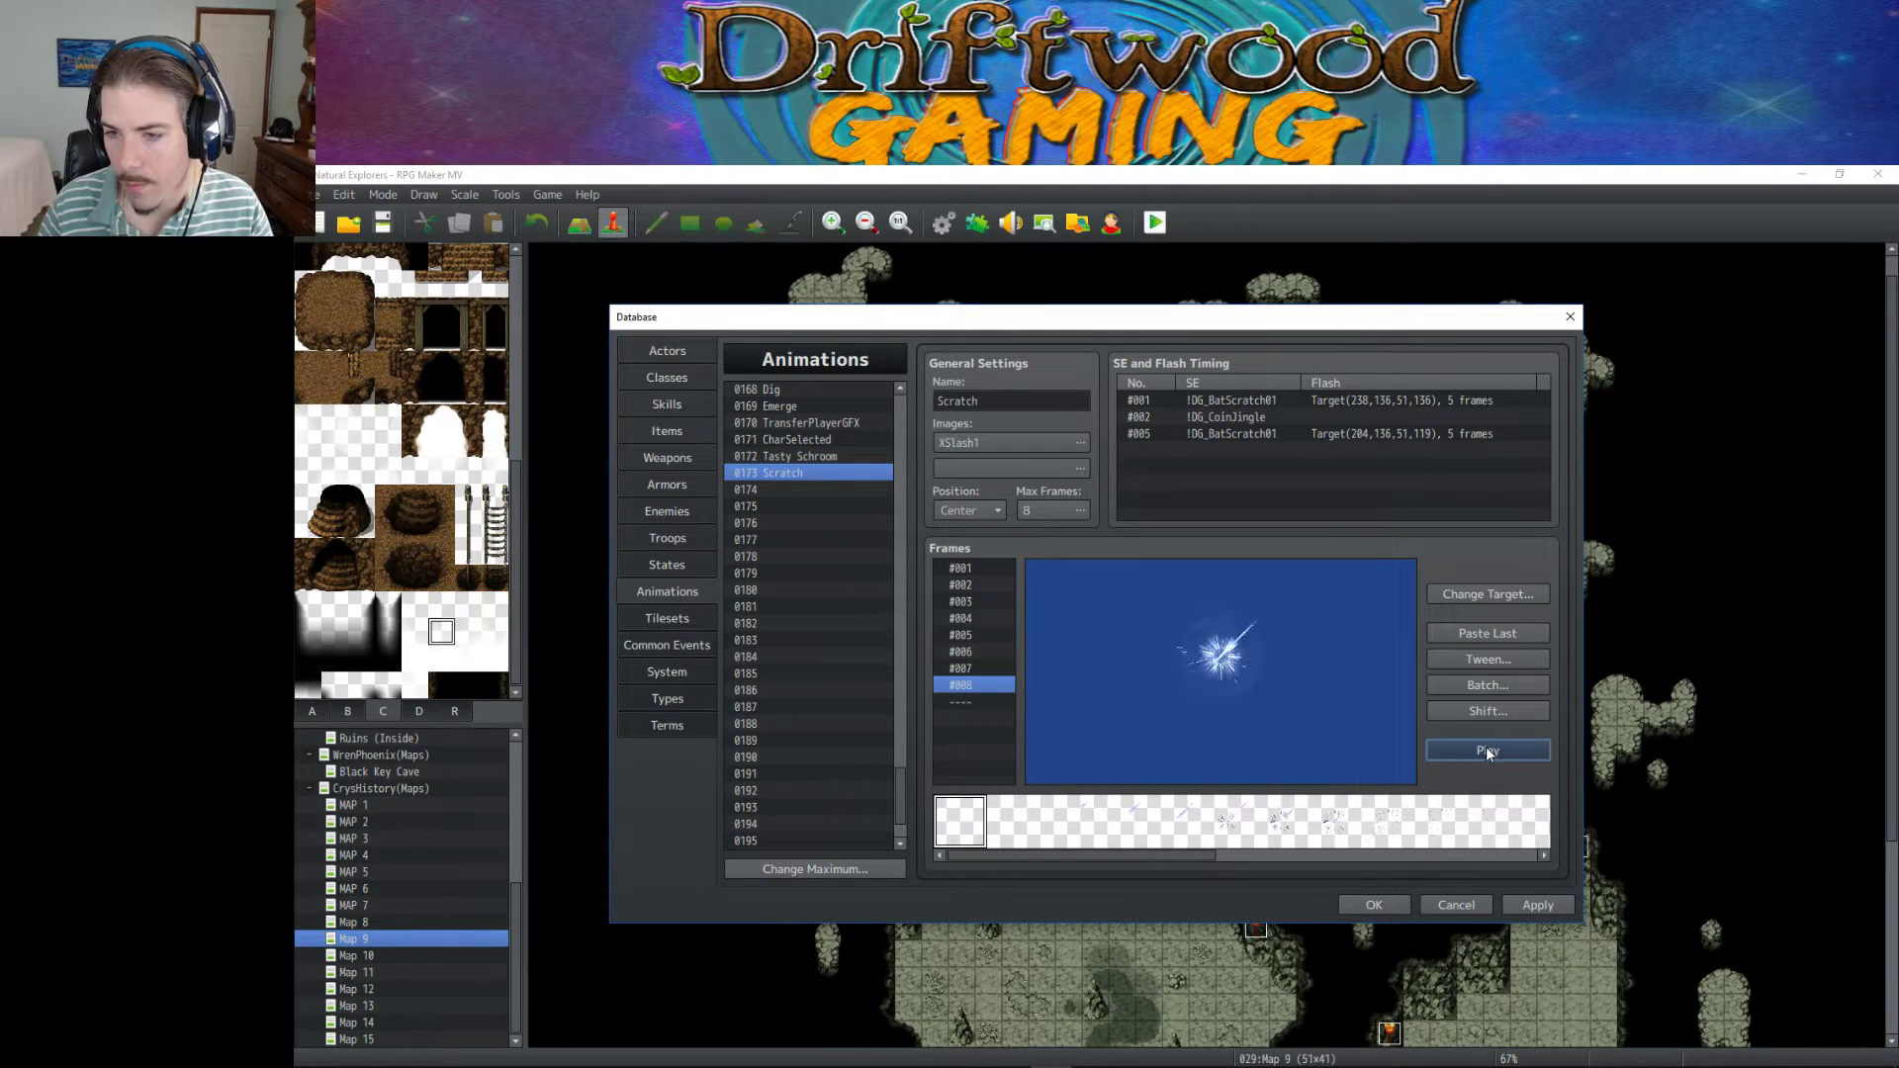
pyautogui.click(1487, 750)
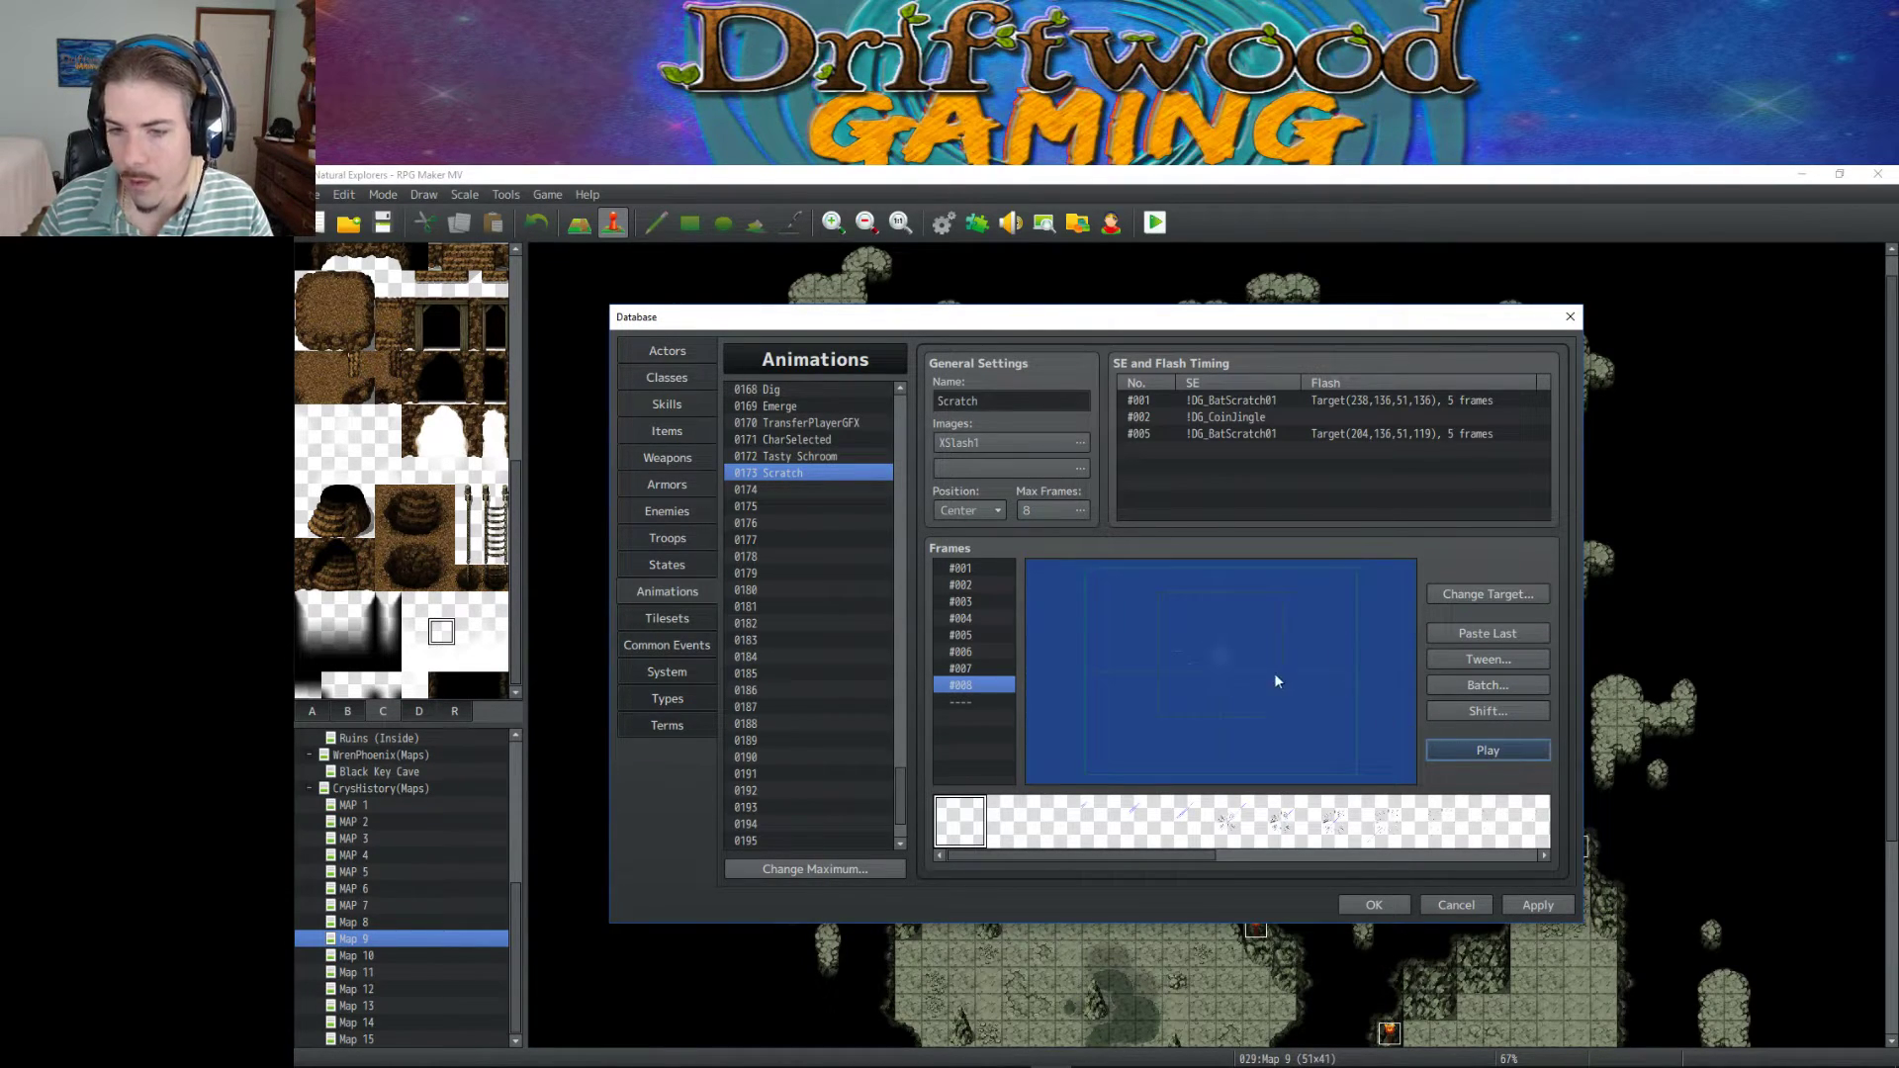
pyautogui.click(1525, 907)
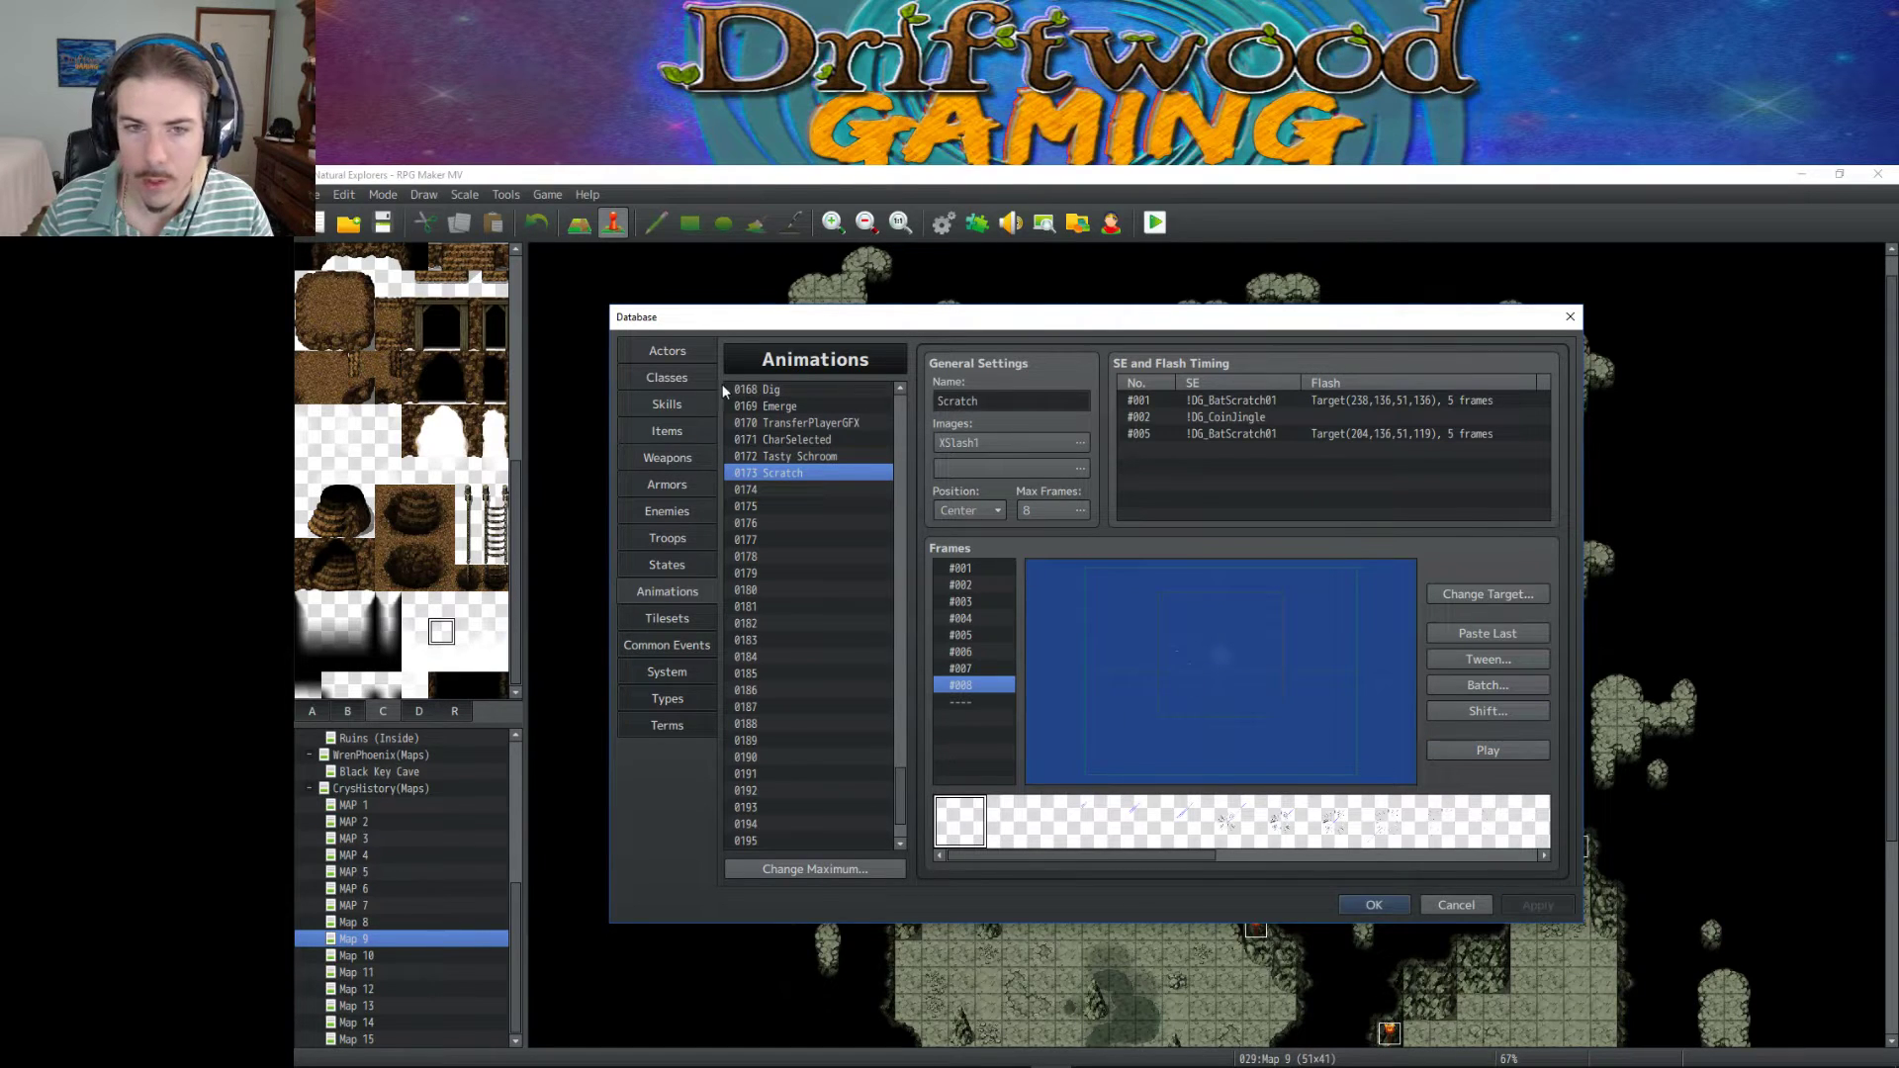
# Assign animation 0173 Scratch to the Scratch skill and apply the change.
pyautogui.click(666, 408)
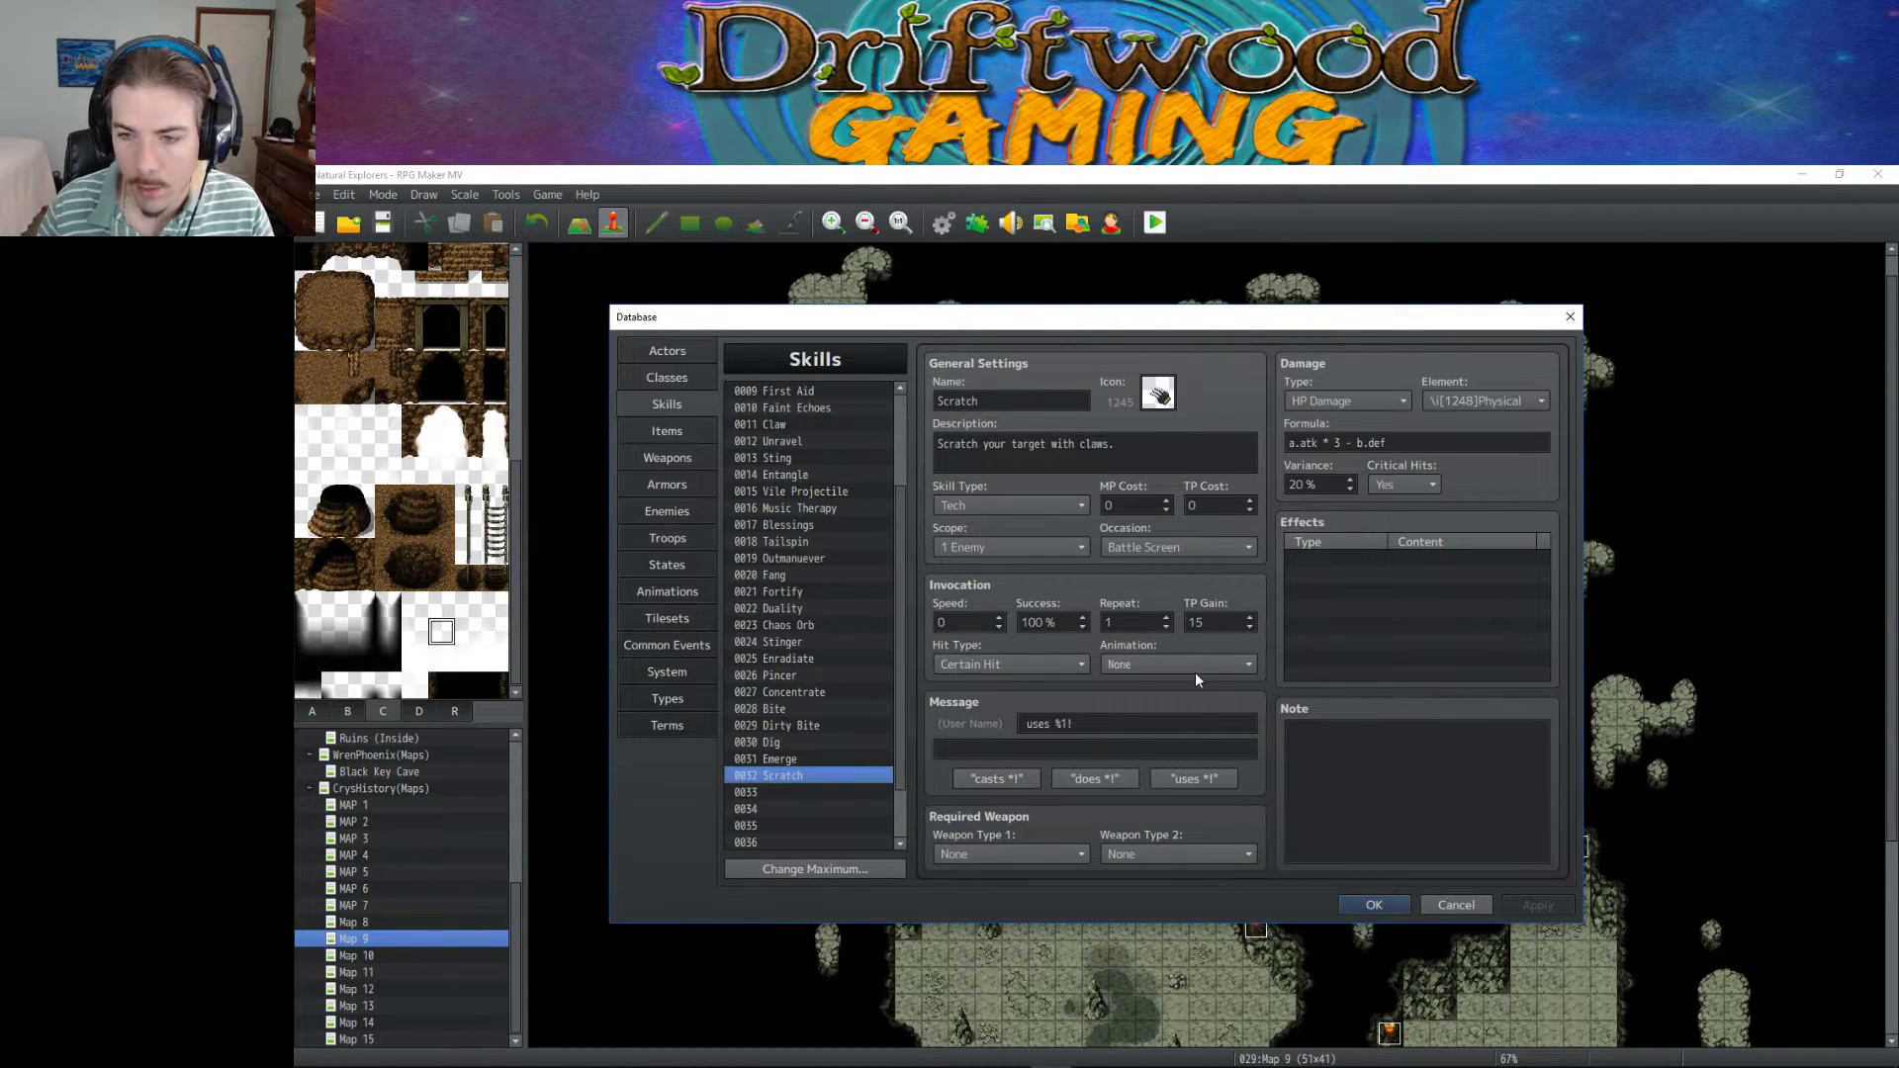
pyautogui.click(1198, 665)
pyautogui.scroll(-10, 1184, 692)
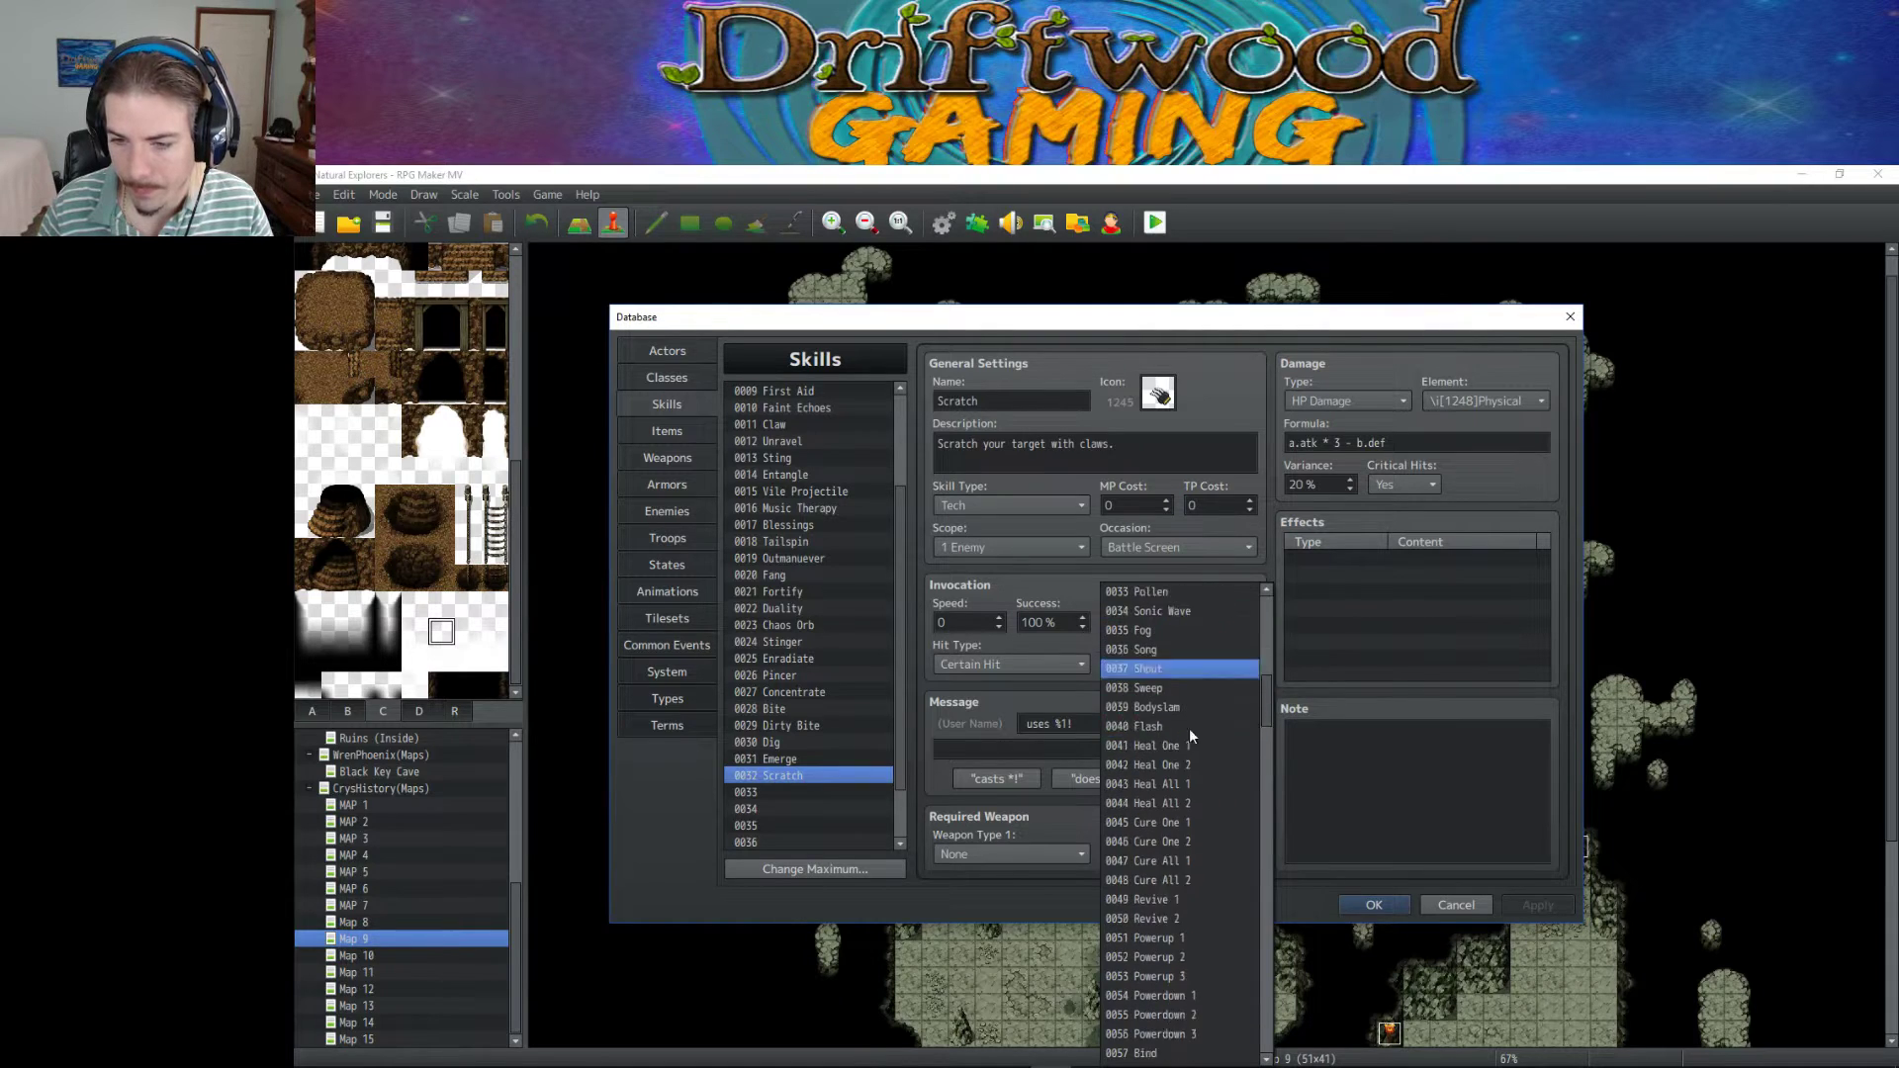
pyautogui.moveTo(1266, 697); pyautogui.dragTo(1266, 983)
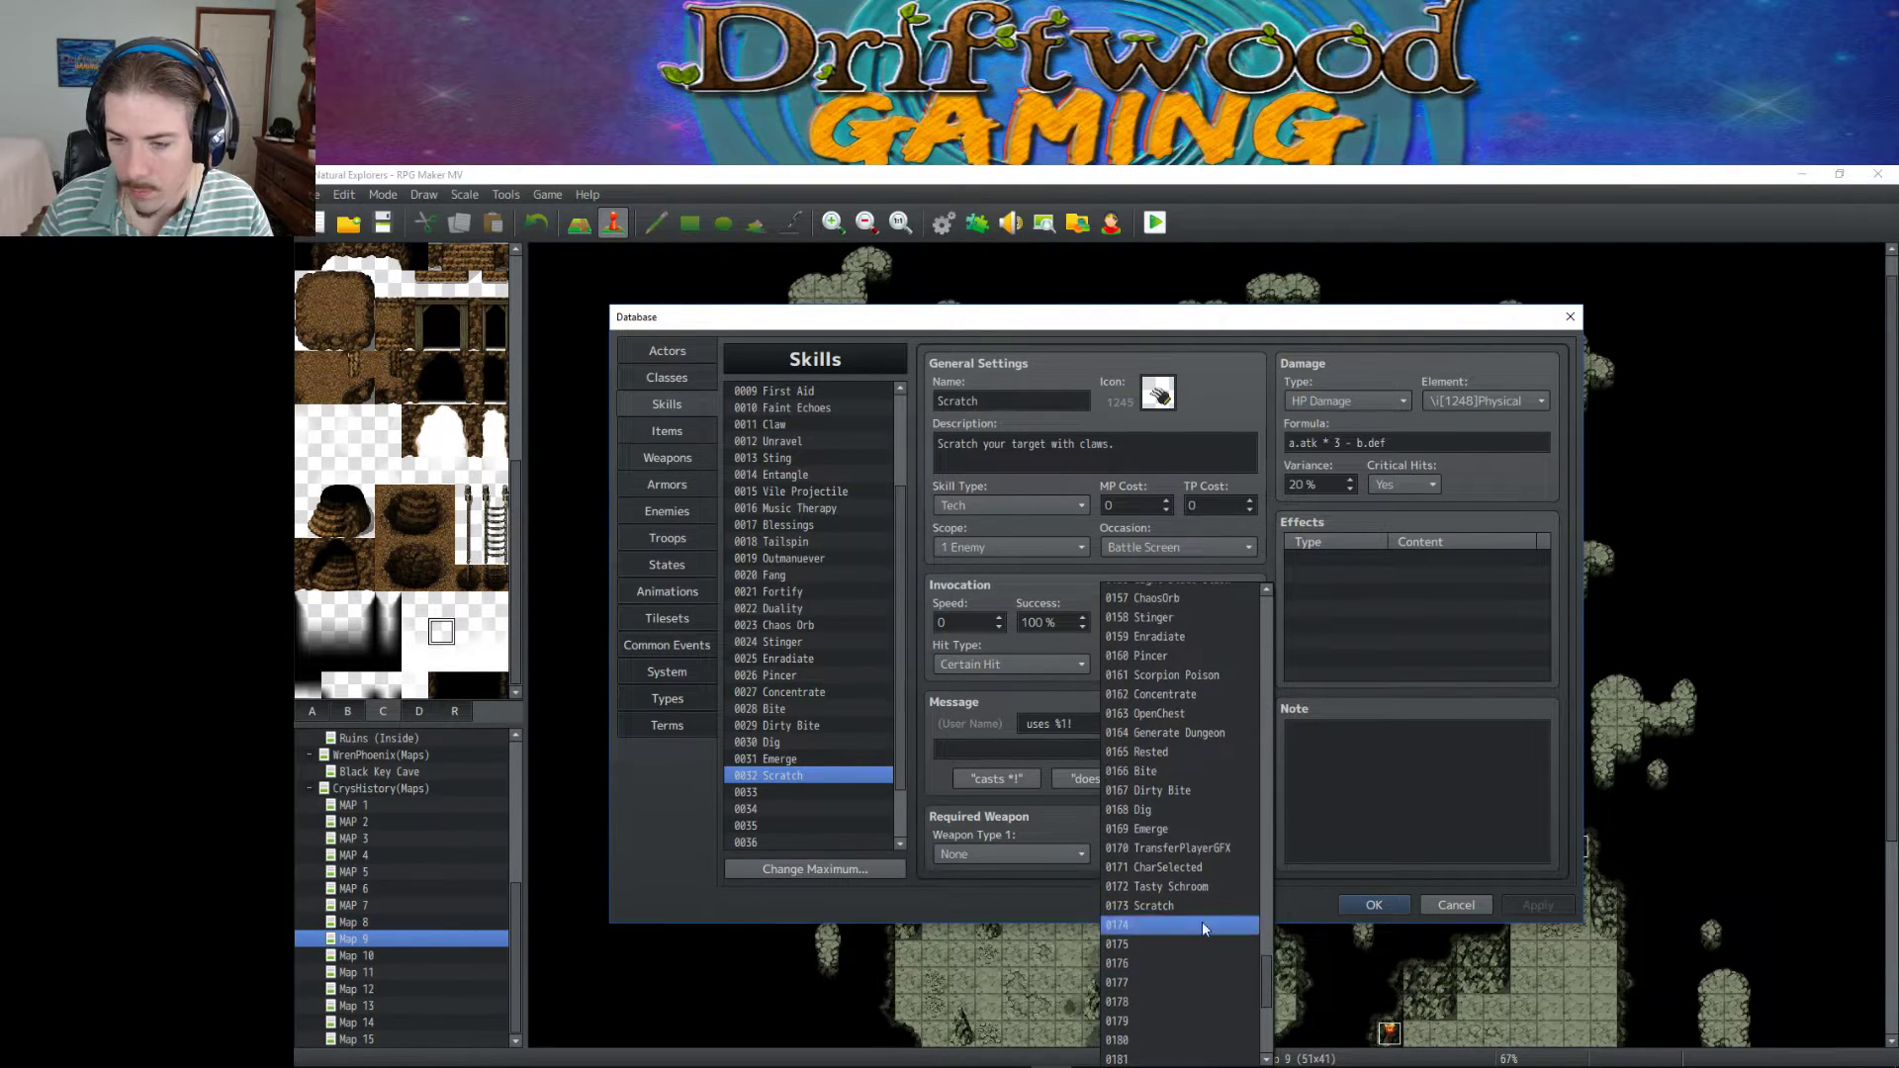
pyautogui.click(1231, 905)
pyautogui.click(1536, 906)
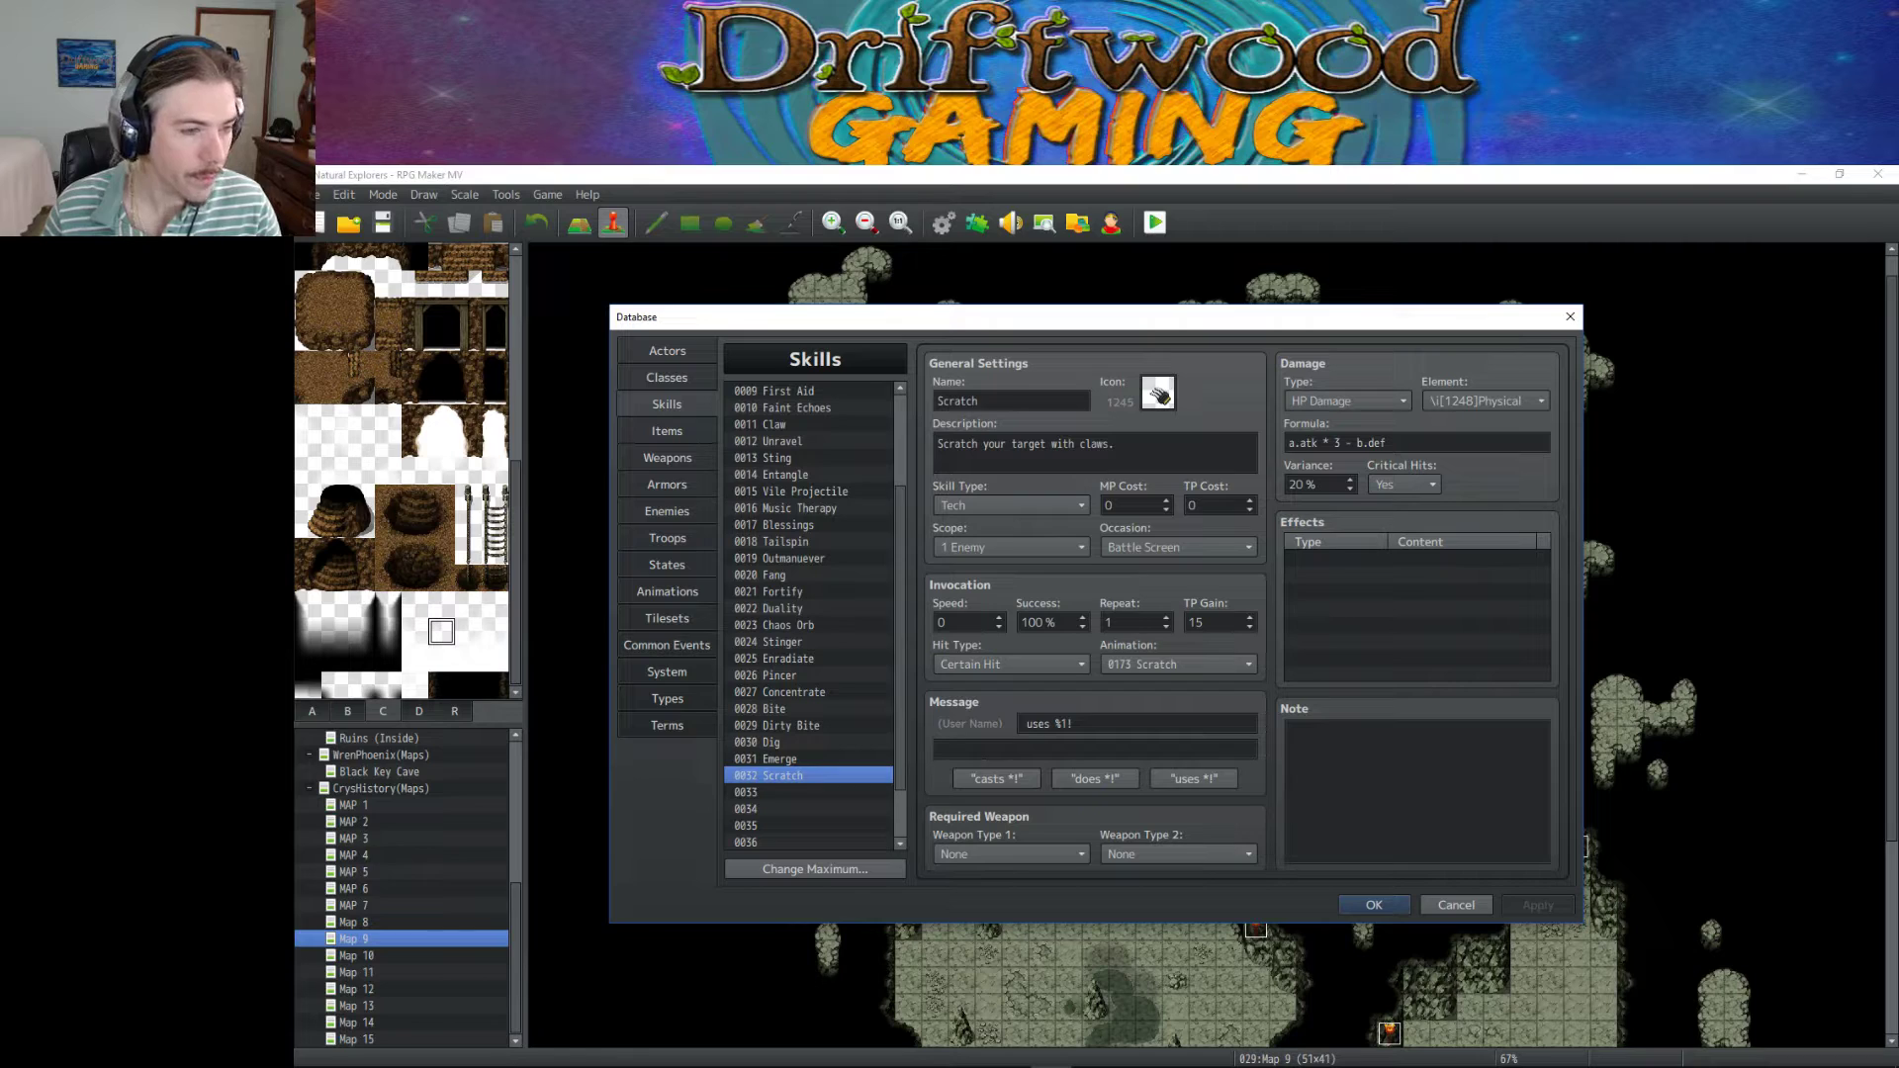
pyautogui.click(1425, 631)
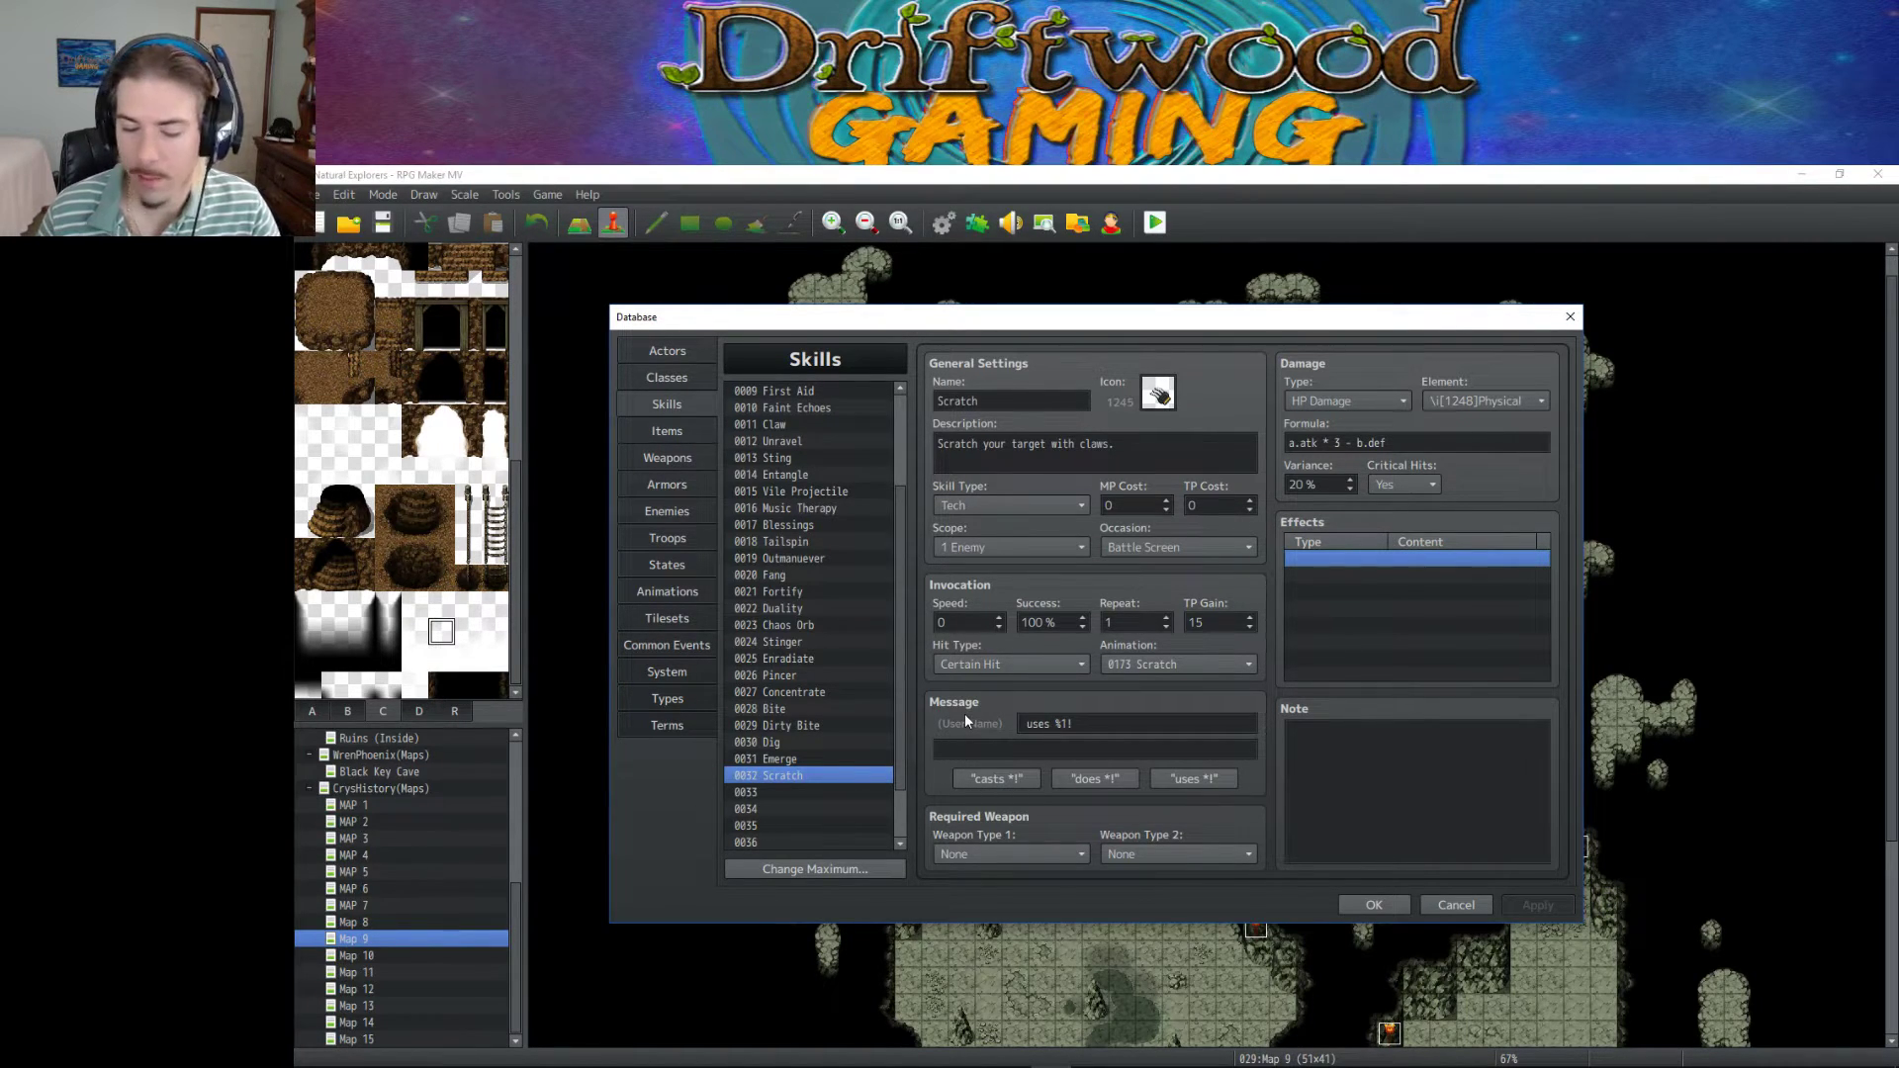
# Name the empty skill slot 0033 Blood Drain.
pyautogui.click(794, 792)
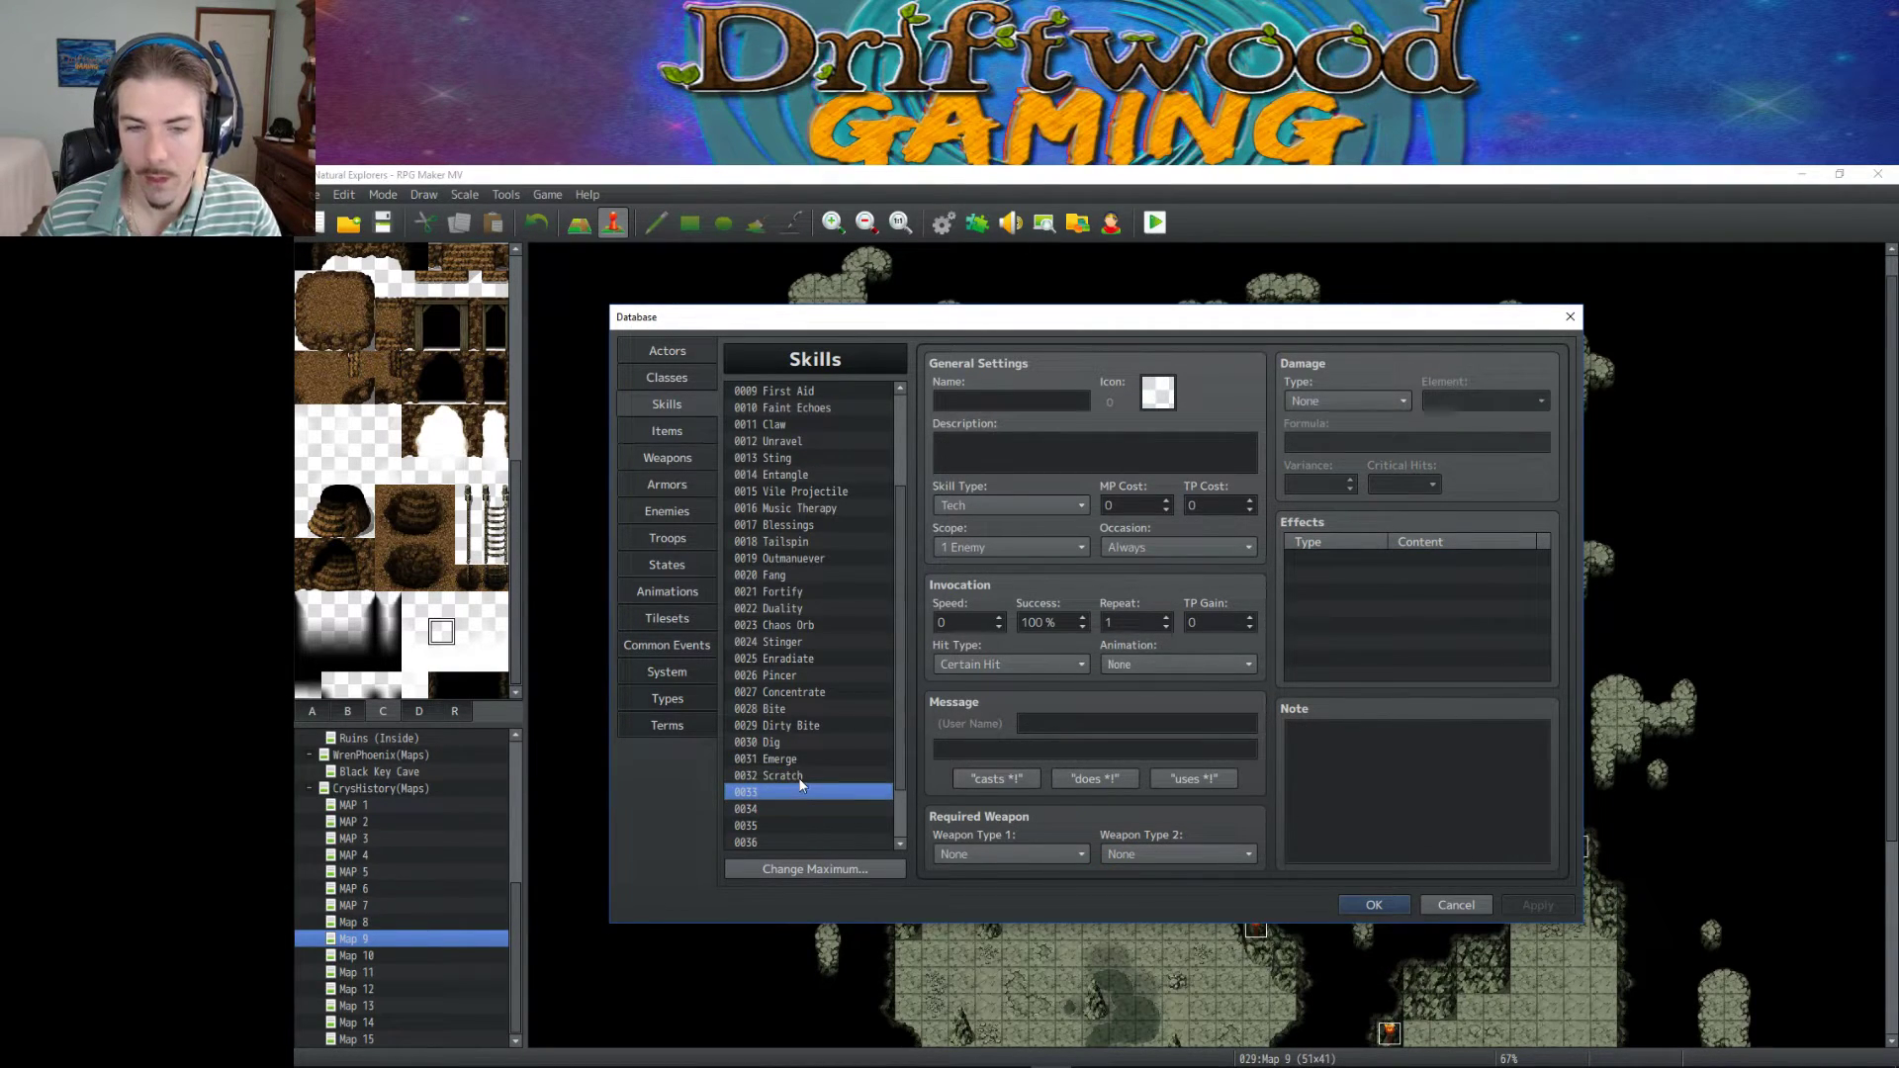
pyautogui.click(971, 401)
pyautogui.write('Blo')
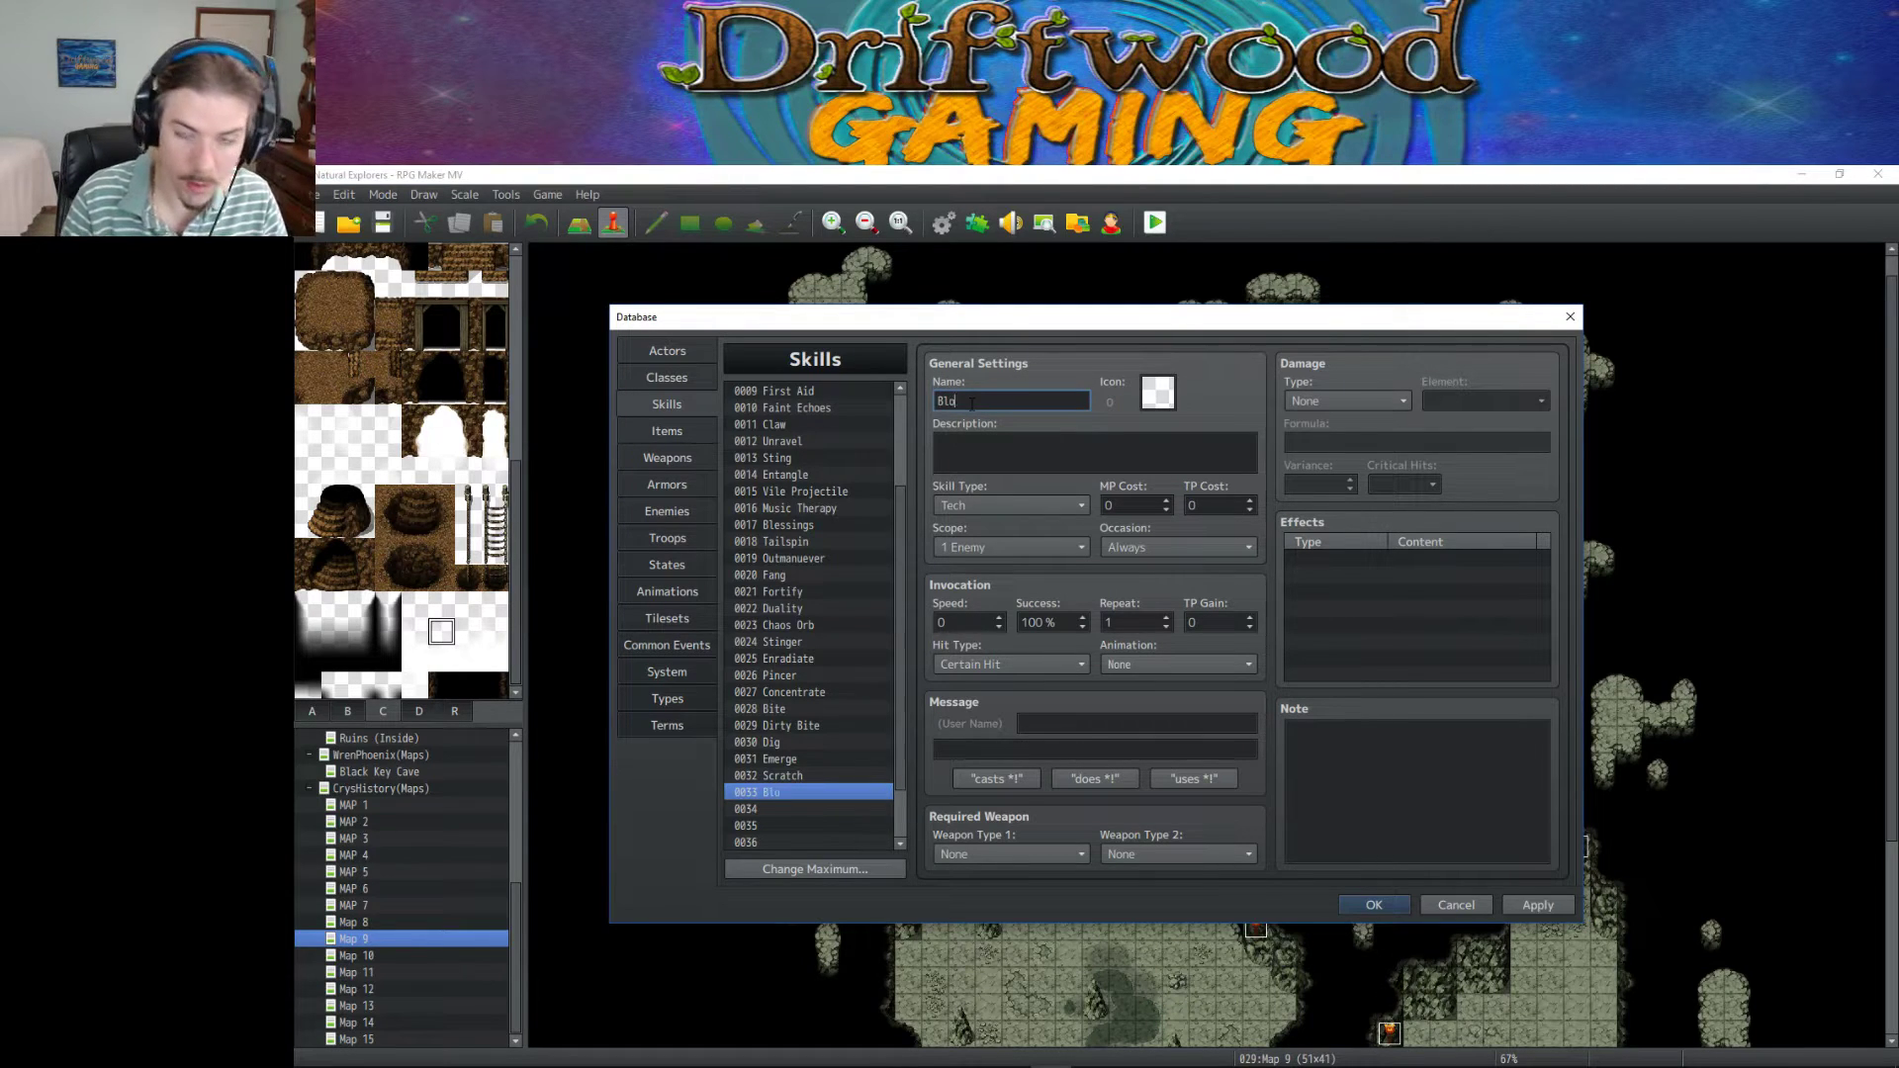
pyautogui.write('od Drain')
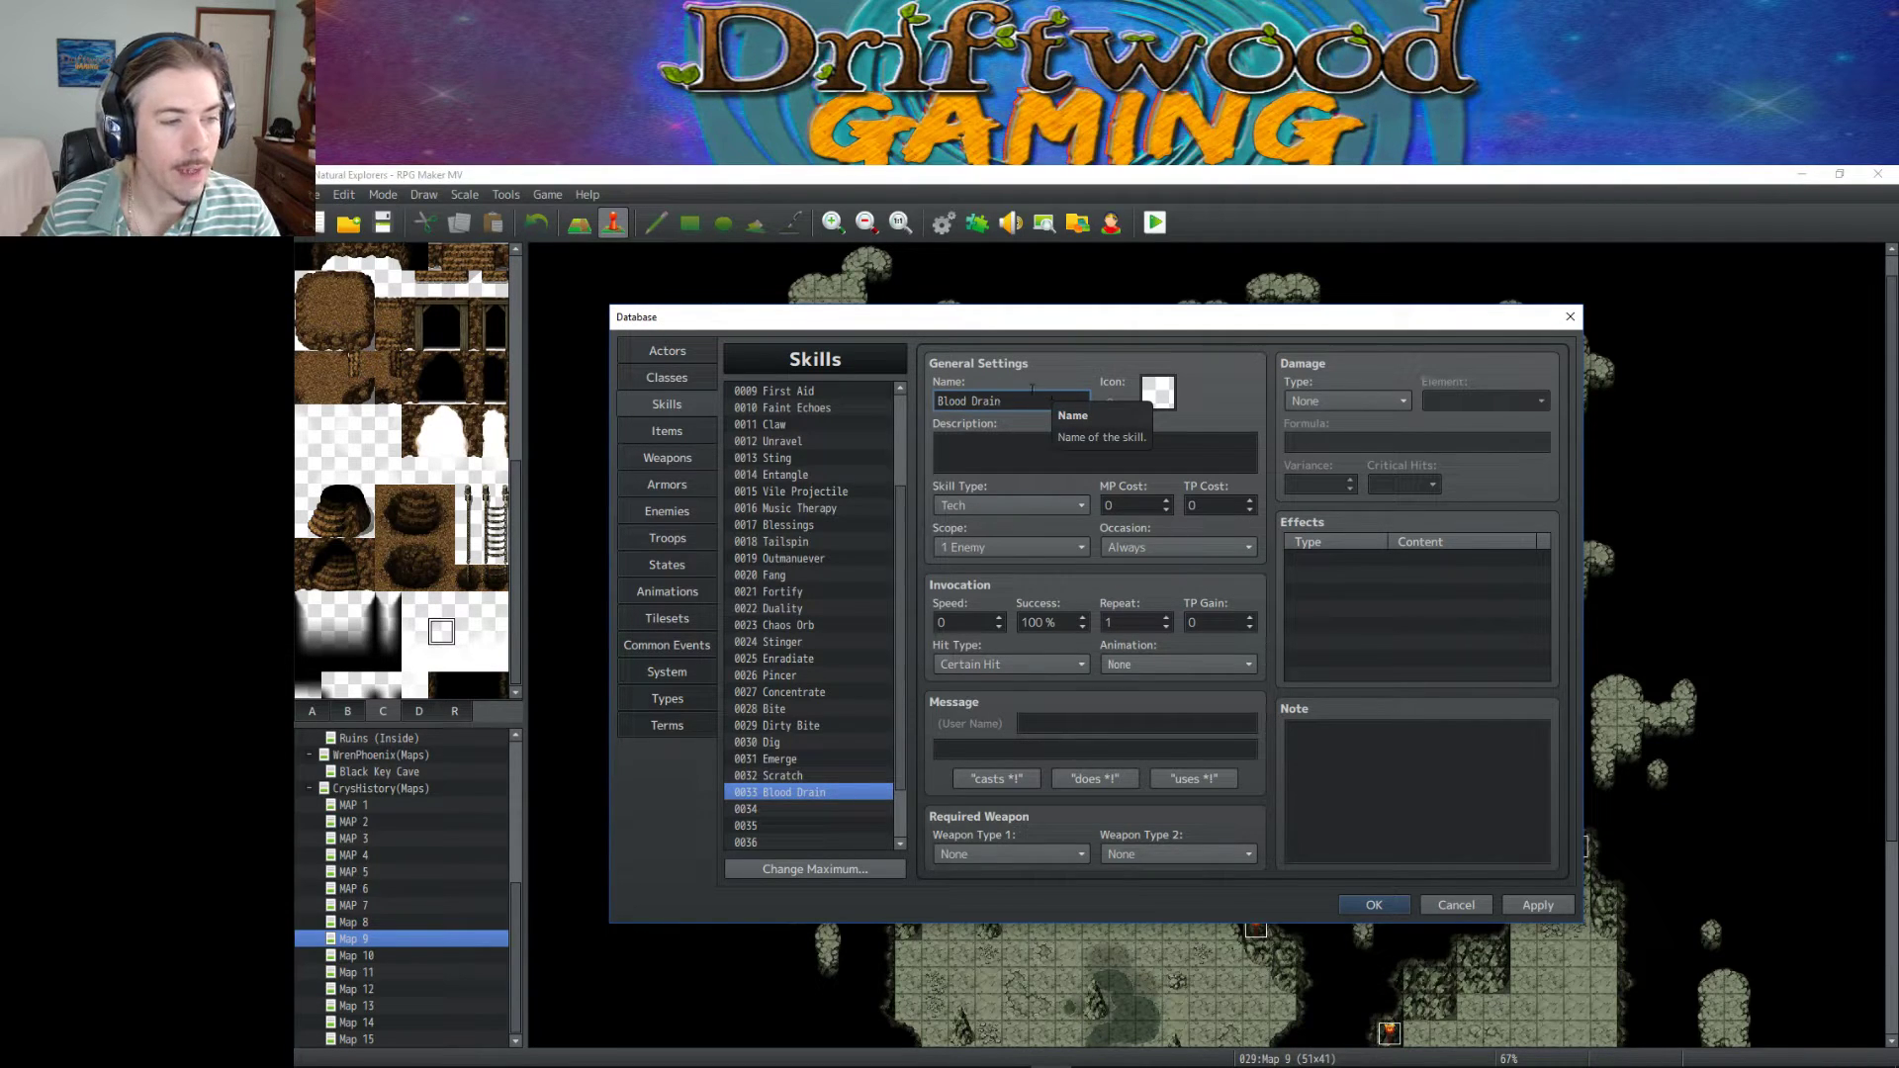
# Look through the available icons for one that suits the Blood Drain skill, down to the end of the icon set.
pyautogui.doubleClick(1158, 391)
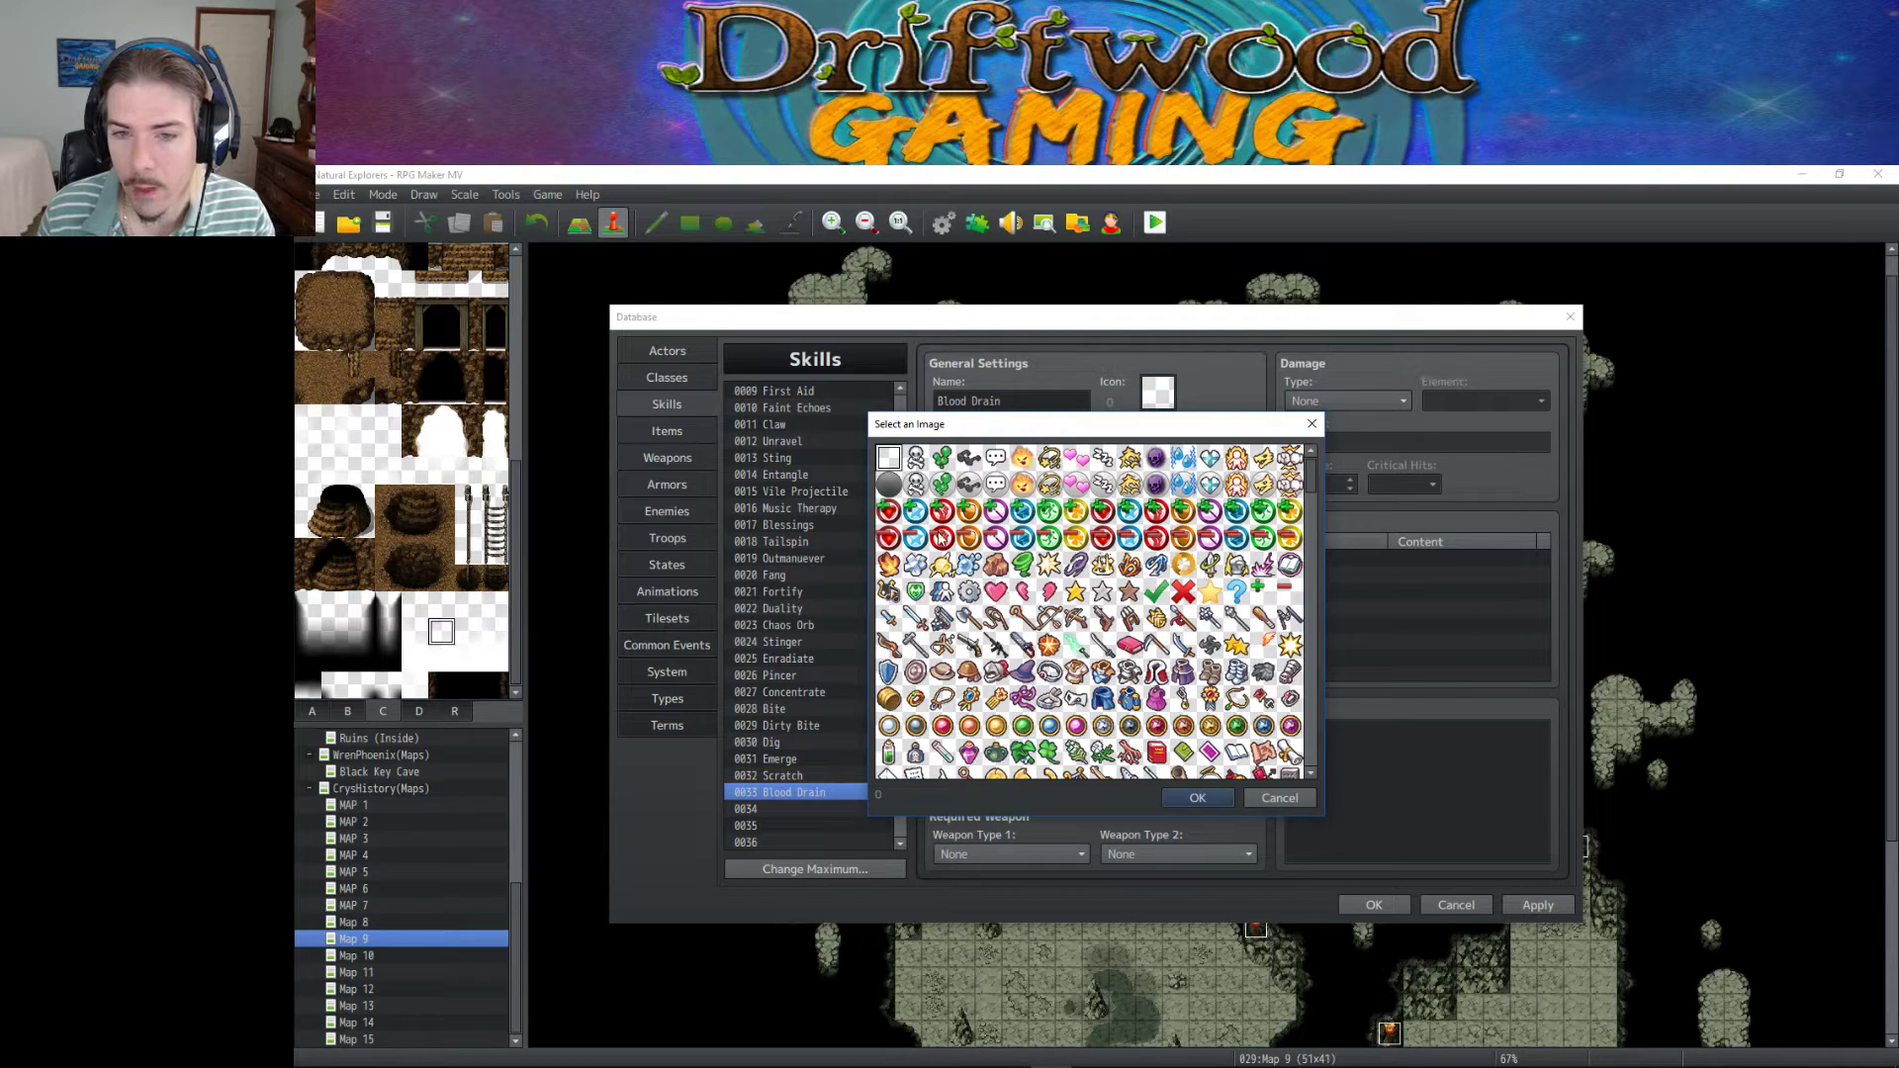
pyautogui.click(887, 536)
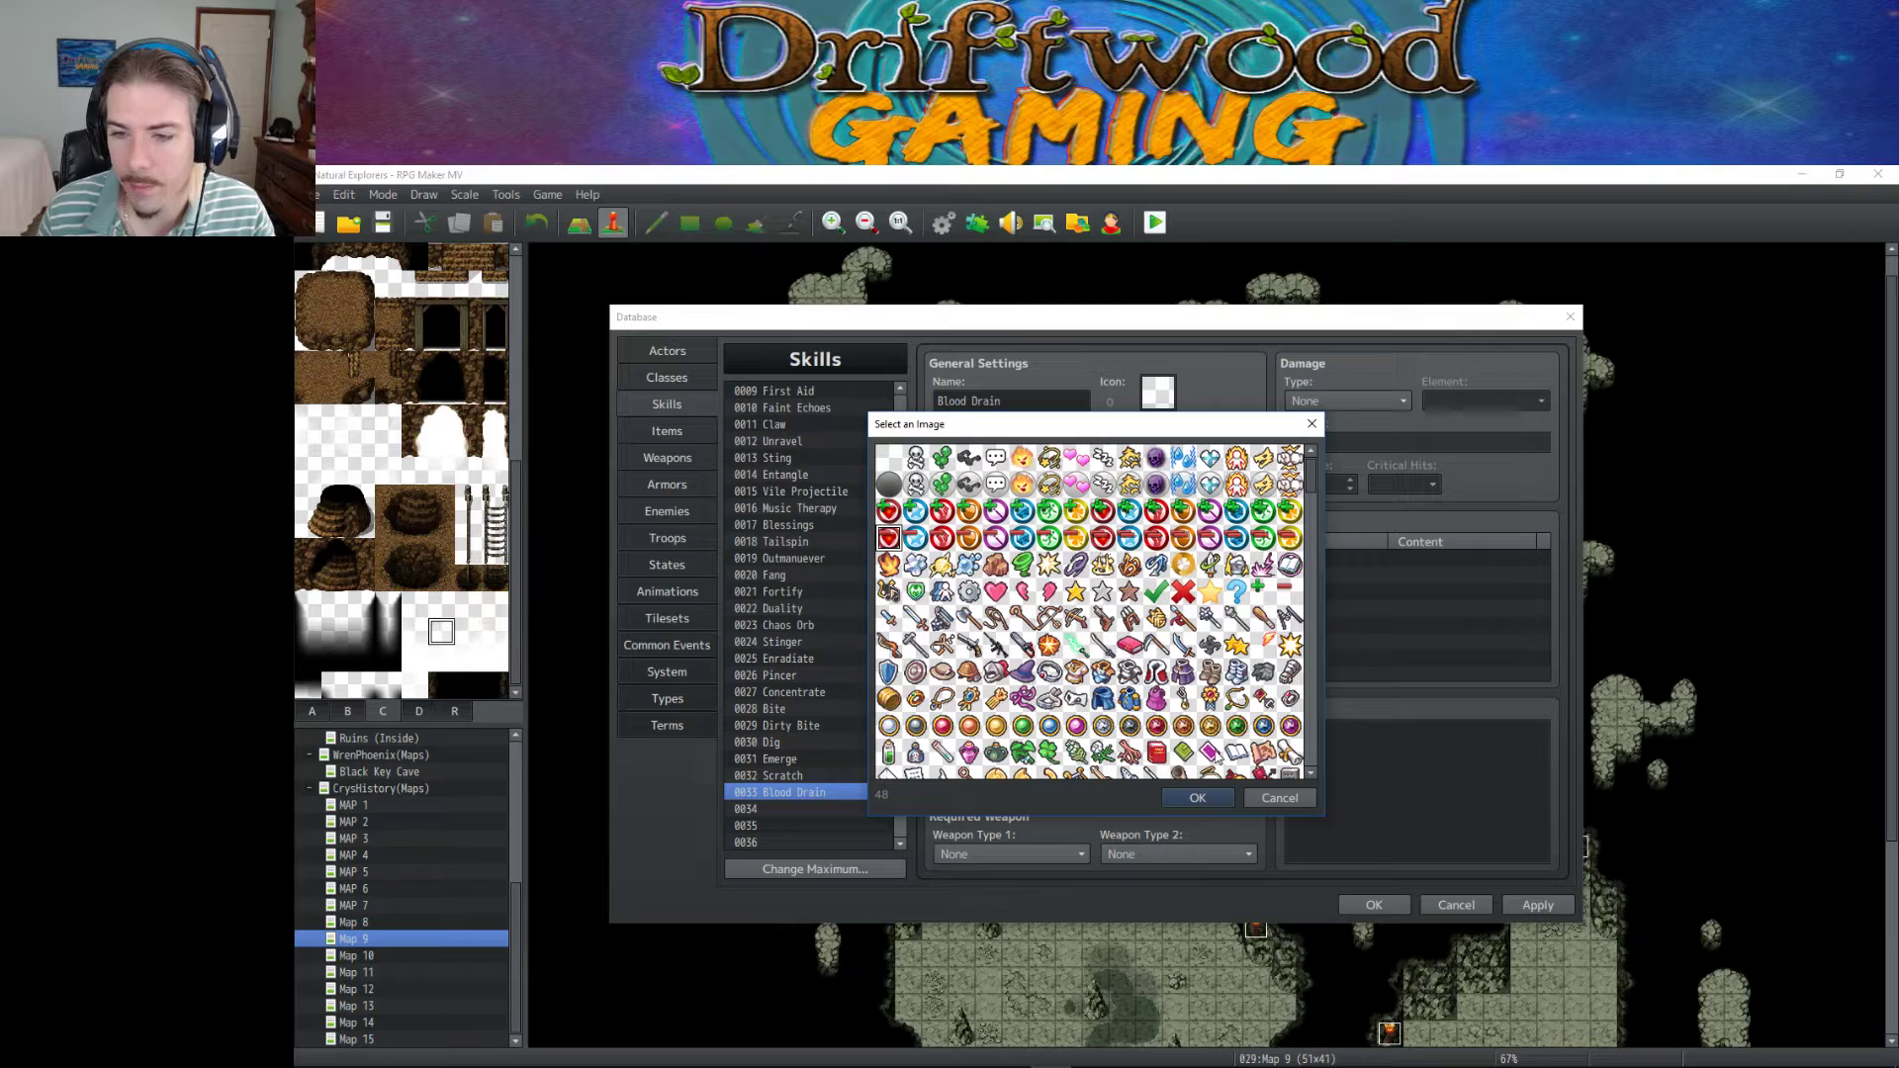
pyautogui.scroll(-5, 1306, 485)
pyautogui.moveTo(1308, 506); pyautogui.dragTo(1308, 534)
pyautogui.moveTo(1306, 546); pyautogui.dragTo(1304, 772)
pyautogui.scroll(-2, 1072, 633)
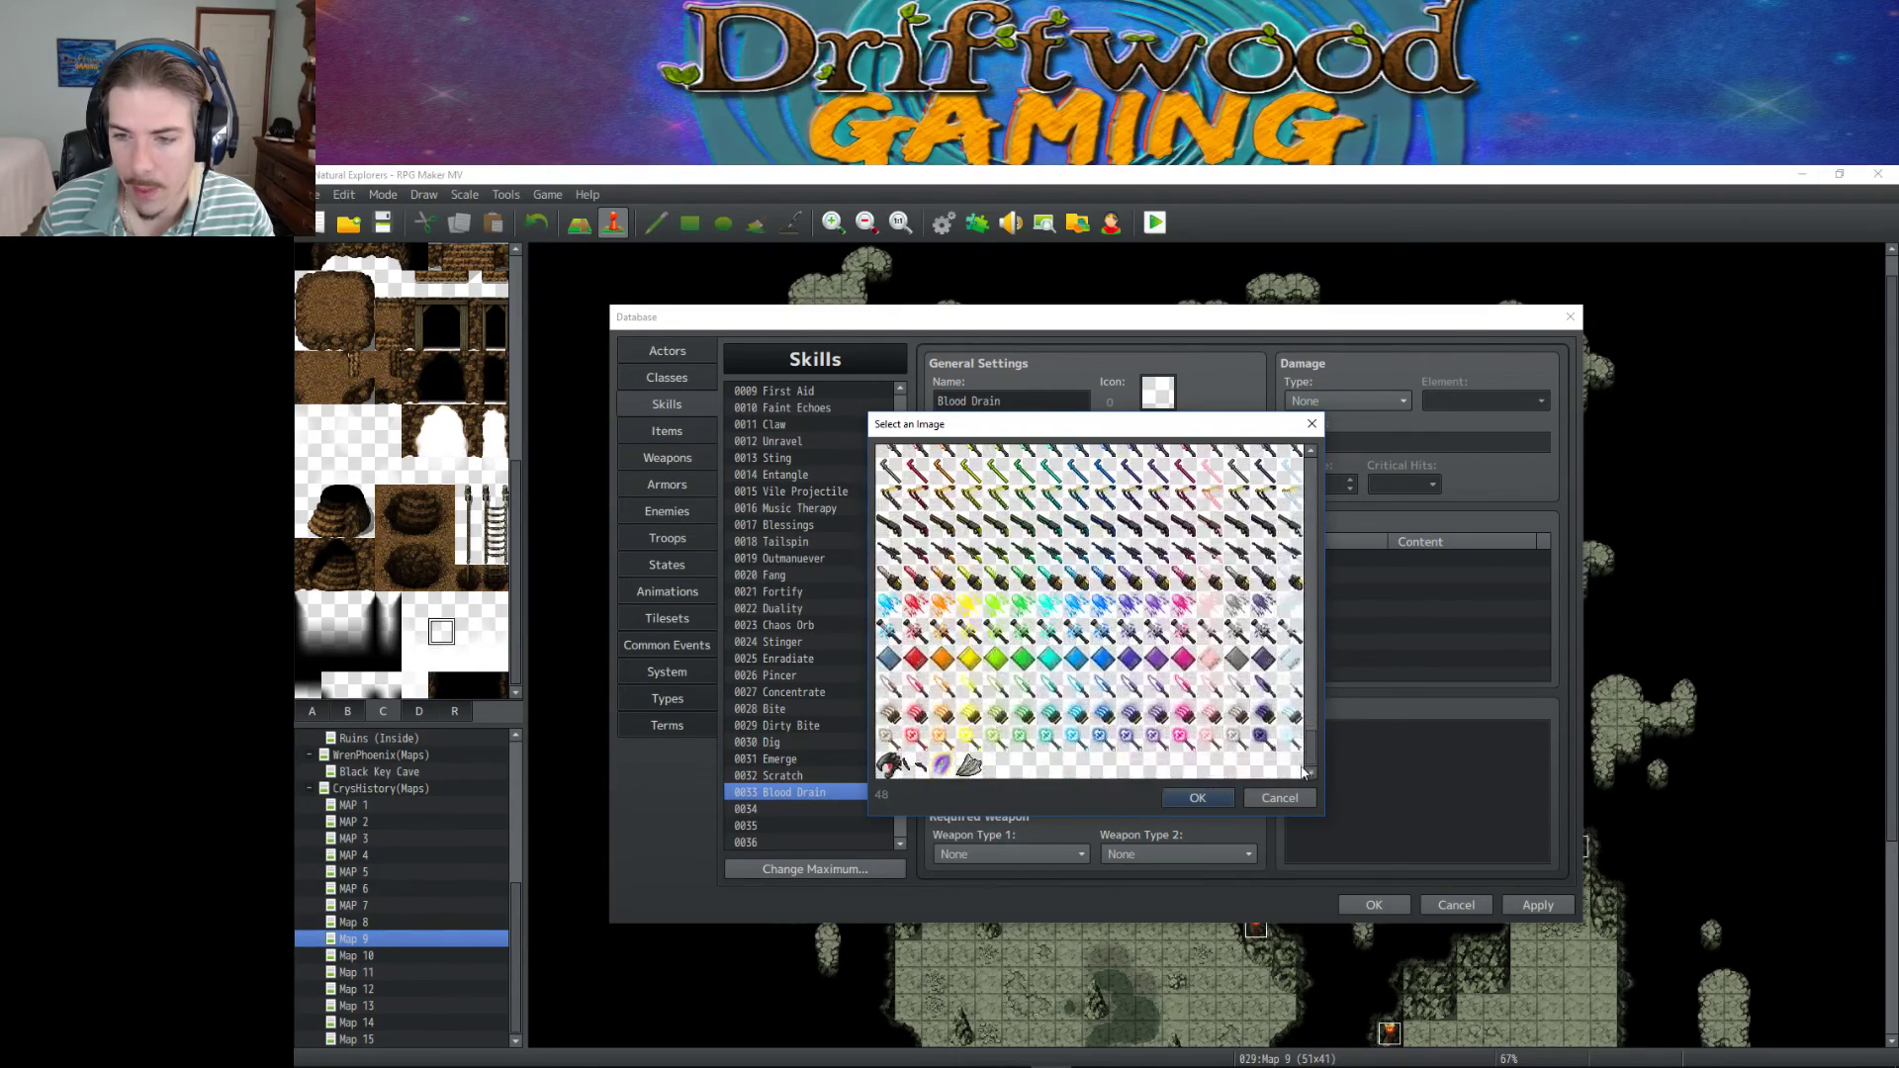
pyautogui.scroll(3, 1013, 693)
pyautogui.scroll(-3, 1007, 688)
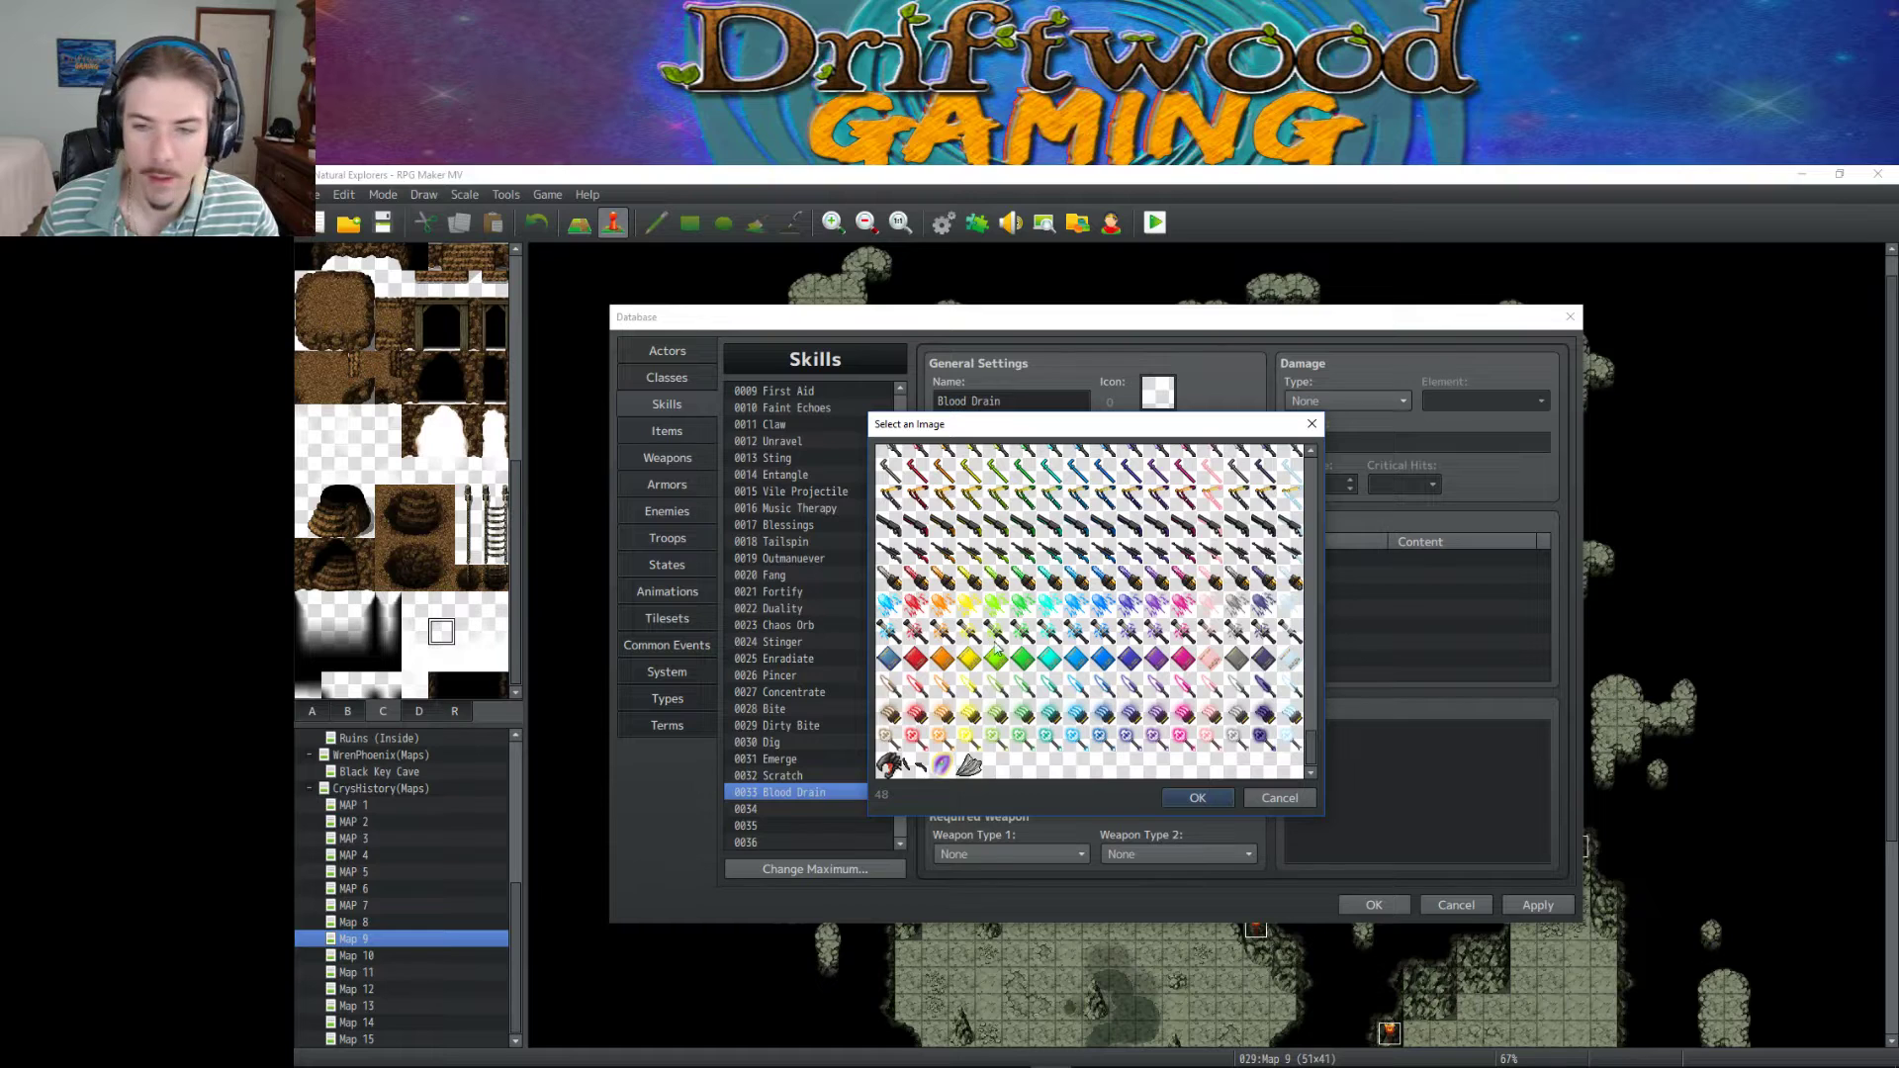
pyautogui.click(1003, 771)
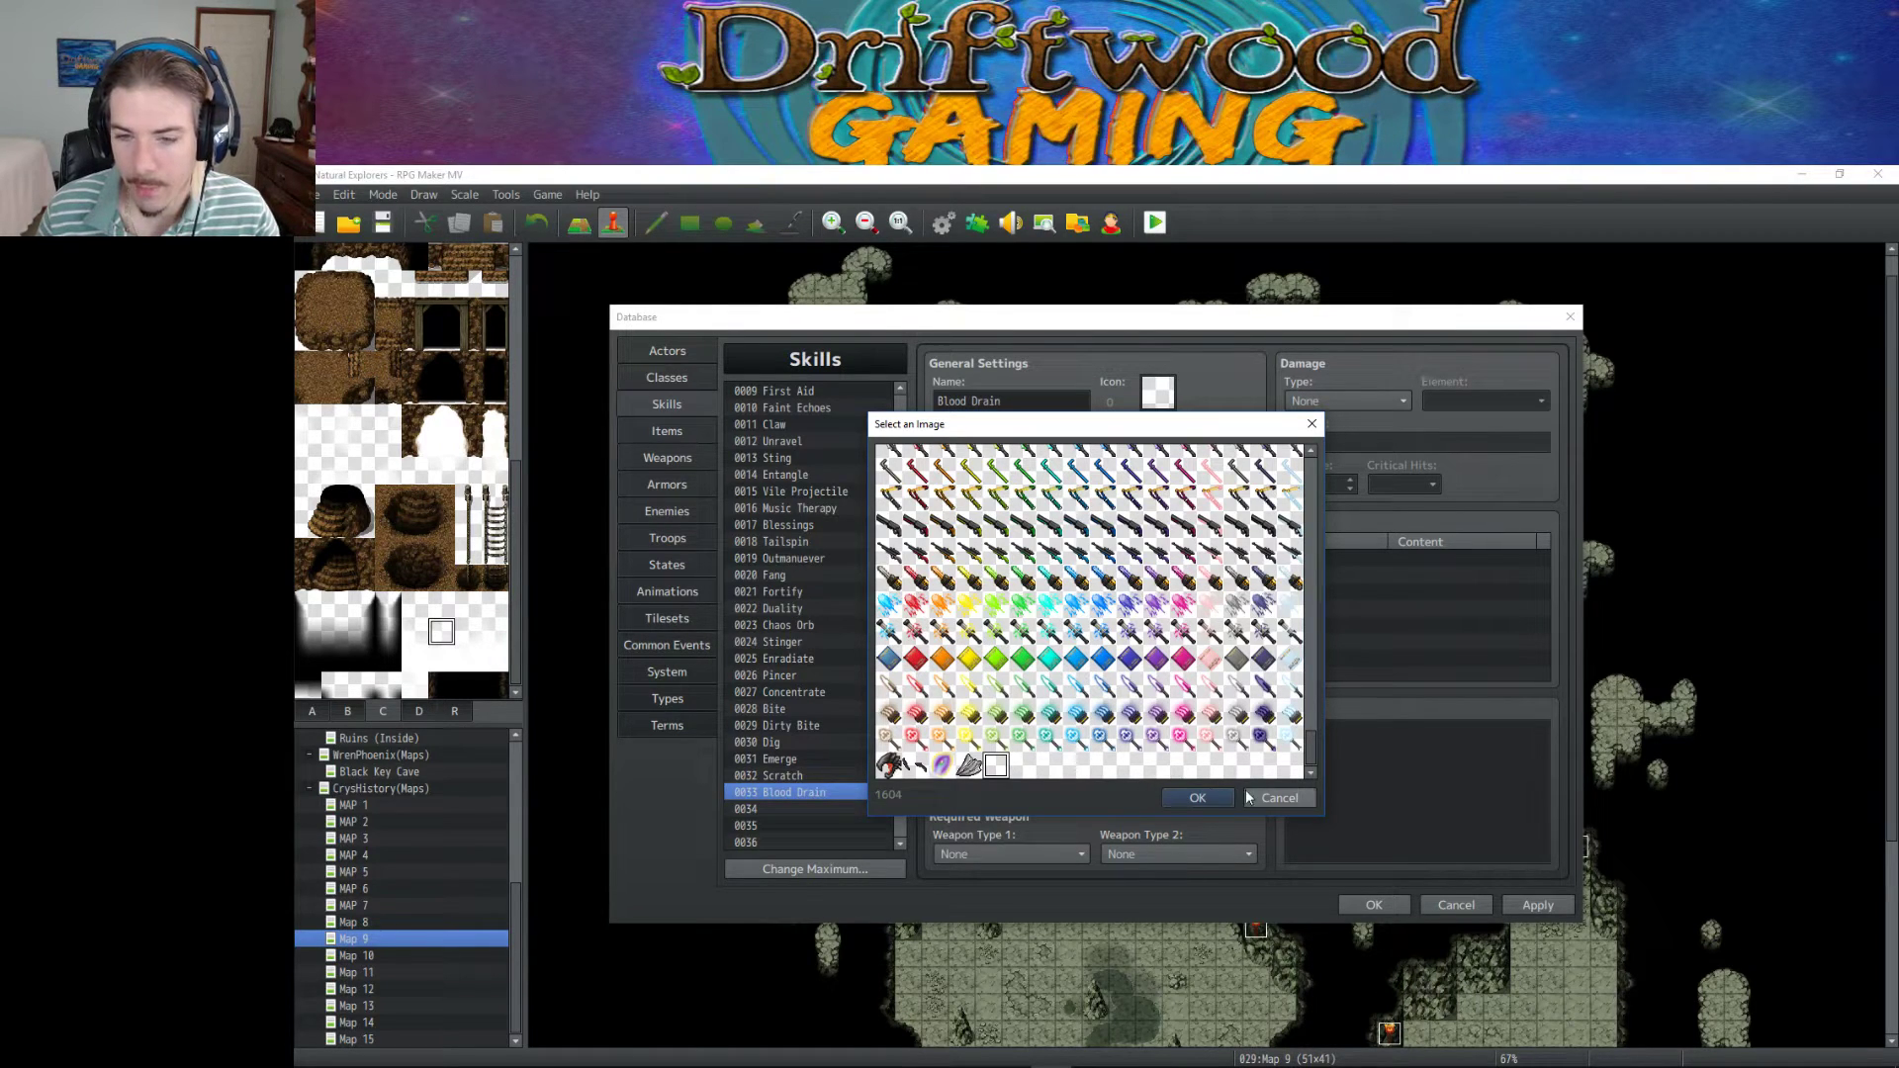
pyautogui.click(970, 768)
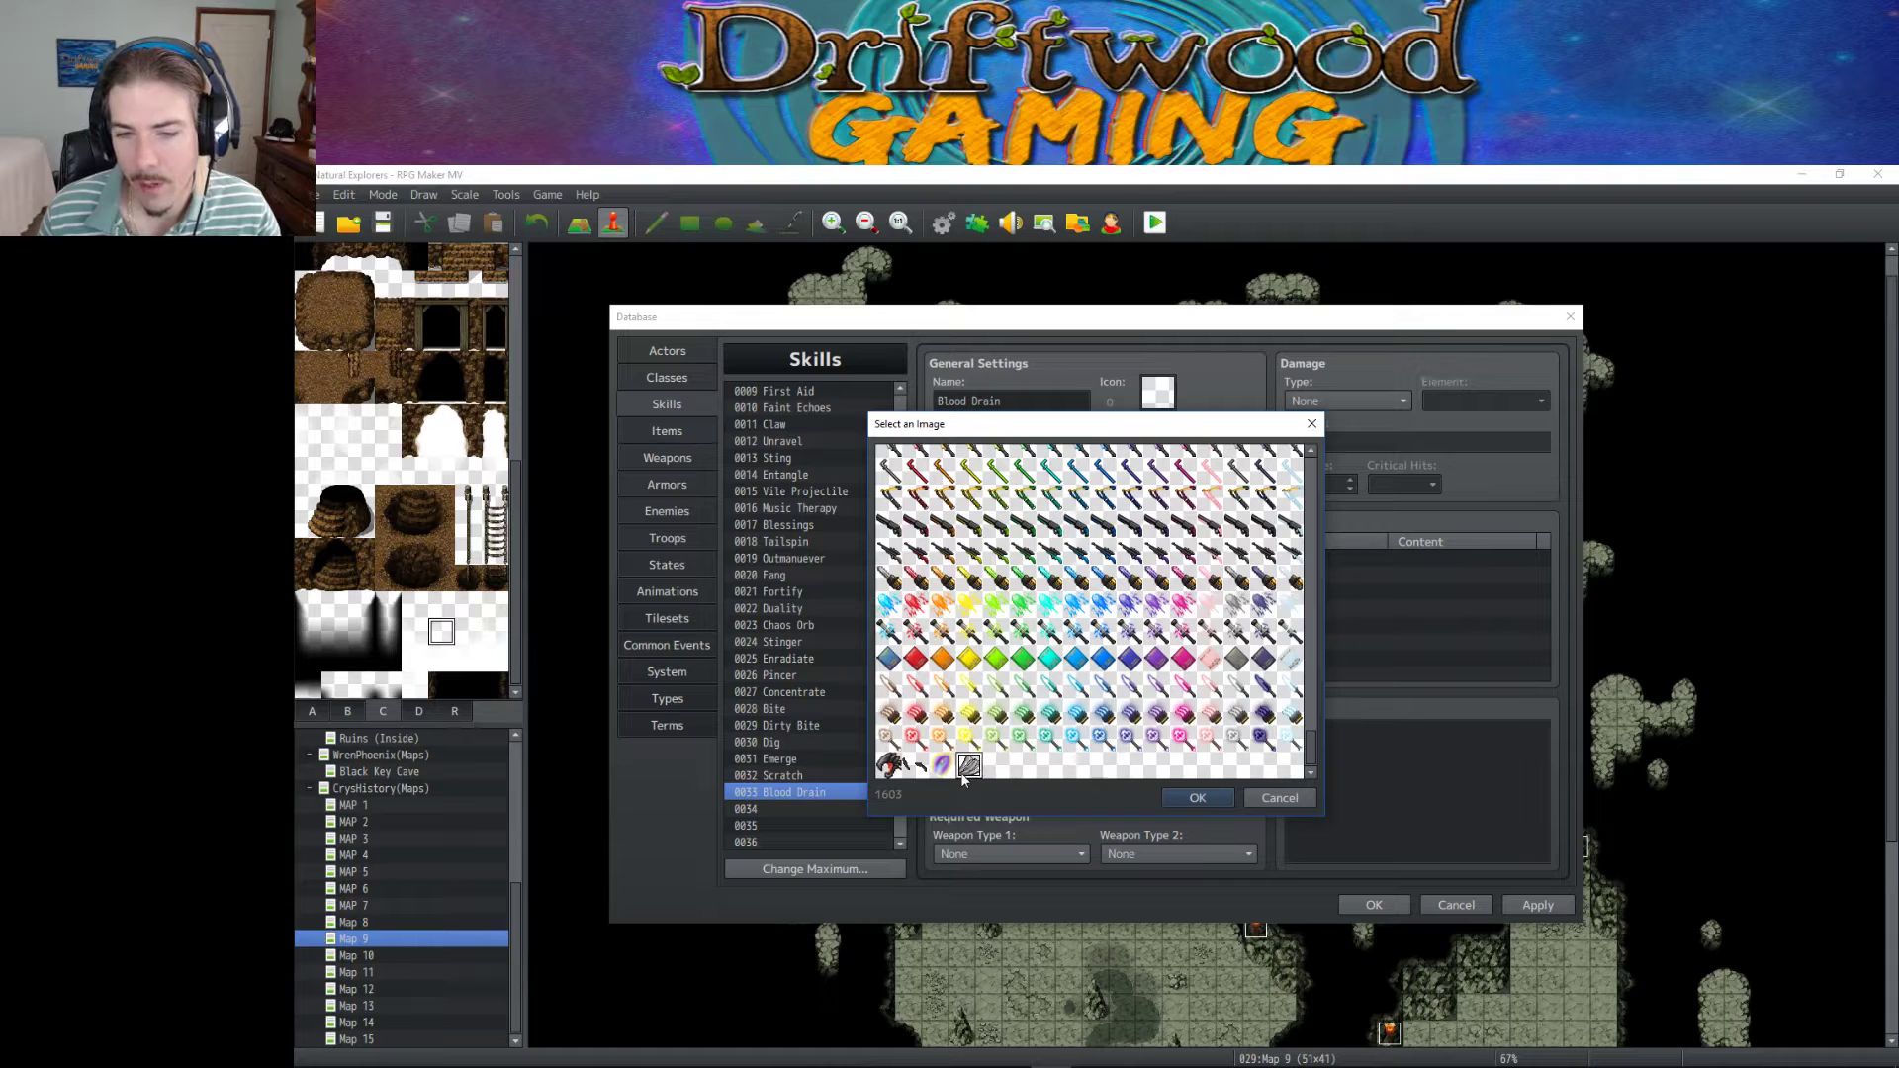
pyautogui.click(1019, 768)
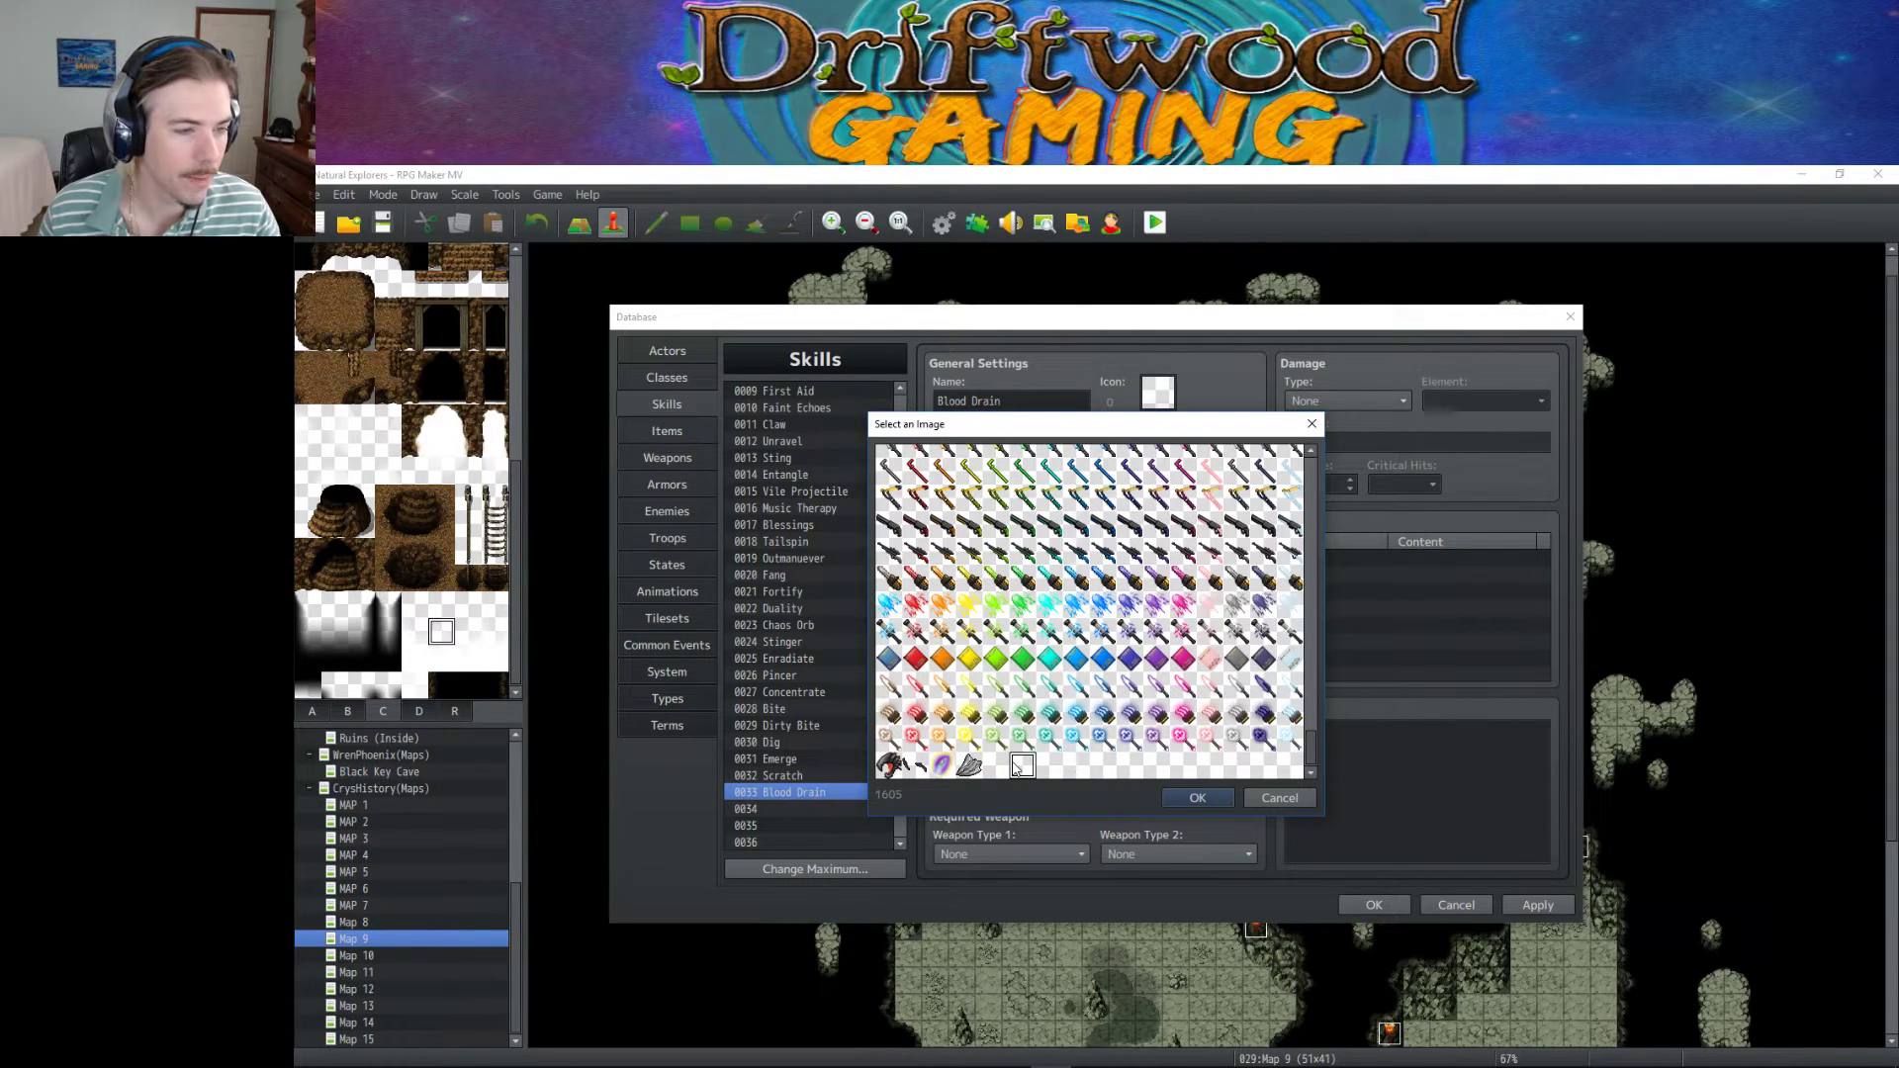
# Switch to Aseprite and create a new 32 x 32 px RGB sprite with a transparent background.
pyautogui.moveTo(1094, 1052)
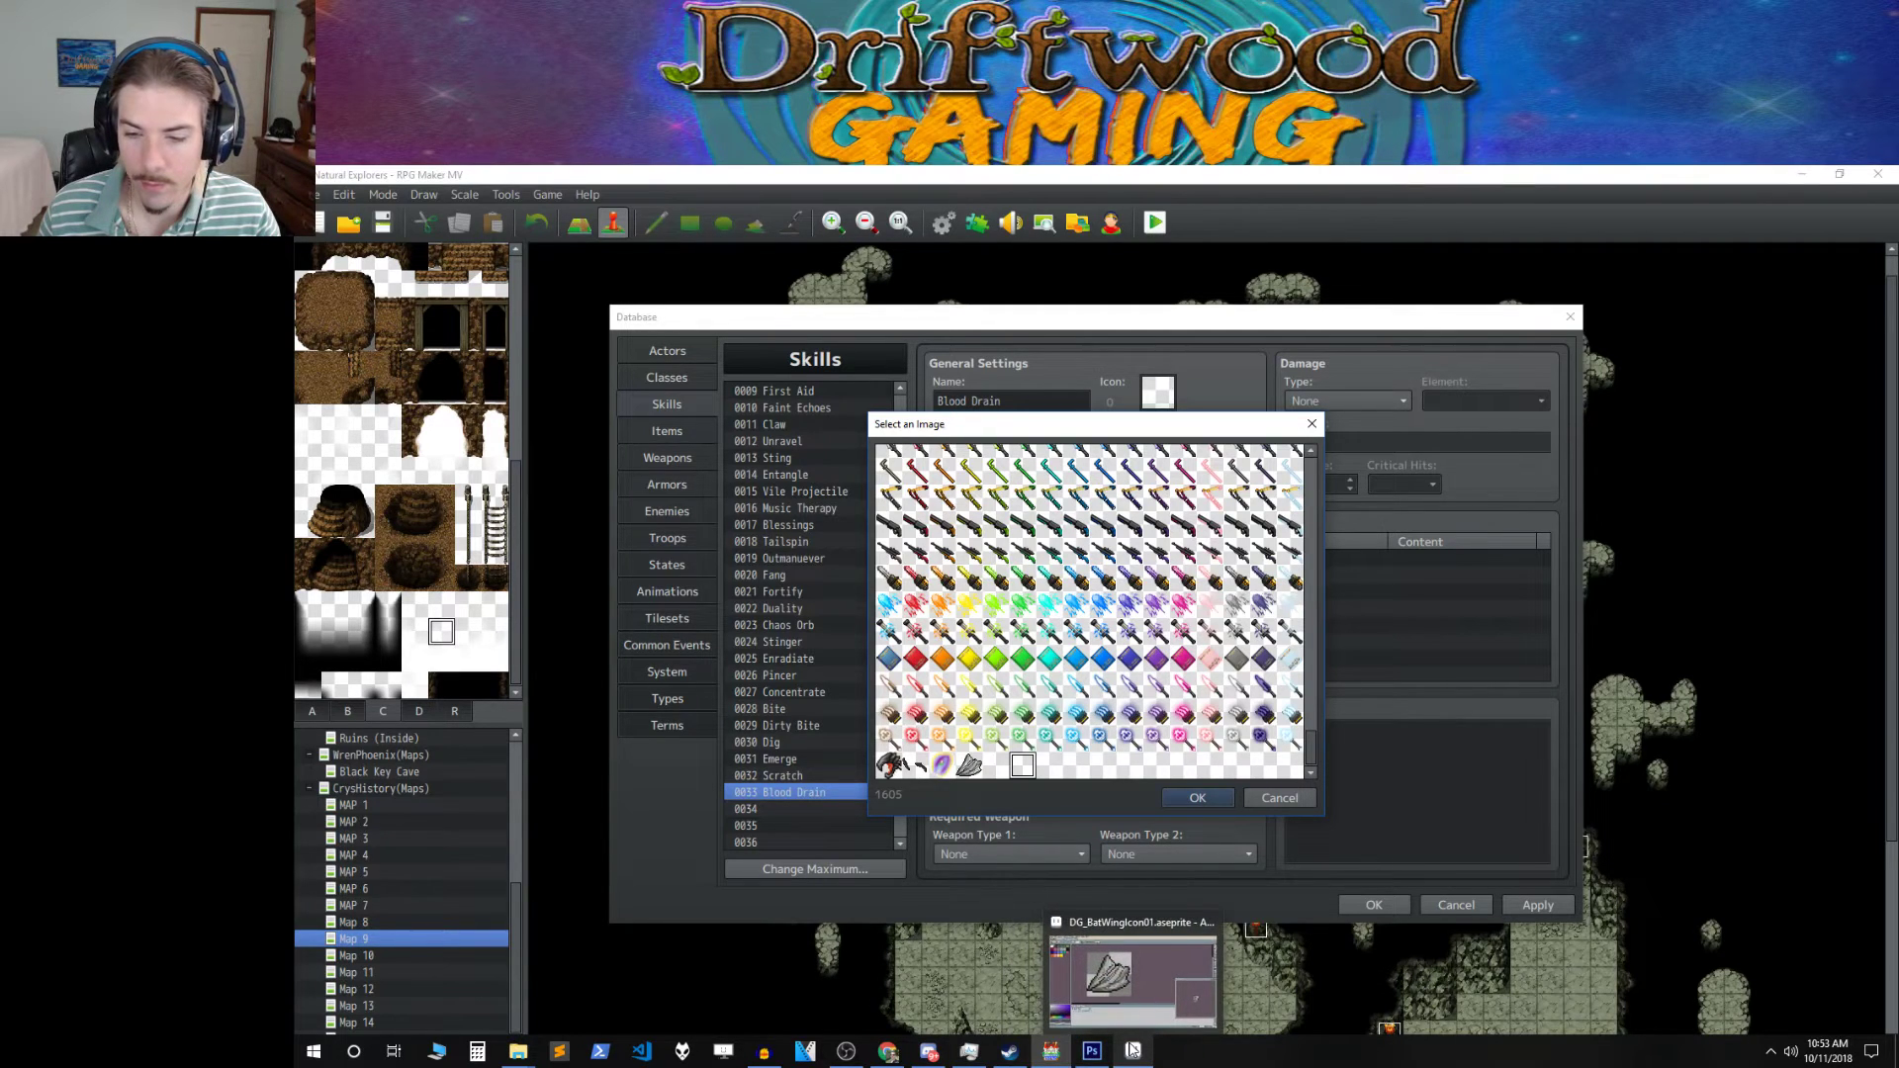
pyautogui.click(1134, 1050)
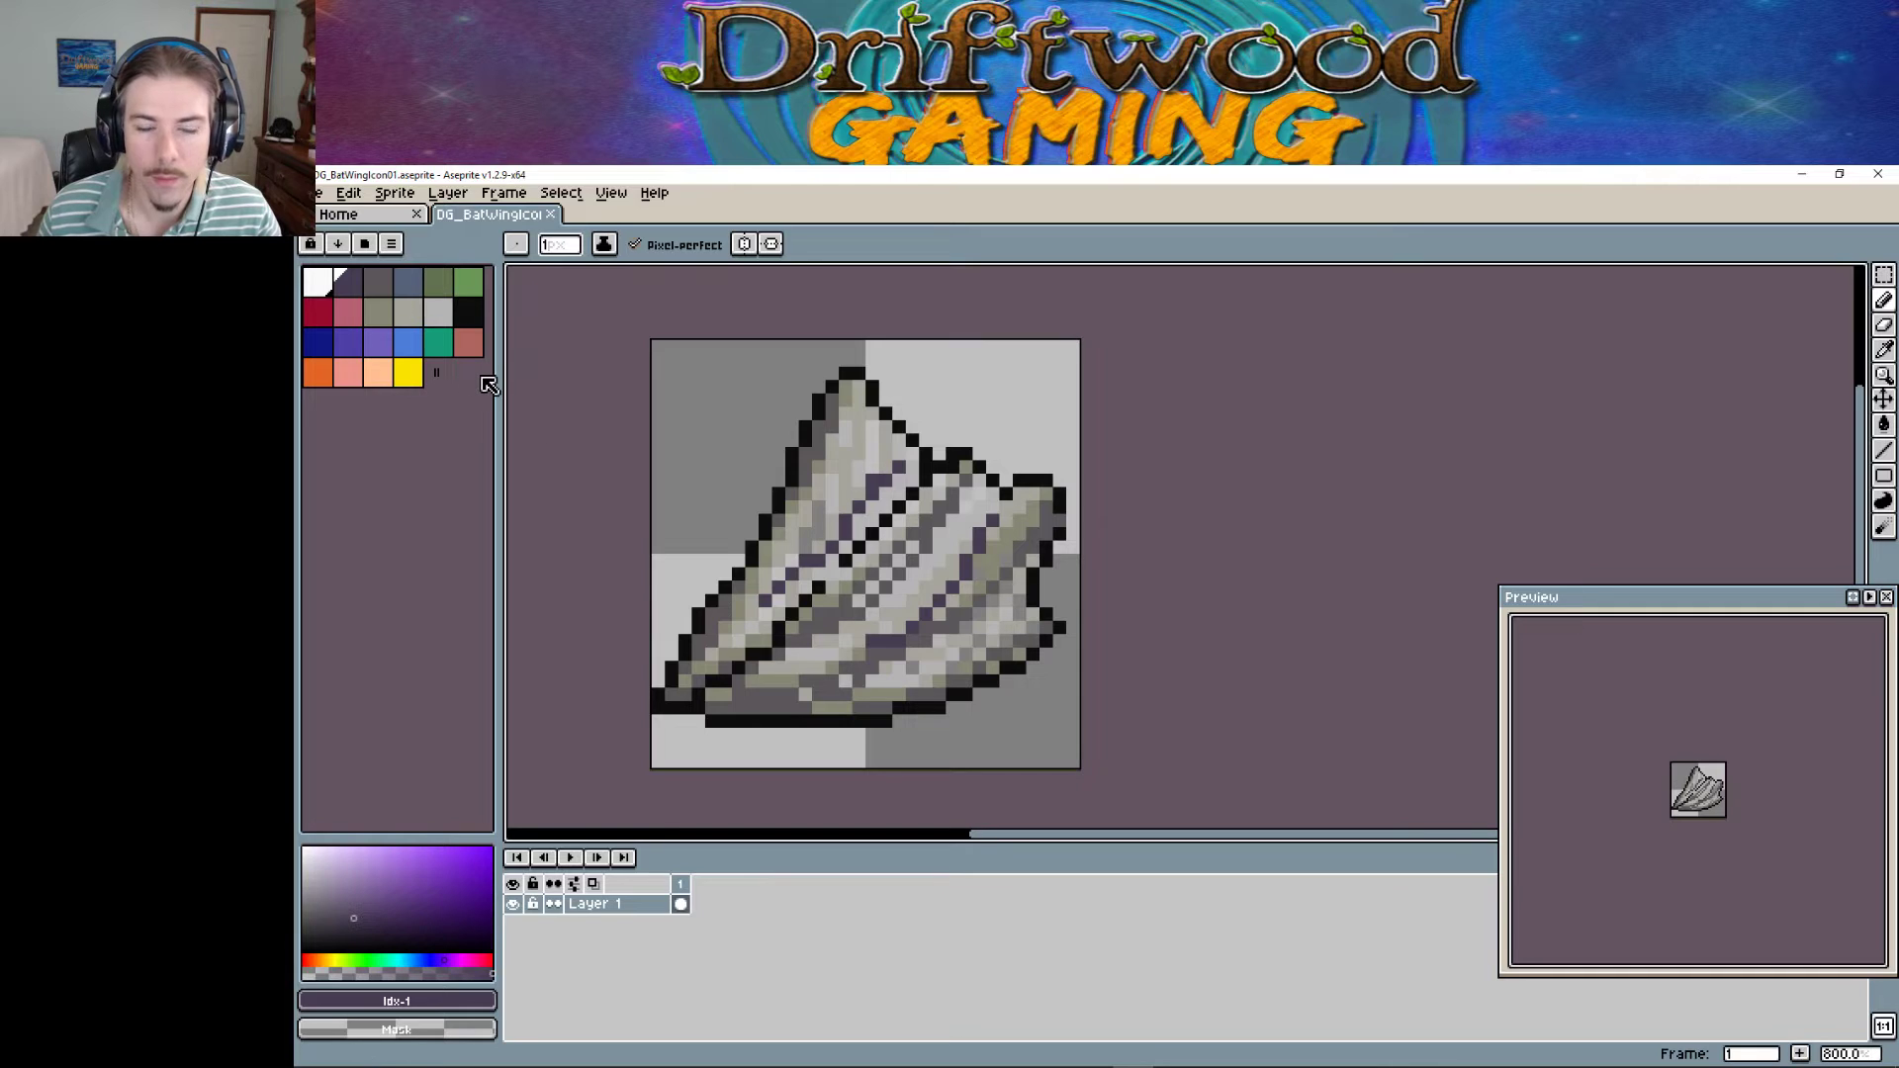
pyautogui.click(322, 194)
pyautogui.click(328, 215)
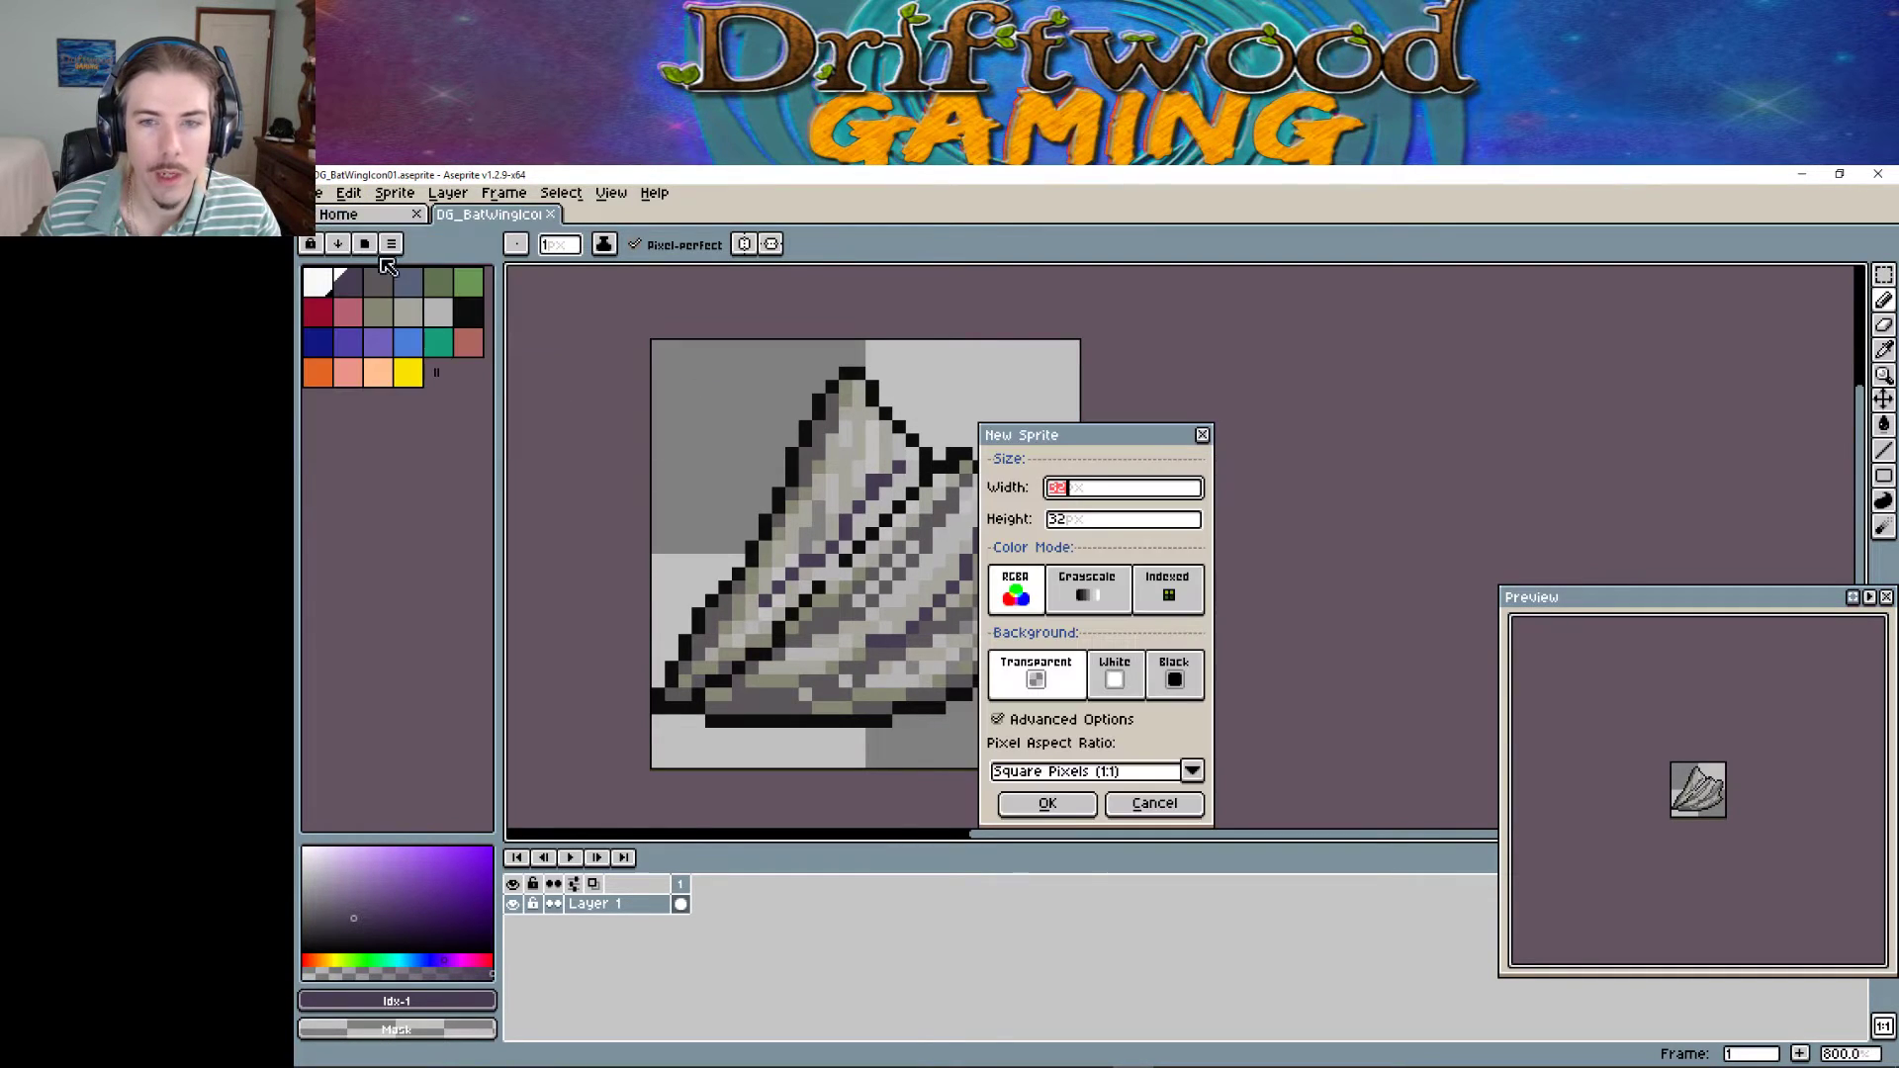
pyautogui.click(1029, 800)
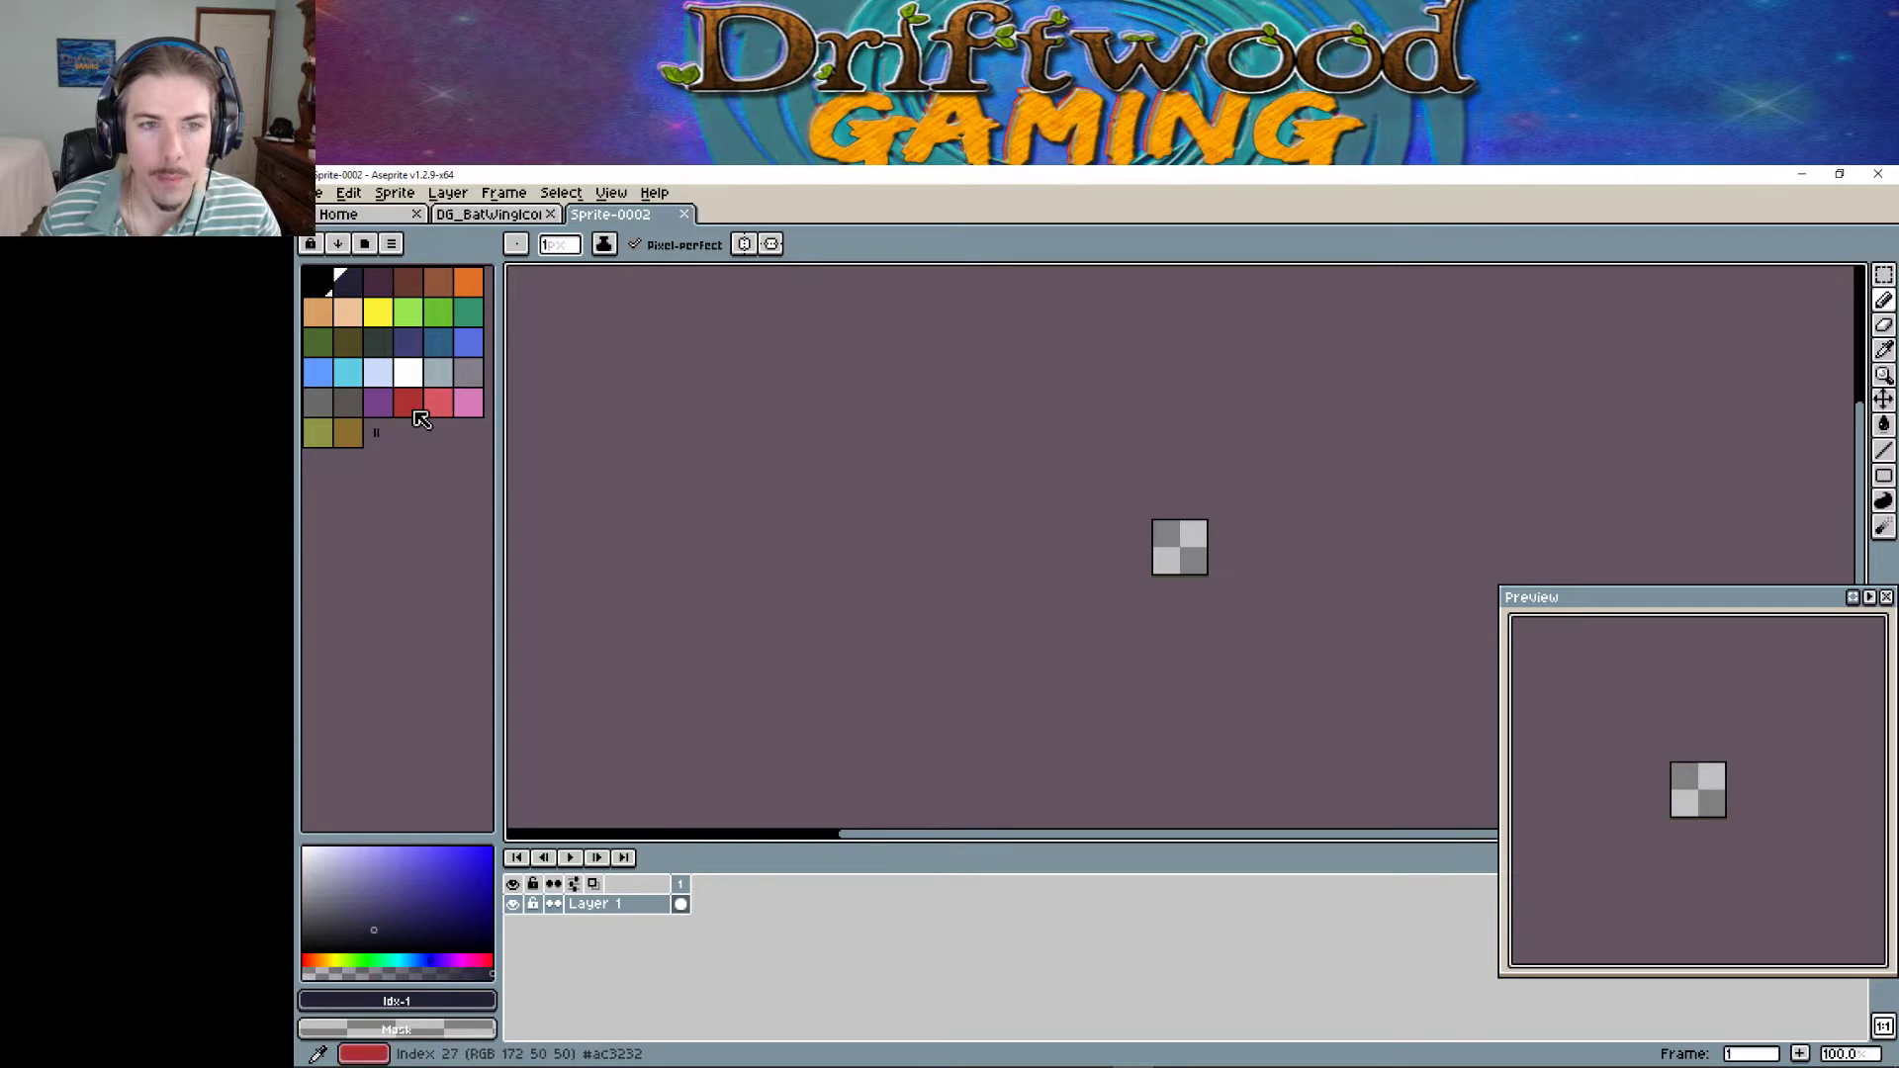
# Load the Google UI colour palette into the new sprite.
pyautogui.click(366, 245)
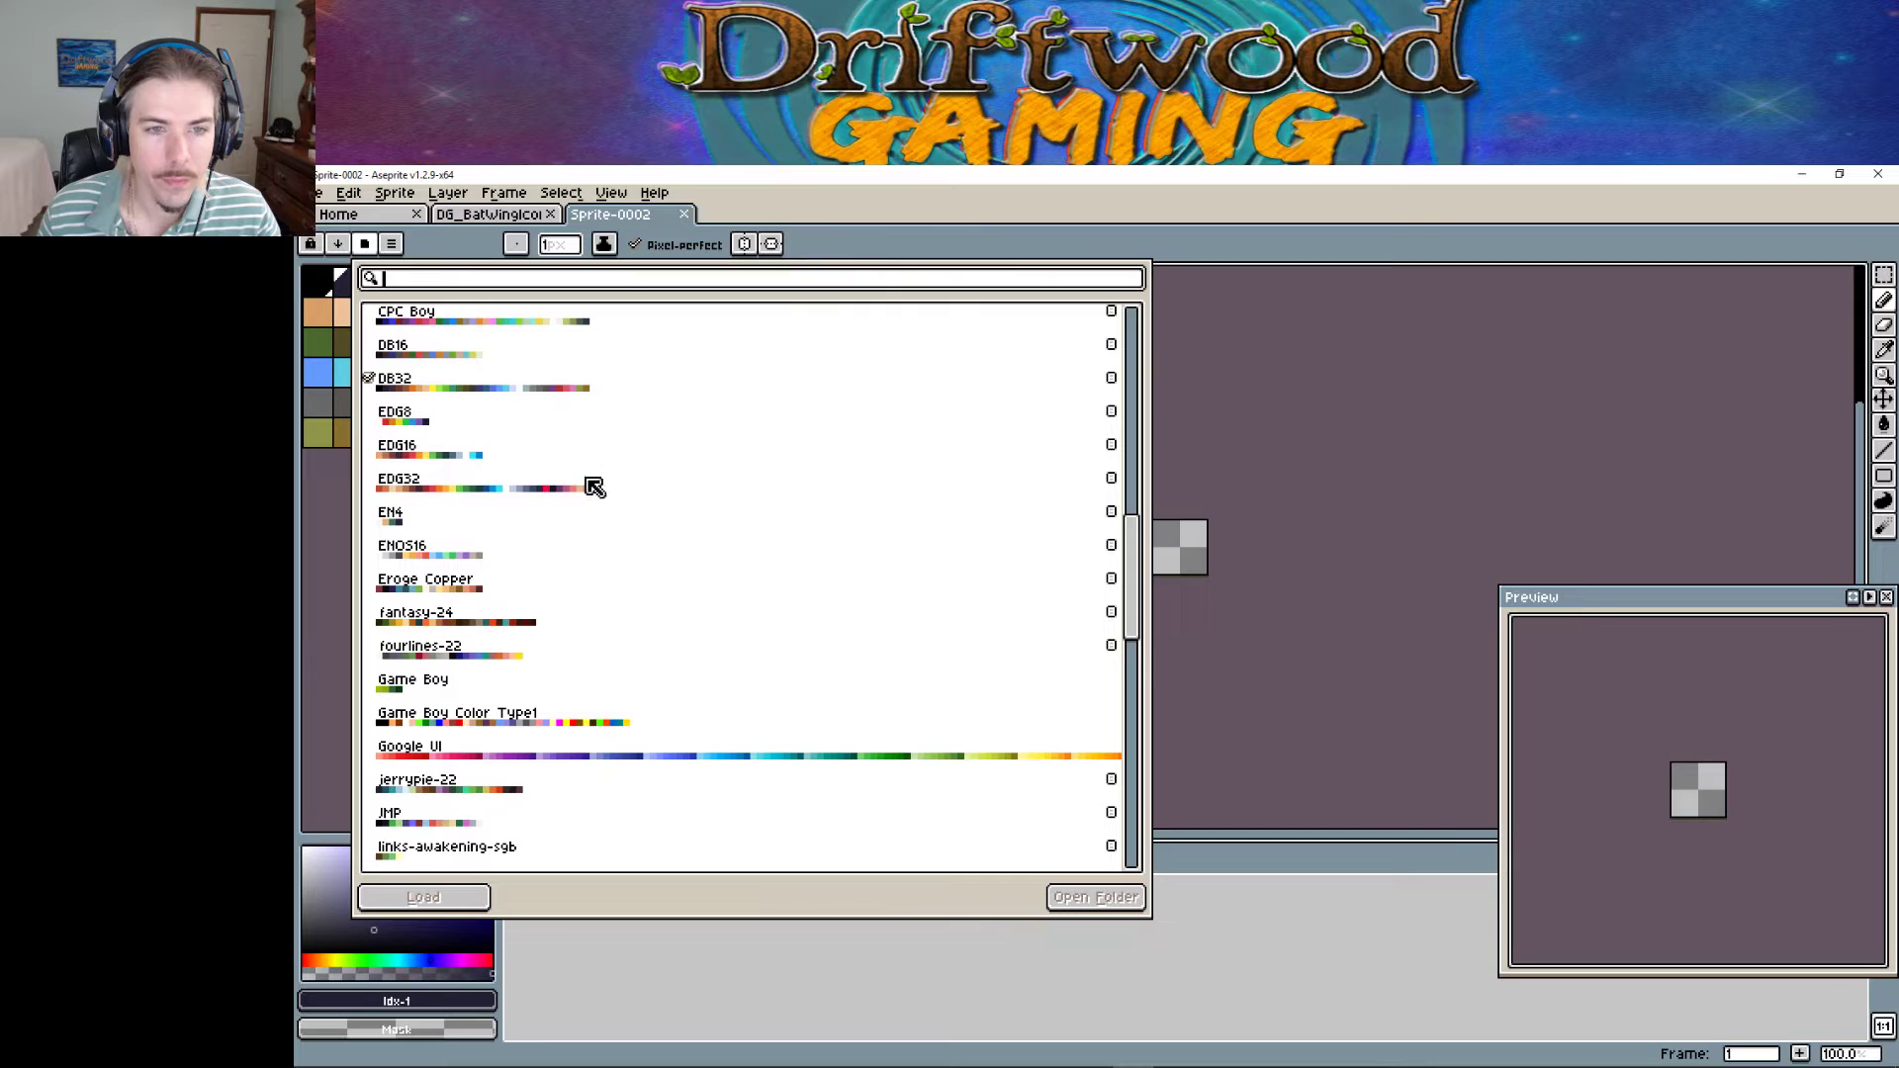
pyautogui.scroll(-3, 520, 564)
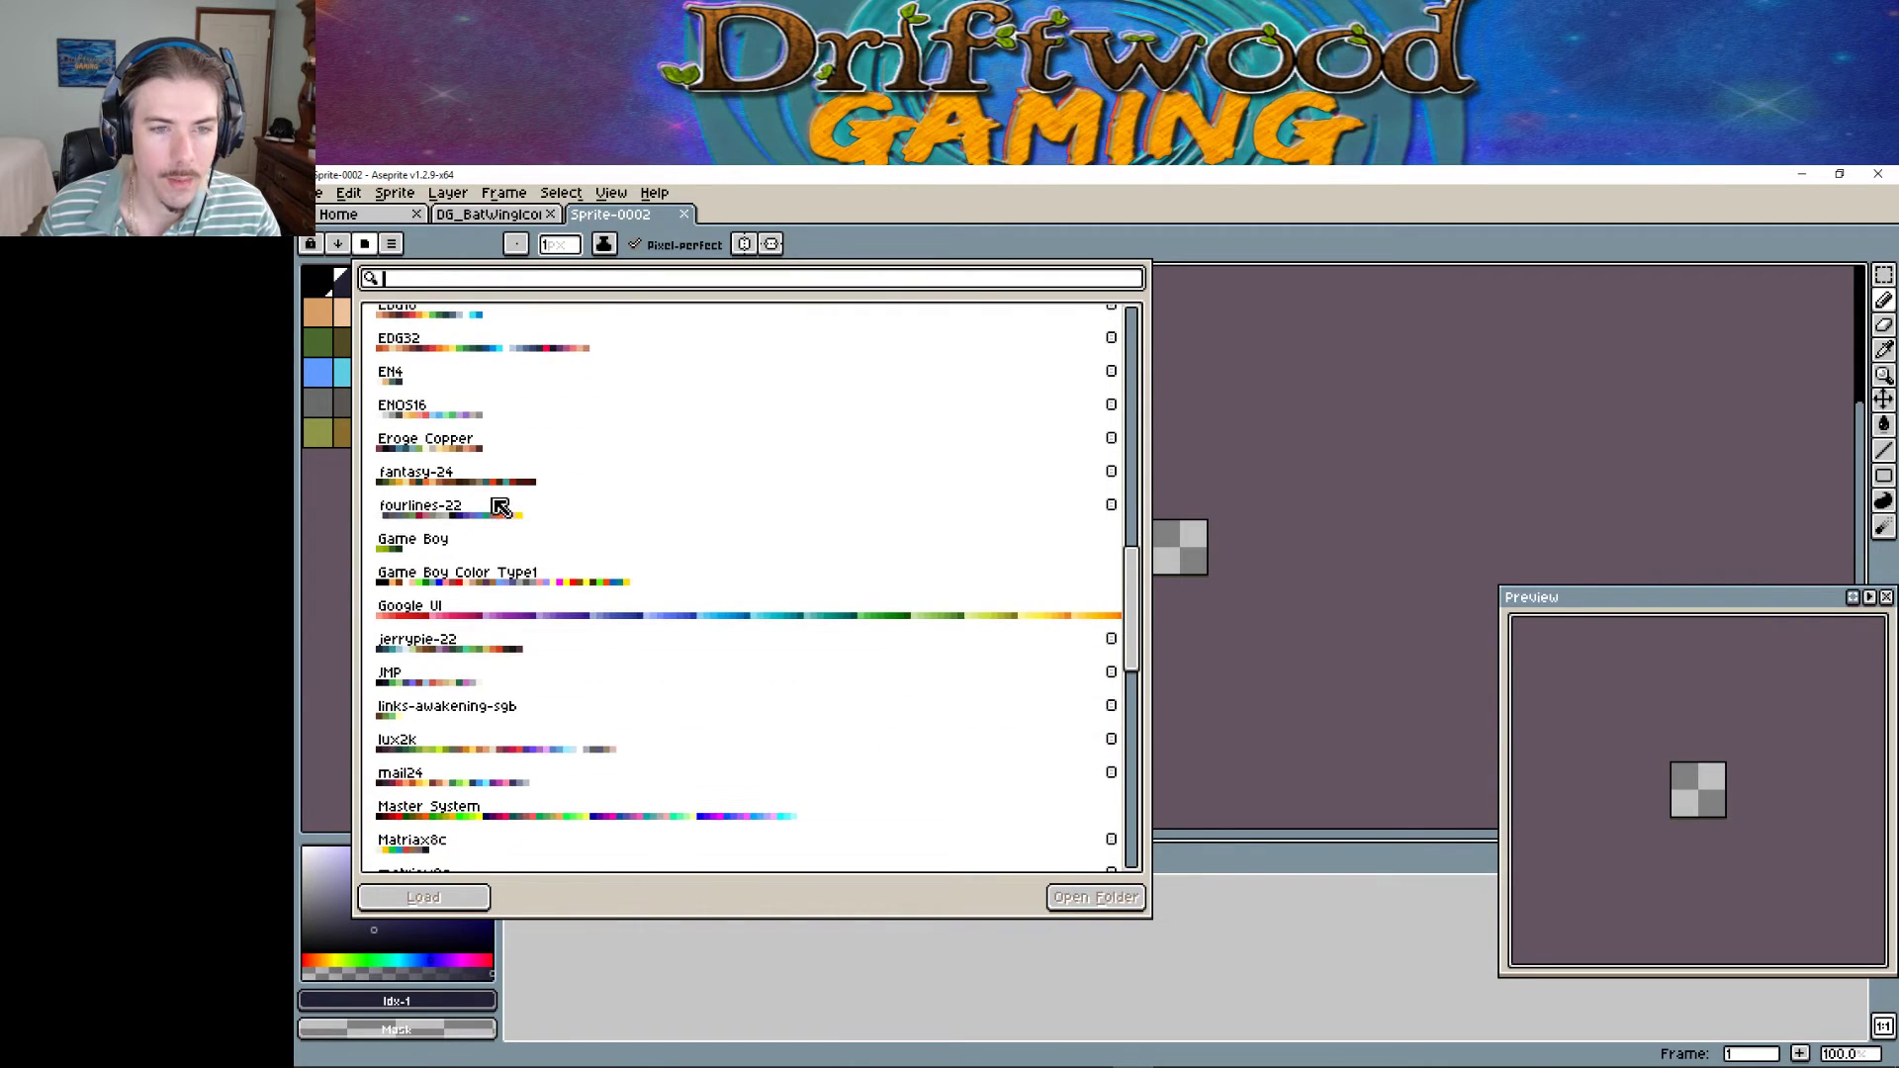
pyautogui.scroll(-3, 522, 487)
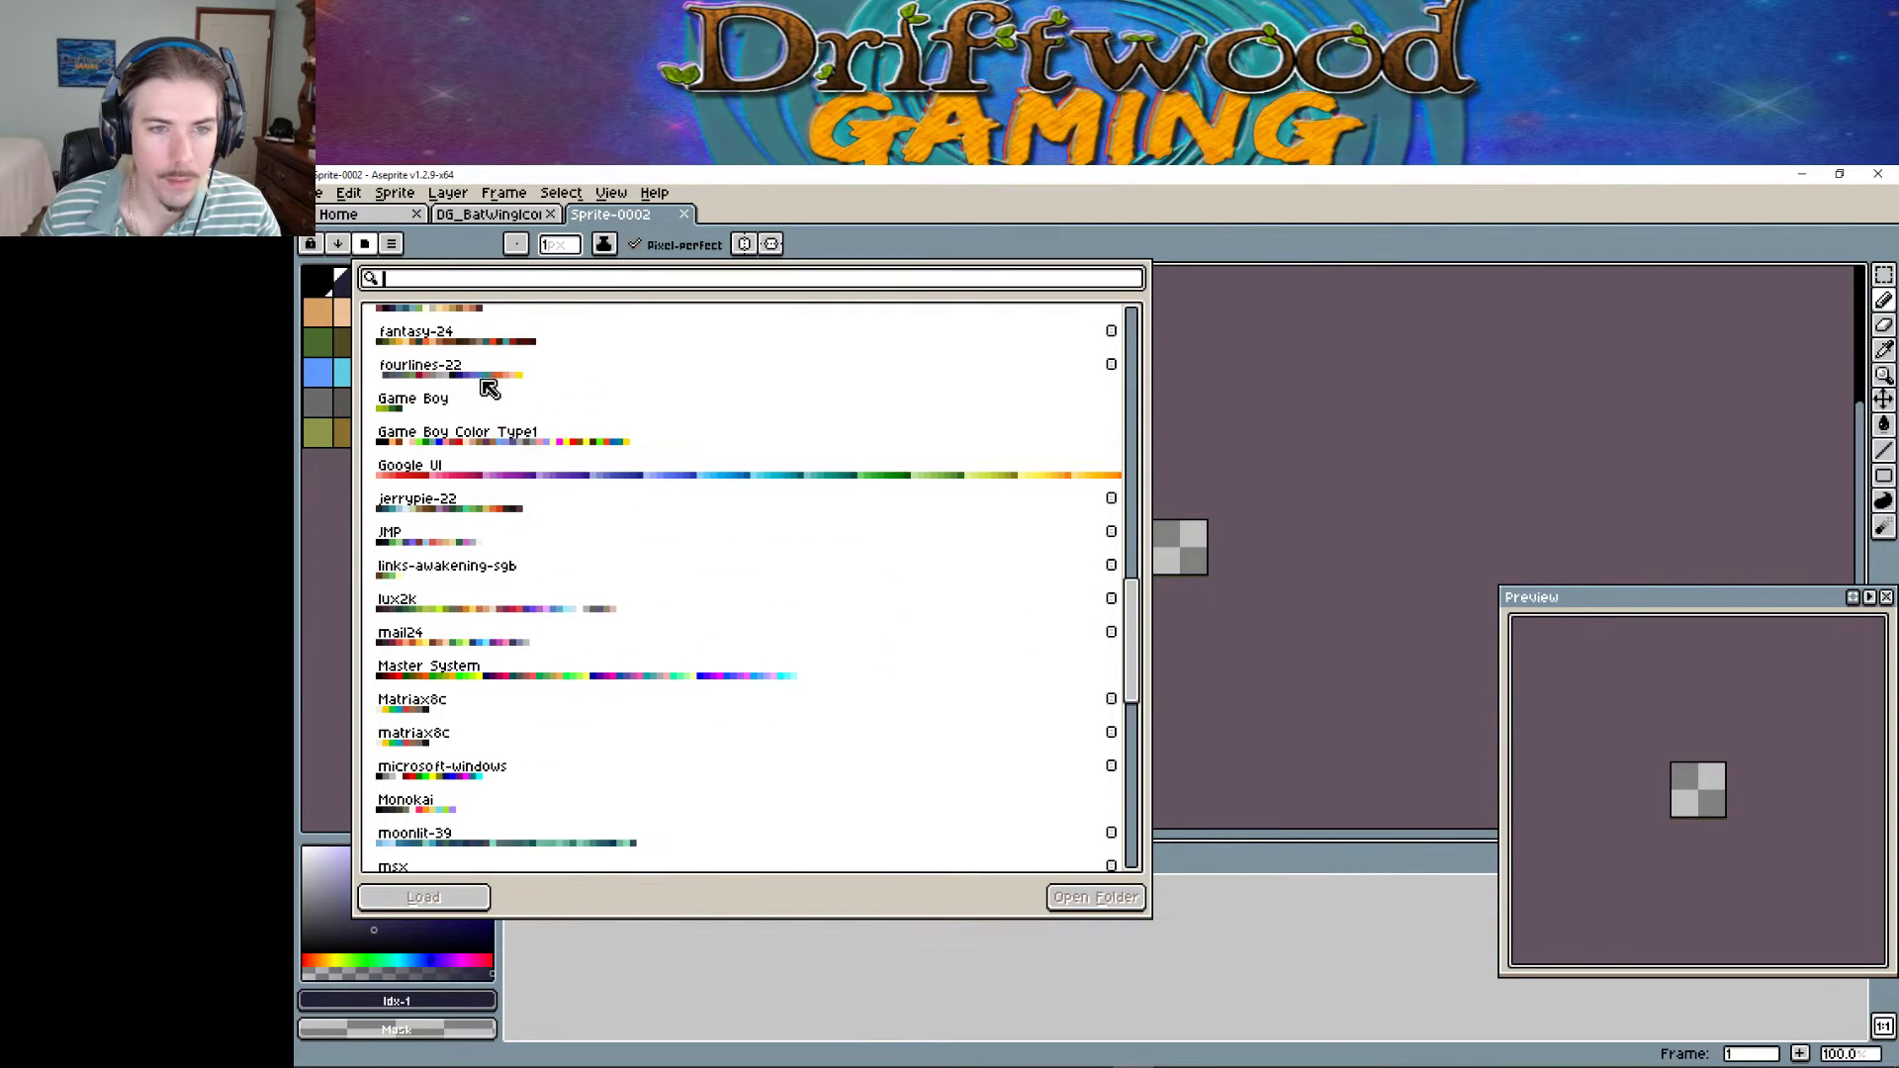
pyautogui.click(643, 481)
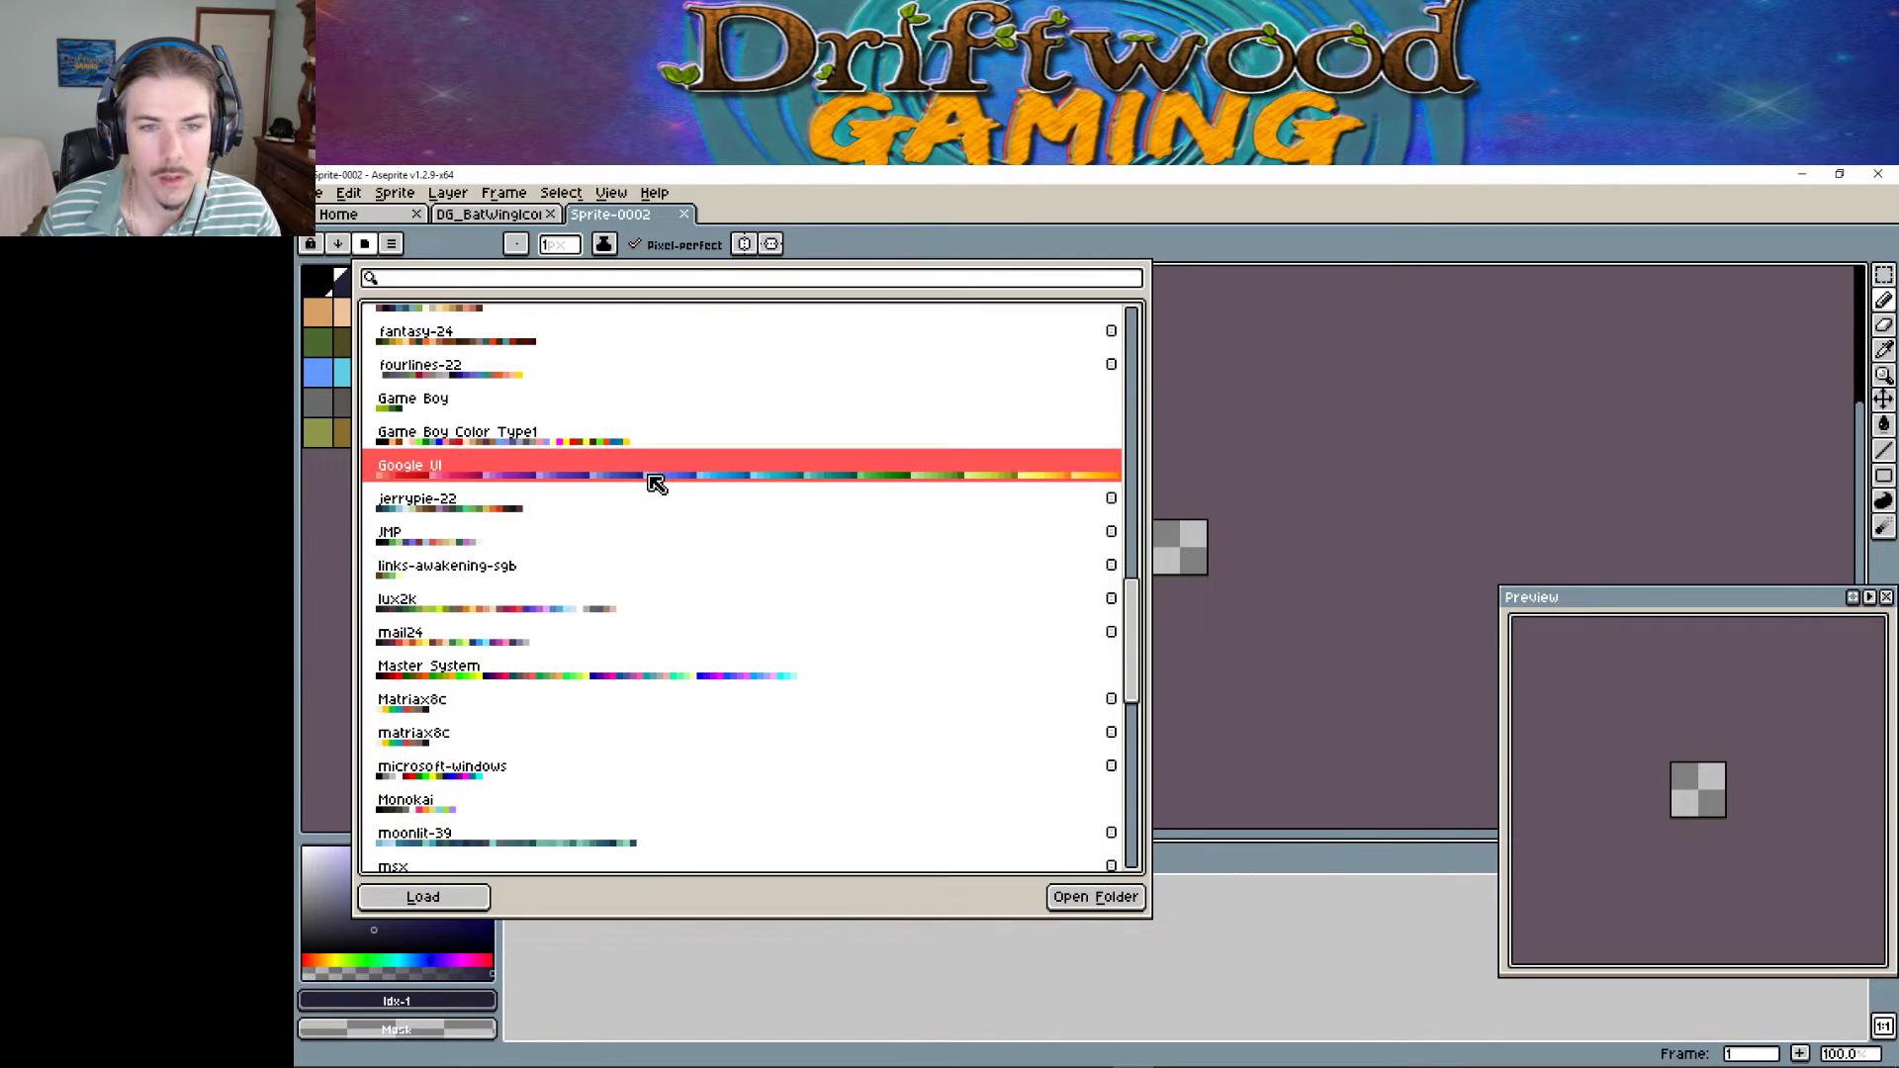
pyautogui.click(1265, 531)
# Draw a small pale blue (#9fa8da) blob near the canvas centre and ring it with the slightly darker blue #7986cb.
pyautogui.moveTo(1172, 561); pyautogui.dragTo(806, 577, button='middle')
pyautogui.scroll(3, 806, 577)
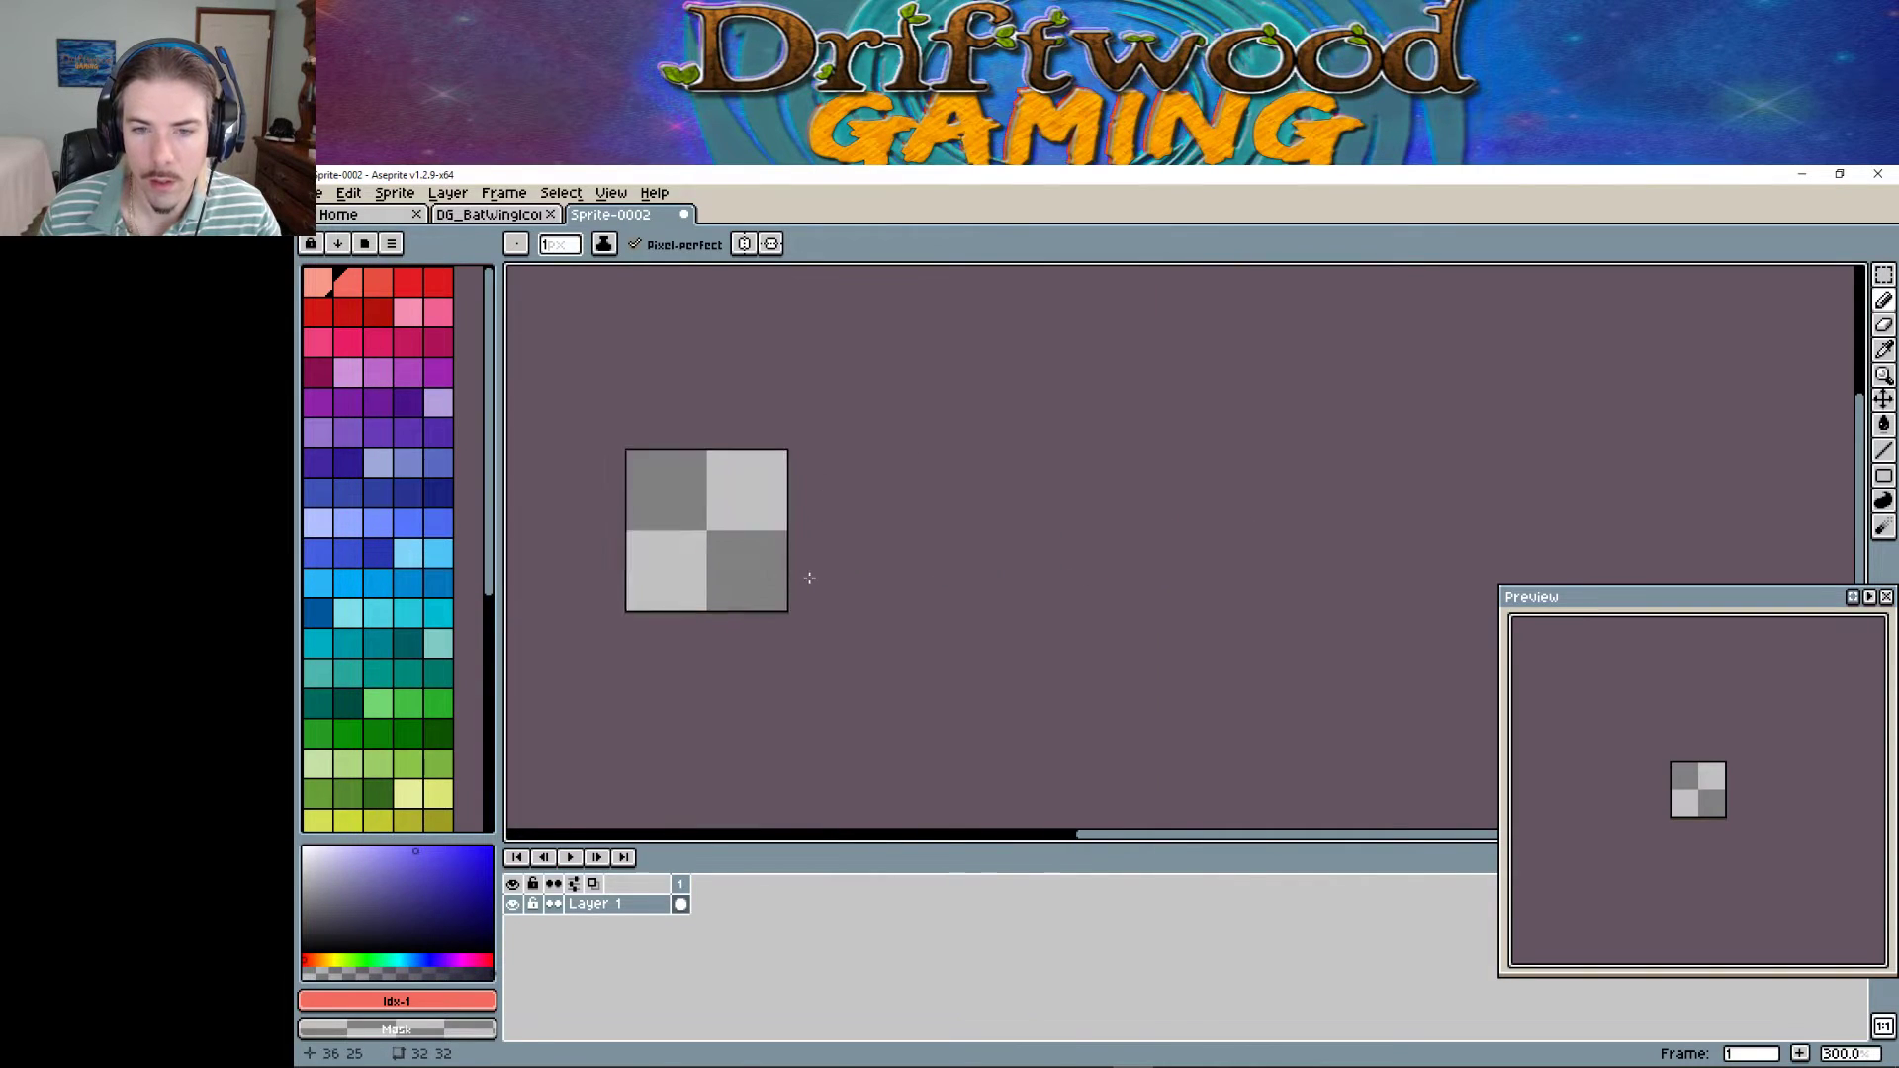
pyautogui.moveTo(641, 497); pyautogui.dragTo(885, 538, button='middle')
pyautogui.scroll(1, 886, 537)
pyautogui.scroll(4, 885, 538)
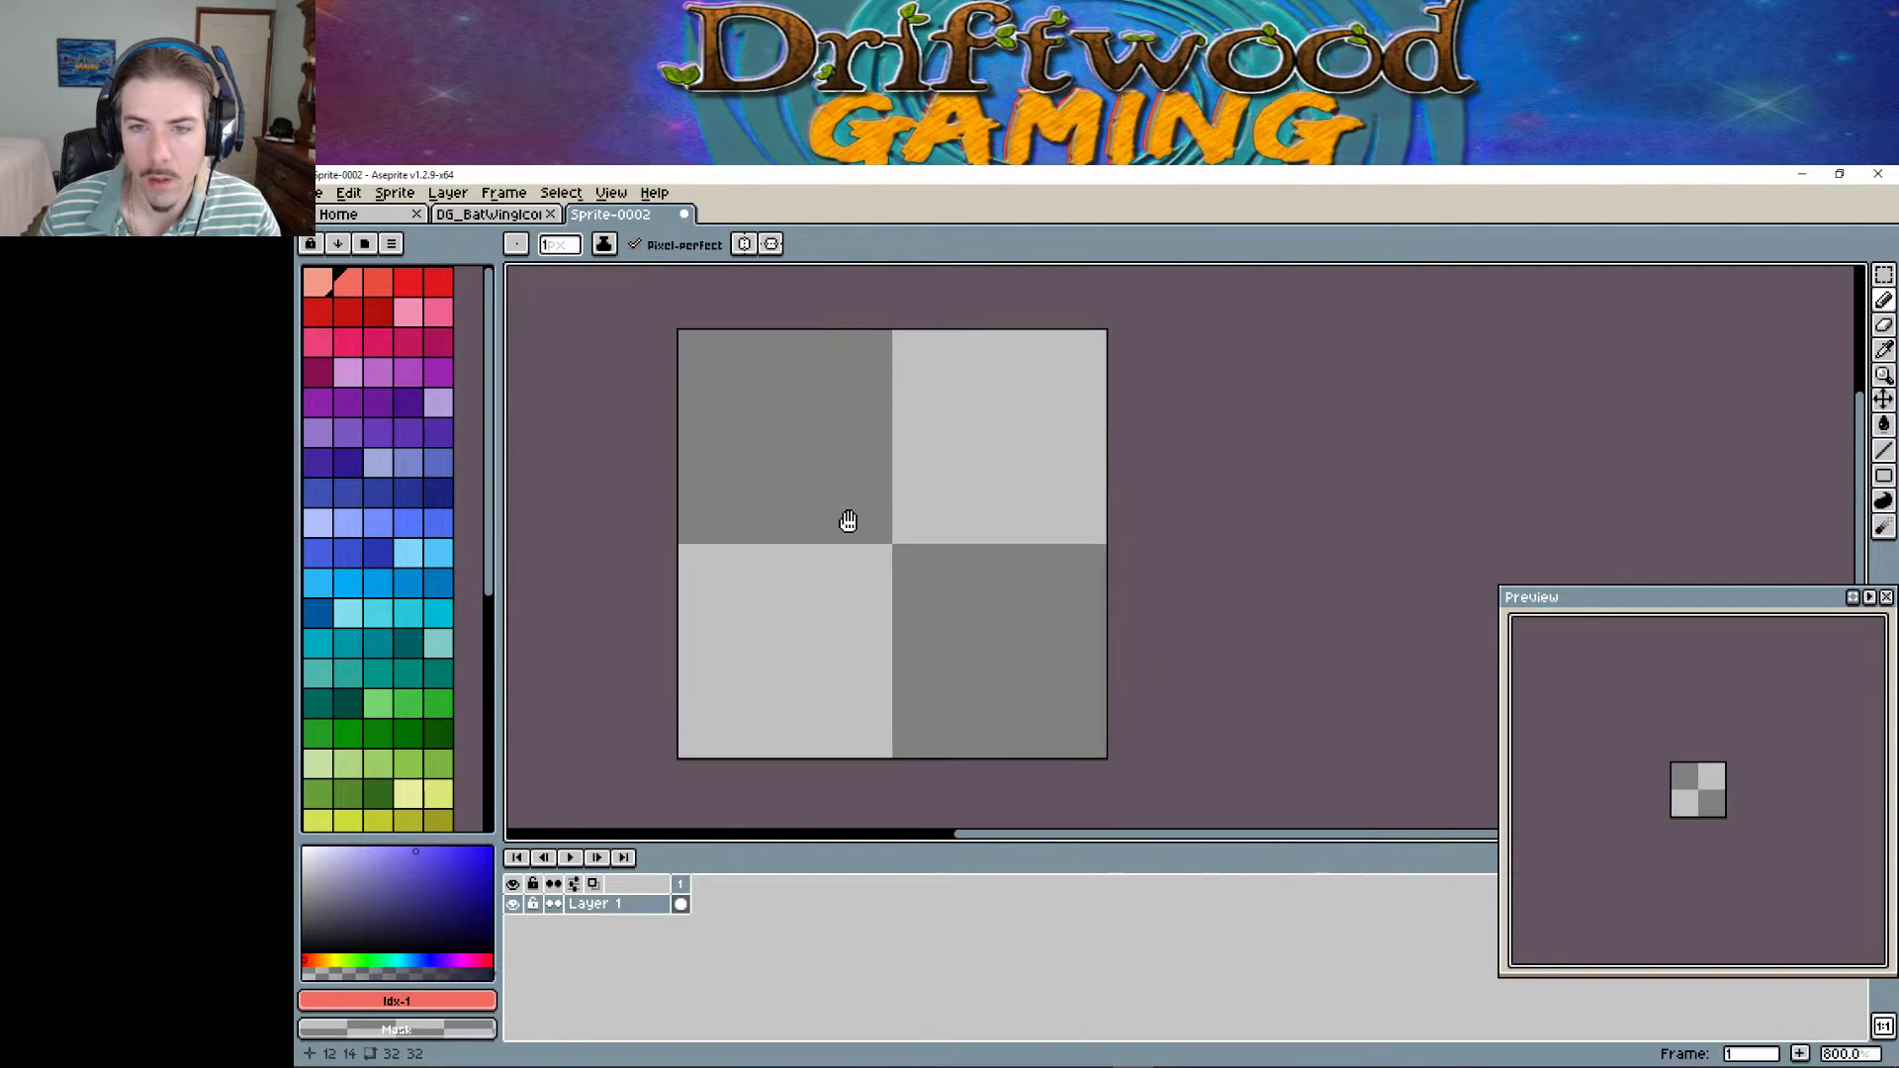
pyautogui.scroll(-2, 849, 522)
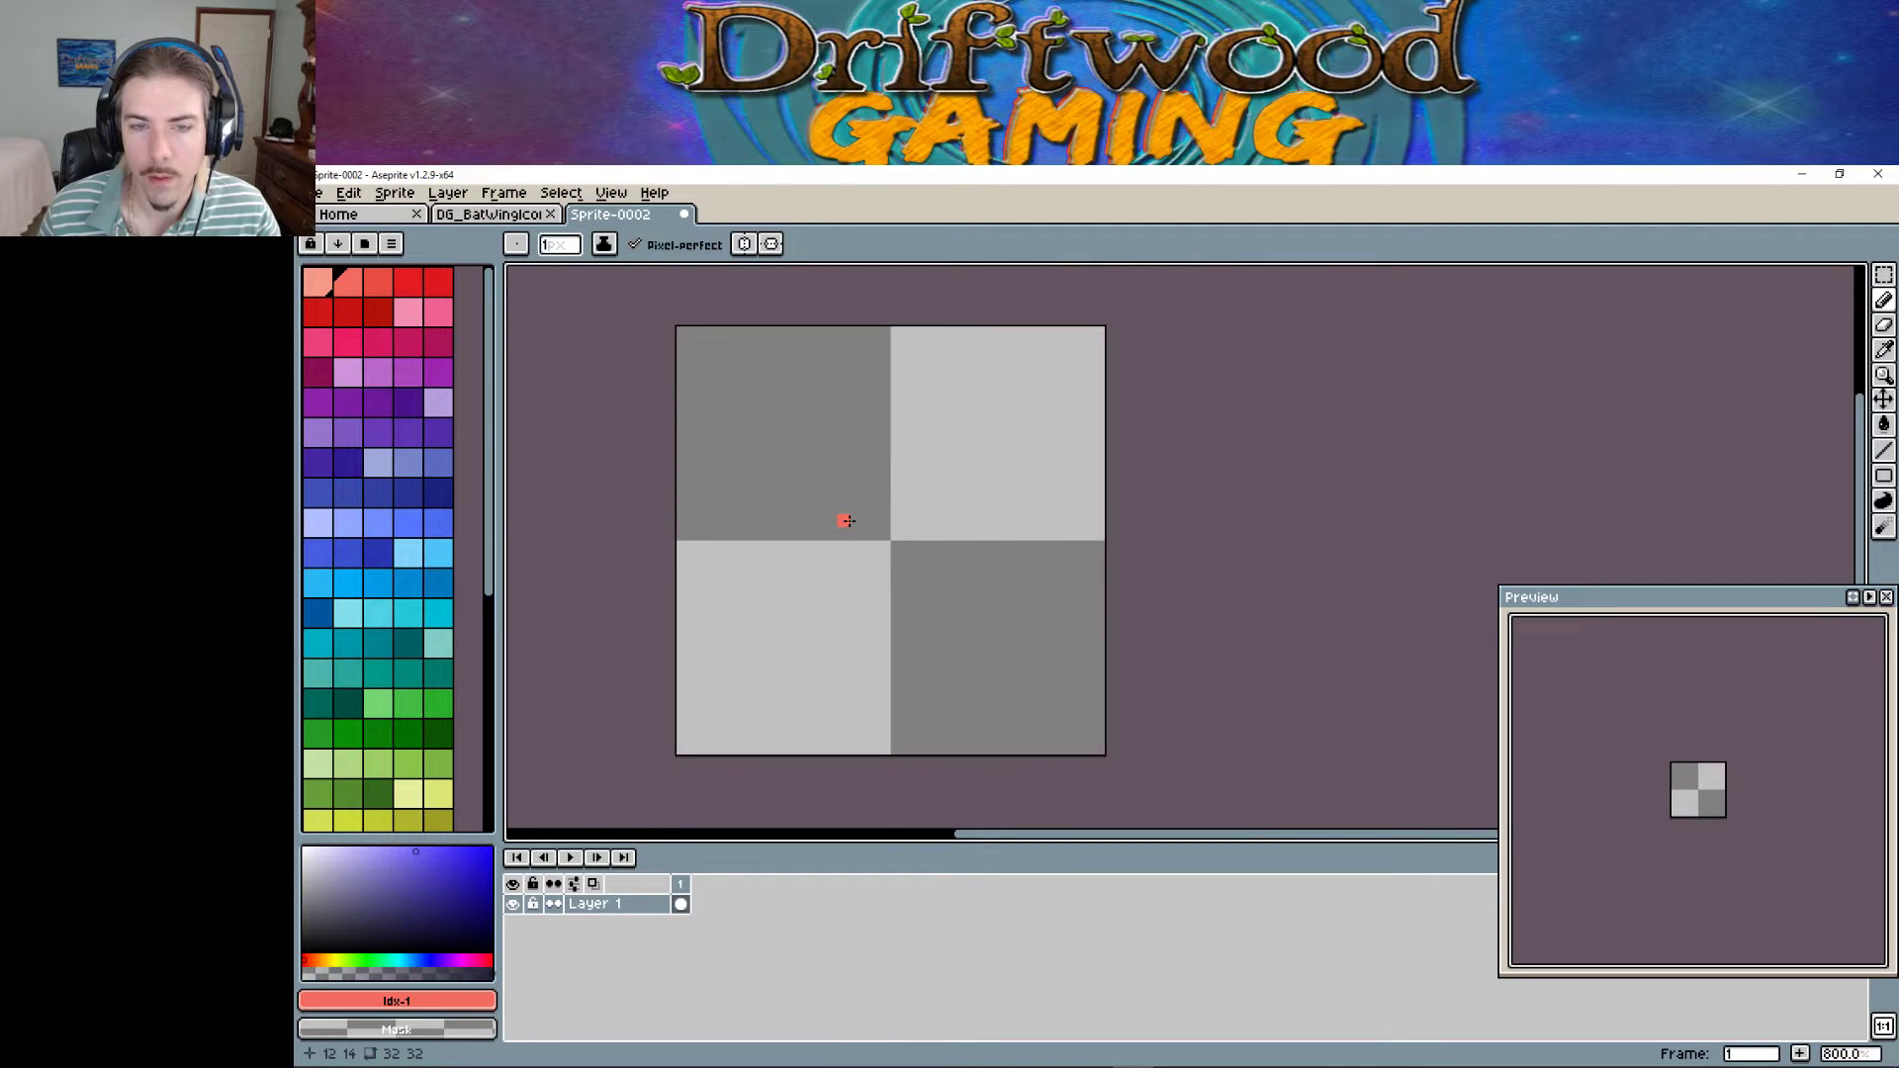
pyautogui.click(377, 469)
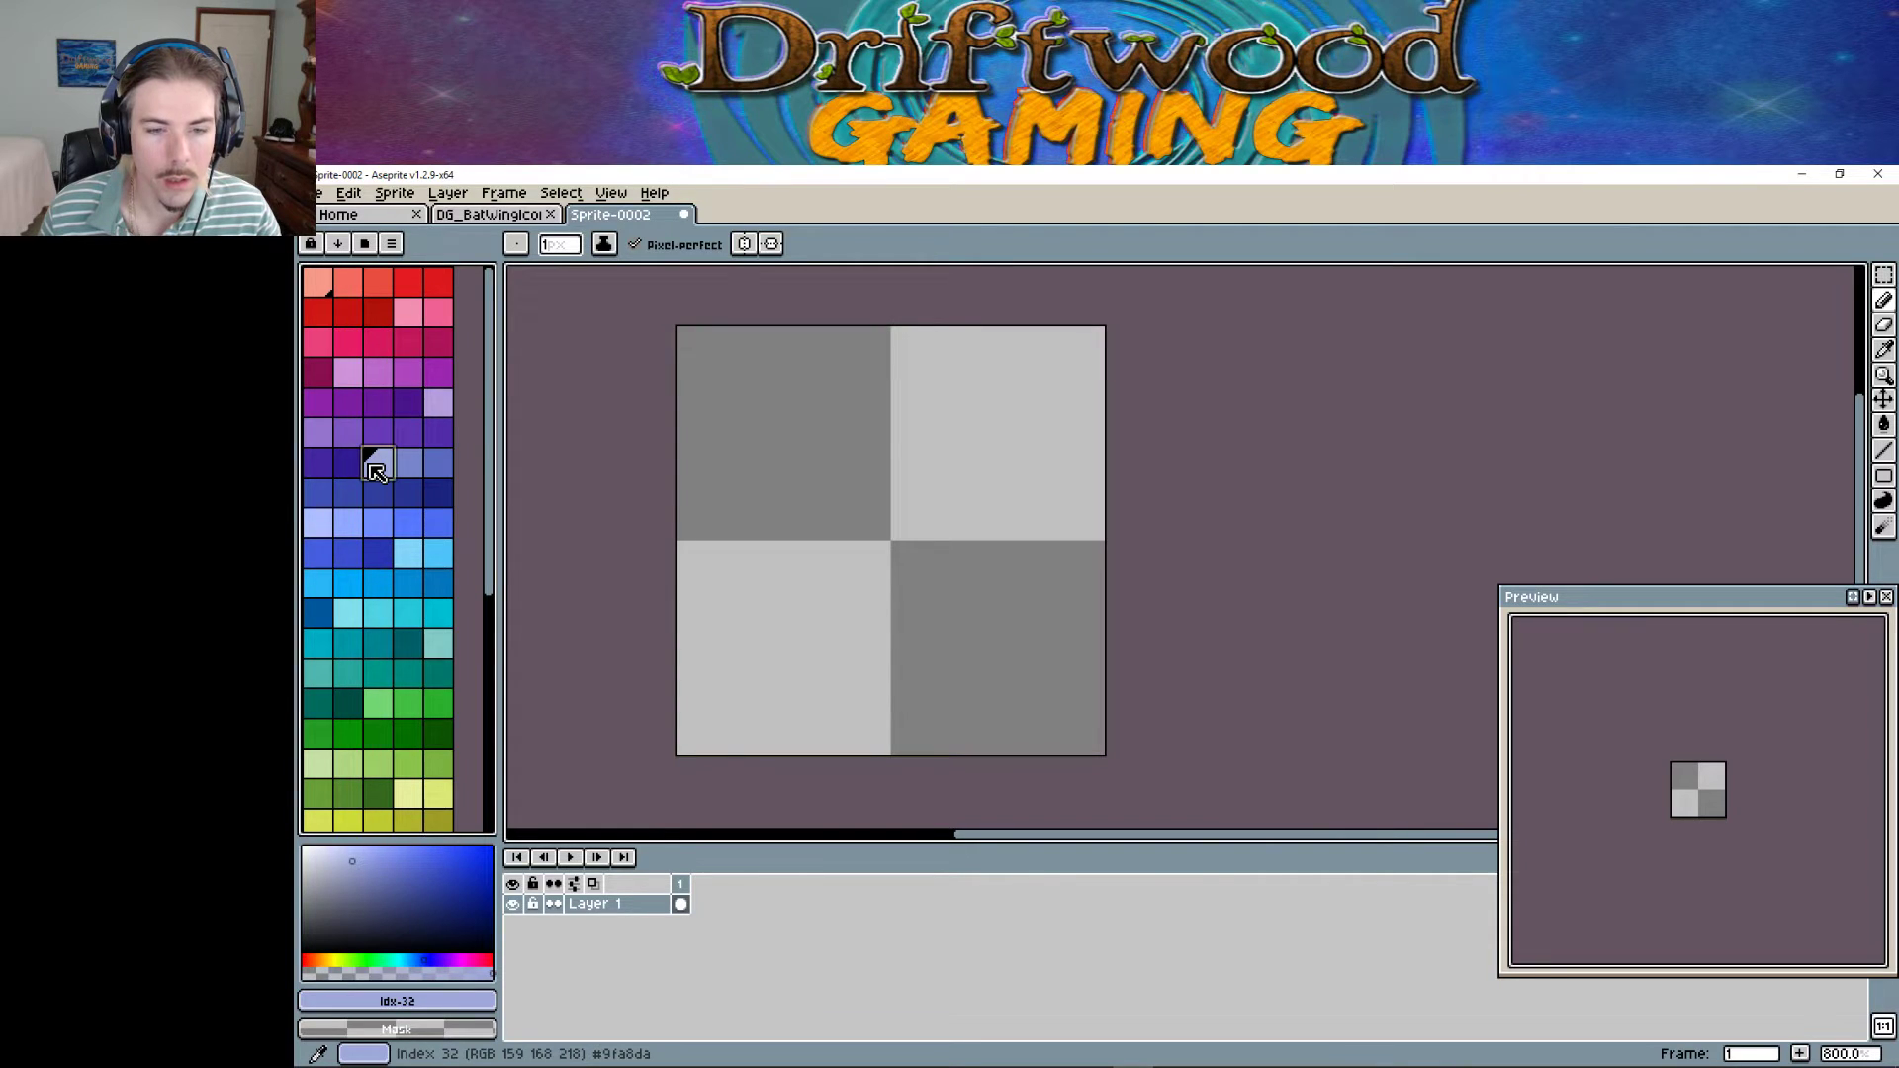
pyautogui.moveTo(858, 568)
pyautogui.mouseDown()
pyautogui.moveTo(873, 534)
pyautogui.moveTo(876, 574)
pyautogui.moveTo(858, 554)
pyautogui.moveTo(912, 579)
pyautogui.moveTo(843, 530)
pyautogui.moveTo(885, 591)
pyautogui.moveTo(839, 533)
pyautogui.mouseUp()
pyautogui.click(408, 462)
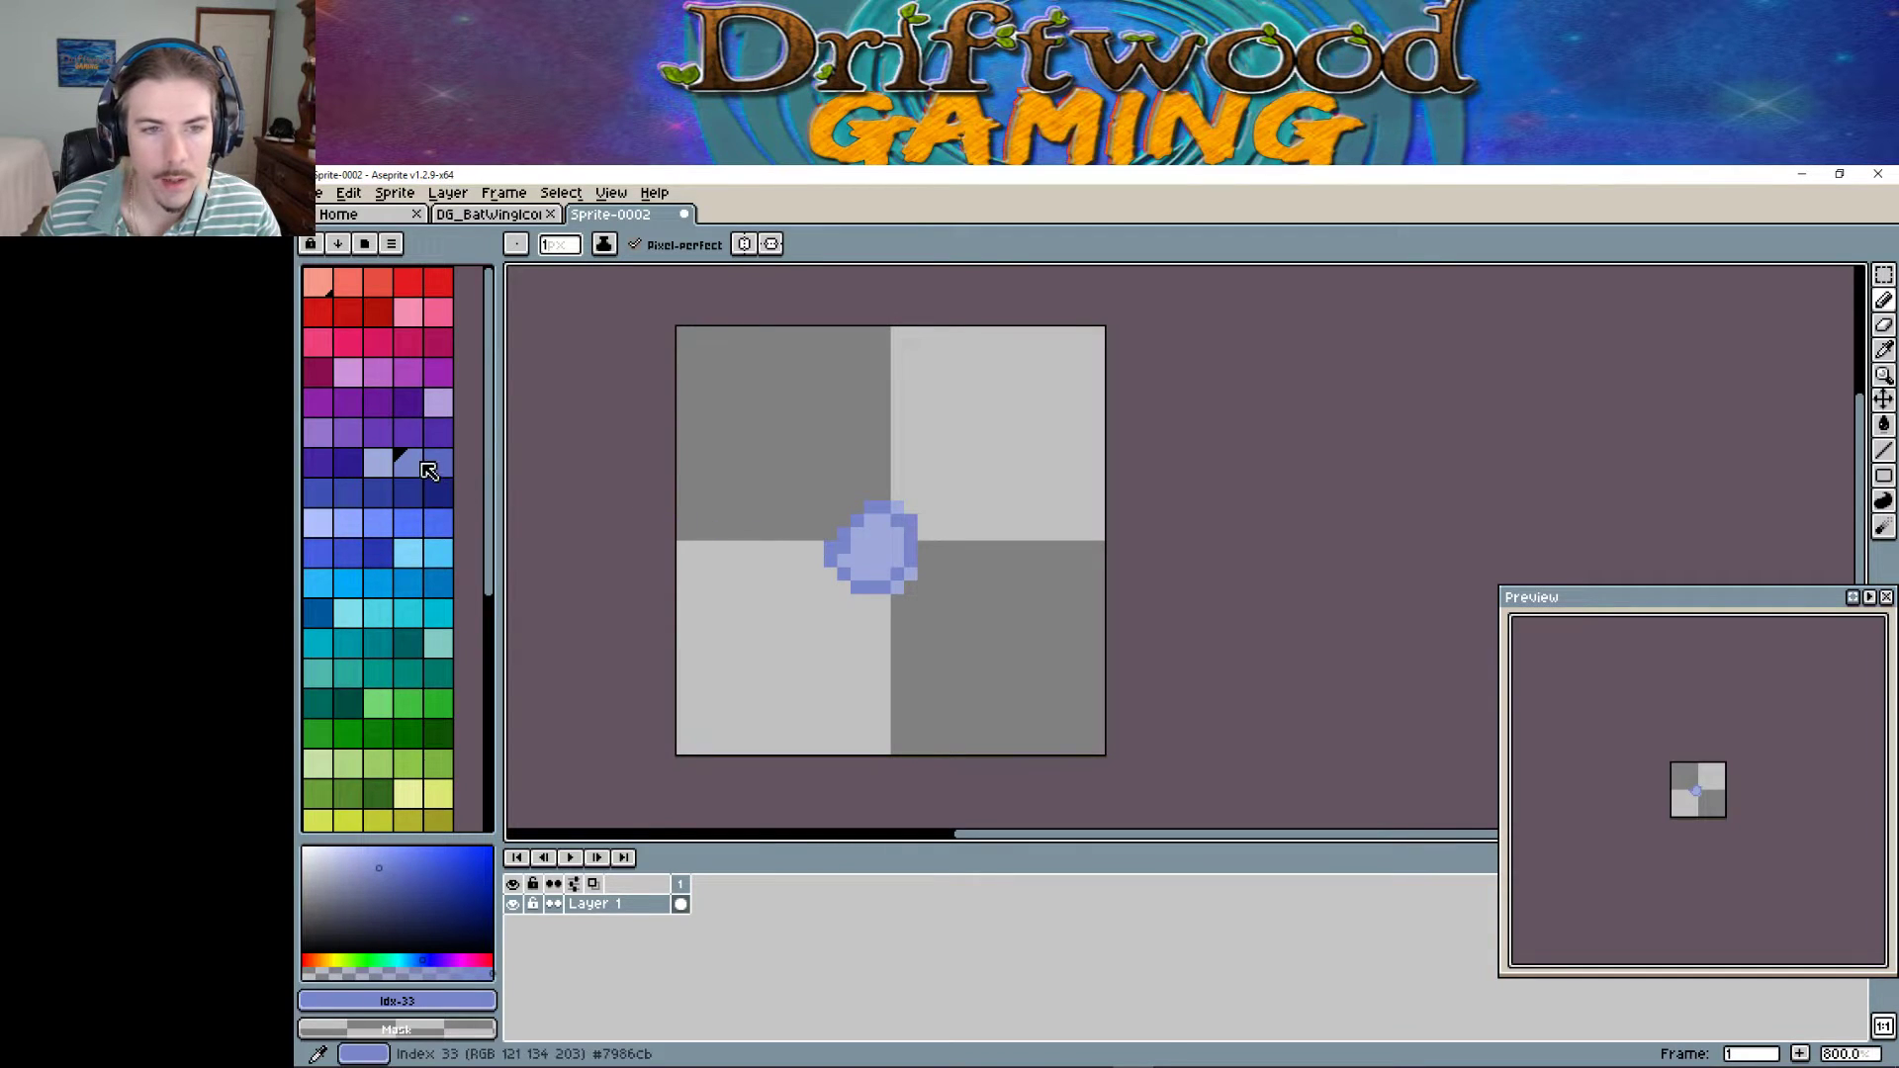
# Build the blob outward into a droplet with rings of progressively darker medium blues, extending it upward.
pyautogui.click(438, 462)
pyautogui.moveTo(851, 600)
pyautogui.mouseDown()
pyautogui.moveTo(926, 515)
pyautogui.moveTo(844, 564)
pyautogui.moveTo(861, 598)
pyautogui.moveTo(949, 560)
pyautogui.moveTo(843, 490)
pyautogui.moveTo(841, 593)
pyautogui.moveTo(918, 620)
pyautogui.mouseUp()
pyautogui.click(318, 494)
pyautogui.moveTo(949, 500); pyautogui.dragTo(937, 438)
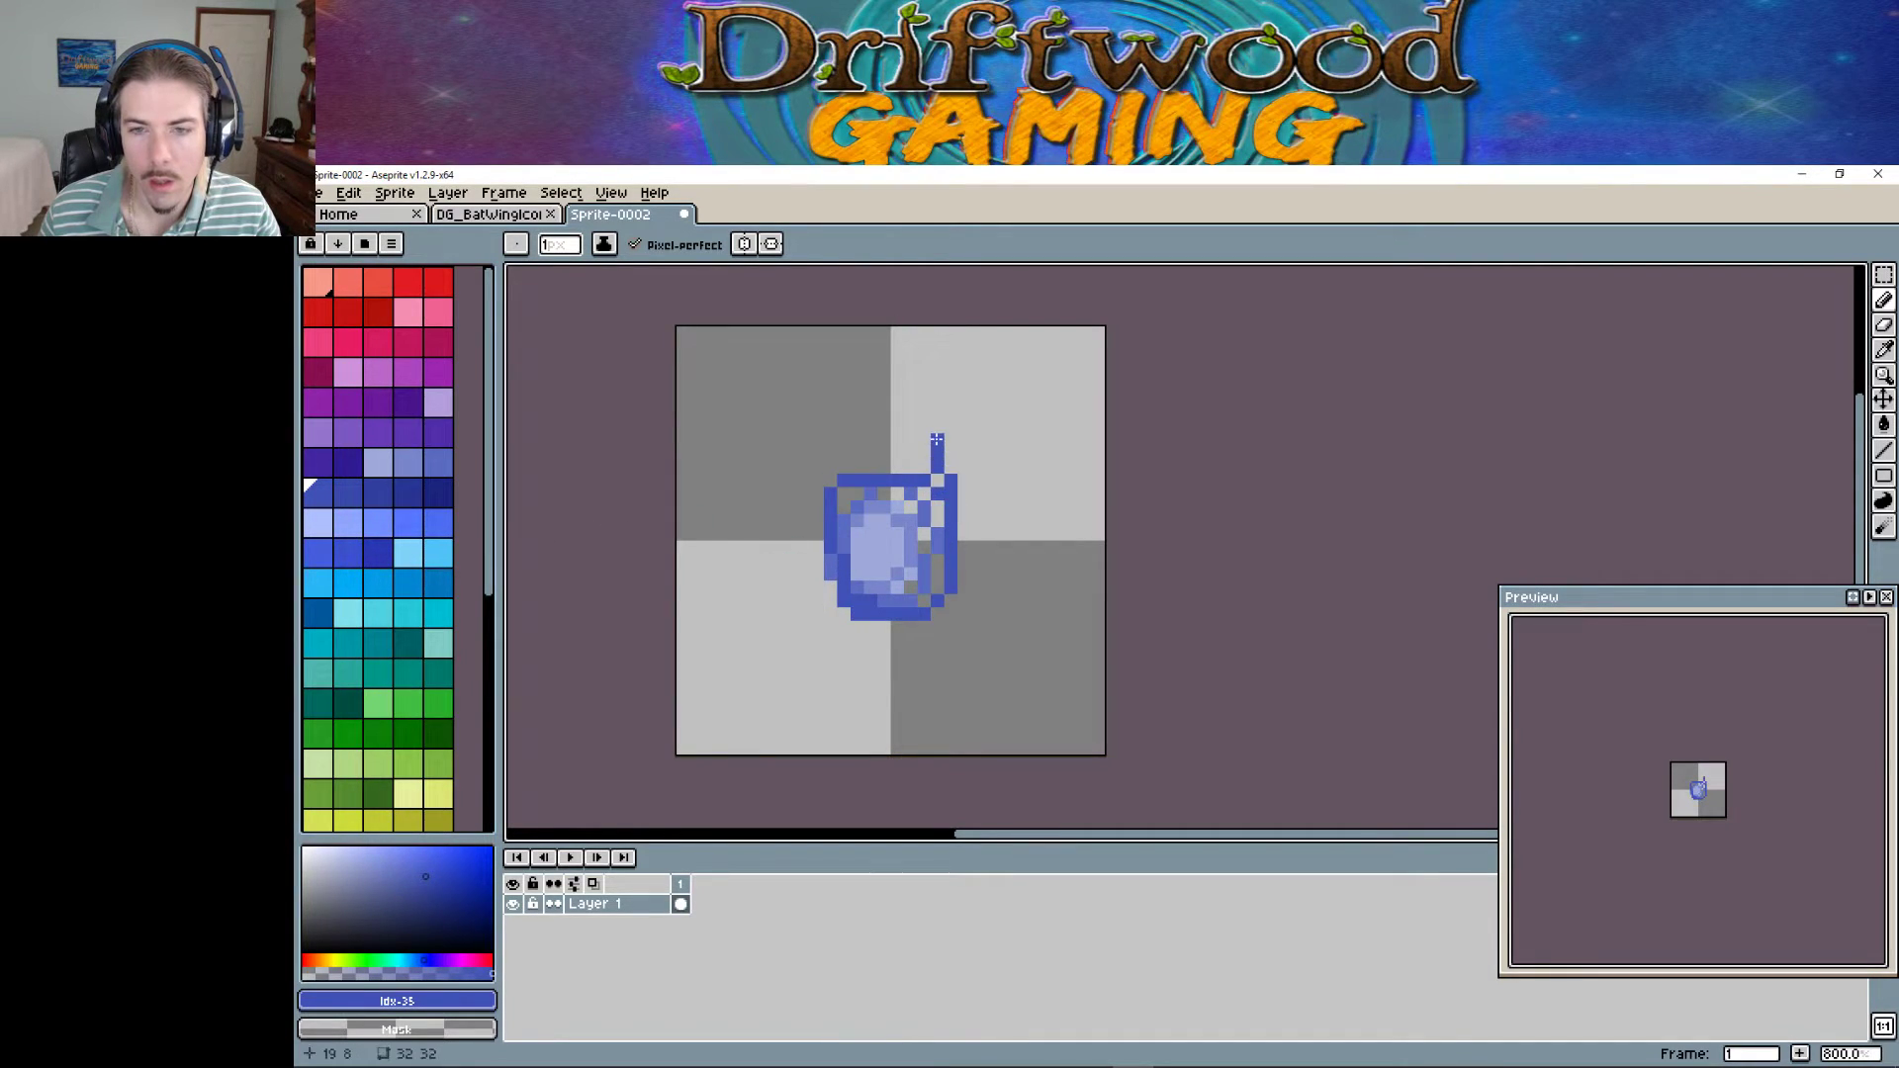
pyautogui.click(346, 493)
pyautogui.moveTo(877, 625)
pyautogui.mouseDown()
pyautogui.moveTo(969, 593)
pyautogui.moveTo(961, 473)
pyautogui.moveTo(923, 411)
pyautogui.mouseUp()
pyautogui.moveTo(859, 636)
pyautogui.mouseDown()
pyautogui.moveTo(823, 534)
pyautogui.moveTo(870, 442)
pyautogui.moveTo(922, 435)
pyautogui.mouseUp()
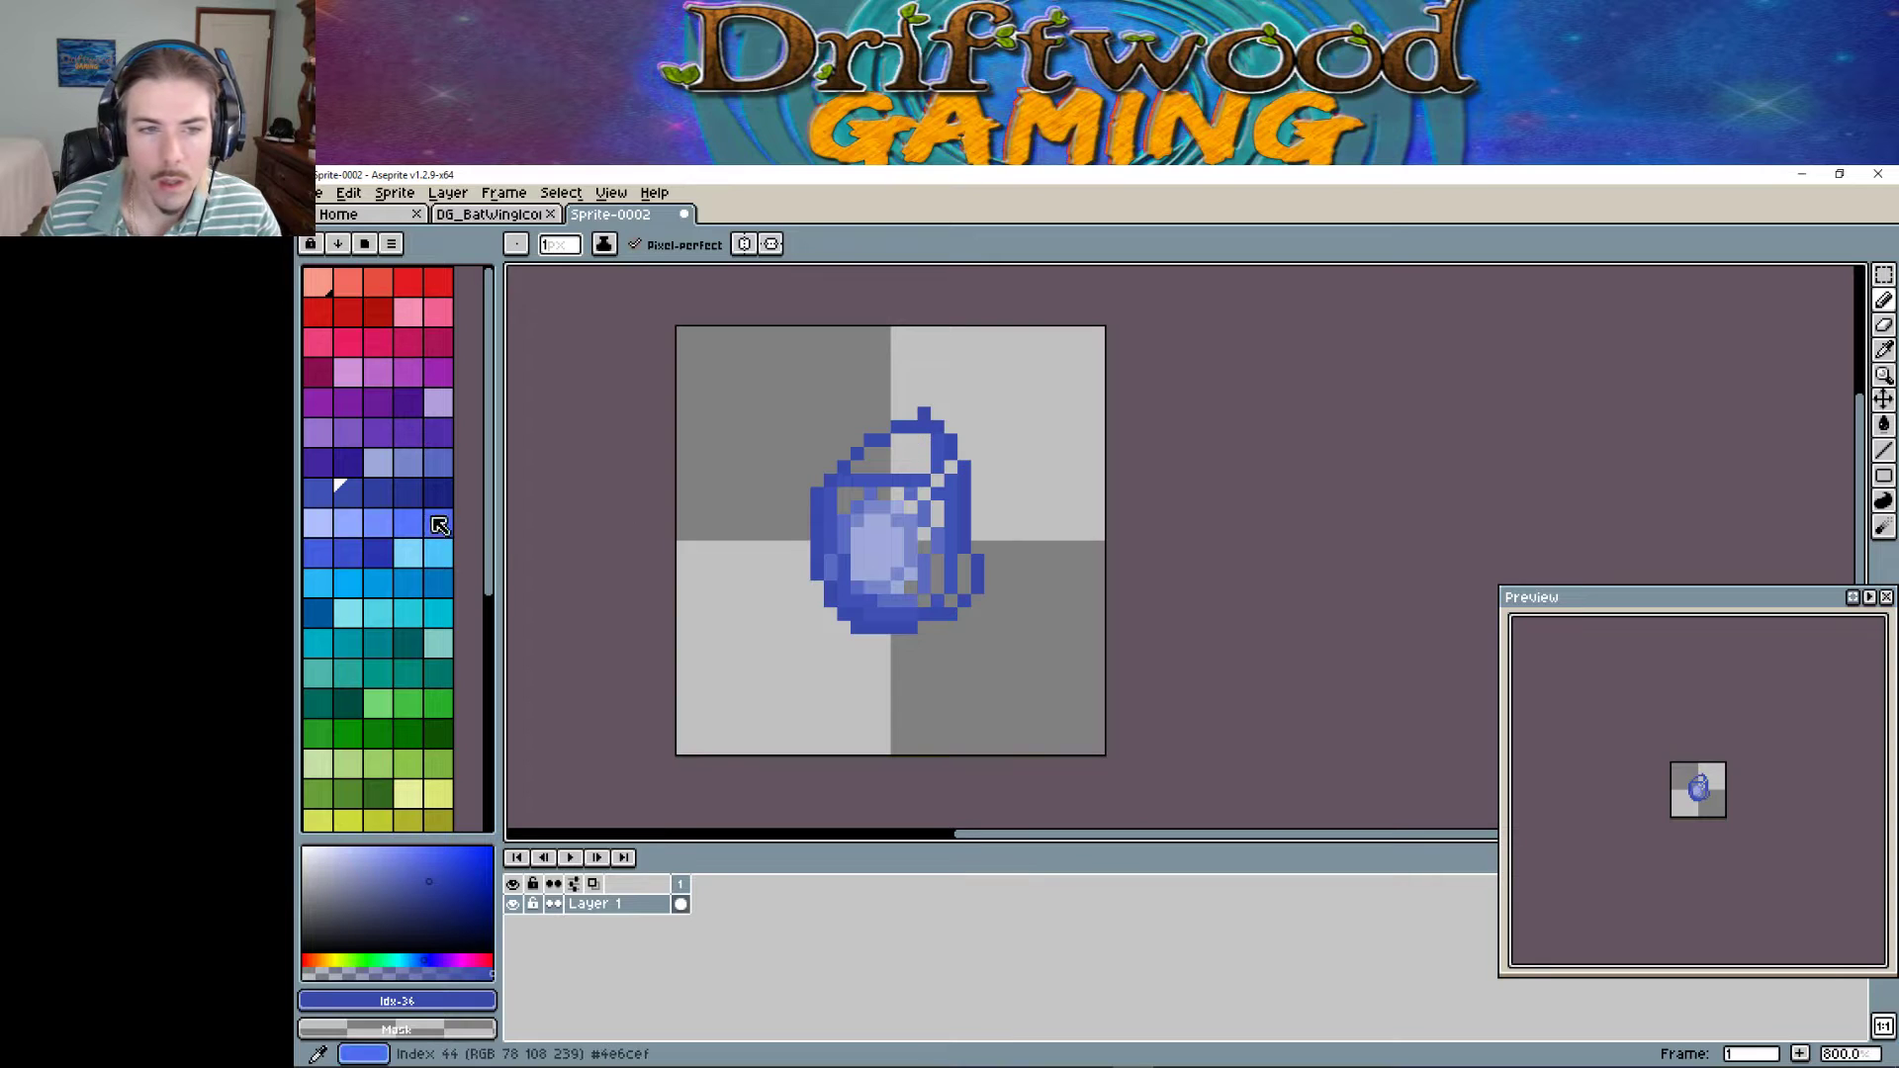
# Enlarge the droplet with outer rings in the darker indigo shades, ending with the darkest navy (#1a237e) and reaching the canvas top.
pyautogui.click(382, 495)
pyautogui.moveTo(896, 641)
pyautogui.mouseDown()
pyautogui.moveTo(821, 605)
pyautogui.moveTo(804, 532)
pyautogui.moveTo(831, 445)
pyautogui.moveTo(915, 398)
pyautogui.mouseUp()
pyautogui.moveTo(908, 641)
pyautogui.mouseDown()
pyautogui.moveTo(945, 623)
pyautogui.moveTo(923, 371)
pyautogui.mouseUp()
pyautogui.click(408, 492)
pyautogui.moveTo(869, 653)
pyautogui.mouseDown()
pyautogui.moveTo(777, 539)
pyautogui.moveTo(825, 447)
pyautogui.moveTo(922, 356)
pyautogui.mouseUp()
pyautogui.click(891, 592)
pyautogui.moveTo(882, 660)
pyautogui.mouseDown()
pyautogui.moveTo(980, 621)
pyautogui.moveTo(1014, 544)
pyautogui.moveTo(989, 430)
pyautogui.moveTo(937, 346)
pyautogui.mouseUp()
pyautogui.click(439, 492)
pyautogui.moveTo(922, 665)
pyautogui.mouseDown()
pyautogui.moveTo(991, 638)
pyautogui.moveTo(1031, 529)
pyautogui.moveTo(992, 391)
pyautogui.mouseUp()
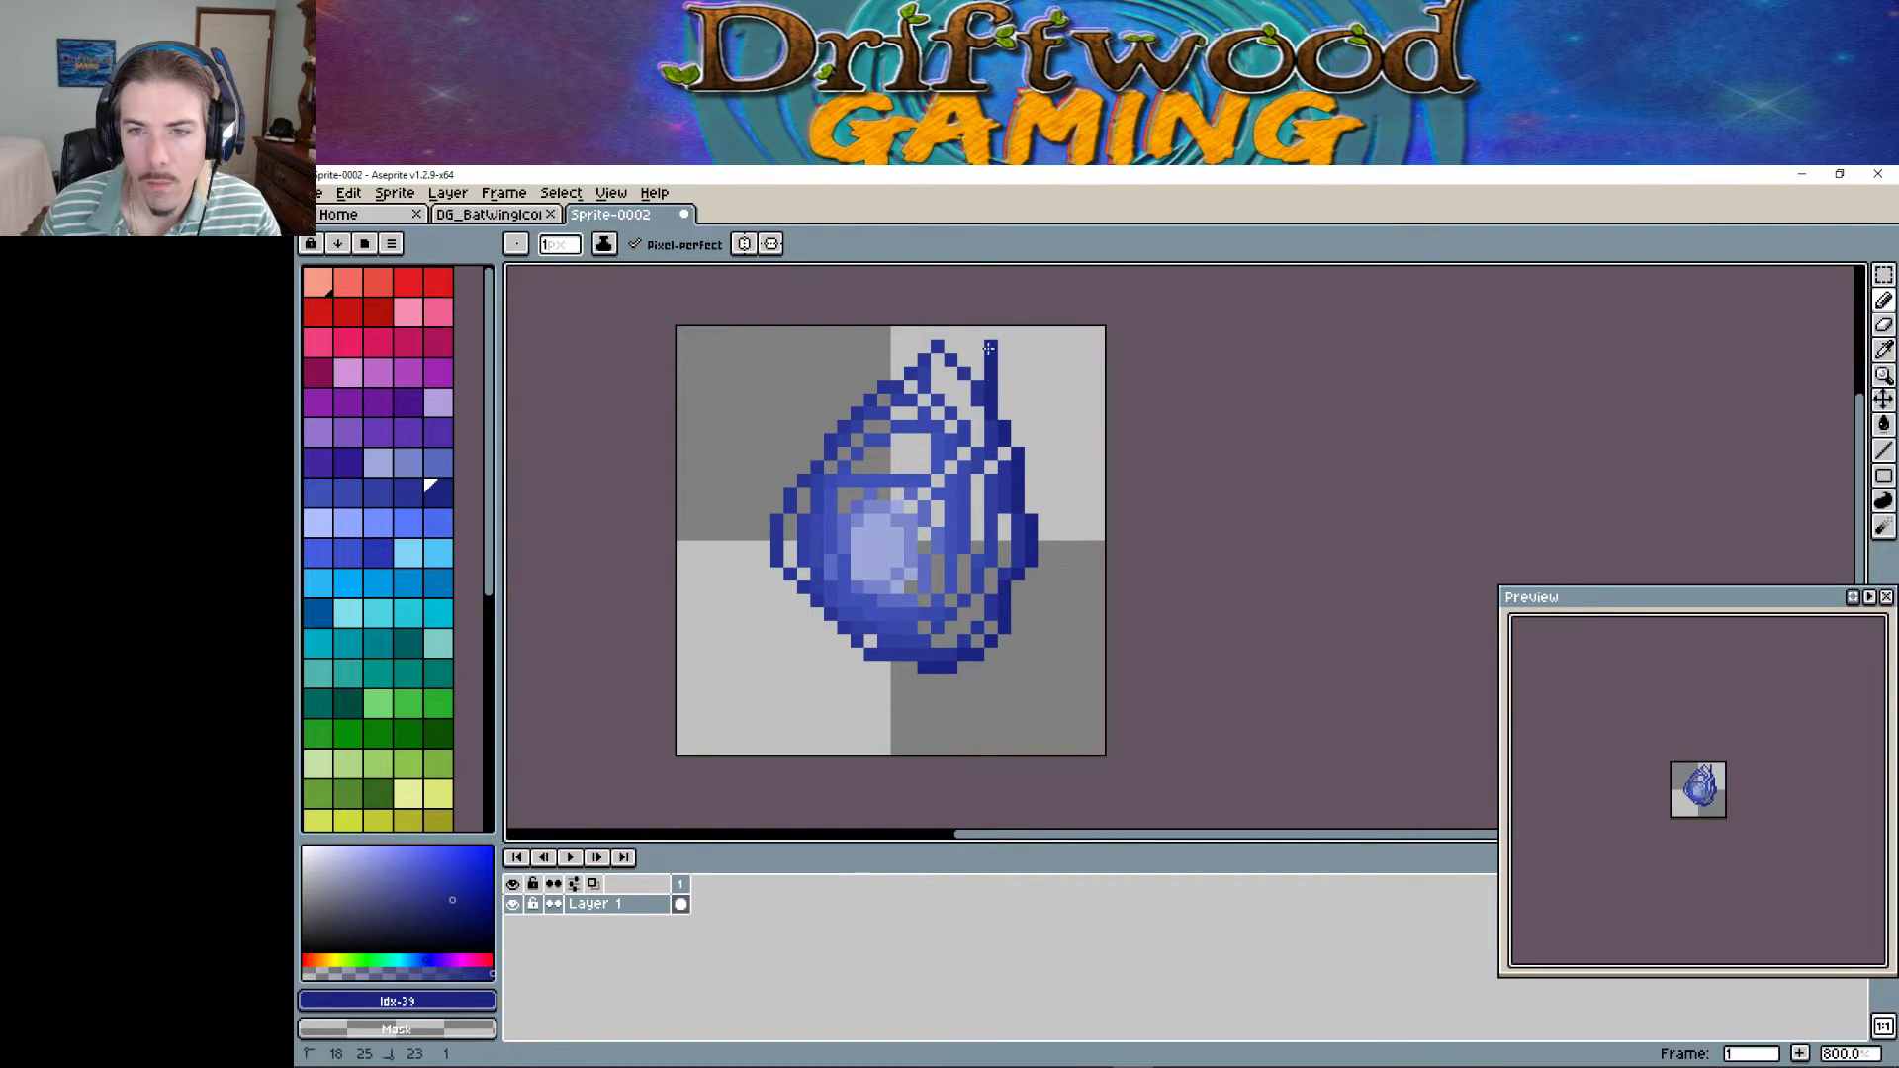
pyautogui.moveTo(930, 671)
pyautogui.mouseDown()
pyautogui.moveTo(848, 667)
pyautogui.moveTo(760, 542)
pyautogui.moveTo(847, 374)
pyautogui.moveTo(977, 347)
pyautogui.mouseUp()
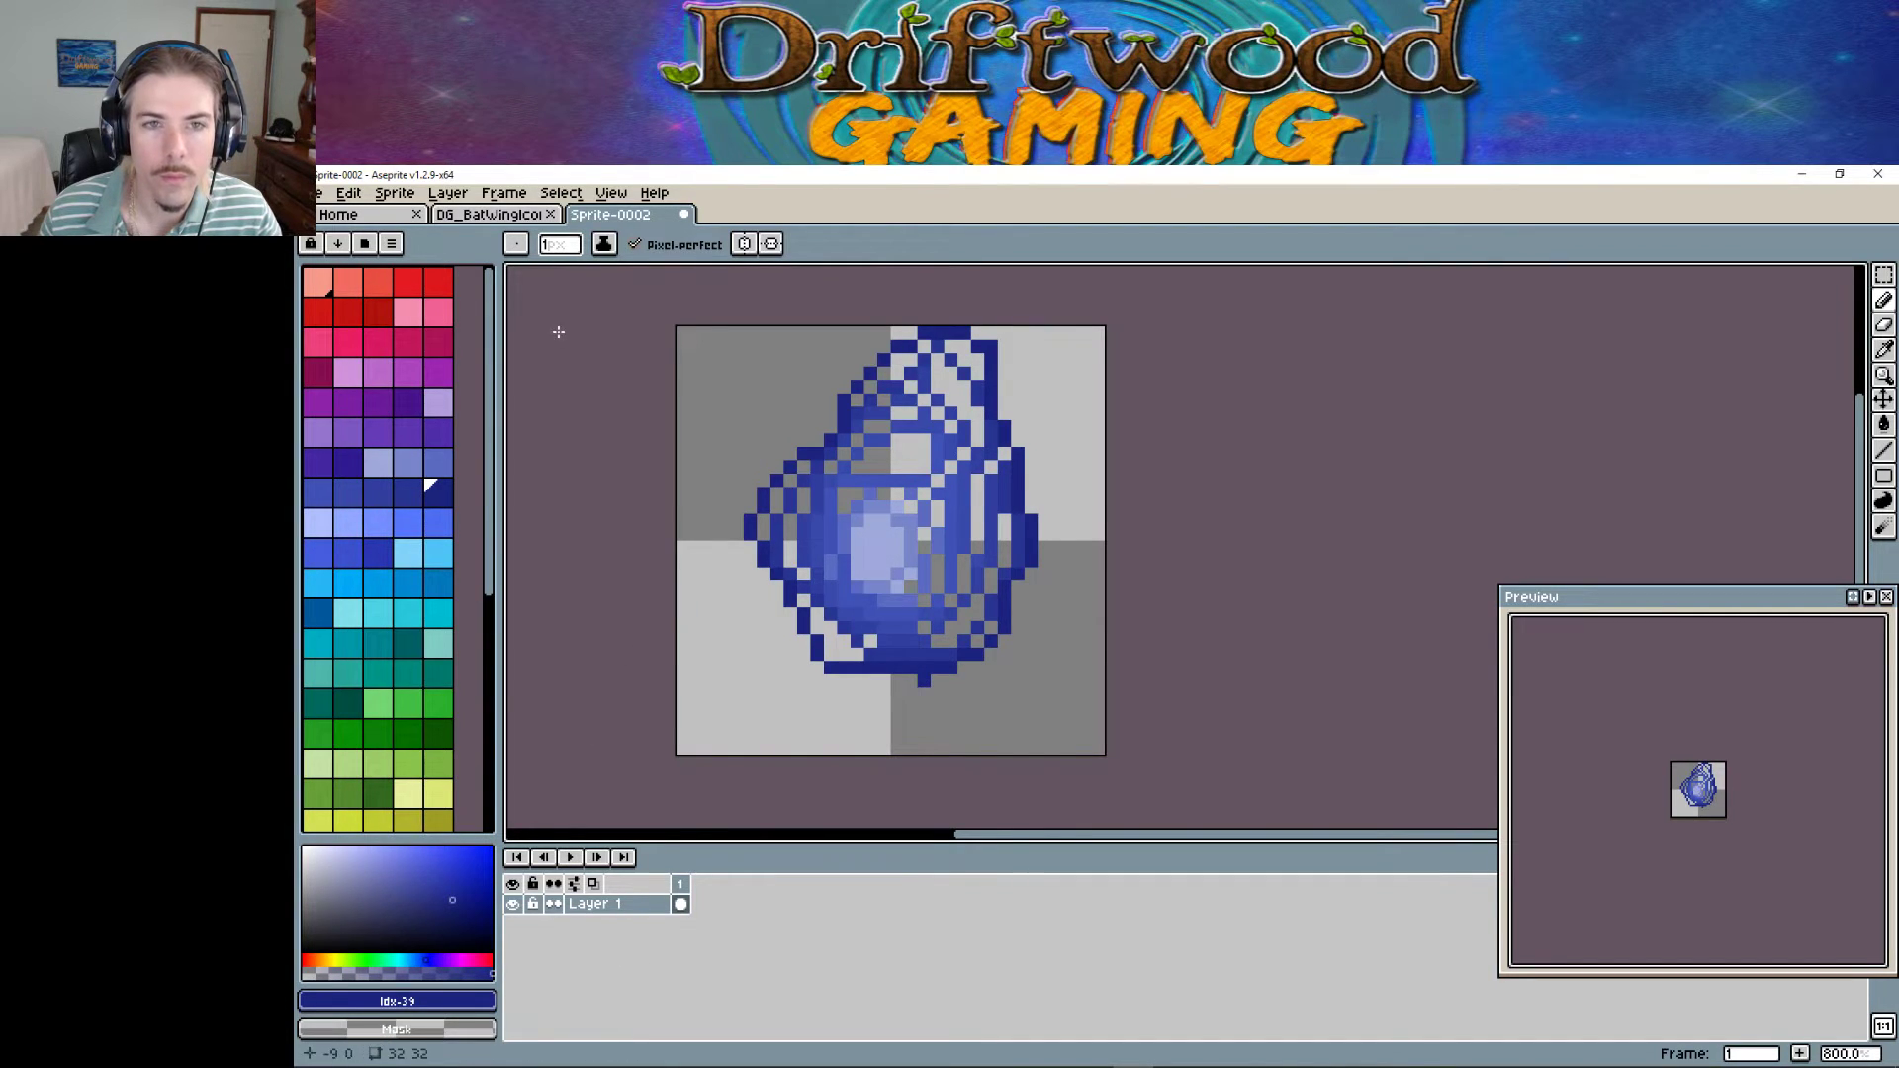
# Select the whole droplet, move it 5 px down on the canvas and deselect it.
pyautogui.press('w')
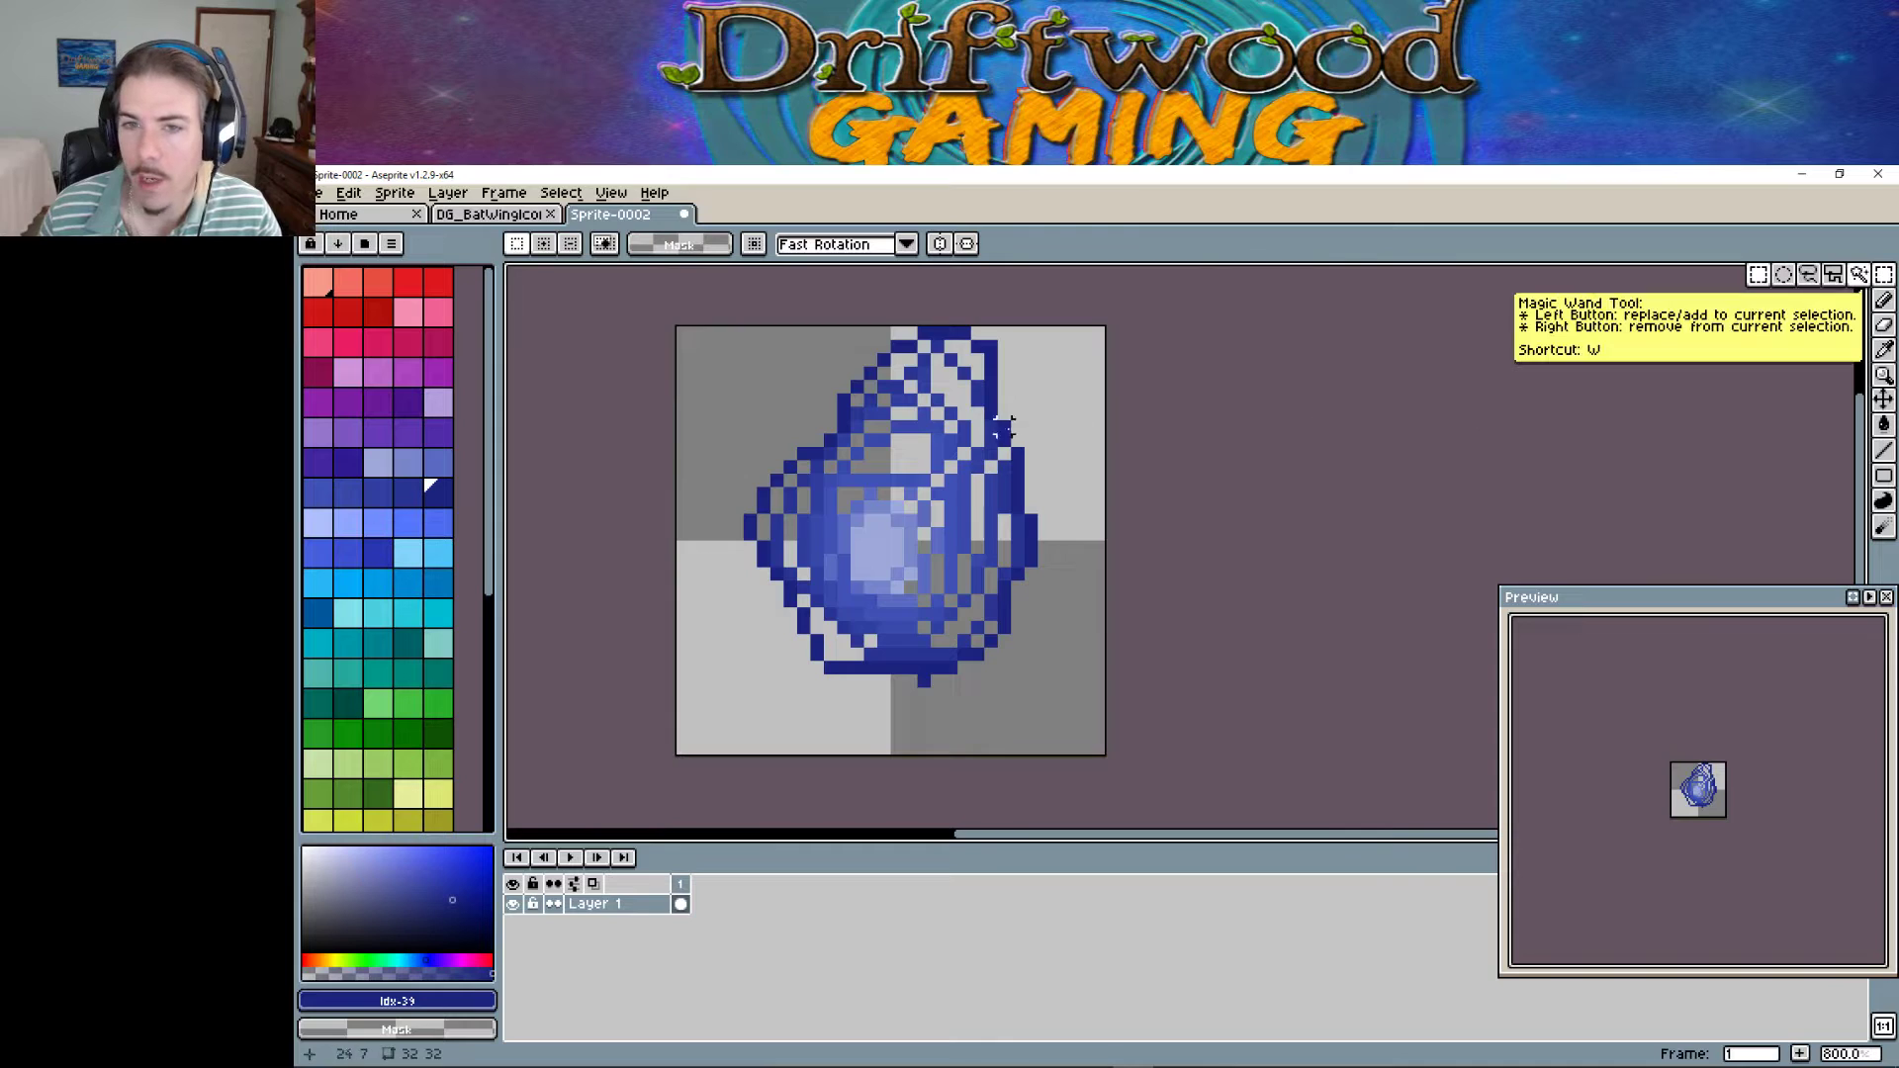
pyautogui.moveTo(644, 292); pyautogui.dragTo(1112, 704)
pyautogui.moveTo(960, 528); pyautogui.dragTo(964, 604)
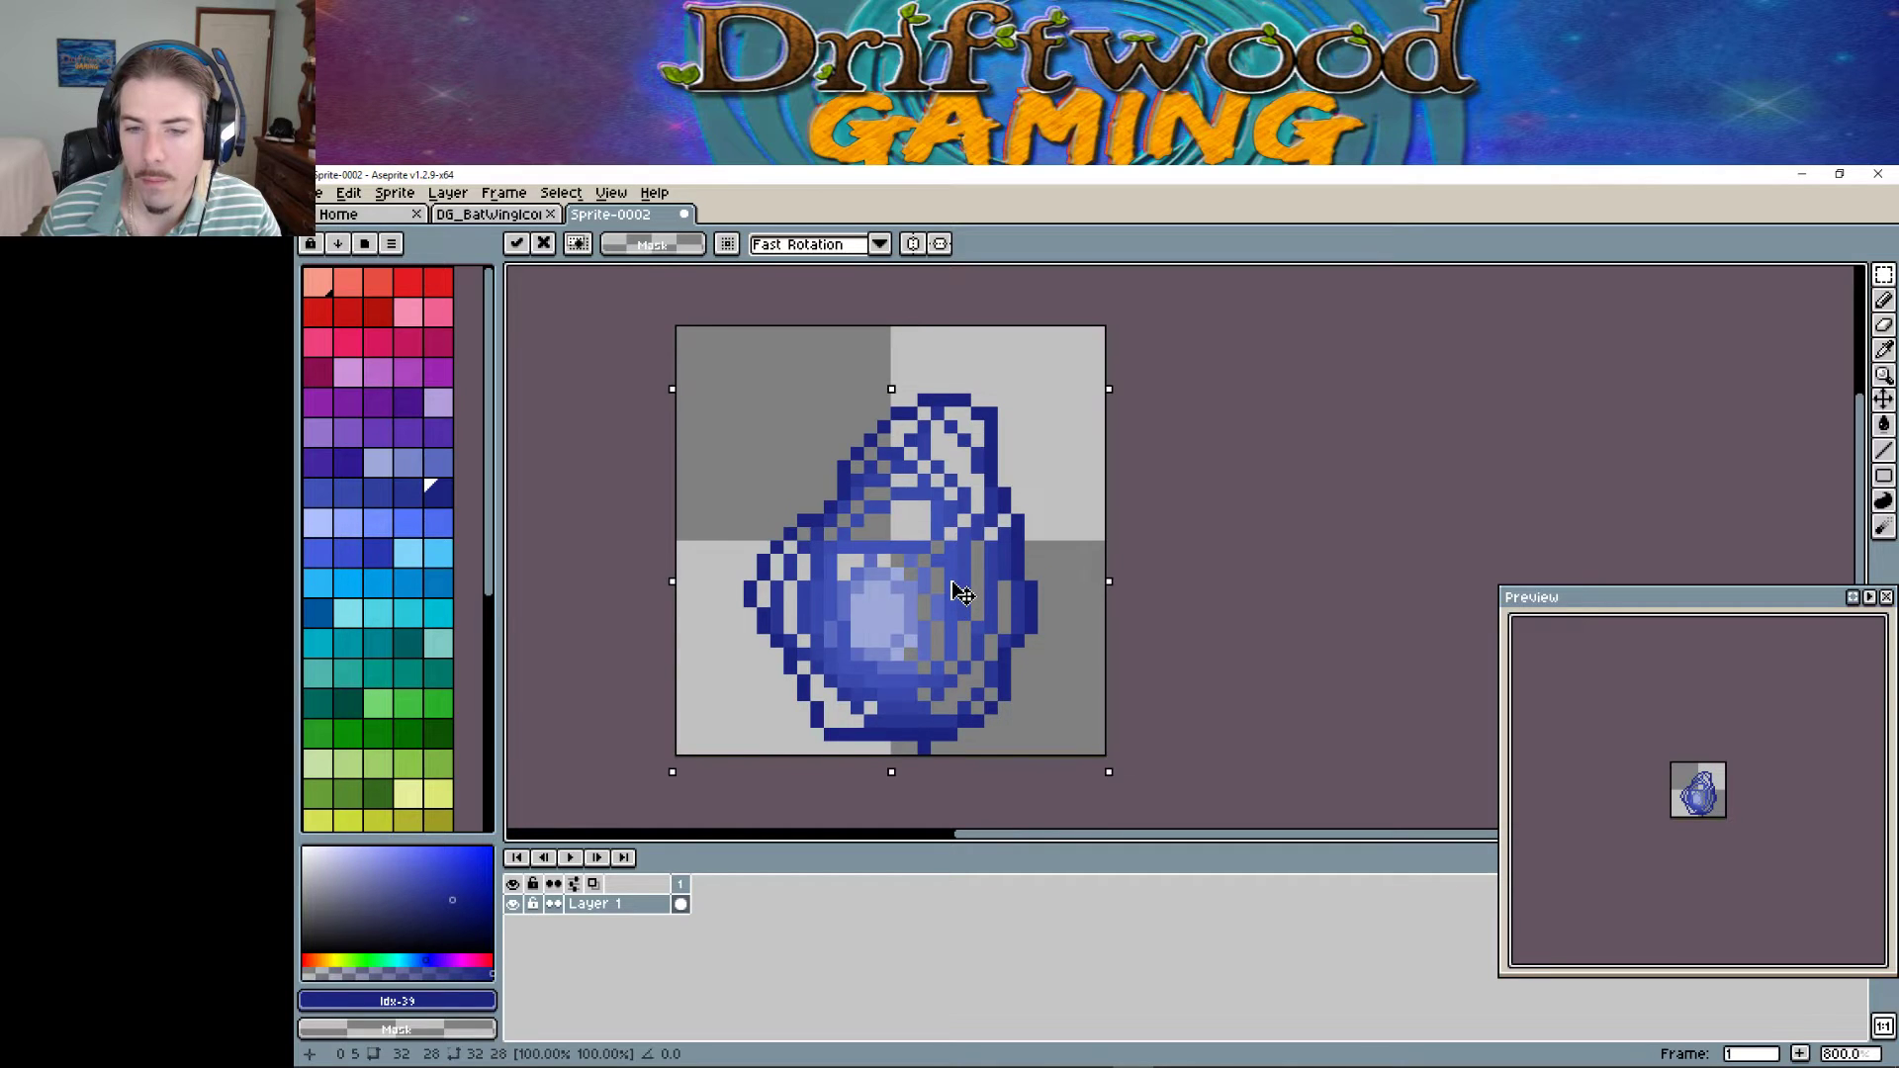
pyautogui.click(977, 360)
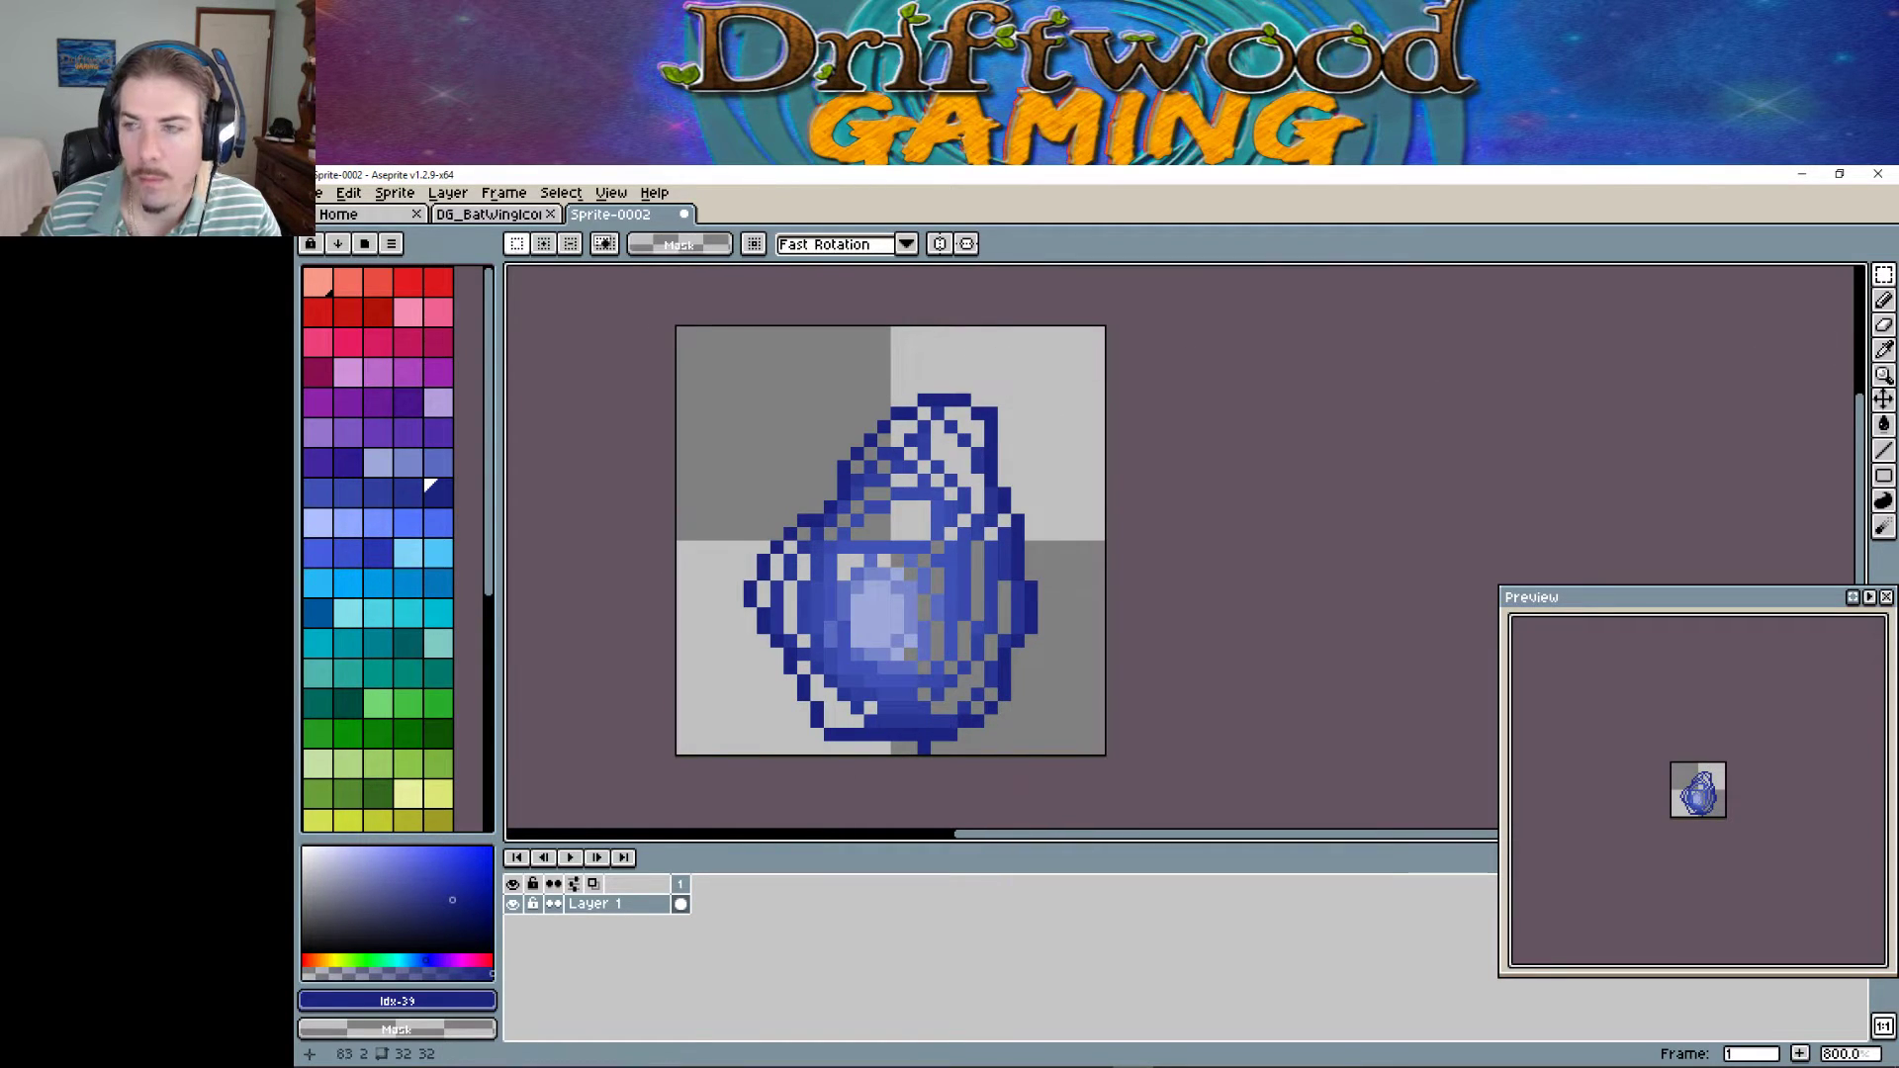
# Round off the droplet's lower corners and sides with navy pencil strokes and taper its top towards a tip.
pyautogui.click(1884, 299)
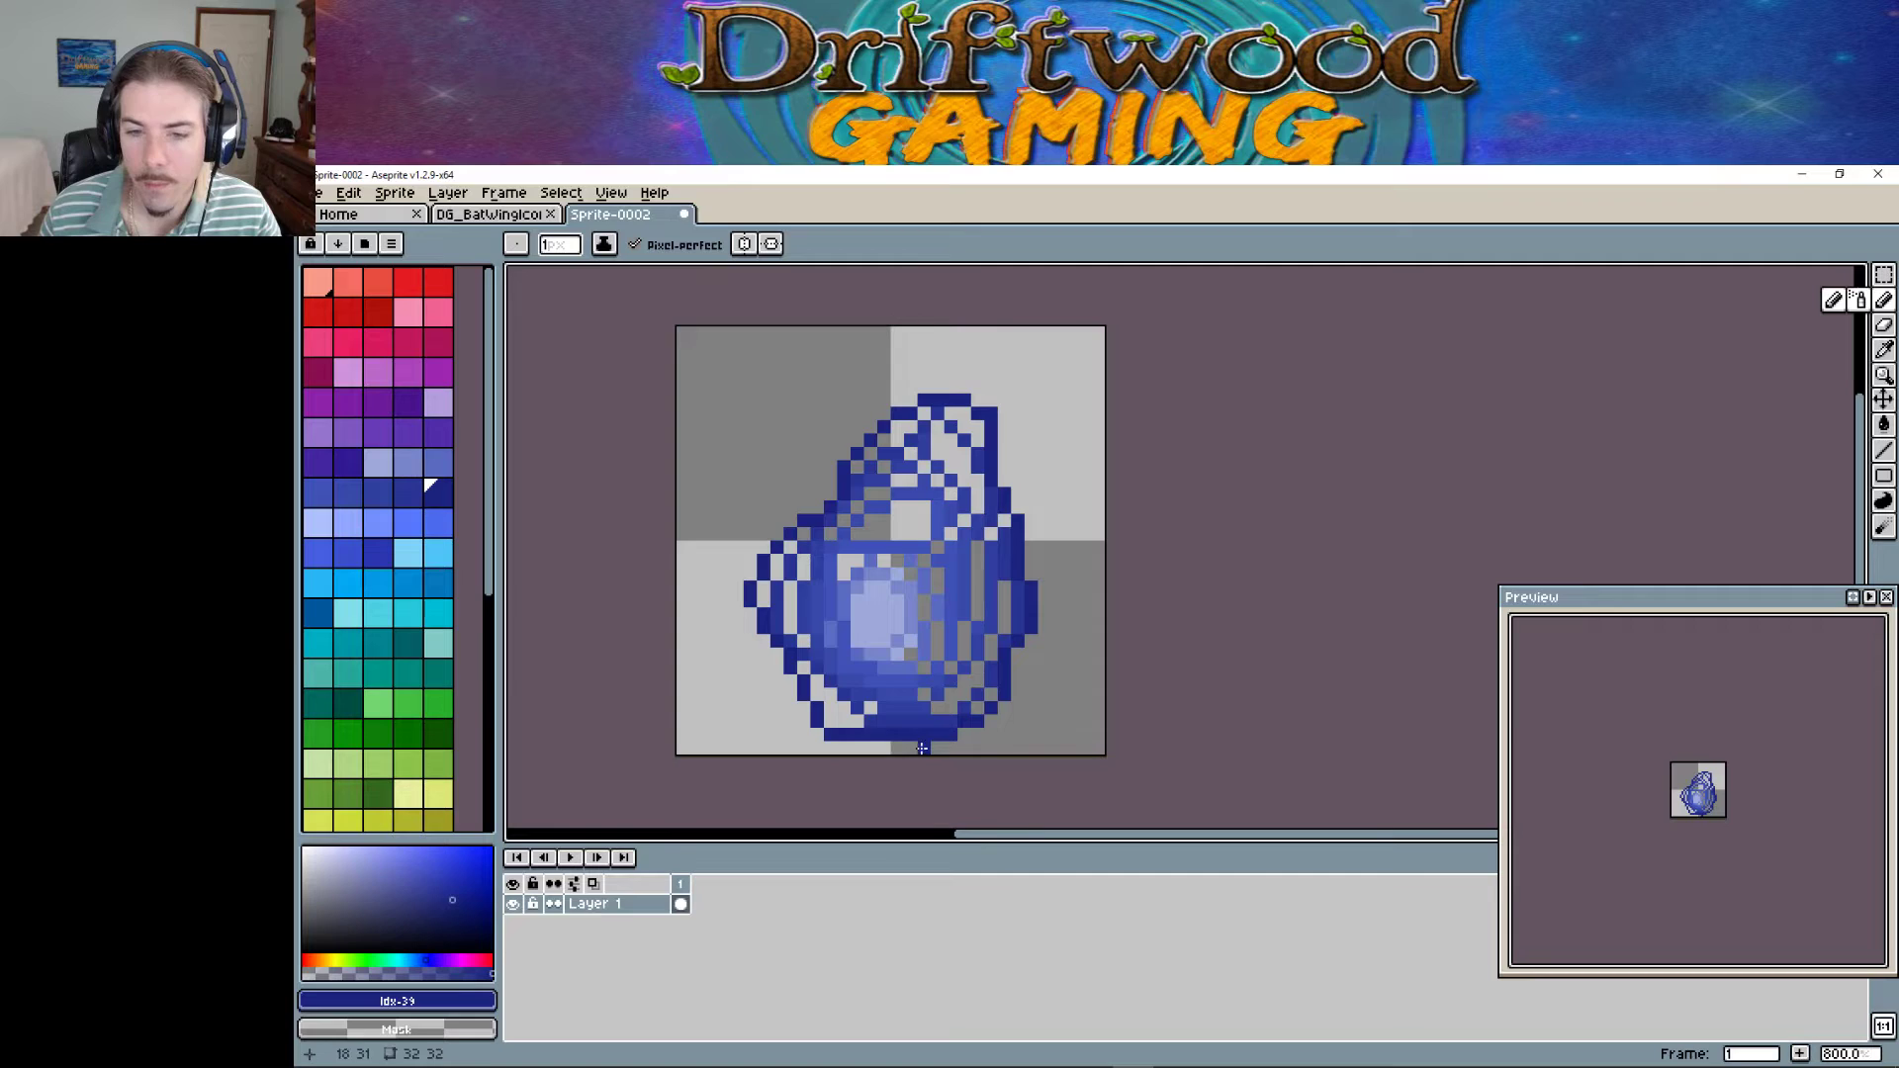
pyautogui.moveTo(843, 736); pyautogui.dragTo(819, 705)
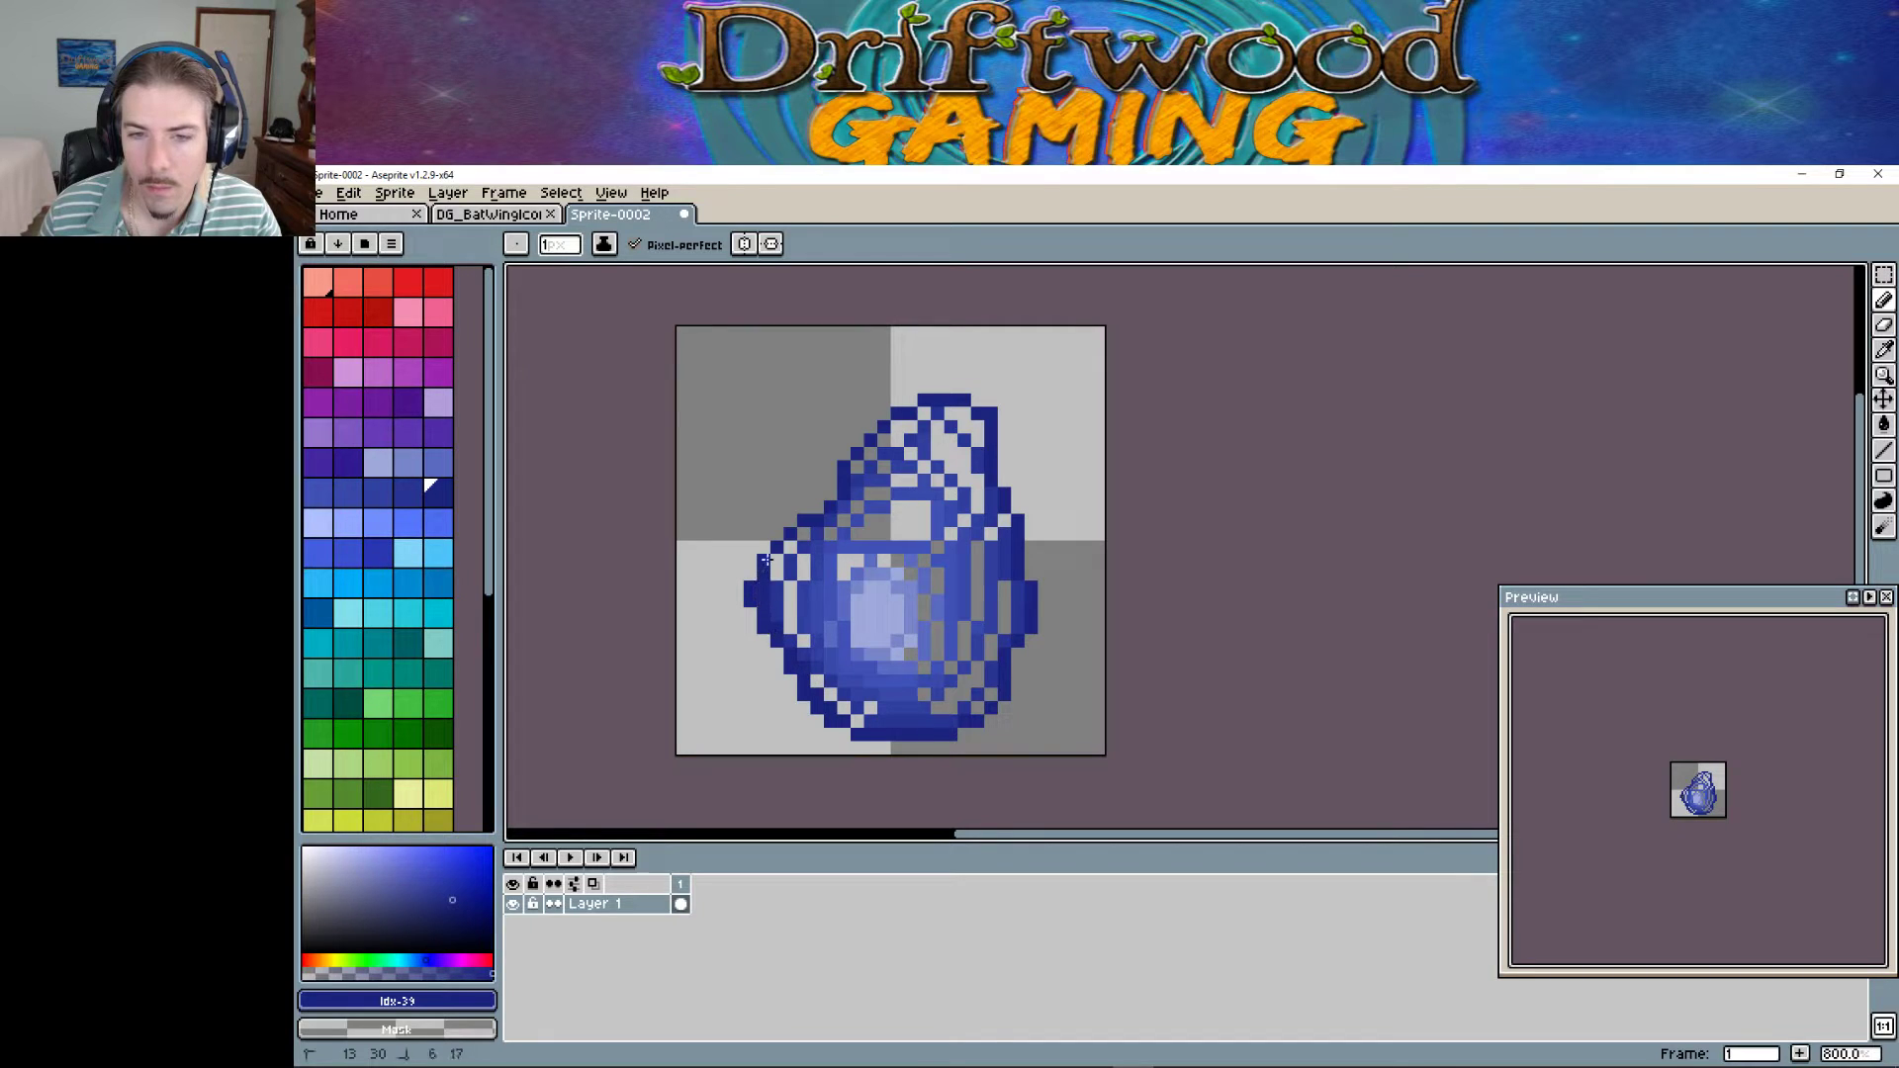
pyautogui.moveTo(964, 729); pyautogui.dragTo(1006, 681)
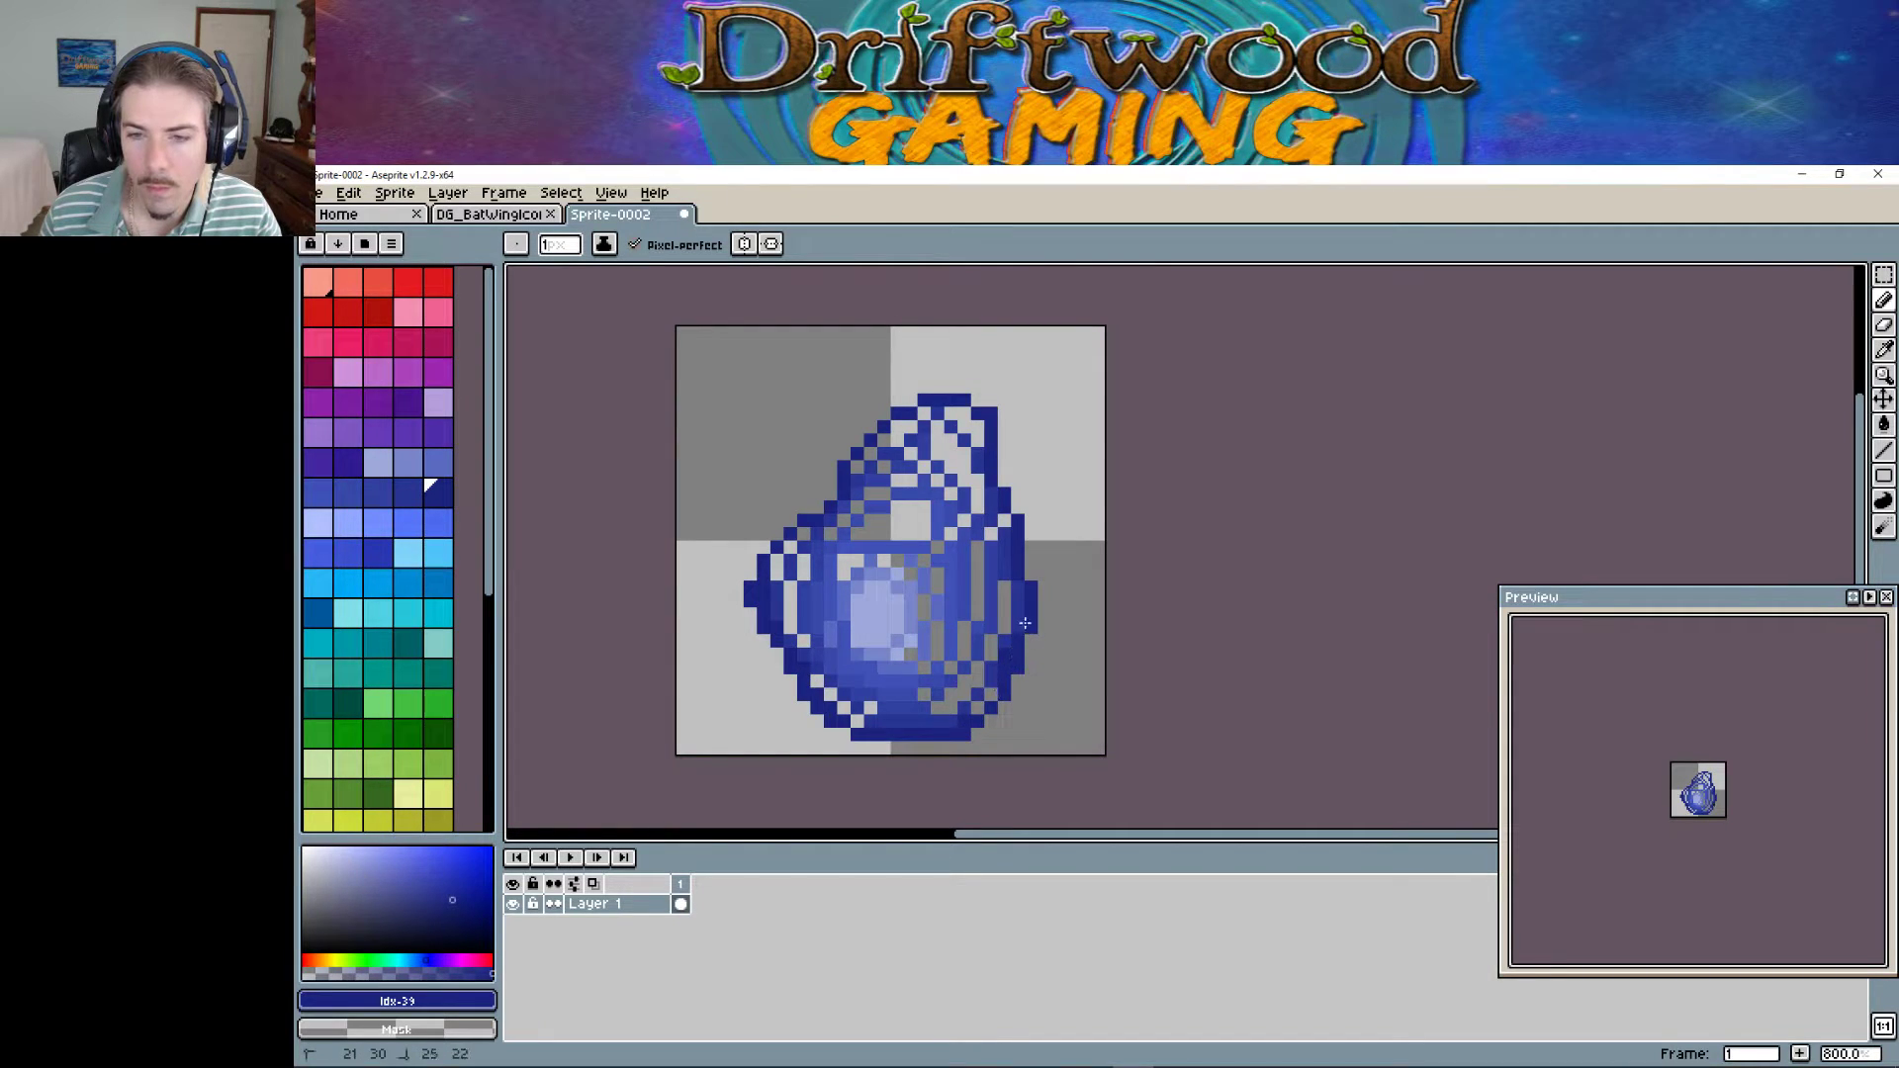
pyautogui.moveTo(1030, 585); pyautogui.dragTo(1029, 536)
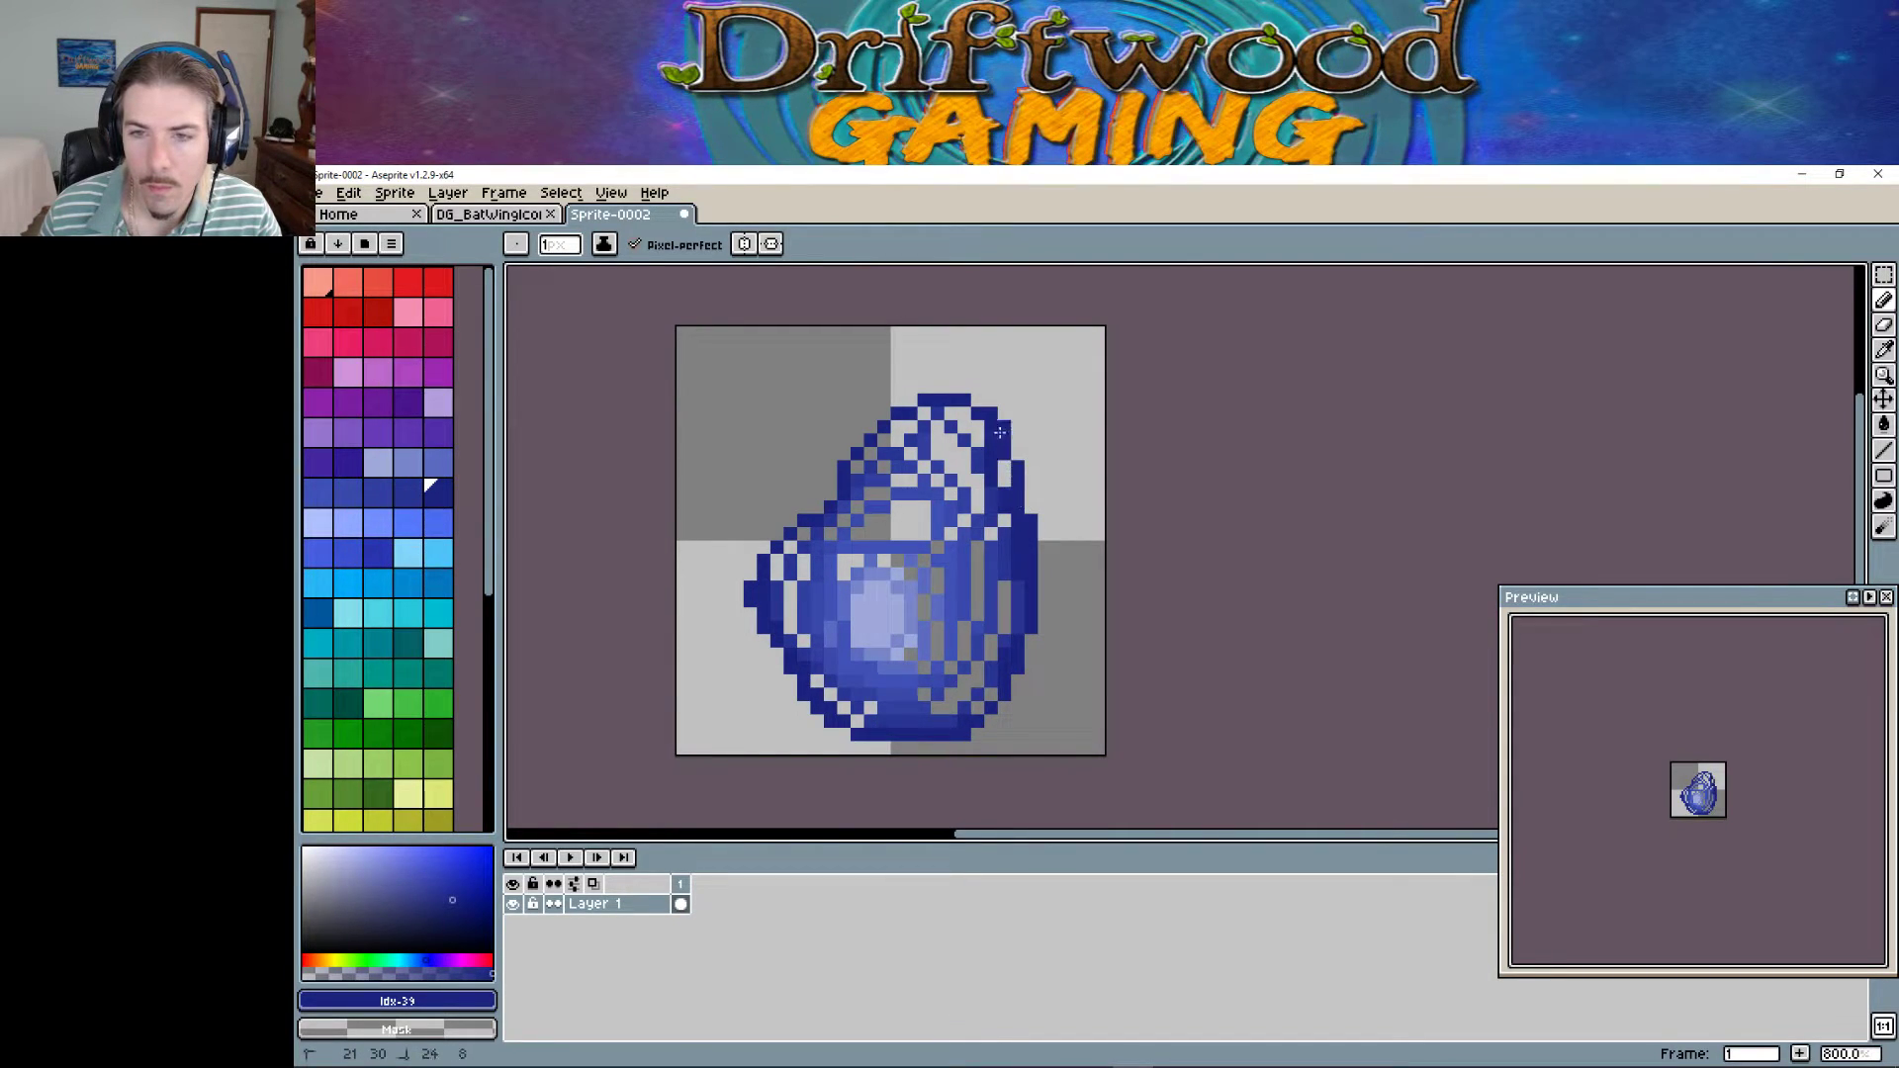
pyautogui.click(938, 387)
pyautogui.moveTo(876, 435); pyautogui.dragTo(970, 371)
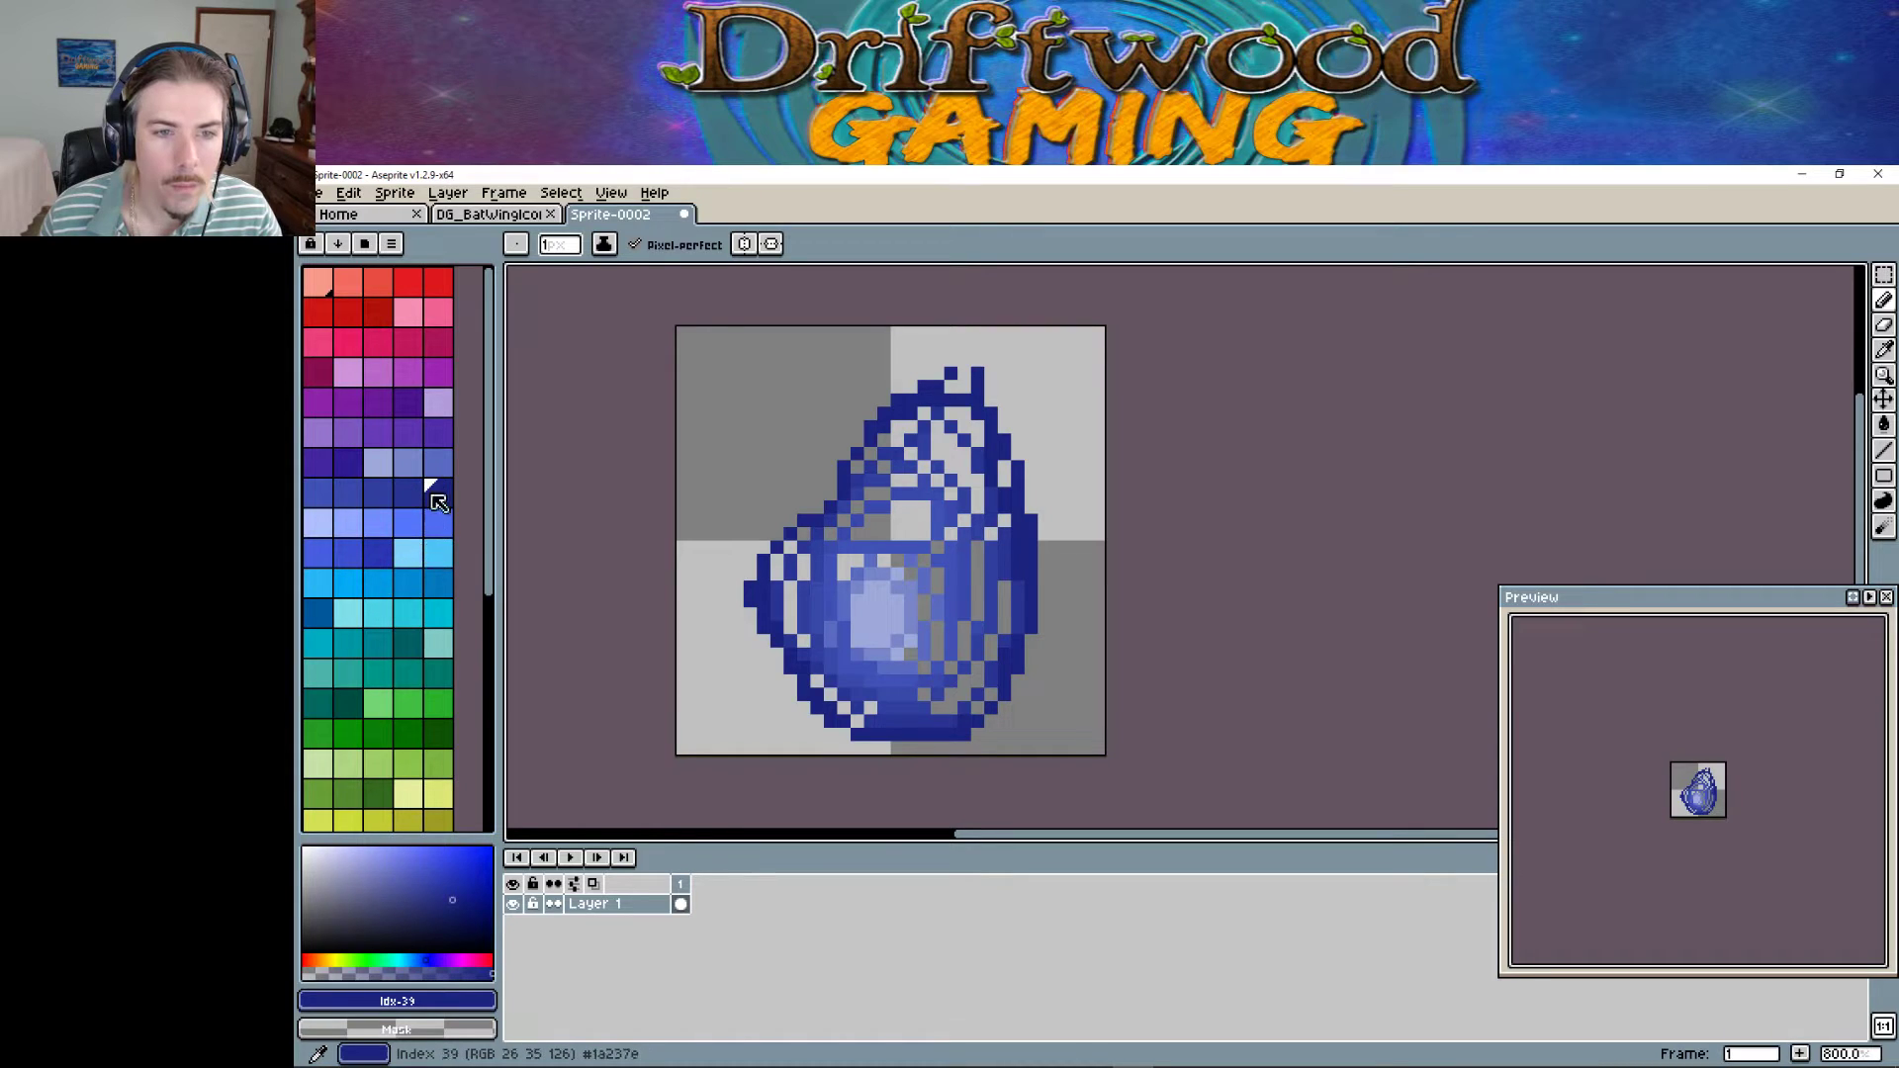
# Outline the entire droplet in black with the pencil, closing it at the pointed tip and the flat base.
pyautogui.scroll(-5, 421, 707)
pyautogui.click(377, 786)
pyautogui.moveTo(857, 734)
pyautogui.mouseDown()
pyautogui.moveTo(796, 698)
pyautogui.moveTo(741, 606)
pyautogui.moveTo(754, 556)
pyautogui.moveTo(859, 429)
pyautogui.moveTo(968, 354)
pyautogui.mouseUp()
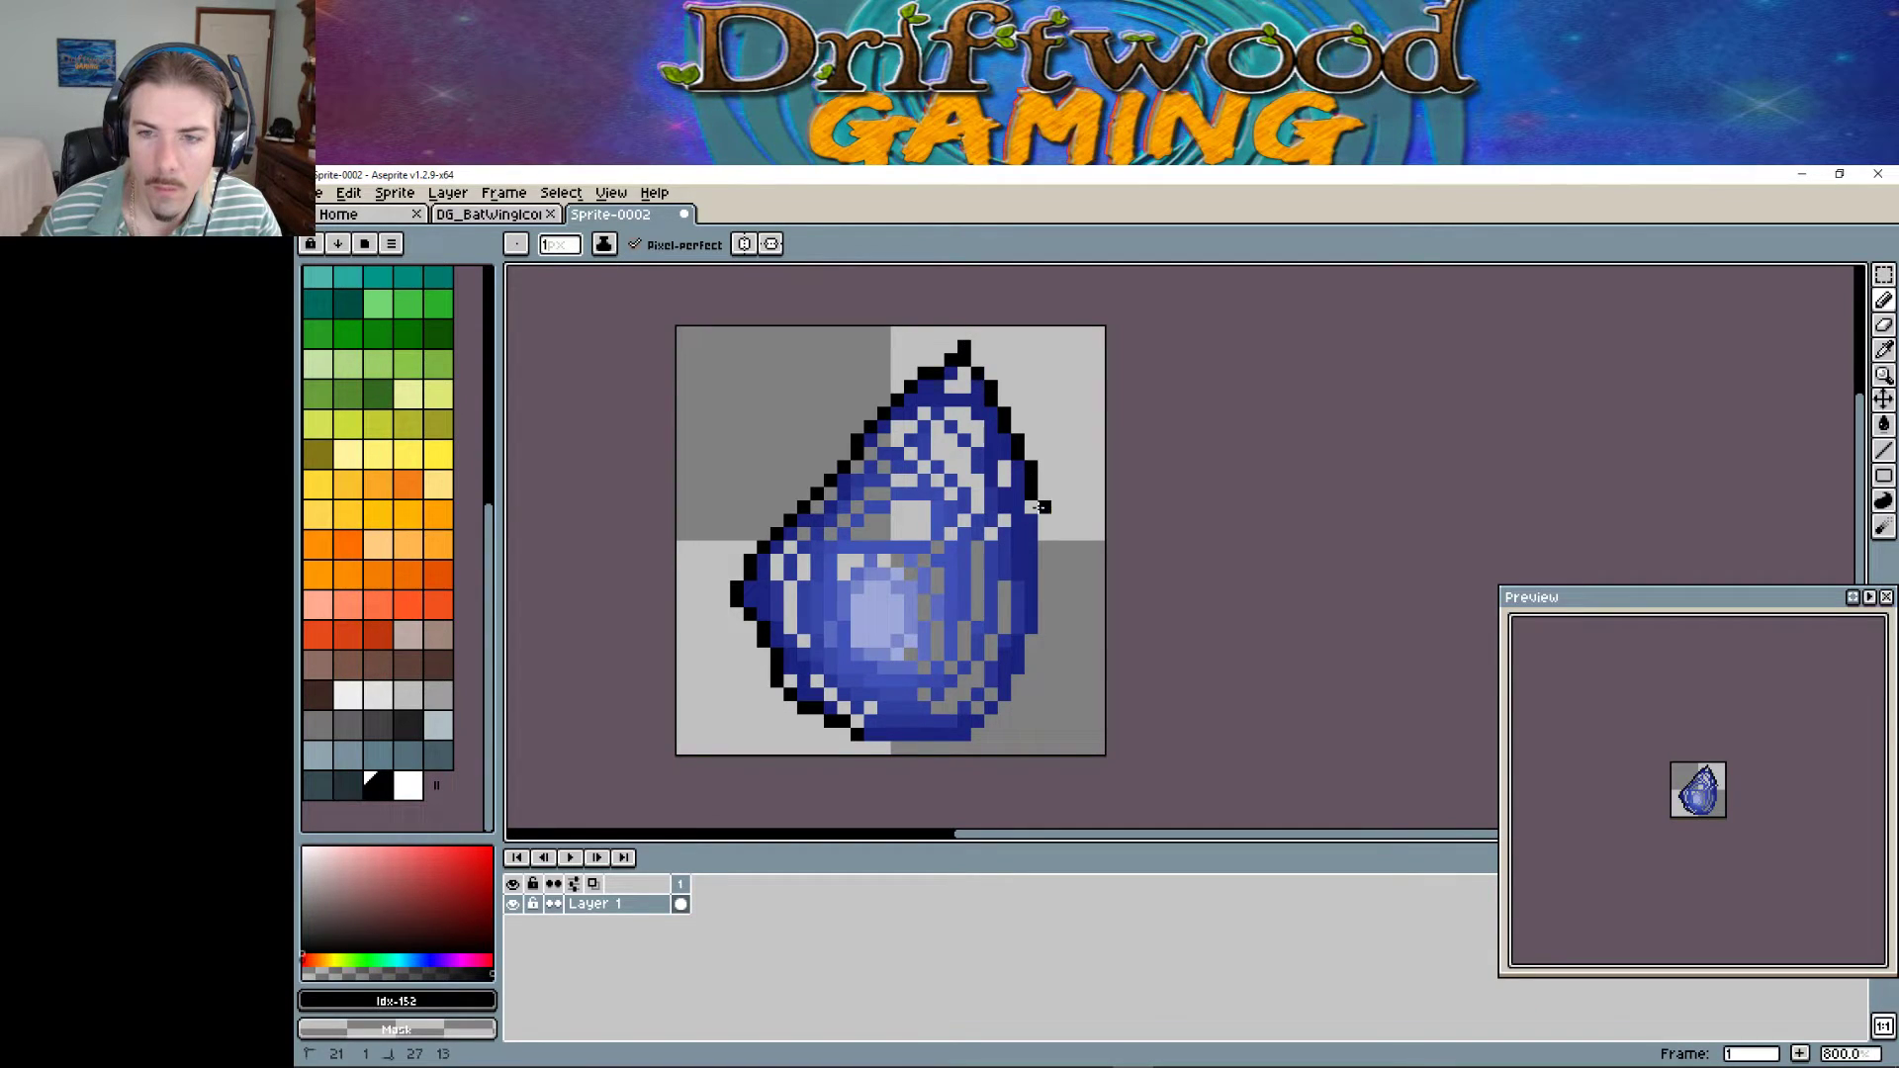
pyautogui.moveTo(1046, 625); pyautogui.dragTo(962, 747)
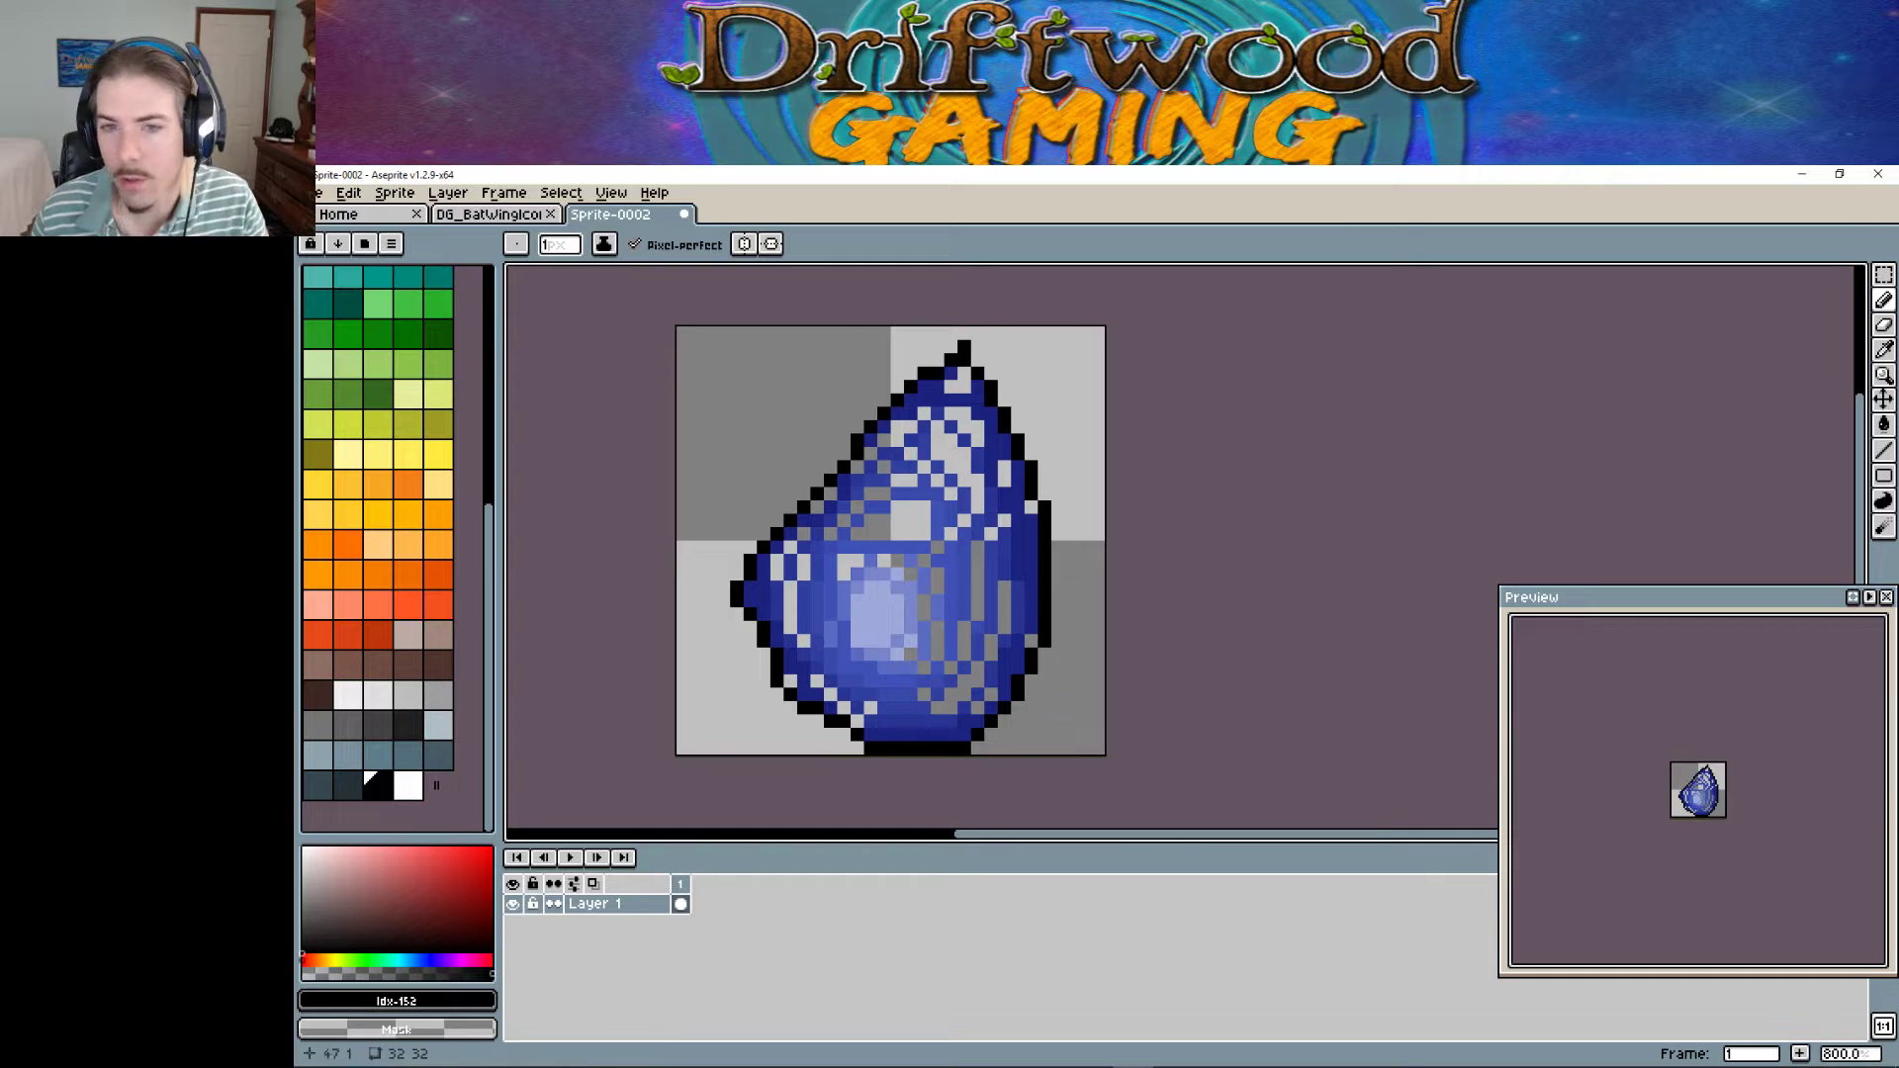
pyautogui.scroll(5, 411, 551)
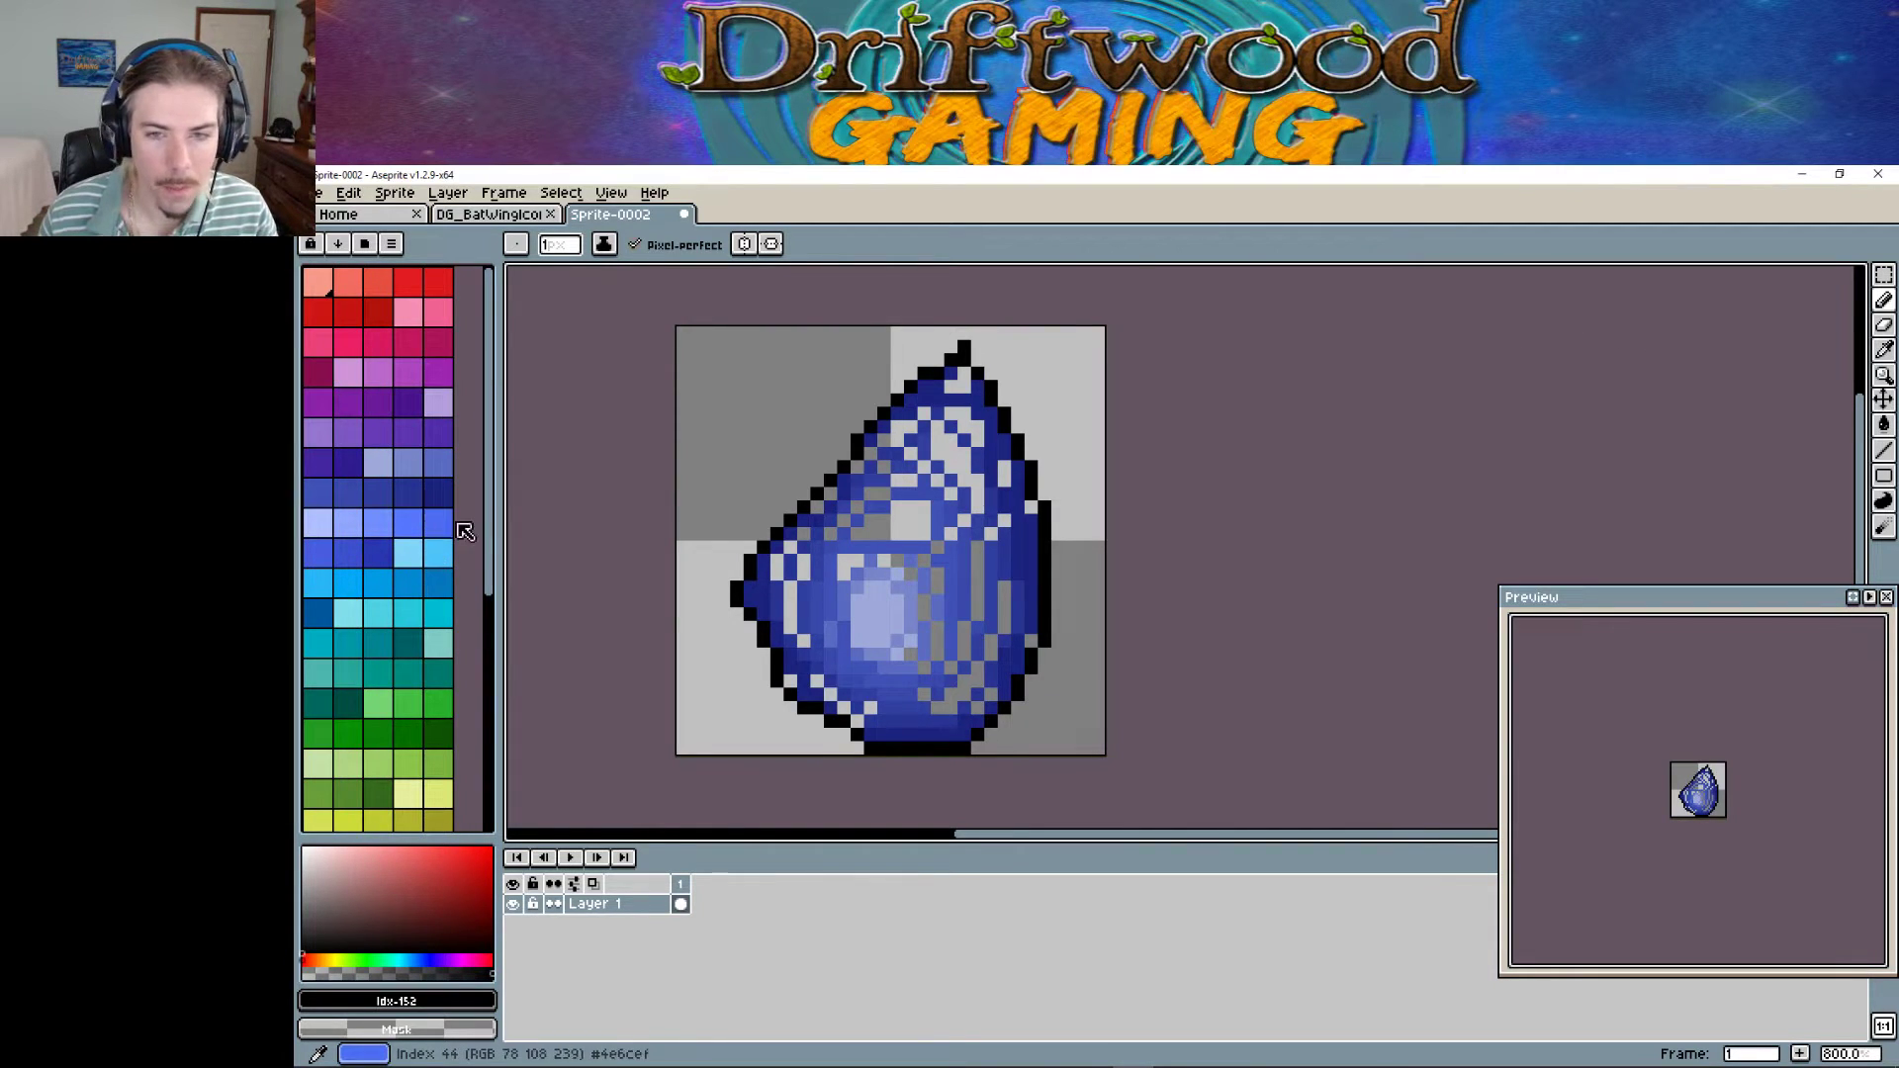
# Sample the light indigo #7986cb and fill the transparent gaps around the droplet's highlight with it.
pyautogui.click(1883, 349)
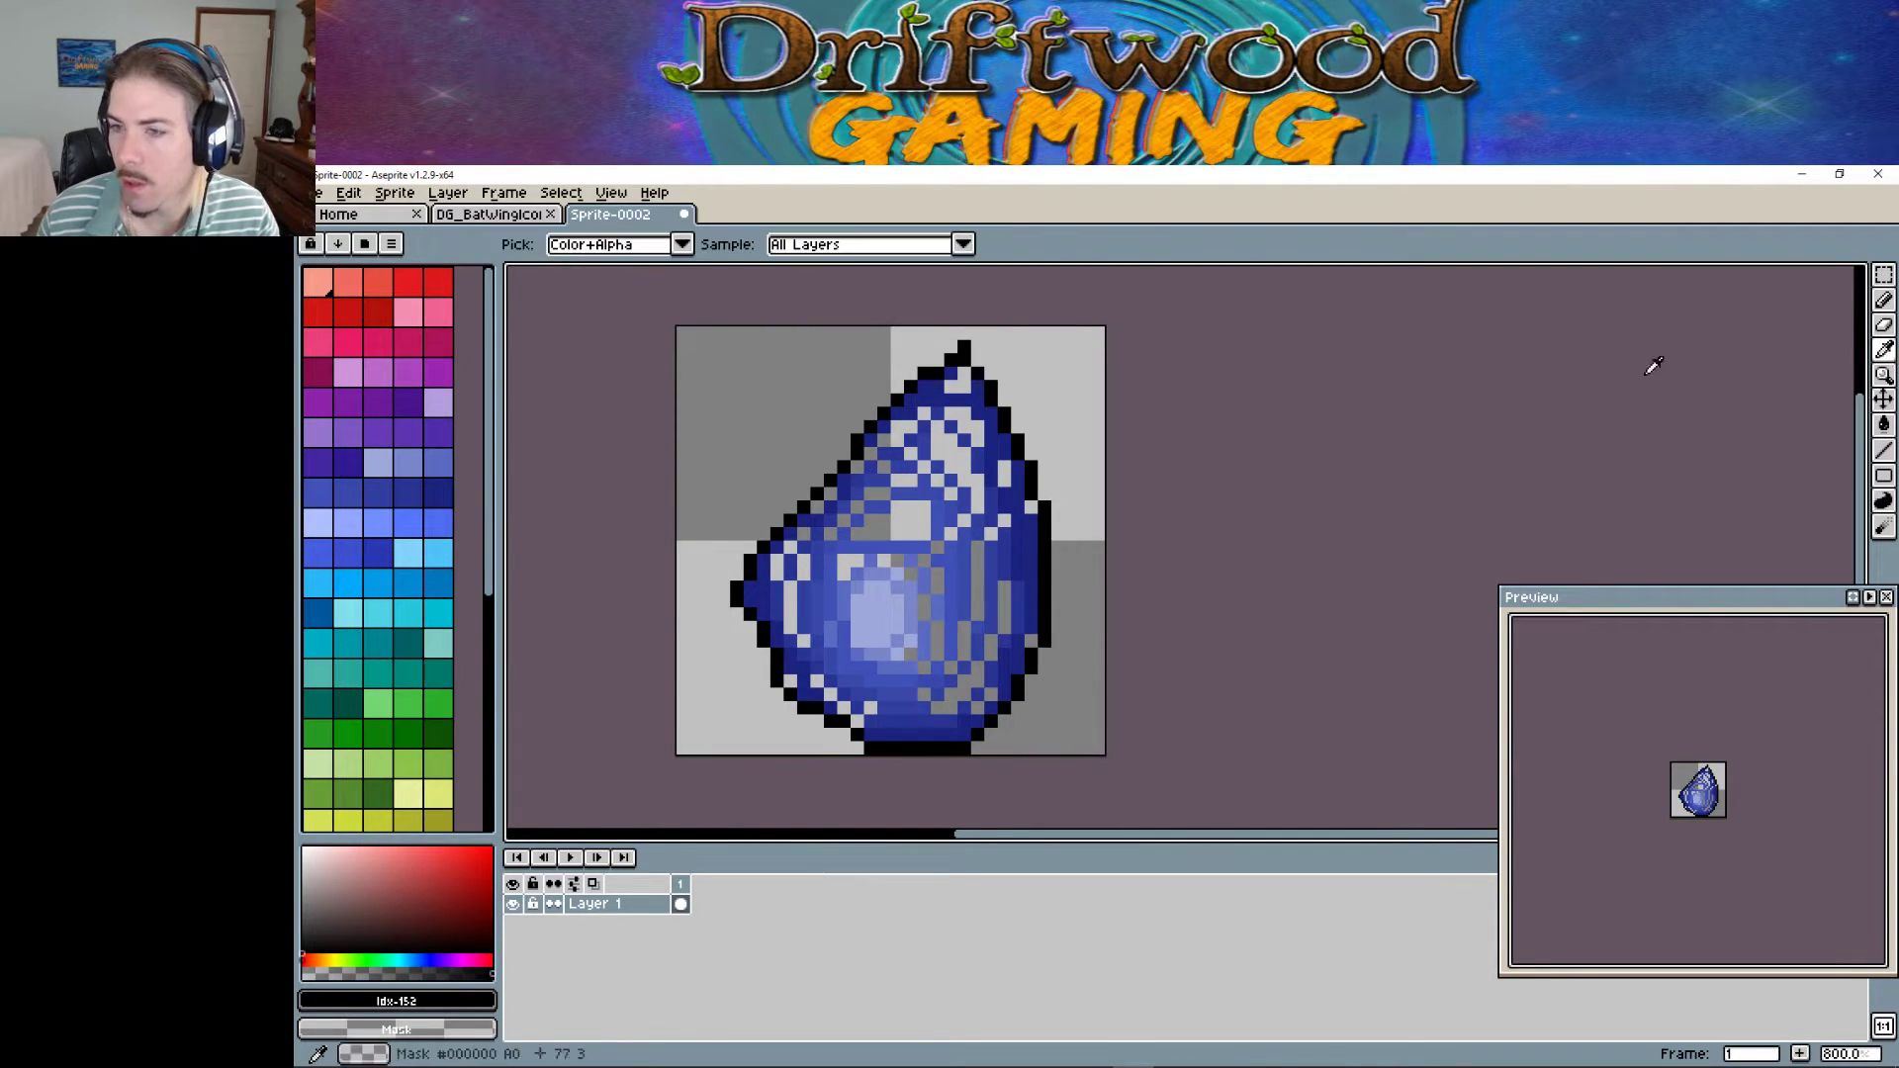
pyautogui.click(885, 602)
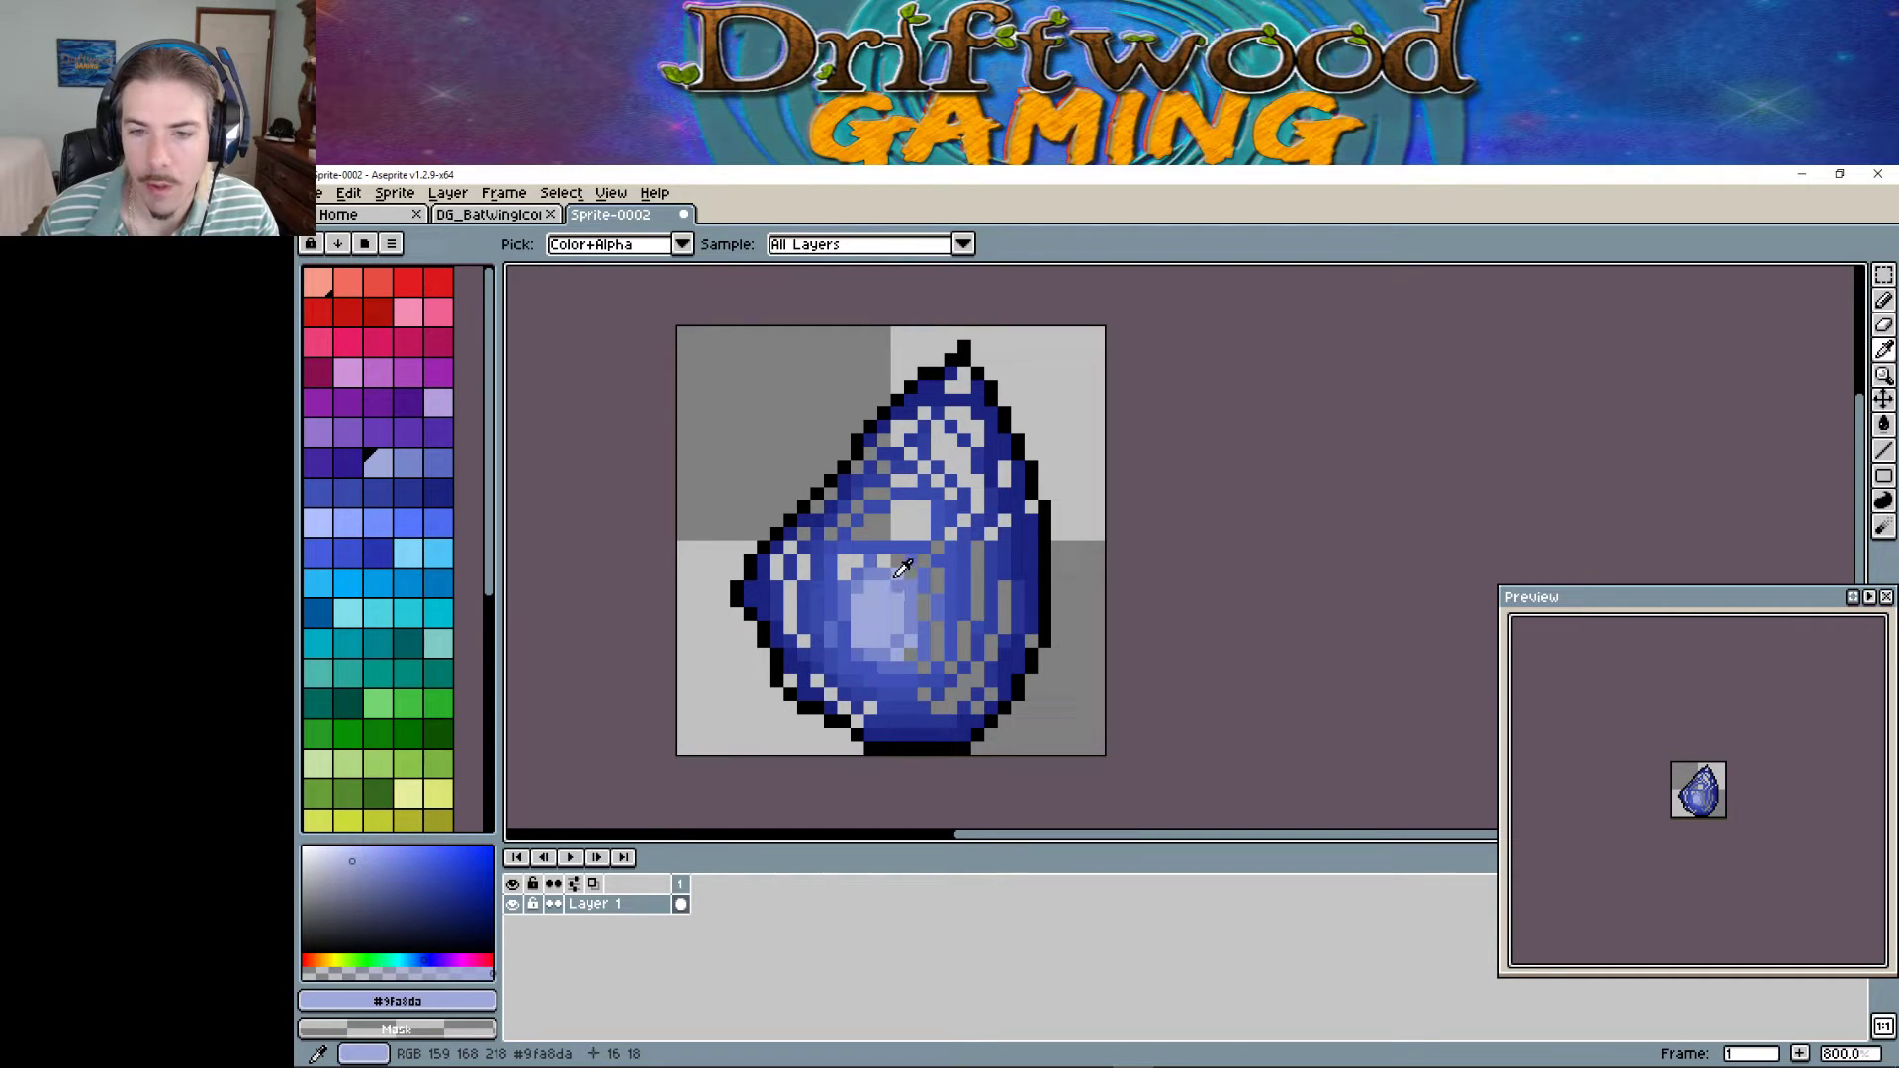
pyautogui.click(897, 572)
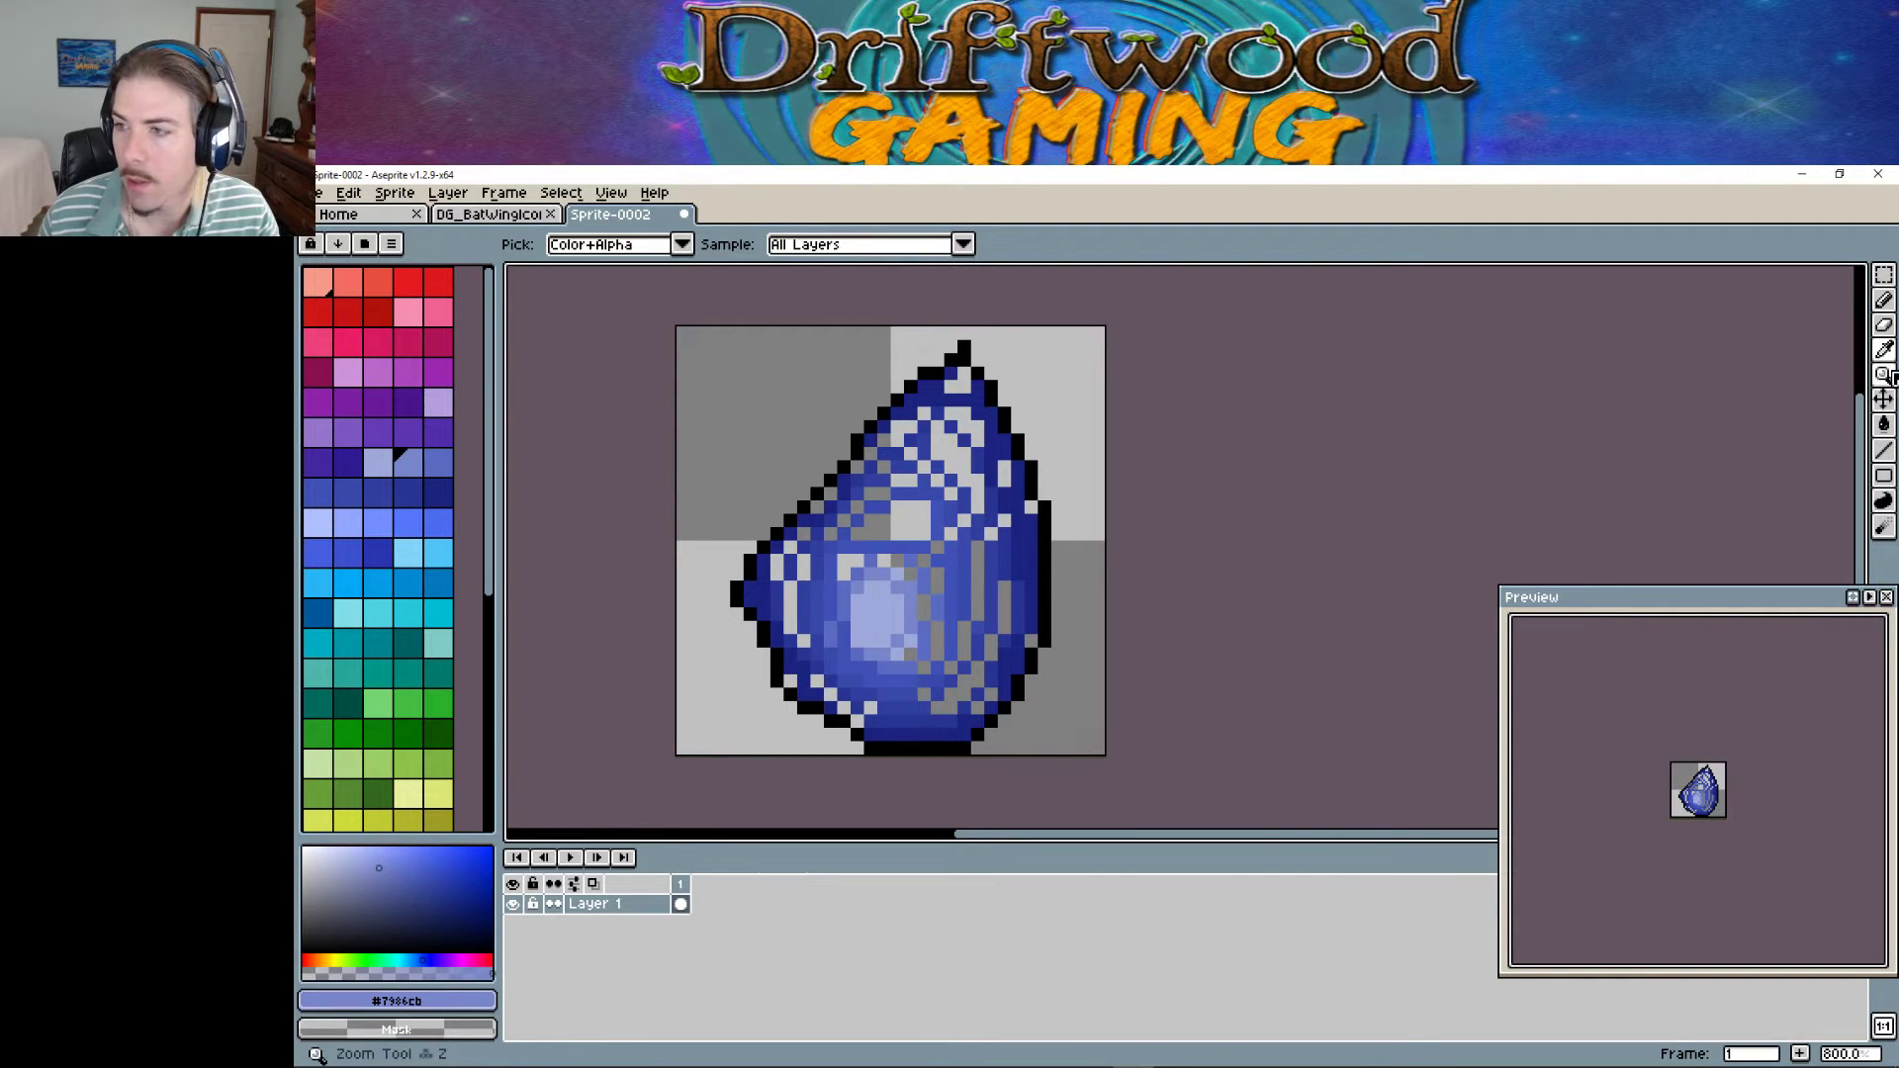
pyautogui.click(1884, 425)
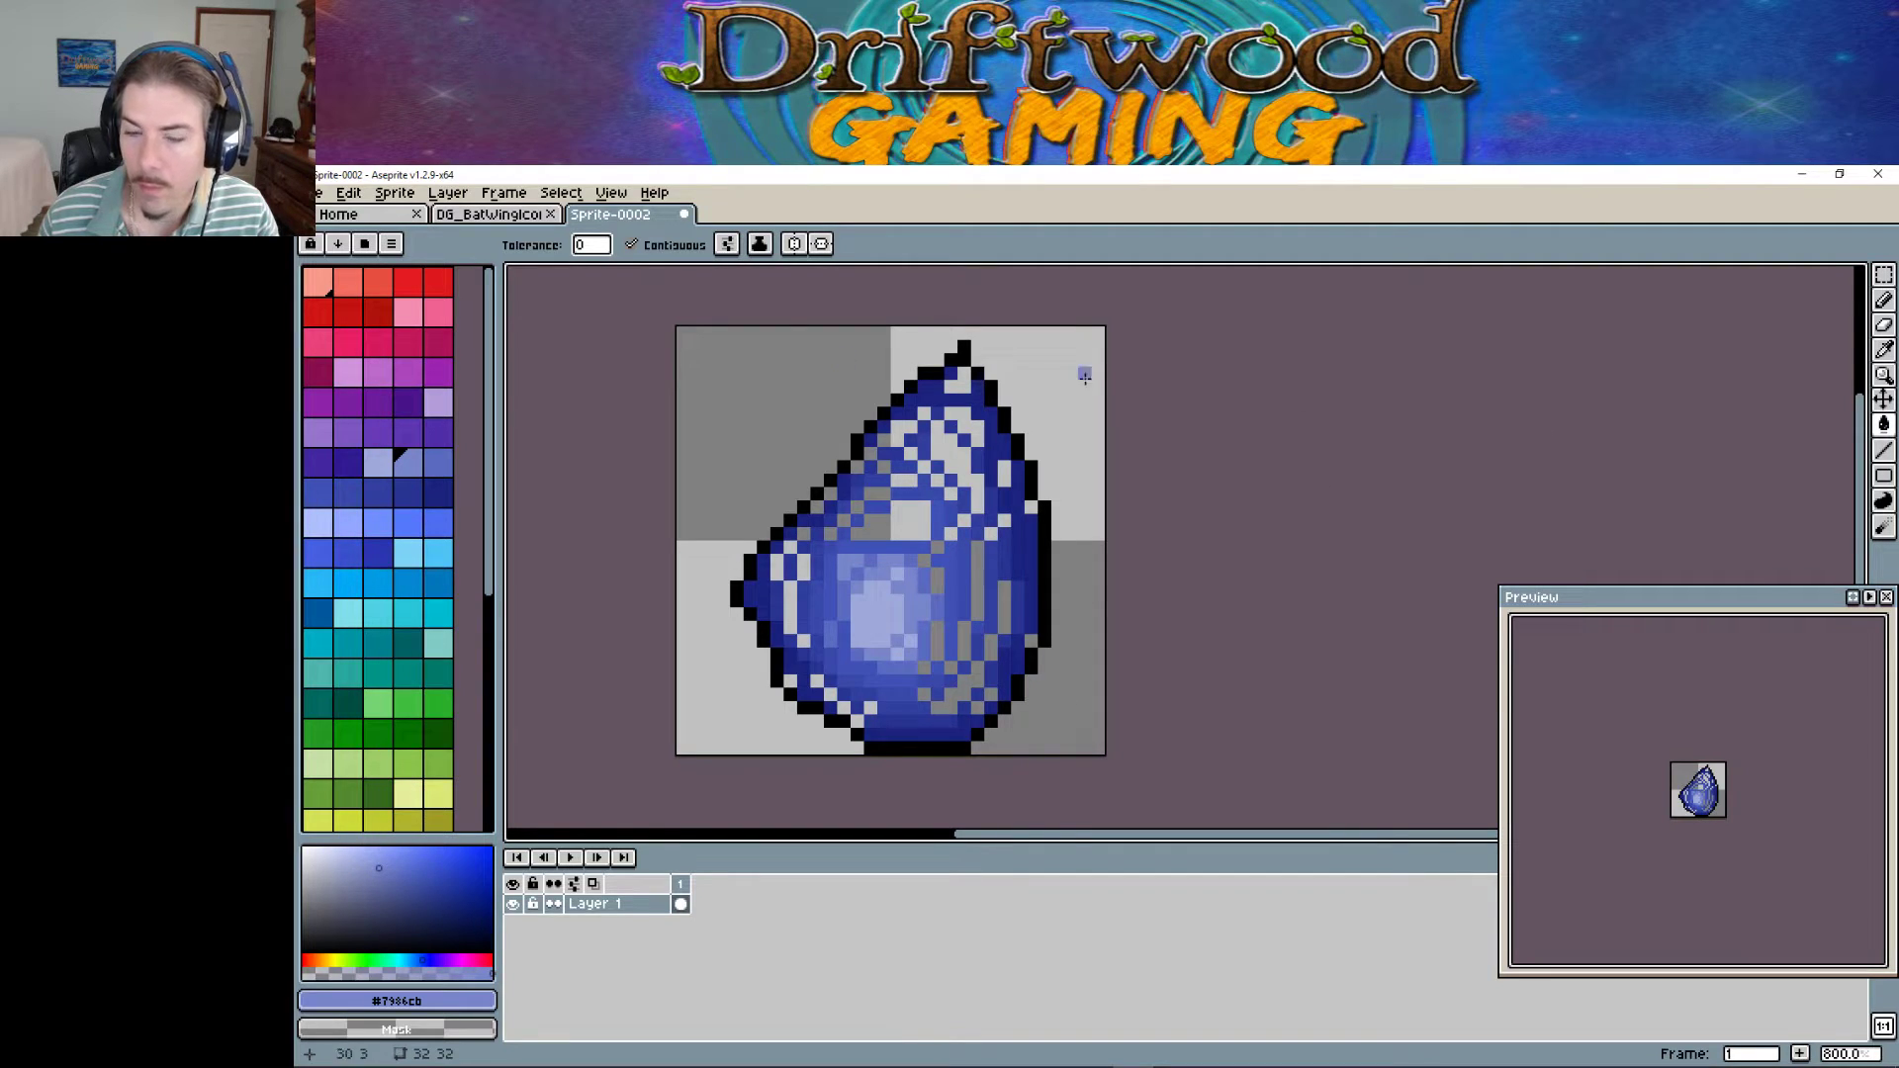
# Sample the mid indigo #3f51b5 and fill the gaps above and to the right of the droplet's highlight.
pyautogui.click(955, 554)
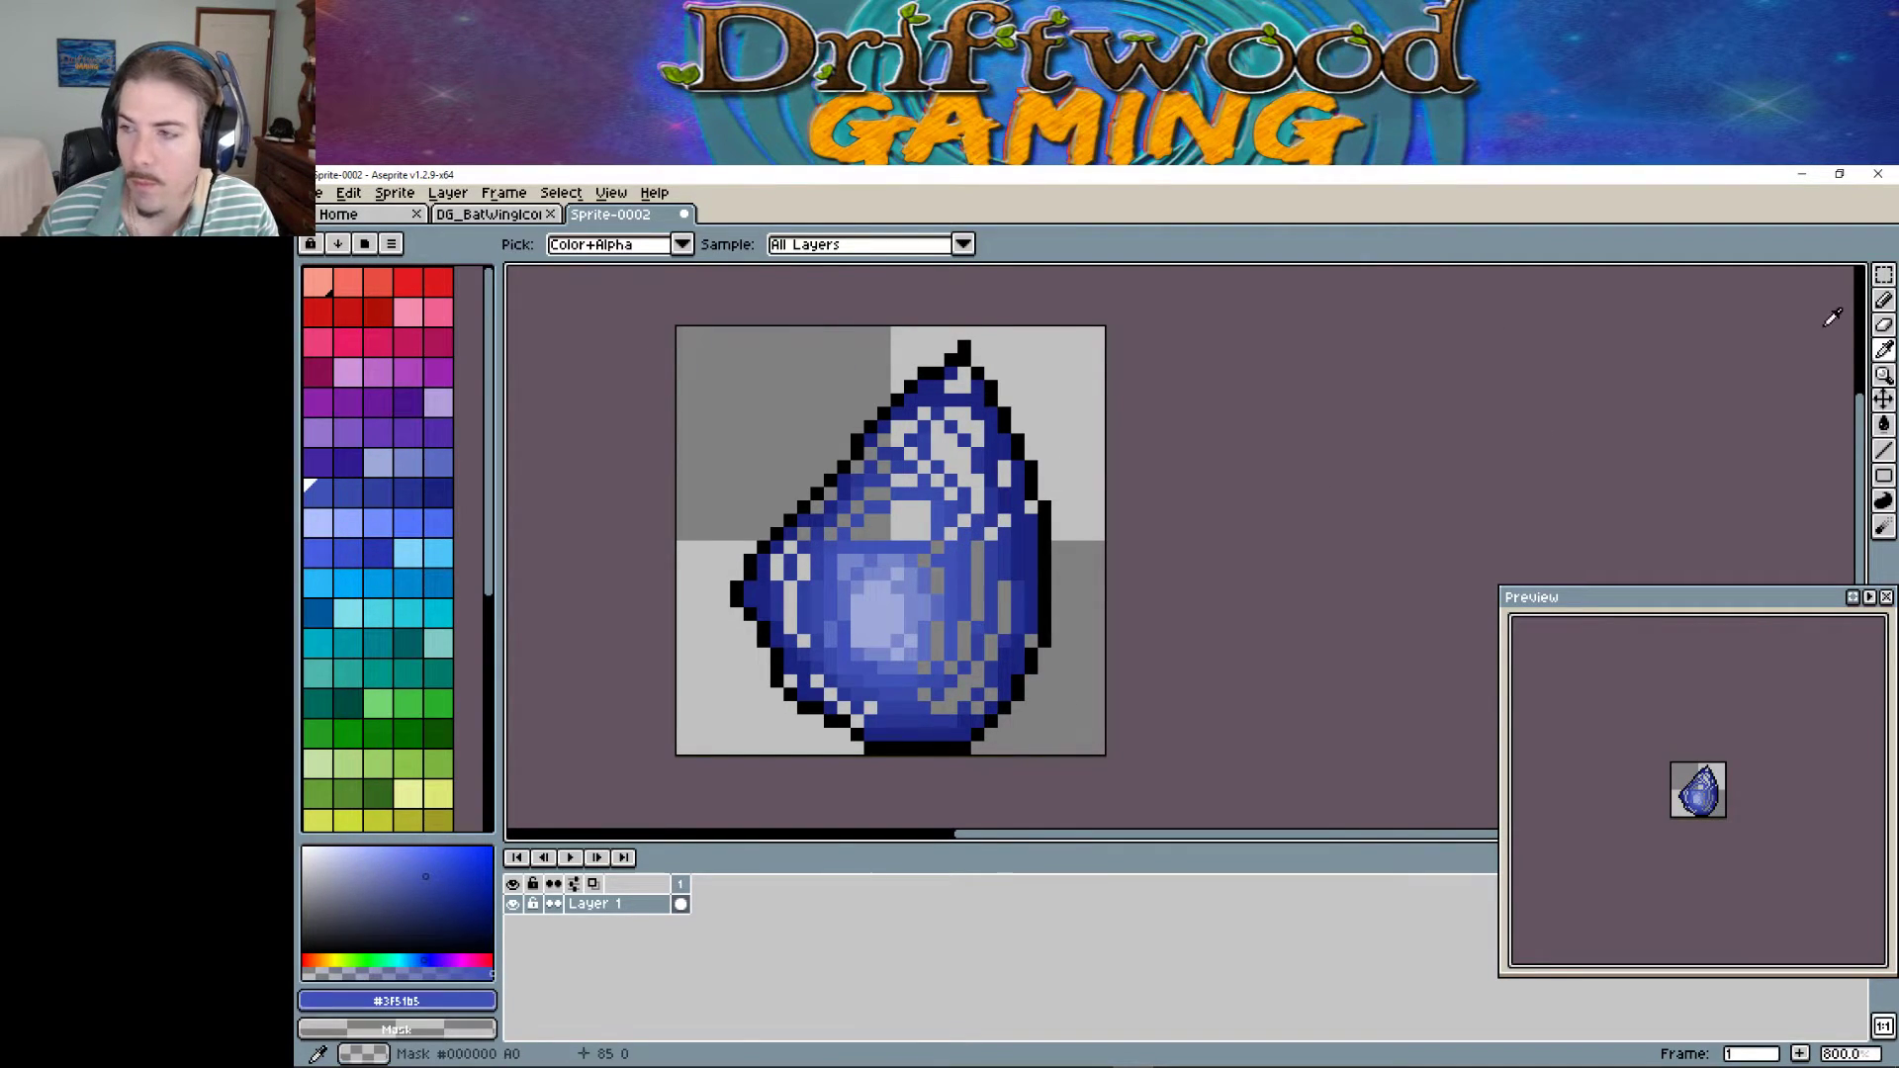
pyautogui.click(1884, 425)
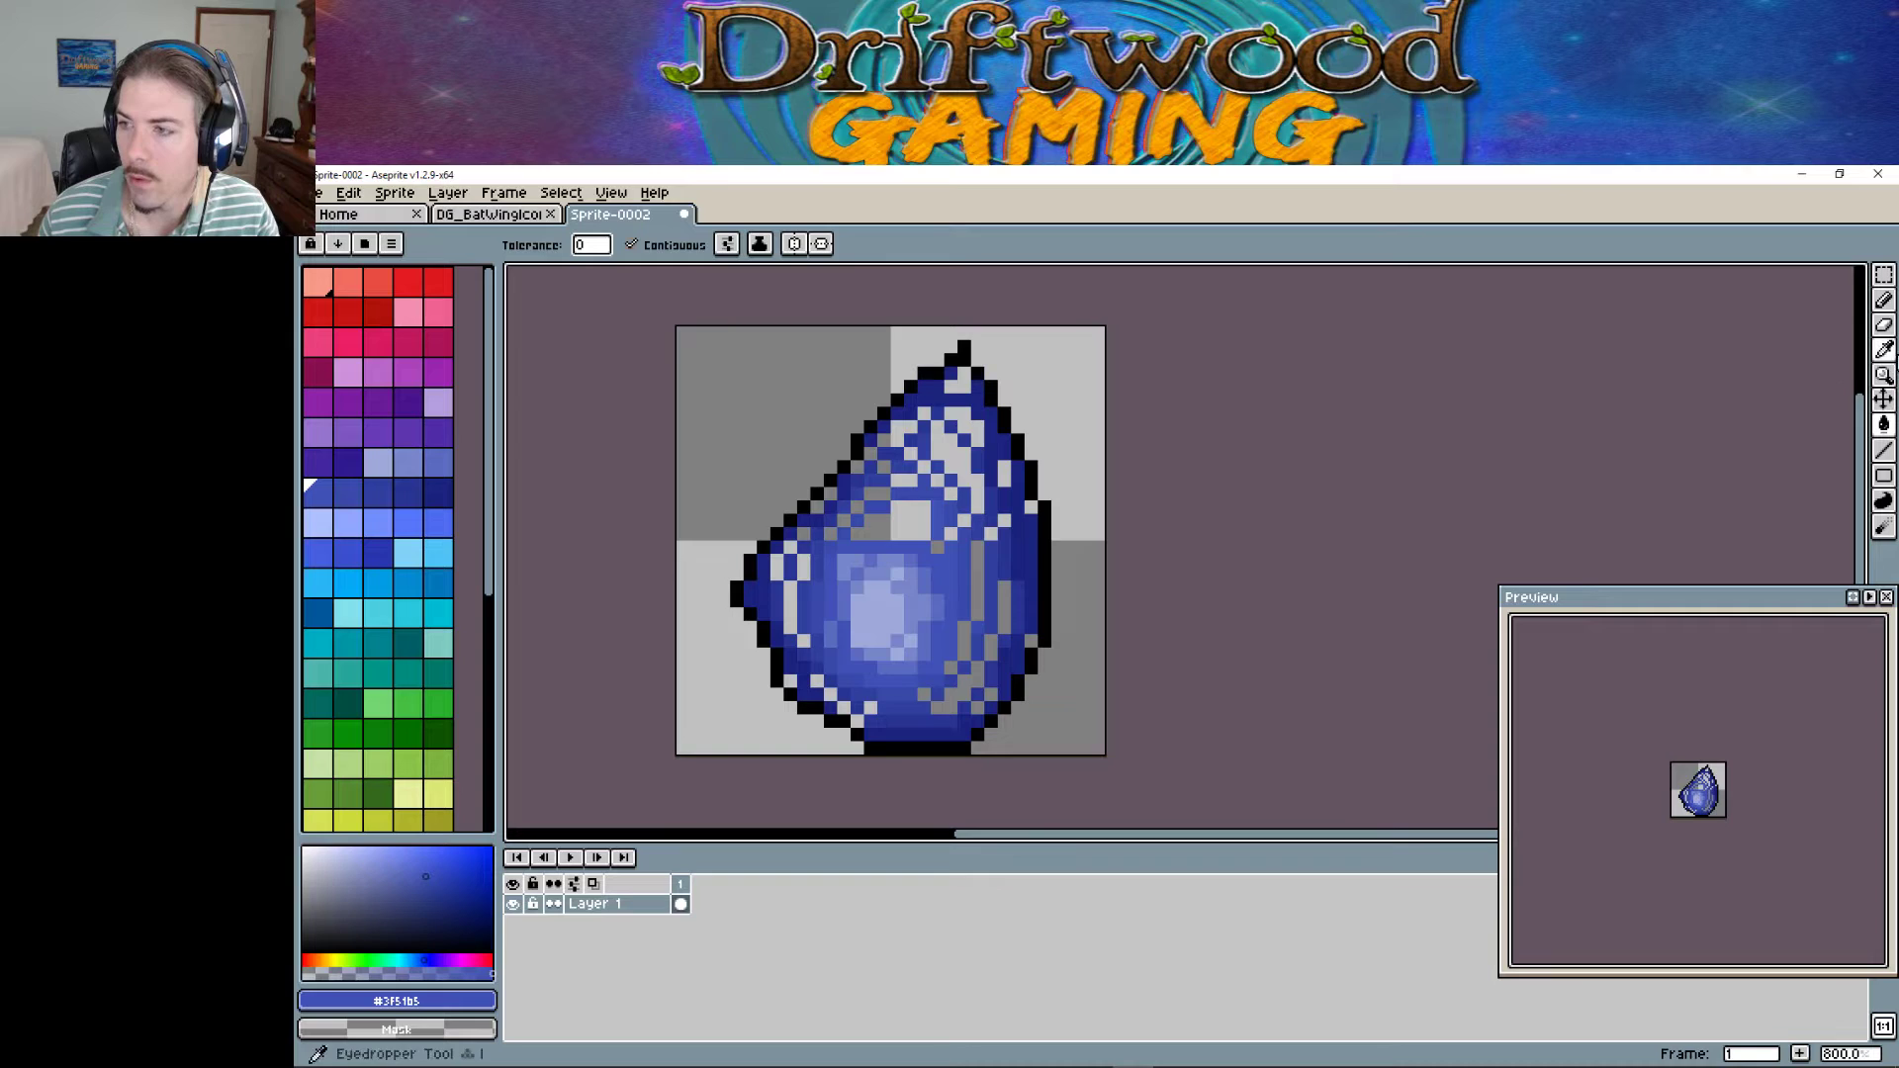
pyautogui.click(1884, 349)
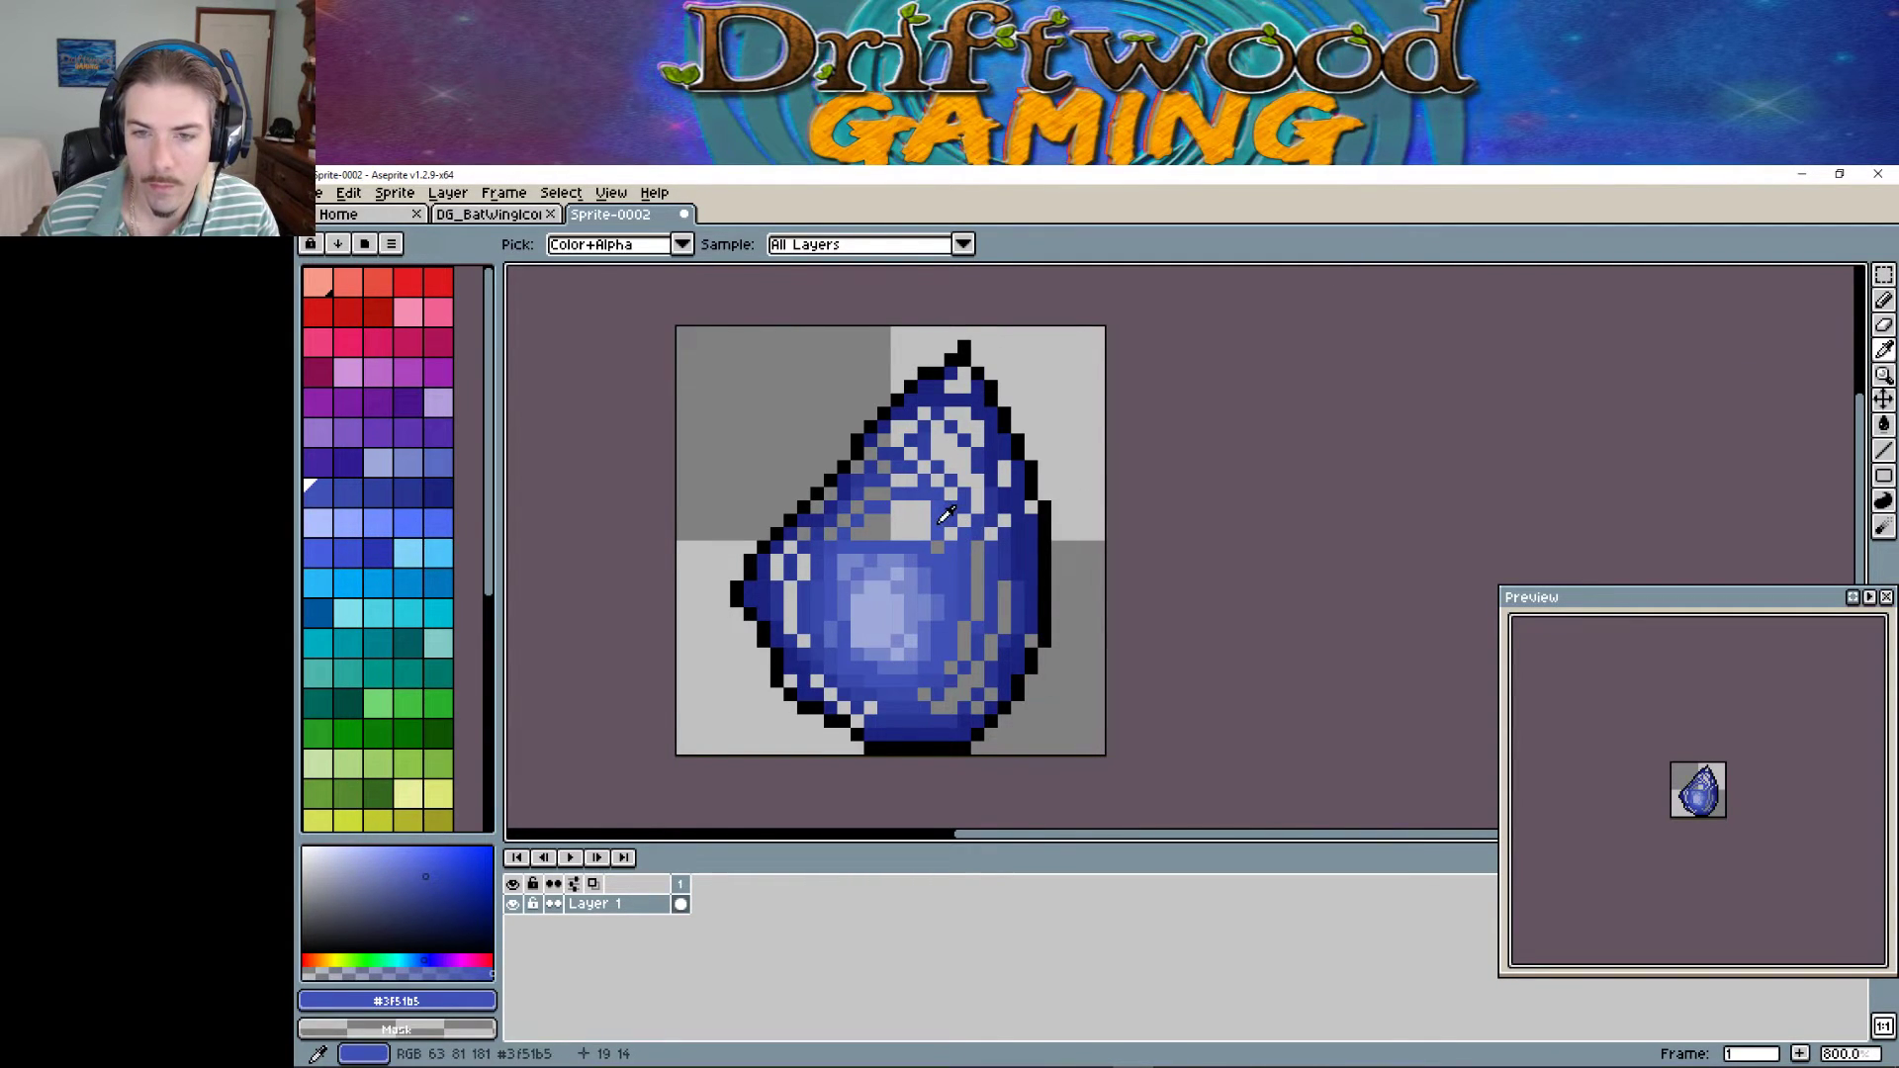
pyautogui.click(1883, 423)
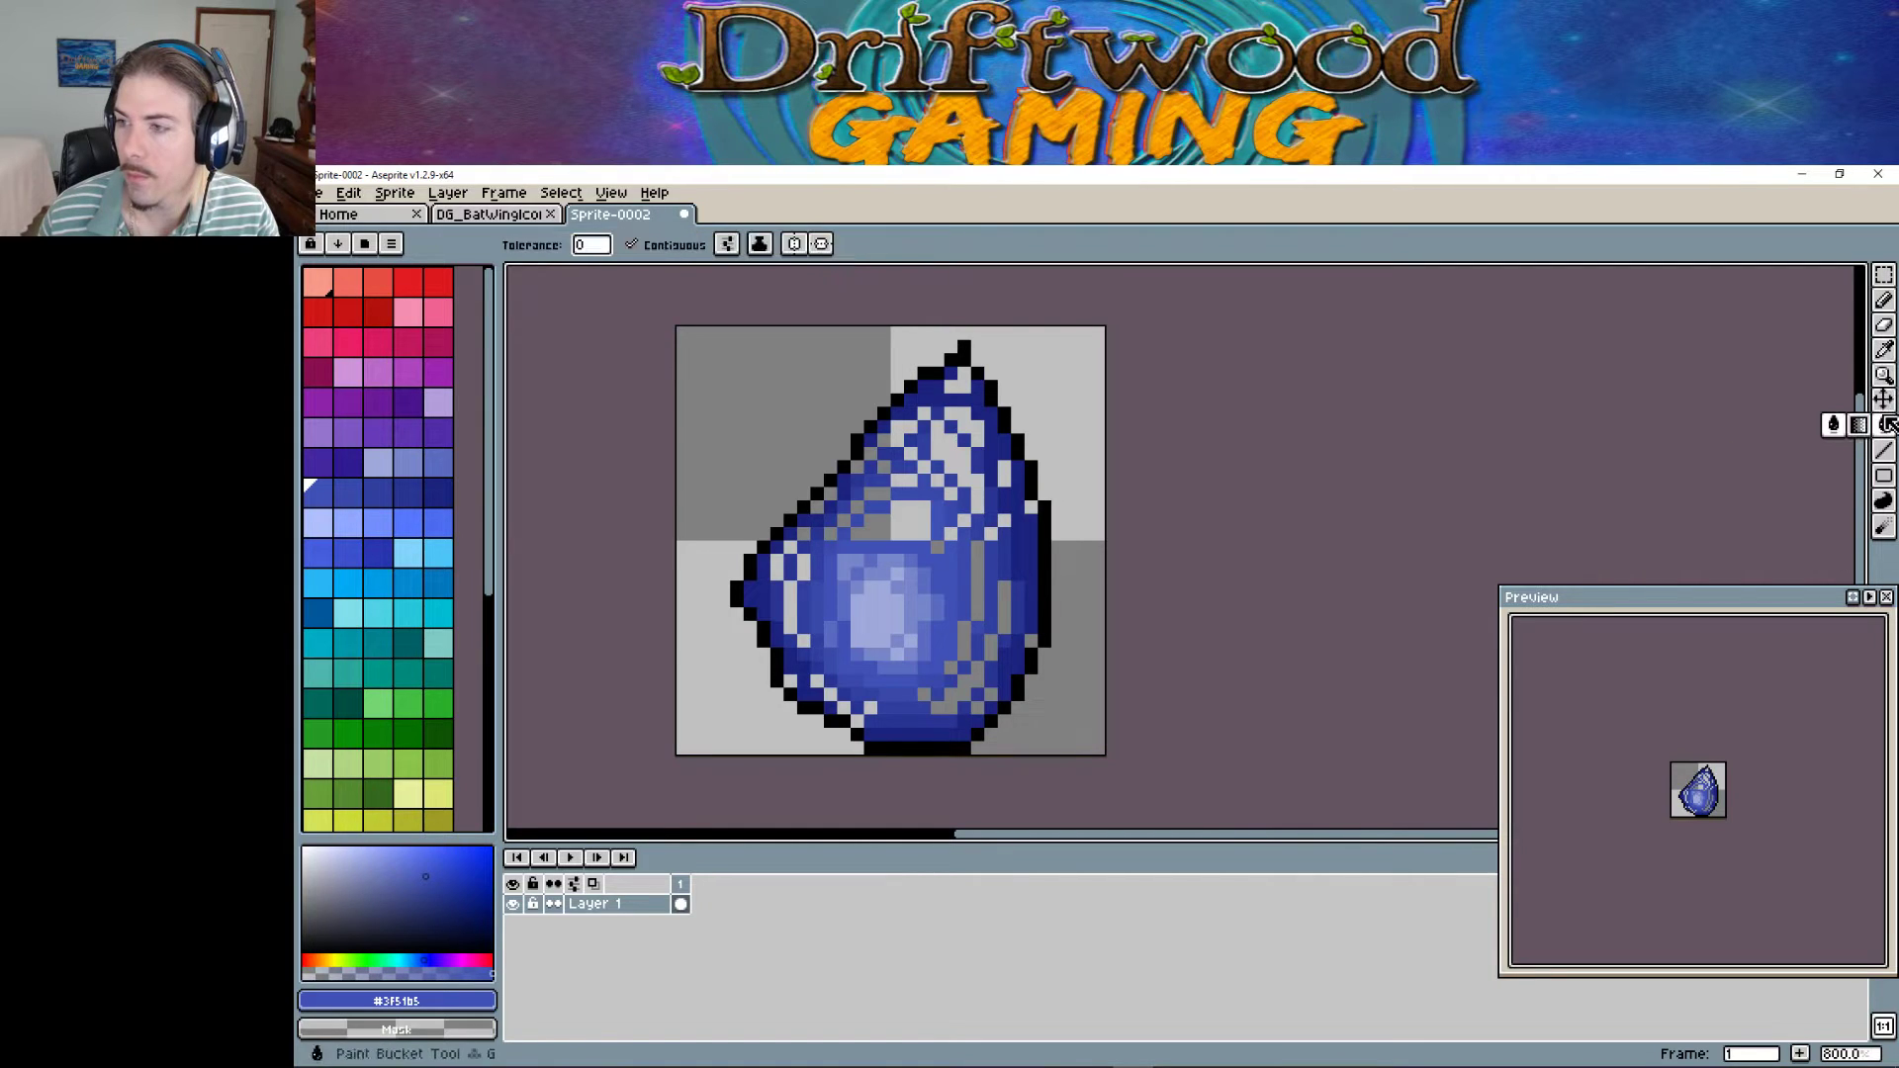
pyautogui.click(911, 523)
pyautogui.click(978, 600)
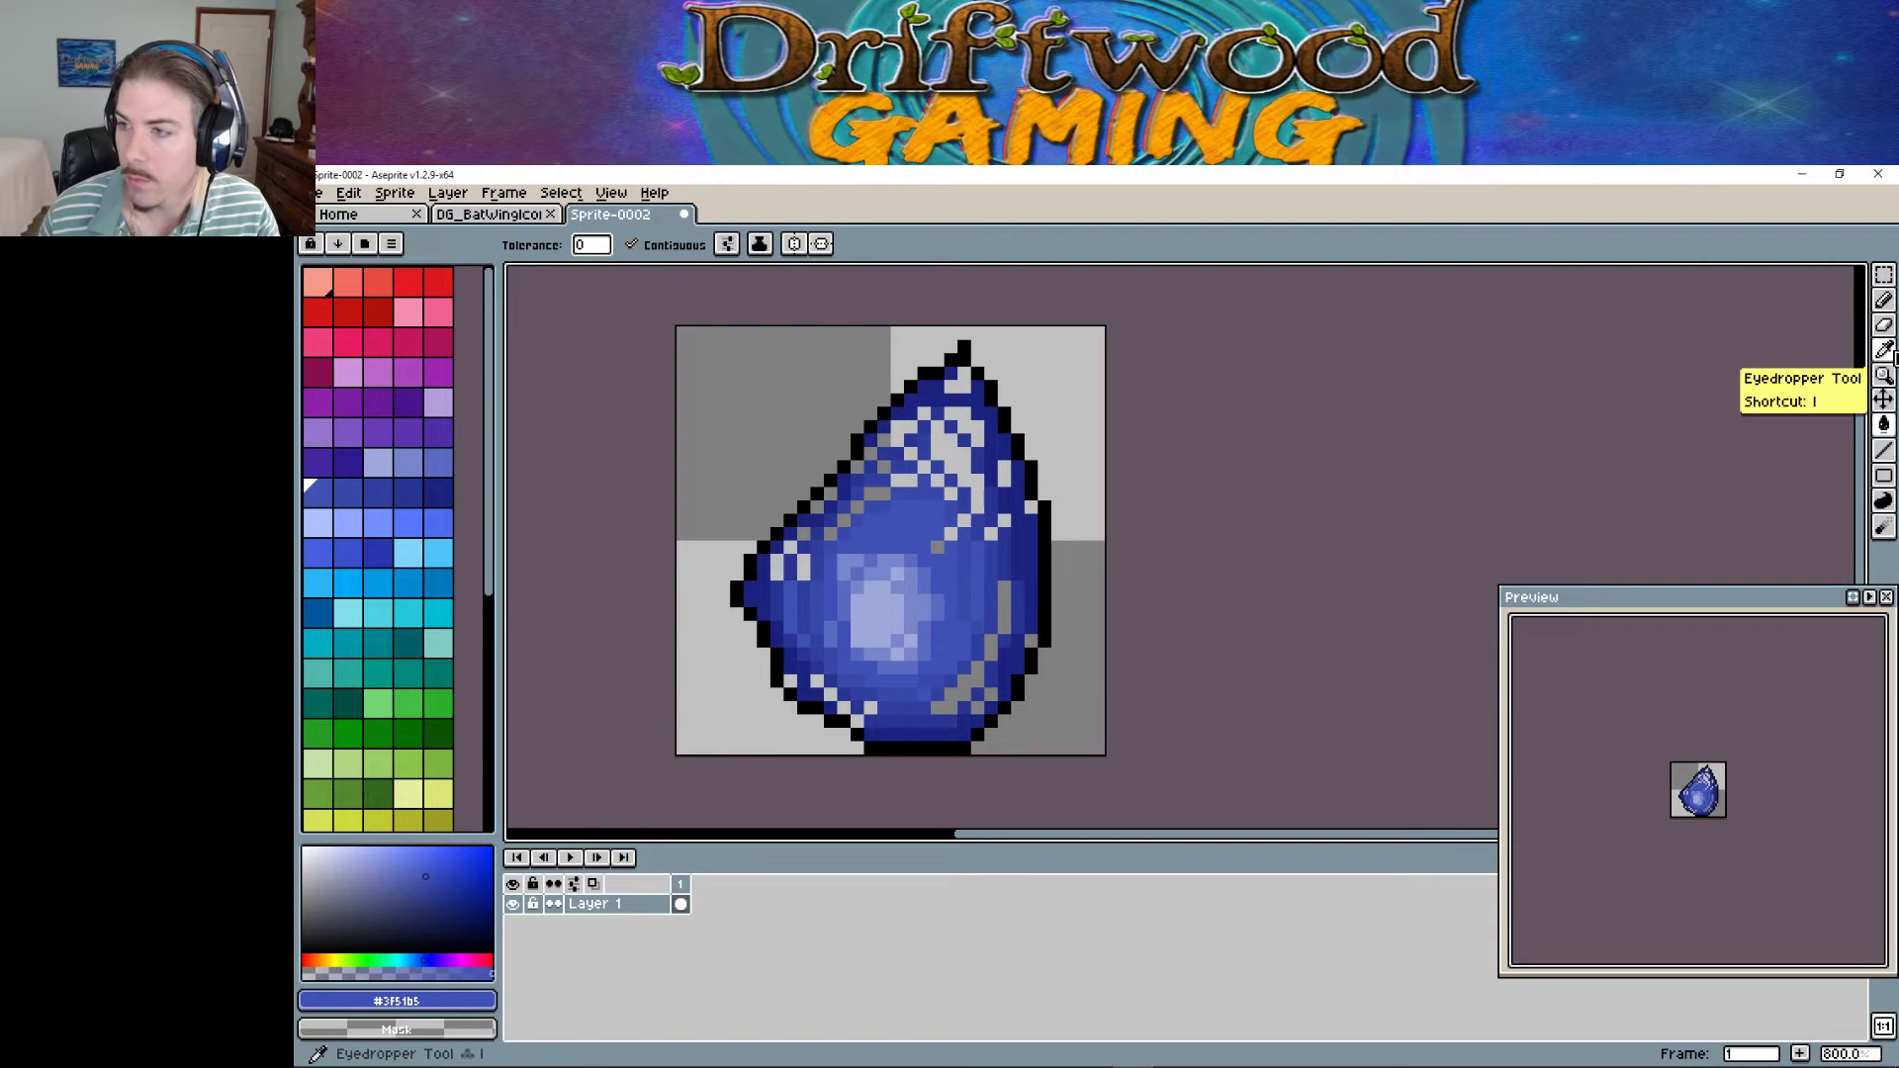
# Fill gaps on the droplet's left, lower-right and upper-left areas with the sampled darker indigos #303f9f and #283593.
pyautogui.click(1884, 350)
pyautogui.click(807, 598)
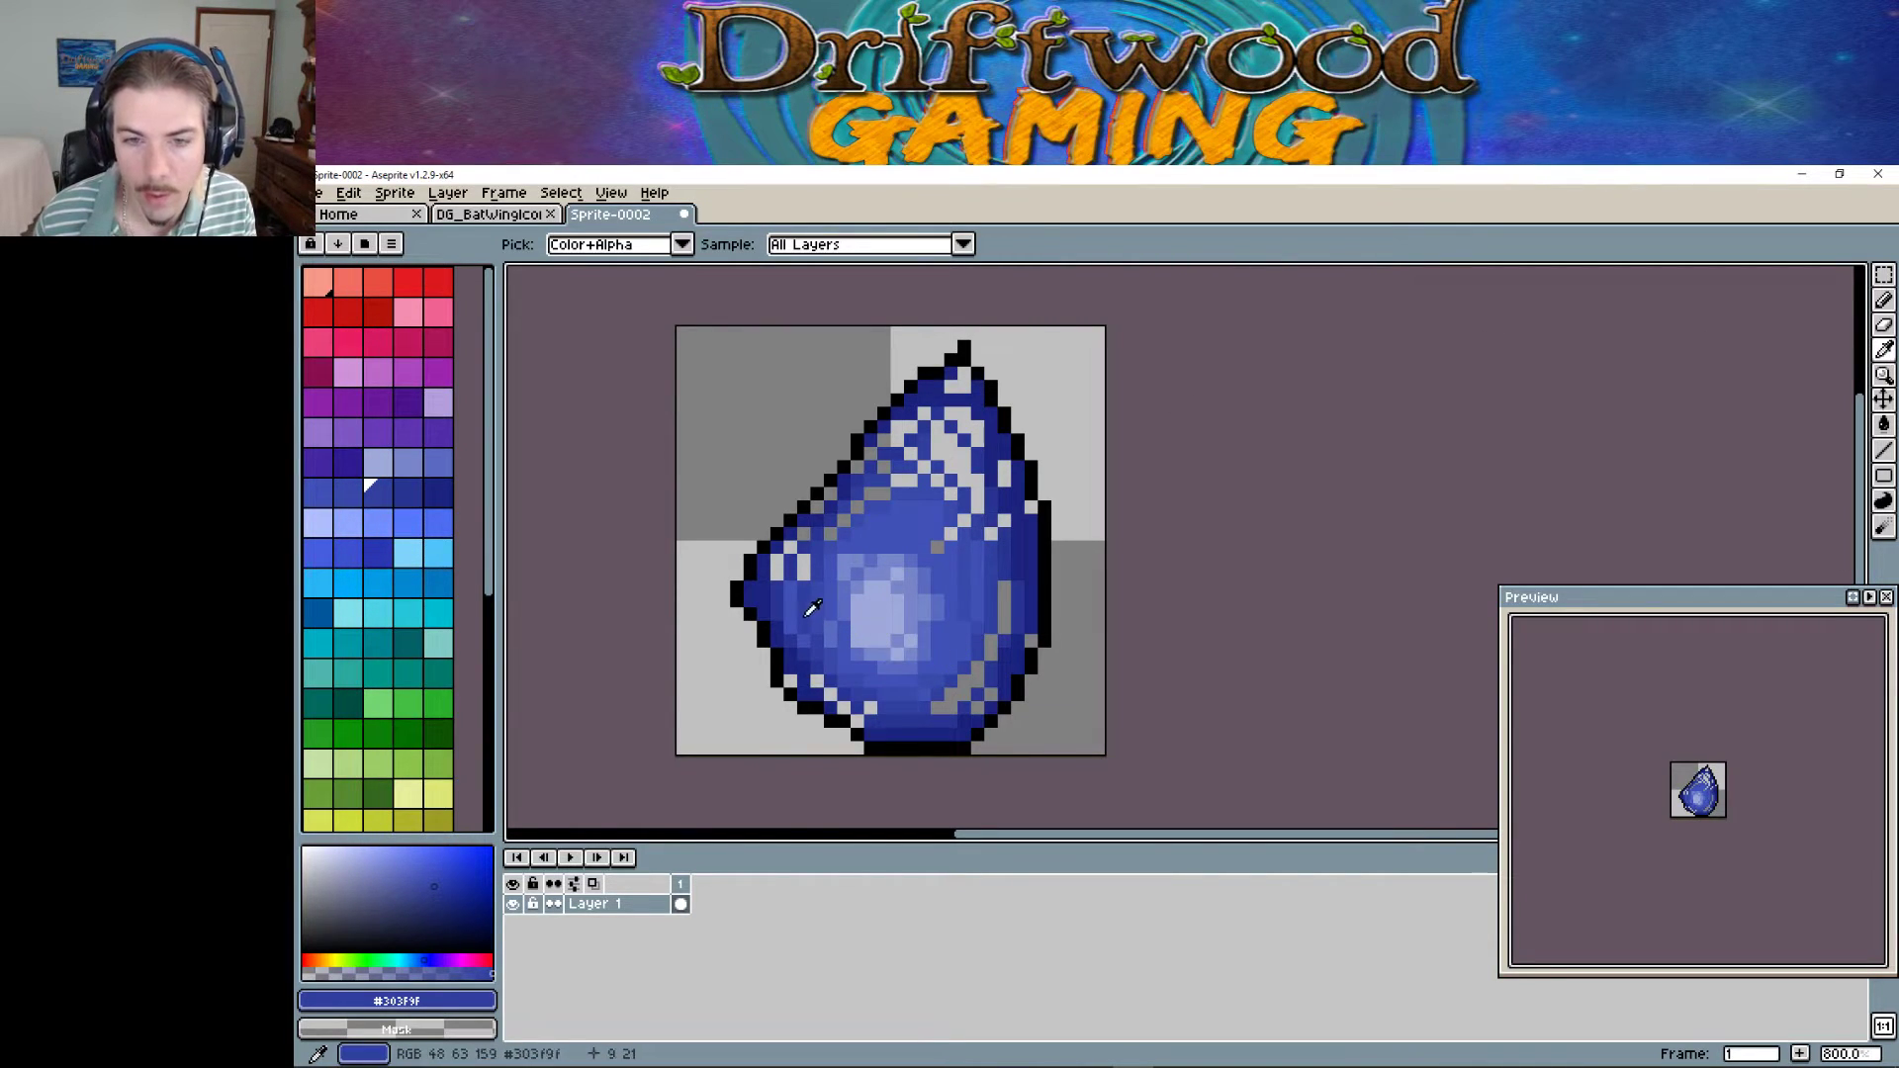
pyautogui.press('i')
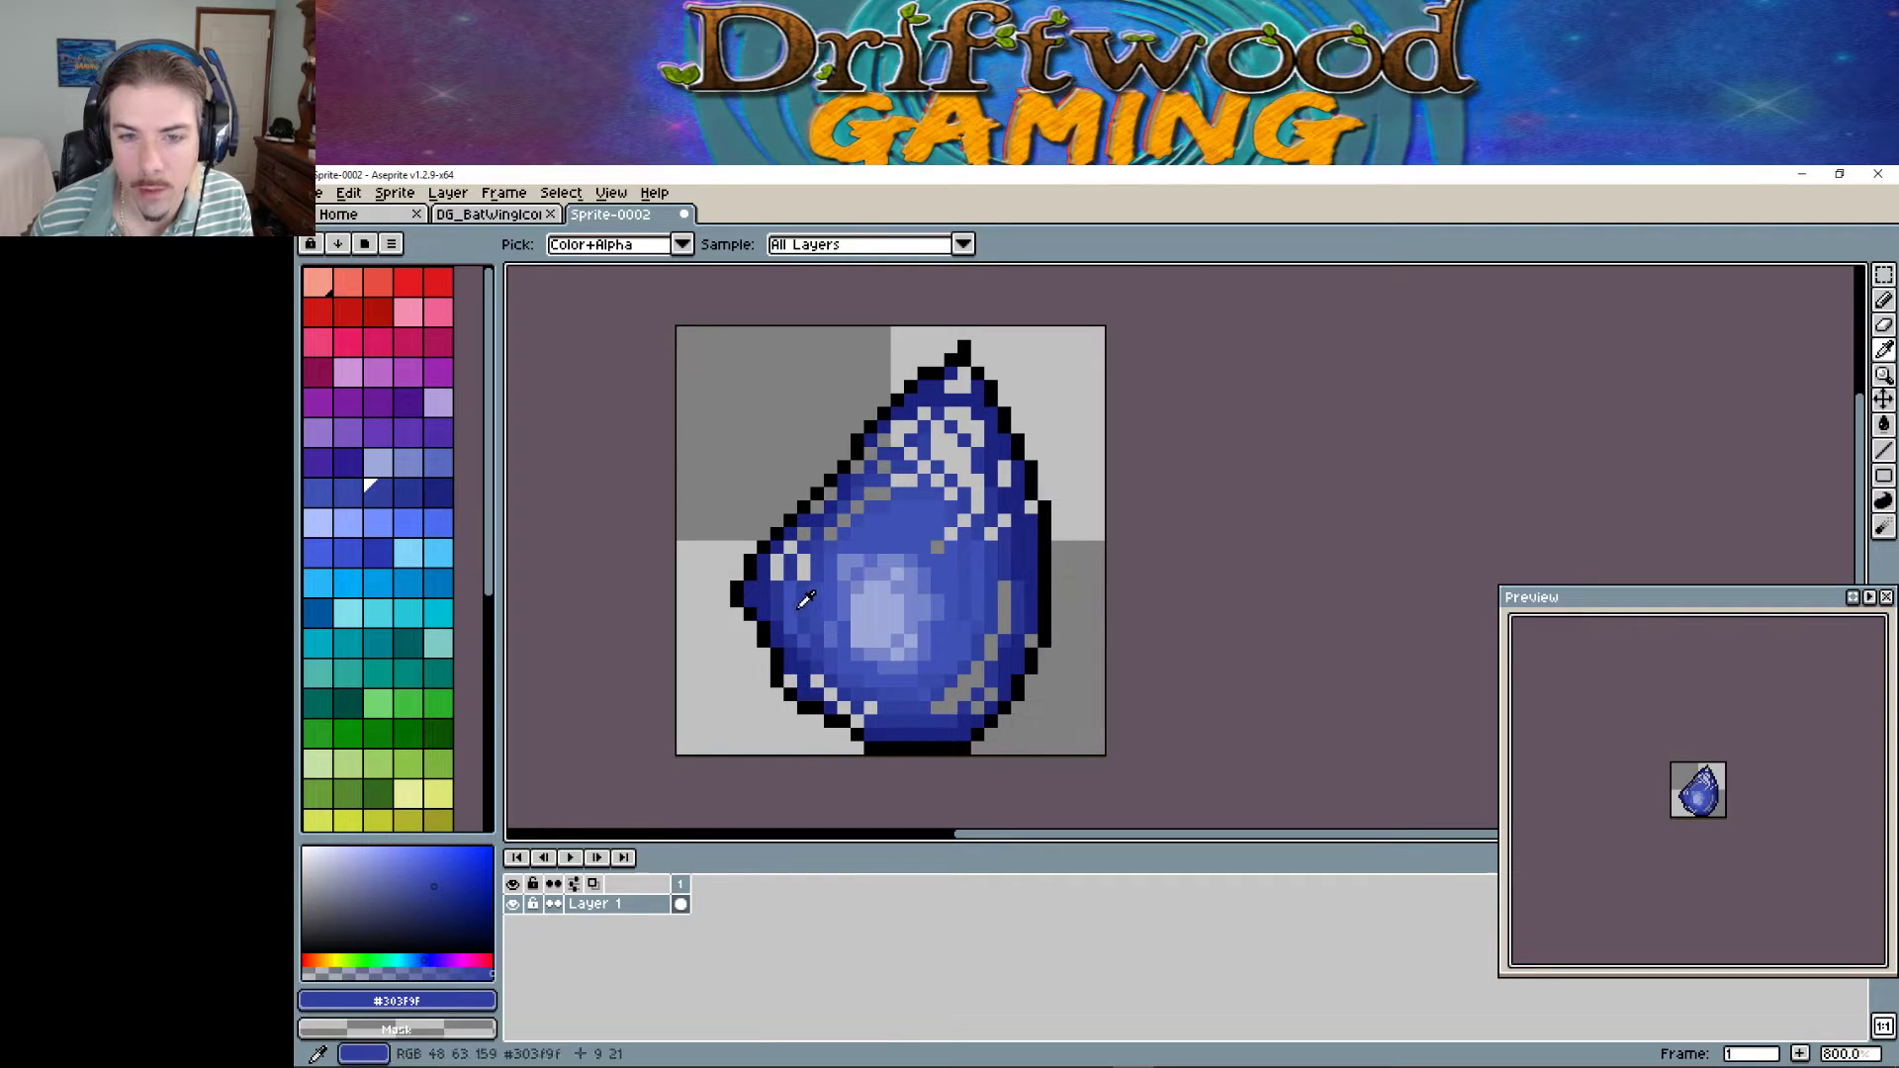
pyautogui.click(784, 589)
pyautogui.press('g')
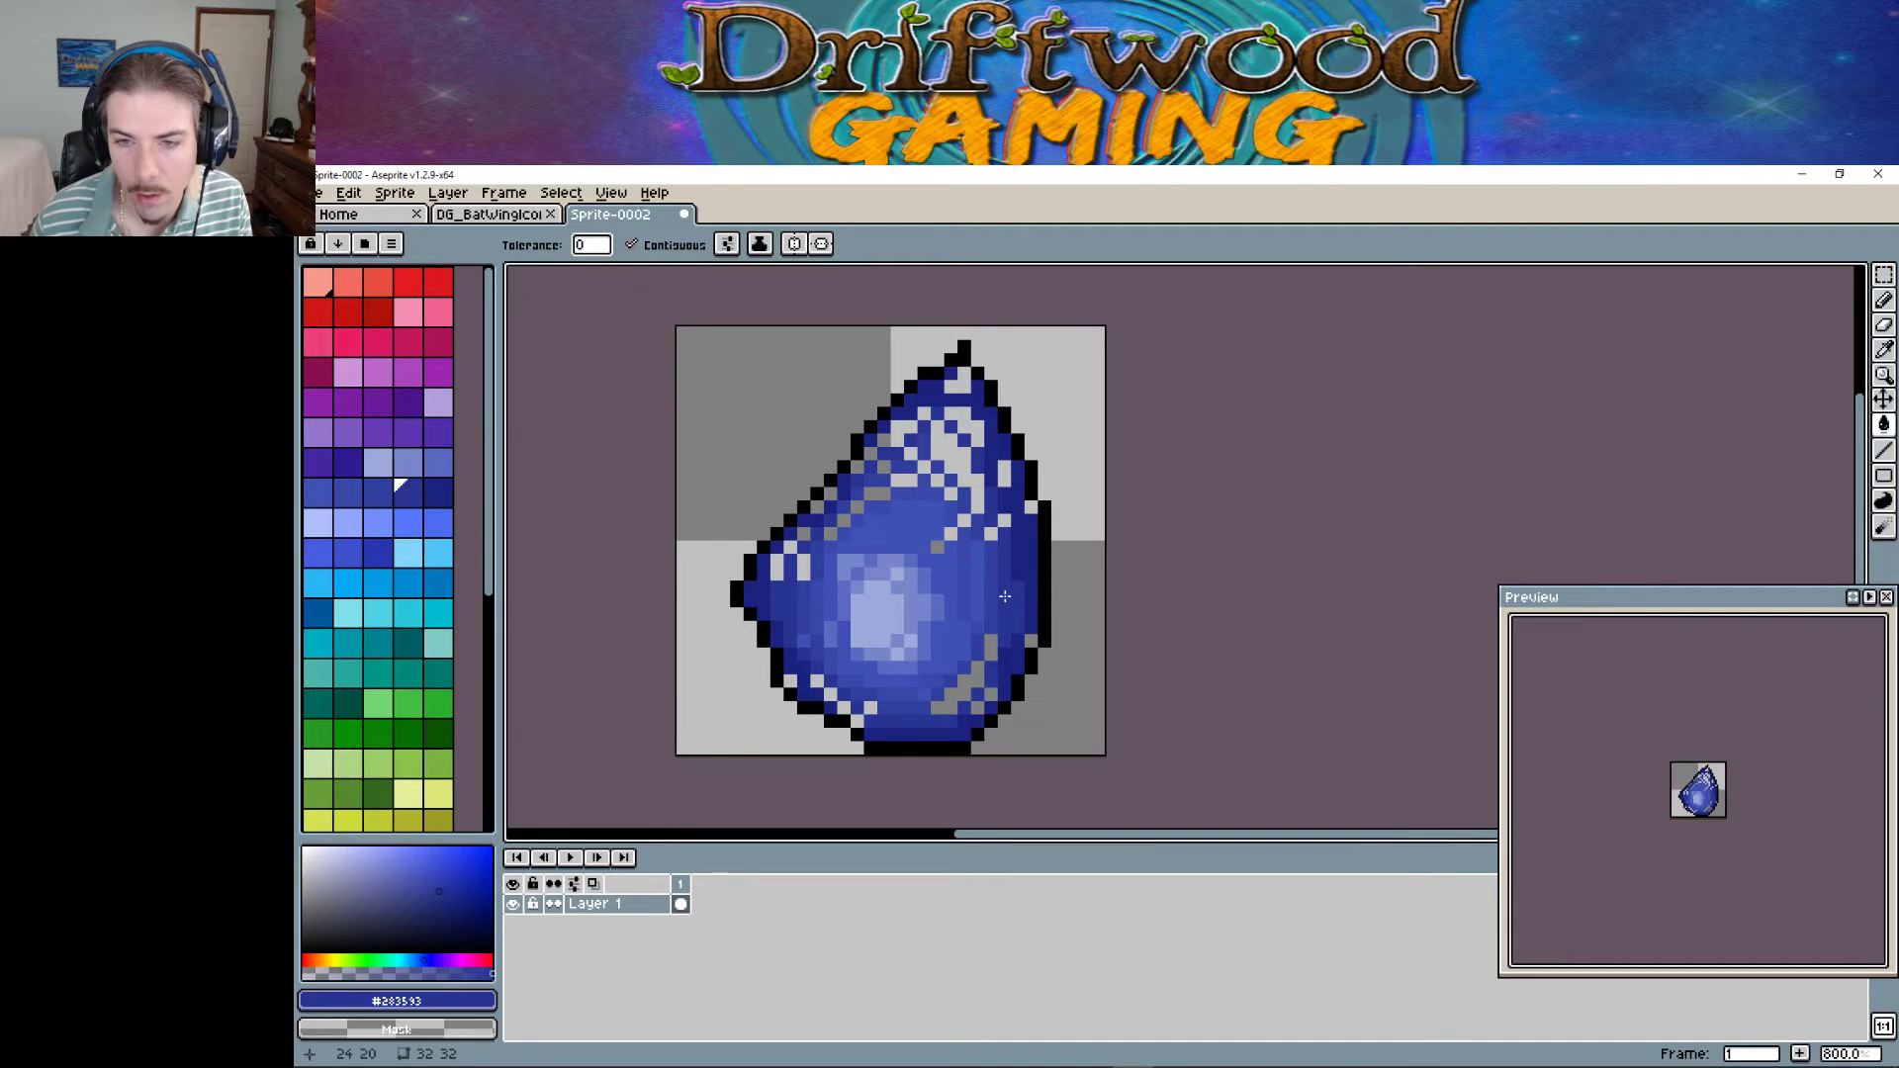
pyautogui.click(962, 684)
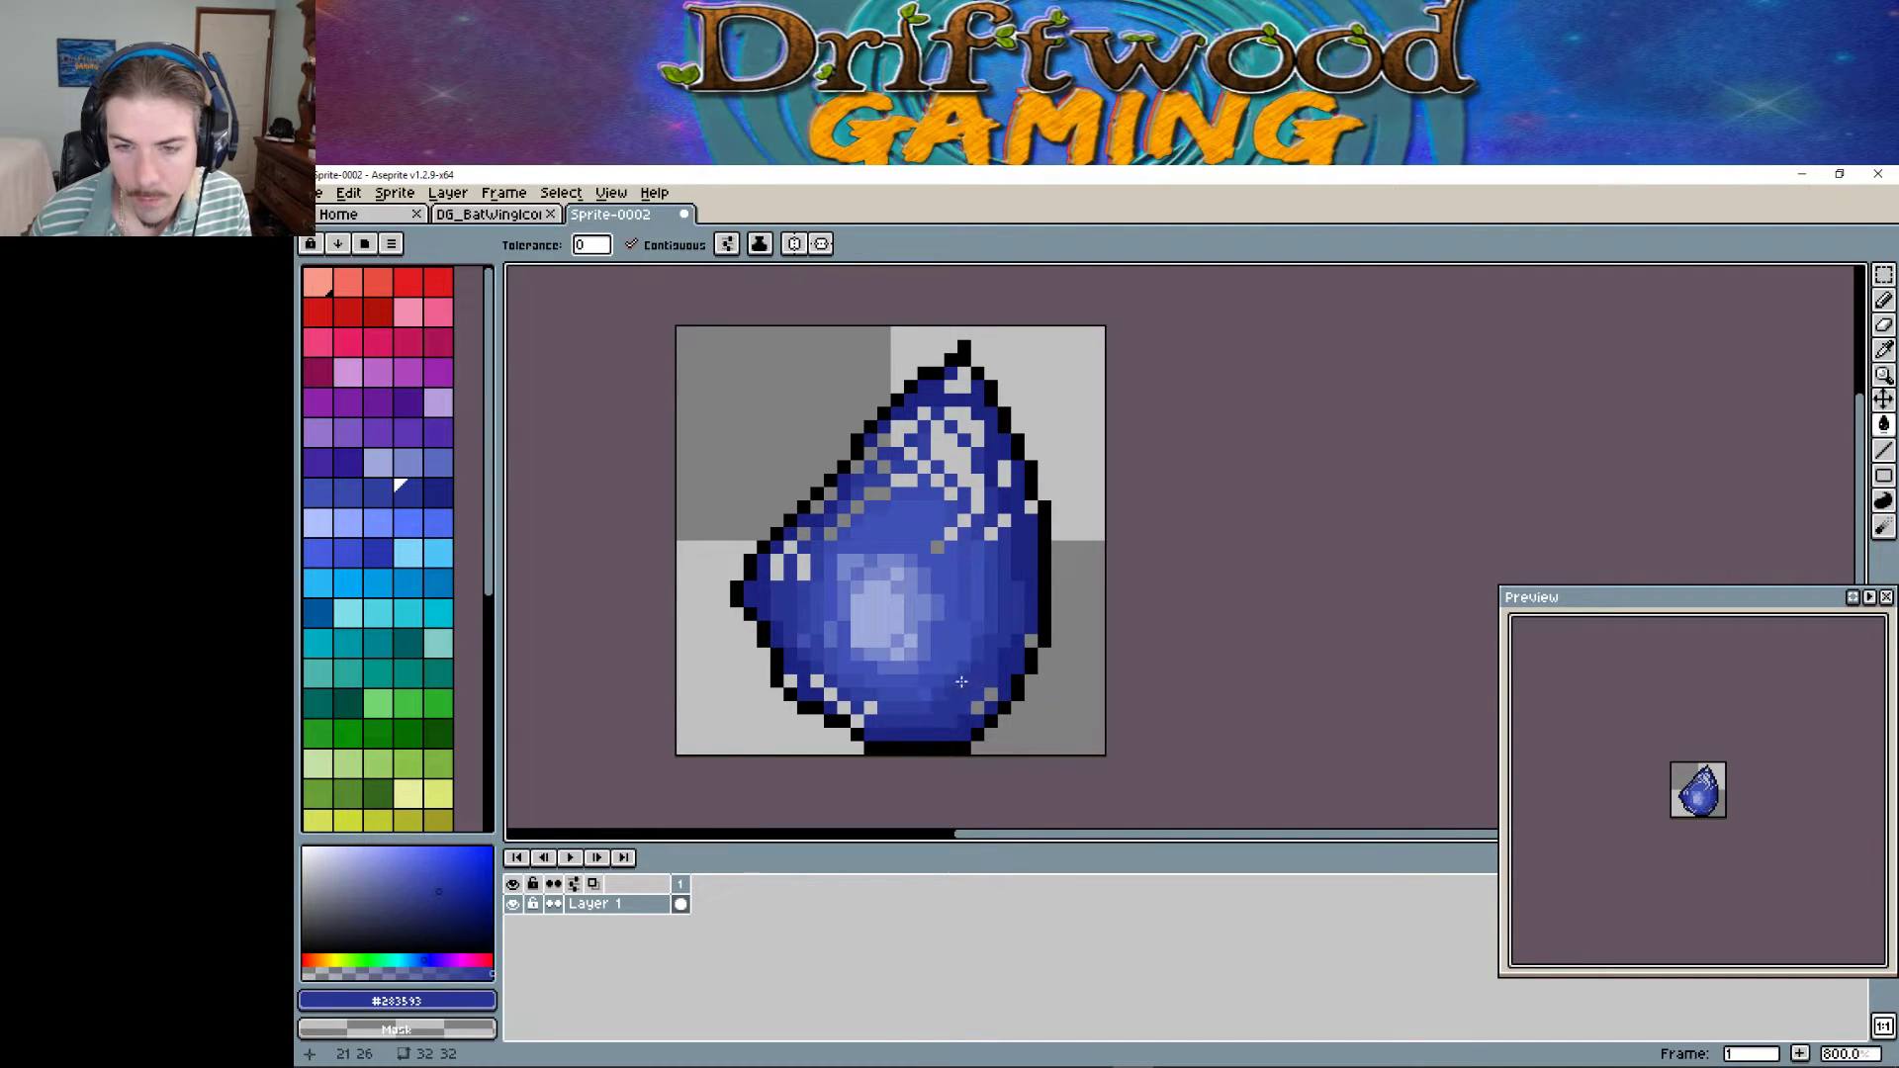
pyautogui.press('i')
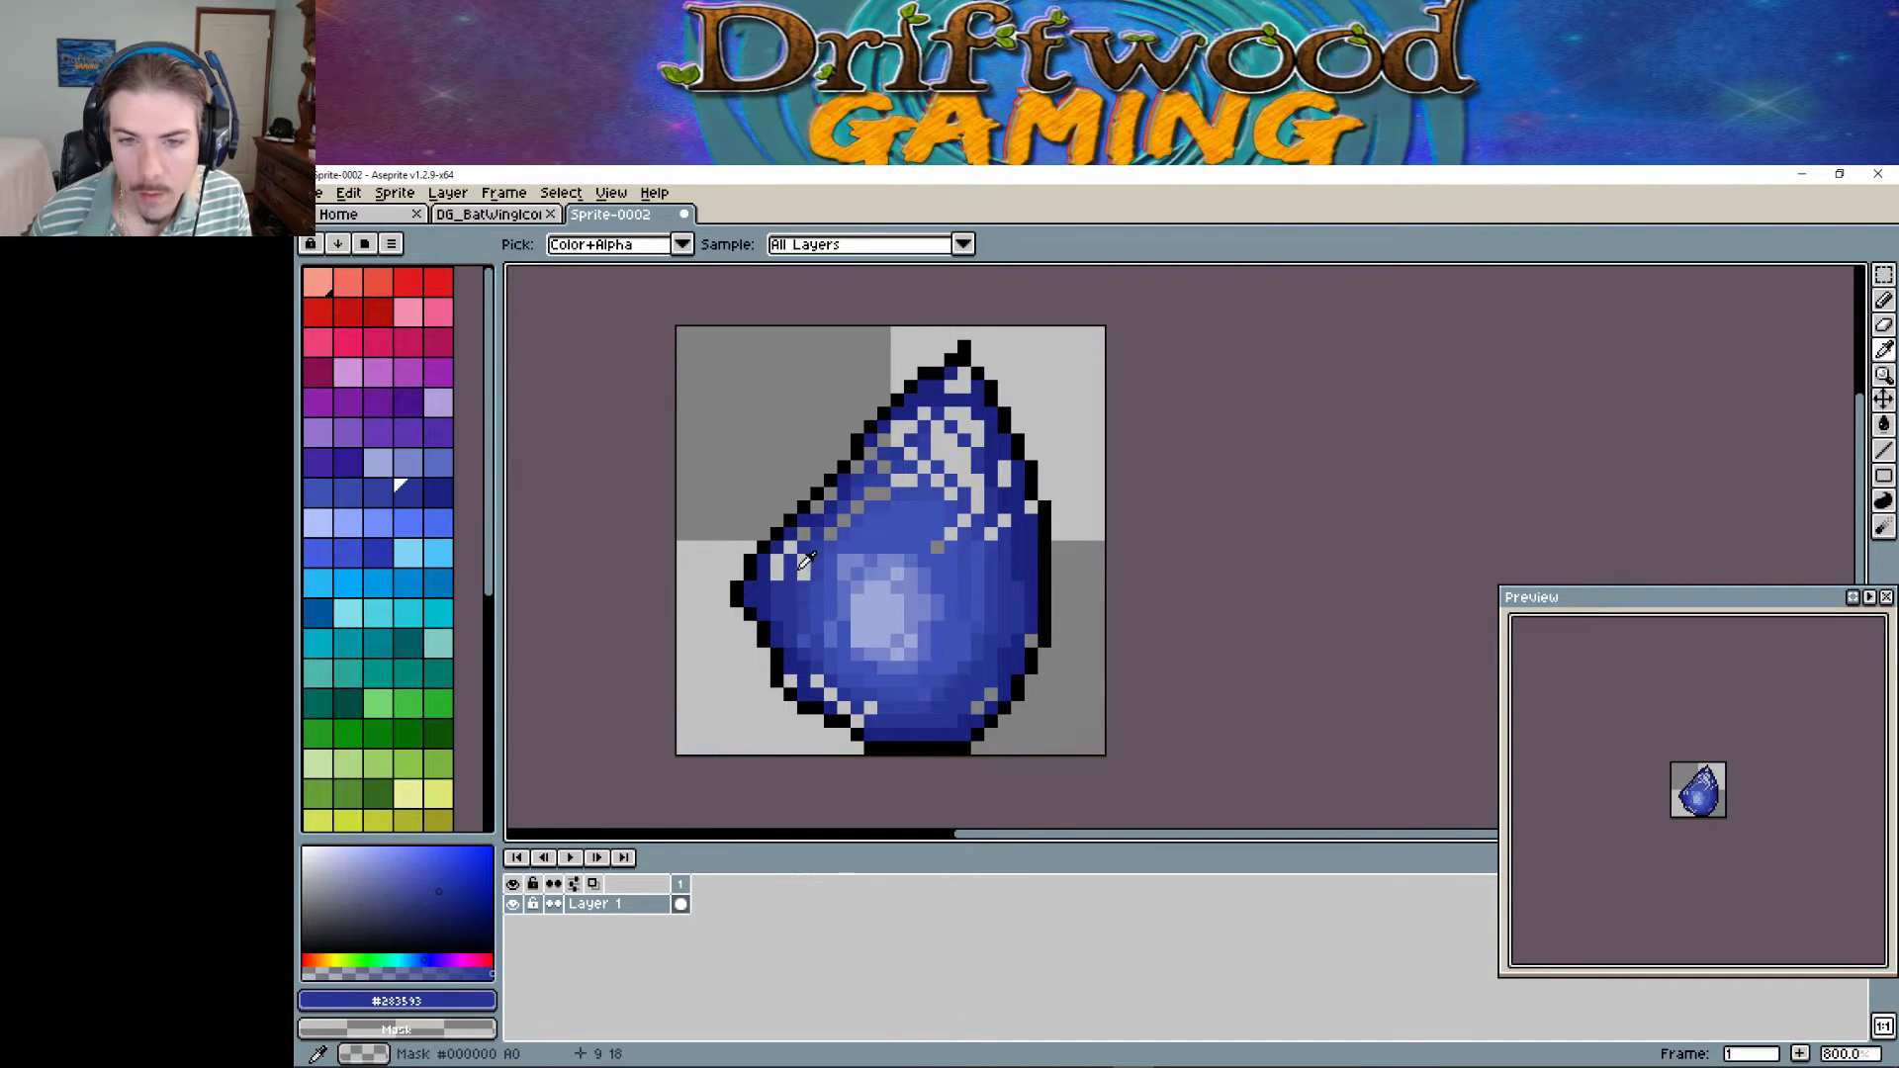
pyautogui.press('g')
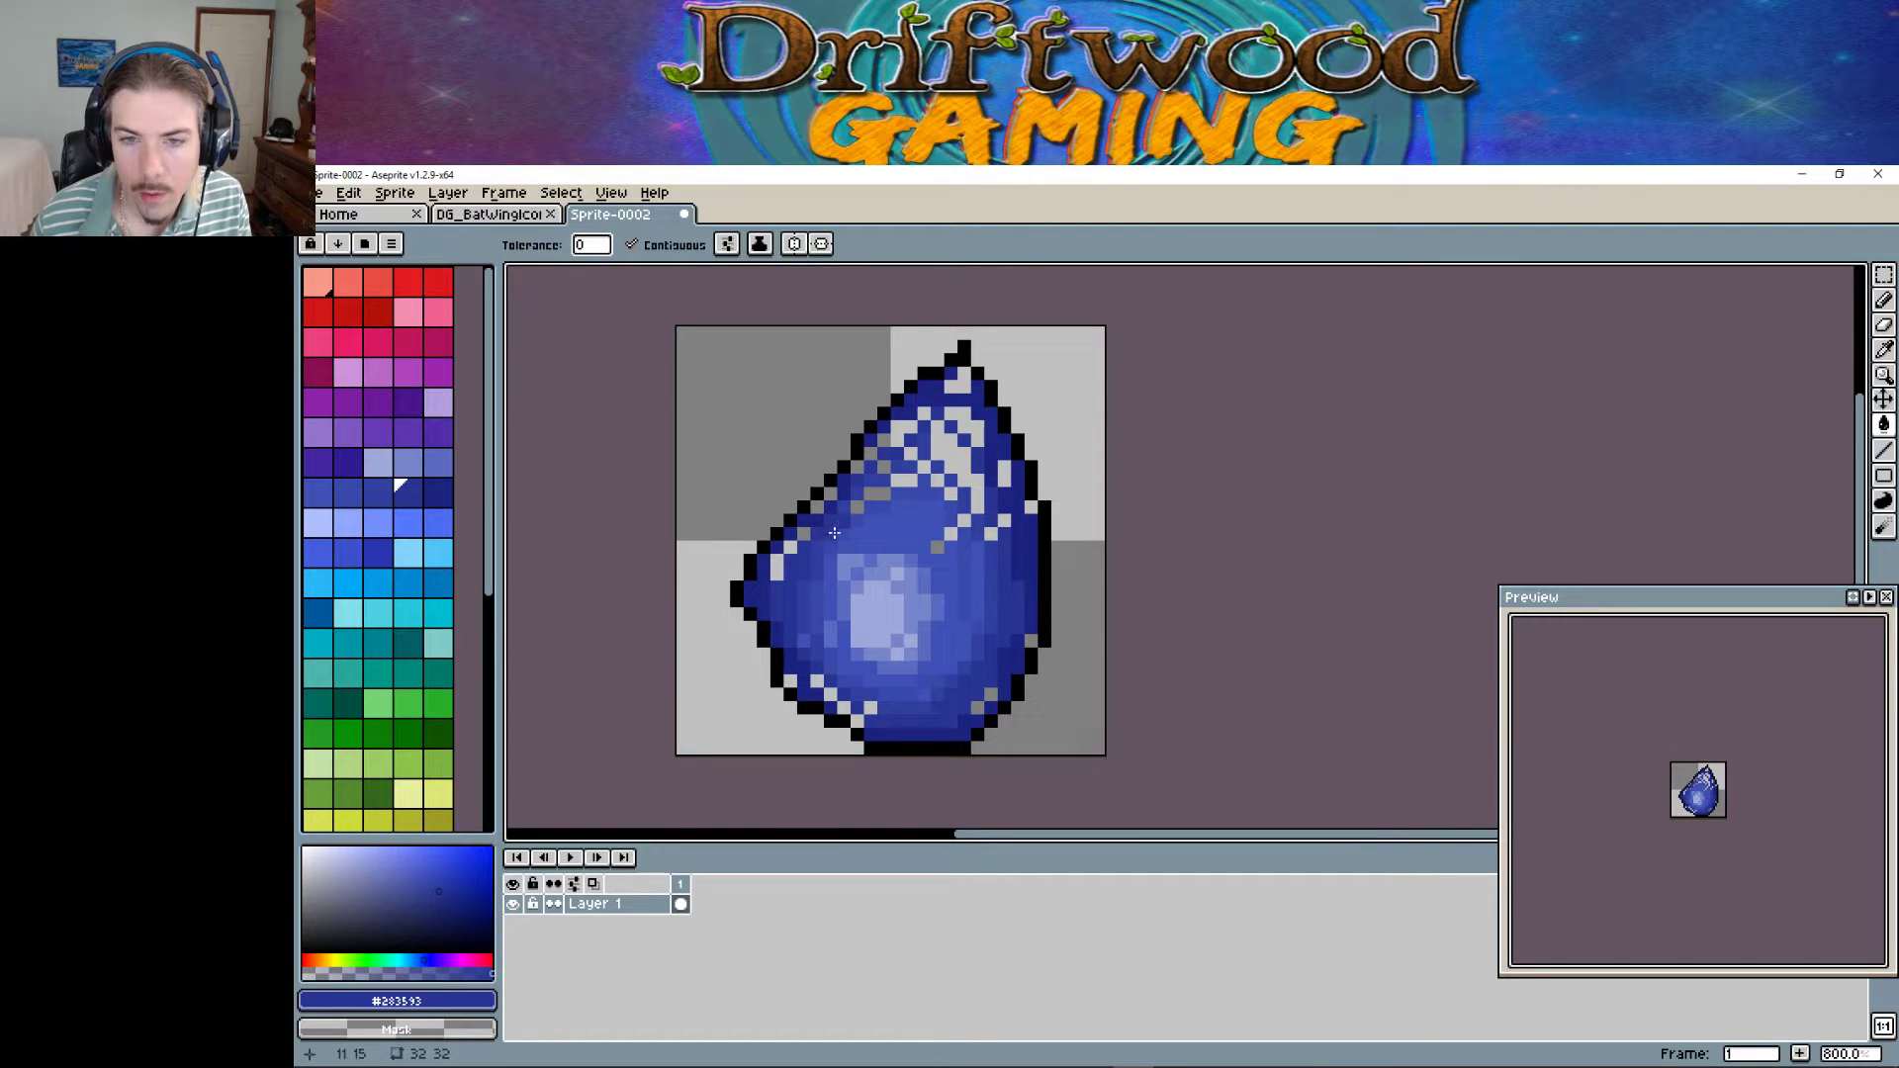
pyautogui.click(881, 492)
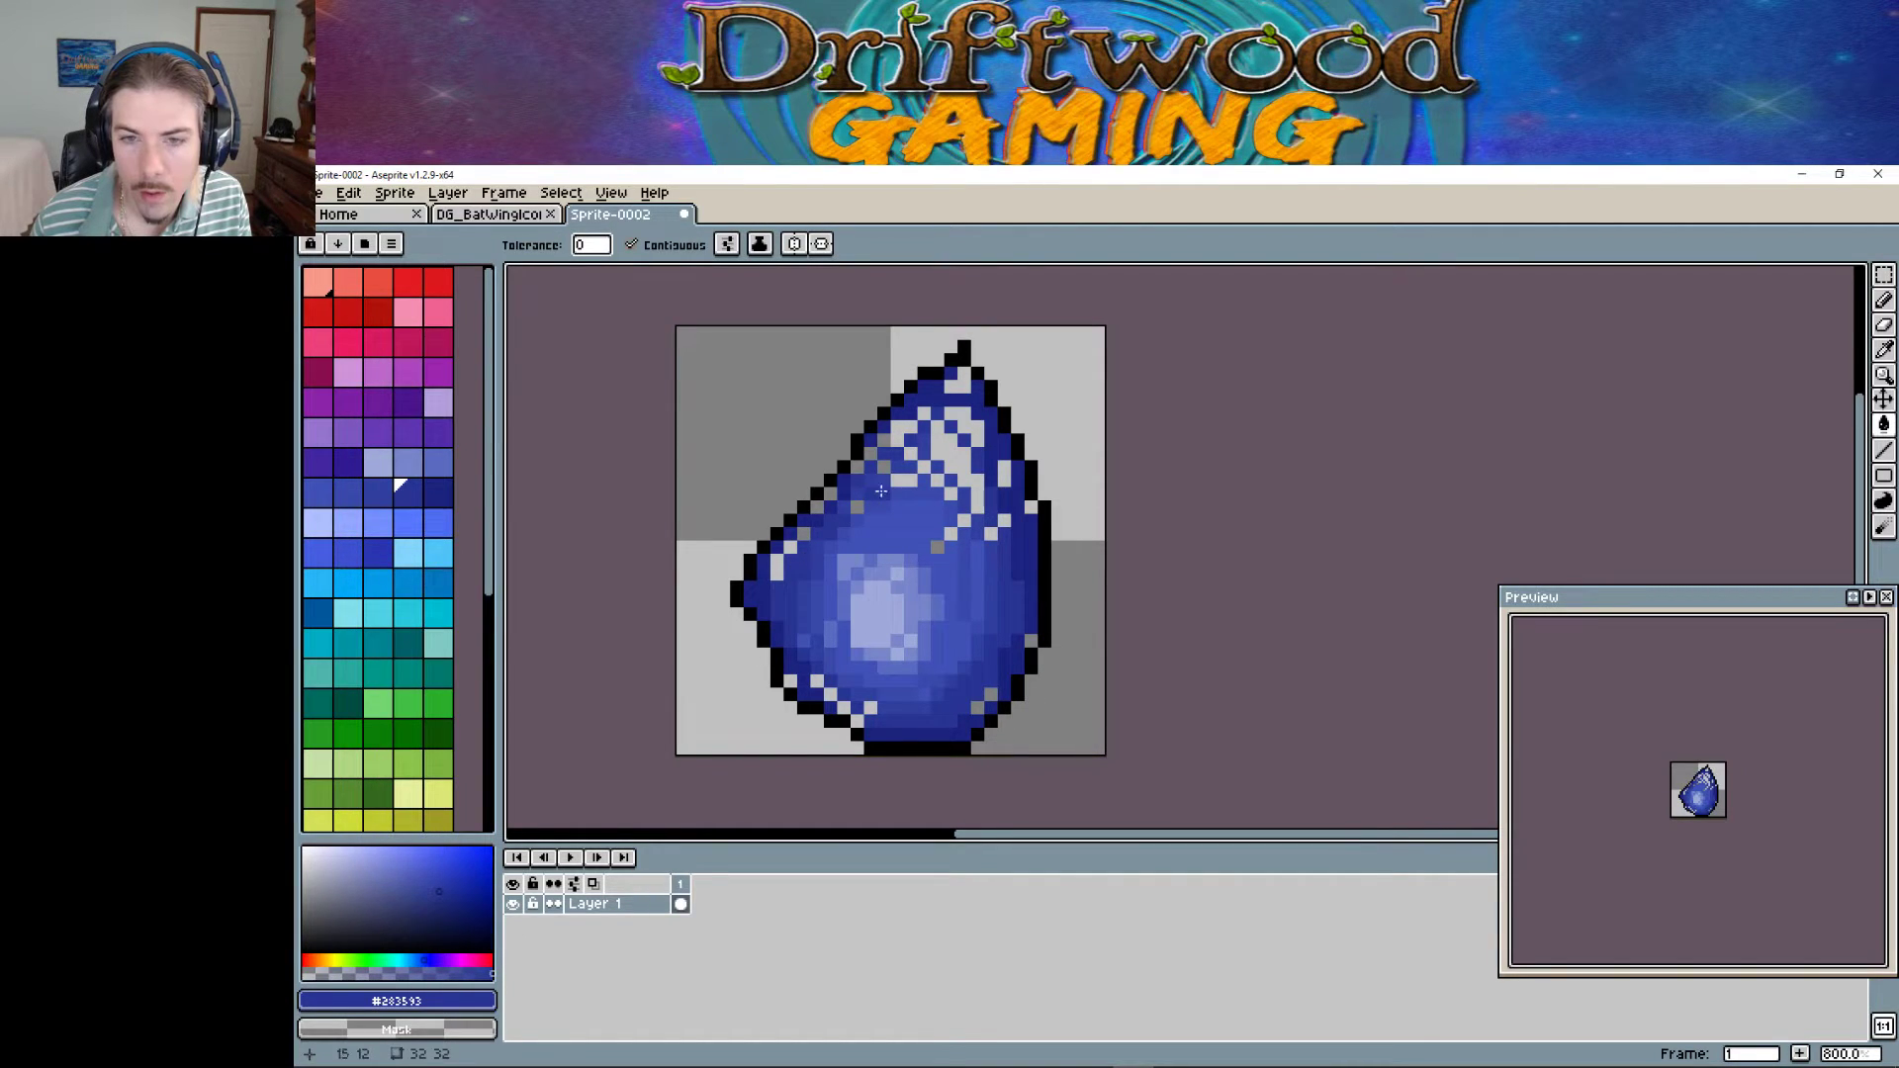
# Fill the small gaps just above and right of the highlight with sampled #3f51b5 and #3949ab.
pyautogui.press('i')
pyautogui.click(939, 544)
pyautogui.press('g')
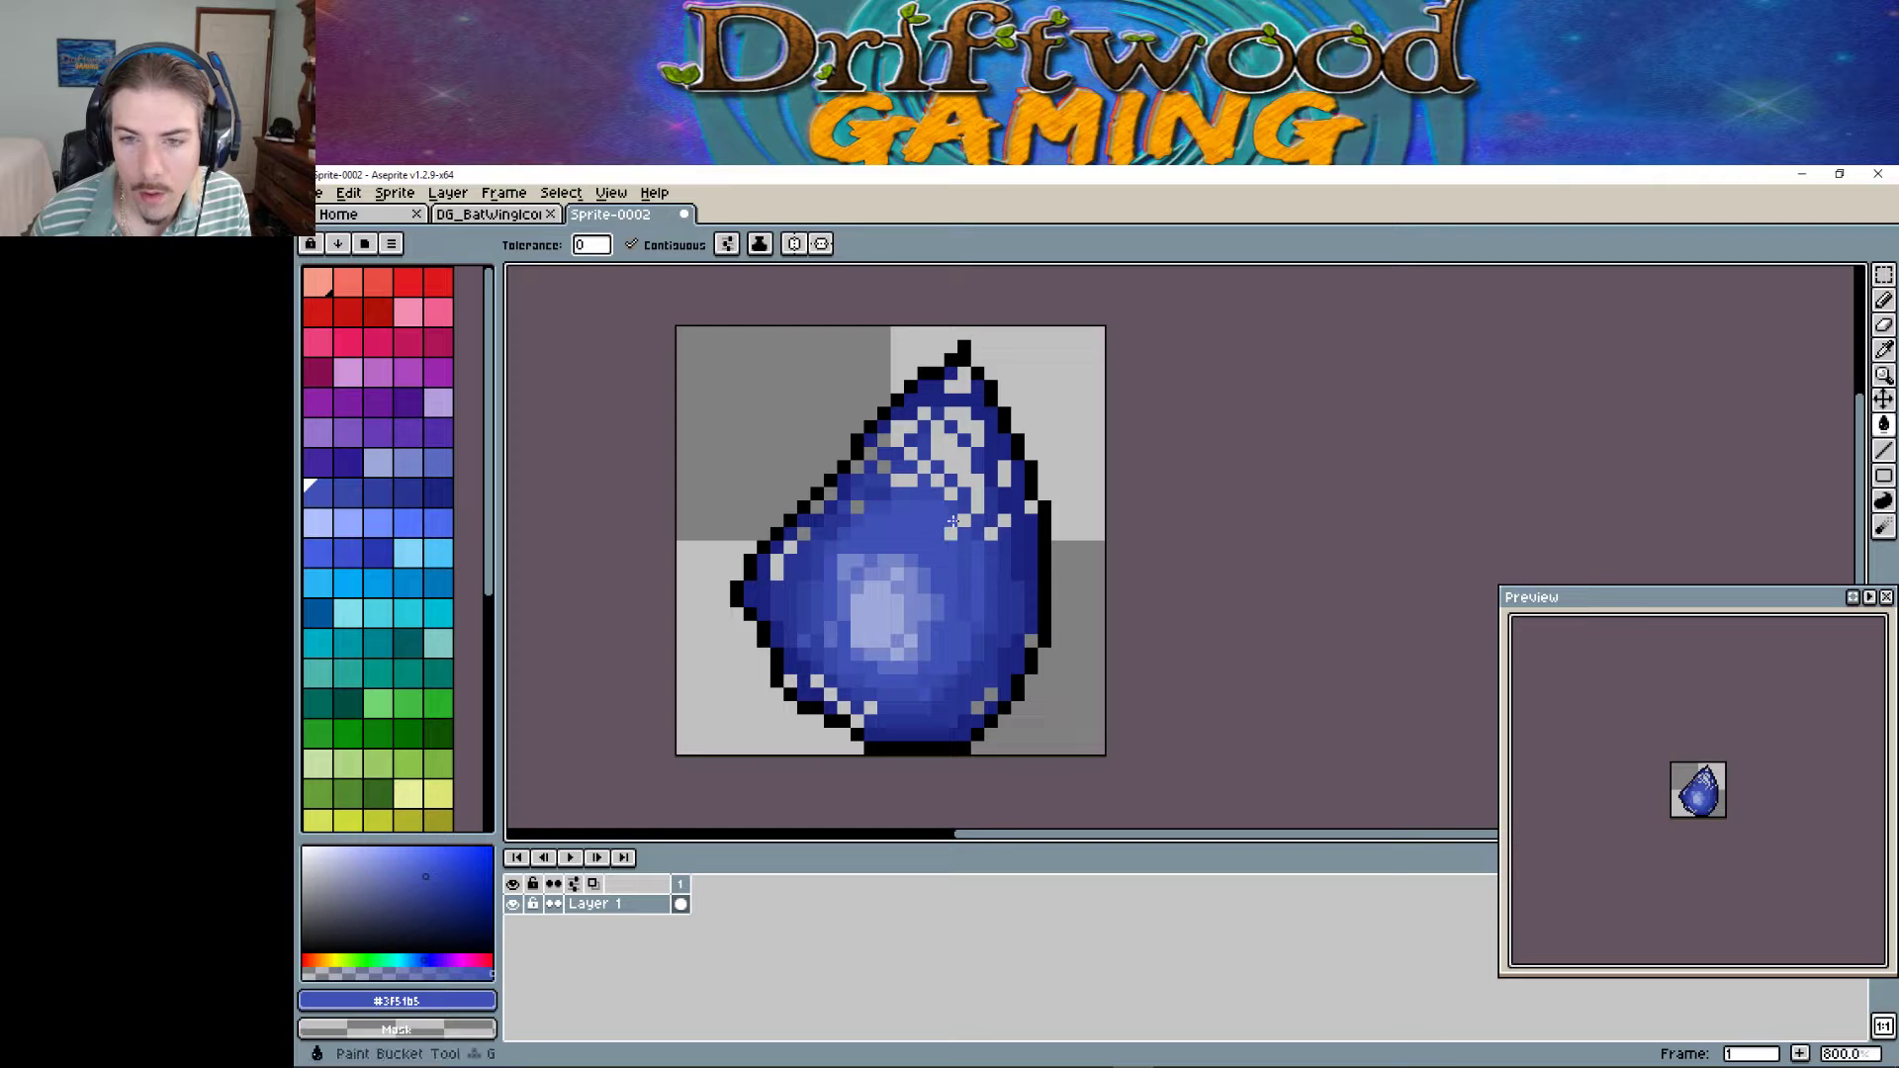
pyautogui.press('i')
pyautogui.click(954, 524)
pyautogui.press('g')
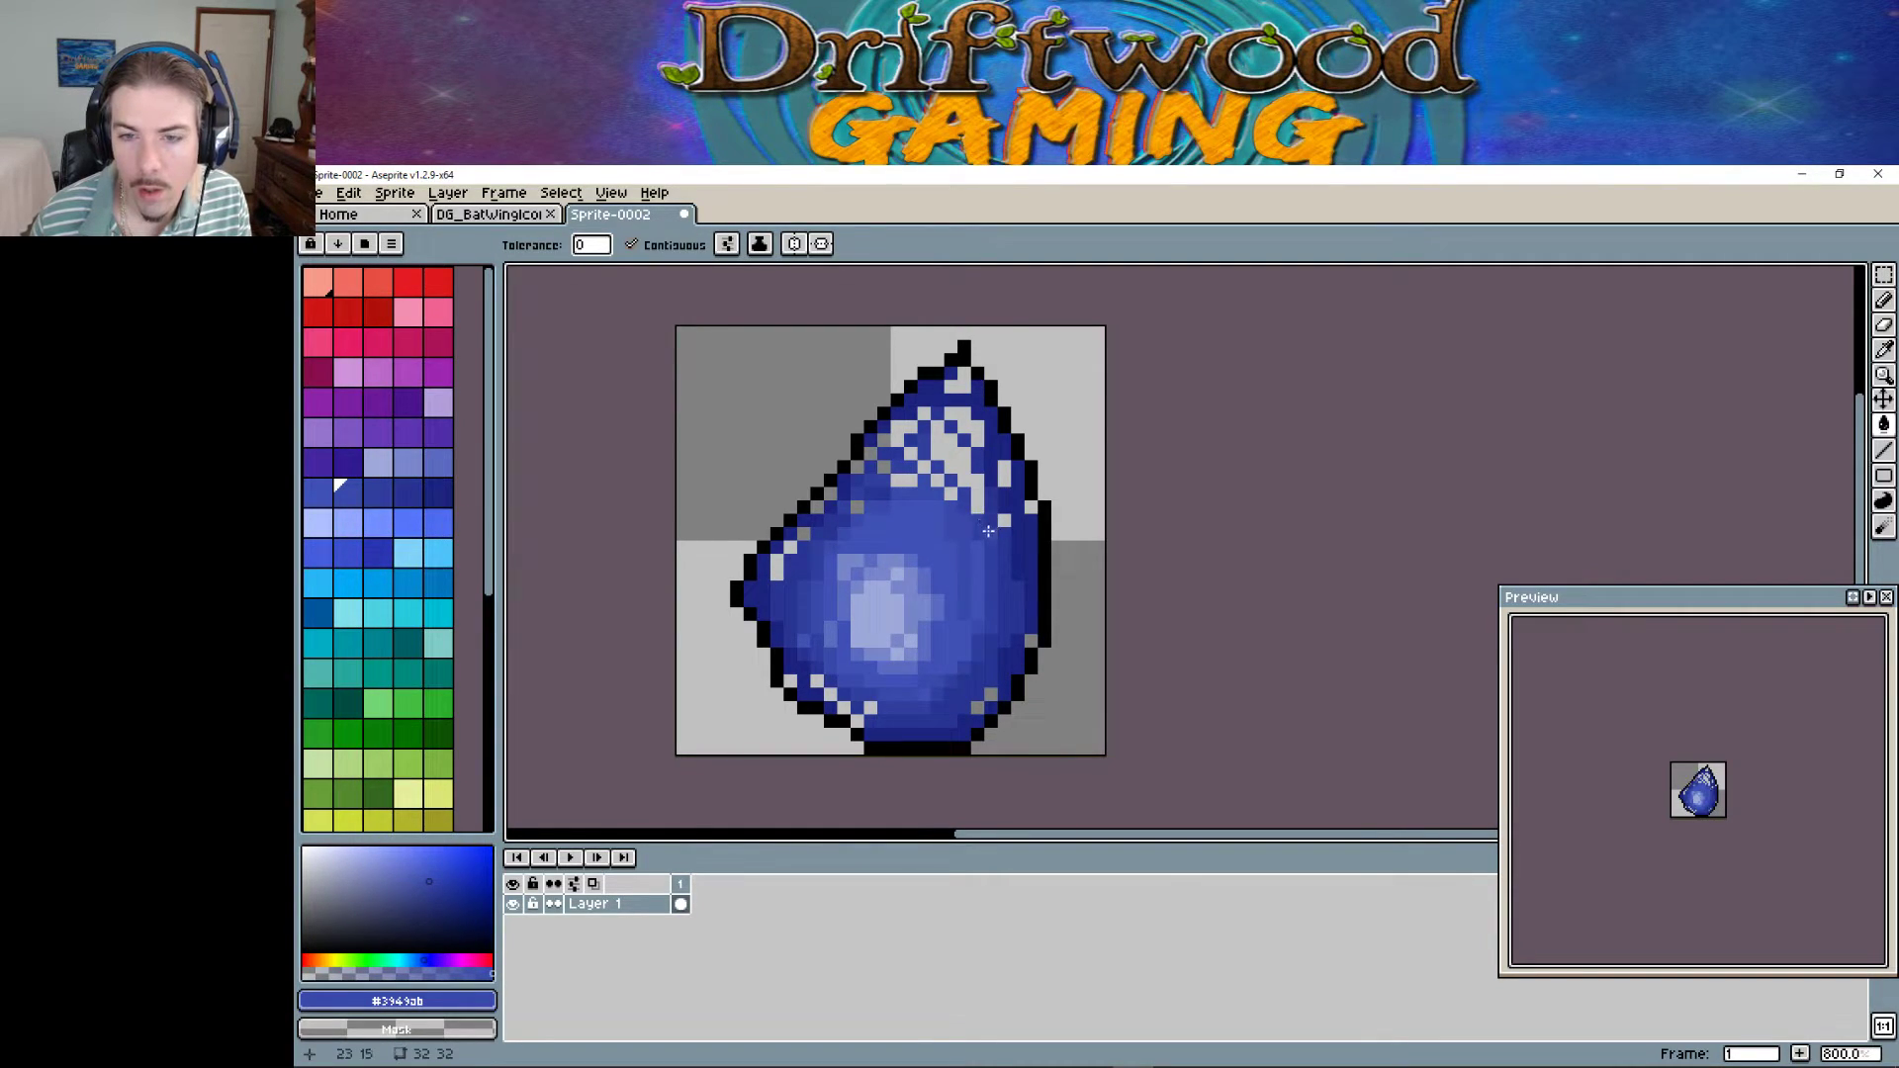
# Fill the gaps along the droplet's lower edges with #283593, and the remaining ones beside the black outline with navy #1a237e.
pyautogui.press('i')
pyautogui.click(986, 686)
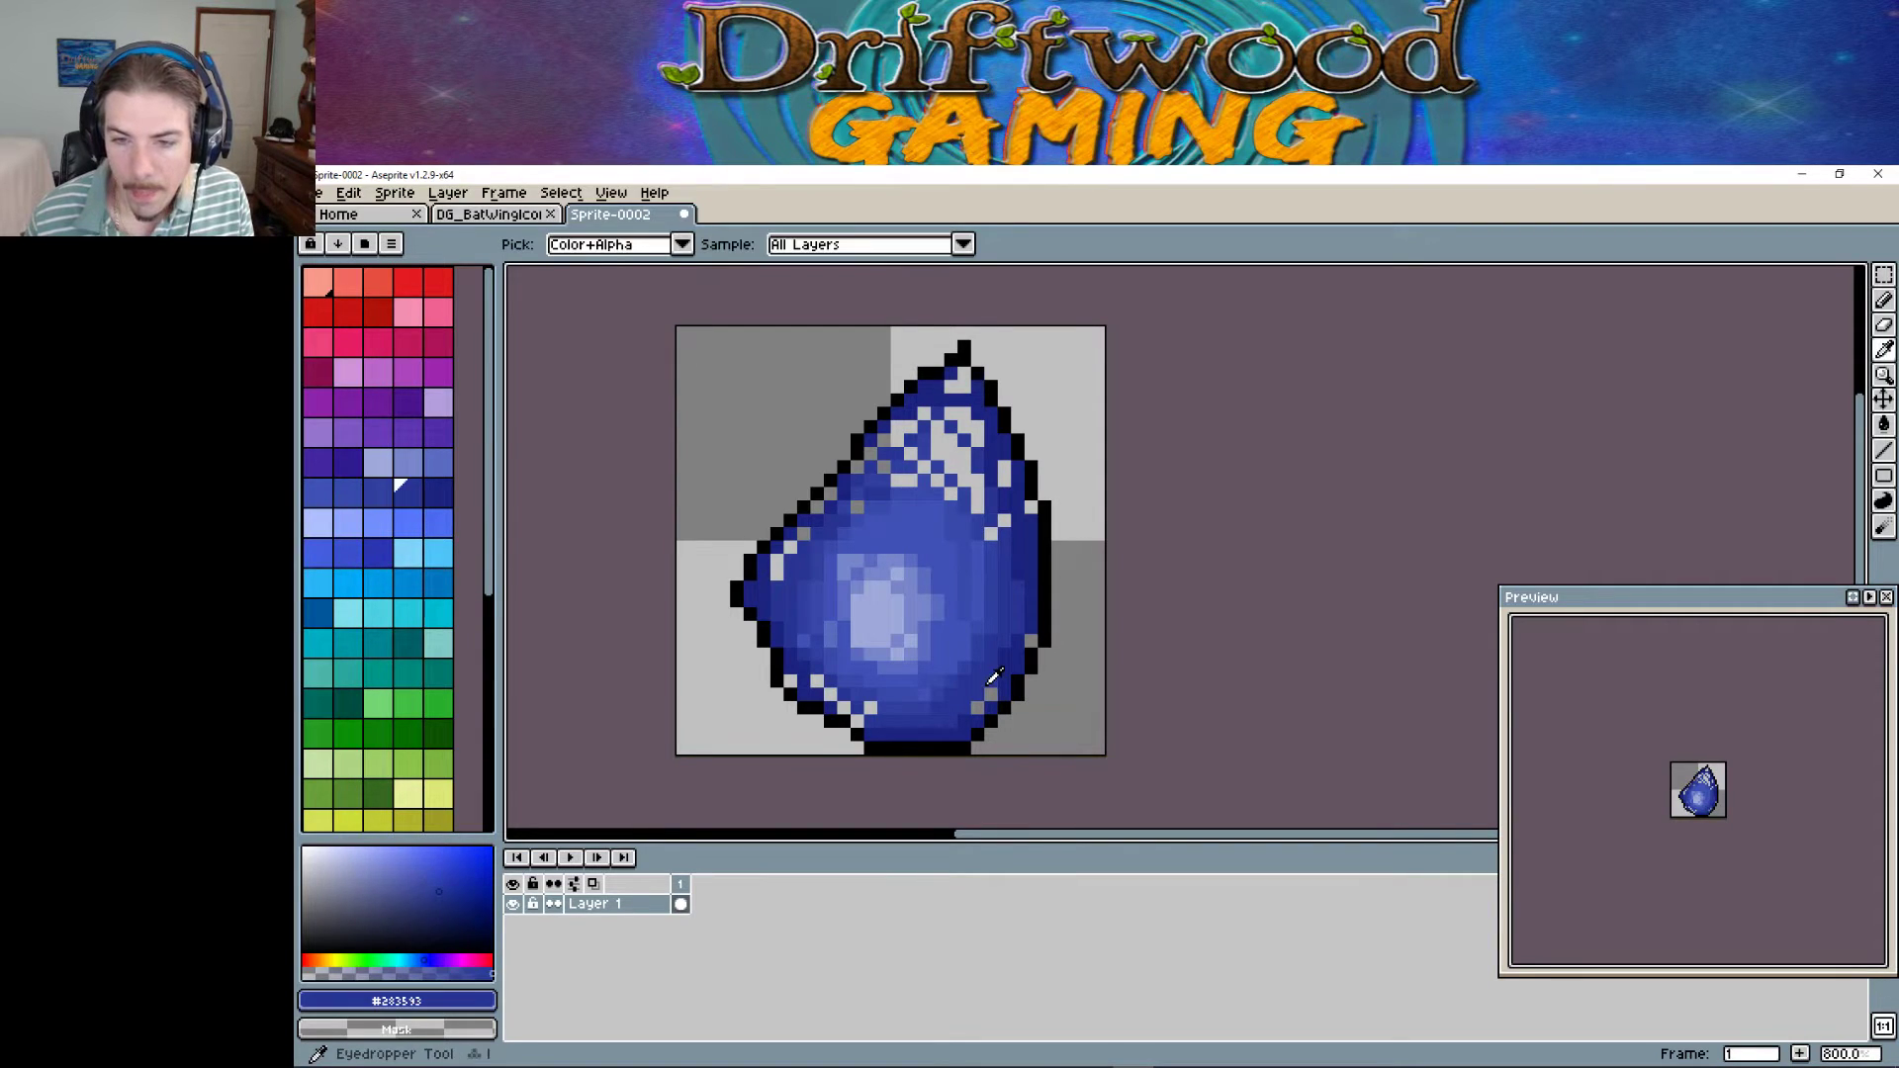
pyautogui.press('g')
pyautogui.press('i')
pyautogui.click(867, 706)
pyautogui.press('g')
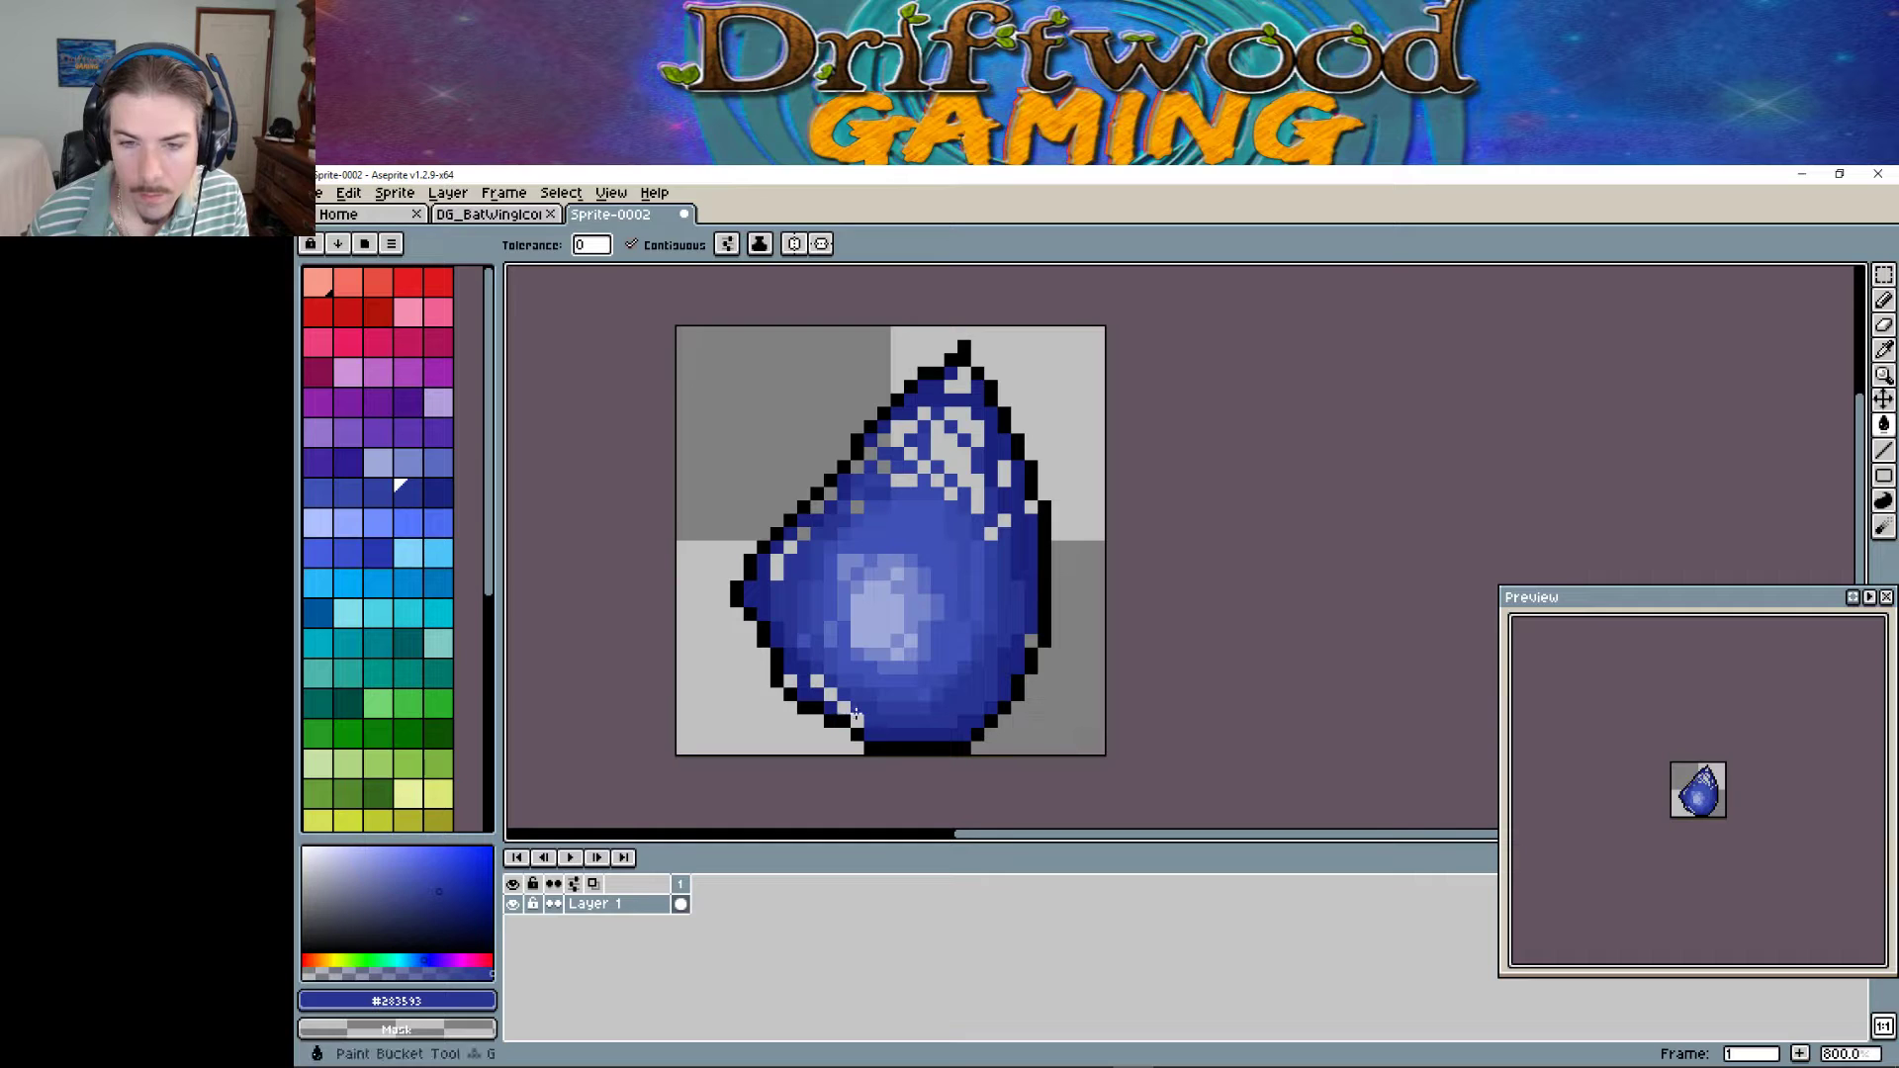
pyautogui.press('i')
pyautogui.click(857, 715)
pyautogui.press('g')
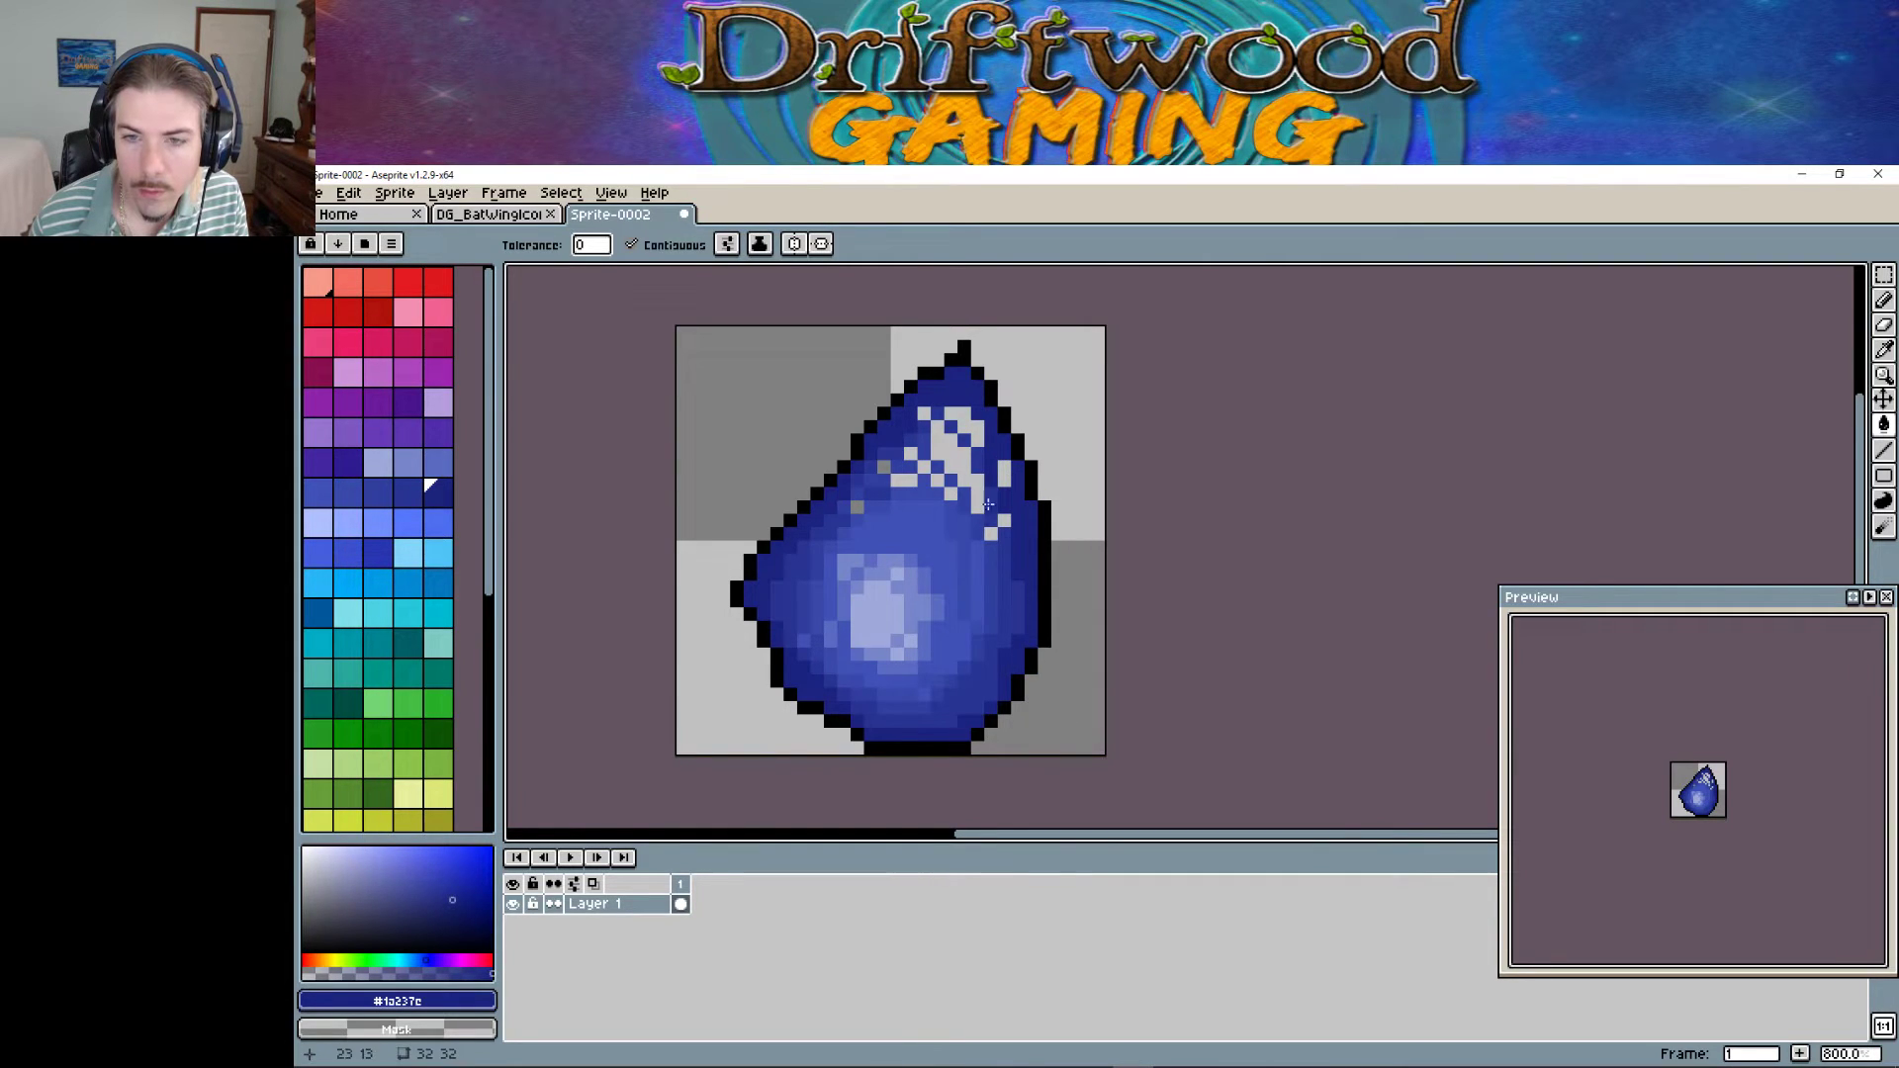
# Fill the remaining gaps in the droplet's upper half with sampled indigos, shading outward from #3949ab through #303f9f to #283593.
pyautogui.keyDown('alt'); pyautogui.click(953, 495); pyautogui.keyUp('alt')
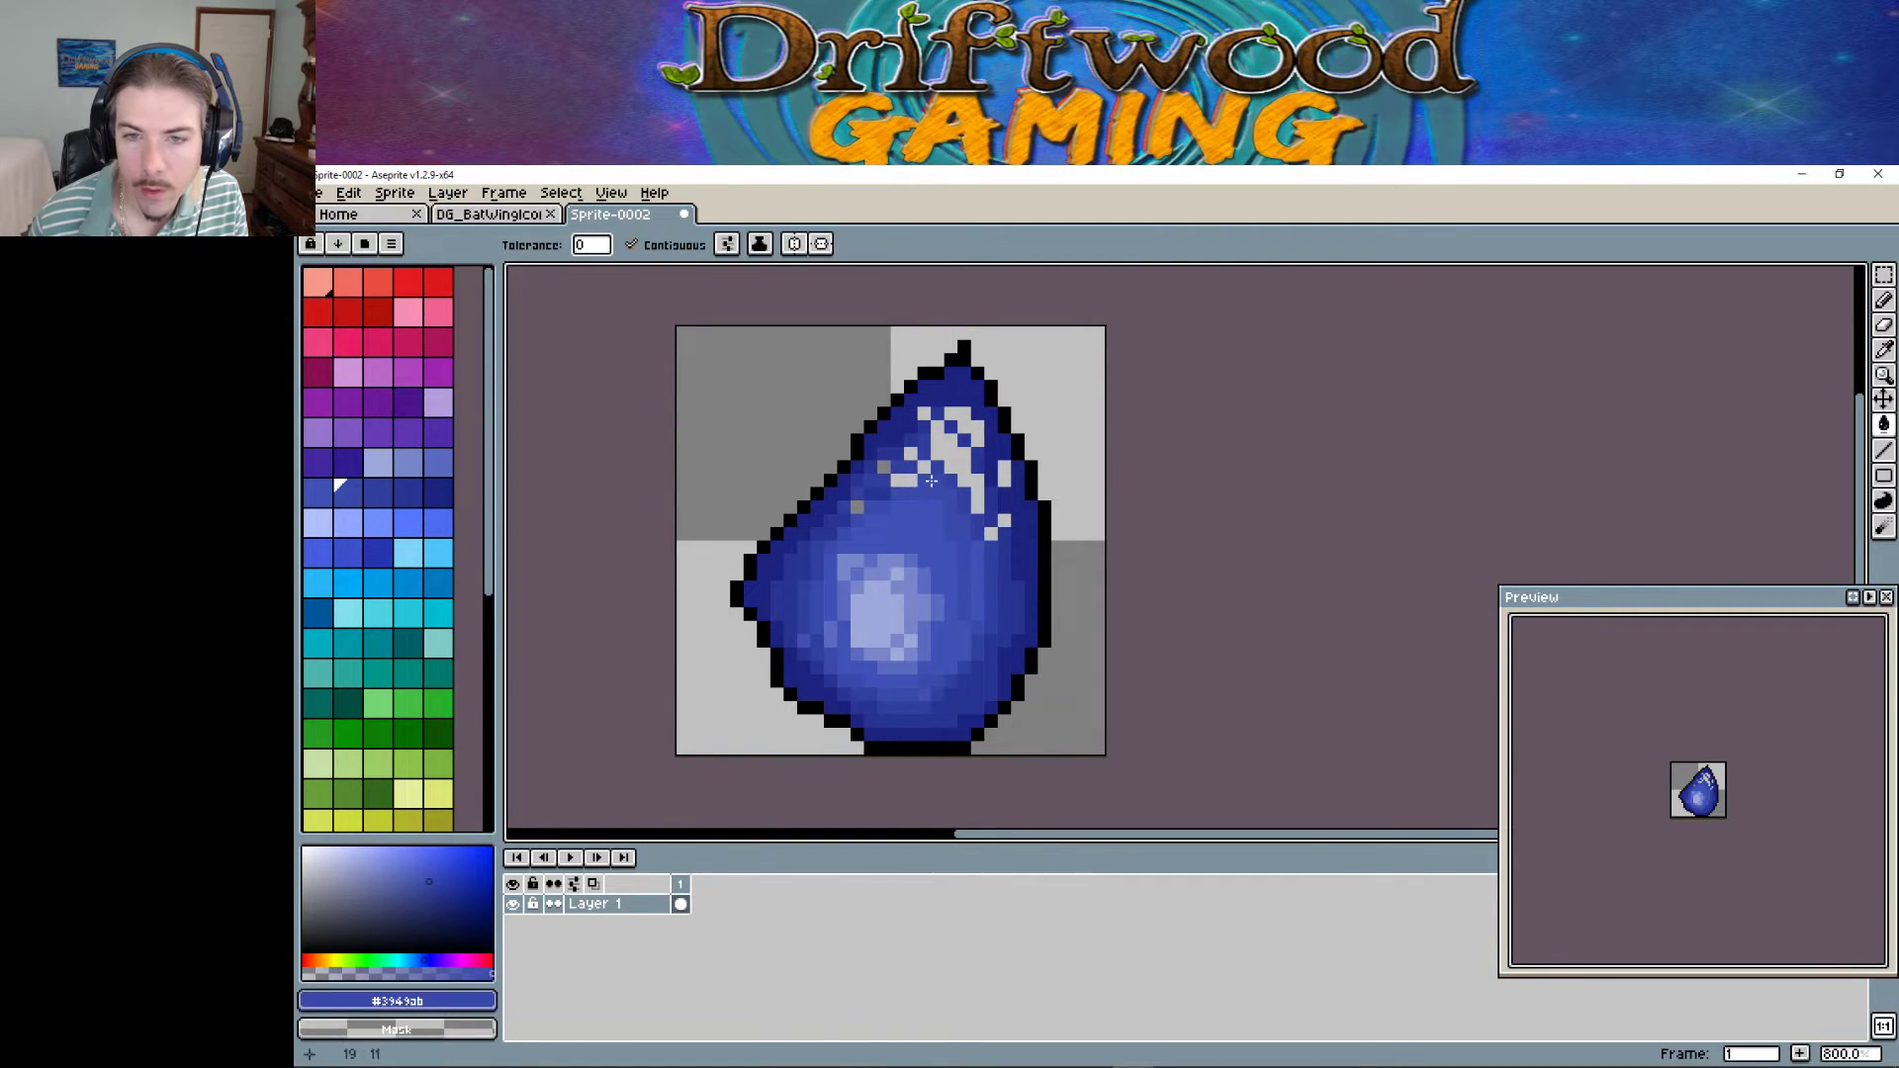
pyautogui.click(883, 469)
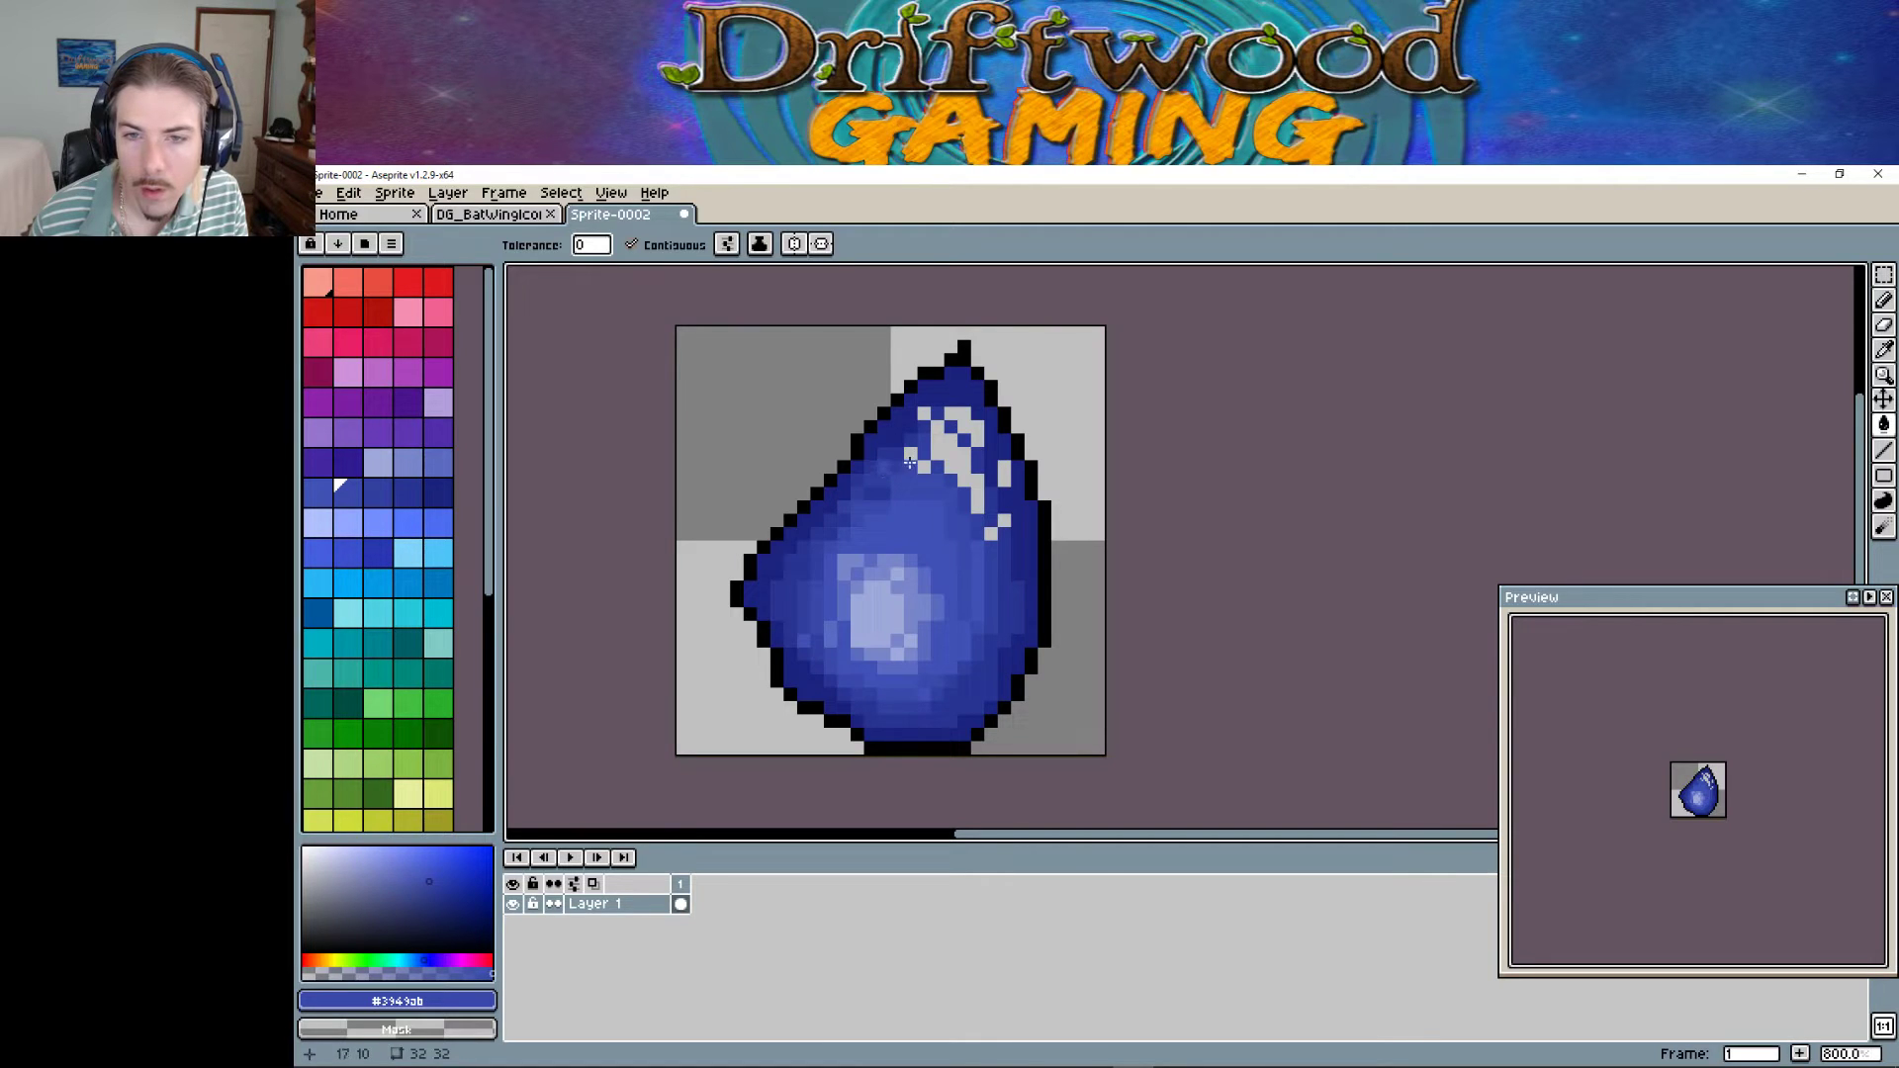
pyautogui.keyDown('alt'); pyautogui.click(934, 440); pyautogui.keyUp('alt')
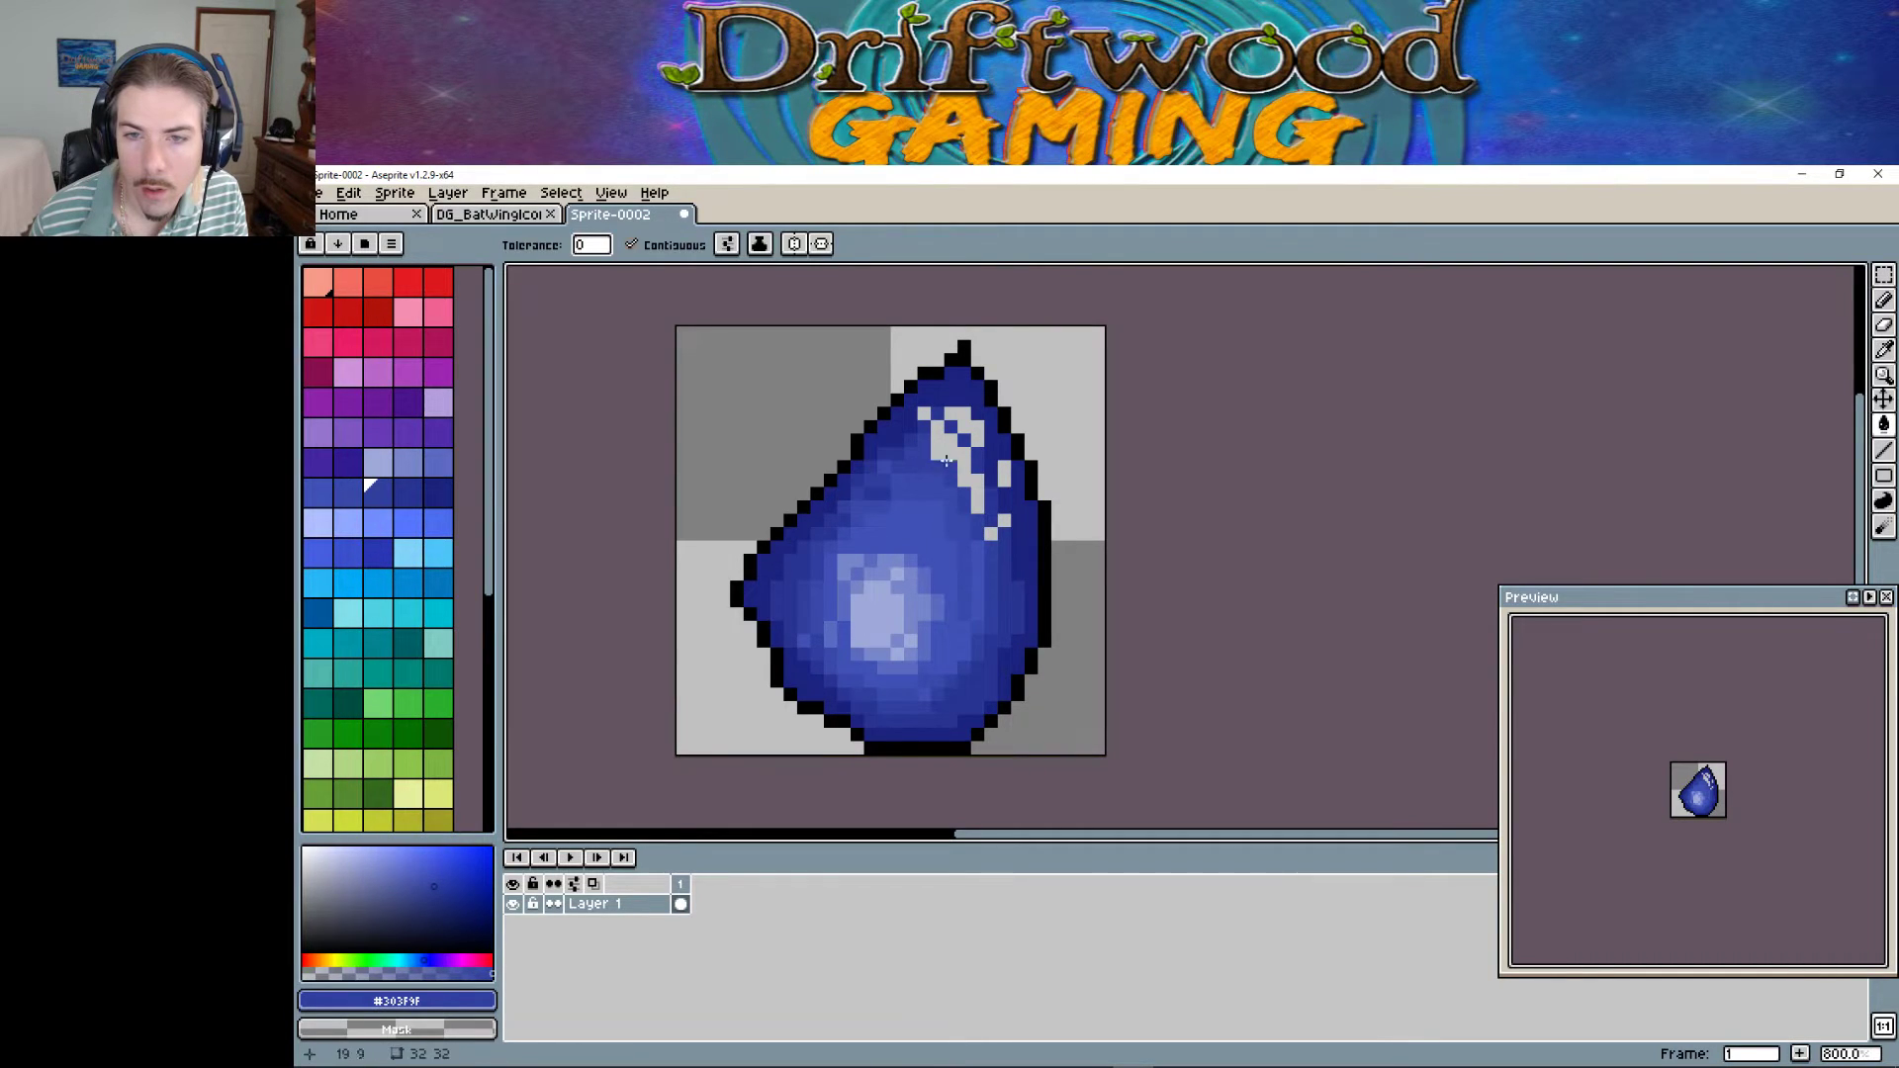
pyautogui.keyDown('alt'); pyautogui.click(999, 521); pyautogui.keyUp('alt')
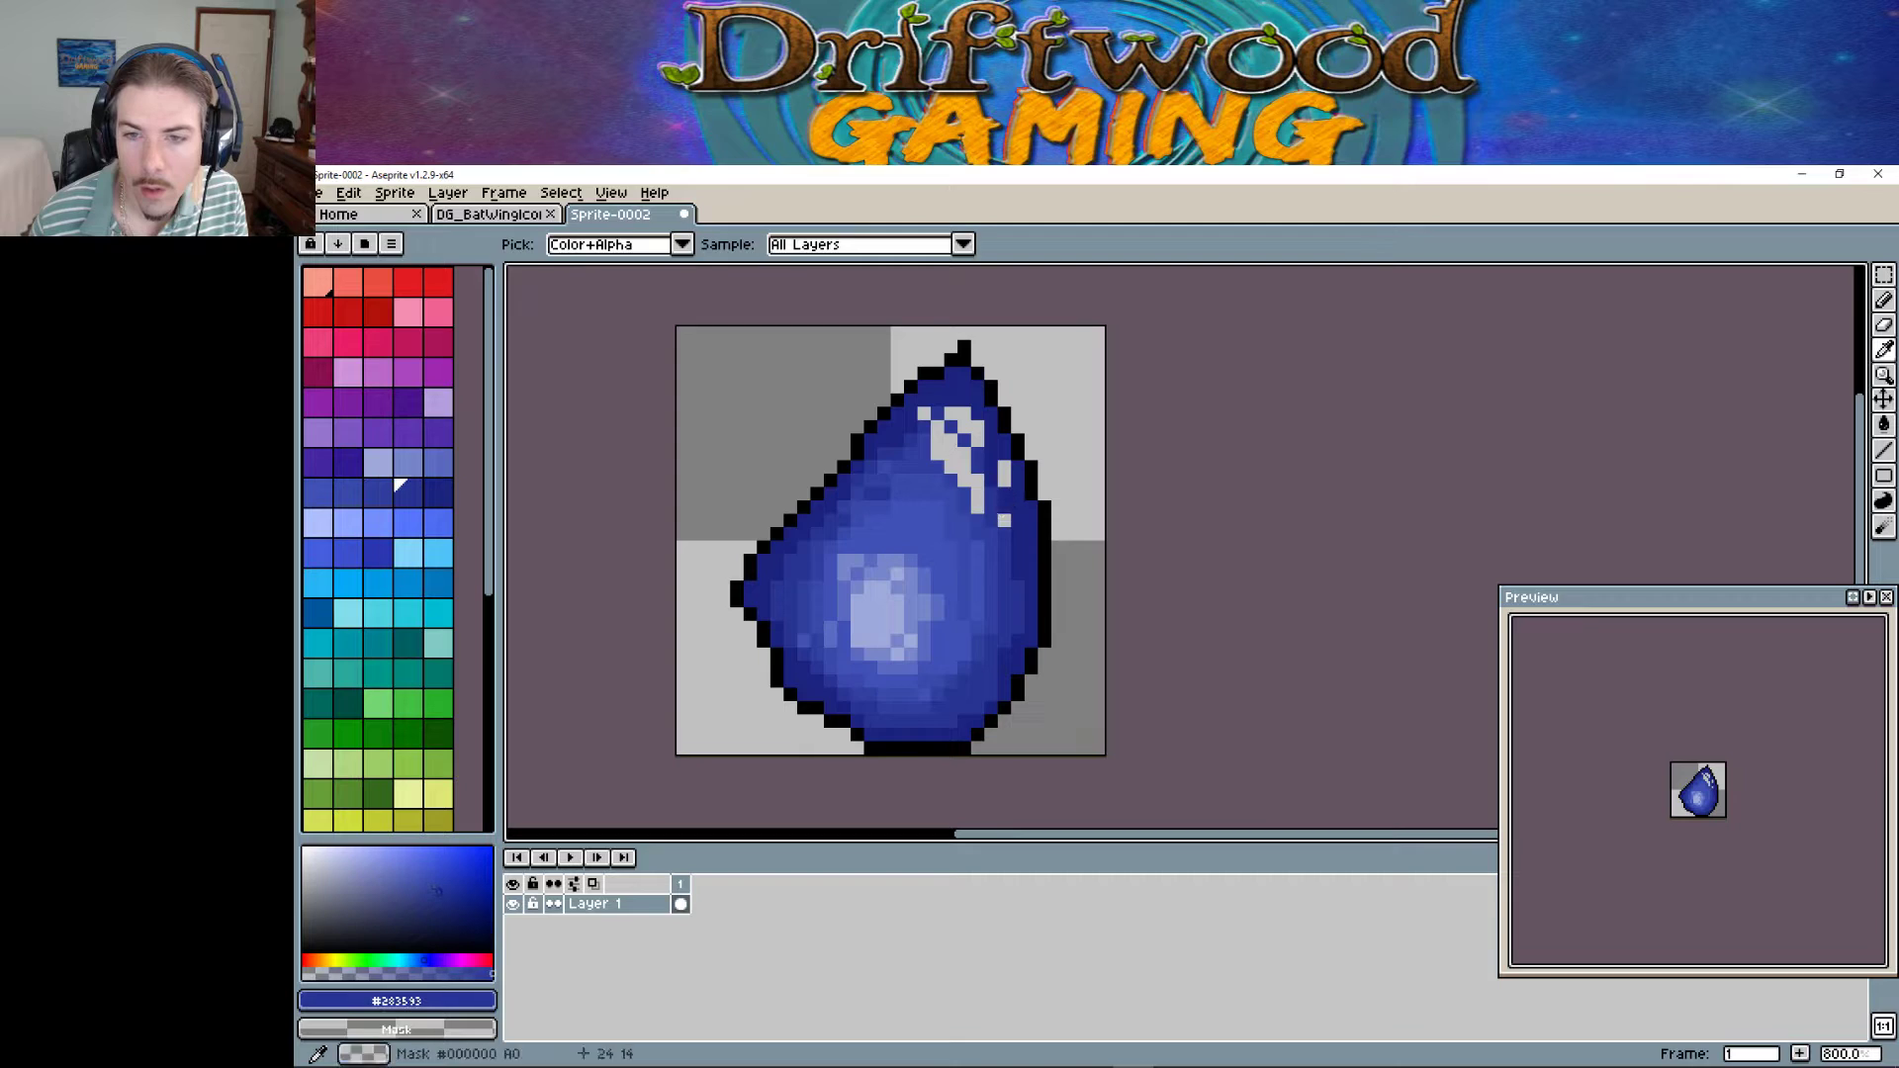
pyautogui.click(978, 506)
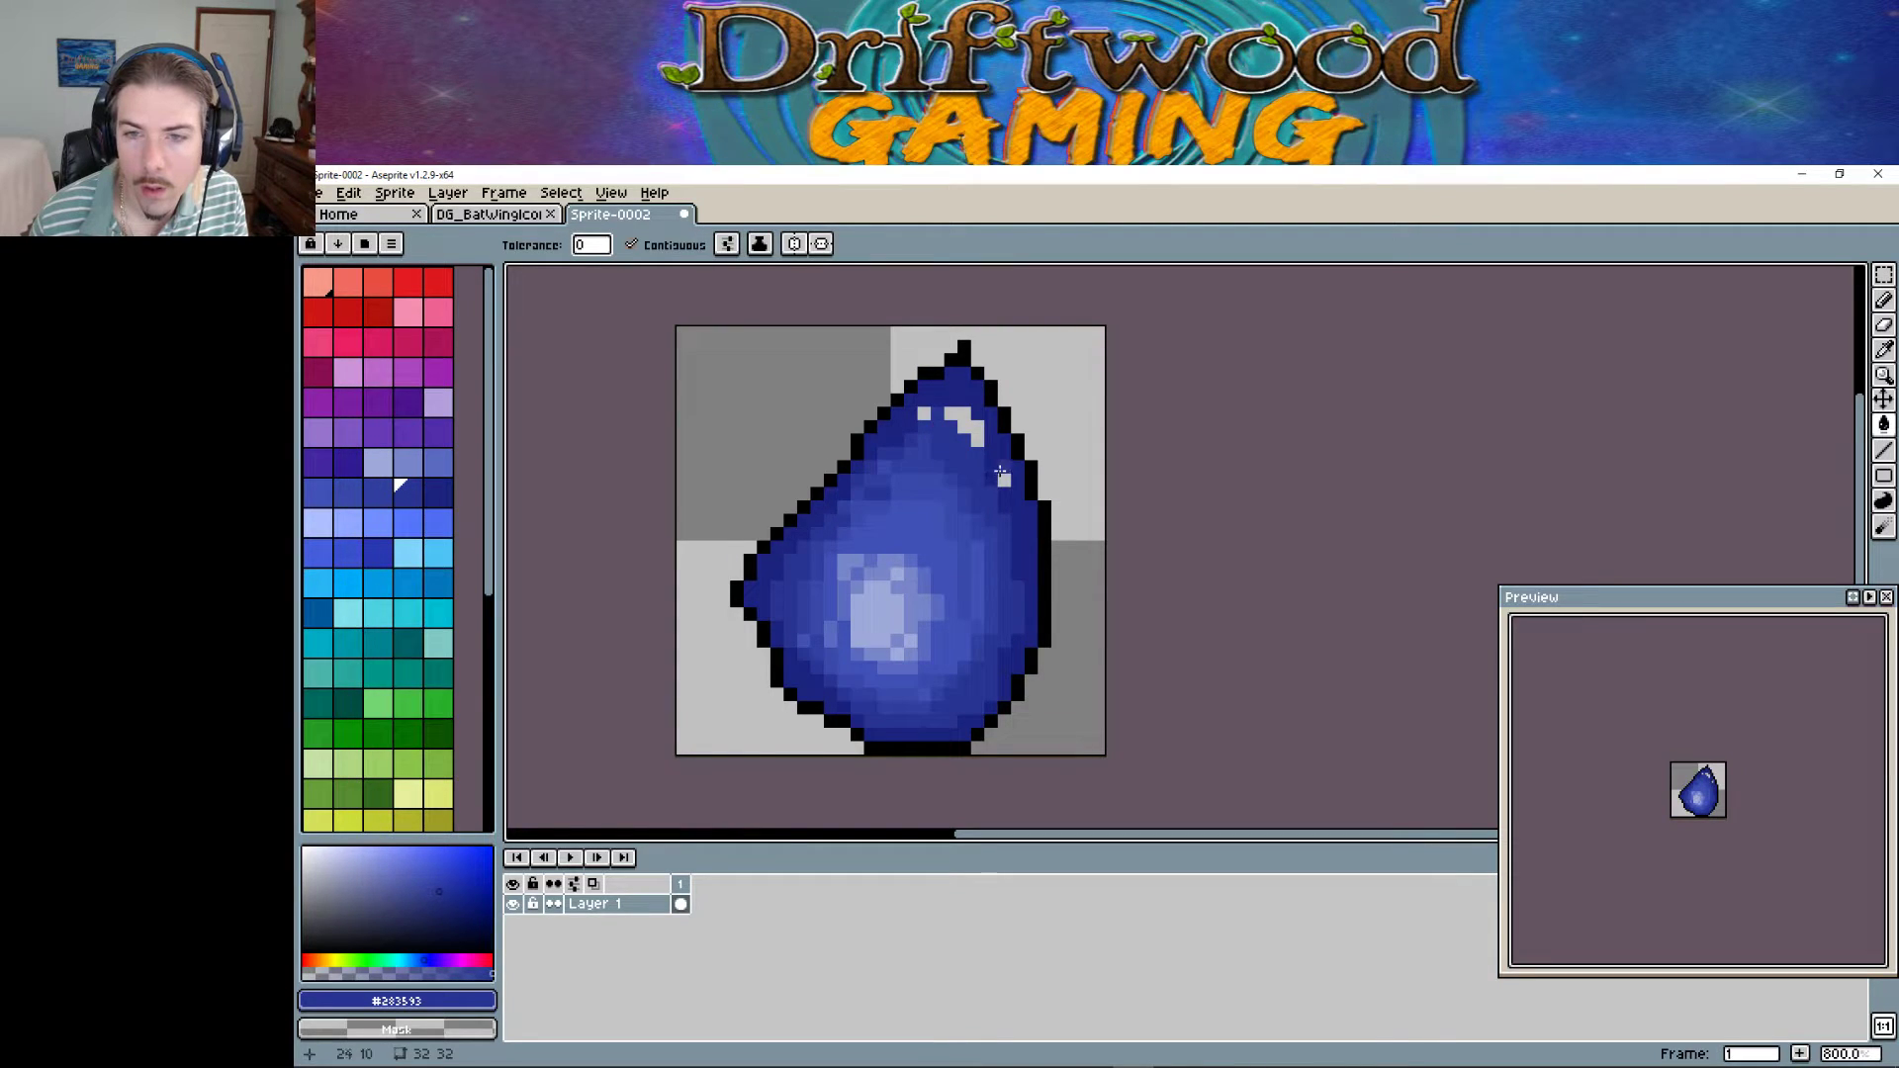
pyautogui.click(956, 426)
pyautogui.click(925, 415)
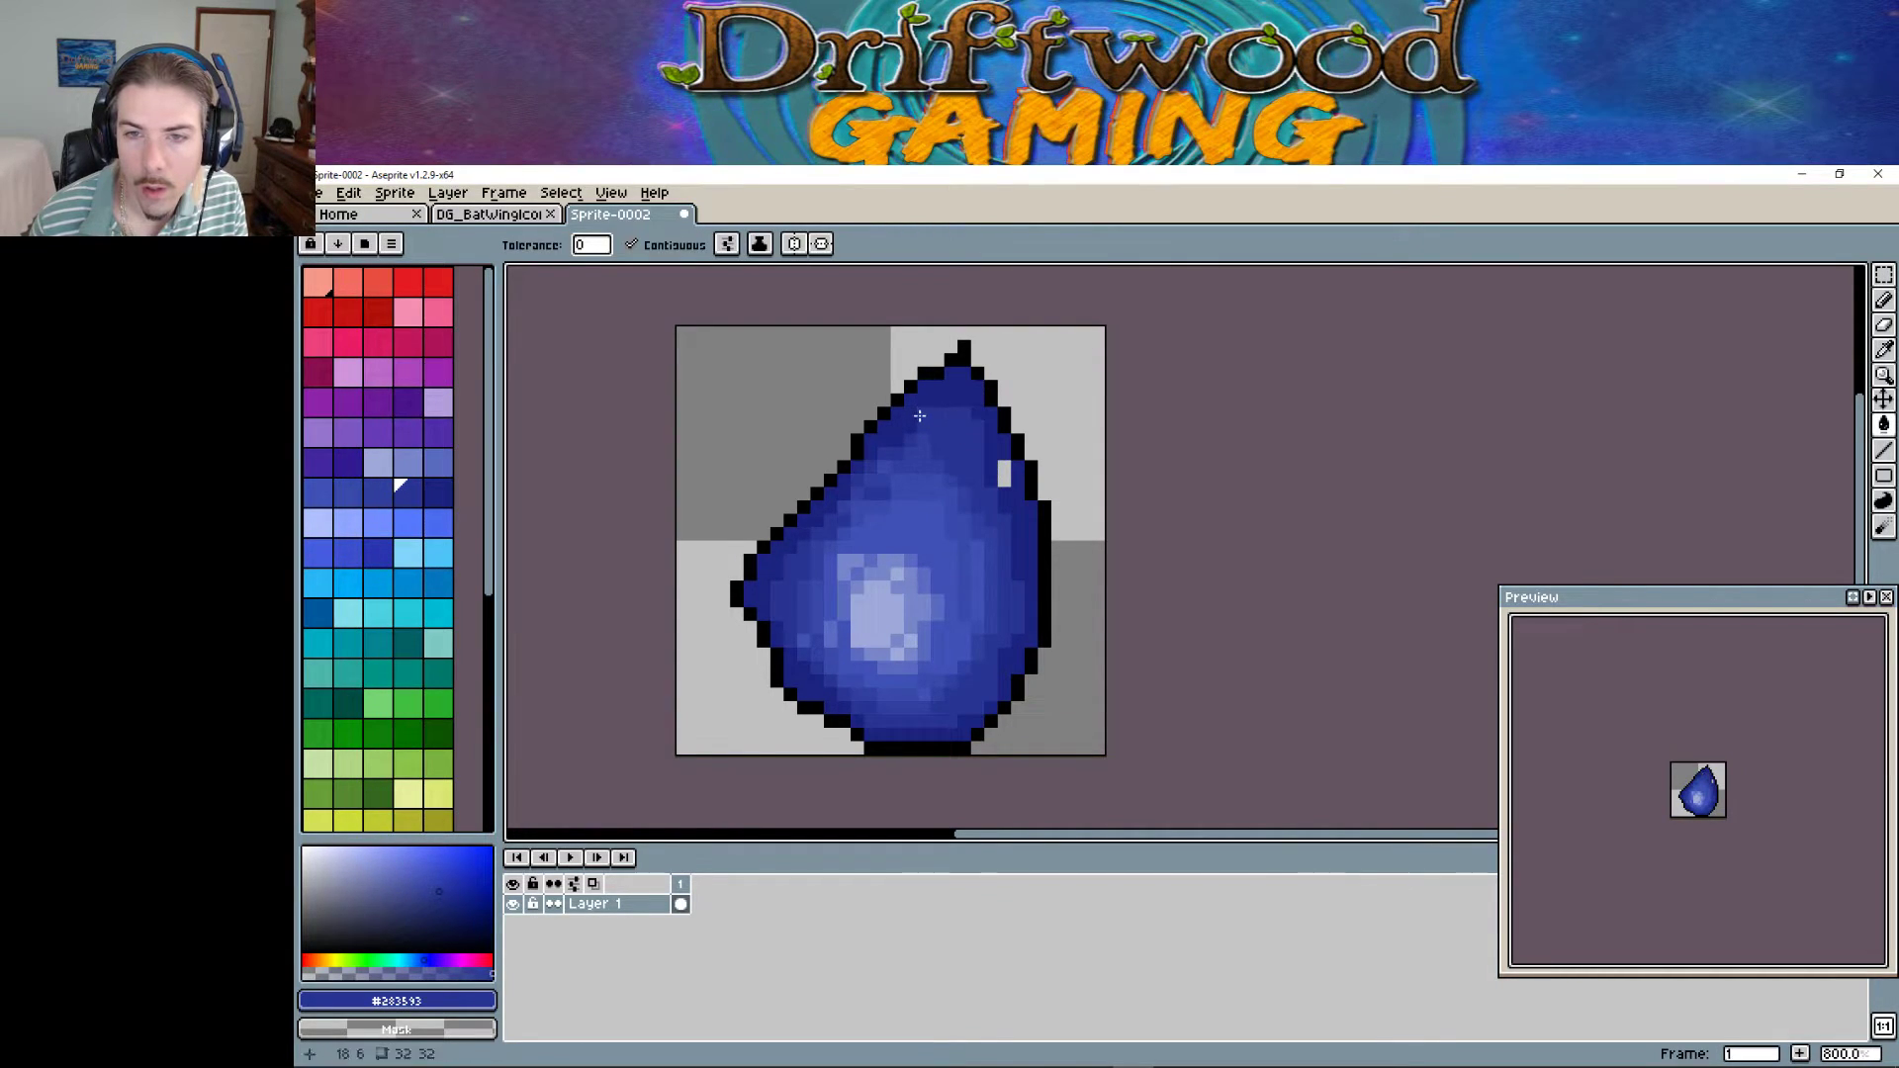
pyautogui.click(1002, 477)
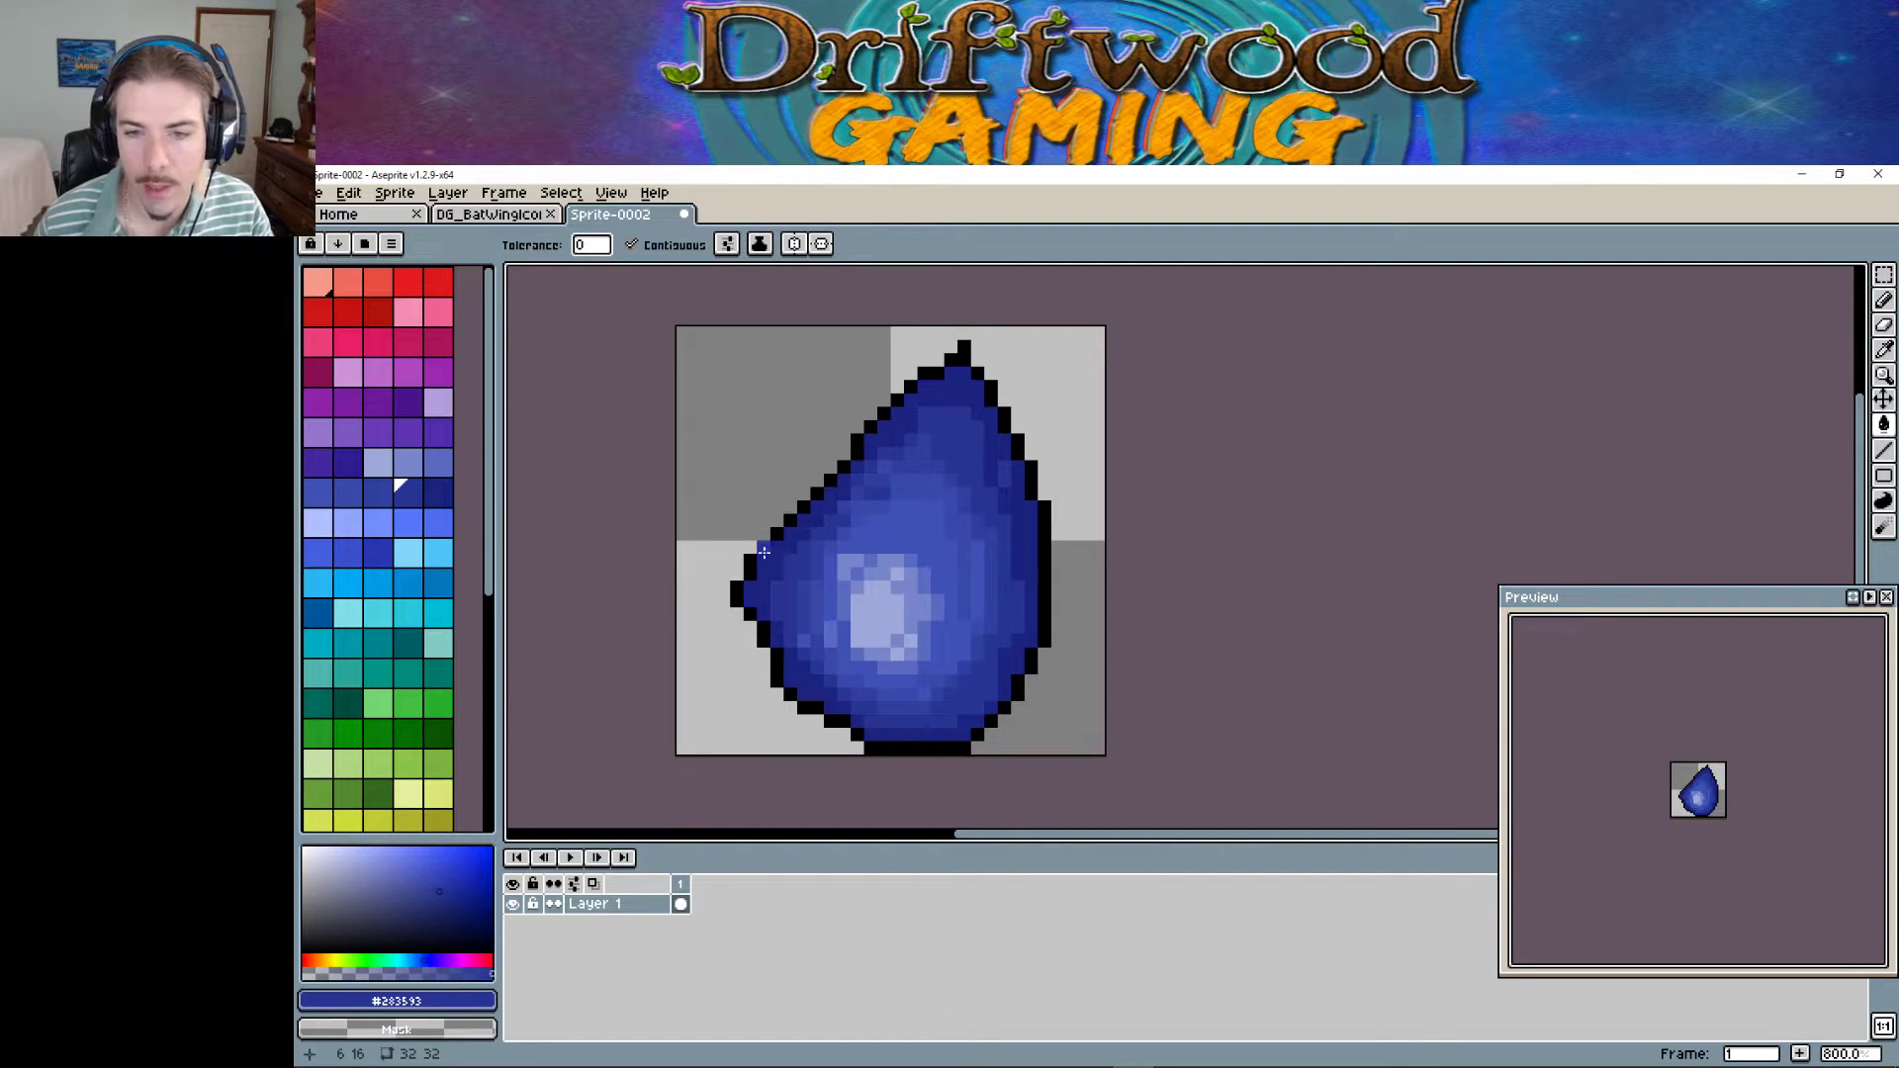
# Redraw the droplet's lower-left outline farther outward in sampled black, and clear the old outline pixels inside it to transparent.
pyautogui.click(1883, 349)
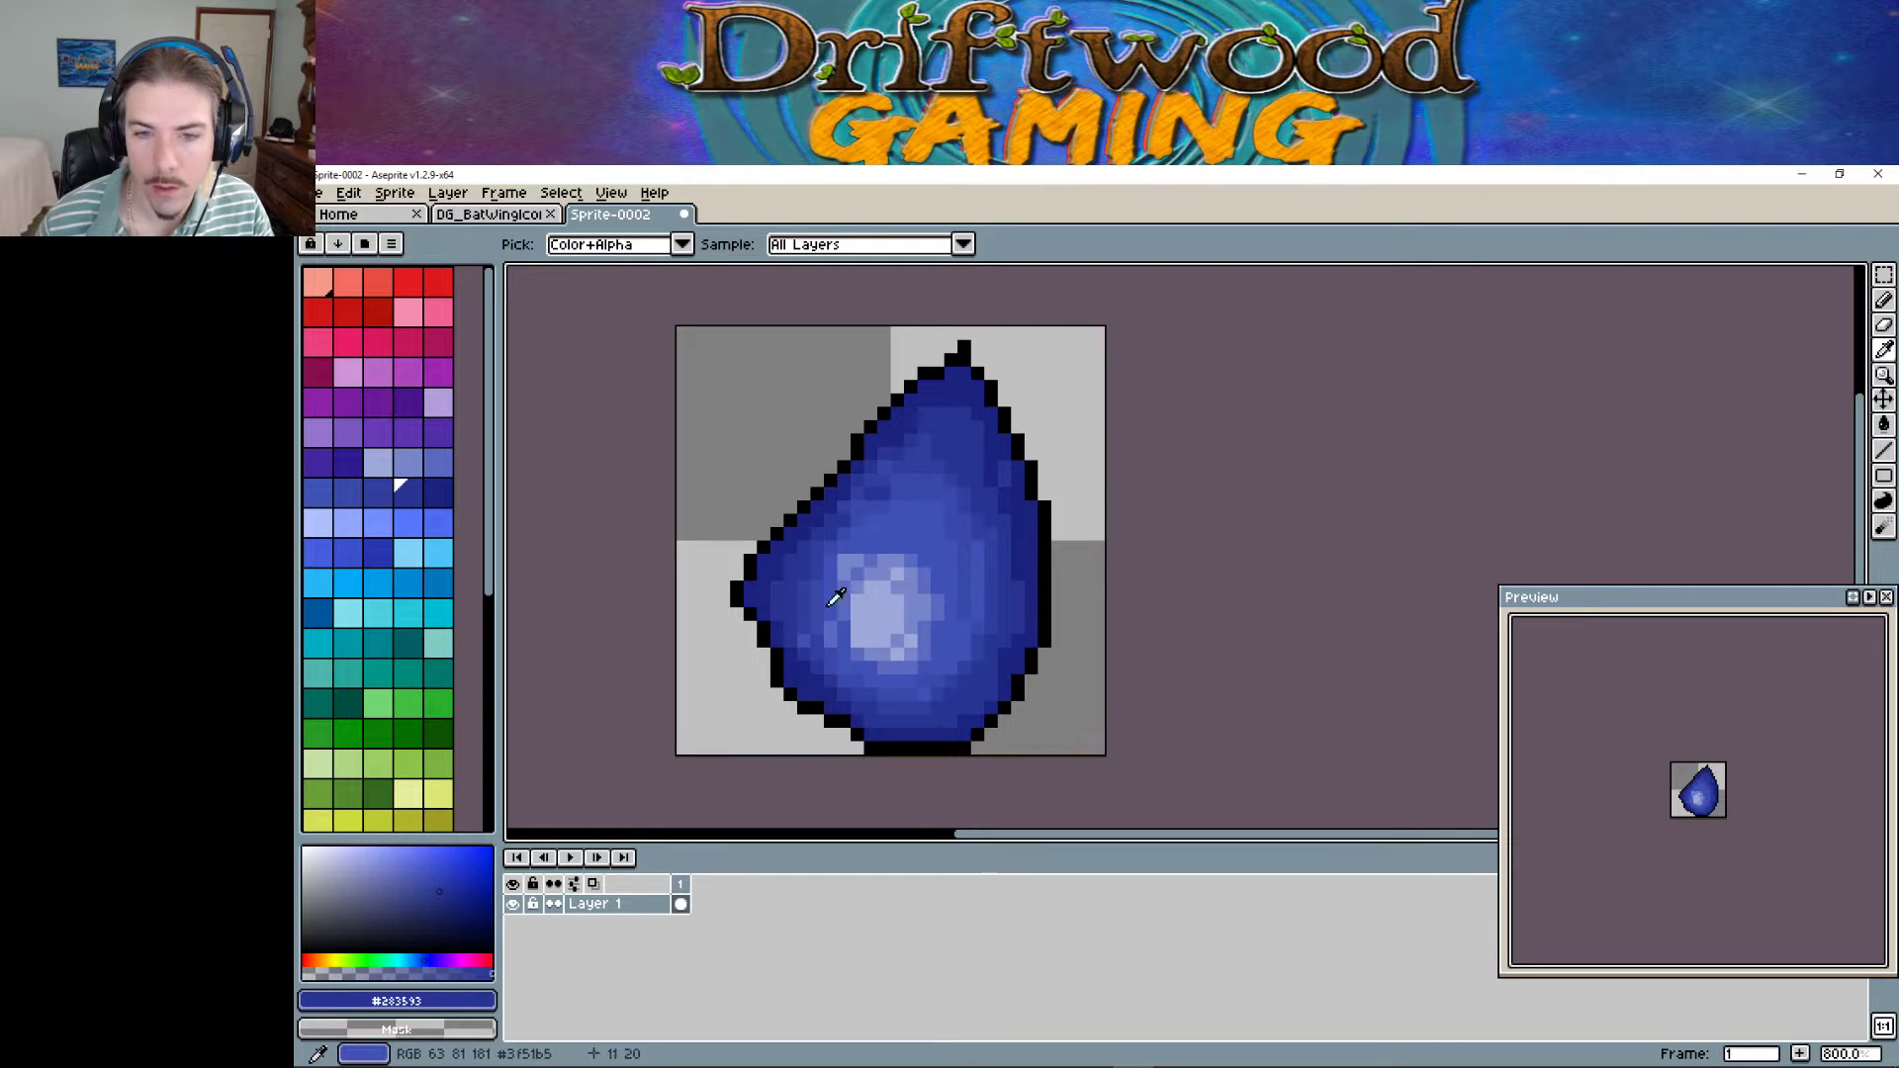
pyautogui.rightClick(781, 651)
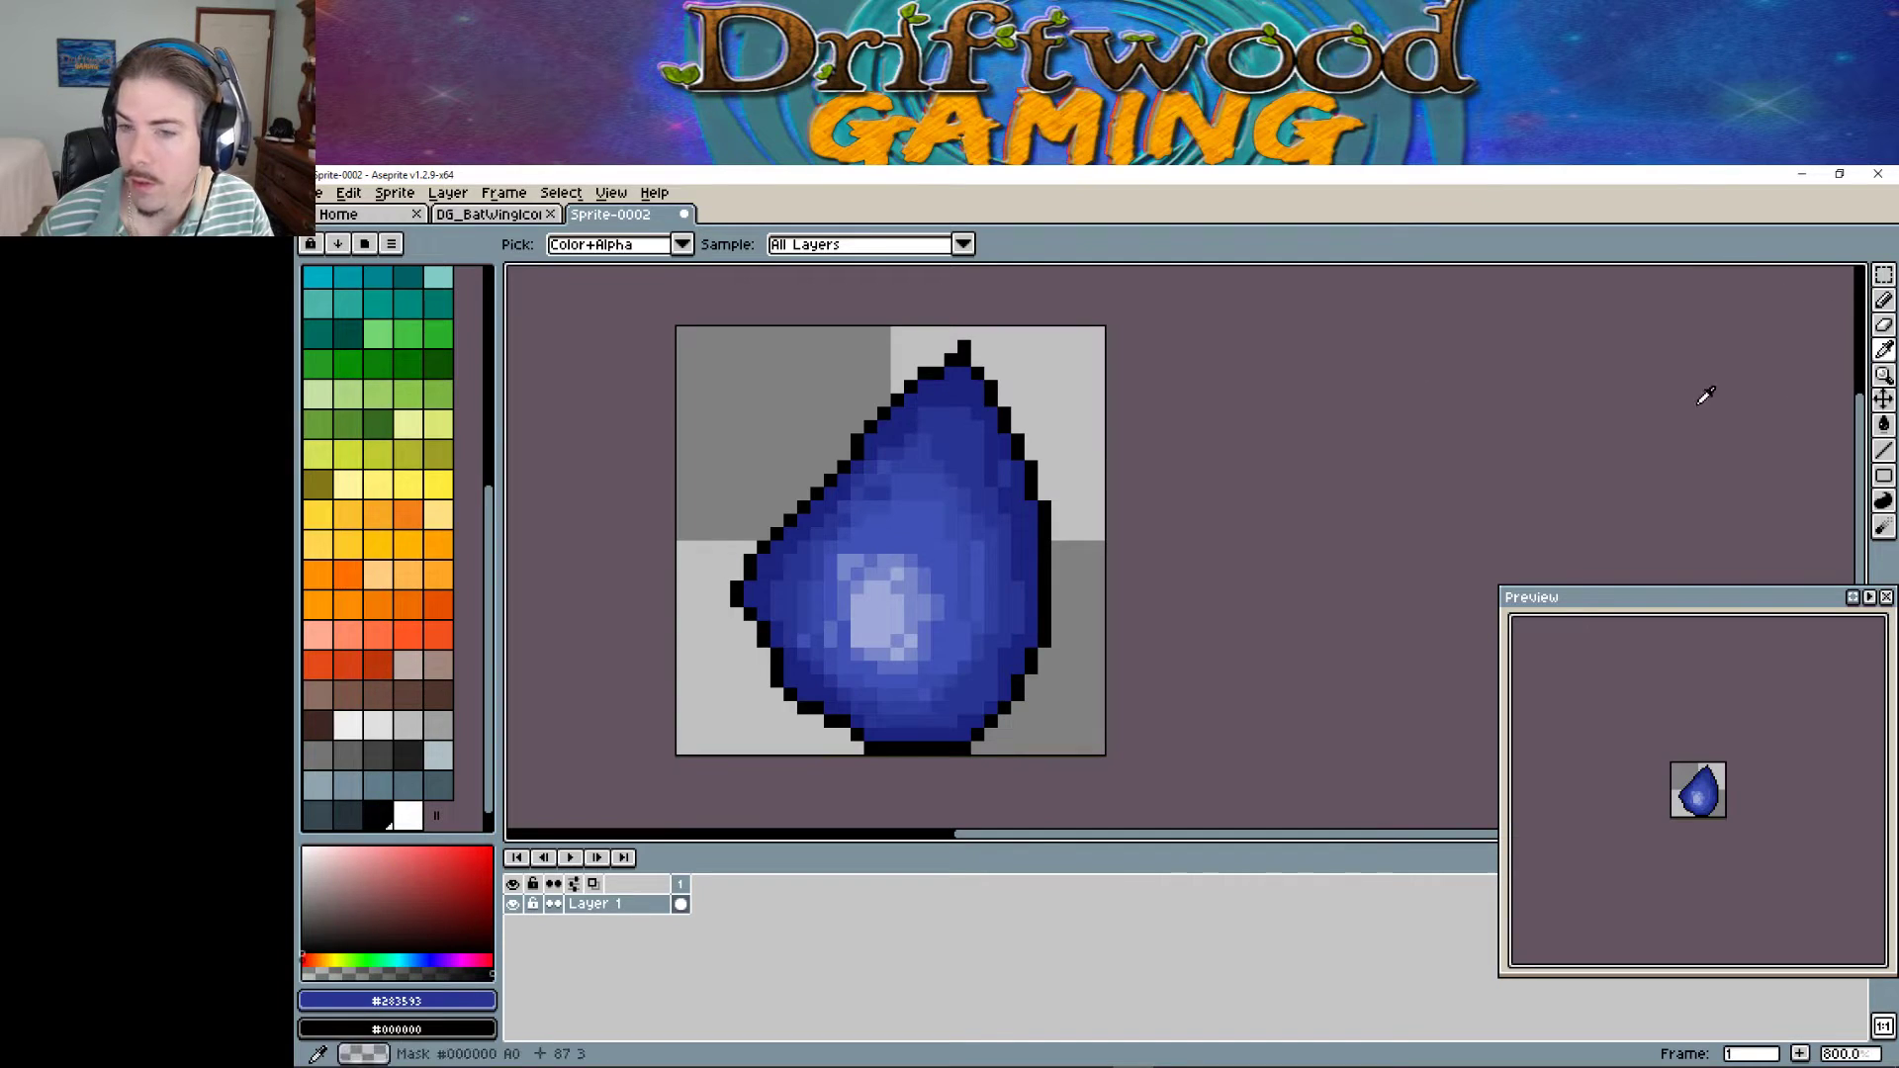
pyautogui.click(786, 663)
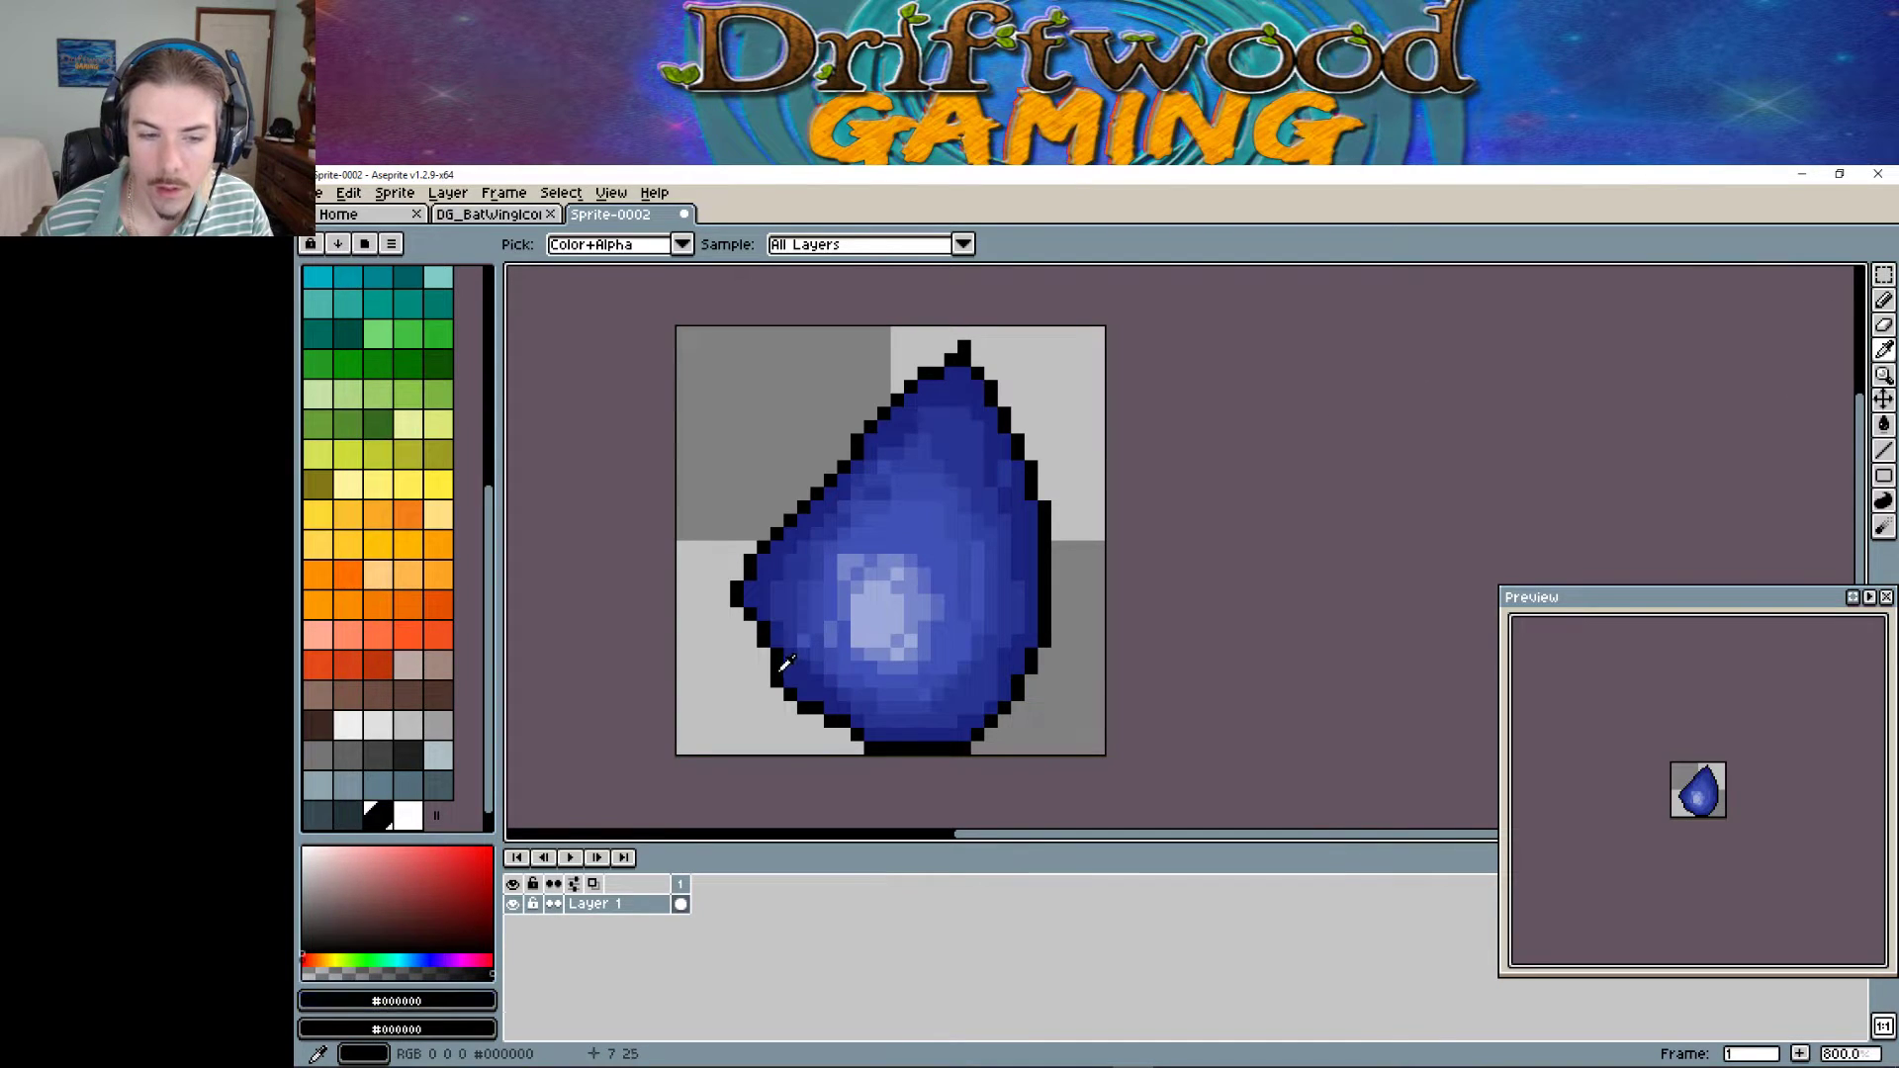
pyautogui.rightClick(693, 679)
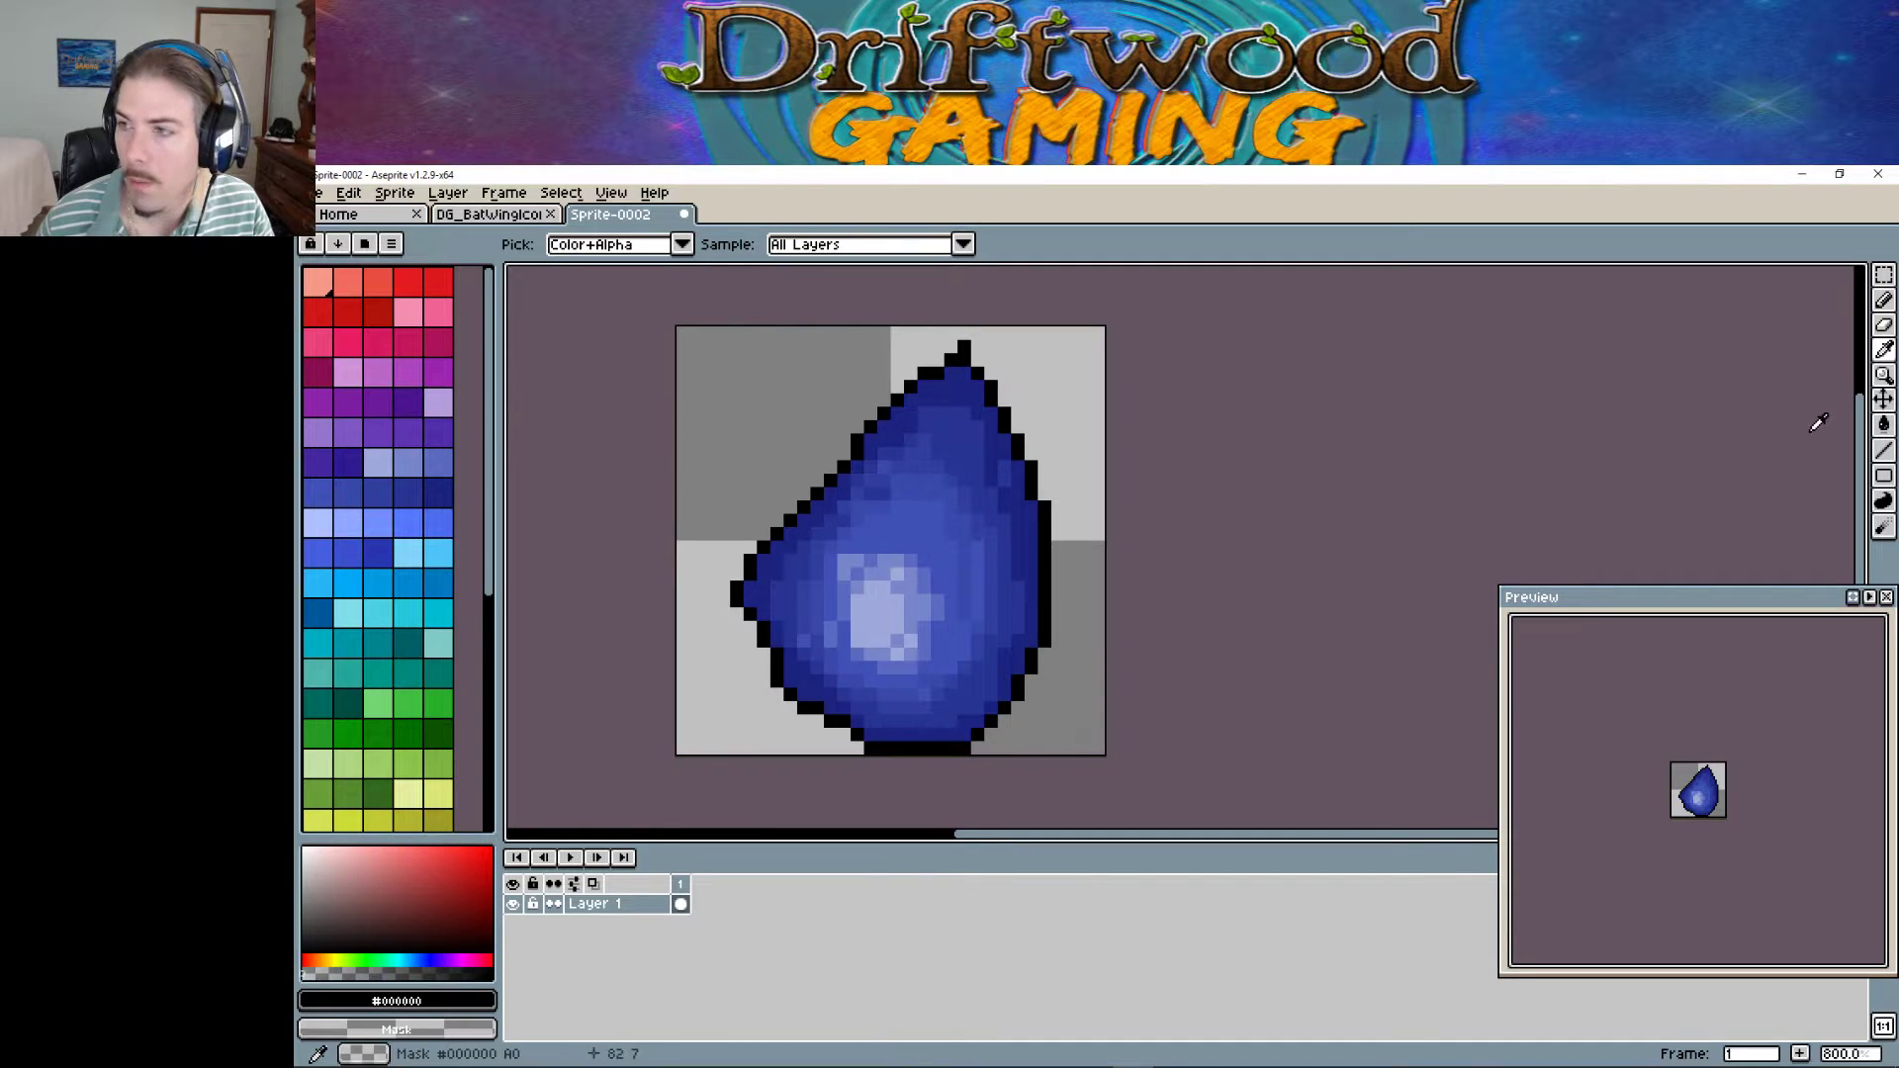
pyautogui.click(1883, 299)
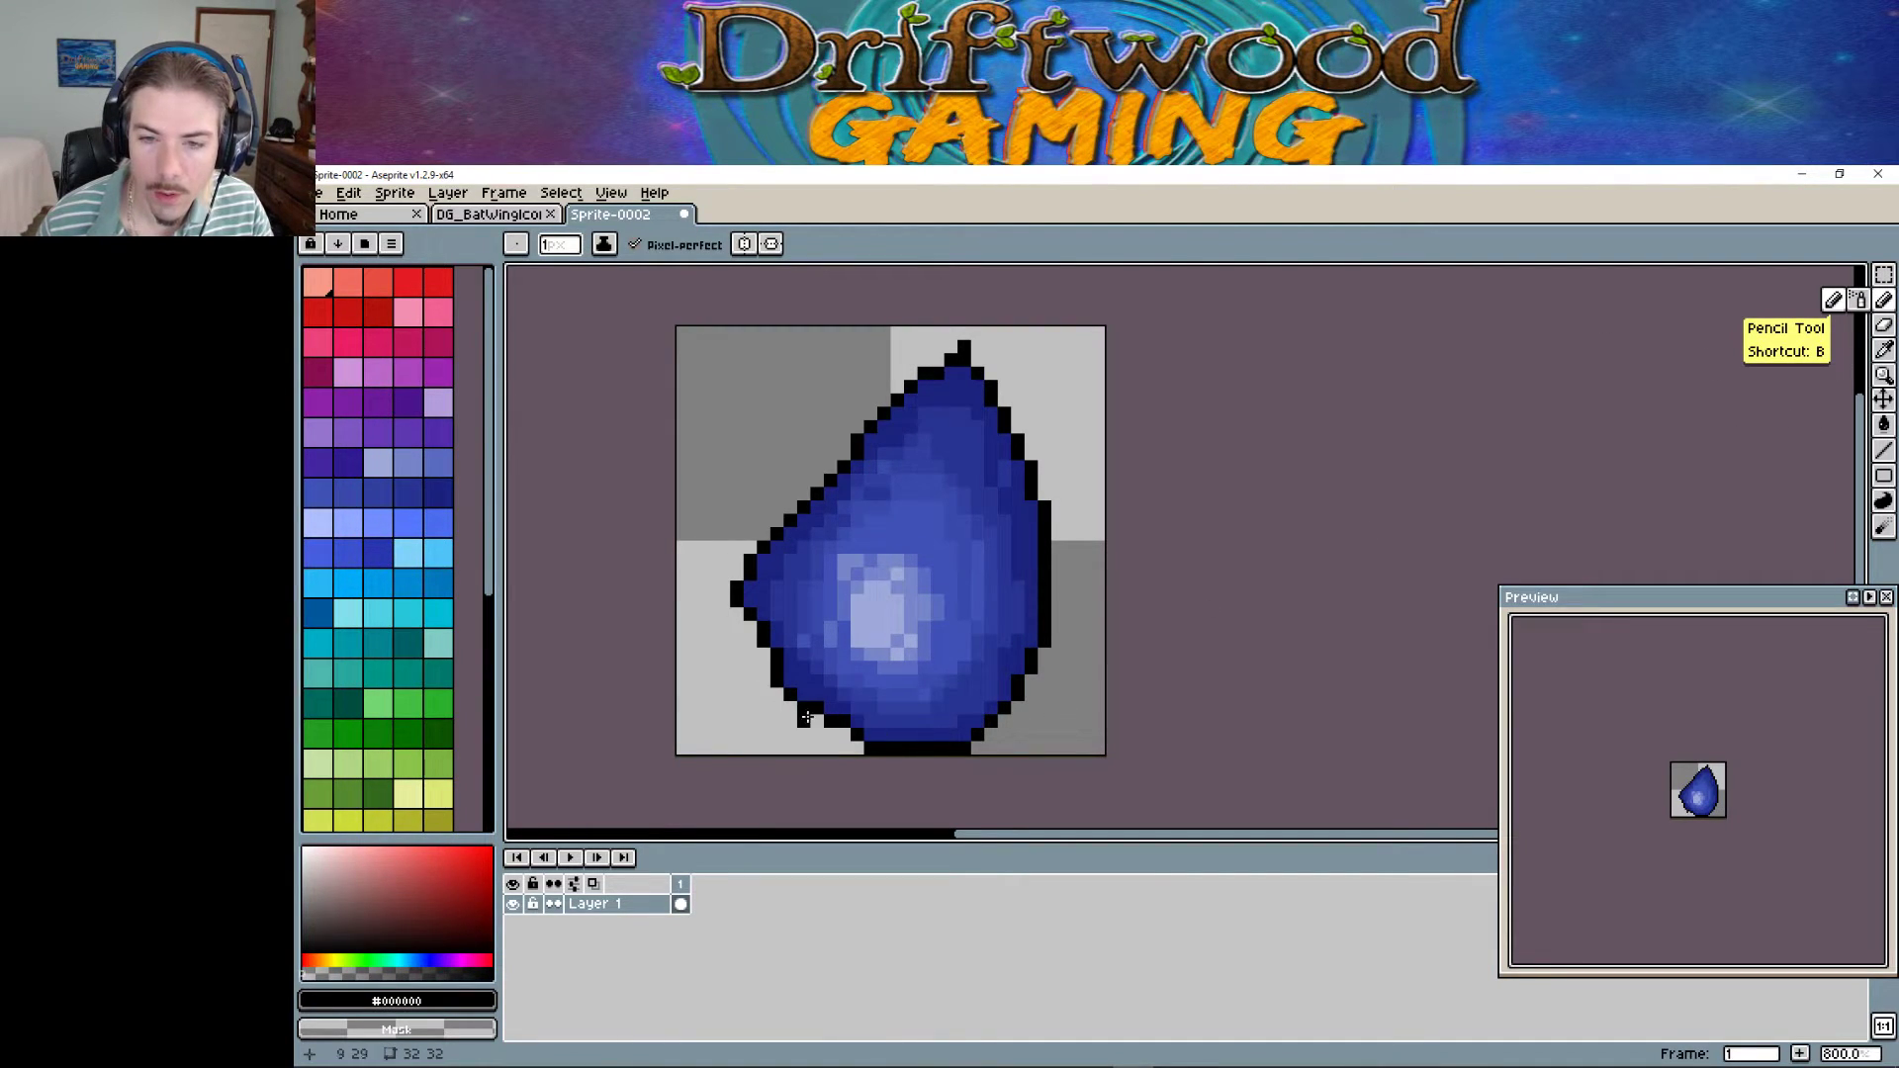
pyautogui.moveTo(775, 683); pyautogui.dragTo(736, 607)
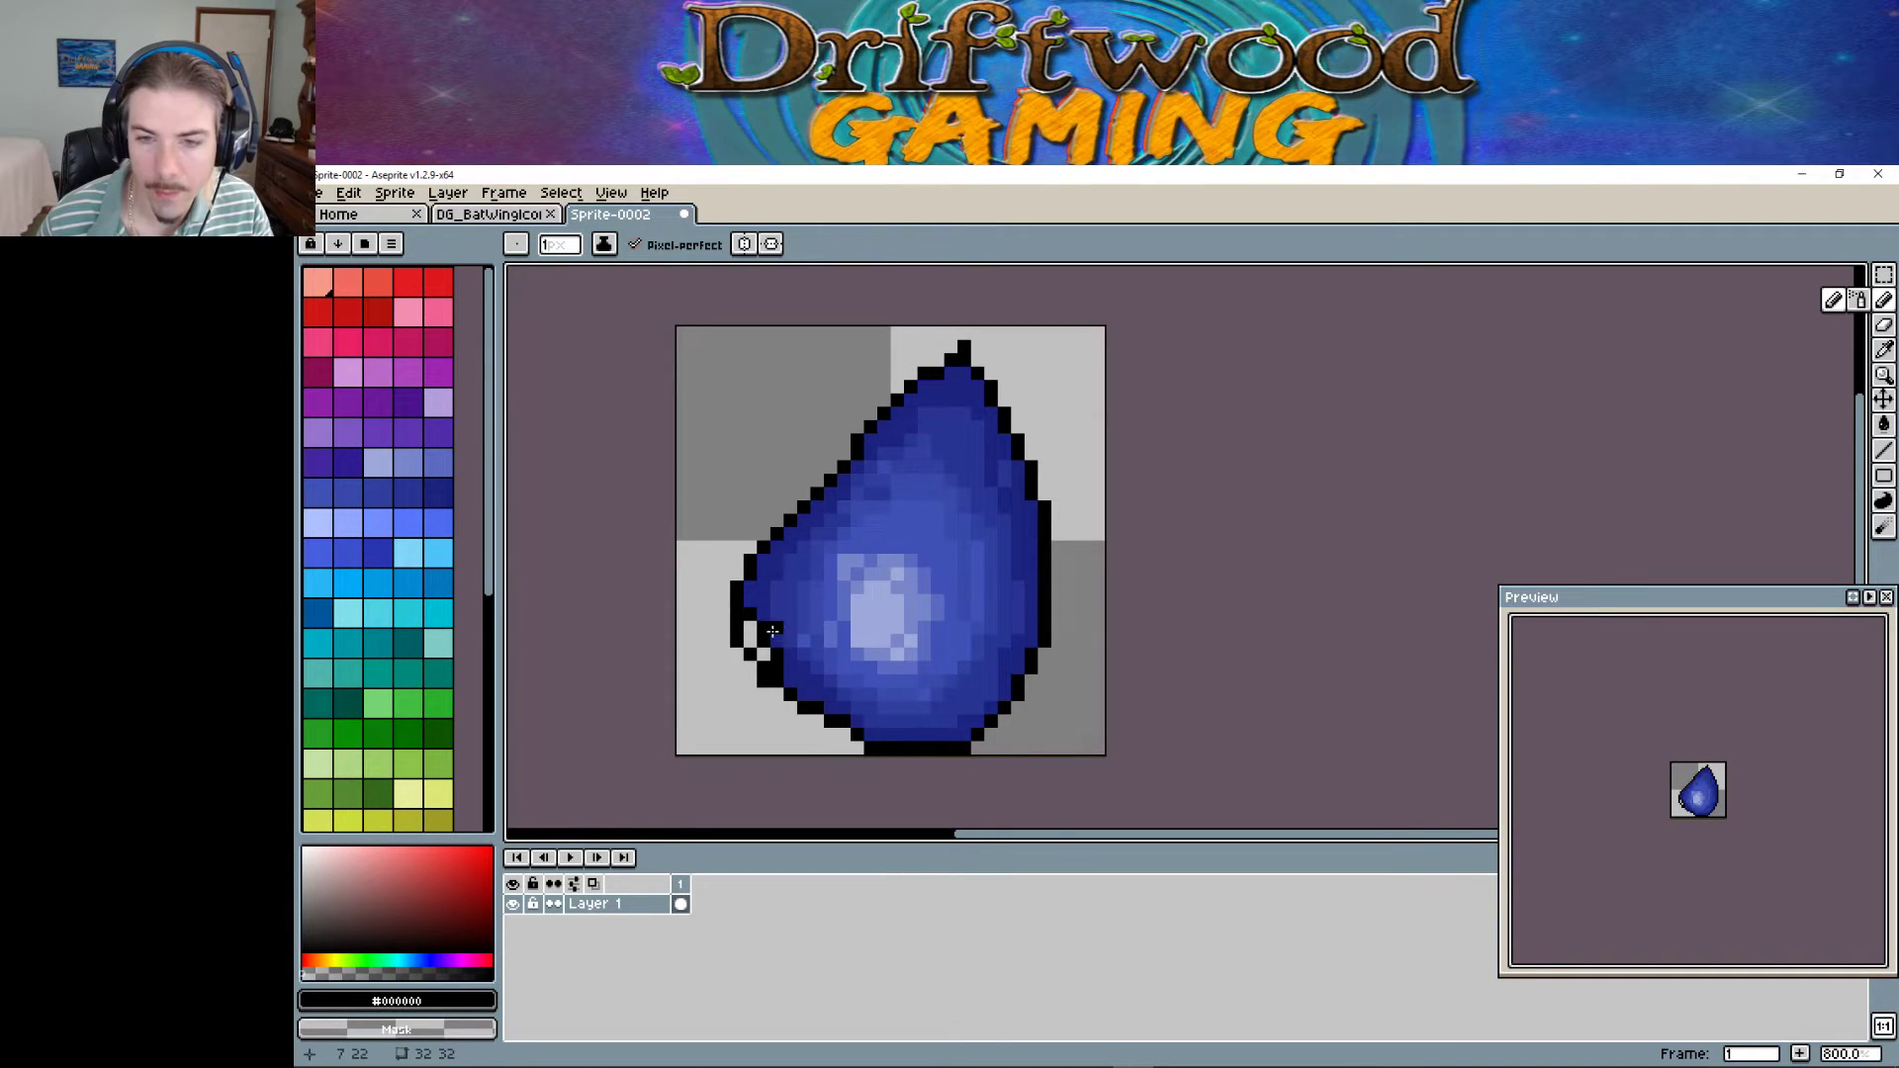
pyautogui.moveTo(779, 670); pyautogui.dragTo(786, 652)
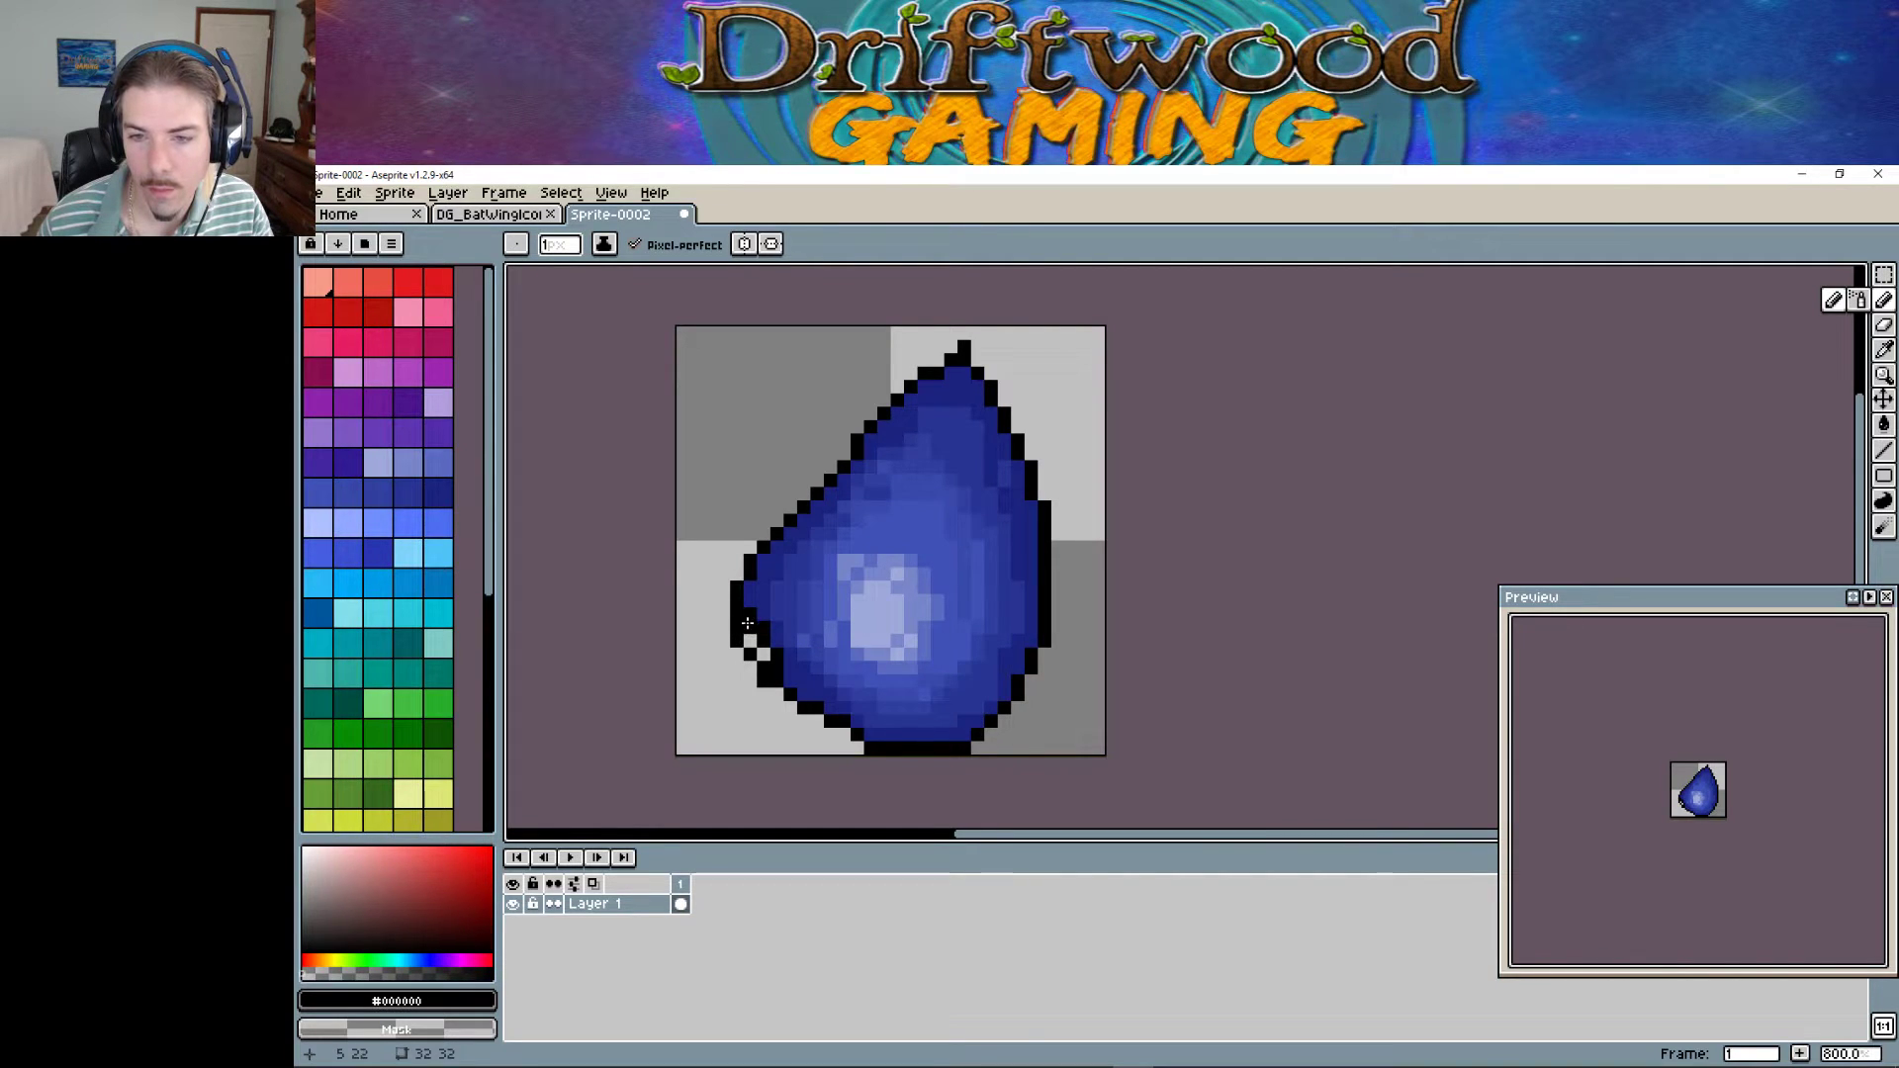
pyautogui.moveTo(764, 652); pyautogui.dragTo(787, 628)
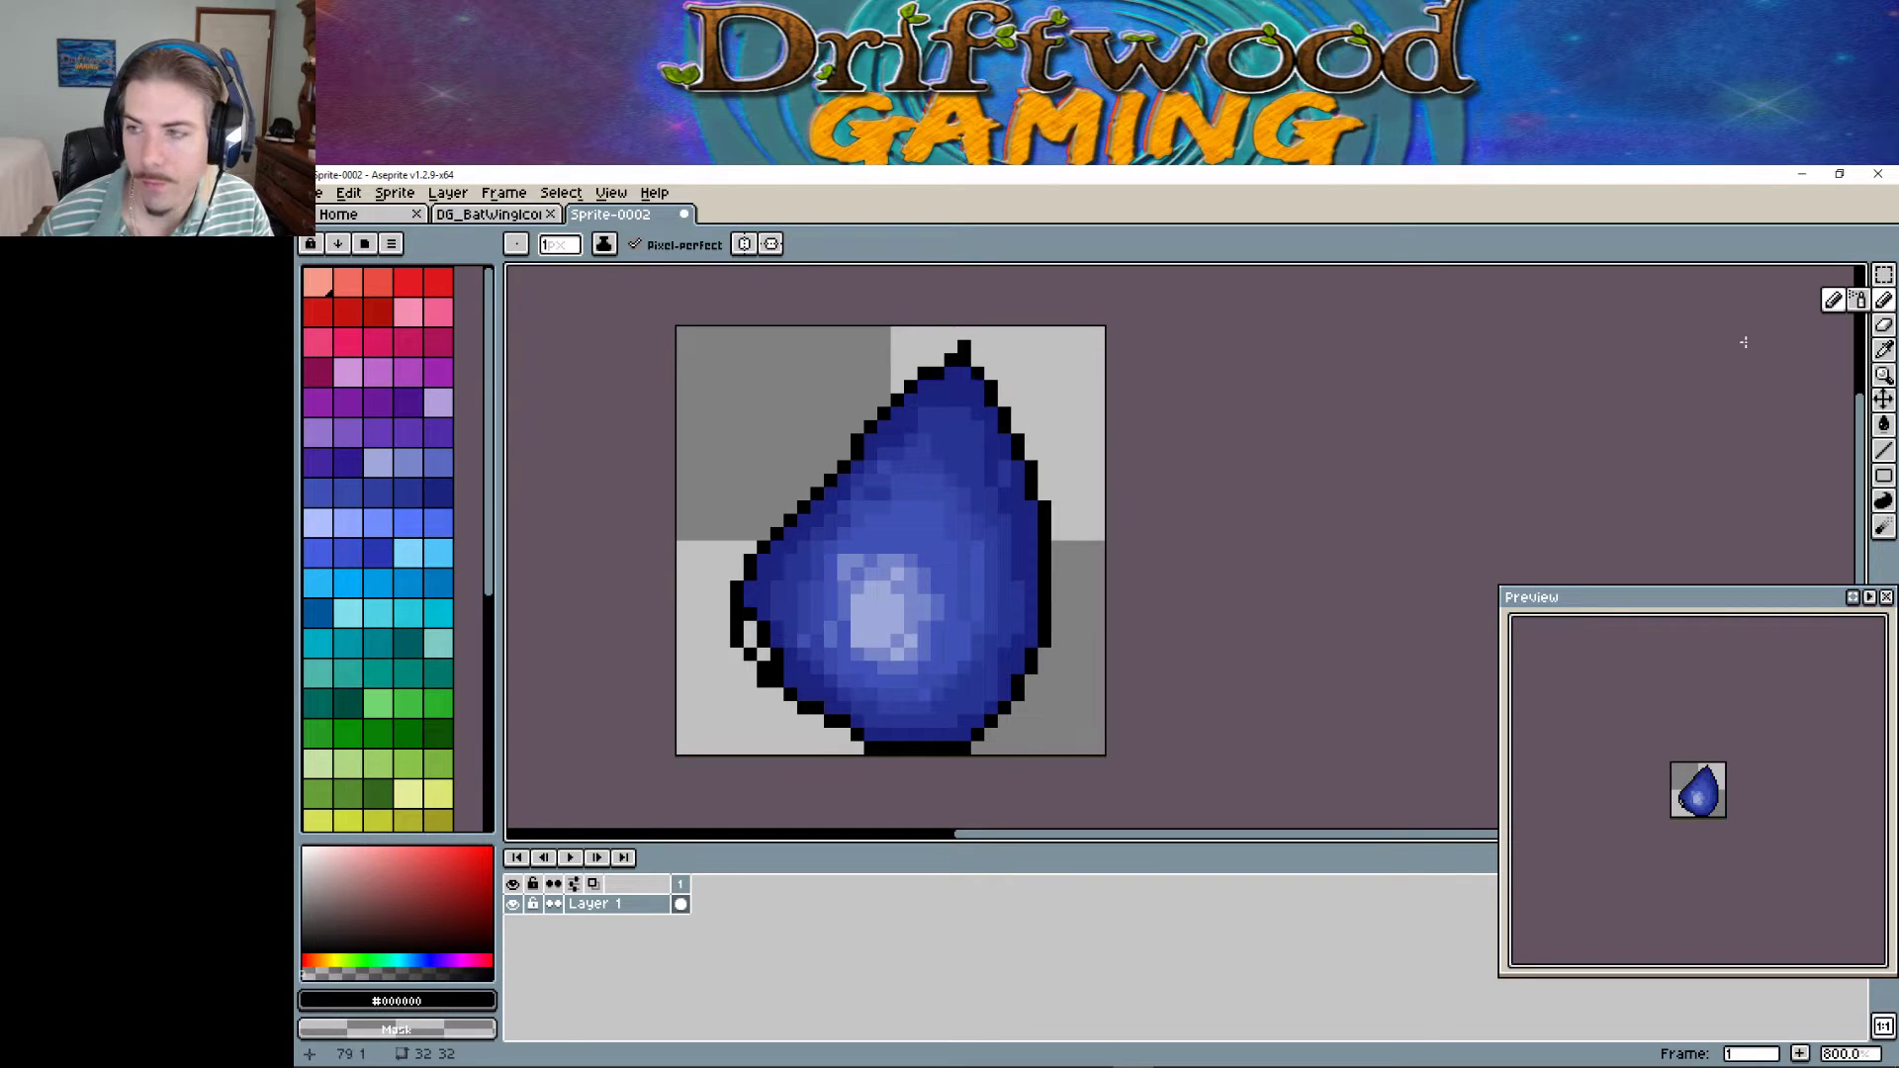
# Fill the gap inside the new lower-left outline with sampled navy #1a237e, and paint over the leftover black pixels there.
pyautogui.click(1884, 349)
pyautogui.click(778, 626)
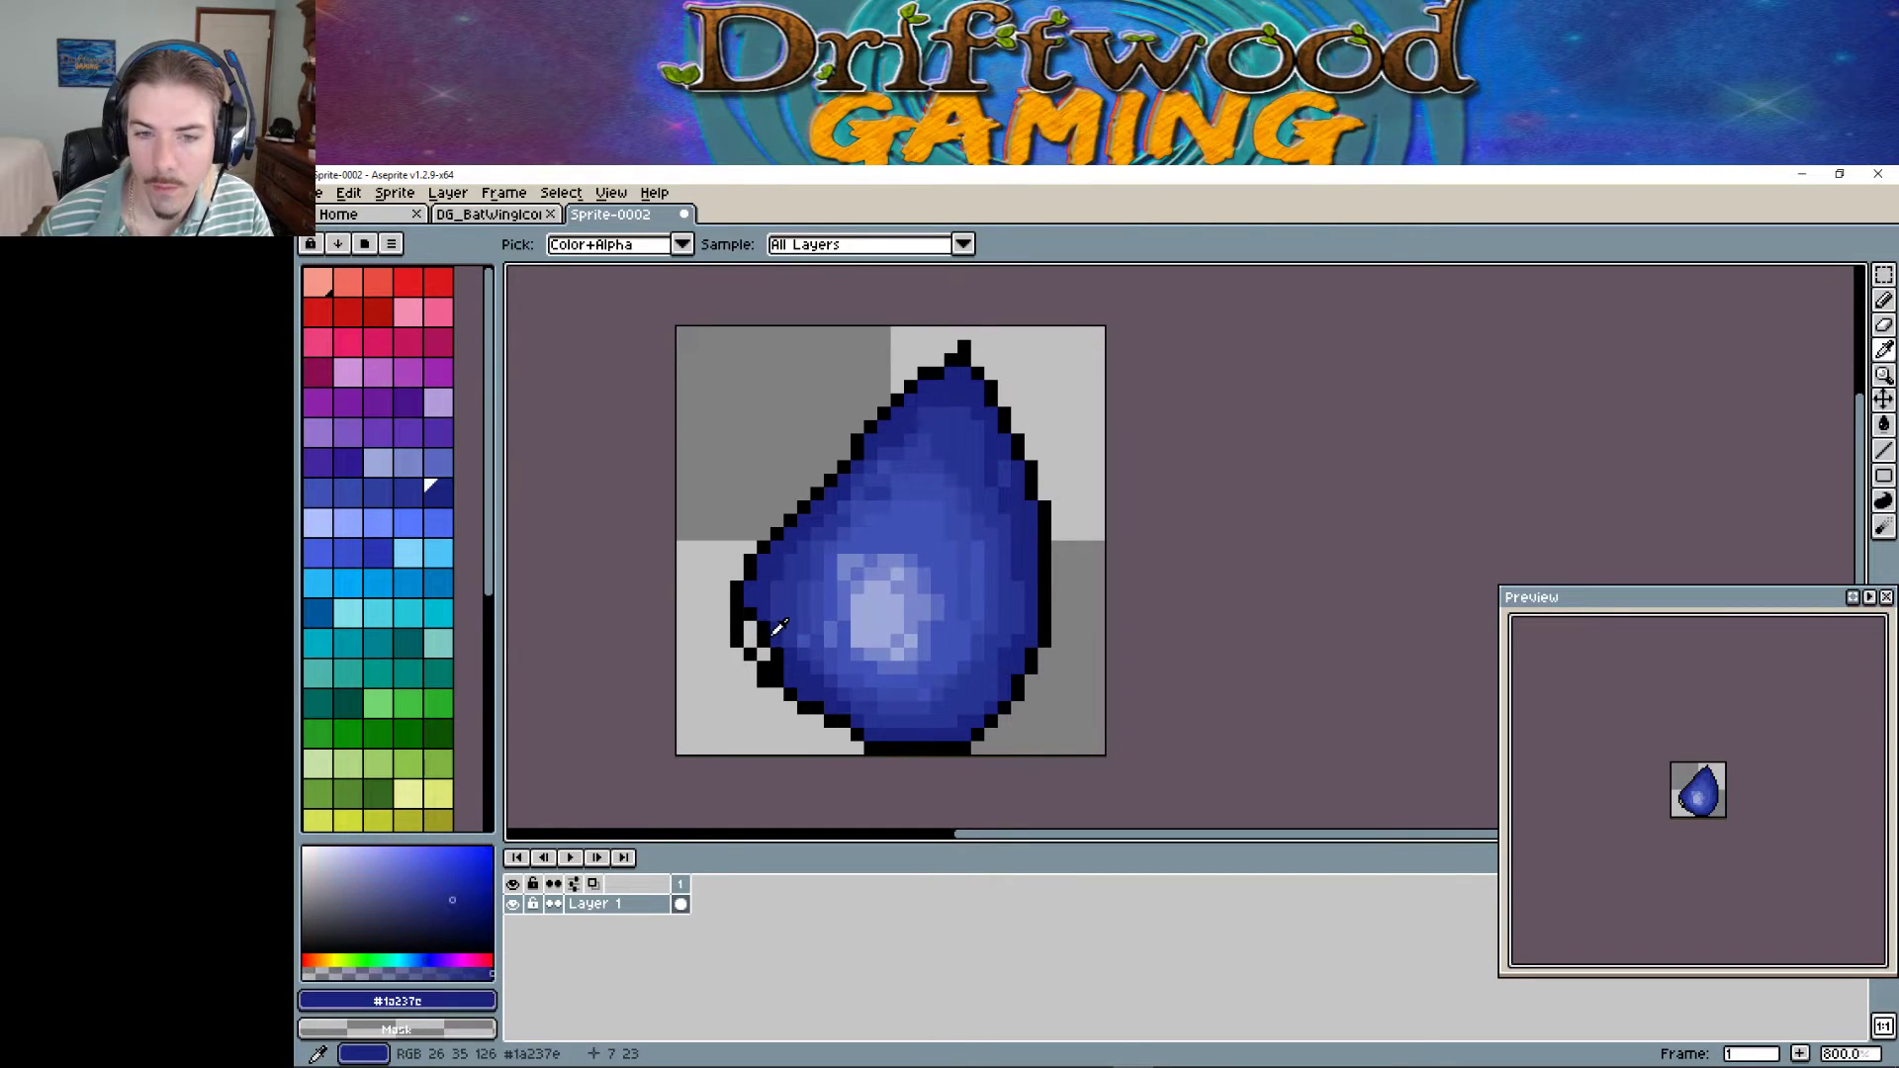
pyautogui.press('g')
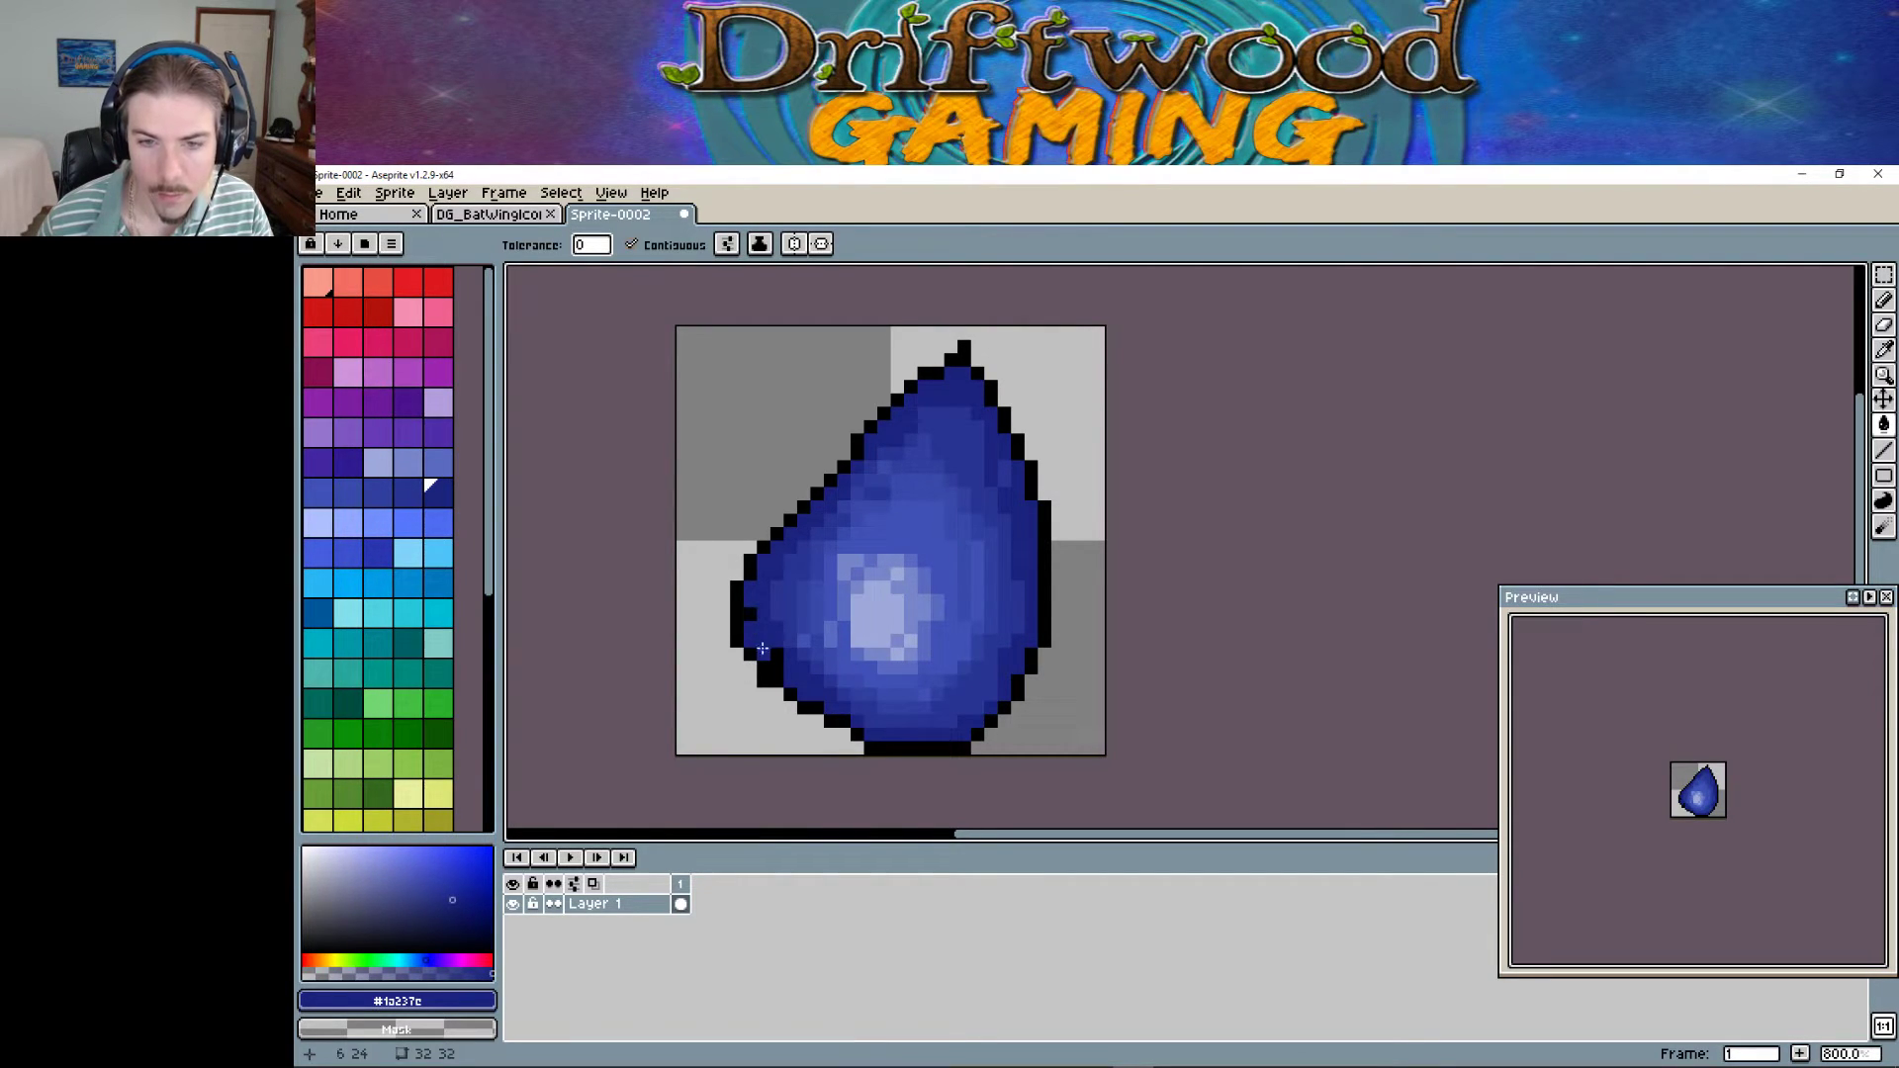
pyautogui.press('b')
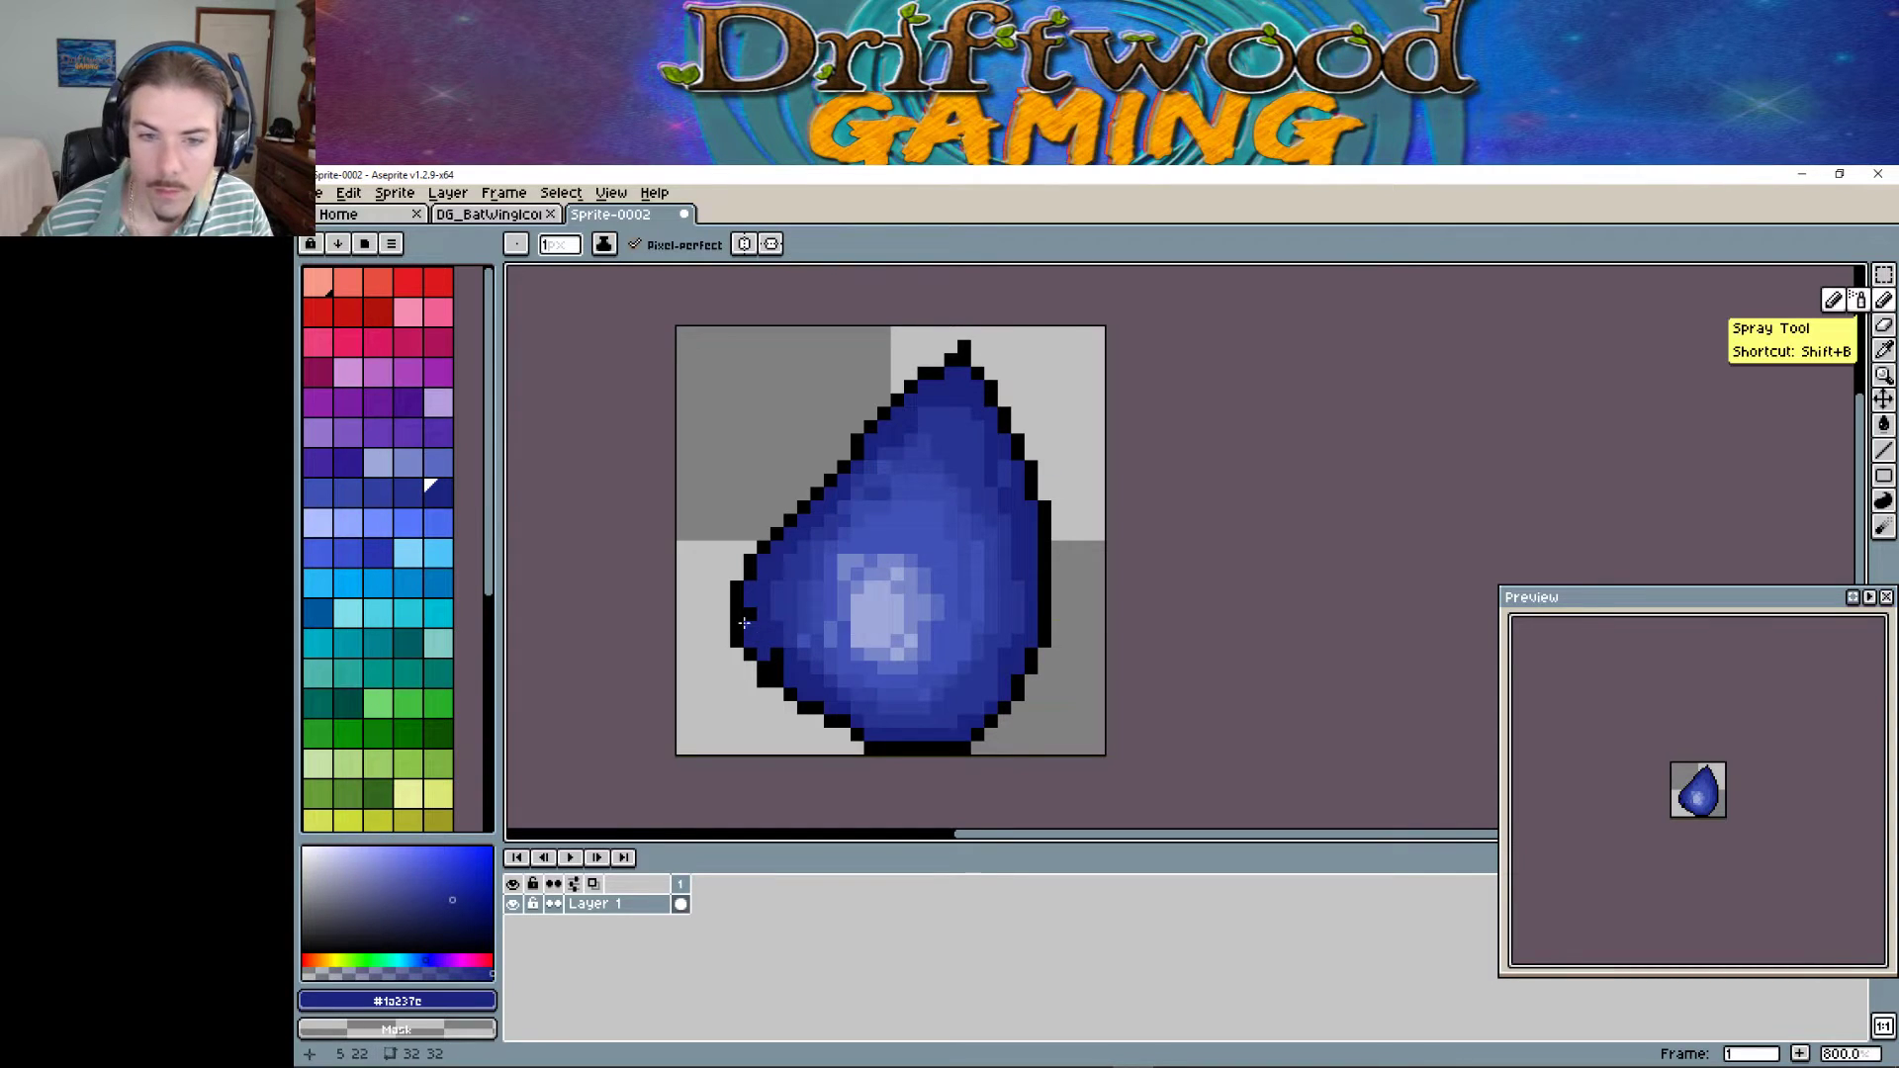
pyautogui.moveTo(777, 670); pyautogui.dragTo(775, 622)
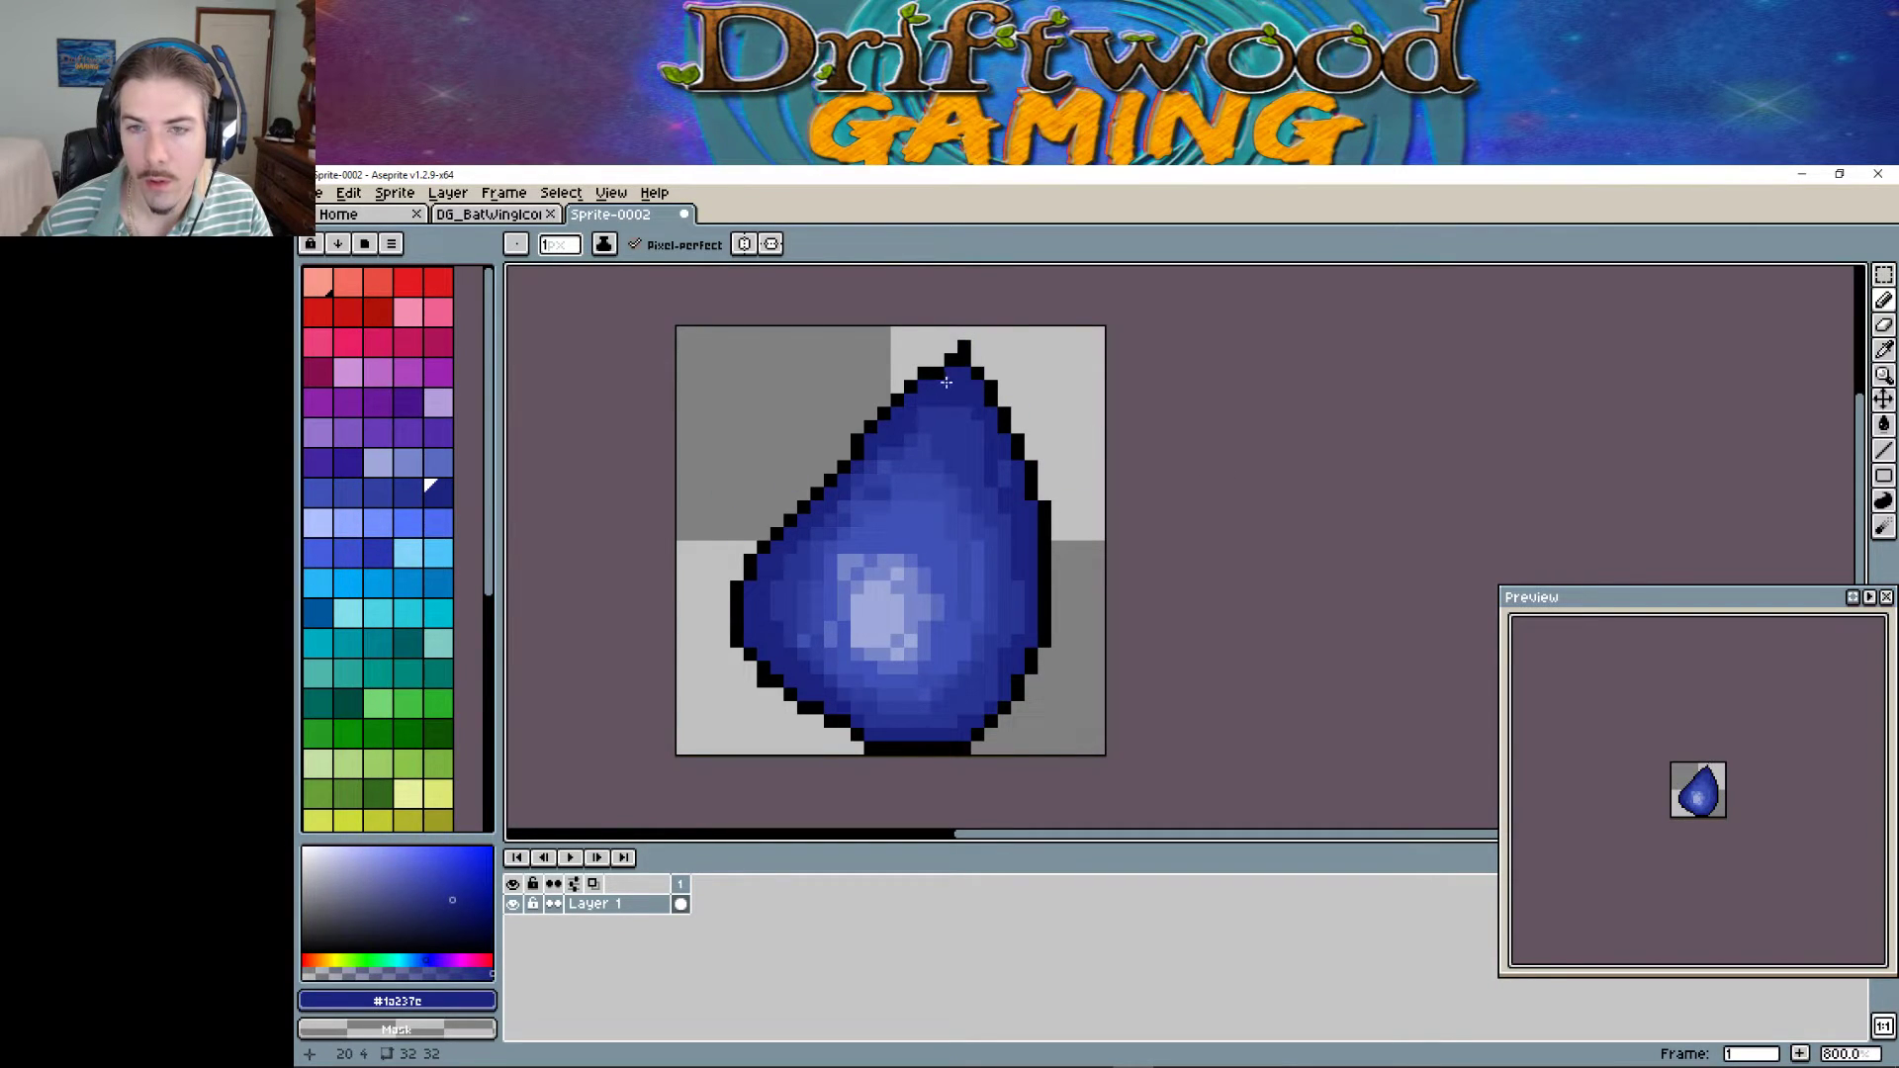
# Redraw the droplet's upper-left outline farther inward in sampled black, erase the pixels outside it, and shorten the tip.
pyautogui.click(1884, 302)
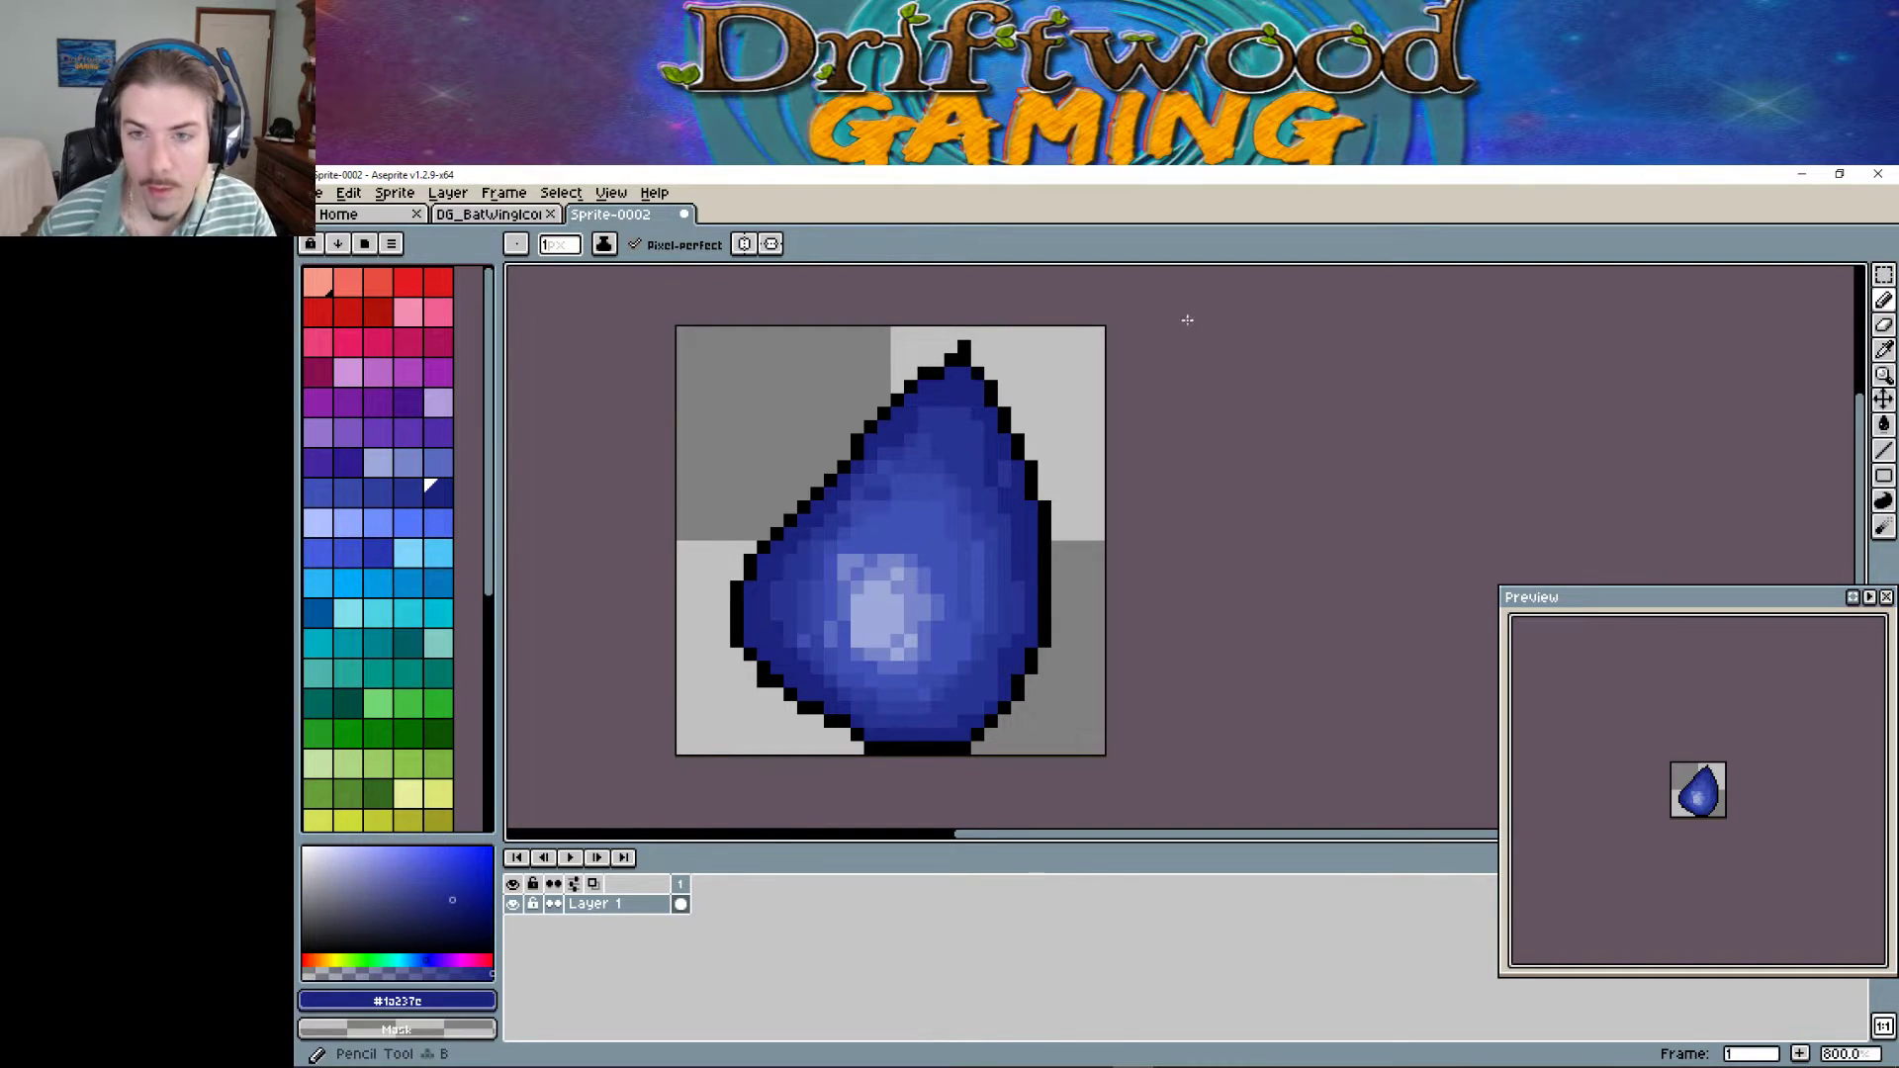
pyautogui.press('i')
pyautogui.click(962, 351)
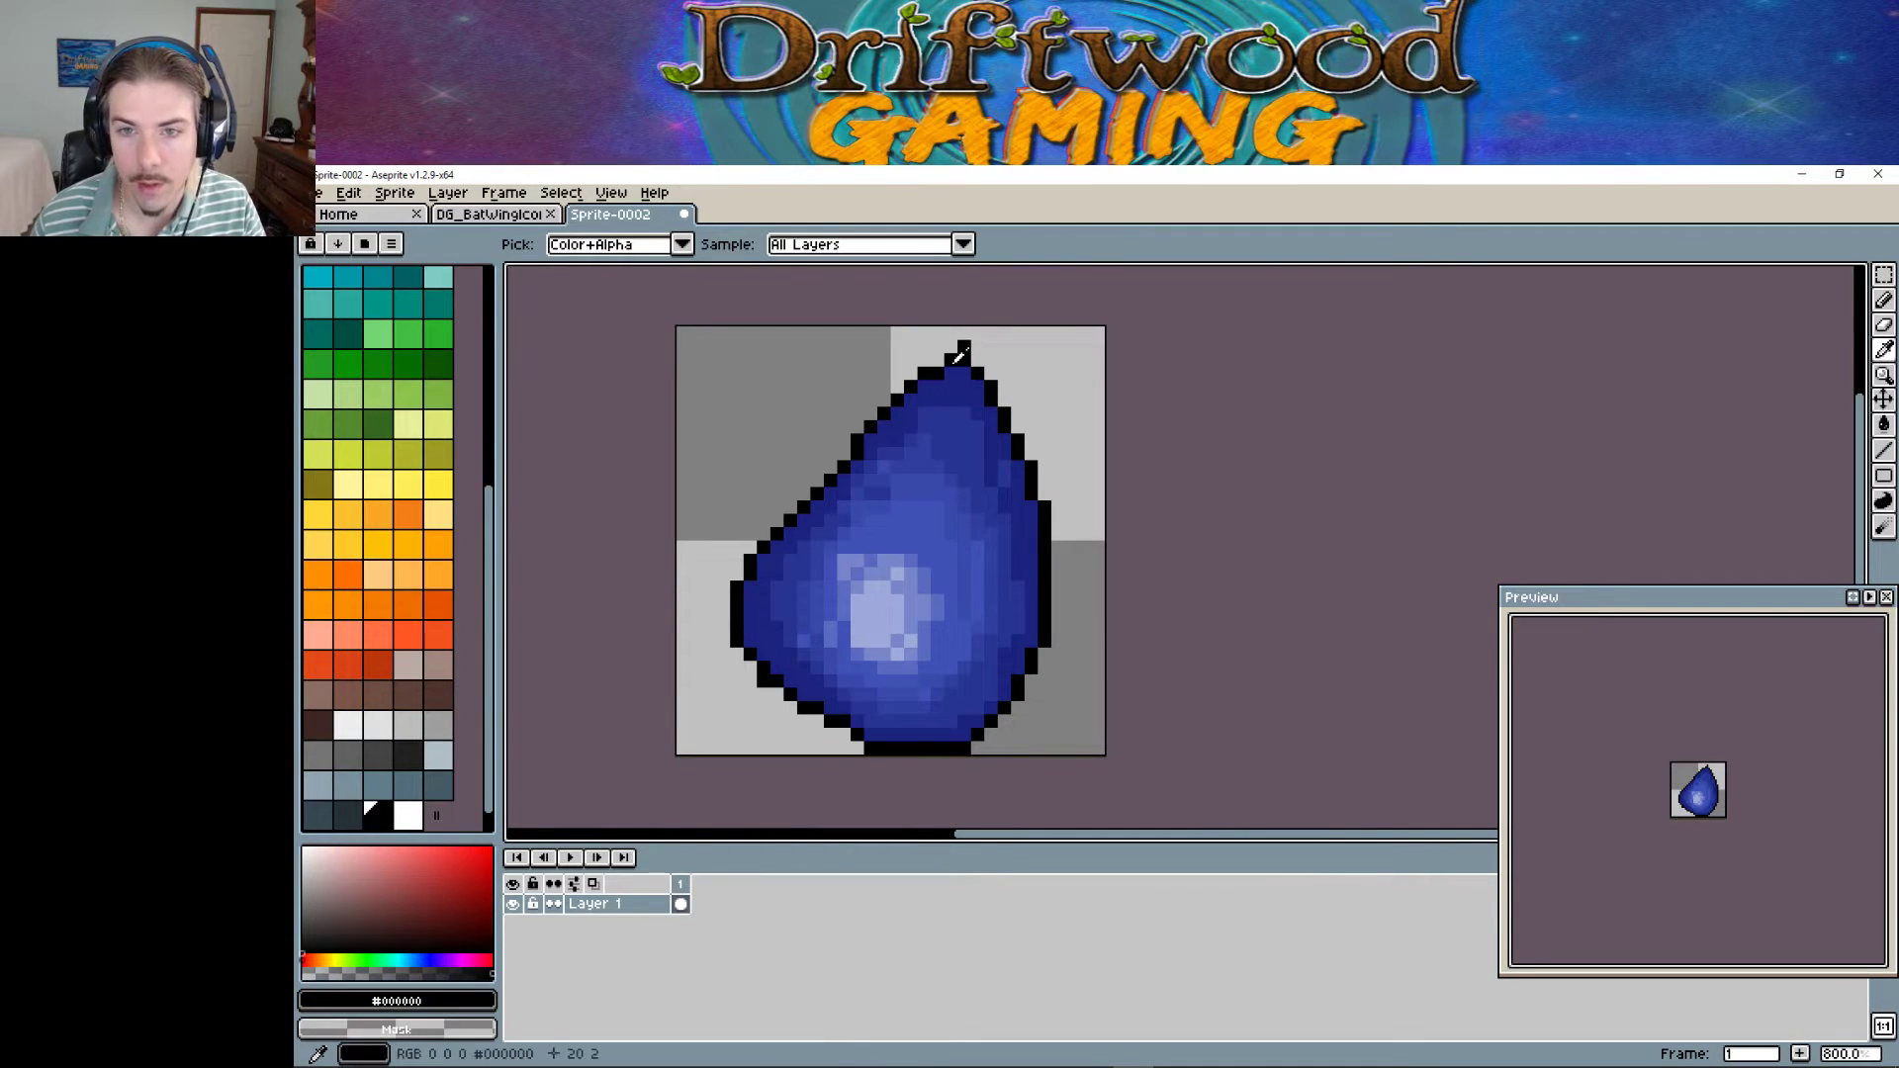
pyautogui.press('b')
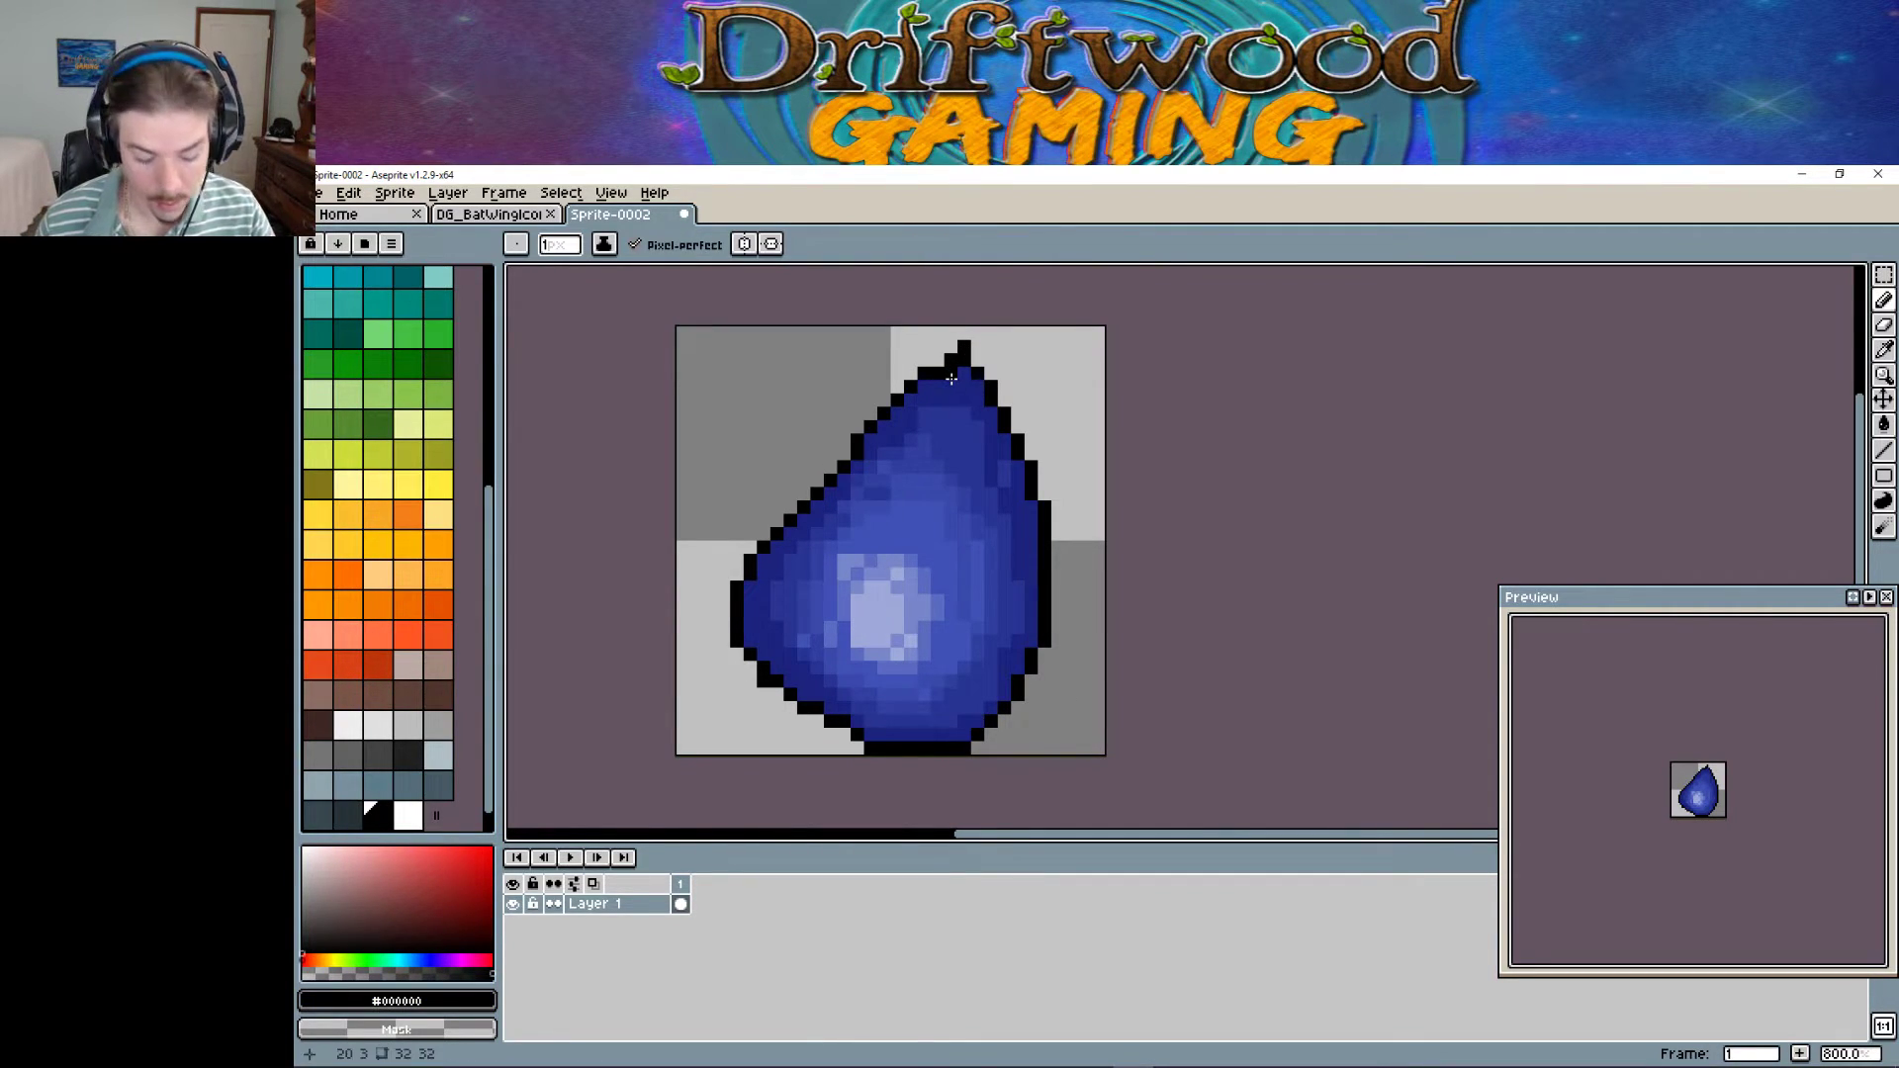
pyautogui.moveTo(953, 370)
pyautogui.mouseDown()
pyautogui.moveTo(940, 402)
pyautogui.moveTo(803, 483)
pyautogui.mouseUp()
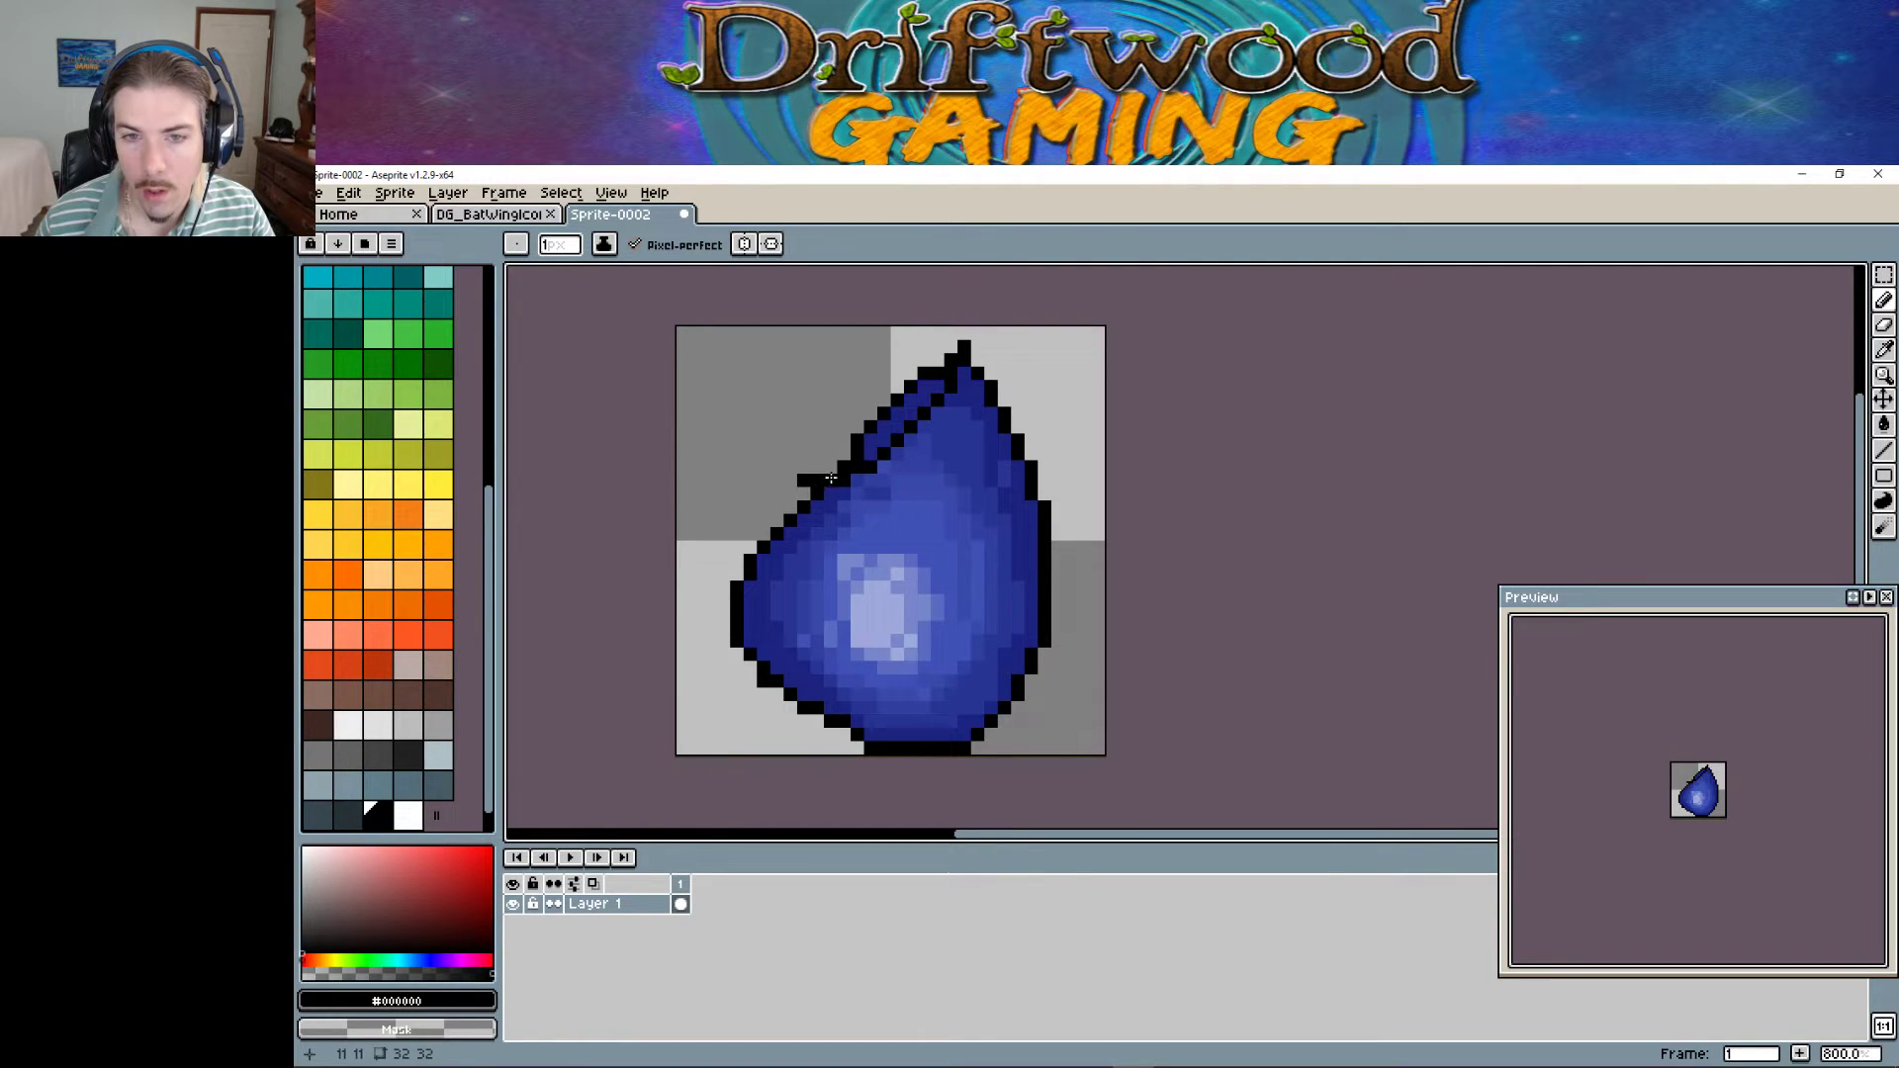
pyautogui.rightClick(804, 480)
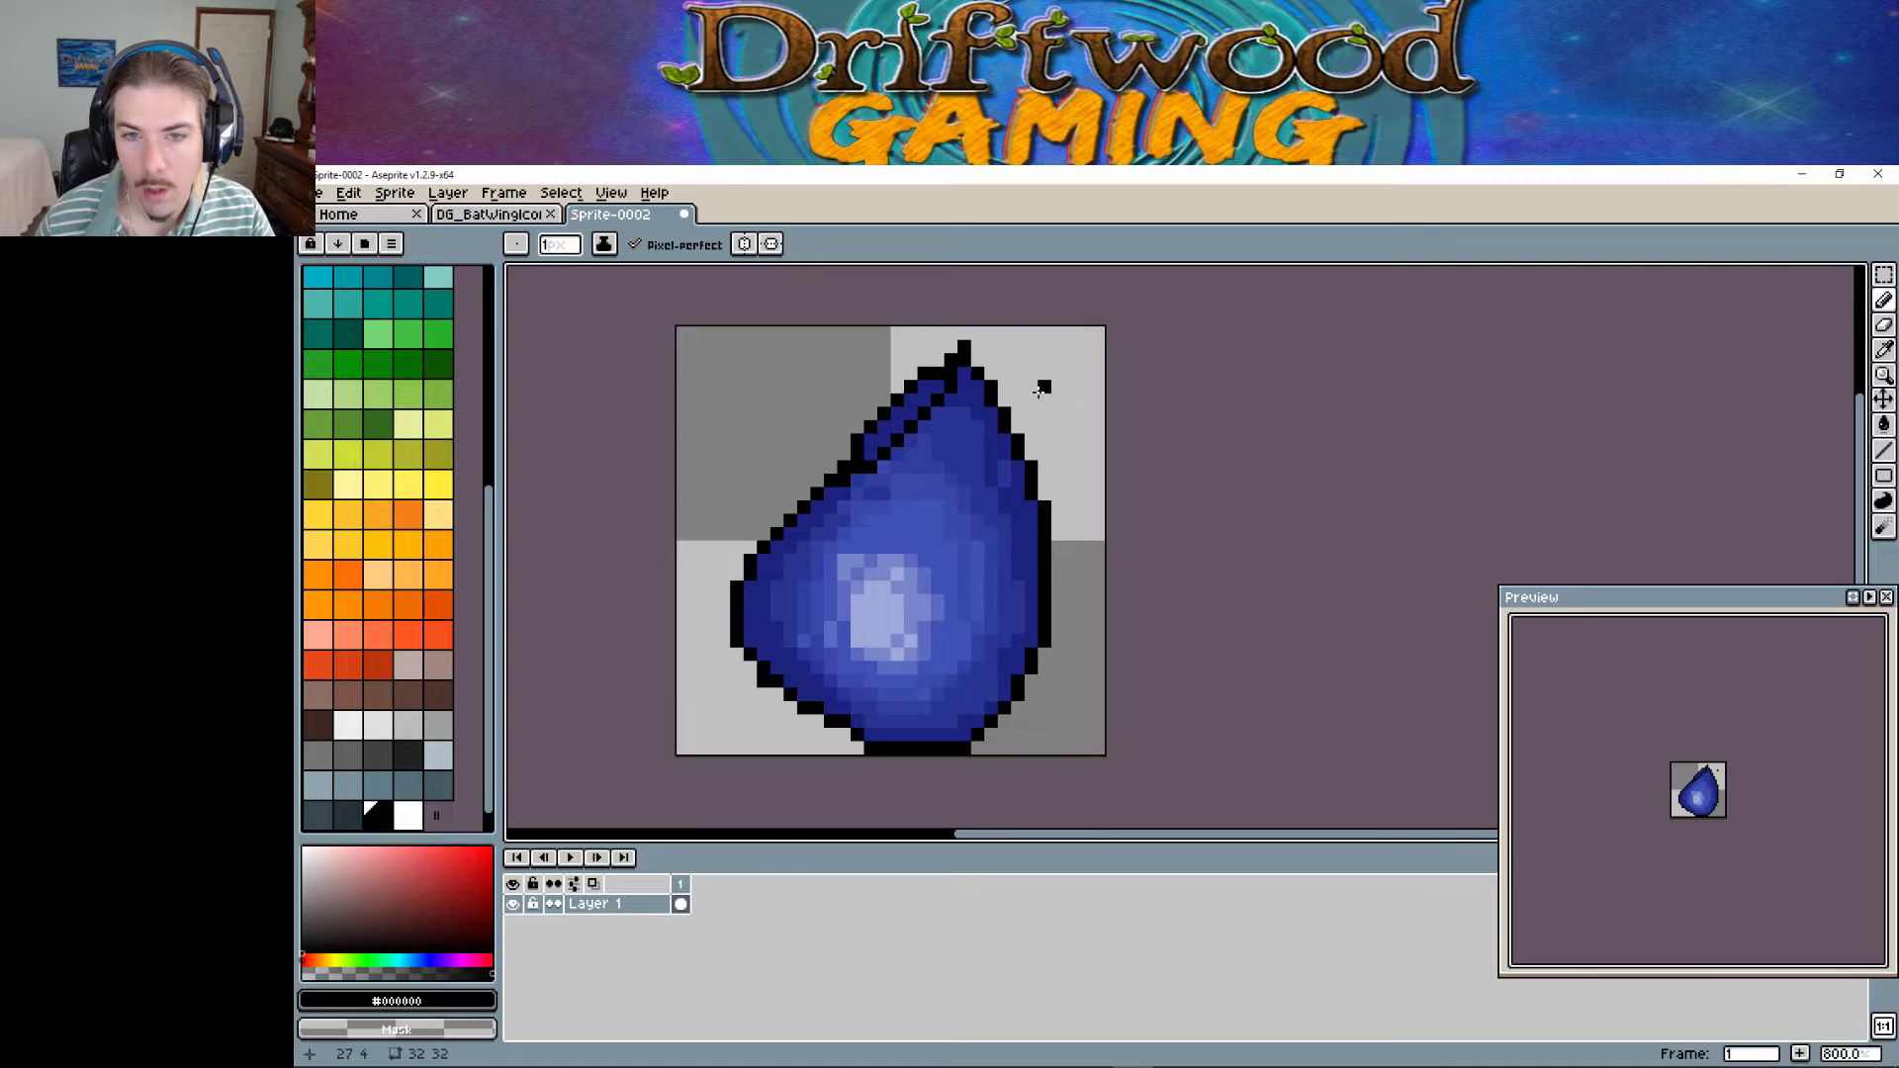
pyautogui.moveTo(928, 380)
pyautogui.mouseDown(button='right')
pyautogui.moveTo(859, 445)
pyautogui.moveTo(921, 386)
pyautogui.mouseUp(button='right')
pyautogui.moveTo(921, 386); pyautogui.dragTo(857, 453)
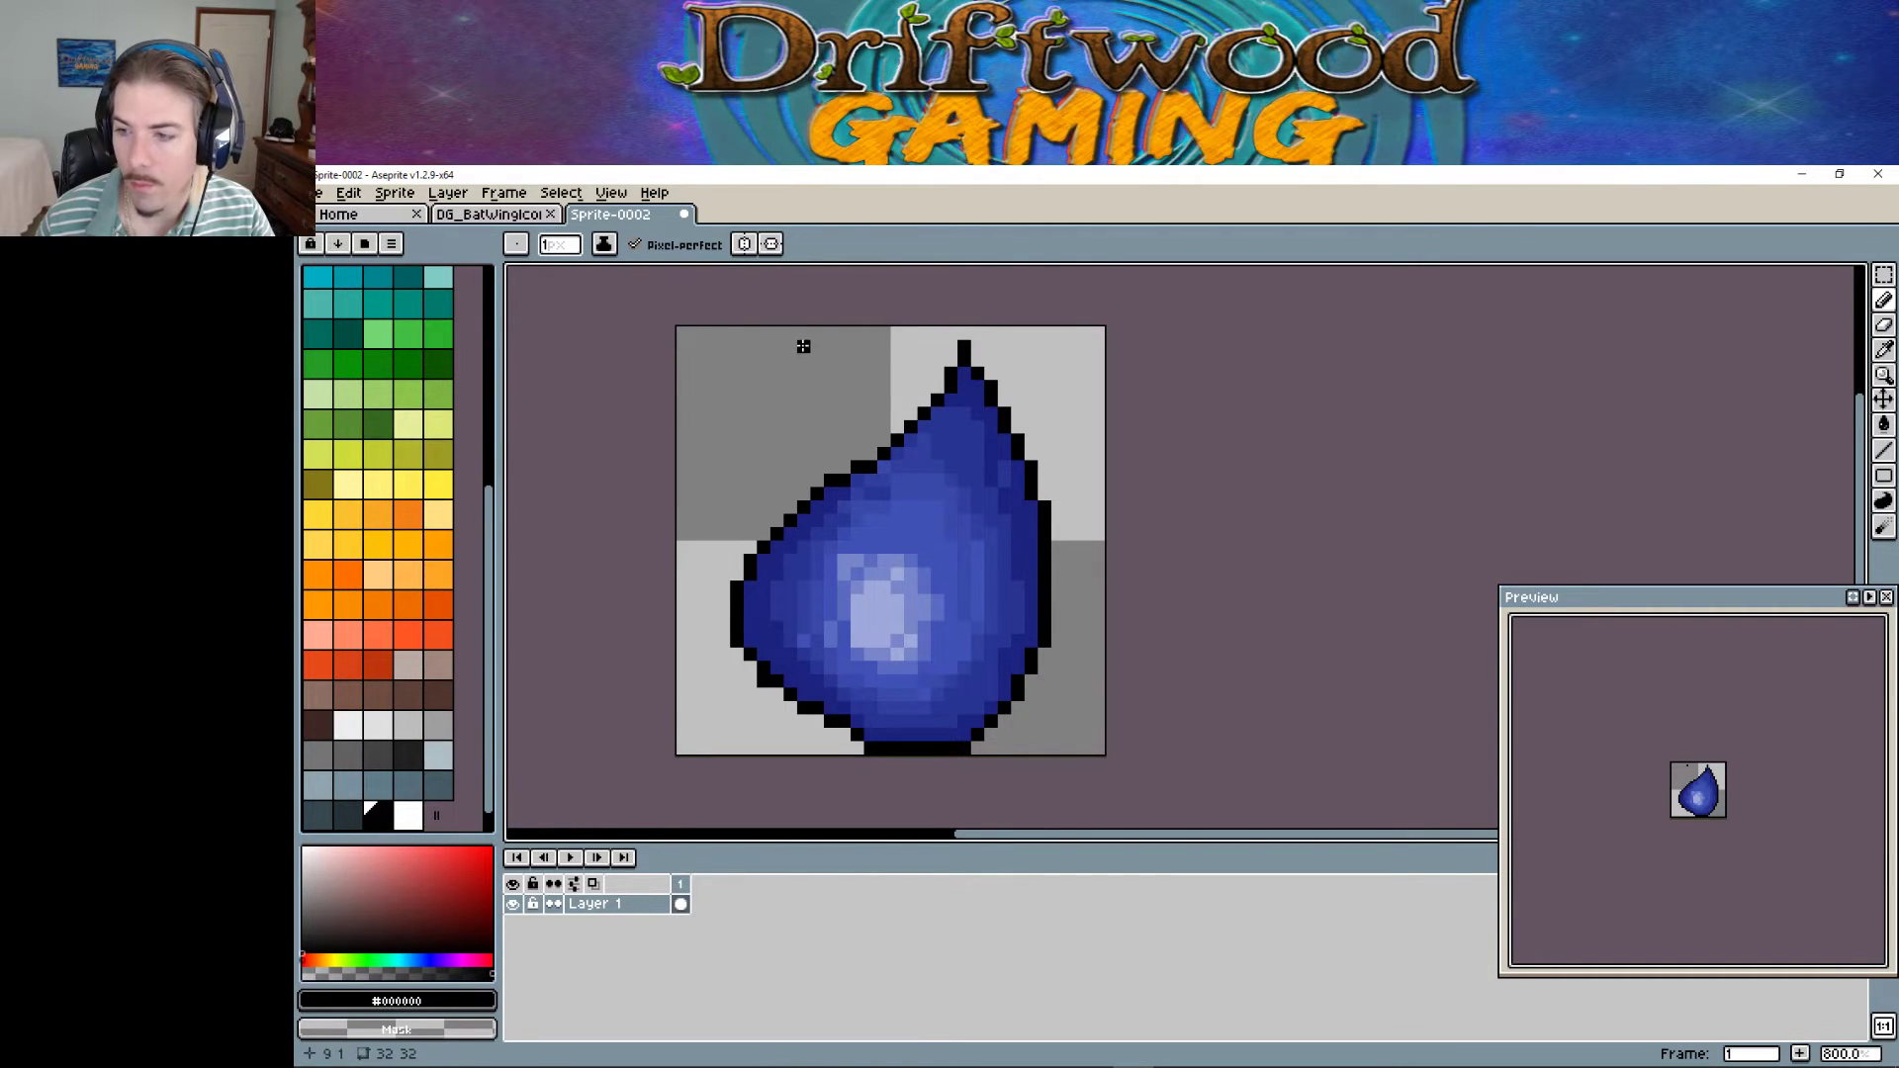
pyautogui.hotkey('ctrl', 'z')
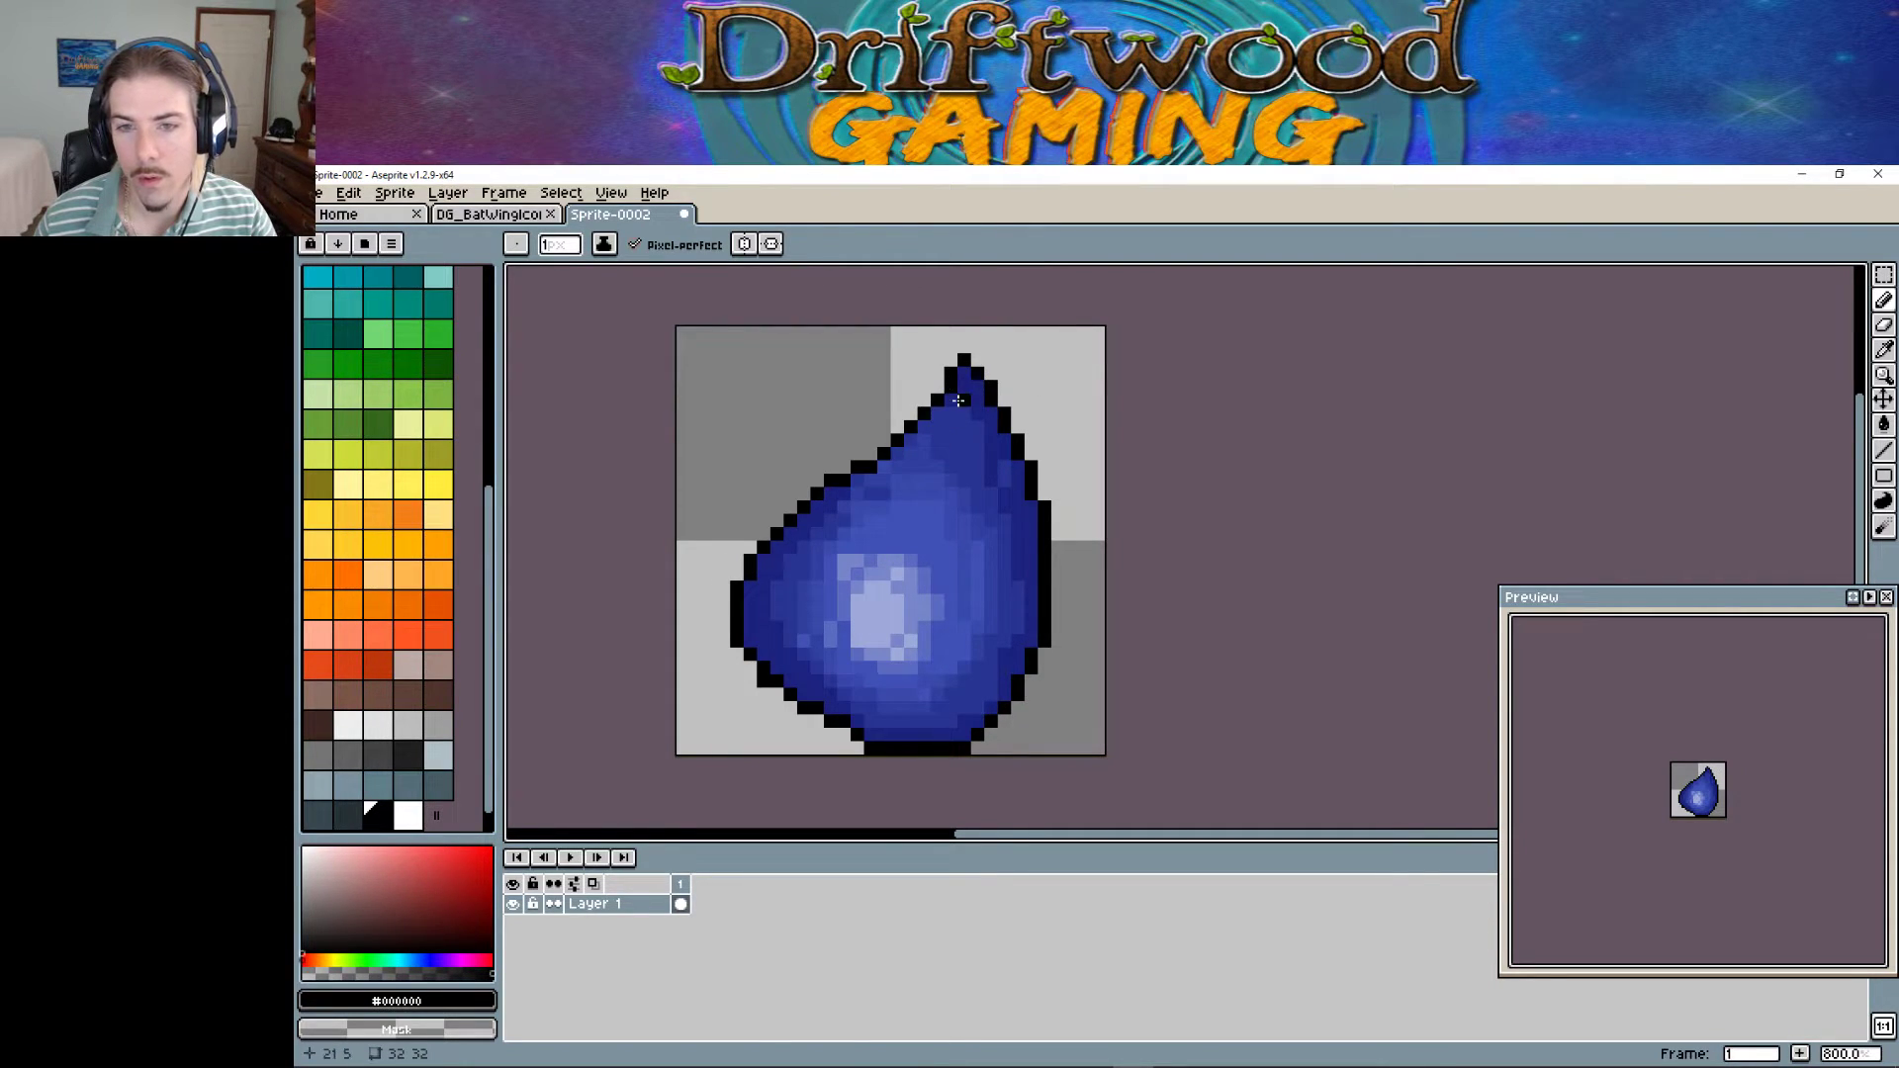
# Touch up the shading beside the outline near the droplet's tip with sampled navy #1a237e.
pyautogui.press('g')
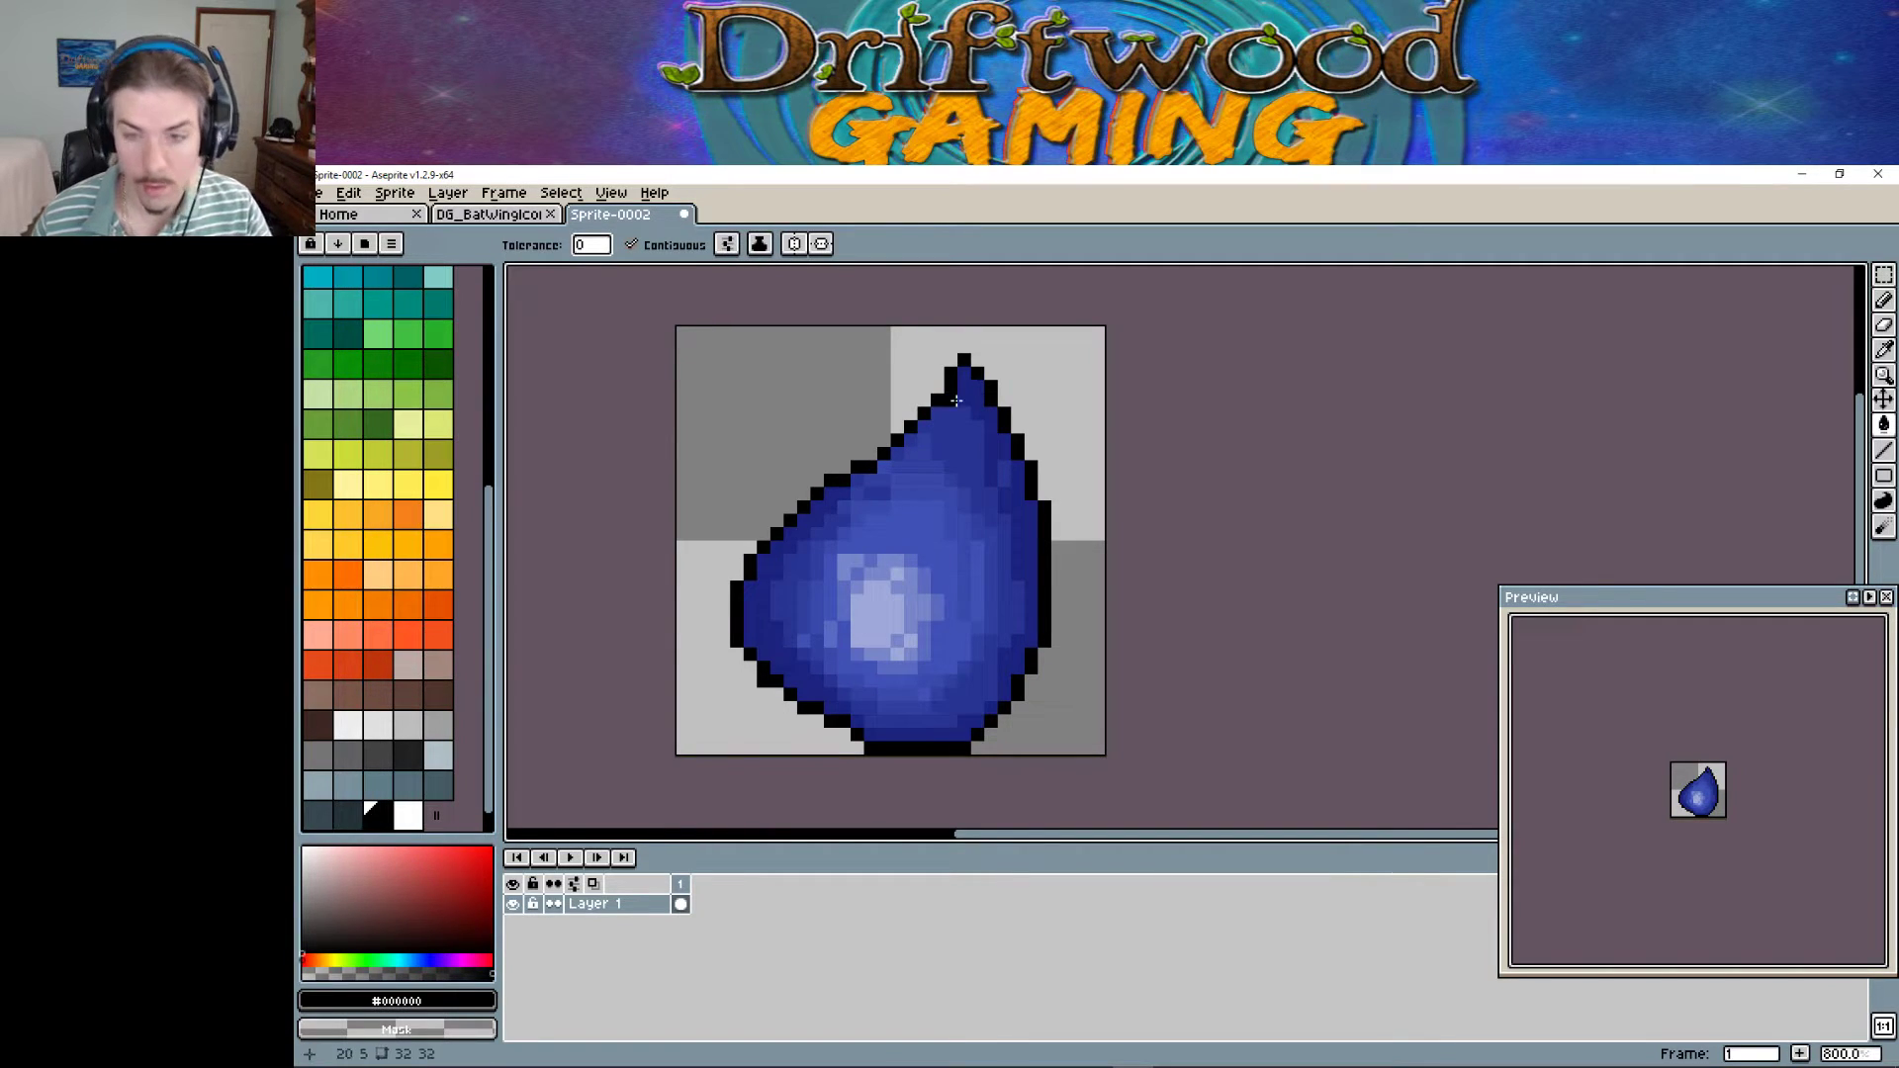
pyautogui.keyDown('alt'); pyautogui.click(962, 392); pyautogui.keyUp('alt')
pyautogui.press('b')
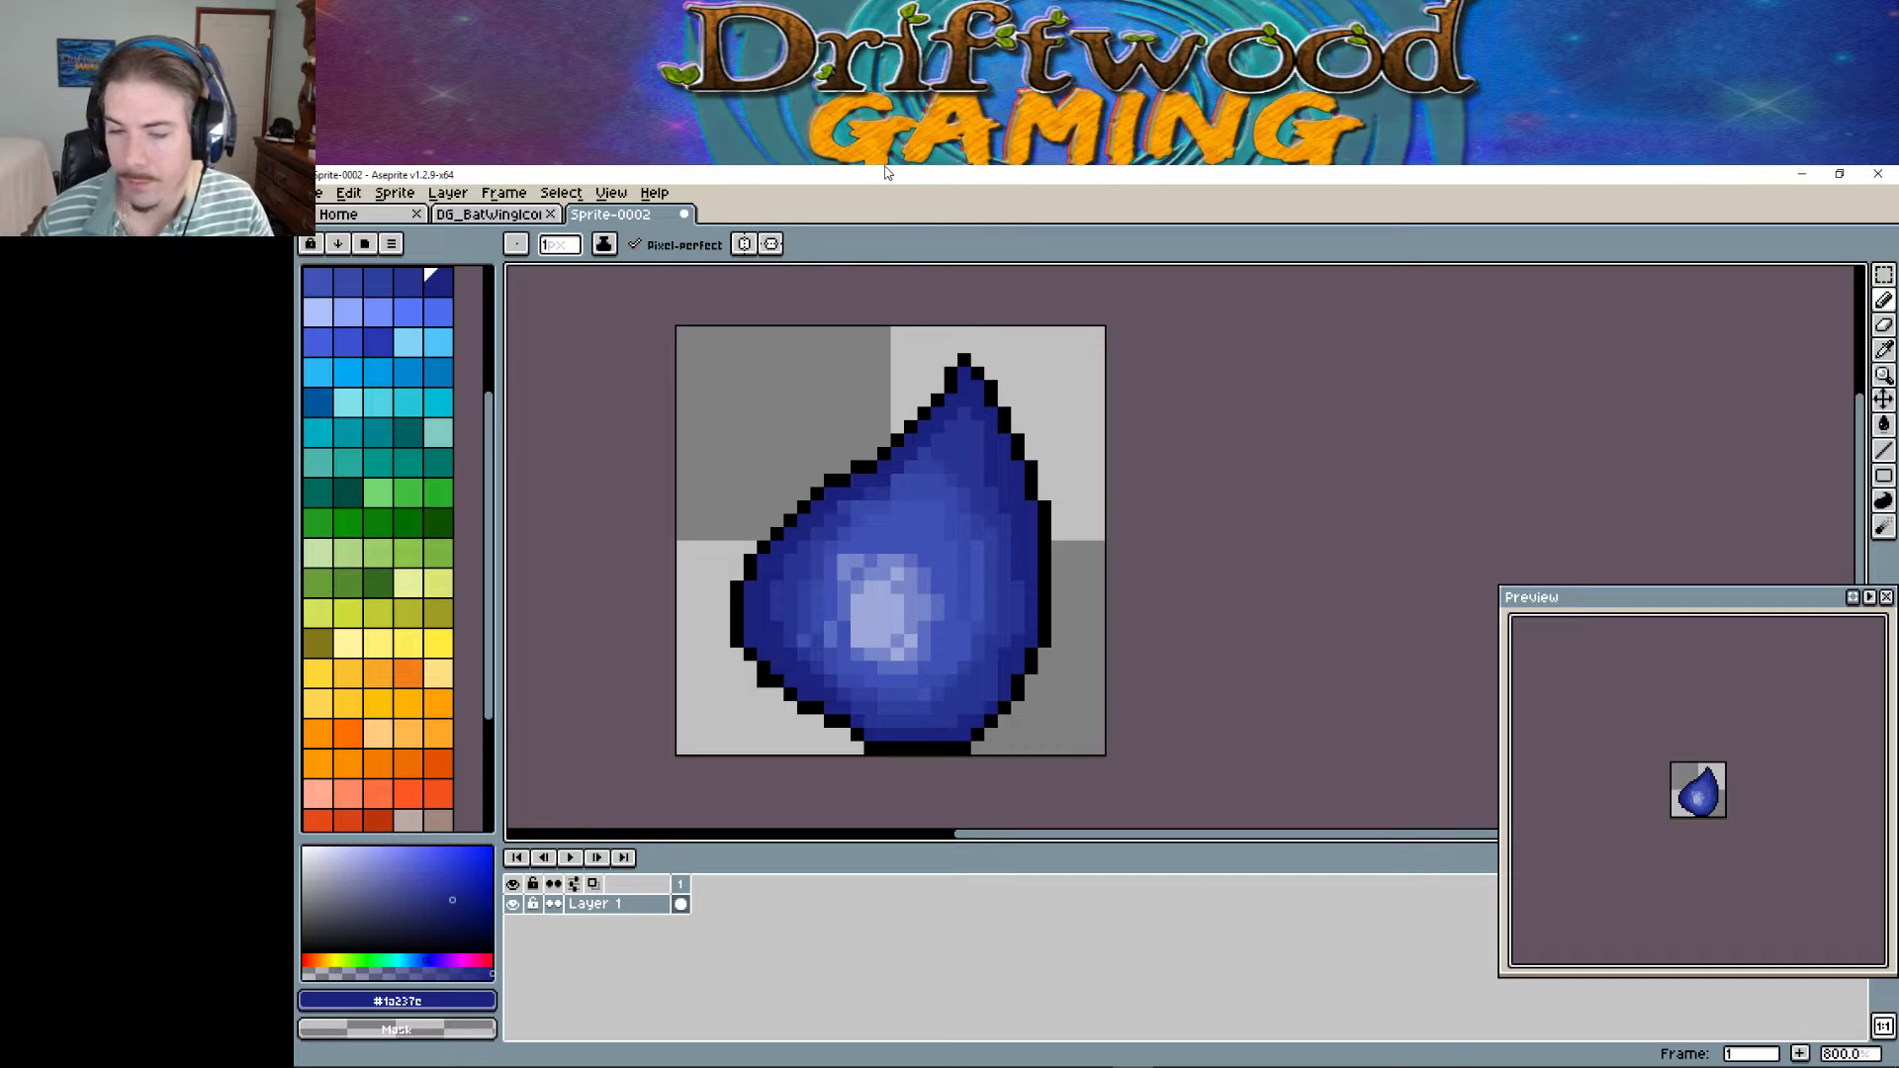
# Save the sprite as !DG_BlueWaterDrop01 in the Aseprite folder.
pyautogui.click(320, 194)
pyautogui.click(349, 297)
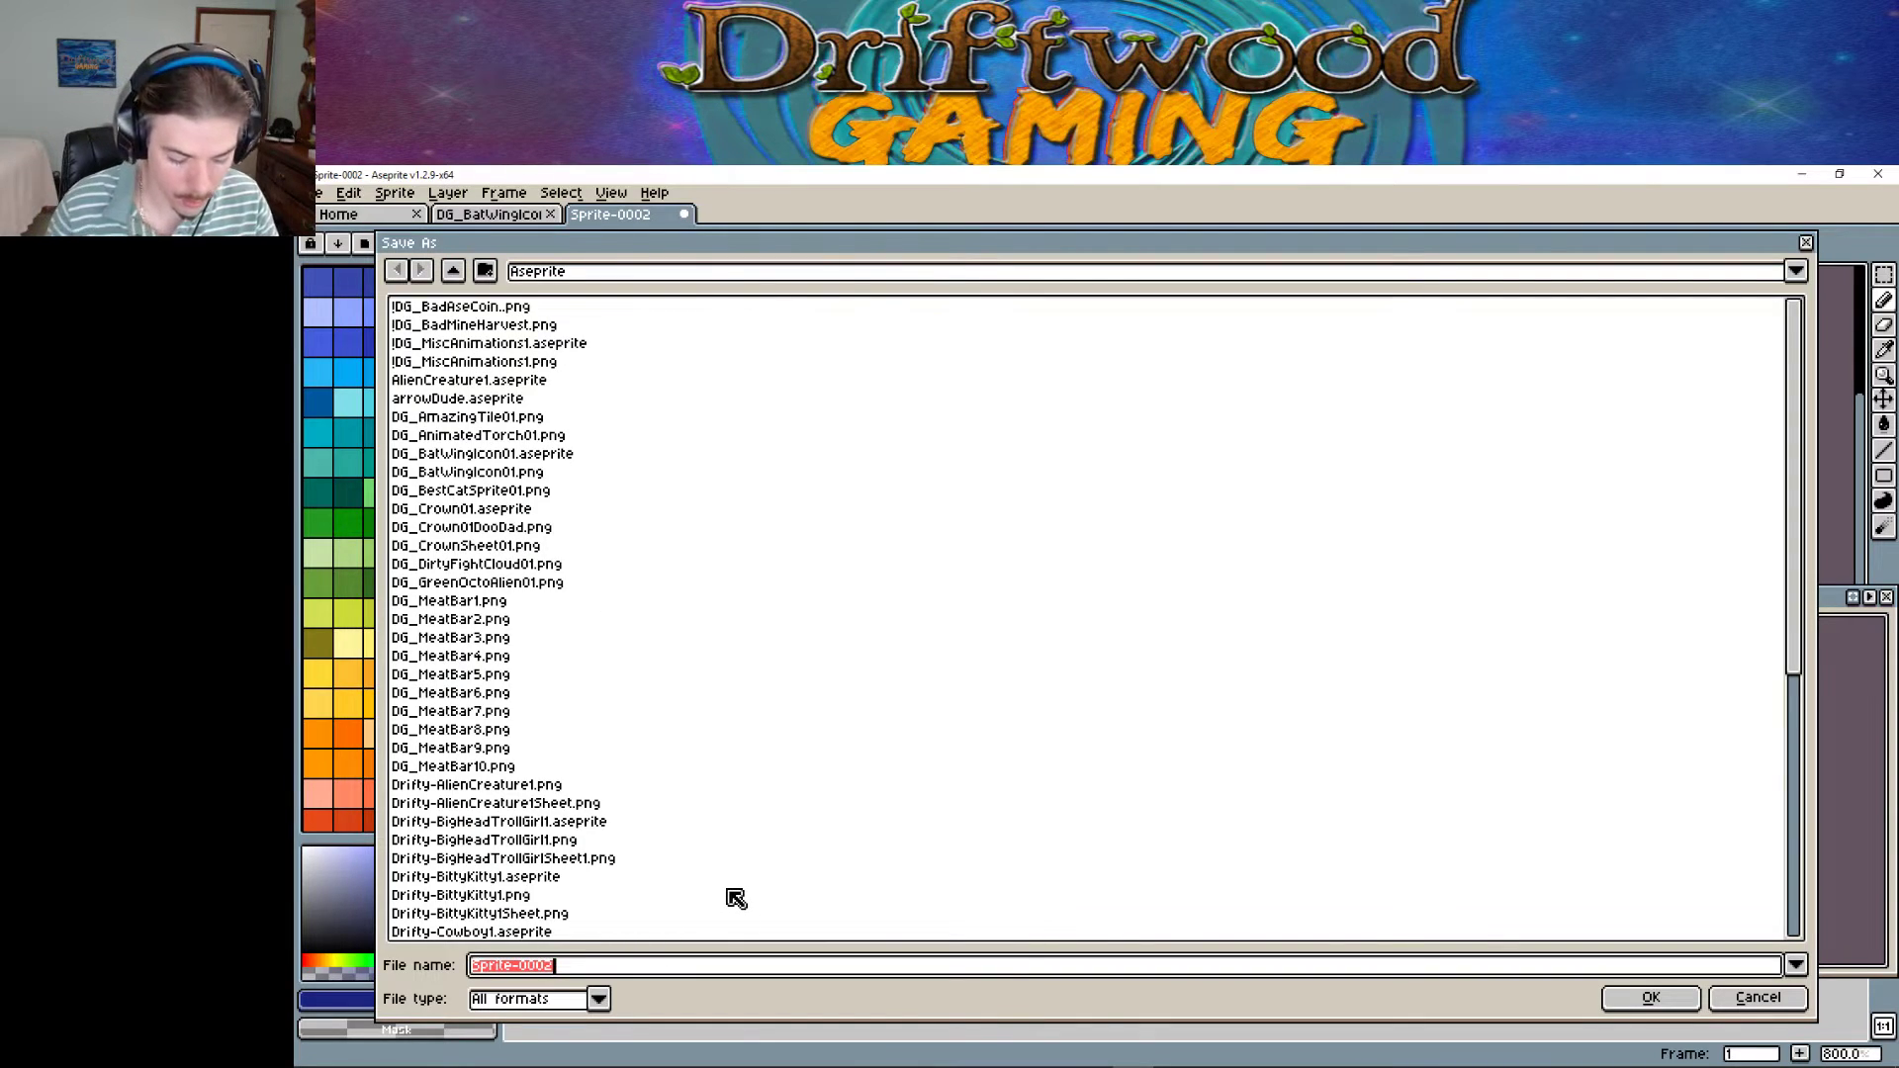
pyautogui.write('!')
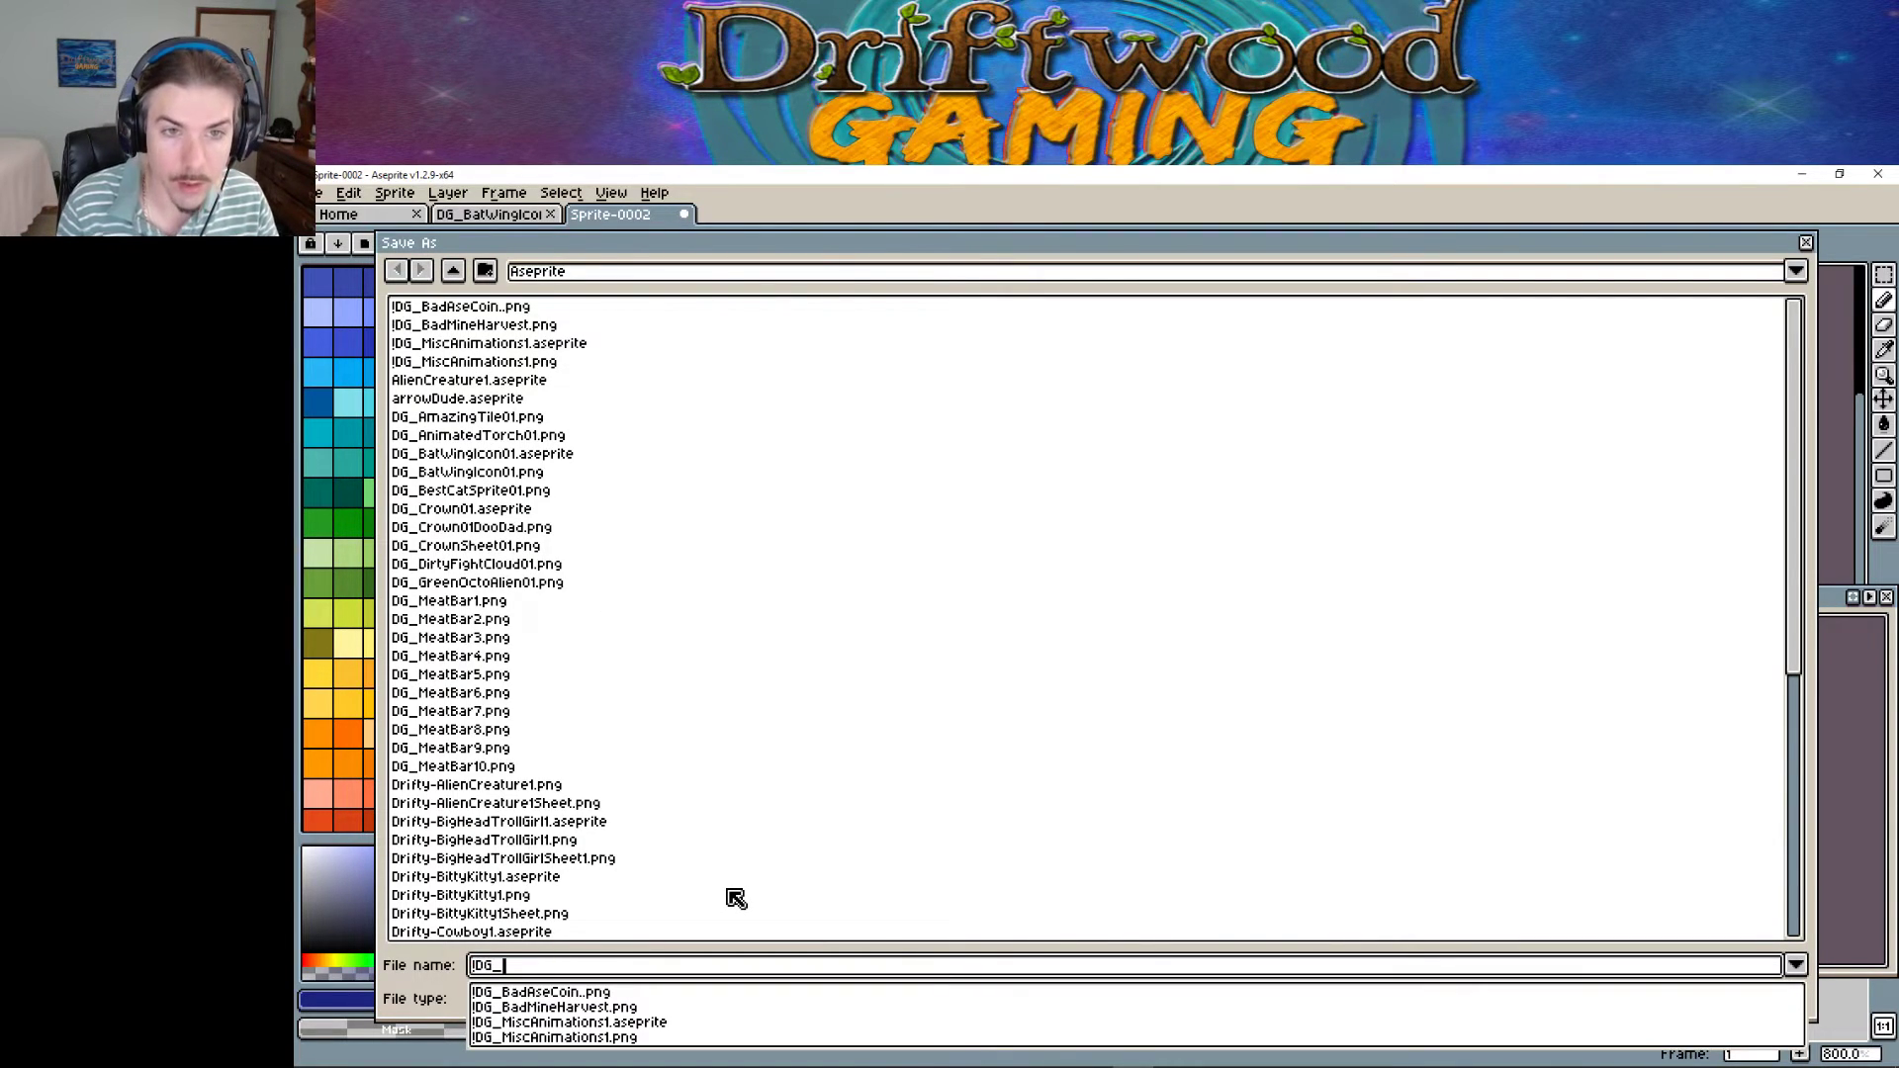
pyautogui.write('DG_')
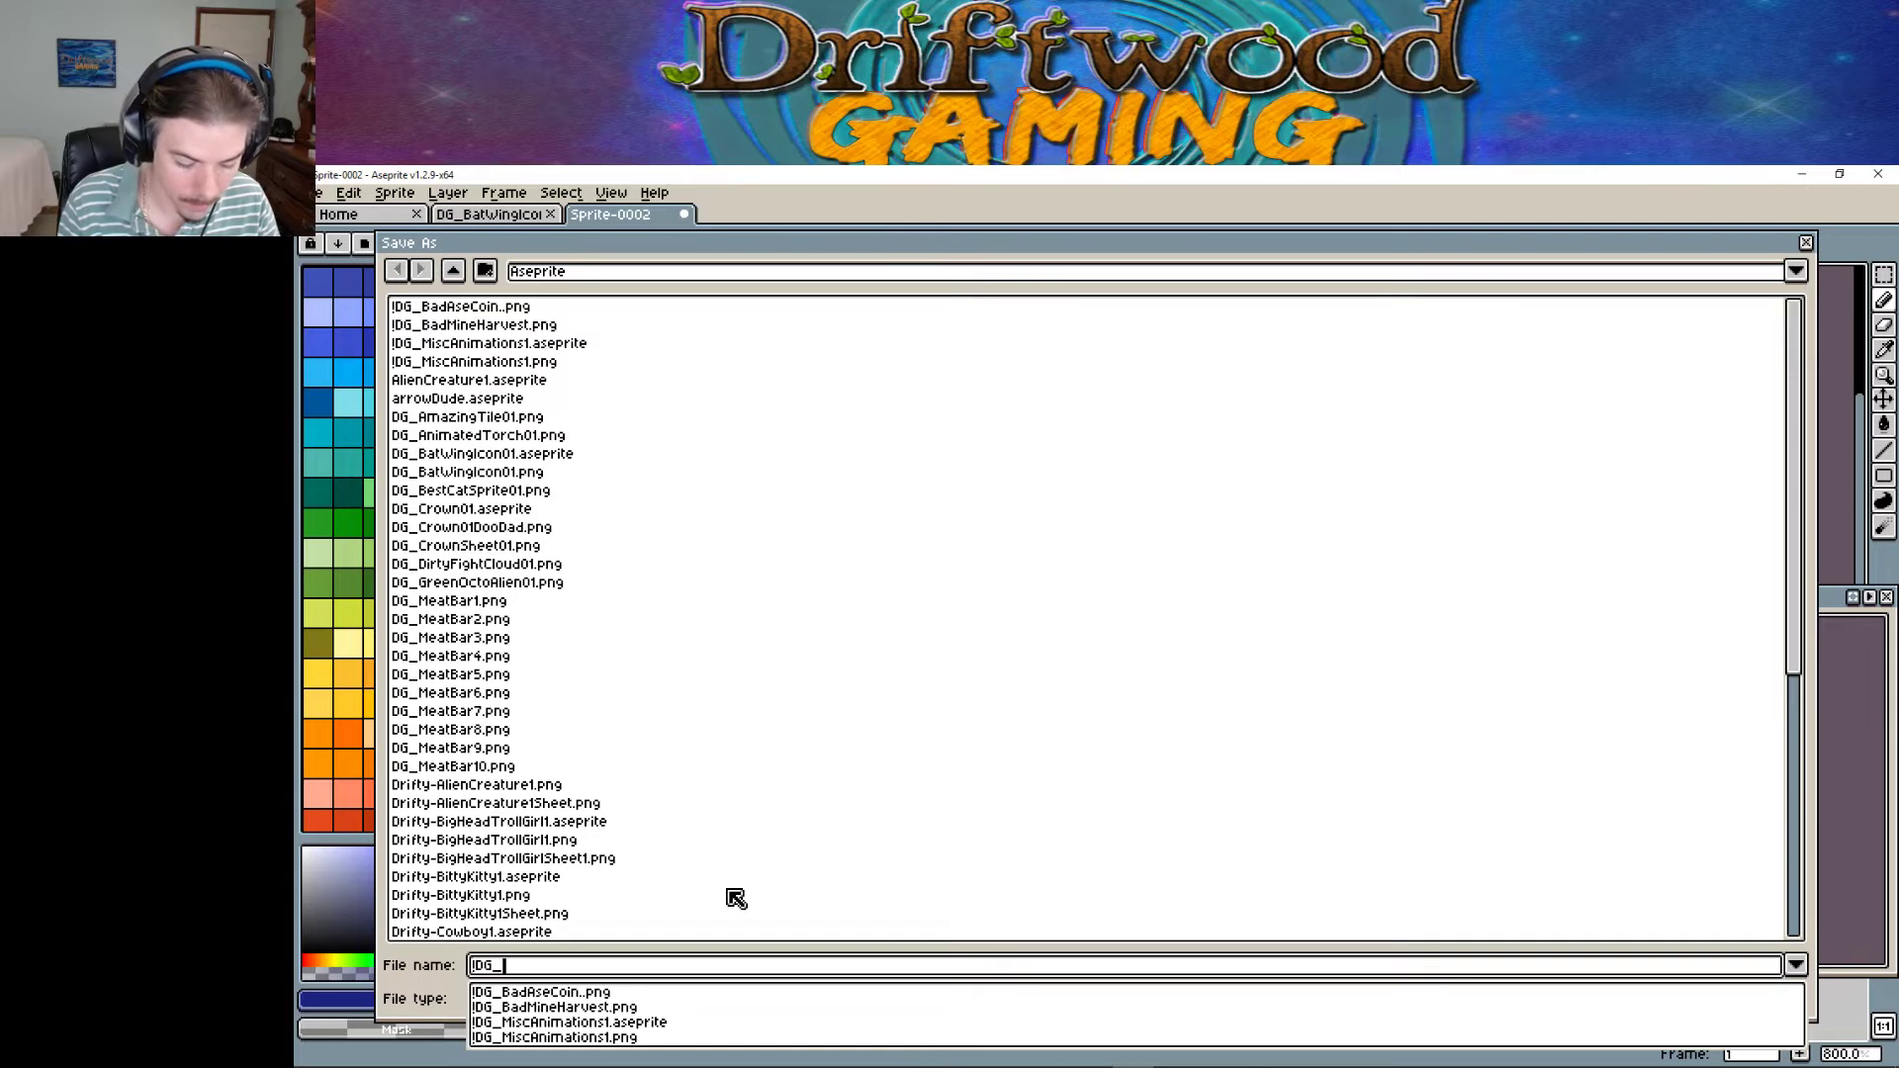
pyautogui.write('BlueWat')
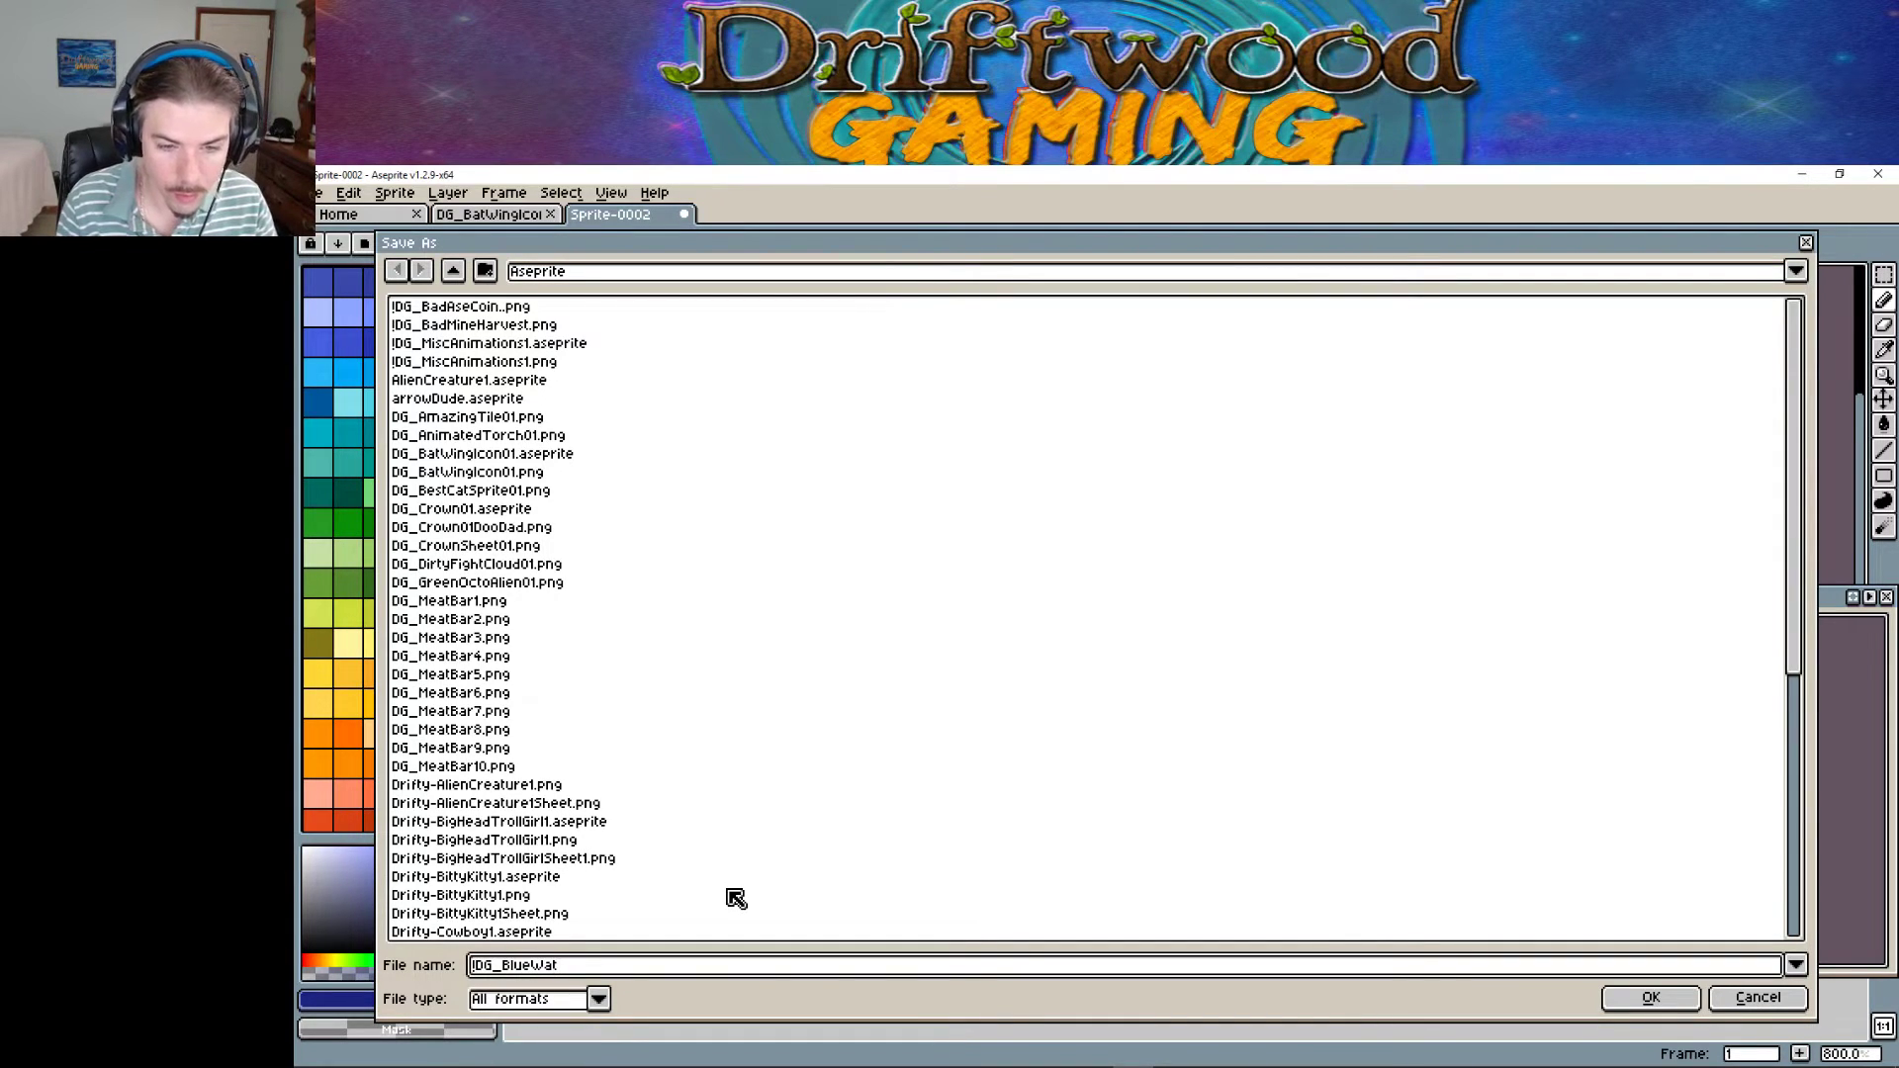
pyautogui.write('erDrop01')
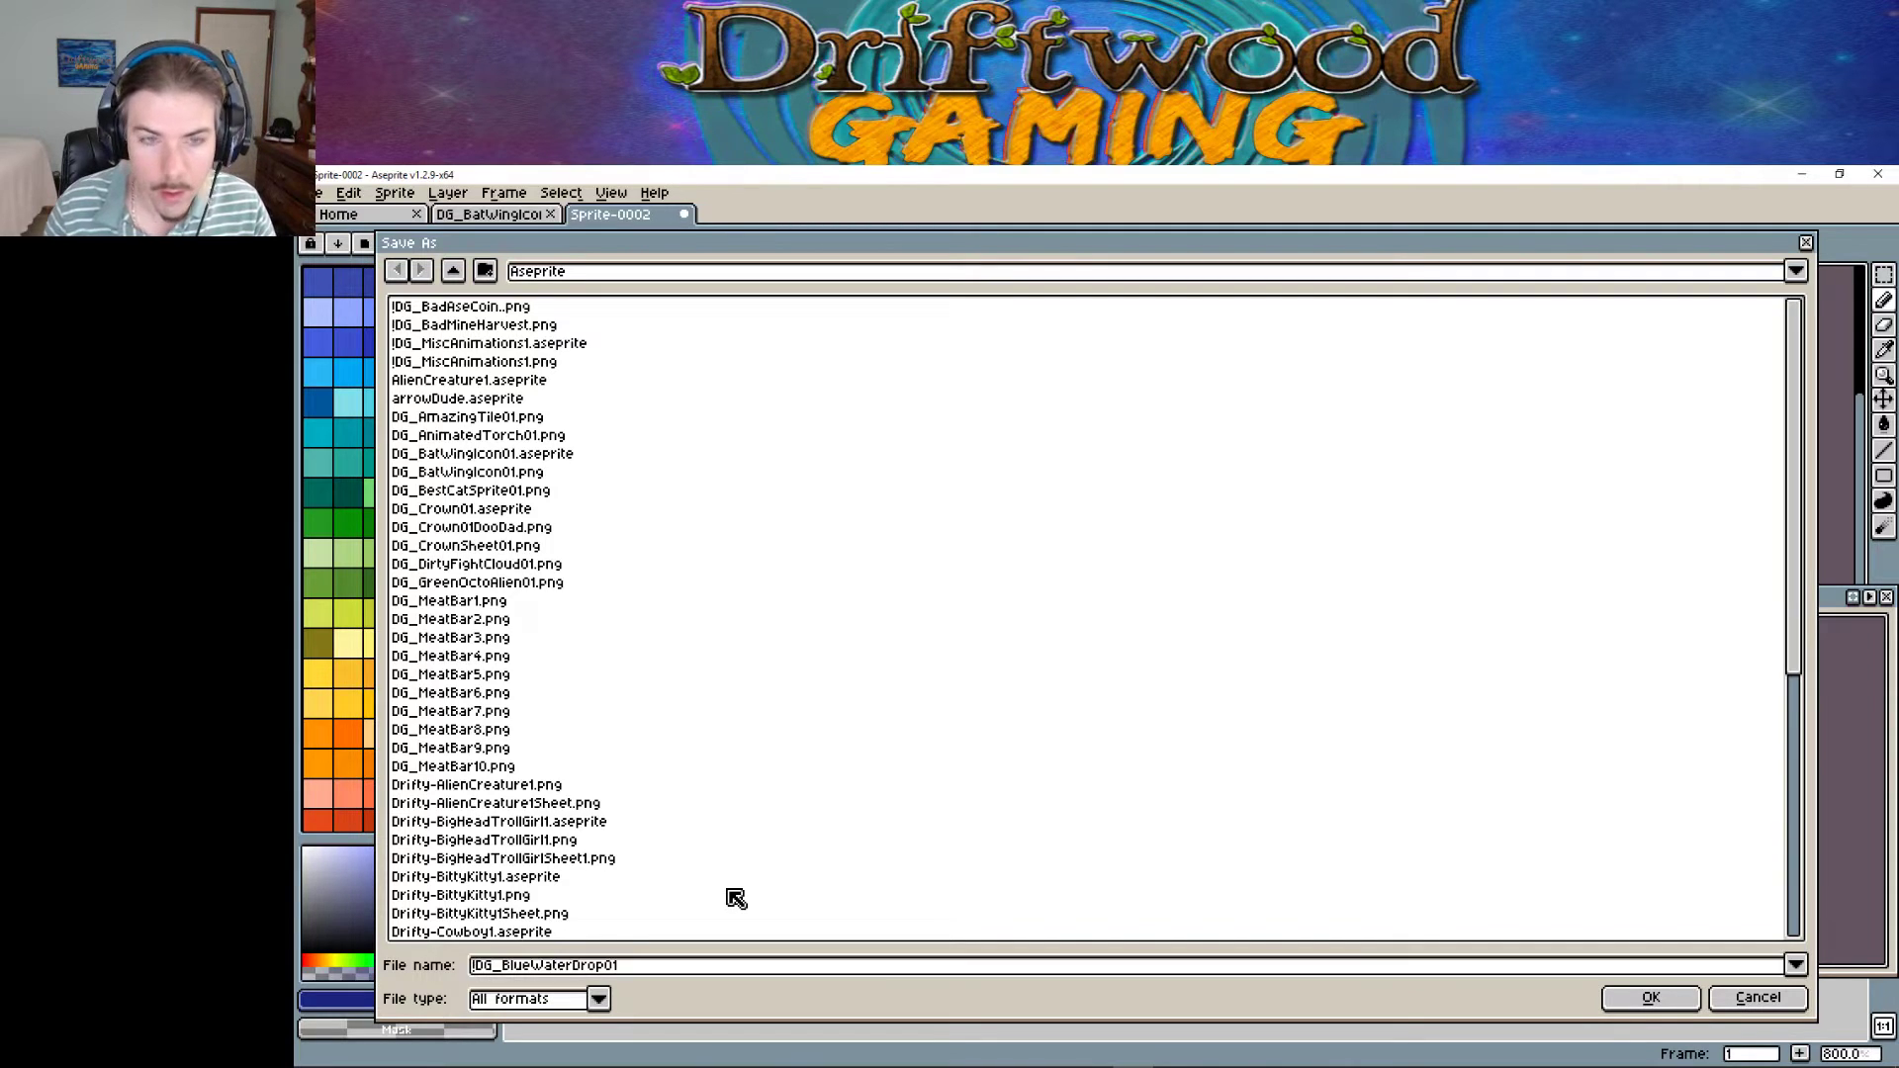
pyautogui.press('Return')
# Export the droplet image at 100% size with visible layers and all frames.
pyautogui.click(319, 194)
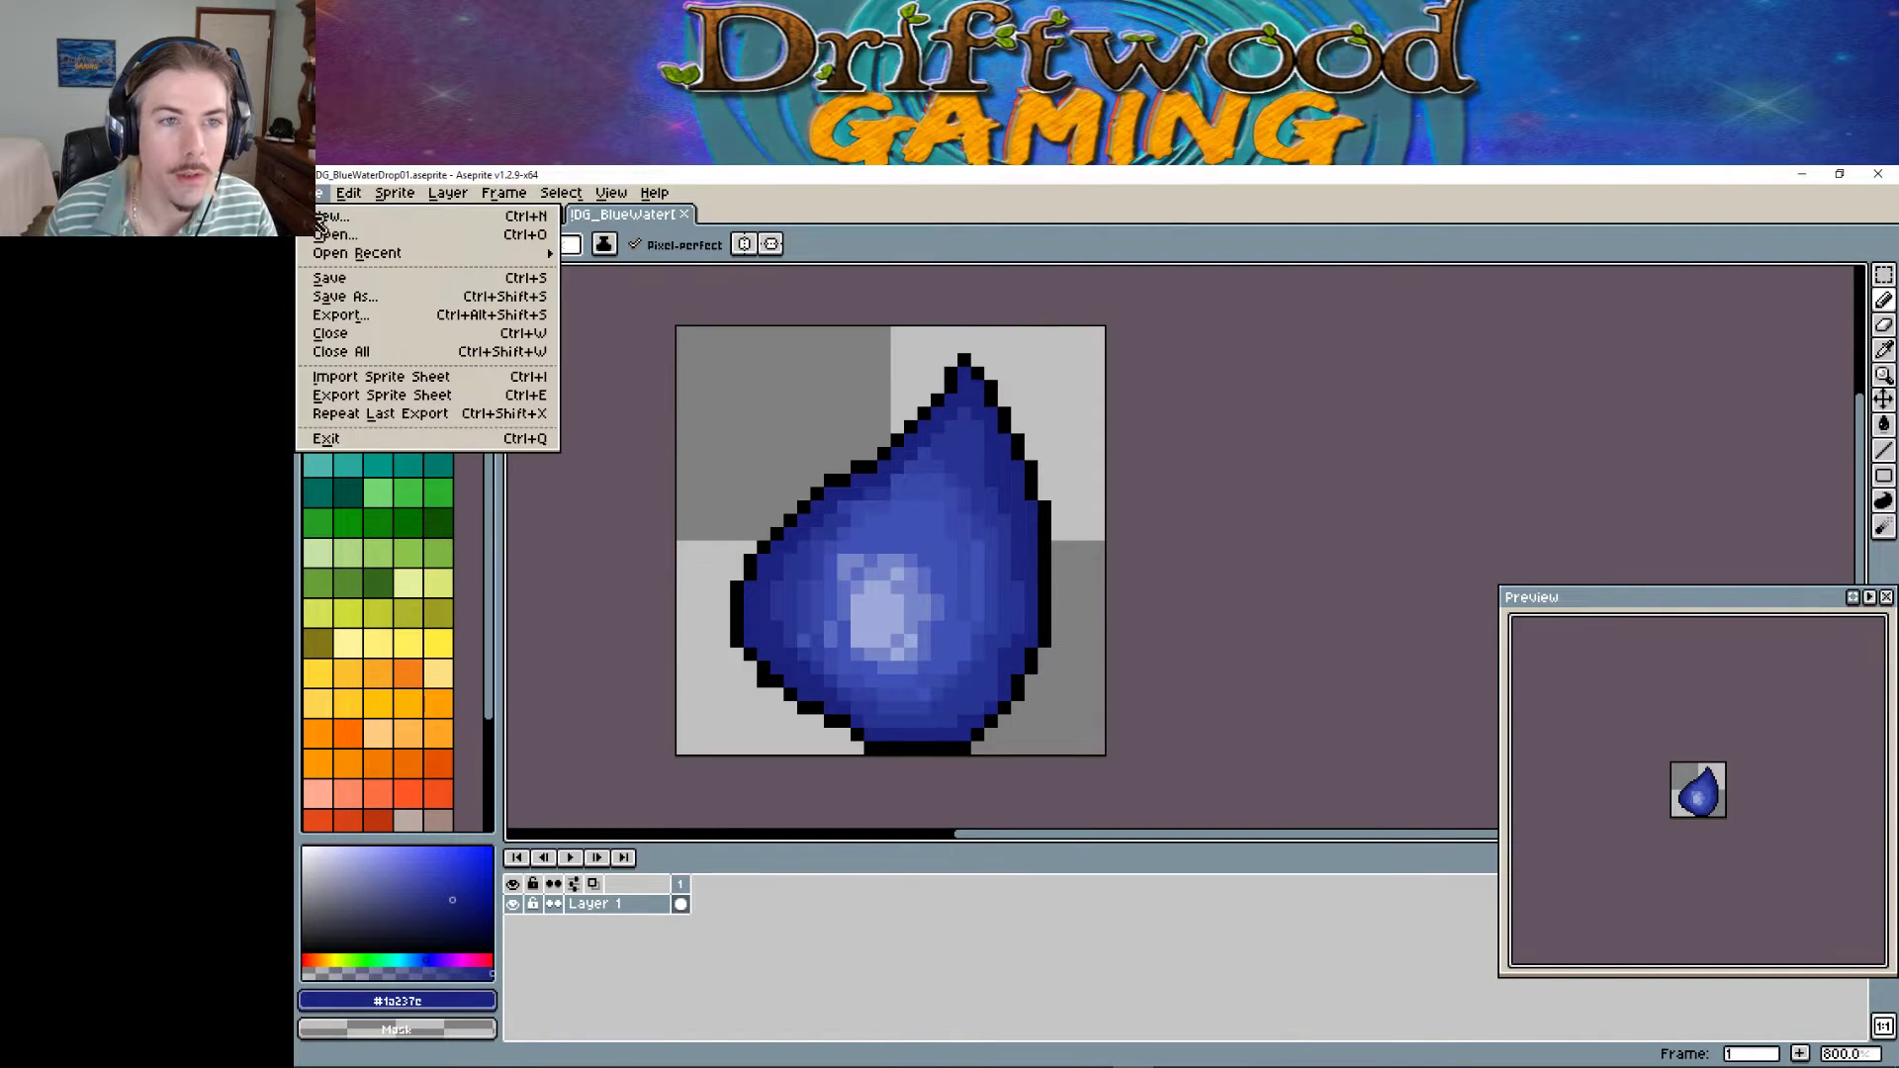
pyautogui.click(391, 316)
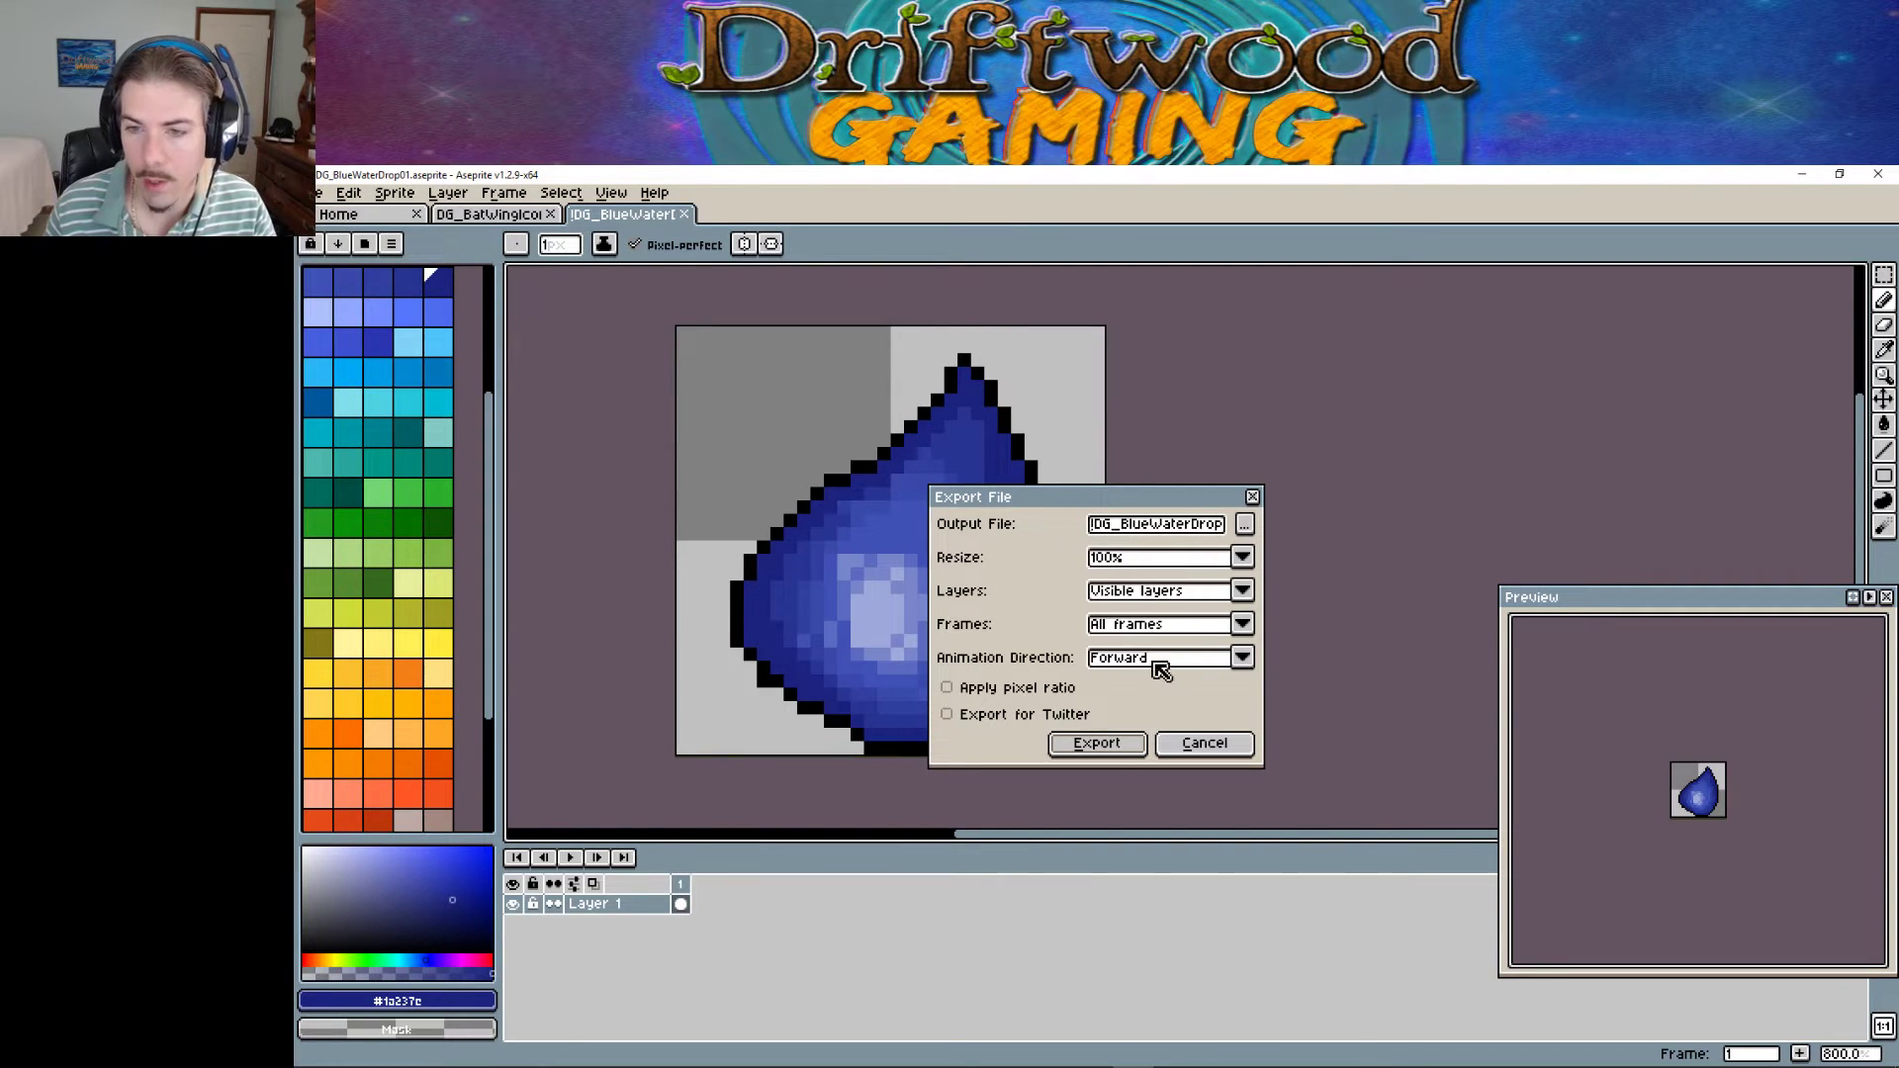
pyautogui.click(1097, 744)
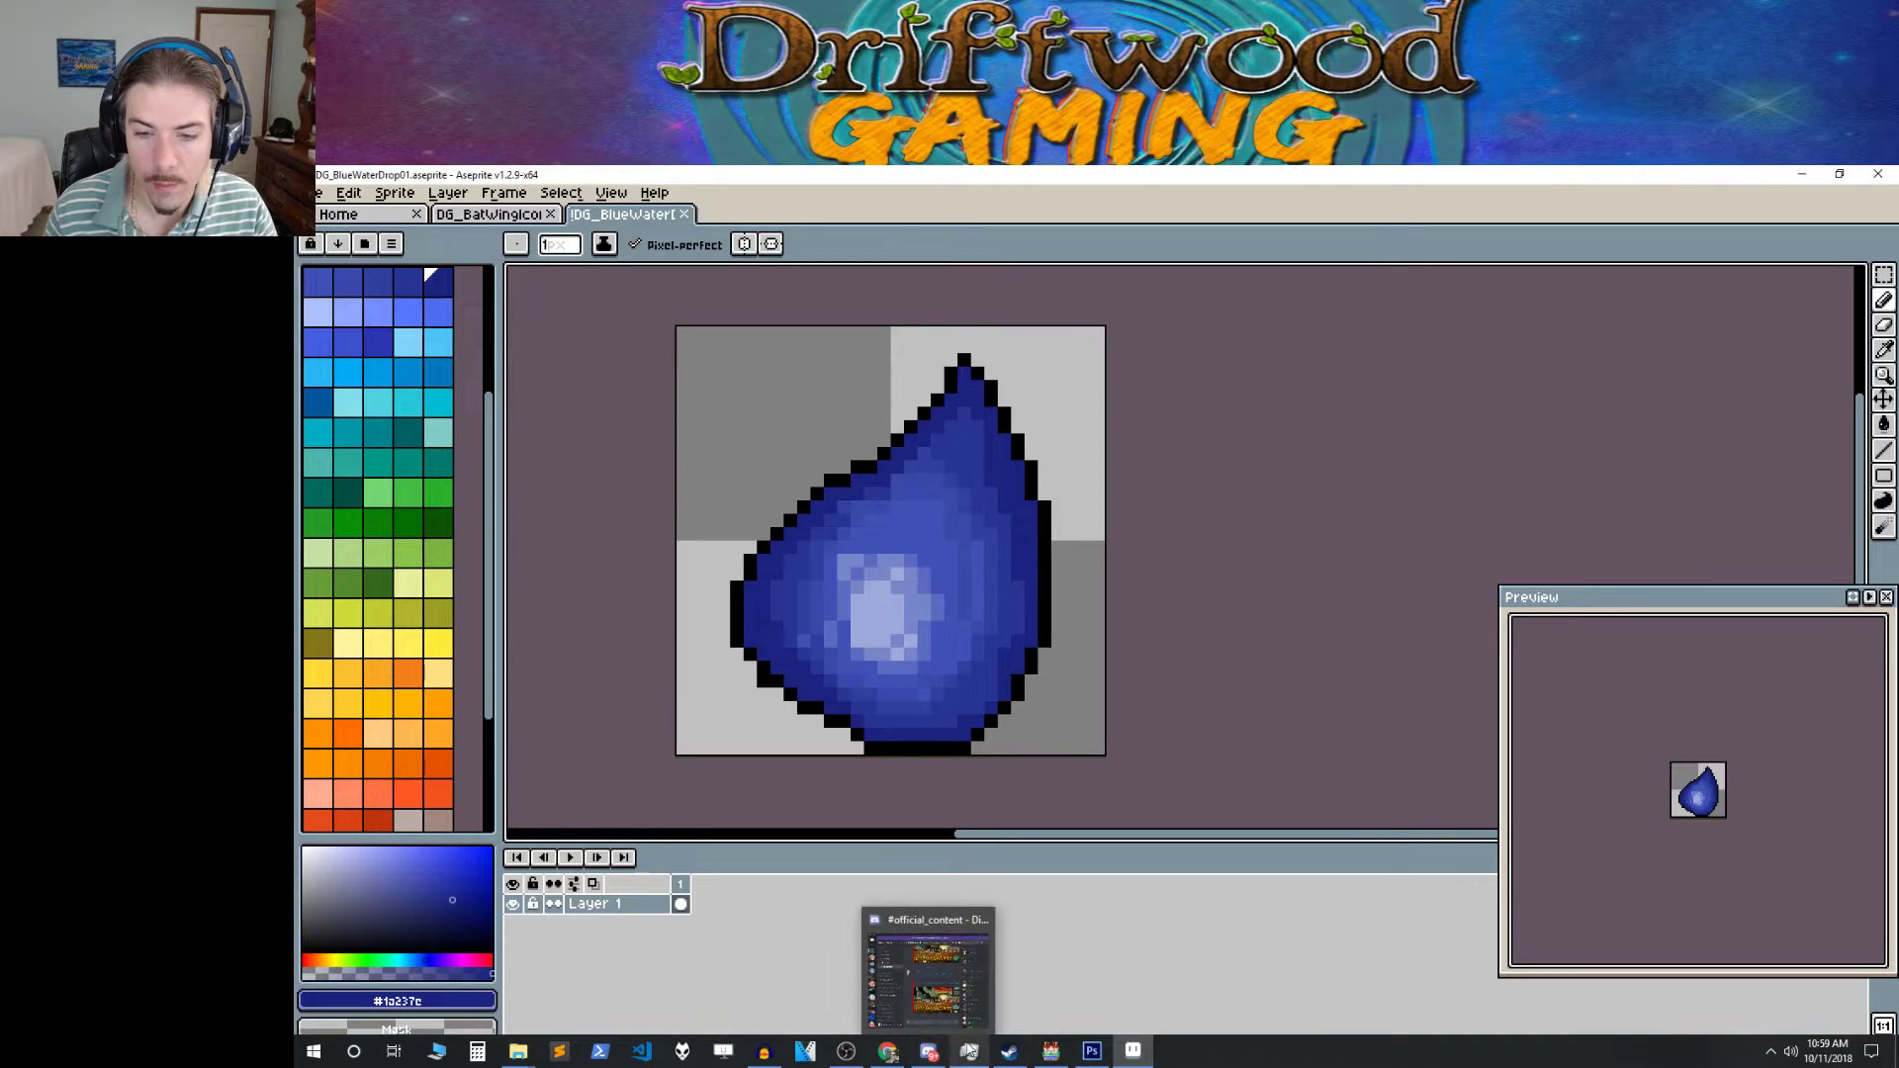
# Switch to Photoshop and open !DG_BlueWaterDrop01.png from the Aseprite folder on the E: drive.
pyautogui.click(1093, 1054)
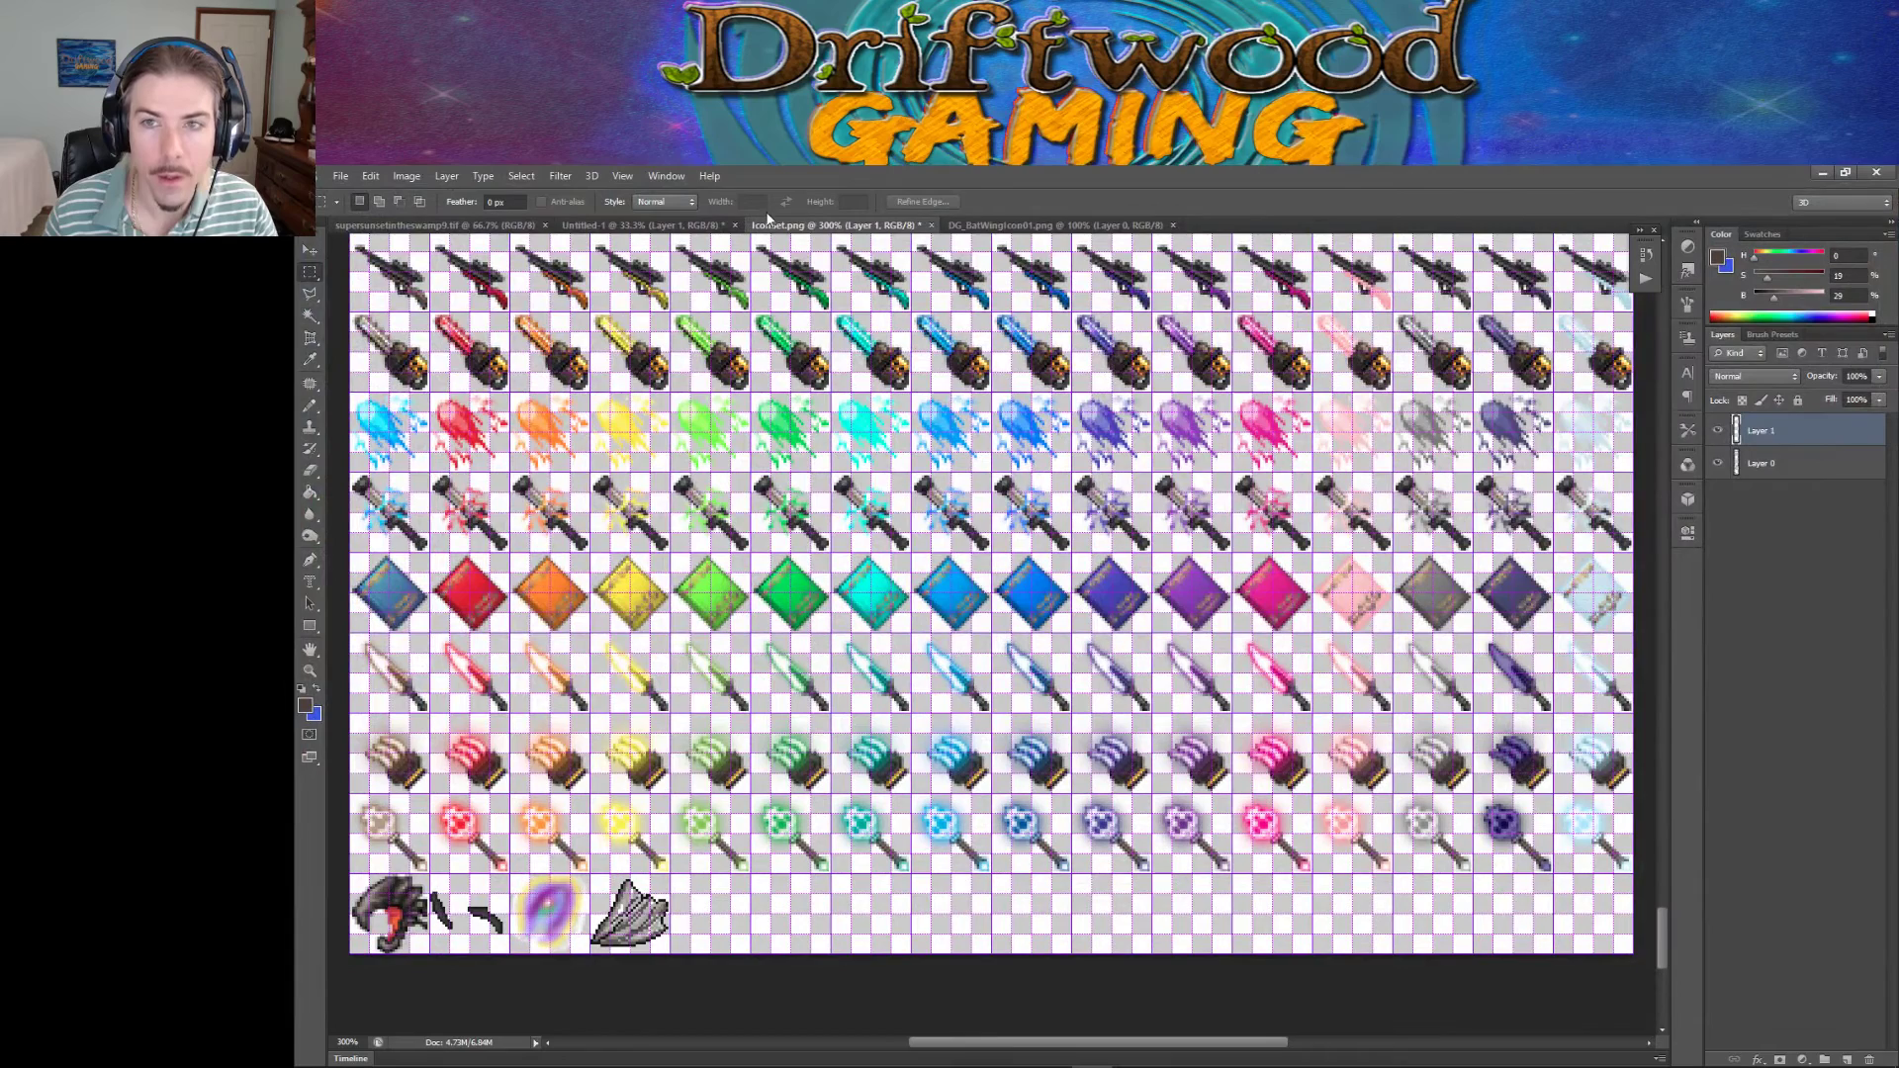
pyautogui.click(338, 176)
pyautogui.click(359, 215)
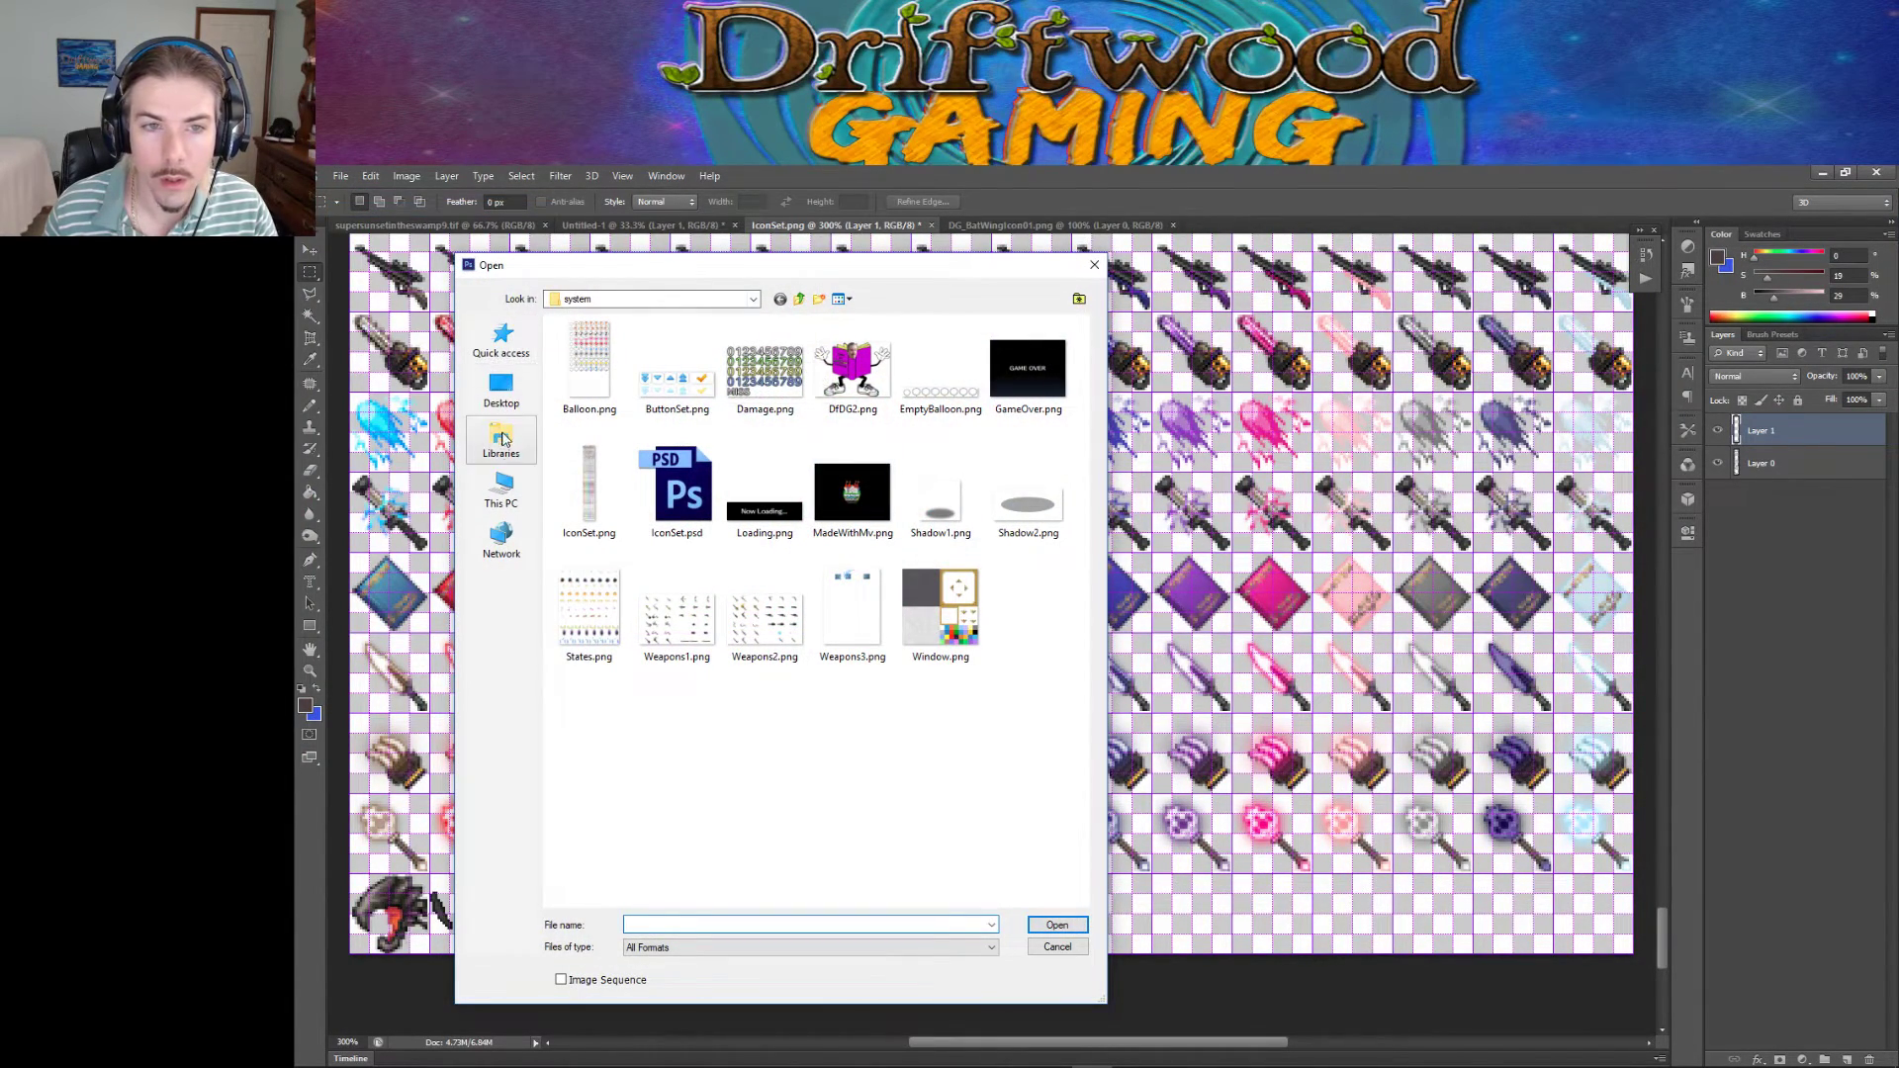
pyautogui.click(750, 299)
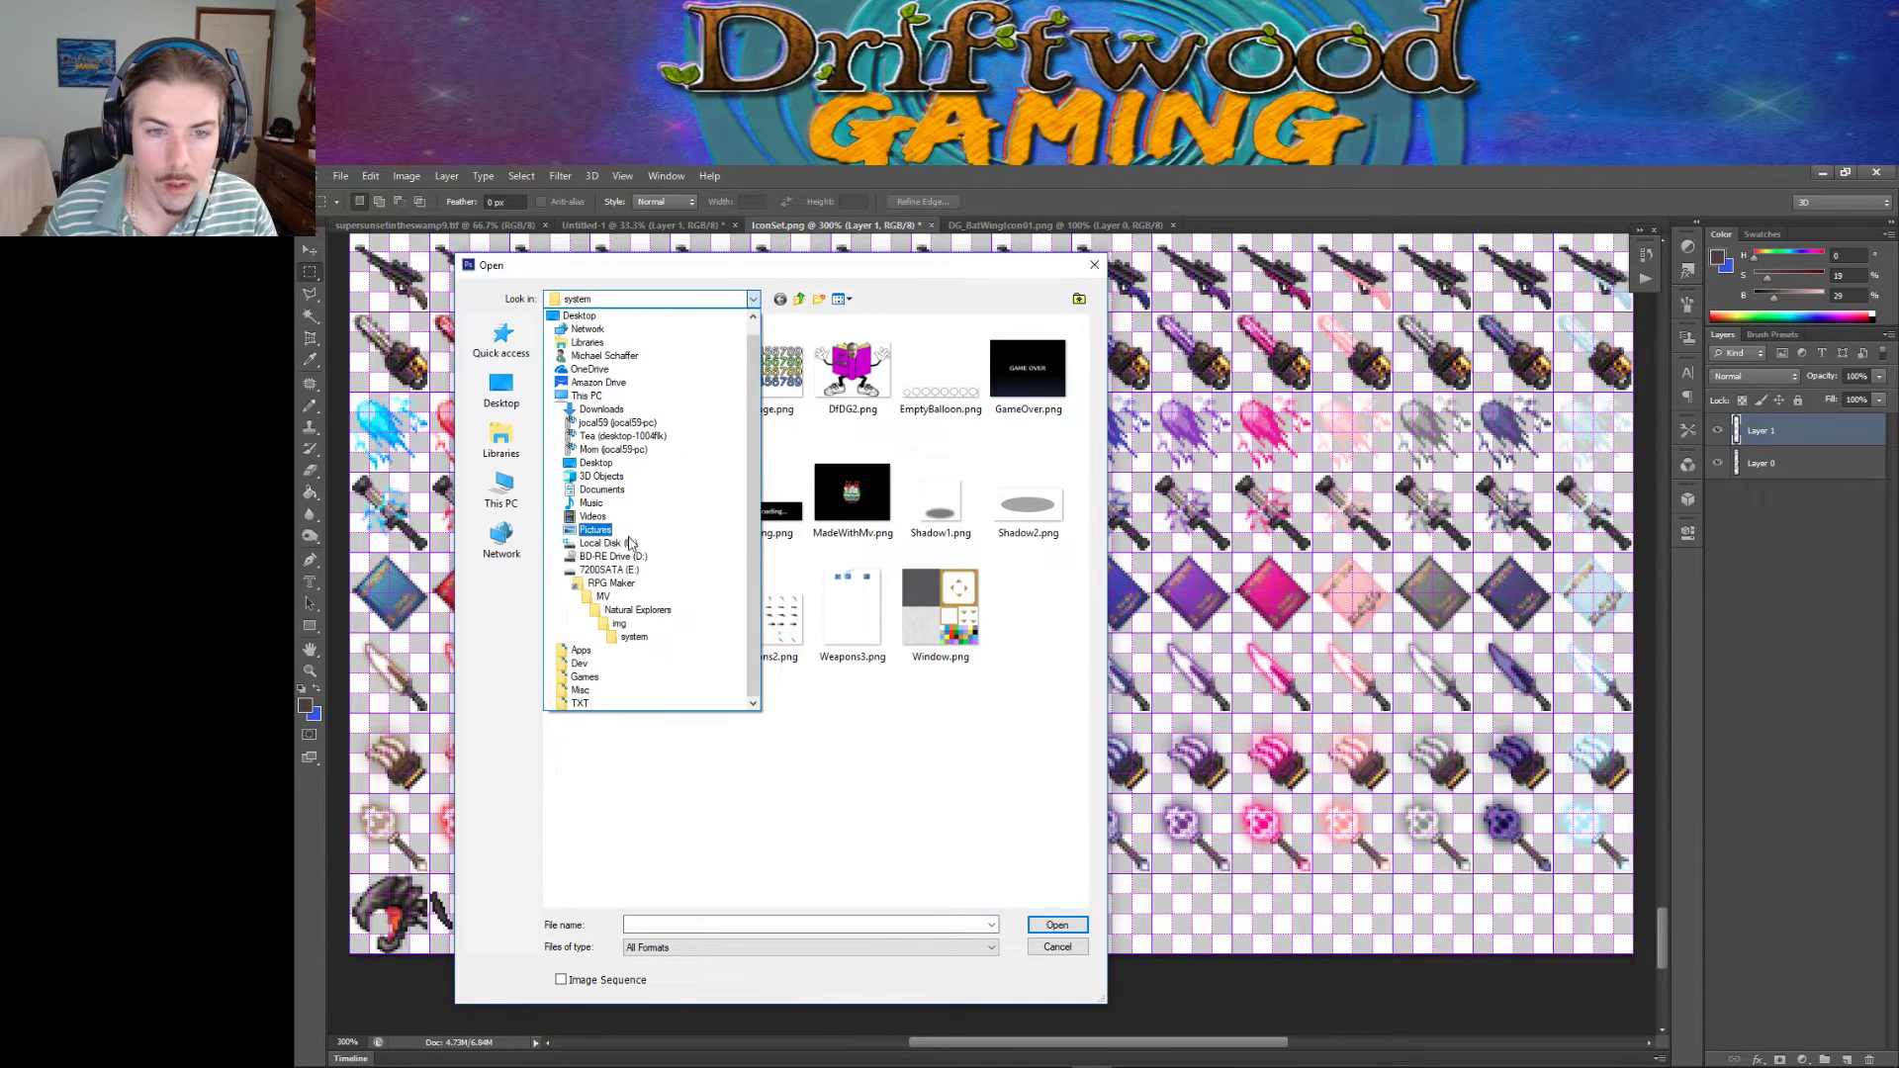
pyautogui.click(628, 574)
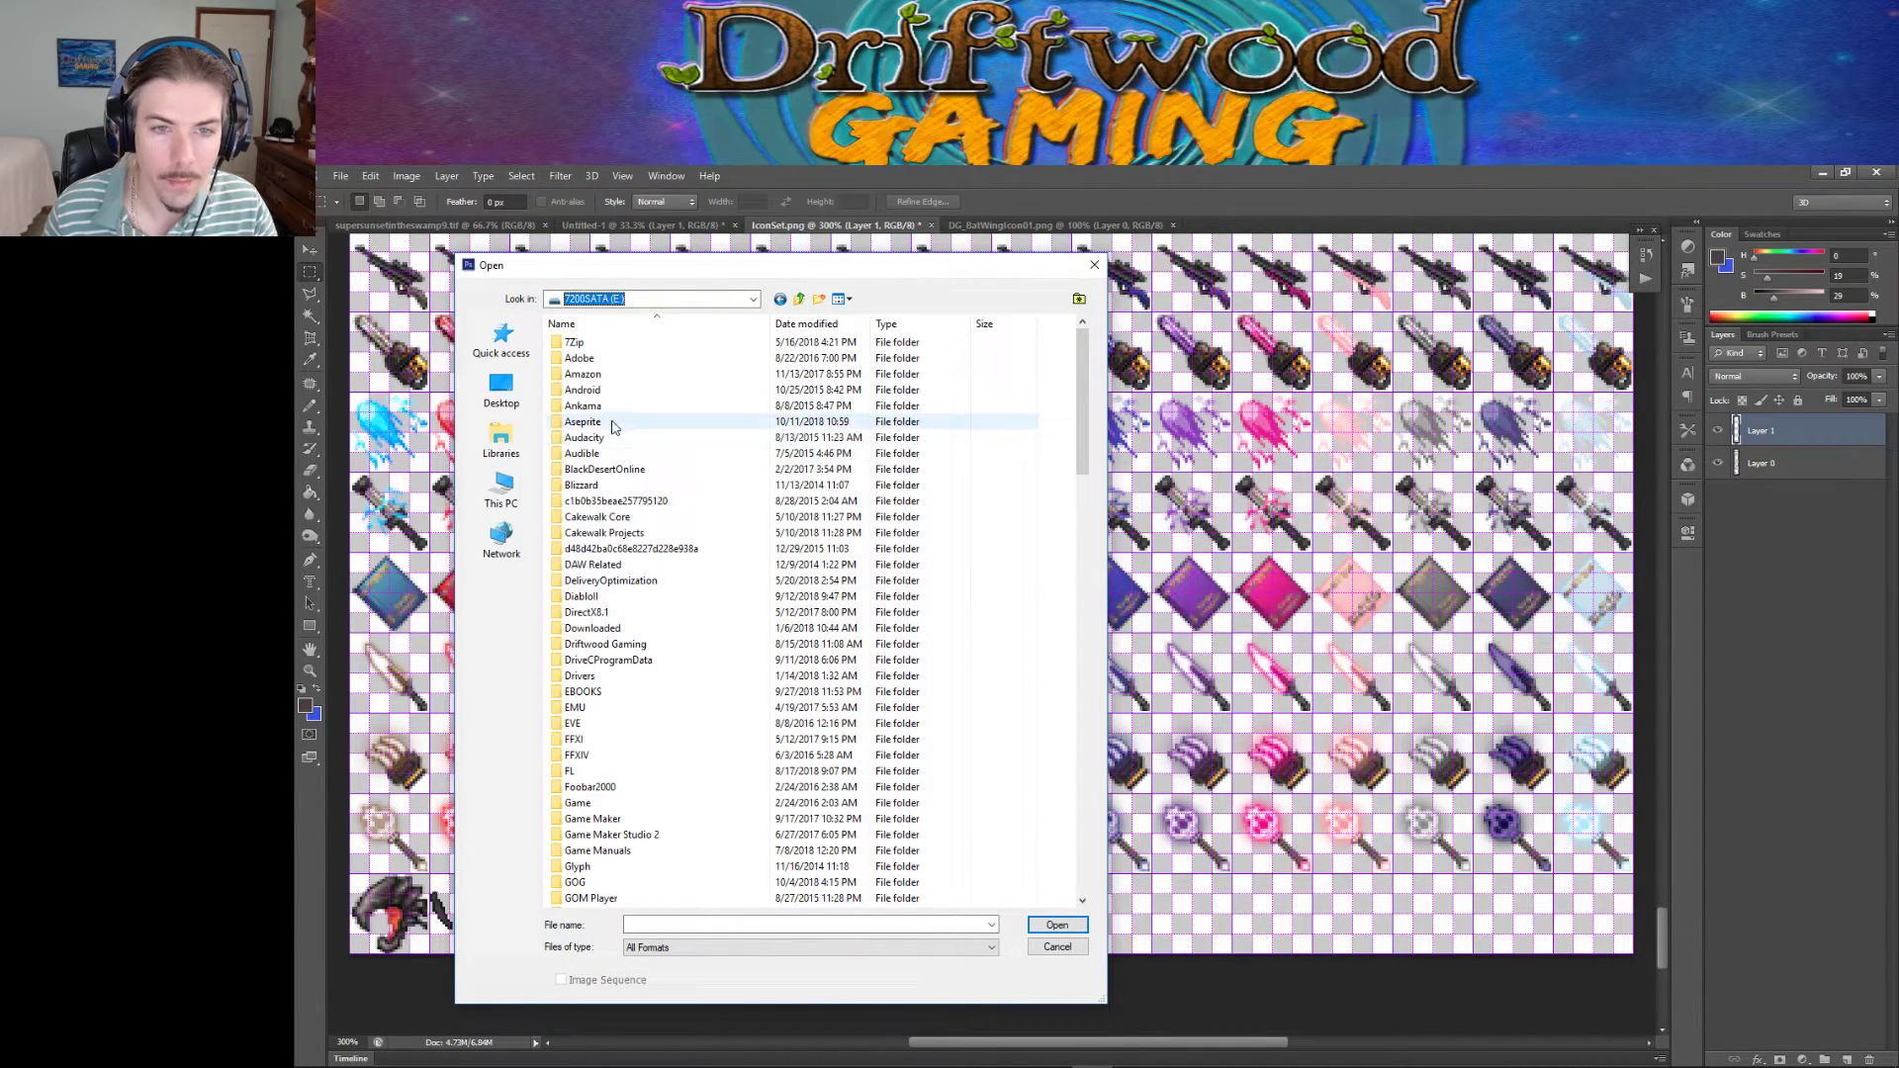
pyautogui.doubleClick(613, 420)
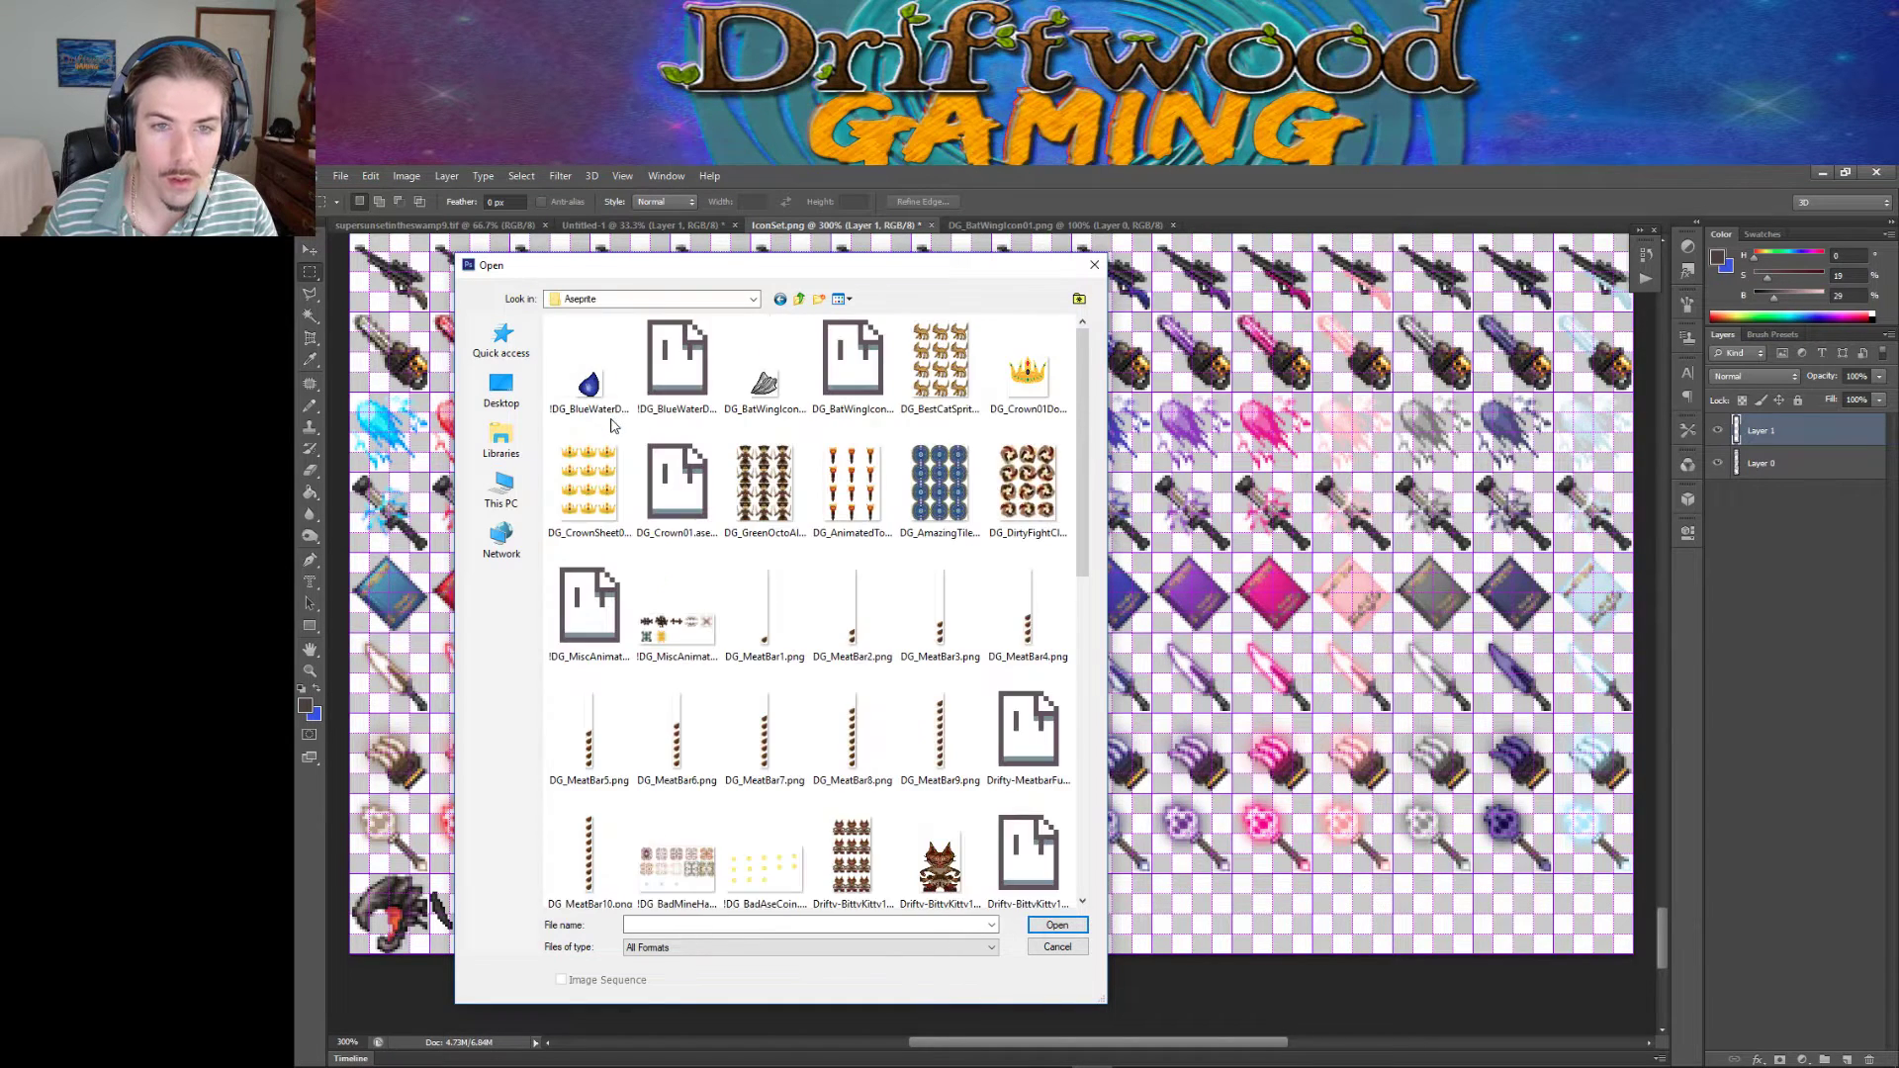
pyautogui.click(591, 381)
pyautogui.click(1055, 925)
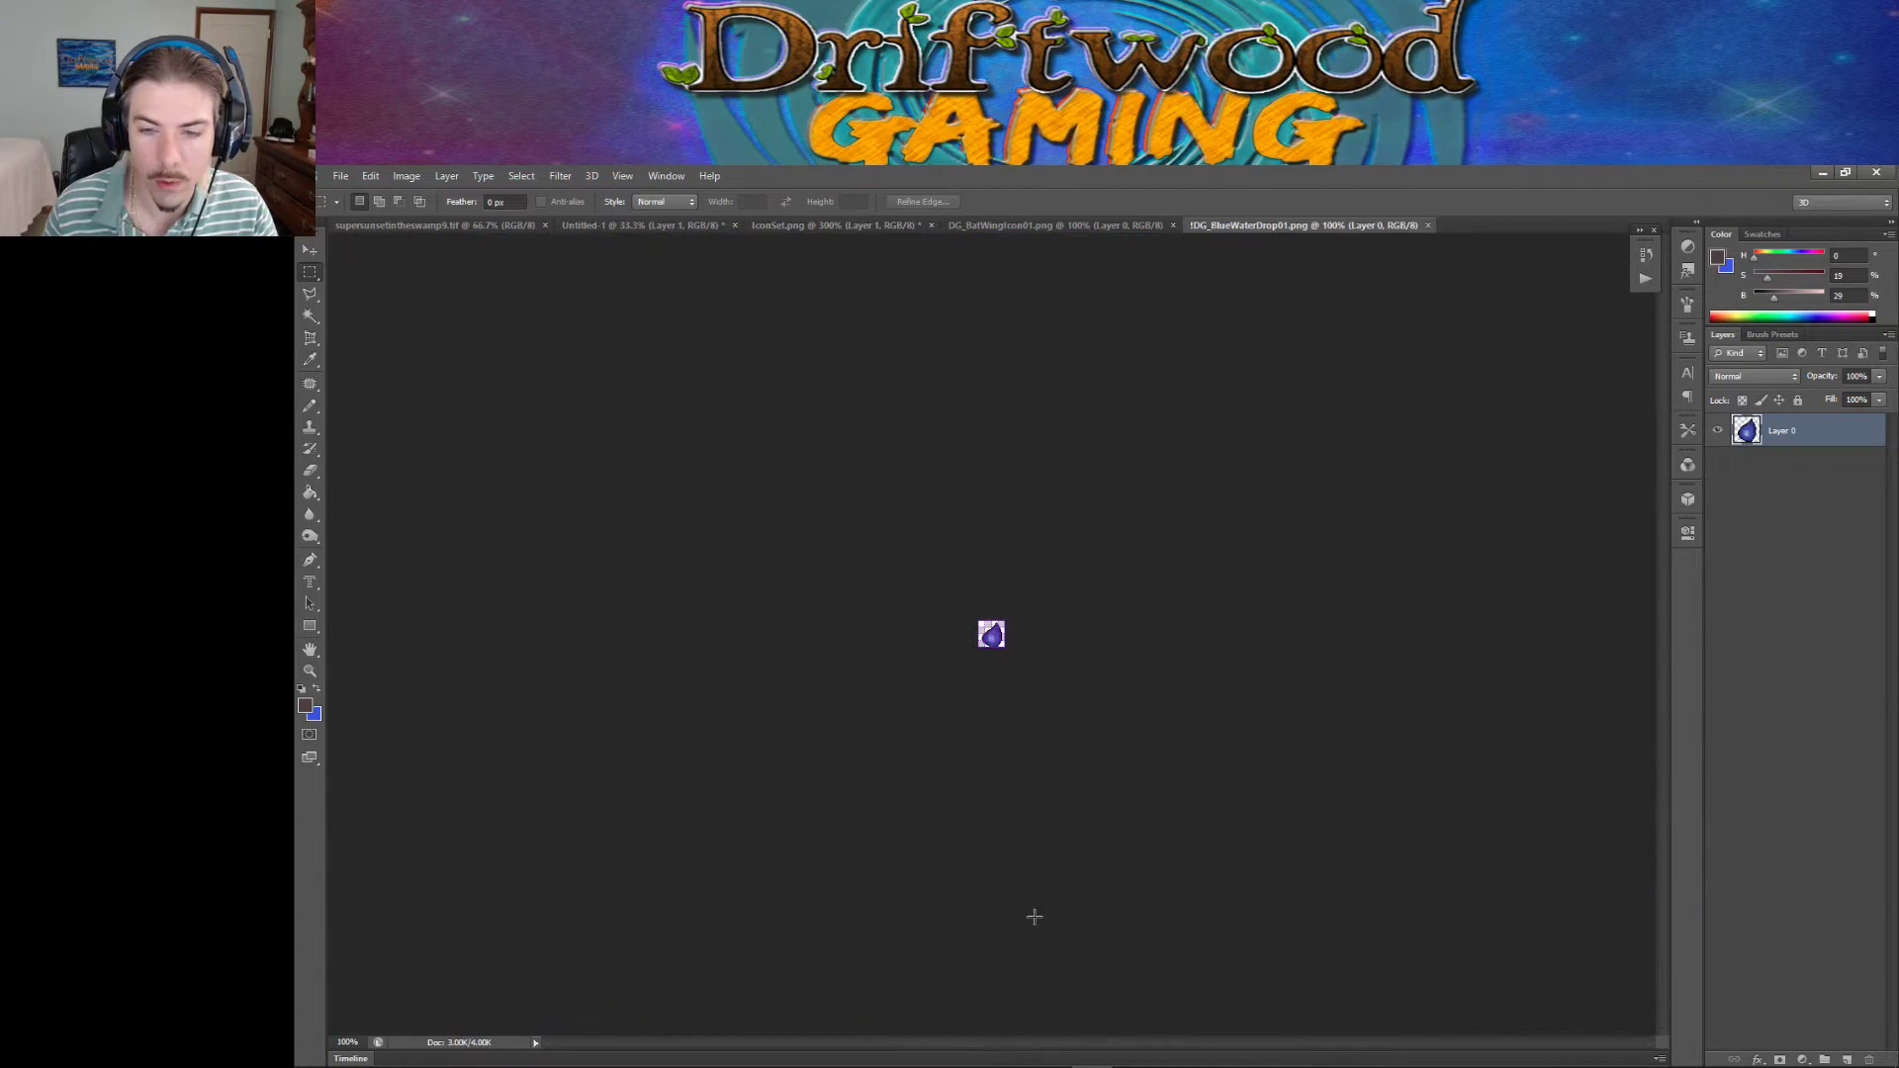
# Select the whole droplet image with a rectangular marquee.
pyautogui.moveTo(971, 618); pyautogui.dragTo(1030, 666)
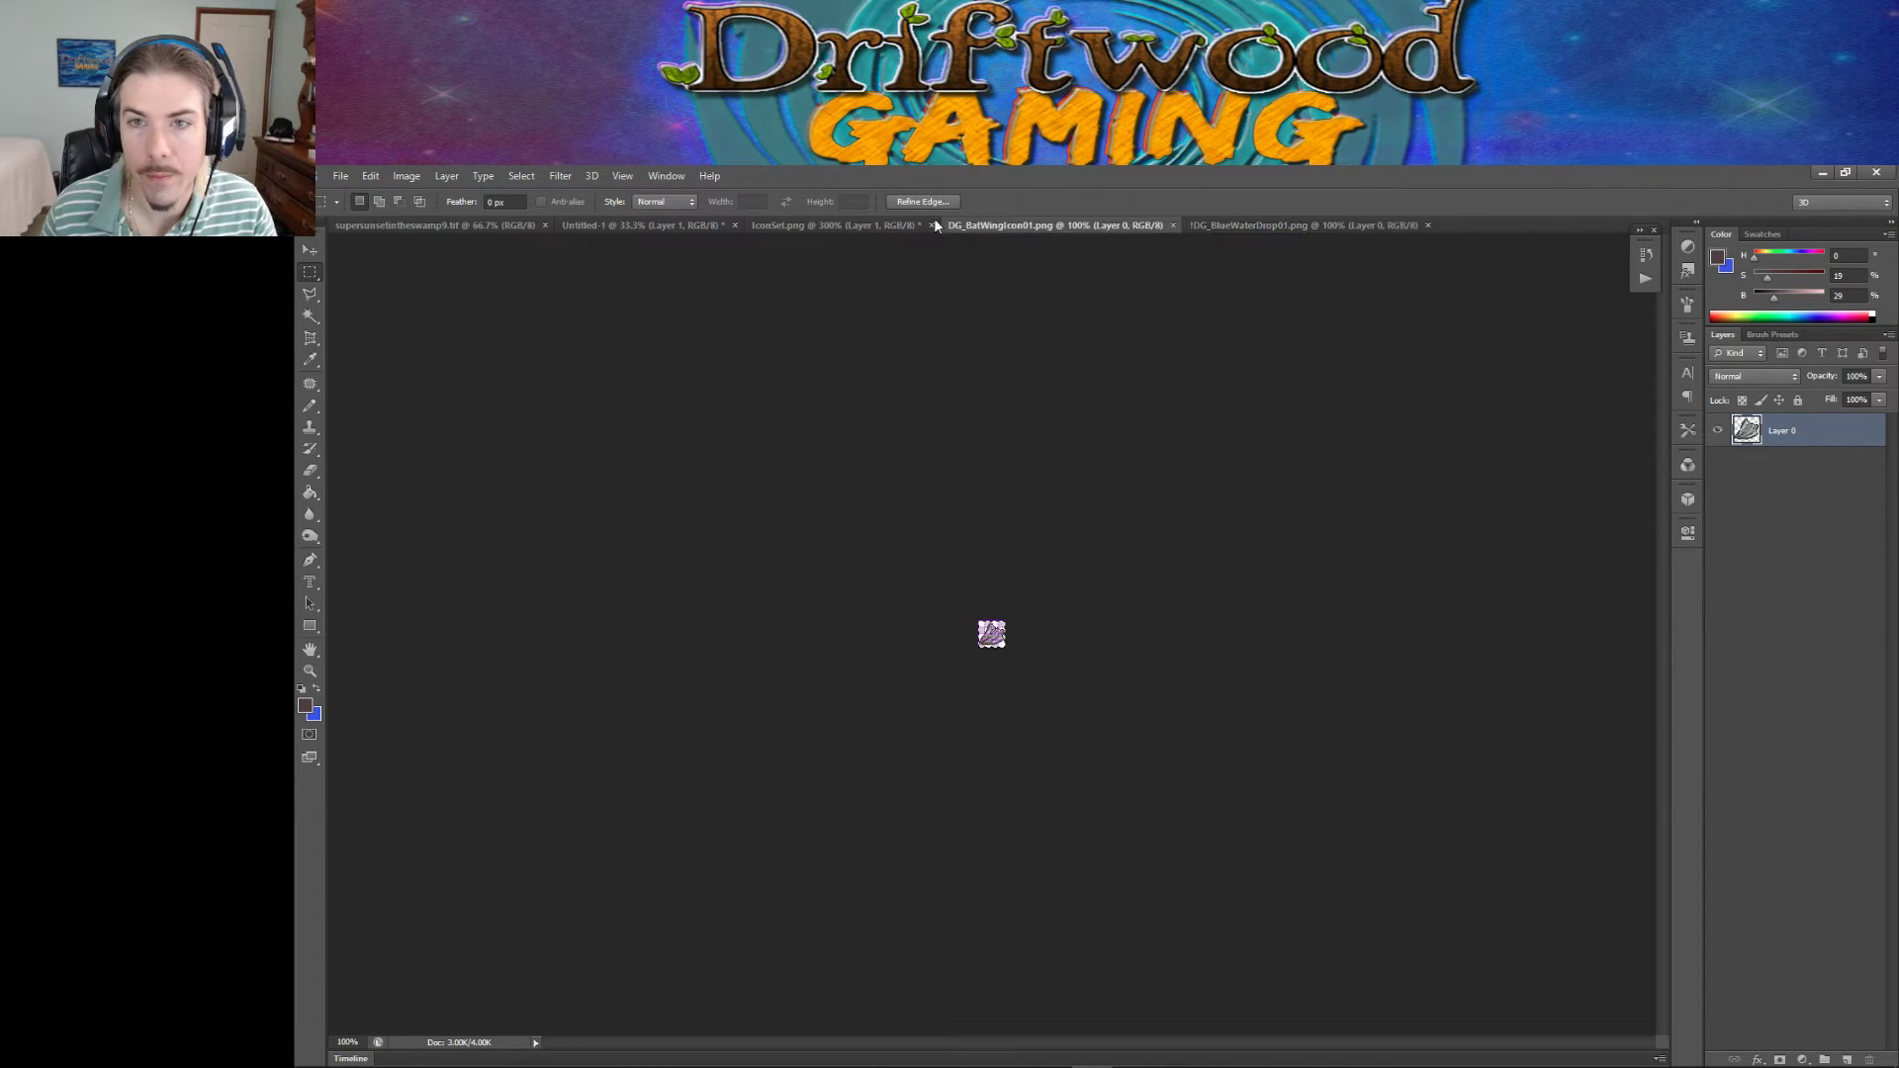
# In IconSet.png, paste the copied blue water drop into the first empty cell after the wing icon in the last row.
pyautogui.click(845, 223)
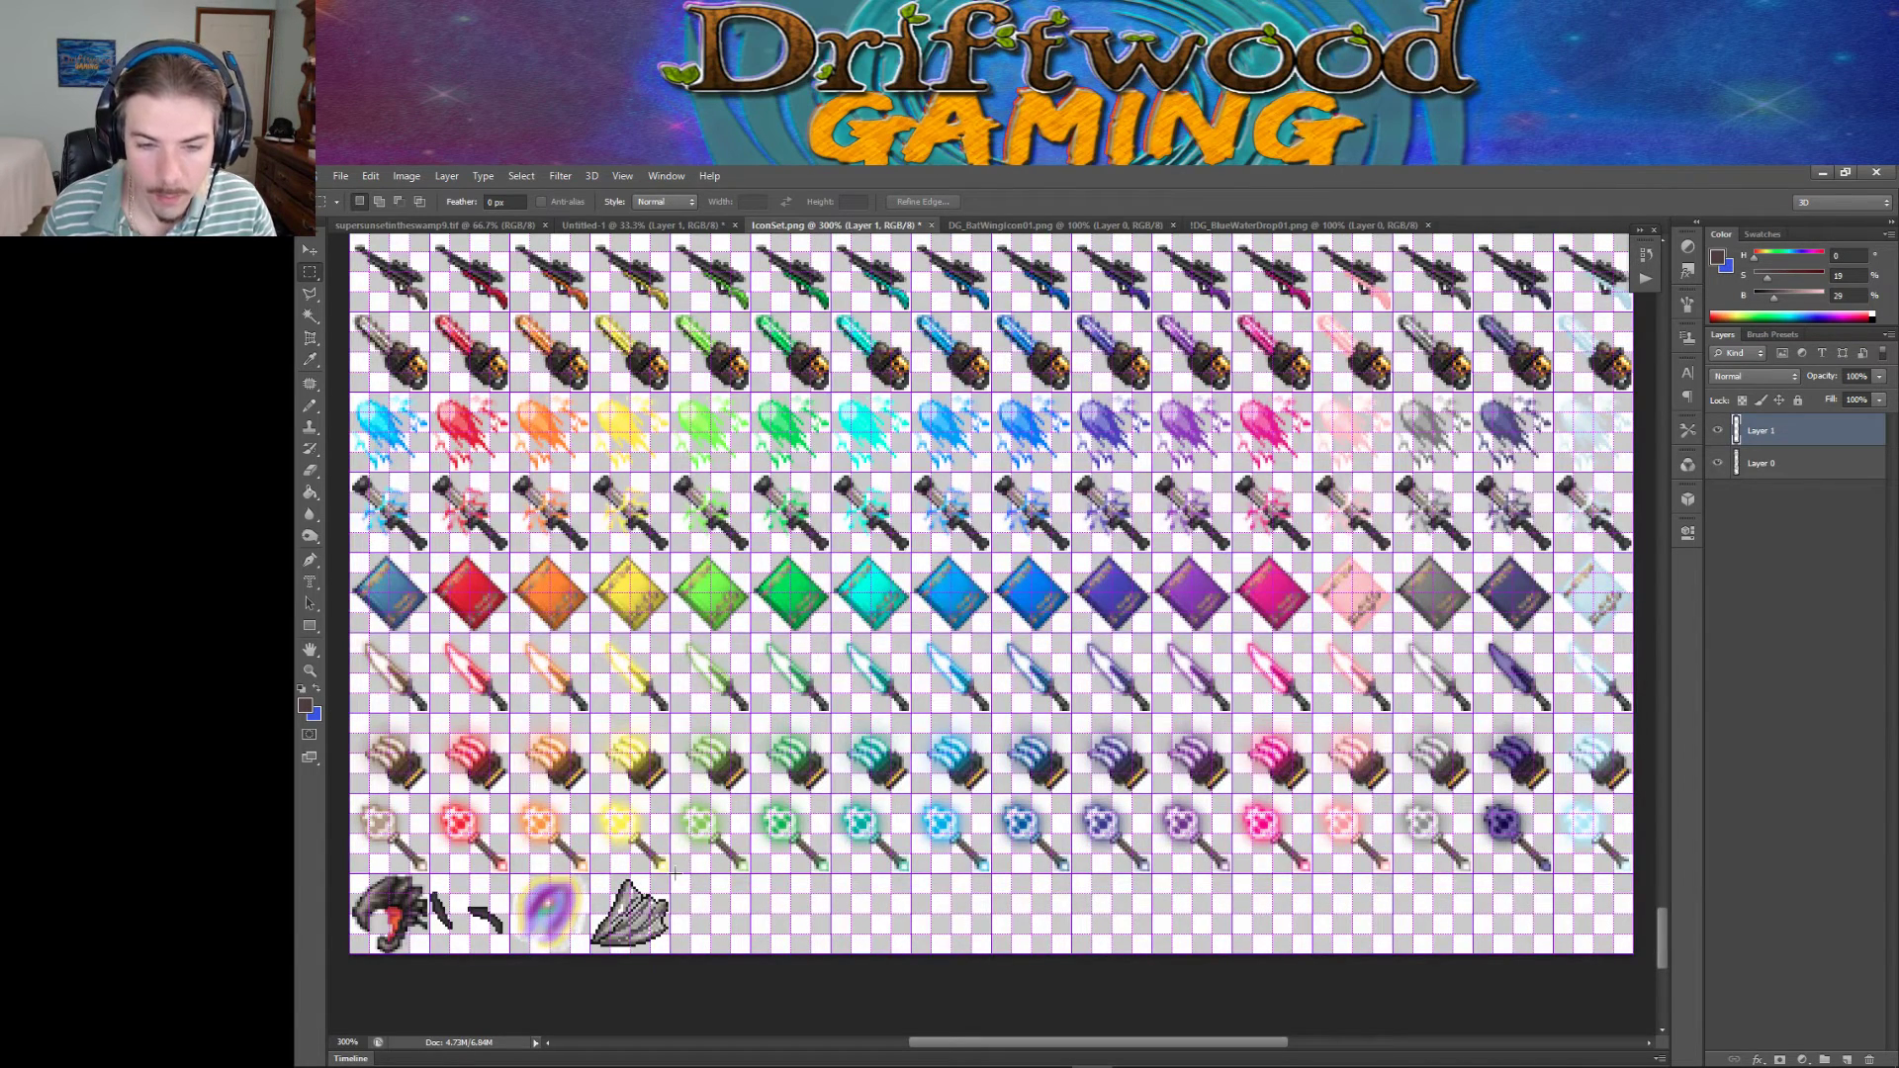
pyautogui.moveTo(670, 872); pyautogui.dragTo(751, 955)
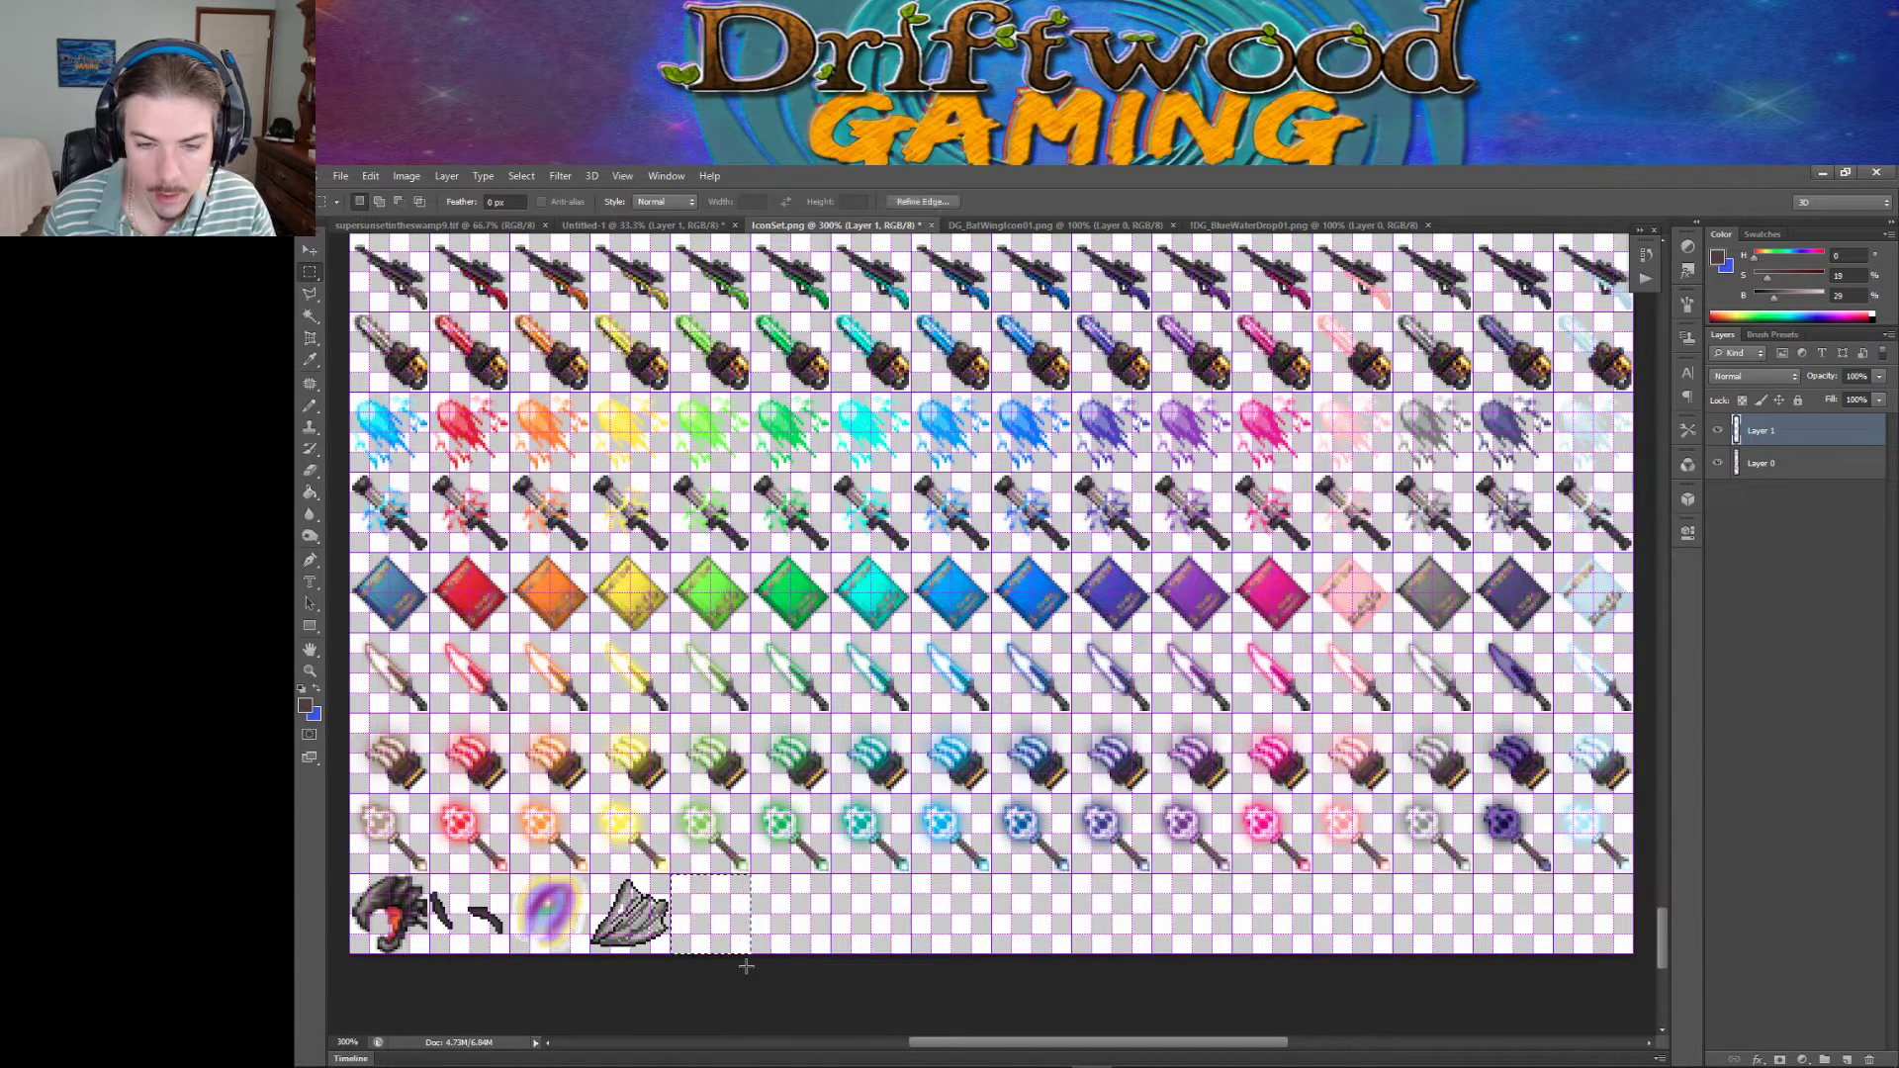
pyautogui.hotkey('ctrl', 'v')
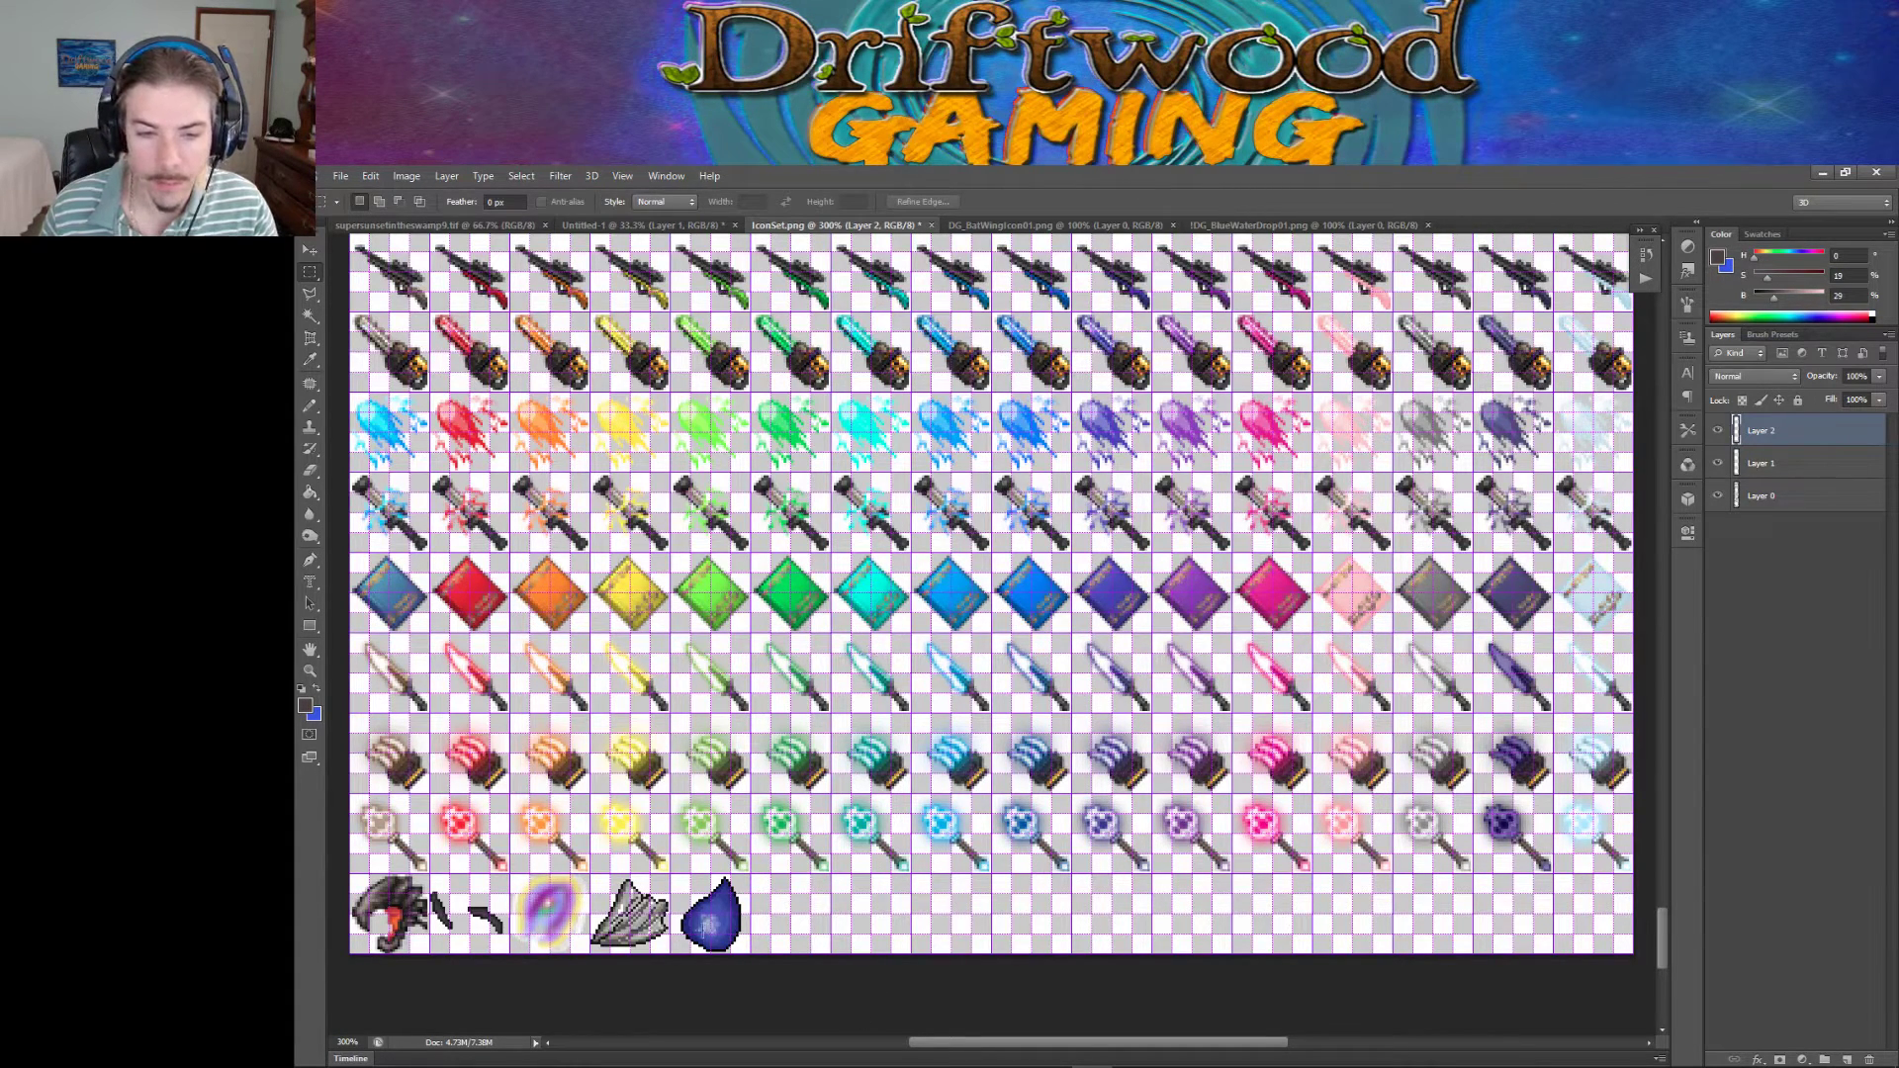
pyautogui.moveTo(672, 876); pyautogui.dragTo(746, 974)
pyautogui.click(754, 877)
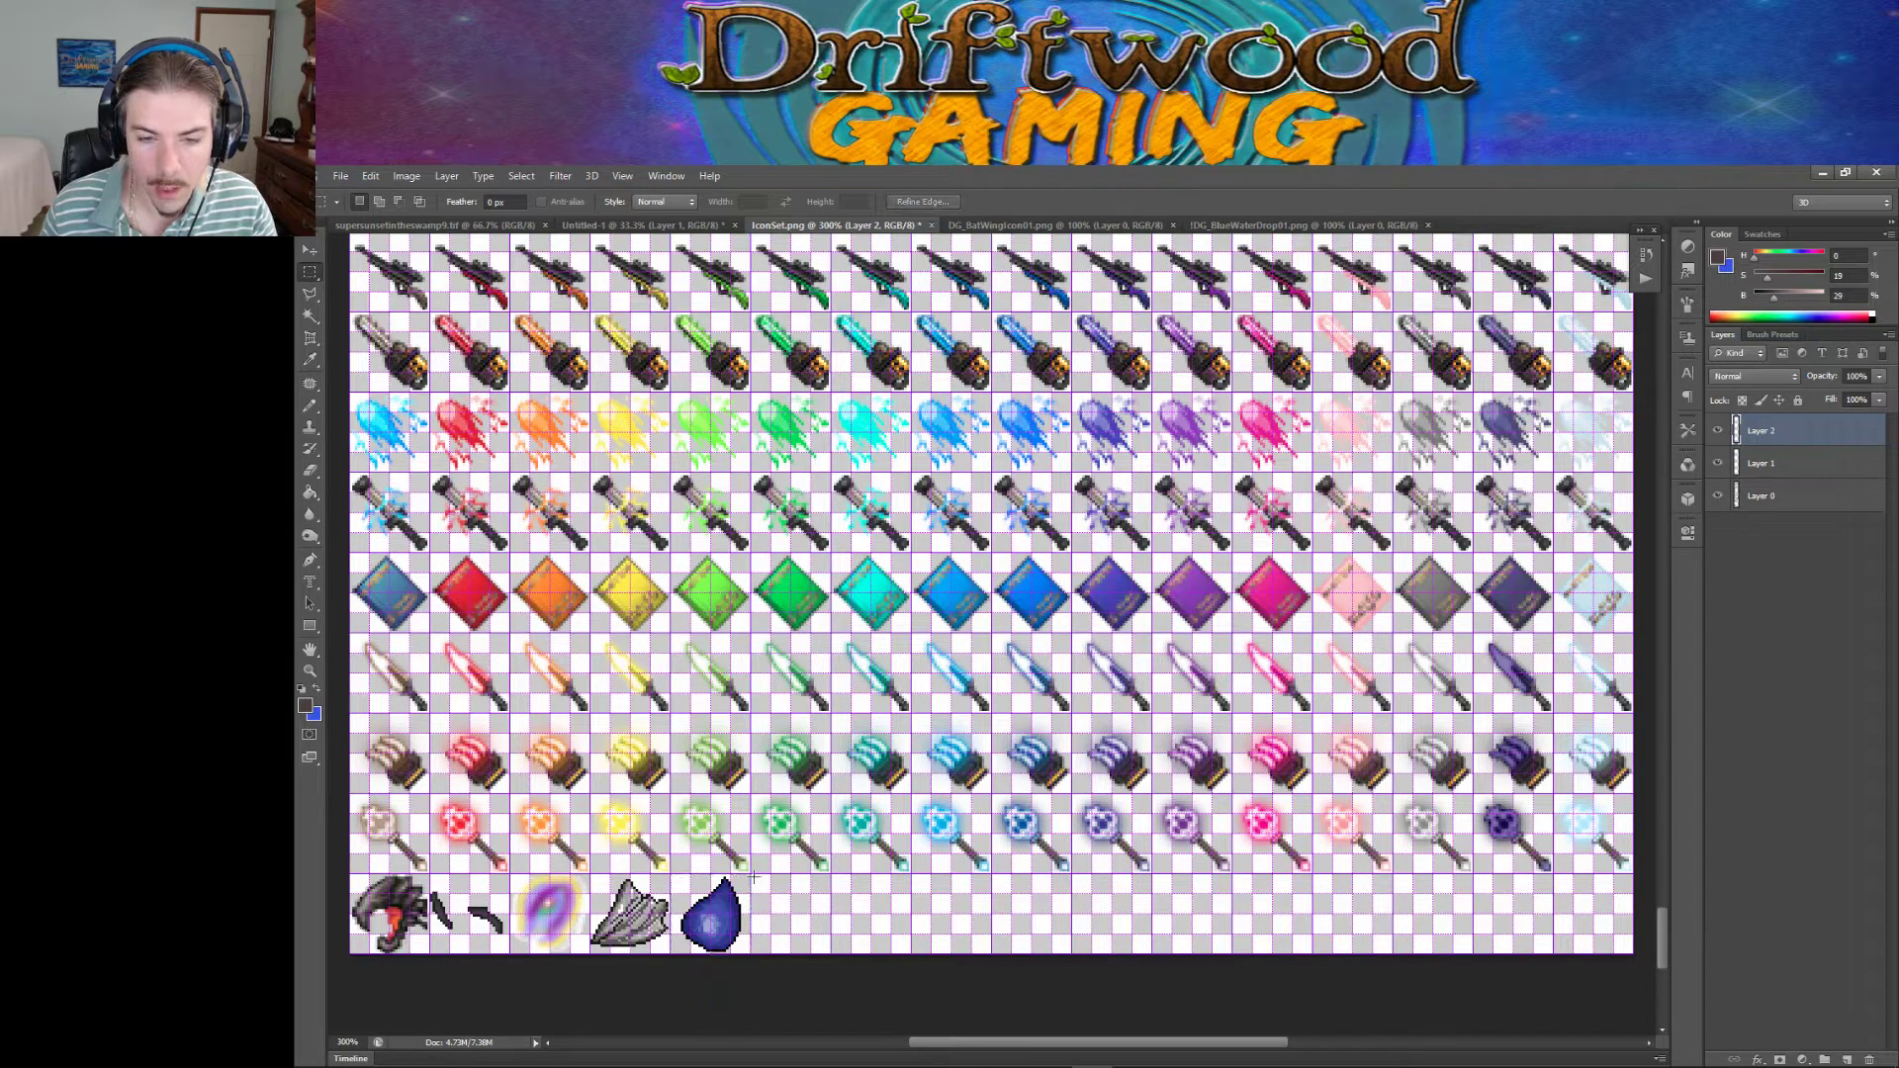
# Paste four more copies of the blue water drop into the next four empty cells of the last row.
pyautogui.moveTo(752, 874); pyautogui.dragTo(826, 983)
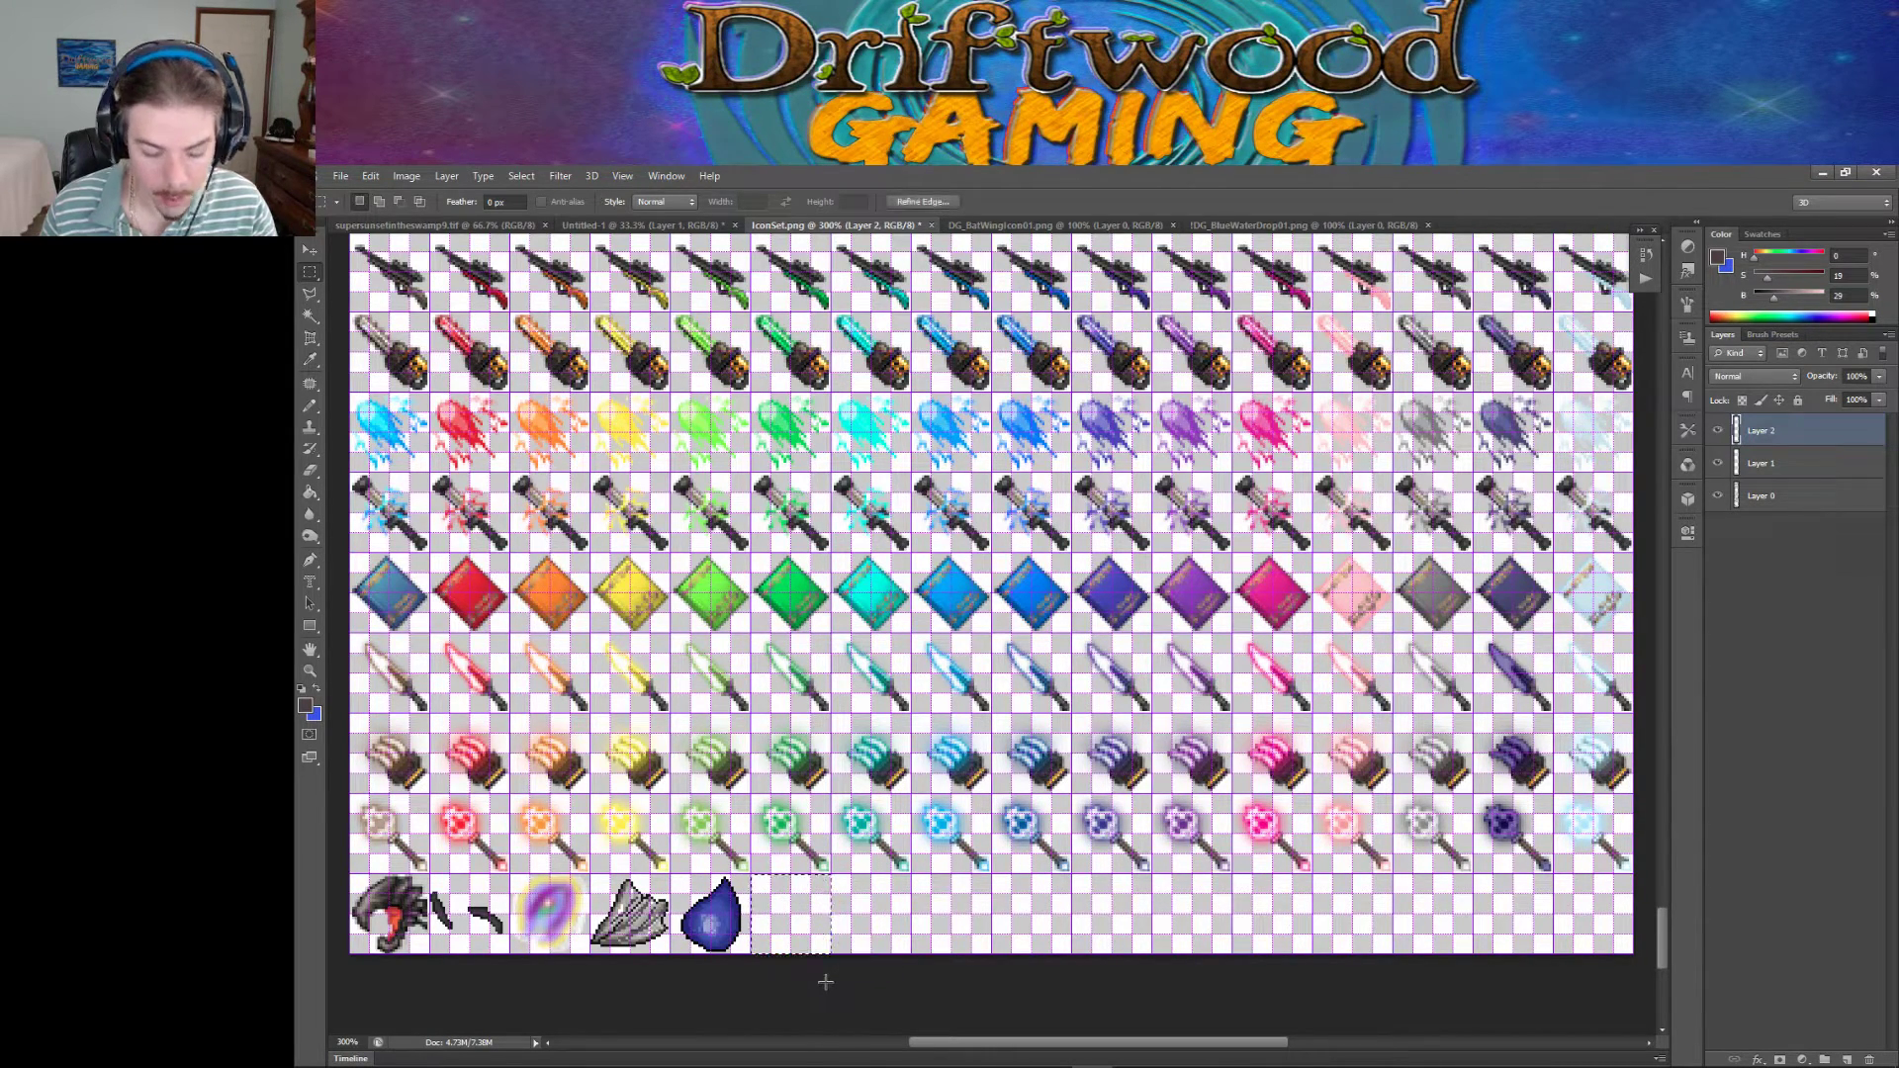
pyautogui.hotkey('ctrl', 'v')
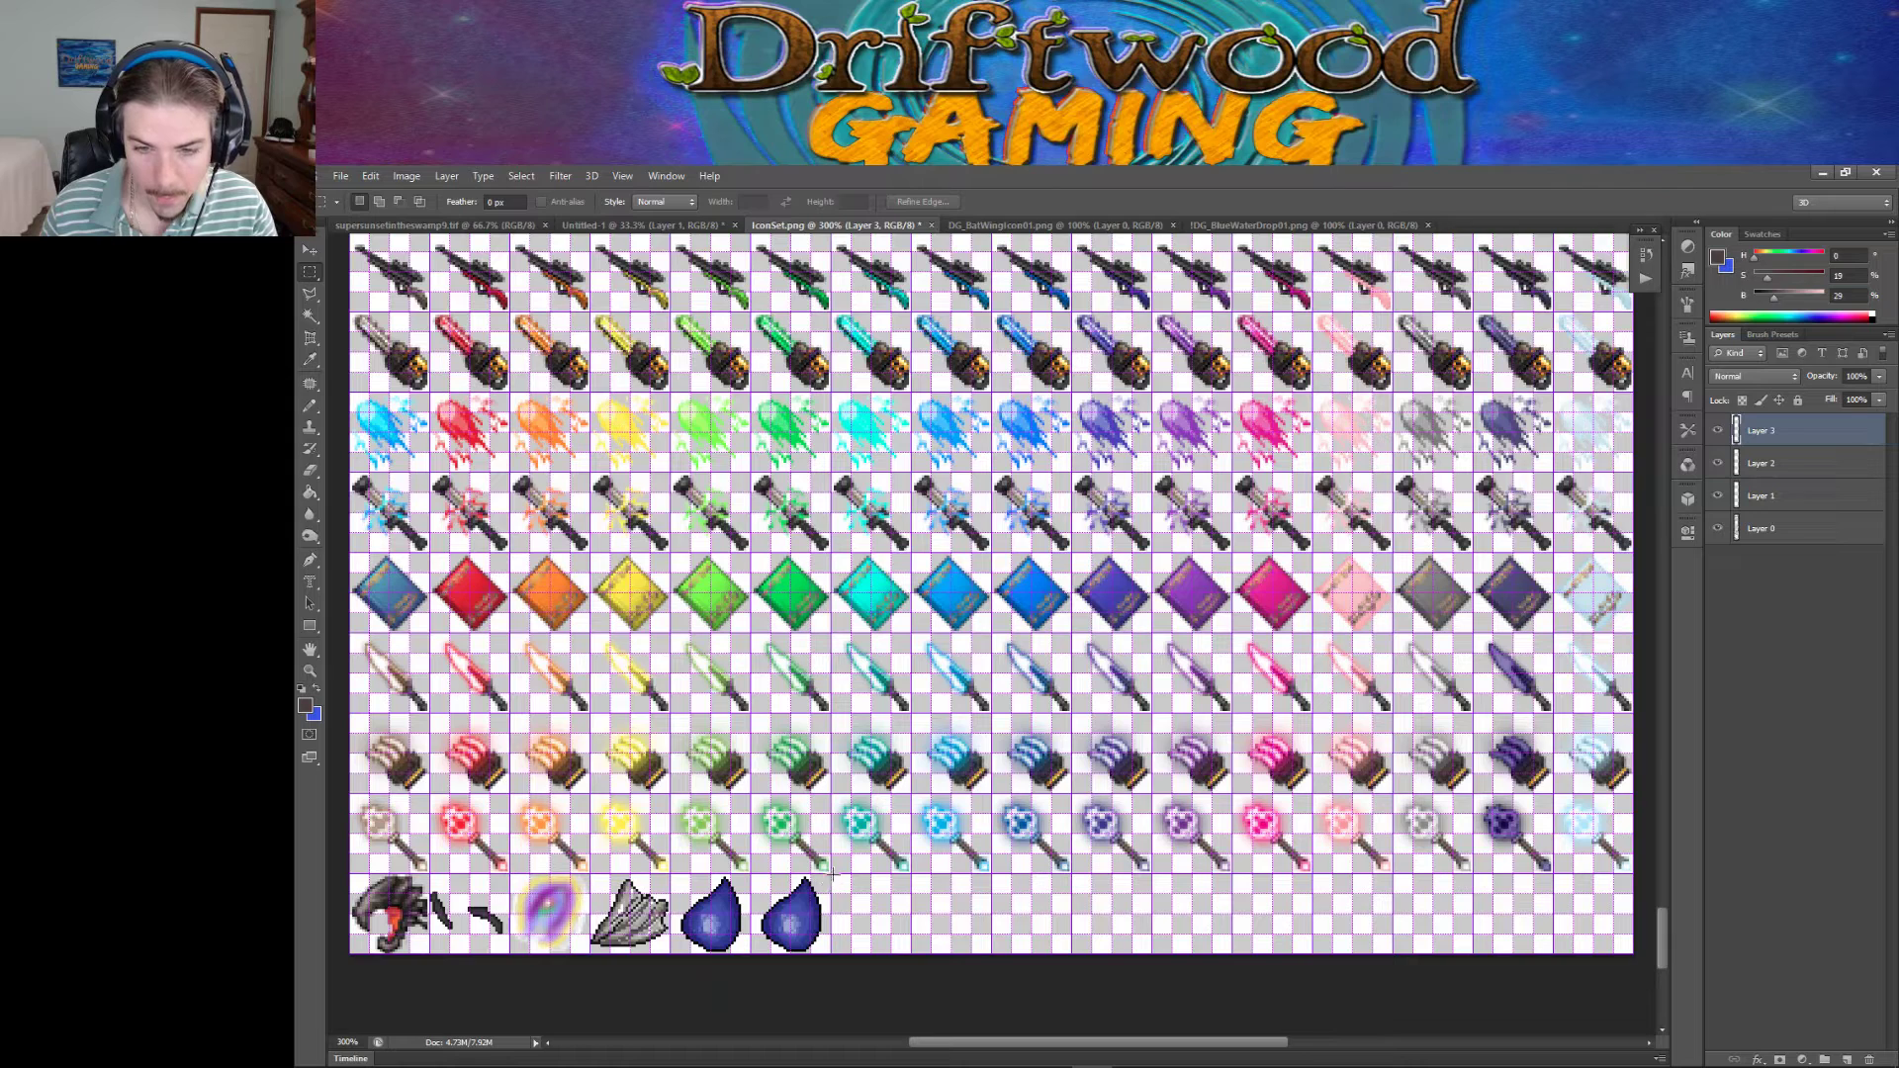
pyautogui.hotkey('ctrl', 'v')
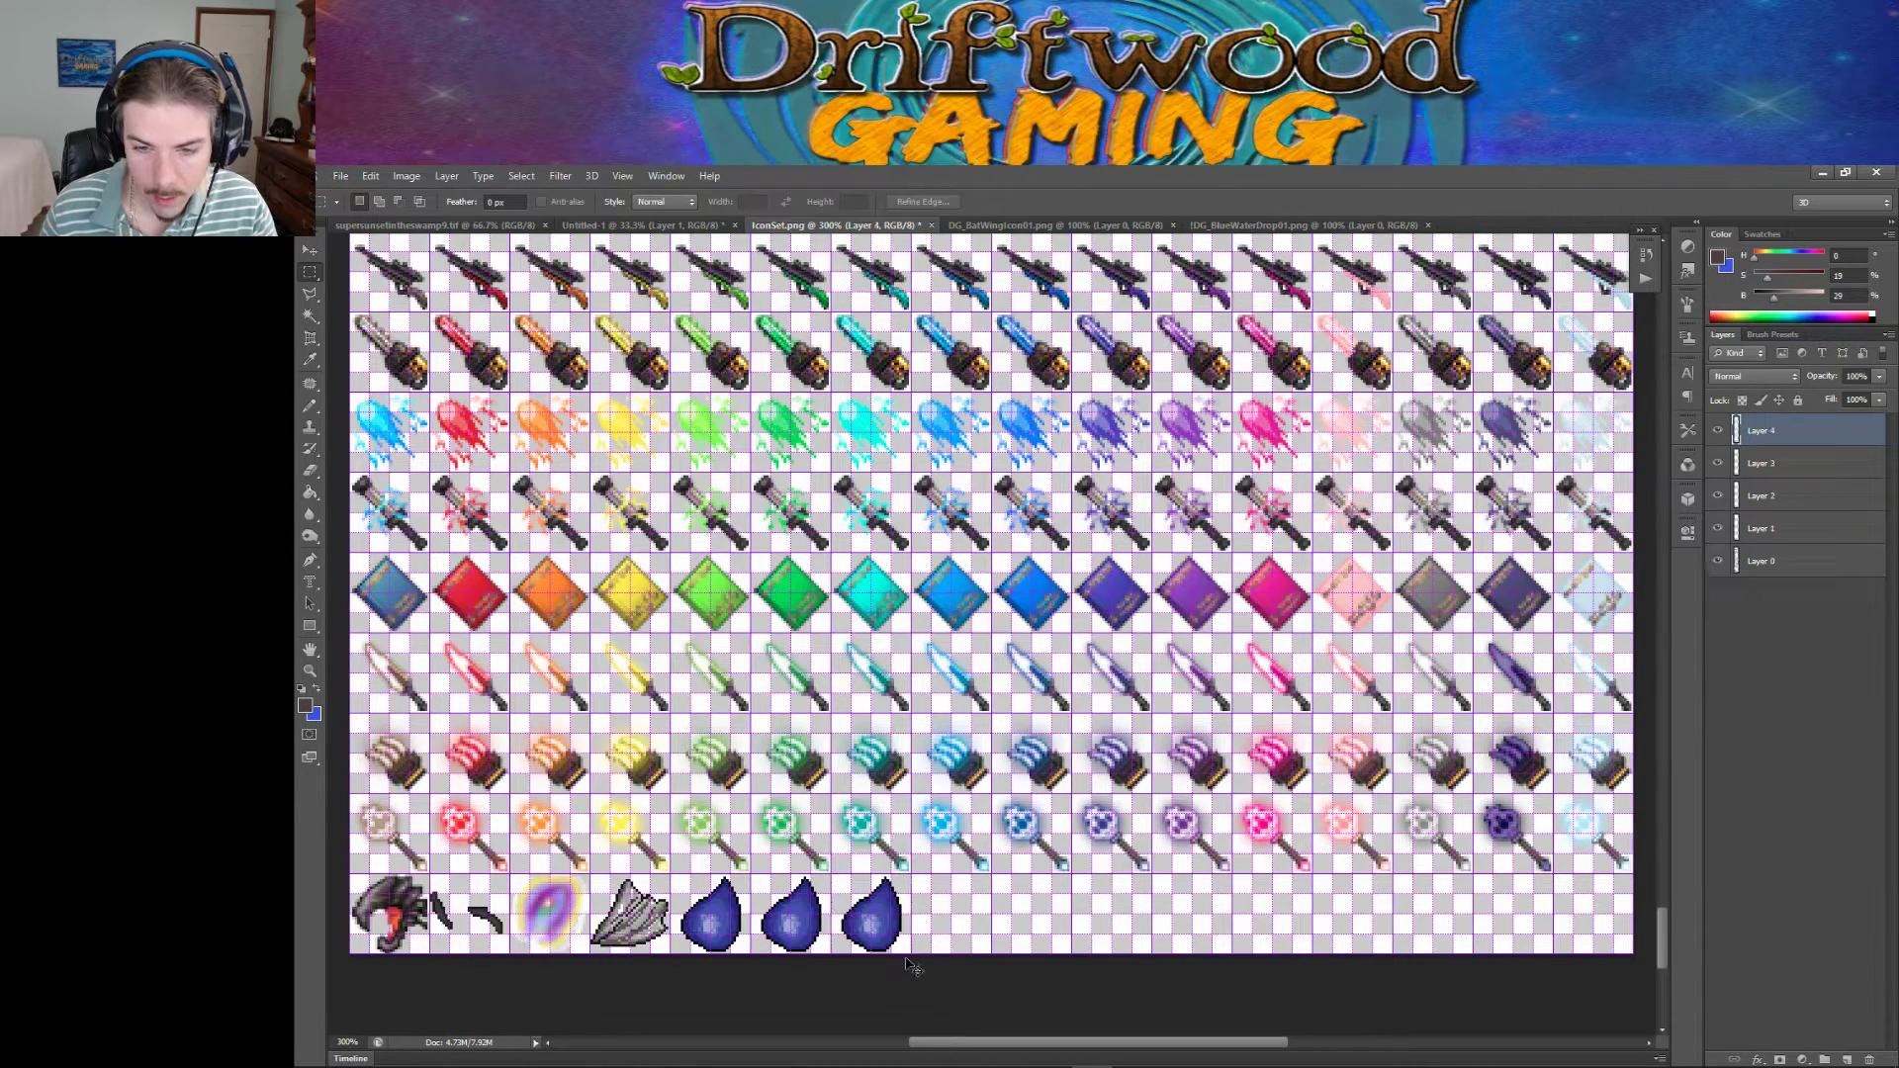
pyautogui.moveTo(912, 875); pyautogui.dragTo(988, 978)
pyautogui.hotkey('ctrl', 'v')
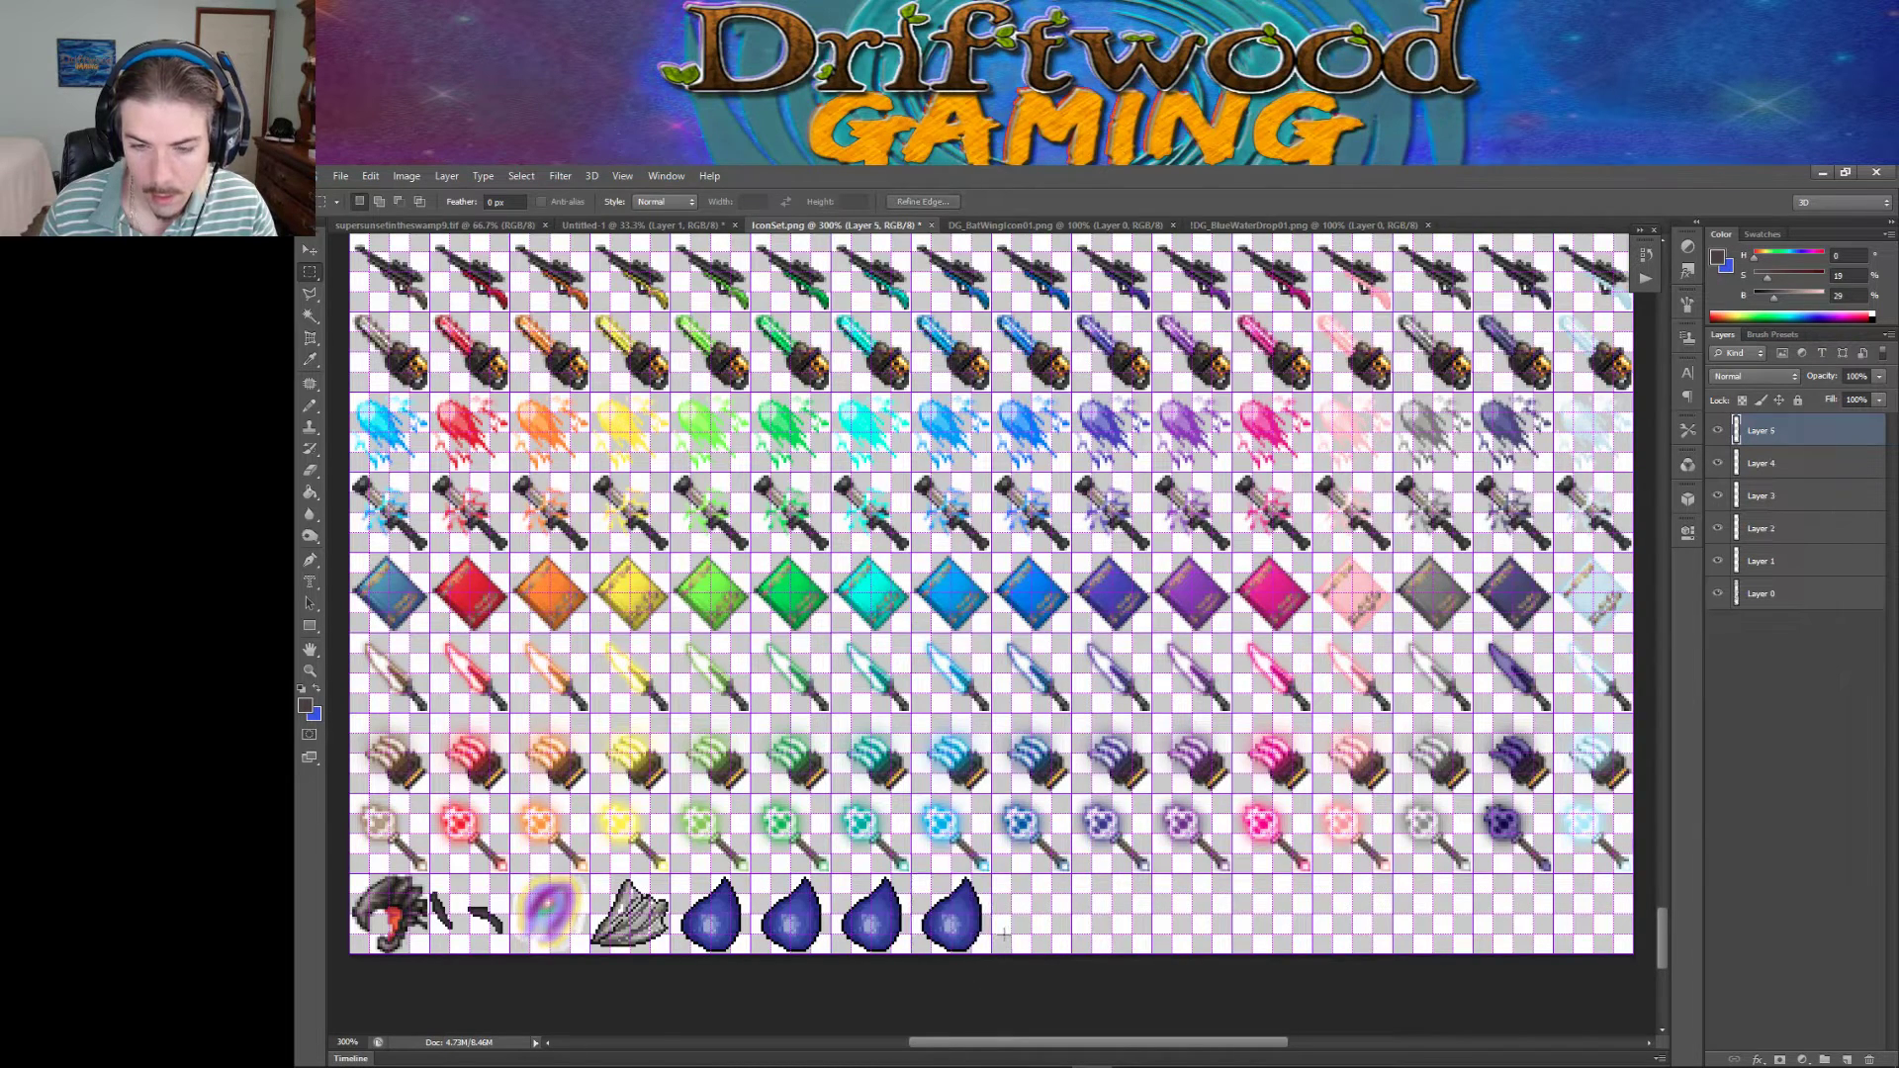
pyautogui.moveTo(994, 876); pyautogui.dragTo(1073, 957)
pyautogui.hotkey('ctrl', 'v')
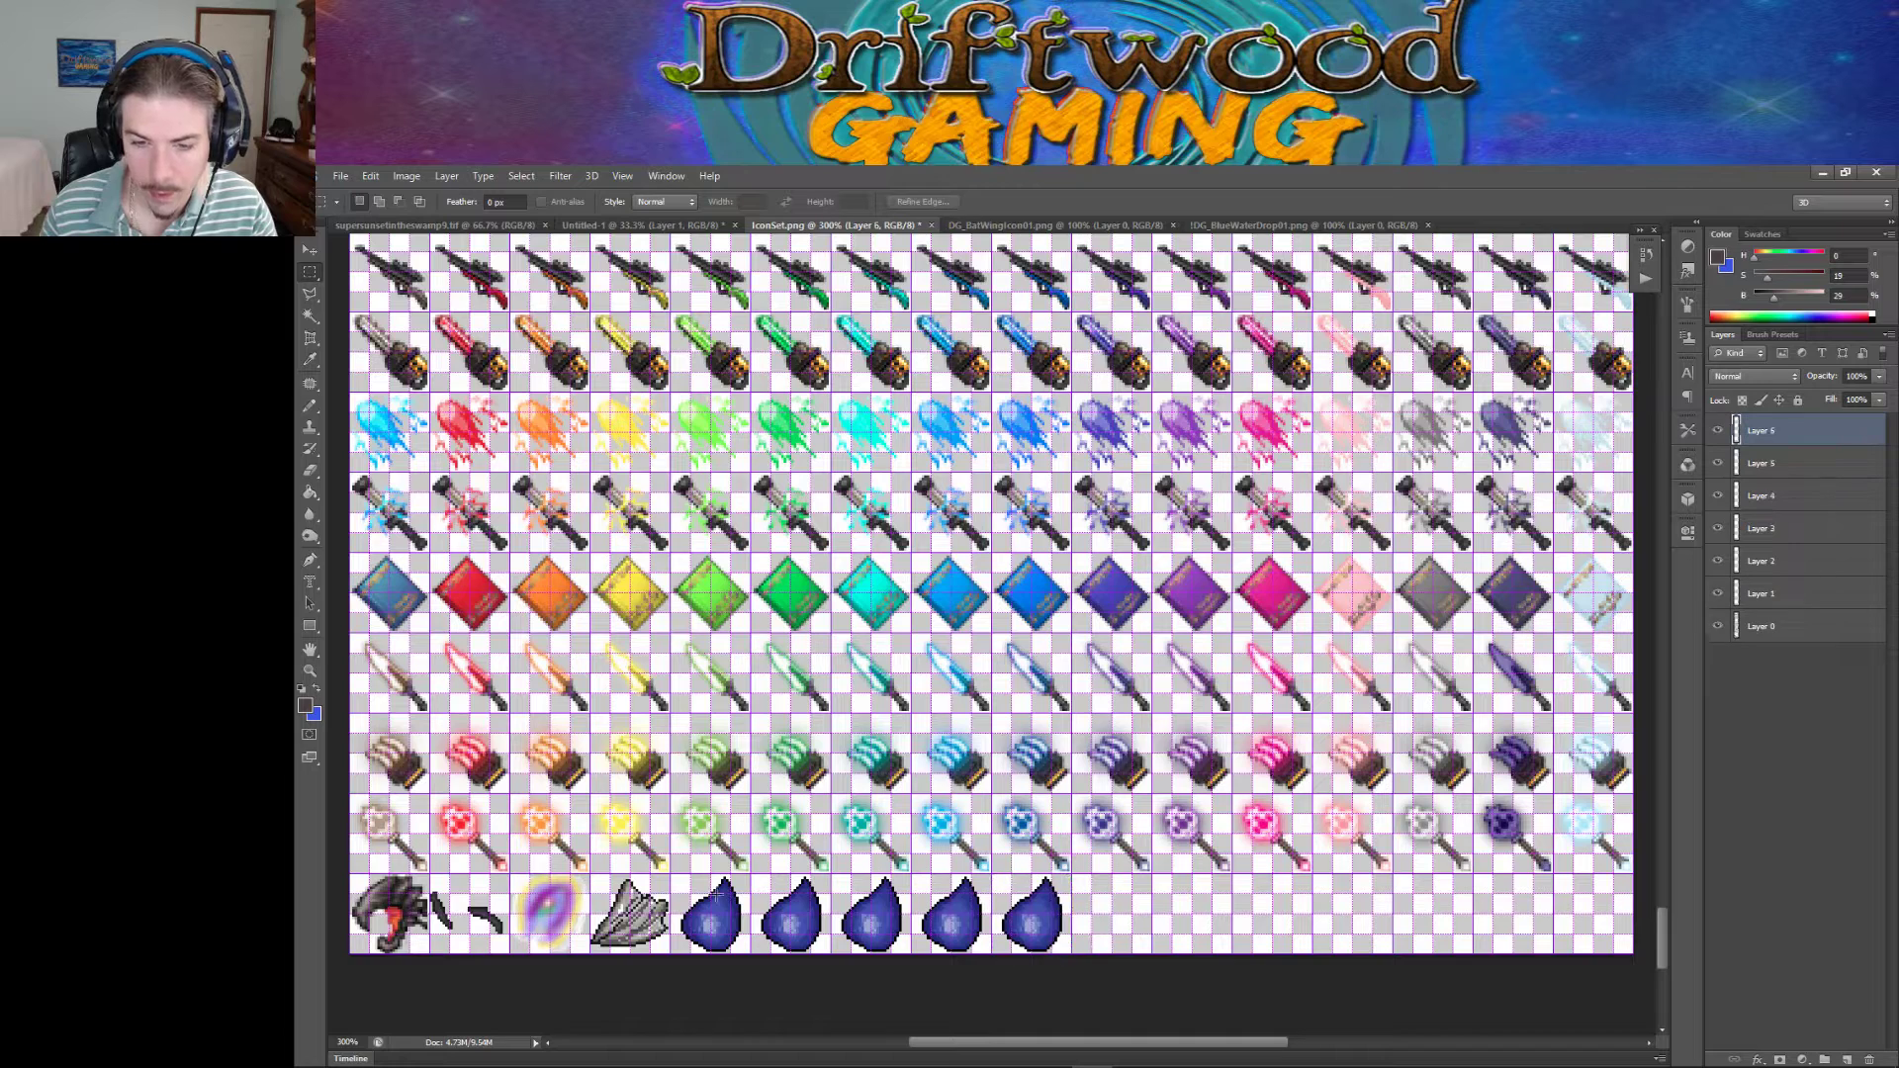
# Select the second water drop's cell, activate Layer 3 and give that layer a green color label.
pyautogui.moveTo(825, 952); pyautogui.dragTo(827, 956)
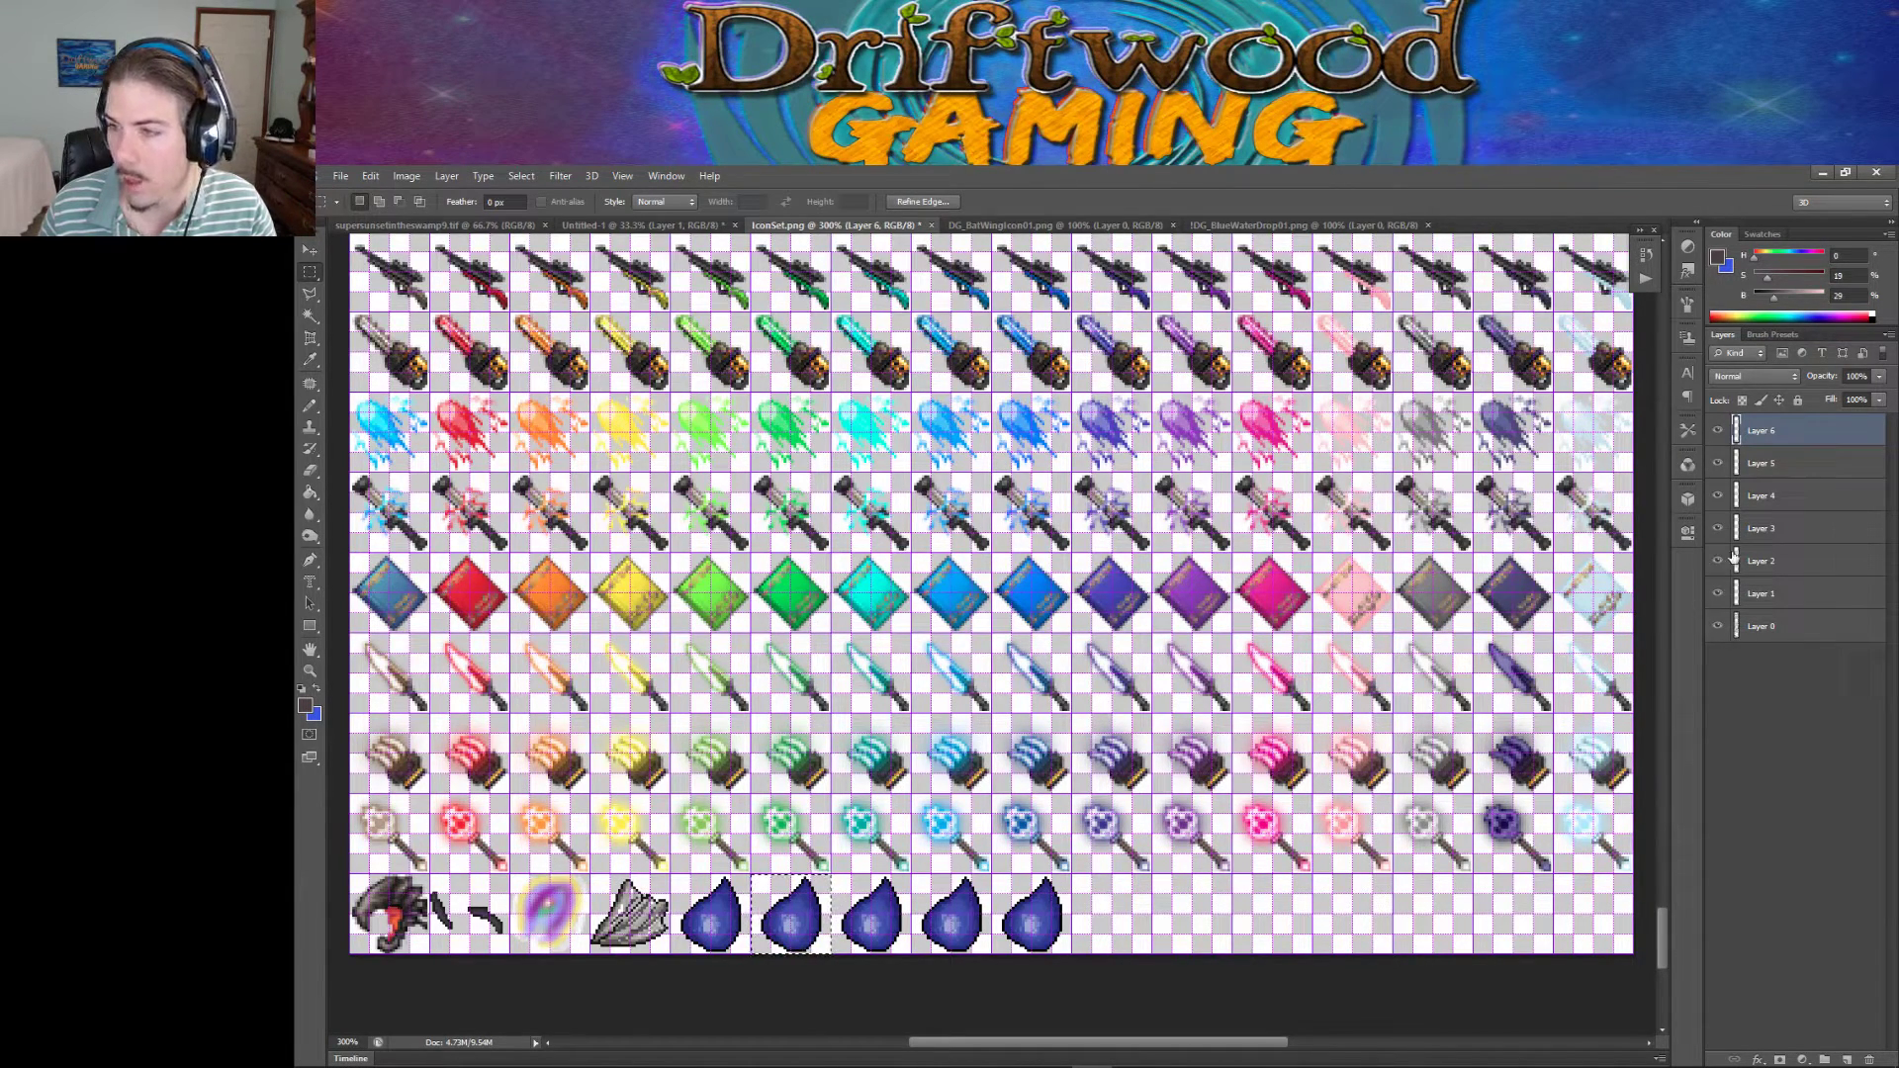
pyautogui.click(1773, 534)
pyautogui.click(1755, 378)
pyautogui.click(1748, 408)
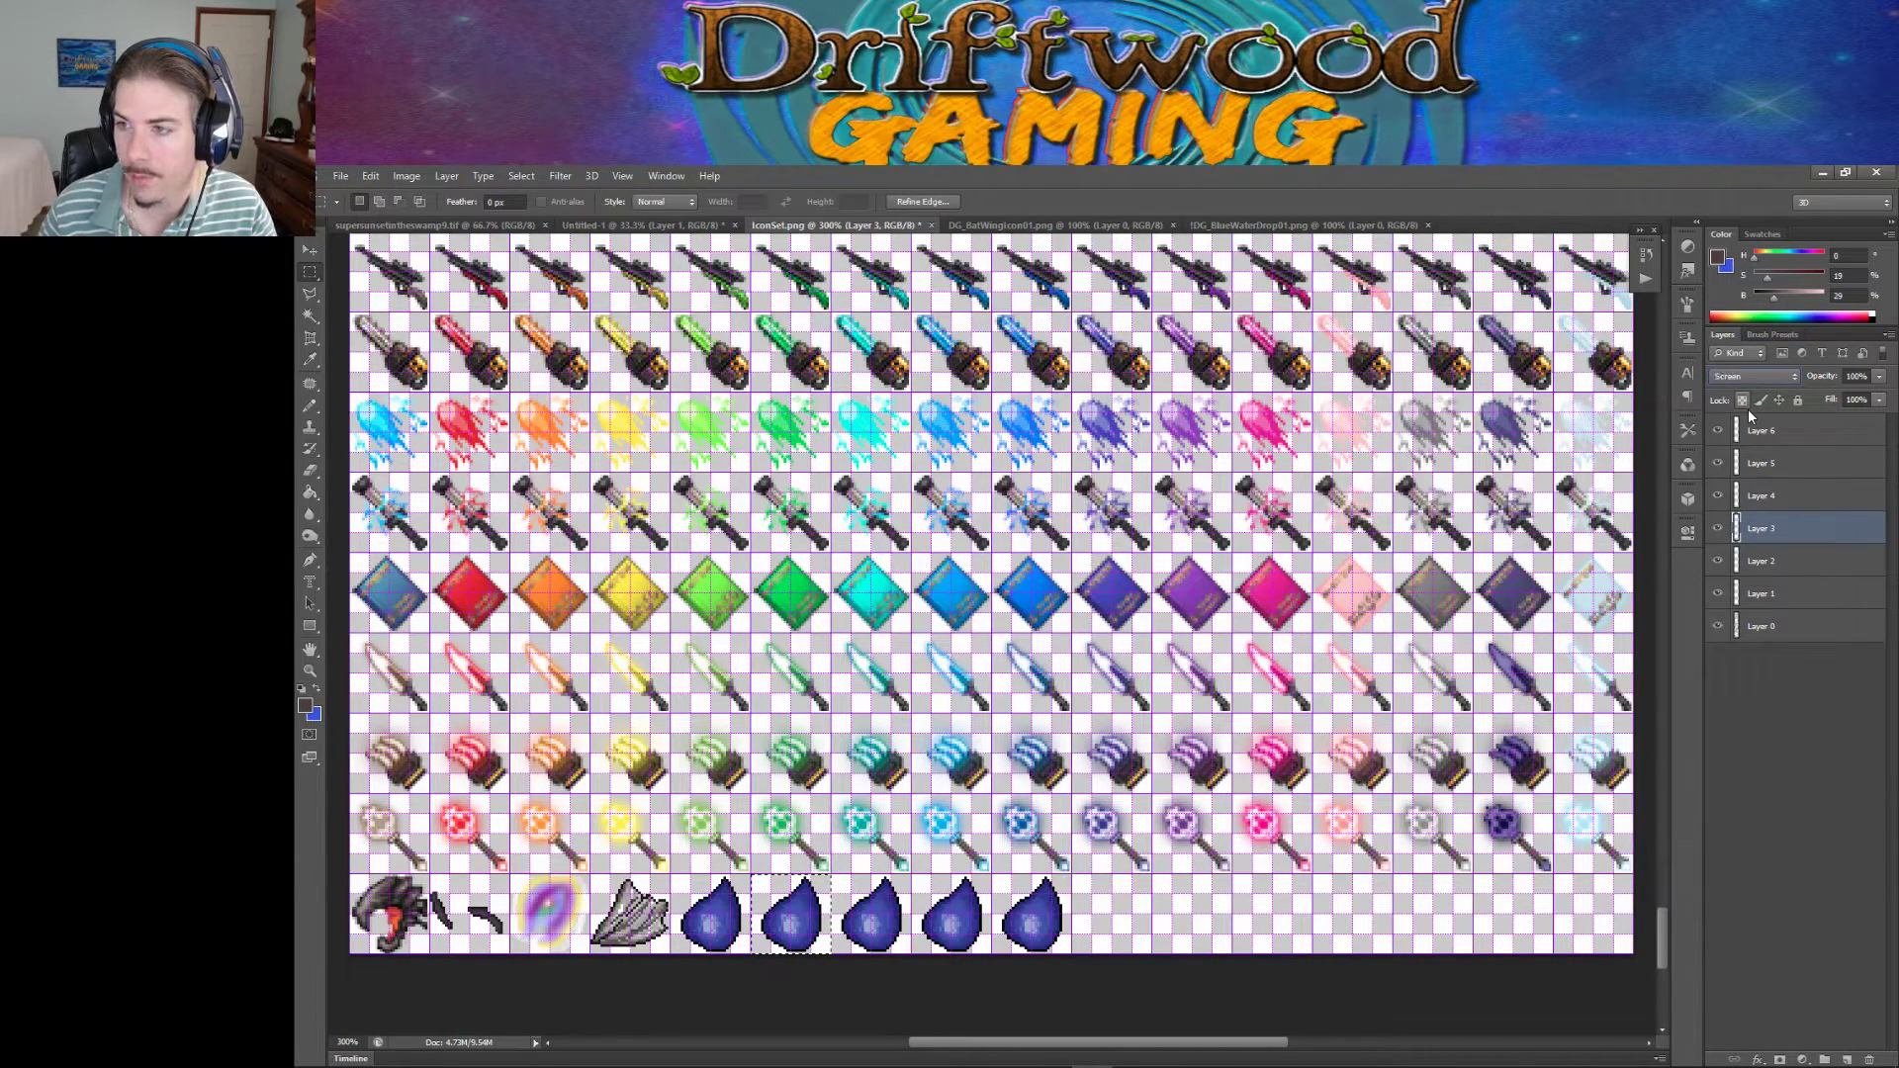
pyautogui.rightClick(1760, 531)
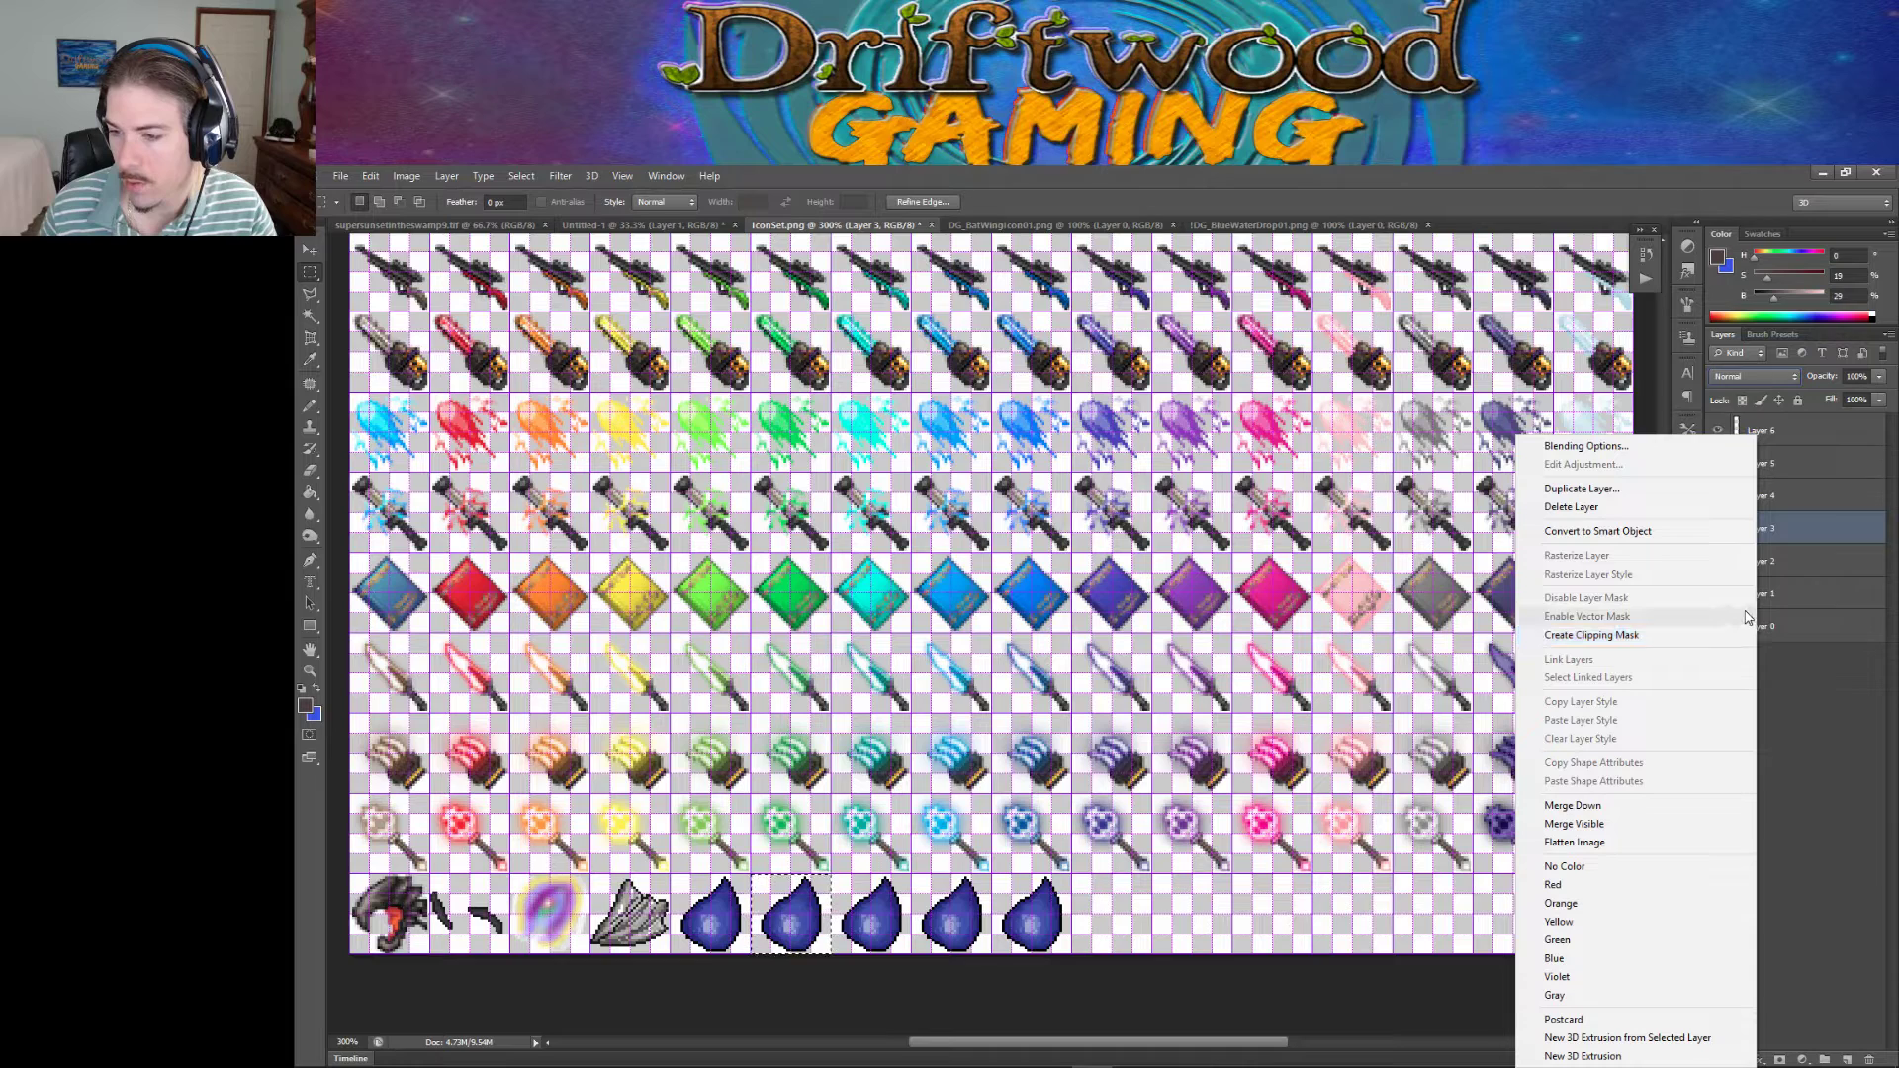
pyautogui.click(1615, 947)
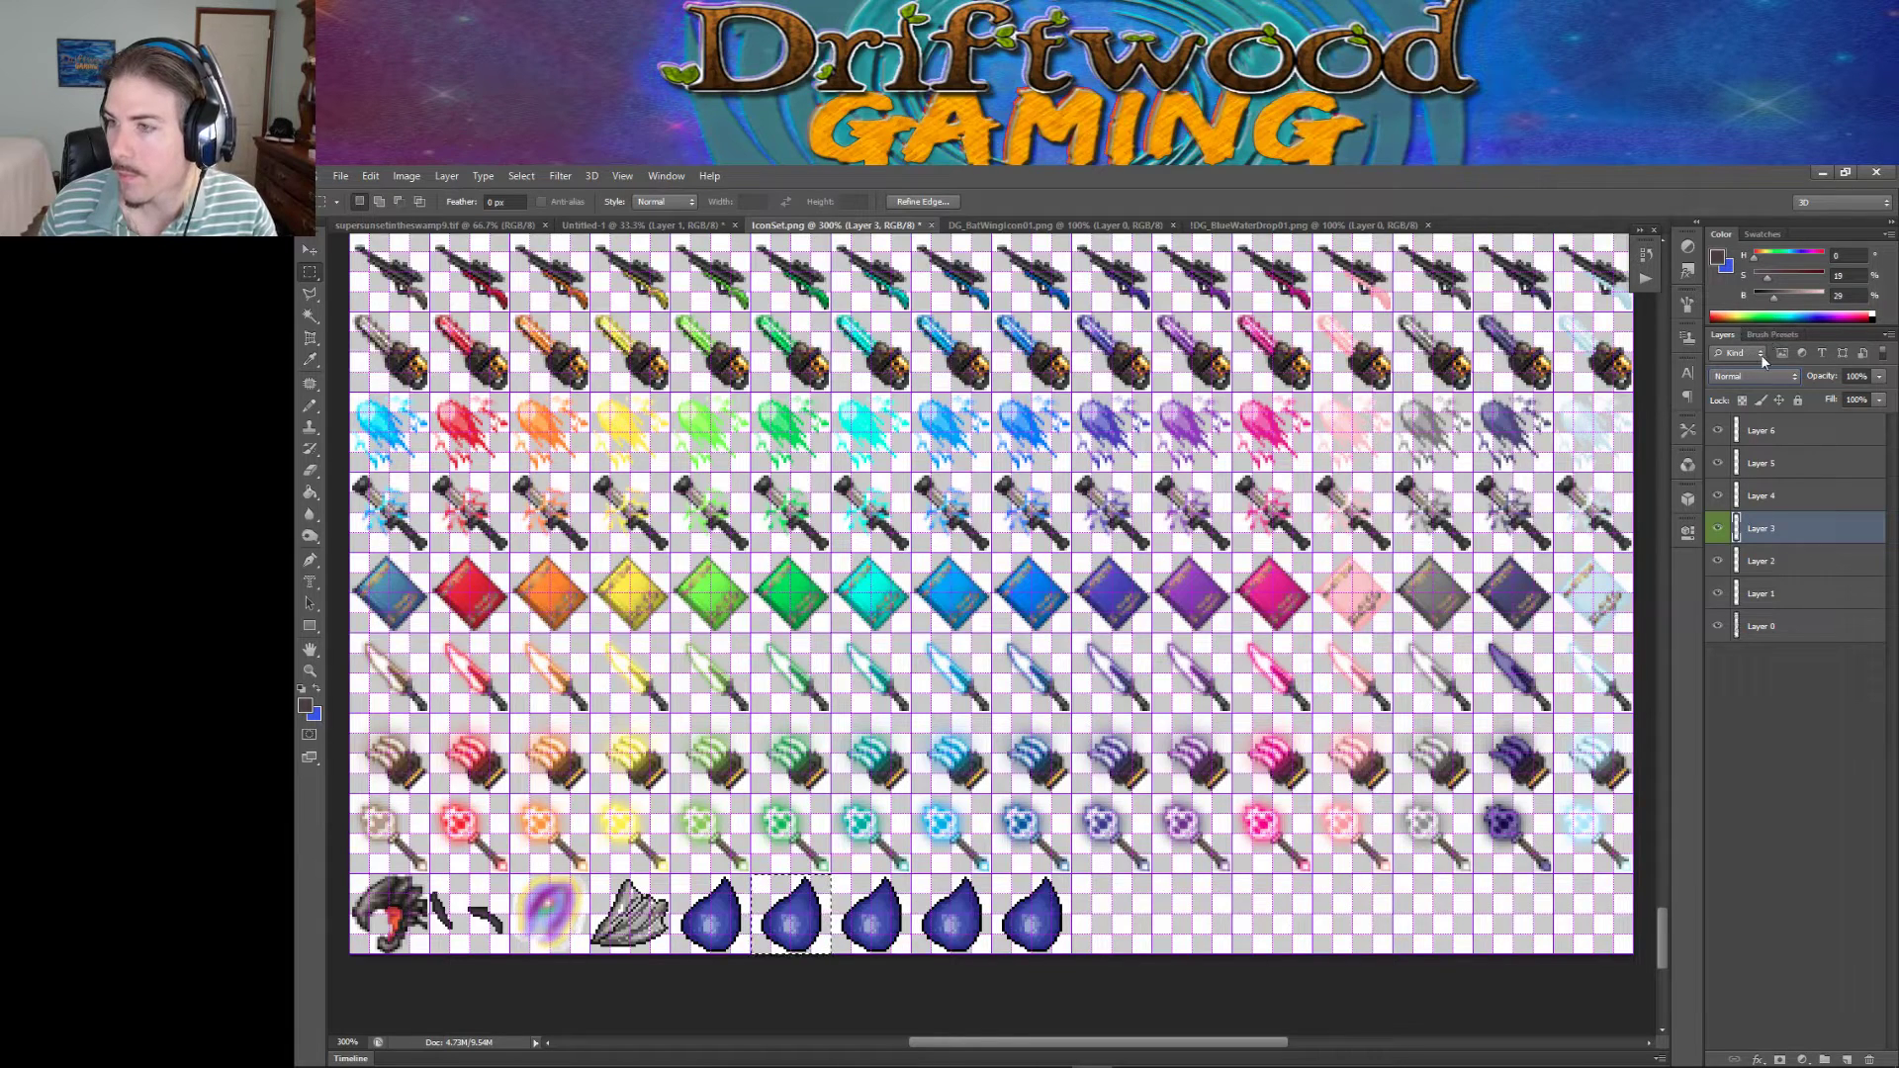
pyautogui.rightClick(1775, 533)
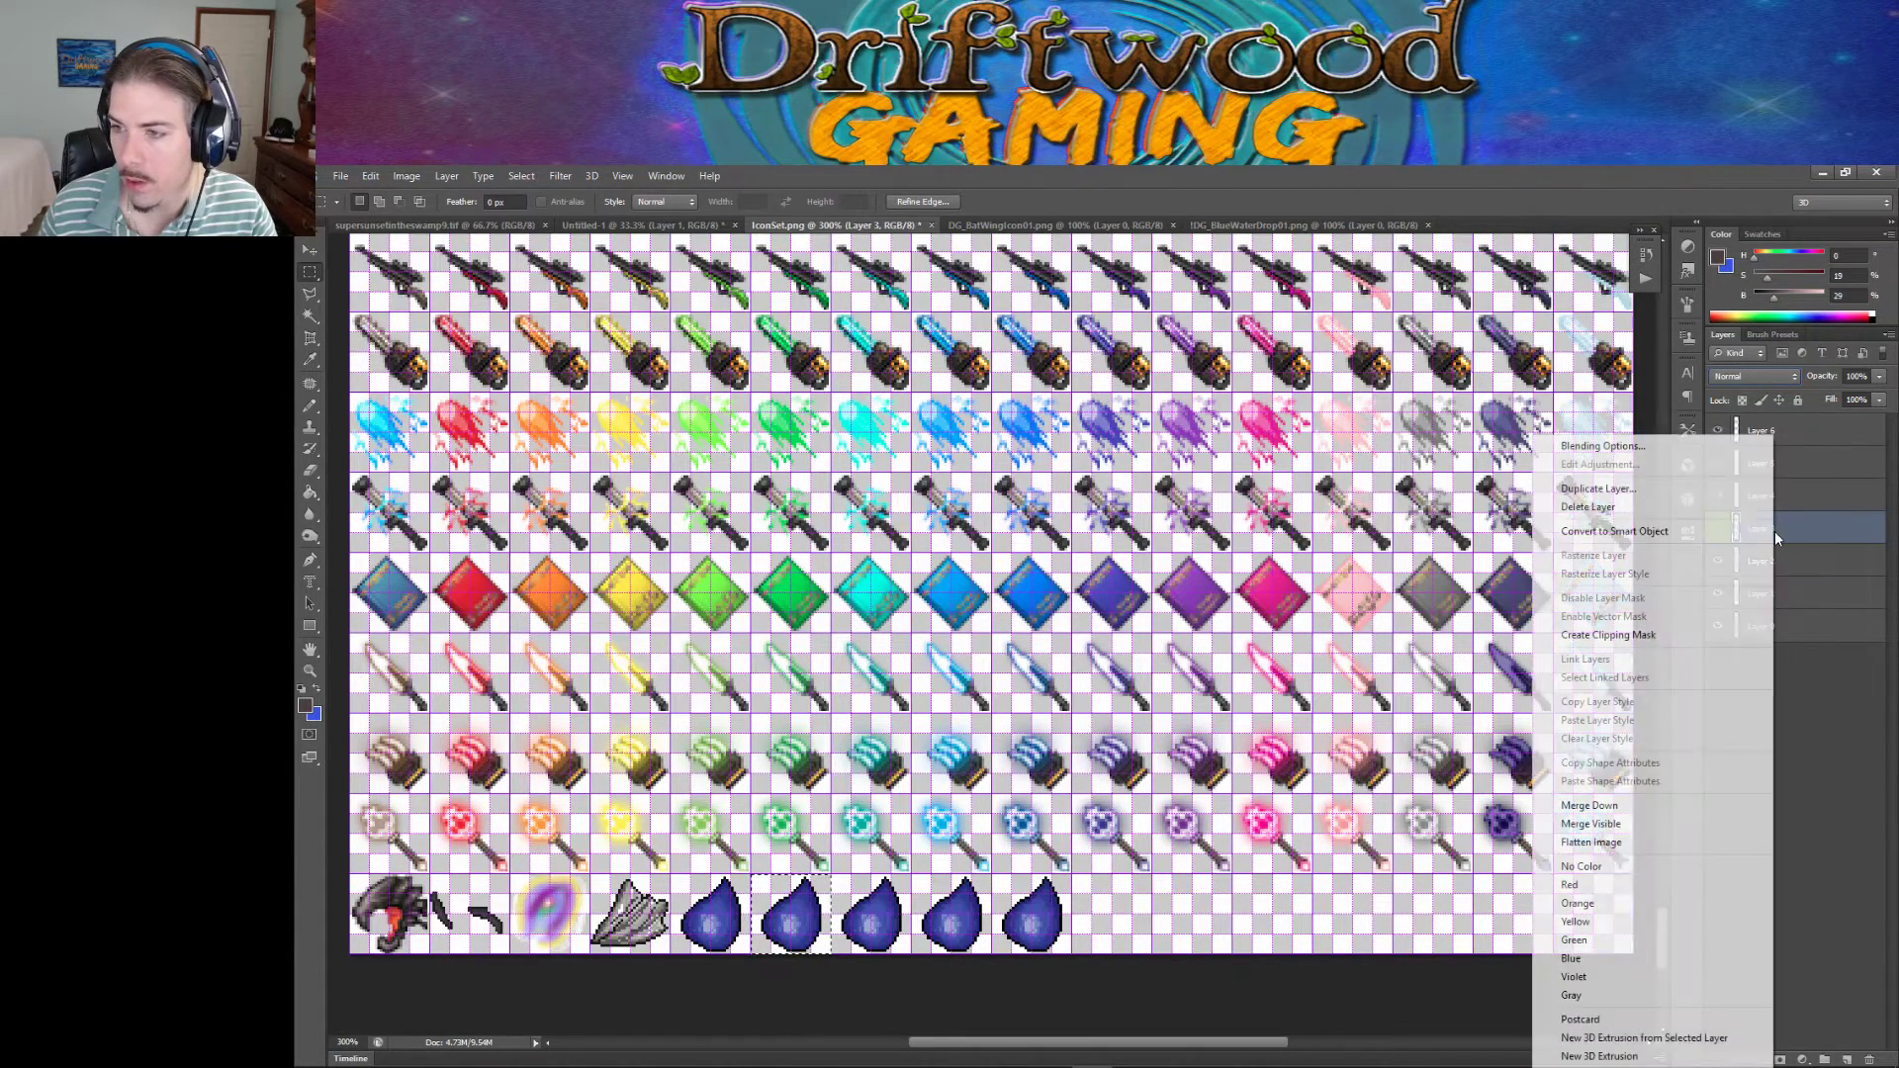
pyautogui.click(1661, 451)
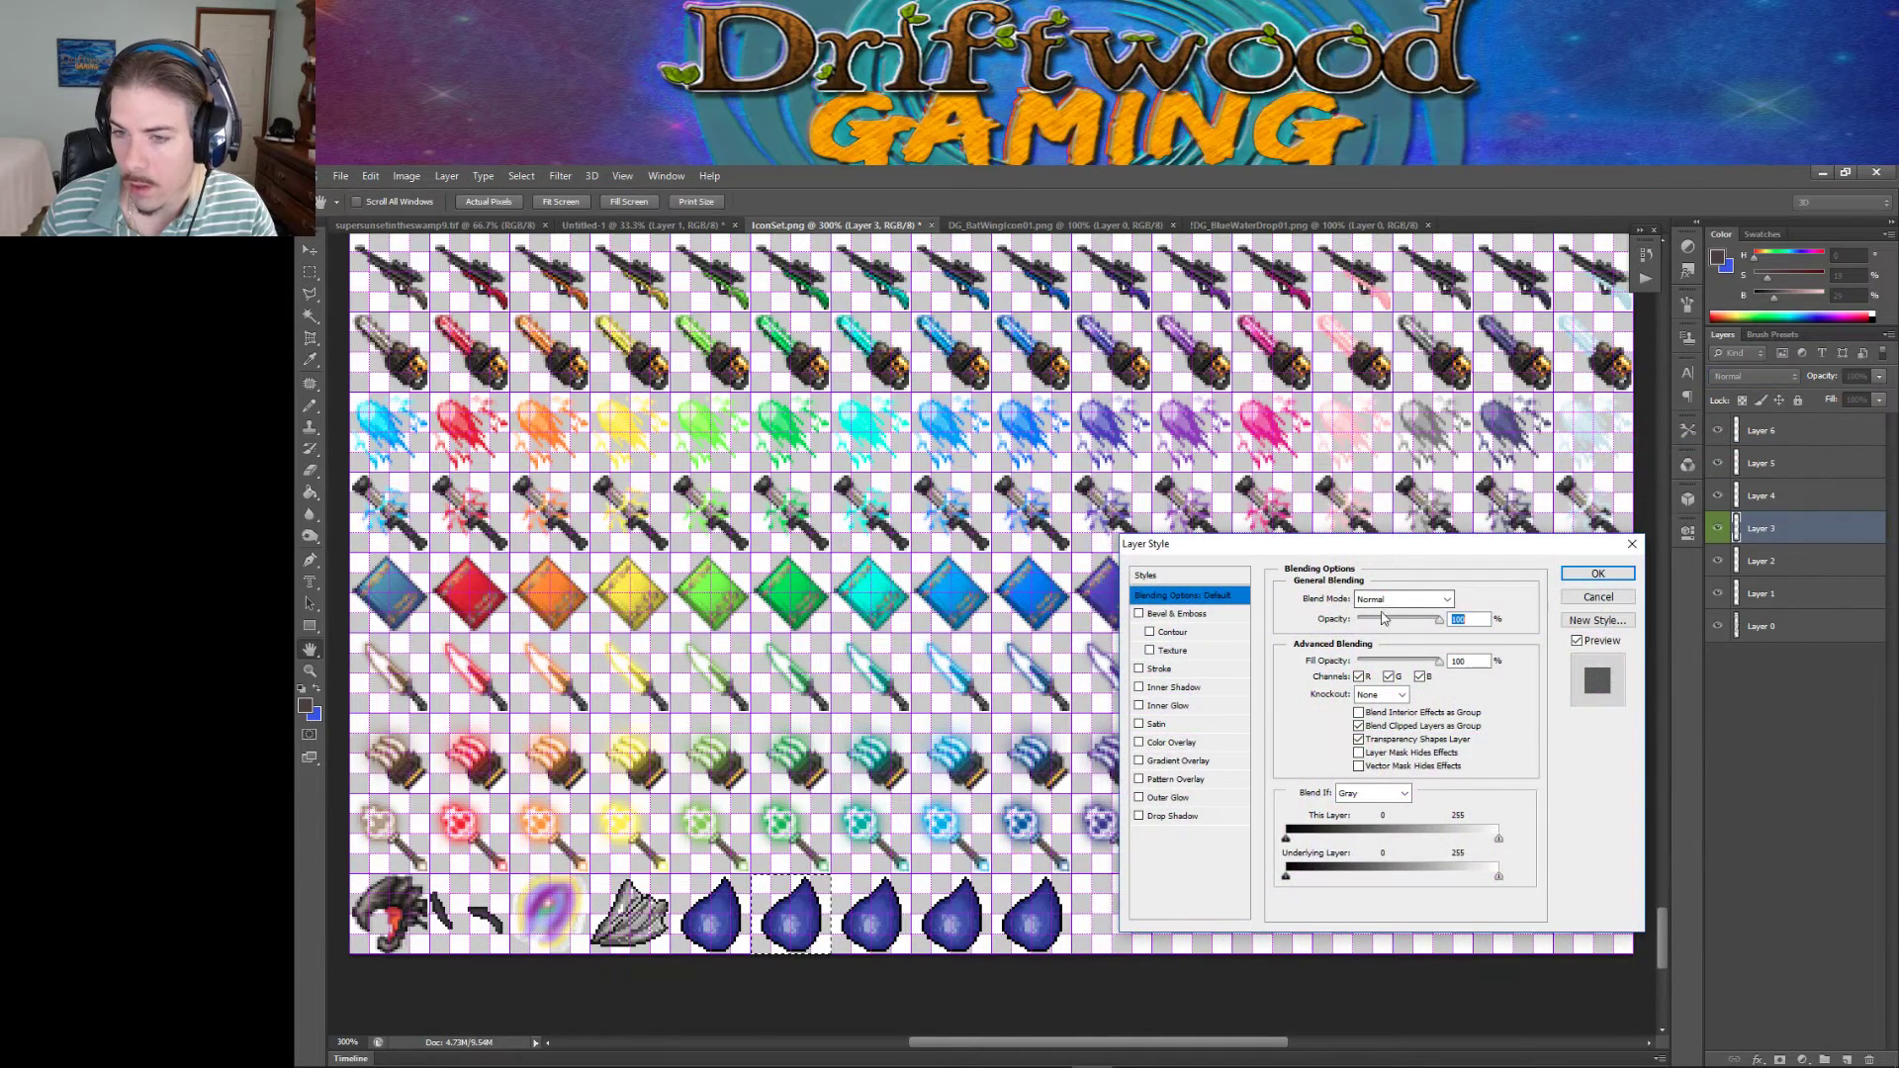
pyautogui.click(1596, 597)
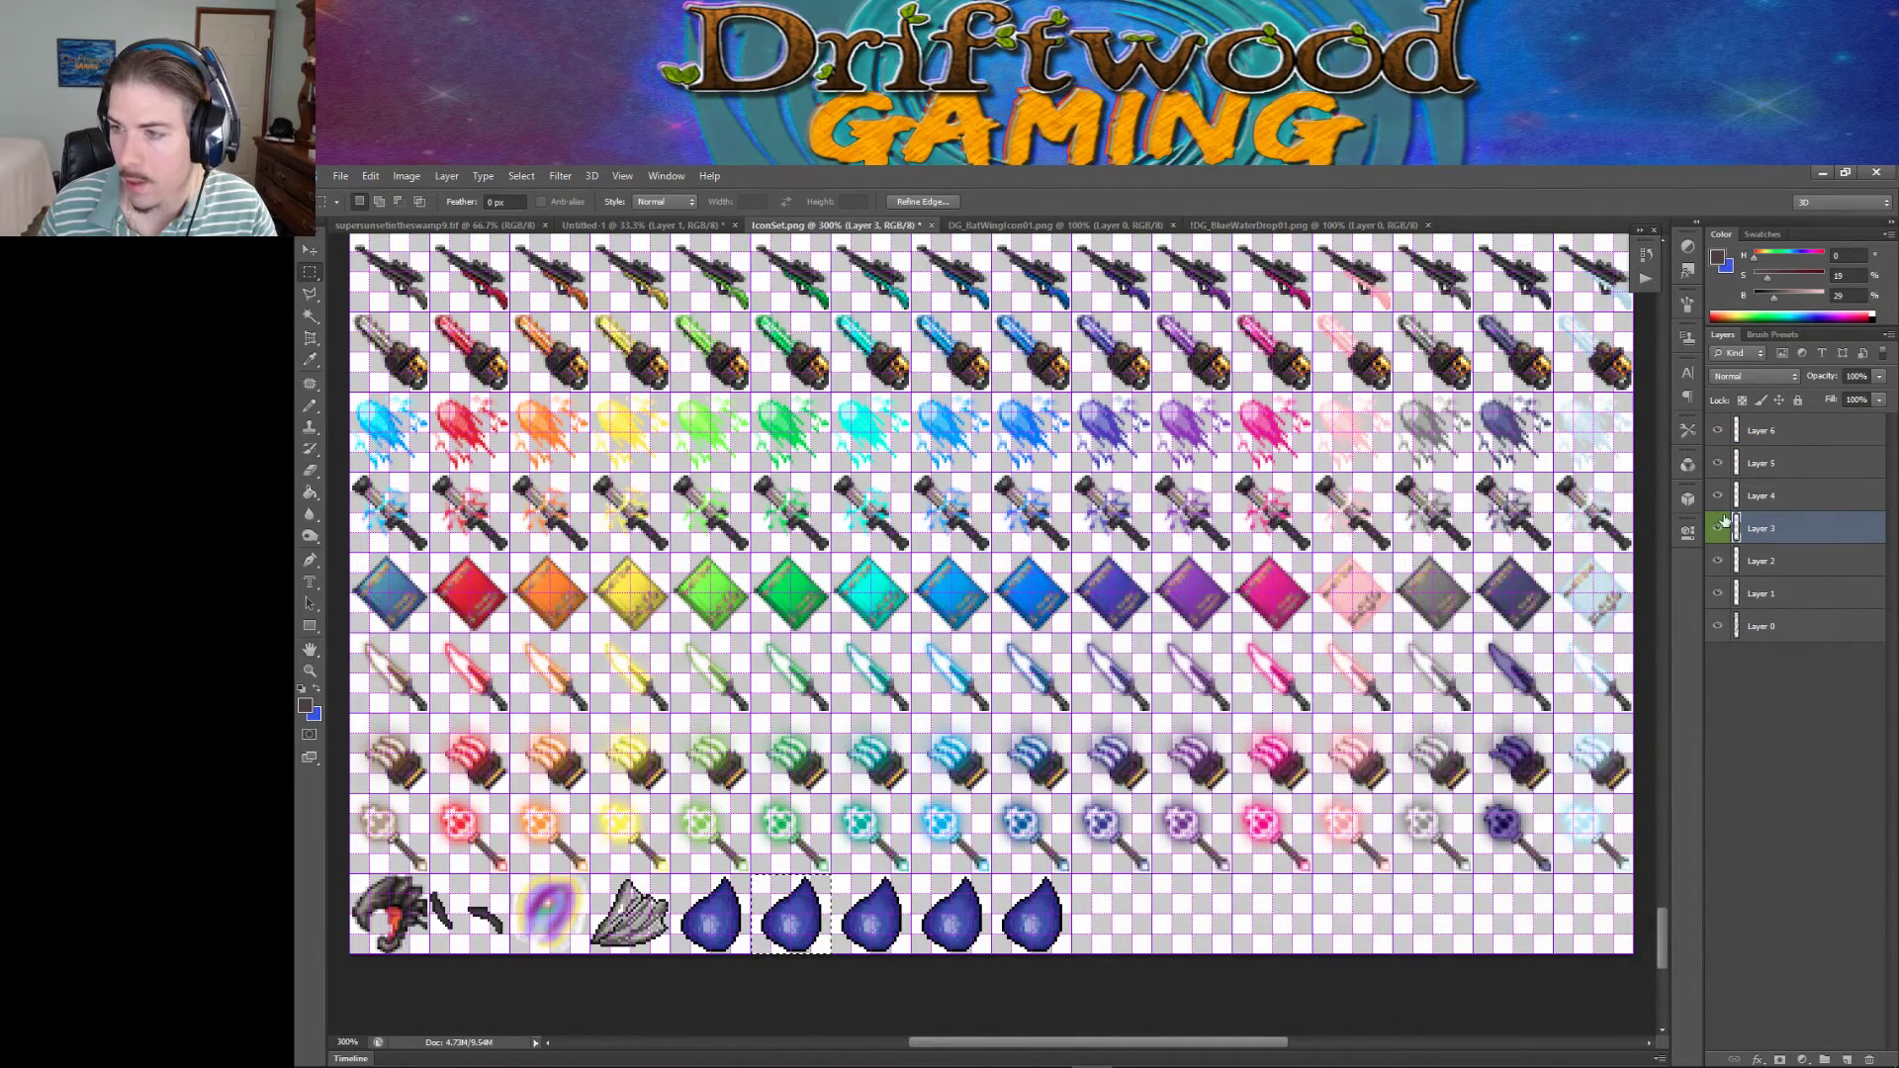
# Add a Hue/Saturation adjustment to the selected second drop with hue -47 to recolor it teal.
pyautogui.click(1686, 249)
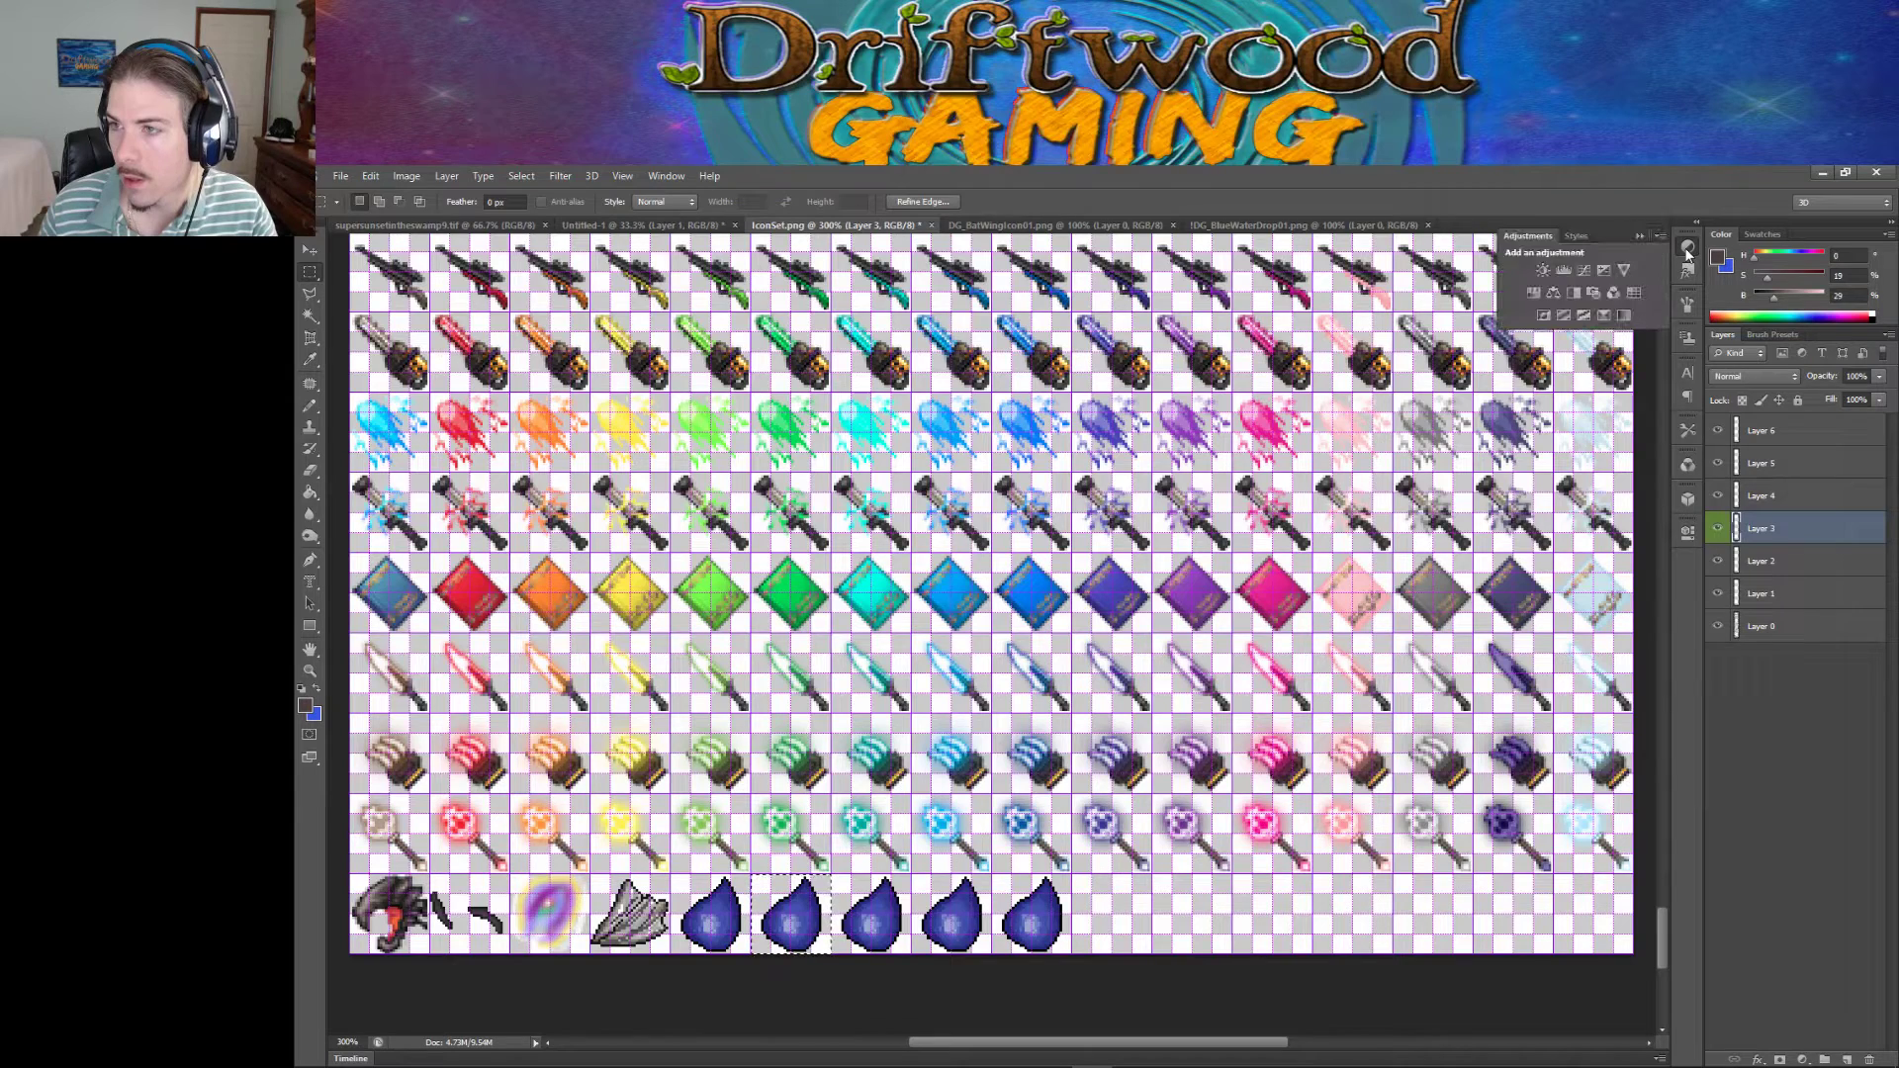
pyautogui.click(1532, 293)
pyautogui.moveTo(1568, 634)
pyautogui.mouseDown()
pyautogui.moveTo(1466, 635)
pyautogui.moveTo(1661, 633)
pyautogui.moveTo(1541, 645)
pyautogui.mouseUp()
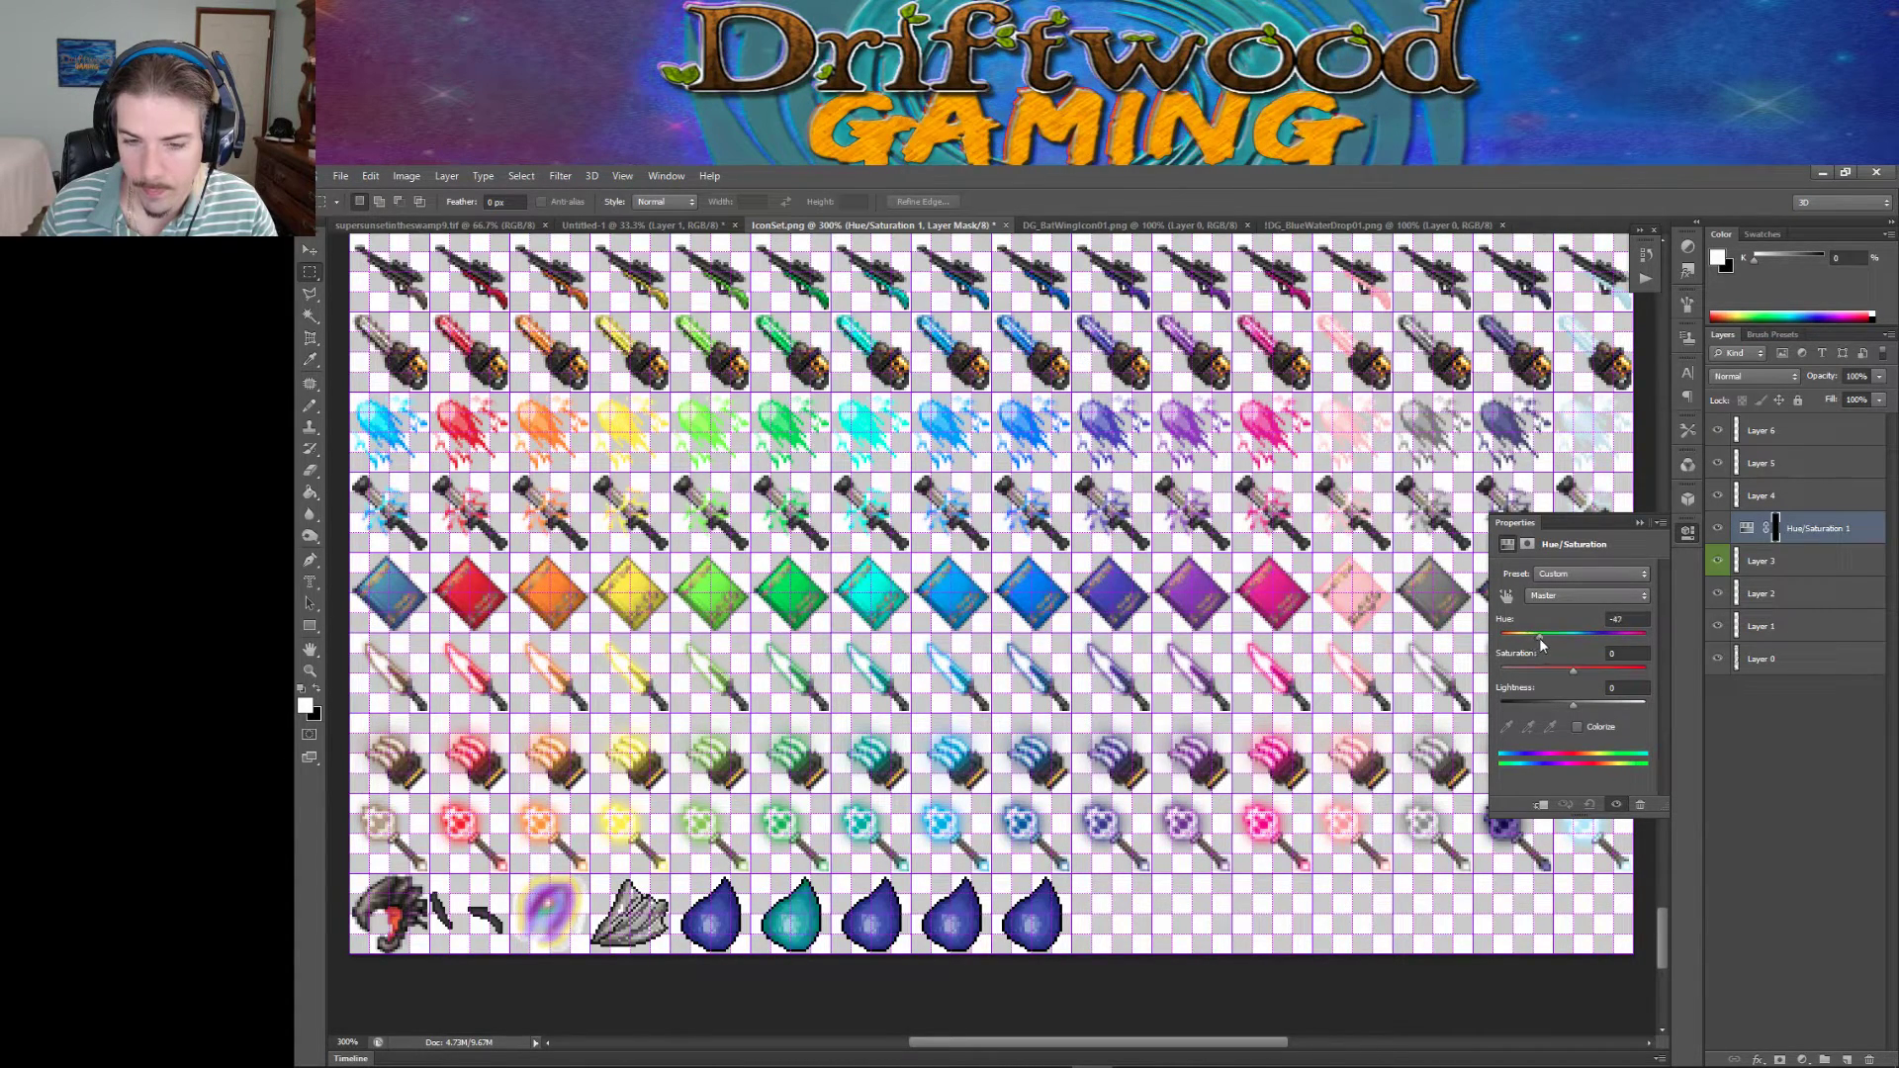
pyautogui.click(1640, 524)
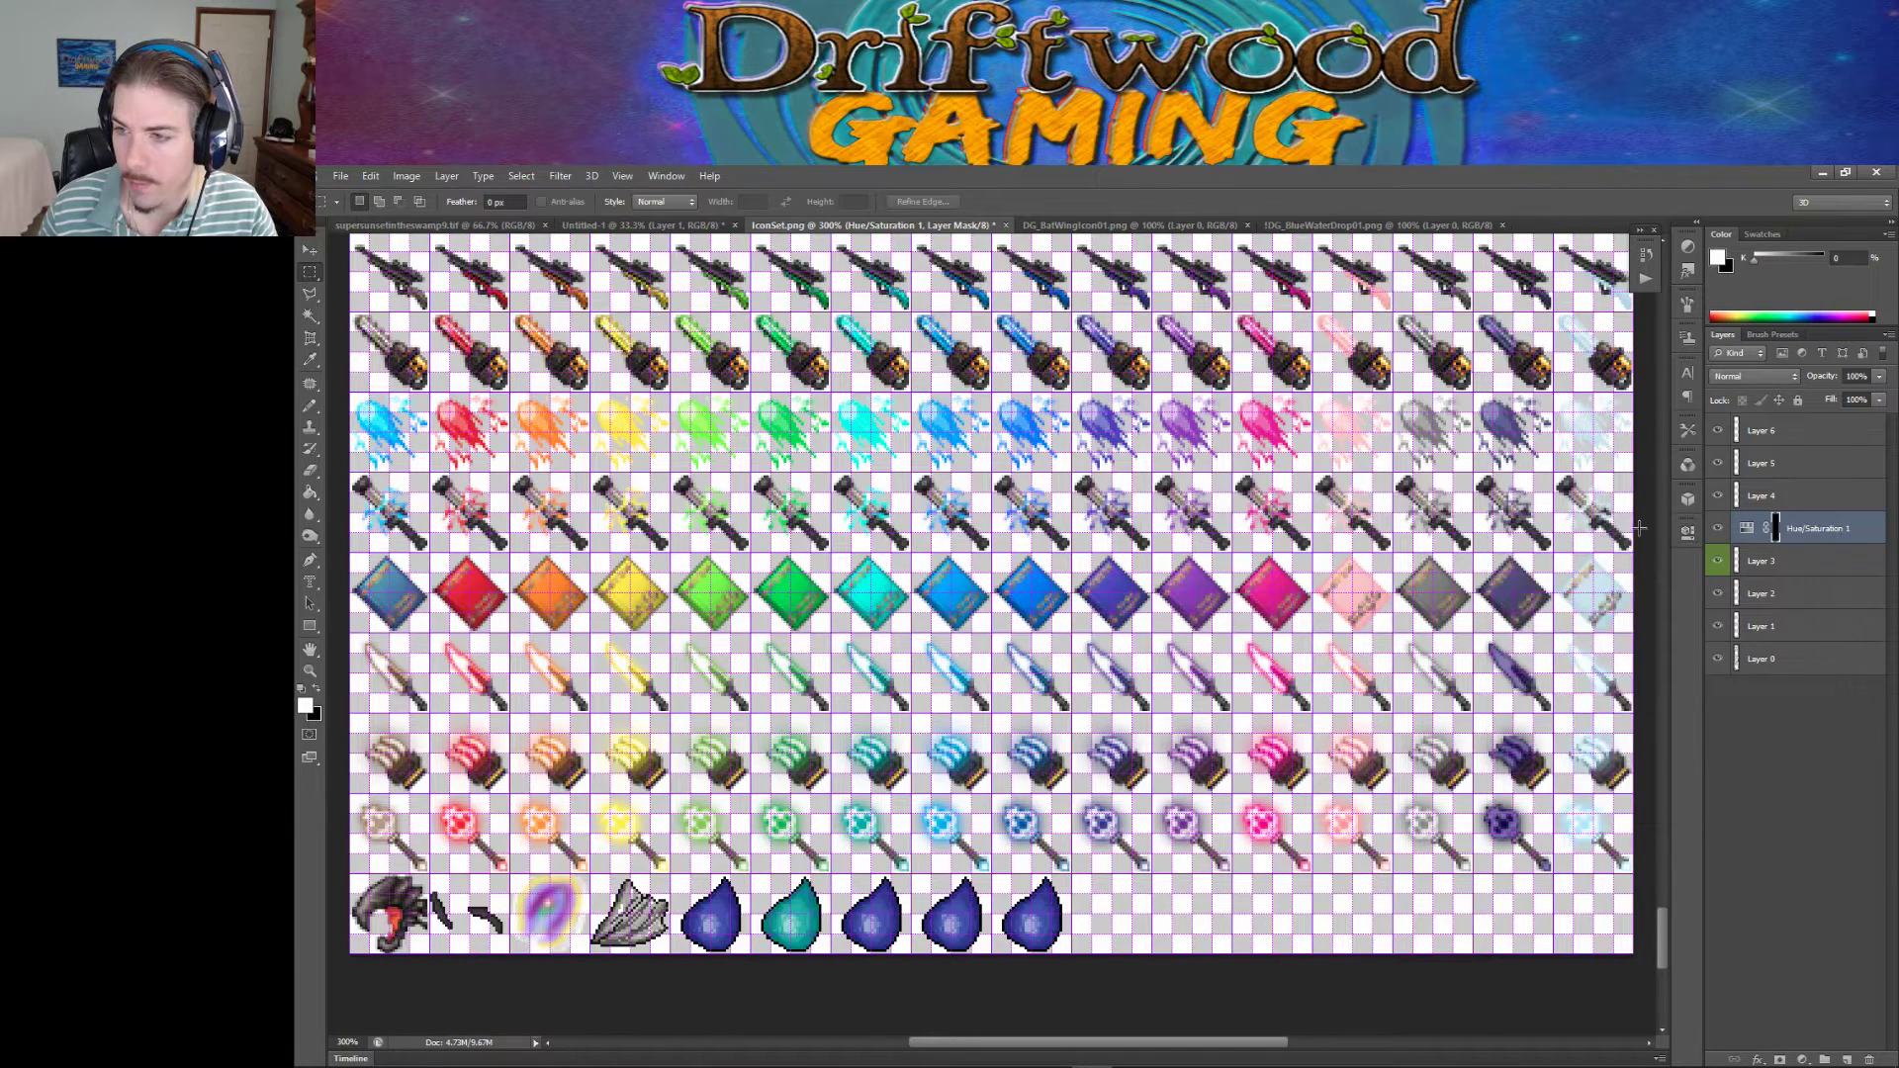
# Recolor the third drop on Layer 4 red with a Hue/Saturation adjustment limited to its cell, using hue +129 and saturation +34.
pyautogui.click(1759, 497)
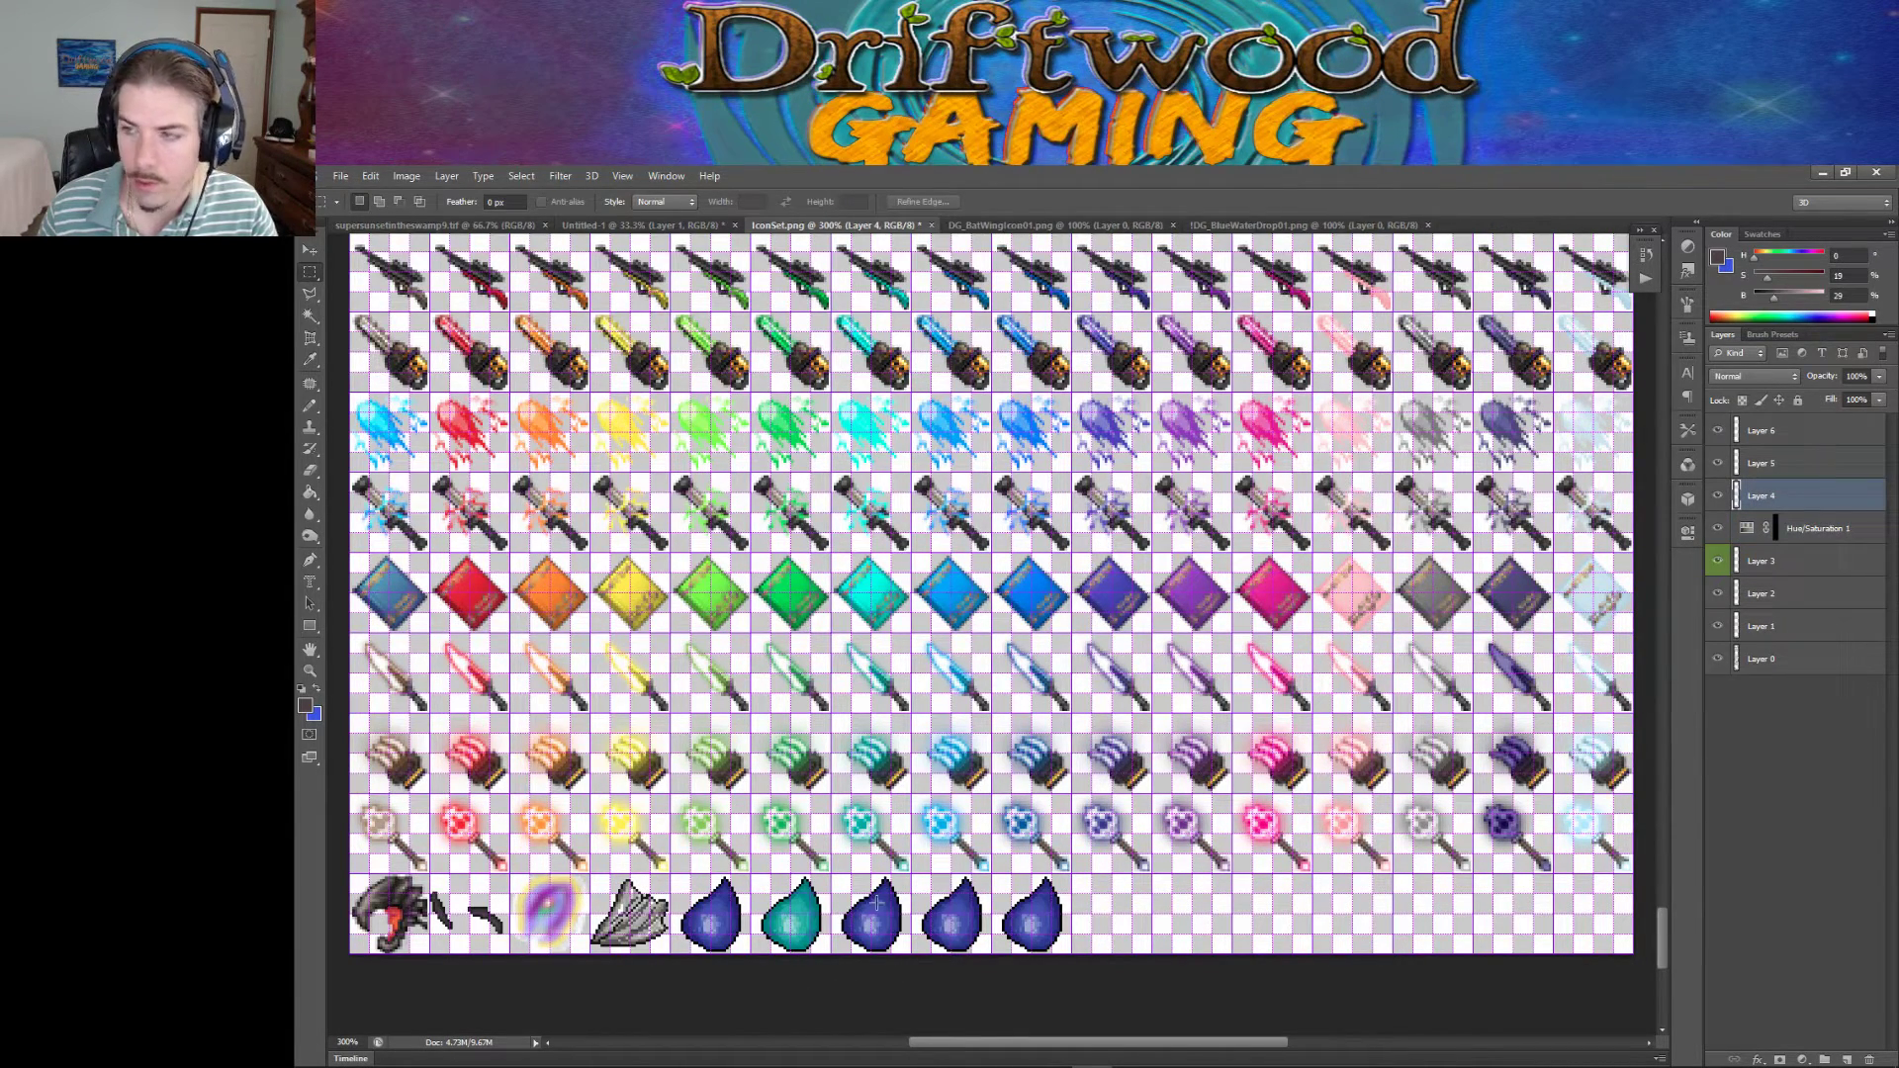
pyautogui.moveTo(831, 875); pyautogui.dragTo(911, 952)
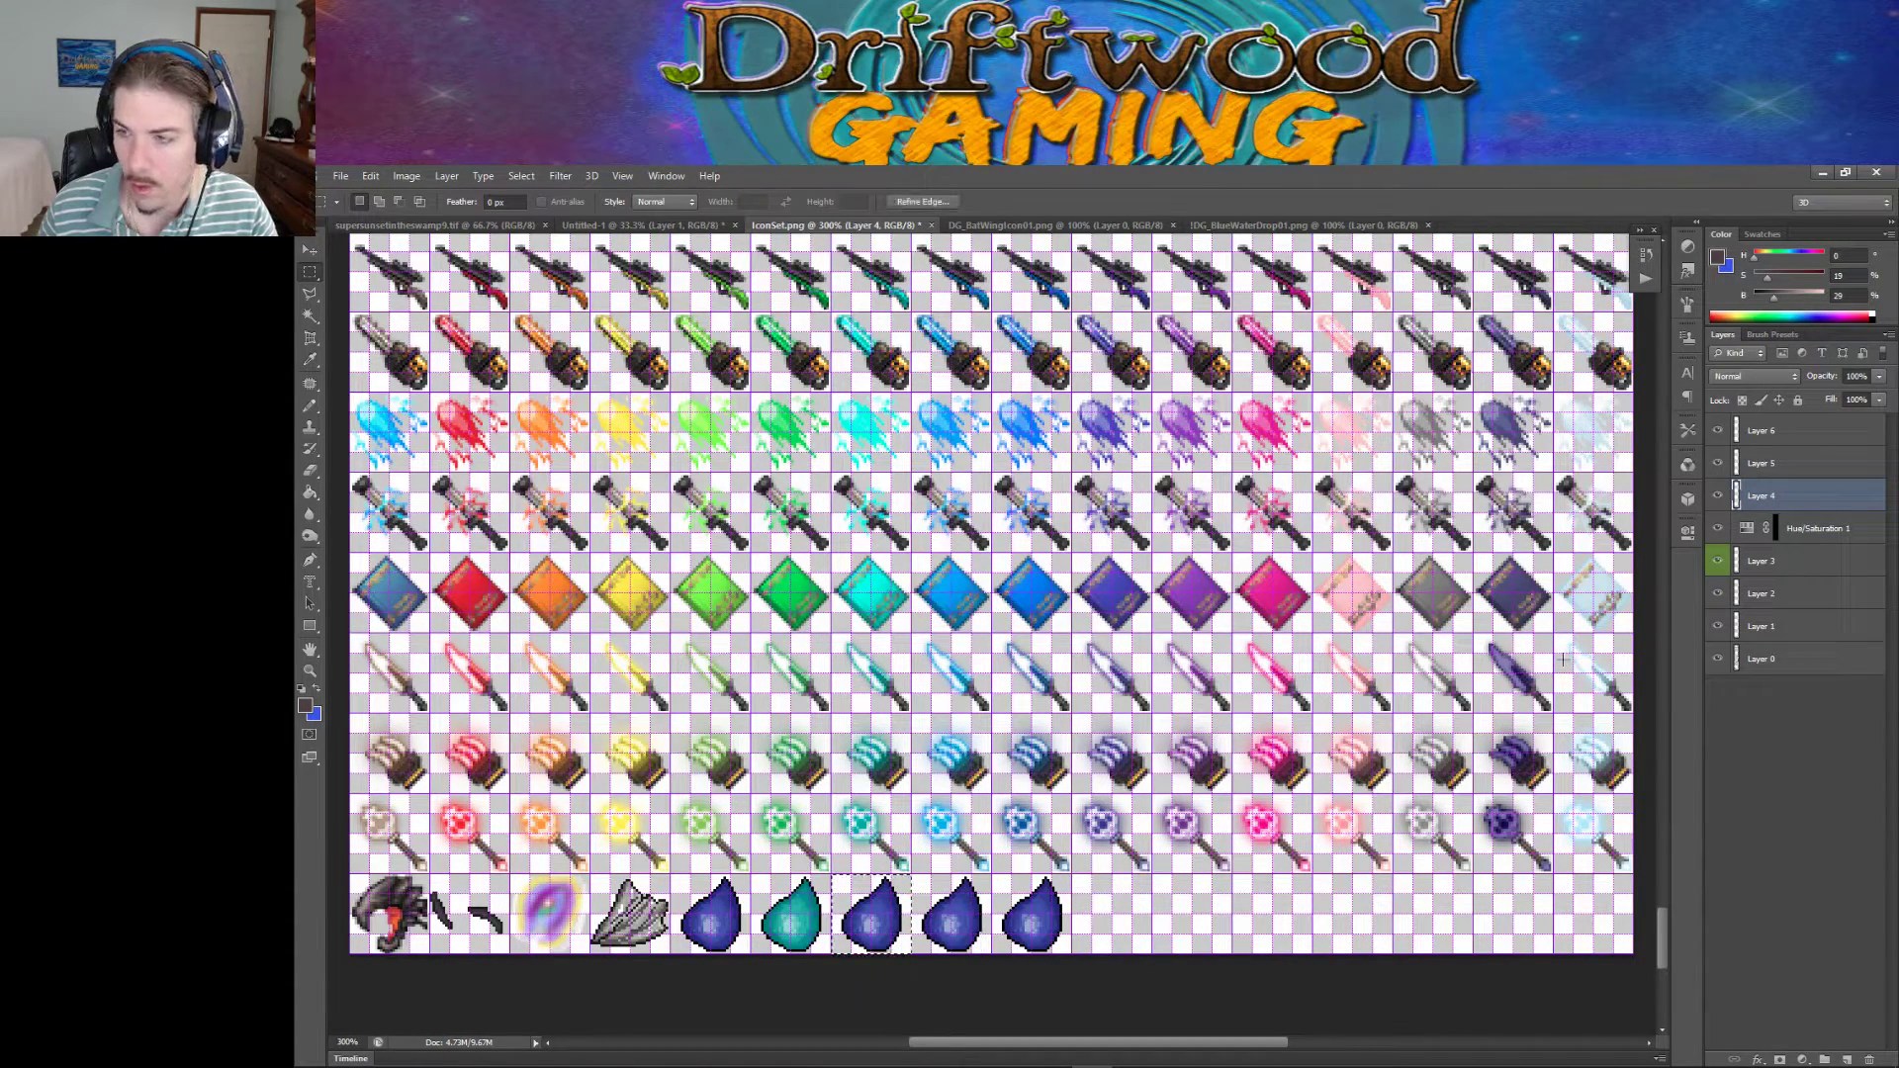
pyautogui.rightClick(1768, 492)
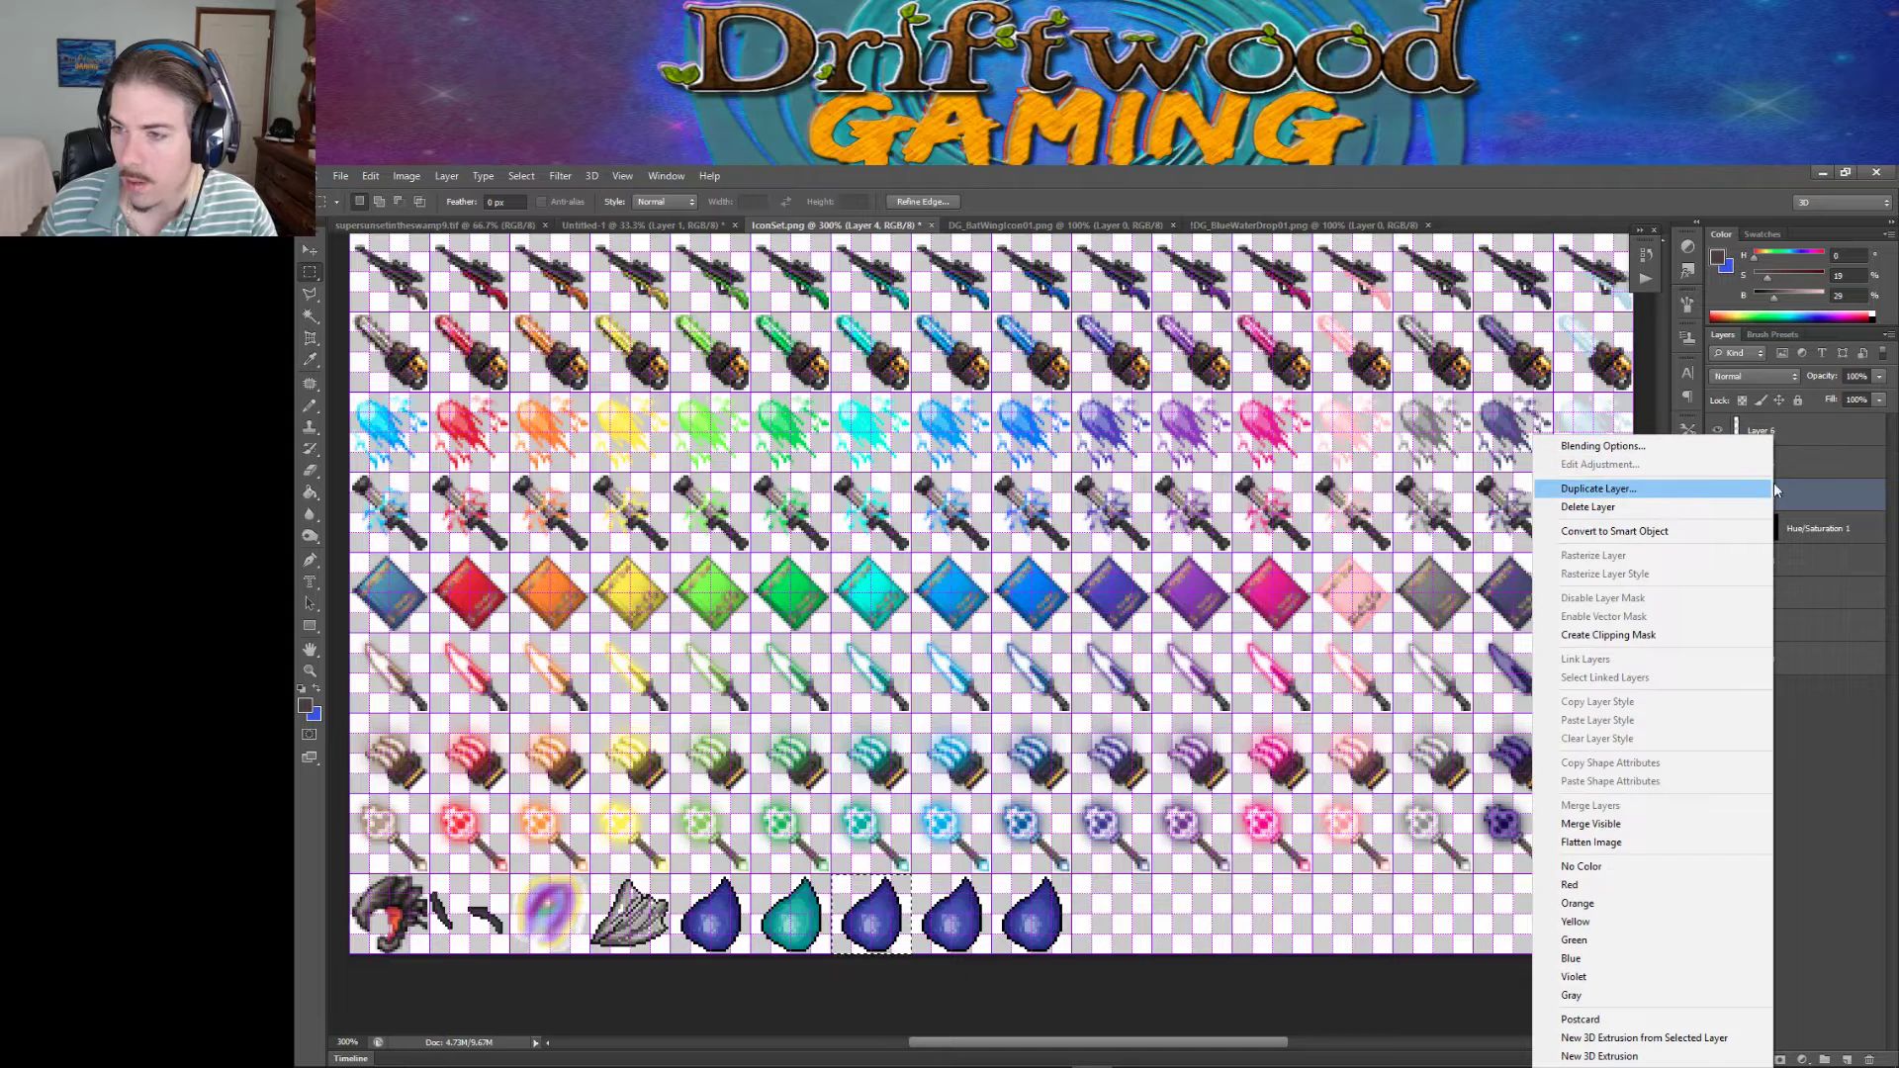
pyautogui.click(1687, 247)
pyautogui.click(1688, 247)
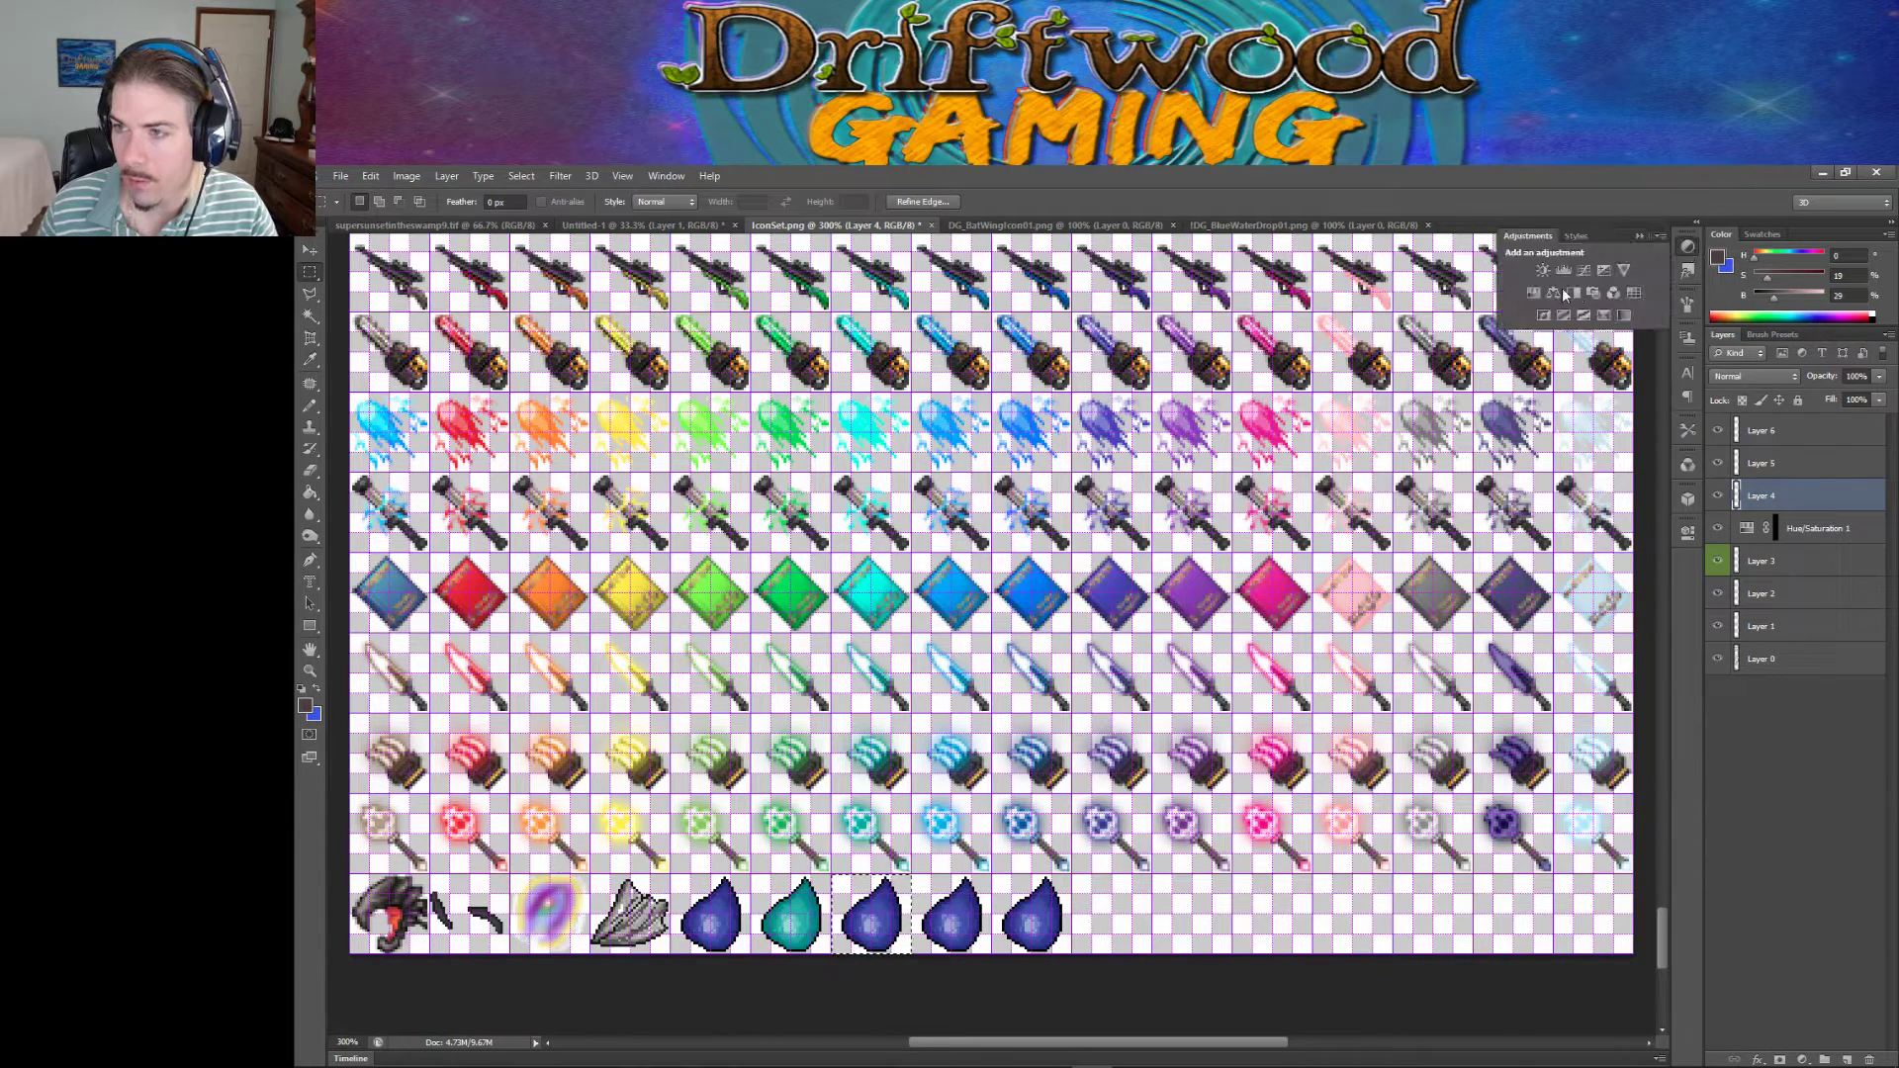
pyautogui.click(1535, 293)
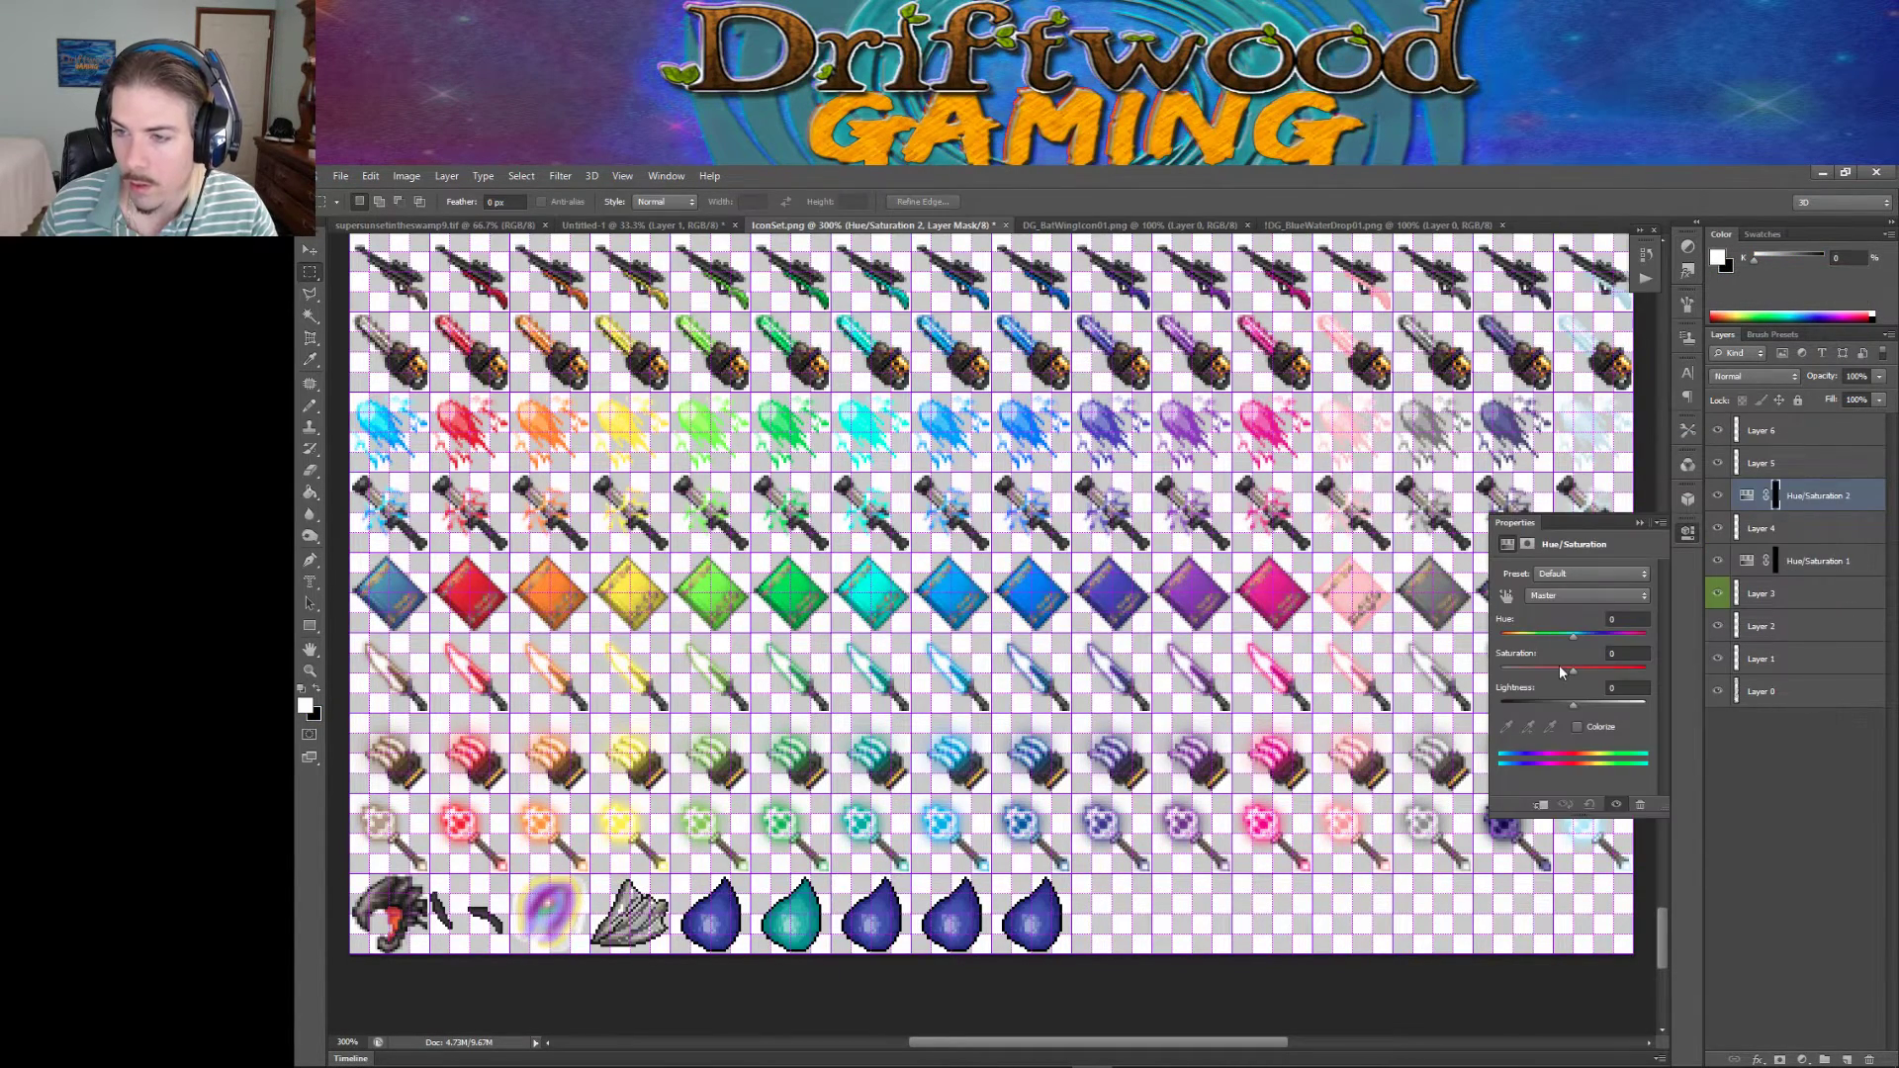
pyautogui.moveTo(1574, 636); pyautogui.dragTo(1634, 639)
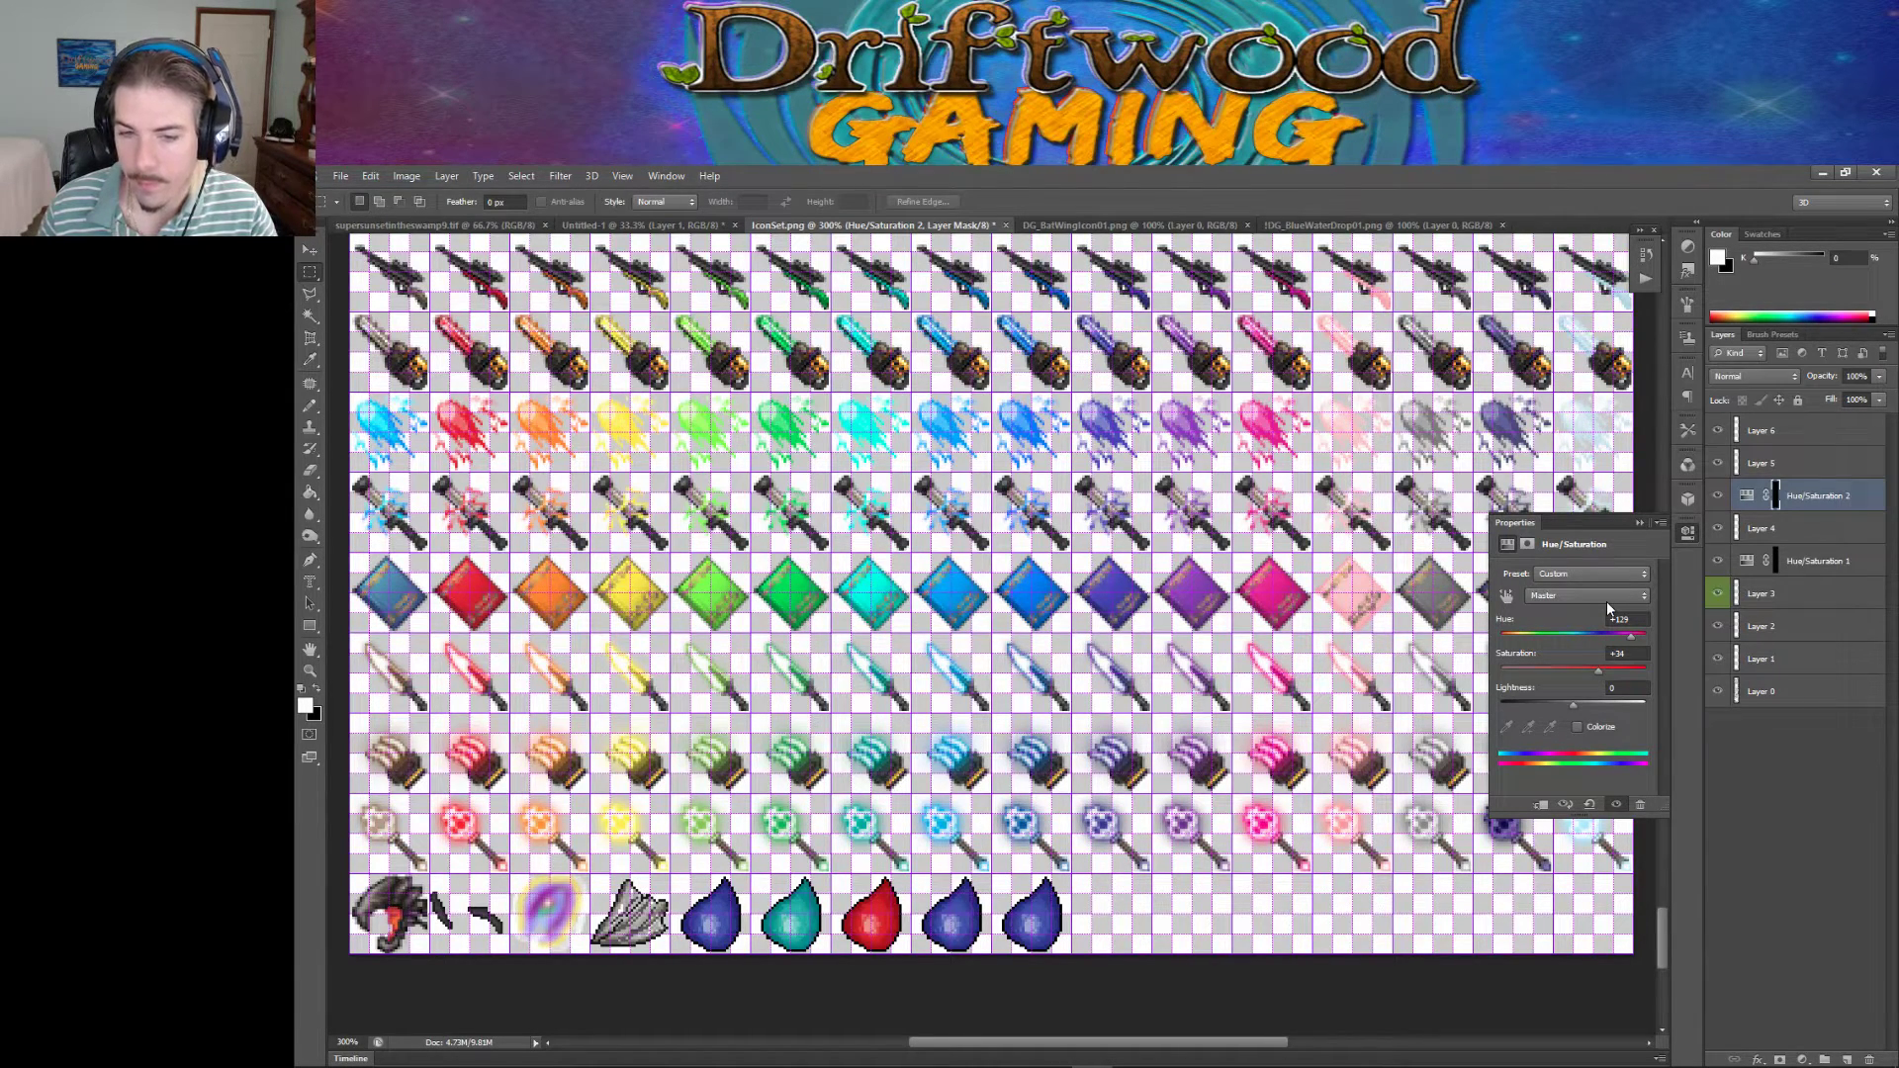
pyautogui.click(1639, 522)
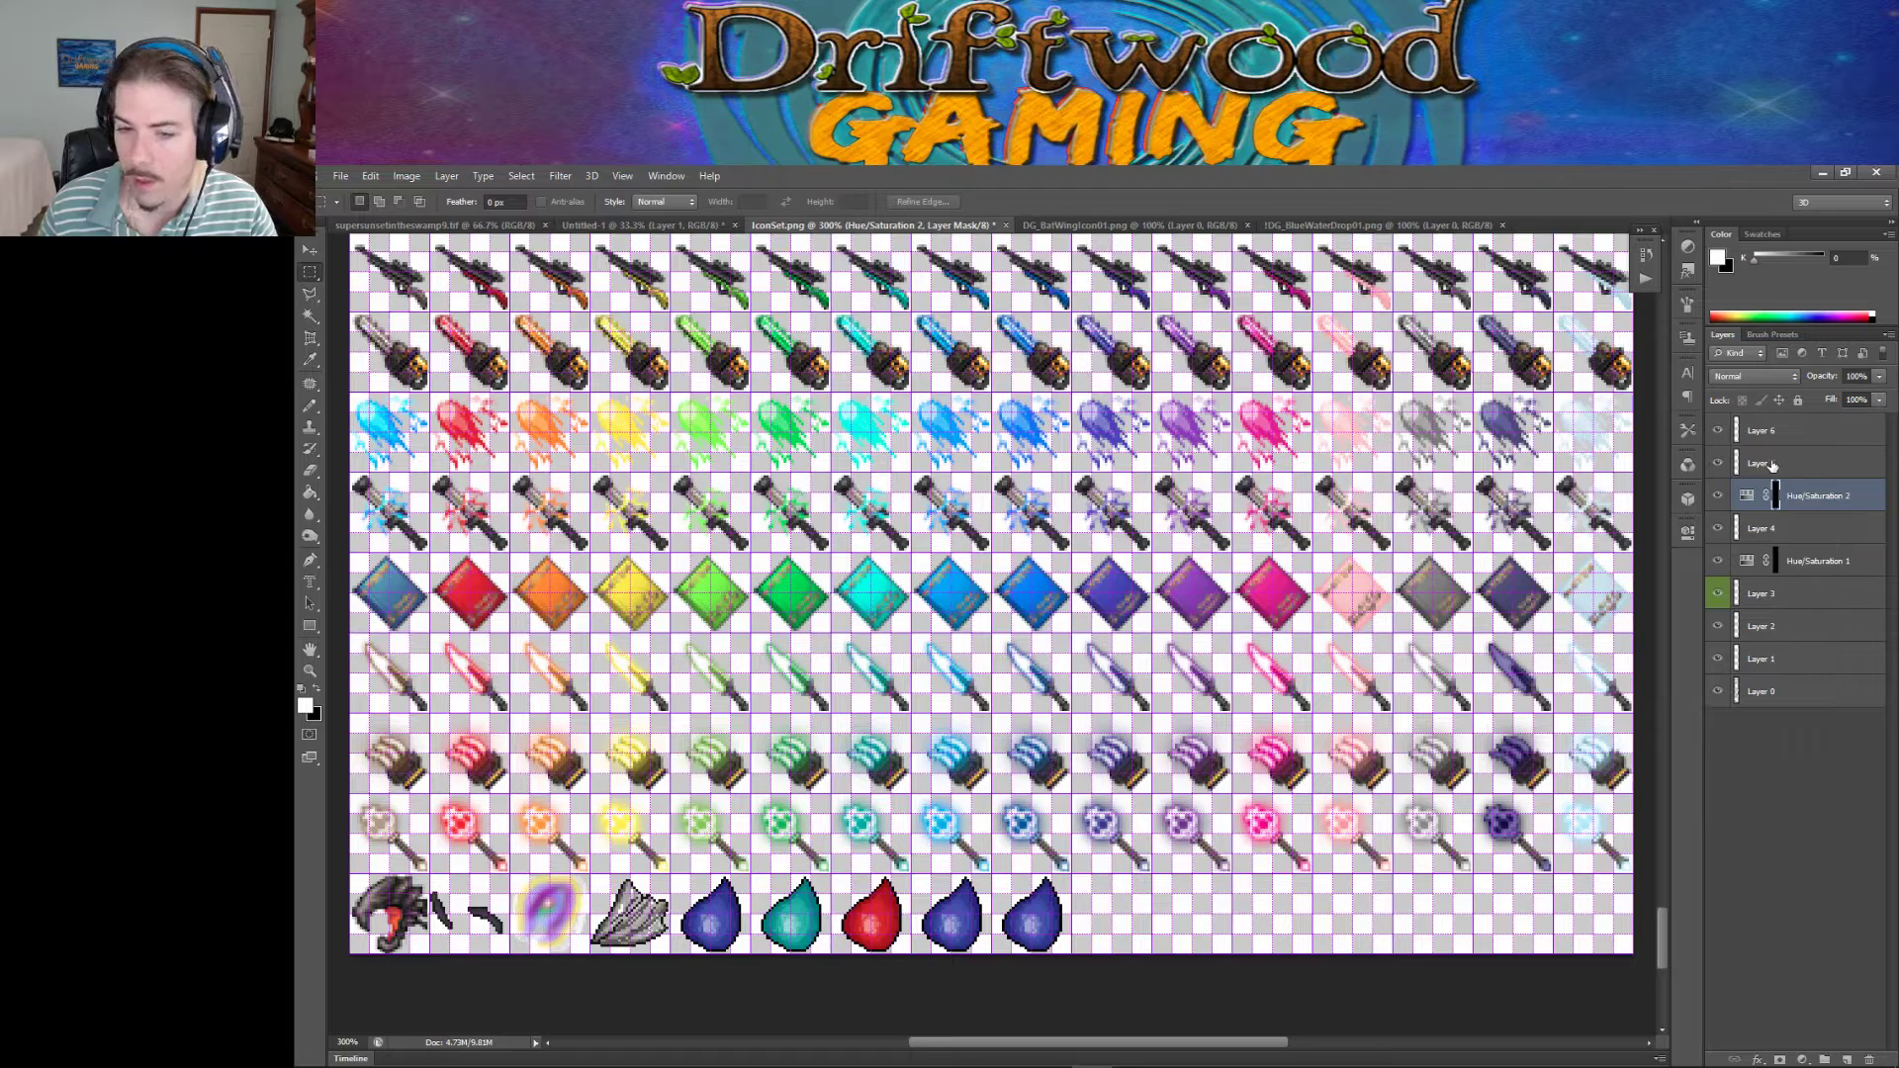
# Recolor the fourth drop on Layer 5 yellow with a Hue/Saturation adjustment limited to its cell, using hue -174 and saturation +84.
pyautogui.click(1775, 465)
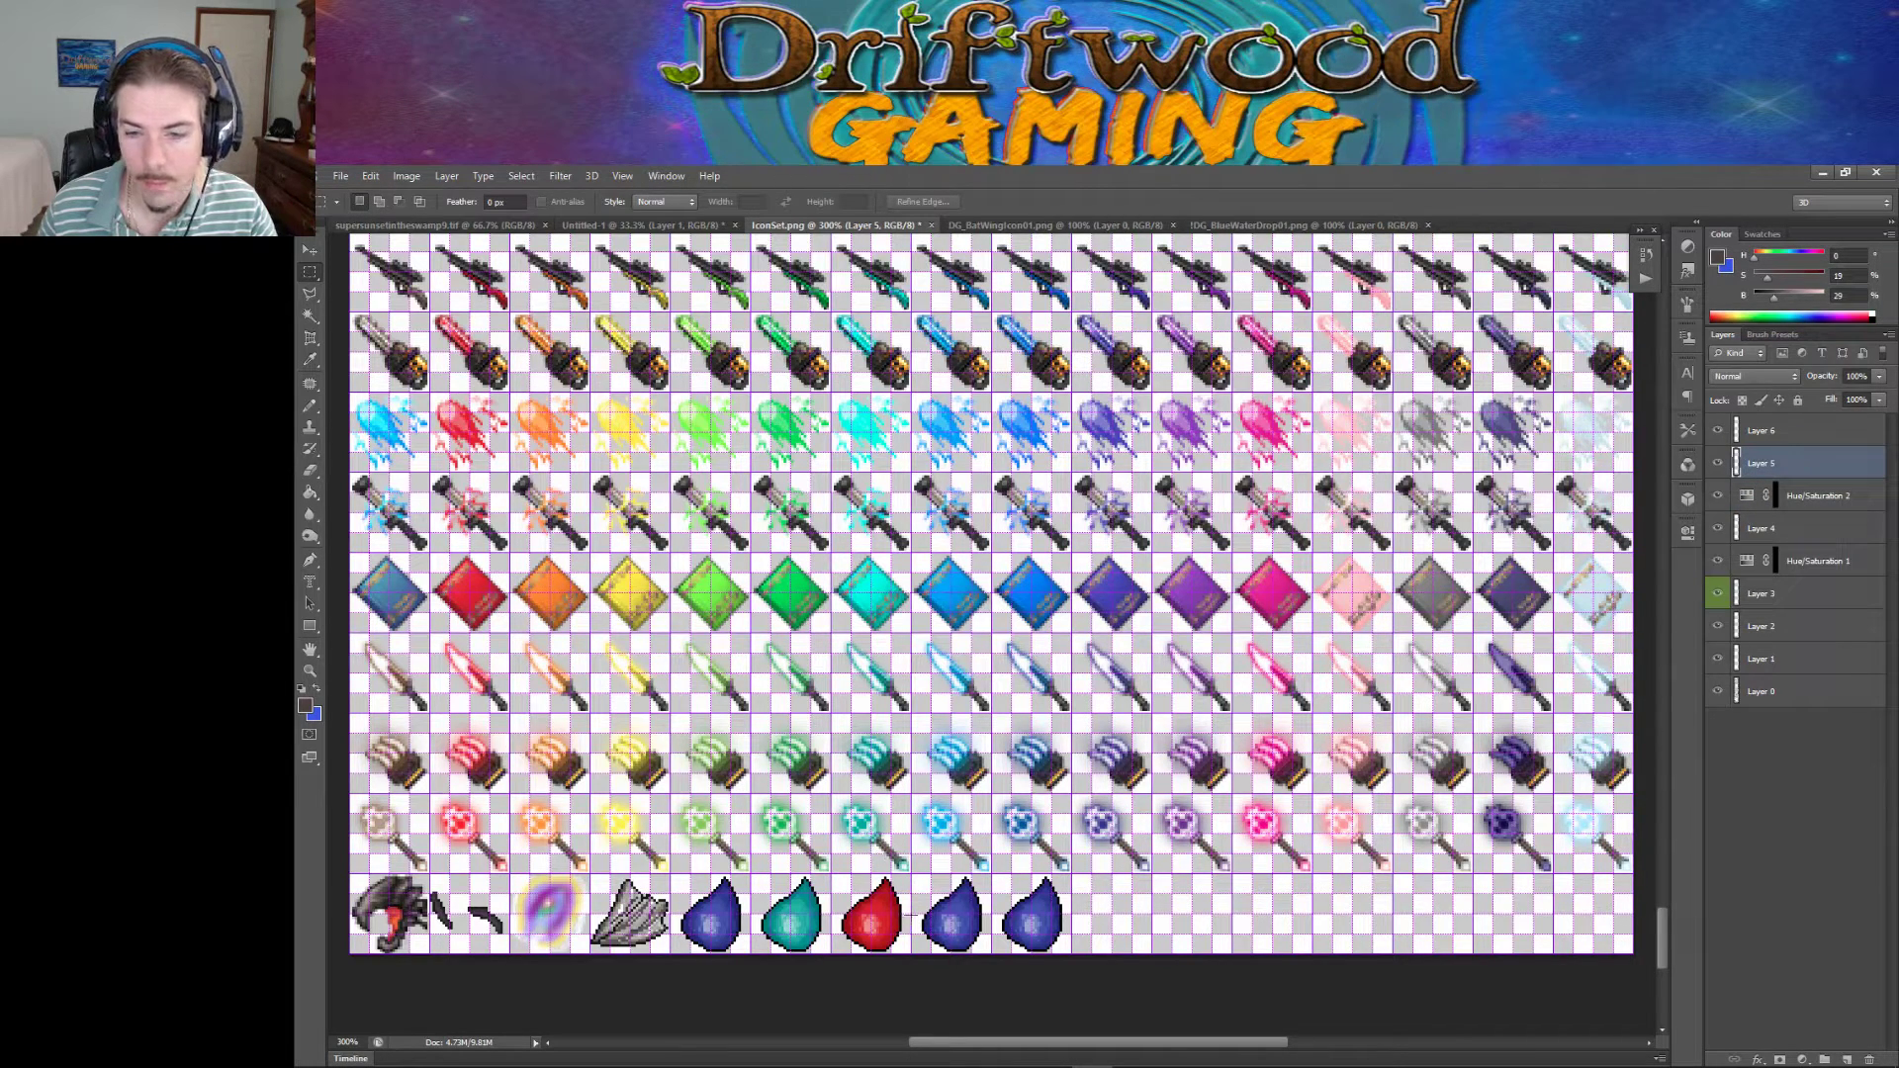
pyautogui.moveTo(912, 873); pyautogui.dragTo(990, 970)
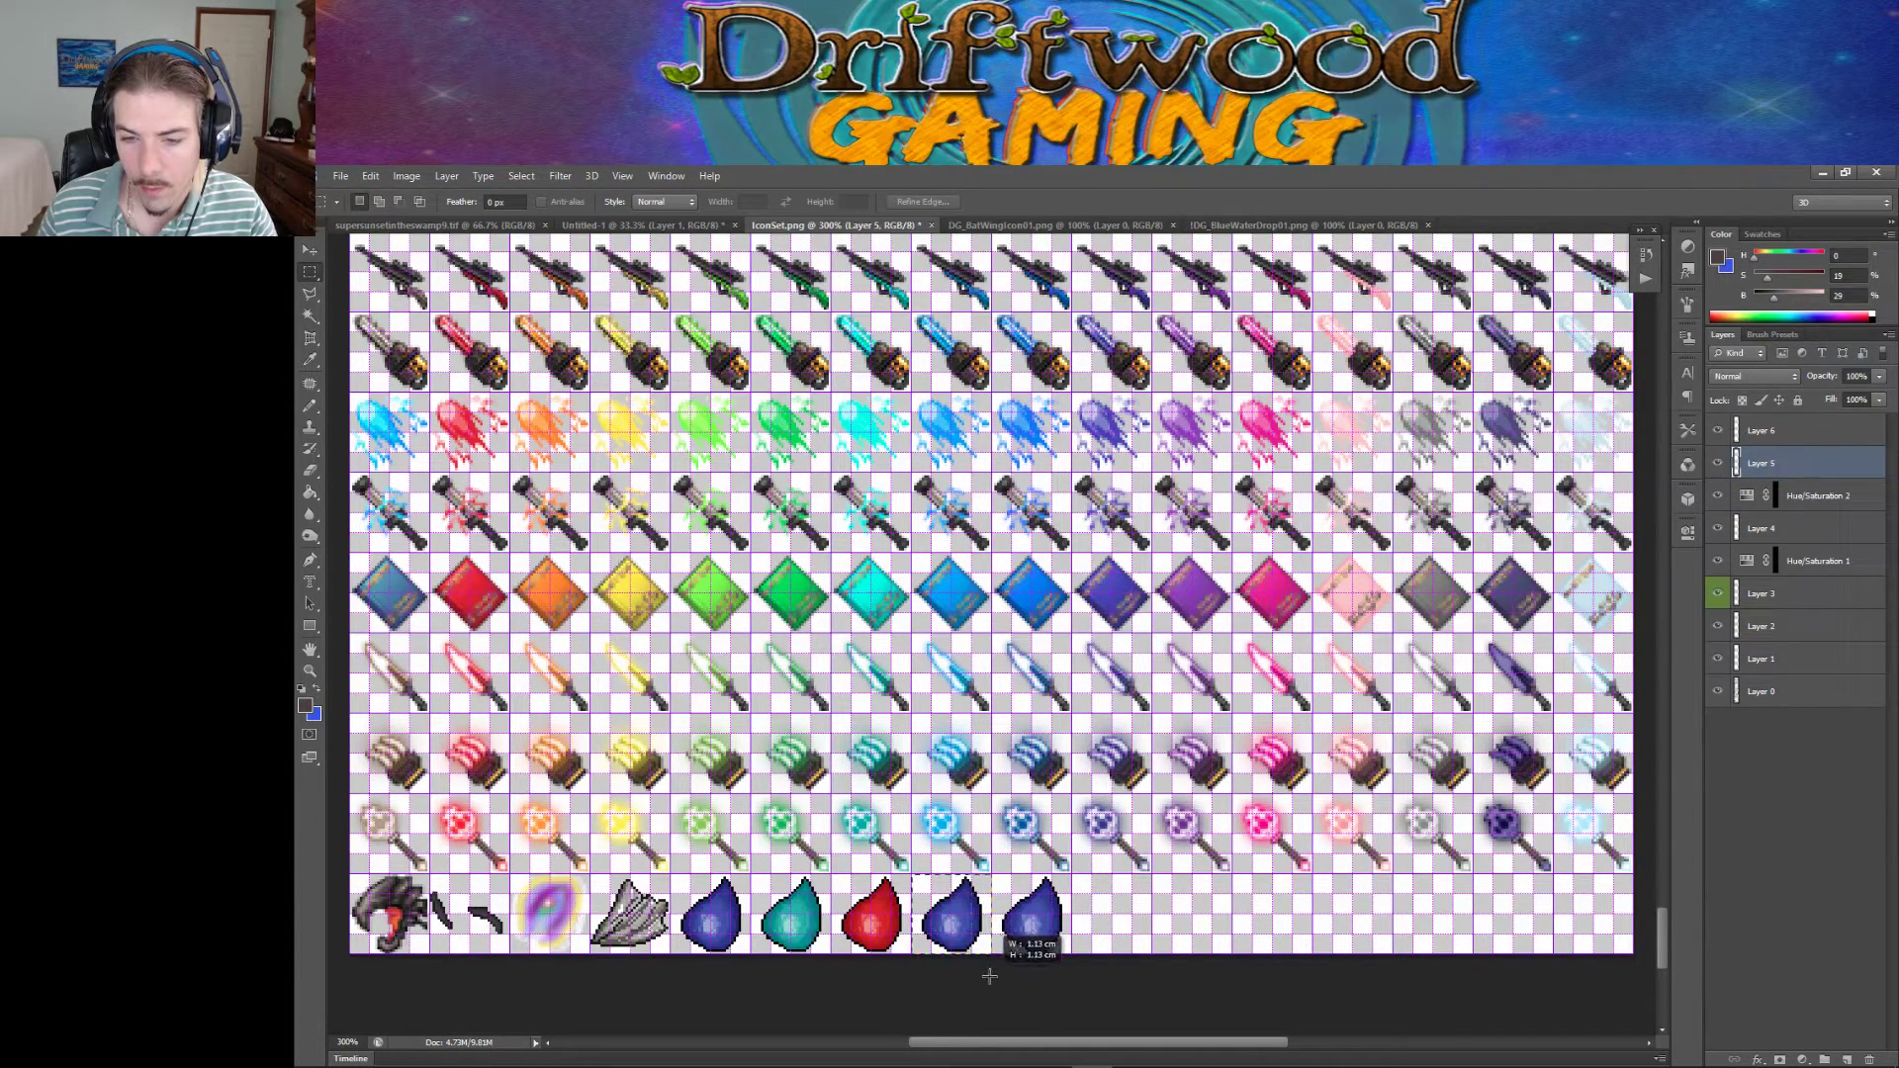
pyautogui.rightClick(1811, 467)
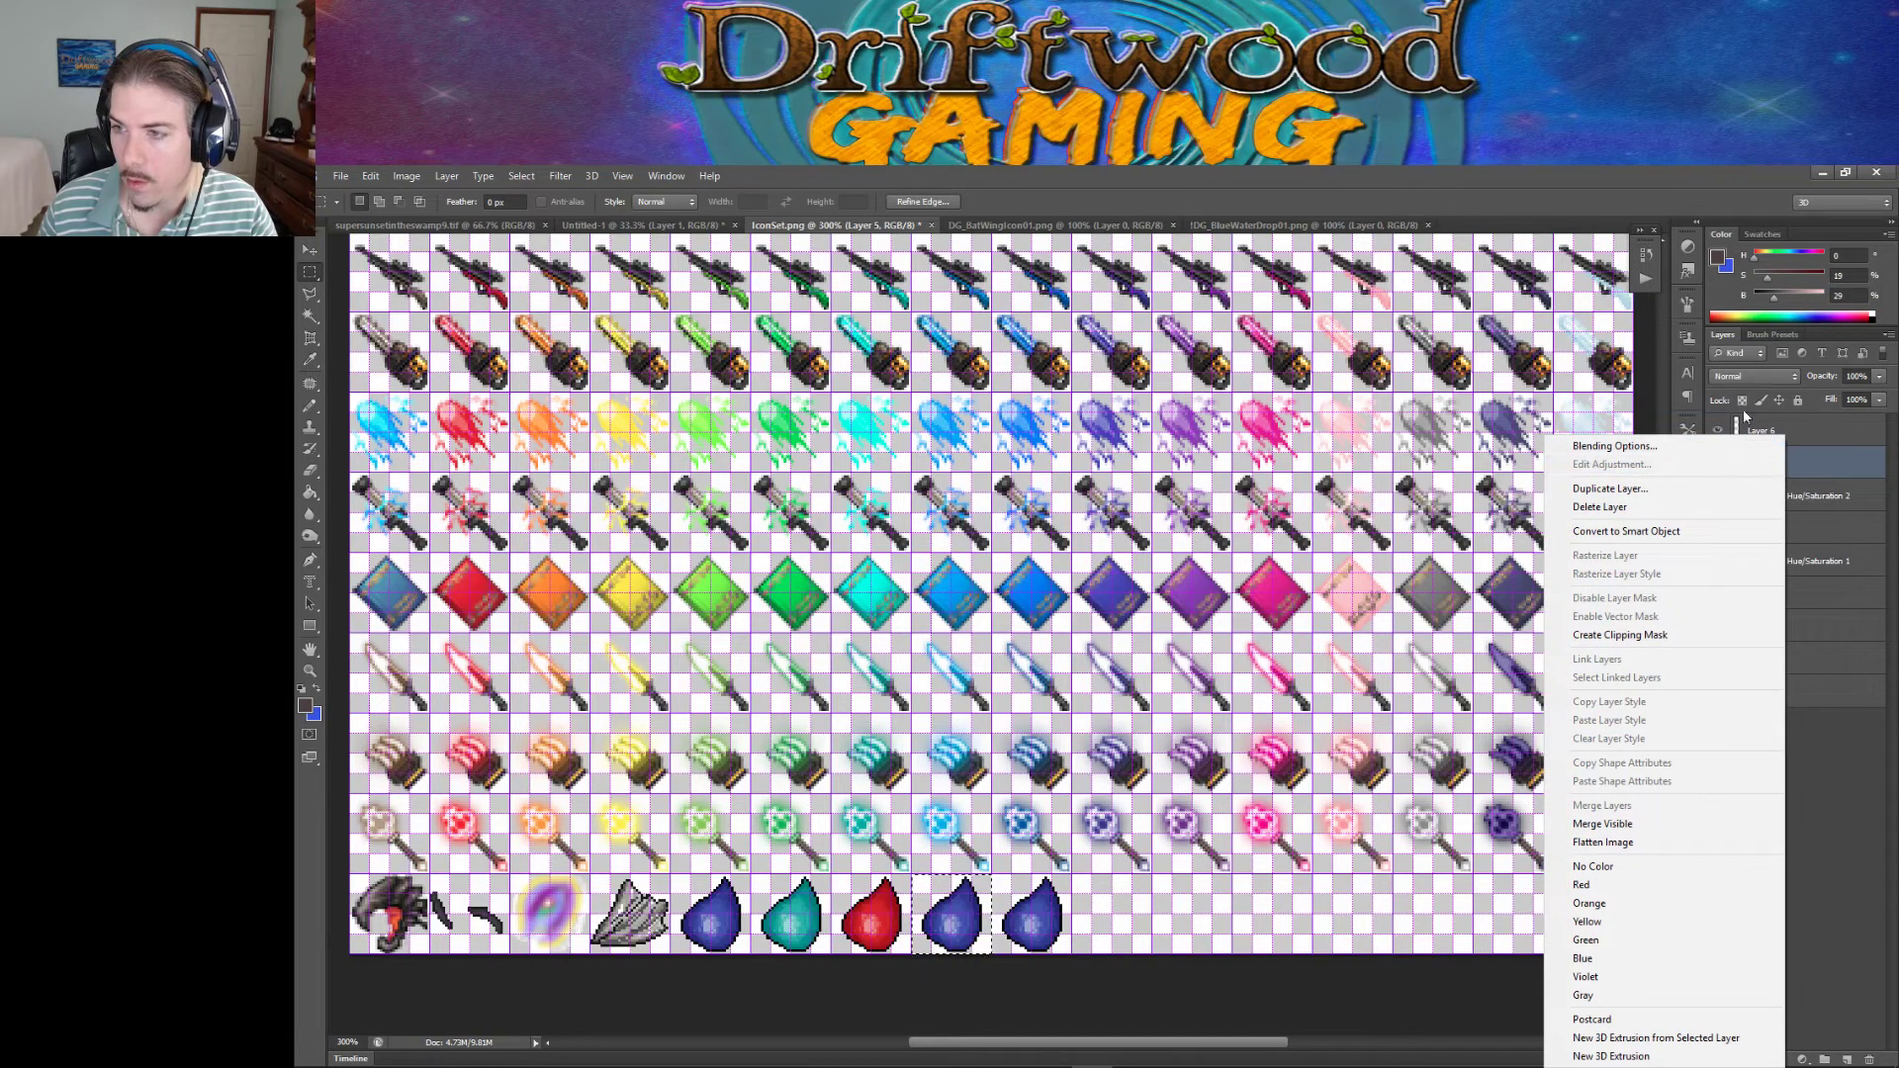
pyautogui.click(1688, 255)
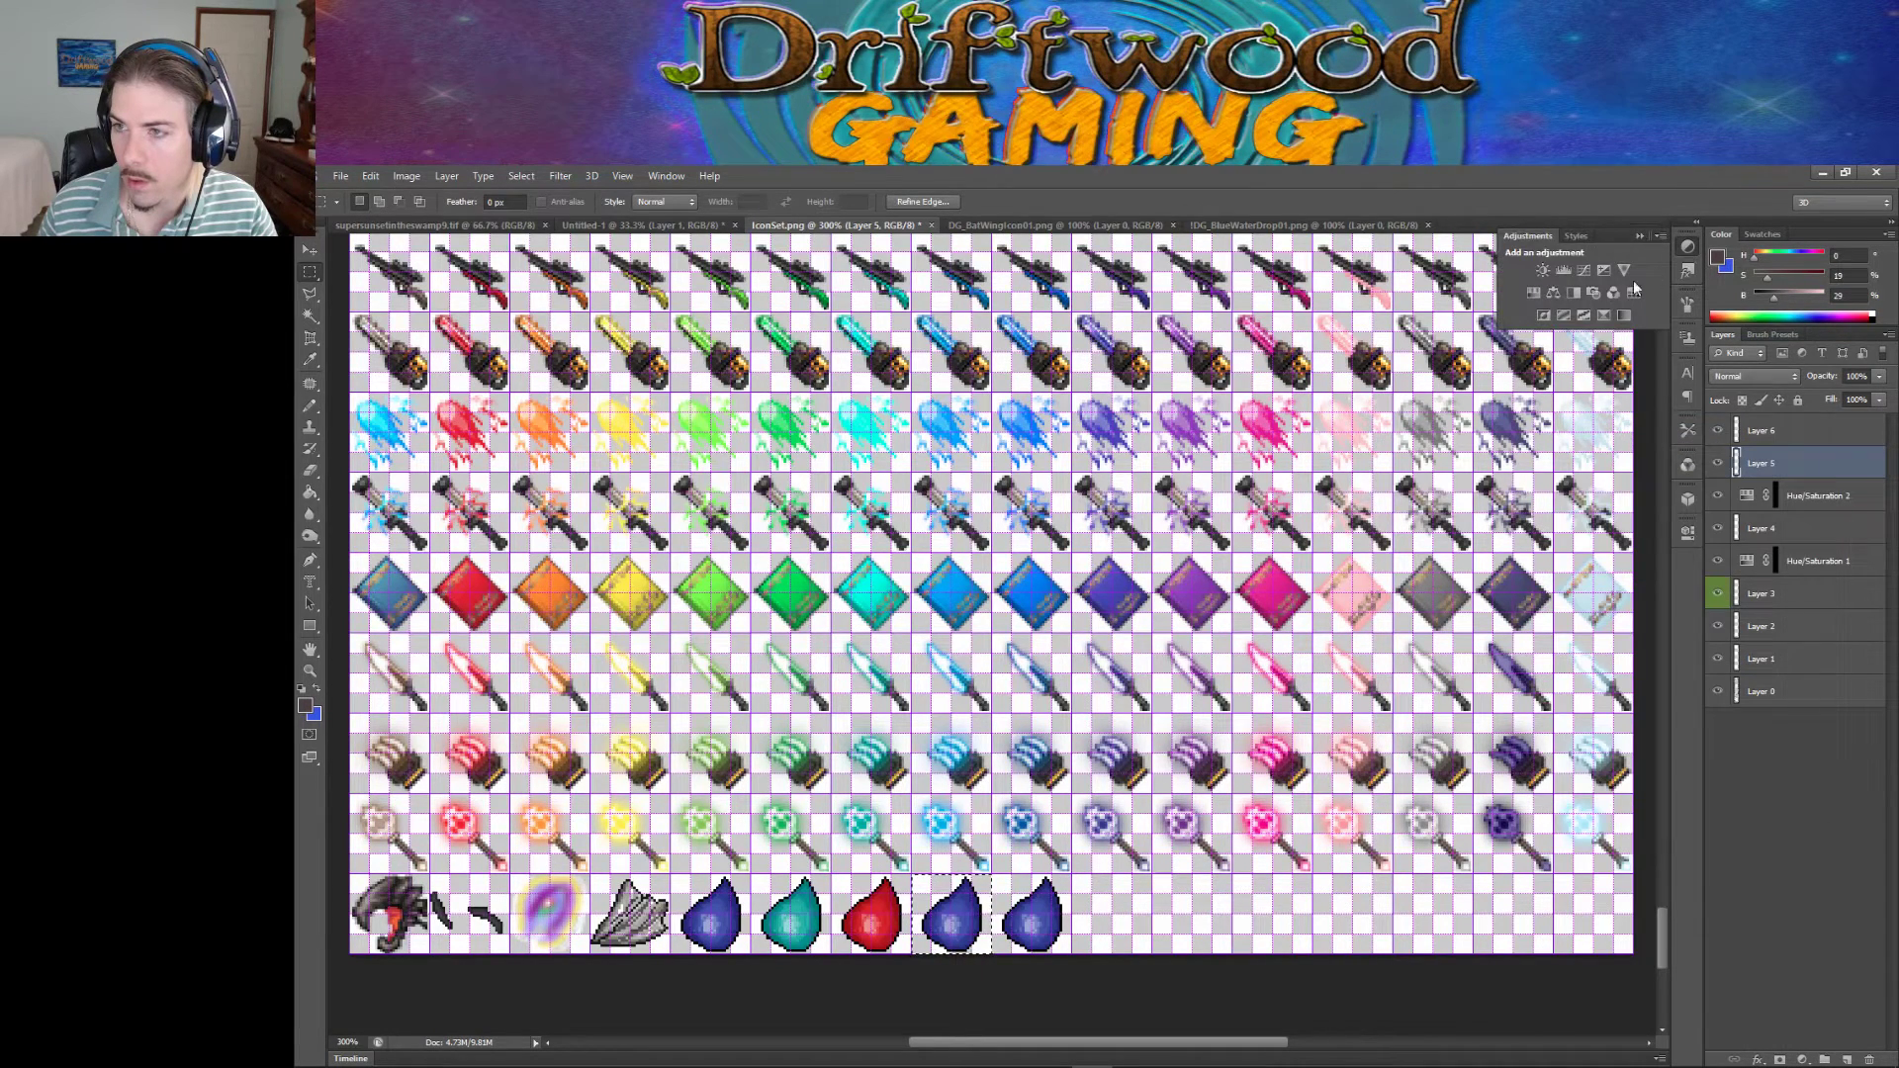
pyautogui.click(1533, 293)
pyautogui.moveTo(1575, 638); pyautogui.dragTo(1635, 669)
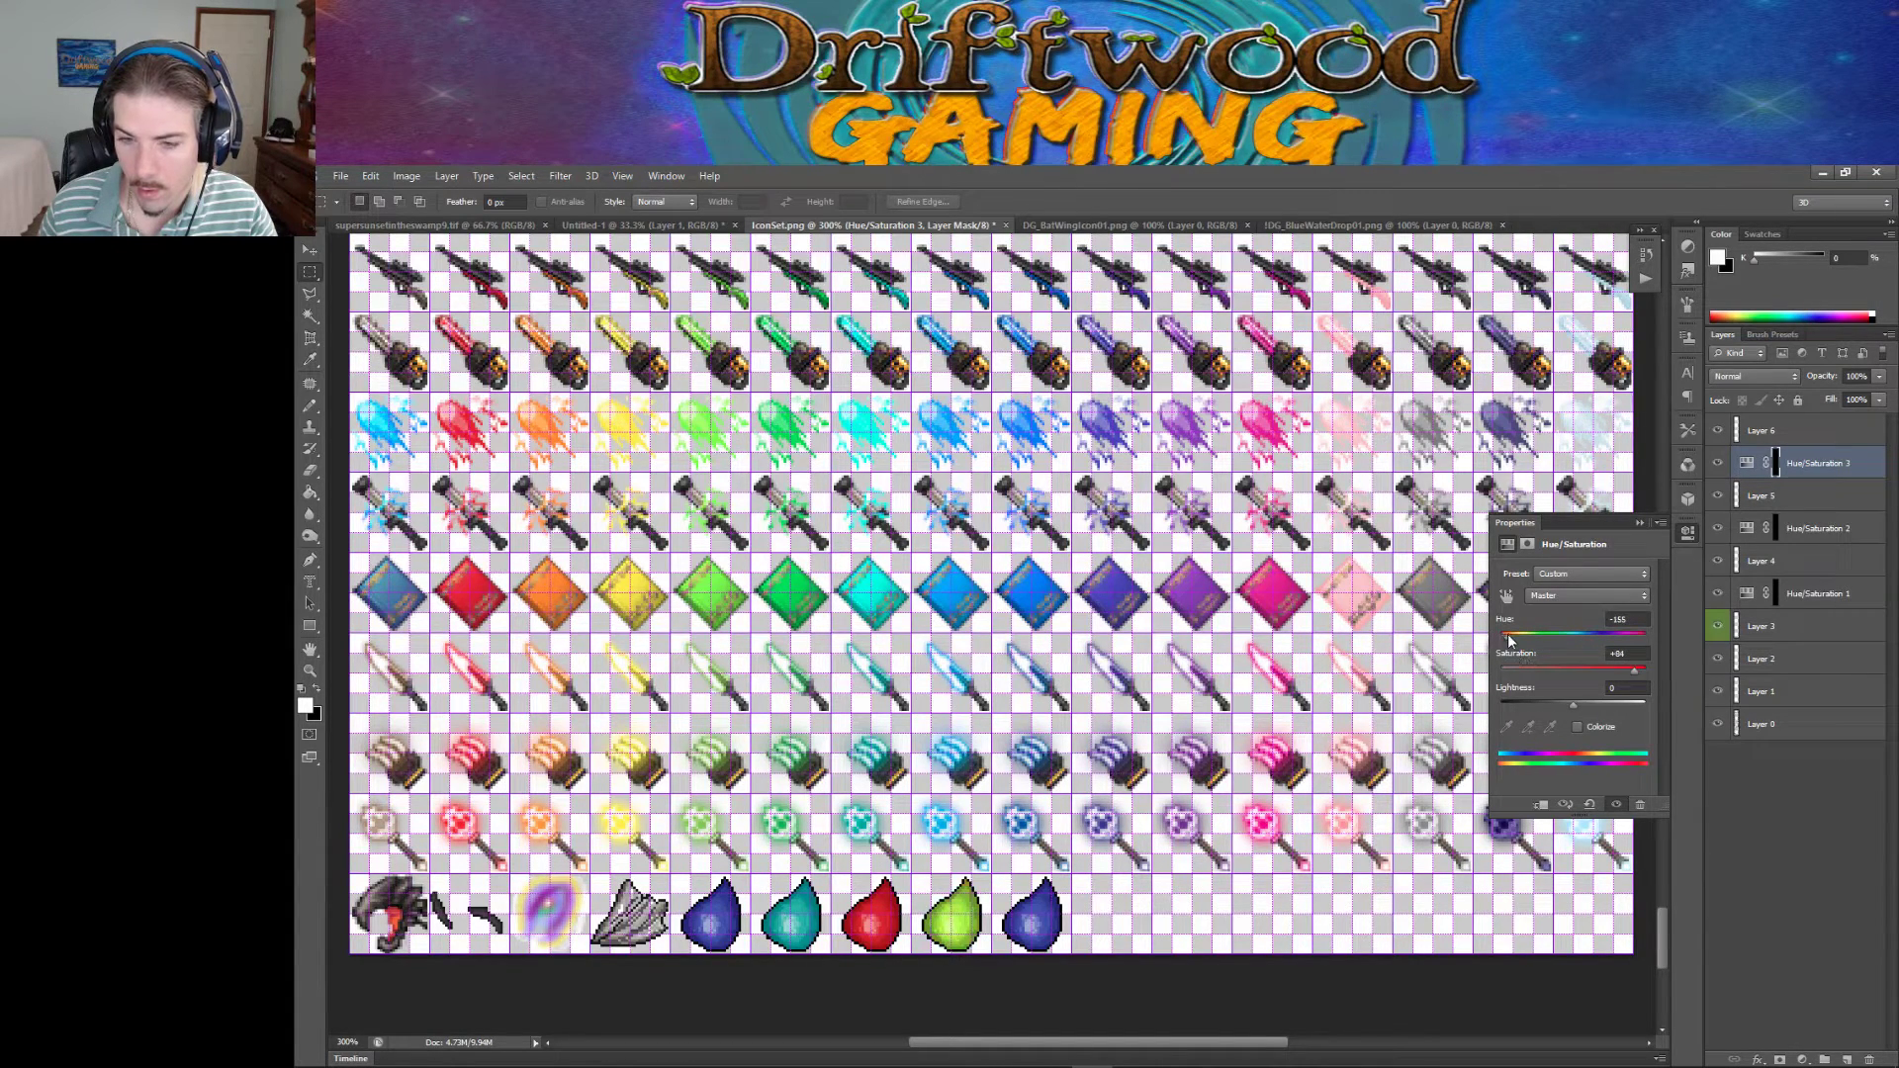
pyautogui.moveTo(1499, 643); pyautogui.dragTo(1503, 645)
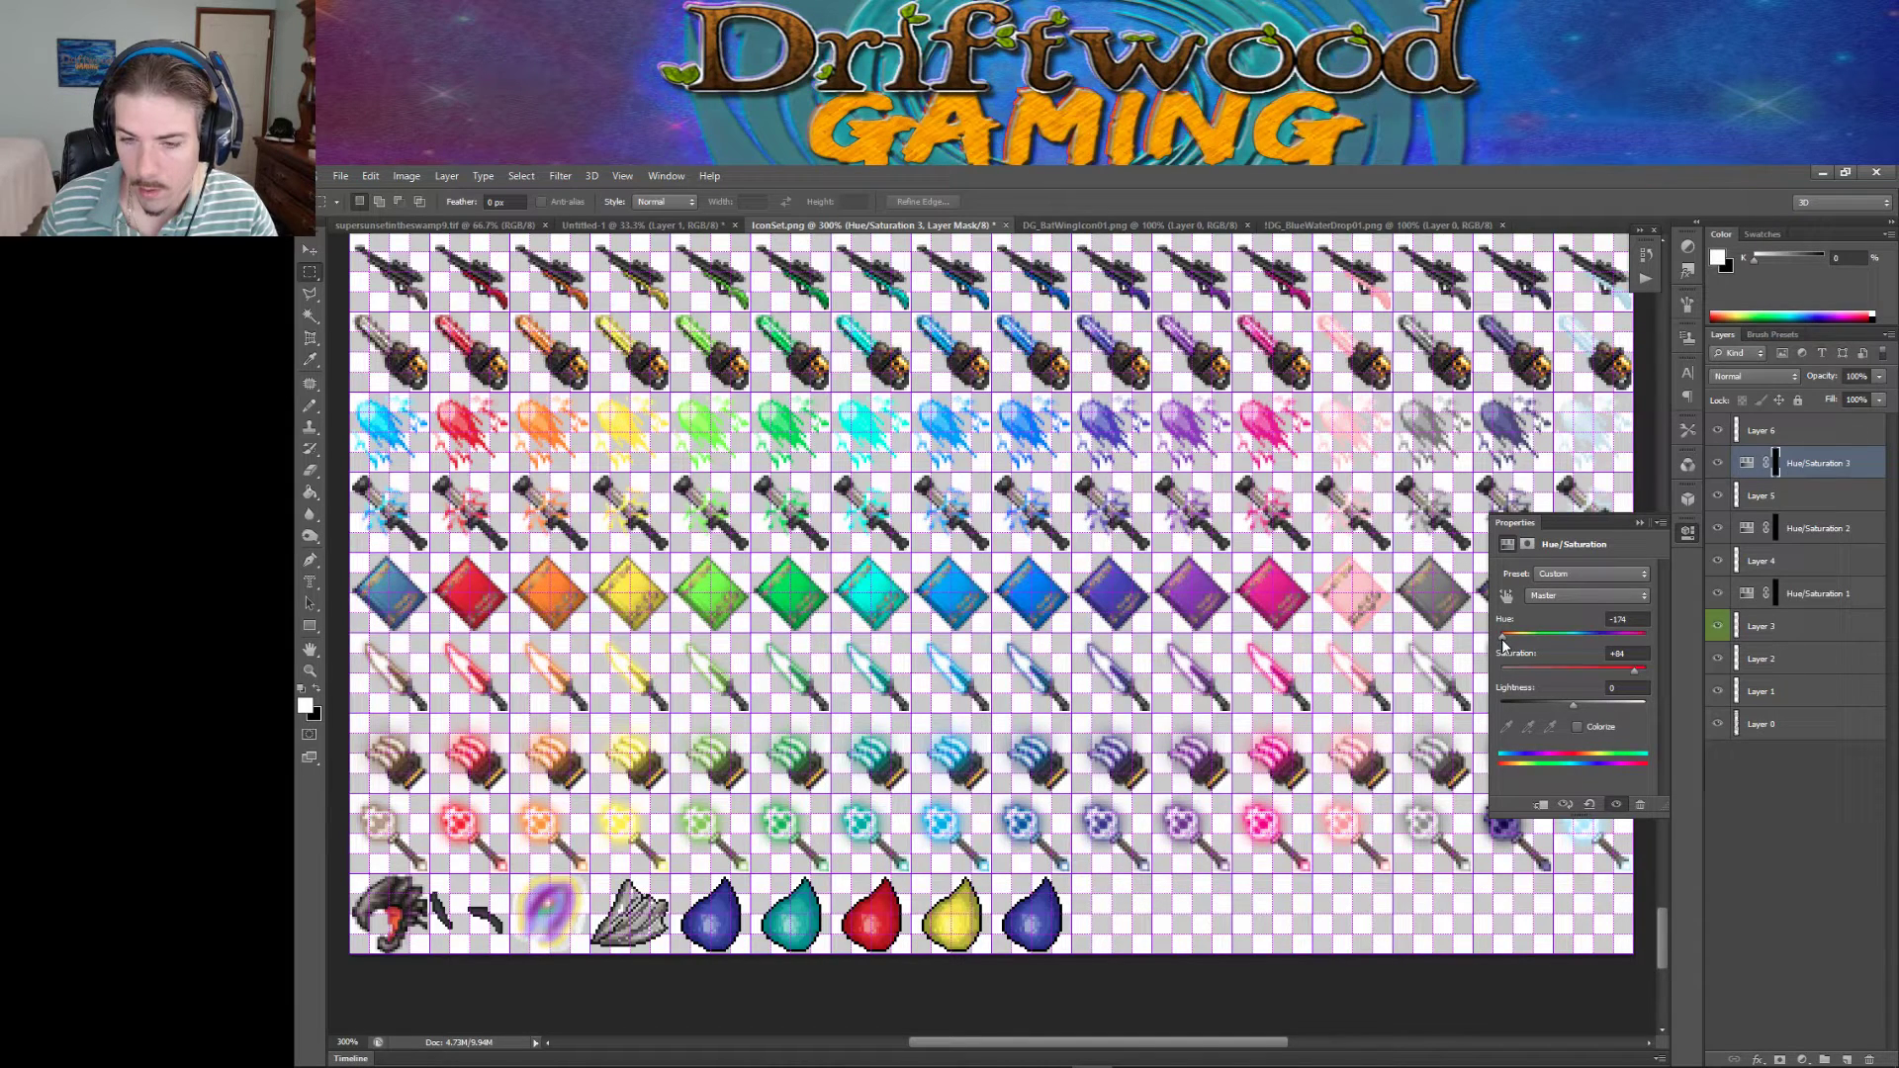
pyautogui.click(1639, 522)
# Select the fifth water drop's cell on Layer 6 and lower that layer's opacity to make the drop translucent.
pyautogui.click(1765, 436)
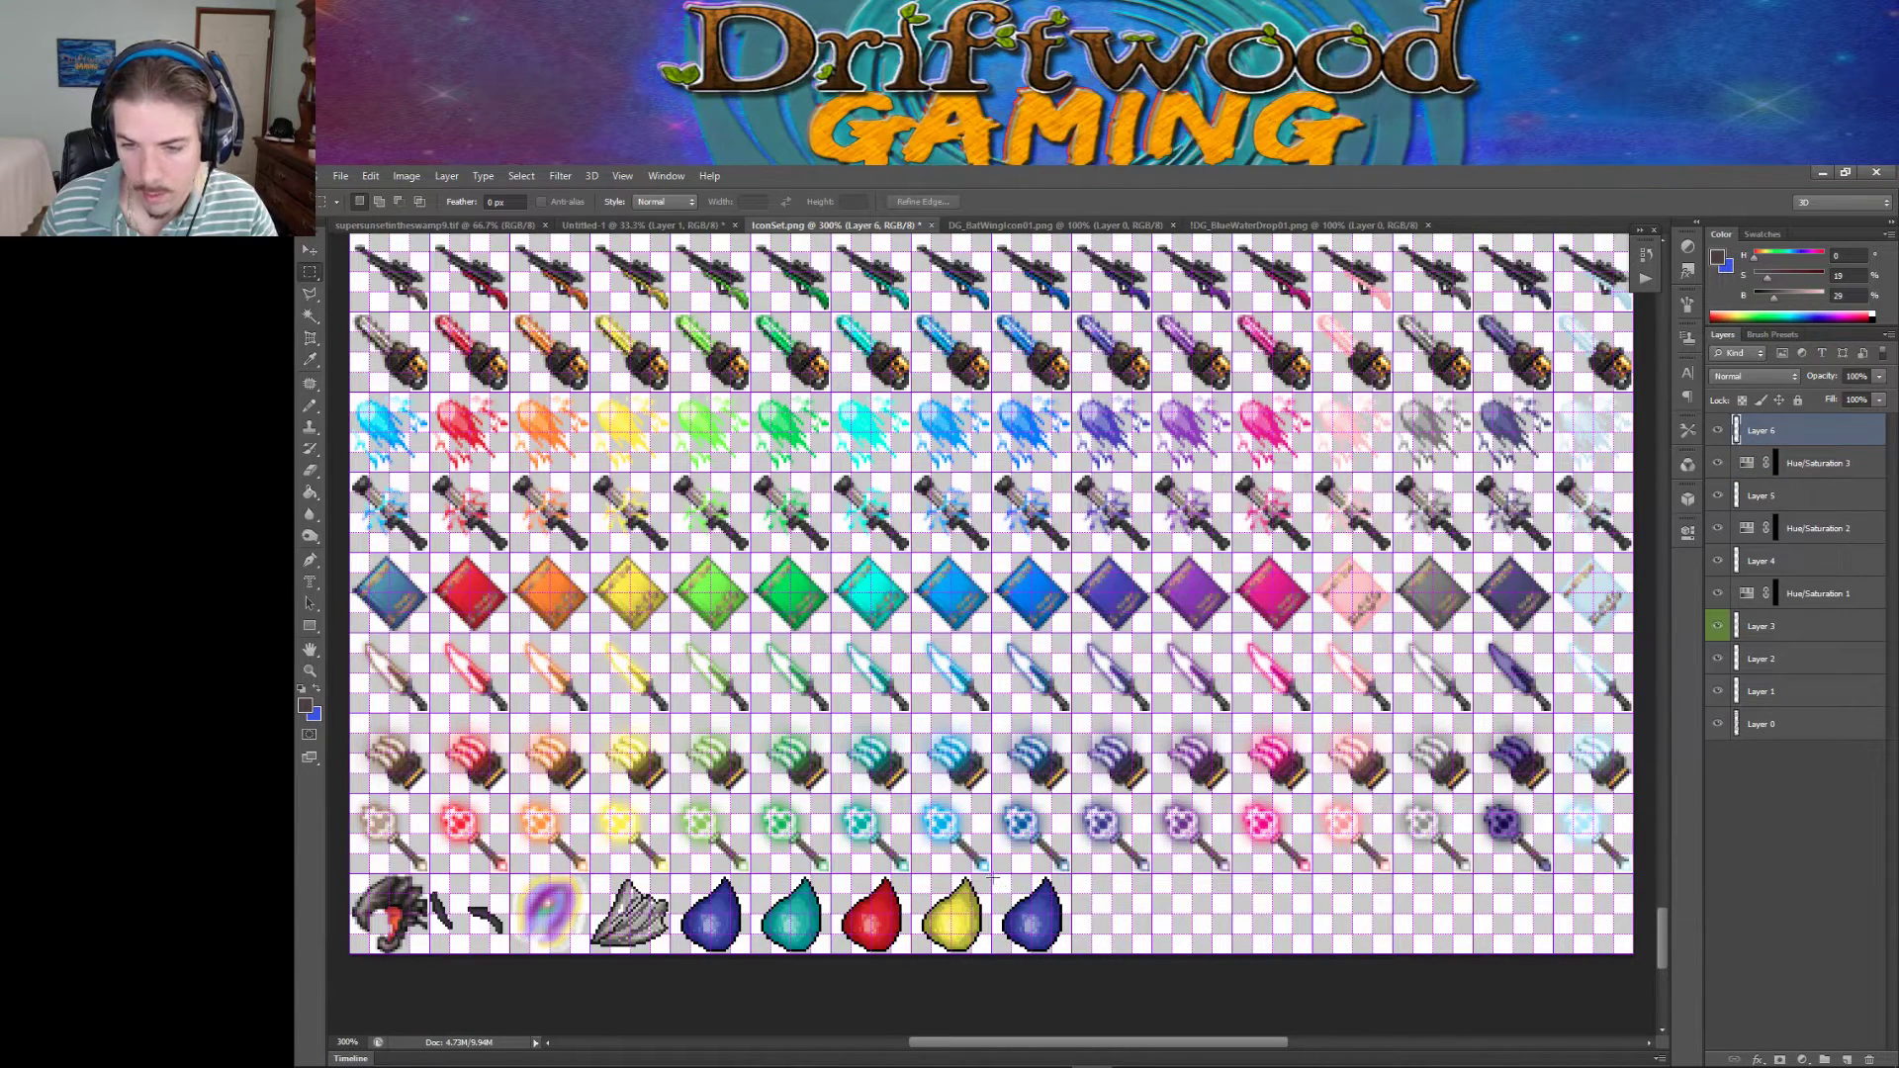
pyautogui.moveTo(995, 877); pyautogui.dragTo(1075, 982)
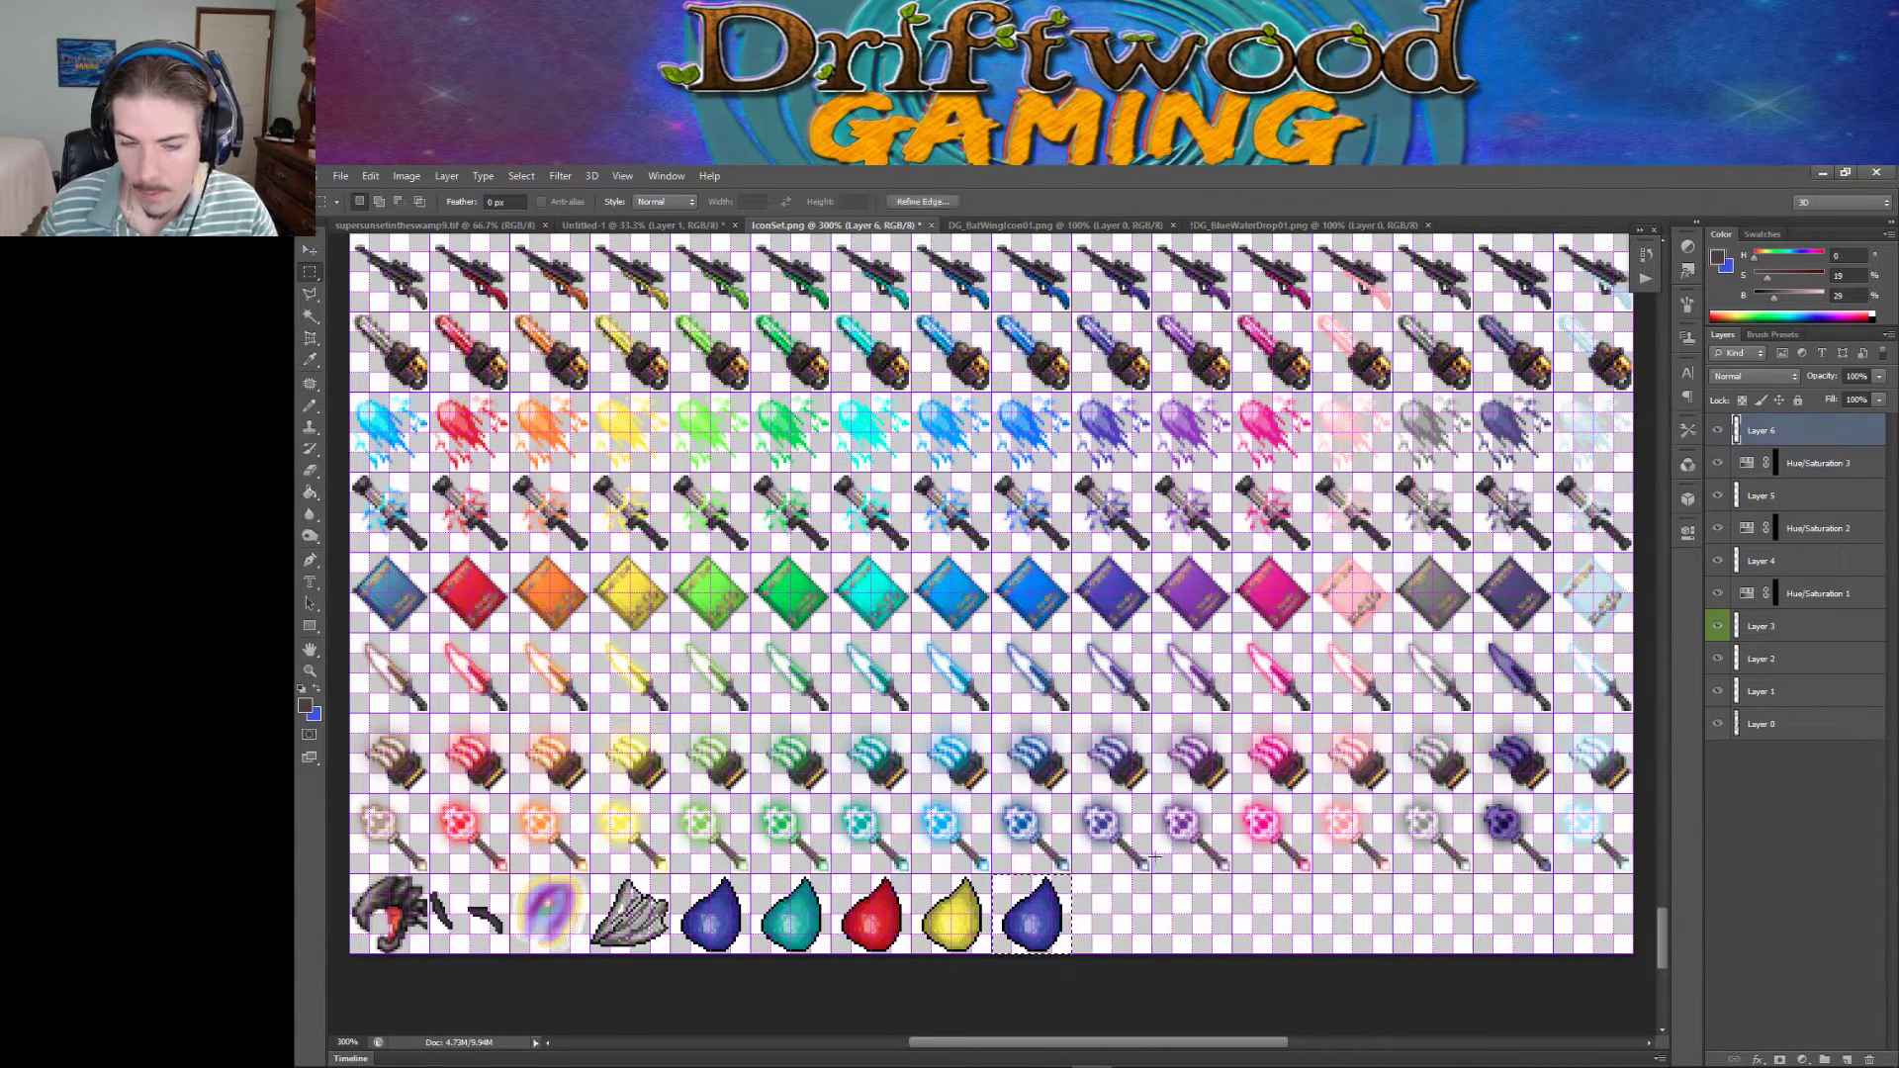
pyautogui.click(1857, 376)
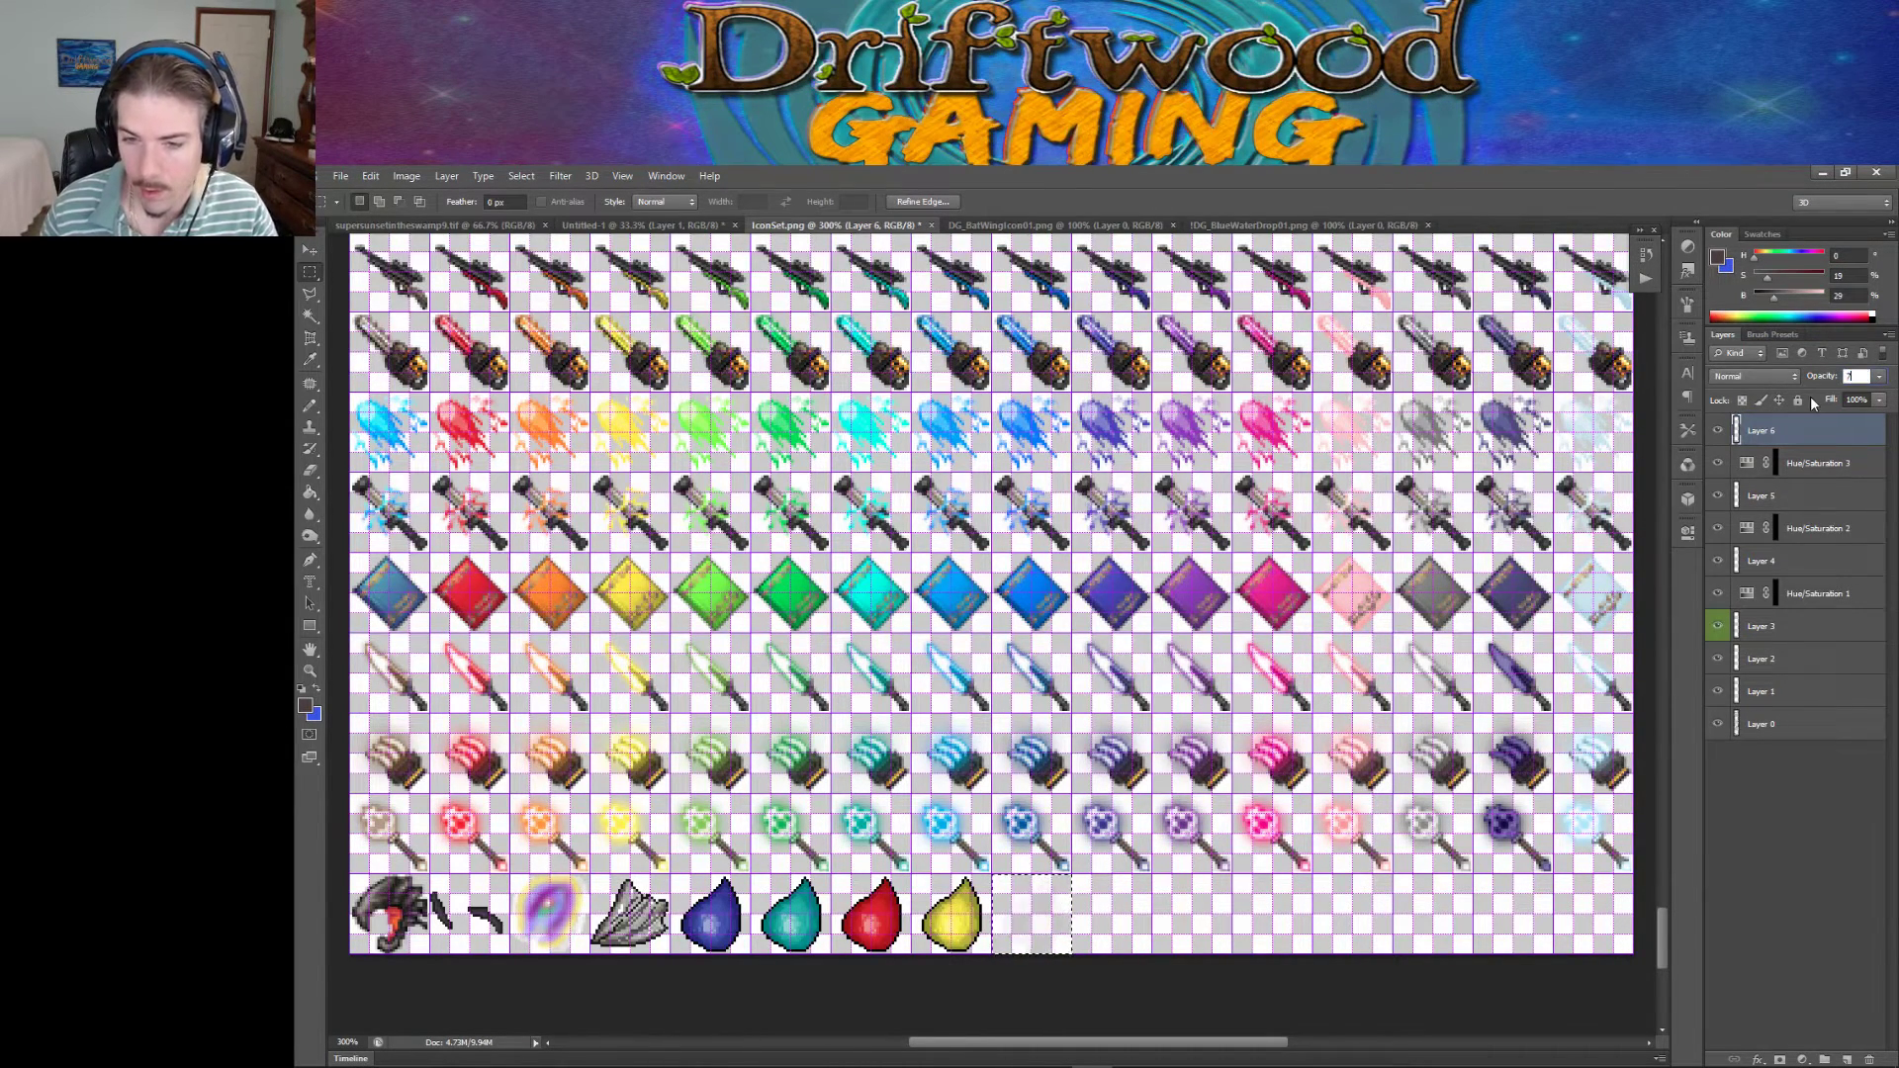
pyautogui.write('75')
pyautogui.press('Return')
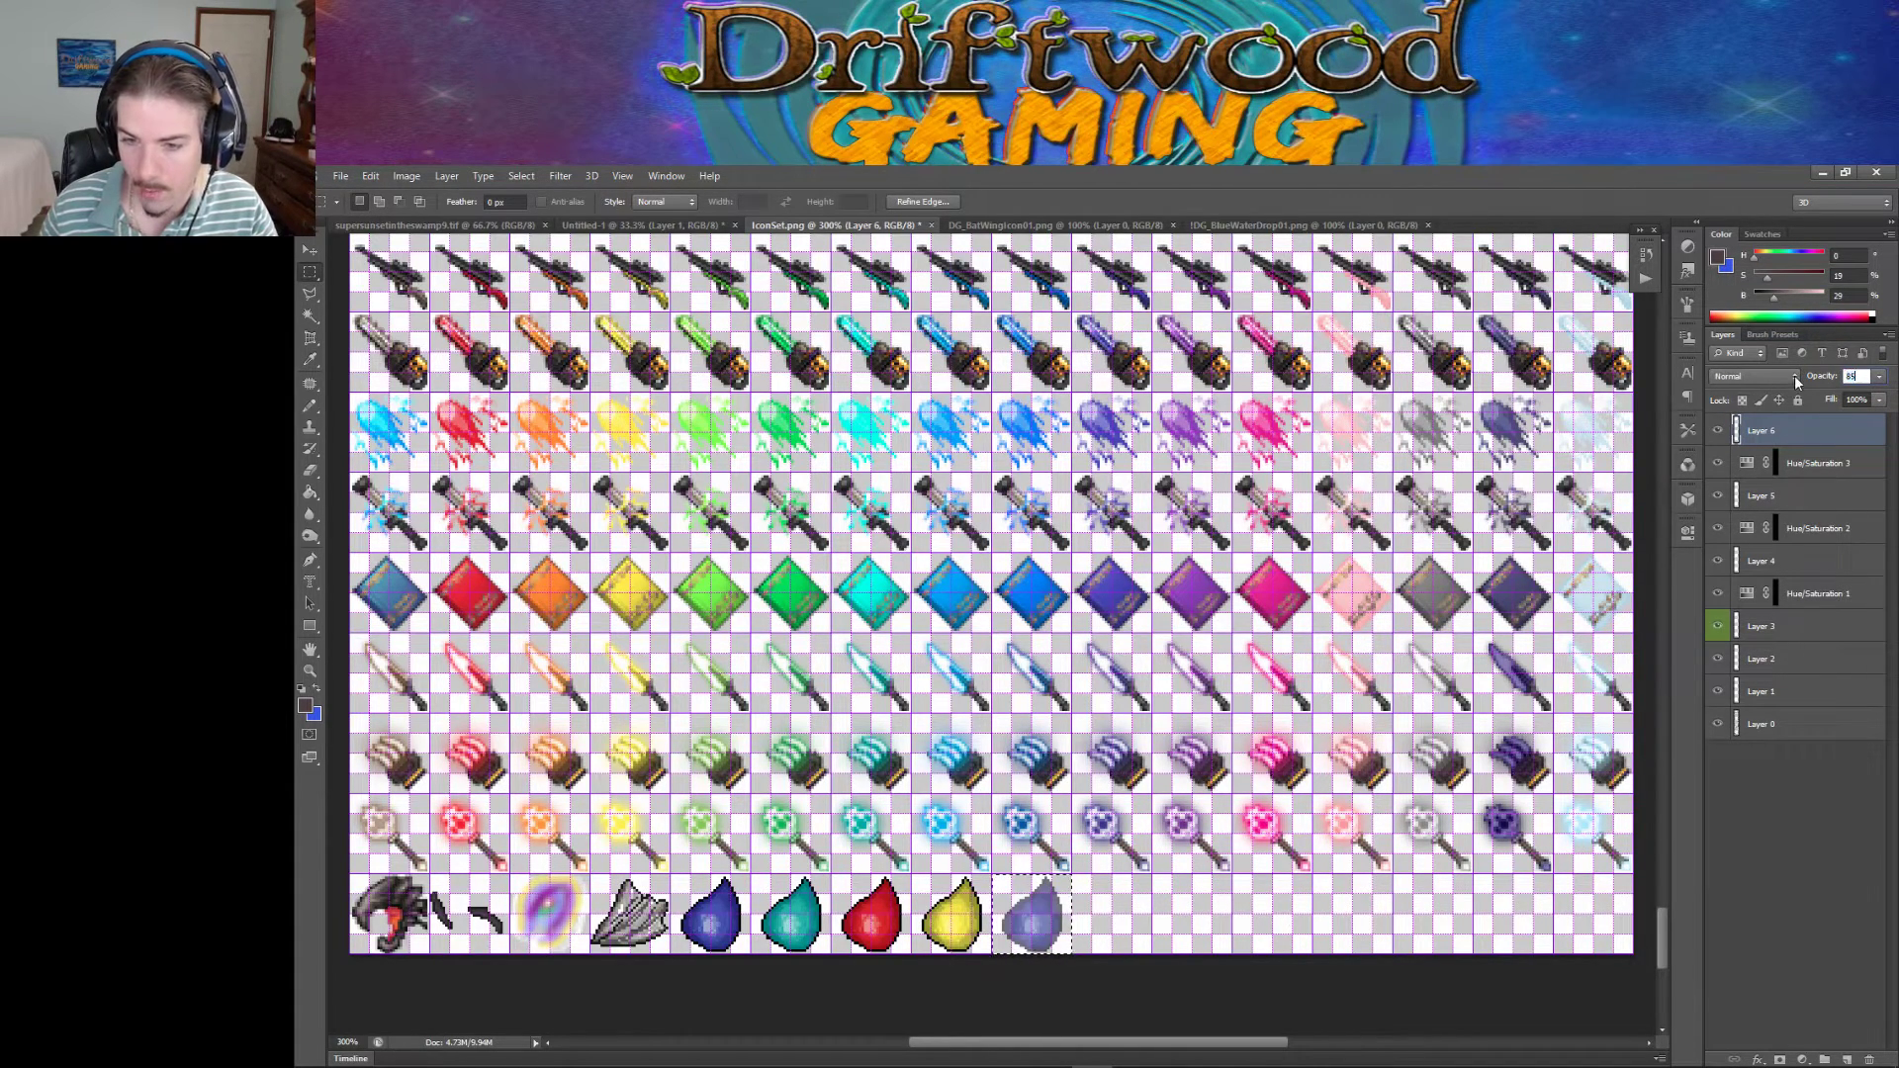
# Recolor the fifth drop light blue with a Hue/Saturation adjustment using hue -17, saturation +100 and lightness +32.
pyautogui.rightClick(1767, 435)
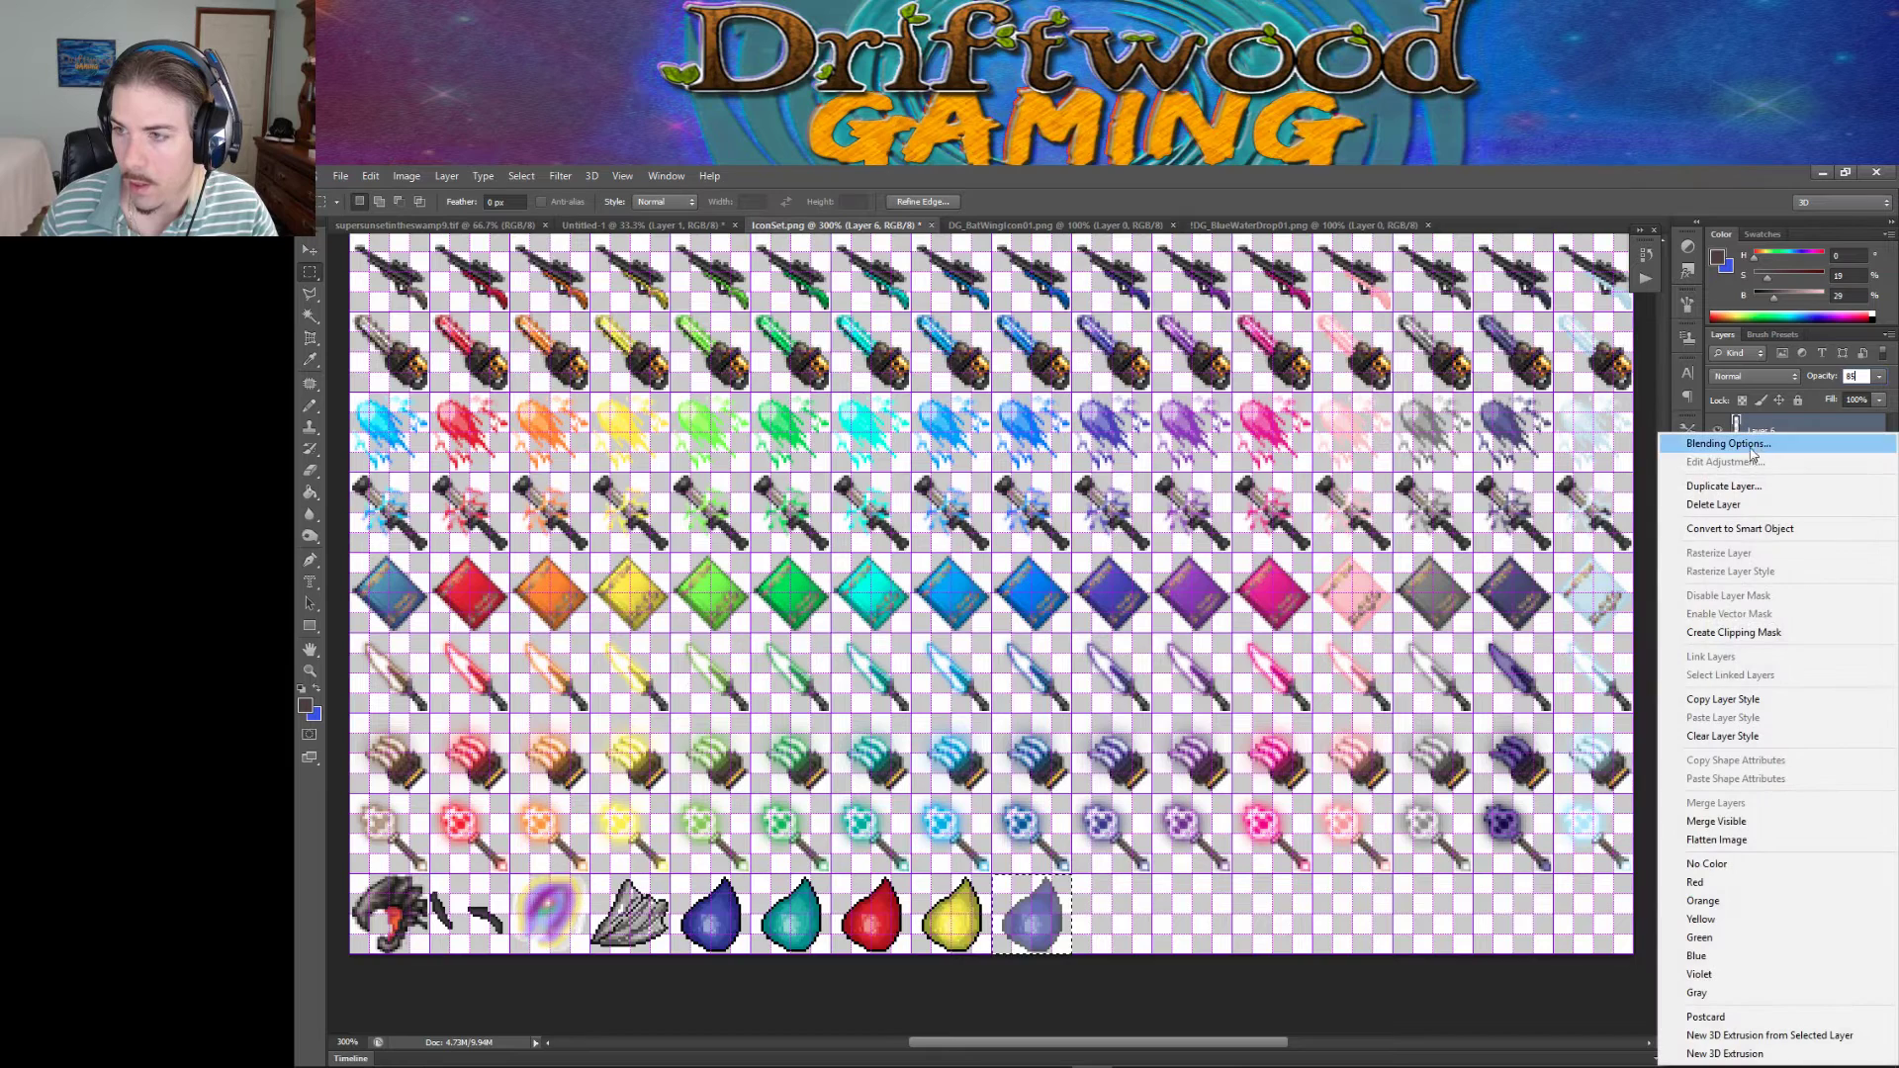
pyautogui.click(1688, 263)
pyautogui.click(1688, 246)
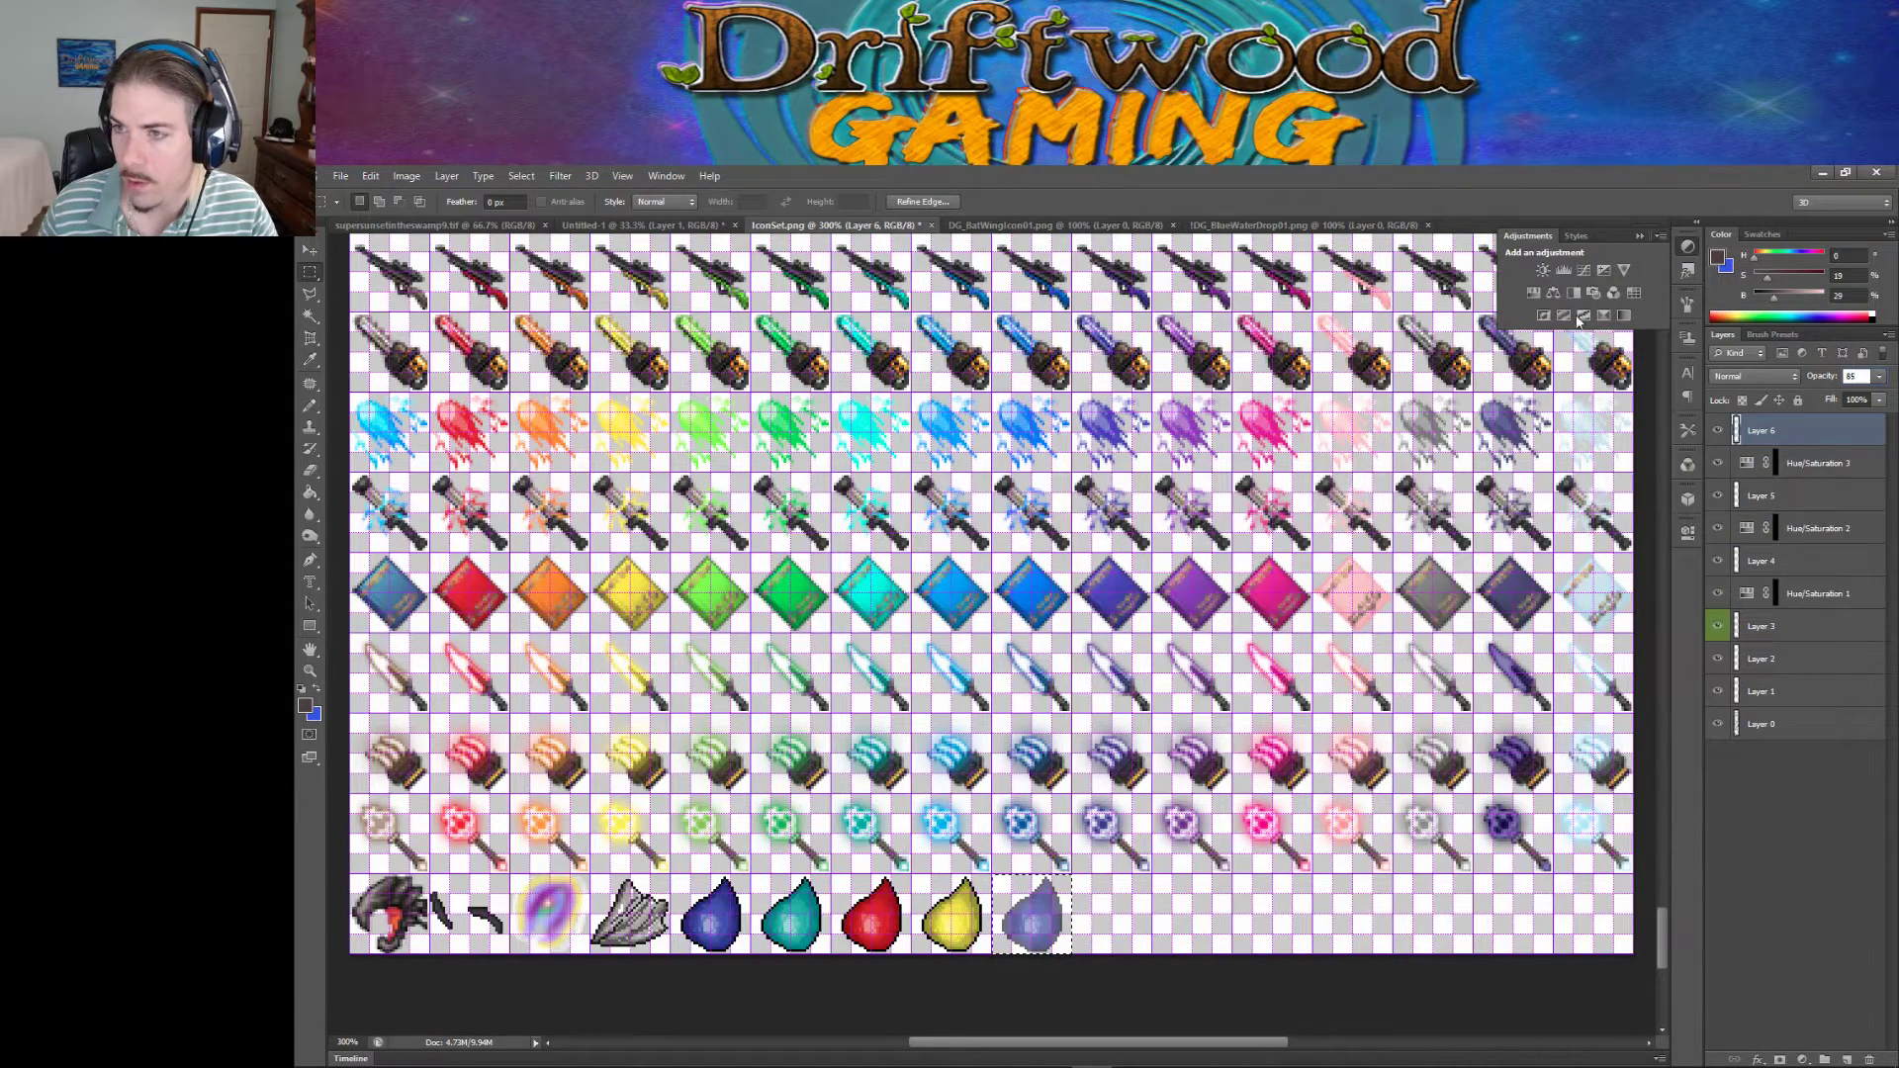
pyautogui.click(1531, 293)
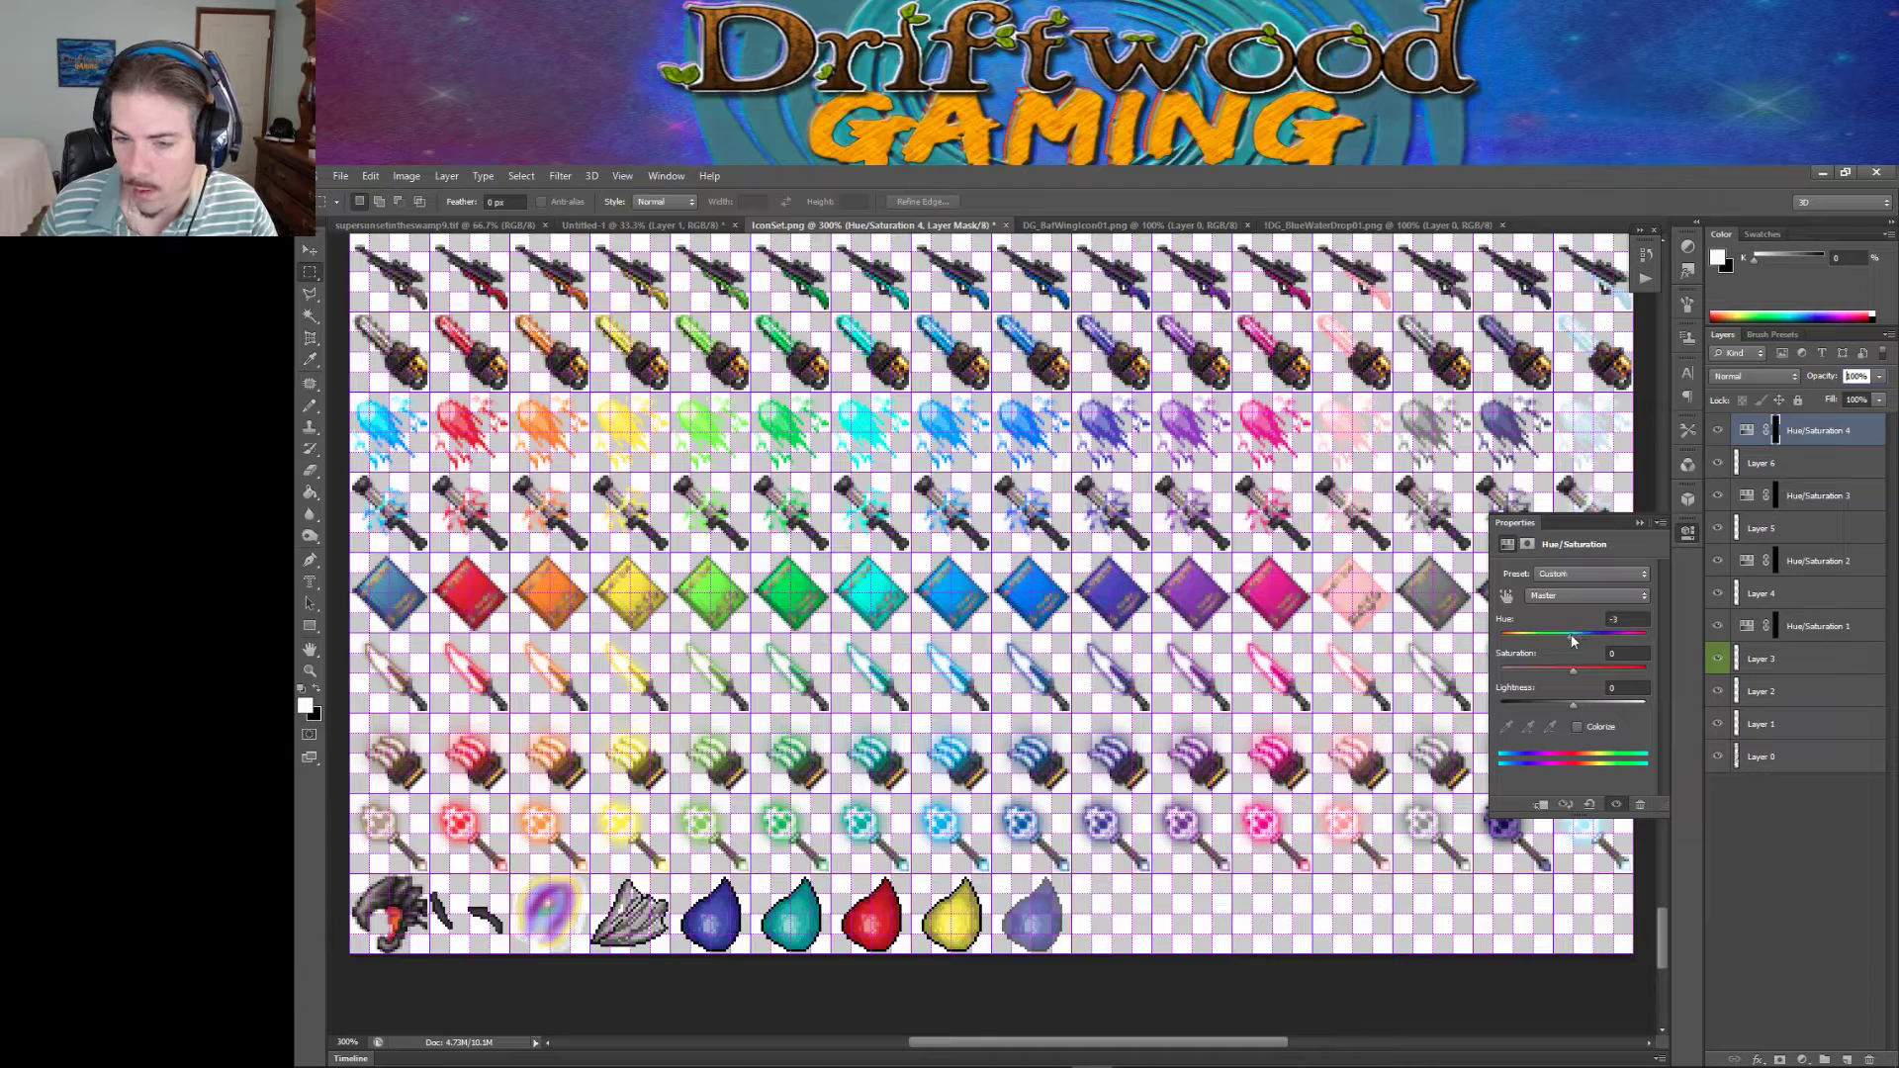
pyautogui.moveTo(1572, 634); pyautogui.dragTo(1603, 706)
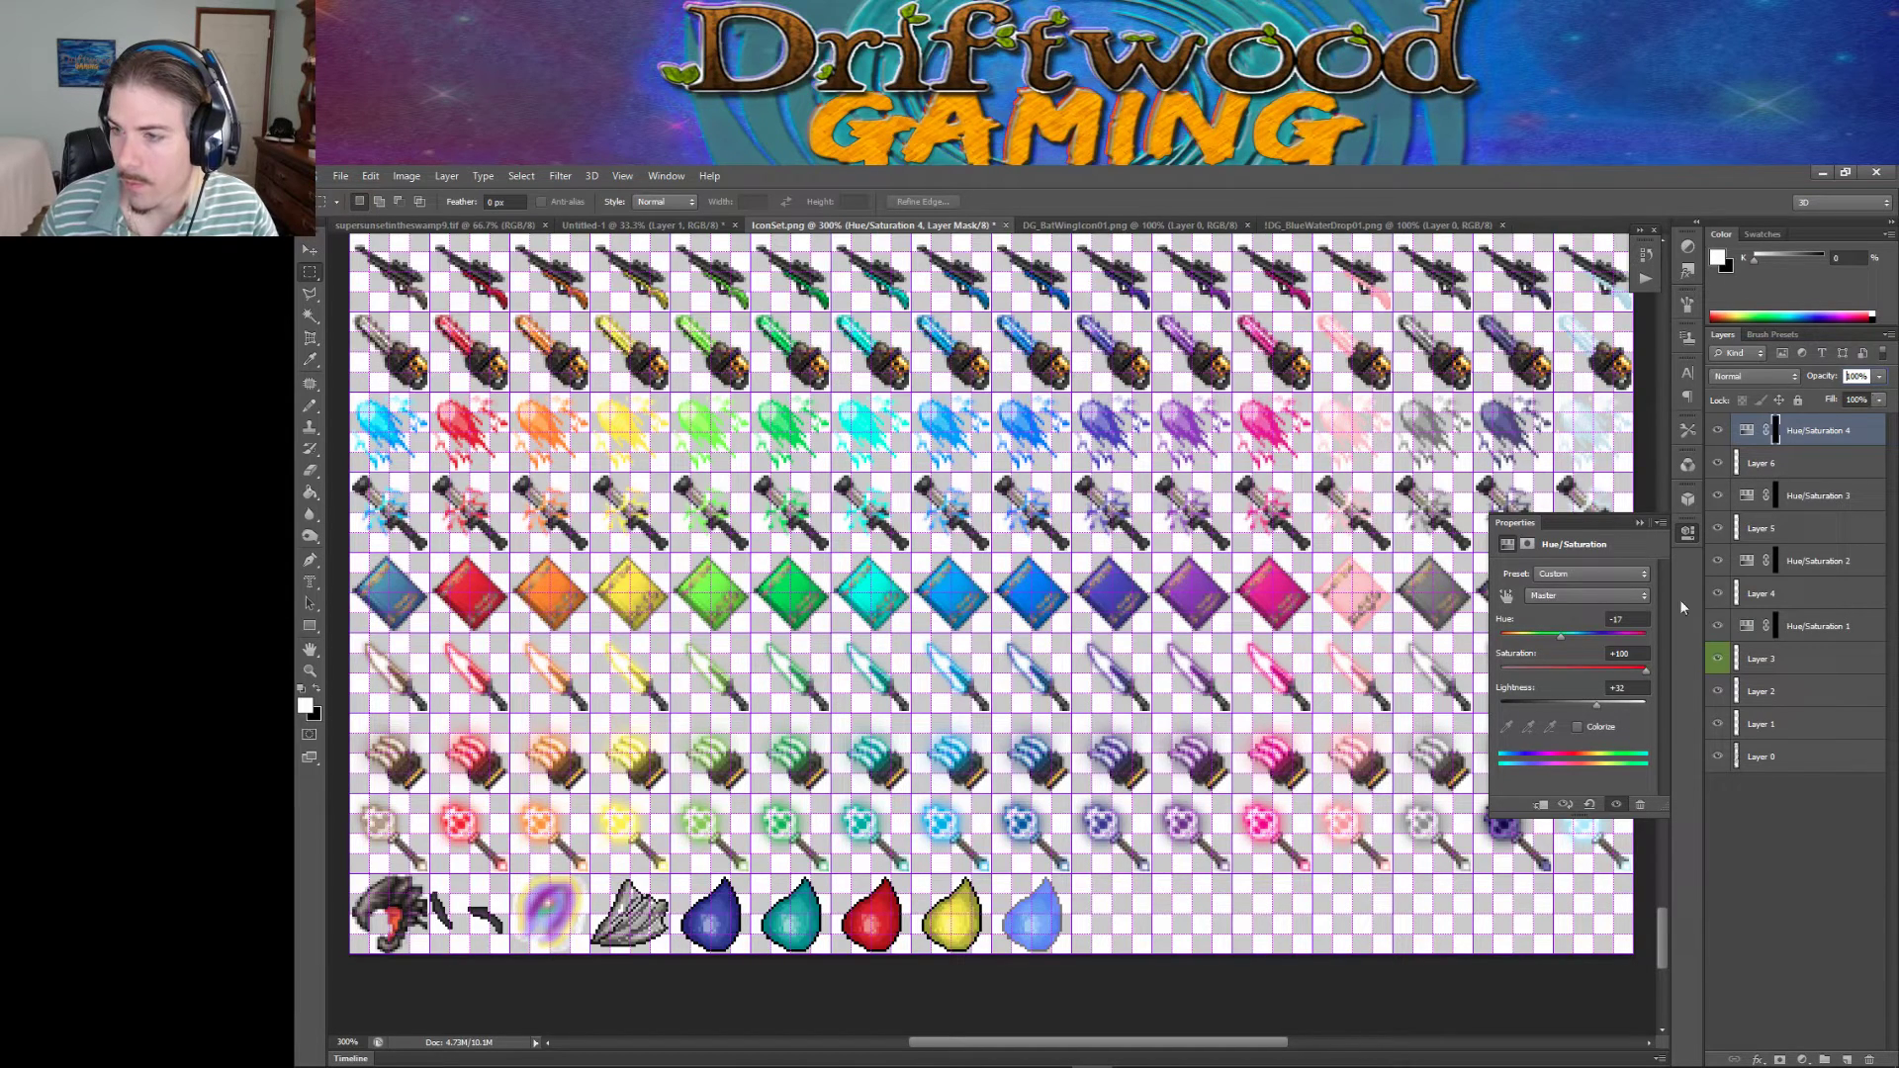
# Fine-tune Layer 6's opacity, then close the adjustment properties and deselect all layers.
pyautogui.click(1766, 845)
pyautogui.click(1807, 462)
pyautogui.press('9')
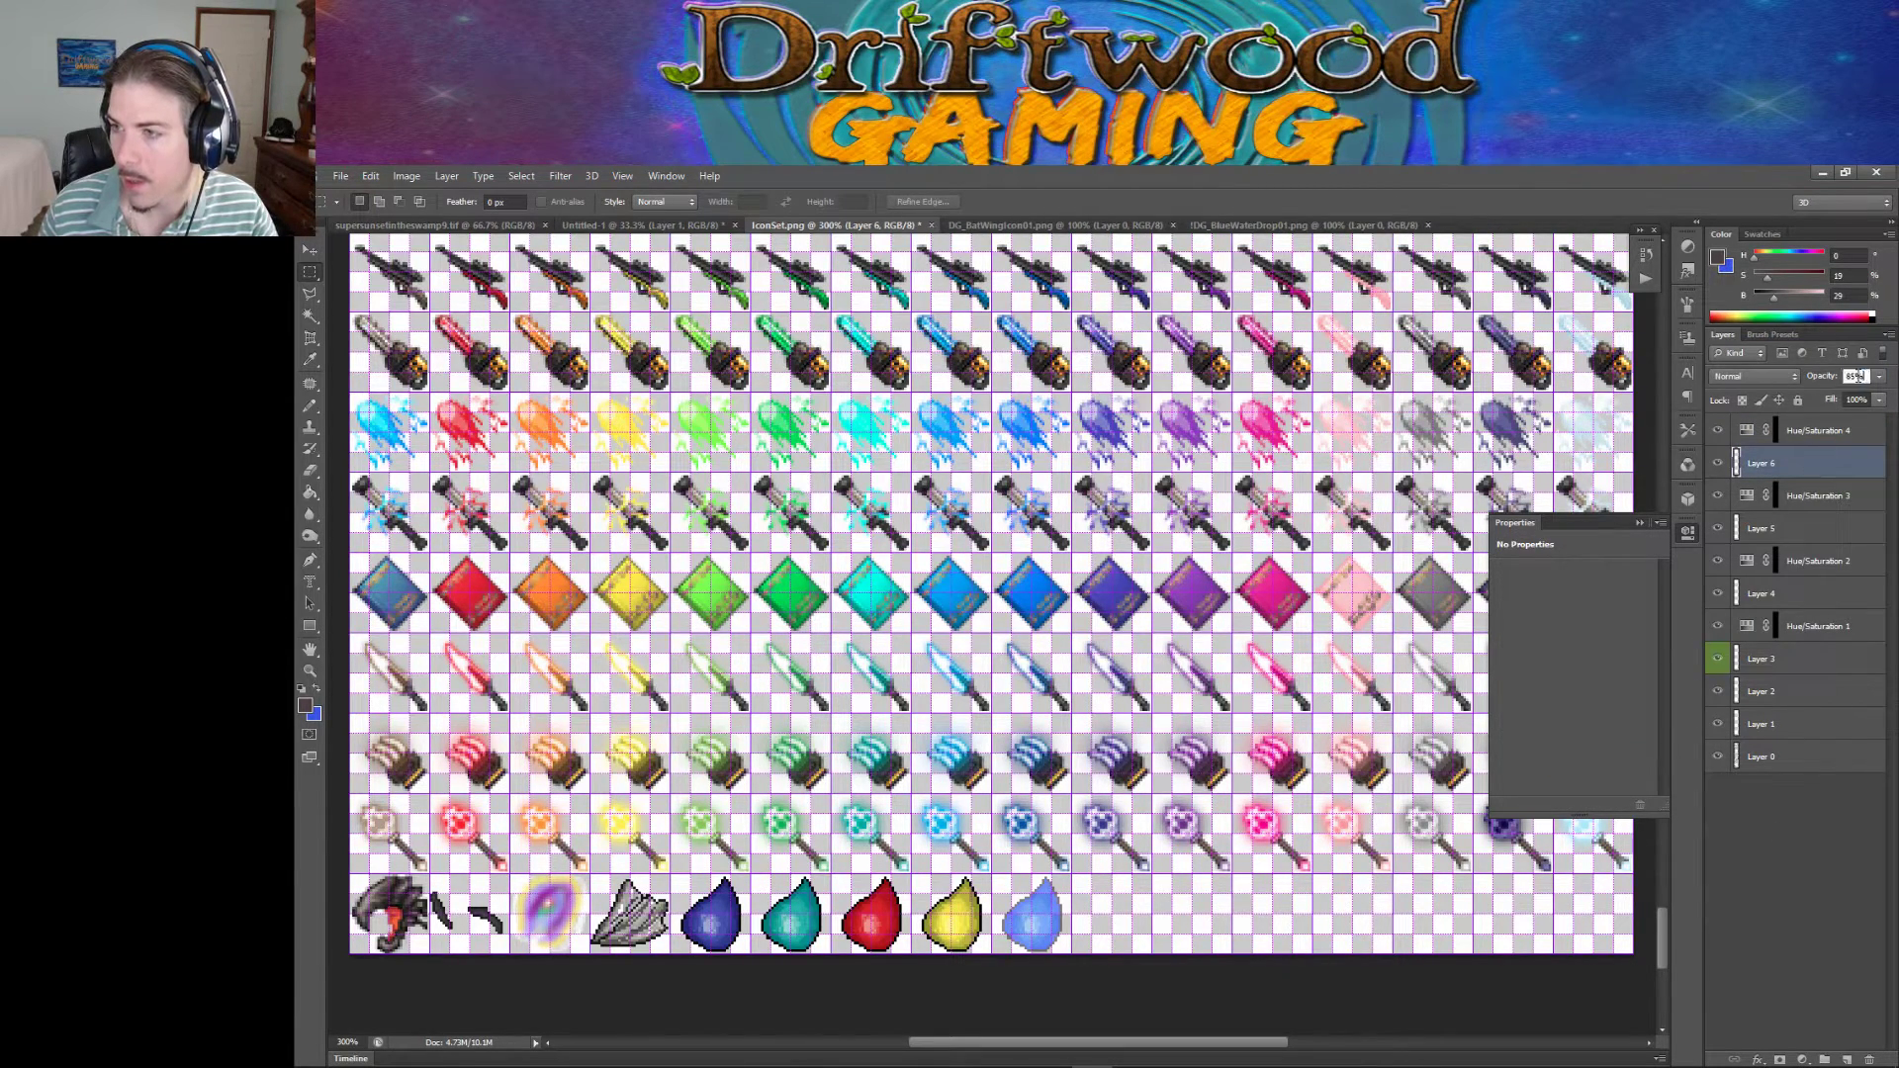
pyautogui.click(1638, 523)
pyautogui.click(1759, 846)
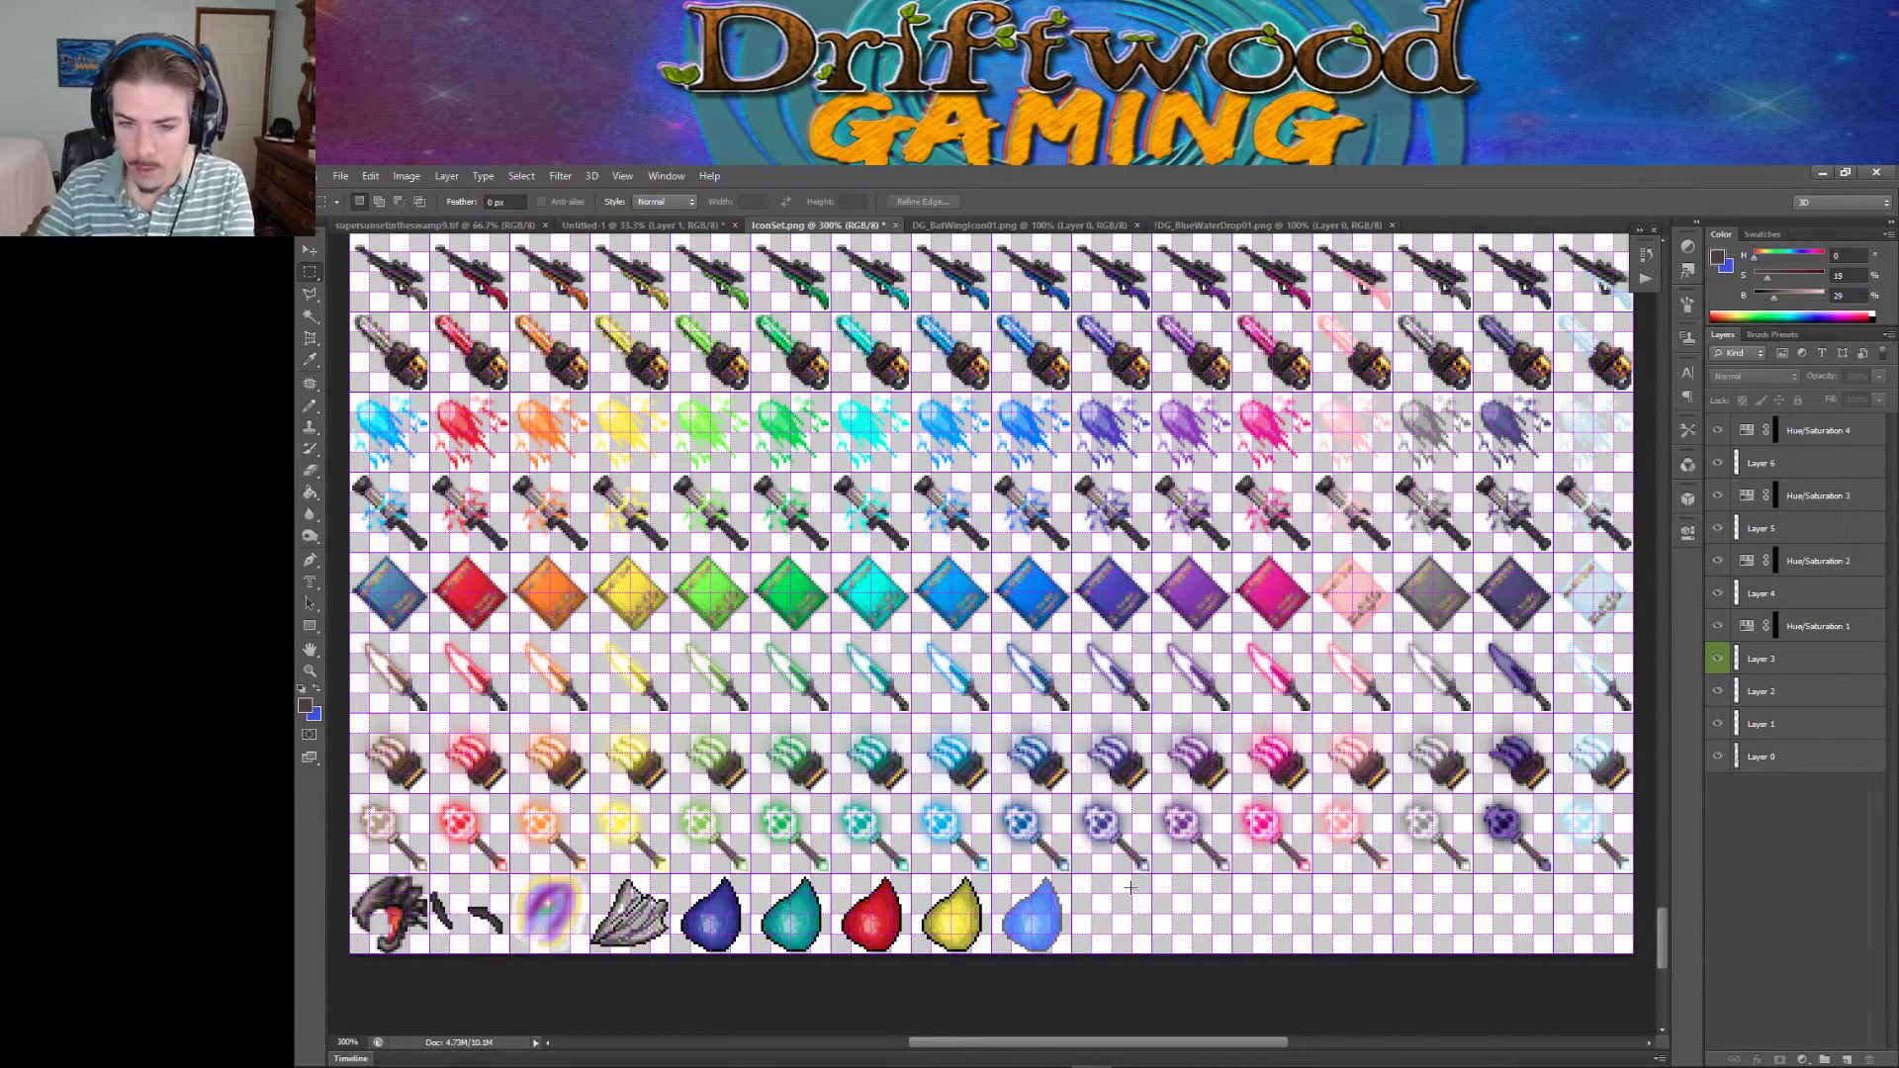
# Save the icon sheet in PNG format as IconSet.png in the system folder, replacing the existing file.
pyautogui.click(340, 175)
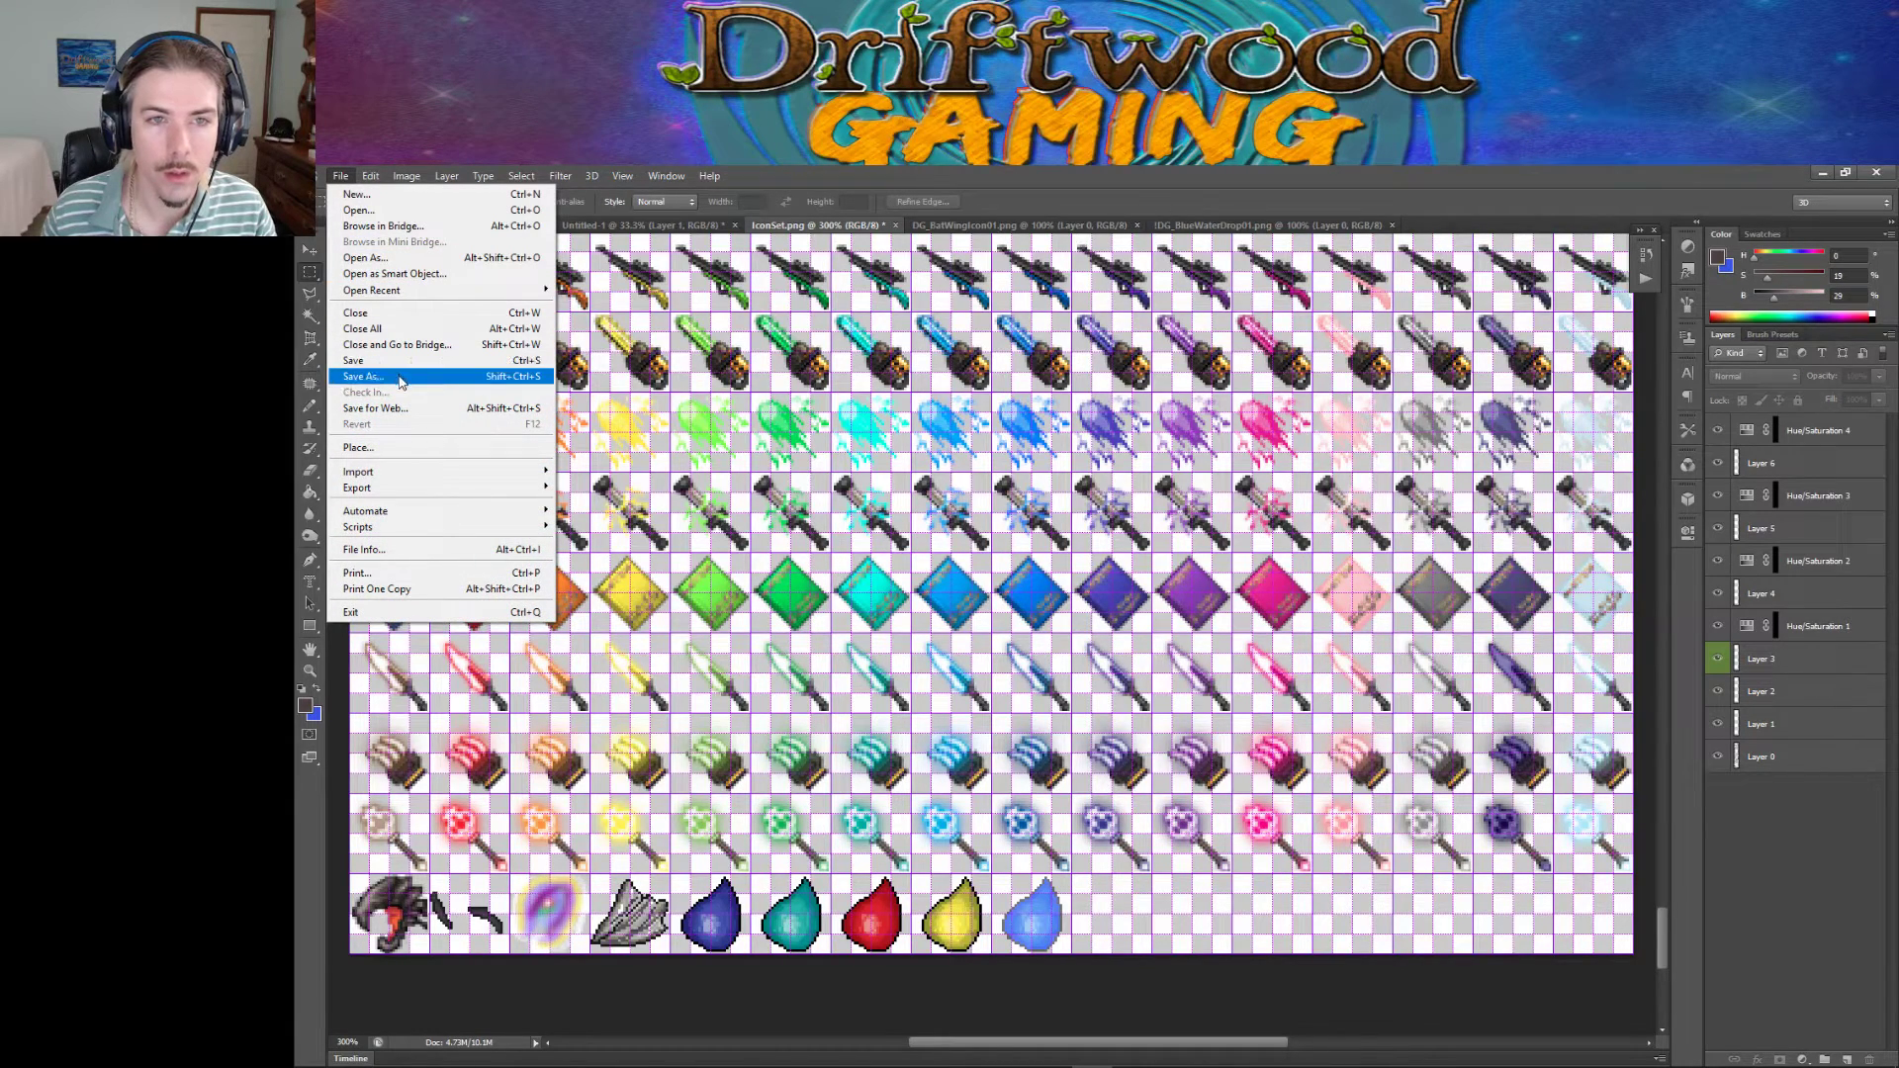
pyautogui.click(401, 377)
pyautogui.click(699, 804)
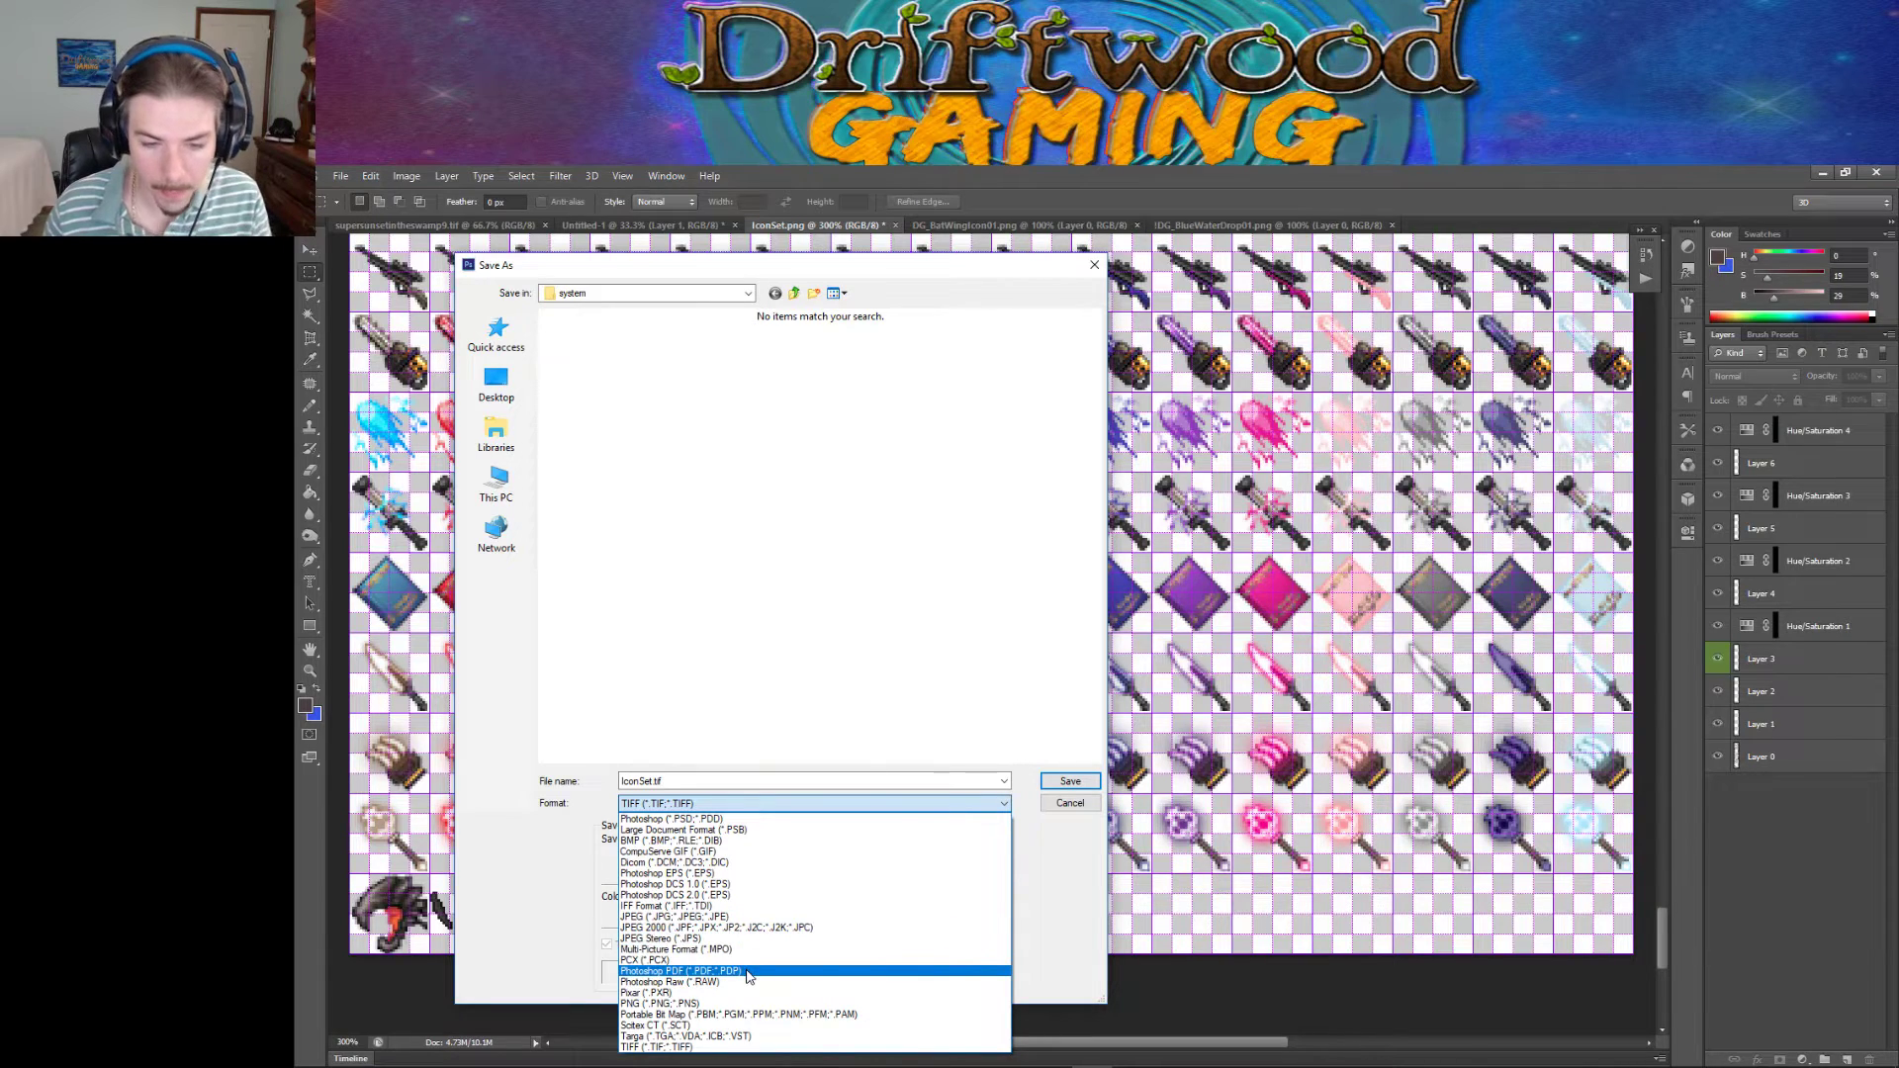
pyautogui.click(737, 1003)
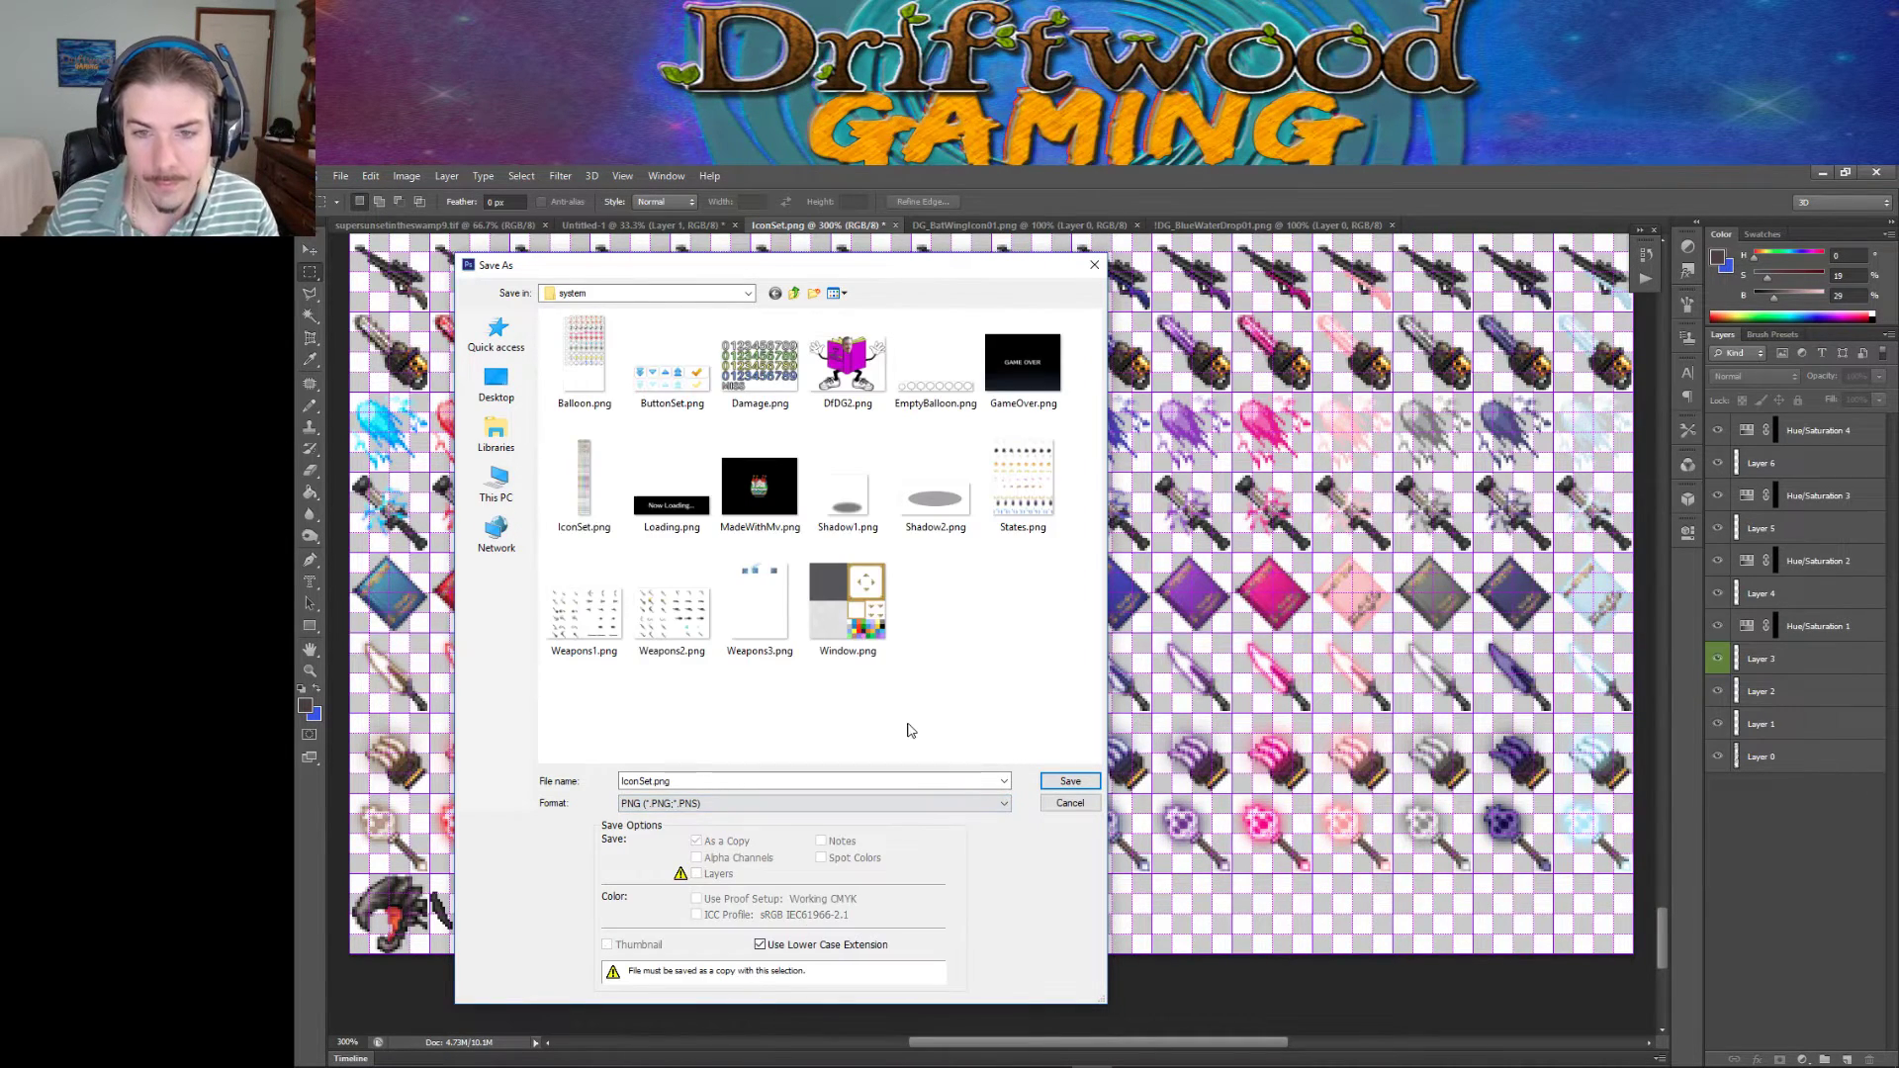
pyautogui.click(1070, 782)
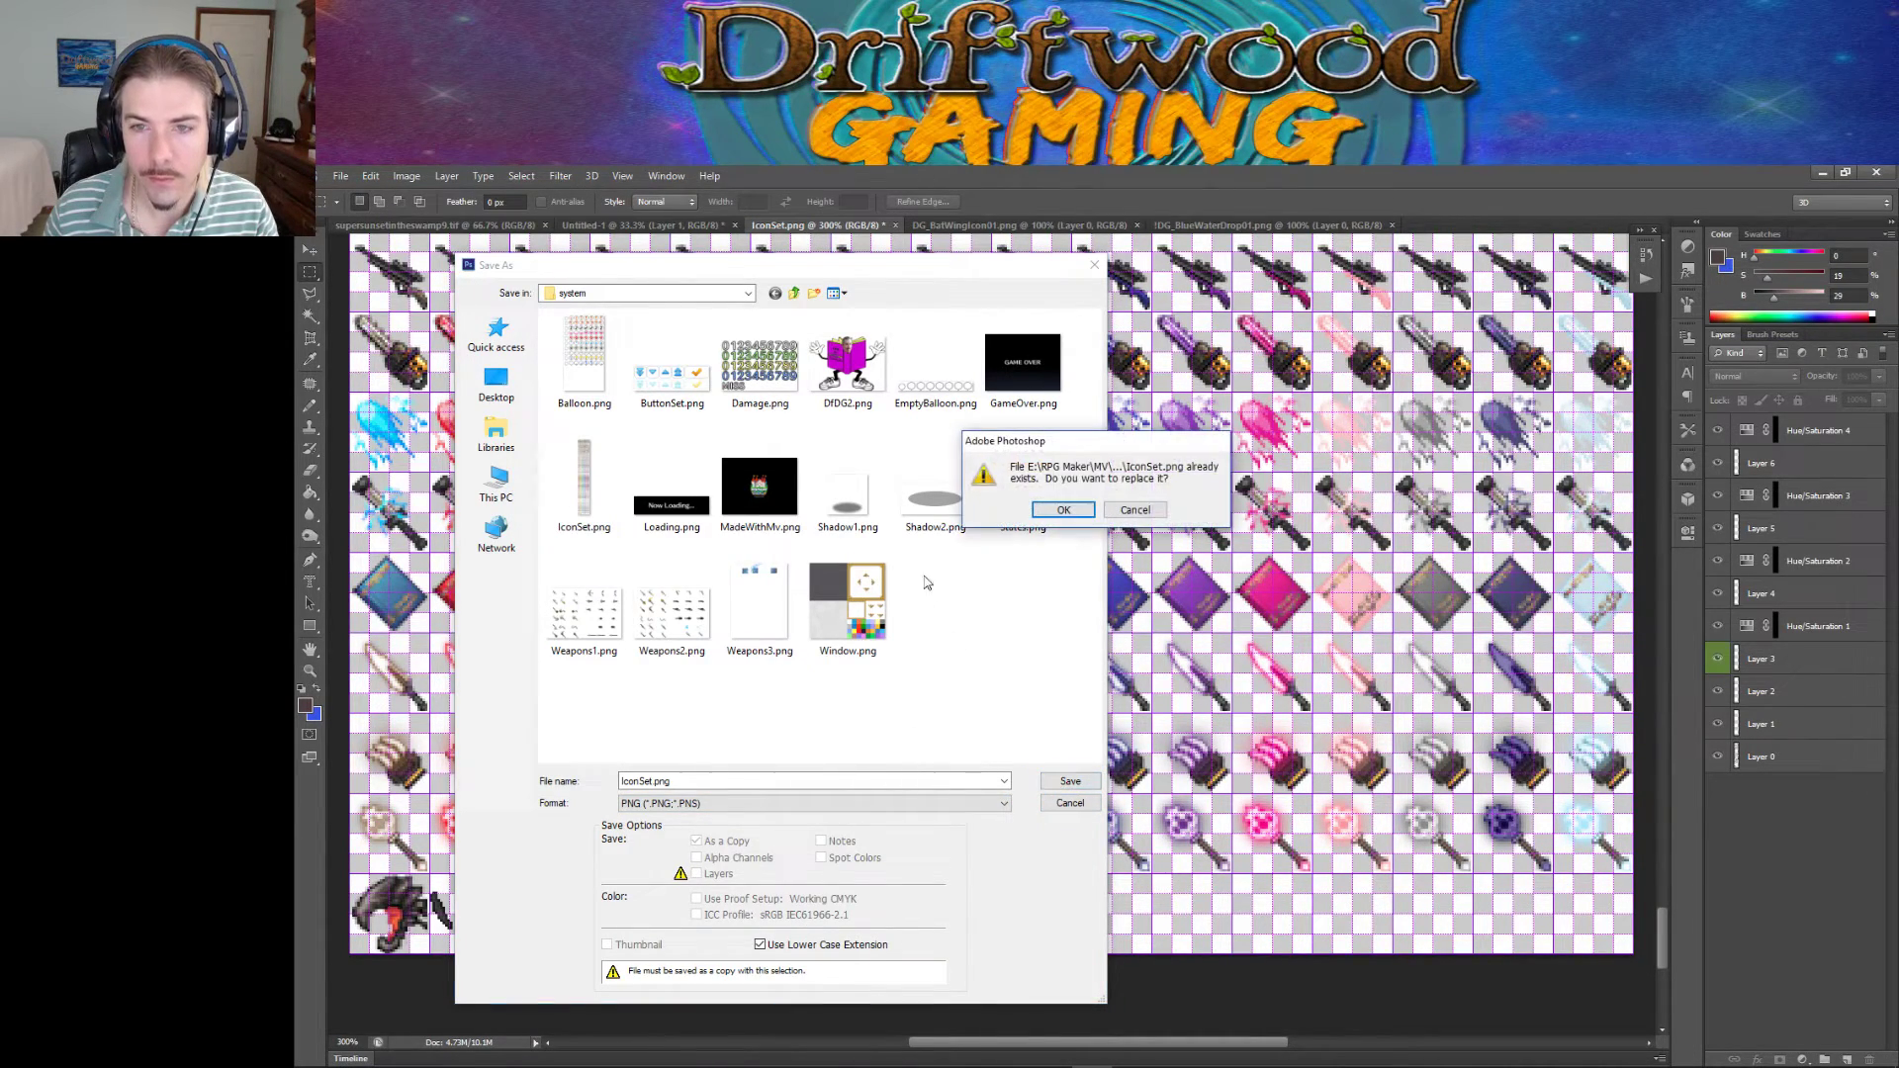
pyautogui.click(1063, 509)
pyautogui.click(1152, 477)
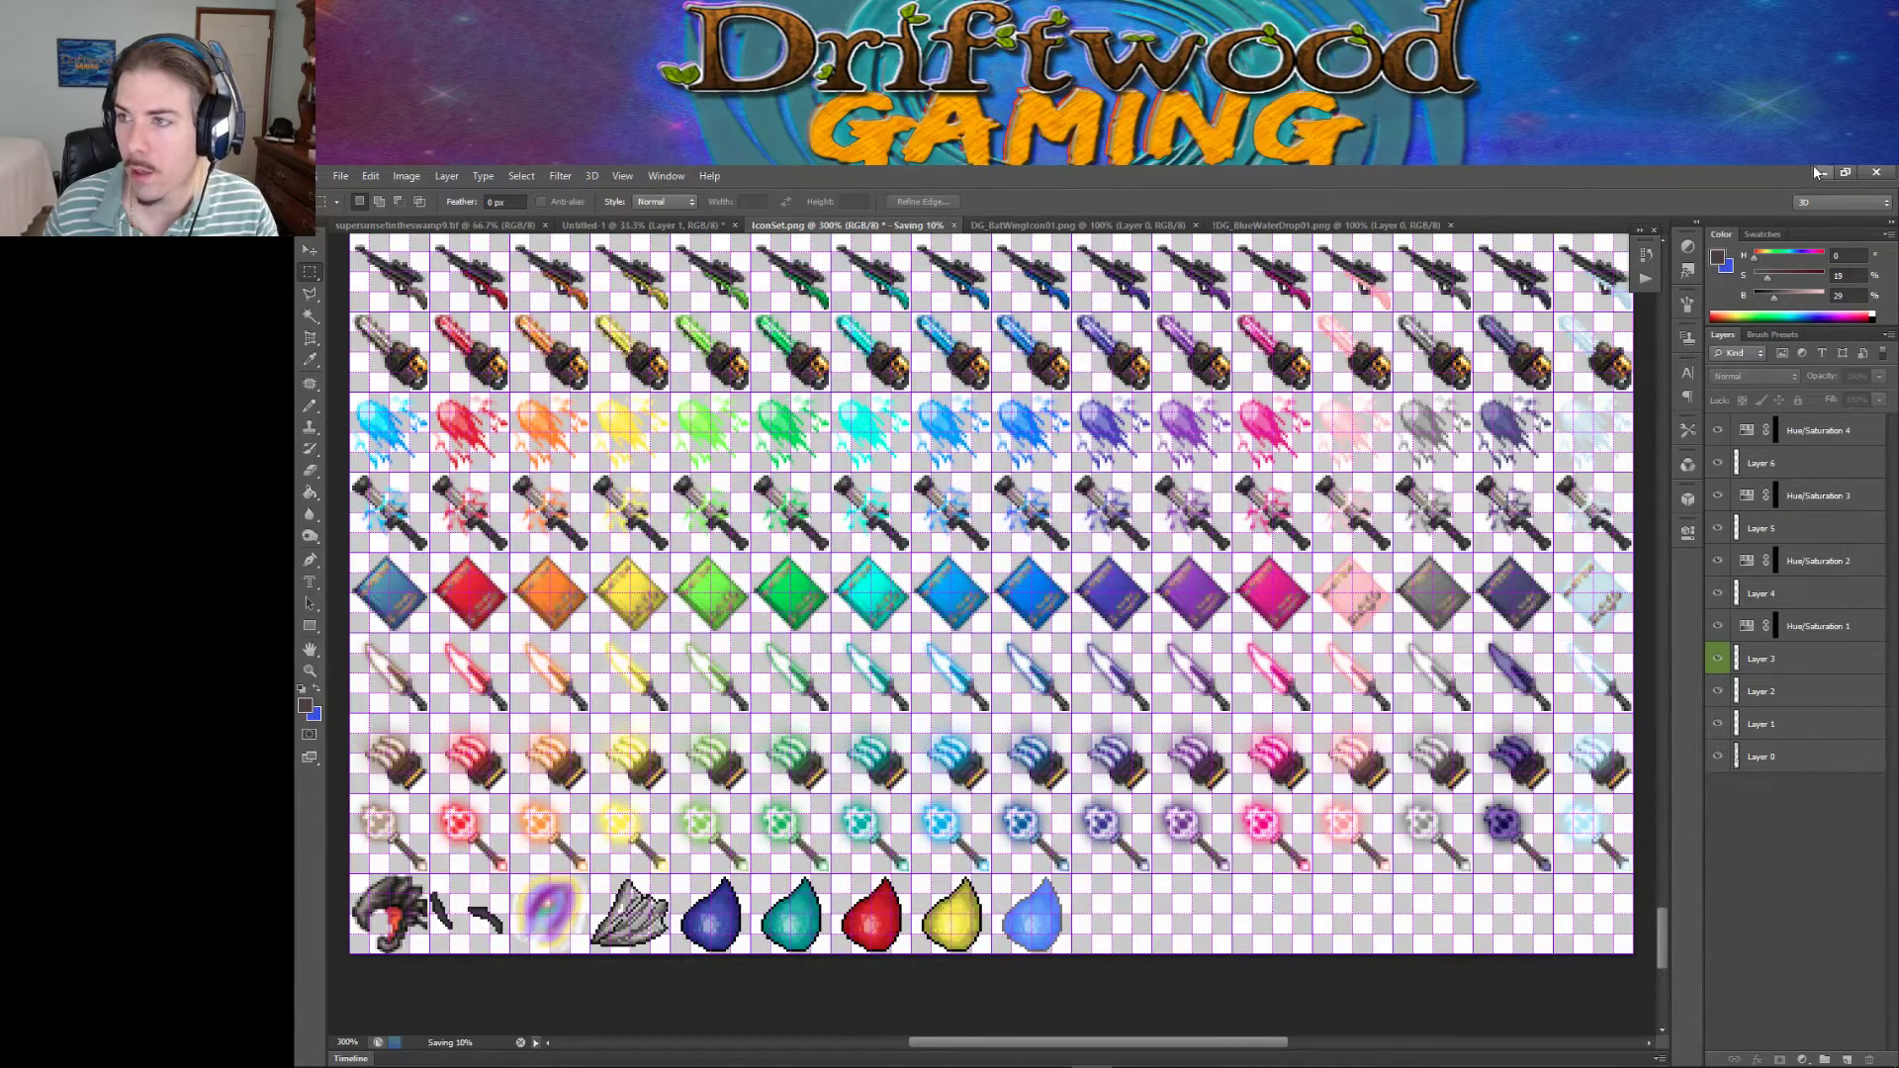
# Switch to RPG Maker MV, reopen Blood Drain's icon picker to check for the new drops, and close the database.
pyautogui.click(1820, 170)
pyautogui.click(1066, 1057)
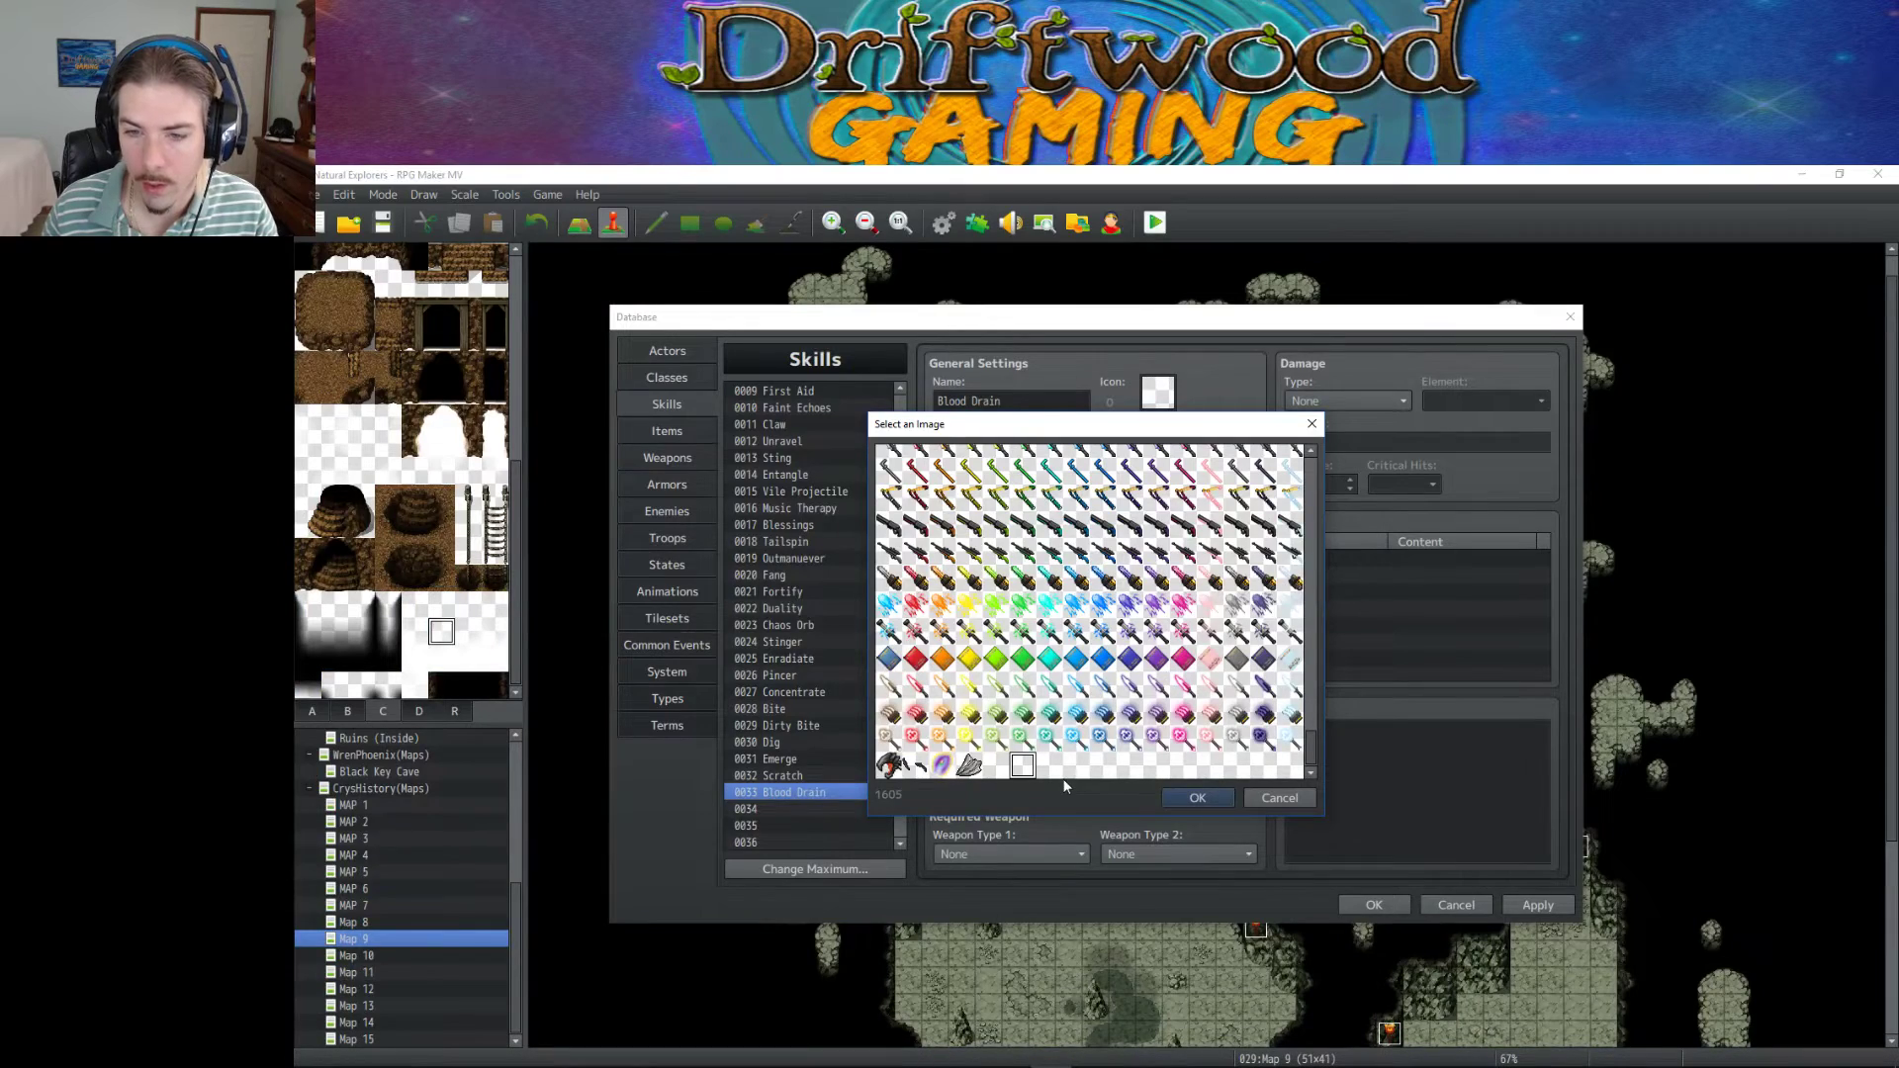
pyautogui.click(1279, 798)
pyautogui.click(1158, 392)
pyautogui.scroll(-15, 1089, 613)
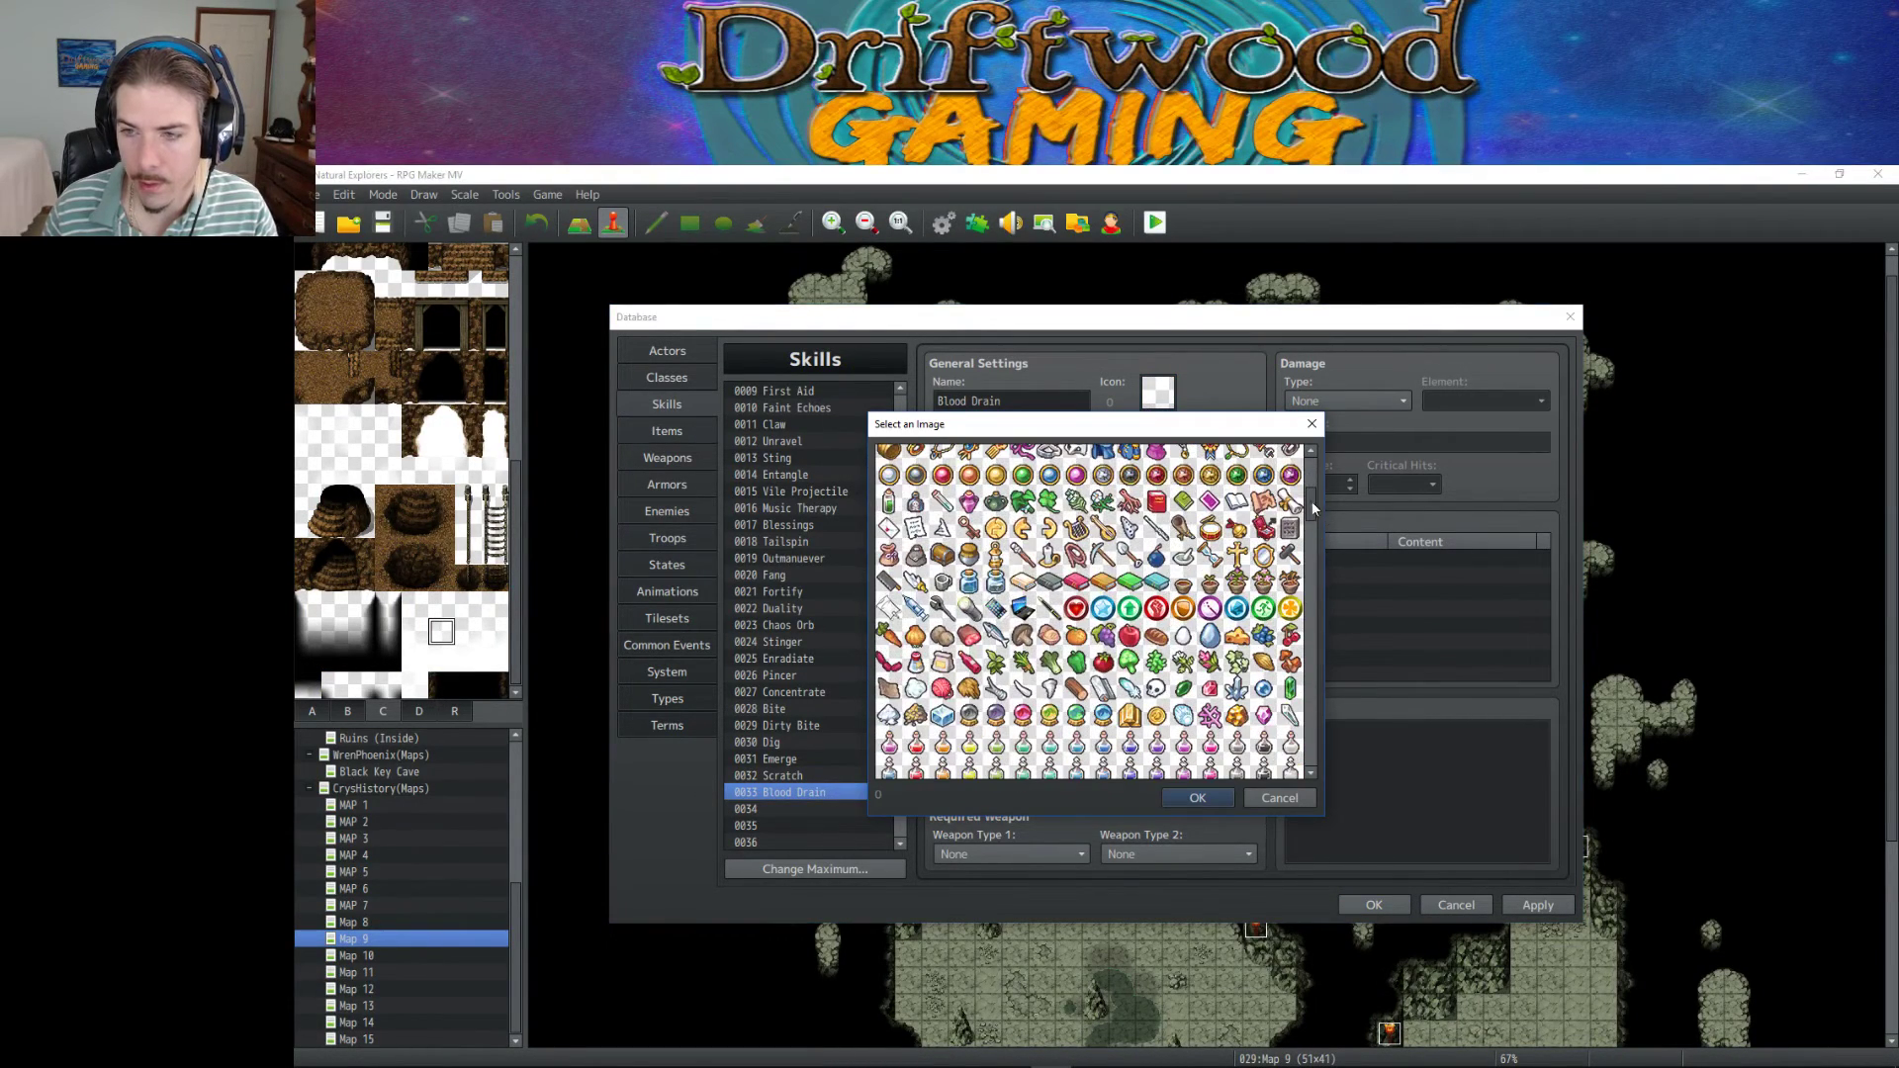
pyautogui.click(1262, 797)
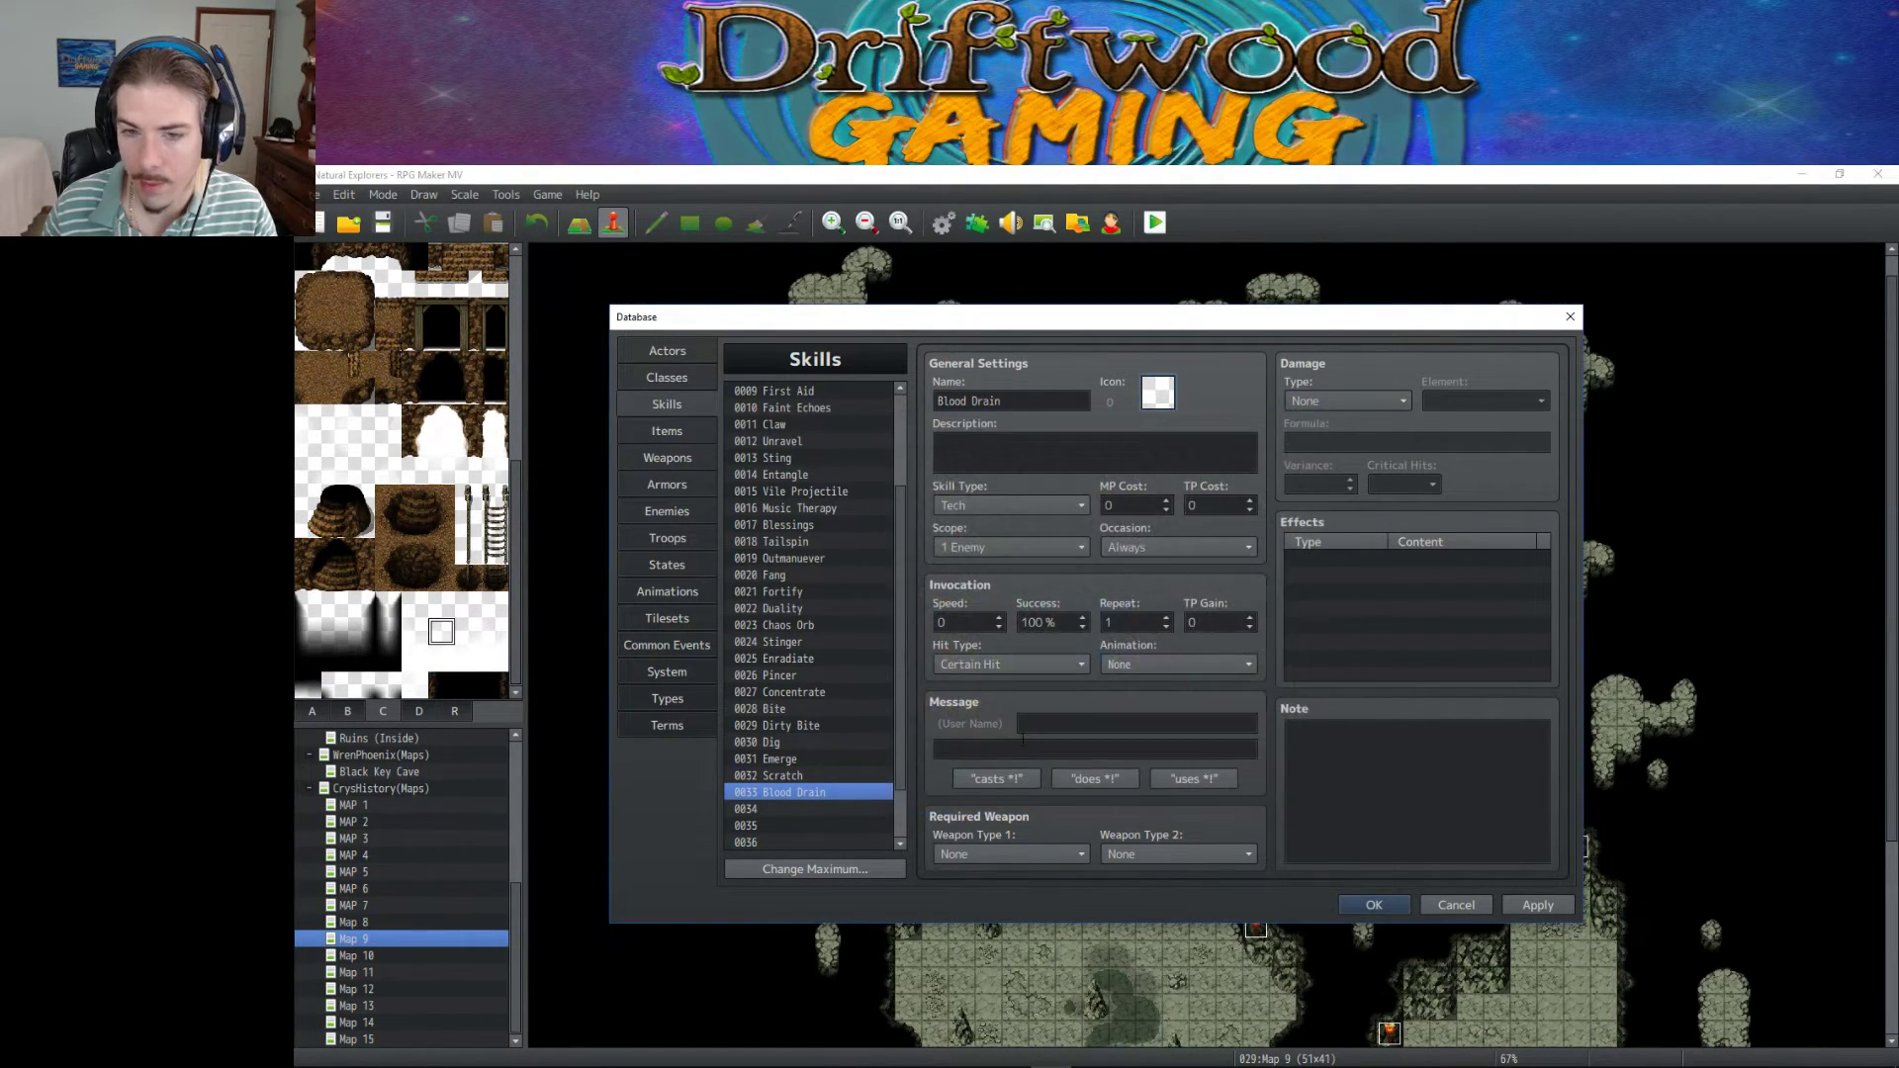
pyautogui.click(1372, 899)
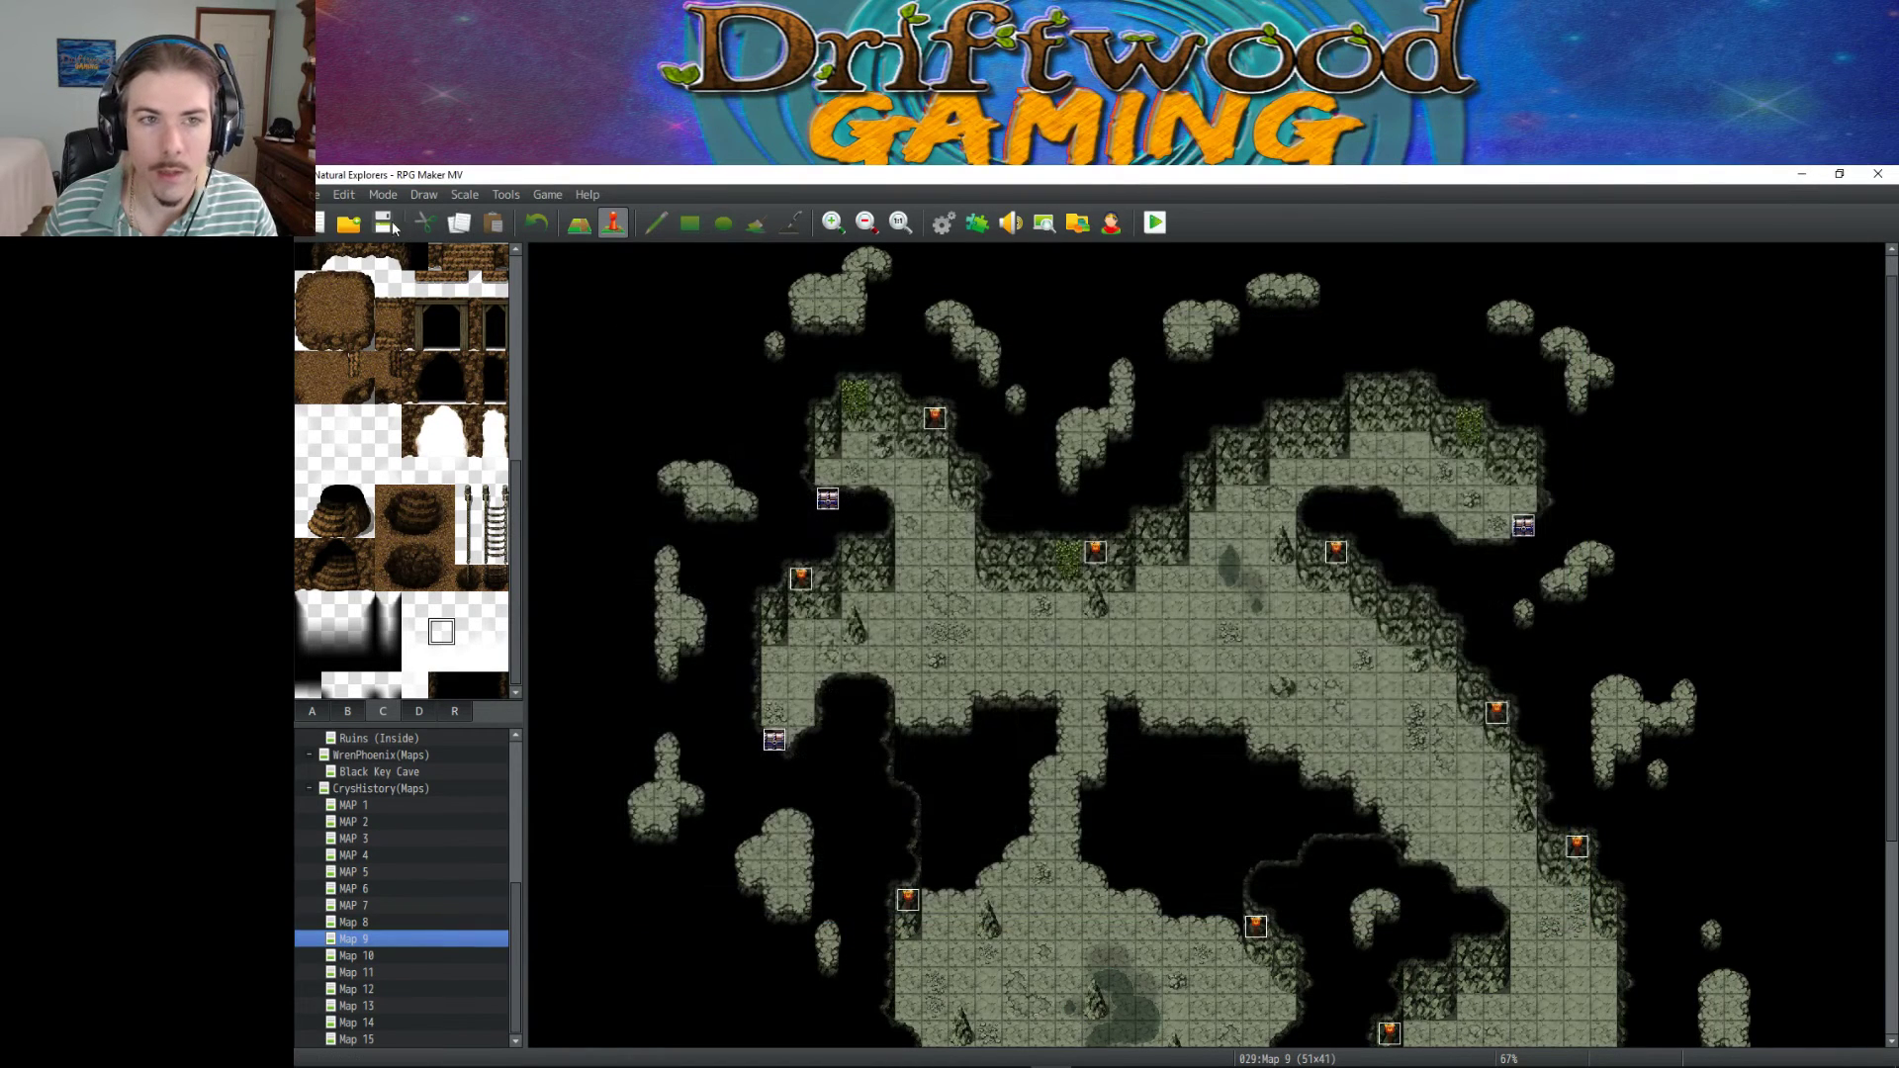
# Reopen the database and set the Blood Drain skill's icon to the red water drop in the sheet's last row.
pyautogui.click(944, 222)
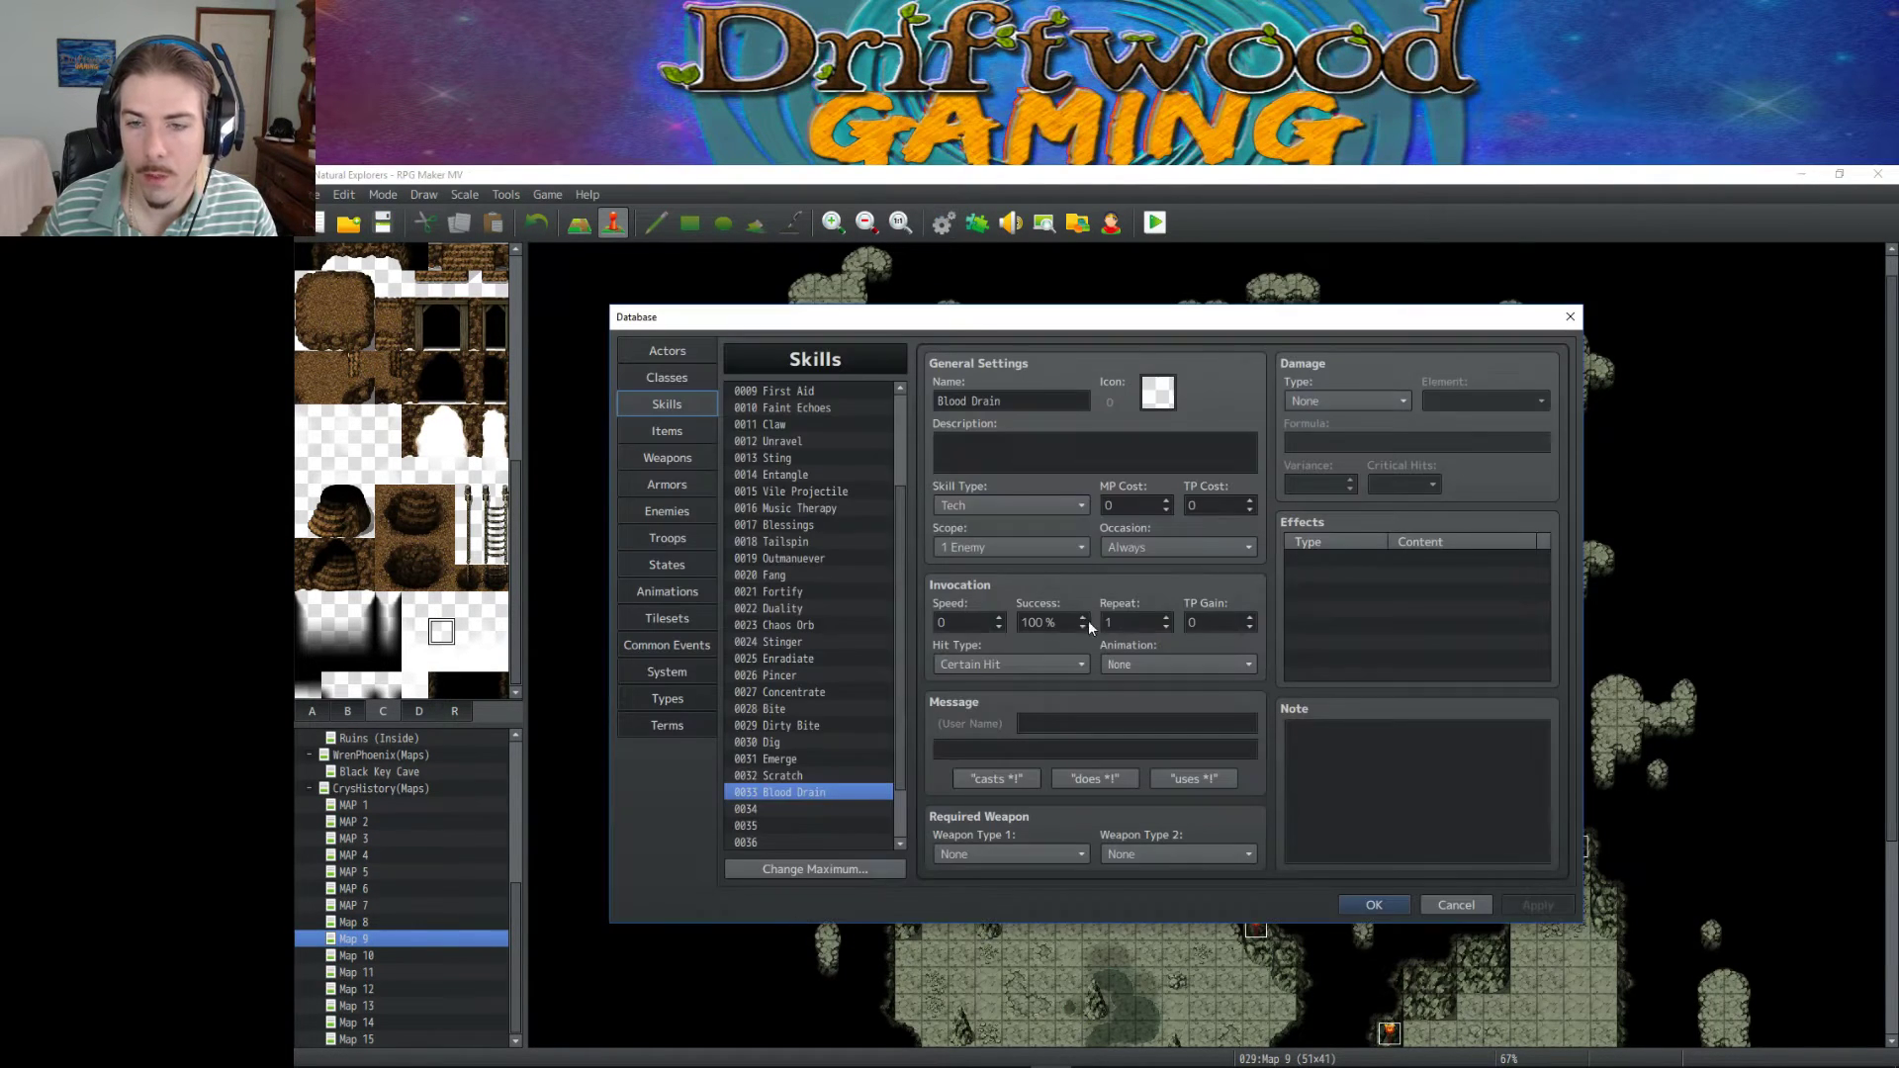
pyautogui.click(1157, 393)
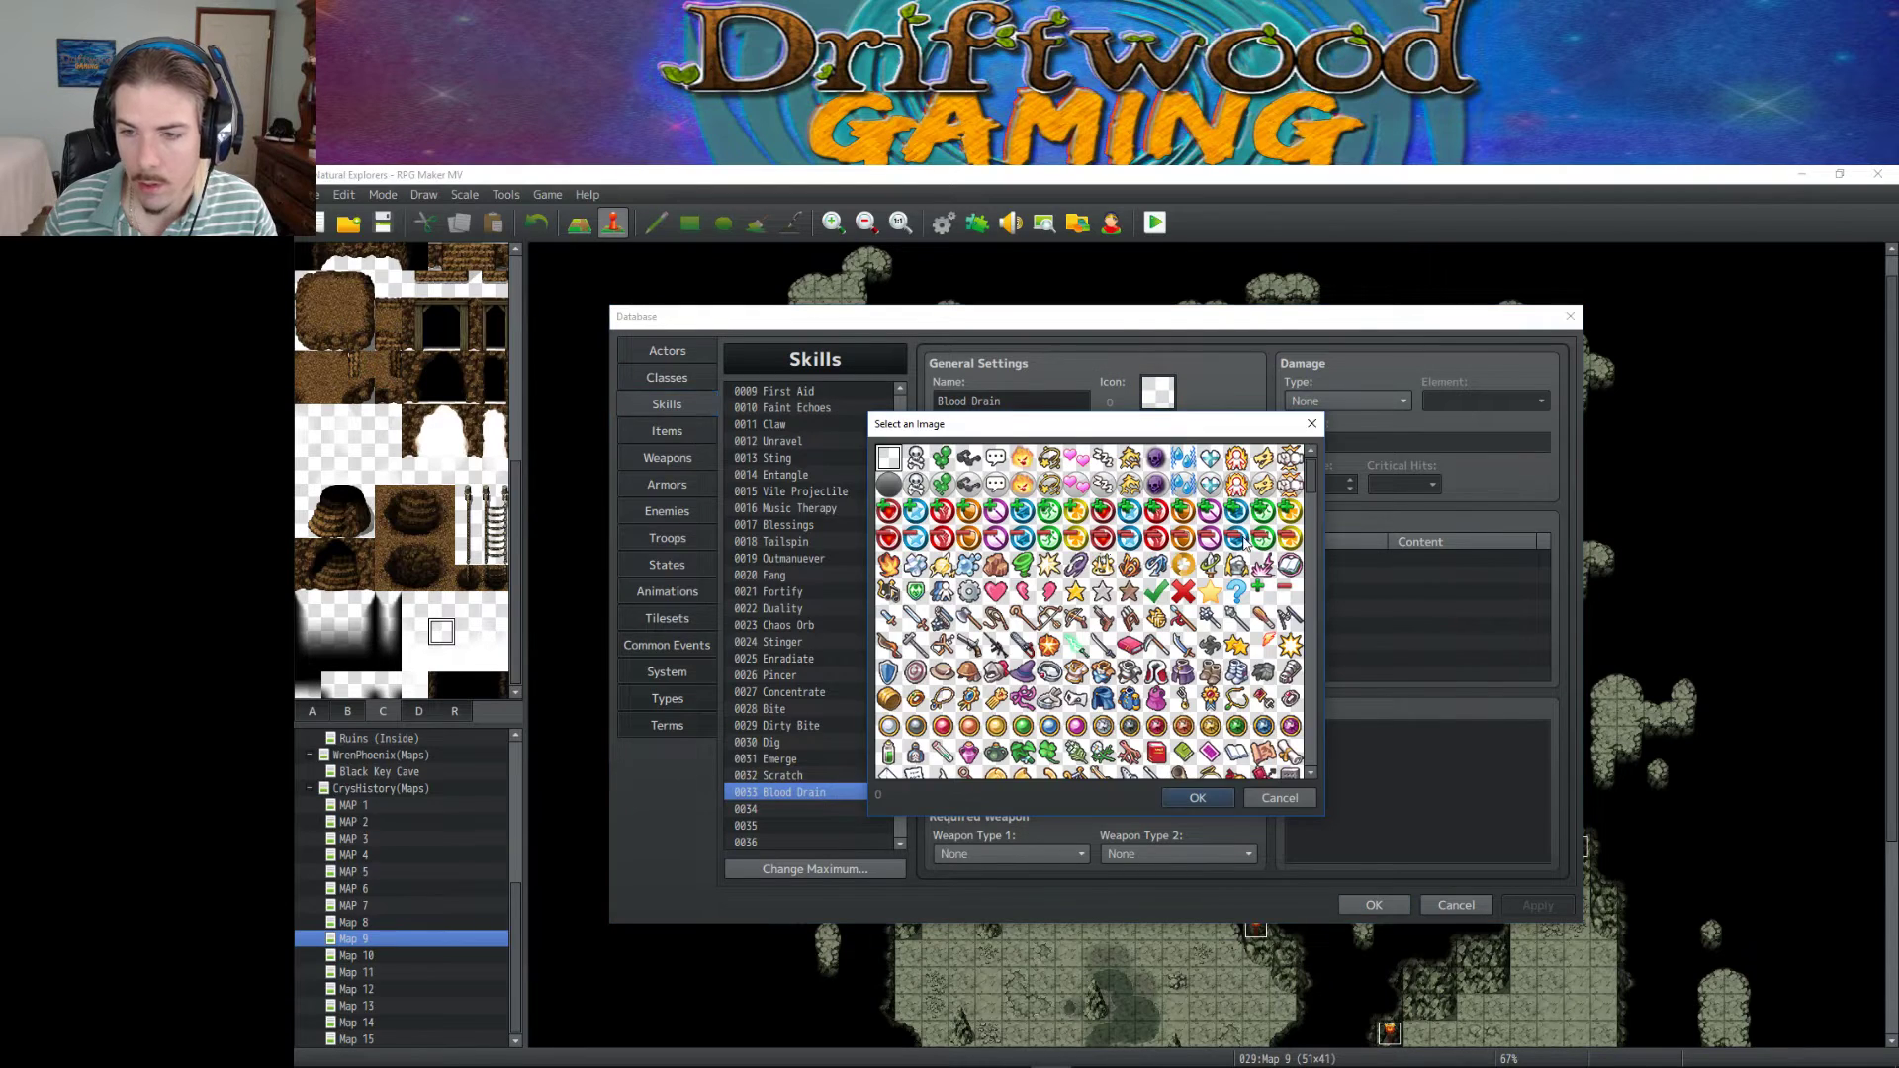
pyautogui.moveTo(1311, 485); pyautogui.dragTo(1314, 750)
pyautogui.click(997, 765)
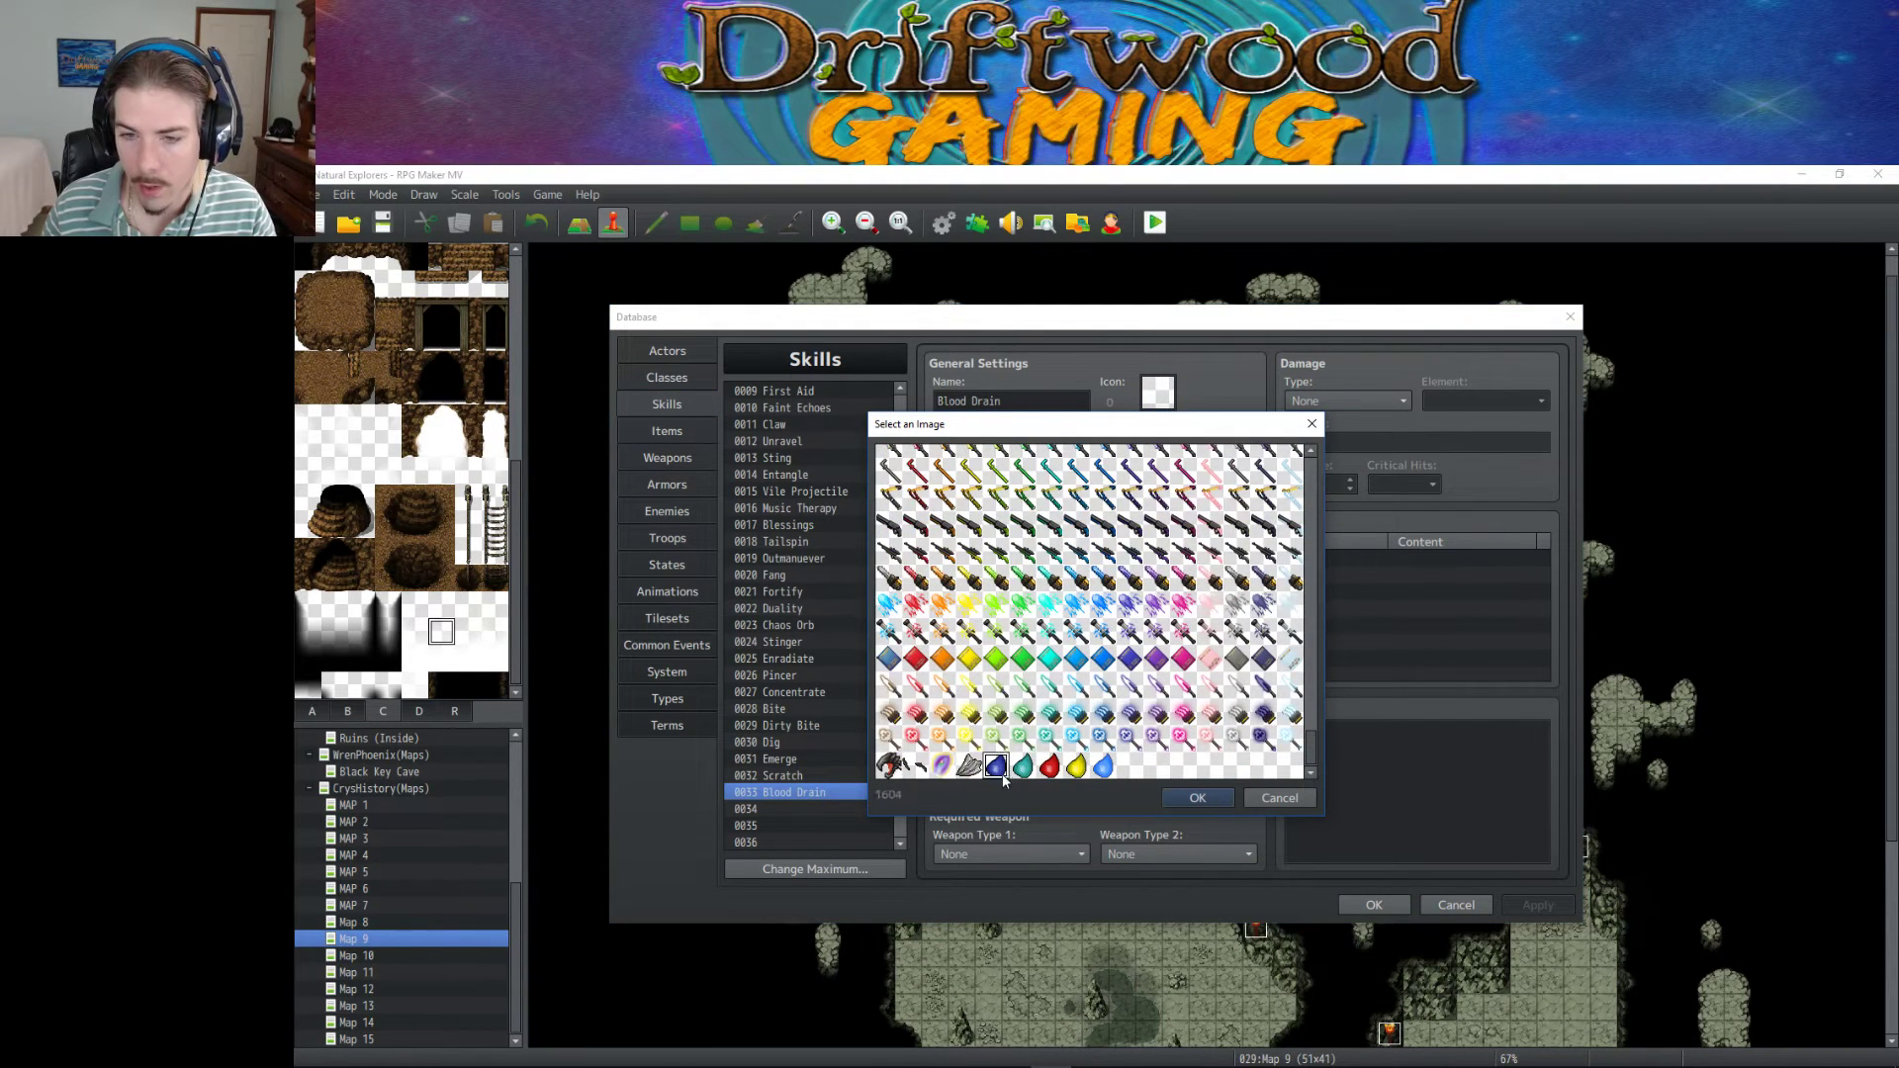
pyautogui.click(1048, 765)
pyautogui.click(1199, 796)
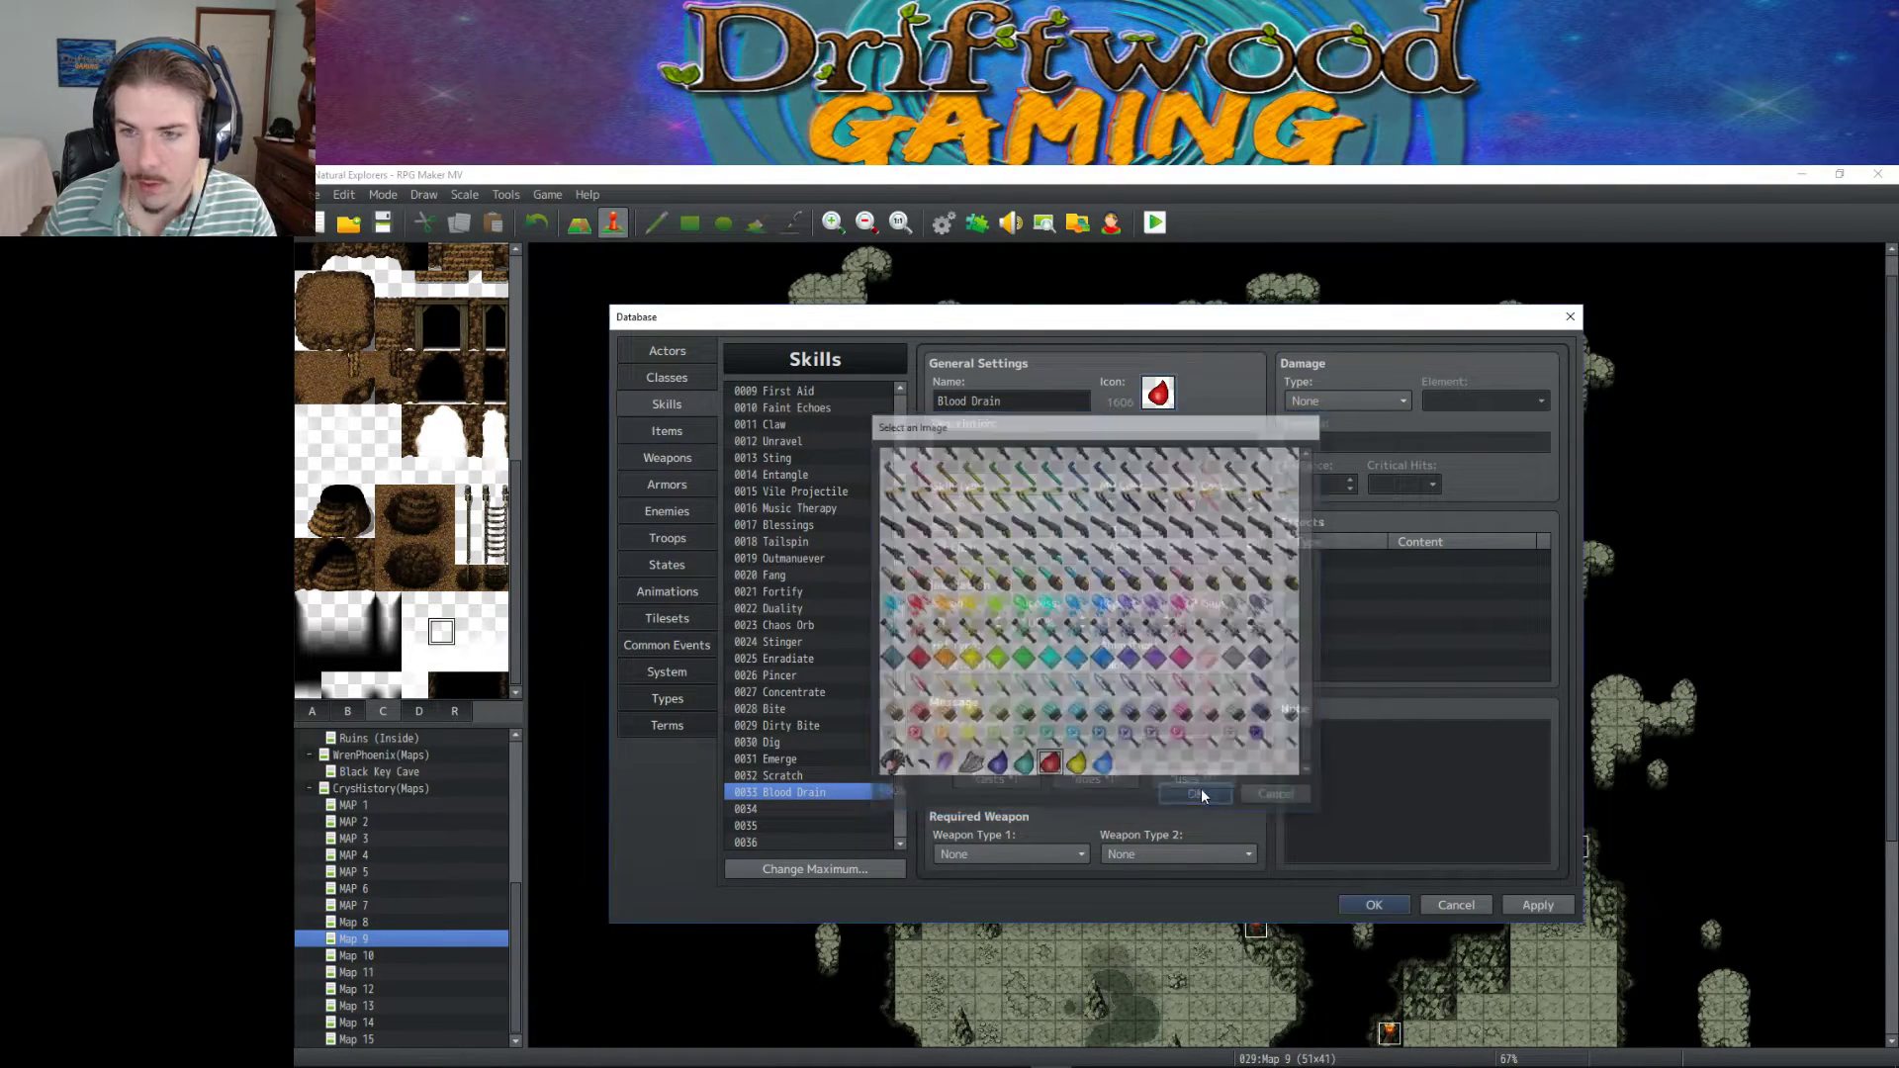
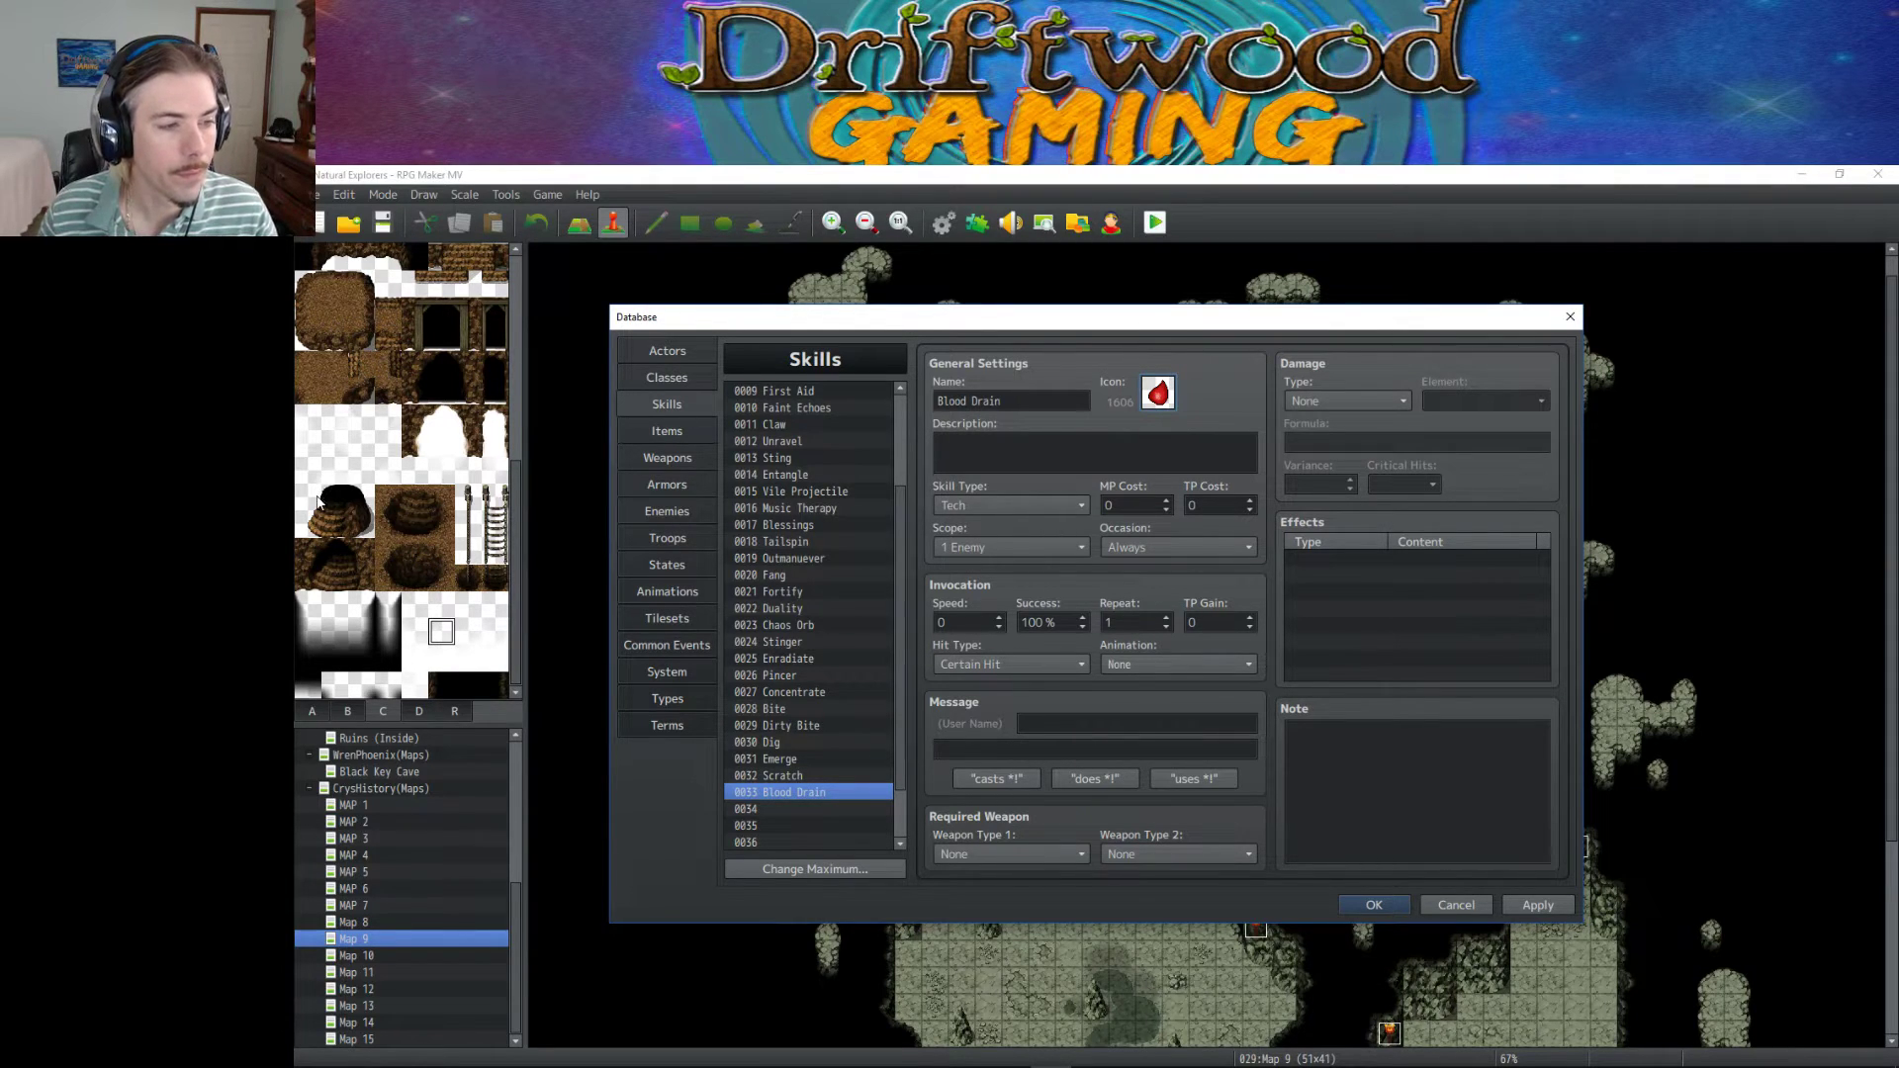
# Enter the Blood Drain description "Steal your targets HP and gain a Max HP boost.".
pyautogui.click(996, 455)
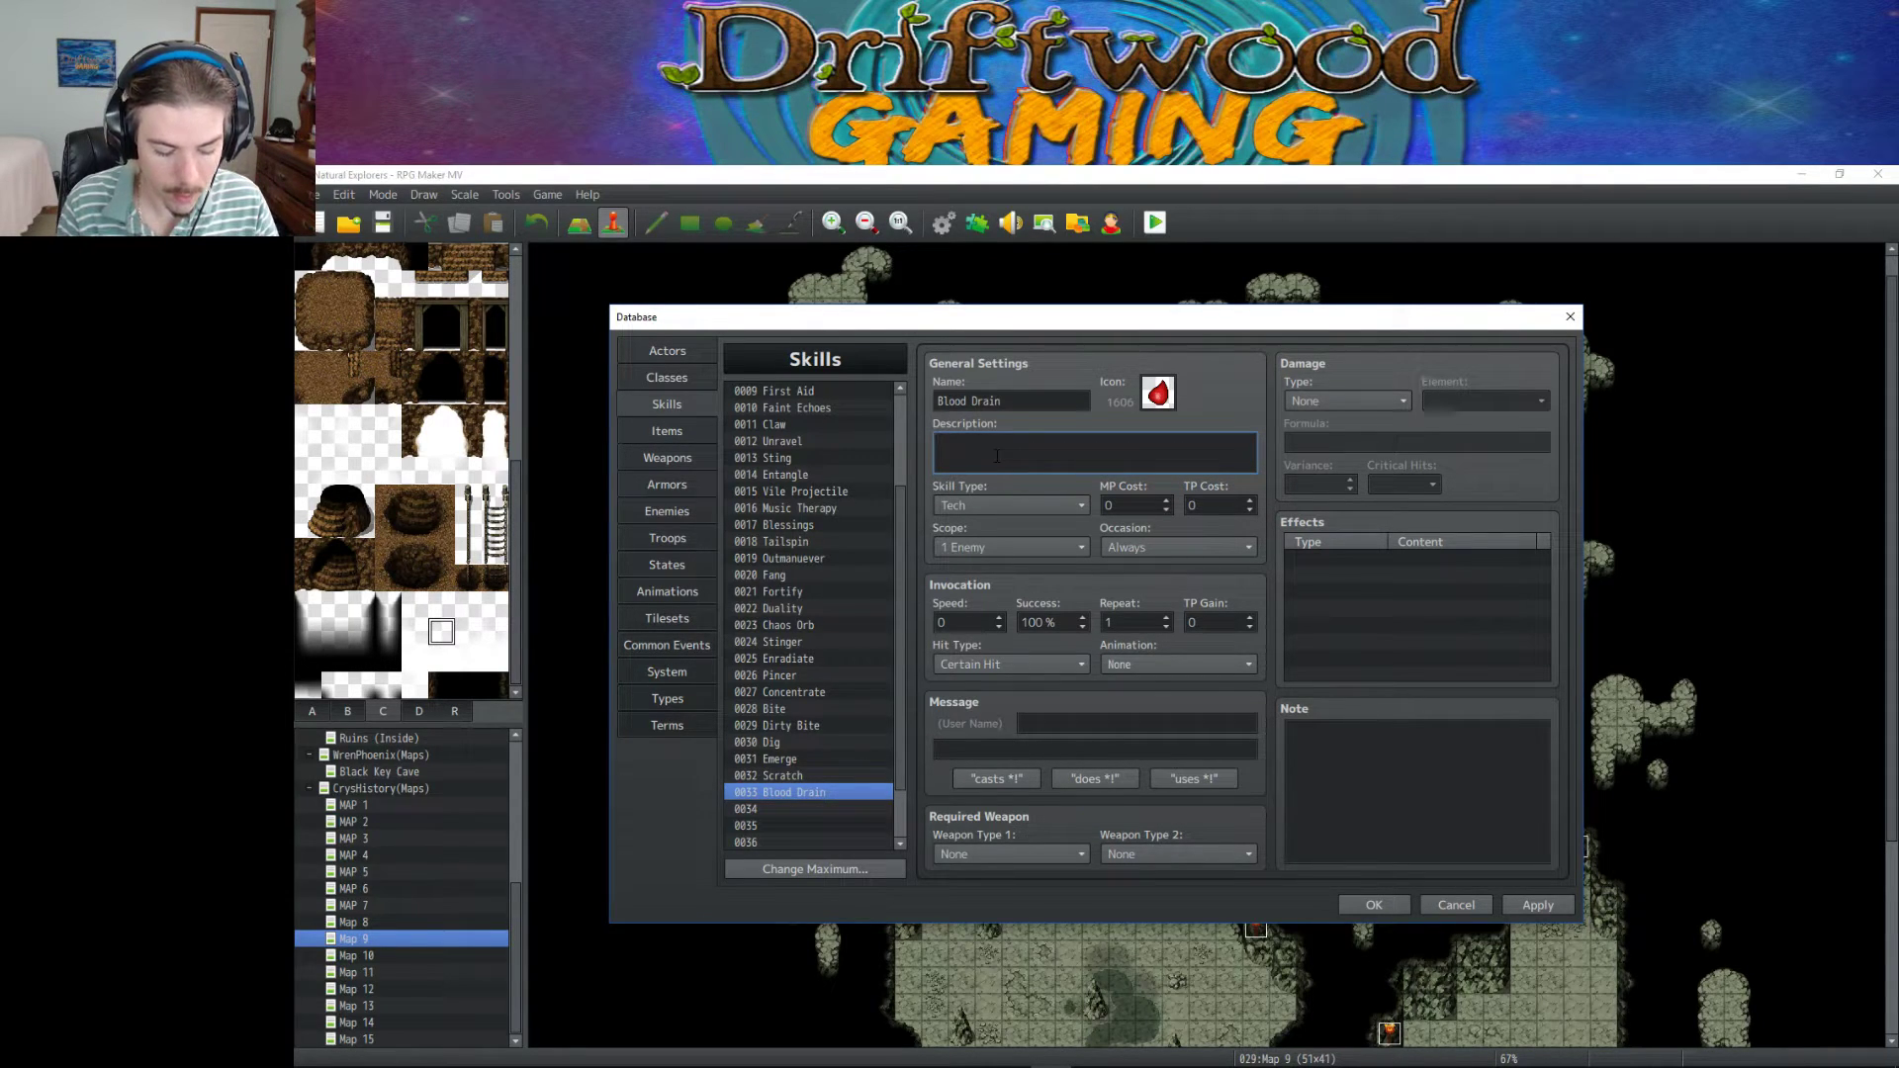
pyautogui.write('Steal your ta')
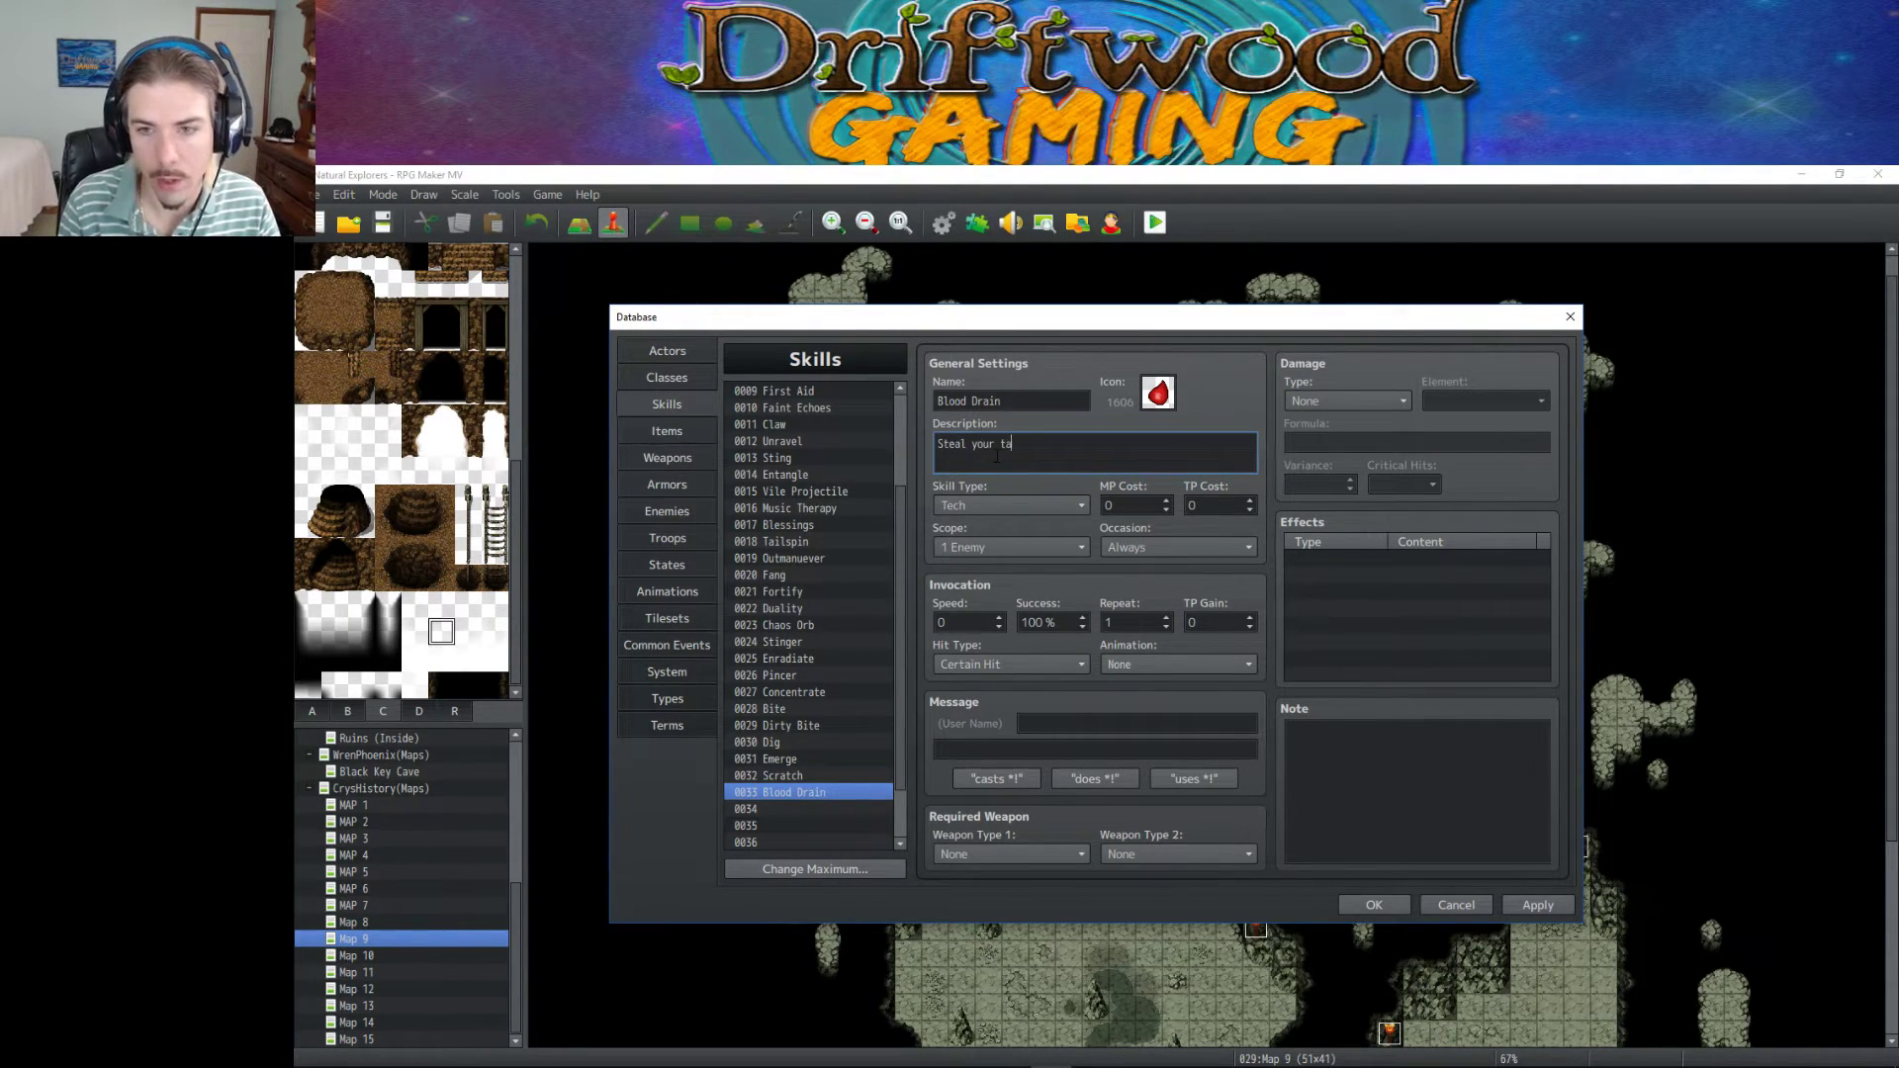
pyautogui.write('rgets HP ')
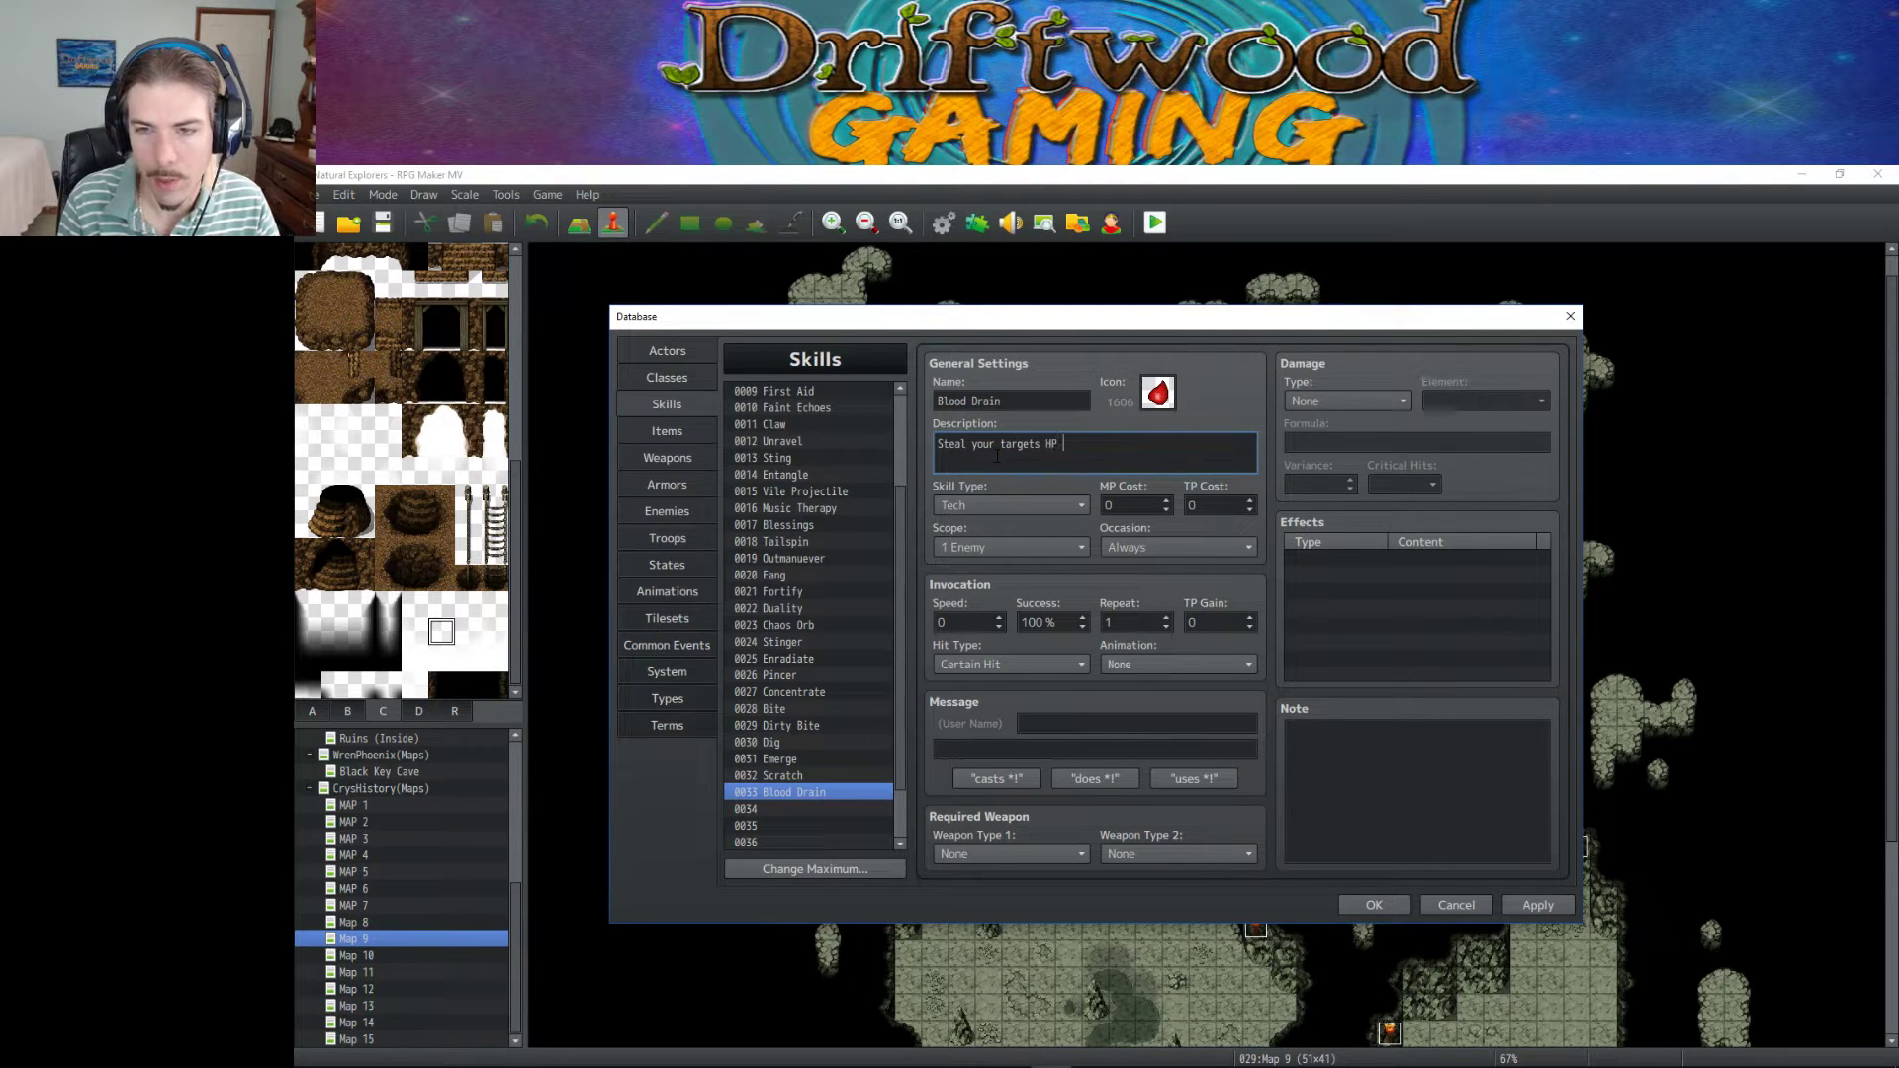
pyautogui.write('and gain a Max HP boost.')
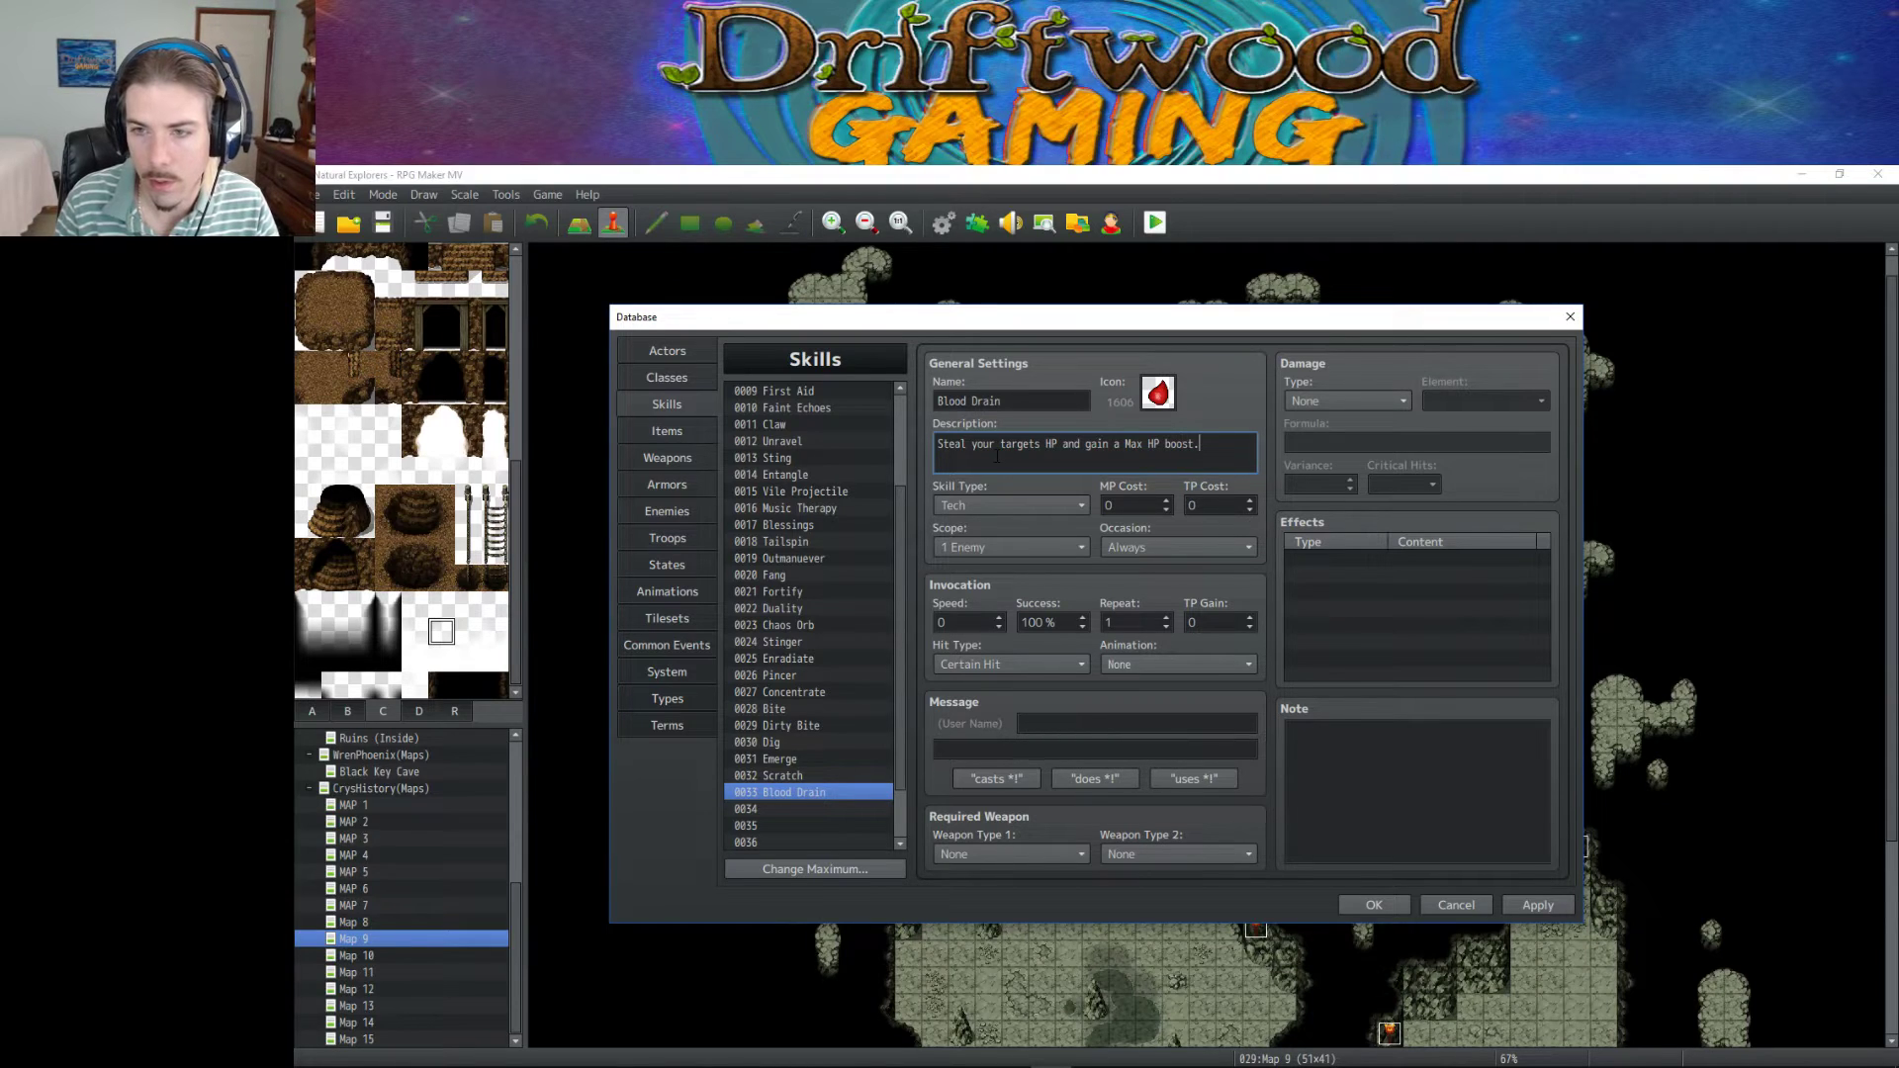
# Set Blood Drain's MP cost to 60, its skill type to Ability and its occasion to Battle Screen.
pyautogui.click(1154, 508)
pyautogui.write('60')
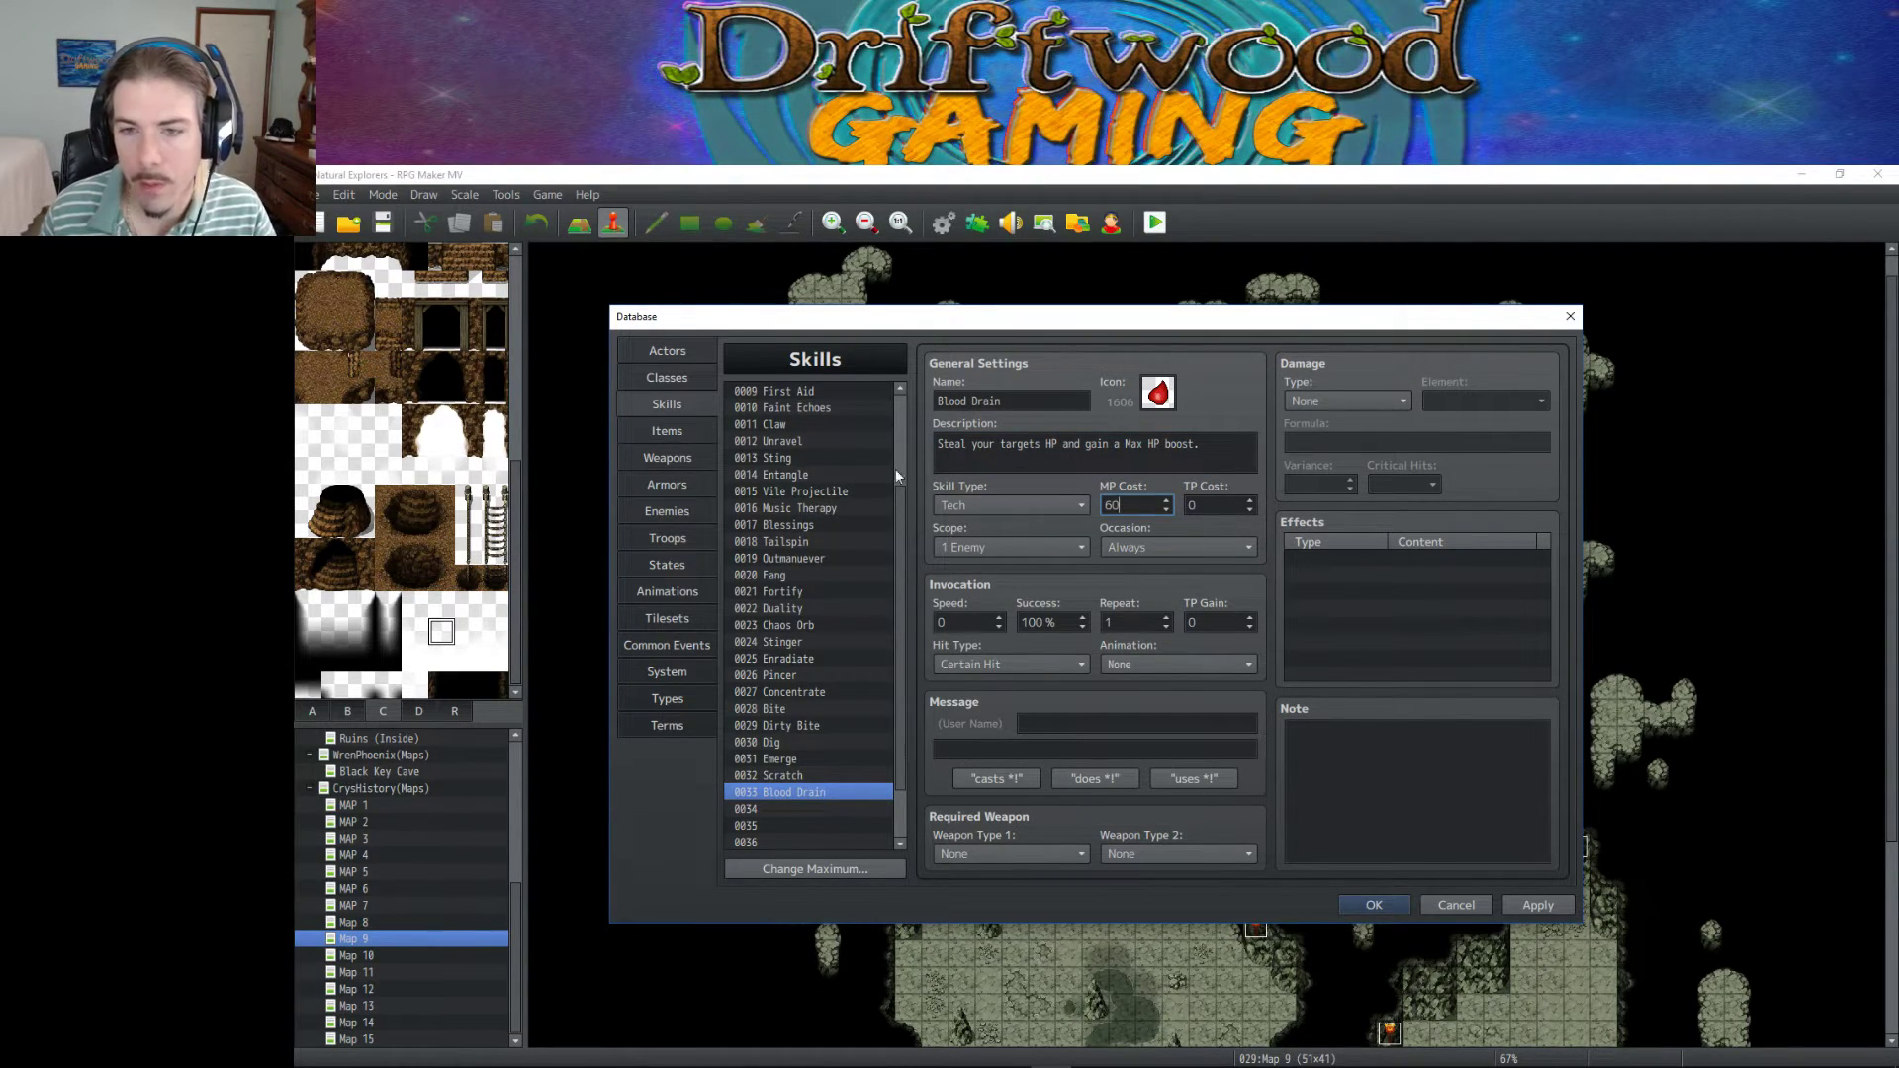
pyautogui.click(971, 505)
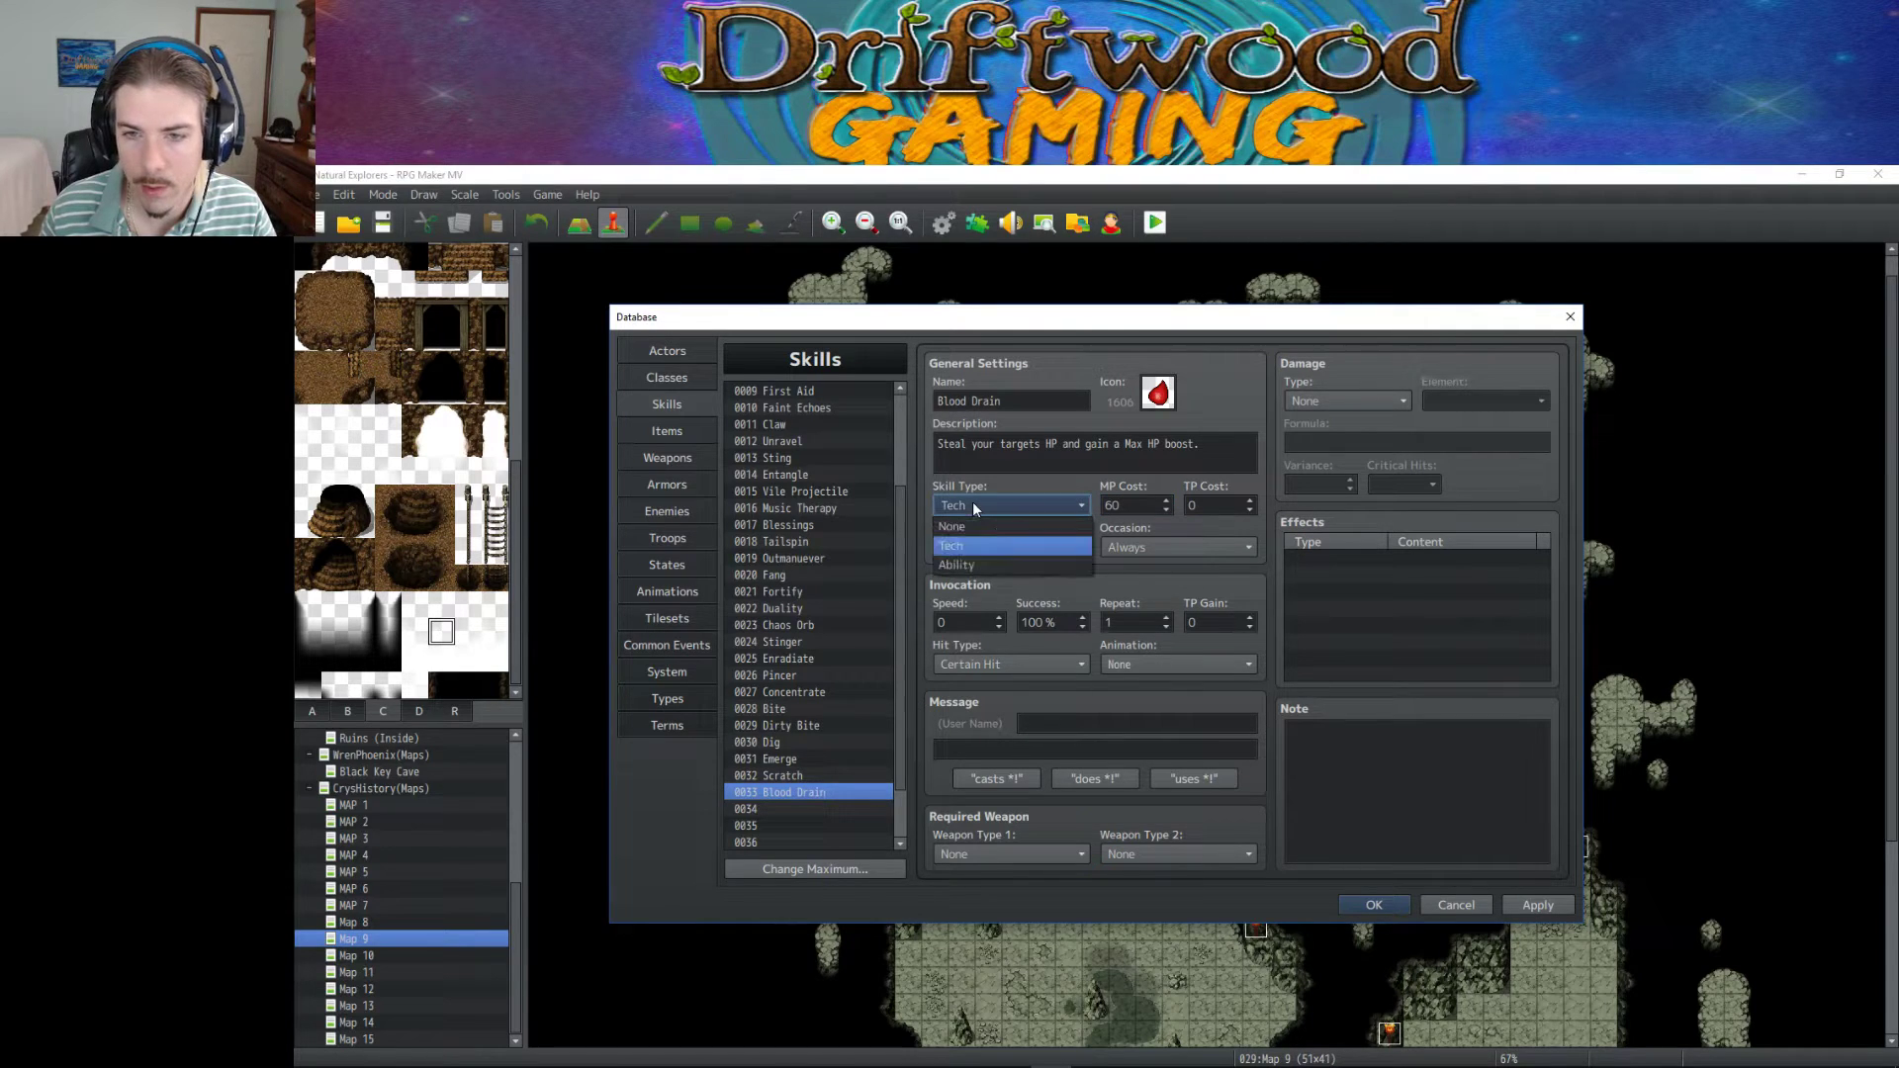
pyautogui.click(983, 565)
pyautogui.click(1166, 546)
pyautogui.click(1177, 592)
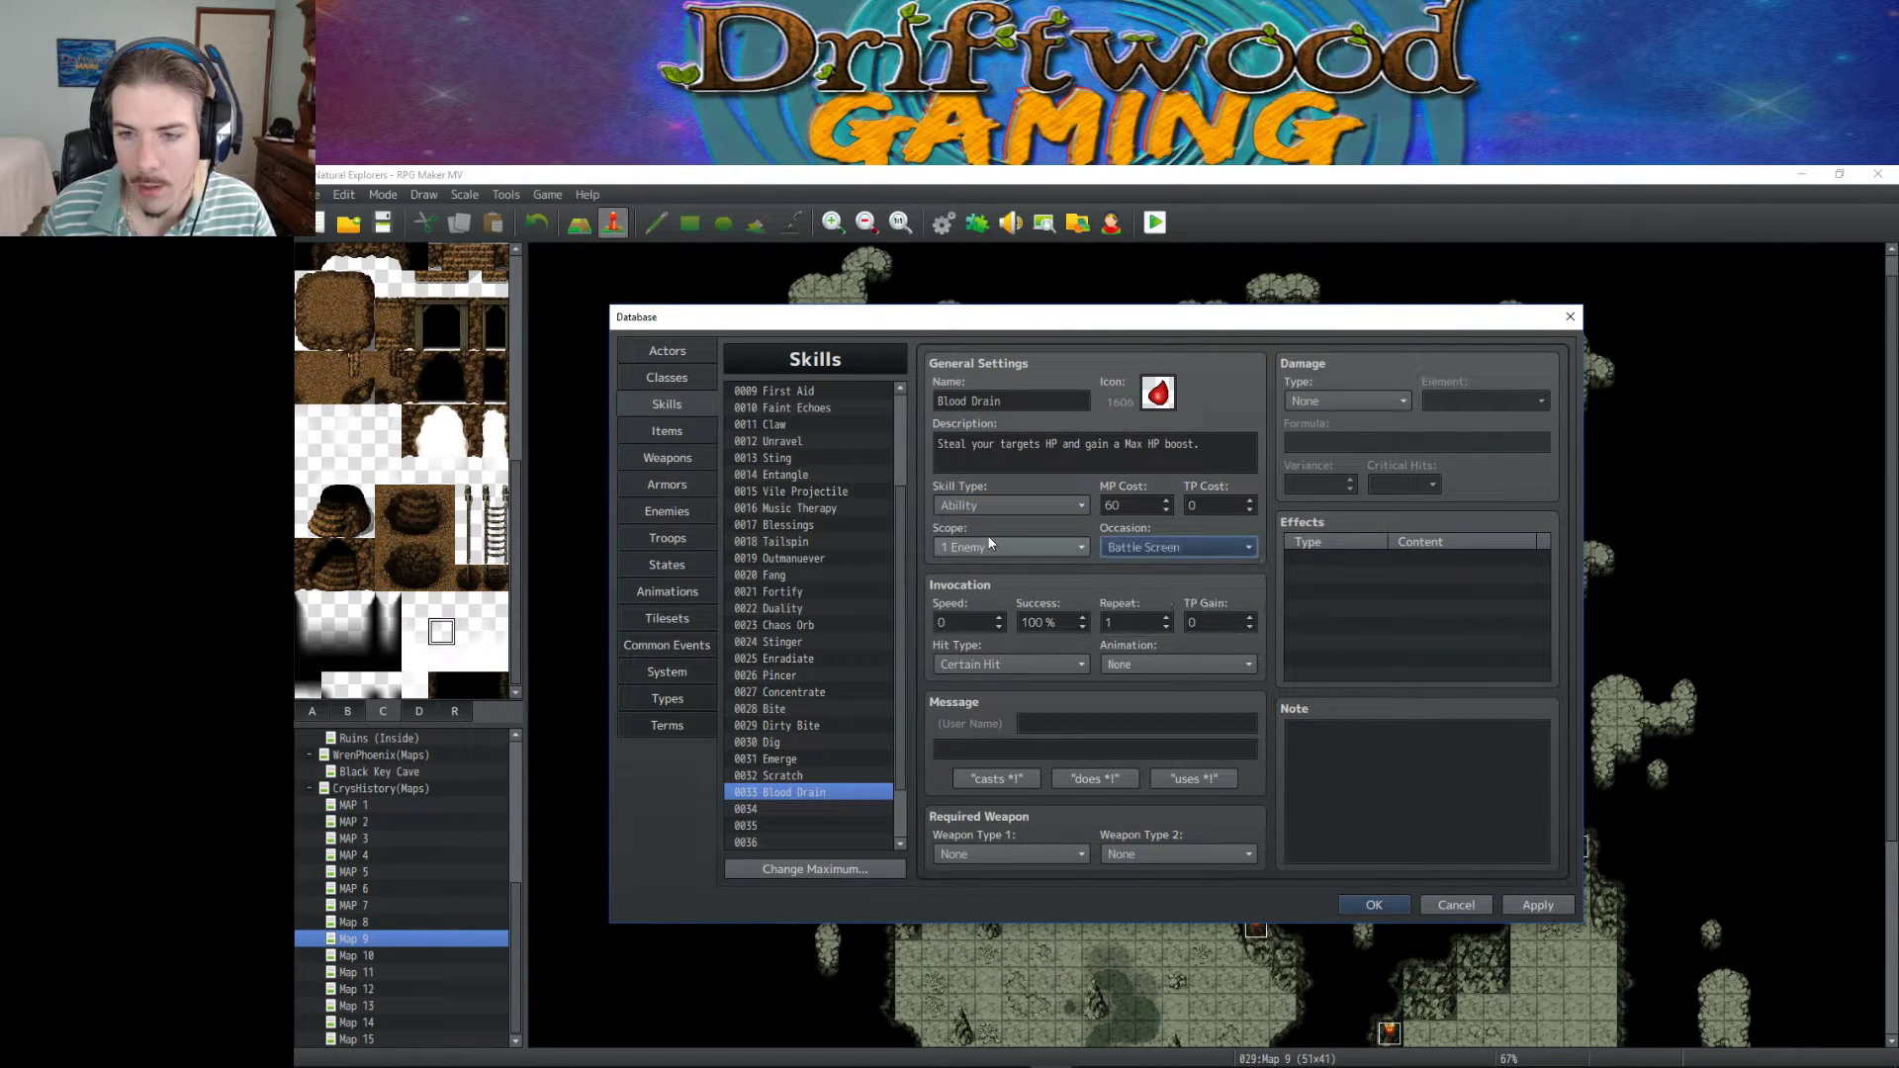
# Set Blood Drain's hit type to Magical Attack, apply the changes and insert the preset "uses" message.
pyautogui.click(1071, 665)
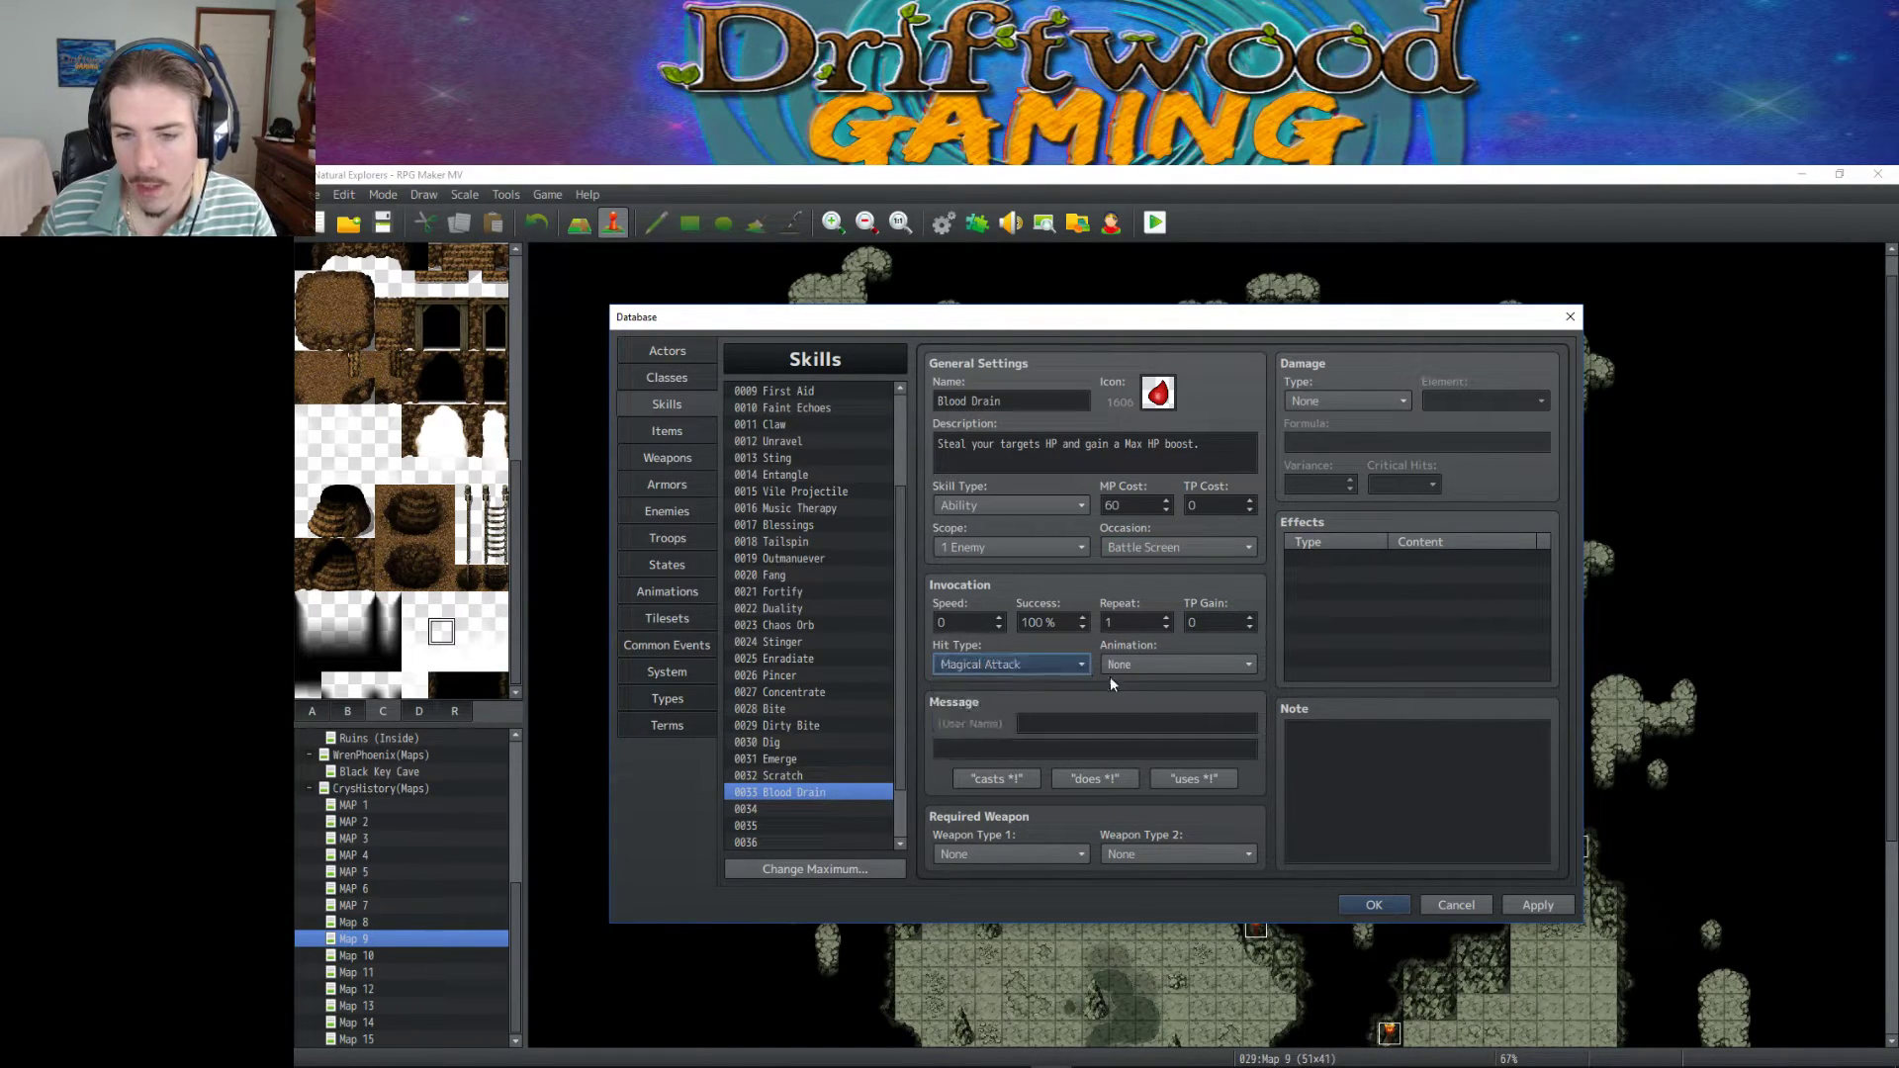
pyautogui.click(1540, 904)
pyautogui.click(1195, 778)
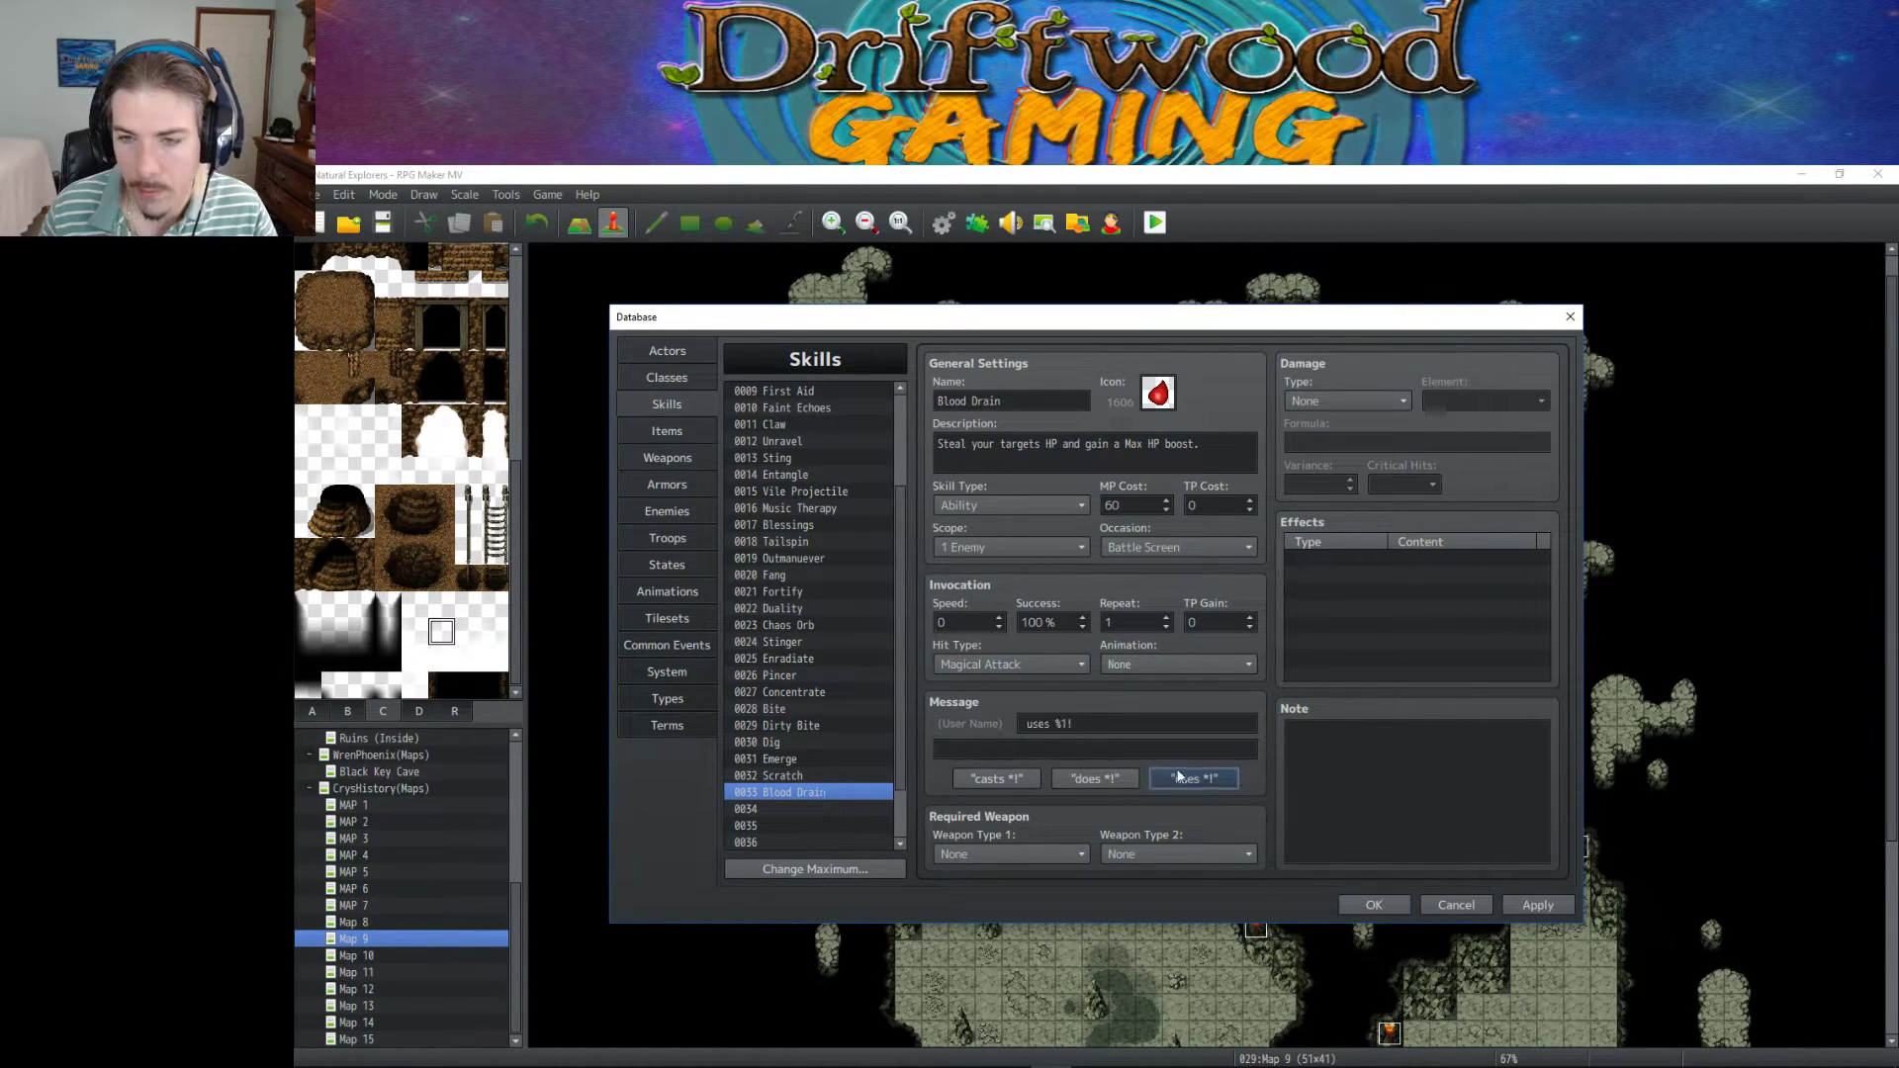
# Set Blood Drain's damage type to HP Drain and its element to Physical.
pyautogui.click(1383, 402)
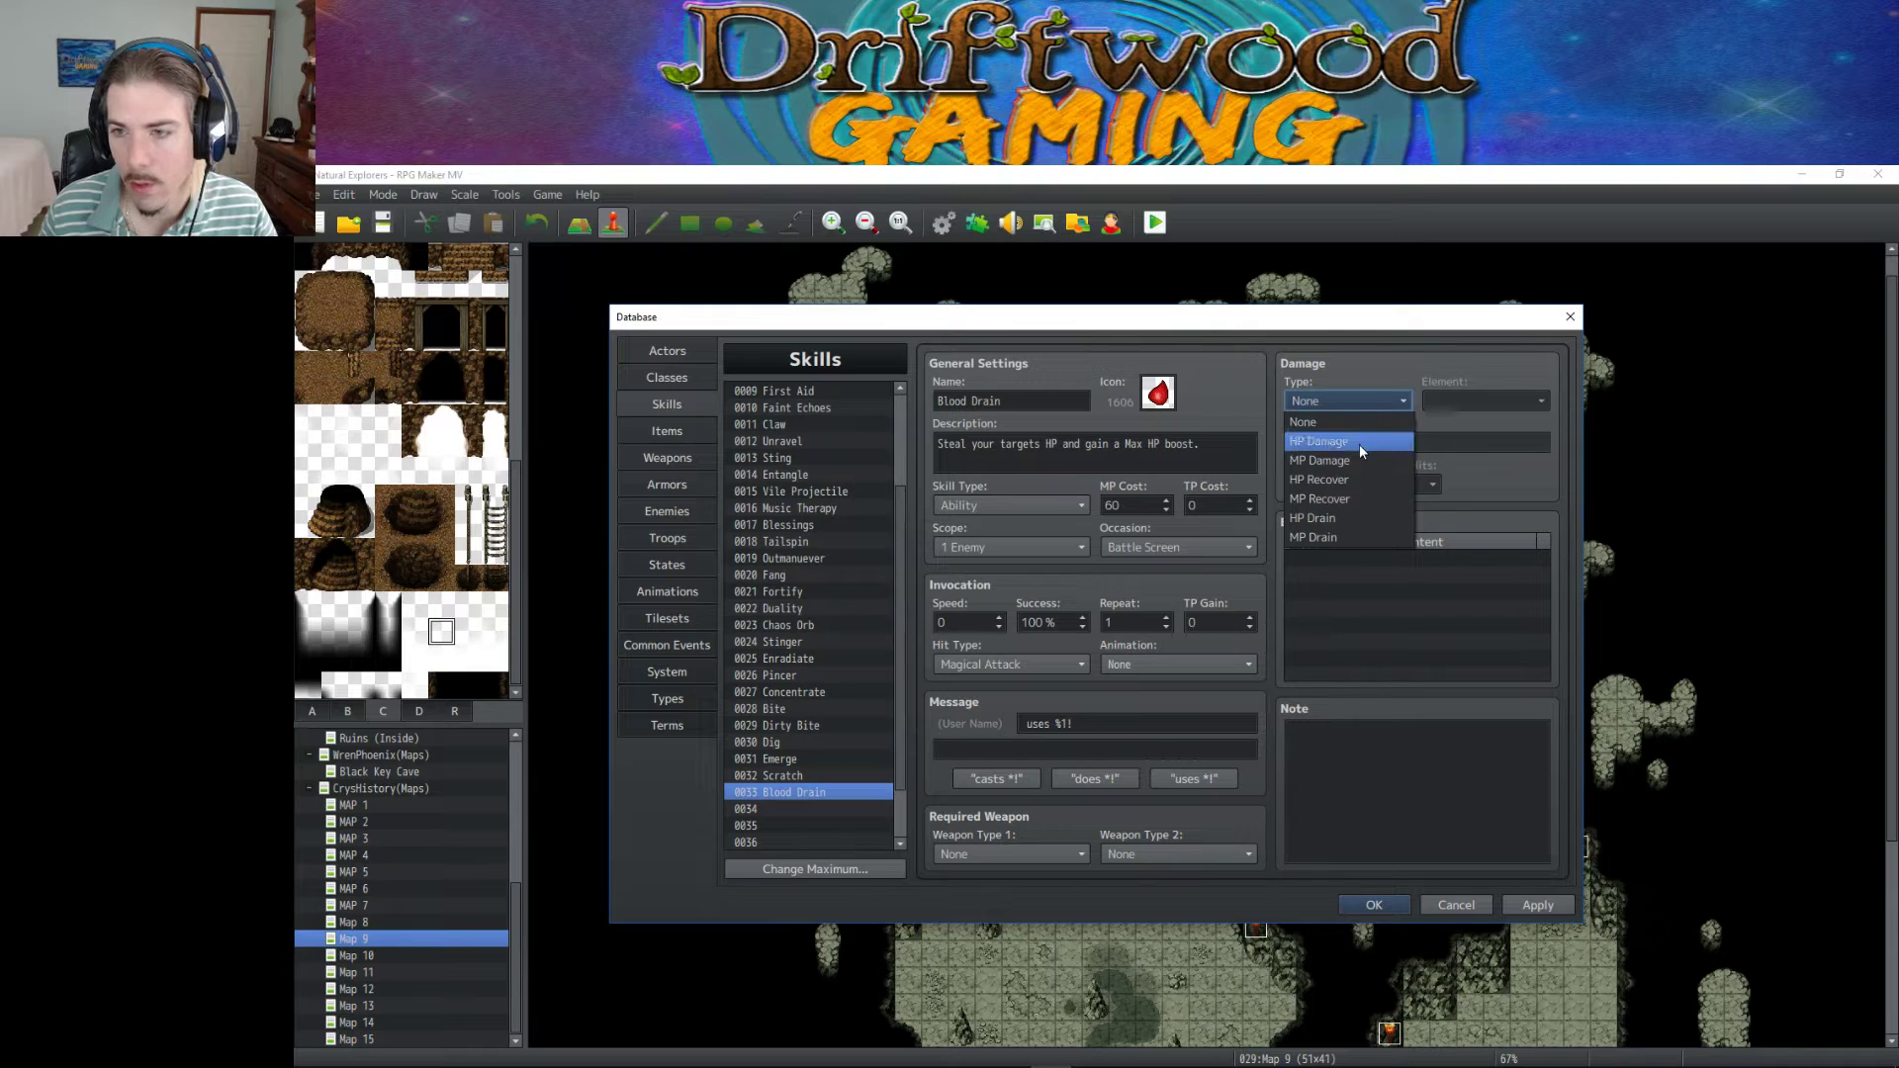
pyautogui.click(1337, 520)
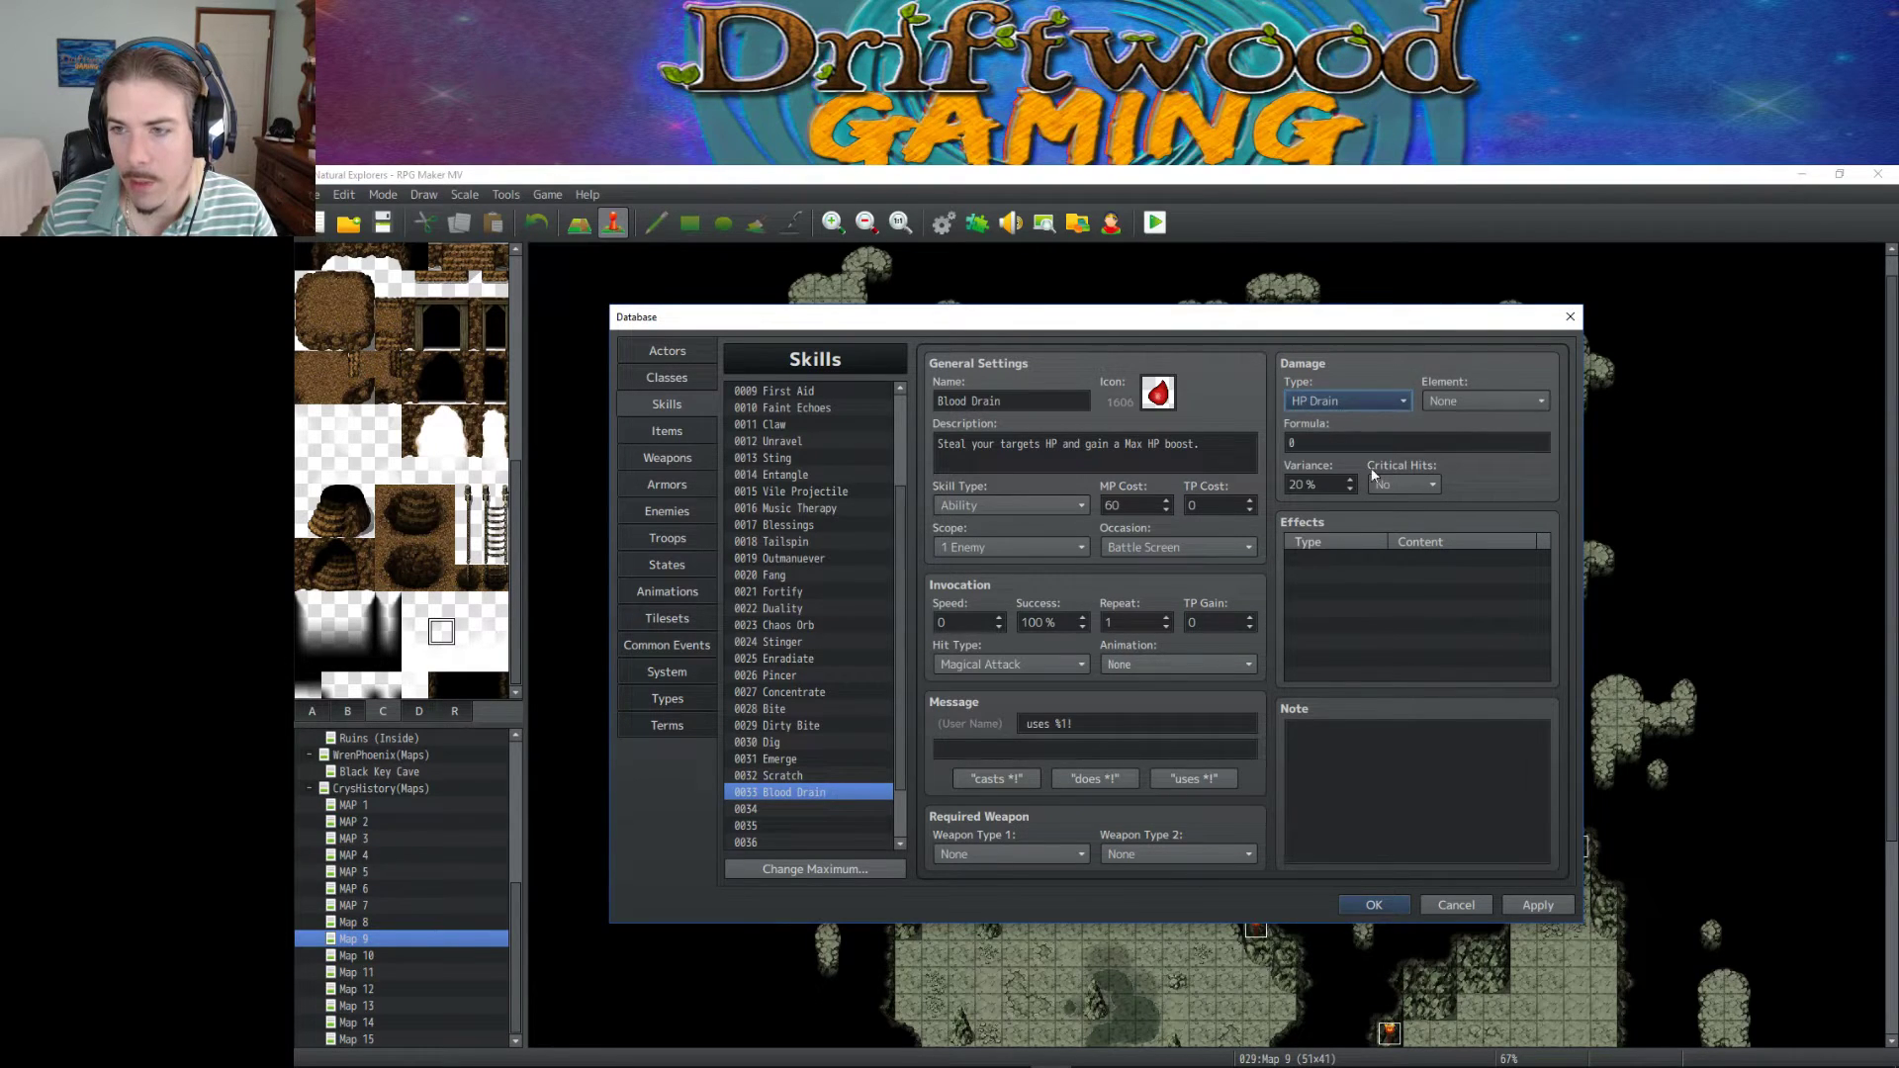
pyautogui.click(1470, 400)
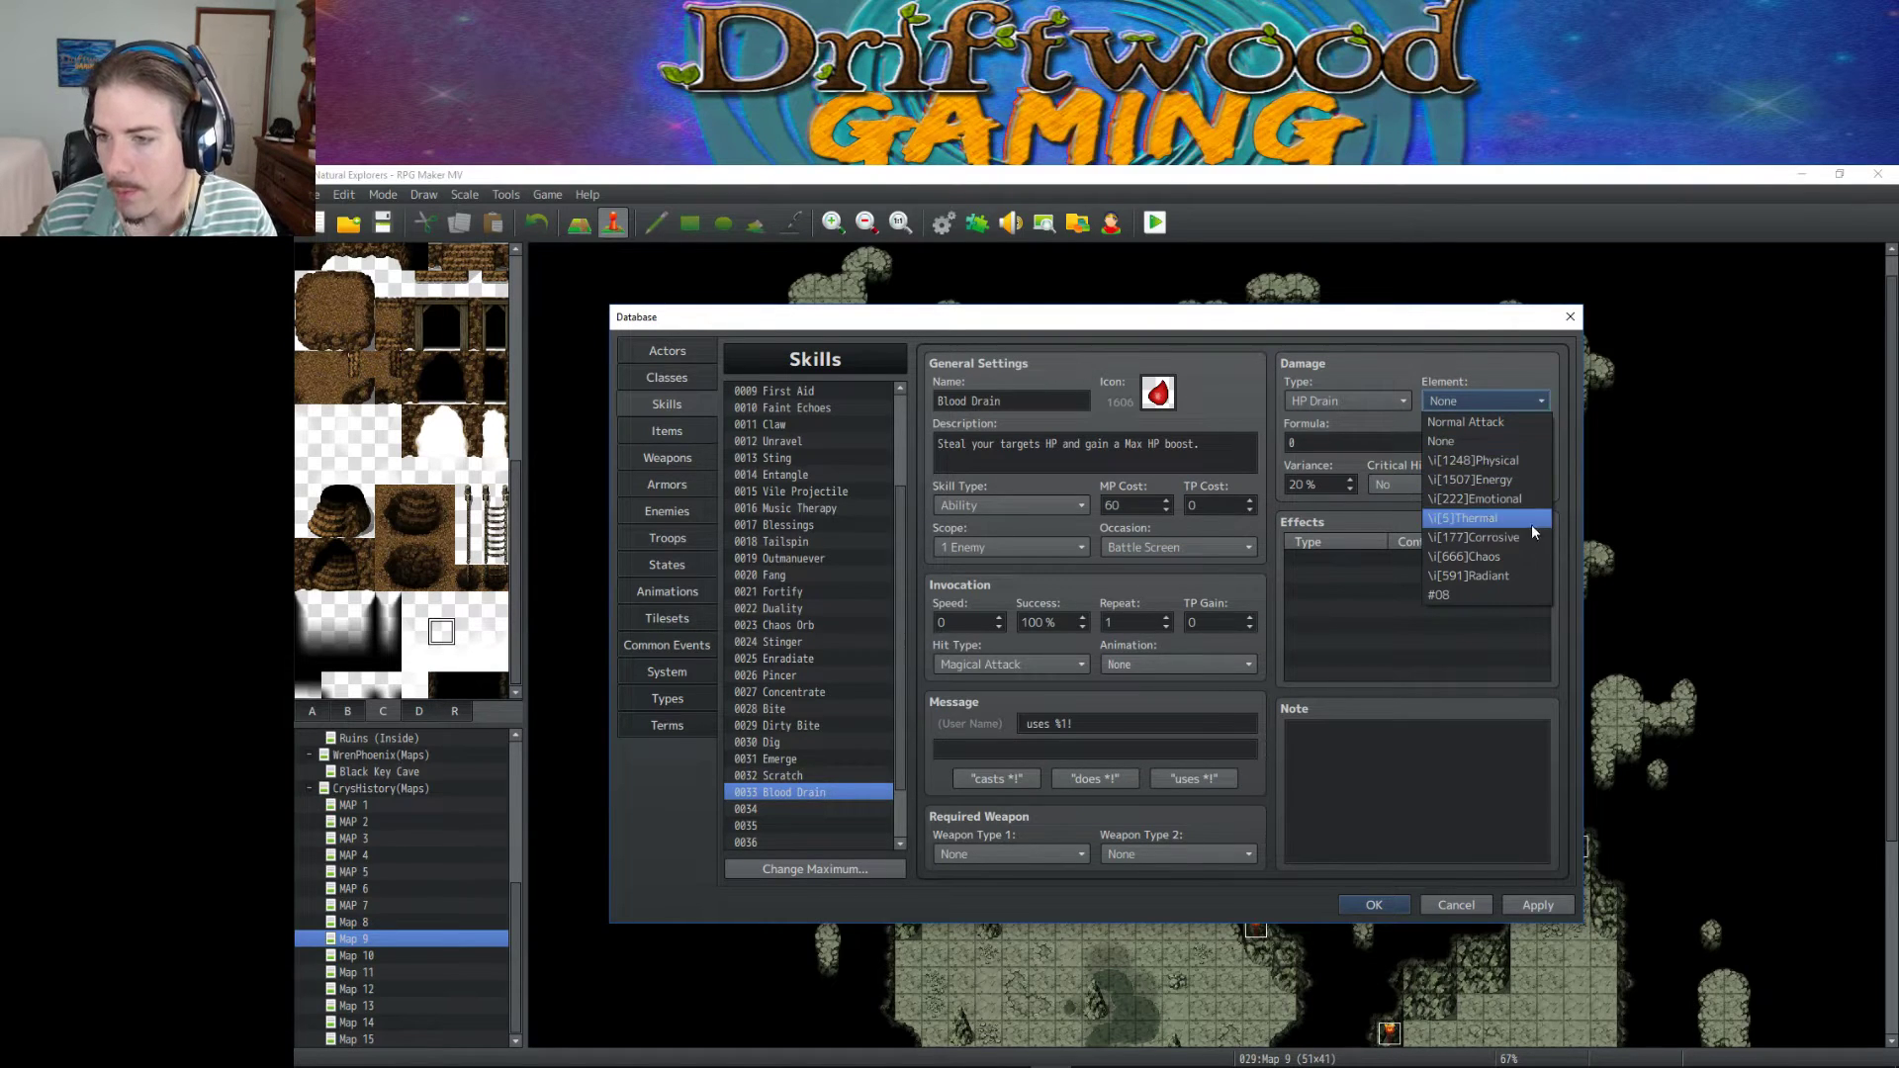
pyautogui.click(1488, 455)
# Enter the damage formula "a.atk * 2 + a.agi + a.mat * 2 - b.def - b.mdf" and apply the changes.
pyautogui.click(1319, 445)
pyautogui.write('.atk *2 +')
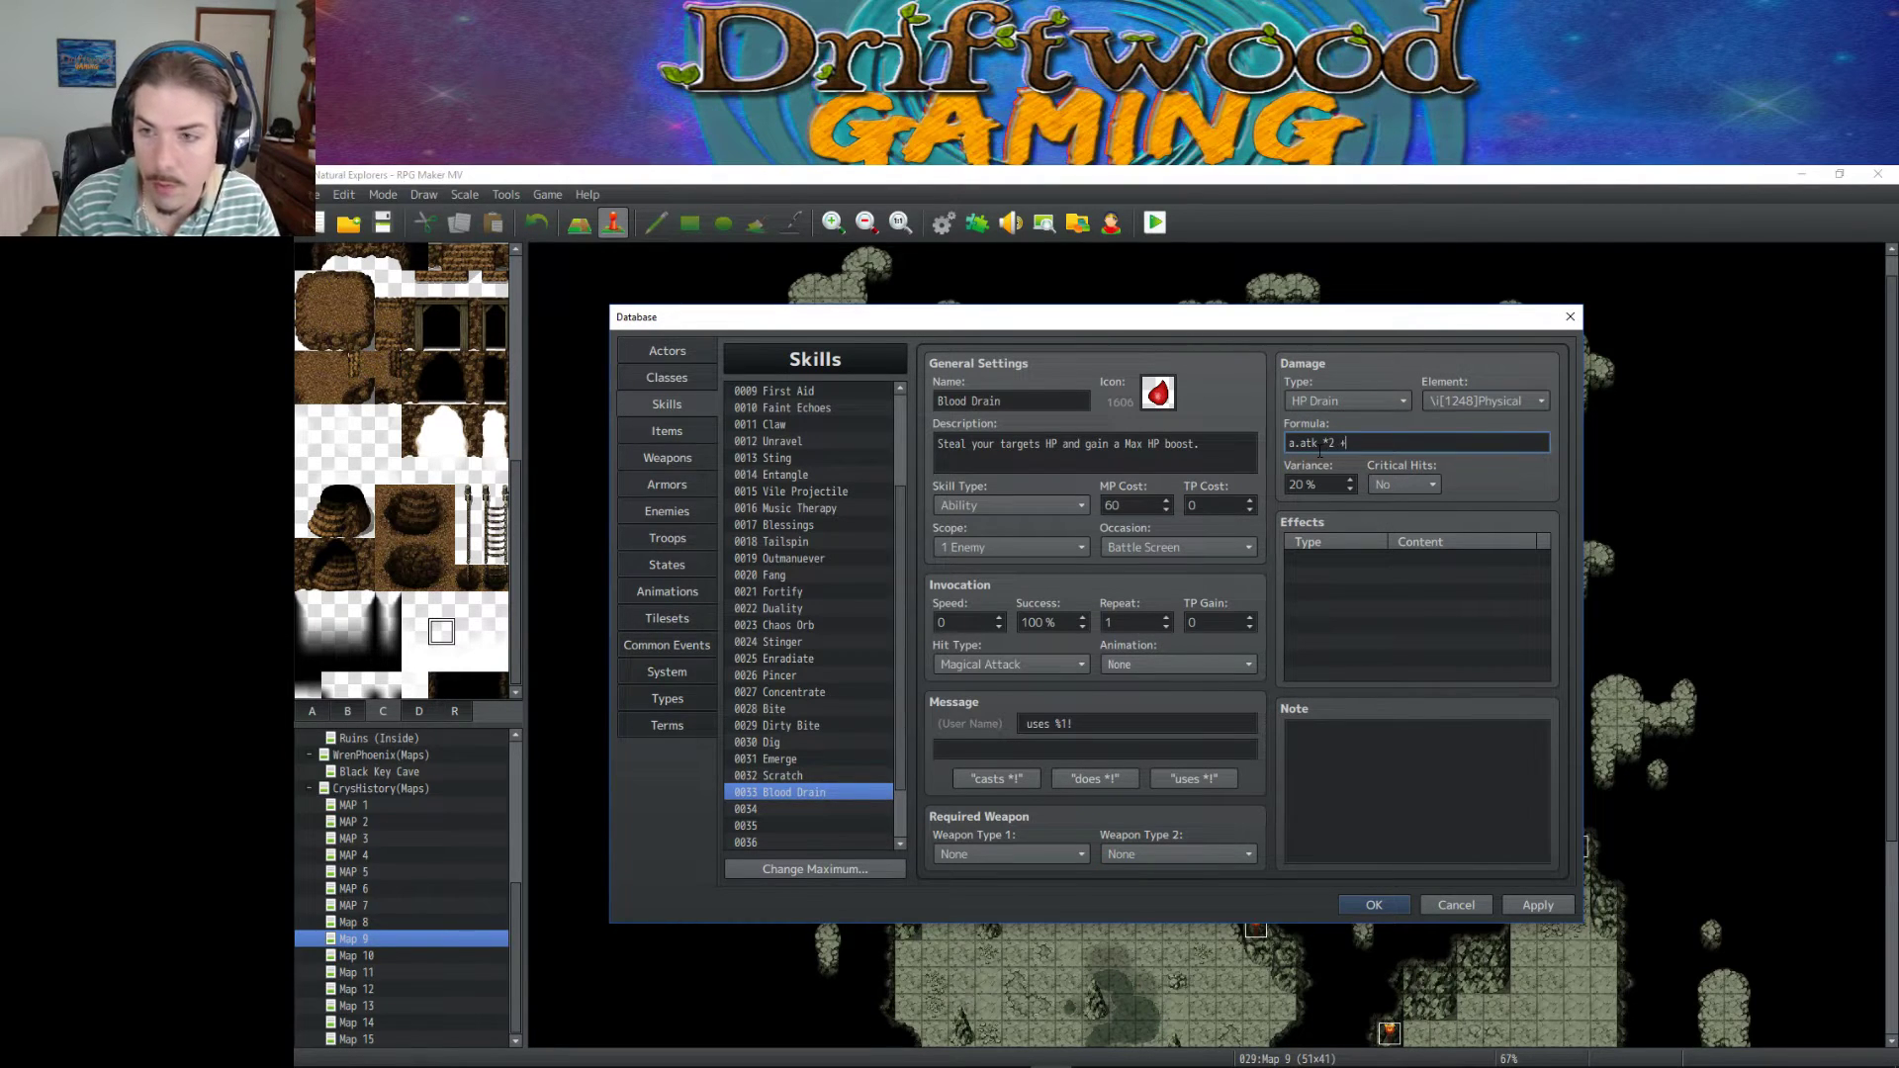
pyautogui.write(' a.agi')
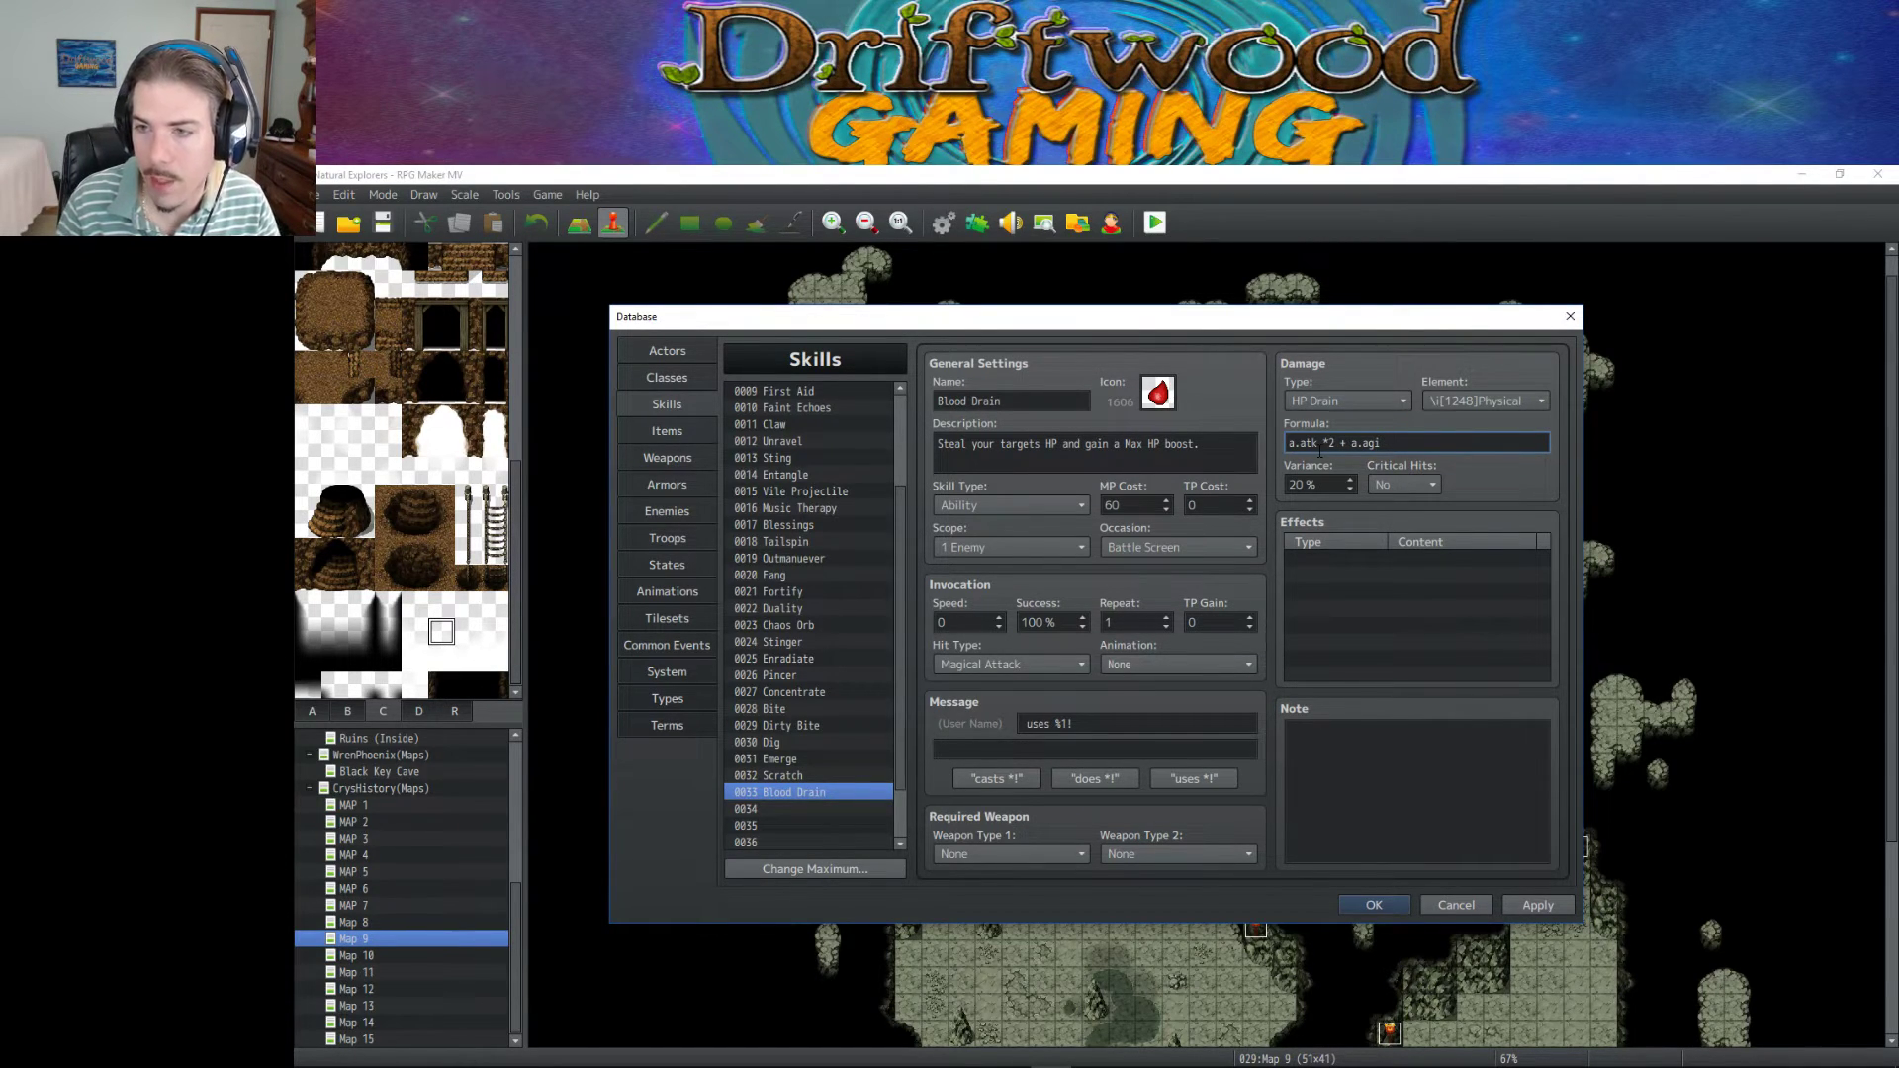
pyautogui.write('+ a.mat * 2')
pyautogui.click(1335, 442)
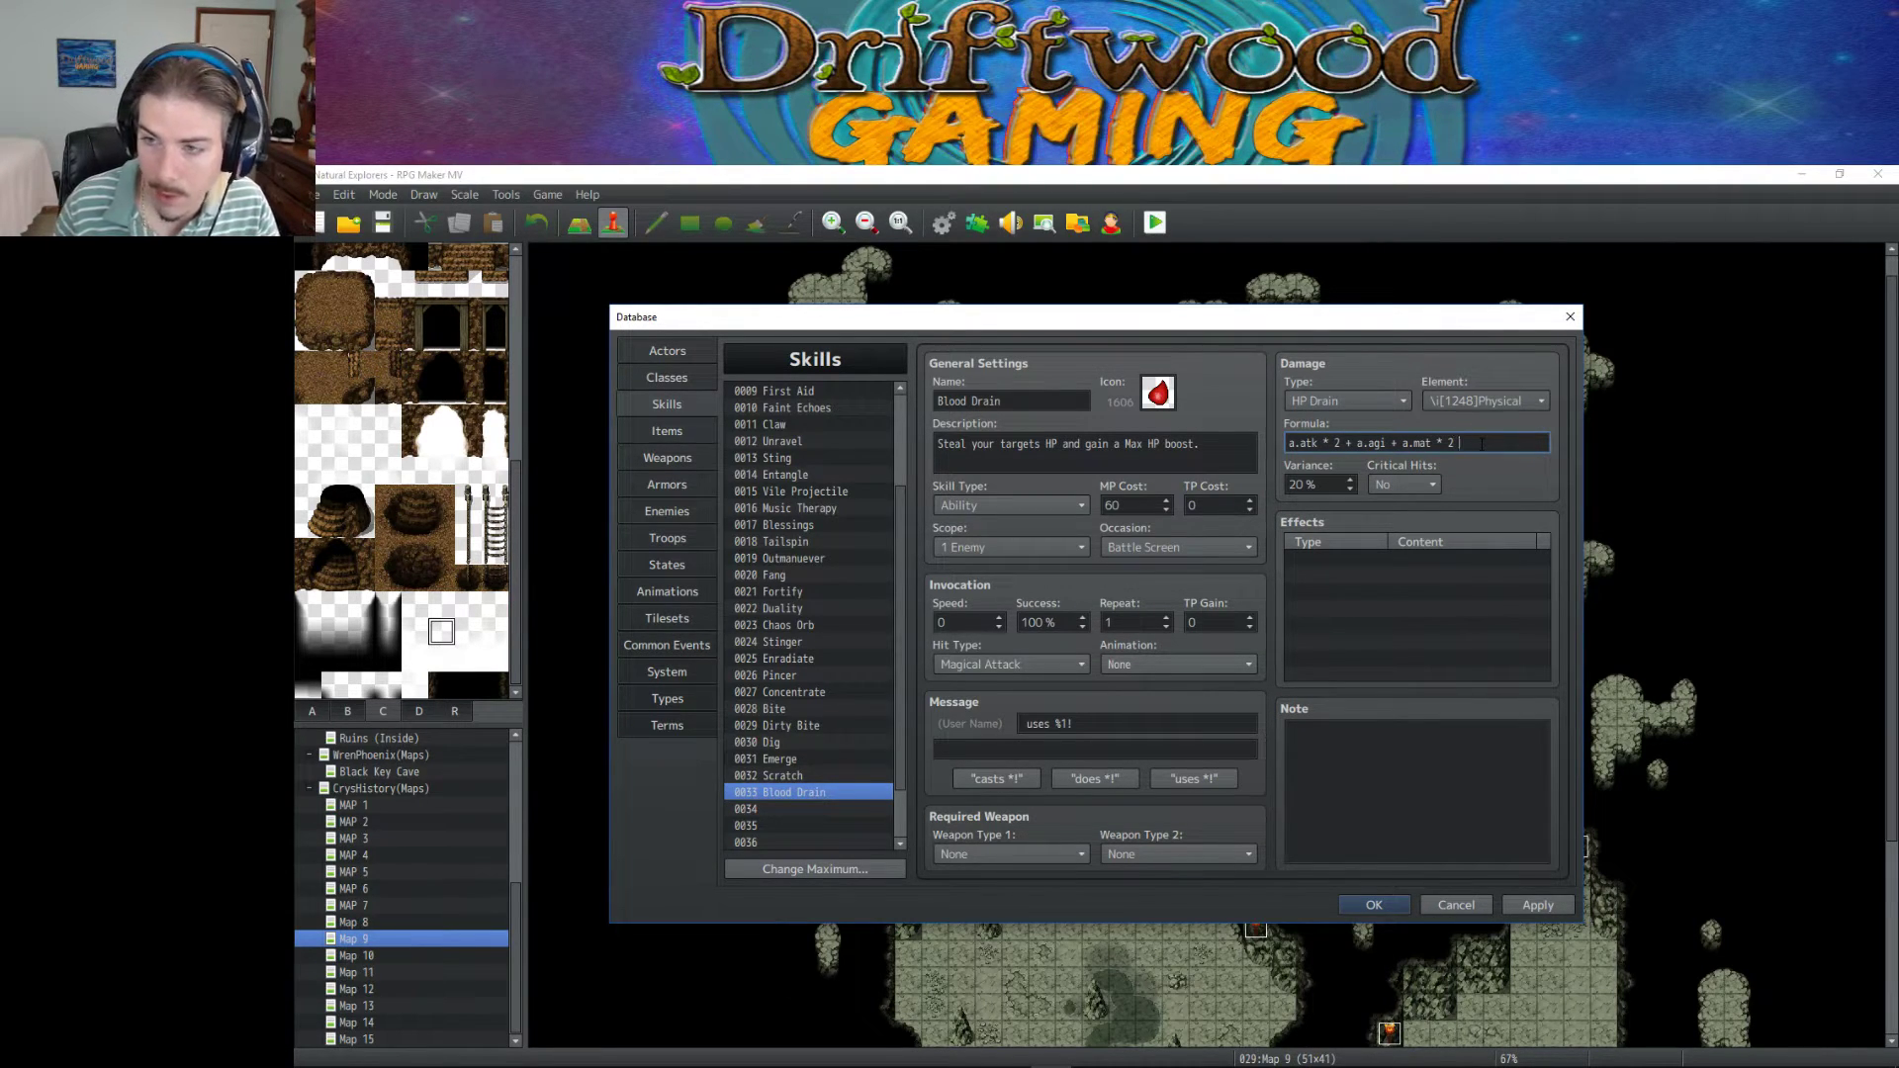
pyautogui.write('b.de')
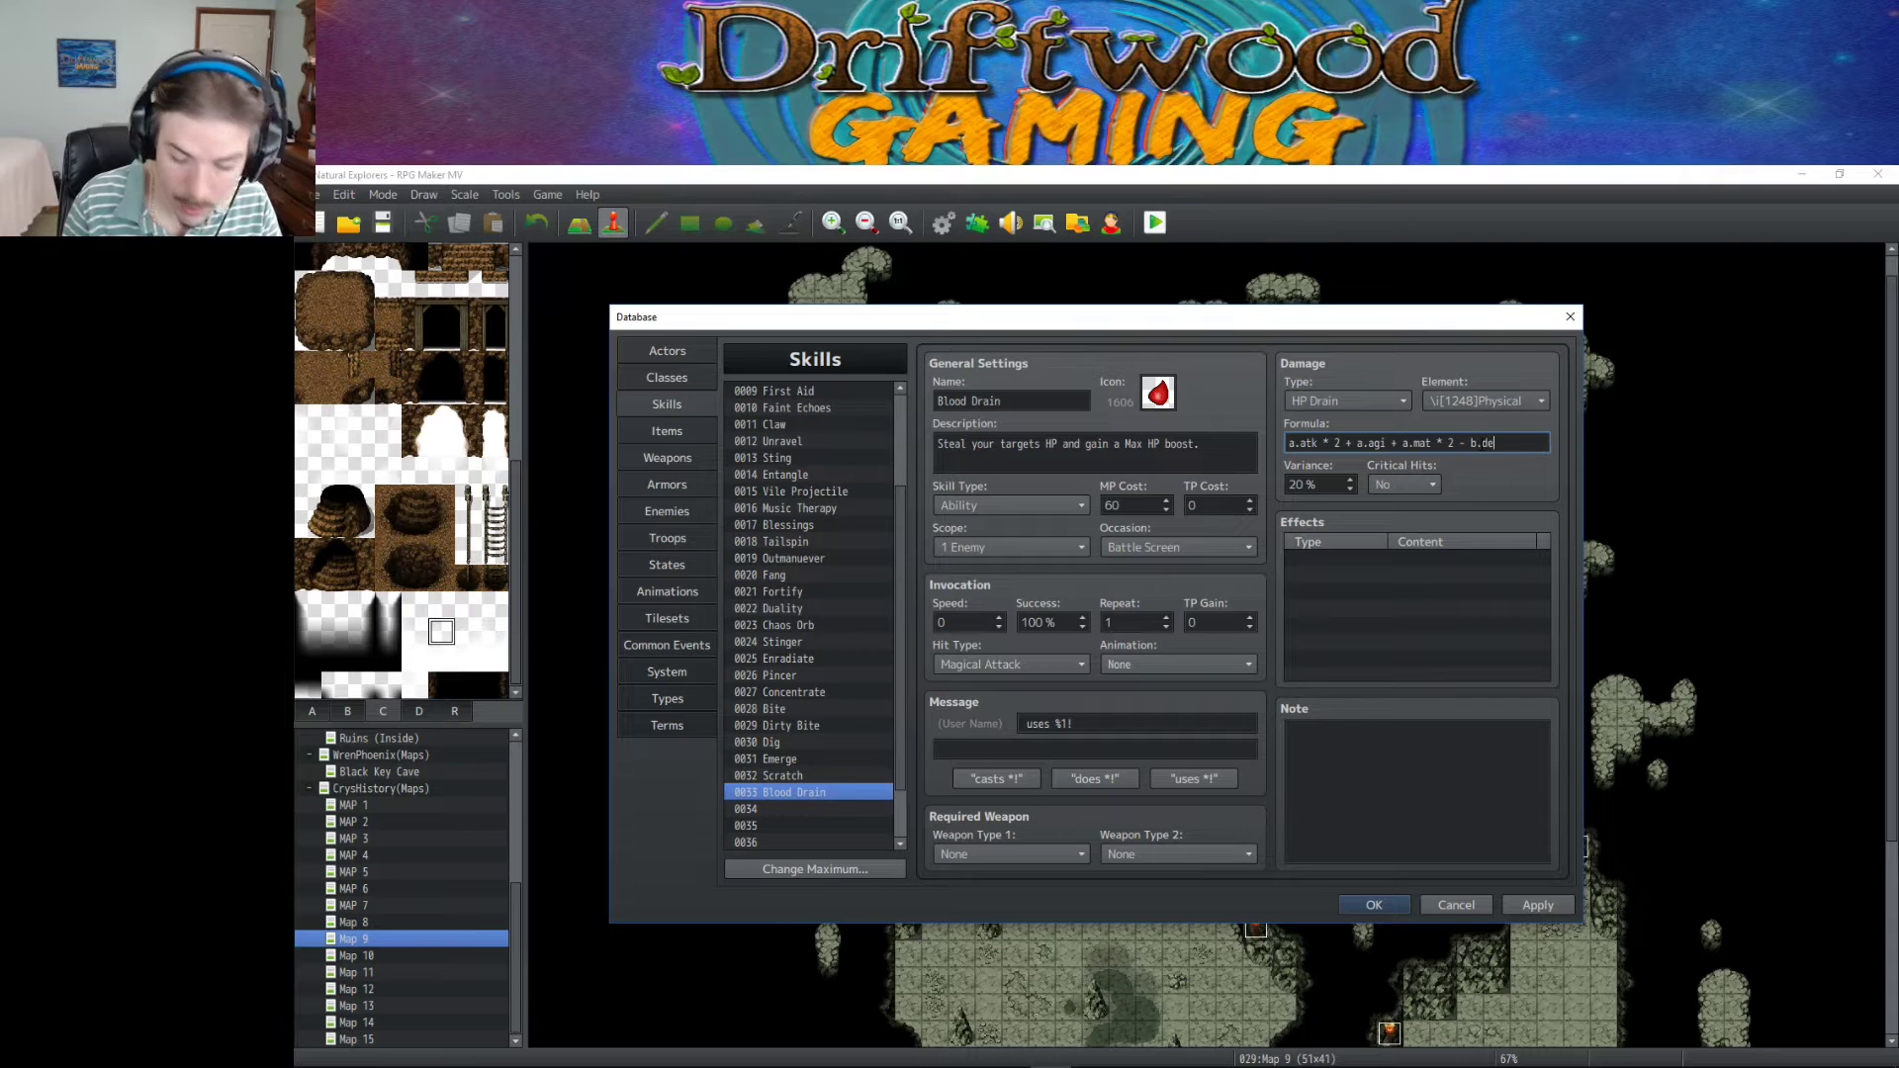
pyautogui.write('f - b')
pyautogui.write('.agi')
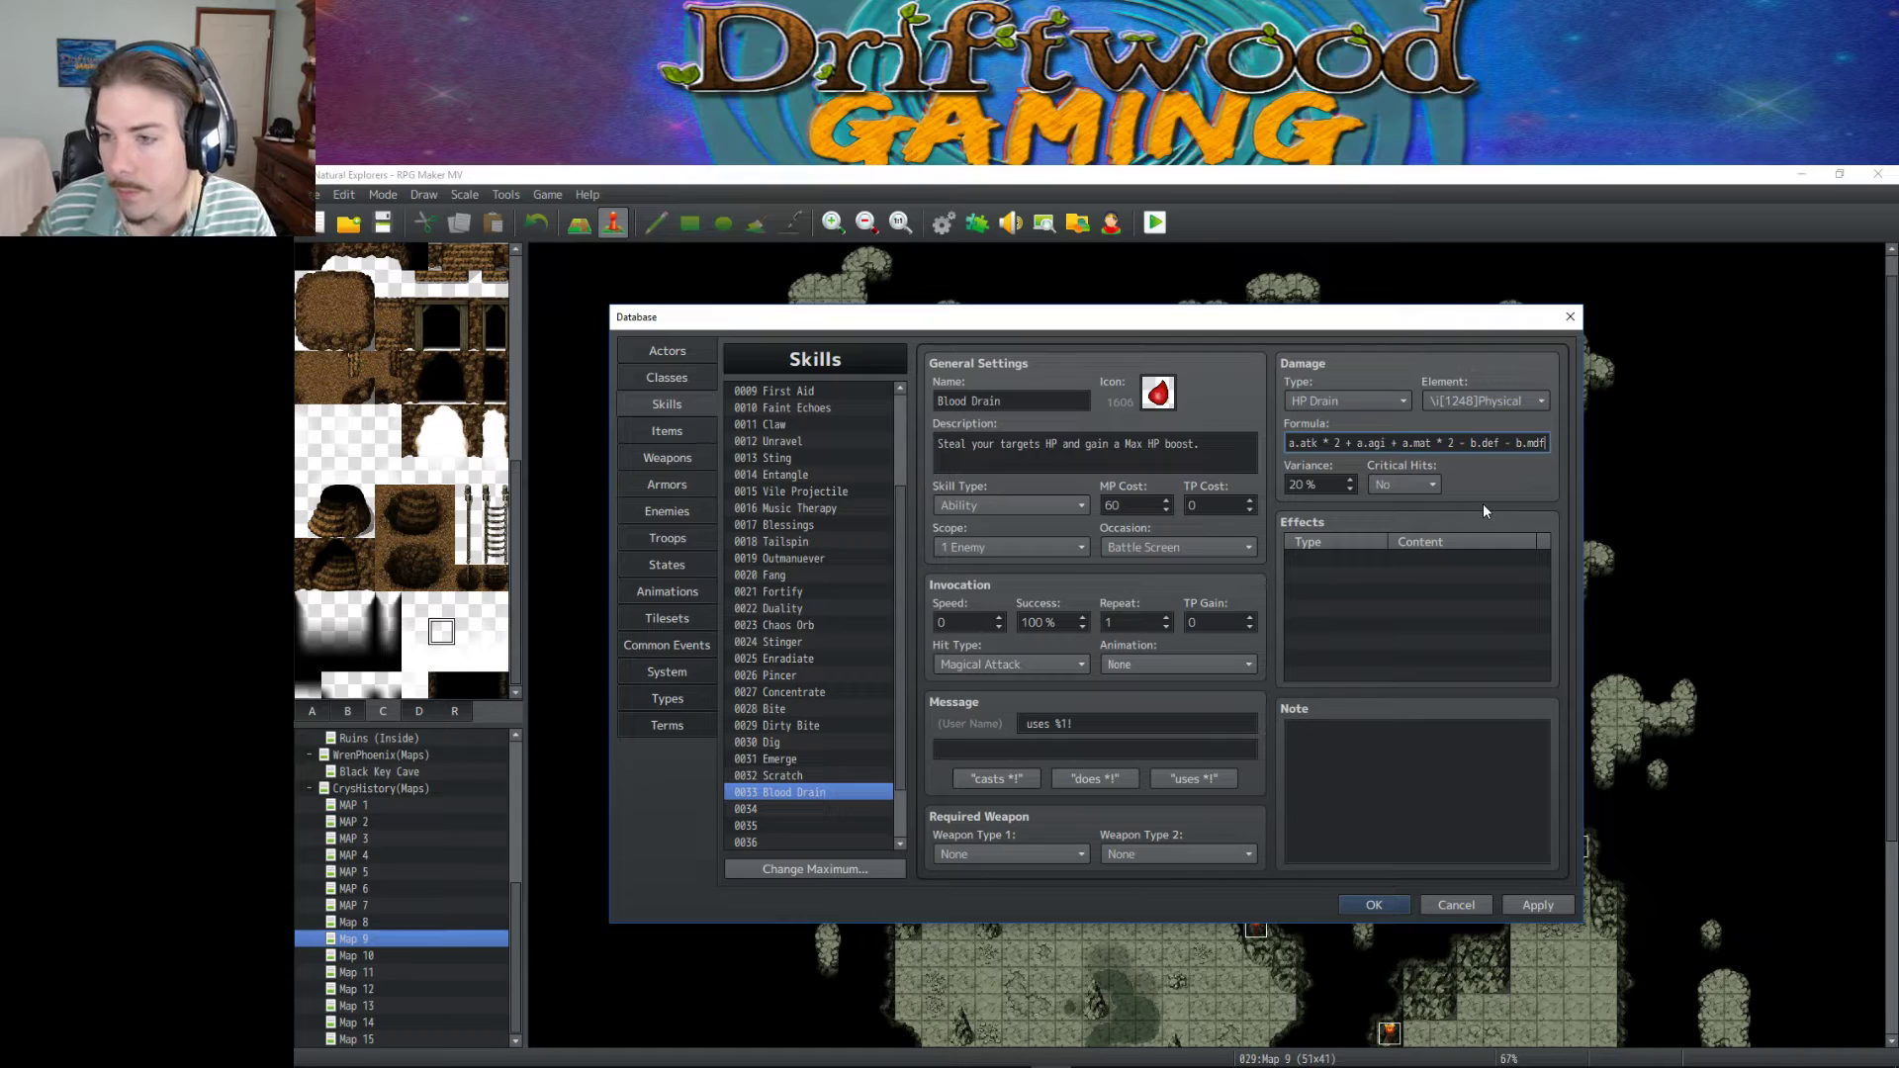
pyautogui.click(1538, 904)
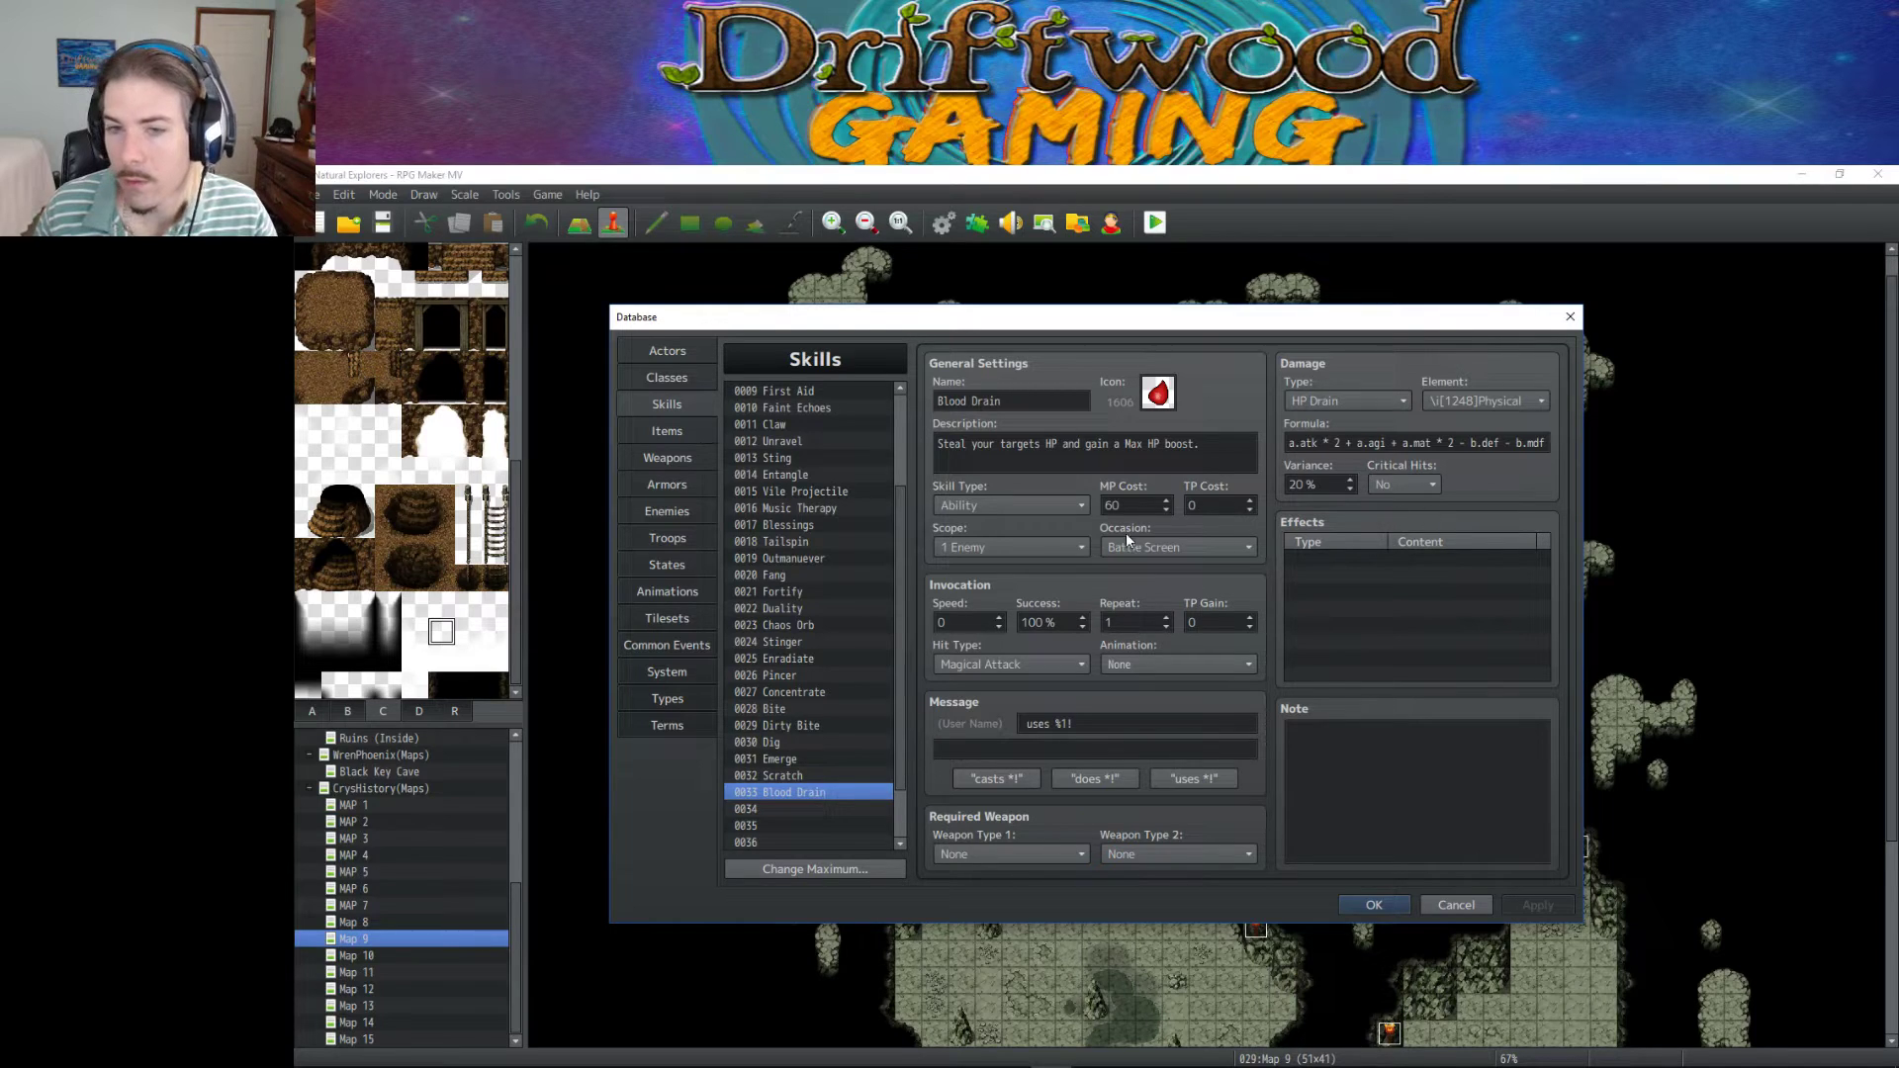
# Check the custom parameter names in the database terms, examining those for Defense, M.Defense and Agility.
pyautogui.click(679, 696)
pyautogui.click(678, 670)
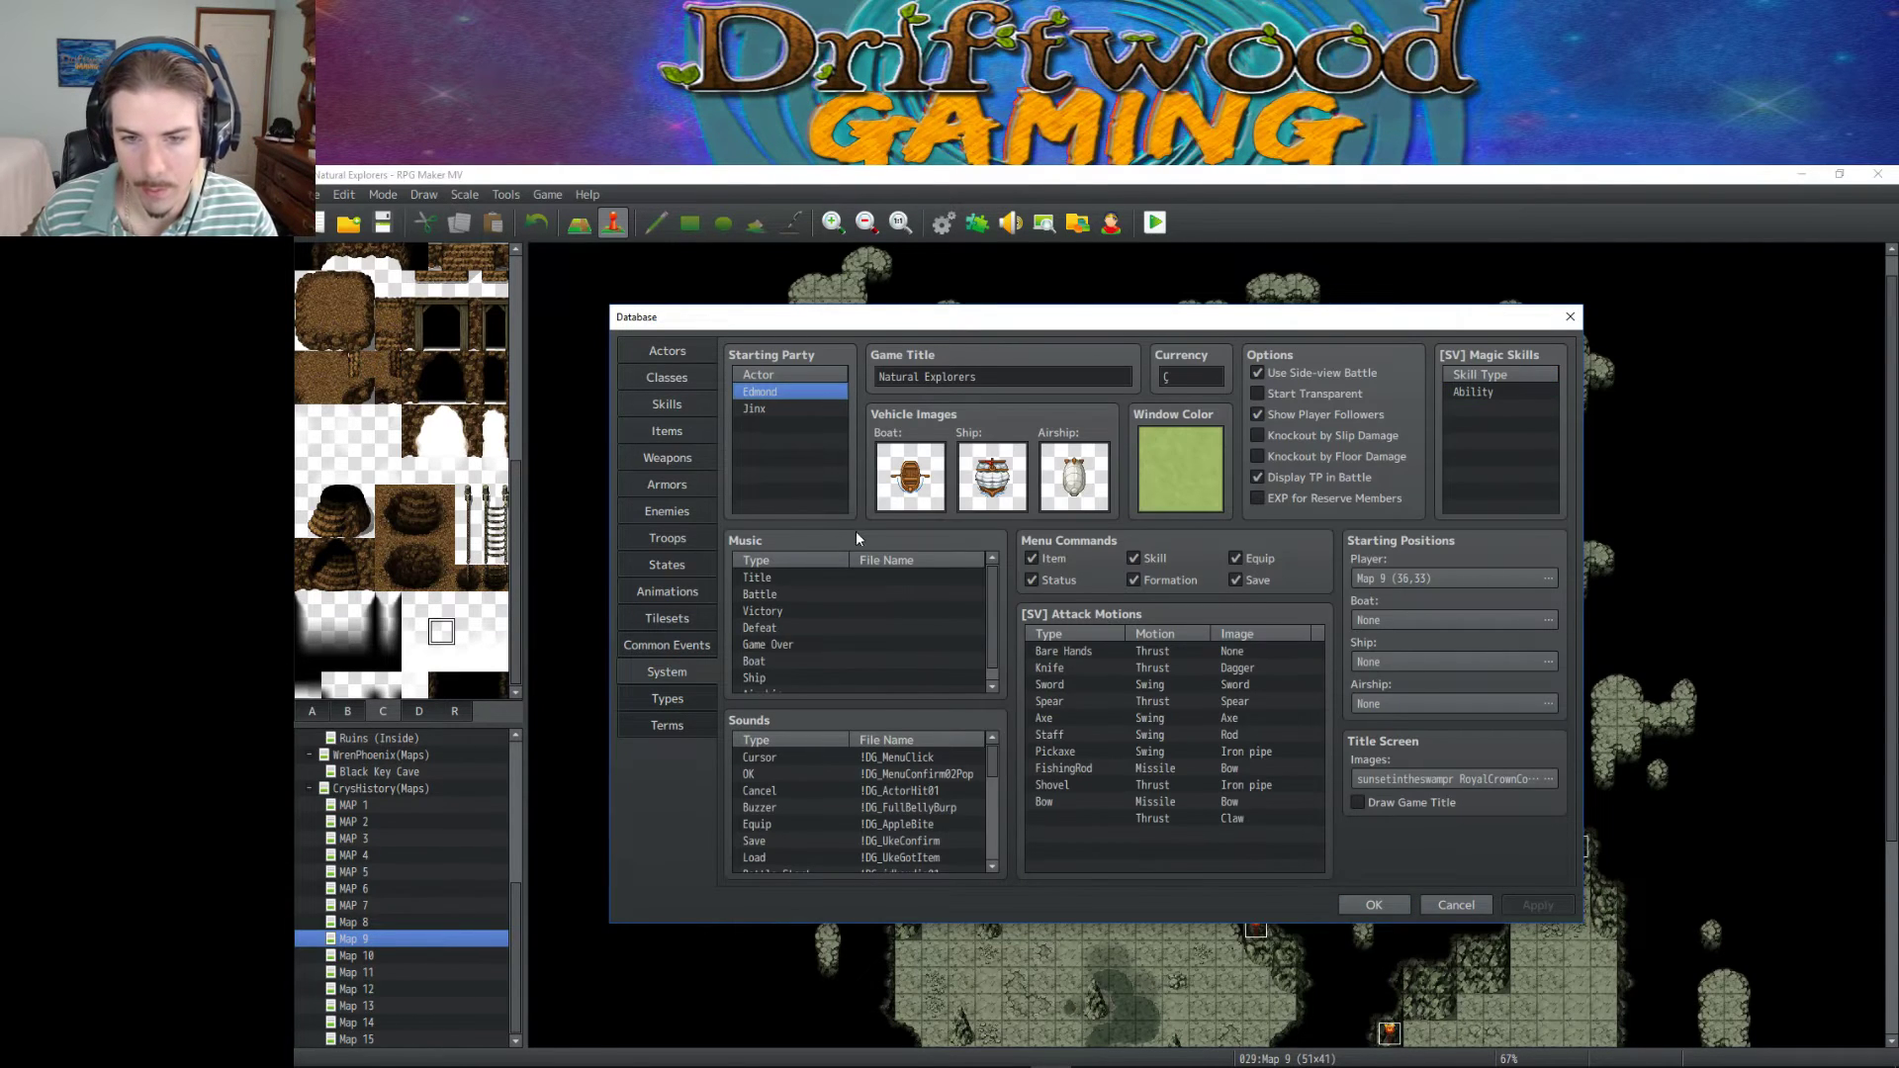
pyautogui.click(679, 699)
pyautogui.click(635, 725)
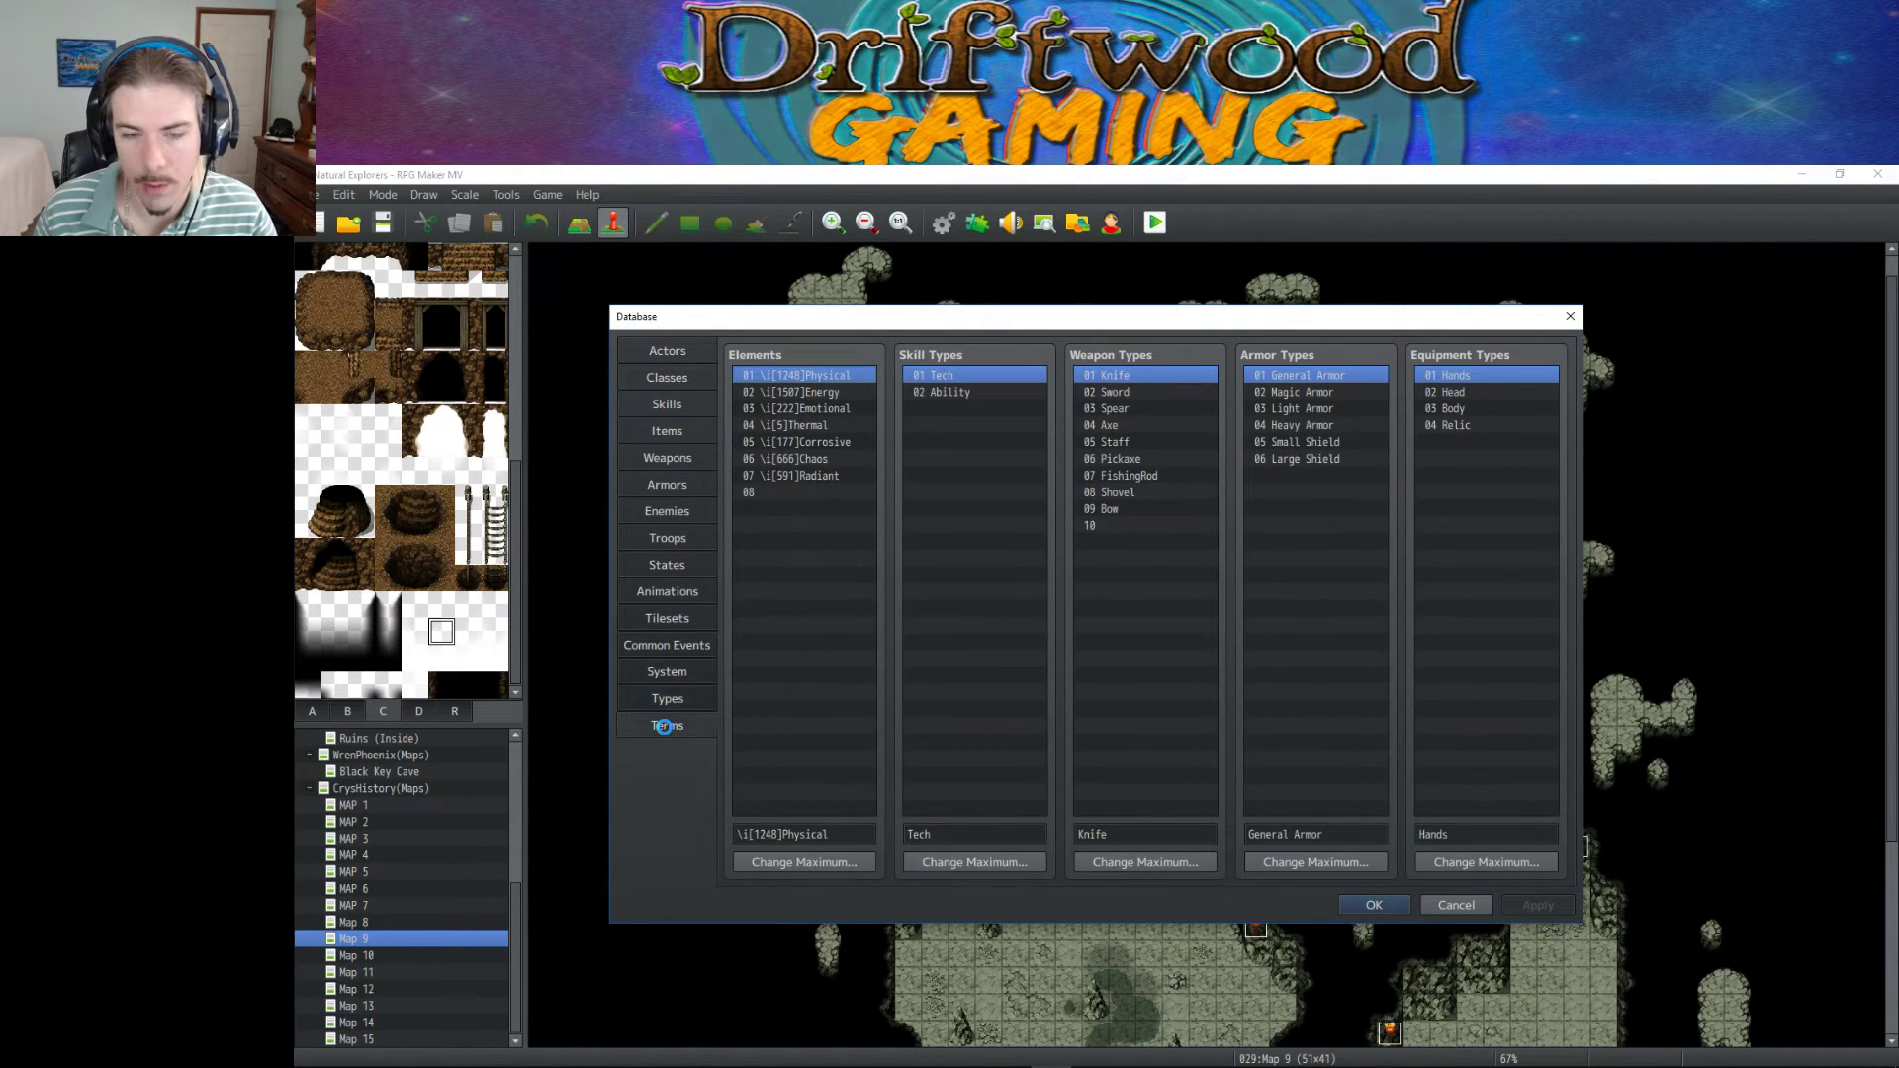
pyautogui.click(1107, 433)
pyautogui.click(1098, 476)
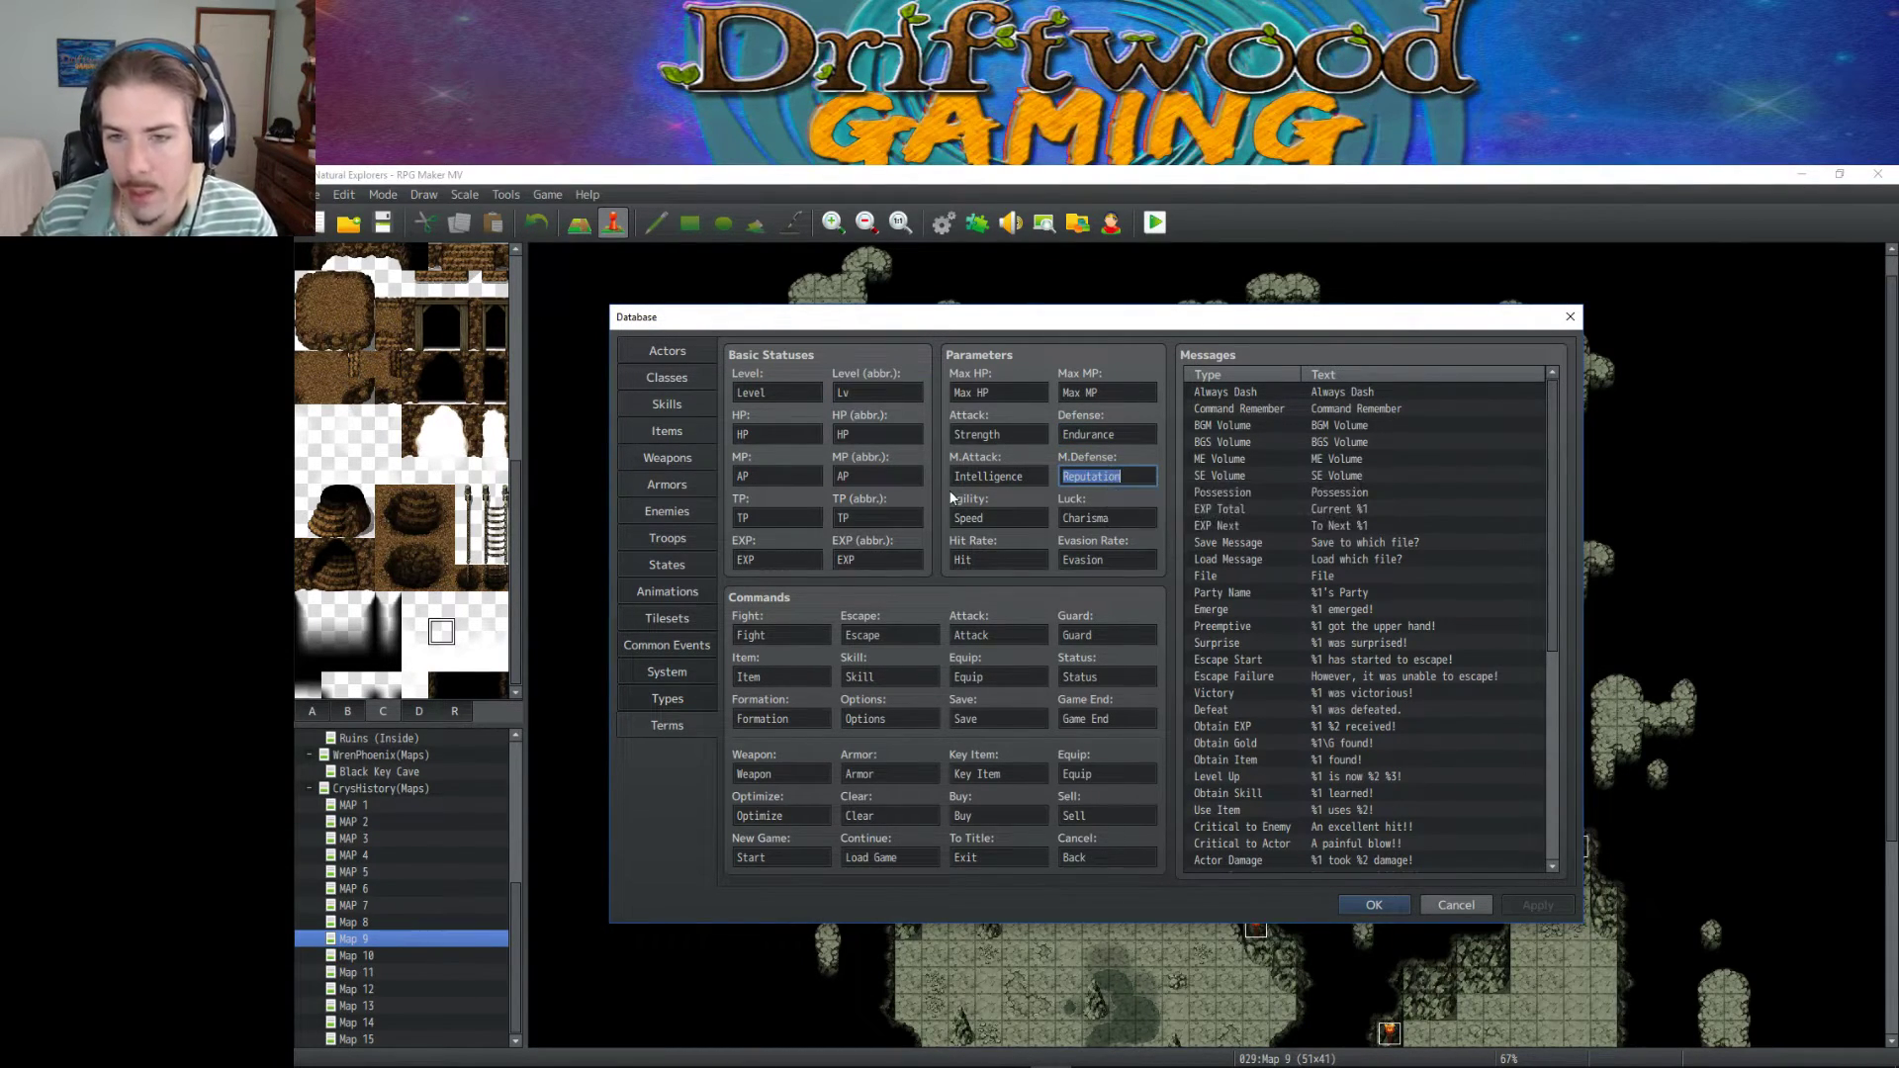
pyautogui.doubleClick(1009, 516)
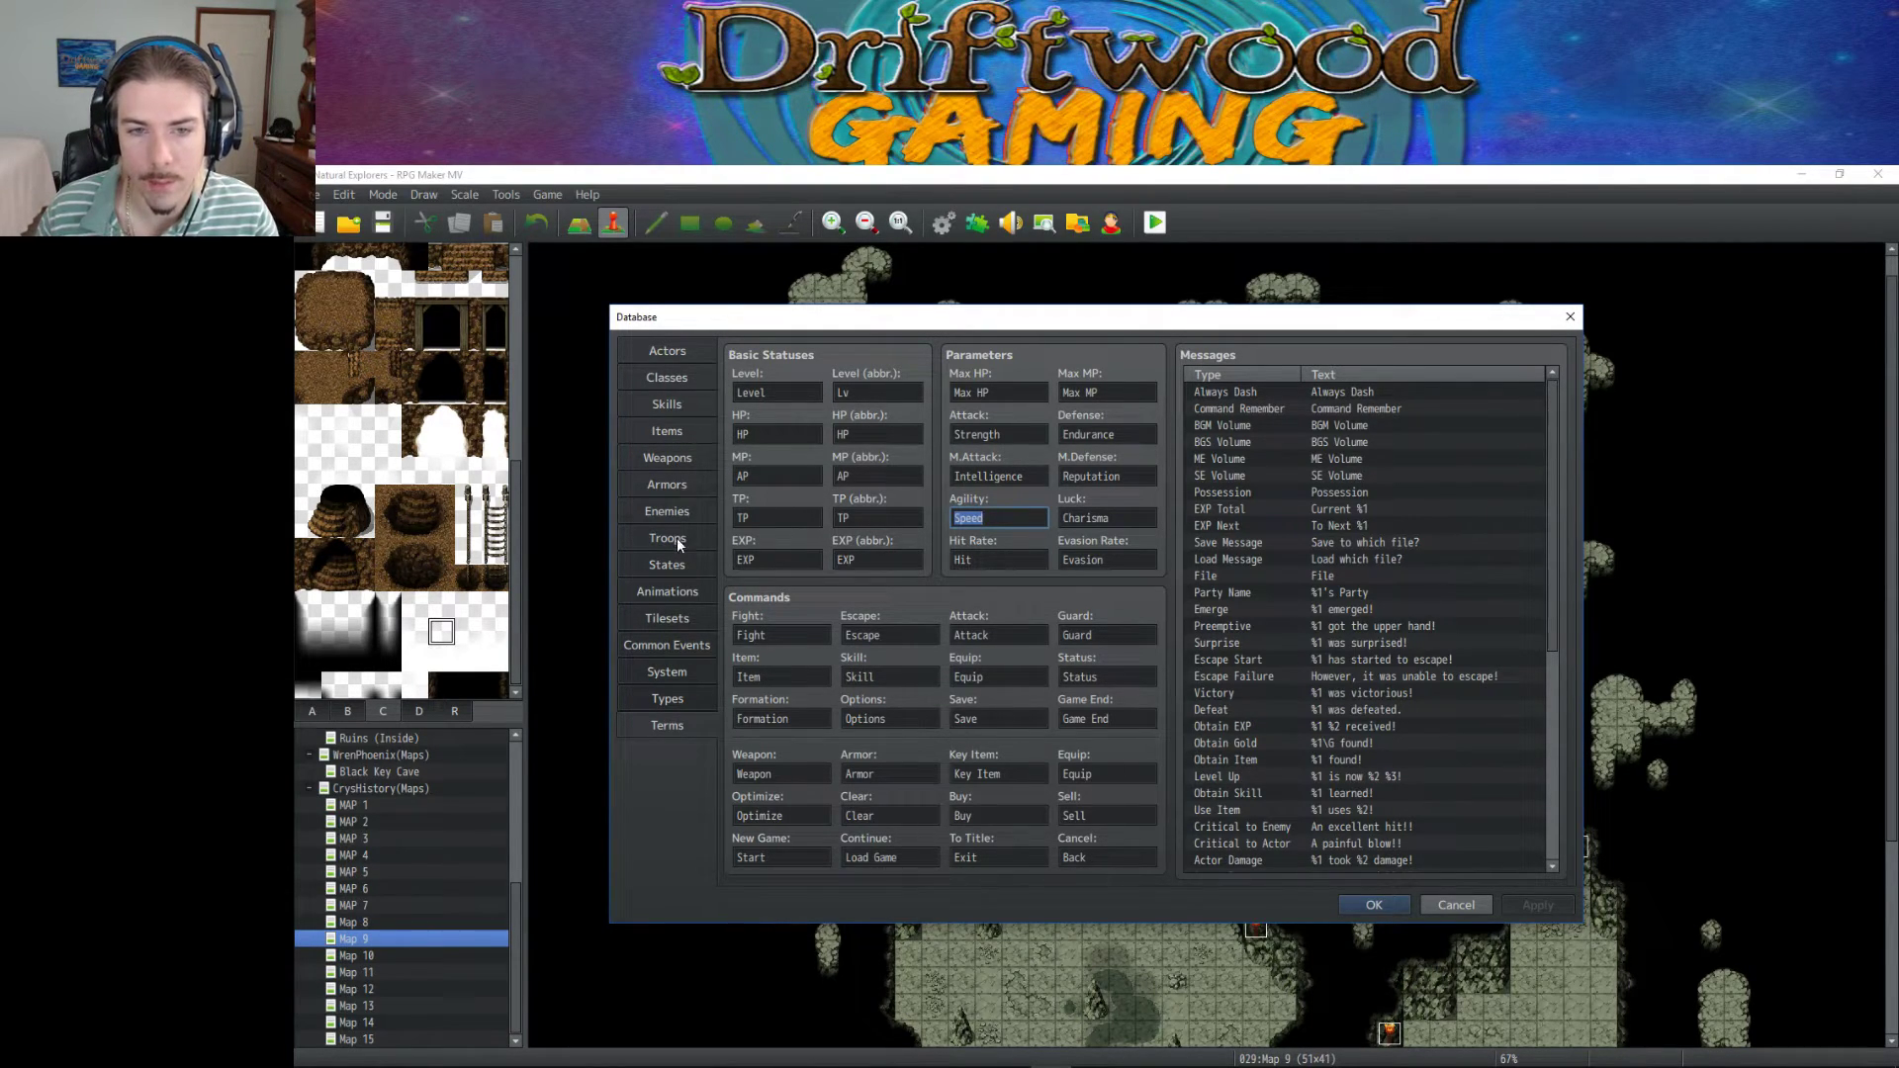
# Return to Blood Drain, replace "mdf" with "agi" in the last term of its damage formula and apply the change.
pyautogui.click(682, 457)
pyautogui.click(692, 405)
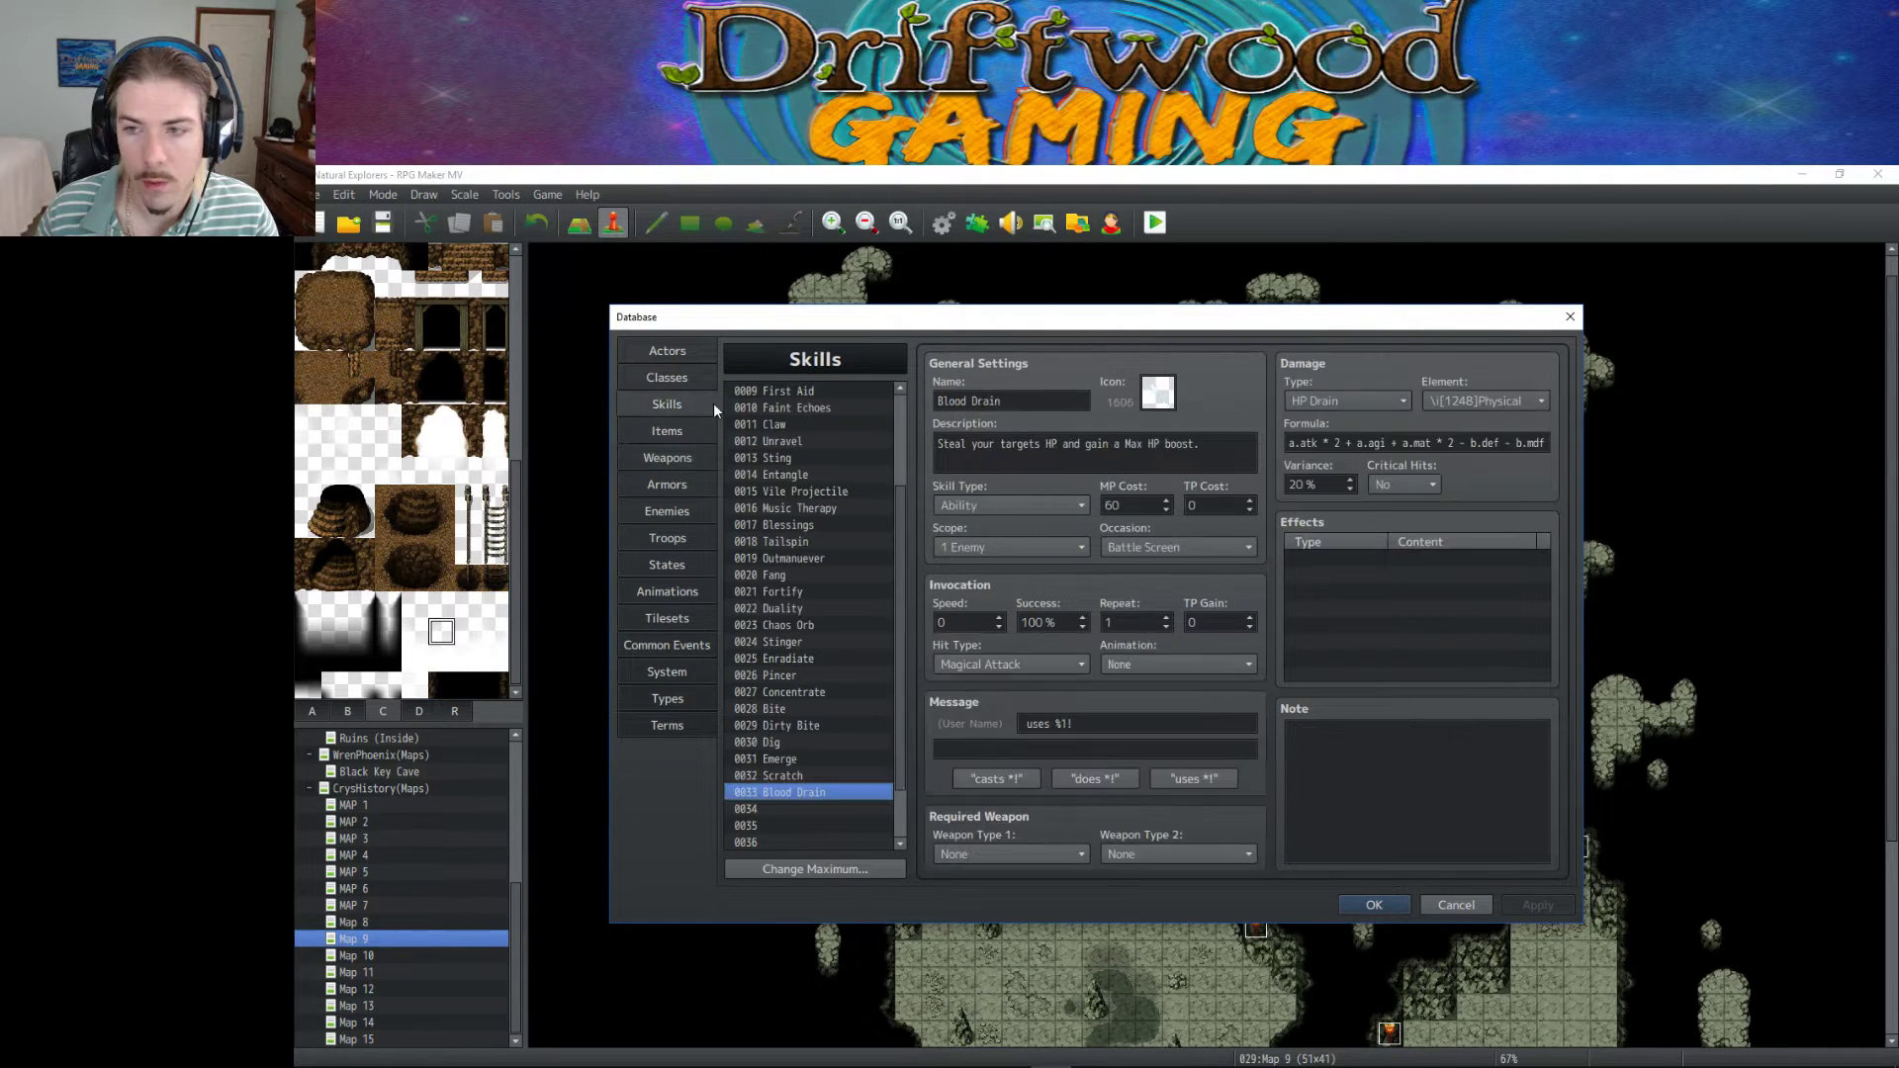
pyautogui.doubleClick(1535, 443)
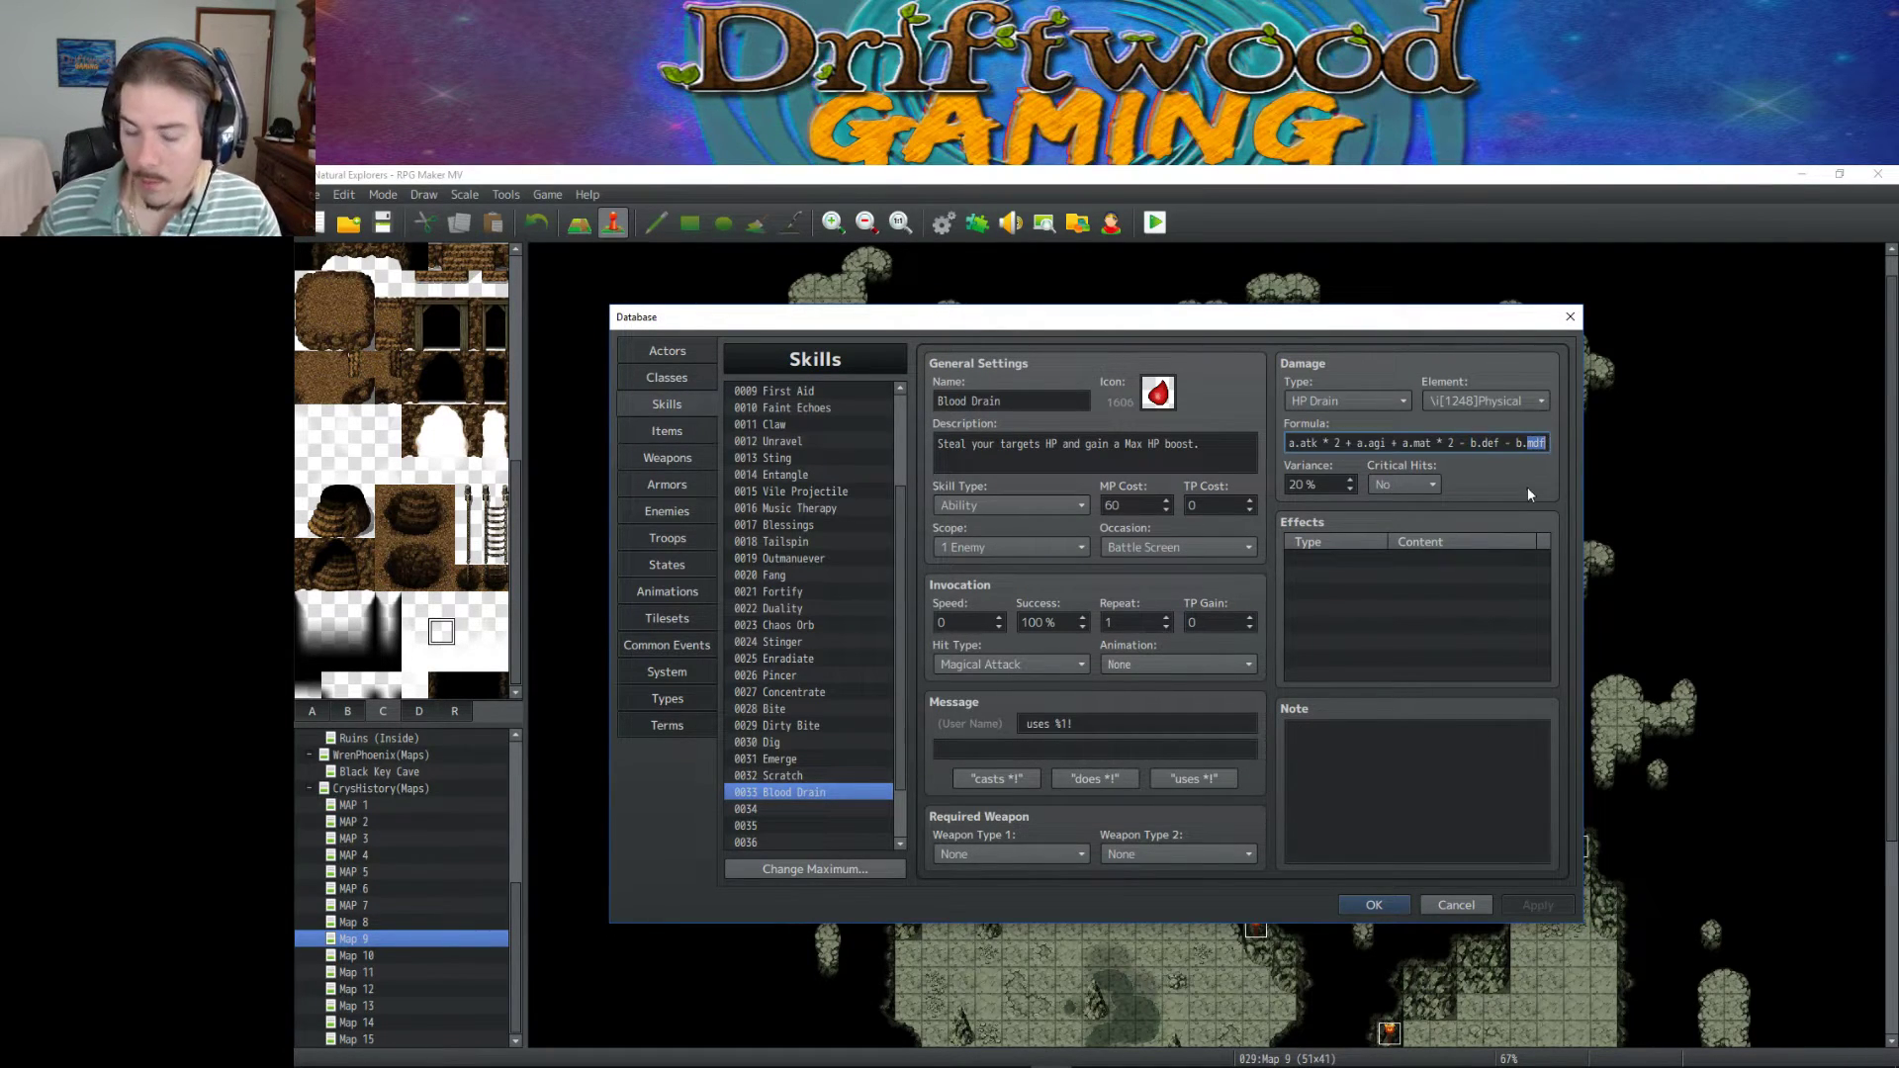
pyautogui.write('agi')
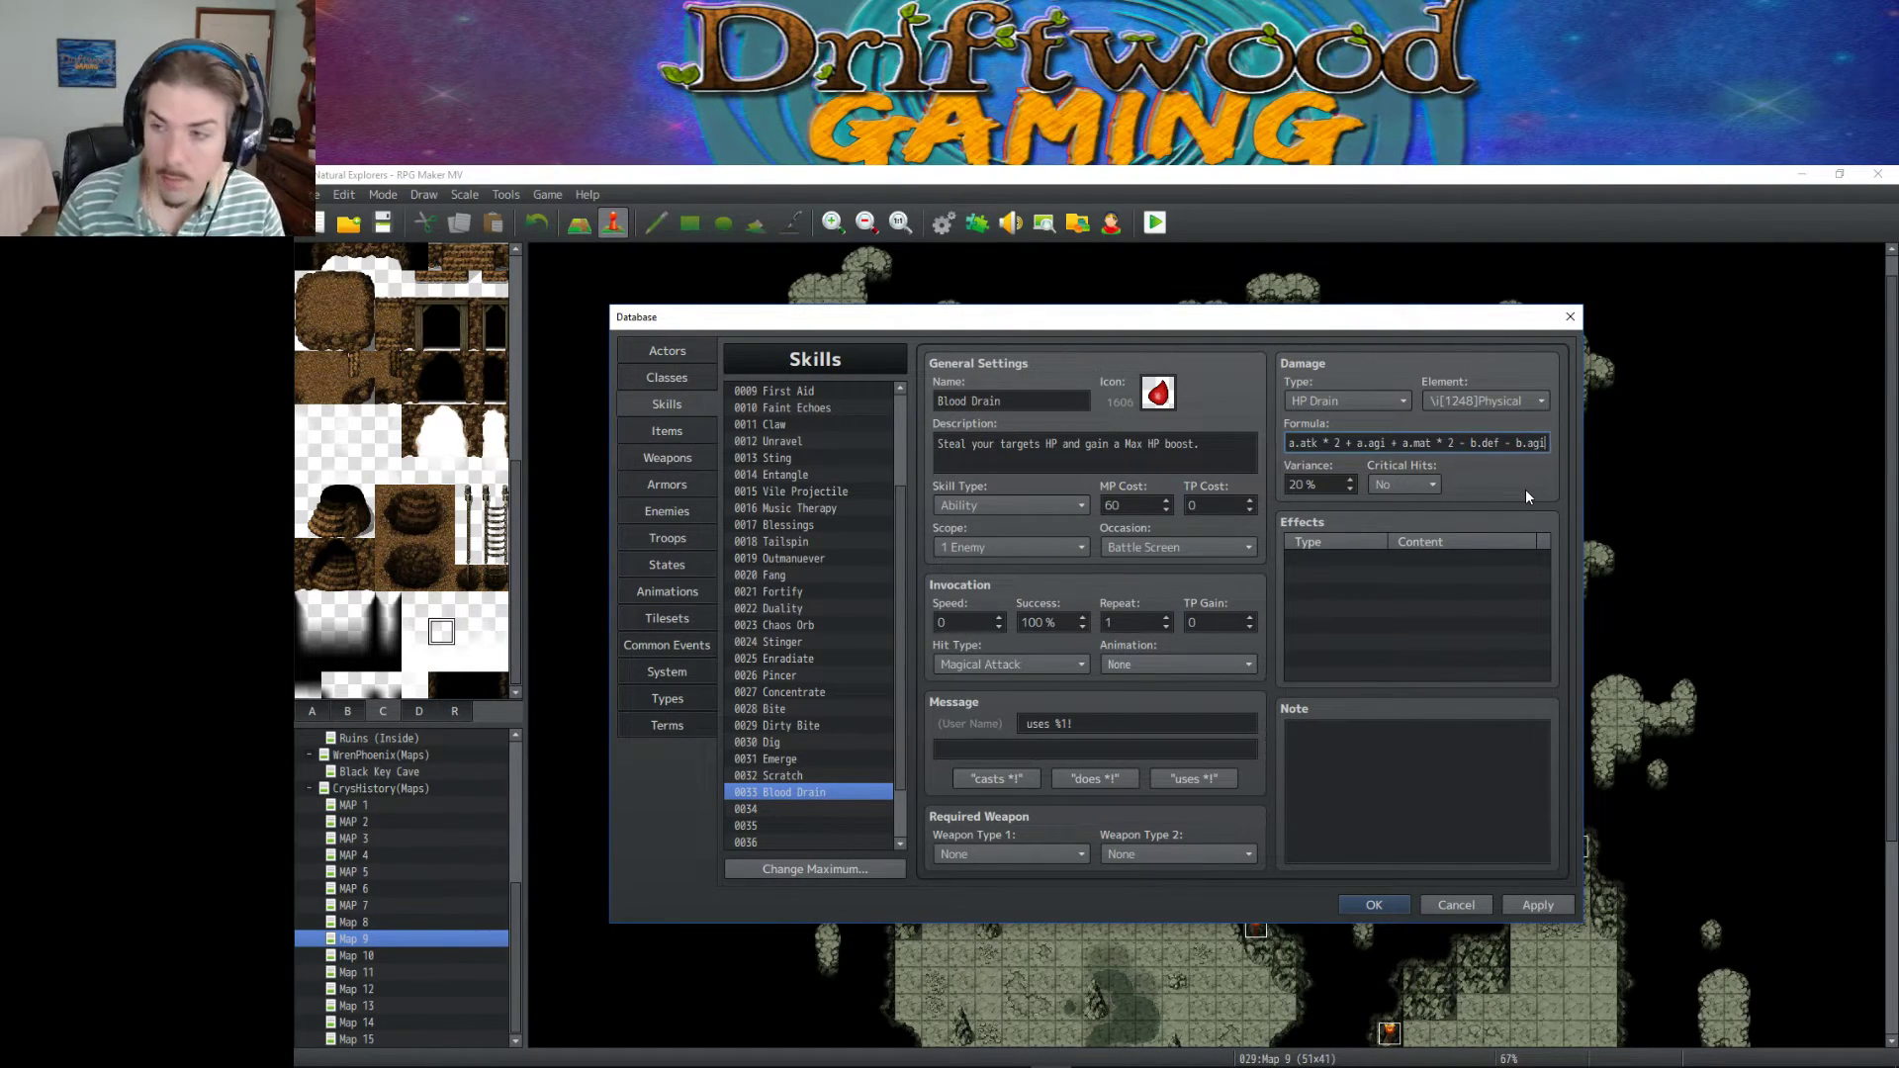
pyautogui.click(1535, 904)
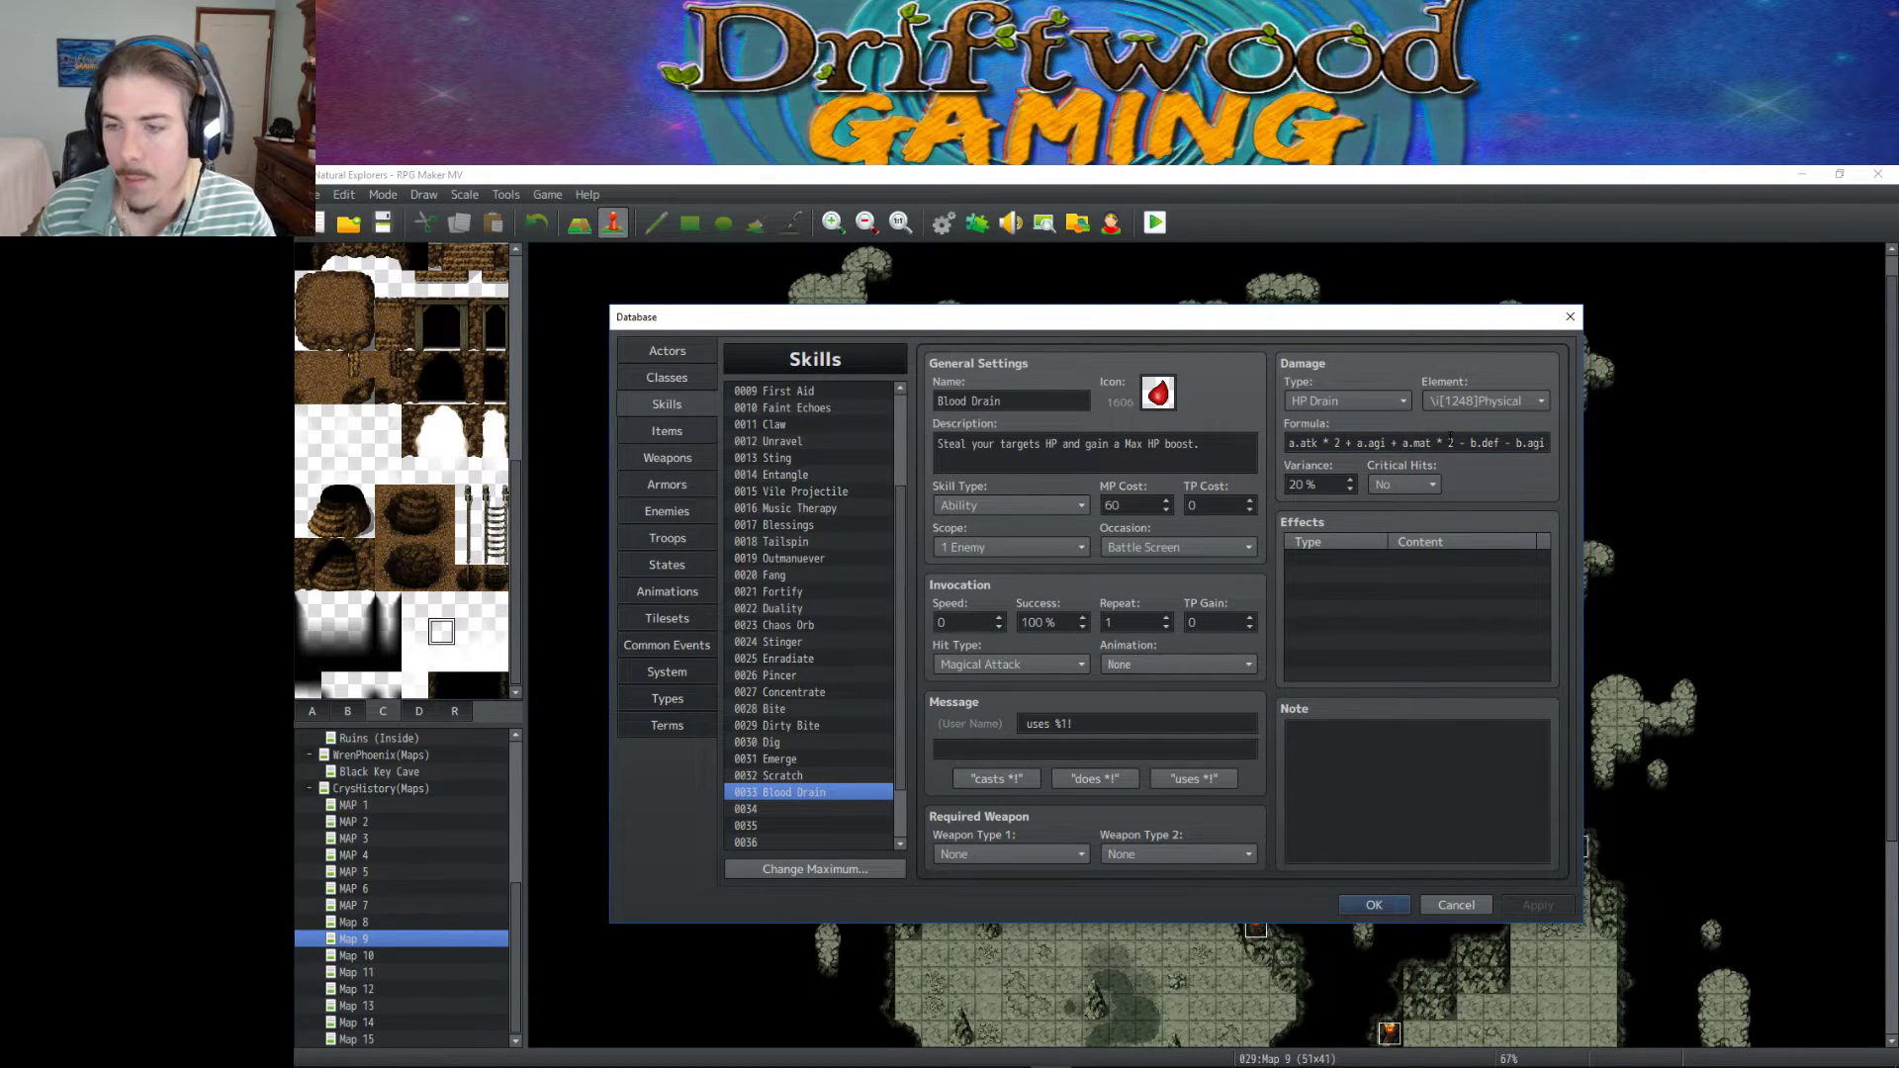
# Review Blood Drain's damage formula and enable critical hits for the skill.
pyautogui.moveTo(1450, 439)
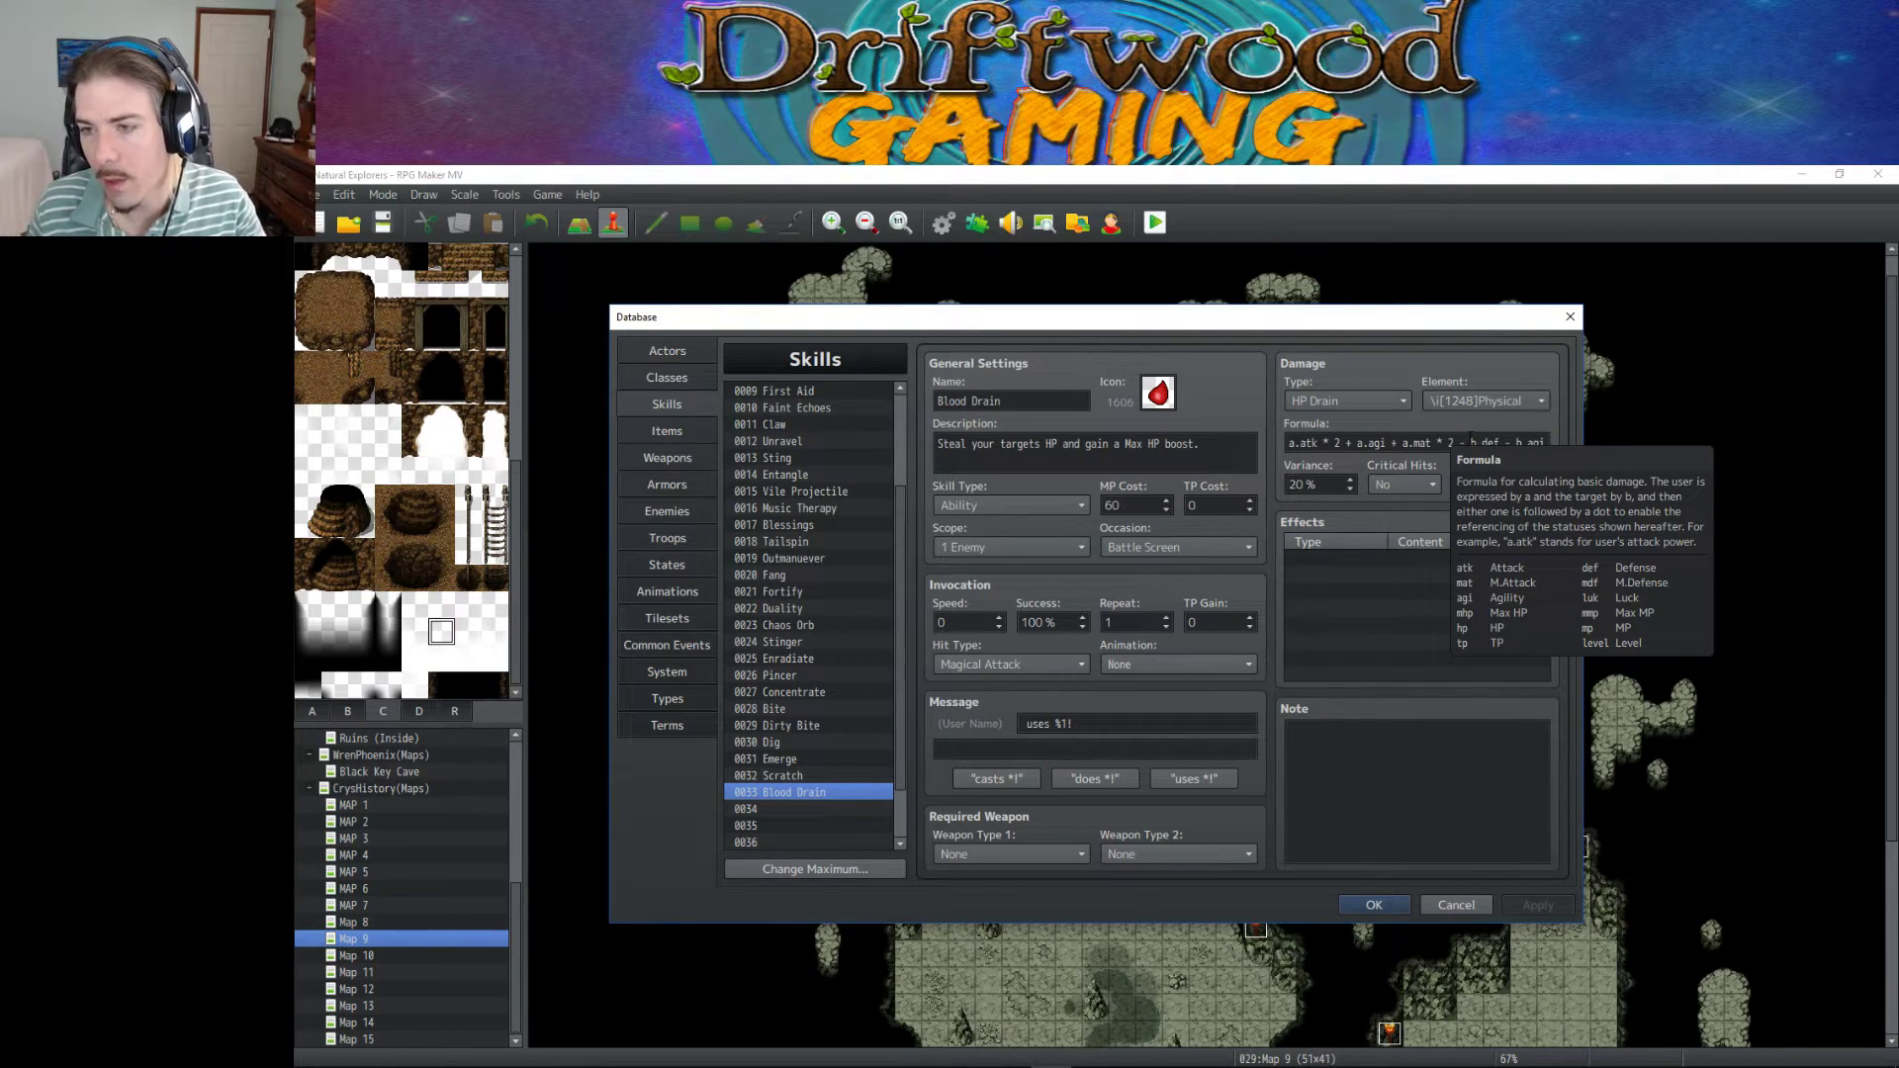
pyautogui.moveTo(1461, 442); pyautogui.dragTo(1549, 442)
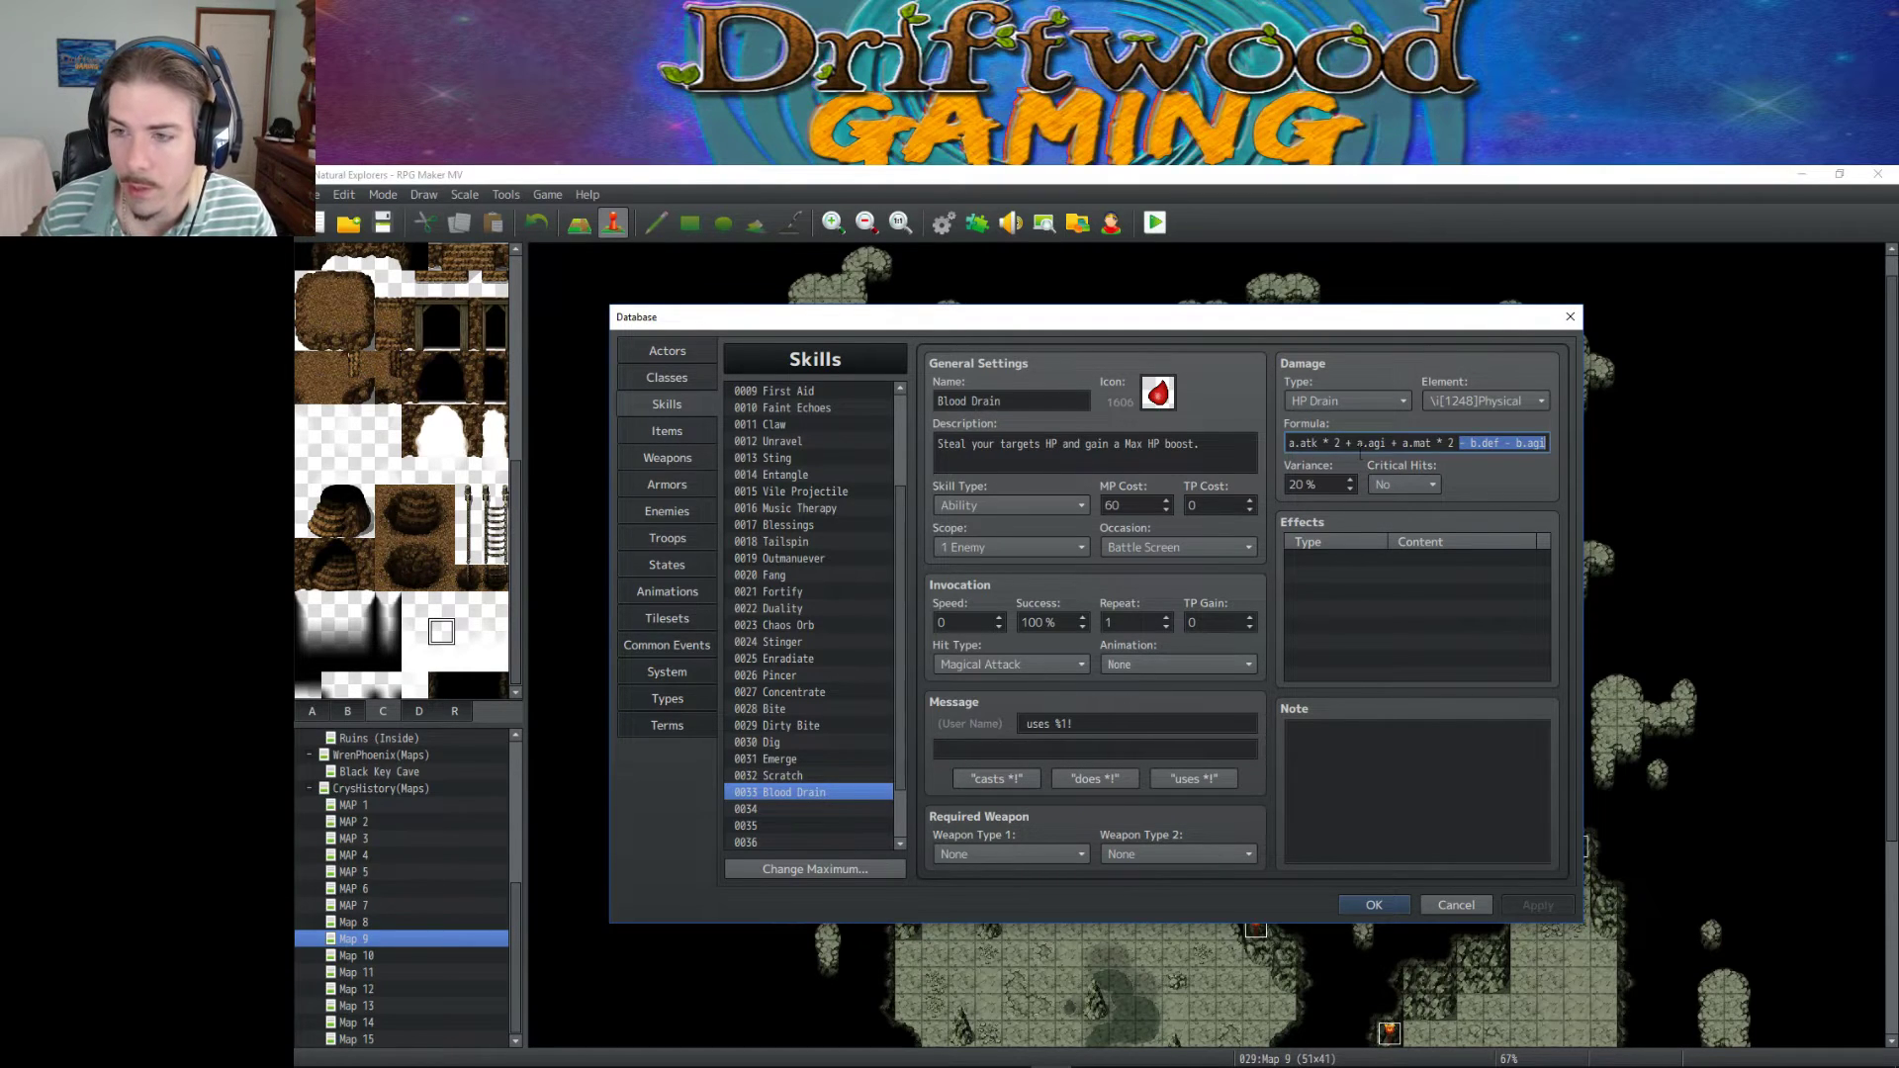
pyautogui.click(1386, 480)
pyautogui.click(1388, 507)
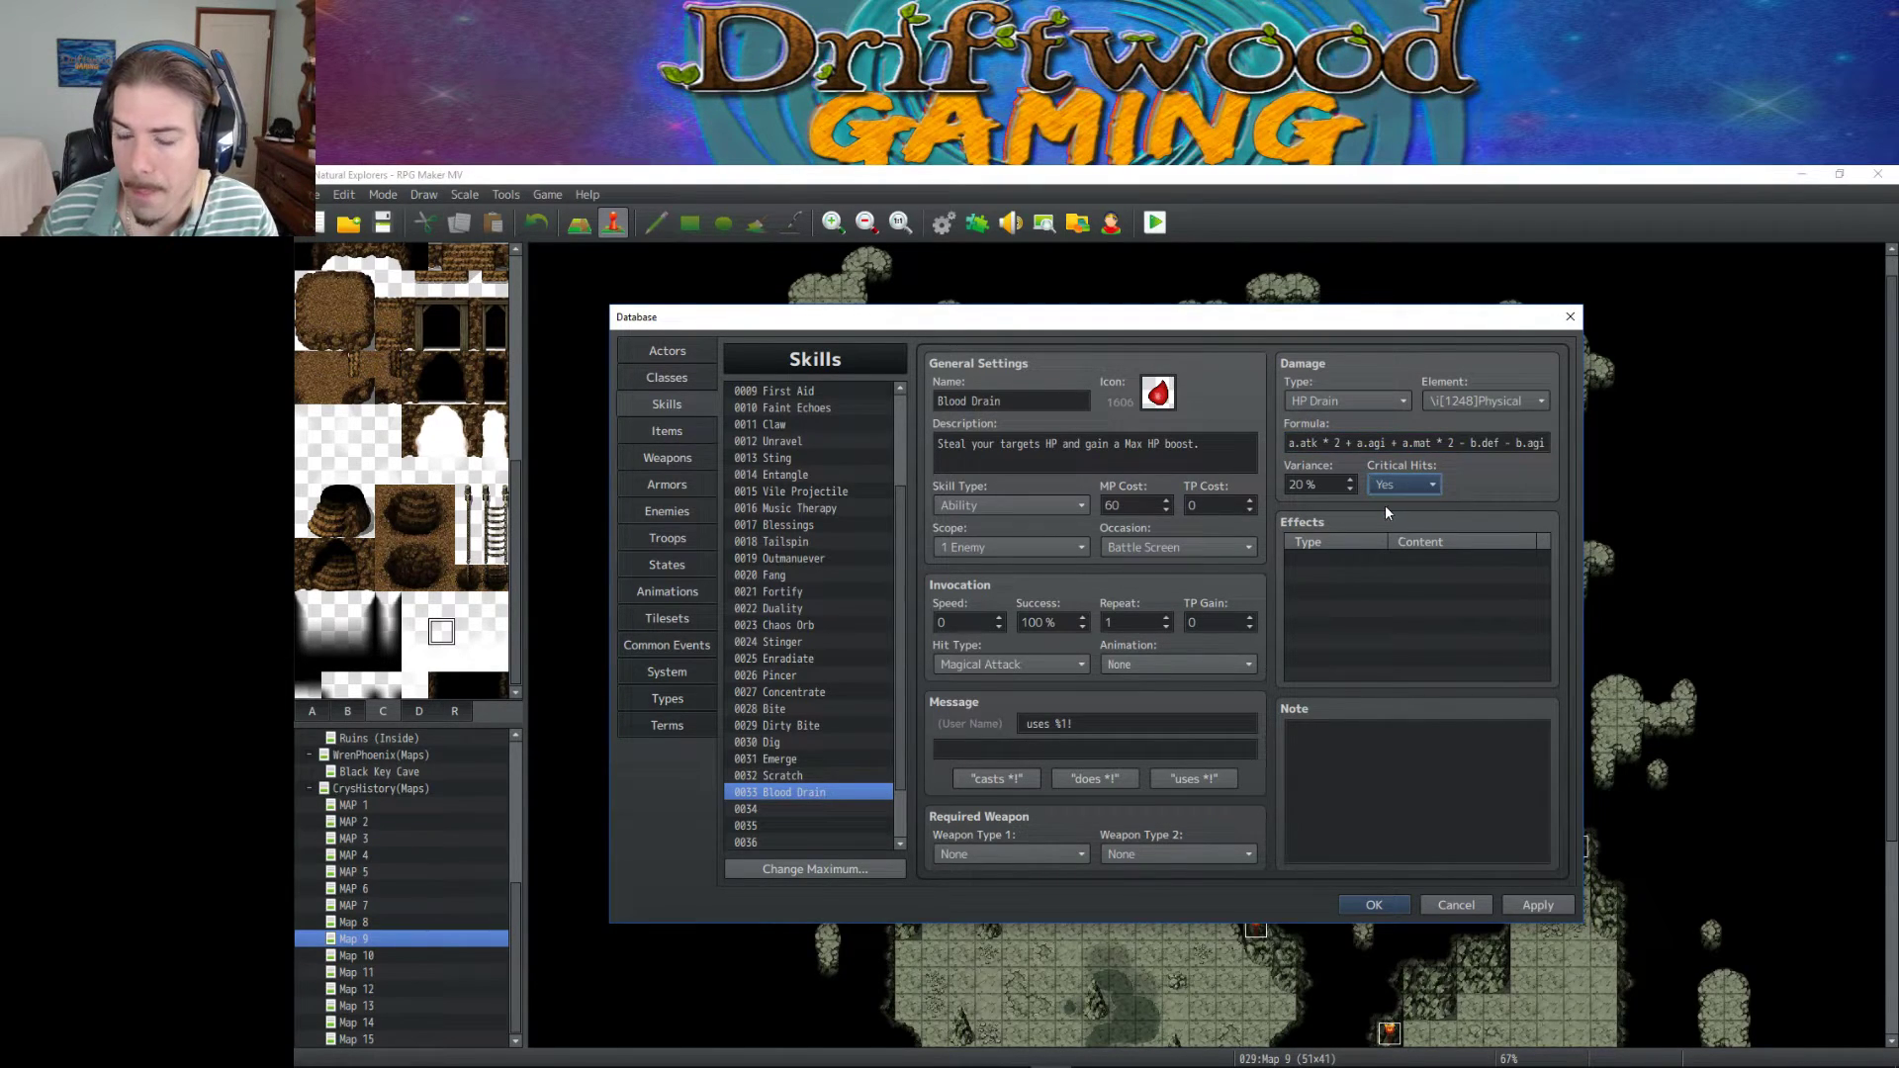
# Add a Max HP buff effect lasting 5 turns to Blood Drain and apply the changes.
pyautogui.click(1338, 559)
pyautogui.rightClick(1339, 557)
pyautogui.click(1362, 564)
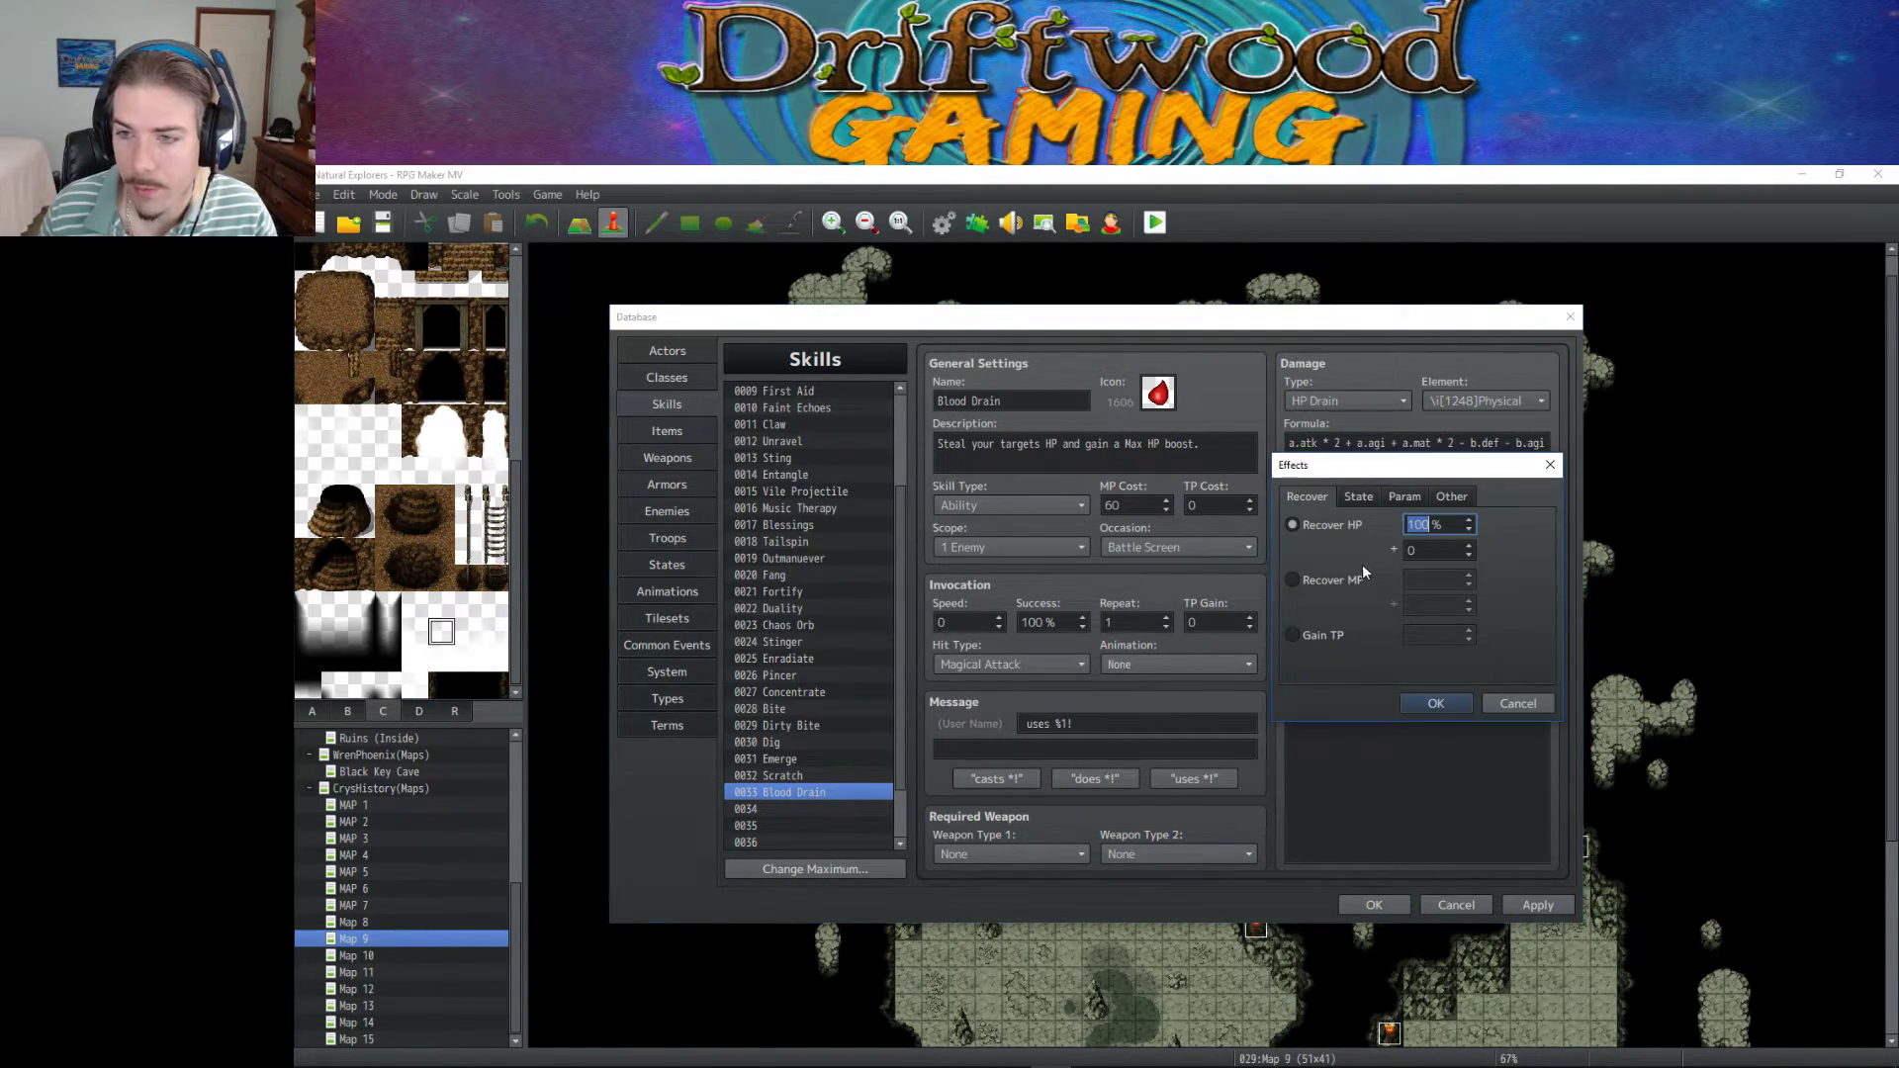
pyautogui.click(1358, 498)
pyautogui.click(1311, 496)
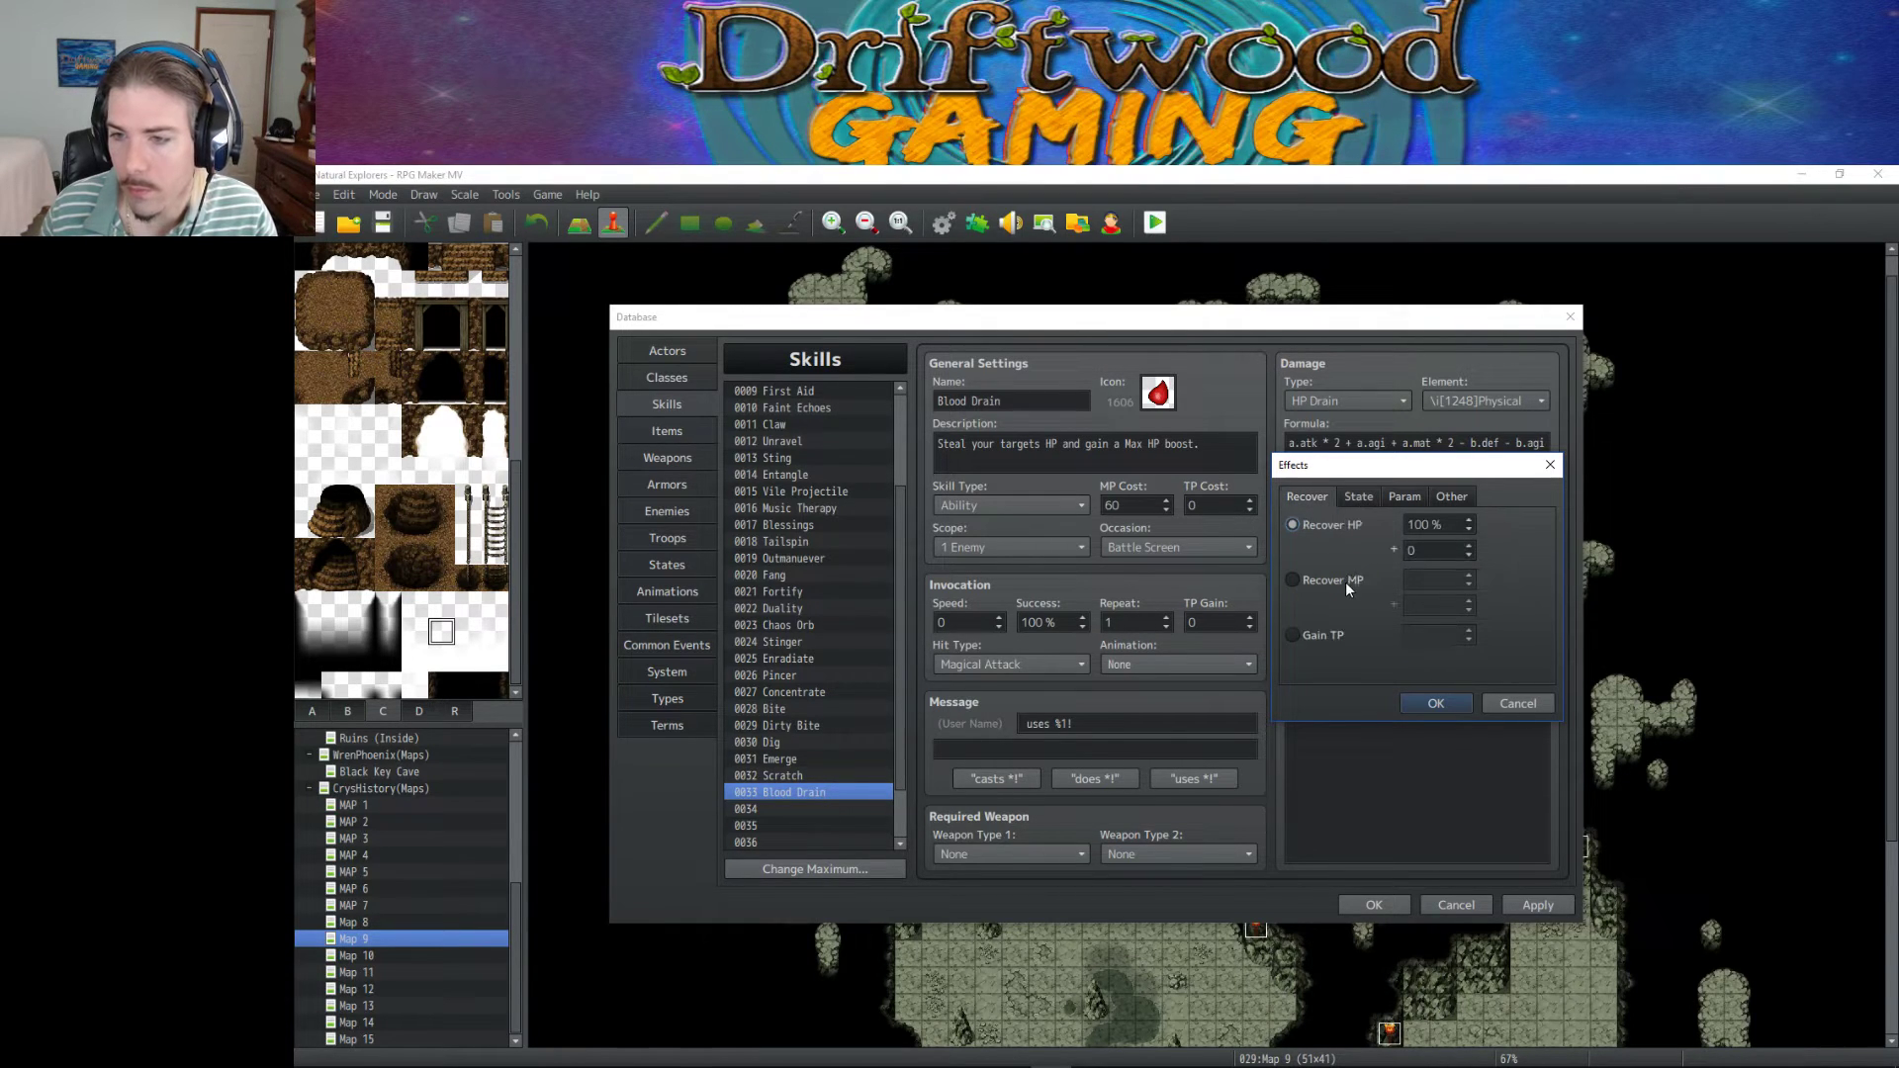
pyautogui.click(1357, 497)
pyautogui.click(1395, 497)
pyautogui.click(1331, 526)
pyautogui.click(1452, 525)
pyautogui.click(1448, 544)
pyautogui.click(1434, 703)
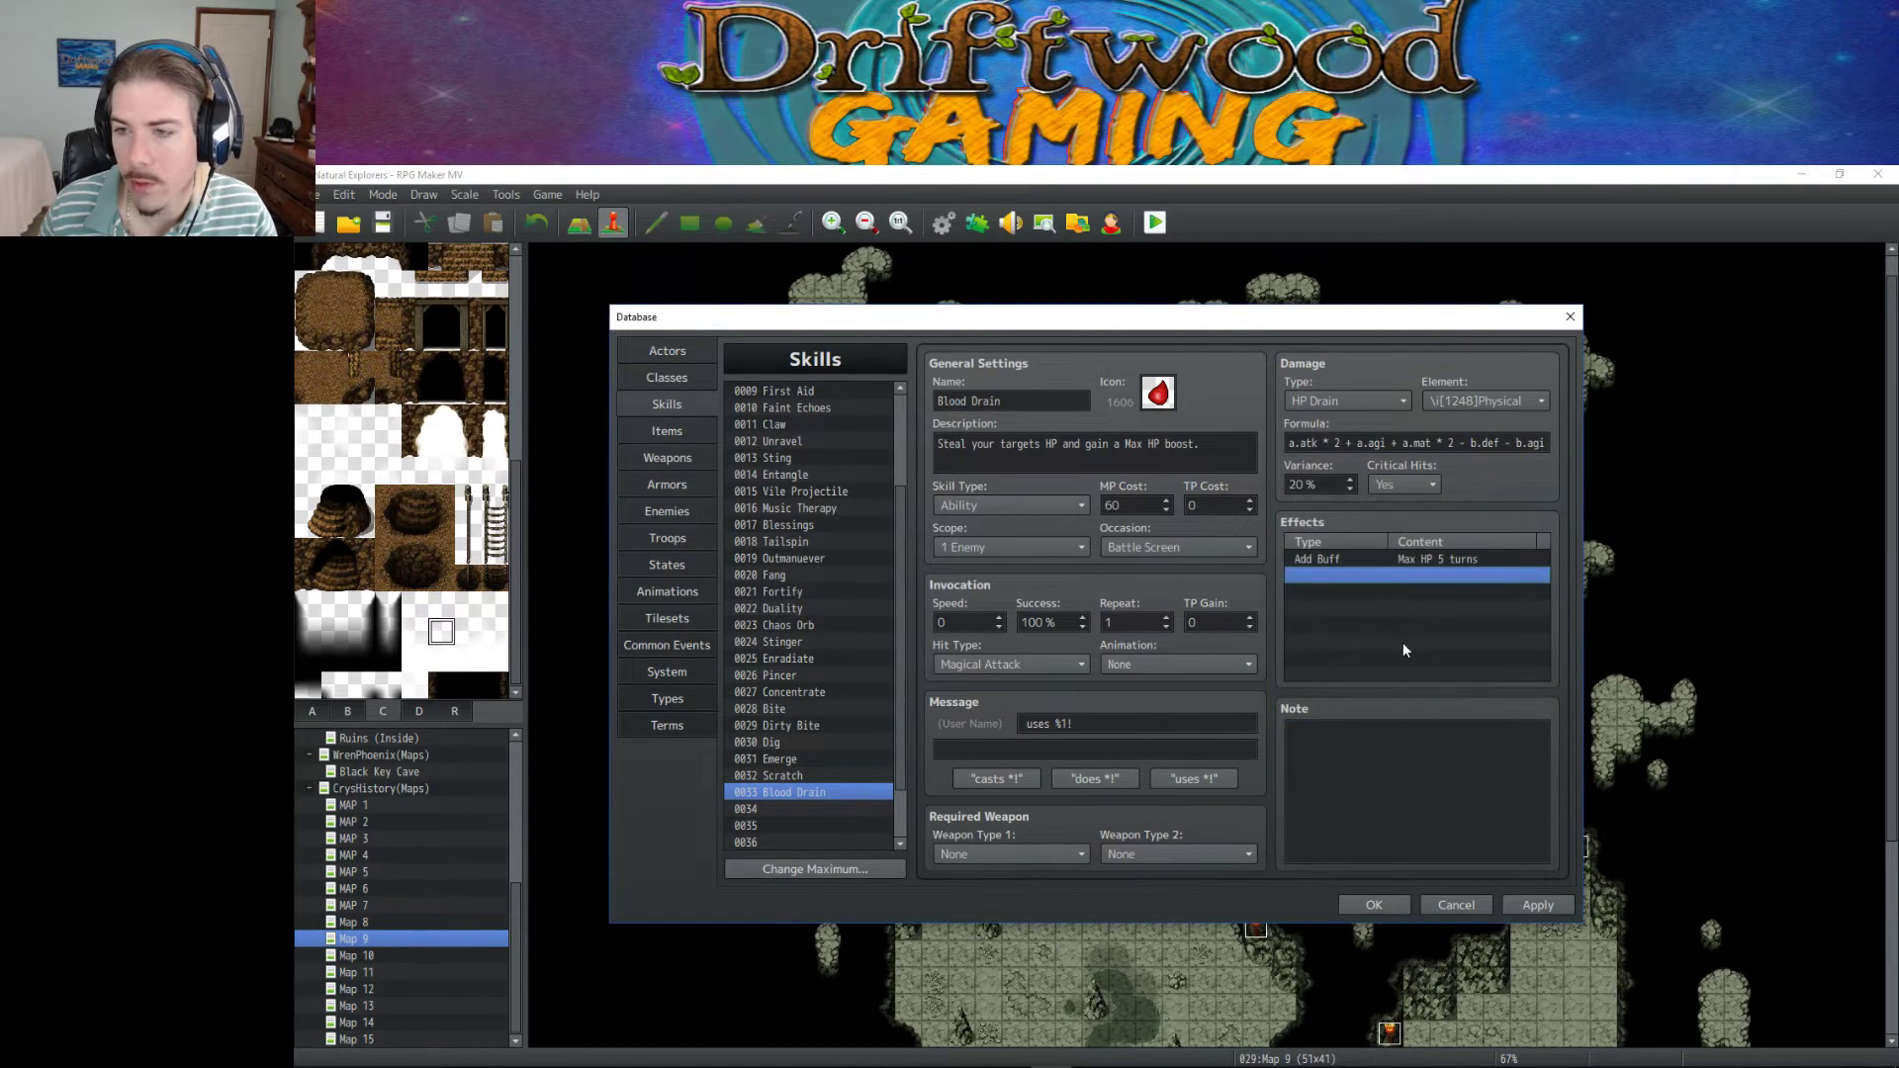
pyautogui.click(1553, 907)
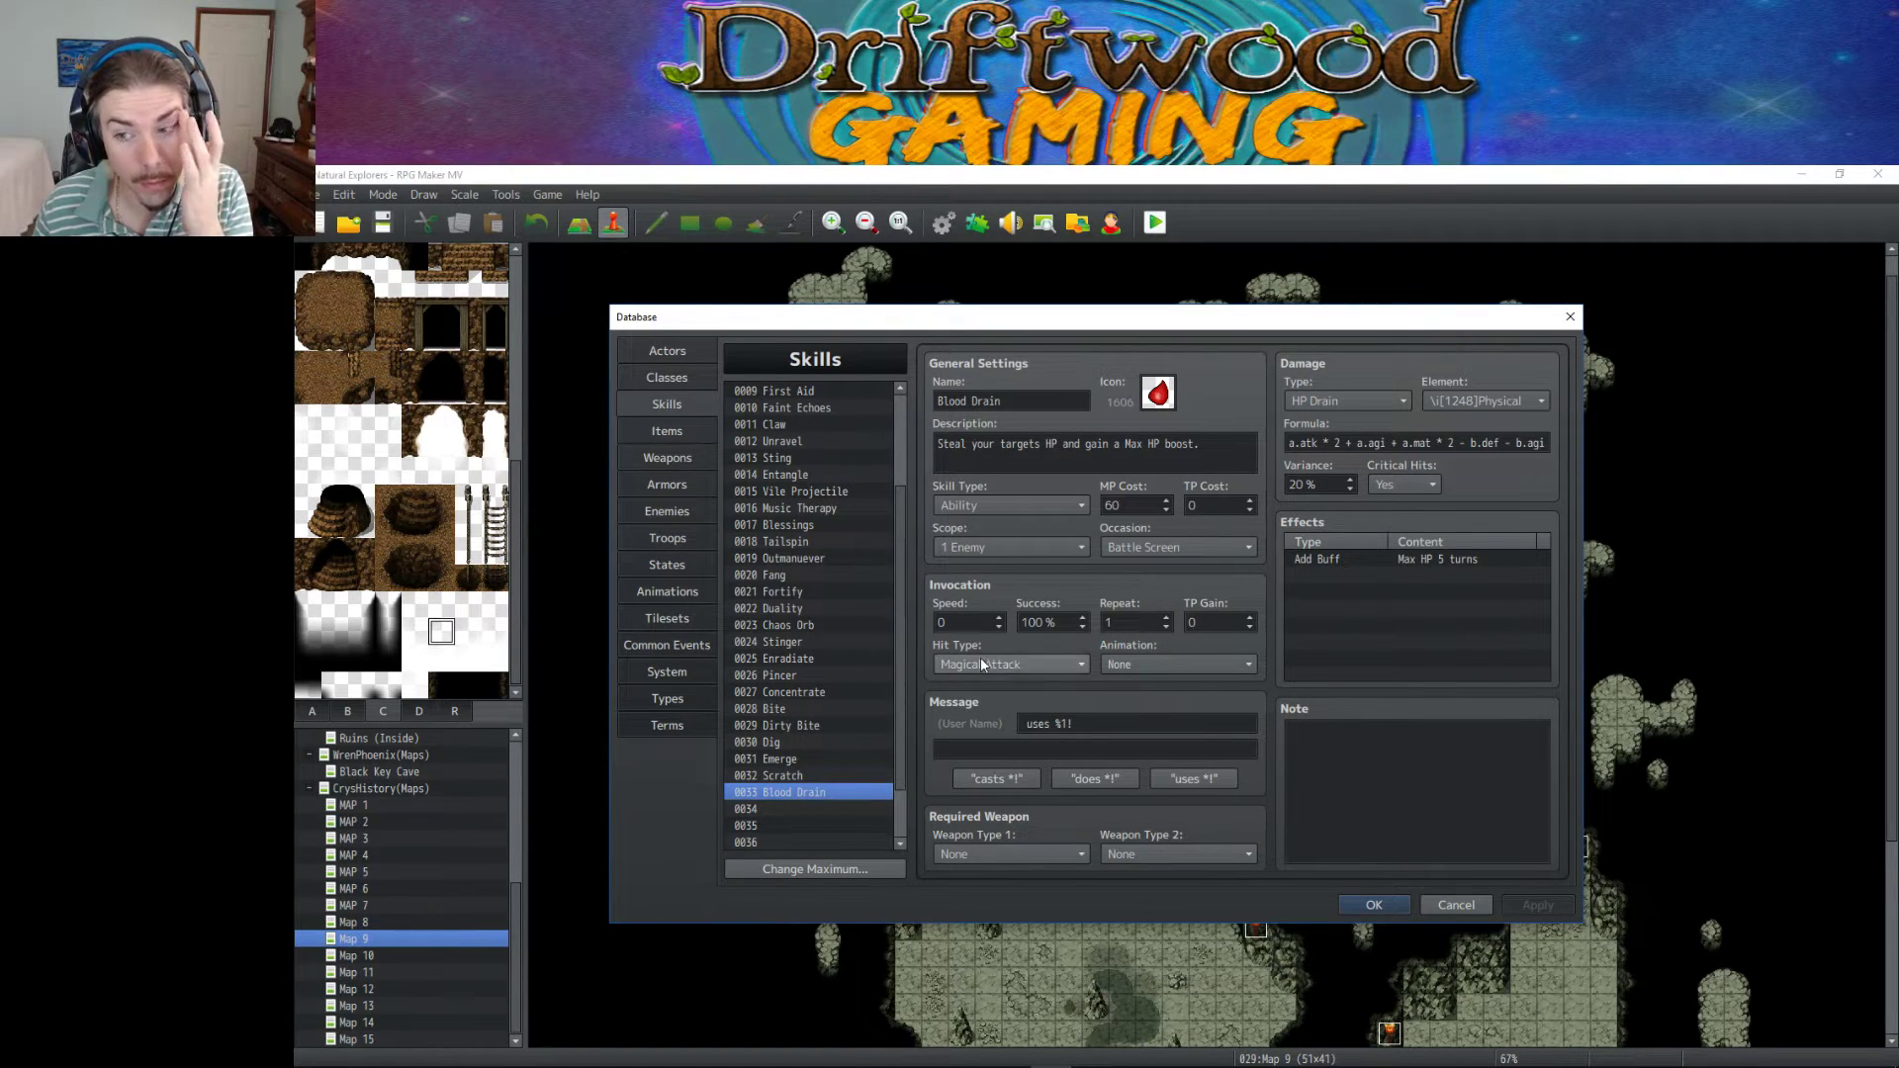
# Browse the database animations for a suitable effect, examining Paralyze, Fire One 2, Shoot Special, Shoot Normal, Ball of Light and Glowing Light.
pyautogui.click(668, 592)
pyautogui.moveTo(898, 811); pyautogui.dragTo(895, 536)
pyautogui.click(828, 527)
pyautogui.click(815, 494)
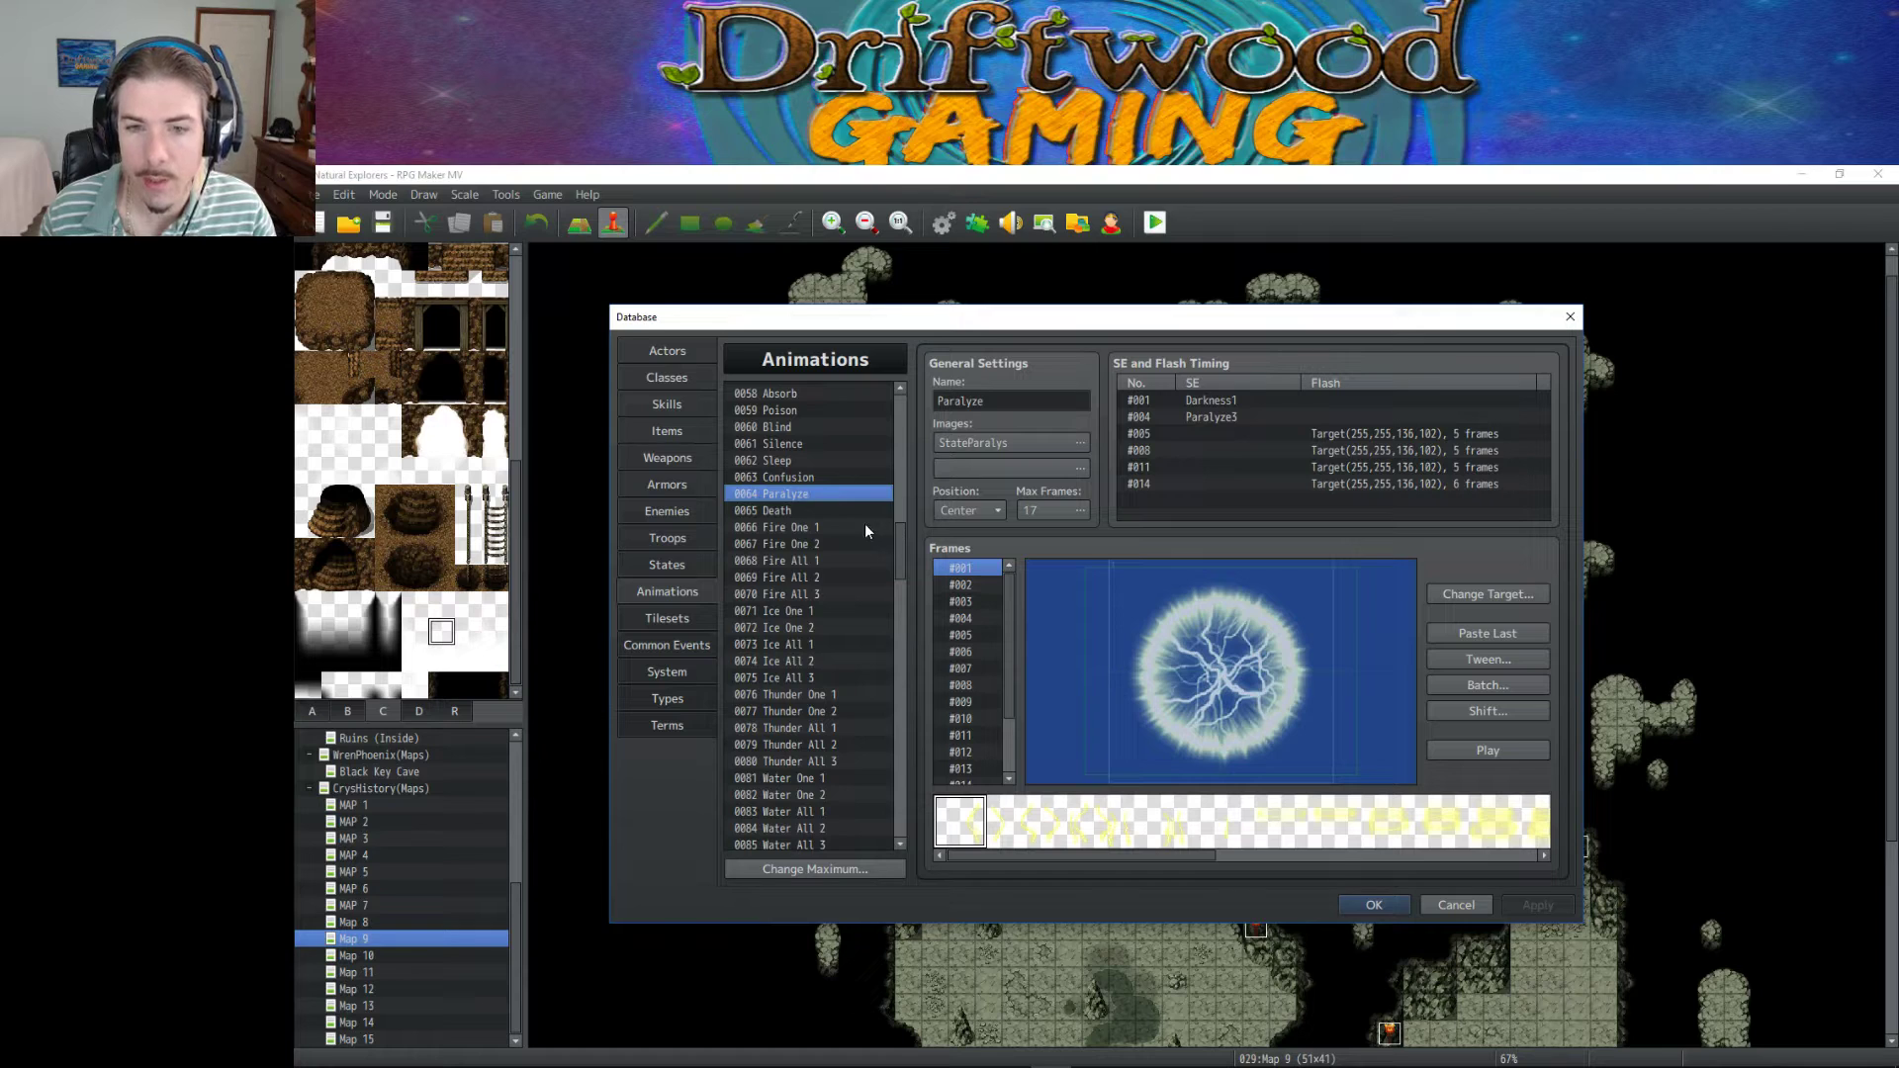
pyautogui.click(819, 544)
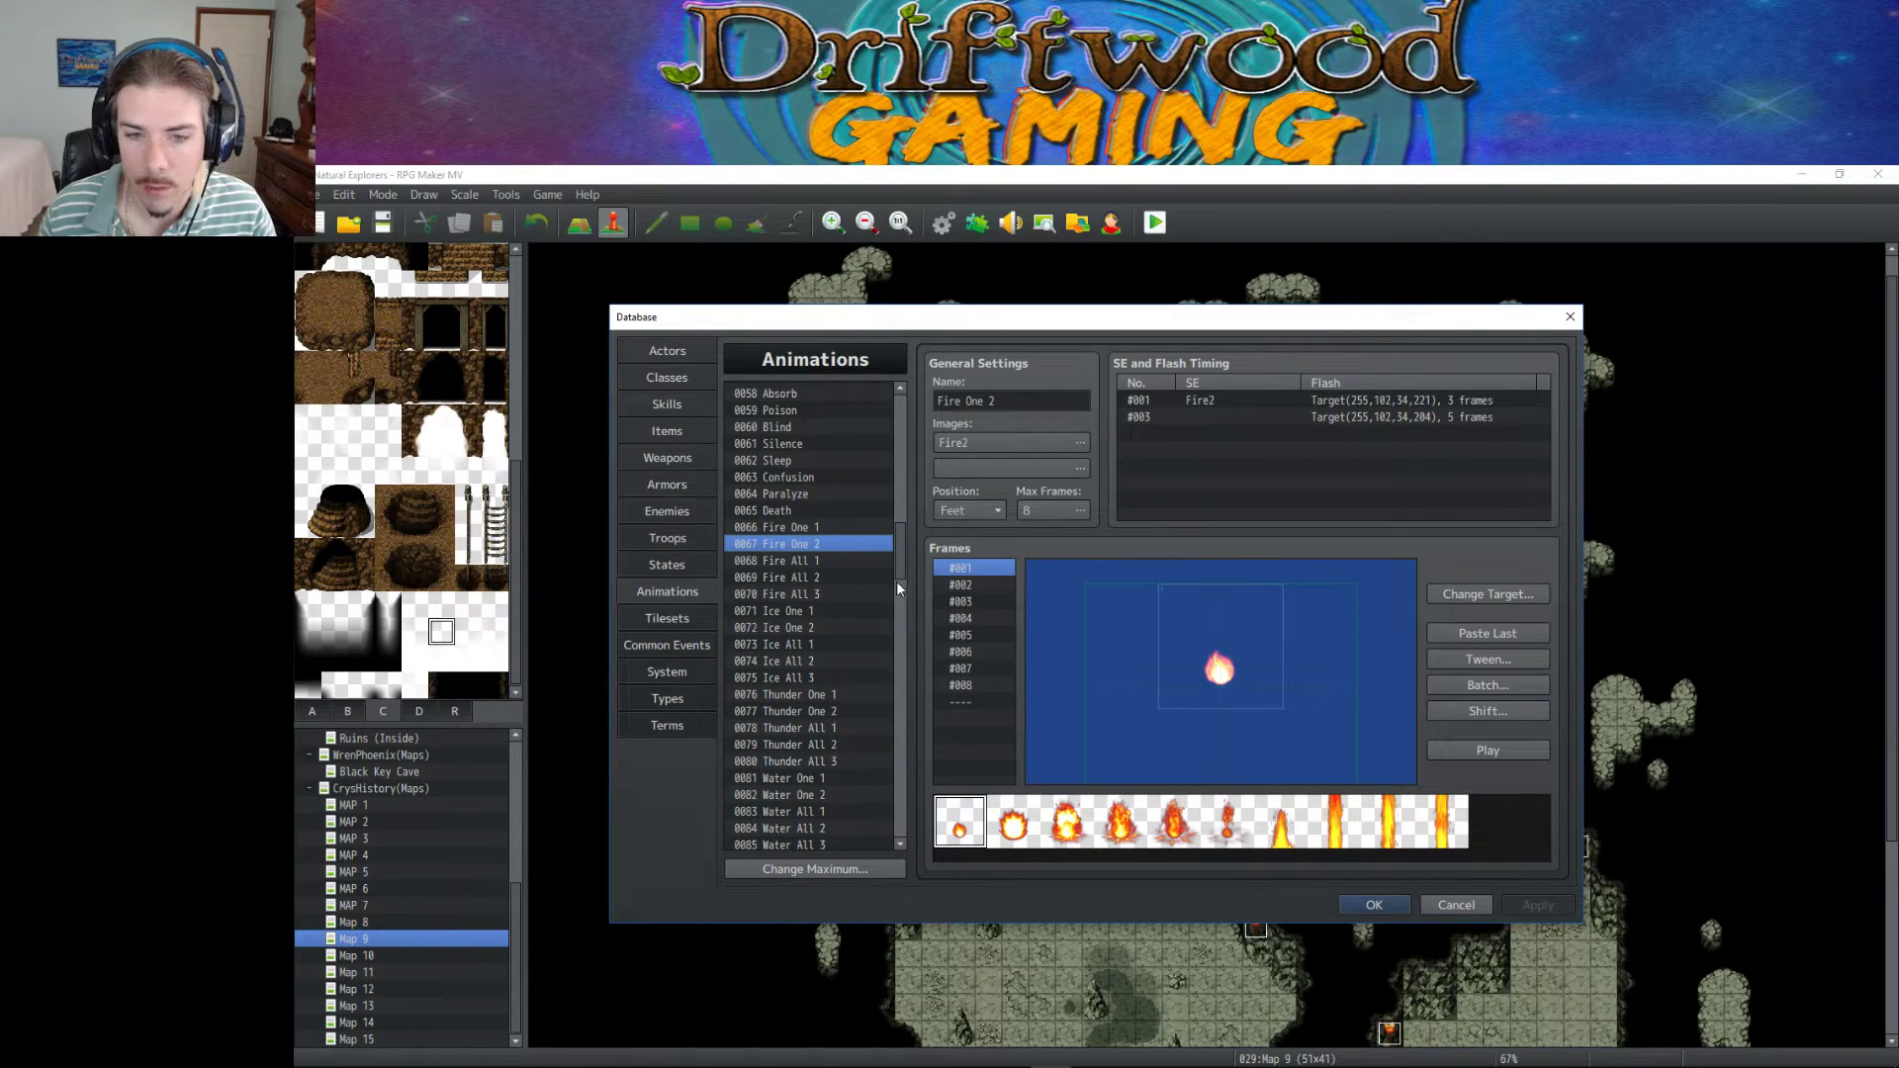
pyautogui.moveTo(905, 555); pyautogui.dragTo(880, 641)
pyautogui.click(853, 619)
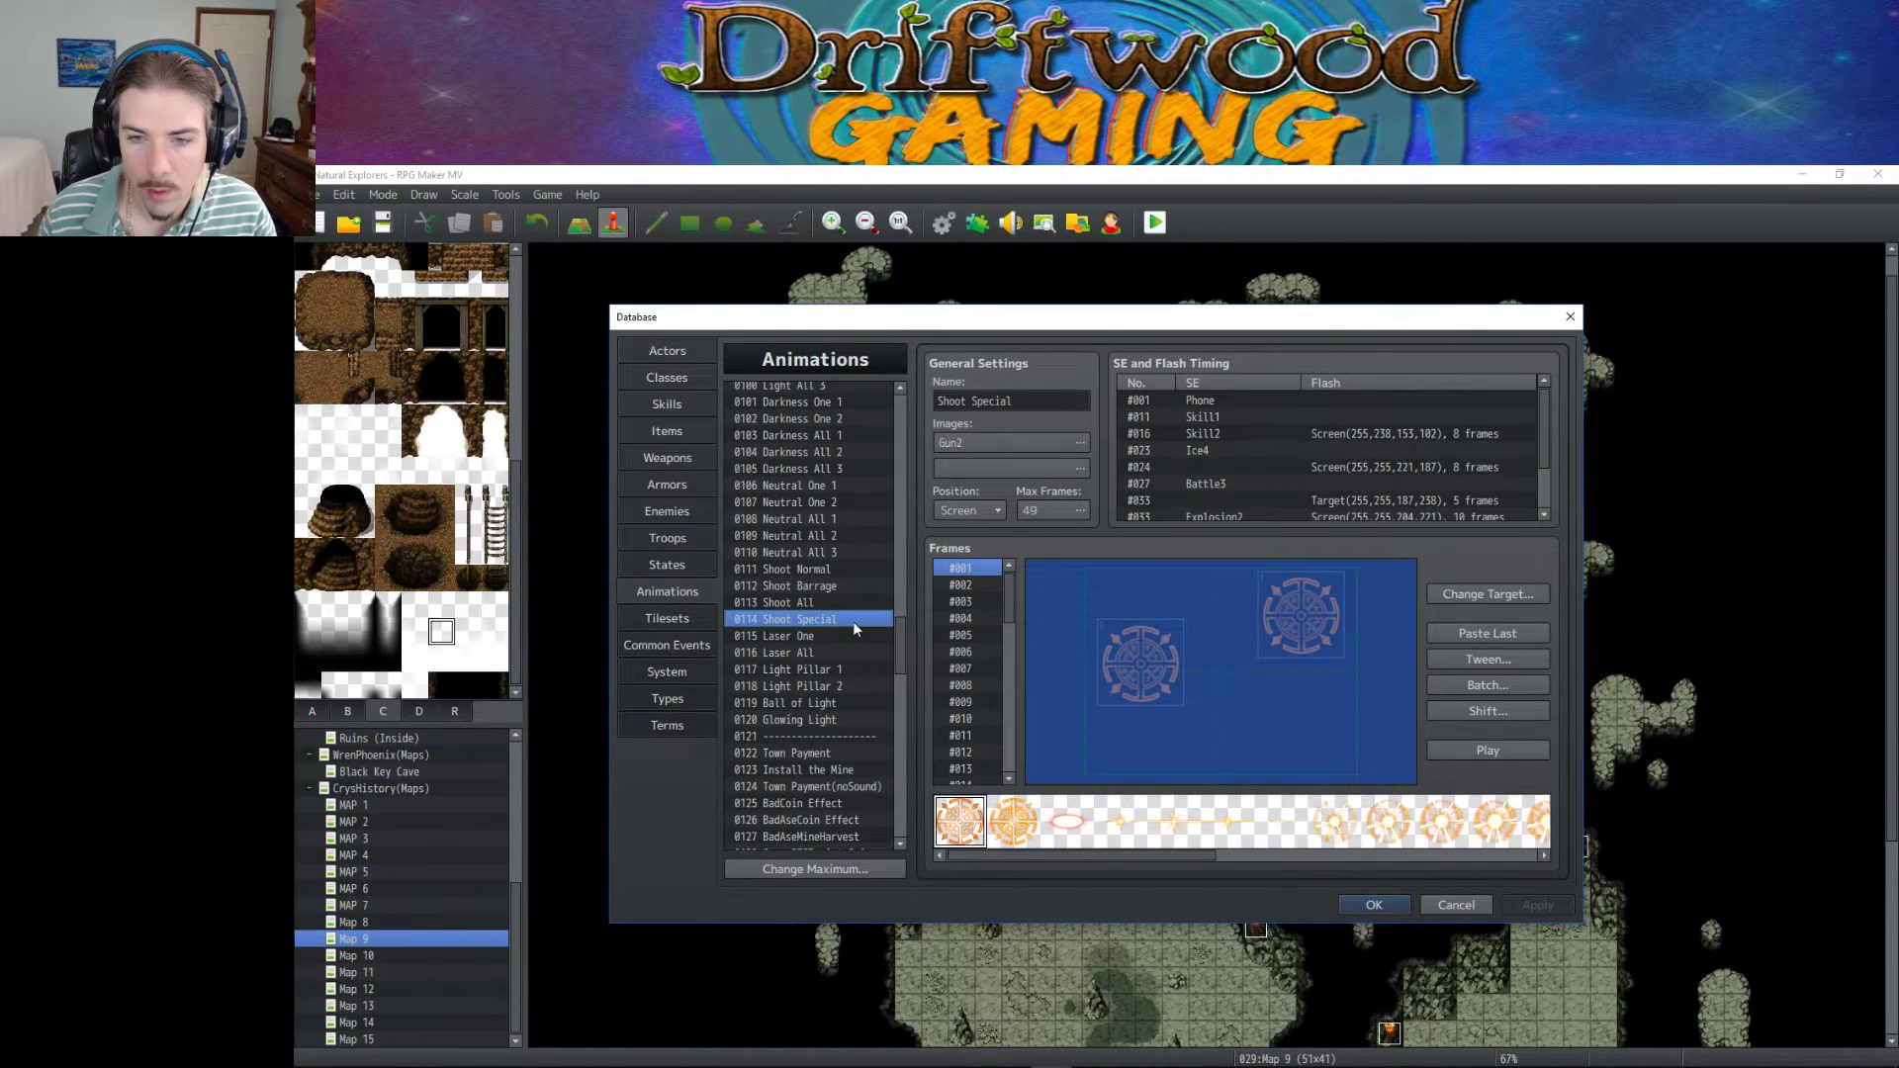
pyautogui.click(858, 568)
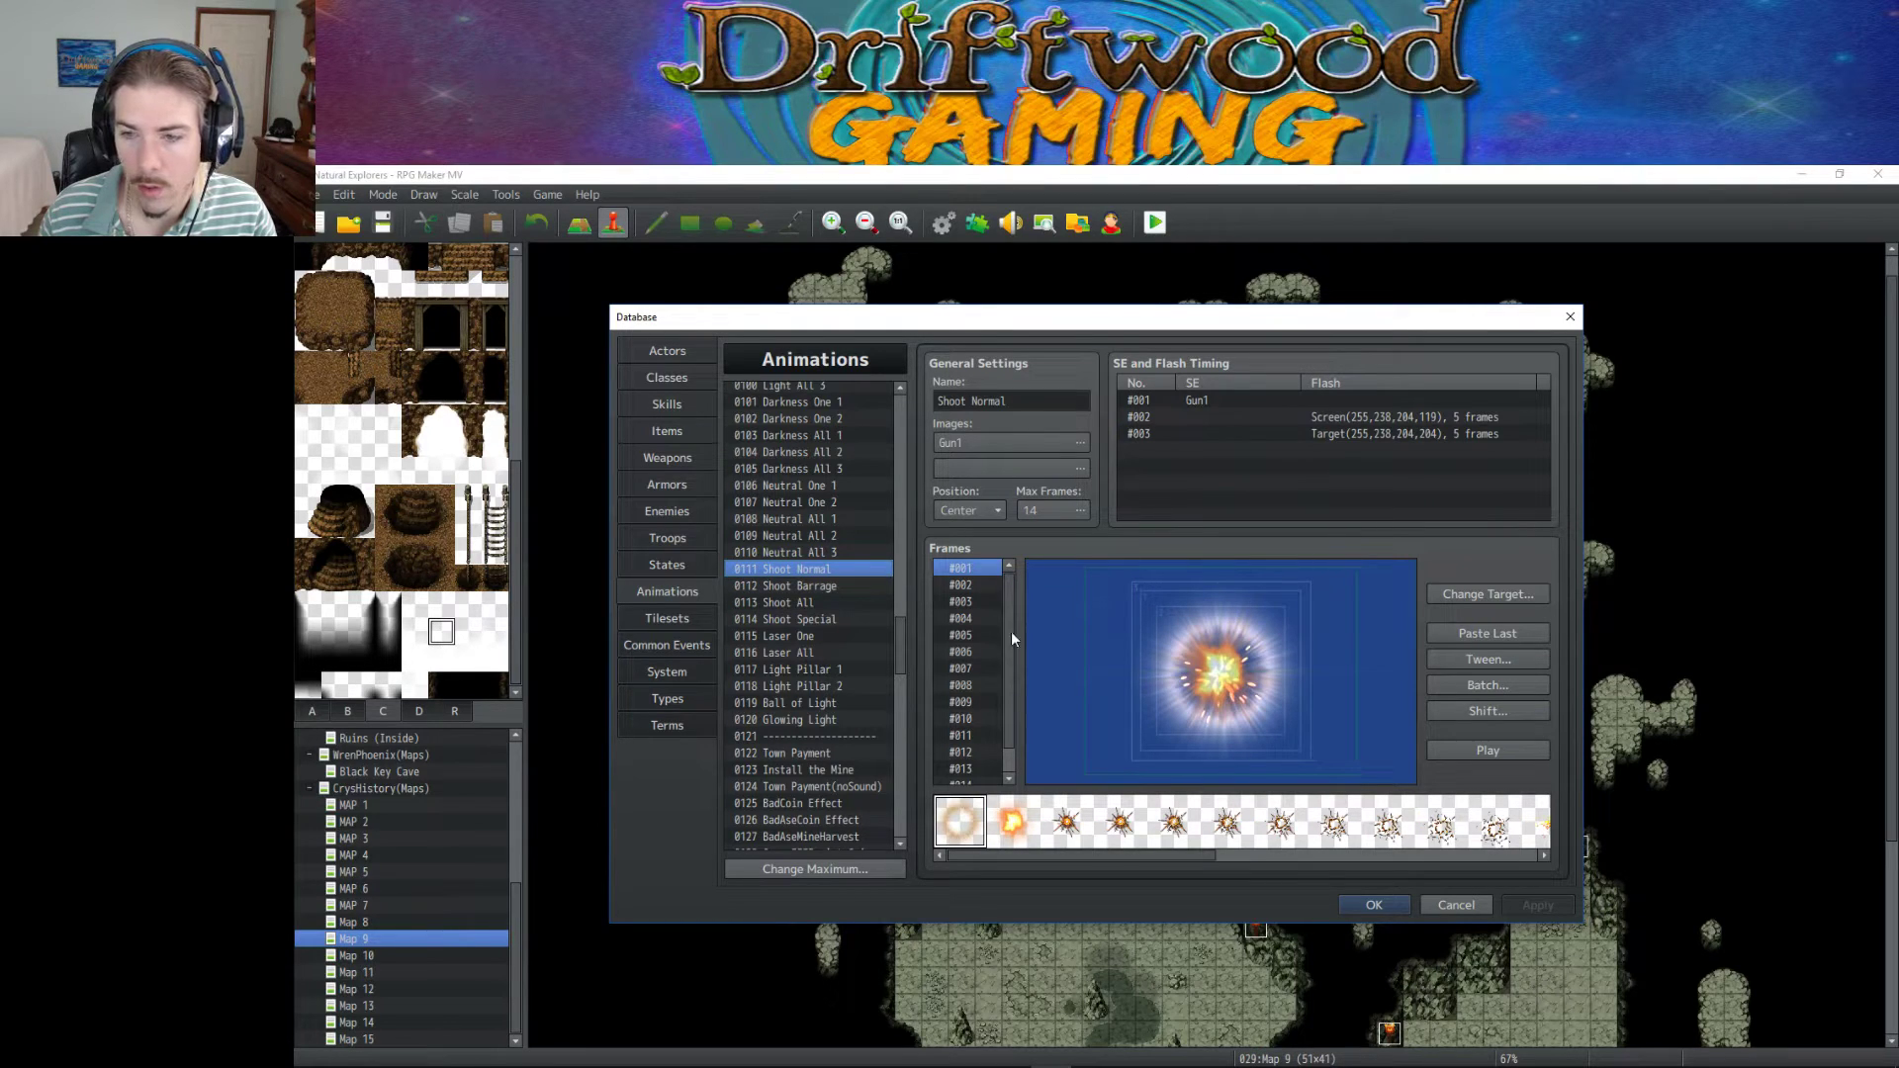
pyautogui.click(818, 702)
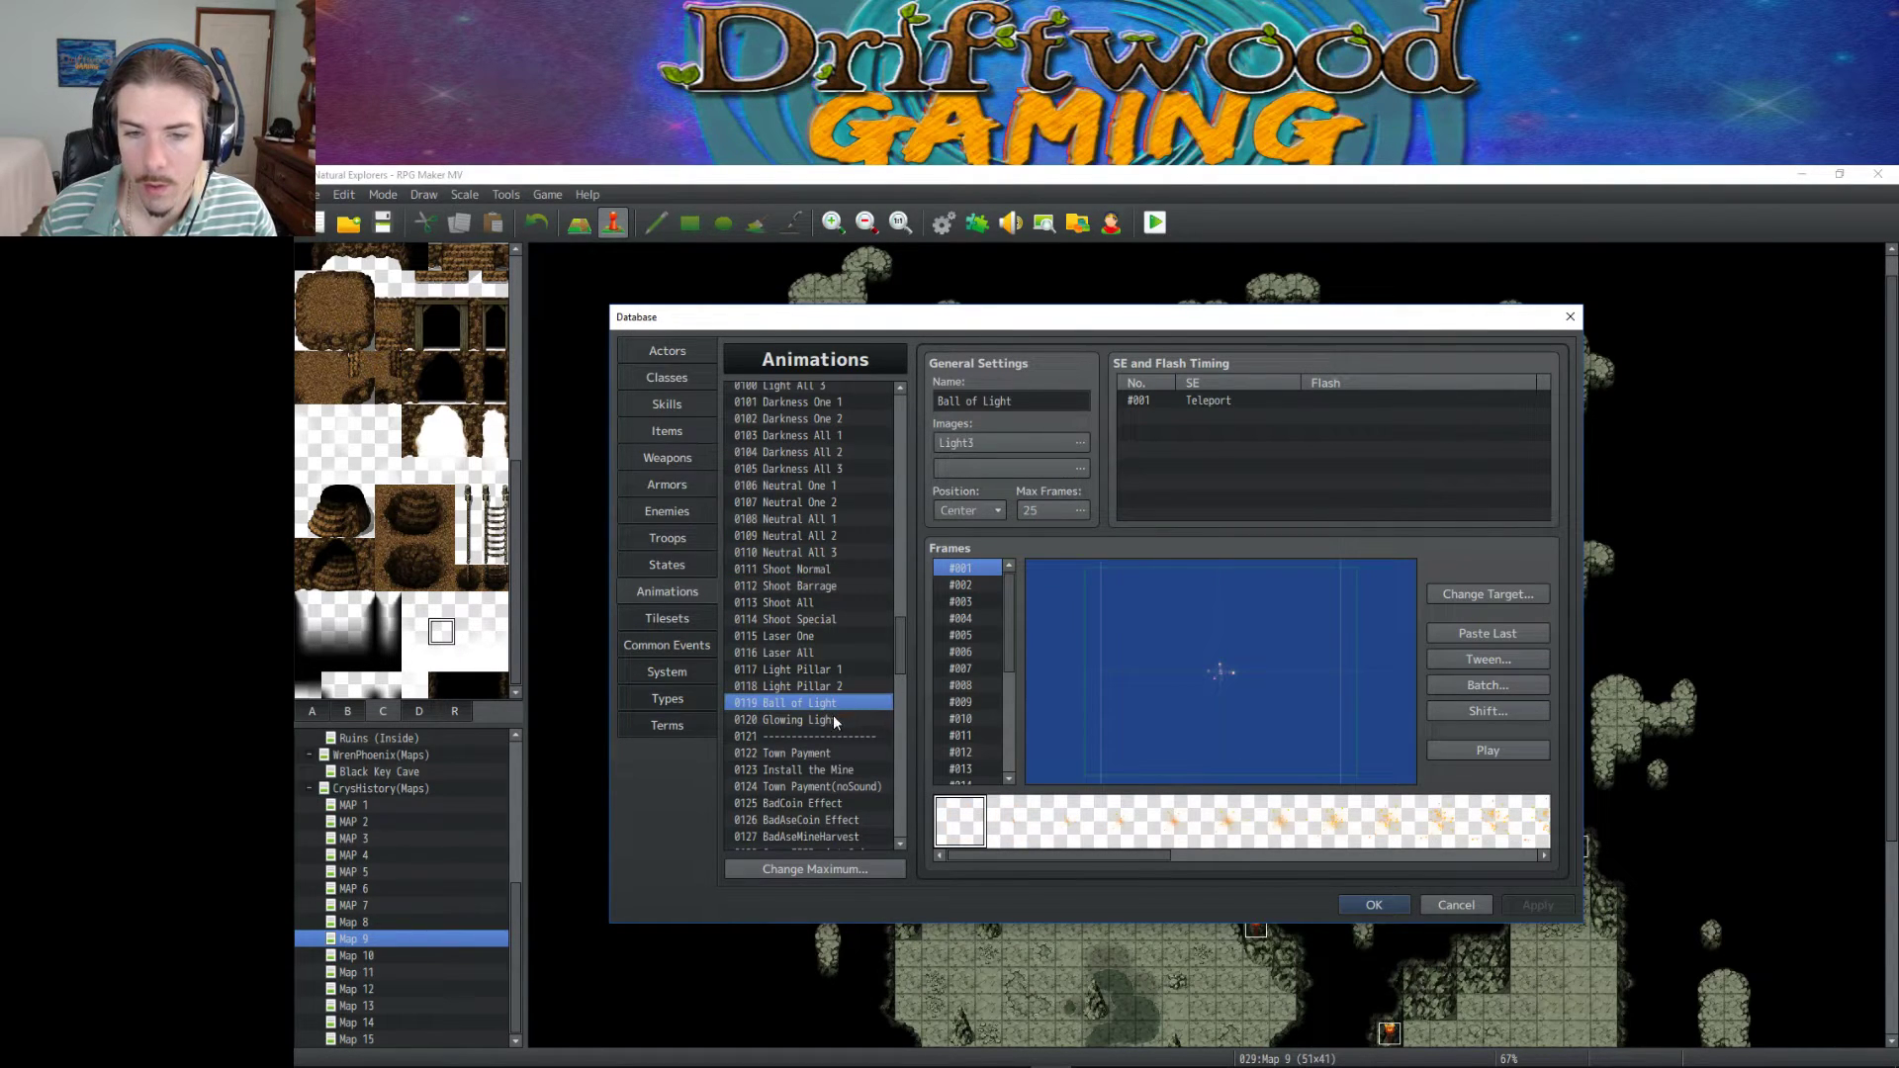
pyautogui.click(833, 720)
# Examine the earlier animations from Sonic Wave back to Arrow Special and play the Arrow Special preview.
pyautogui.scroll(20, 888, 629)
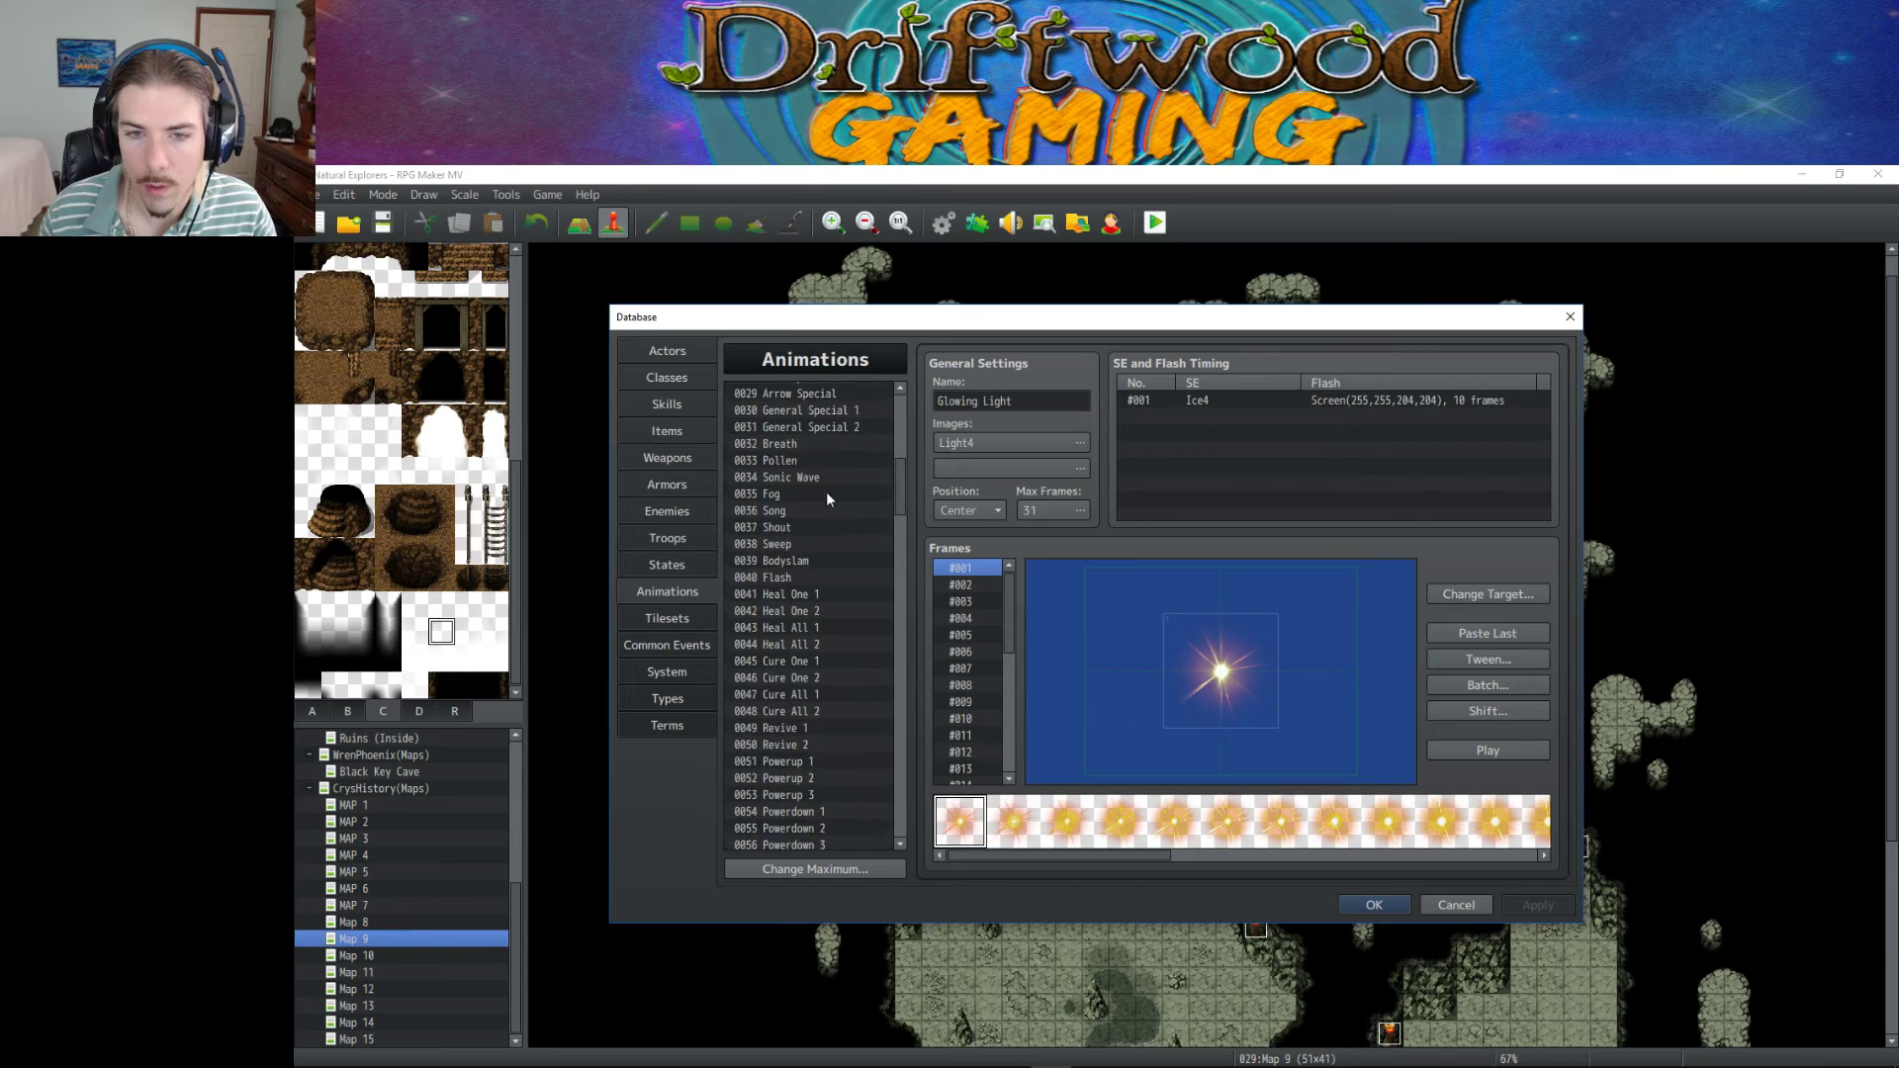
pyautogui.click(831, 478)
pyautogui.click(840, 449)
pyautogui.scroll(2, 838, 455)
pyautogui.click(839, 467)
pyautogui.scroll(2, 839, 467)
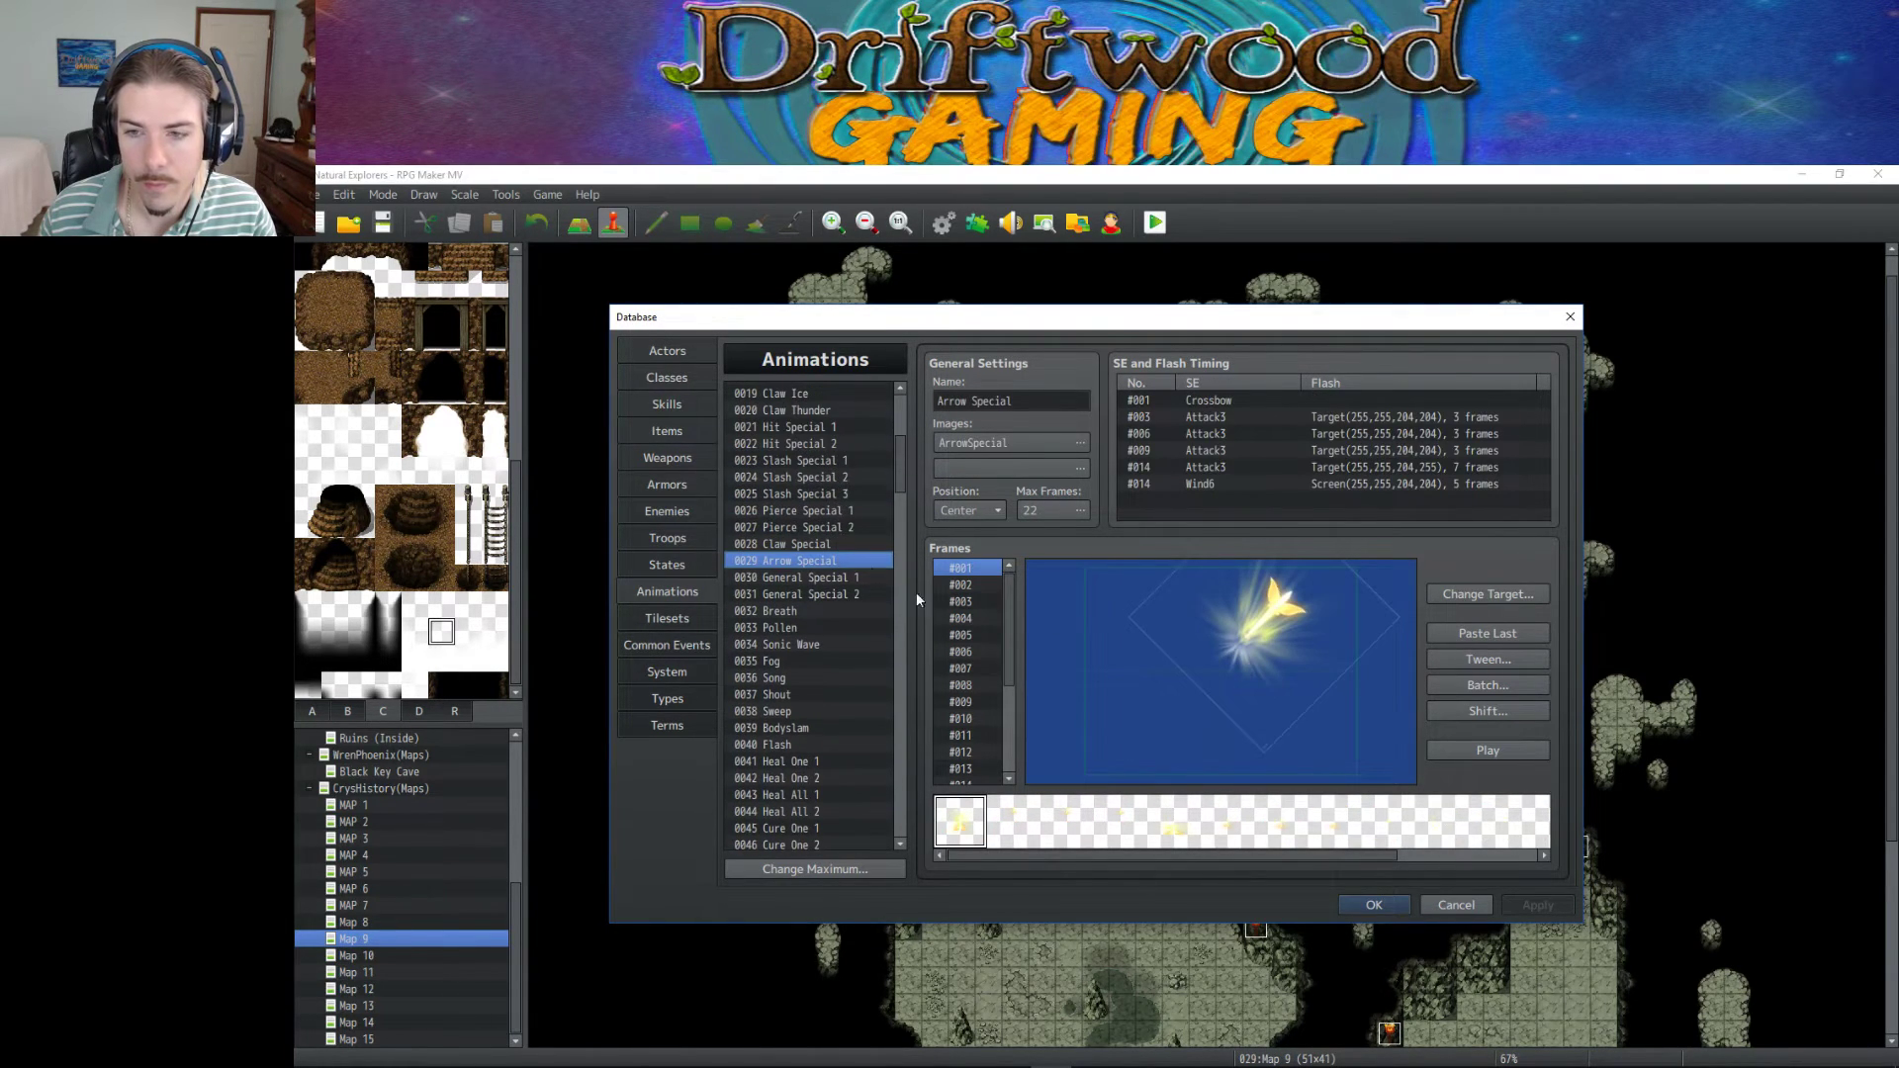
pyautogui.click(1483, 743)
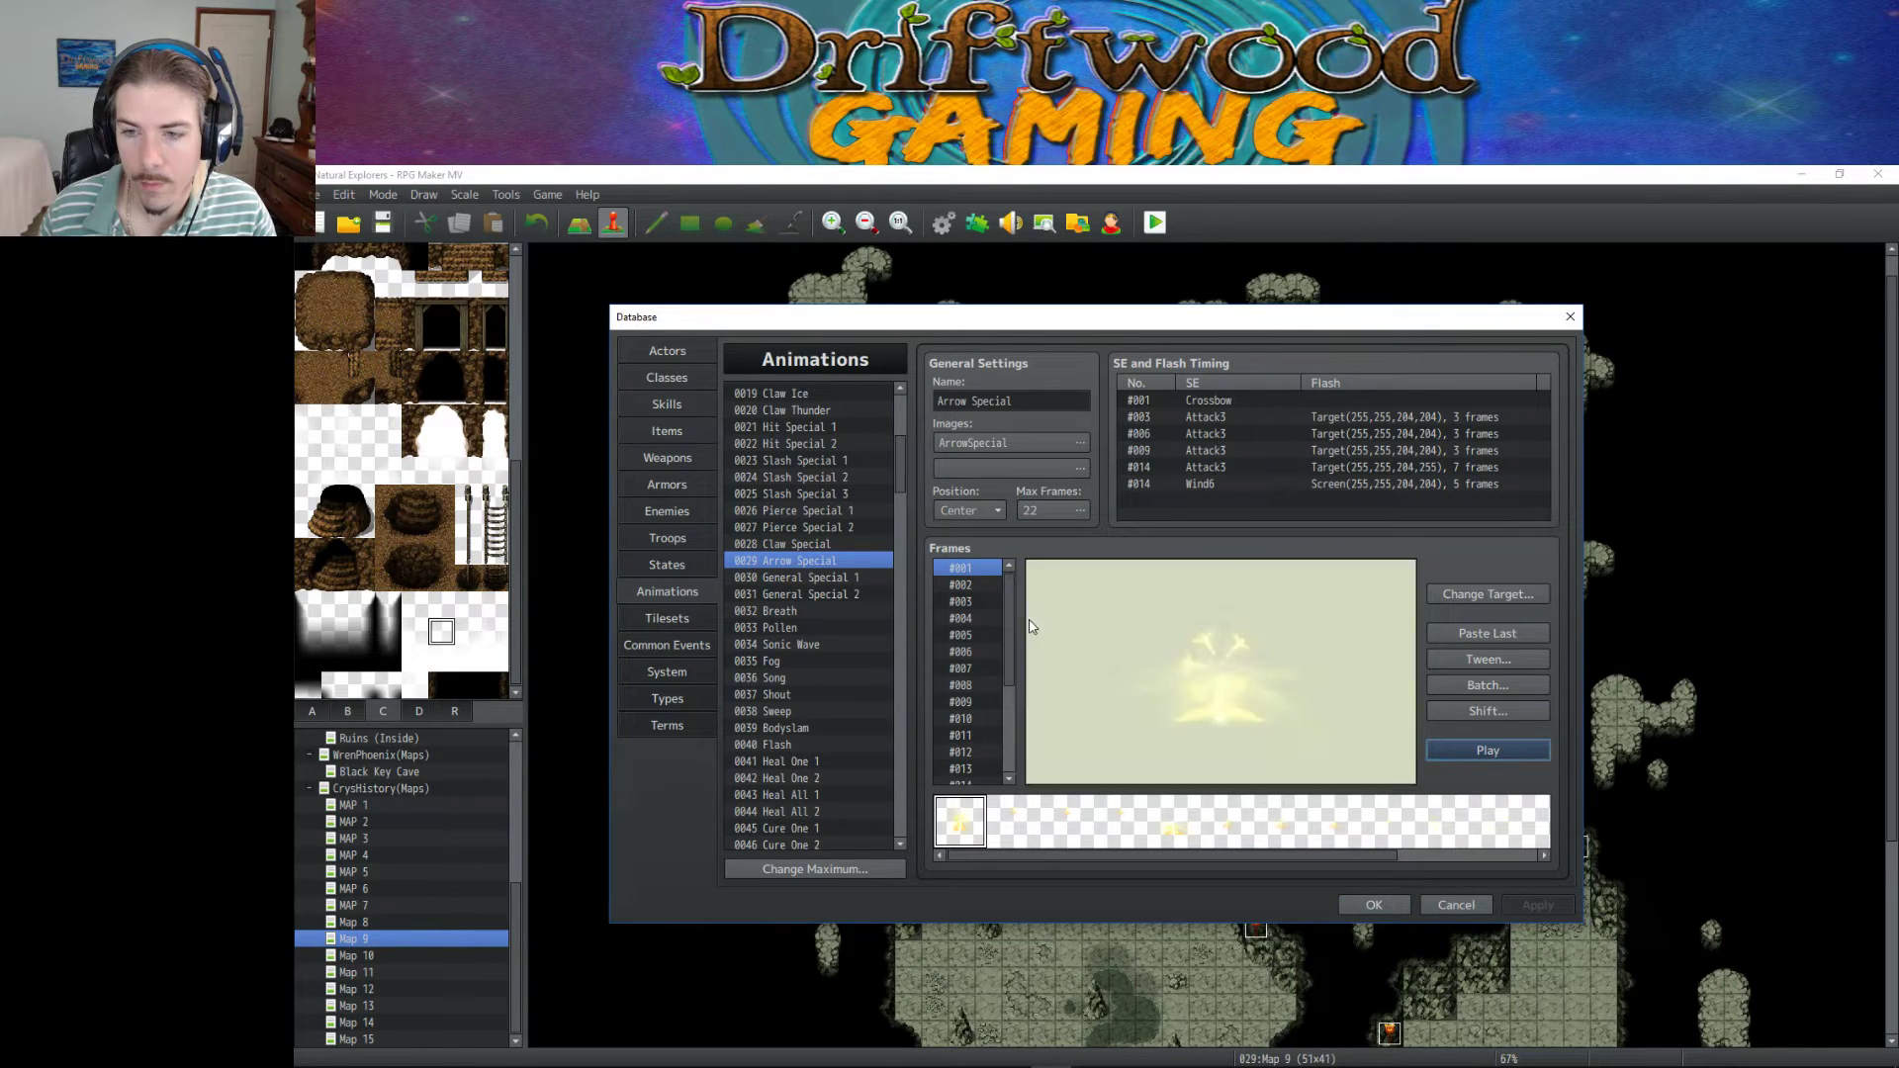
# Play the Claw Special animation preview, then inspect the Hit Special 2 and Claw Fire animations.
pyautogui.click(834, 546)
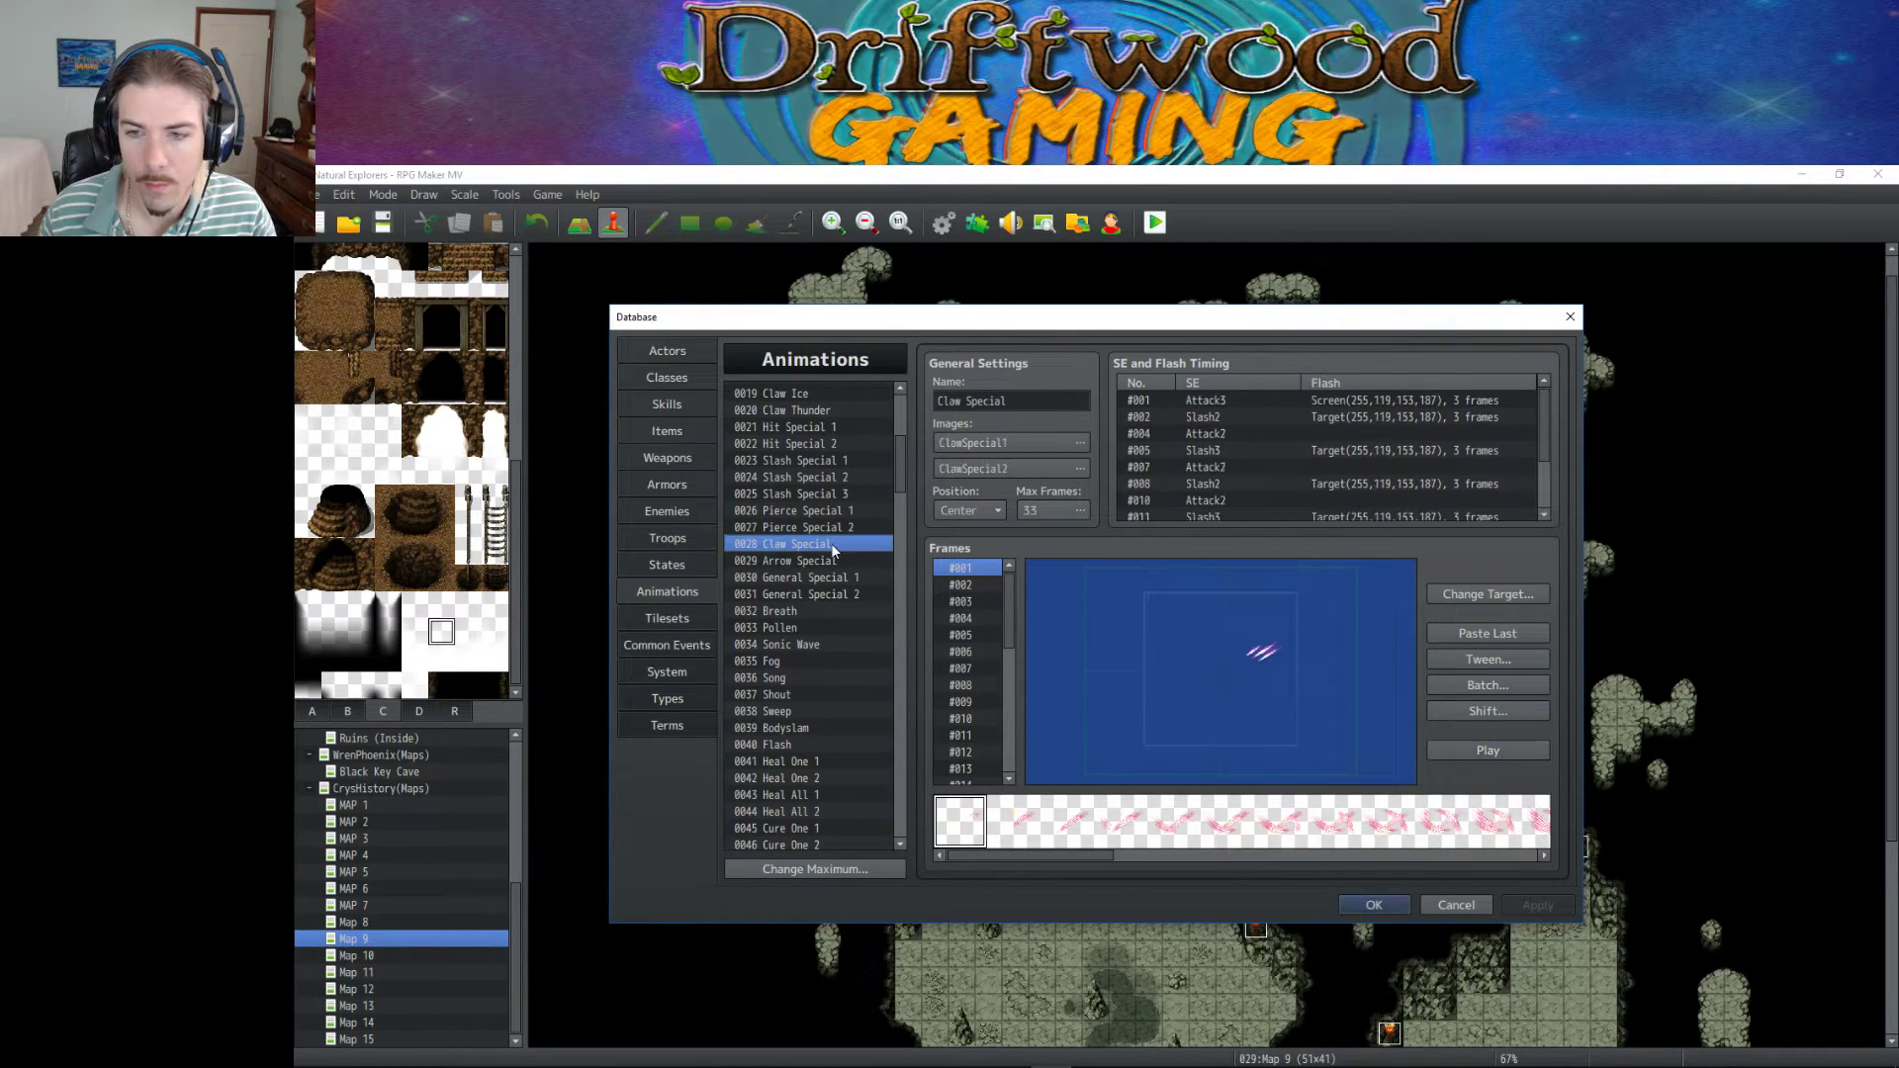
pyautogui.click(1463, 752)
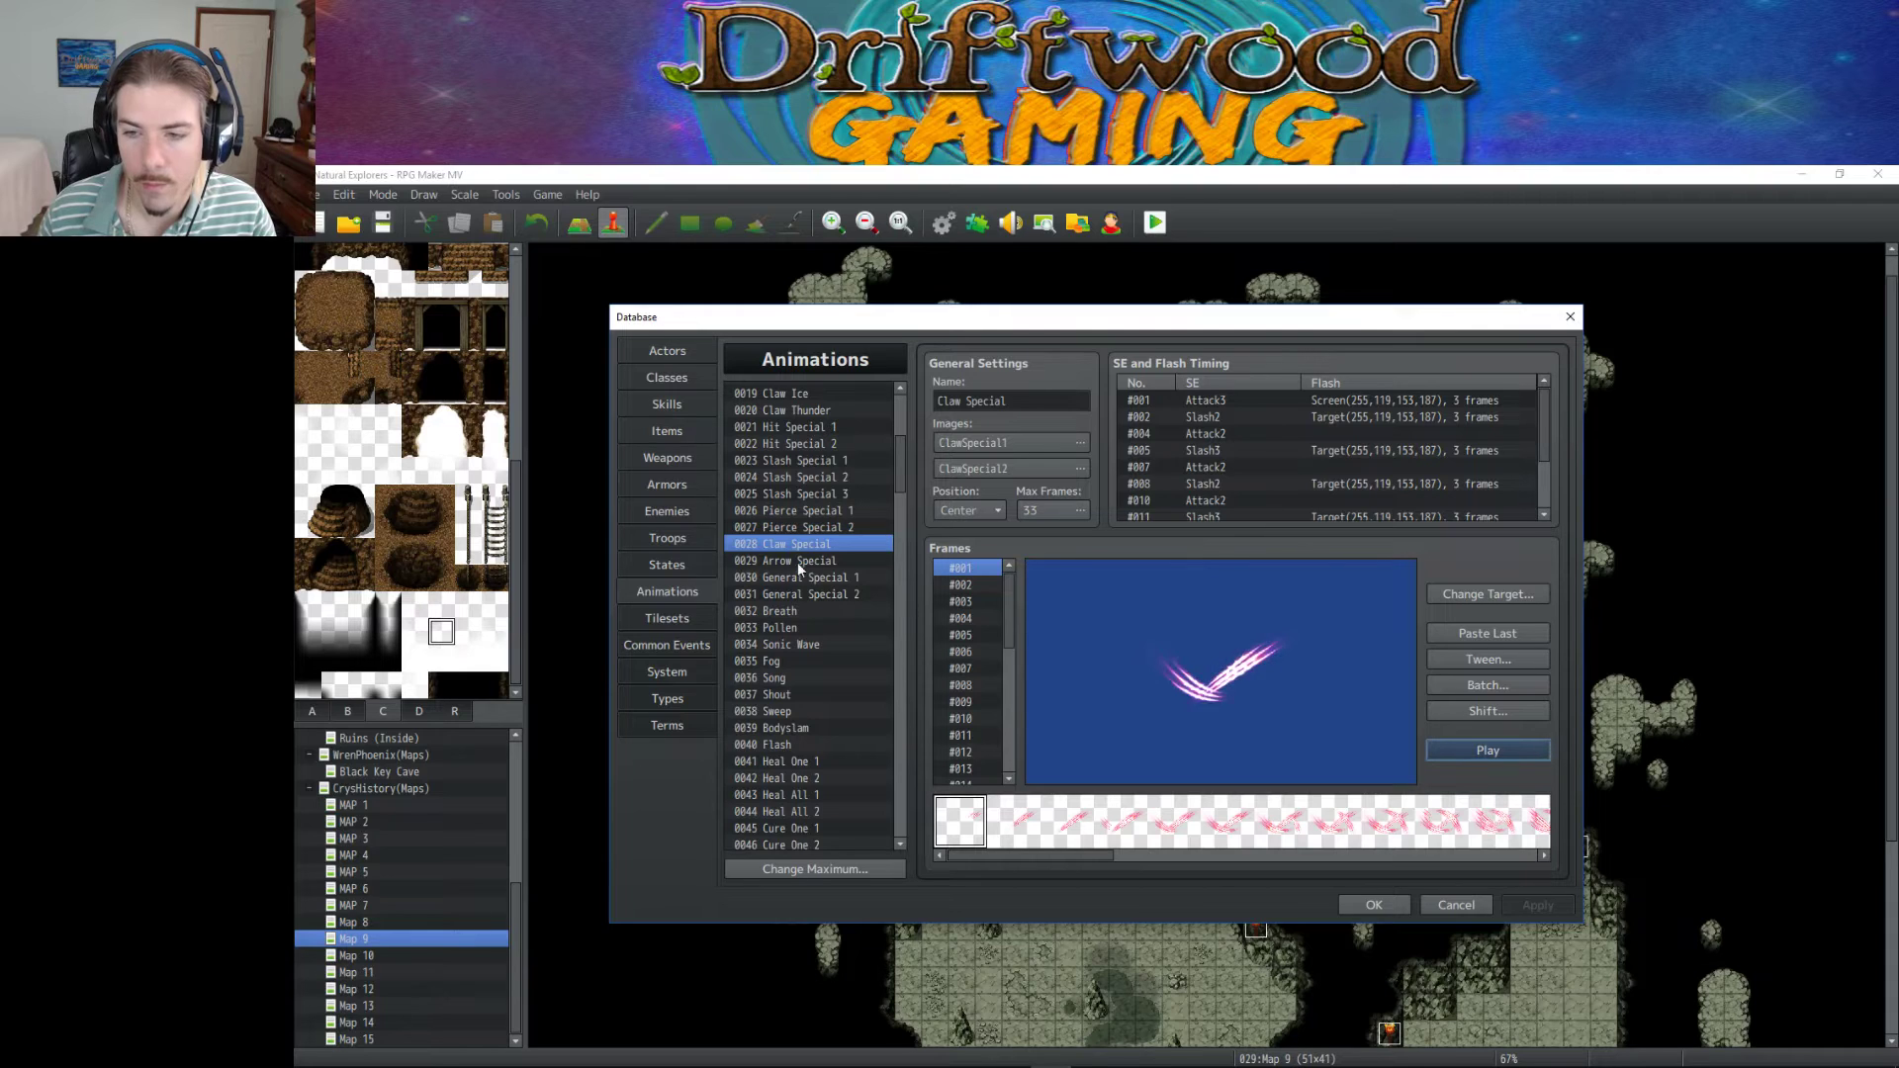
pyautogui.click(816, 443)
pyautogui.scroll(2, 833, 485)
pyautogui.click(803, 477)
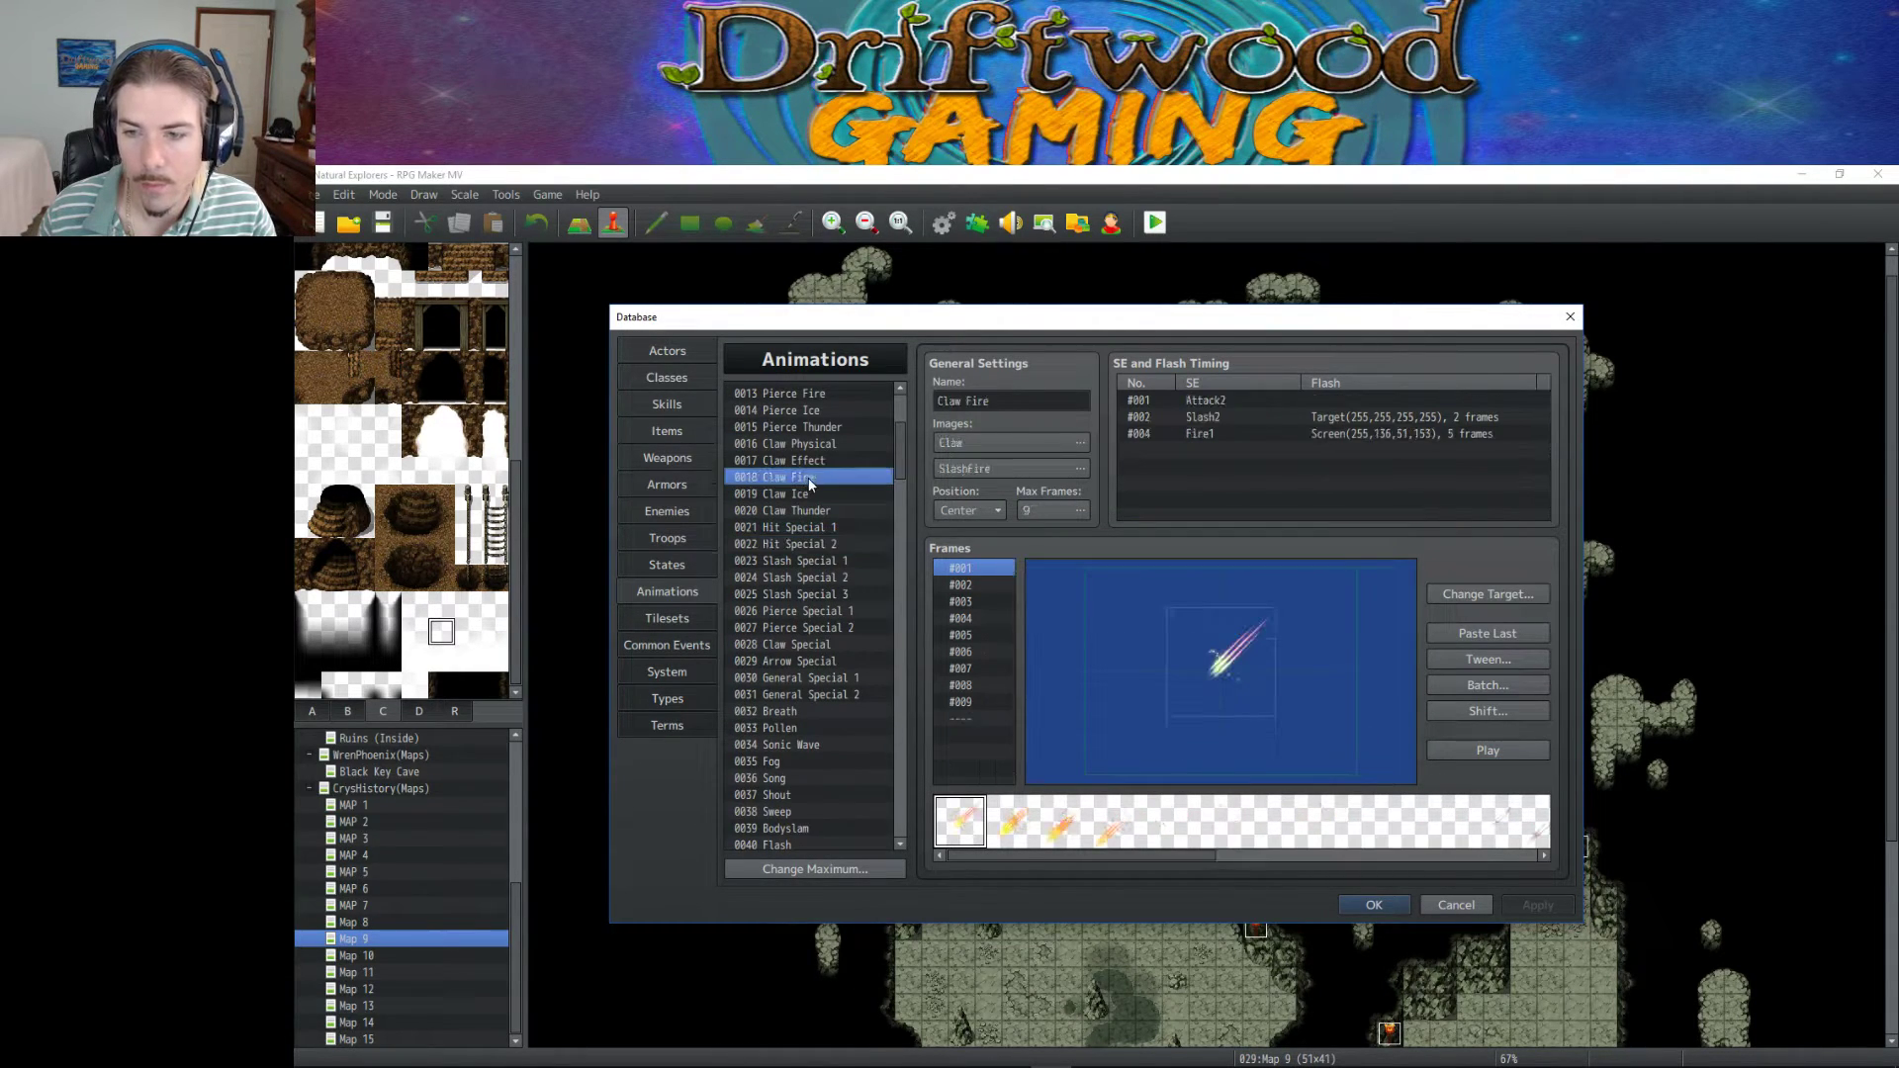
# Play the Claw Fire animation preview and inspect the Claw Ice animation.
pyautogui.click(1474, 750)
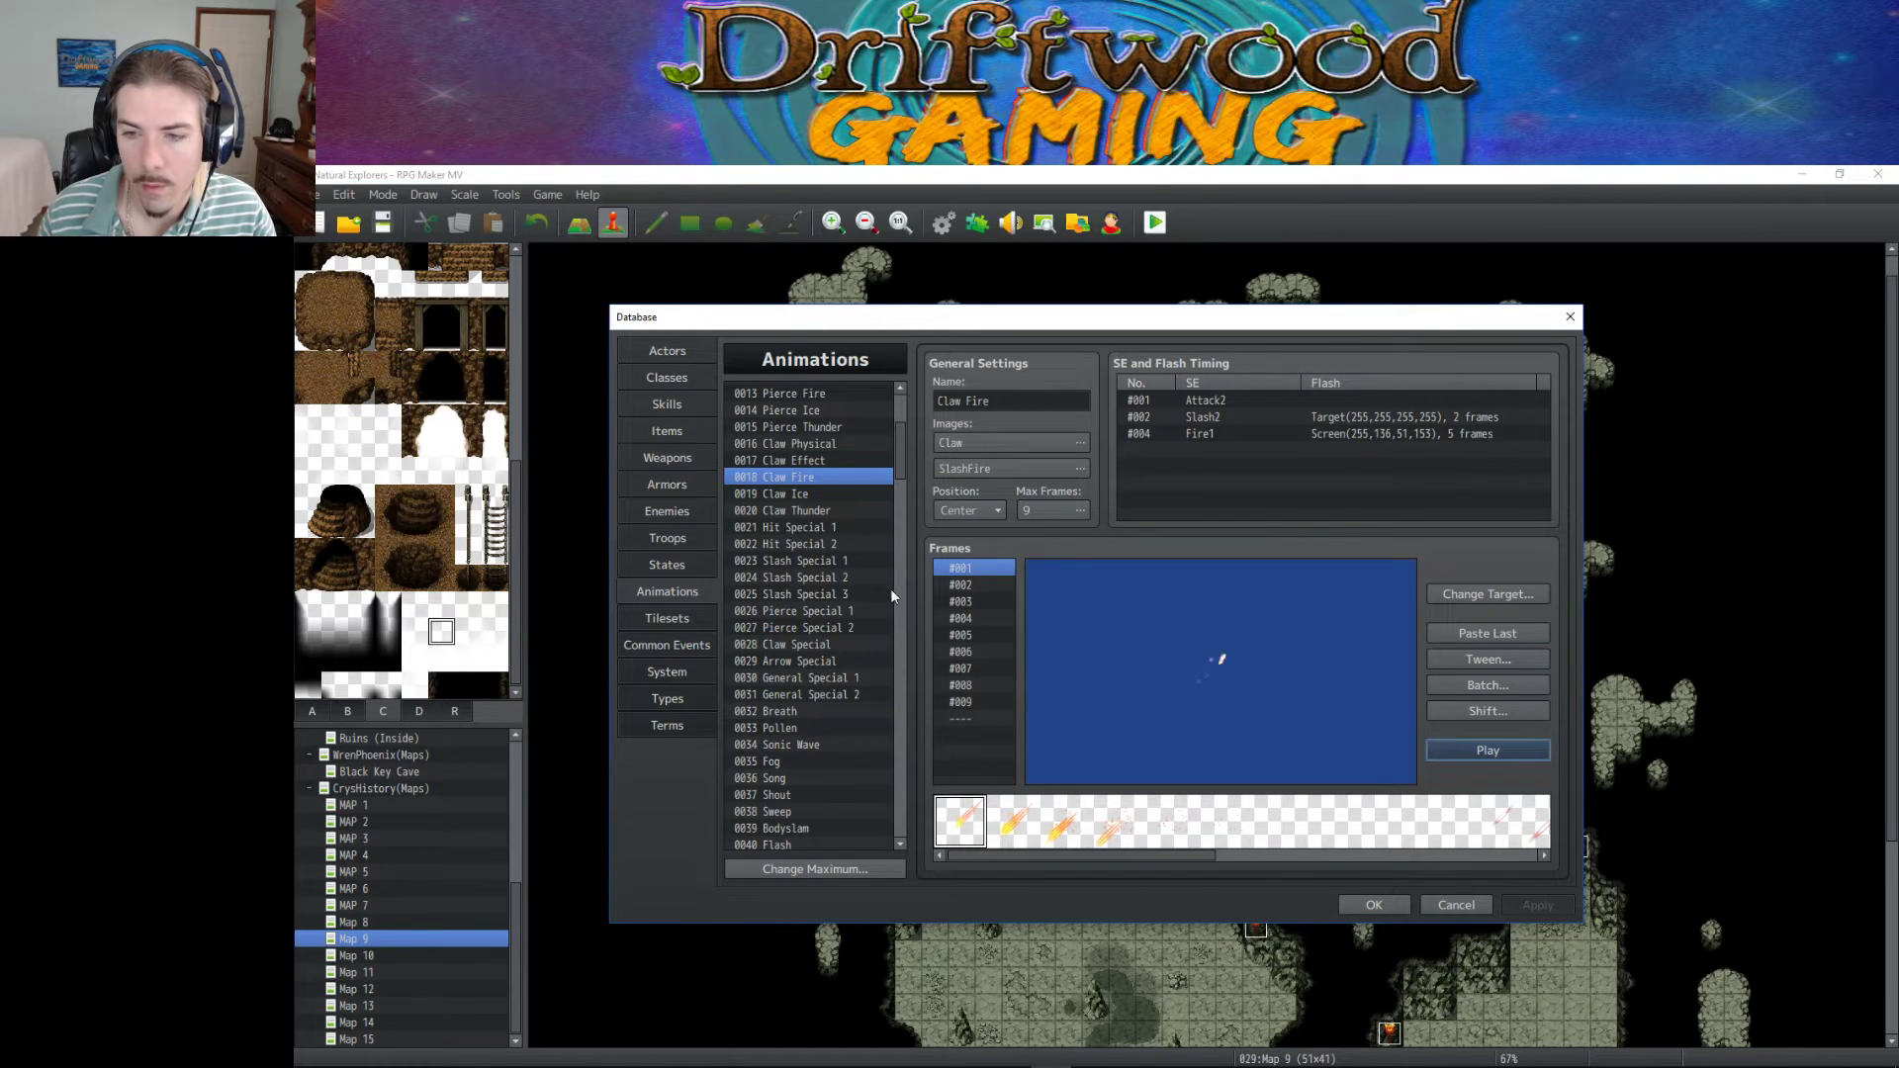
pyautogui.click(791, 494)
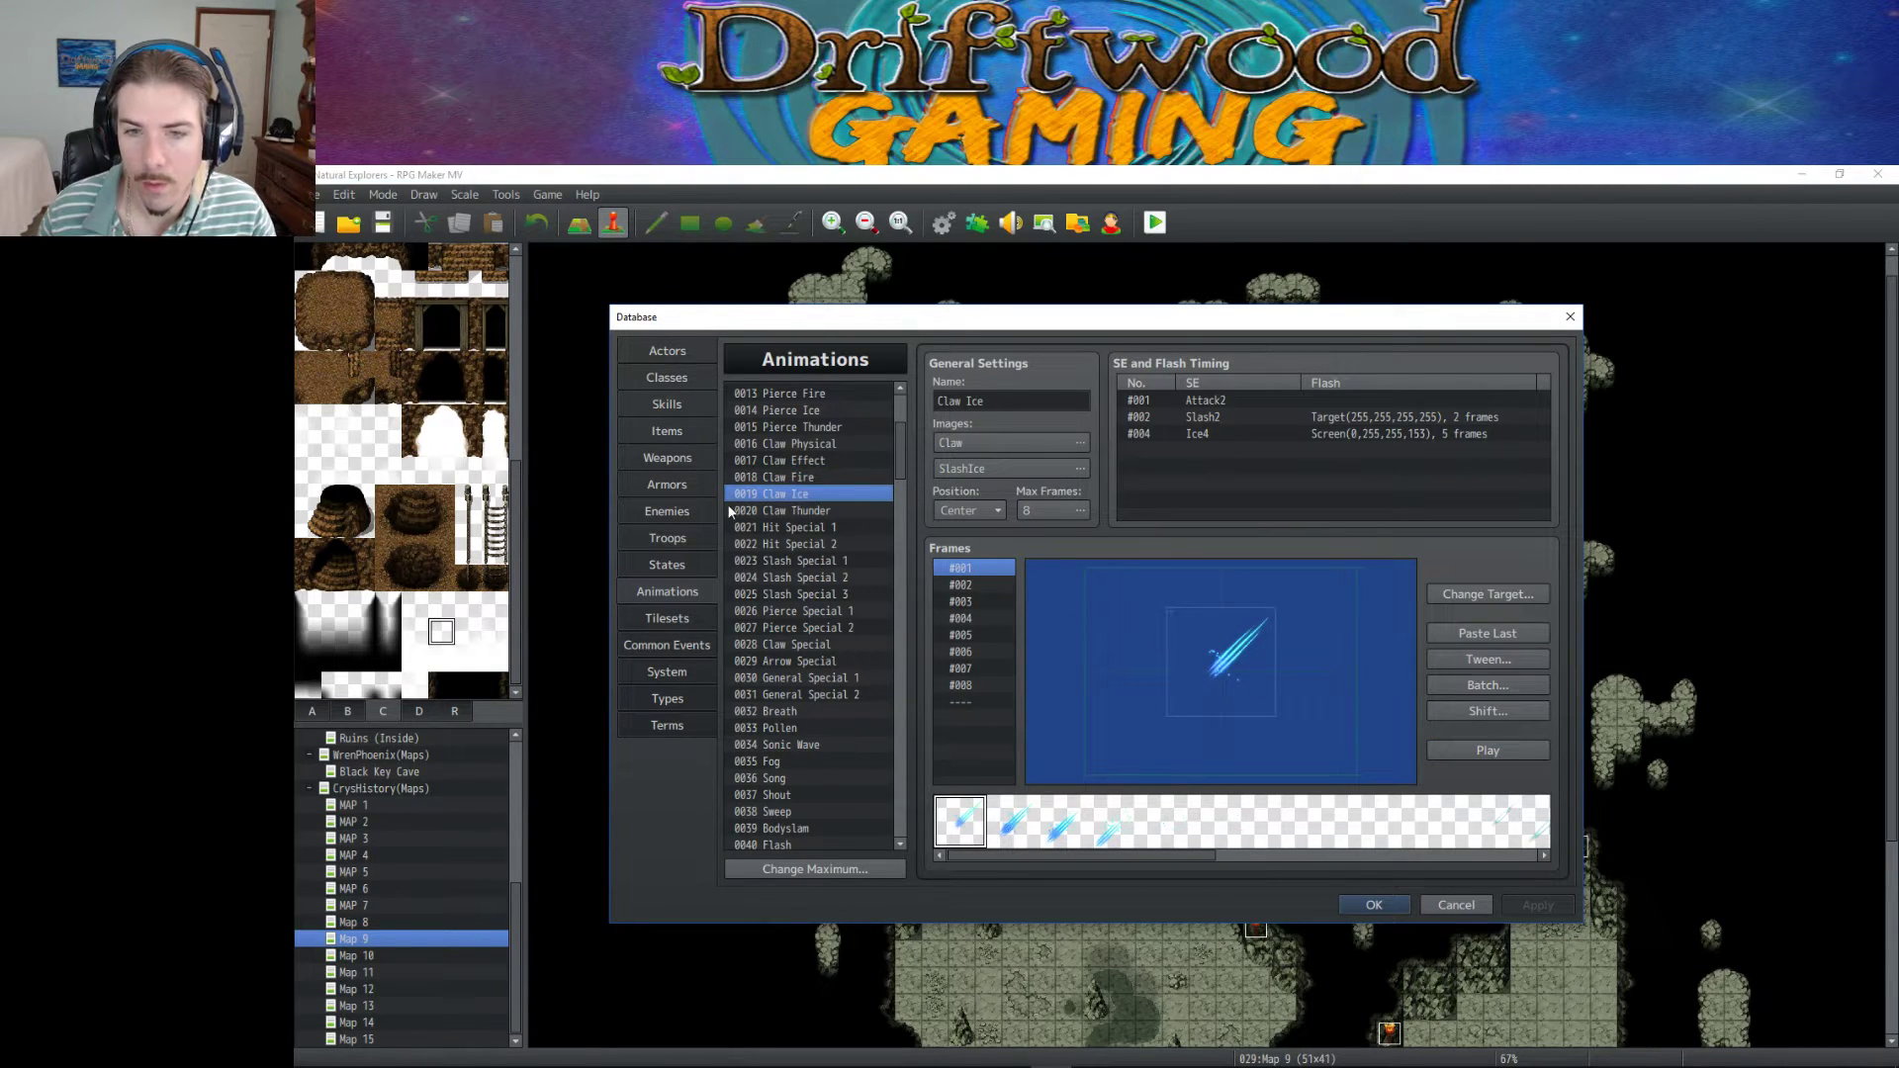
# Copy the Claw Thunder animation into empty animation slot 0174.
pyautogui.click(805, 511)
pyautogui.rightClick(807, 511)
pyautogui.click(832, 517)
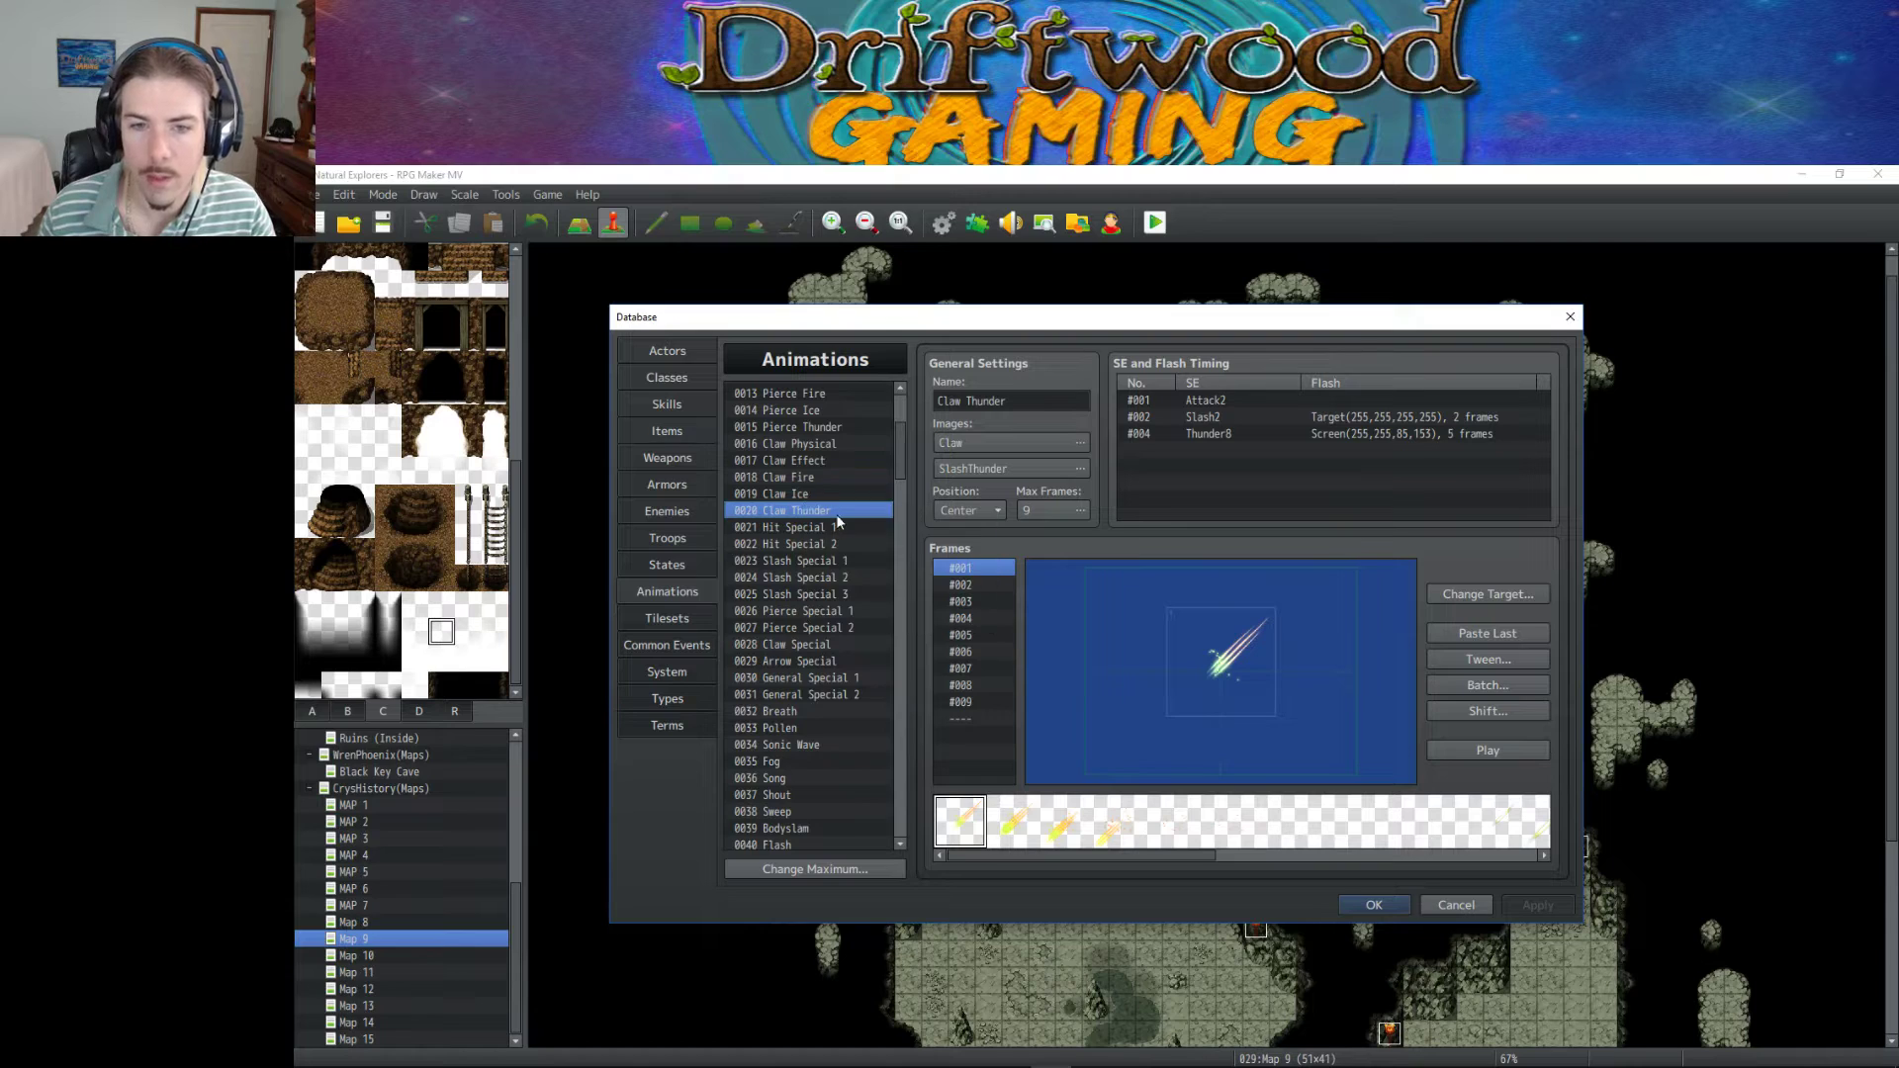
pyautogui.moveTo(899, 461); pyautogui.dragTo(899, 789)
pyautogui.click(809, 610)
pyautogui.rightClick(812, 611)
pyautogui.click(834, 634)
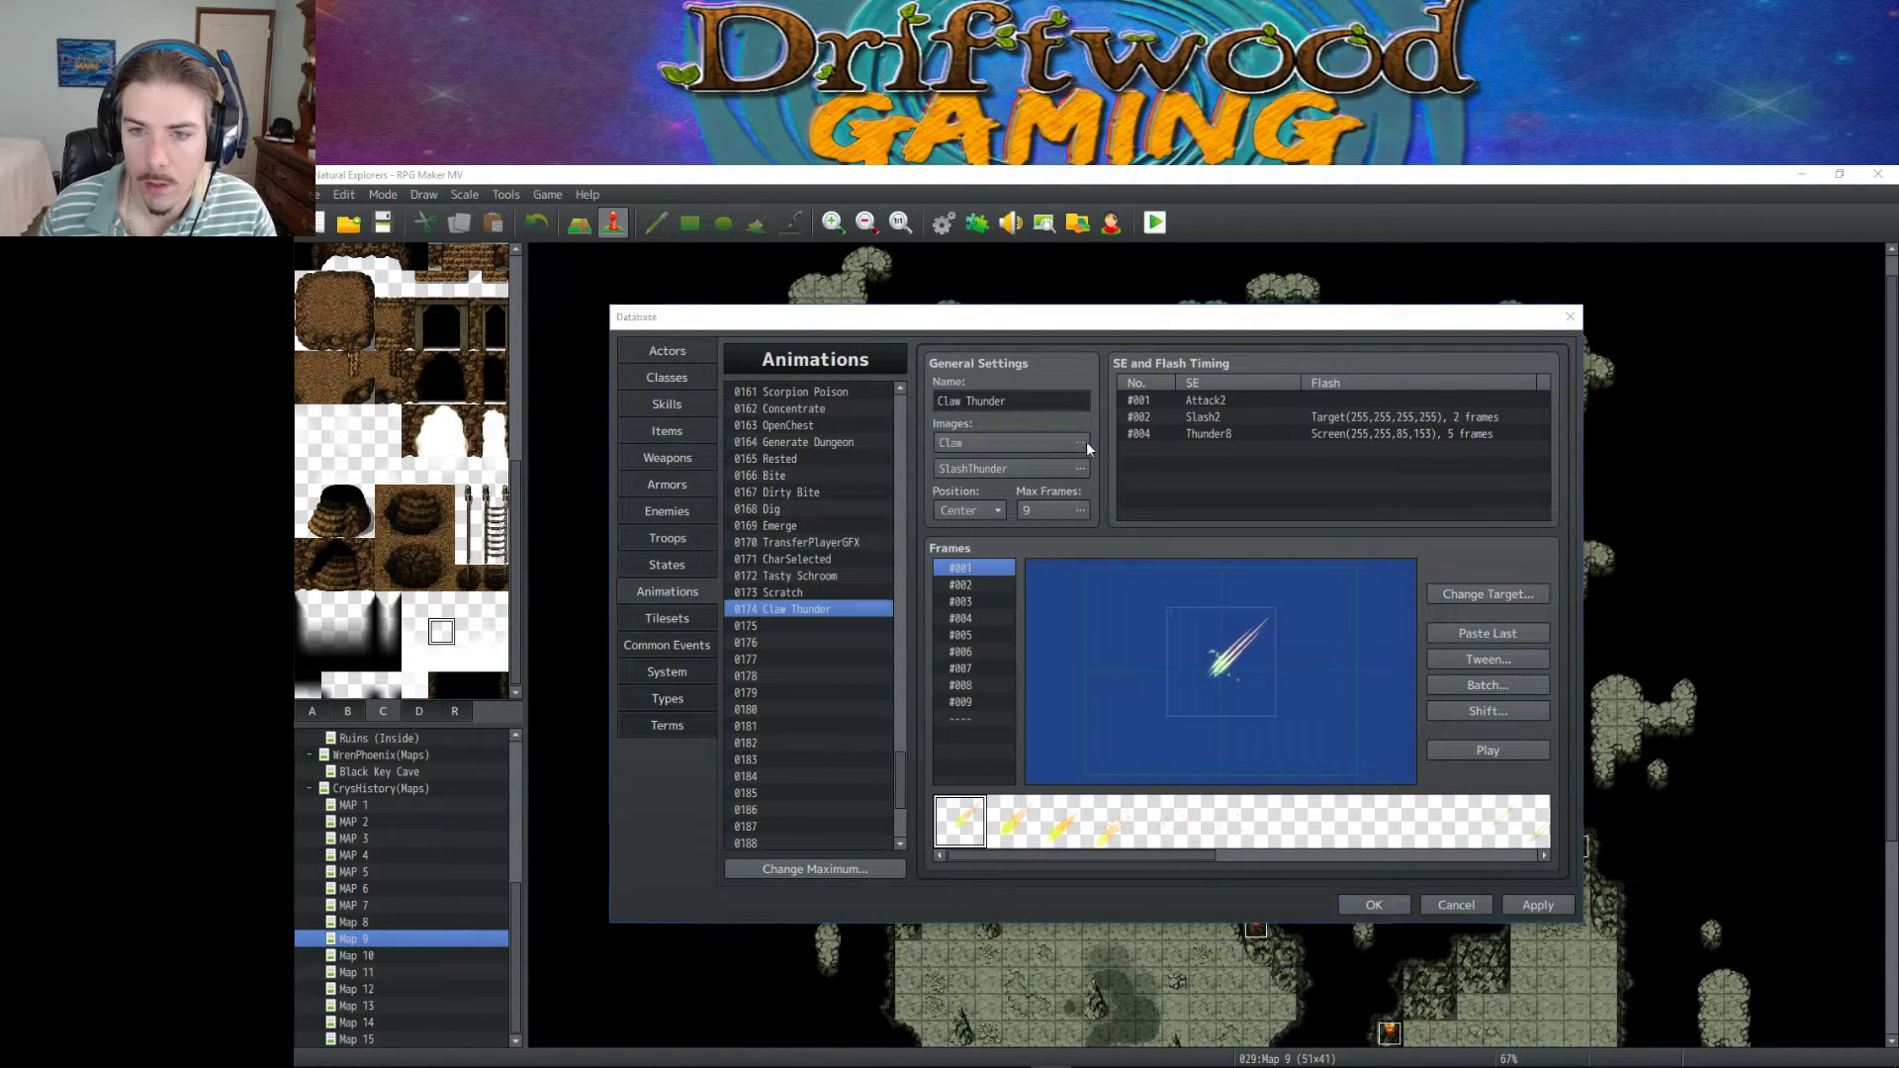
# Browse the first image choices for animation 0174, examining the XS1 effect sheets from Energy_Burst to Megaflare, XShell and XSlash1.
pyautogui.click(1084, 442)
pyautogui.moveTo(964, 481); pyautogui.dragTo(960, 714)
pyautogui.click(930, 714)
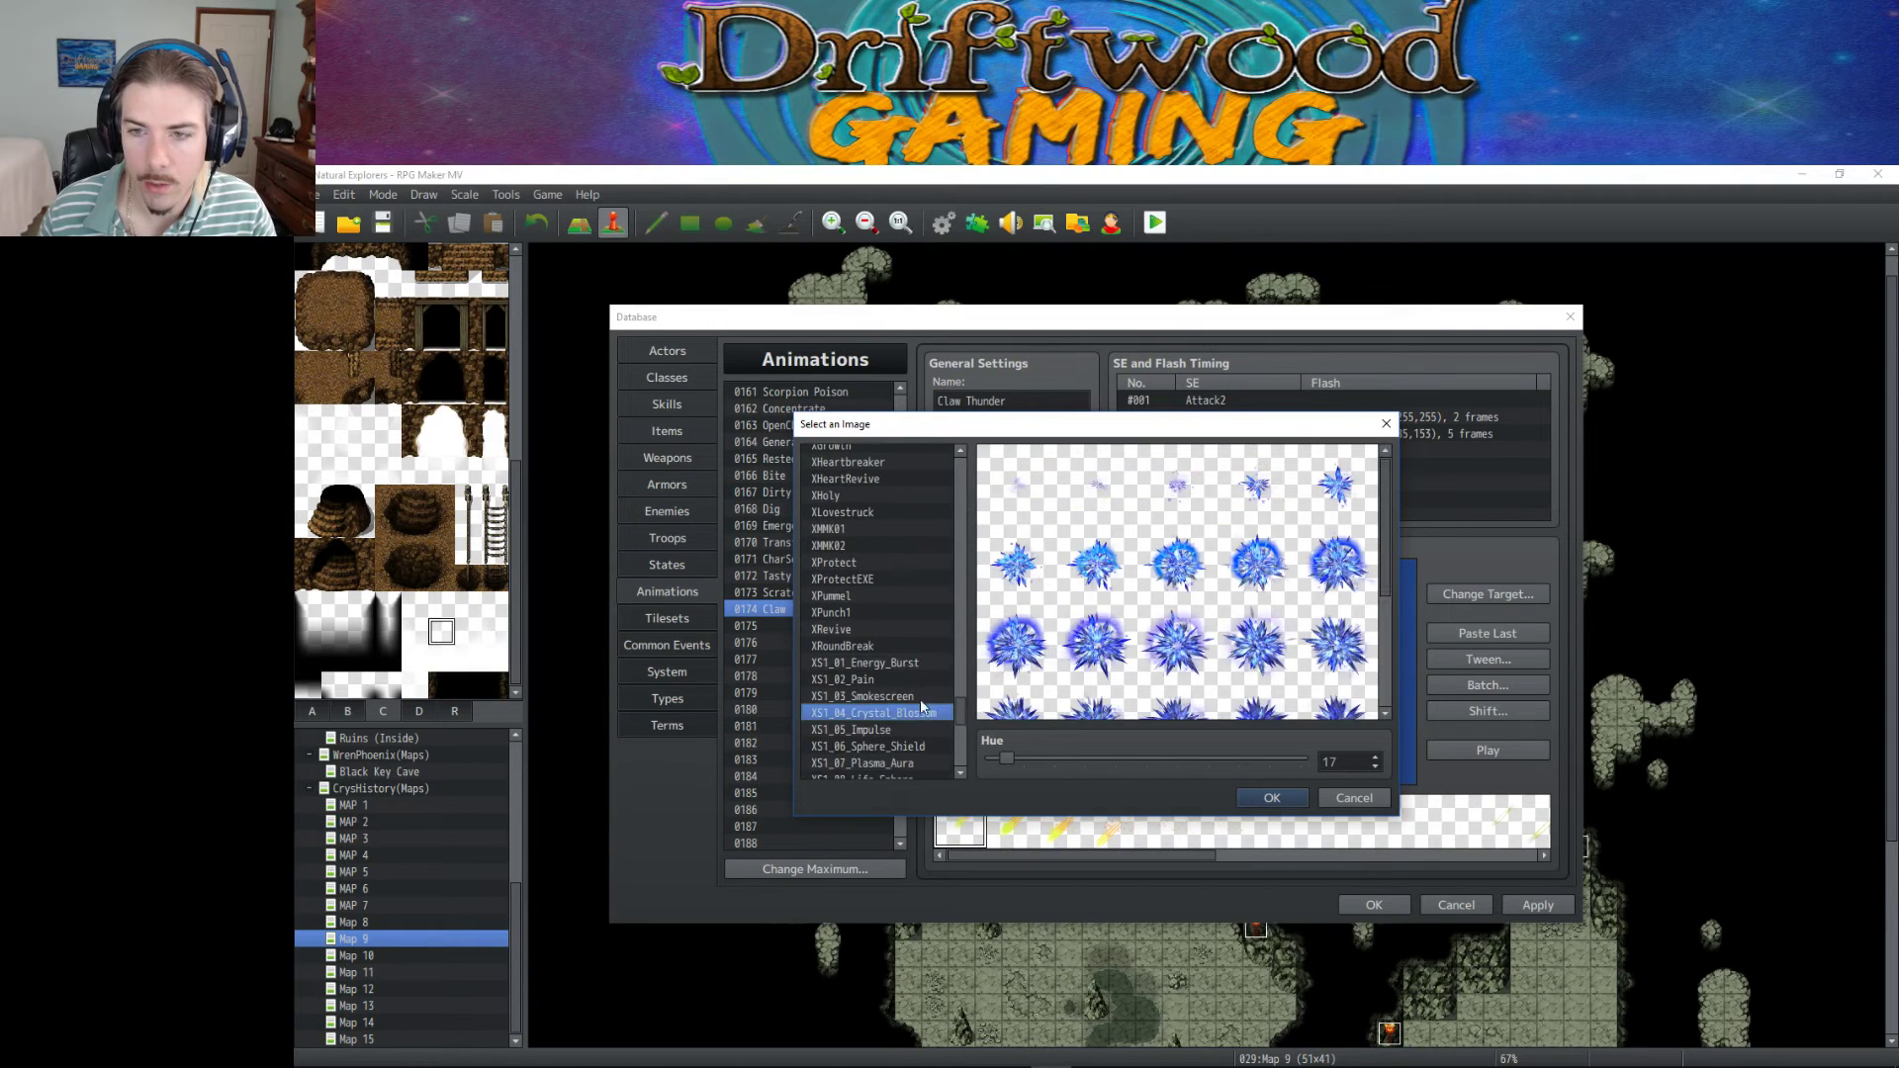
pyautogui.click(911, 662)
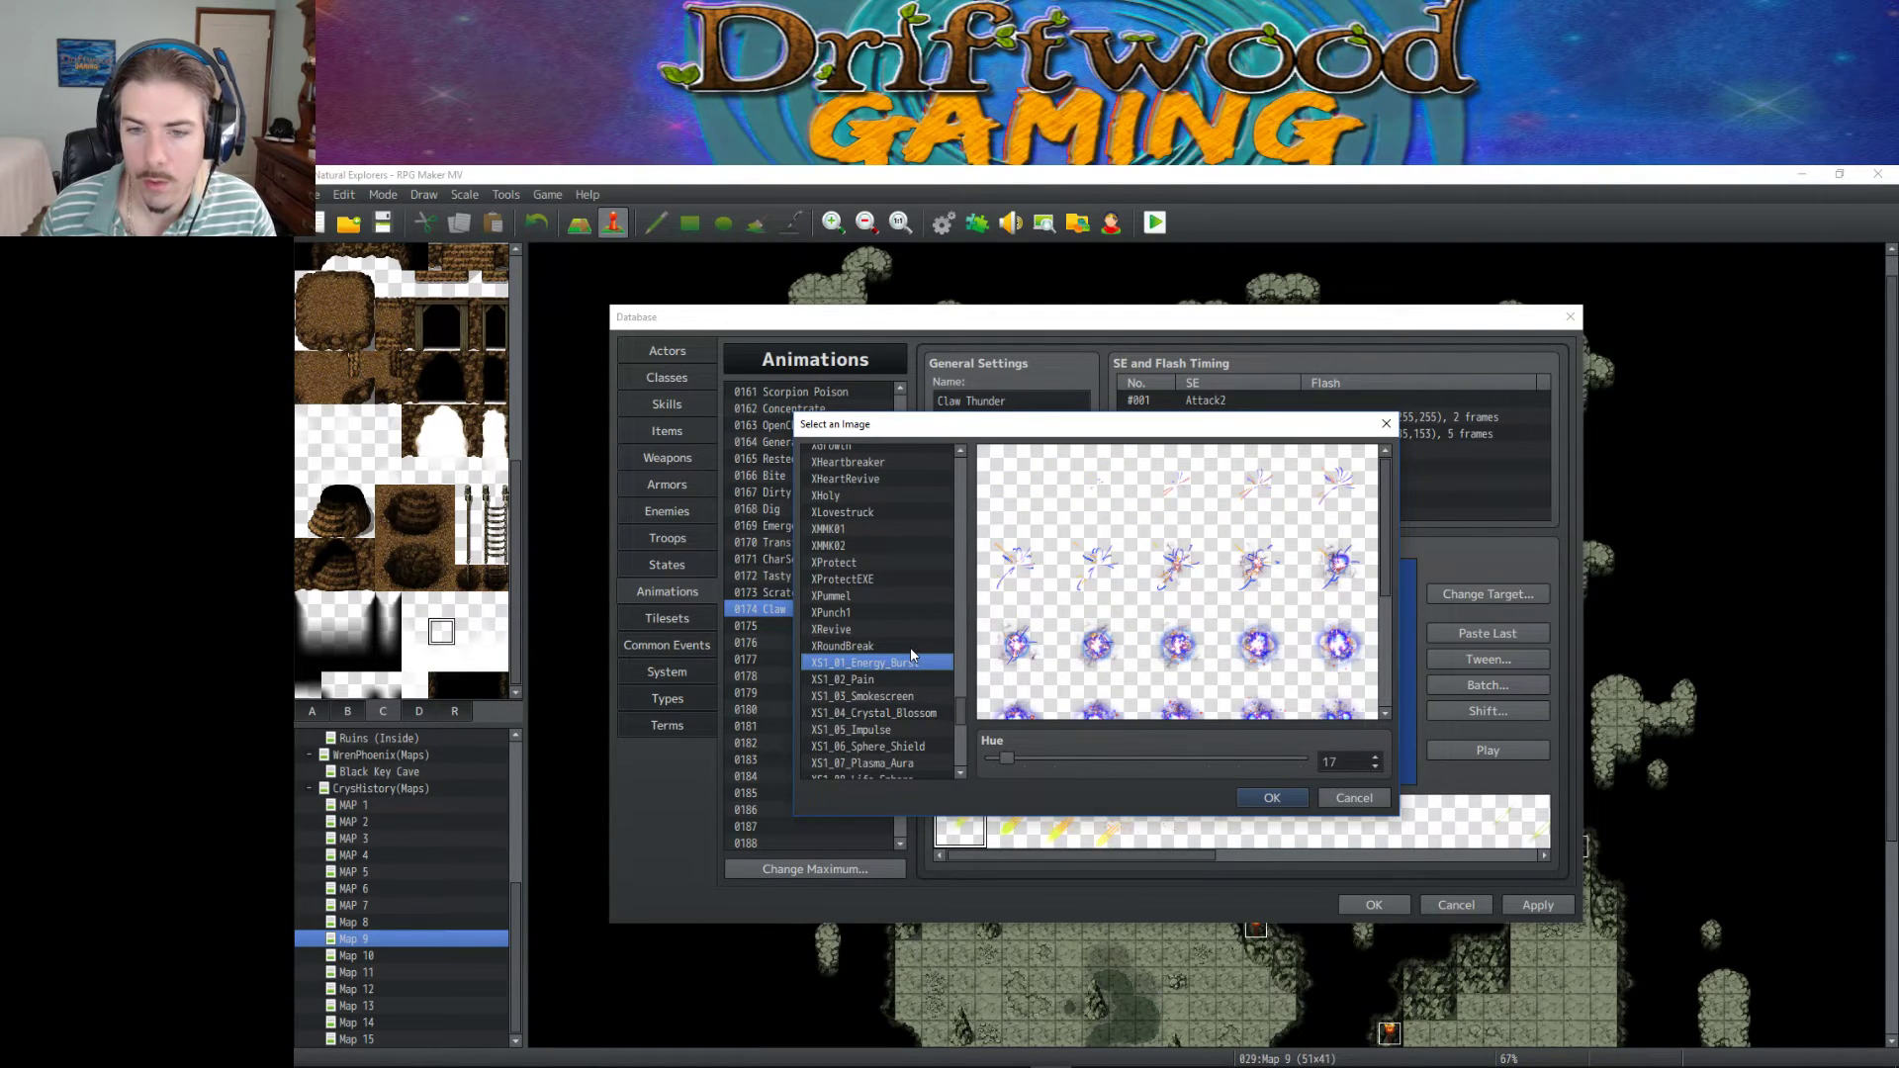
pyautogui.click(915, 729)
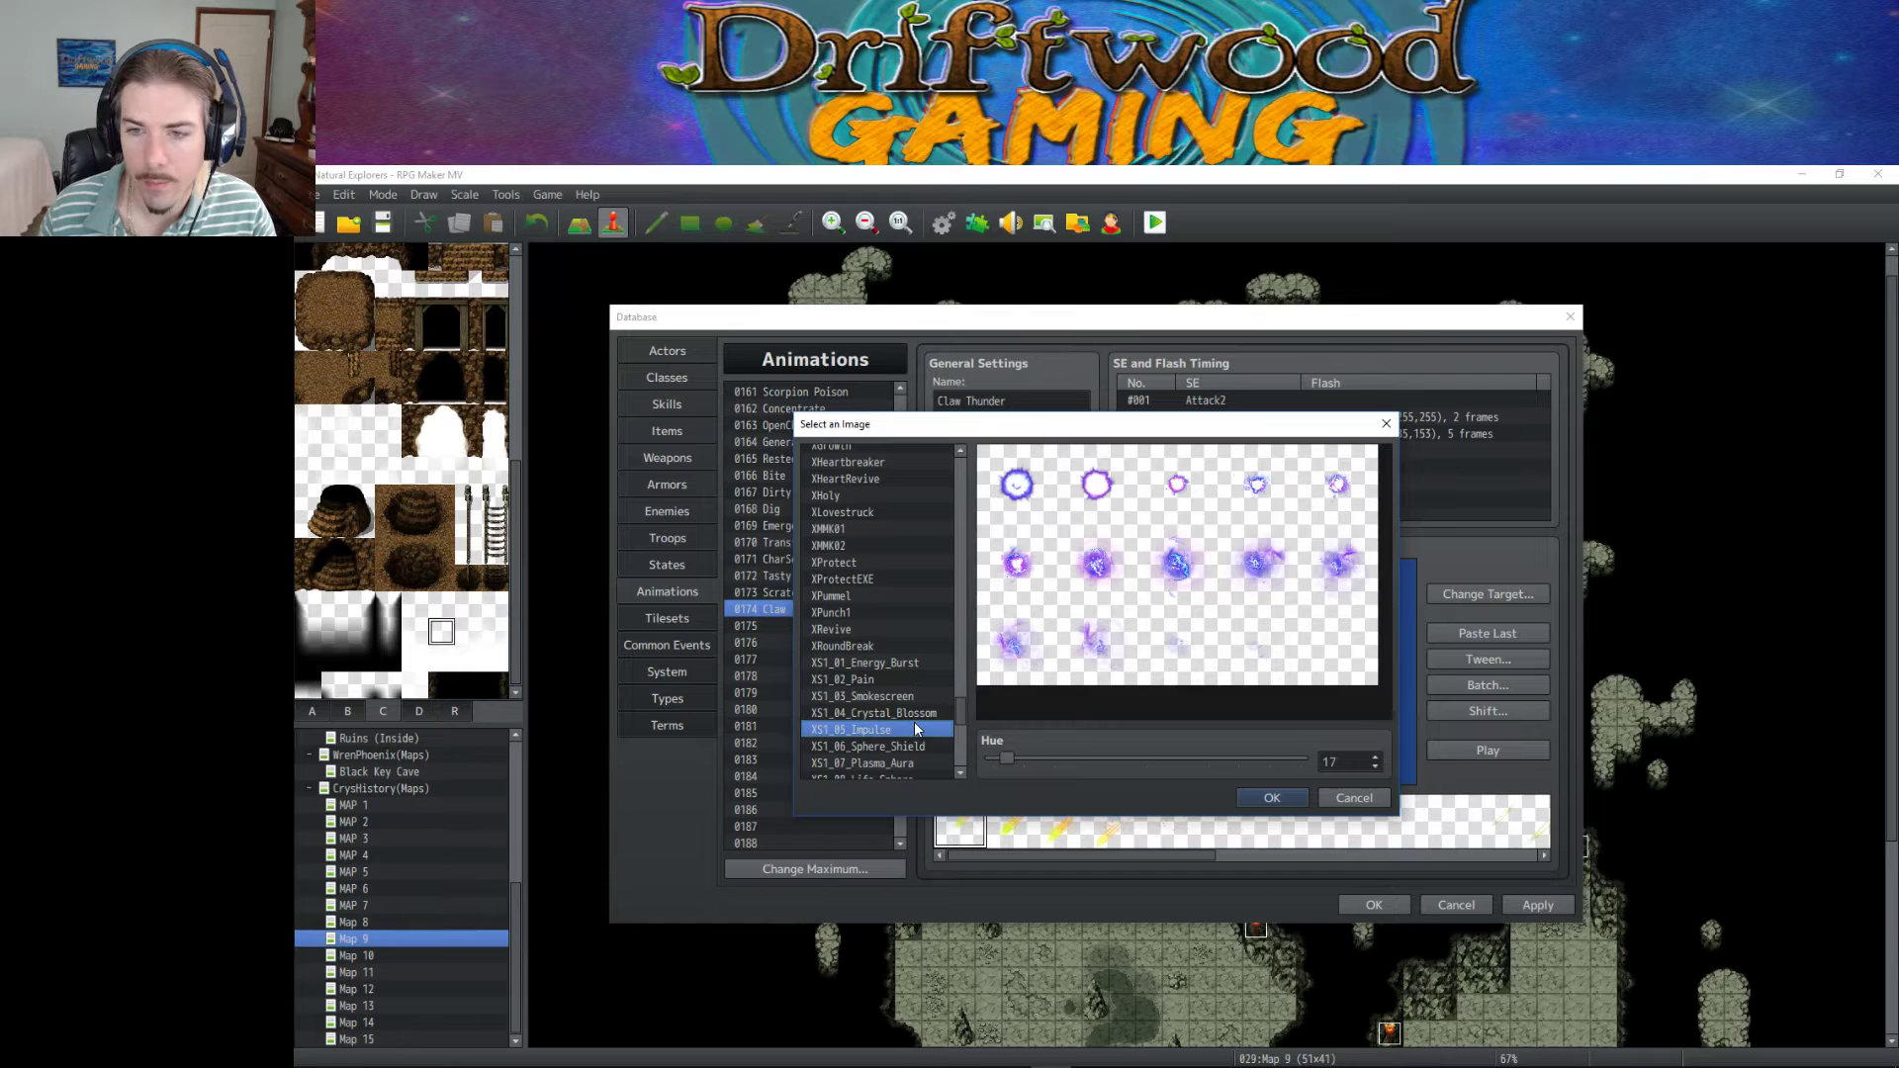
pyautogui.scroll(-1, 894, 705)
pyautogui.click(890, 729)
pyautogui.click(890, 744)
pyautogui.scroll(-1, 890, 742)
pyautogui.click(888, 714)
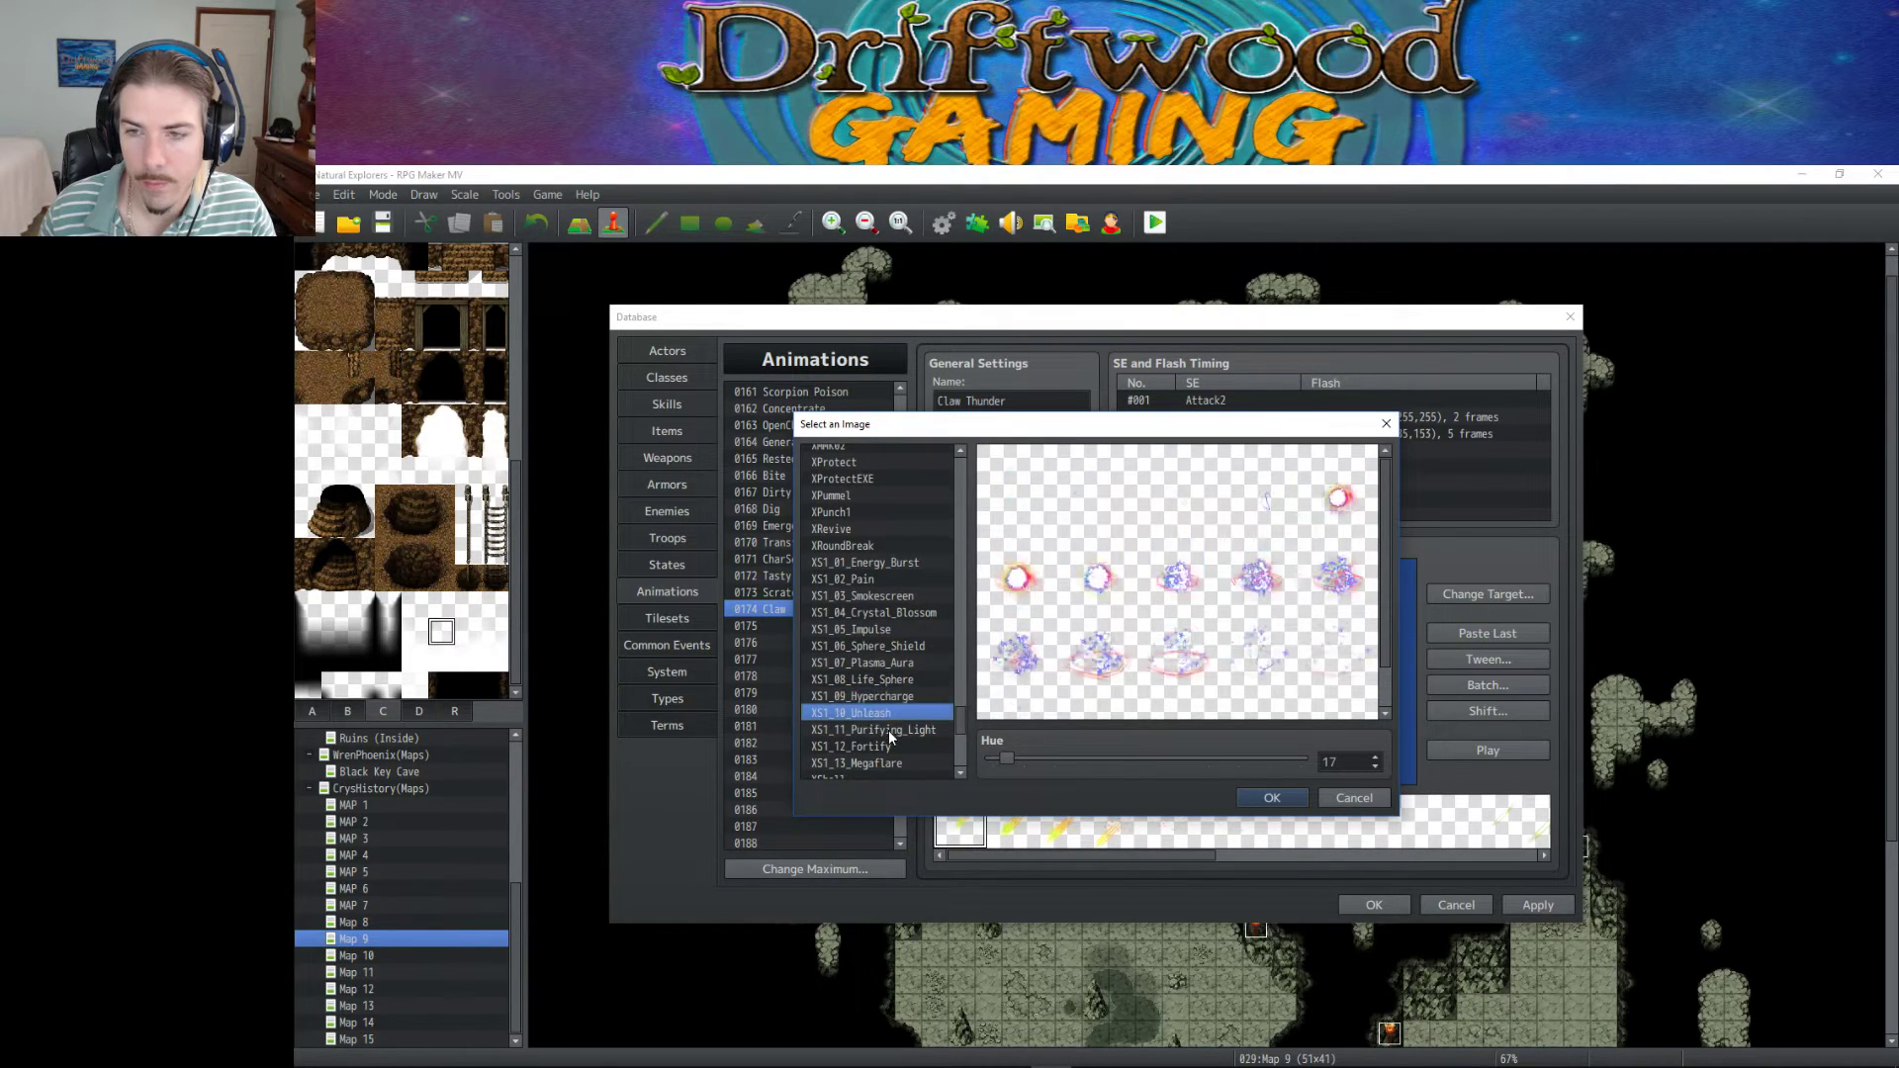
pyautogui.click(888, 736)
pyautogui.click(890, 763)
pyautogui.scroll(-1, 889, 742)
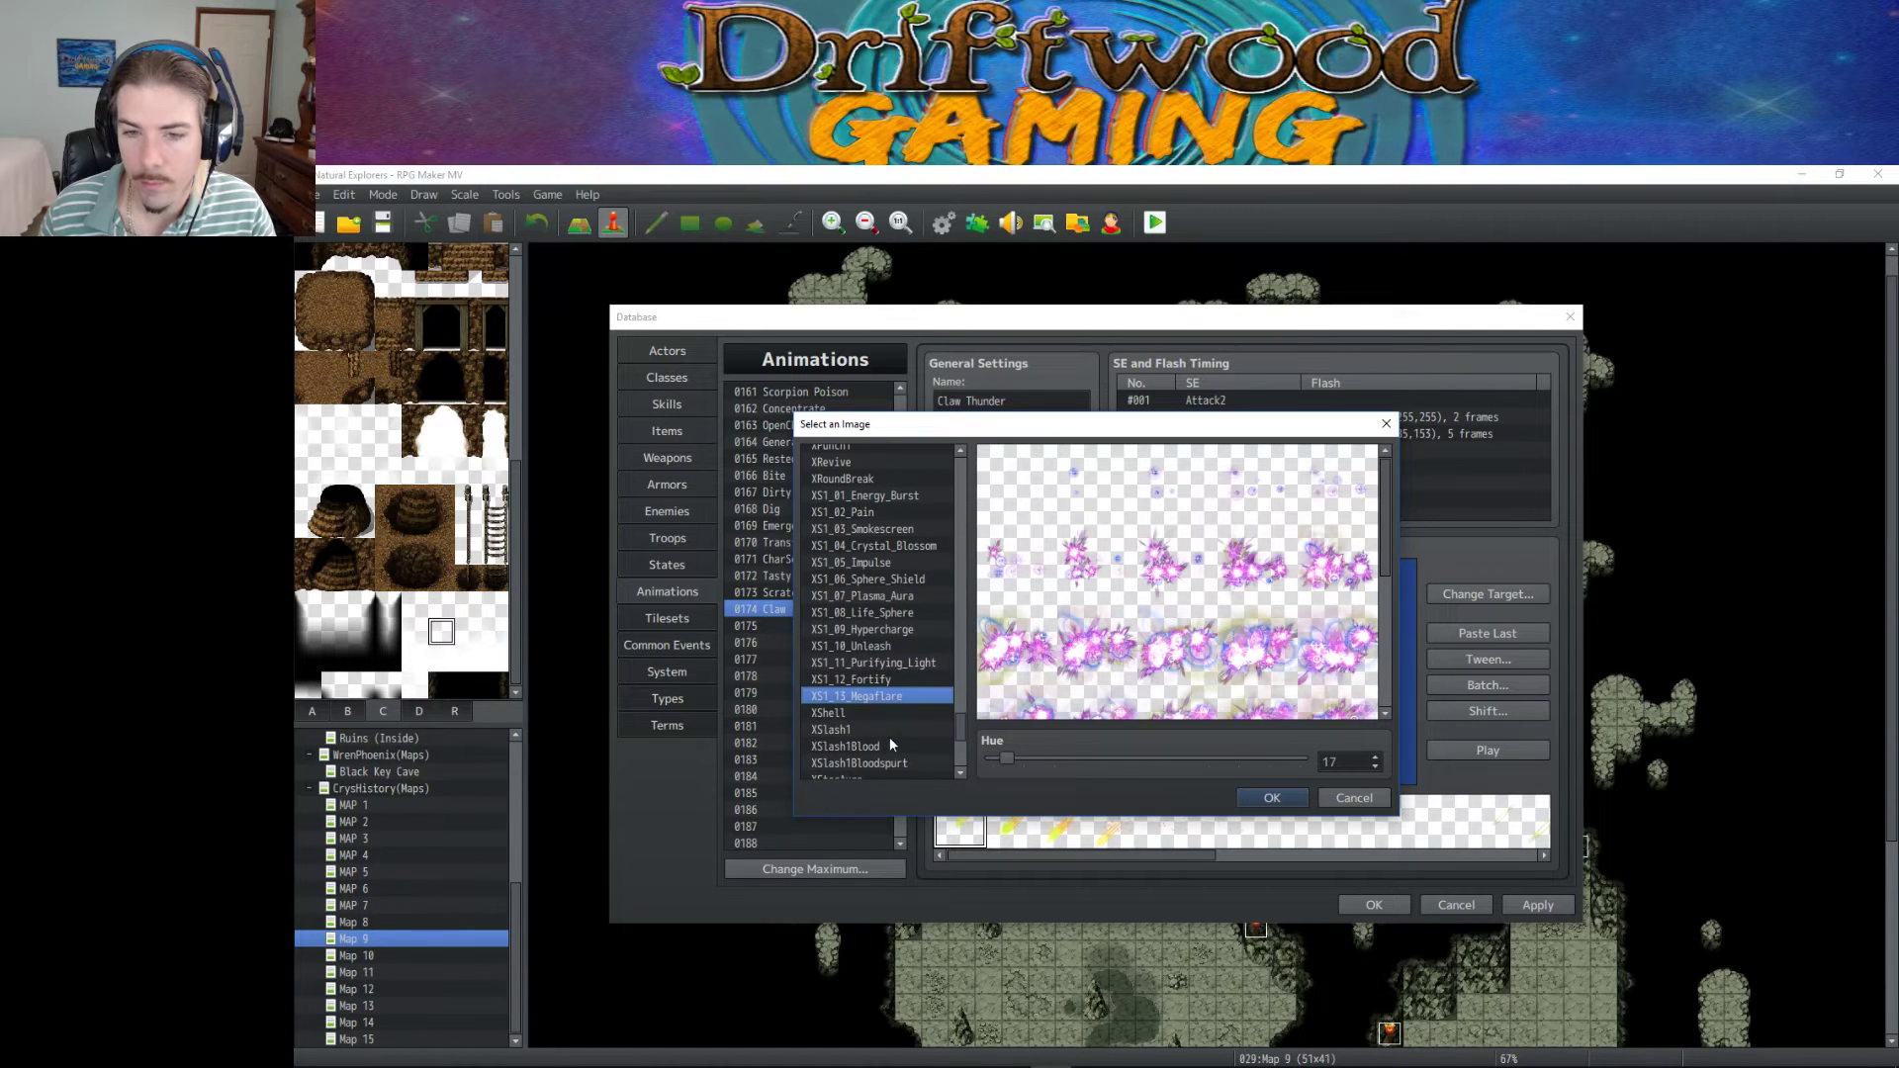
pyautogui.click(885, 712)
pyautogui.click(884, 729)
pyautogui.scroll(-1, 884, 730)
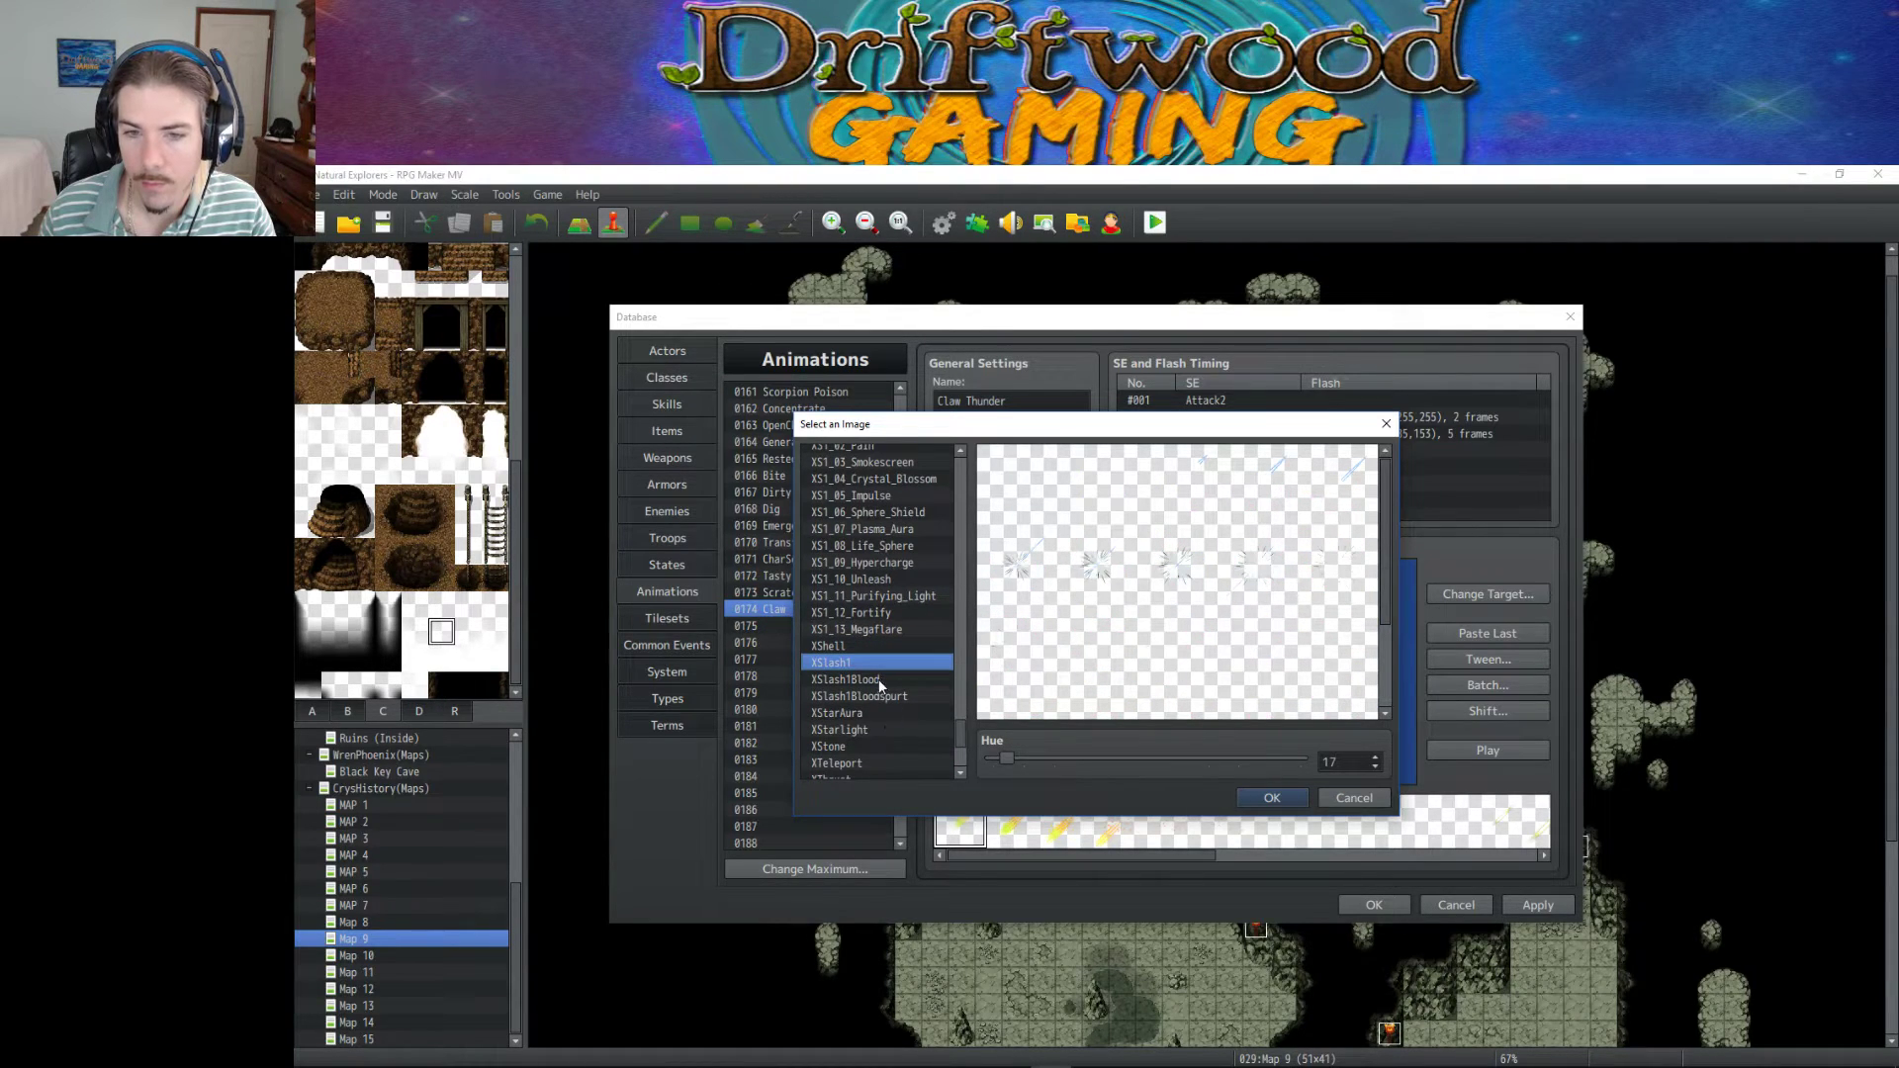
# Set the first image of animation 0174 to XSlash1Blood with a hue of 15.
pyautogui.click(878, 678)
pyautogui.moveTo(1017, 760); pyautogui.dragTo(1007, 761)
pyautogui.scroll(-3, 1381, 586)
pyautogui.scroll(3, 1370, 690)
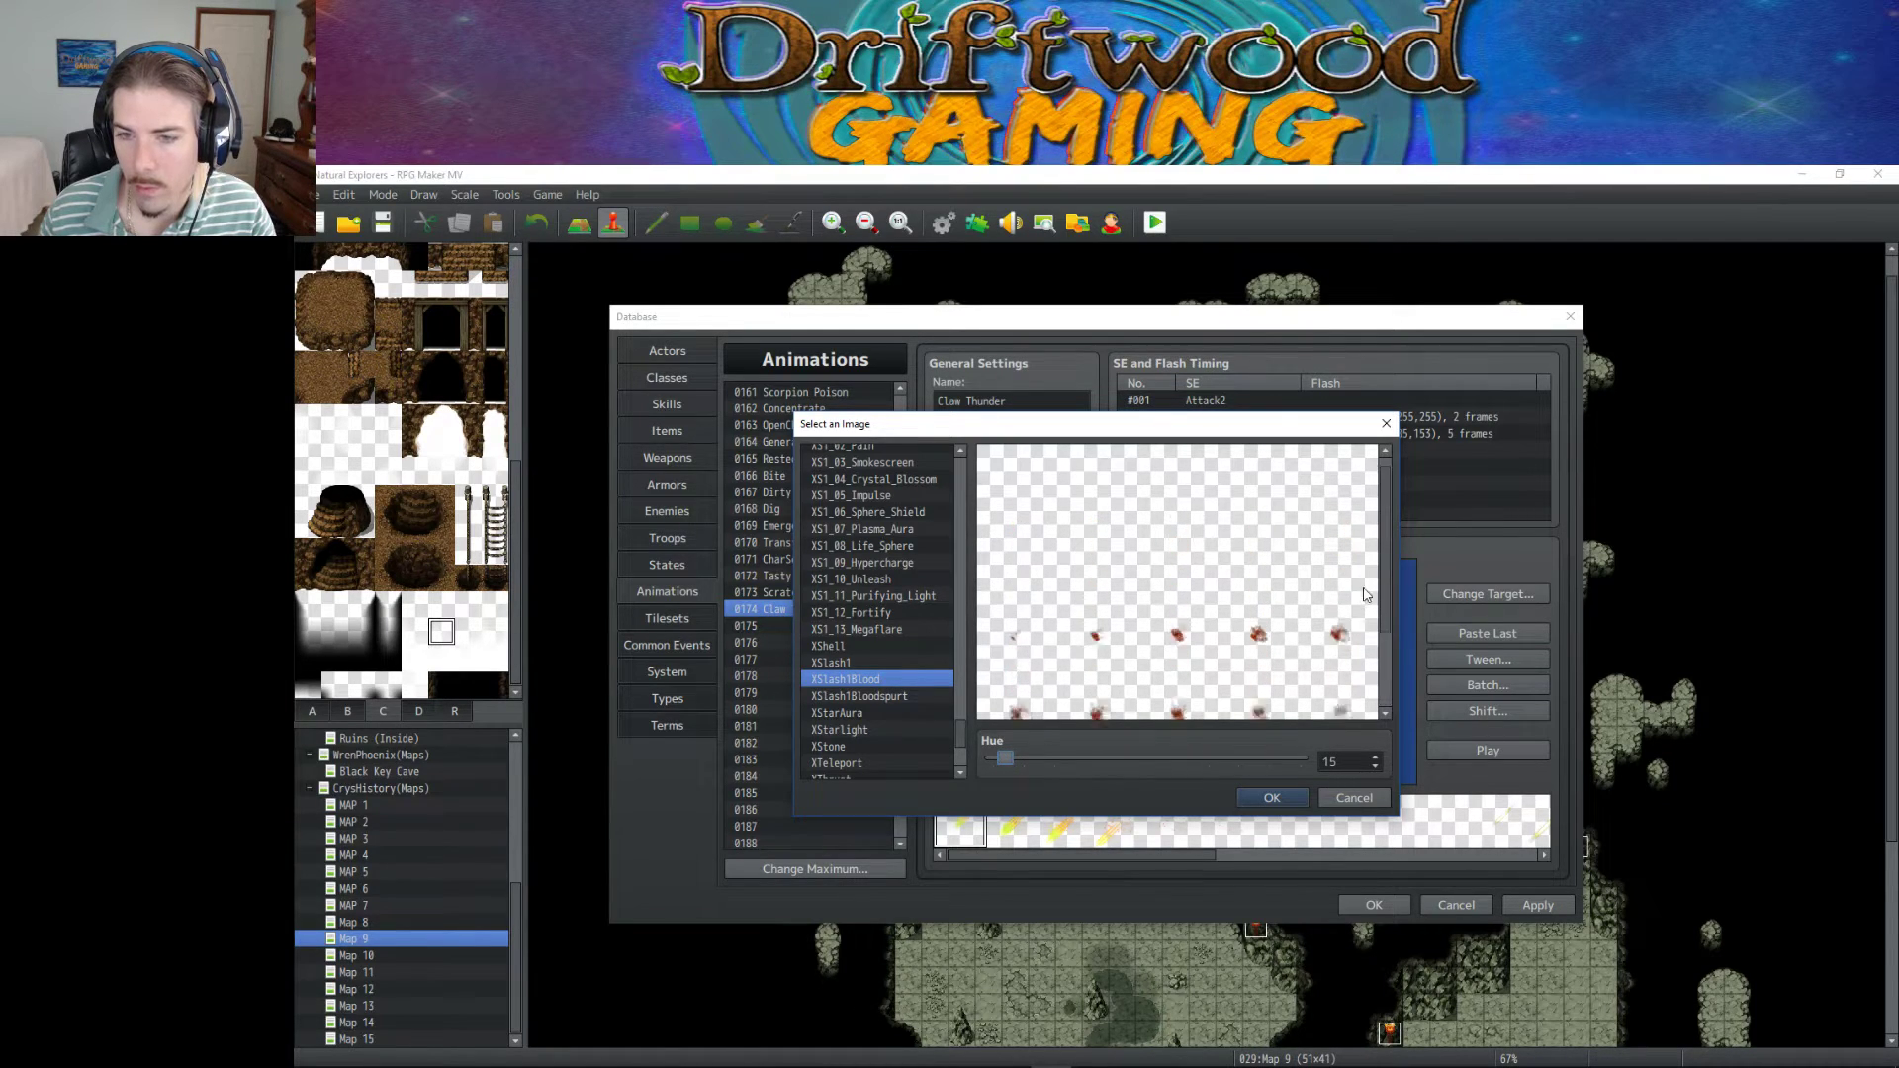
pyautogui.click(1261, 797)
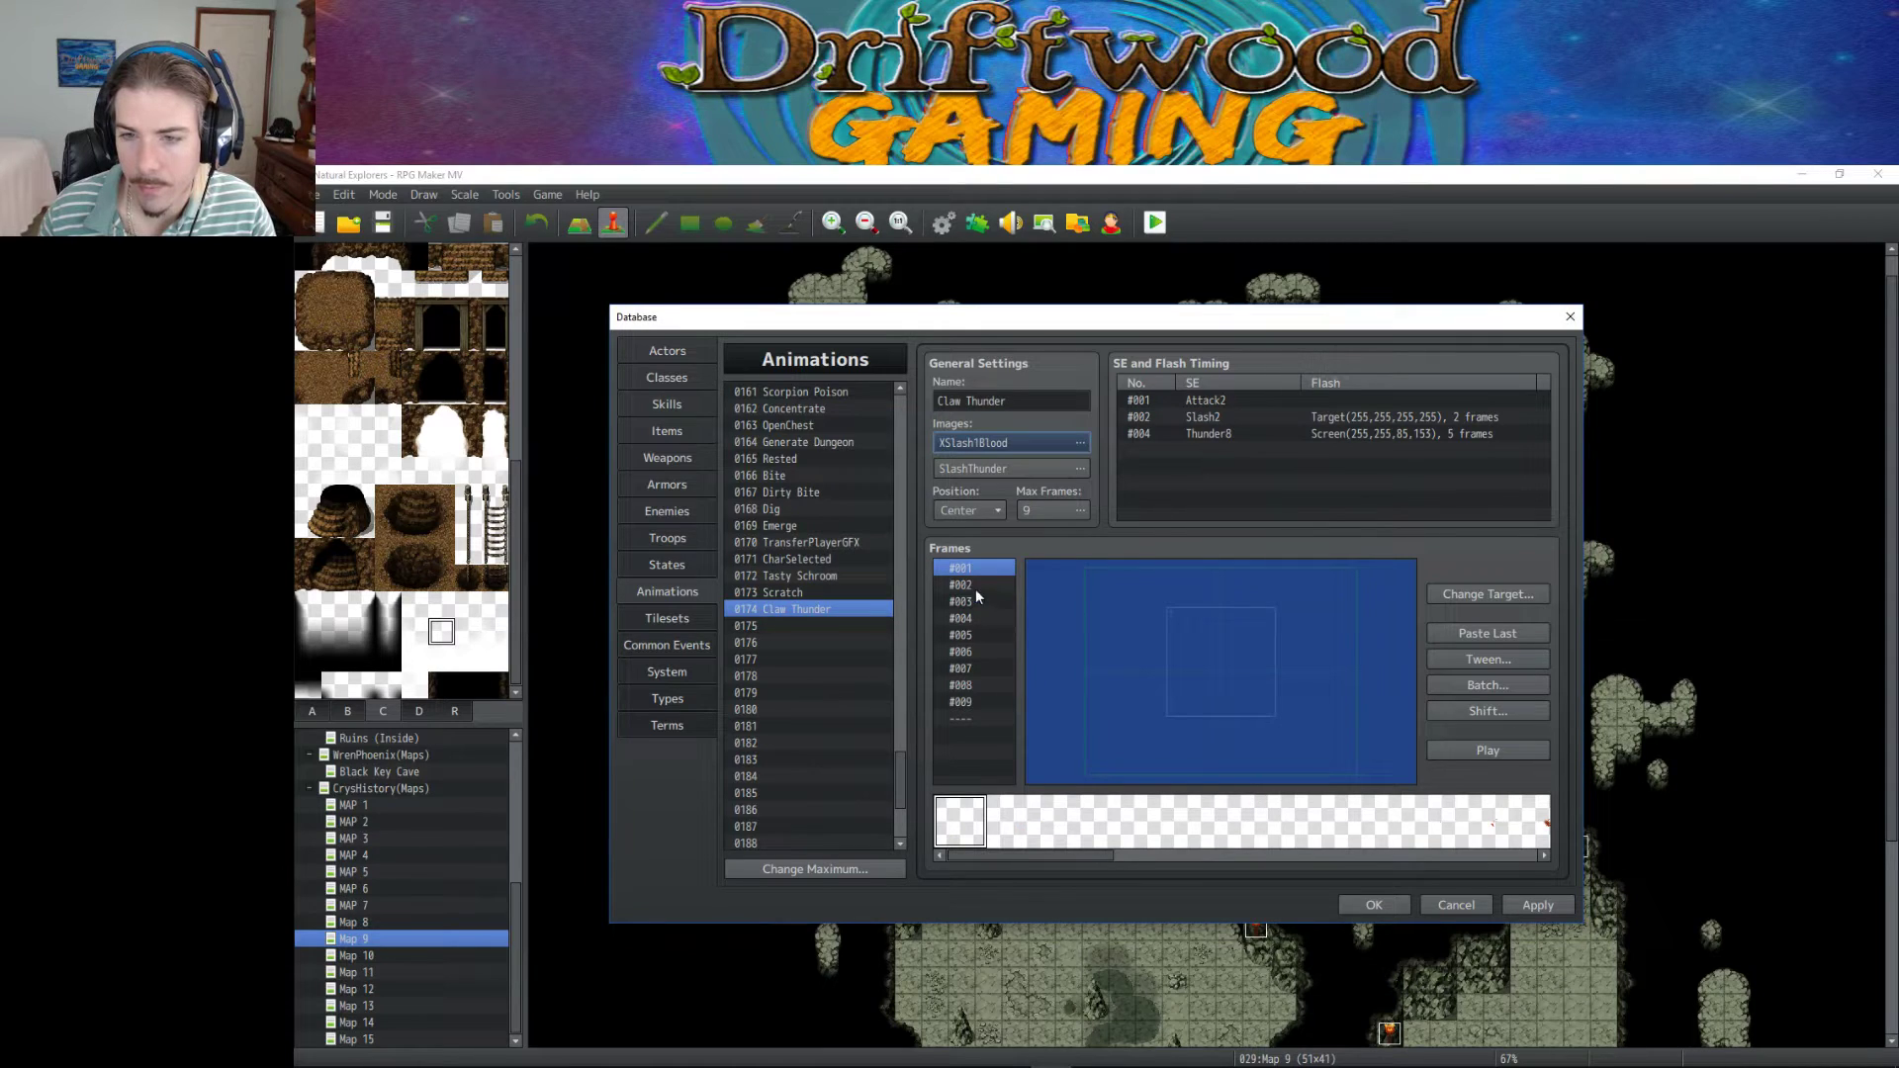
# Check the XThunder image sheets, then set the second image of animation 0174 to XWater with a hue of 158.
pyautogui.click(1073, 469)
pyautogui.scroll(-15, 944, 626)
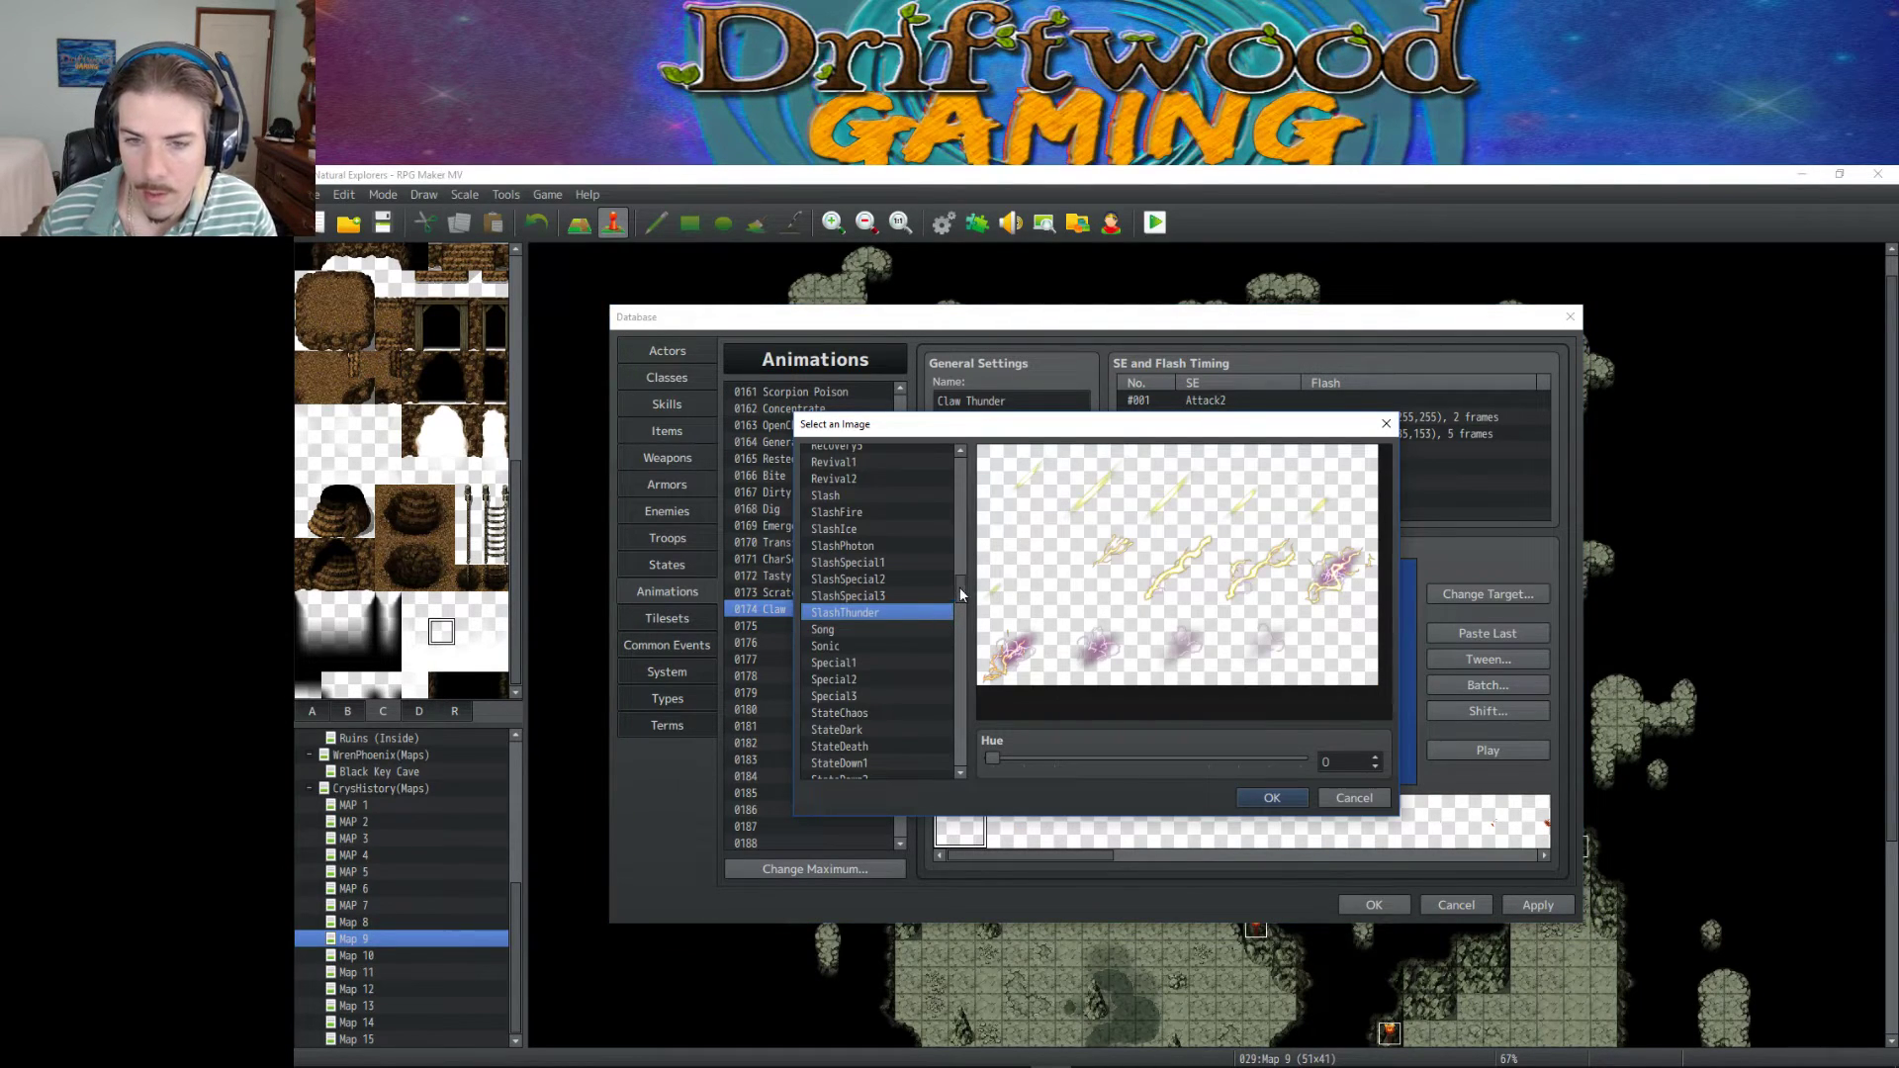
pyautogui.click(897, 689)
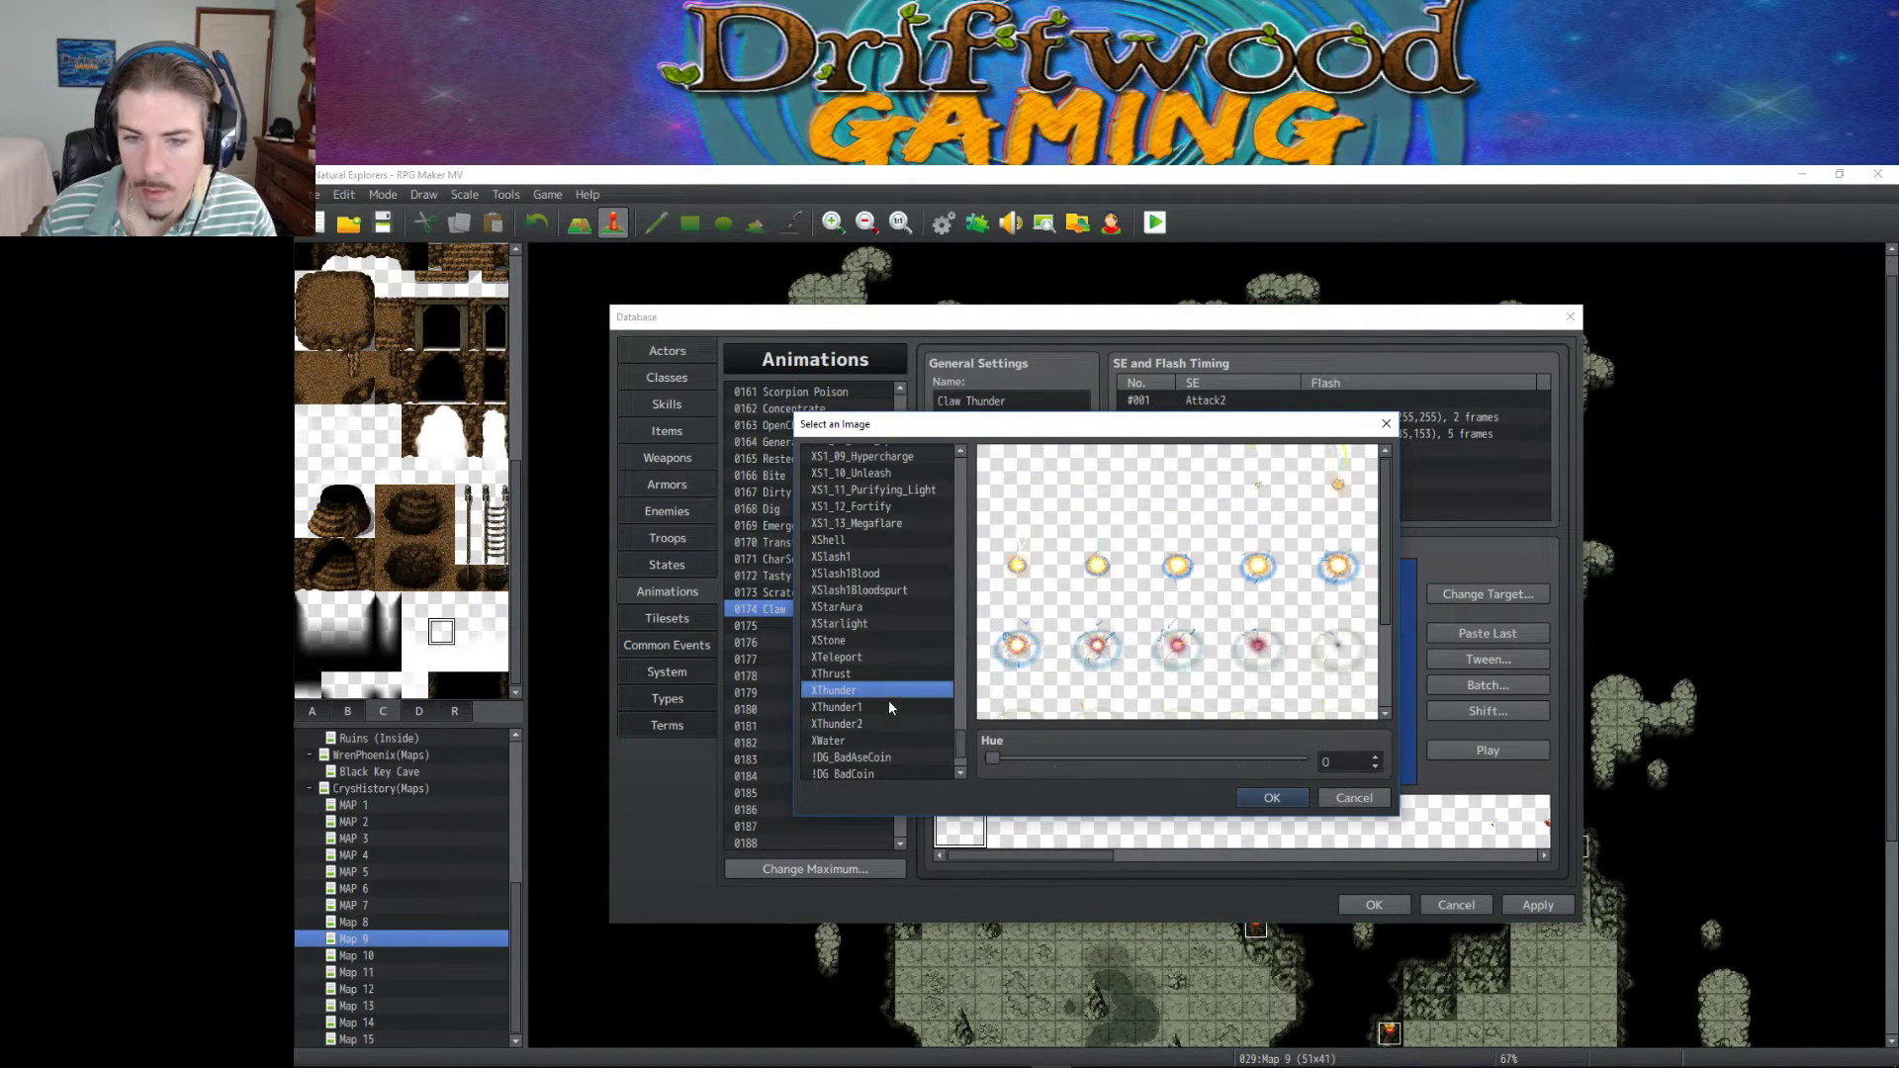
pyautogui.click(889, 707)
pyautogui.click(887, 722)
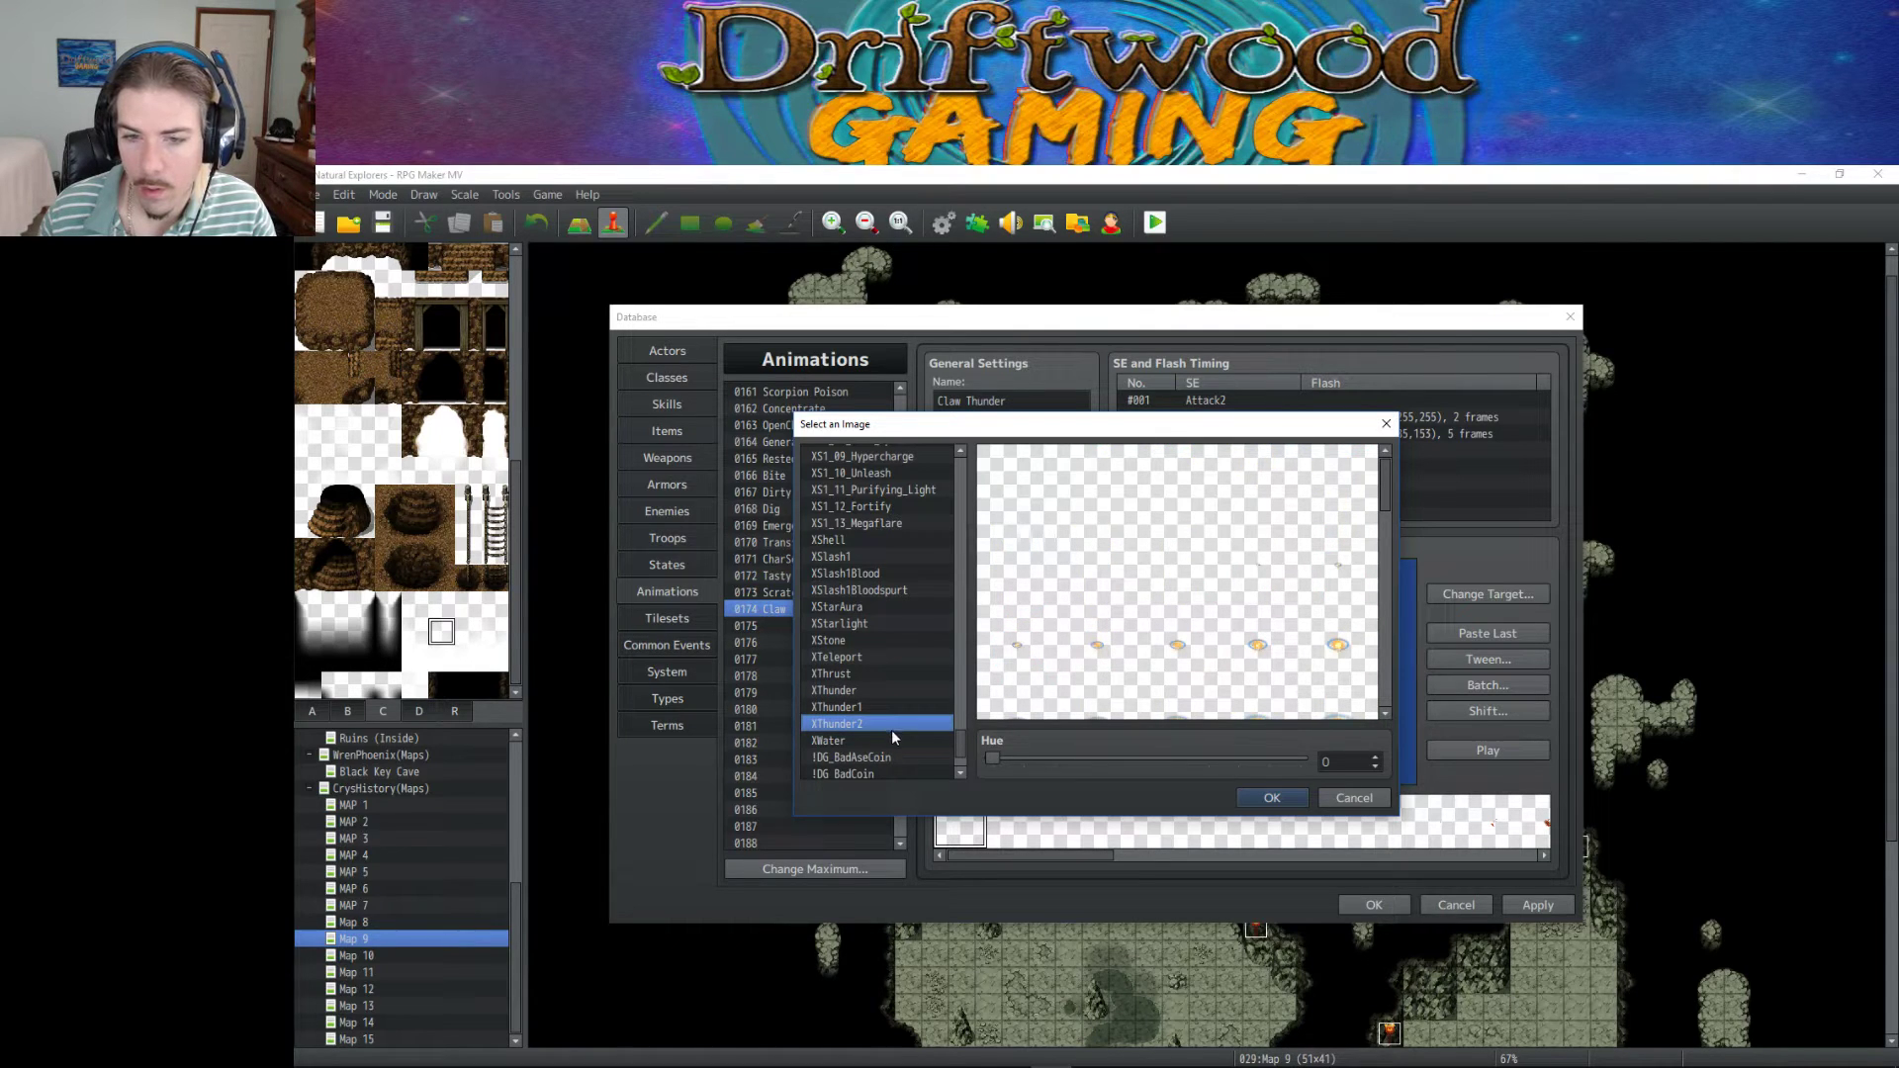
pyautogui.click(887, 737)
pyautogui.scroll(-2, 888, 722)
pyautogui.moveTo(1066, 761); pyautogui.dragTo(1131, 754)
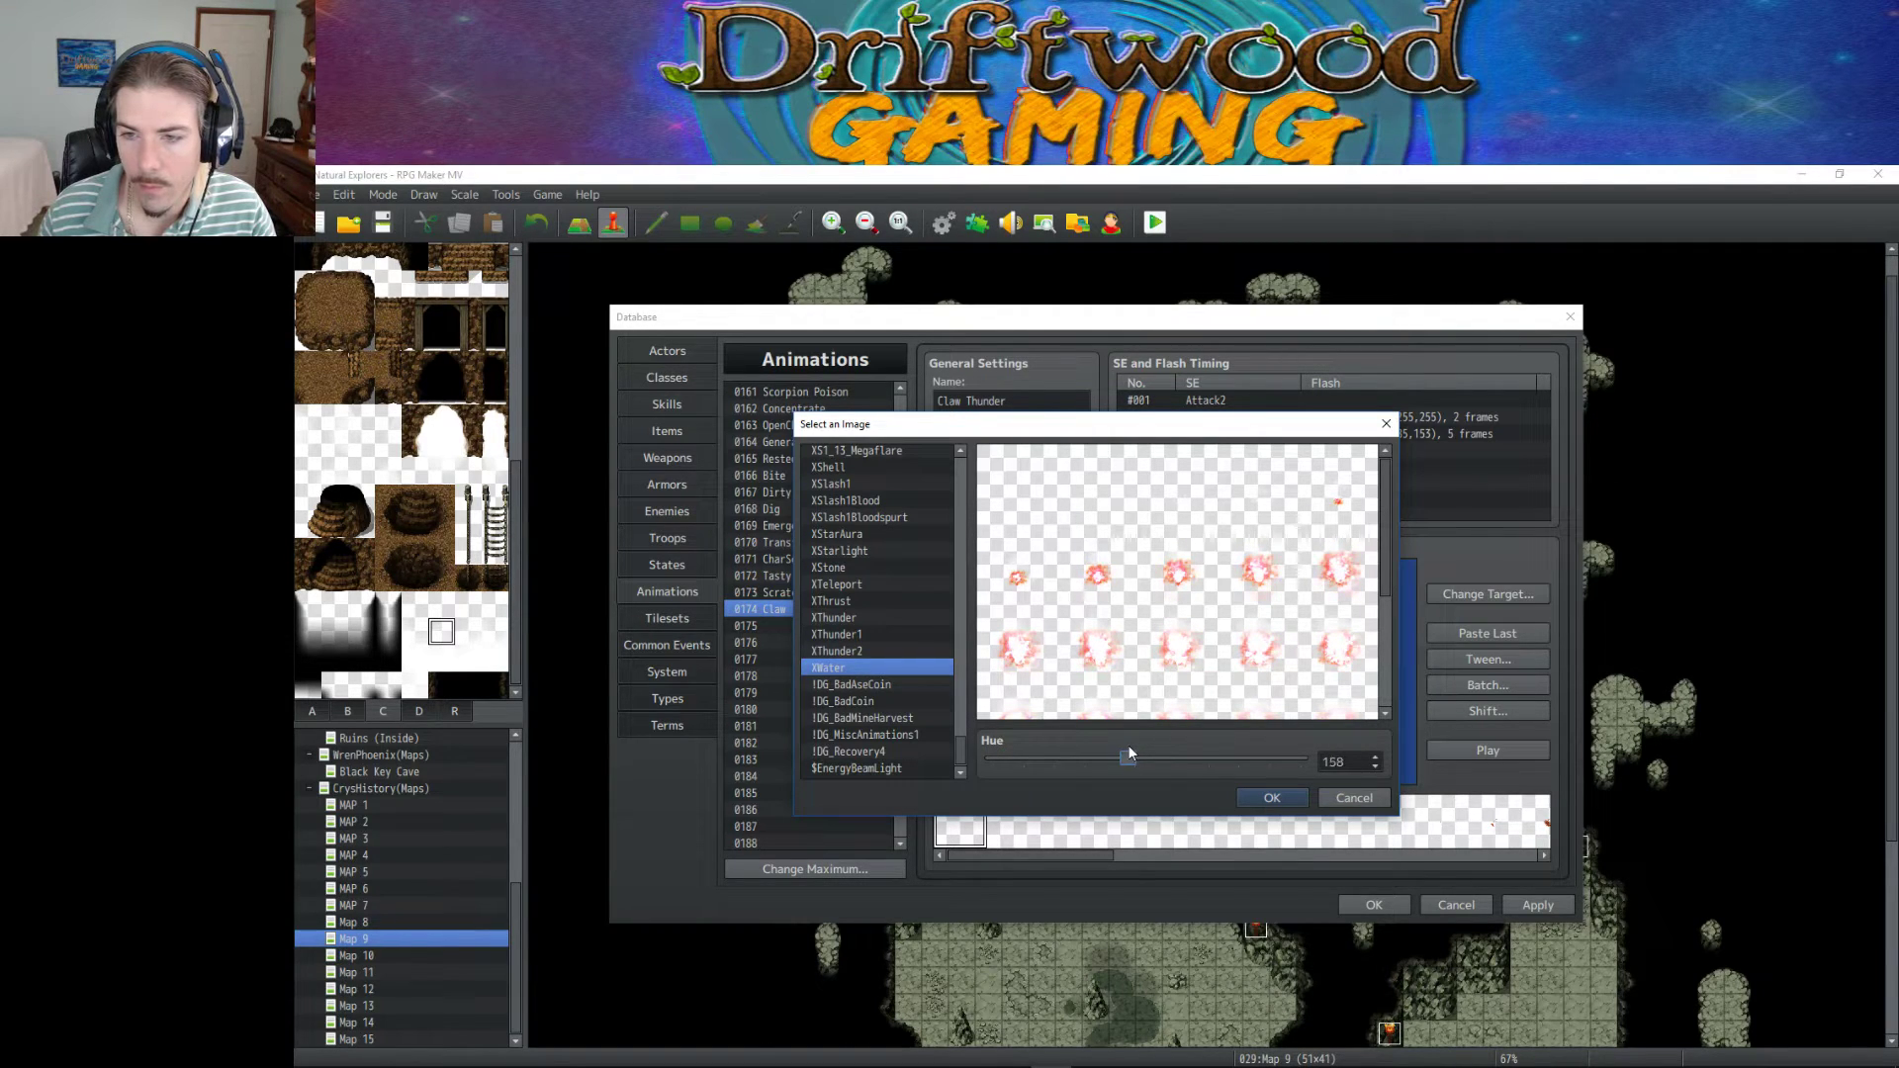
pyautogui.click(1272, 797)
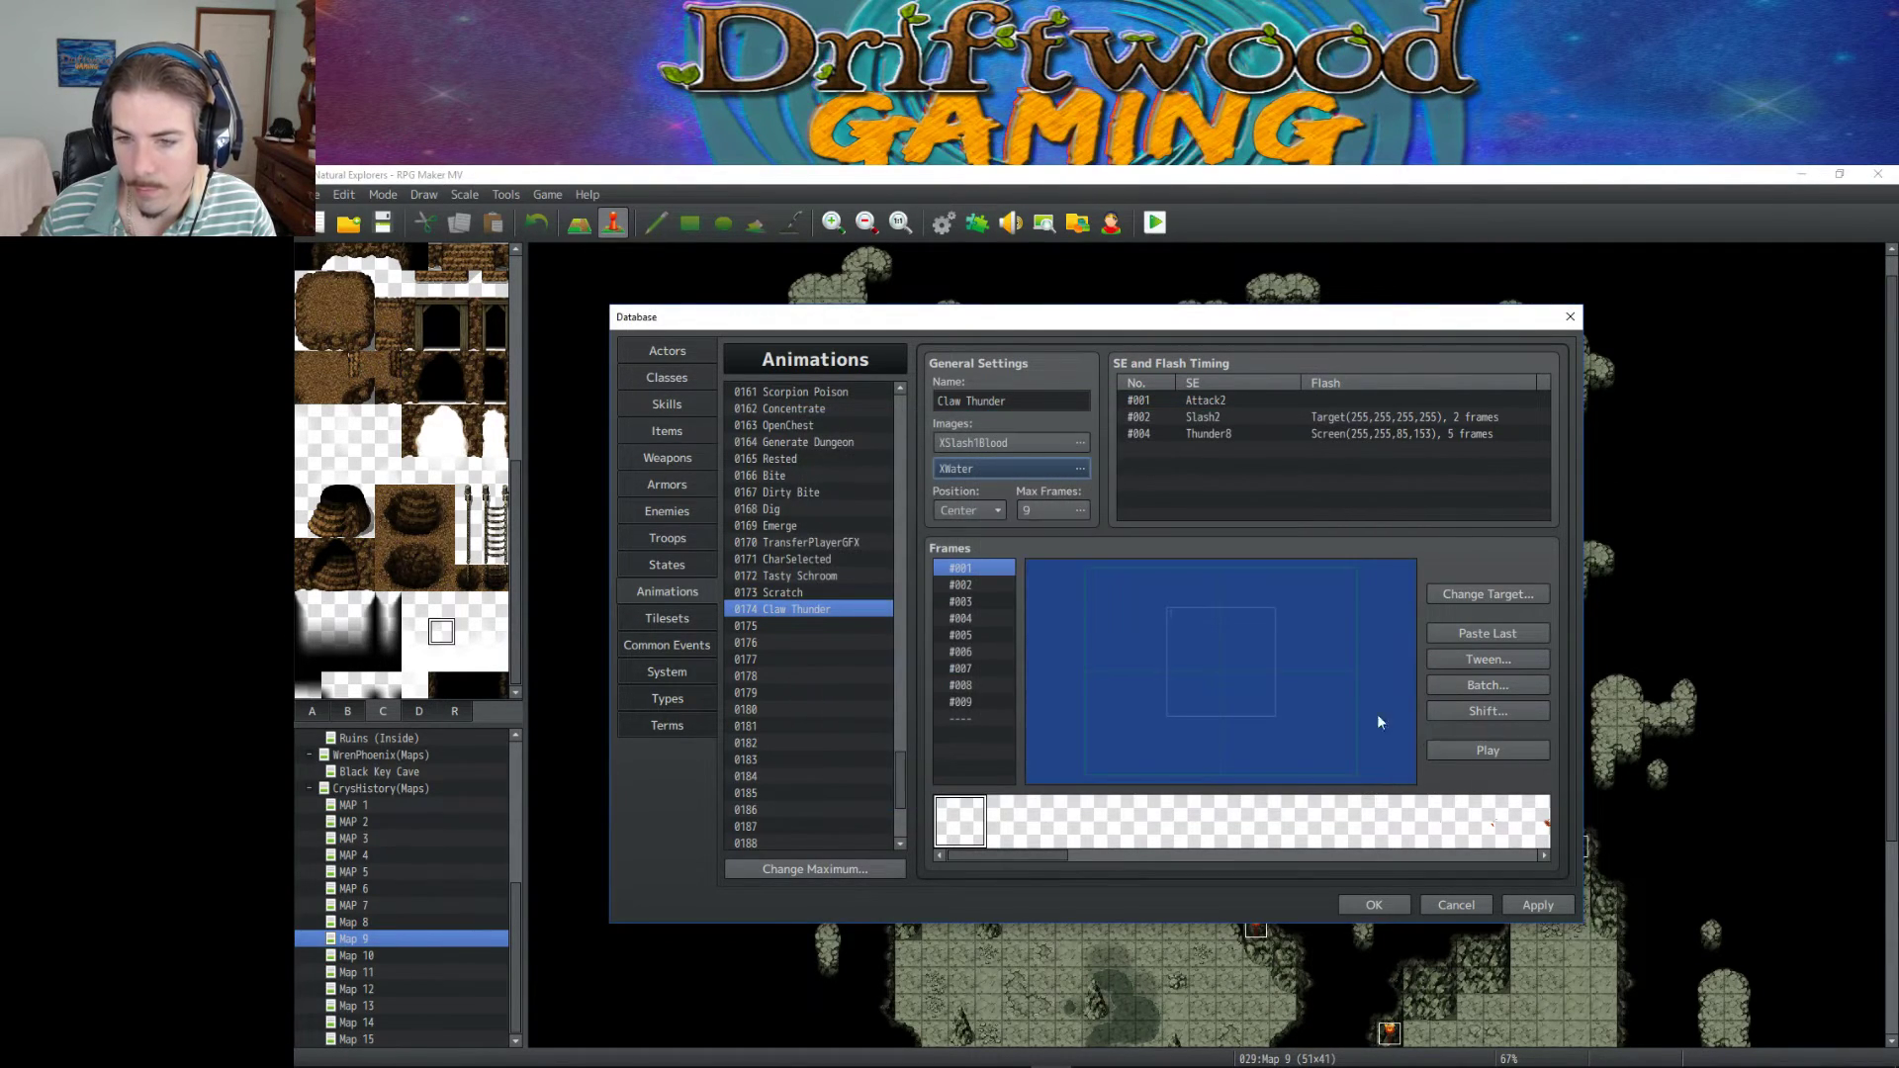
# Inspect frames #002, #004 and #005 of animation 0174 and play its preview.
pyautogui.click(953, 586)
pyautogui.click(981, 616)
pyautogui.click(980, 636)
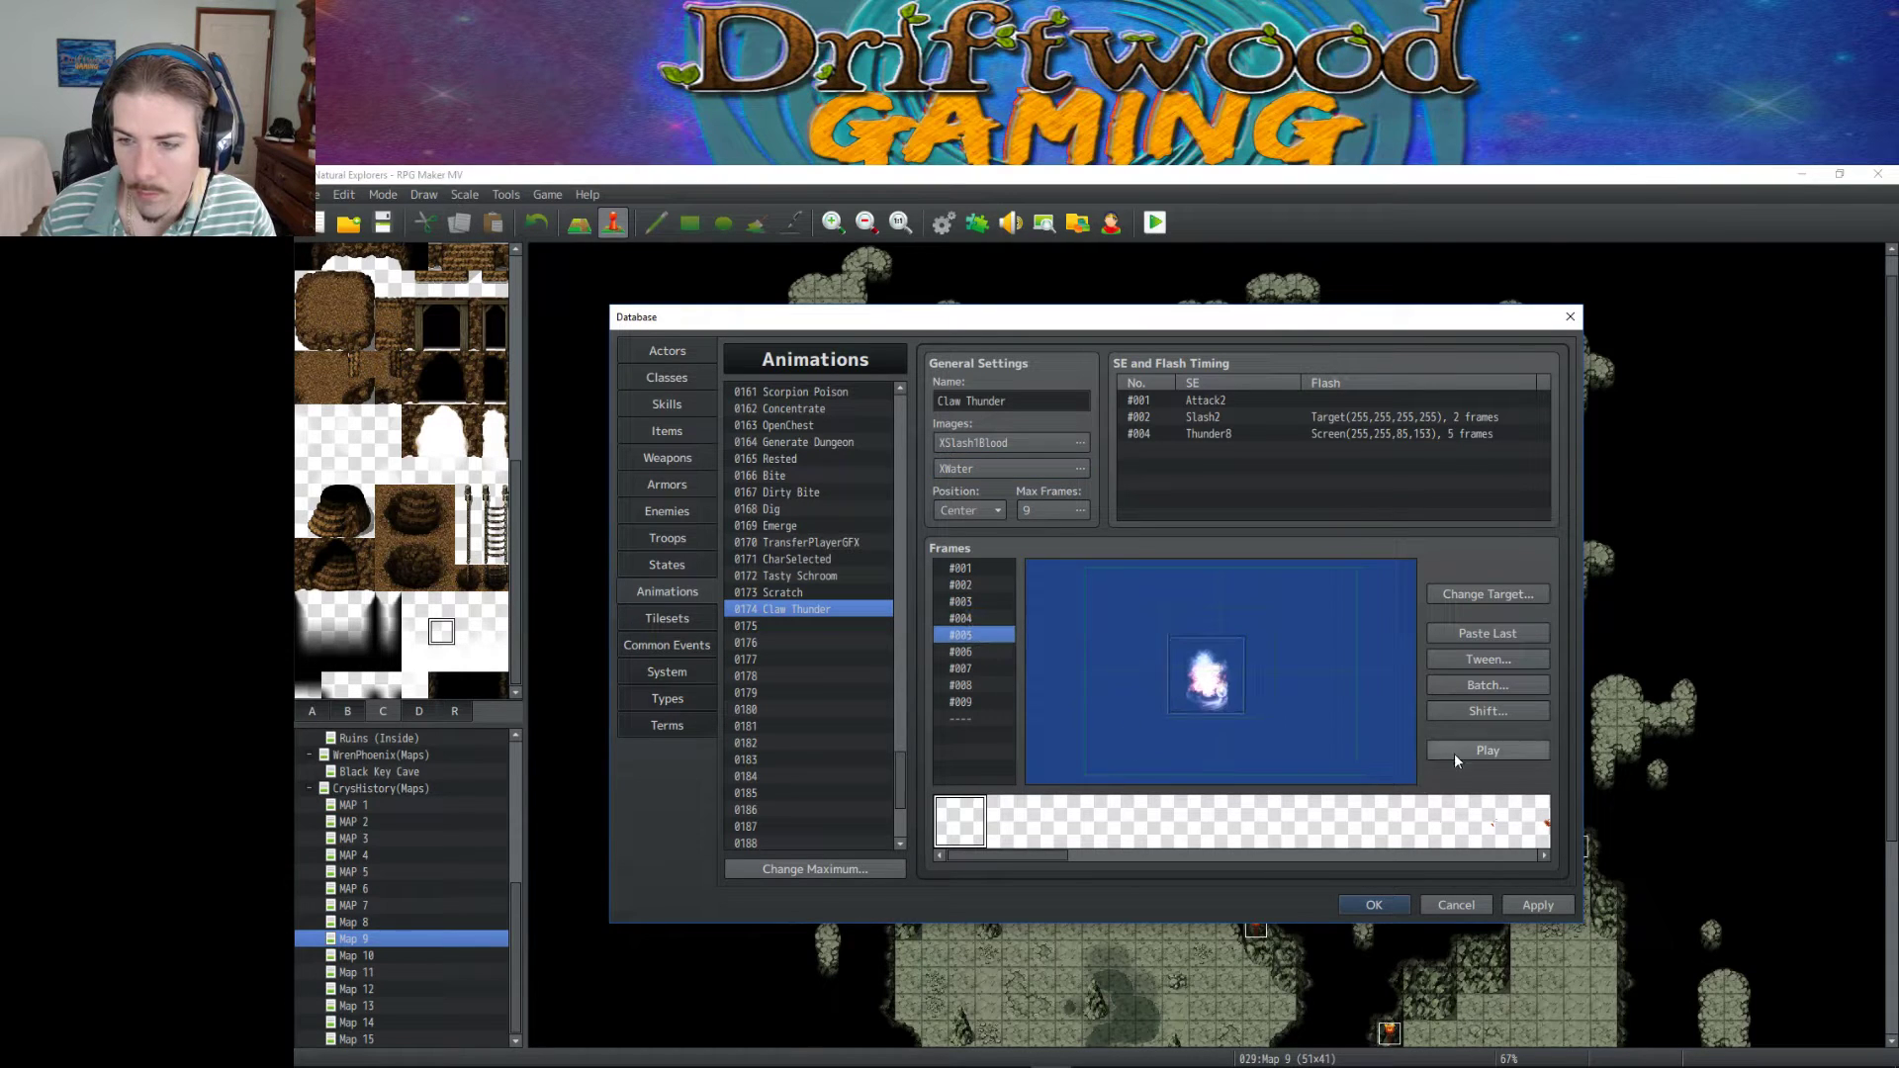
pyautogui.click(1456, 752)
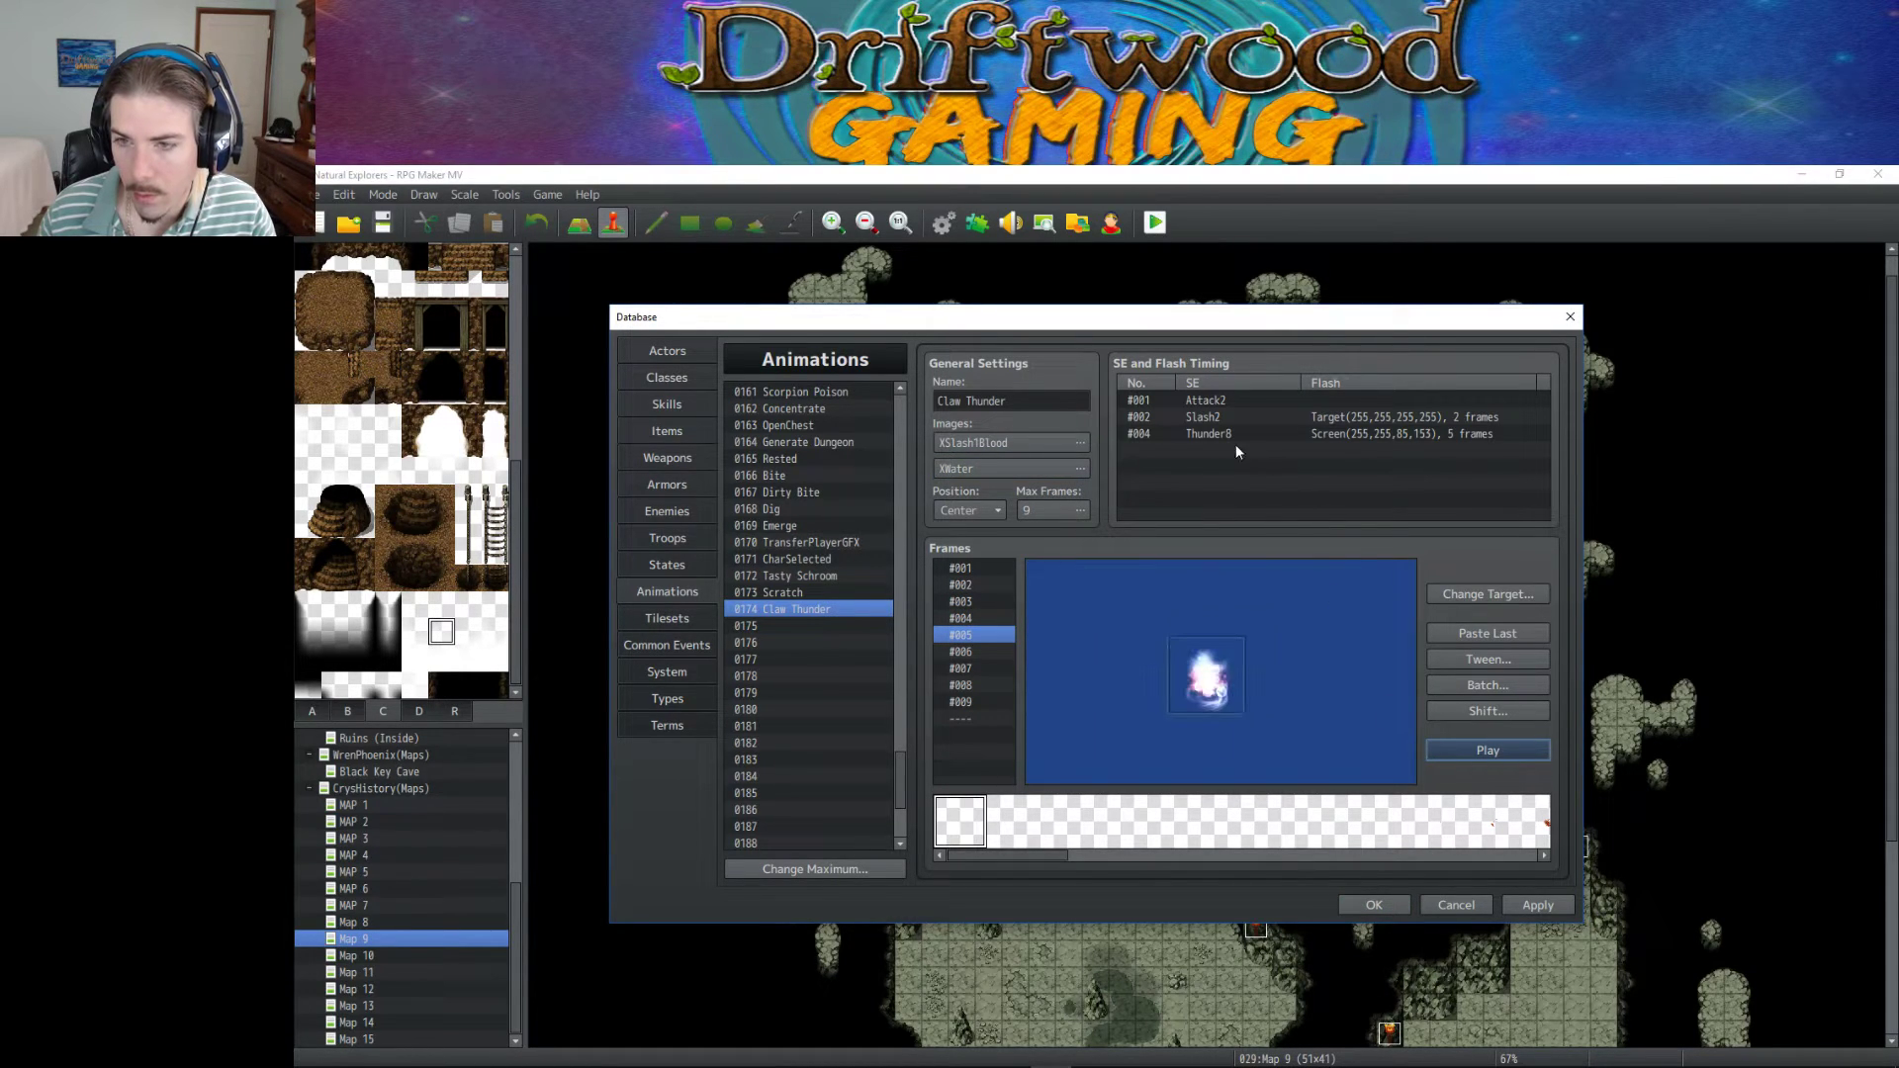
# Step through frames #001 to #009 of animation 0174 to examine their cells, and return to frame #001.
pyautogui.click(966, 568)
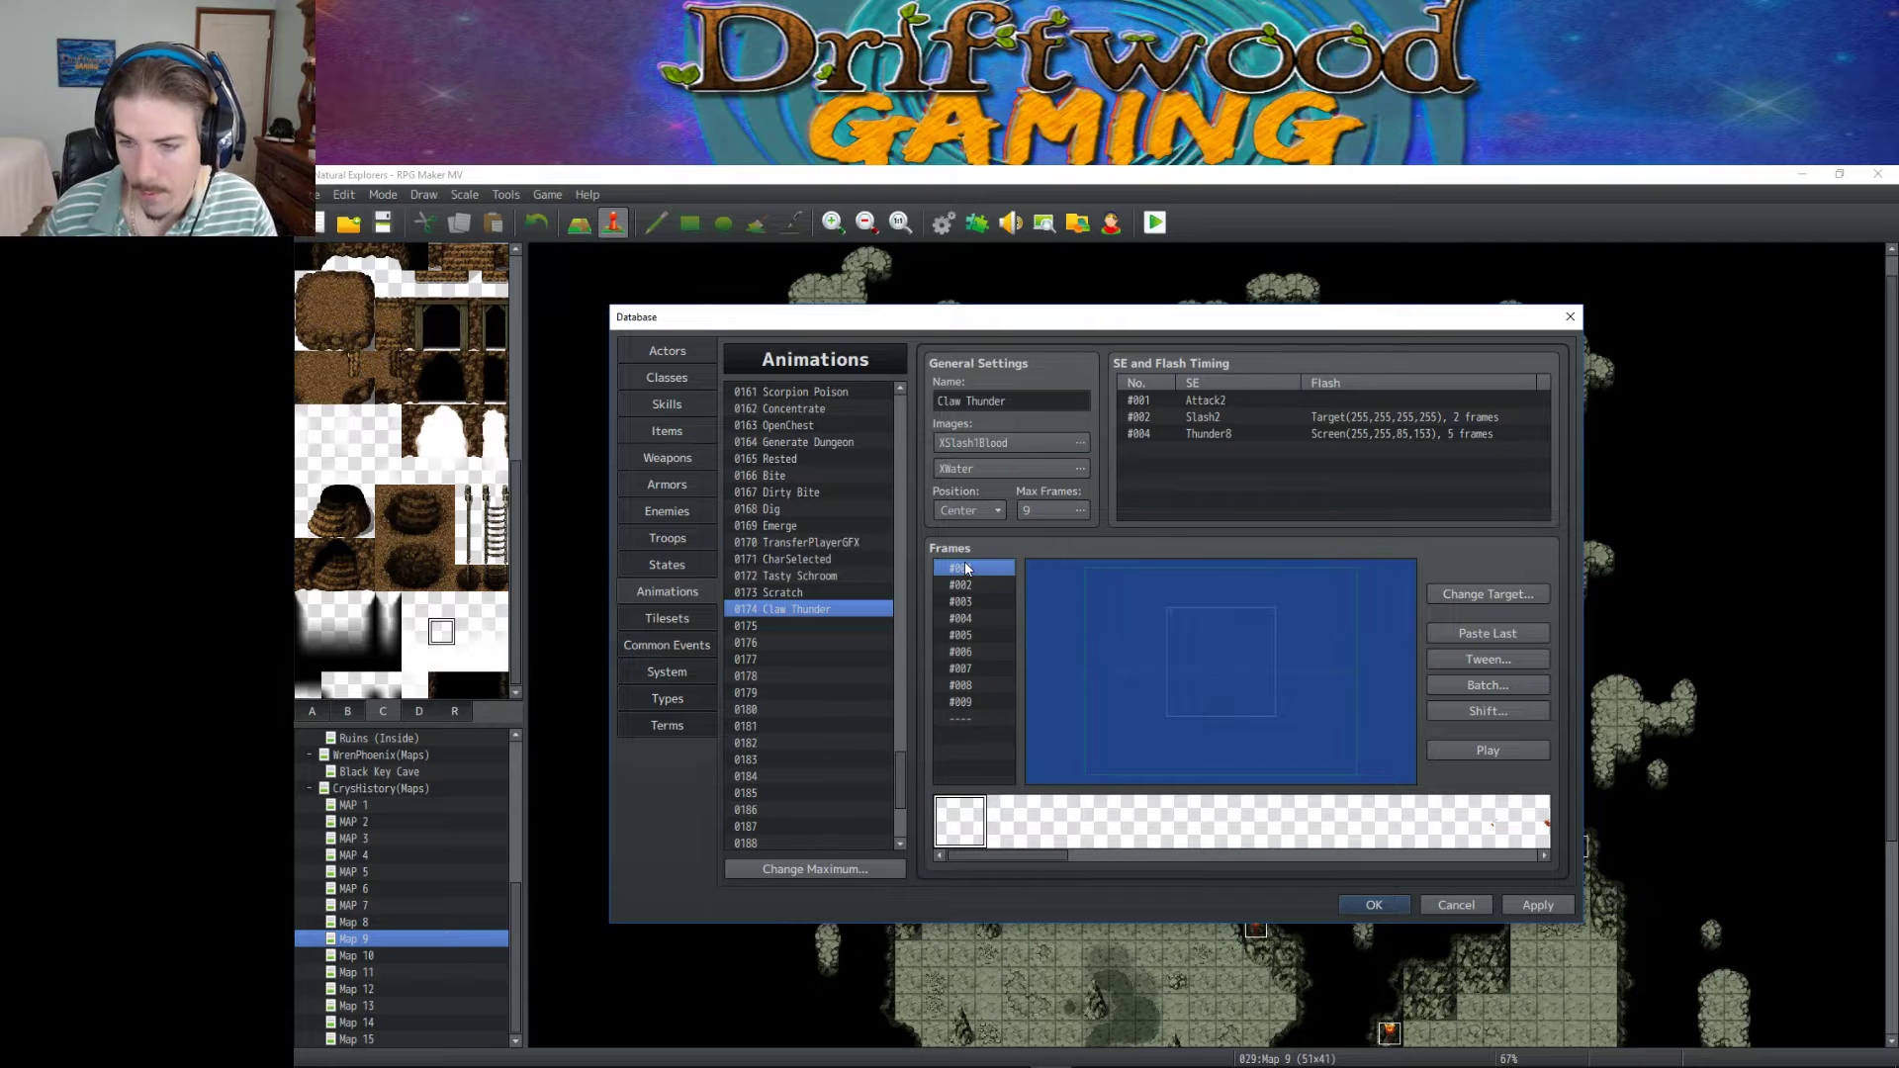
pyautogui.press('Down')
pyautogui.press('Down')
pyautogui.press('Down')
pyautogui.press('Down')
pyautogui.press('Down')
pyautogui.press('Down')
pyautogui.press('Down')
pyautogui.press('Down')
pyautogui.press('Down')
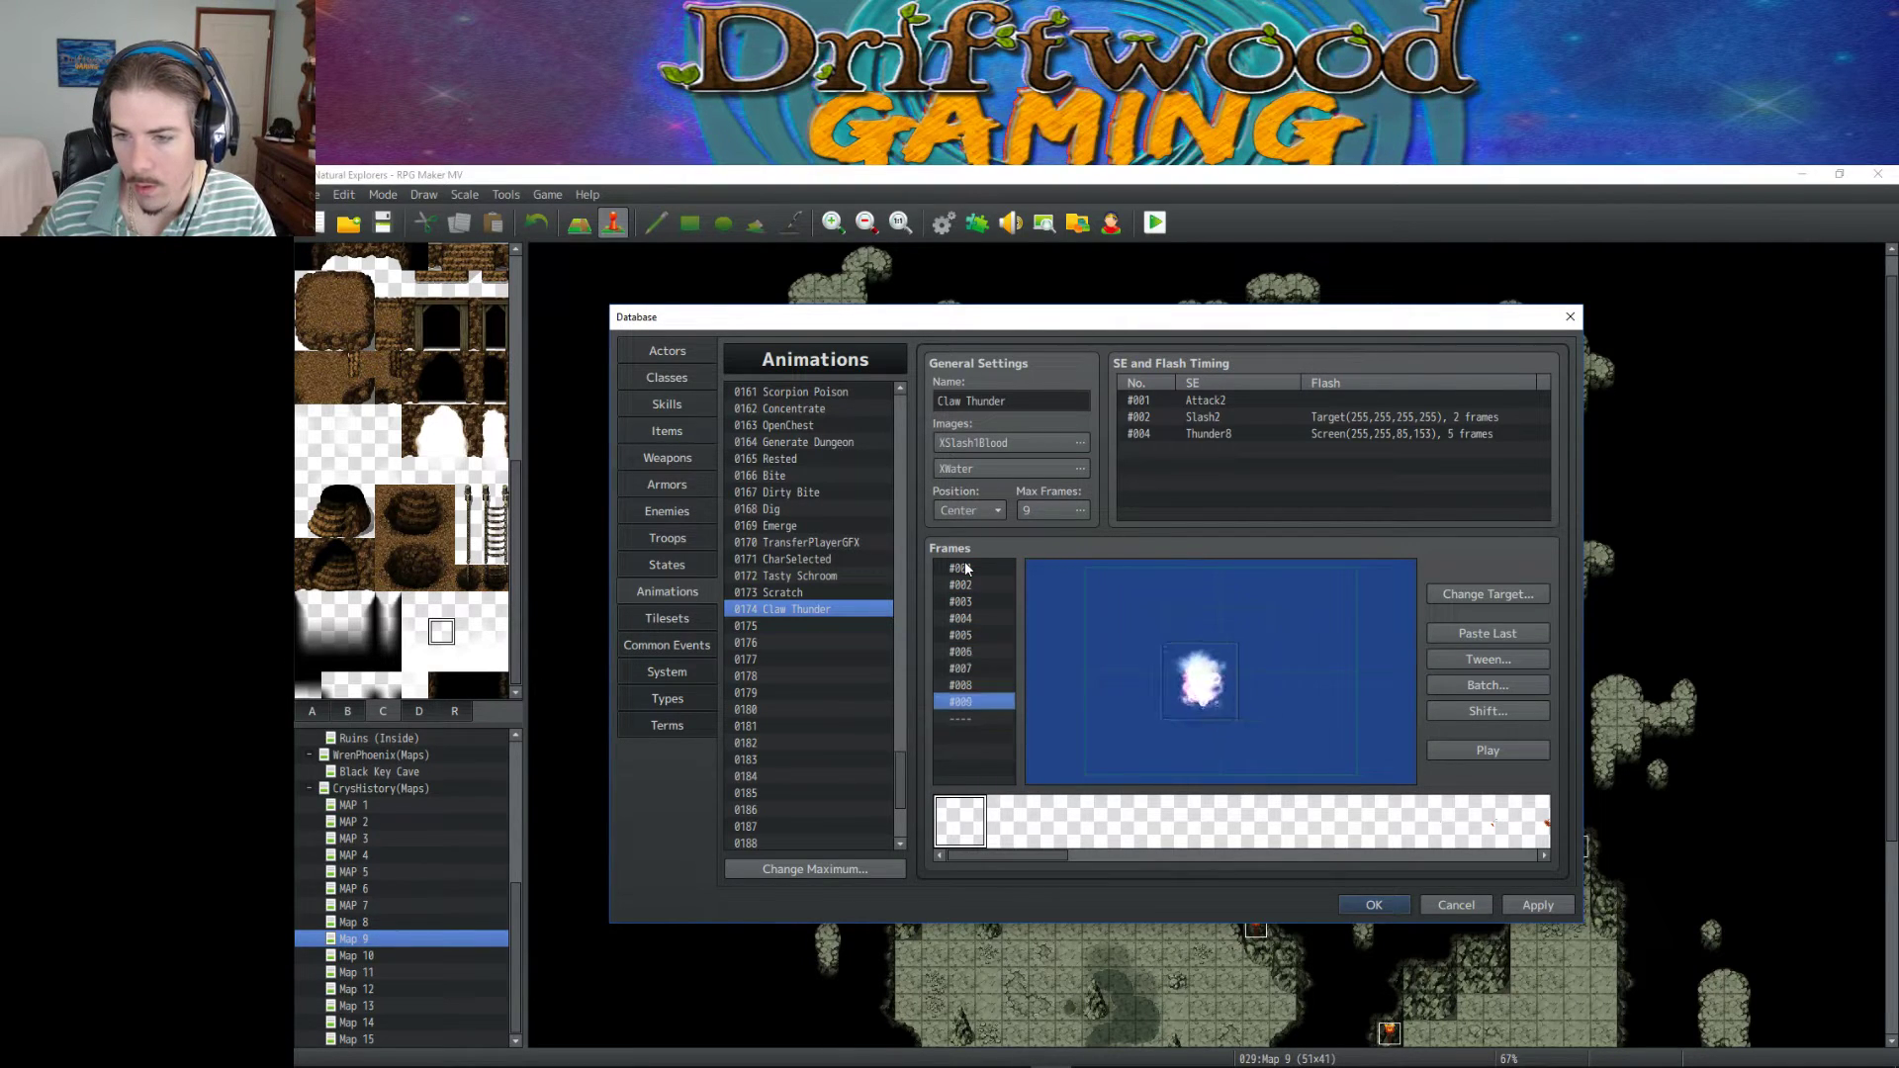
pyautogui.click(965, 568)
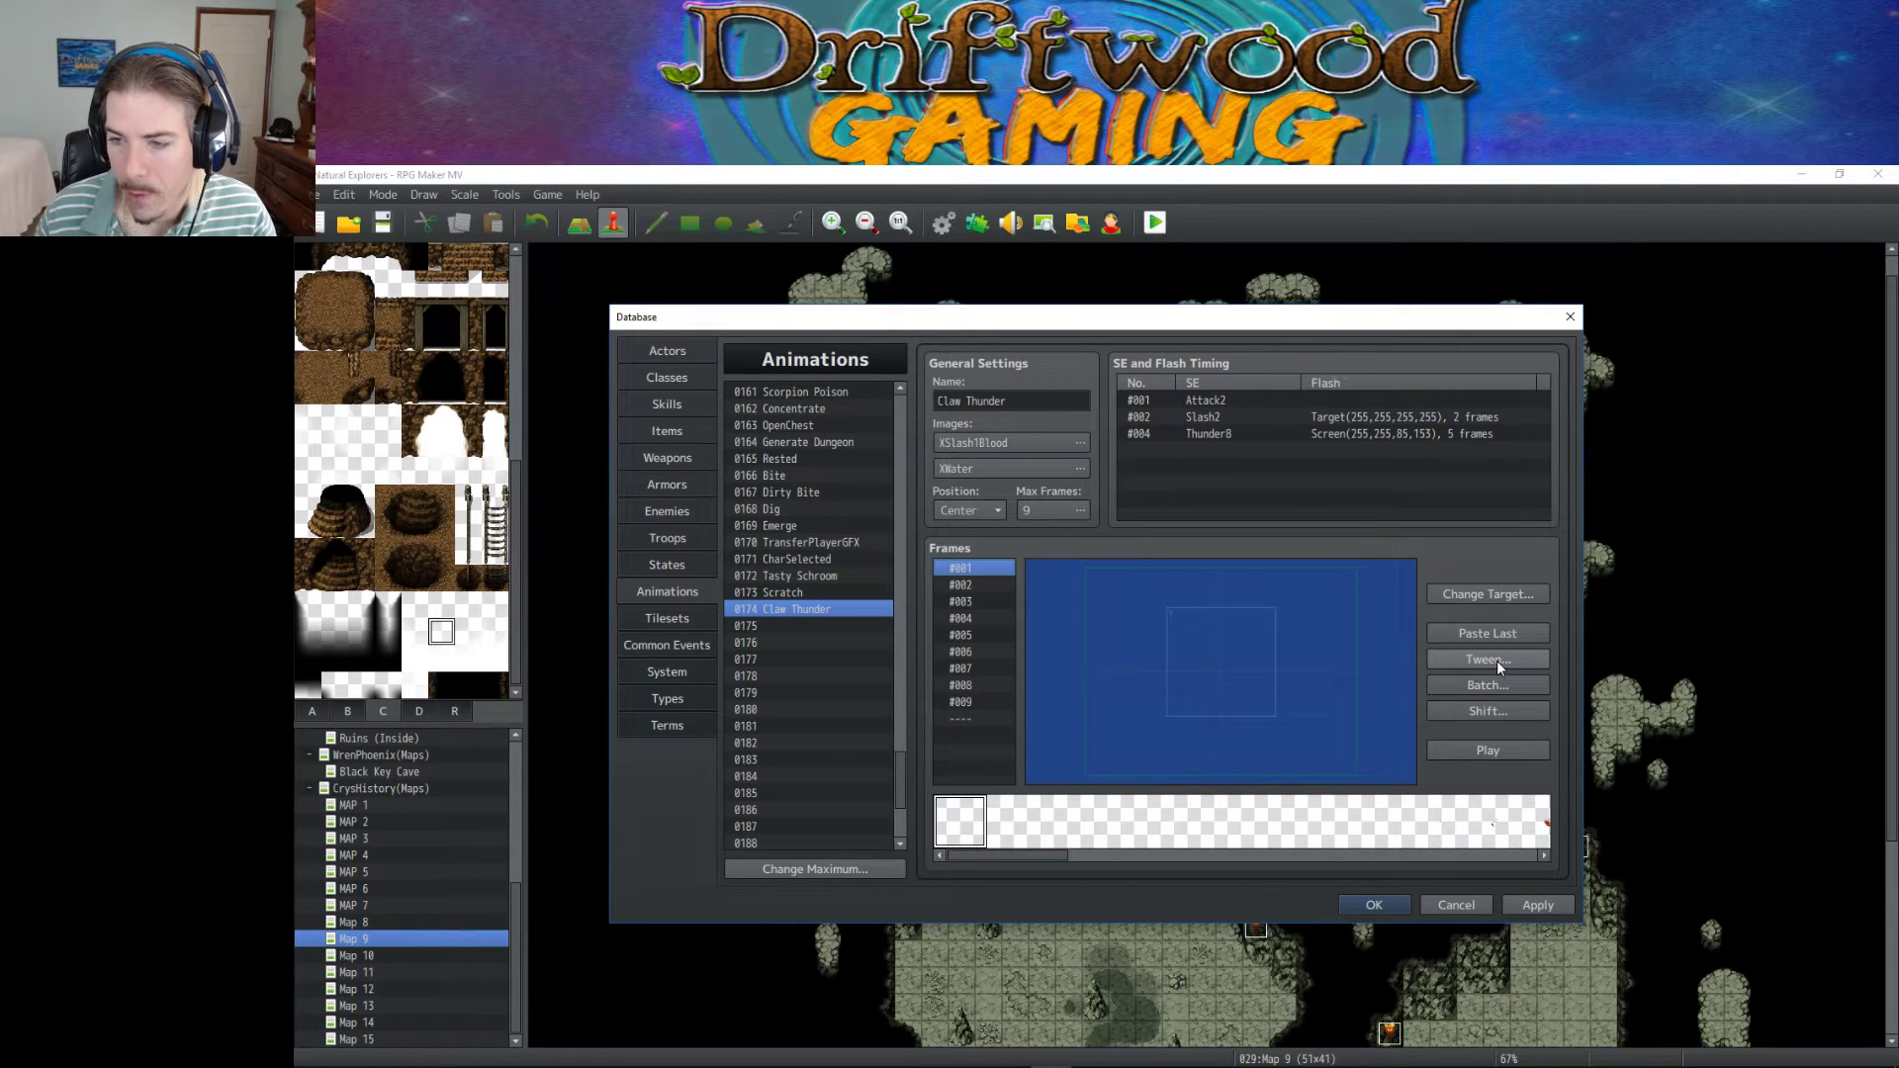
pyautogui.click(1488, 710)
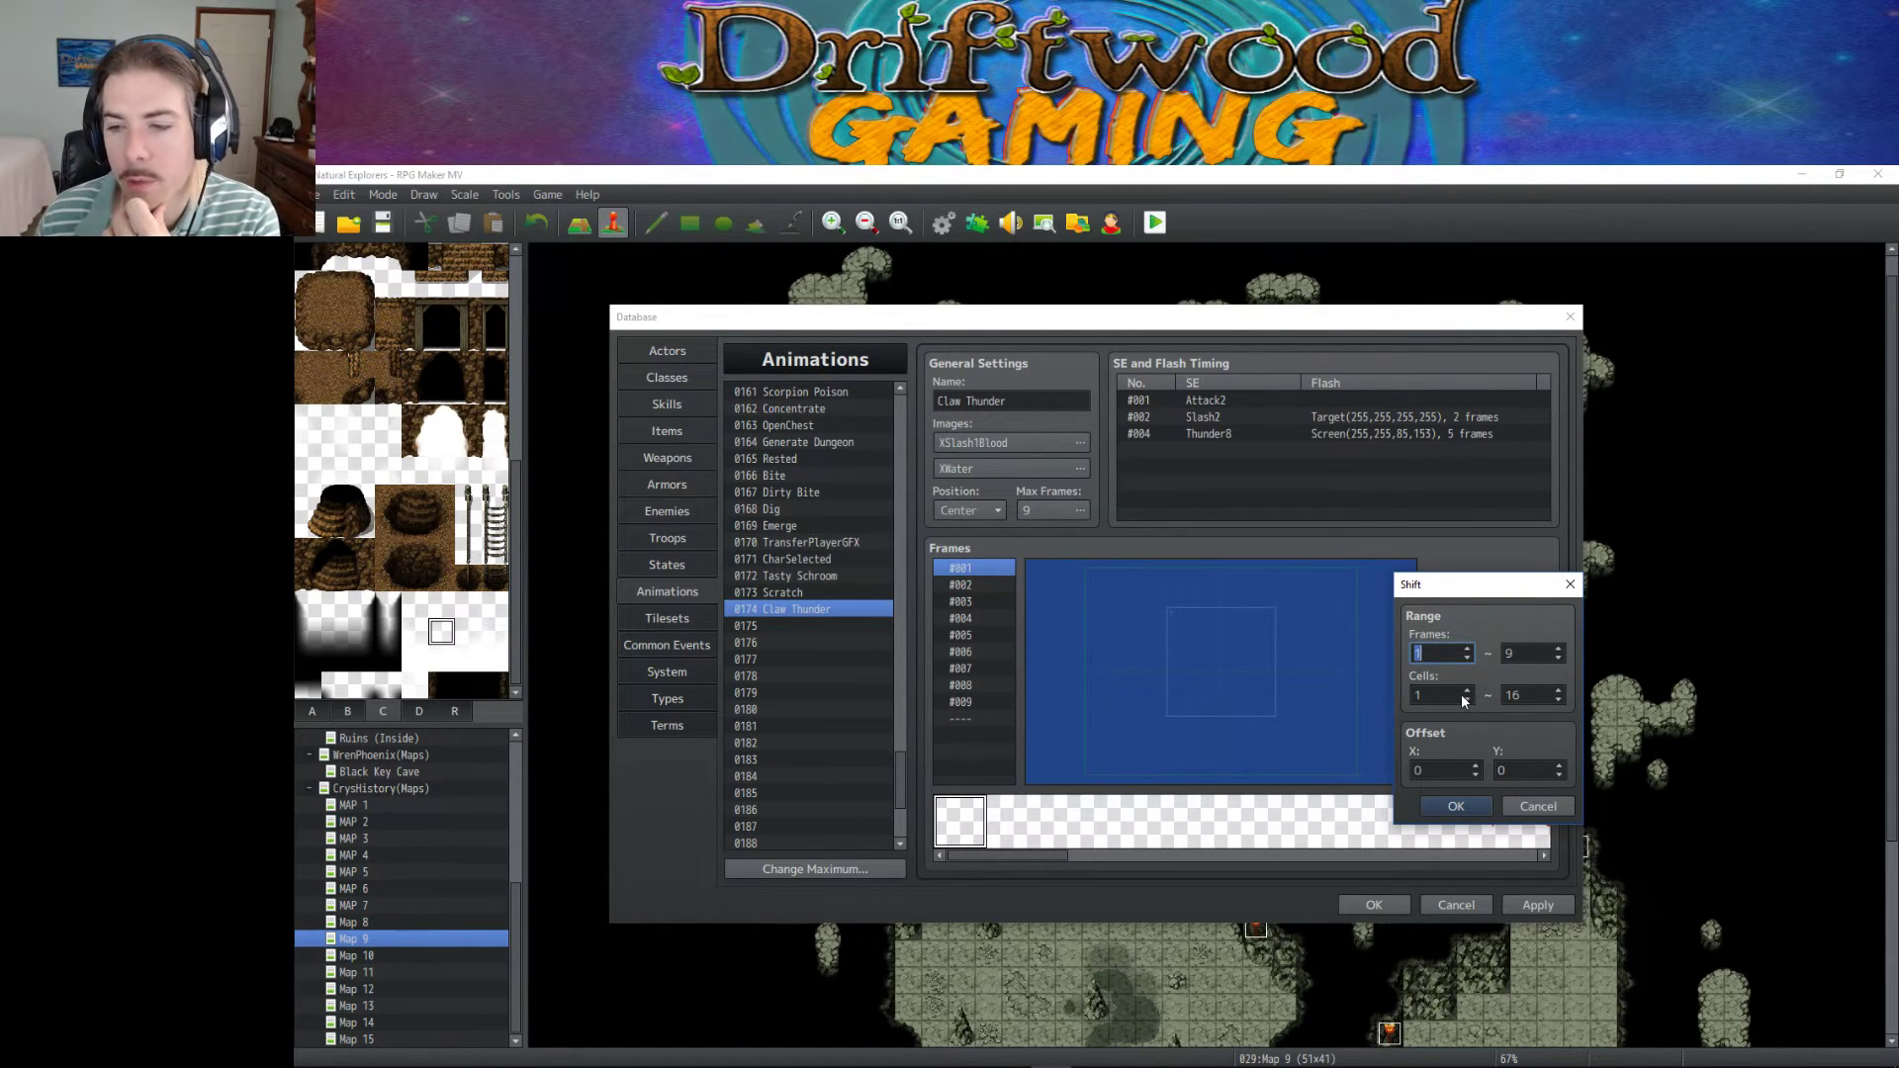
pyautogui.click(1538, 804)
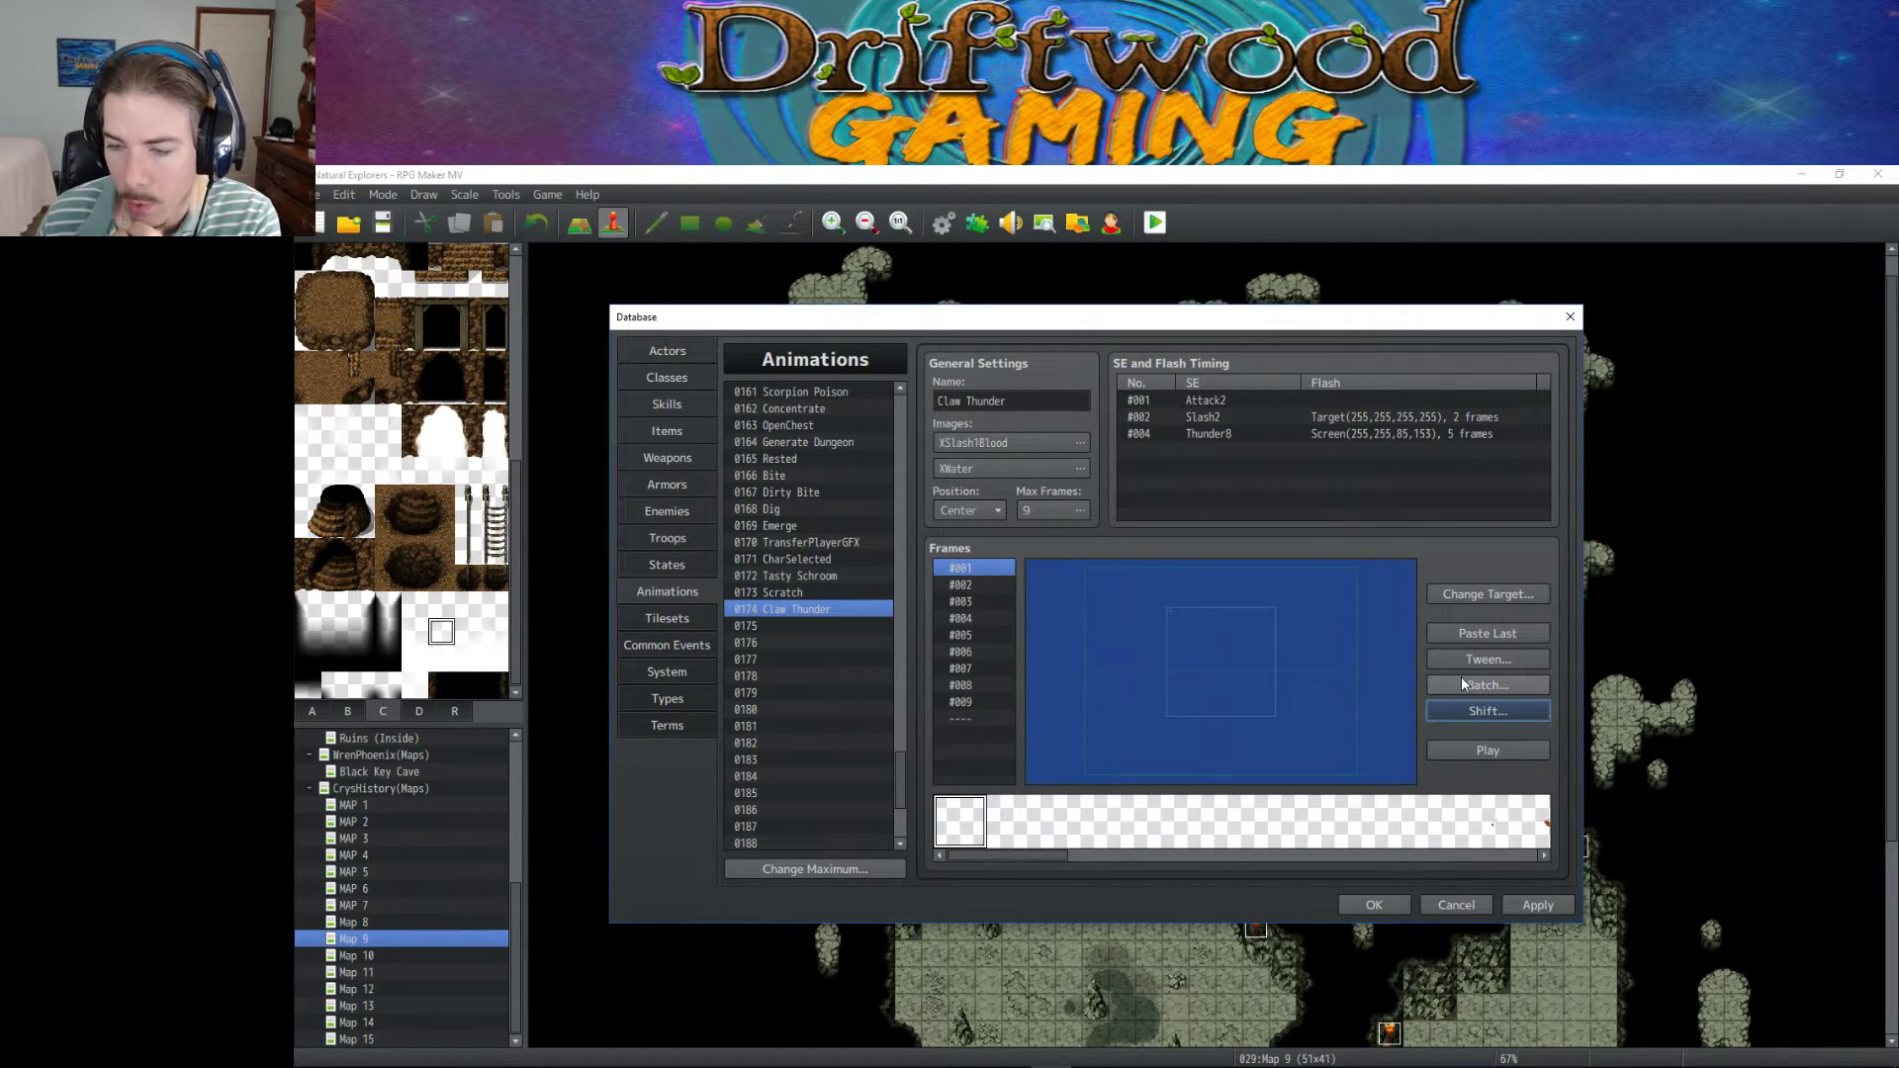
pyautogui.click(1498, 687)
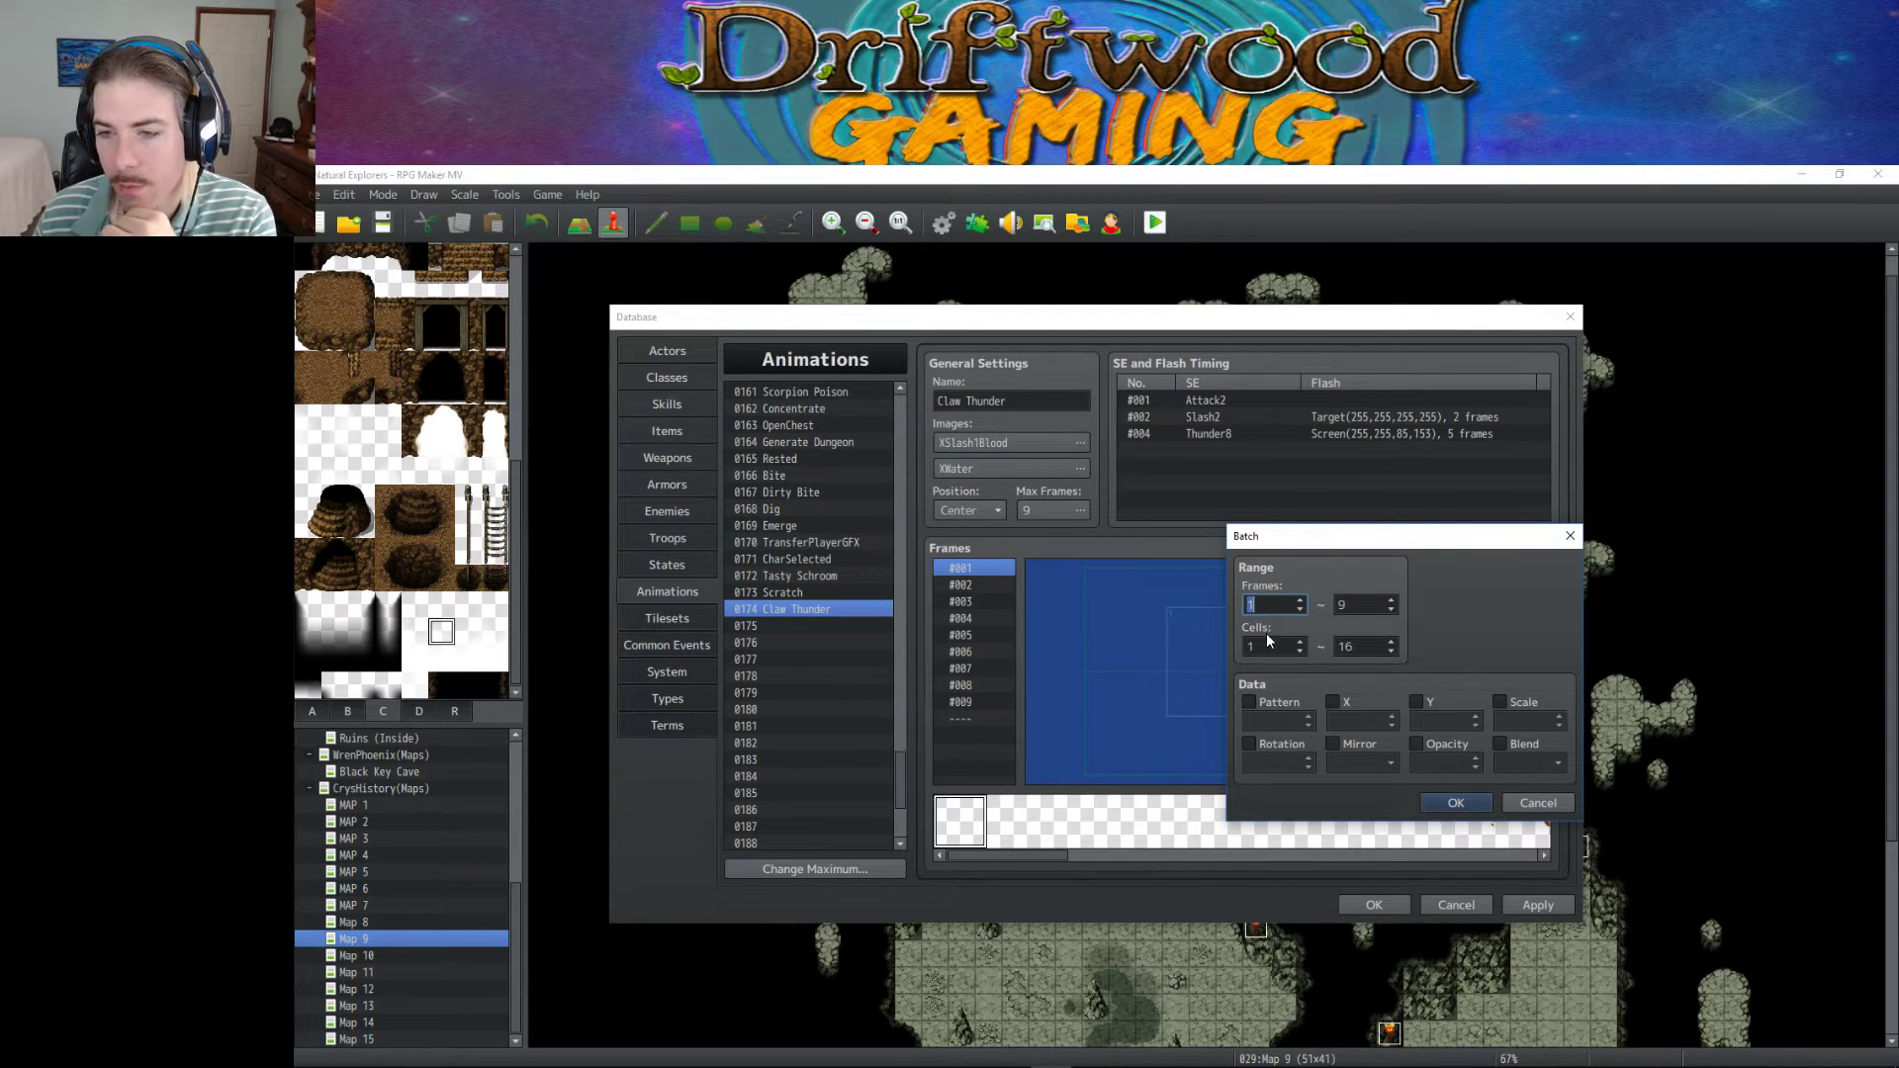
pyautogui.doubleClick(1378, 646)
pyautogui.write('1')
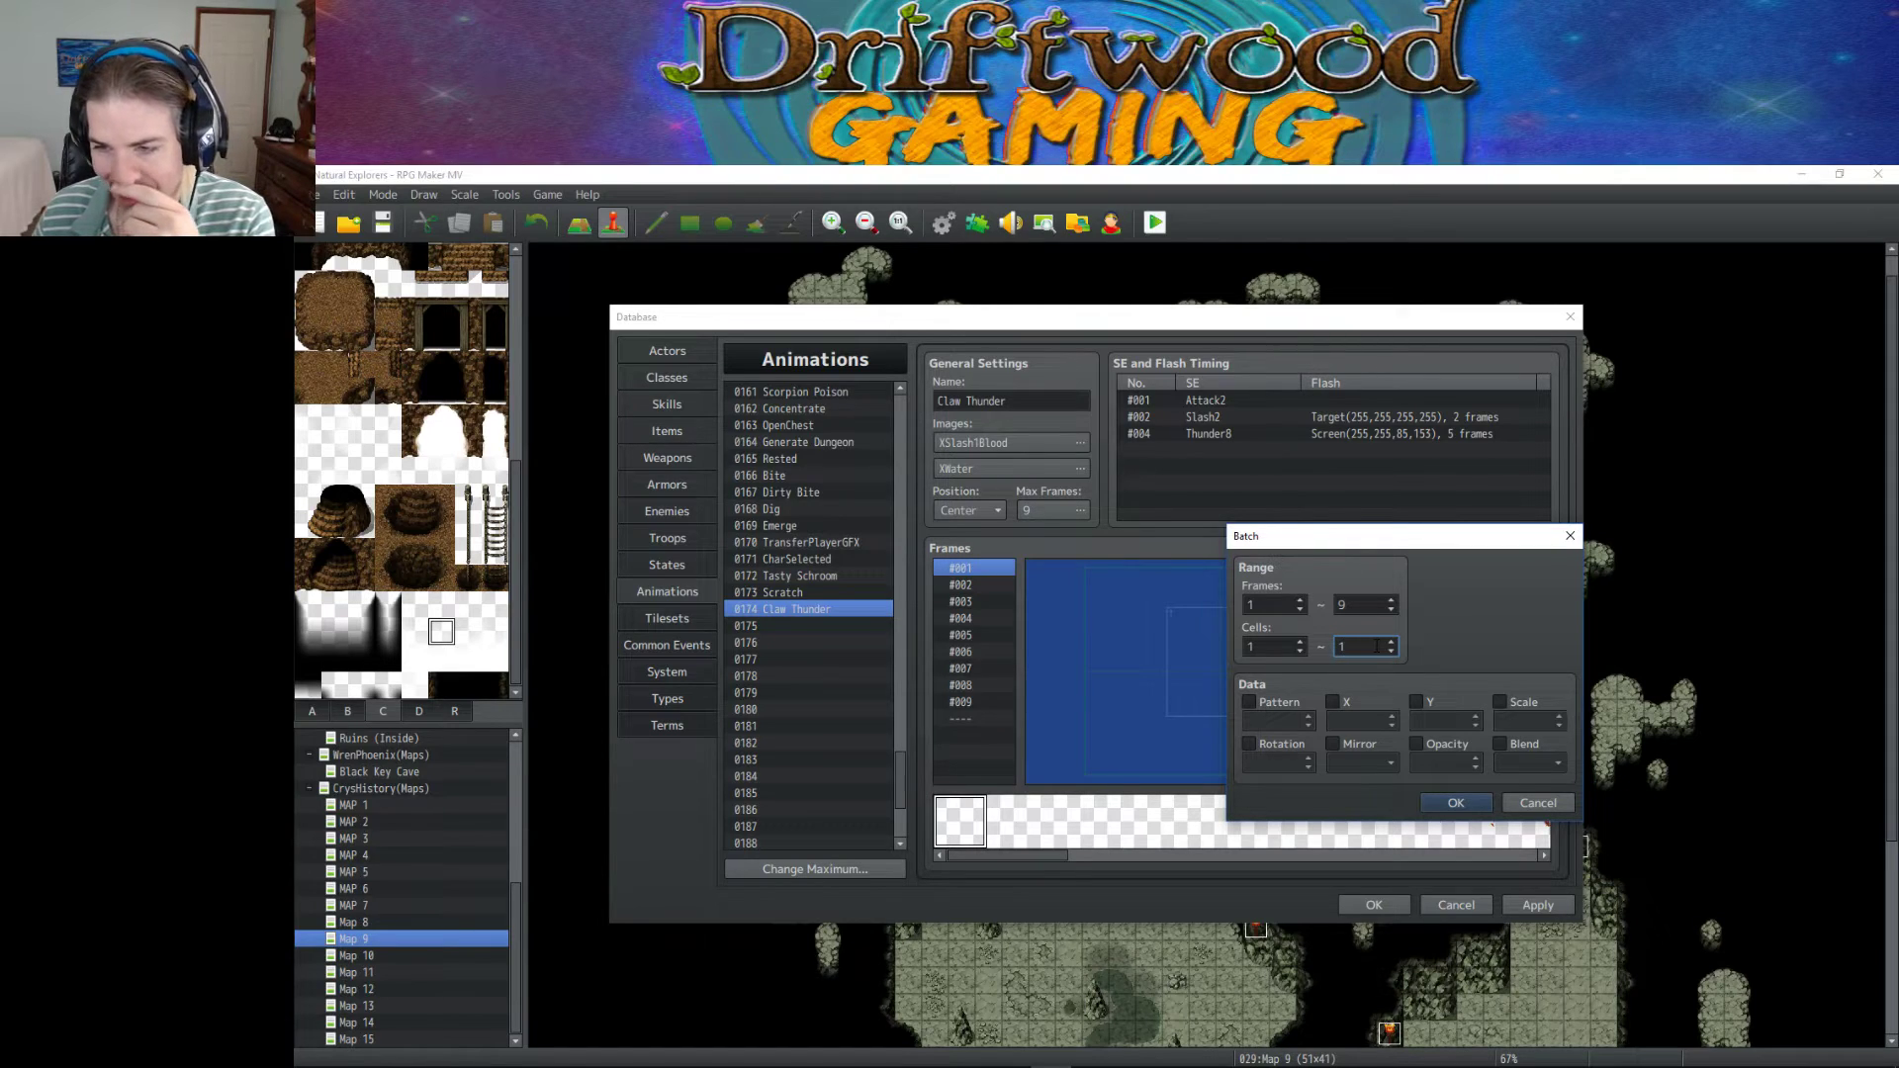
pyautogui.click(1266, 700)
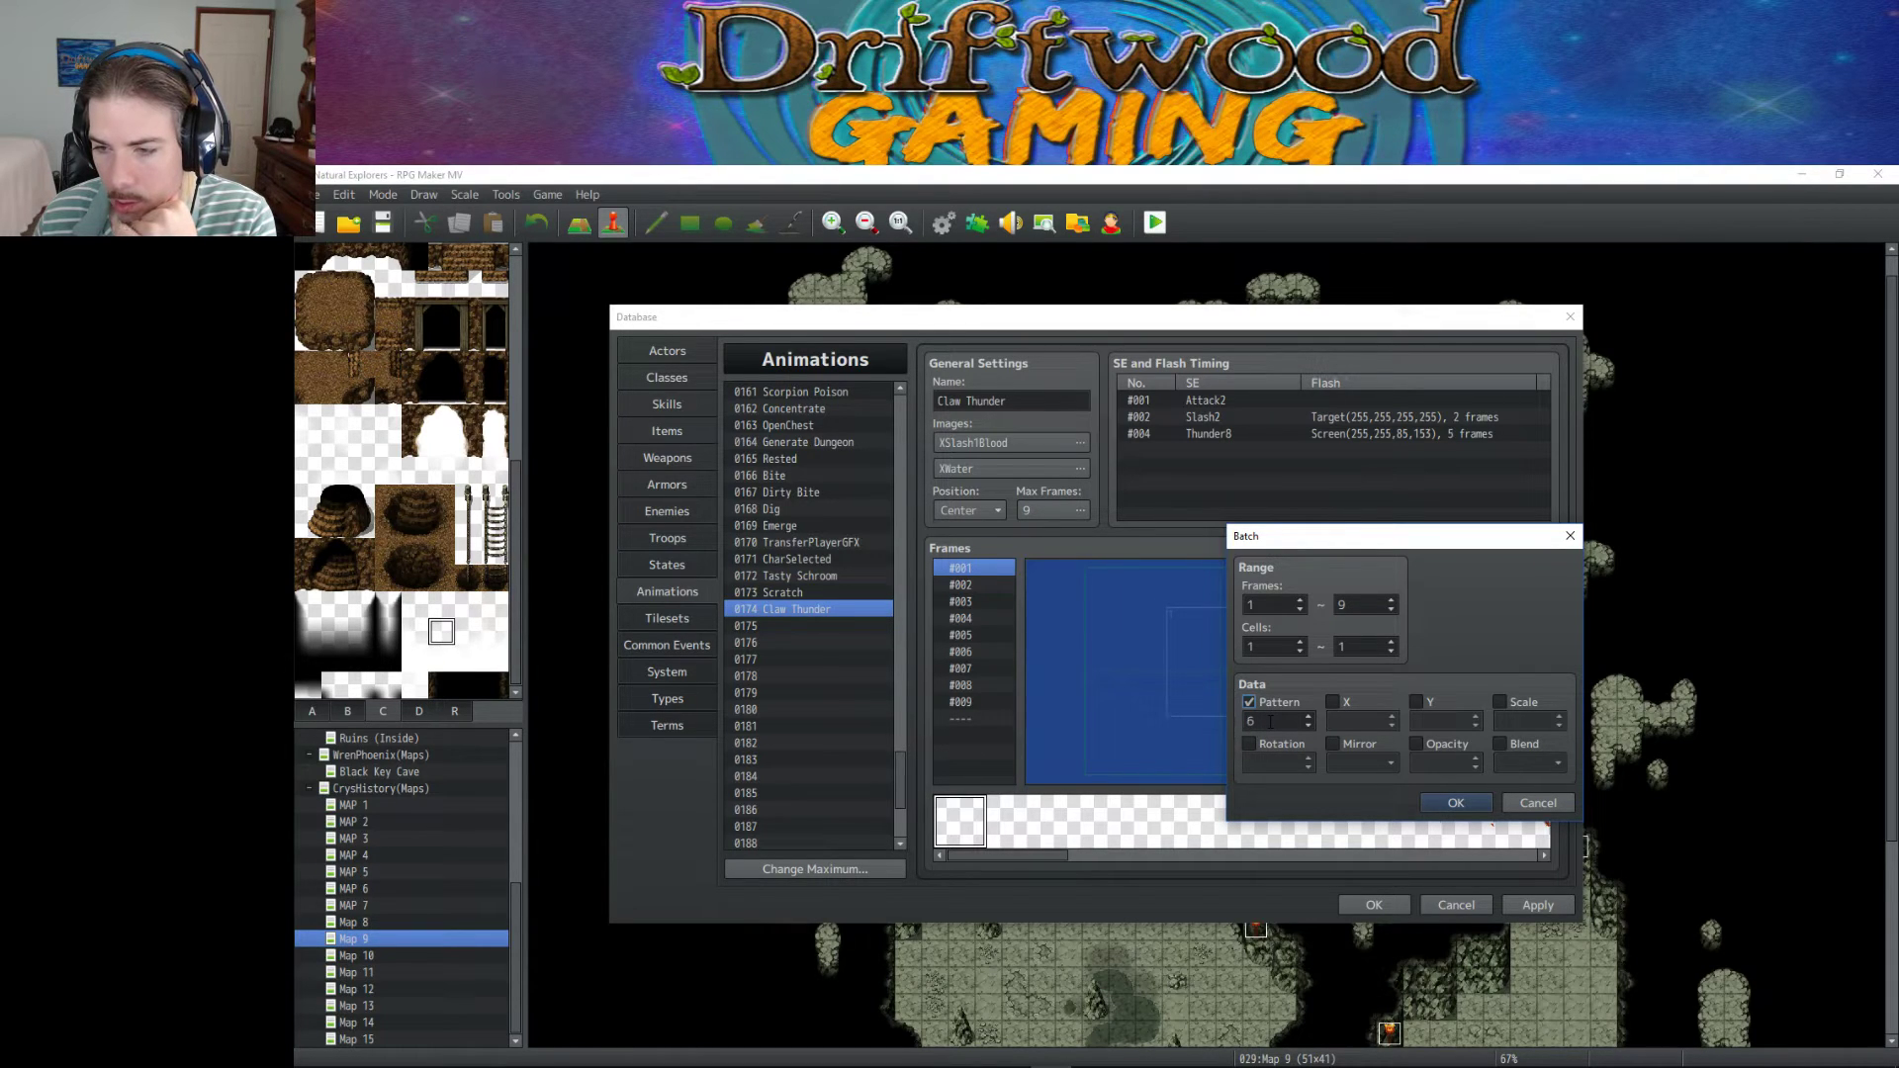
pyautogui.press('BackSpace')
pyautogui.write('10')
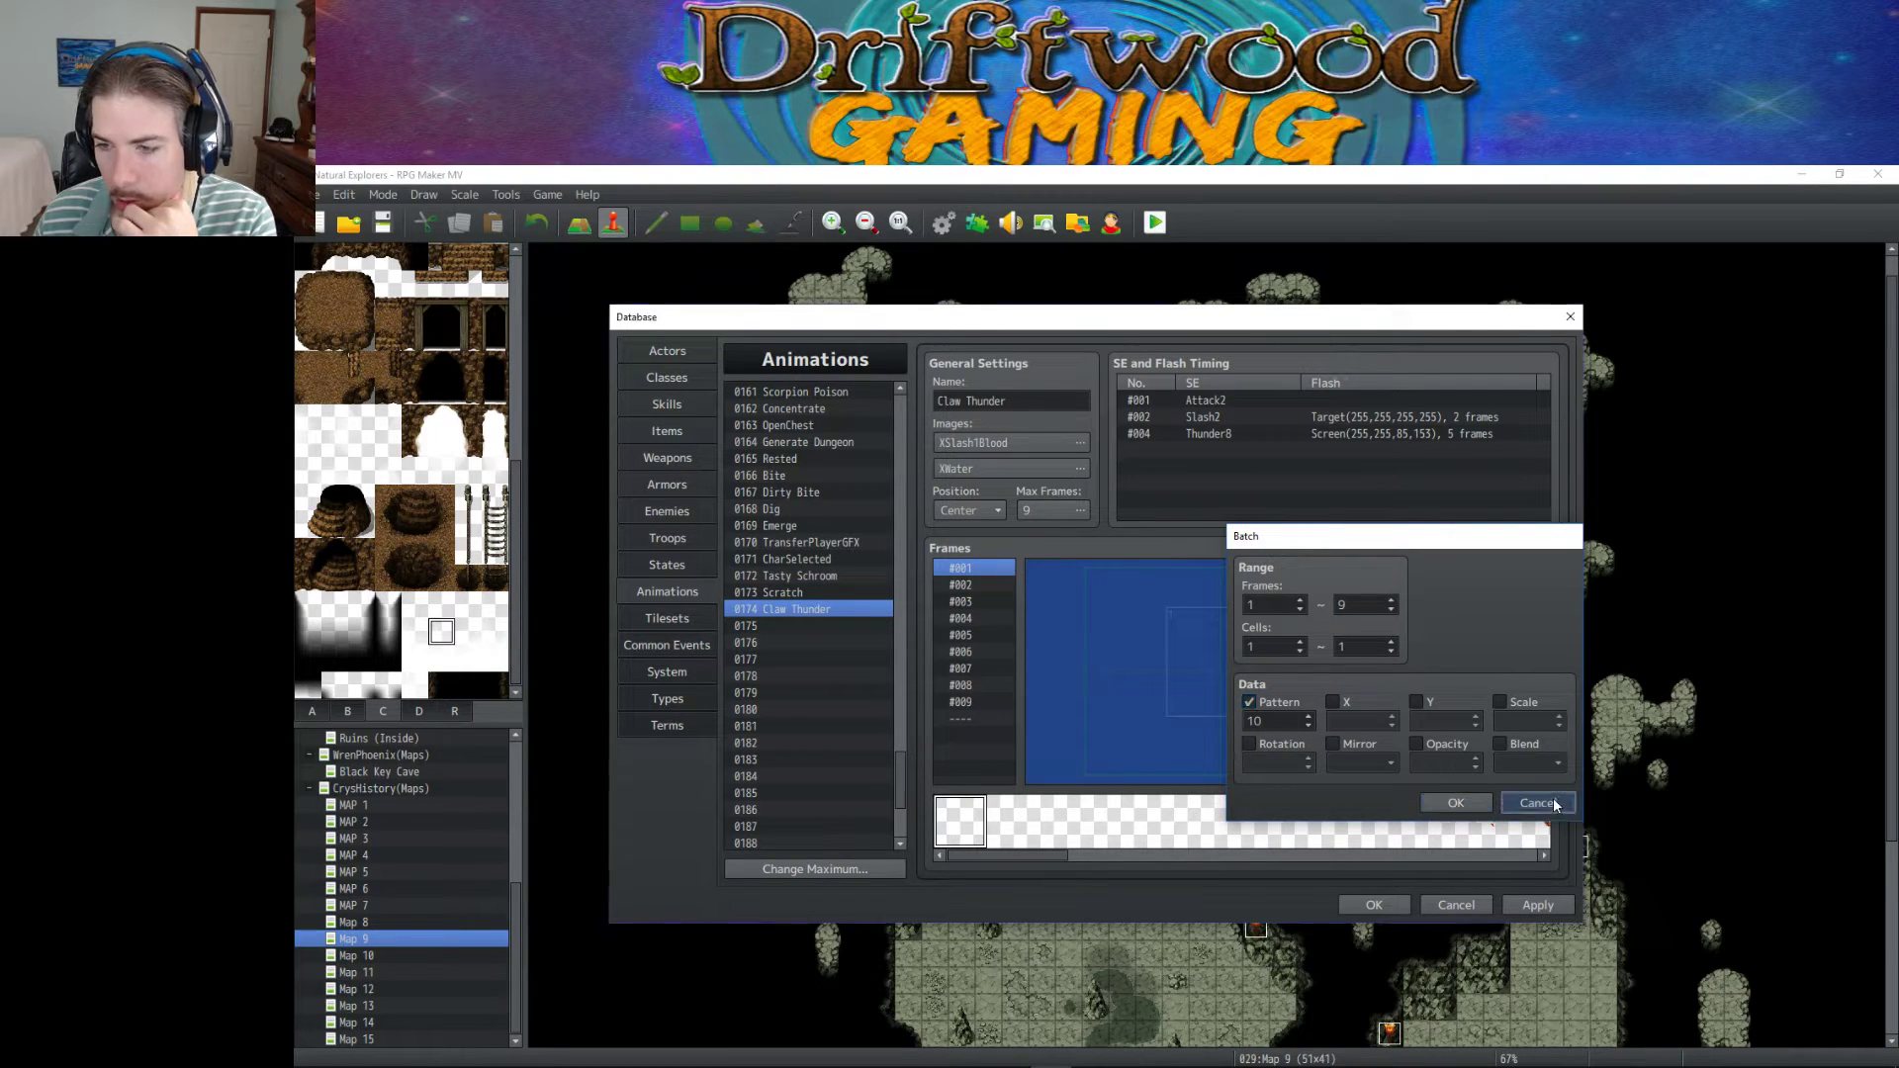
pyautogui.click(1456, 803)
# Change the pattern of cell 1 in frame #001, trying 14 and 12 before choosing a small blood spatter.
pyautogui.doubleClick(1232, 658)
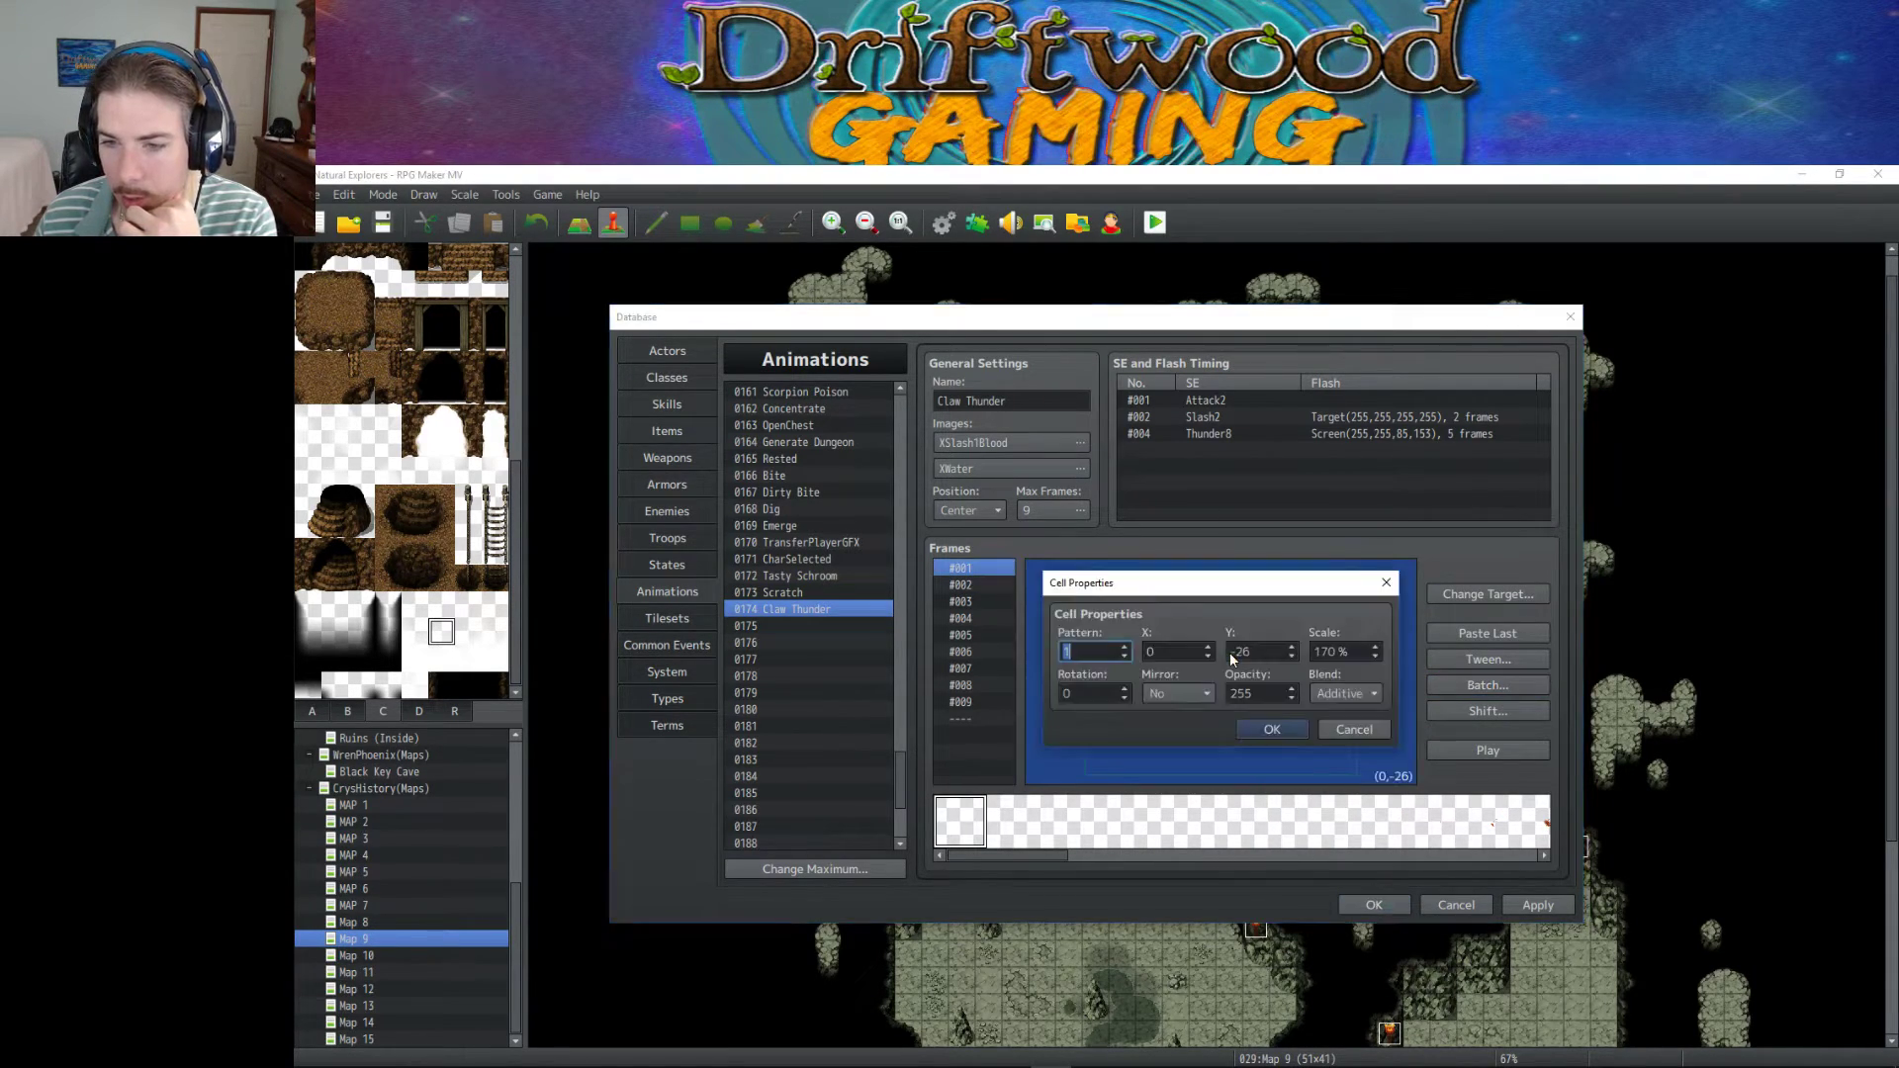
pyautogui.click(1256, 731)
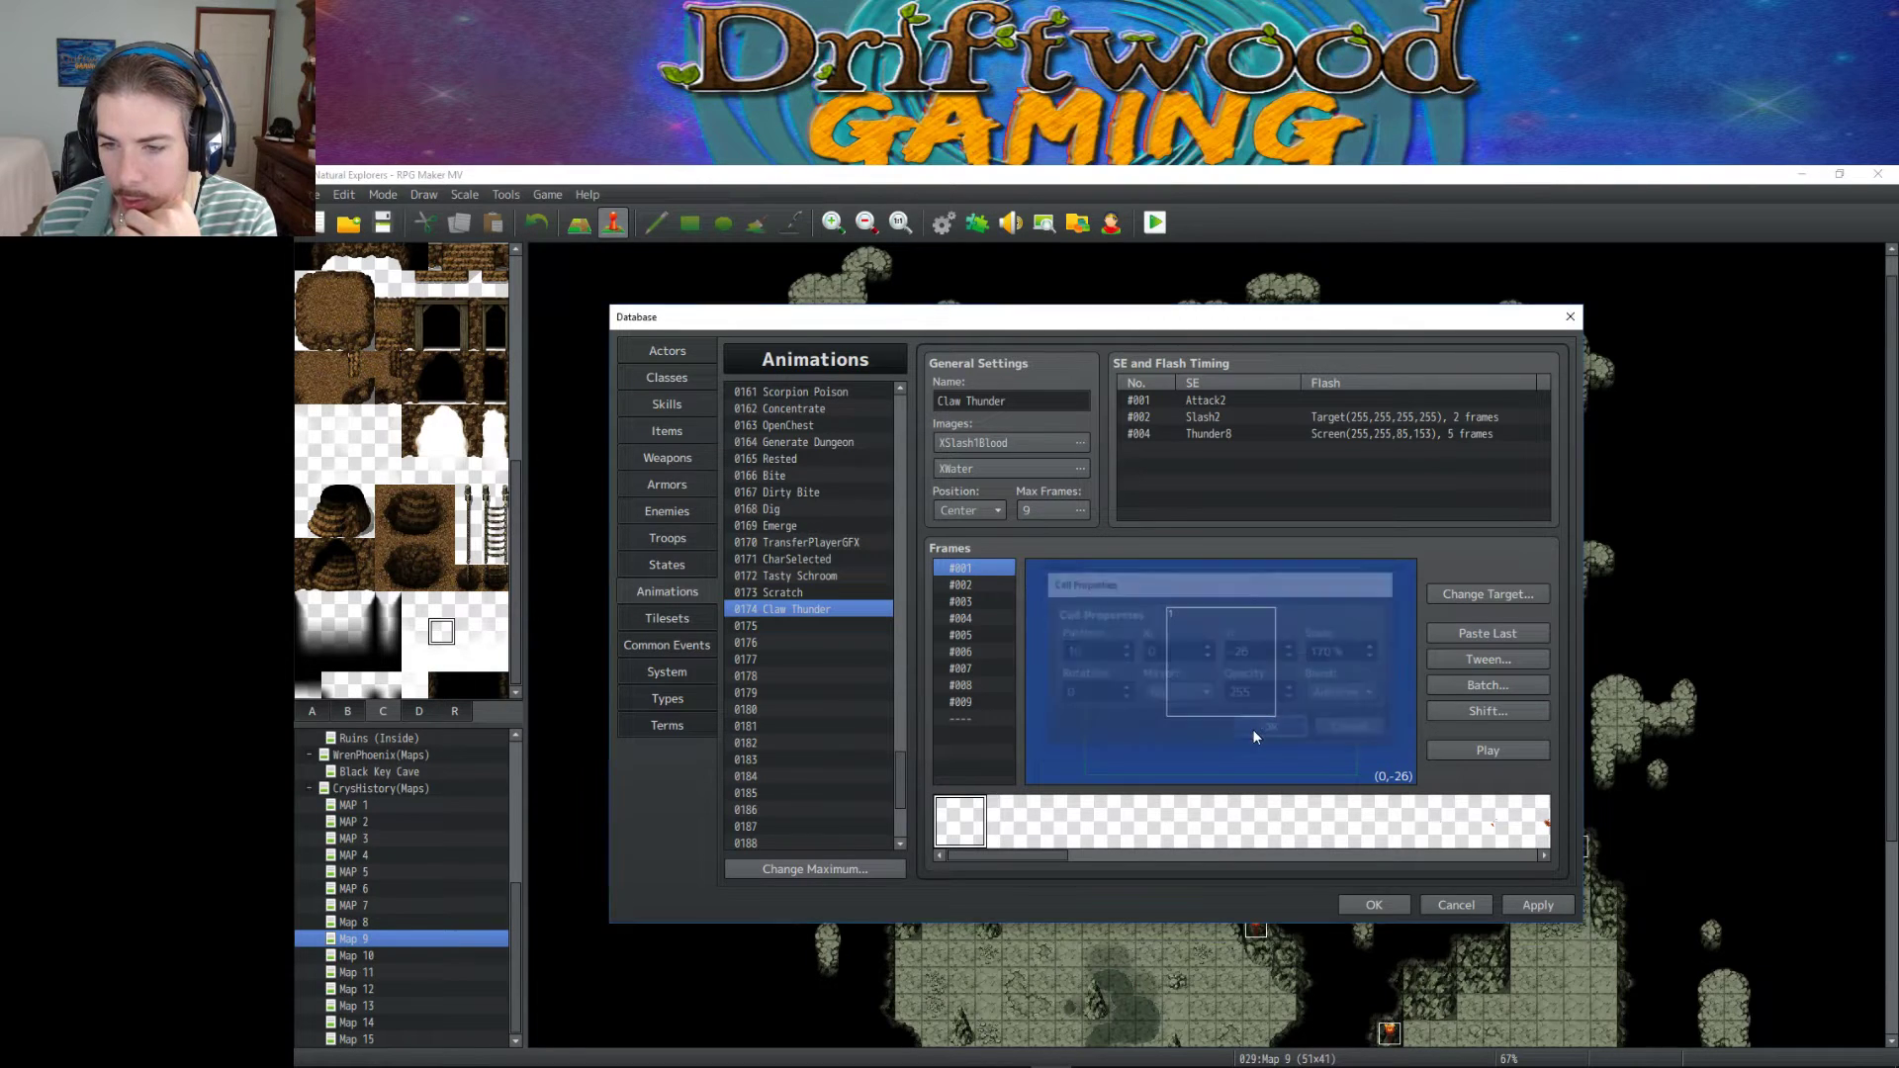
pyautogui.doubleClick(1240, 660)
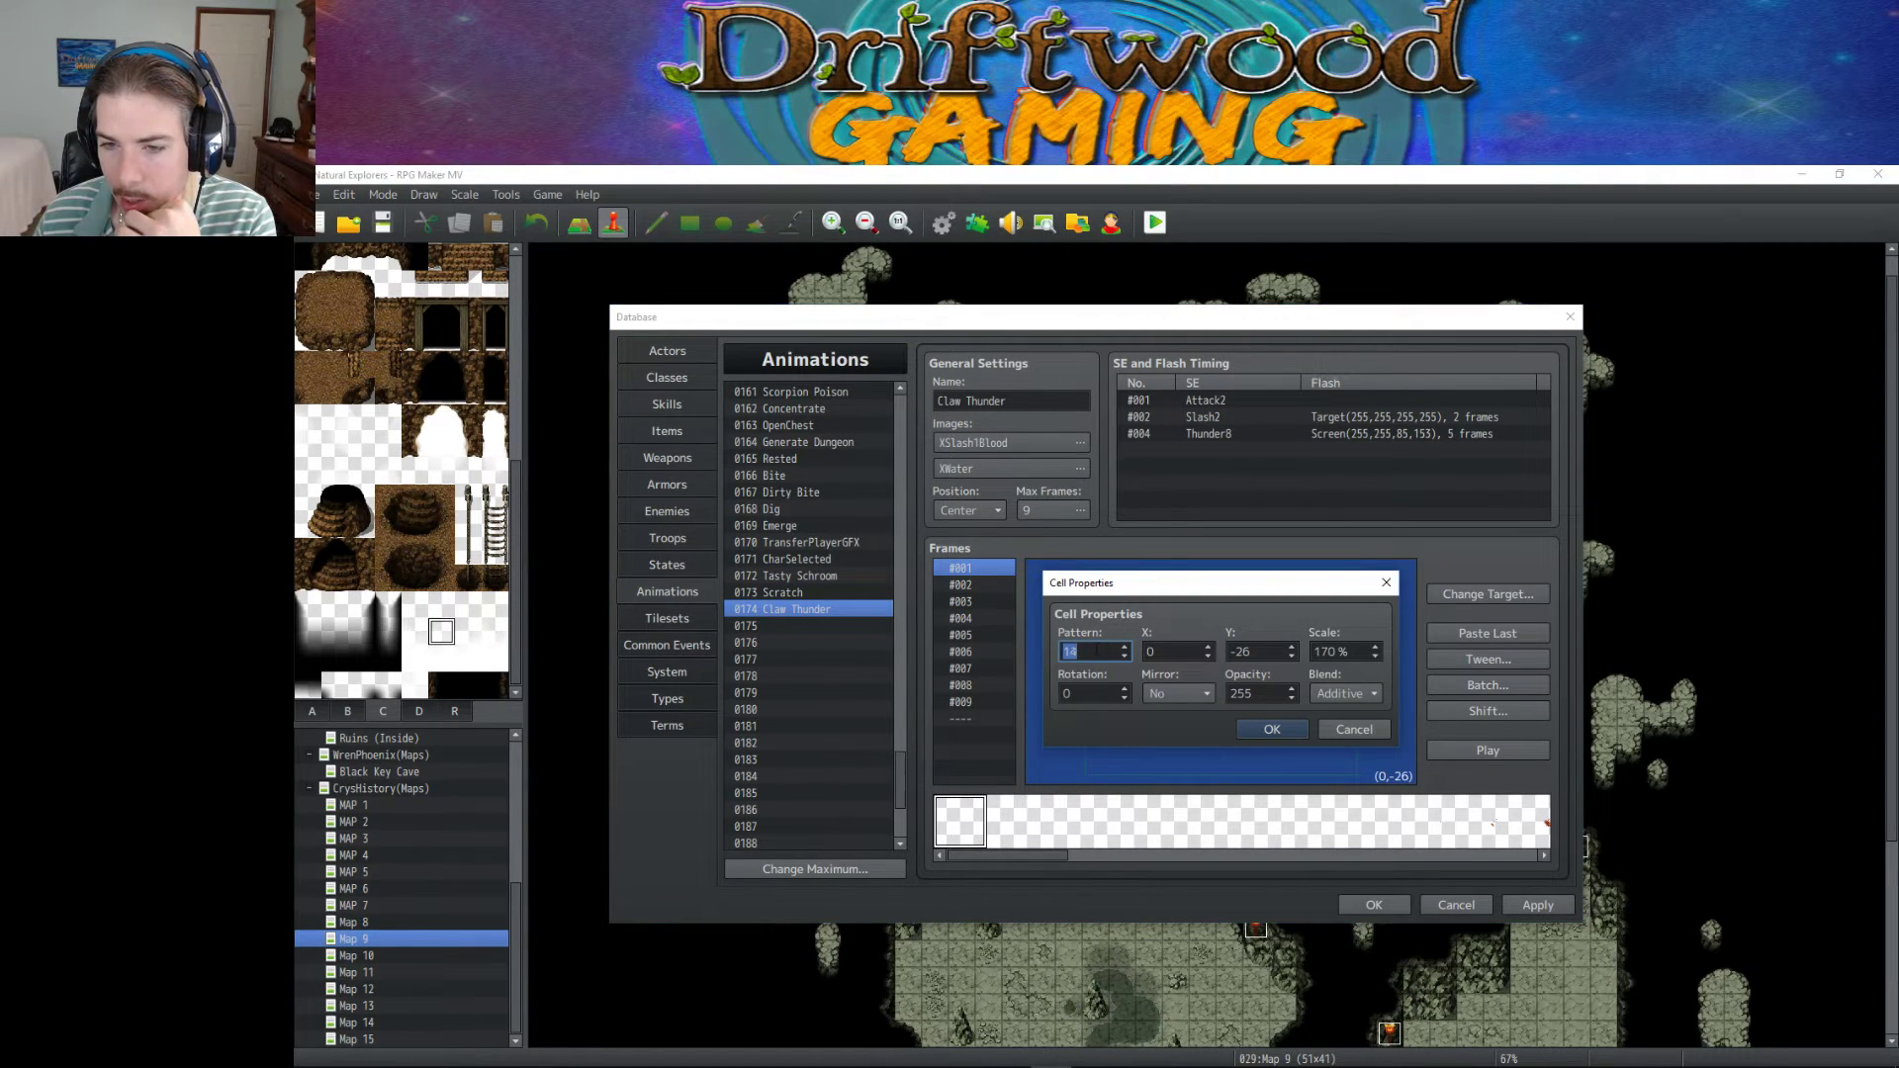
pyautogui.click(1254, 729)
pyautogui.doubleClick(1225, 661)
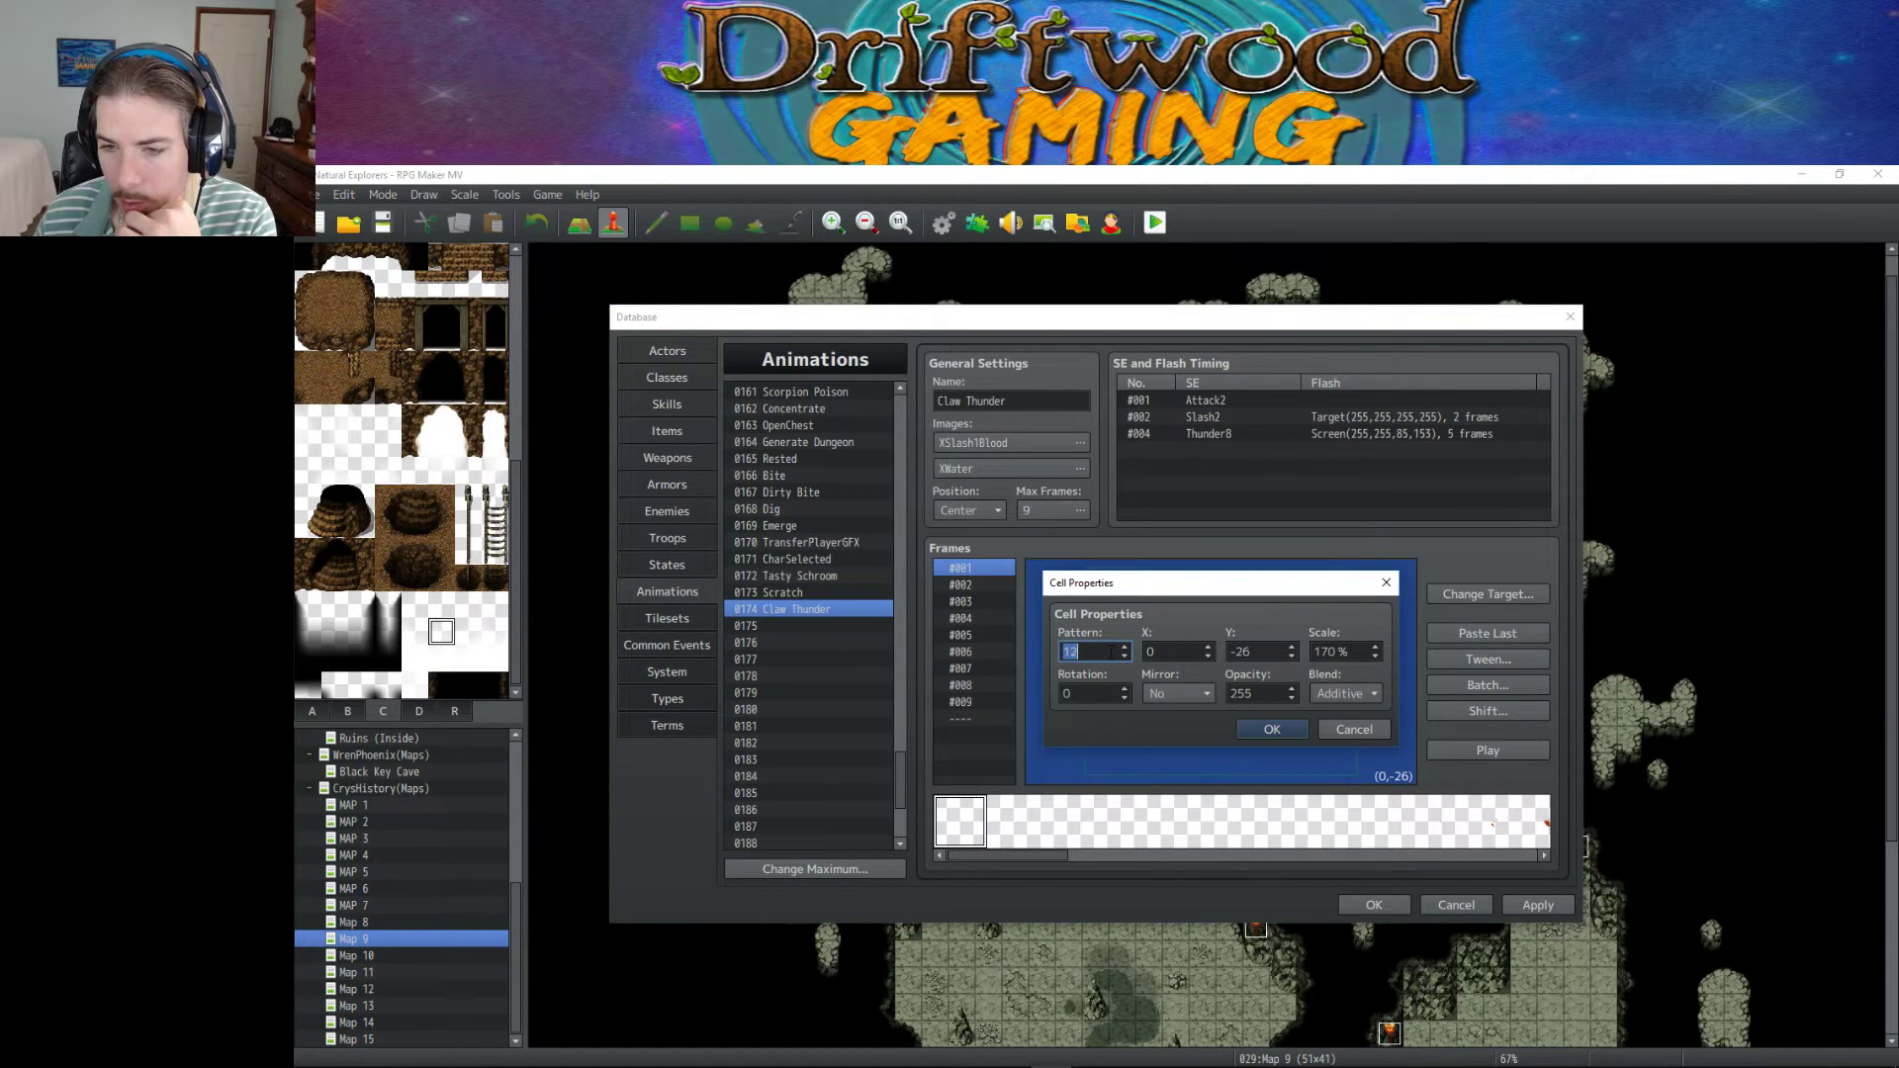
pyautogui.click(1271, 730)
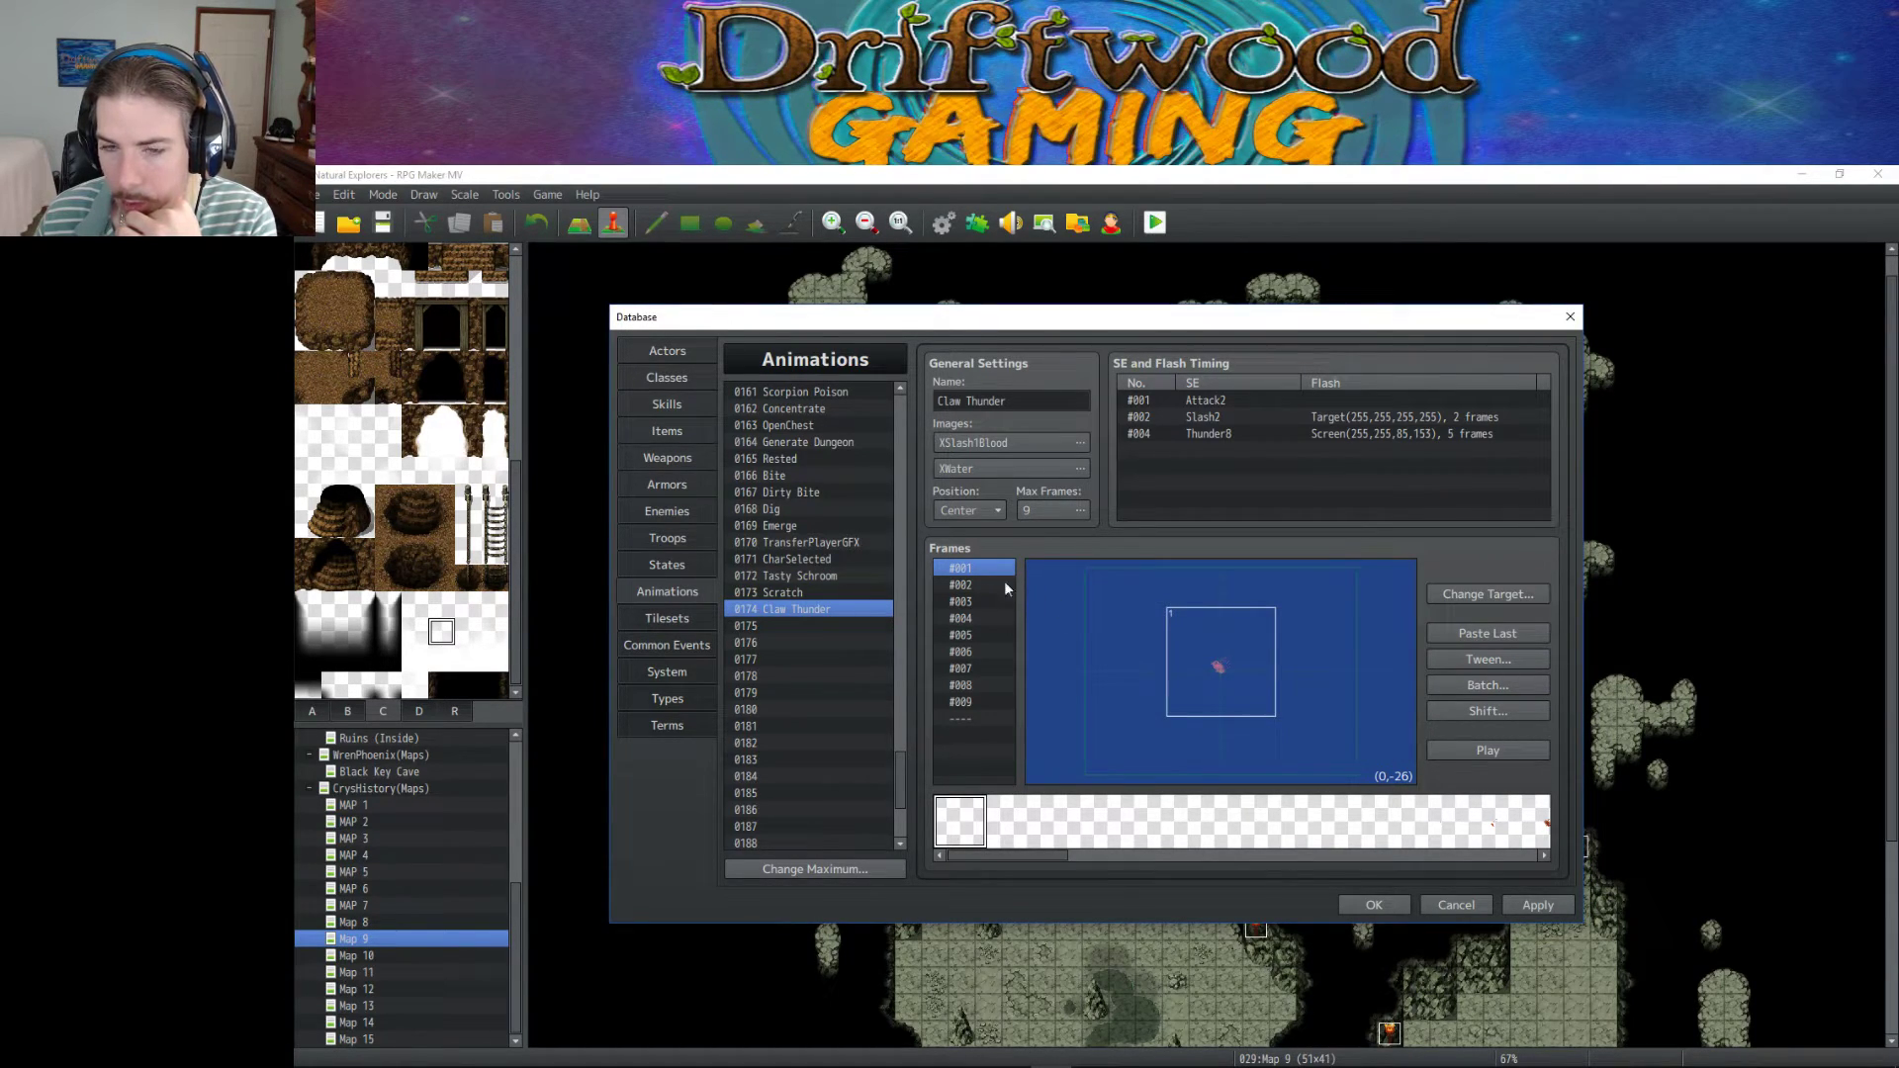
pyautogui.doubleClick(1253, 679)
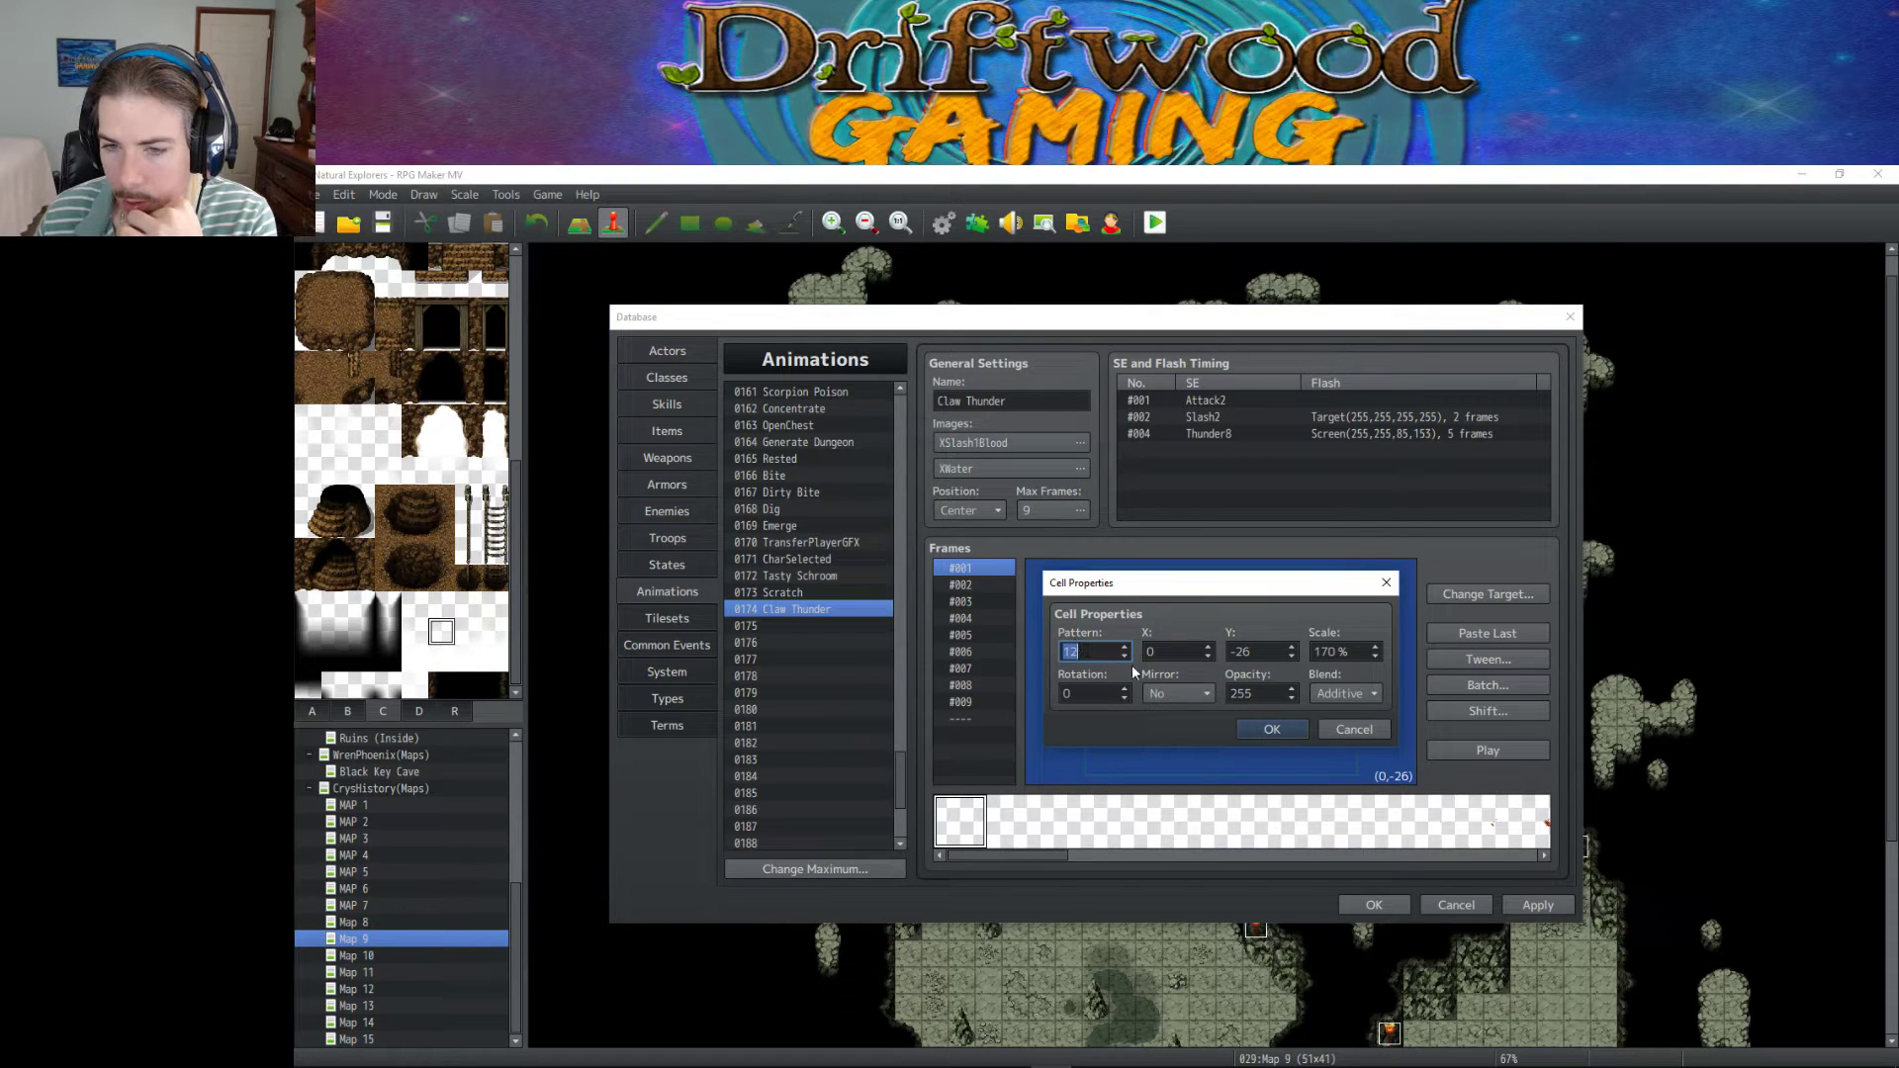
pyautogui.click(1273, 730)
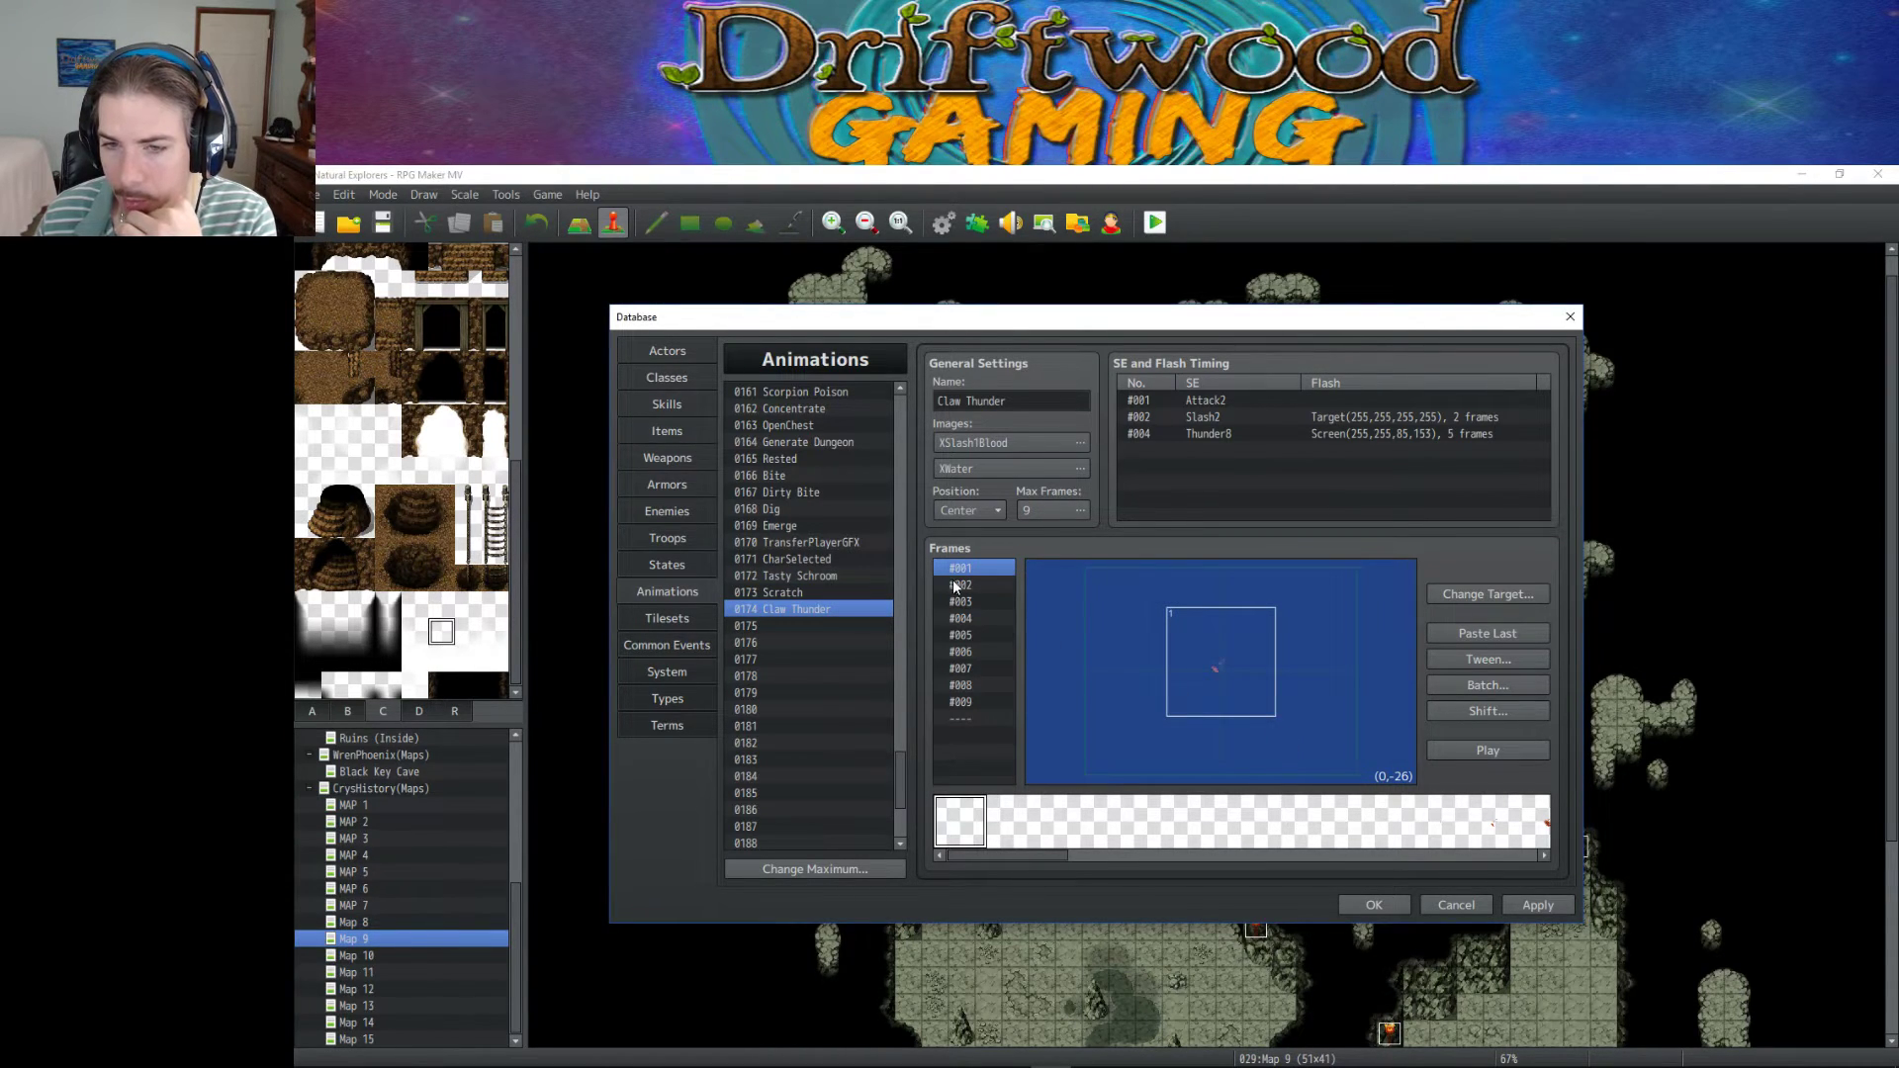
# Update the pattern of cell 1 in frames #002, #003 and #004 of the animation, using 12 in frame #002.
pyautogui.click(960, 585)
pyautogui.doubleClick(1222, 624)
pyautogui.write('12')
pyautogui.click(1268, 731)
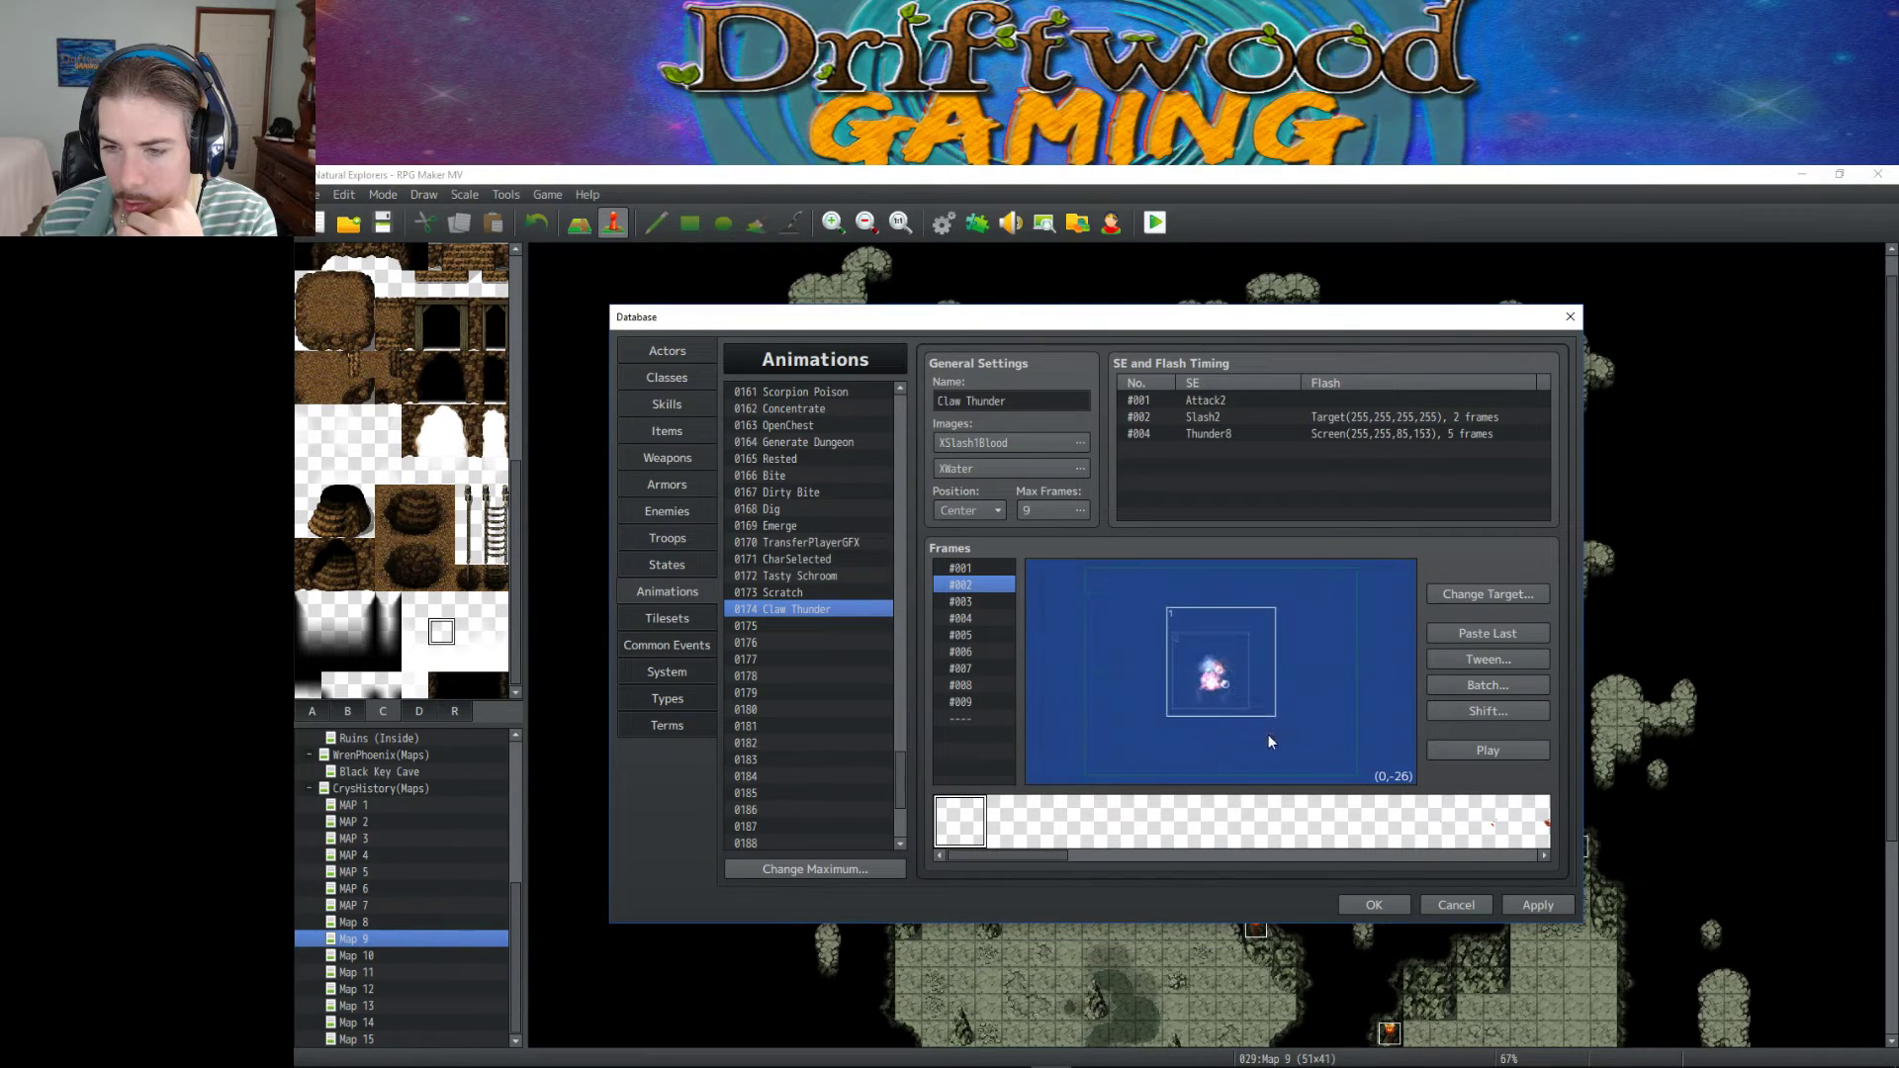
pyautogui.click(968, 602)
pyautogui.doubleClick(1235, 619)
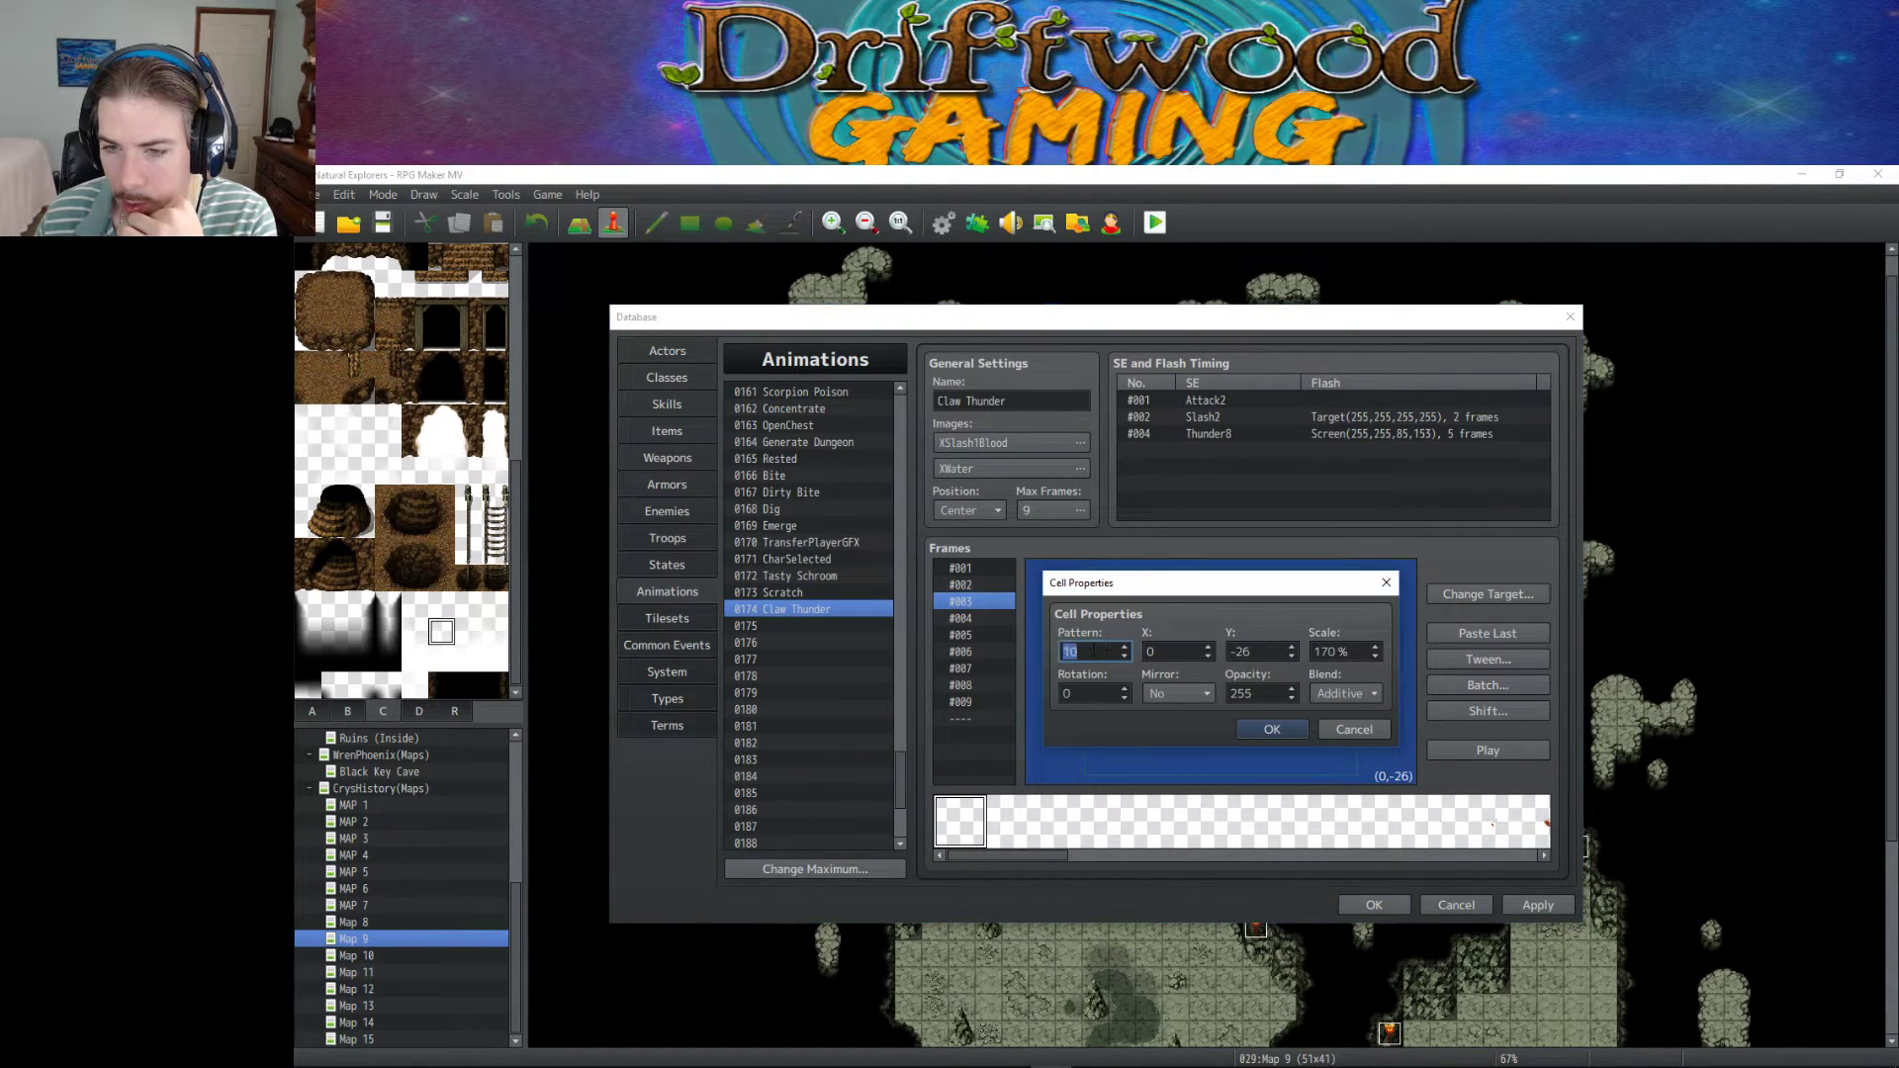
pyautogui.click(1254, 728)
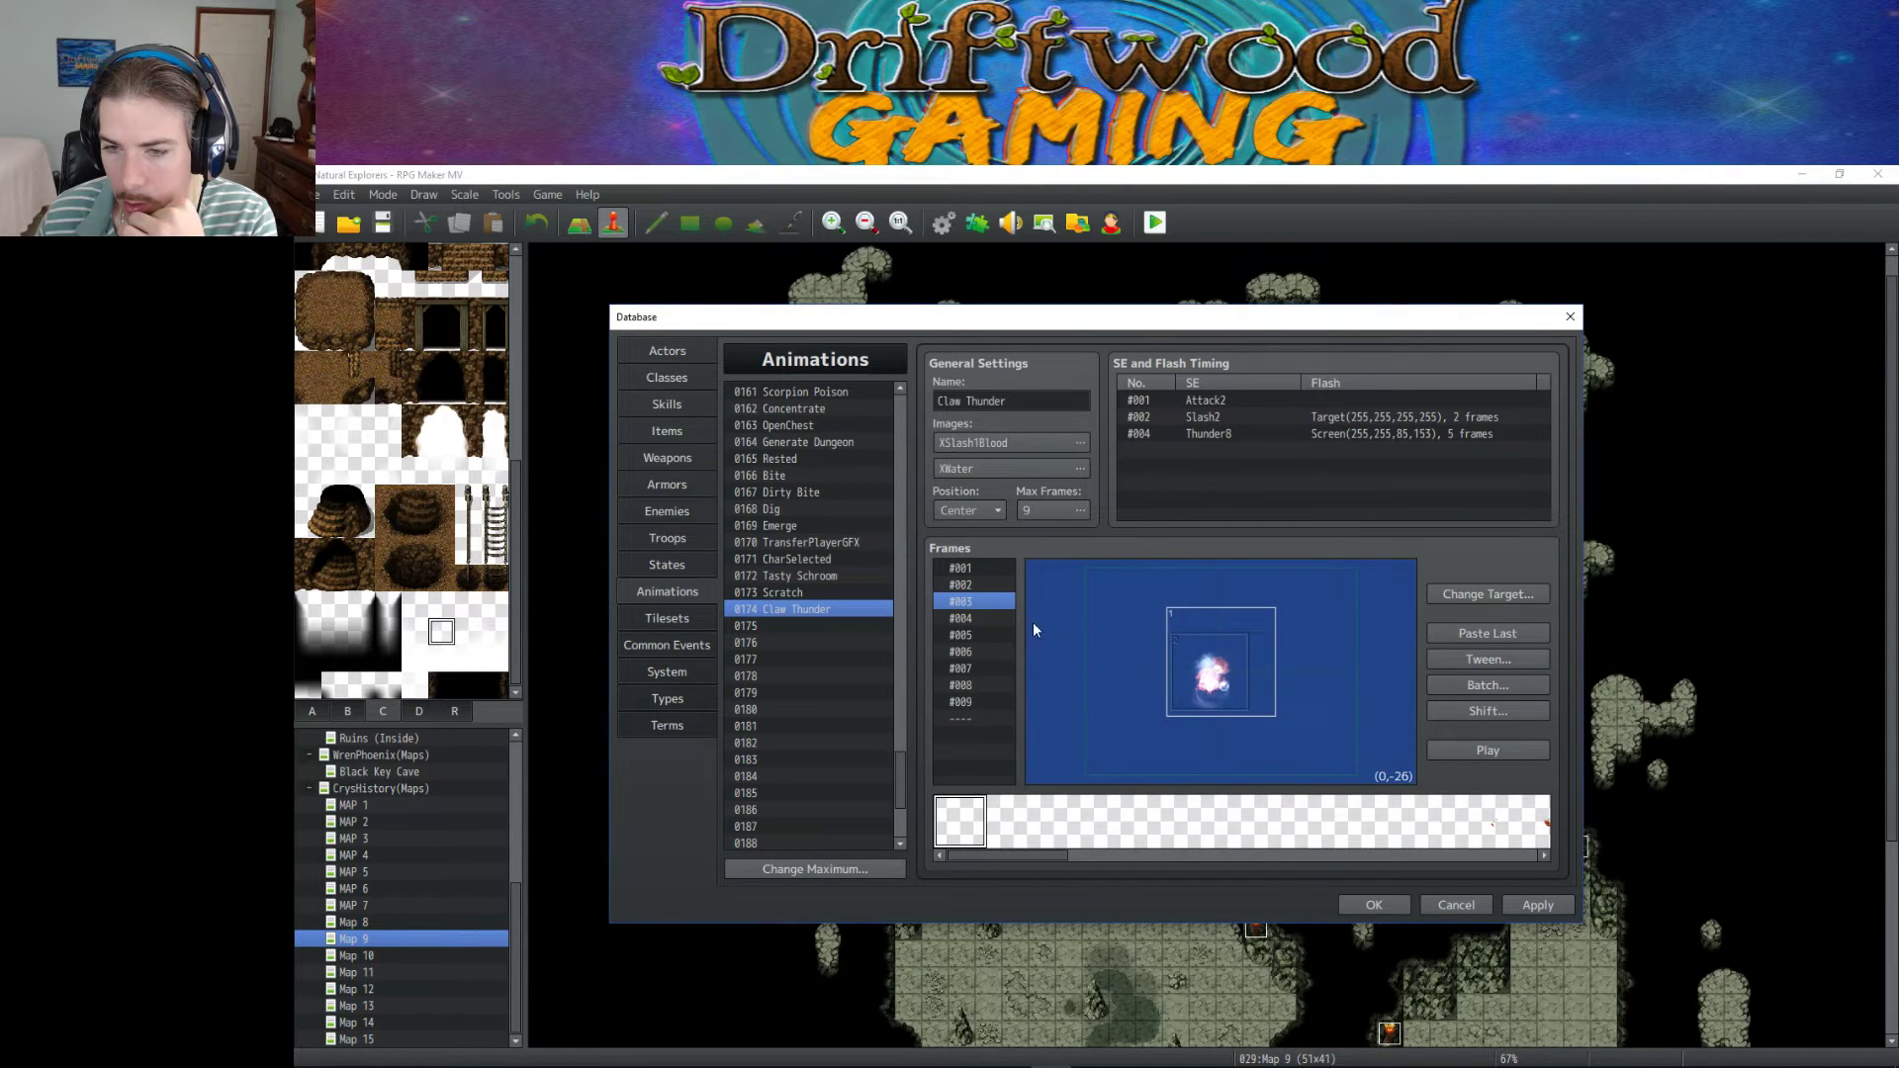
pyautogui.click(981, 619)
pyautogui.doubleClick(1221, 623)
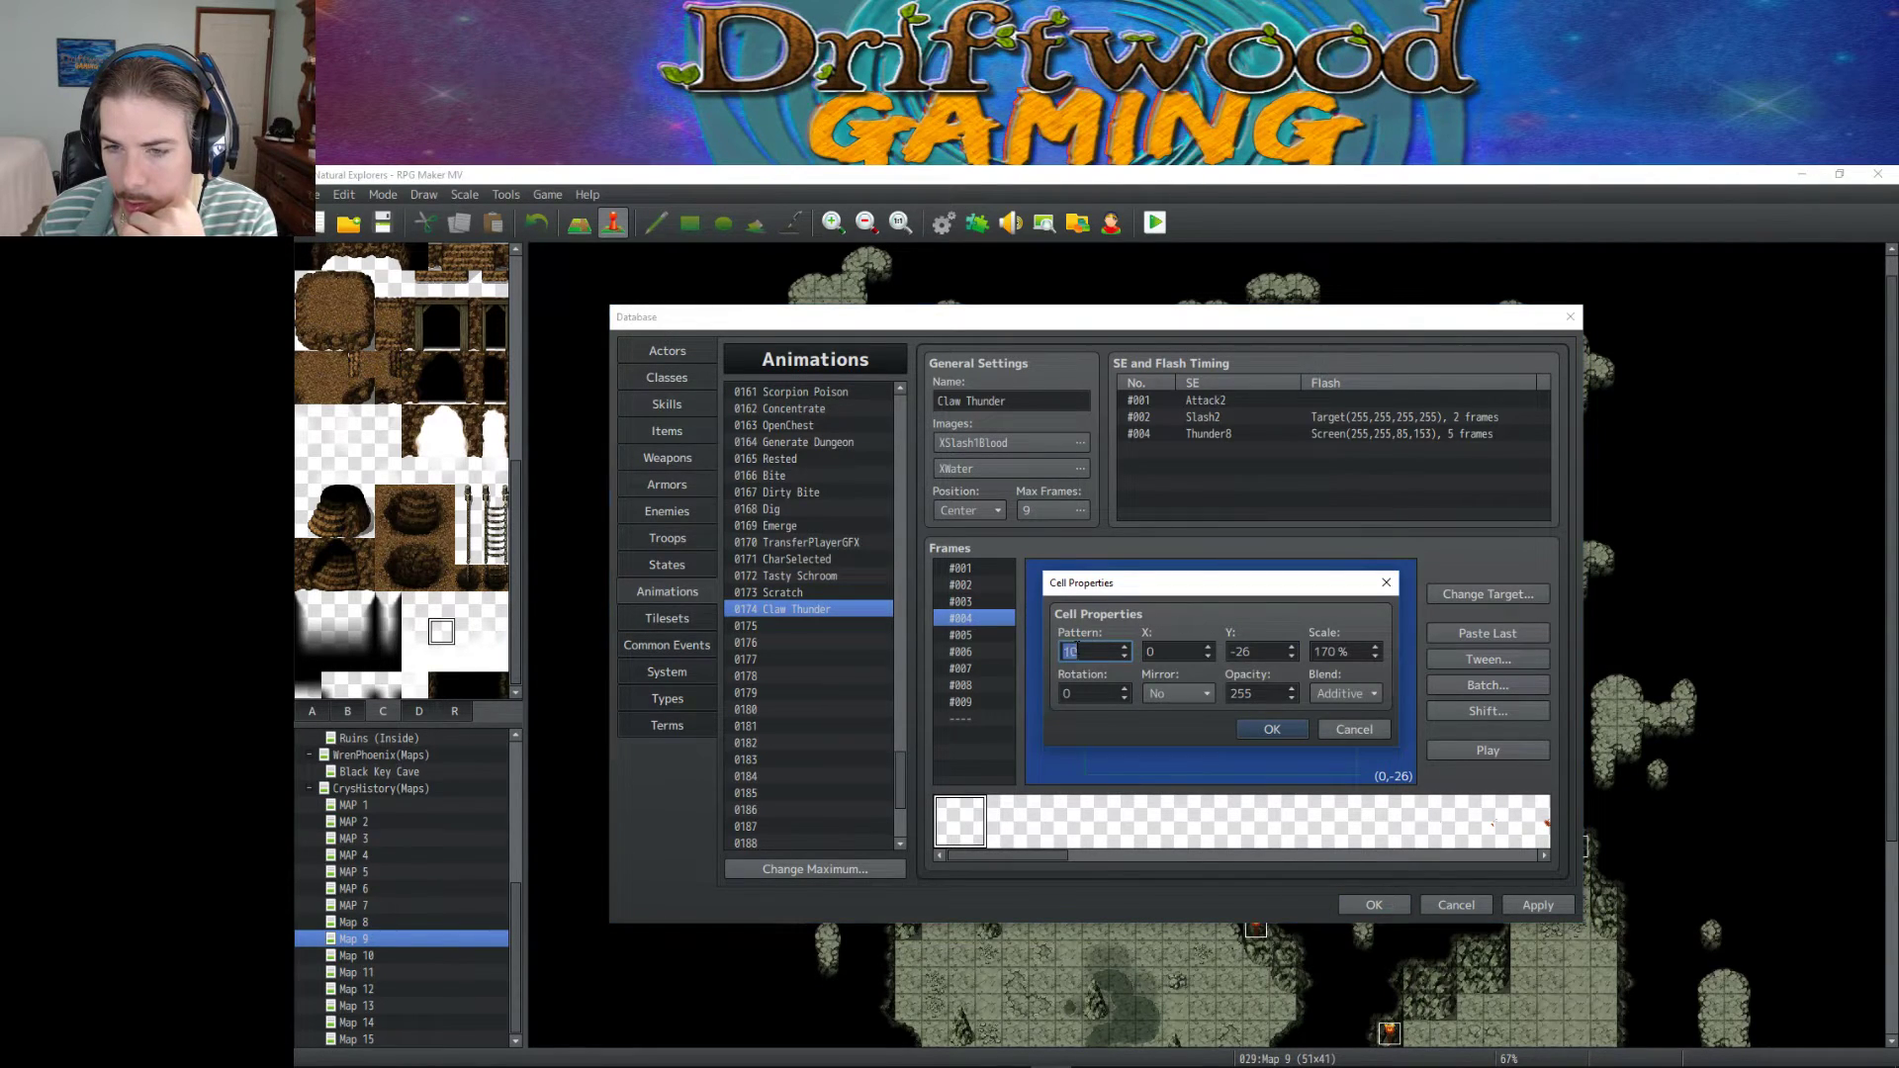
pyautogui.click(1246, 728)
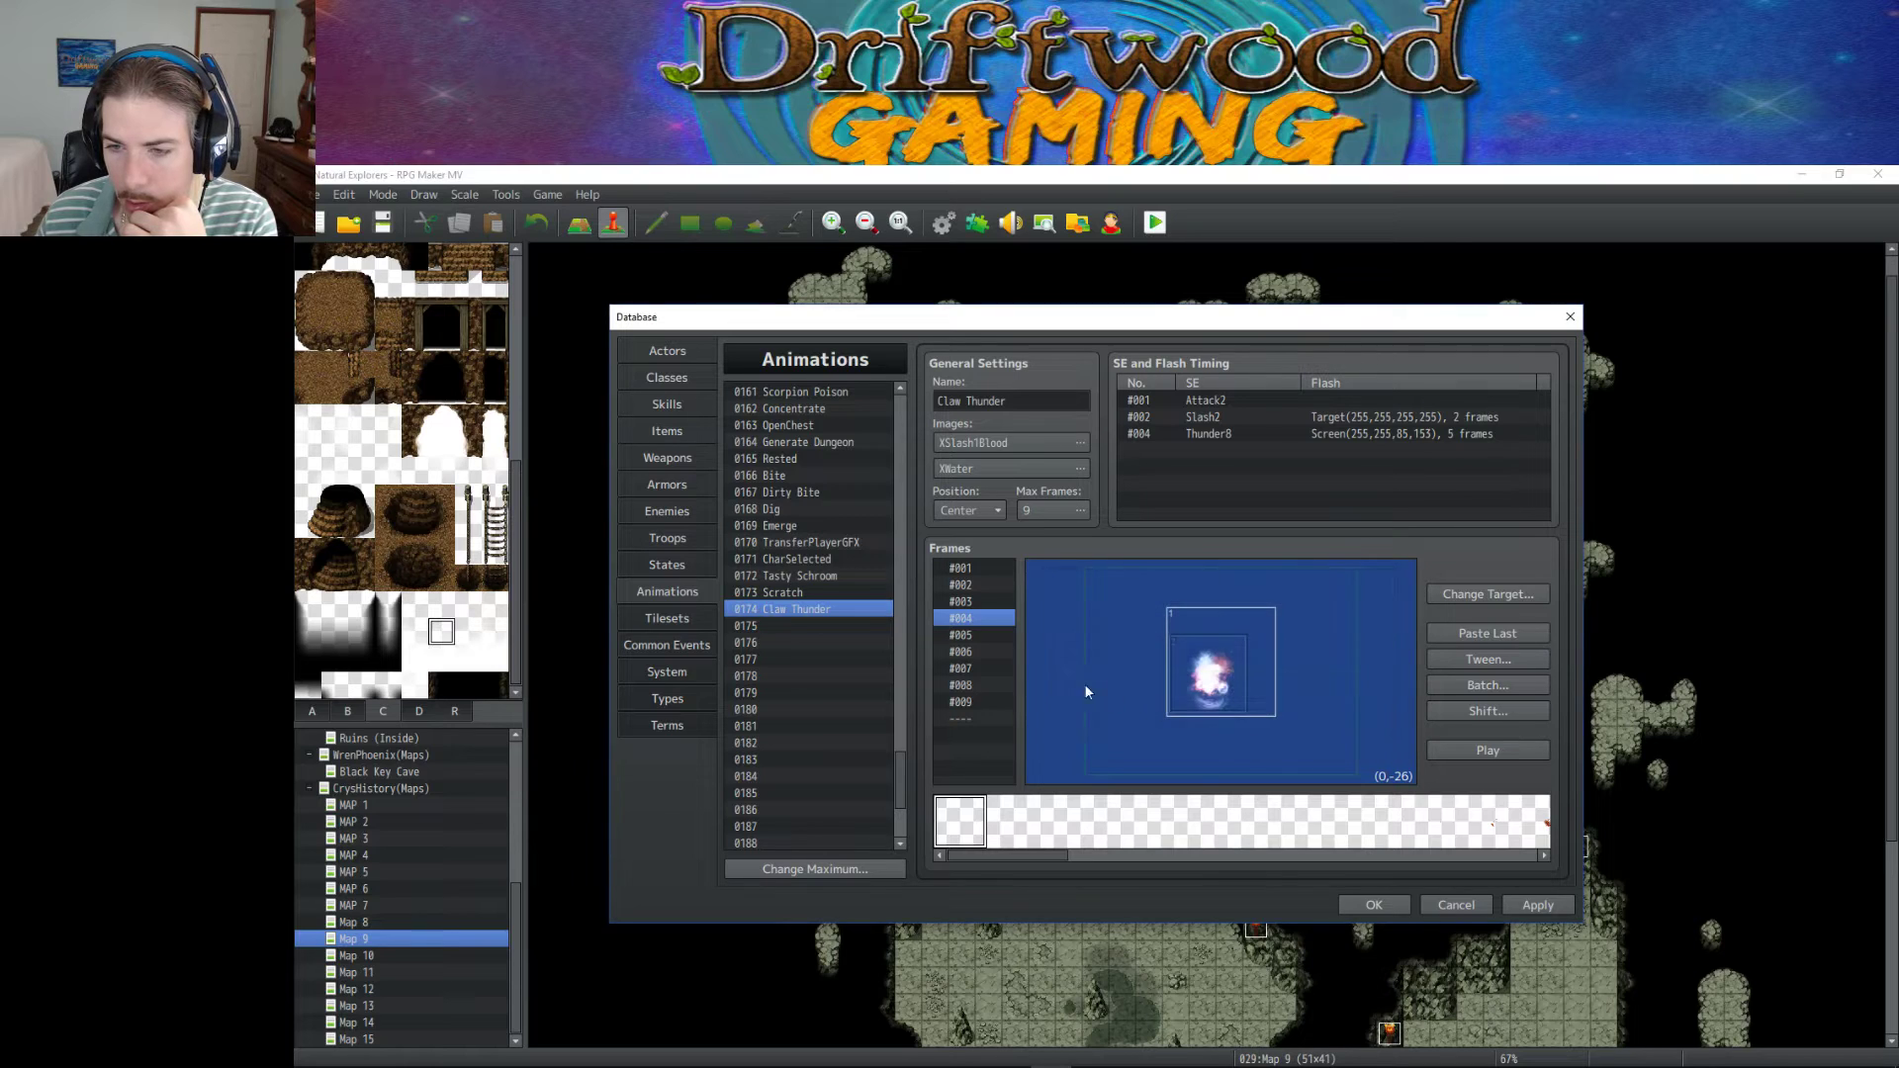
# Update the pattern of cell 1 in frames #005 and #006, using pattern 11 in frame #005.
pyautogui.click(974, 635)
pyautogui.doubleClick(1232, 633)
pyautogui.write('11')
pyautogui.click(1270, 731)
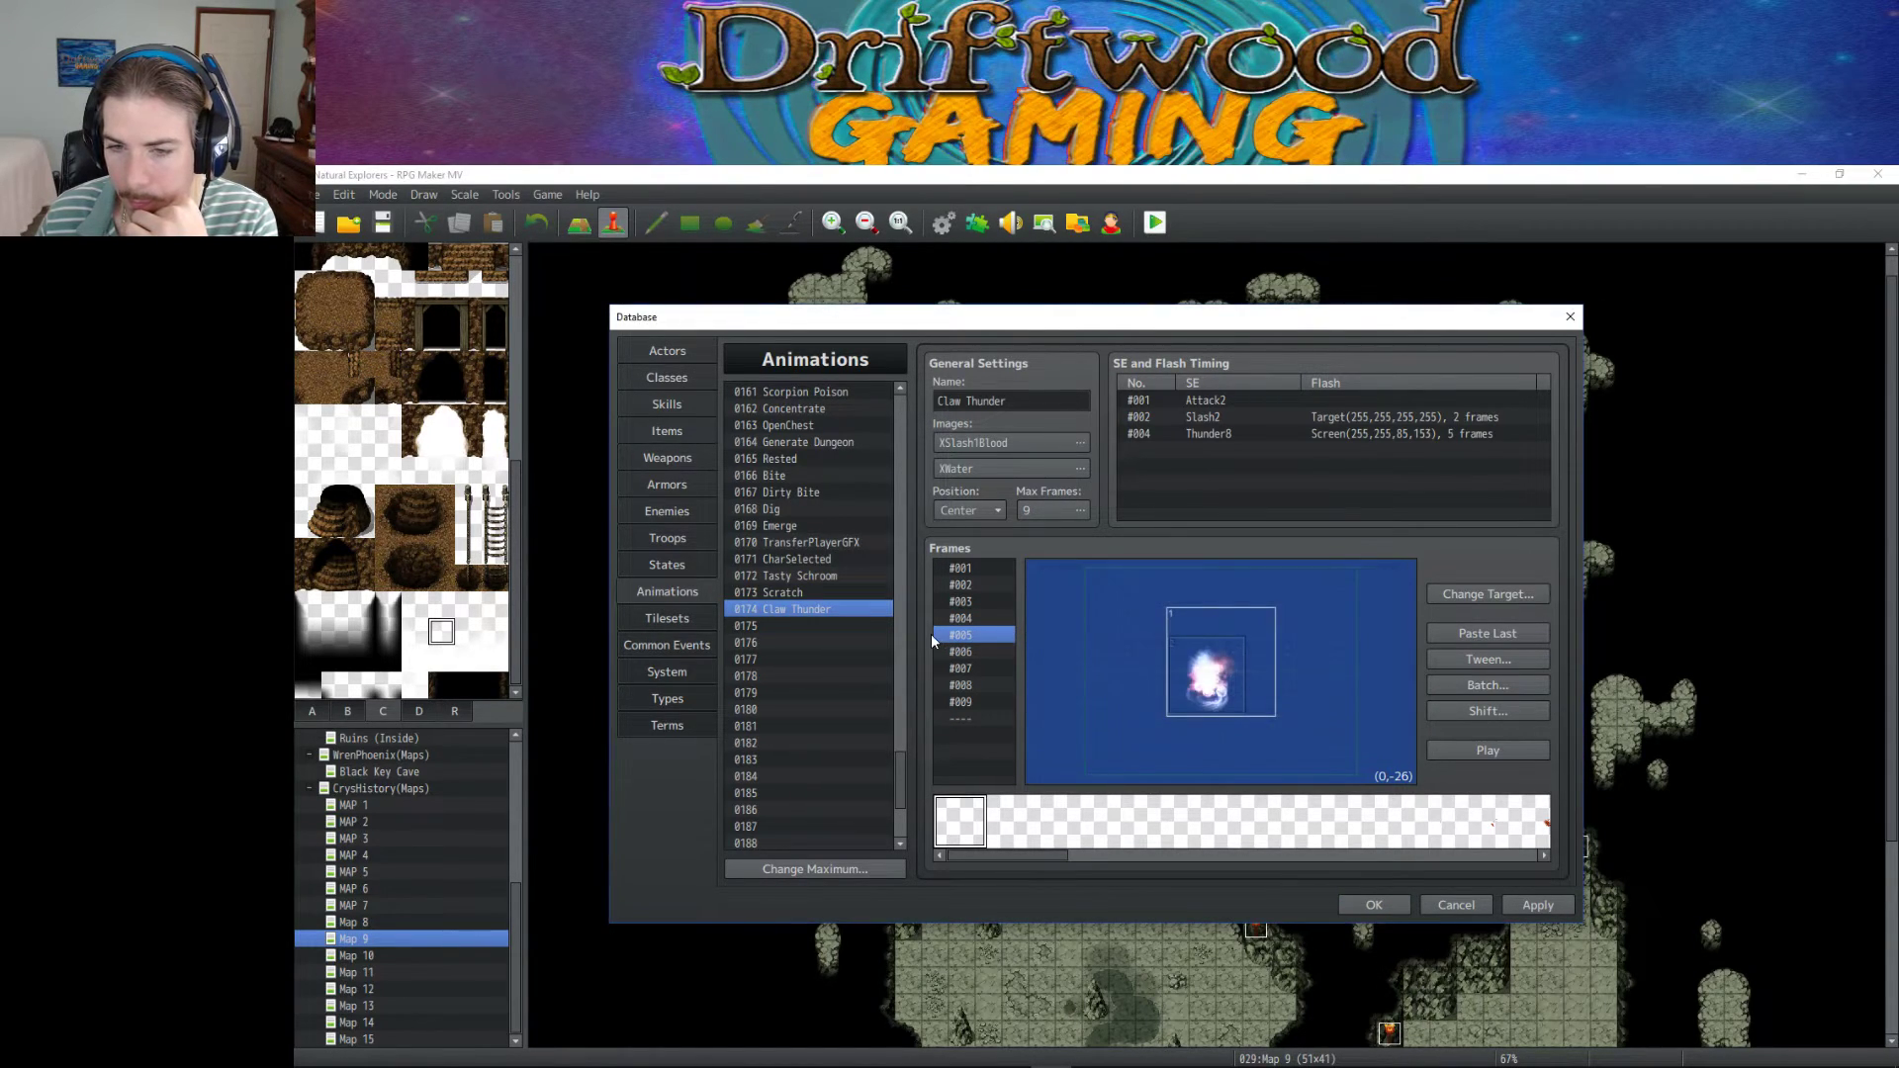
pyautogui.click(974, 652)
pyautogui.doubleClick(1234, 627)
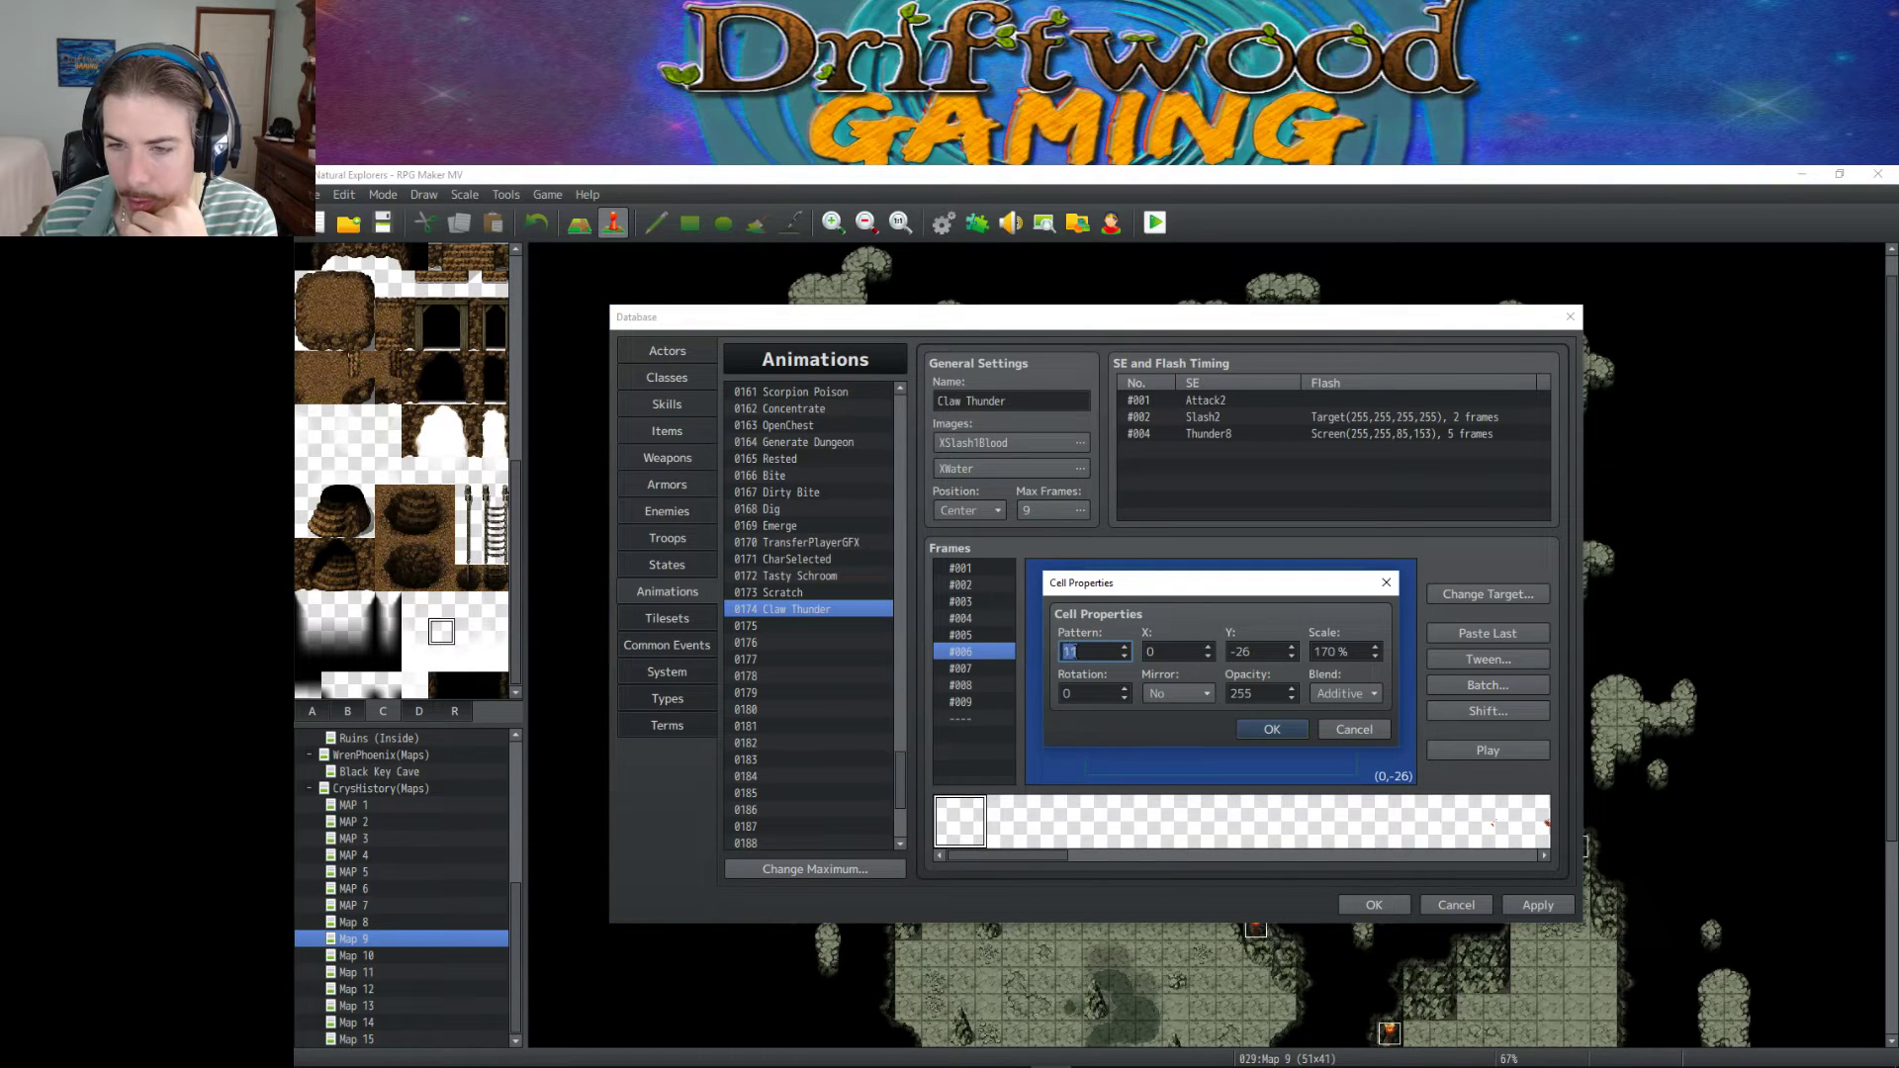
pyautogui.click(1249, 727)
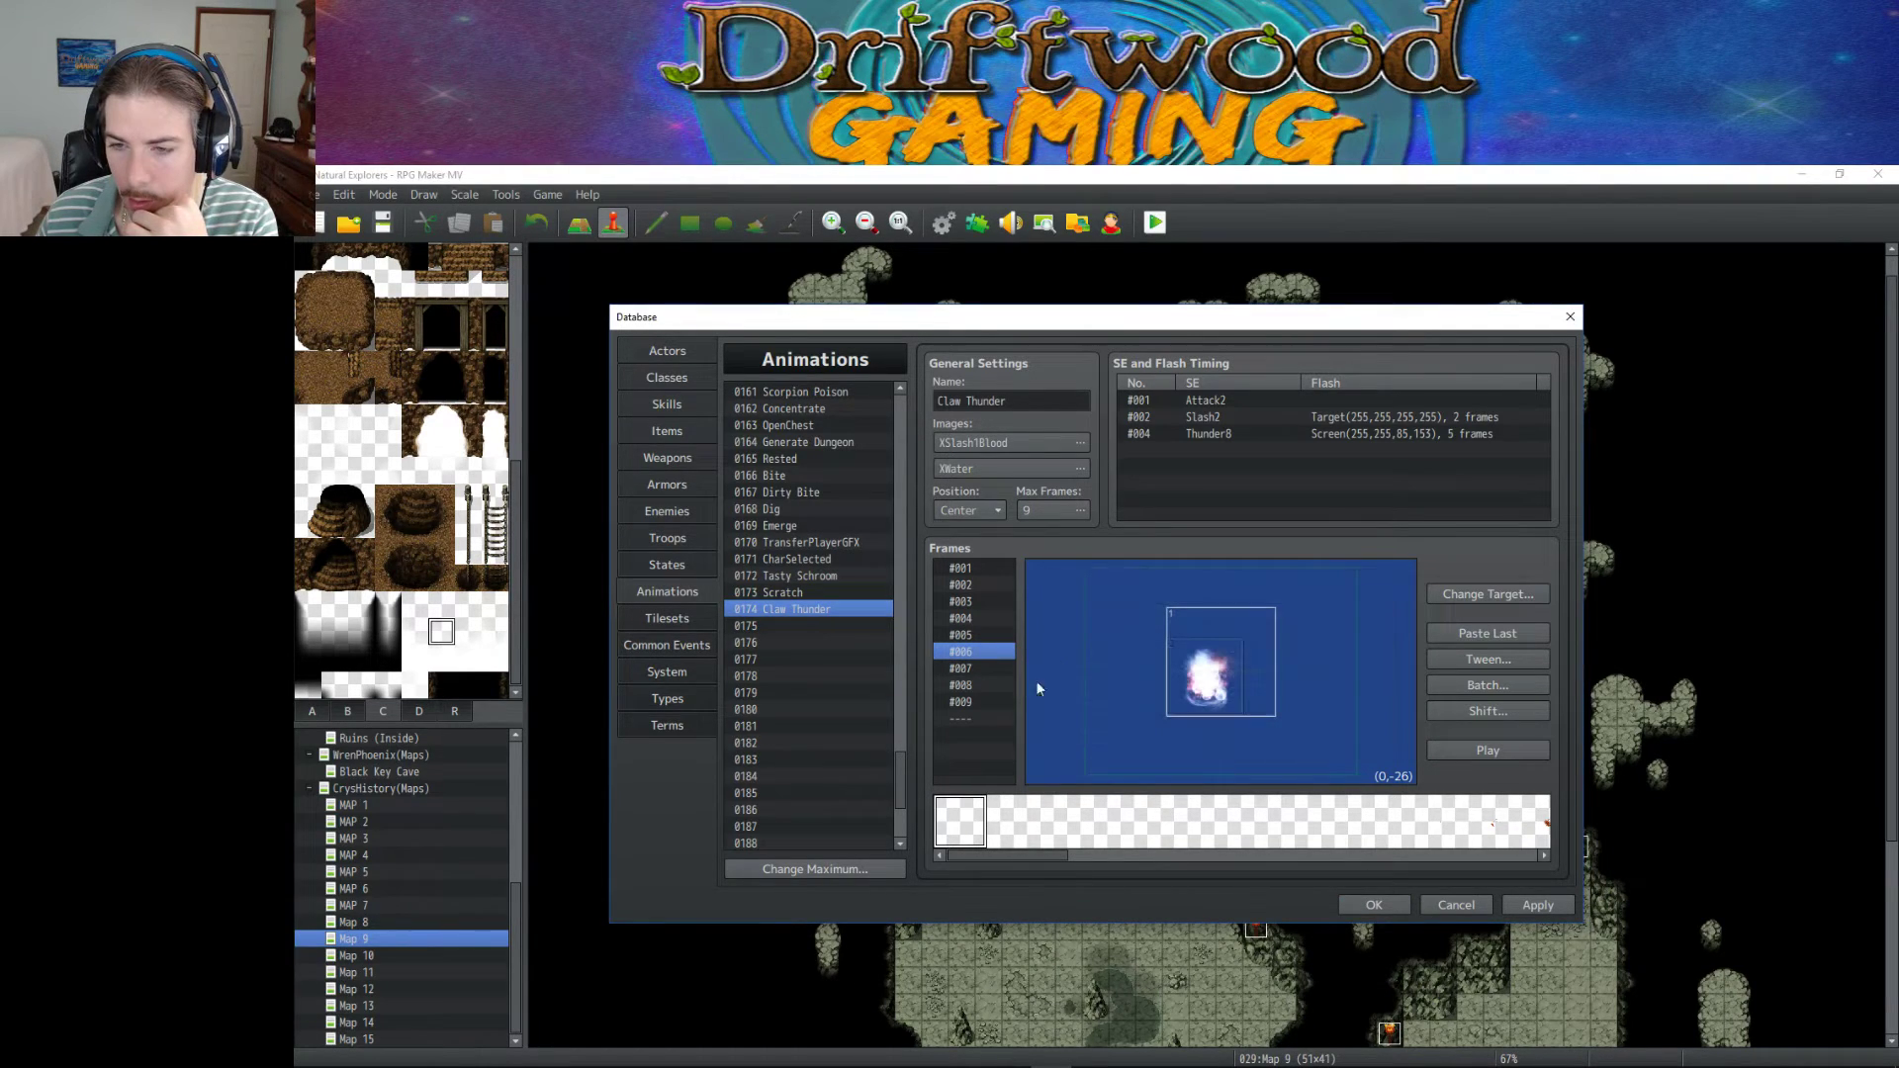
# Remove cell 1 from frame #007 and play the animation preview.
pyautogui.click(969, 668)
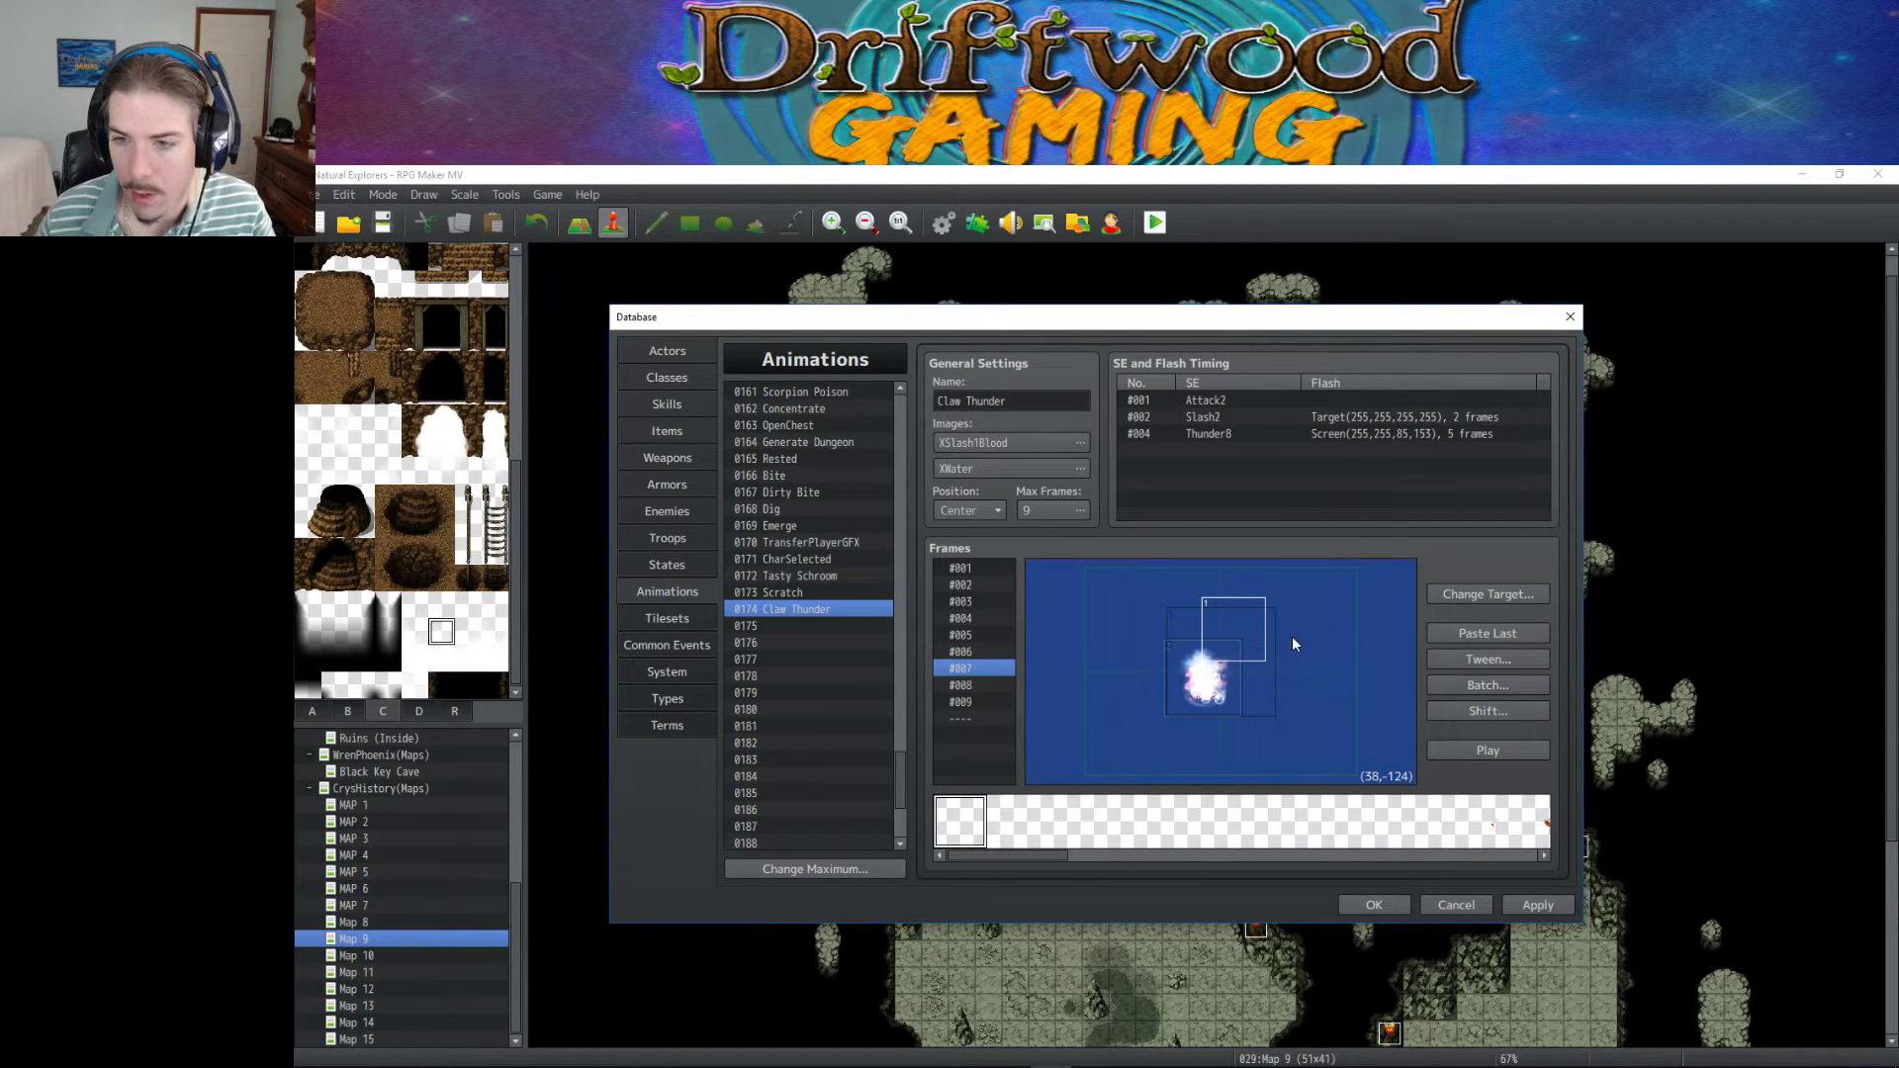
pyautogui.moveTo(1238, 613); pyautogui.dragTo(1309, 615)
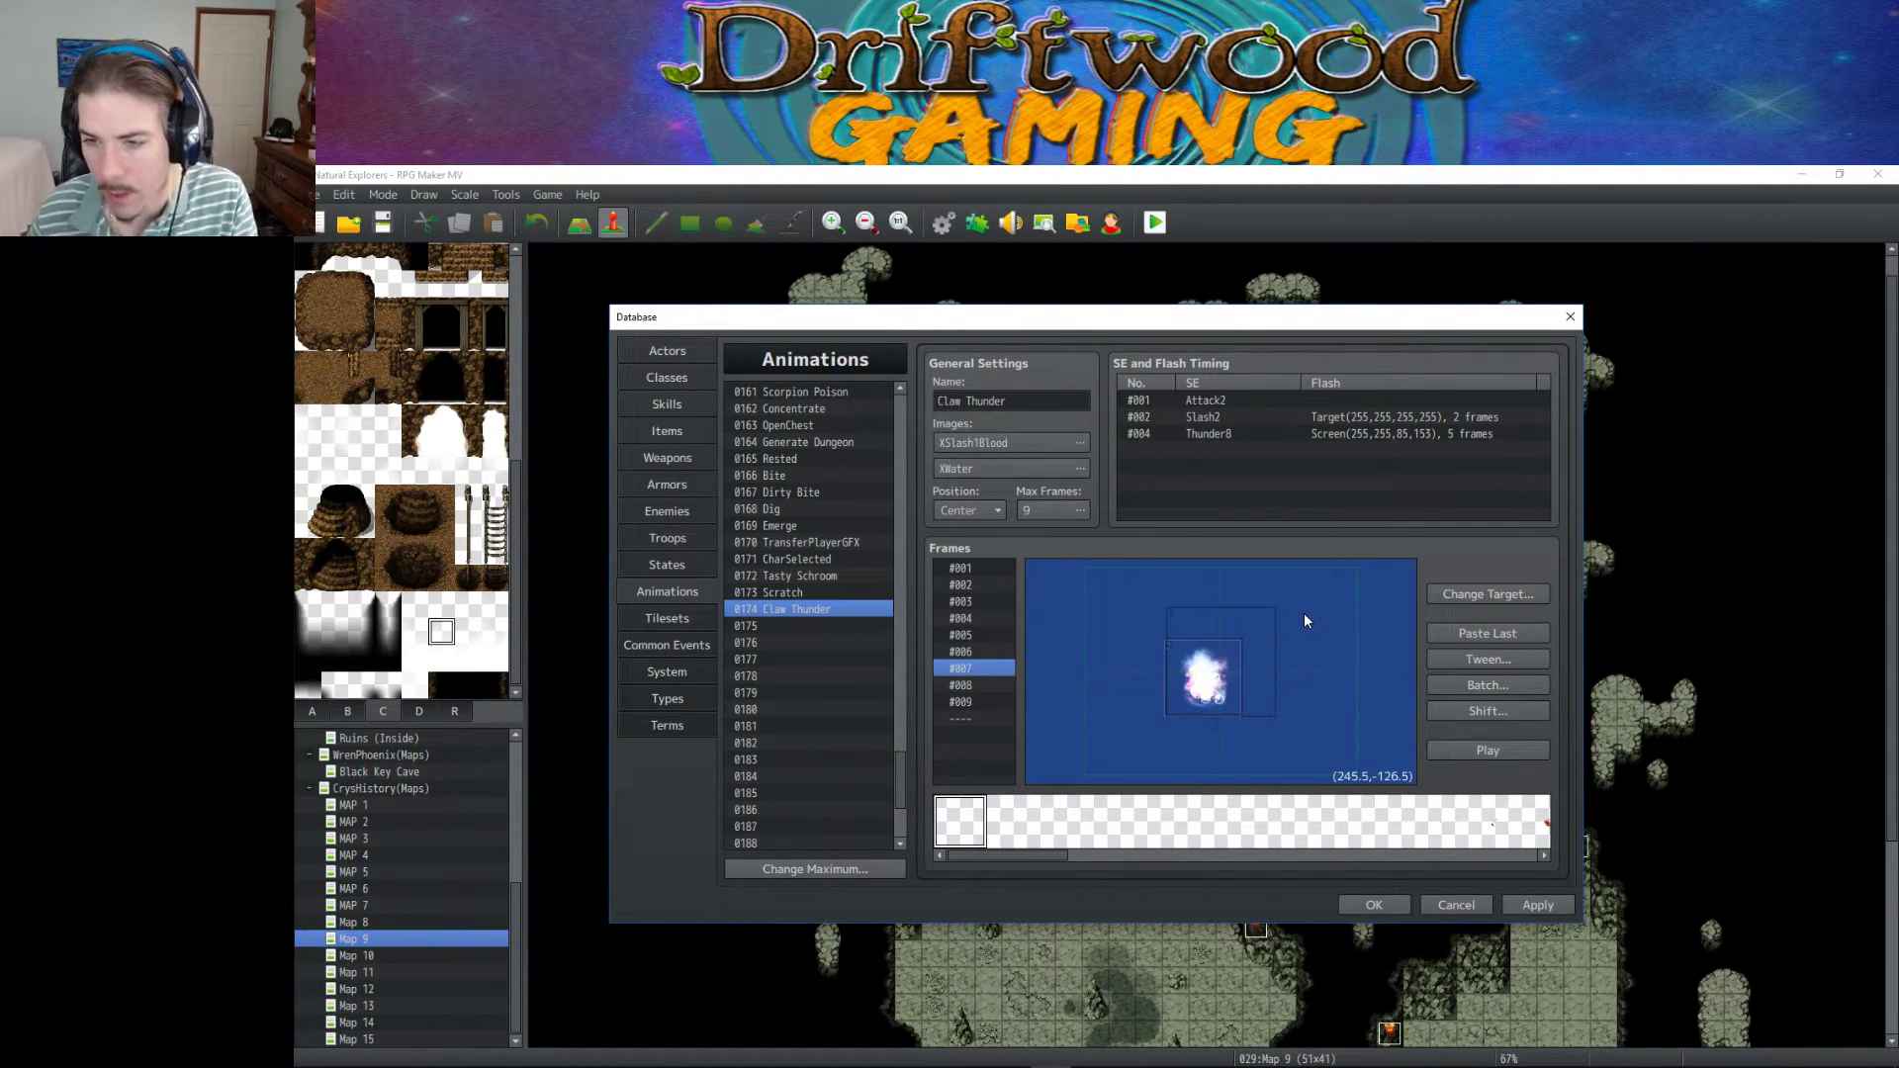
pyautogui.click(1461, 748)
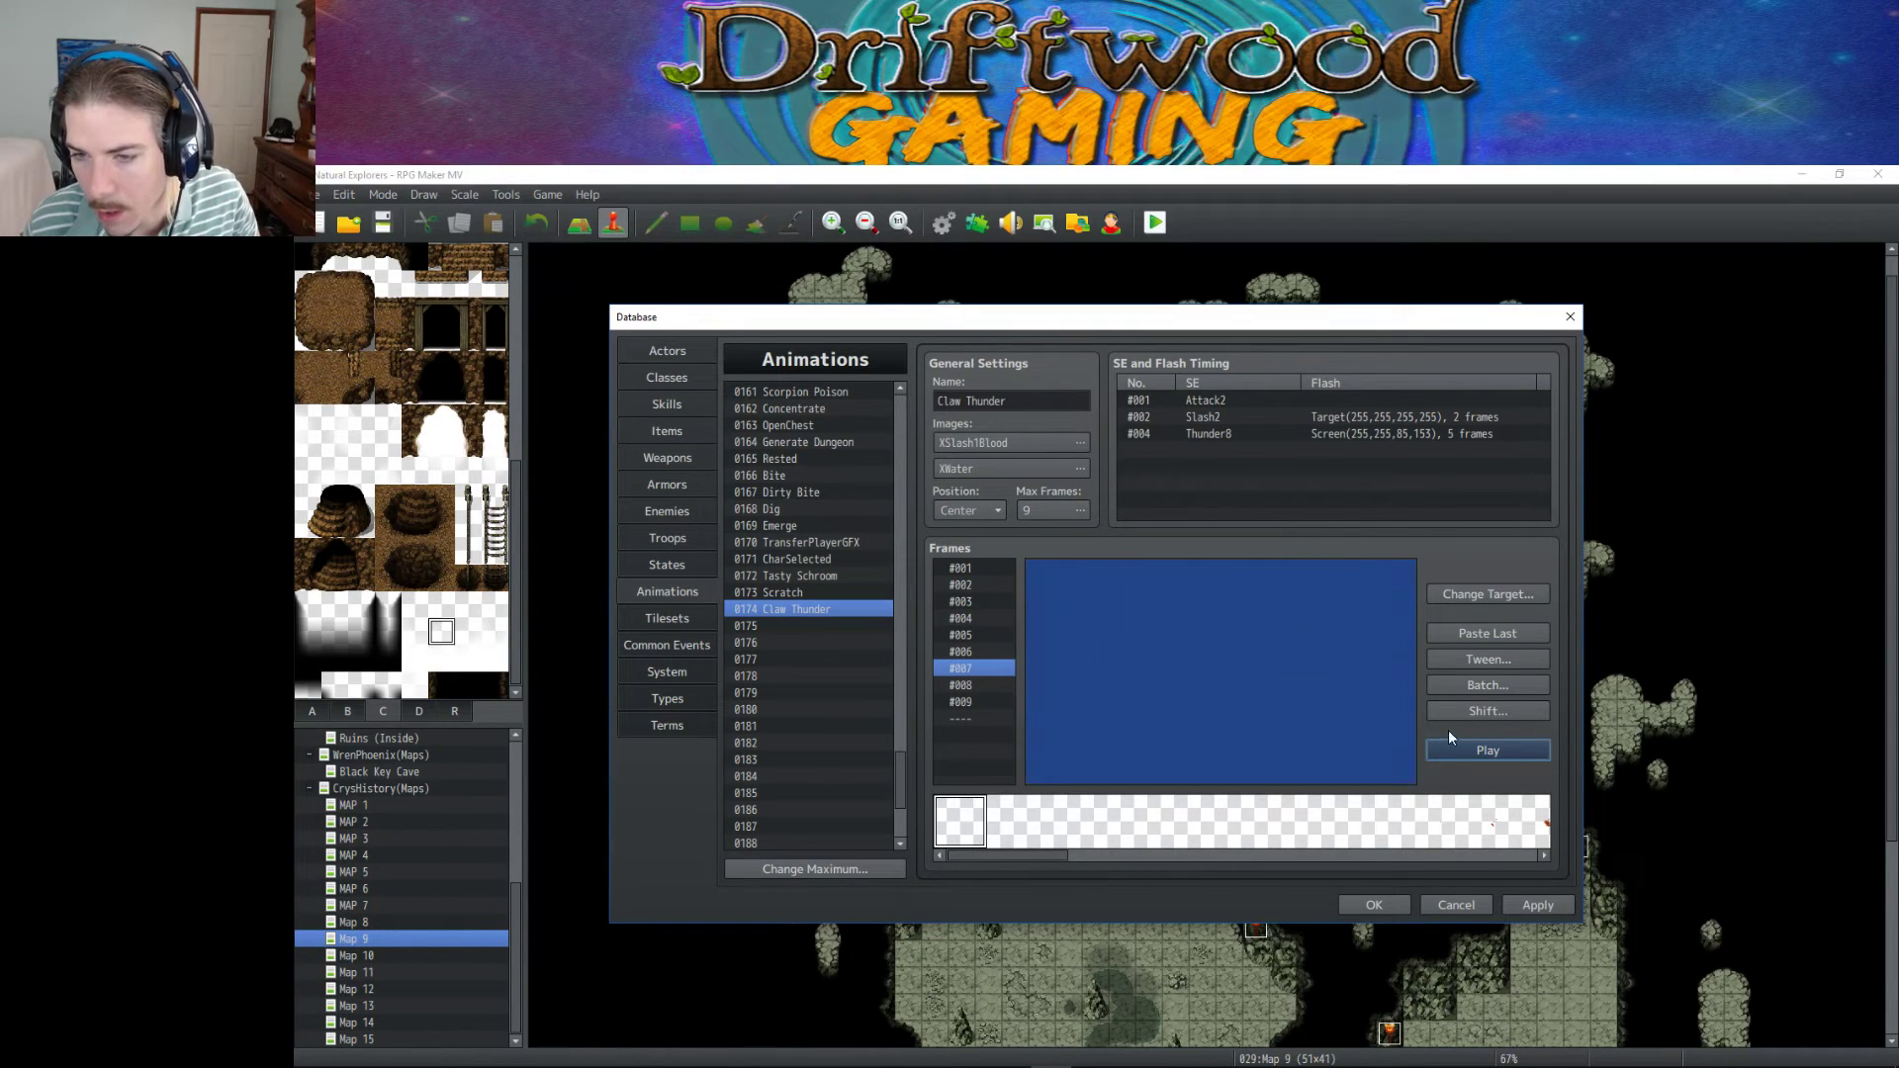
# Set the sound effect of the frame #001 timing entry to Wind3, comparing it with Wind2 first.
pyautogui.click(1237, 406)
pyautogui.doubleClick(1238, 408)
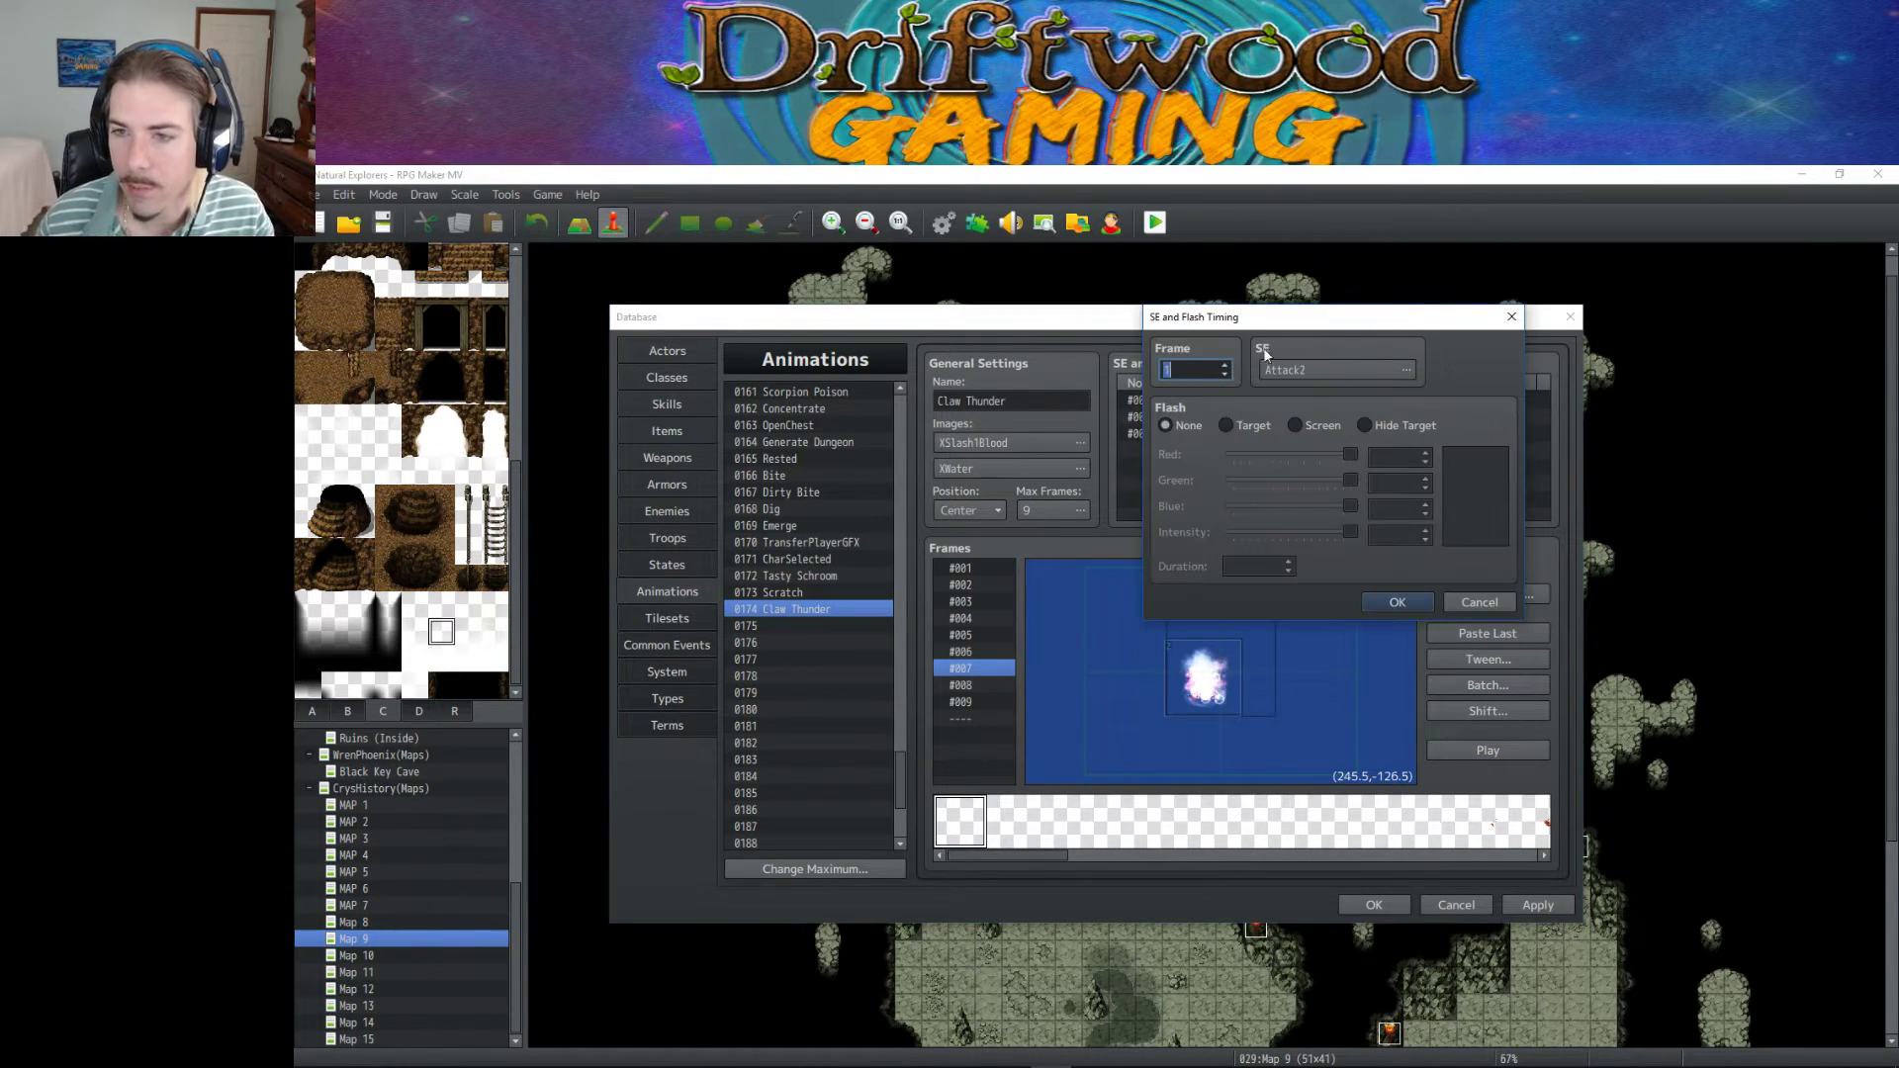
pyautogui.click(1379, 371)
pyautogui.moveTo(1357, 322); pyautogui.dragTo(1348, 519)
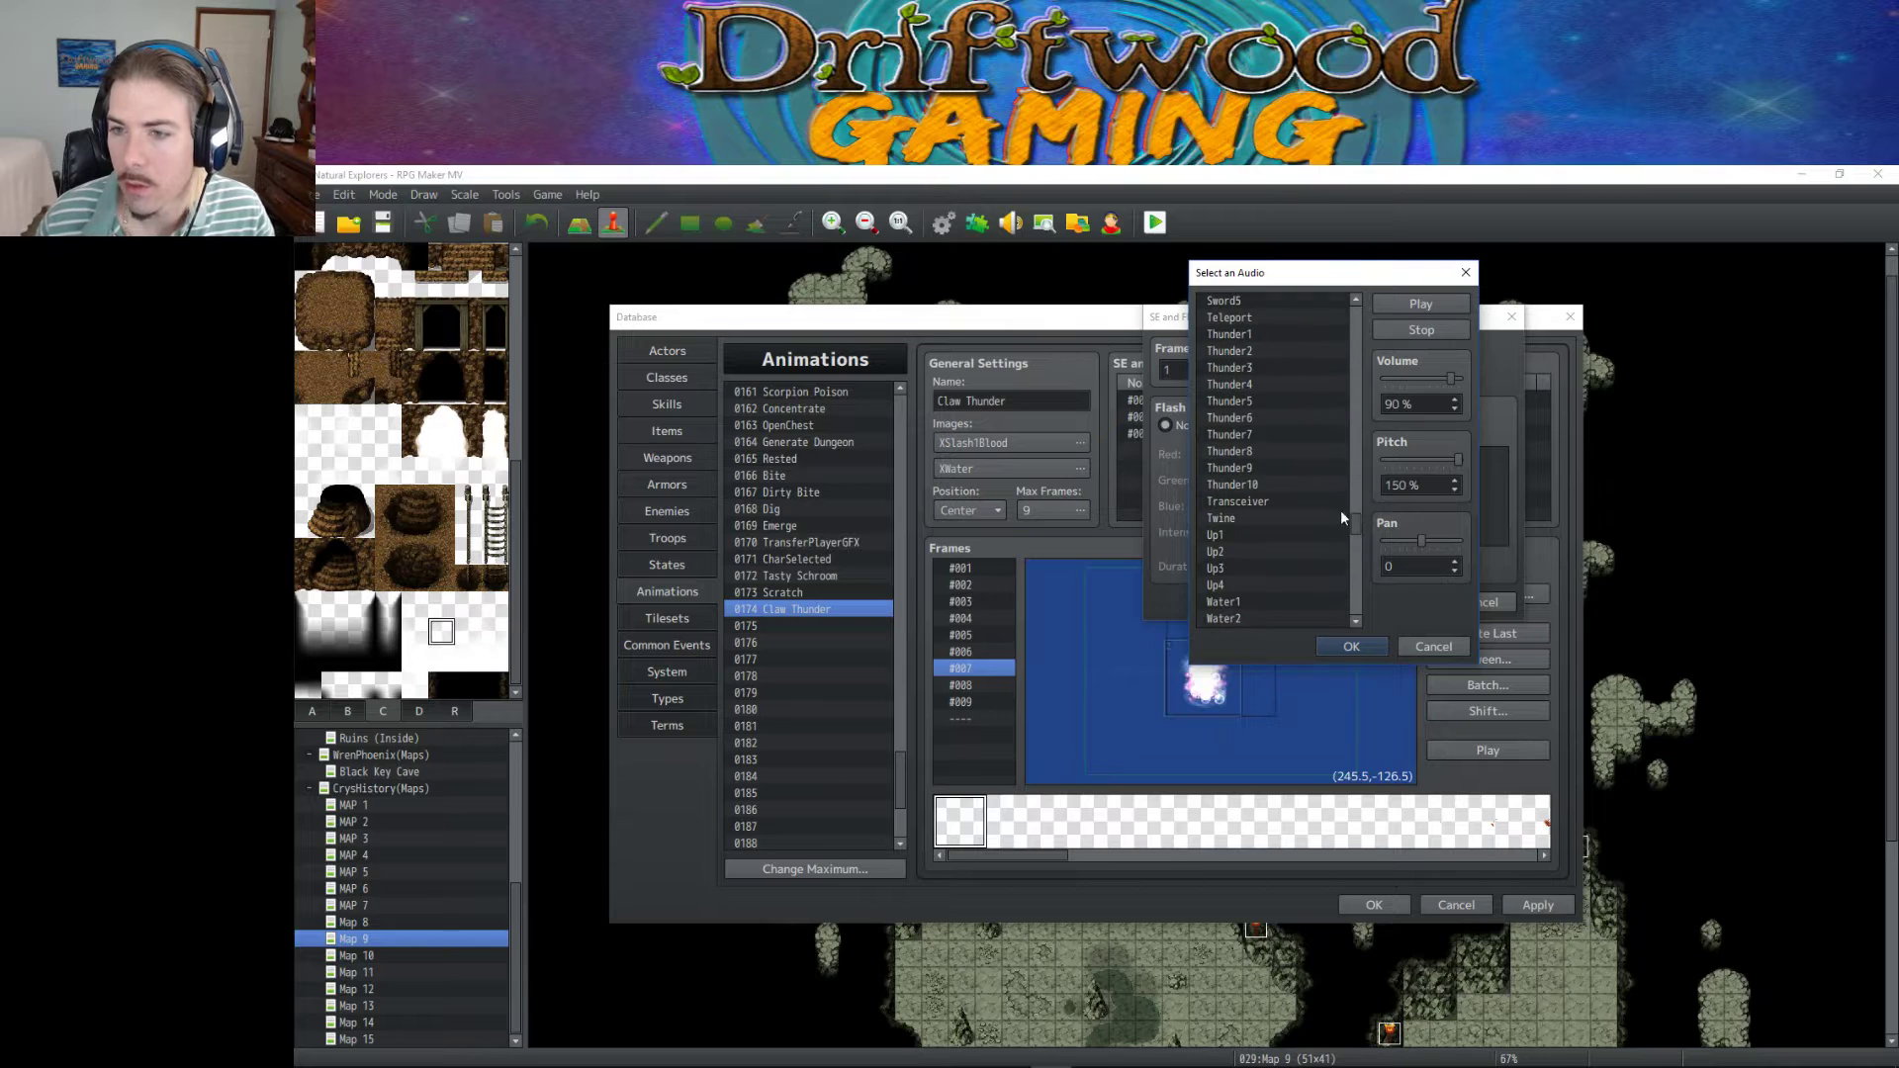
pyautogui.scroll(-4, 1260, 469)
pyautogui.click(1271, 516)
pyautogui.click(1274, 535)
pyautogui.click(1272, 518)
pyautogui.click(1270, 533)
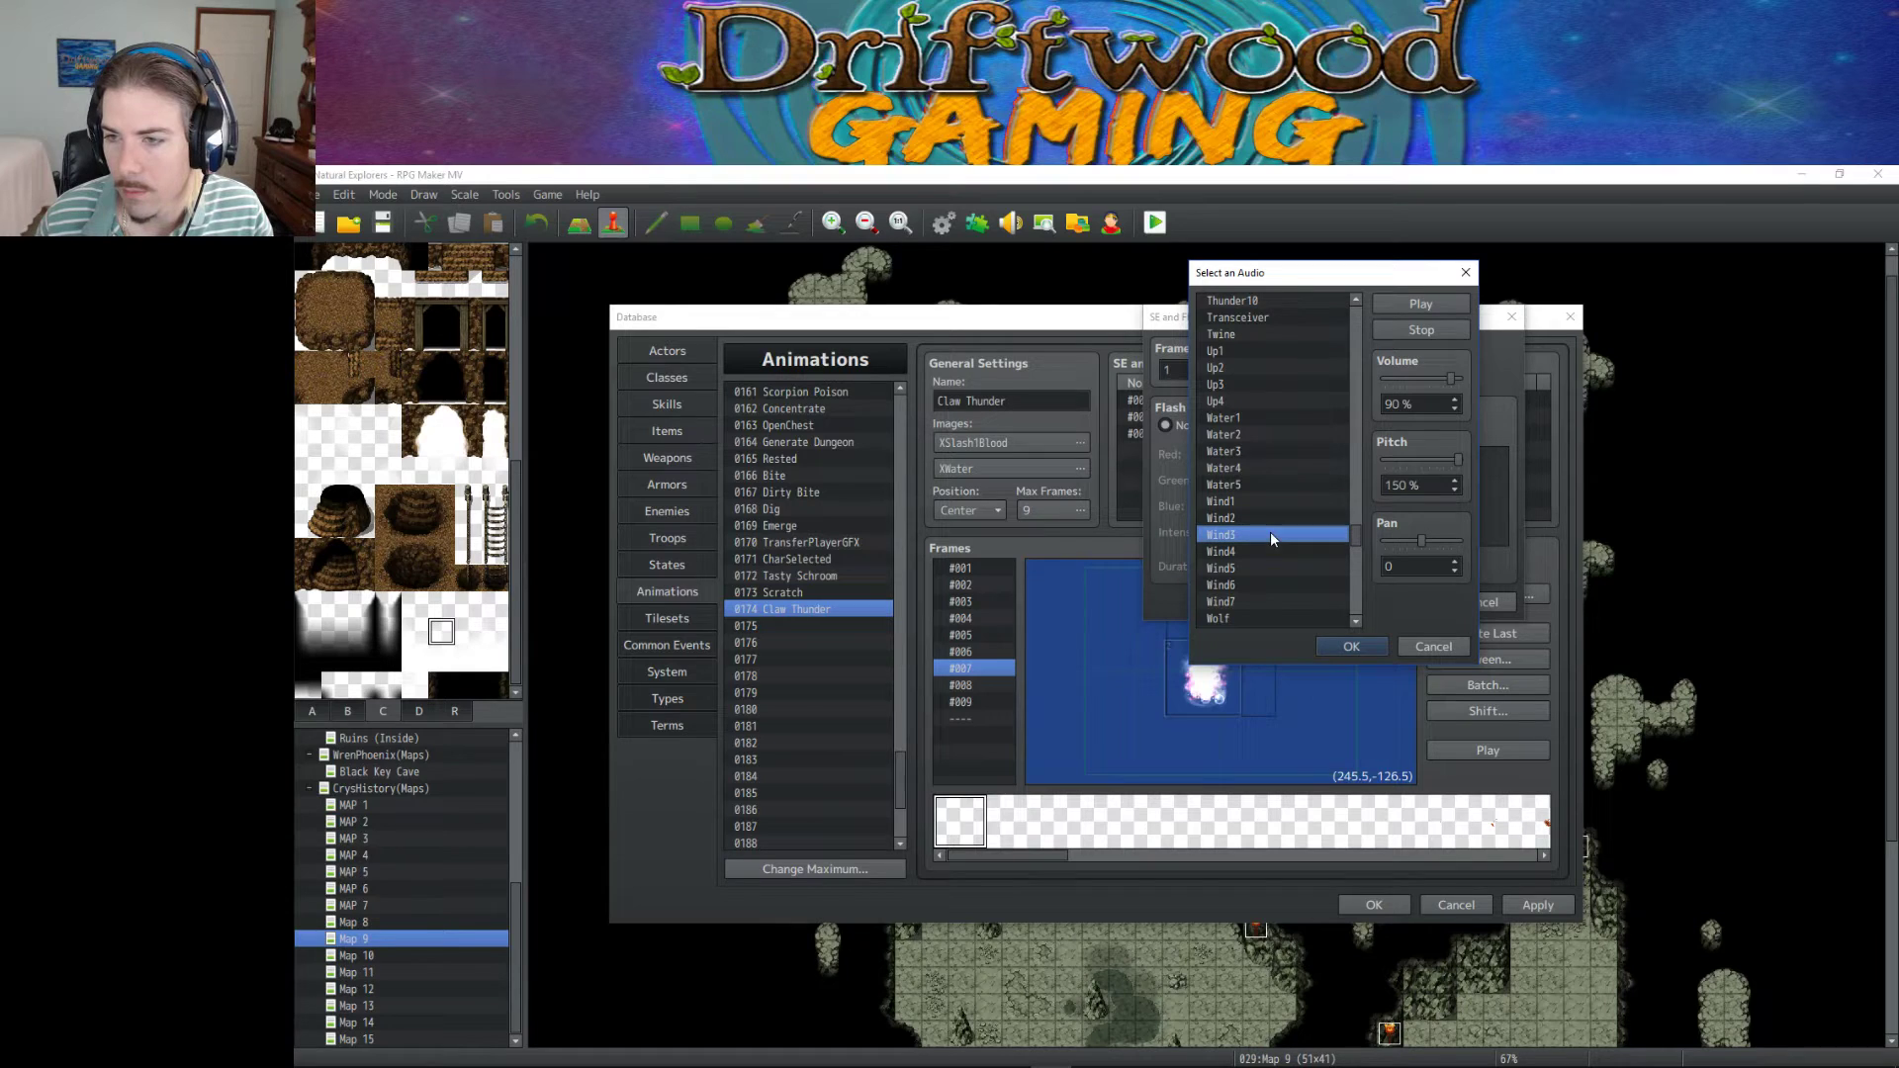
pyautogui.click(1348, 647)
pyautogui.click(1393, 602)
# Raise the frame #002 sound effect's pitch to 140%, sample Slash3, Slash4 and Slash5, and reselect Slash2.
pyautogui.rightClick(1215, 422)
pyautogui.click(1243, 431)
pyautogui.click(1339, 372)
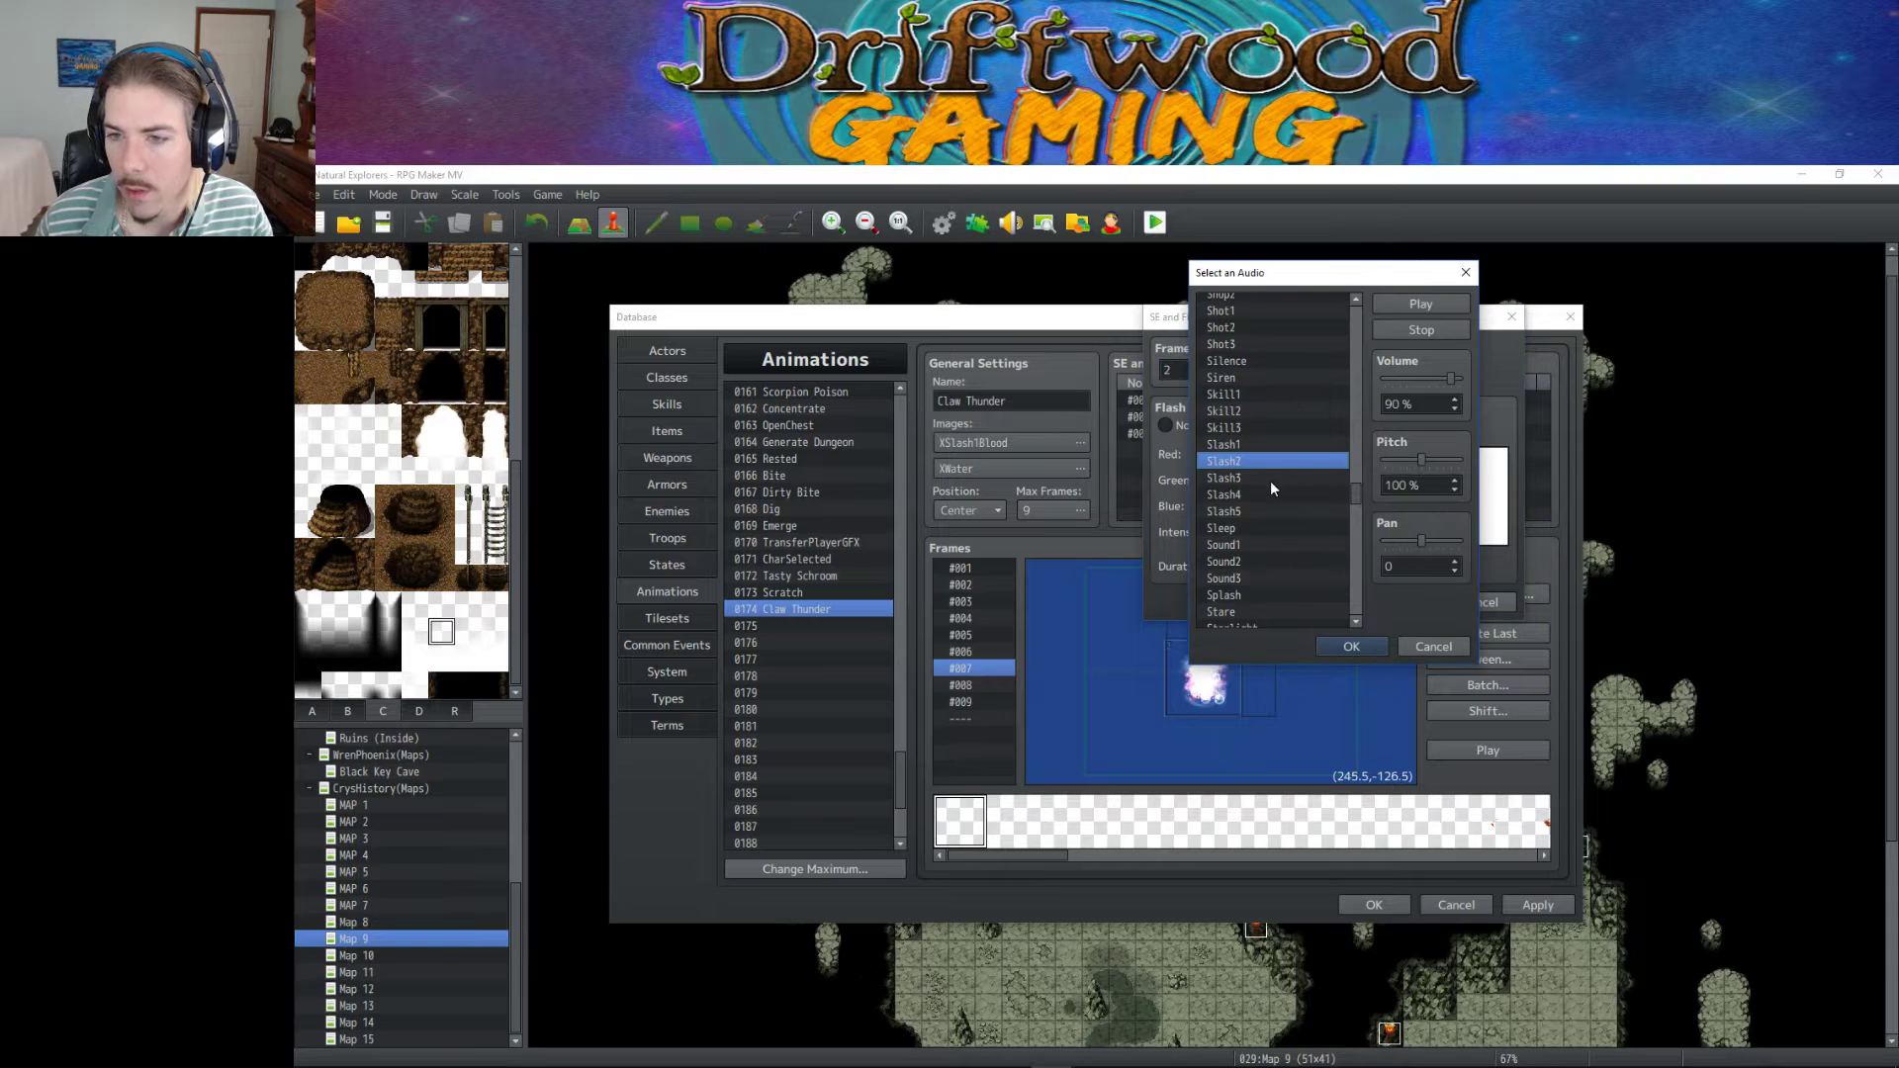
pyautogui.moveTo(1422, 460); pyautogui.dragTo(1446, 461)
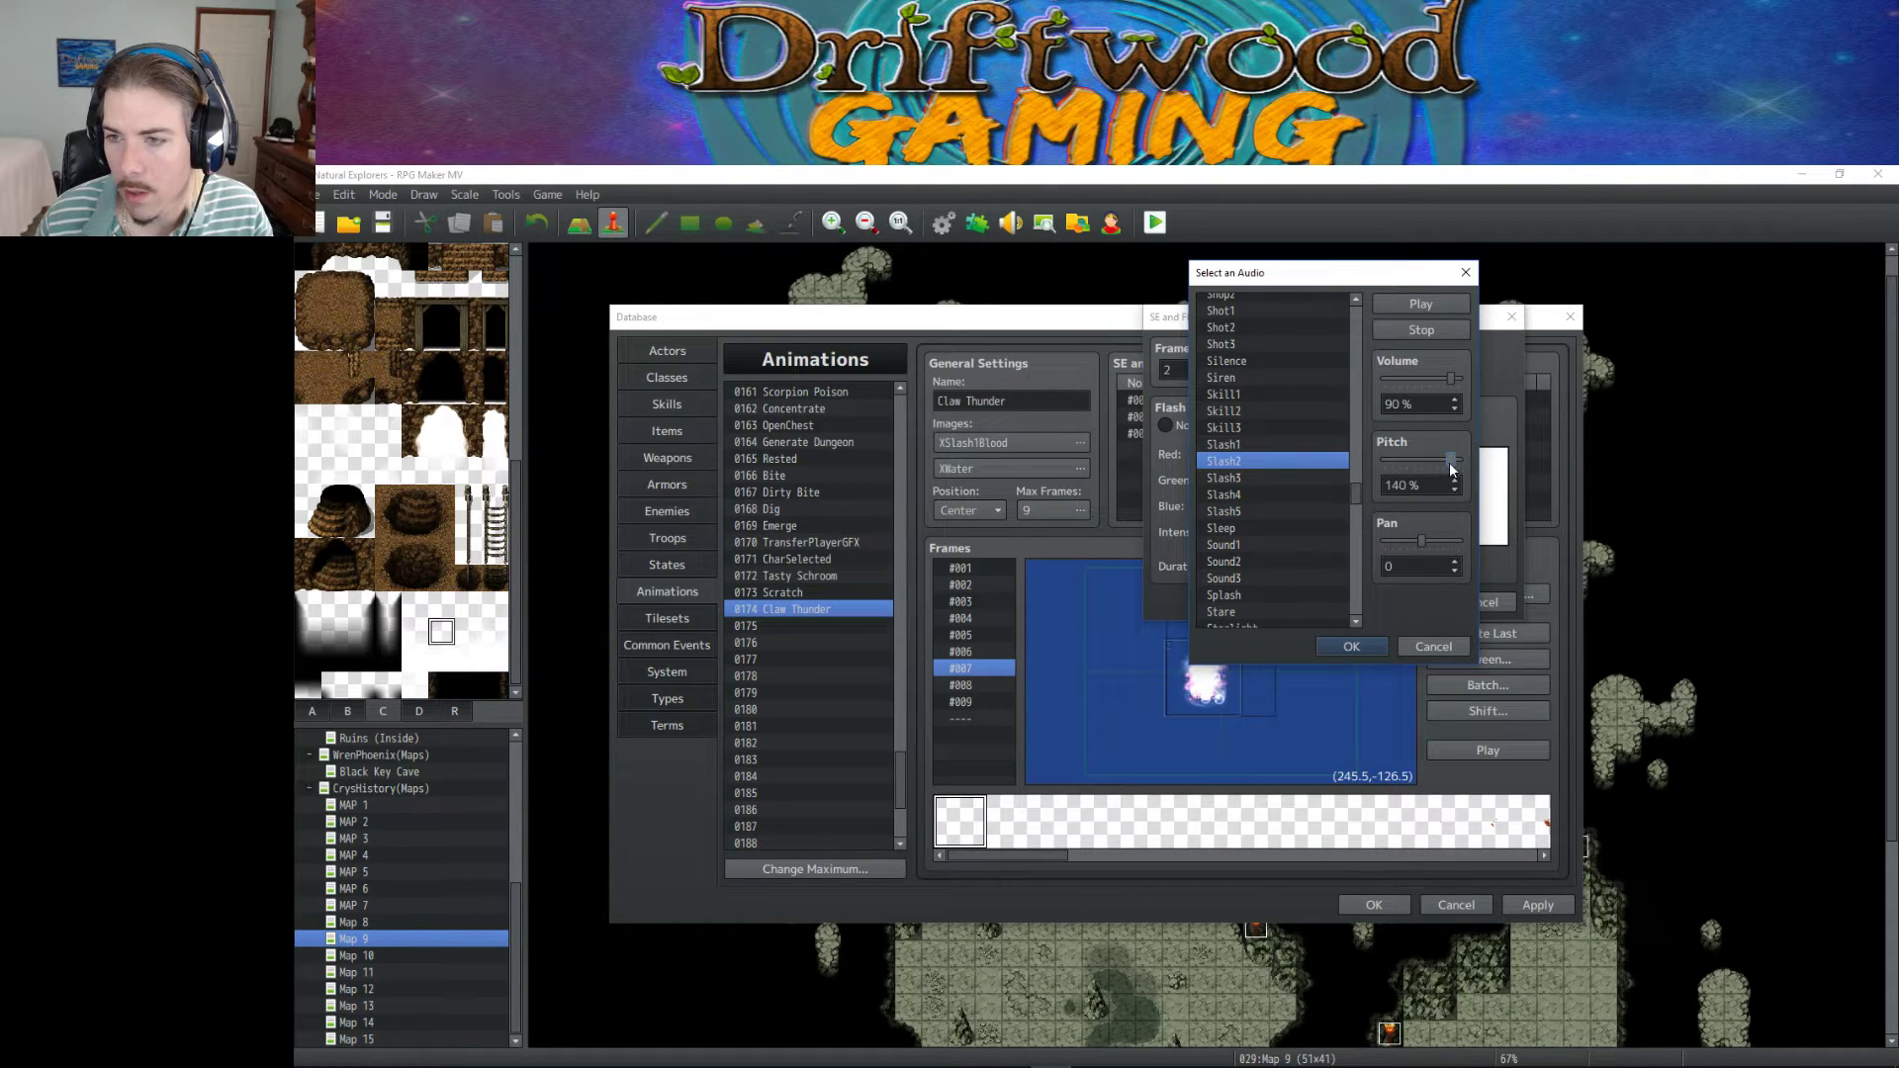
pyautogui.click(1286, 479)
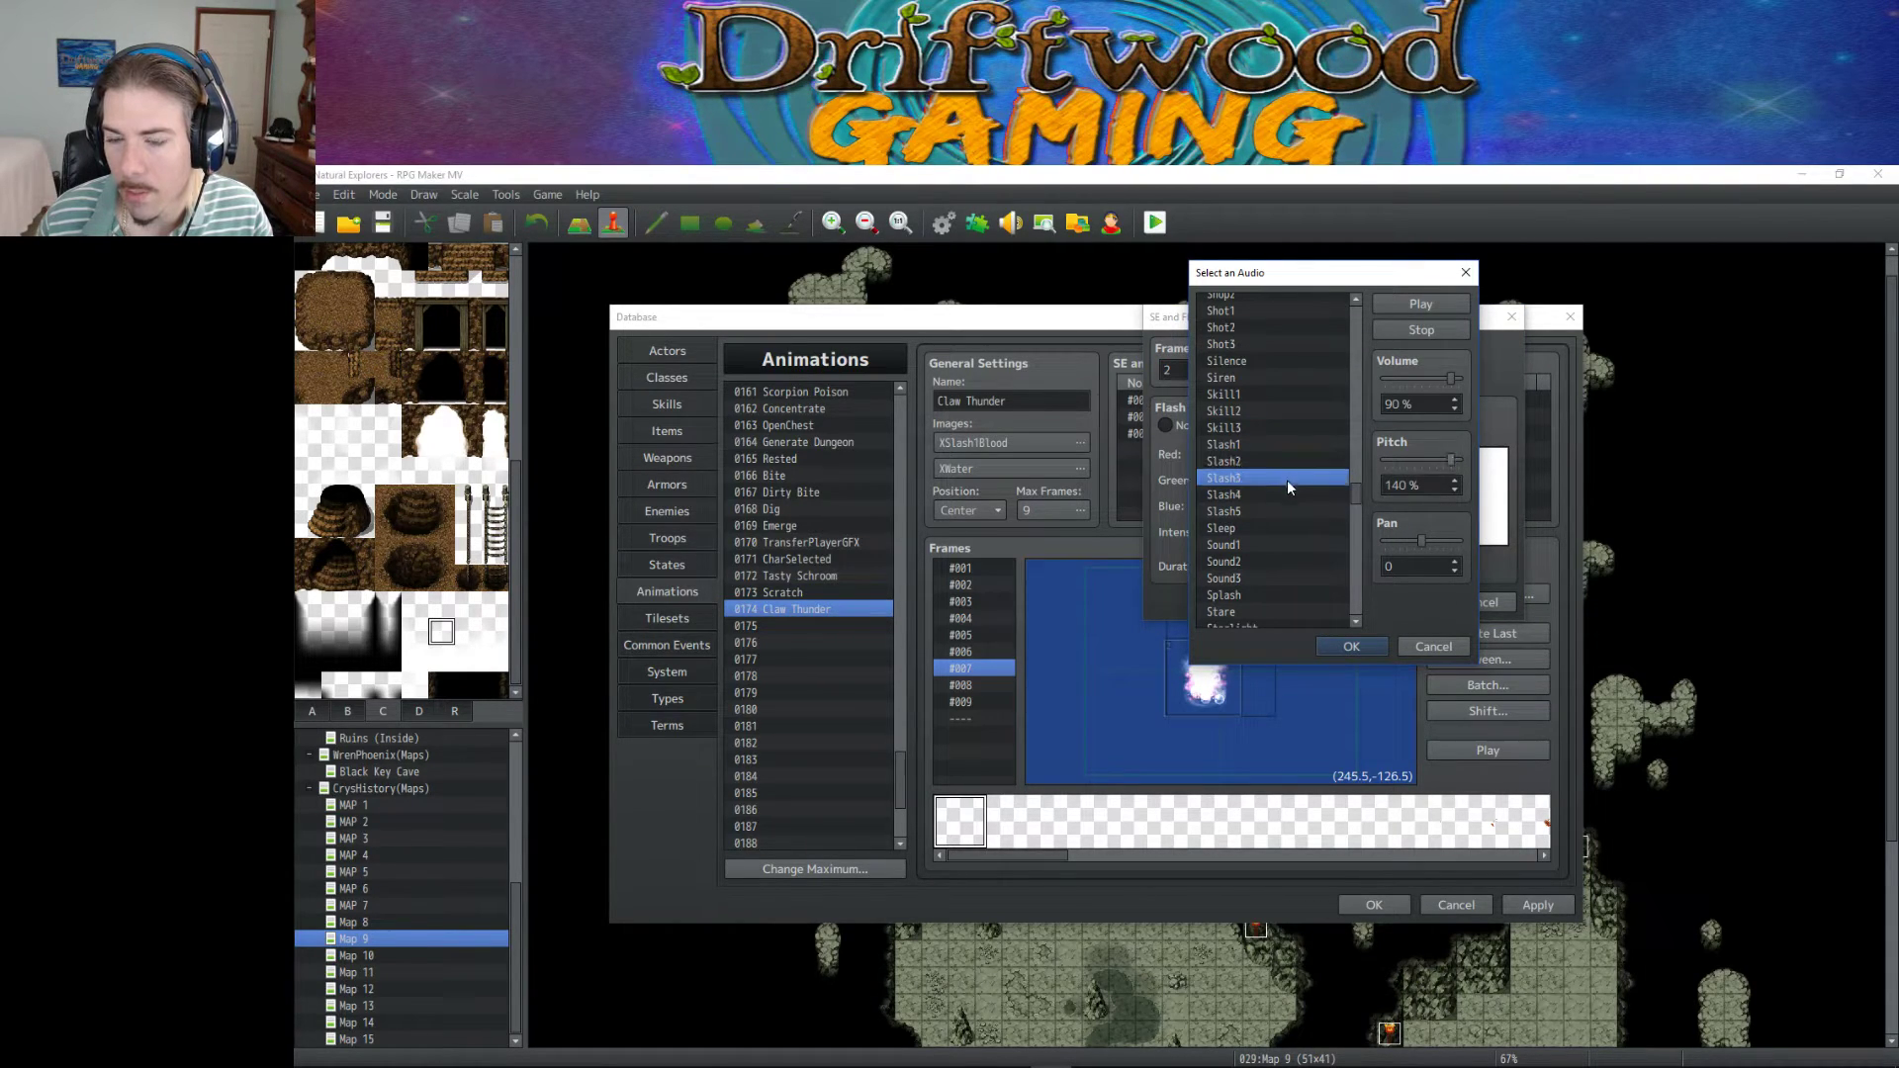
pyautogui.click(1290, 495)
pyautogui.click(1296, 513)
pyautogui.click(1303, 462)
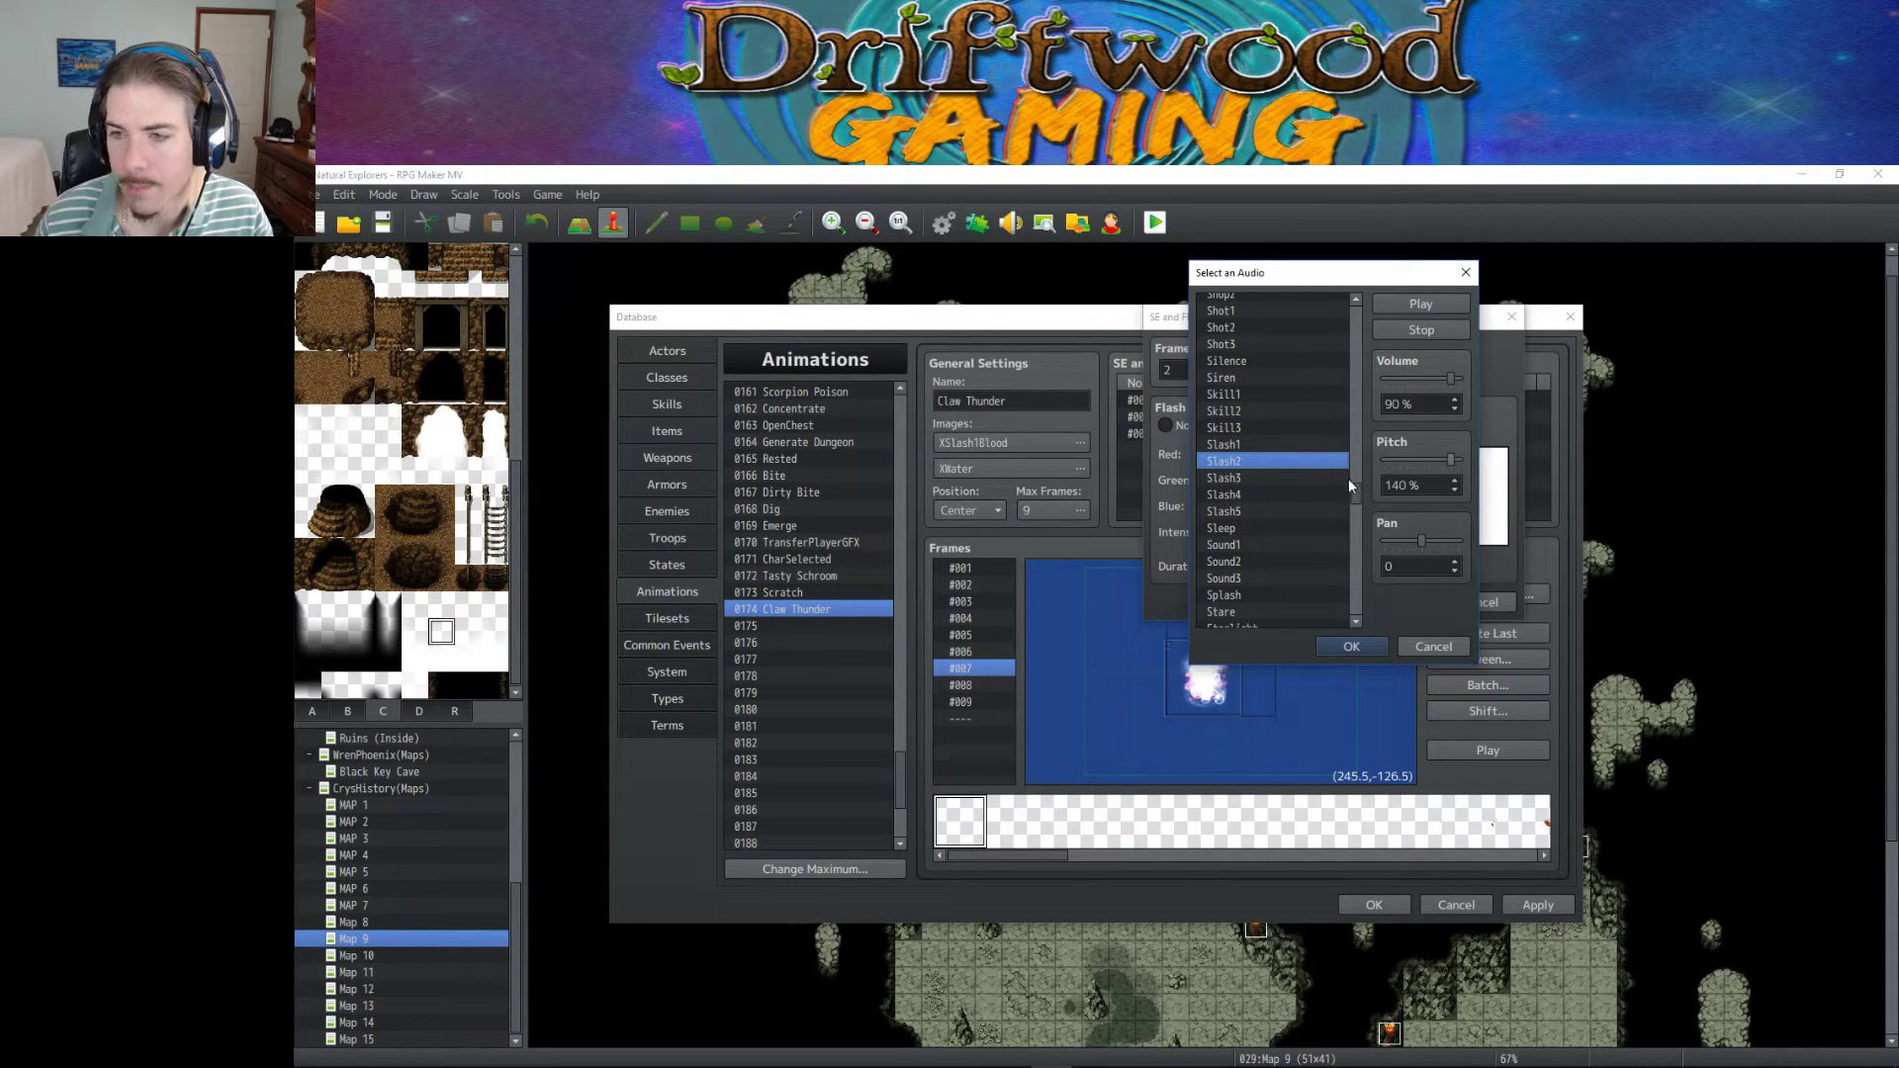
# Switch to Audacity and close the open project to get an empty workspace.
pyautogui.moveTo(1088, 1061)
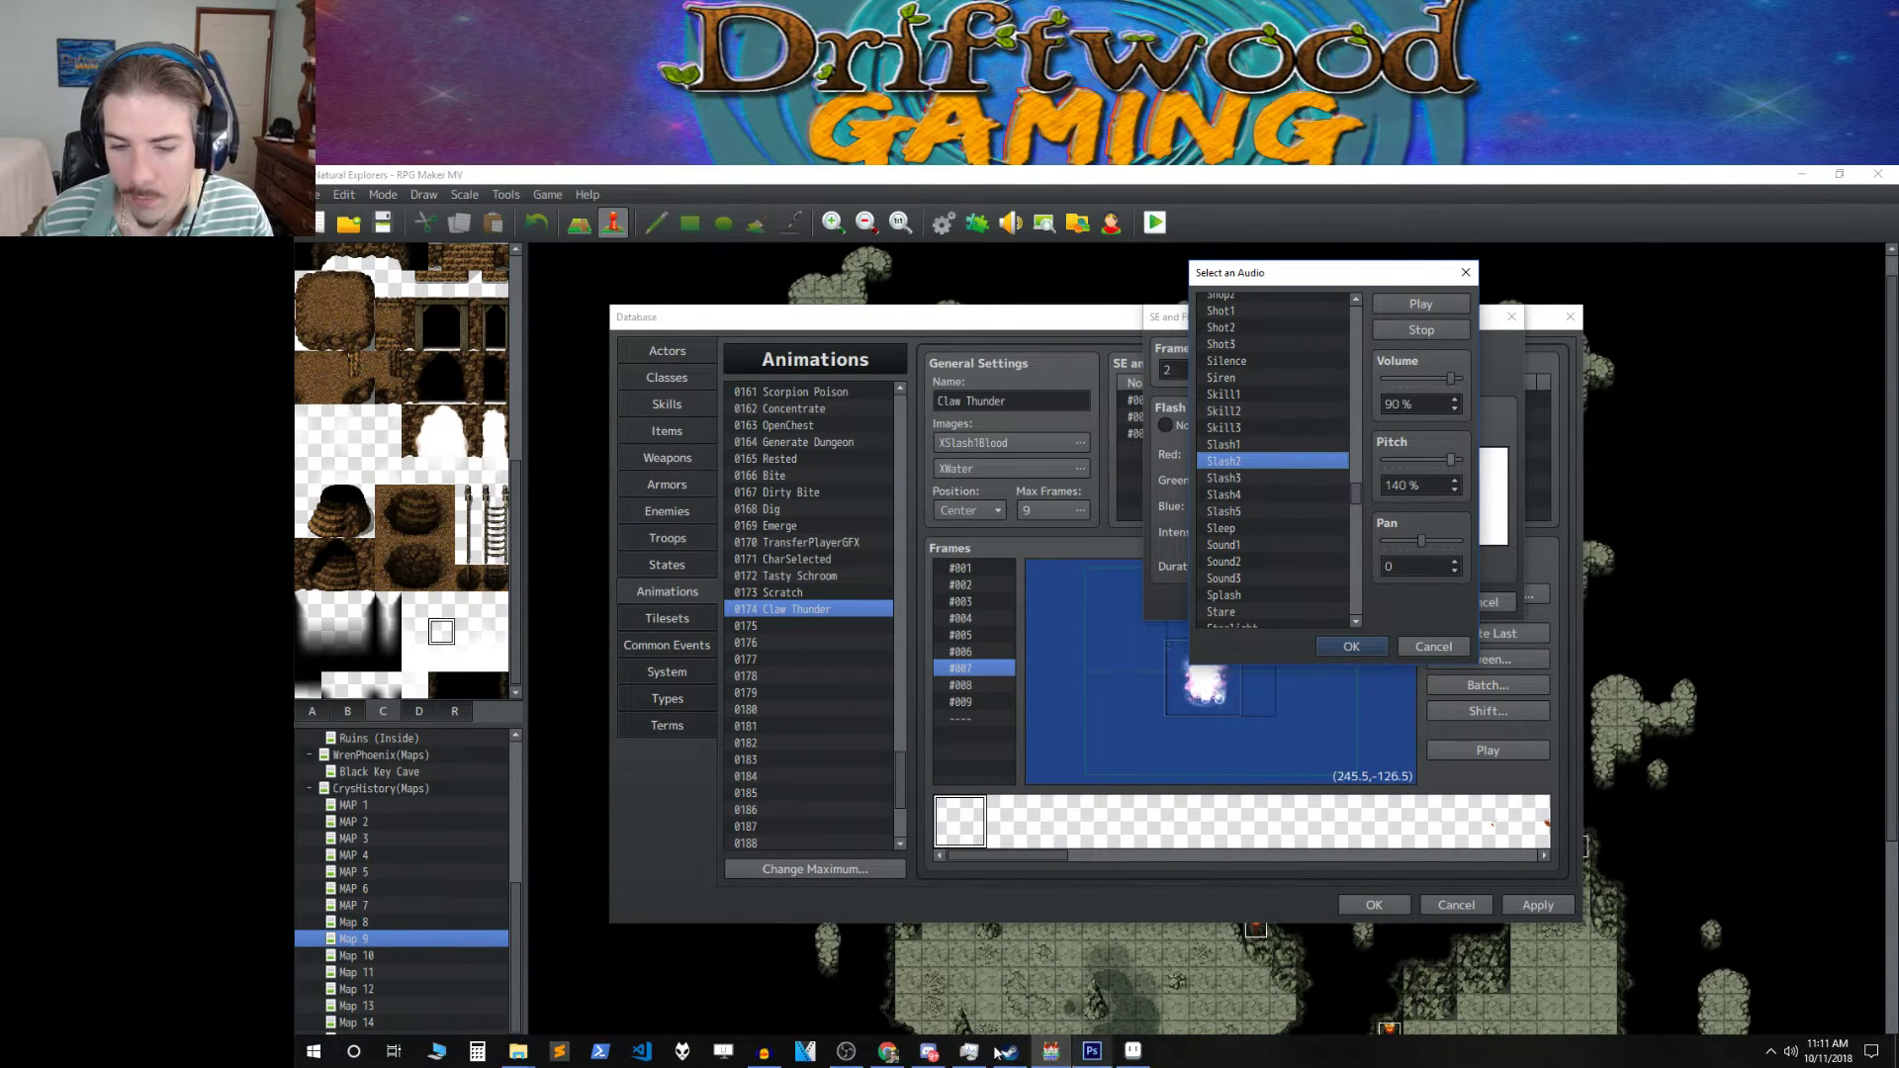
pyautogui.click(764, 1052)
pyautogui.click(310, 192)
pyautogui.click(334, 272)
pyautogui.click(1108, 675)
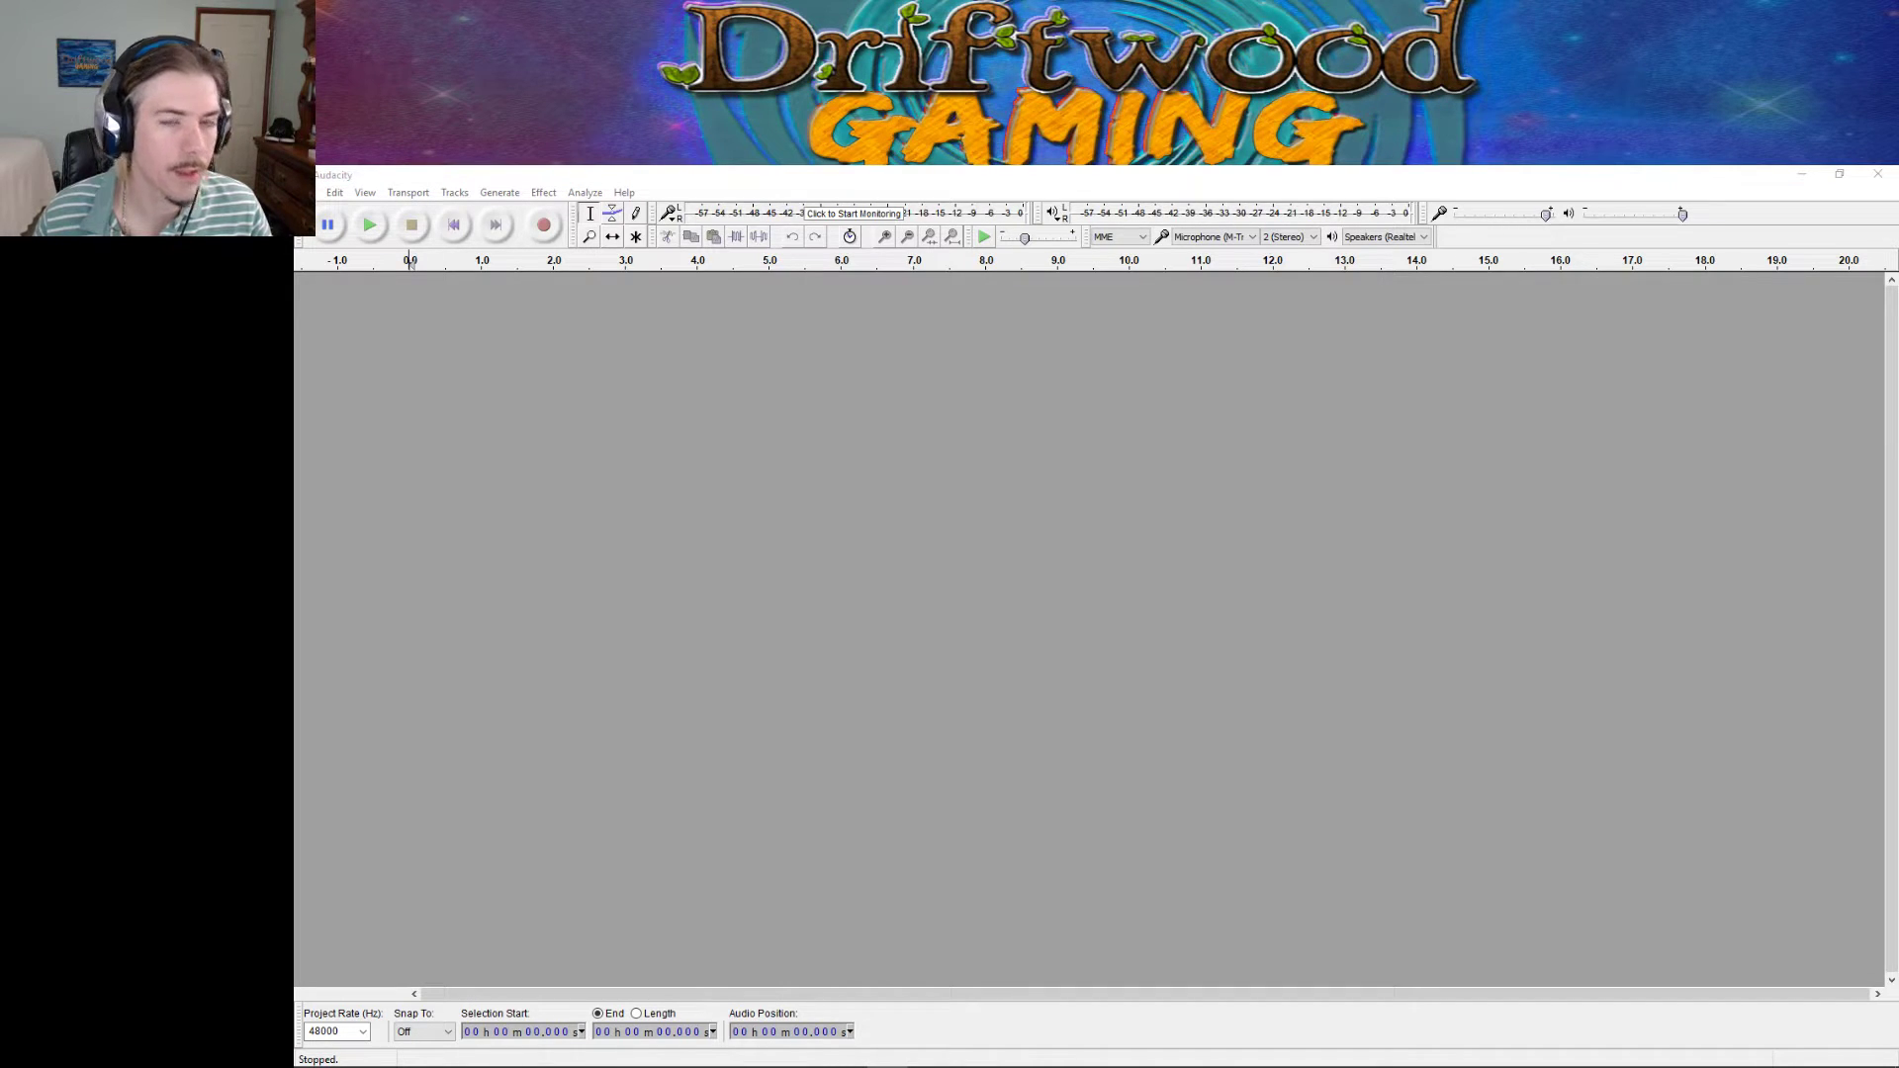
# Record a sound clip about 1.3 seconds long and trim the silence before and after the sound.
pyautogui.click(539, 226)
pyautogui.press('space')
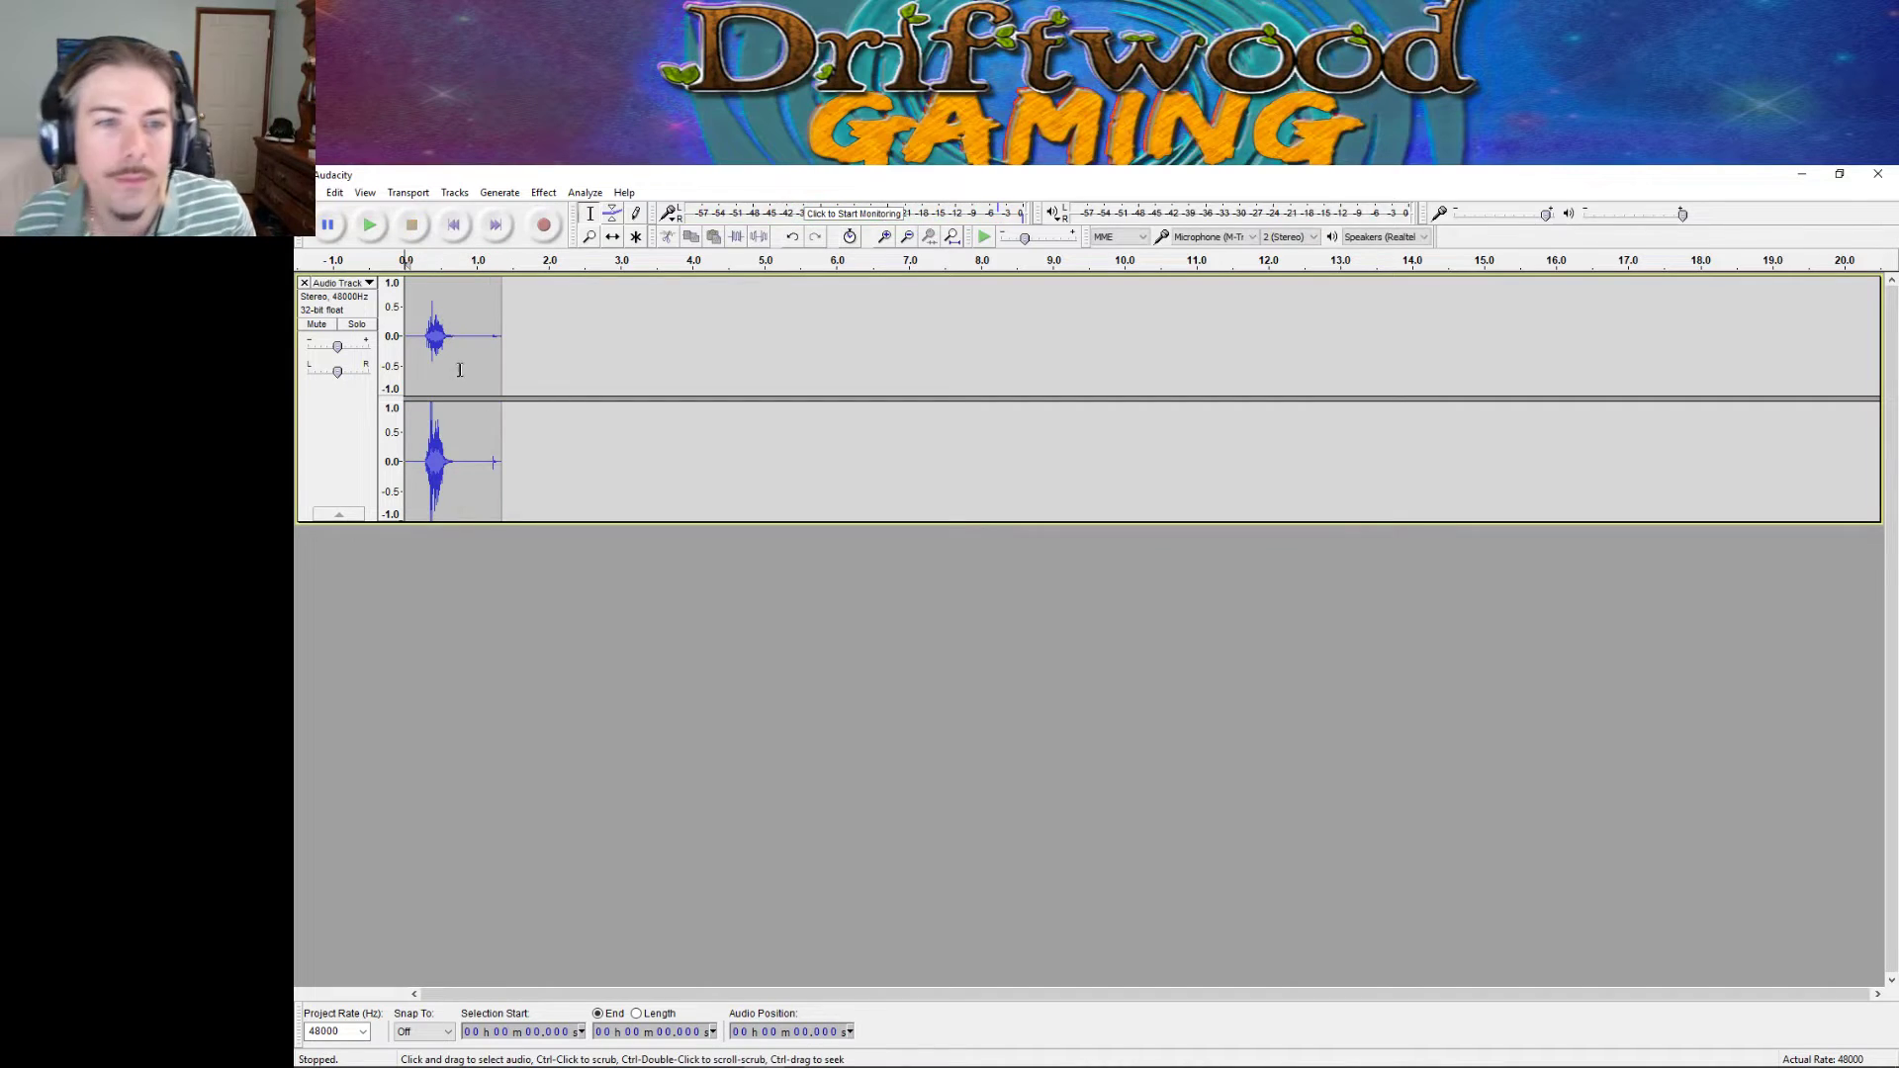
pyautogui.doubleClick(459, 360)
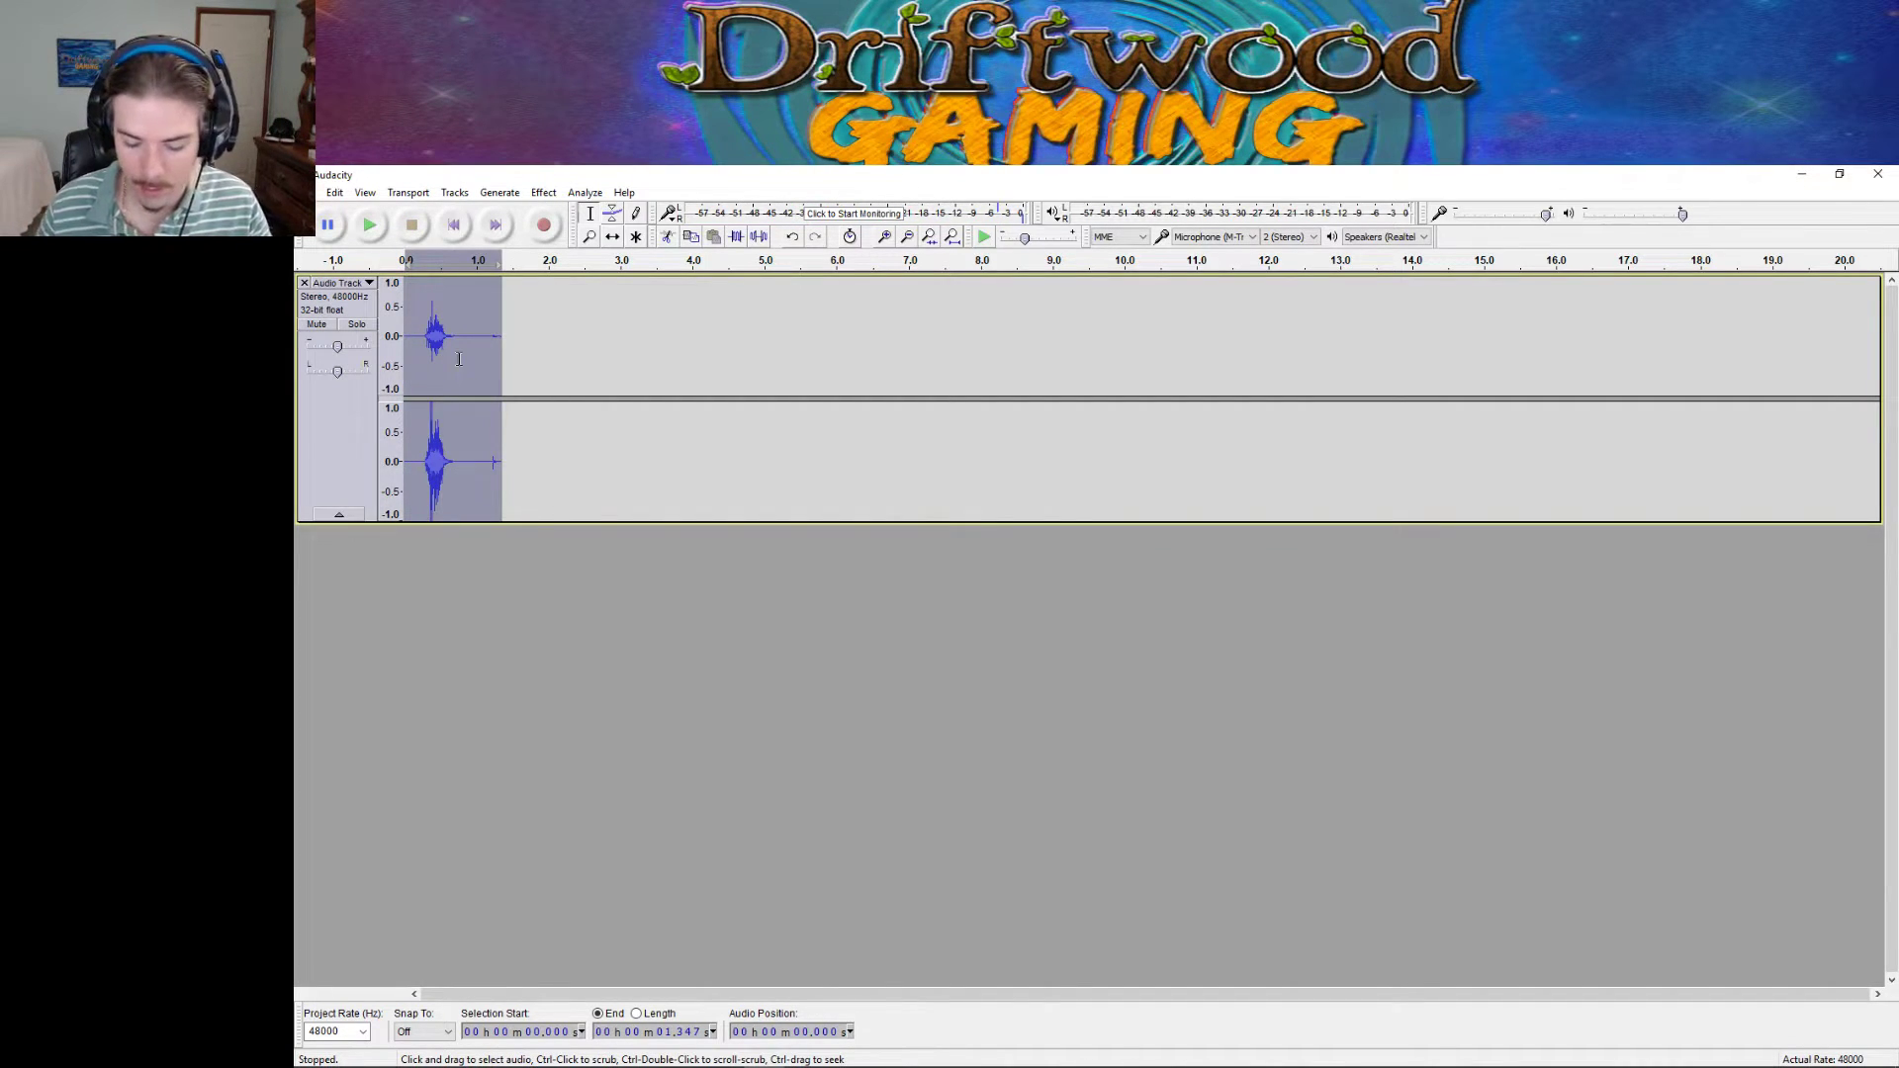
pyautogui.moveTo(467, 366); pyautogui.dragTo(404, 362)
pyautogui.press('Delete')
pyautogui.press('Delete')
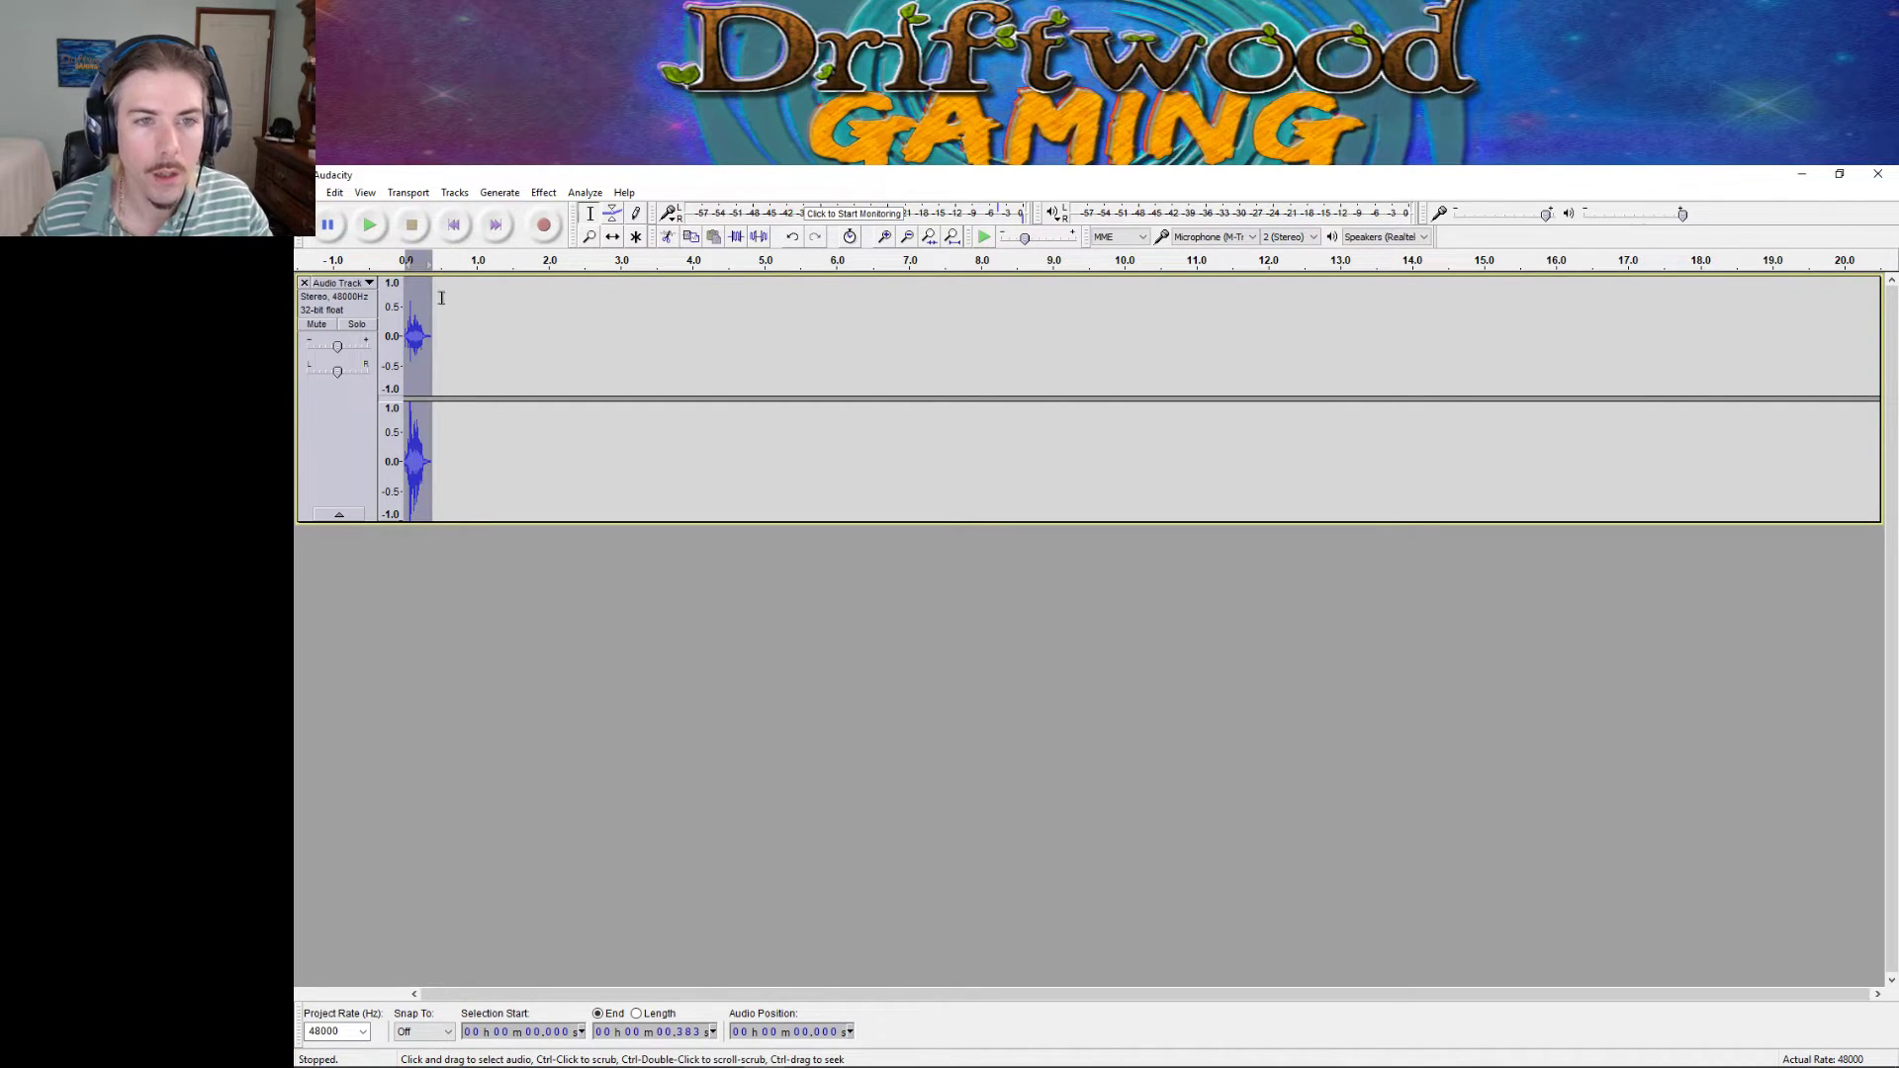
# Play the trimmed clip from the start and cut off its quiet tail from about 0.34 seconds onward.
pyautogui.keyDown('ctrl'); pyautogui.scroll(4, 423, 329); pyautogui.keyUp('ctrl')
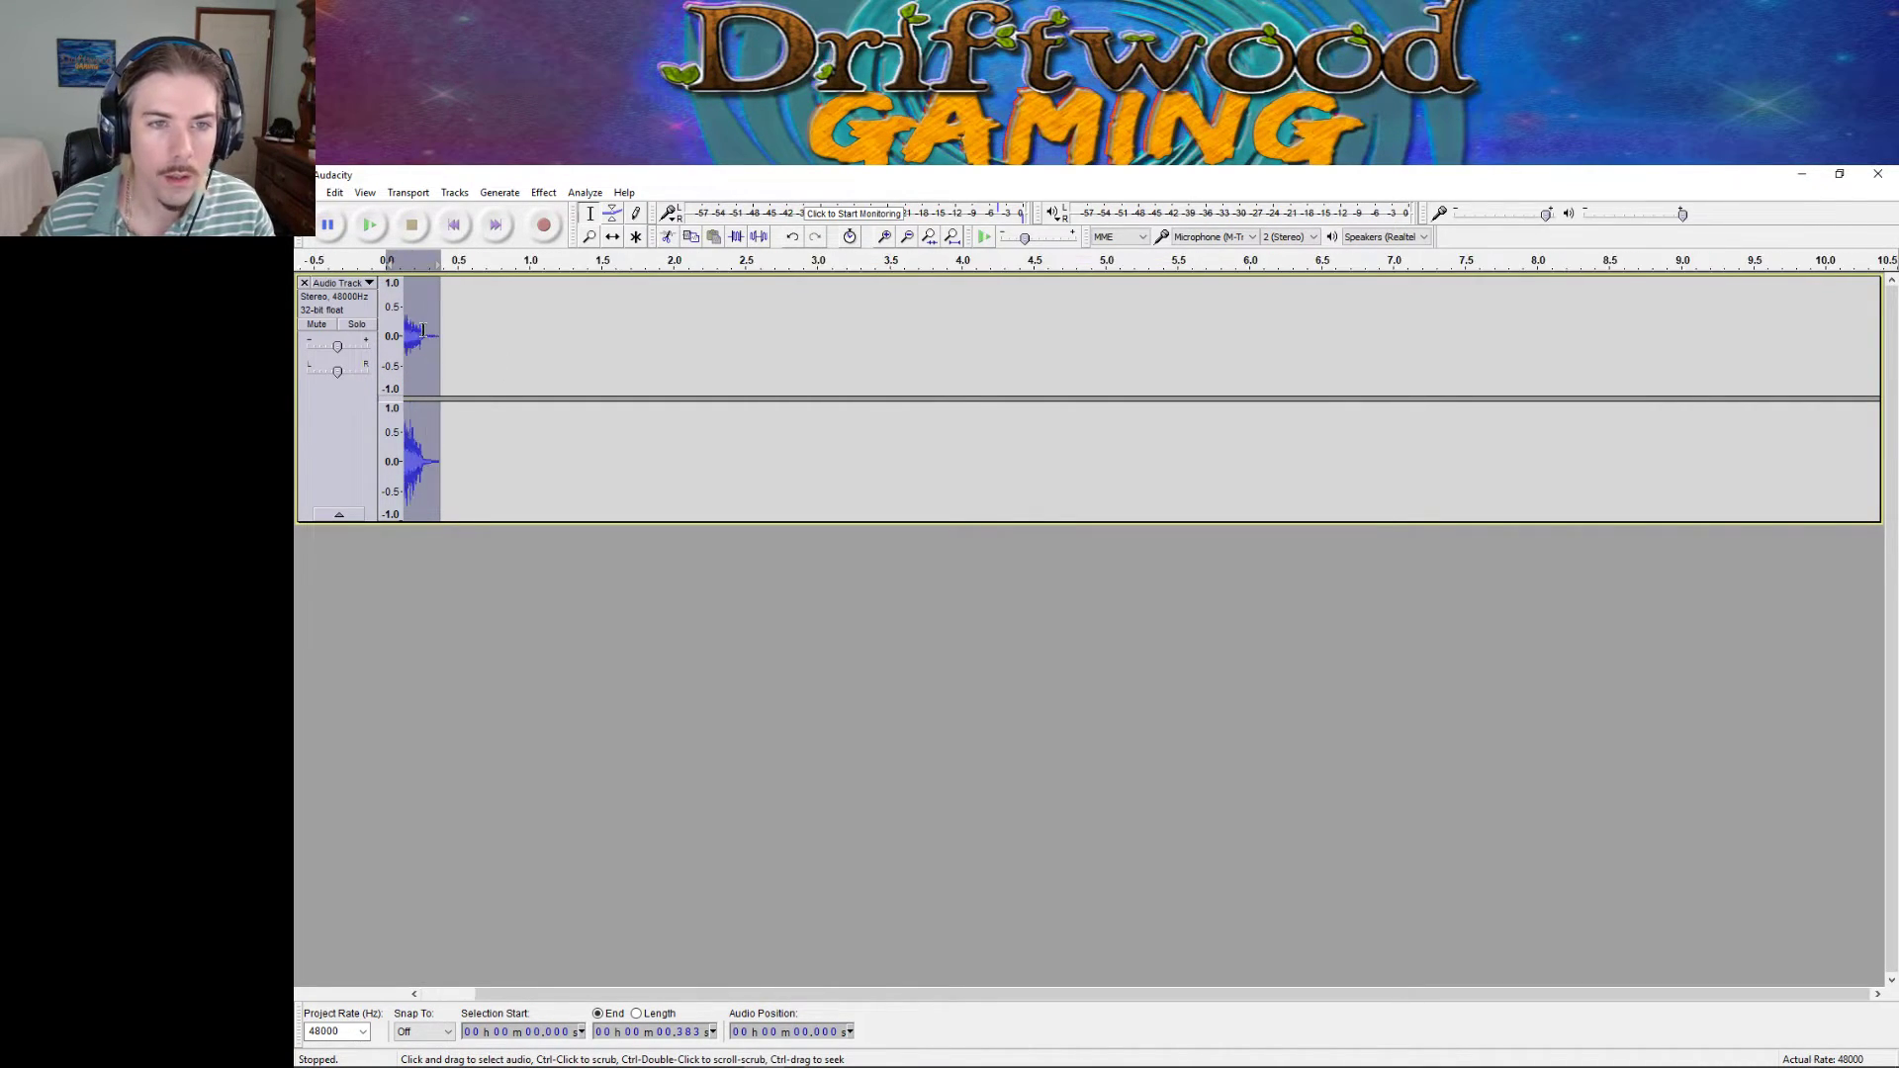
pyautogui.click(455, 226)
pyautogui.click(373, 227)
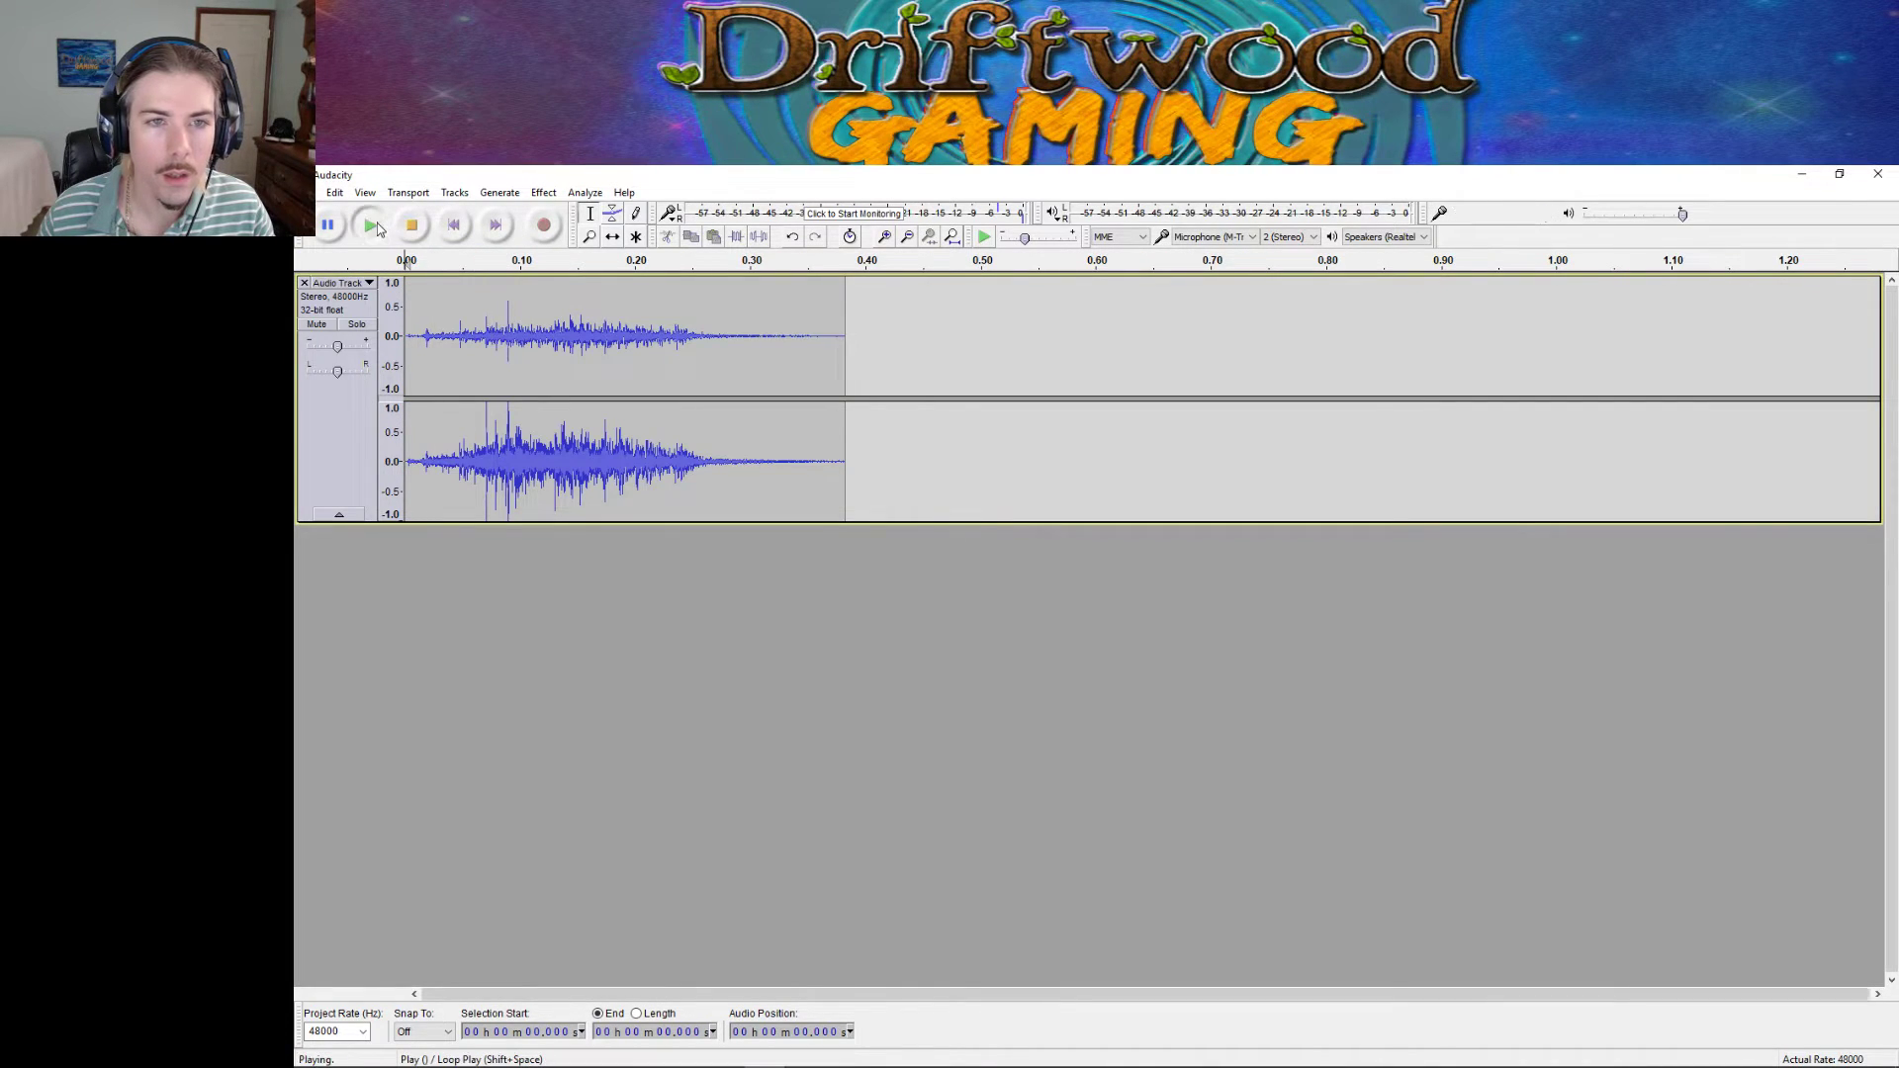
pyautogui.moveTo(744, 378); pyautogui.dragTo(853, 381)
pyautogui.click(882, 382)
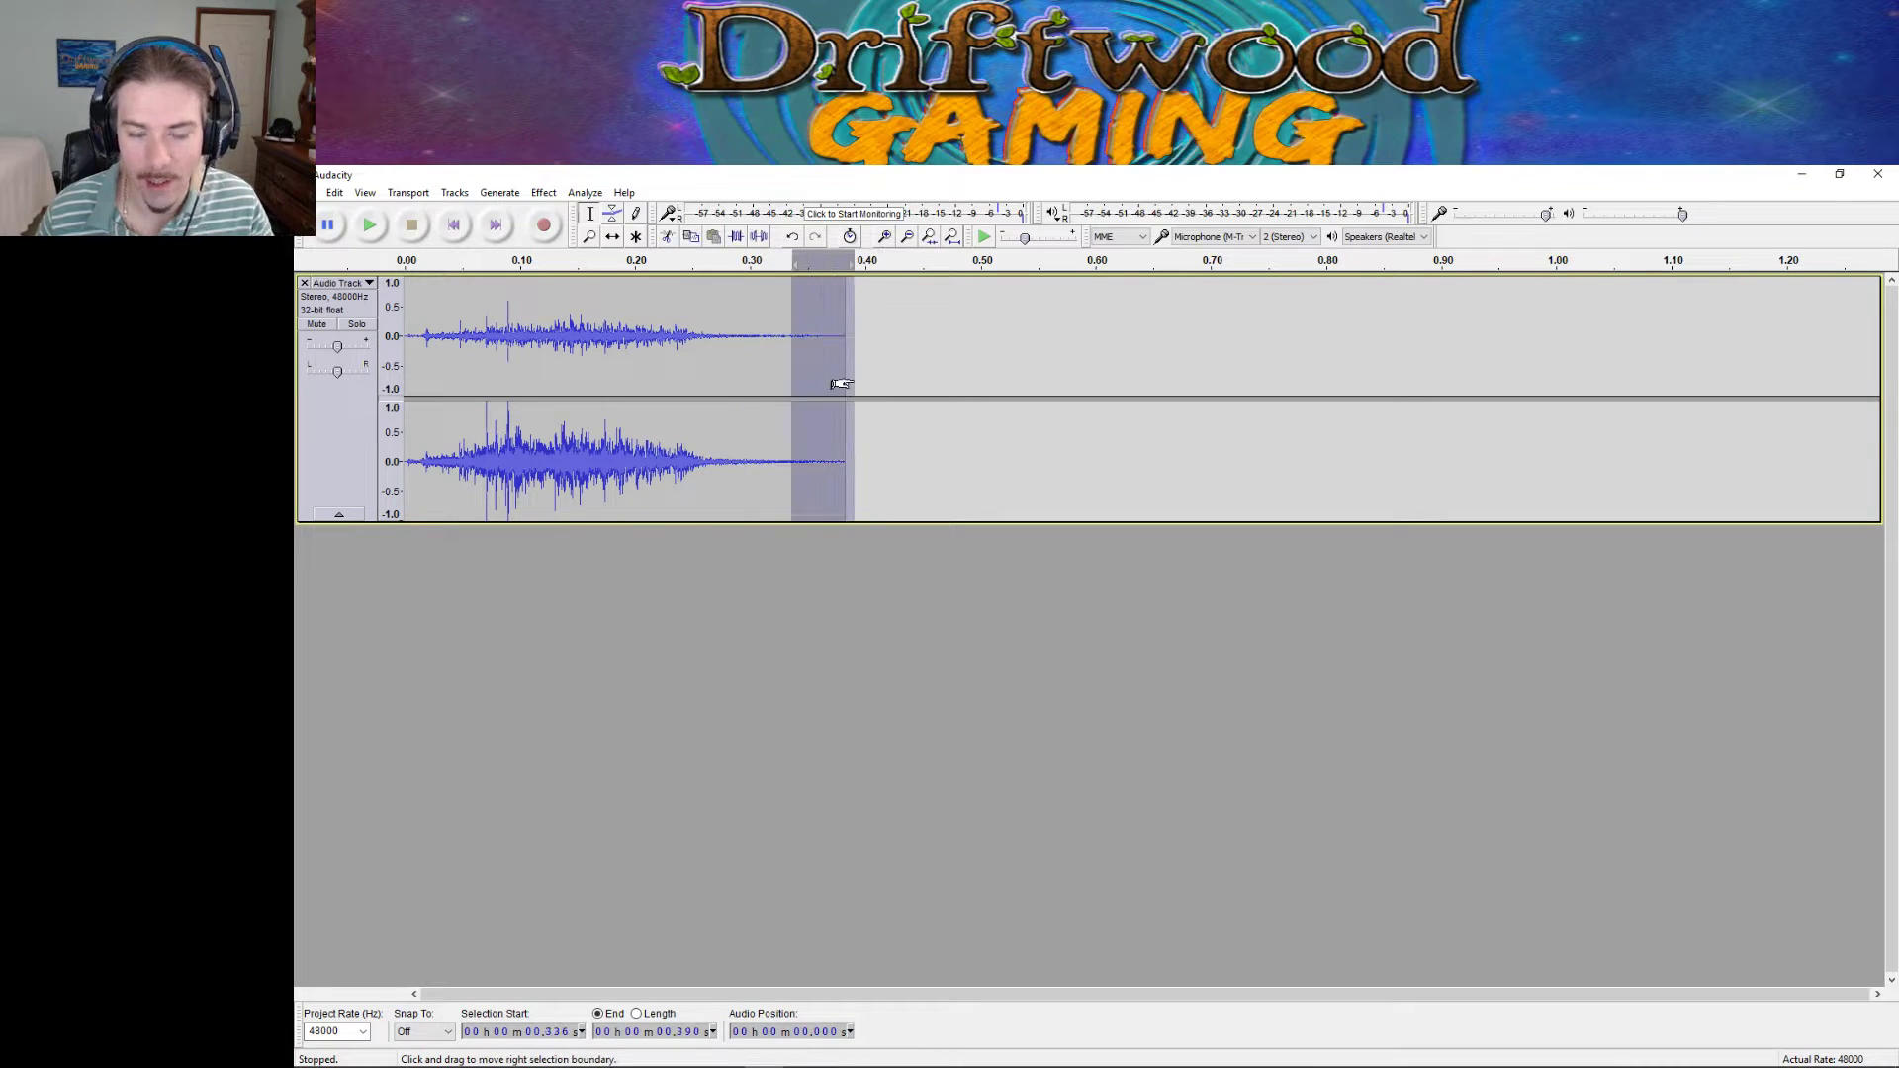
pyautogui.press('Delete')
# Normalize the whole clip and apply a Limiter of type Soft Limit at -3 dB with a 10 ms hold.
pyautogui.doubleClick(543, 382)
pyautogui.click(544, 192)
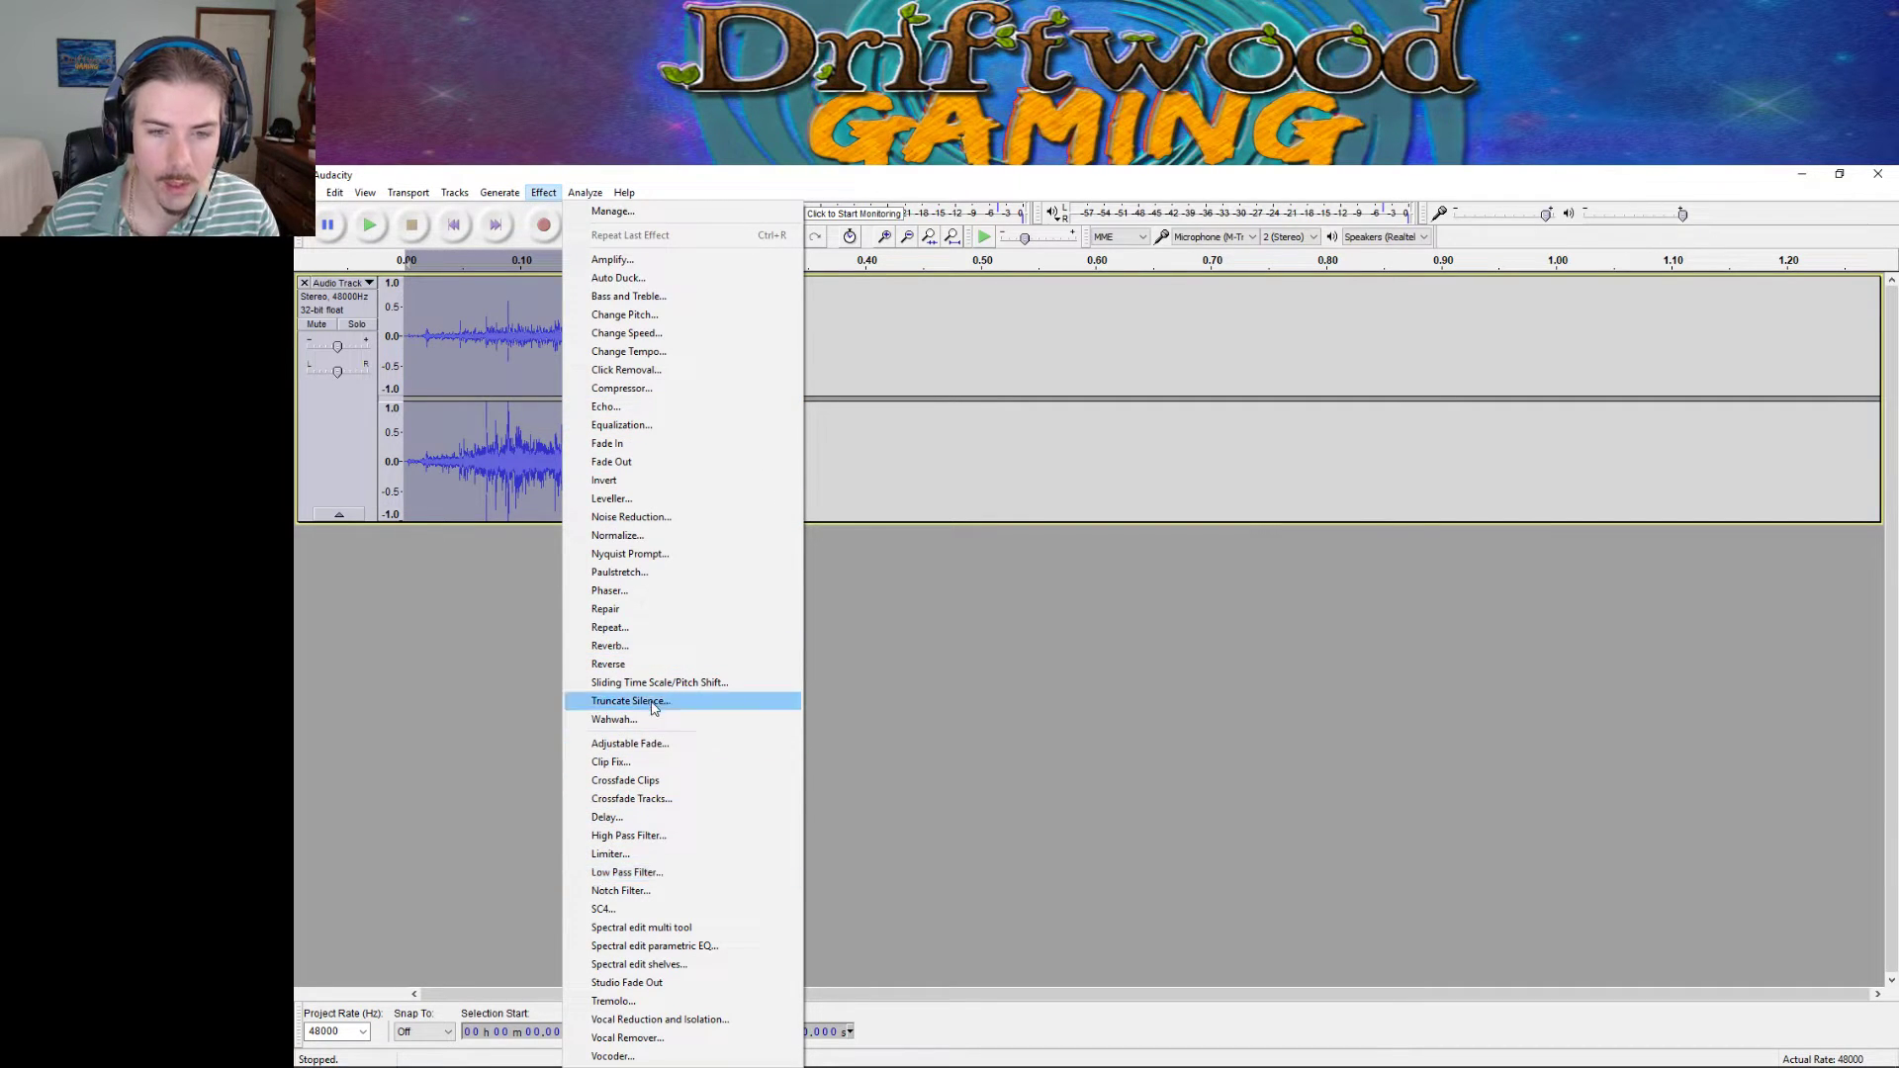
pyautogui.click(623, 535)
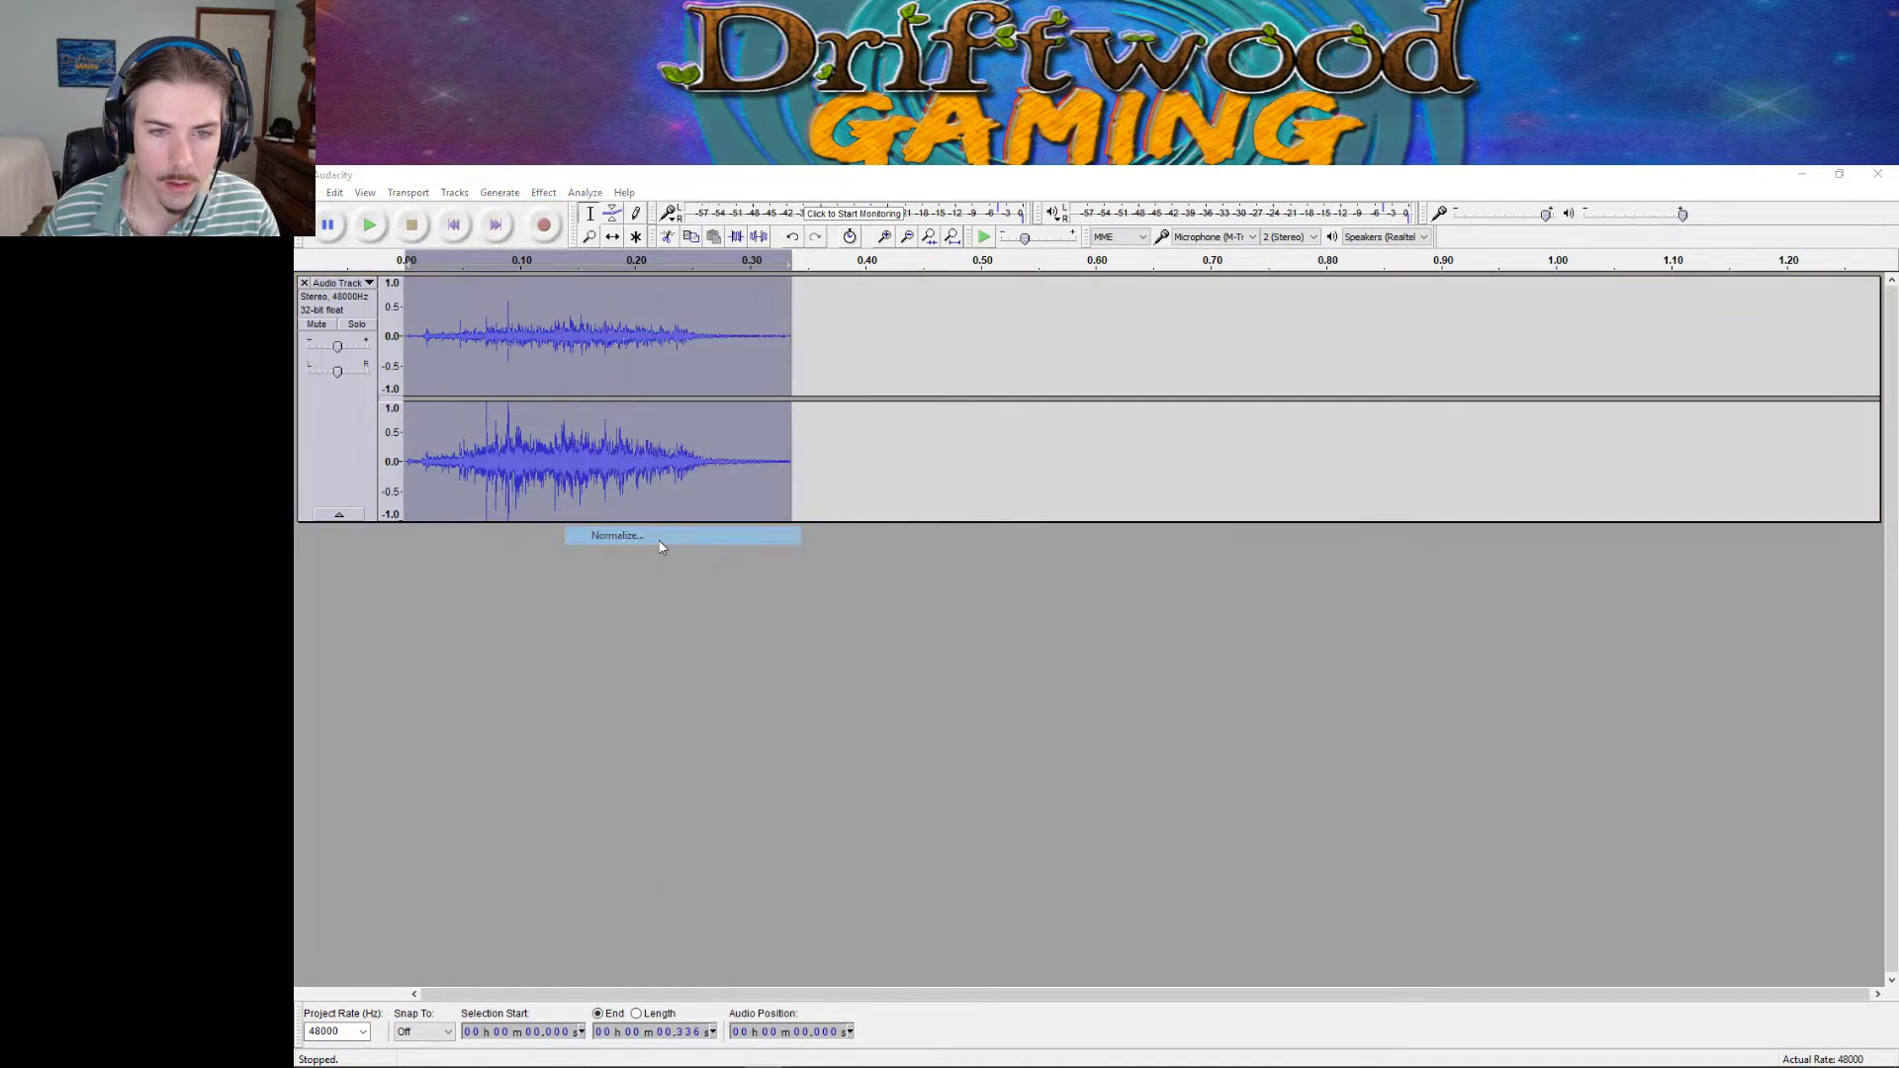
pyautogui.click(1143, 666)
pyautogui.click(543, 191)
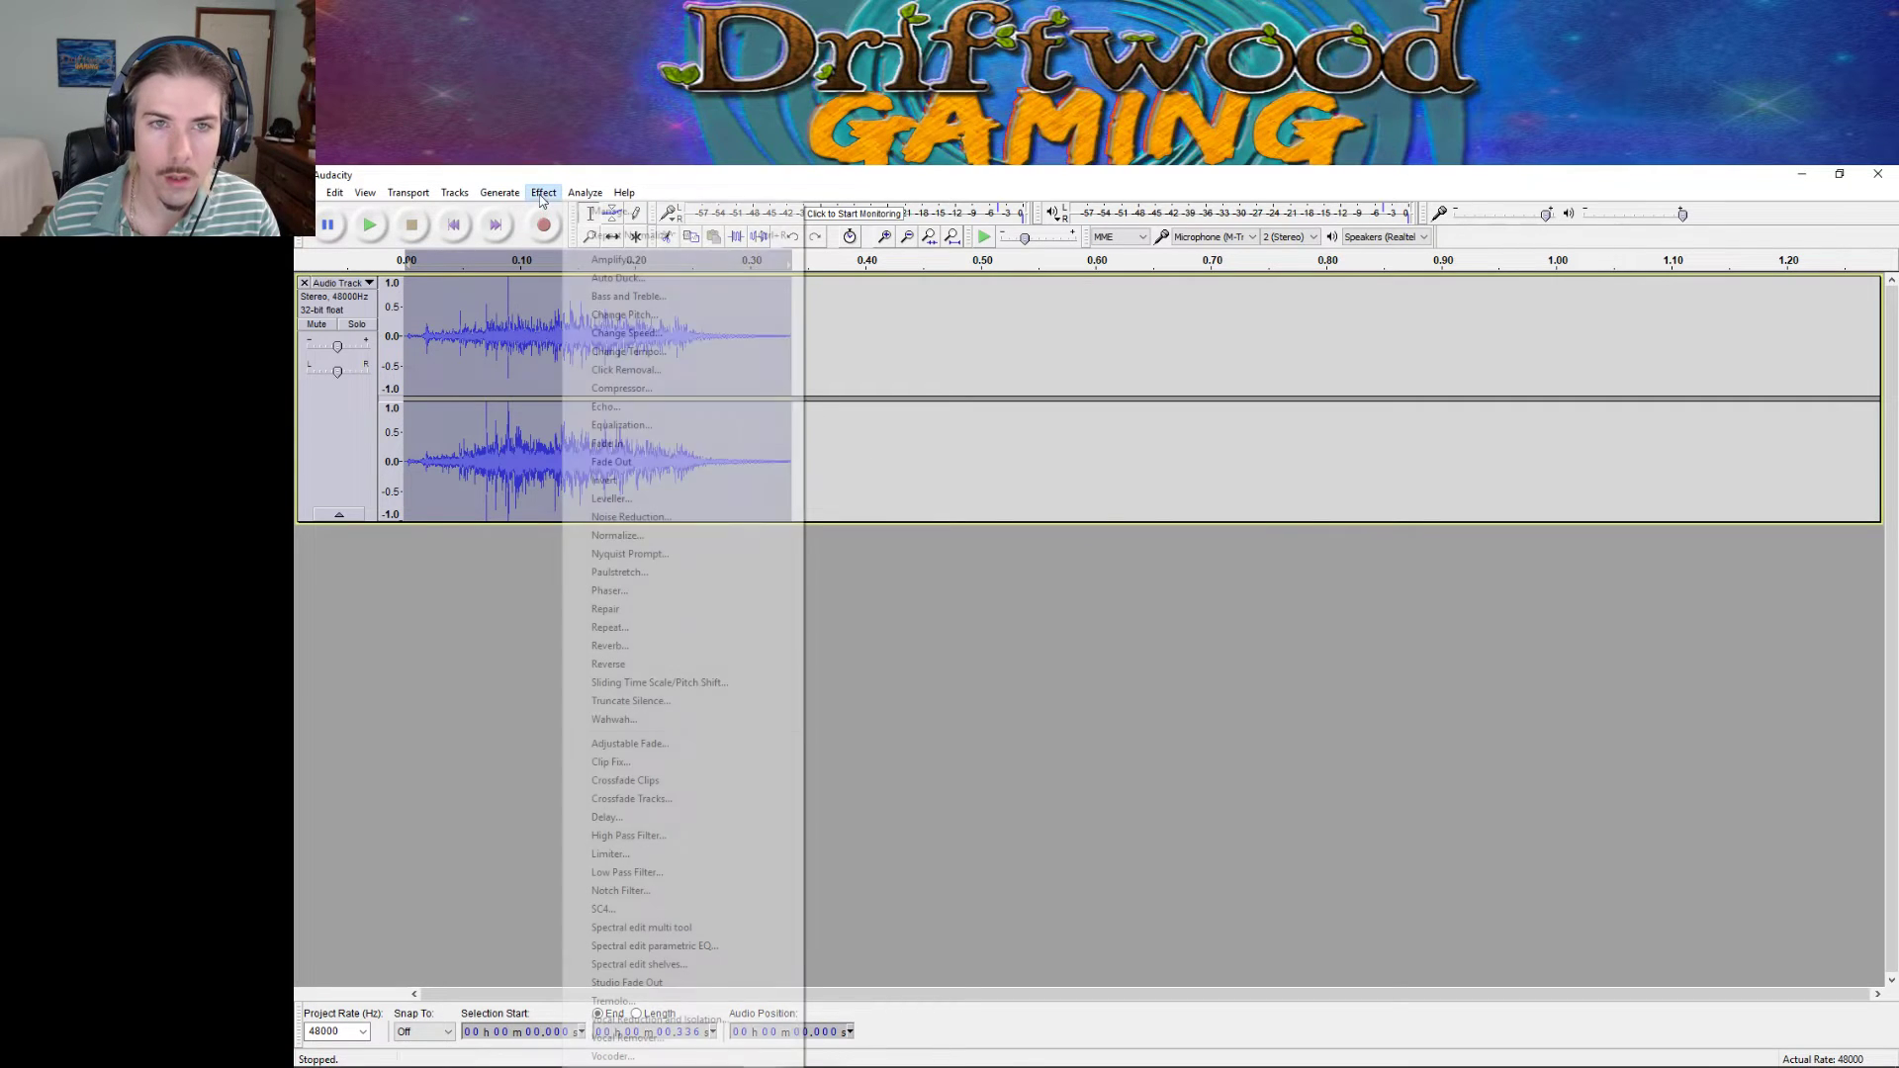
pyautogui.click(657, 853)
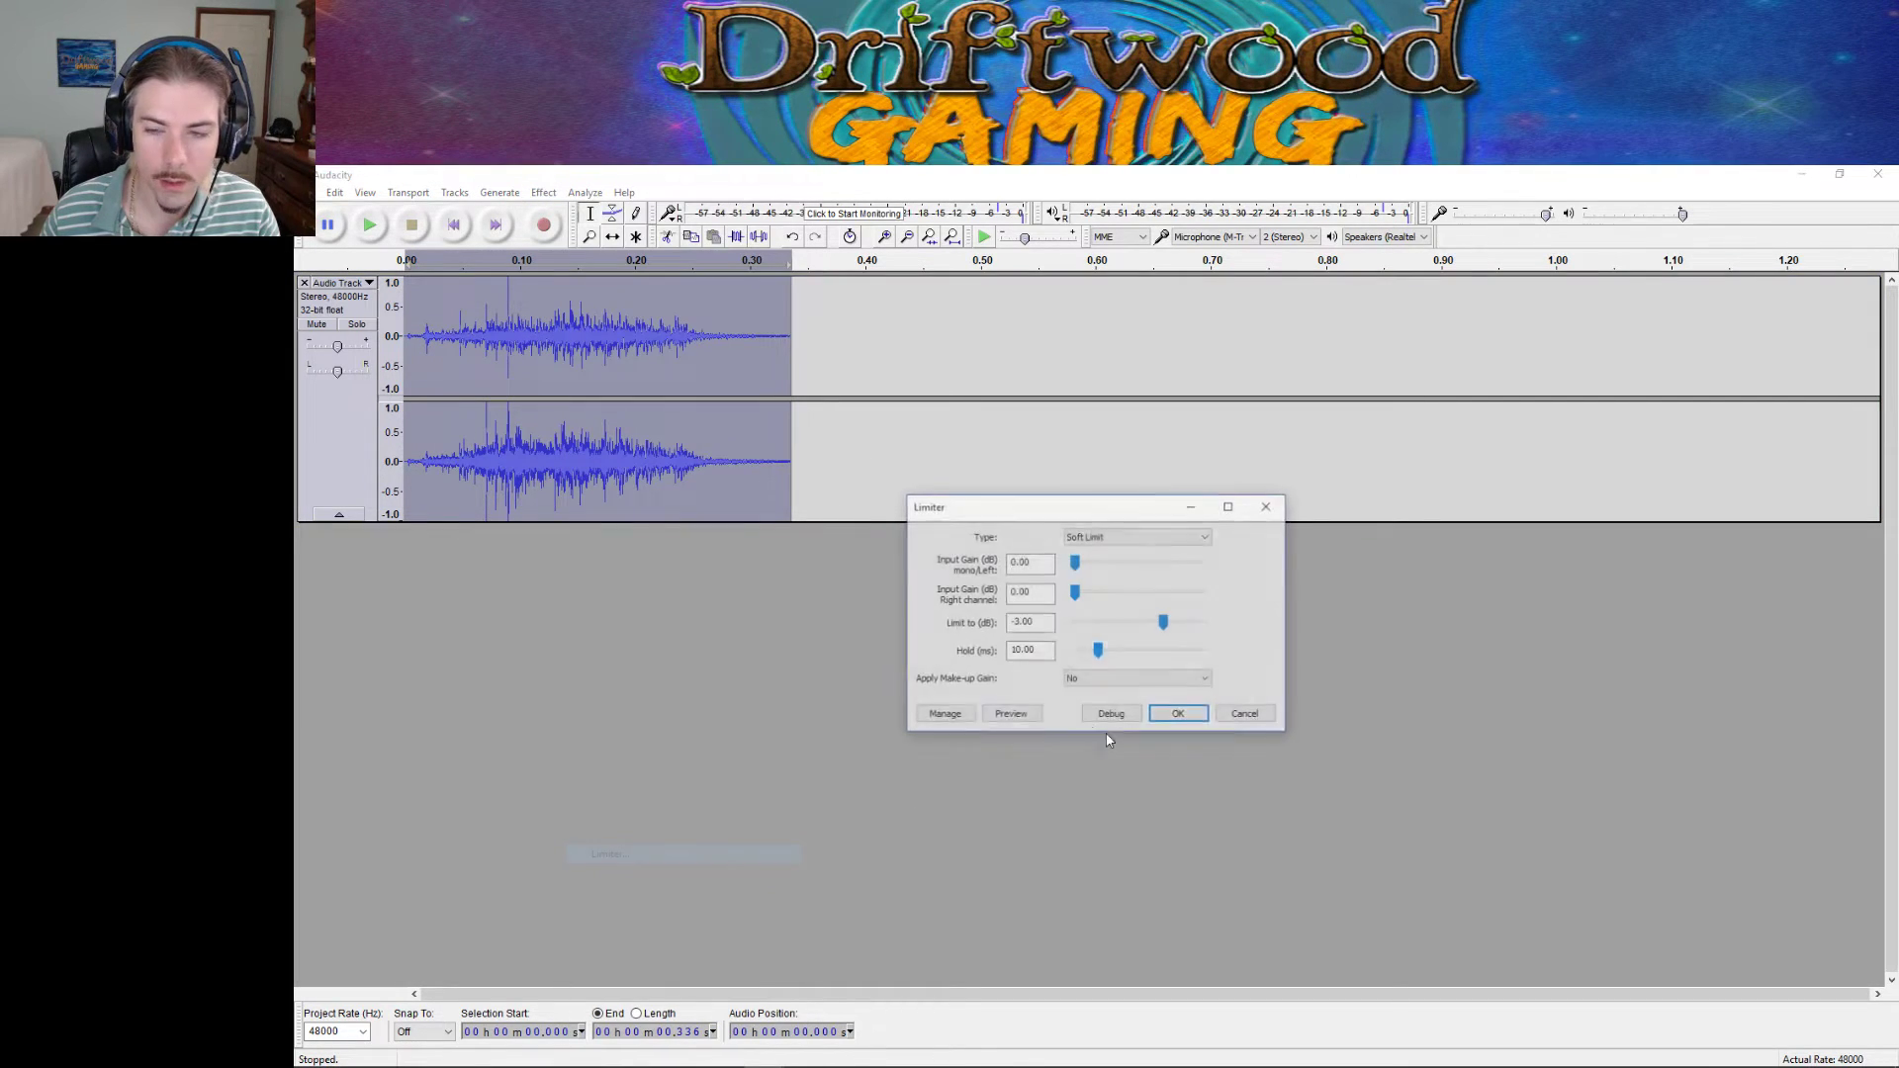
pyautogui.click(1178, 713)
# Run a second round of Normalize and Soft Limit at -3 dB on the selected clip.
pyautogui.click(545, 193)
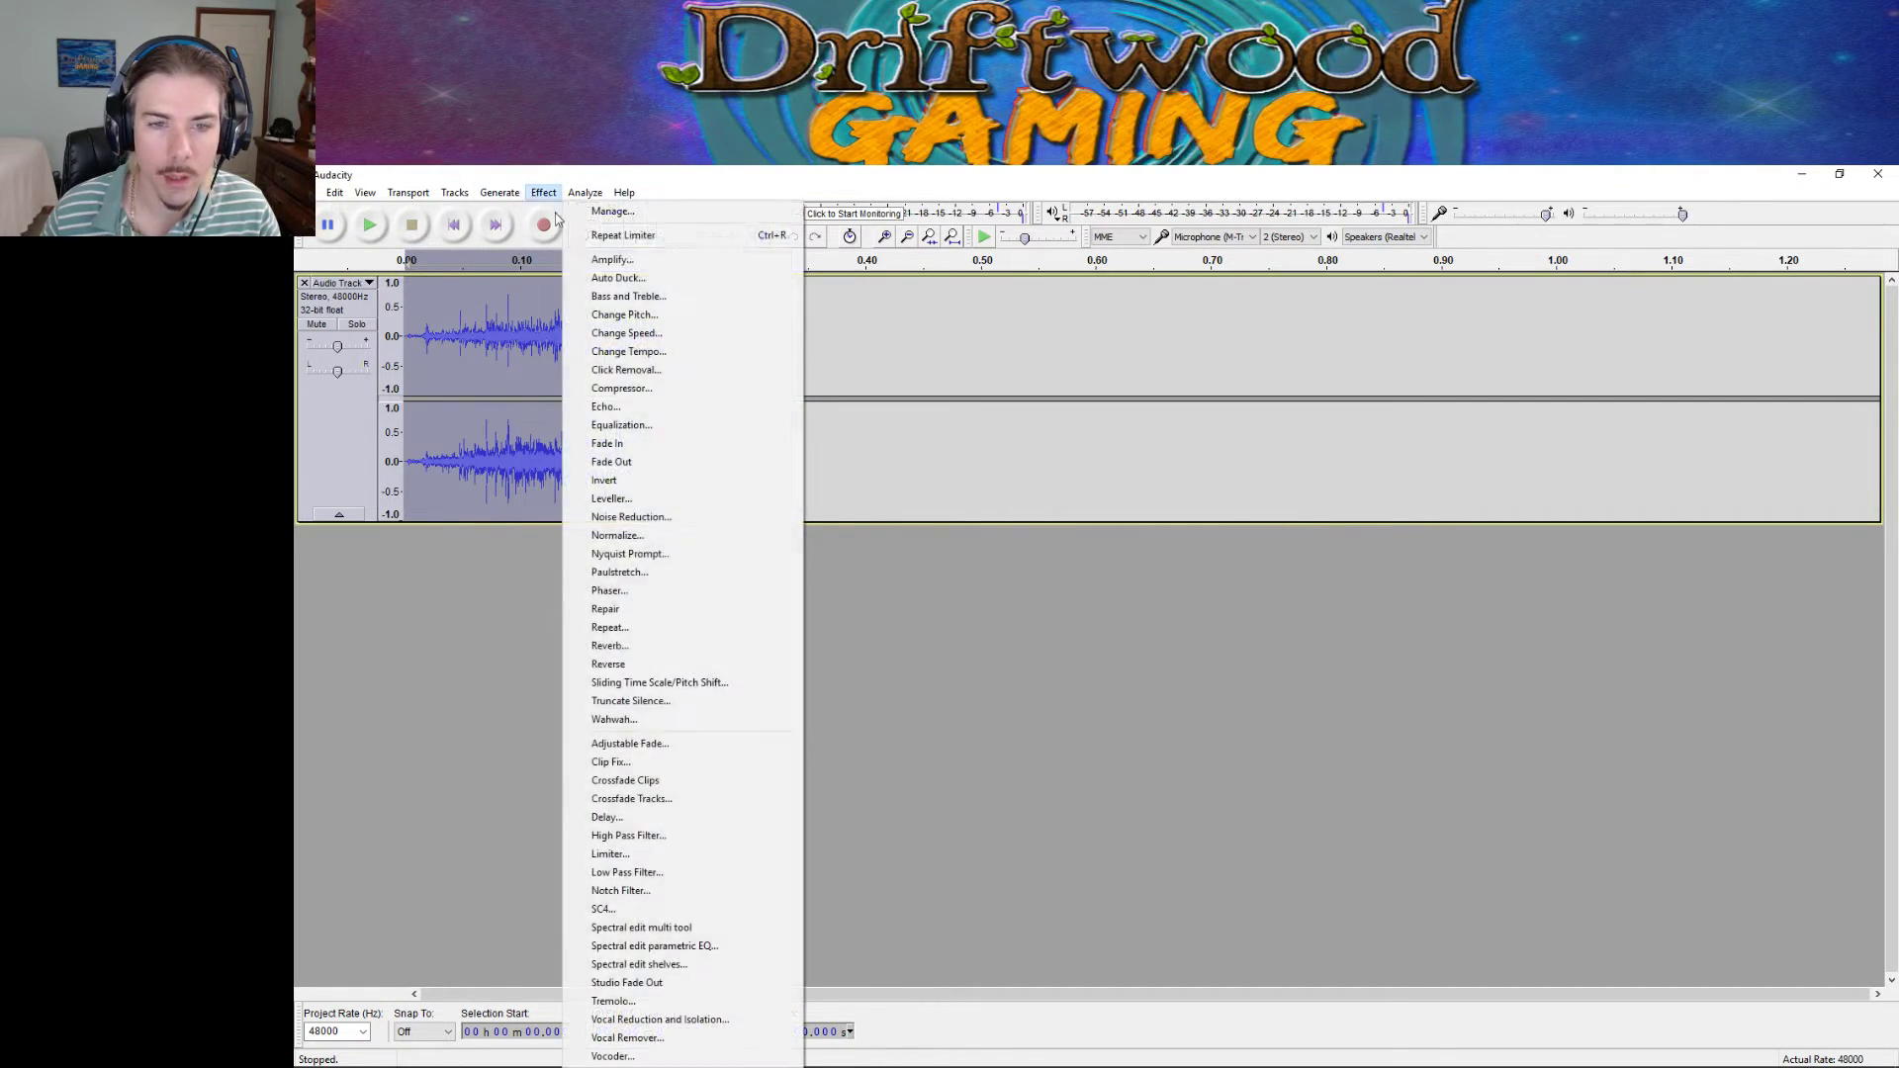
pyautogui.click(617, 535)
pyautogui.click(1142, 666)
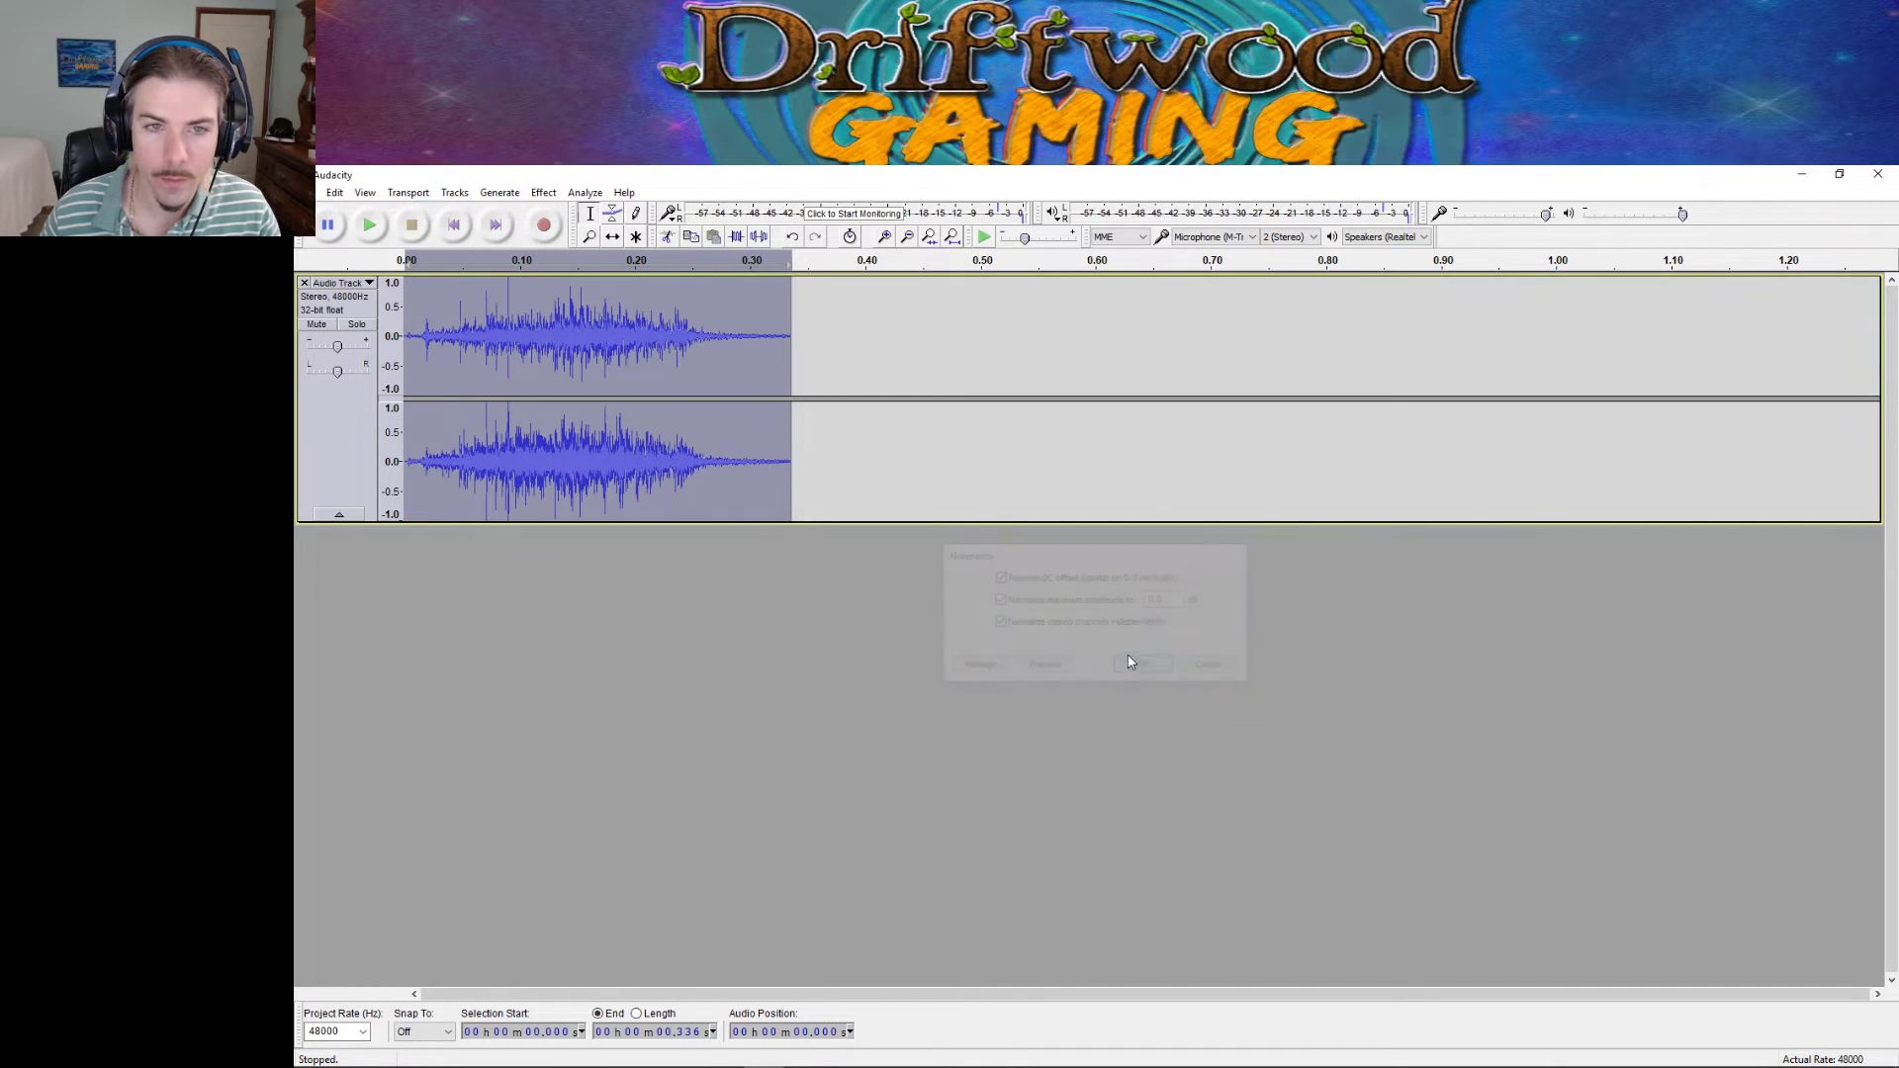
pyautogui.click(543, 192)
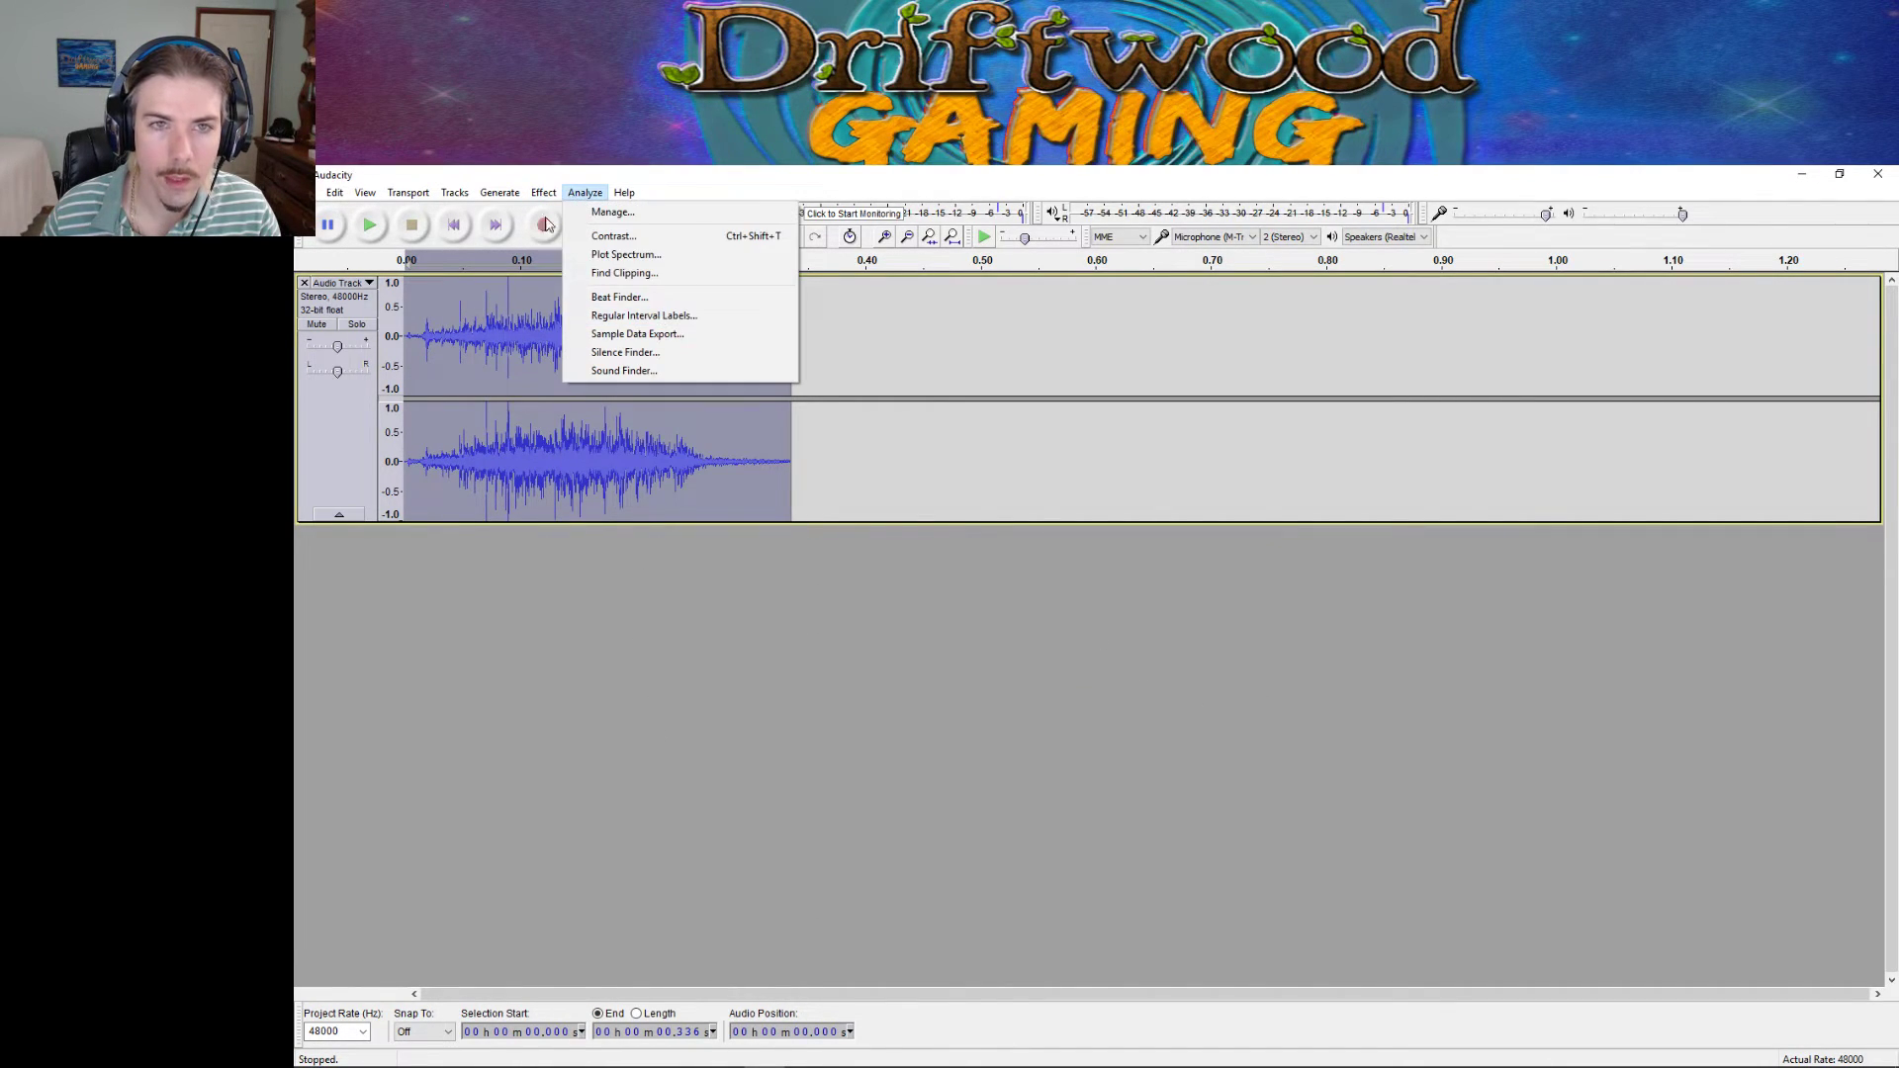
pyautogui.moveTo(543, 192)
pyautogui.click(625, 854)
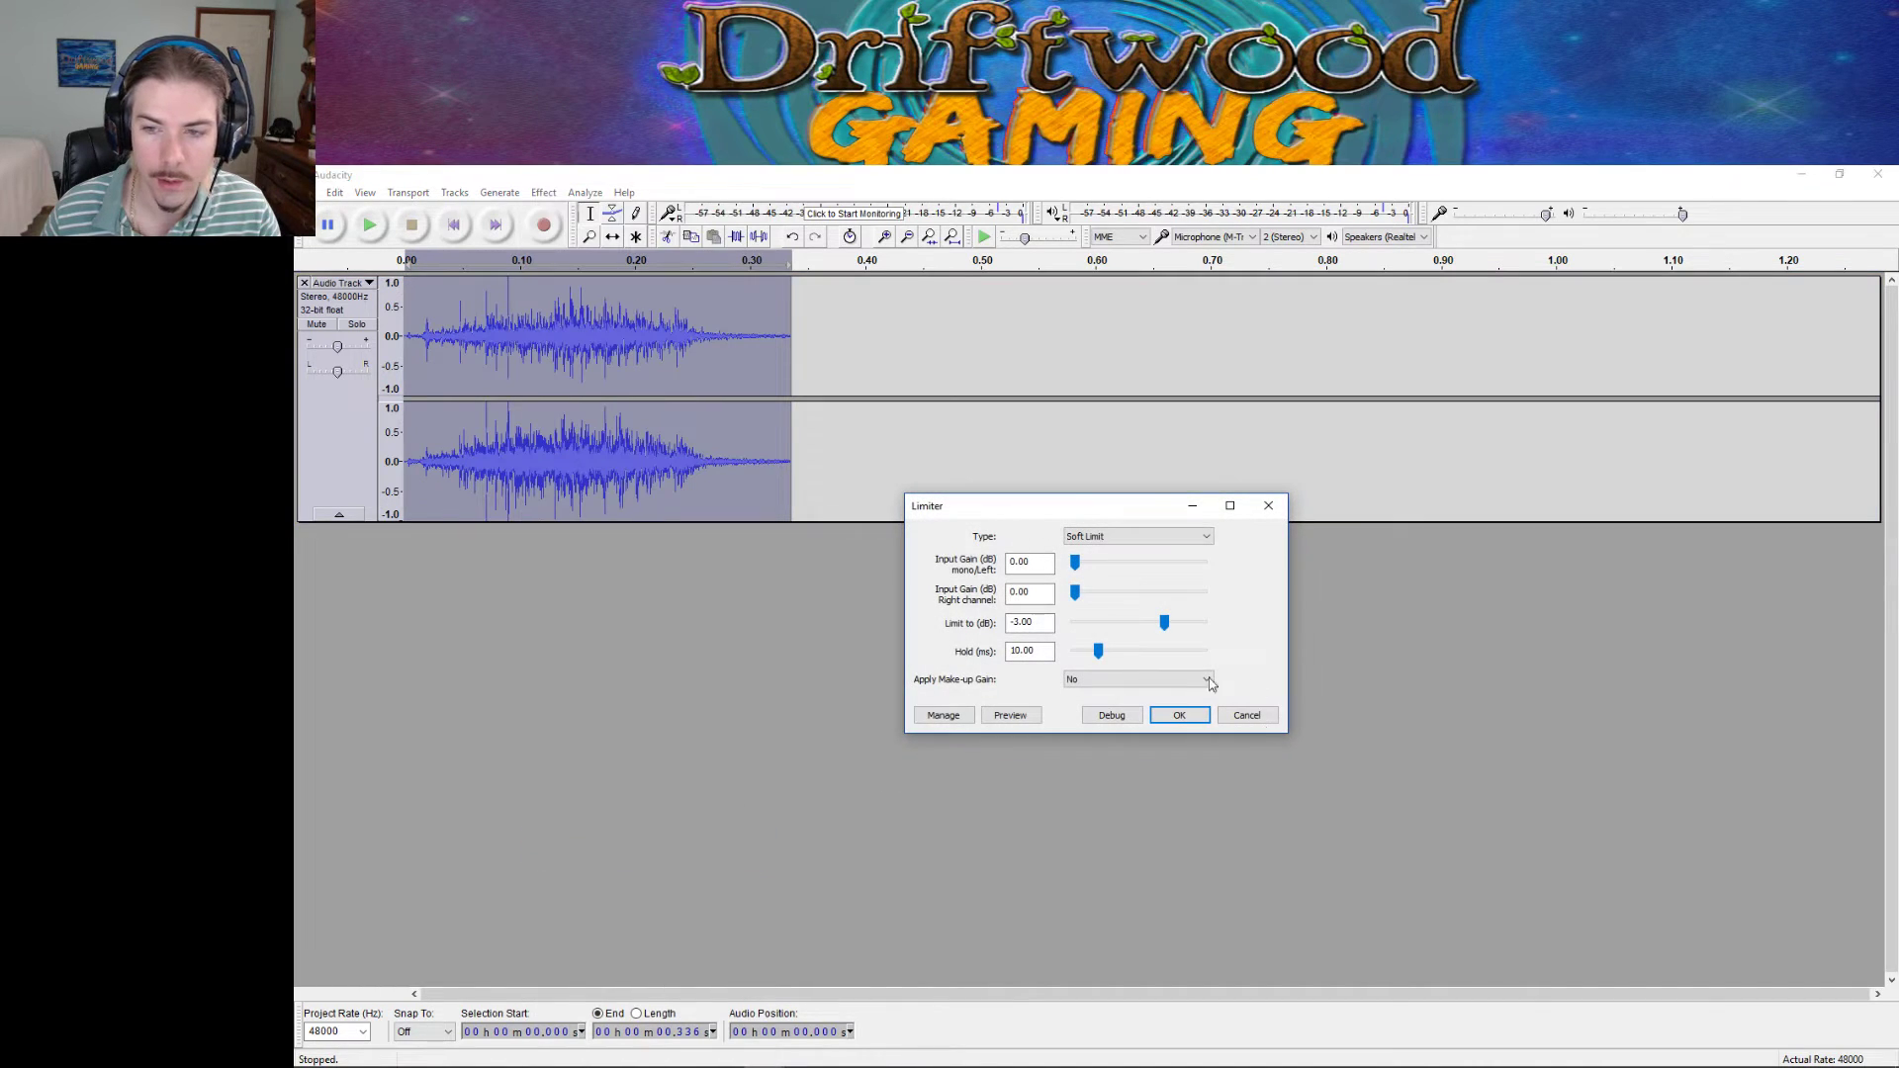
pyautogui.click(1179, 720)
# Normalize the whole clip once more and play it from the start.
pyautogui.click(546, 193)
pyautogui.click(551, 195)
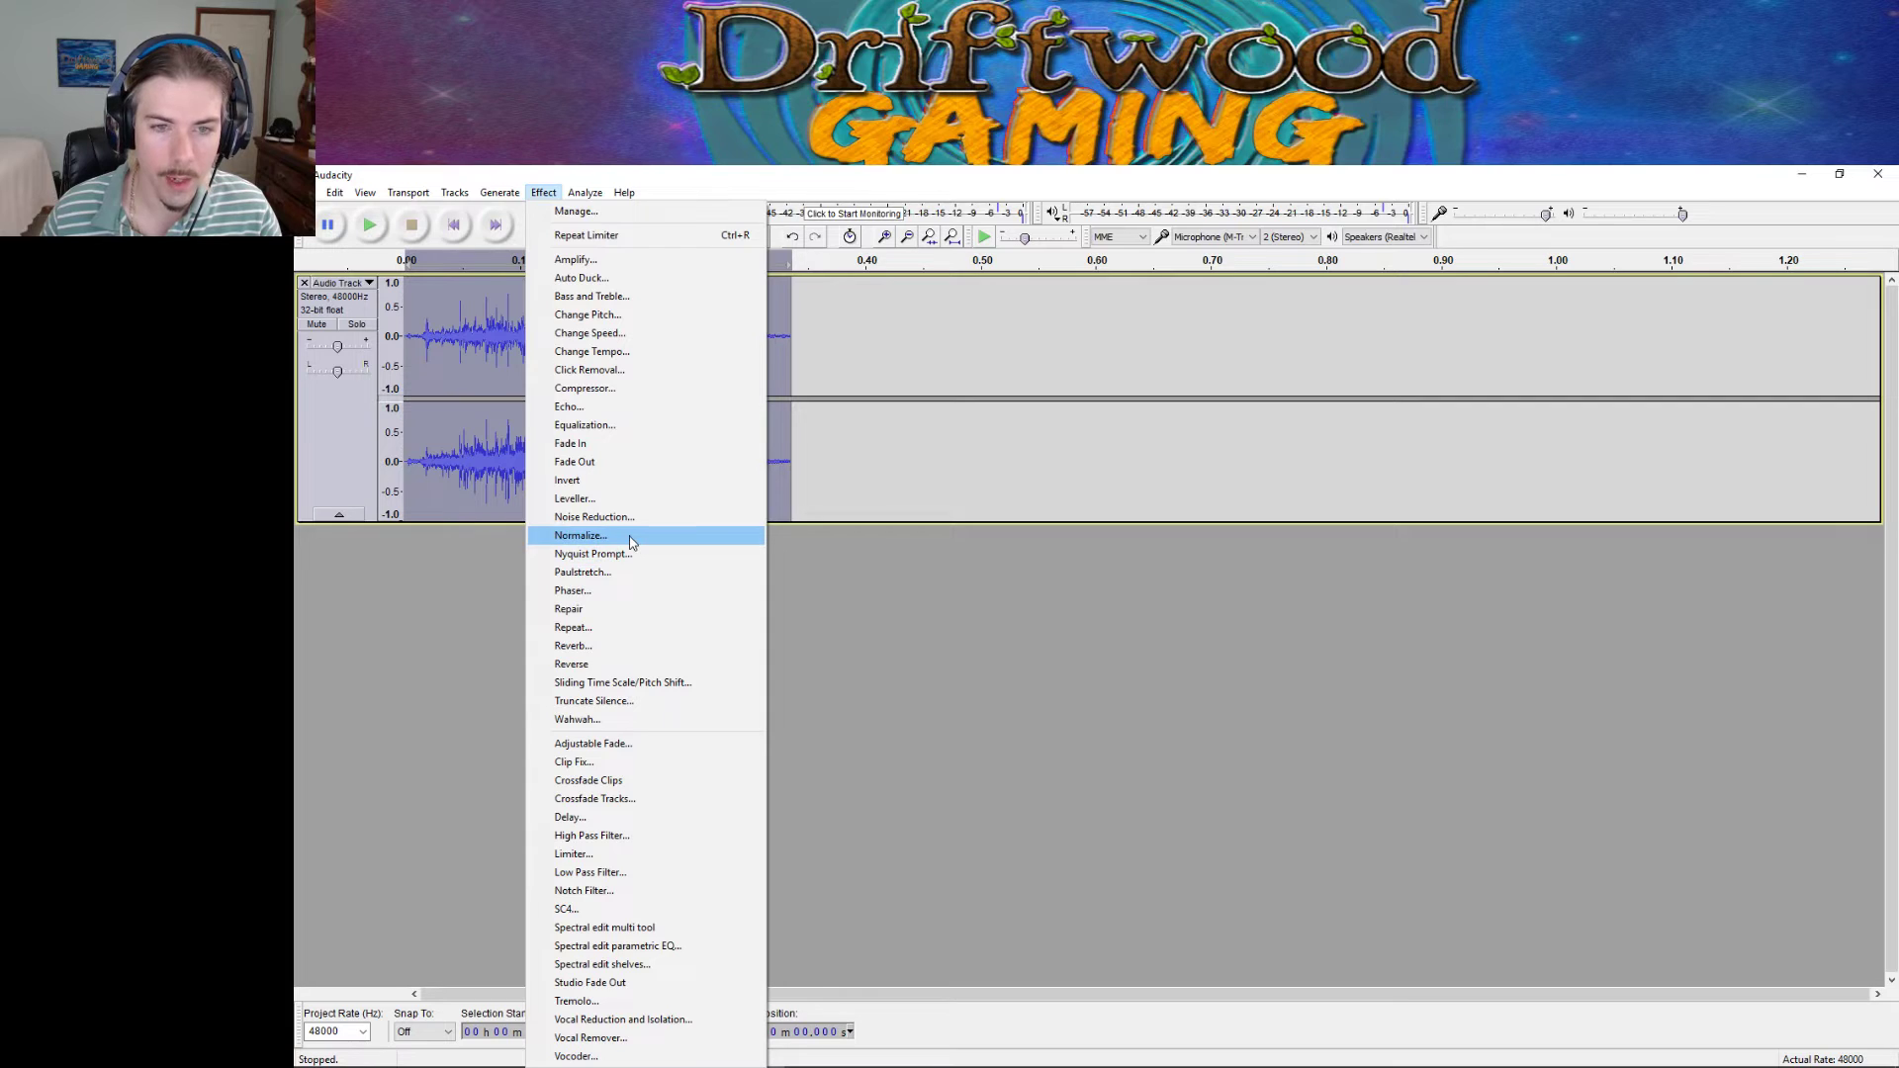
pyautogui.click(630, 537)
pyautogui.click(1147, 668)
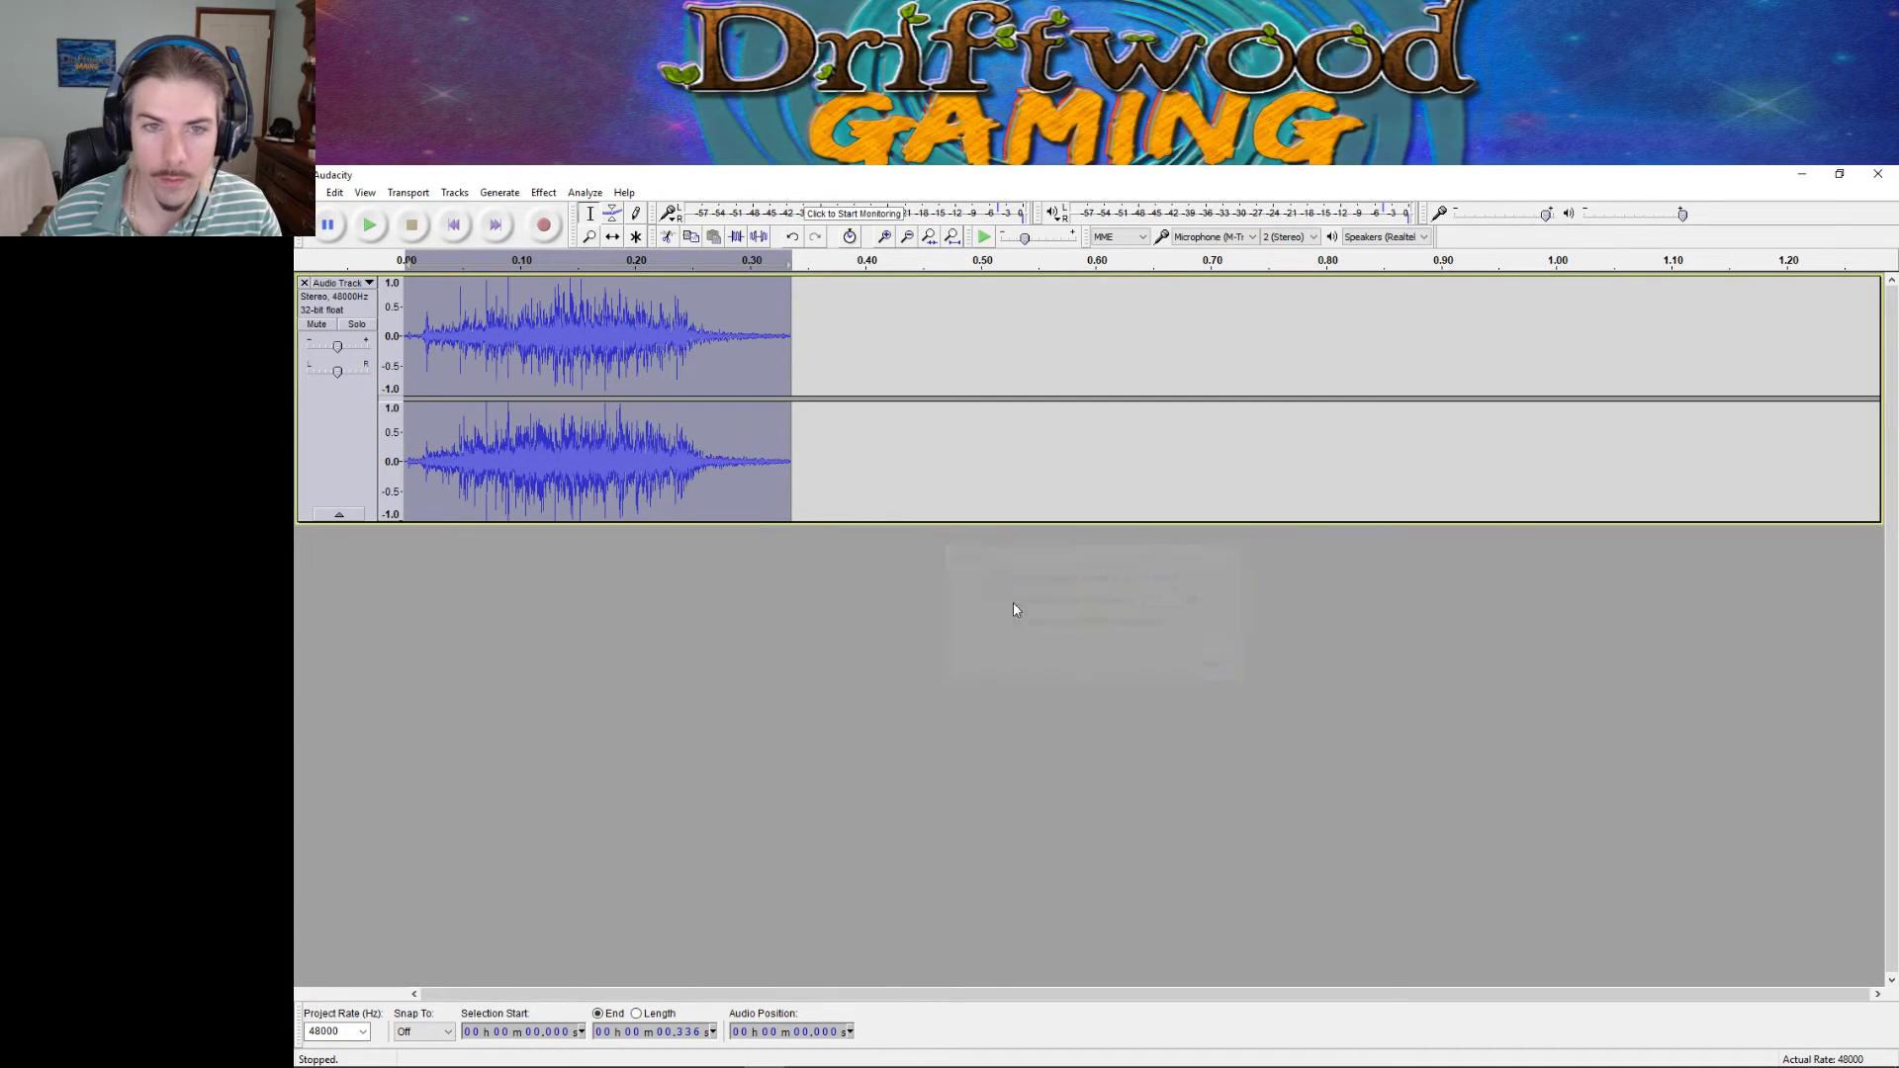
pyautogui.click(401, 259)
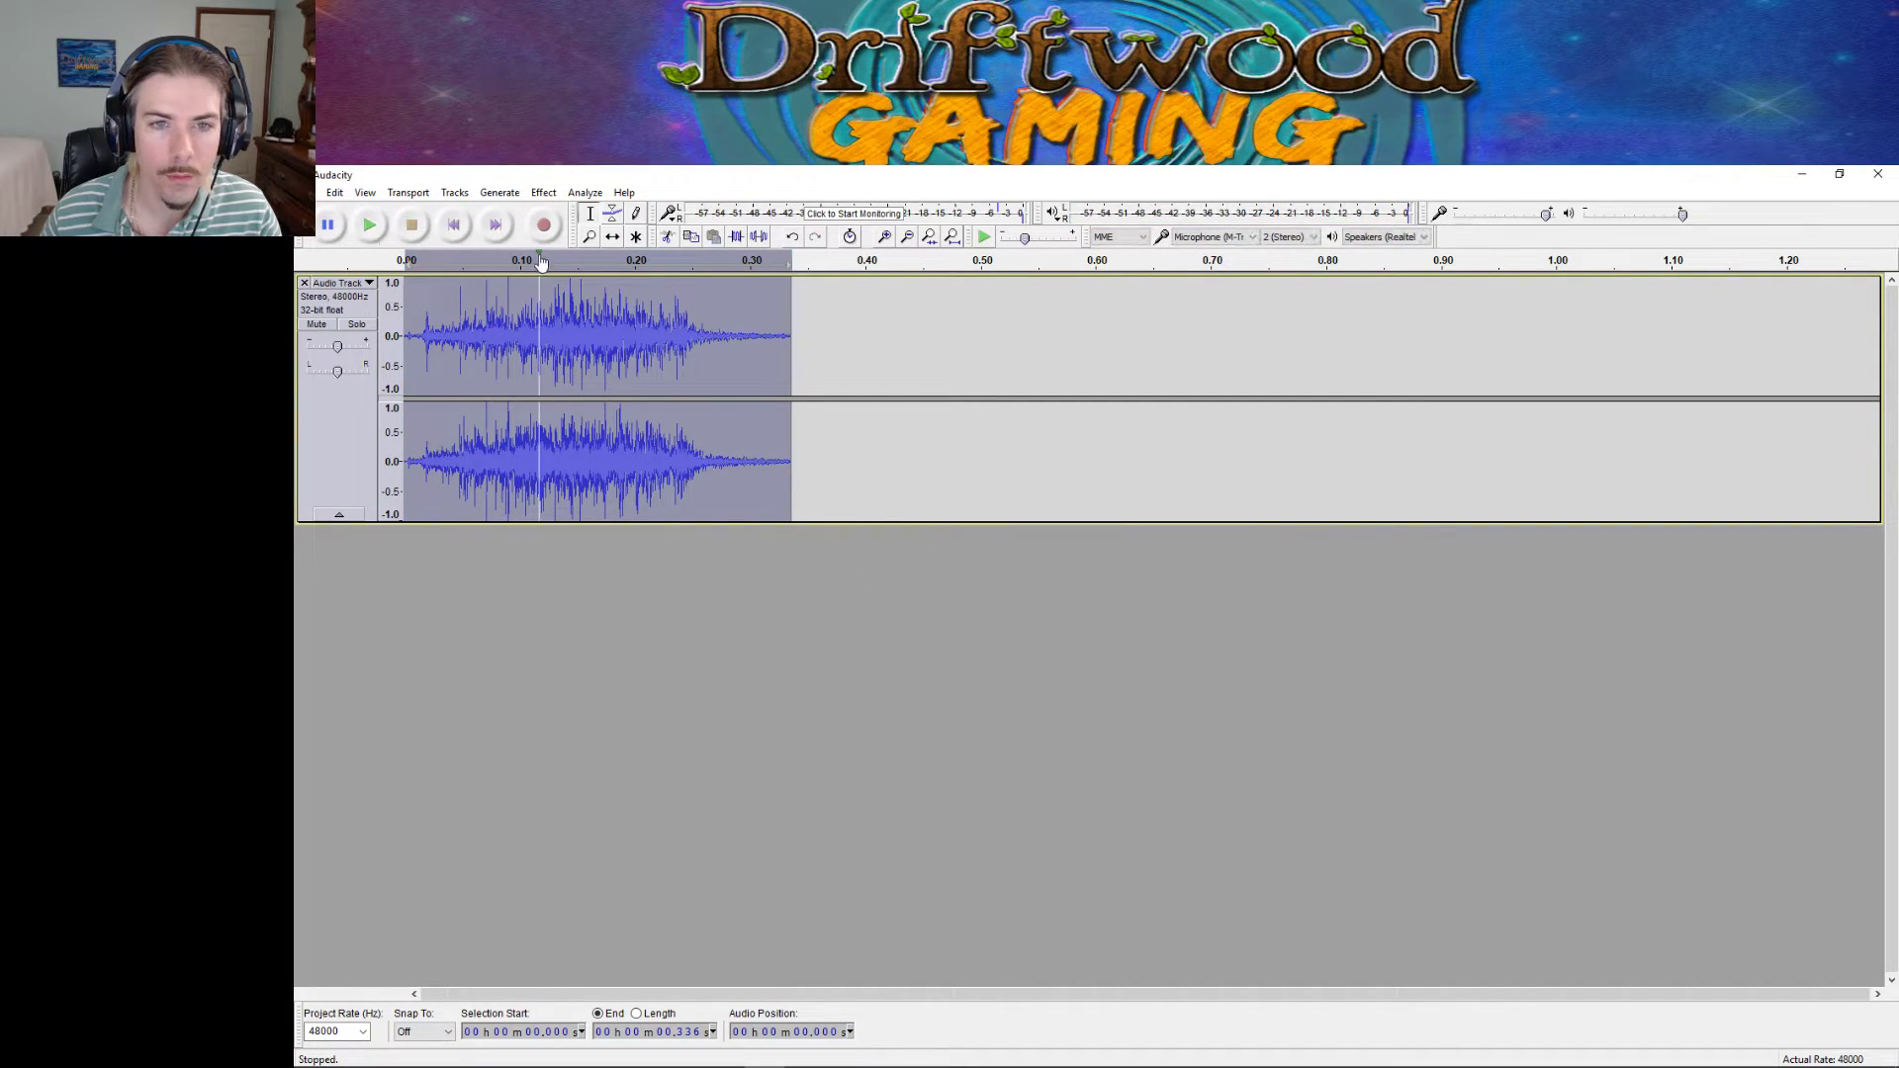
# Reverse the whole clip and play it back.
pyautogui.click(543, 192)
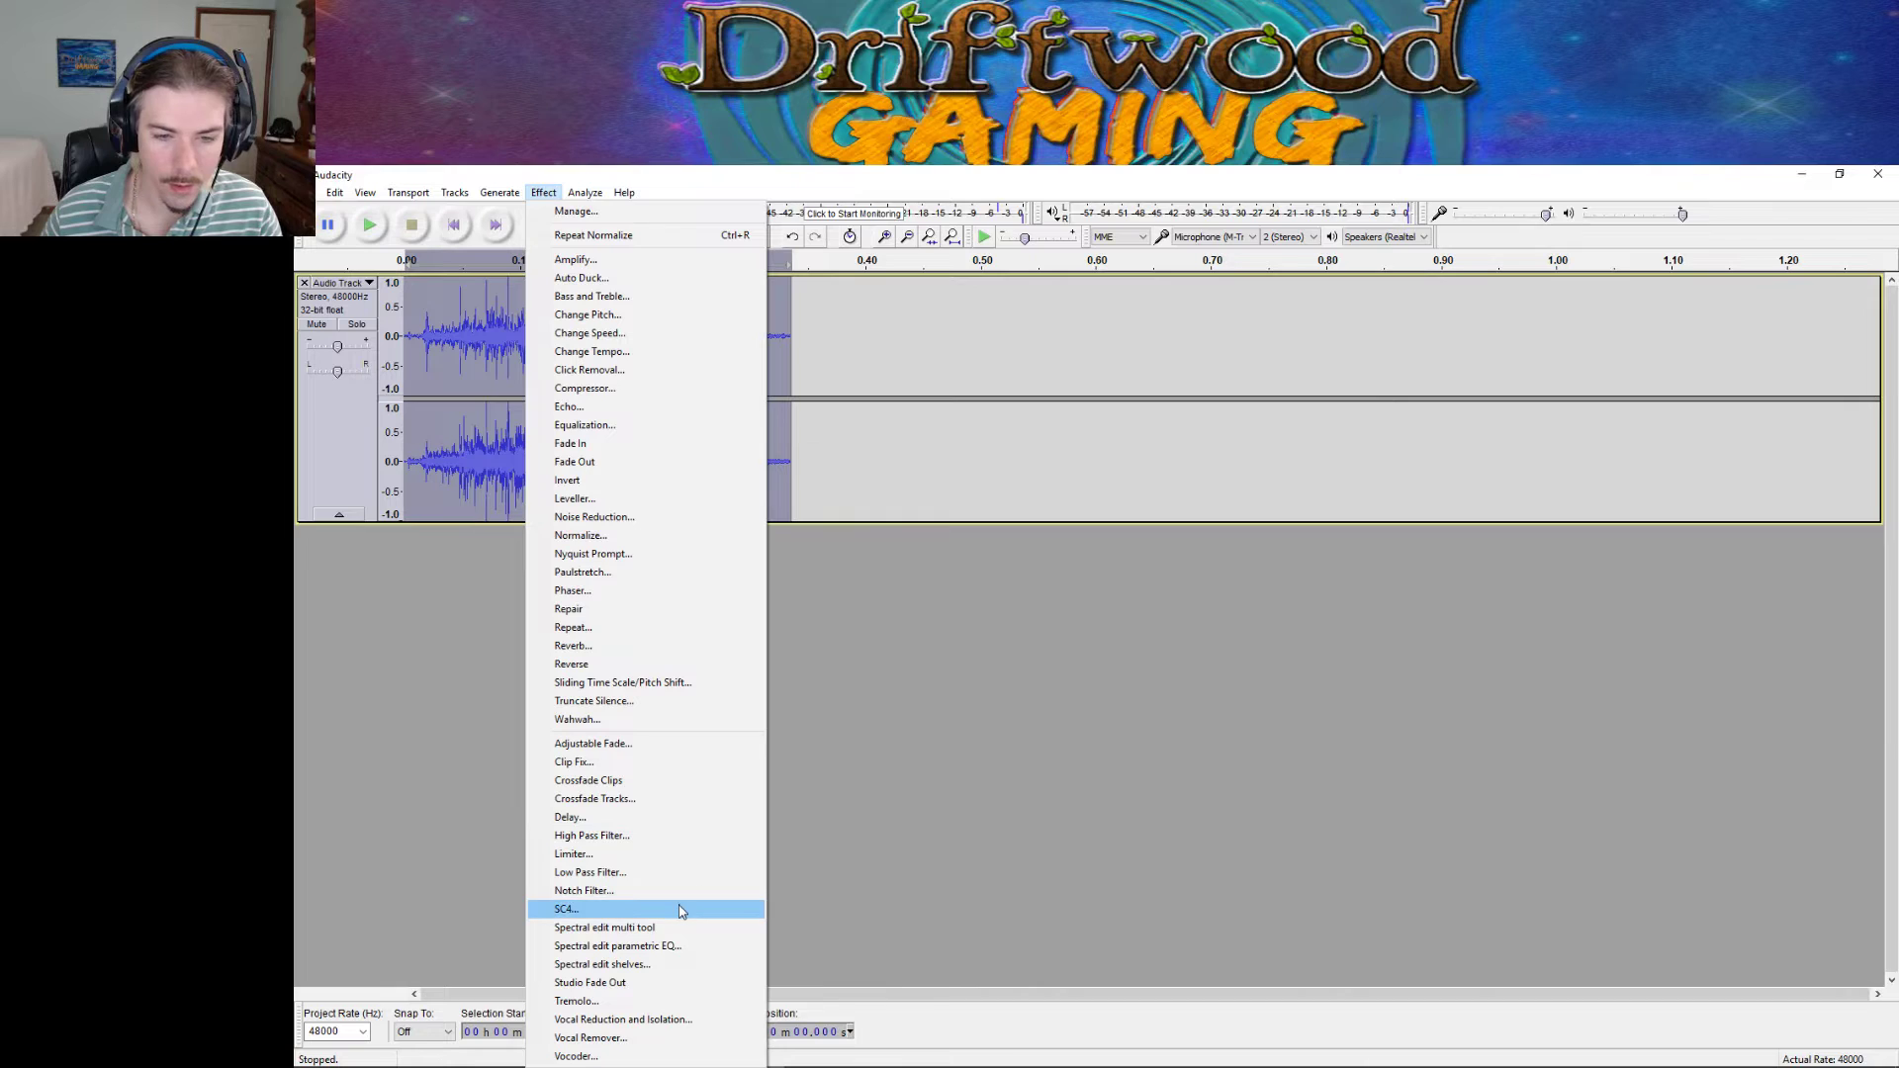
pyautogui.click(629, 666)
pyautogui.click(373, 226)
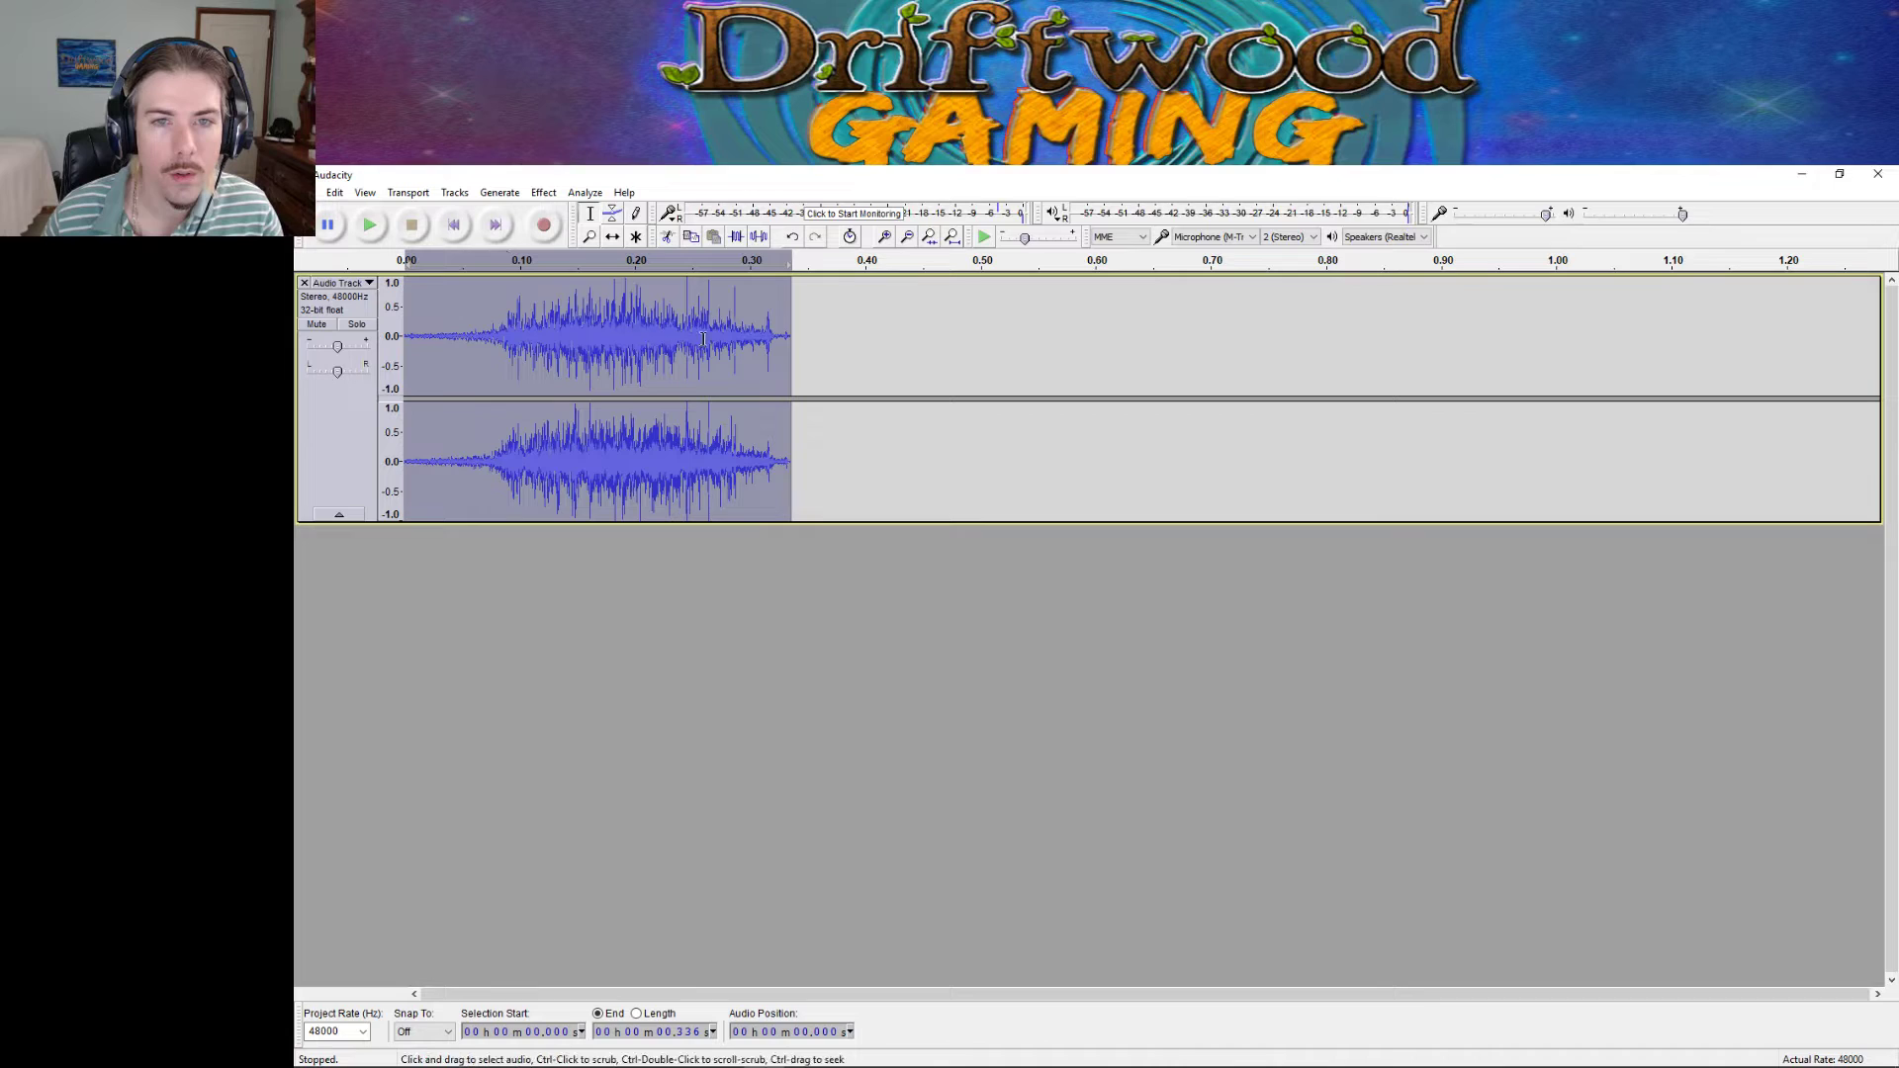
# Fade out the end of the clip from about 0.308 seconds onward and play it from the start.
pyautogui.moveTo(760, 366); pyautogui.dragTo(796, 366)
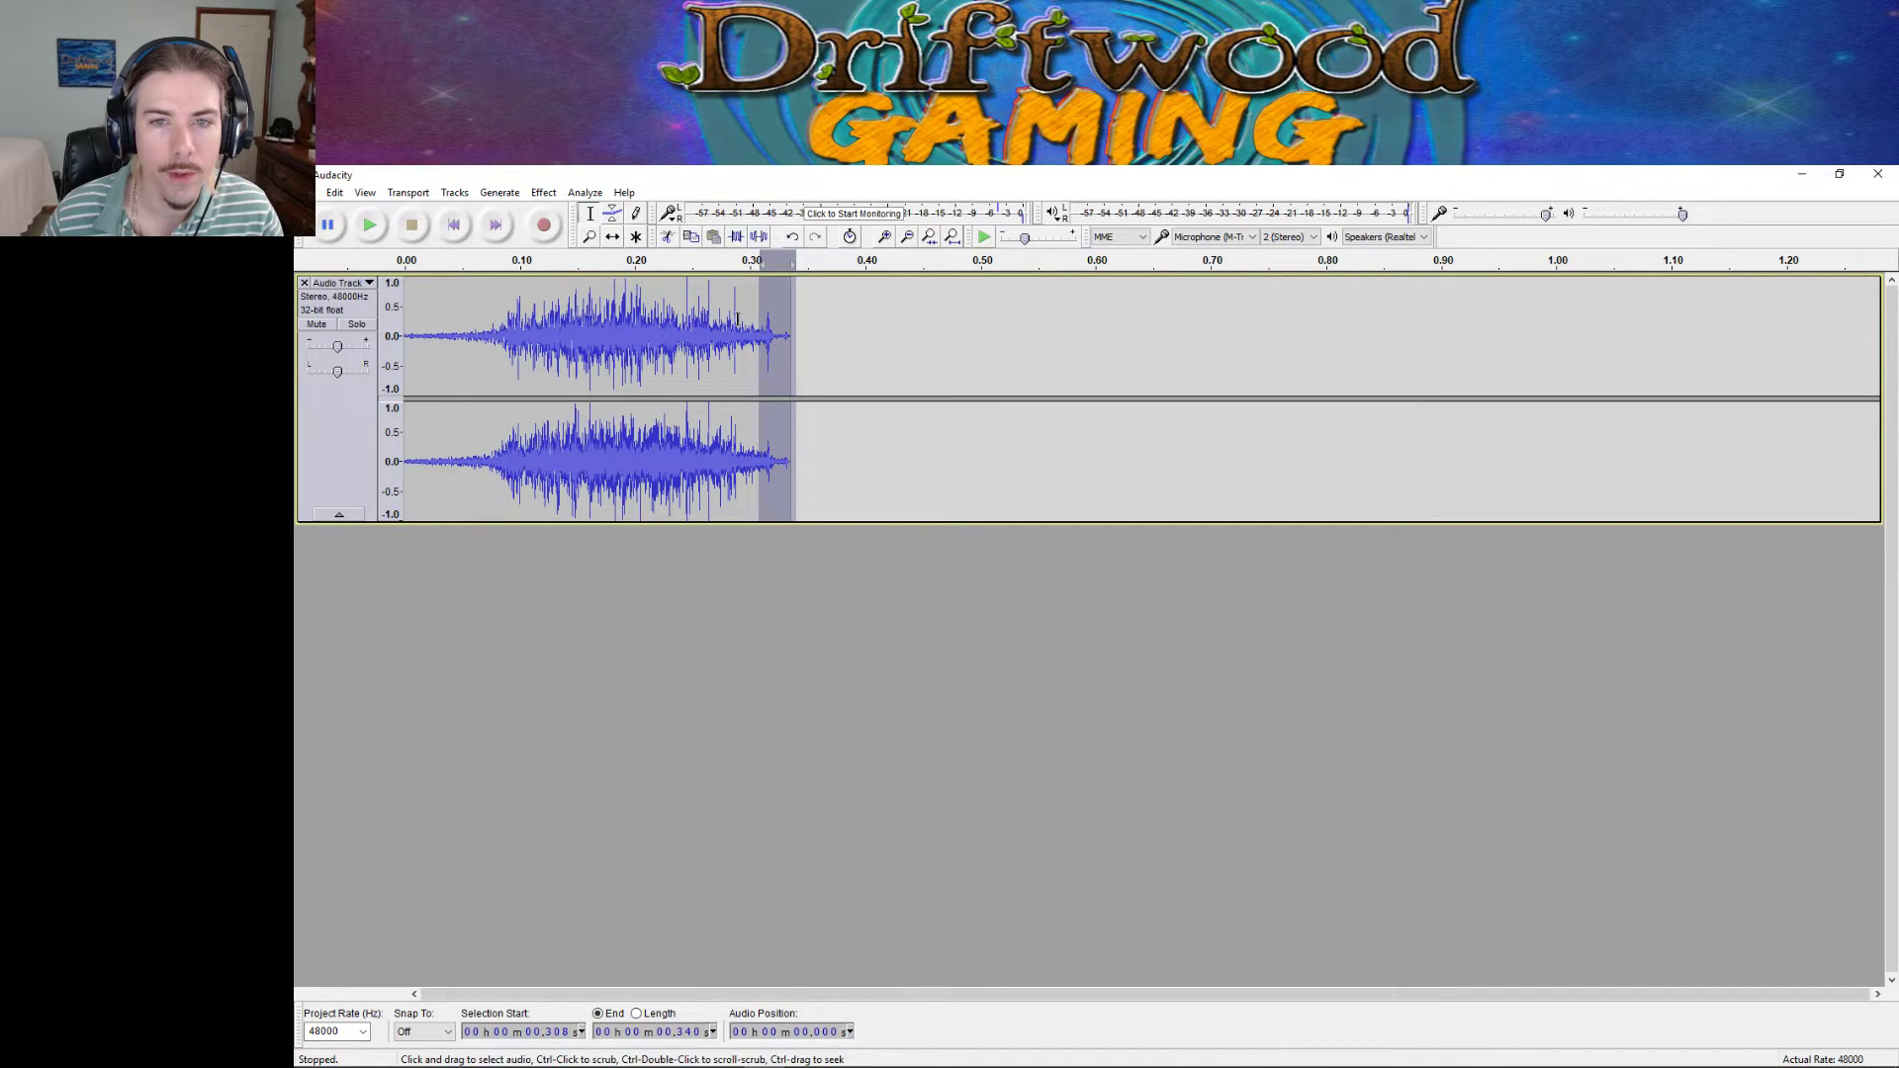
pyautogui.click(543, 192)
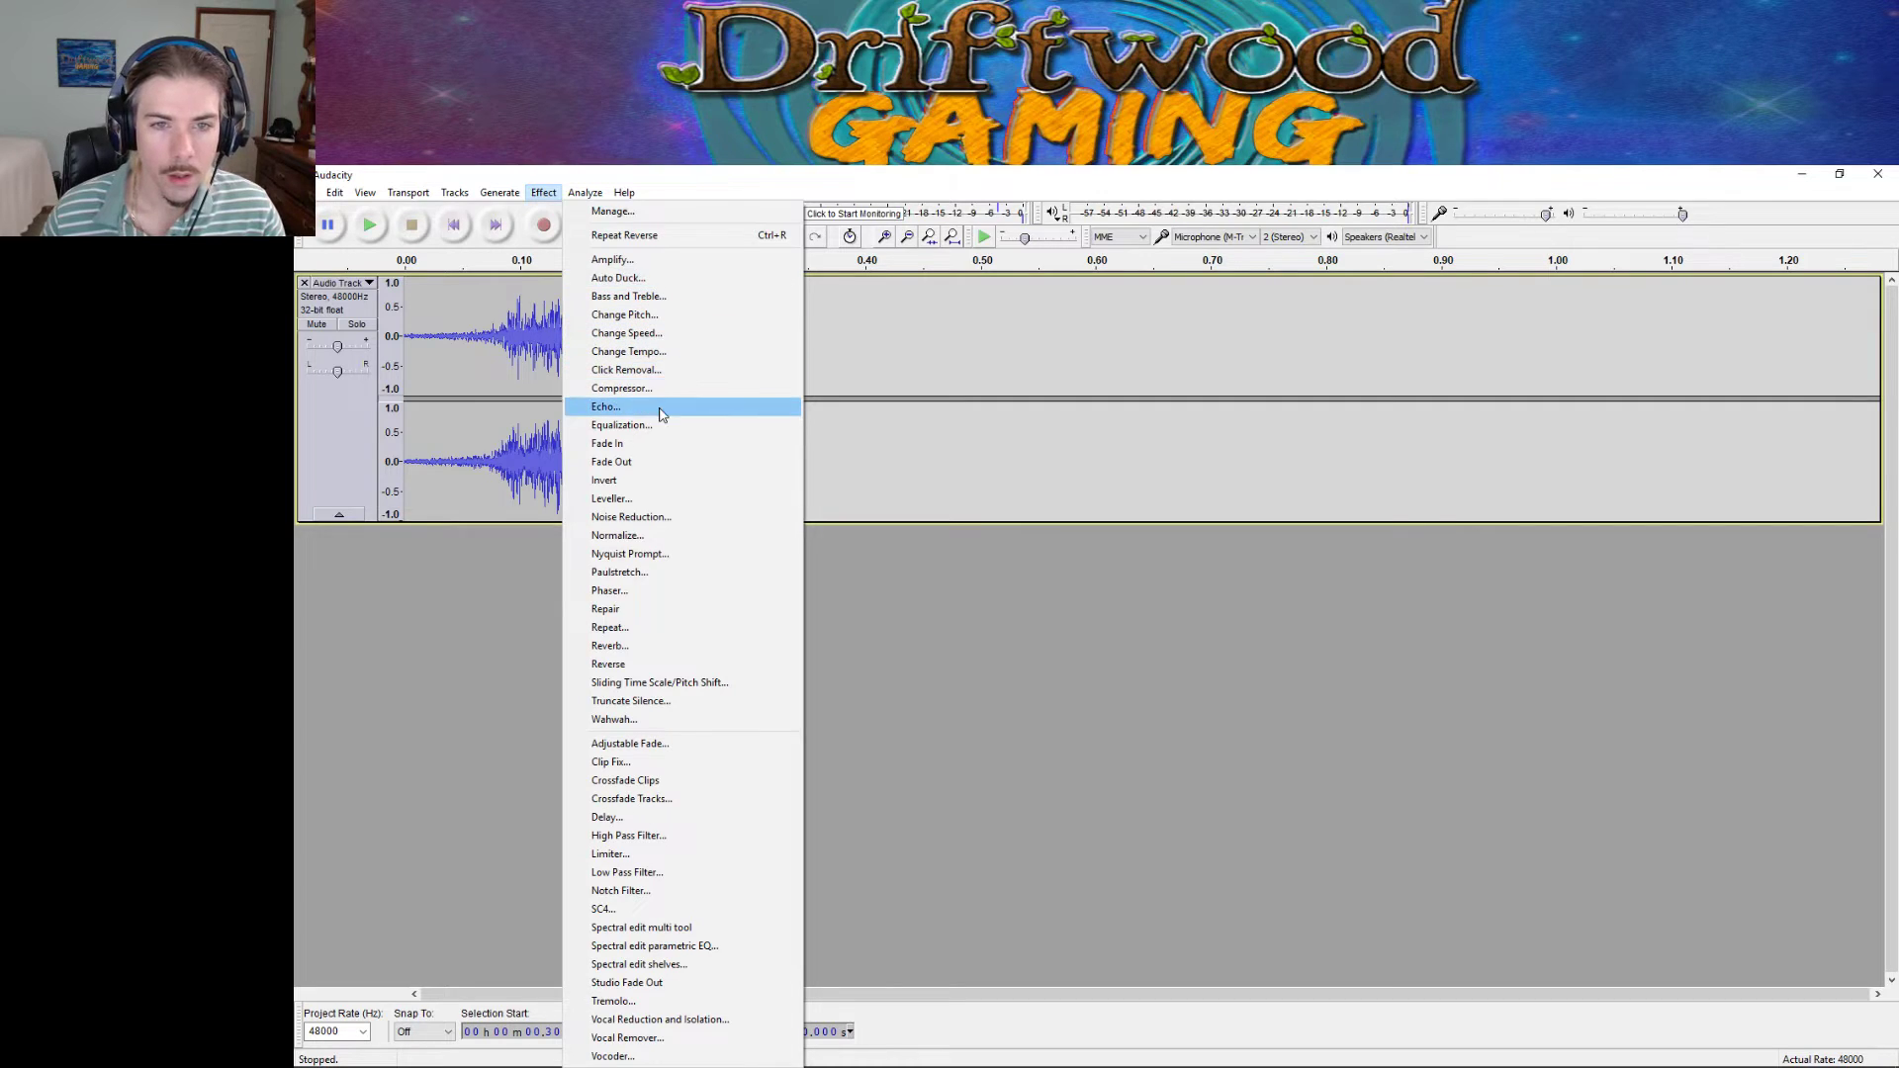
pyautogui.click(661, 463)
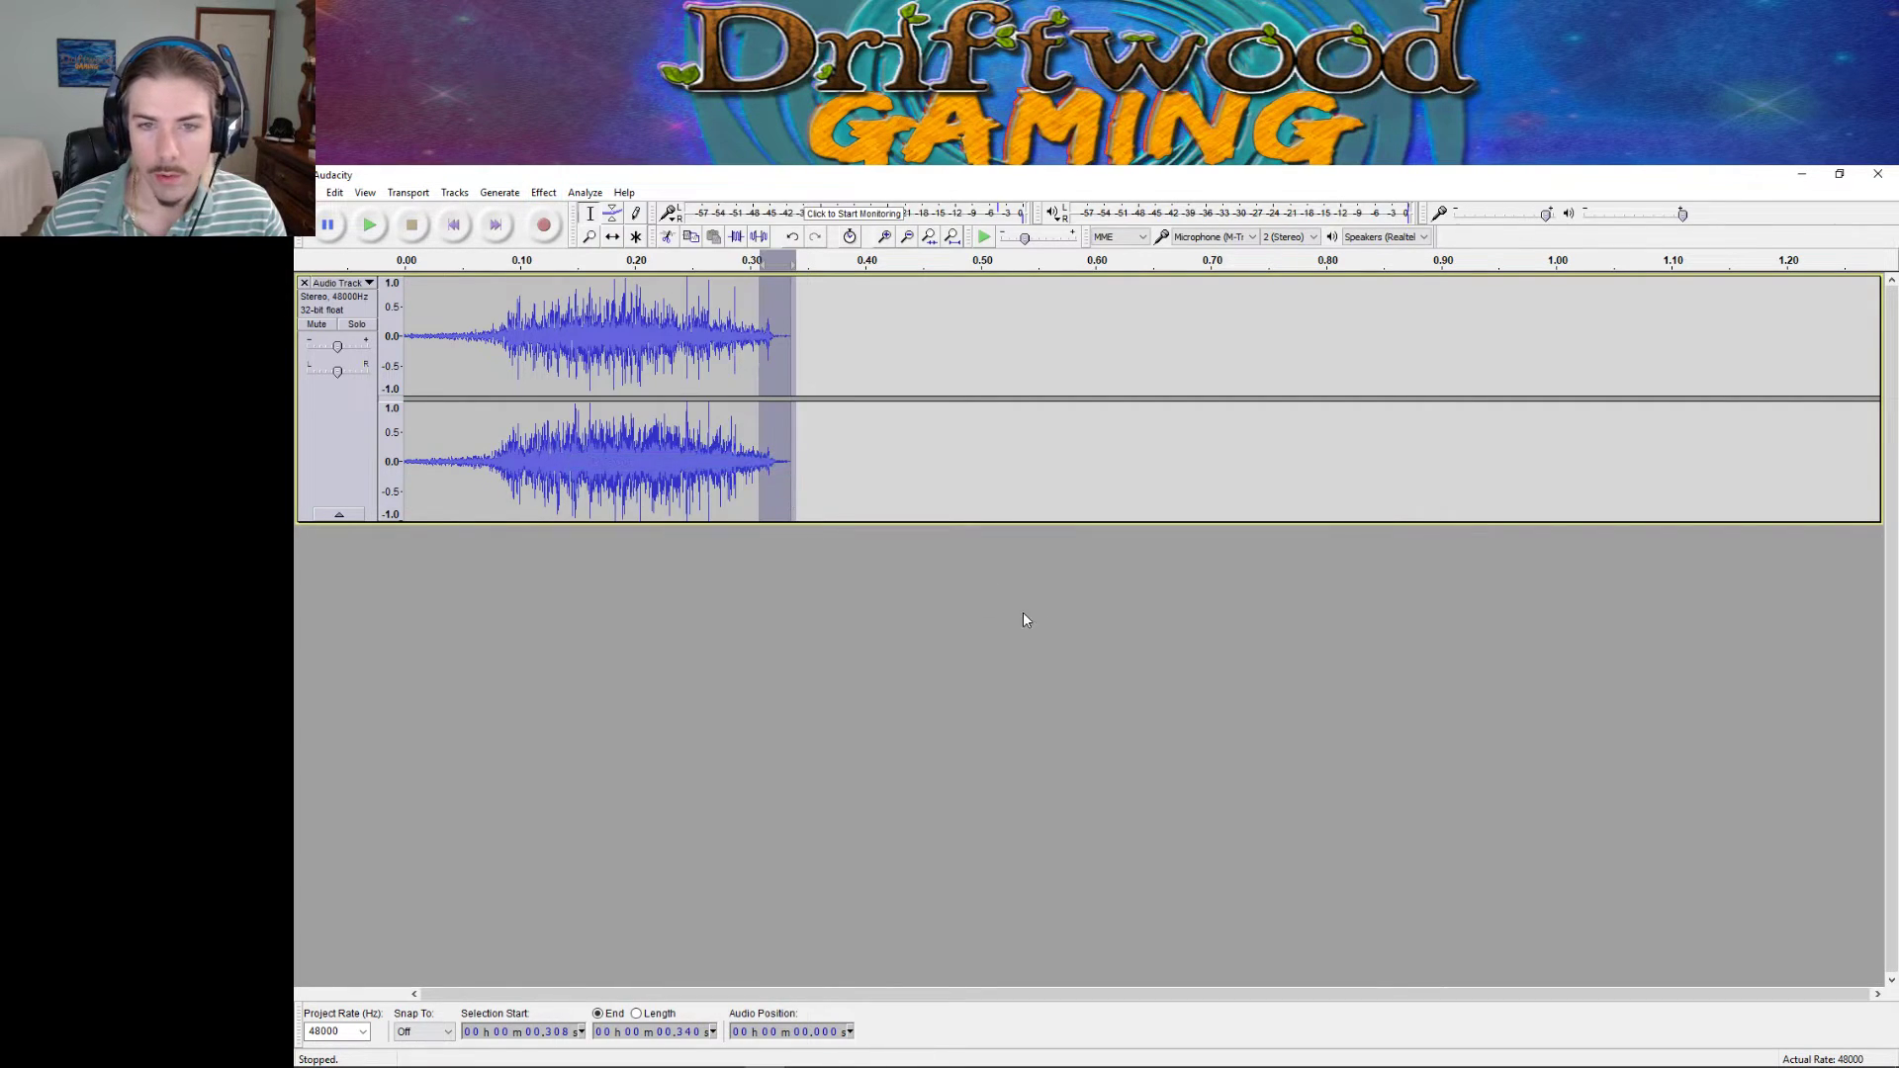
pyautogui.click(454, 226)
pyautogui.click(369, 226)
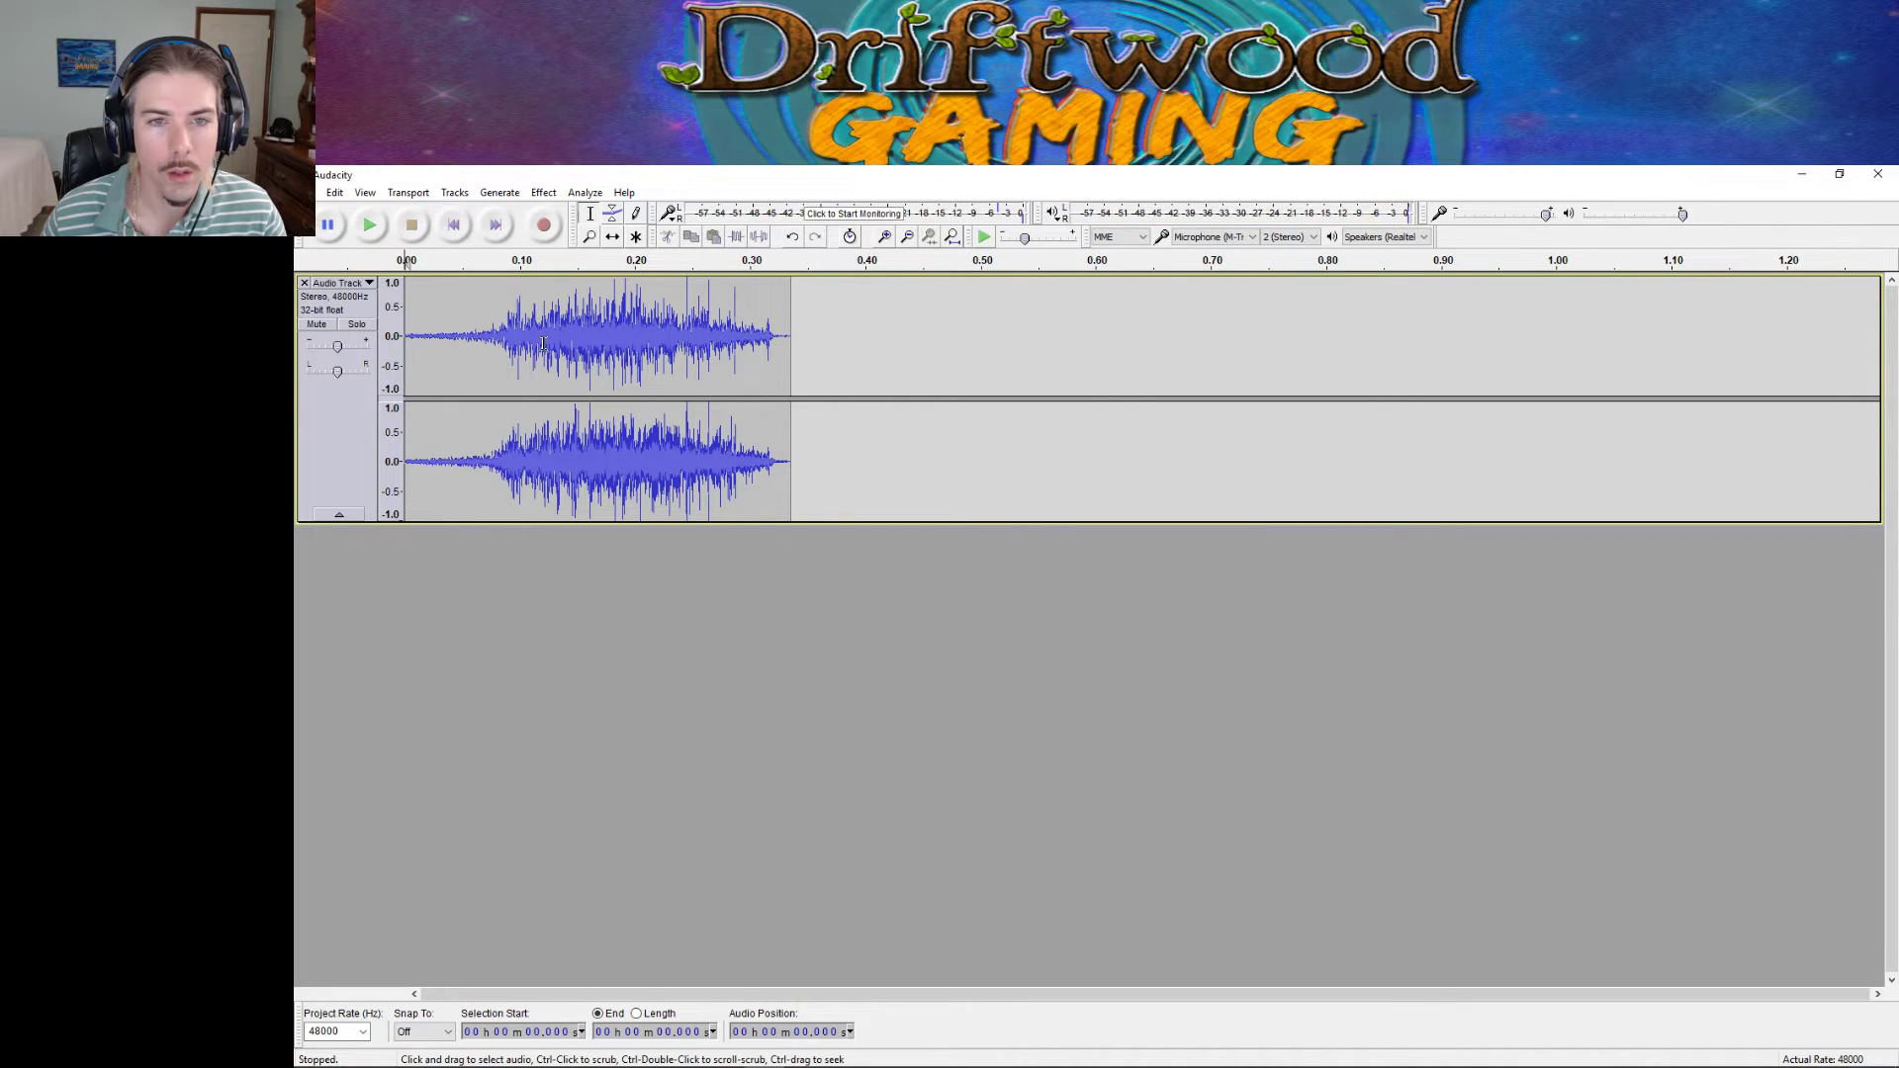
# Preview and apply a Compressor to the whole clip with a -12 dB threshold, -40 dB noise floor and 2:1 ratio.
pyautogui.click(544, 192)
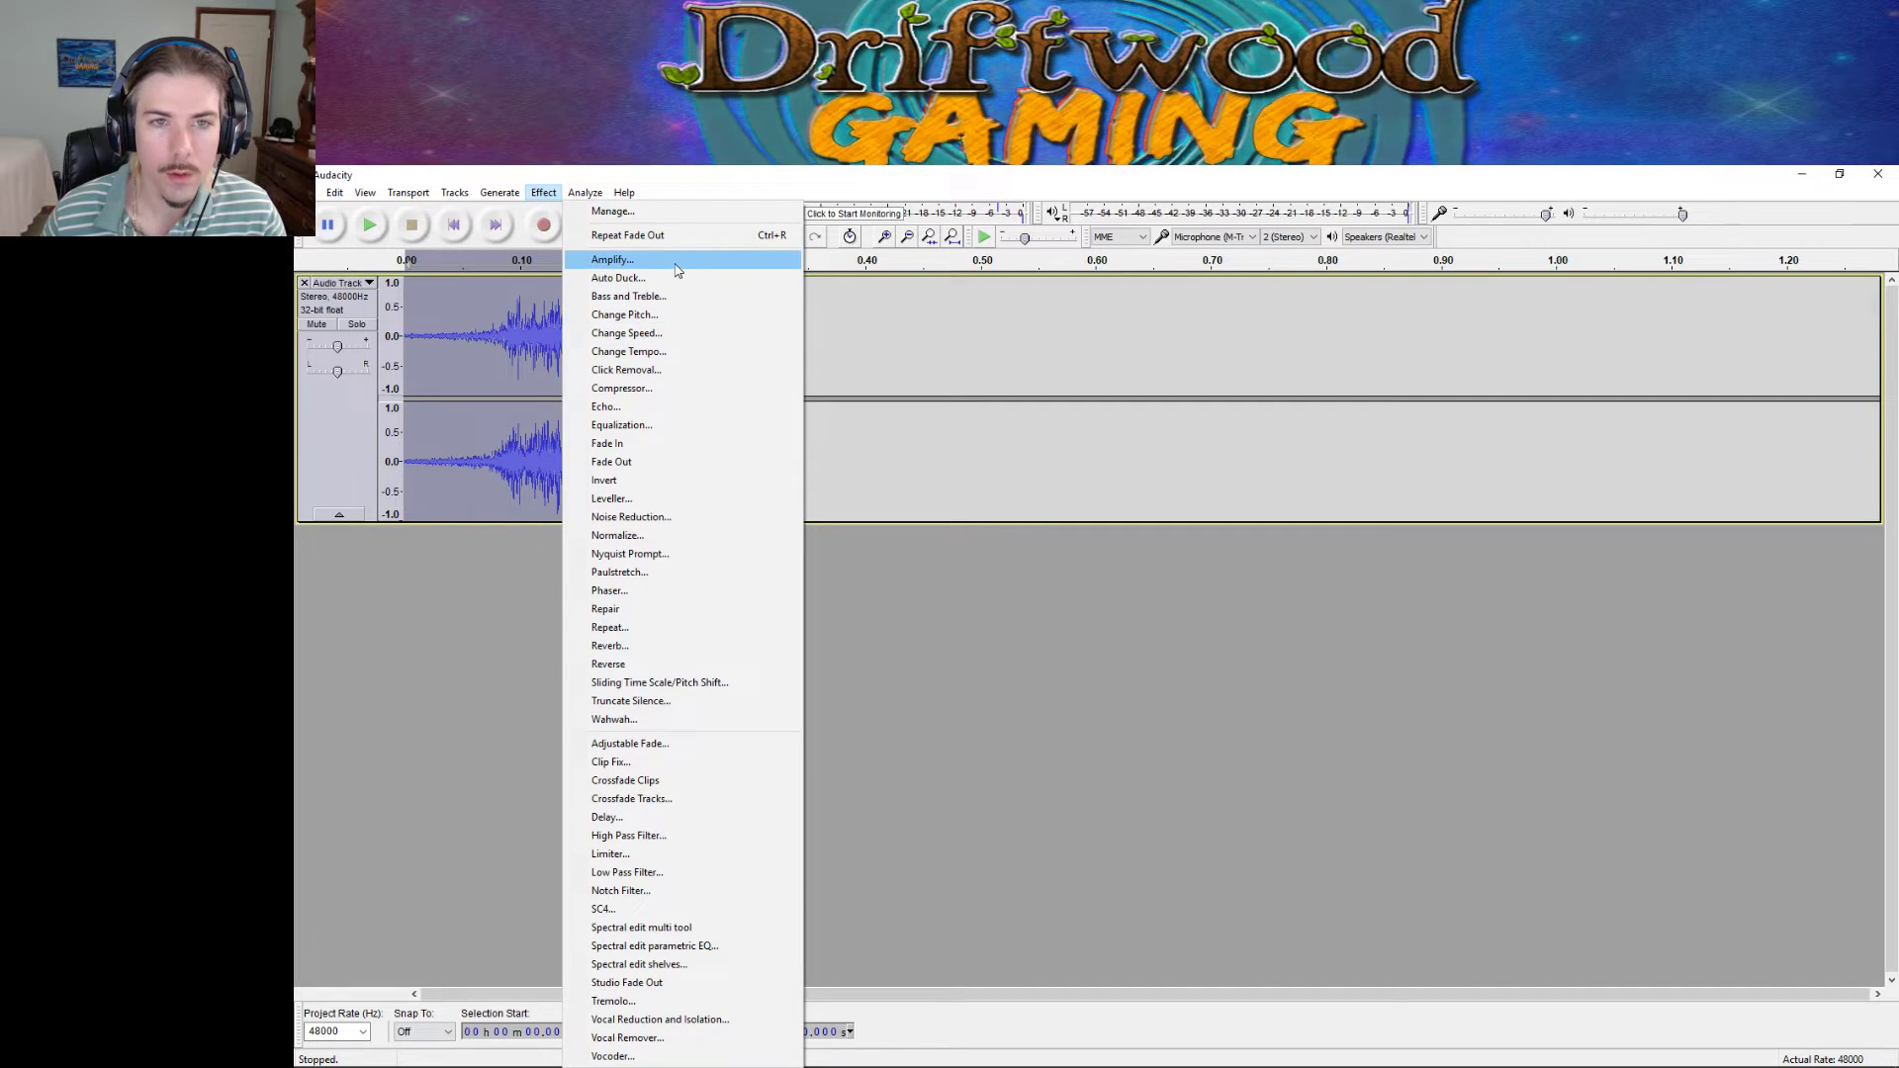
pyautogui.click(633, 388)
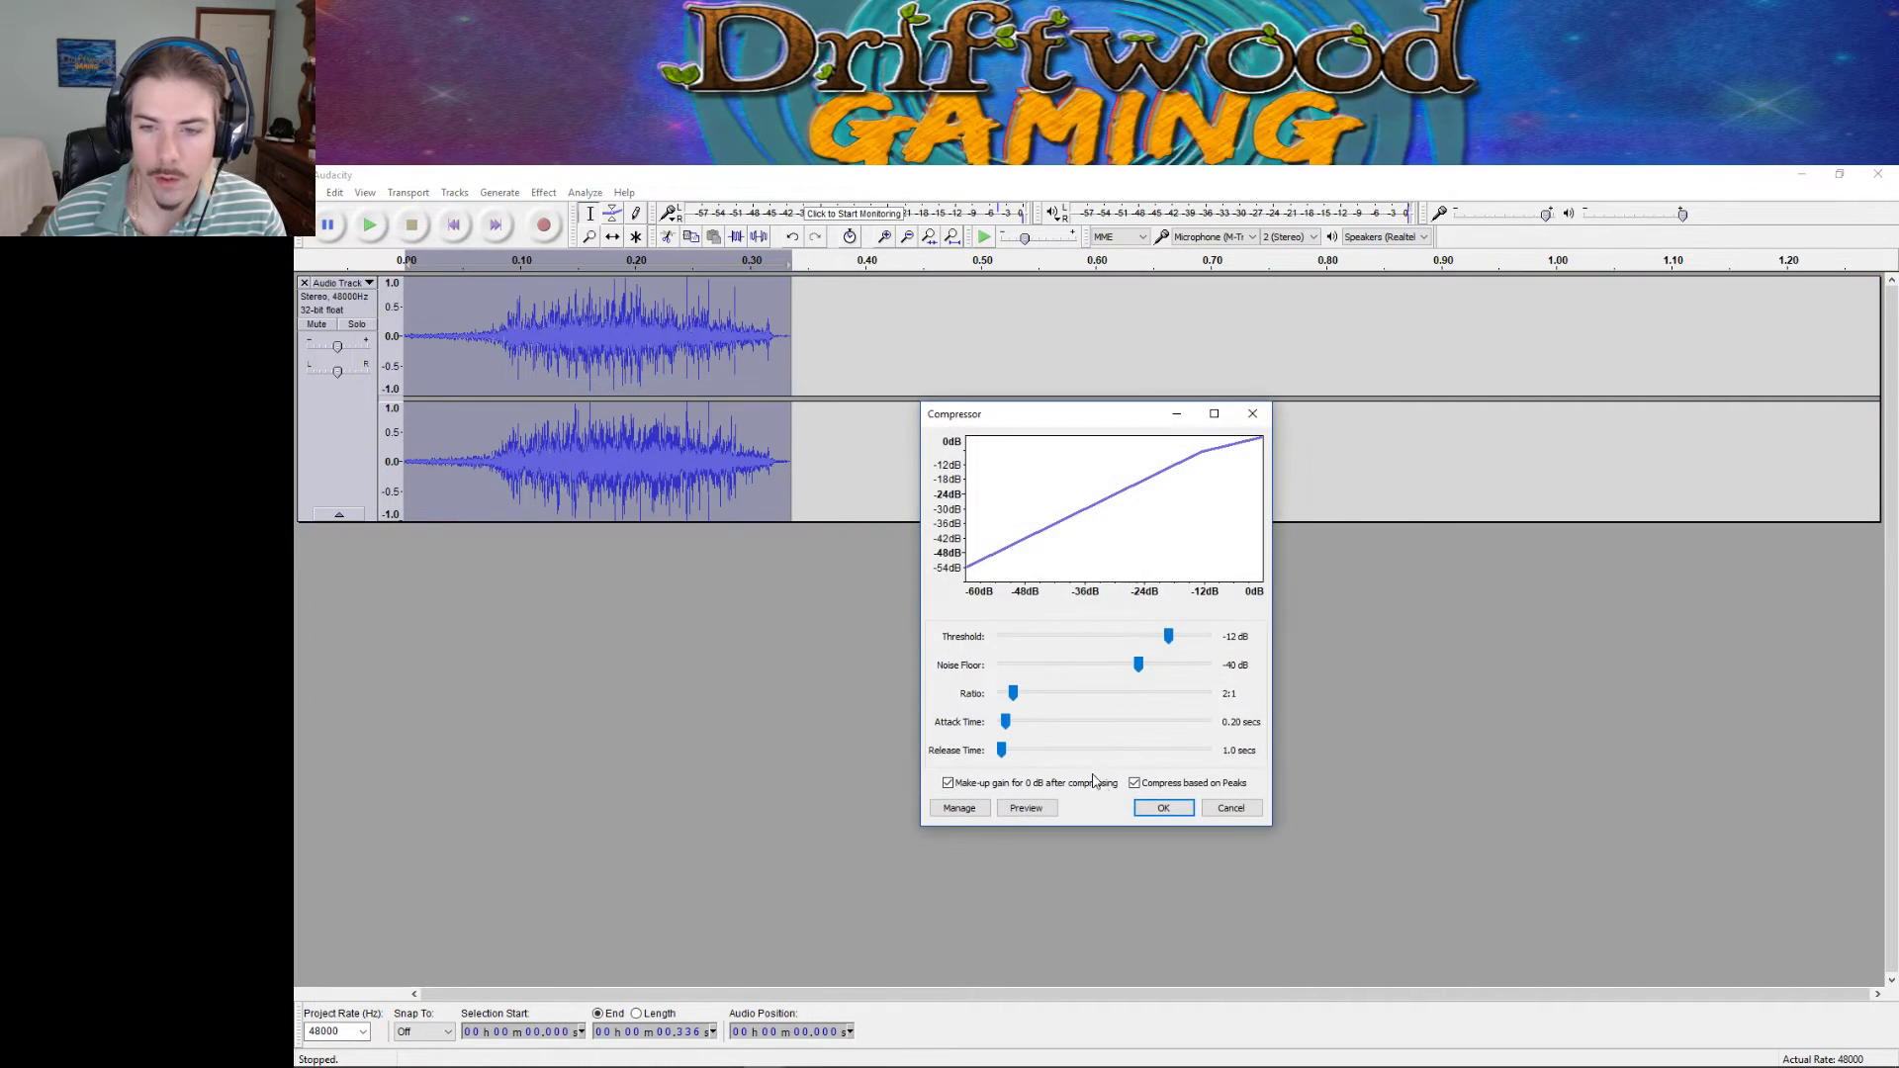
pyautogui.click(1027, 811)
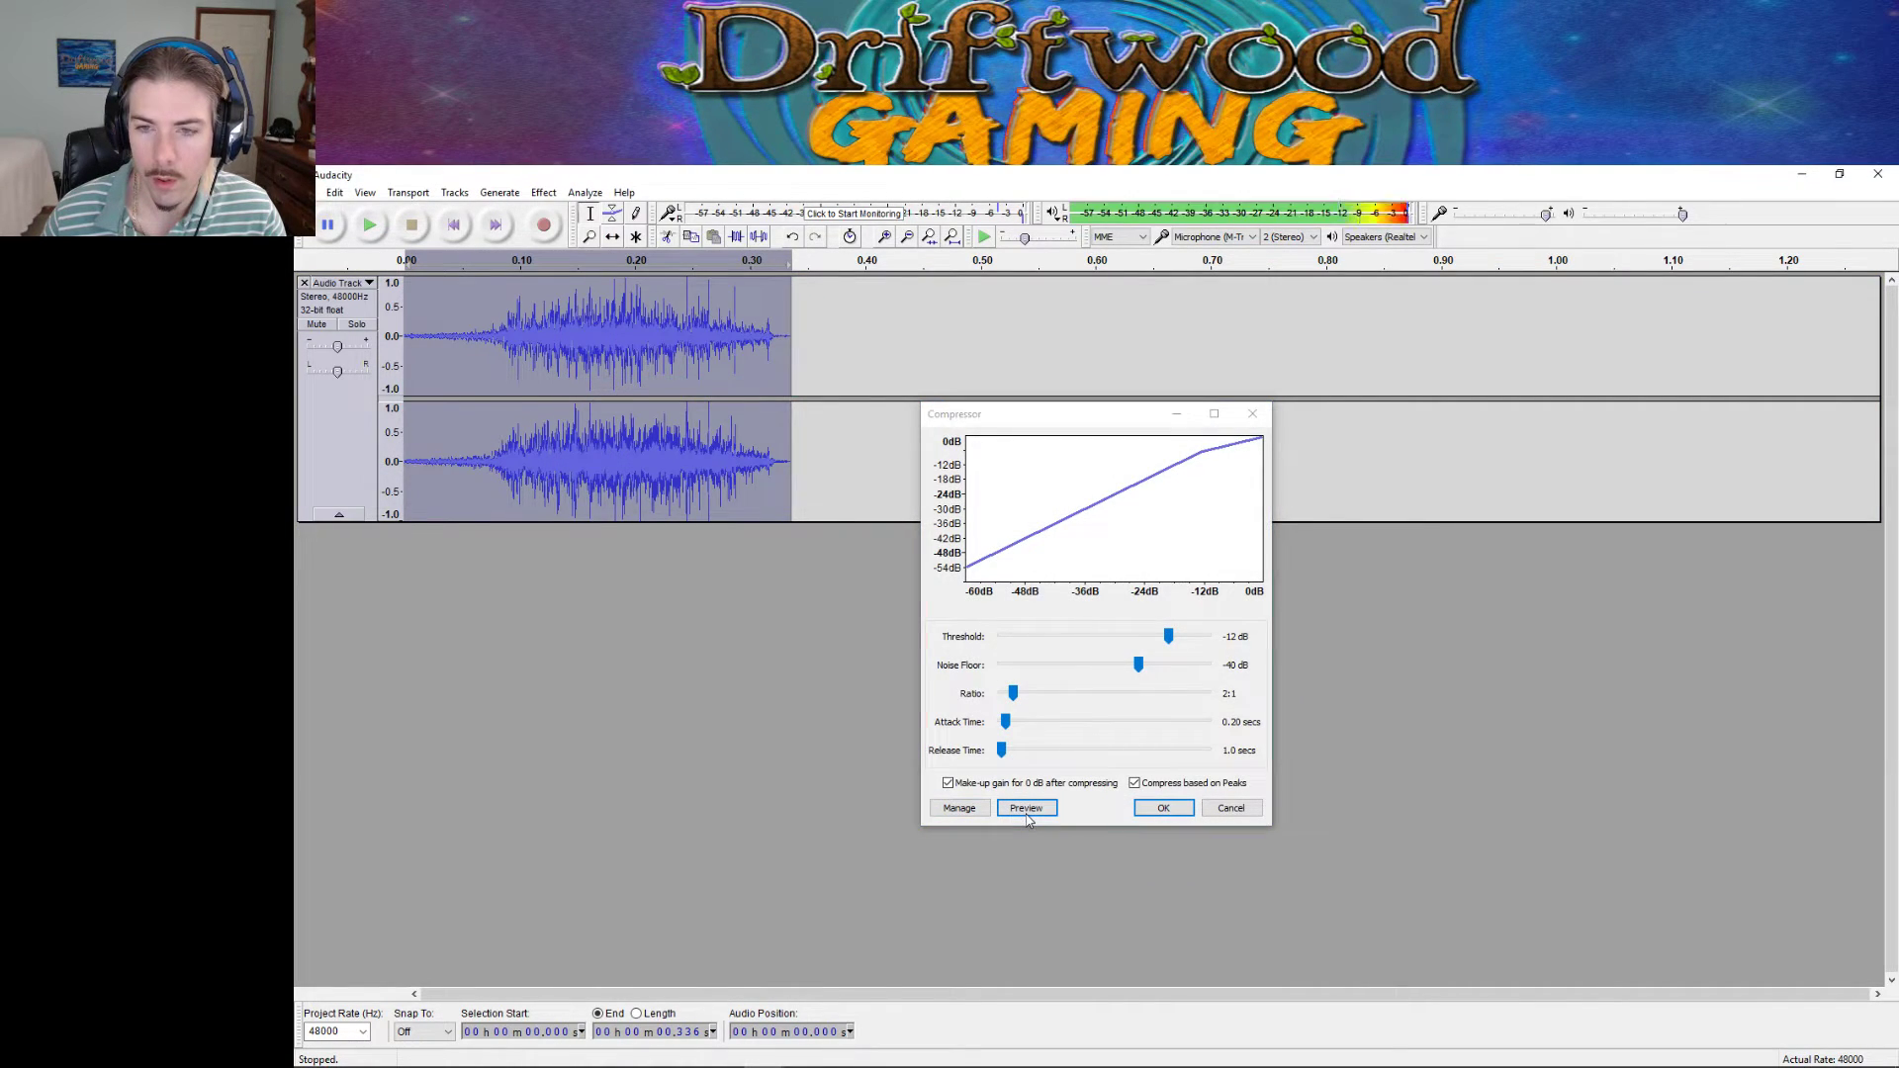
pyautogui.click(1148, 811)
# Export the audio to the se folder as an Ogg Vorbis file named !DG_Slurp01, keeping the existing metadata.
pyautogui.click(317, 193)
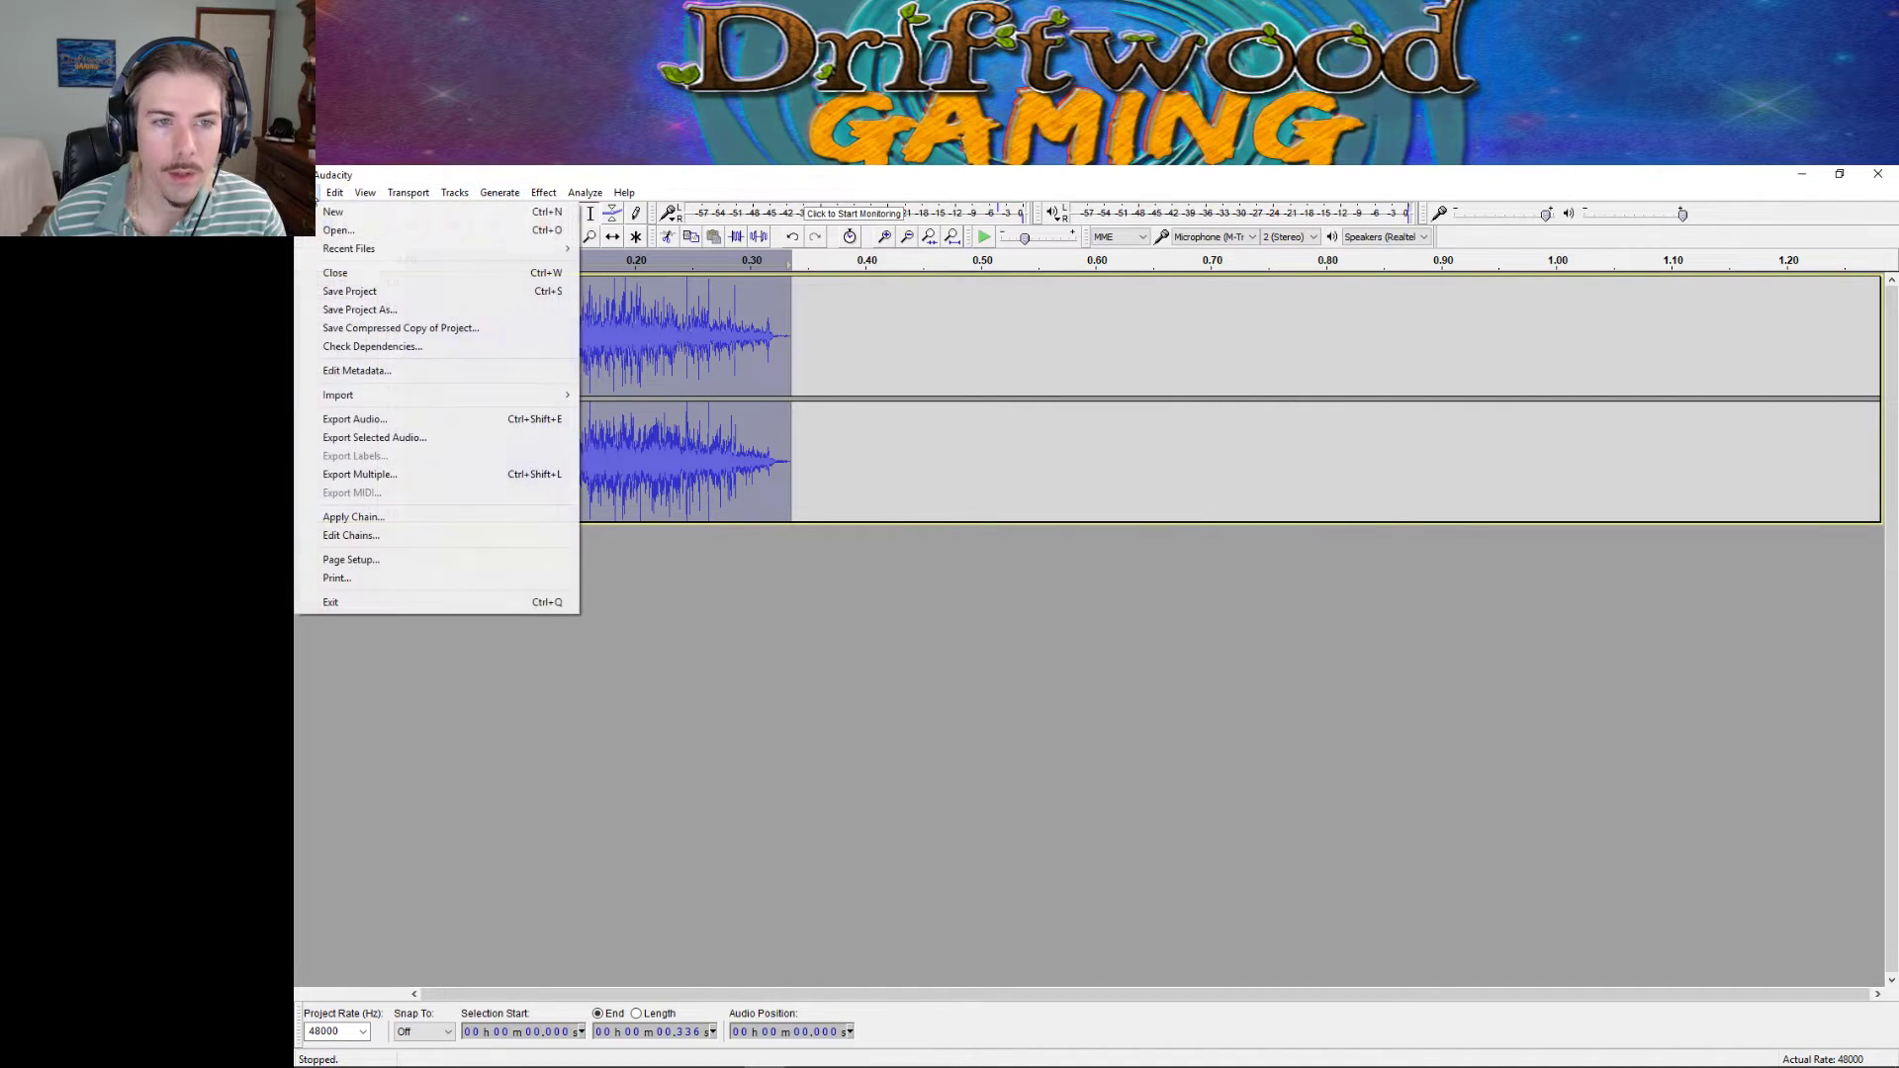
pyautogui.click(393, 423)
pyautogui.write('!')
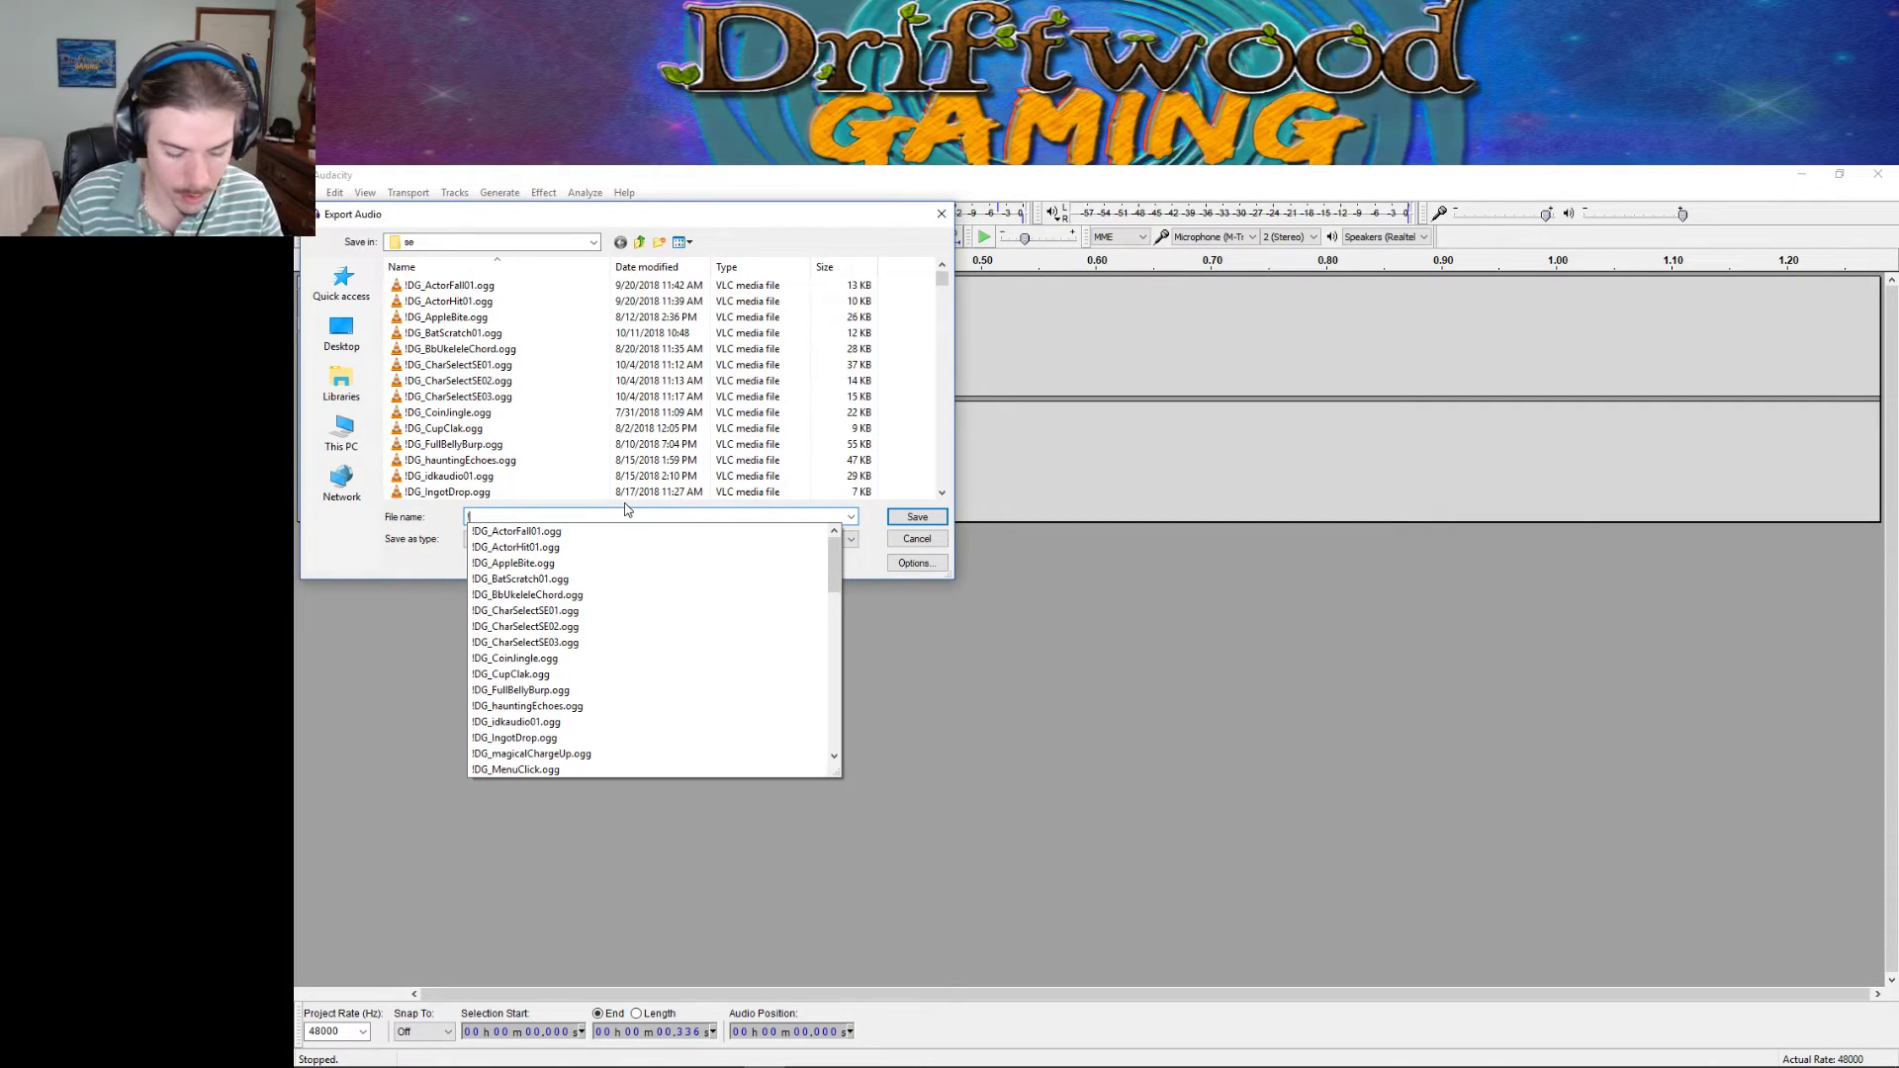
pyautogui.write('DG_Slu')
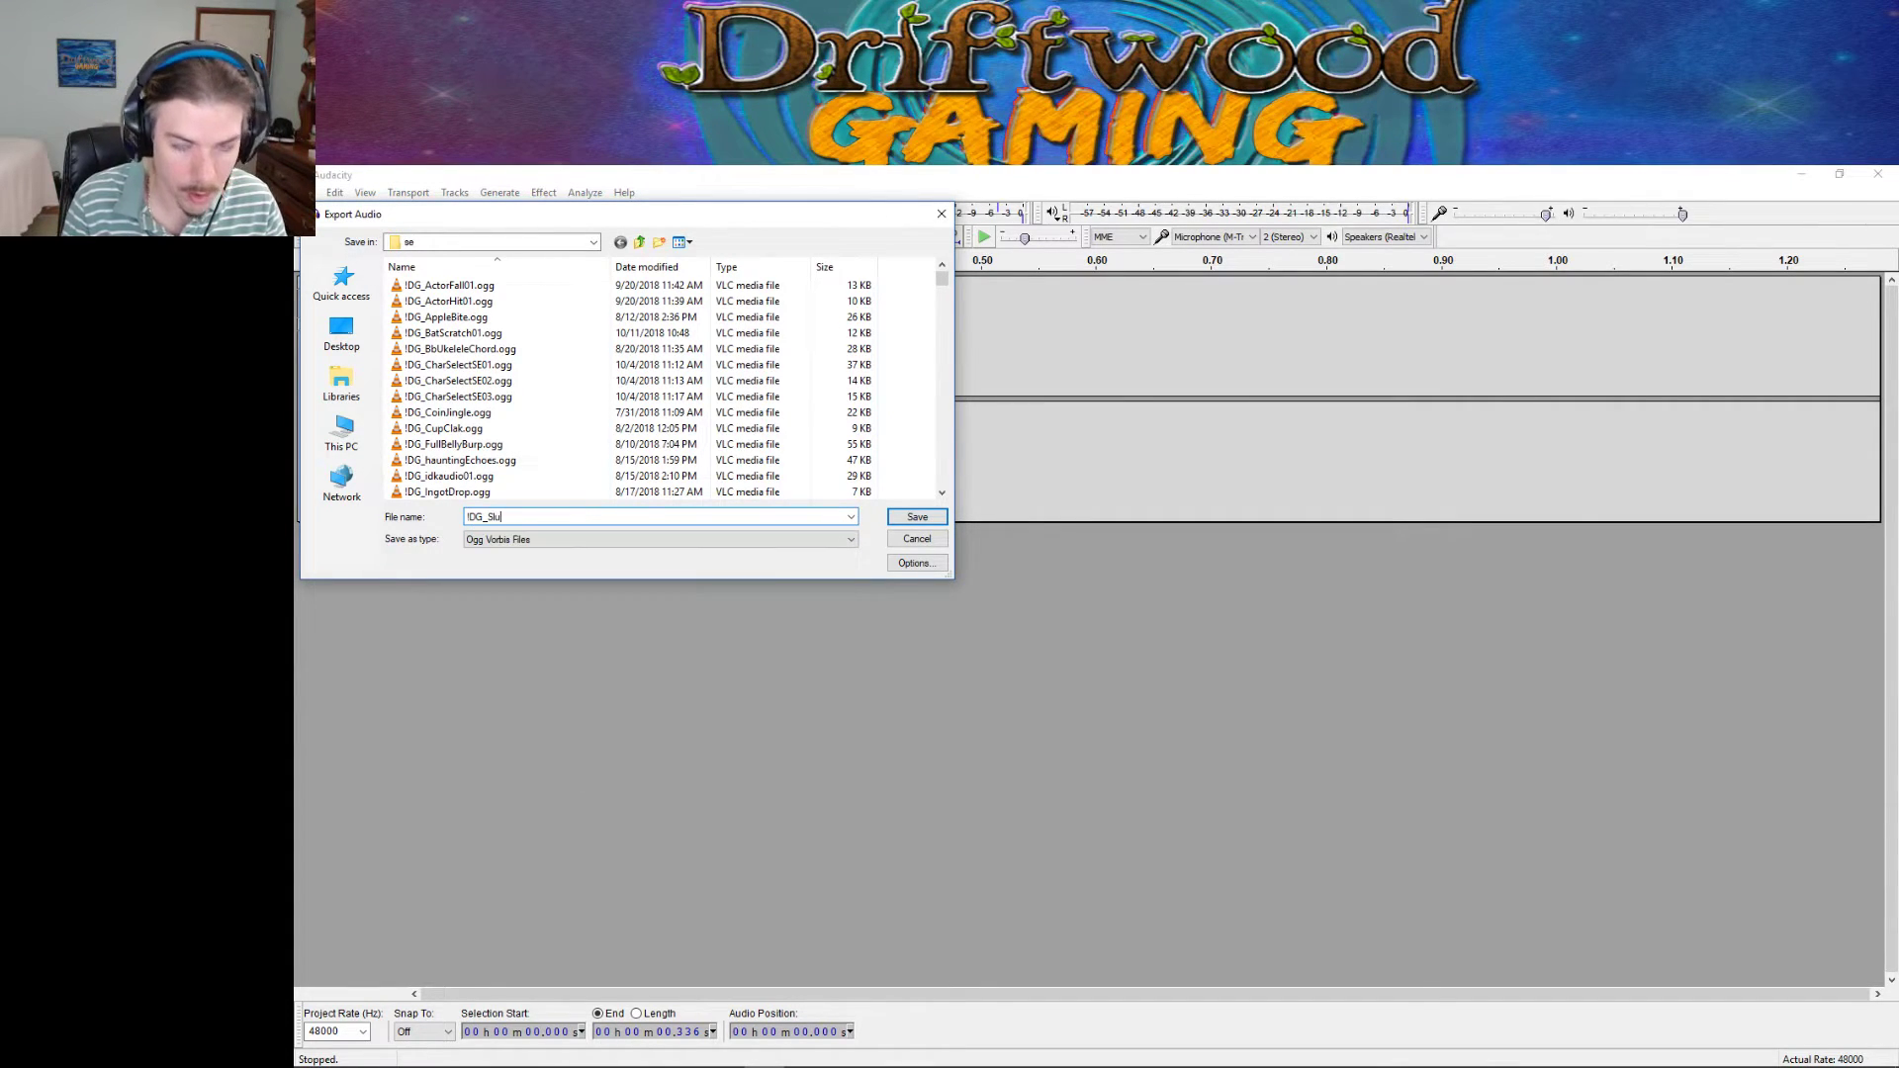
pyautogui.write('rp01')
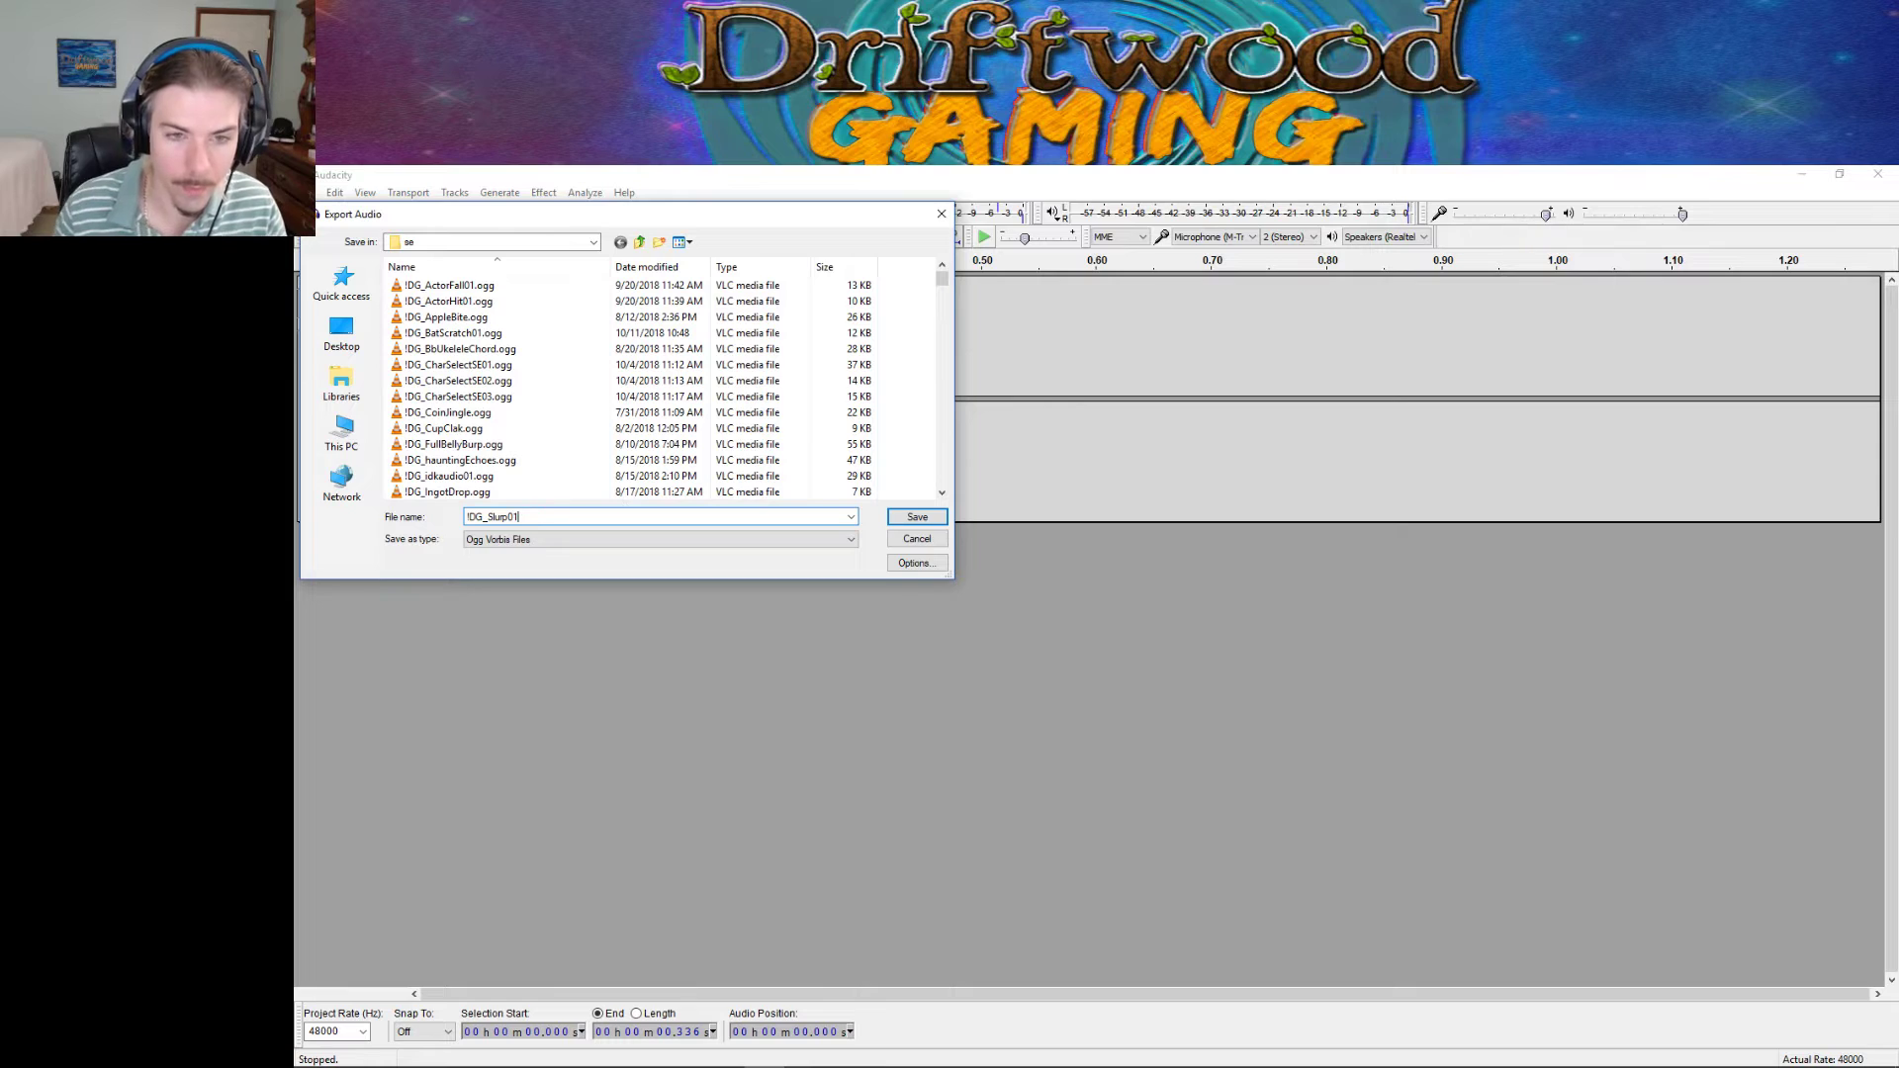
pyautogui.click(917, 519)
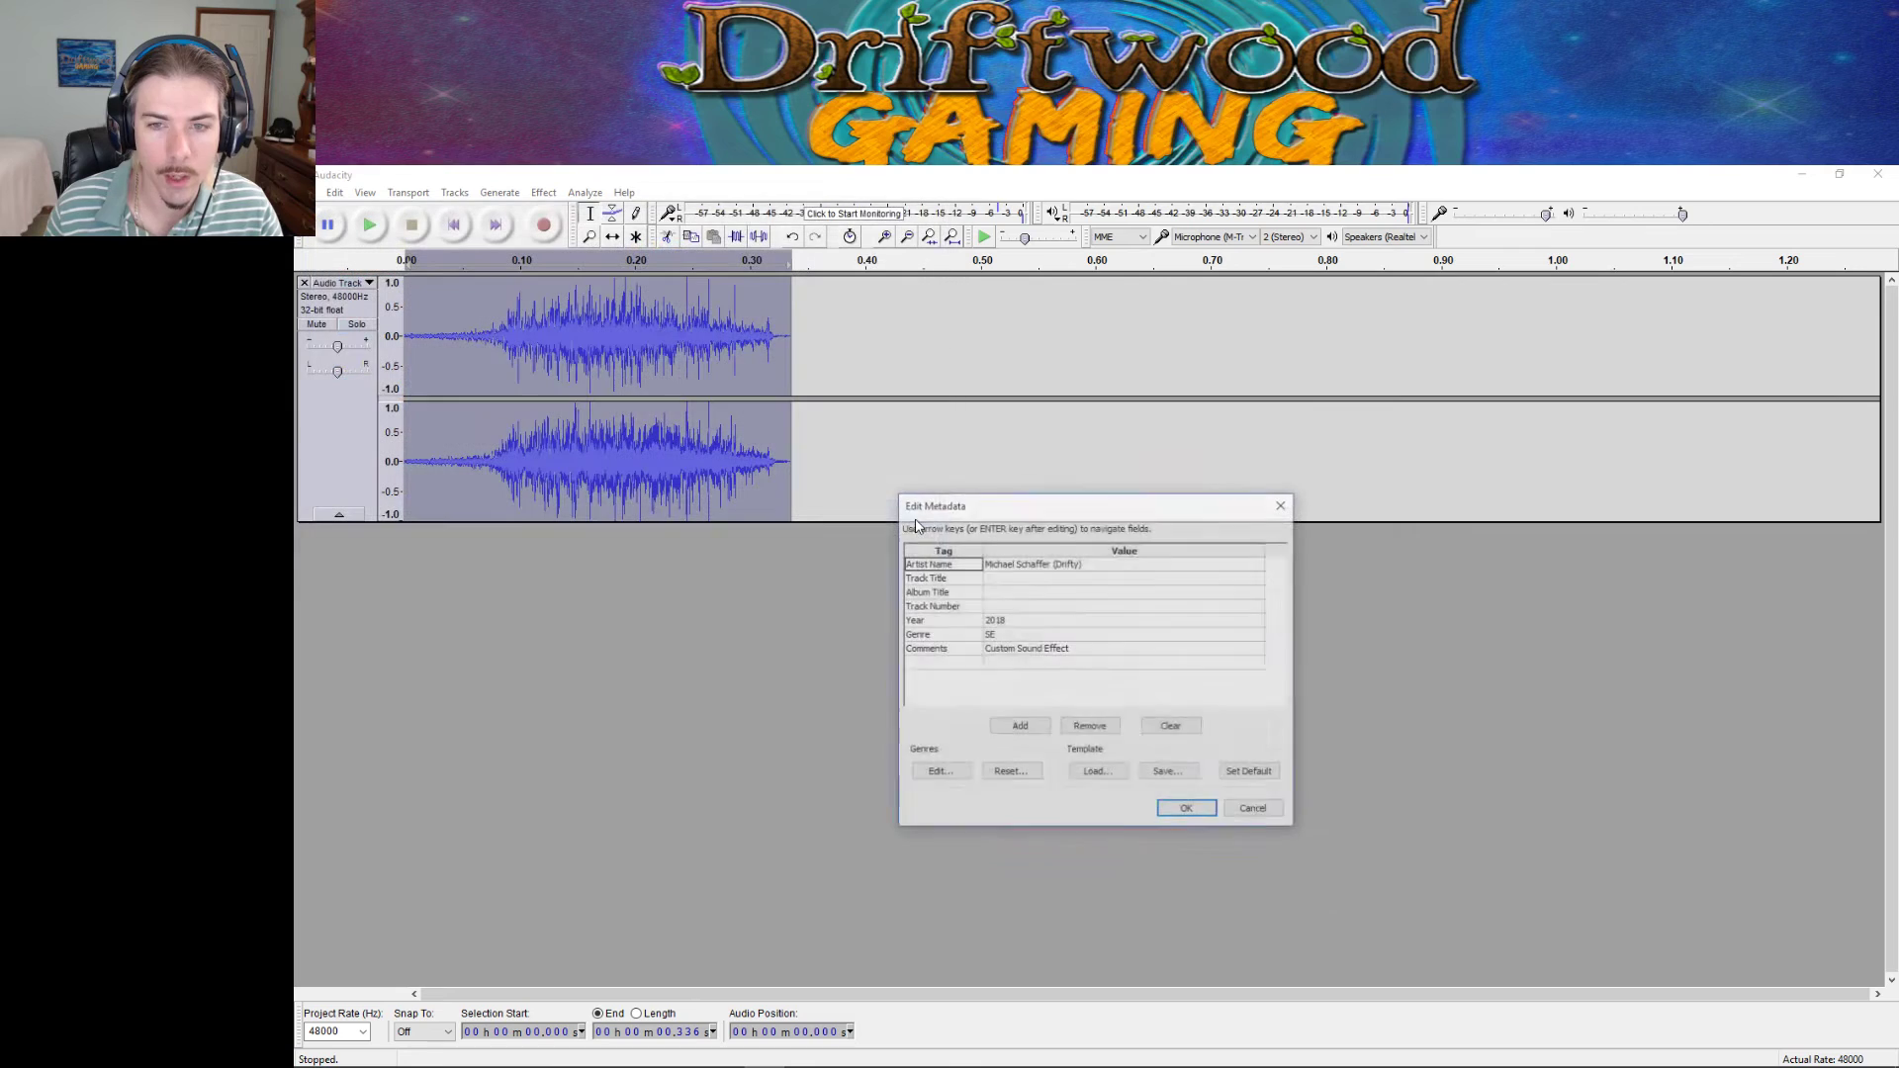
pyautogui.click(1197, 808)
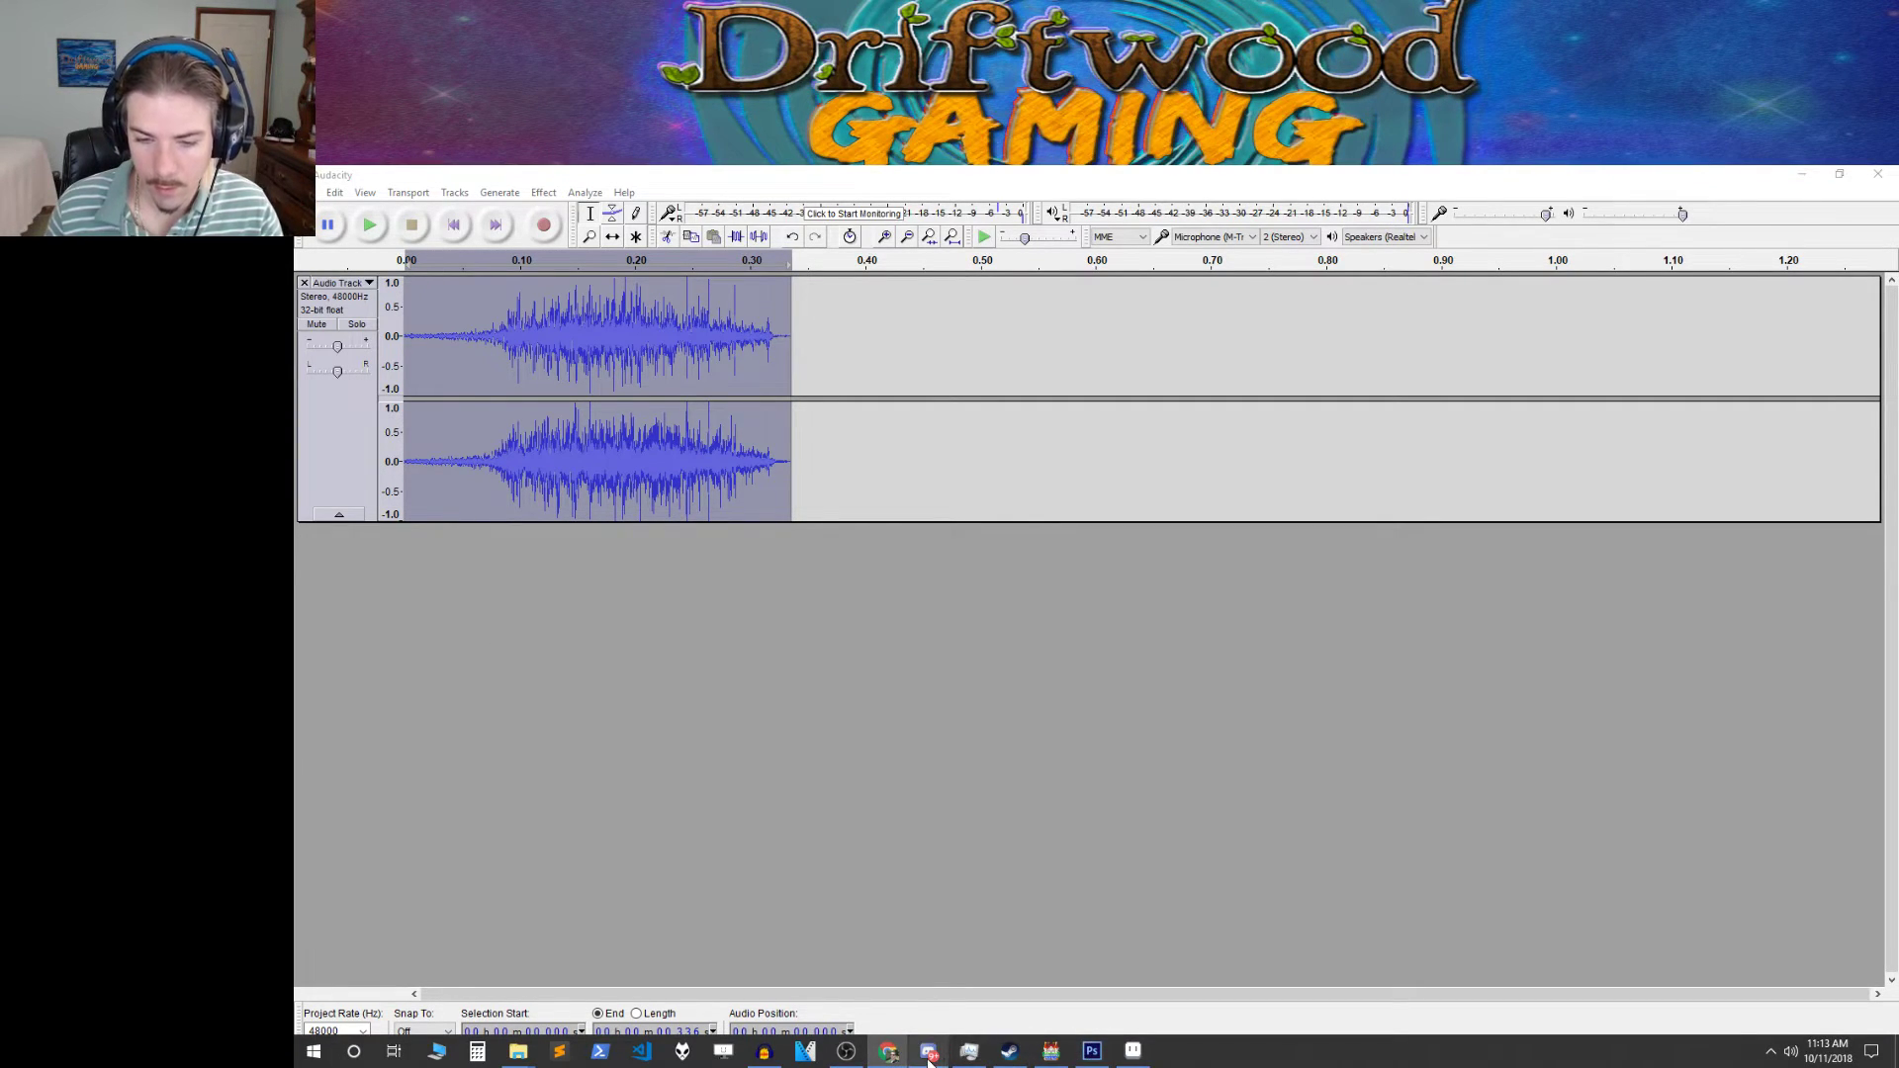
# Switch to RPG Maker MV and set the frame 2 sound effect to !DG_Slurp01 at 90% volume and 100% pitch.
pyautogui.click(928, 1053)
pyautogui.click(928, 1053)
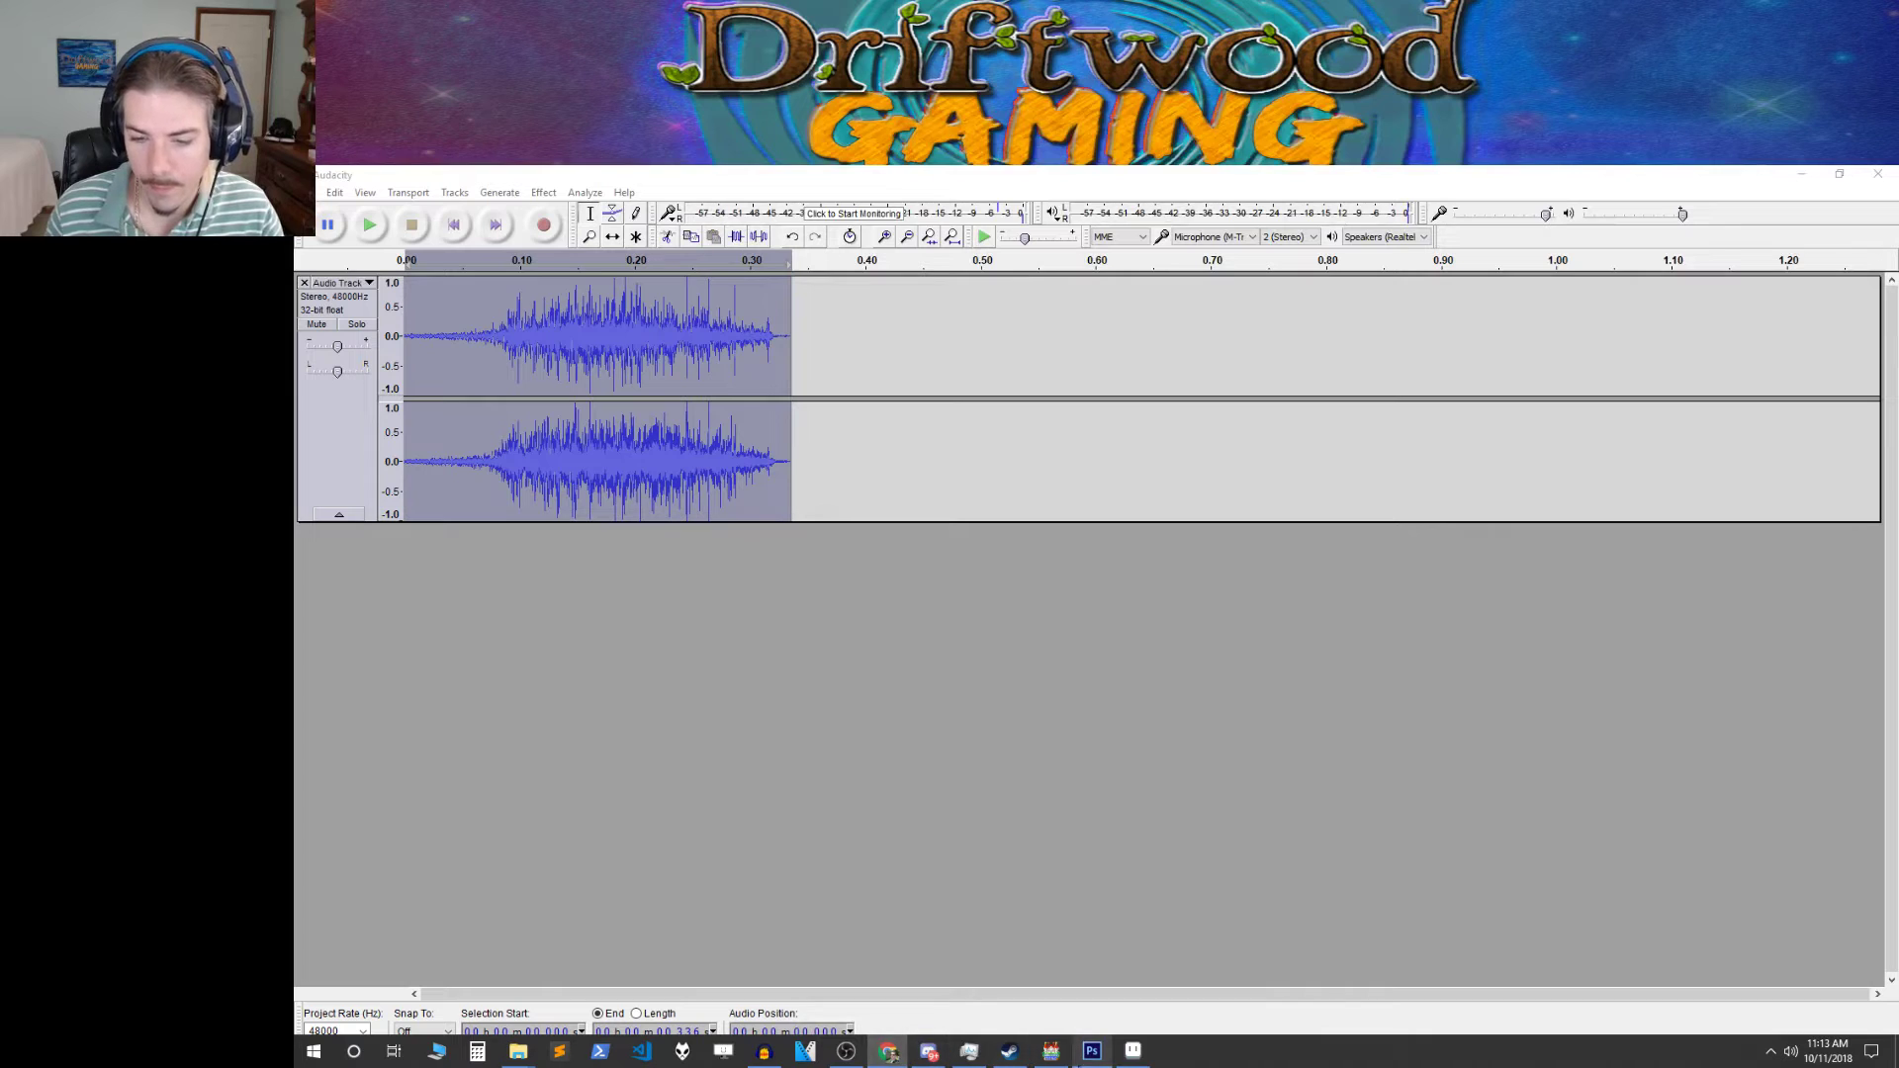
pyautogui.click(1050, 1052)
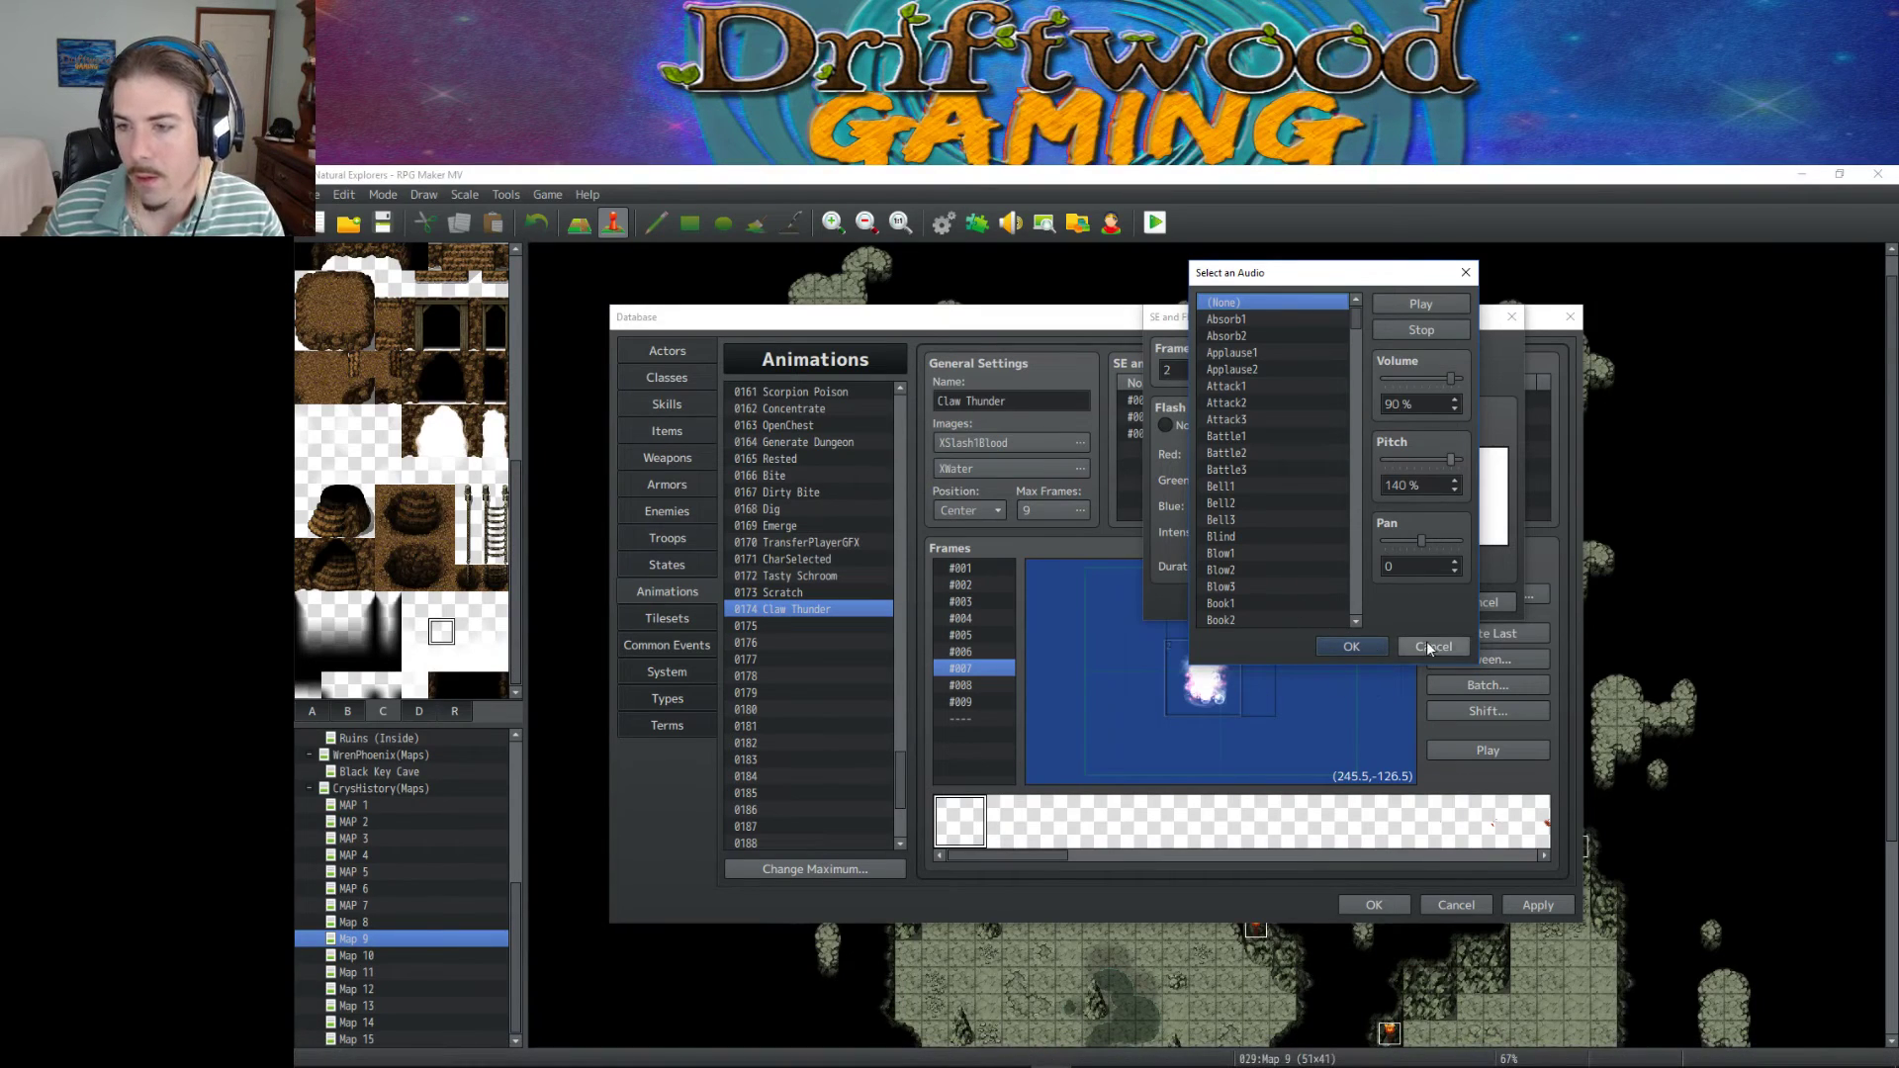
pyautogui.click(1406, 370)
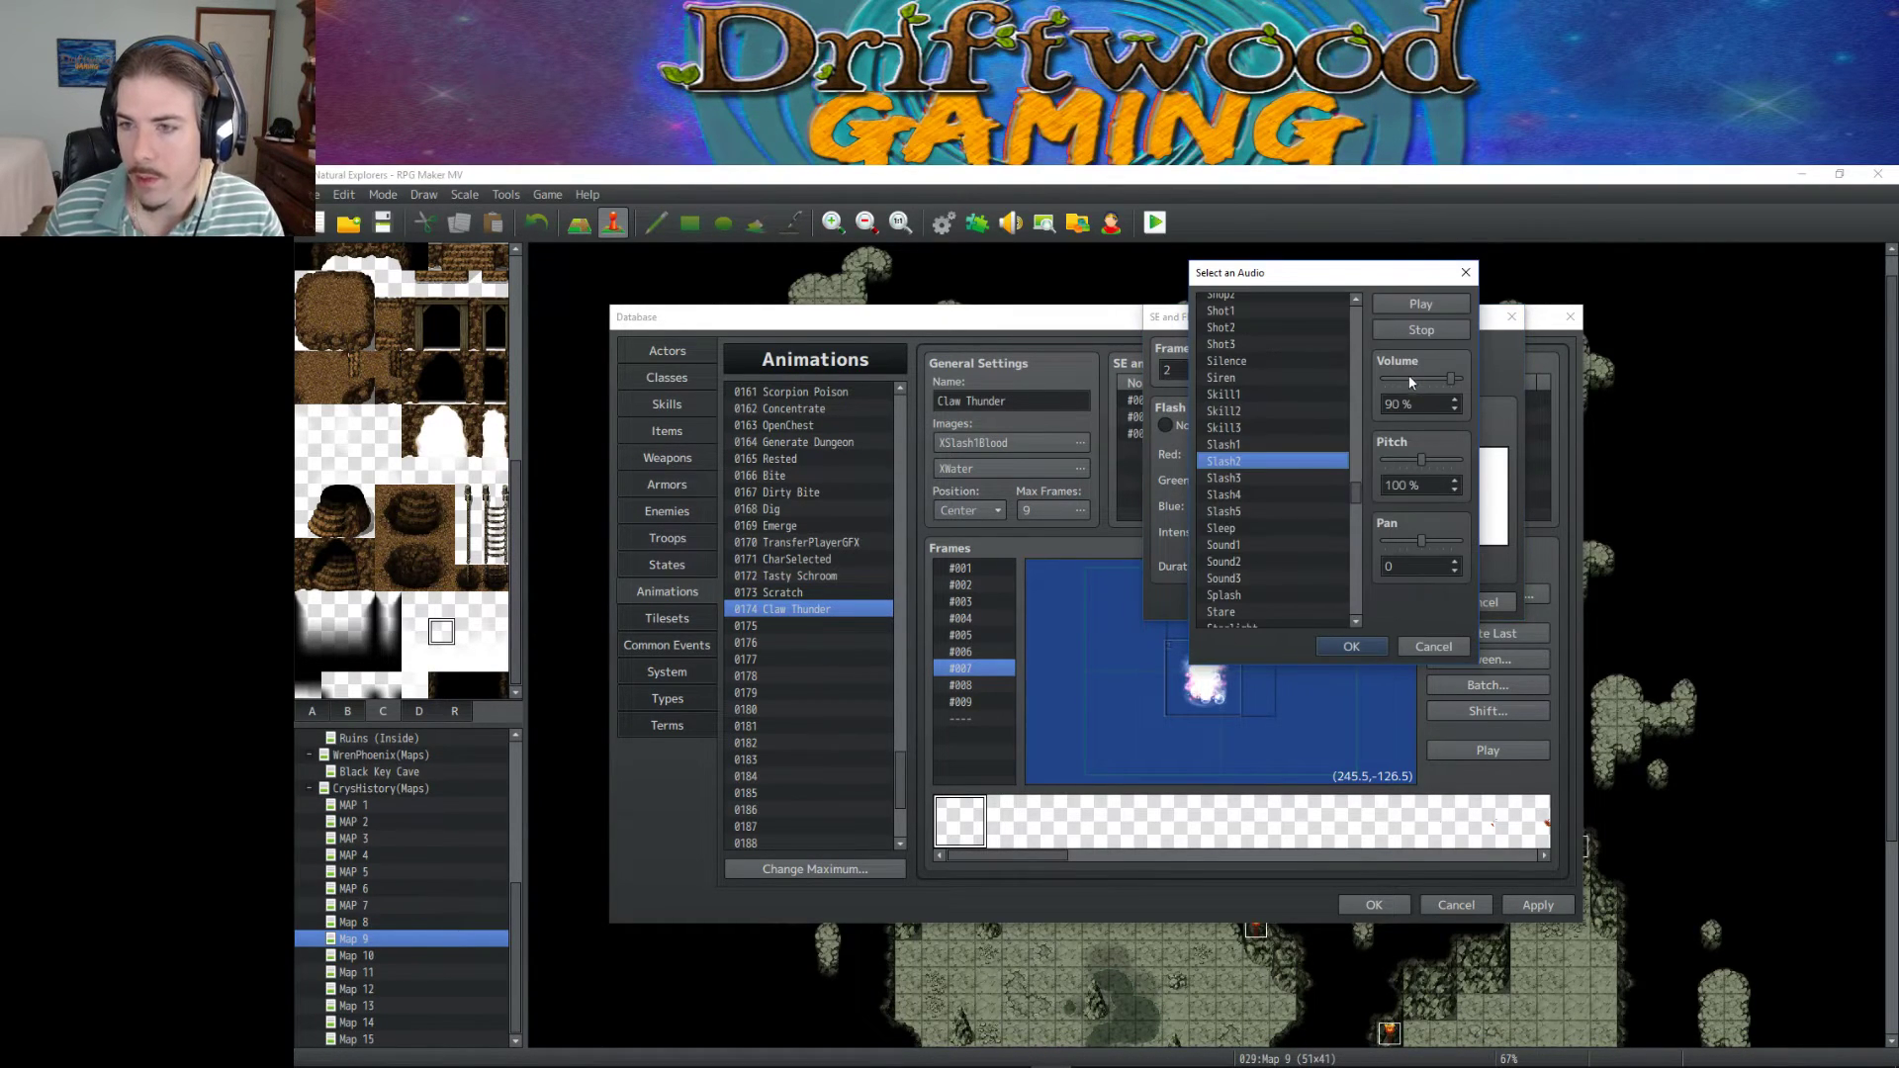
pyautogui.moveTo(1361, 481); pyautogui.dragTo(1344, 554)
pyautogui.scroll(-1, 1343, 556)
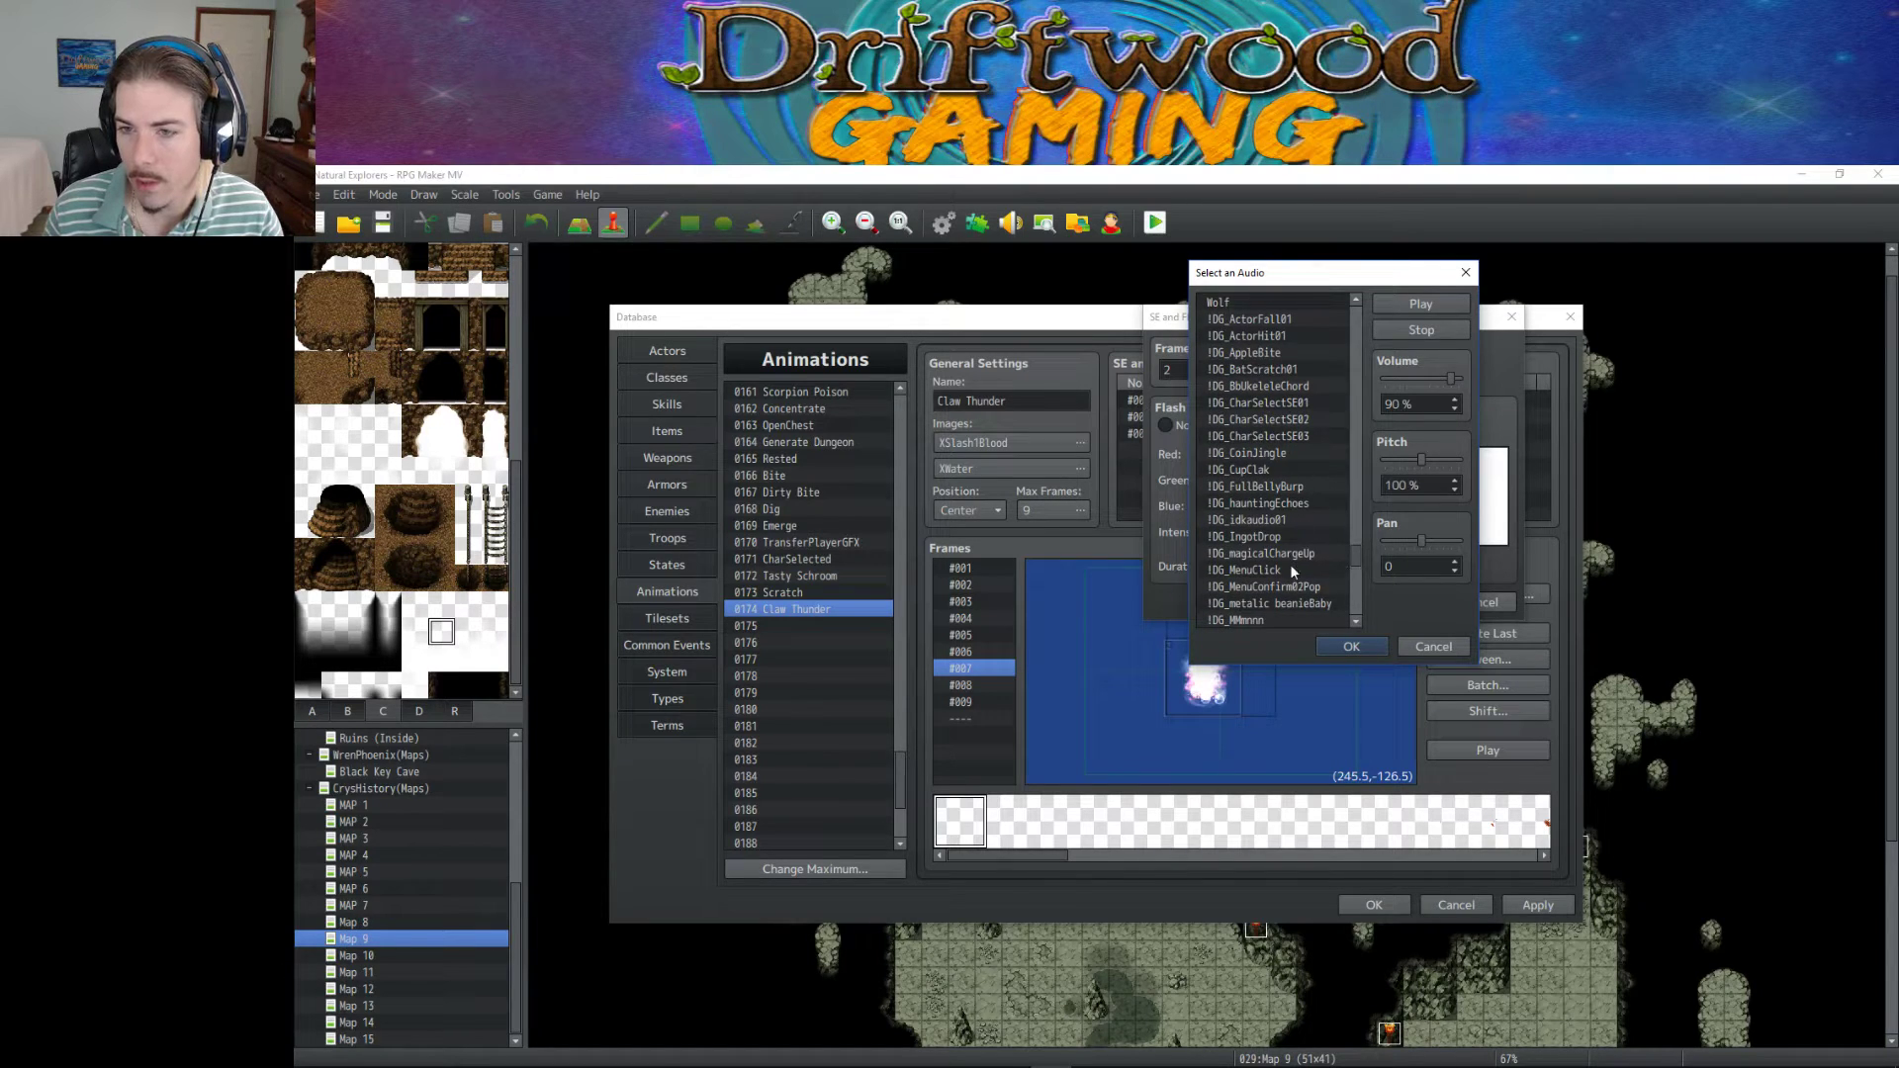
pyautogui.scroll(-5, 1262, 556)
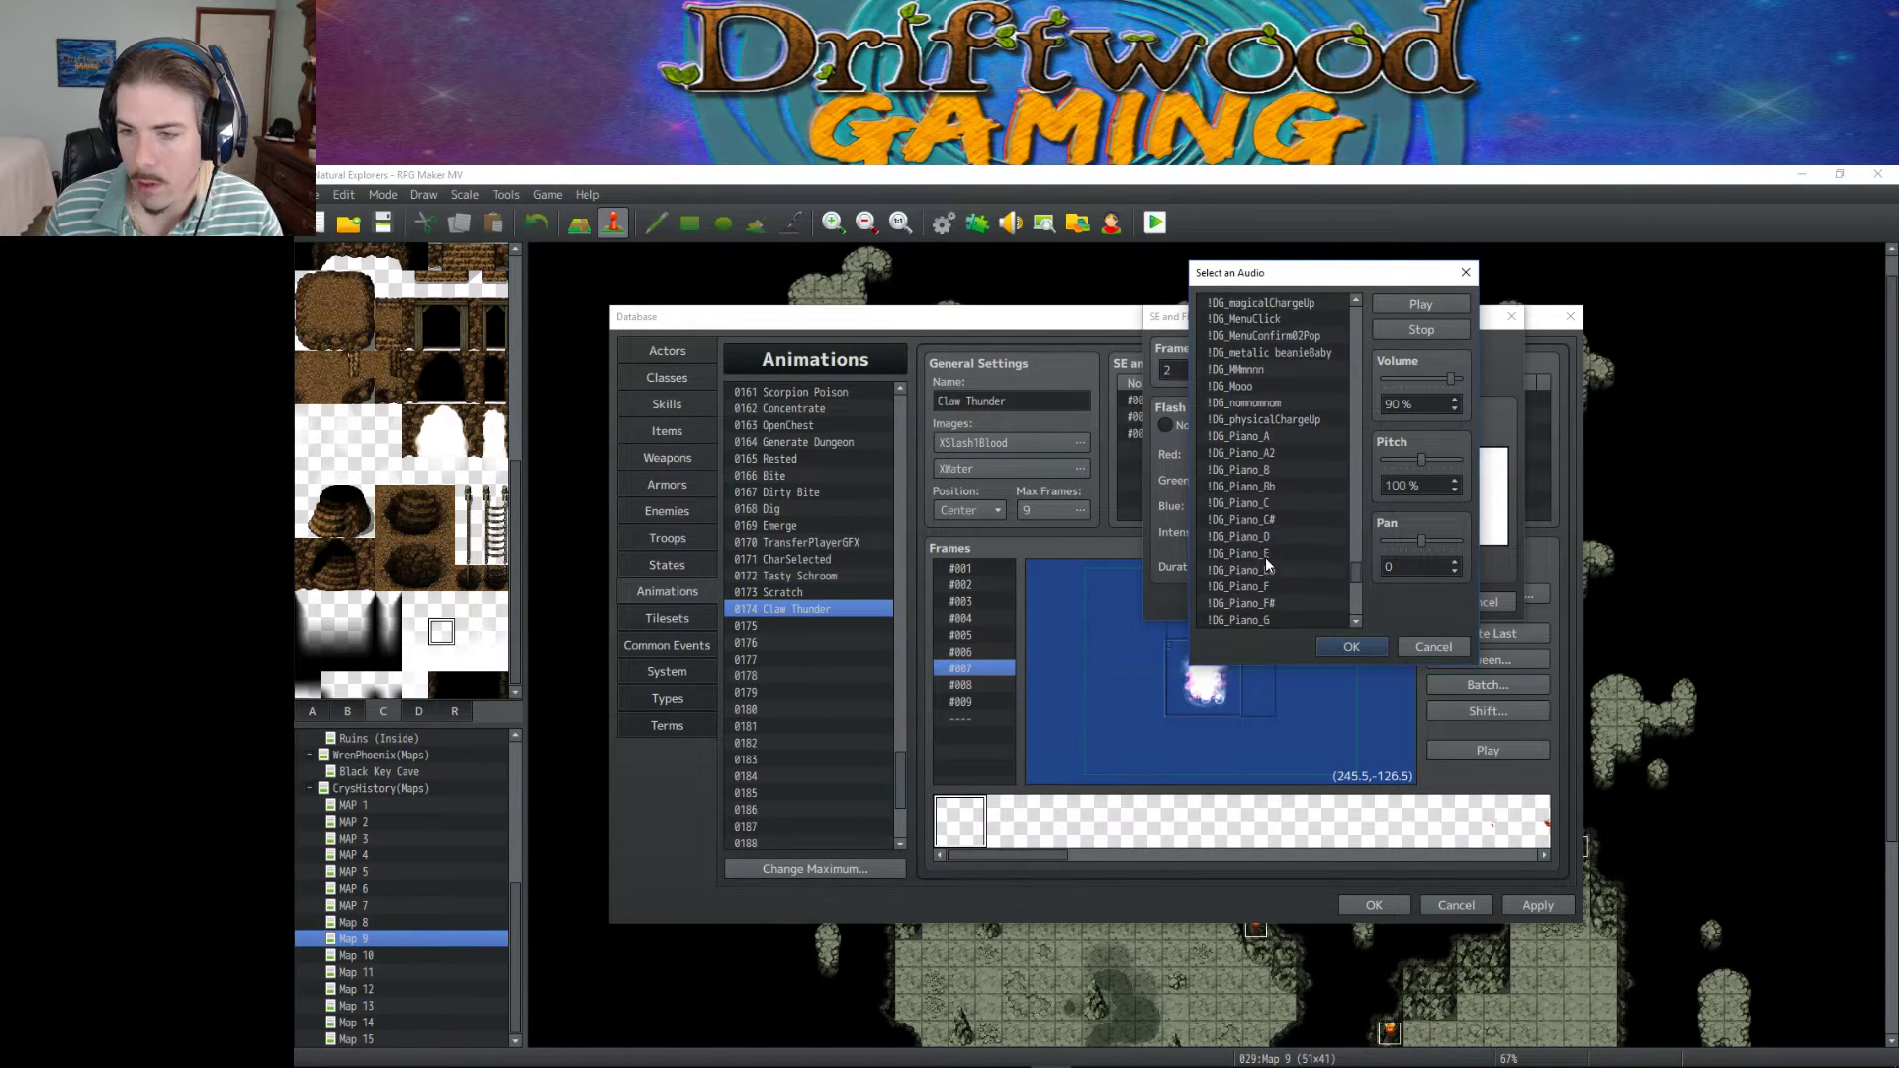
pyautogui.scroll(-3, 1264, 552)
pyautogui.click(1267, 553)
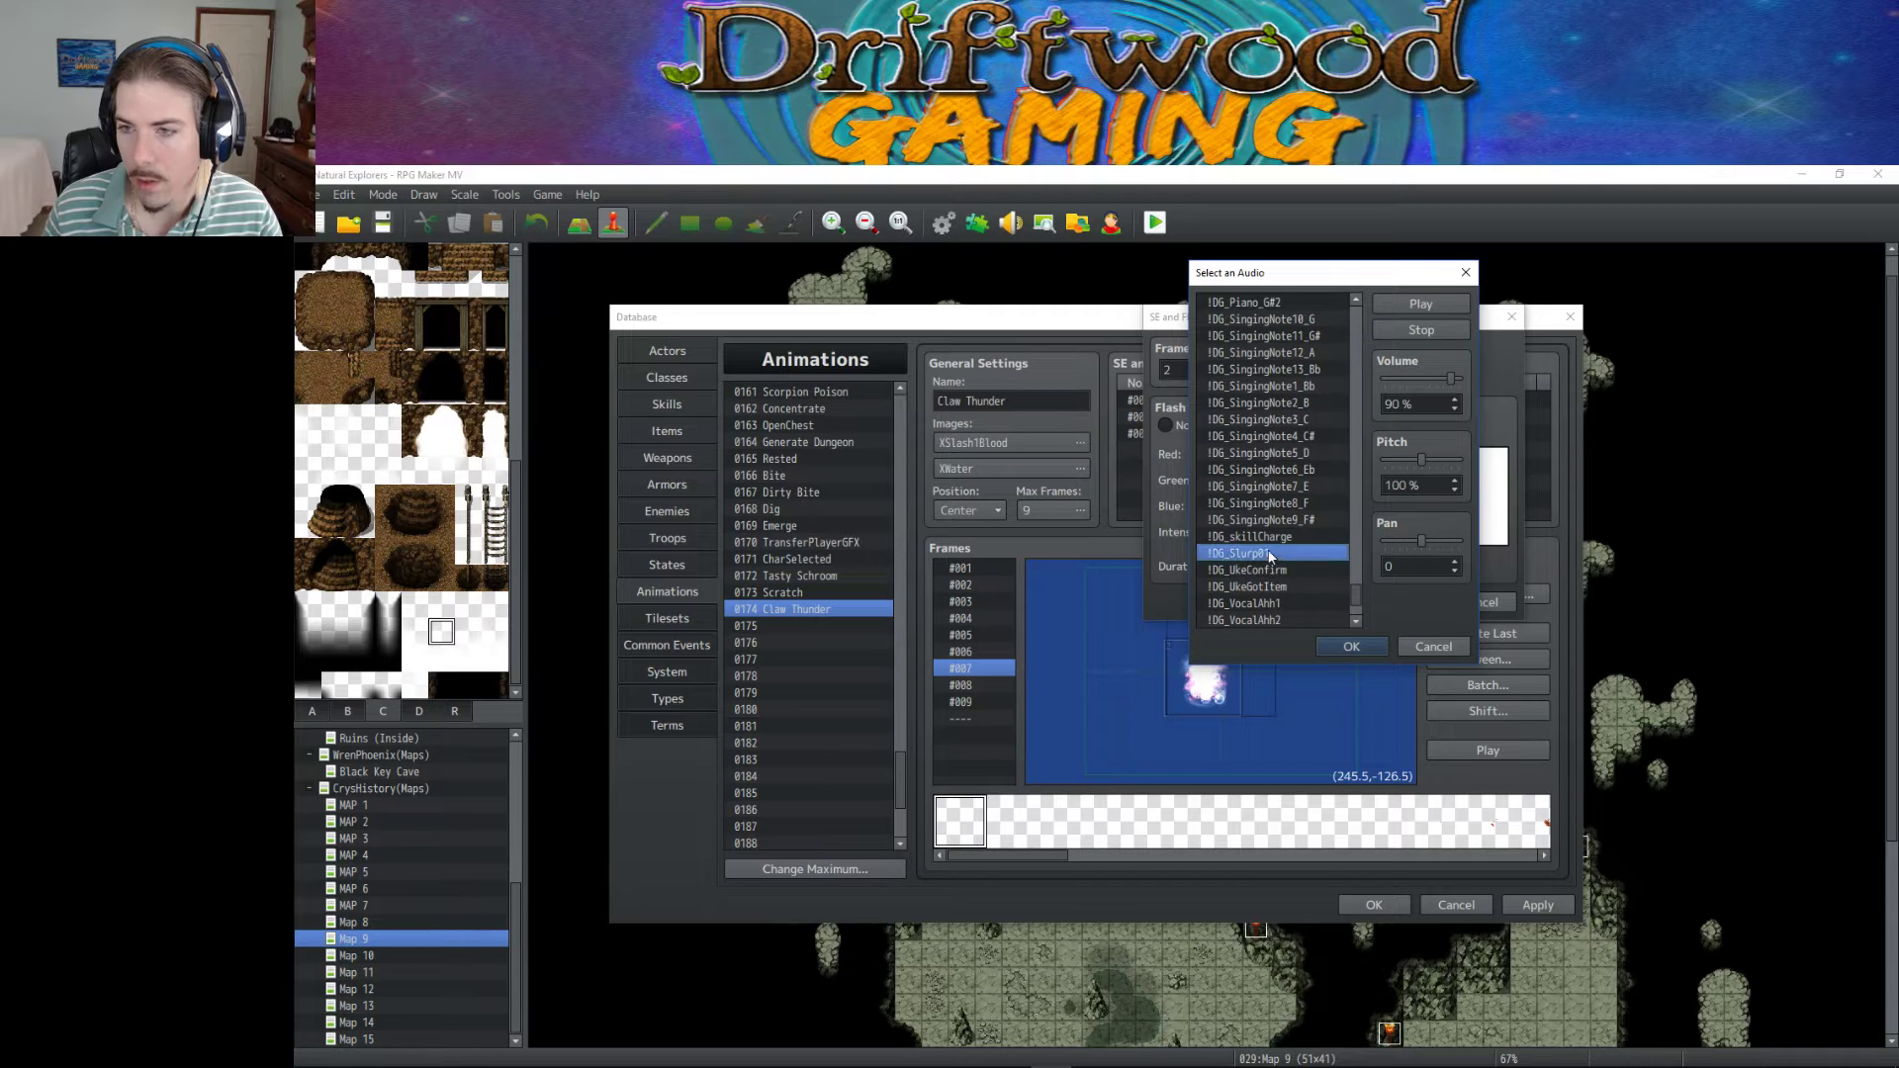
pyautogui.click(1405, 308)
pyautogui.click(1346, 648)
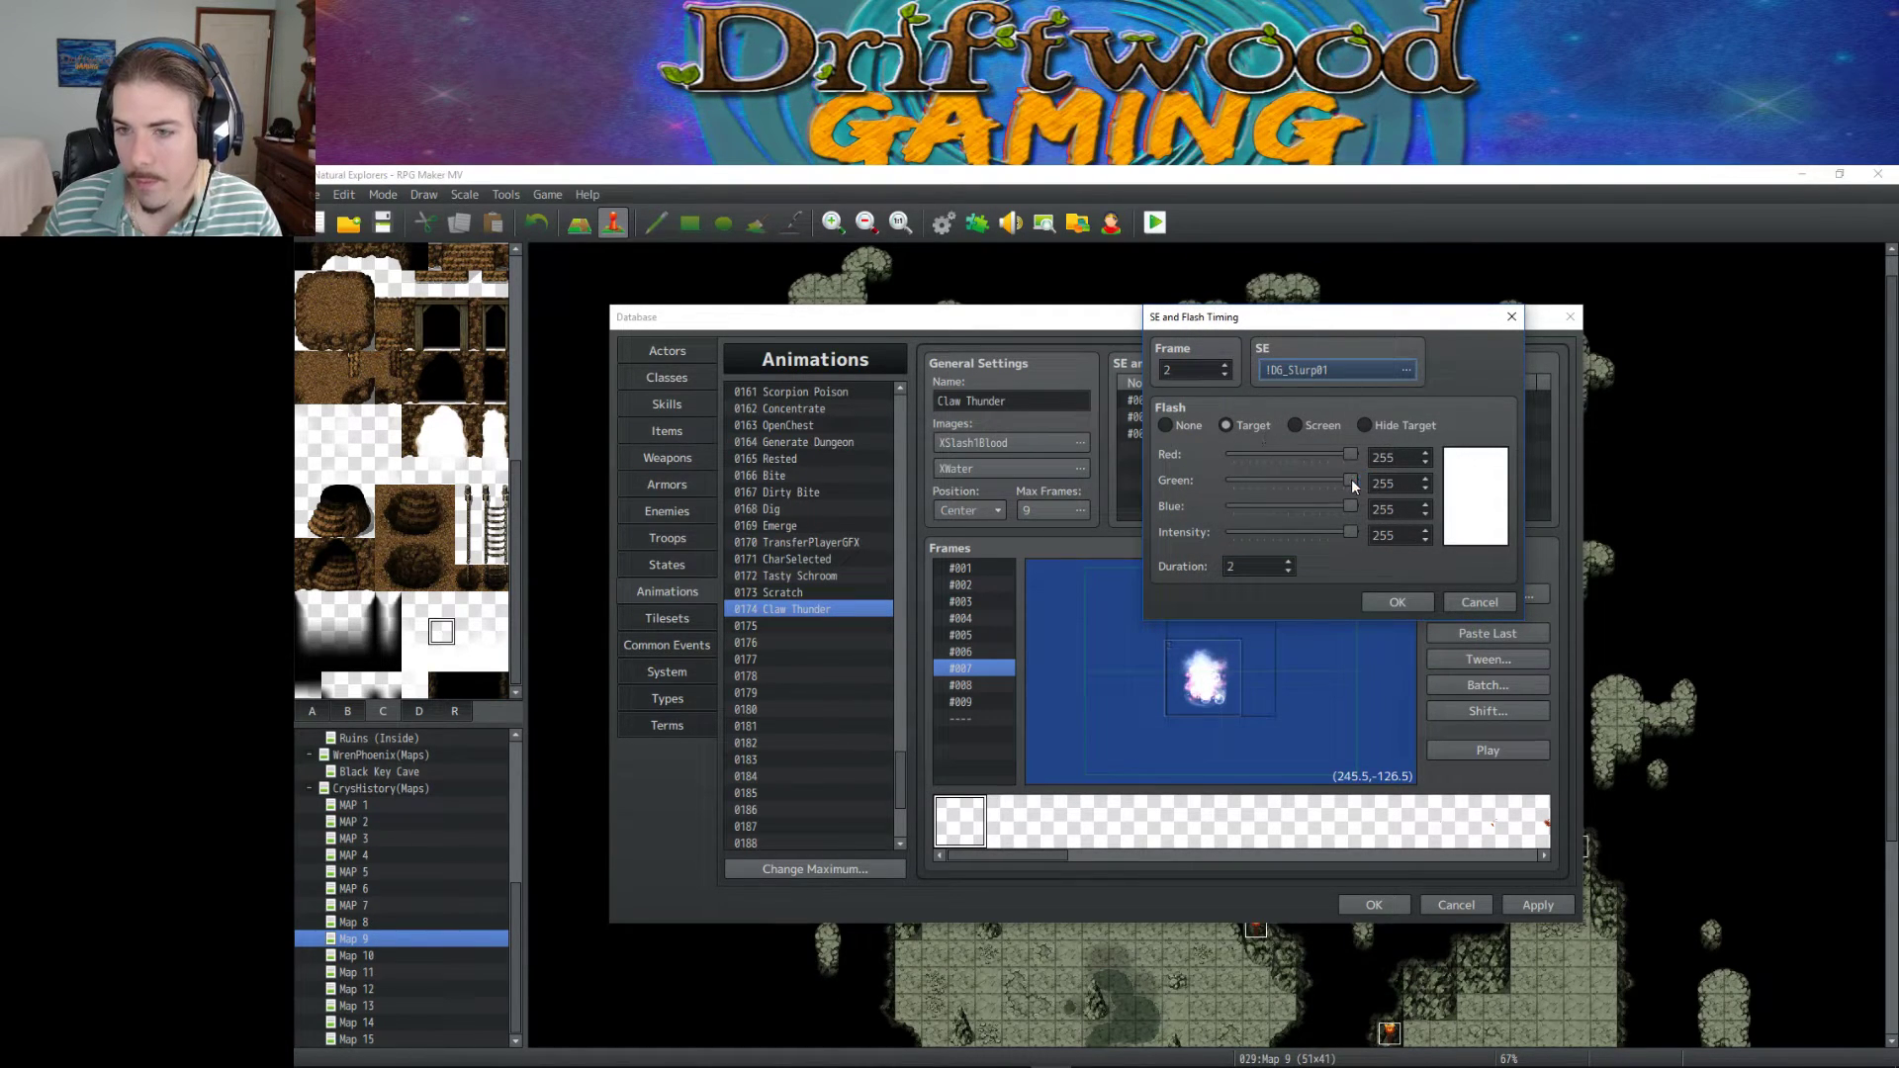
# Set the frame 2 target flash to green 153, blue 102 and intensity 170, keeping red at 255.
pyautogui.moveTo(1350, 478); pyautogui.dragTo(1311, 534)
pyautogui.click(1287, 506)
pyautogui.moveTo(1349, 457); pyautogui.dragTo(1303, 480)
pyautogui.click(1397, 603)
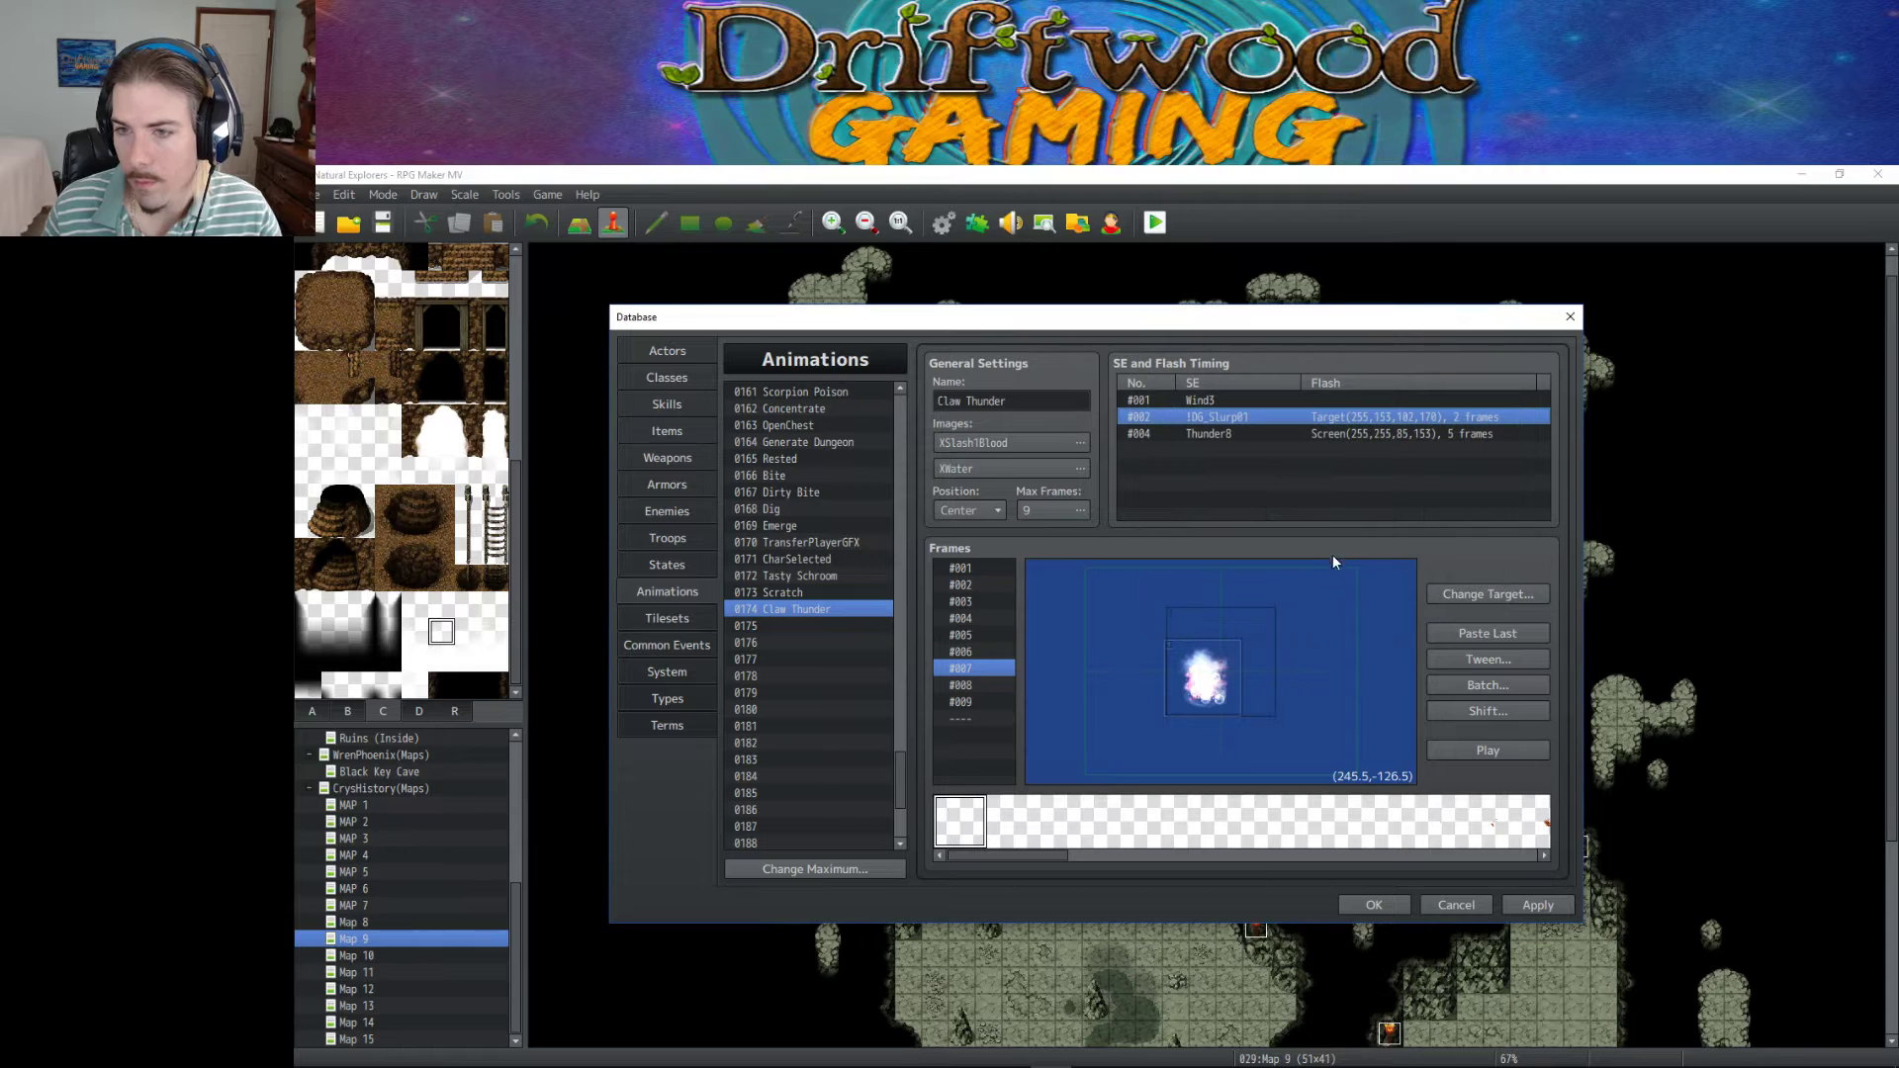
# Change the frame 4 timing to the Up2 sound at 150% pitch with no flash, and play the animation.
pyautogui.rightClick(1289, 433)
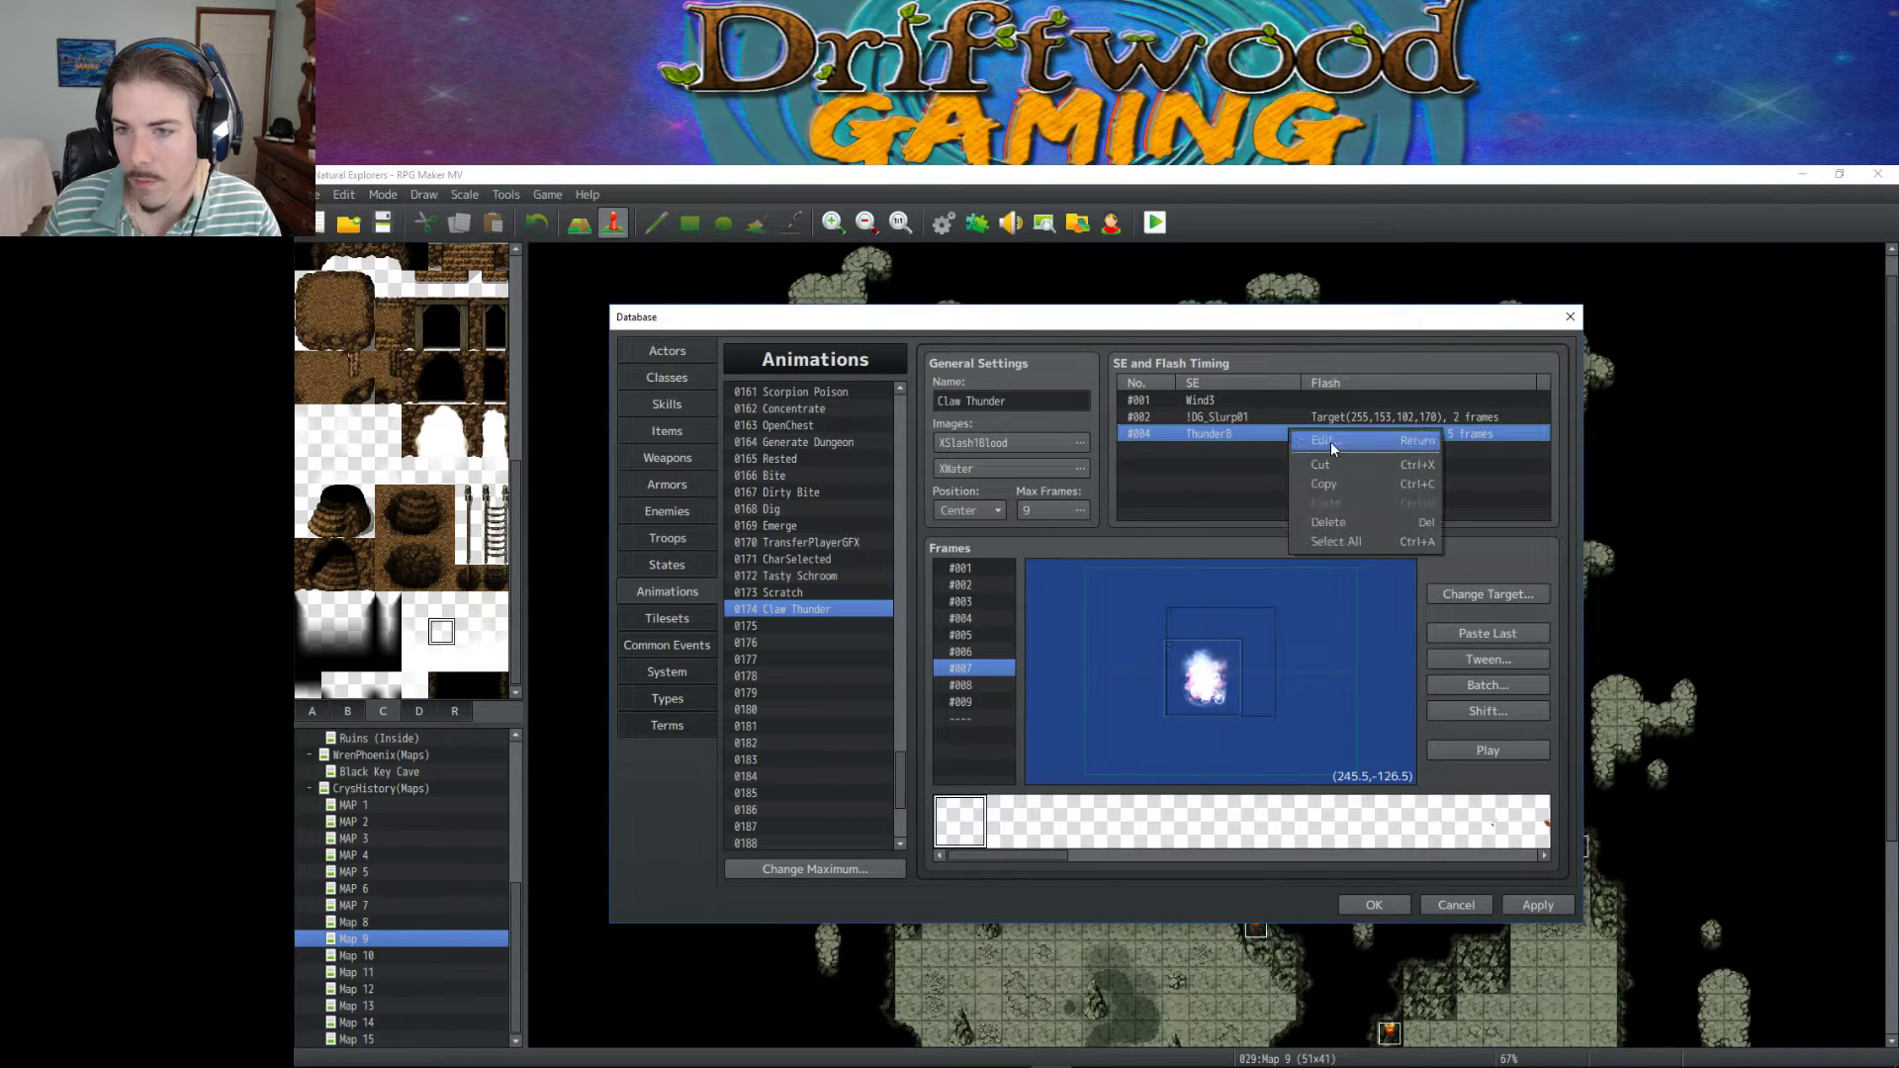
pyautogui.click(1331, 441)
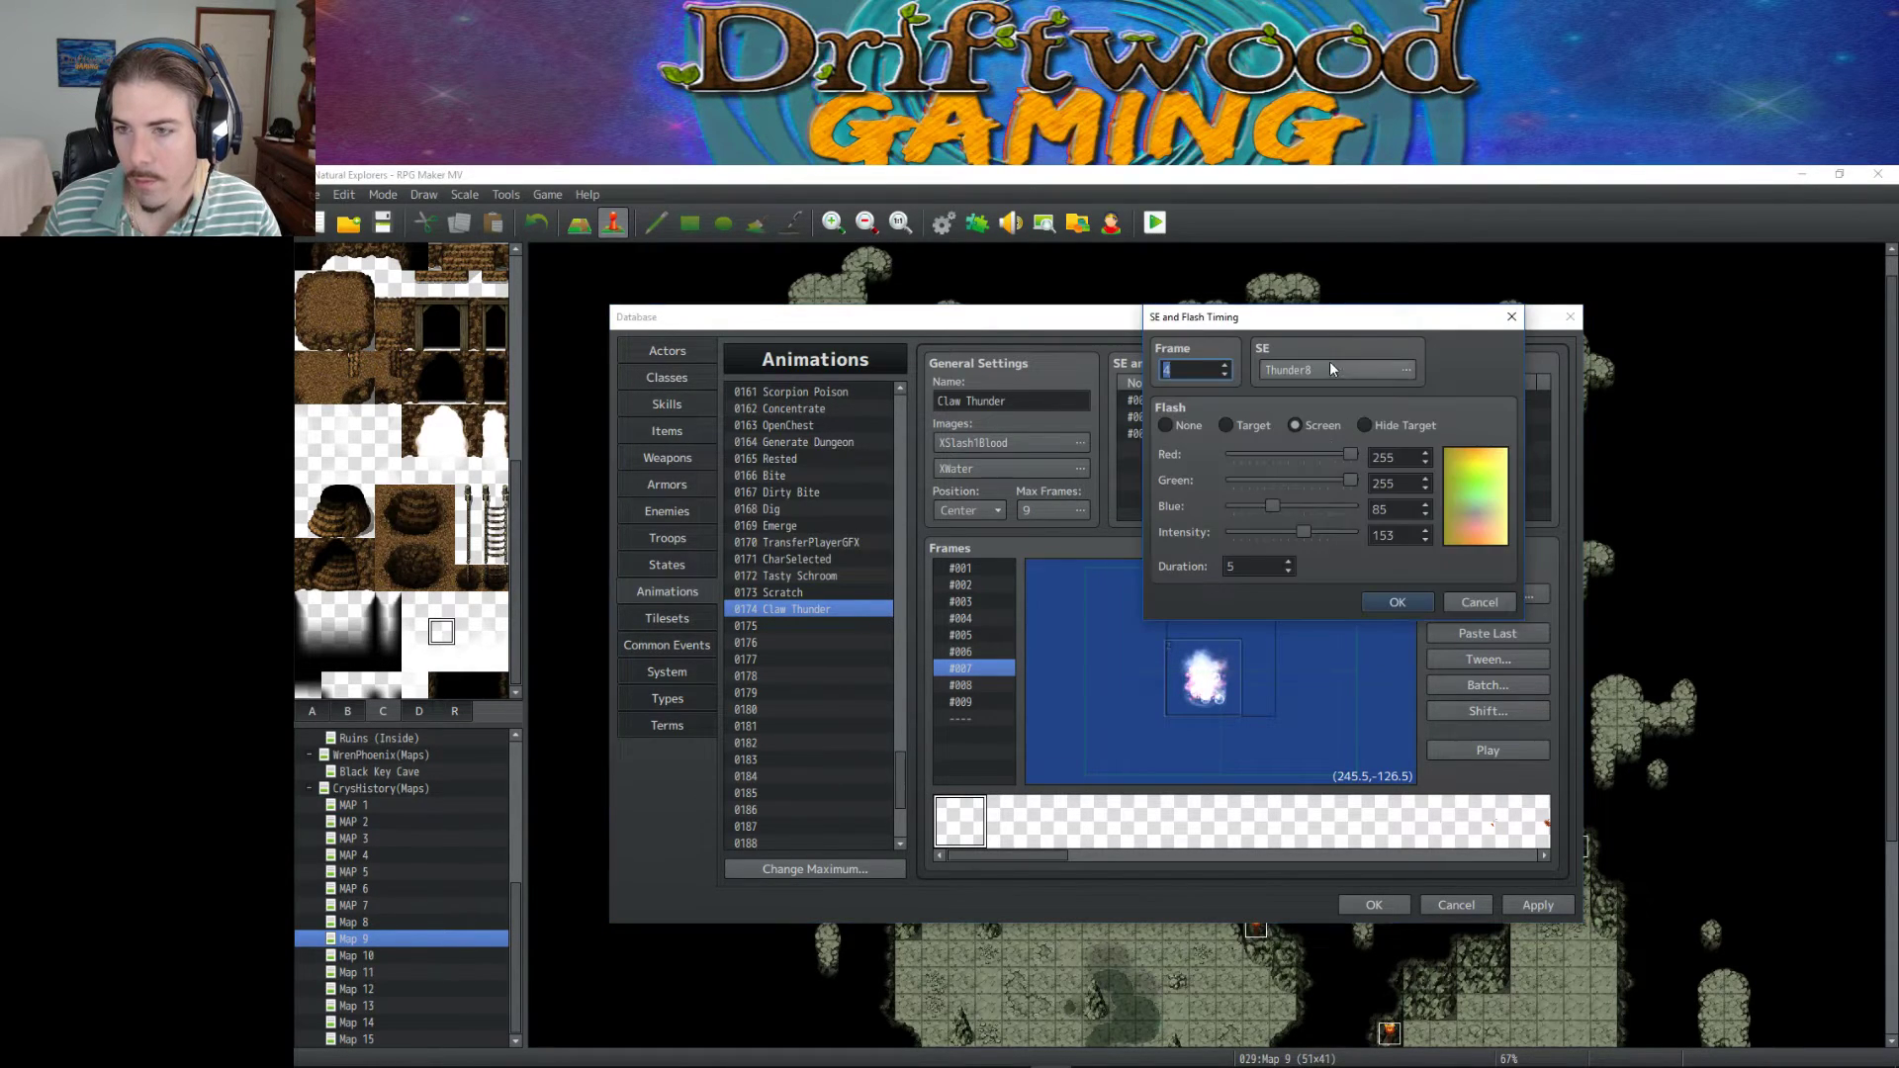
pyautogui.click(1355, 377)
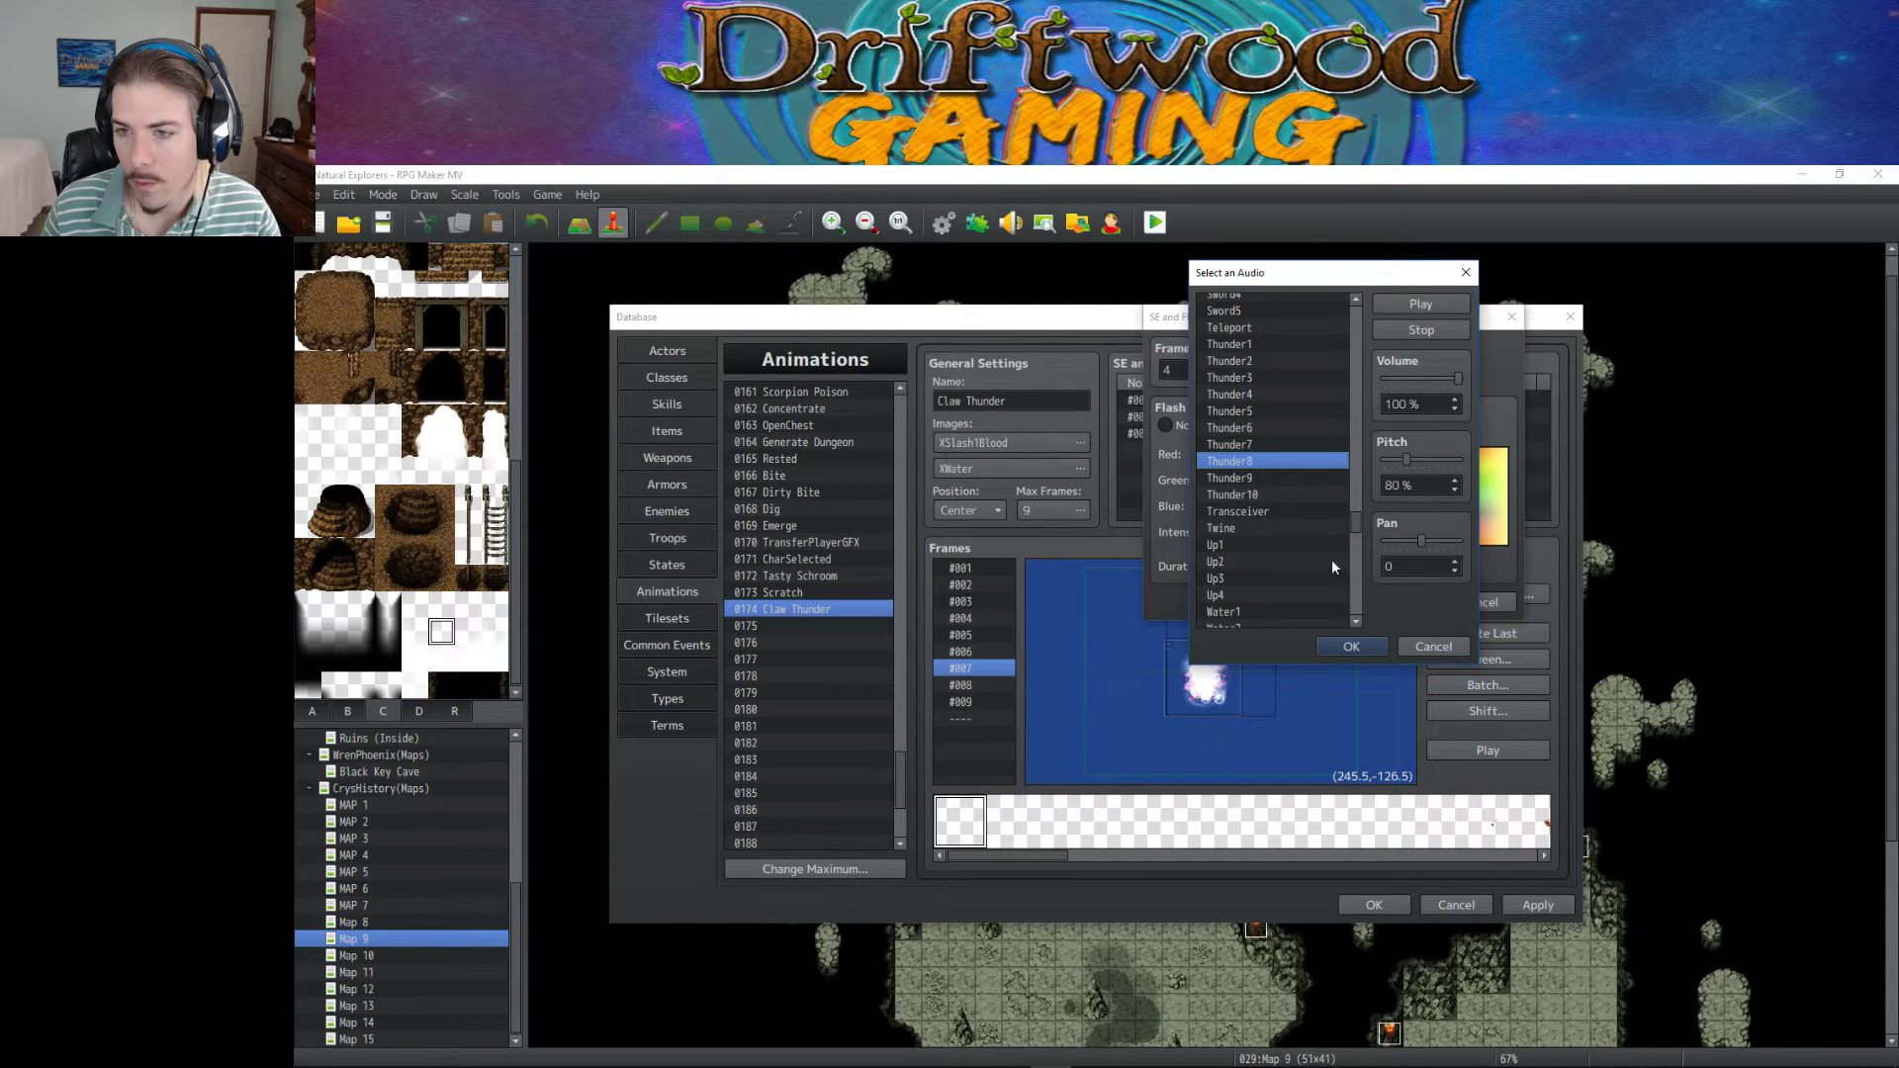
pyautogui.click(1306, 562)
pyautogui.moveTo(1406, 460); pyautogui.dragTo(1463, 461)
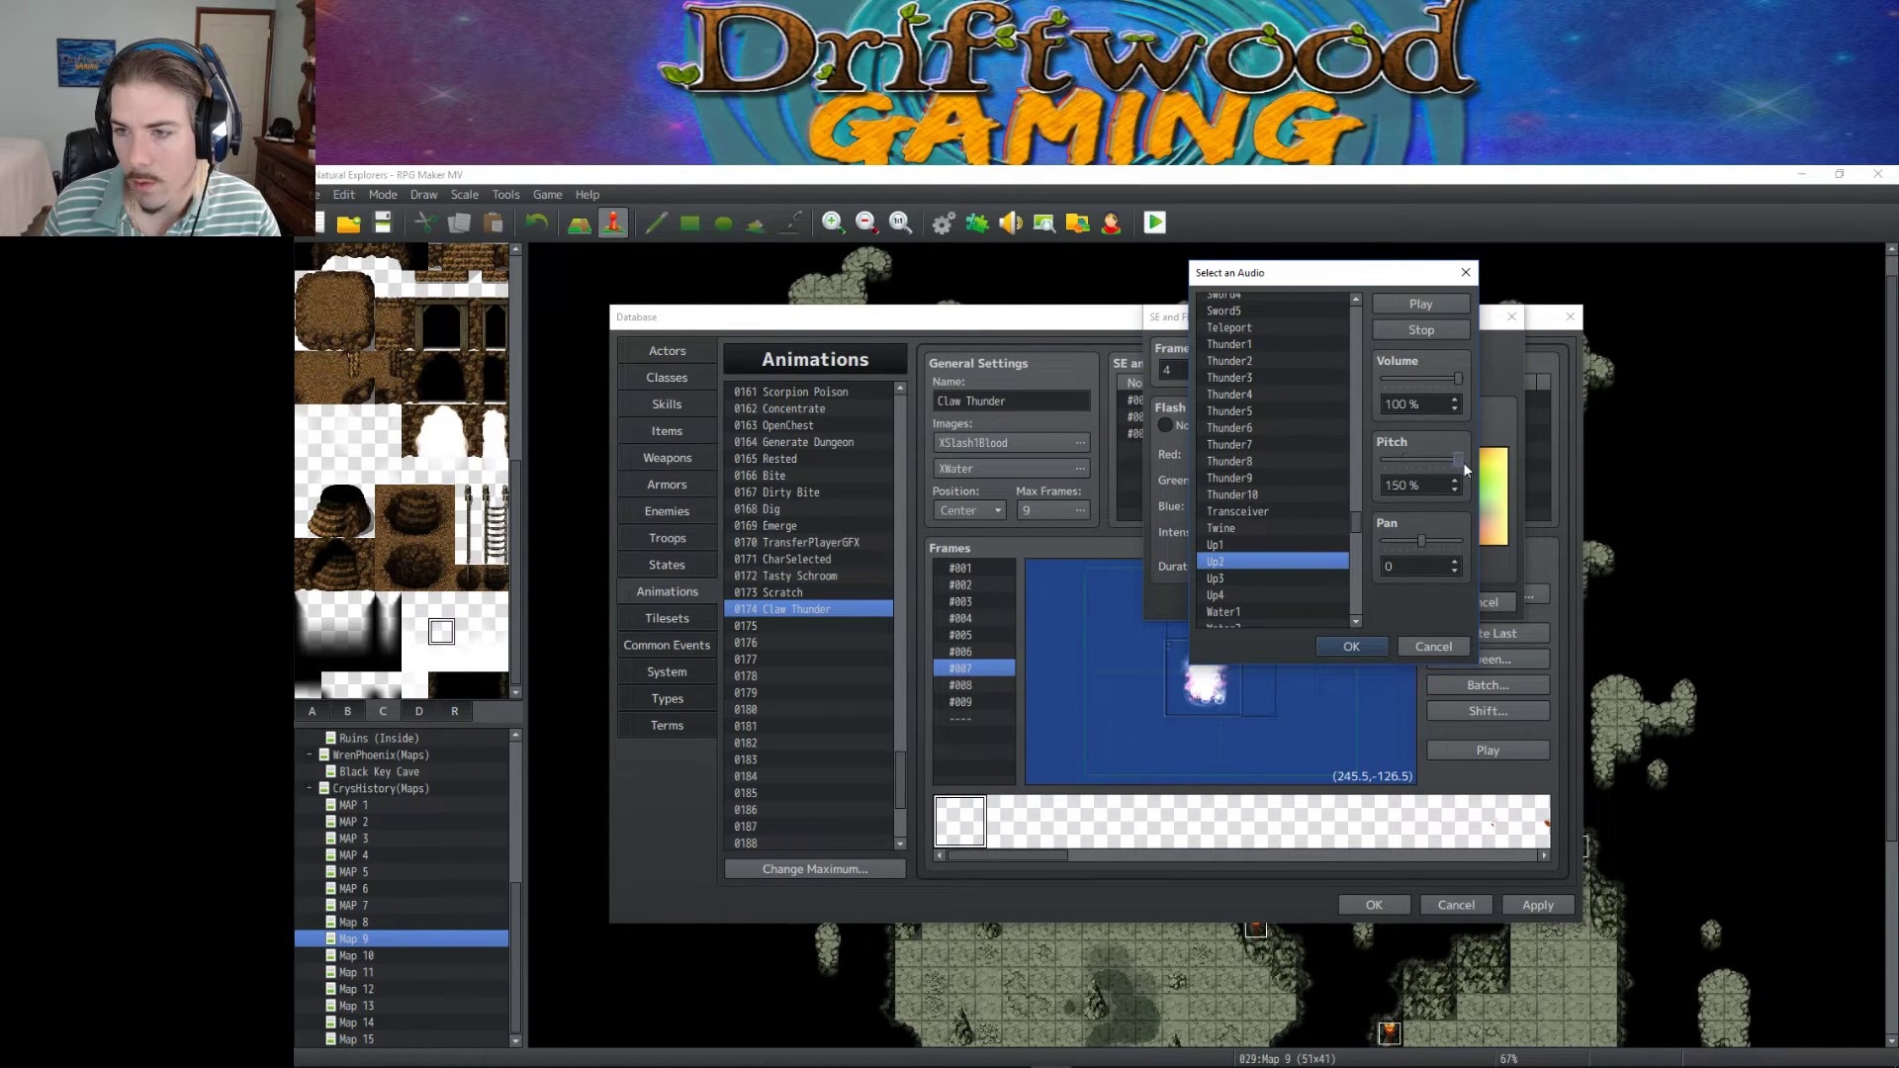
pyautogui.click(1371, 651)
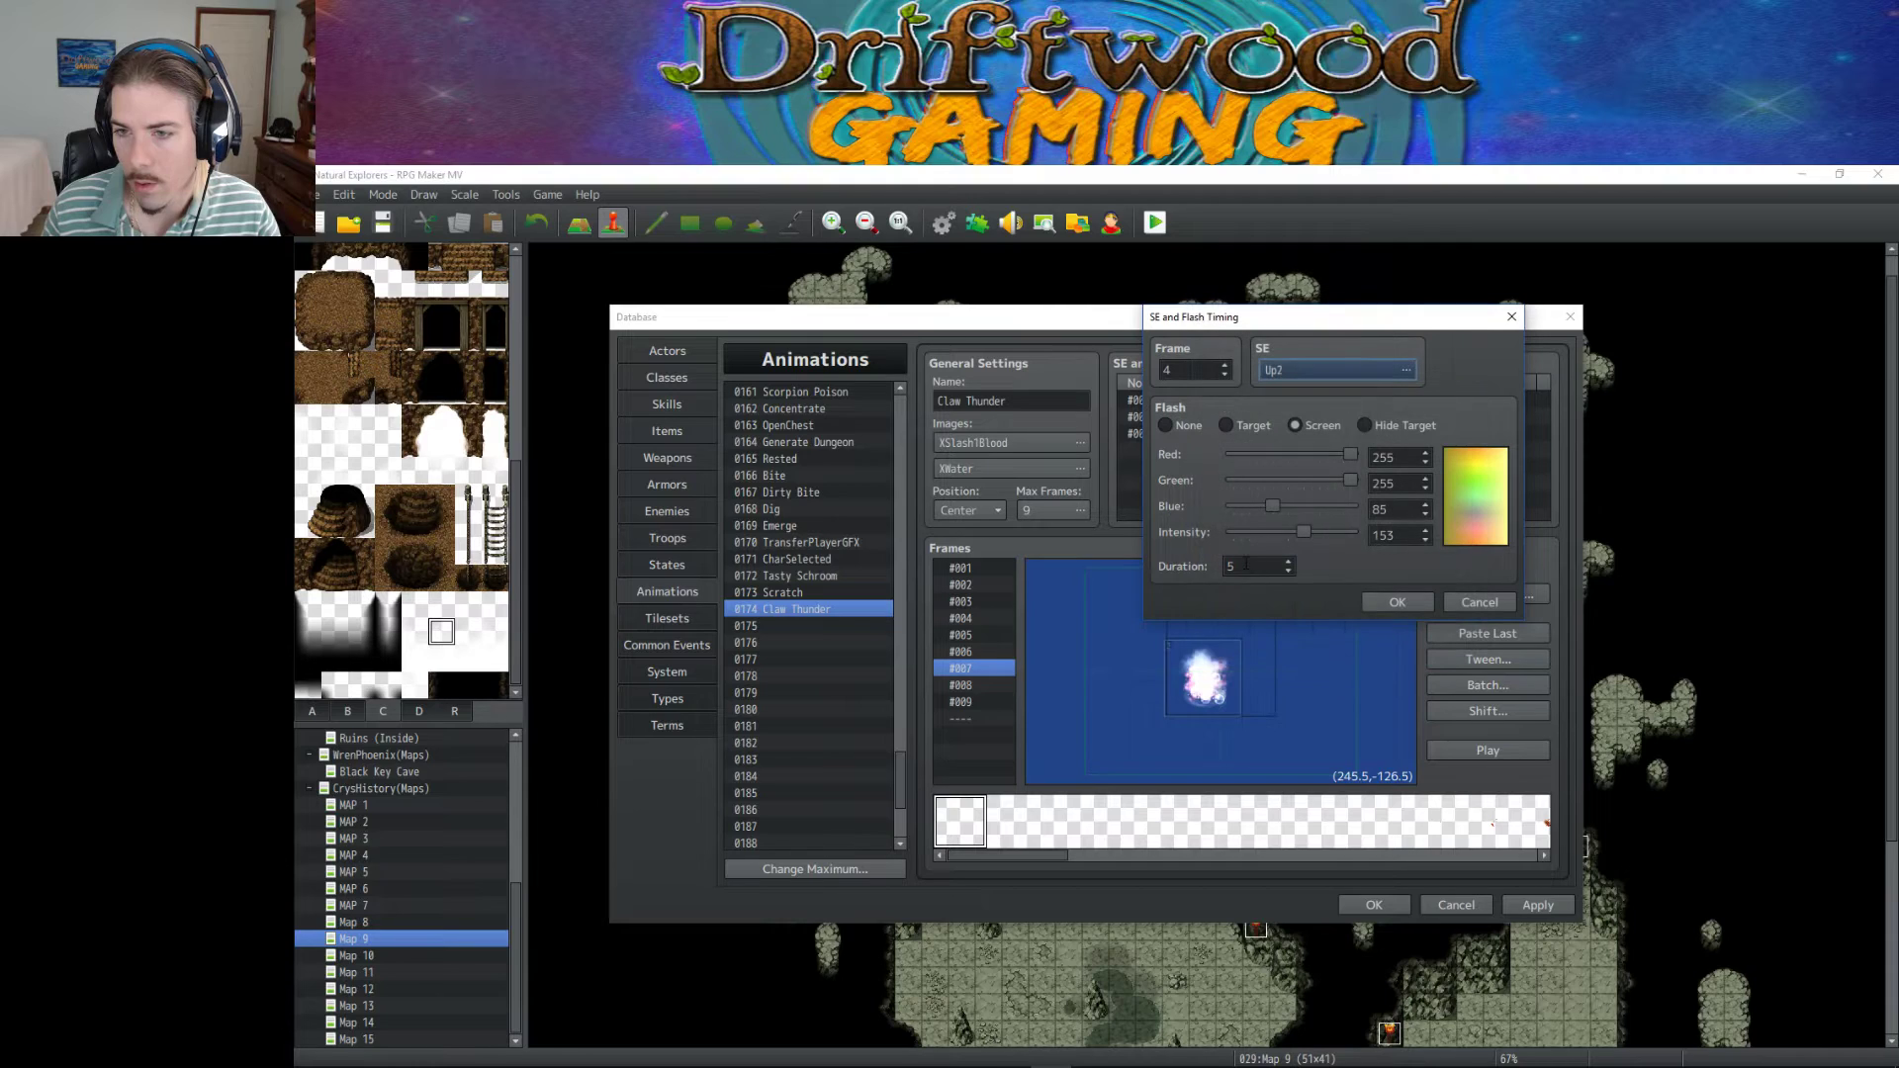
pyautogui.click(1164, 425)
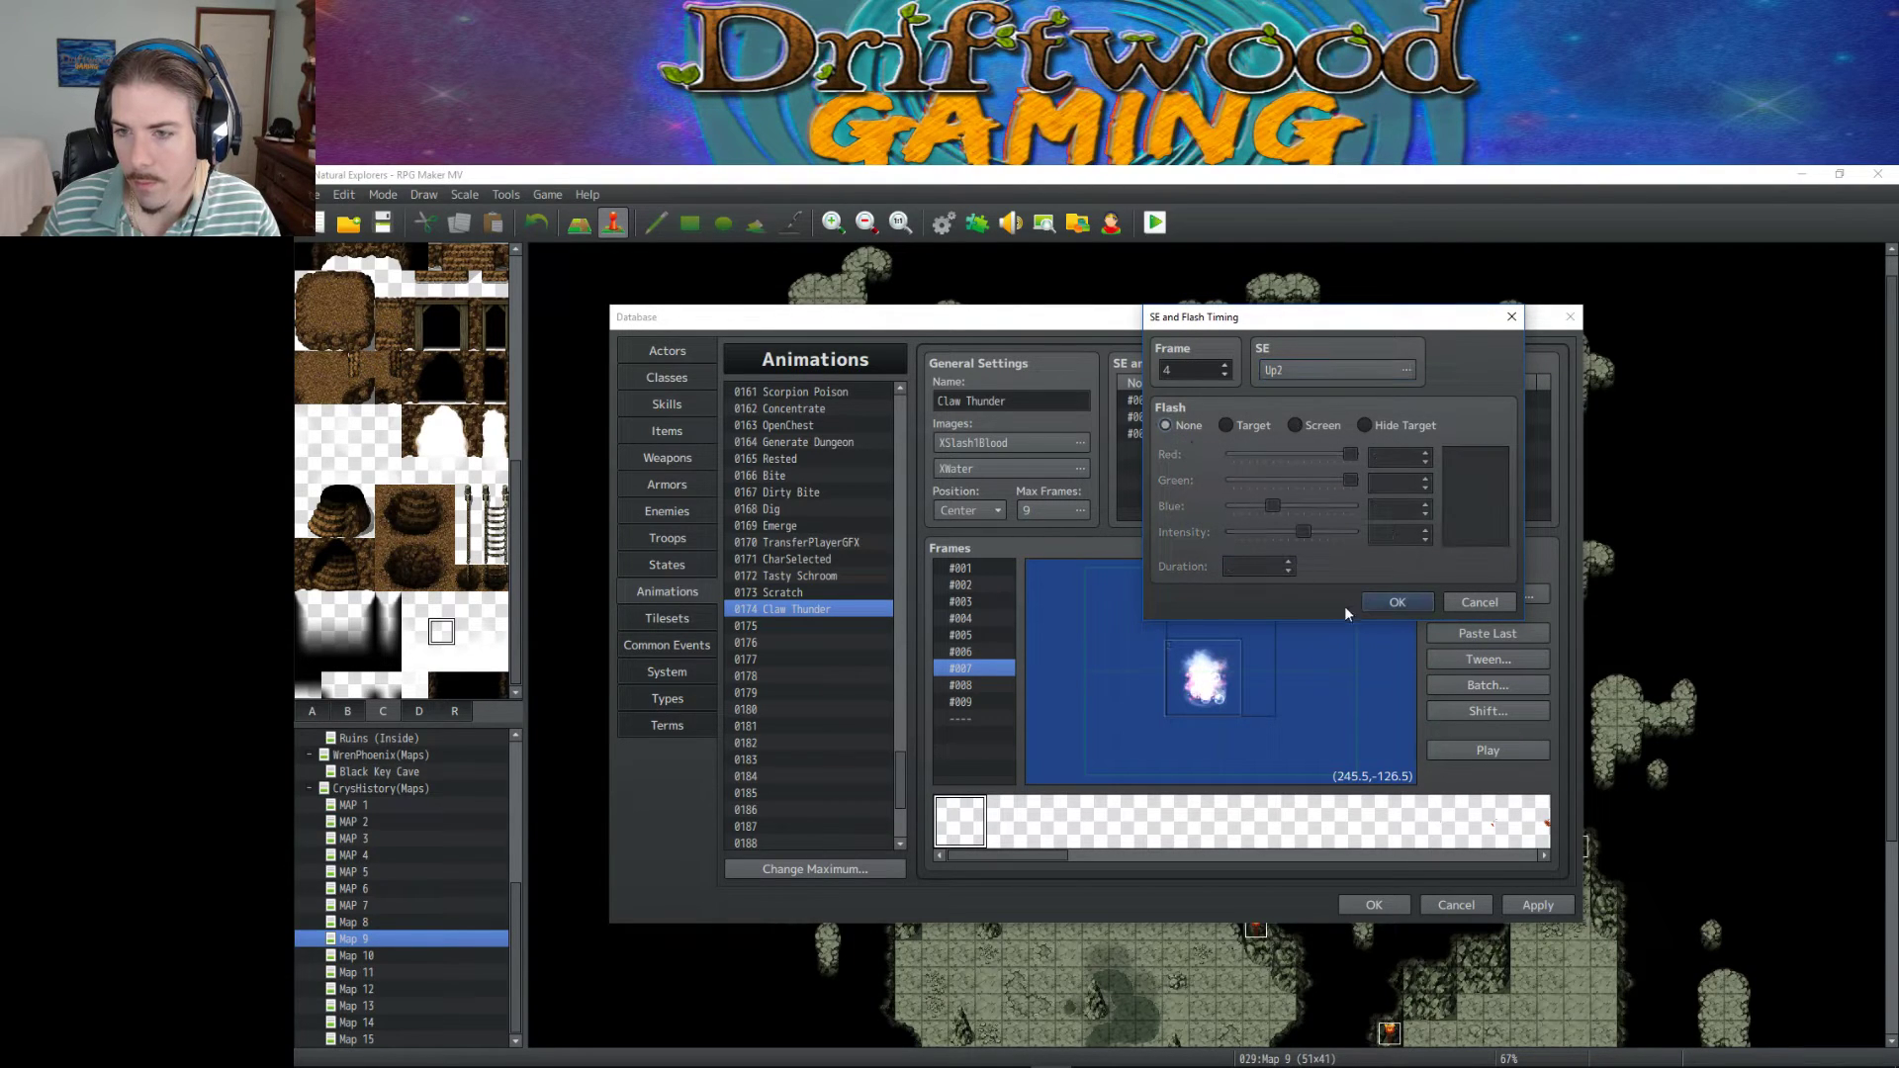
pyautogui.click(1395, 603)
pyautogui.click(1464, 756)
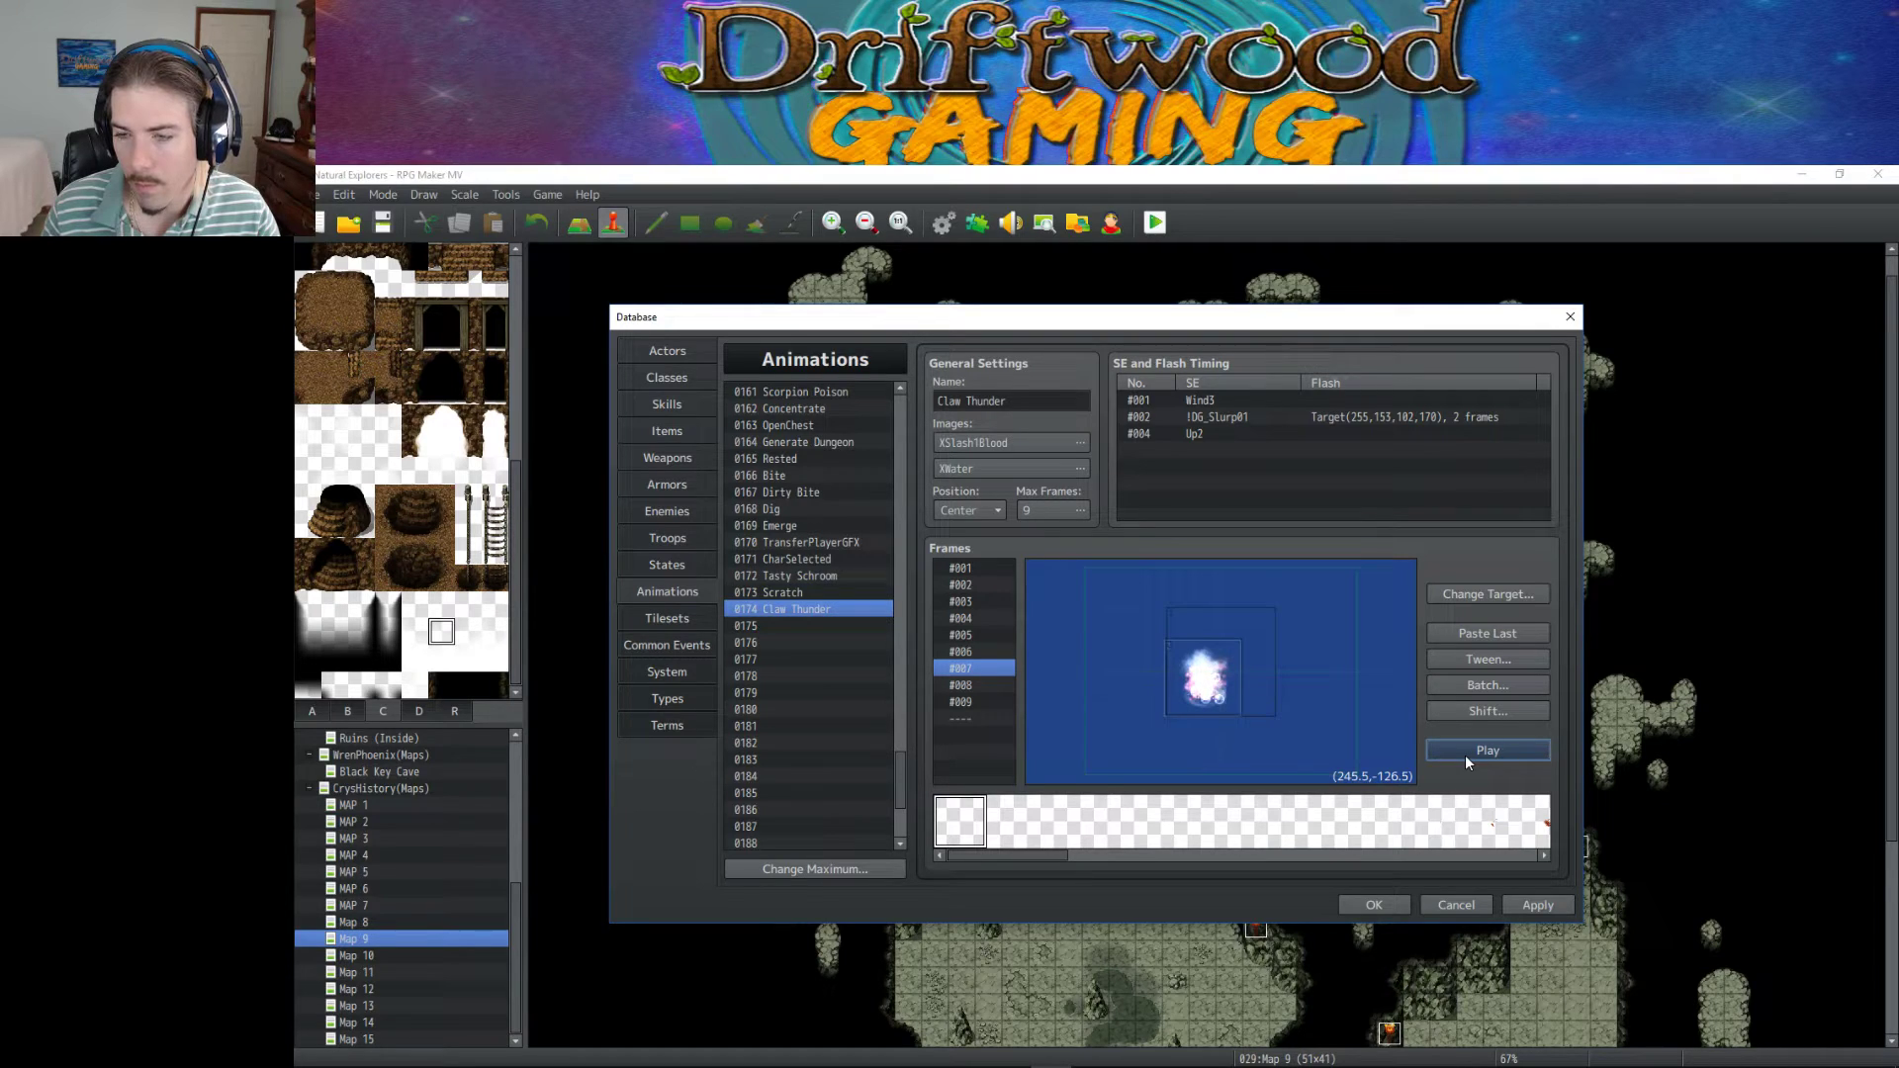
pyautogui.click(1484, 750)
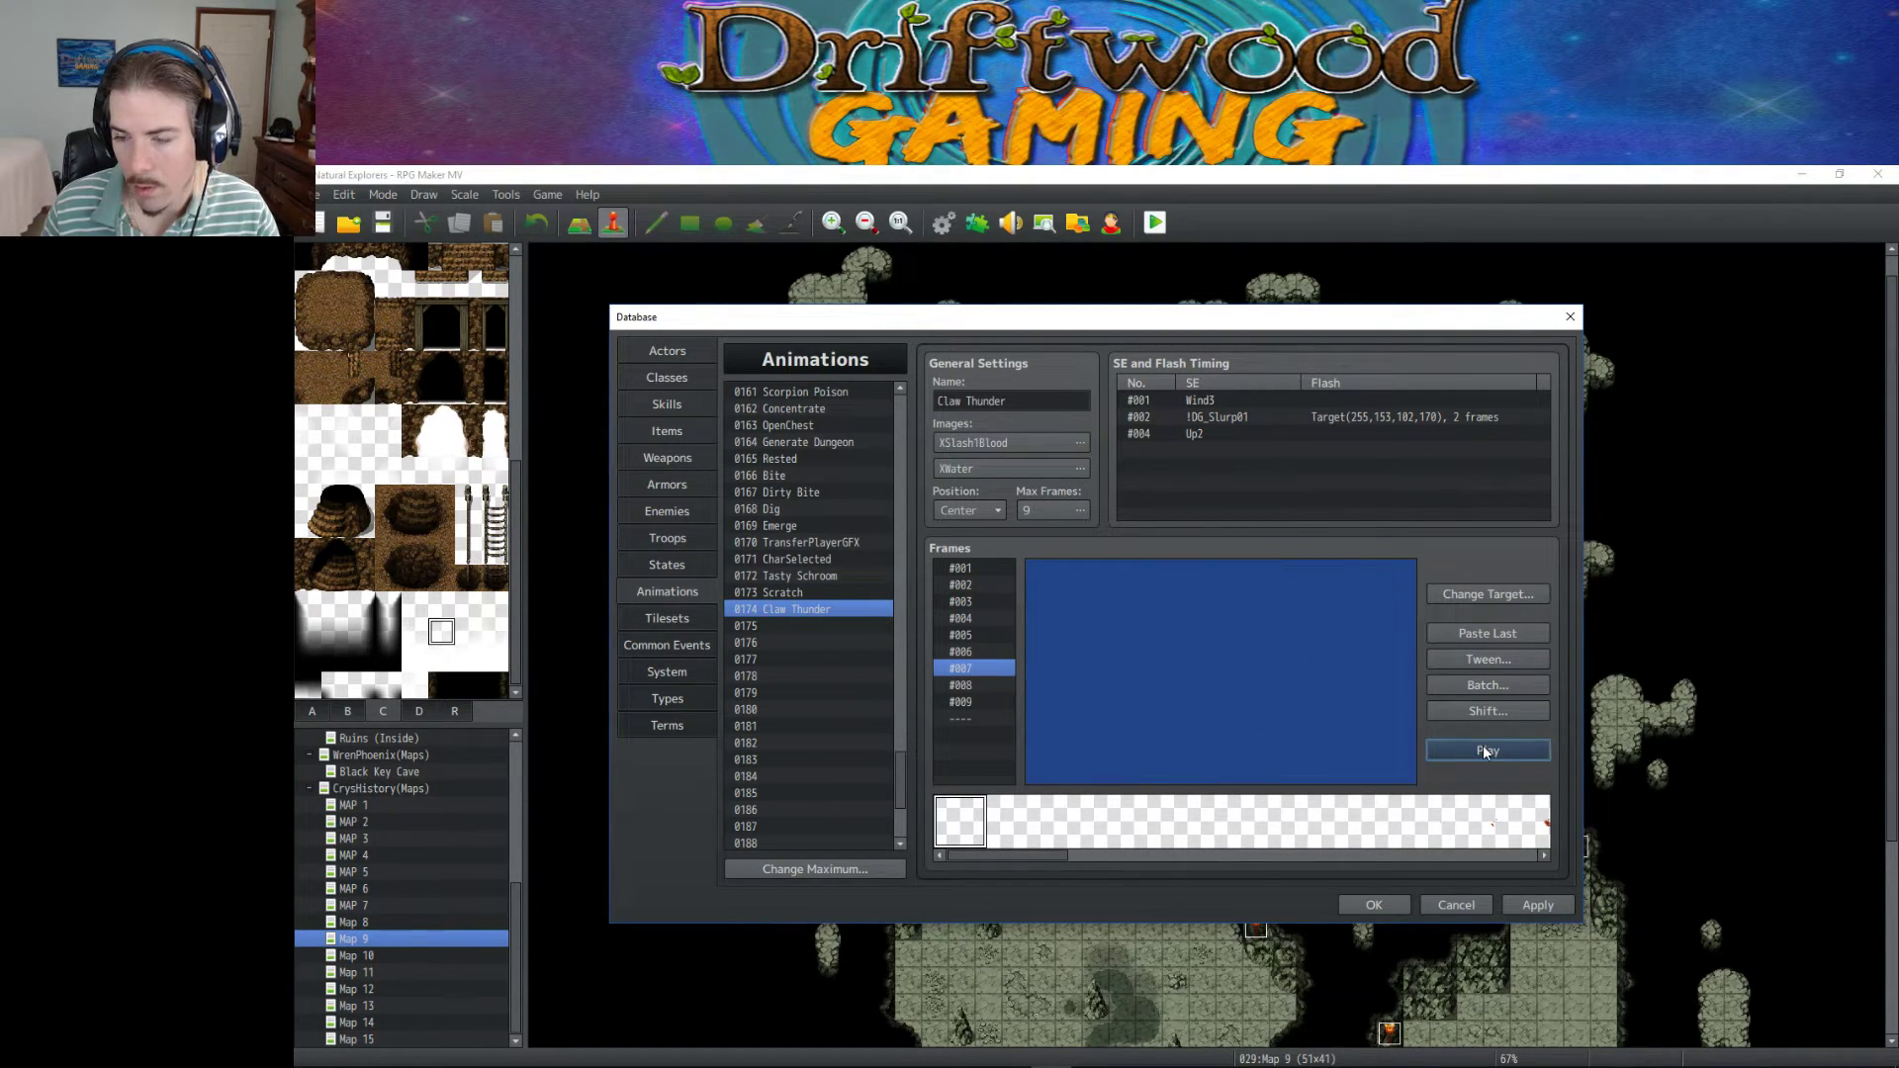
# Move the !DG_Slurp01 sound and flash timing to frame 3 and play the animation.
pyautogui.rightClick(1215, 402)
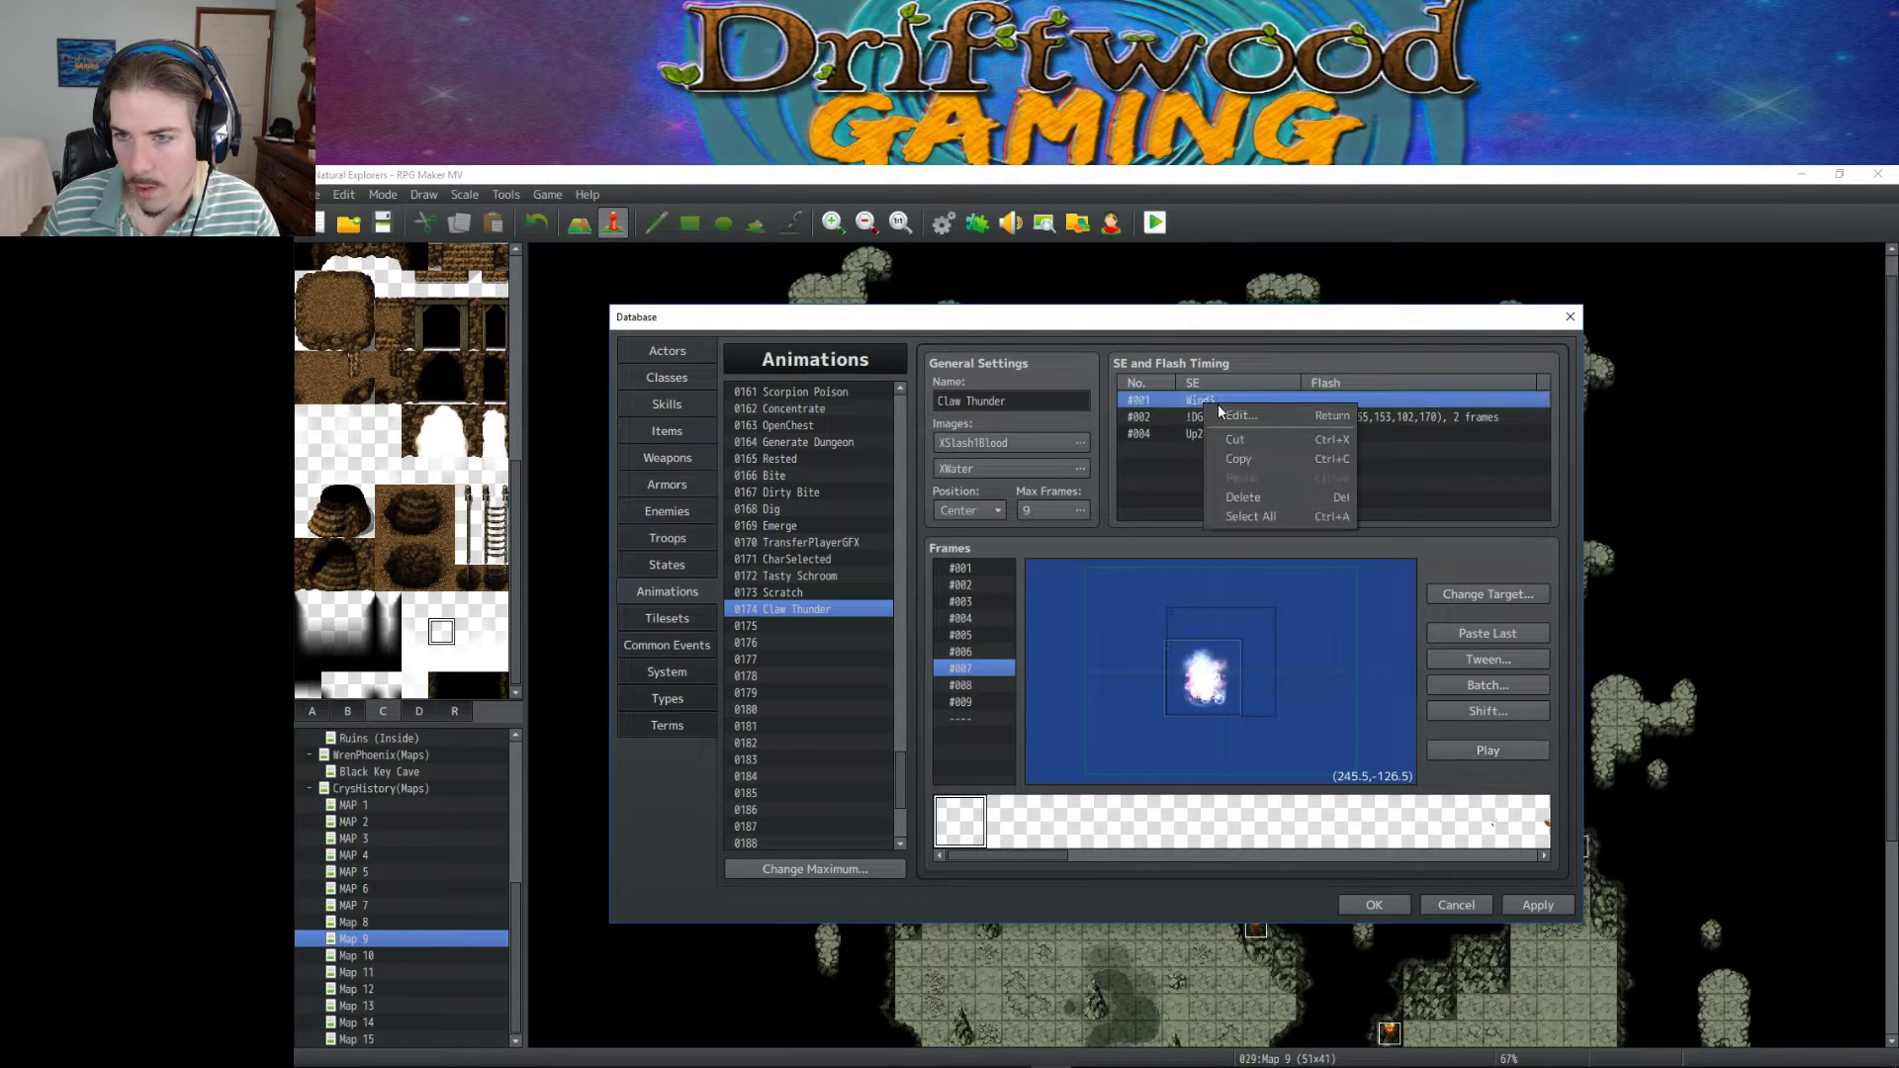
pyautogui.click(1160, 417)
pyautogui.rightClick(1160, 416)
pyautogui.click(1192, 428)
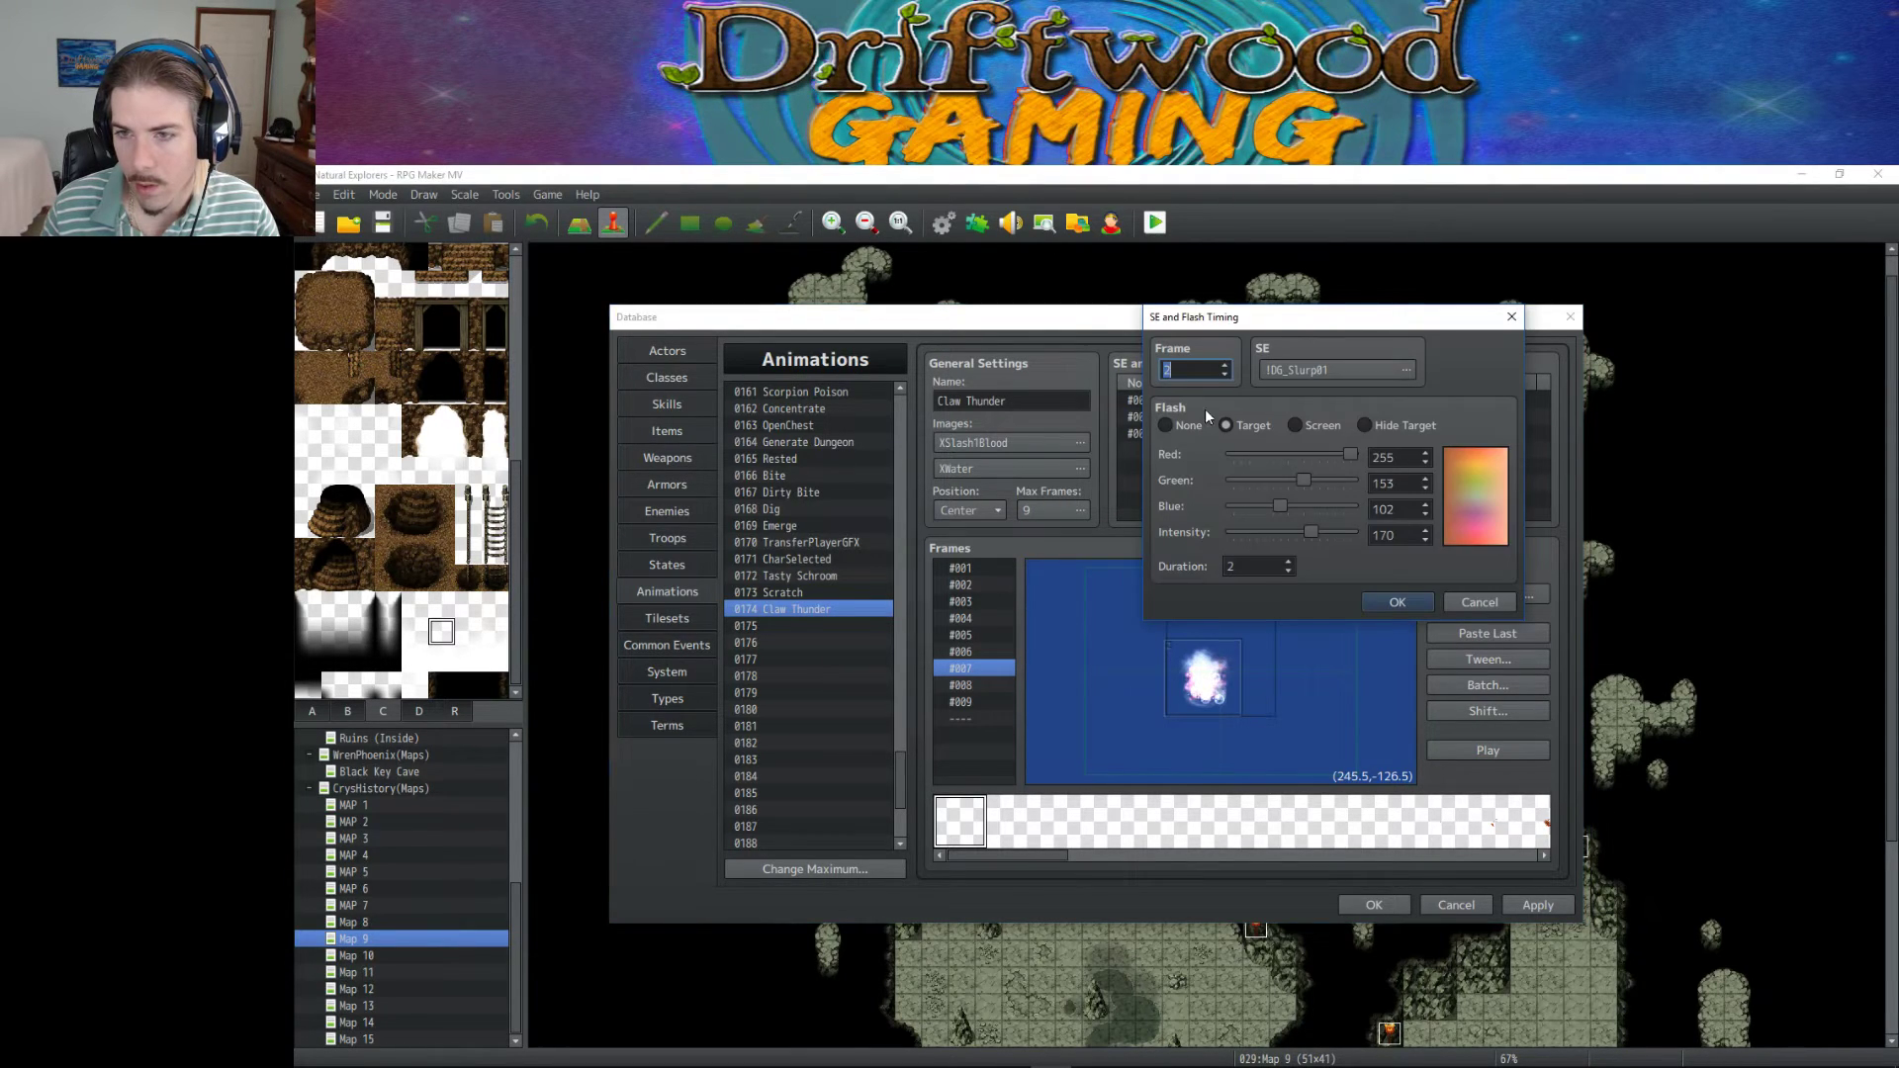
pyautogui.write('3')
pyautogui.click(1424, 605)
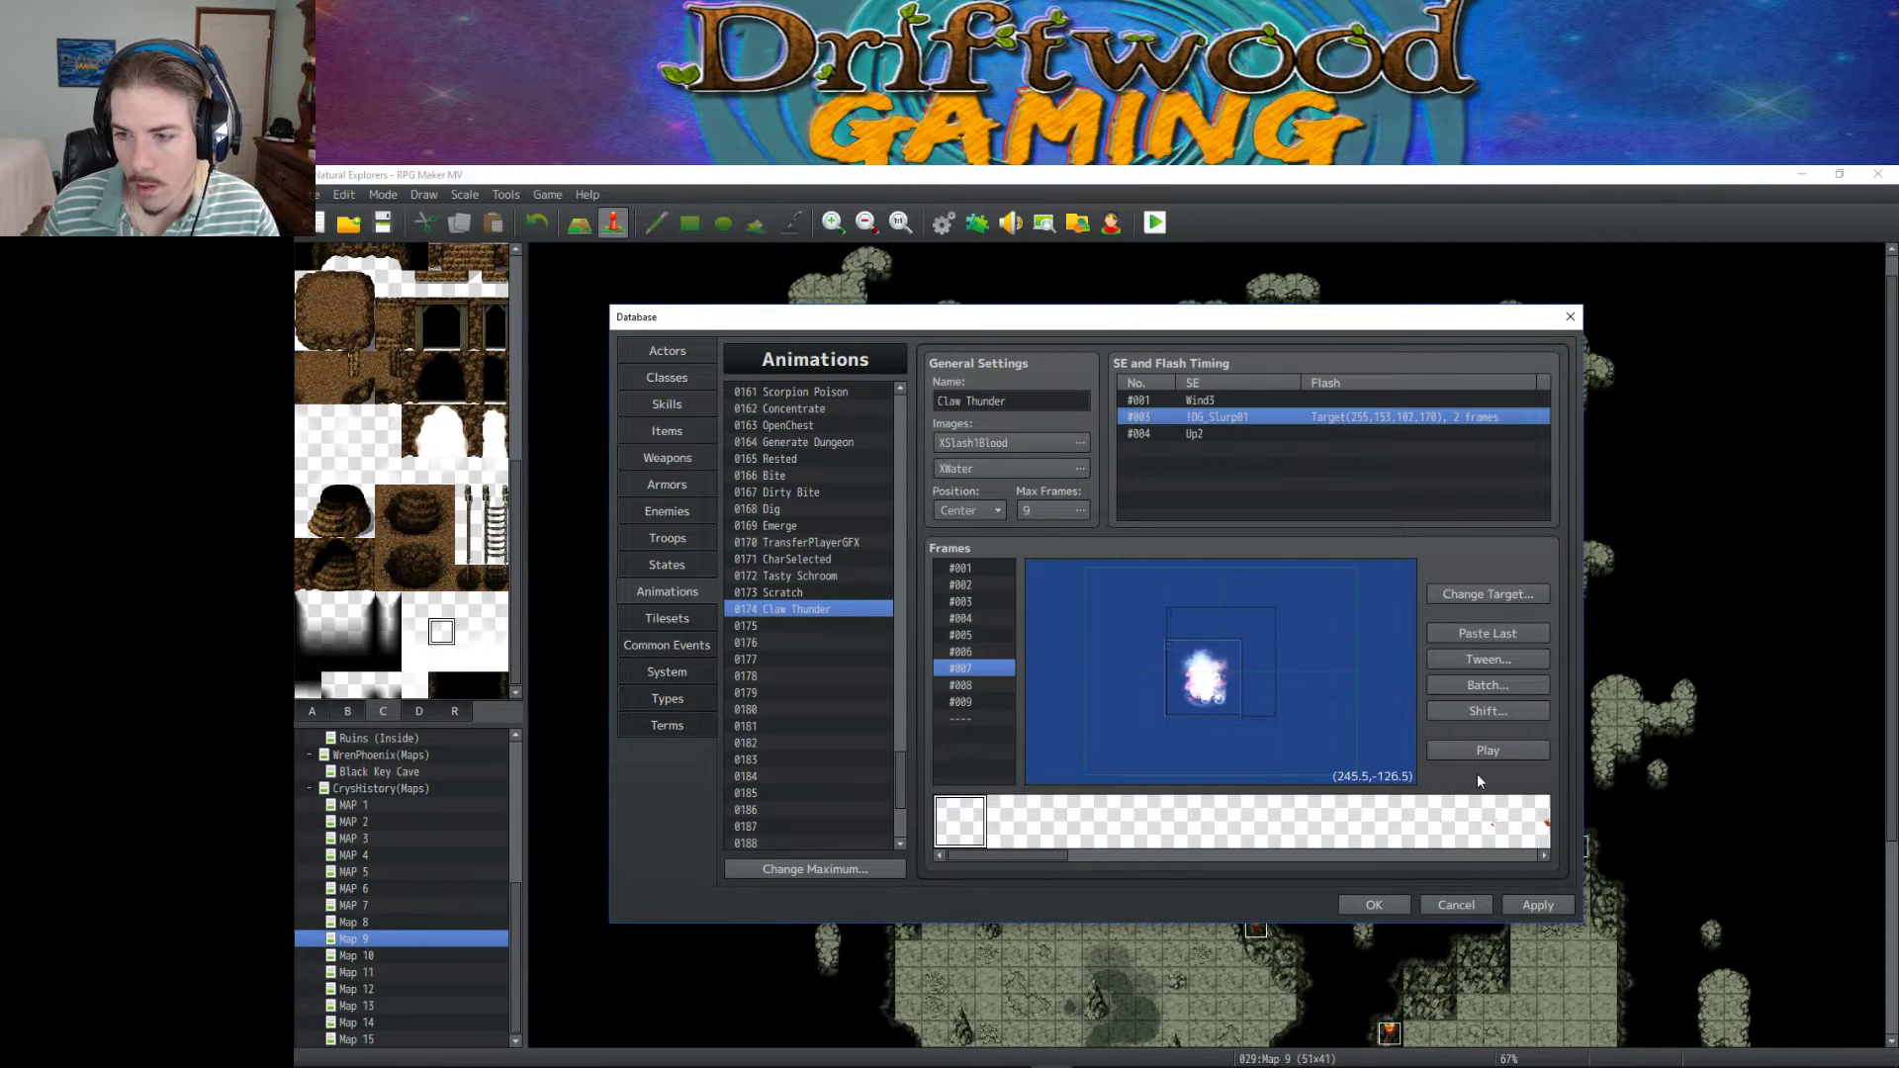
pyautogui.click(1481, 750)
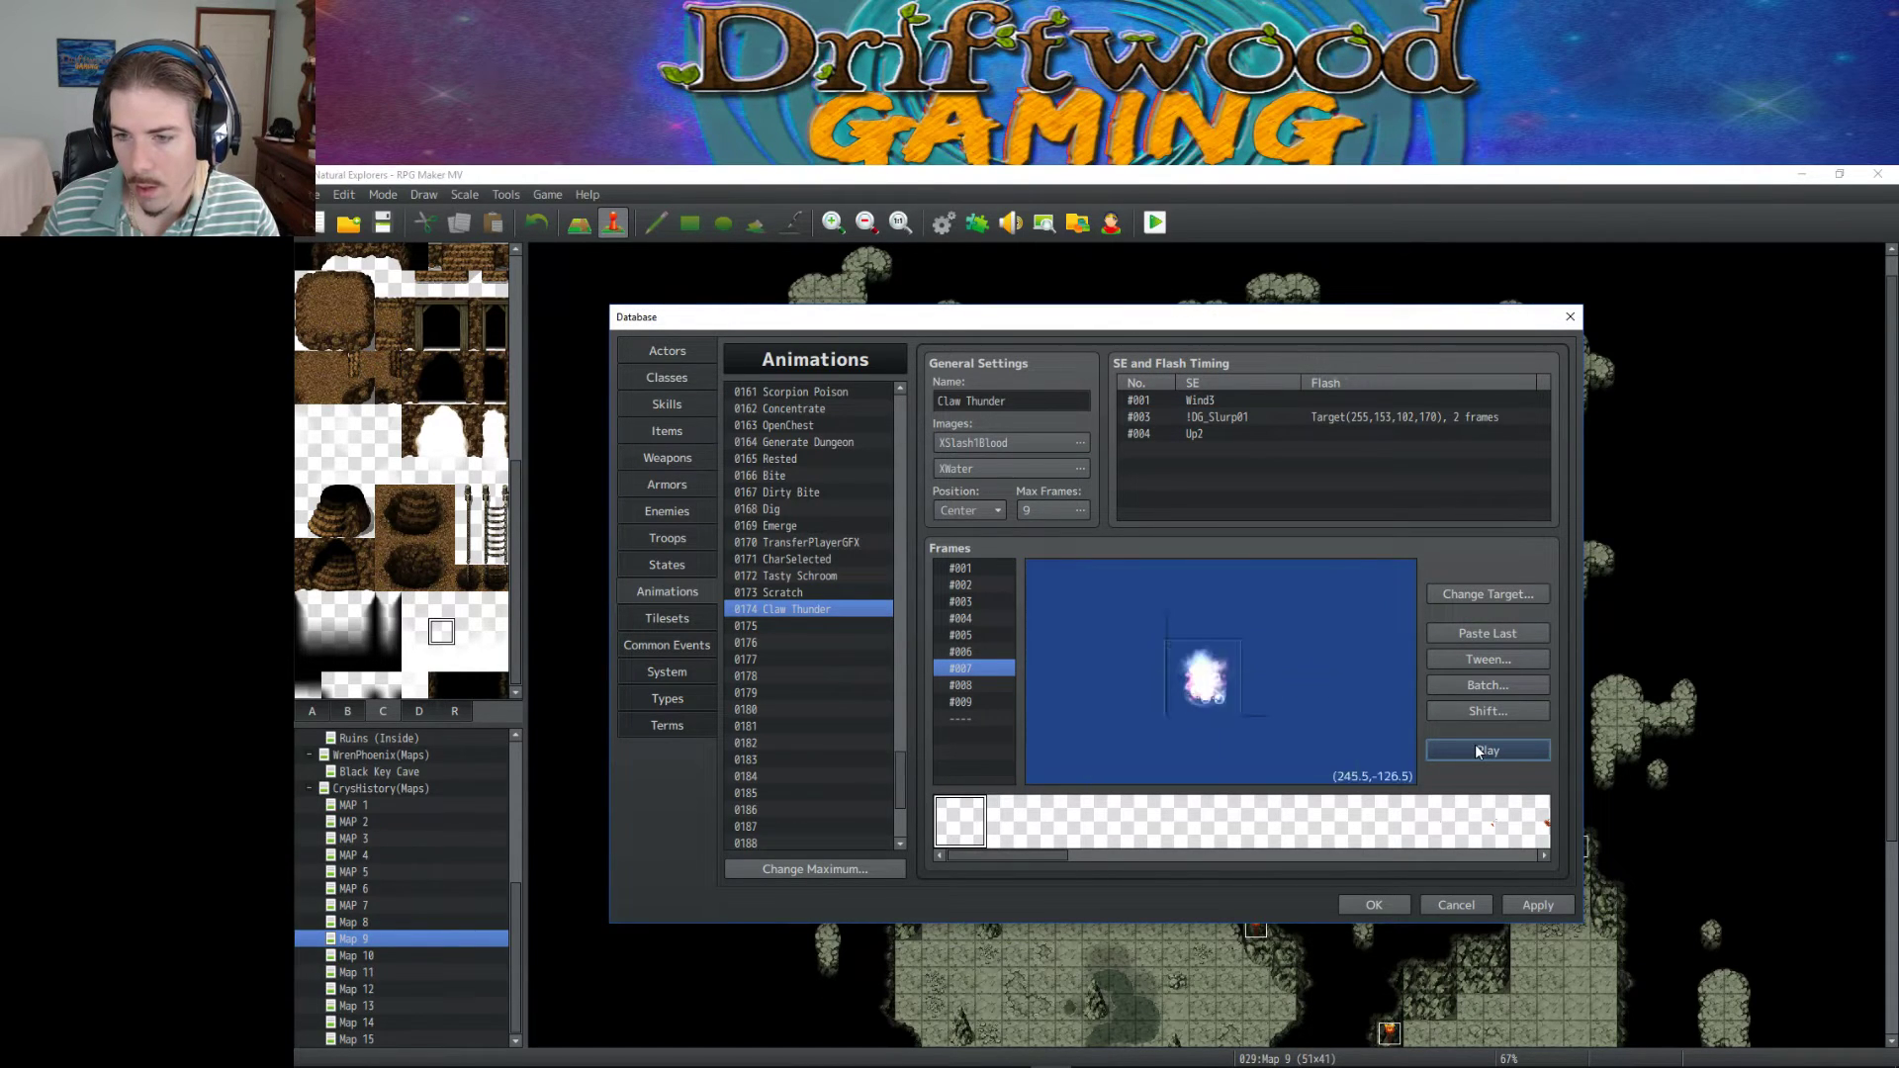
# Move the !DG_Slurp01 timing to frame 1 and the Wind3 timing to frame 2.
pyautogui.rightClick(1233, 413)
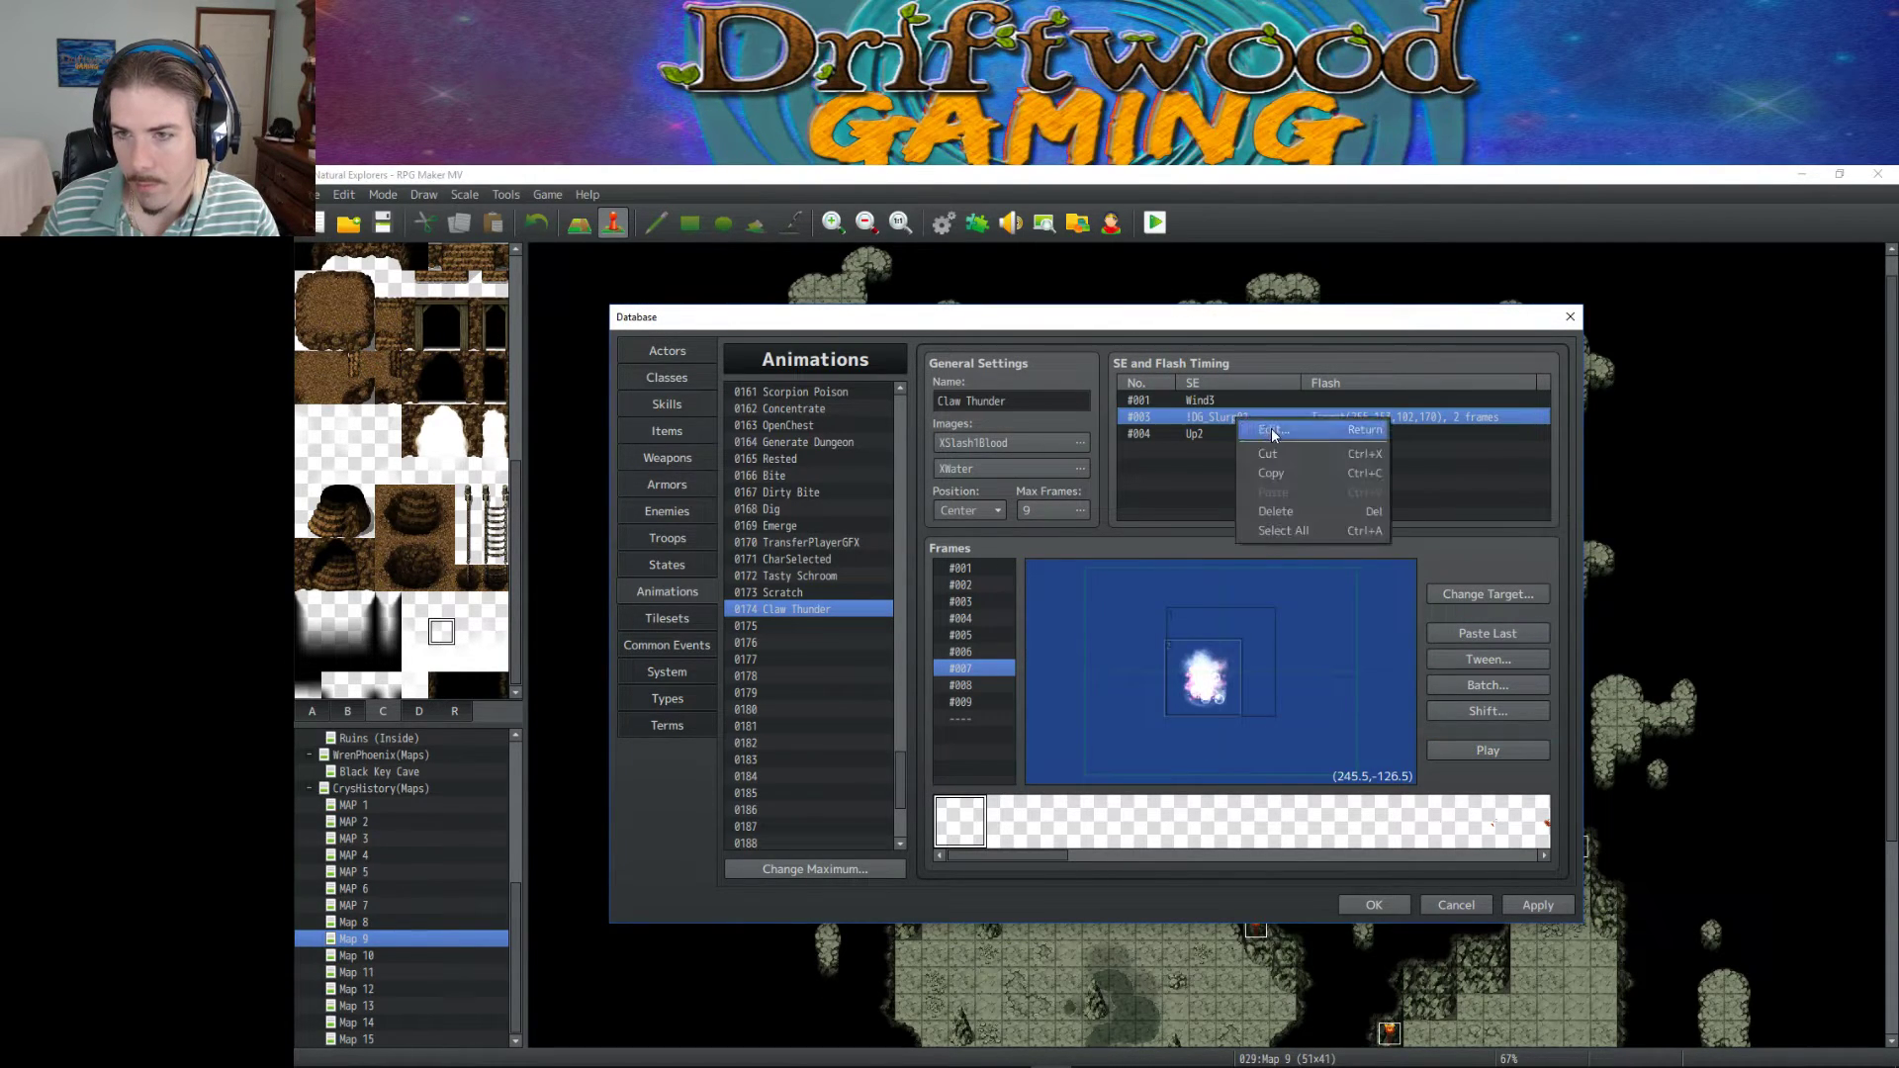
pyautogui.click(1260, 431)
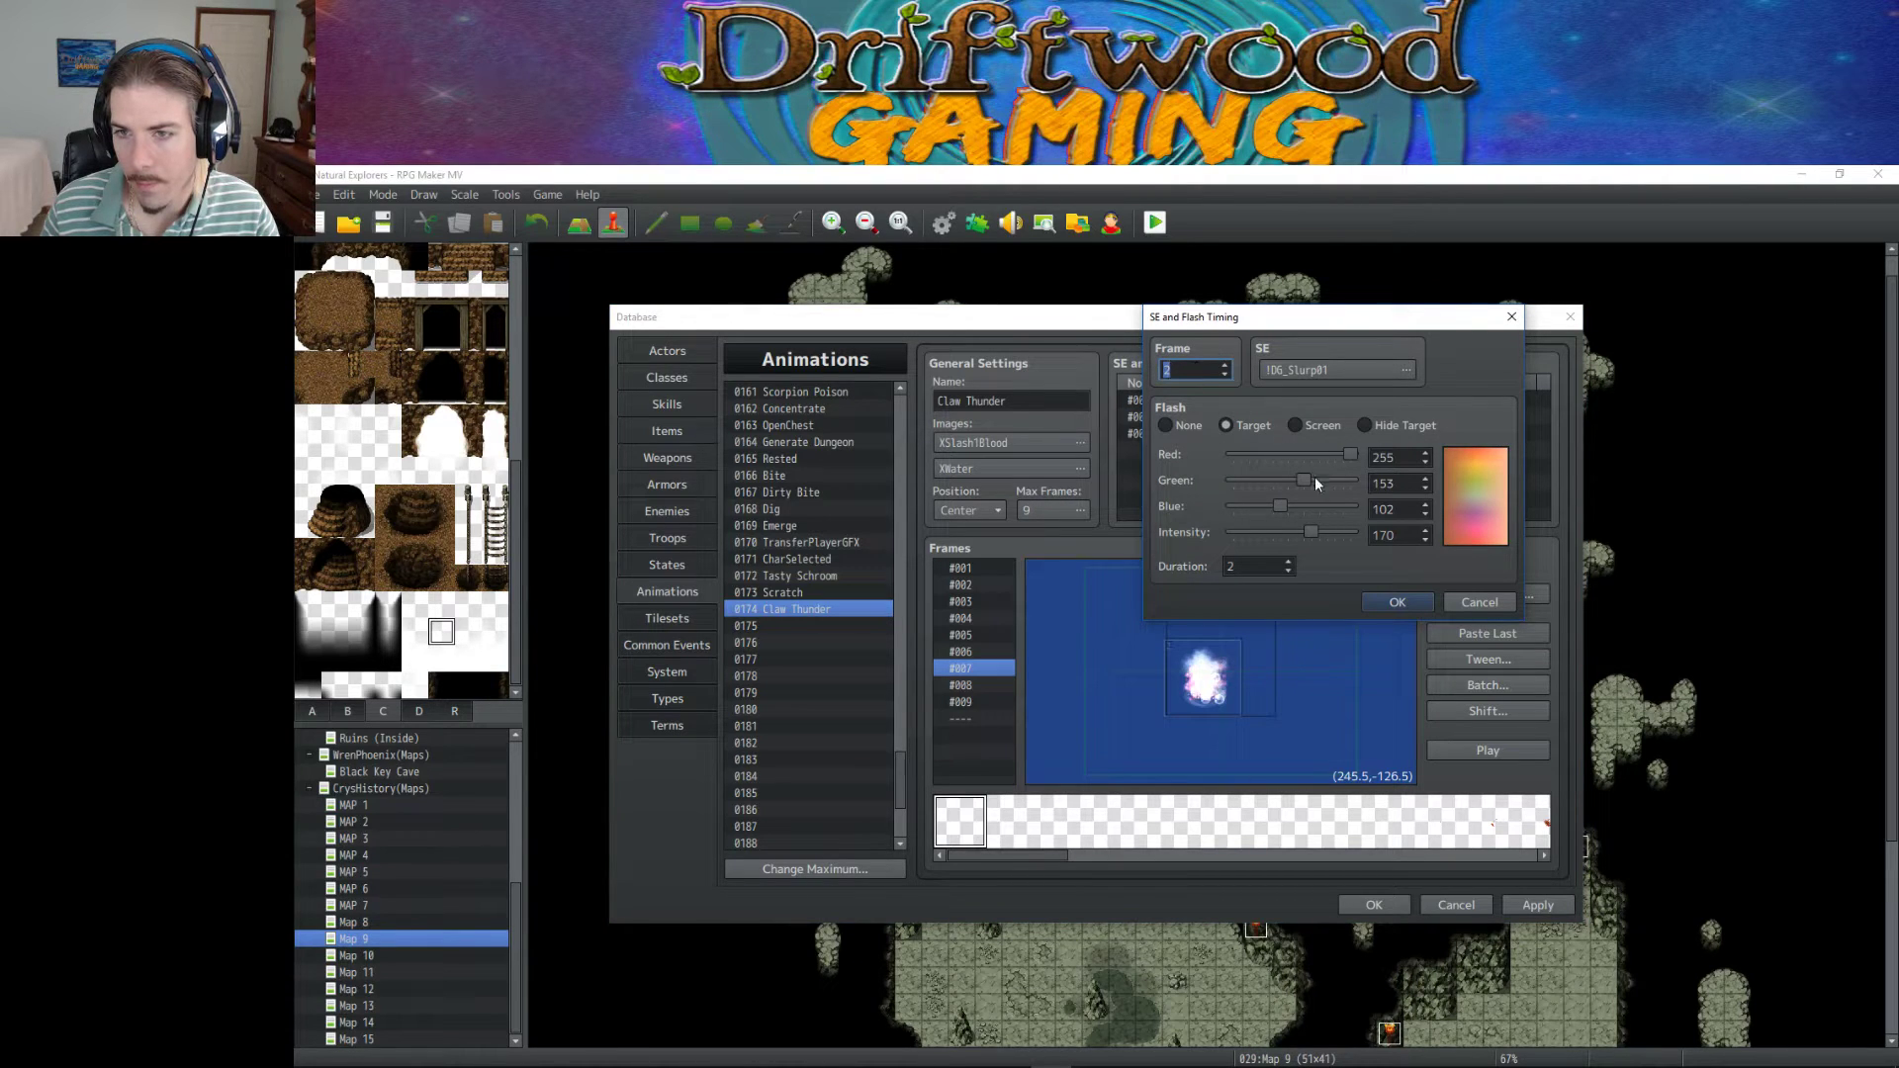
pyautogui.click(1397, 603)
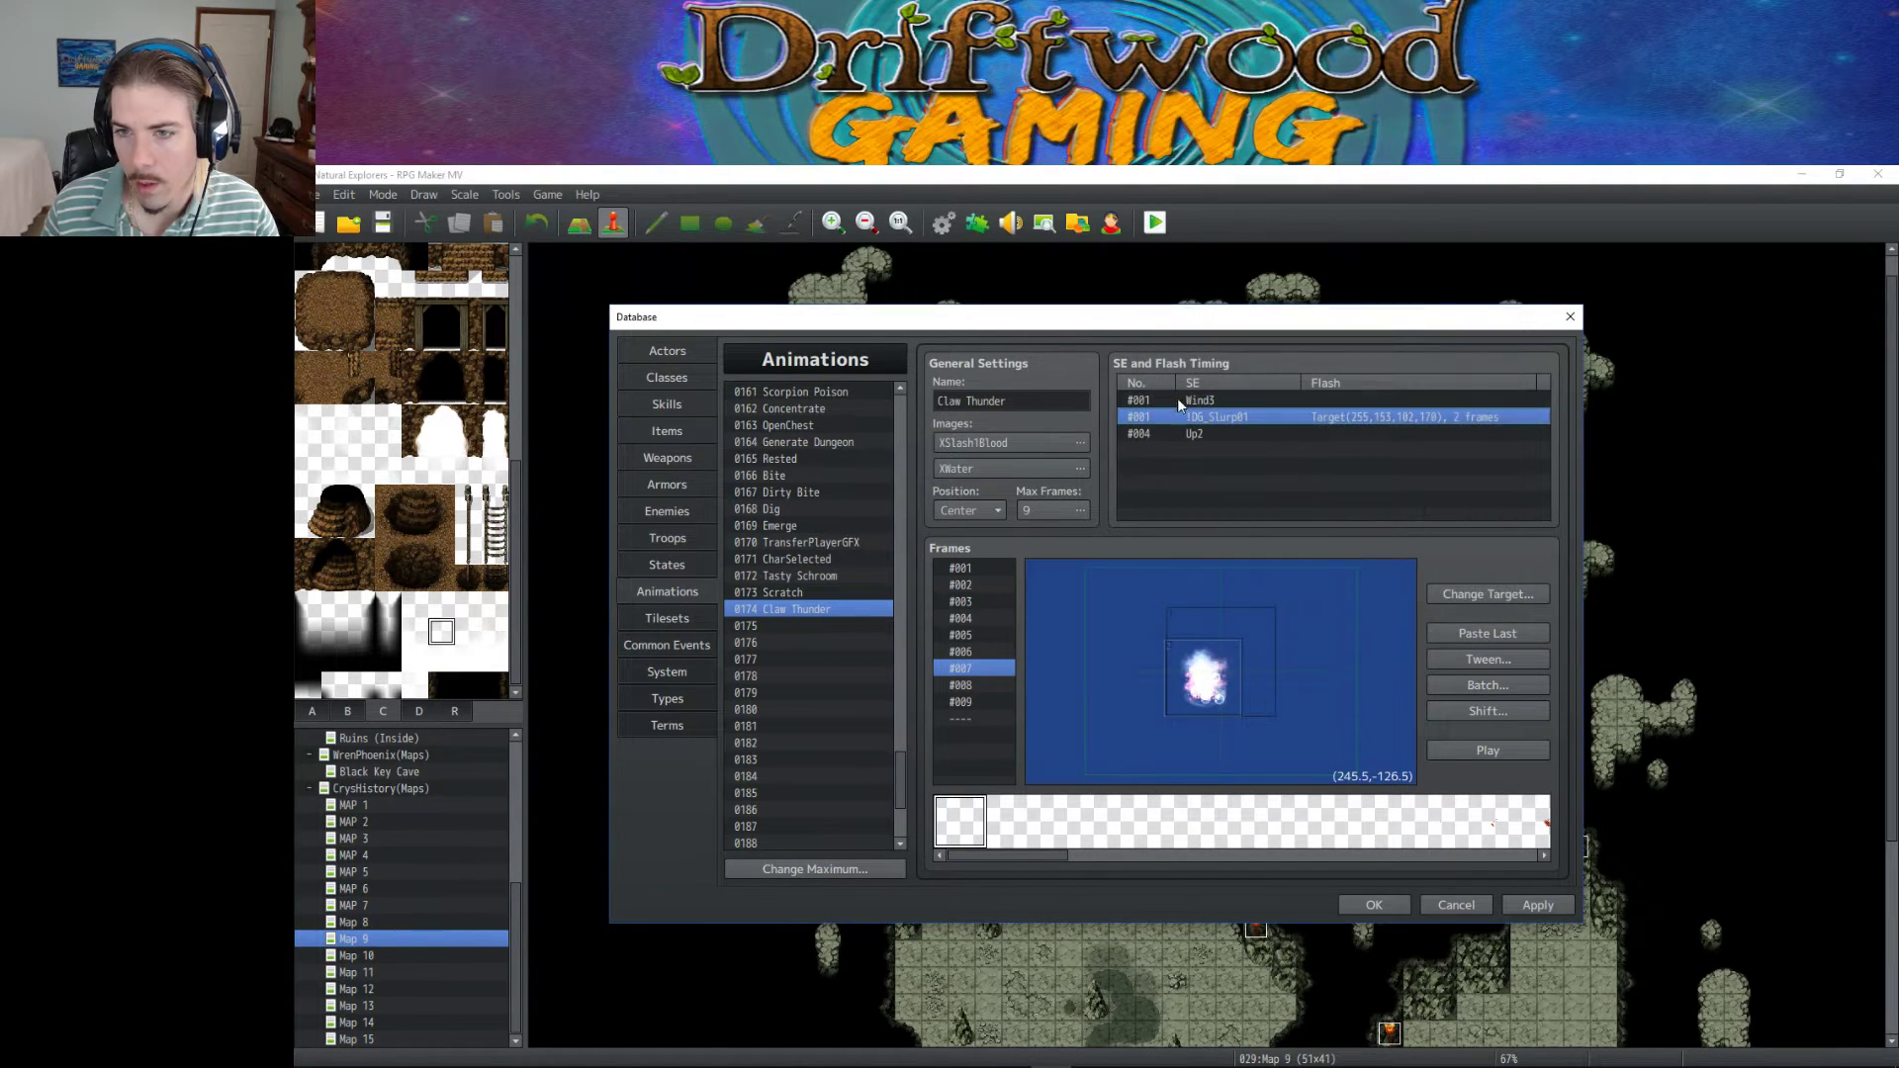
pyautogui.doubleClick(1221, 407)
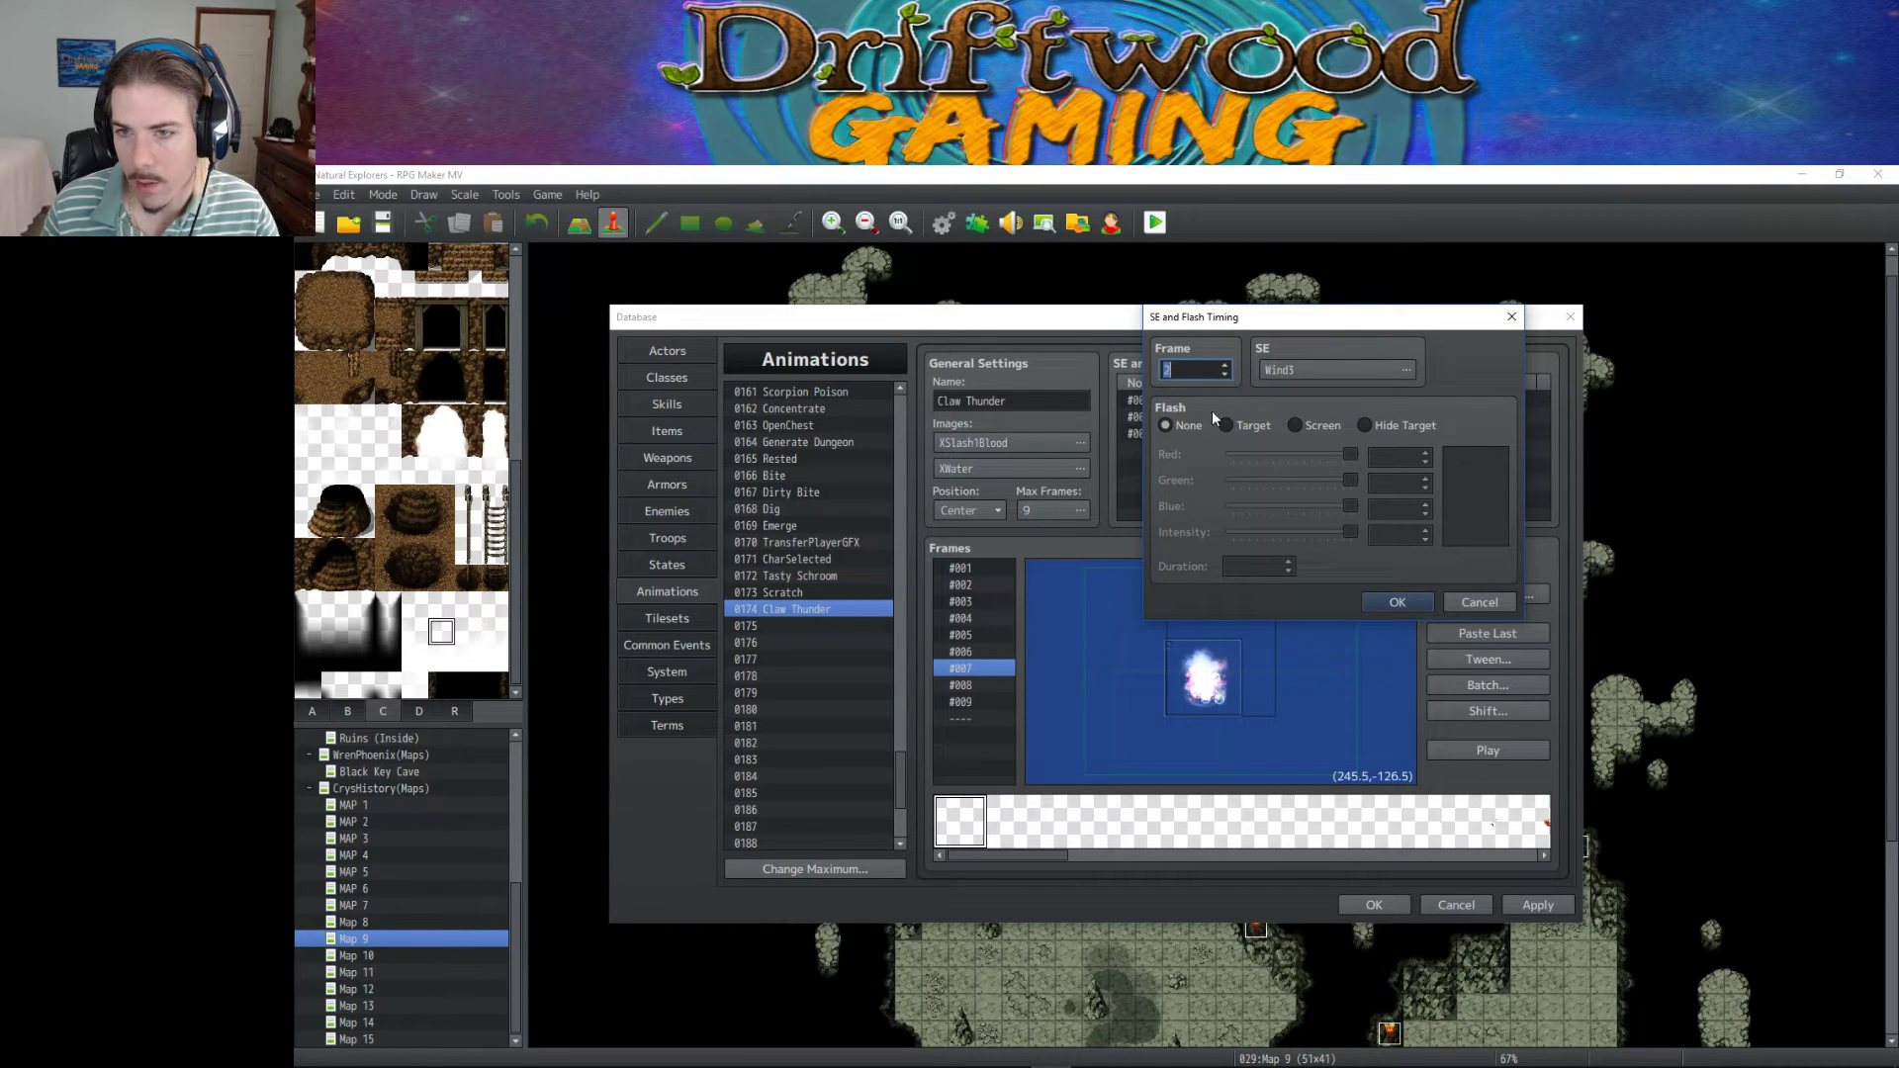
pyautogui.click(1393, 603)
# Move the Up2 timing to frame 3 and play the animation twice.
pyautogui.rightClick(1195, 434)
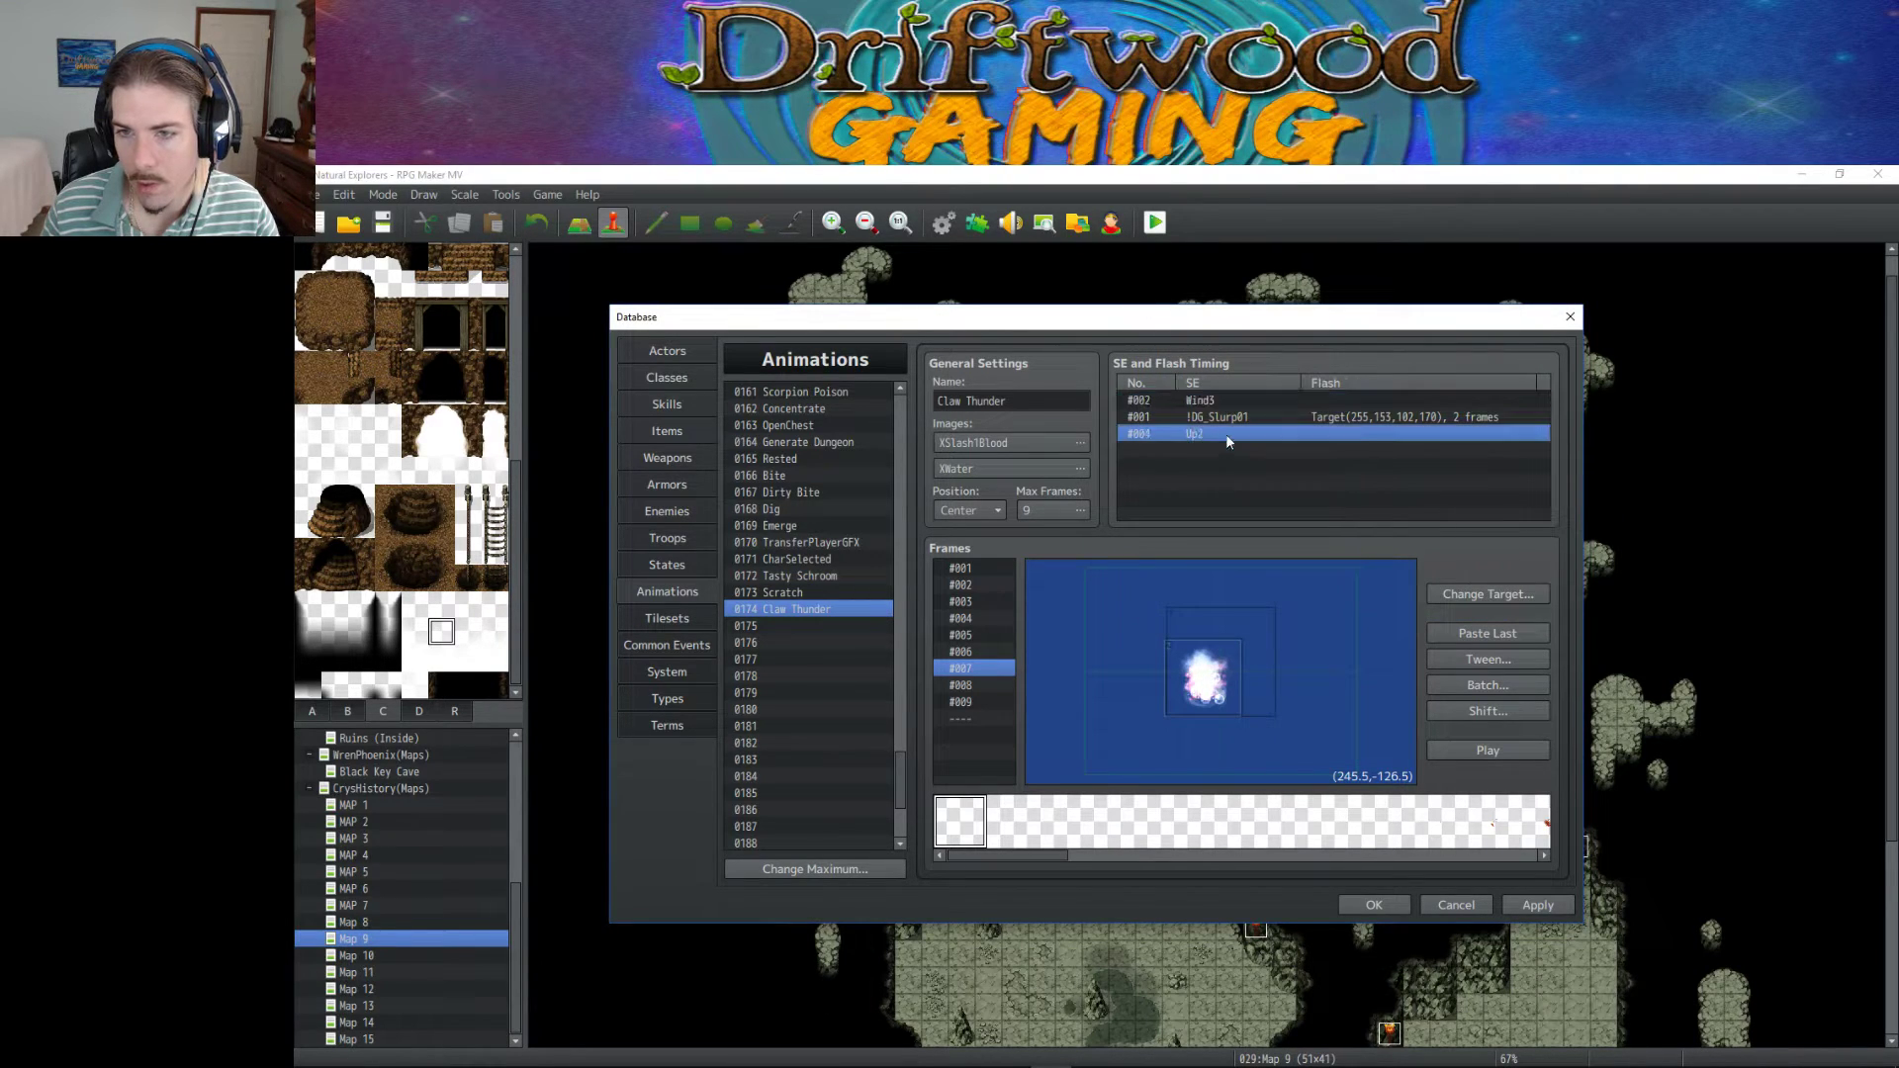
pyautogui.click(1225, 447)
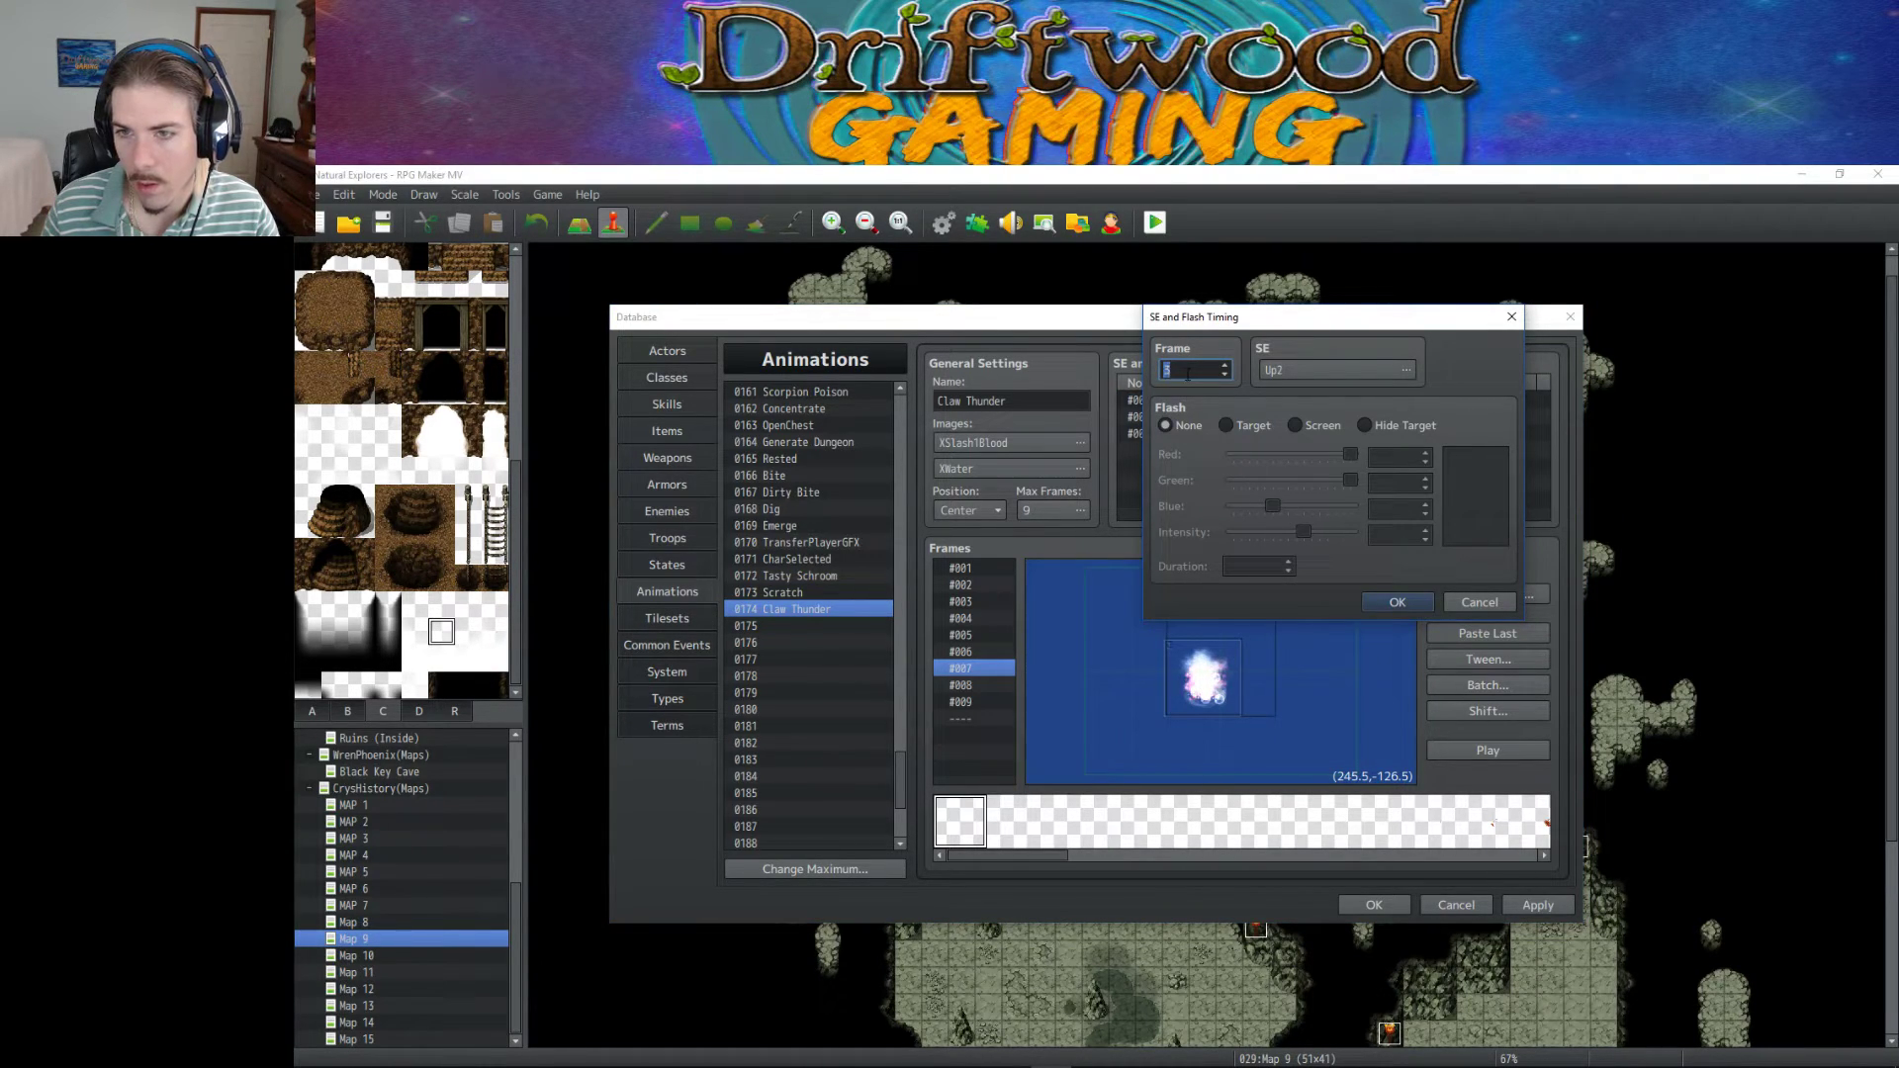
pyautogui.press('Return')
pyautogui.click(1461, 751)
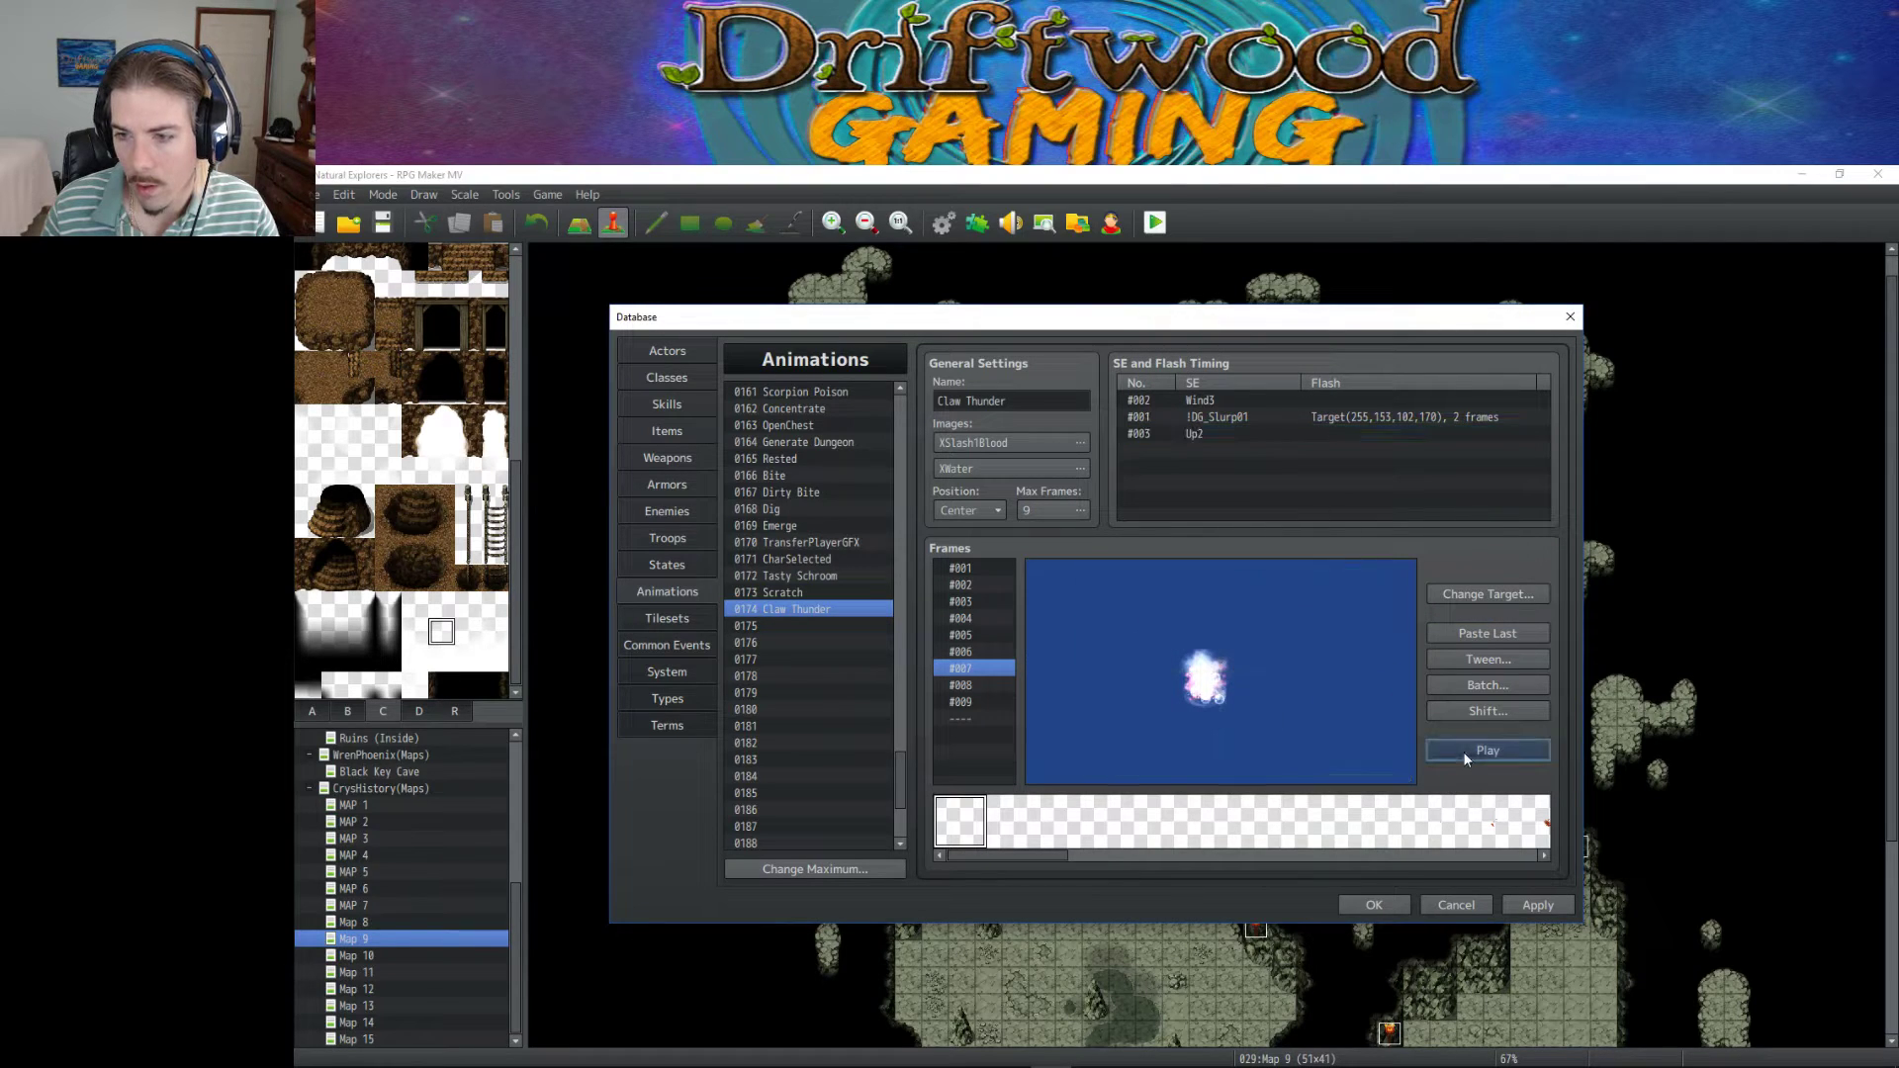
pyautogui.click(1462, 752)
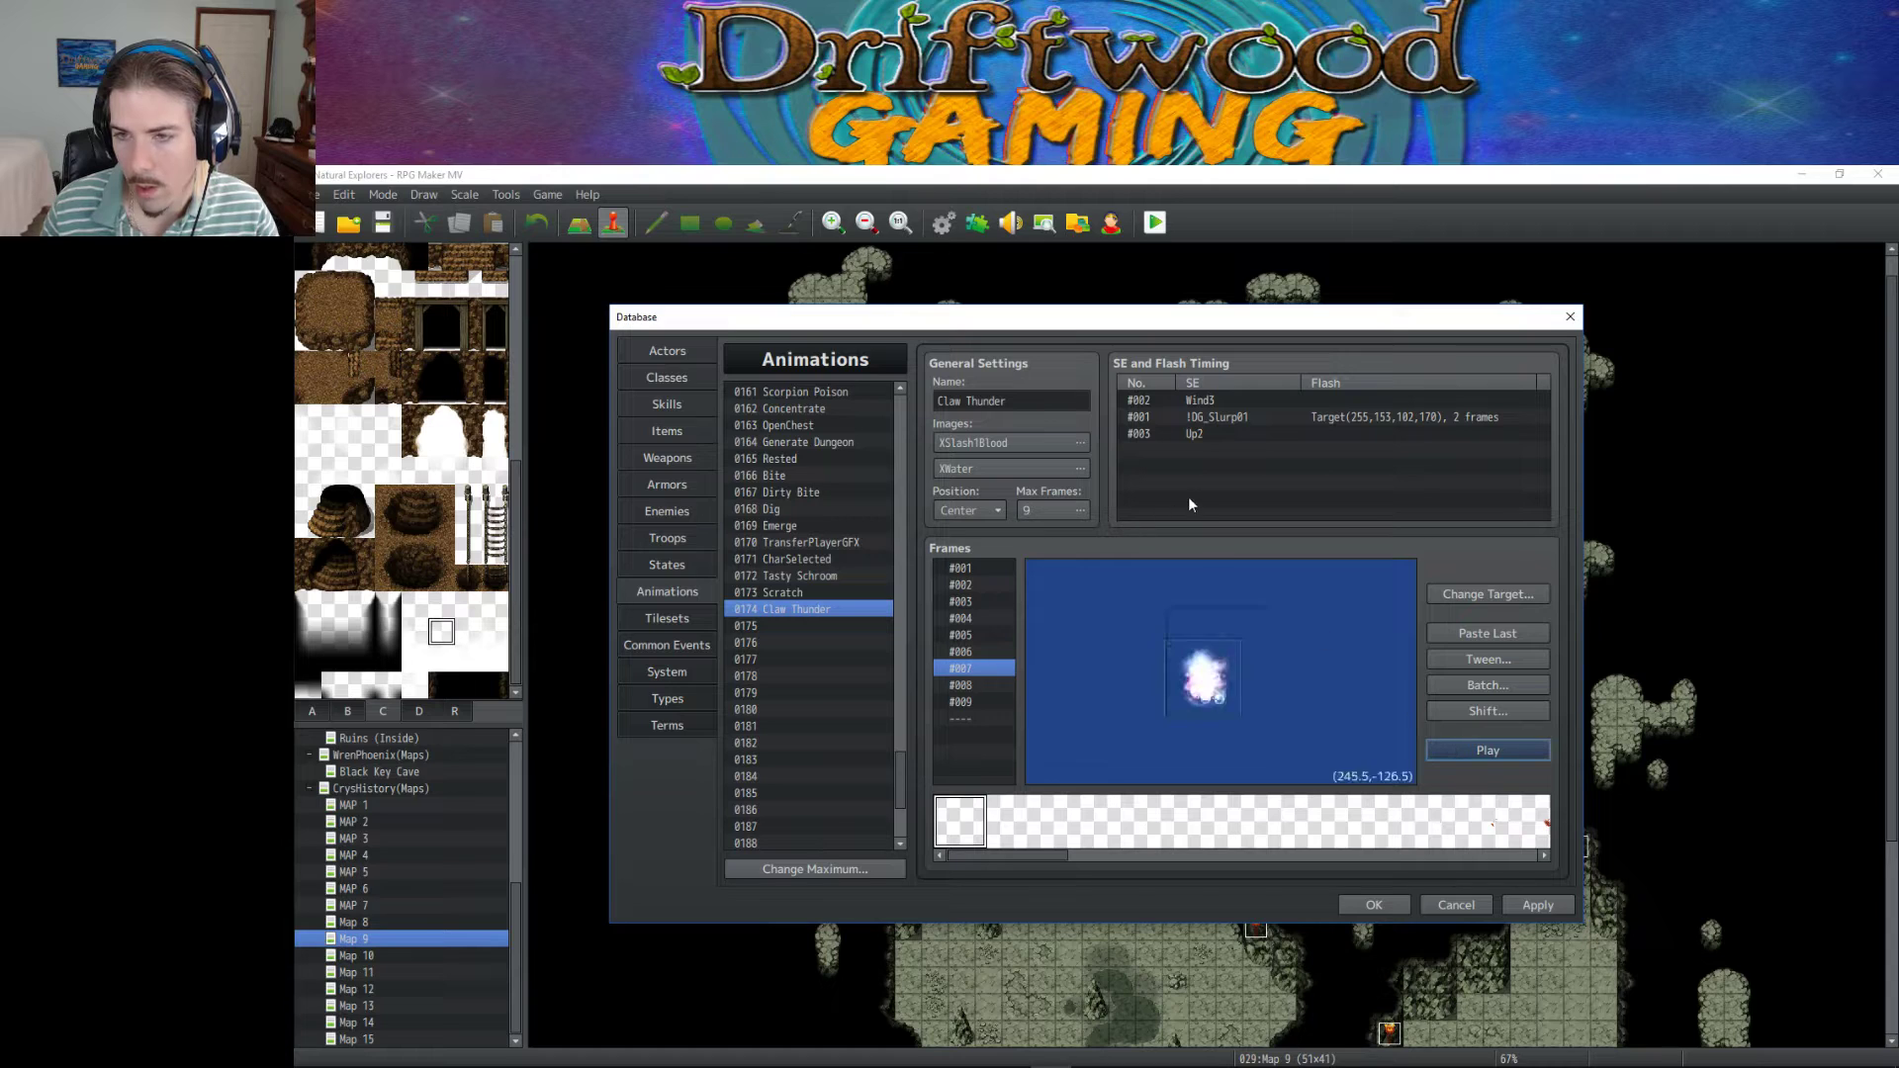
# Look through frames 1 to 4 of the animation and move the !DG_Slurp01 timing to frame 2.
pyautogui.click(1195, 419)
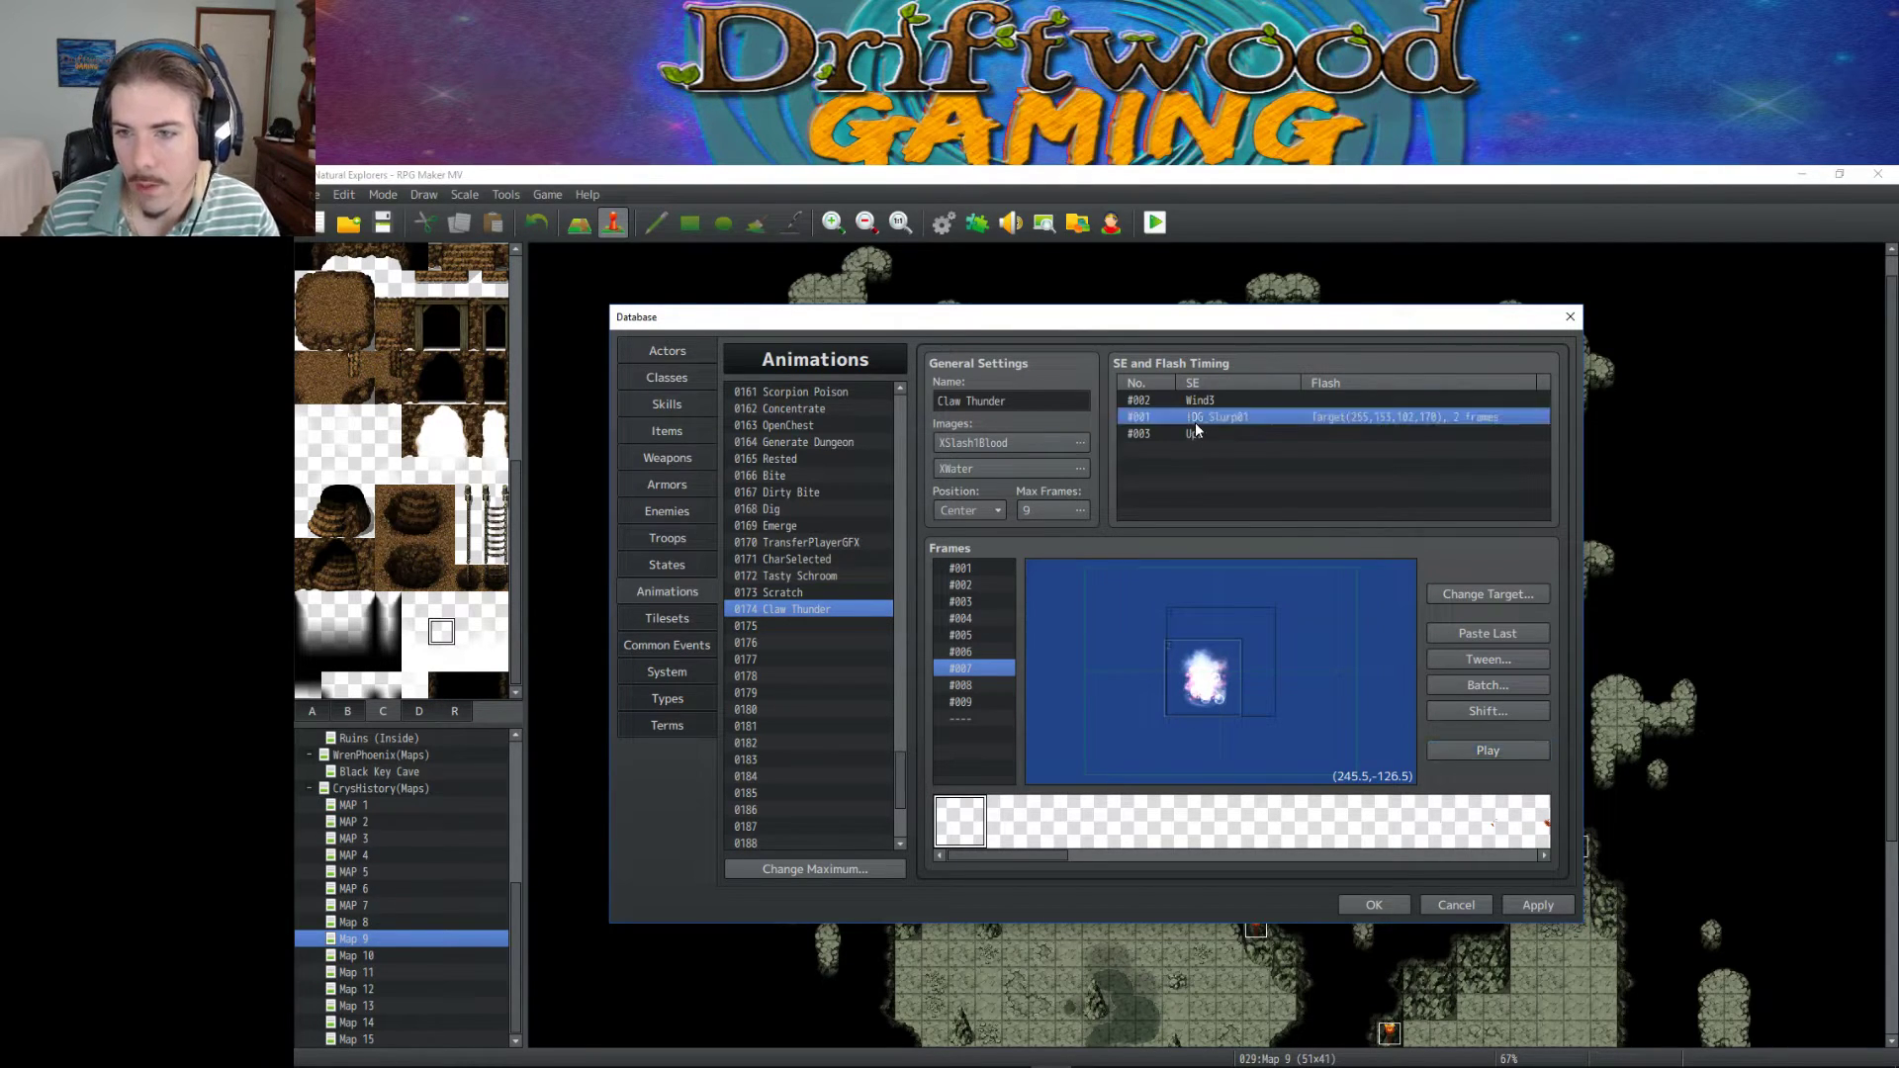
pyautogui.click(976, 568)
pyautogui.click(976, 584)
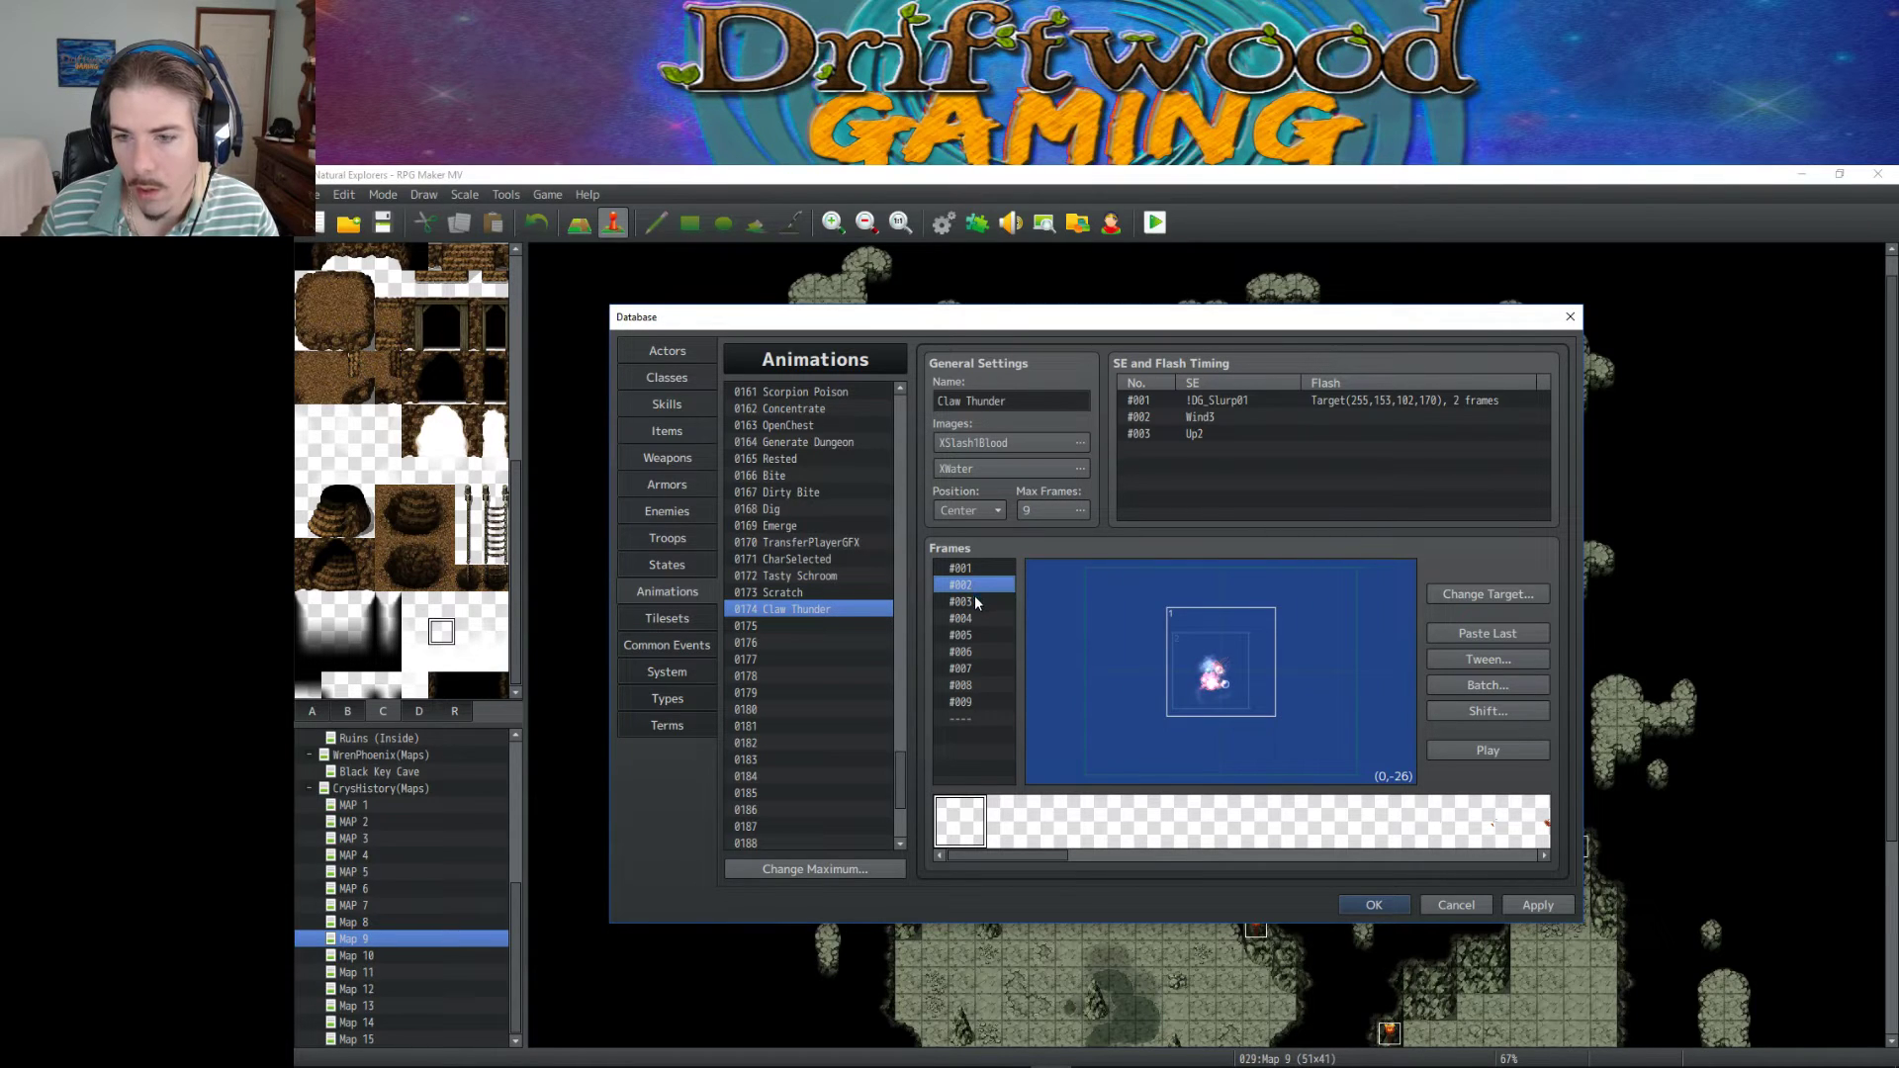
pyautogui.click(976, 601)
pyautogui.click(975, 618)
pyautogui.click(1173, 398)
pyautogui.doubleClick(1199, 402)
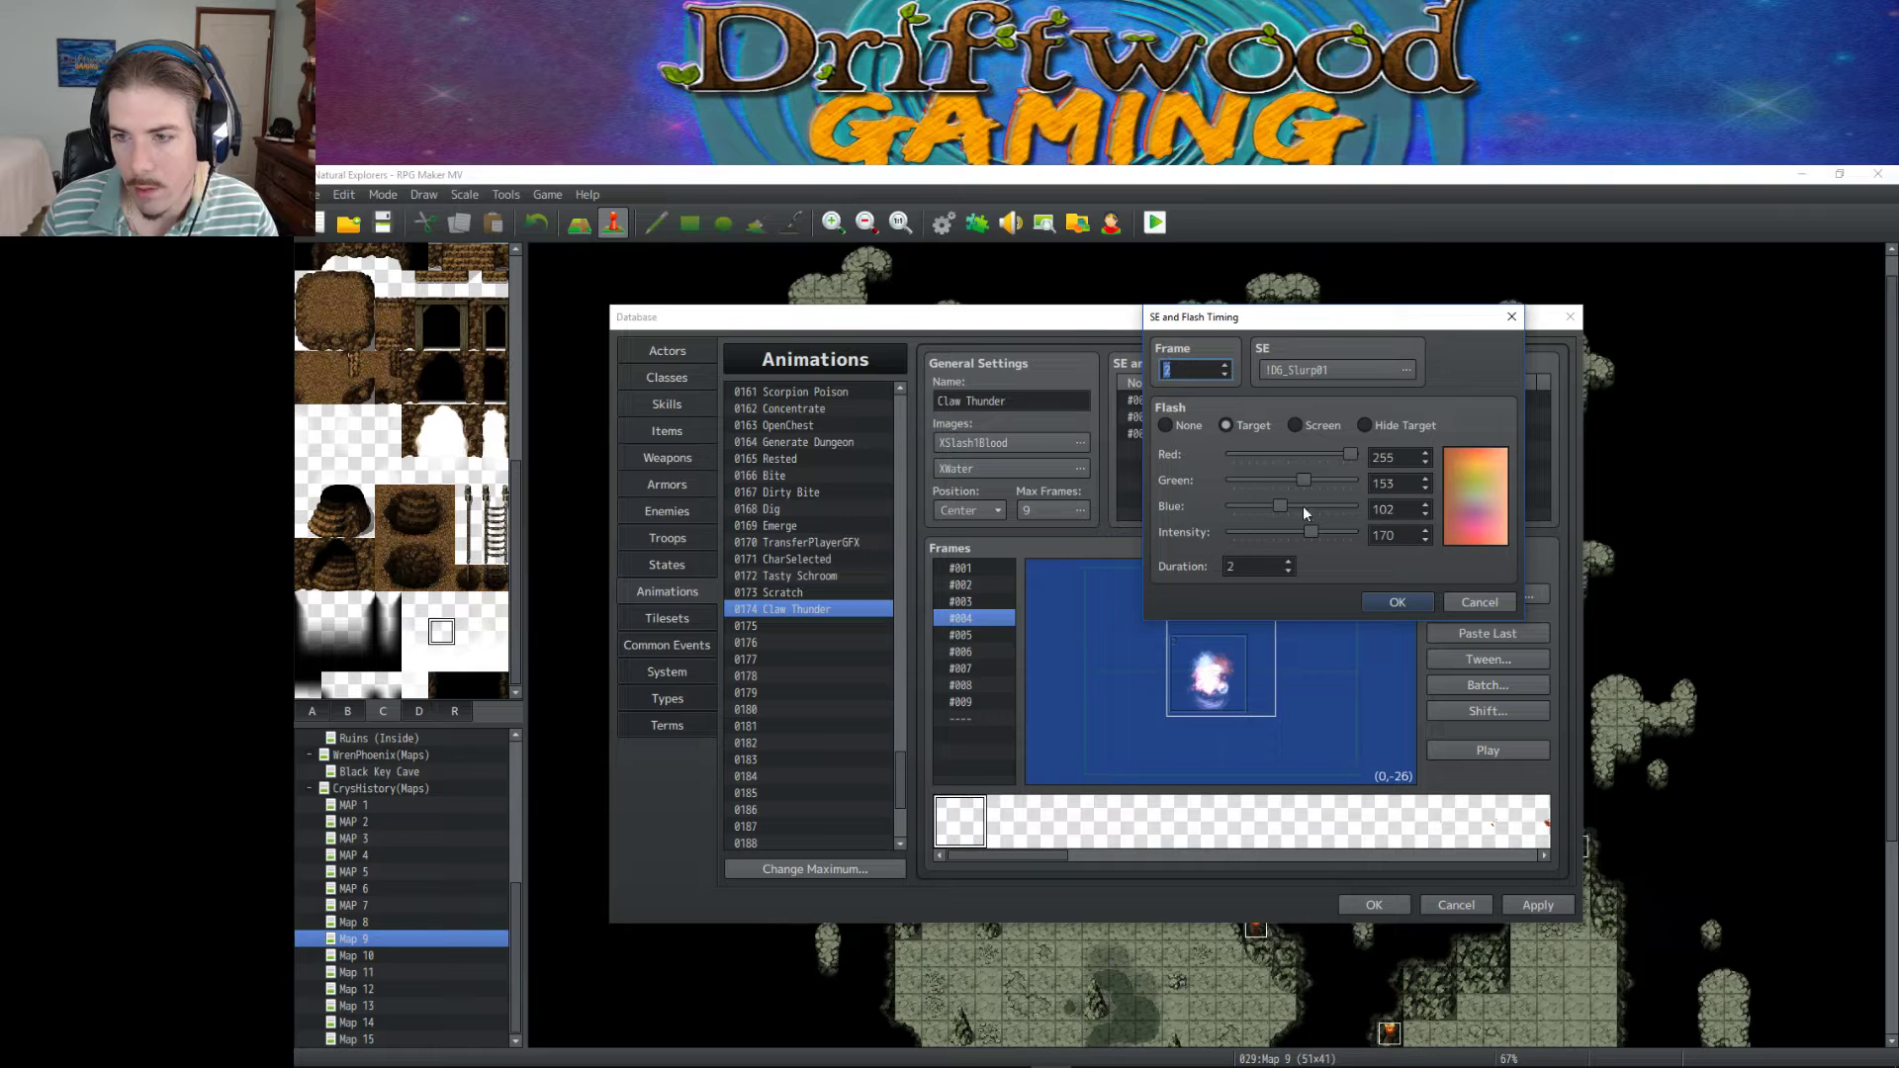
pyautogui.click(1399, 601)
# Move the Wind3 timing to frame 3 and the Up2 timing to frame 4, and play the animation.
pyautogui.rightClick(1177, 416)
pyautogui.click(1209, 429)
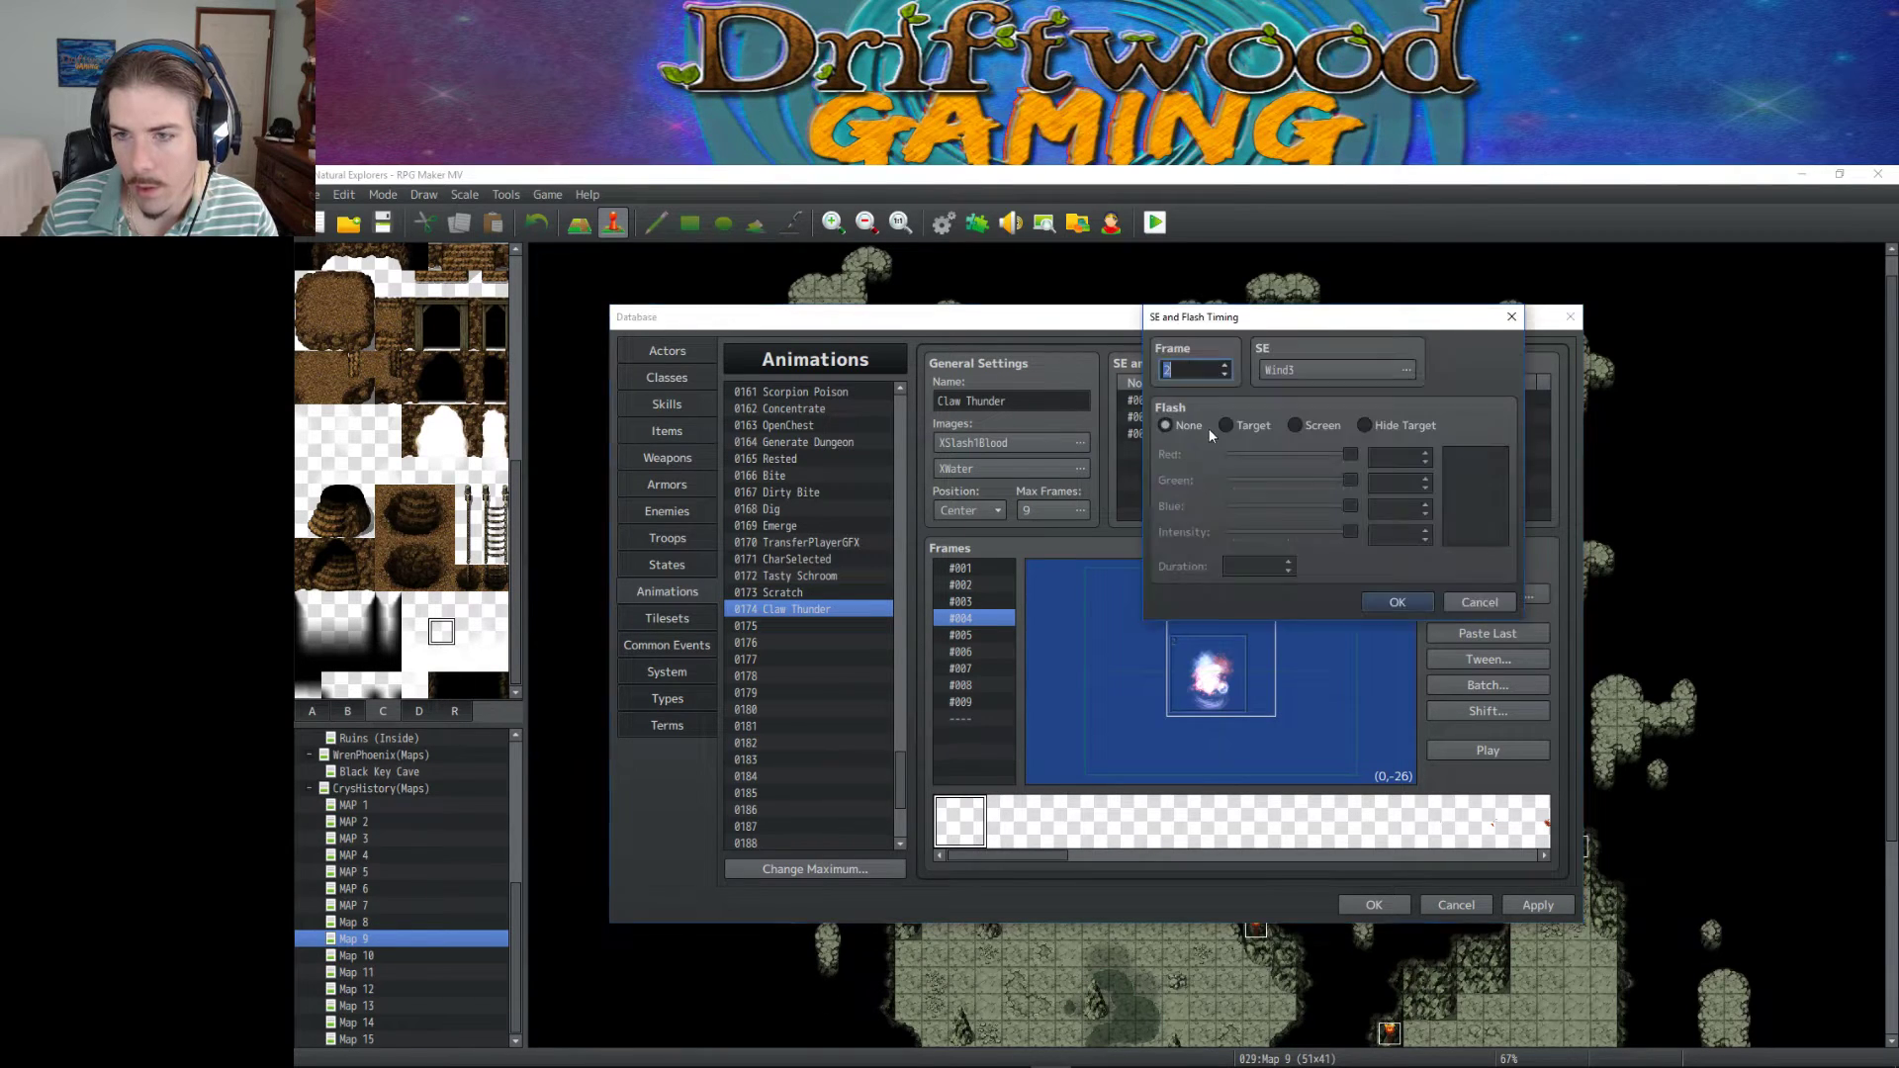
pyautogui.click(1398, 603)
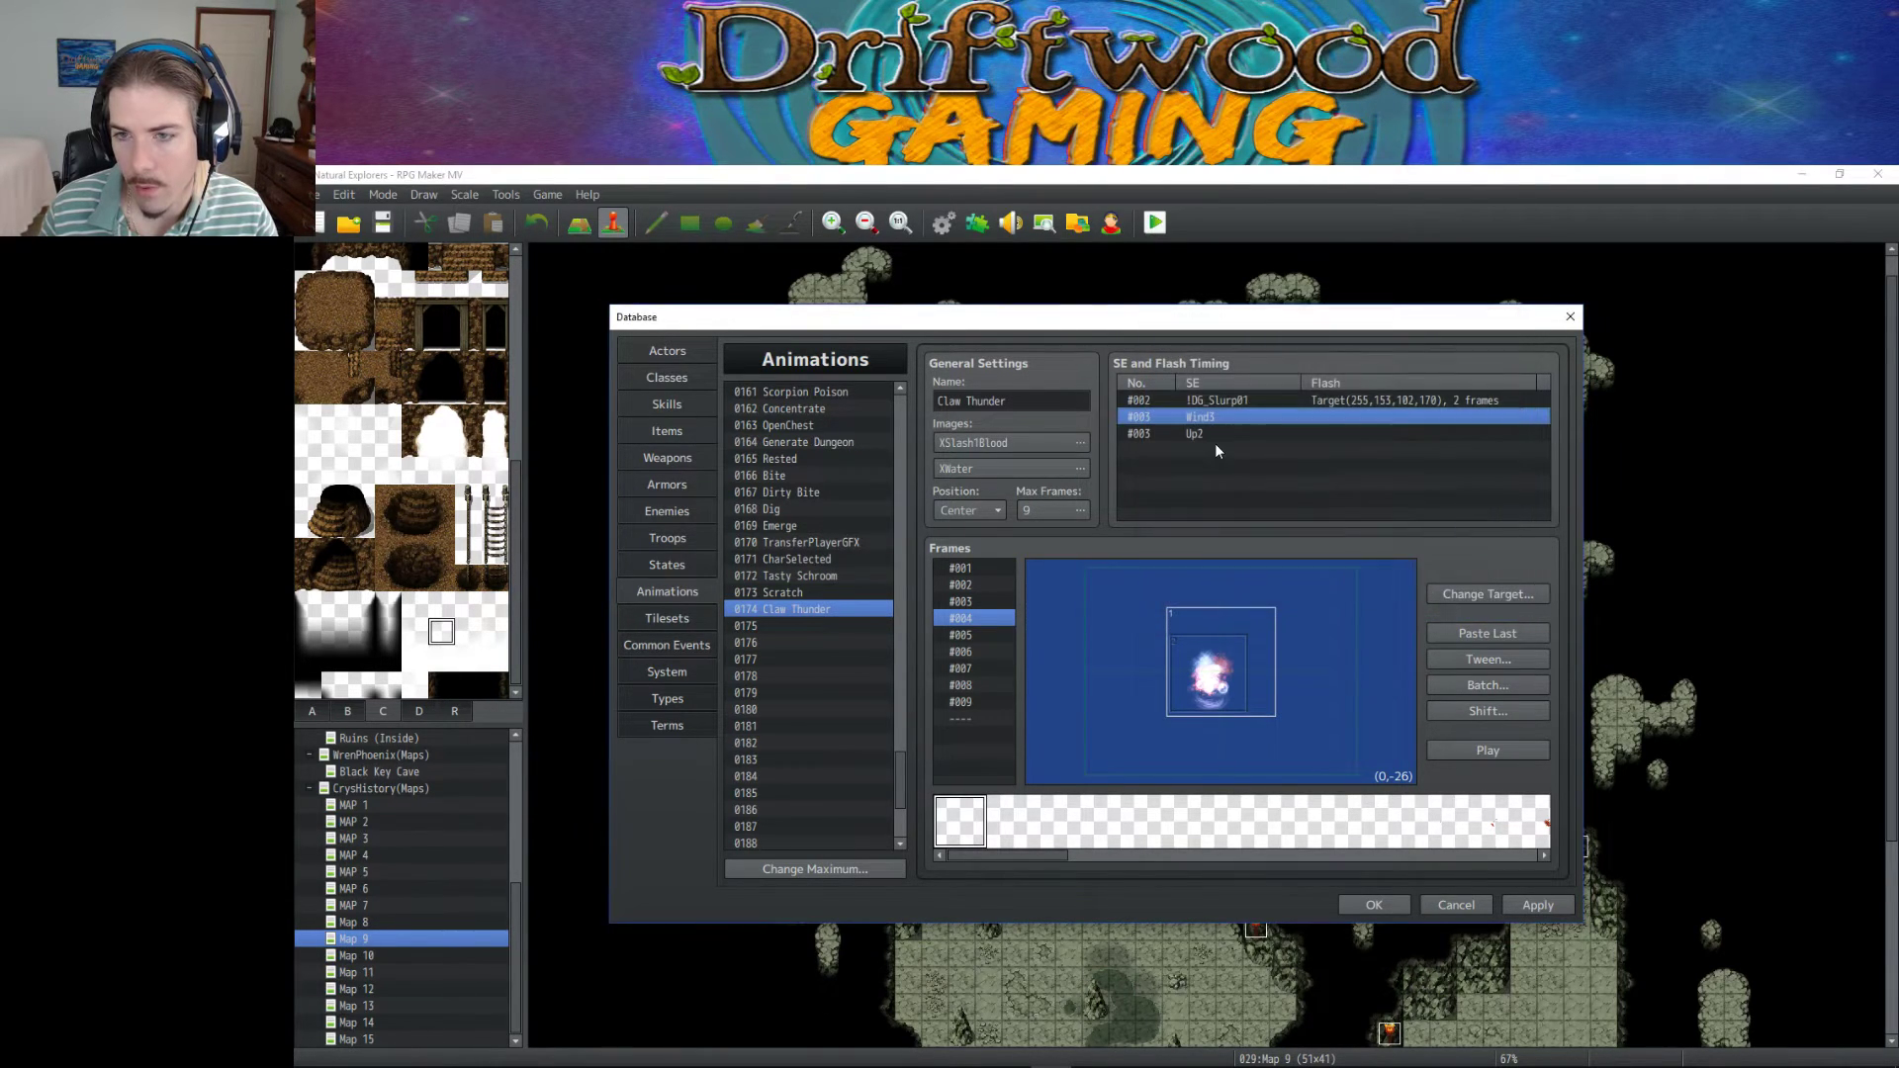
pyautogui.rightClick(1213, 433)
pyautogui.click(1232, 447)
pyautogui.click(1426, 608)
pyautogui.click(1476, 750)
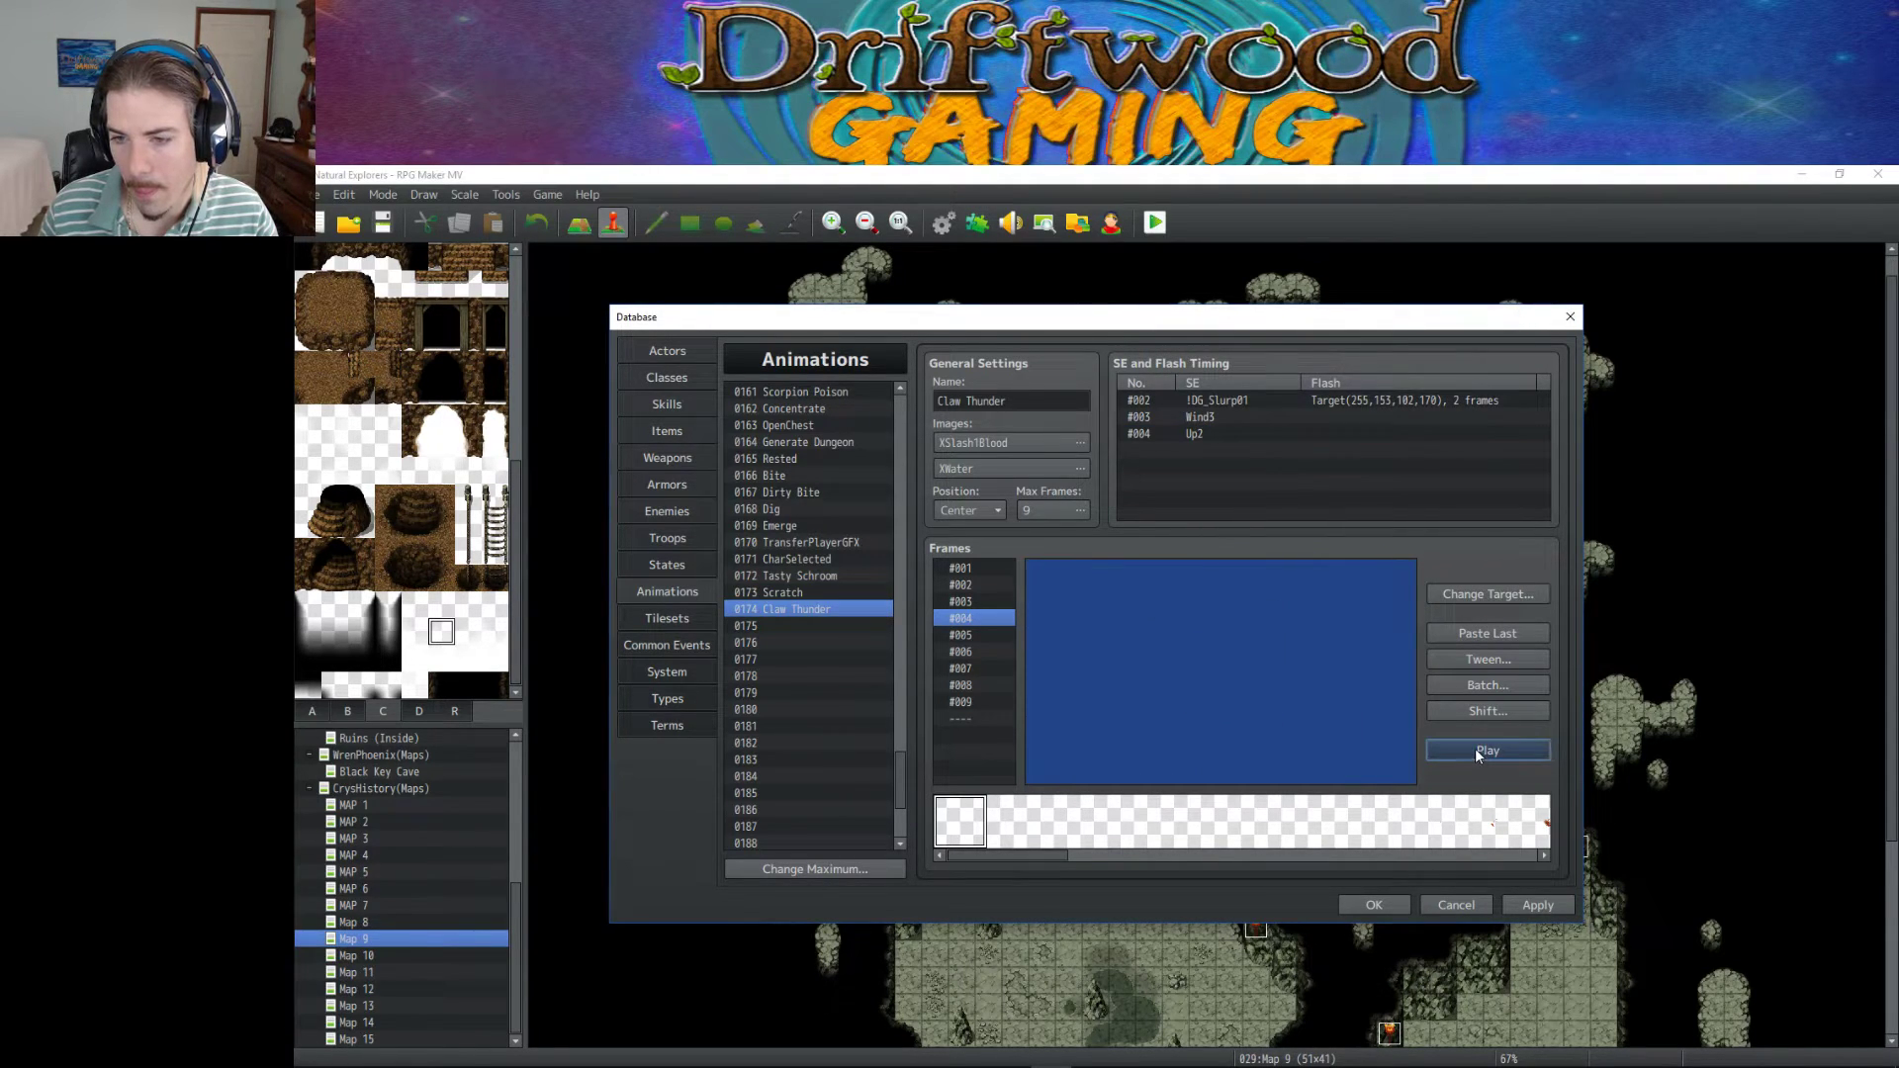
# Move the !DG_Slurp01 timing to frame 1 and Wind3 to frame 2, playing the animation after each change, and apply.
pyautogui.doubleClick(1221, 403)
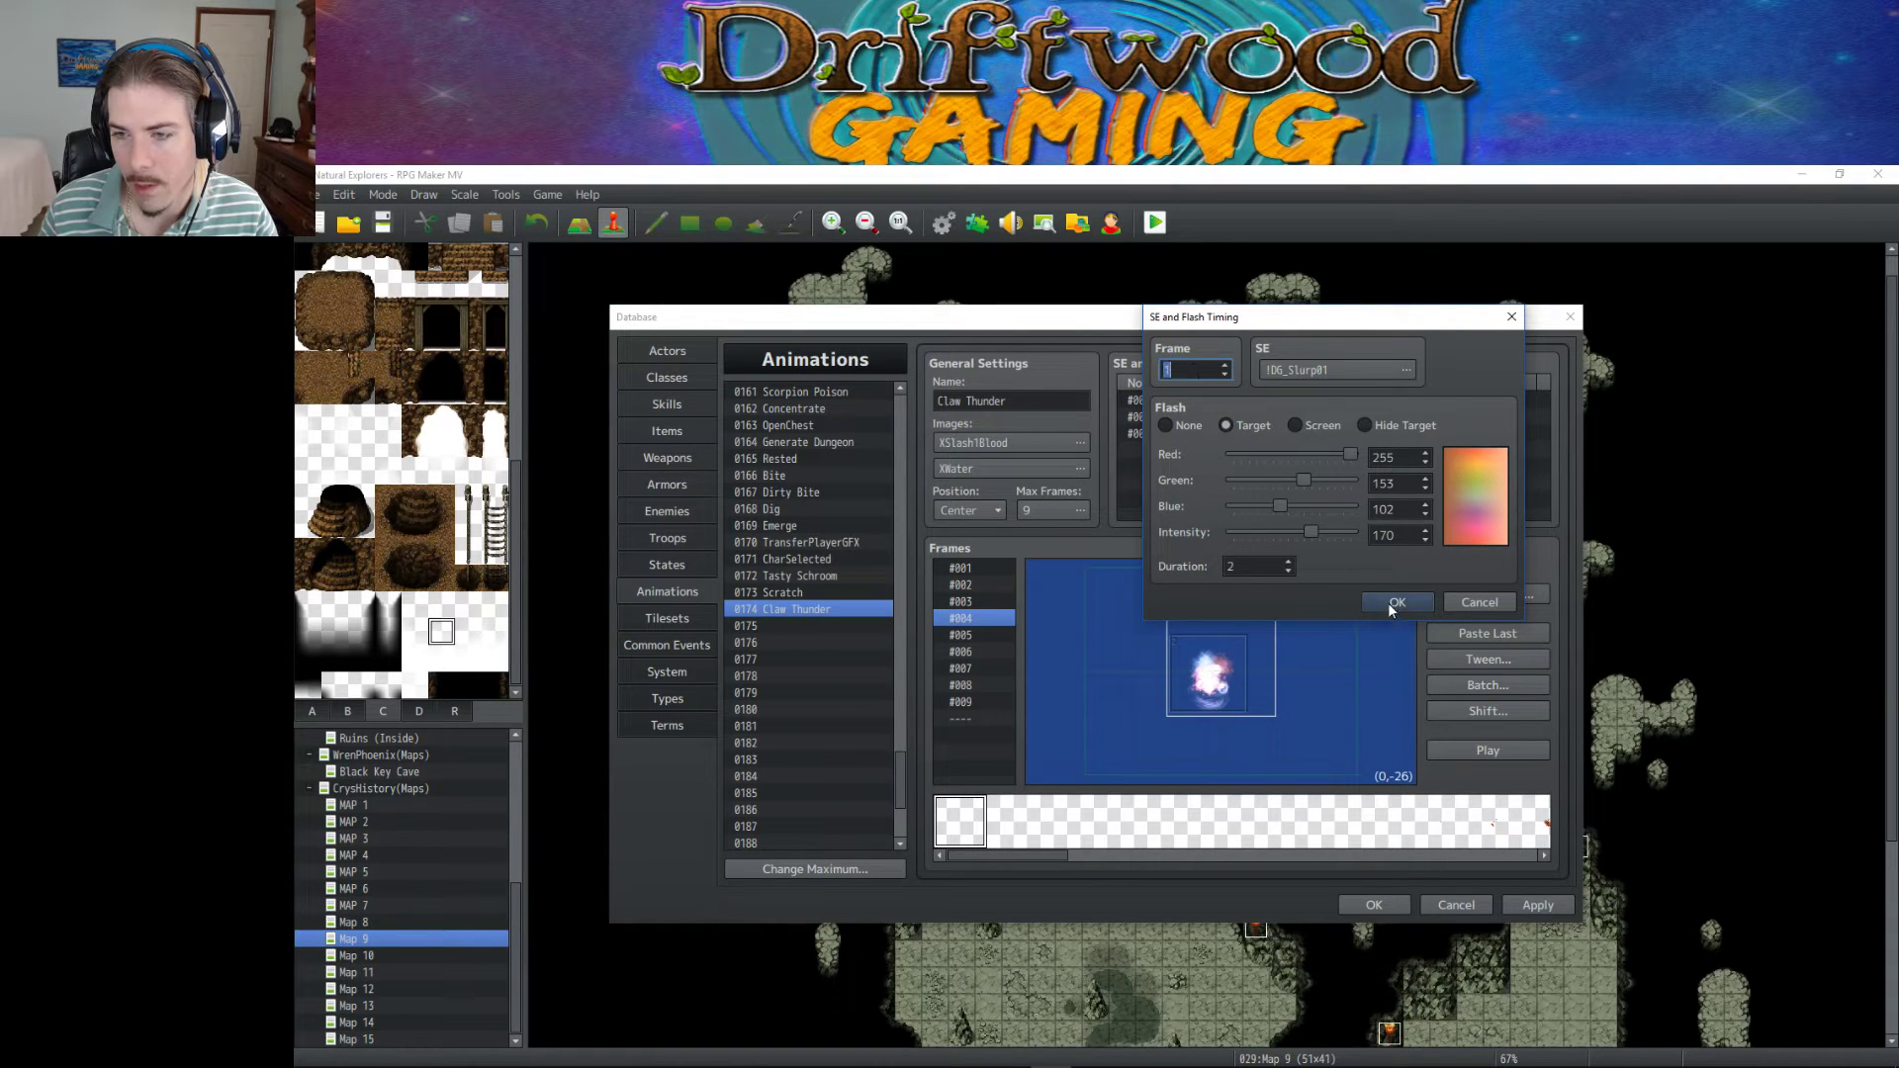
pyautogui.click(1390, 606)
pyautogui.click(1474, 750)
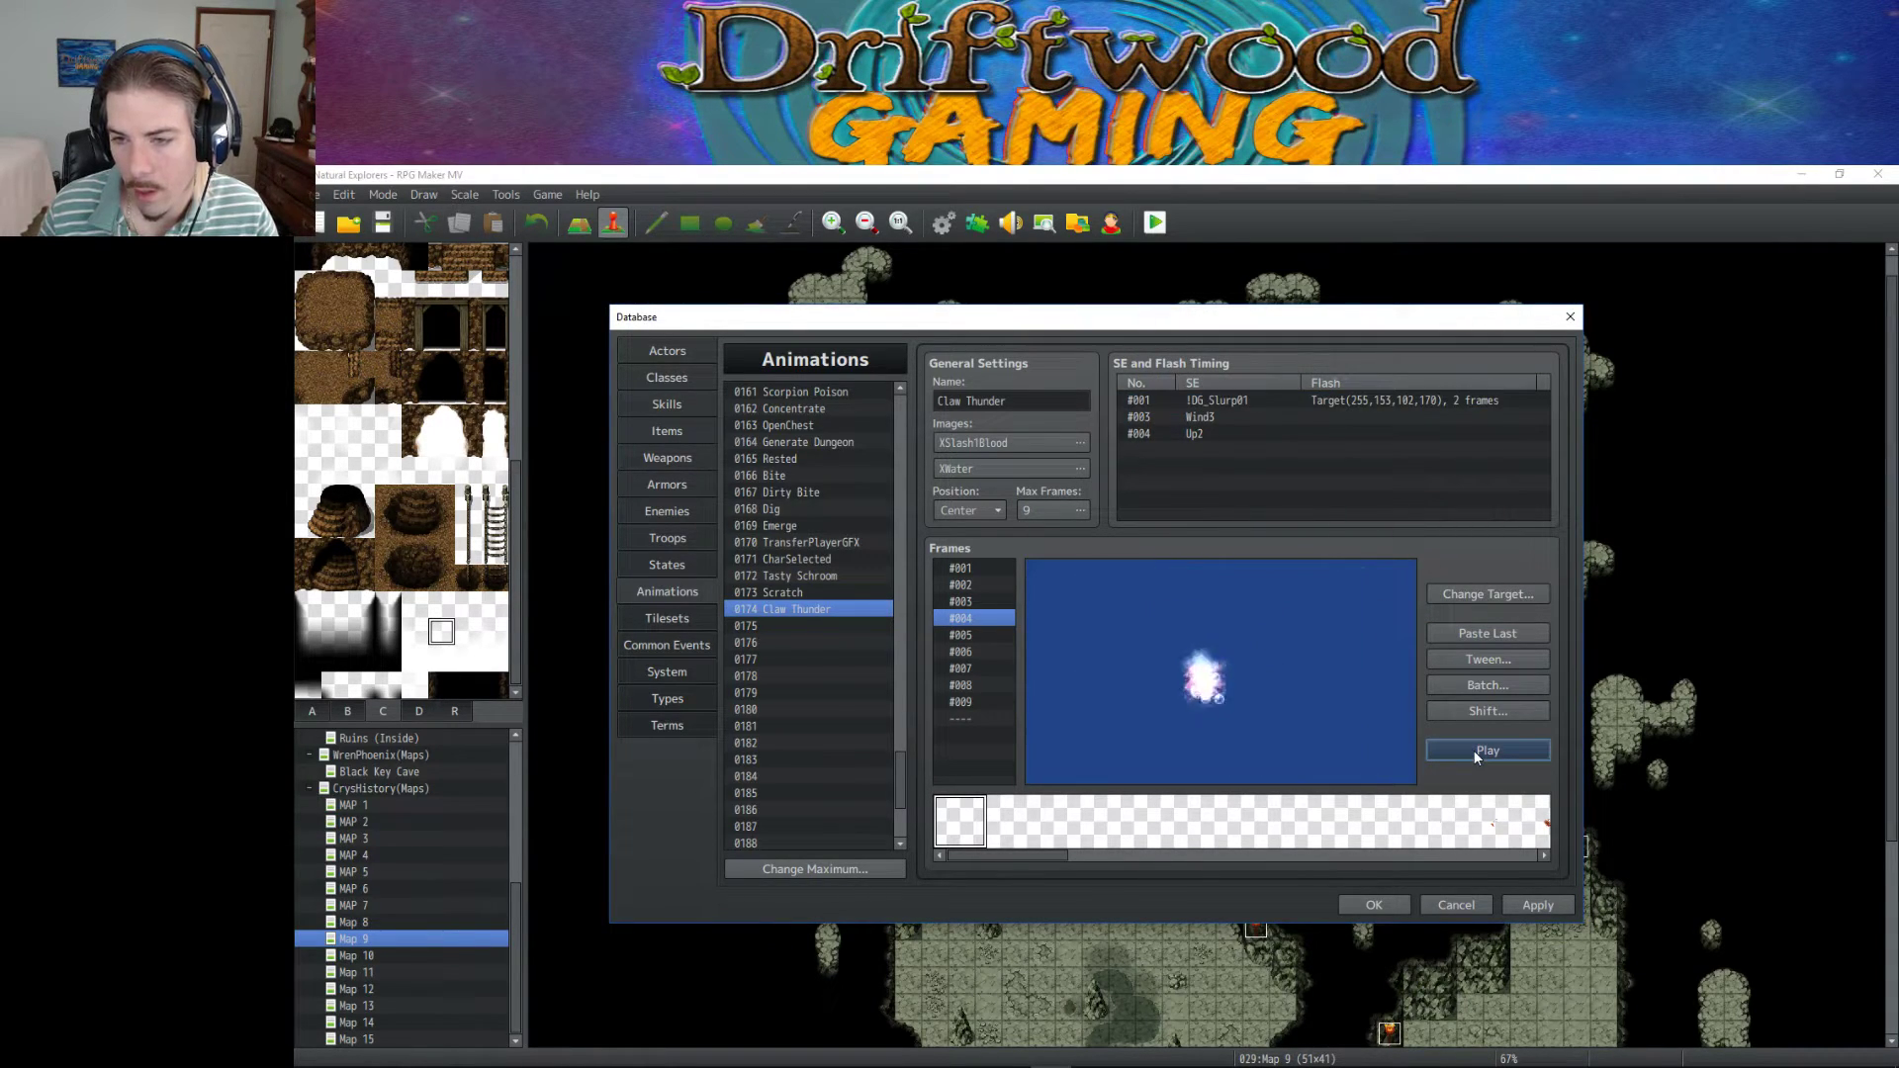
pyautogui.rightClick(1215, 416)
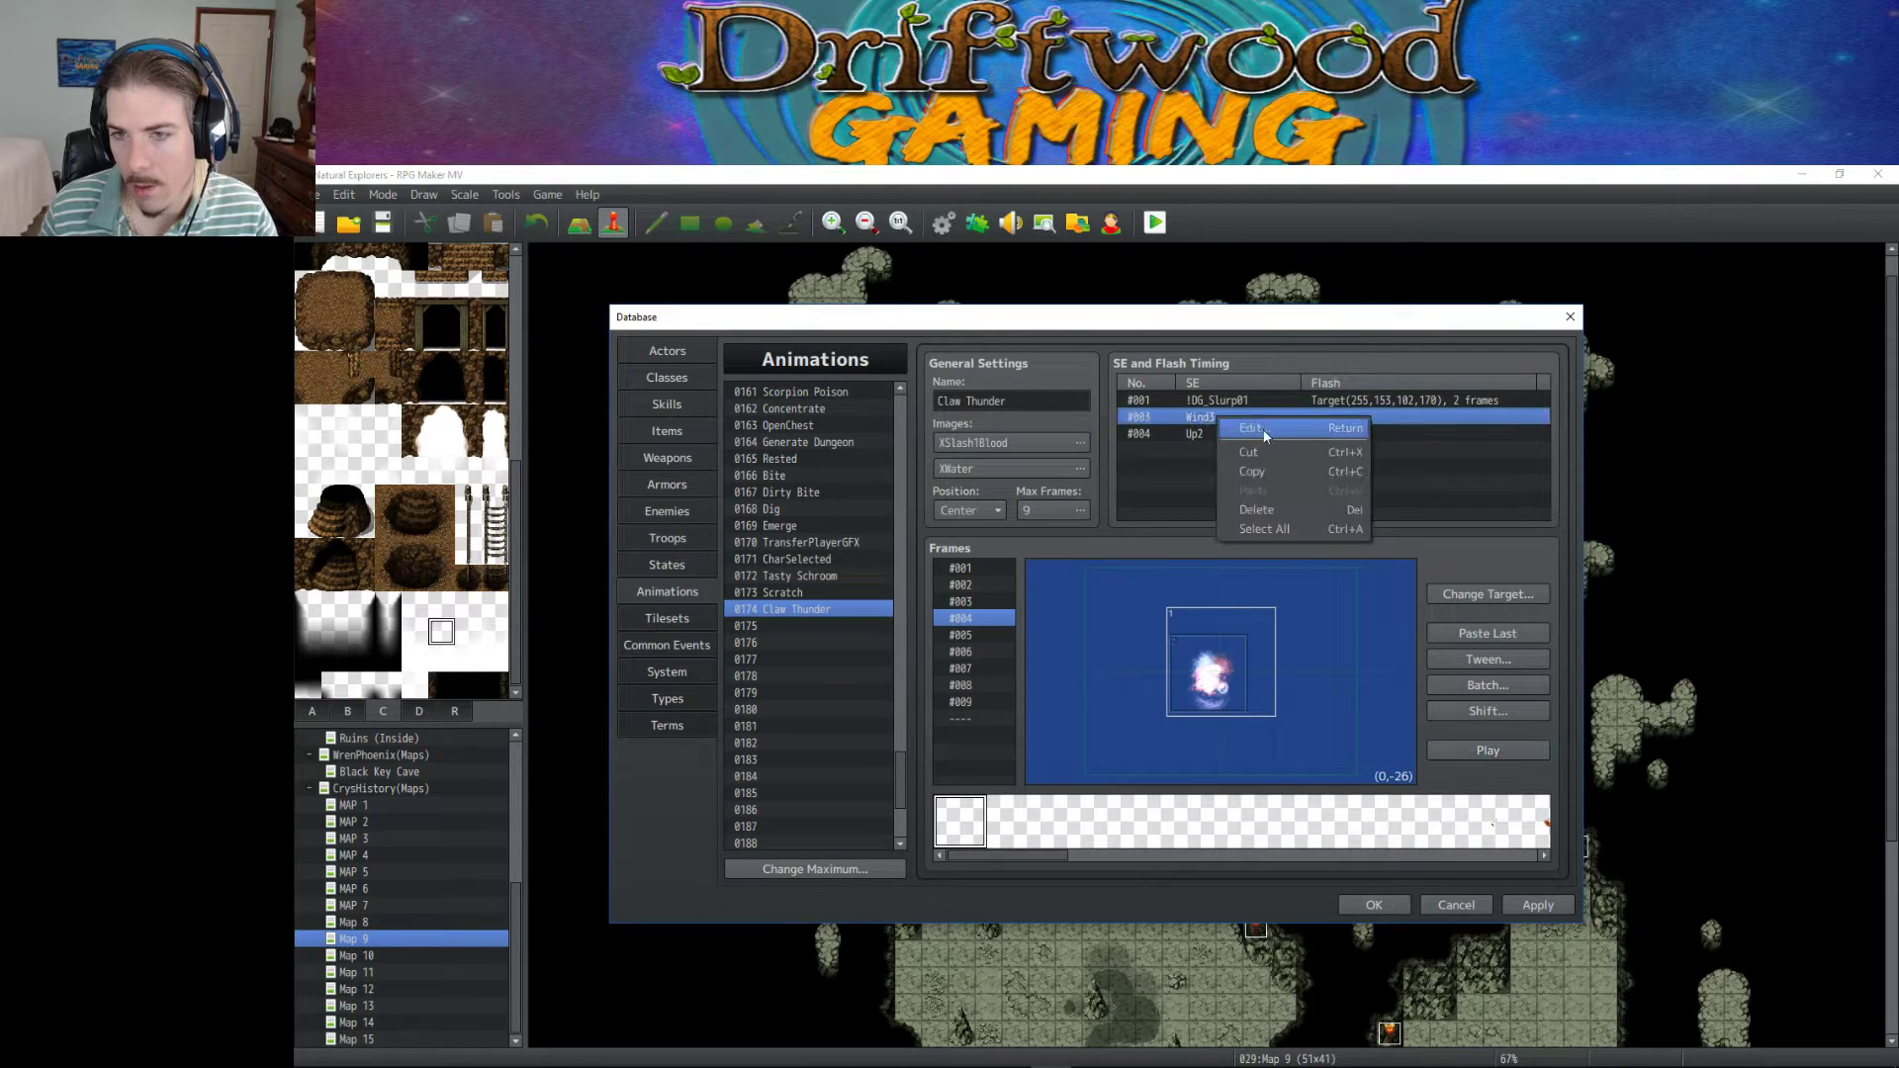
pyautogui.click(1250, 429)
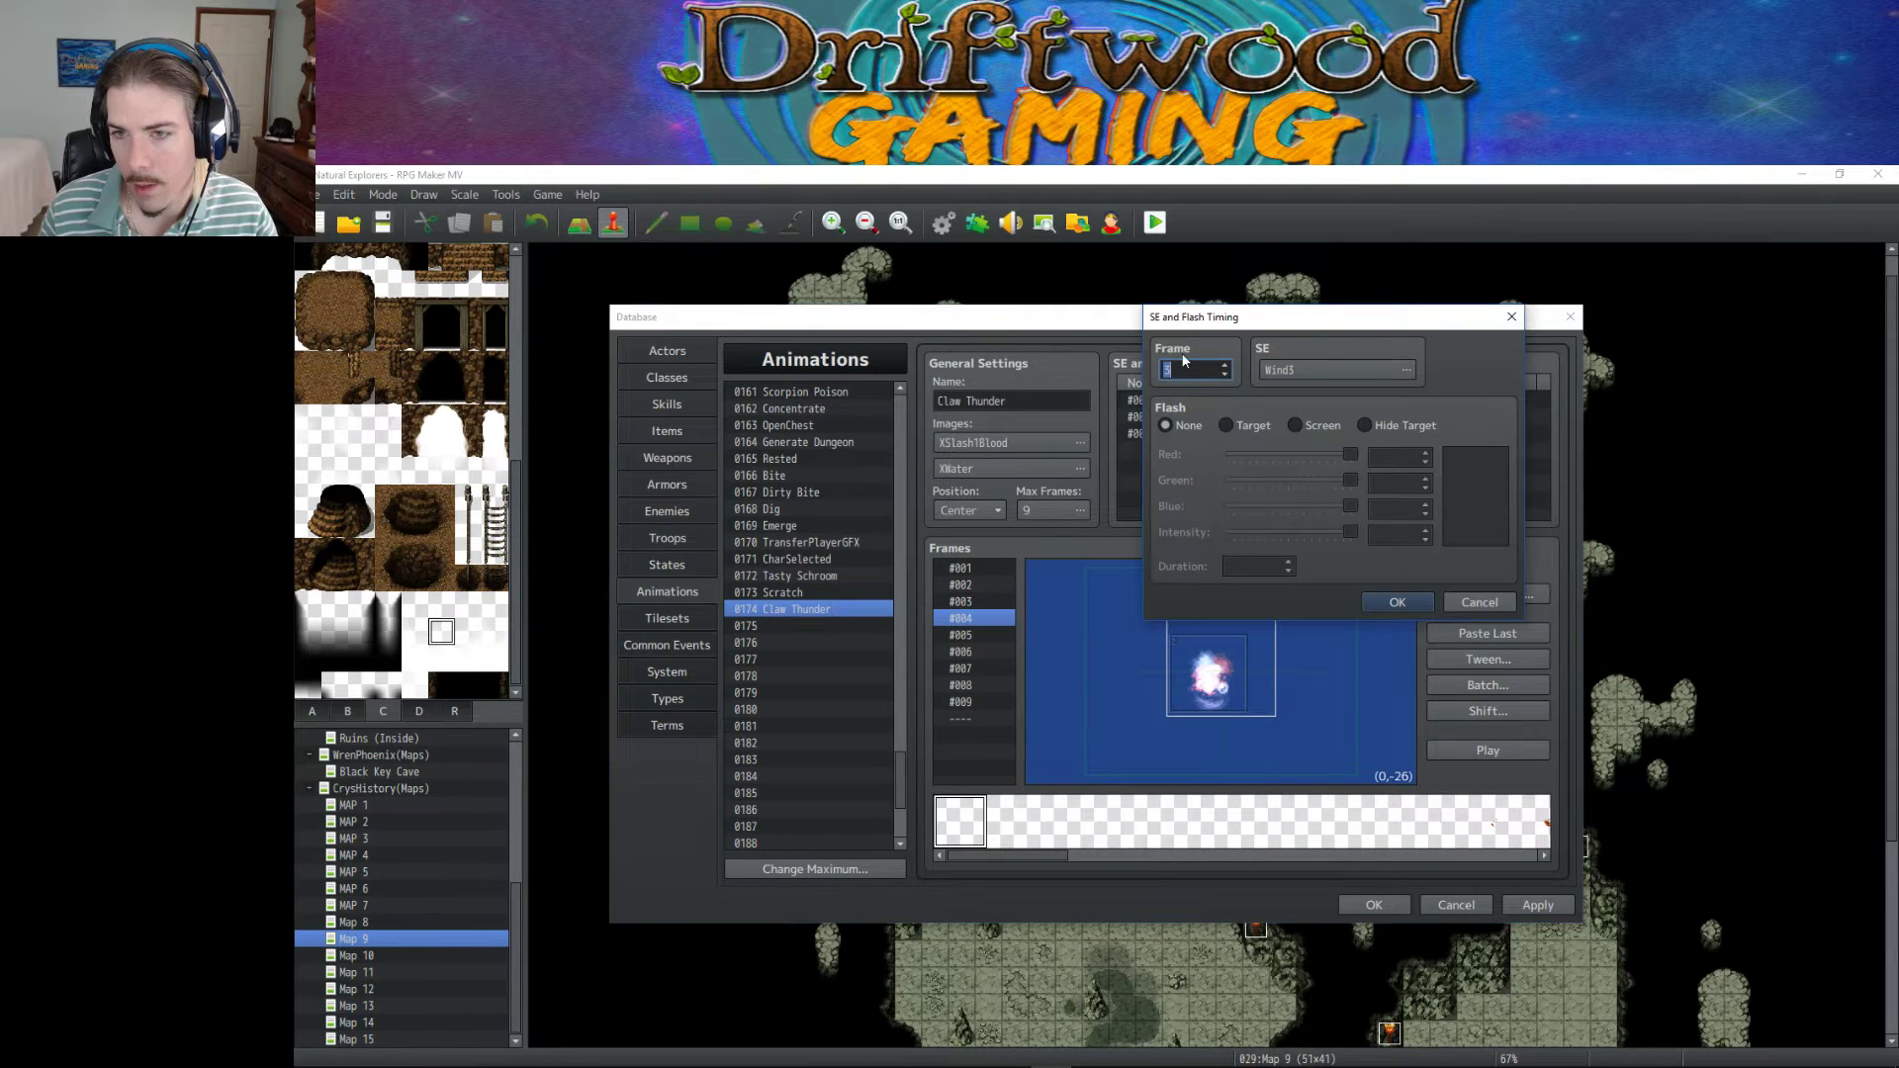
pyautogui.click(1381, 602)
pyautogui.click(1478, 750)
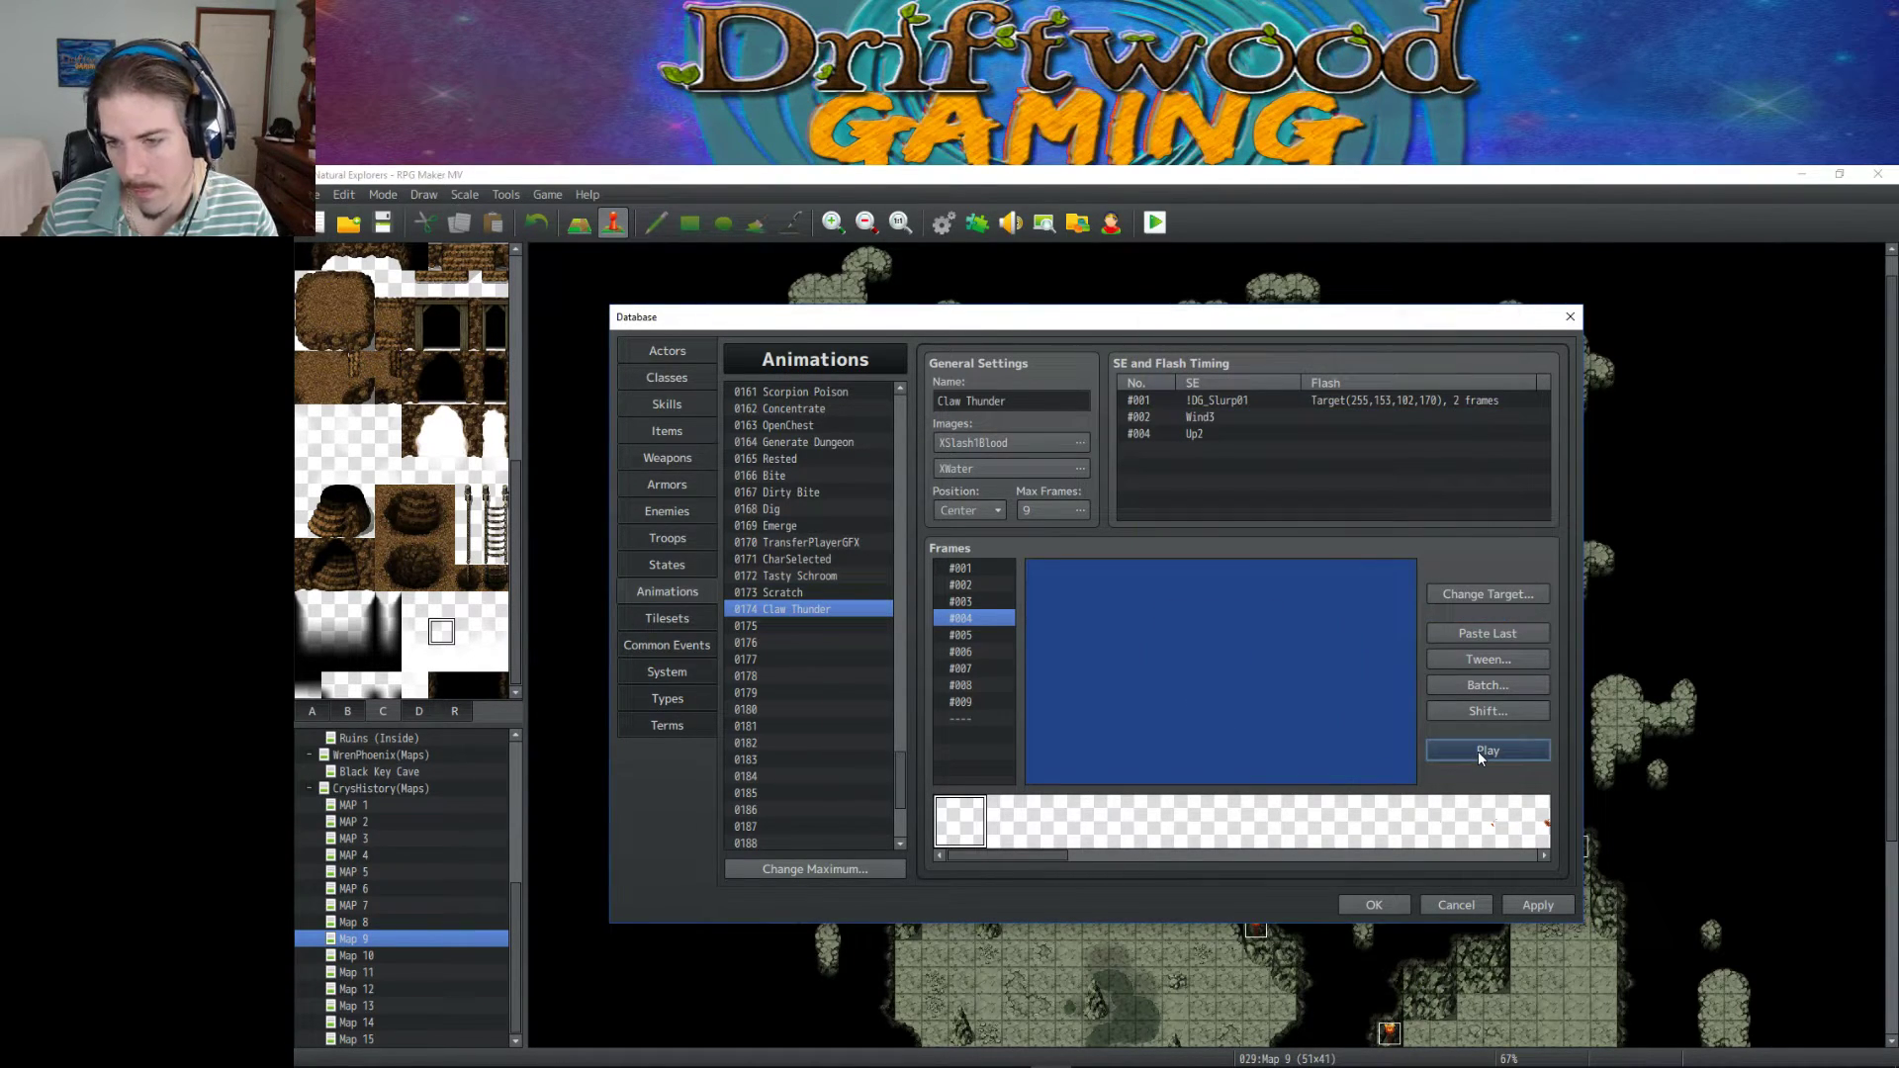
pyautogui.click(1538, 905)
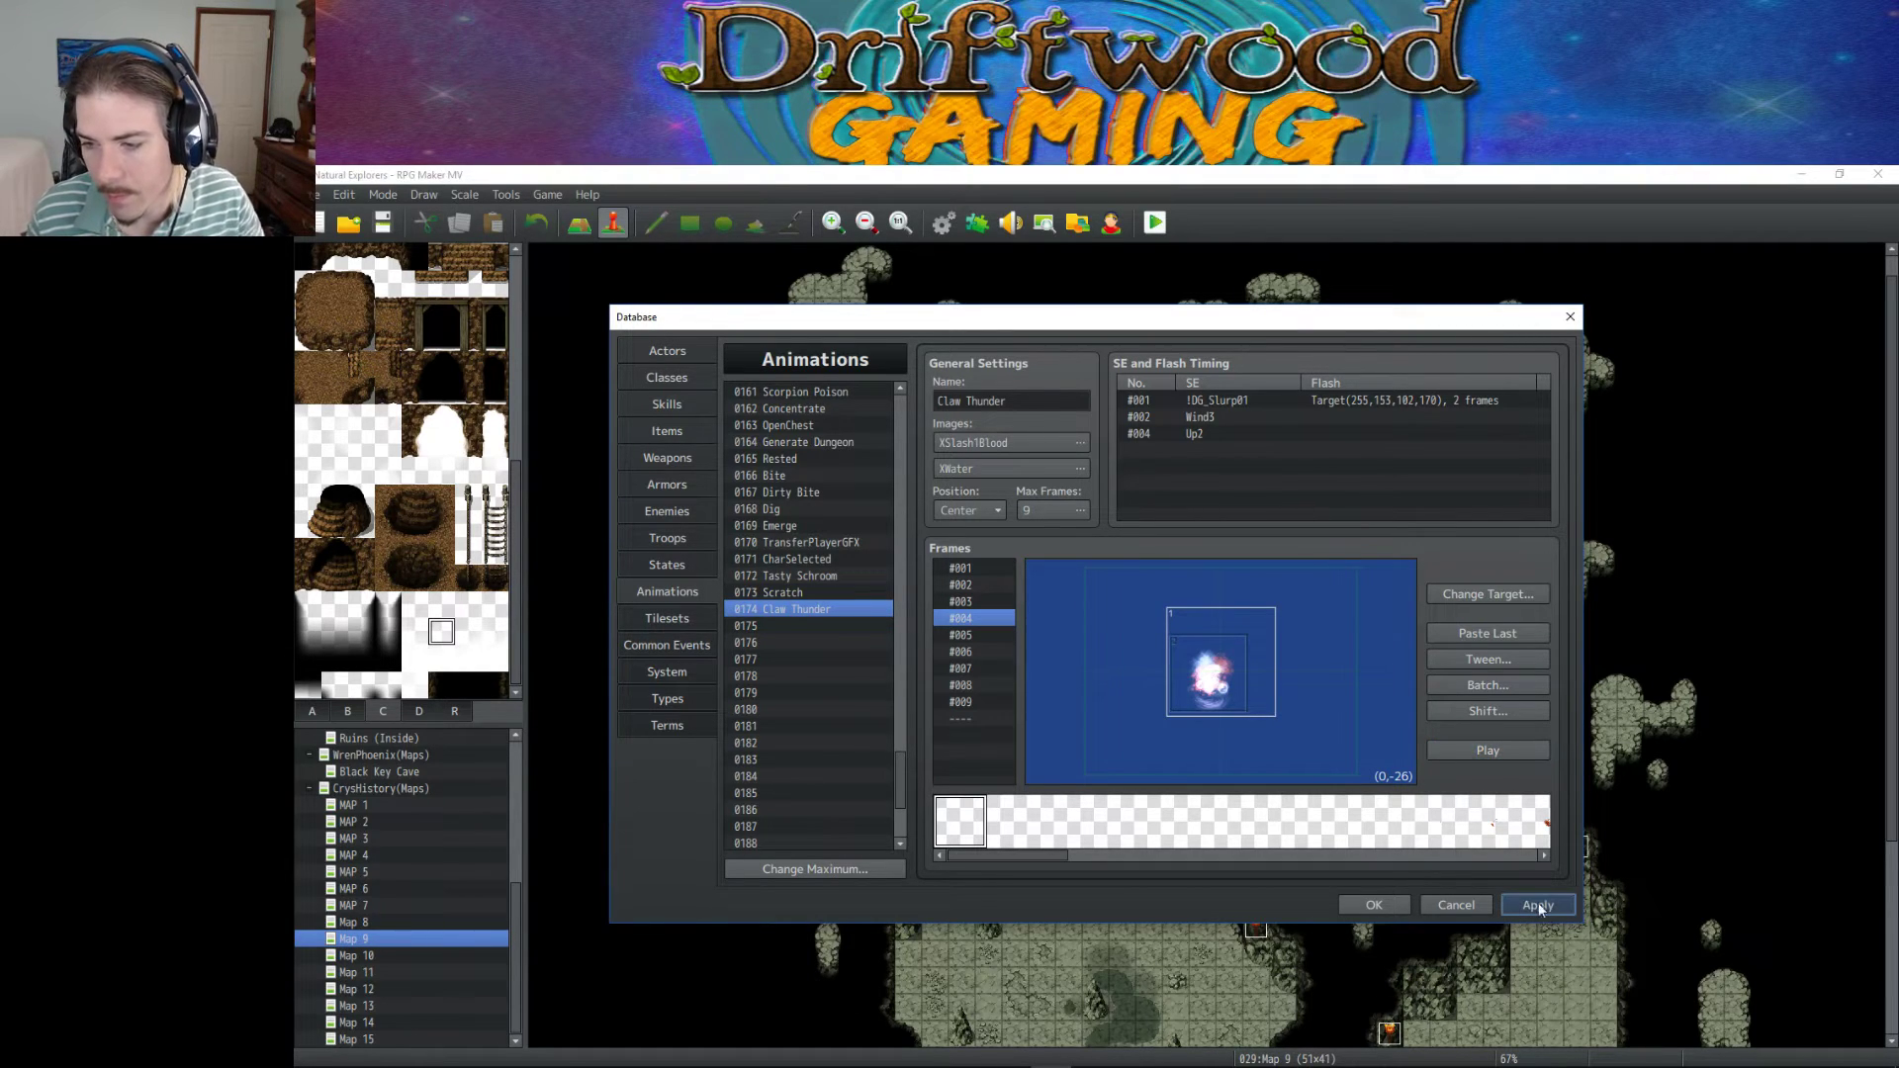
# Set the Up2 sound timing to frame 3 and play the animation.
pyautogui.rightClick(1197, 434)
pyautogui.click(1226, 446)
pyautogui.scroll(-1, 1190, 368)
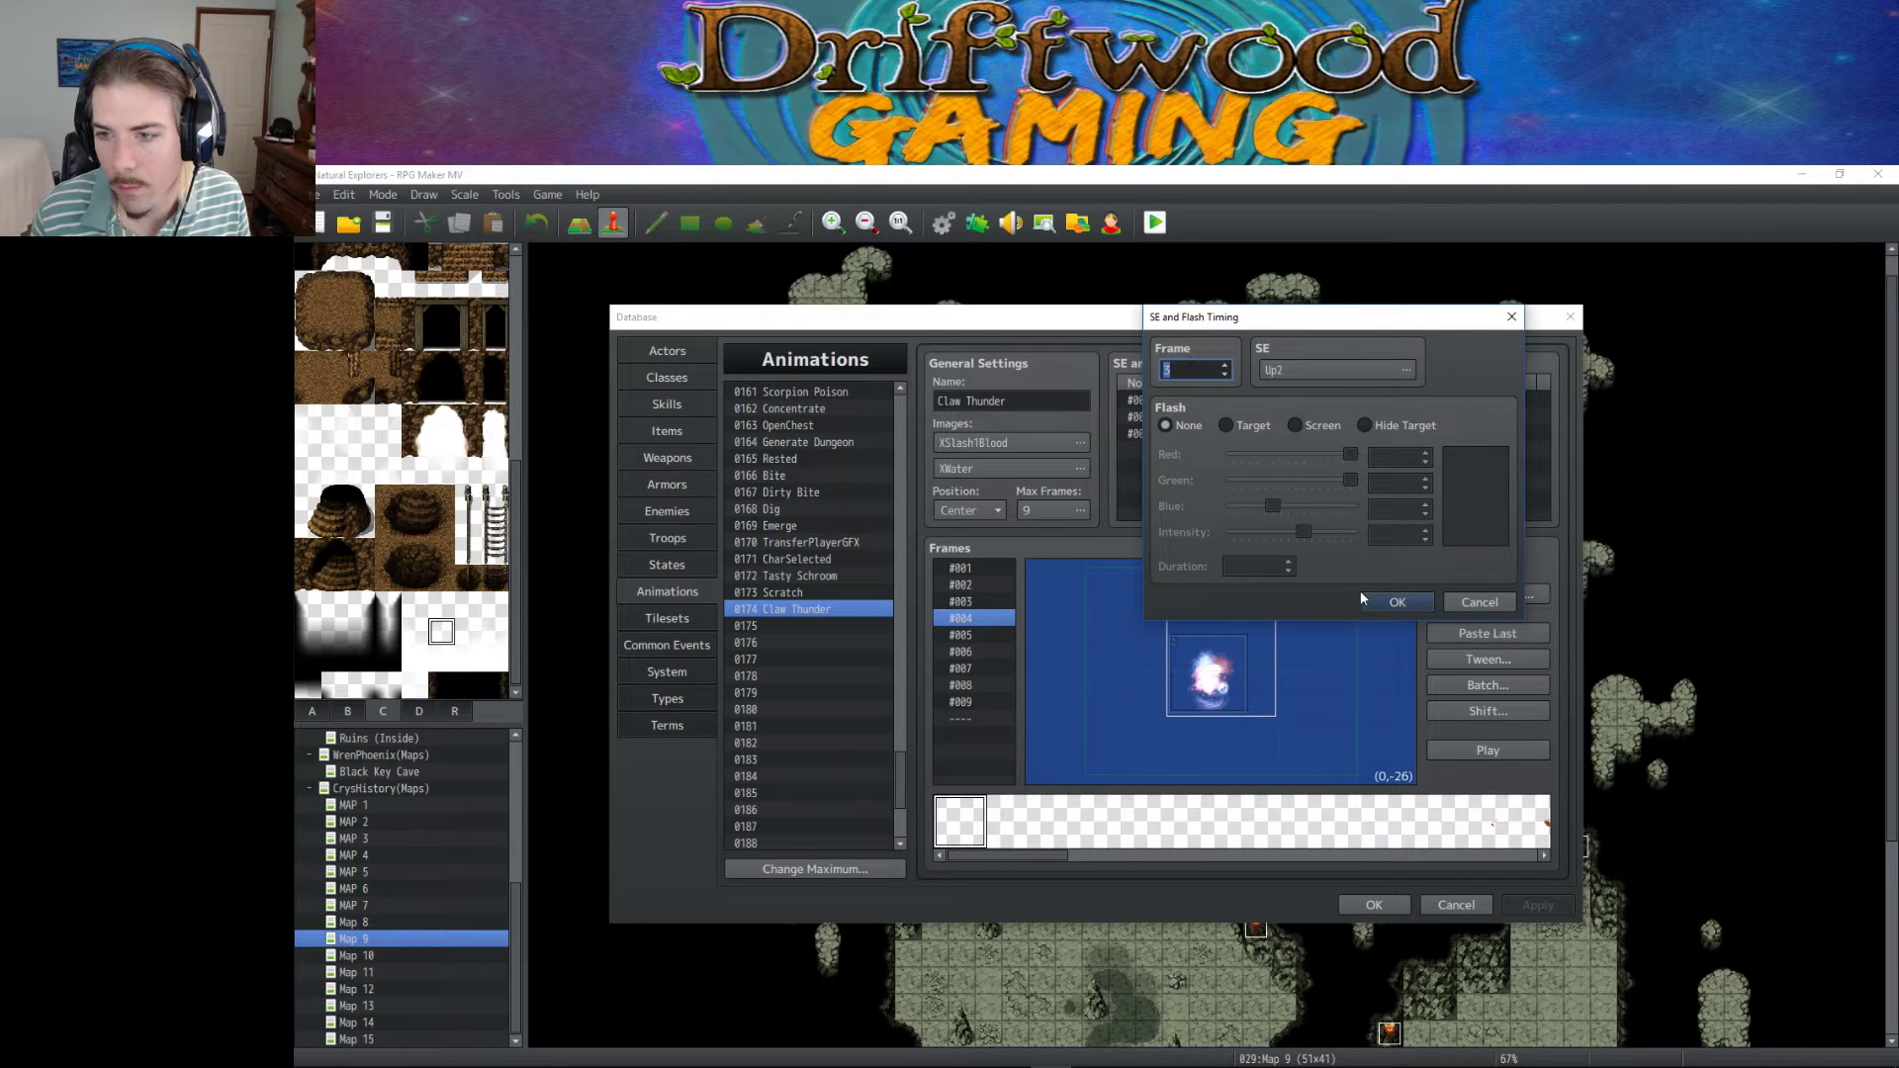
pyautogui.click(1395, 602)
pyautogui.click(1486, 752)
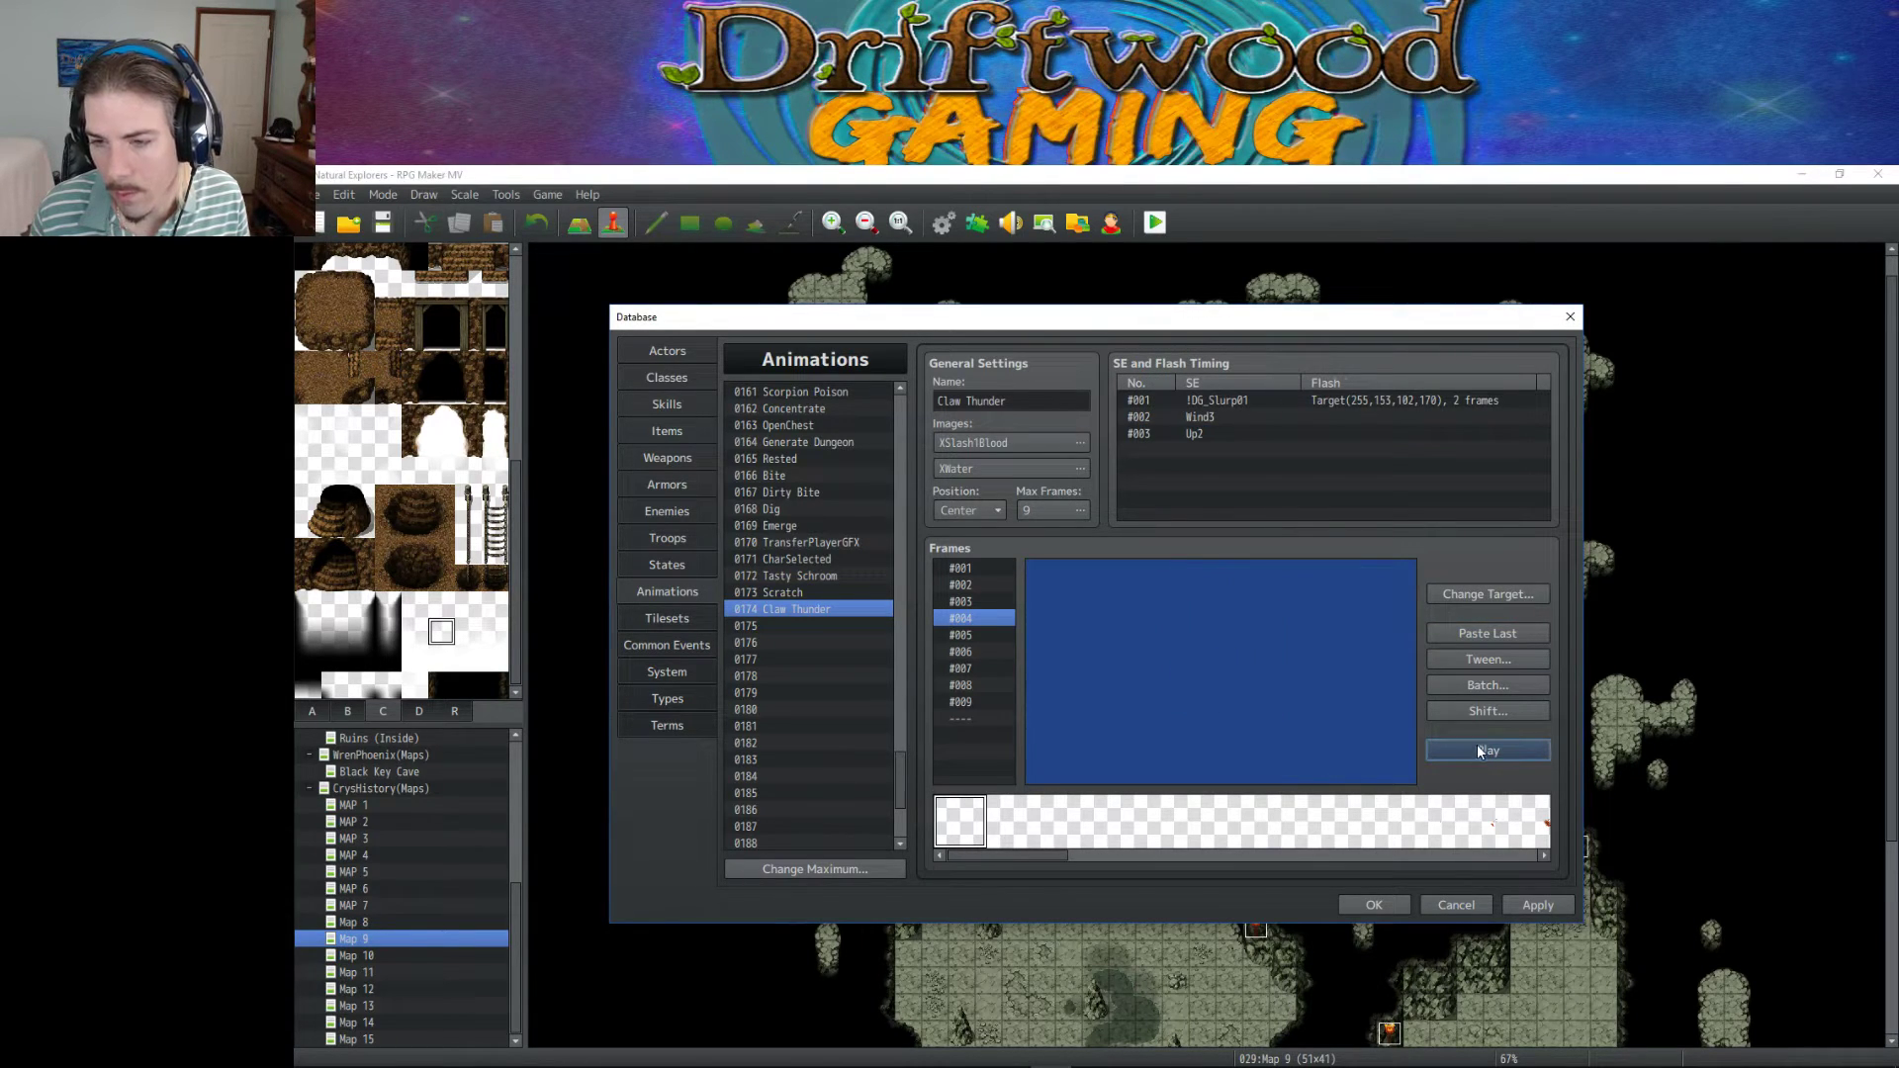
# Rename the Claw Thunder animation to Blood Drain and apply the change.
pyautogui.click(1035, 402)
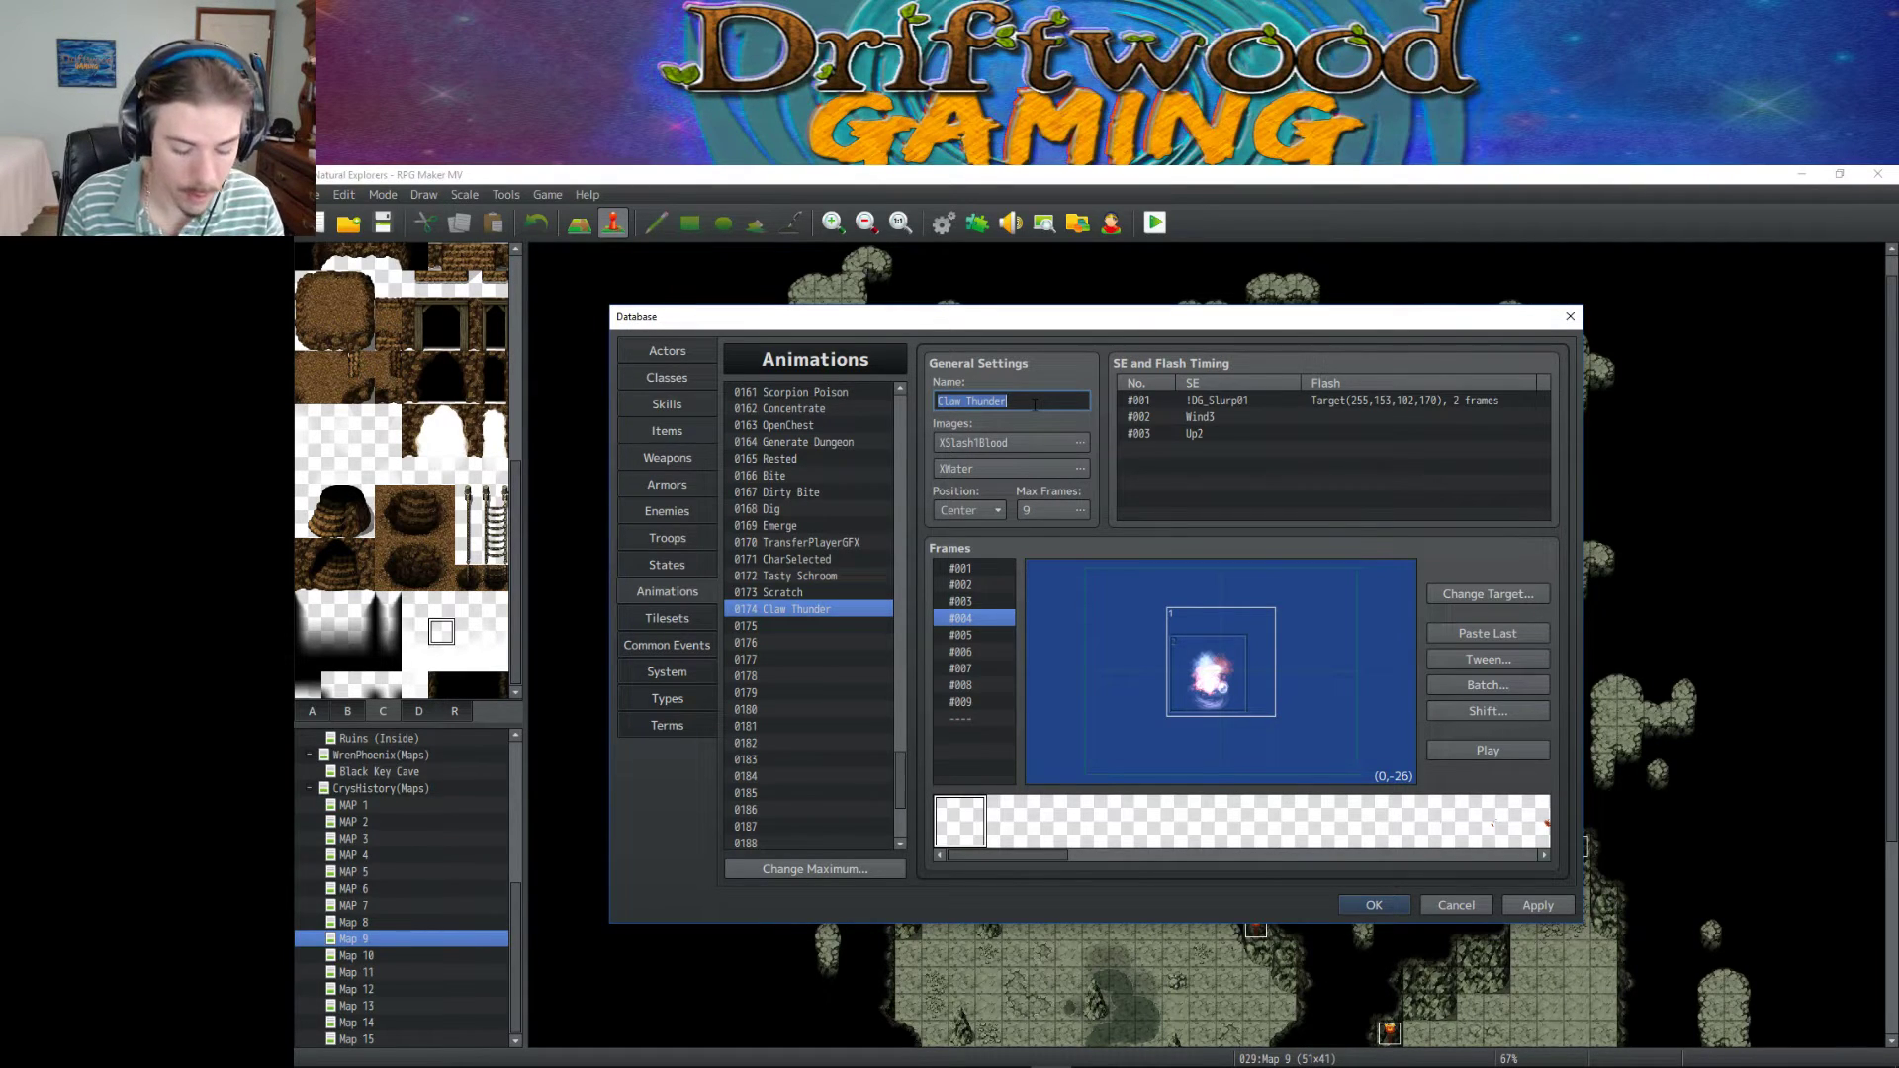
pyautogui.write('Blood Drain')
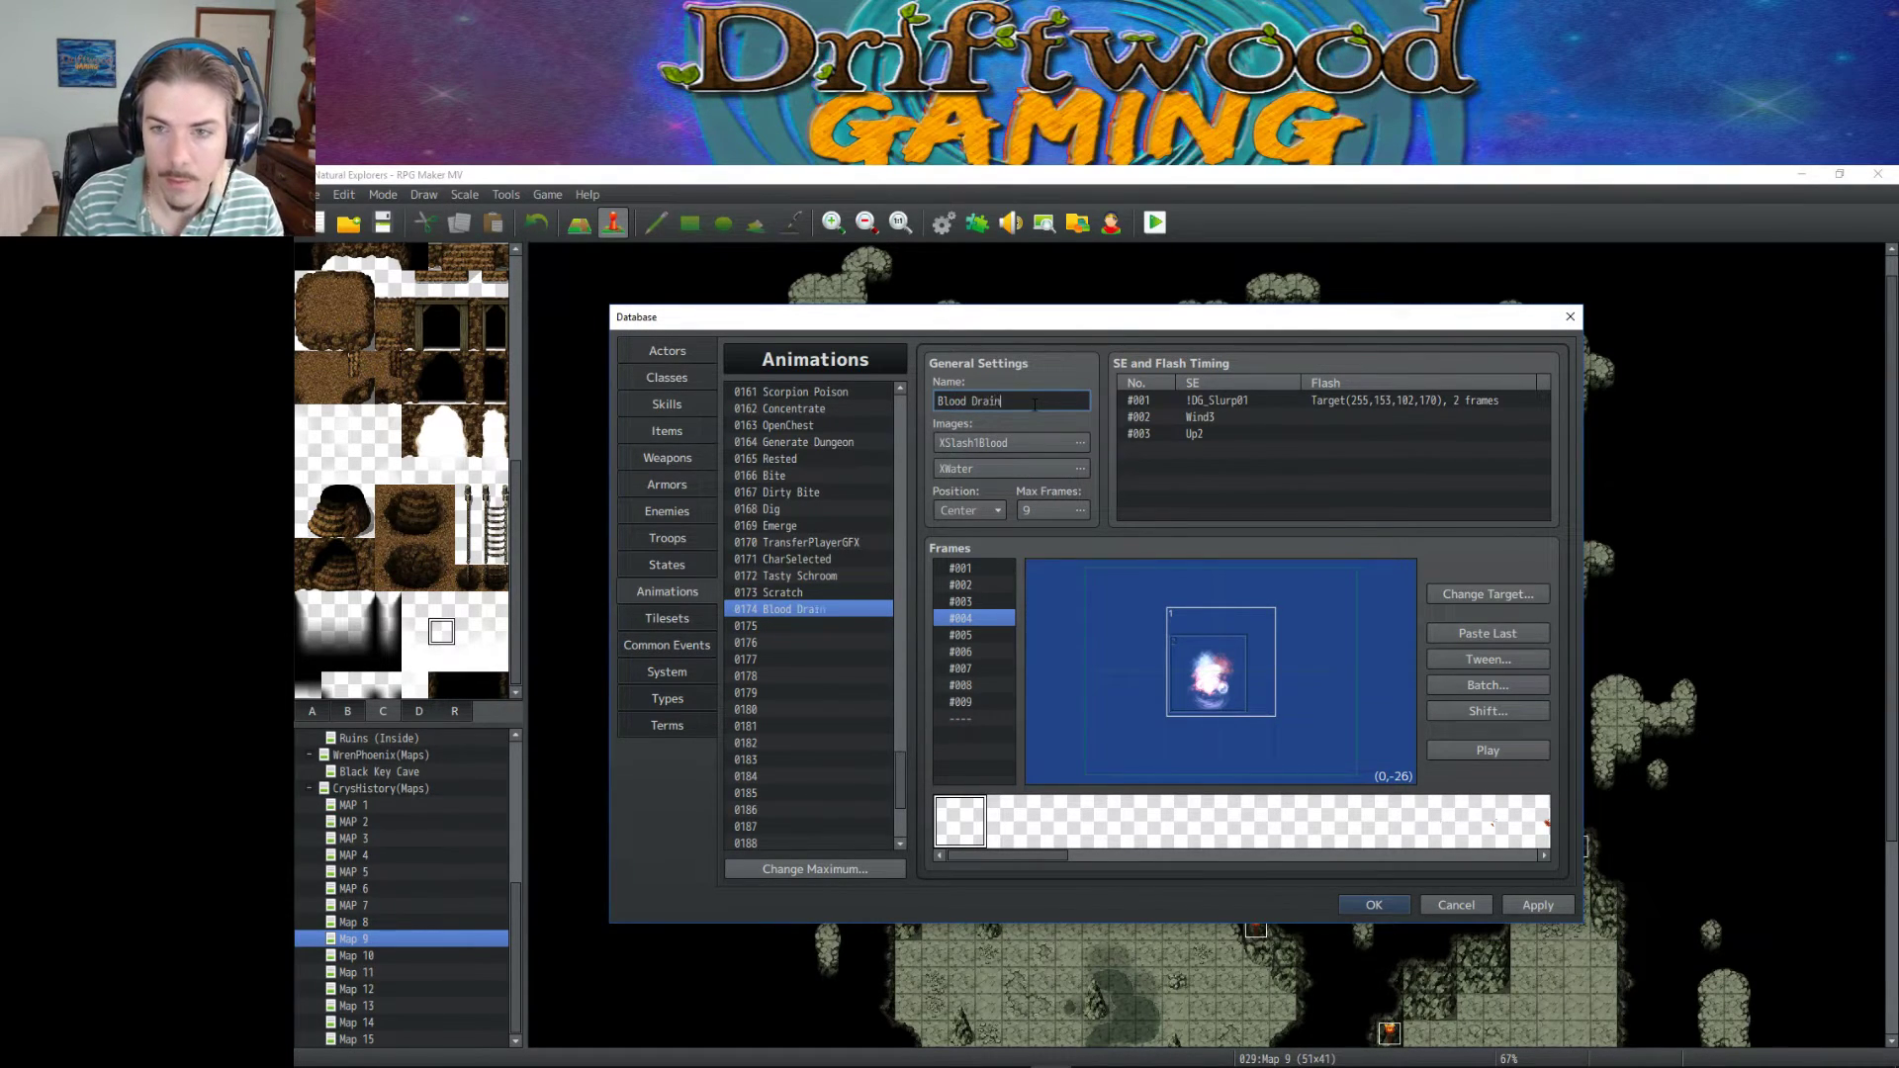
pyautogui.click(1539, 905)
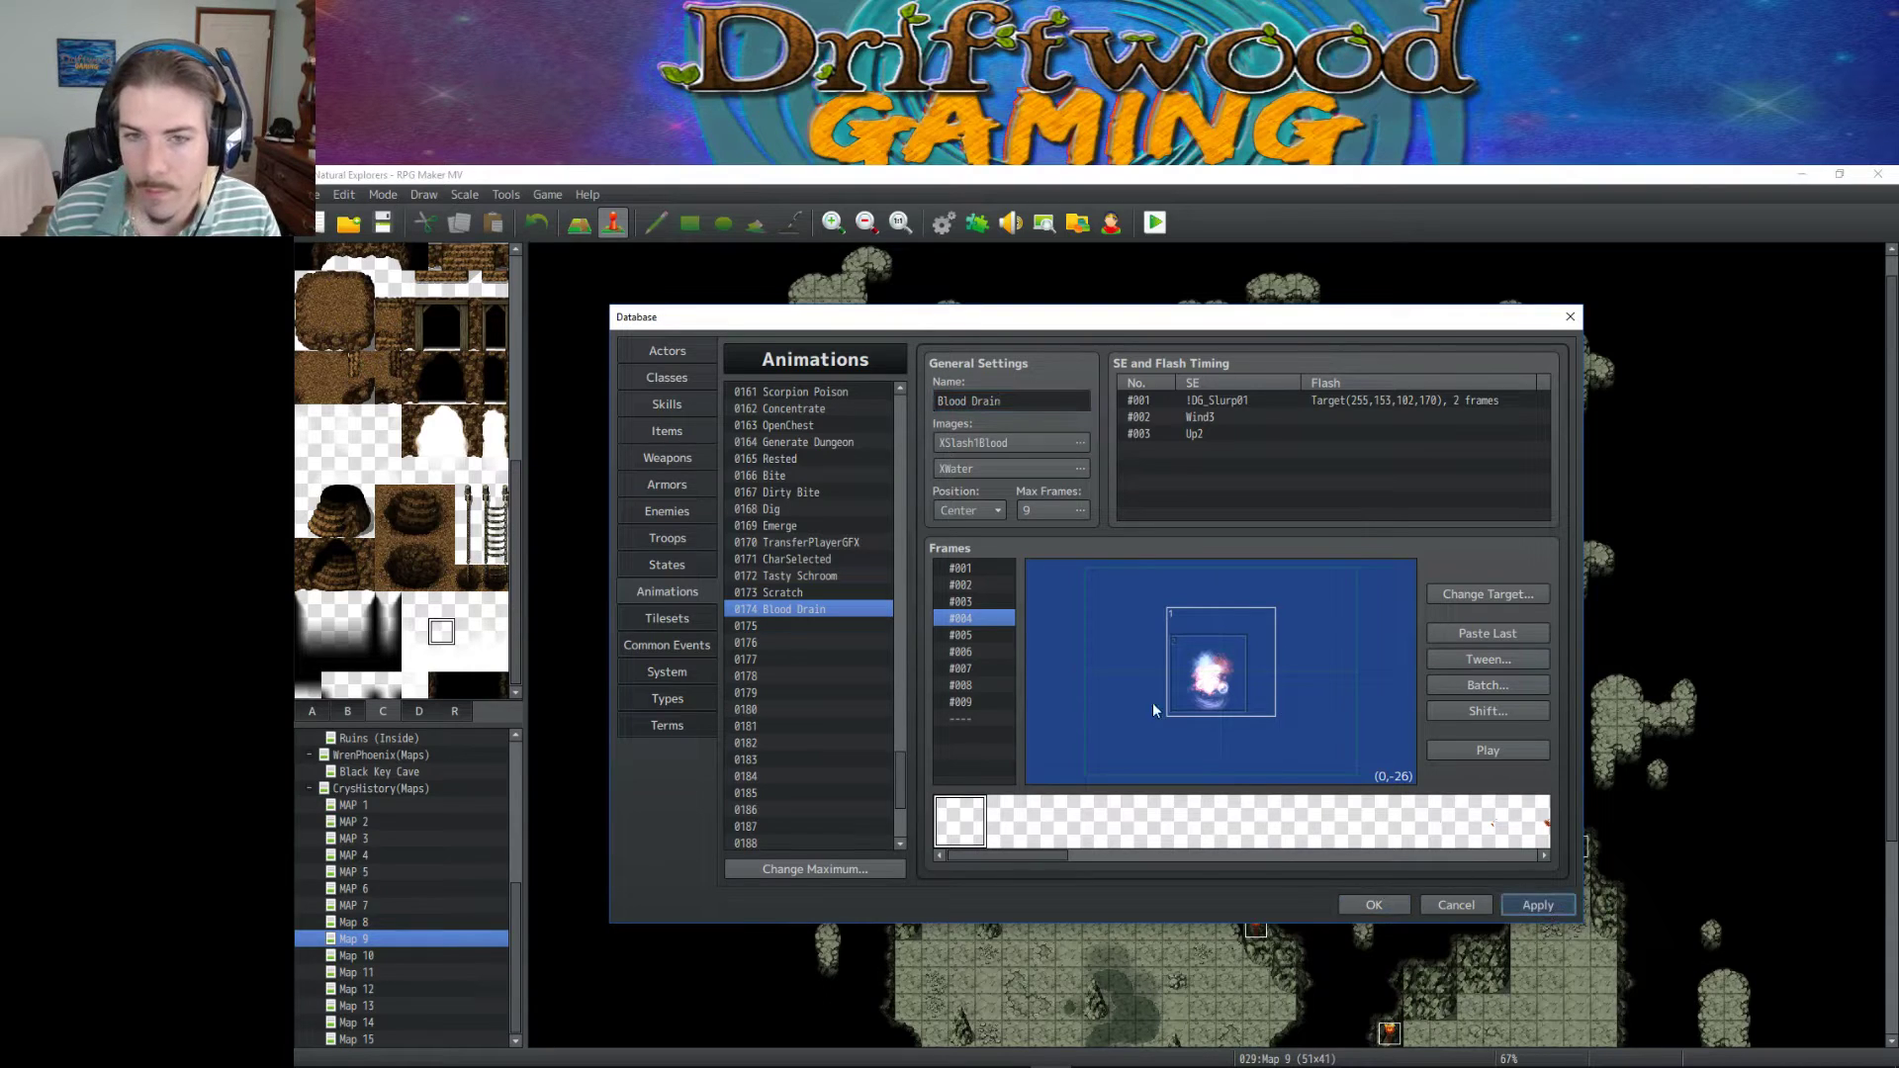
# Assign animation 0174 Blood Drain to the Blood Drain skill, compare the skill with Scratch, and apply the change.
pyautogui.click(685, 409)
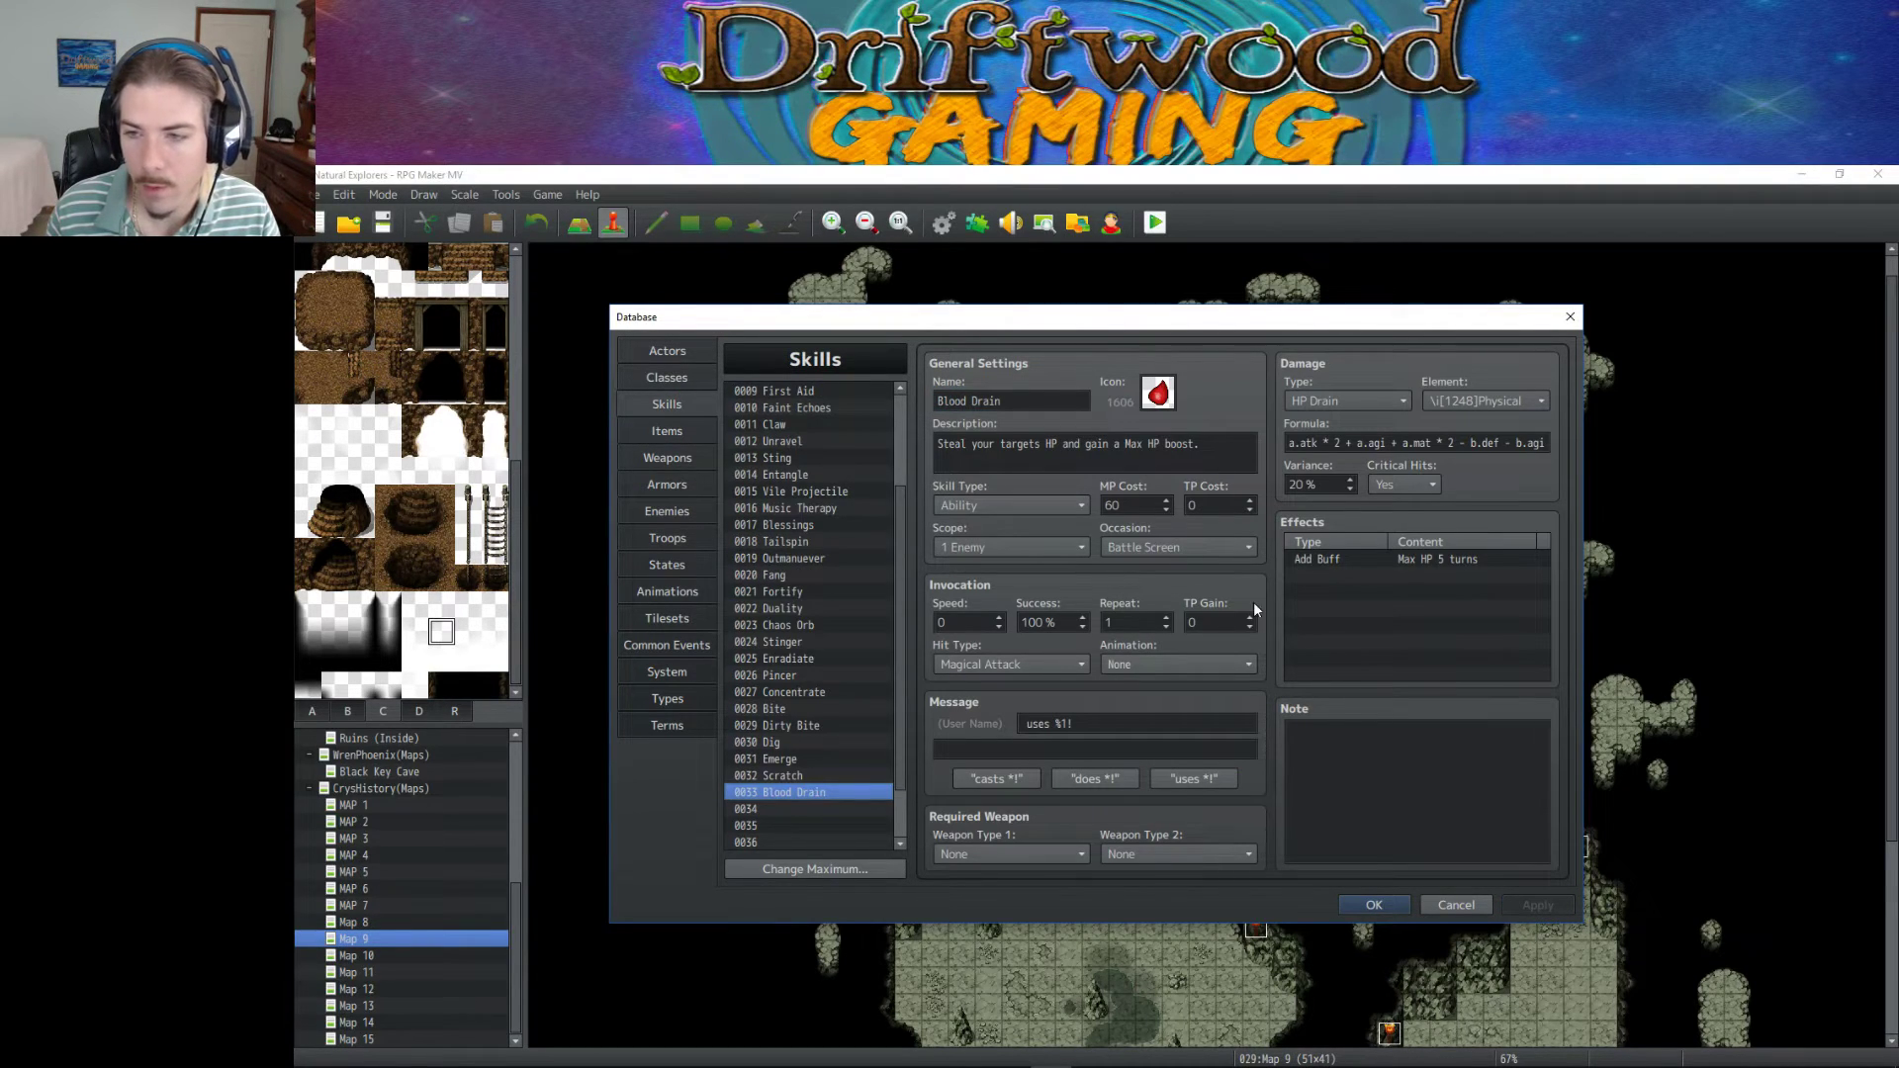
pyautogui.click(1191, 663)
pyautogui.moveTo(1267, 637); pyautogui.dragTo(1260, 991)
pyautogui.click(1223, 903)
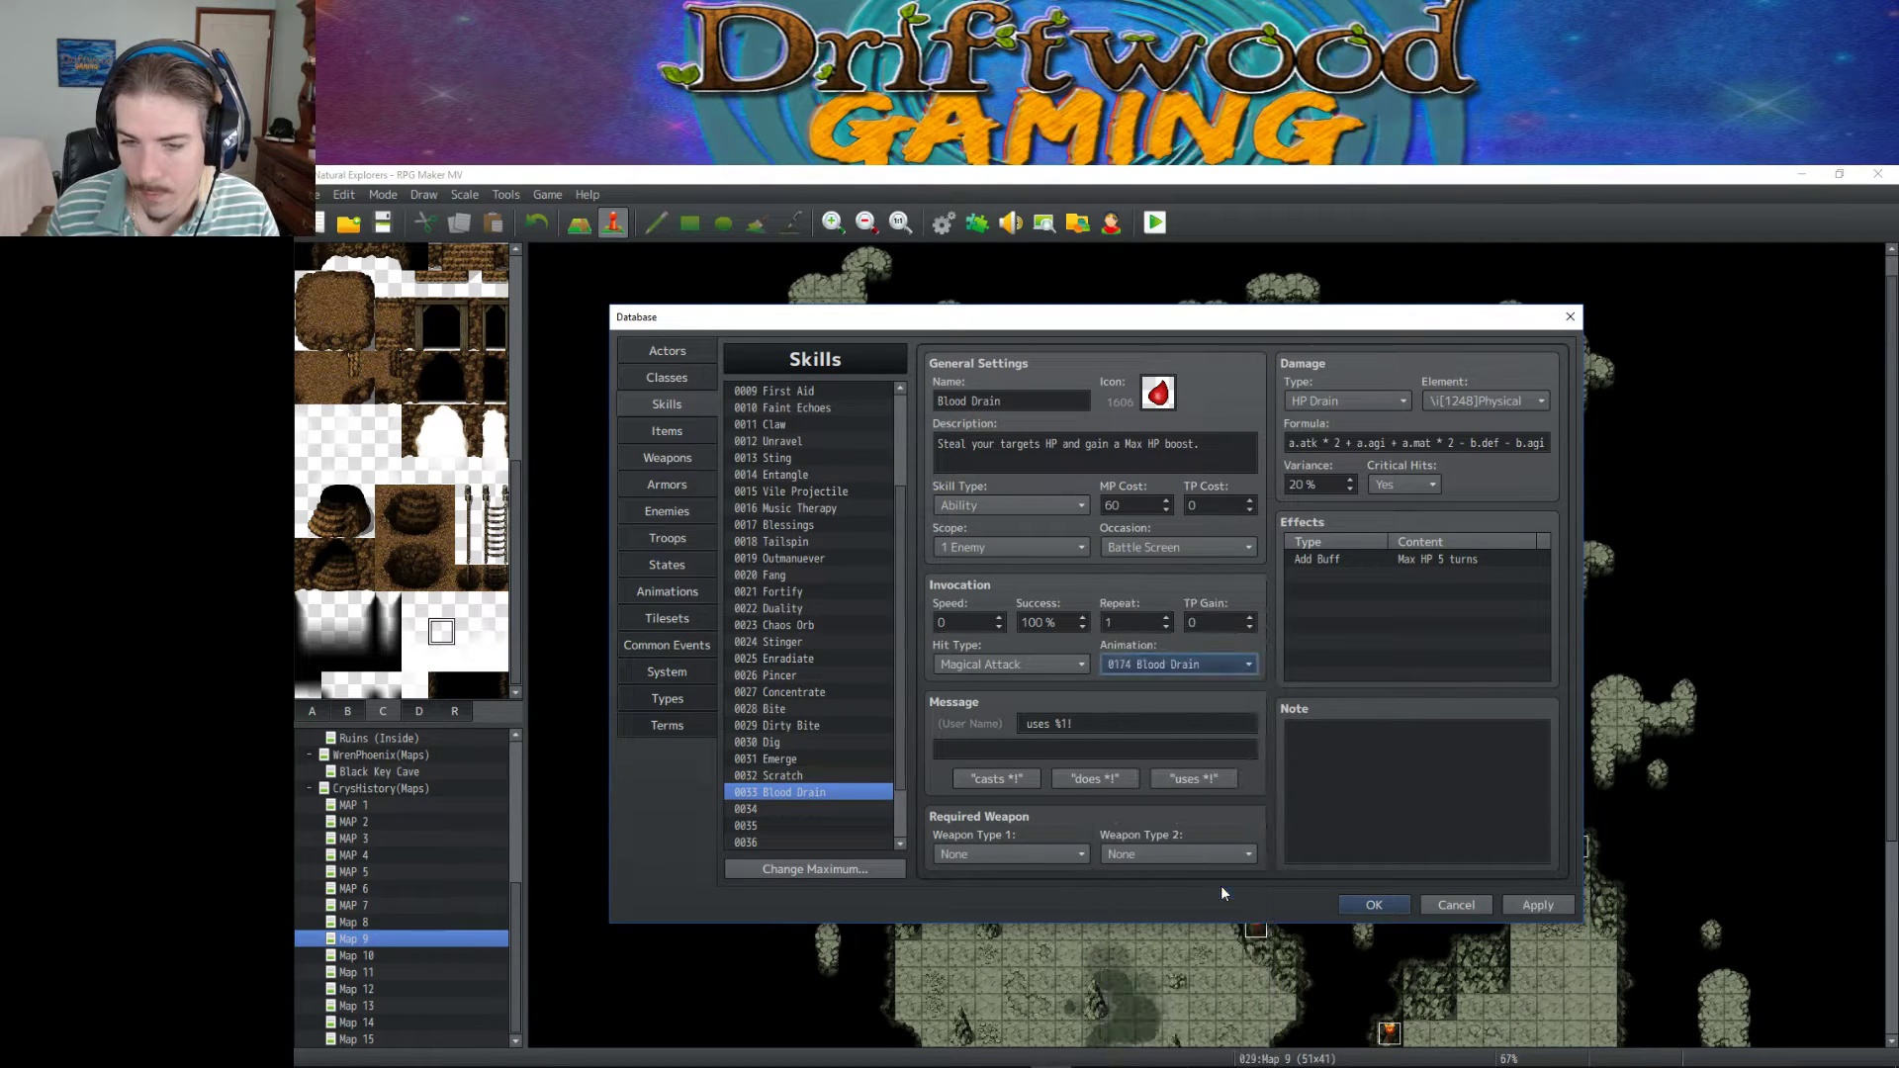
pyautogui.click(817, 776)
pyautogui.click(836, 793)
pyautogui.click(819, 776)
pyautogui.click(811, 791)
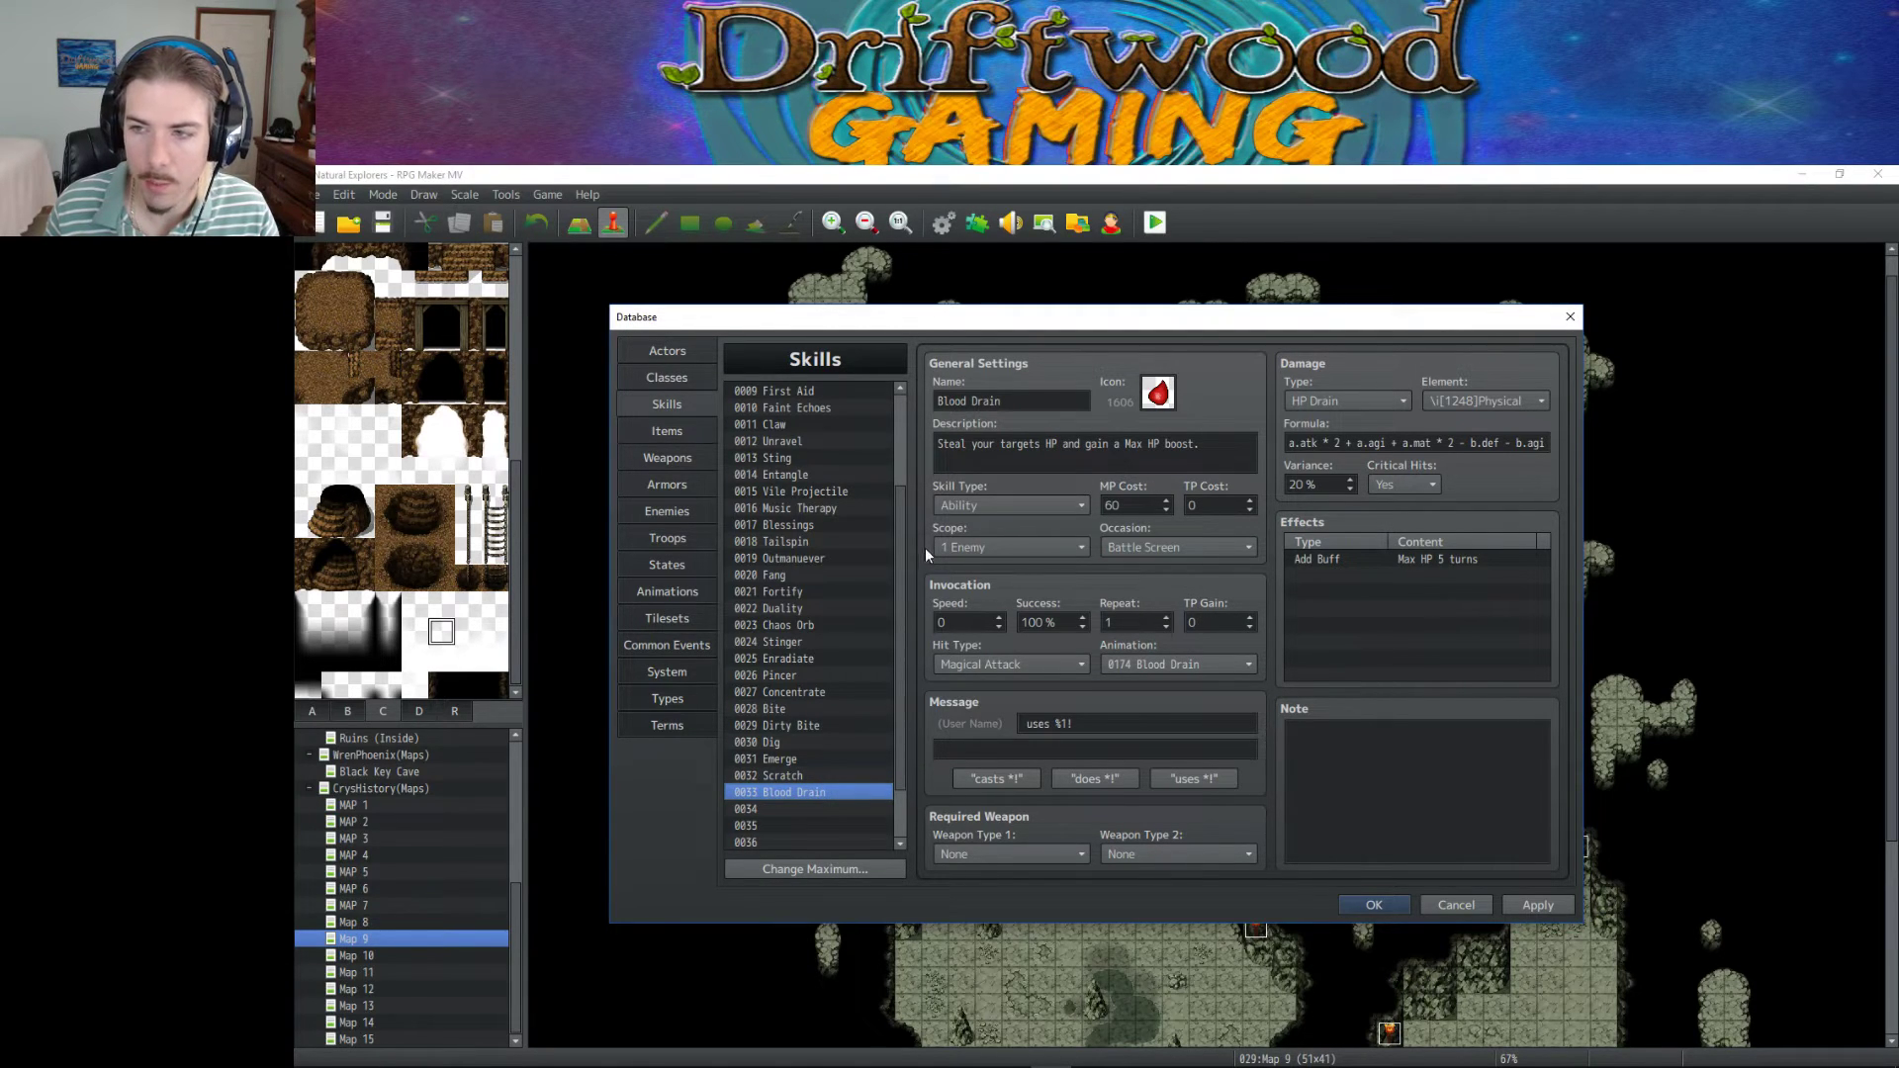
pyautogui.click(1538, 906)
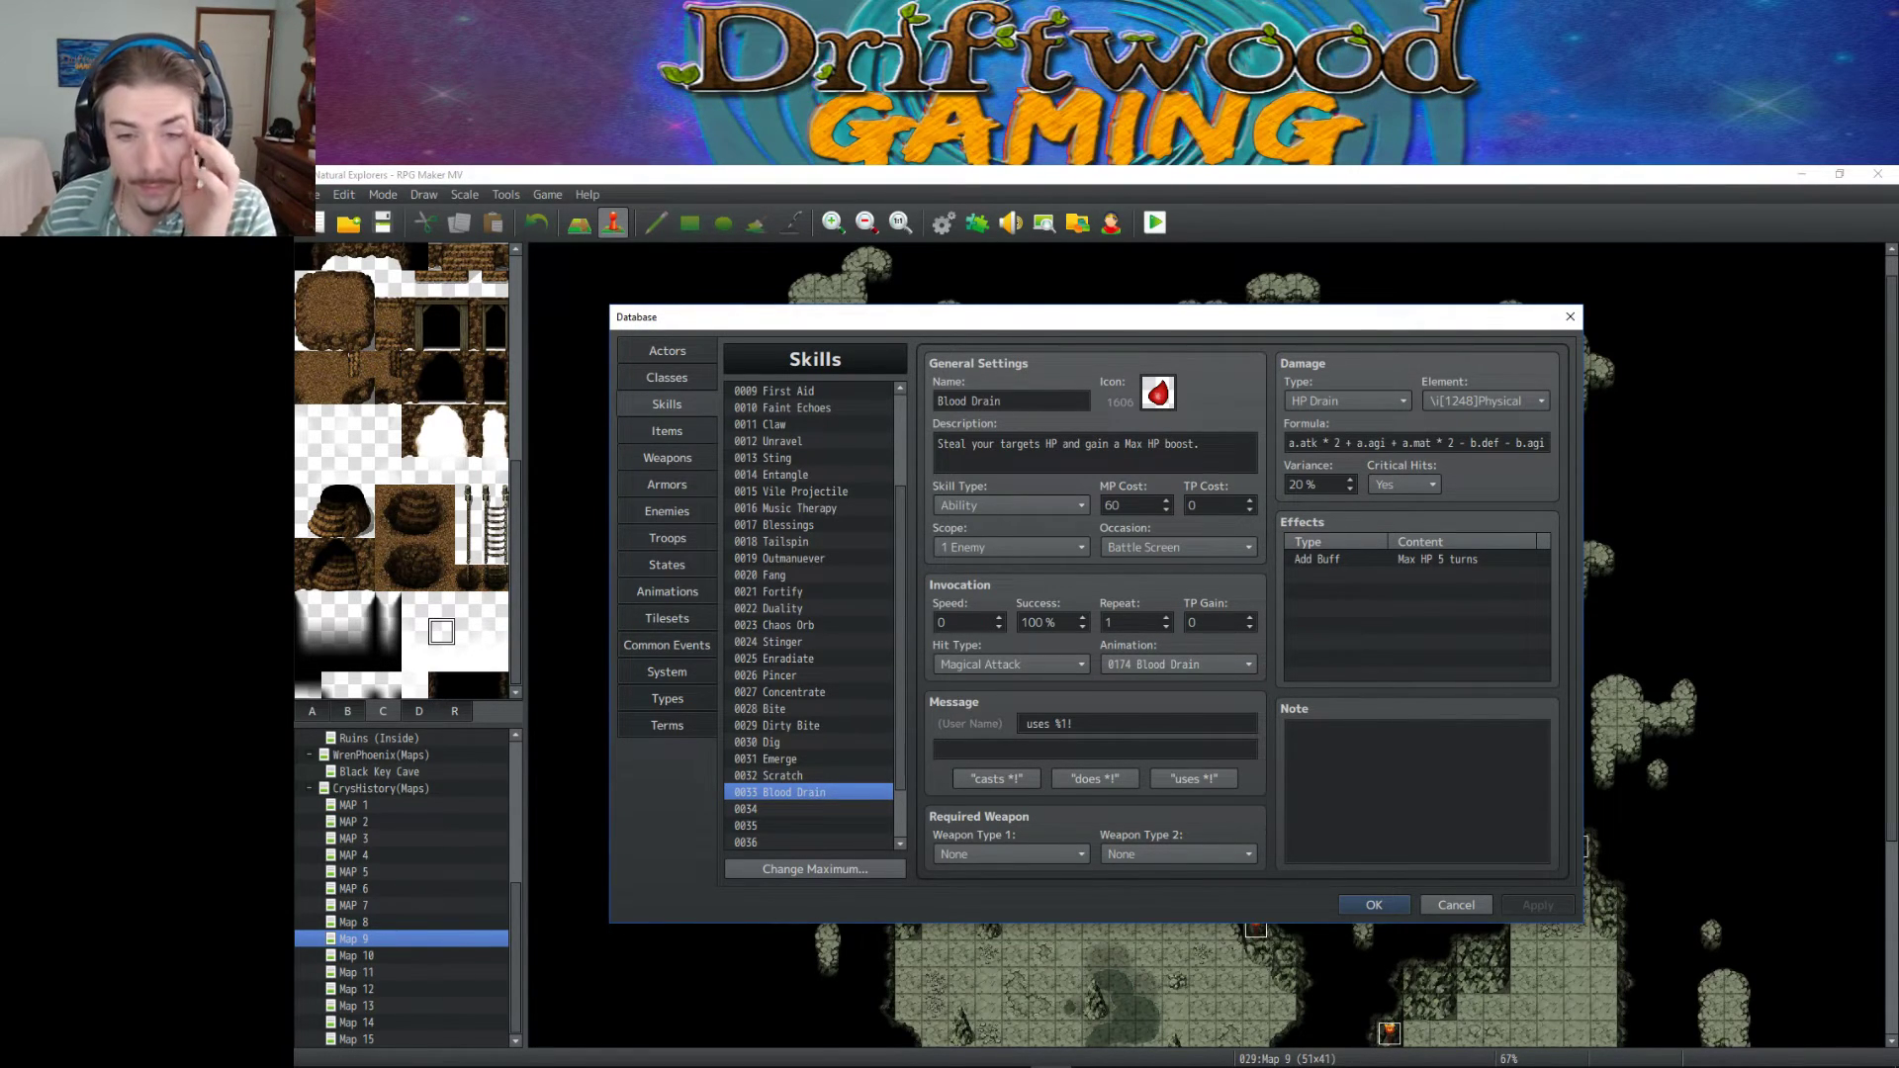
# Create a skill named Dark Wing in the empty skill slot 0034.
pyautogui.click(771, 810)
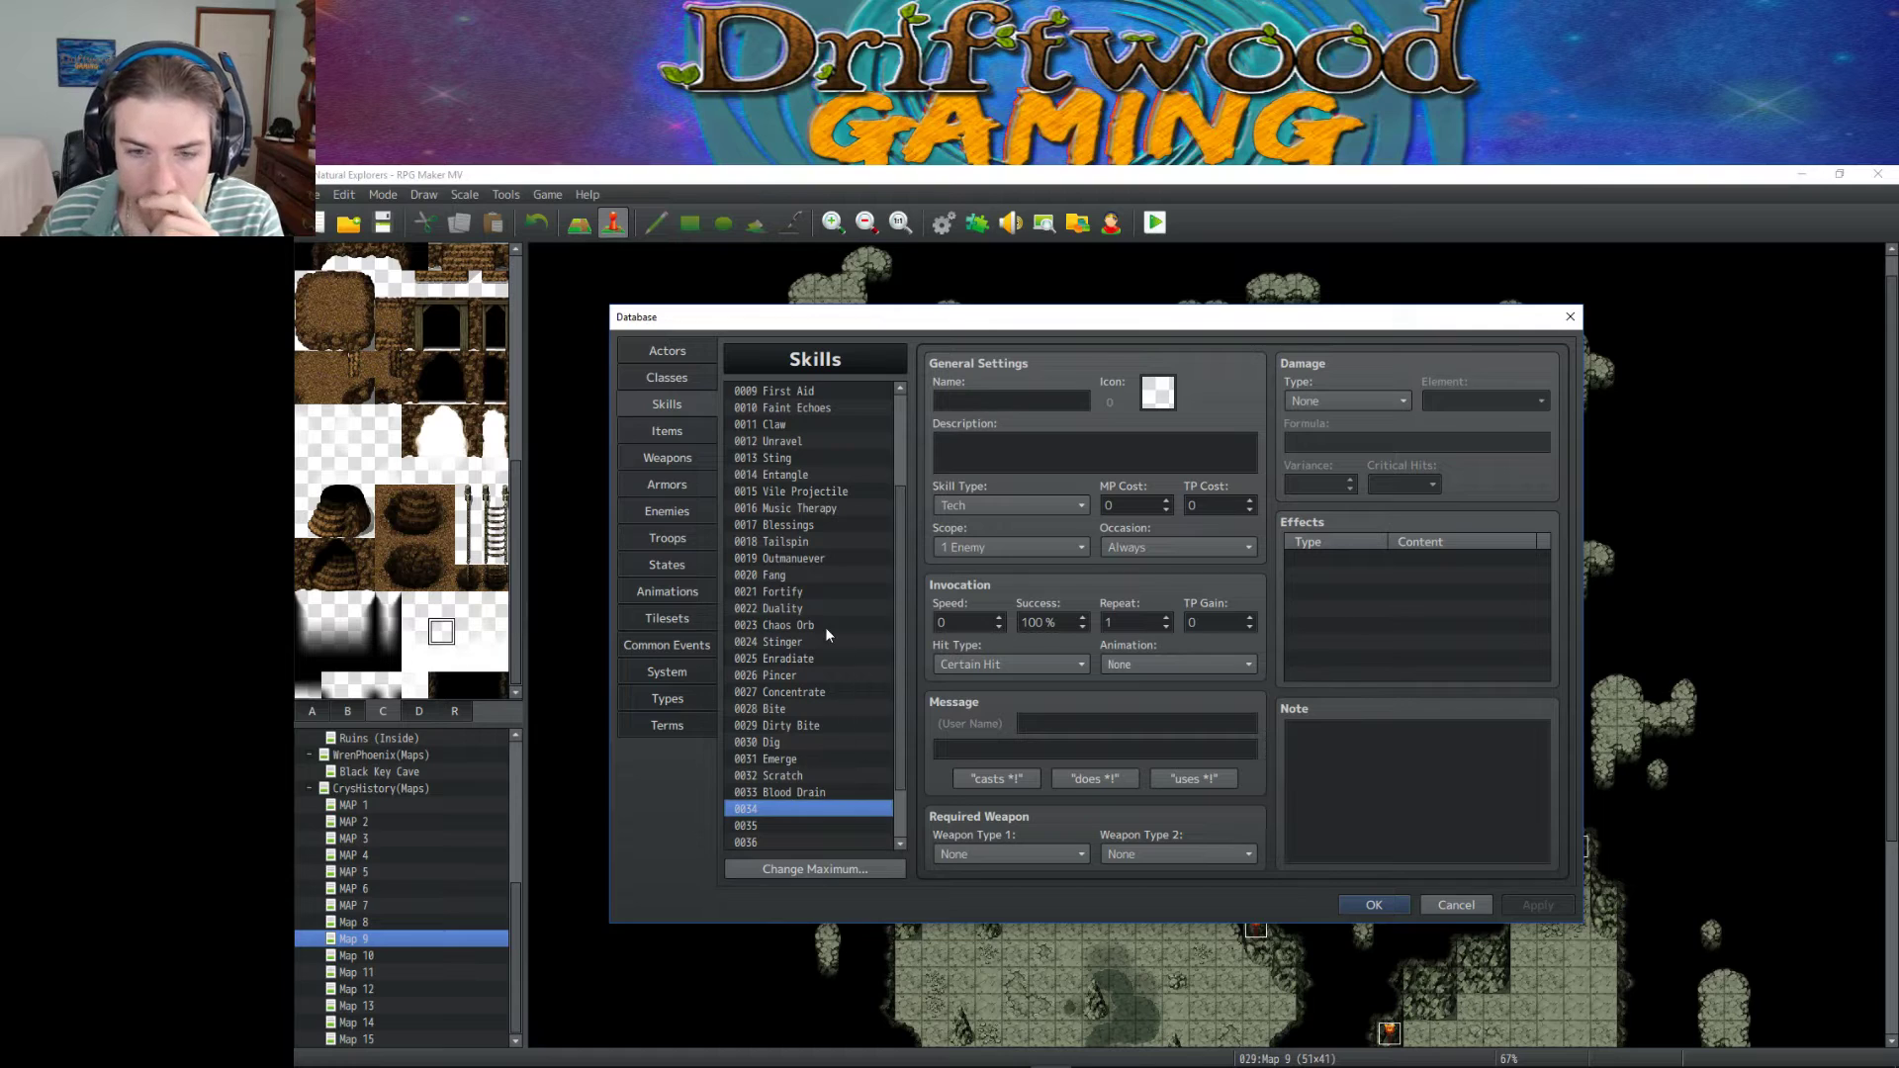
pyautogui.click(1023, 404)
pyautogui.write('Da')
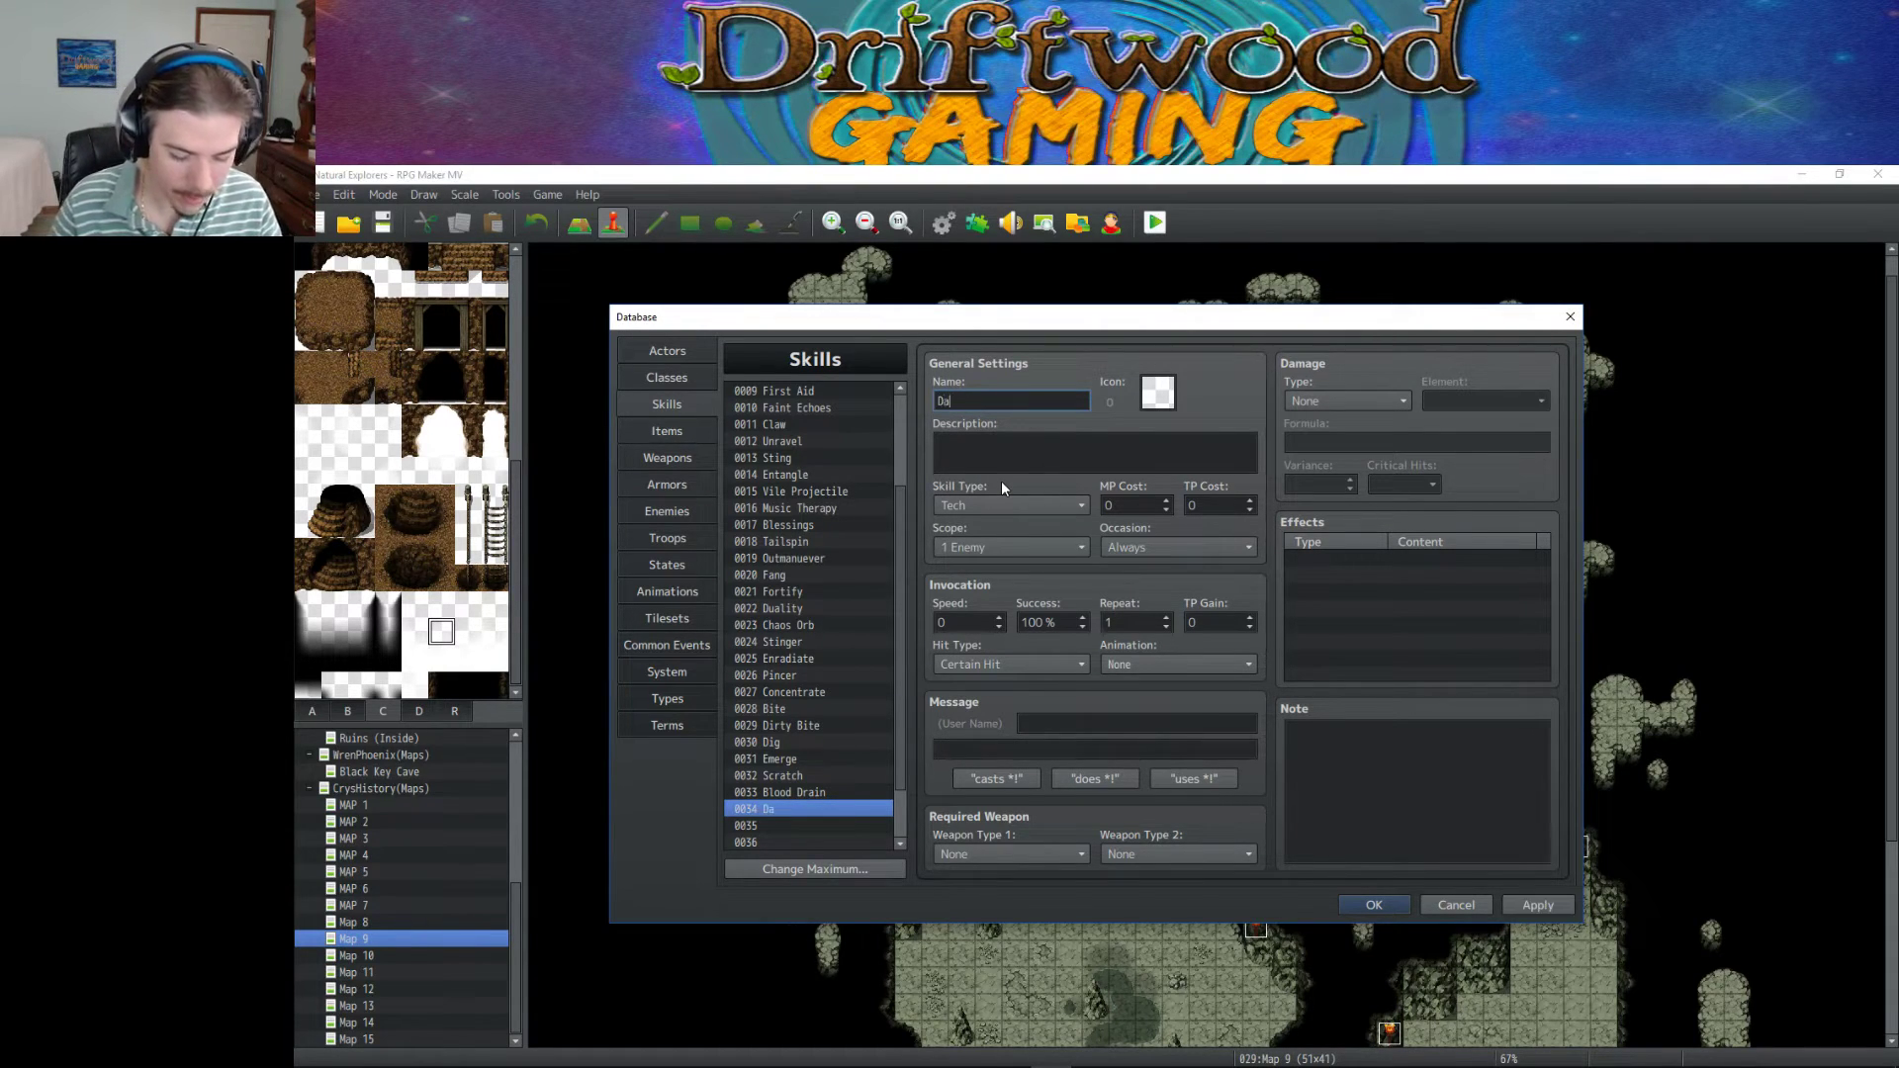
pyautogui.write('rk')
pyautogui.press('BackSpace')
pyautogui.write('rk D')
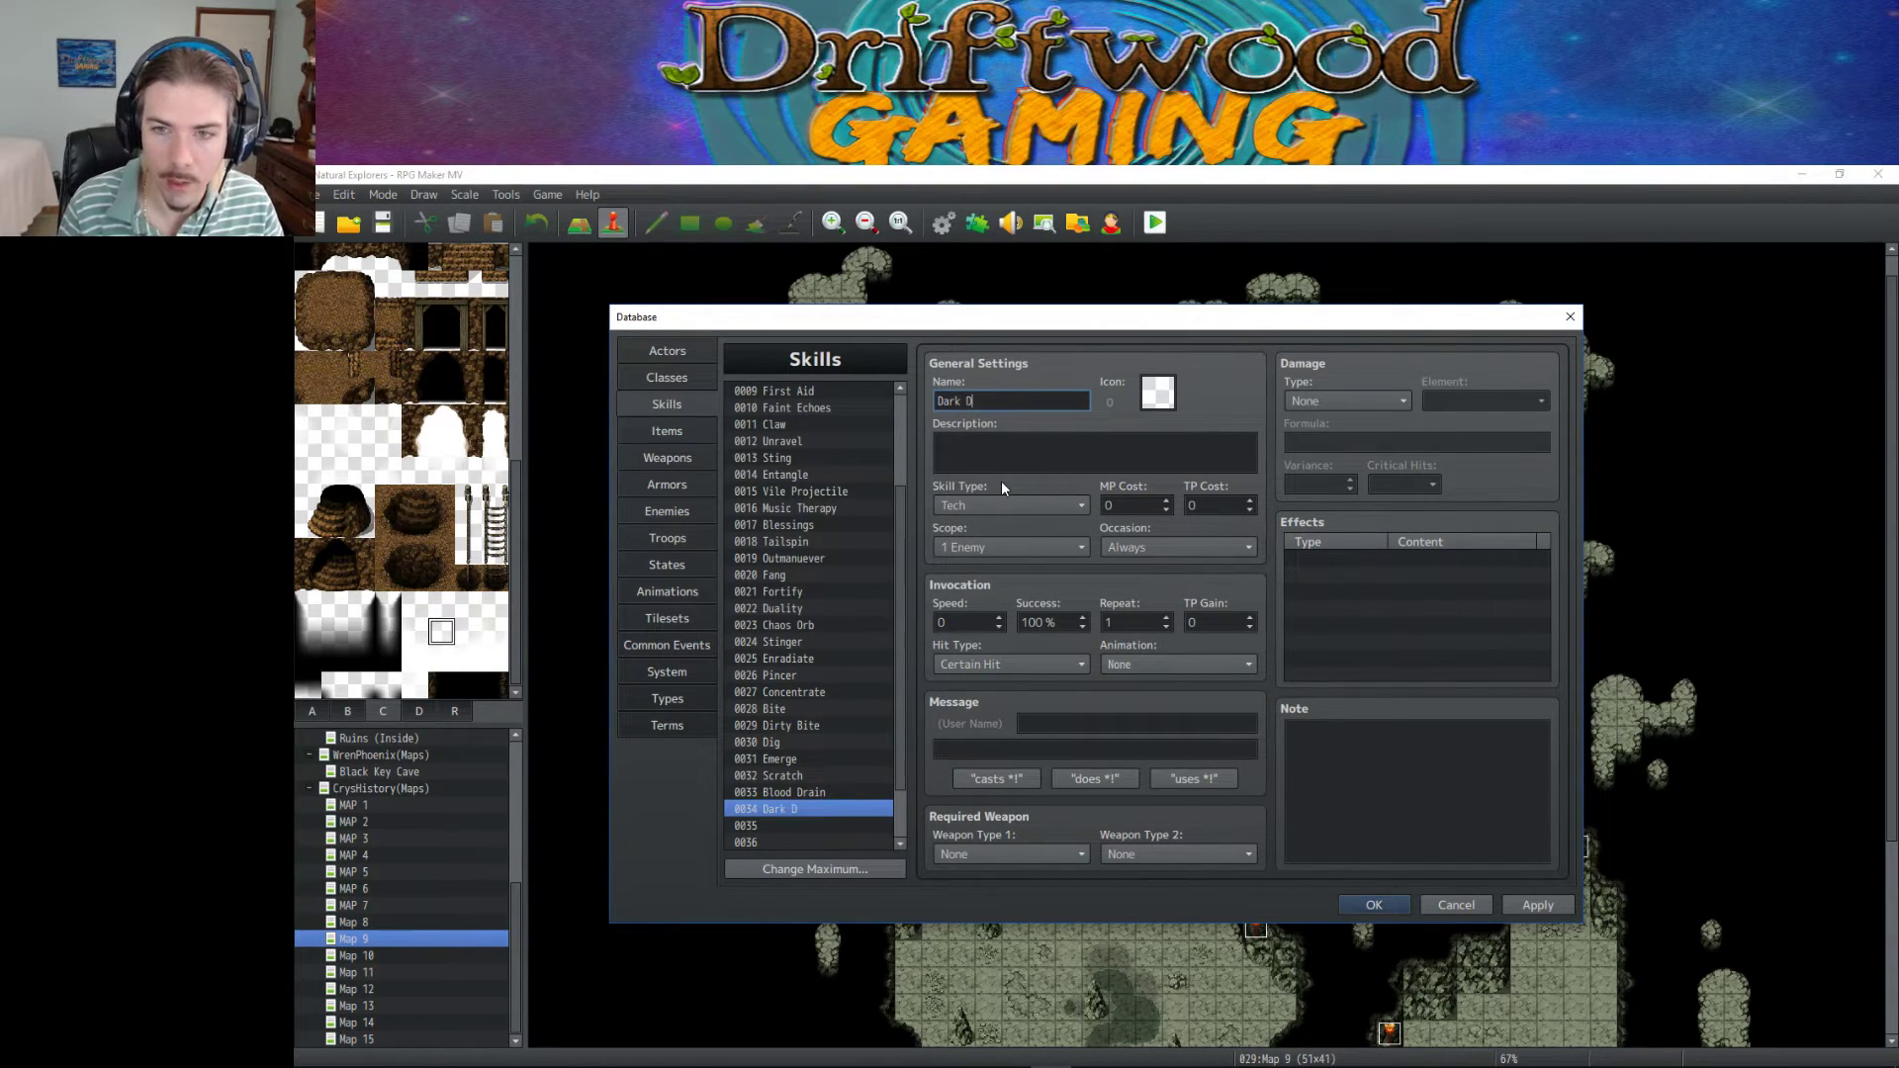
pyautogui.press('BackSpace')
pyautogui.write('Wing')
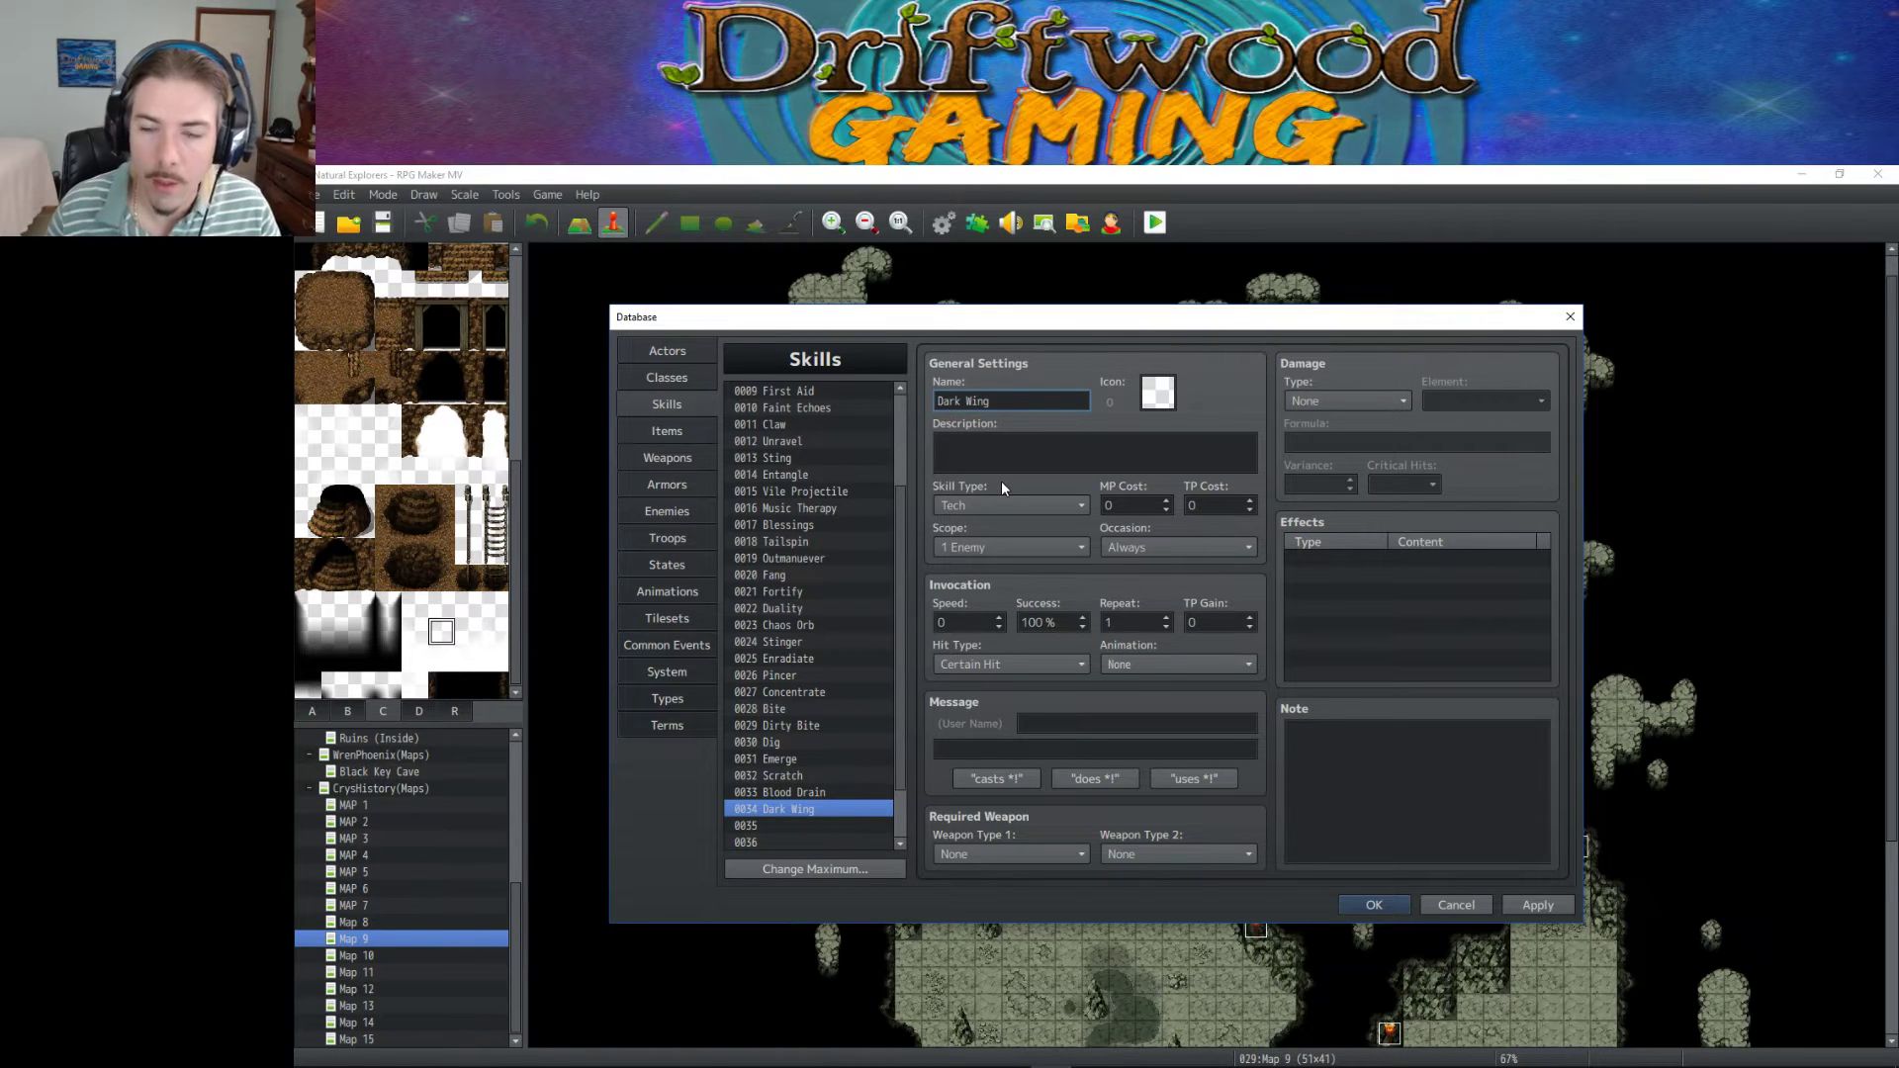
# Set Dark Wing's TP cost to 40 and its occasion to Battle Screen, keeping the Tech skill type.
pyautogui.click(1219, 506)
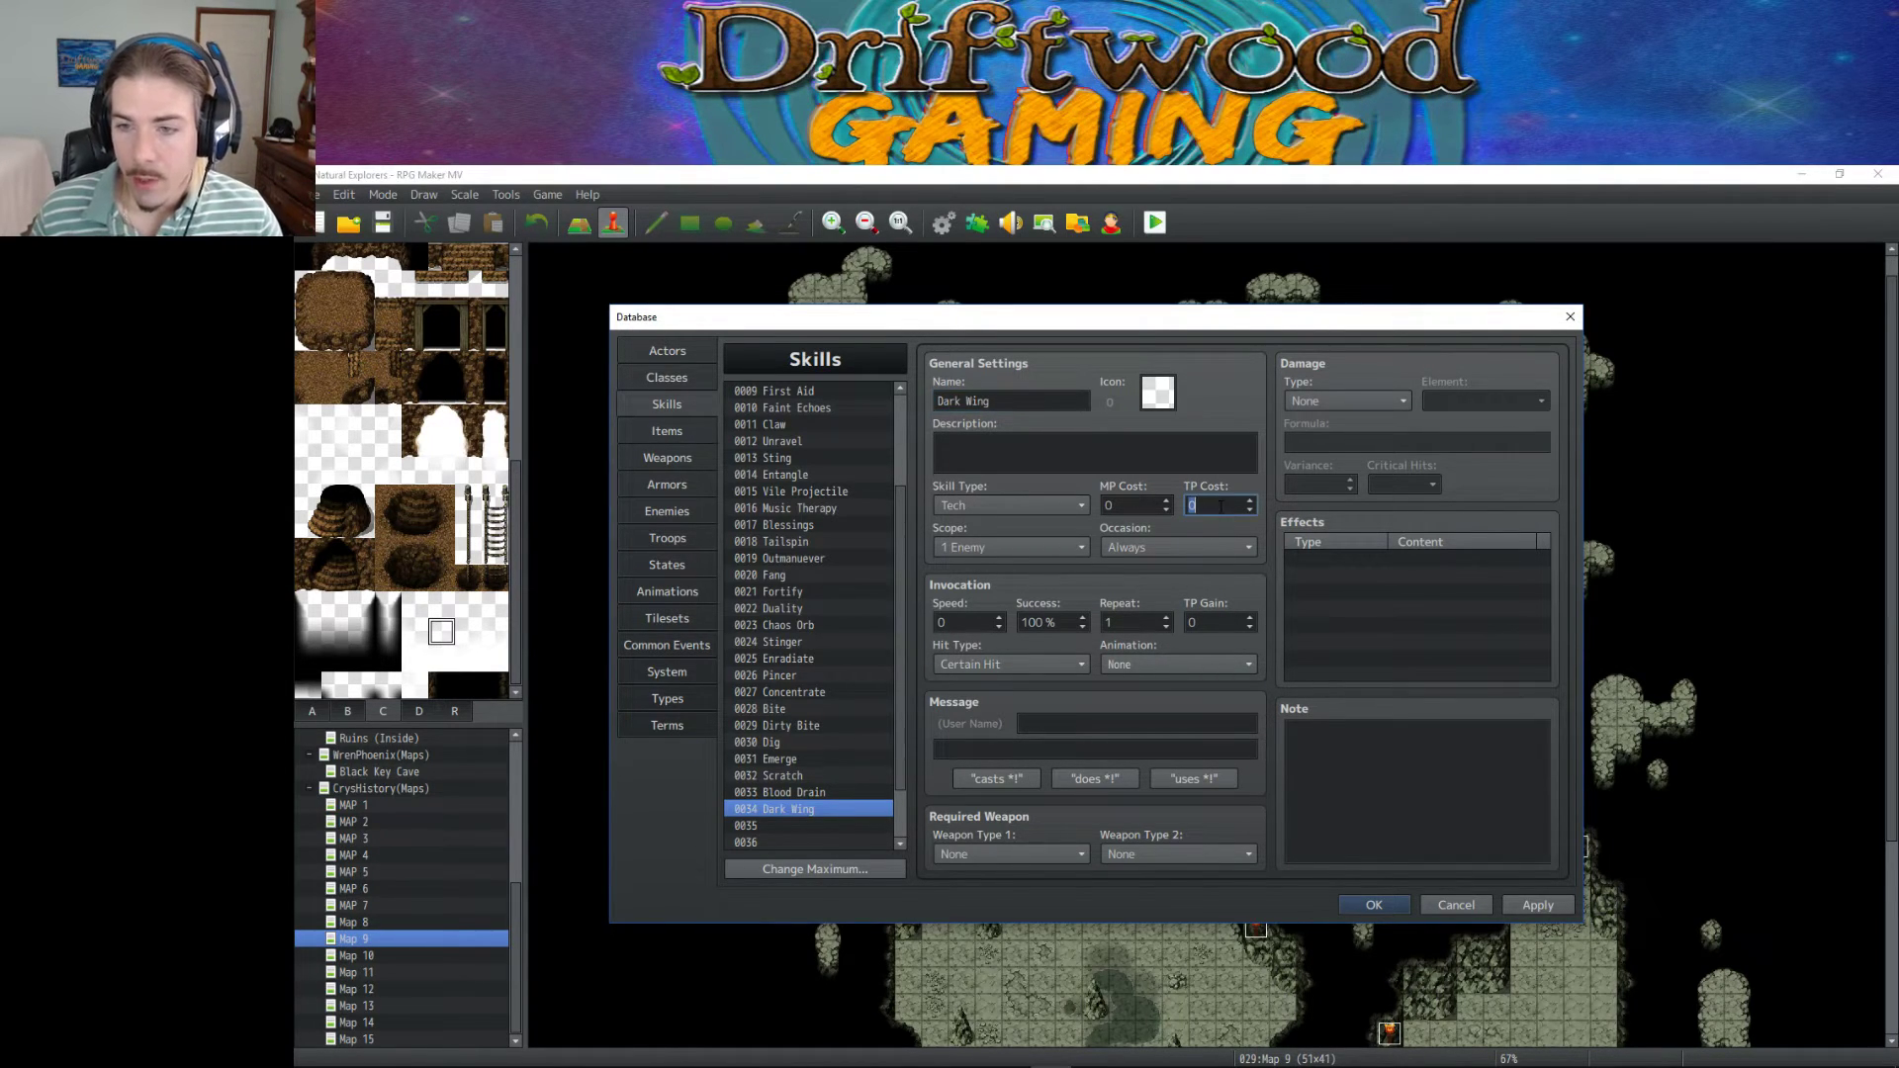
pyautogui.write('40')
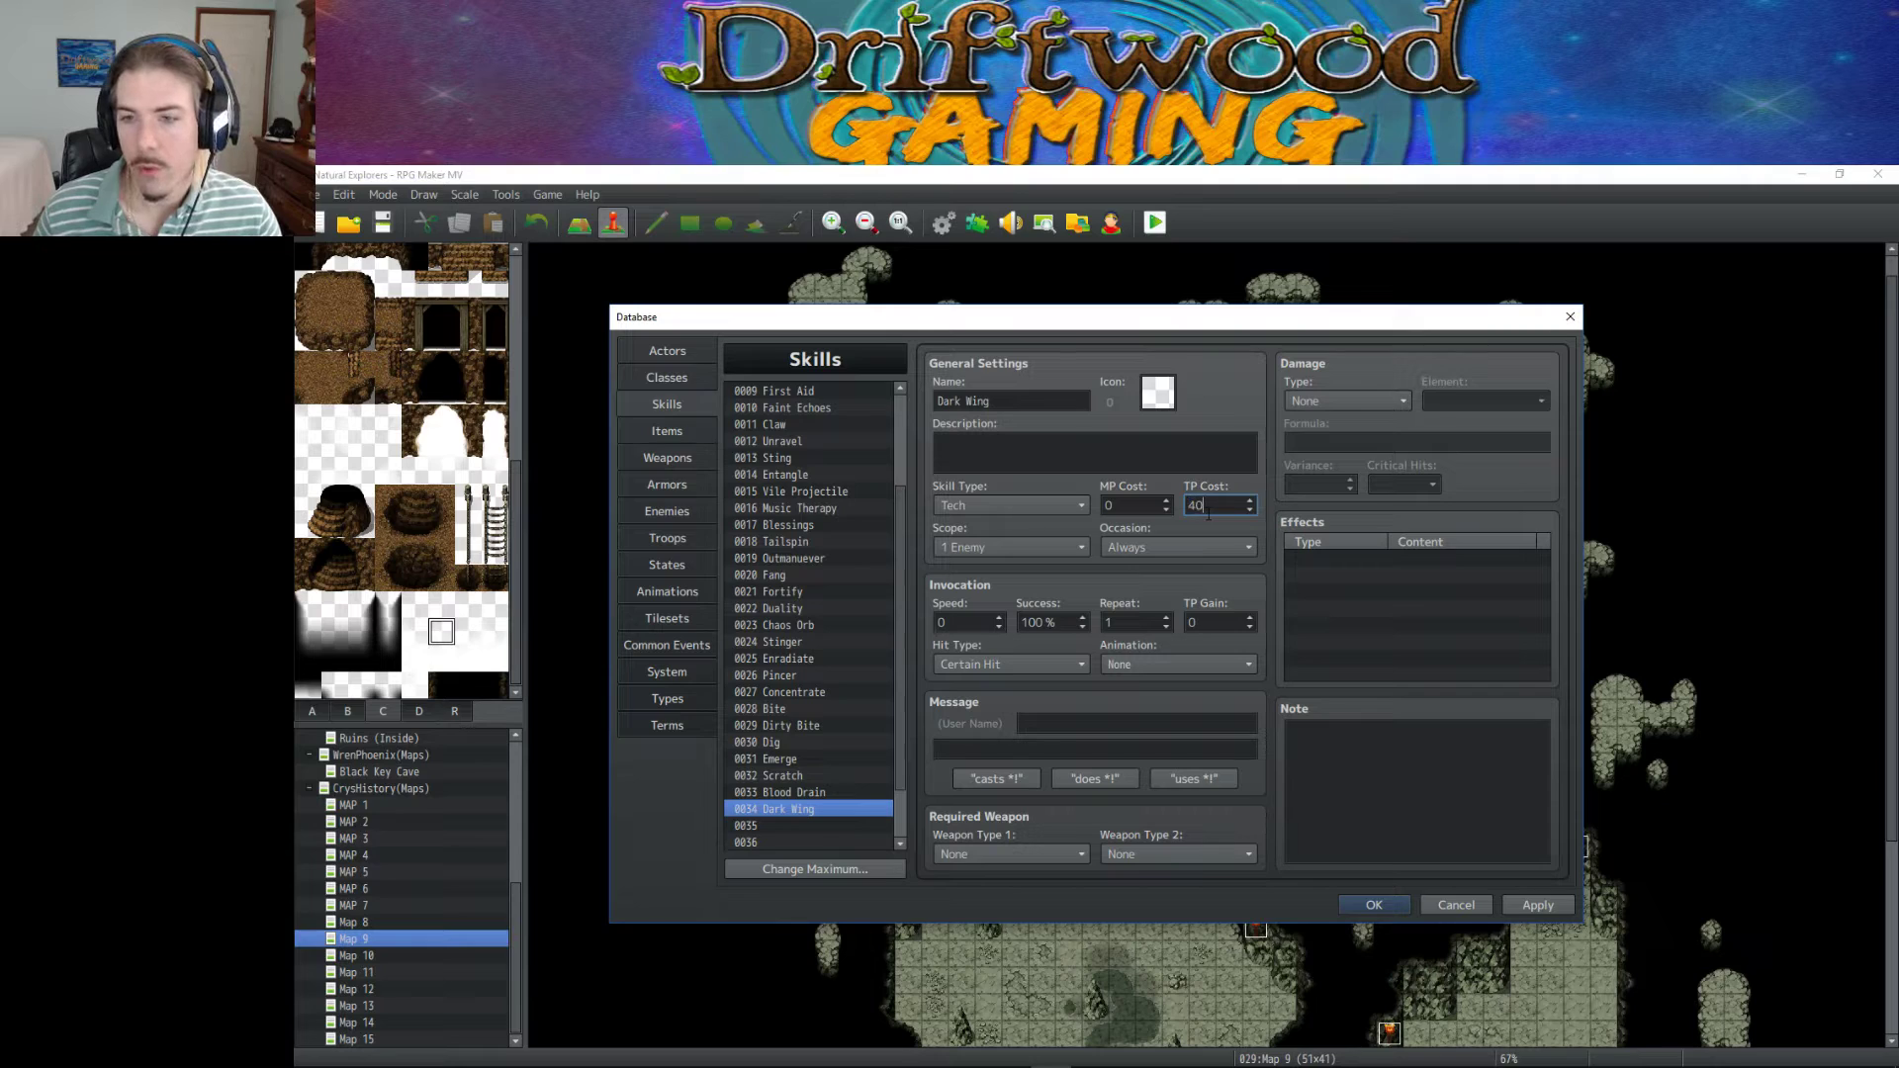
pyautogui.click(1013, 507)
pyautogui.click(1013, 506)
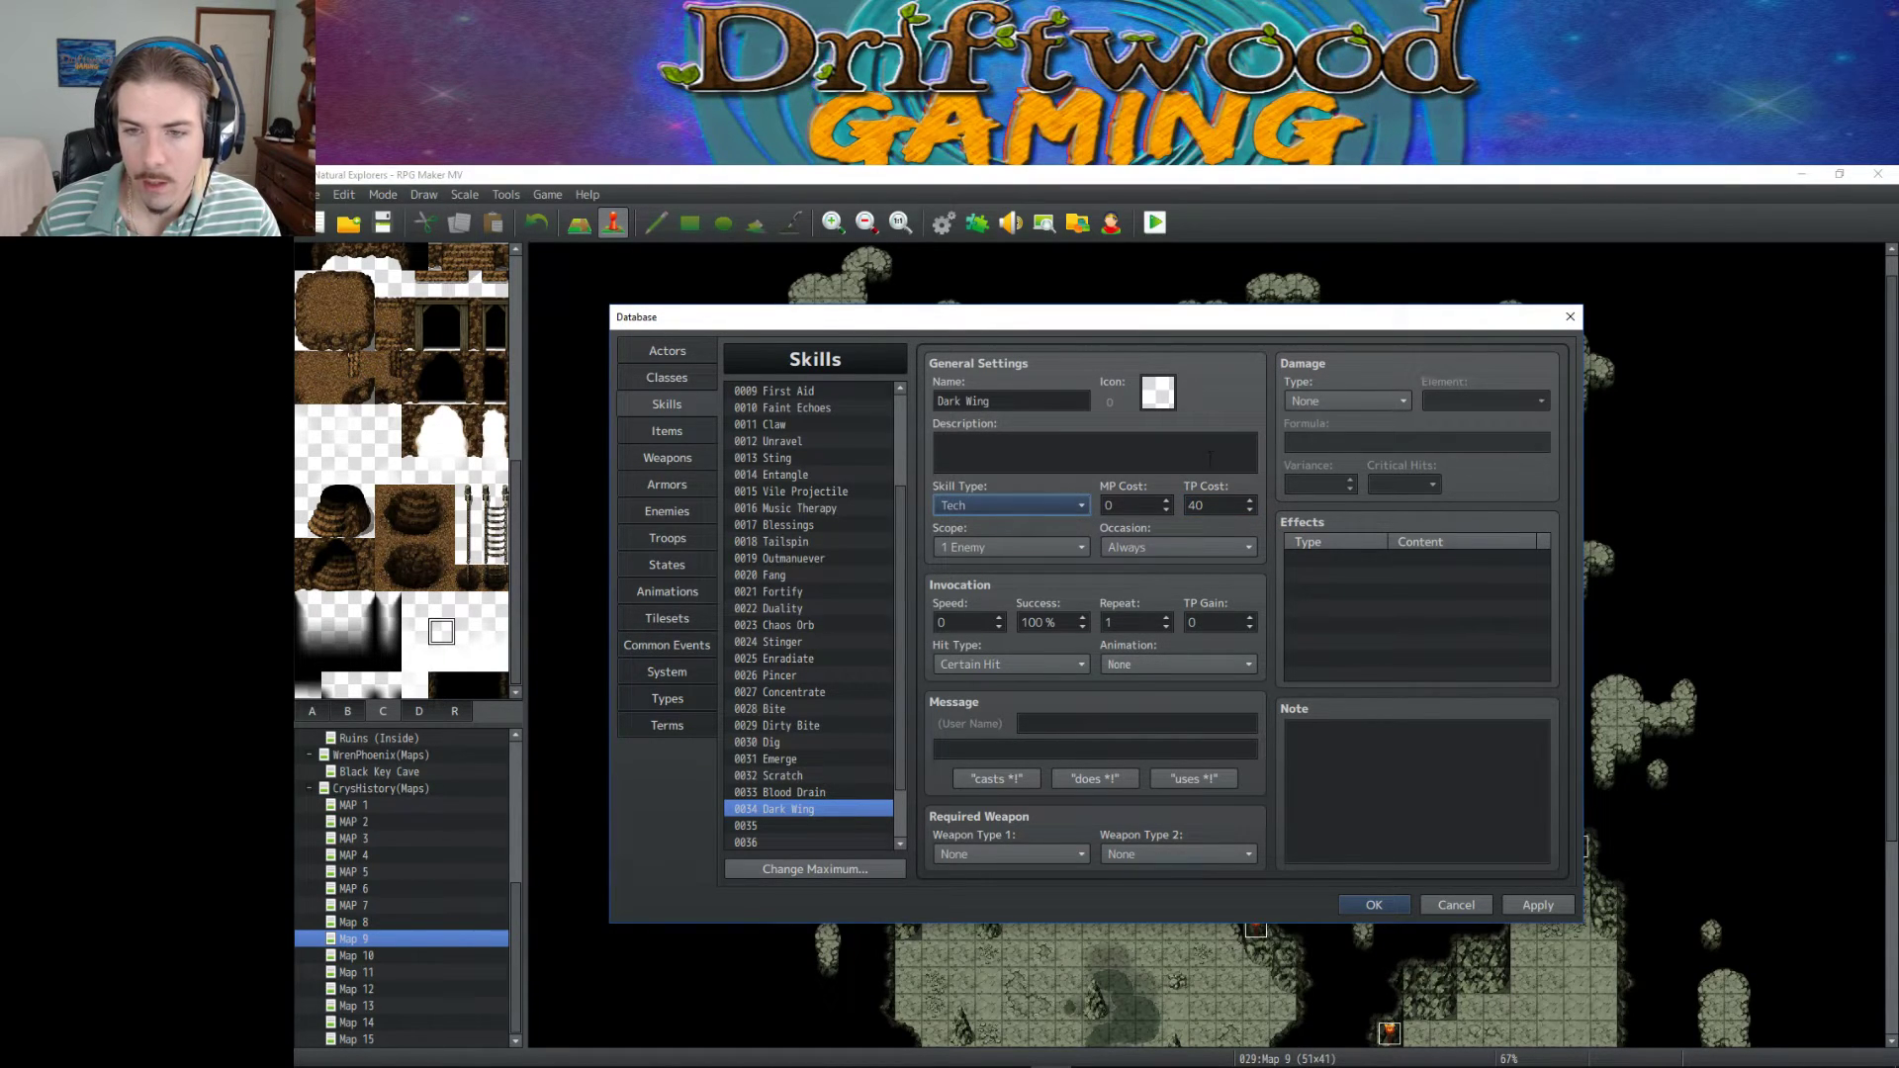
pyautogui.click(1156, 549)
pyautogui.click(1159, 589)
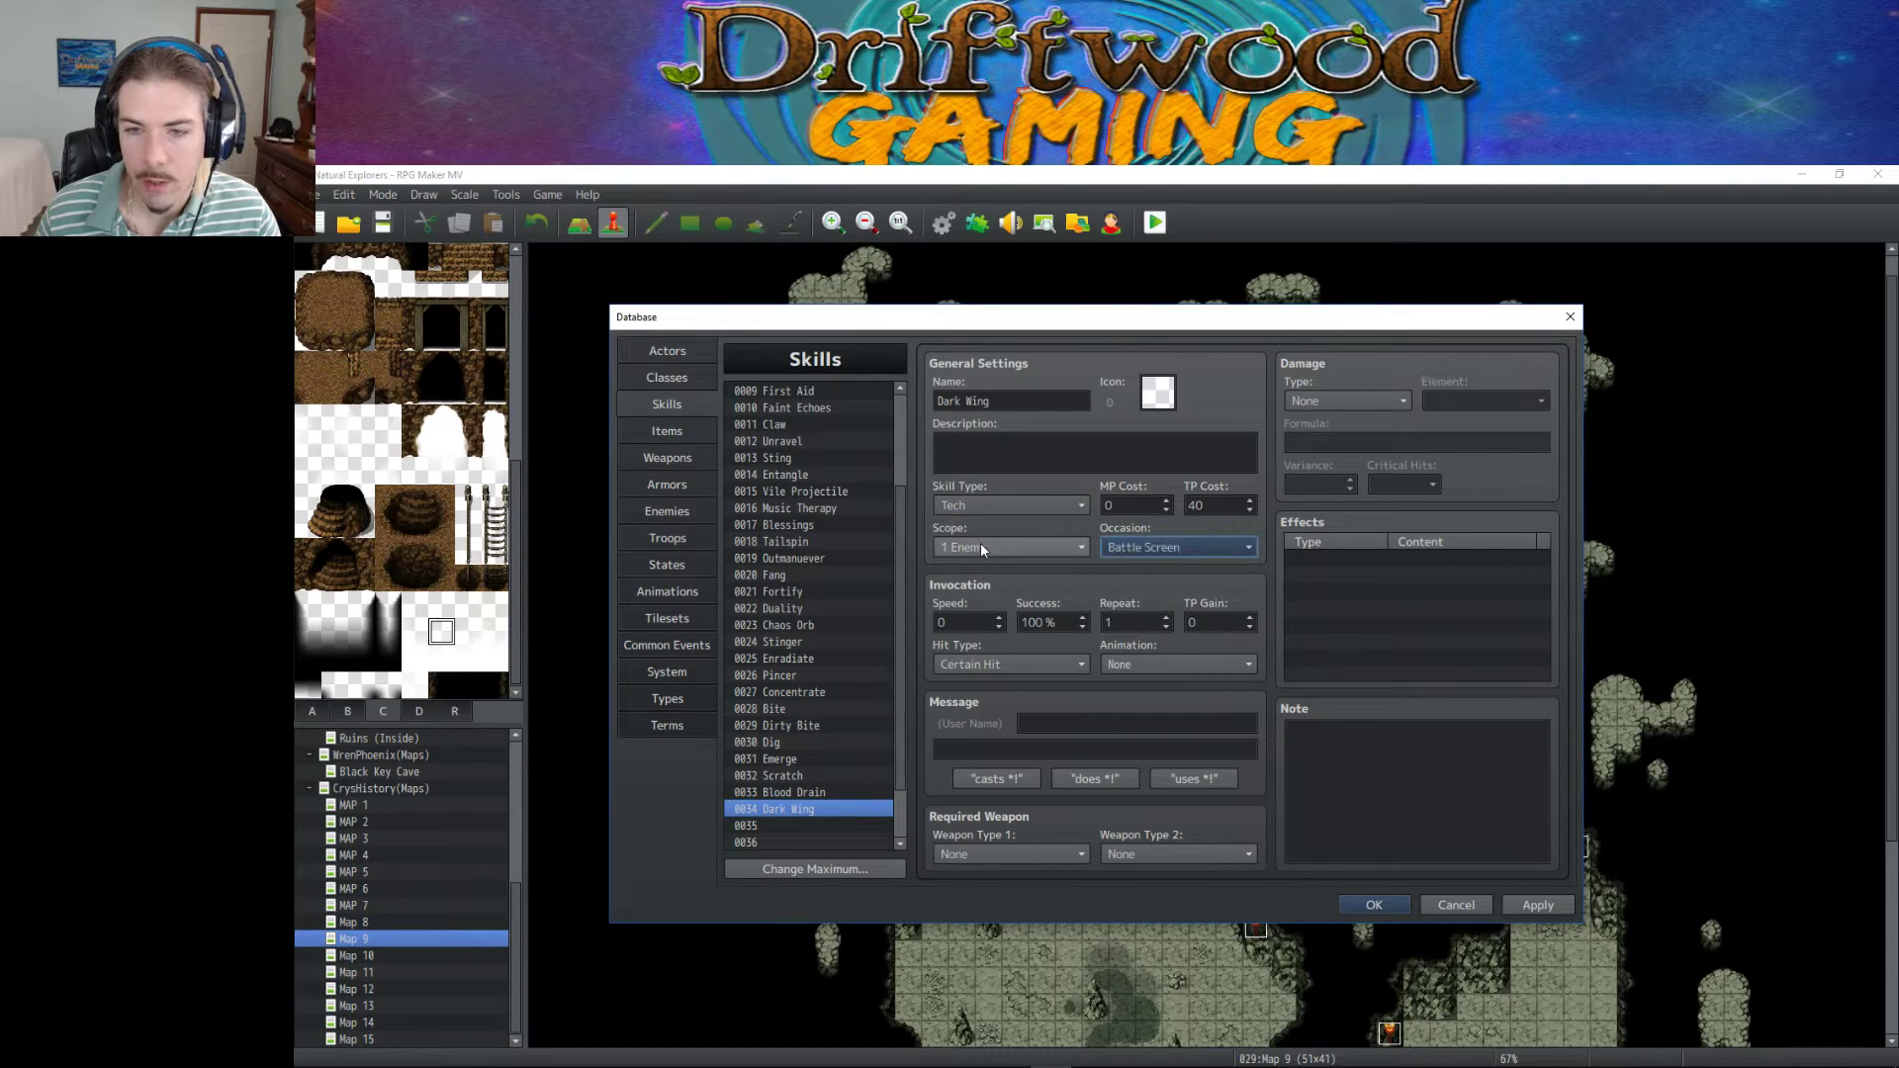
pyautogui.click(981, 543)
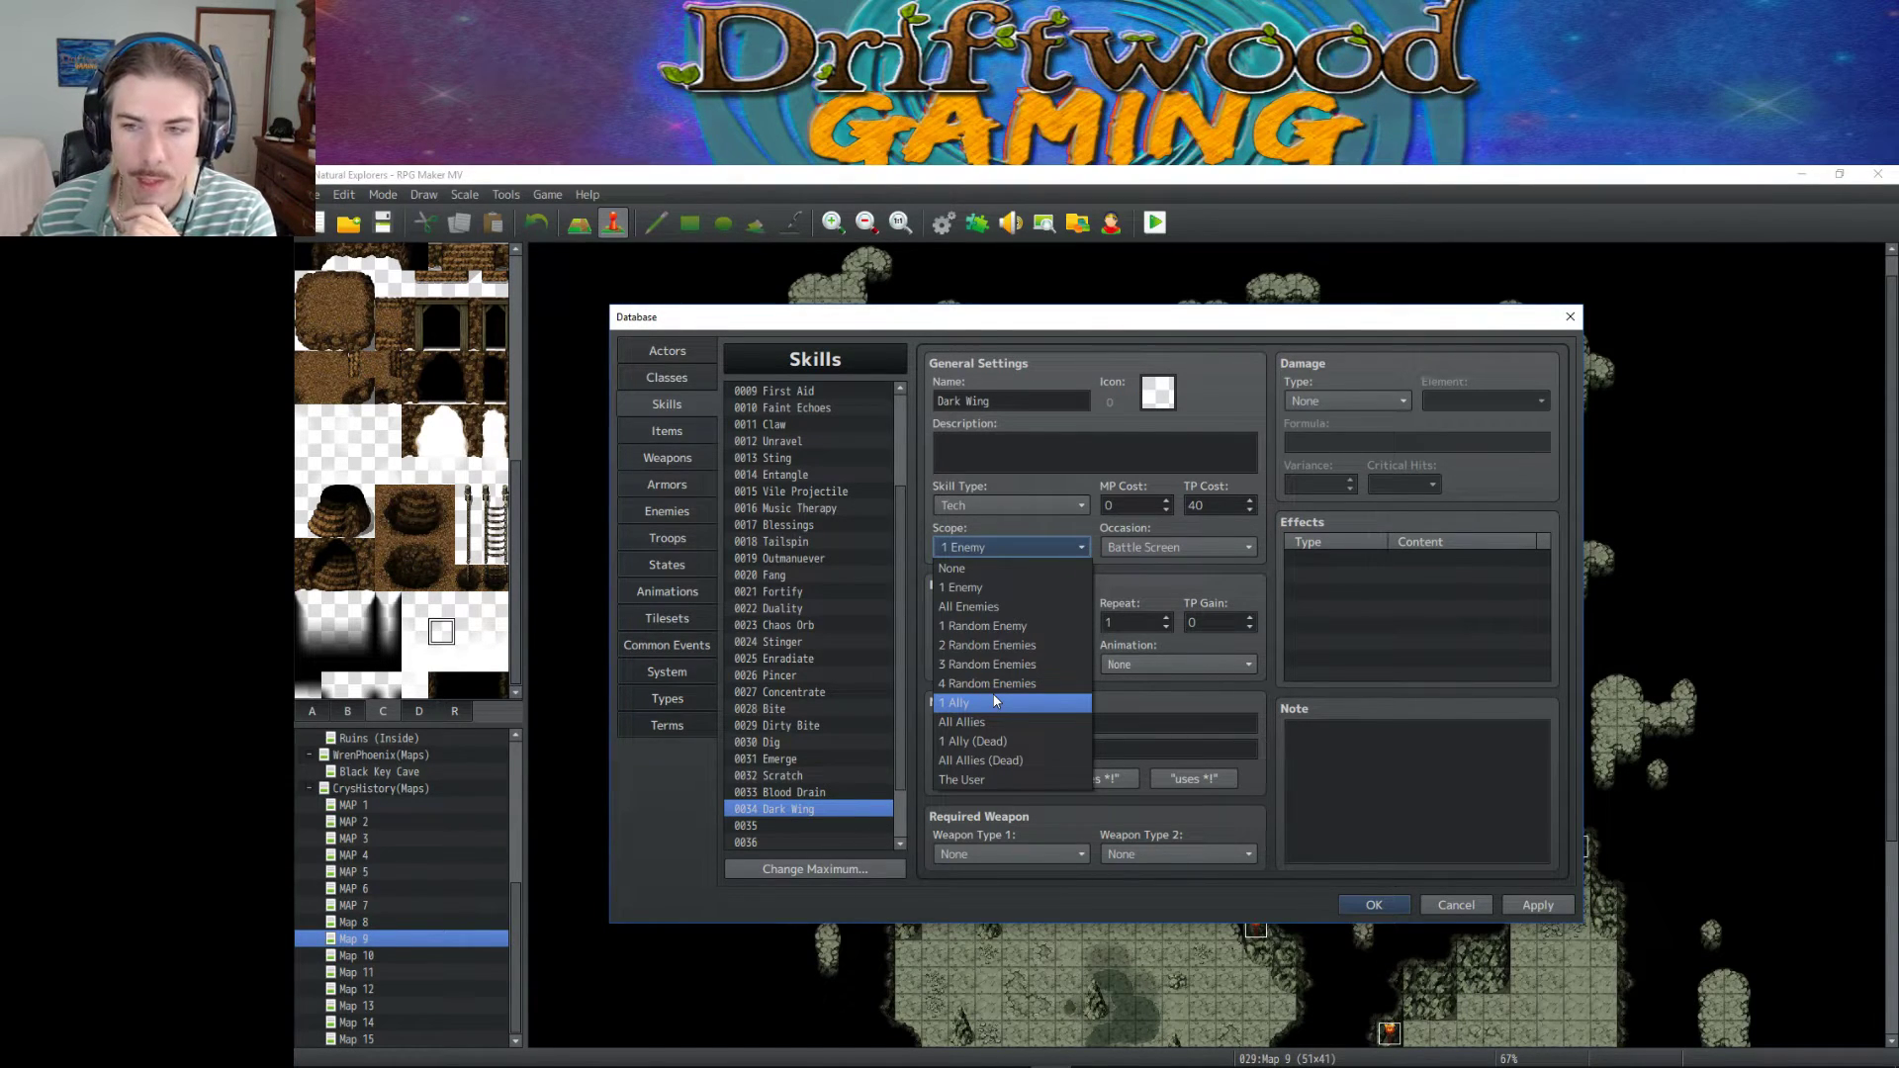
pyautogui.click(983, 606)
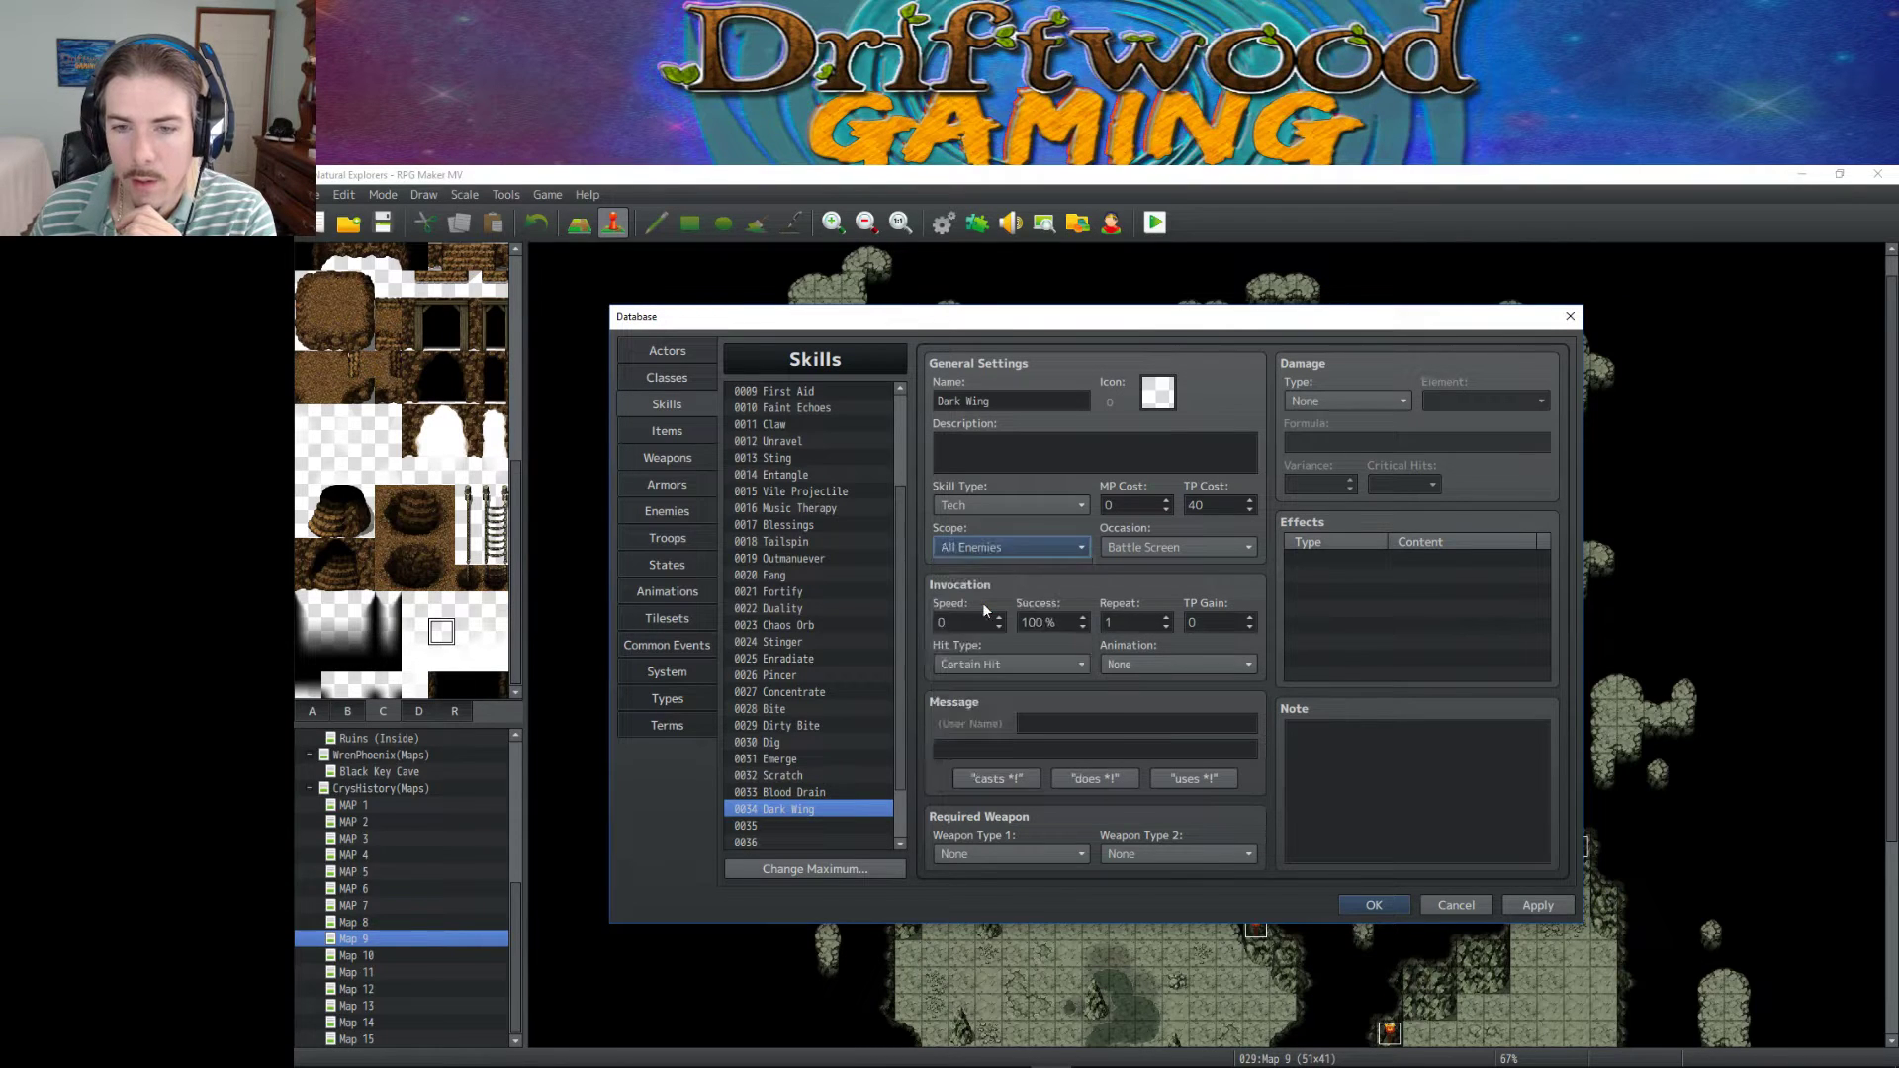
pyautogui.click(1021, 548)
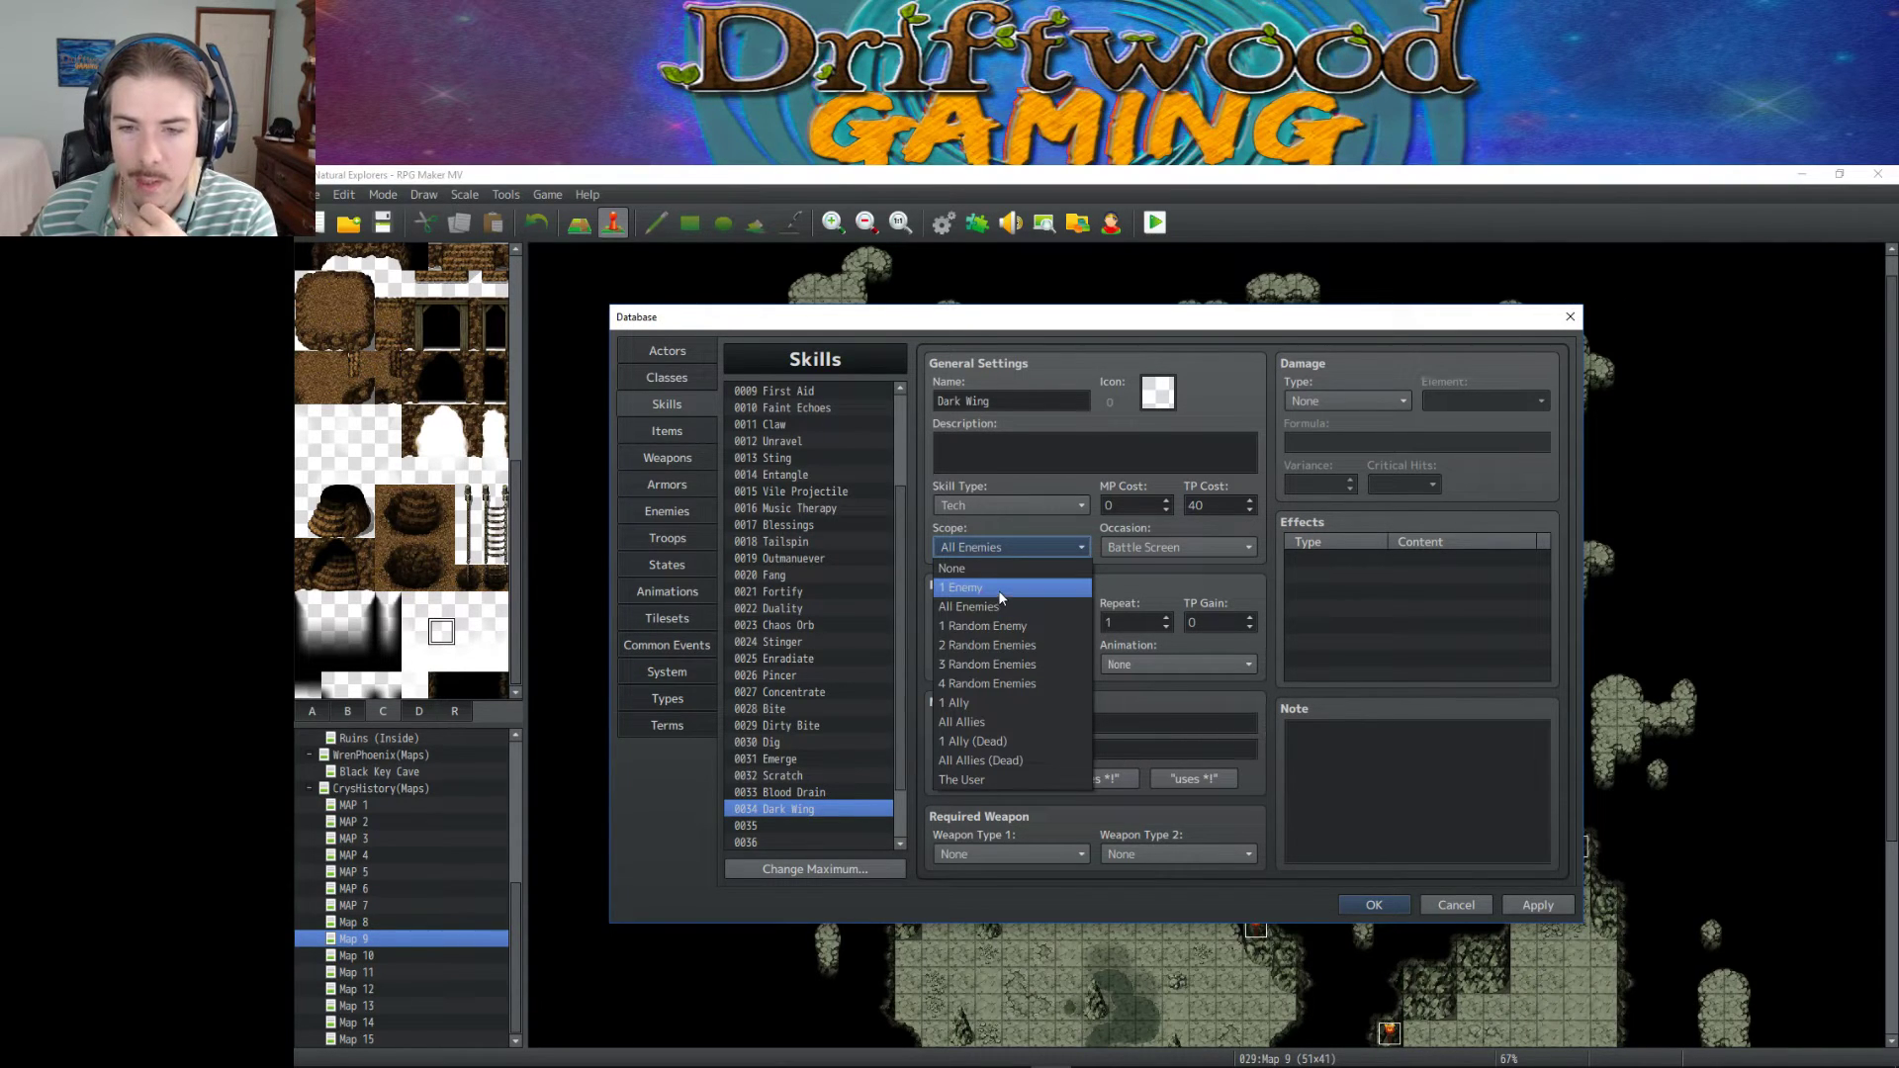
pyautogui.click(1001, 592)
# Enter the description "Chance to inflict \it[5]." for Dark Wing and apply the change.
pyautogui.click(978, 446)
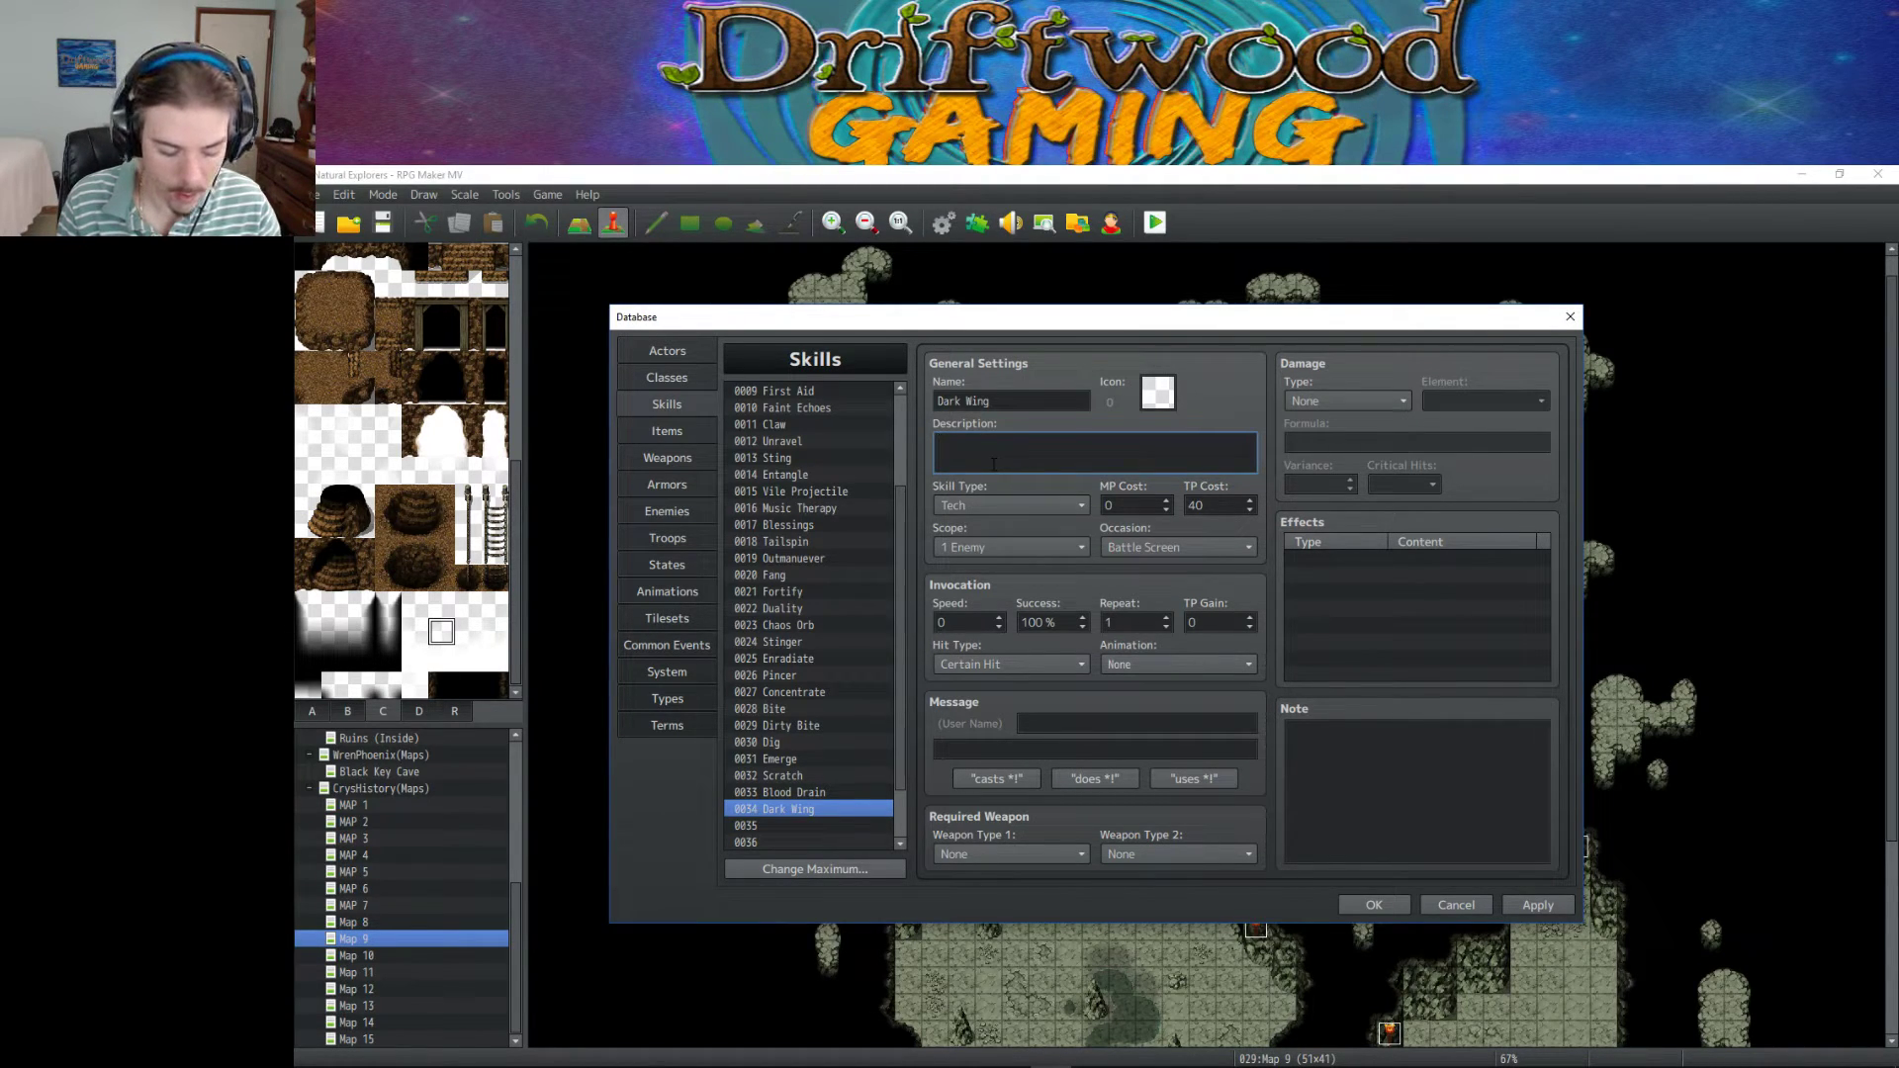
pyautogui.write('Chance ')
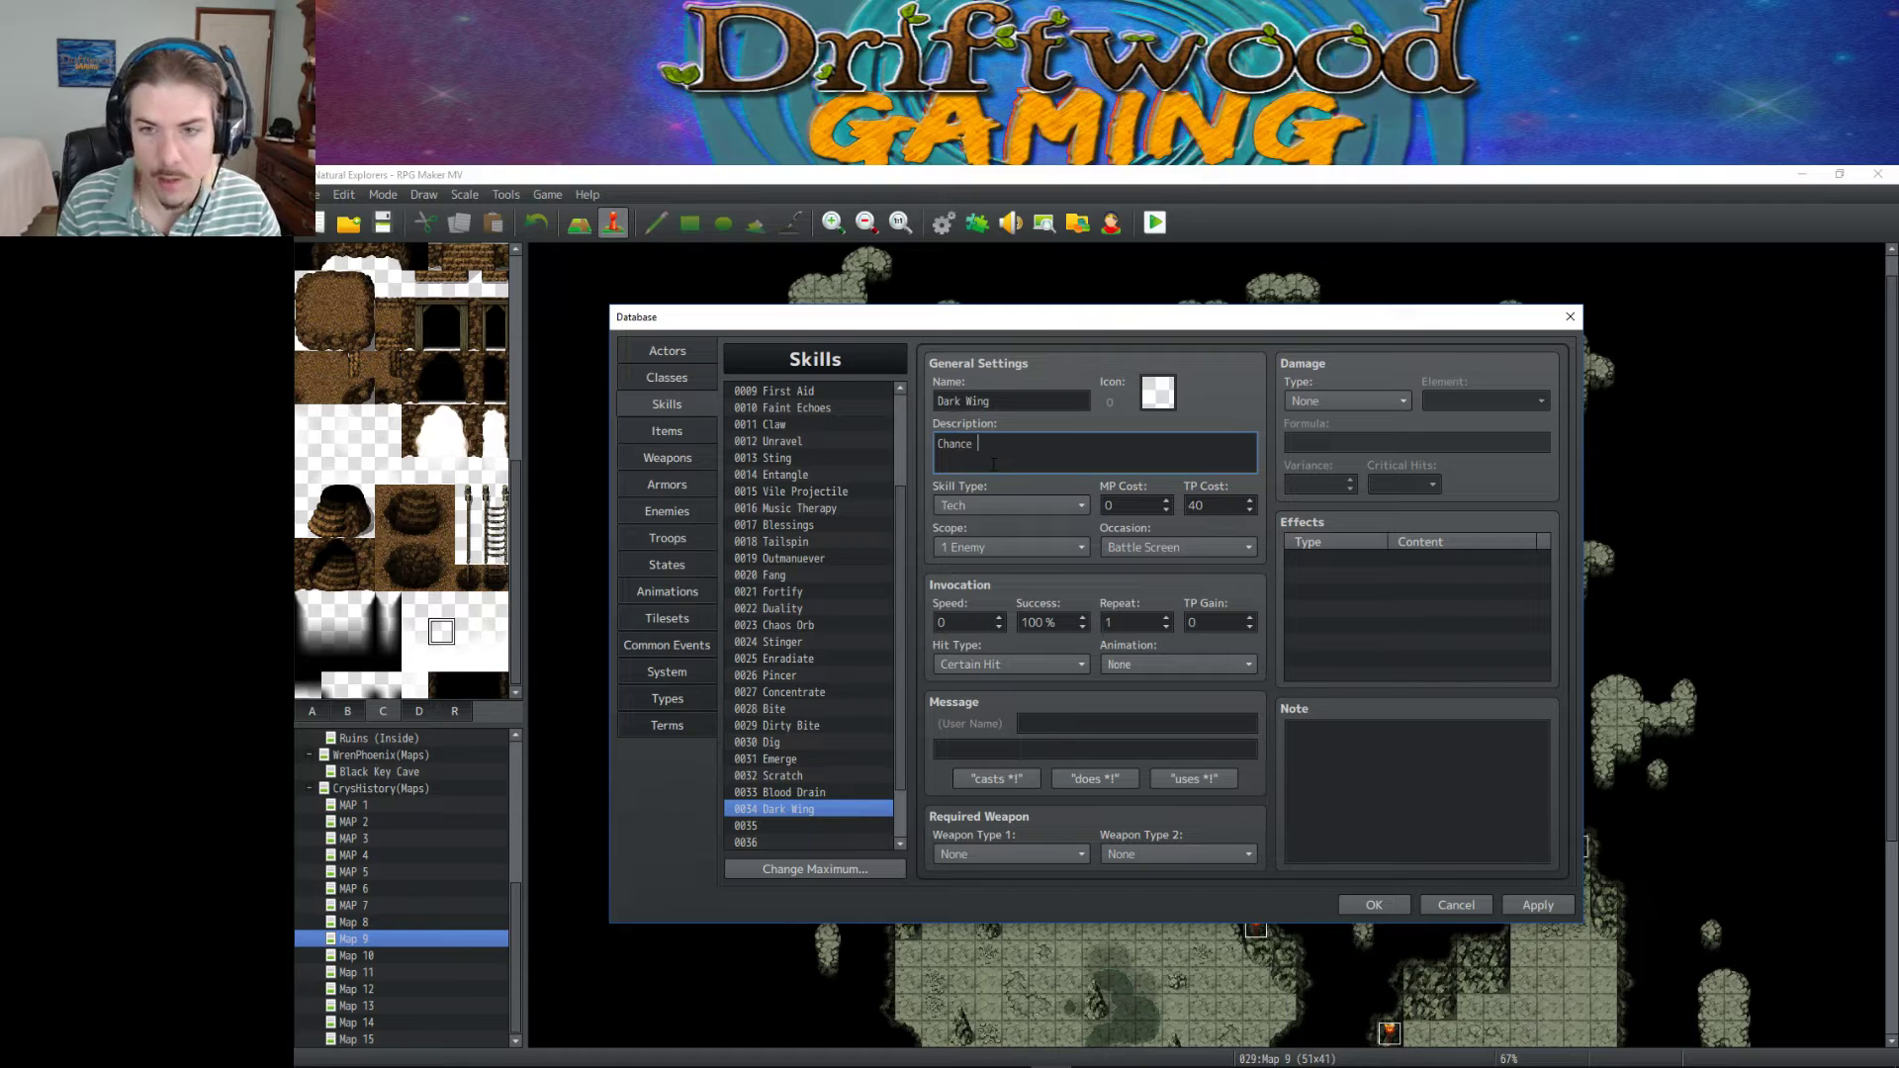
pyautogui.write('to inflict')
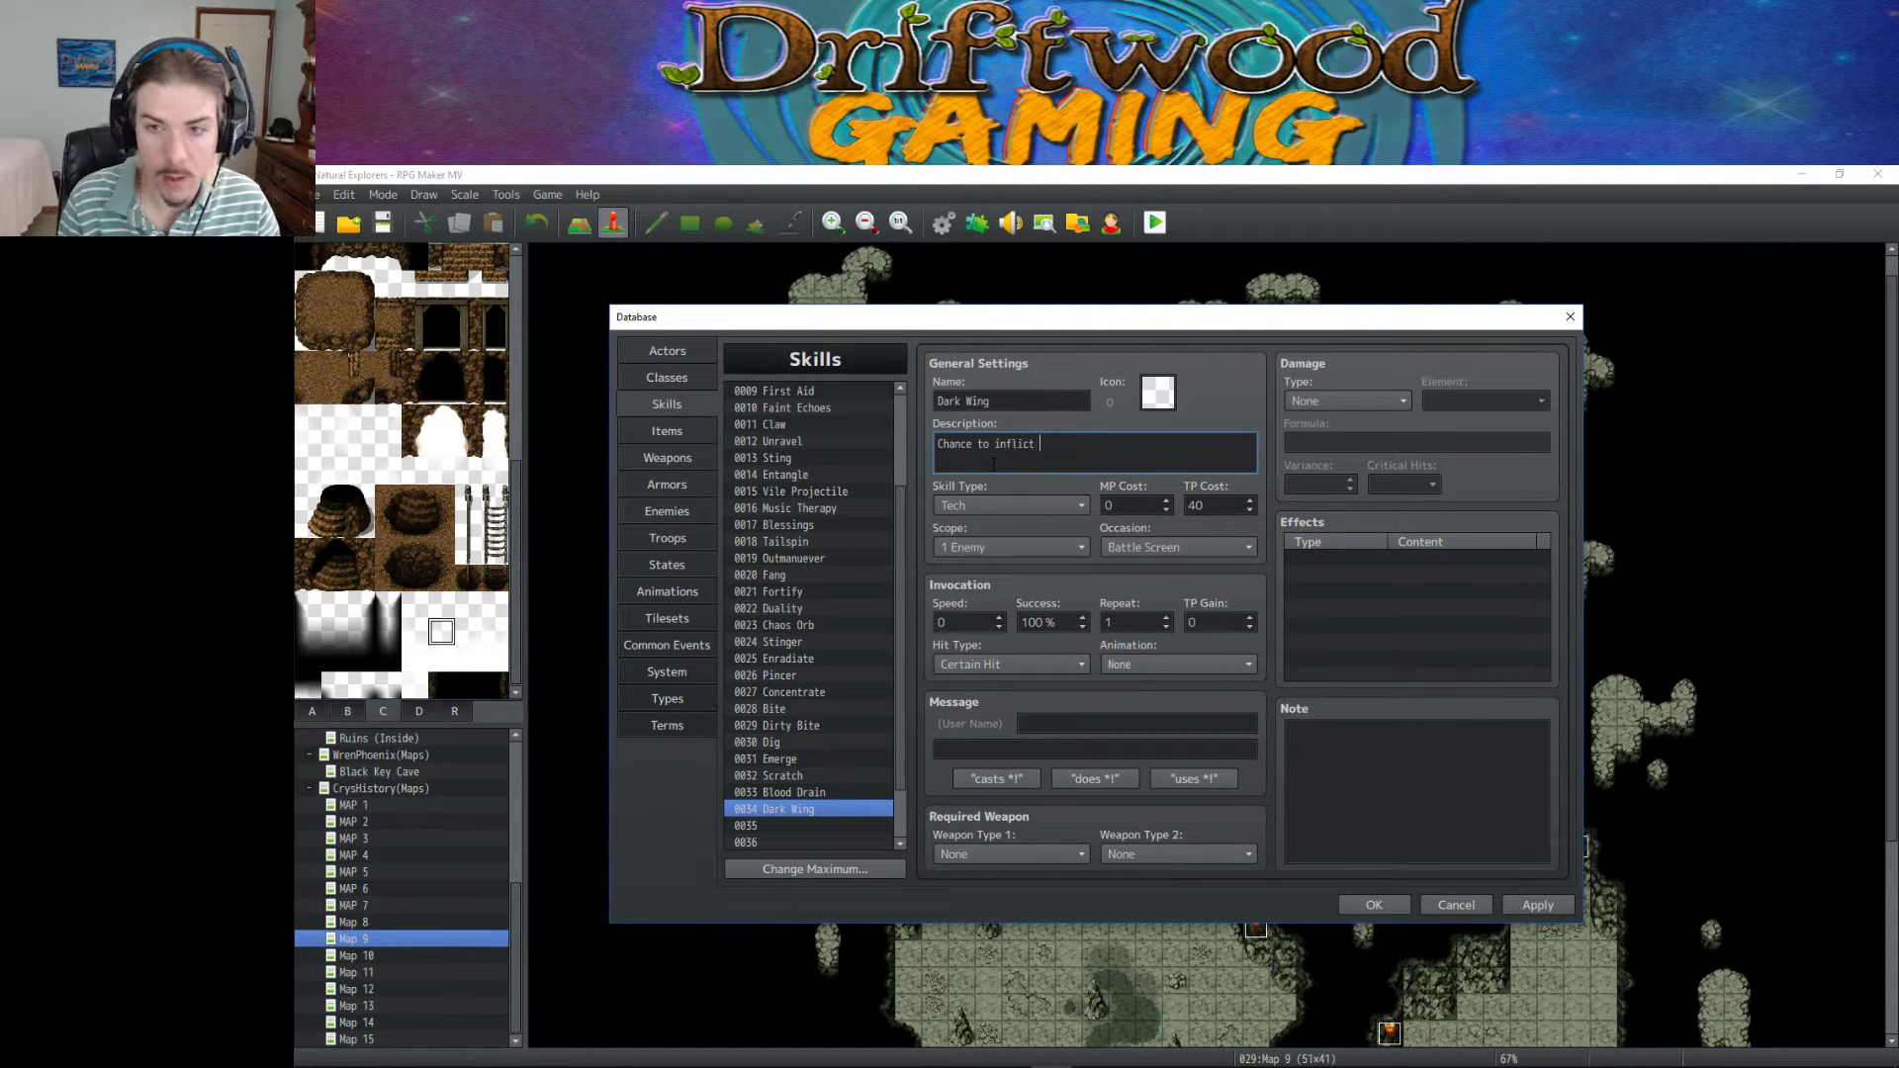
pyautogui.write(' \\it[')
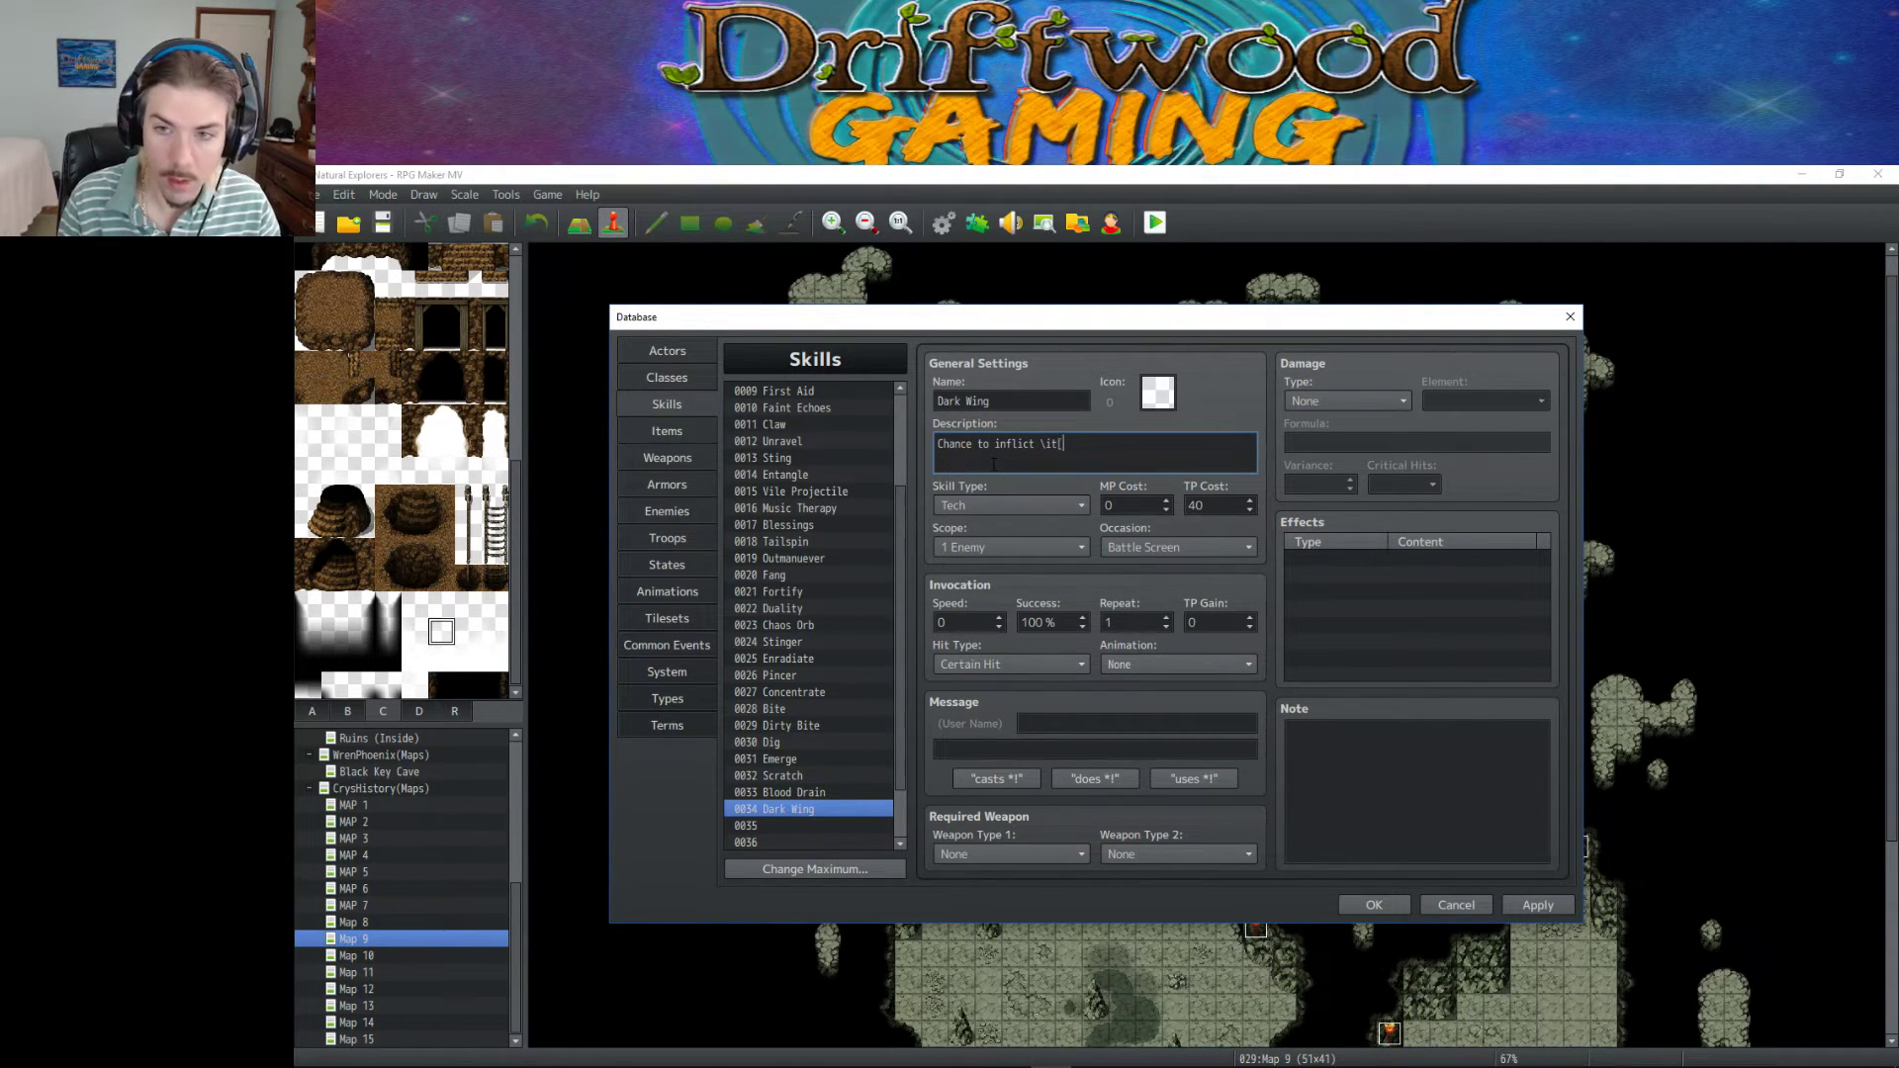
pyautogui.write('5].')
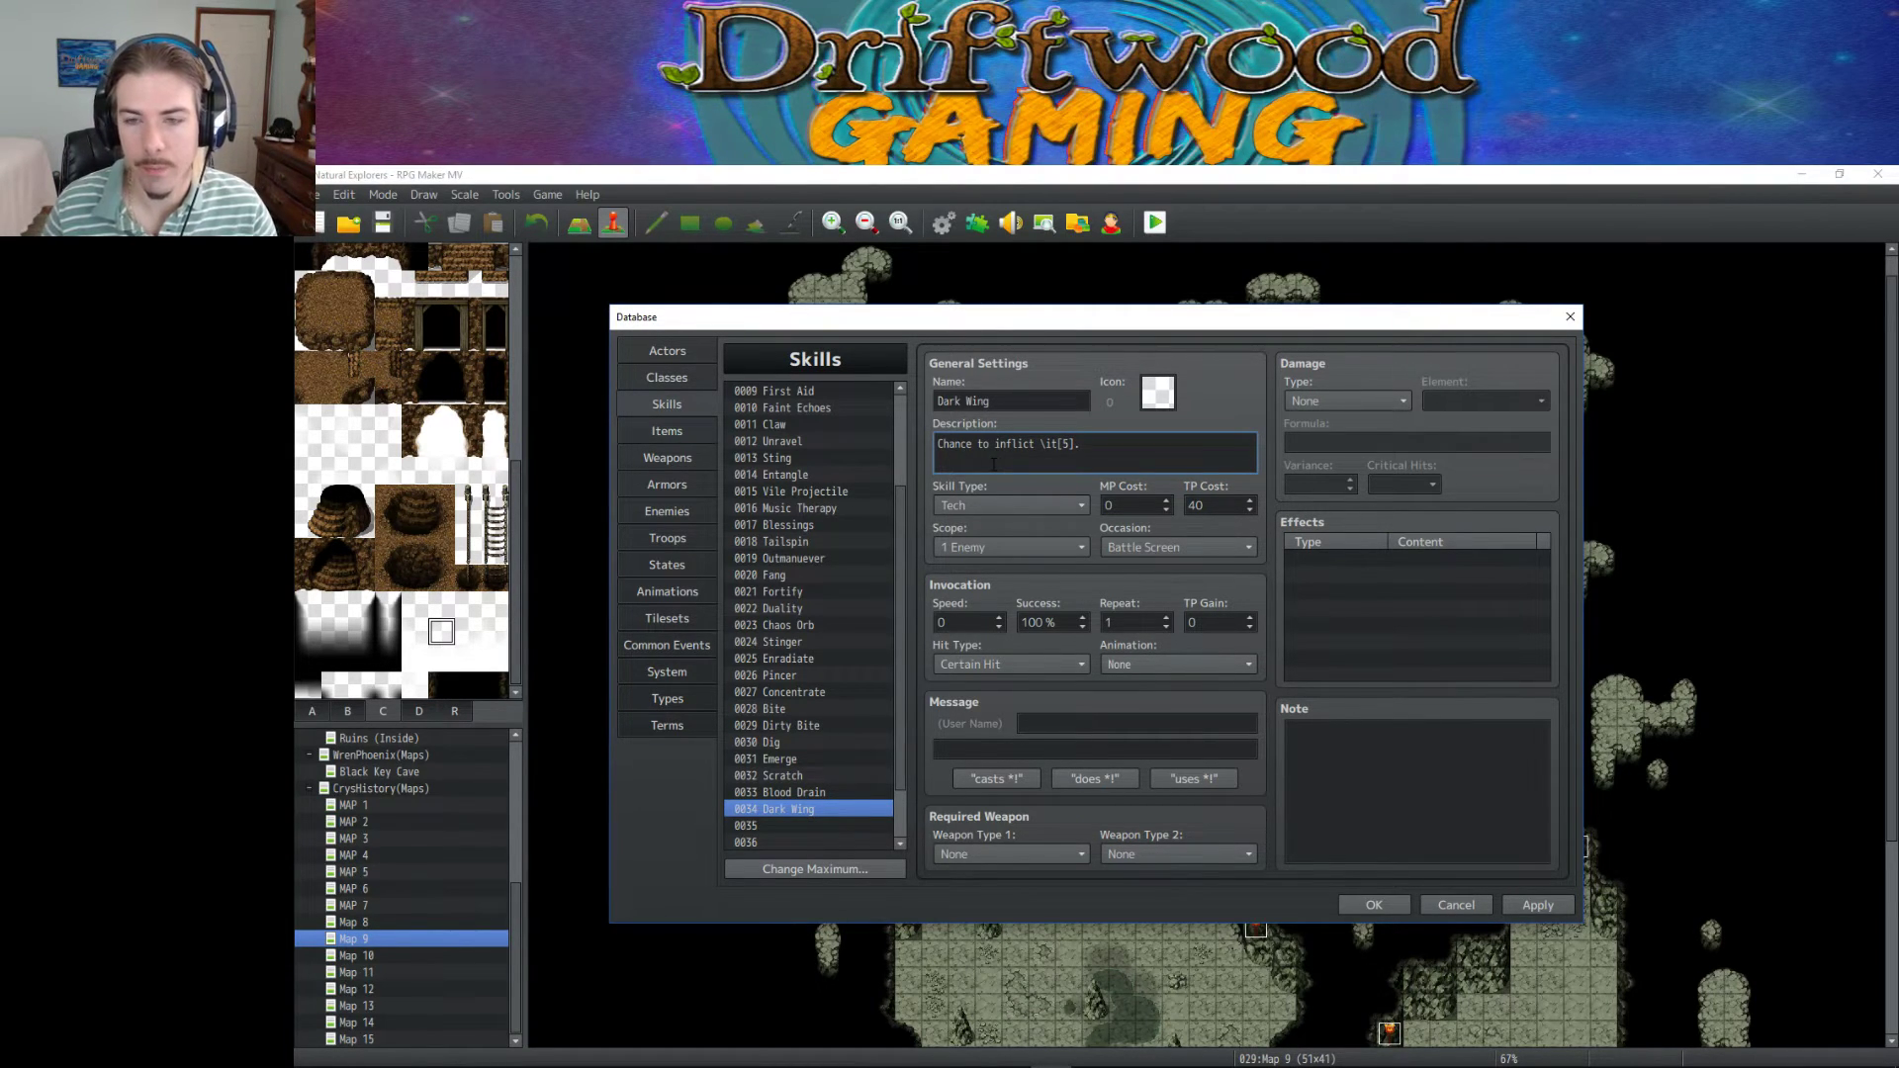
pyautogui.click(1545, 902)
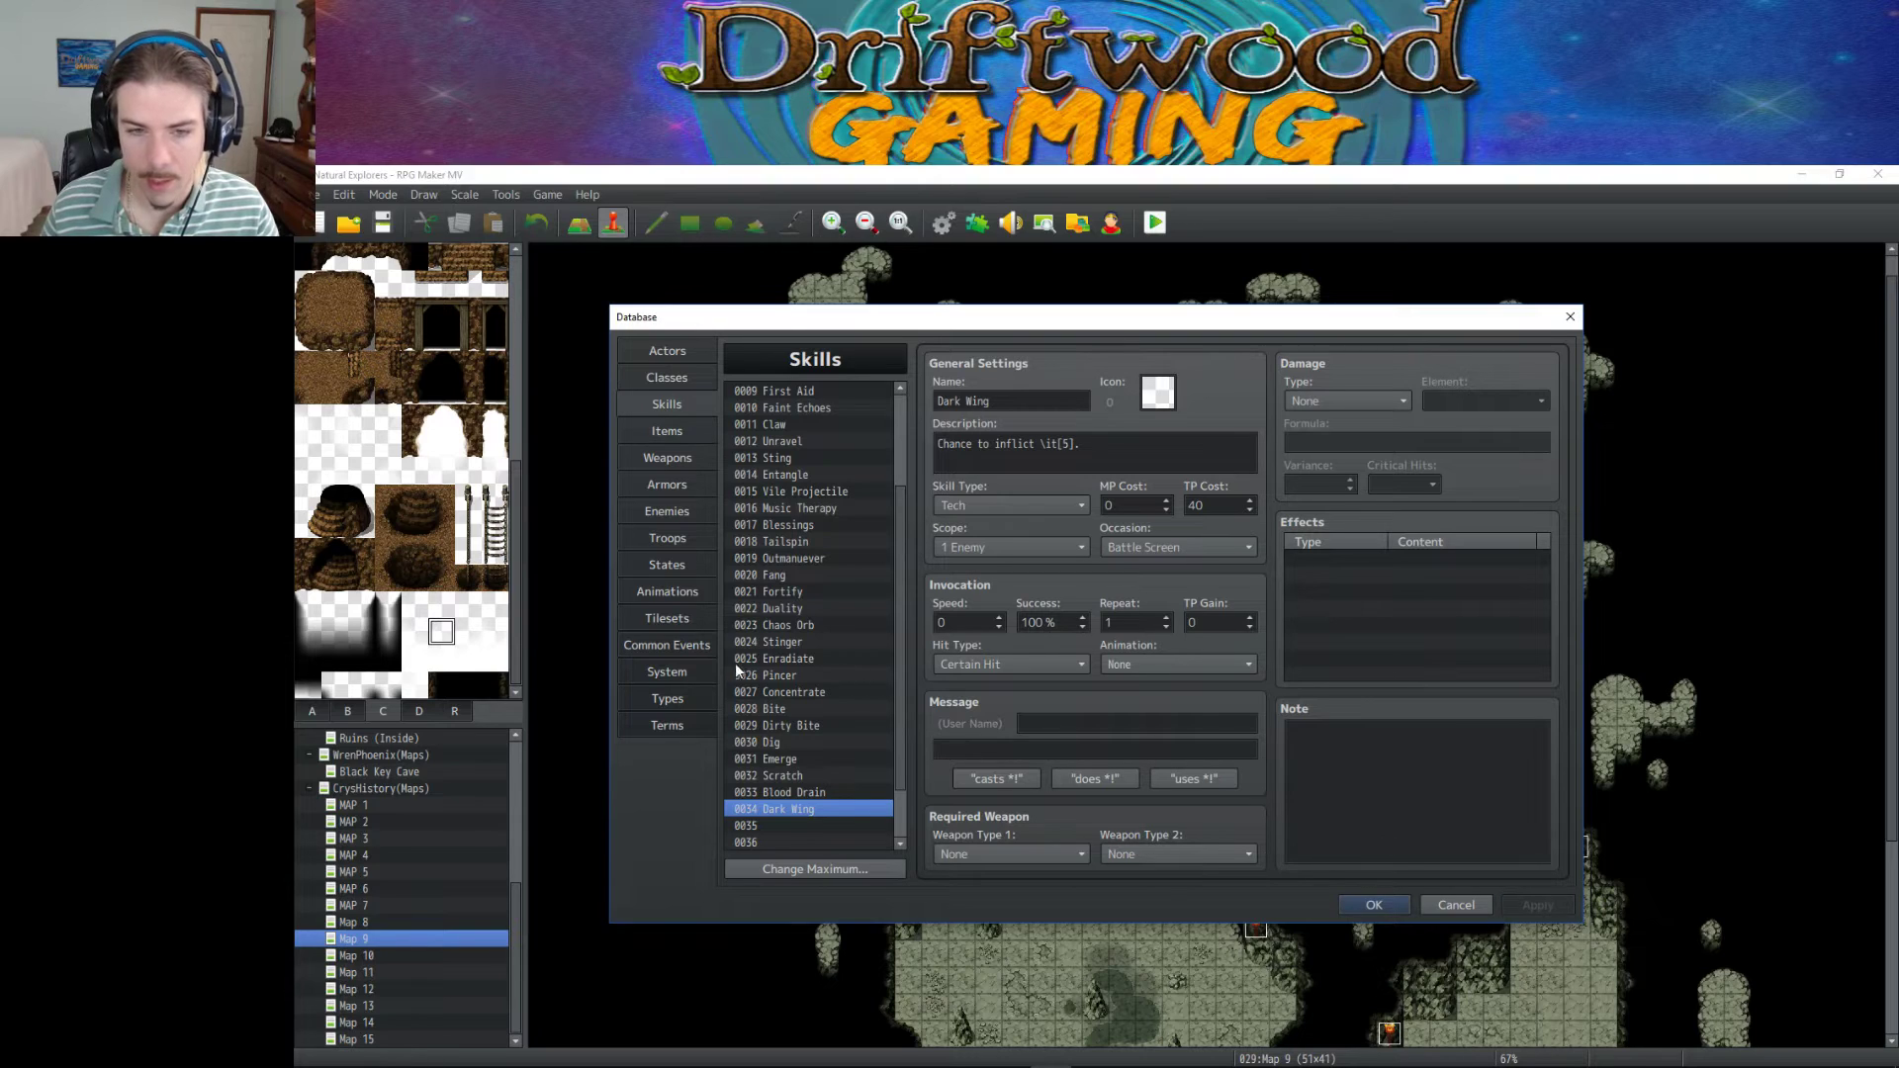
# Check state 0005 in the States database against the description's state code, and return to the Dark Wing skill.
pyautogui.click(667, 565)
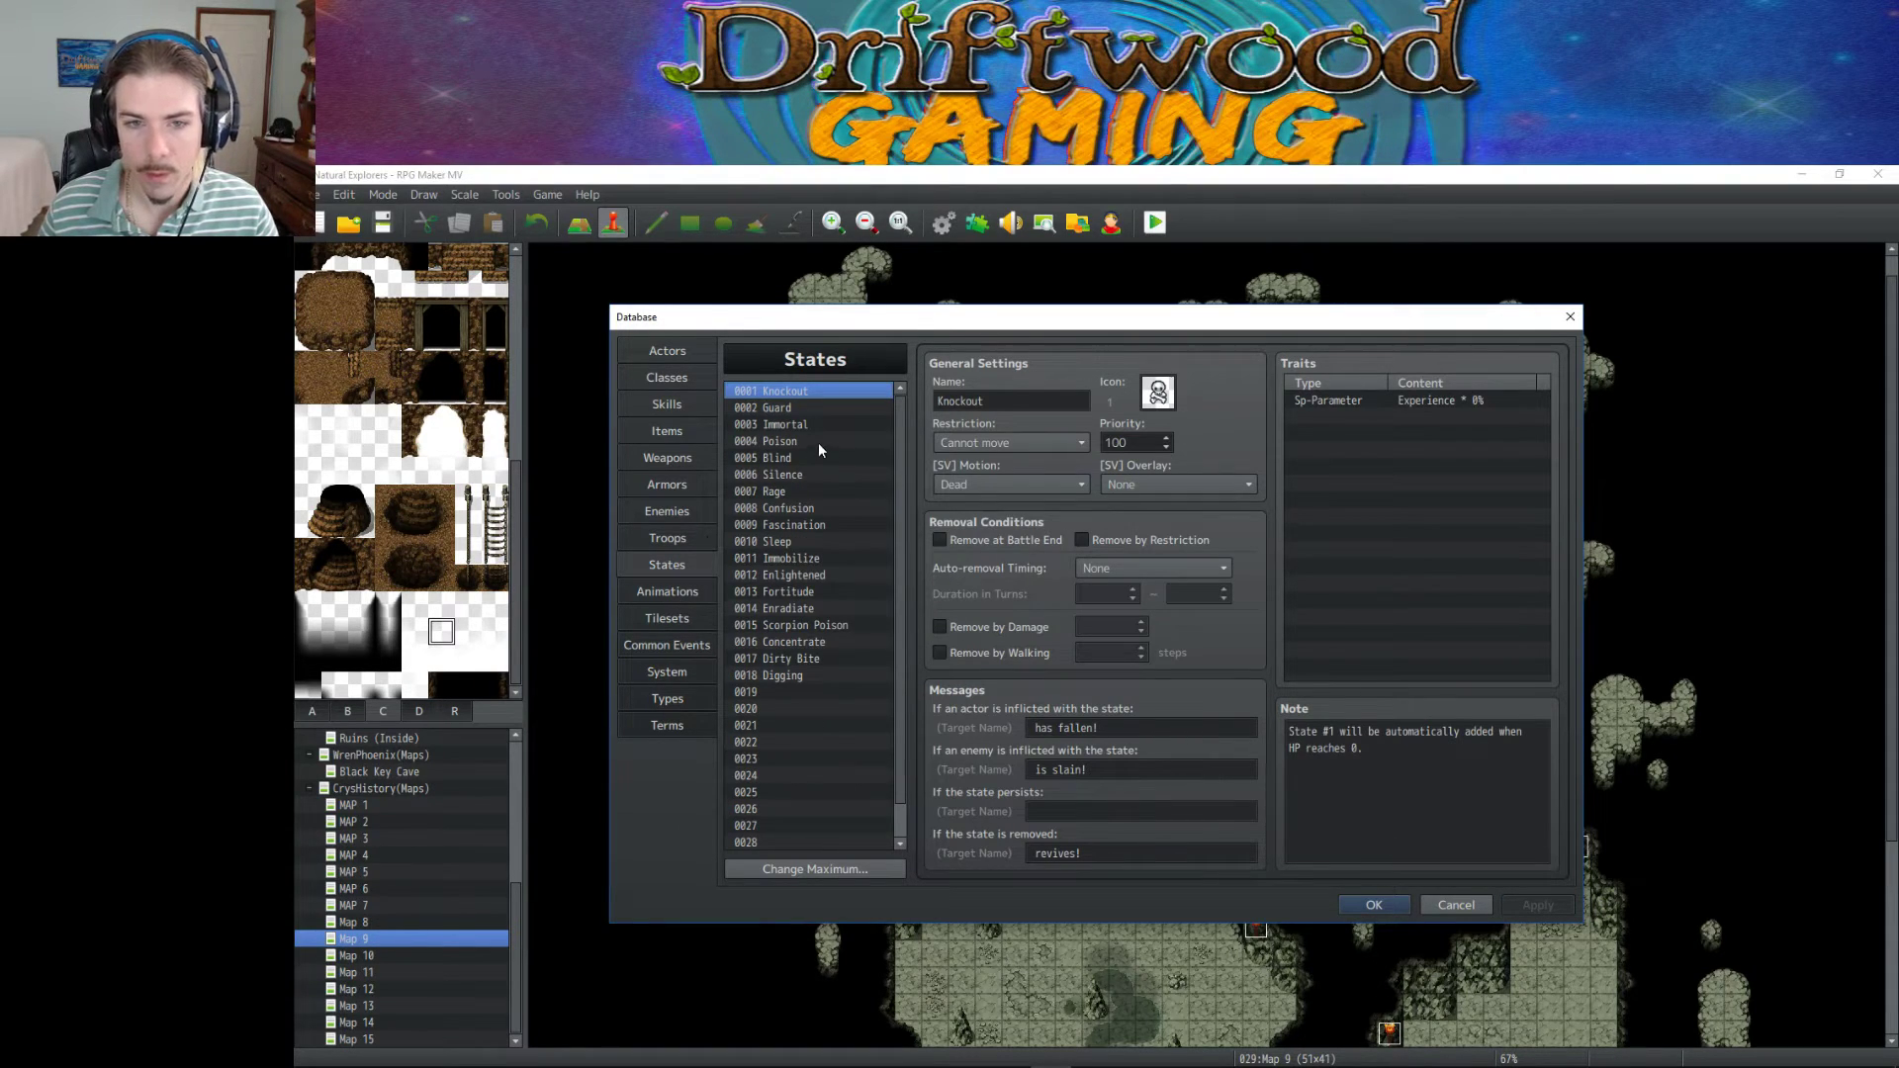
pyautogui.click(804, 458)
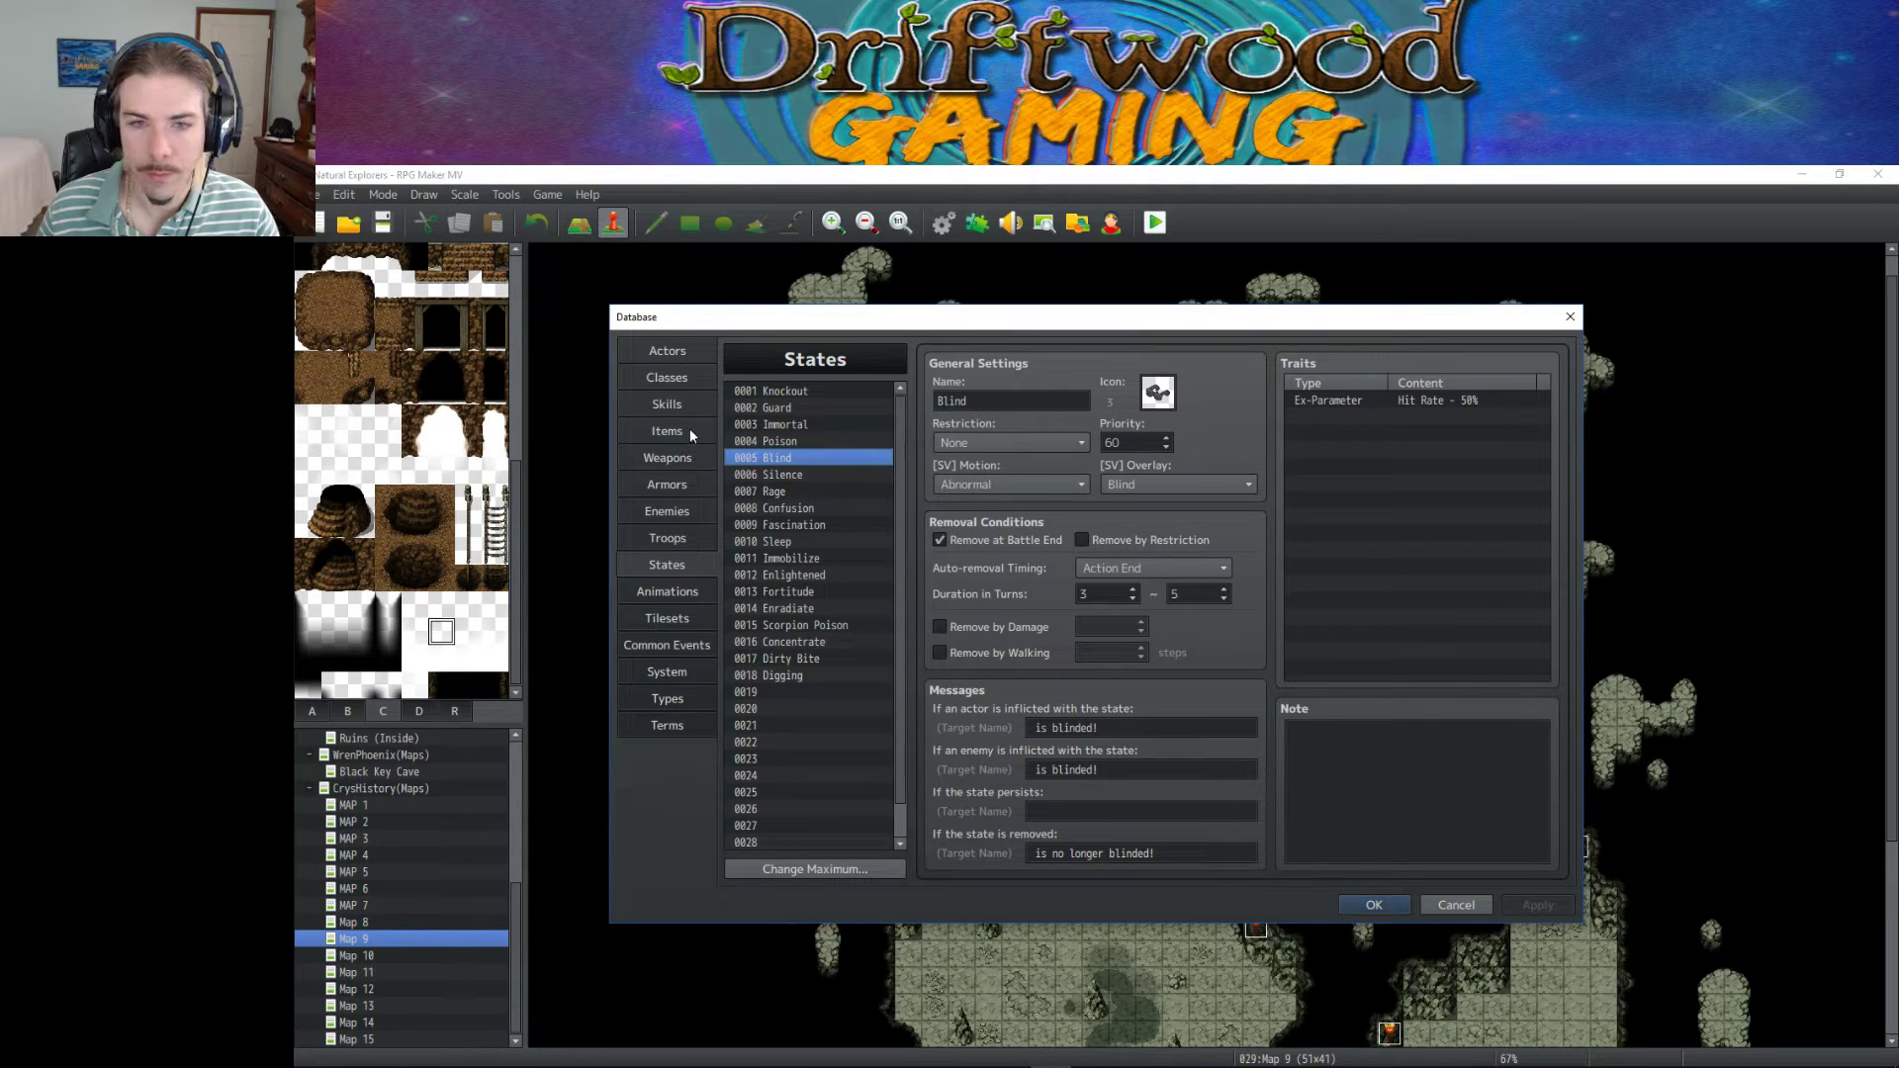
pyautogui.click(681, 404)
pyautogui.tripleClick(1096, 442)
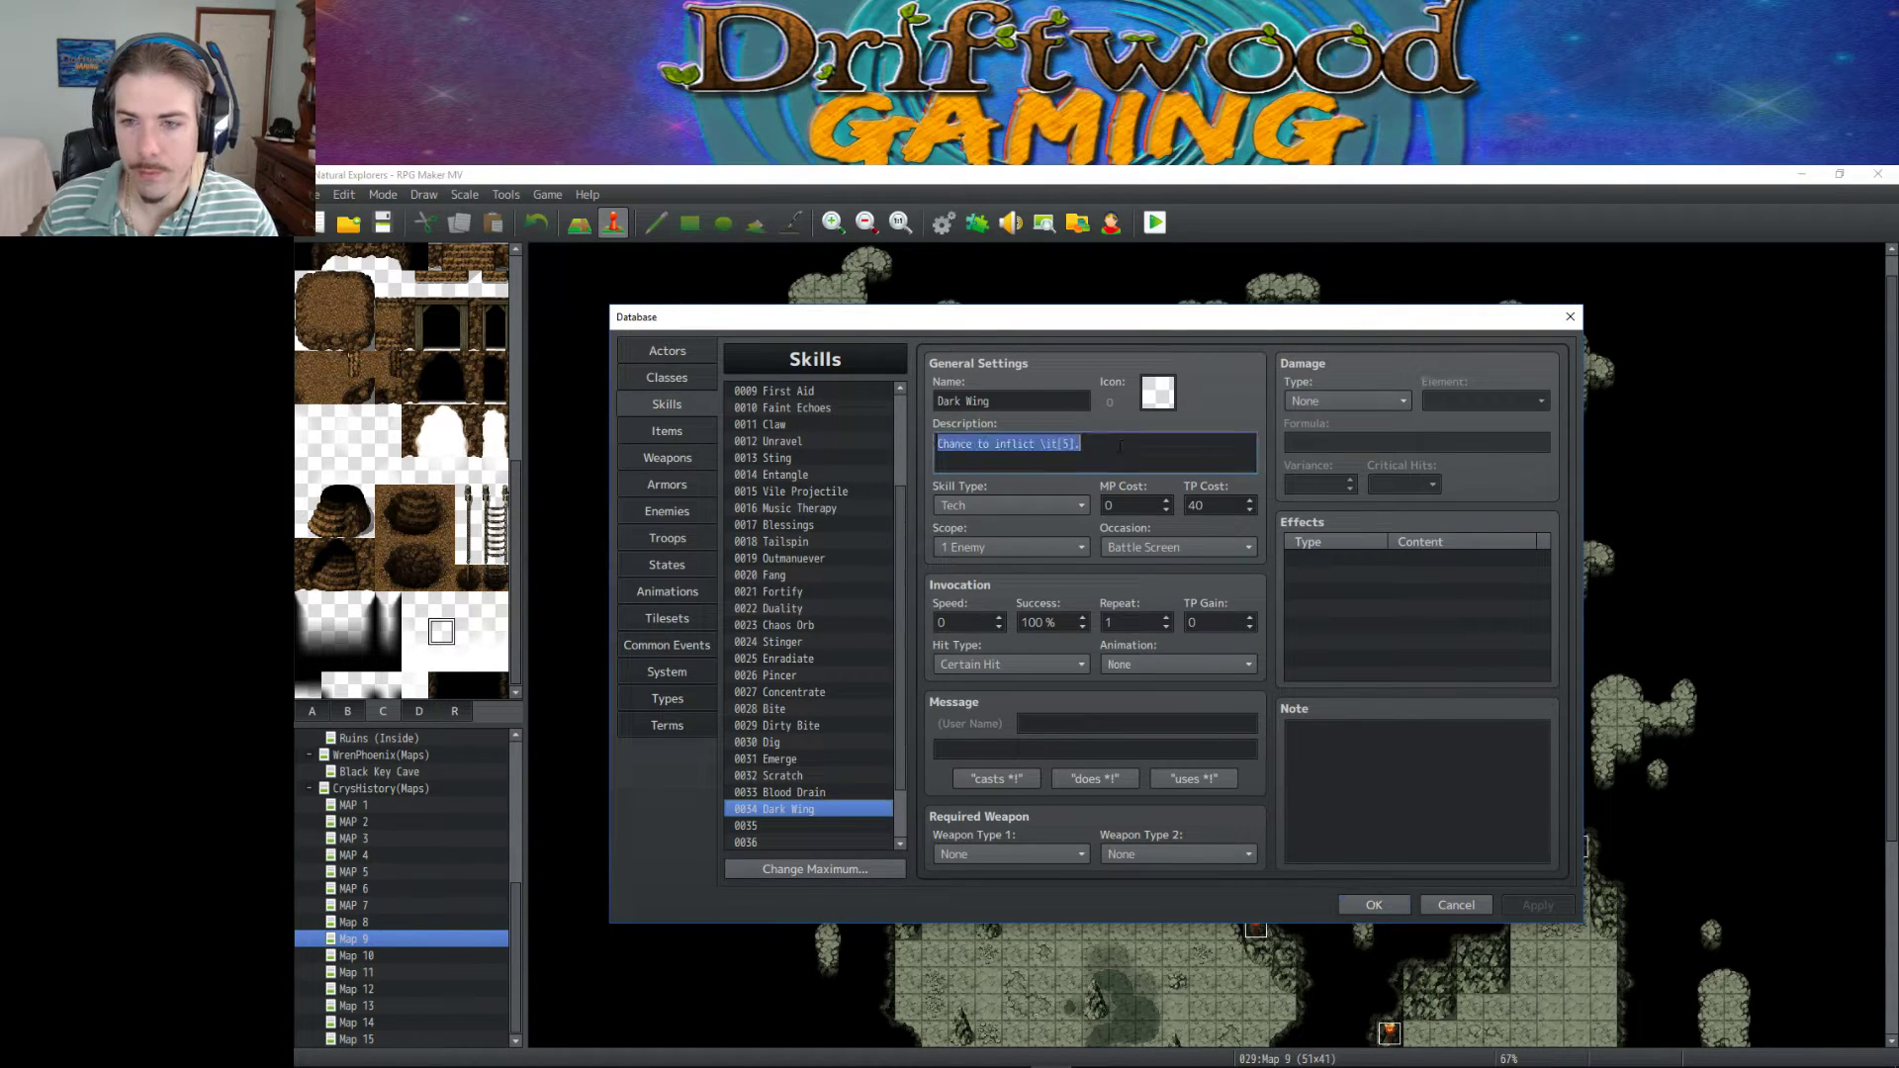
# Set Dark Wing's damage type to HP Damage with the formula a.agi + a.mat.
pyautogui.click(1345, 393)
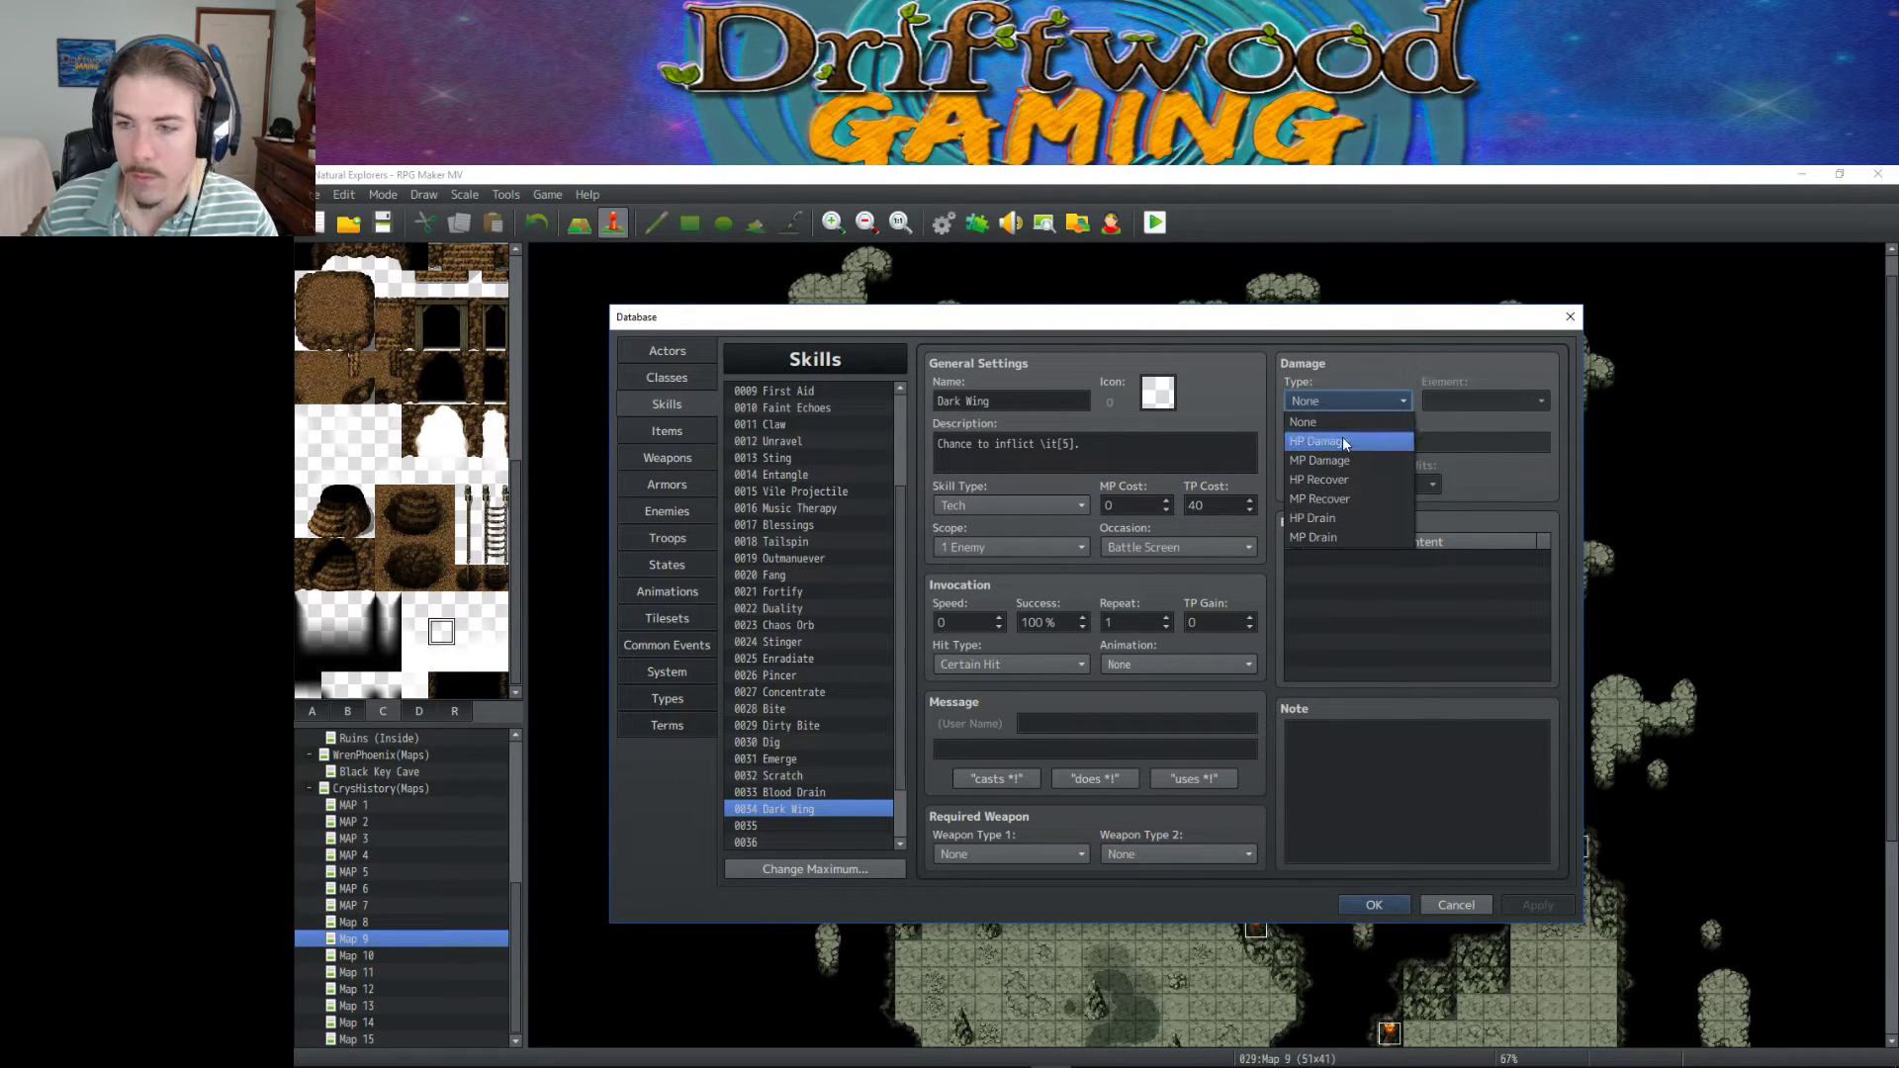
pyautogui.click(1342, 435)
pyautogui.click(1357, 441)
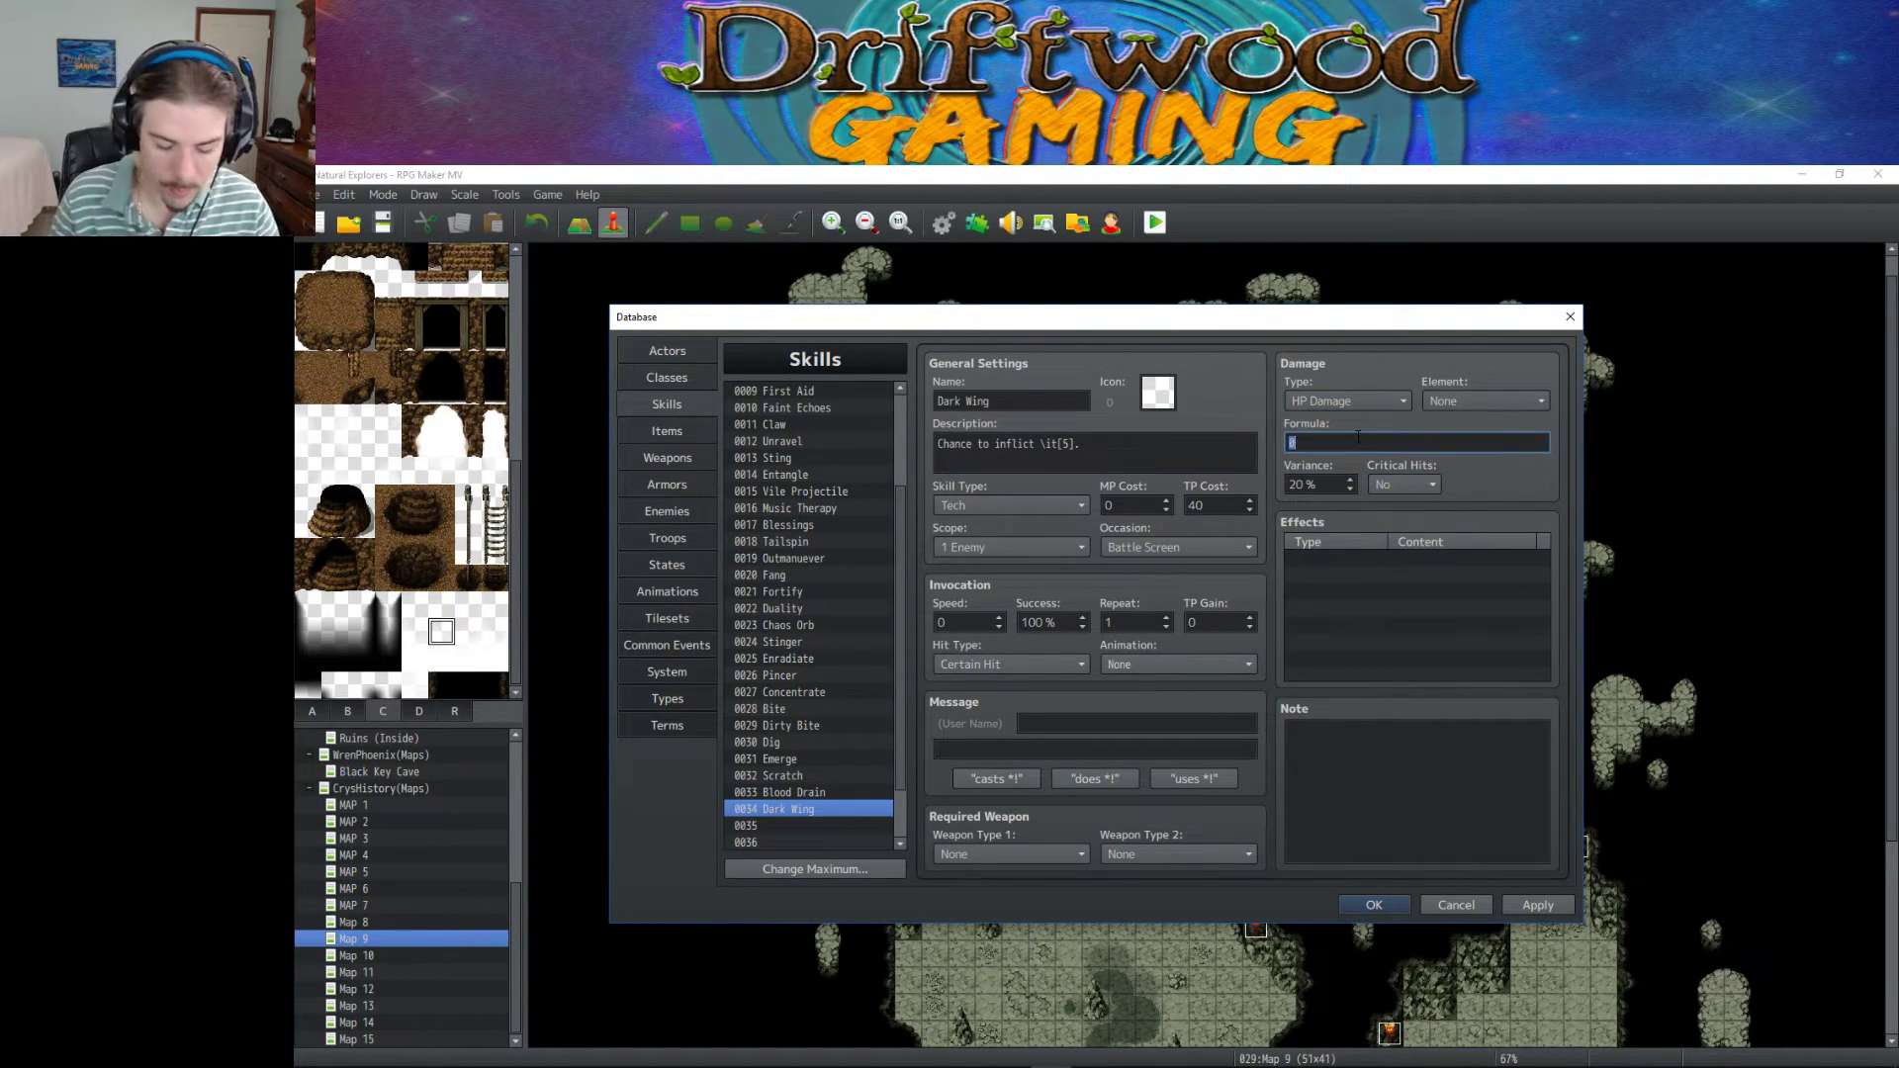
pyautogui.write('a.agi + a.mat')
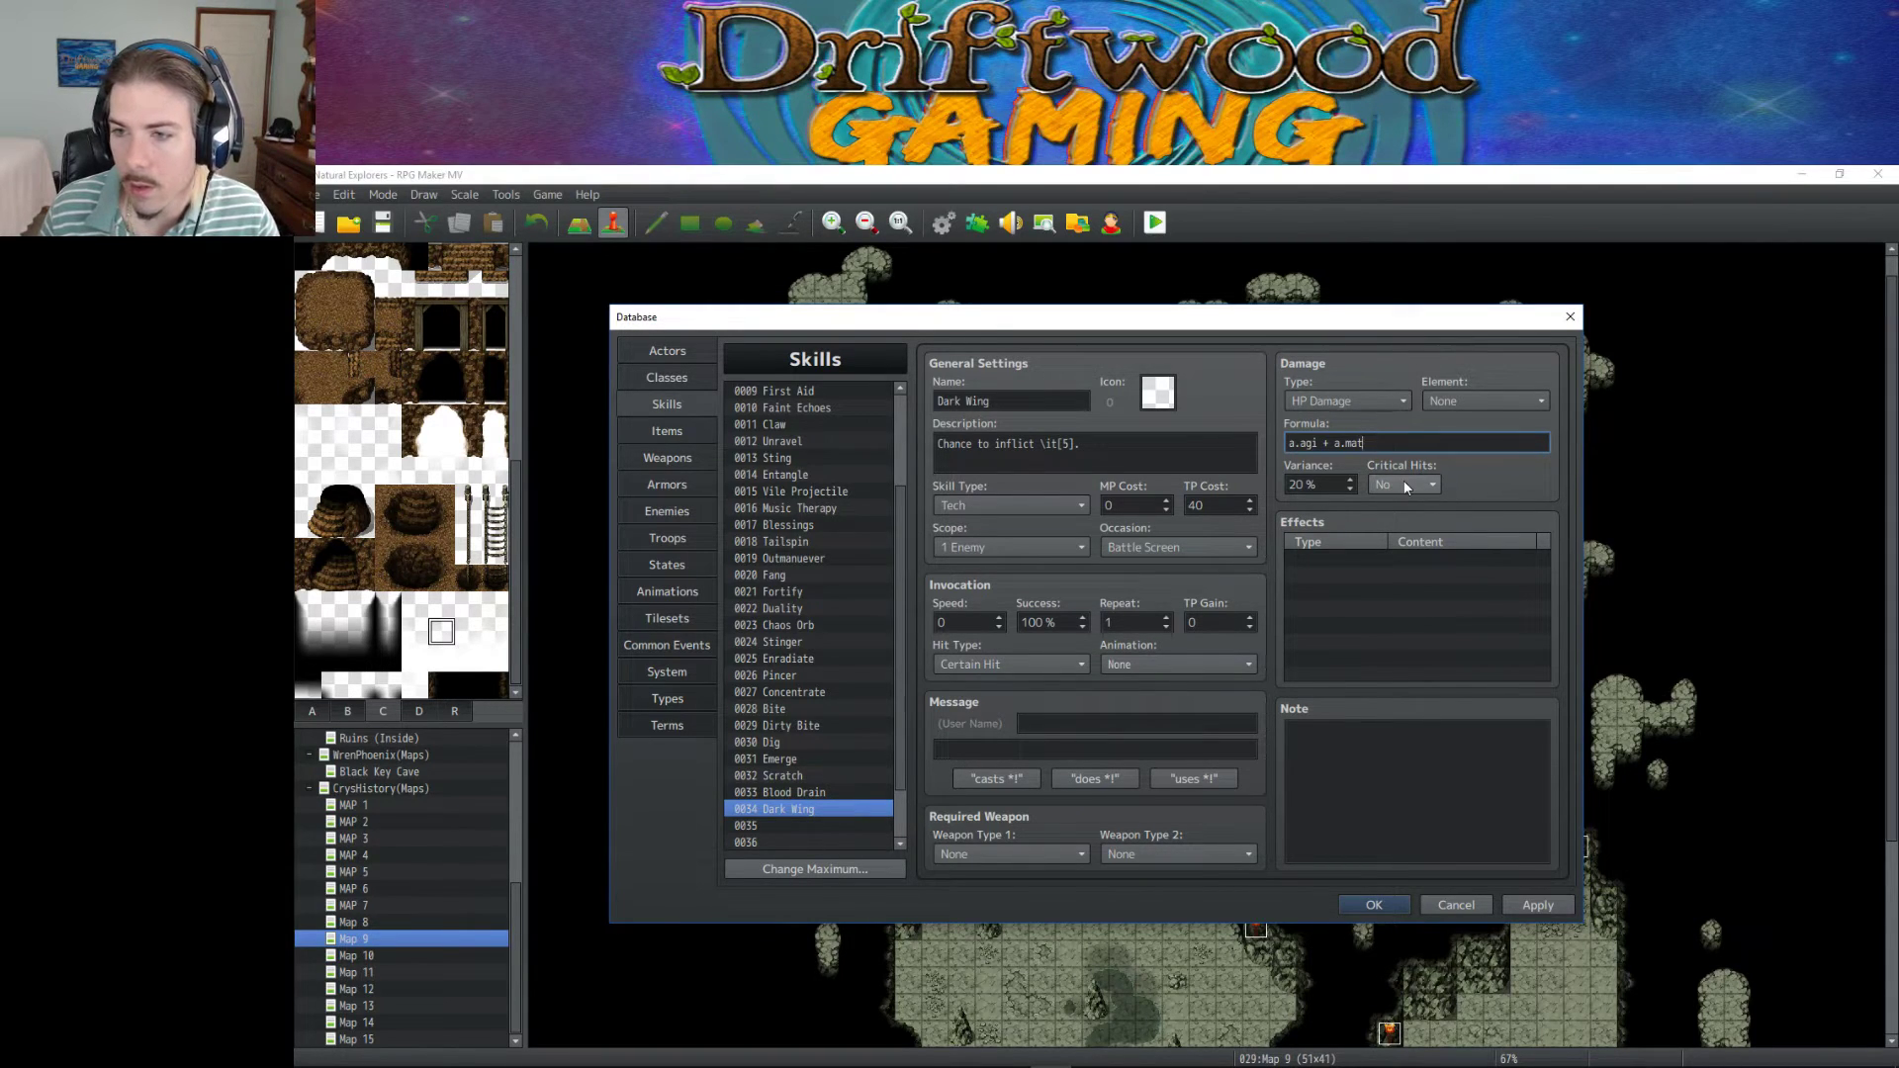
# Add an effect to Dark Wing that inflicts the 0005 Blind state at 75% and apply the change.
pyautogui.doubleClick(1394, 556)
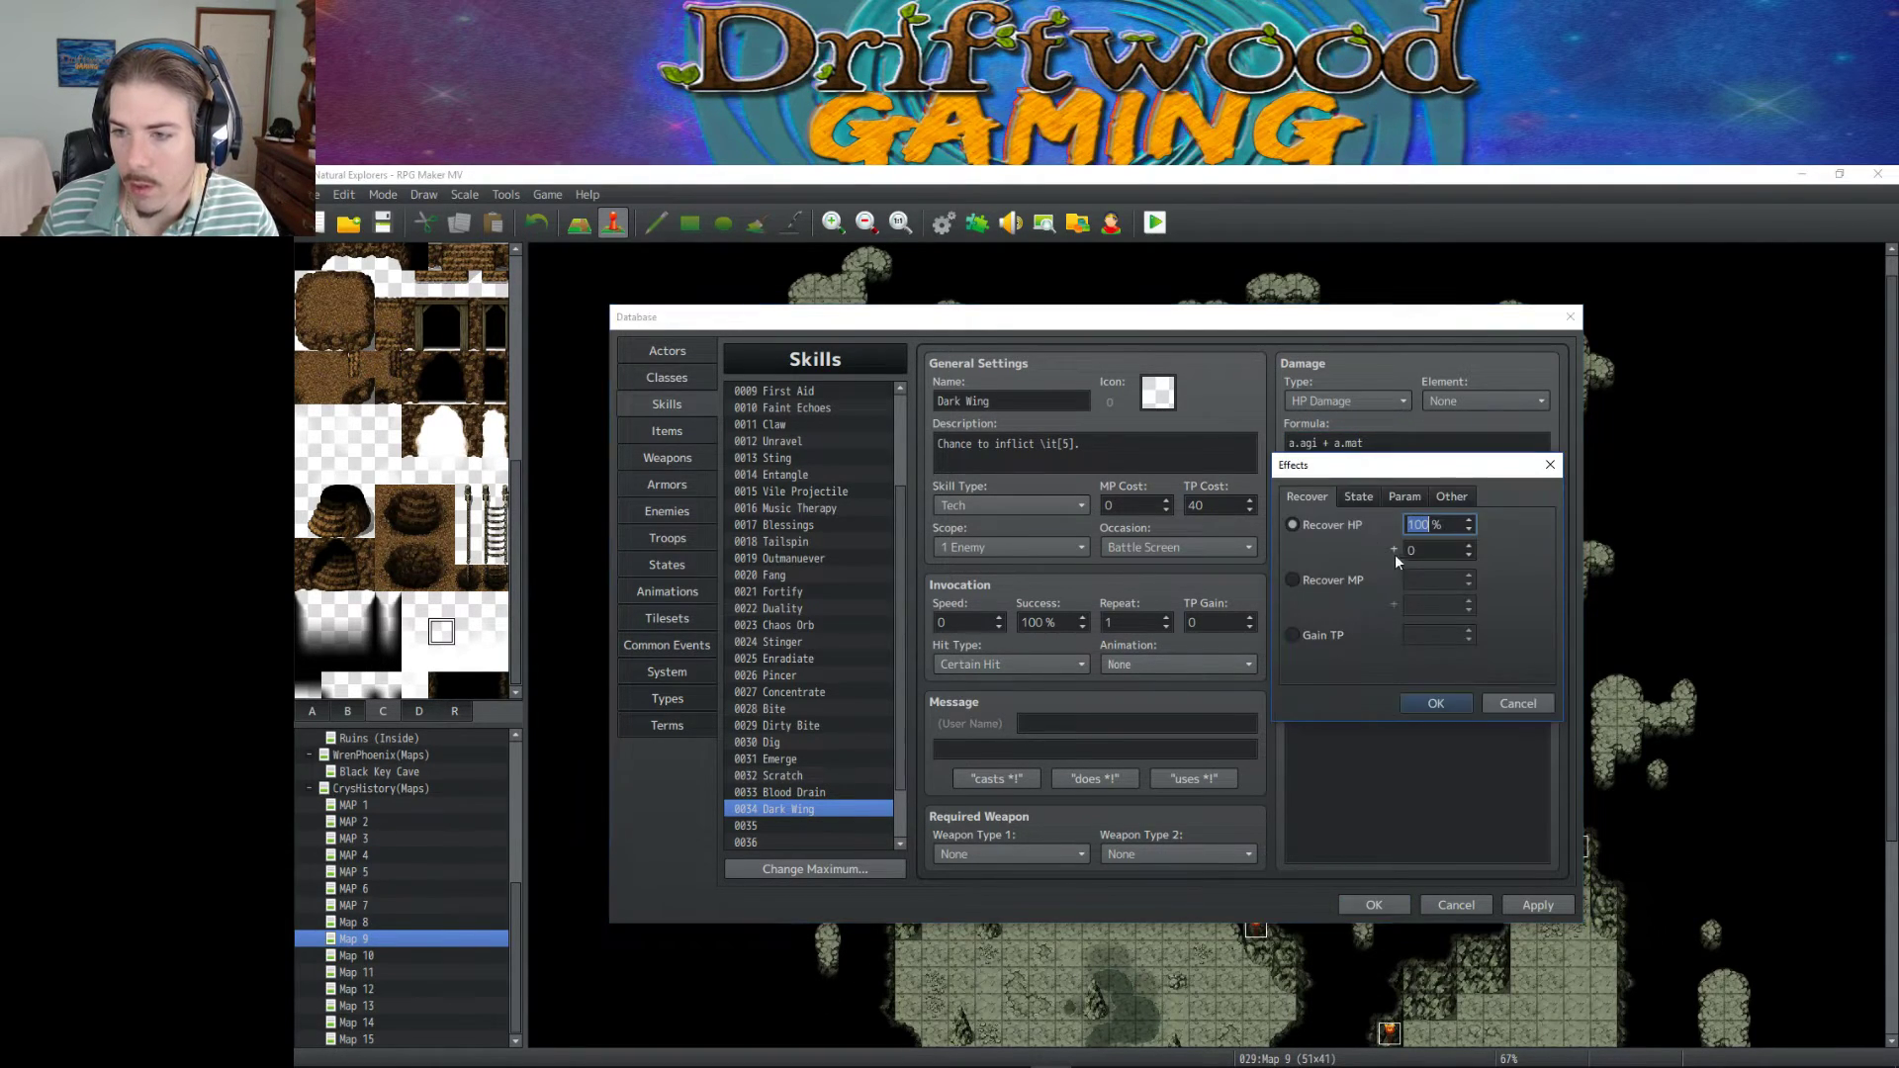
pyautogui.click(1358, 498)
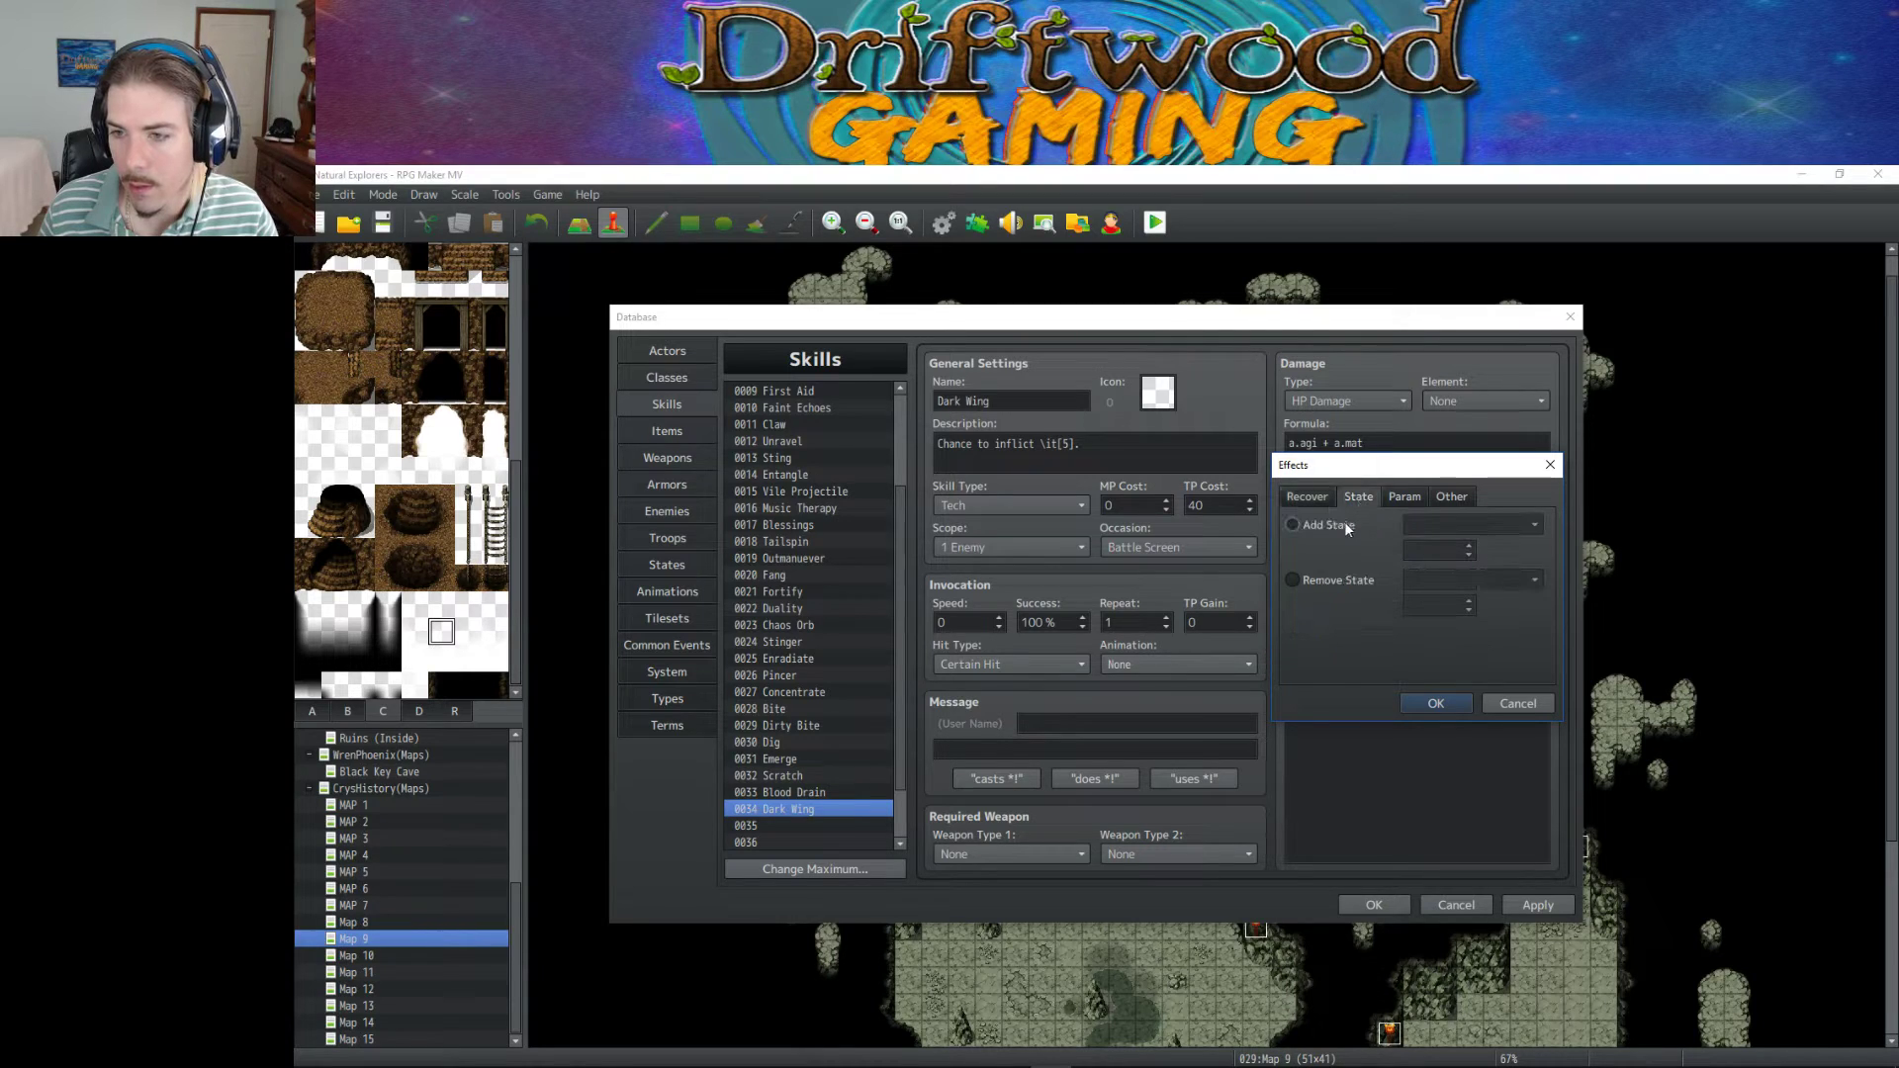
pyautogui.click(1422, 516)
pyautogui.click(1404, 497)
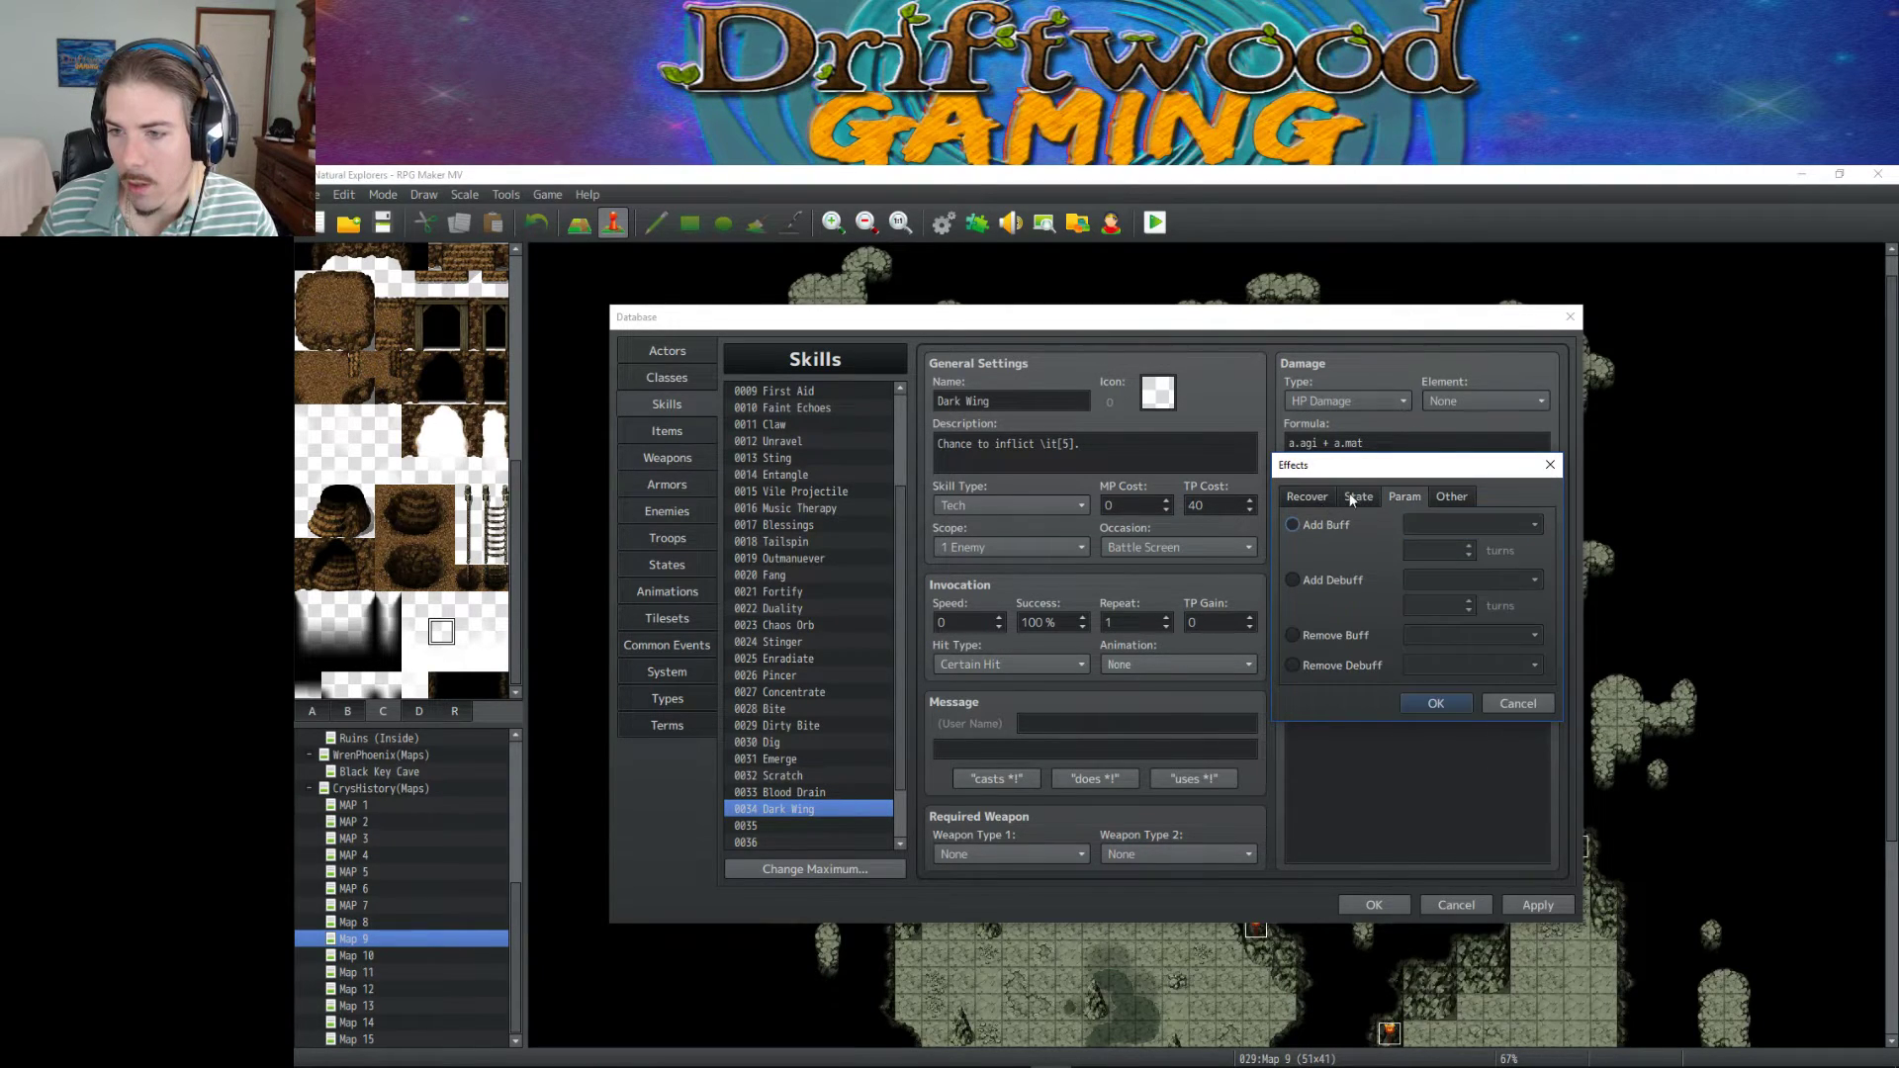
pyautogui.click(1462, 498)
pyautogui.click(1390, 494)
pyautogui.click(1354, 496)
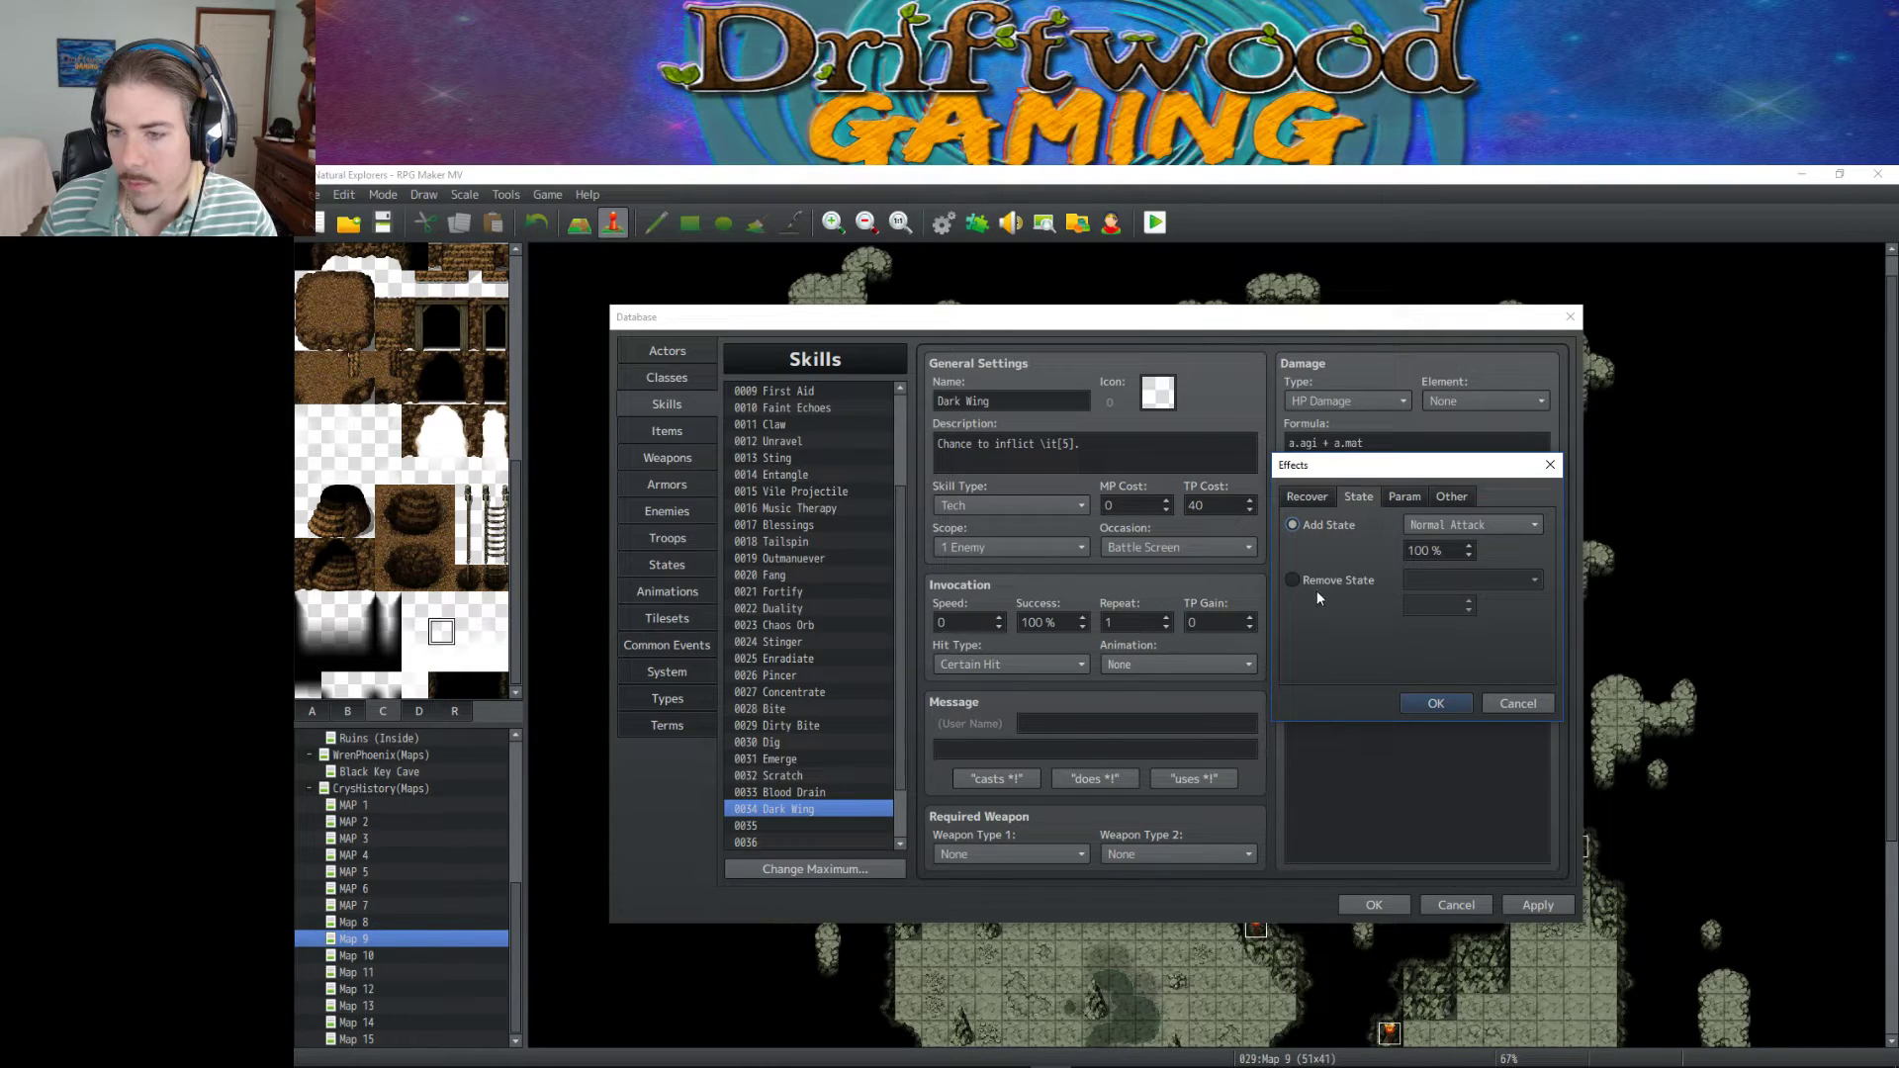
pyautogui.click(1326, 495)
pyautogui.click(1351, 500)
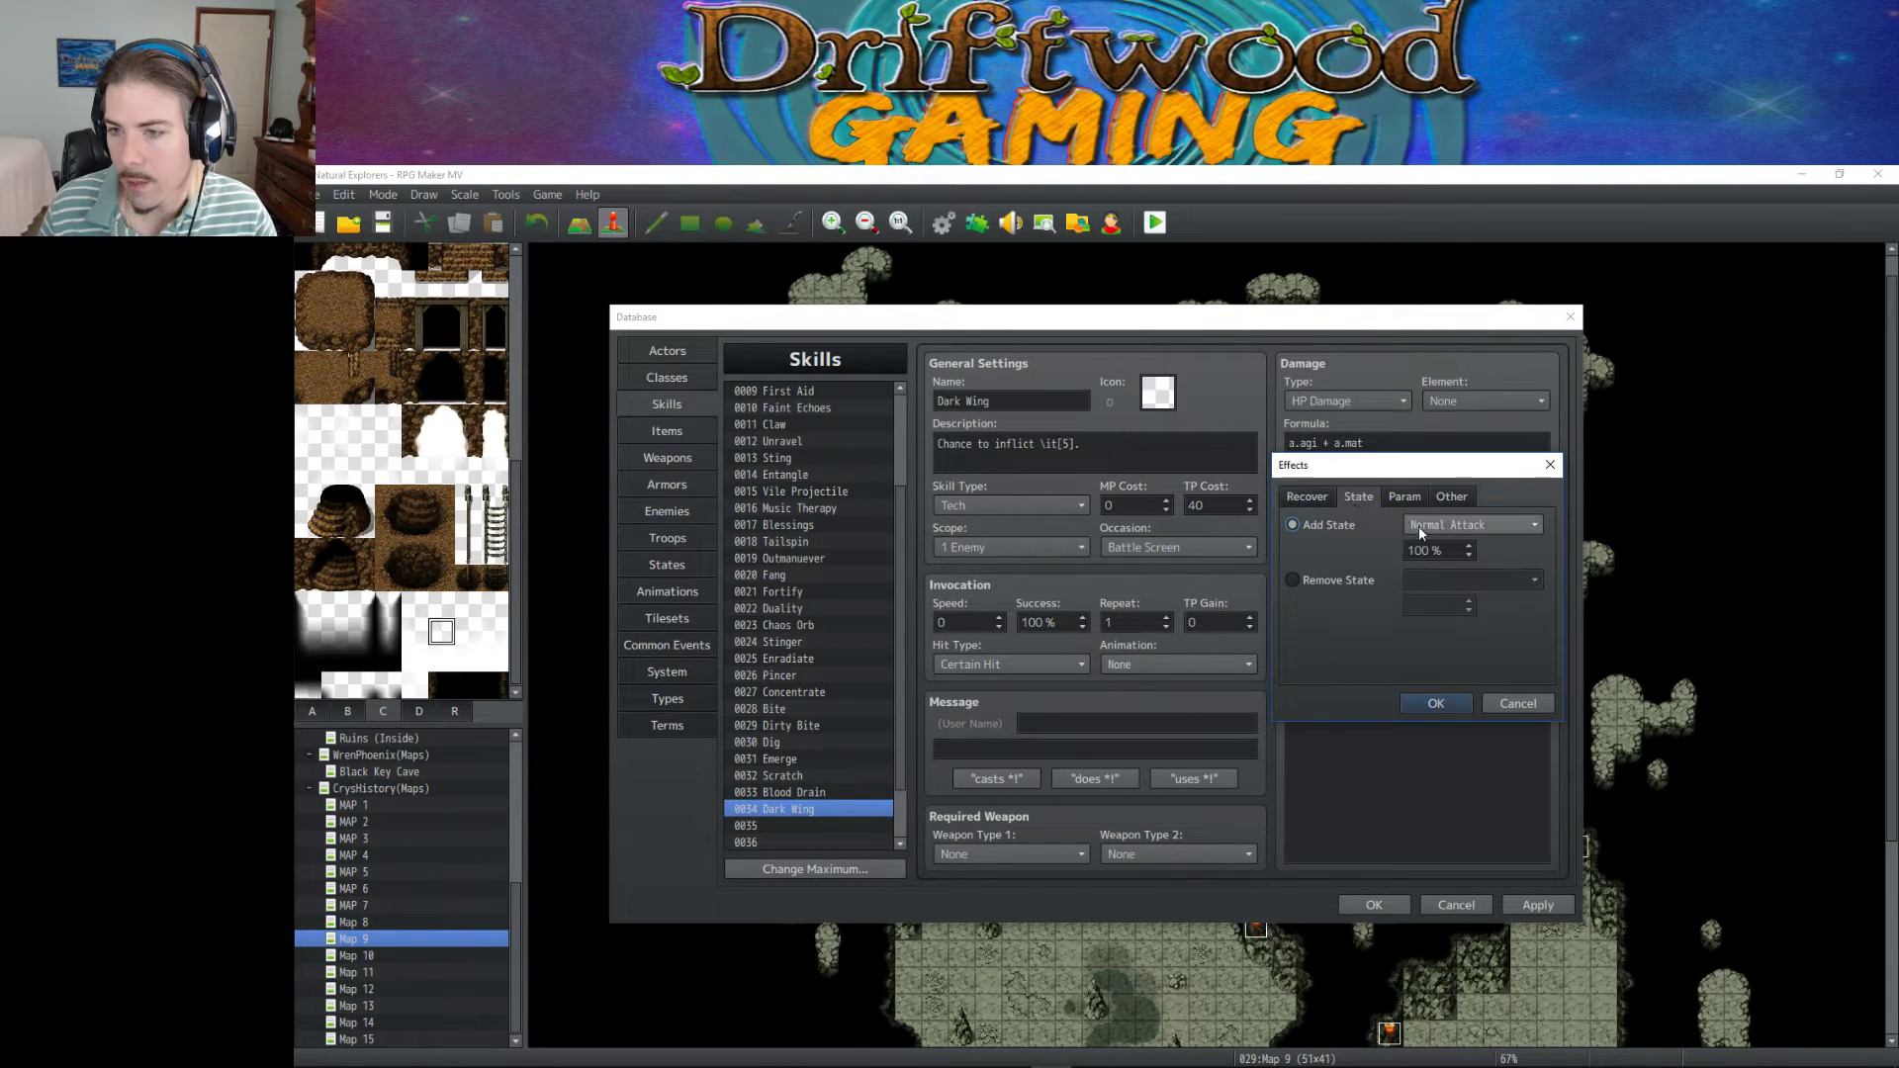
pyautogui.click(1466, 524)
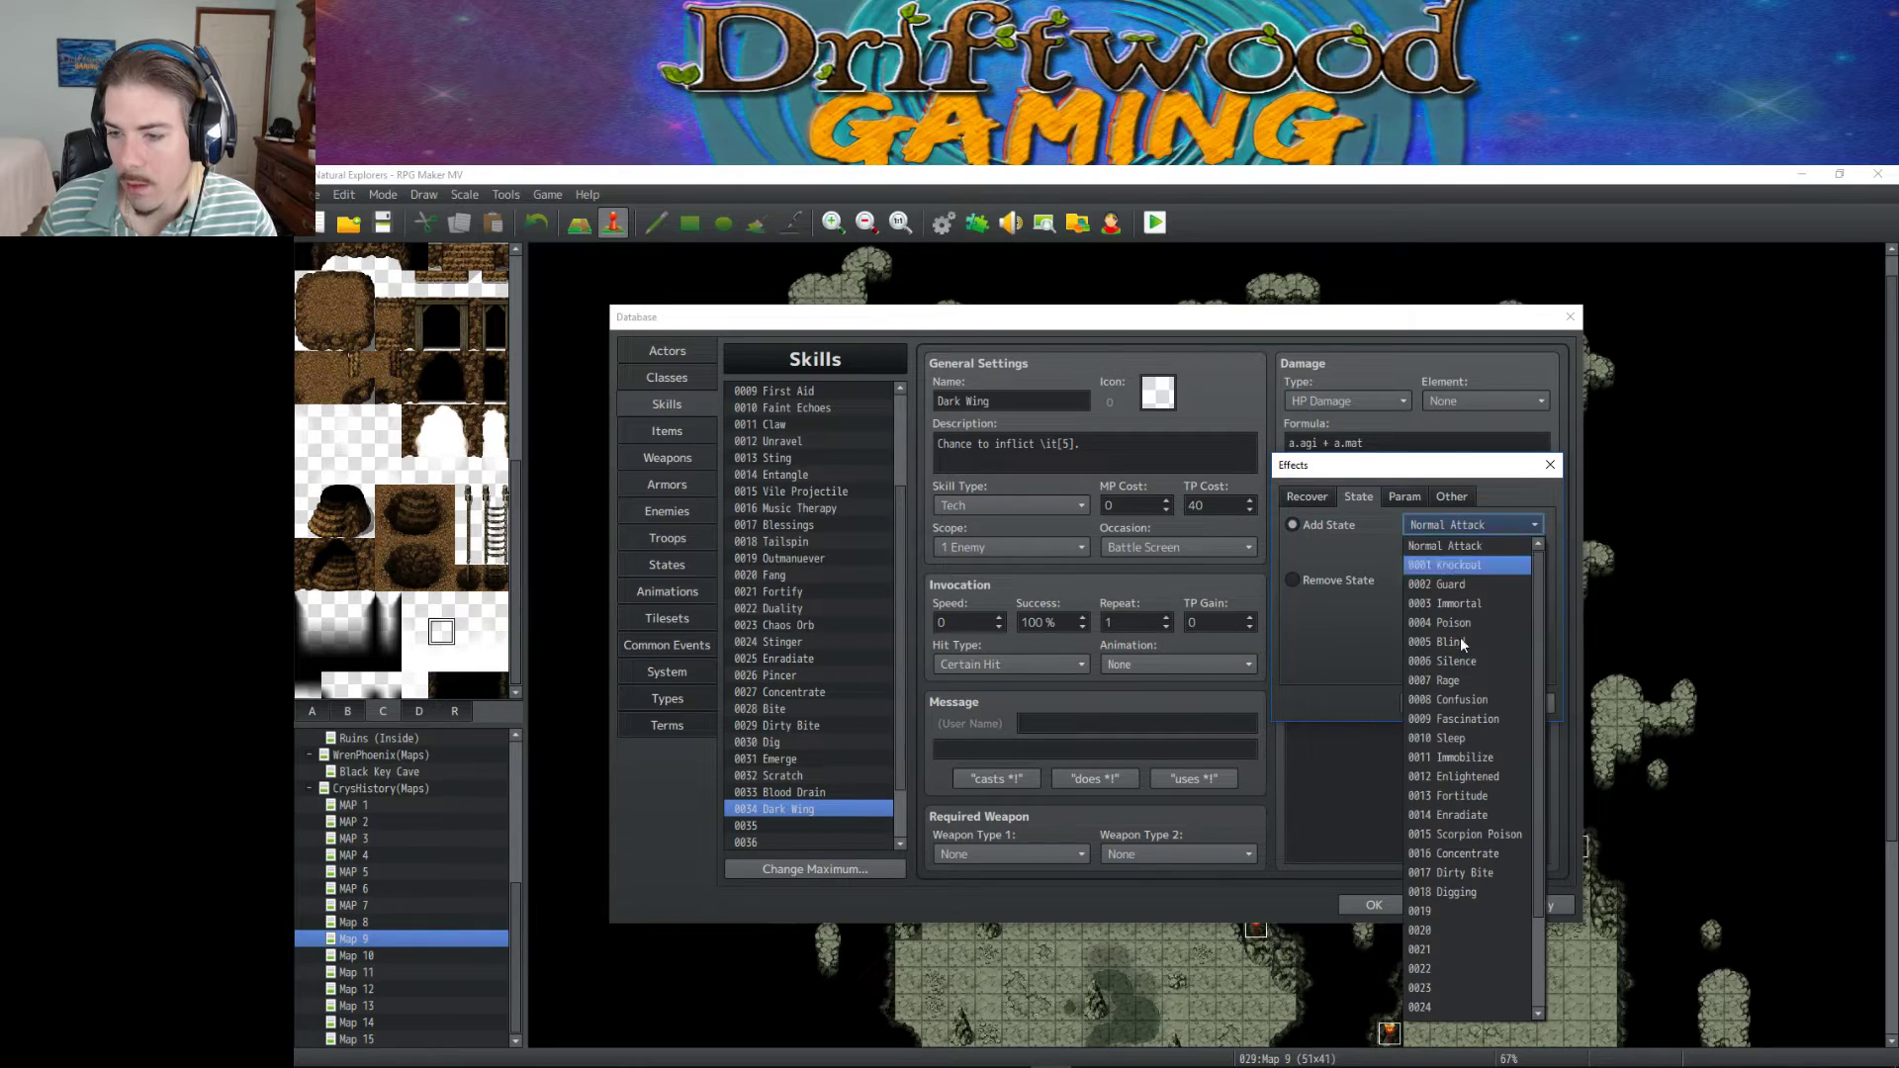
pyautogui.click(1468, 642)
pyautogui.doubleClick(1434, 551)
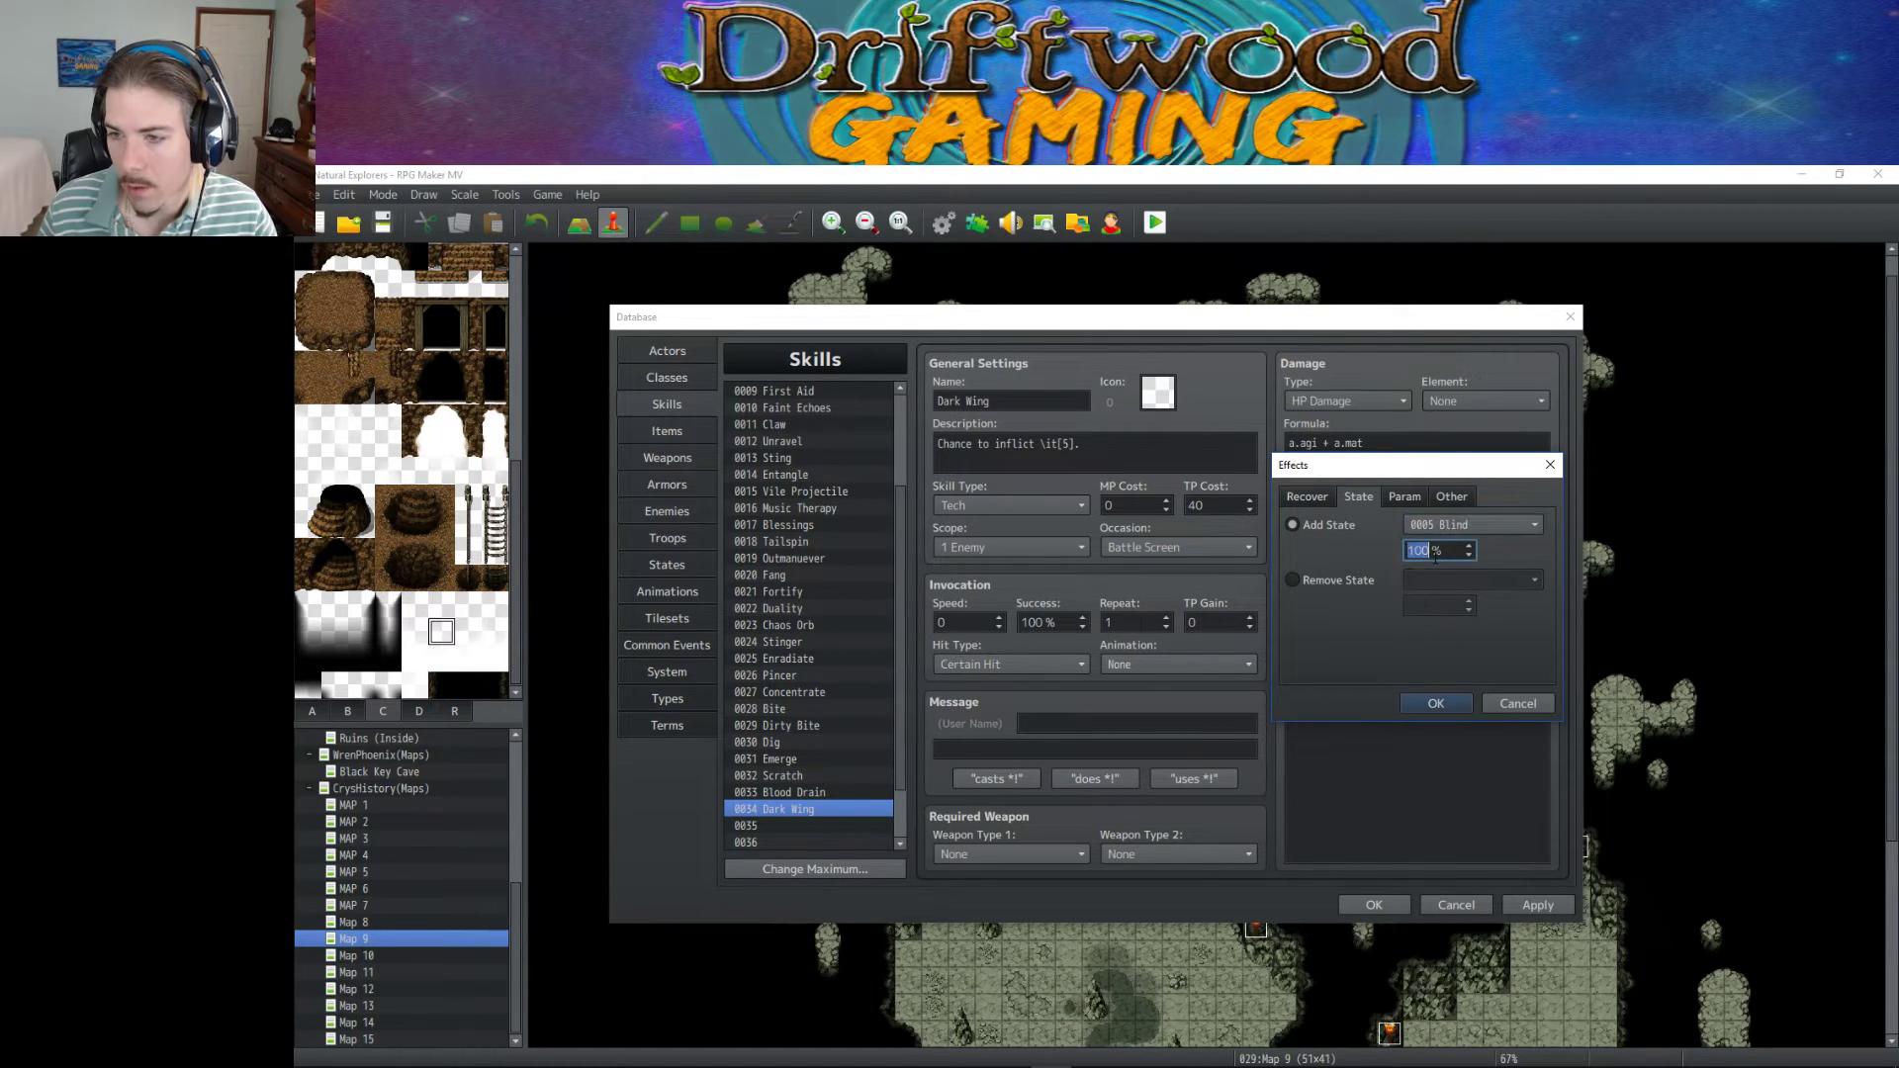
pyautogui.write('7')
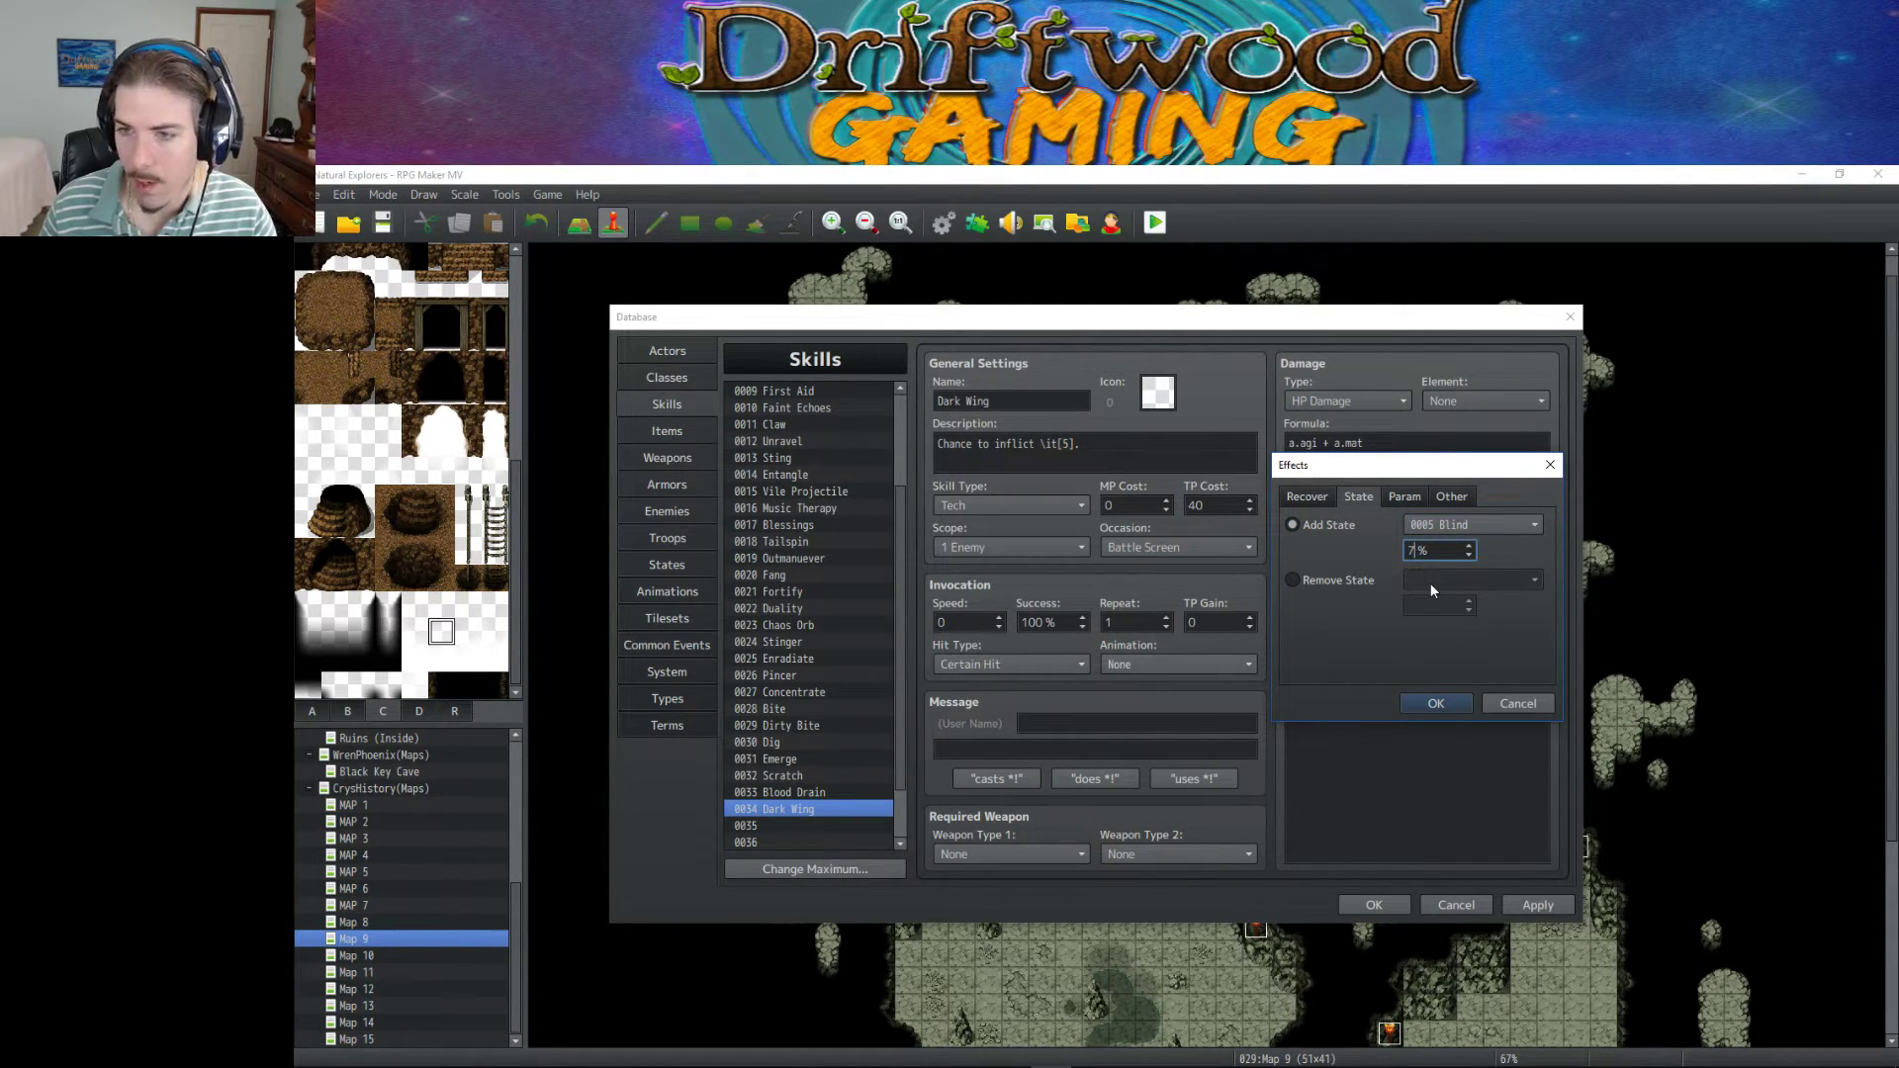
pyautogui.write('5')
pyautogui.click(1435, 703)
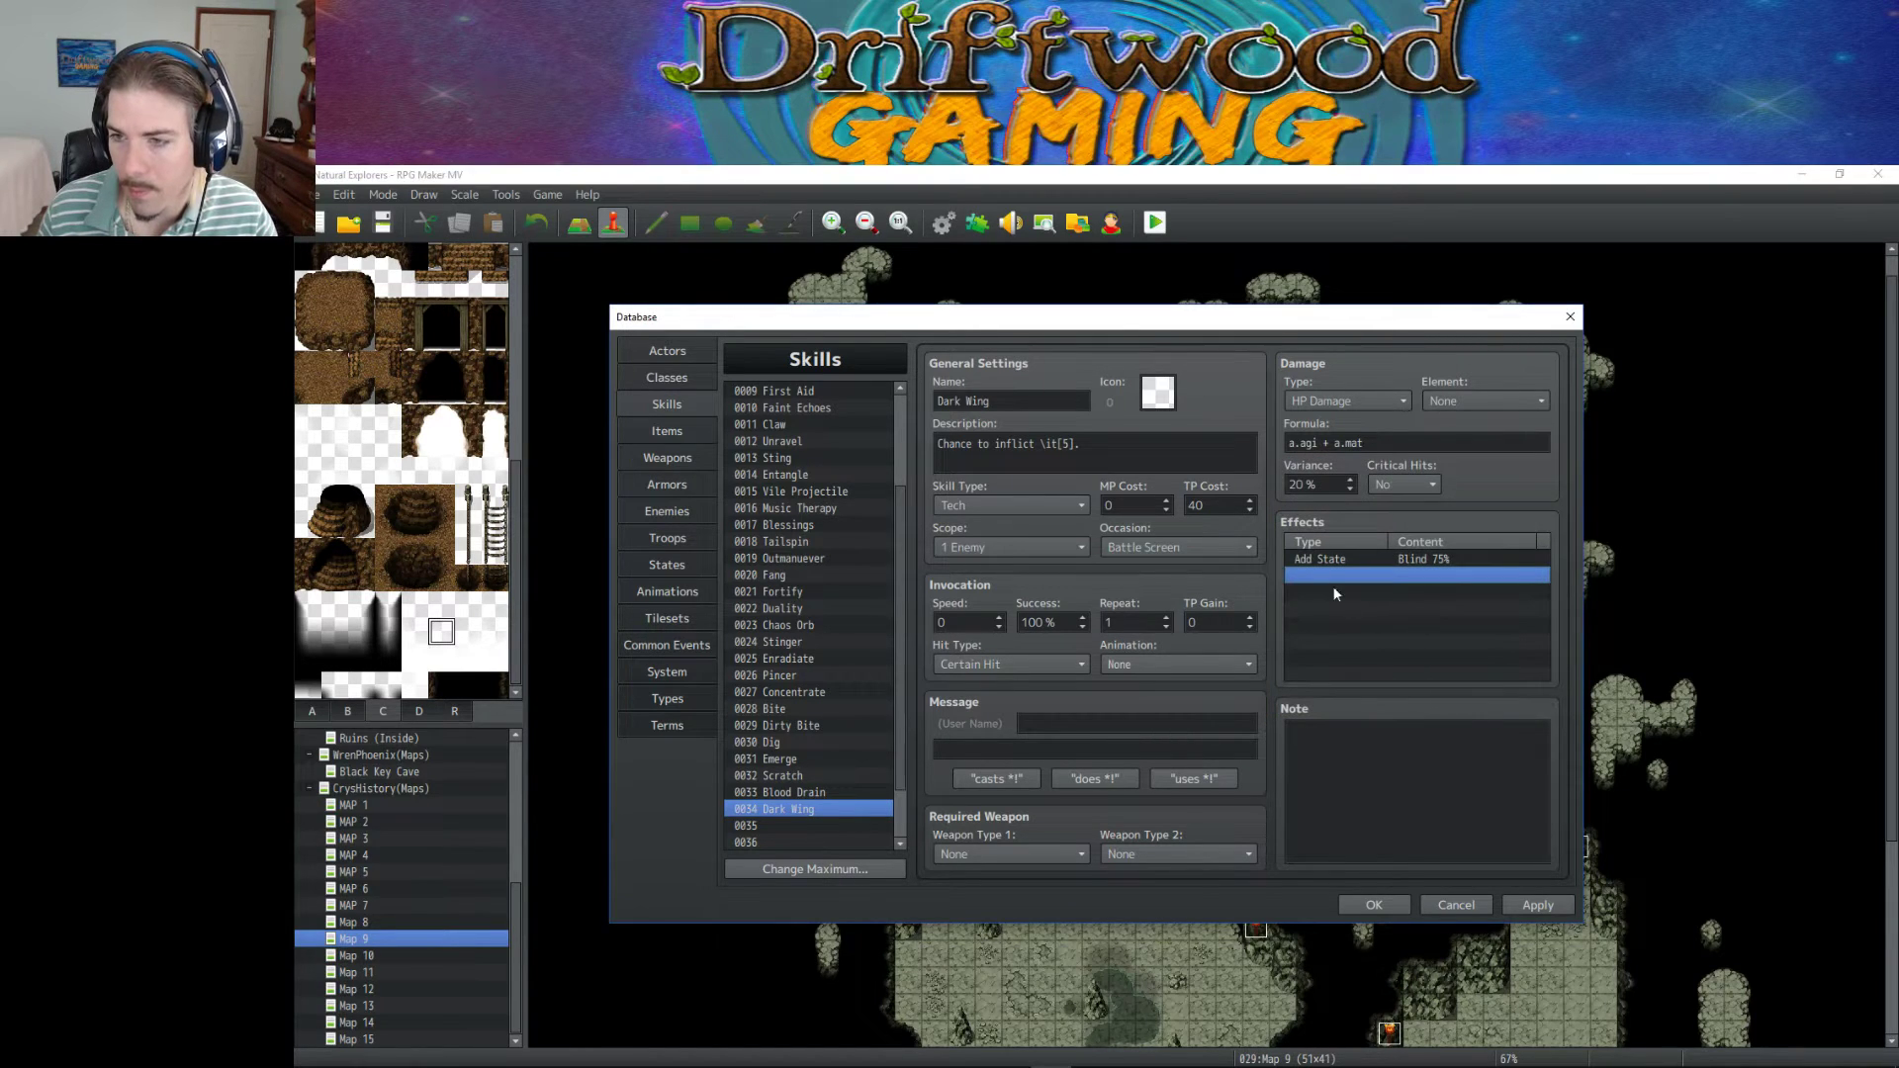
pyautogui.click(1538, 905)
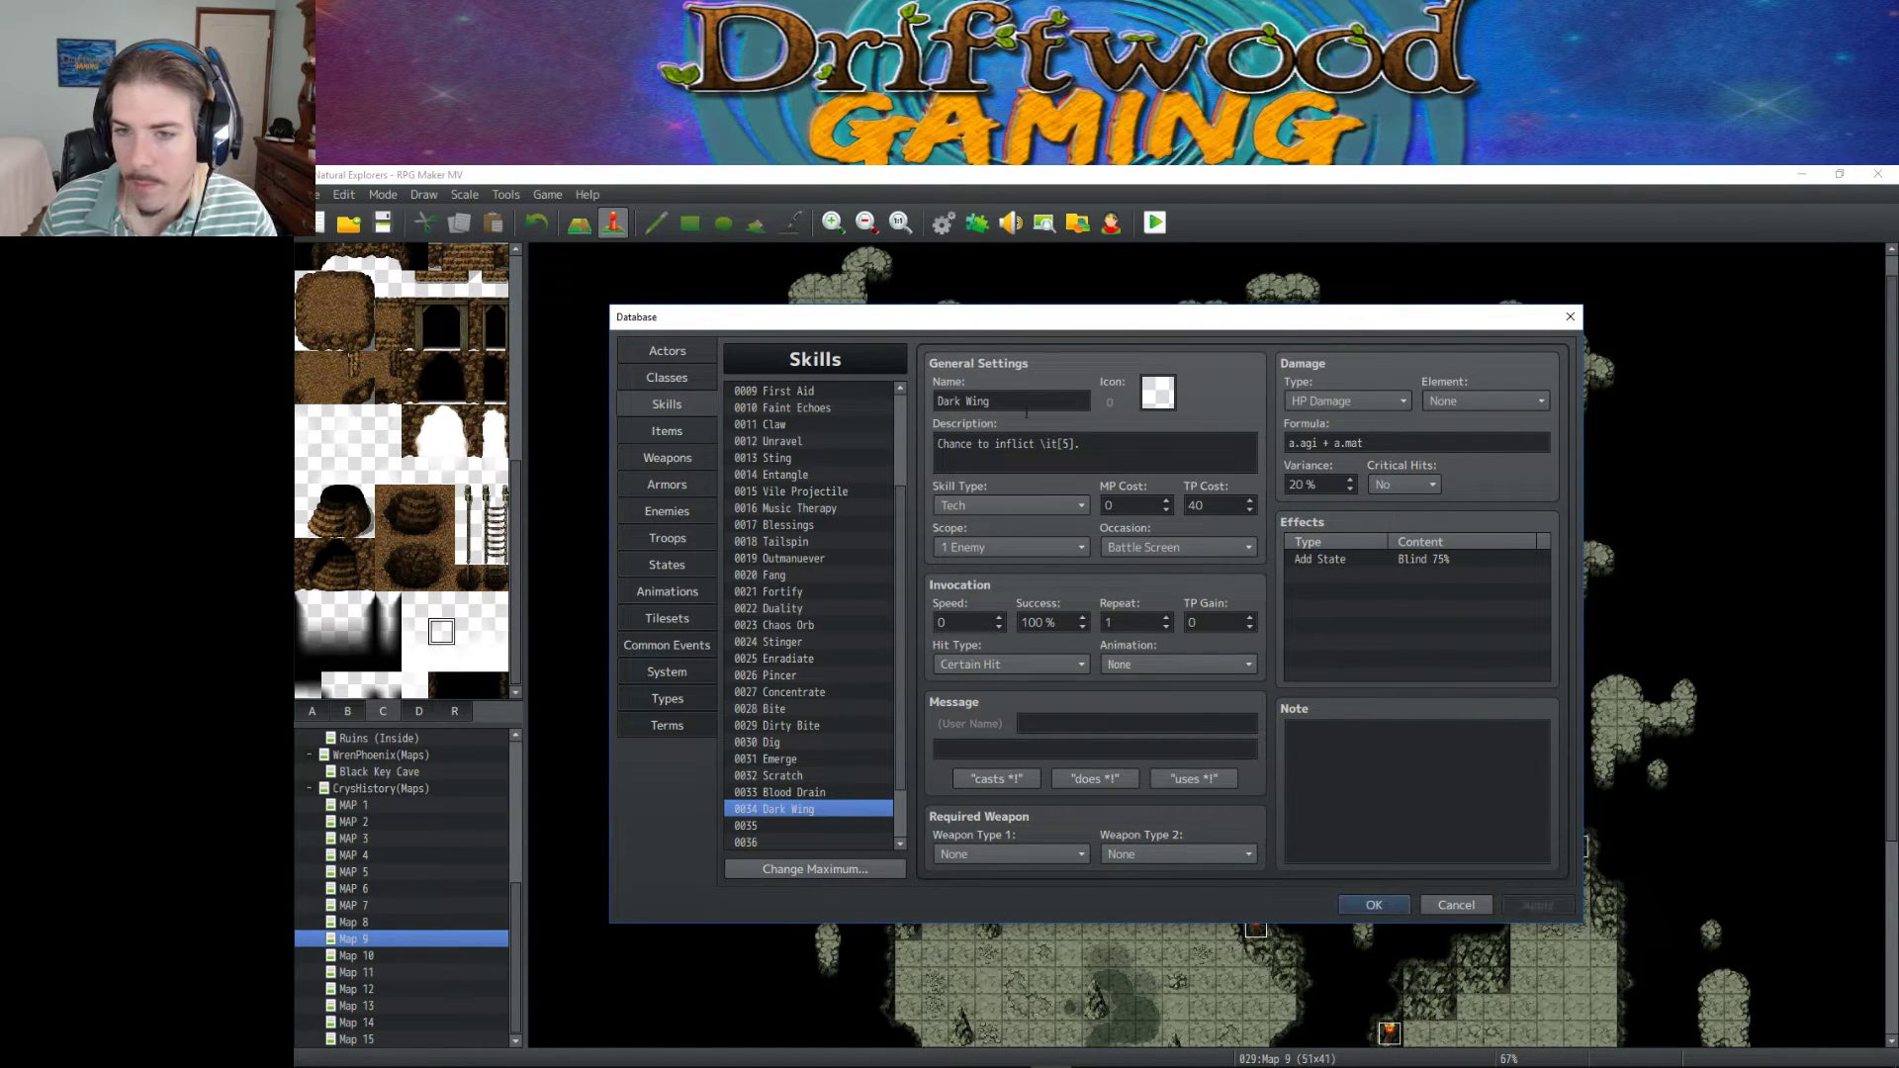
# Change Dark Wing's description to "75% chance to inflict \it[5] on your target.".
pyautogui.click(937, 437)
pyautogui.click(941, 444)
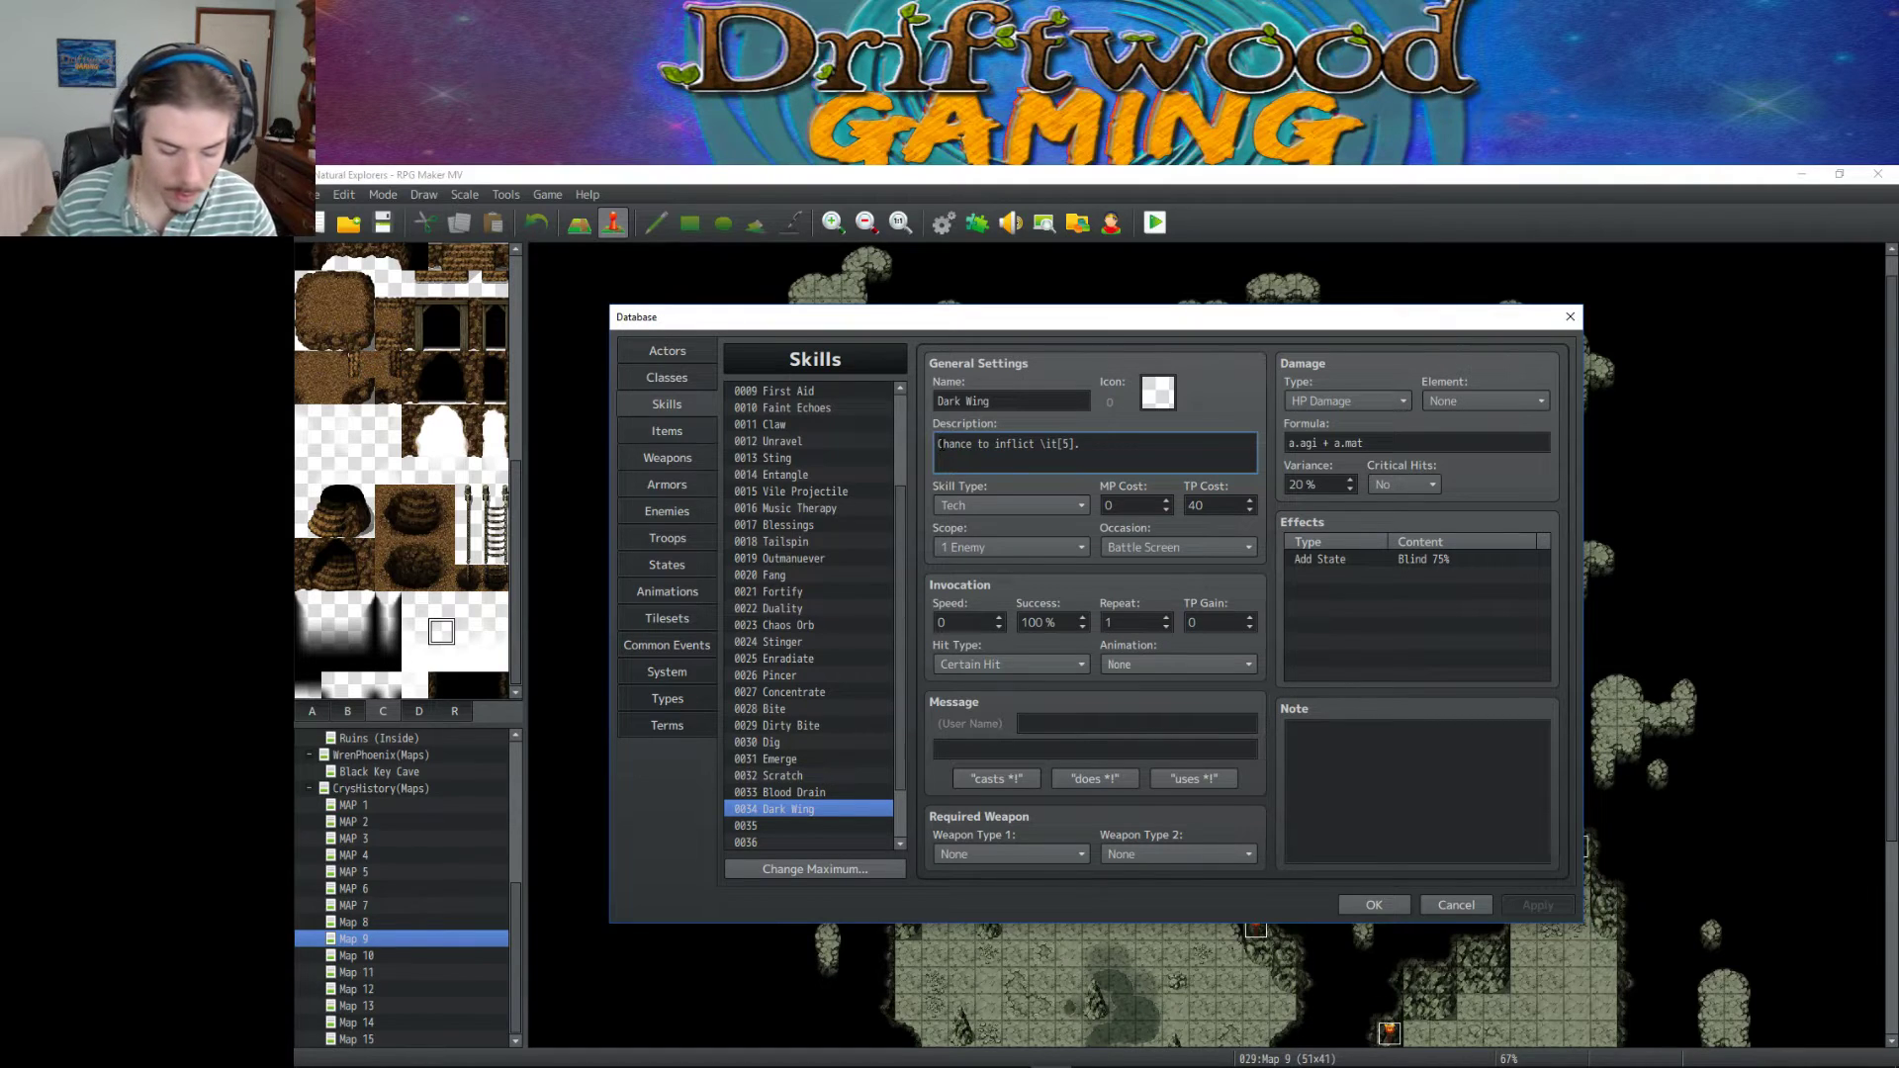
pyautogui.write('75')
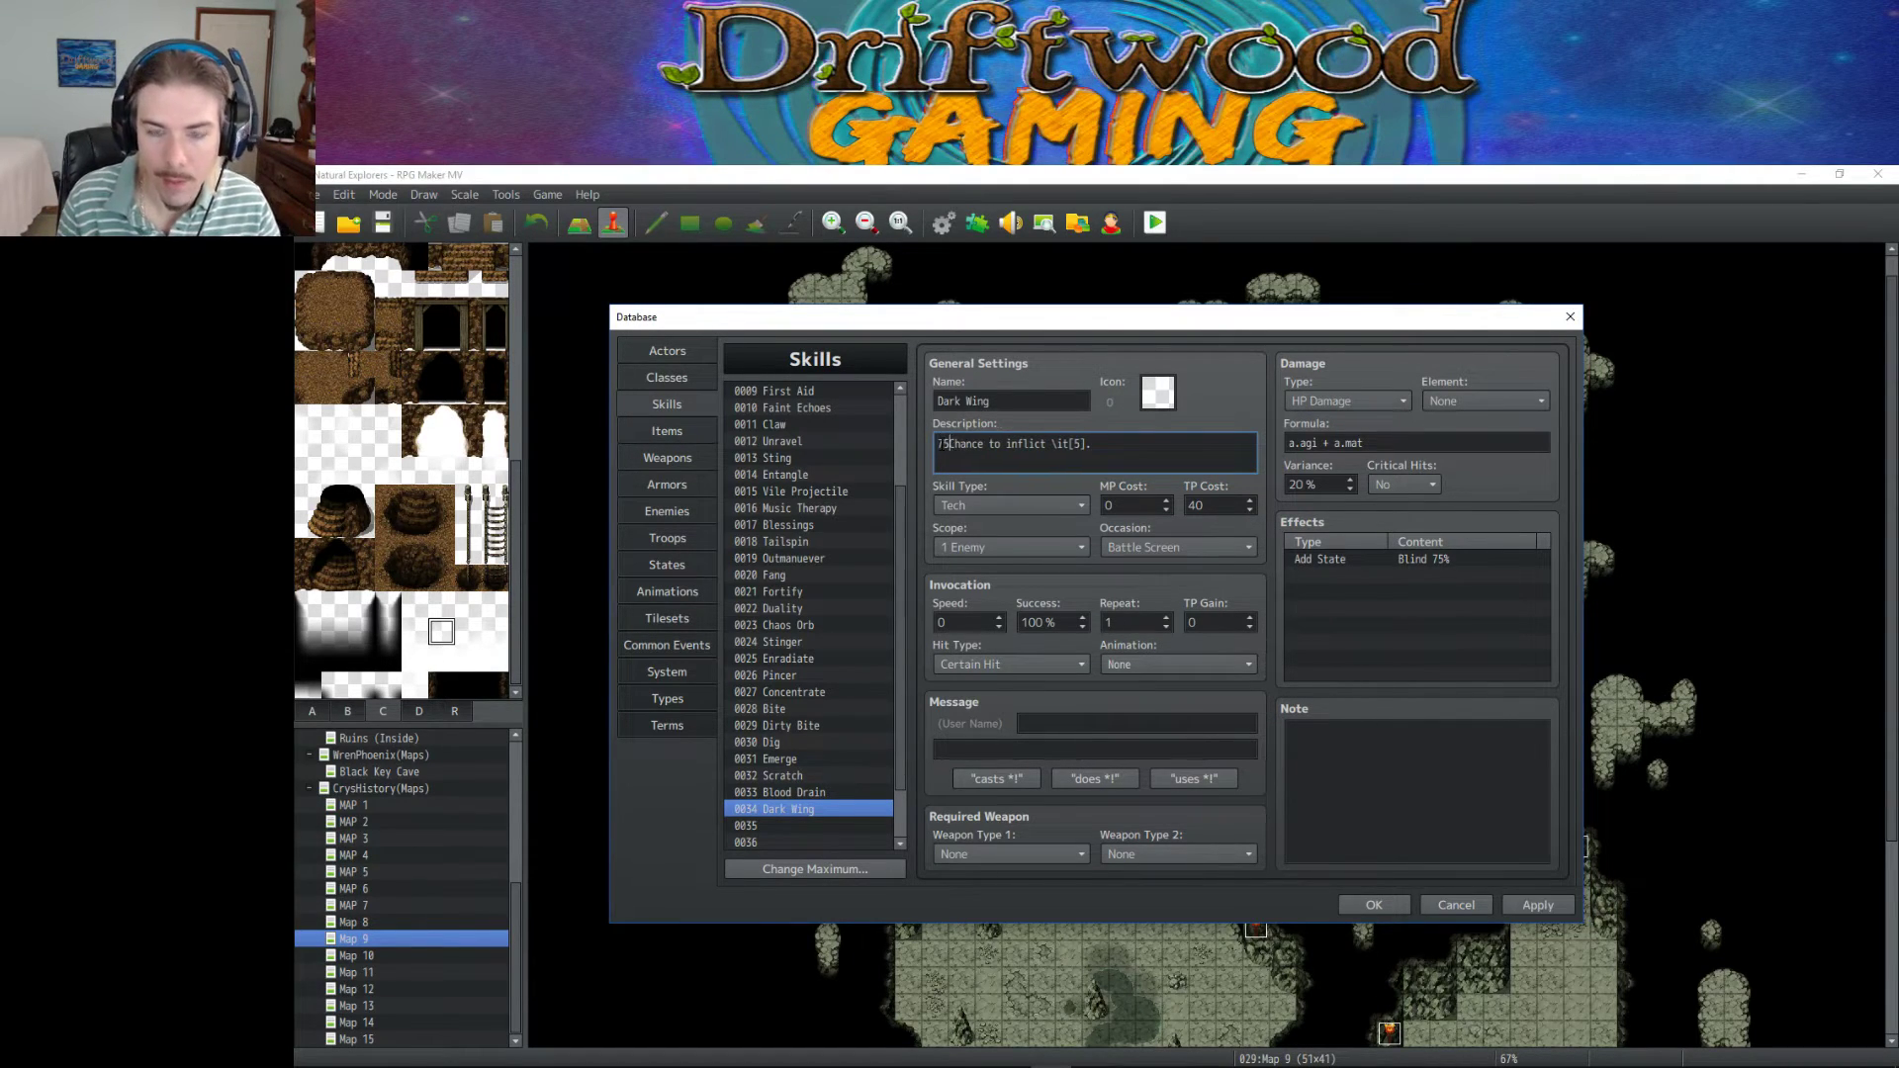
pyautogui.write('%')
pyautogui.press('Delete')
pyautogui.write('ct \\it[5] ')
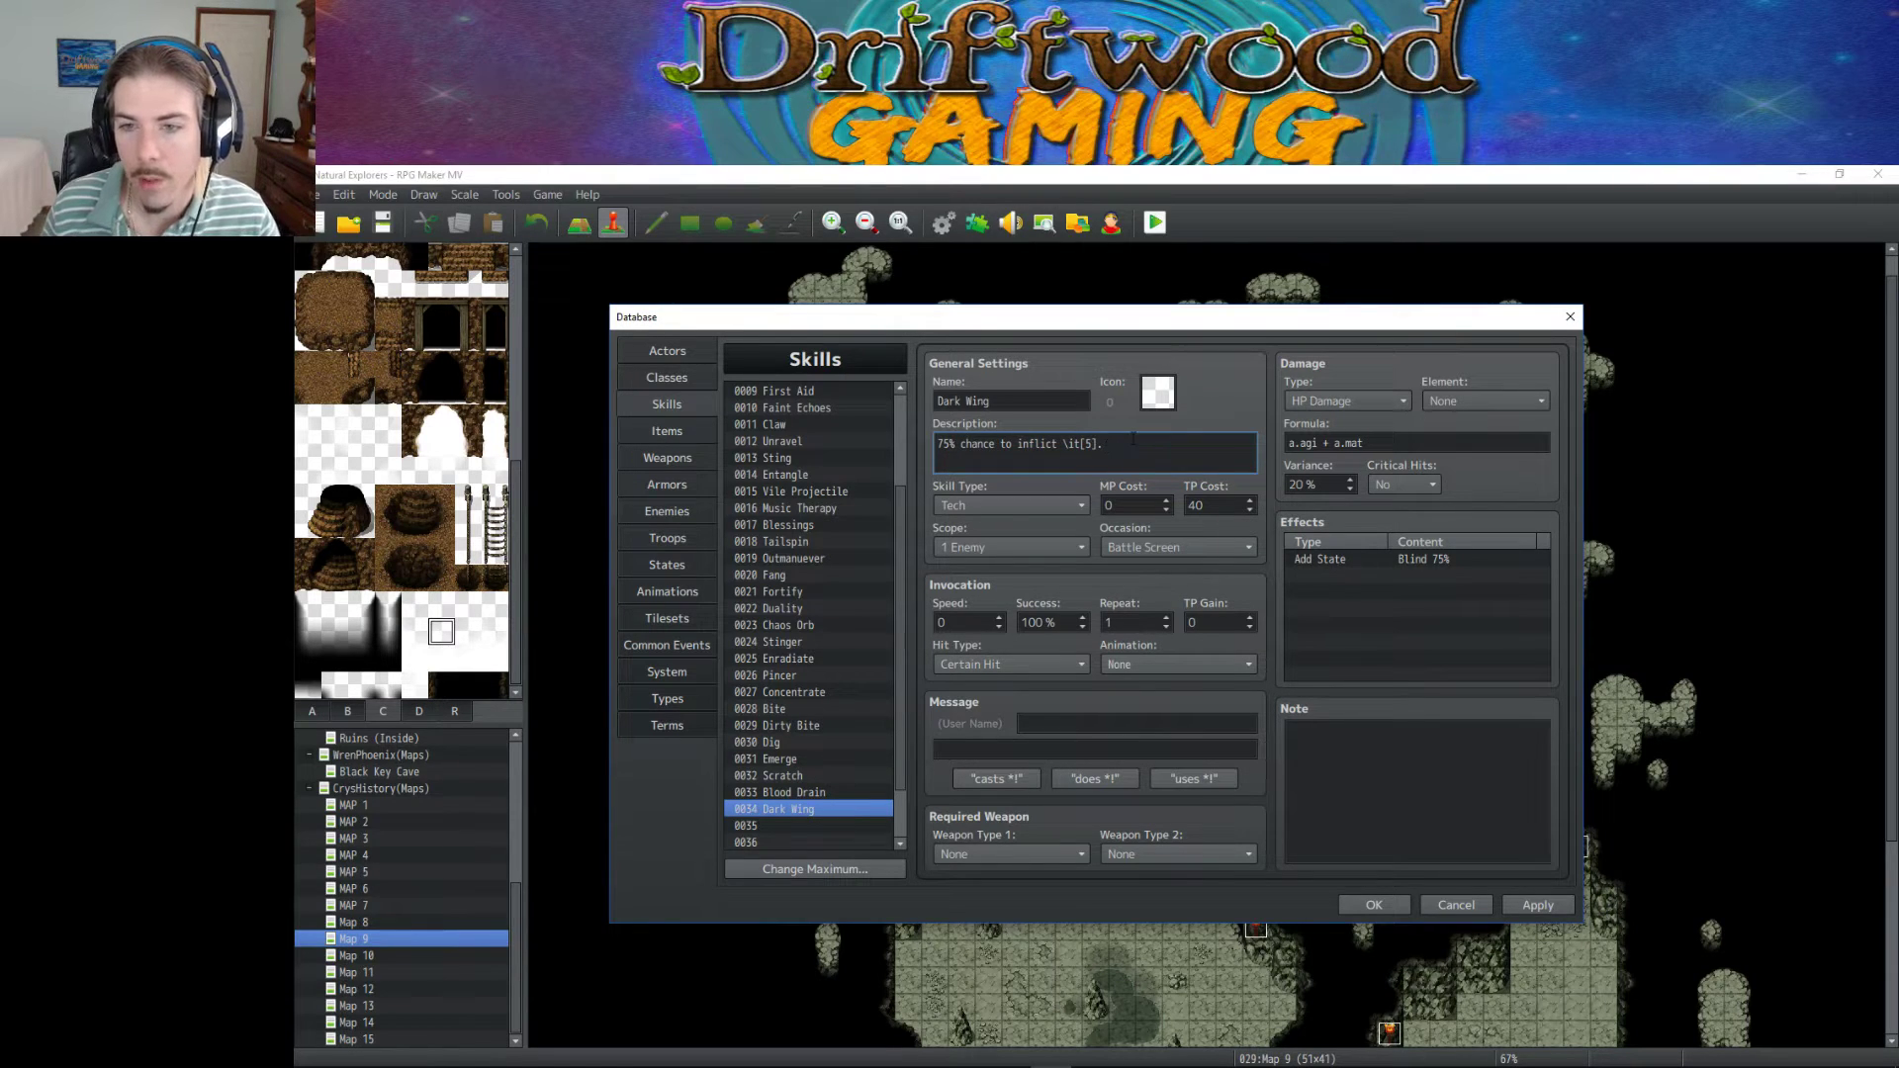
pyautogui.write('on your target')
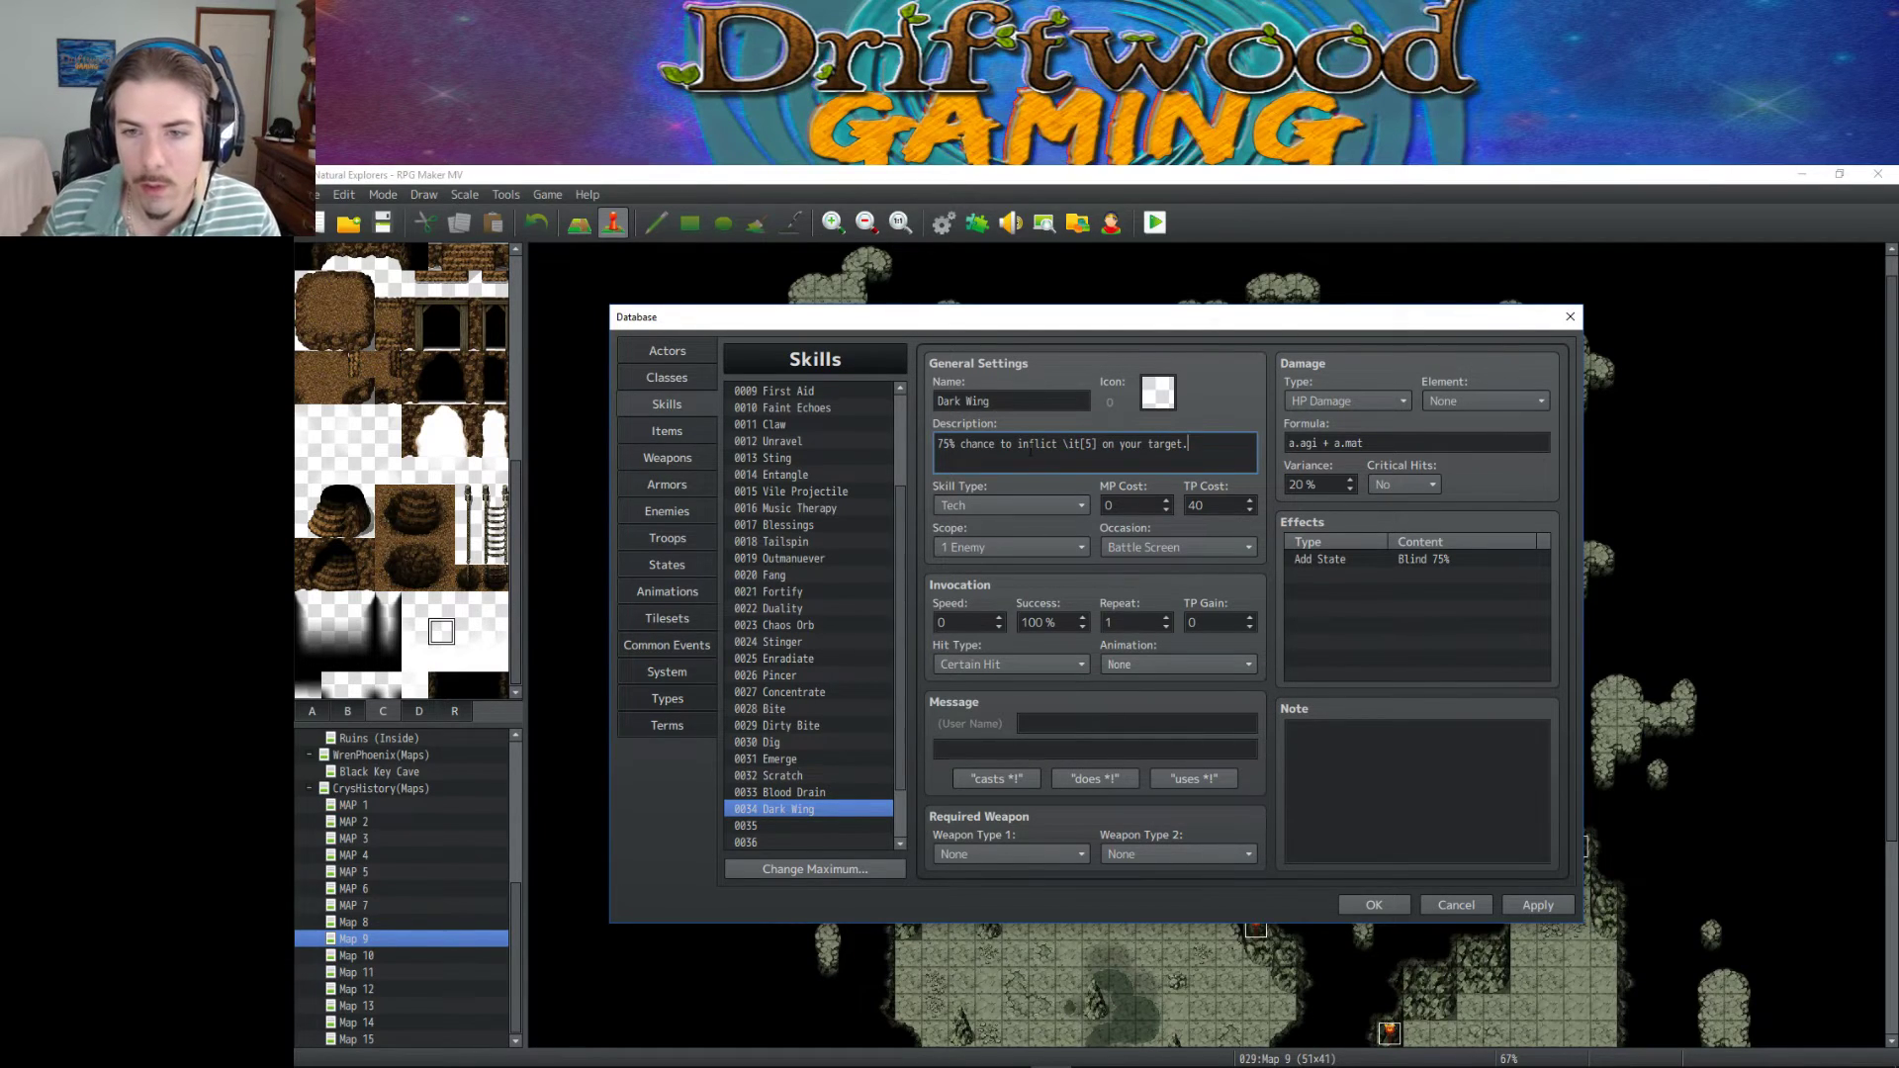
# Assign Dark Wing the empty icon slot 1609, just after the light blue drop, and apply the change.
pyautogui.doubleClick(1158, 392)
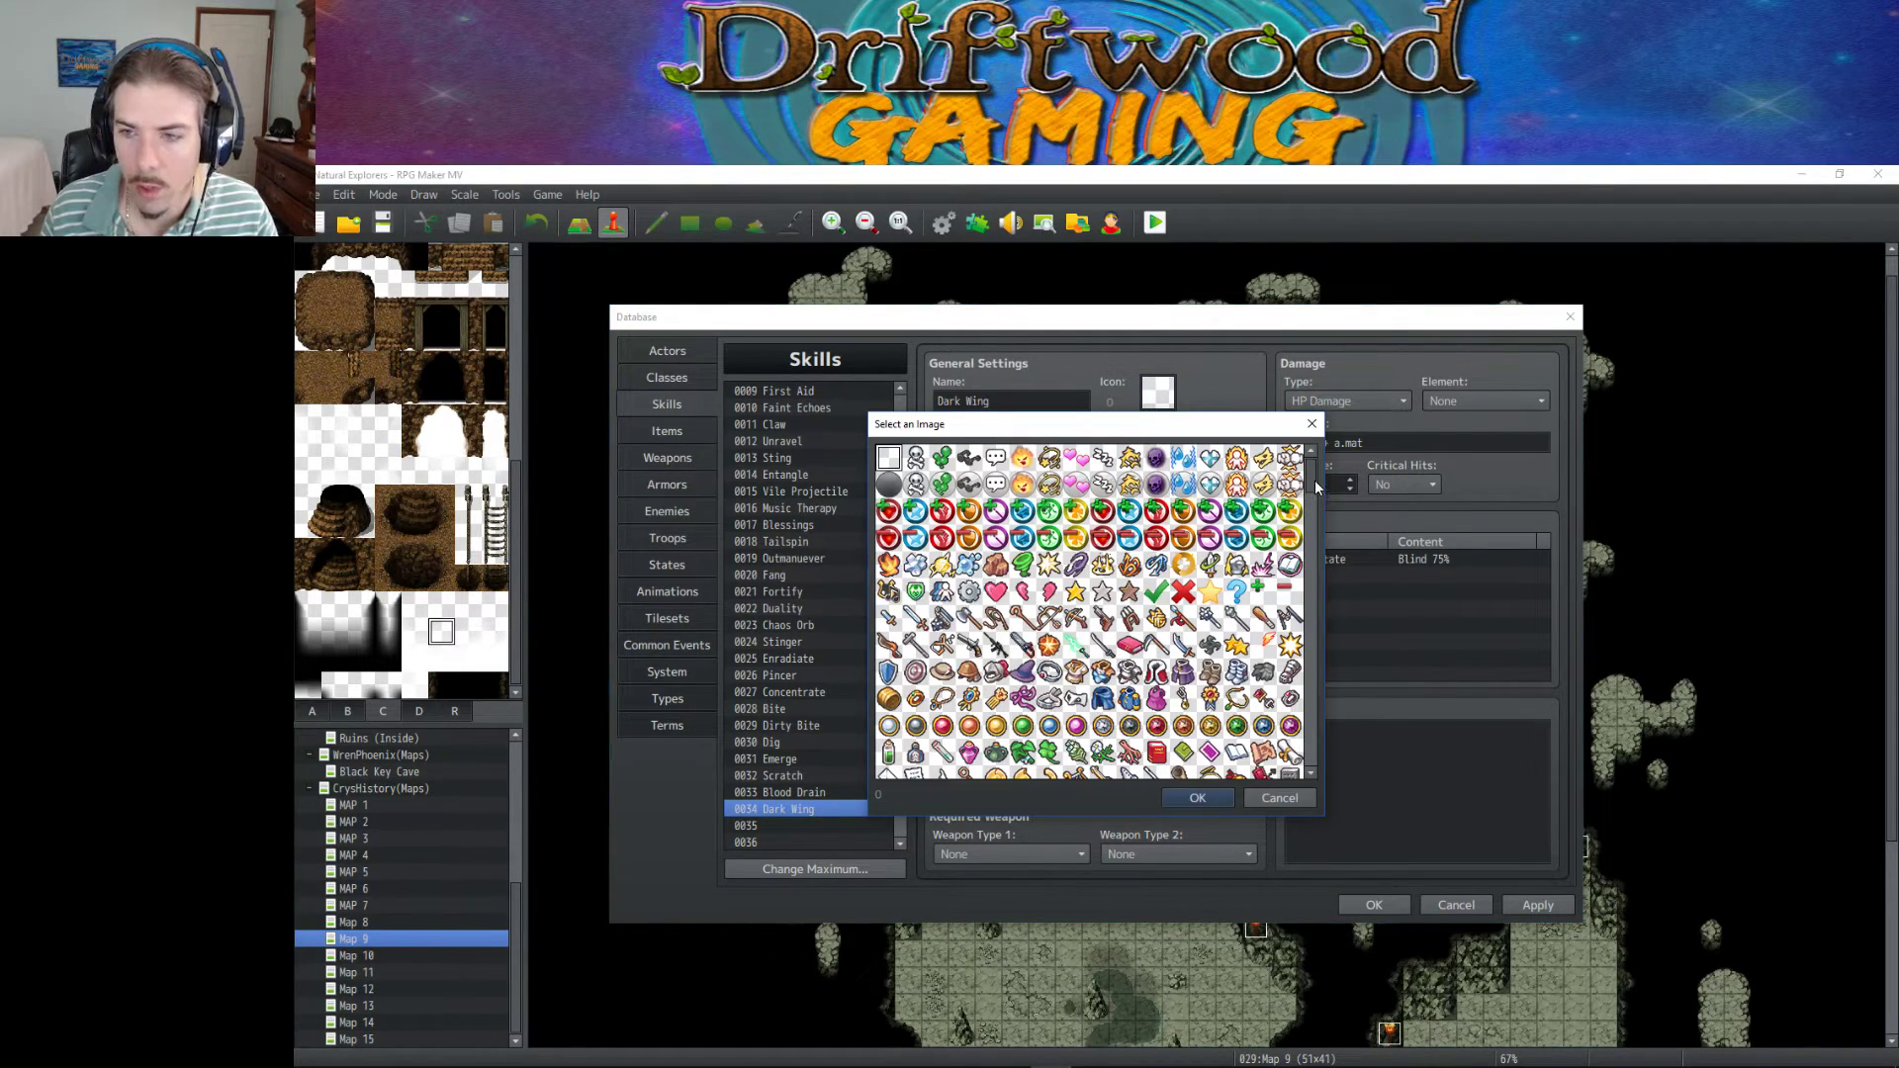
pyautogui.scroll(-5, 1306, 509)
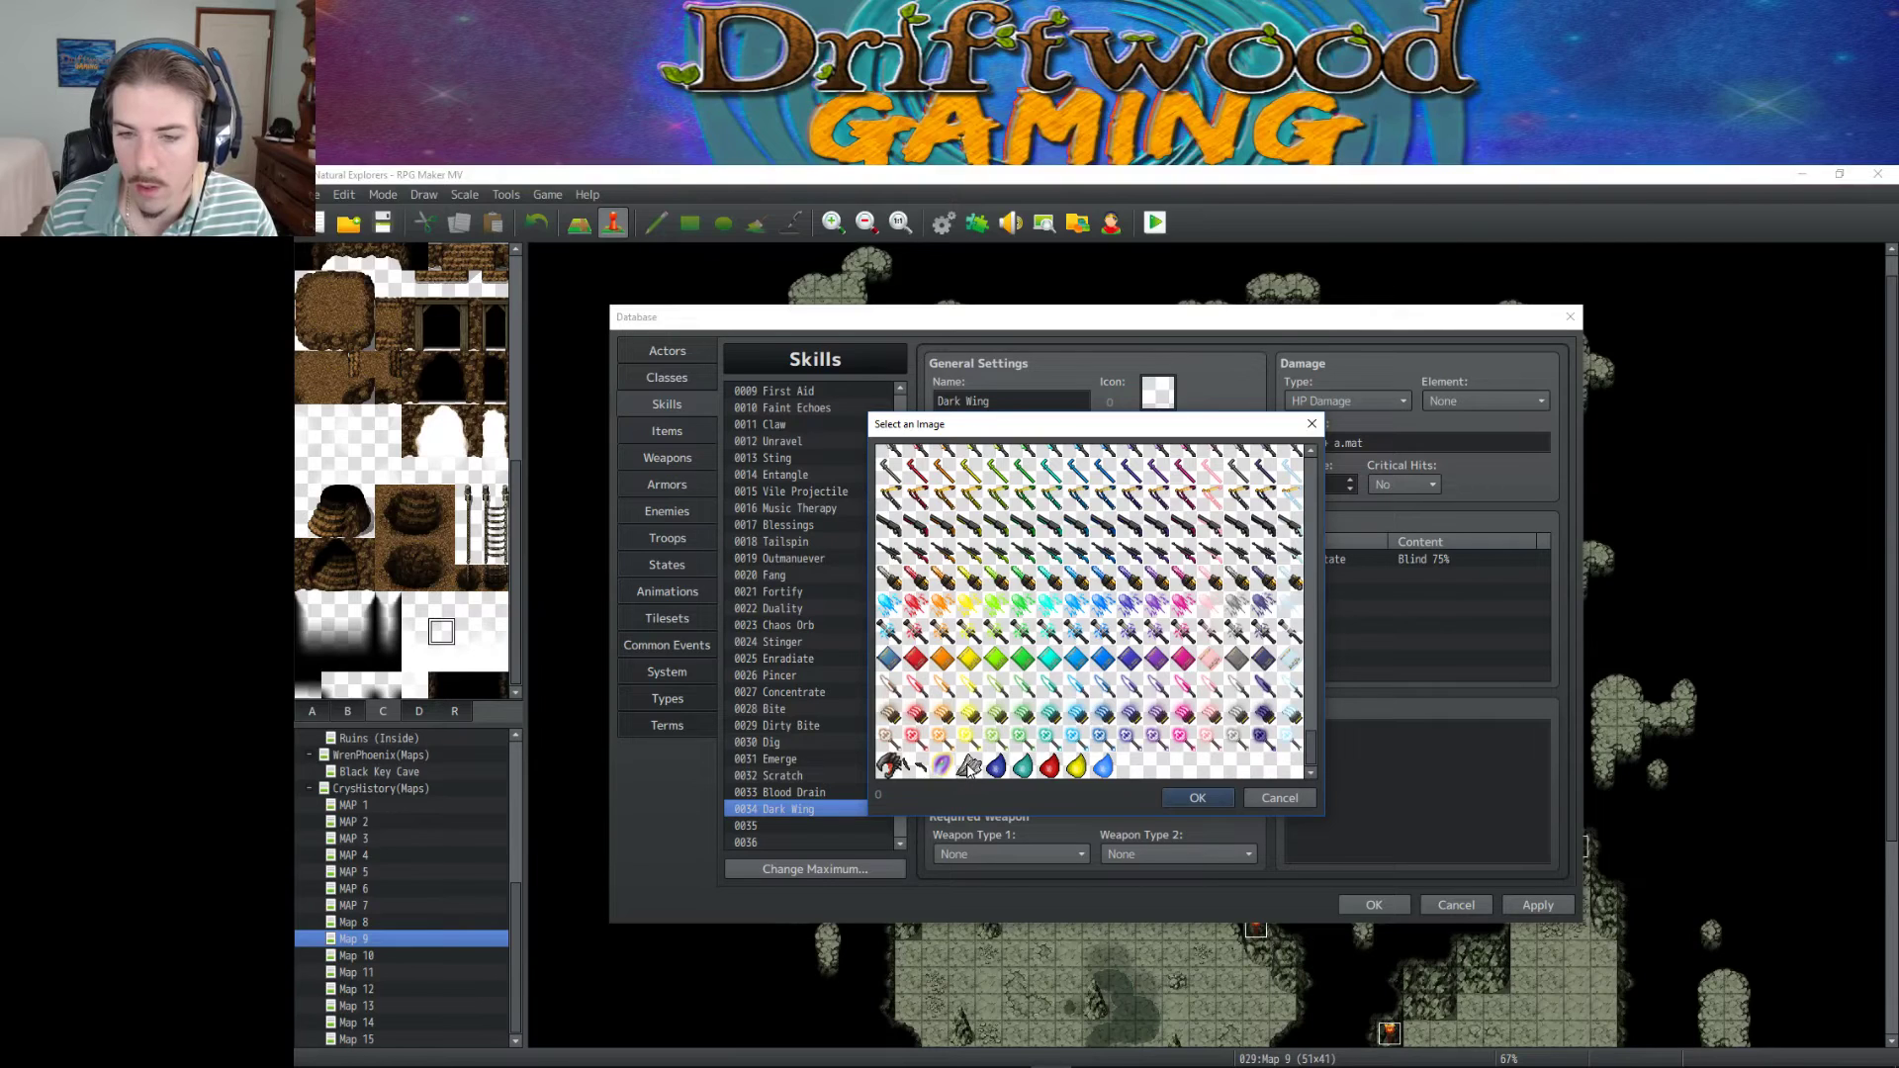
pyautogui.click(969, 767)
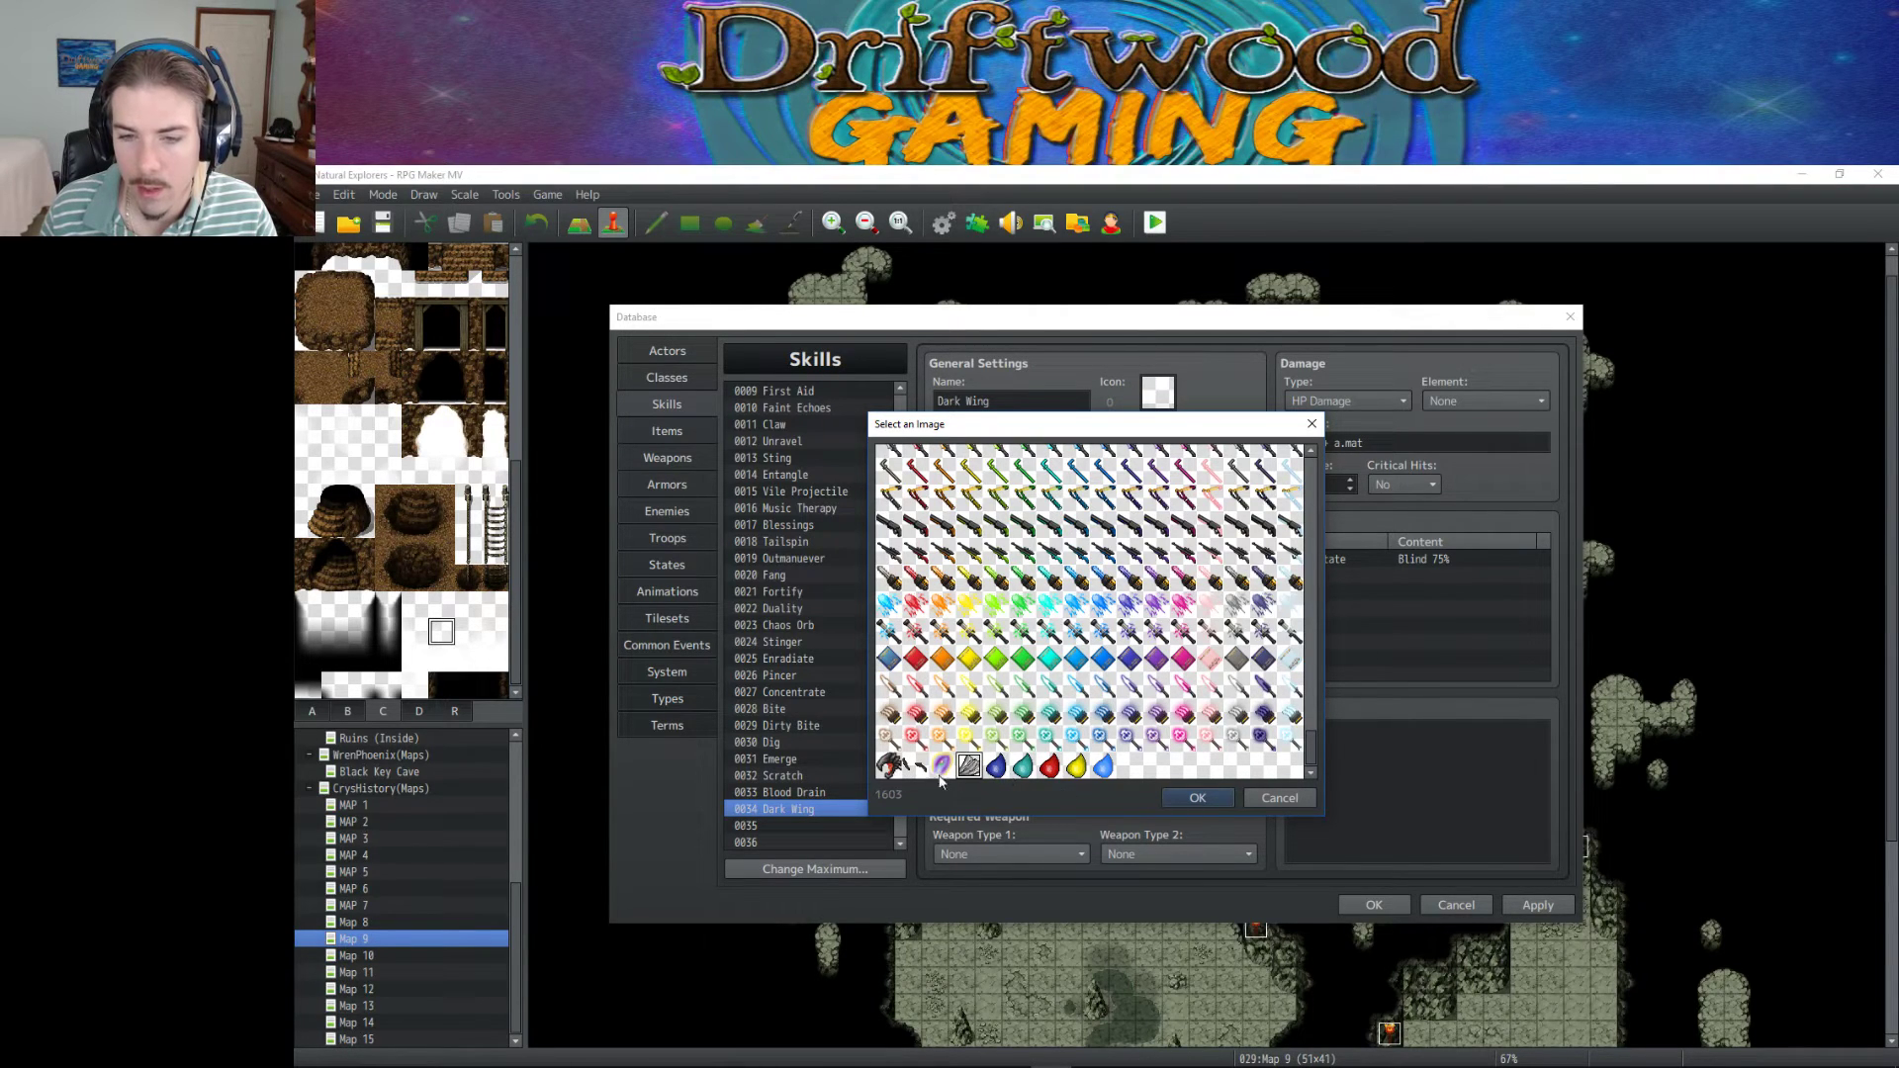
pyautogui.click(1130, 767)
pyautogui.click(1188, 799)
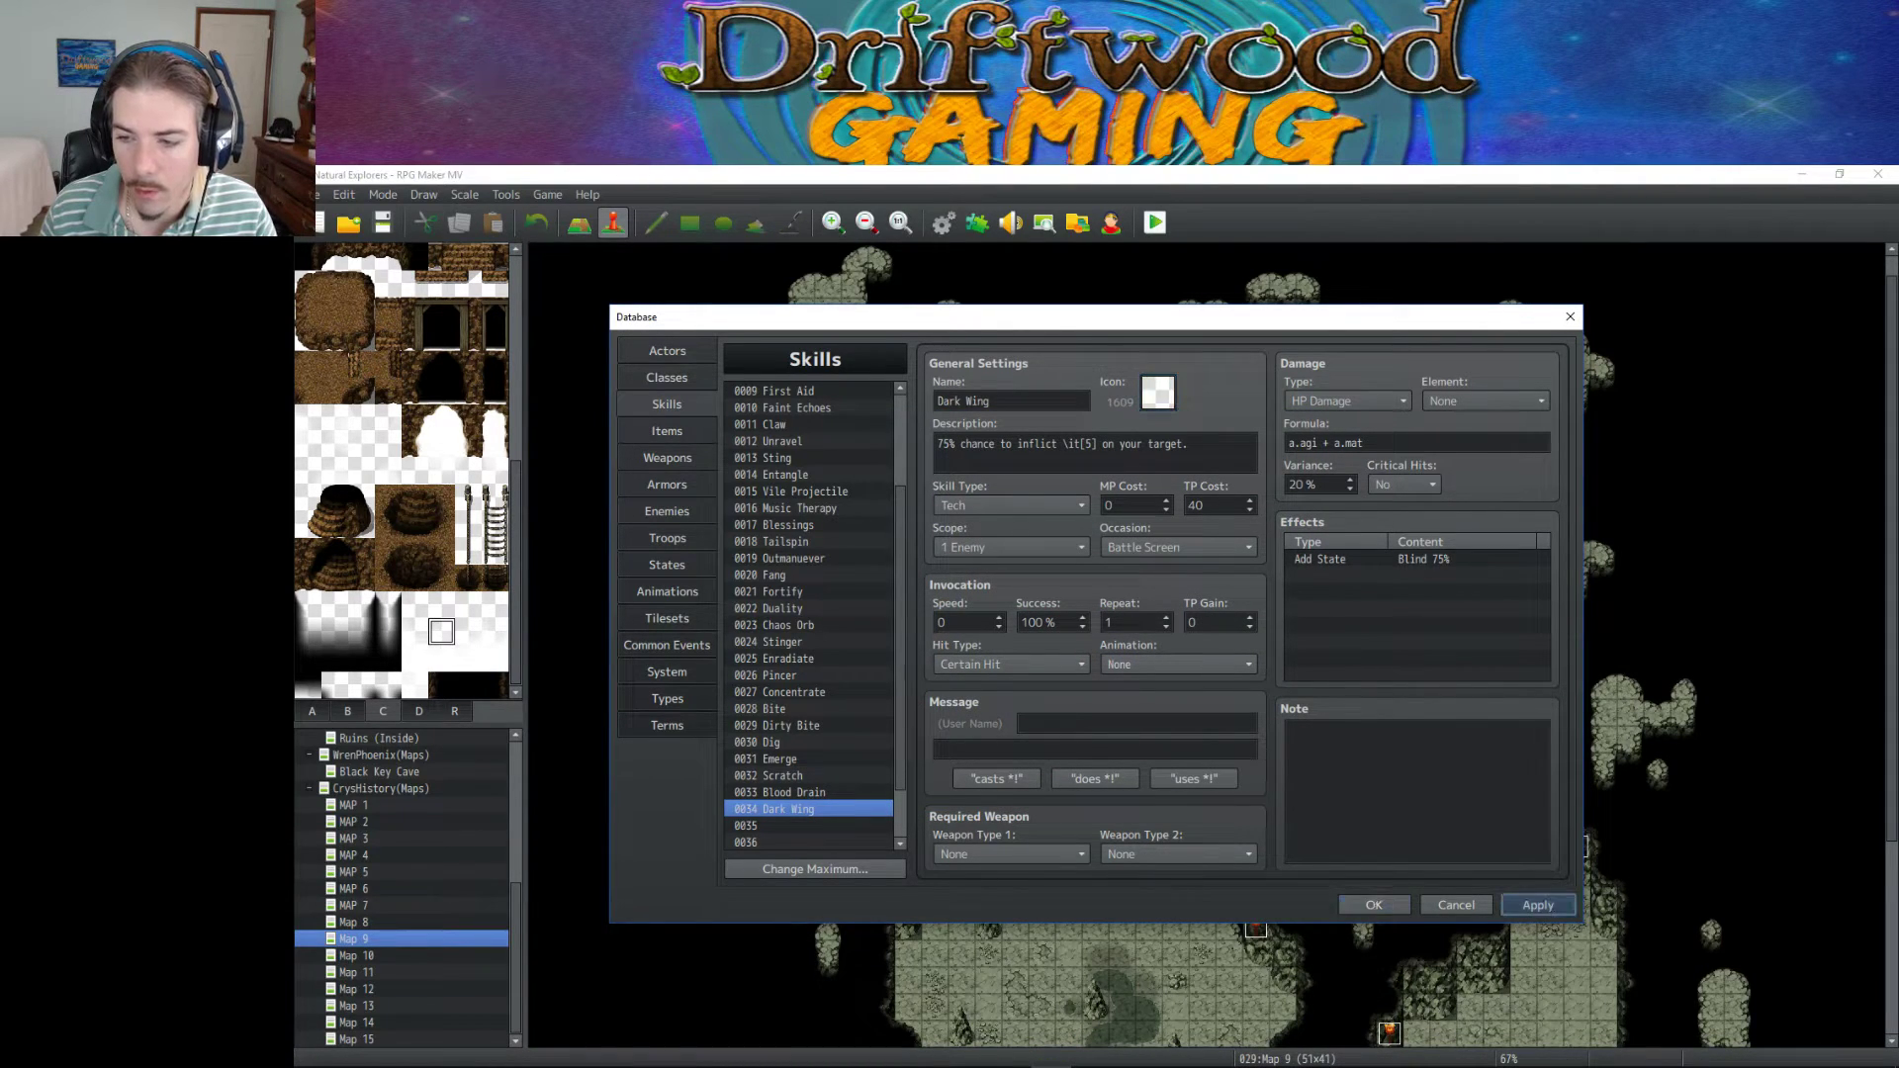
pyautogui.click(1533, 906)
# In Photoshop, copy the grey wing from Layer 1 of IconSet.png into the empty cell after the light blue drop, above Hue/Saturation 4.
pyautogui.click(1089, 1050)
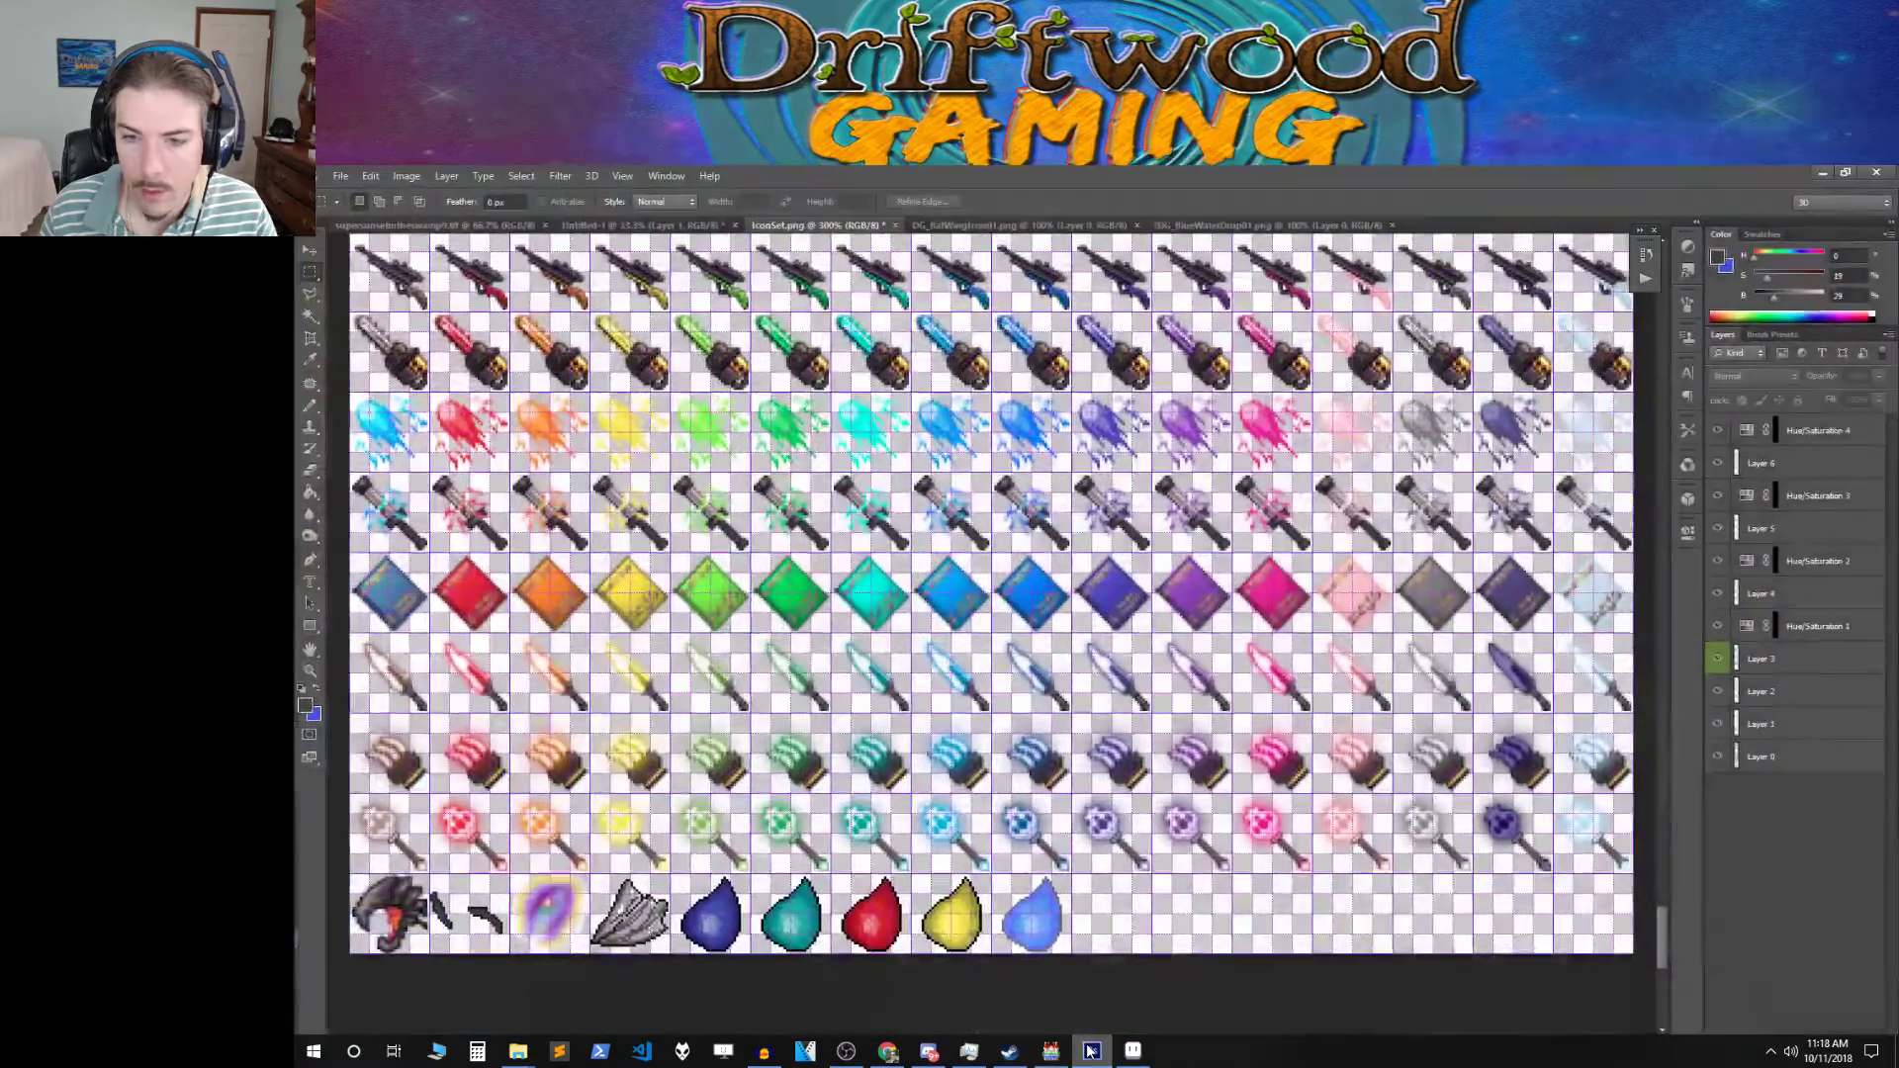
pyautogui.moveTo(591, 874); pyautogui.dragTo(669, 955)
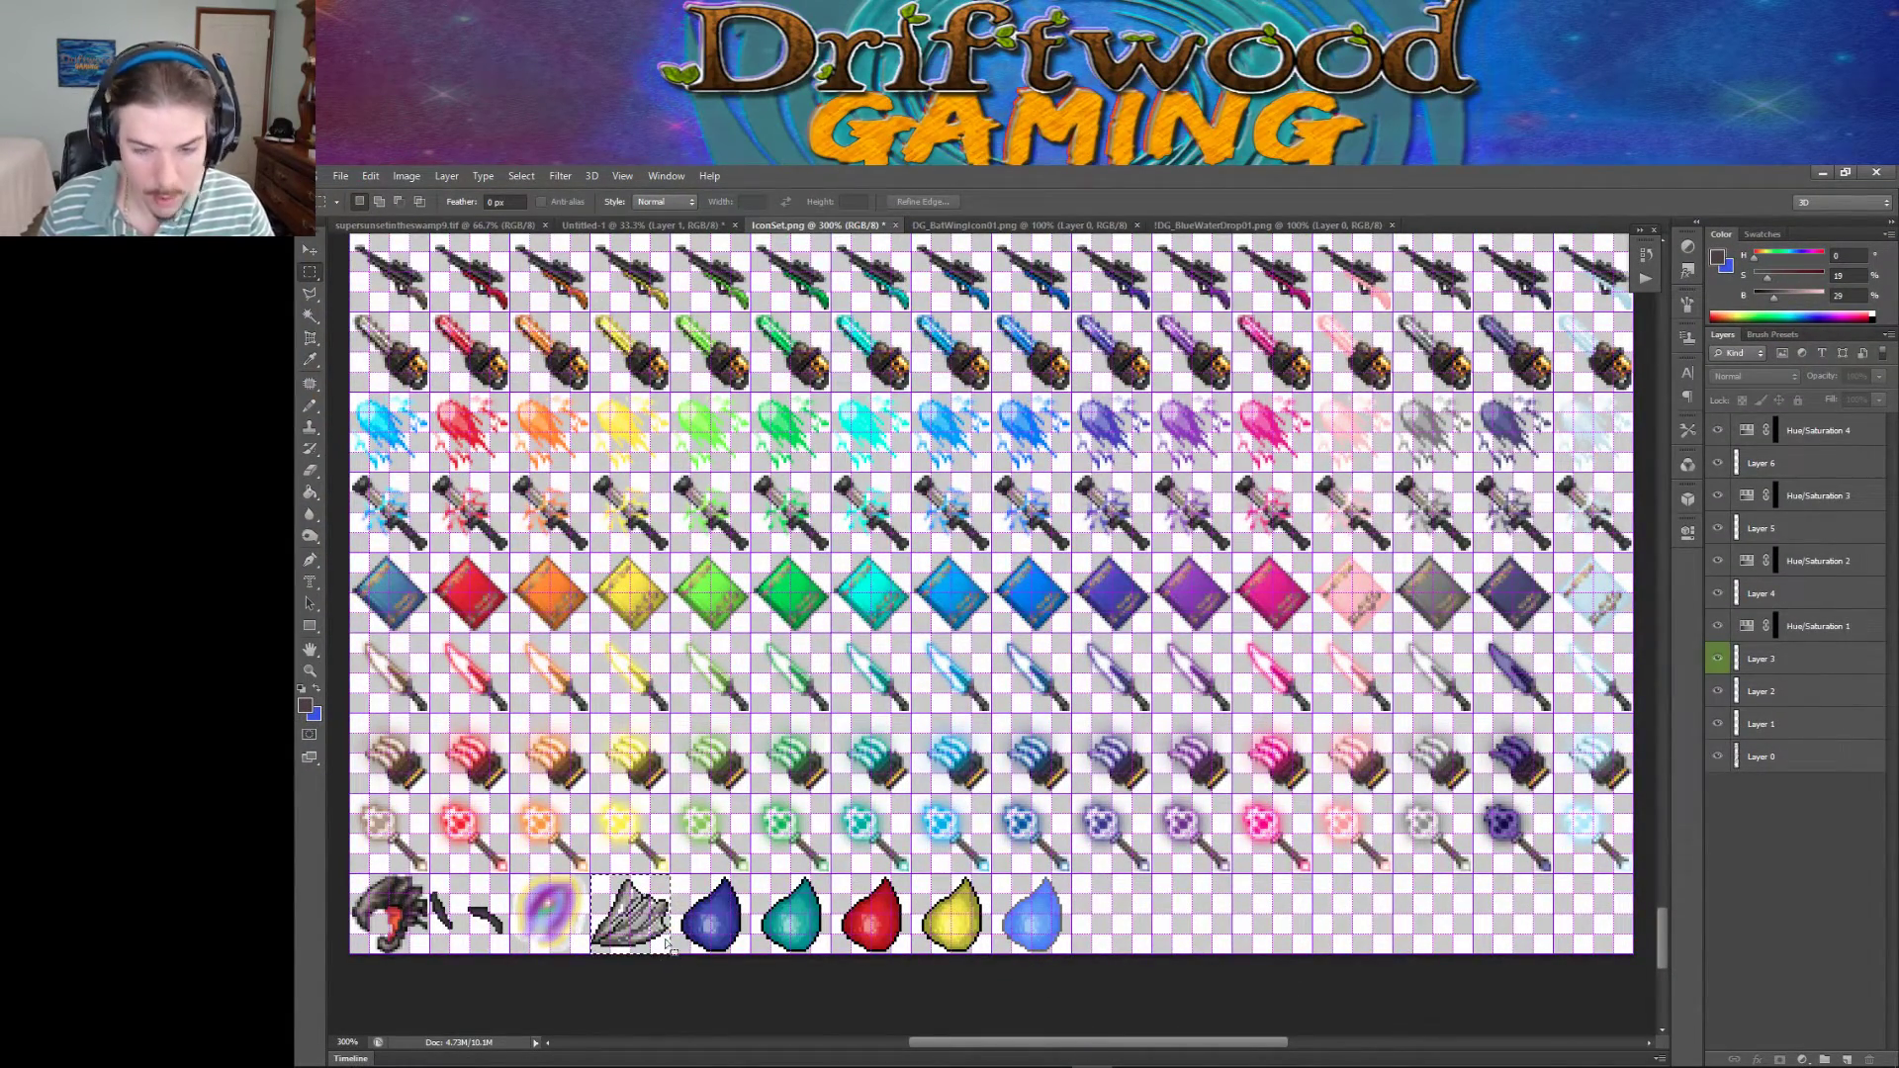
pyautogui.moveTo(1071, 872); pyautogui.dragTo(1148, 975)
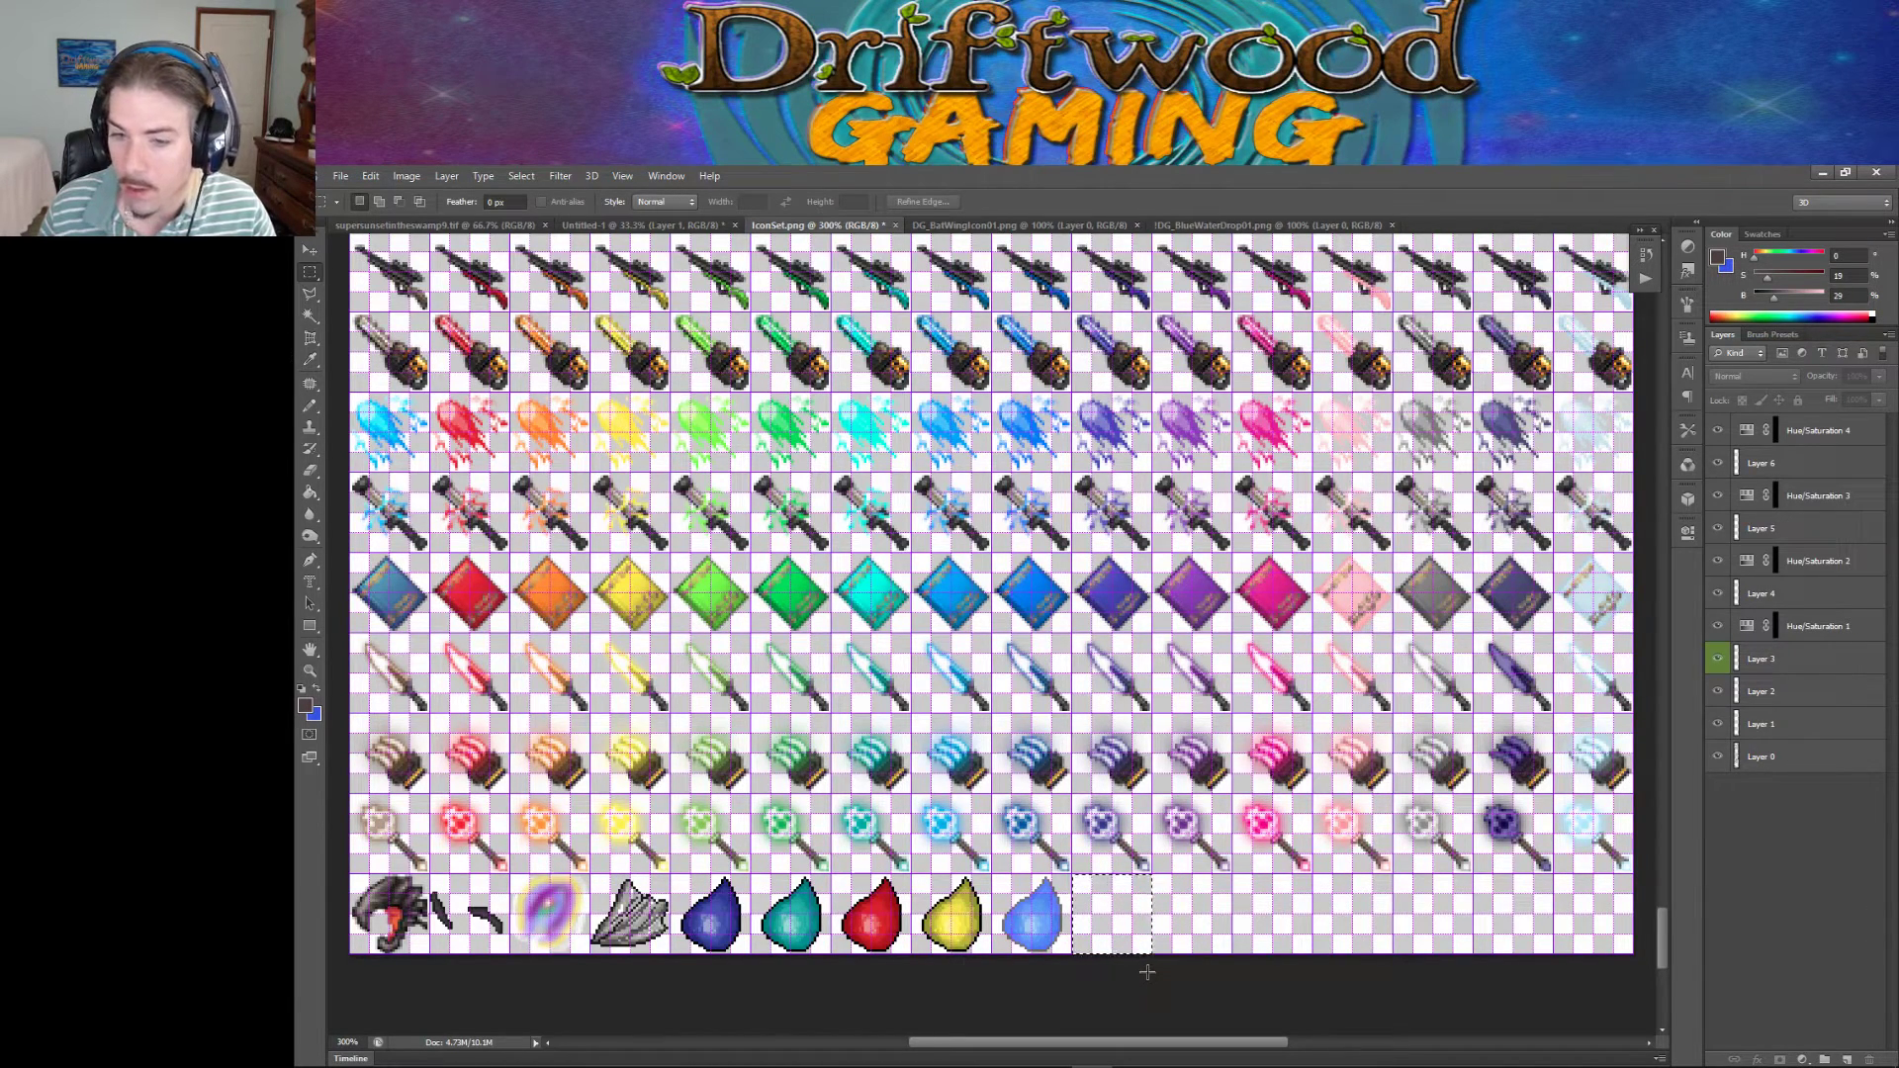
pyautogui.click(1818, 435)
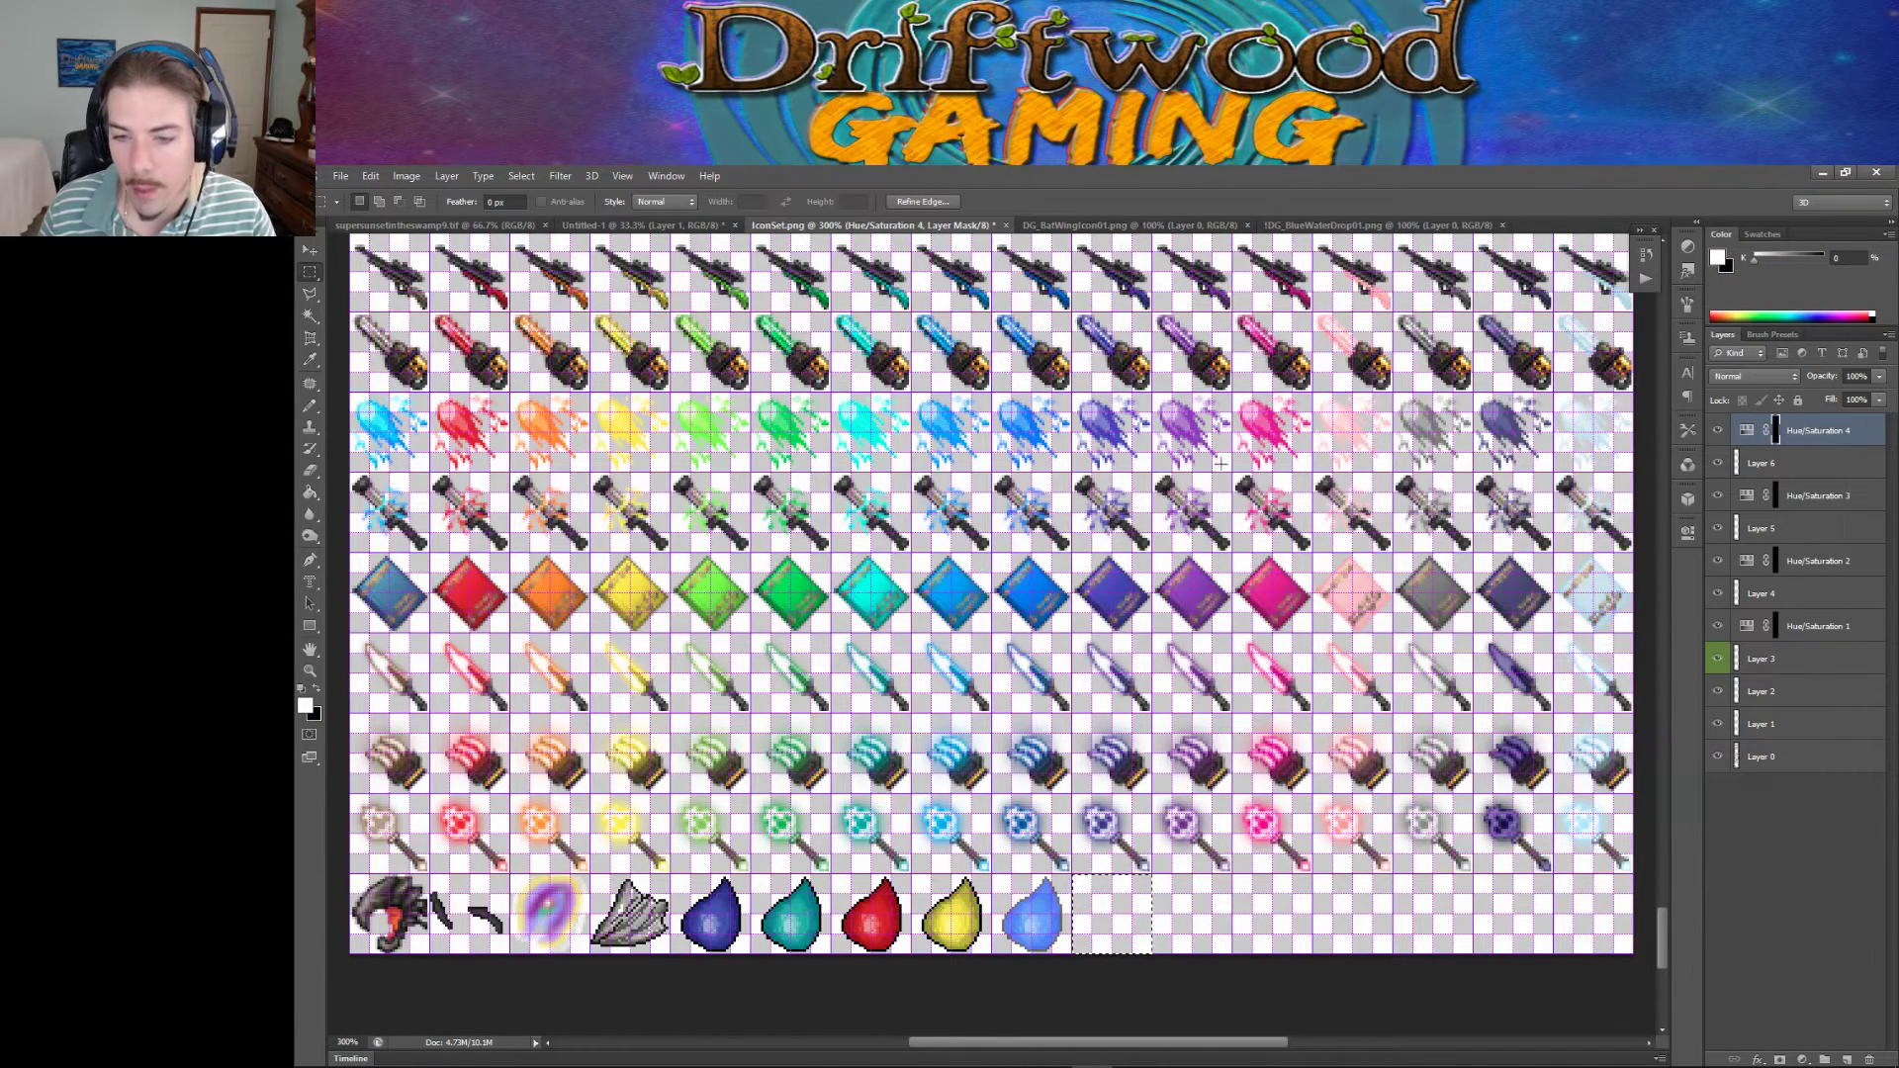
pyautogui.moveTo(590, 875); pyautogui.dragTo(671, 955)
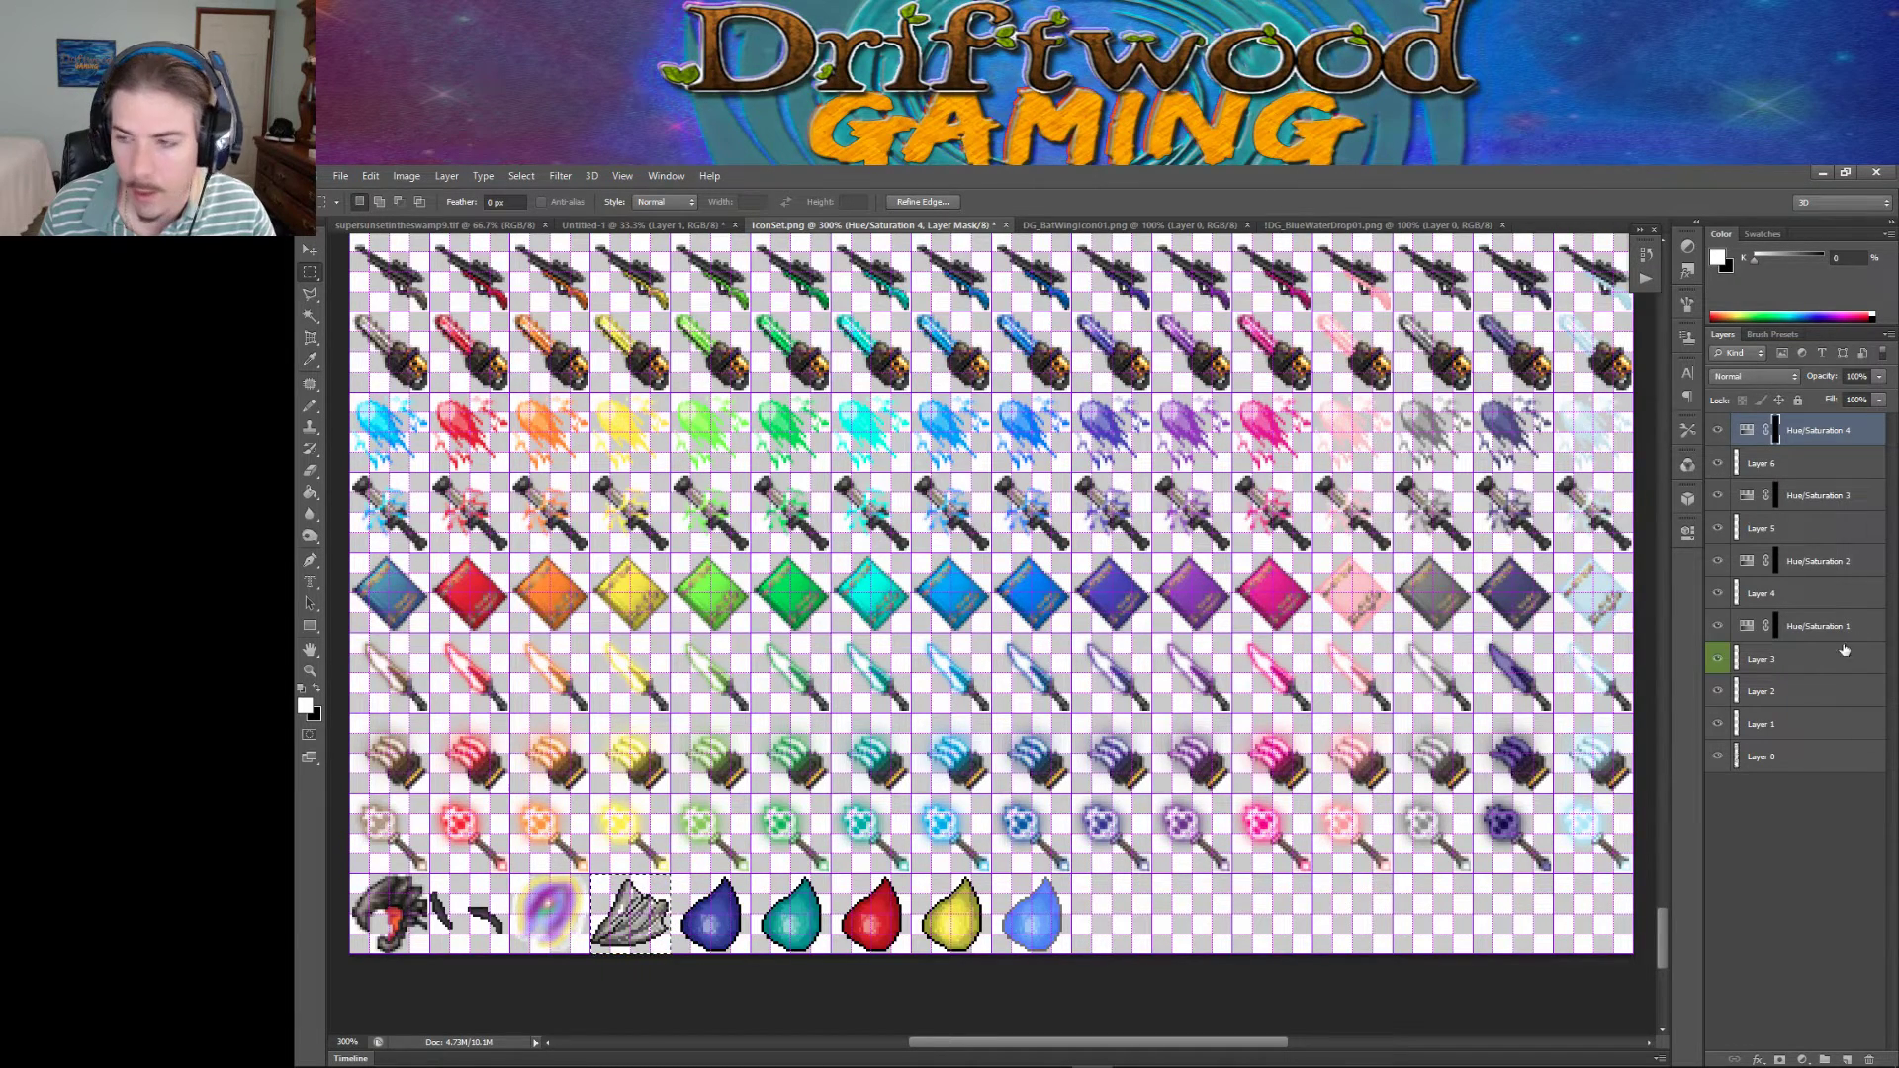
pyautogui.click(1806, 727)
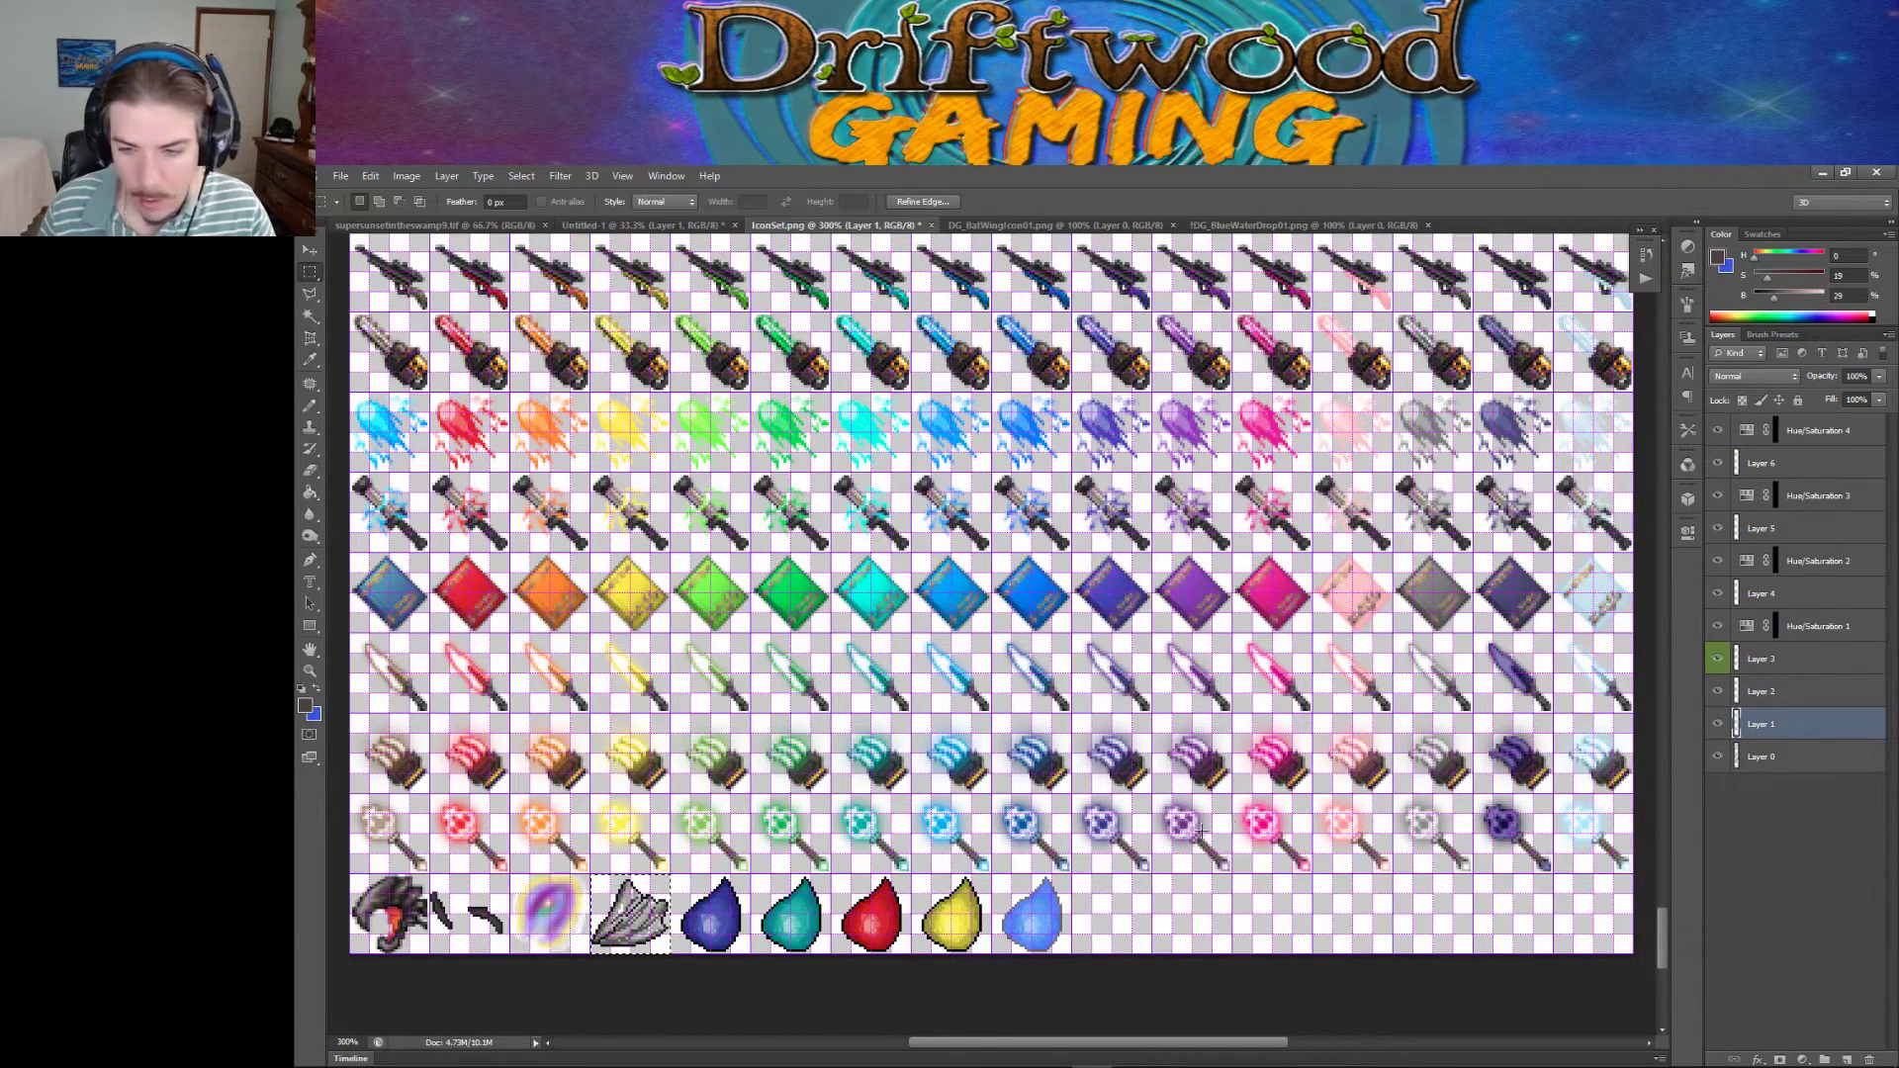
pyautogui.moveTo(1147, 960); pyautogui.dragTo(1151, 956)
pyautogui.click(1815, 435)
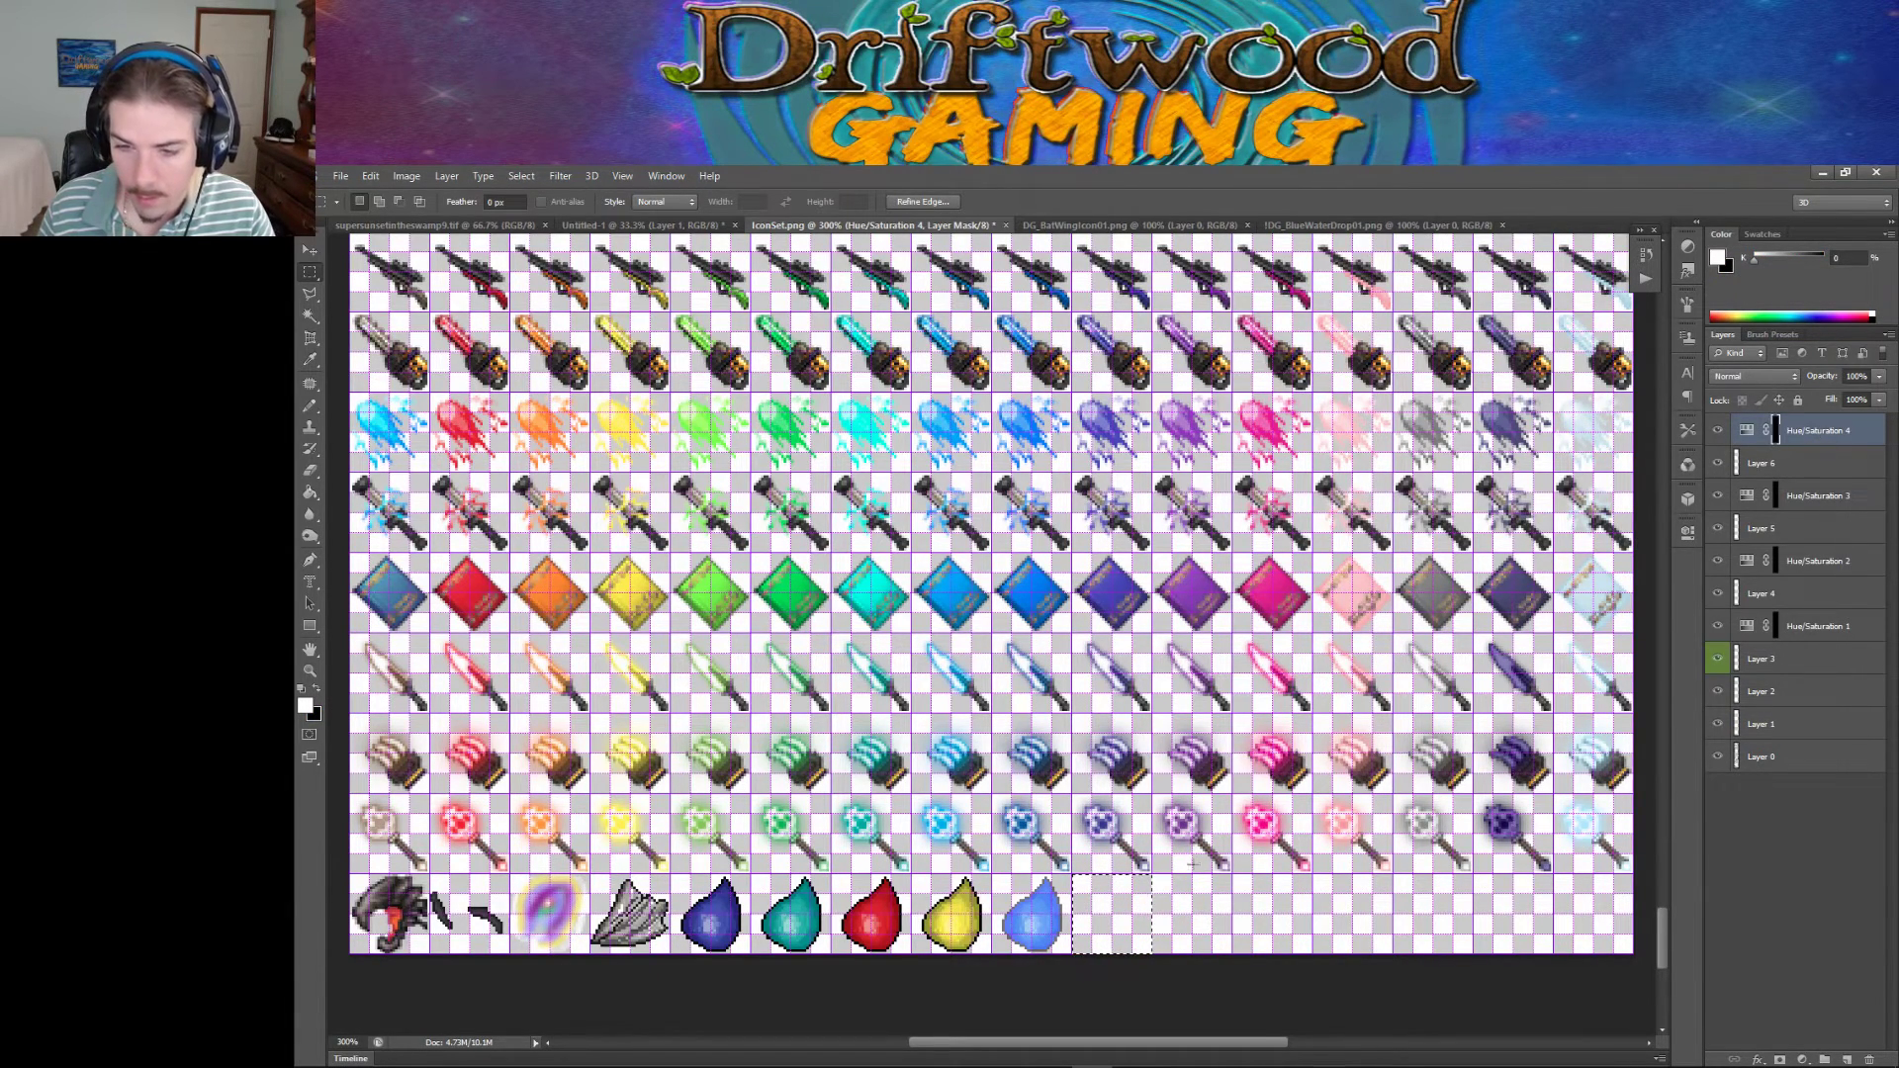
pyautogui.hotkey('ctrl', 'v')
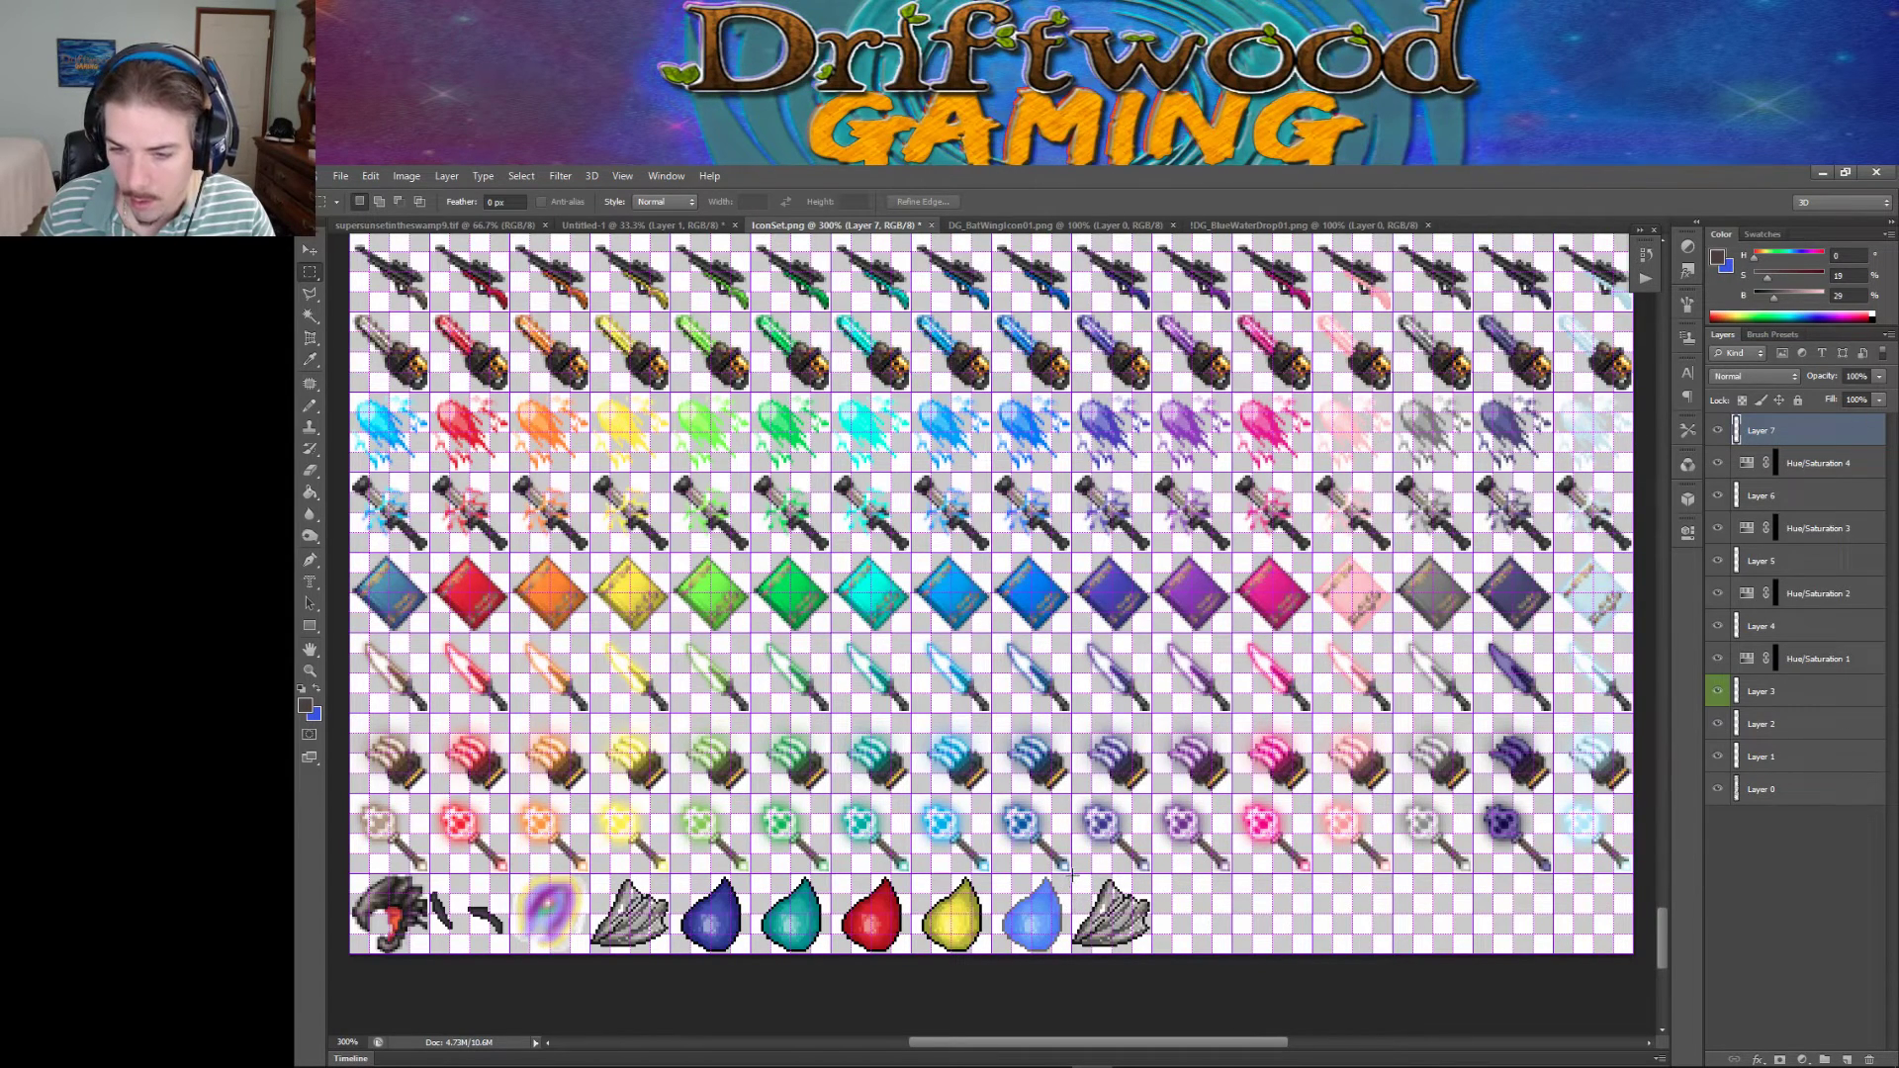
# Darken the pasted wing icon with a Hue/Saturation adjustment layer limited to its cell, with lightness set to -76.
pyautogui.moveTo(1101, 918); pyautogui.dragTo(1150, 957)
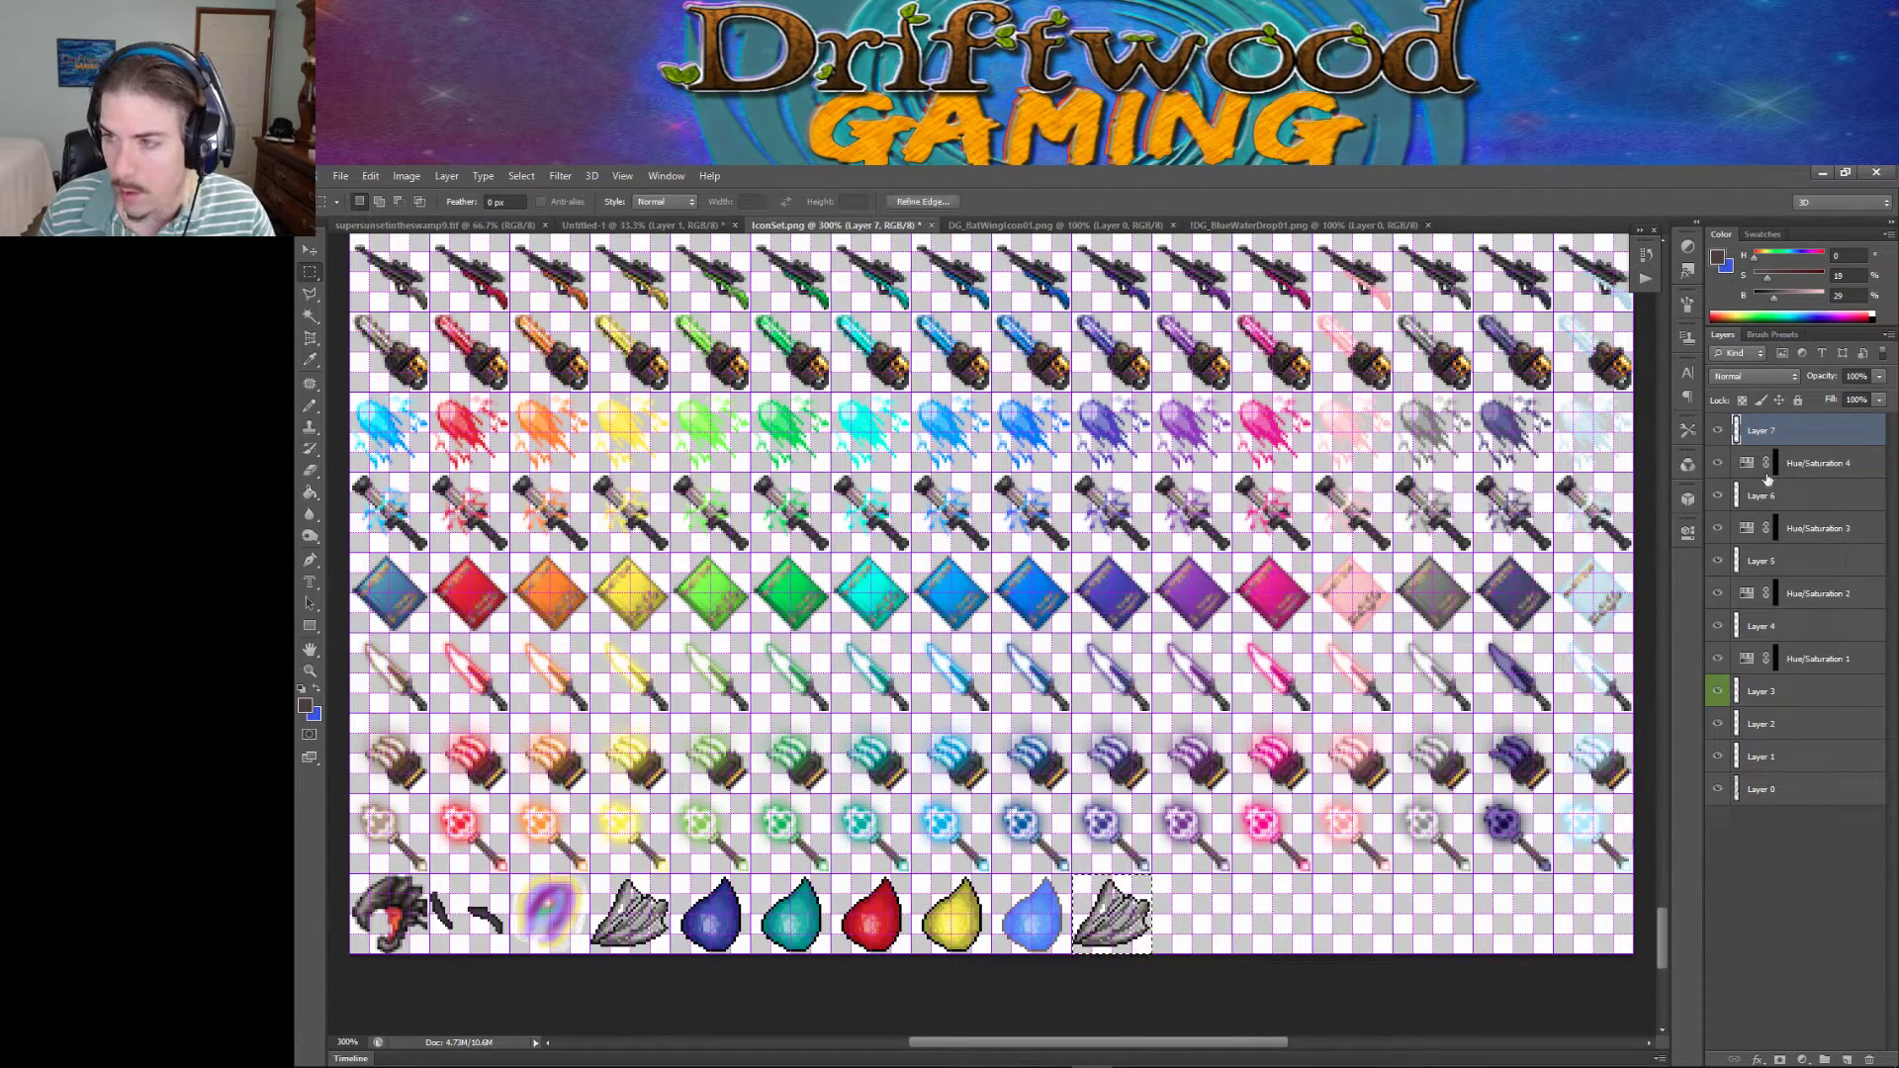
pyautogui.rightClick(1771, 439)
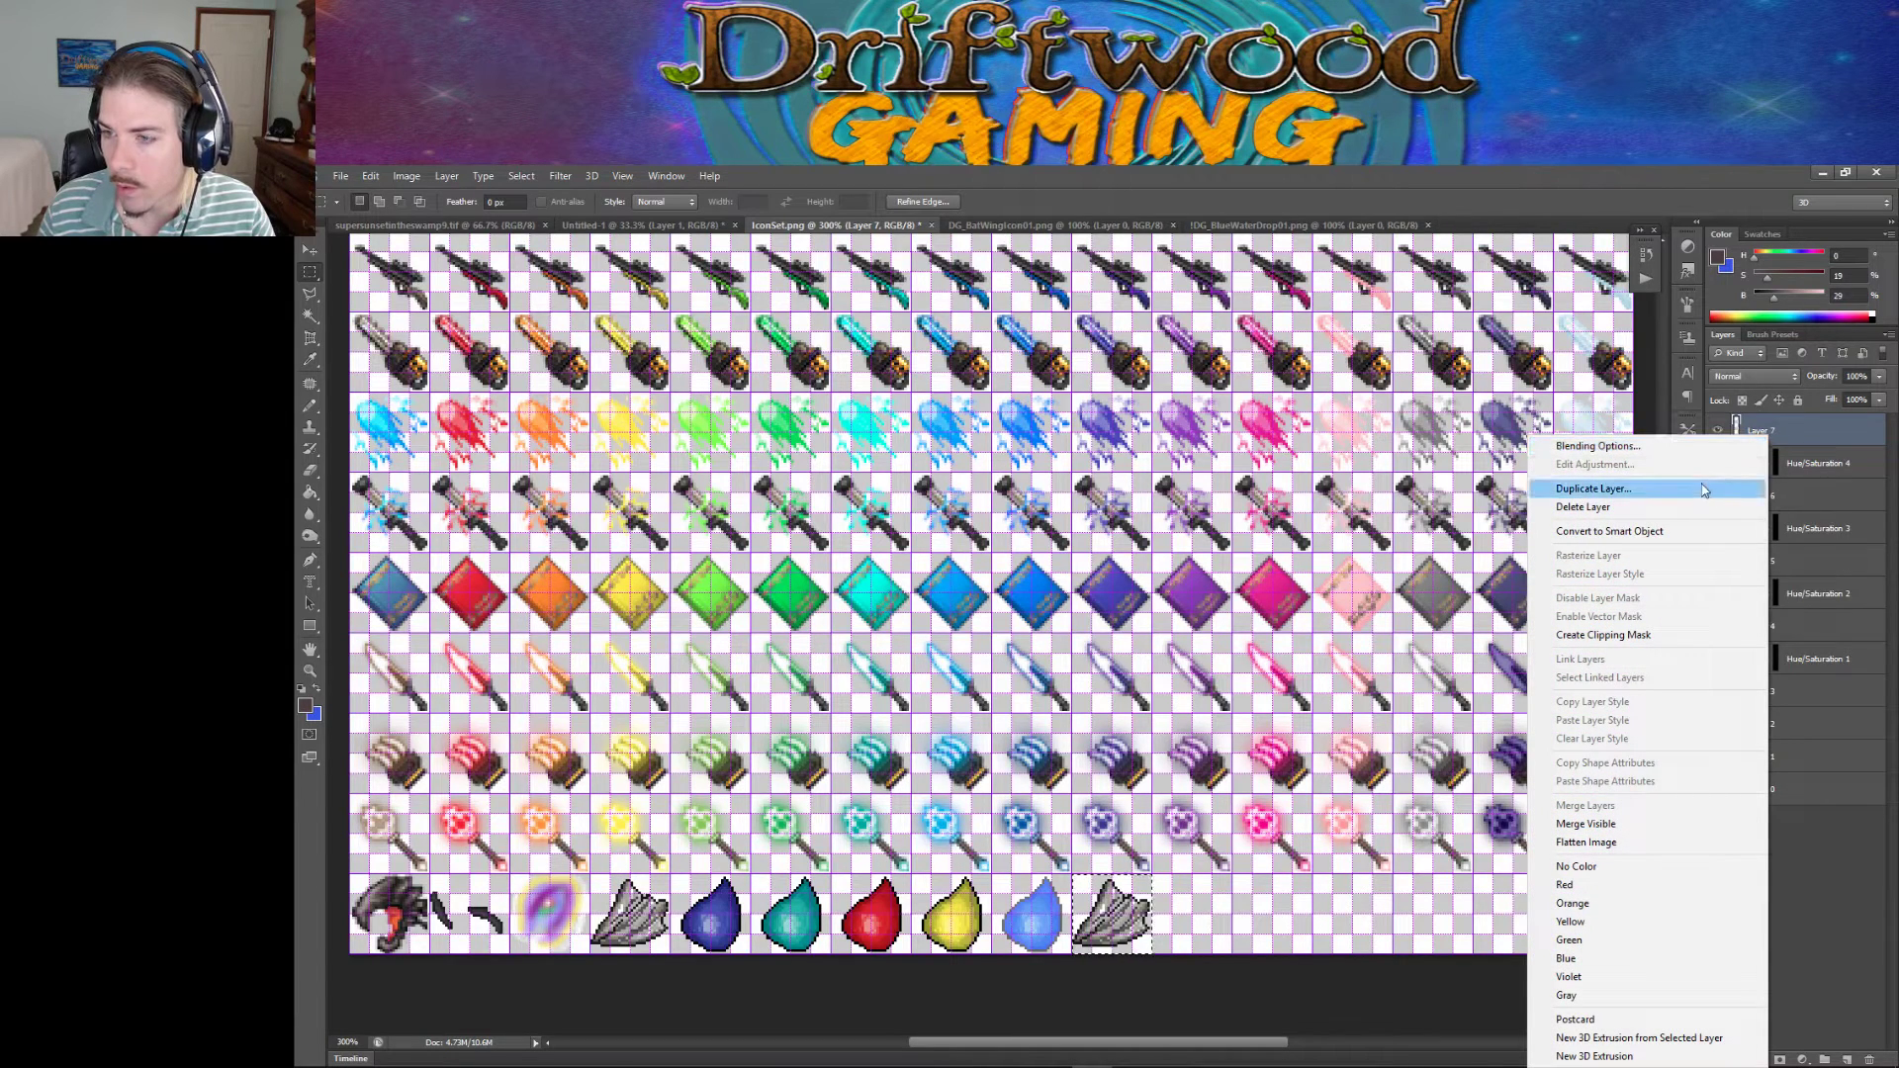
pyautogui.click(1688, 250)
pyautogui.click(1688, 249)
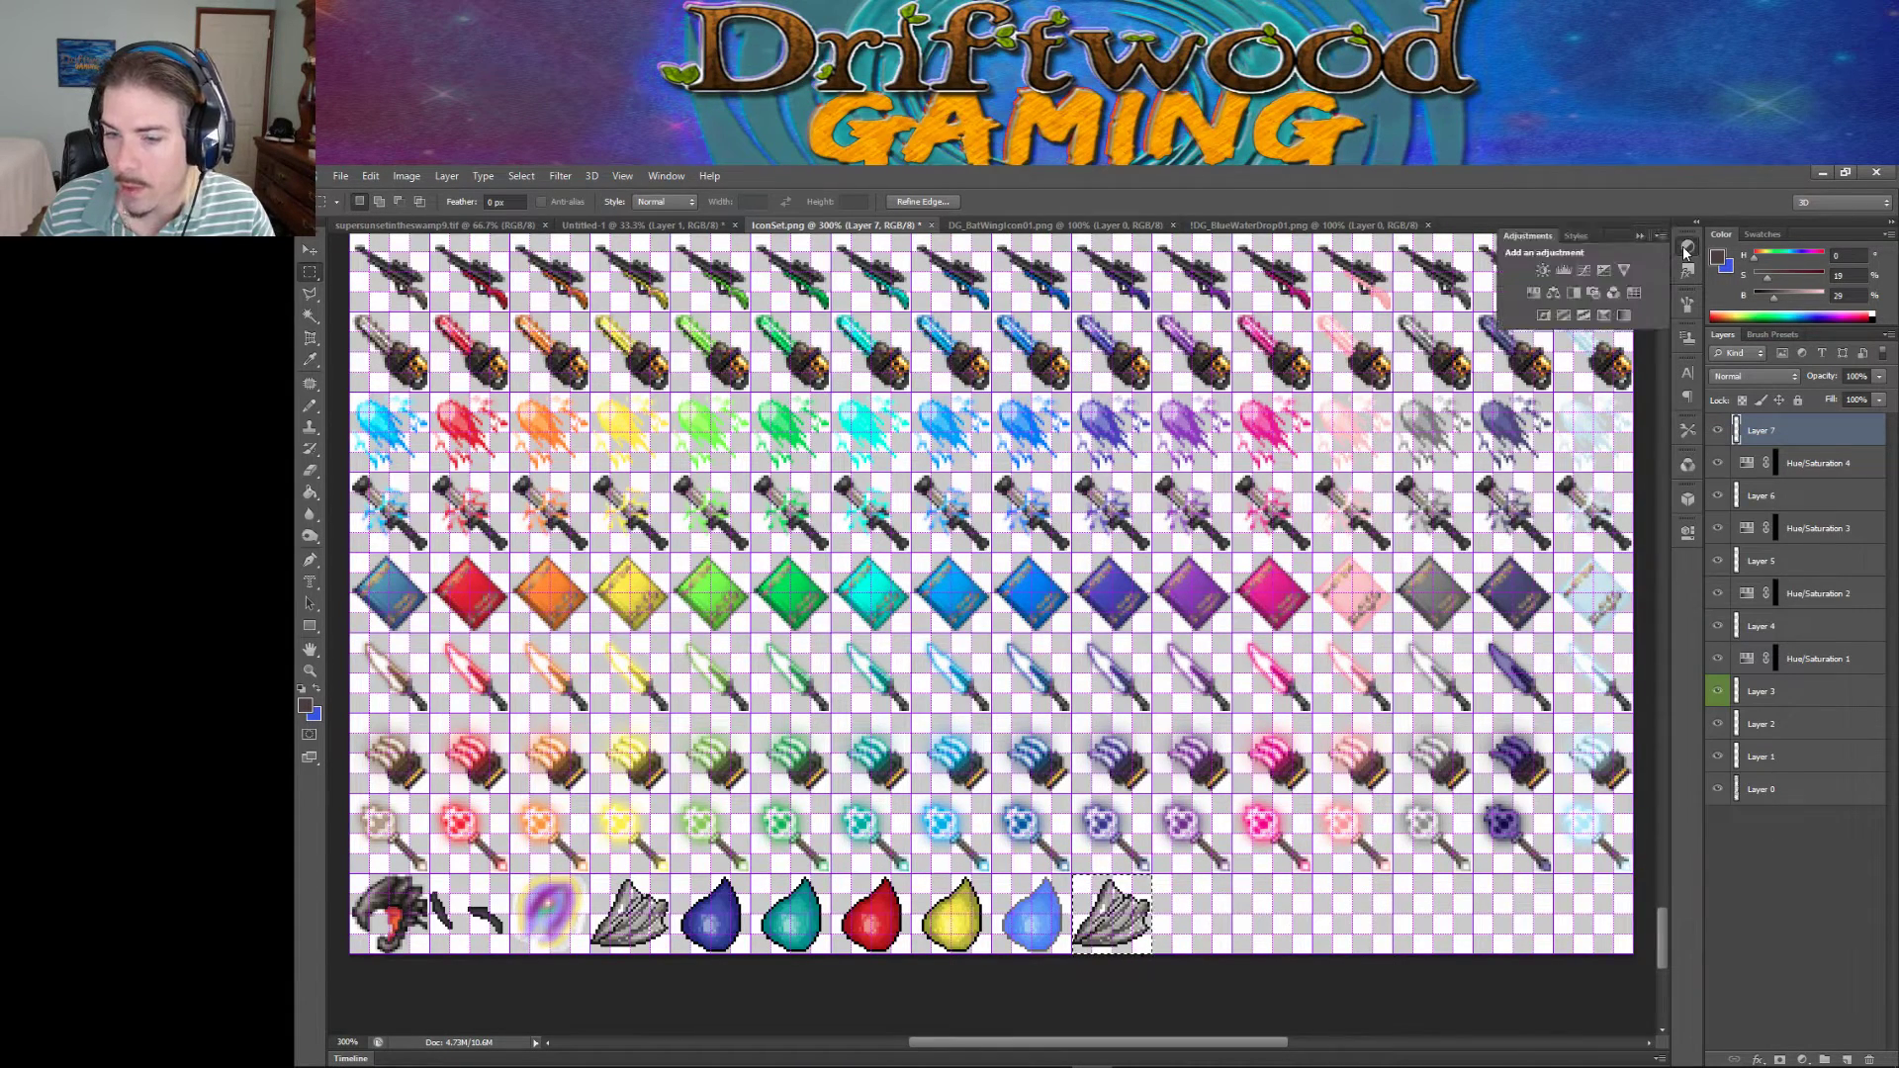
pyautogui.click(1533, 293)
pyautogui.moveTo(1563, 703); pyautogui.dragTo(1524, 704)
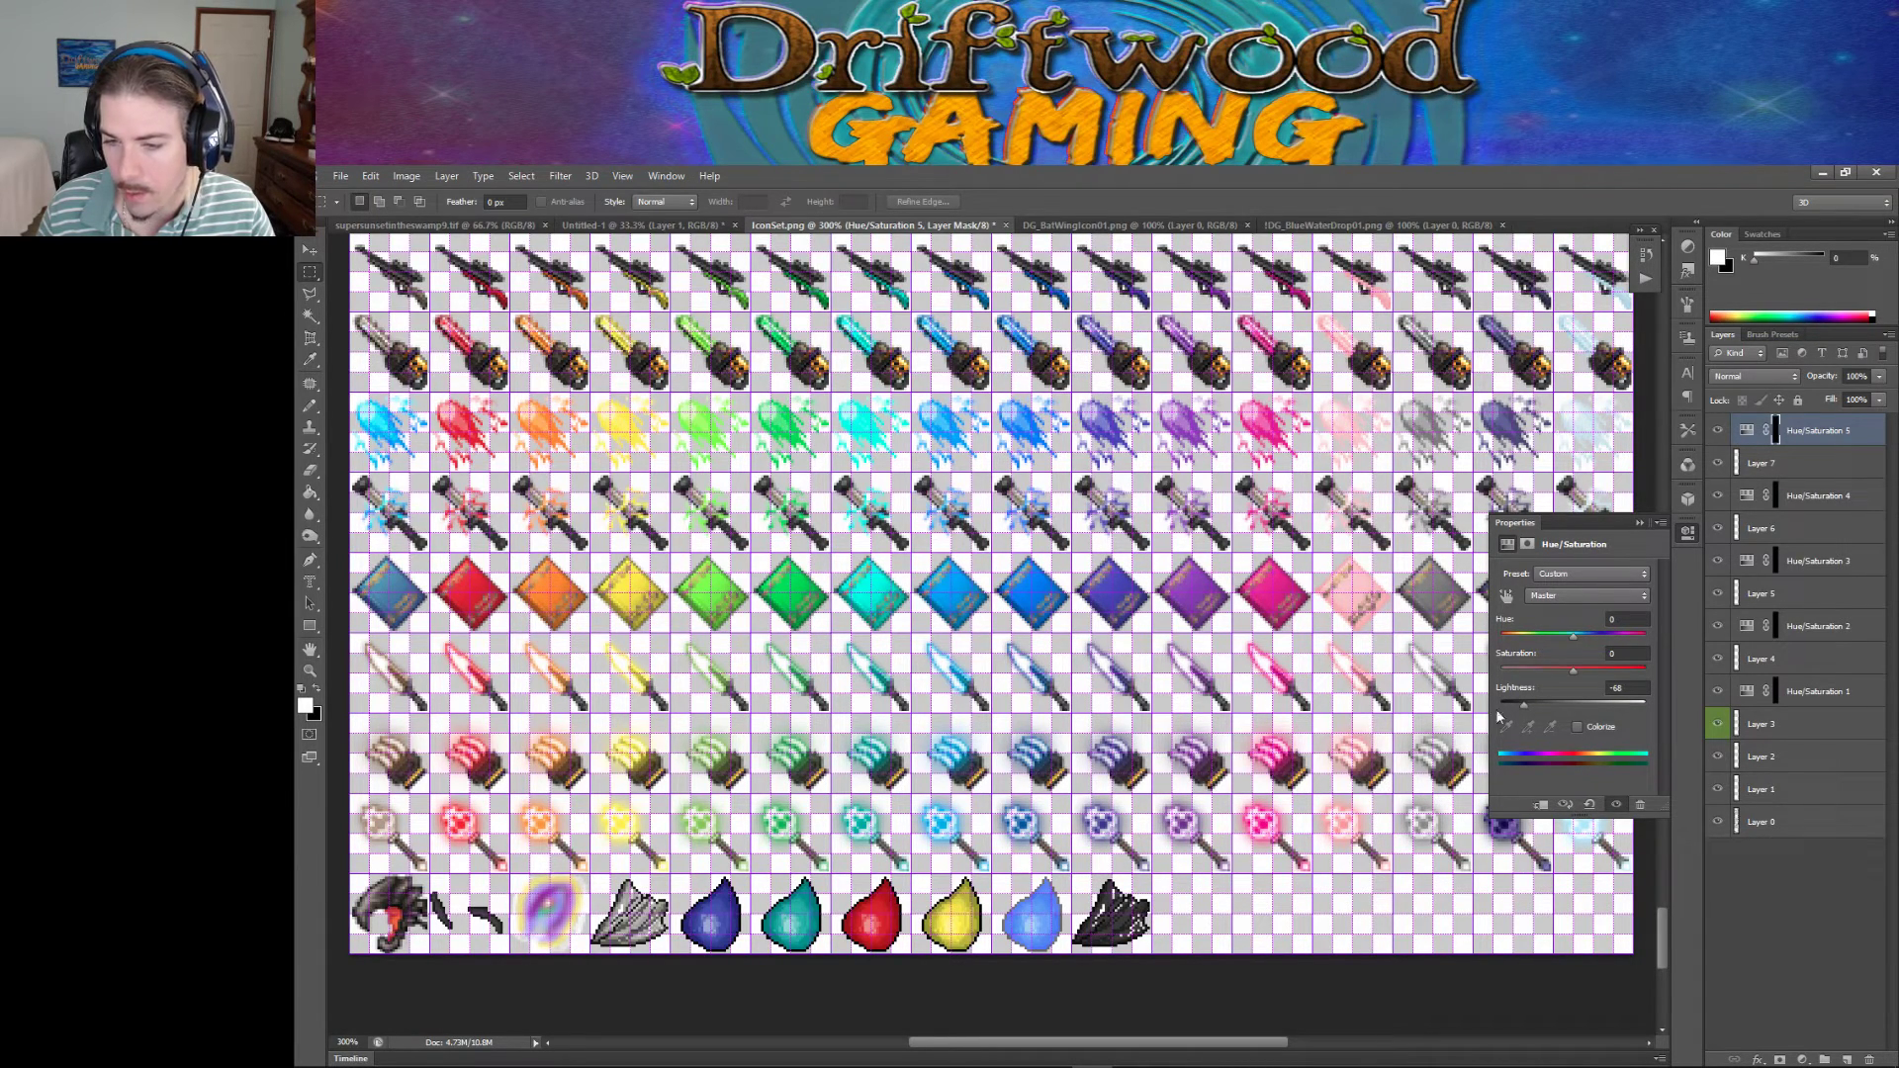
pyautogui.moveTo(1569, 673); pyautogui.dragTo(1519, 708)
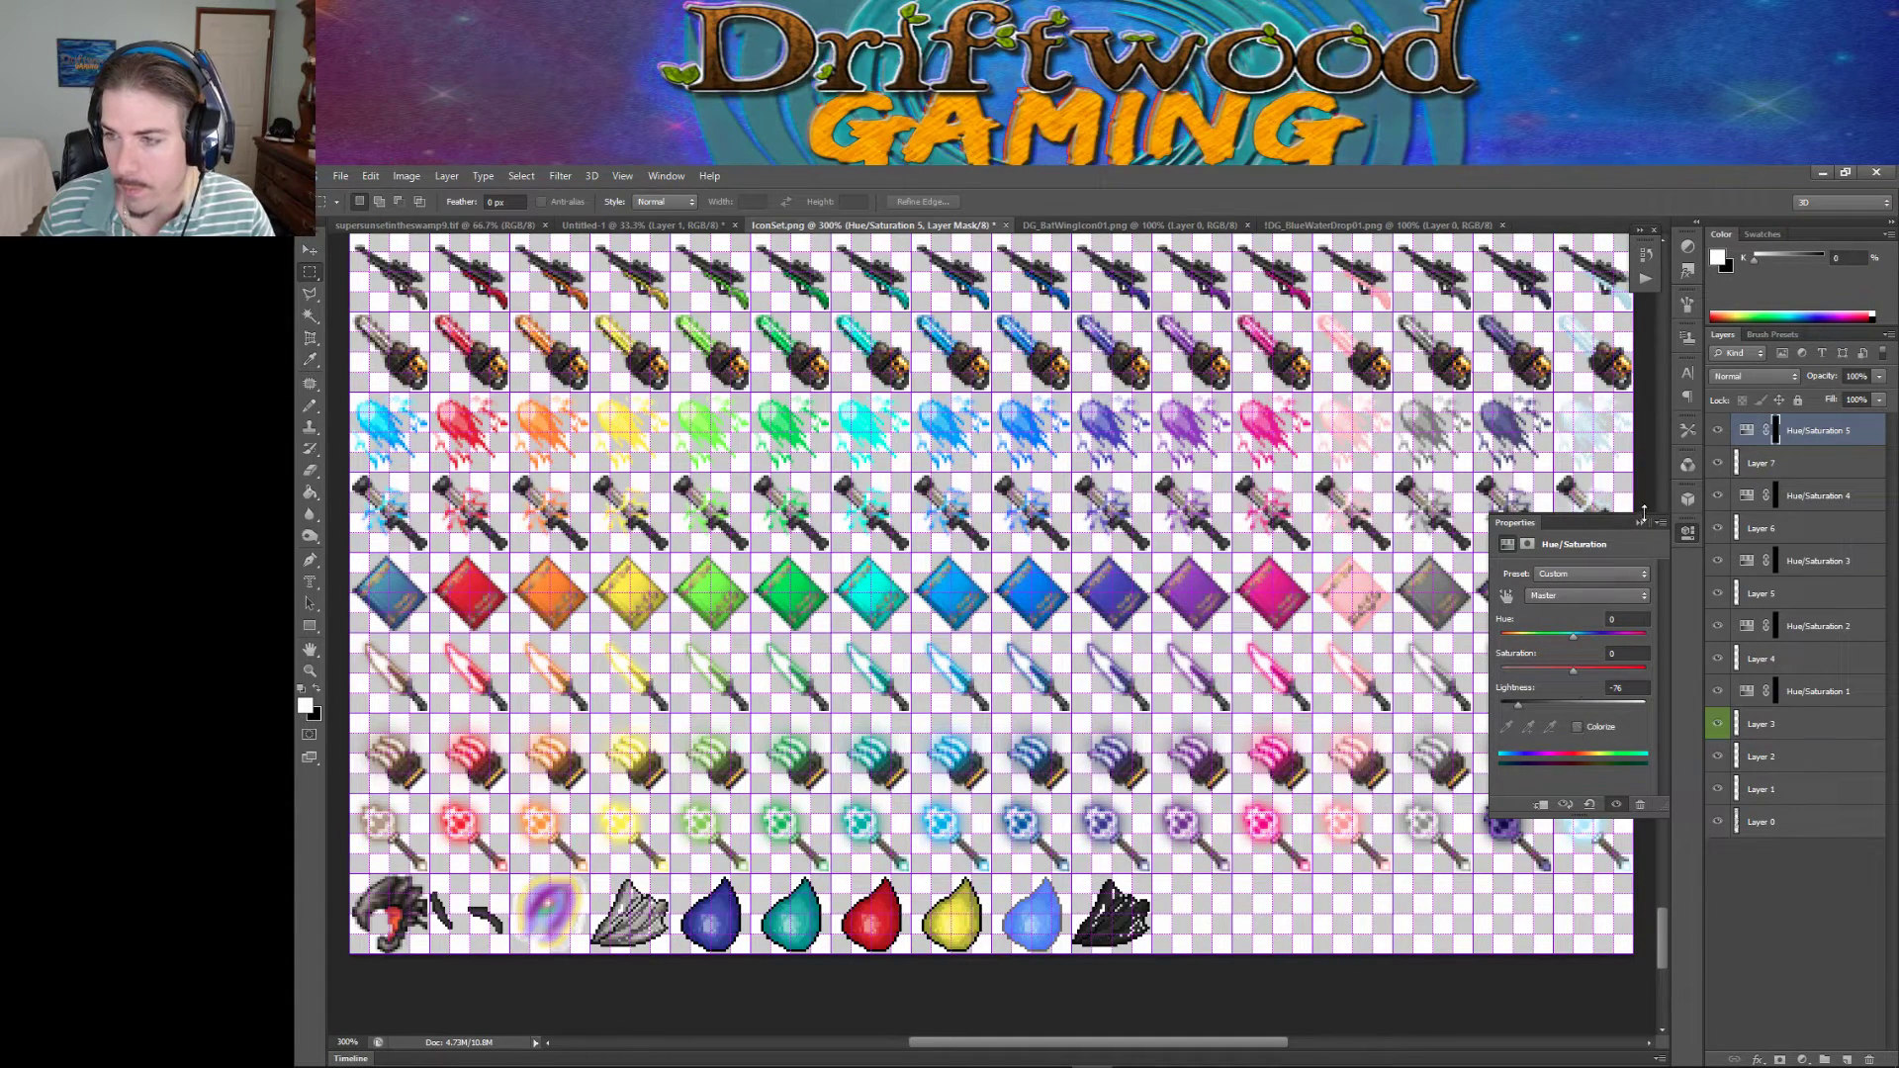
pyautogui.click(1639, 522)
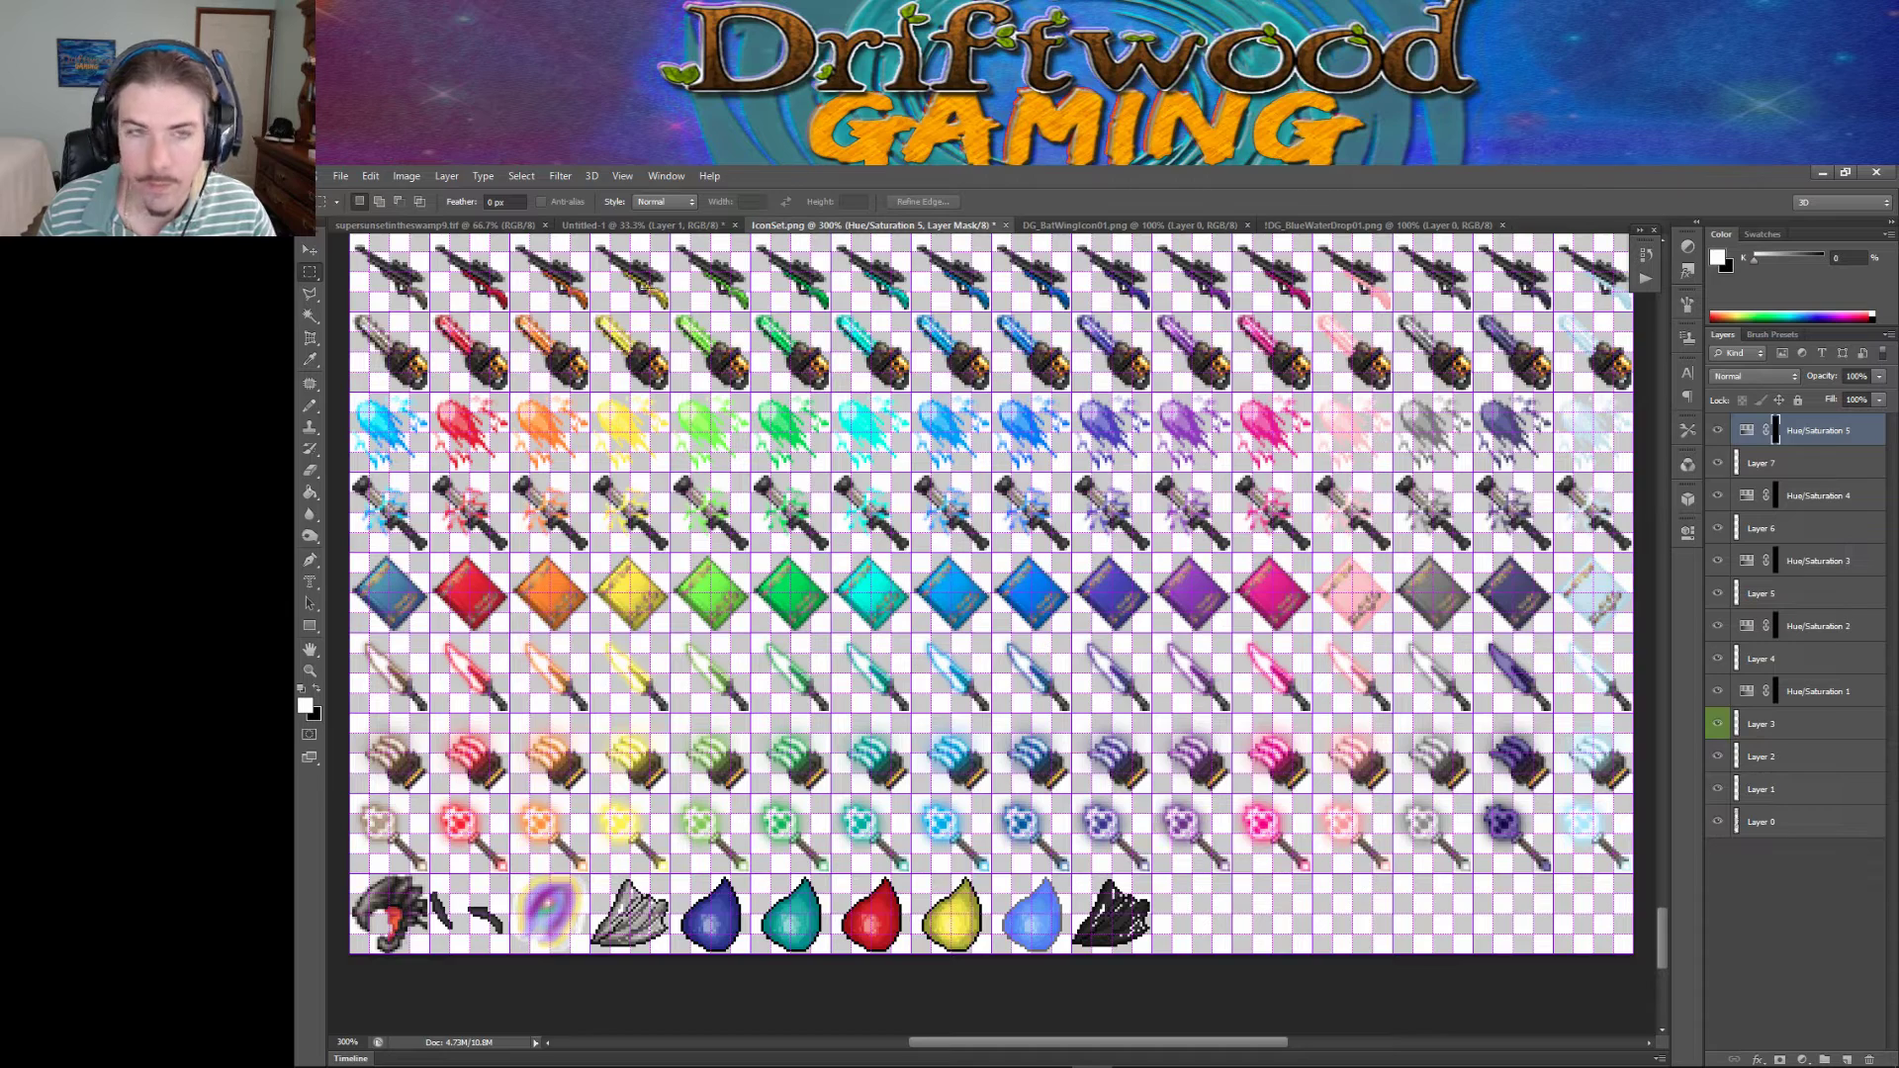
# Save the icon sheet in PNG format as IconSet.png in the system folder, replacing the existing file.
pyautogui.click(340, 175)
pyautogui.click(389, 363)
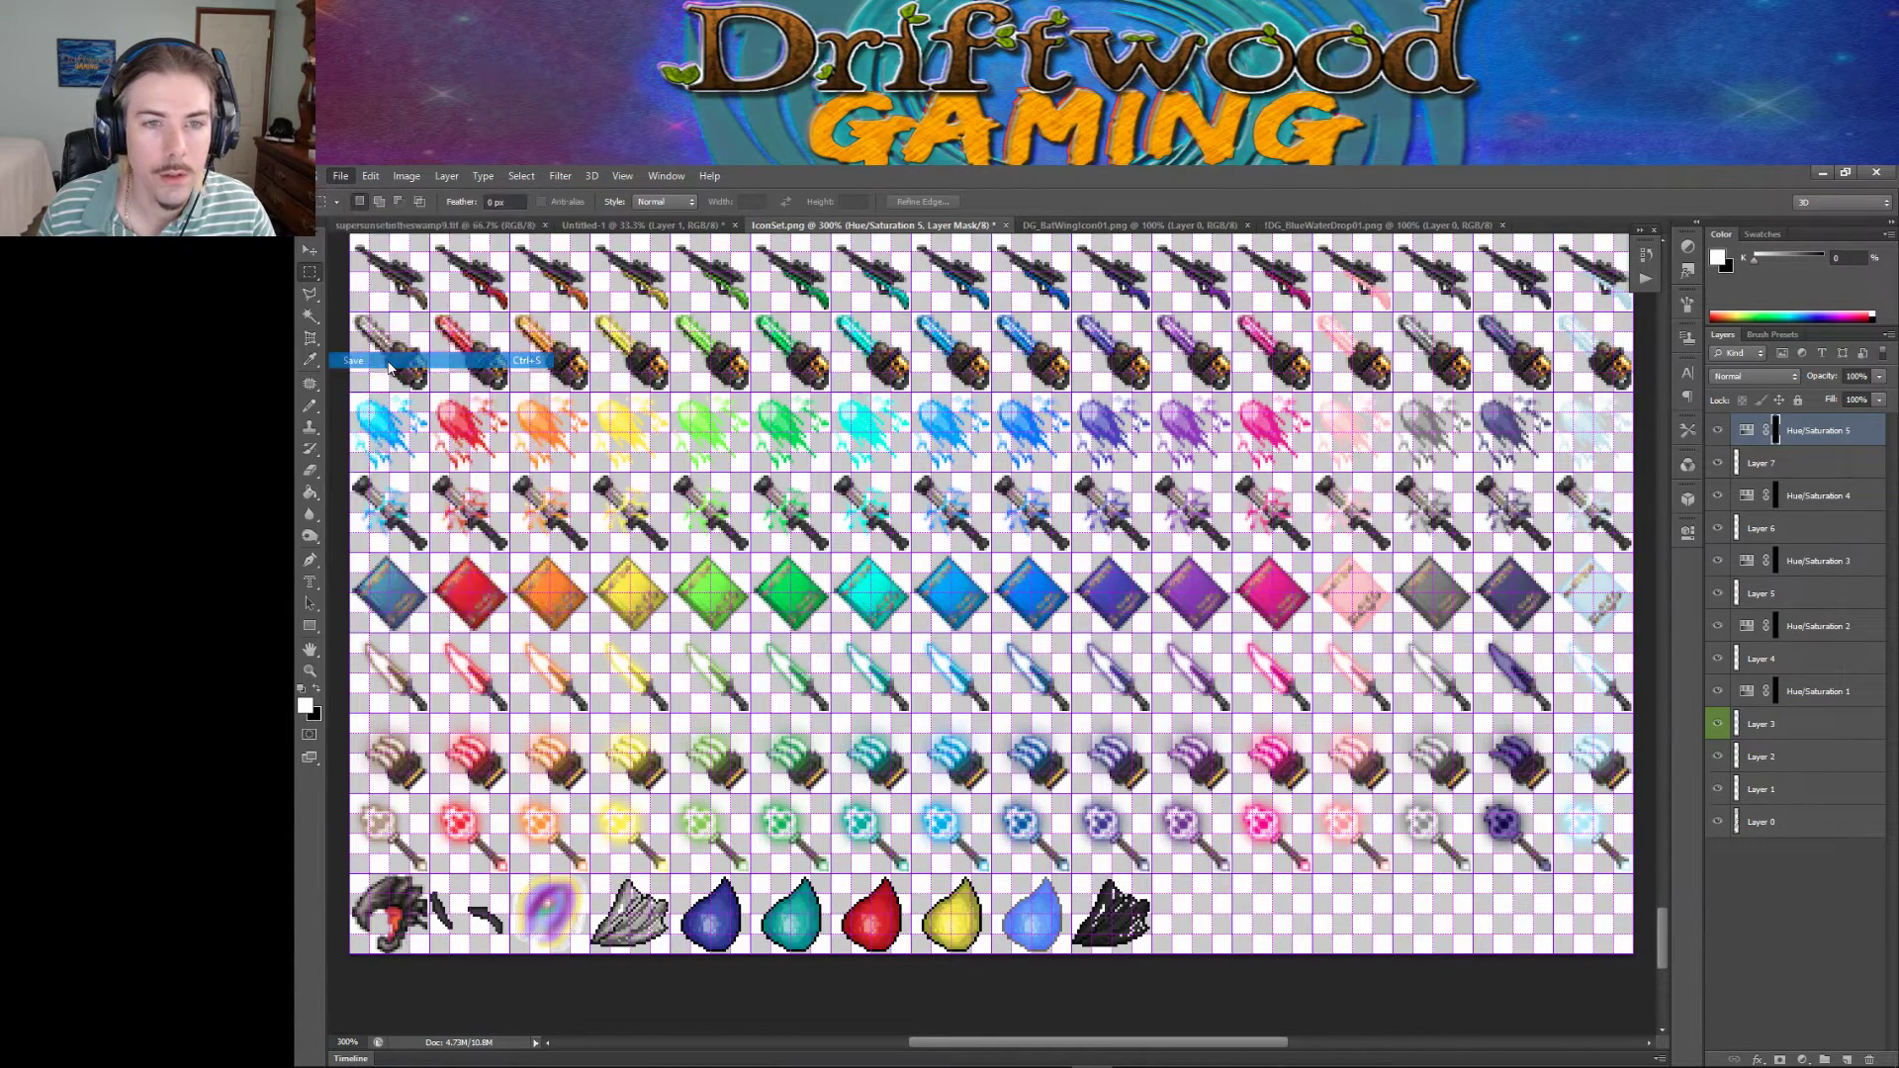
pyautogui.click(693, 804)
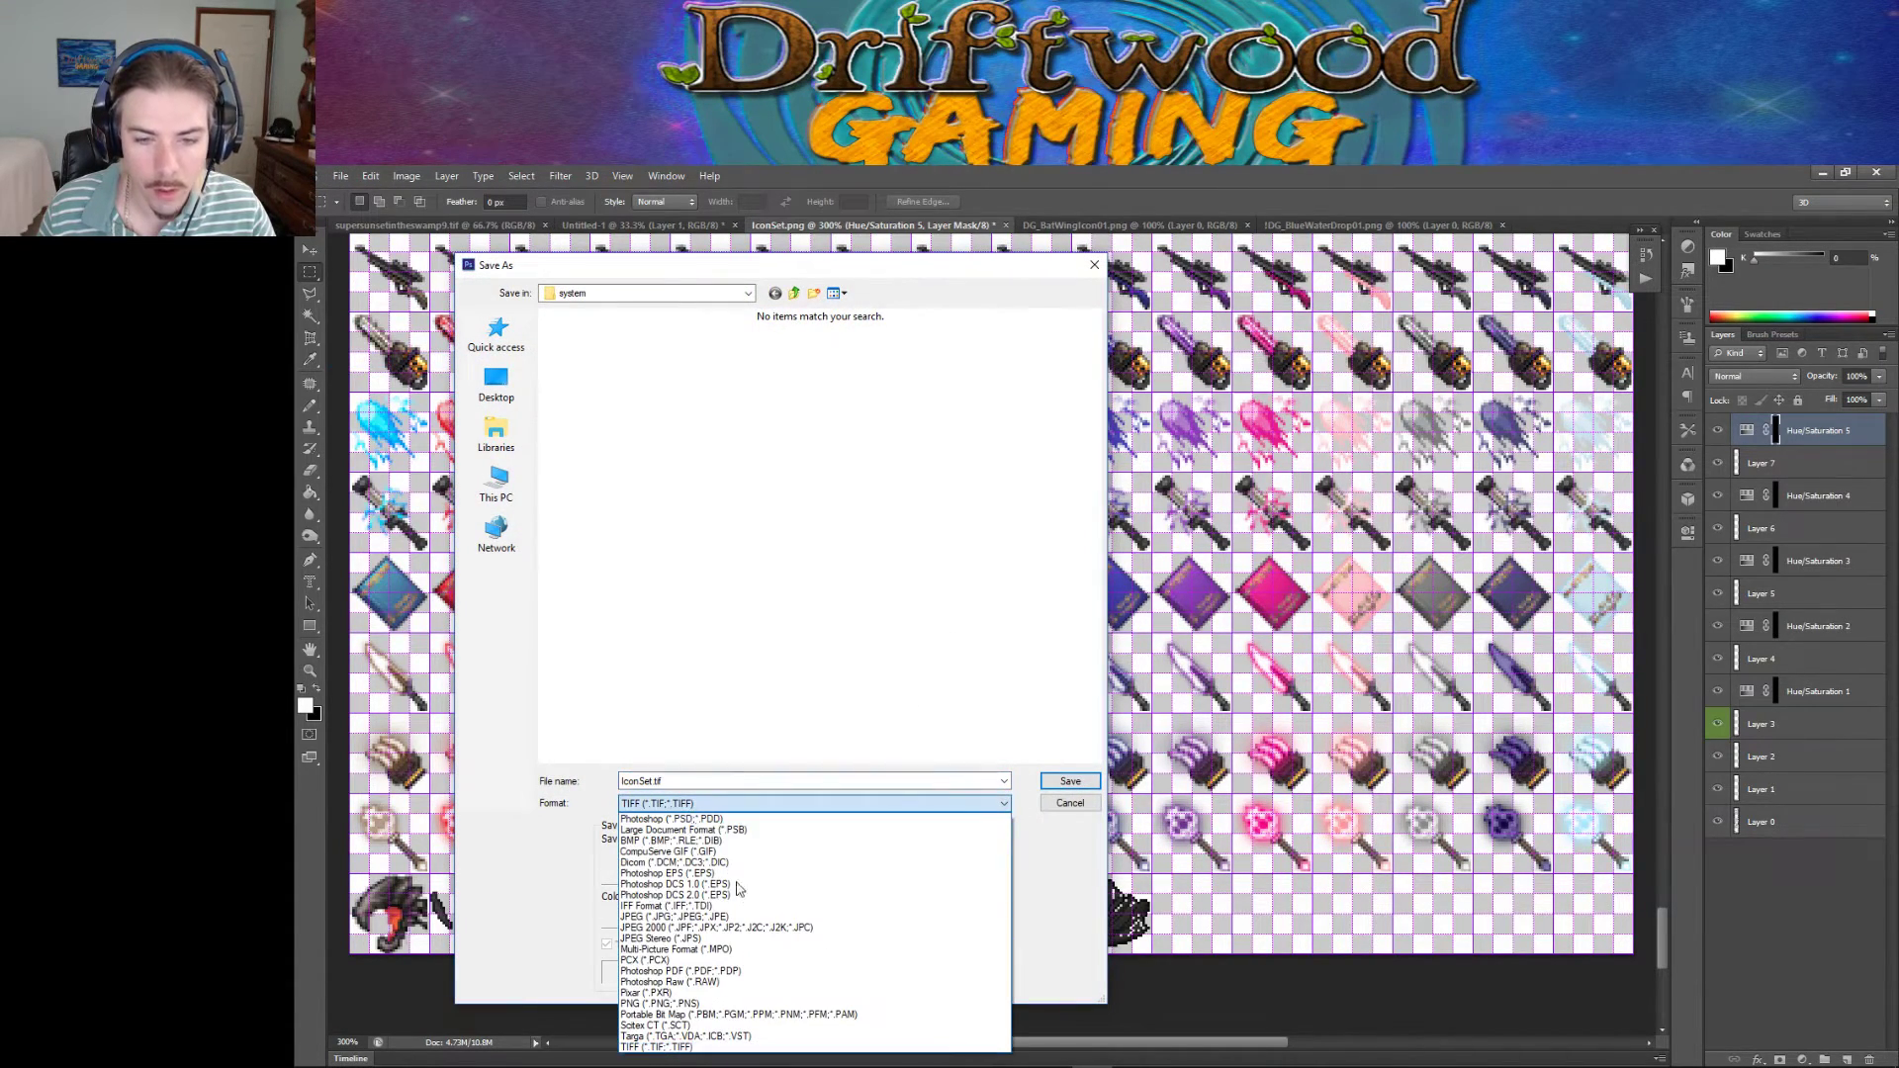
pyautogui.click(673, 1003)
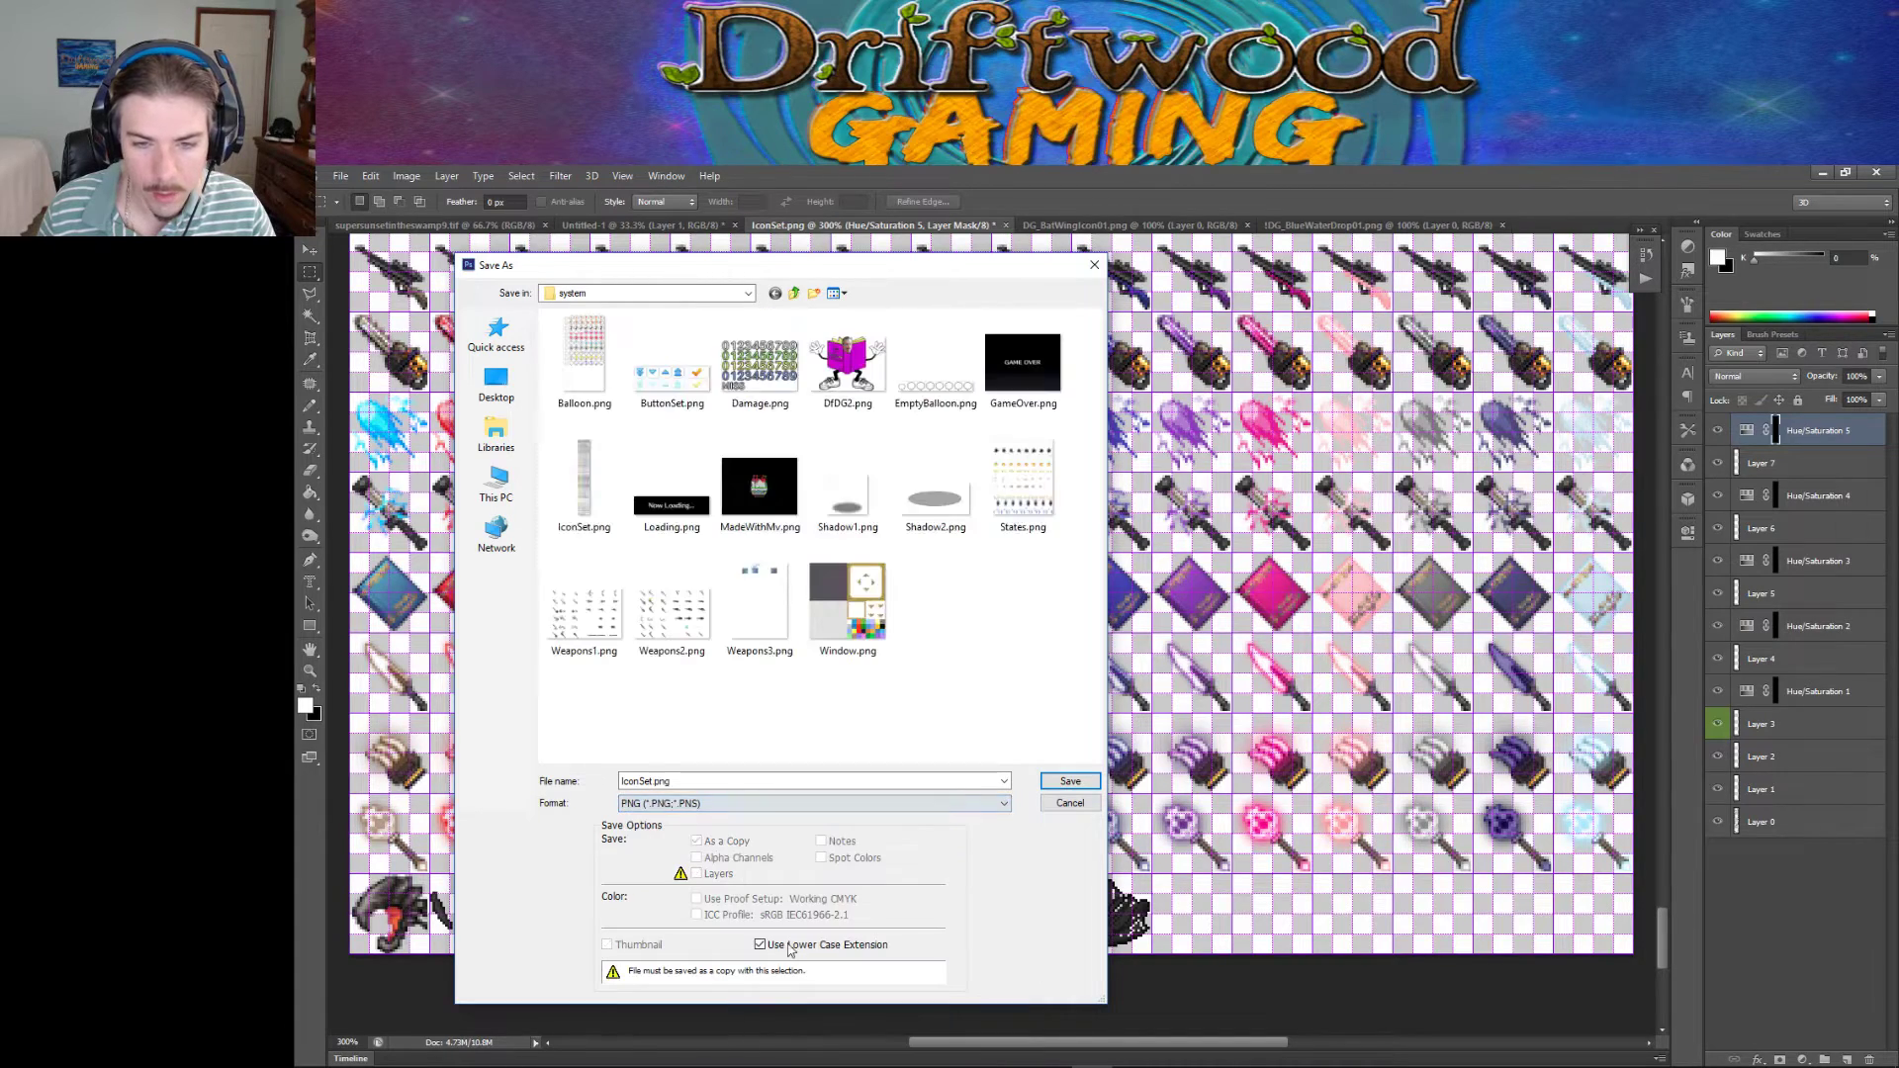
pyautogui.click(1068, 782)
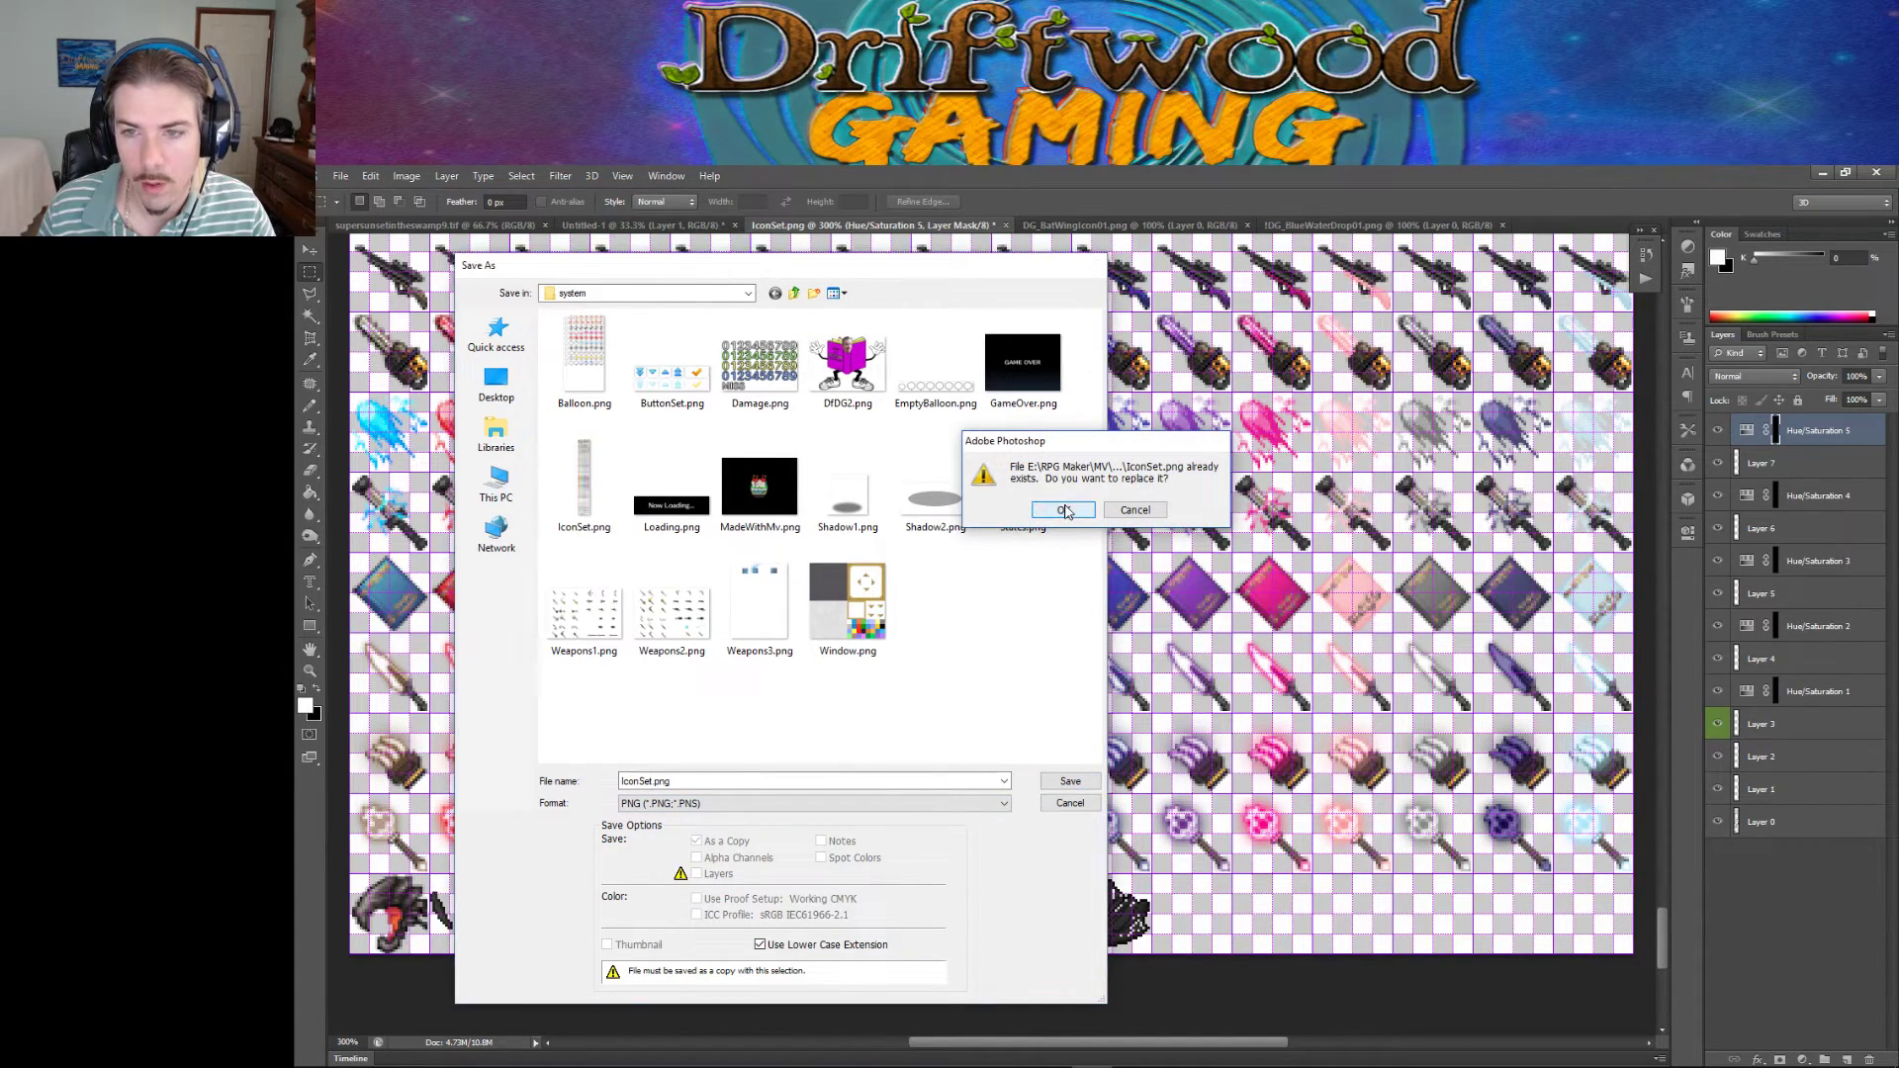
pyautogui.click(1065, 512)
pyautogui.click(1148, 481)
# Return to RPG Maker MV, keep icon 1609 for Dark Wing, and close and reopen the database to reload the icon sheet.
pyautogui.click(1826, 173)
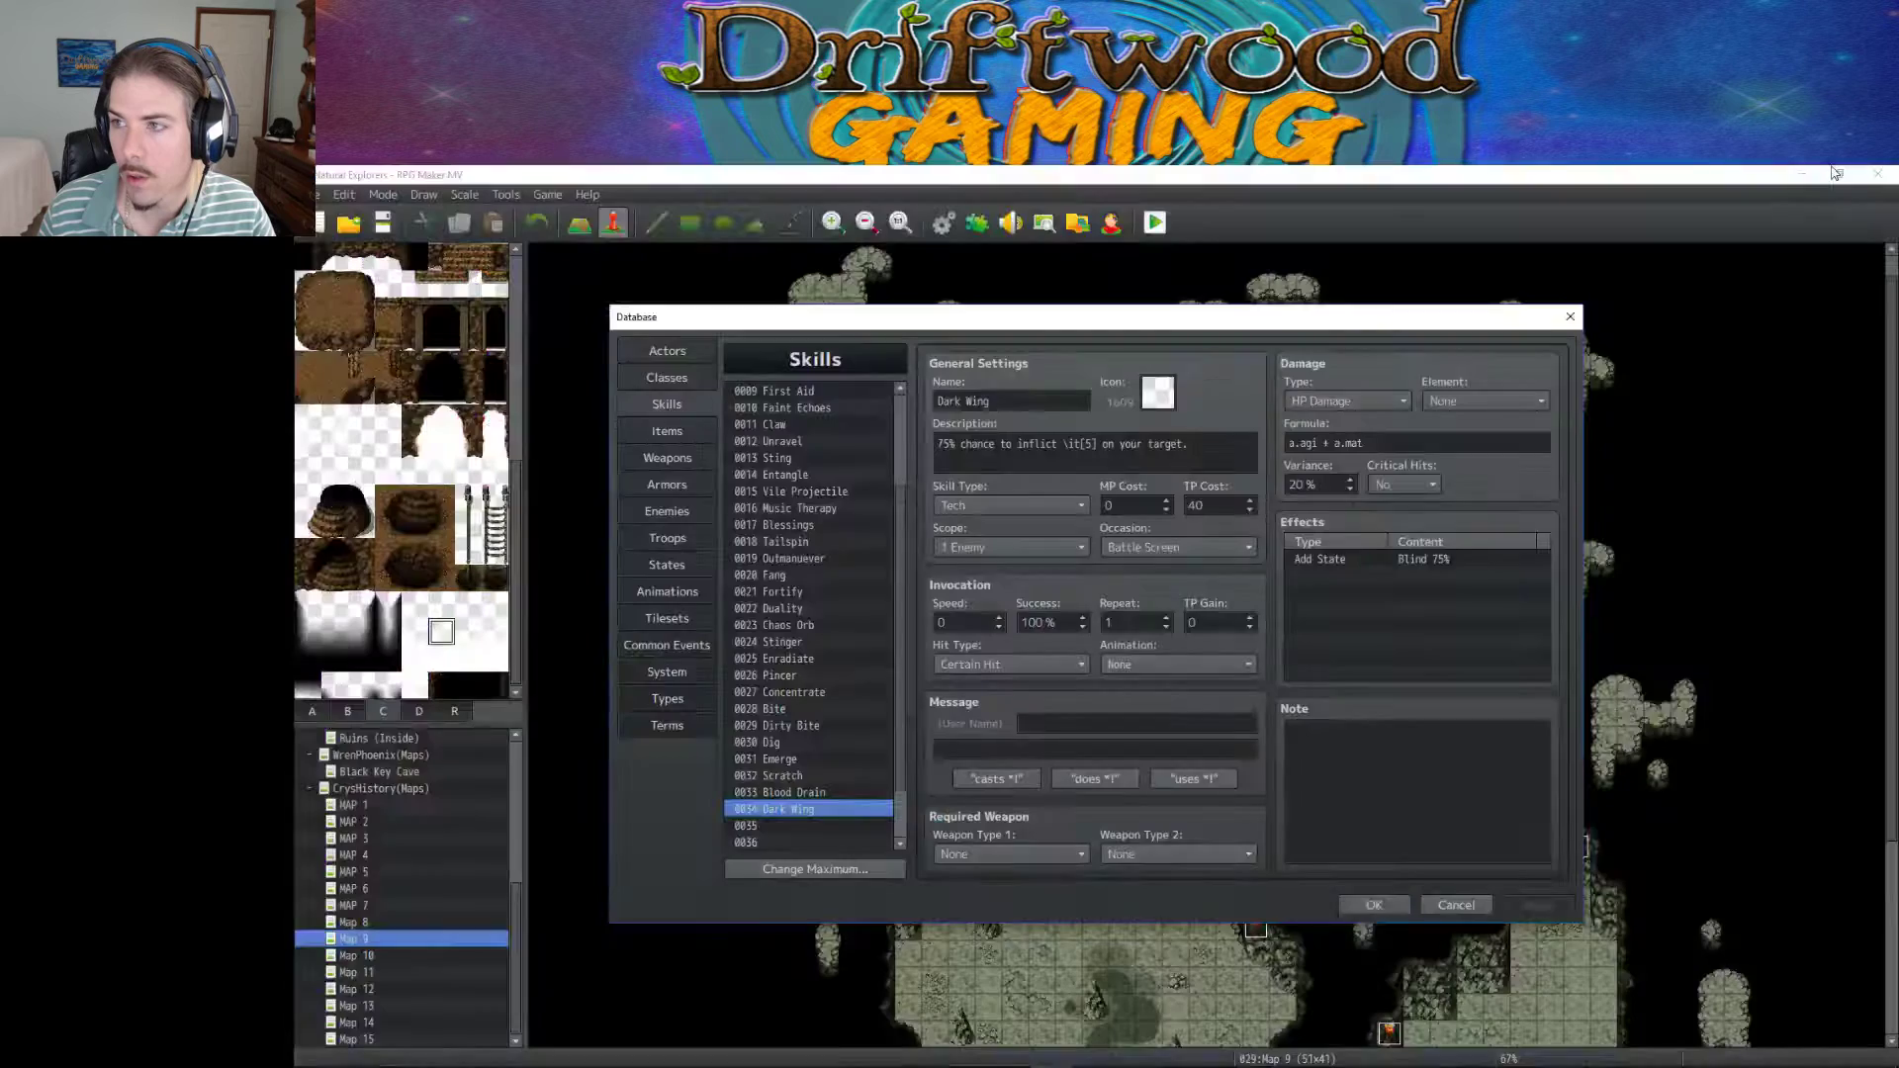
pyautogui.click(1155, 399)
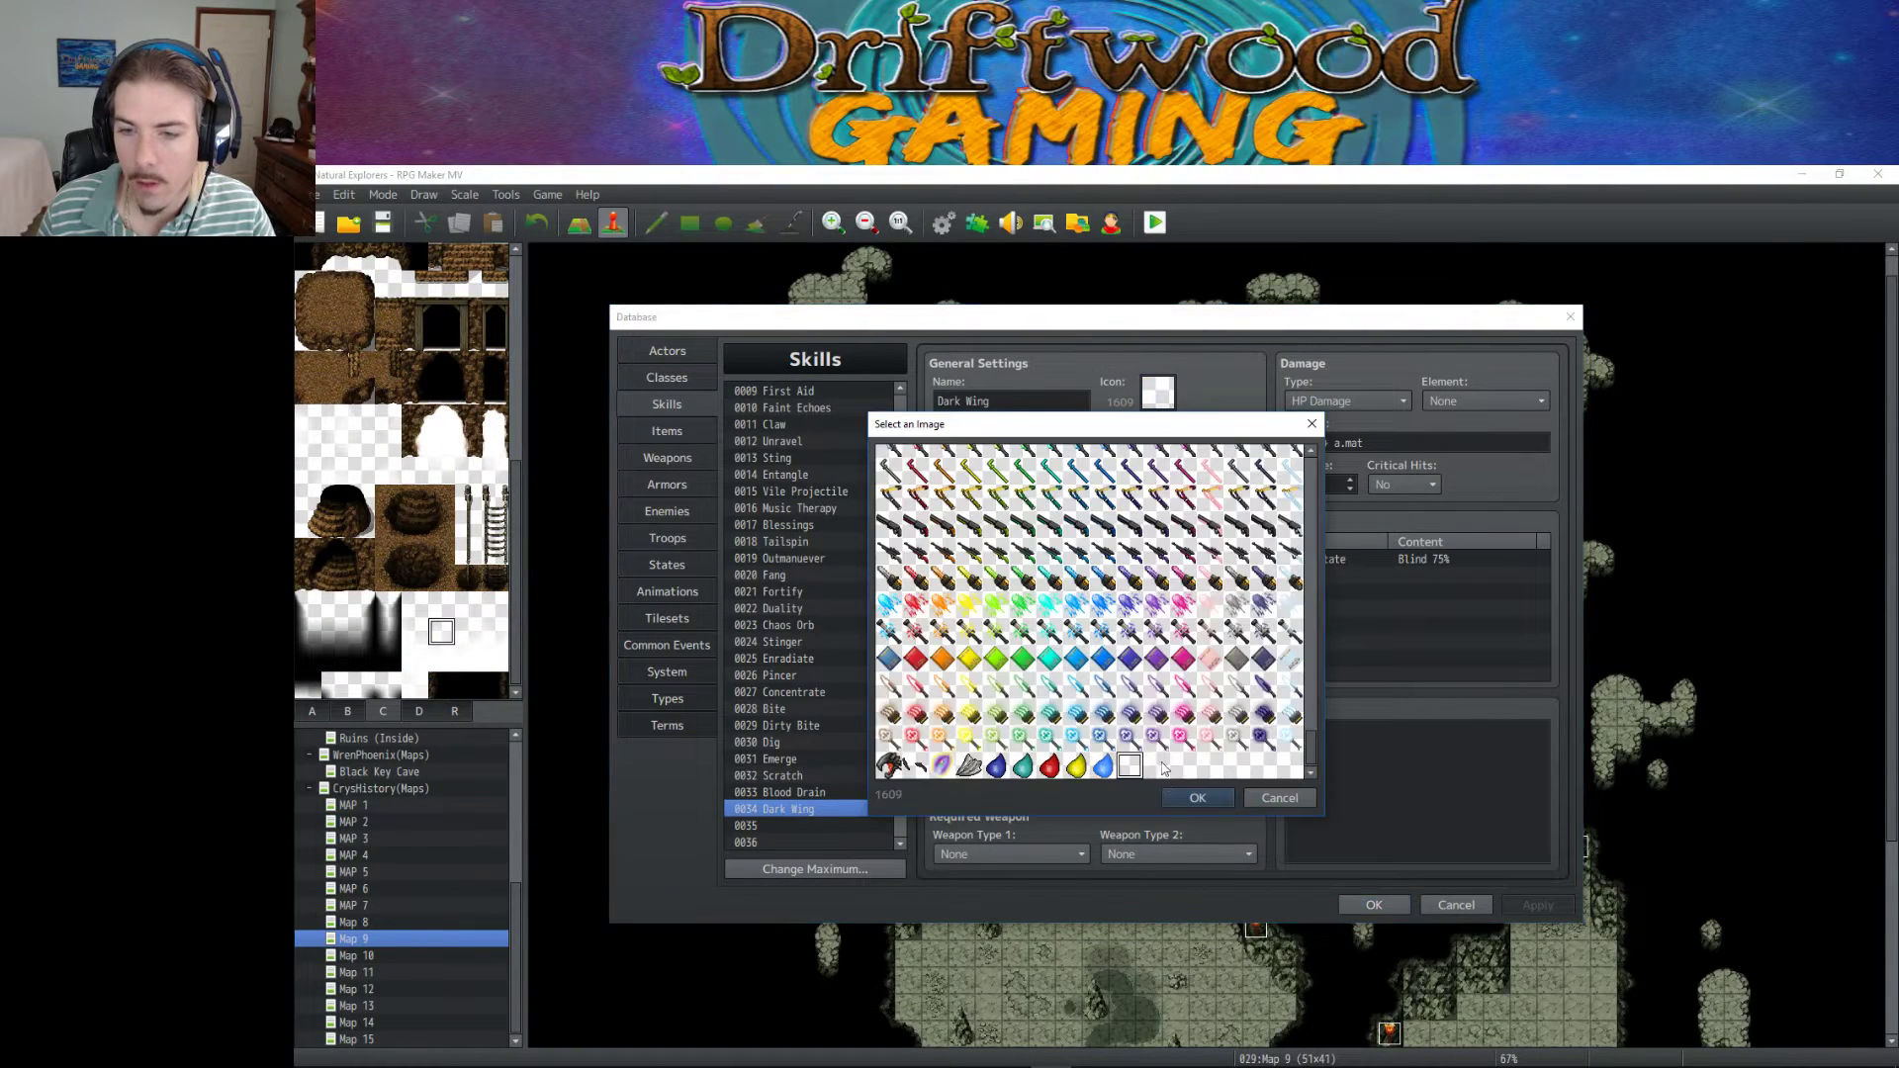
pyautogui.click(1277, 798)
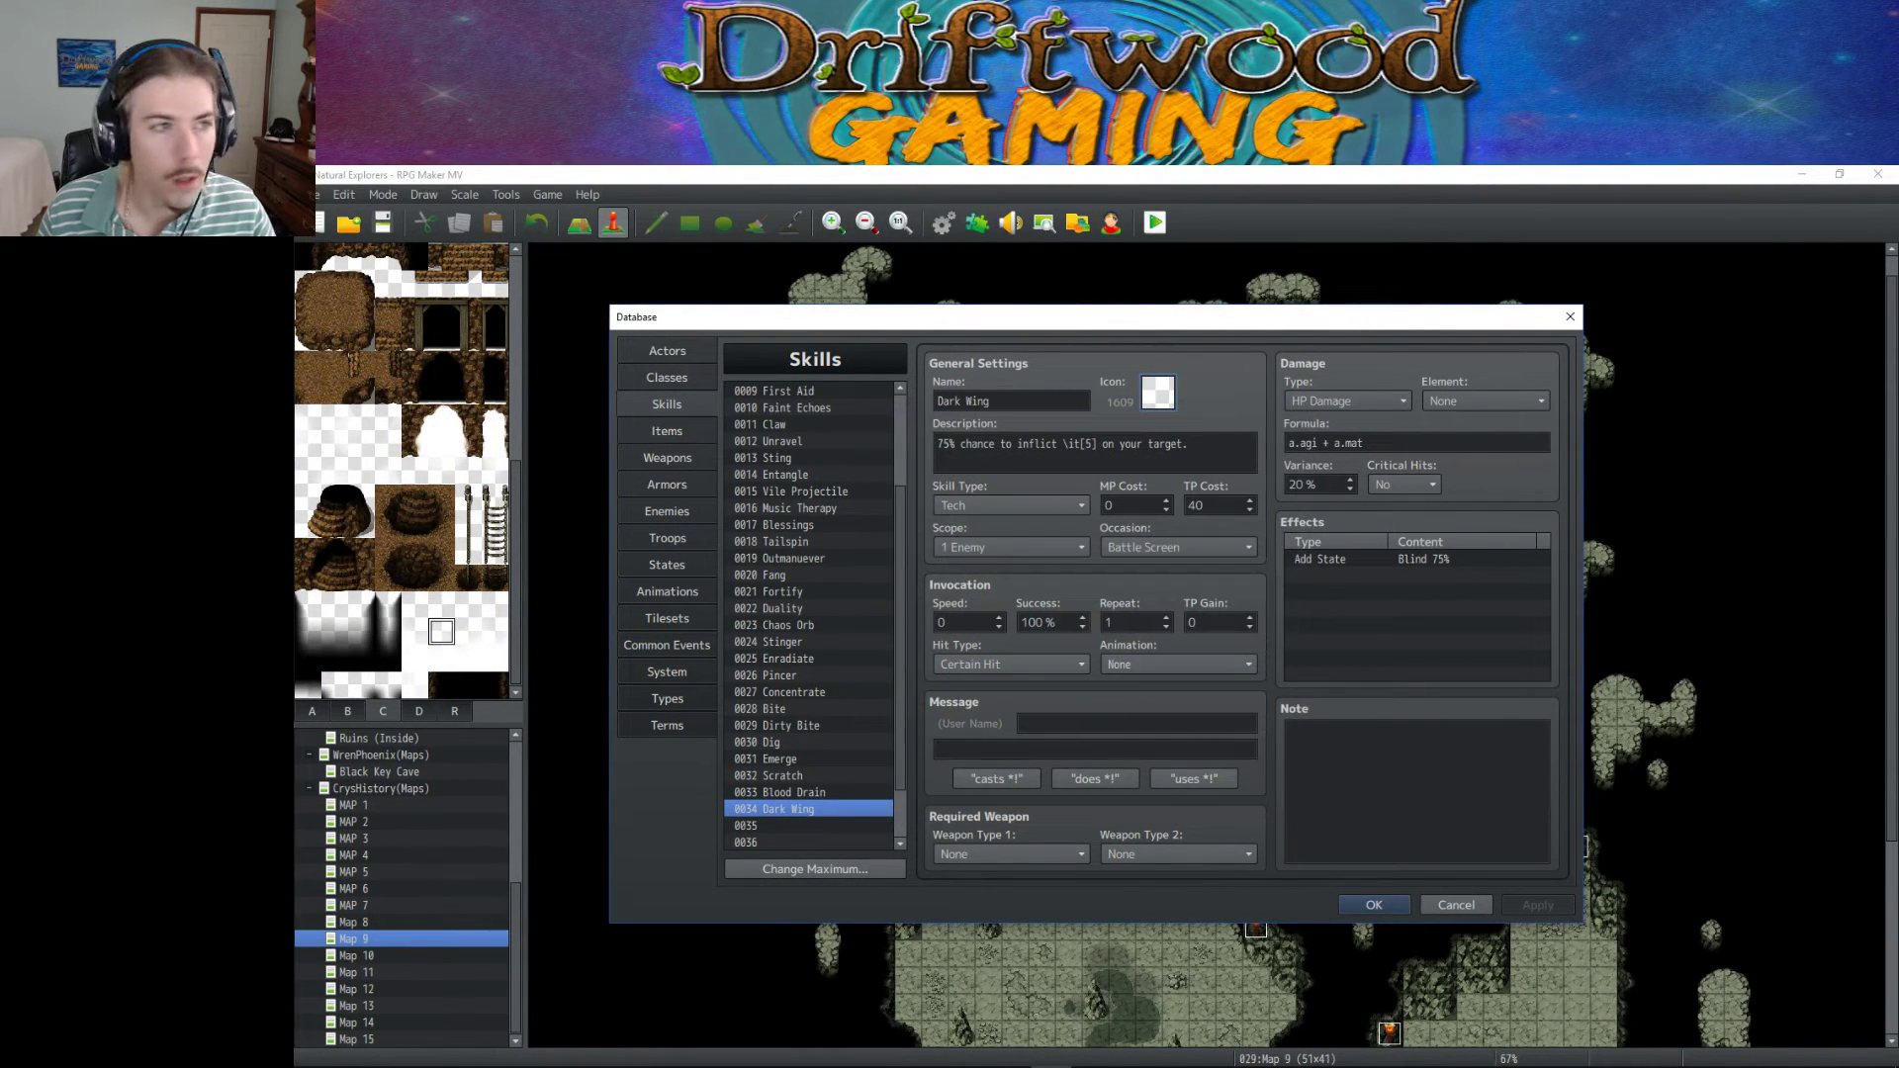
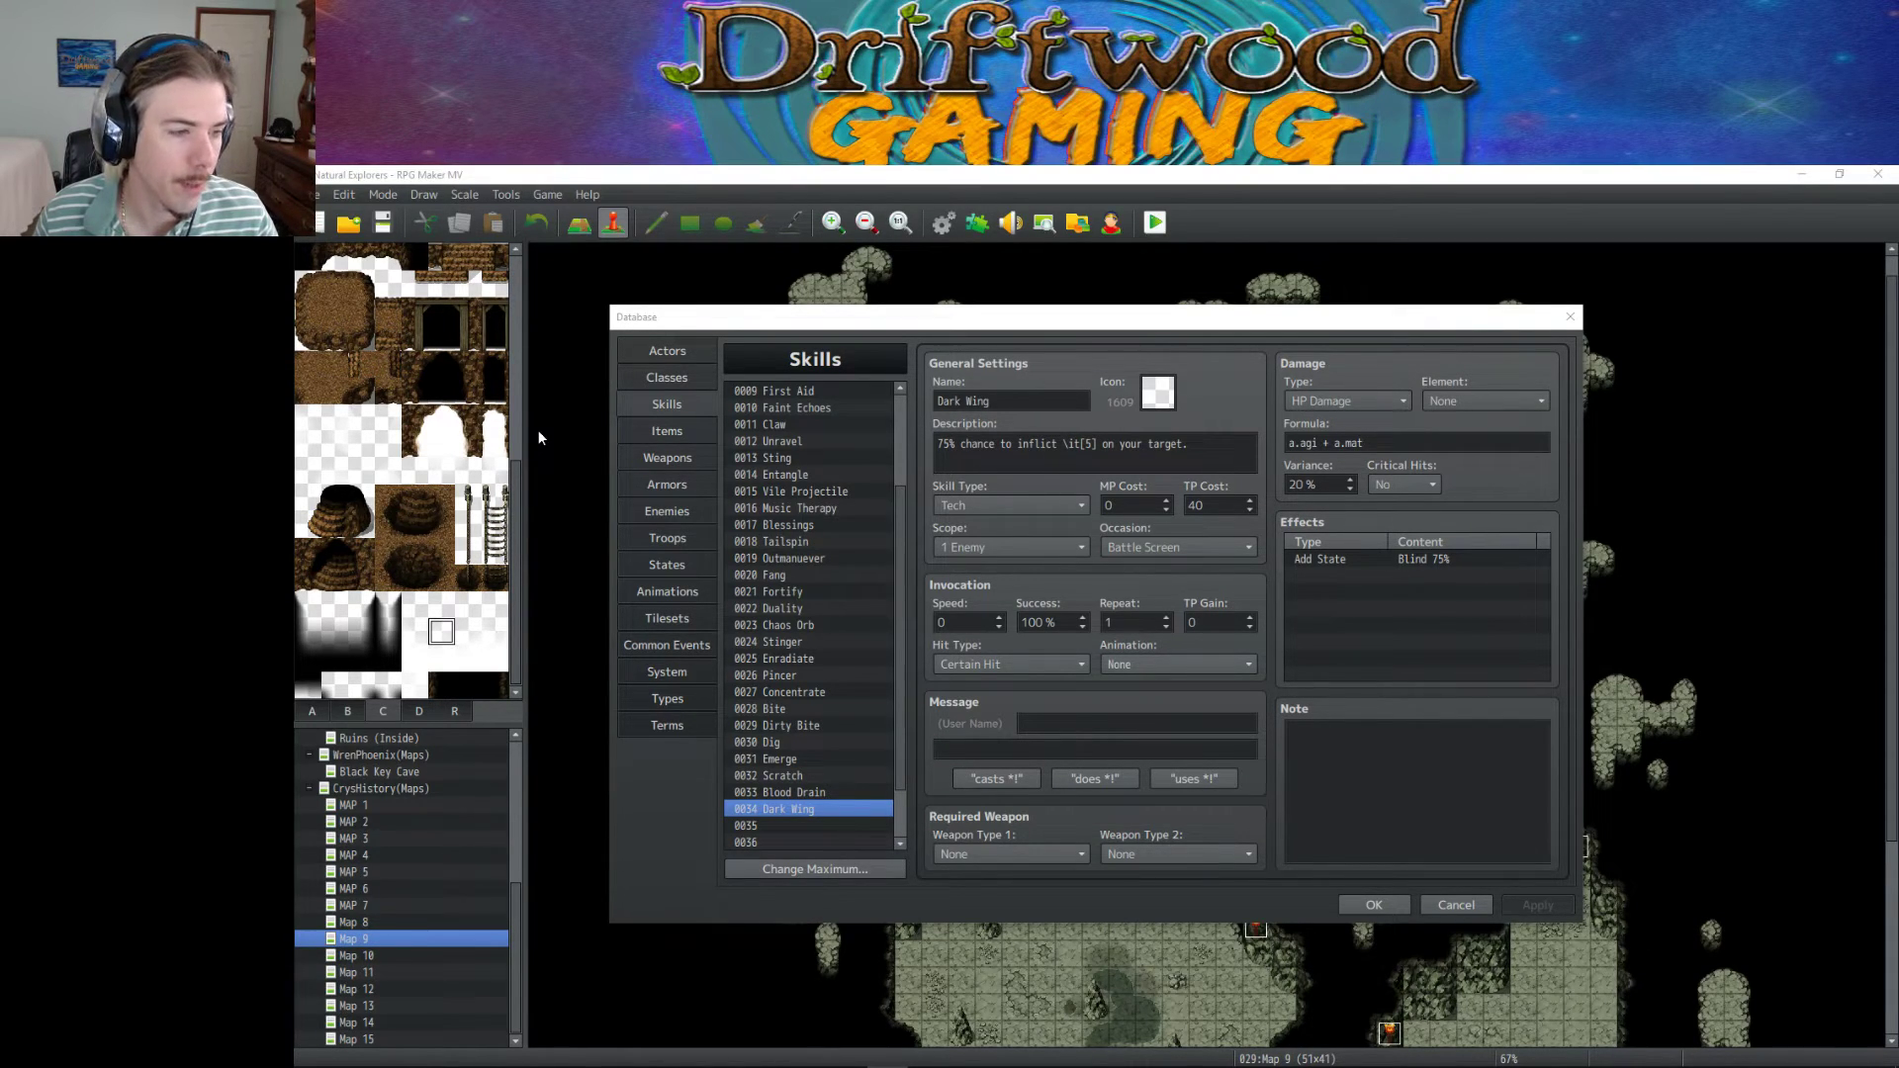
pyautogui.click(1360, 575)
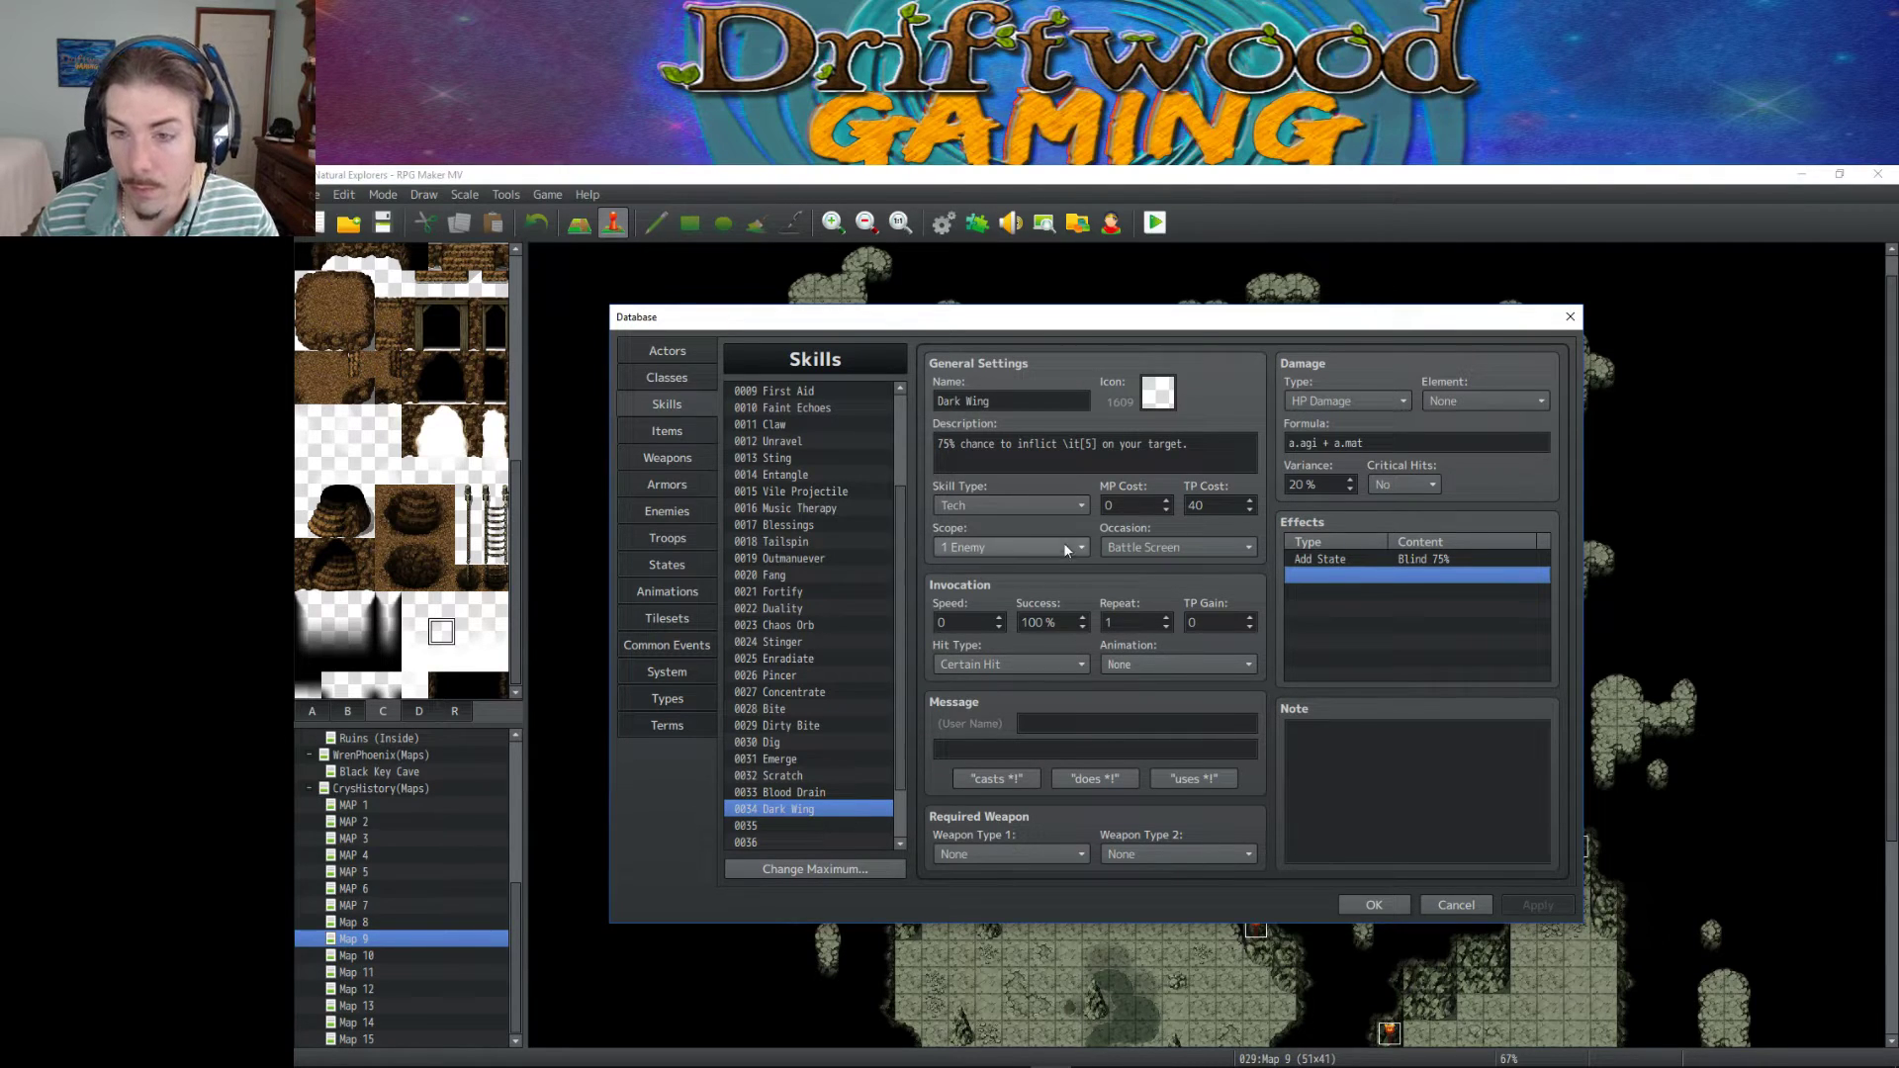
pyautogui.doubleClick(1159, 396)
pyautogui.click(1197, 797)
pyautogui.click(1374, 904)
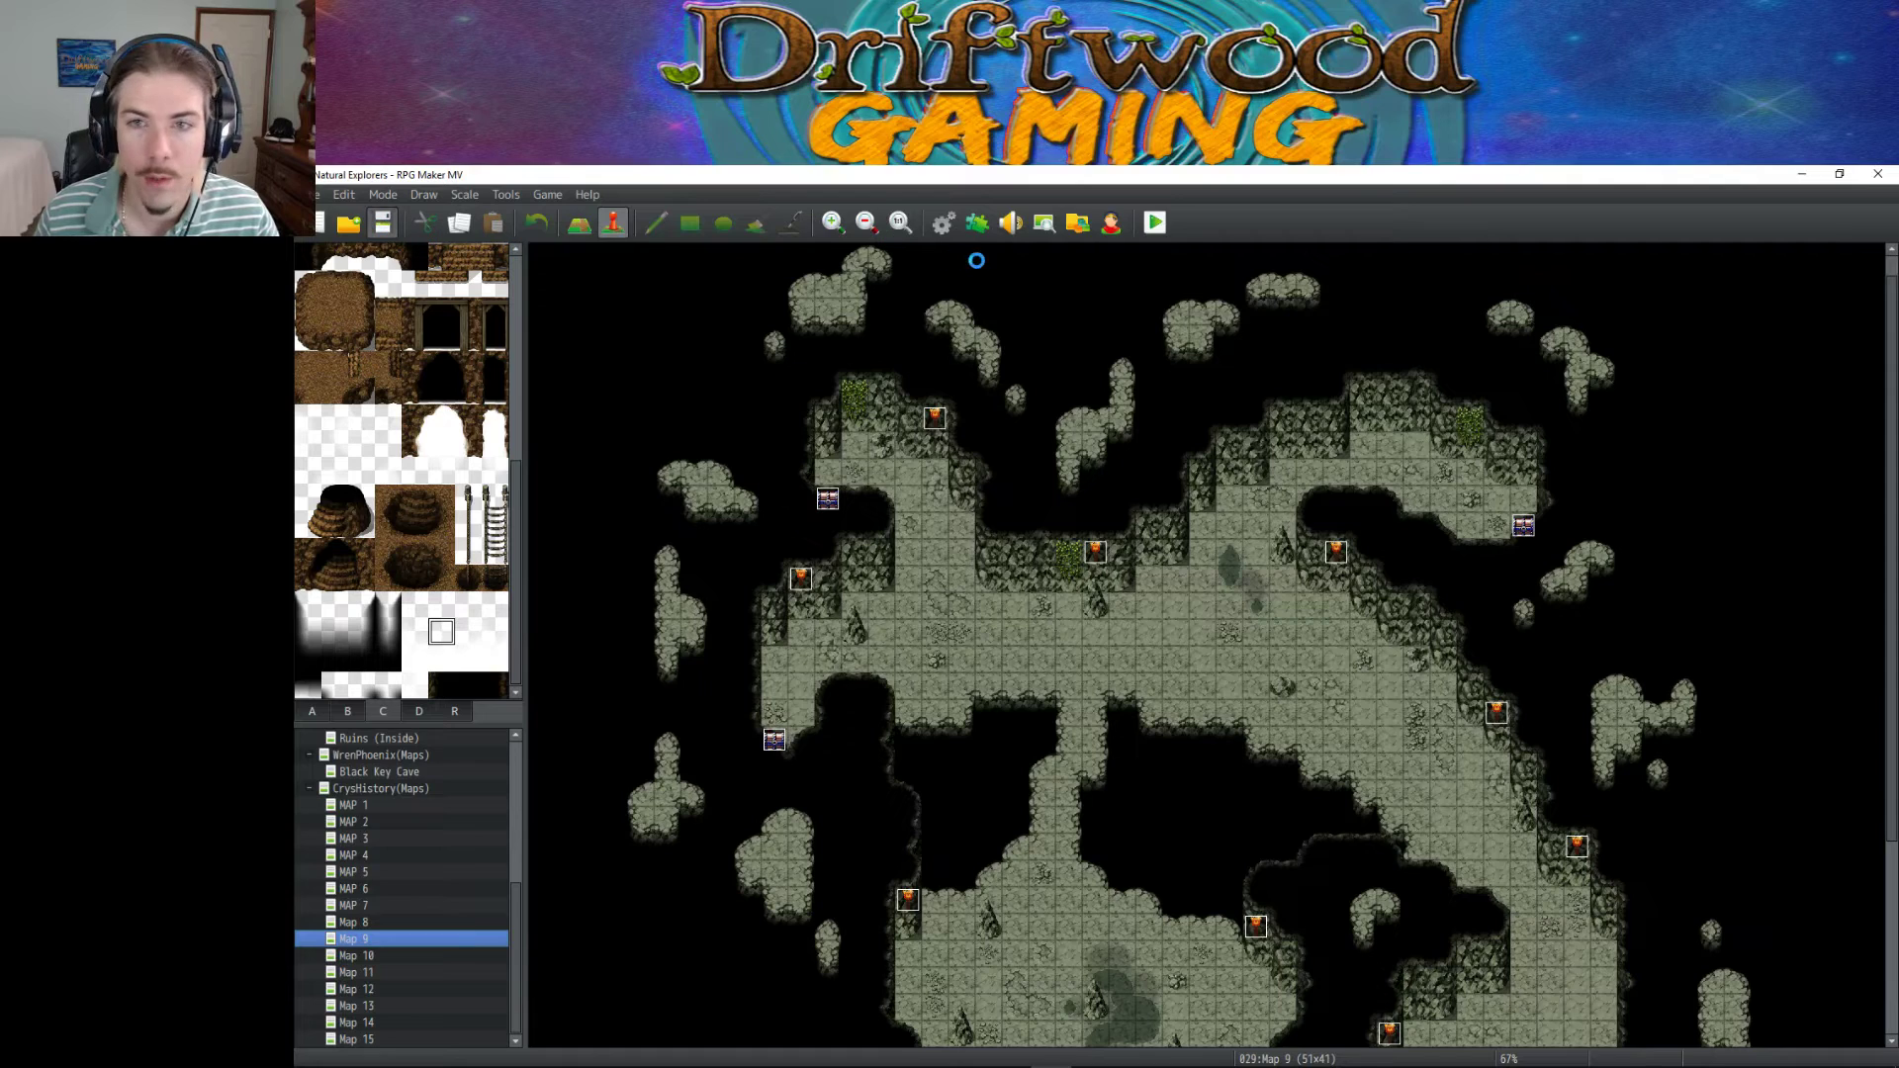
pyautogui.click(943, 223)
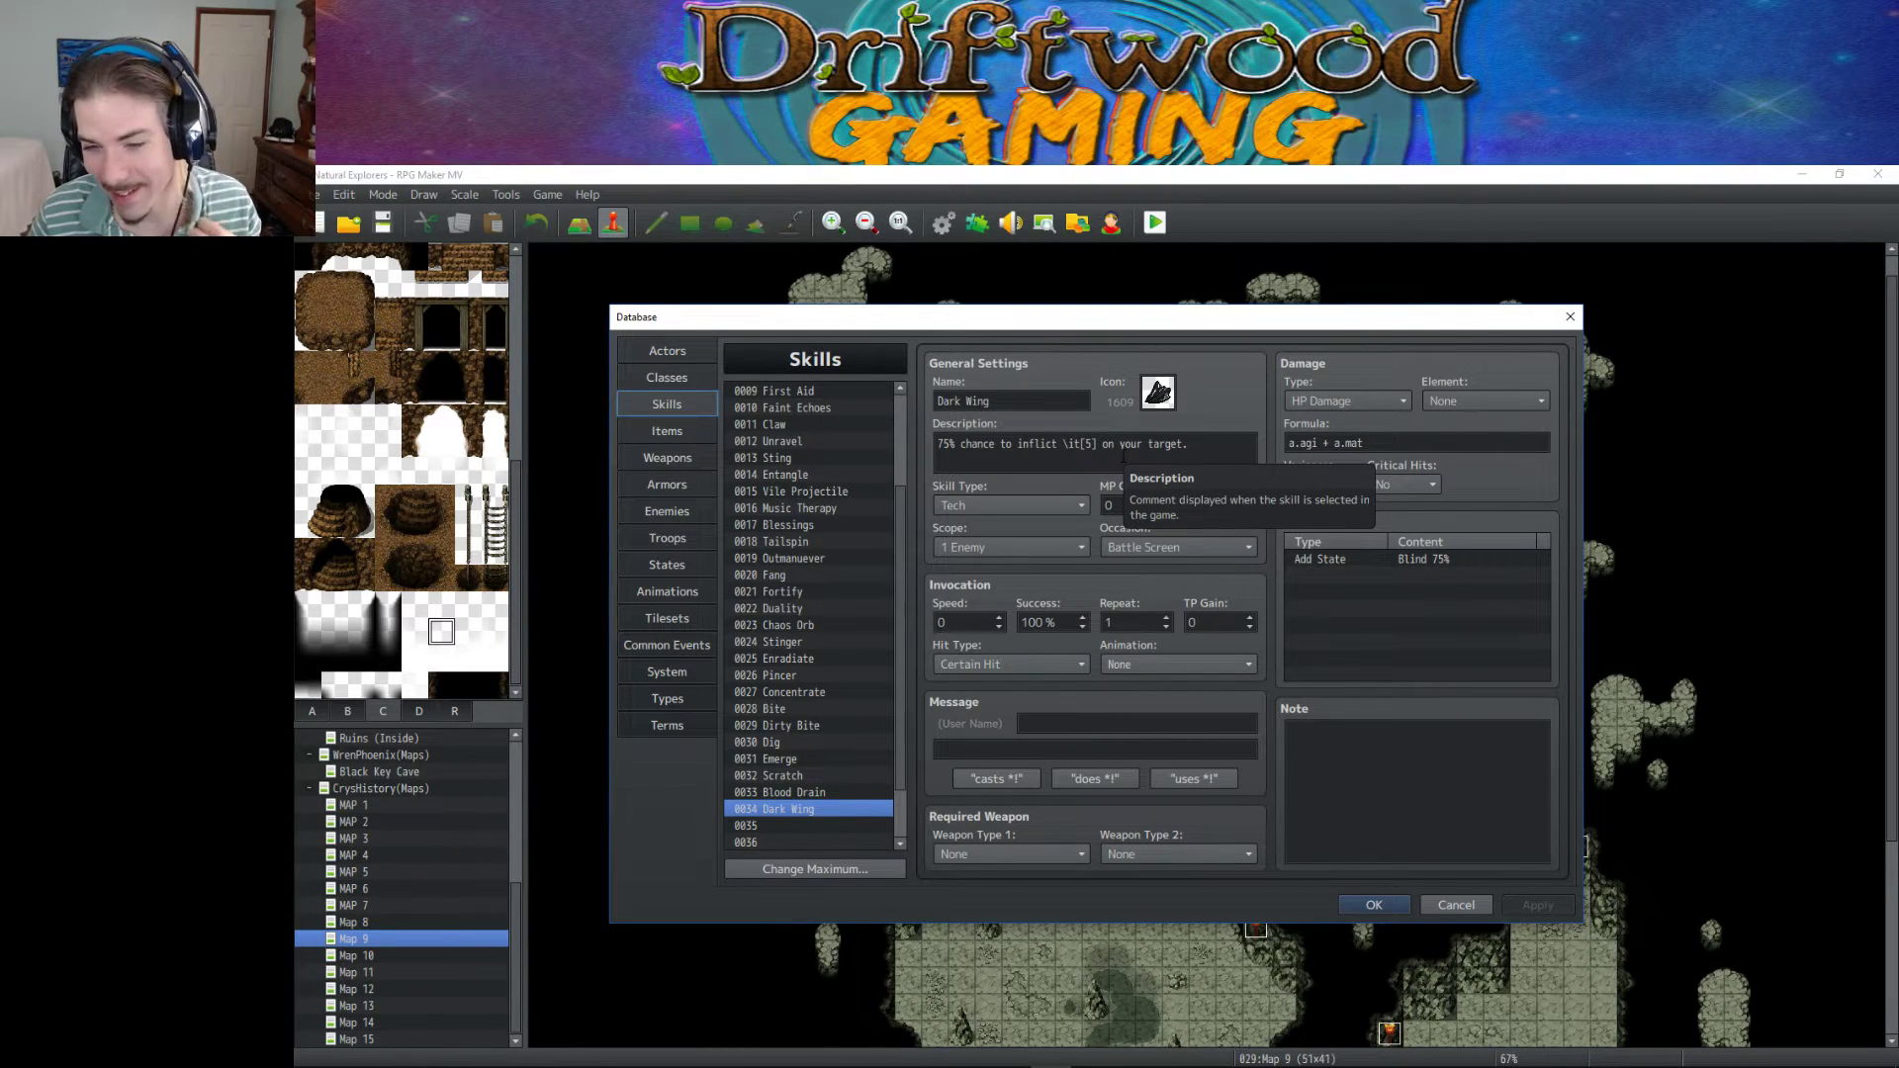
# Give Dark Wing the "uses %1!" message and the Chaos damage element, and apply the skill changes.
pyautogui.click(1197, 783)
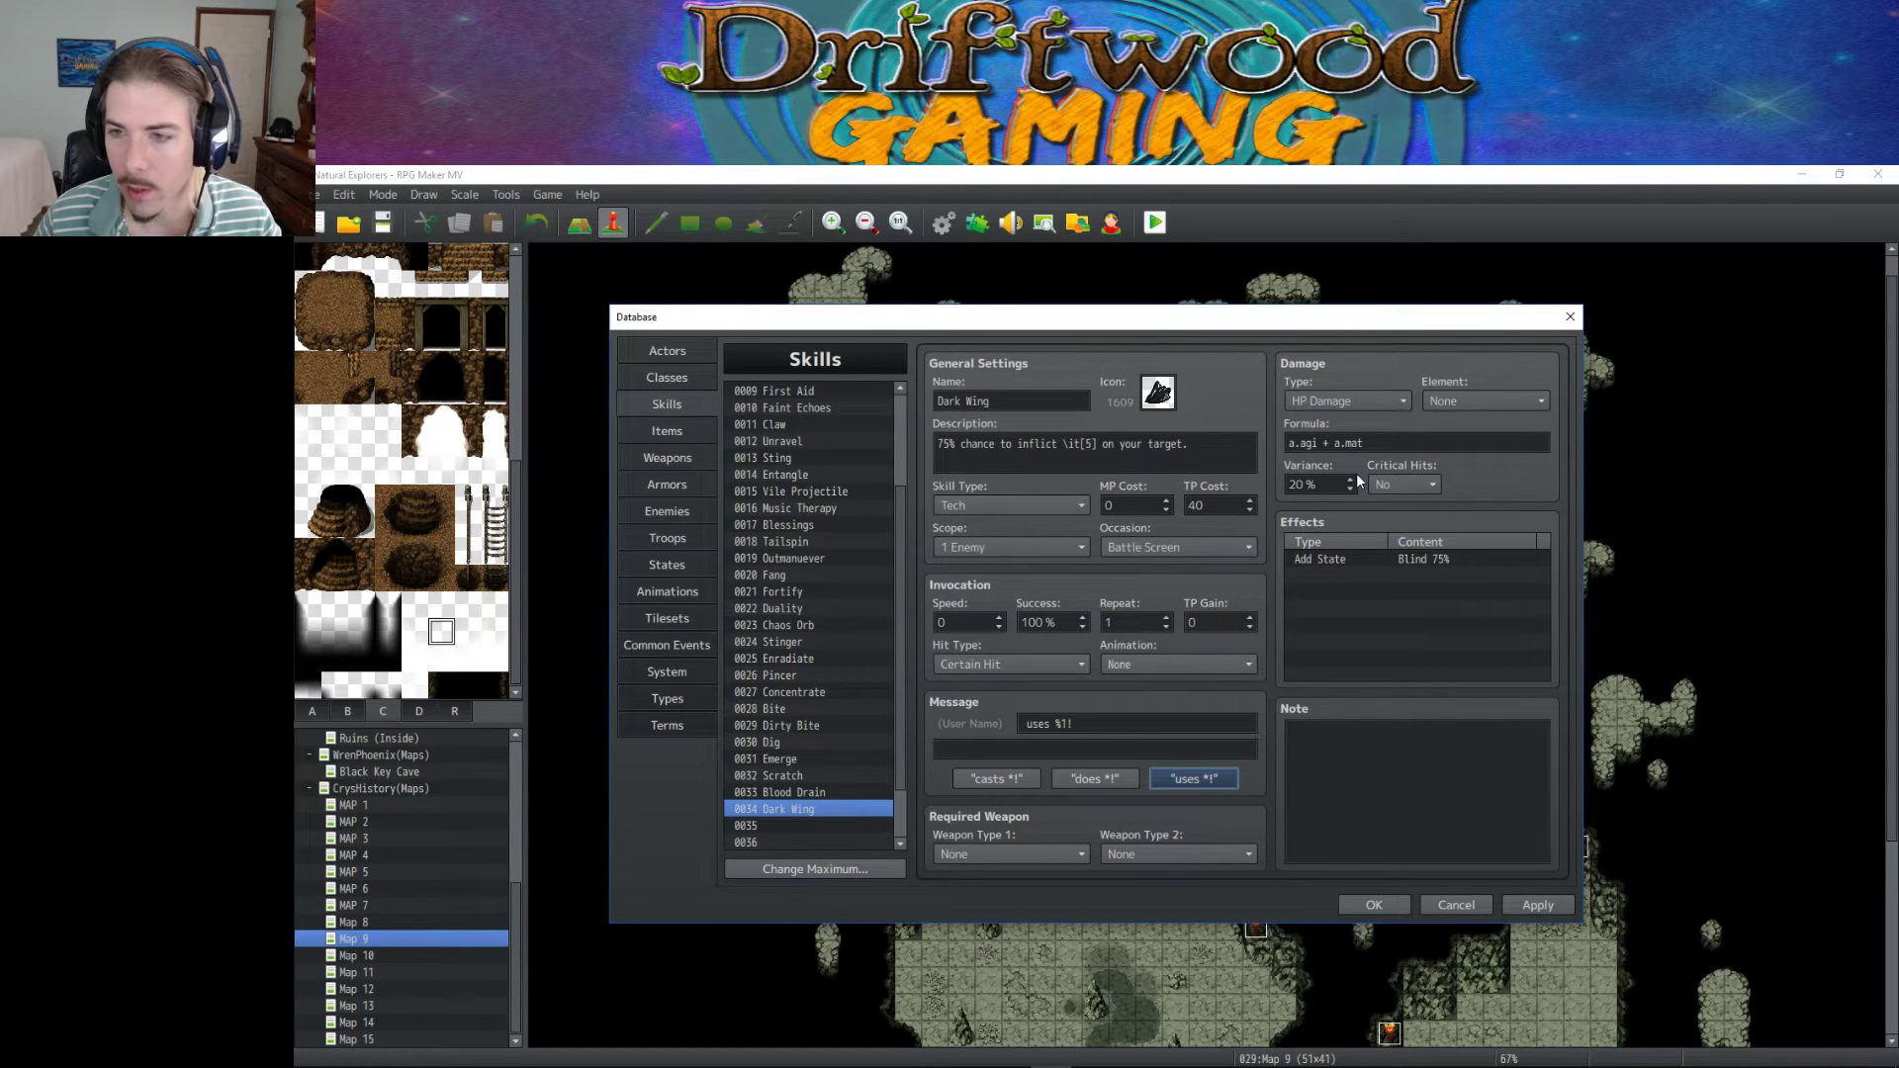
pyautogui.click(1498, 401)
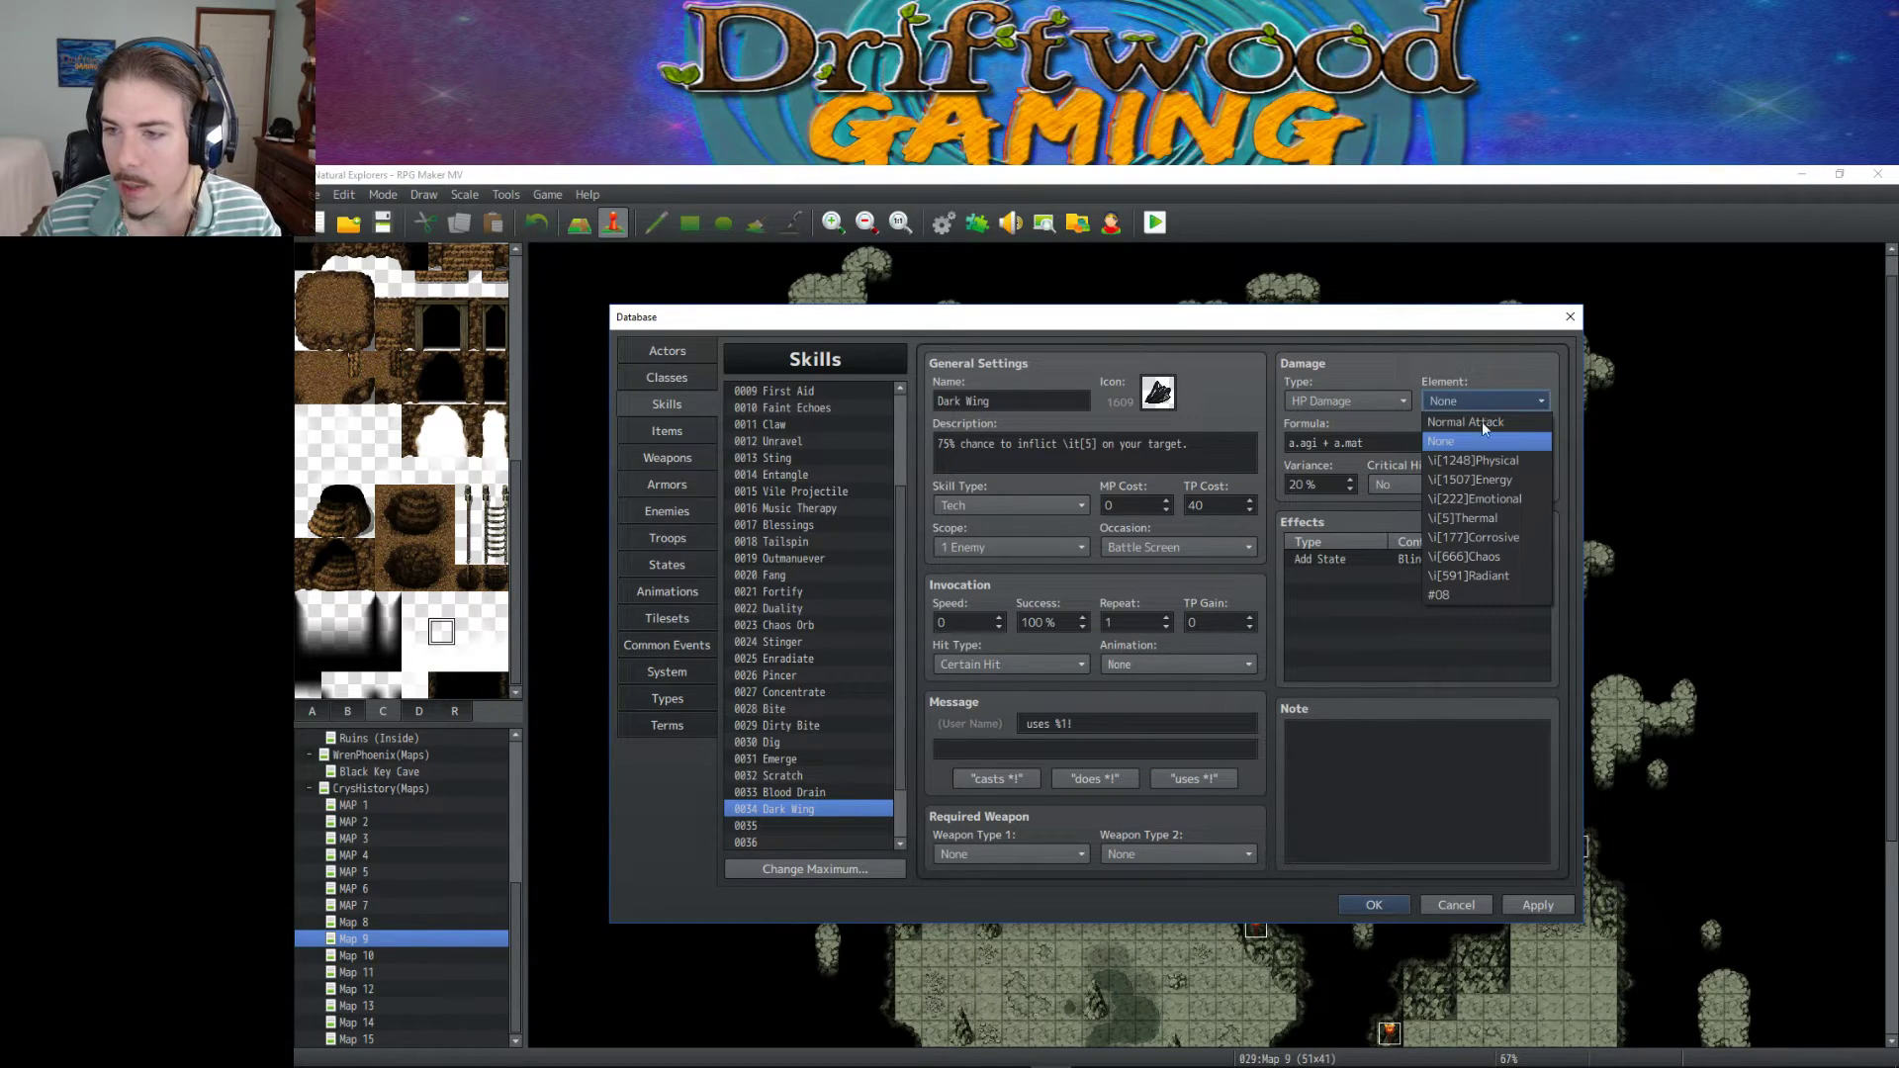
pyautogui.click(1504, 557)
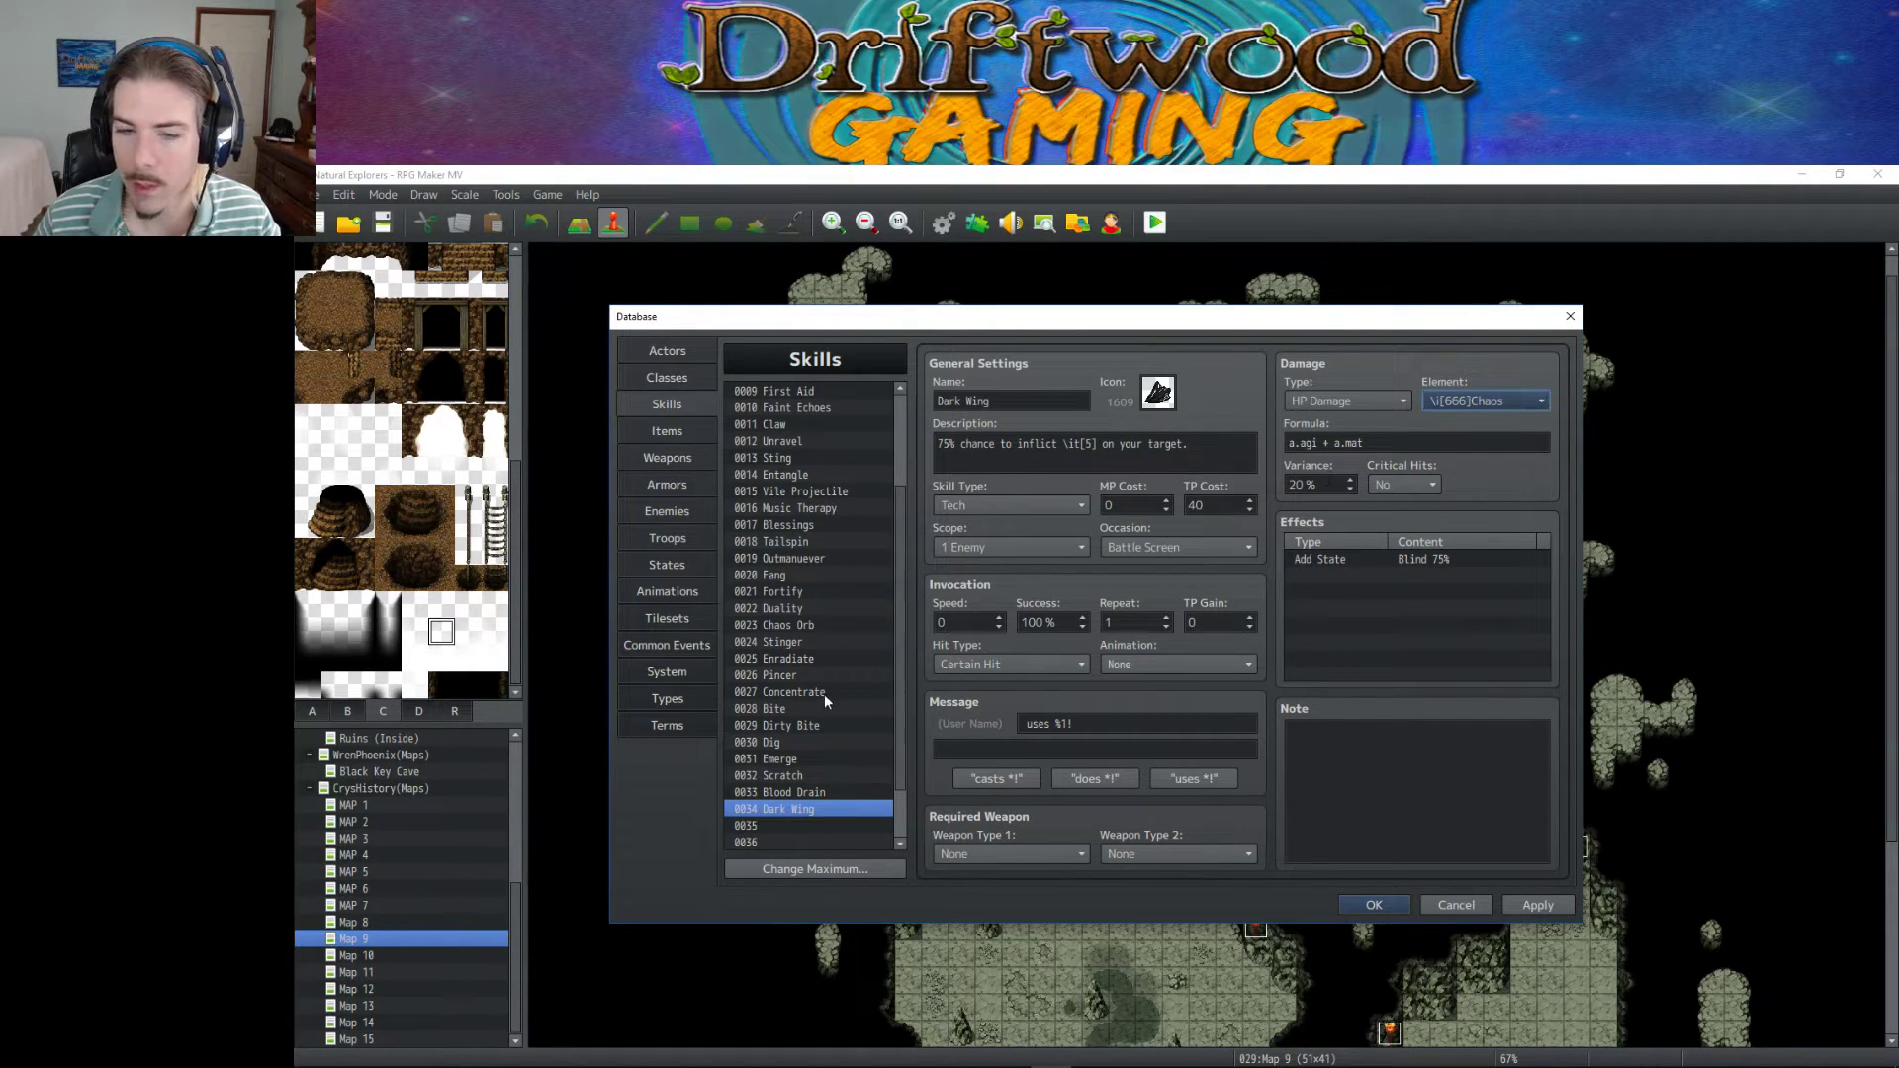
pyautogui.click(1371, 442)
pyautogui.moveTo(1370, 442); pyautogui.dragTo(1265, 444)
pyautogui.click(1320, 442)
pyautogui.moveTo(1380, 442); pyautogui.dragTo(1295, 443)
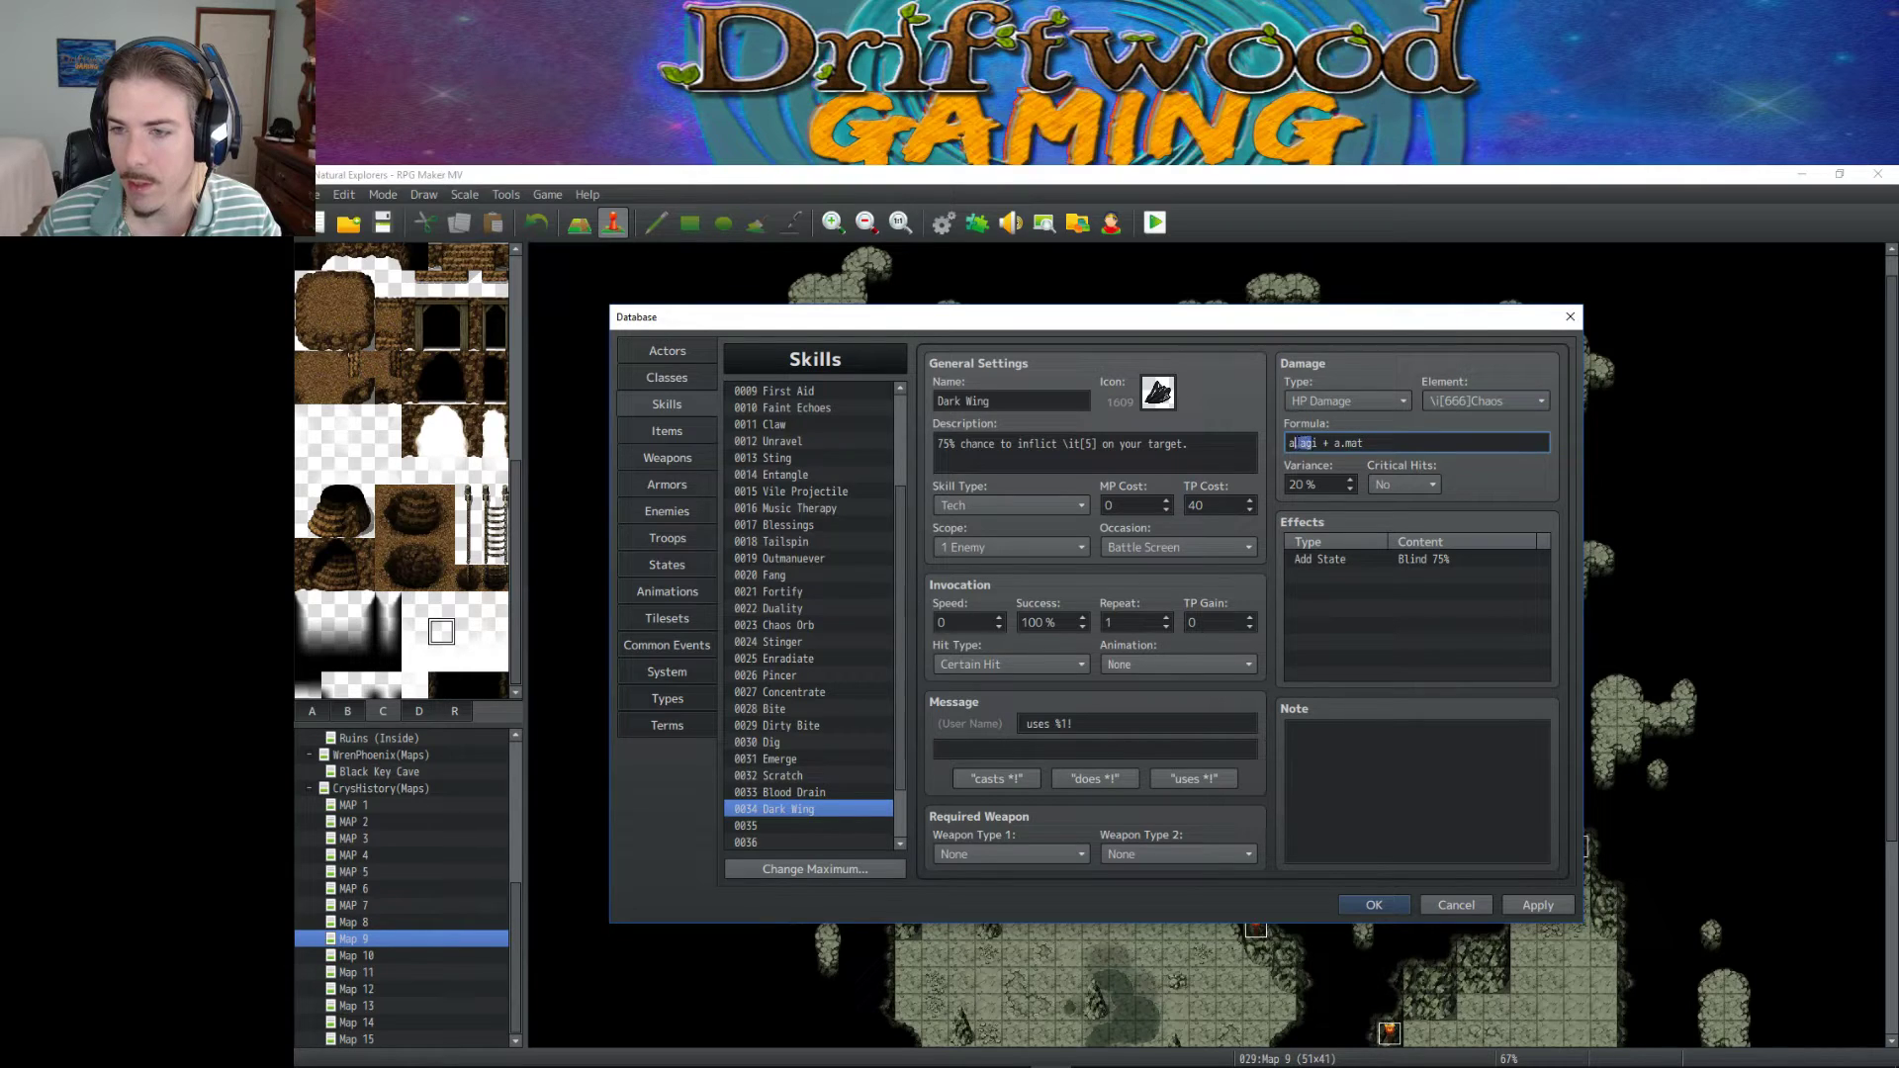
pyautogui.click(1308, 442)
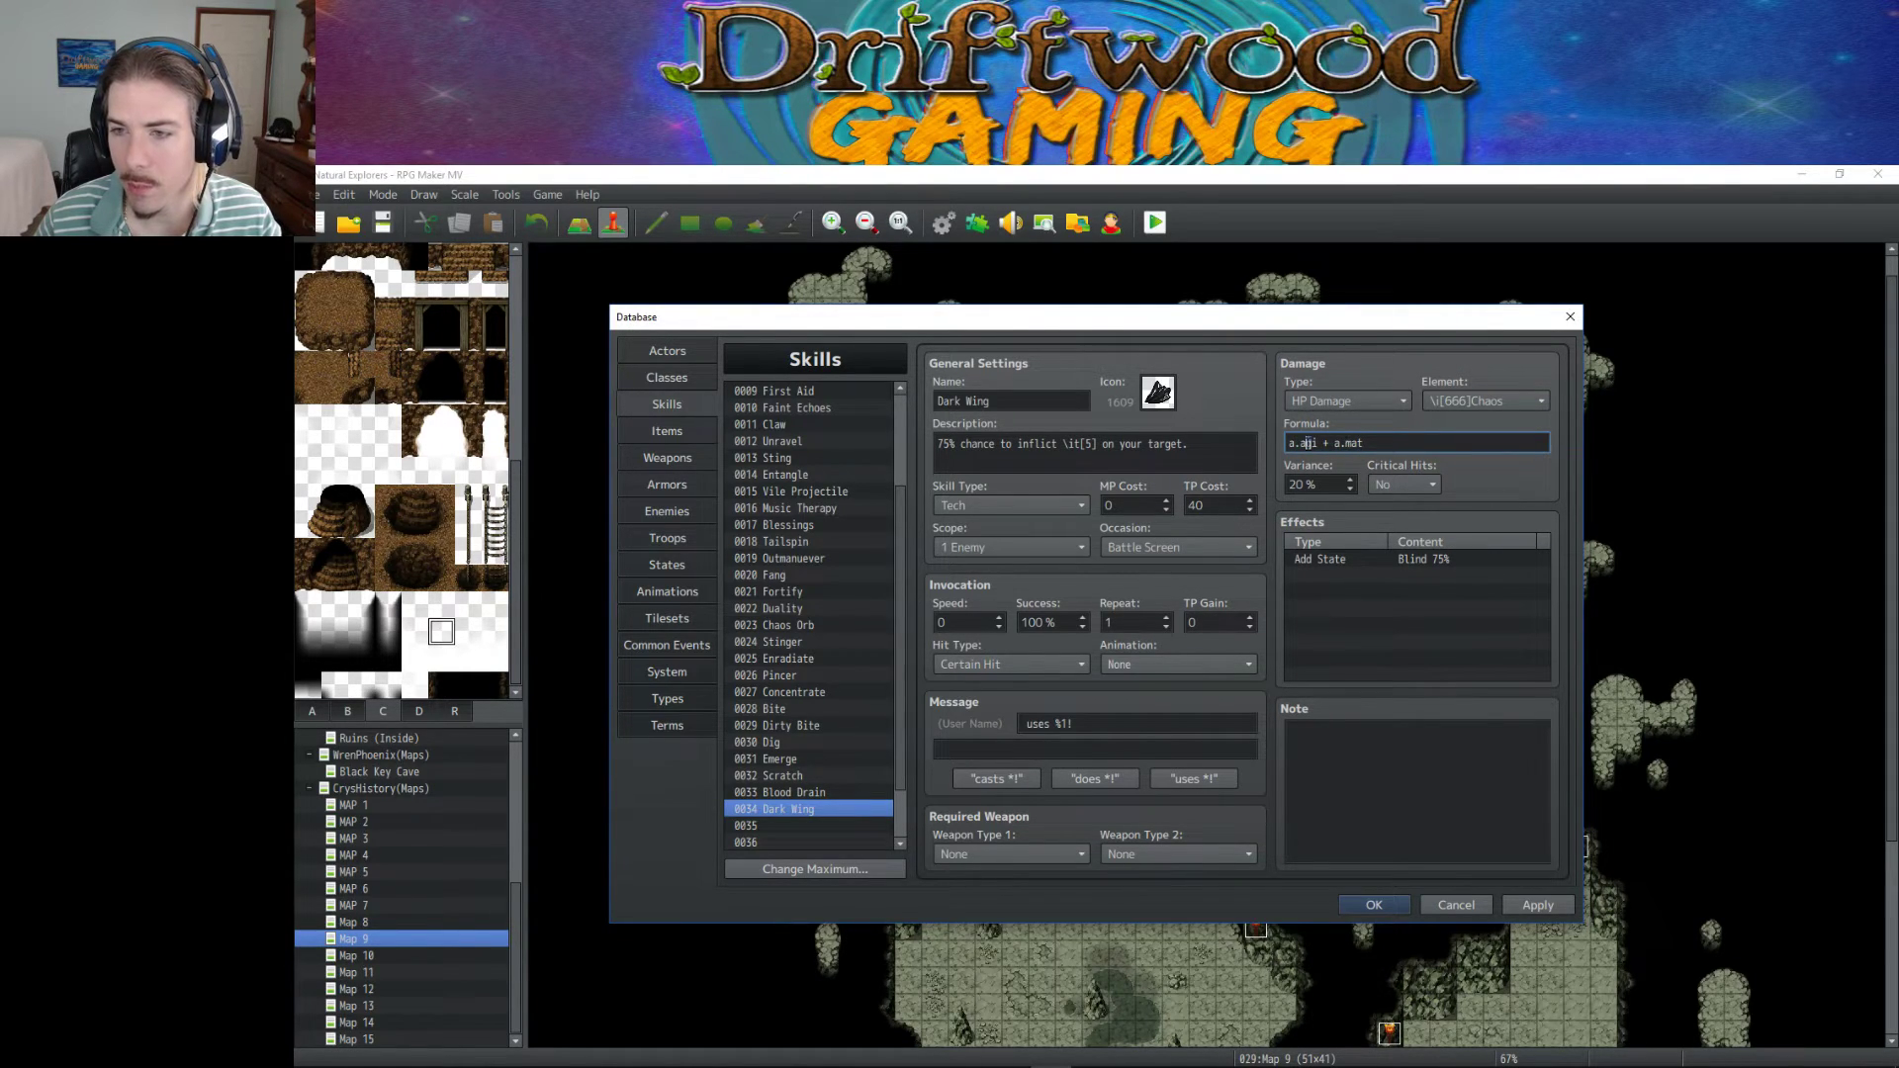
pyautogui.click(1455, 559)
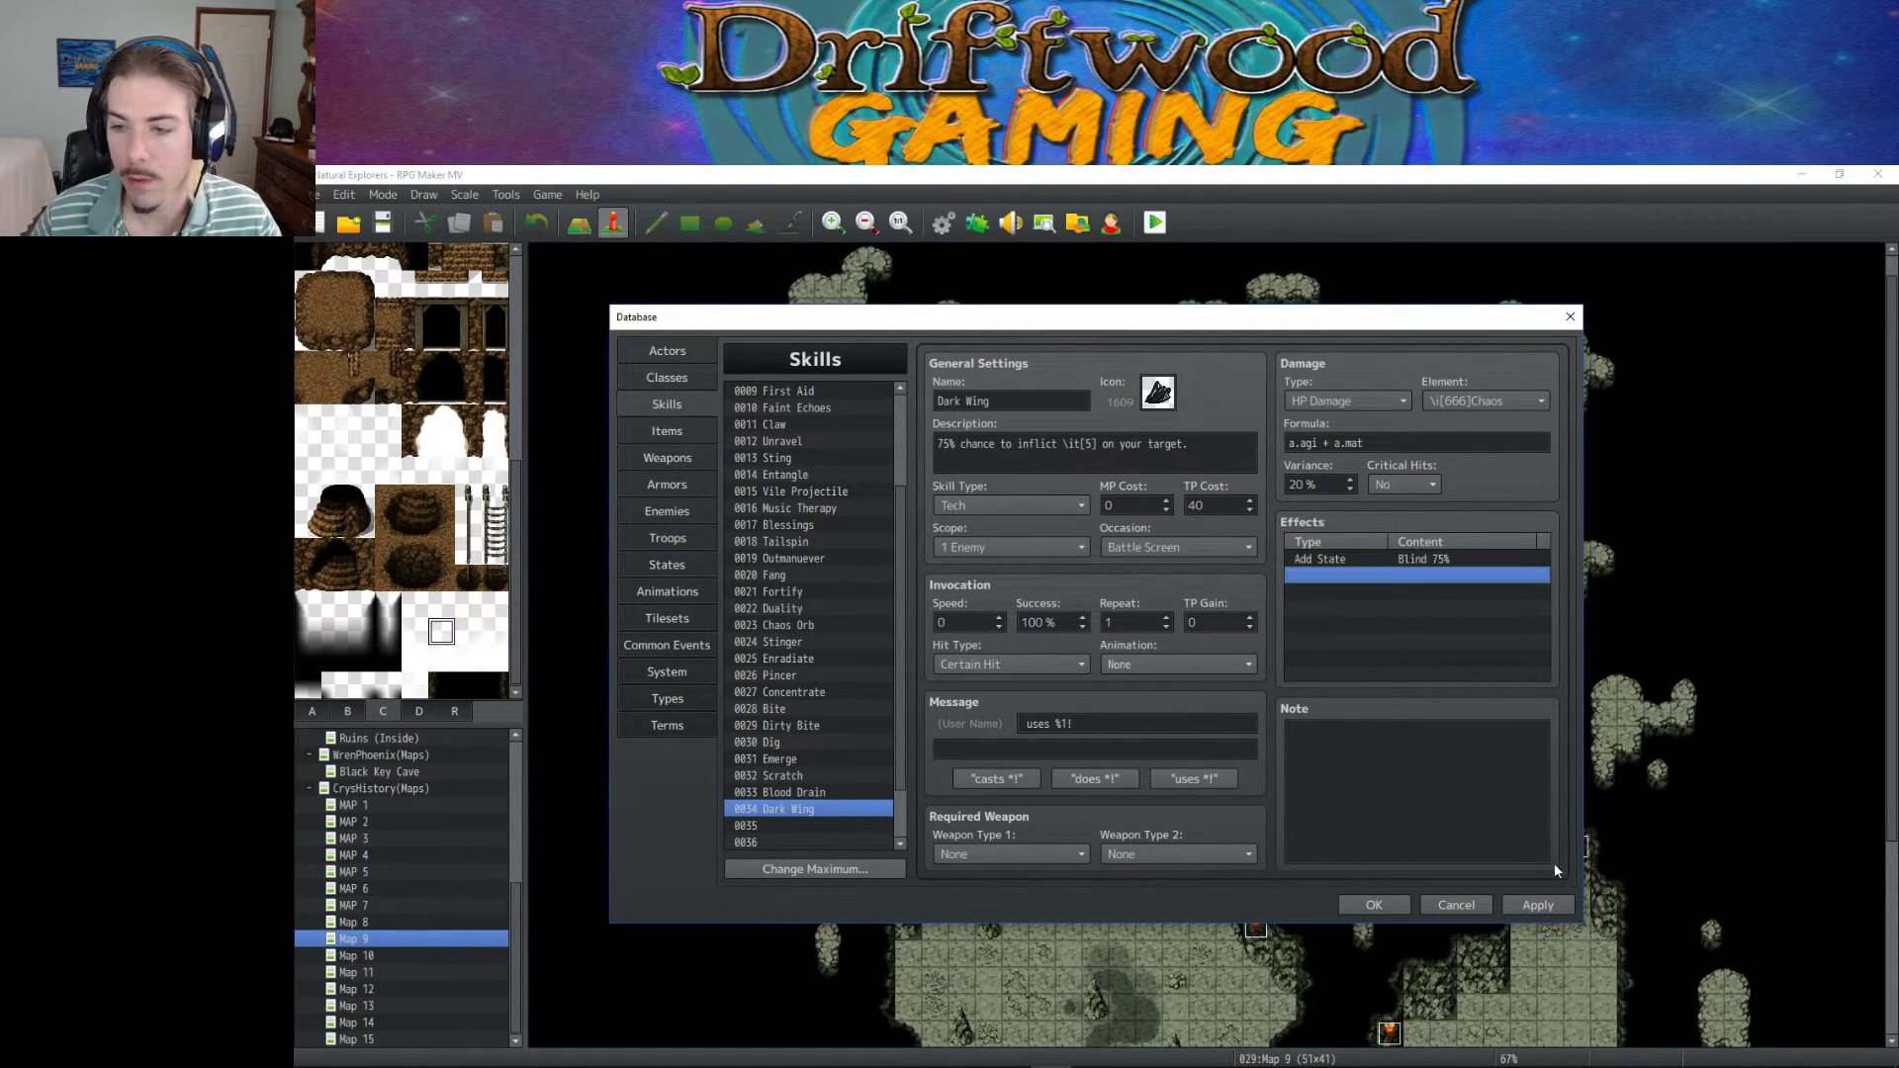
pyautogui.click(1543, 904)
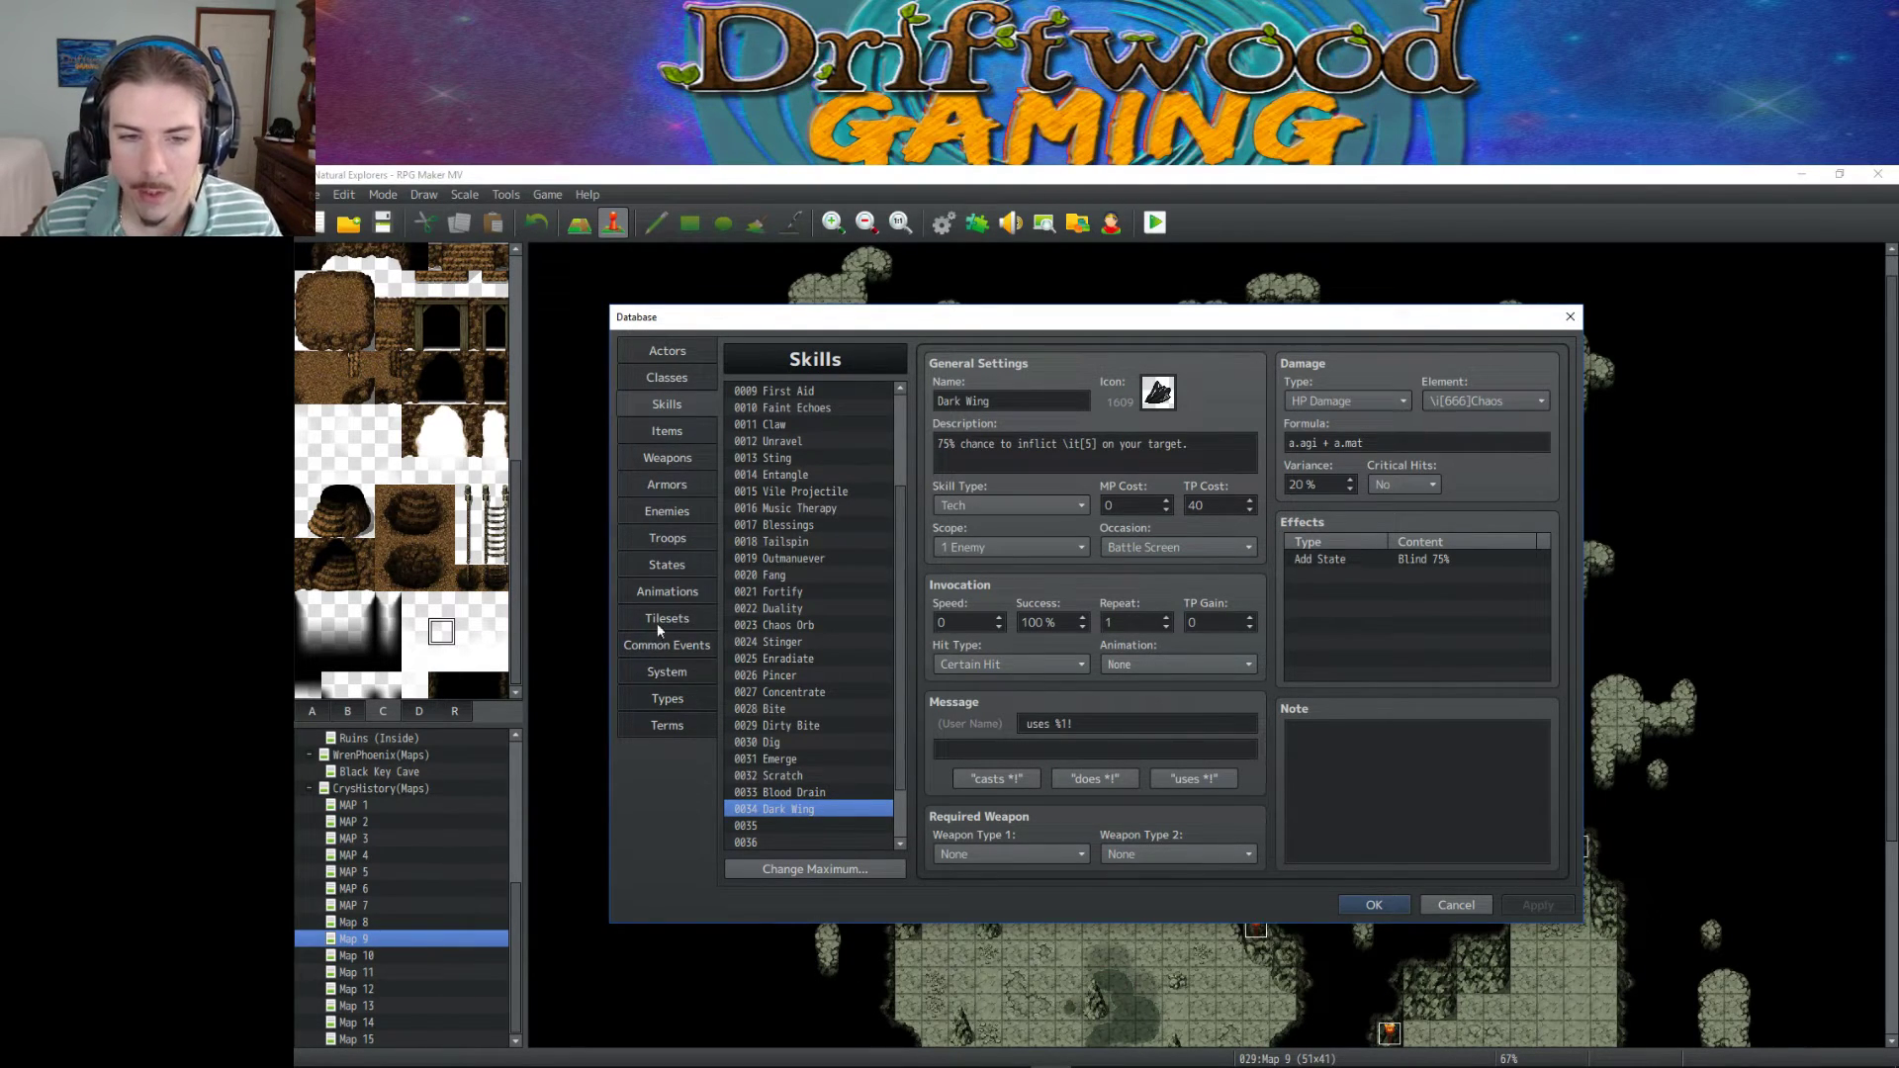
# Find the Light One 2 animation in the database's animations and preview it.
pyautogui.click(673, 594)
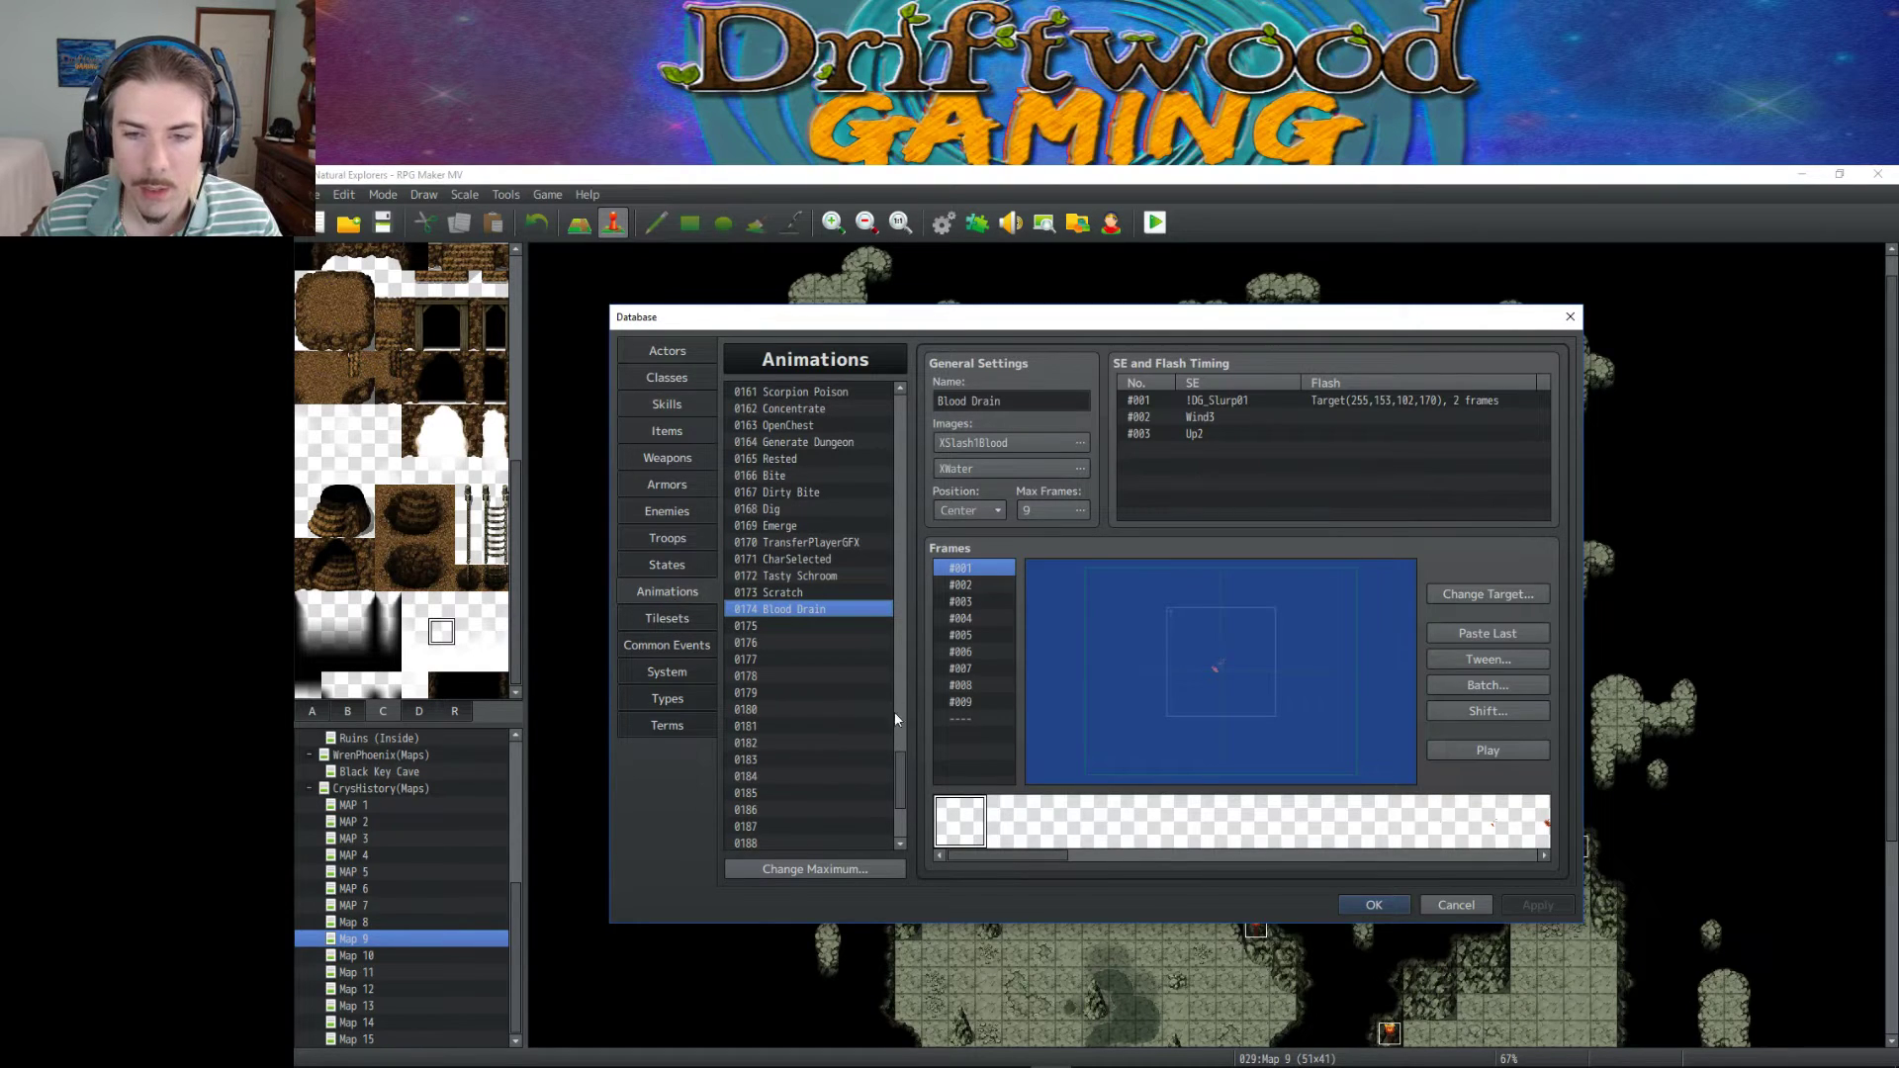
pyautogui.moveTo(901, 770); pyautogui.dragTo(903, 764)
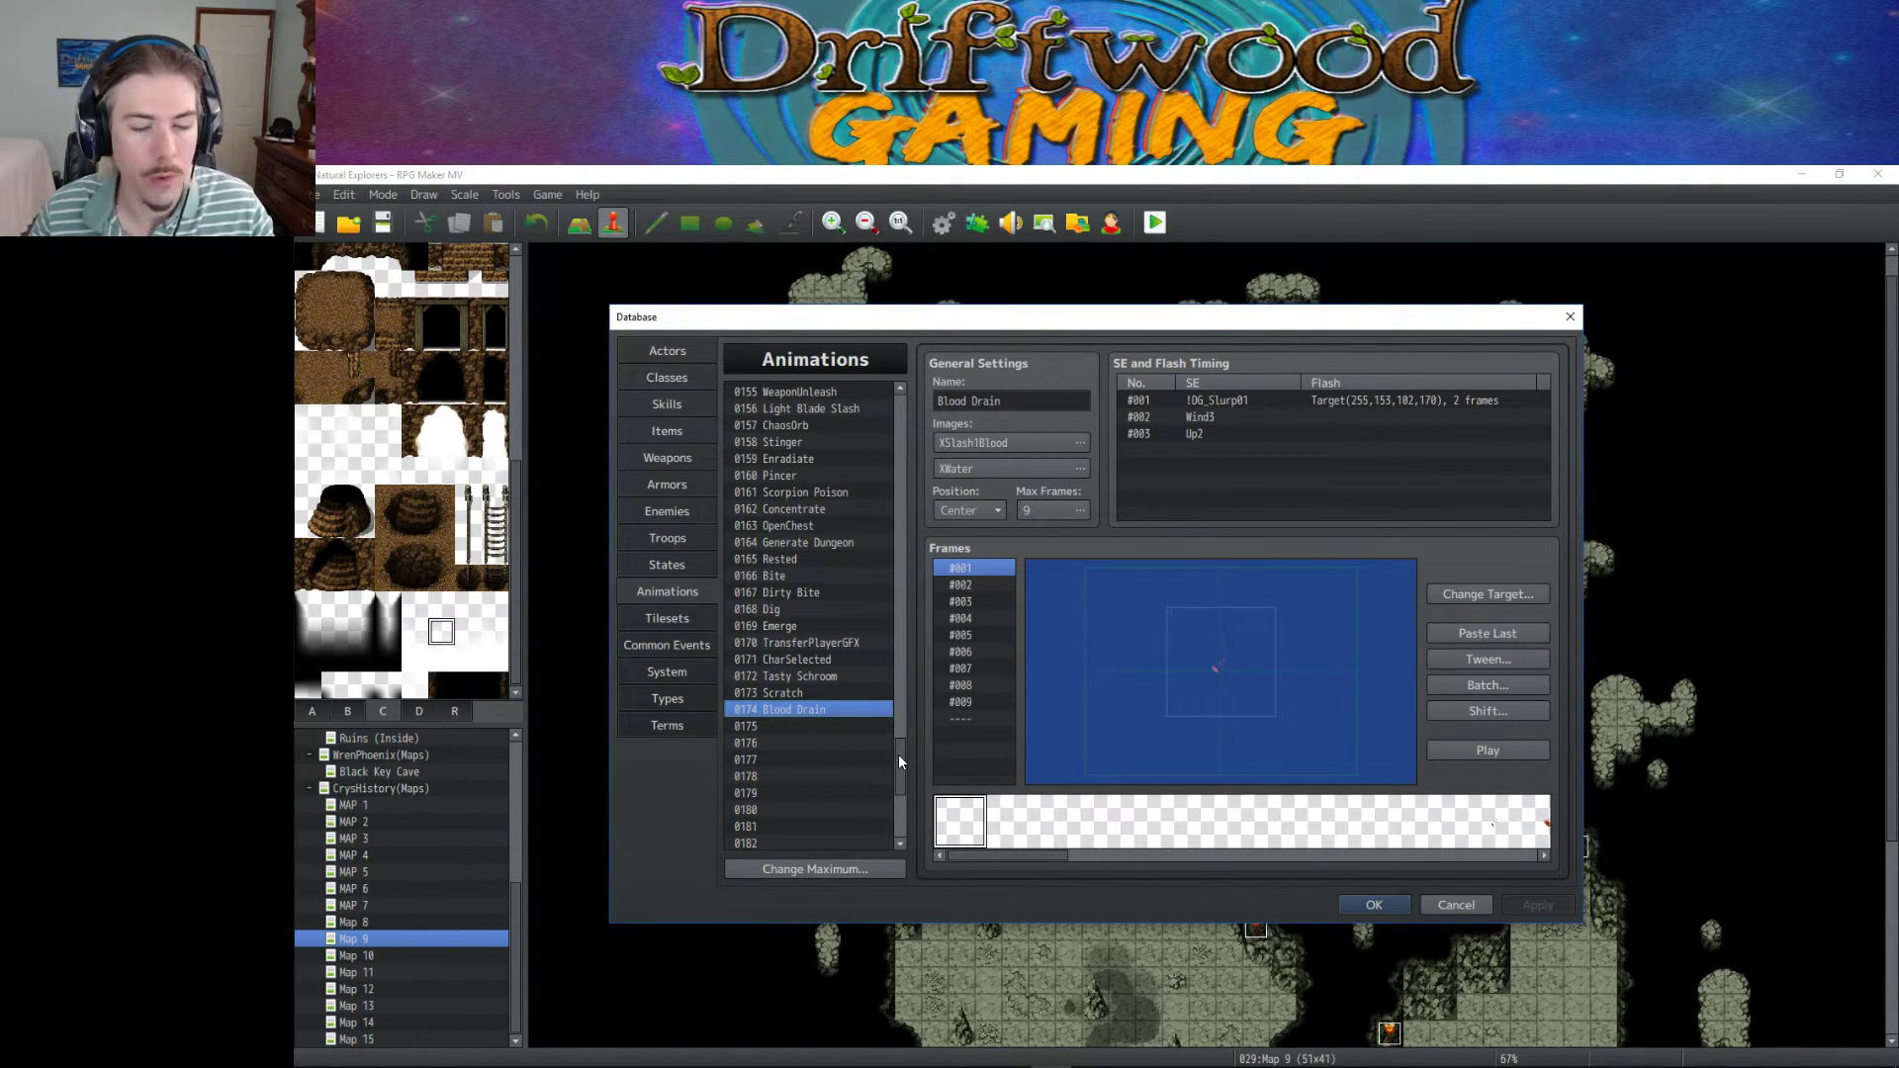
pyautogui.moveTo(901, 767); pyautogui.dragTo(901, 633)
pyautogui.click(849, 531)
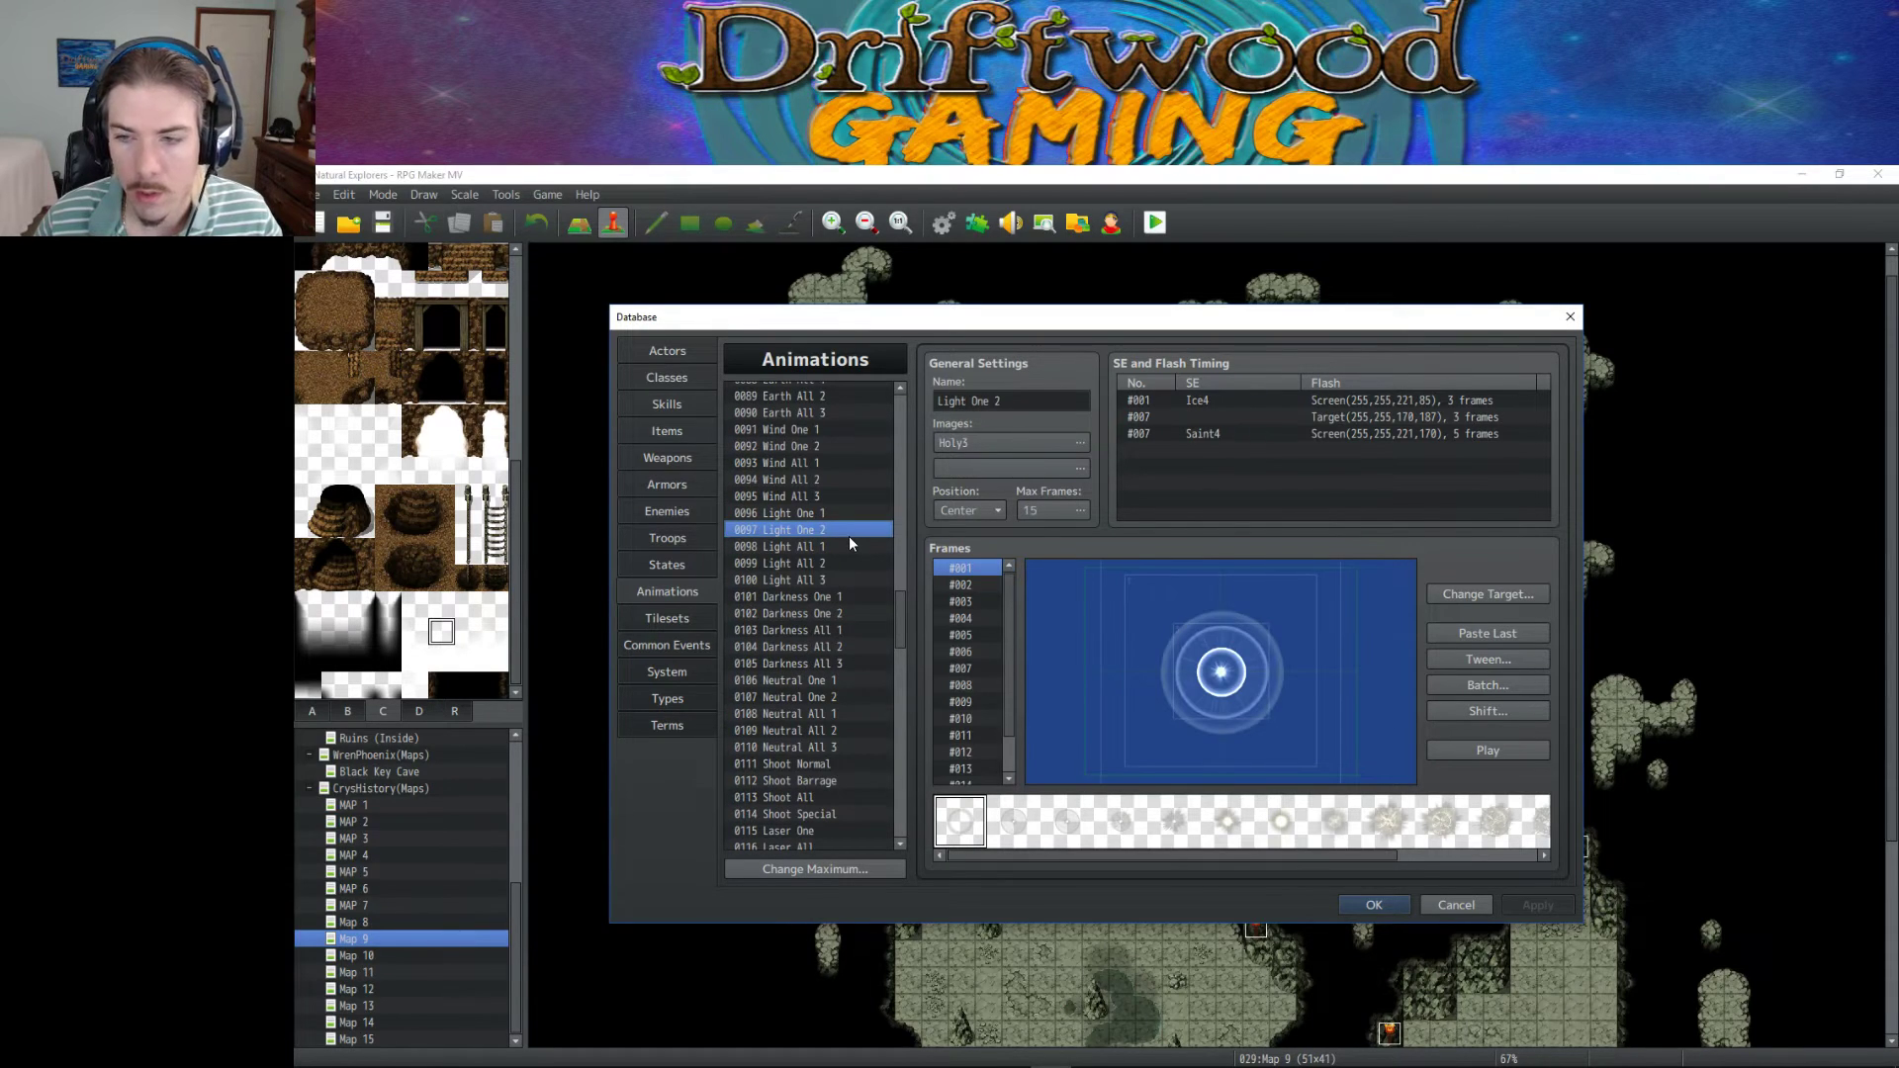
pyautogui.click(1486, 753)
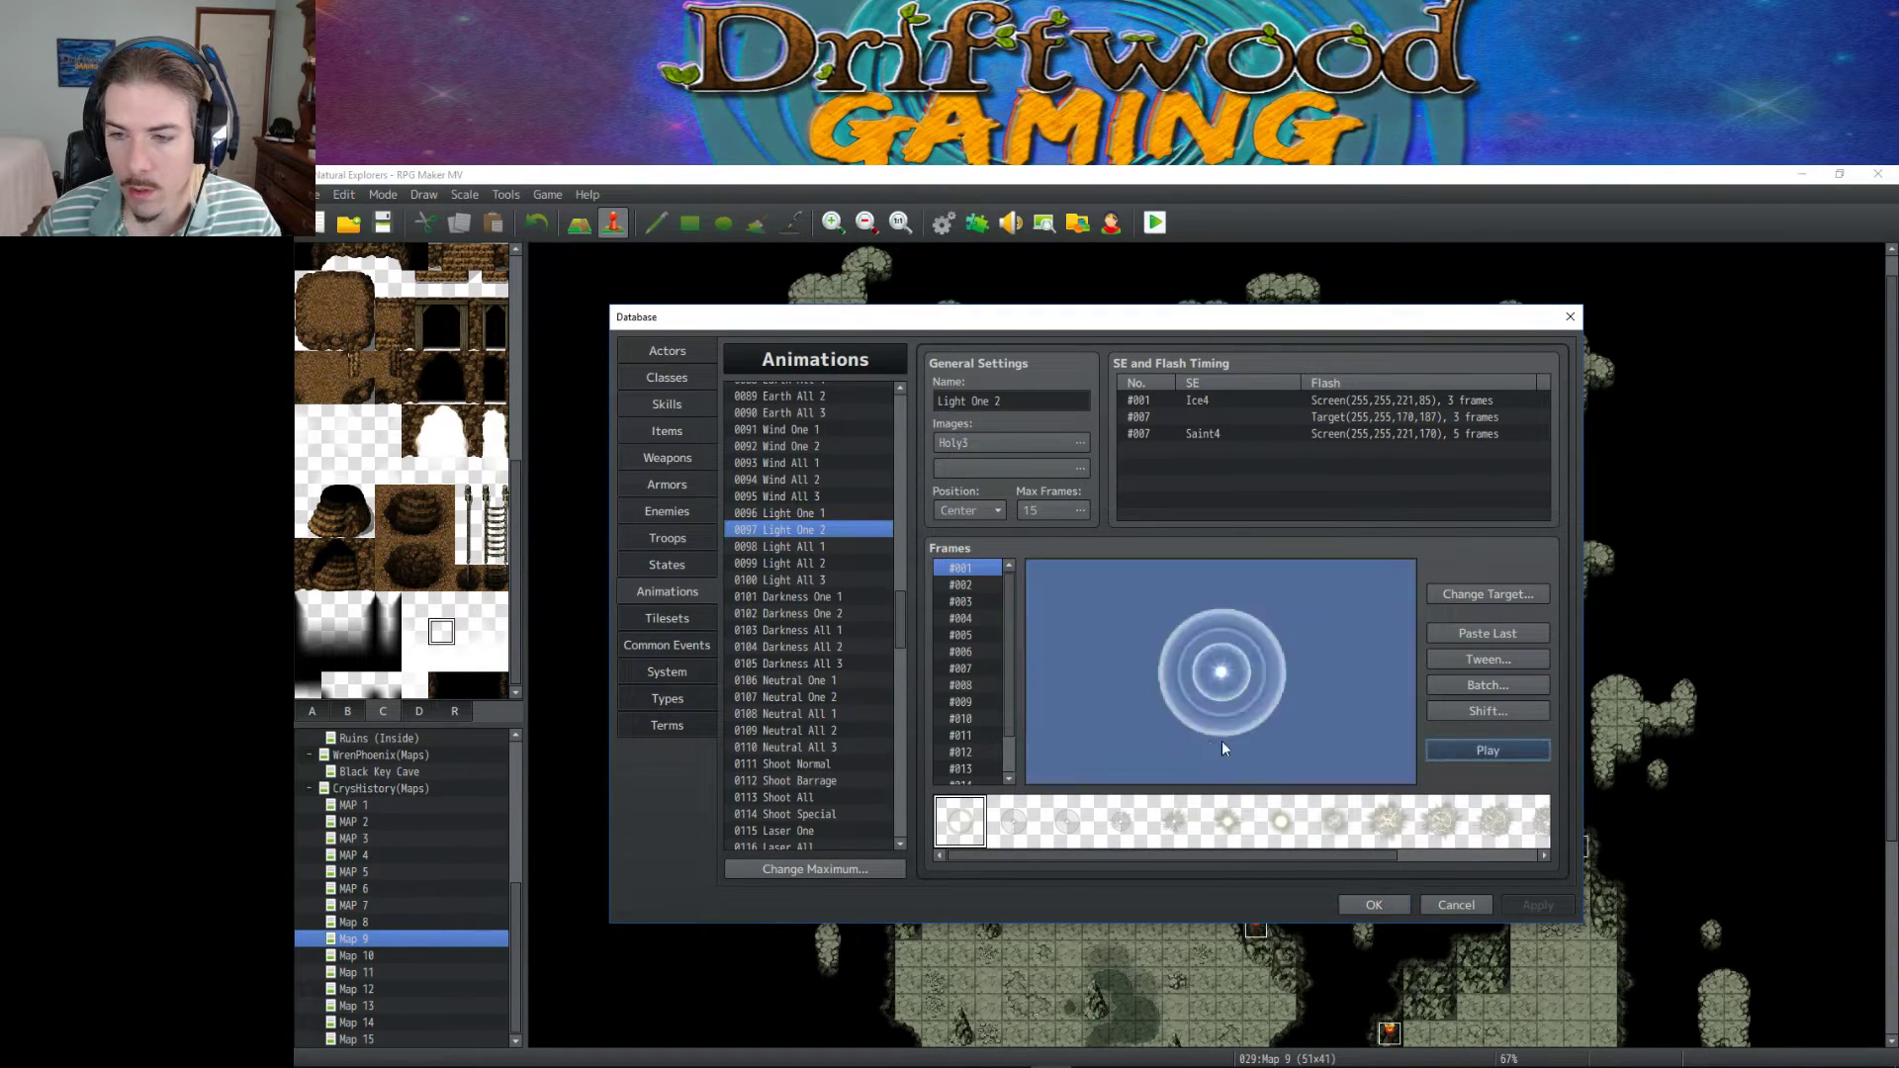
# Copy the Light One 2 animation into empty slot 0175 and rename the copy Dark Wing.
pyautogui.rightClick(822, 530)
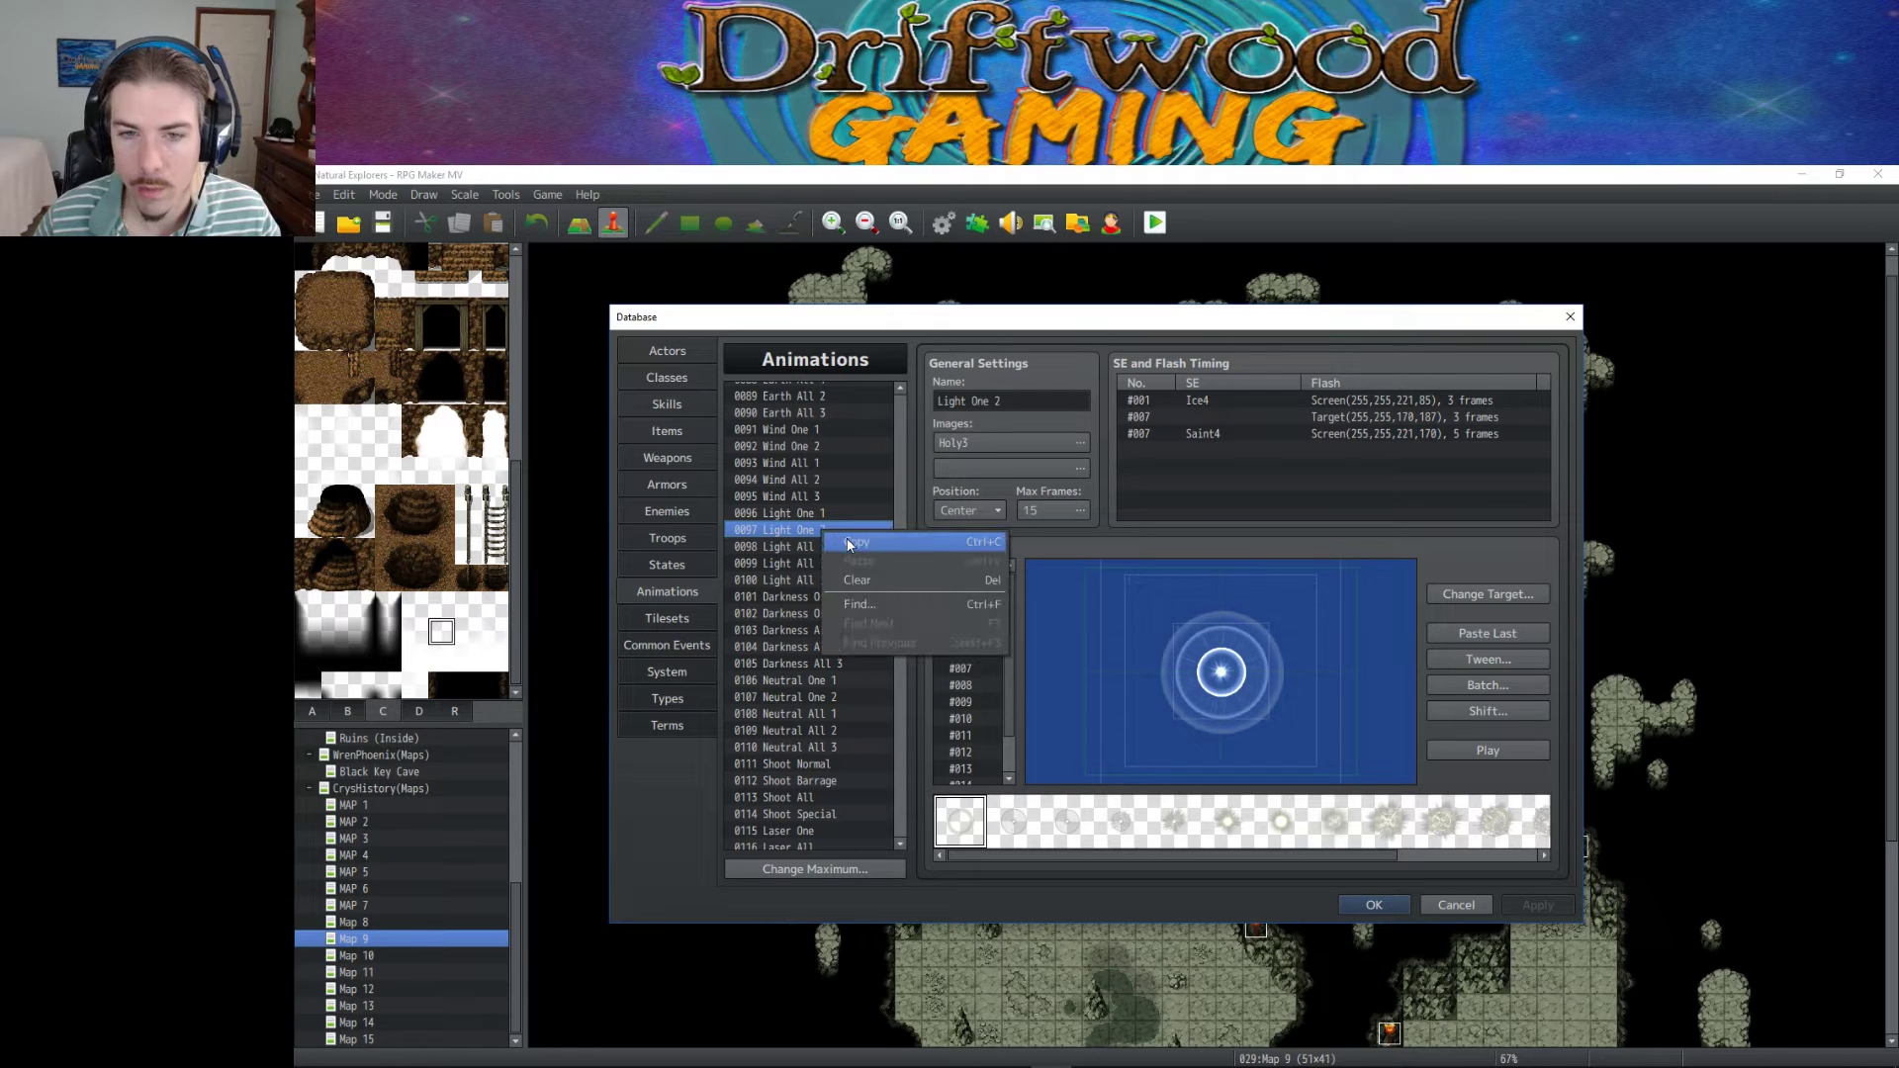
pyautogui.click(855, 545)
pyautogui.moveTo(908, 614); pyautogui.dragTo(870, 700)
pyautogui.click(827, 722)
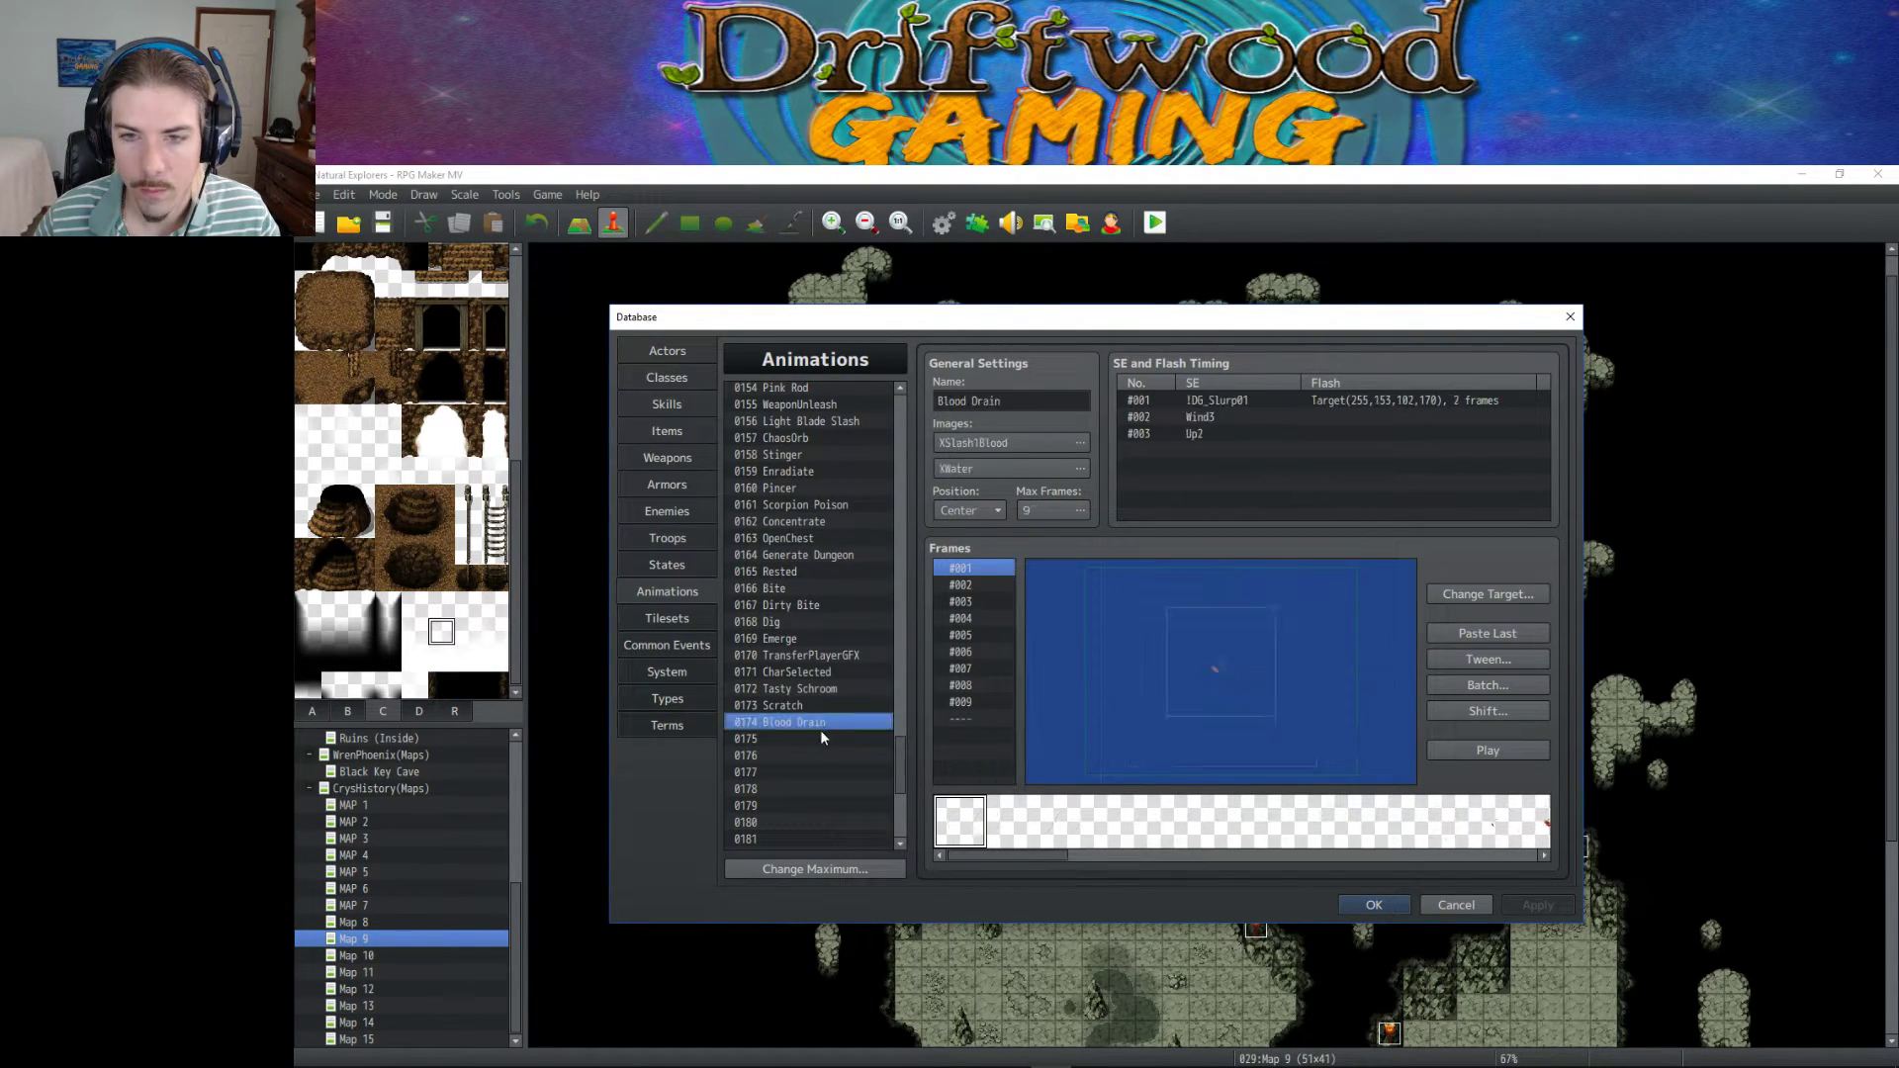
pyautogui.click(983, 510)
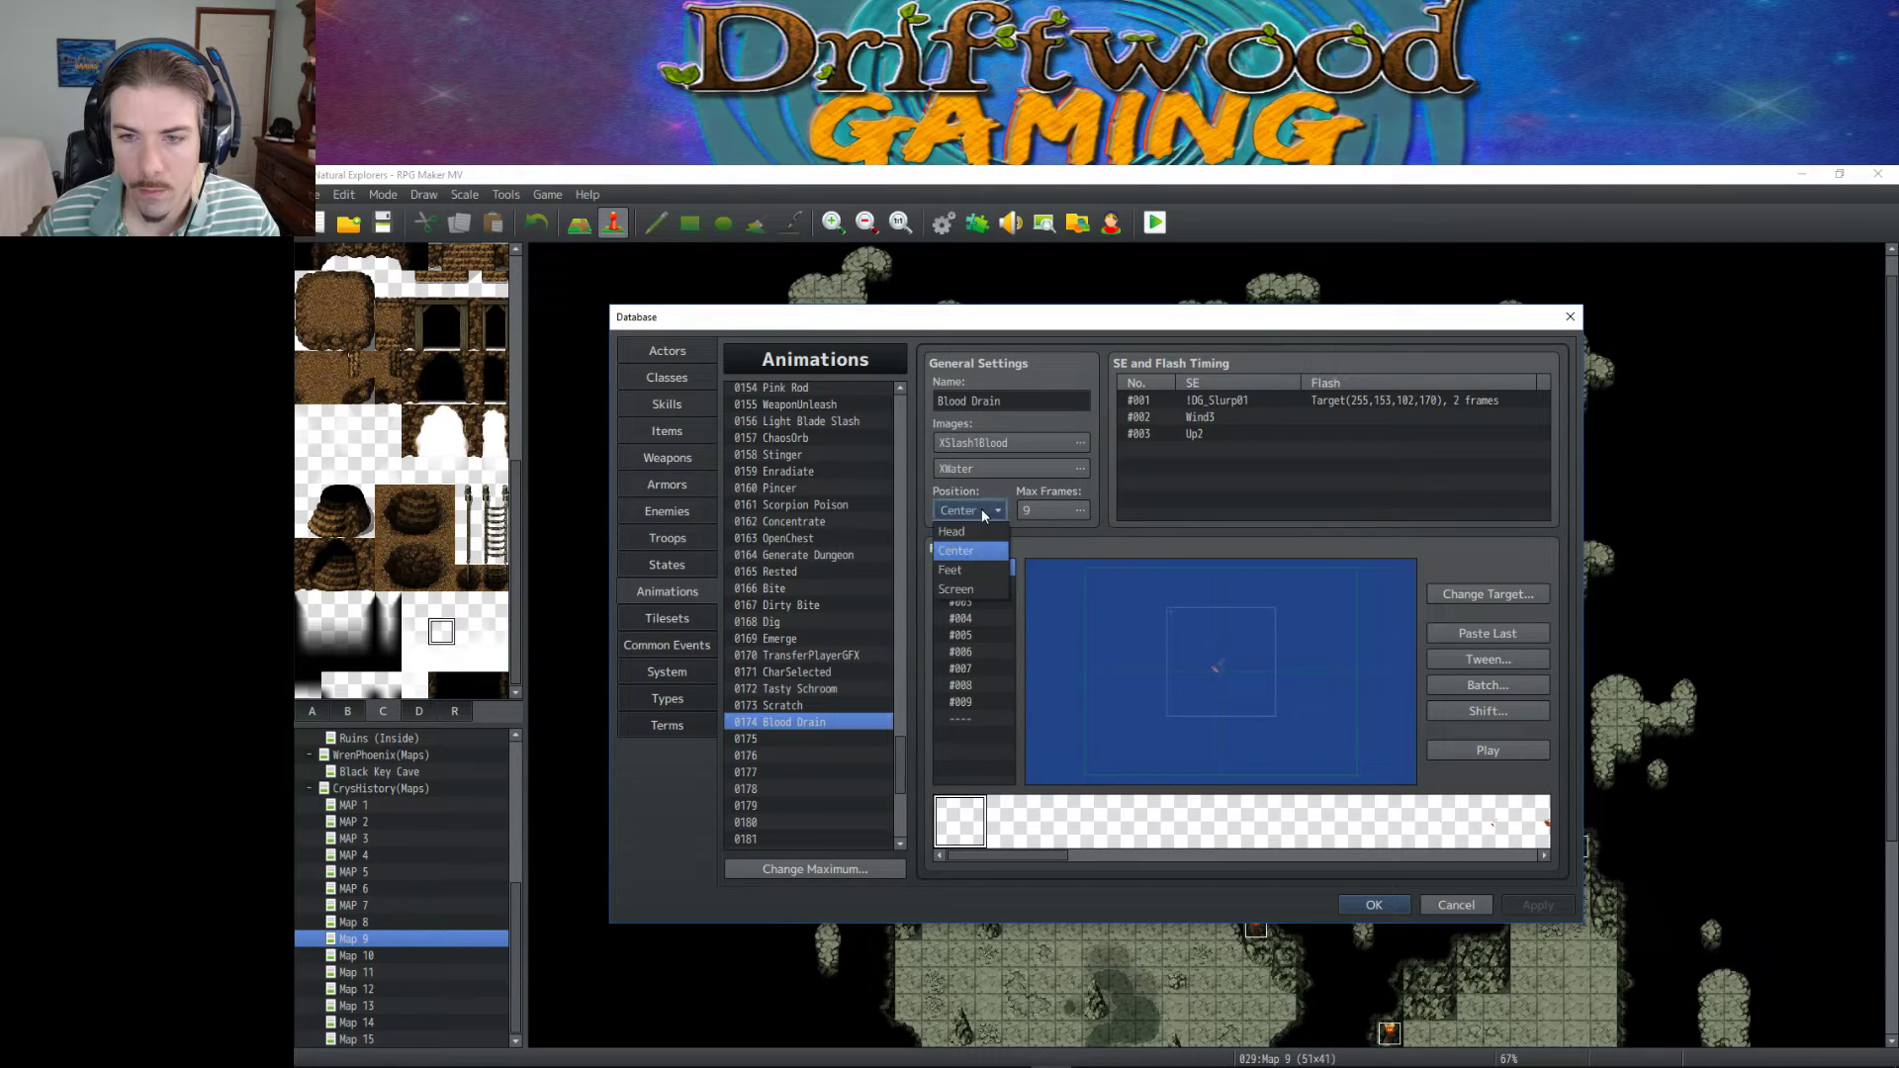
pyautogui.click(981, 510)
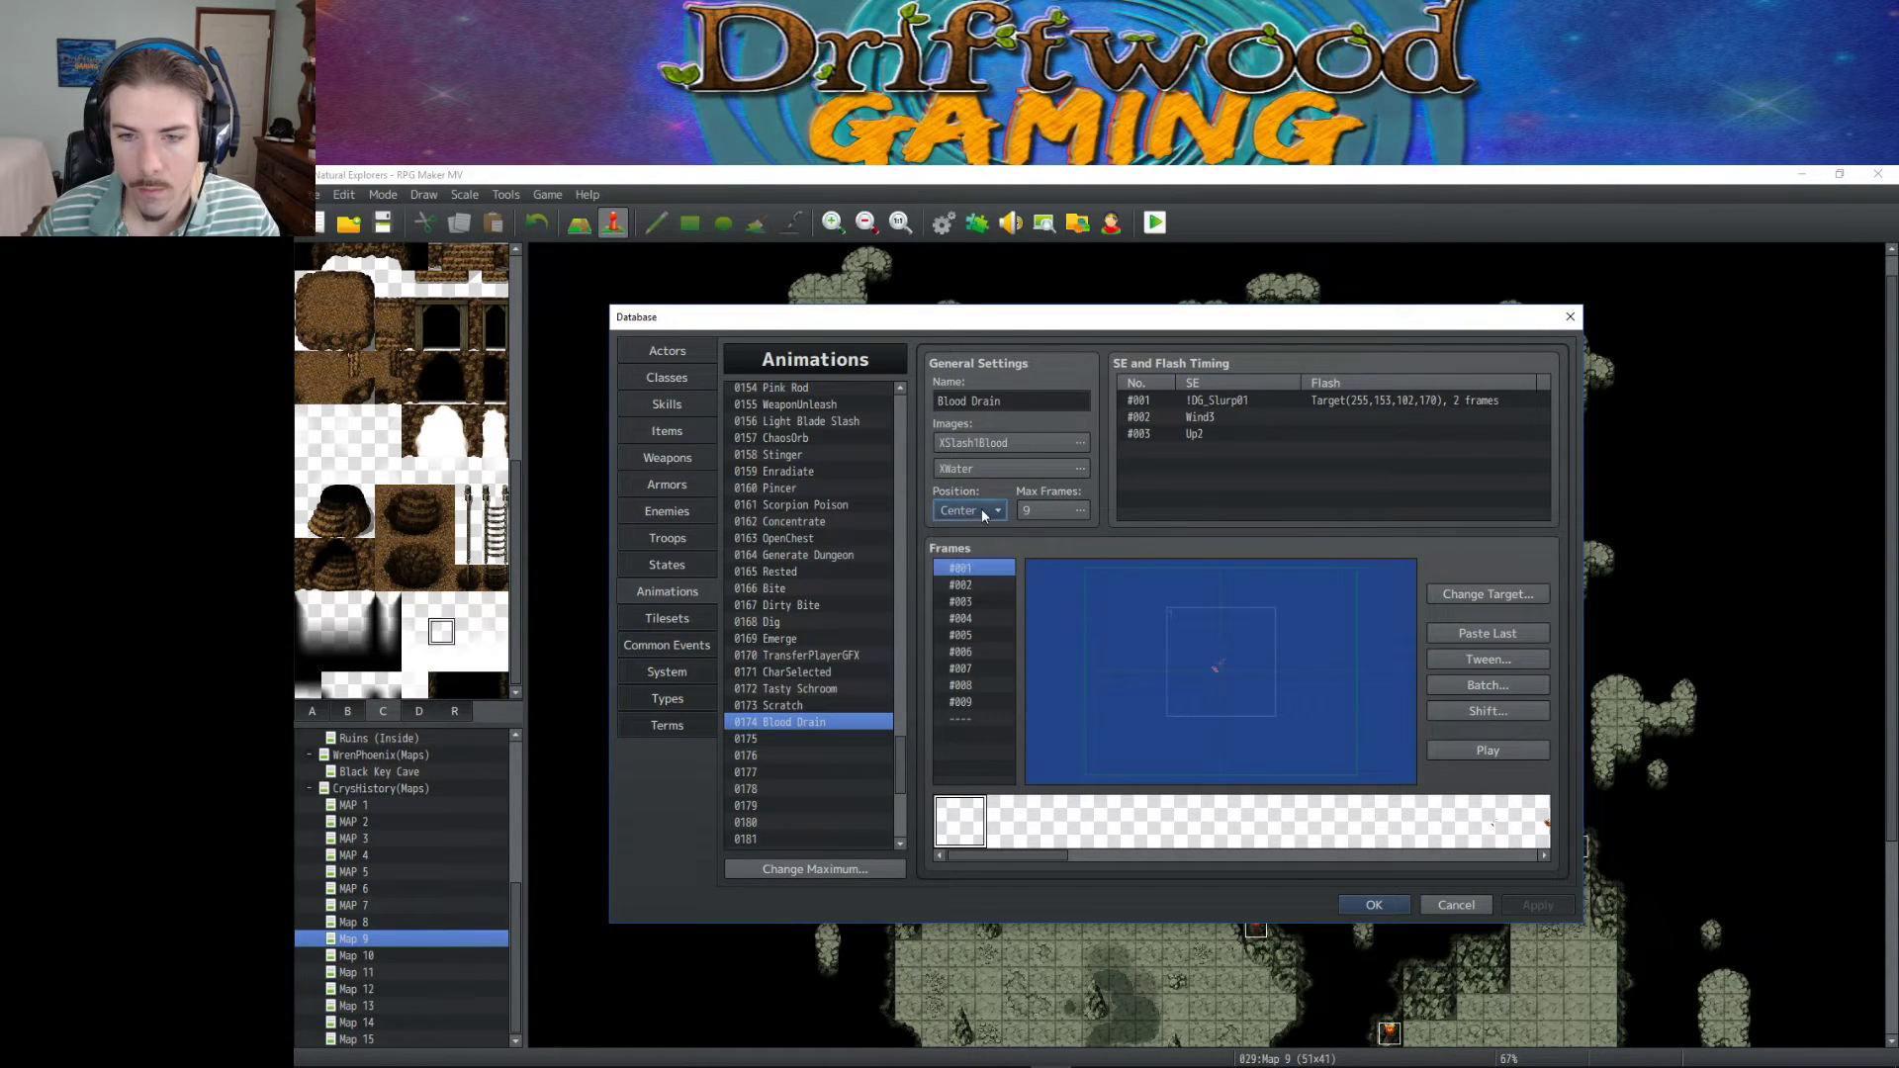
pyautogui.rightClick(809, 740)
pyautogui.click(853, 779)
pyautogui.tripleClick(1026, 399)
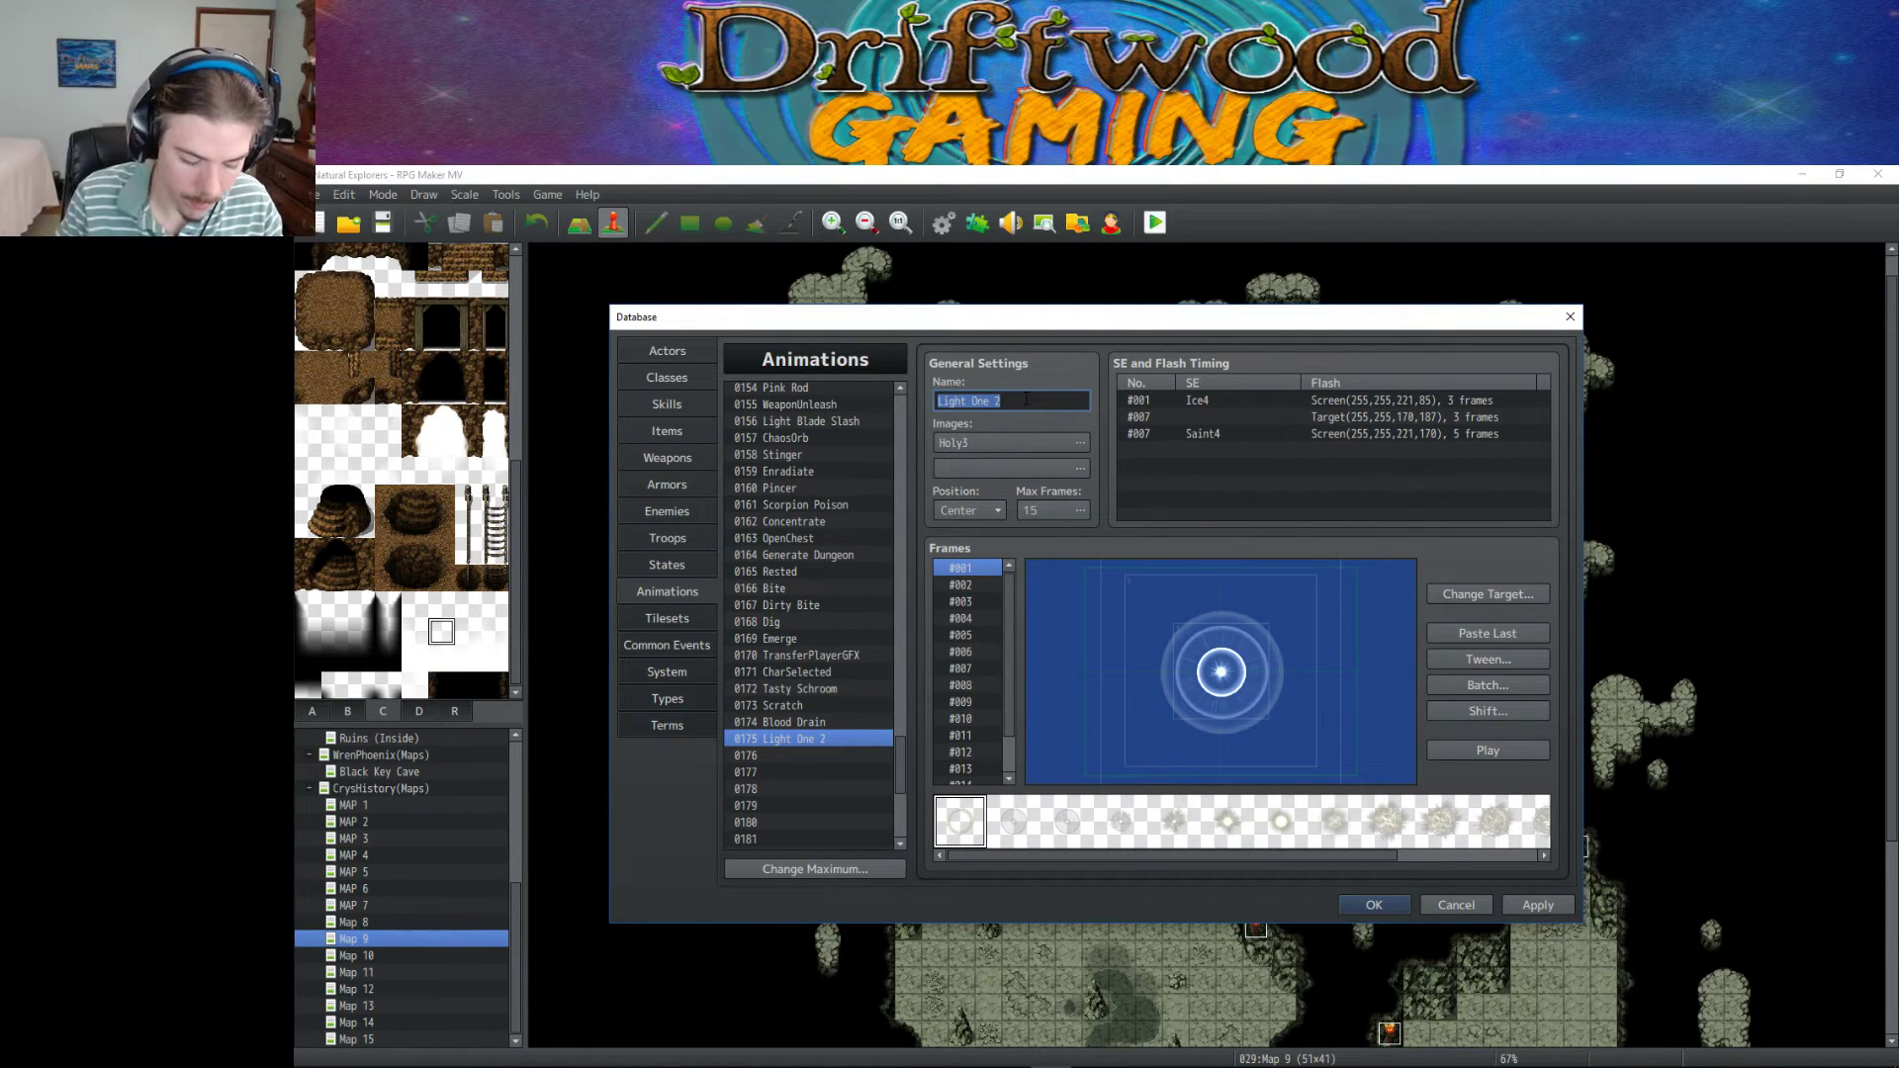
pyautogui.write('Dark Wing')
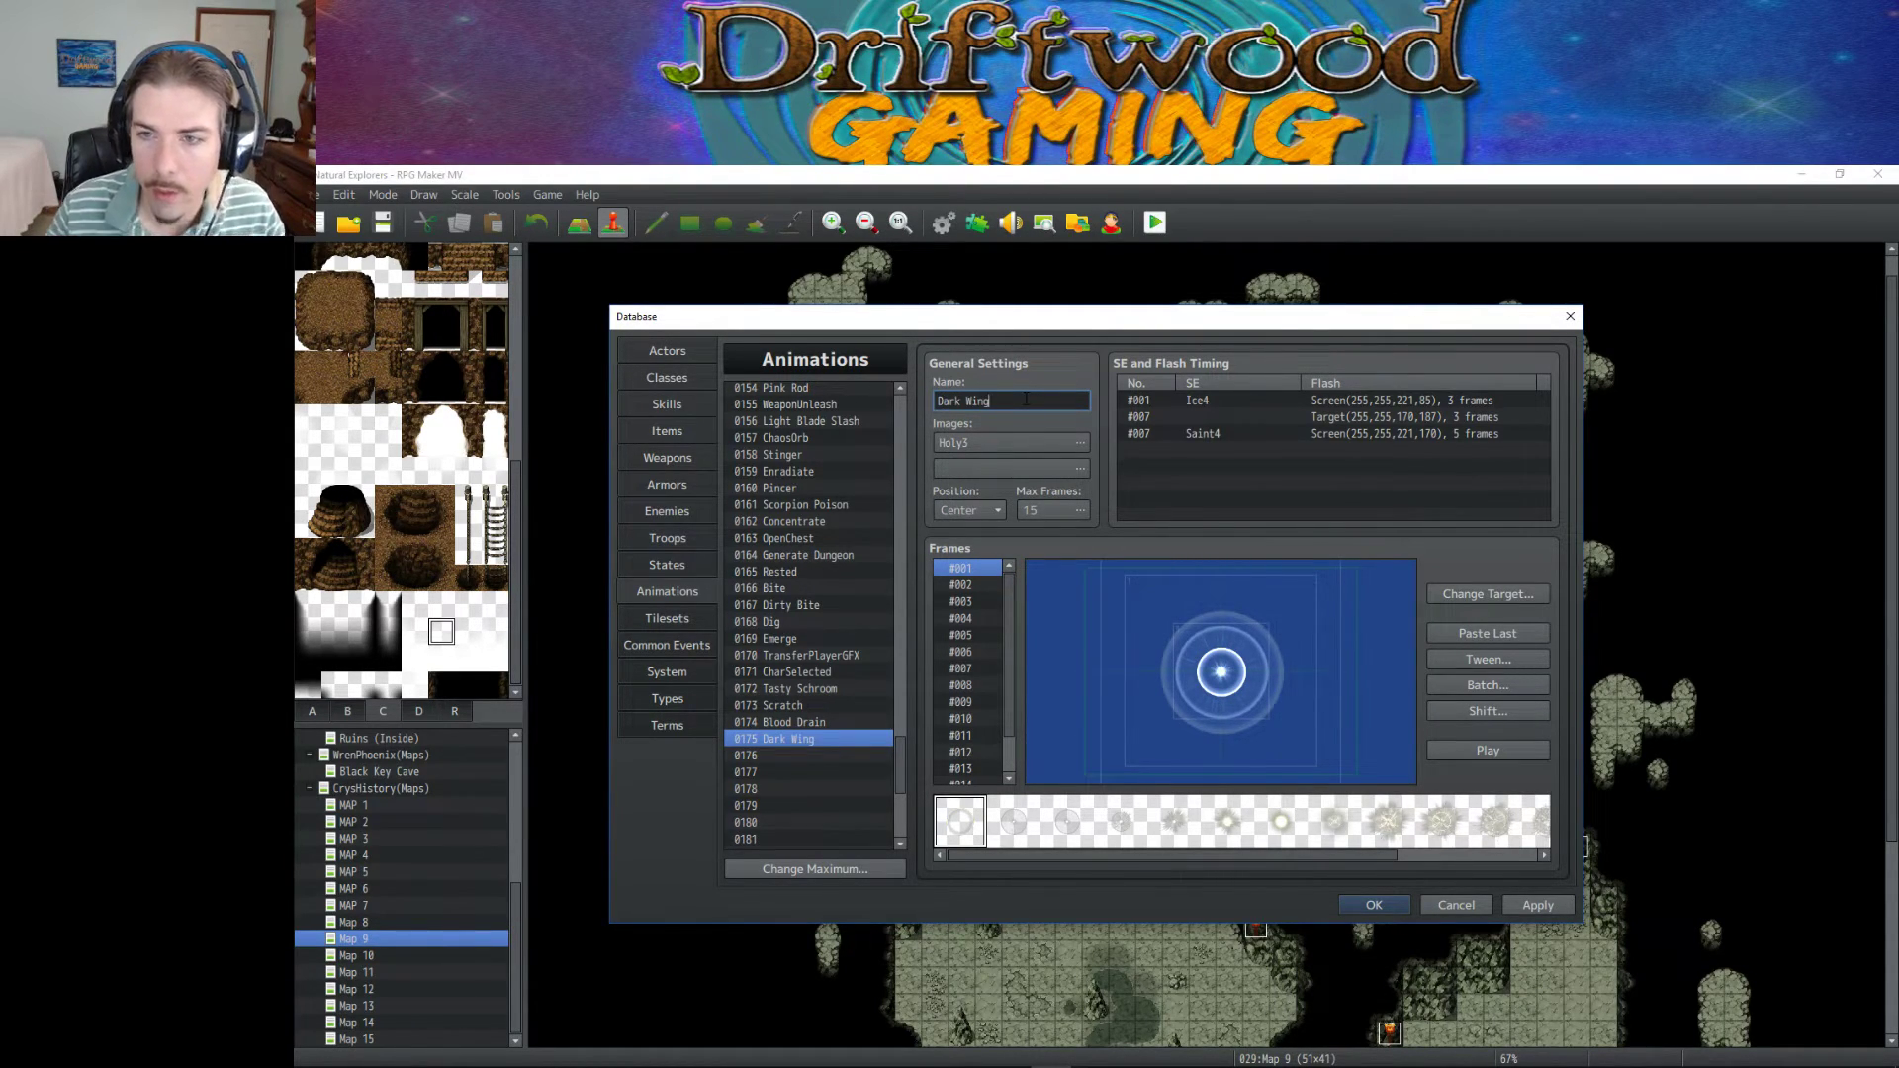
# Try XS1_13_Megaflare with hue 330 as the first image of the Dark Wing animation and preview it.
pyautogui.click(1078, 442)
pyautogui.scroll(-5, 967, 698)
pyautogui.scroll(-5, 968, 697)
pyautogui.click(891, 638)
pyautogui.click(908, 717)
pyautogui.scroll(-1, 916, 715)
pyautogui.scroll(-1, 916, 714)
pyautogui.moveTo(992, 758); pyautogui.dragTo(1274, 758)
pyautogui.click(1273, 798)
pyautogui.click(1467, 748)
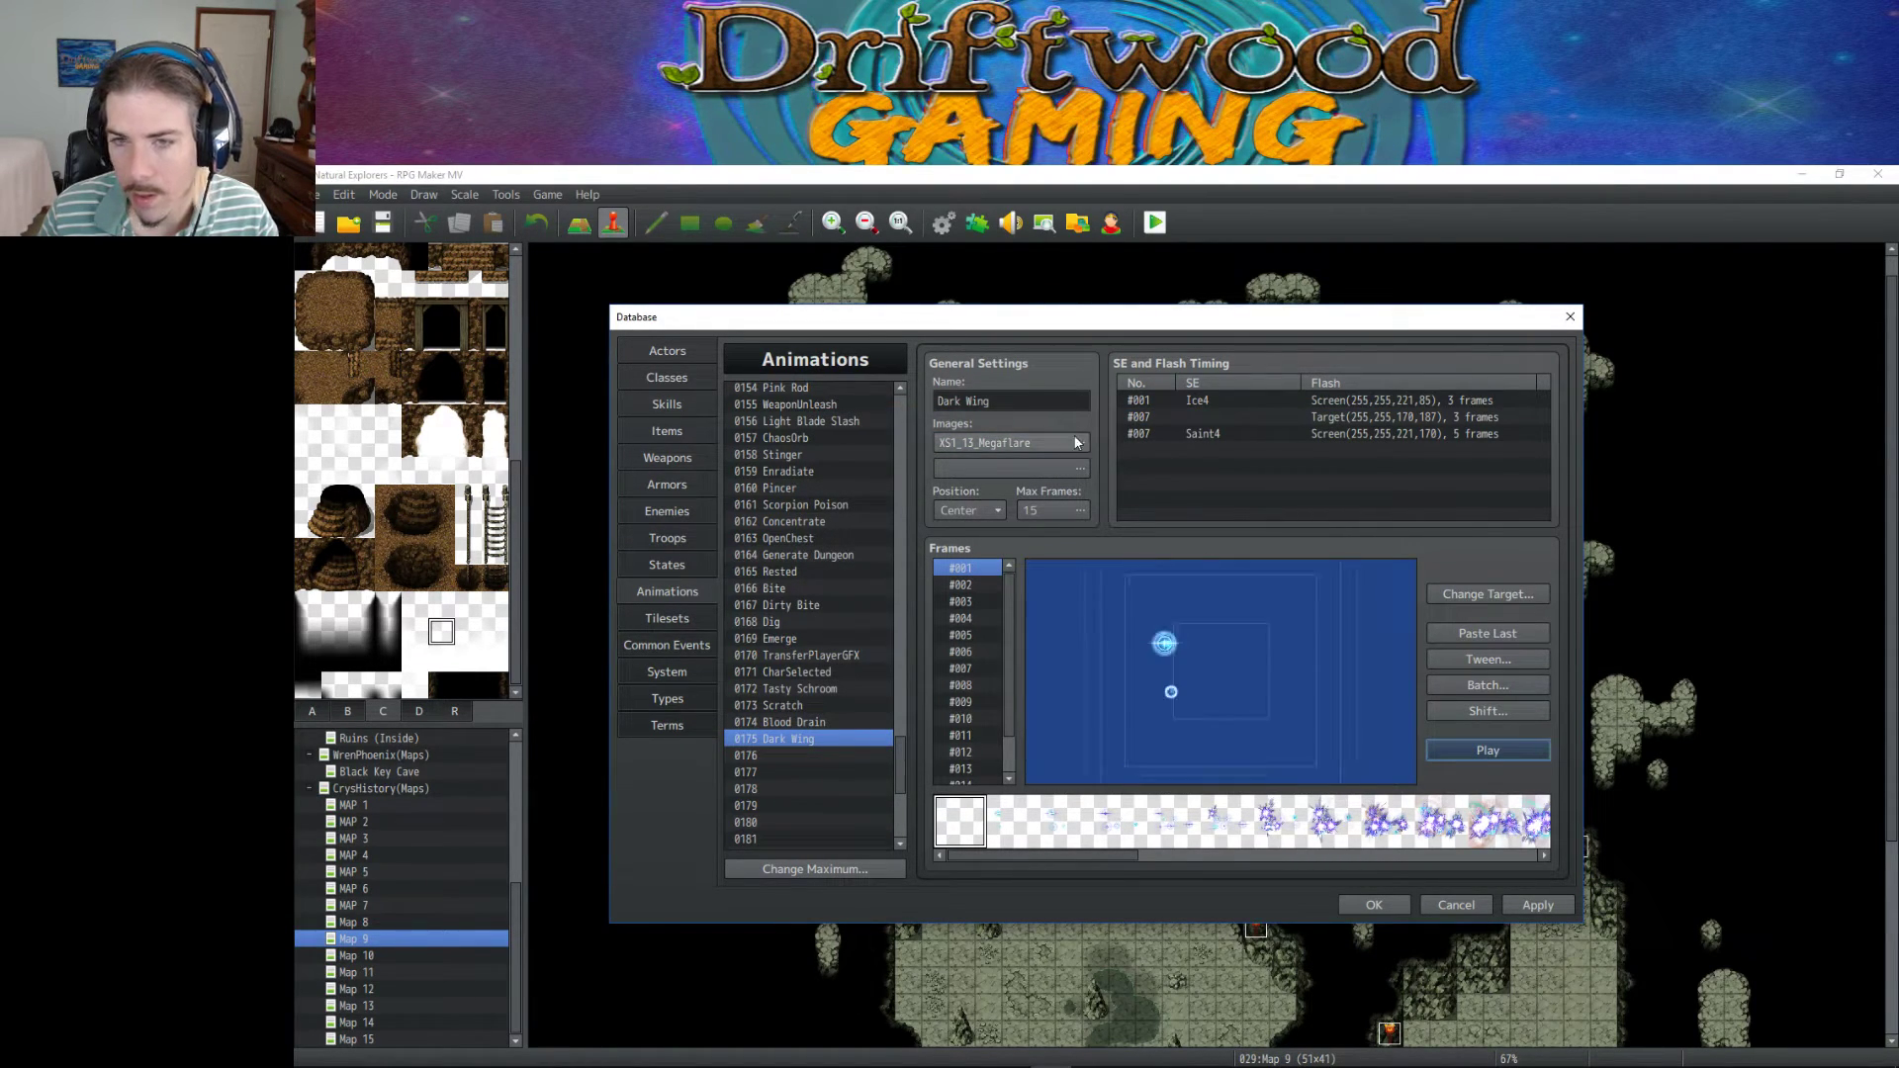
# Try XS1_11_Purifying_Light as the first image of the Dark Wing animation and preview it.
pyautogui.click(989, 442)
pyautogui.click(889, 578)
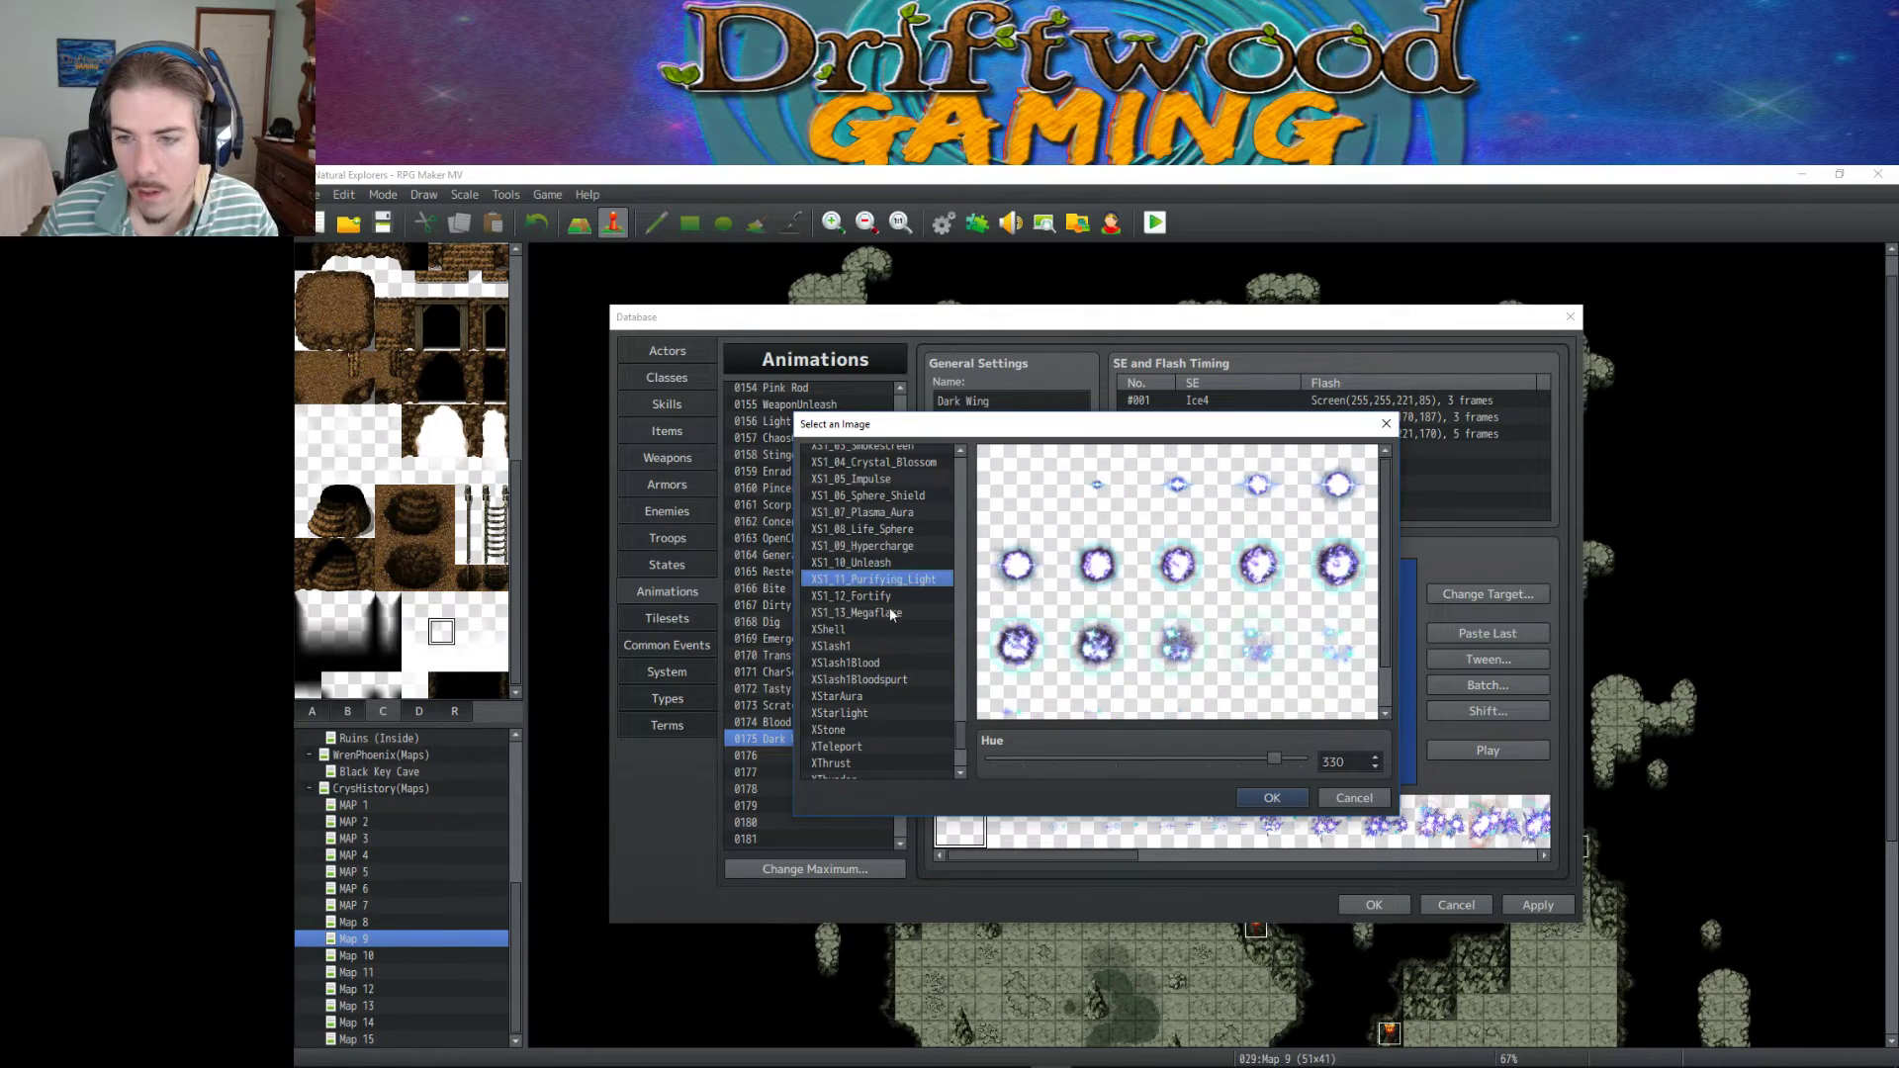
pyautogui.click(1272, 798)
pyautogui.click(1441, 759)
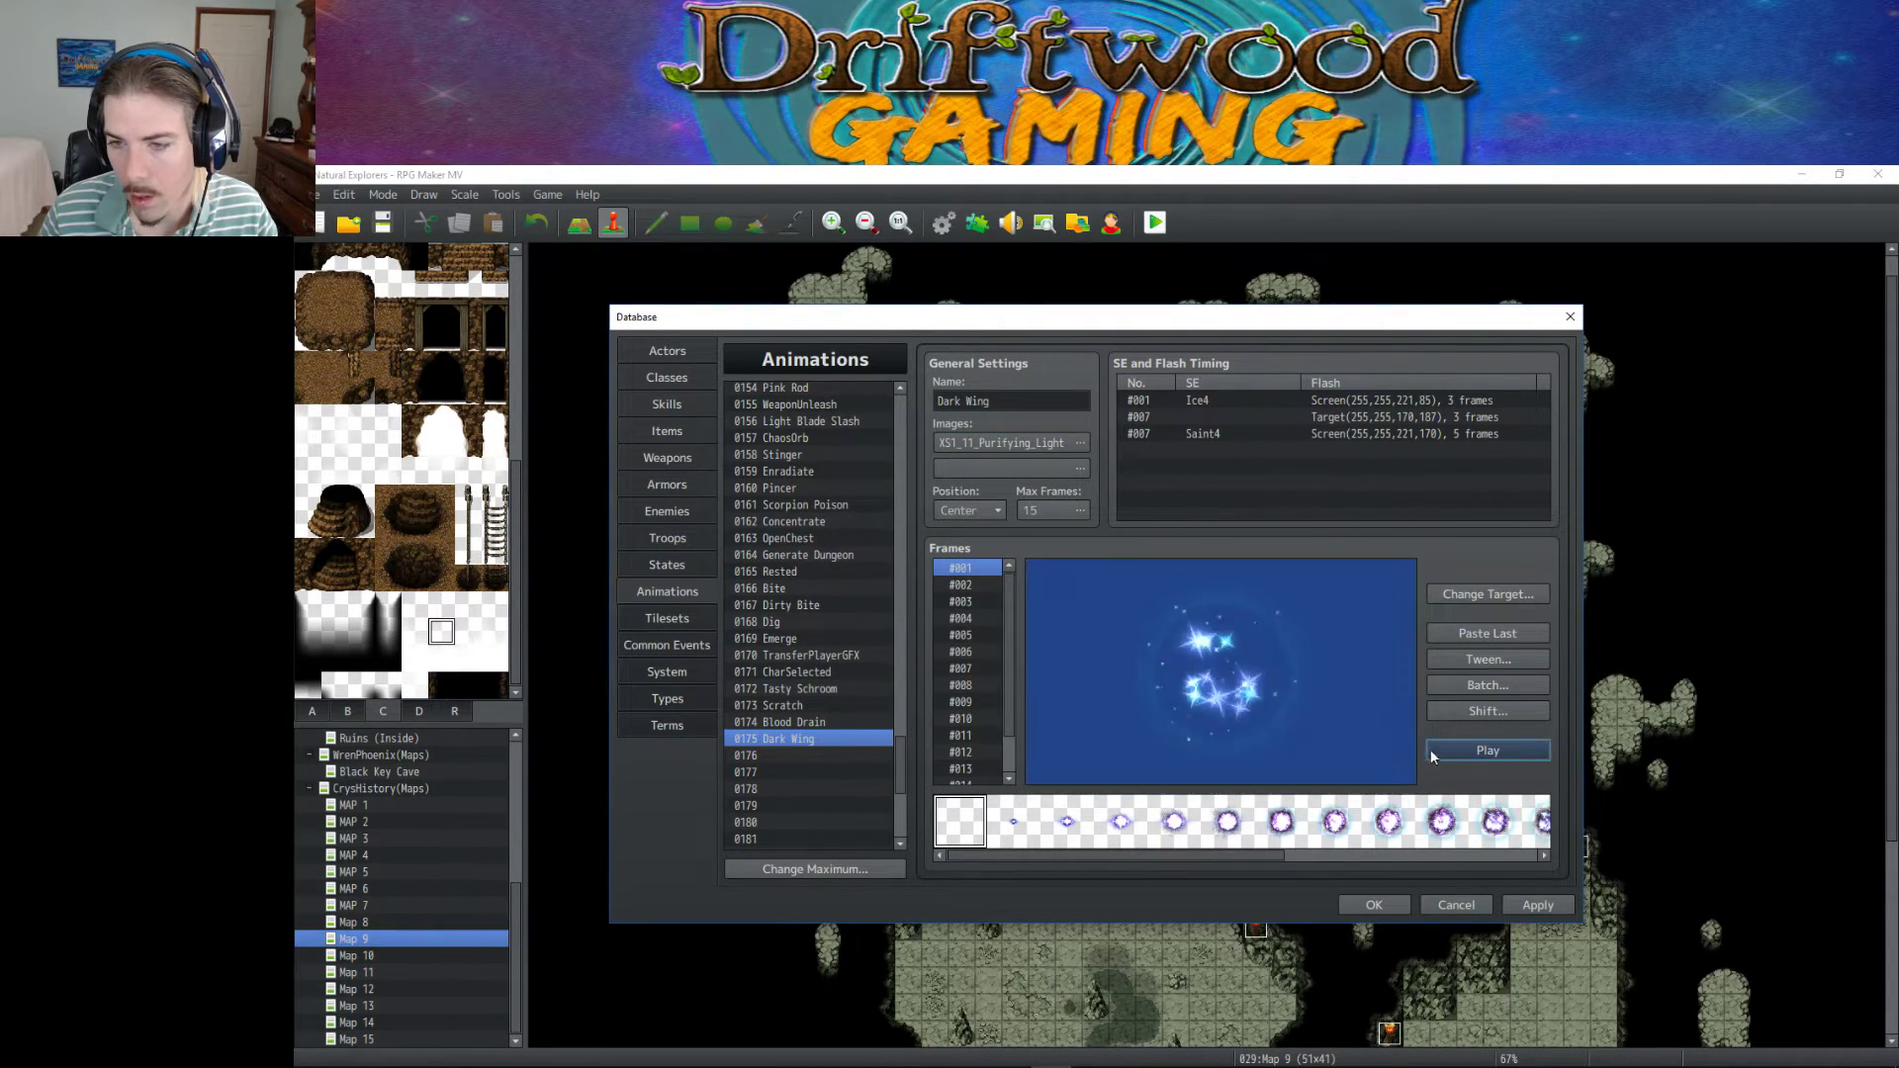
# Try XS1_05_Impulse with hue 70 as the first image of the Dark Wing animation and preview it.
pyautogui.click(1080, 442)
pyautogui.click(906, 516)
pyautogui.moveTo(1290, 759); pyautogui.dragTo(1052, 763)
pyautogui.click(1273, 797)
pyautogui.click(1510, 752)
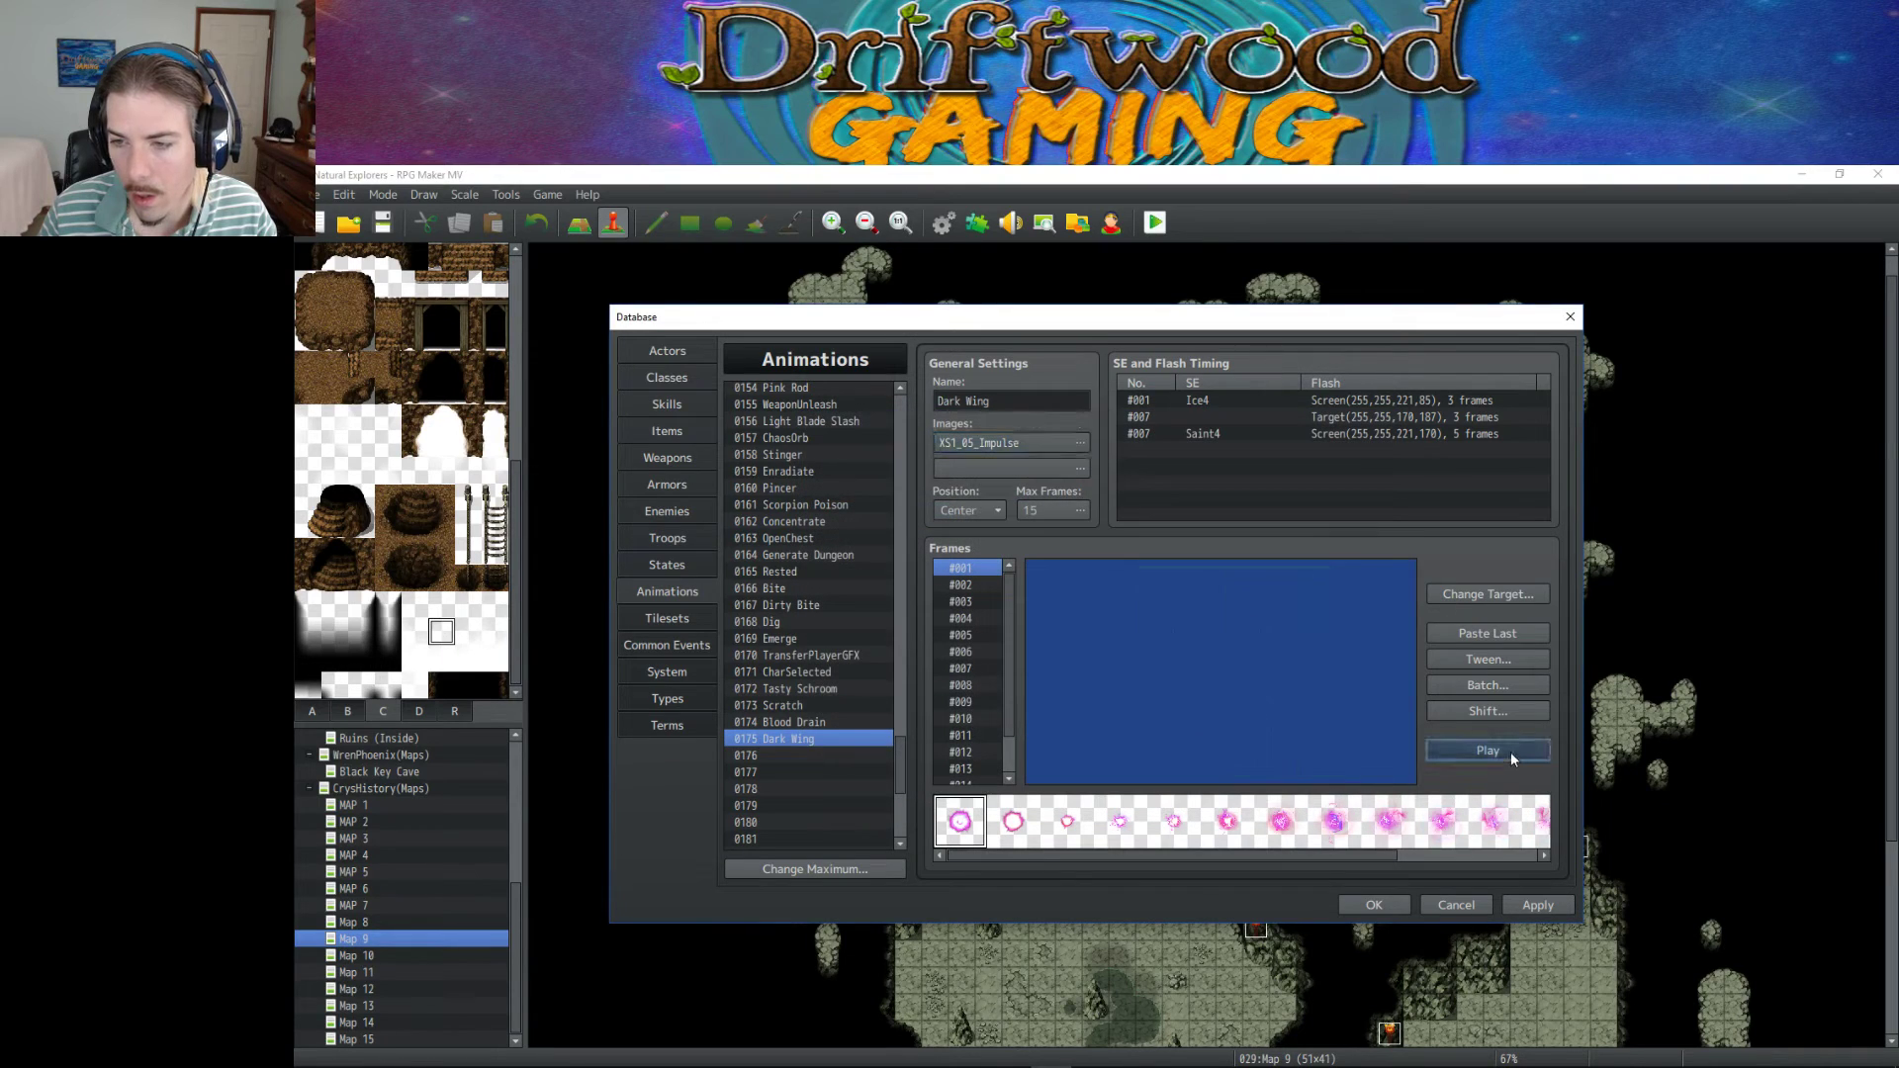
# Set the Dark Wing animation's first image to XS1_02_Pain, shift its hue to purple, and preview it.
pyautogui.click(1079, 443)
pyautogui.click(843, 562)
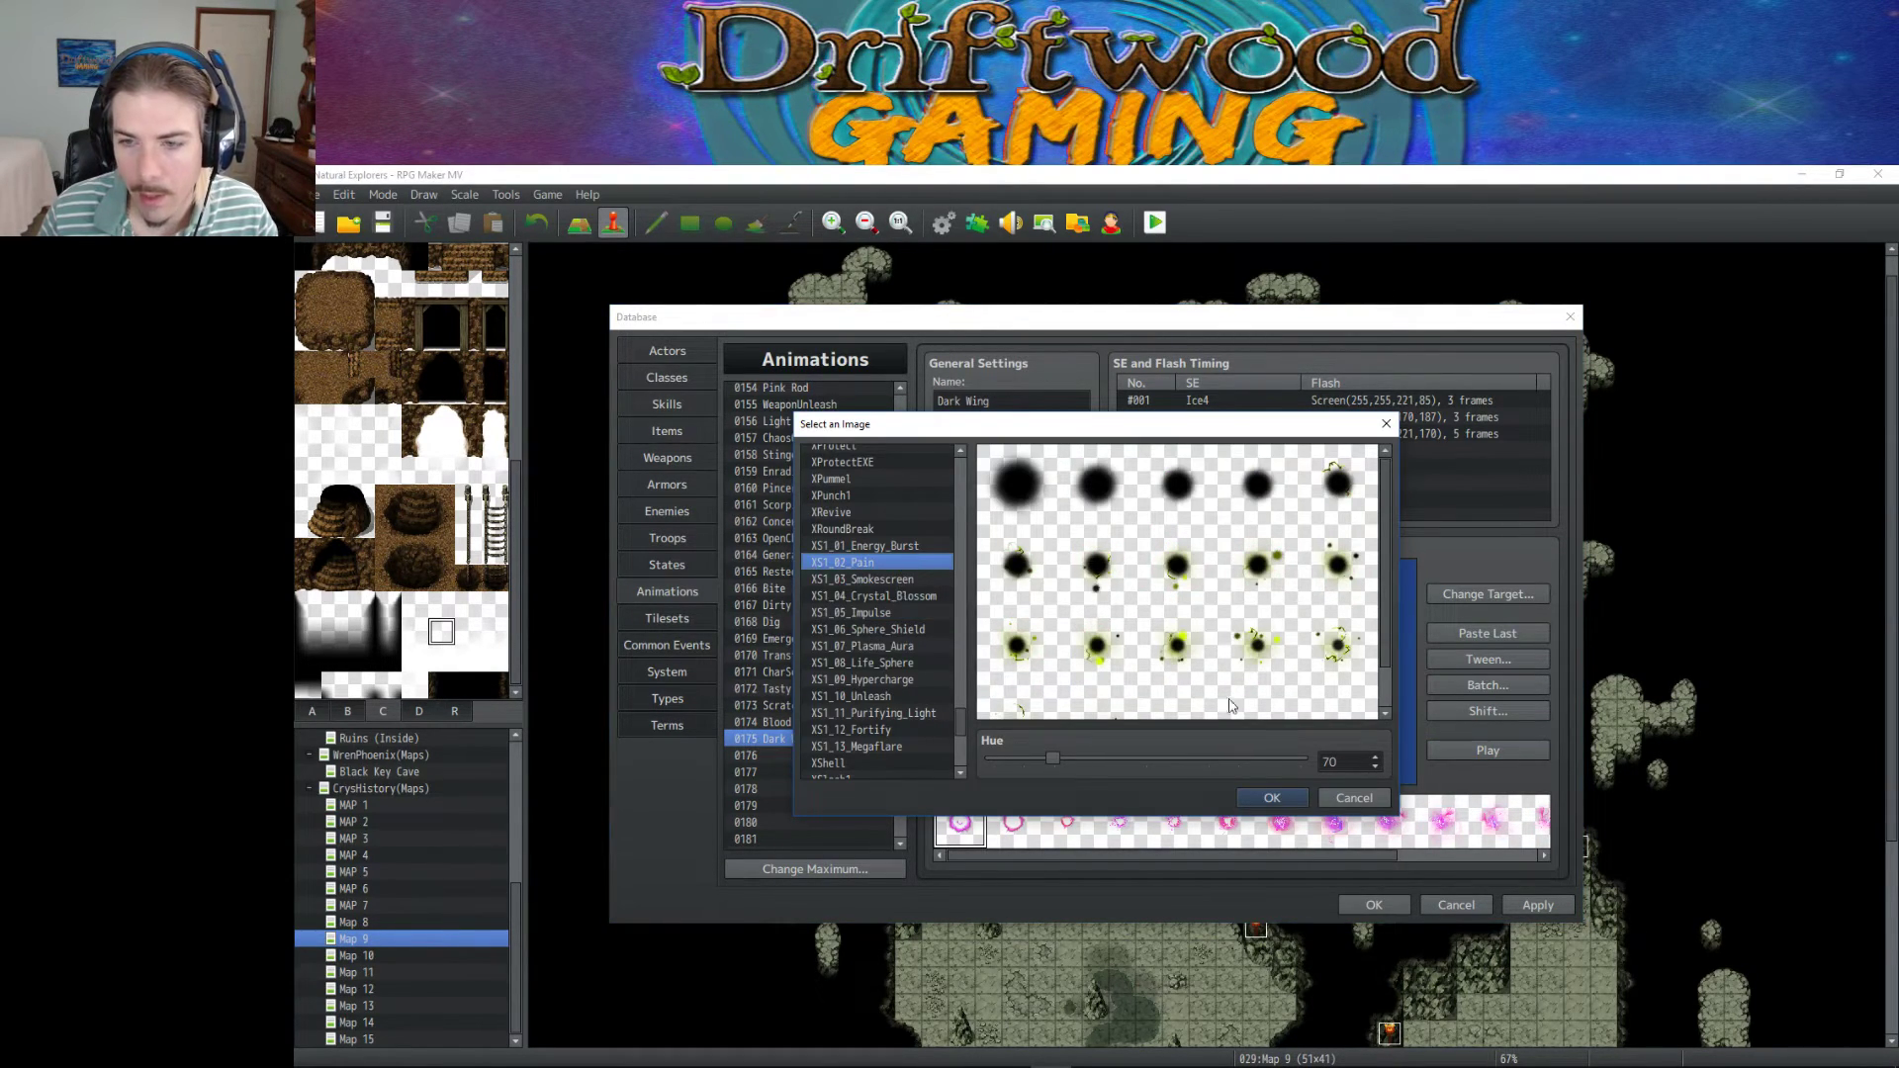
pyautogui.moveTo(1037, 768); pyautogui.dragTo(1218, 764)
pyautogui.click(1272, 798)
pyautogui.click(1463, 754)
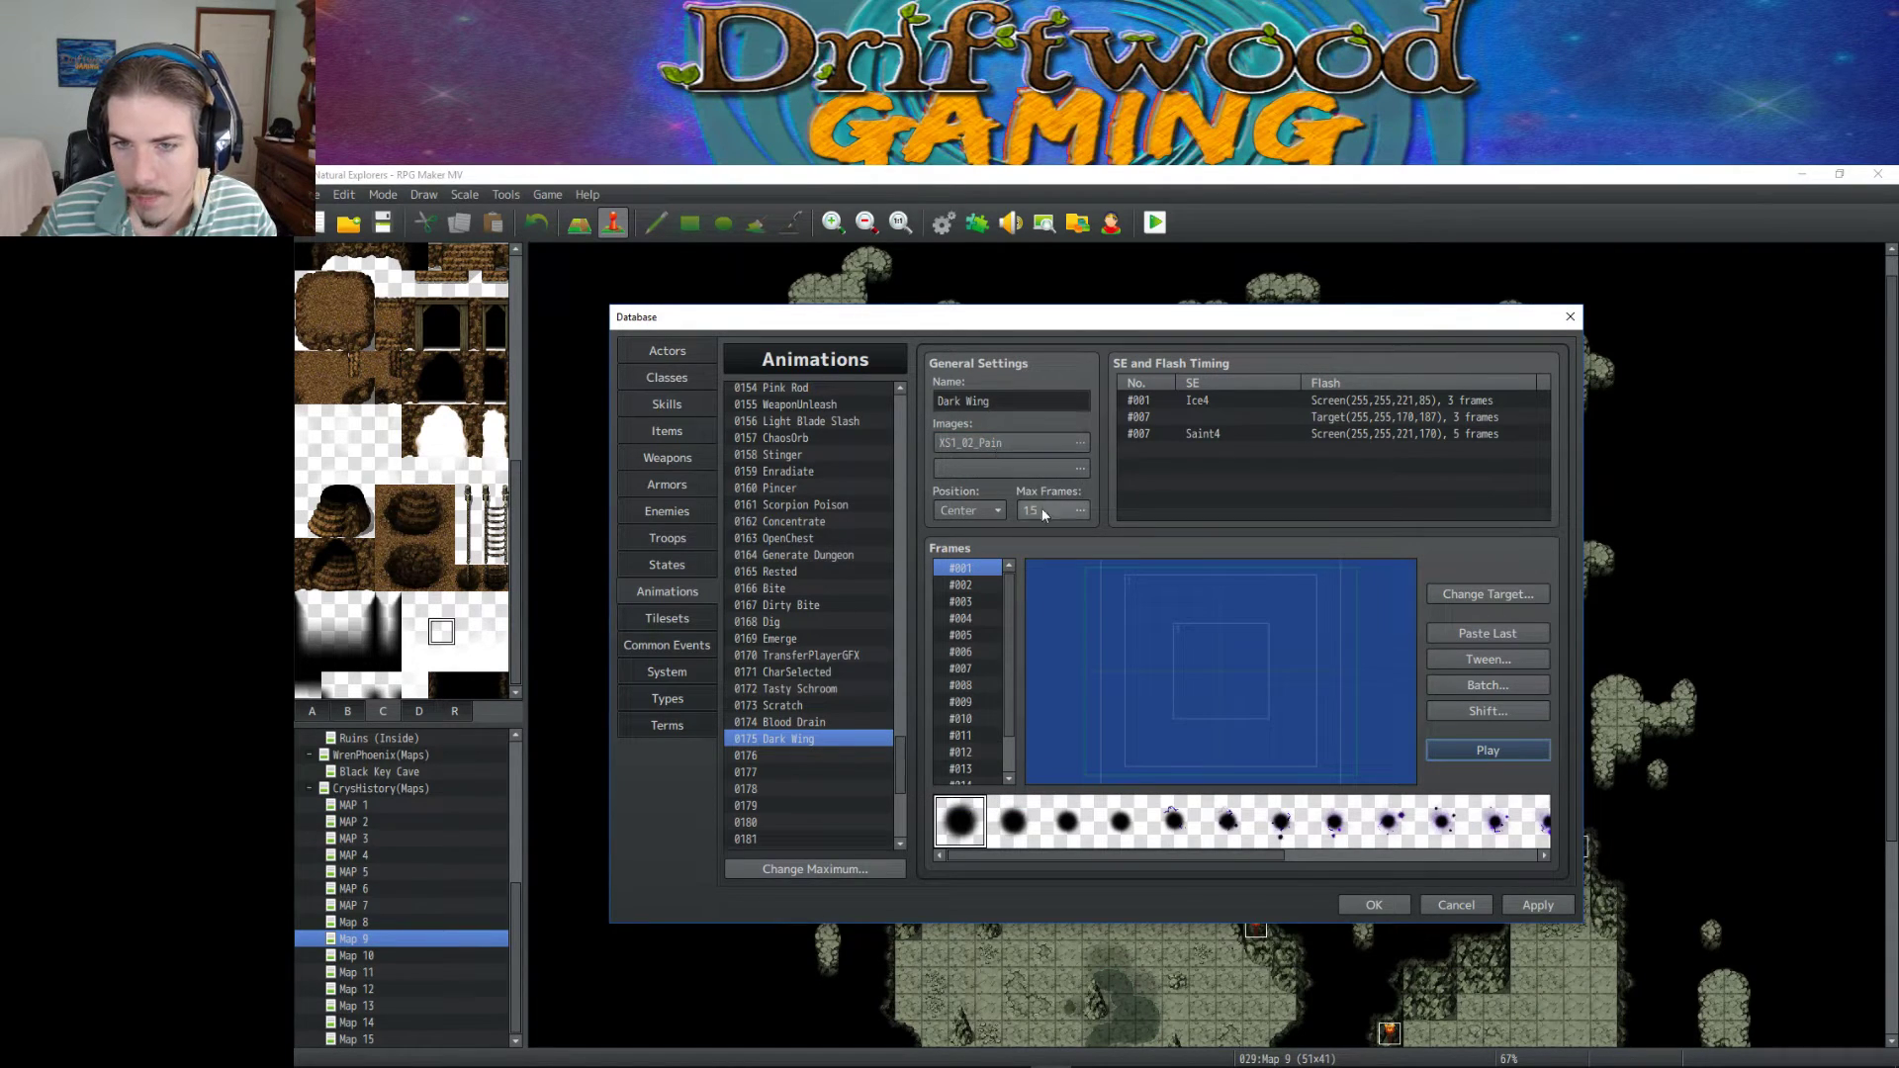
# Change the frame 1 timing entry to play Darkness1 at 150% pitch with the flash set to None.
pyautogui.rightClick(1205, 402)
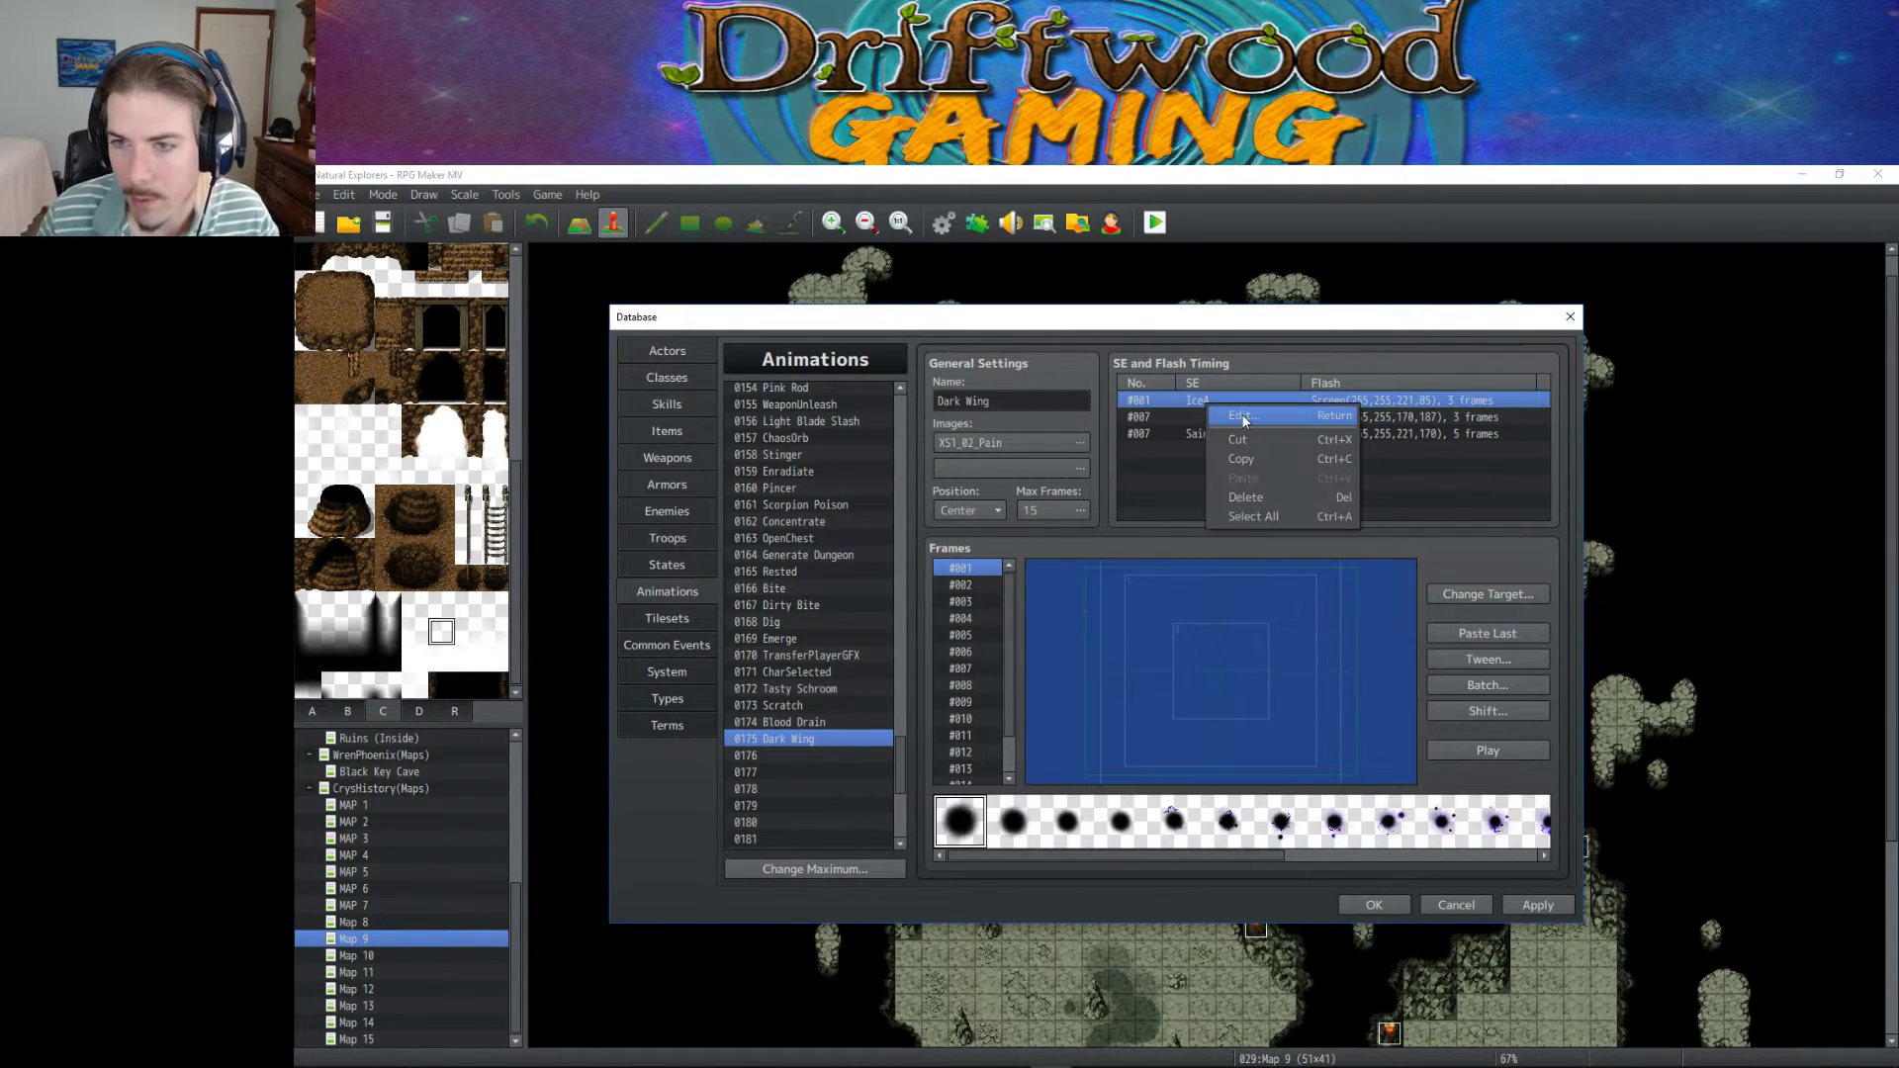
pyautogui.click(1237, 413)
pyautogui.click(1406, 371)
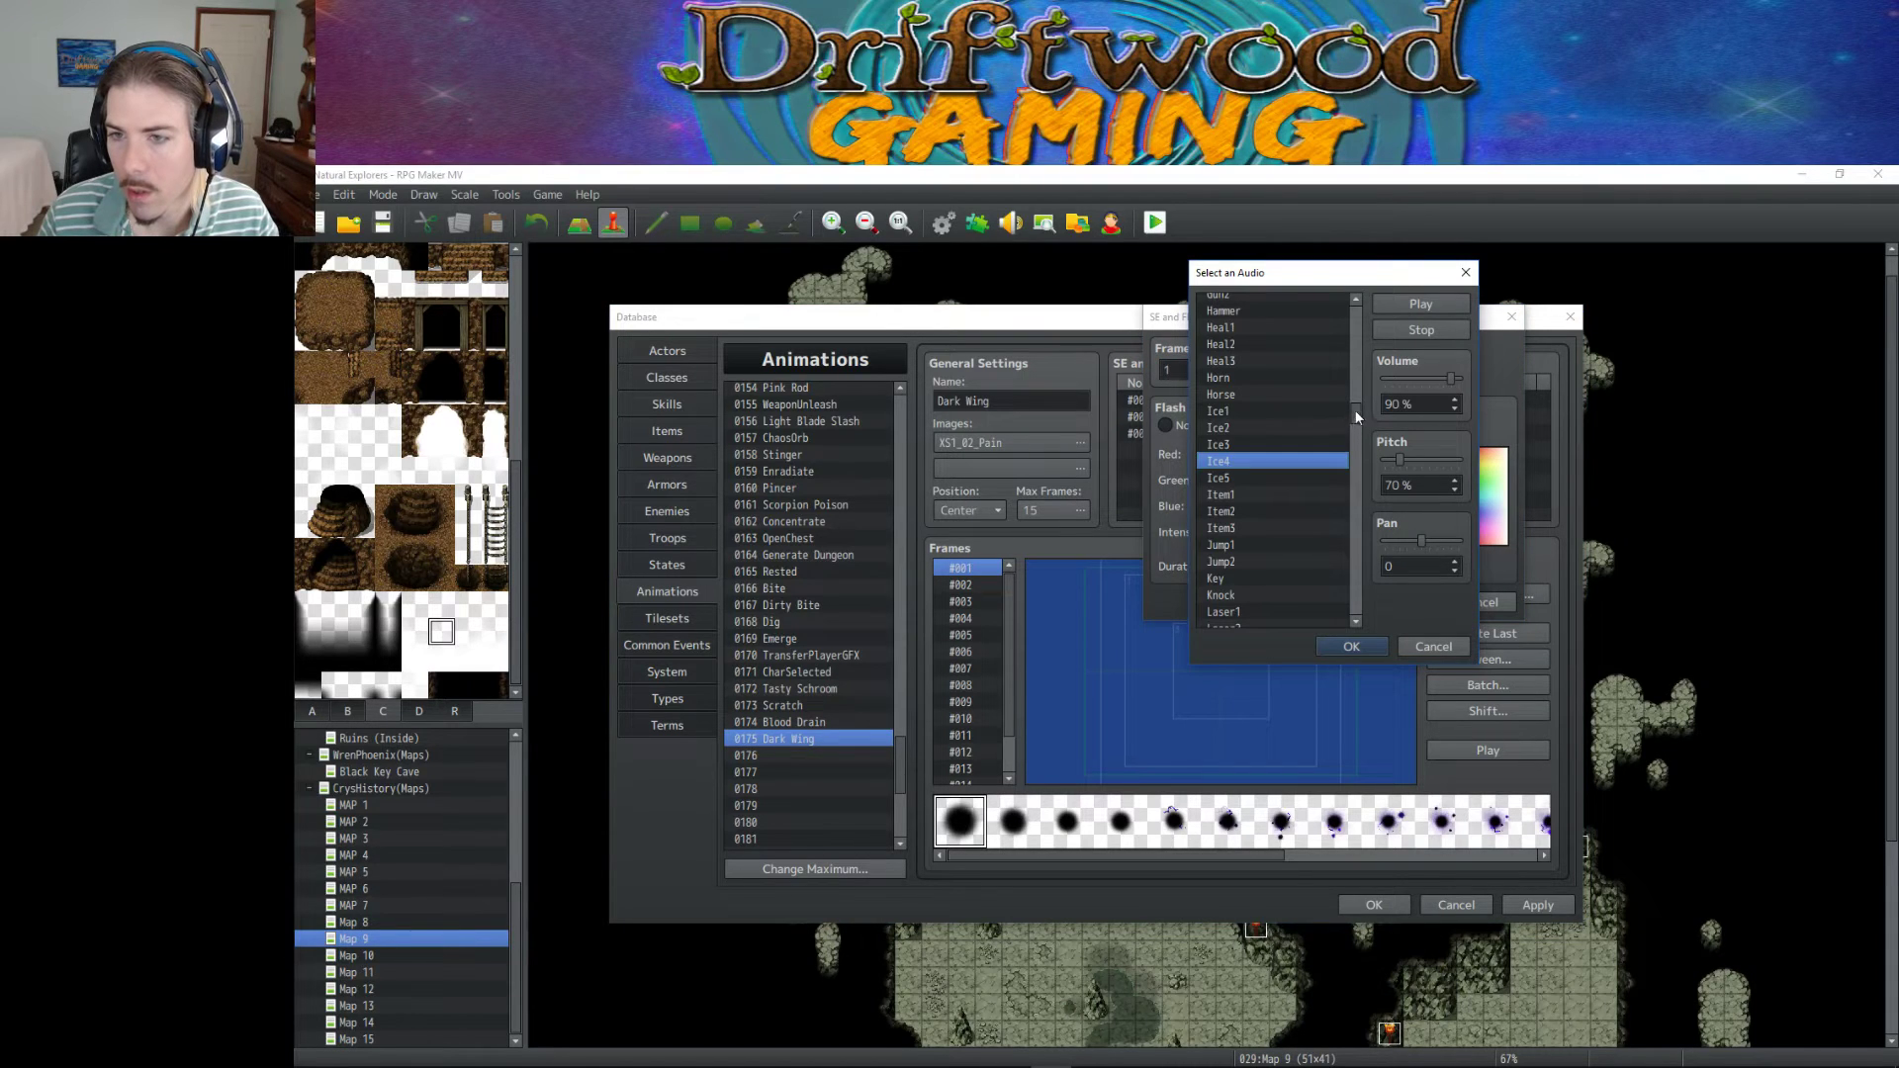
pyautogui.moveTo(1357, 416); pyautogui.dragTo(1356, 359)
pyautogui.click(1329, 373)
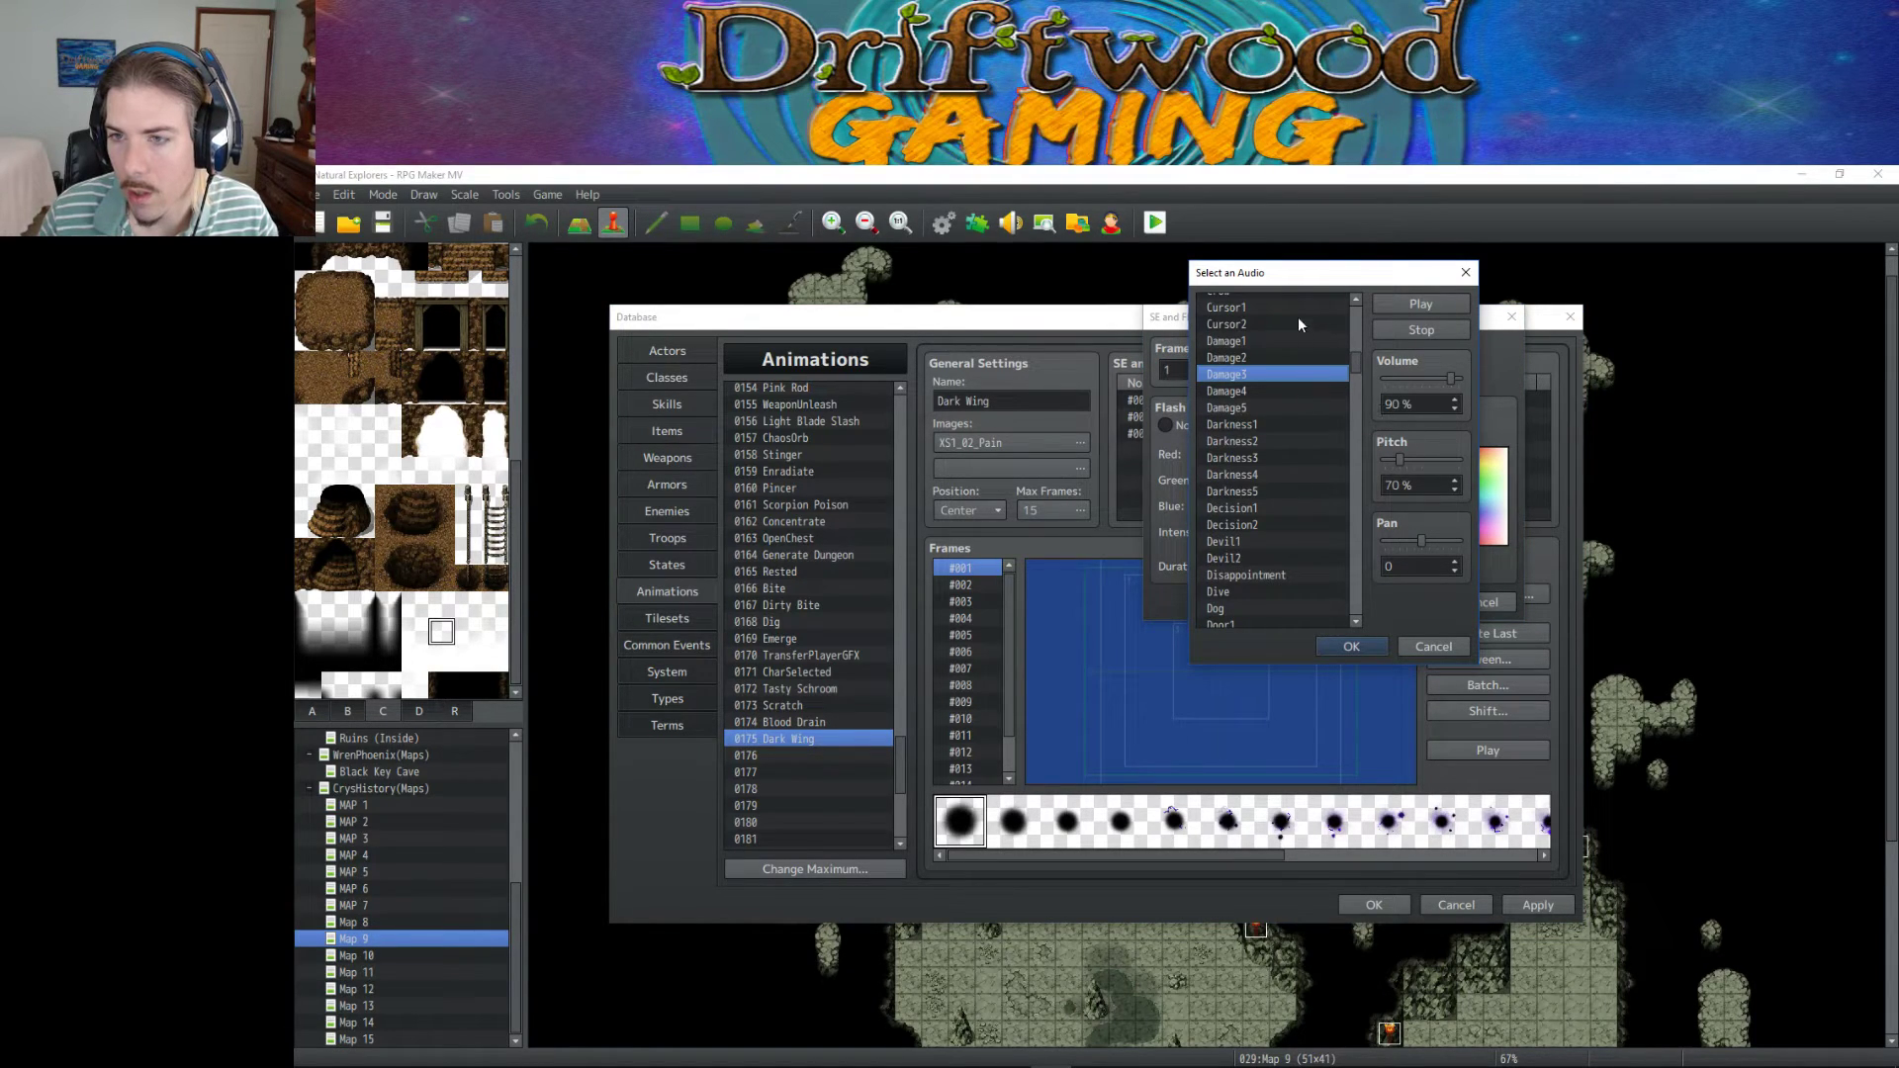
pyautogui.click(1302, 477)
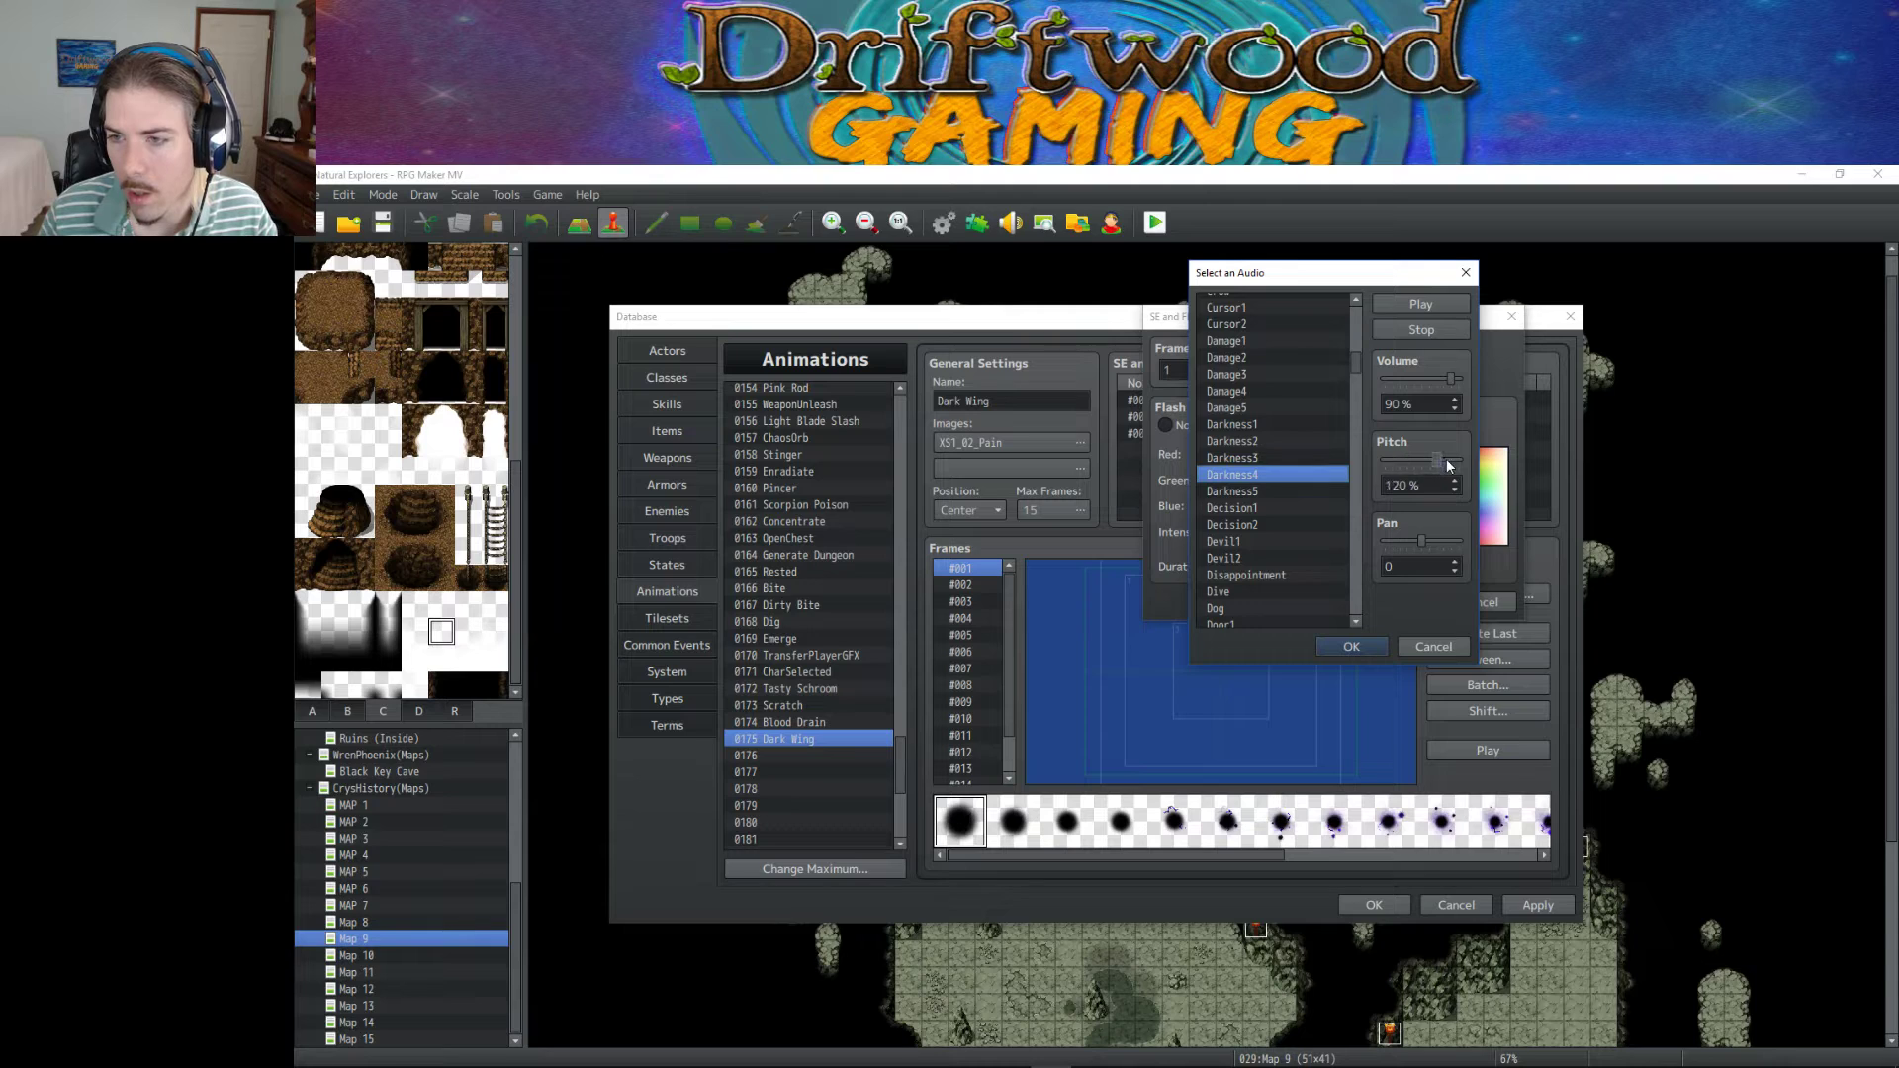
pyautogui.click(1249, 459)
pyautogui.moveTo(1437, 461); pyautogui.dragTo(1460, 461)
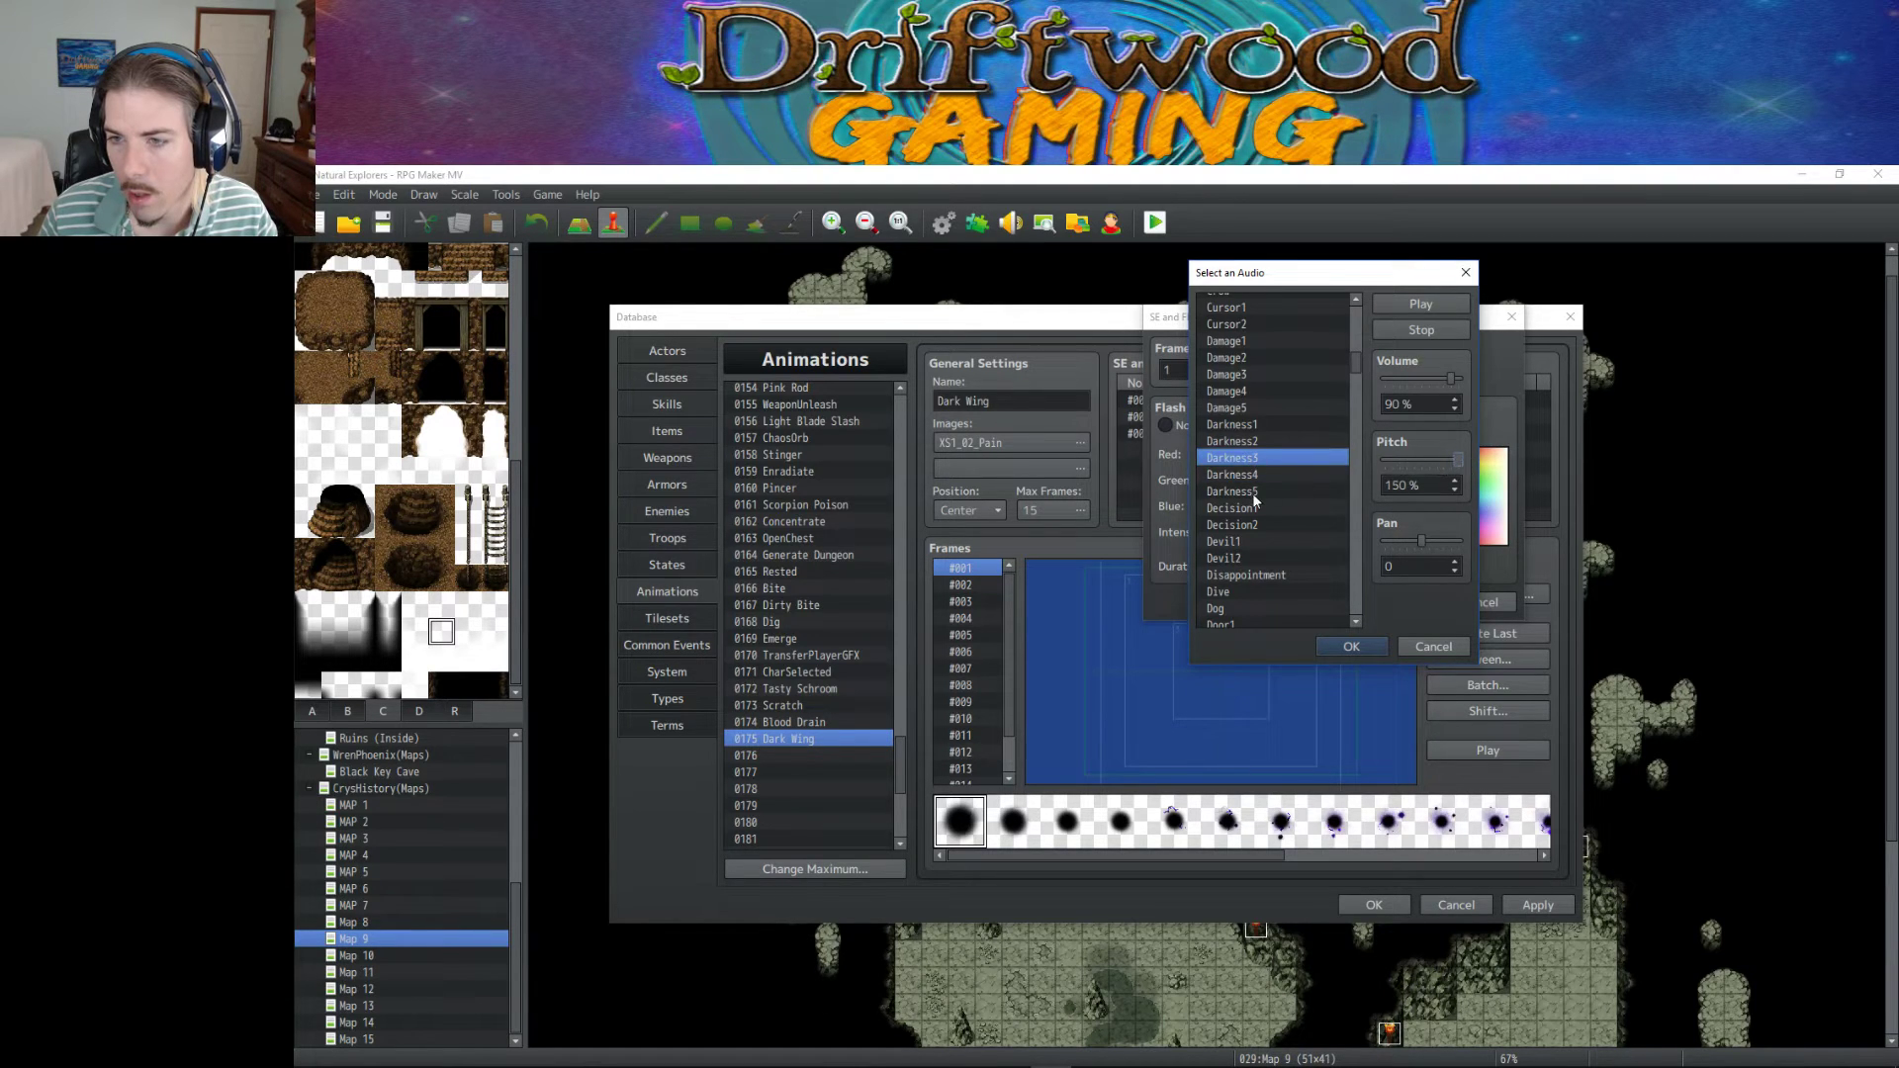
pyautogui.click(1255, 495)
pyautogui.click(1302, 475)
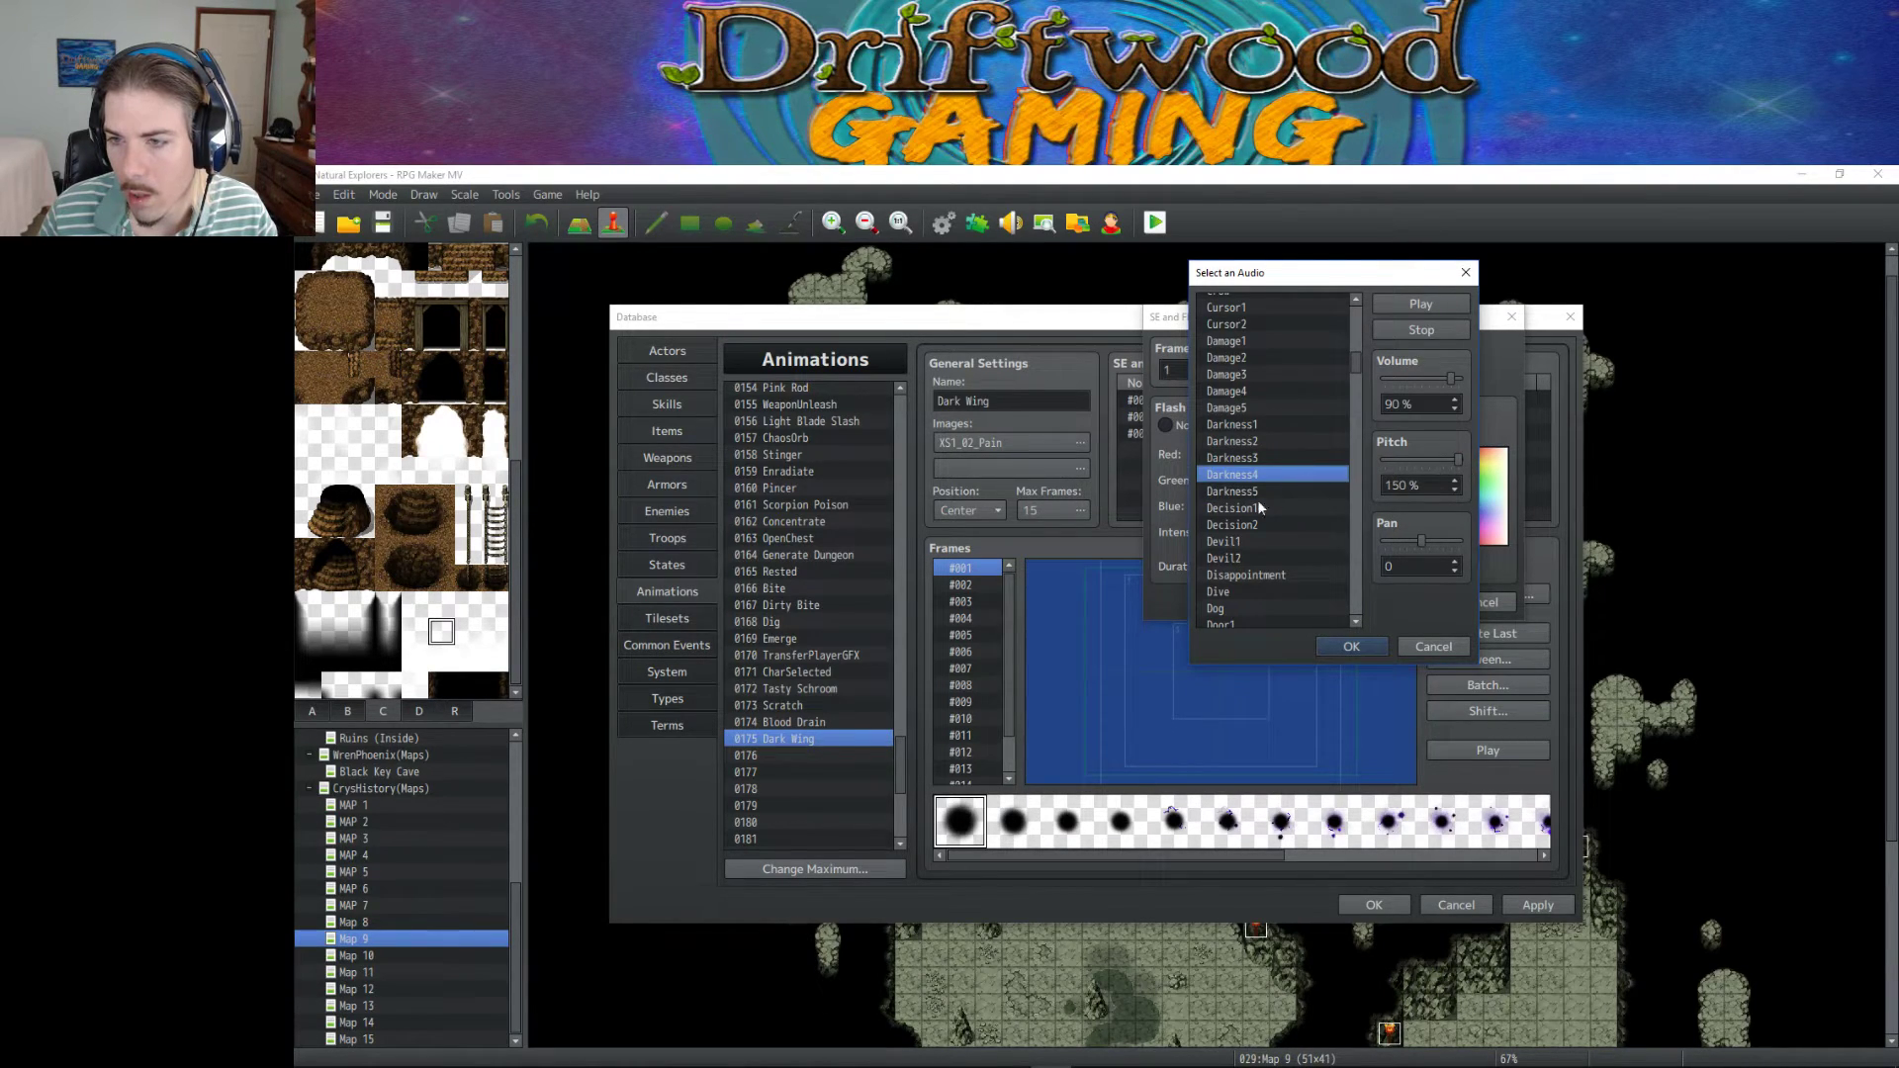
pyautogui.click(1275, 426)
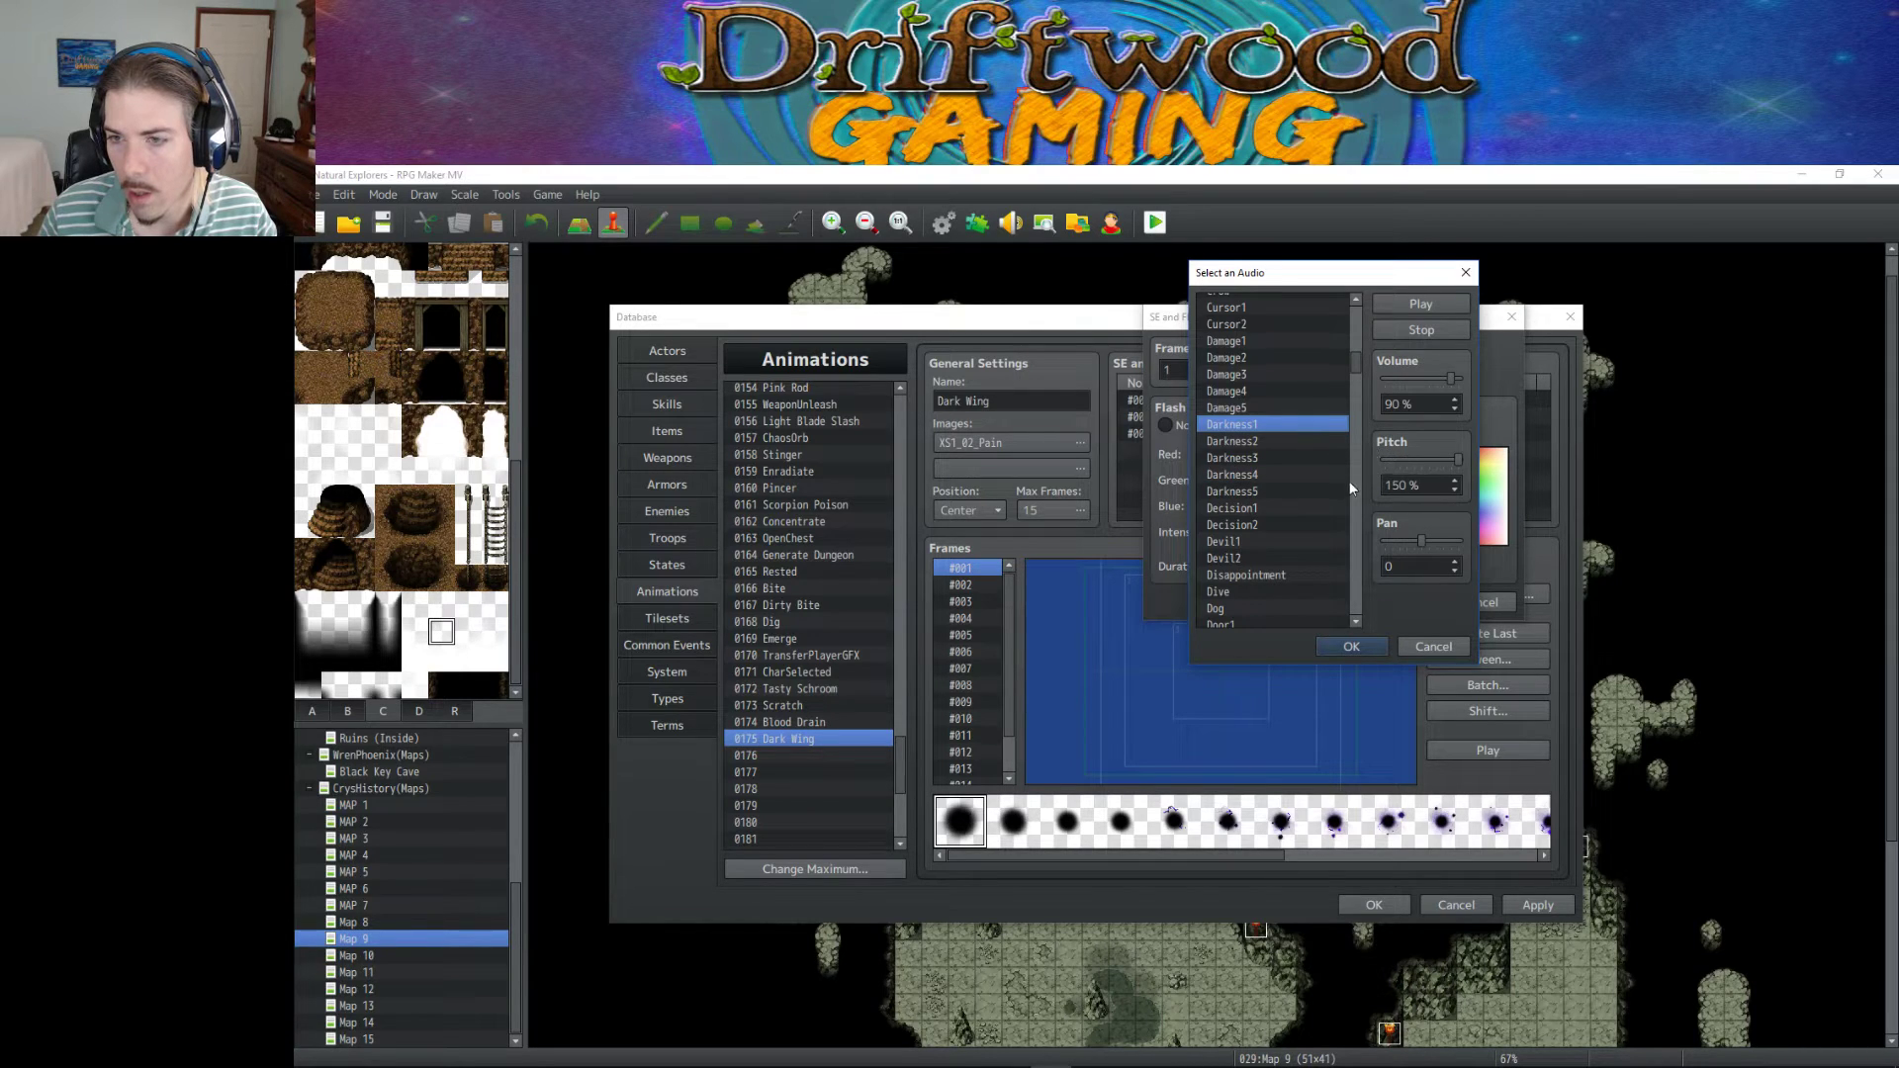
pyautogui.click(1353, 646)
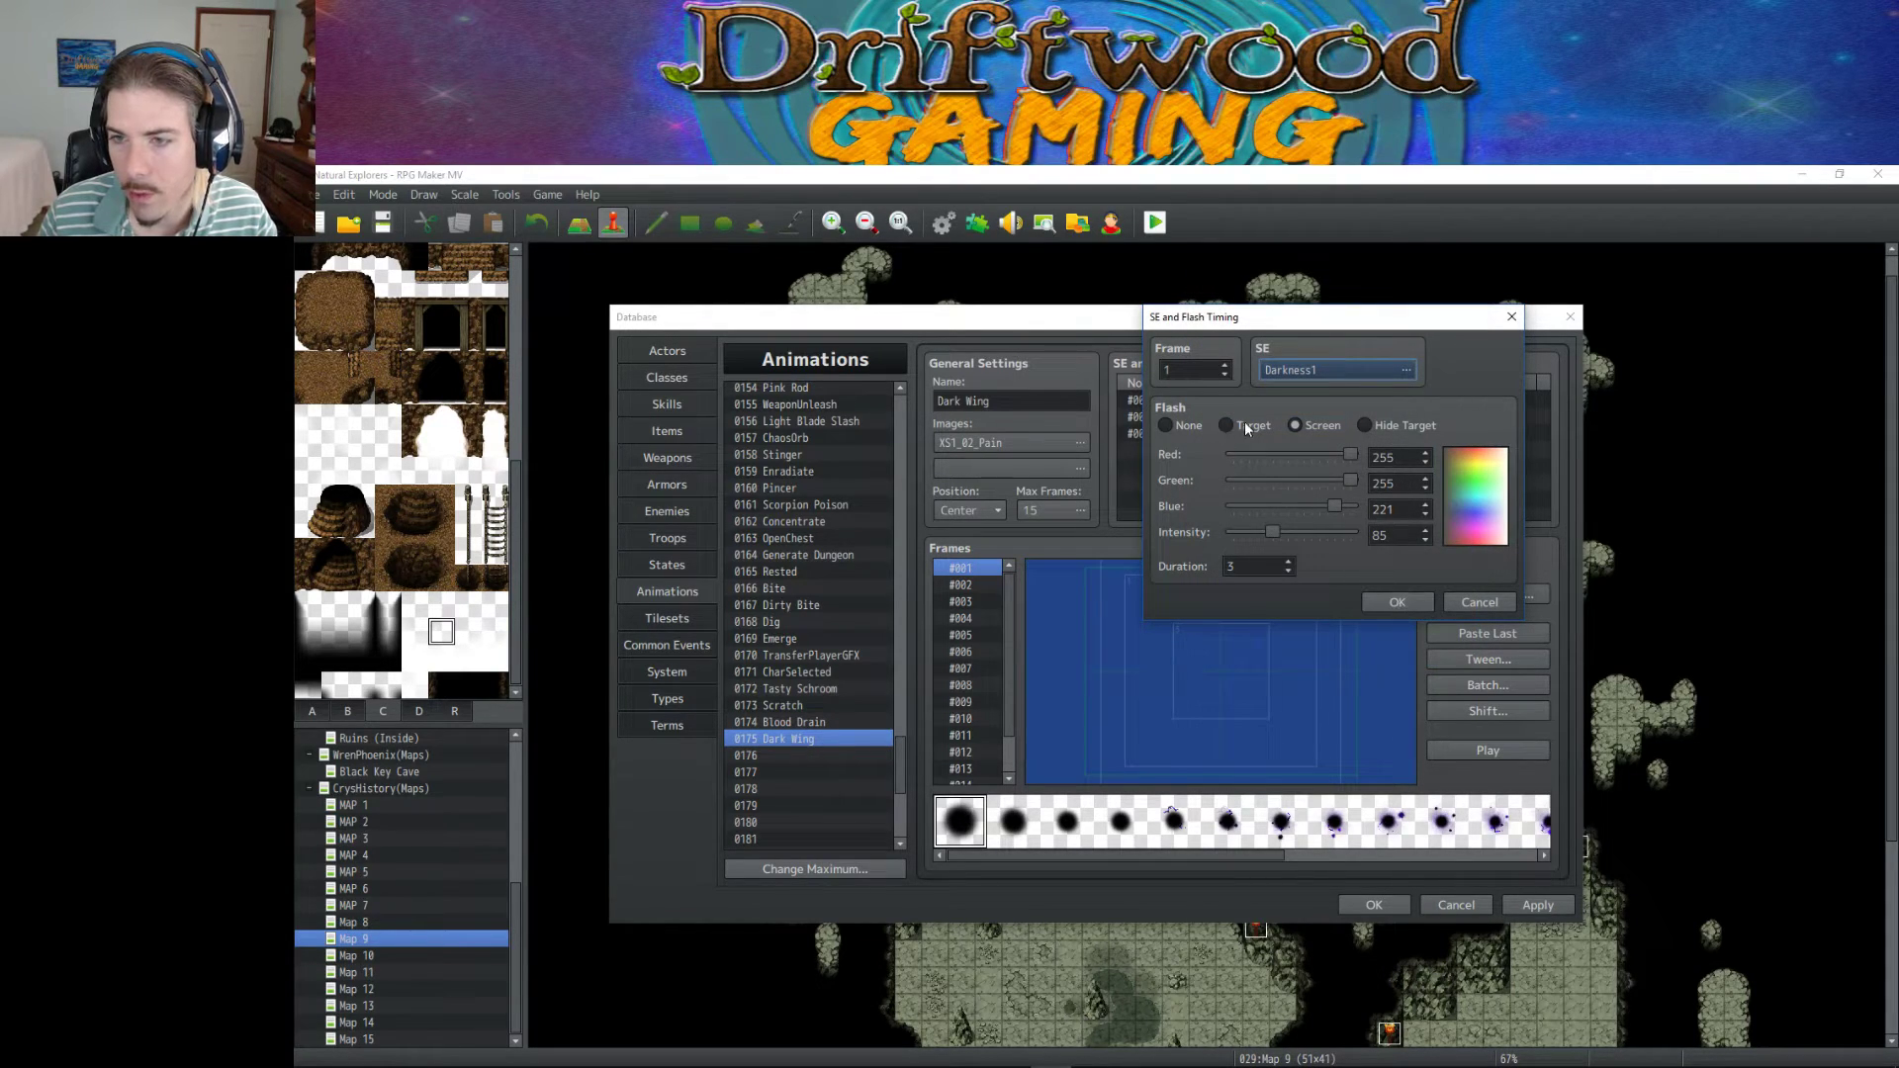
pyautogui.click(1189, 425)
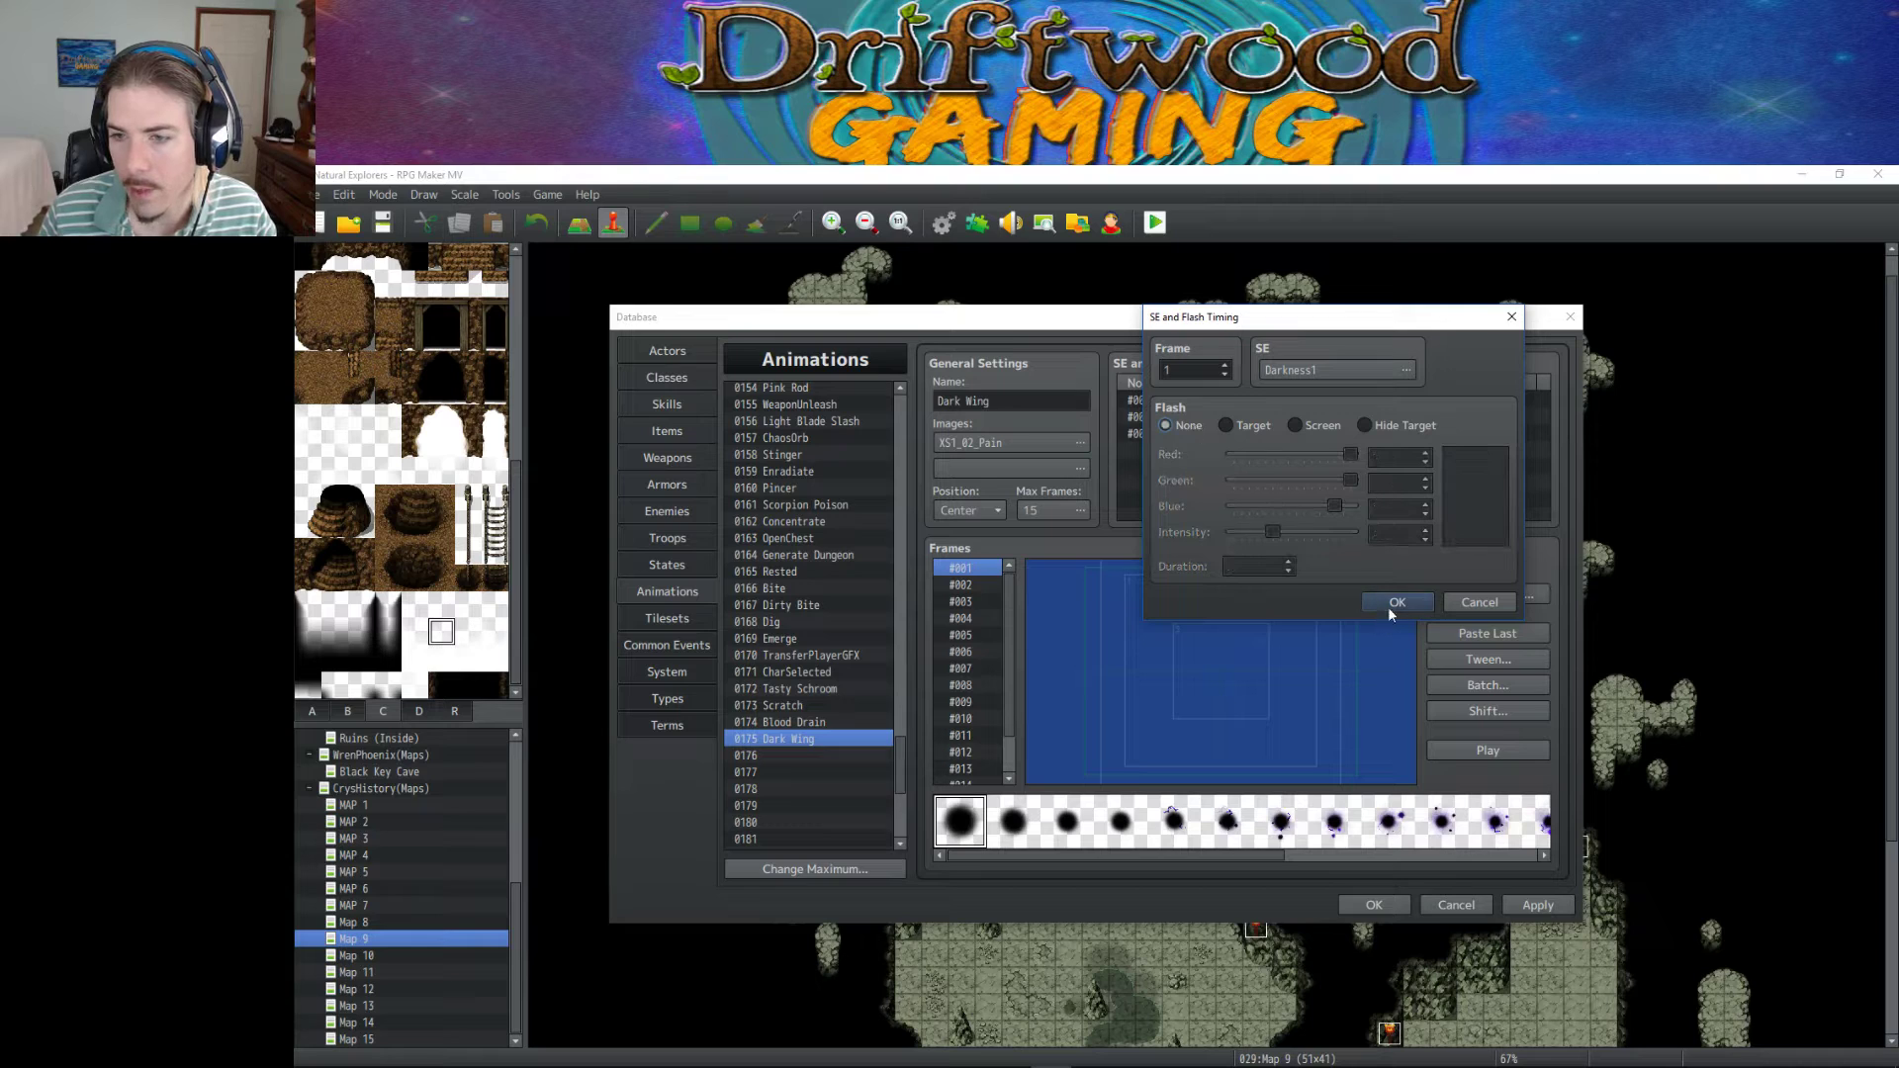
pyautogui.click(1390, 603)
# Delete the frame 7 timing entry that has a target flash but no sound effect.
pyautogui.click(1221, 422)
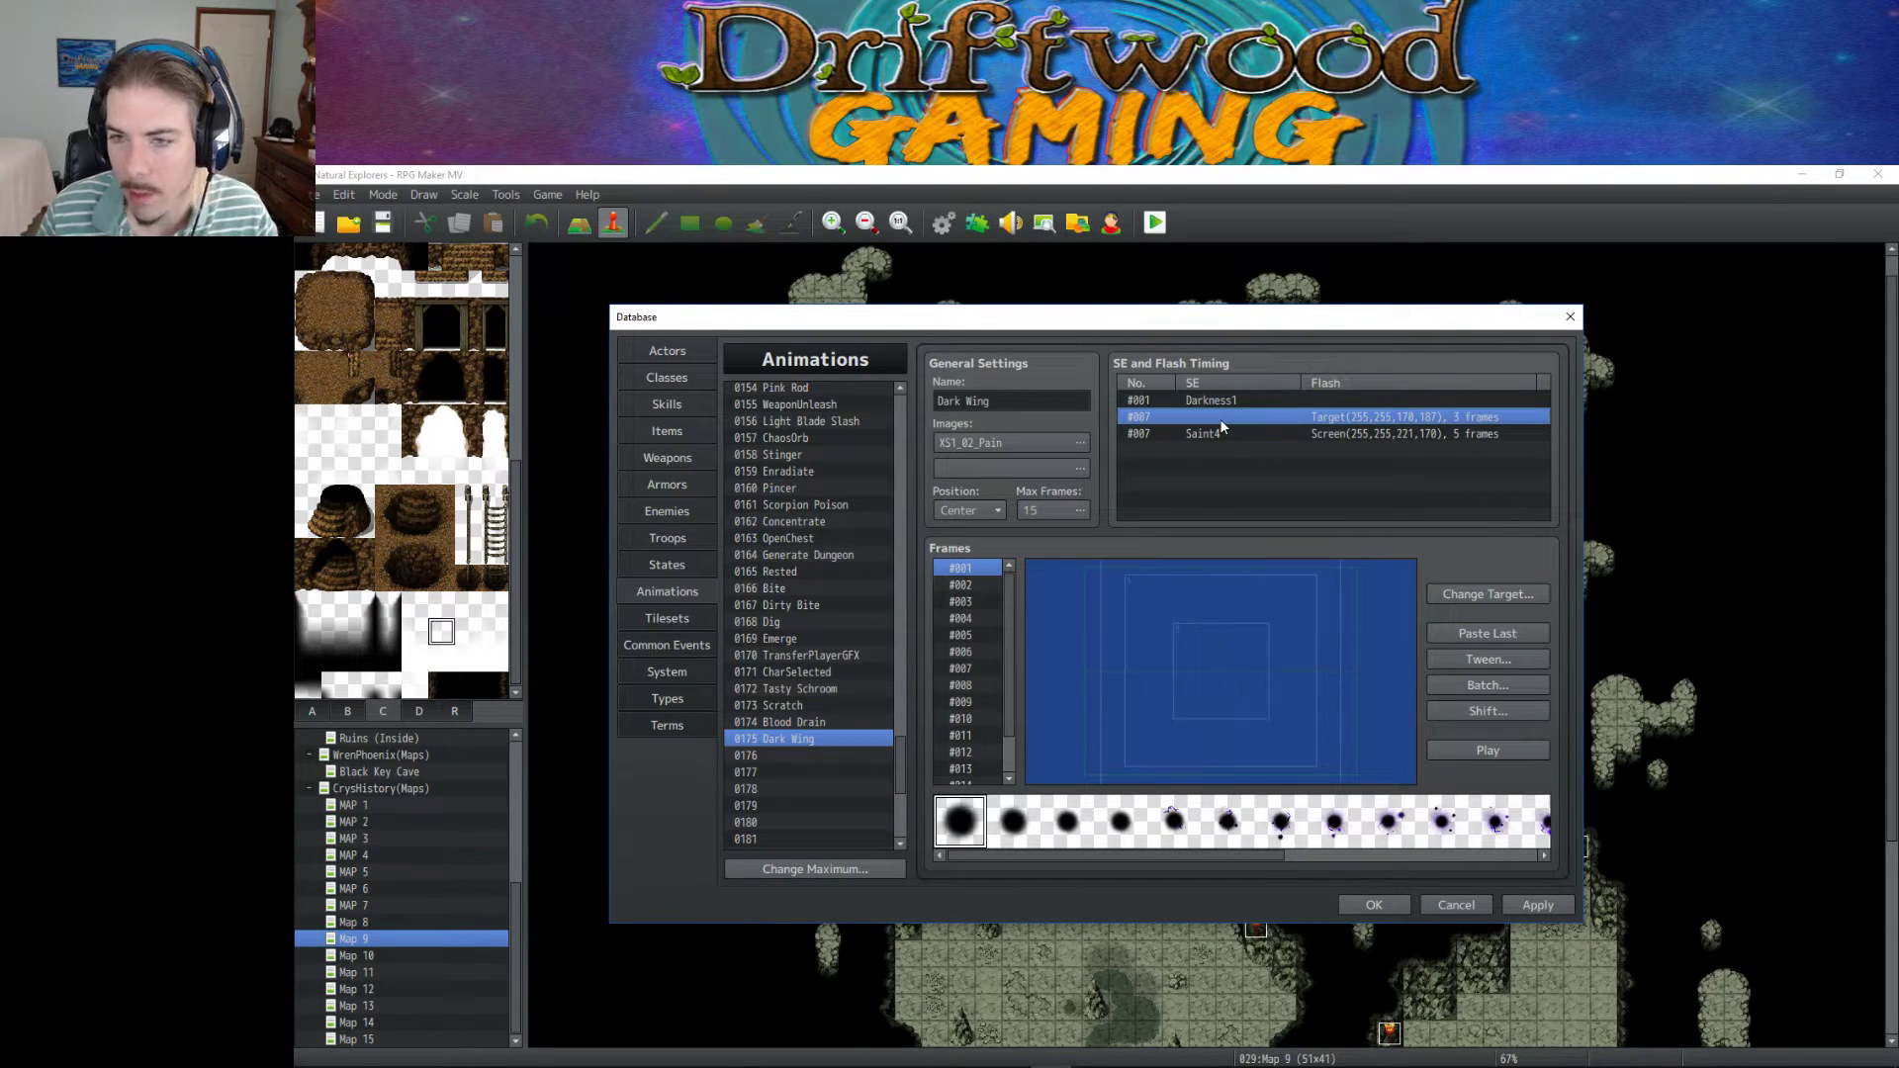
pyautogui.press('Delete')
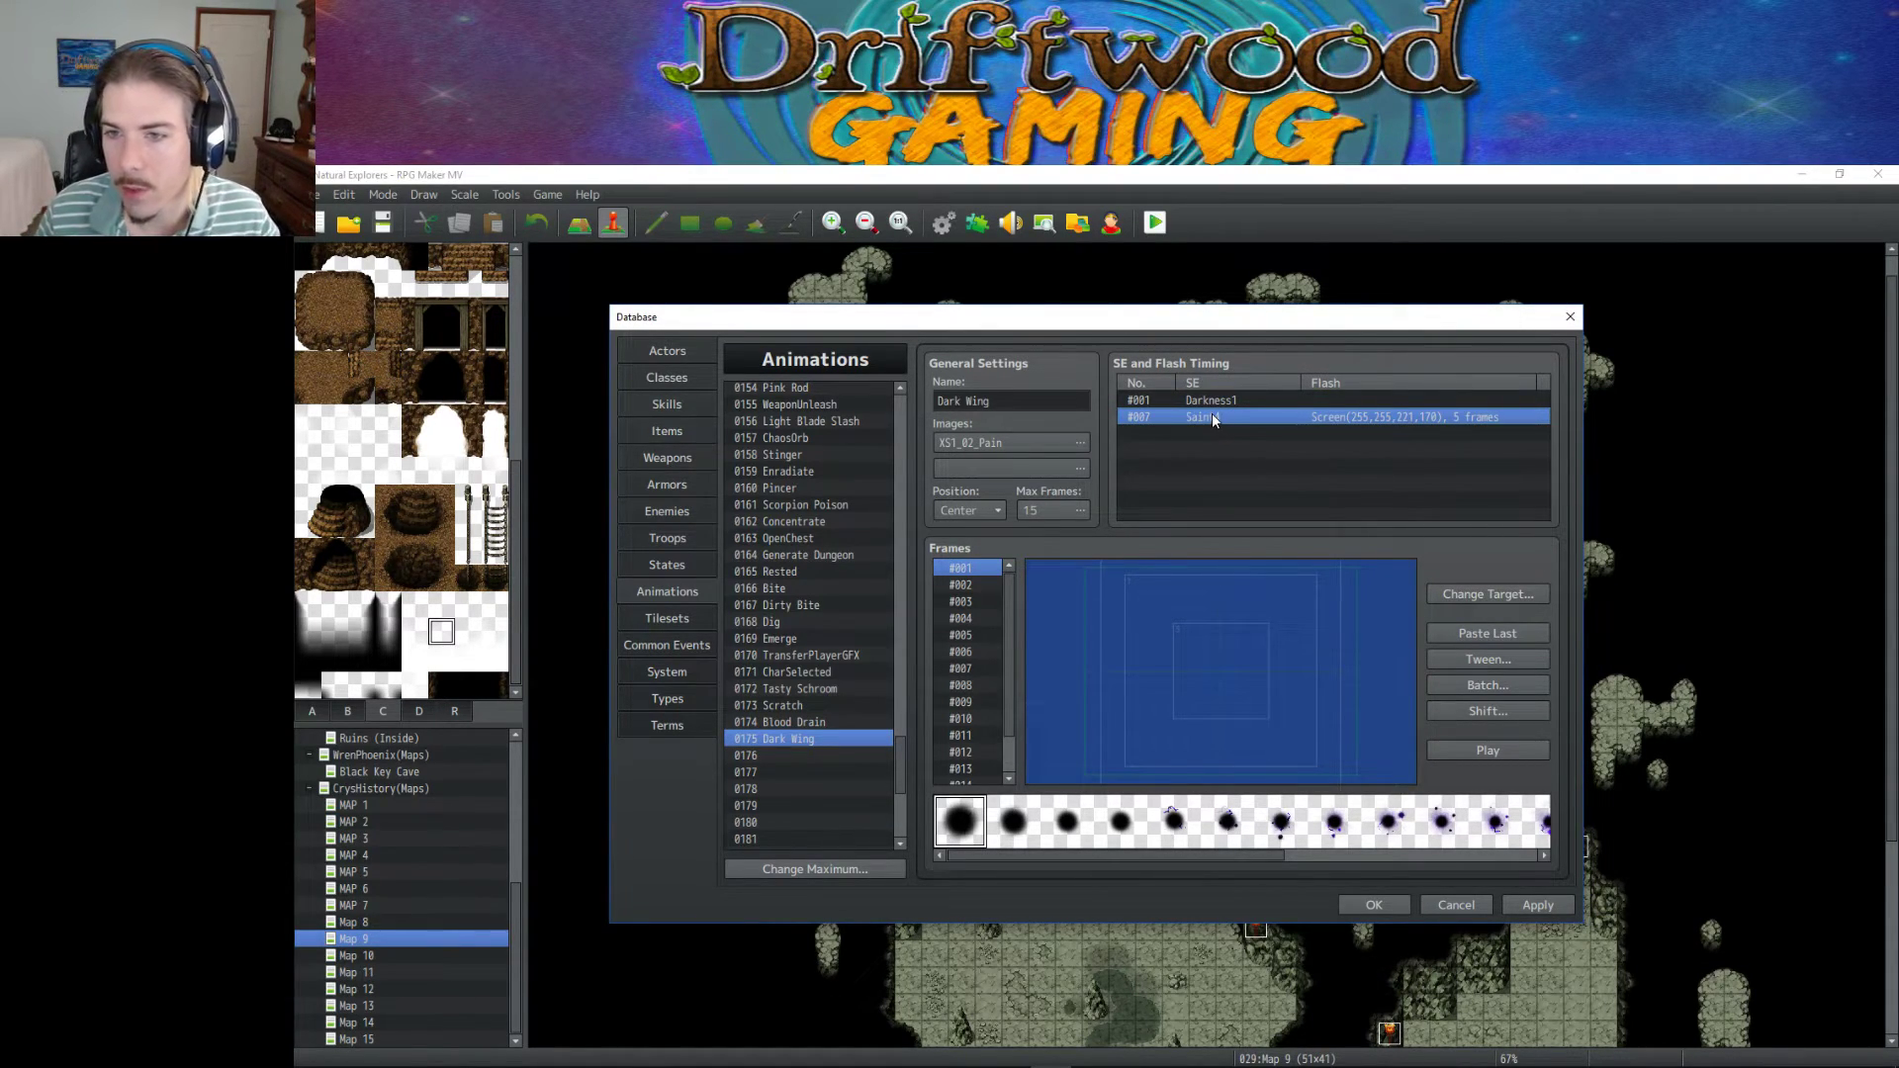
# Browse the sound effects for the remaining frame 7 timing entry, sampling candidates such as Liquid, Magic3 and Monster2.
pyautogui.rightClick(1213, 418)
pyautogui.click(1272, 424)
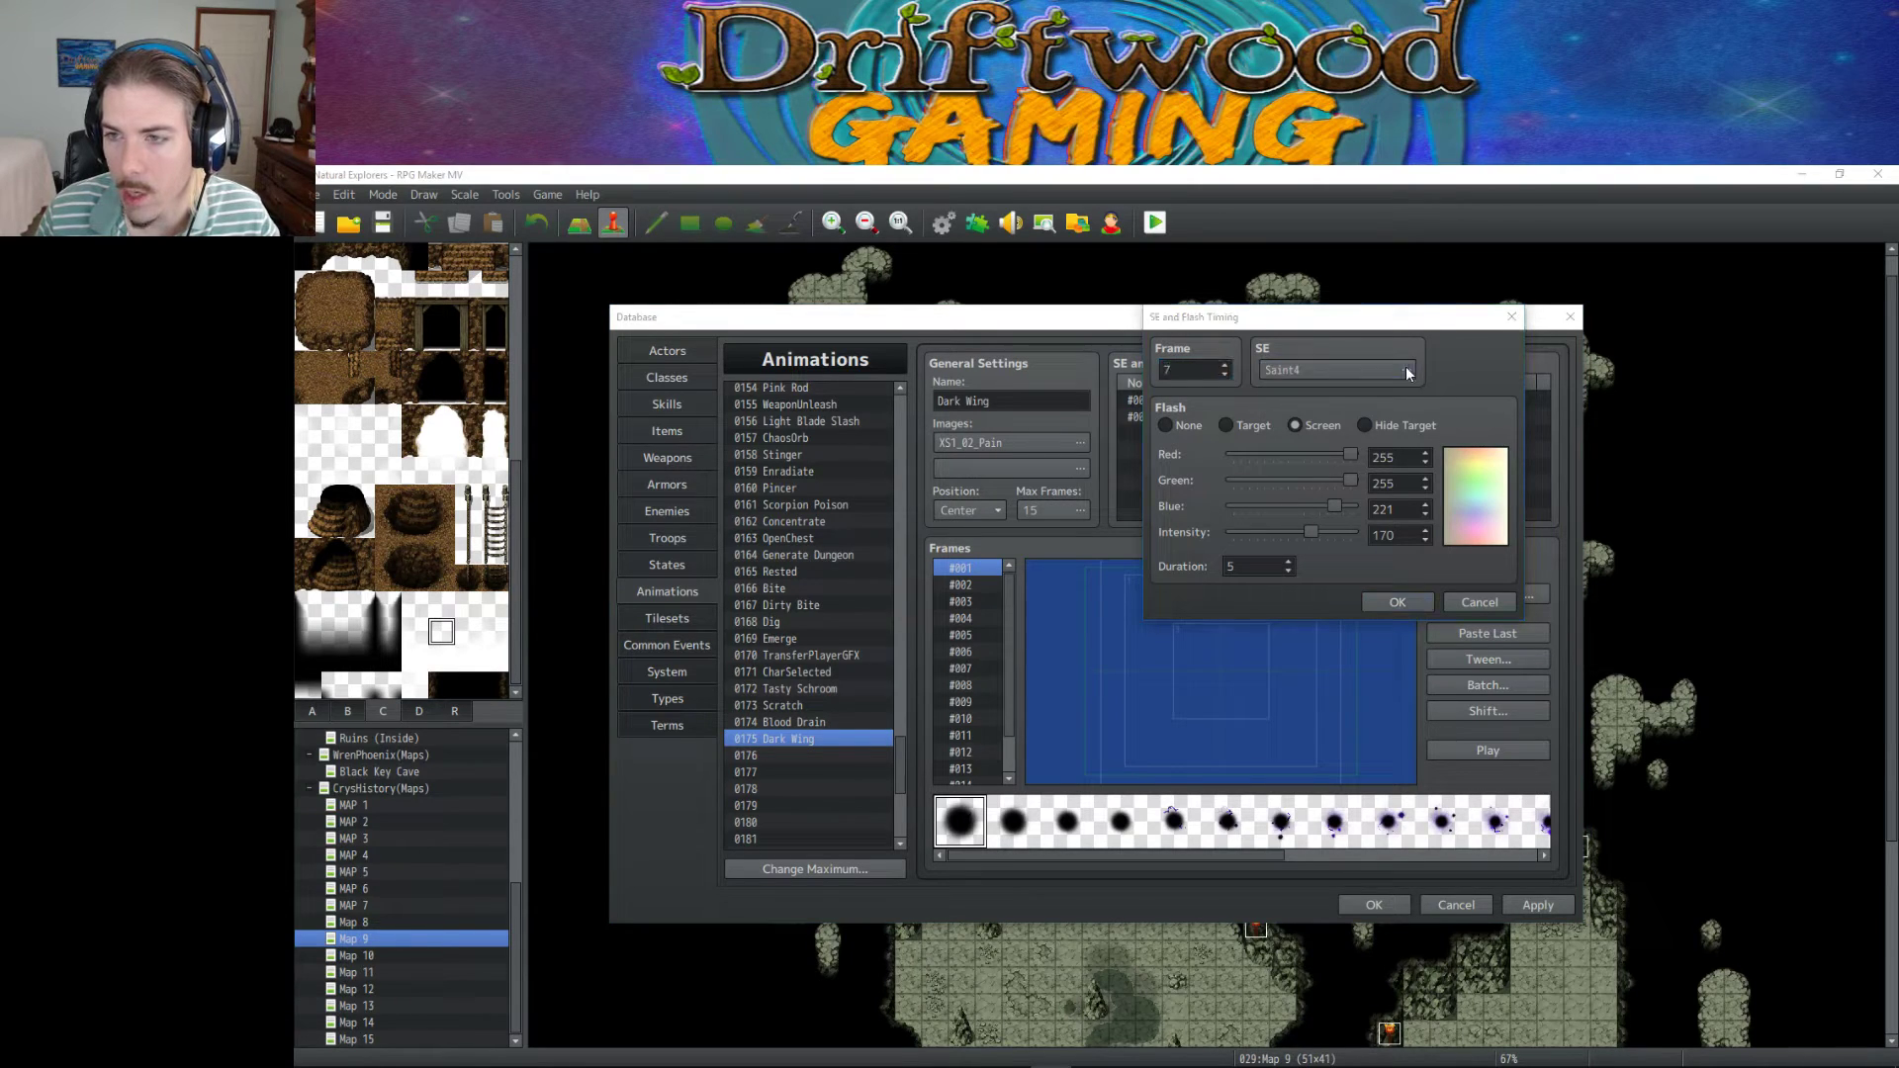
pyautogui.click(1408, 370)
pyautogui.click(1286, 380)
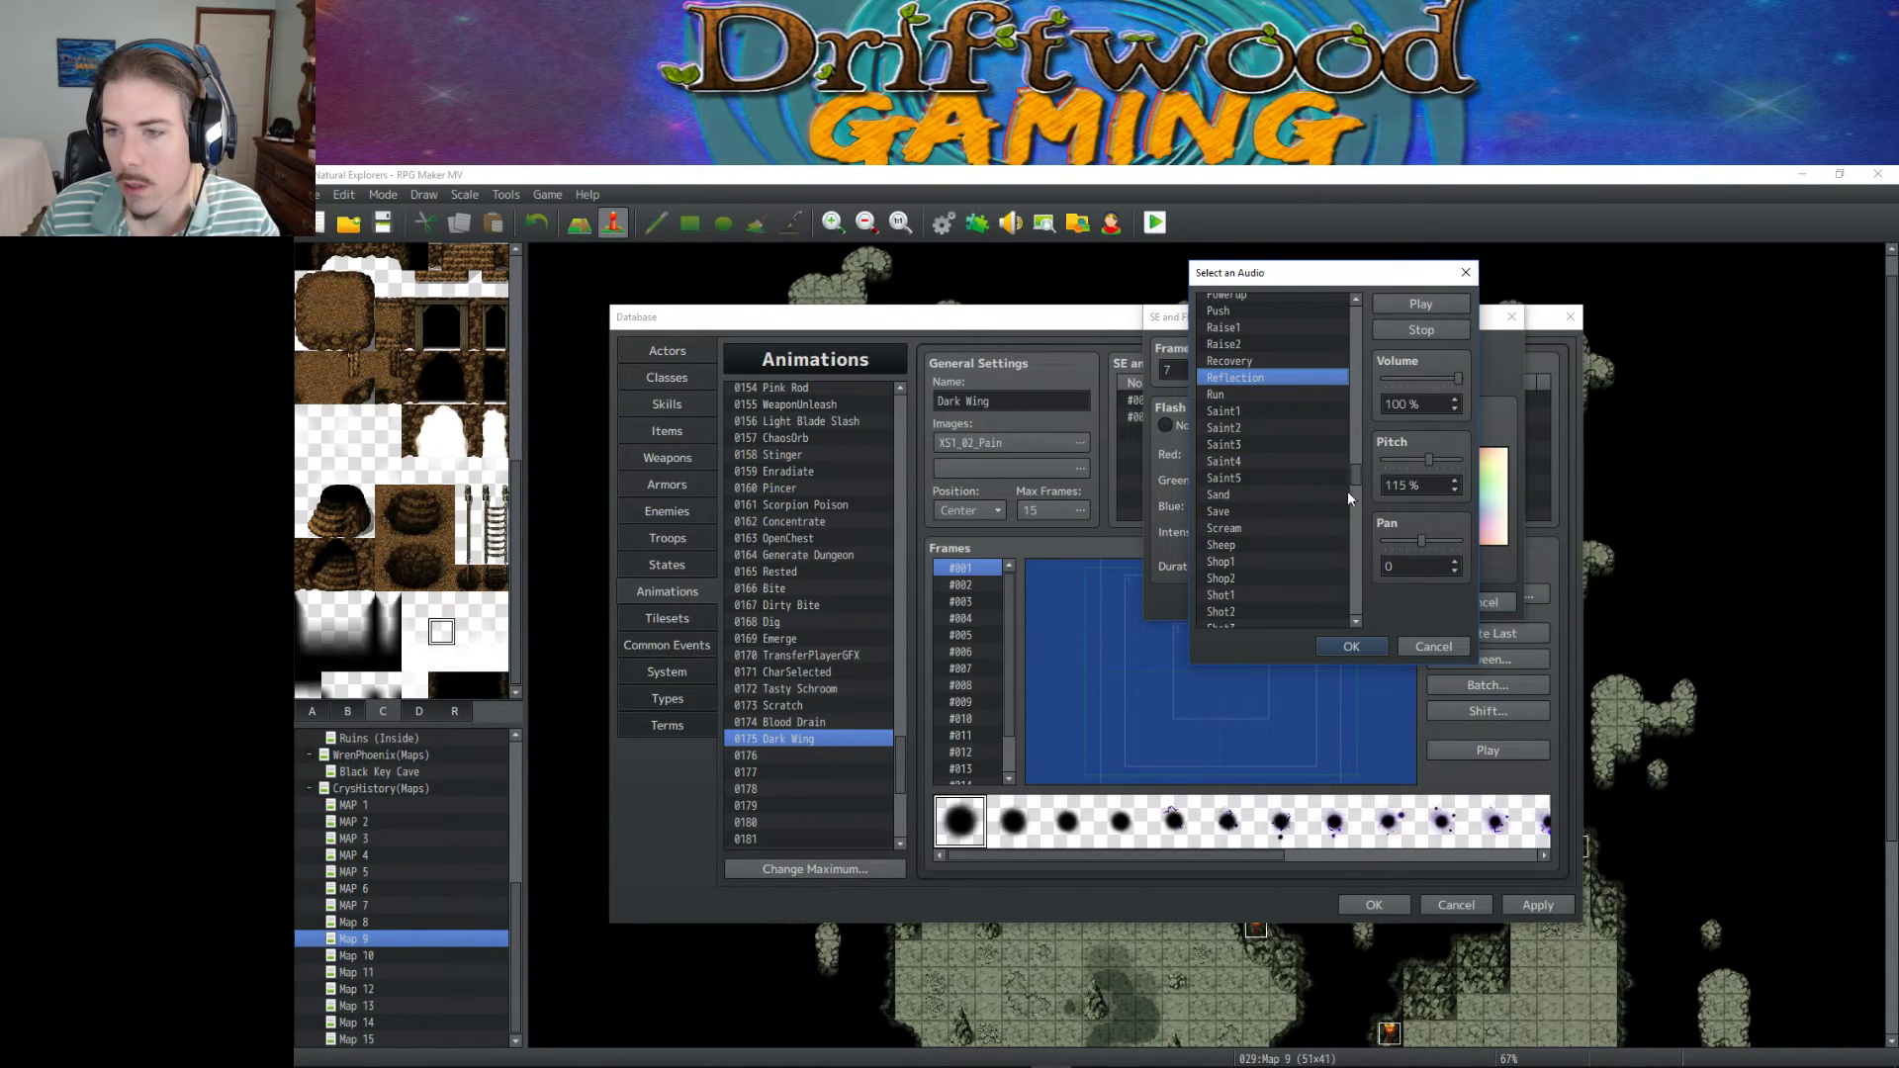
pyautogui.moveTo(1357, 470); pyautogui.dragTo(1294, 495)
pyautogui.click(1296, 499)
pyautogui.scroll(-13, 1296, 497)
pyautogui.scroll(-3, 1276, 477)
pyautogui.click(1273, 467)
pyautogui.scroll(9, 1285, 425)
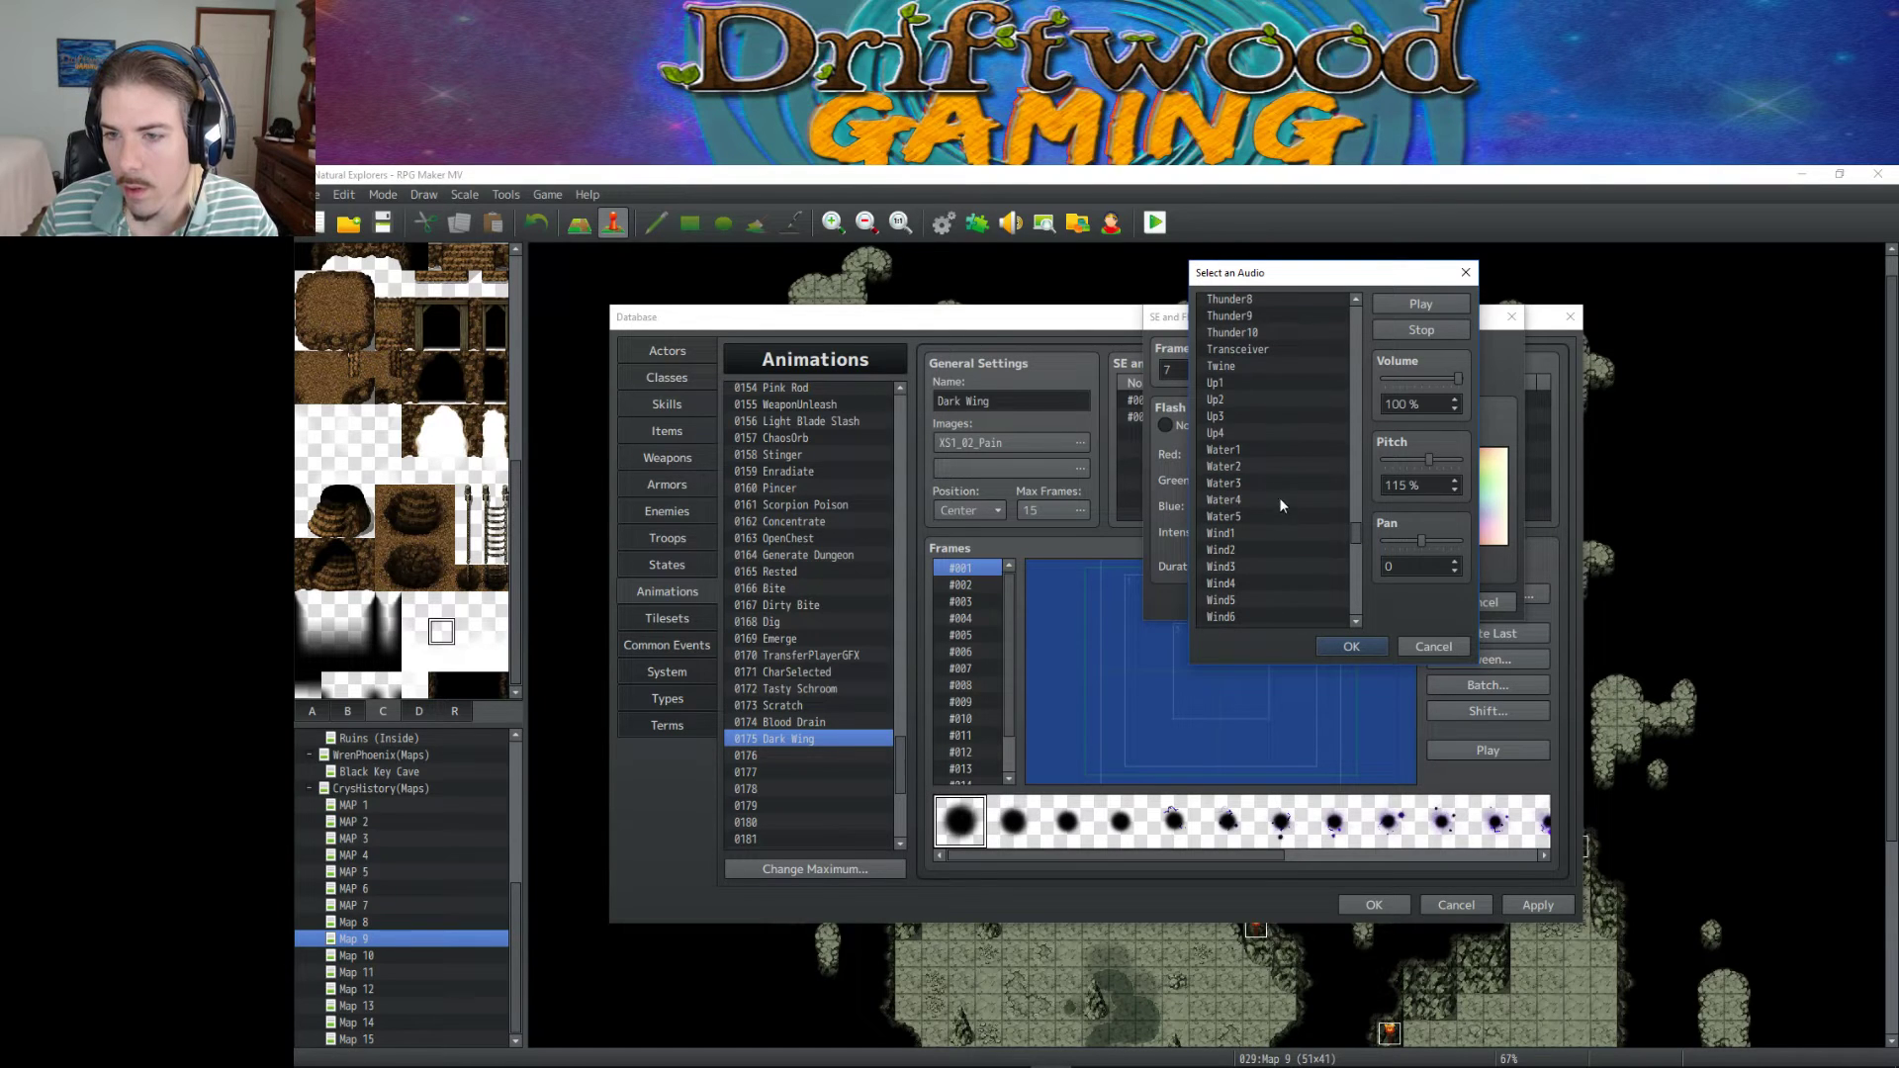
pyautogui.moveTo(1359, 540); pyautogui.dragTo(1360, 402)
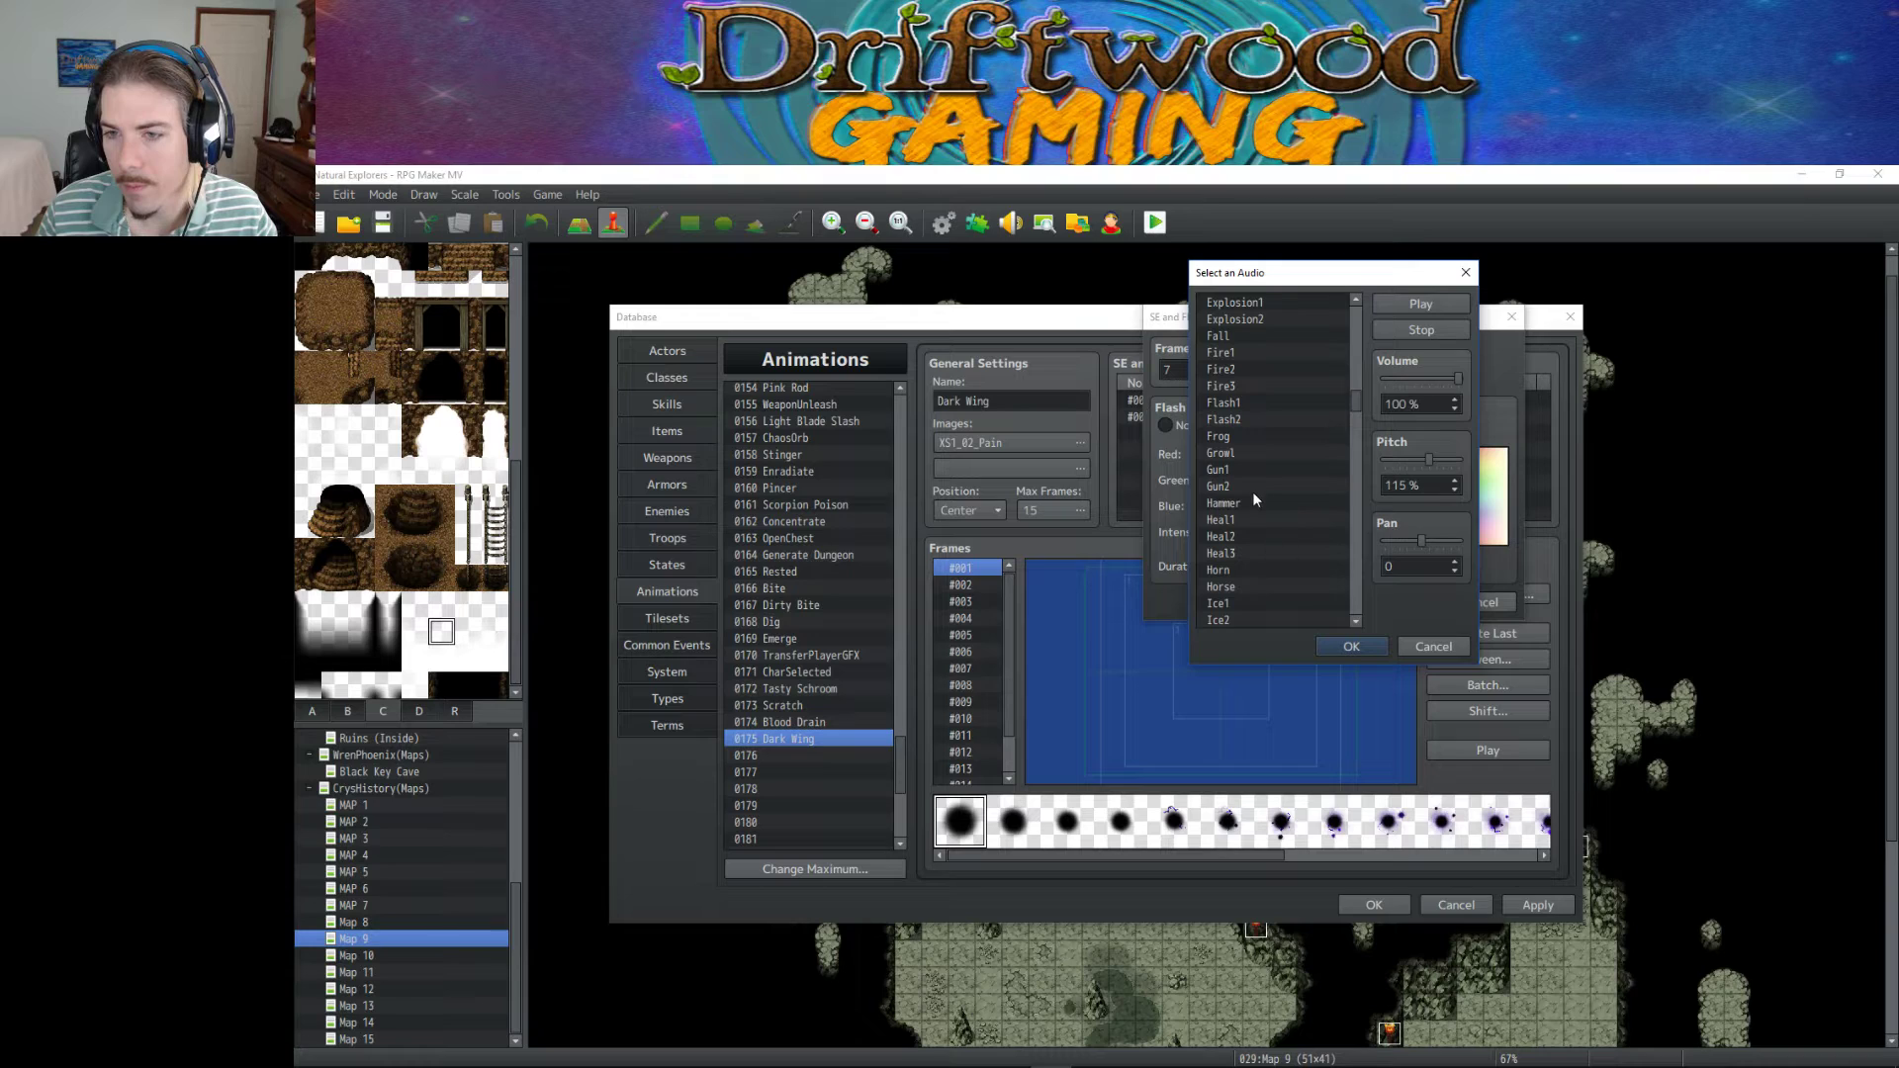
pyautogui.click(1248, 436)
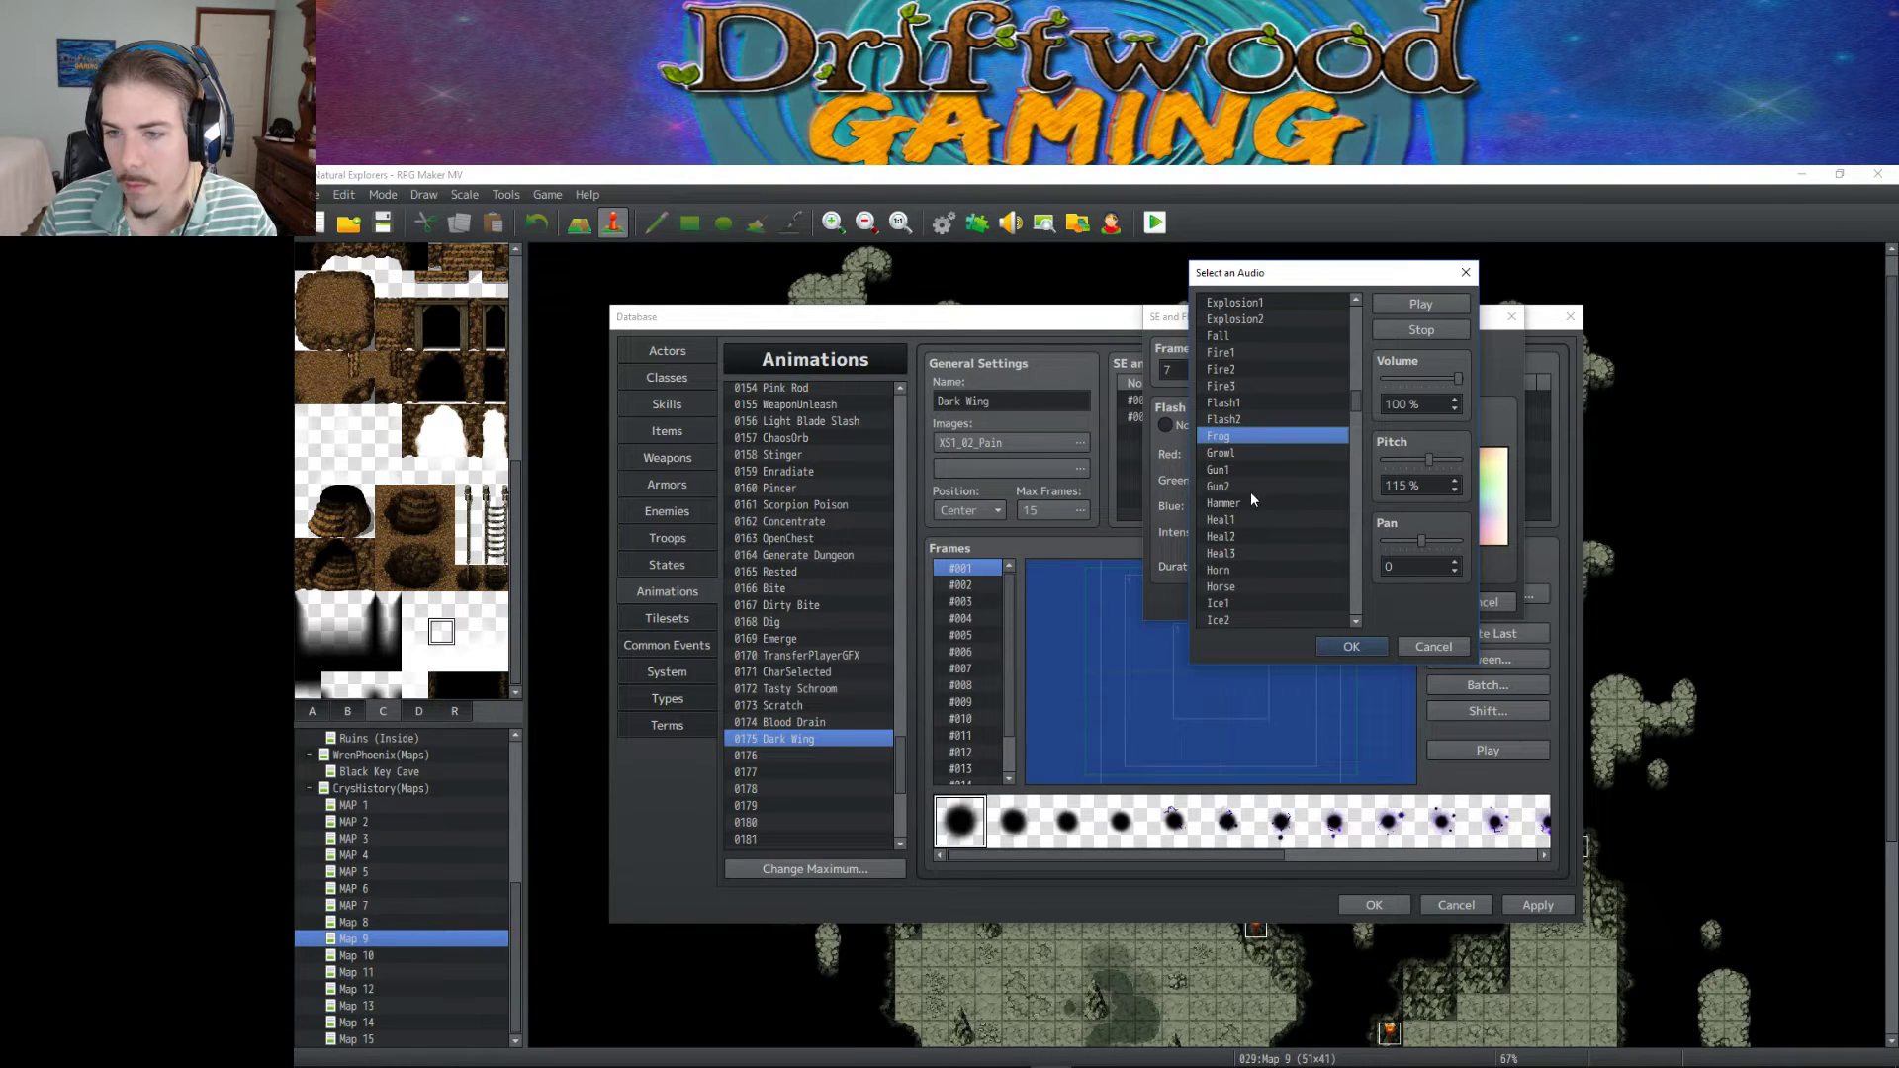
pyautogui.scroll(-1, 1250, 490)
pyautogui.scroll(-5, 1241, 574)
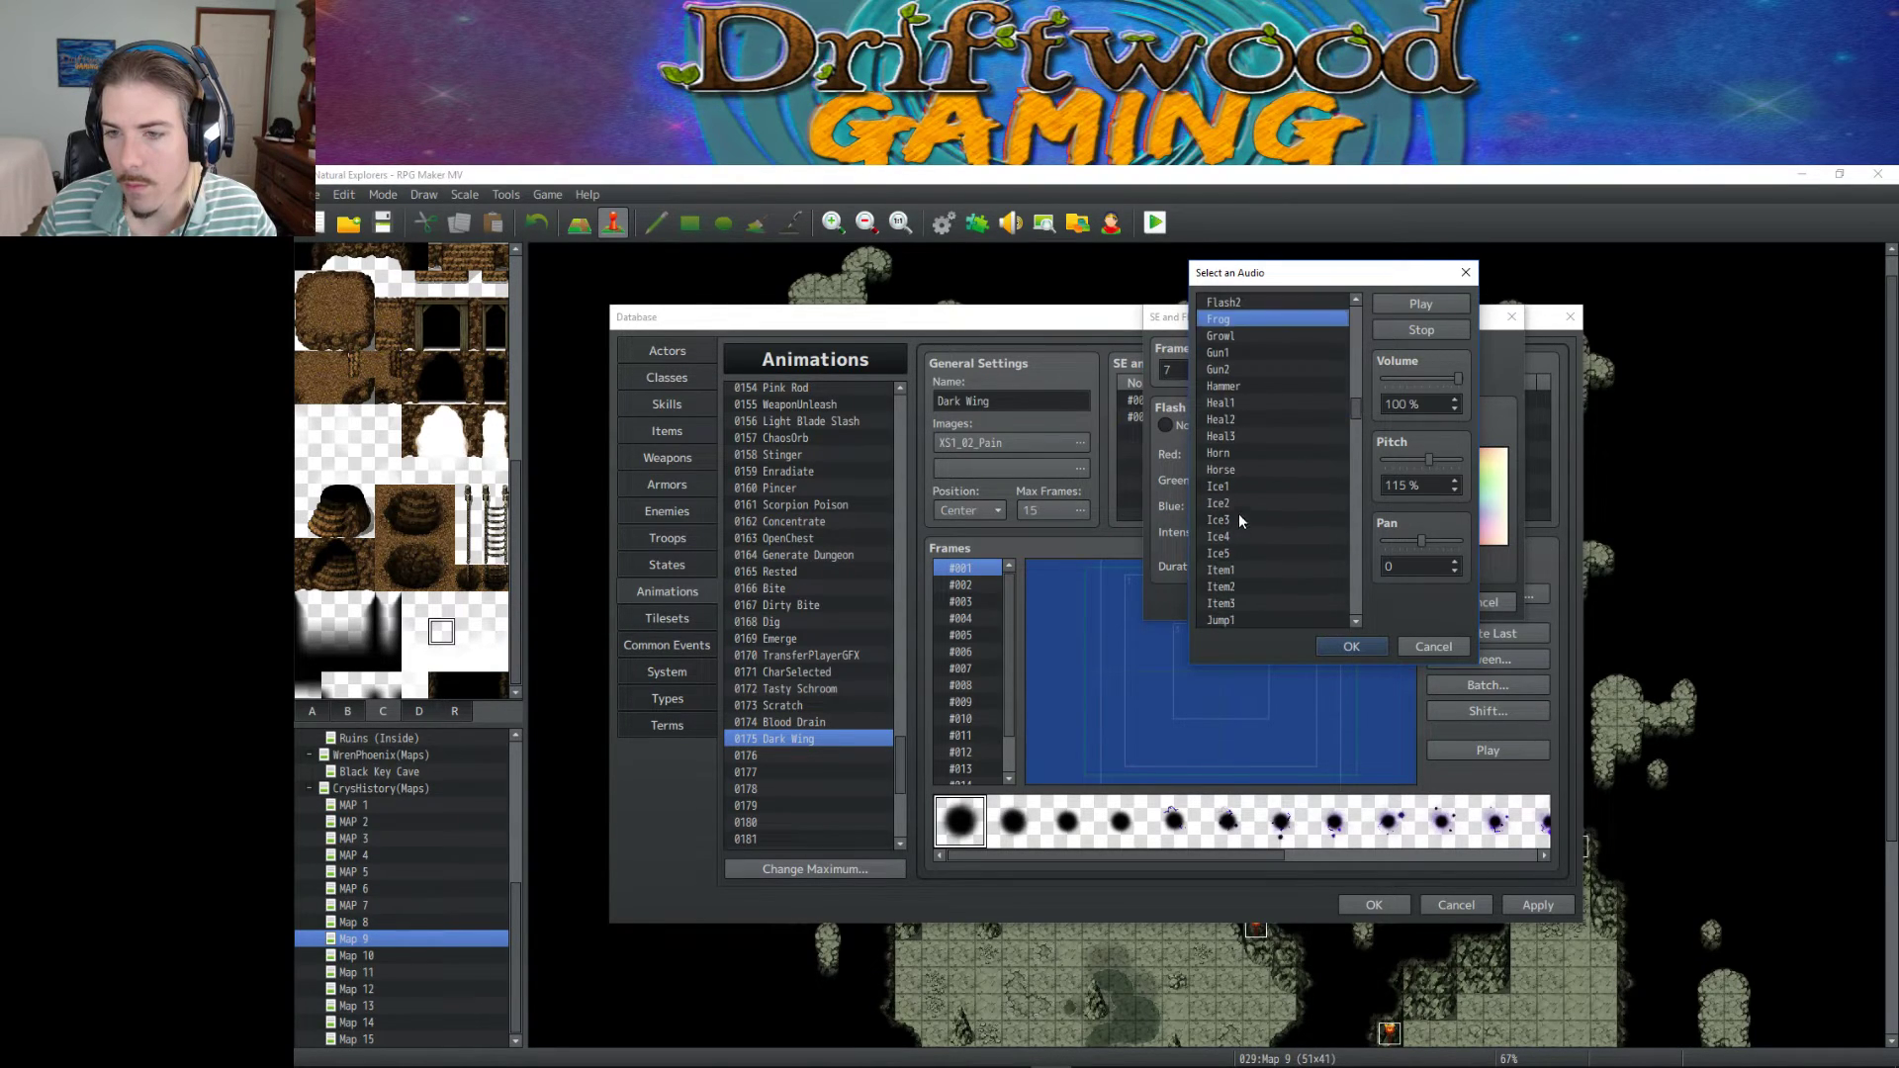
pyautogui.scroll(-2, 1246, 554)
pyautogui.click(1249, 555)
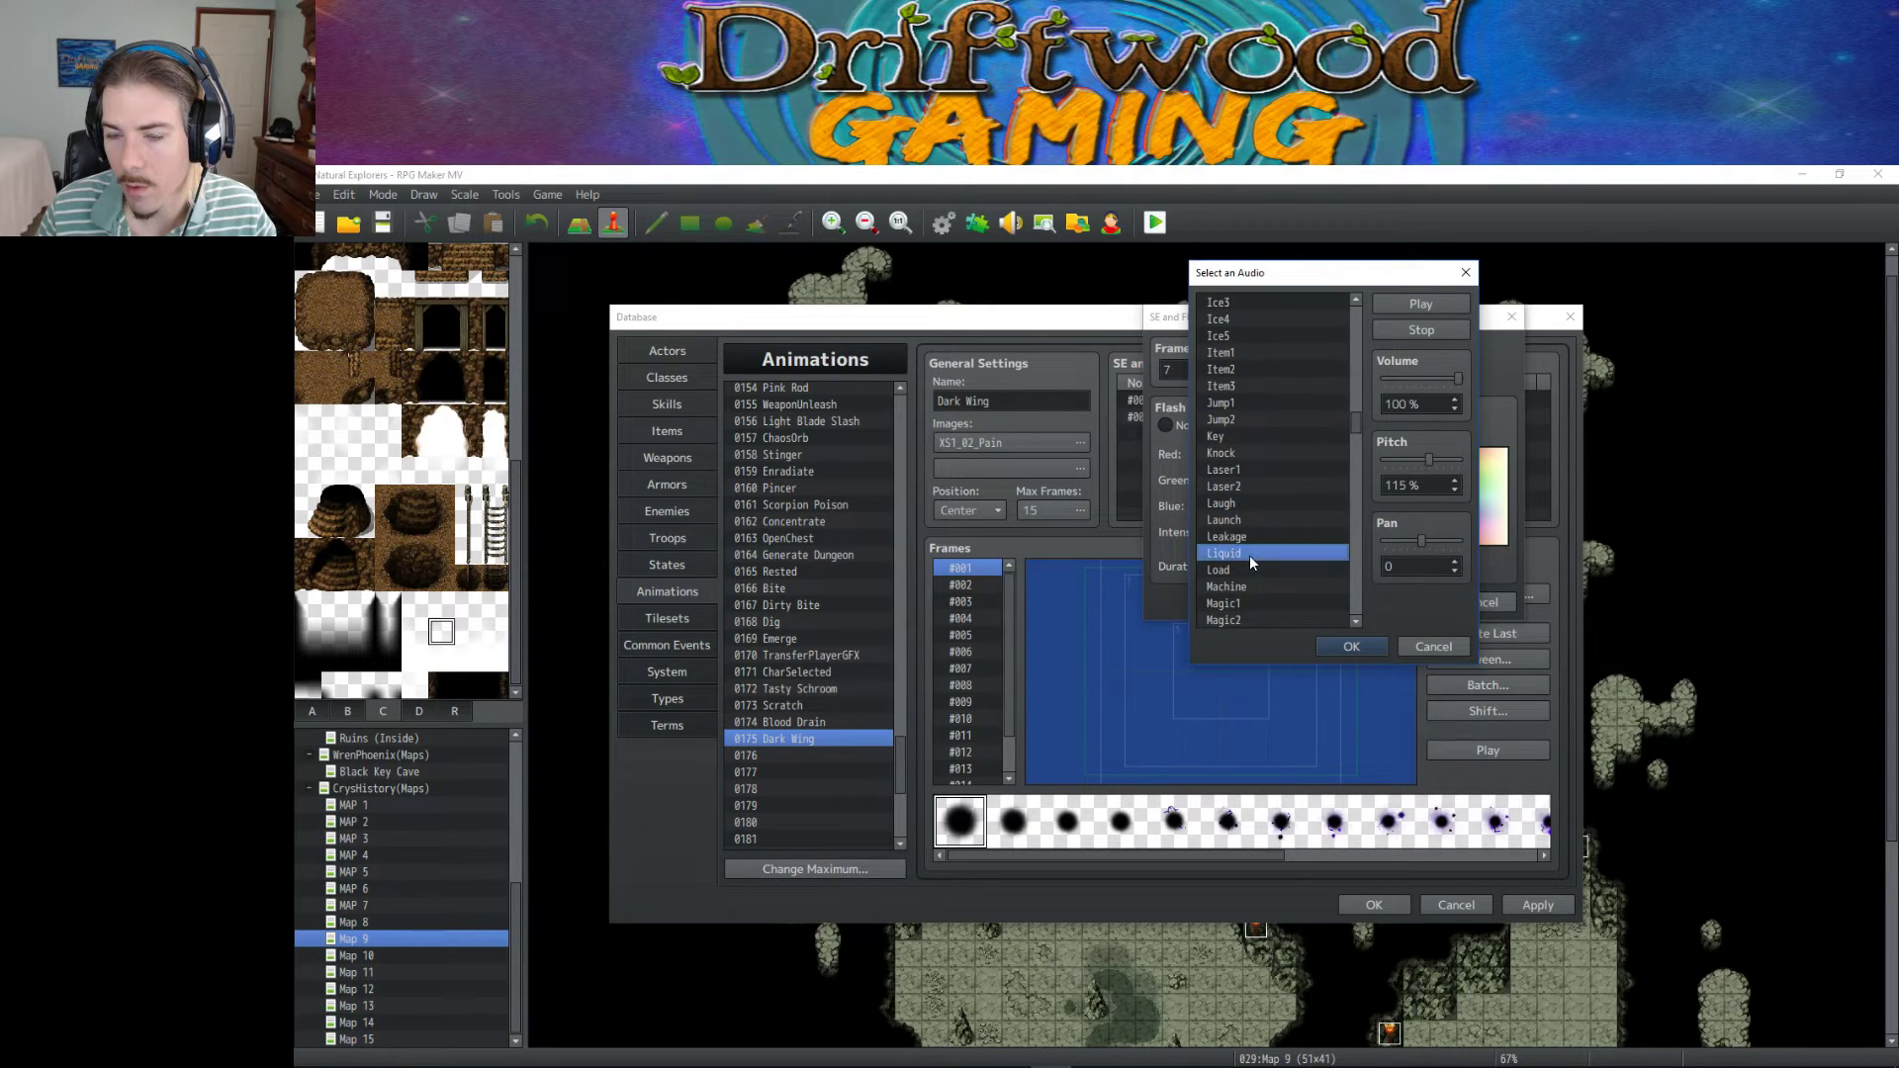
pyautogui.scroll(-3, 1251, 579)
pyautogui.click(1247, 502)
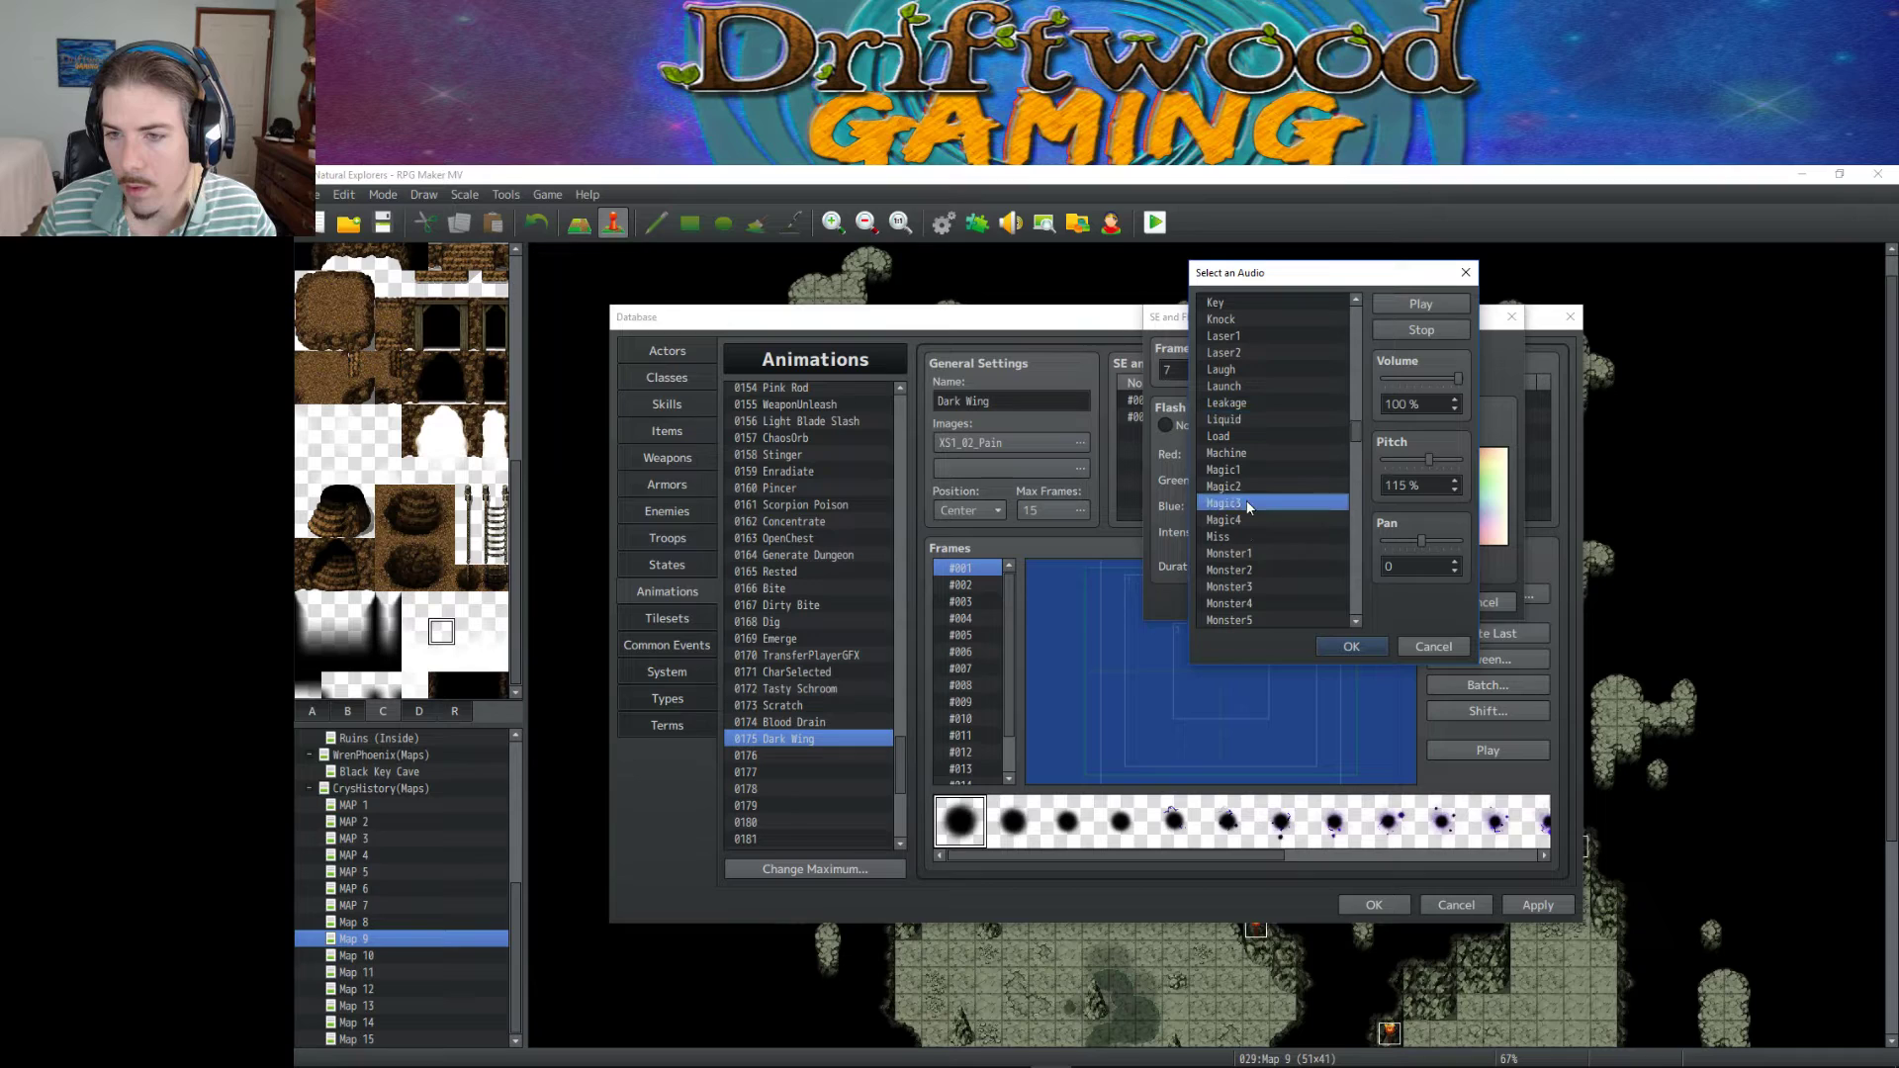
pyautogui.click(1258, 522)
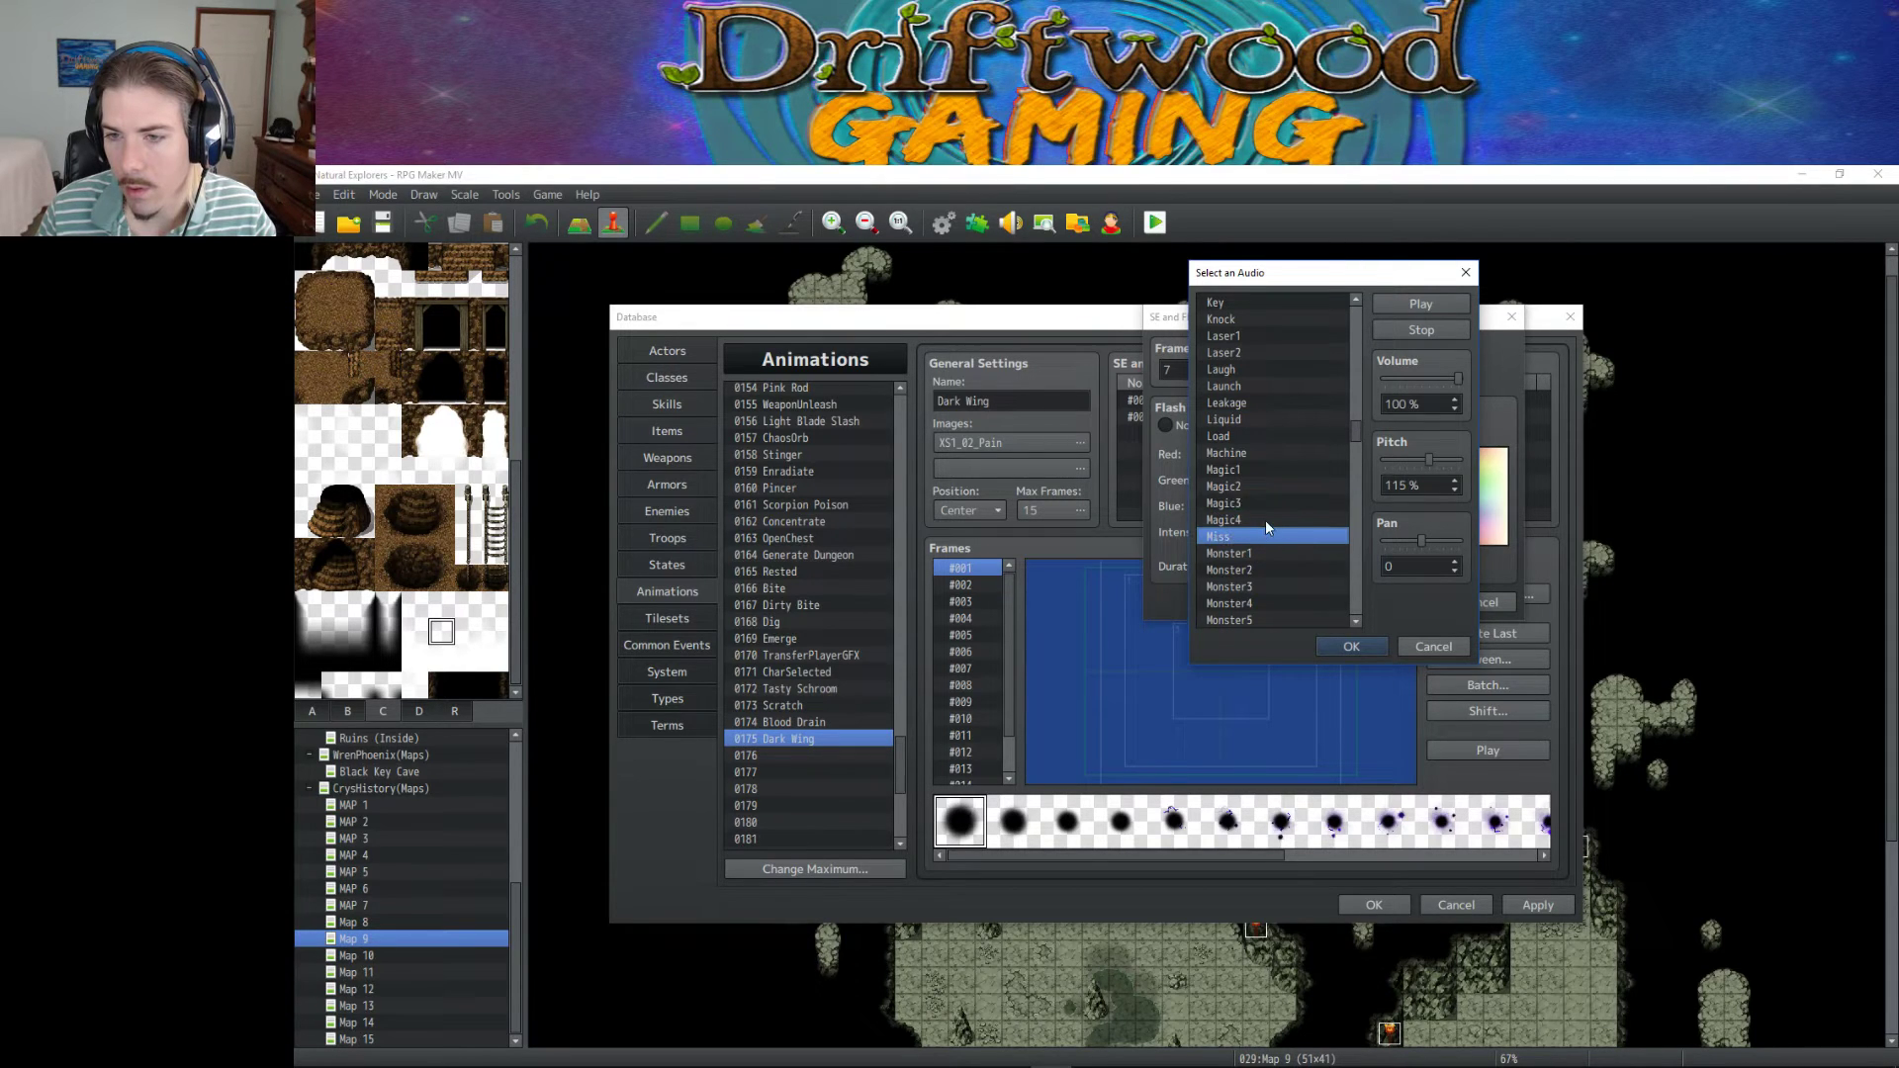
pyautogui.scroll(-1, 1266, 552)
pyautogui.click(1260, 518)
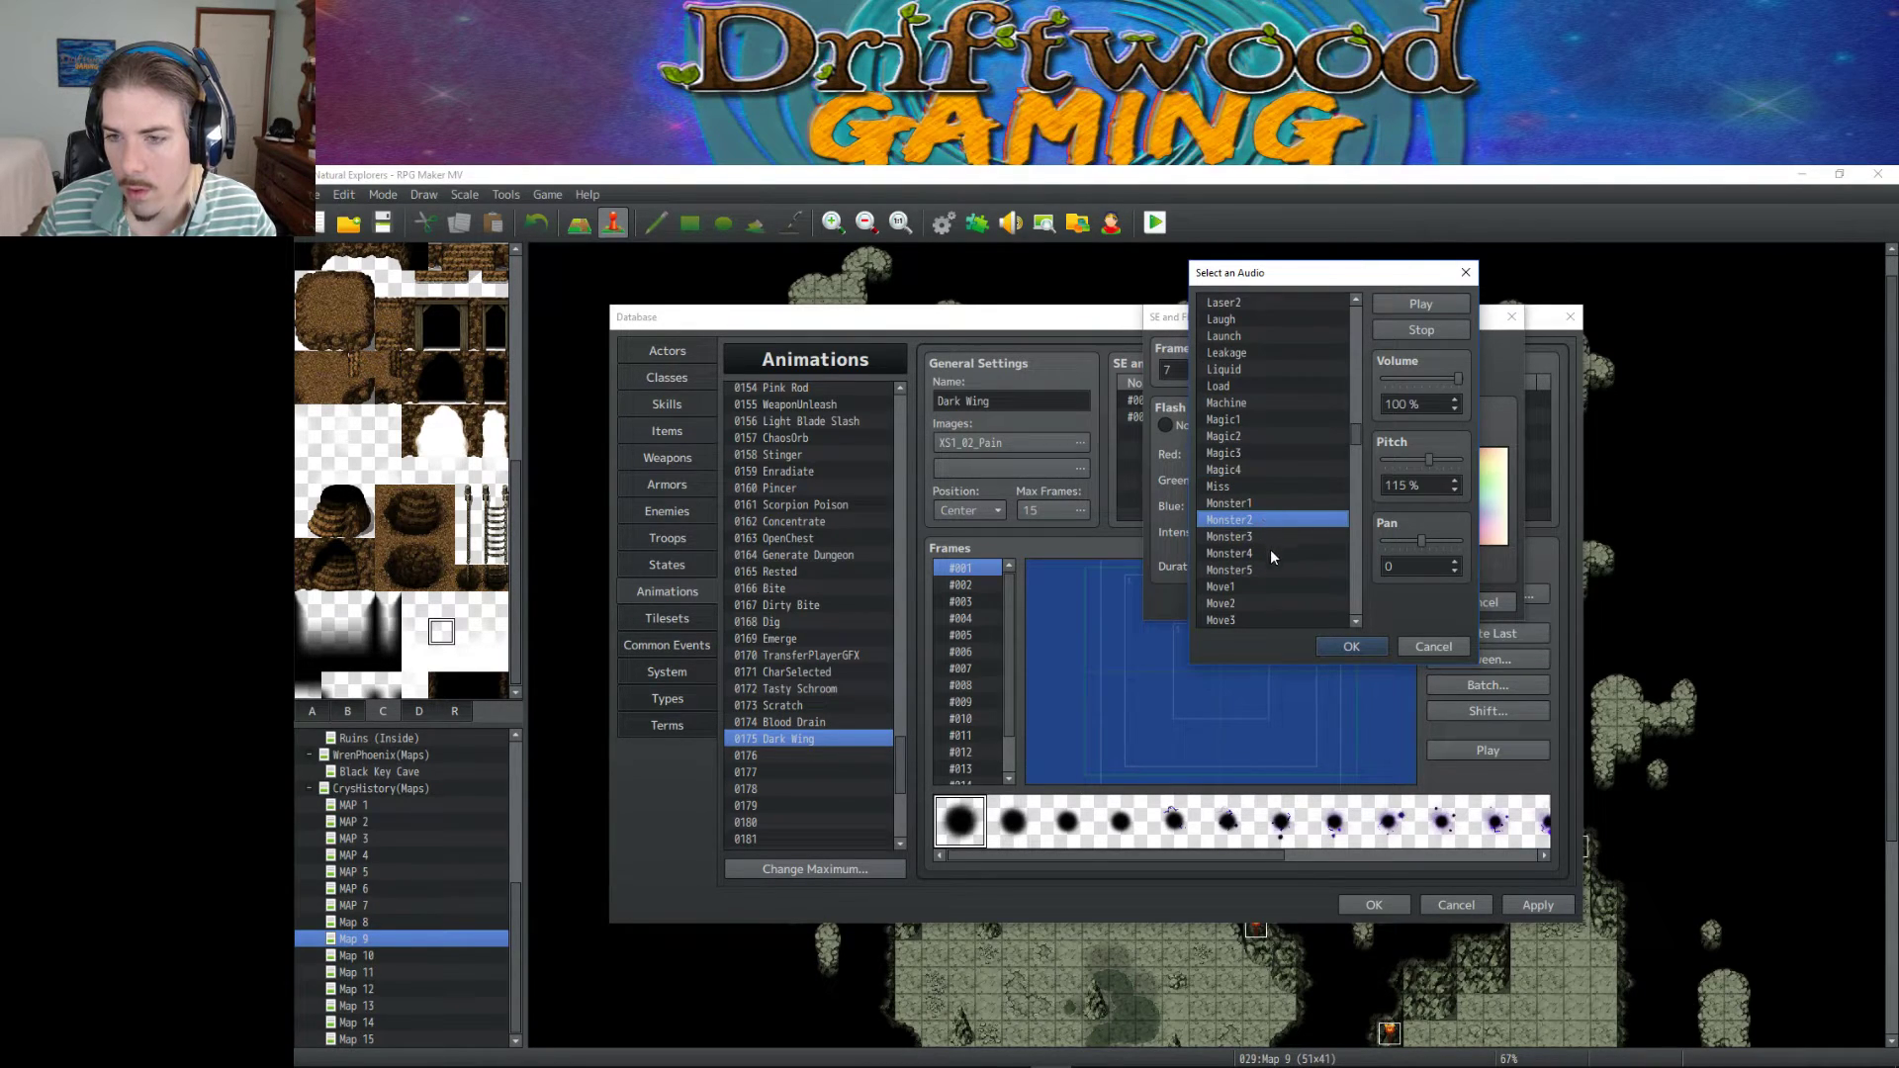
pyautogui.click(1271, 569)
# Set the frame 7 timing entry to play Monster3 at 150% pitch with the flash set to Target.
pyautogui.moveTo(1382, 461); pyautogui.dragTo(1535, 469)
pyautogui.click(1306, 554)
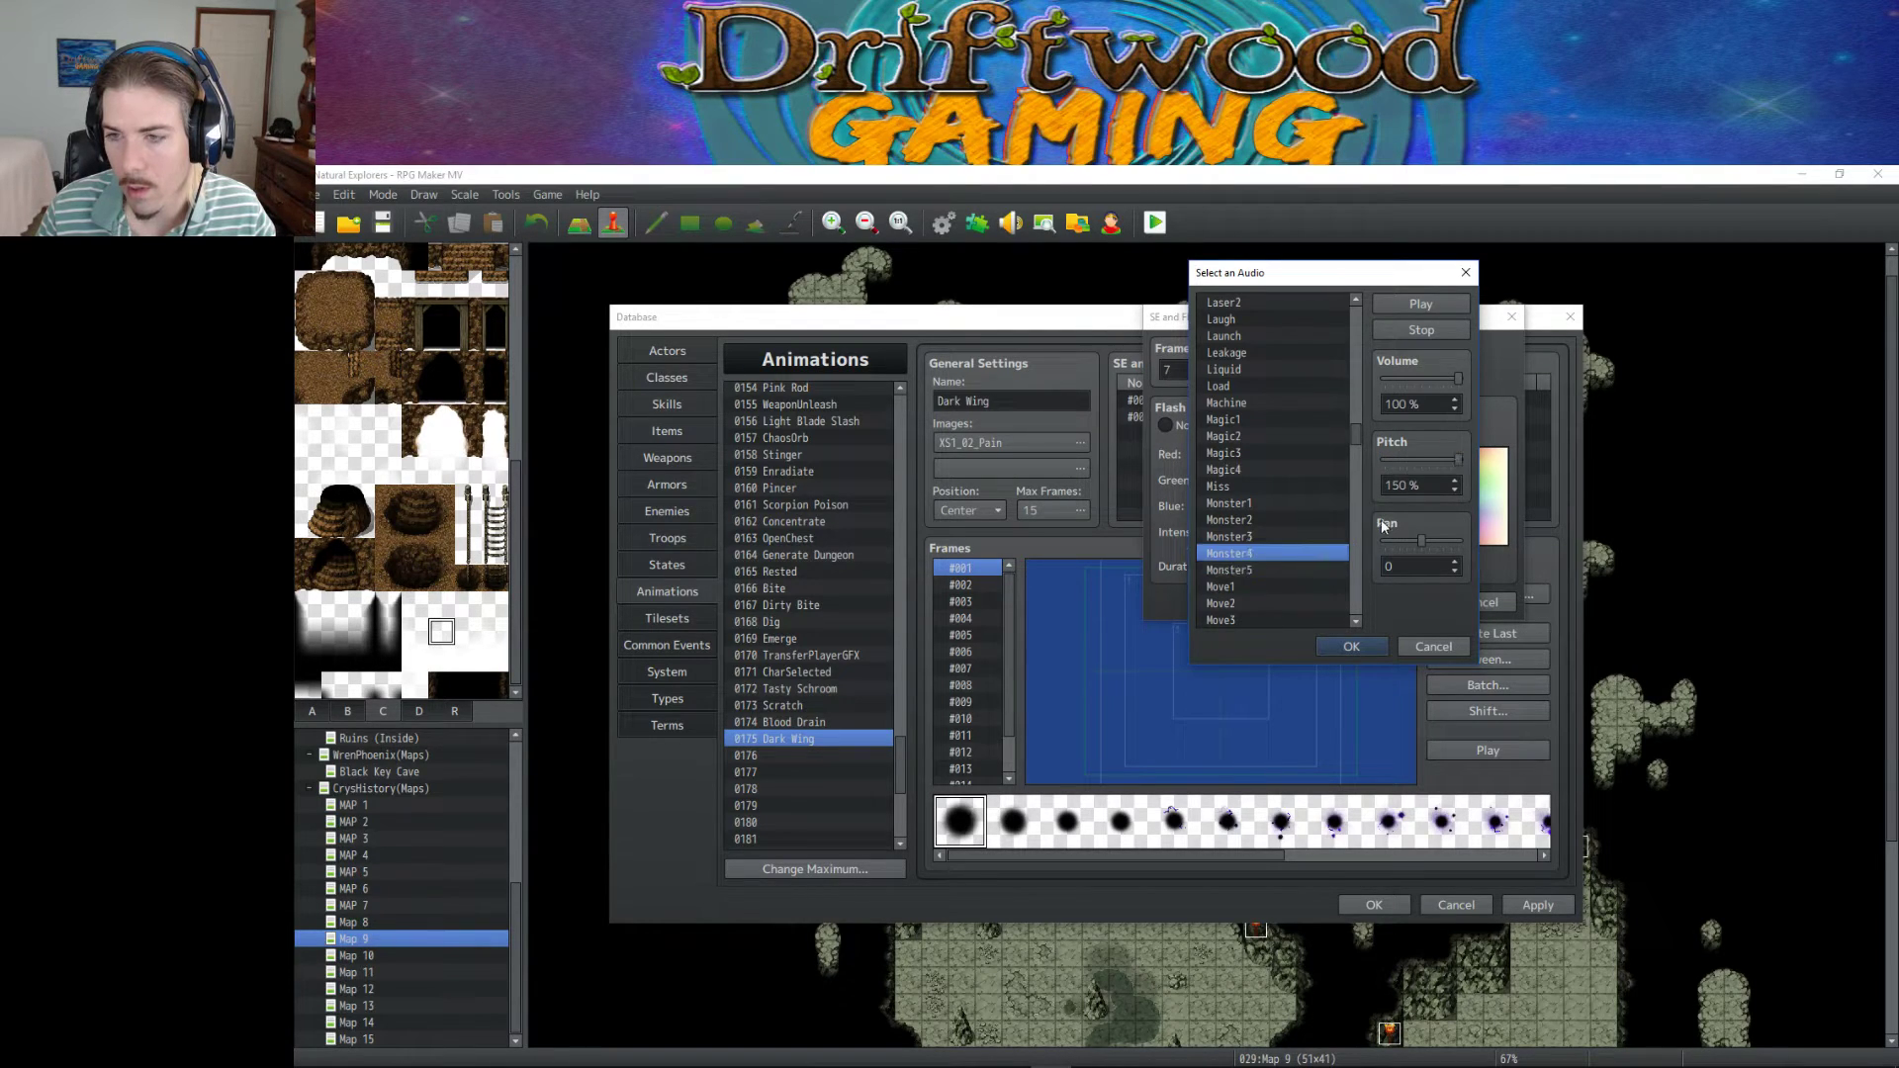
pyautogui.click(1280, 536)
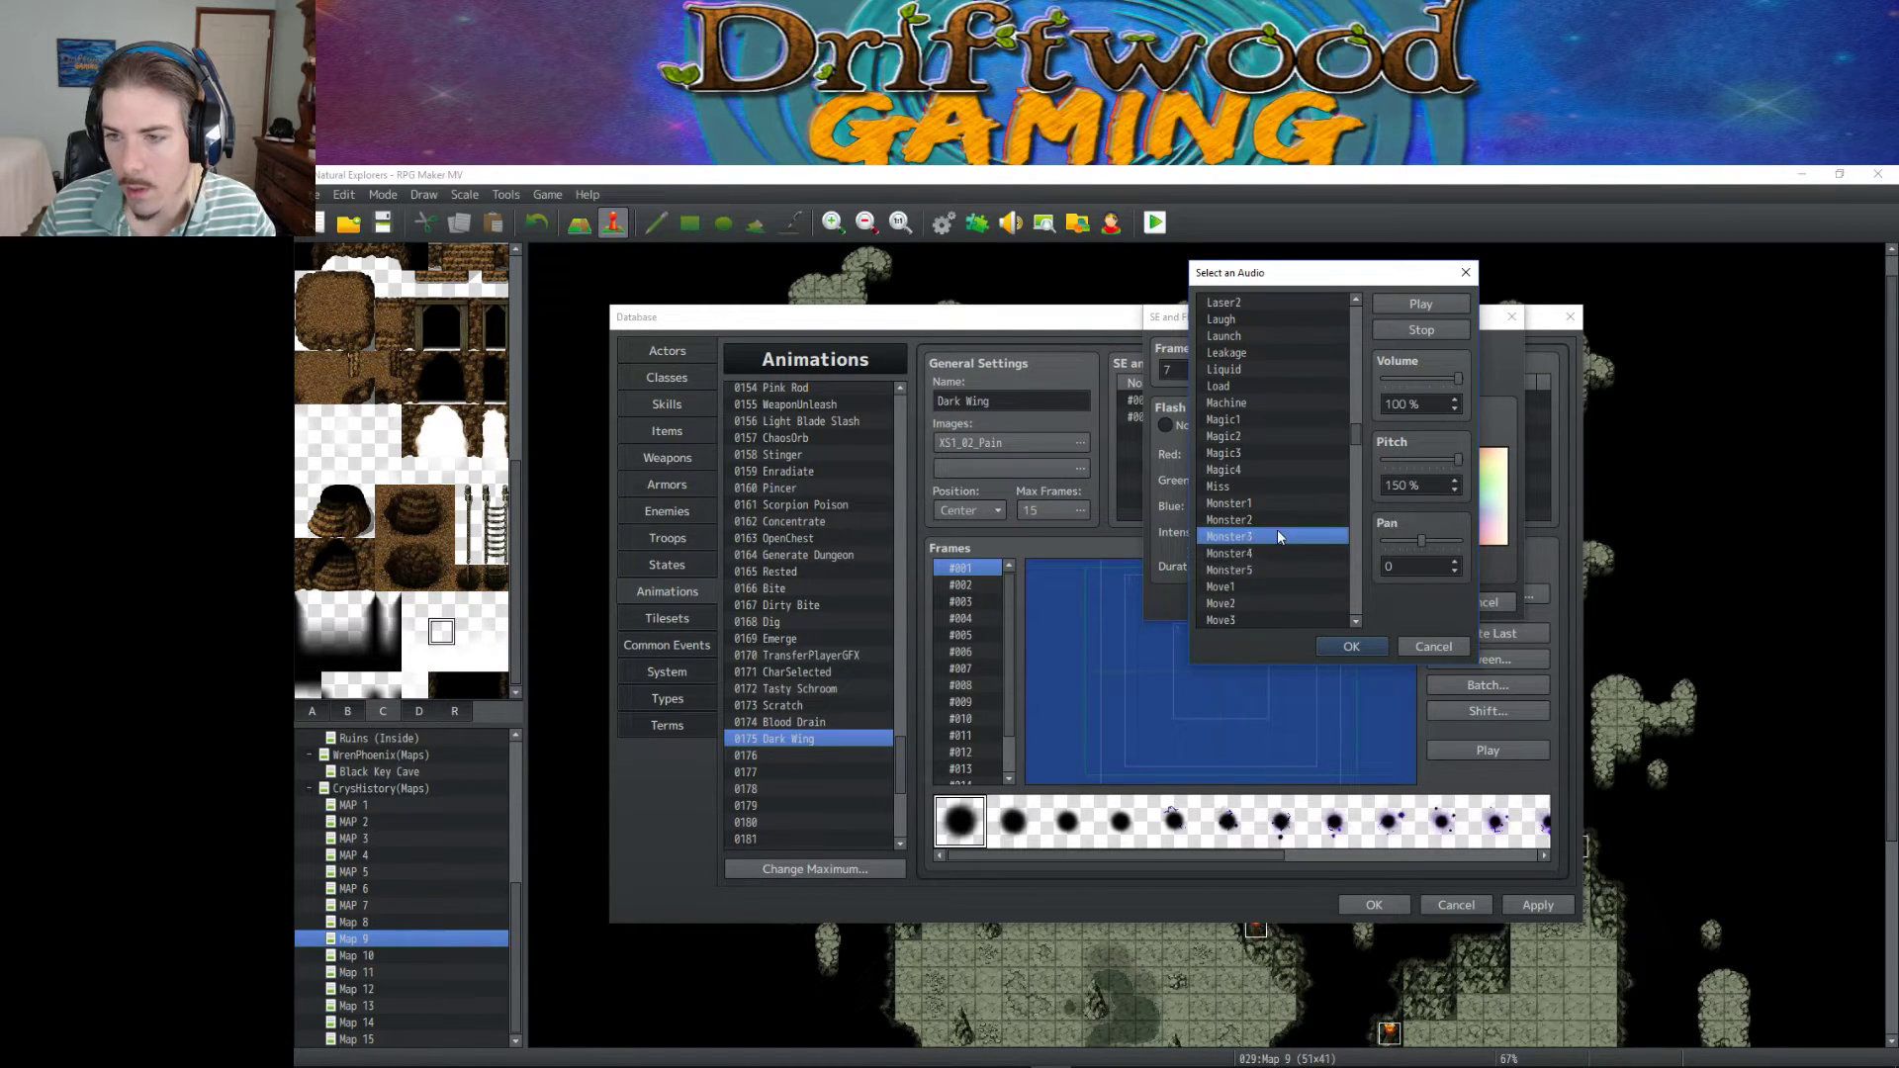
pyautogui.click(1350, 646)
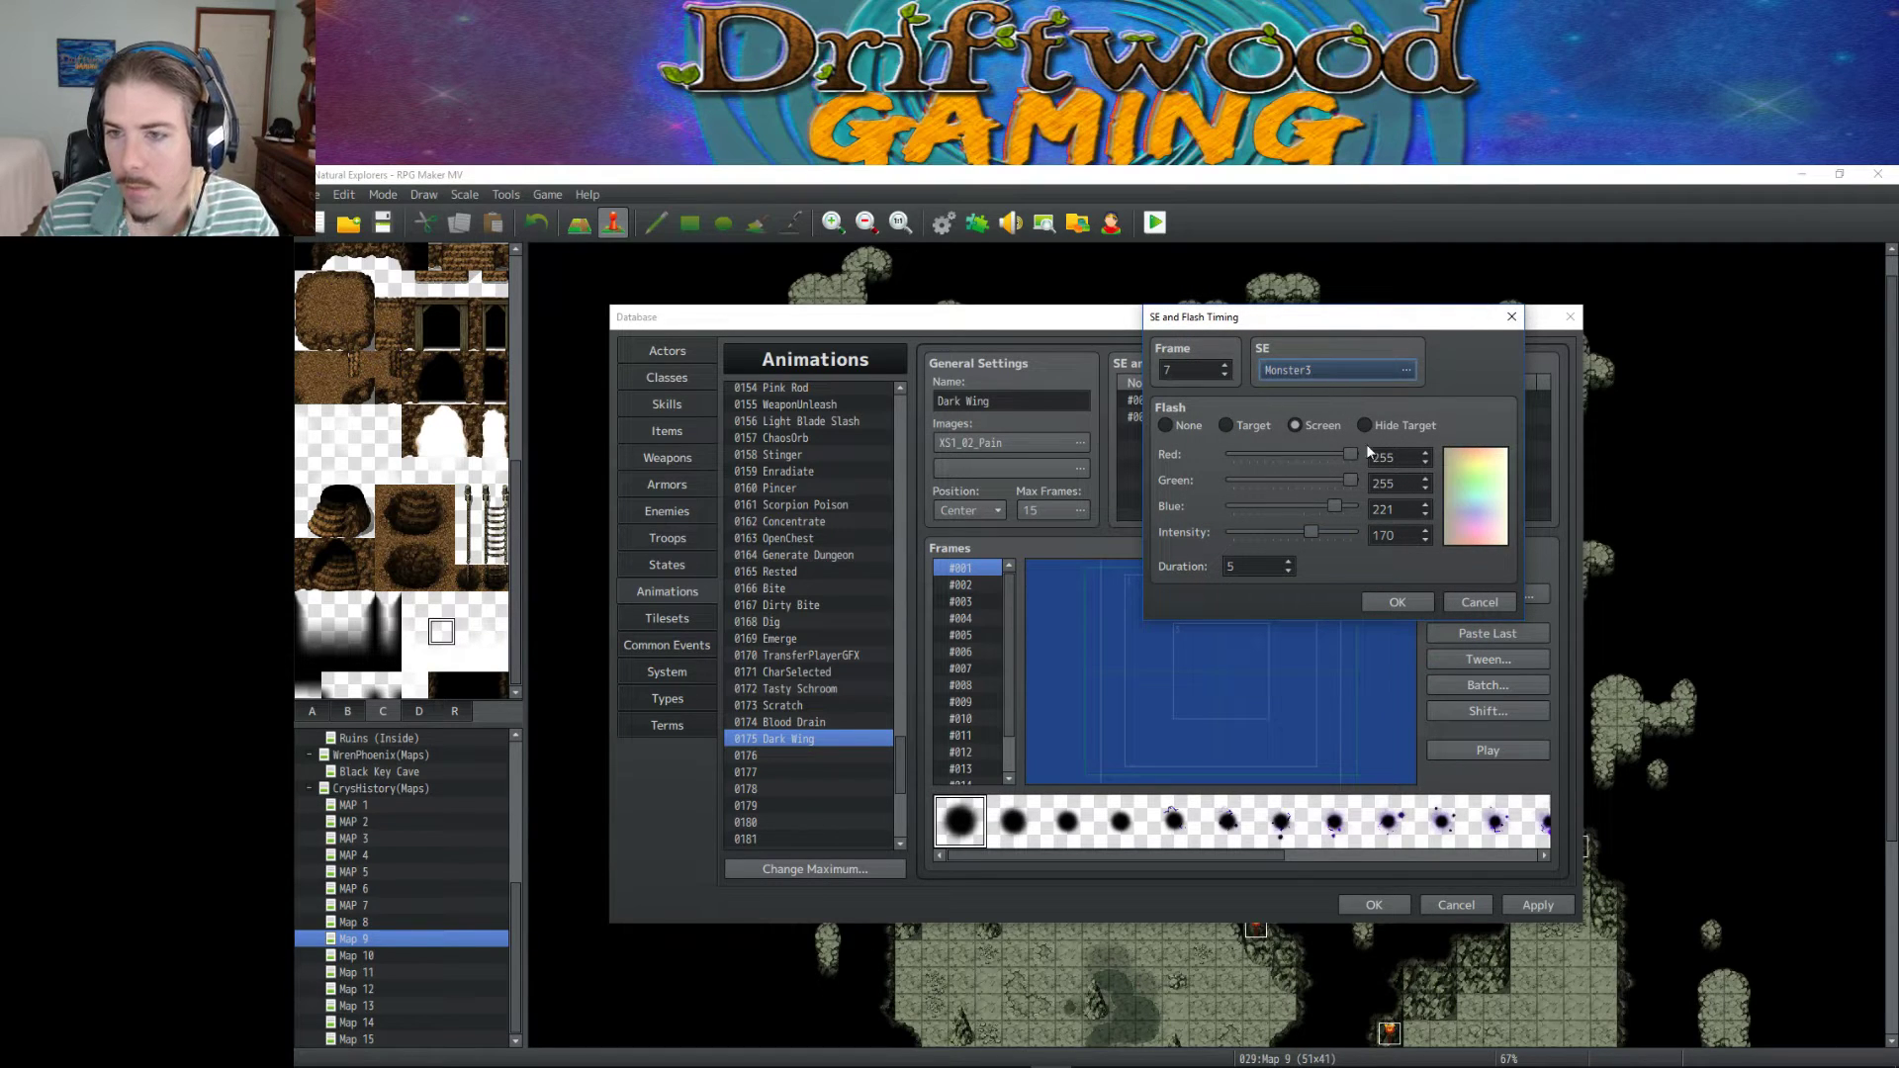
pyautogui.click(1234, 429)
pyautogui.click(1401, 604)
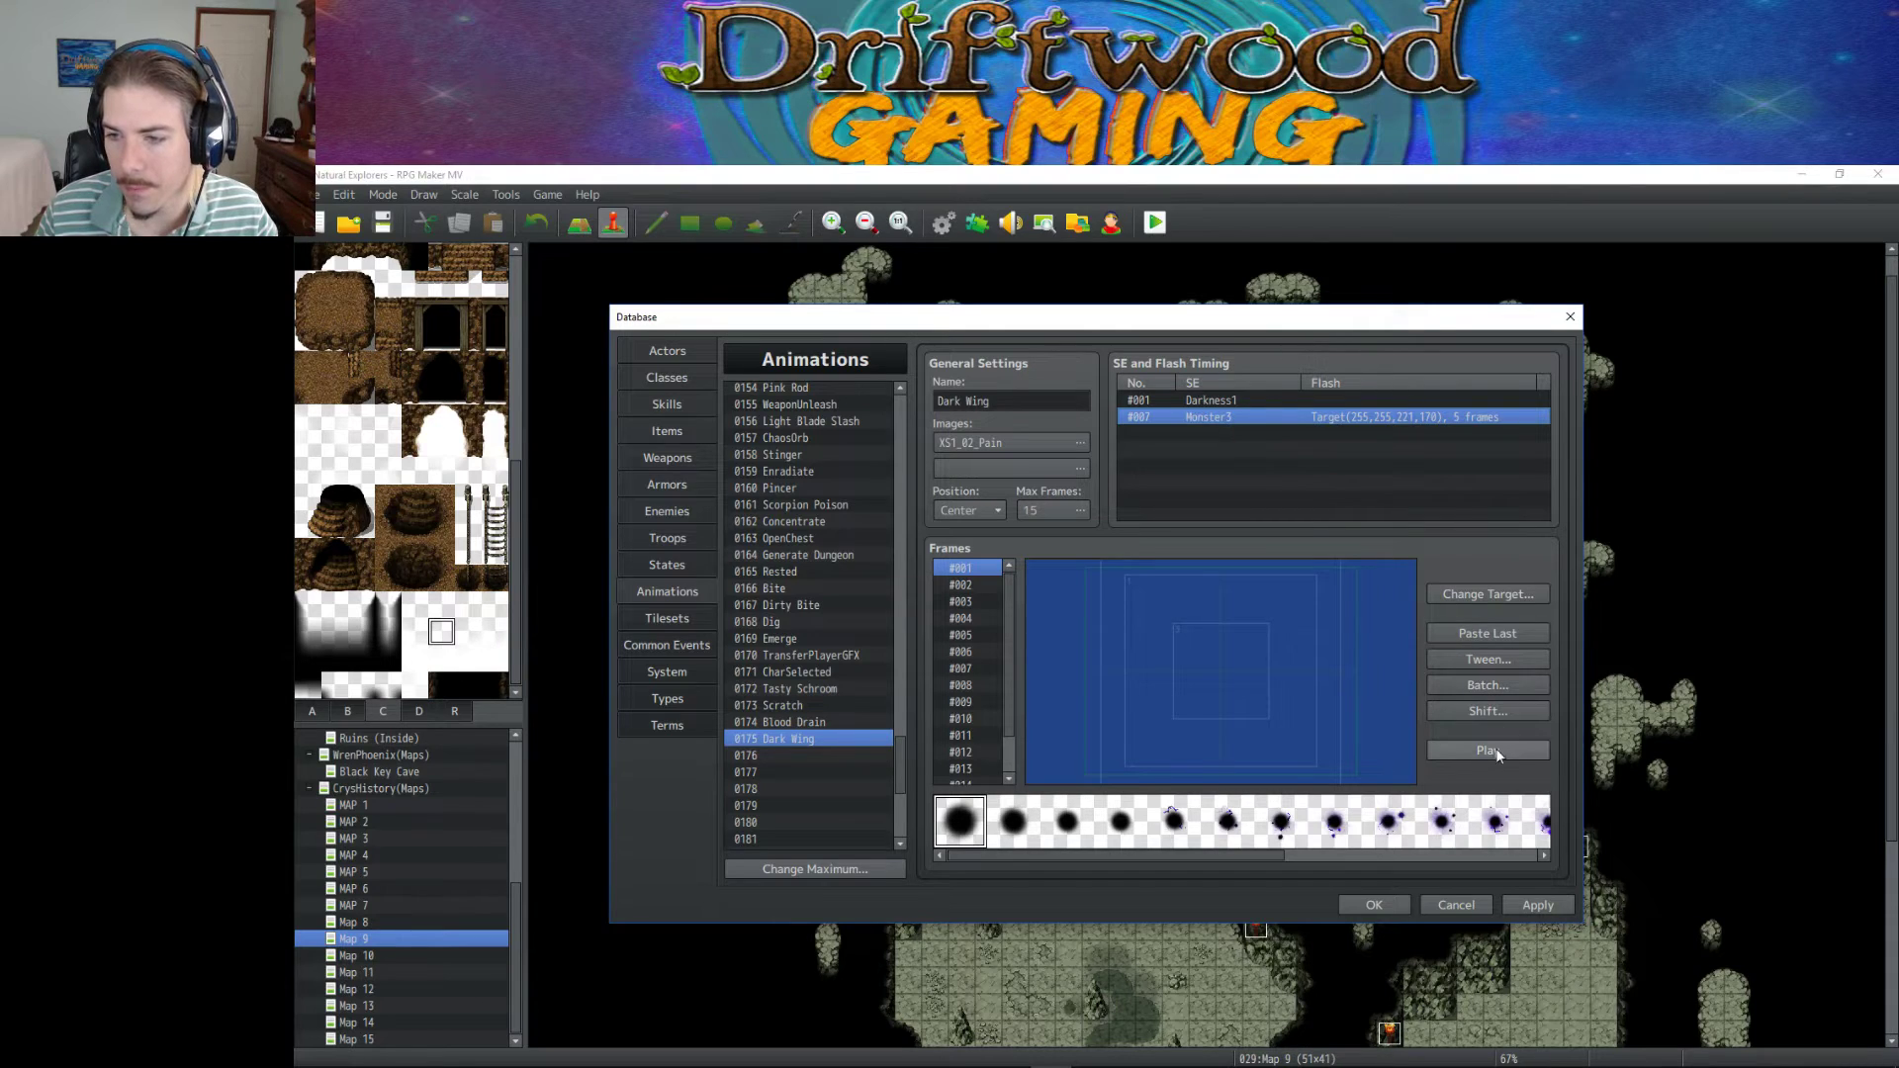
# Examine the first four frames of the Dark Wing animation and the cell properties in frame 1.
pyautogui.click(977, 586)
pyautogui.click(969, 603)
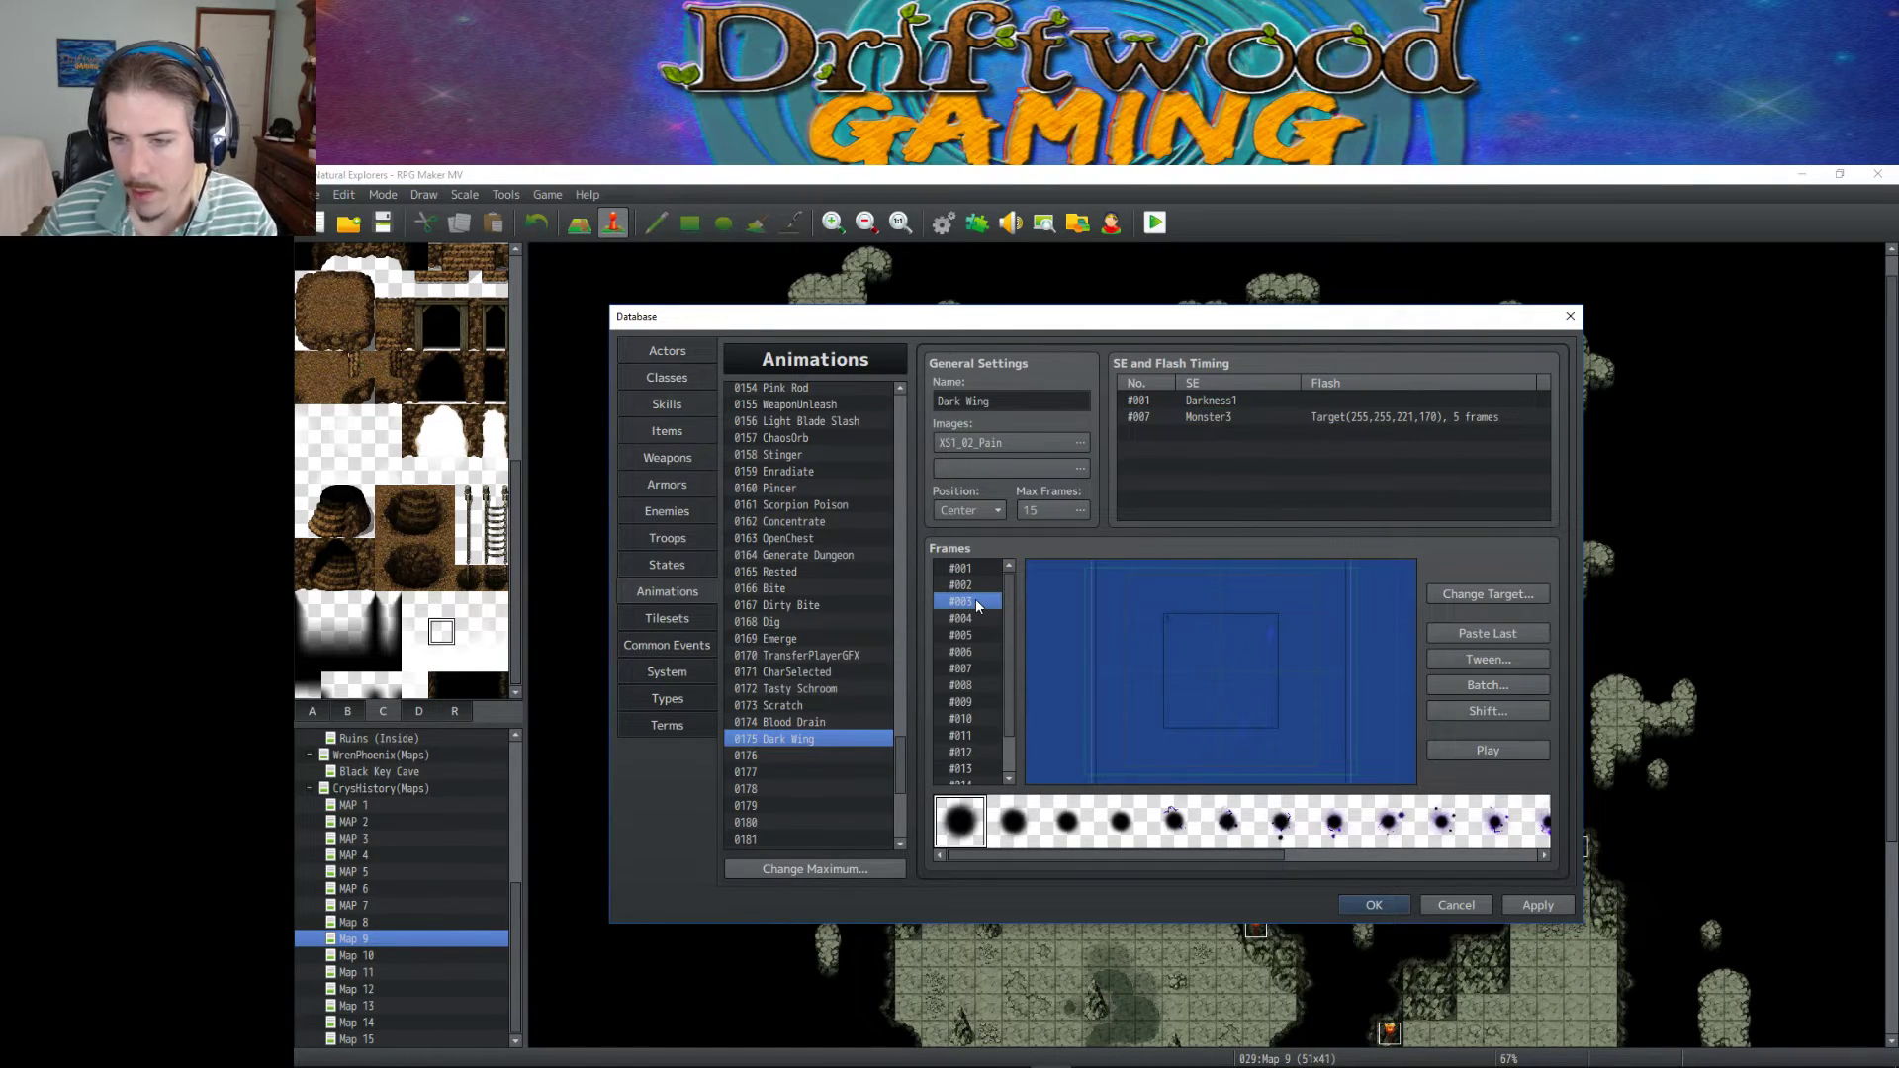
pyautogui.press('Down')
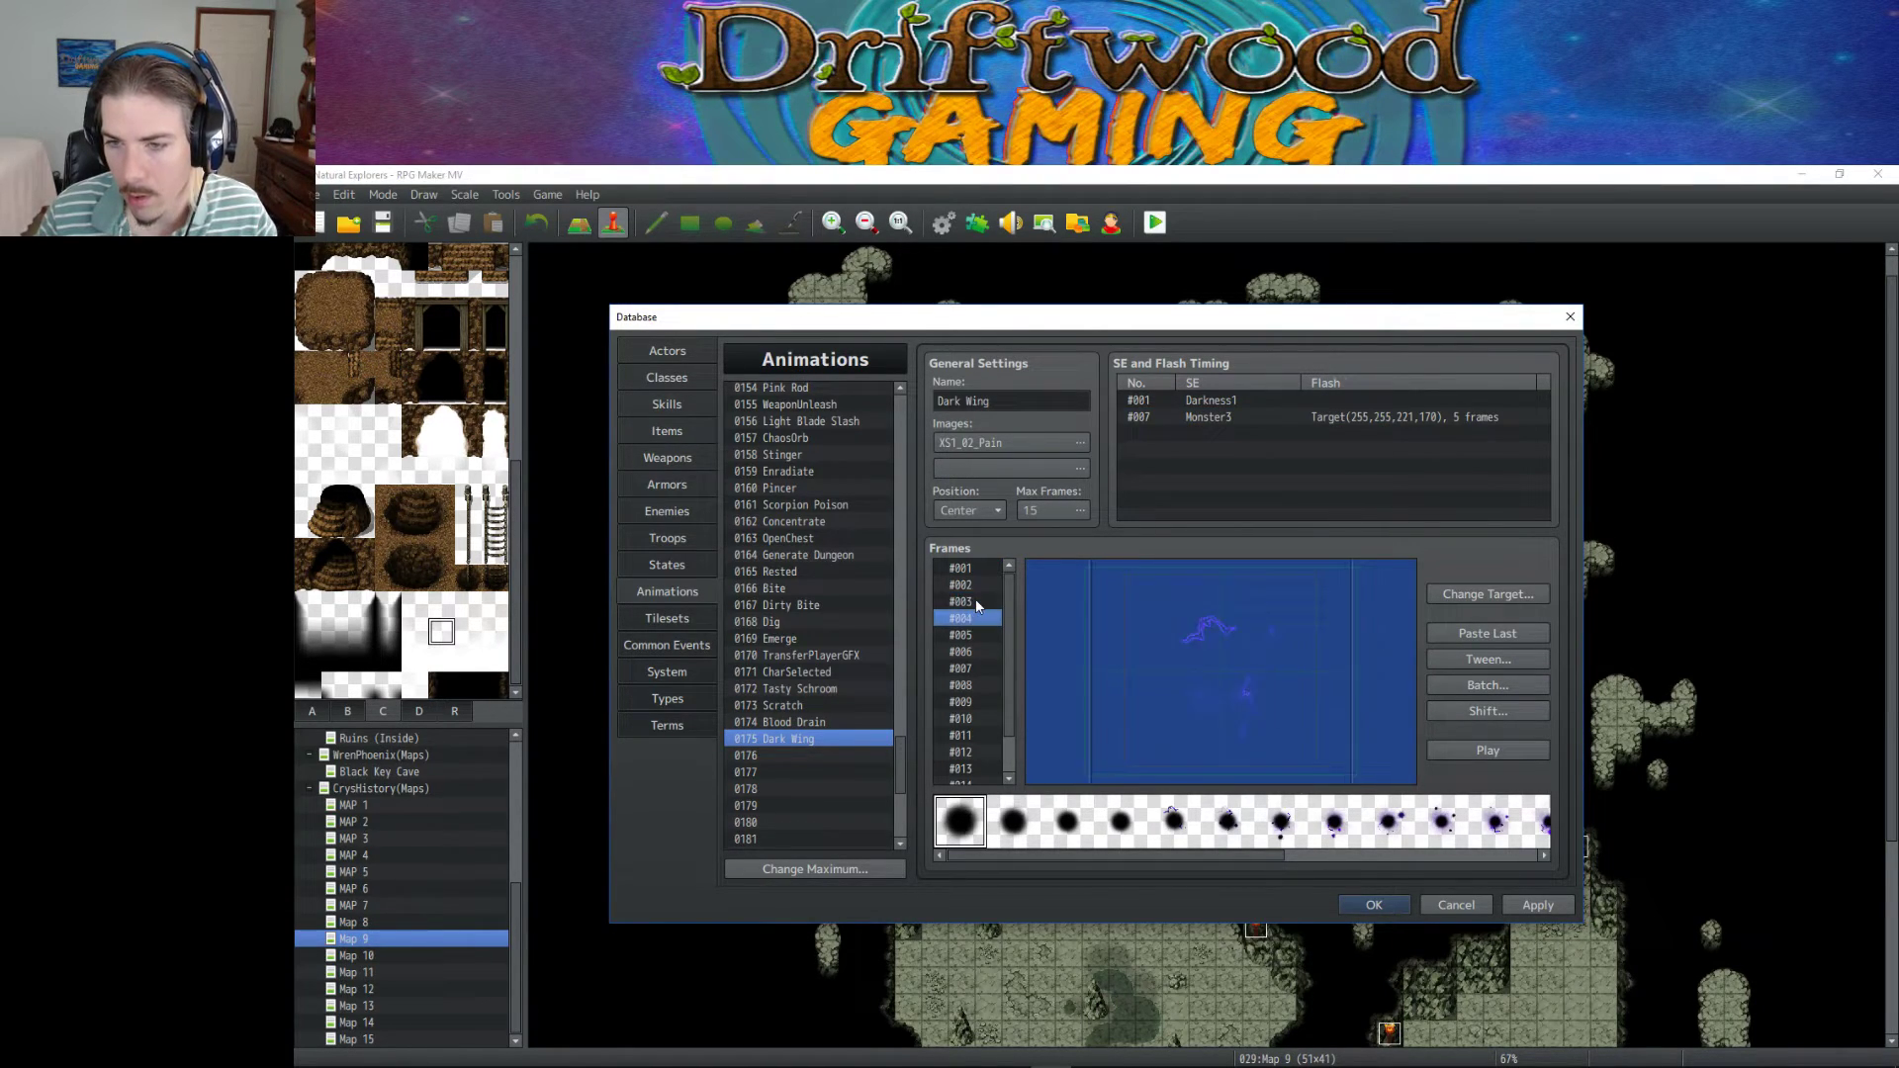
pyautogui.press('Up')
pyautogui.press('Up')
pyautogui.press('Up')
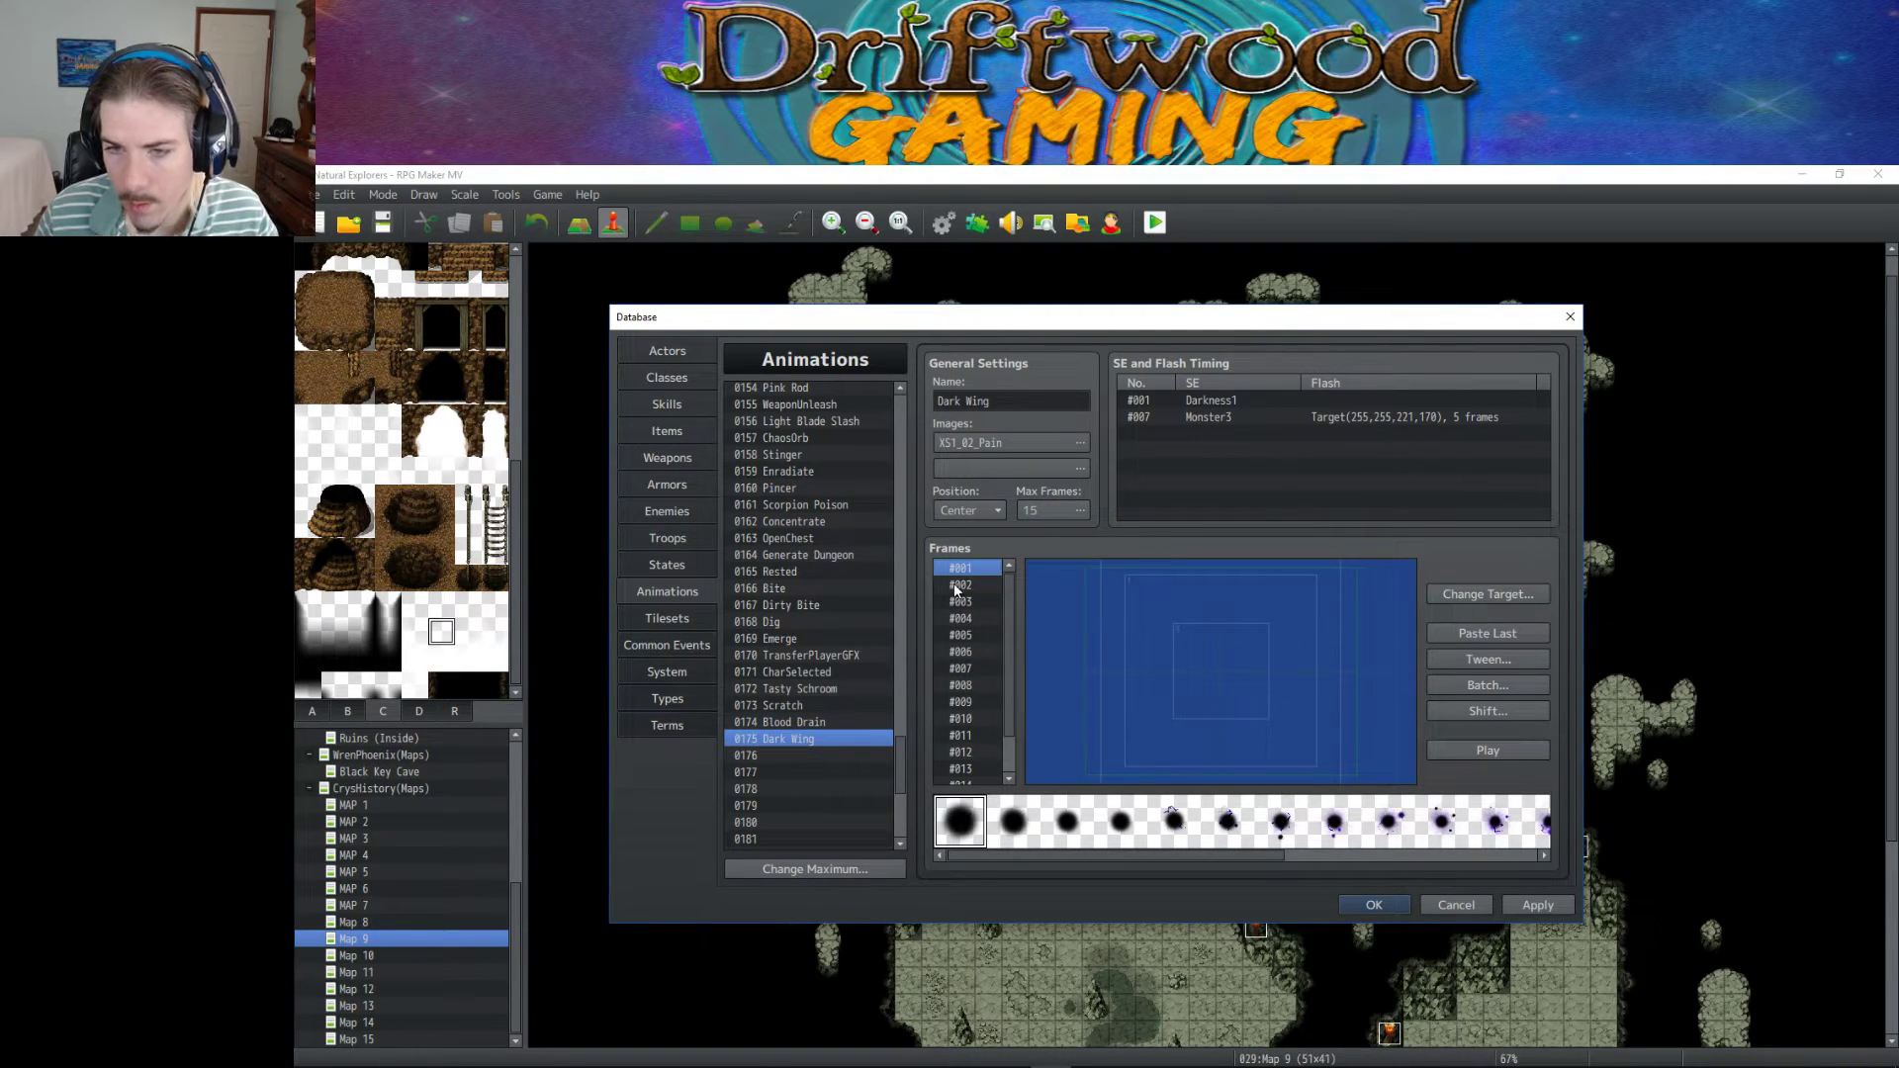
pyautogui.doubleClick(1187, 598)
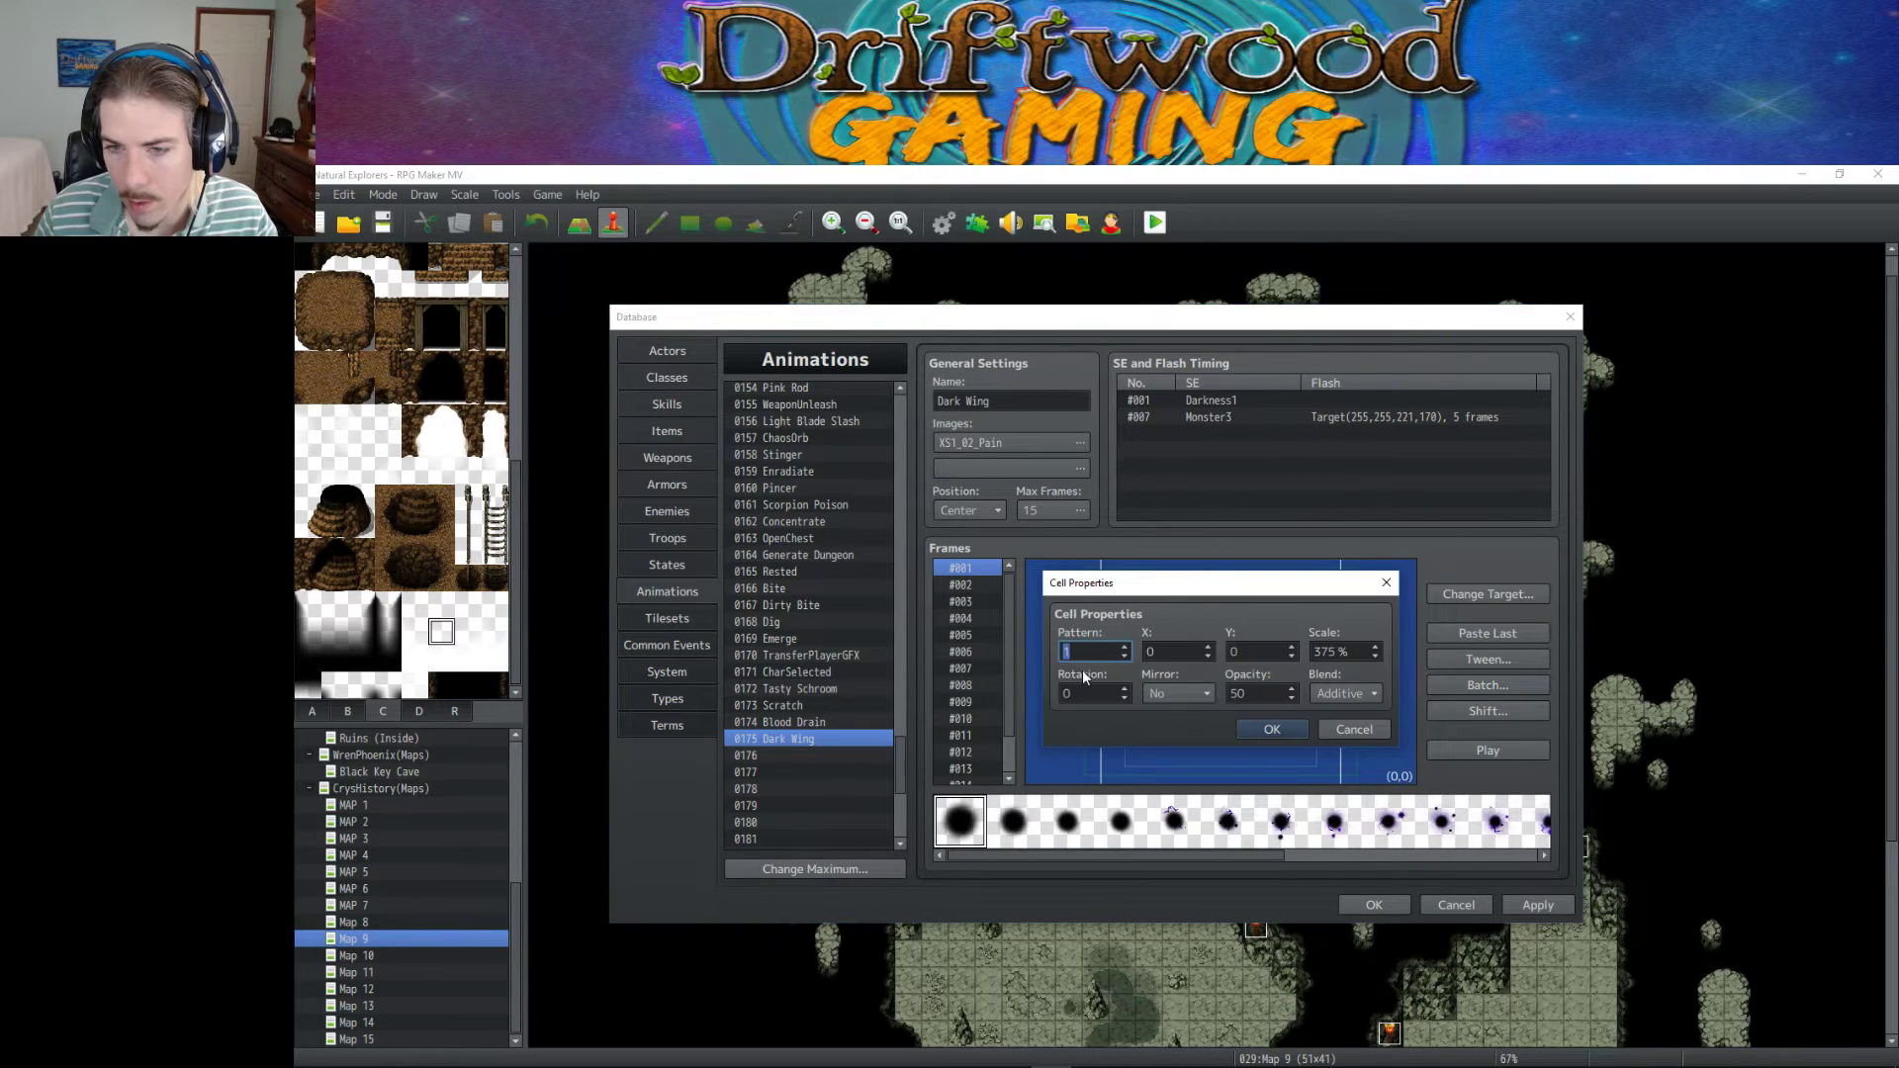
pyautogui.click(1272, 728)
# Check the first image's selection and hue, and re-examine the opening frames and frame 1's cell properties.
pyautogui.click(1081, 442)
pyautogui.scroll(-1, 1087, 512)
pyautogui.scroll(1, 1087, 512)
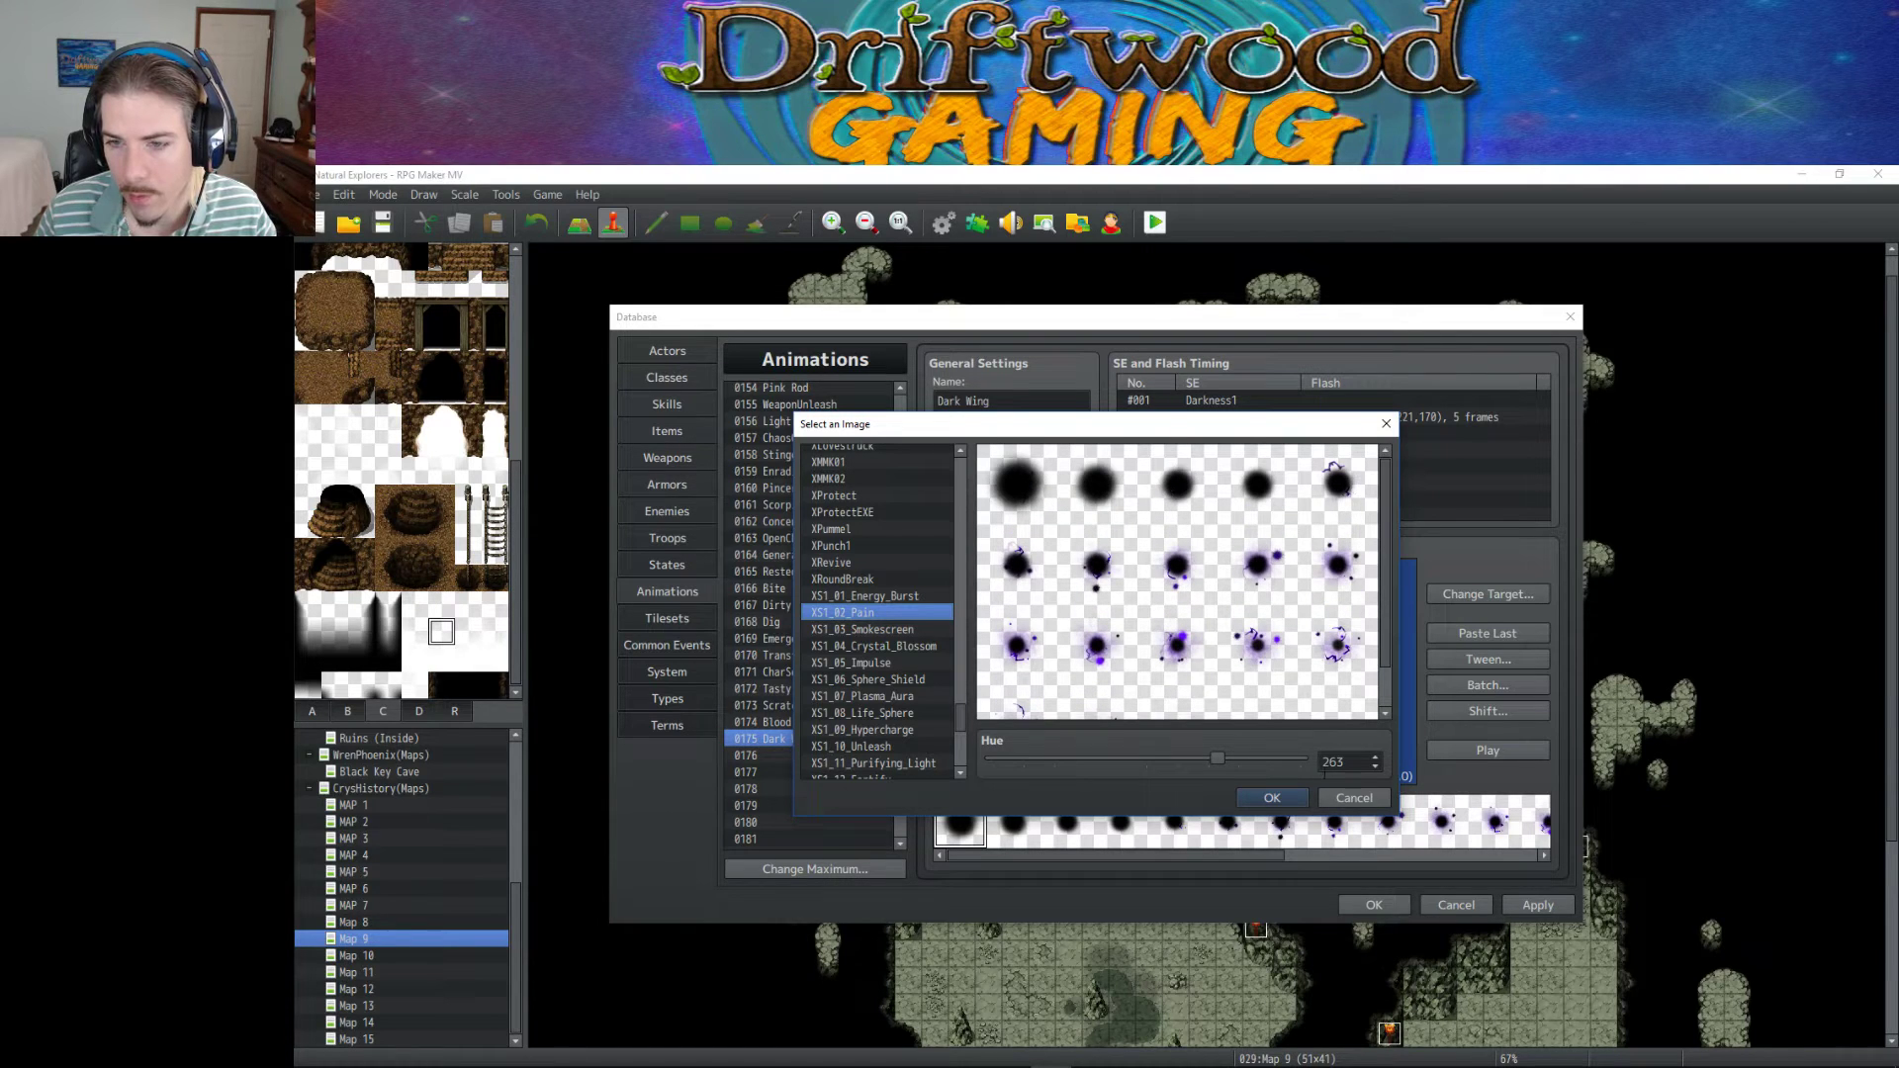
pyautogui.click(1272, 797)
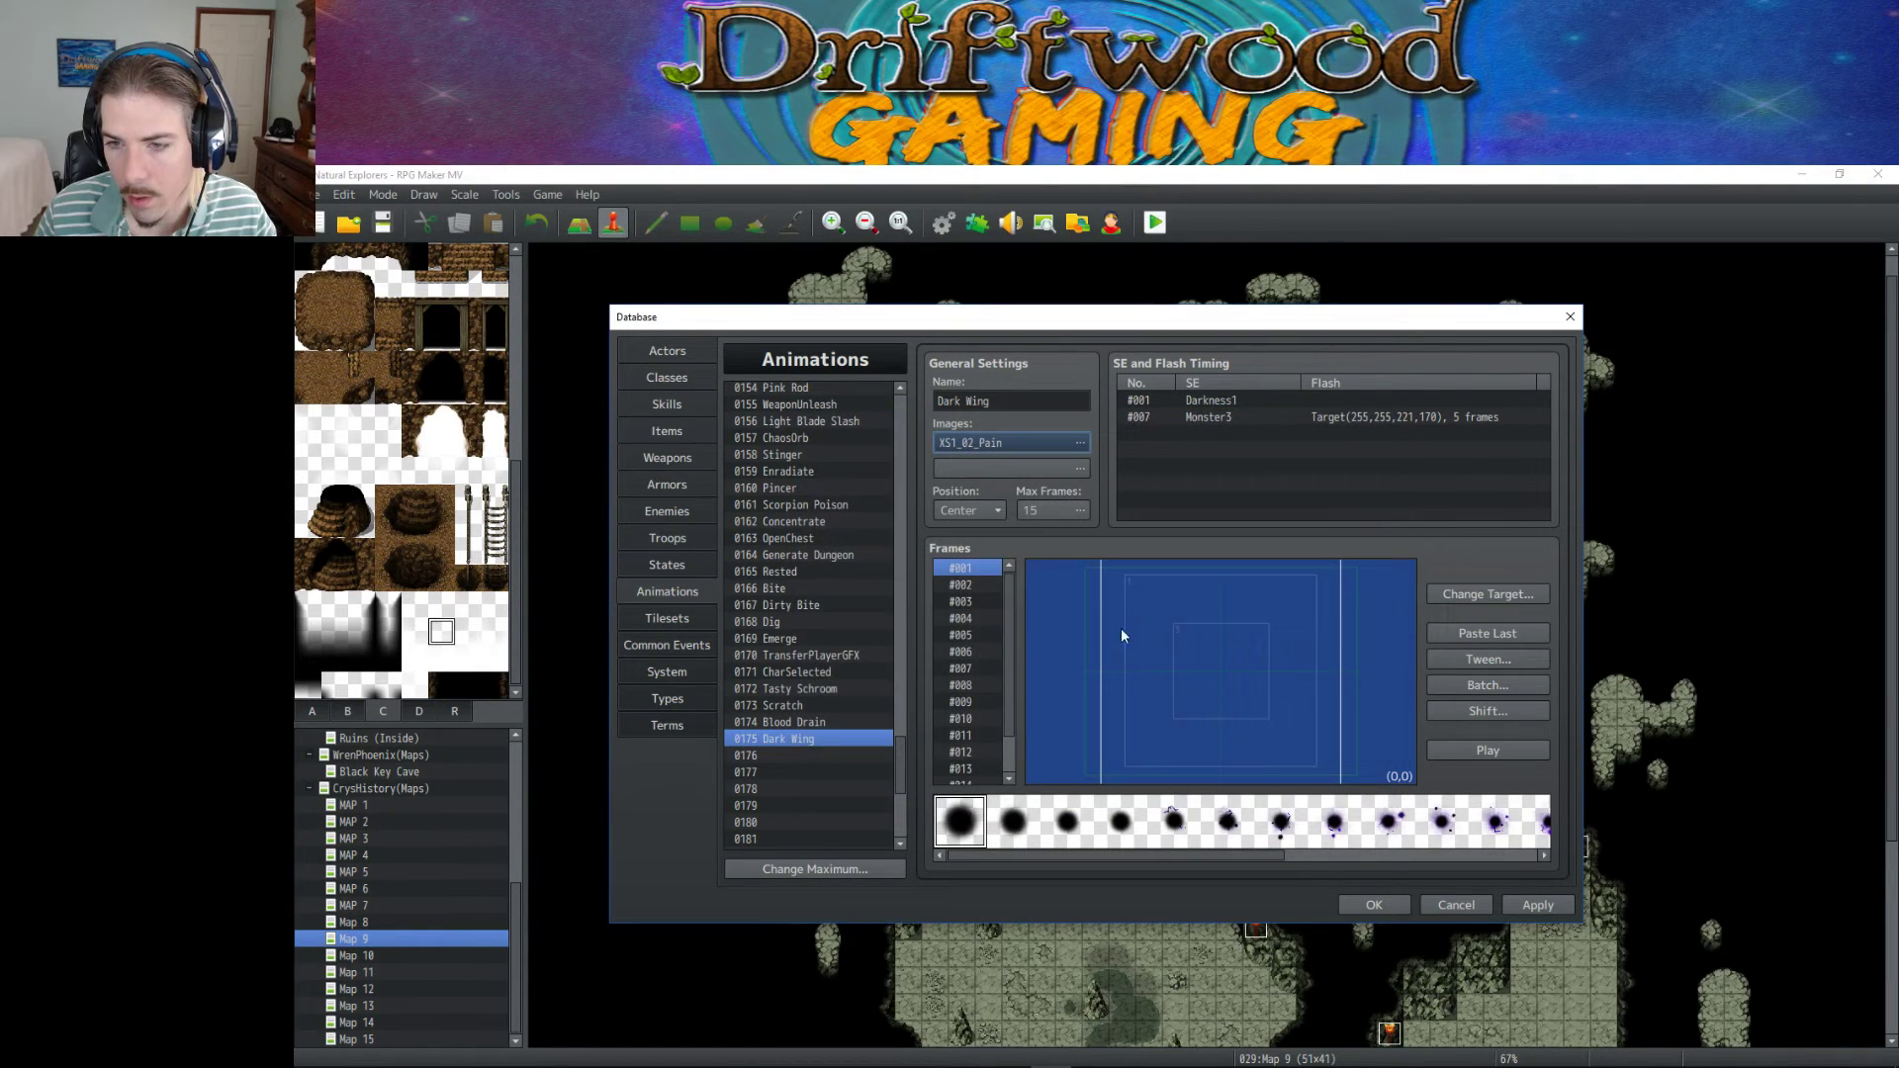
pyautogui.click(981, 585)
pyautogui.click(973, 601)
pyautogui.click(970, 620)
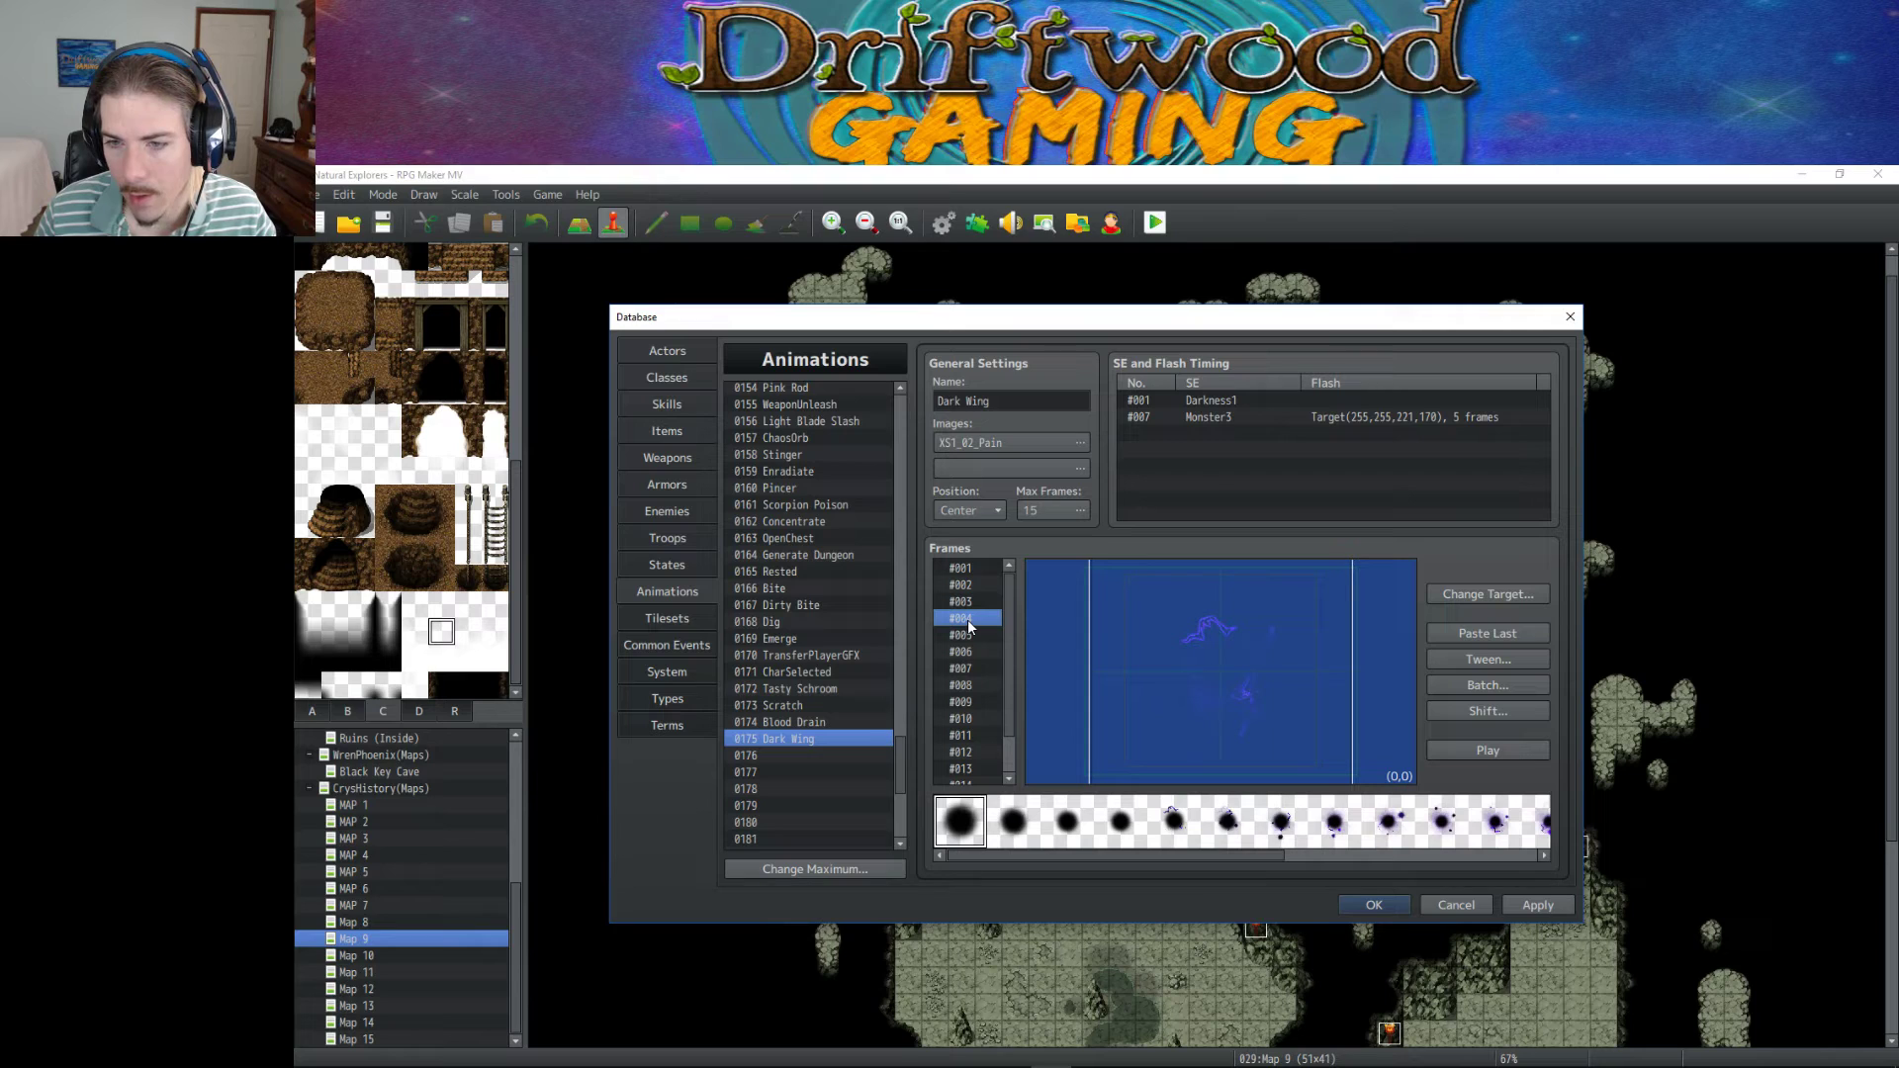
pyautogui.click(970, 568)
pyautogui.doubleClick(1118, 604)
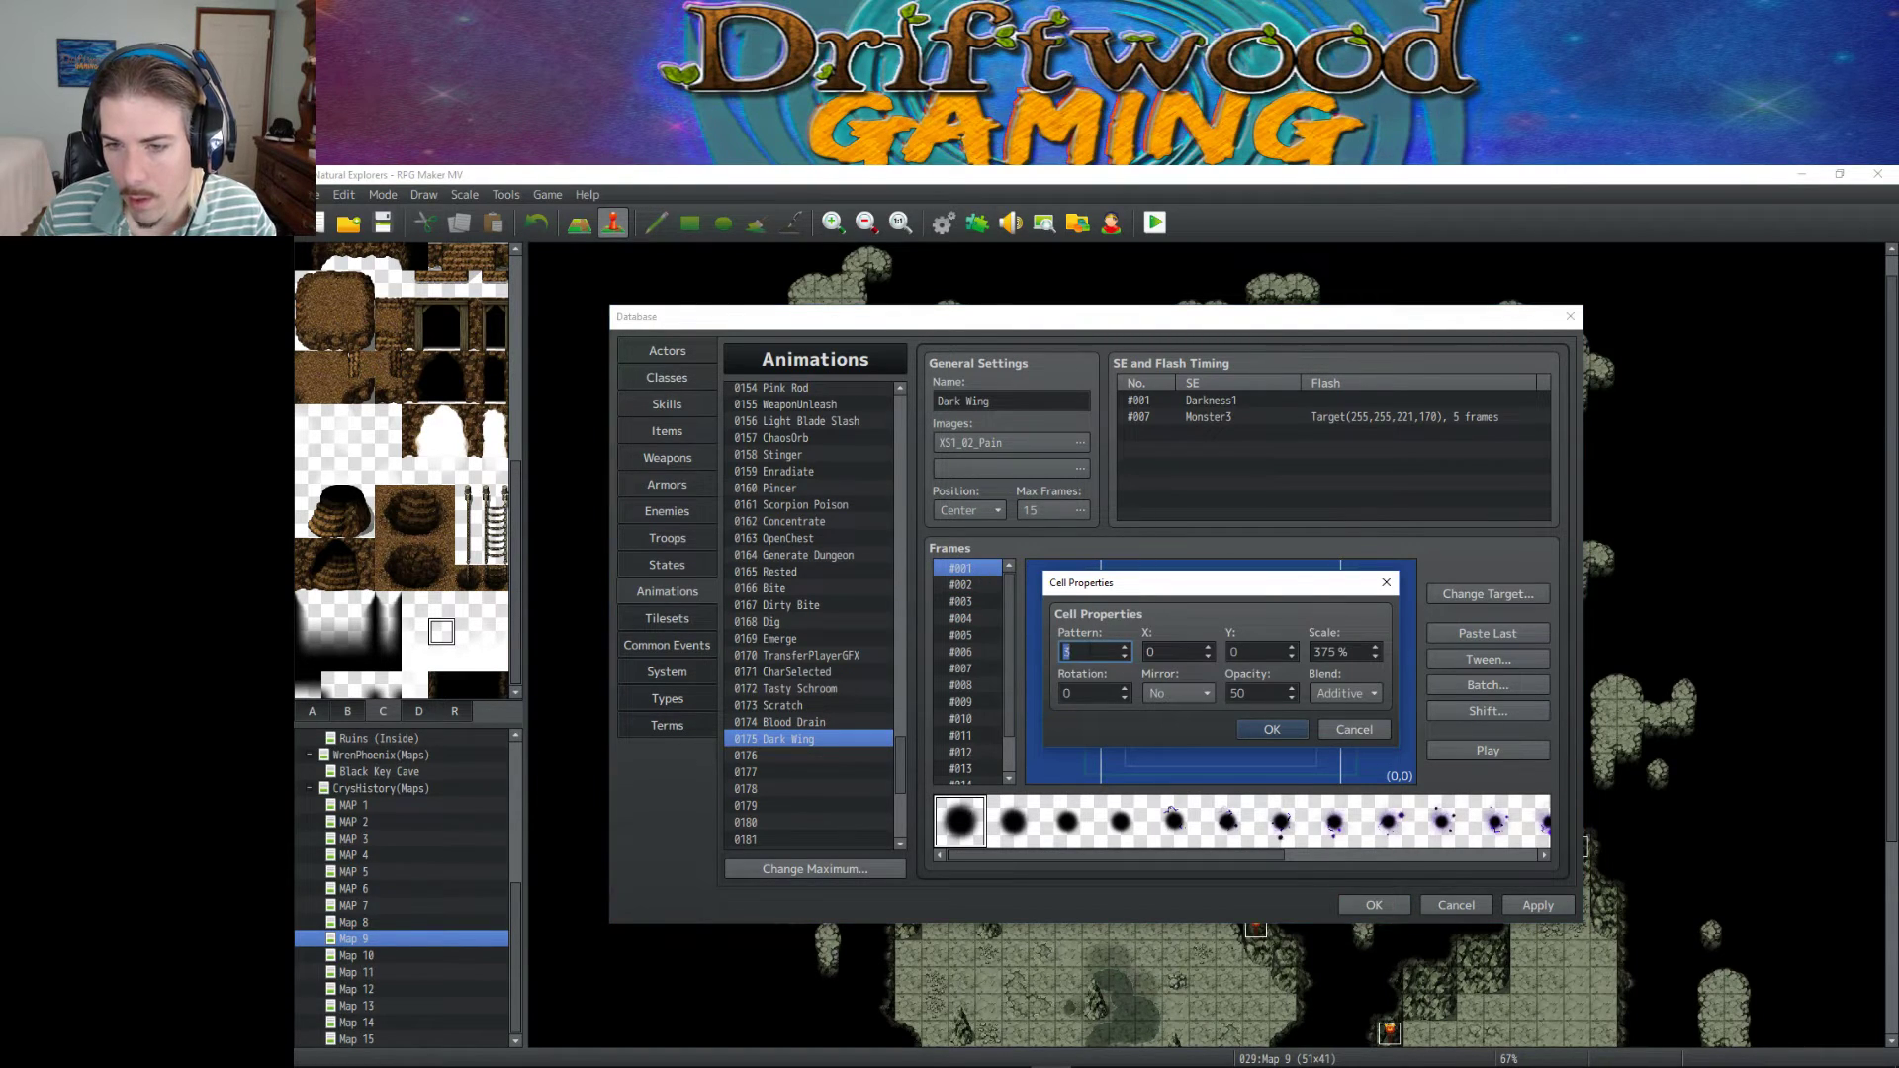
pyautogui.click(1271, 729)
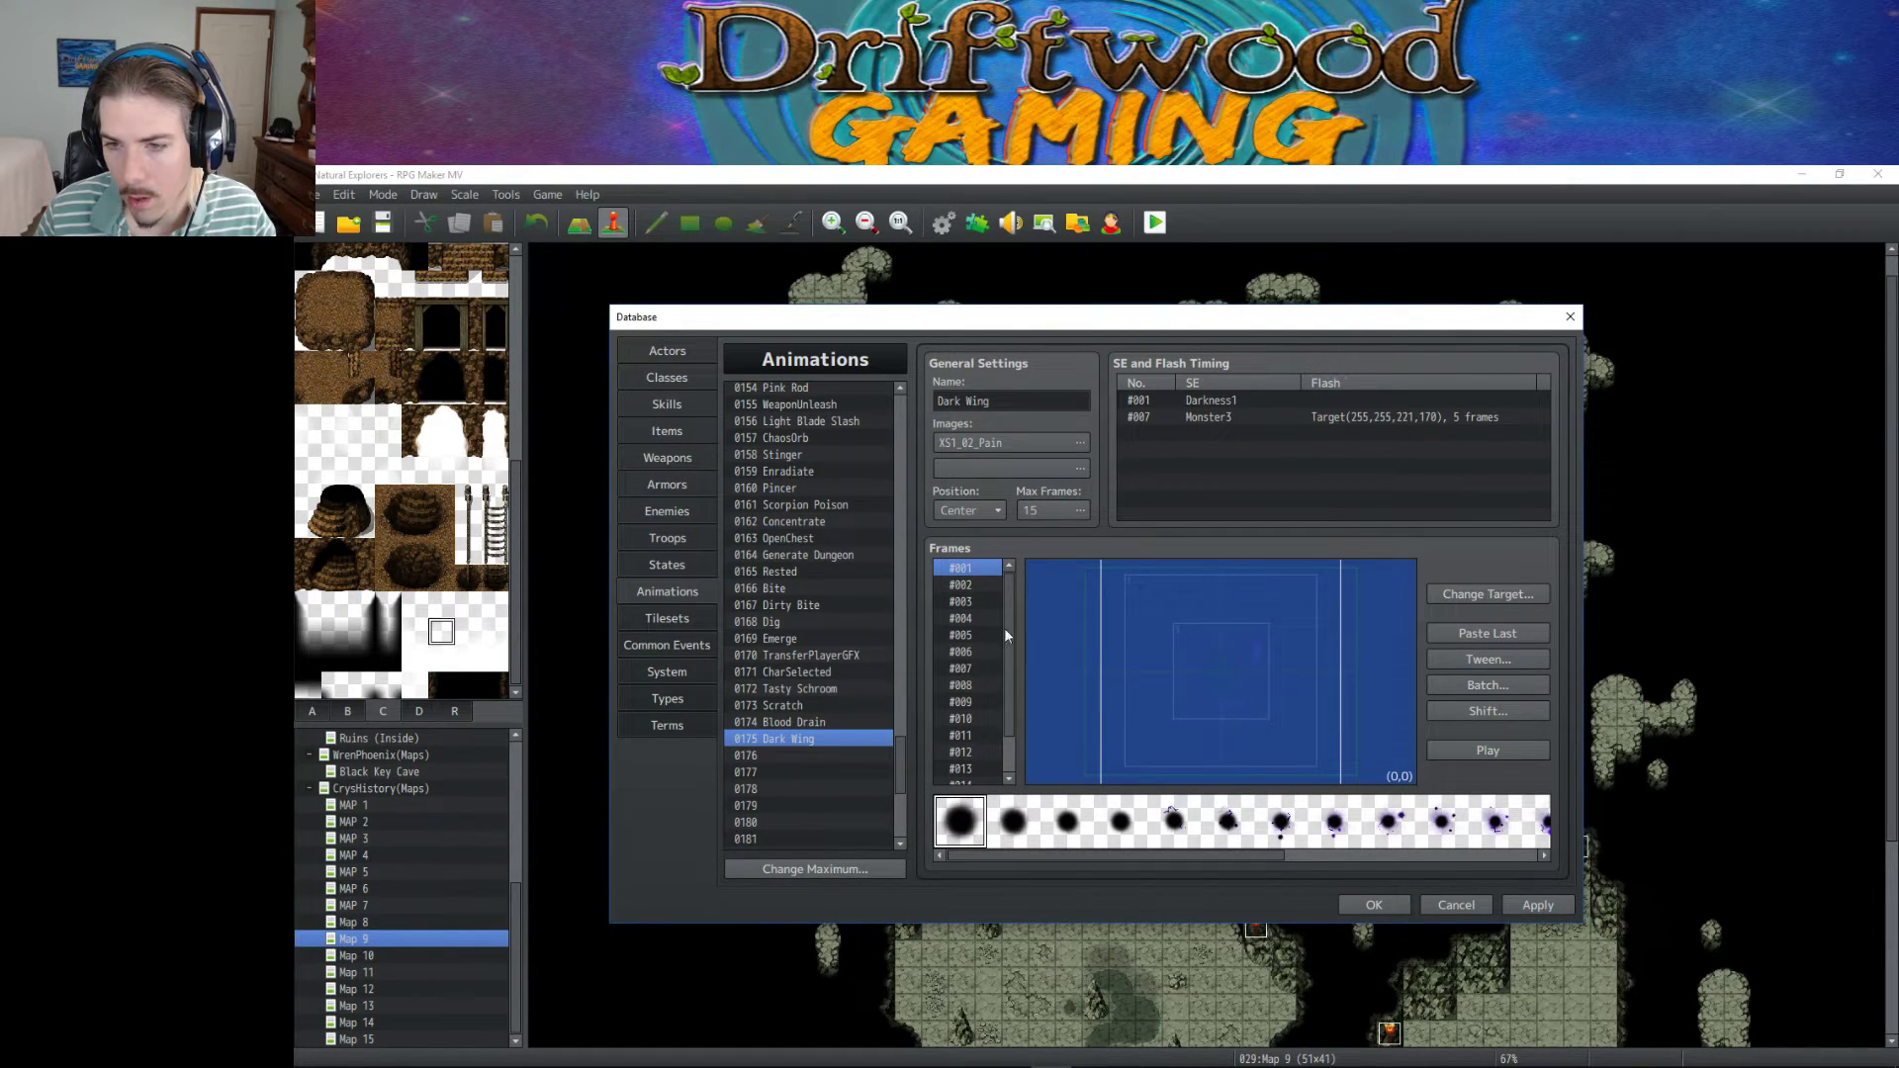
# Delete the first two frames of the Dark Wing animation and preview it.
pyautogui.click(970, 571)
pyautogui.press('Delete')
pyautogui.press('Delete')
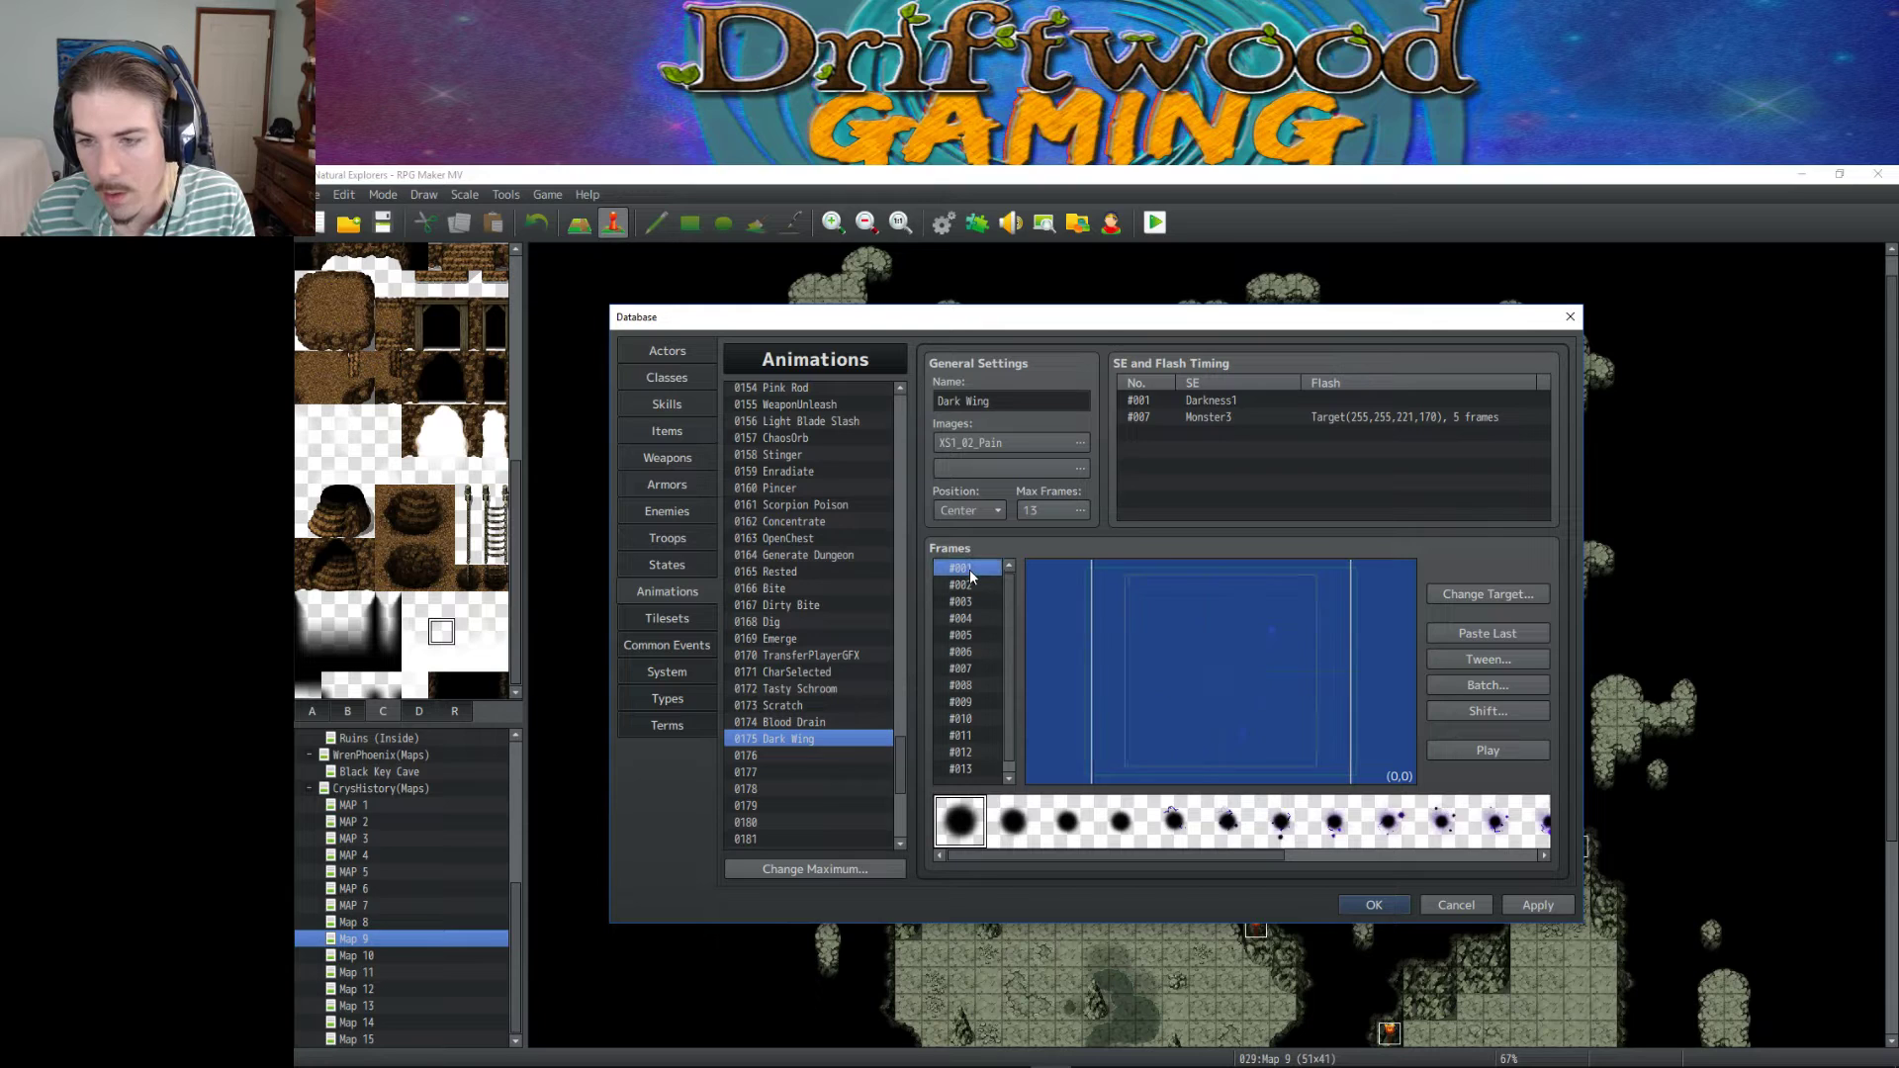
pyautogui.click(1488, 752)
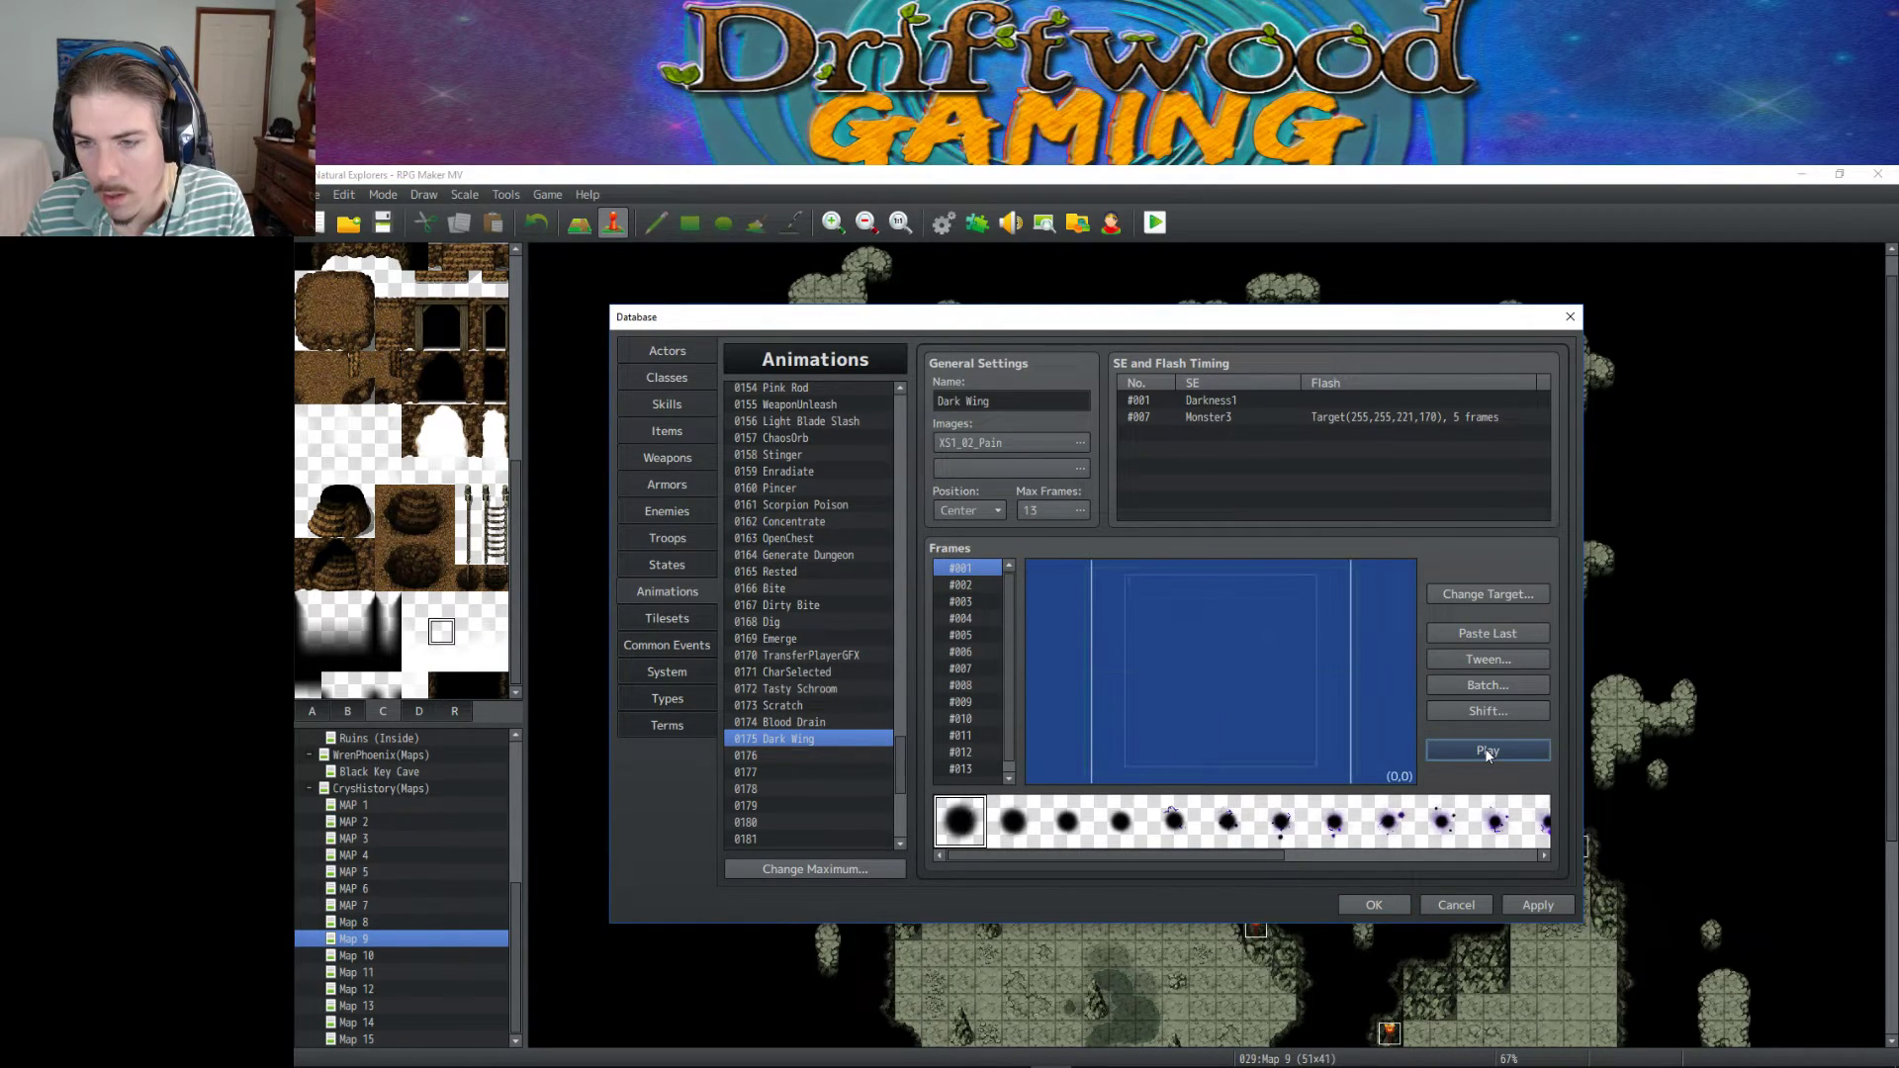
# Reopen the frame 7 timing entry and browse its sound effects for an alternative to Monster3.
pyautogui.rightClick(1231, 422)
pyautogui.click(1255, 431)
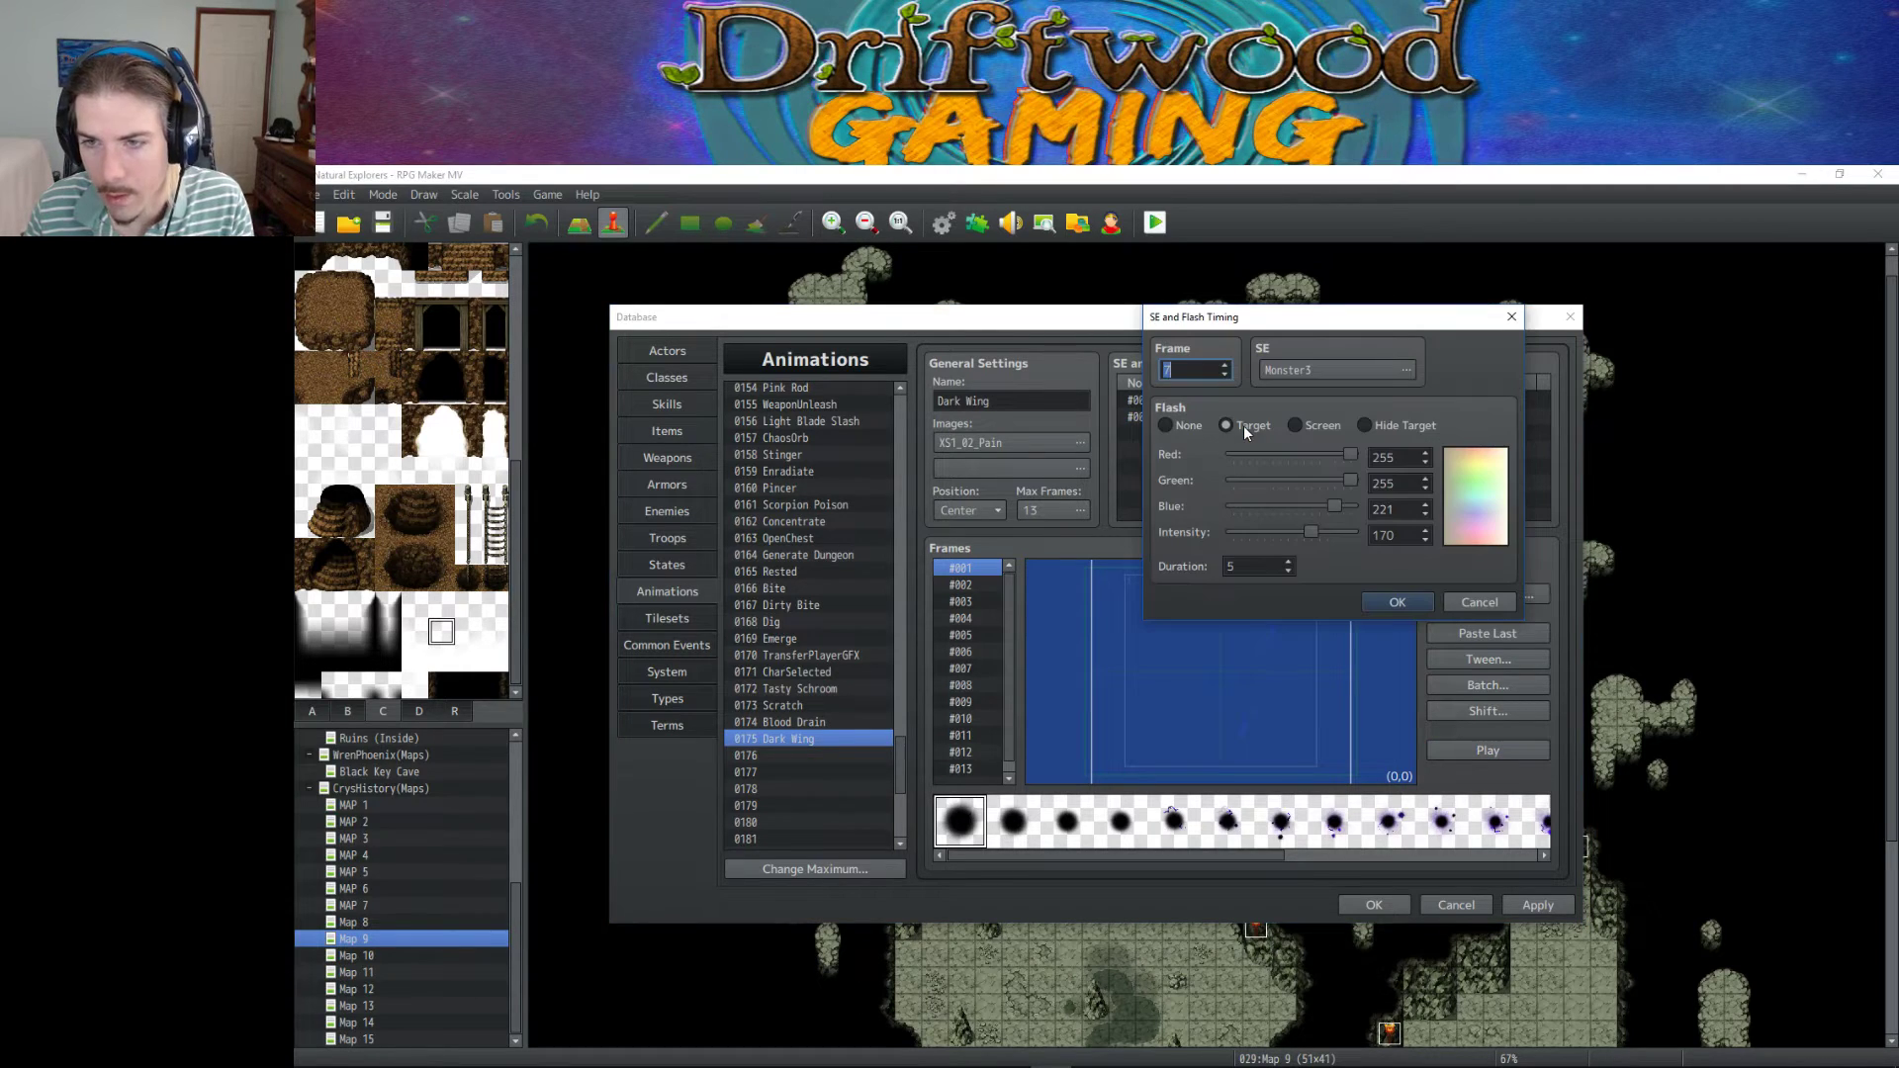
pyautogui.click(1325, 370)
pyautogui.moveTo(1355, 438); pyautogui.dragTo(1352, 501)
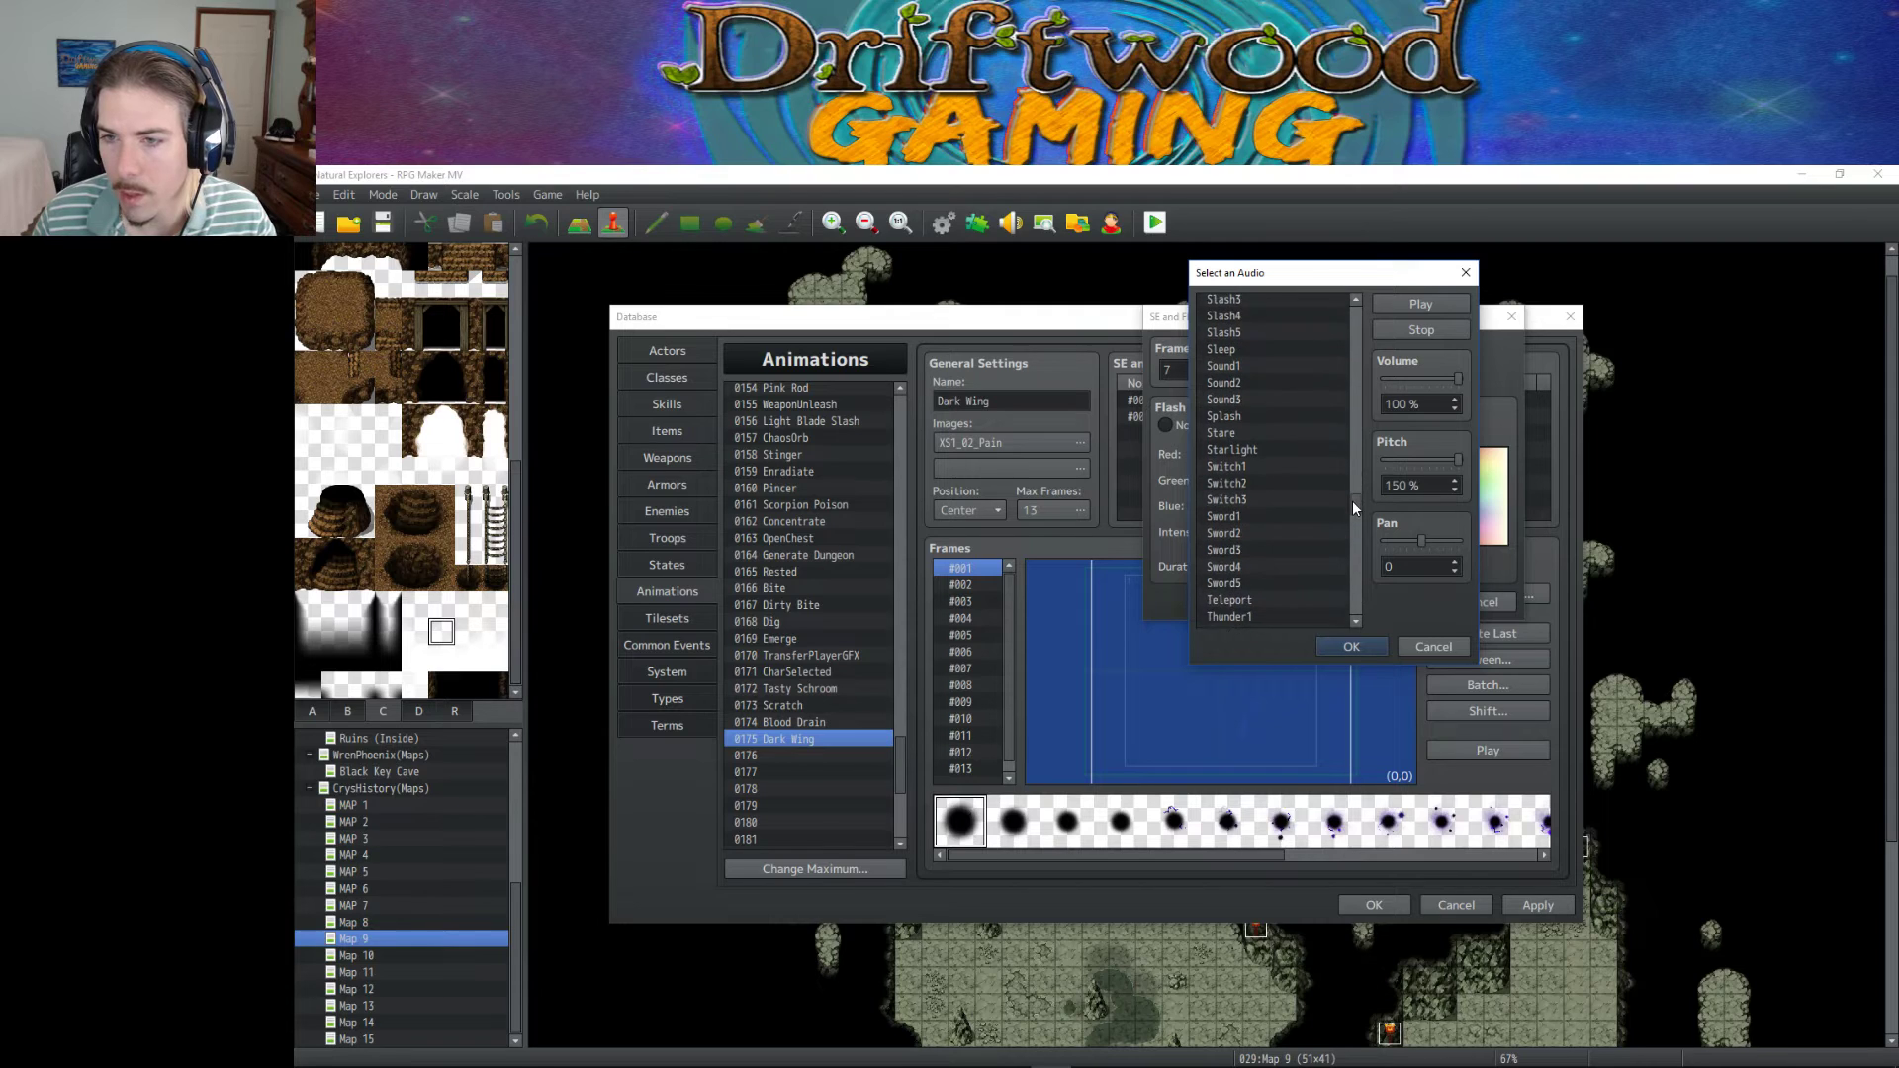
pyautogui.scroll(-8, 1283, 580)
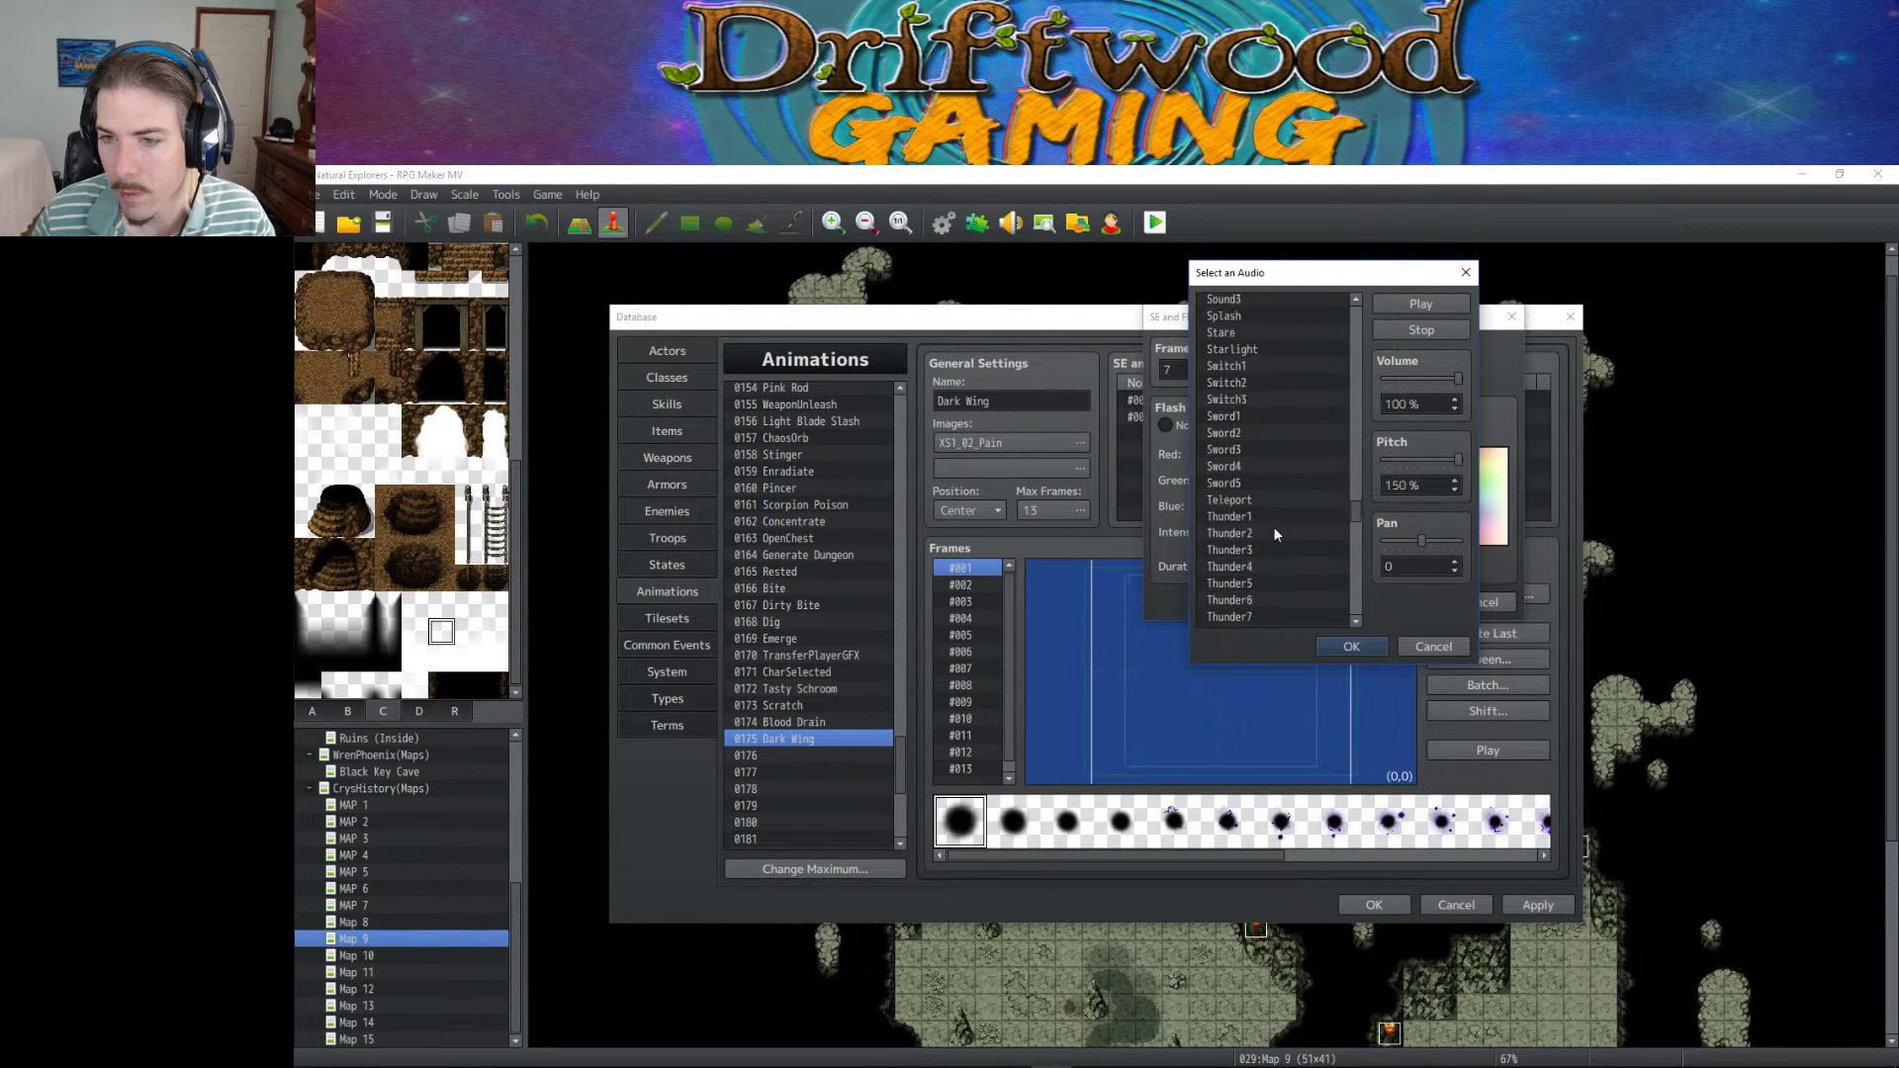
# Set the sound effect of Dark Wing's frame 7 timing entry to Water4 at 130% pitch and play the animation.
pyautogui.scroll(-5, 1272, 518)
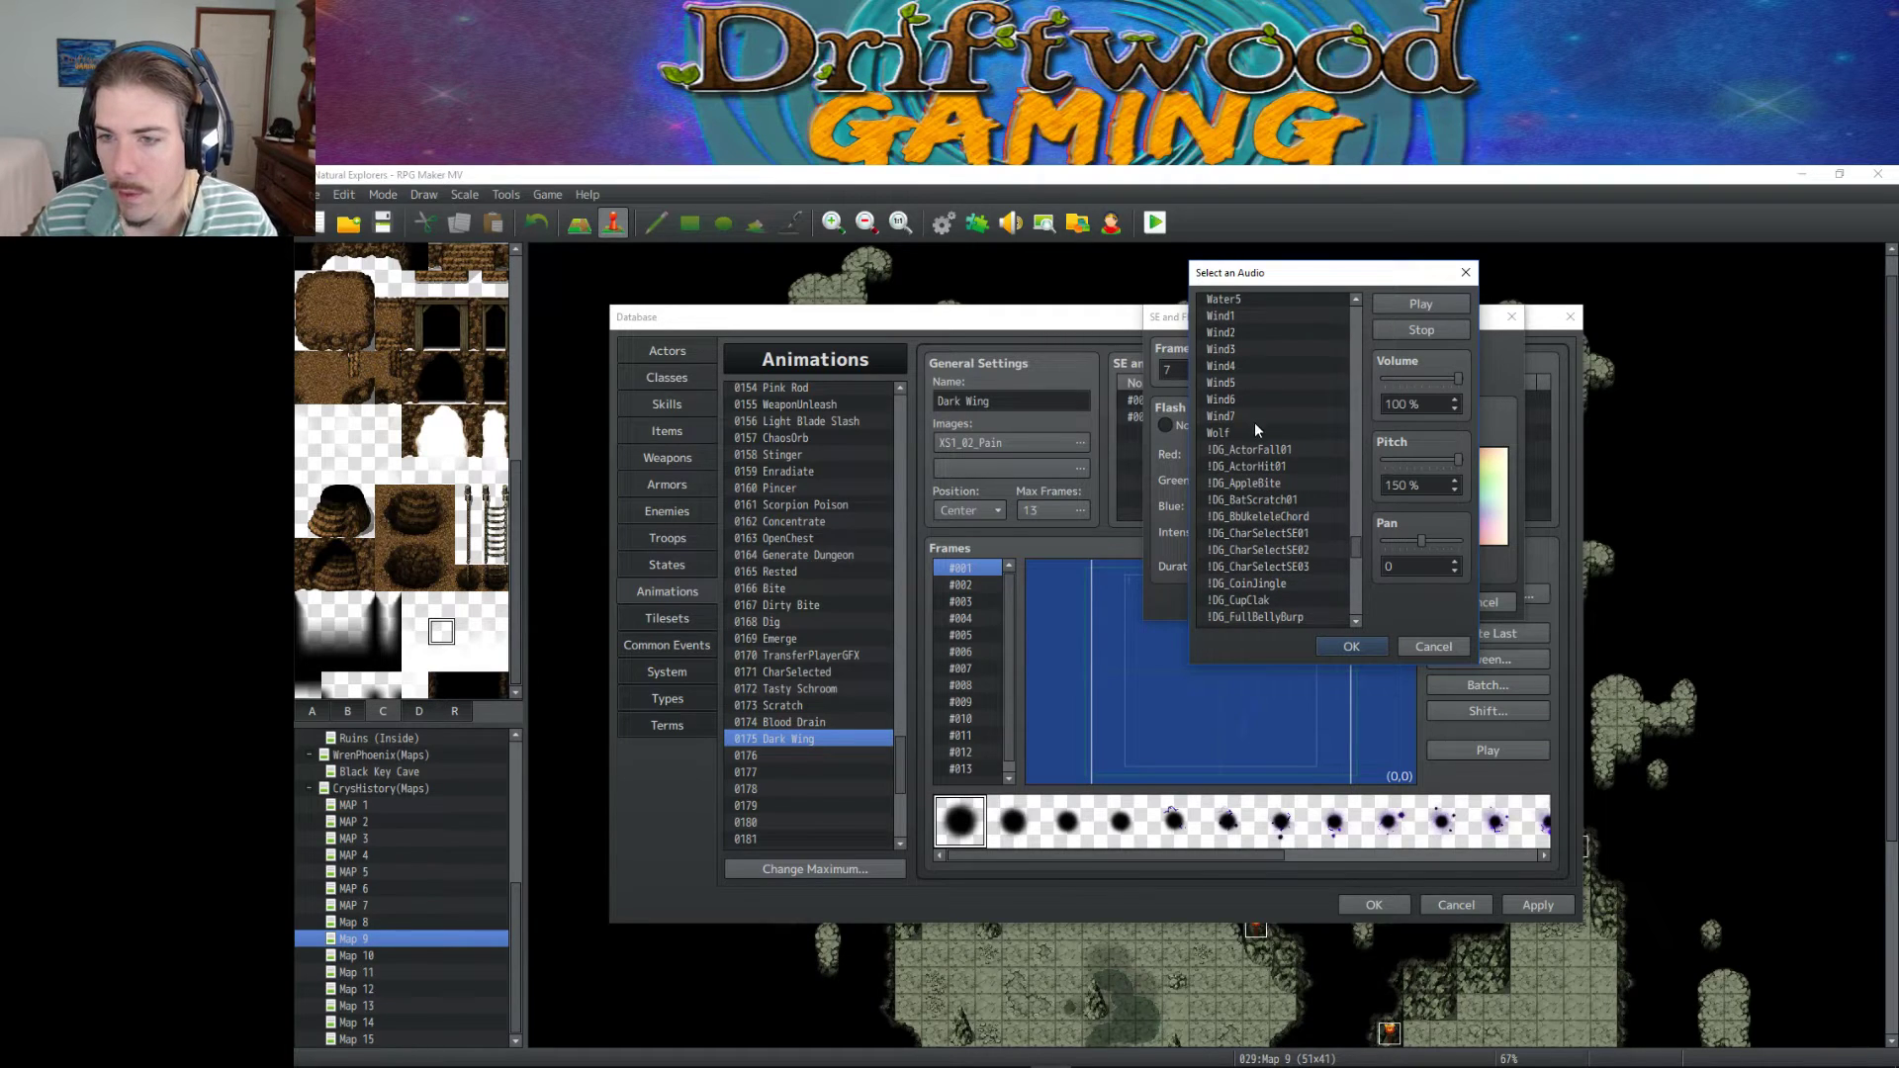
pyautogui.click(1263, 399)
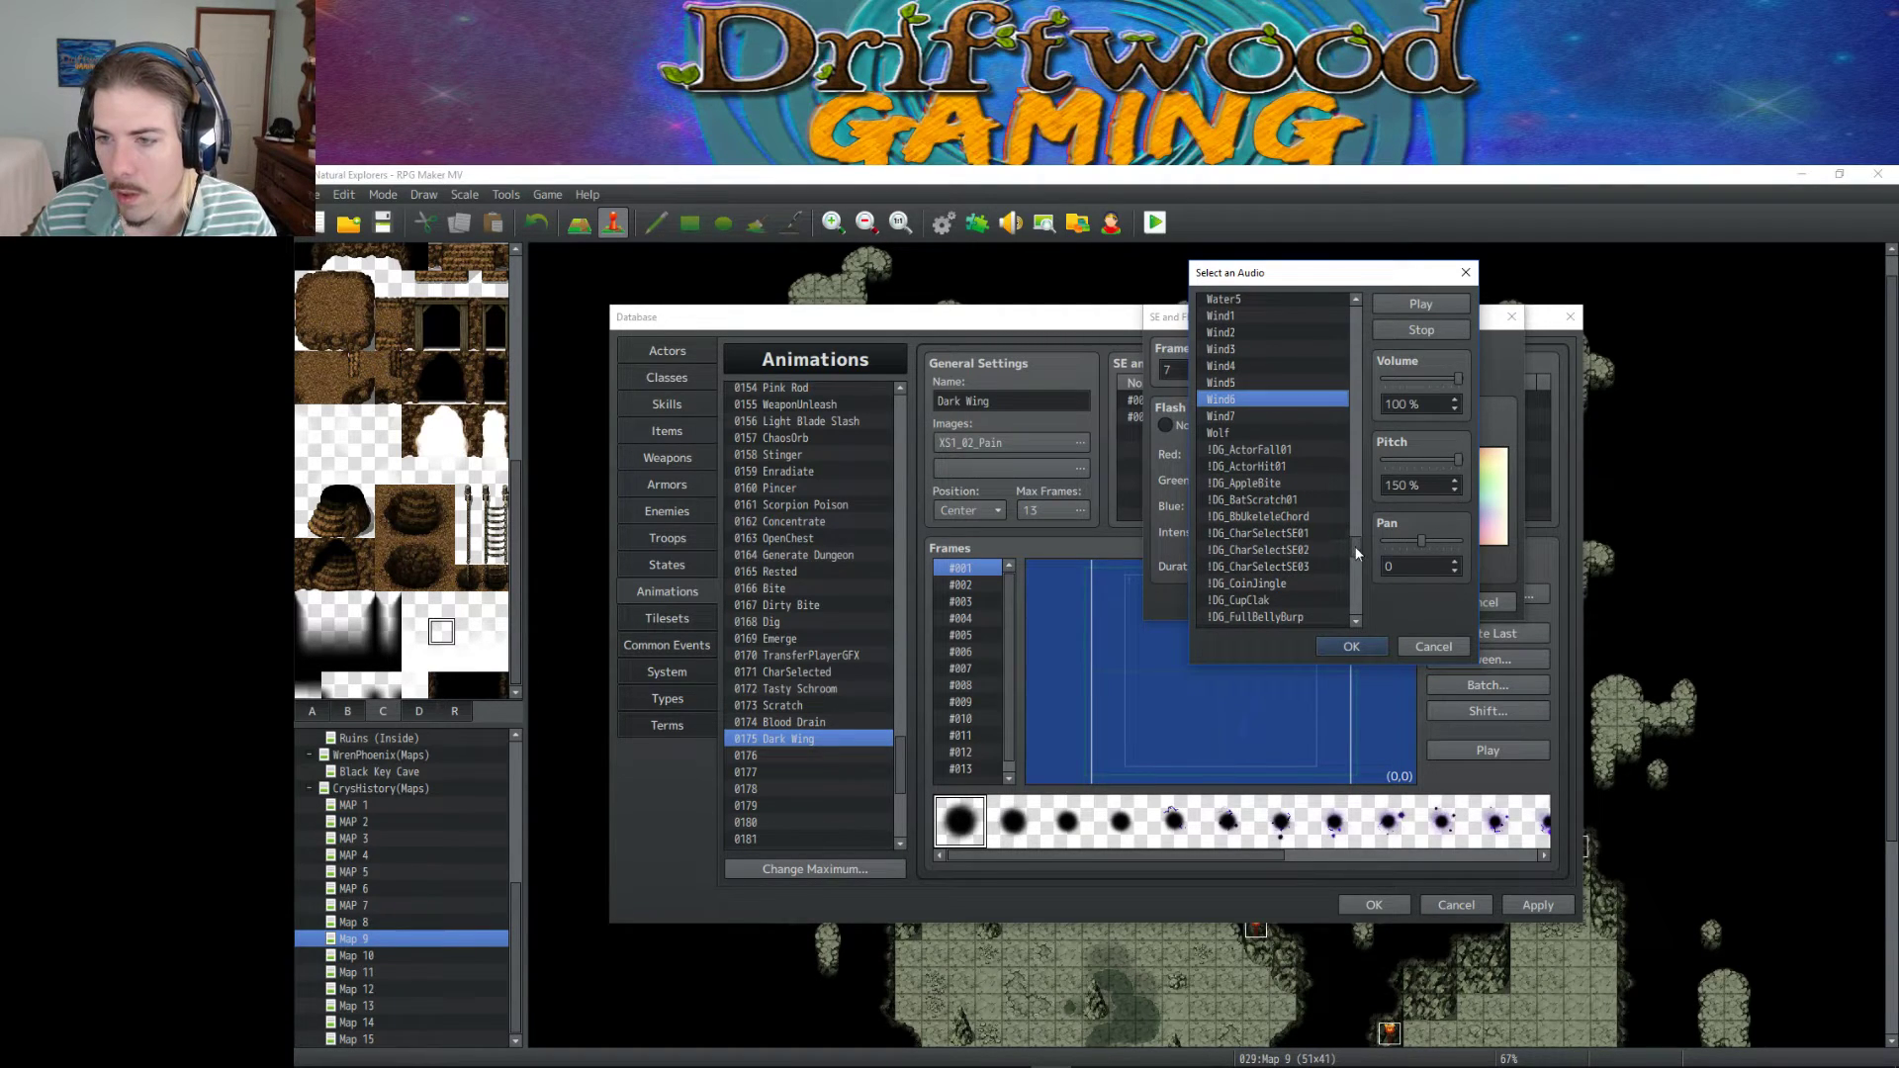
pyautogui.scroll(4, 1351, 524)
pyautogui.click(1437, 459)
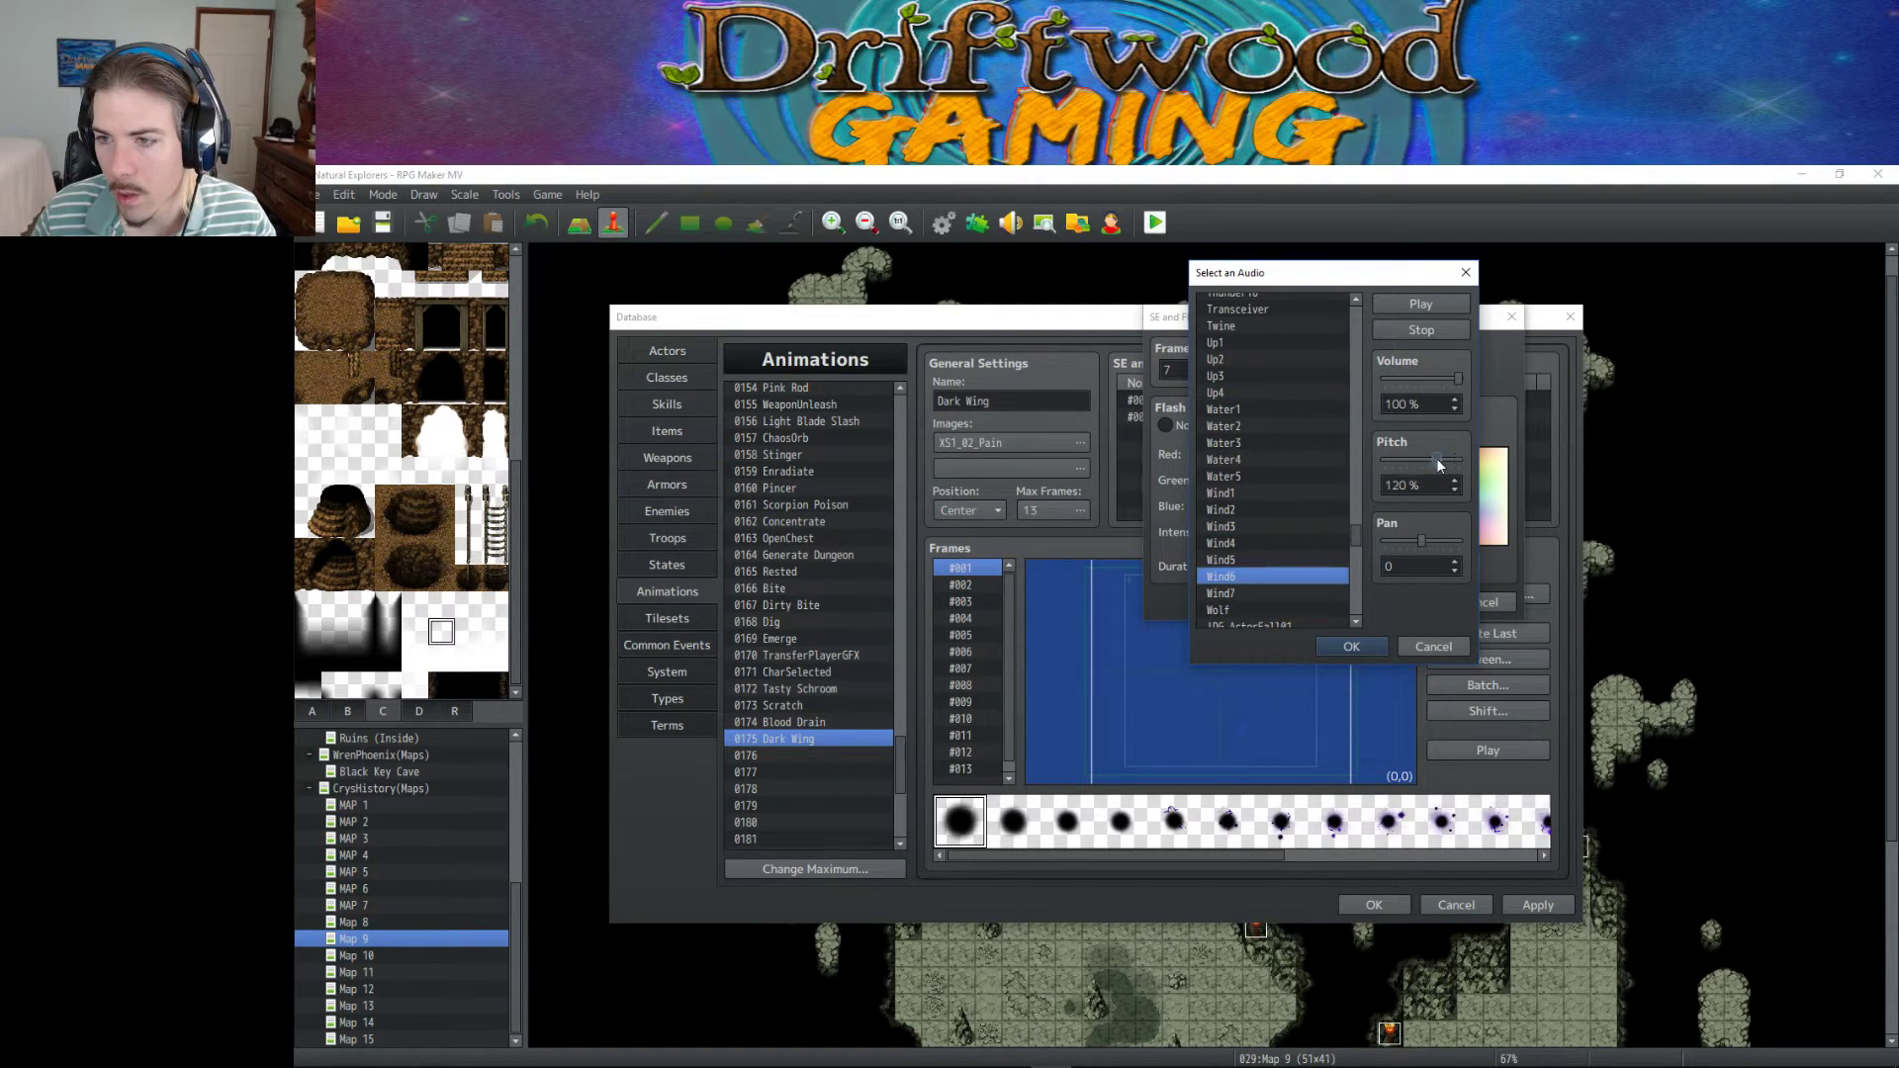
pyautogui.click(1239, 426)
pyautogui.click(1276, 443)
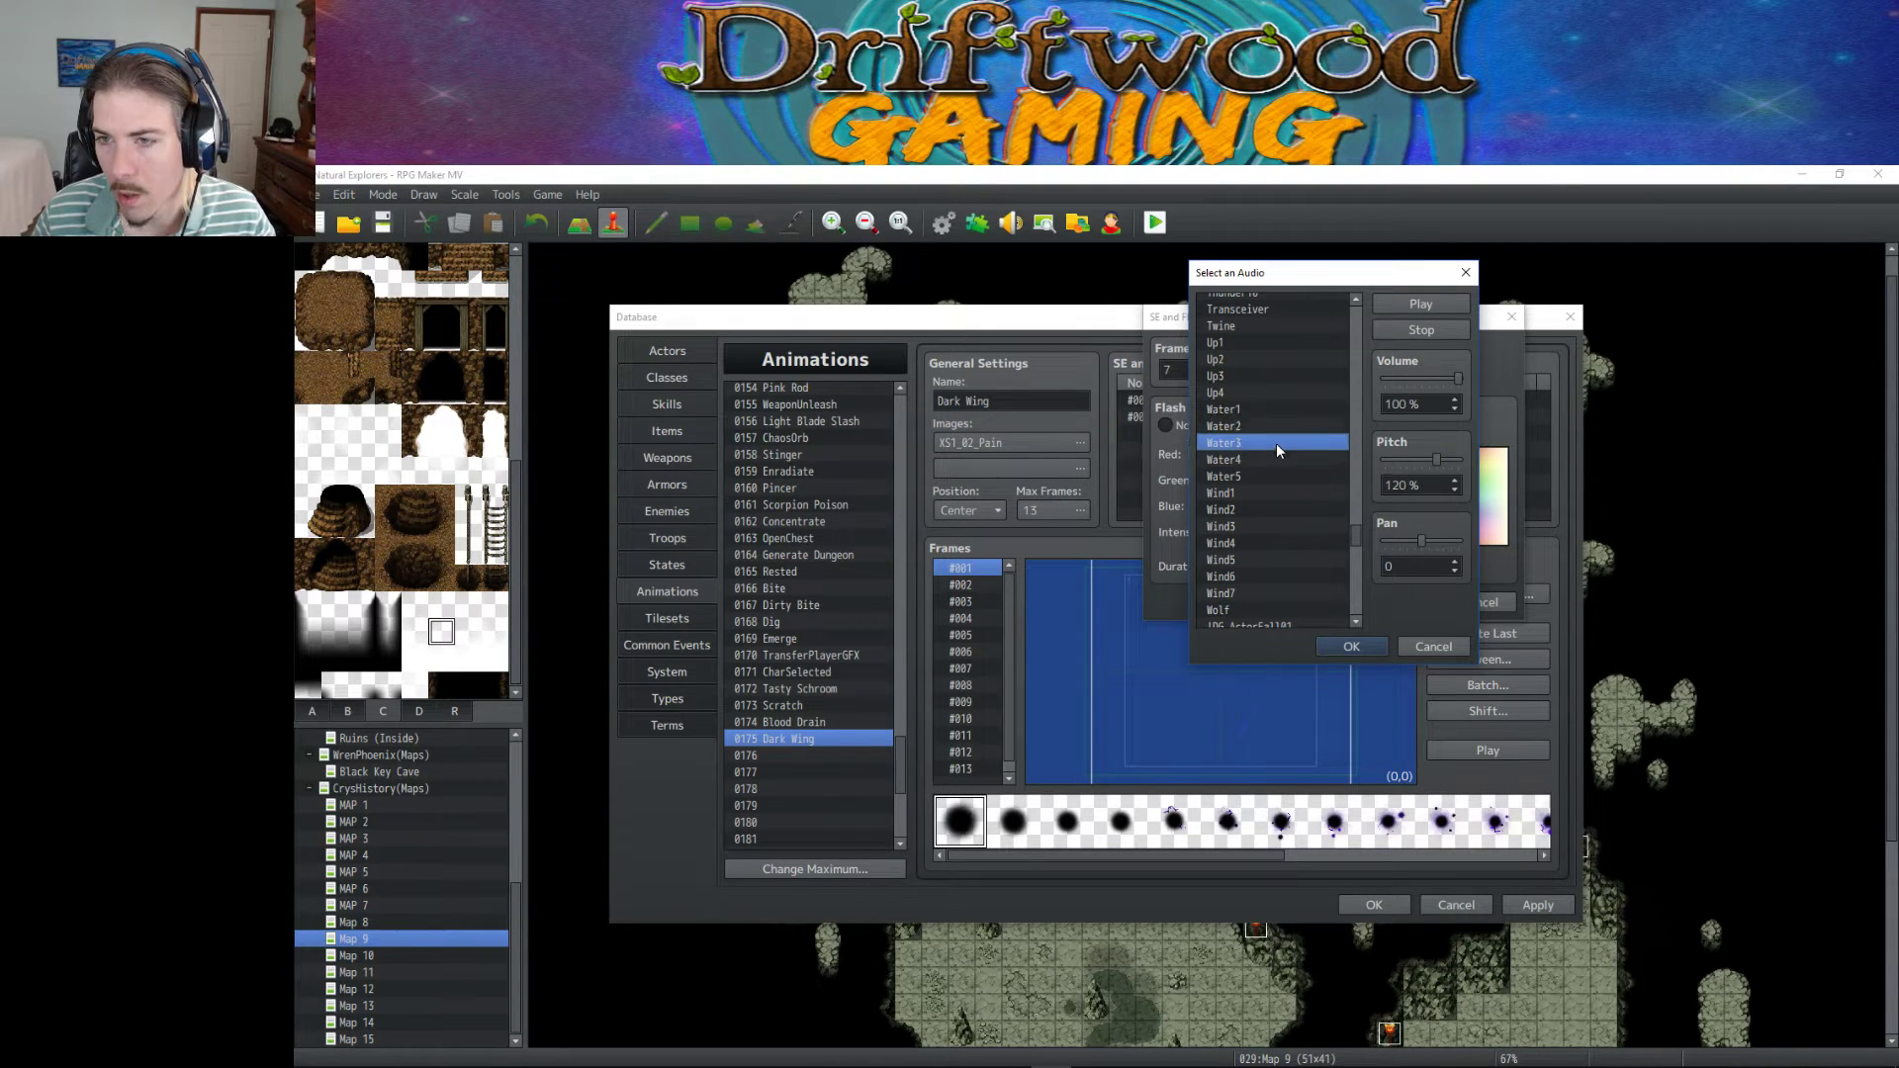
pyautogui.moveTo(1437, 460); pyautogui.dragTo(1467, 467)
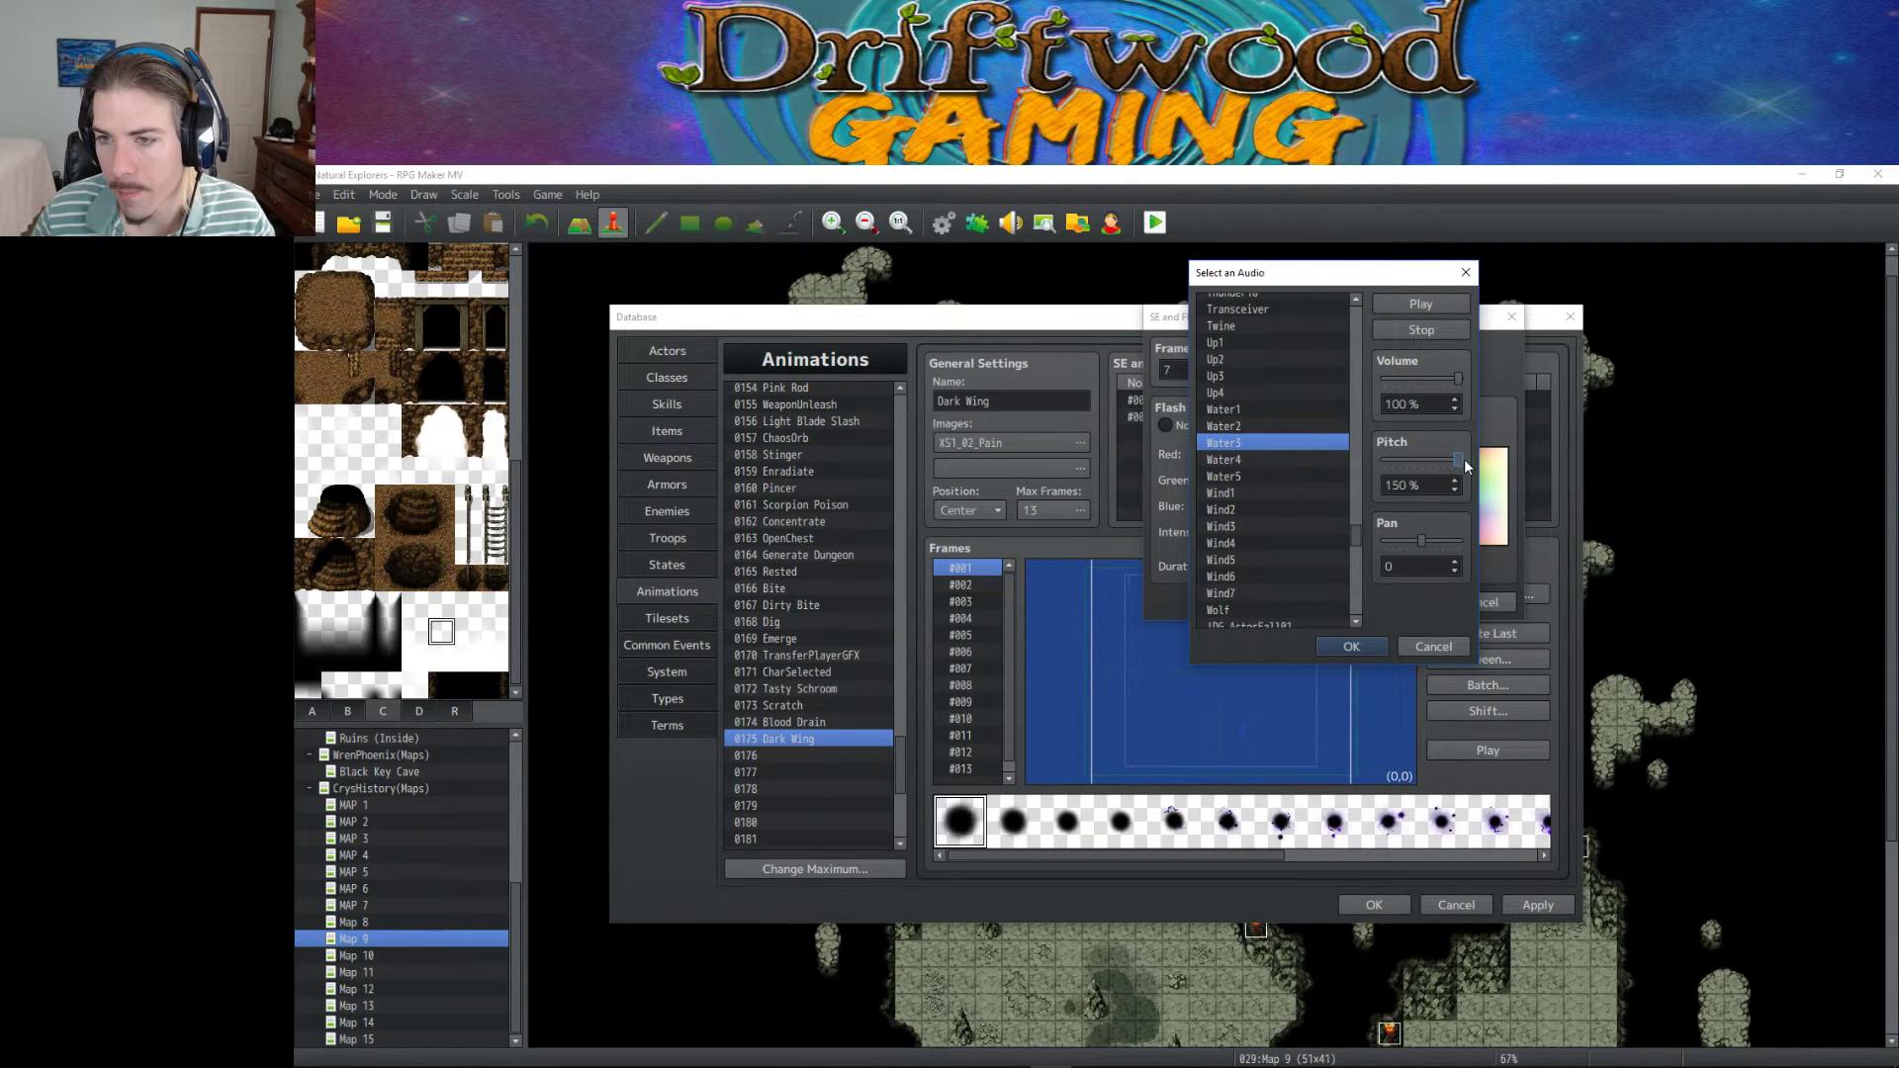
pyautogui.click(1257, 426)
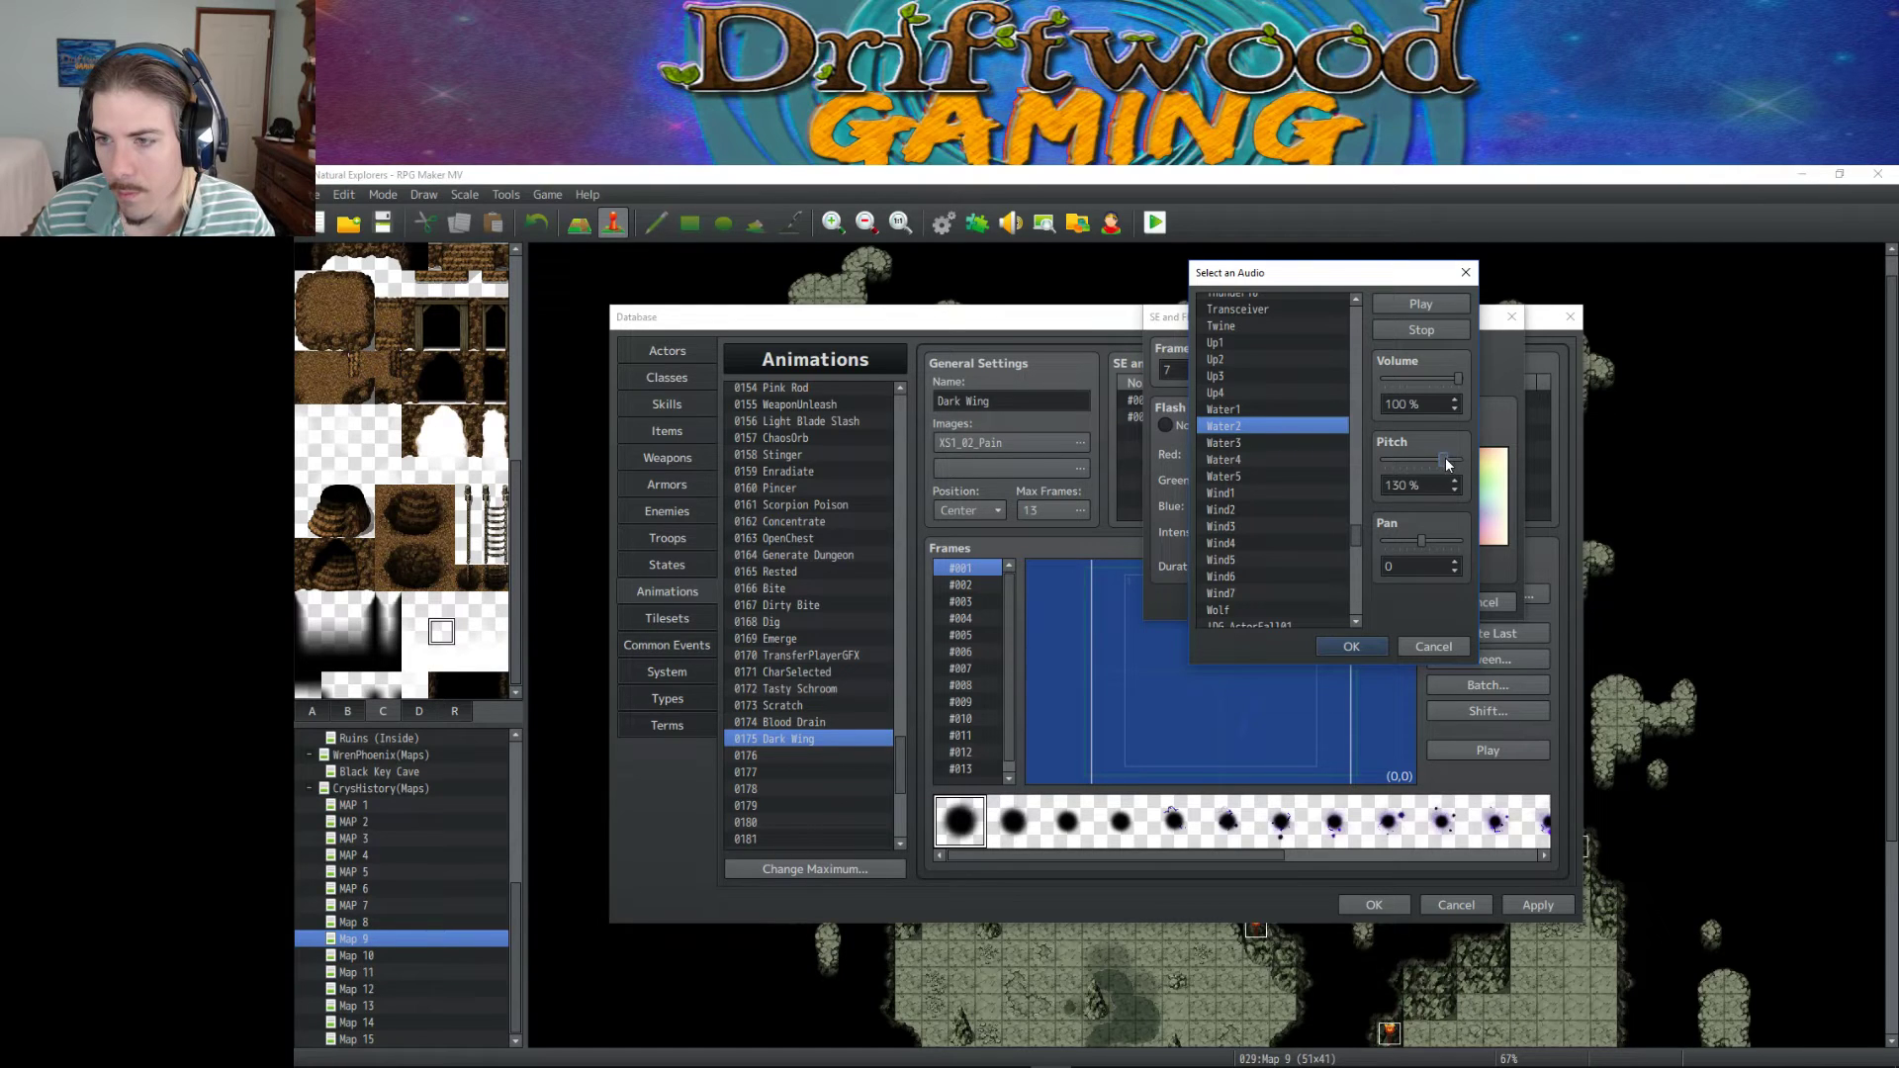
pyautogui.click(1287, 460)
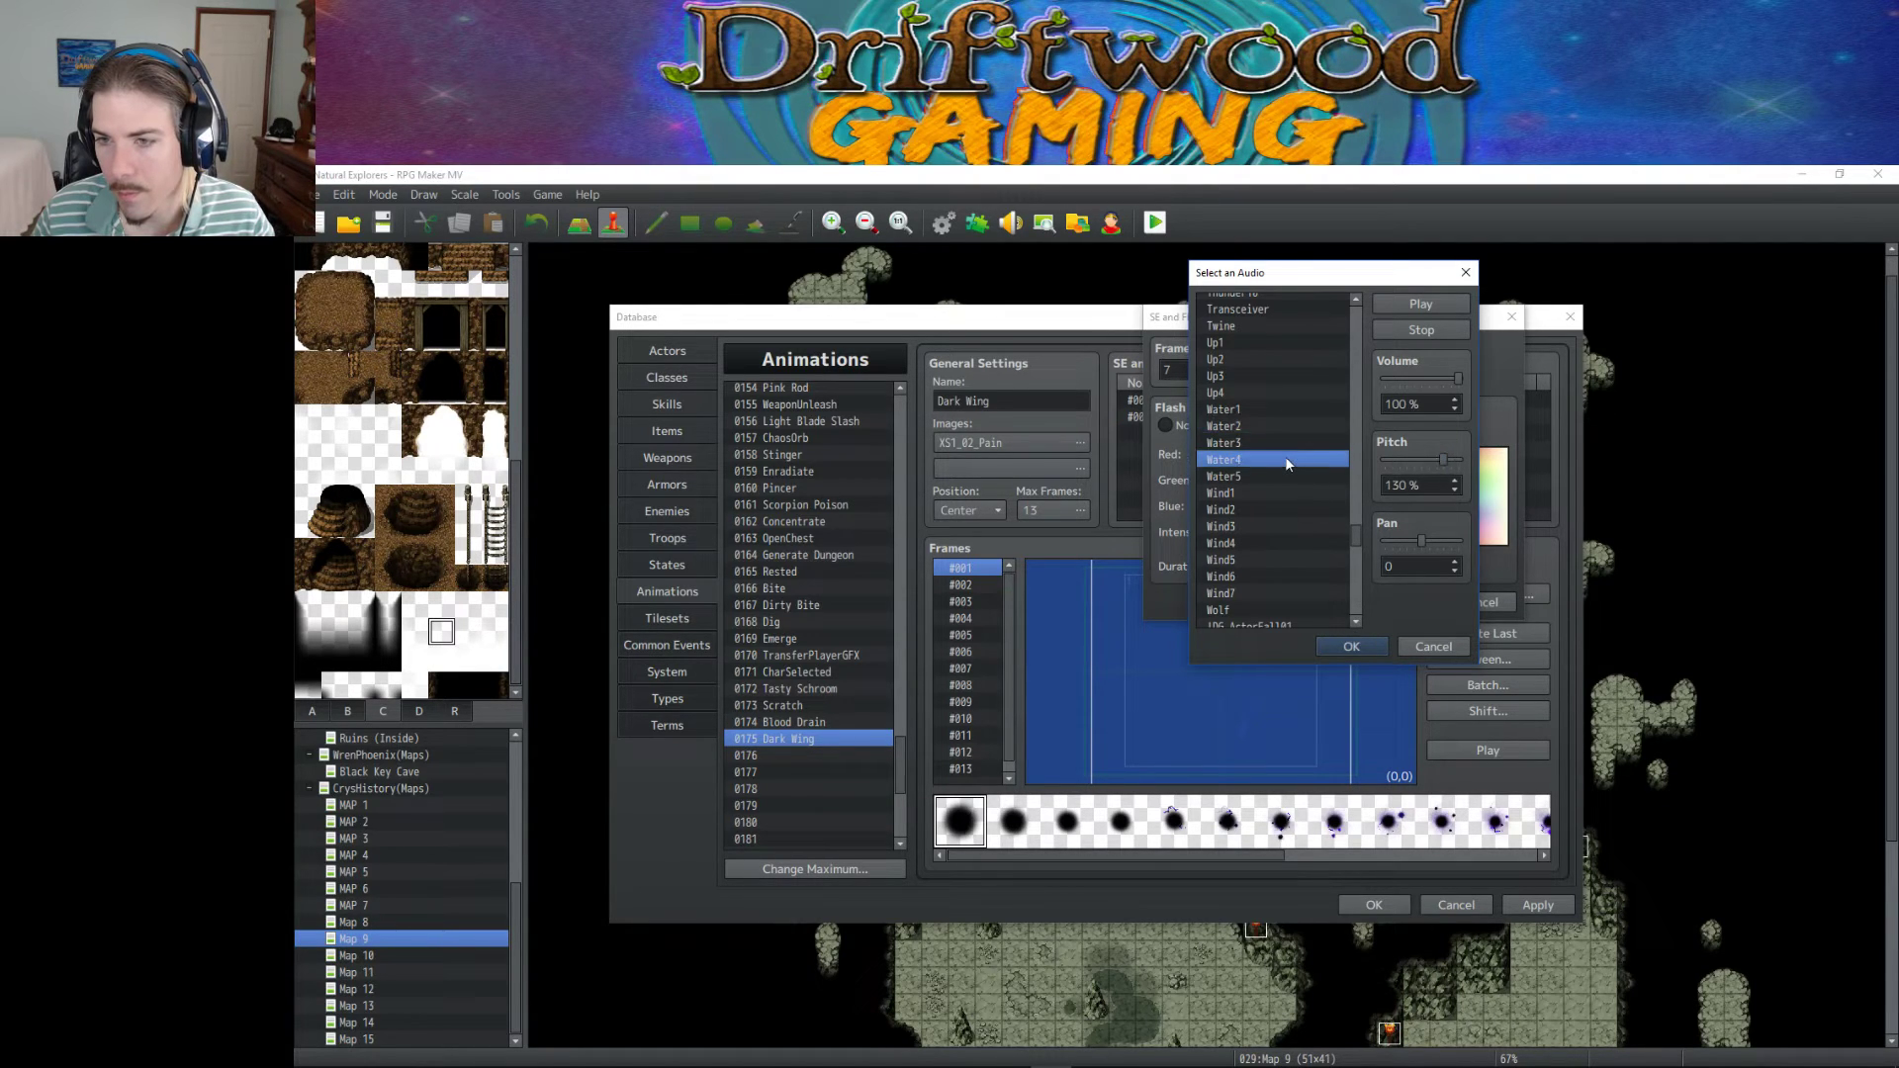
pyautogui.press('Return')
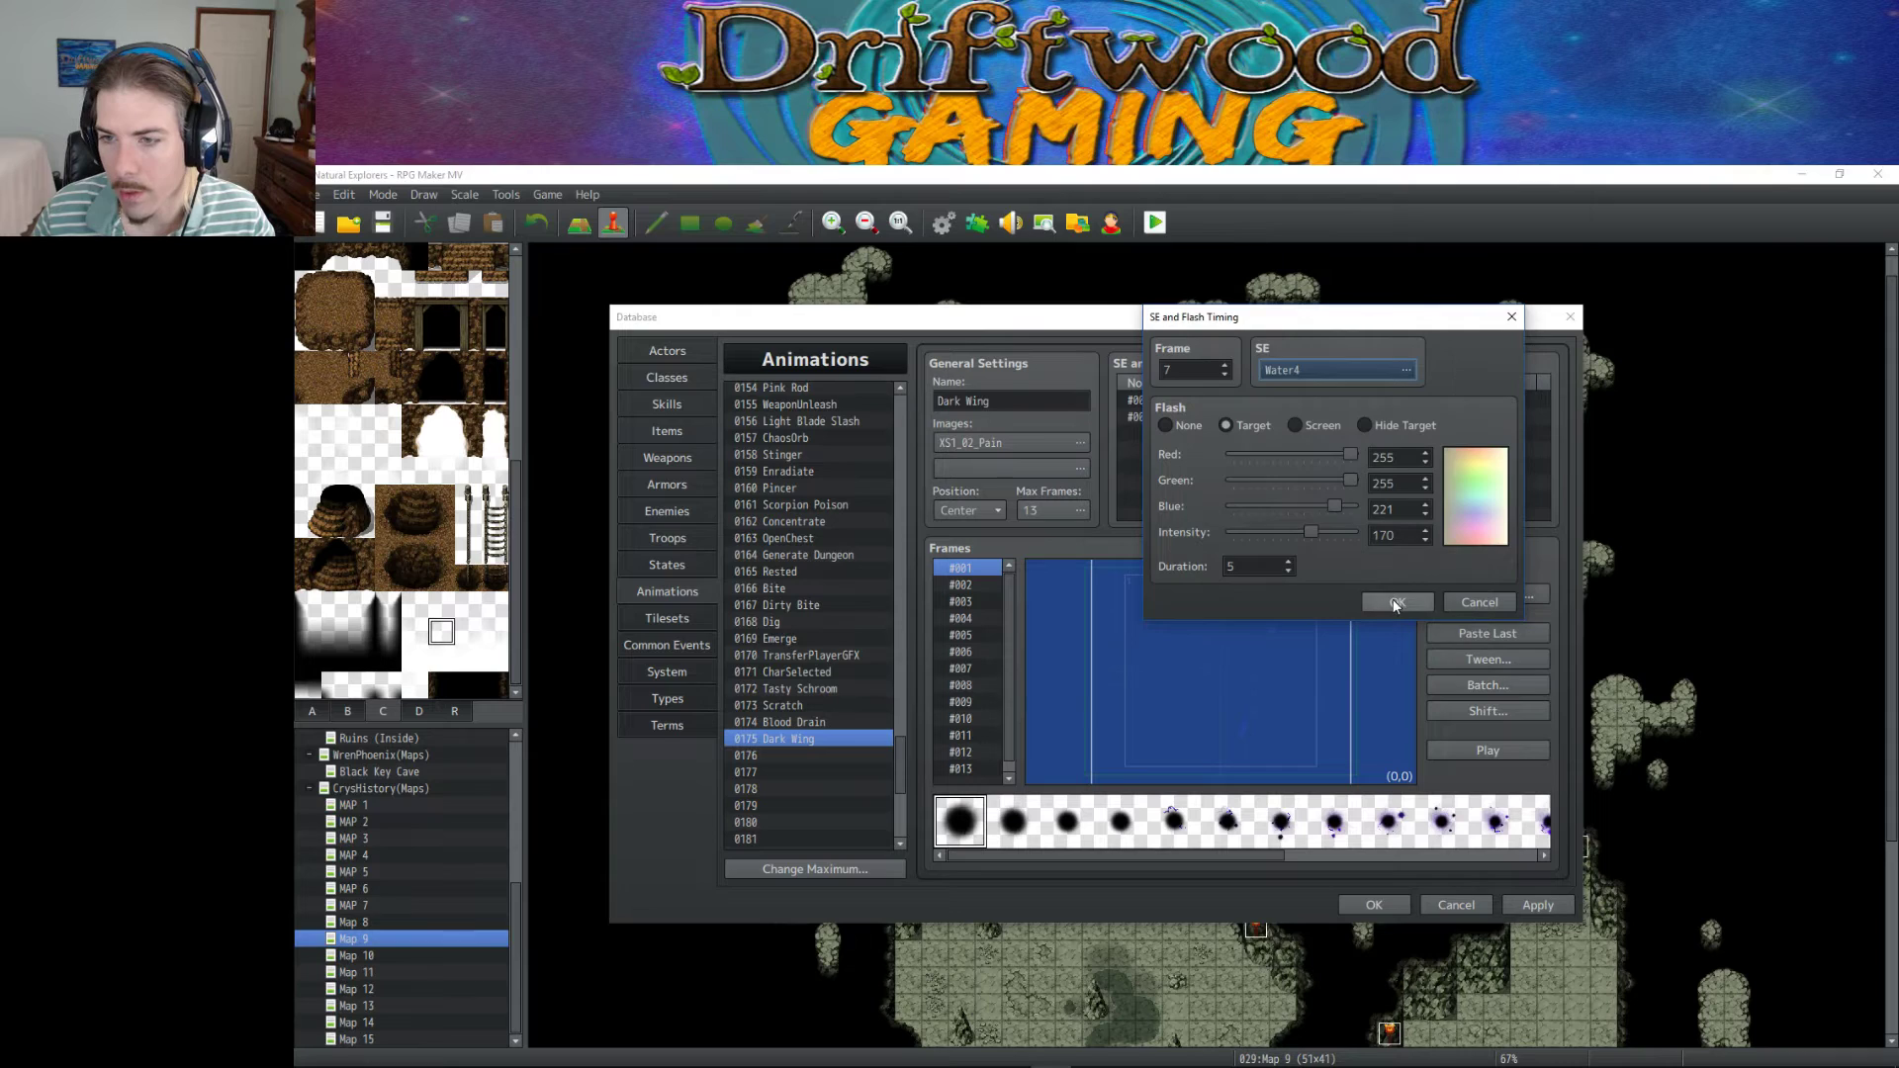
pyautogui.click(1395, 599)
pyautogui.click(1499, 754)
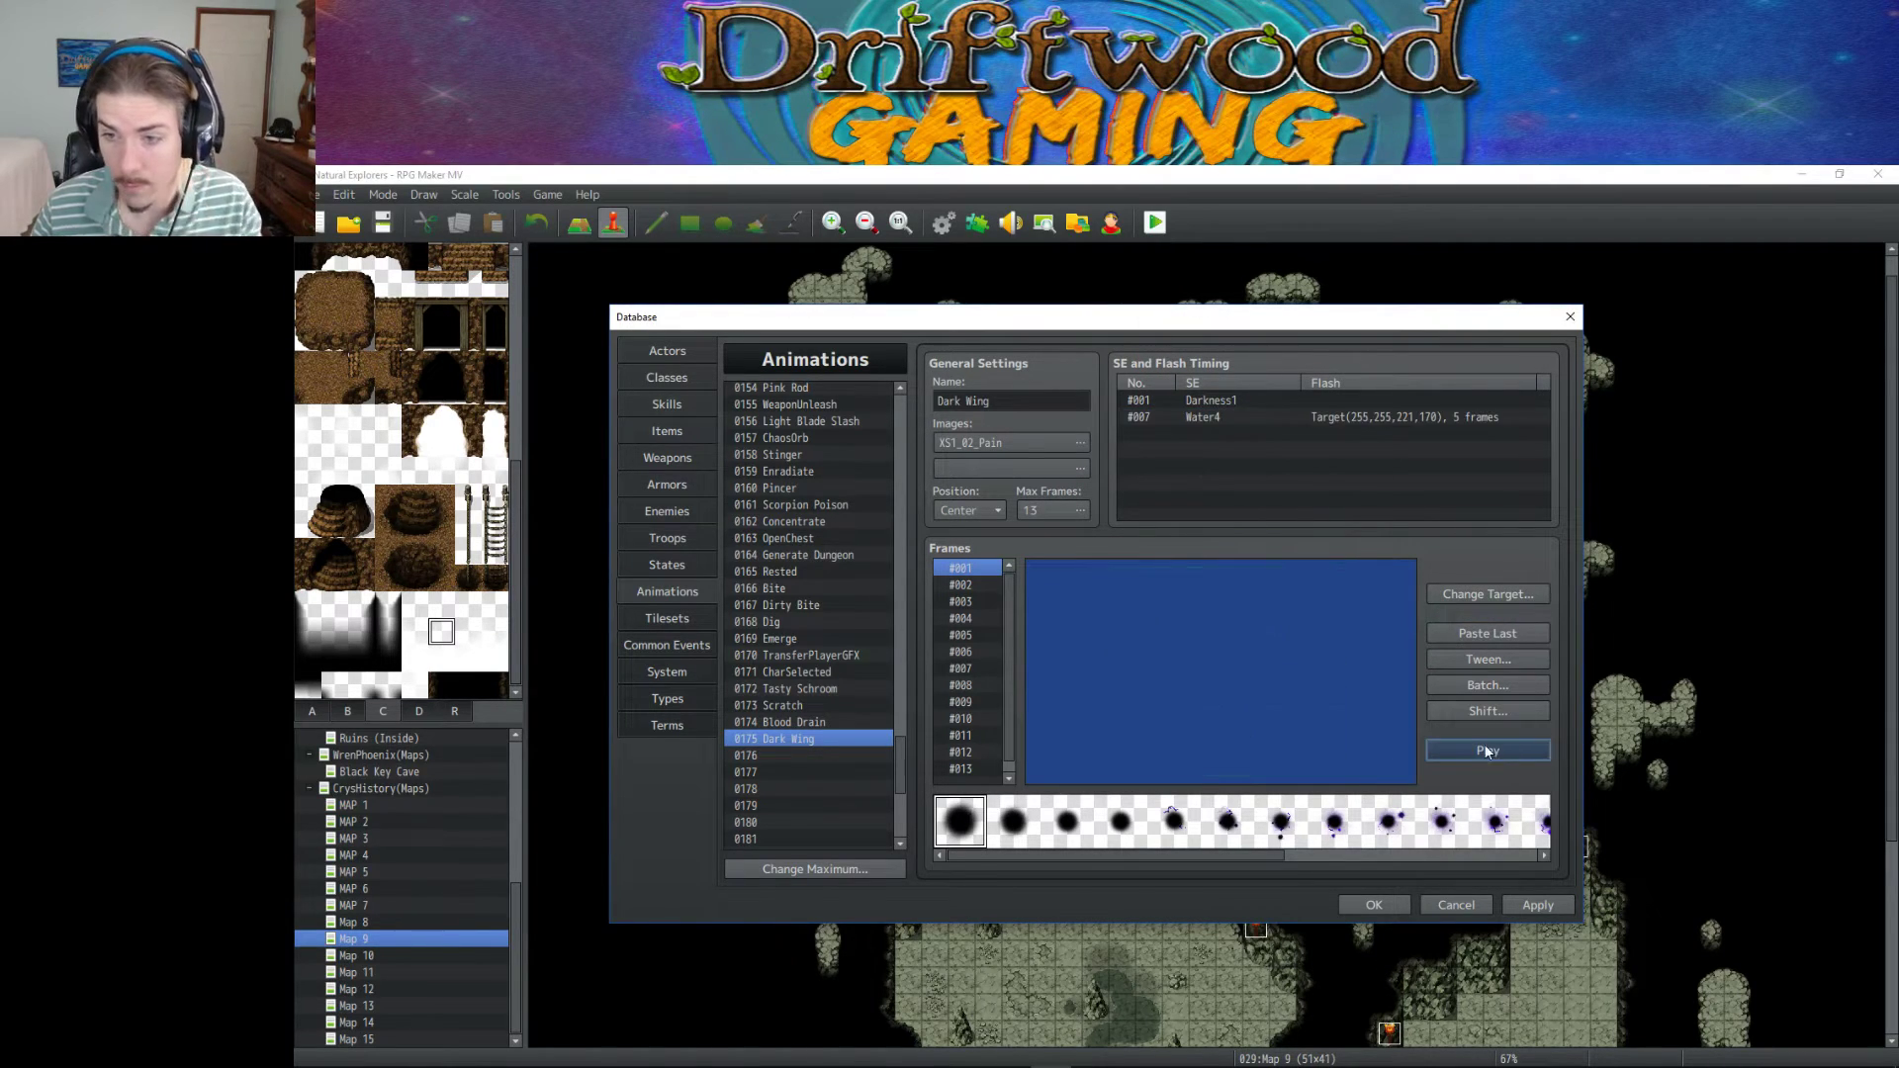
pyautogui.rightClick(1184, 417)
pyautogui.click(1217, 435)
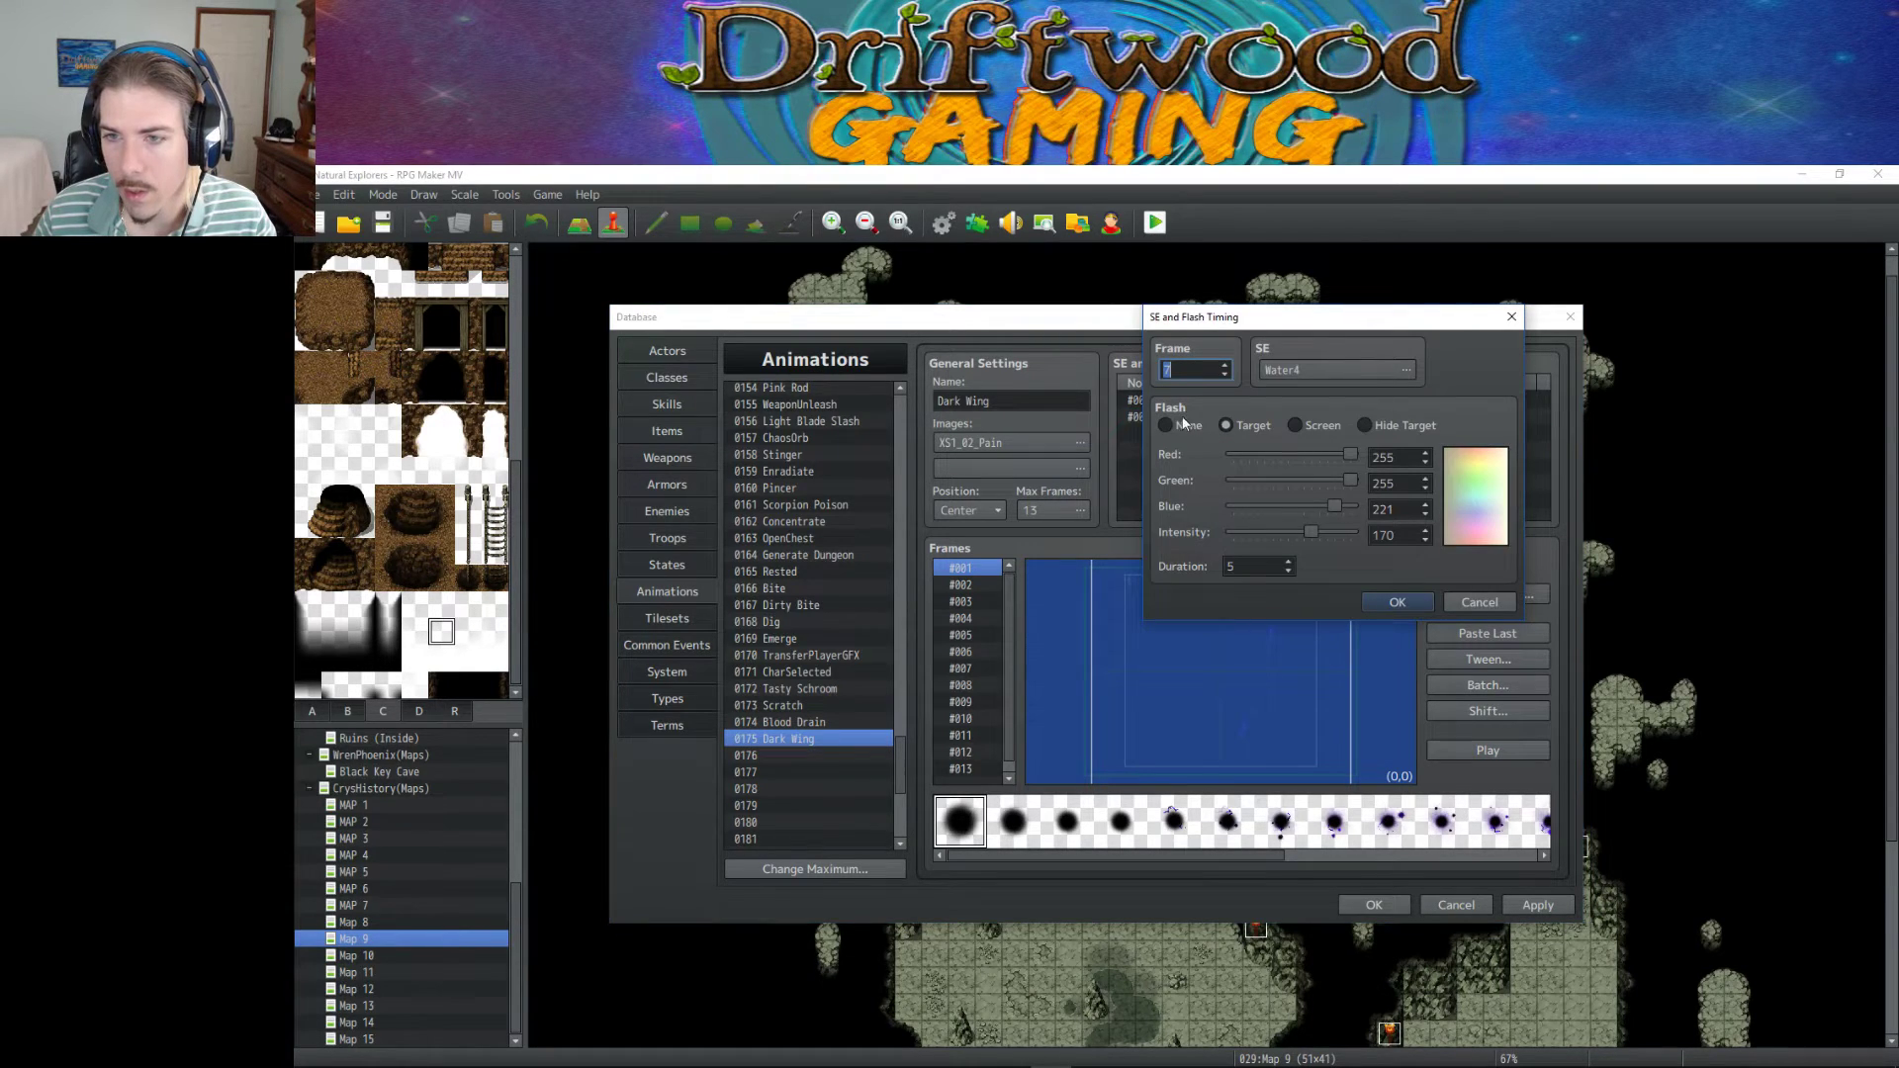
pyautogui.click(1472, 600)
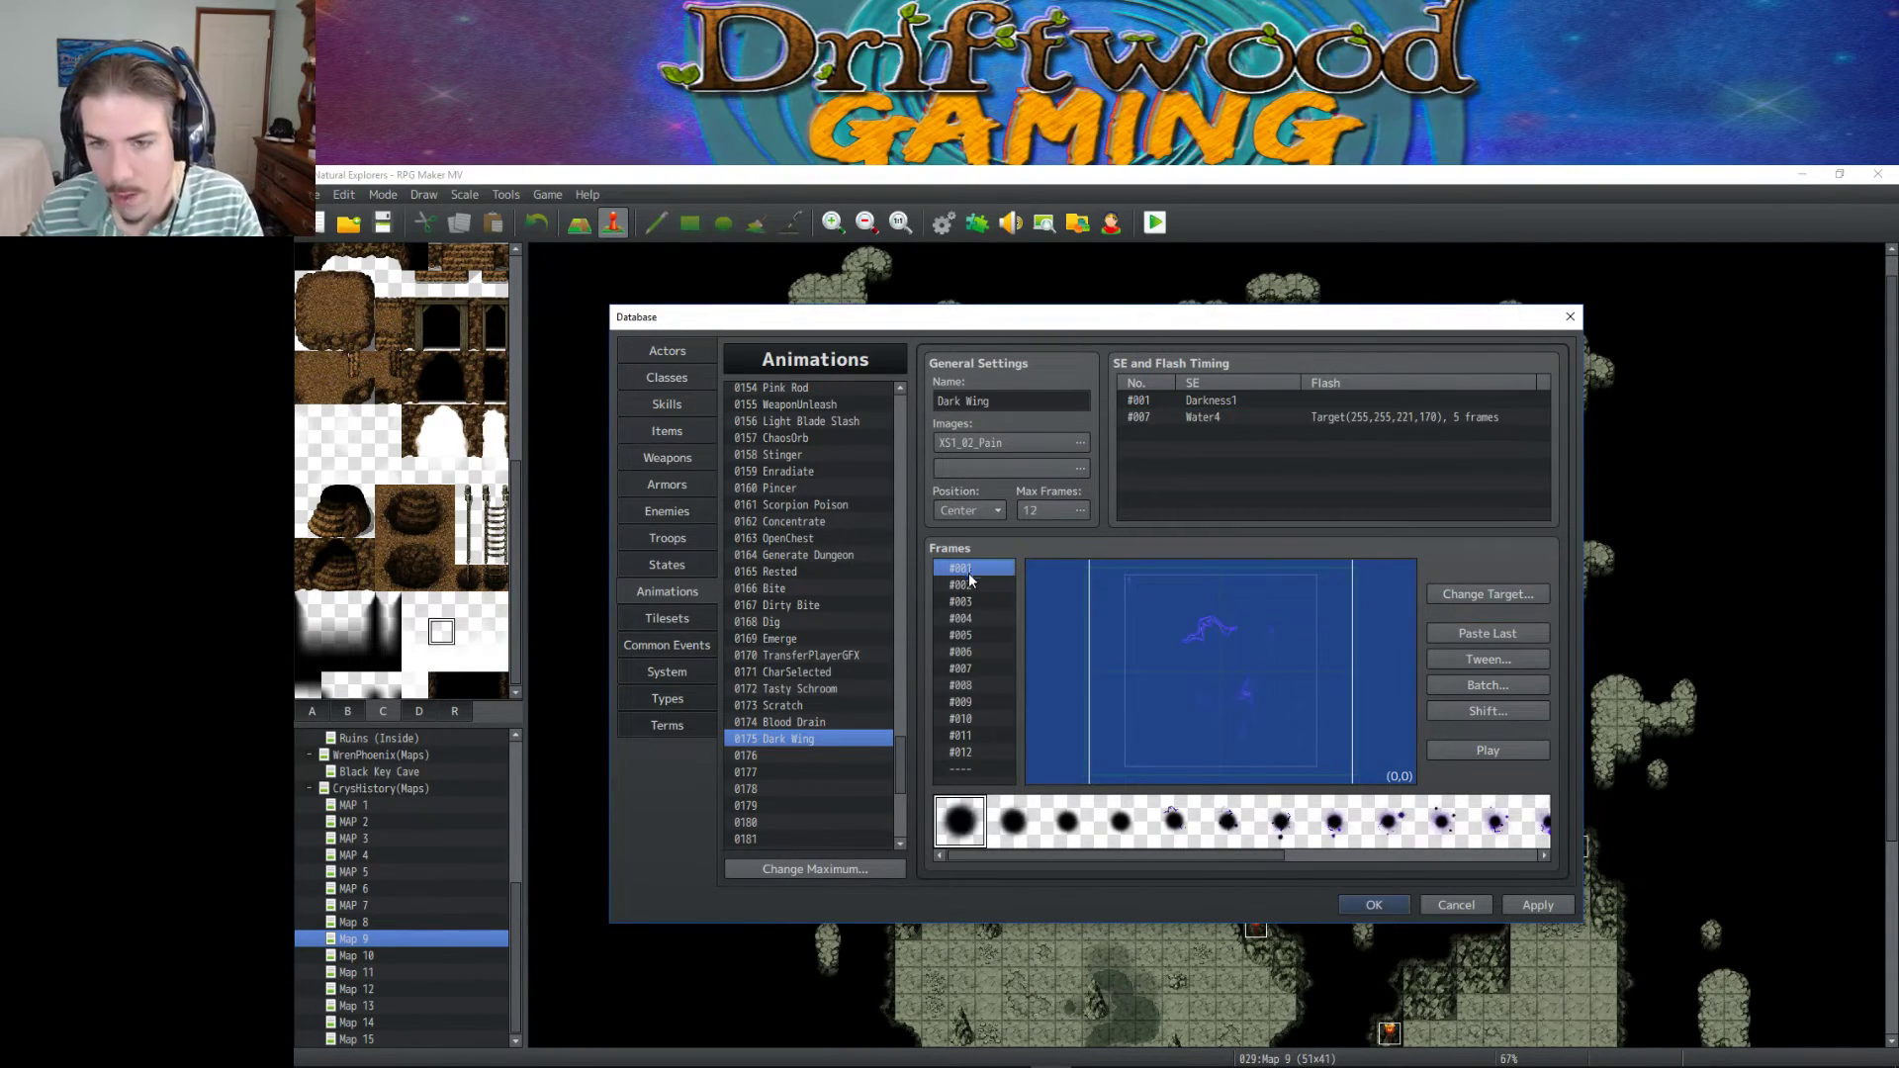
# Examine the frames of the Dark Wing animation one by one and play it back.
pyautogui.press('Down')
pyautogui.press('Down')
pyautogui.press('Down')
pyautogui.press('Down')
pyautogui.press('Down')
pyautogui.press('Down')
pyautogui.press('Down')
pyautogui.press('Down')
pyautogui.press('Down')
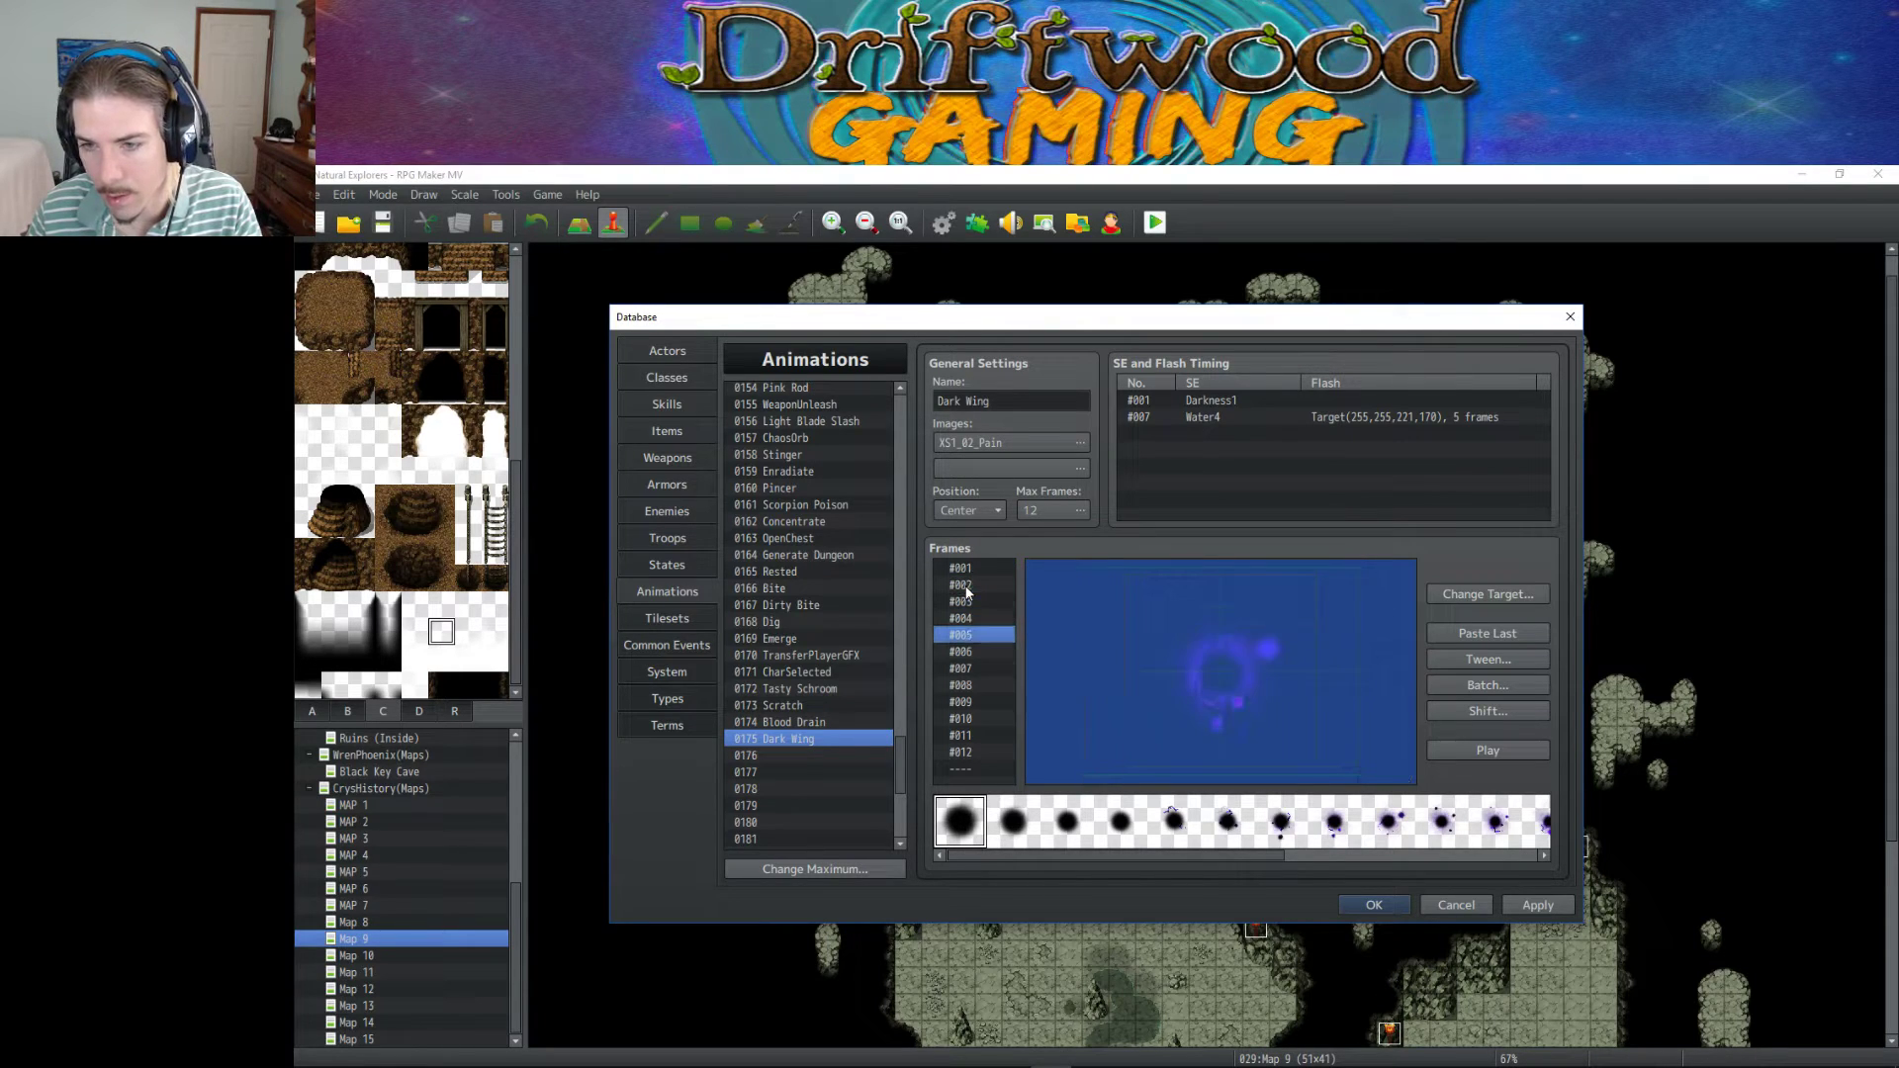
pyautogui.press('Down')
pyautogui.press('Down')
pyautogui.press('Down')
pyautogui.press('Up')
pyautogui.press('Up')
pyautogui.press('Down')
pyautogui.press('Down')
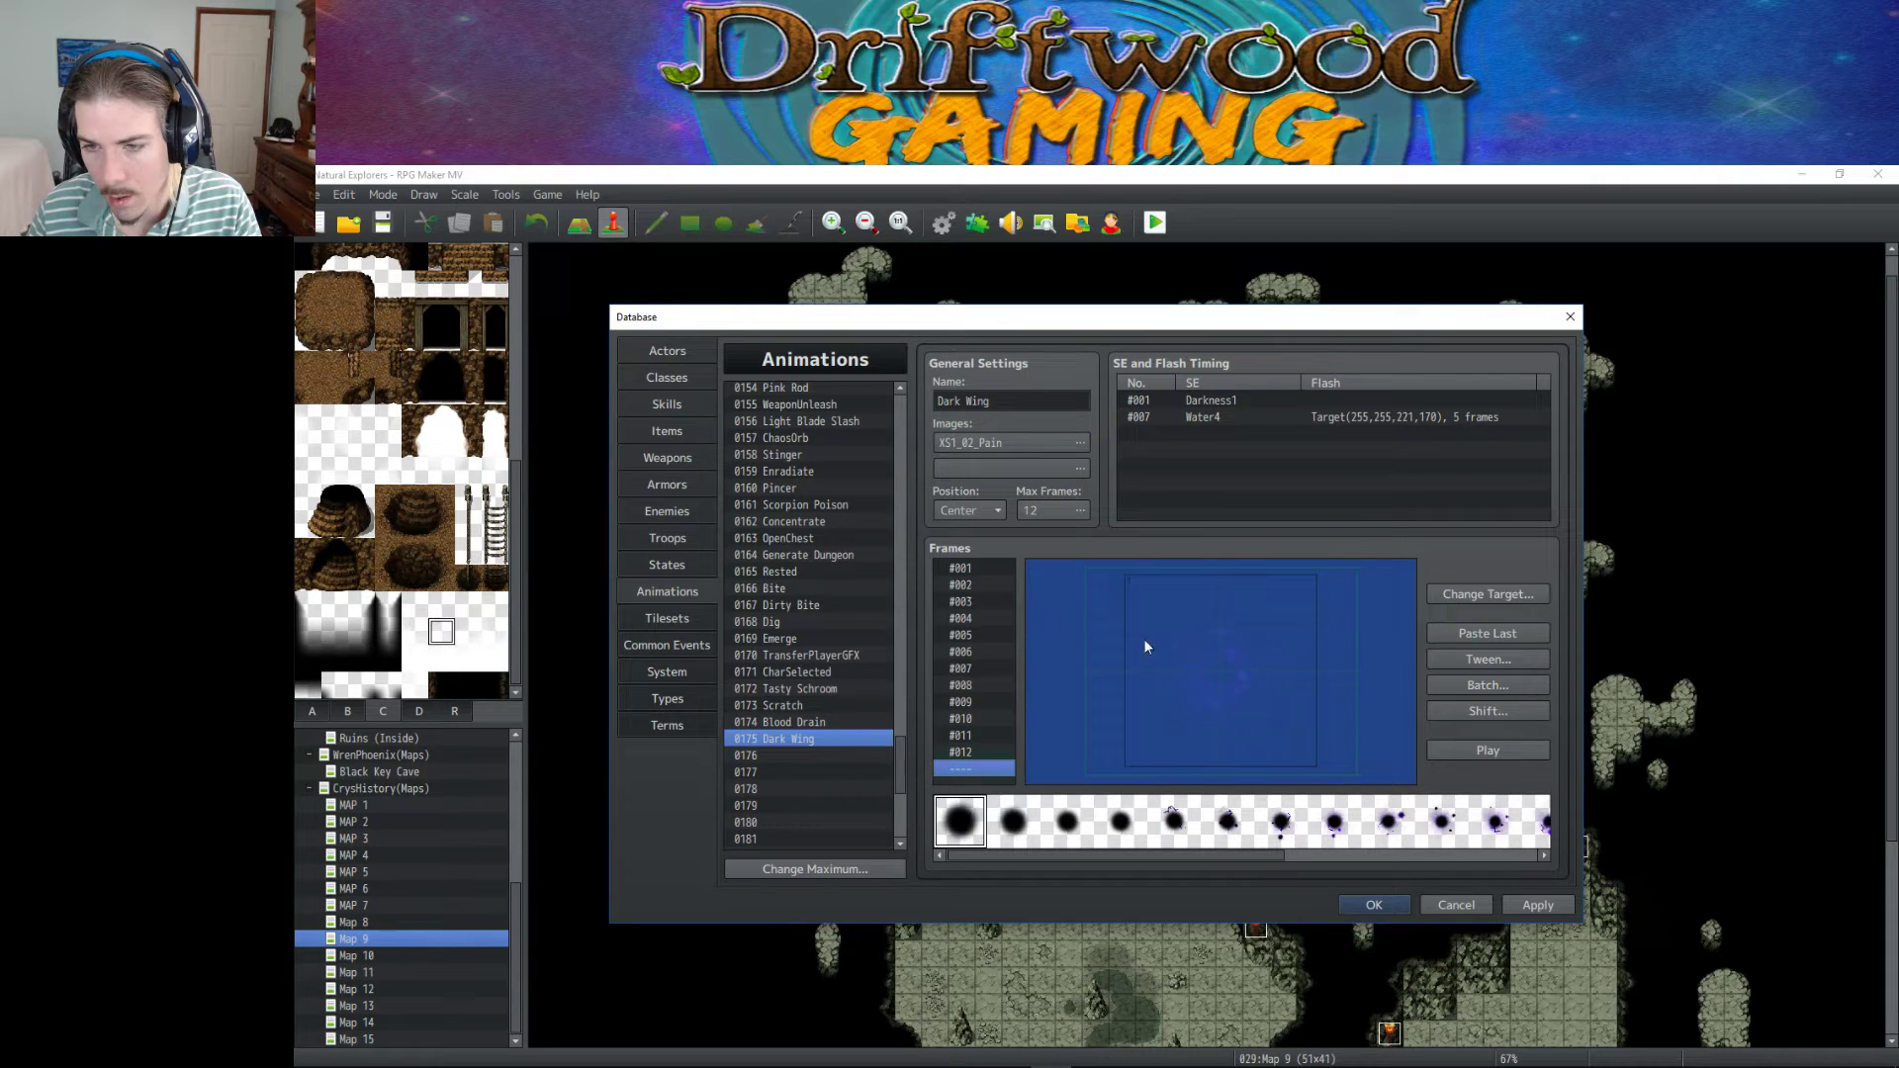
pyautogui.click(1468, 751)
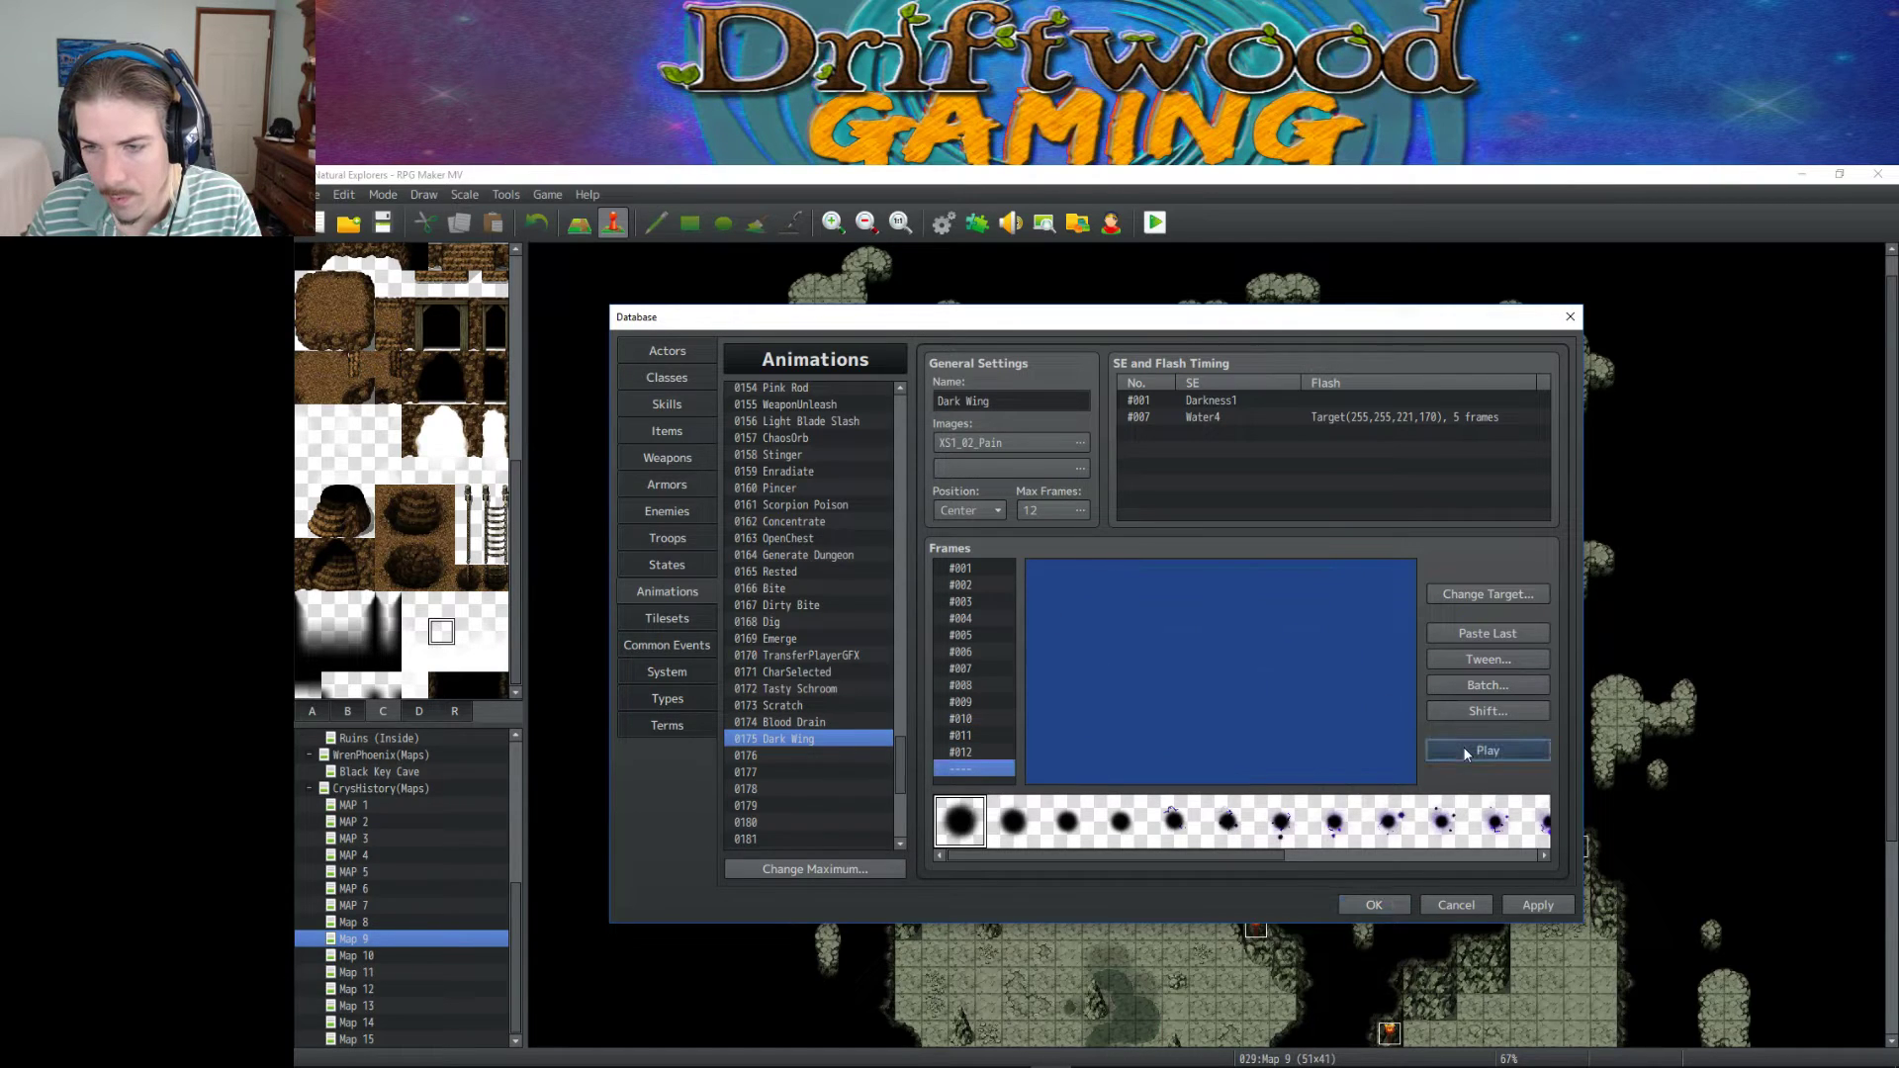
# Move the Water4 sound and flash timing entry to frame 4.
pyautogui.rightClick(1207, 417)
pyautogui.click(1231, 429)
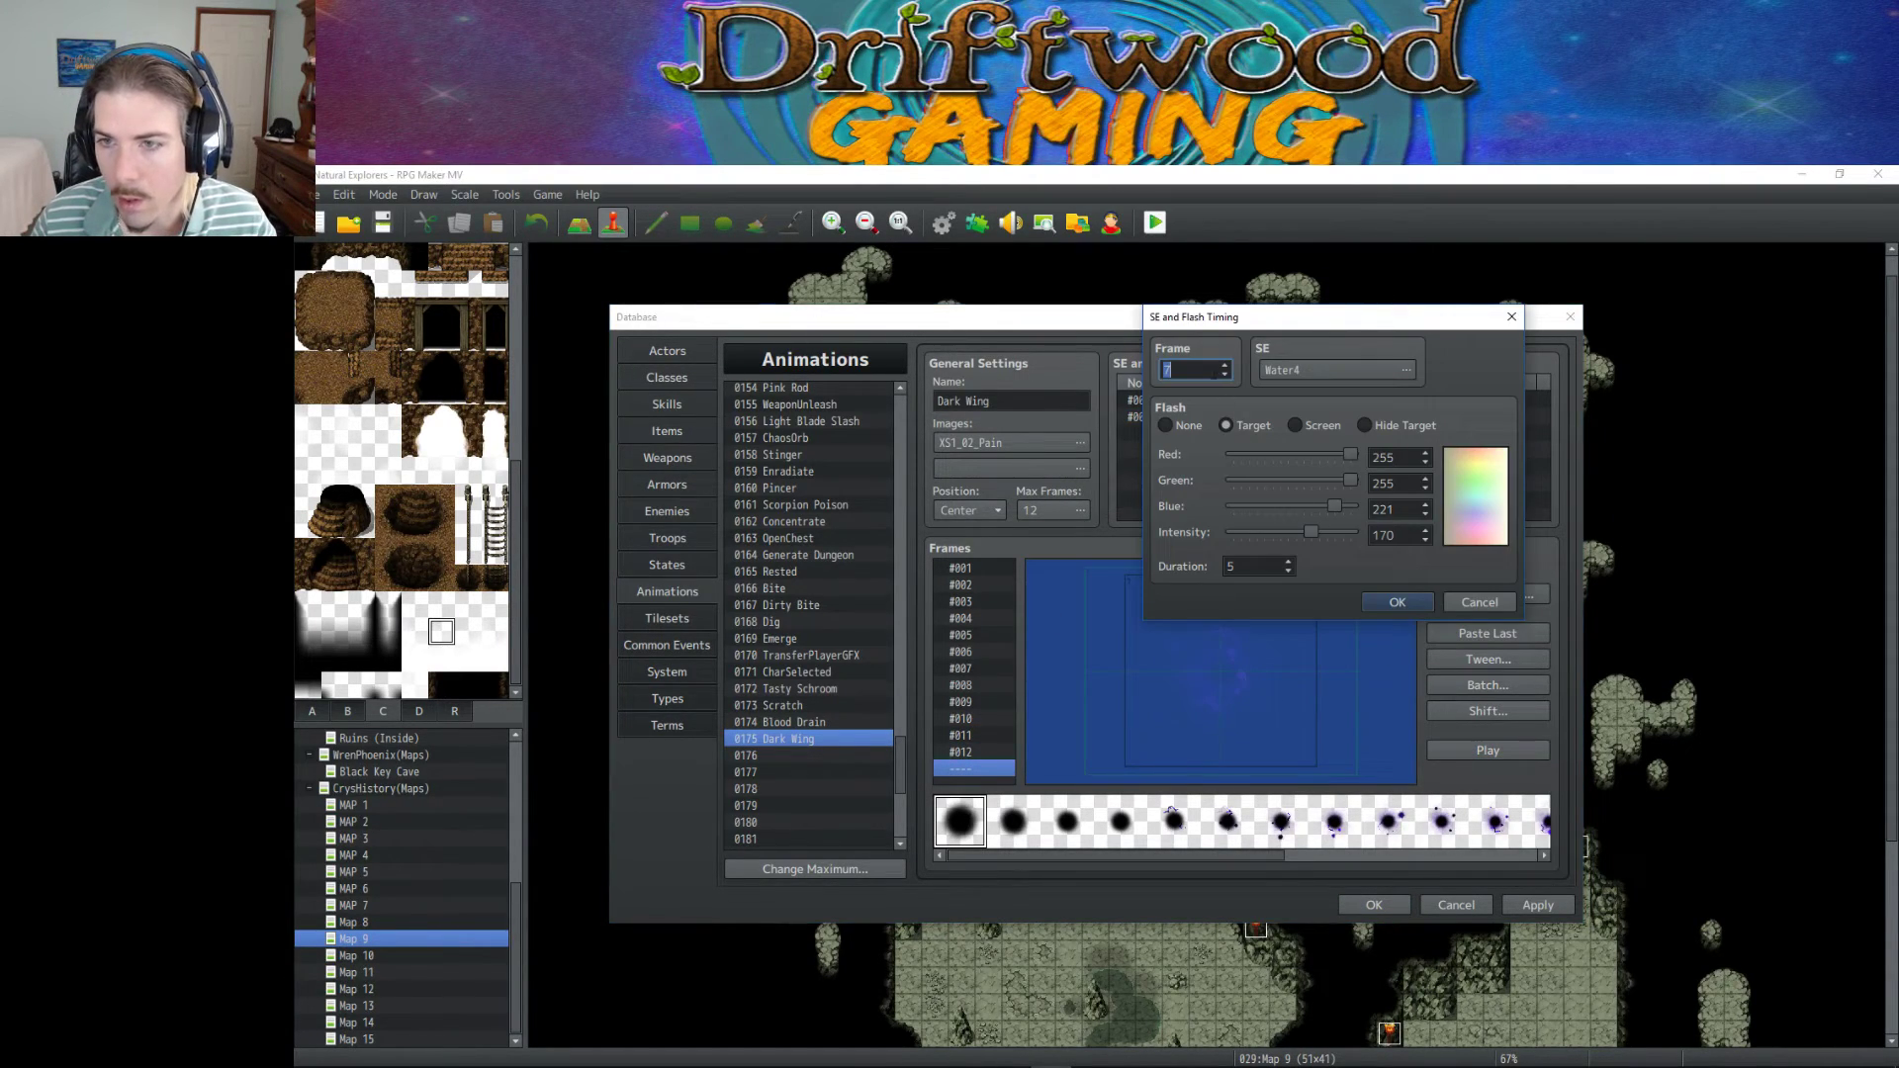
pyautogui.click(1399, 605)
# Add a timing entry that plays the Blind sound effect at 140% pitch on frame 3.
pyautogui.rightClick(1223, 437)
pyautogui.click(1229, 442)
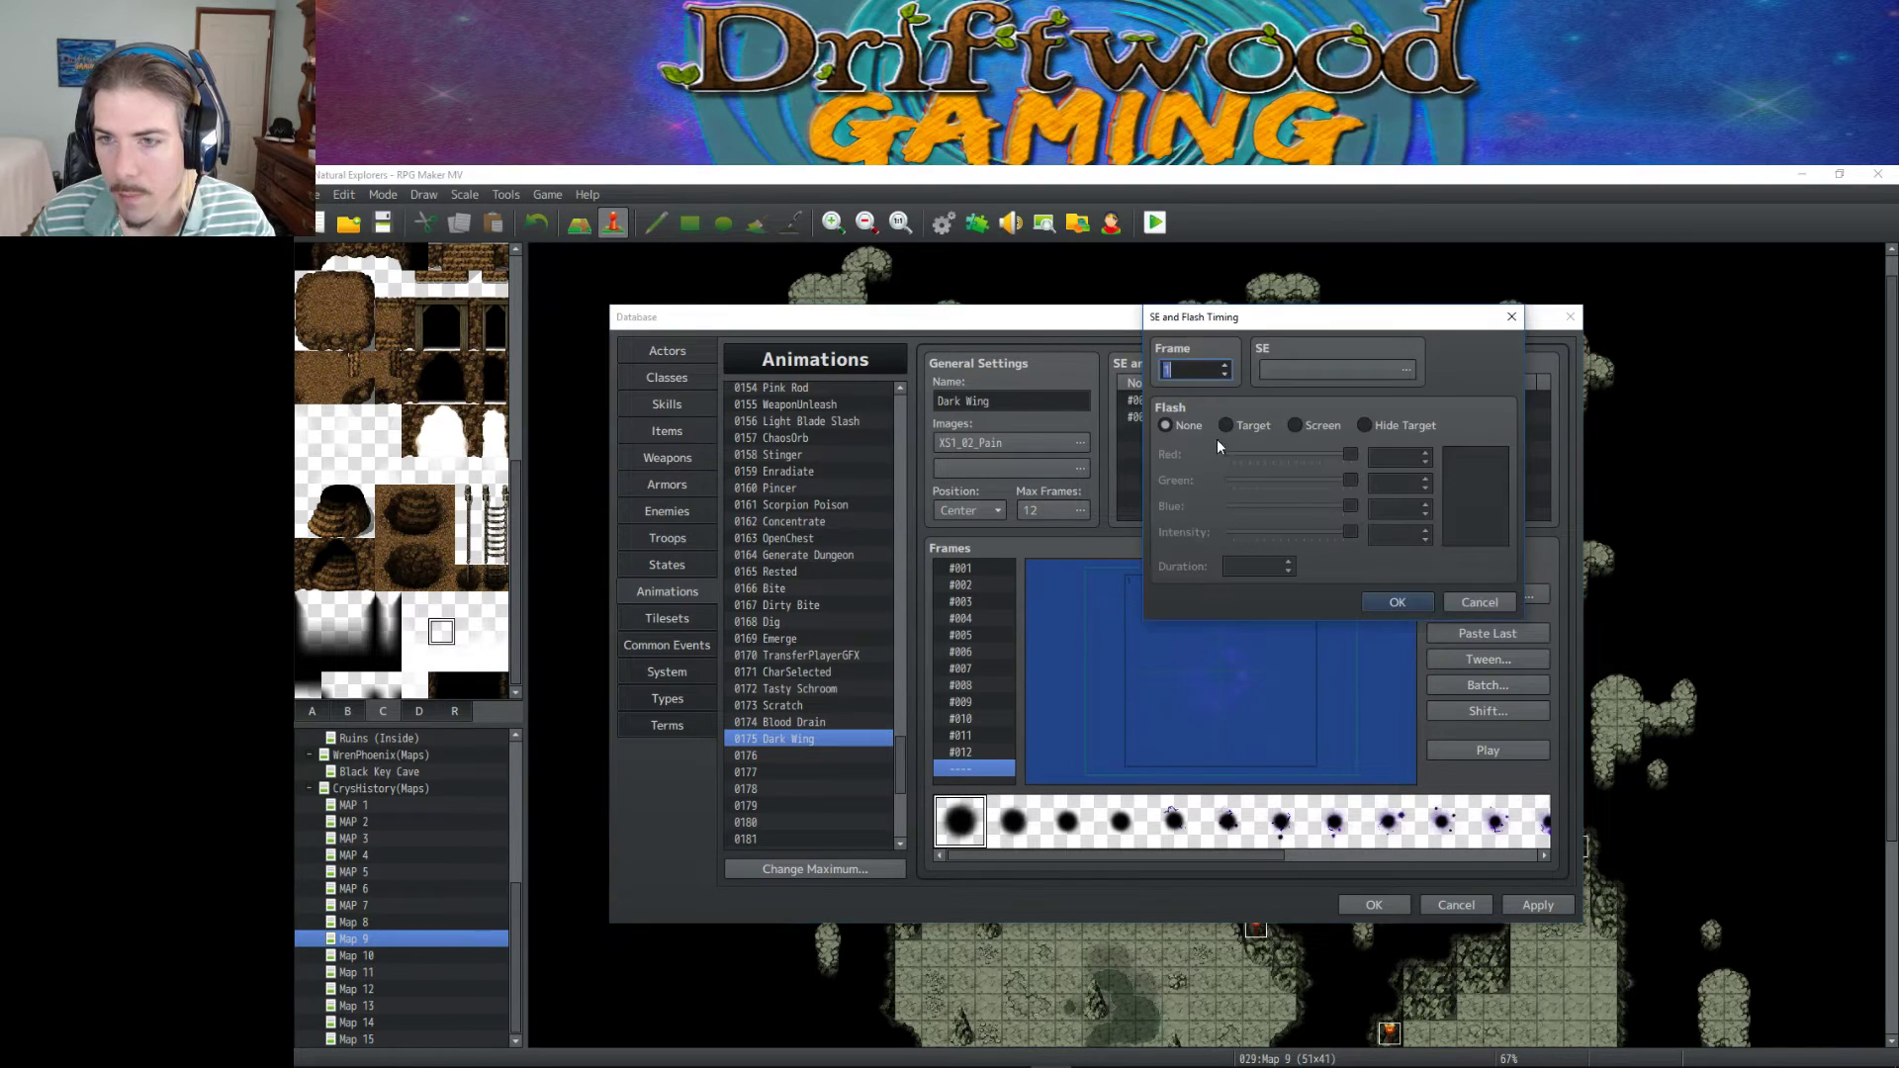
pyautogui.click(1362, 372)
pyautogui.click(1304, 519)
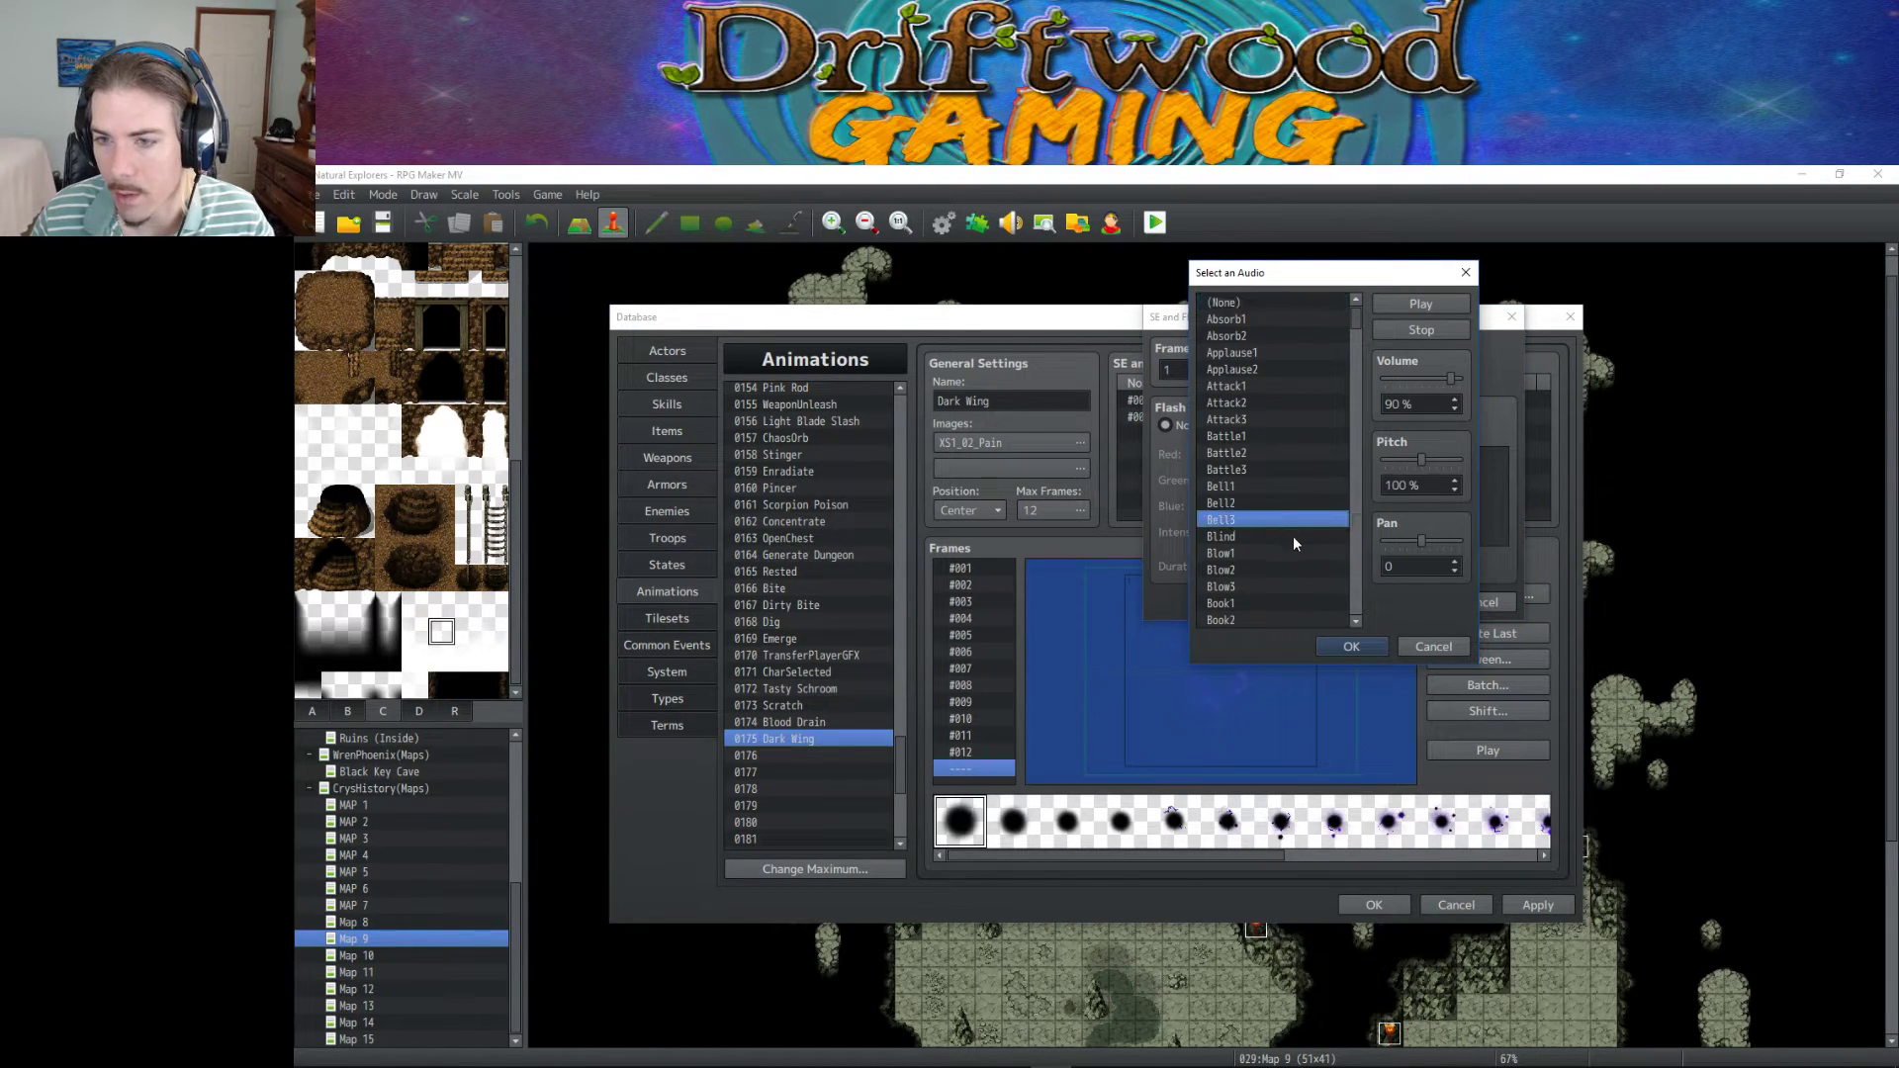
pyautogui.click(1292, 536)
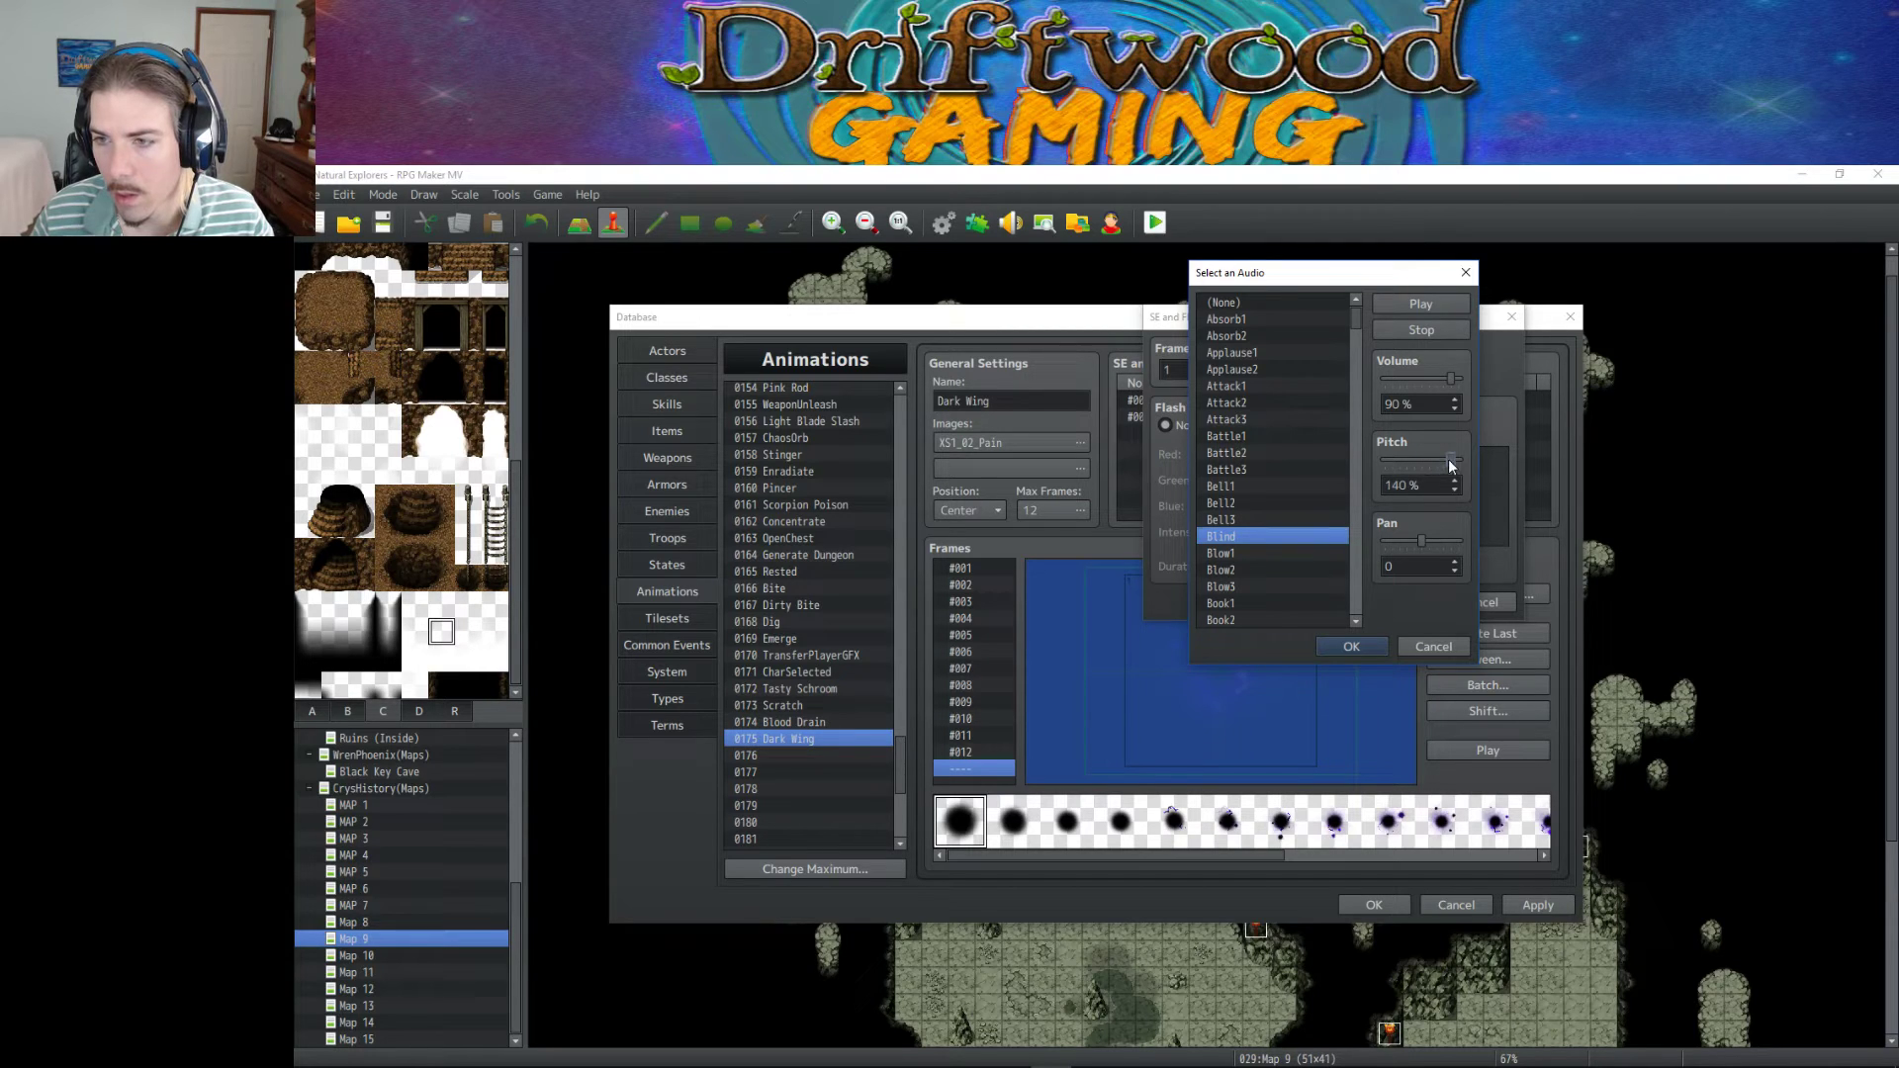
pyautogui.click(1357, 645)
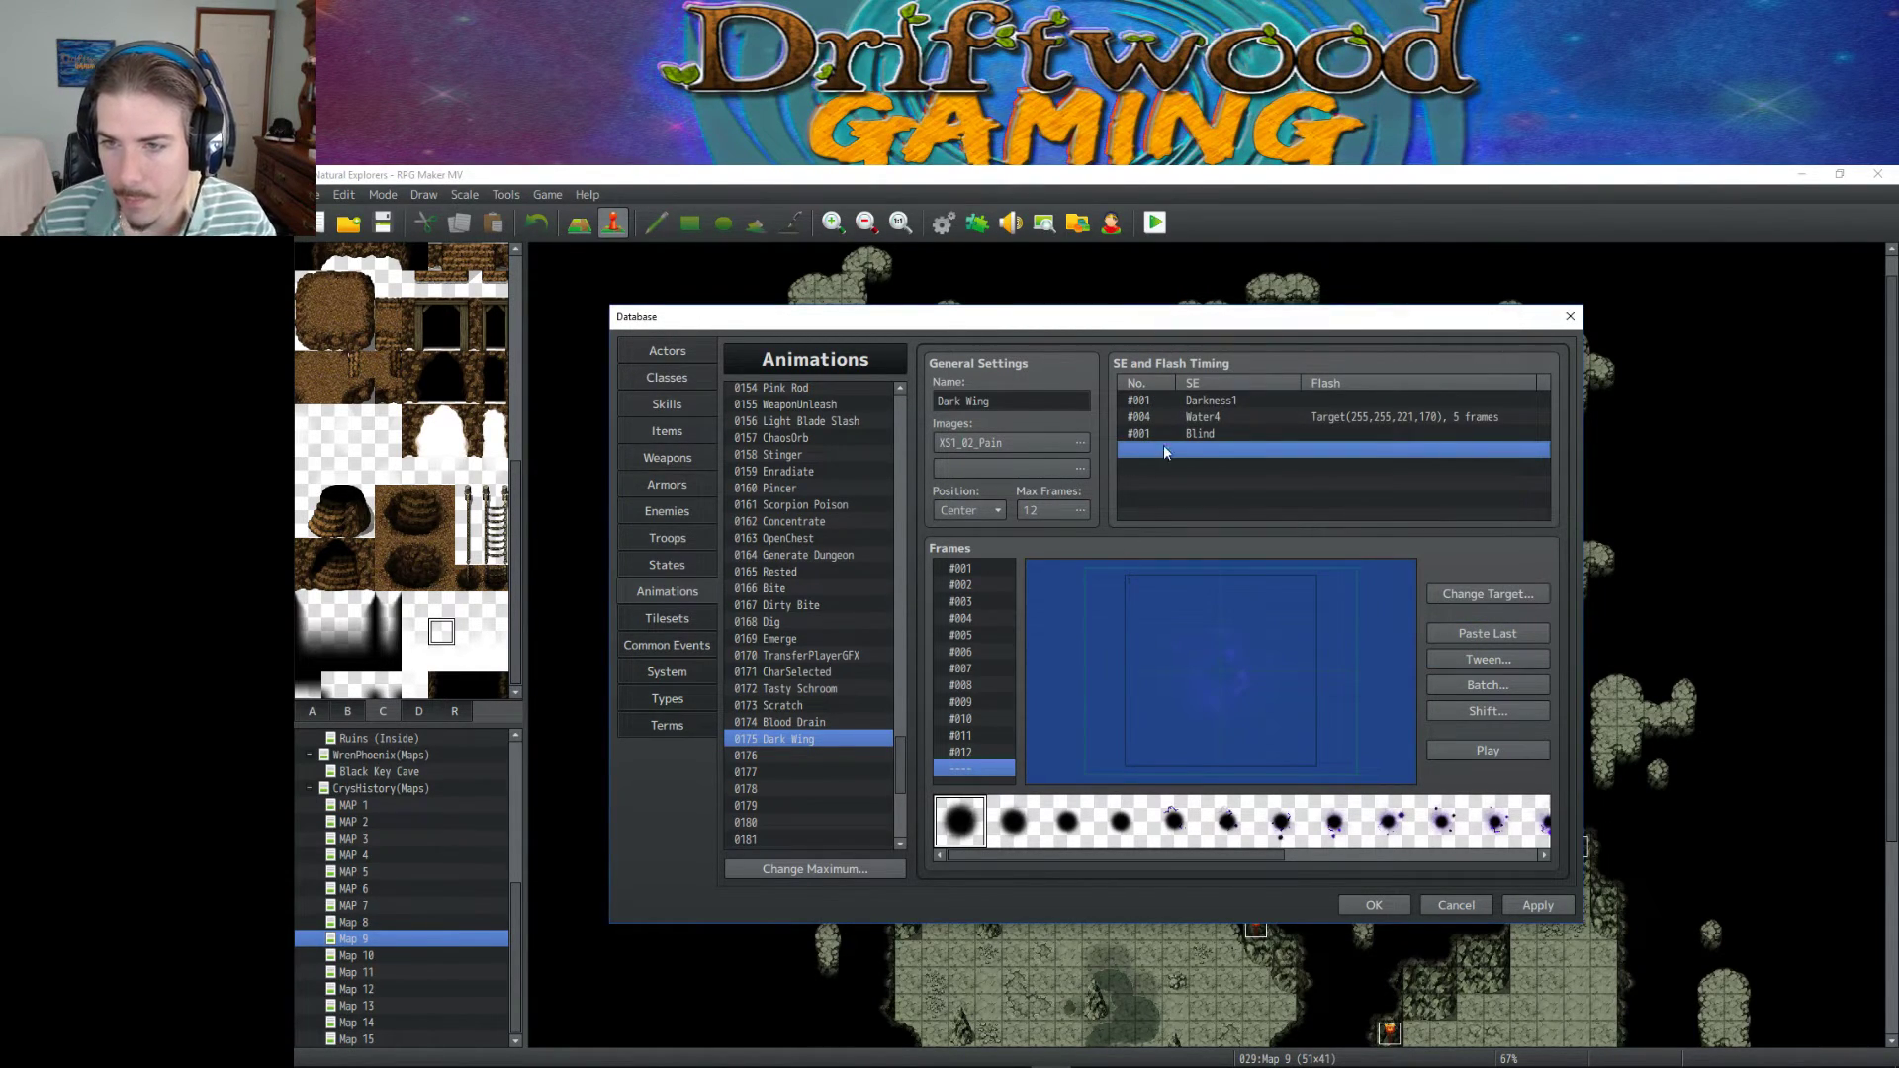
pyautogui.rightClick(1171, 434)
pyautogui.click(1182, 447)
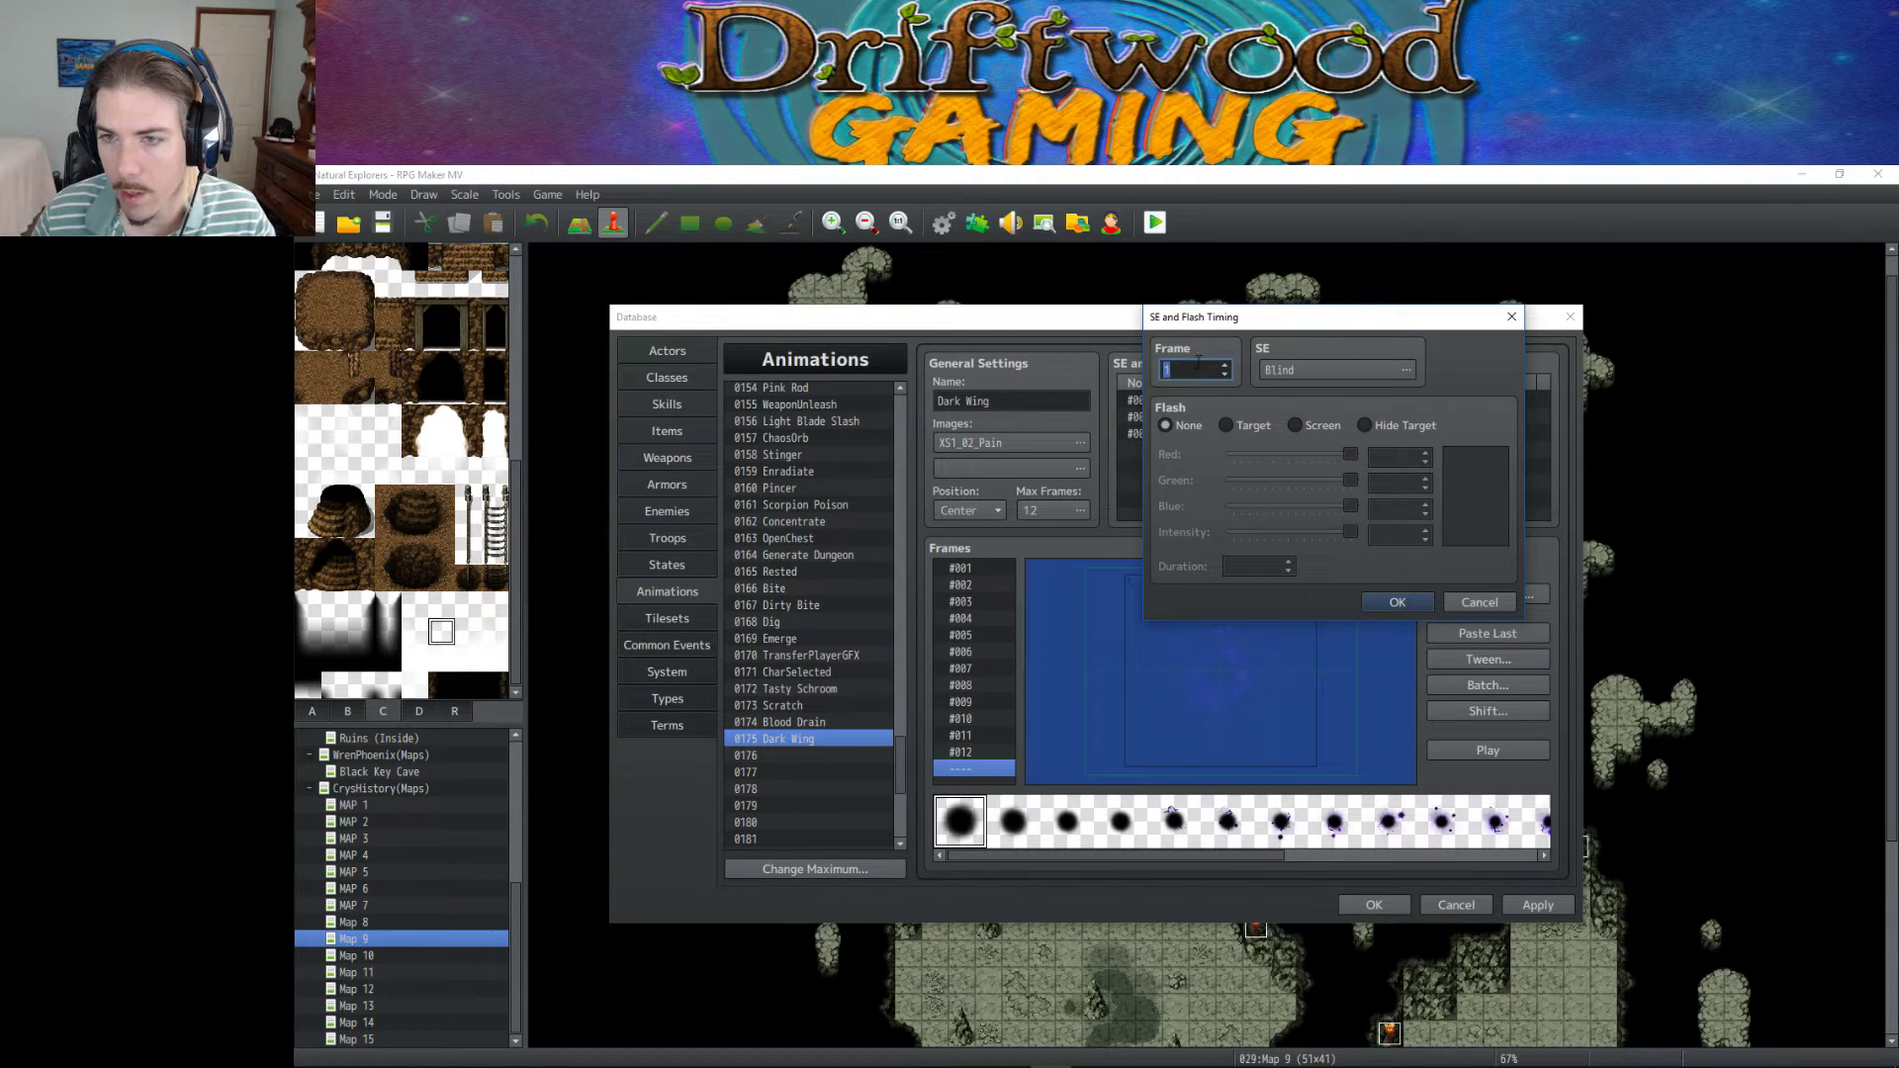
pyautogui.click(1395, 601)
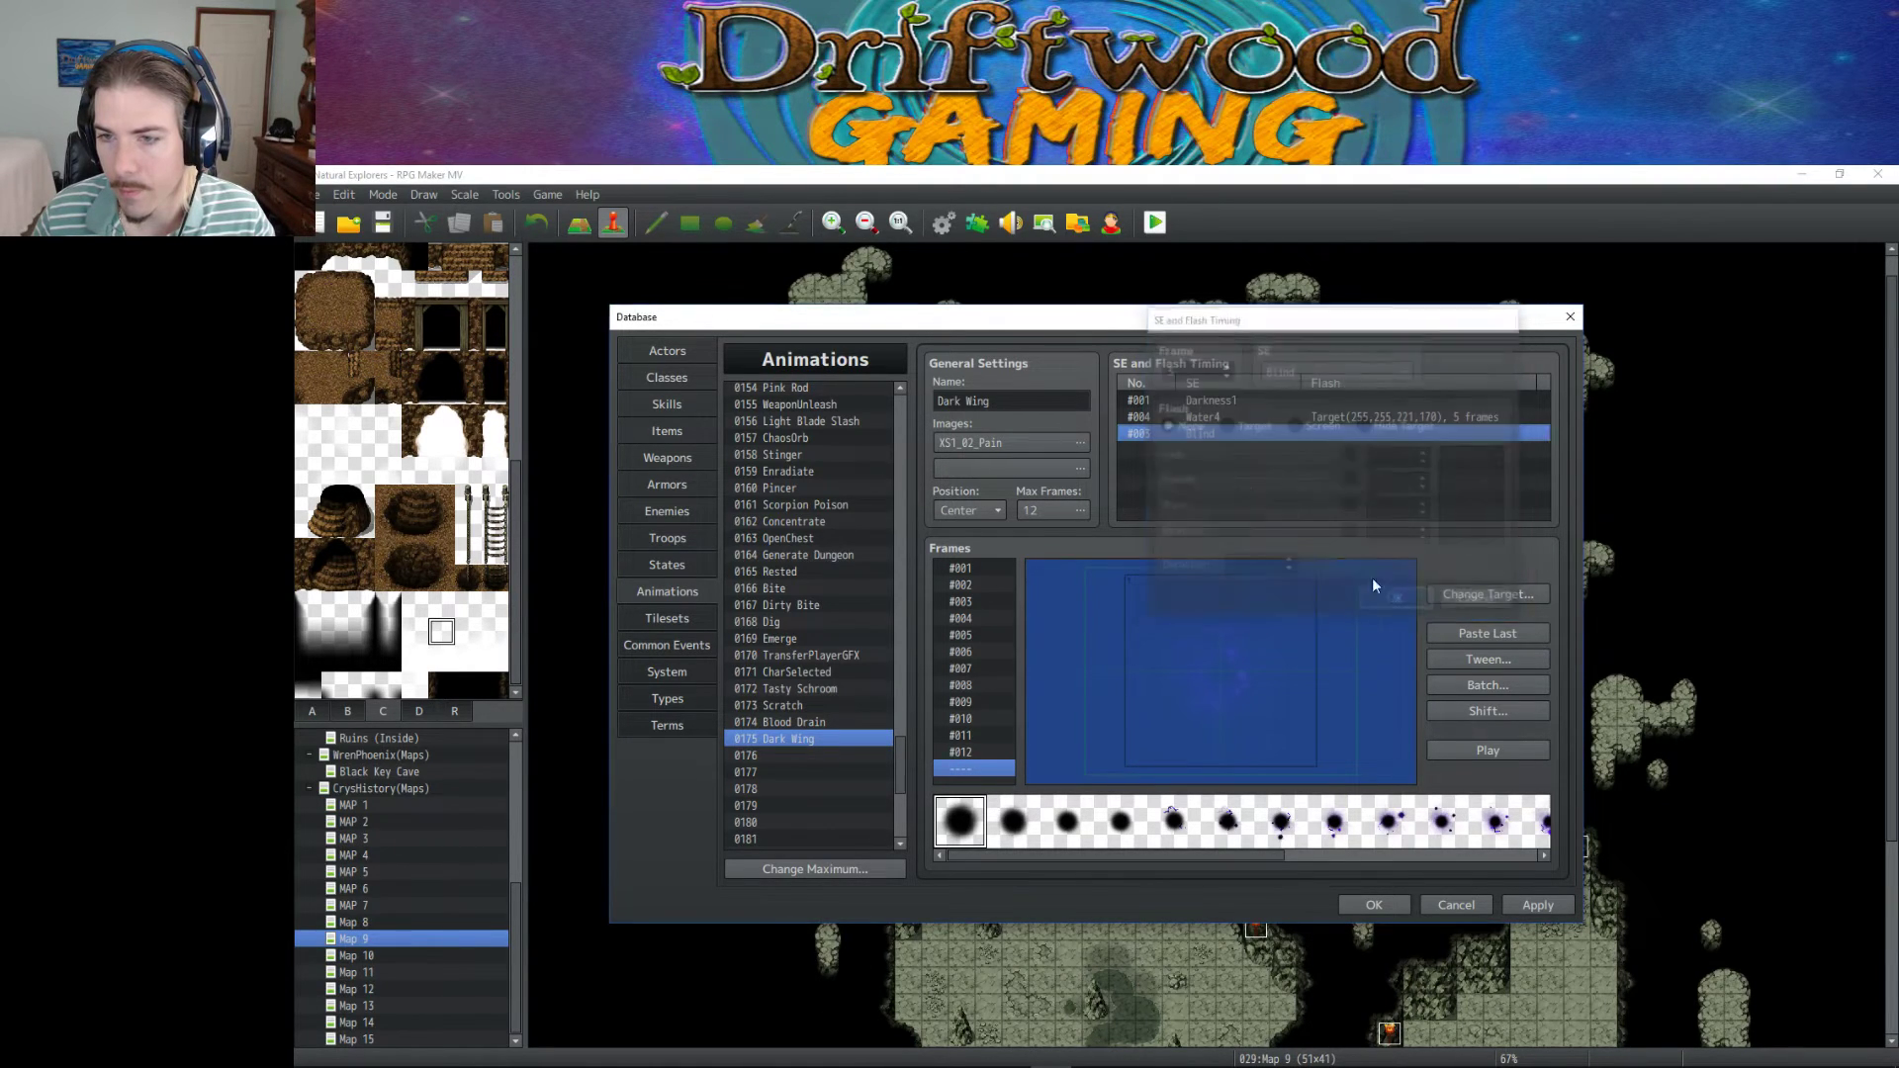
# Move the Water4 sound and flash timing entry to frame 5.
pyautogui.click(1178, 414)
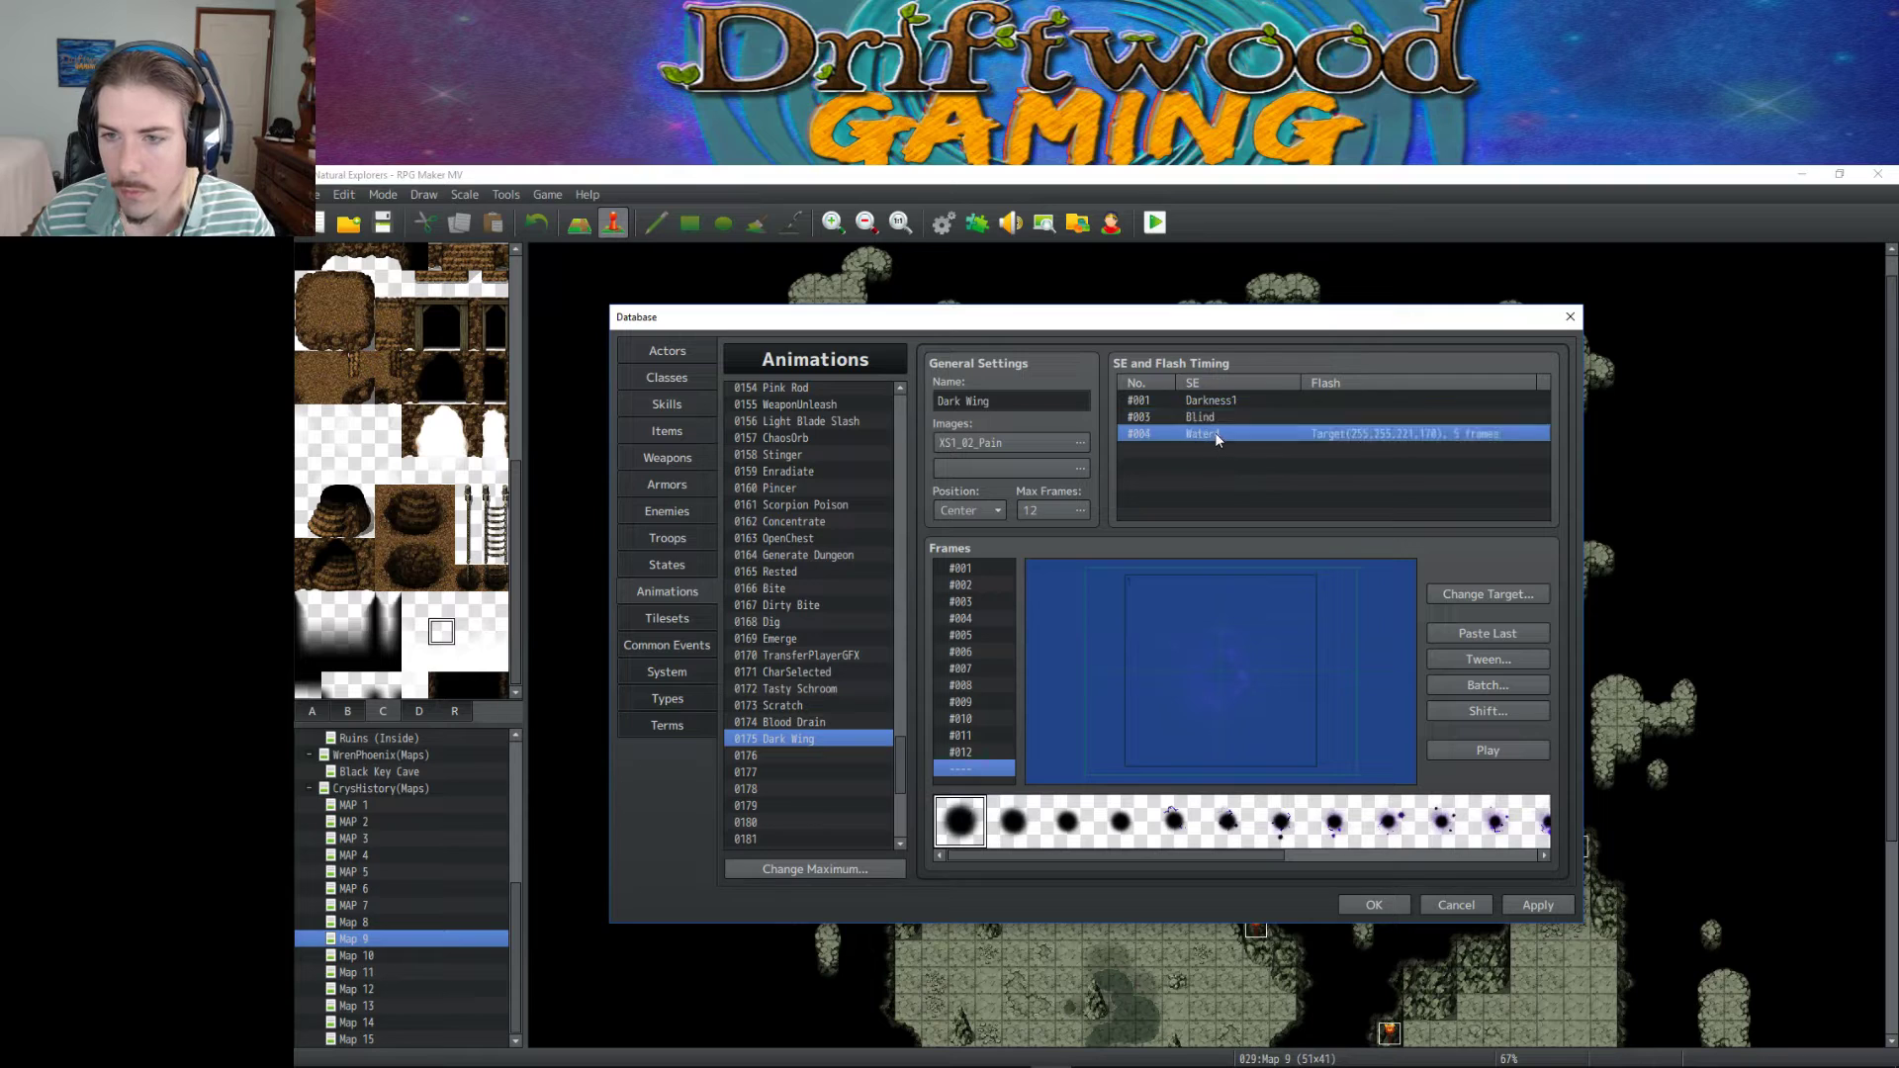
pyautogui.rightClick(1215, 431)
pyautogui.click(1237, 445)
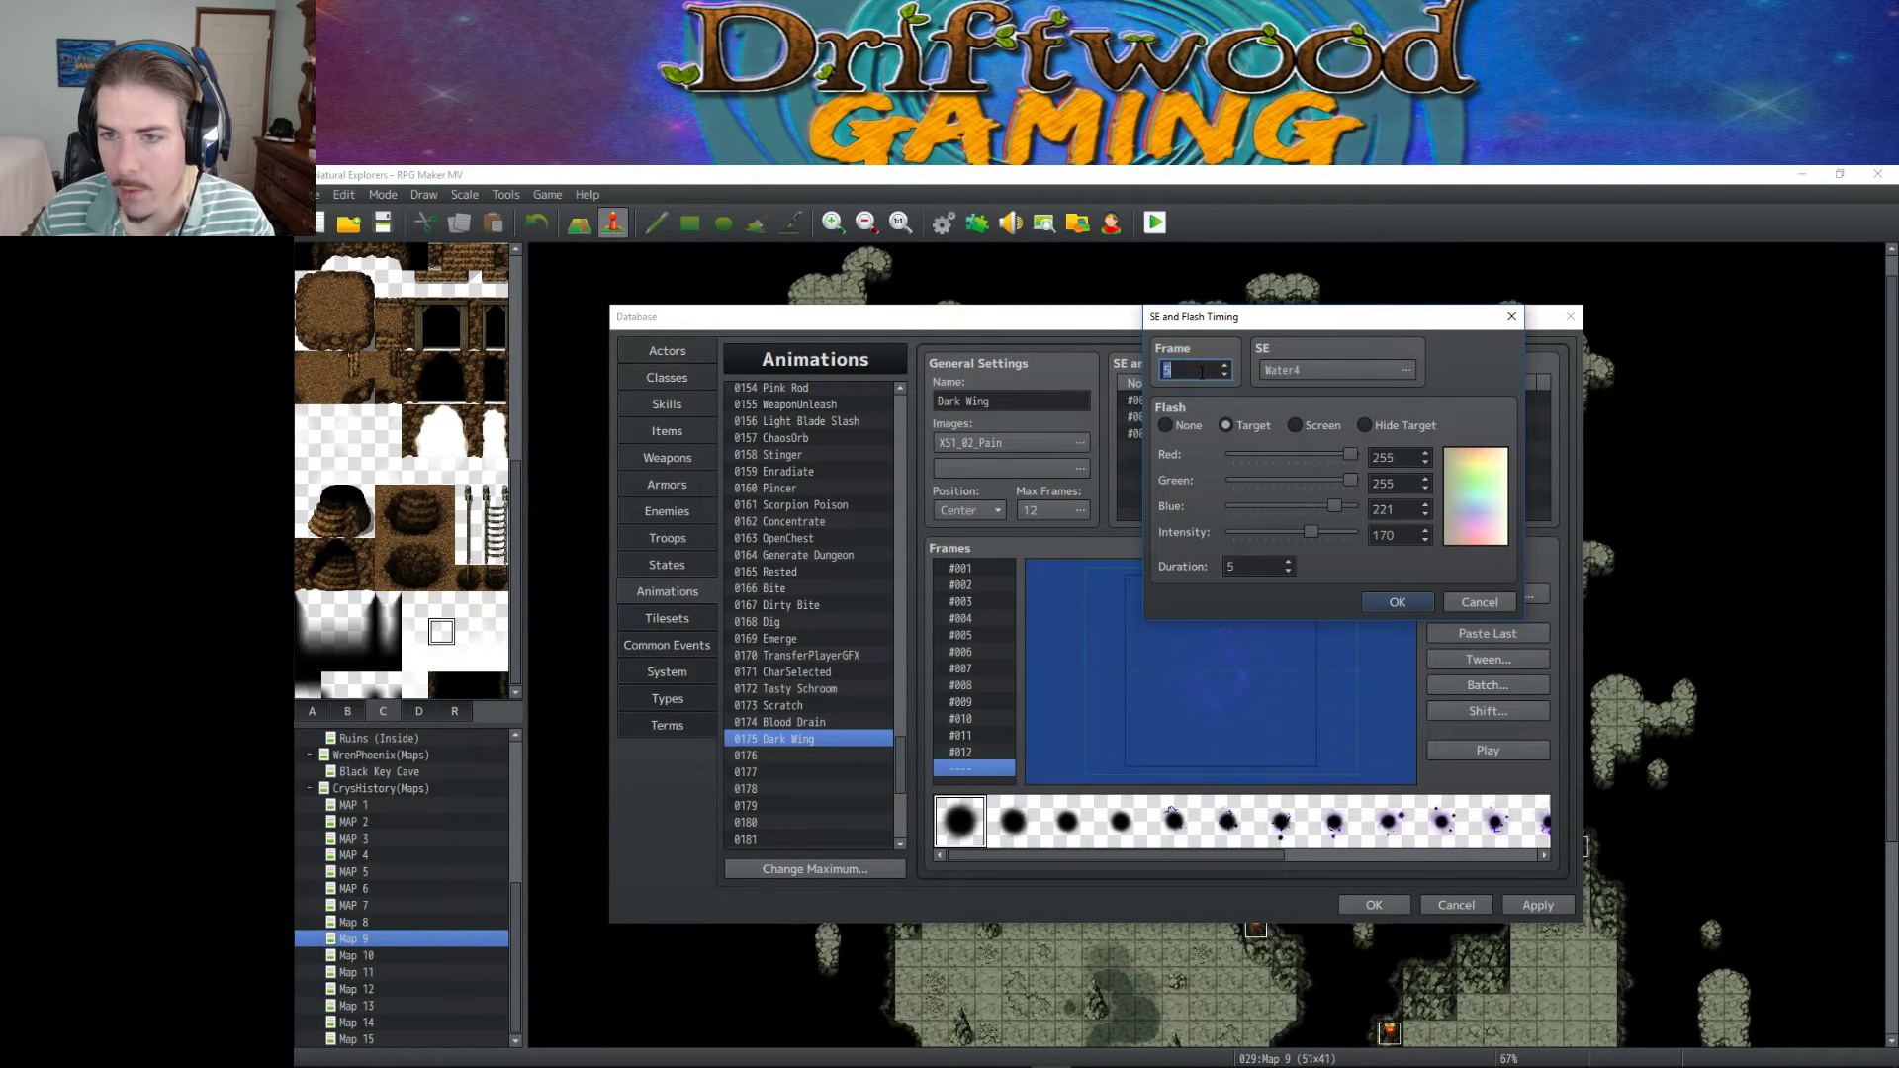
pyautogui.click(1385, 601)
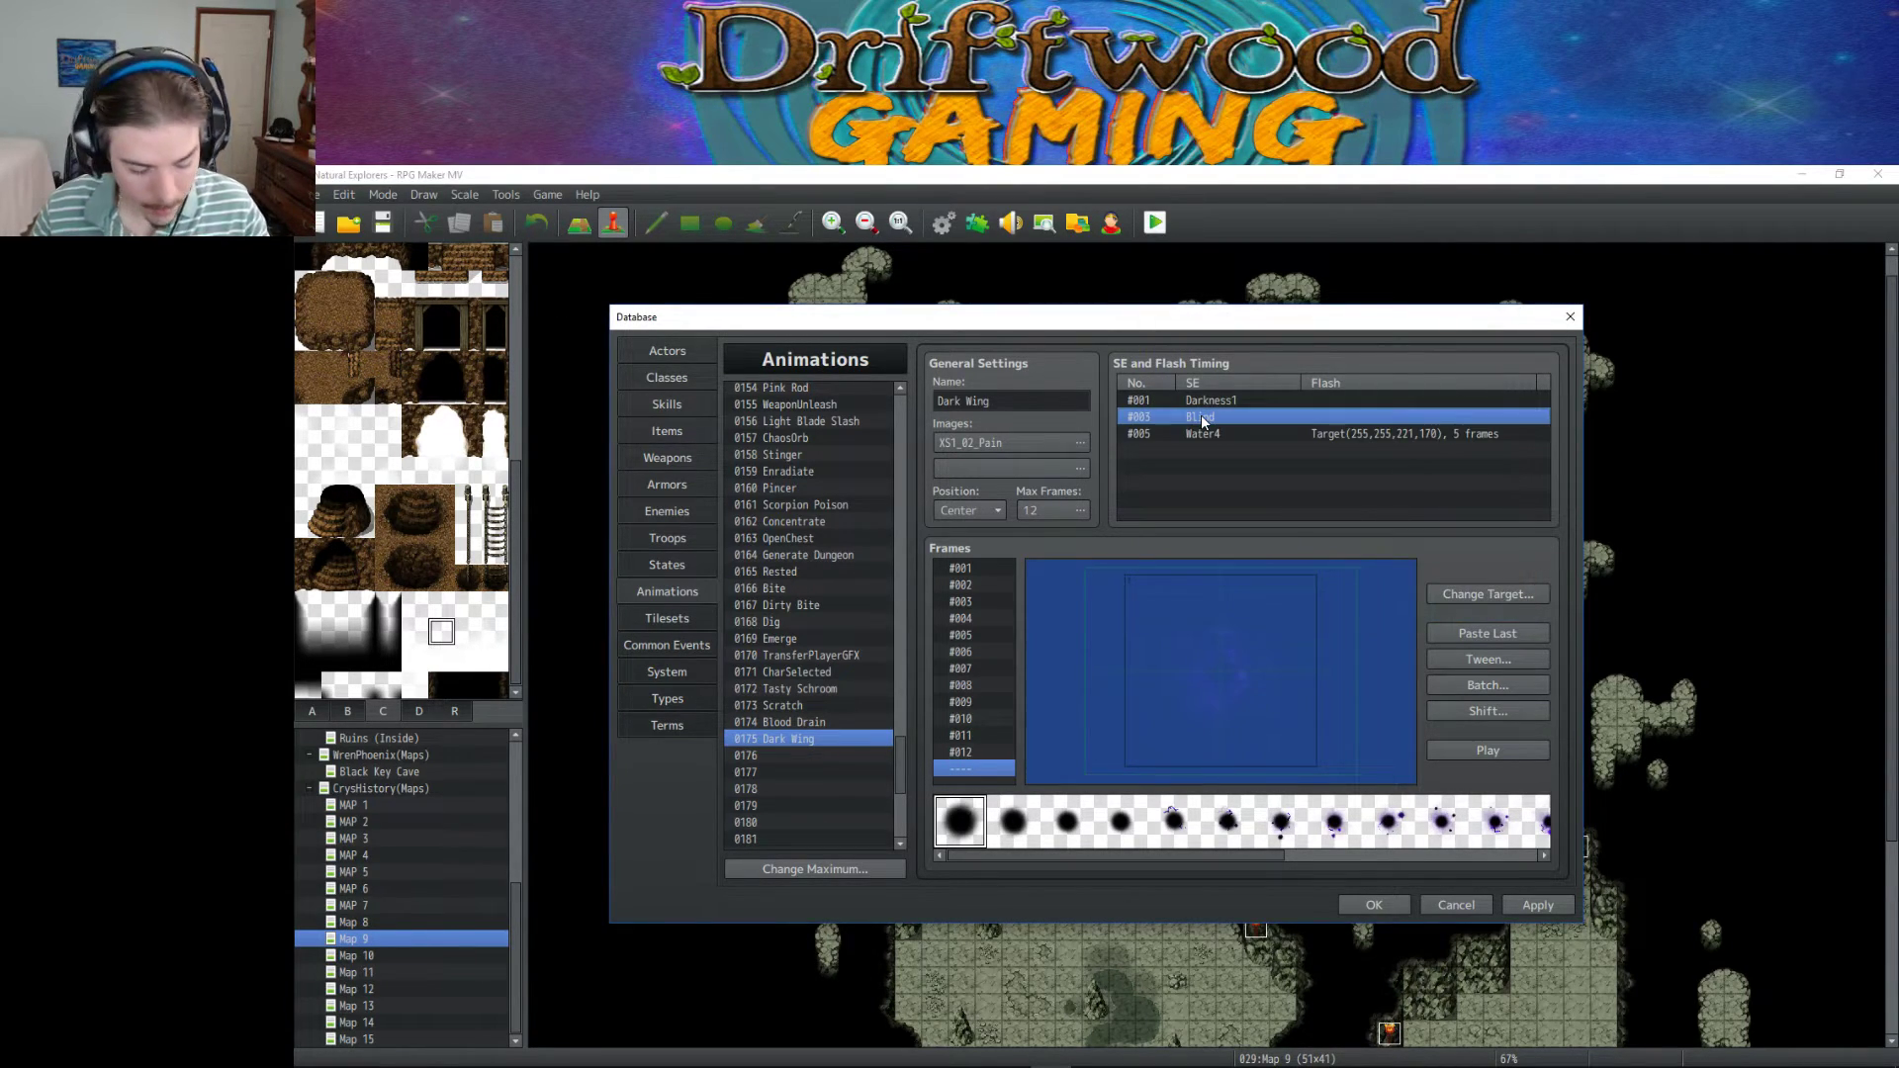
# Duplicate the Blind timing entry below Water4 and set the copy's frame to 8, keeping its sound settings.
pyautogui.click(1189, 451)
pyautogui.rightClick(1186, 449)
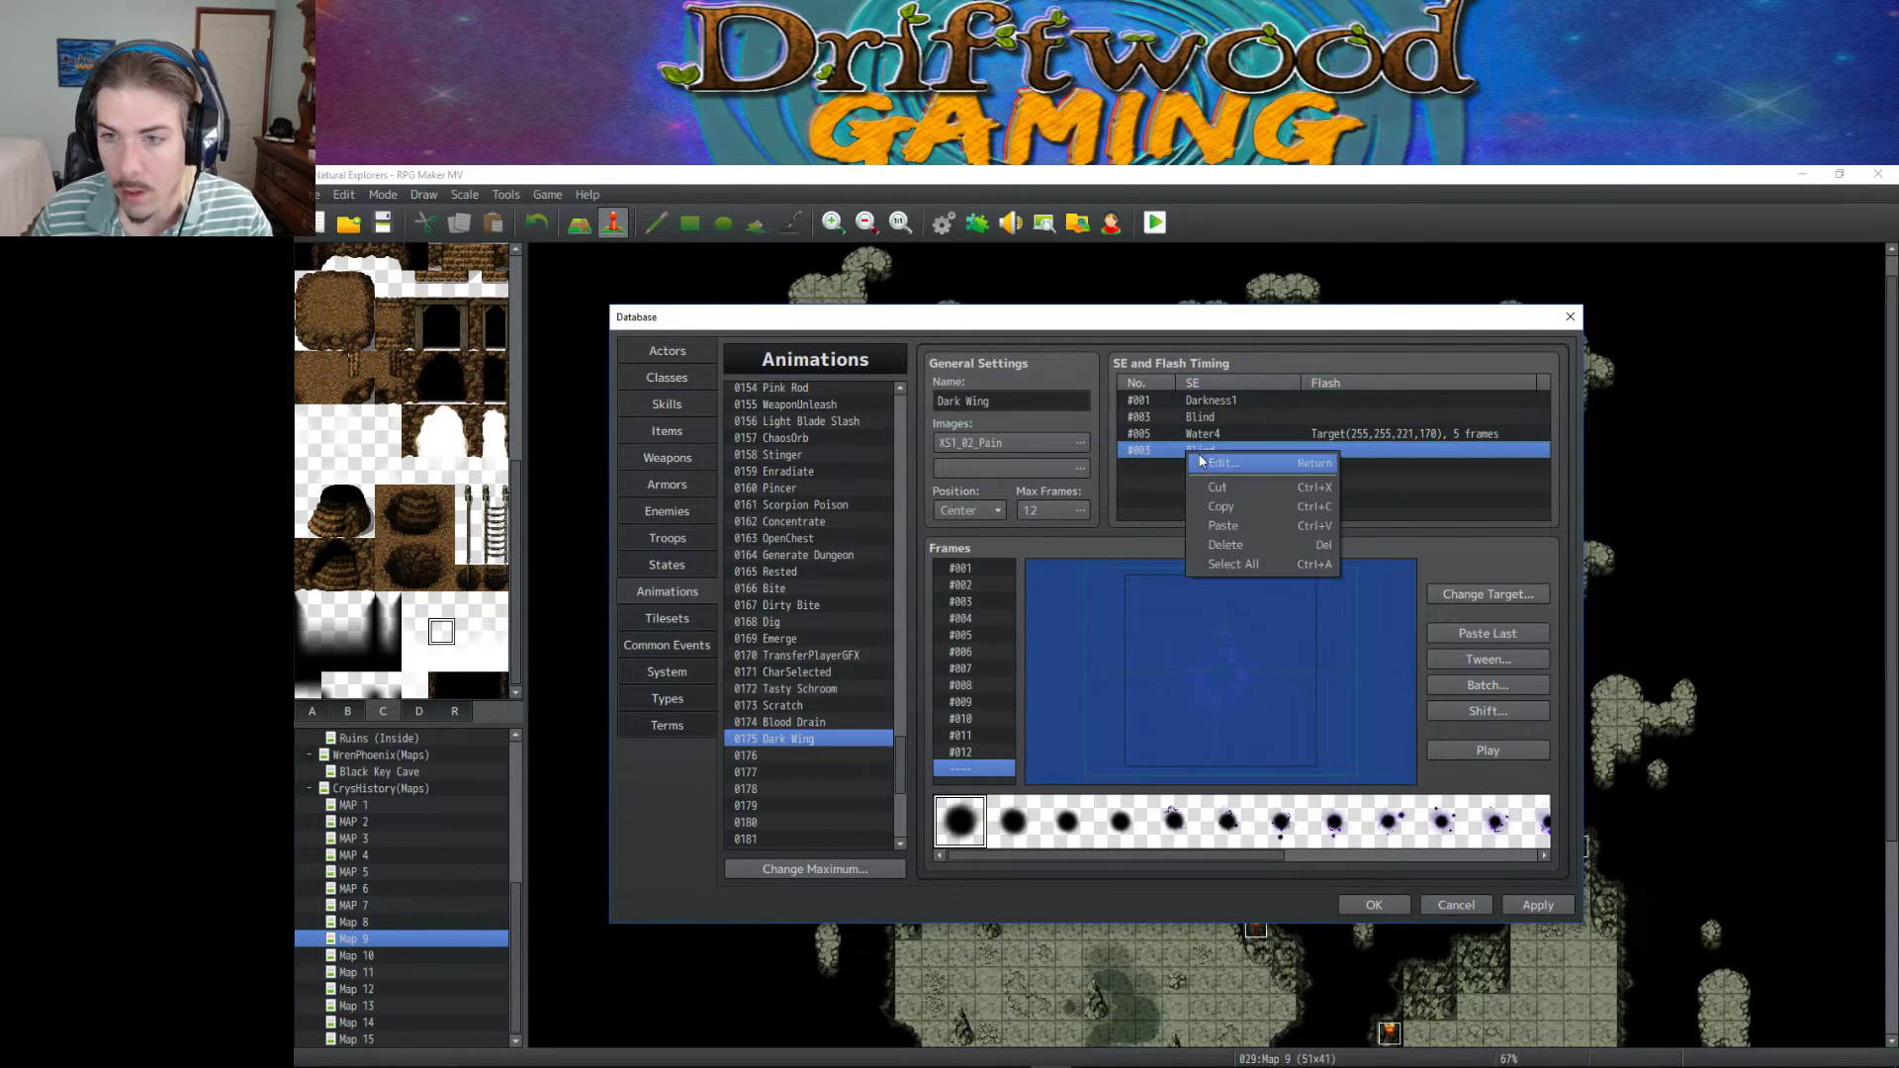
pyautogui.click(1211, 464)
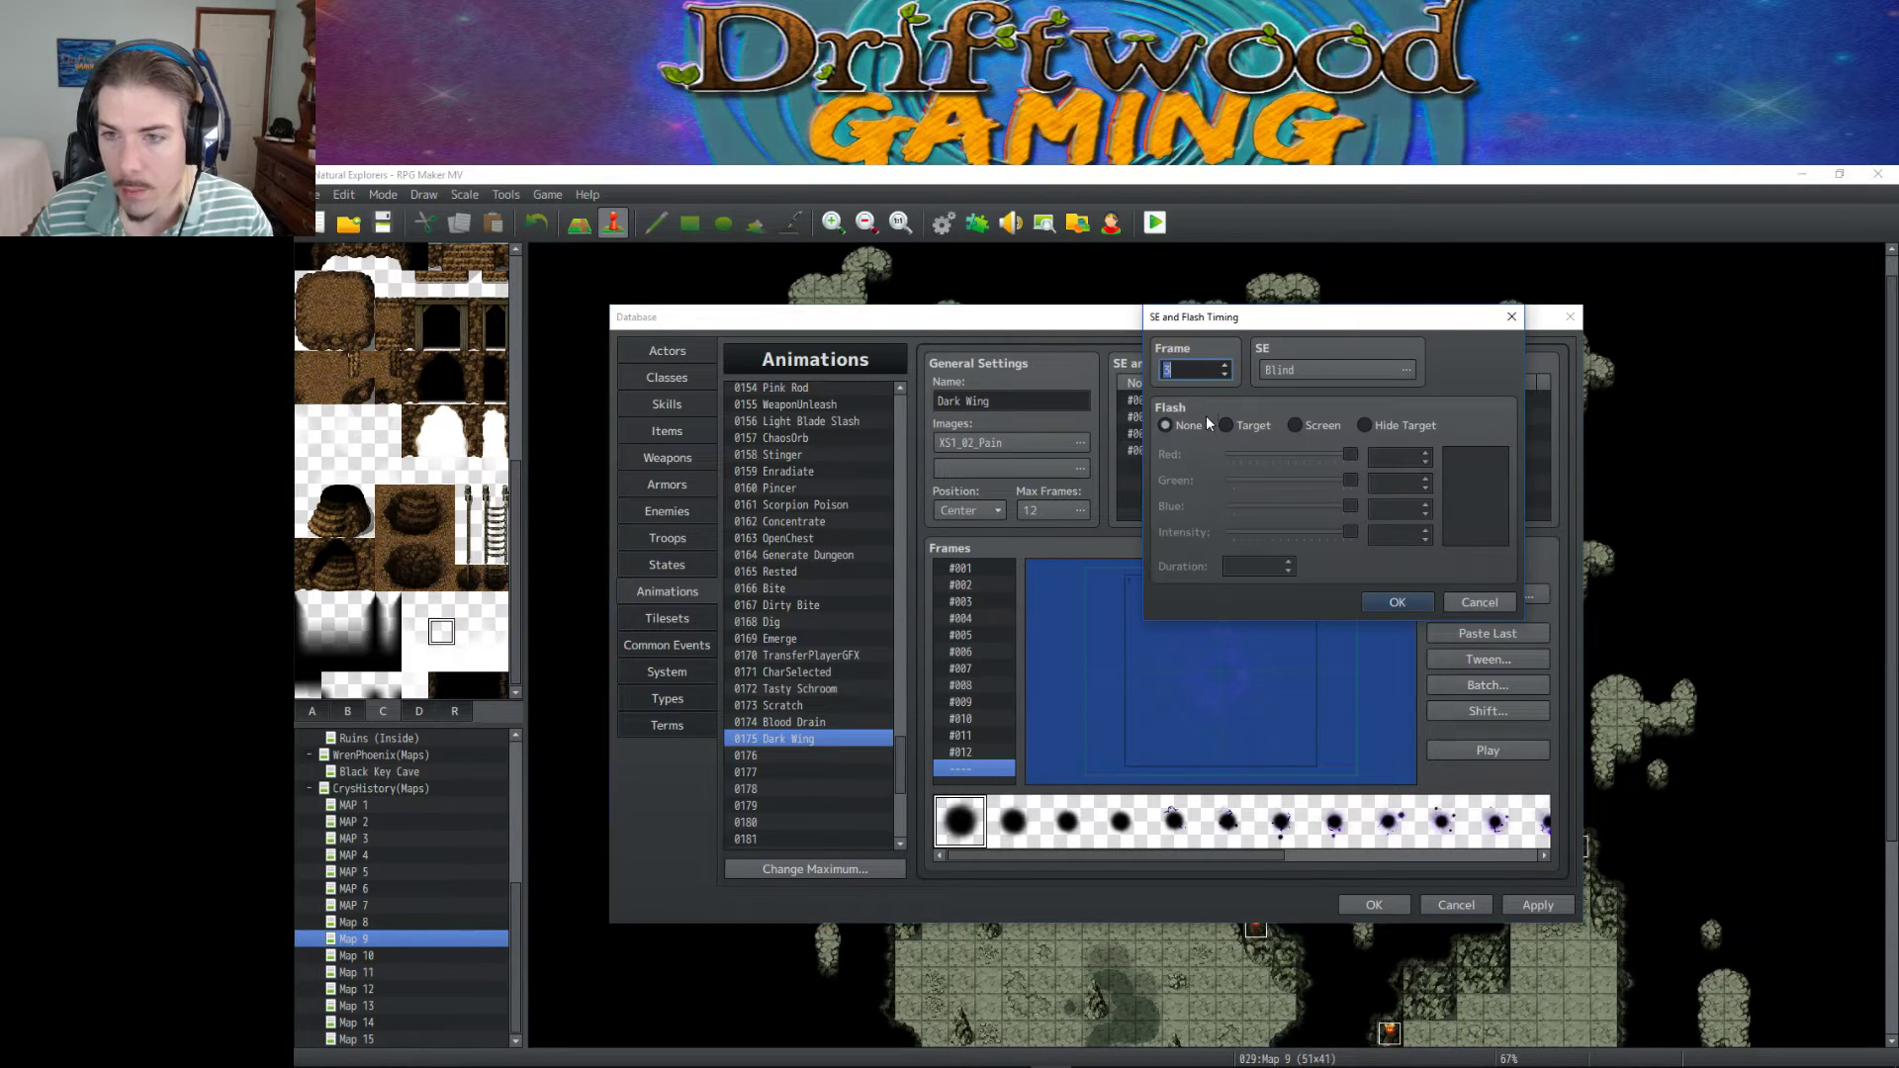
pyautogui.click(1290, 369)
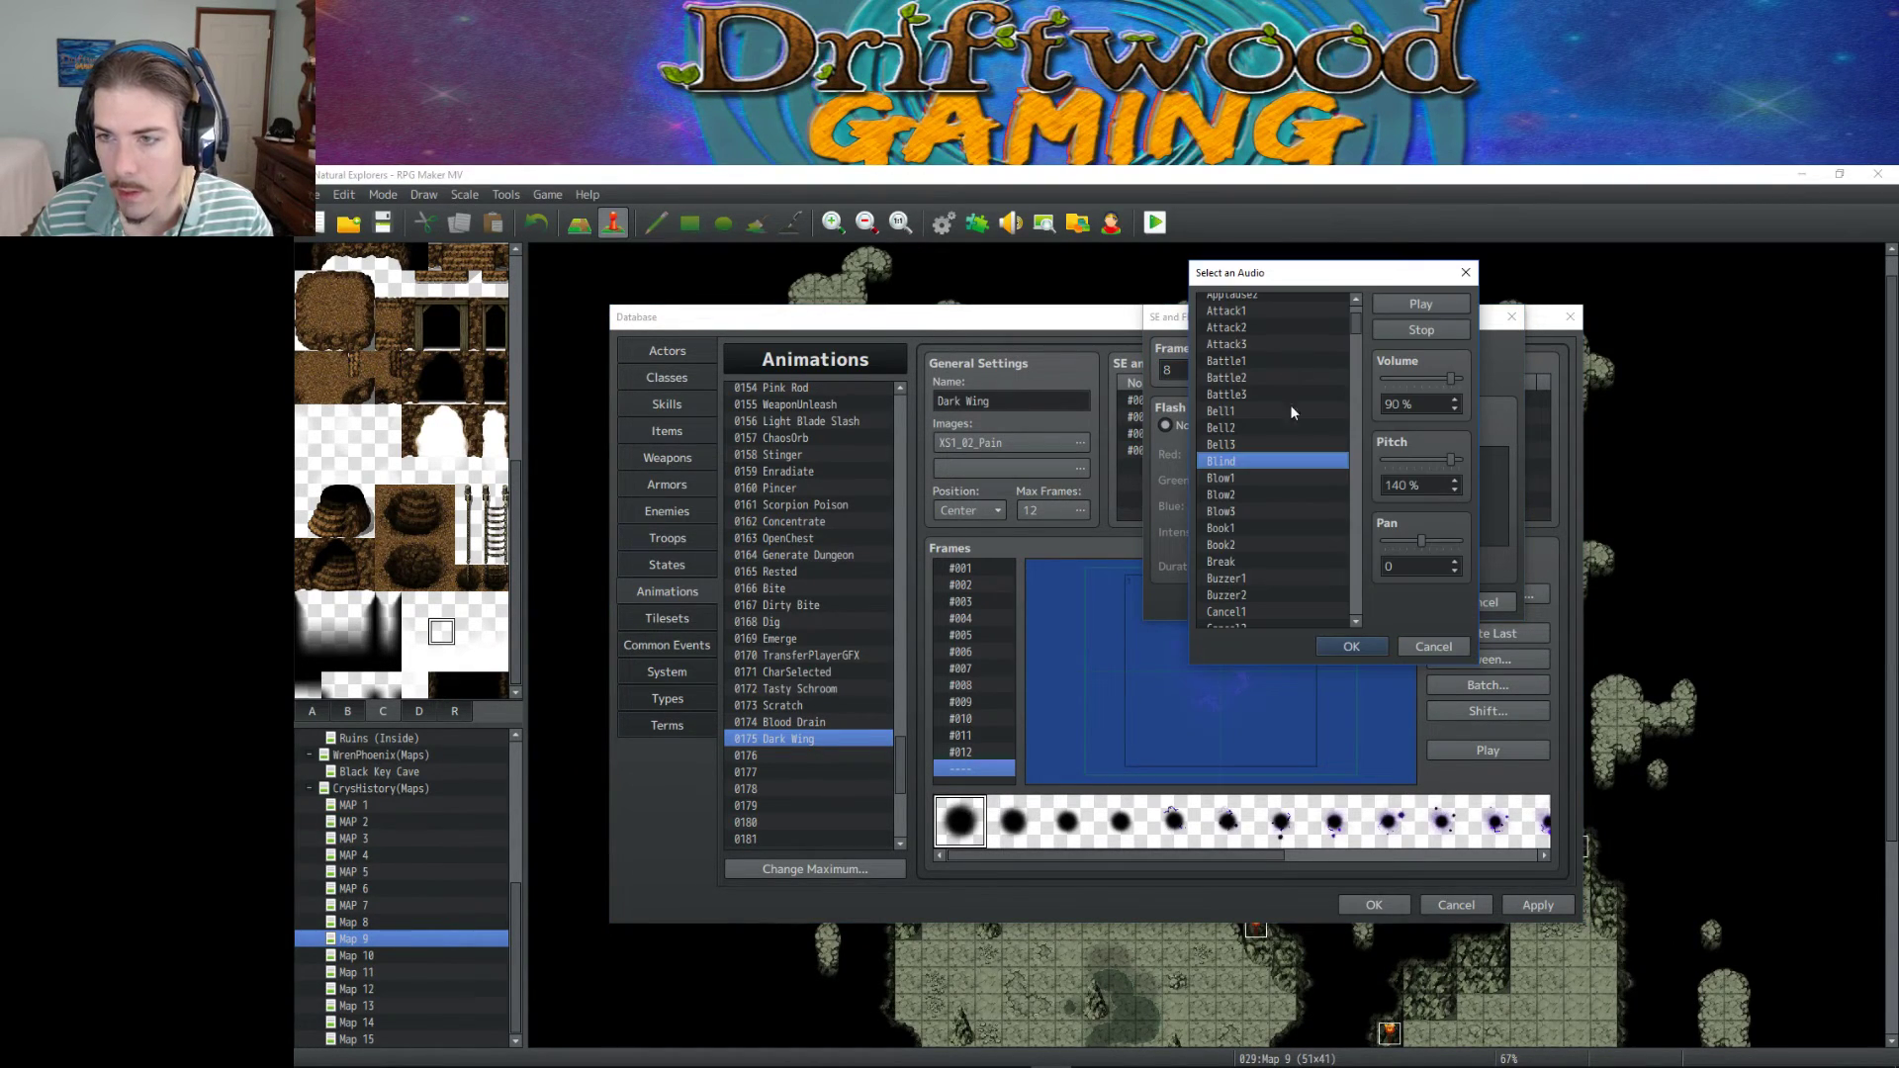
pyautogui.click(1352, 646)
pyautogui.click(1402, 601)
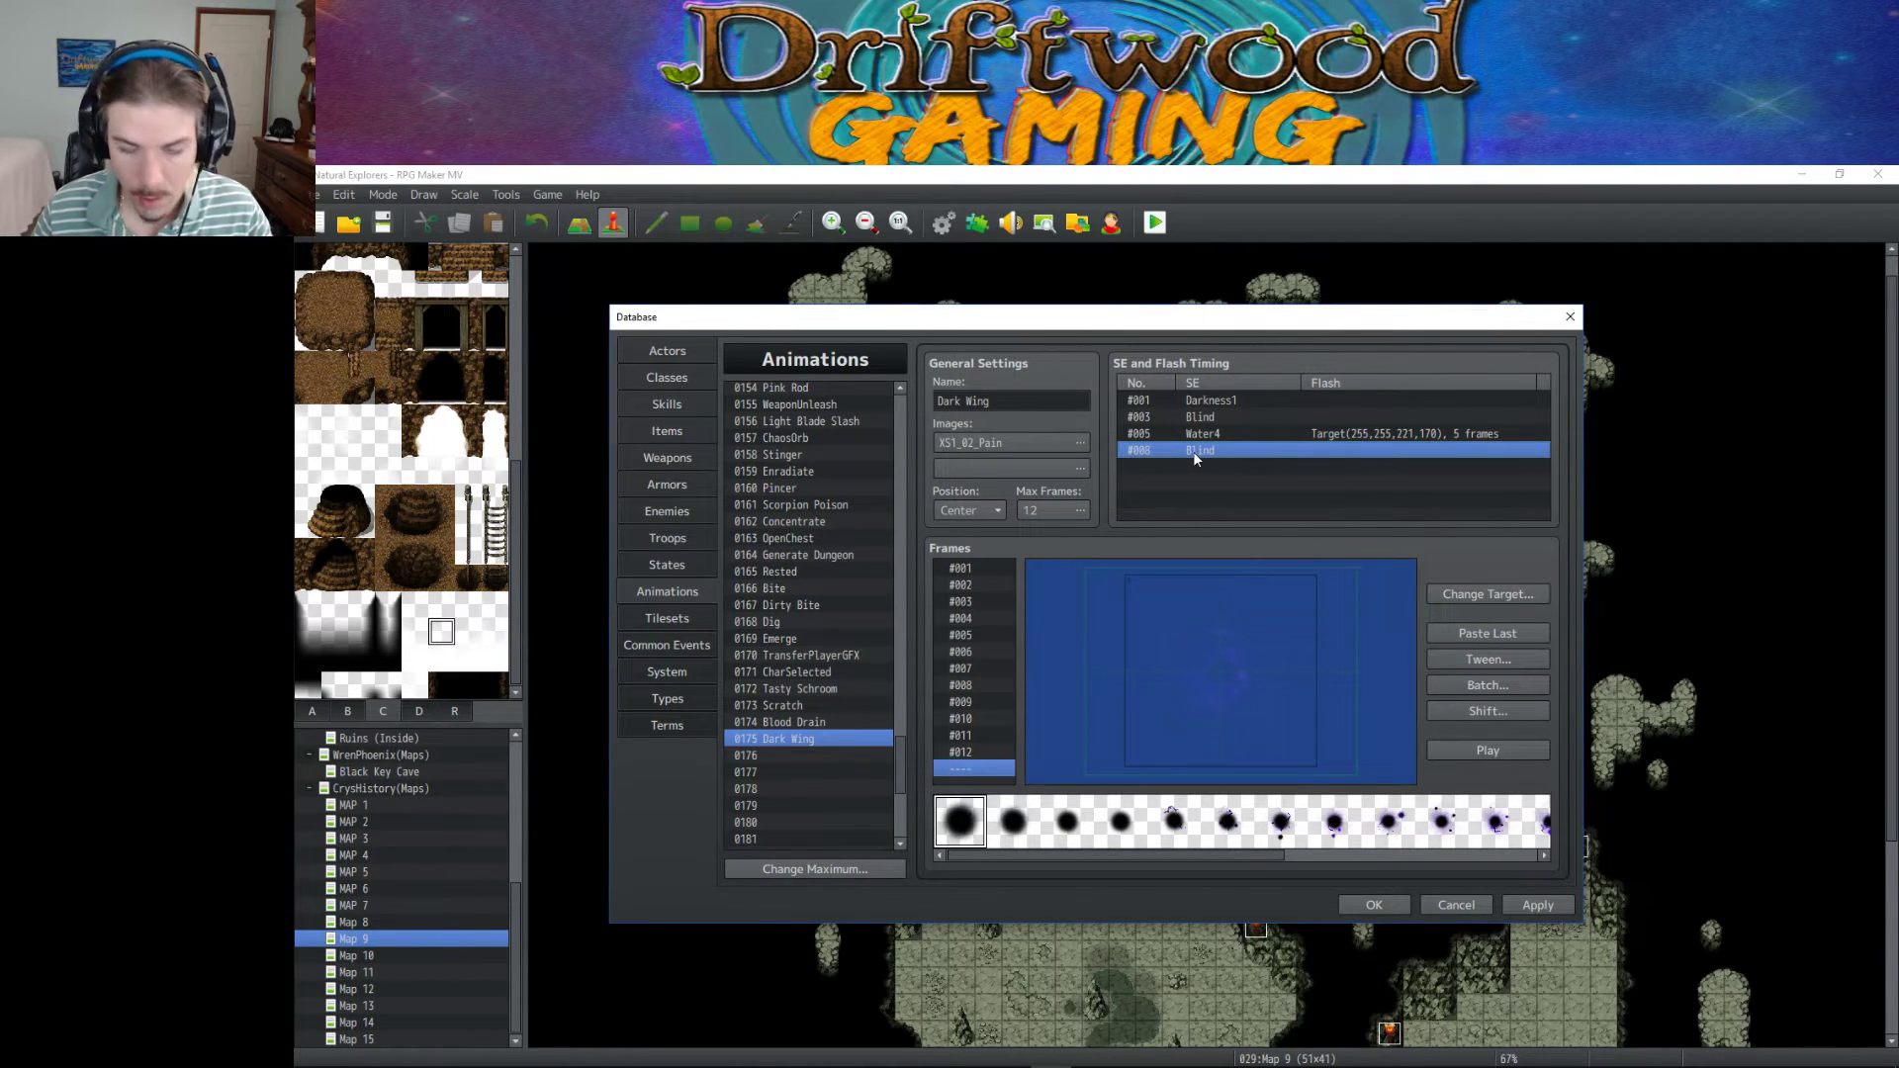
# Paste another Blind timing entry, set it to frame 10 with 120% pitch, and play the animation.
pyautogui.click(1185, 467)
pyautogui.hotkey('ctrl', 'v')
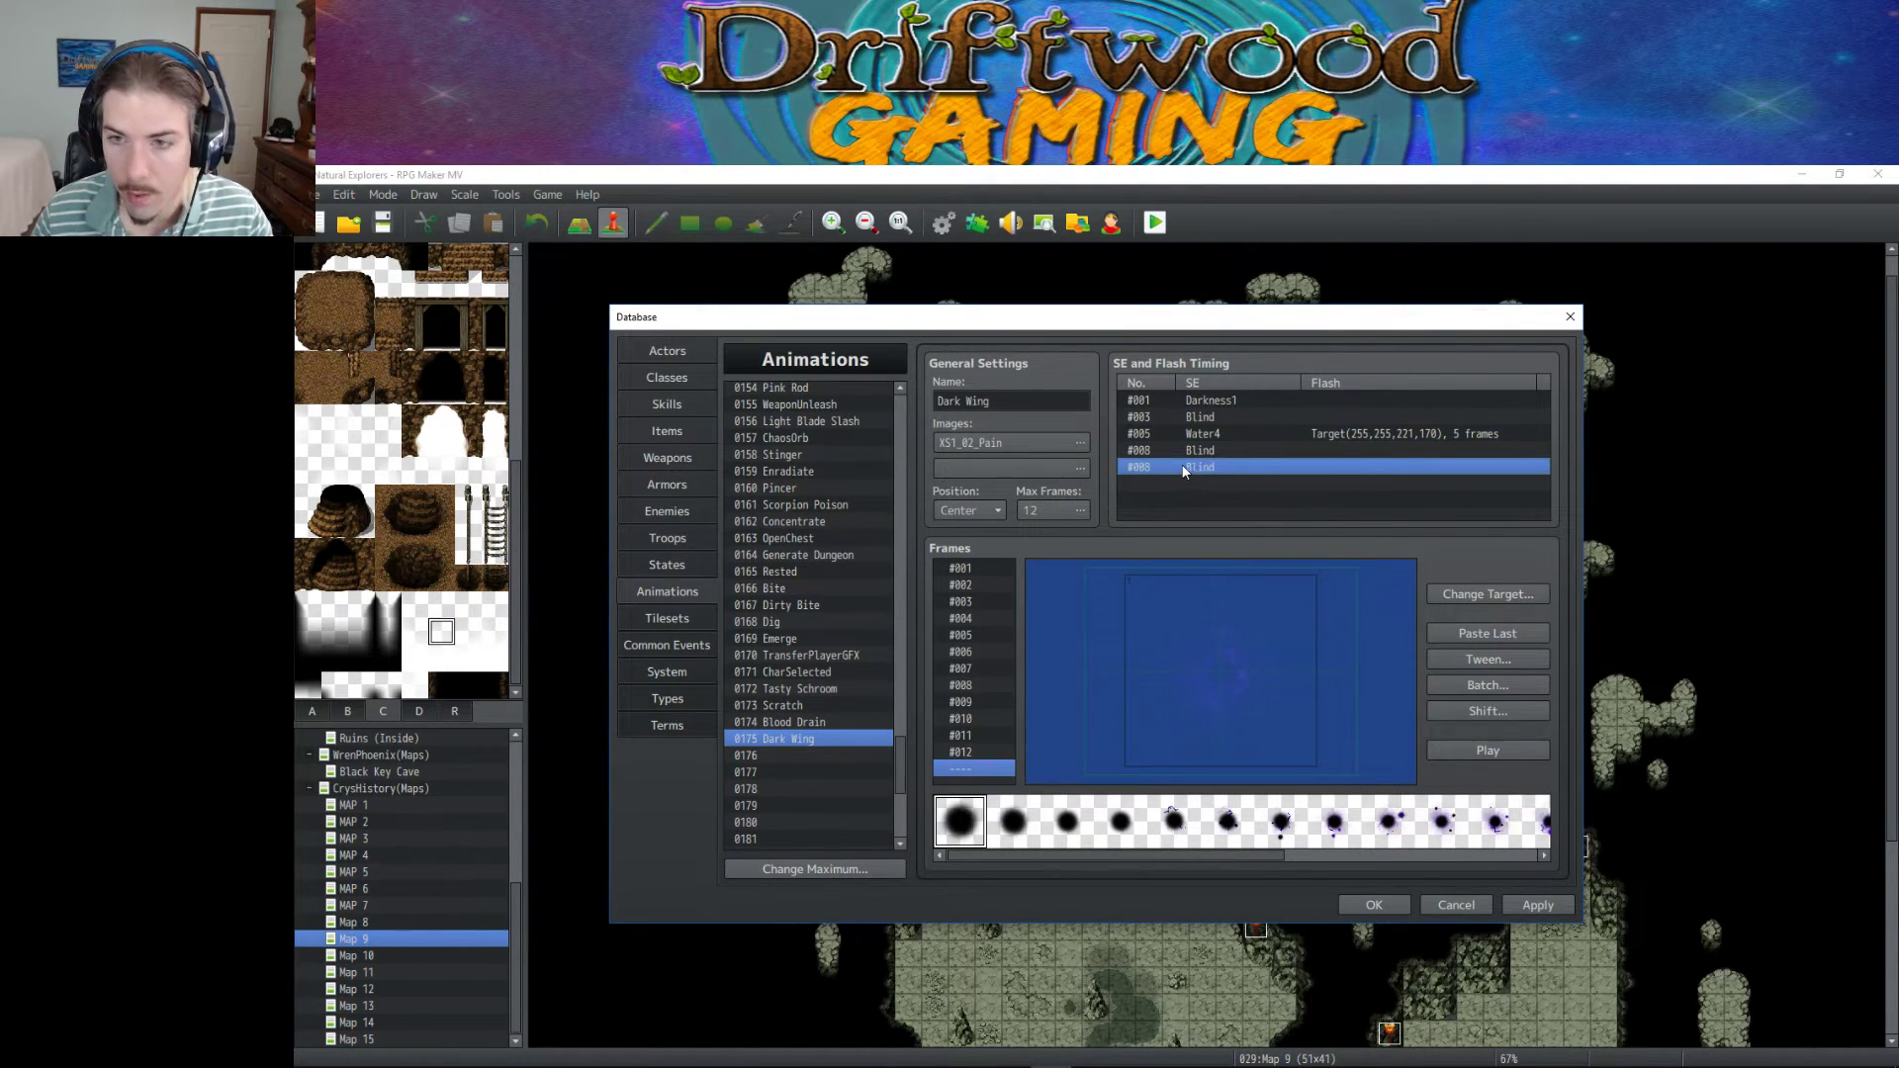
pyautogui.rightClick(1185, 471)
pyautogui.click(1224, 478)
pyautogui.write('10')
pyautogui.click(1298, 368)
pyautogui.click(1439, 460)
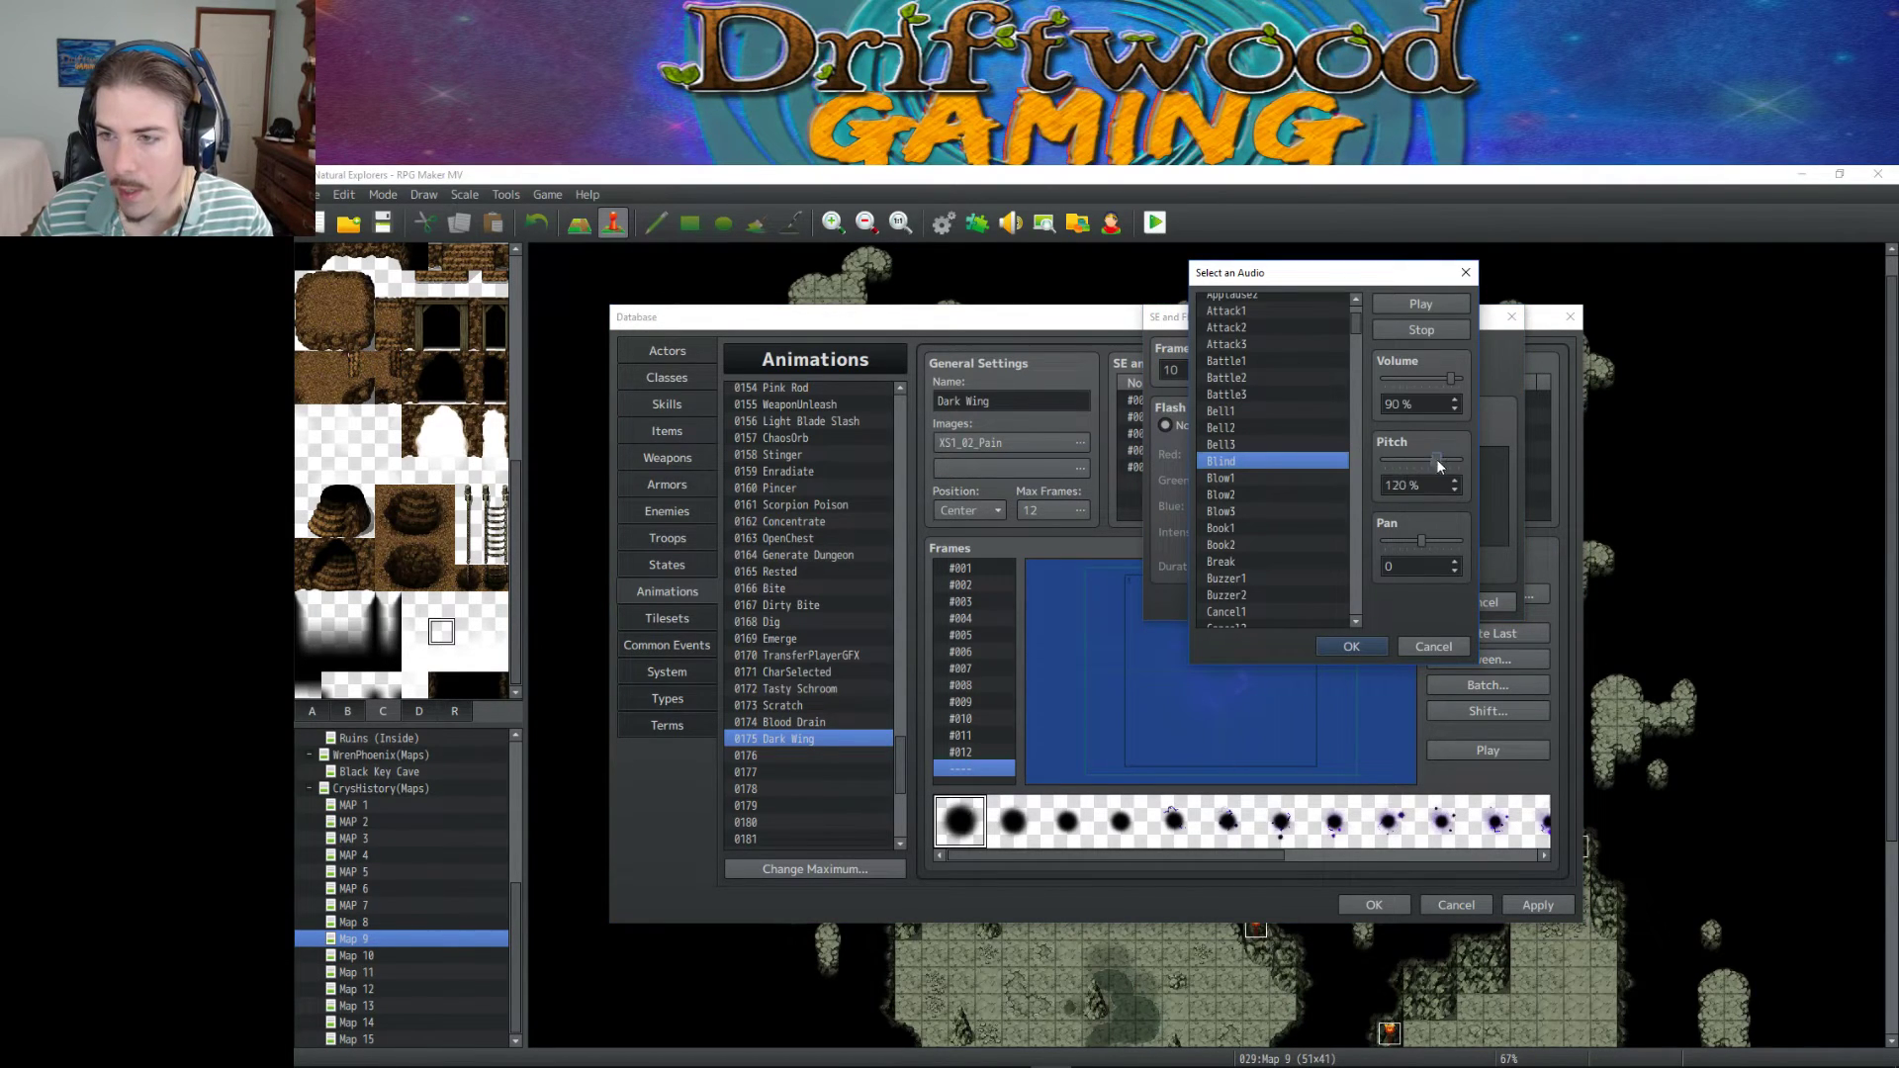
pyautogui.click(1351, 646)
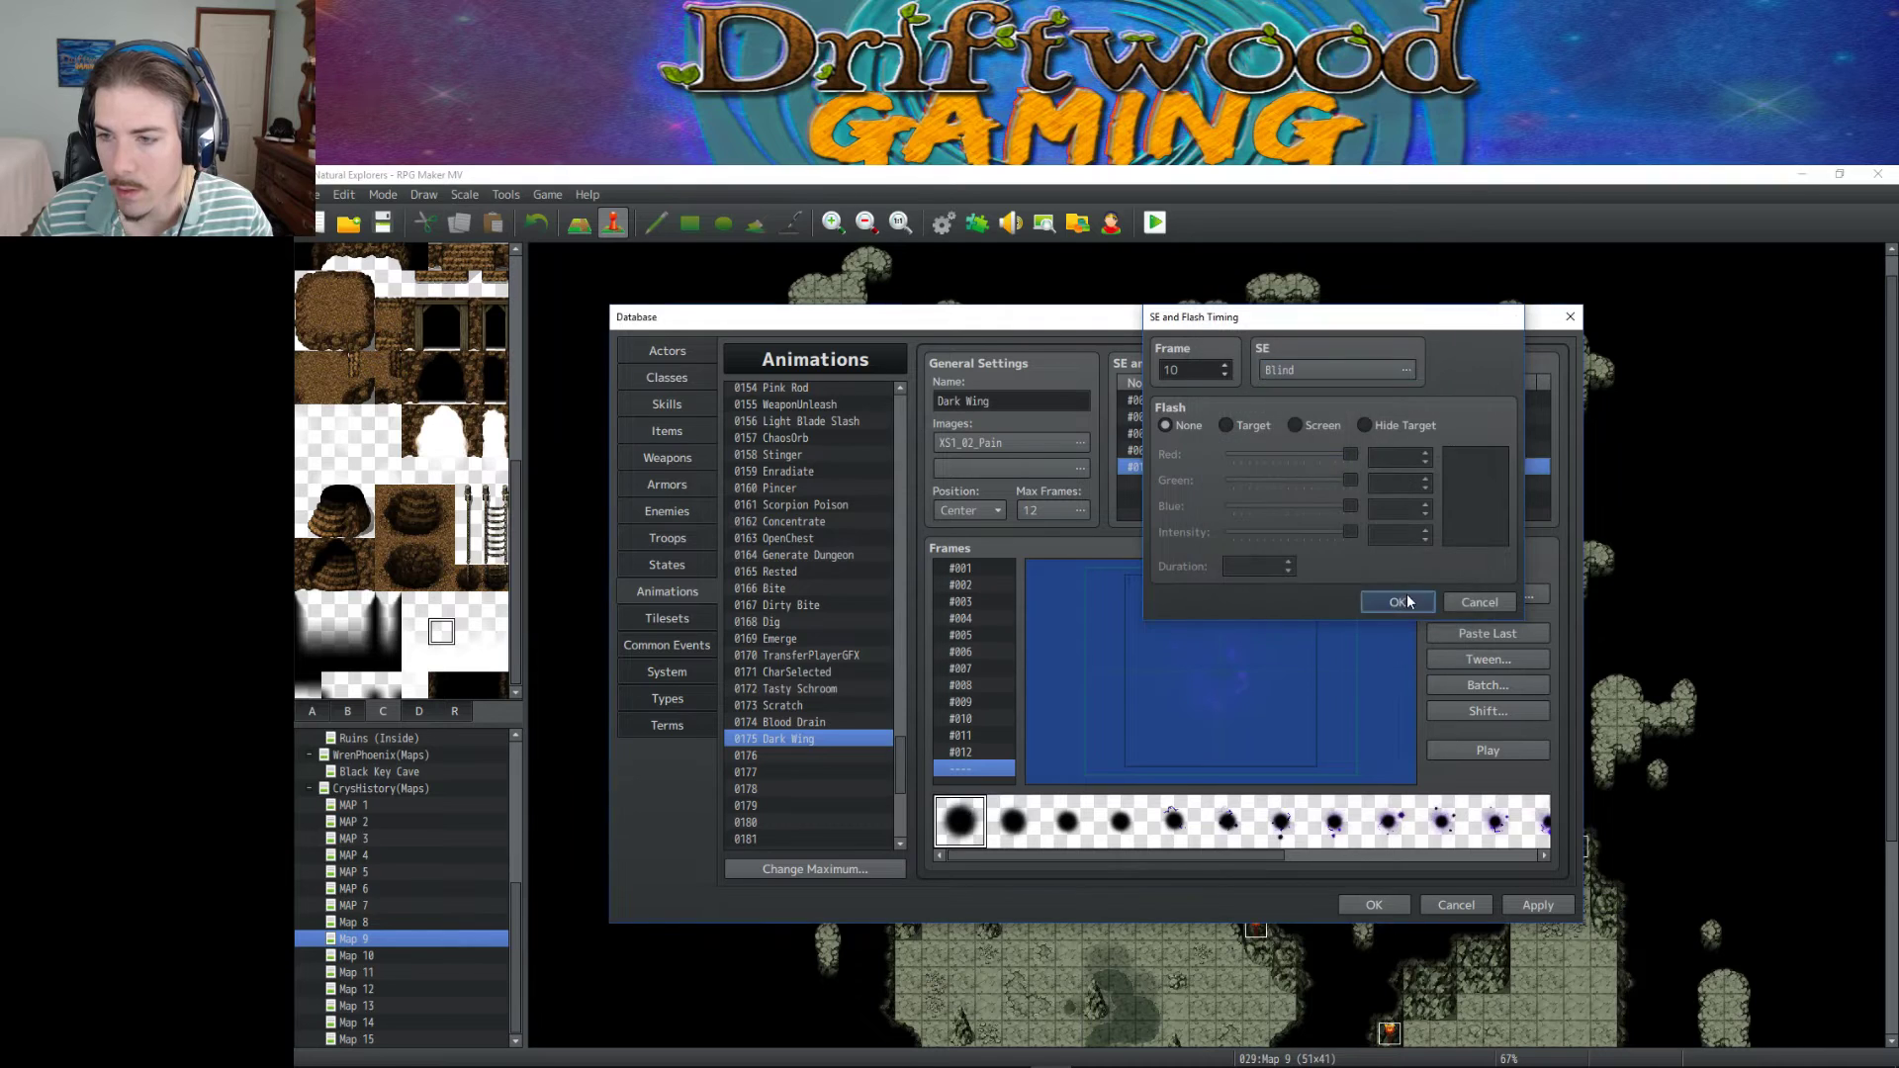
pyautogui.click(1385, 599)
pyautogui.click(1466, 752)
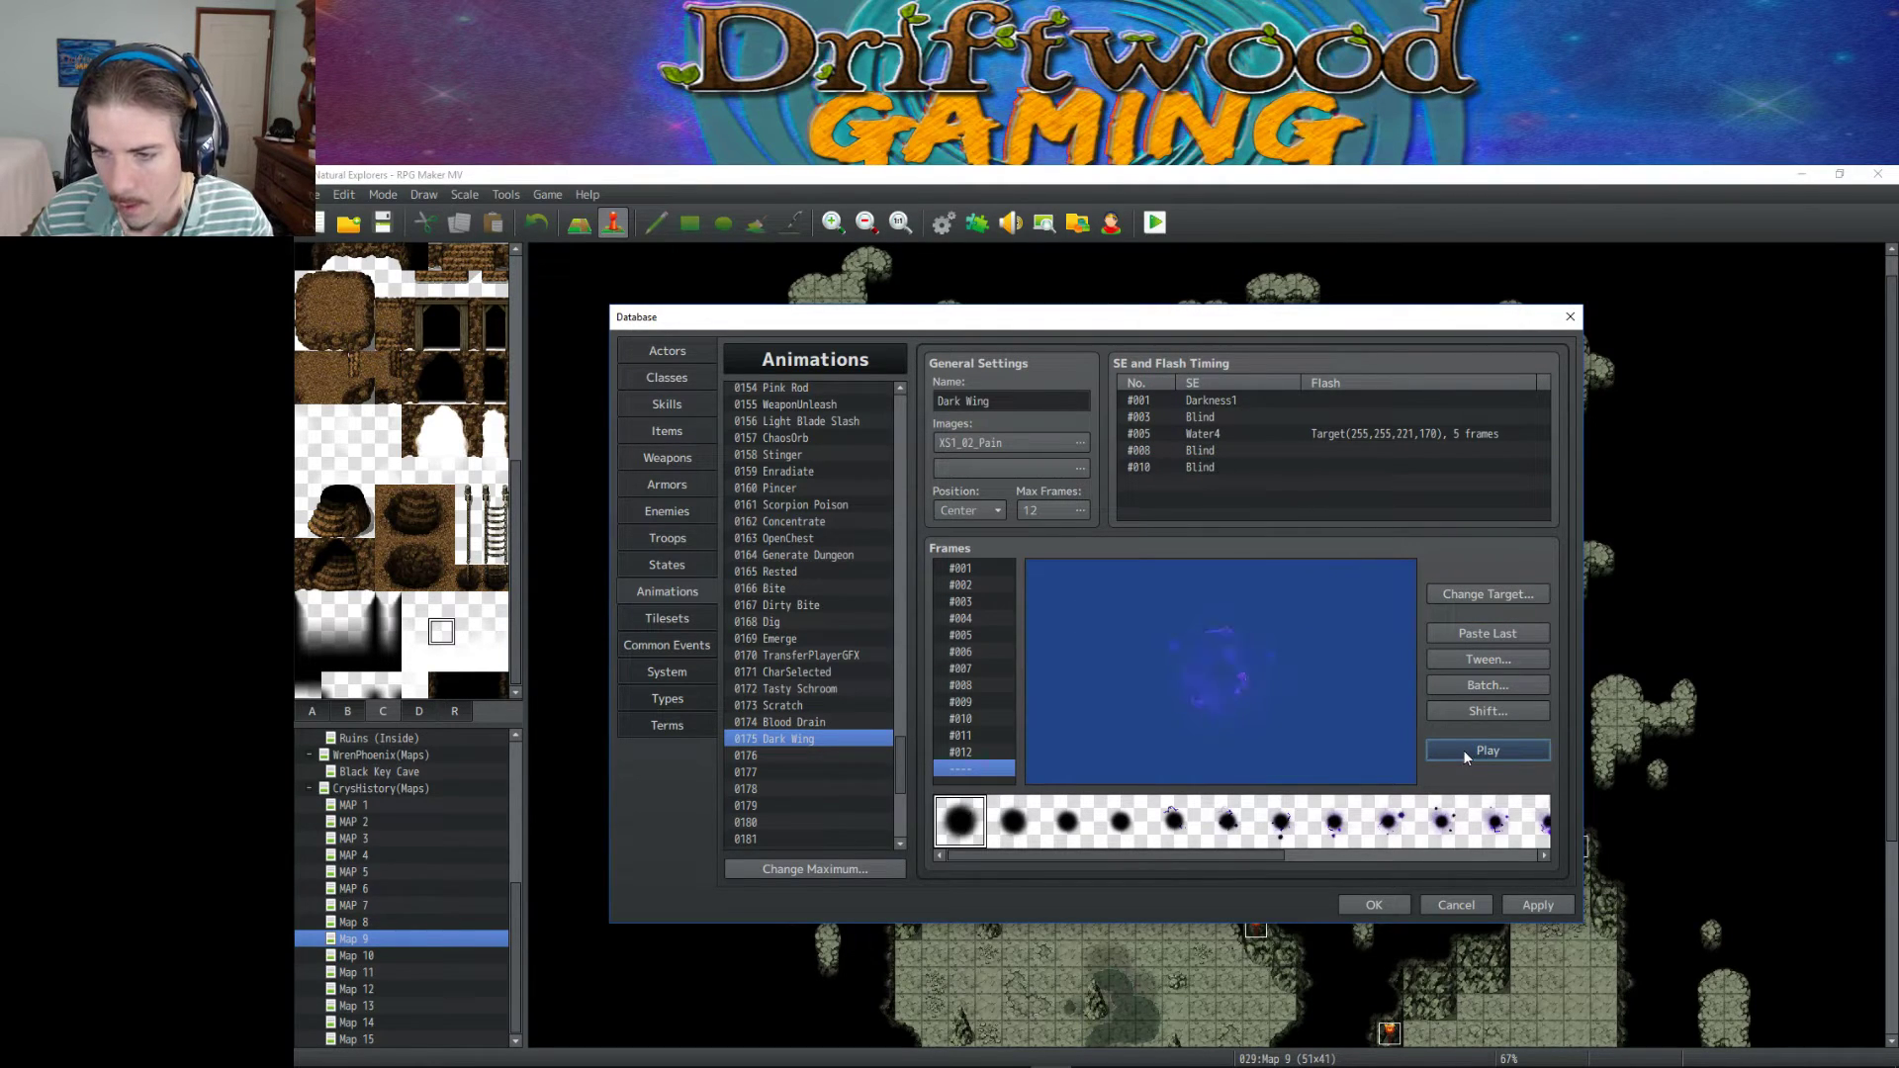
# Delete the Water4 timing entry with its target flash and play the animation.
pyautogui.click(1215, 435)
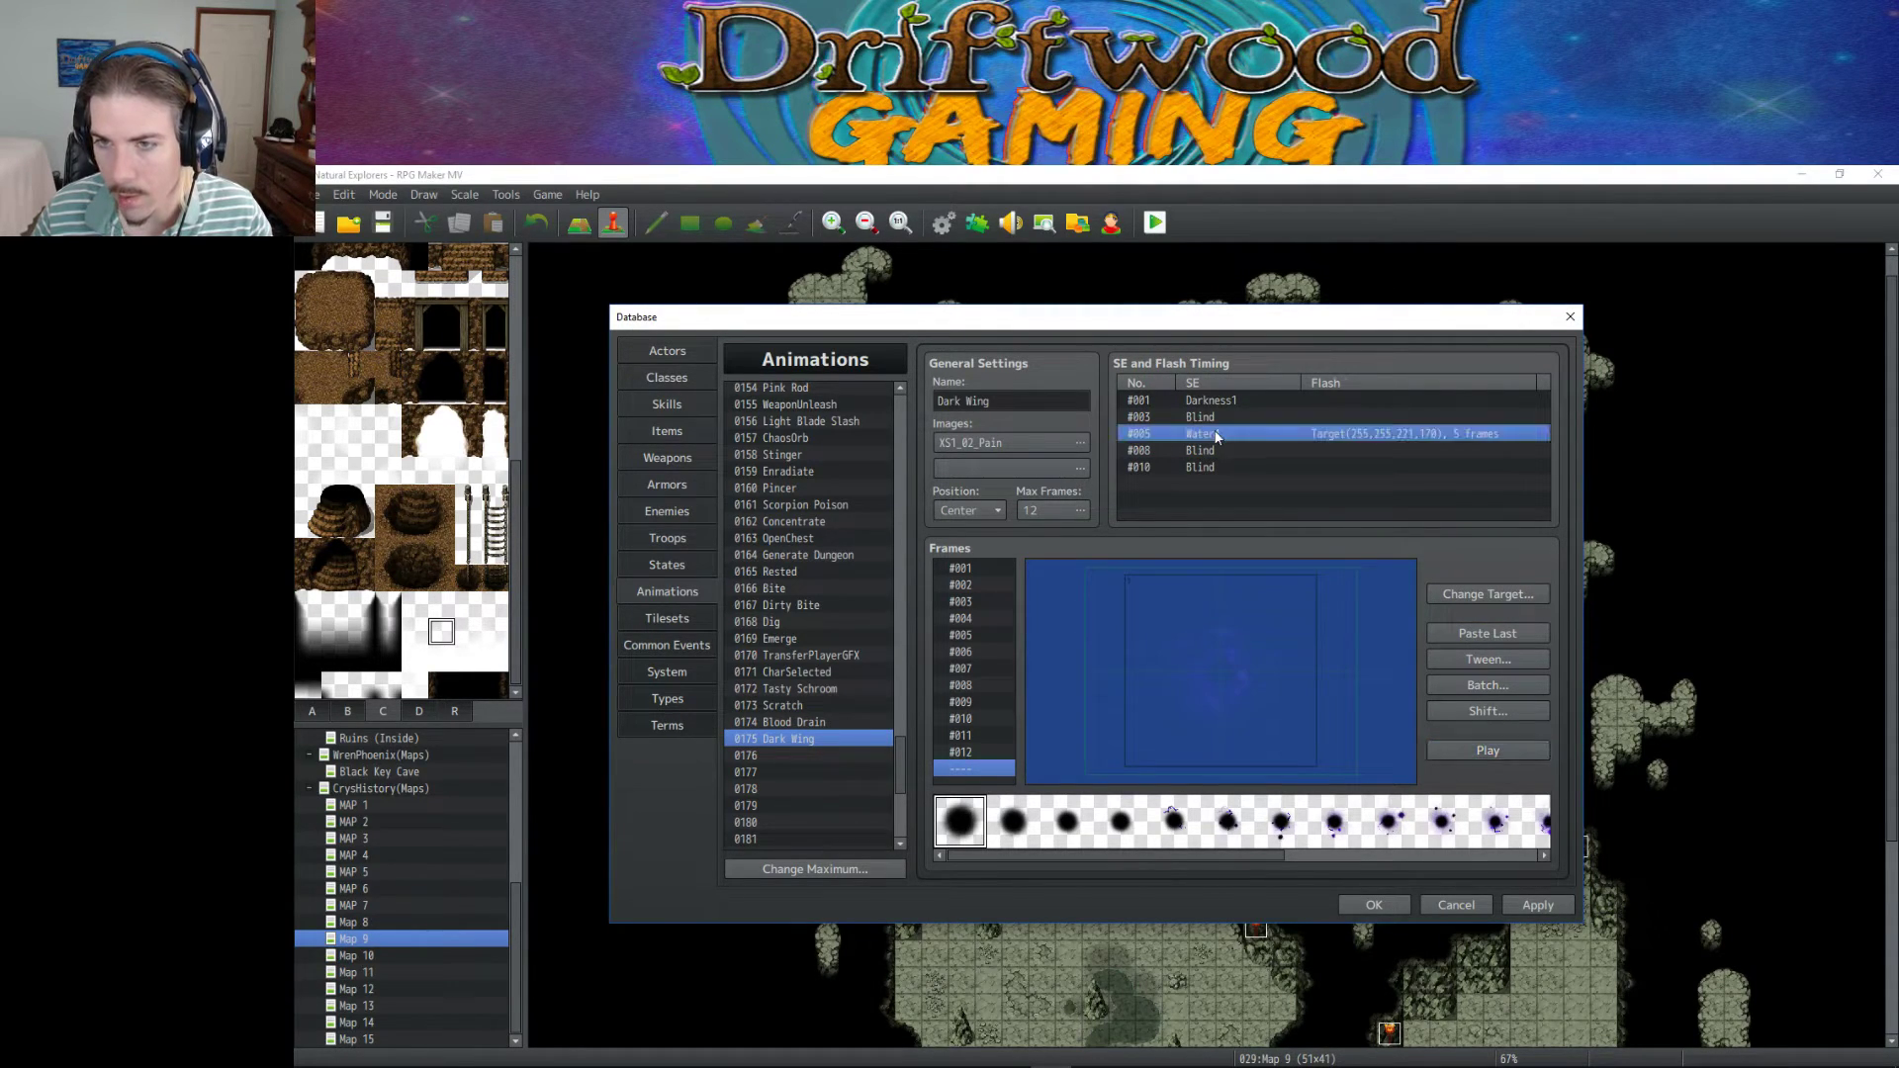
pyautogui.press('Delete')
pyautogui.click(1480, 752)
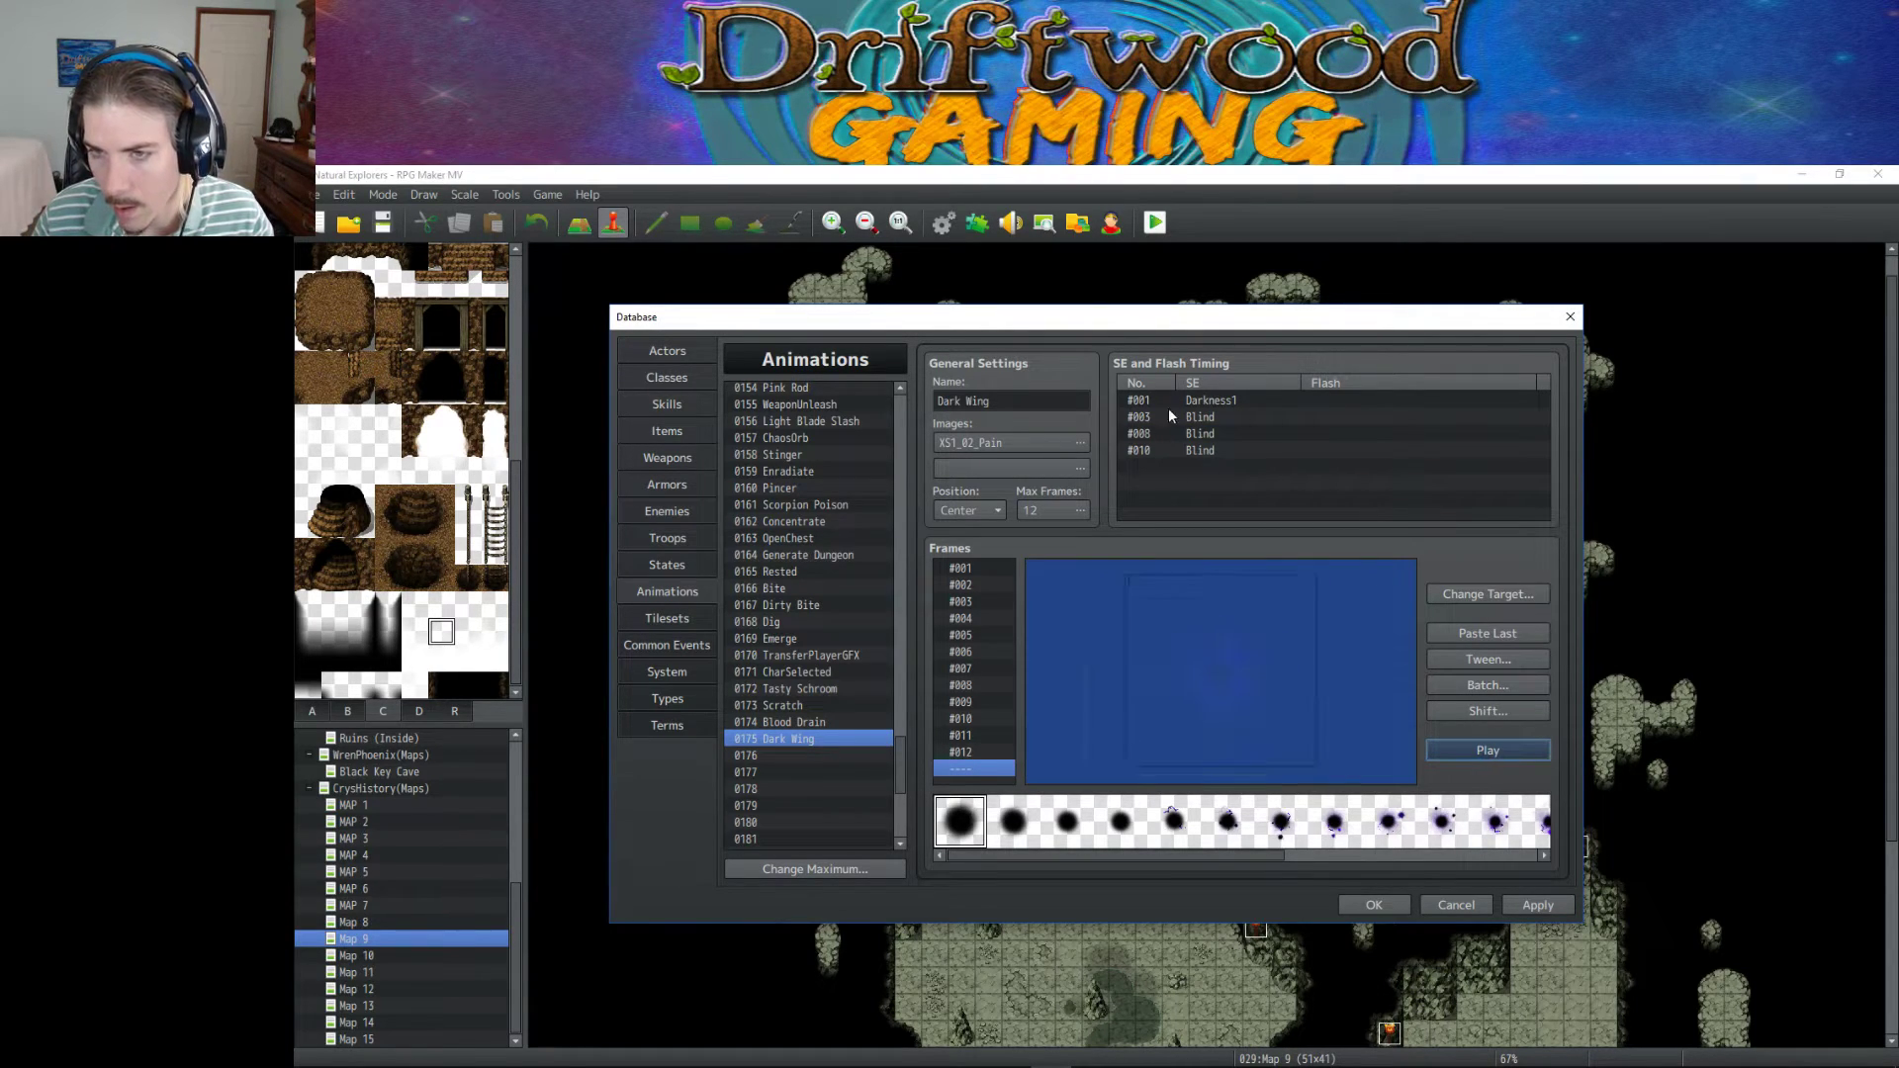
# Check the sound settings of the frame 3 Blind timing entry and move the entry to frame 2.
pyautogui.rightClick(1196, 419)
pyautogui.click(1197, 428)
pyautogui.click(1397, 369)
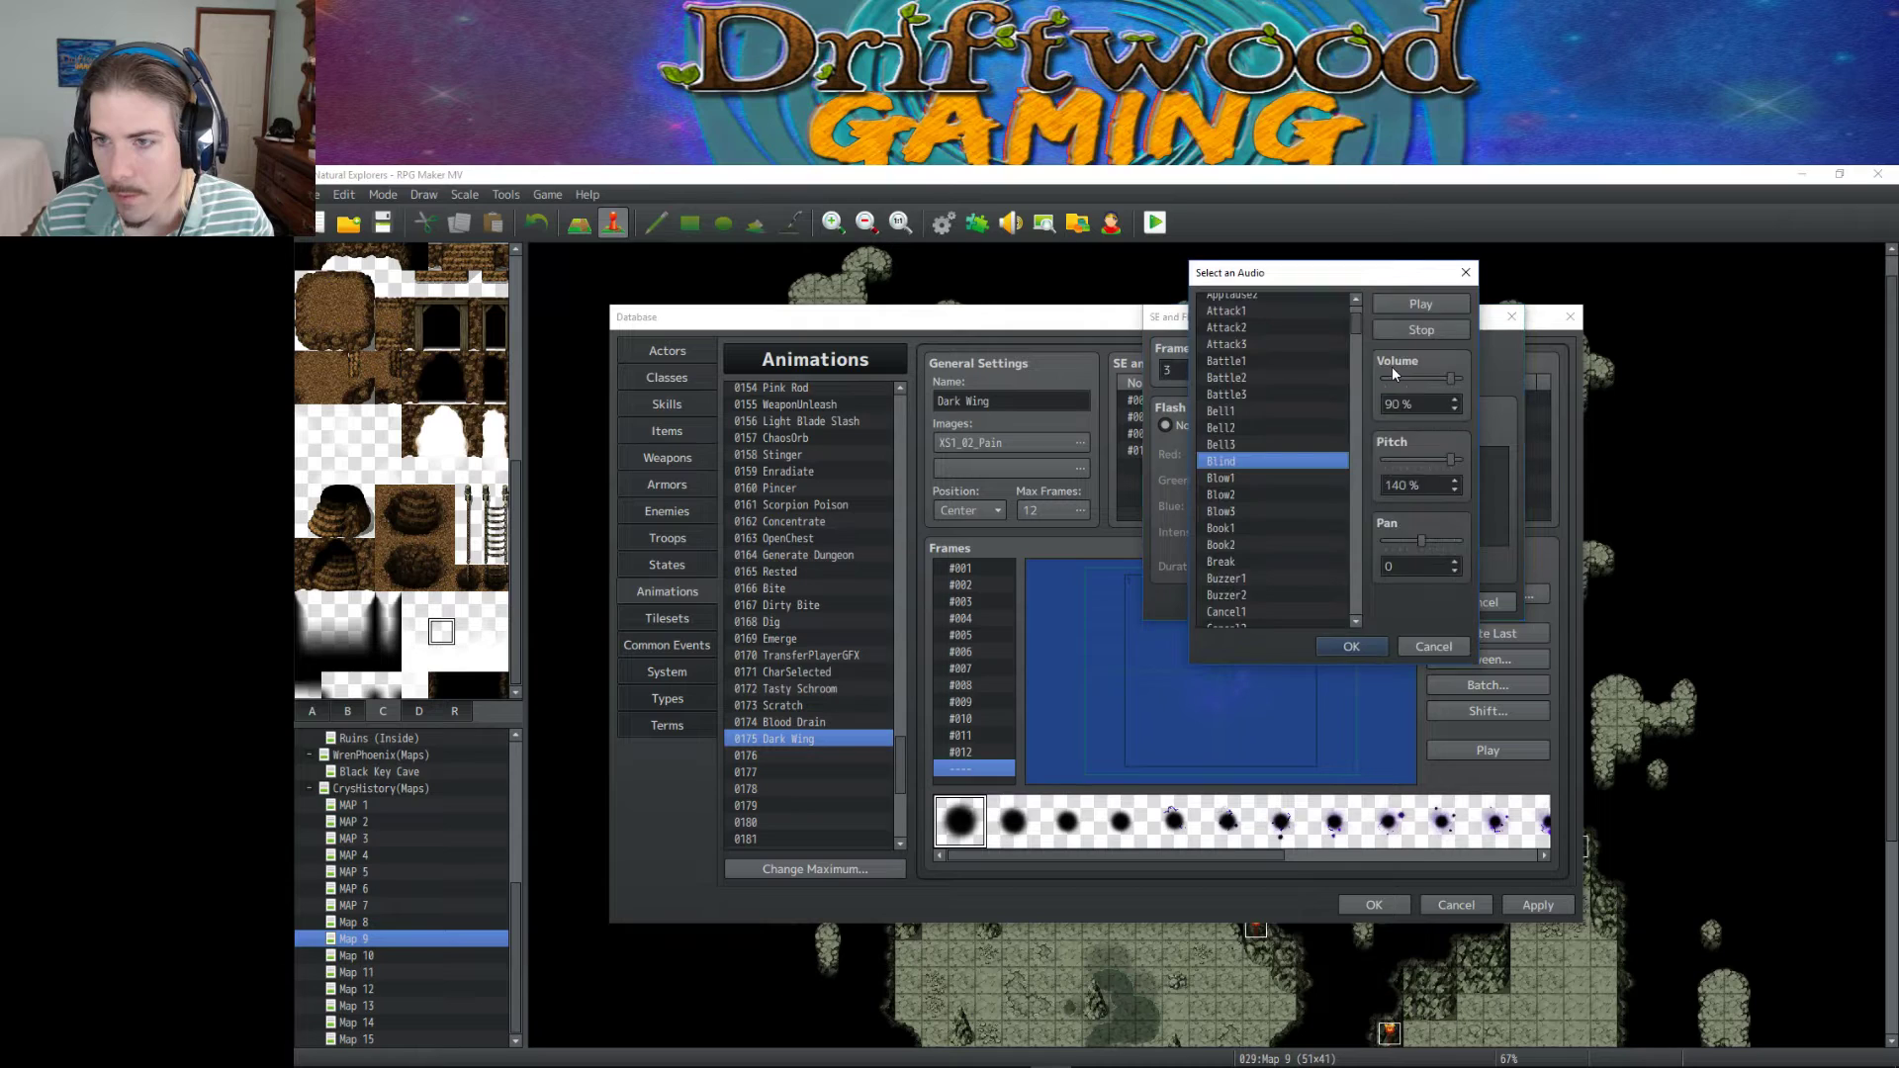
pyautogui.click(1351, 646)
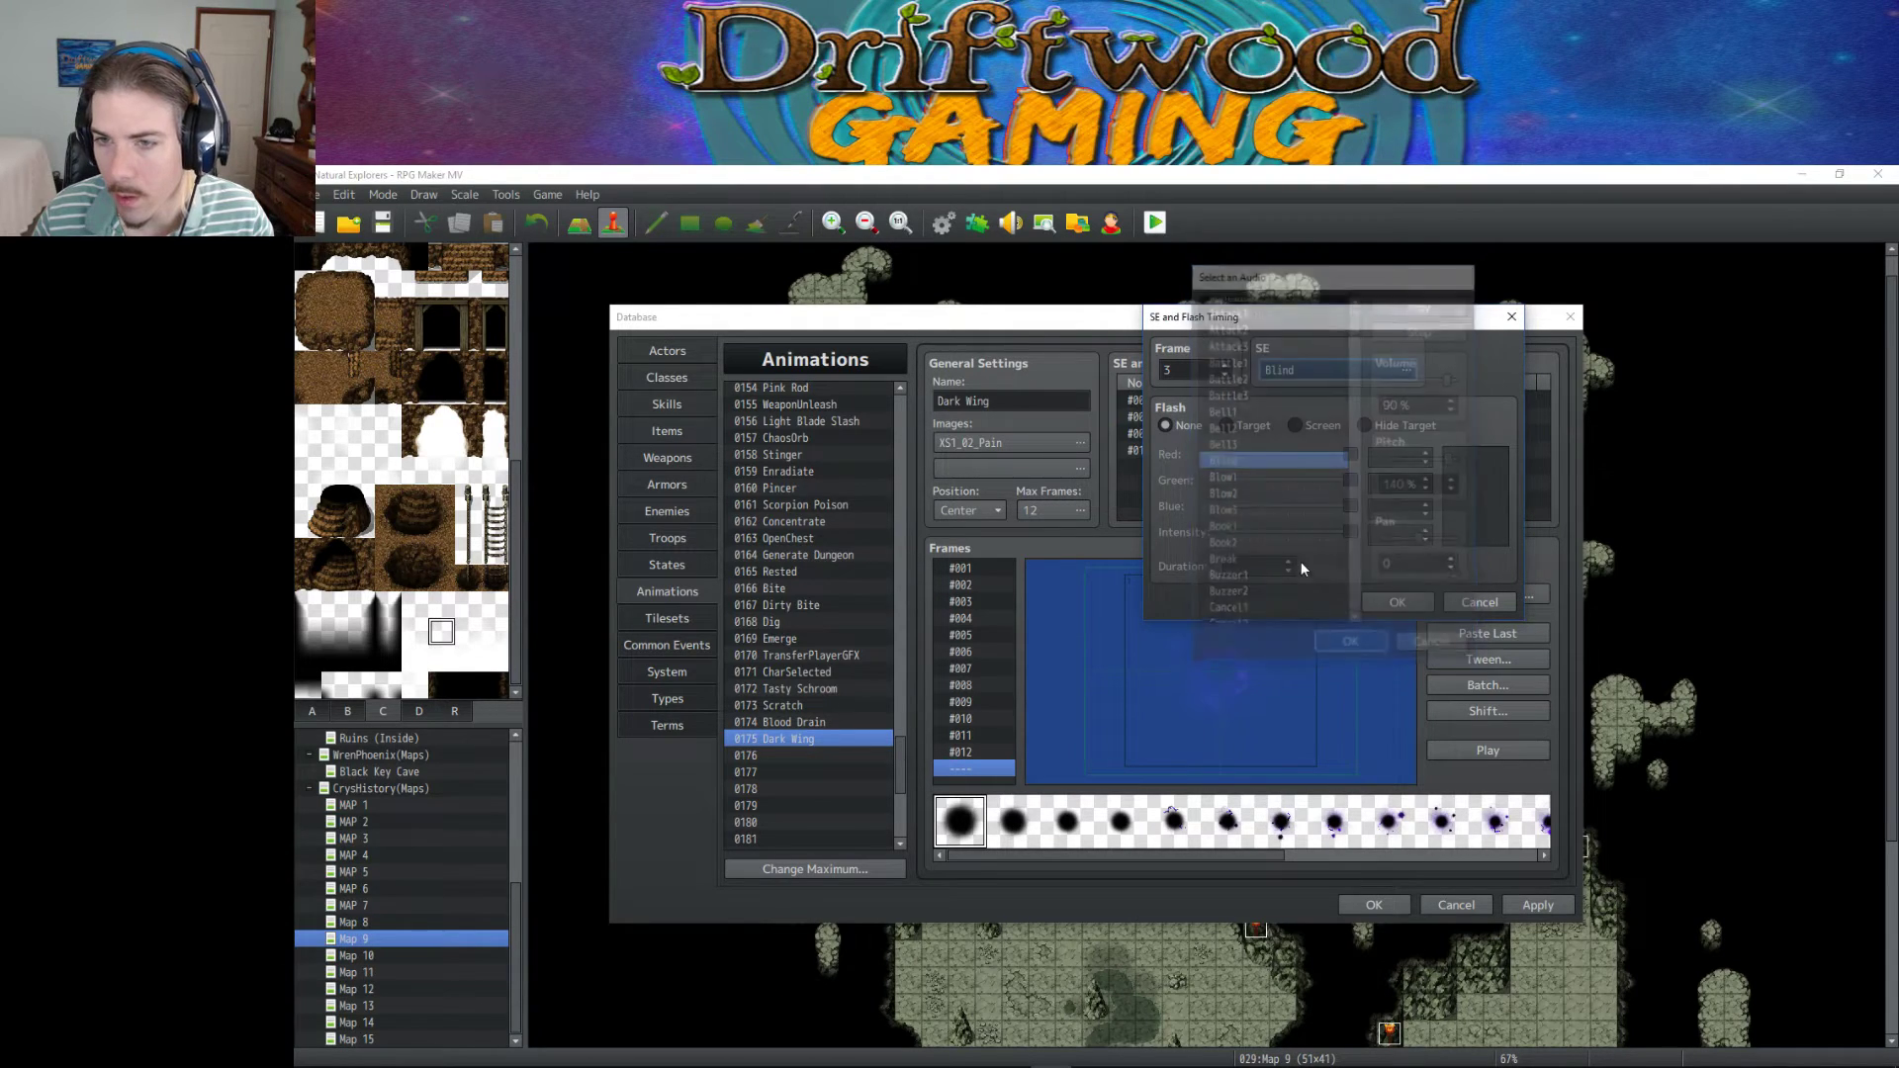
pyautogui.click(1365, 599)
pyautogui.doubleClick(1227, 419)
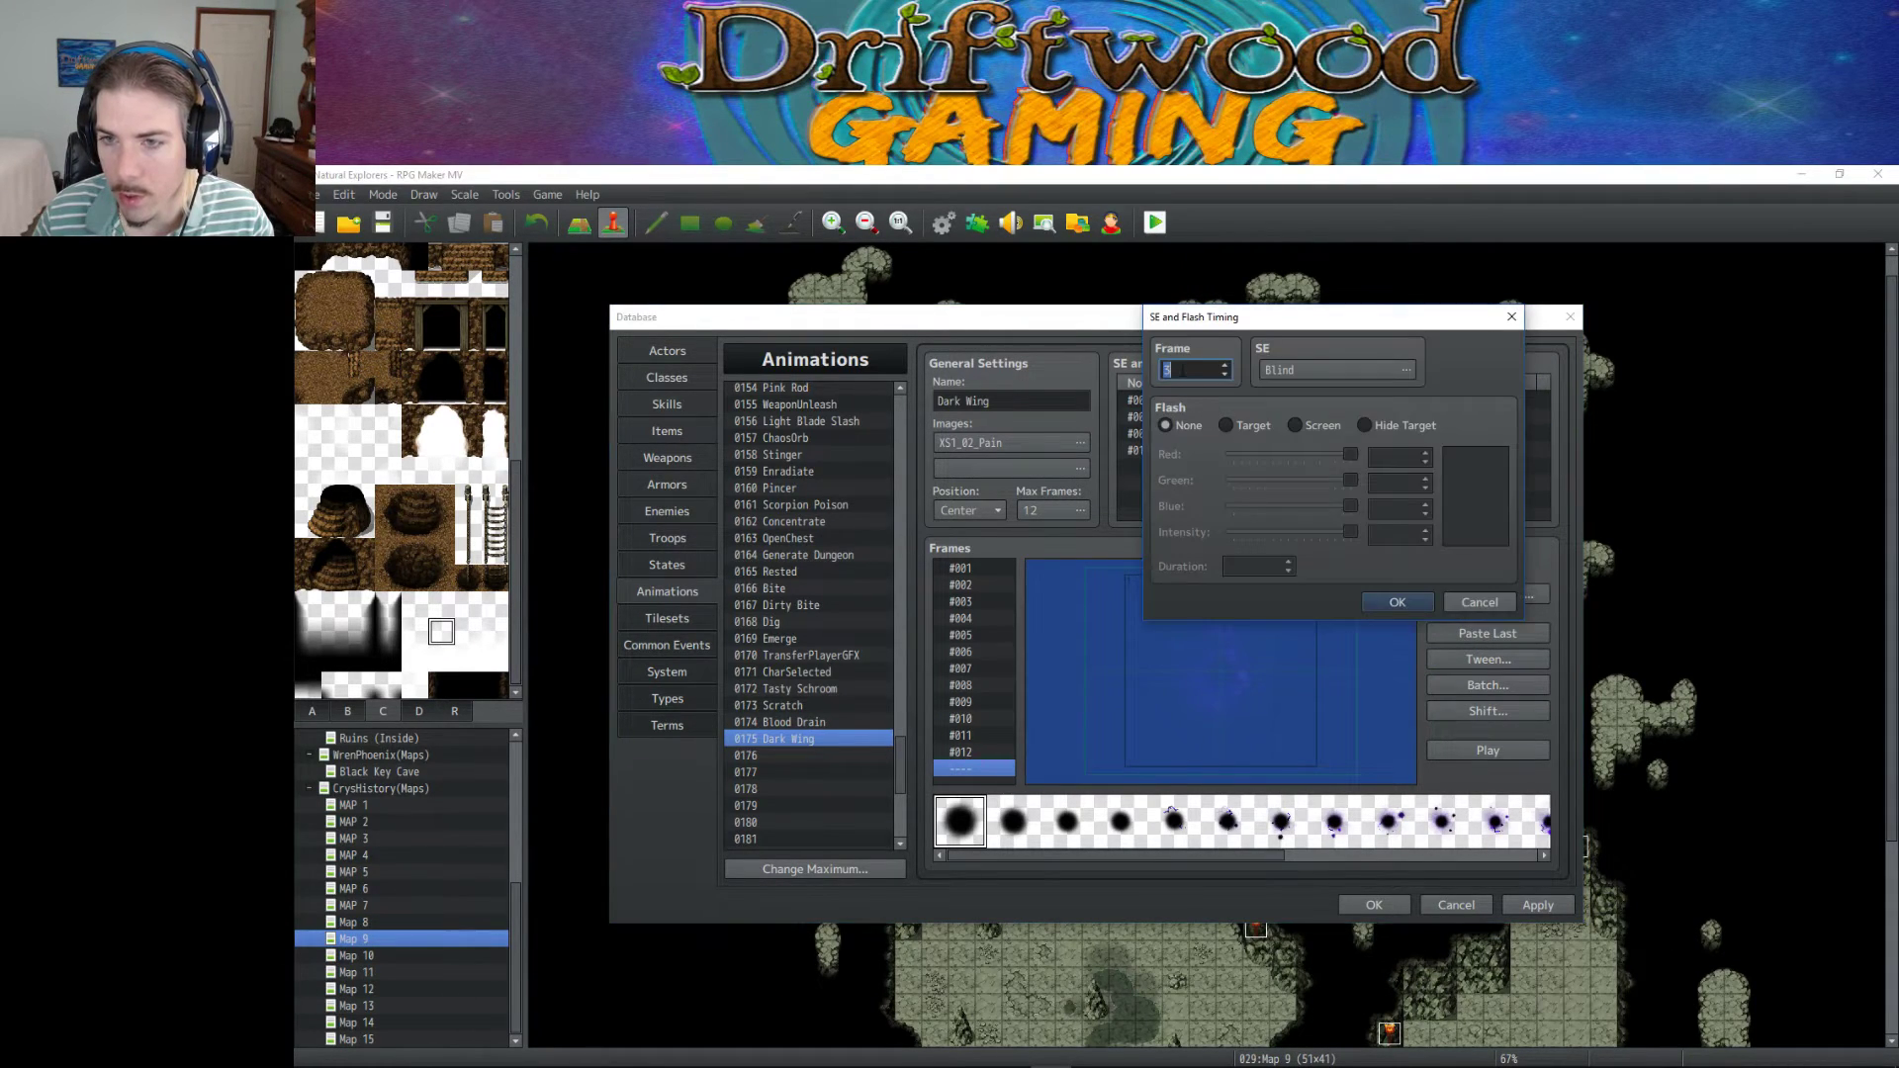
pyautogui.write('8')
pyautogui.click(1398, 601)
# Move the frame 8 Blind timing entry to frame 7 and the frame 10 one to frame 11, and play the animation.
pyautogui.rightClick(1171, 435)
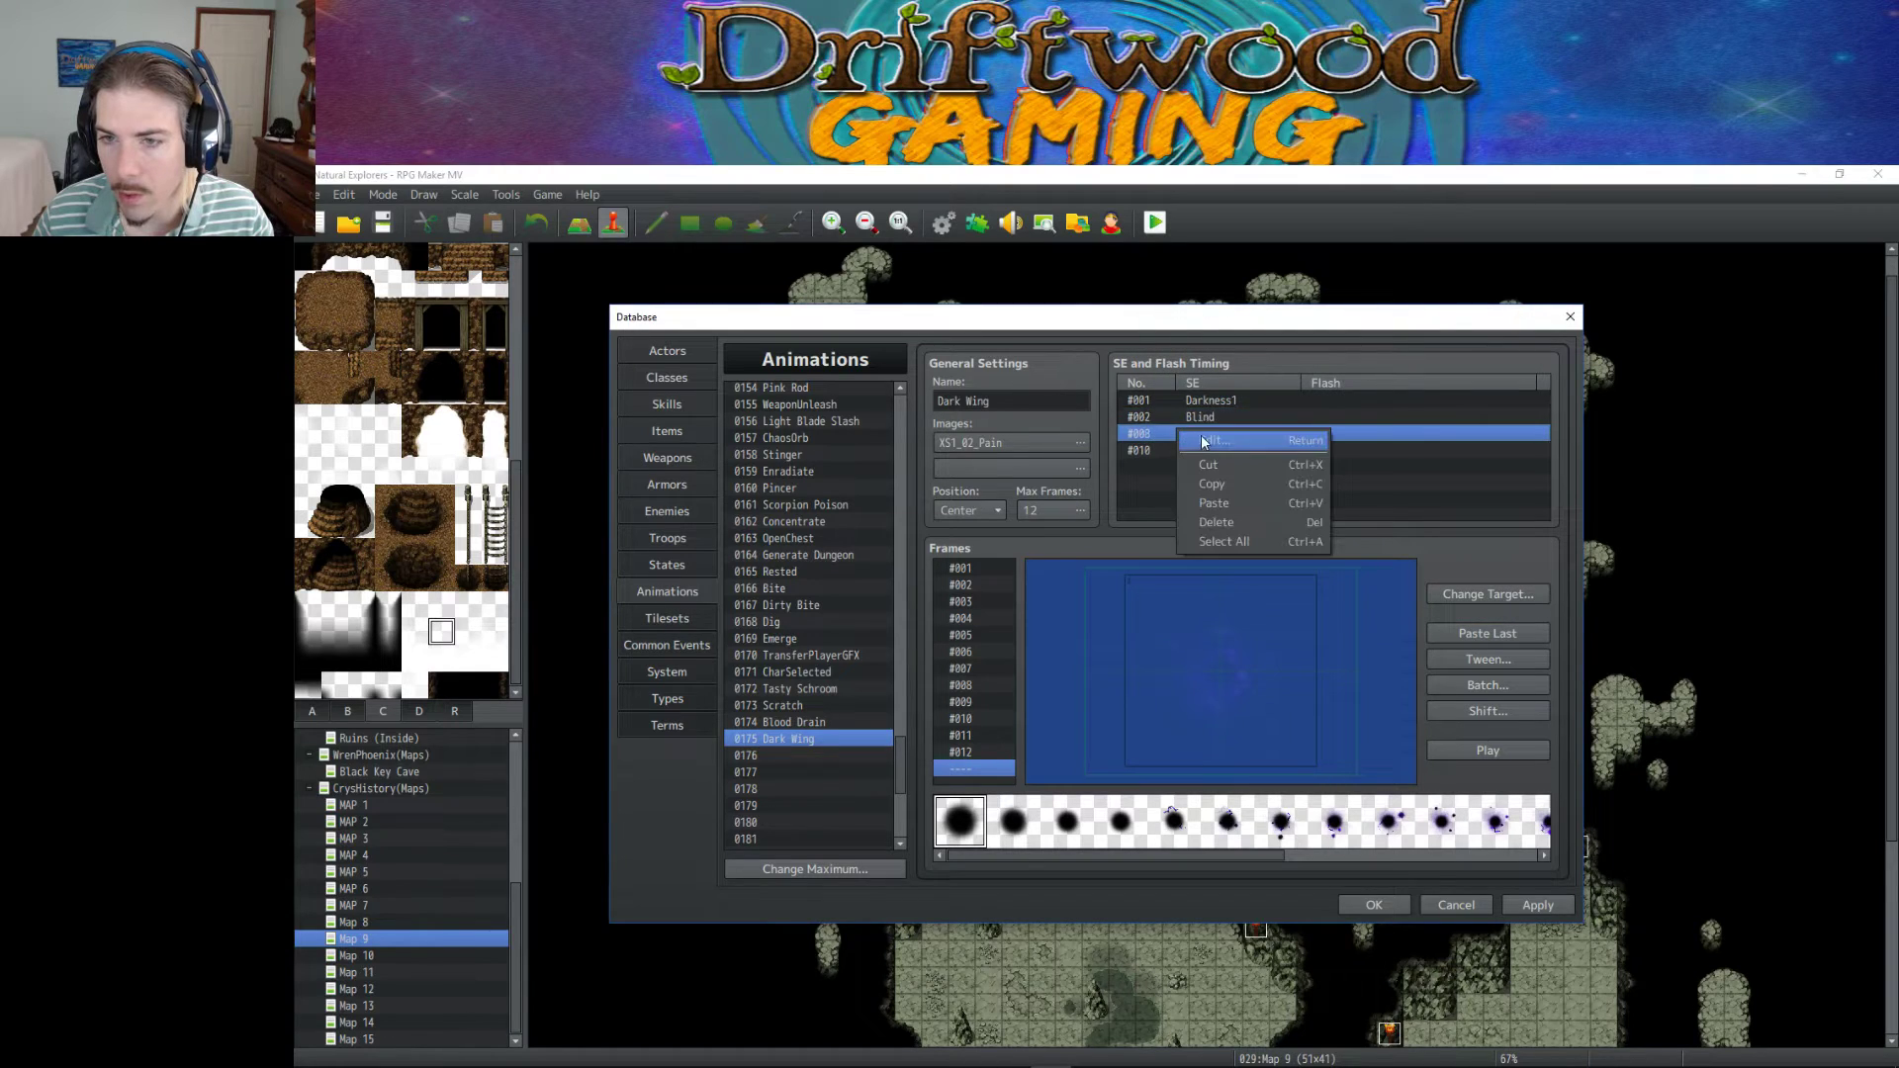
pyautogui.click(1207, 437)
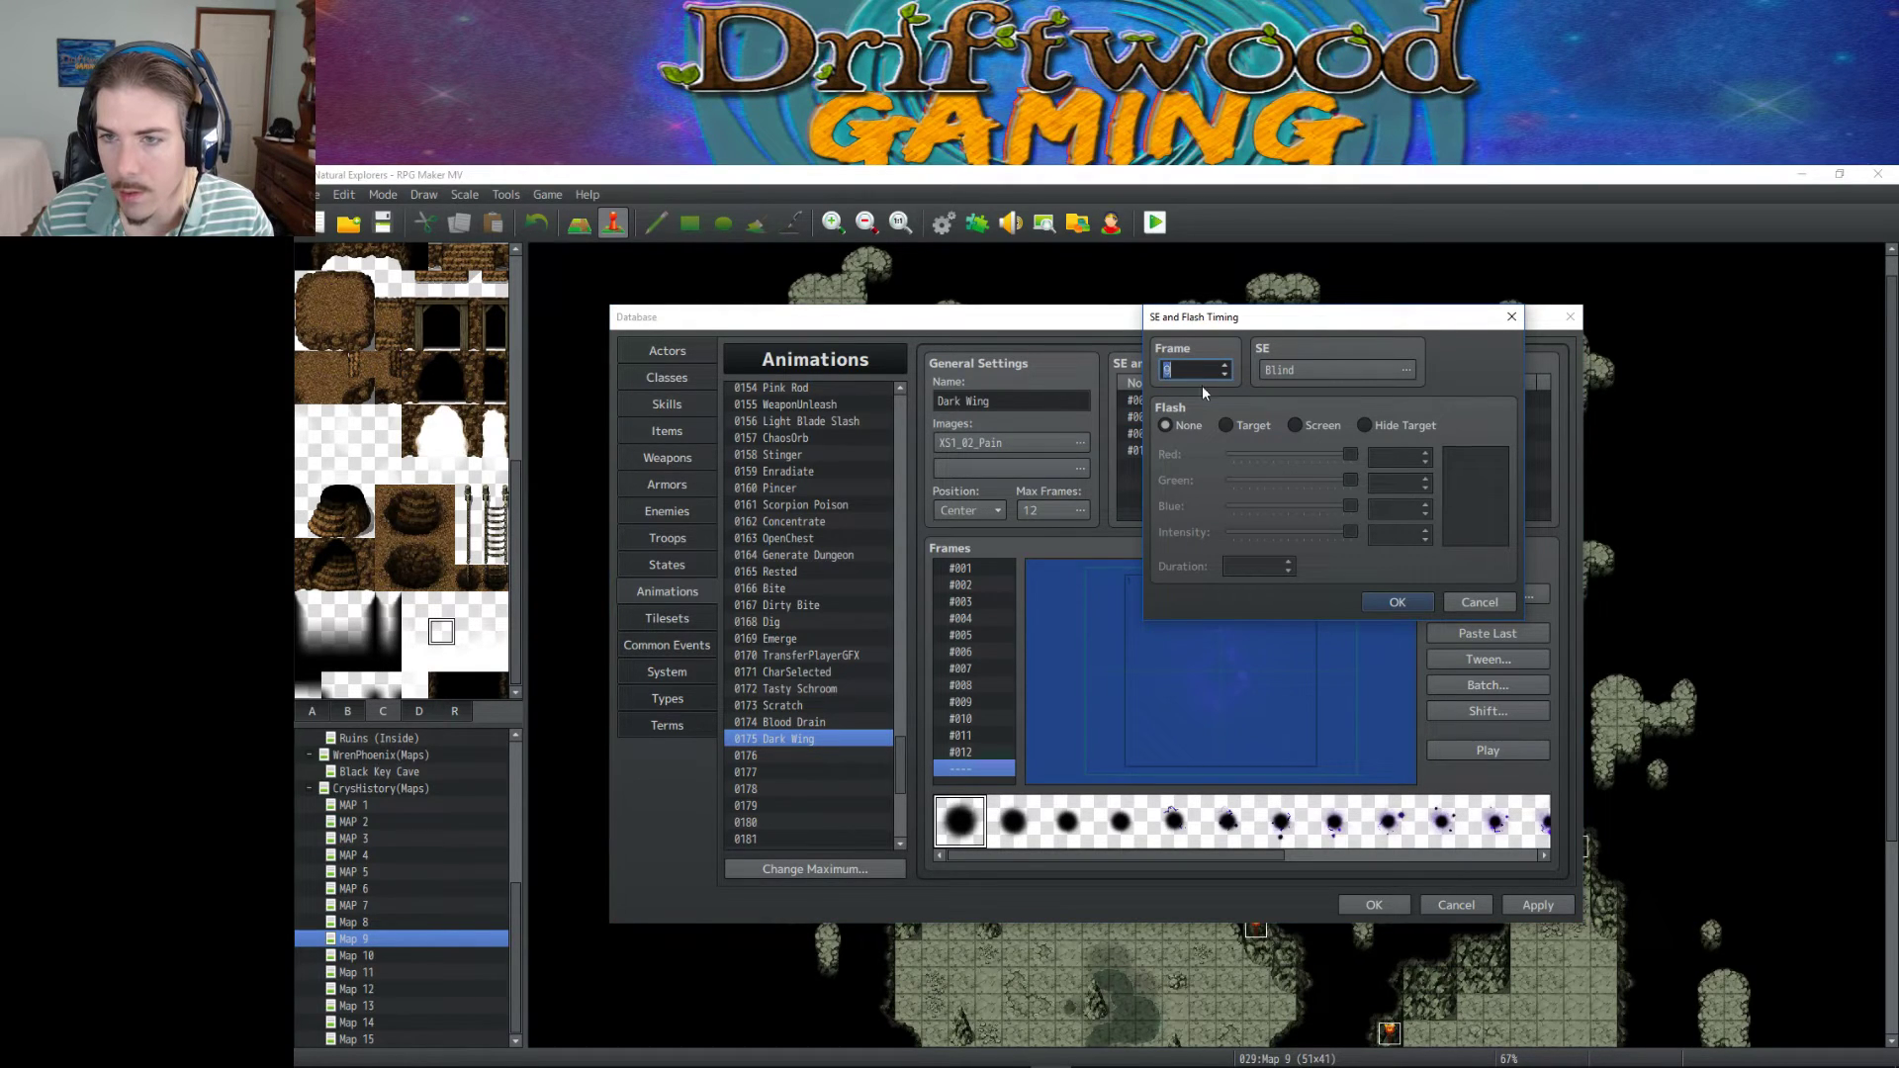
pyautogui.click(1395, 601)
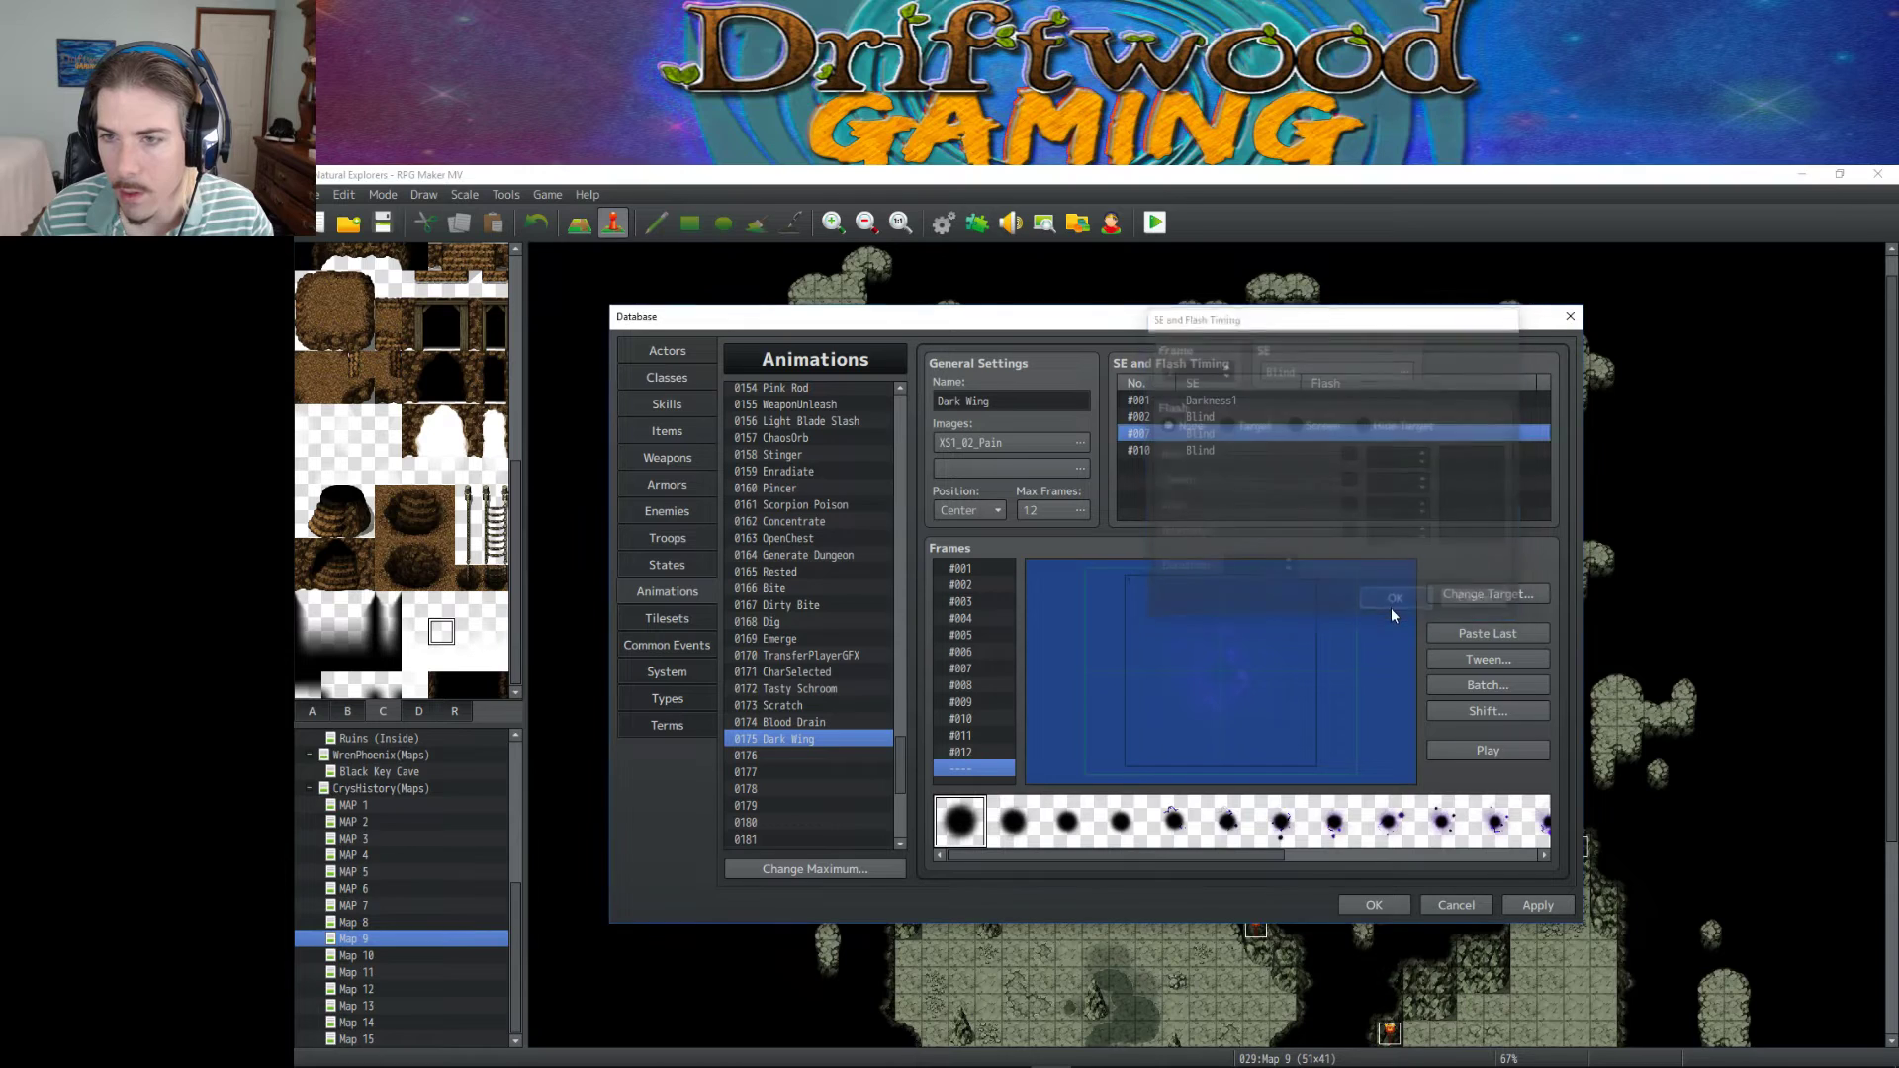
pyautogui.rightClick(1183, 447)
pyautogui.click(1214, 461)
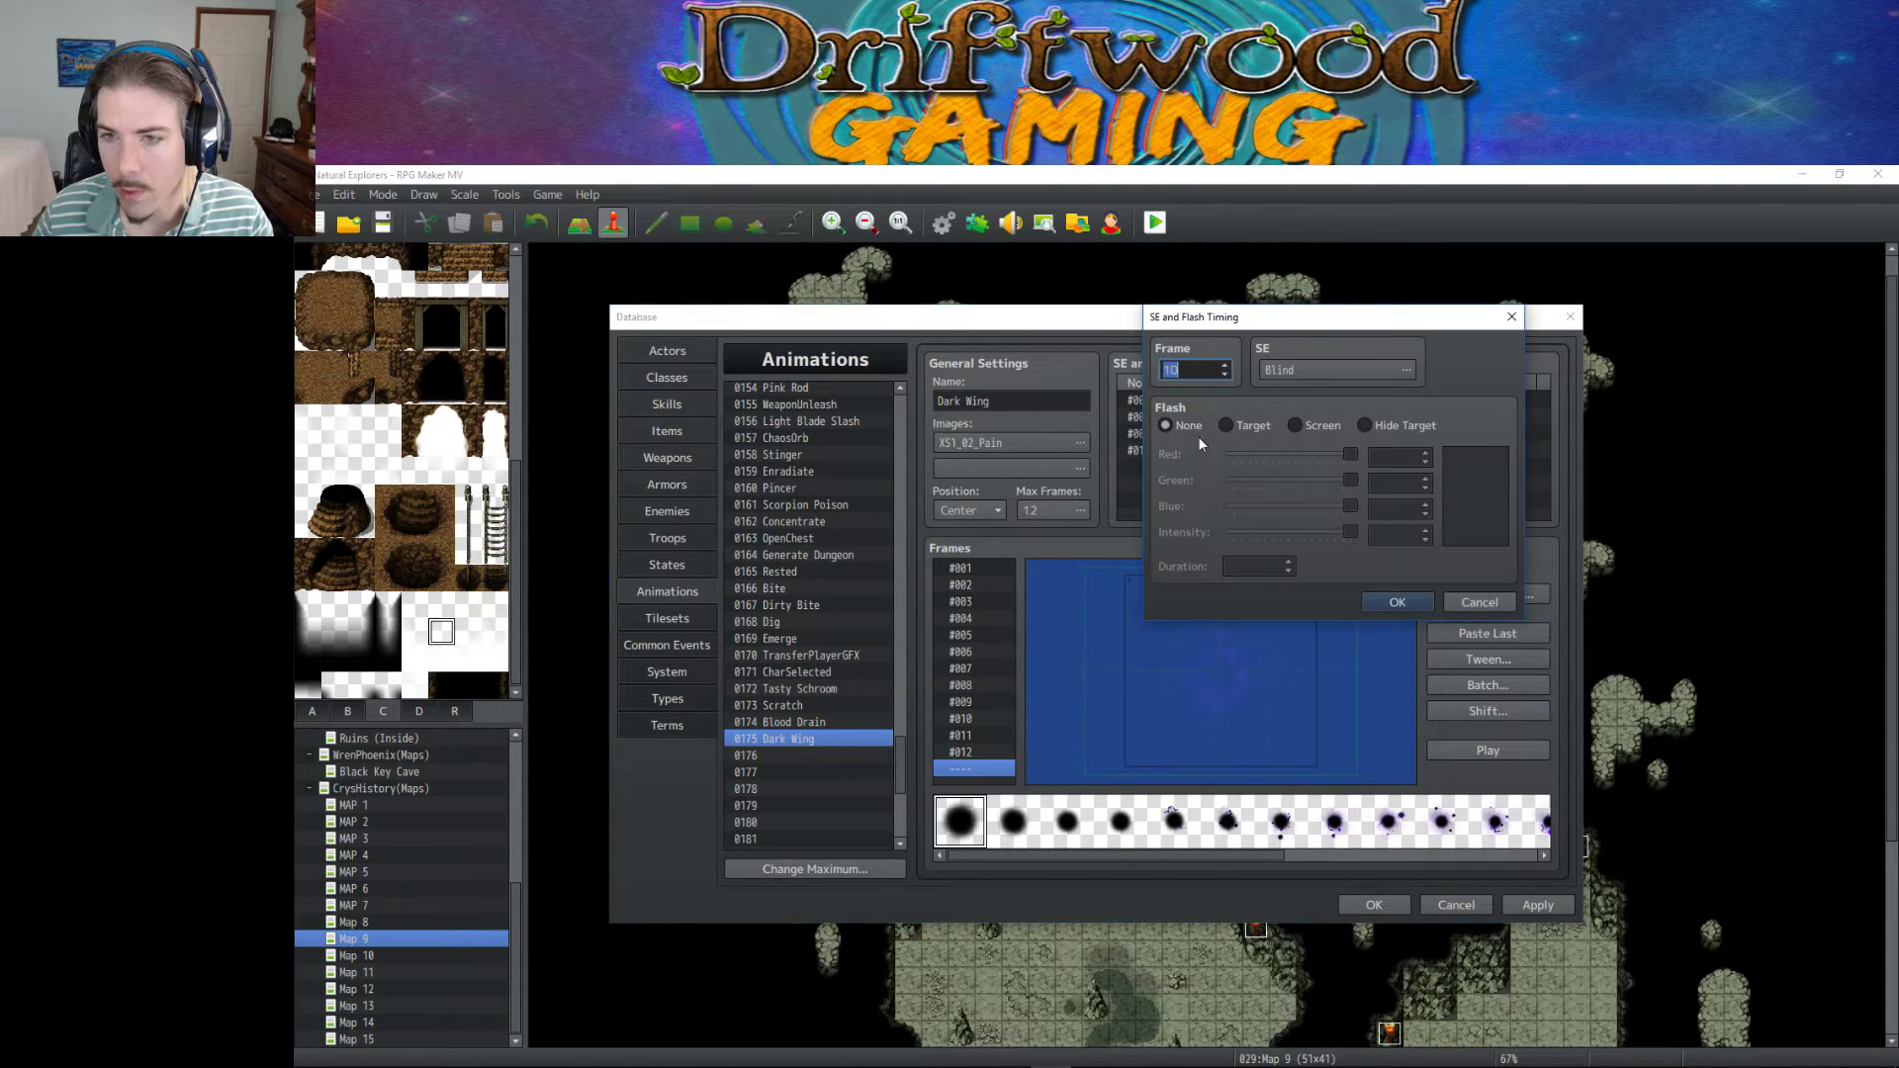
pyautogui.click(1409, 602)
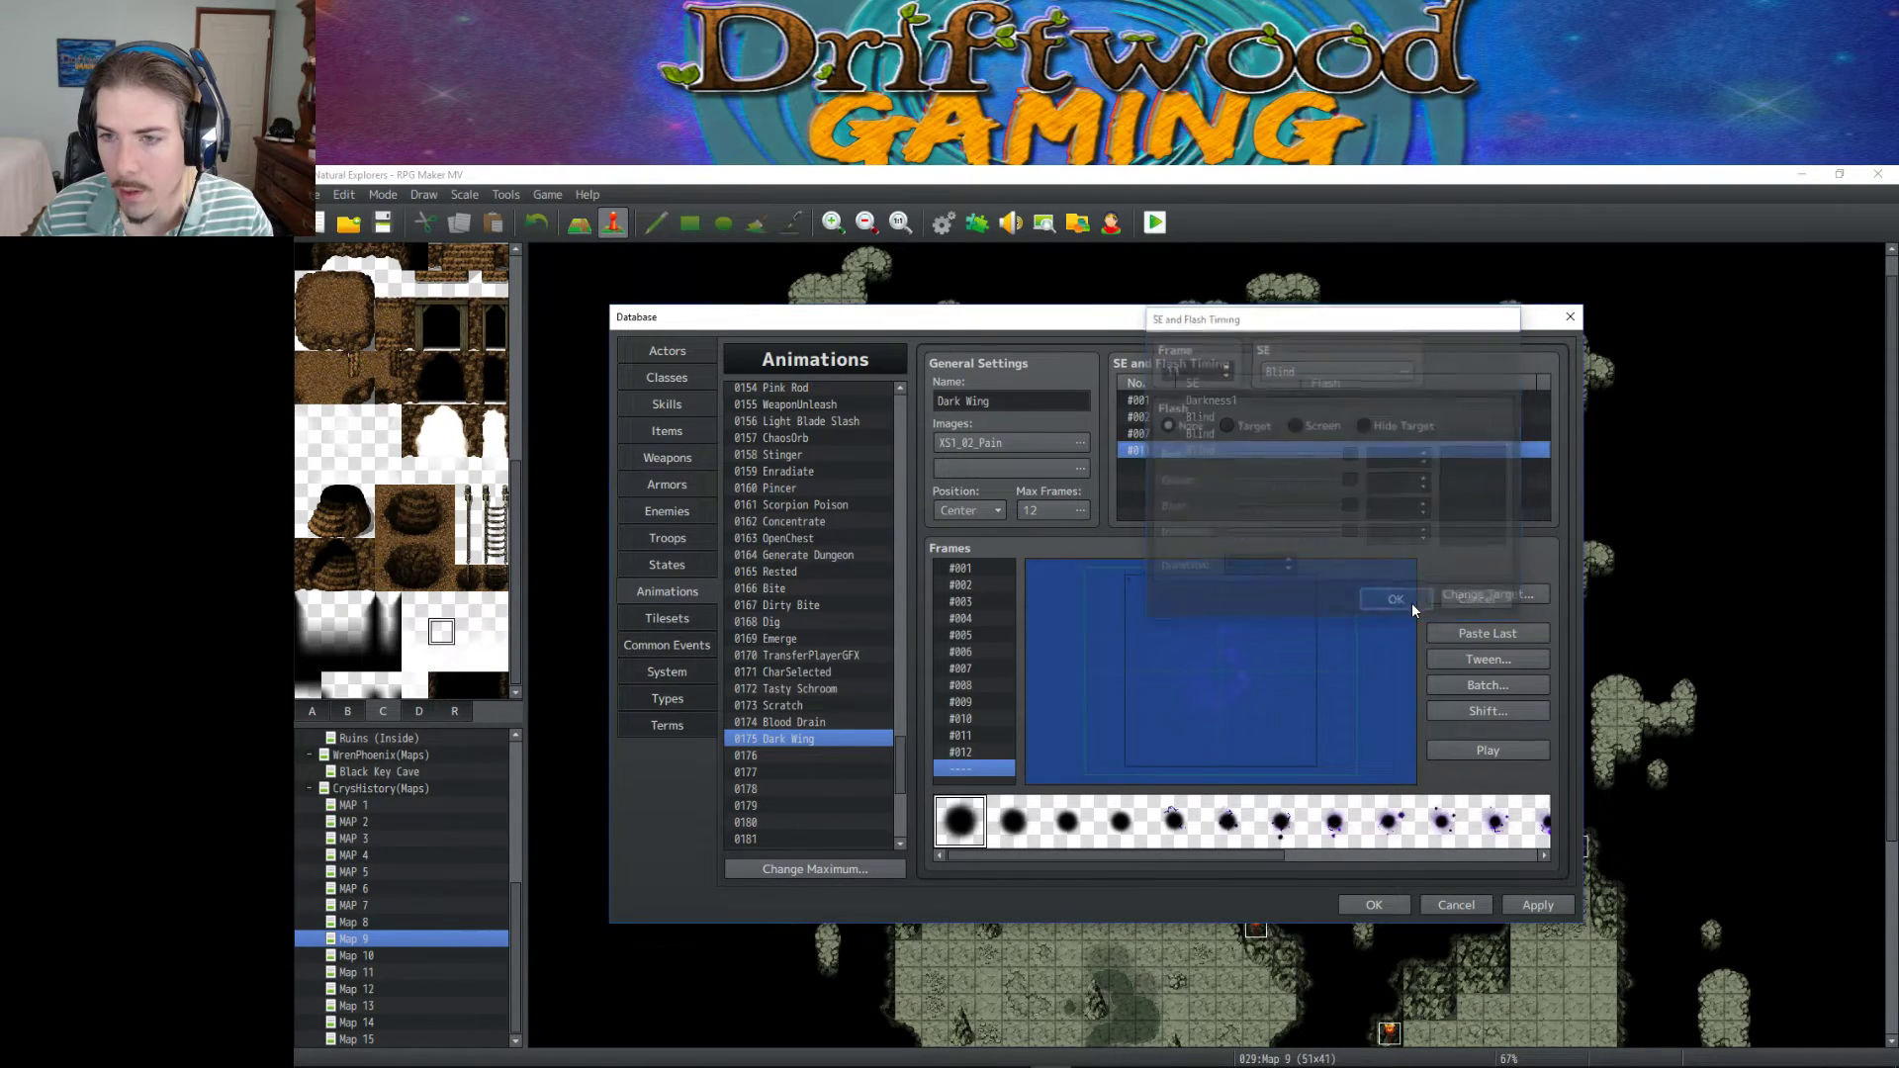
pyautogui.click(1494, 754)
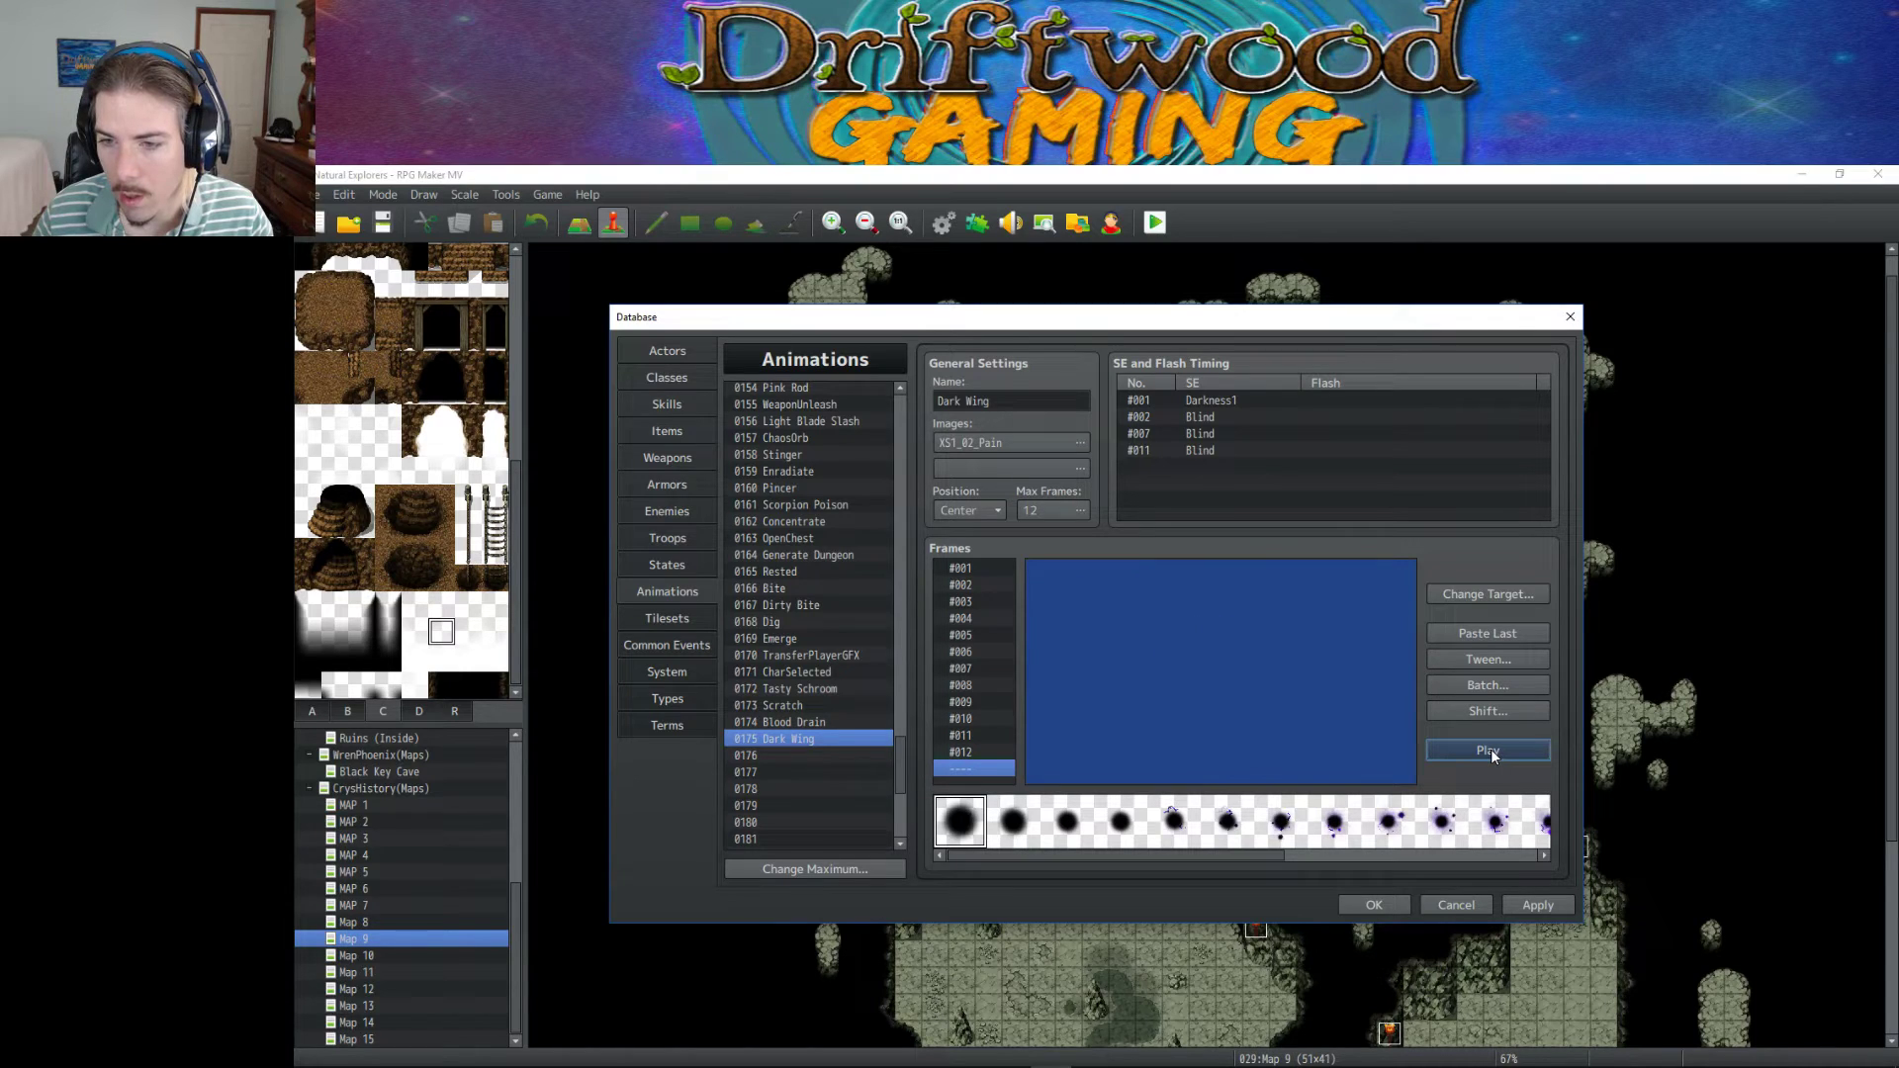
# Check the timing settings of the frame 2 Blind entry and delete the Blind entry at frame 7.
pyautogui.rightClick(1207, 422)
pyautogui.click(1236, 447)
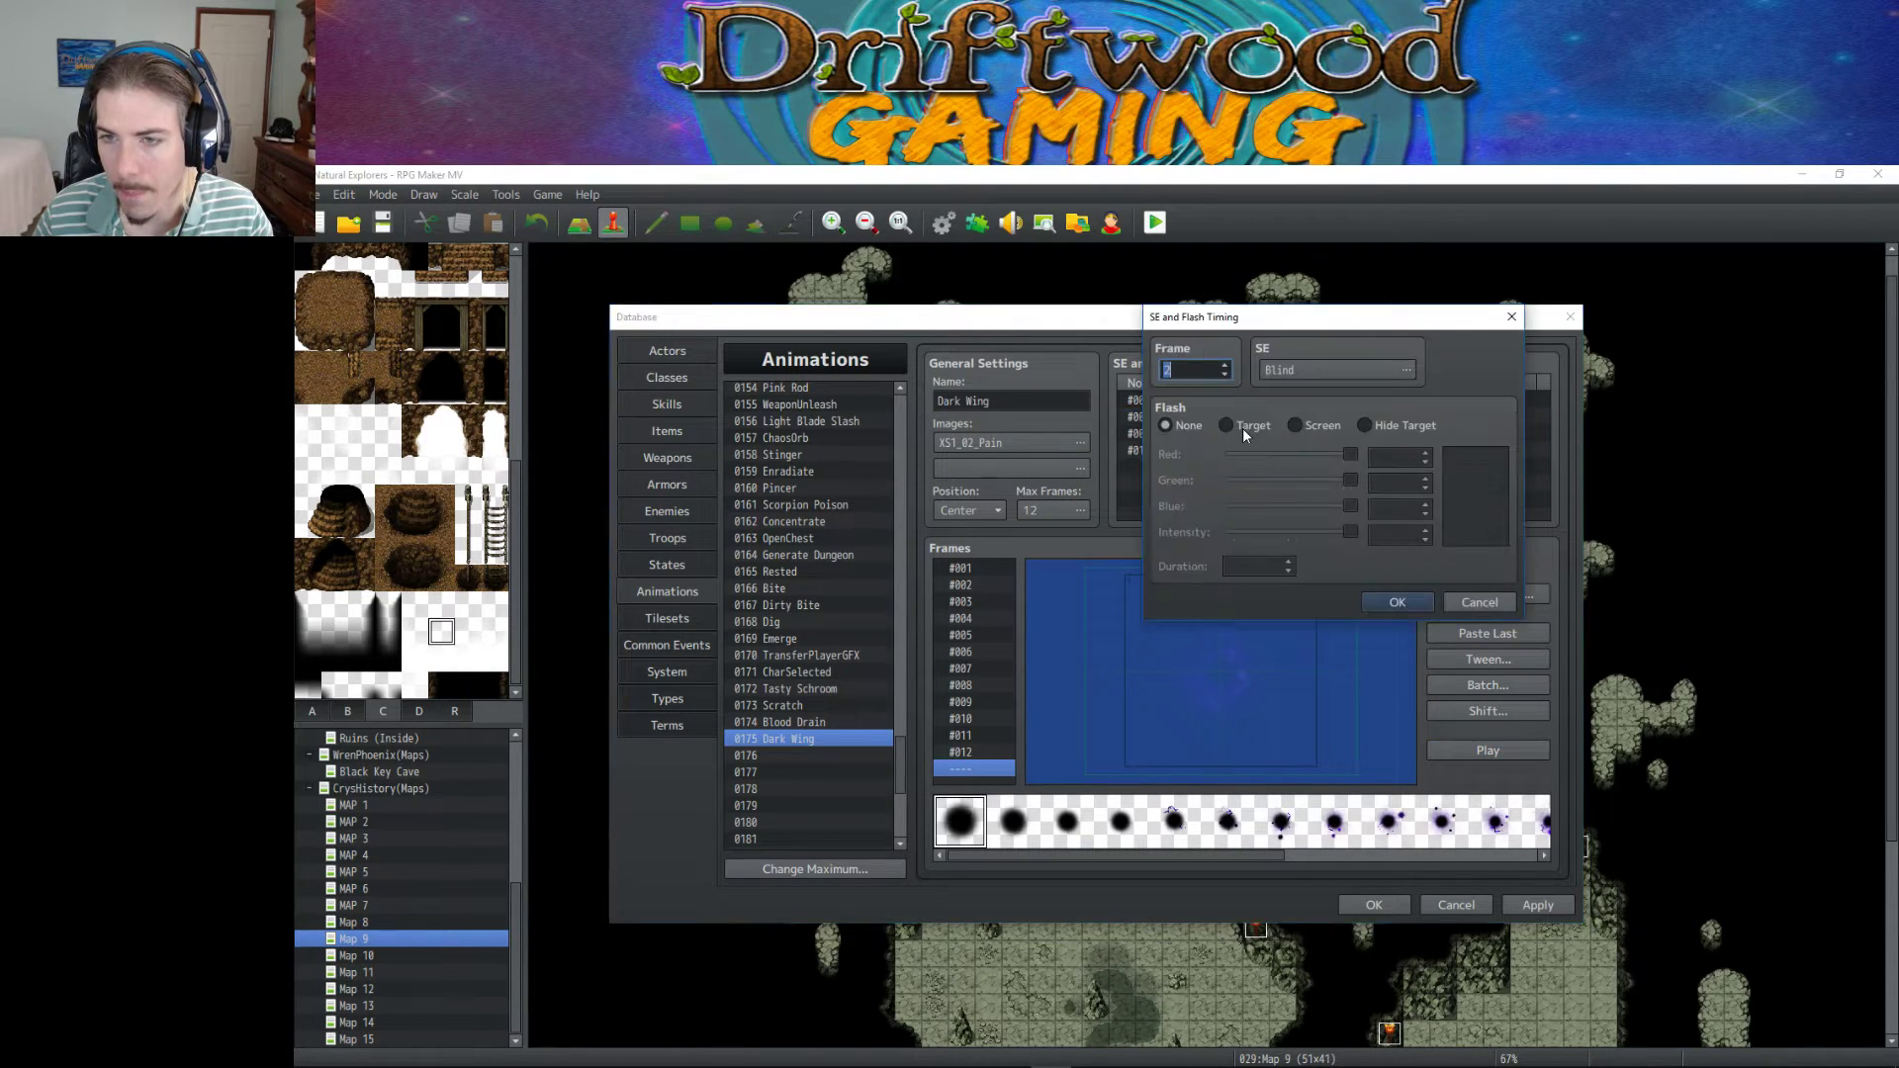
pyautogui.click(1397, 603)
pyautogui.click(1195, 435)
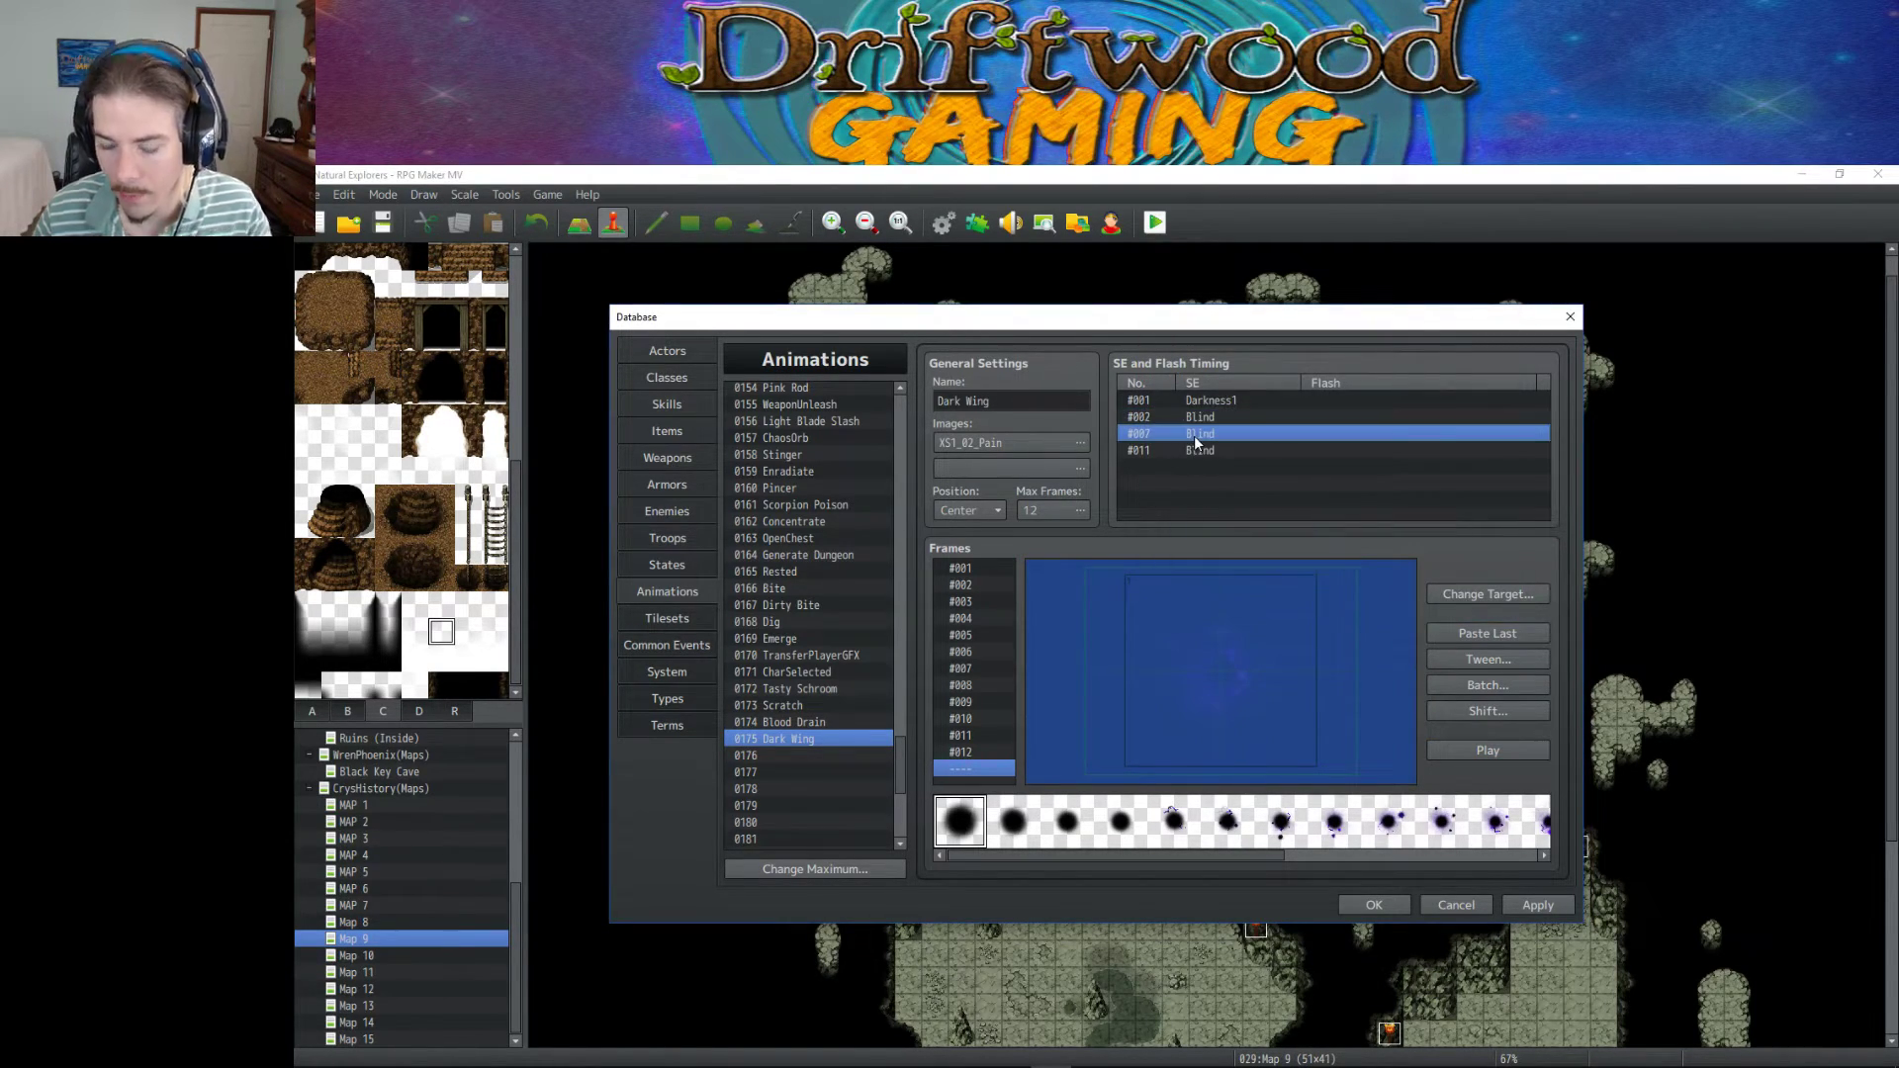
# Move the frame 11 Blind timing entry to frame 9 and play the animation.
pyautogui.rightClick(1195, 436)
pyautogui.click(1197, 442)
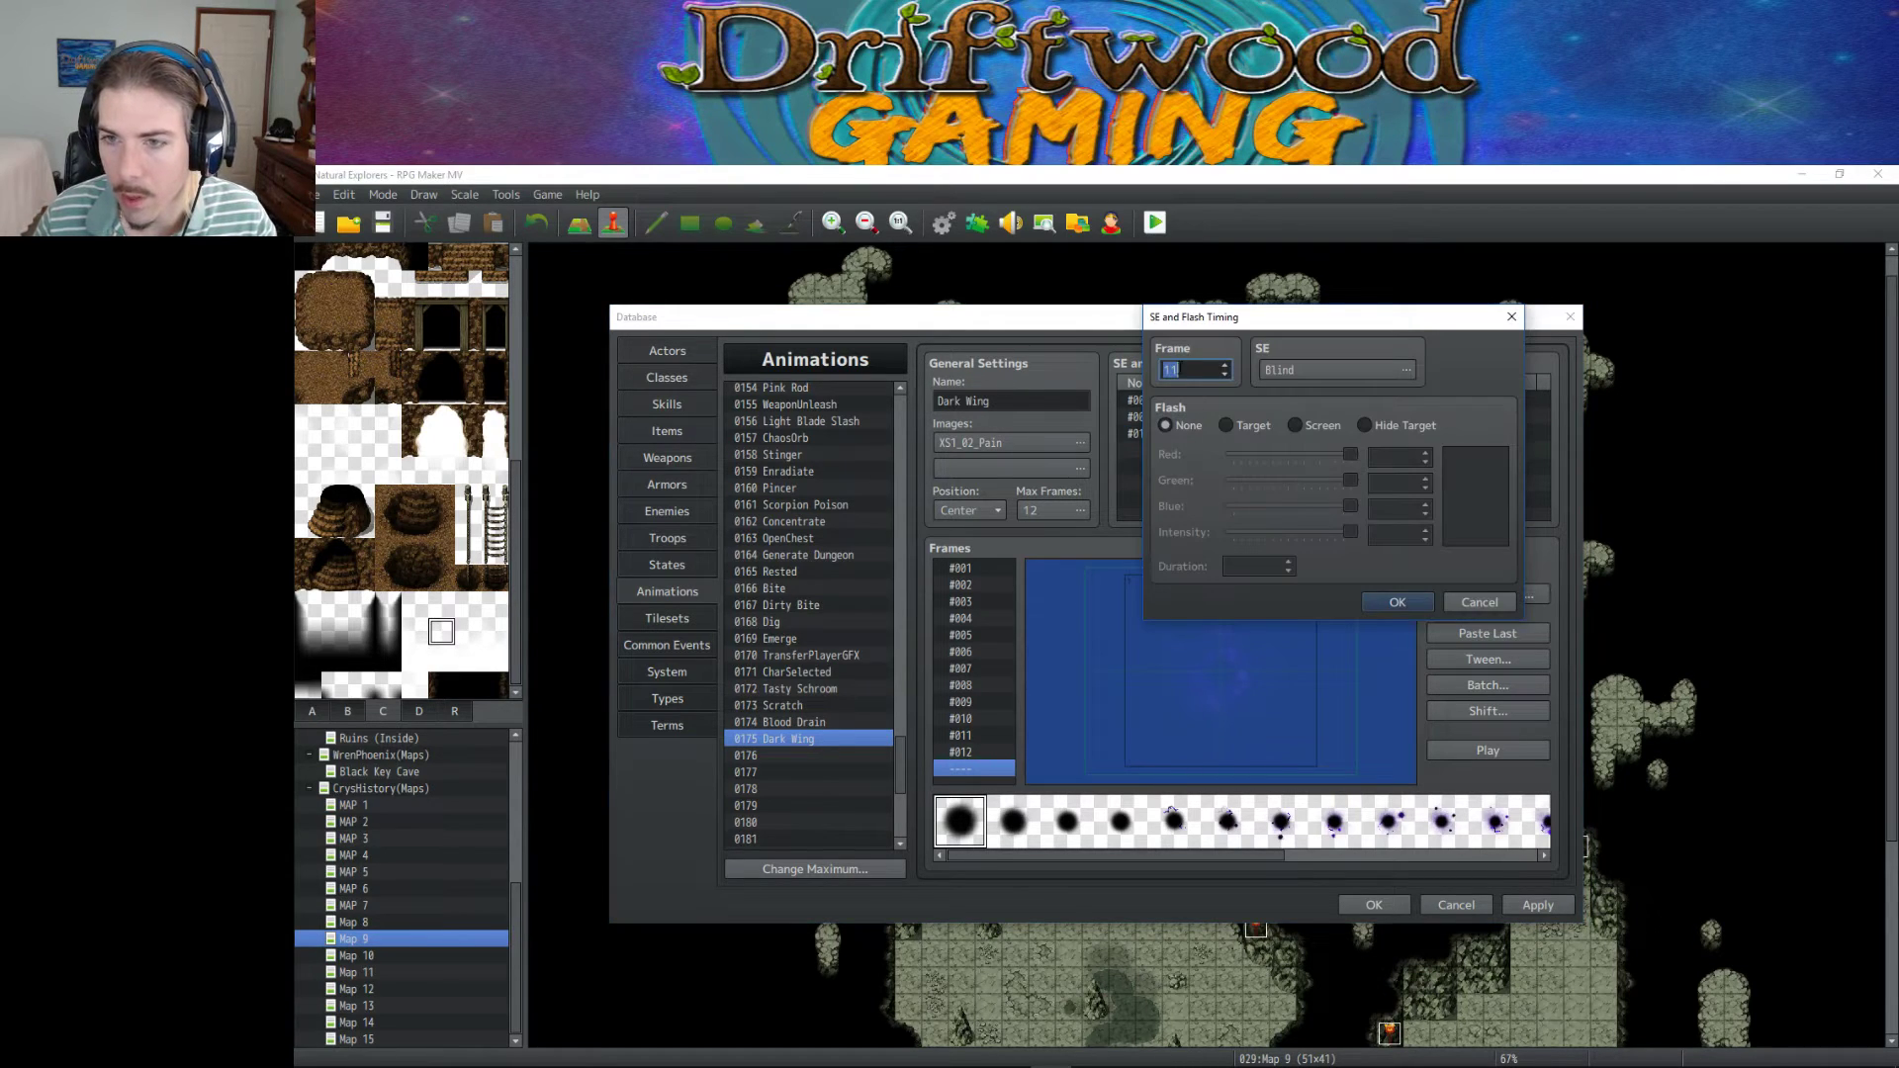
pyautogui.click(1366, 369)
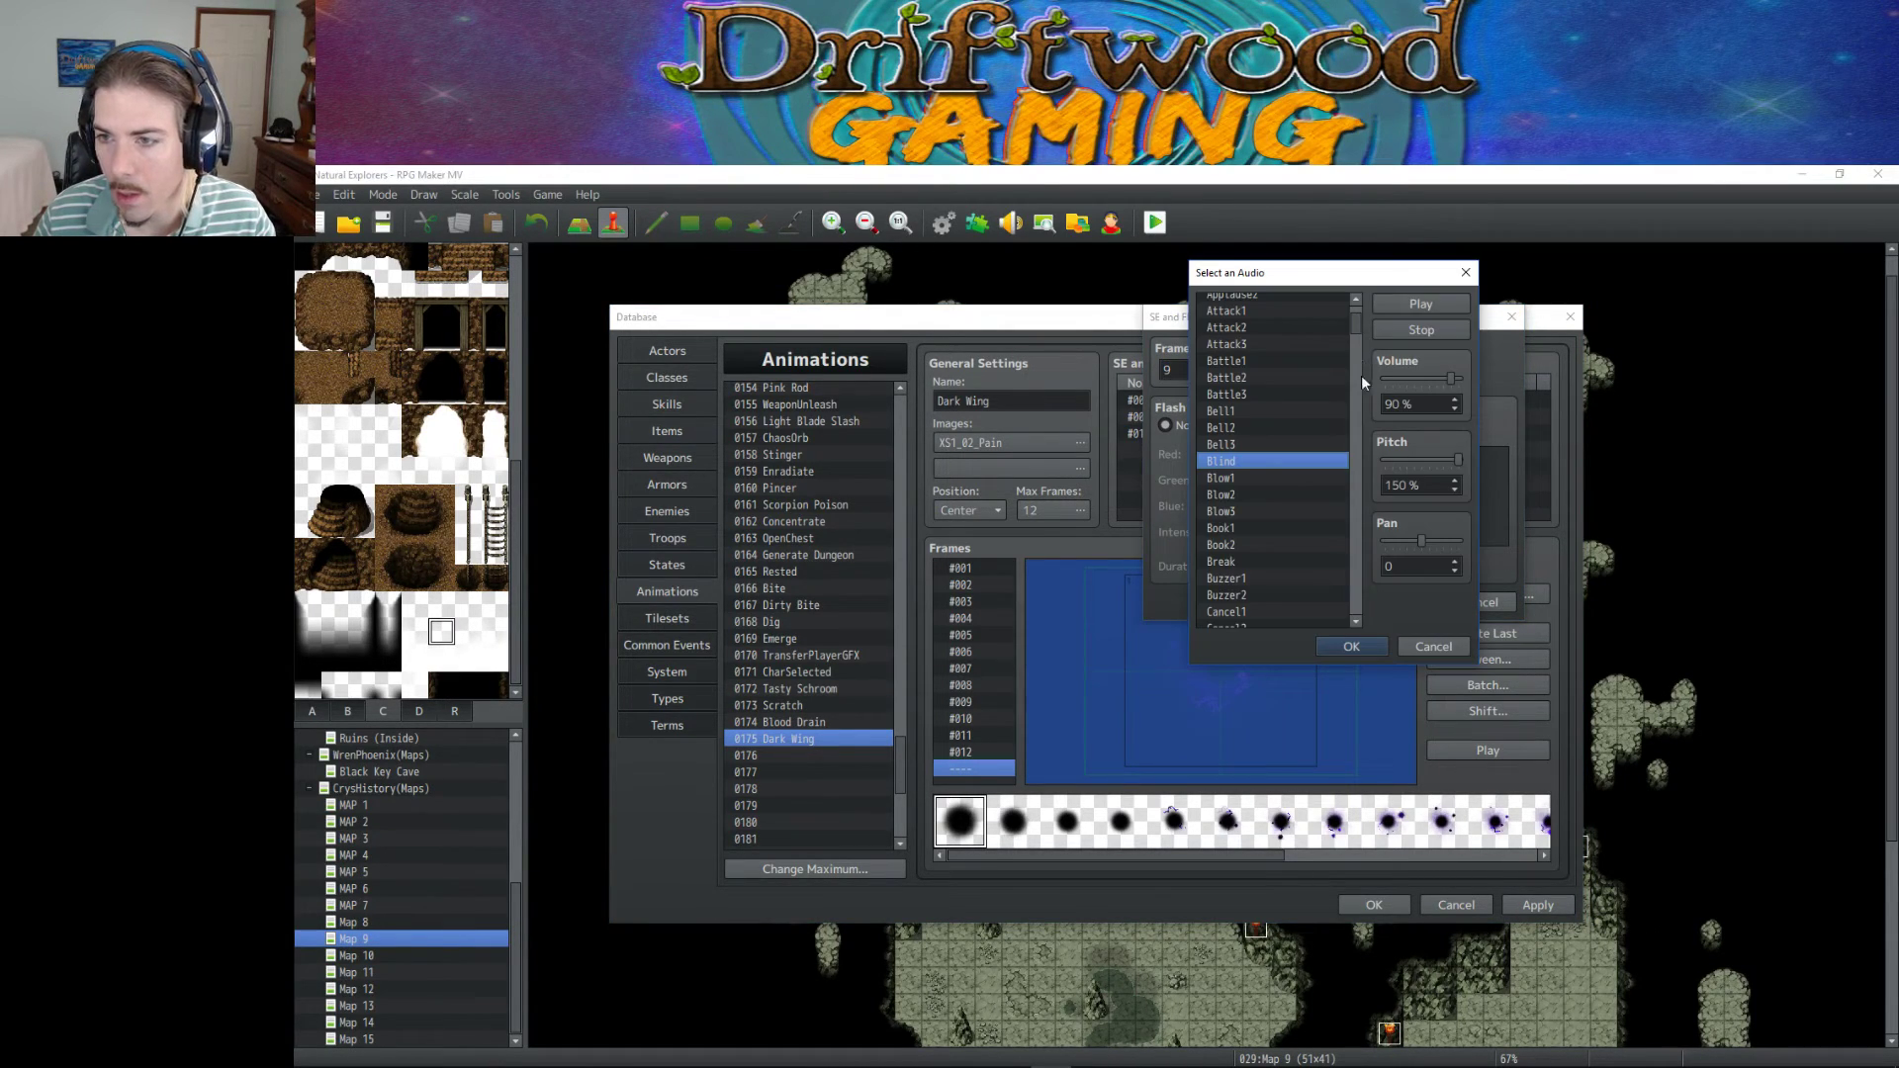
pyautogui.click(1346, 645)
pyautogui.click(1393, 602)
pyautogui.click(1480, 750)
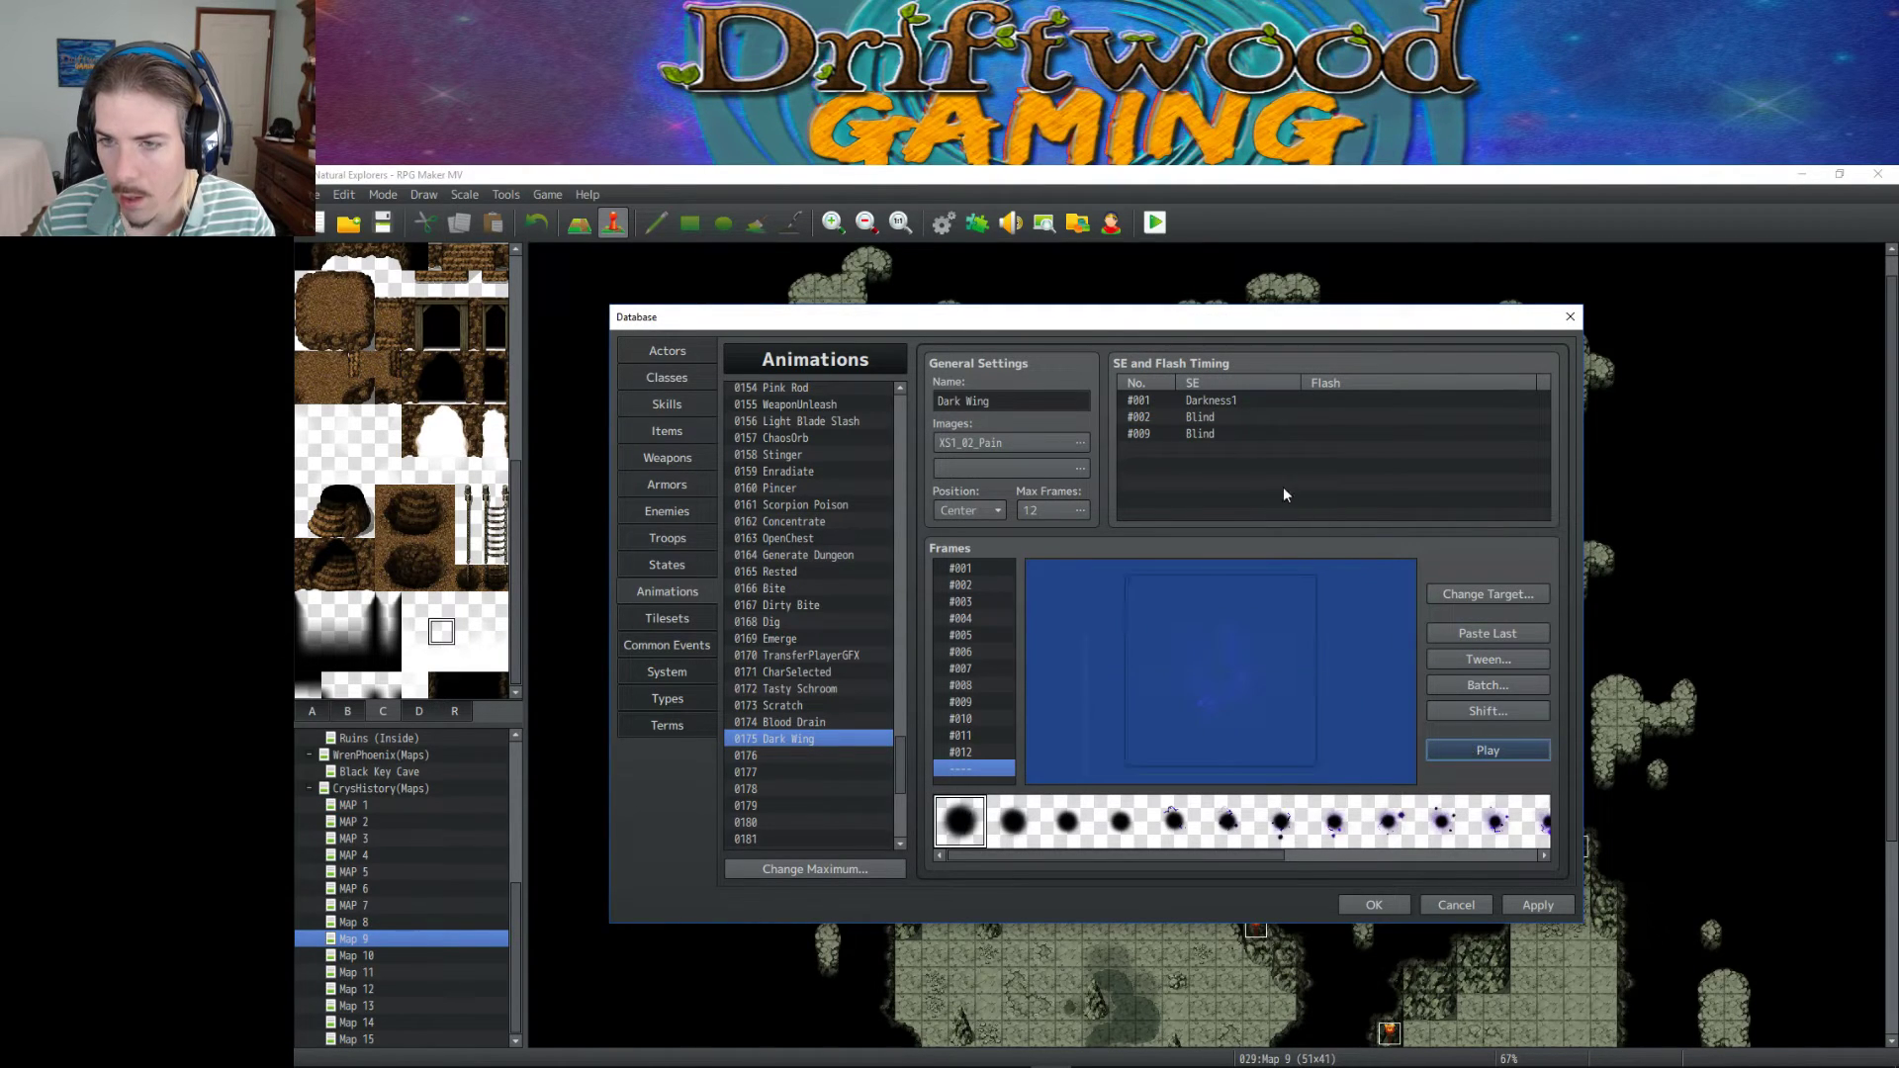
# Audition other sound effects for the frame 9 Blind timing entry and change its sound to Down2.
pyautogui.click(1214, 415)
pyautogui.click(1218, 434)
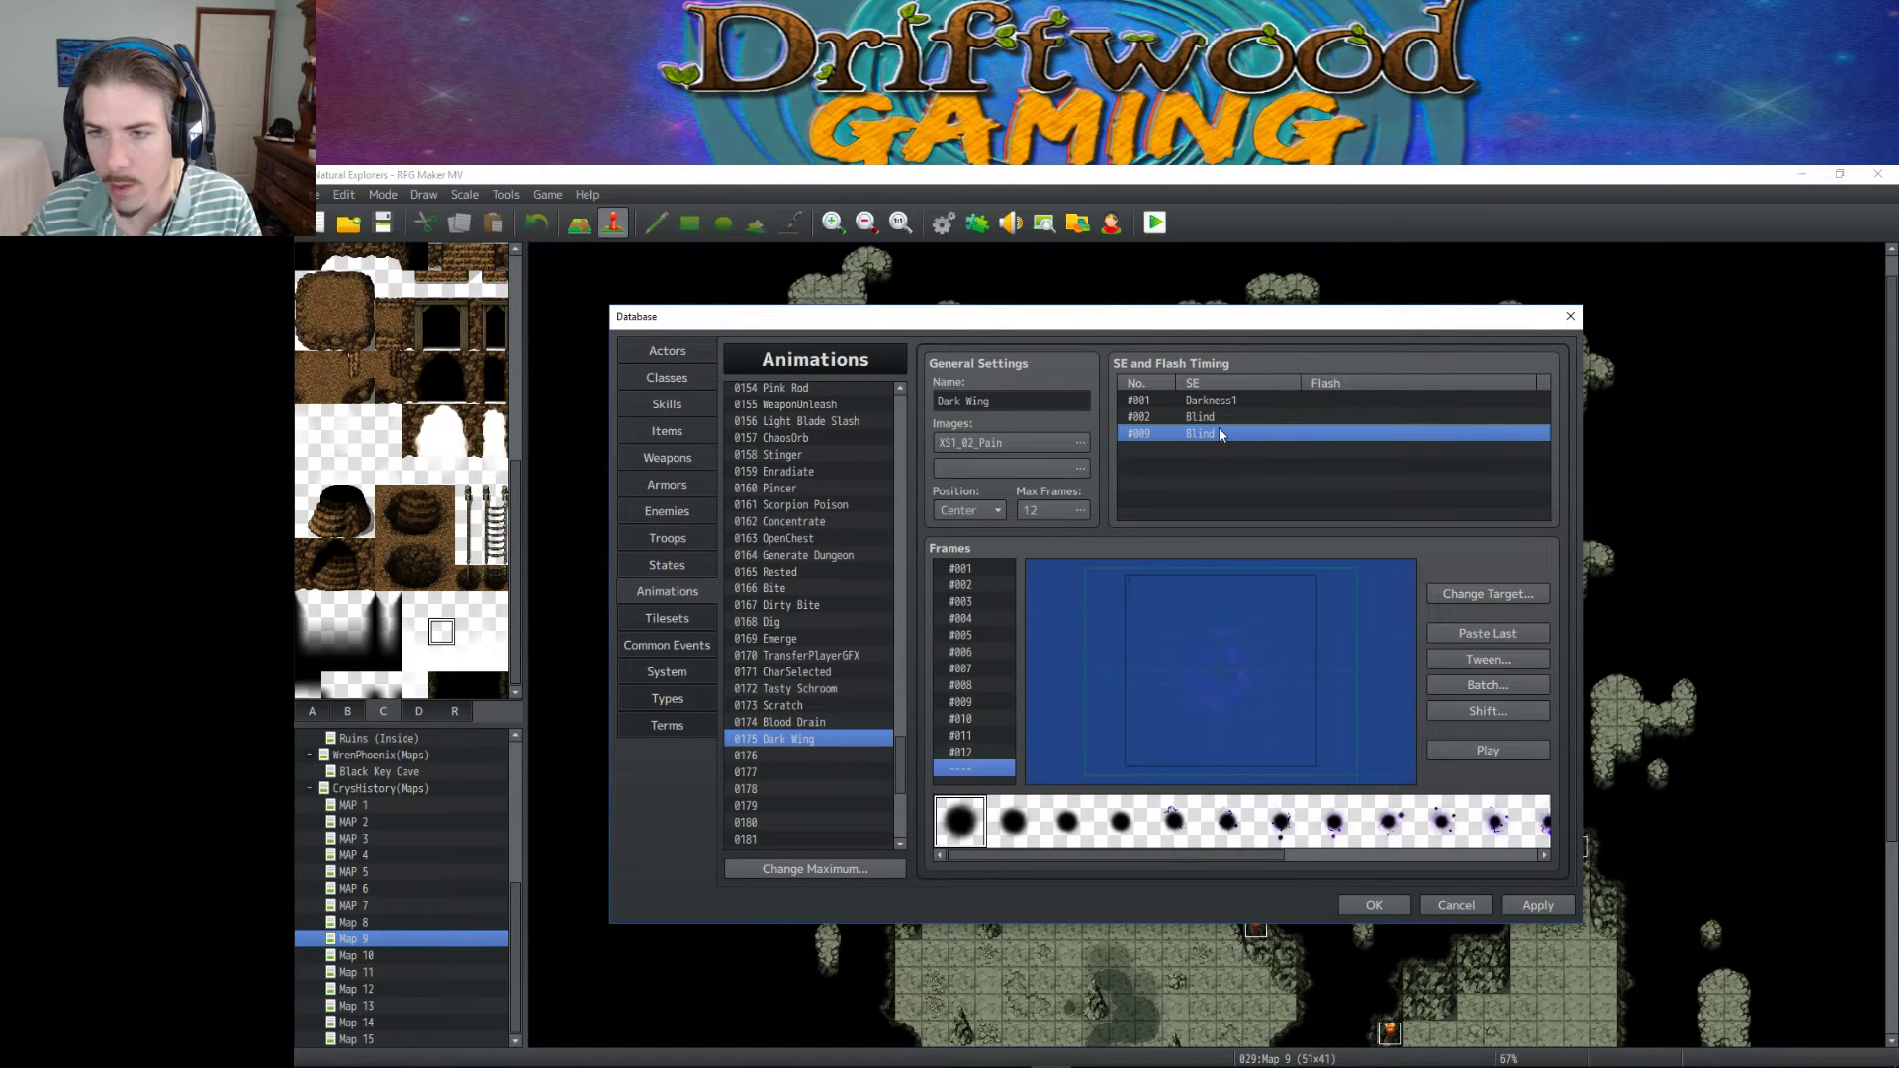
pyautogui.rightClick(1204, 436)
pyautogui.click(1238, 446)
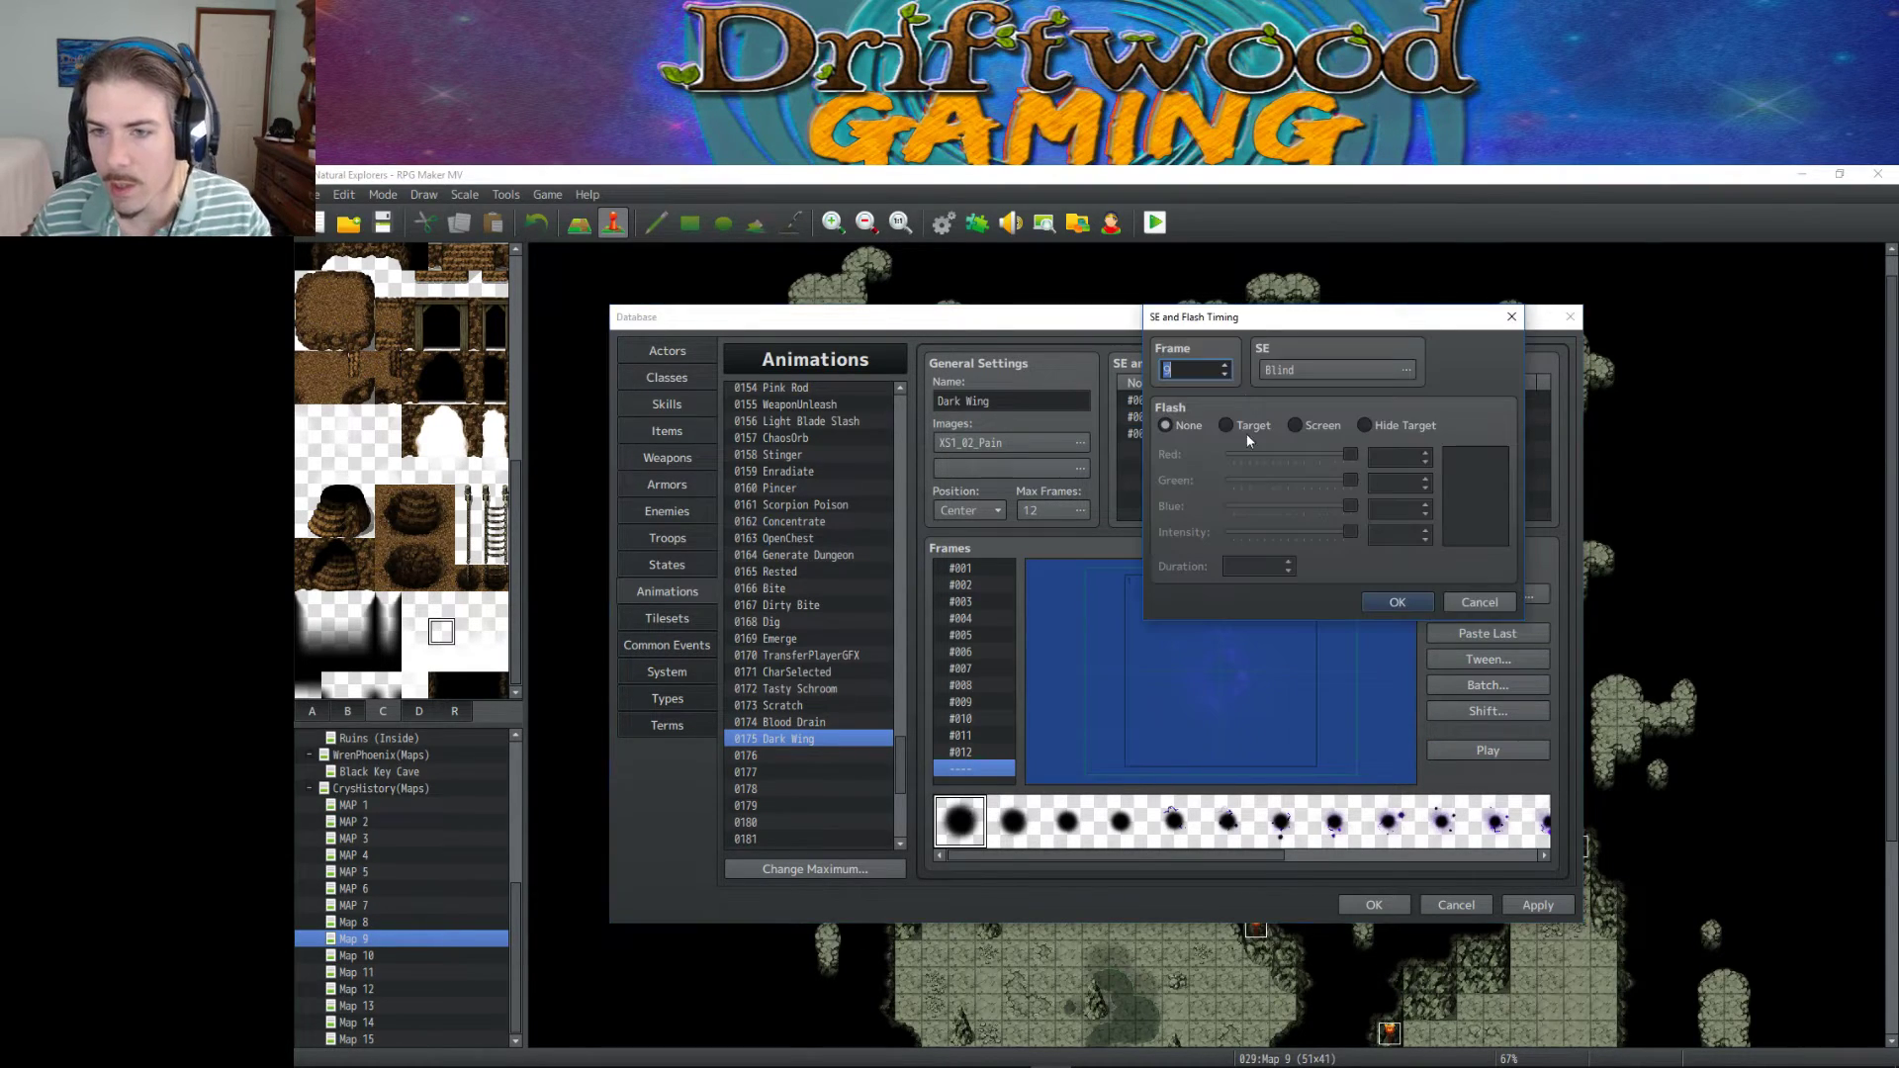
pyautogui.click(1338, 368)
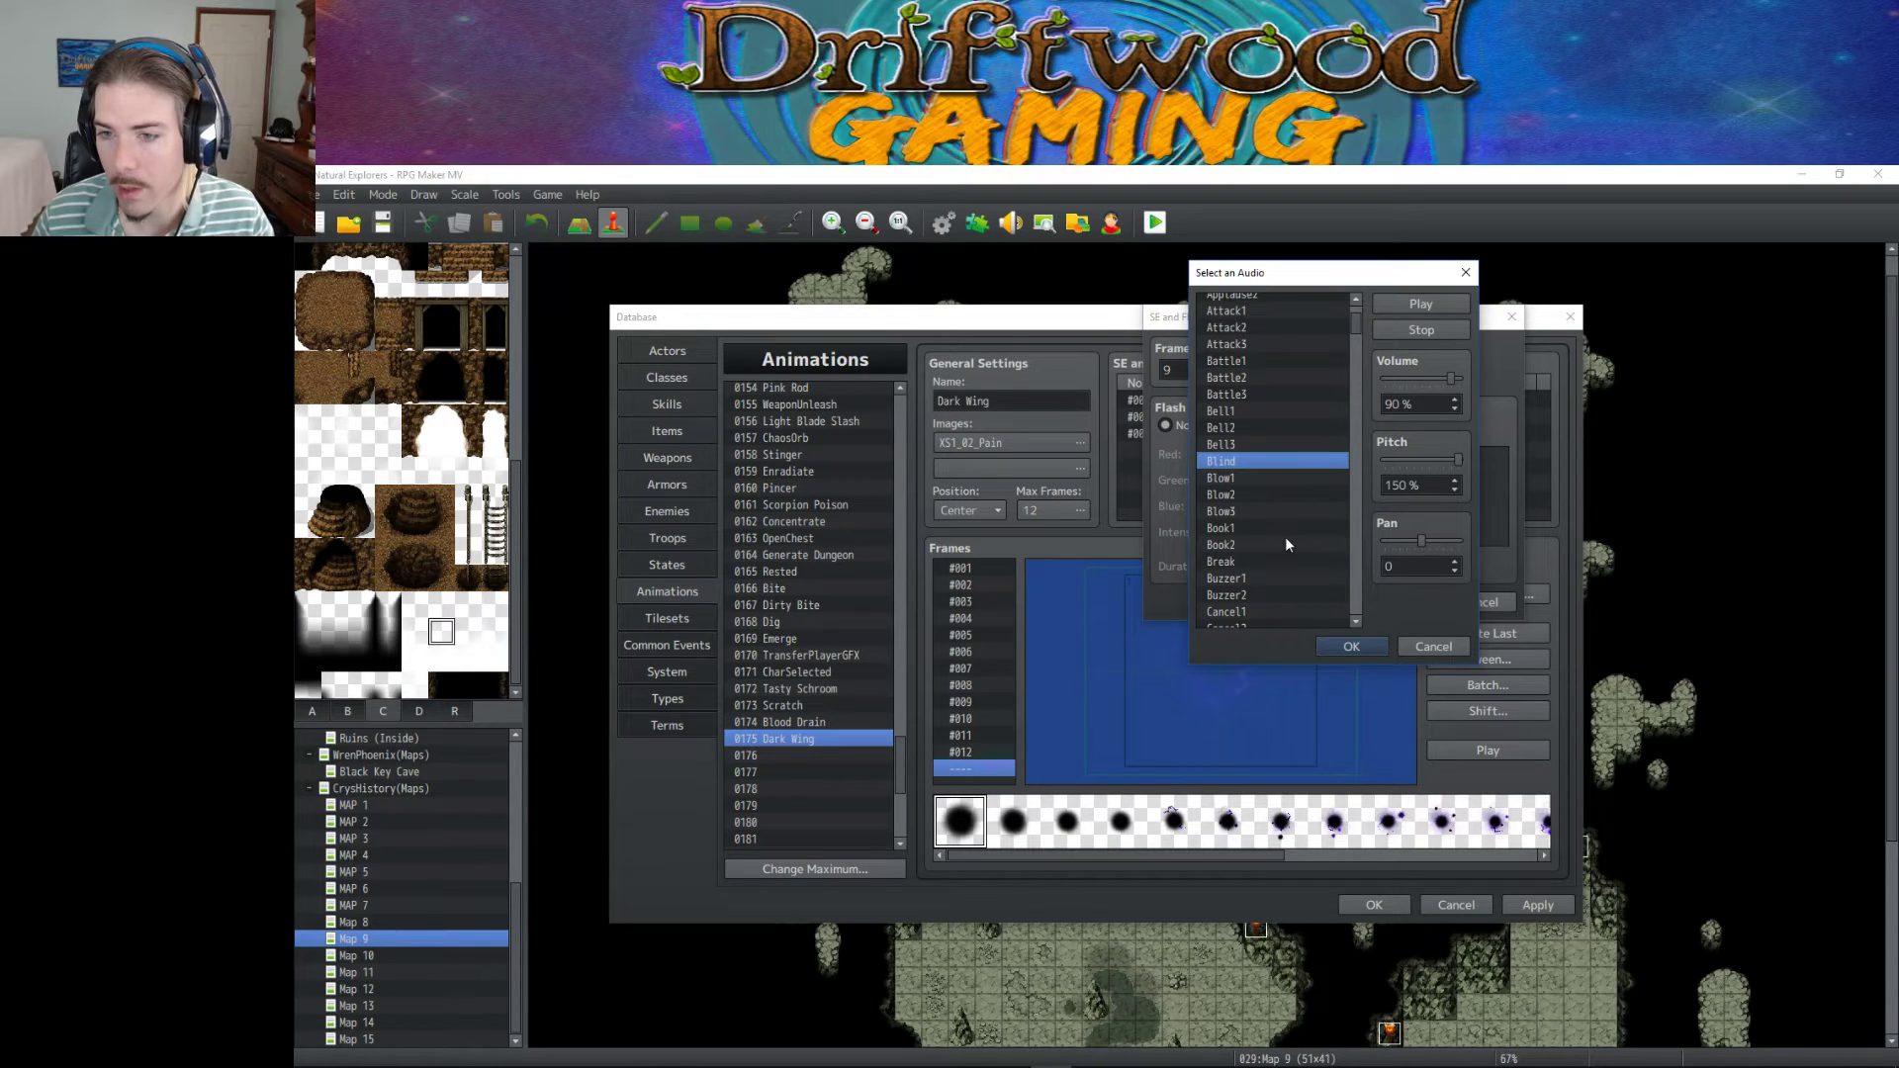
pyautogui.scroll(-3, 1286, 542)
pyautogui.scroll(-4, 1277, 520)
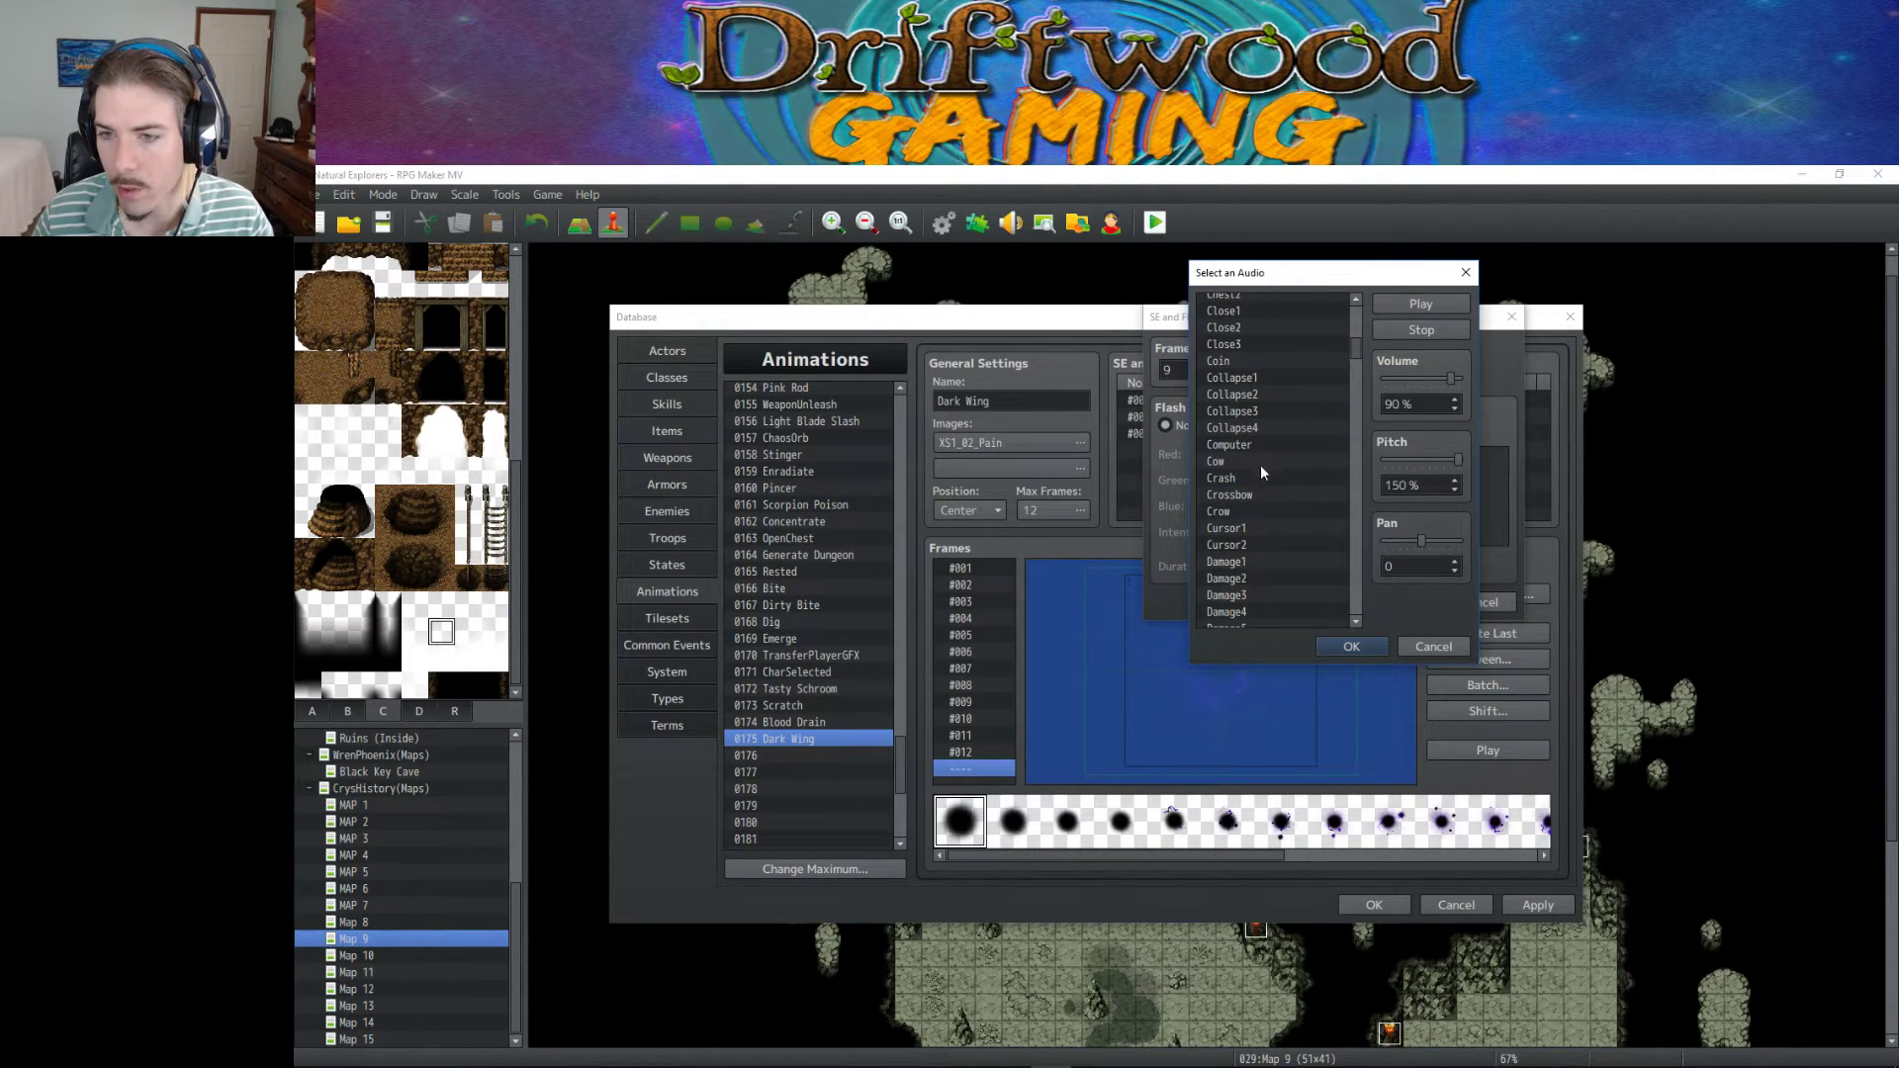
pyautogui.scroll(-3, 1267, 534)
pyautogui.click(1271, 479)
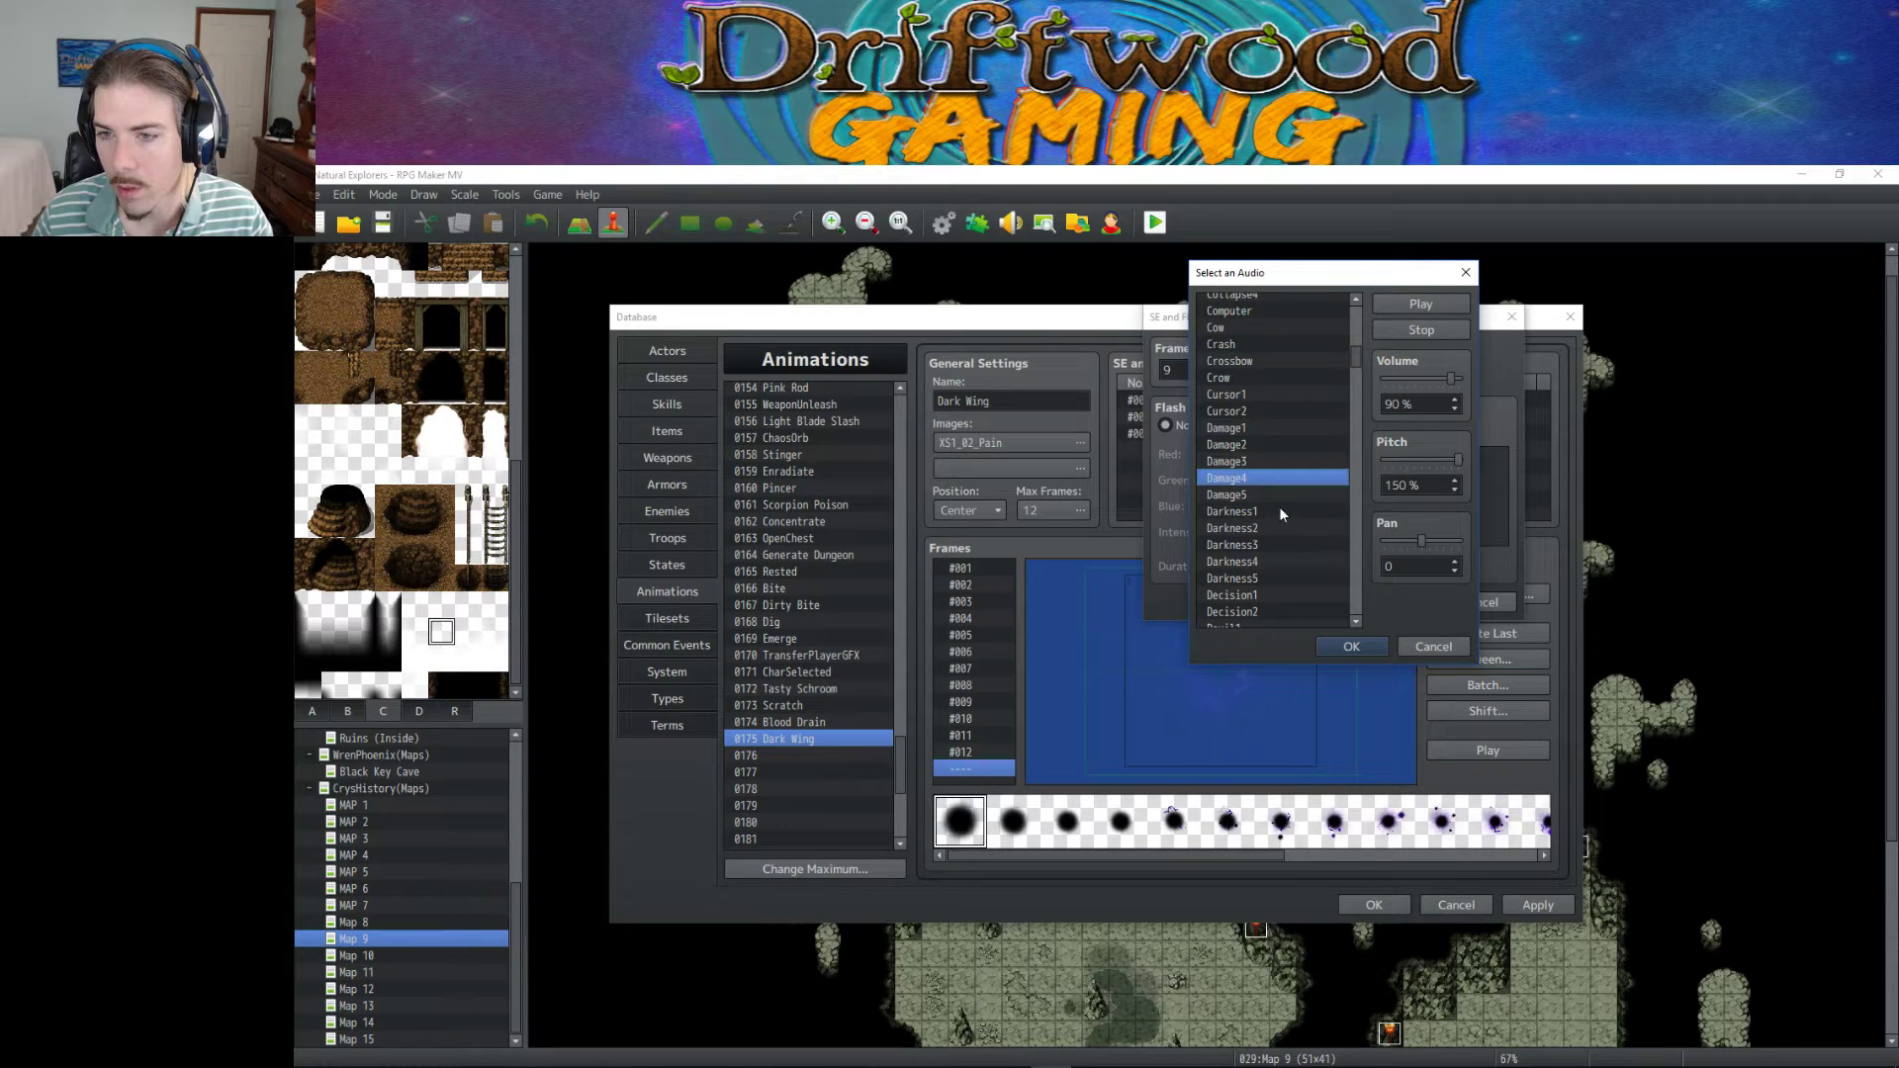
pyautogui.click(1282, 512)
pyautogui.click(1292, 546)
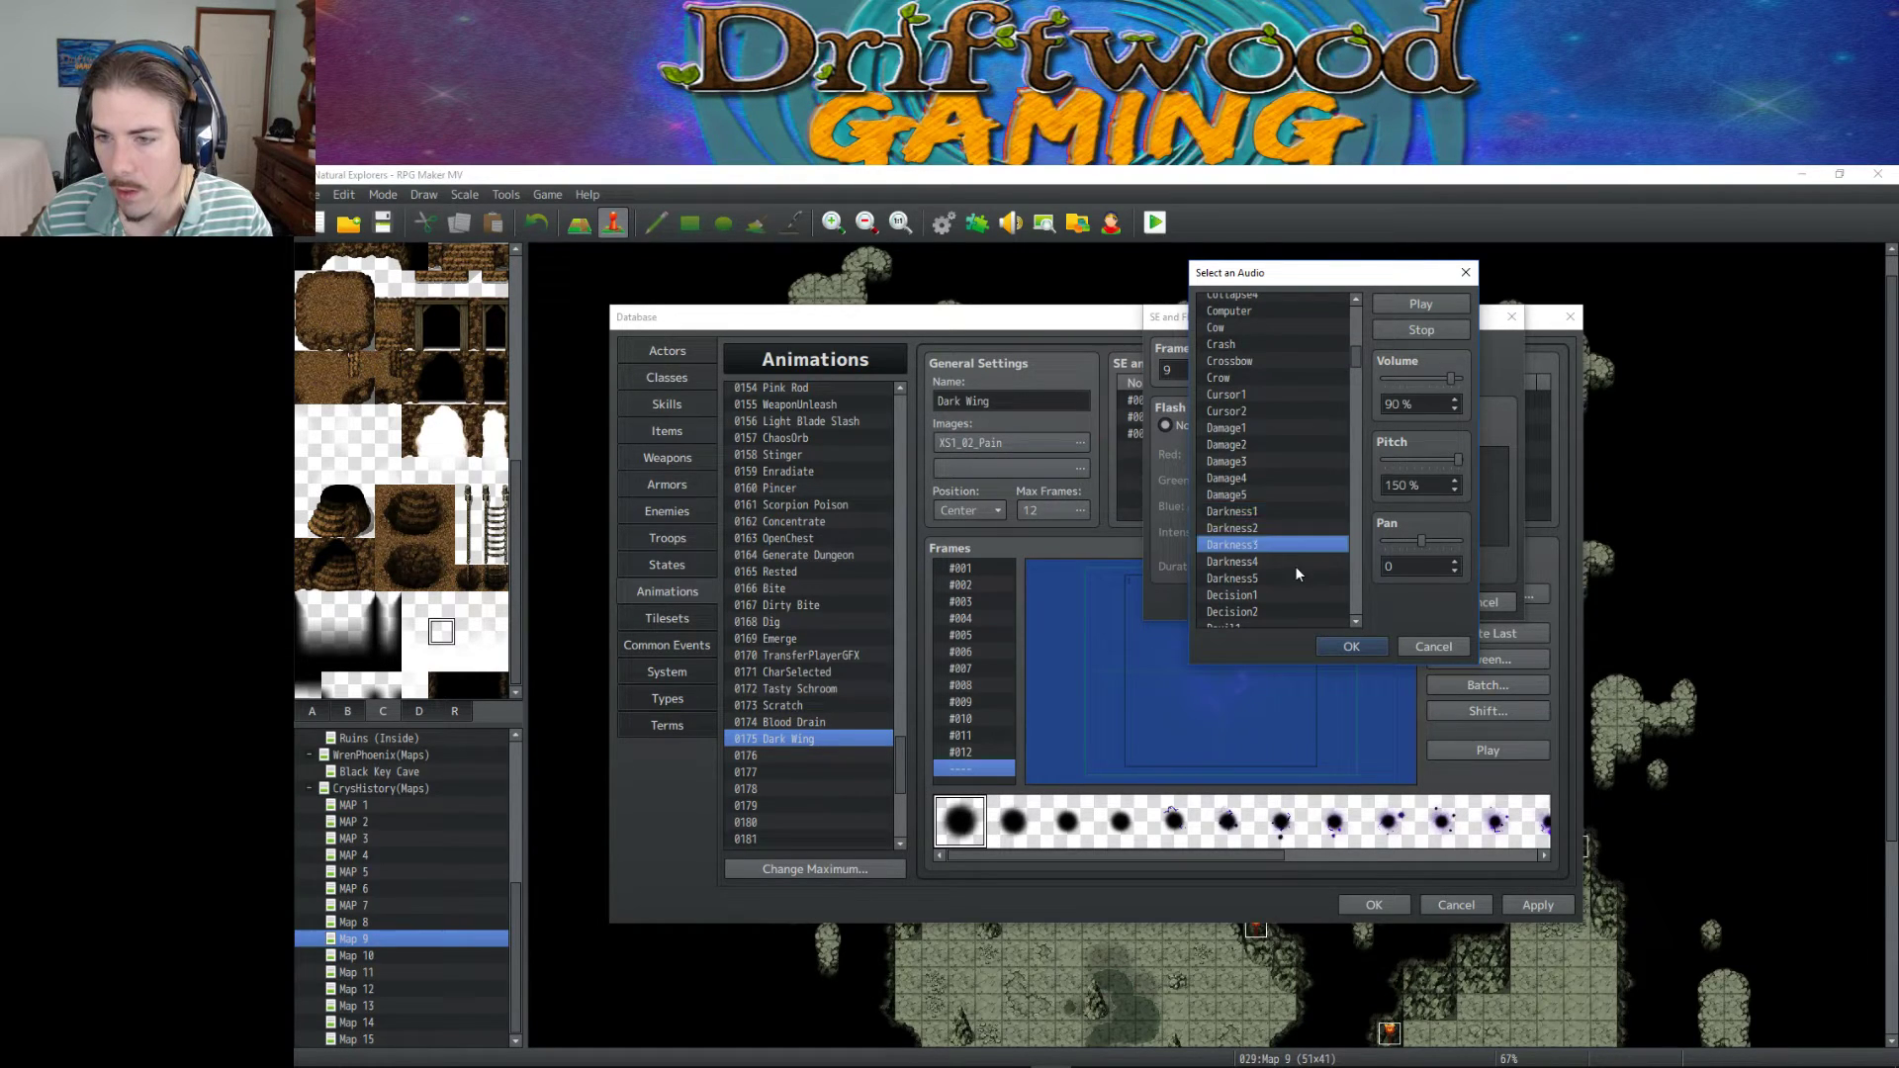
pyautogui.click(1299, 578)
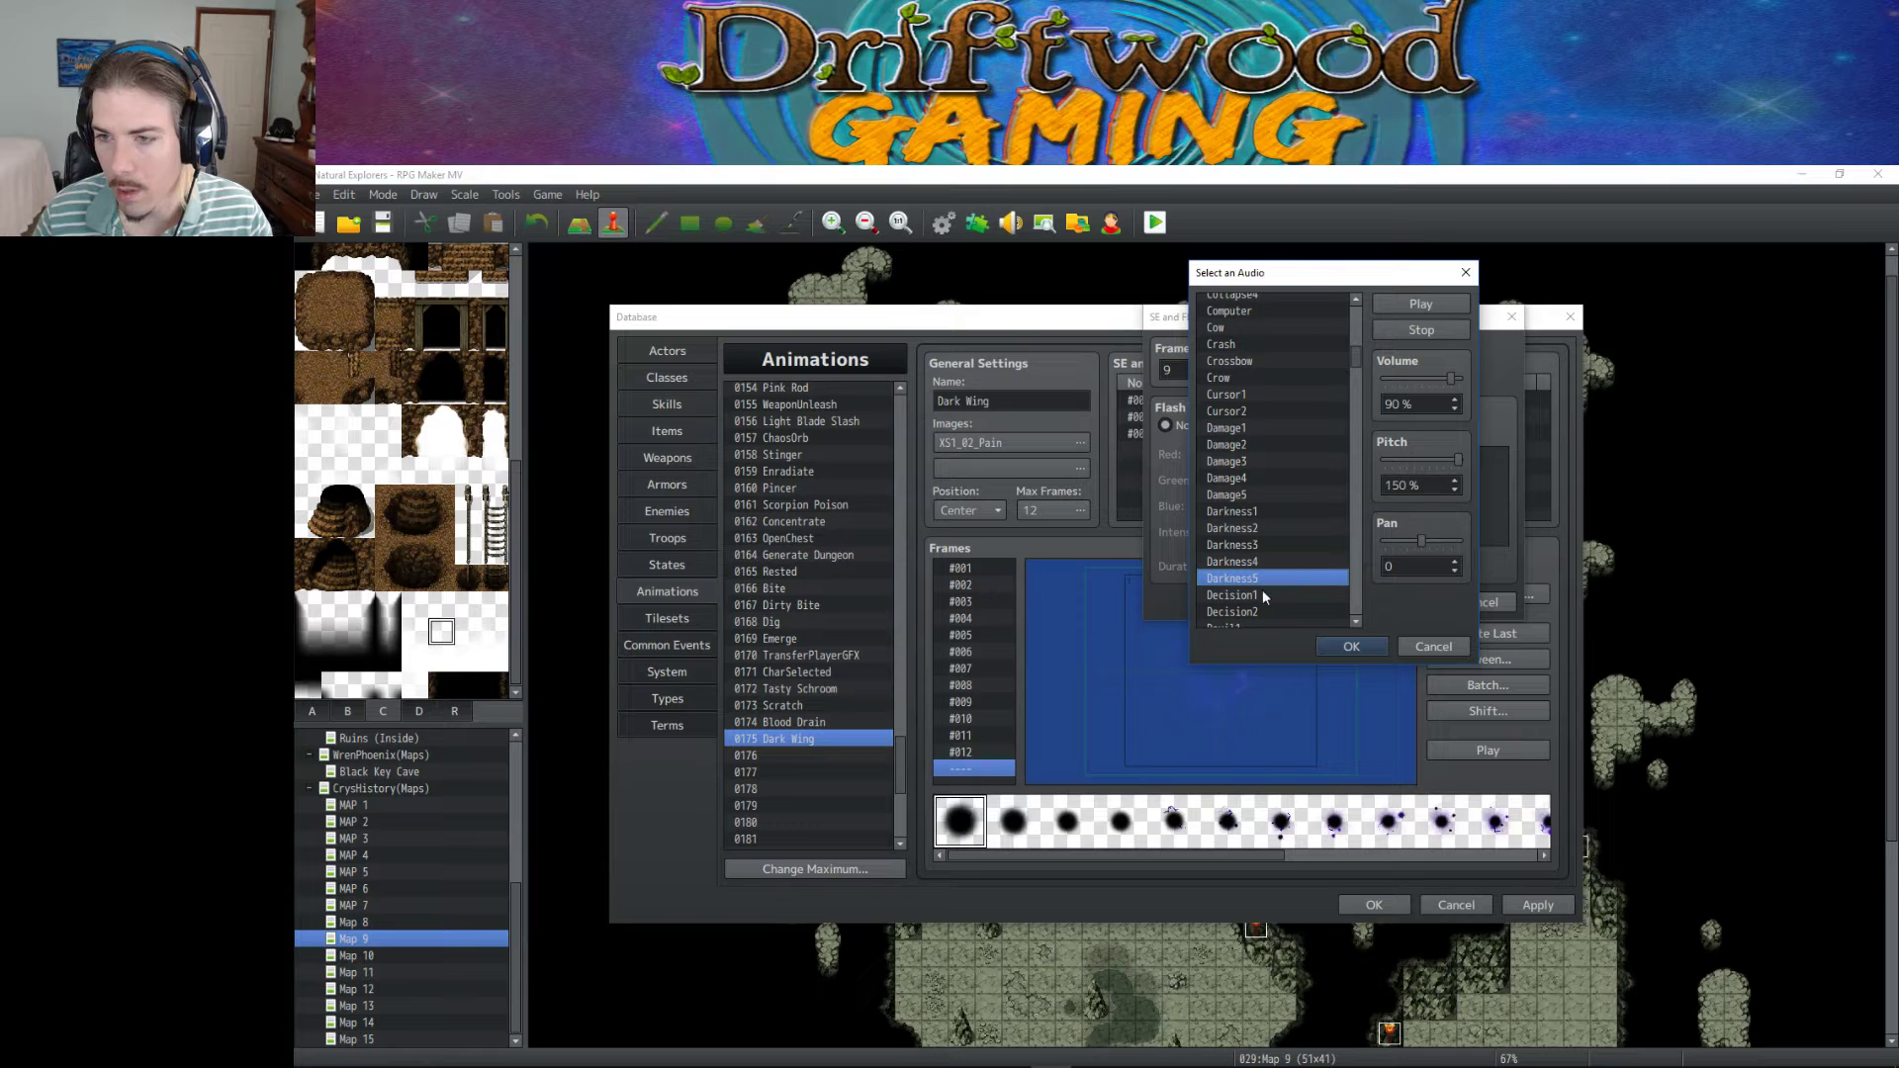
pyautogui.scroll(-4, 1268, 543)
pyautogui.click(1263, 479)
pyautogui.click(1263, 545)
pyautogui.scroll(-4, 1257, 524)
pyautogui.click(1242, 443)
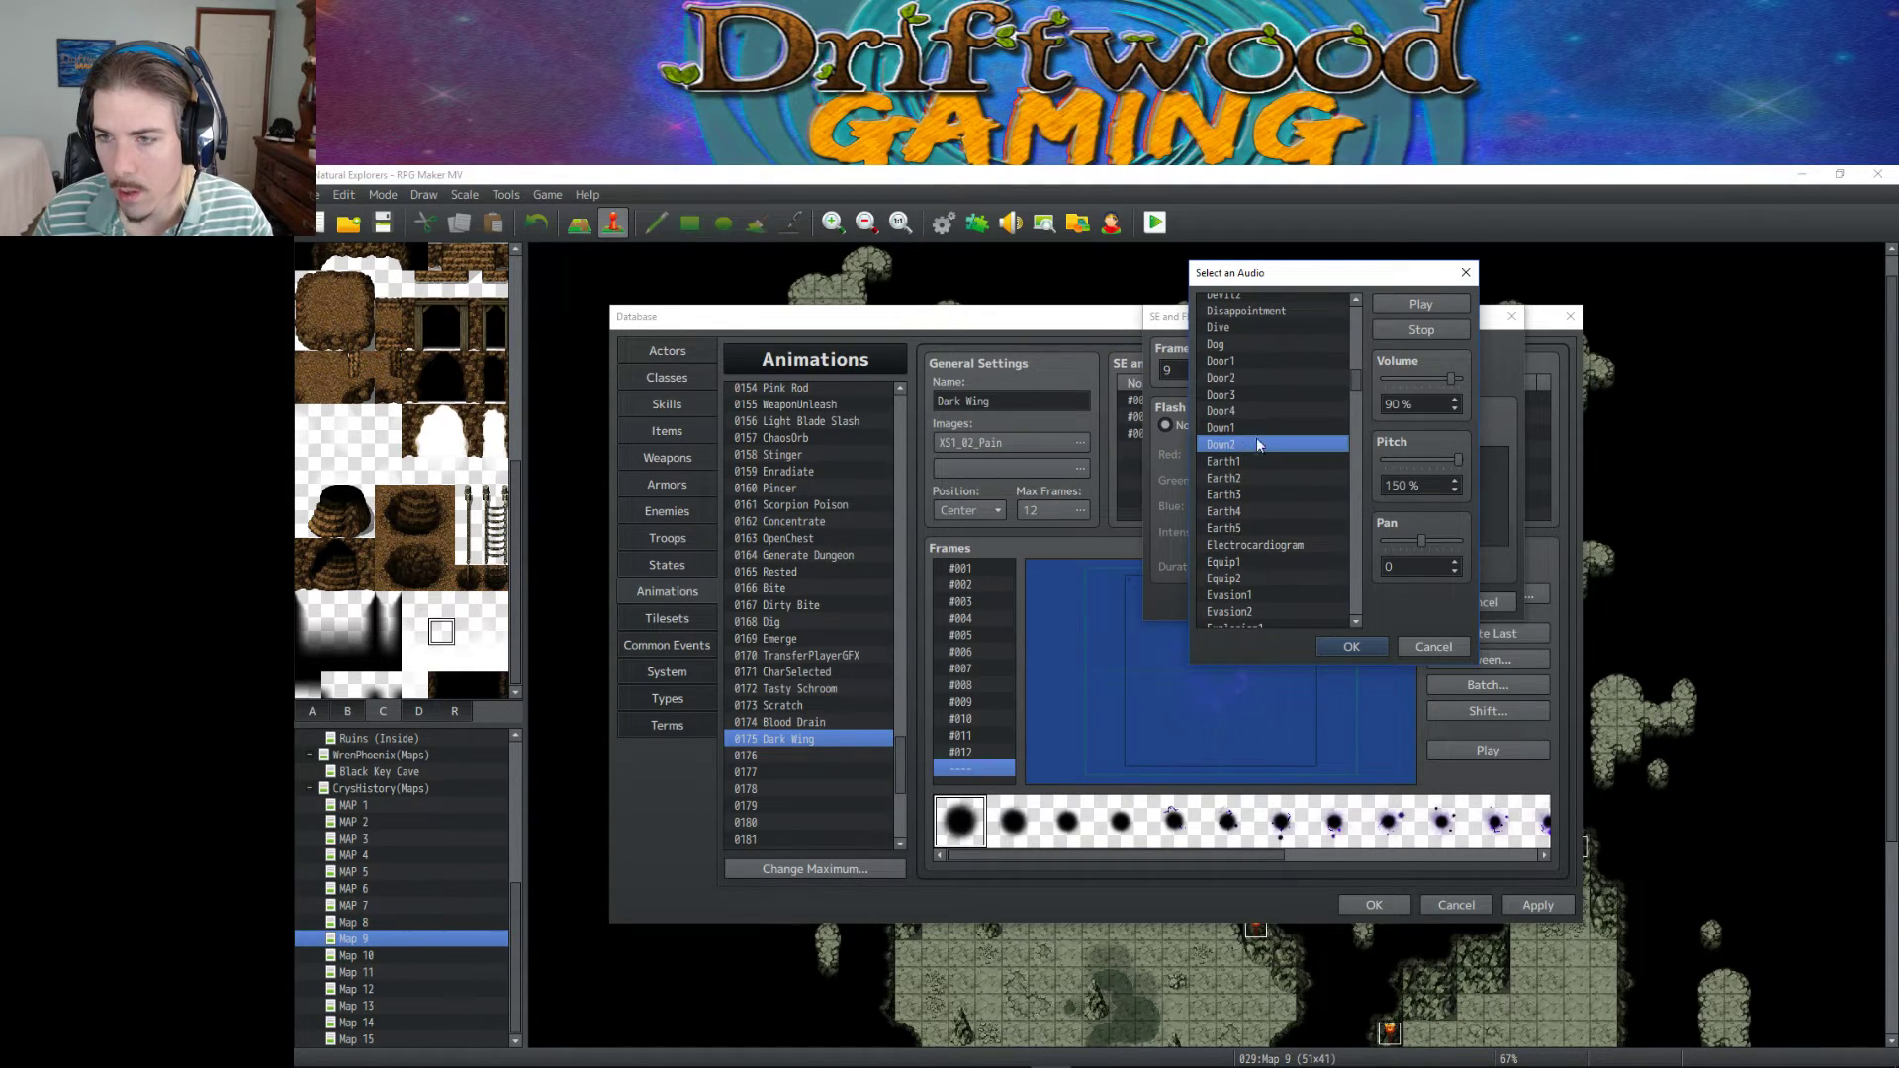
pyautogui.click(1352, 646)
pyautogui.click(1390, 601)
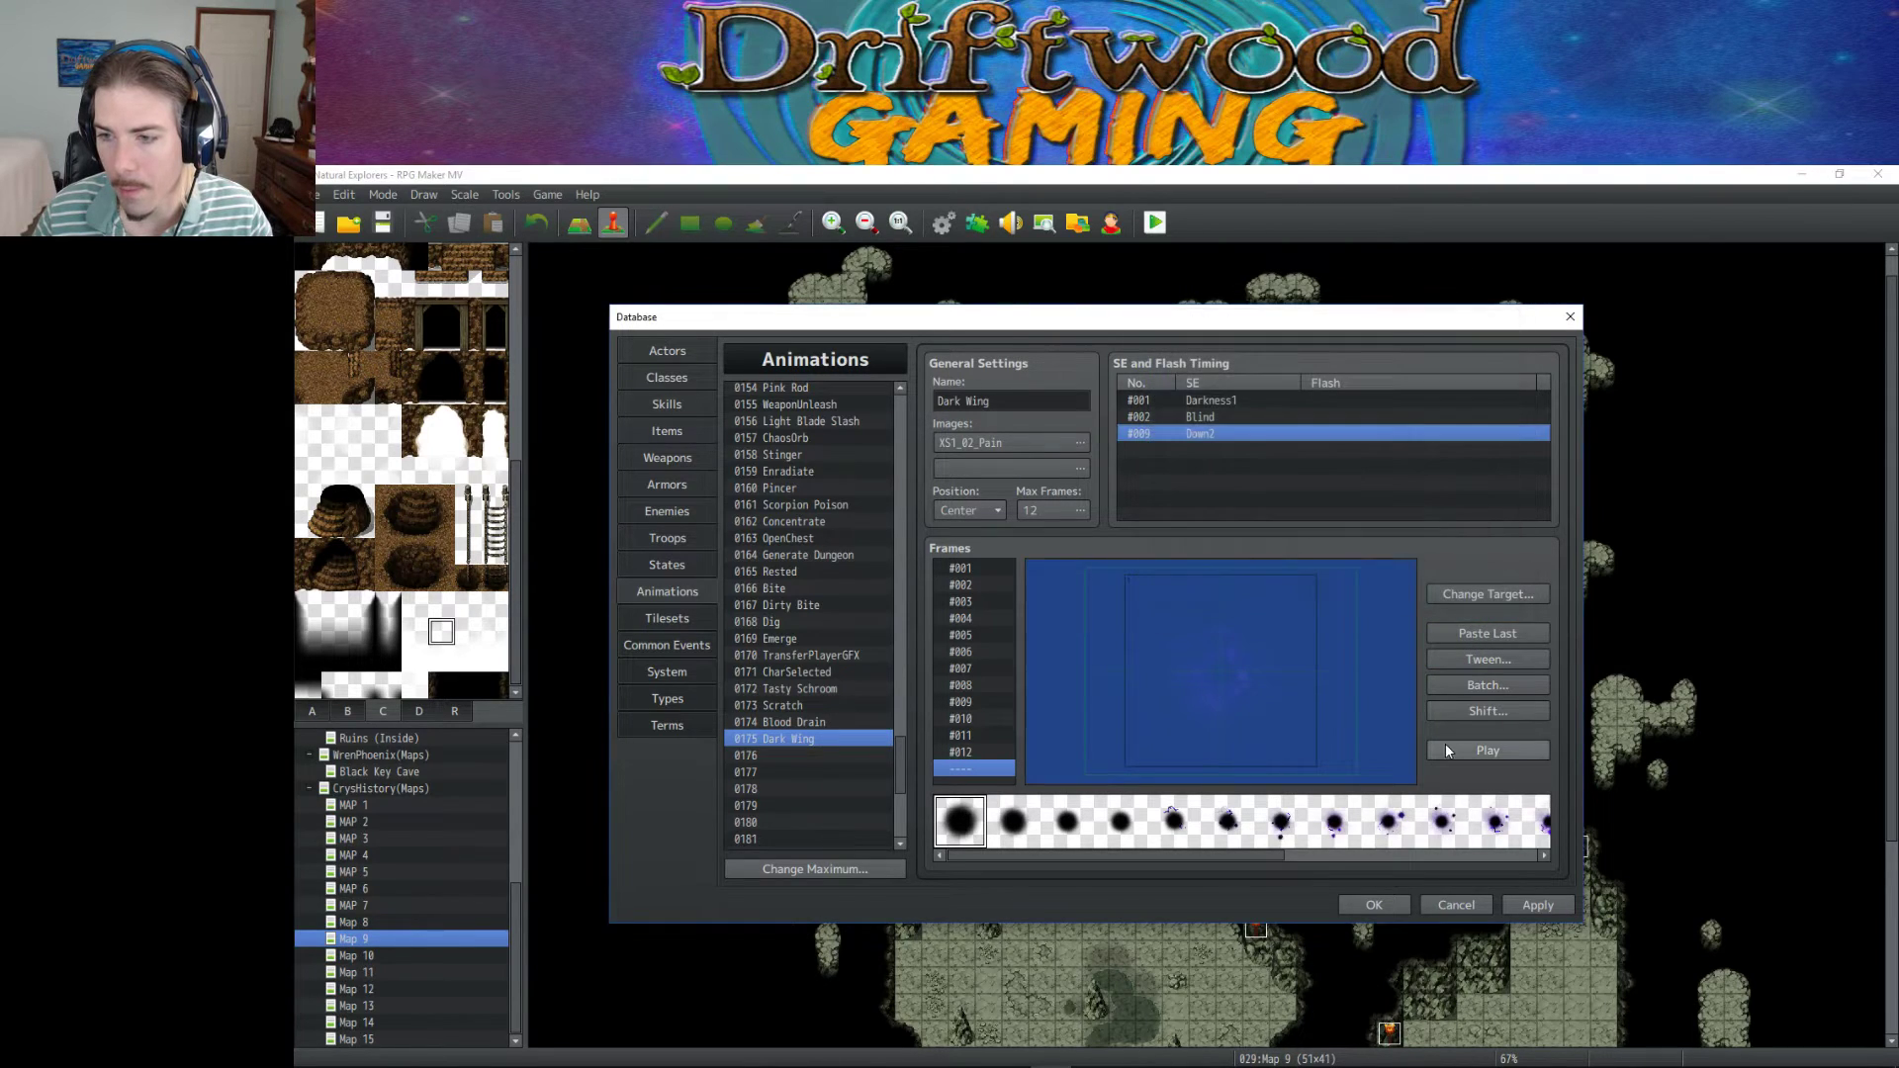
# Play the animation, select animation frame 1, and play it again to check the sound timing.
pyautogui.click(1446, 749)
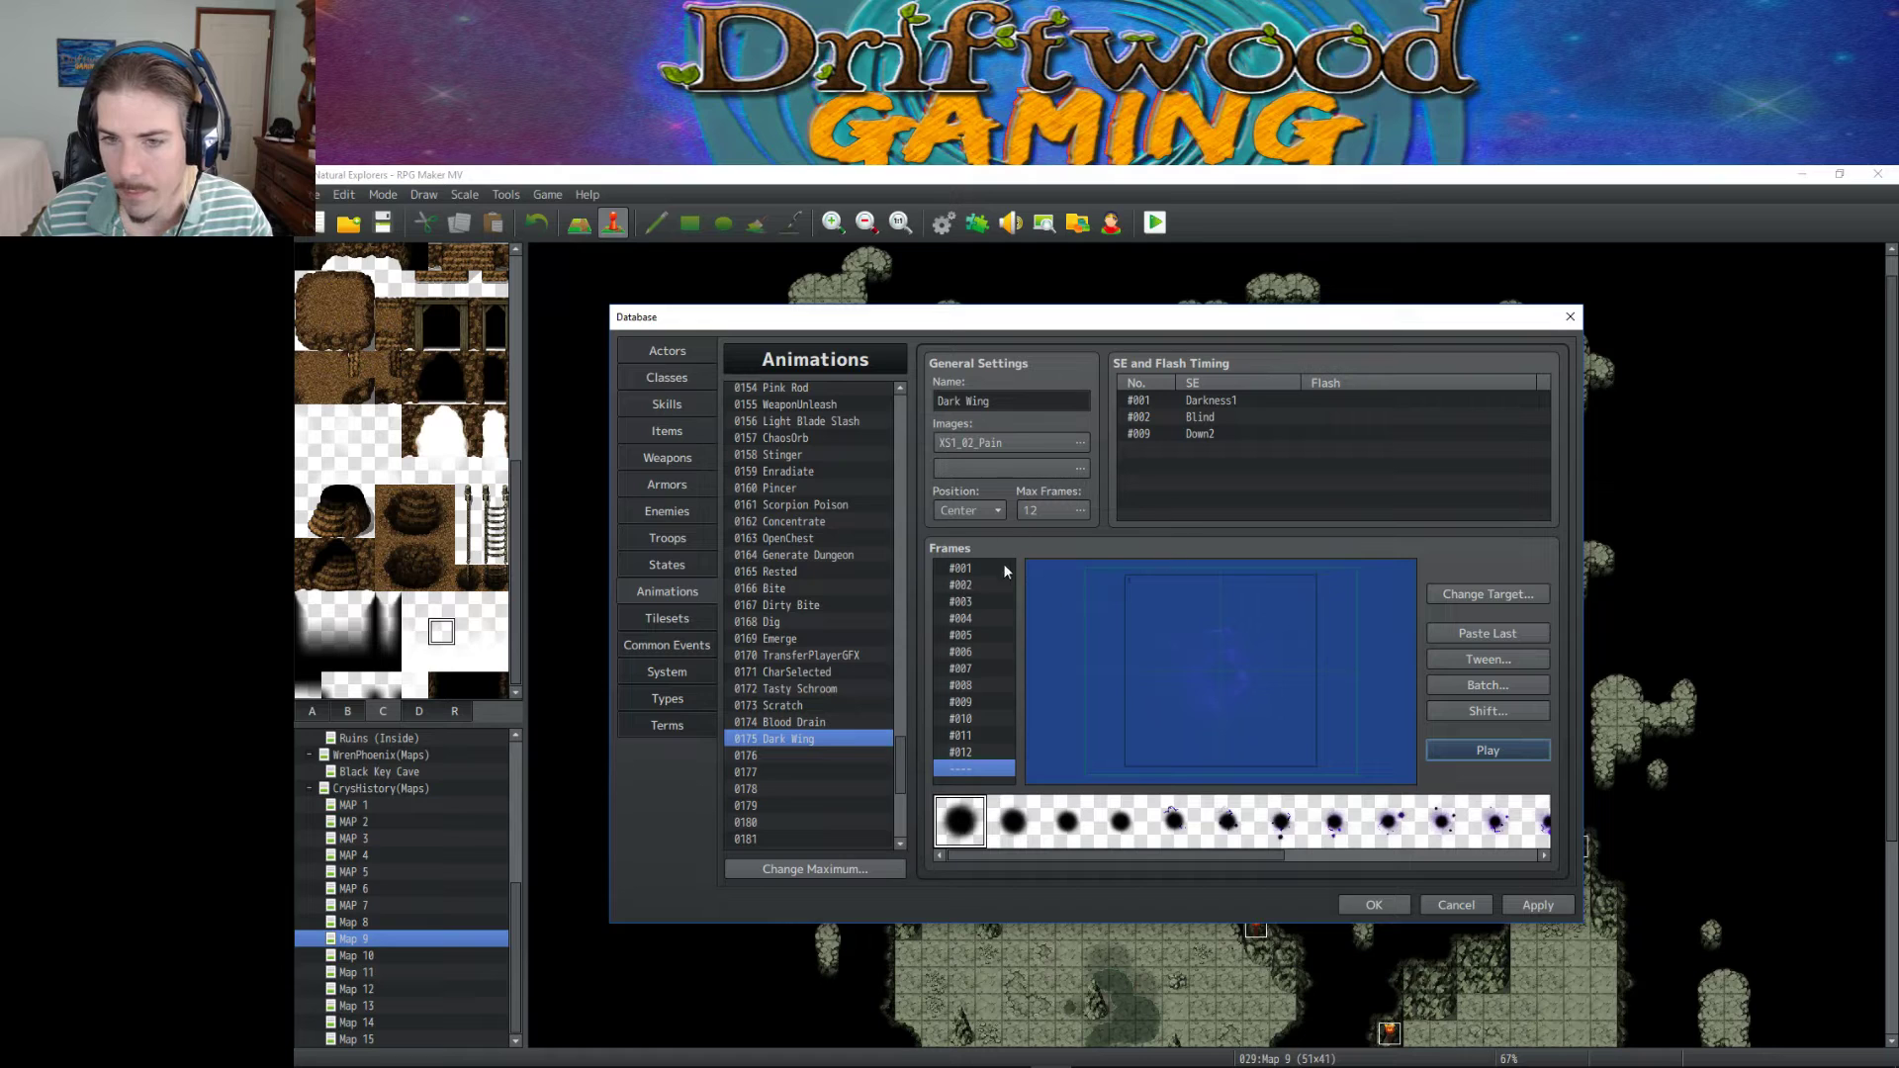
pyautogui.click(976, 570)
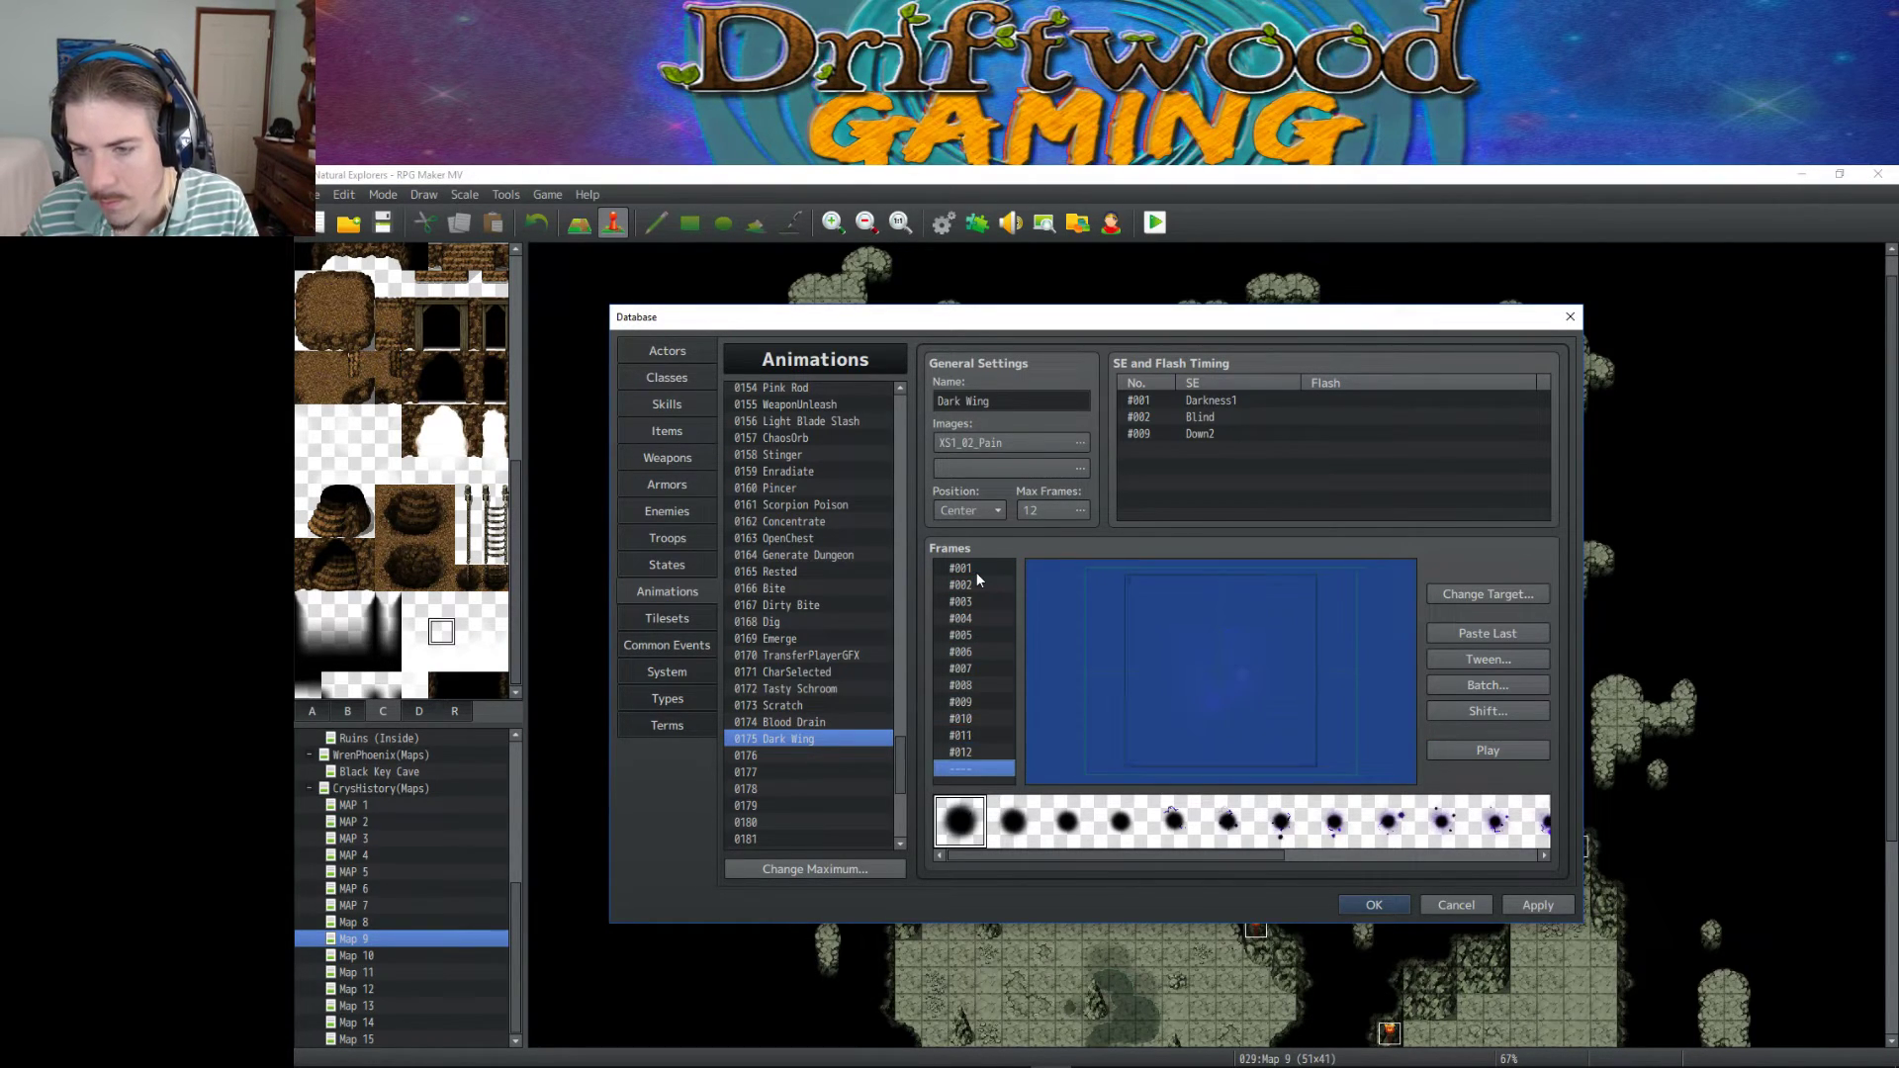
pyautogui.click(976, 570)
pyautogui.click(1492, 750)
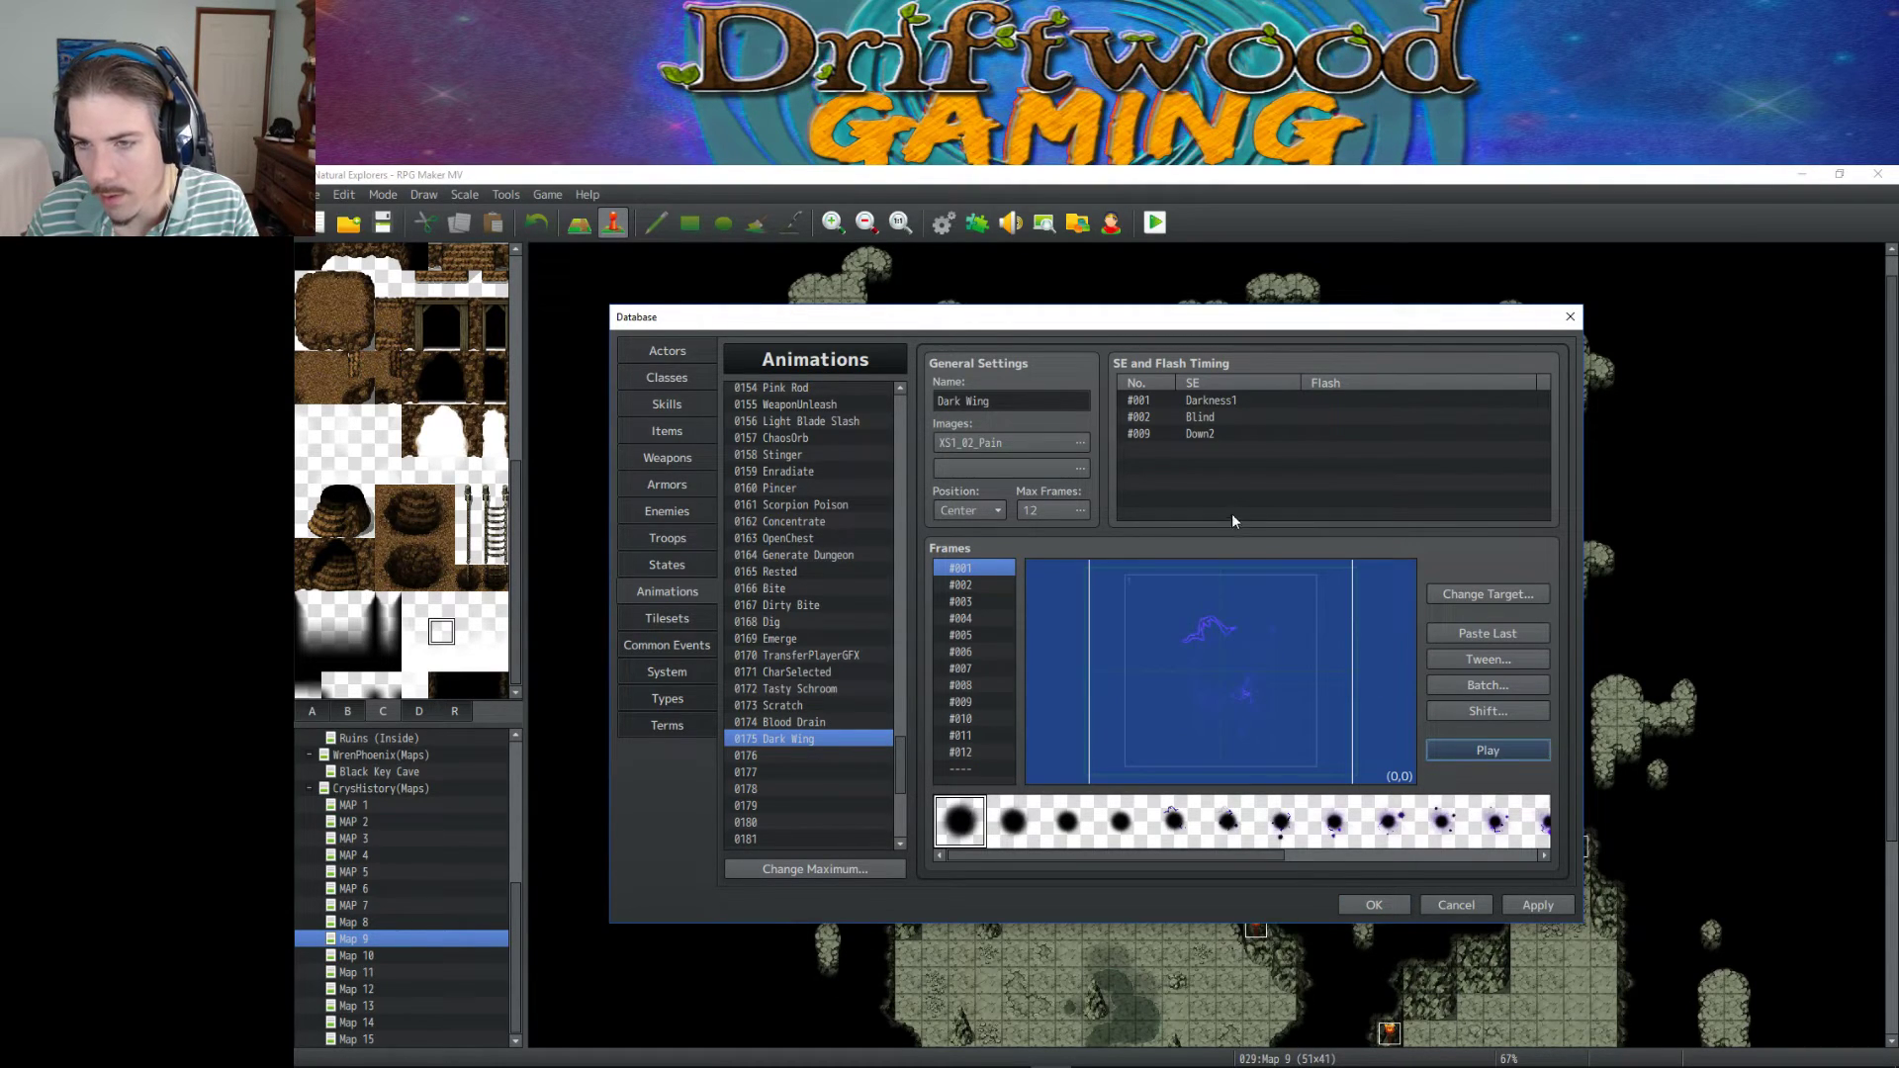
# Move the Down2 timing entry to frame 7 and play the animation several times.
pyautogui.click(1167, 431)
pyautogui.doubleClick(1203, 435)
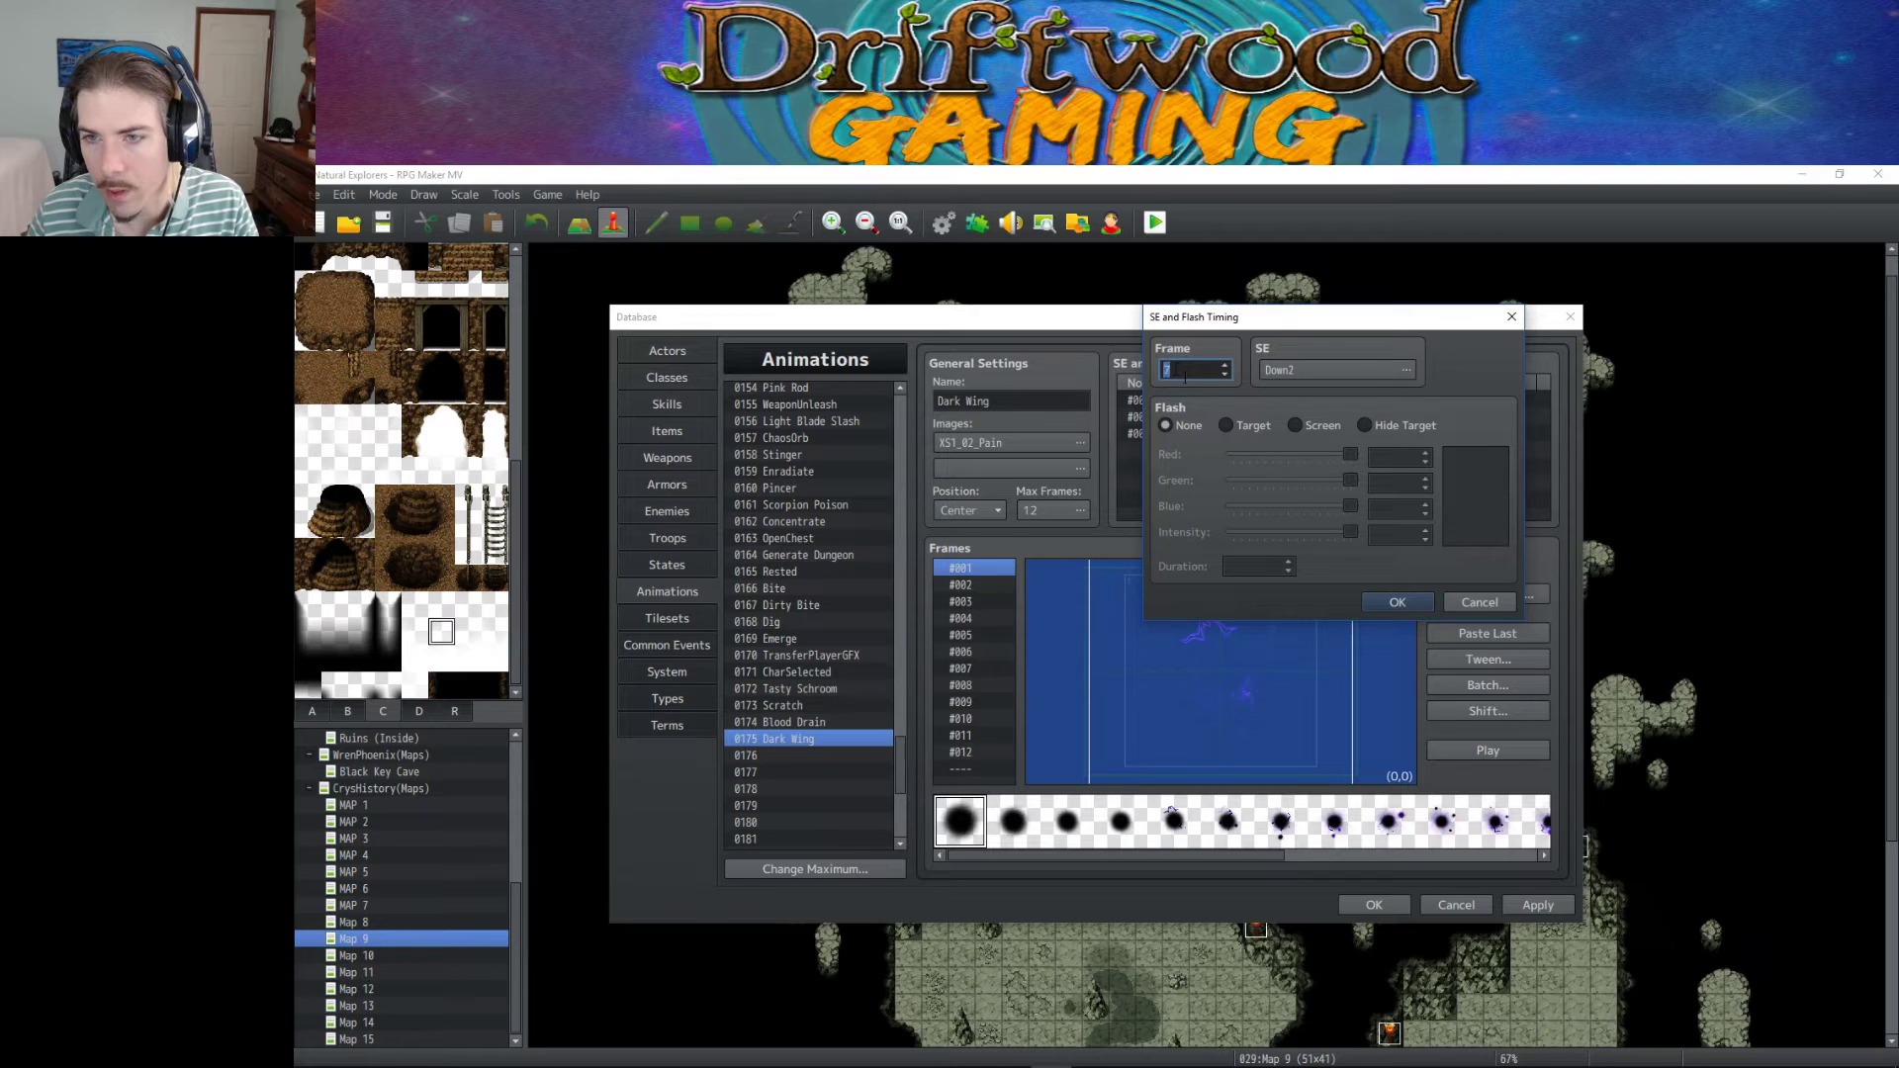
pyautogui.click(1397, 603)
pyautogui.click(1494, 756)
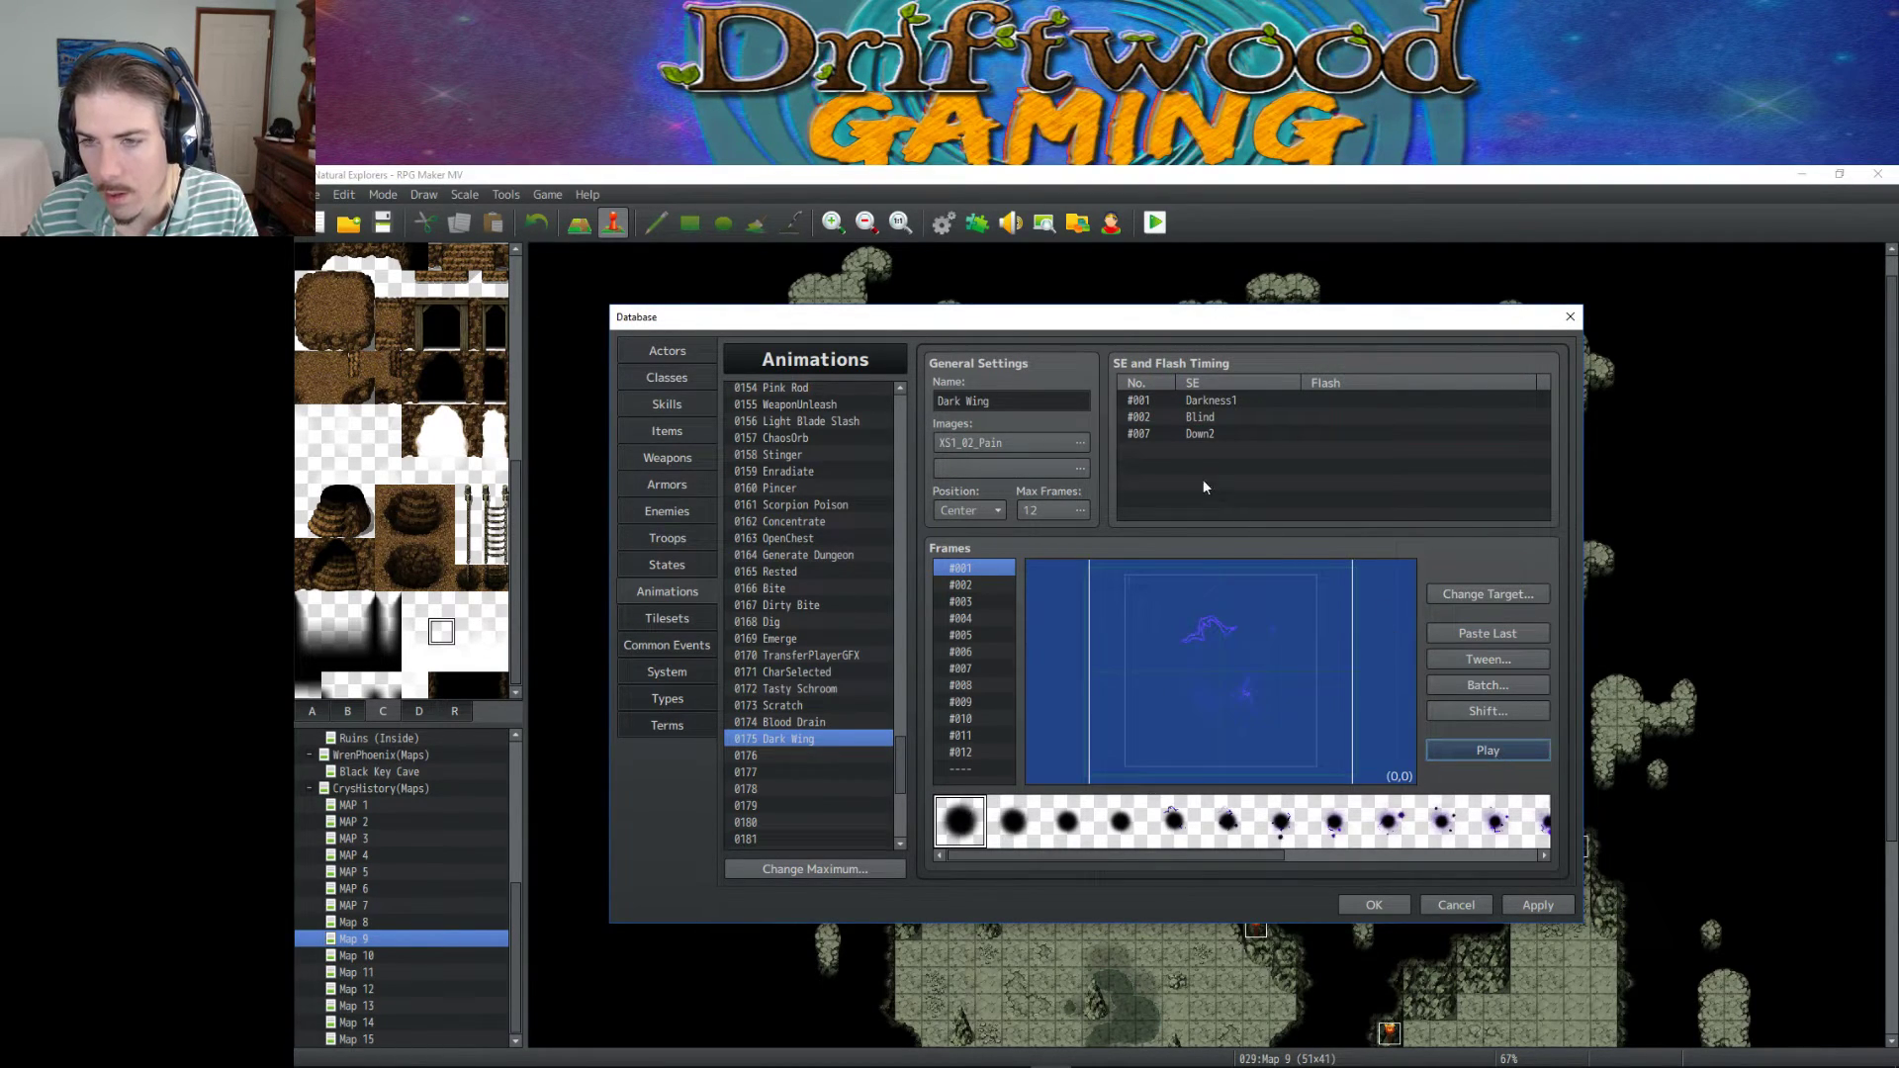
pyautogui.click(1502, 756)
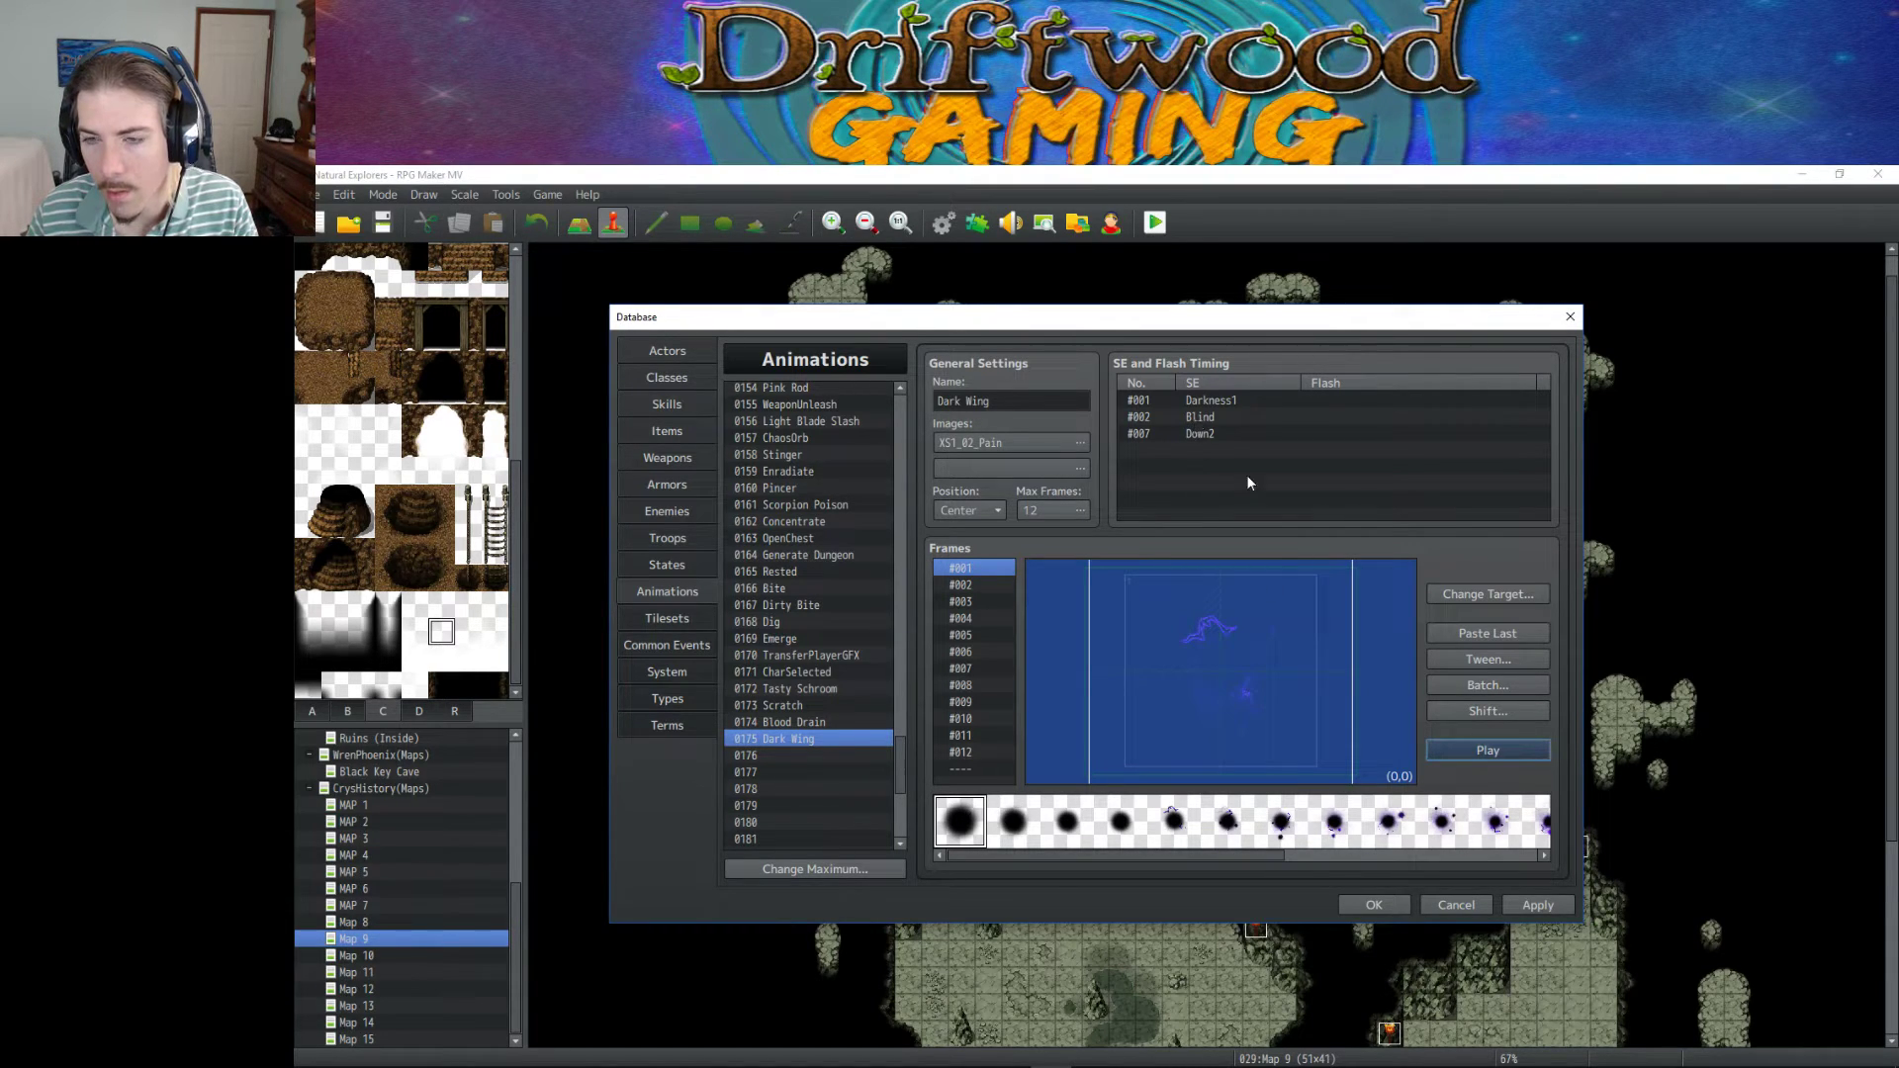
pyautogui.click(1505, 754)
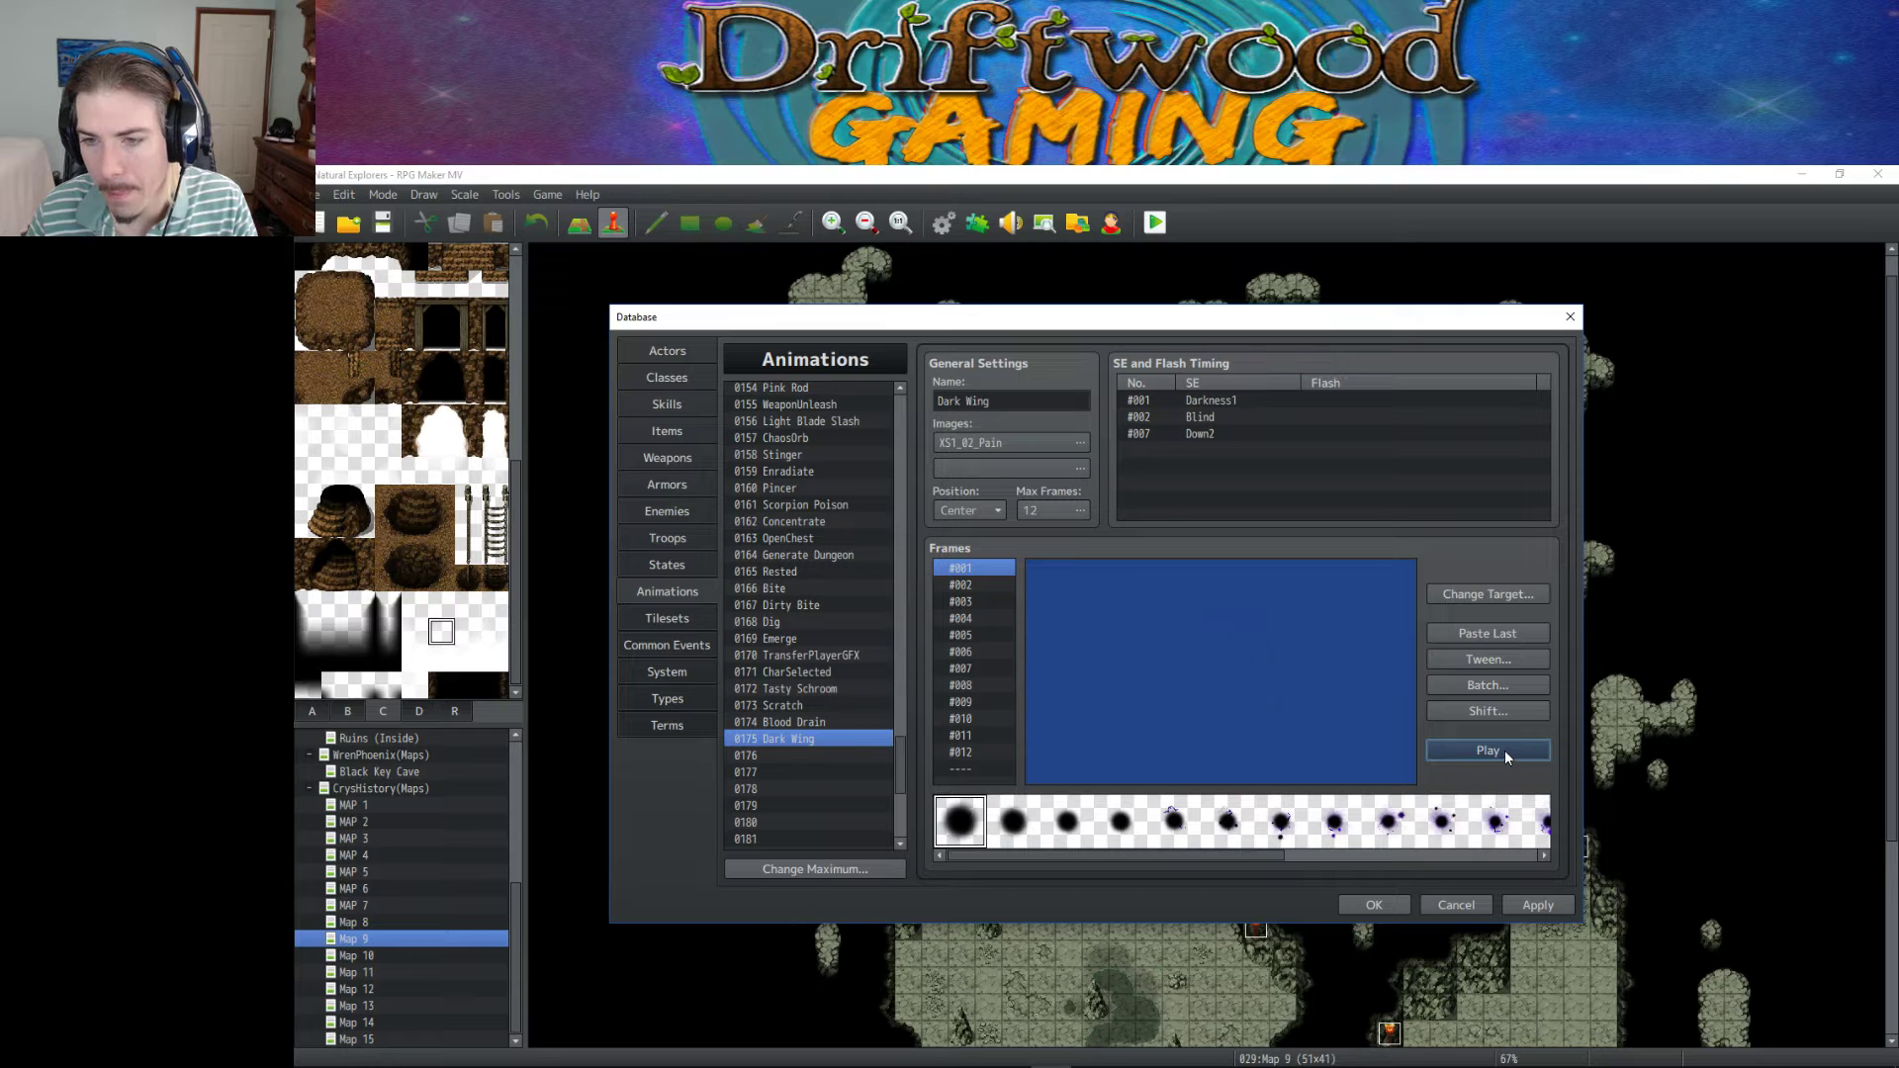
# Check the sound settings of the Darkness1 timing entry and move the entry to frame 5.
pyautogui.click(1212, 400)
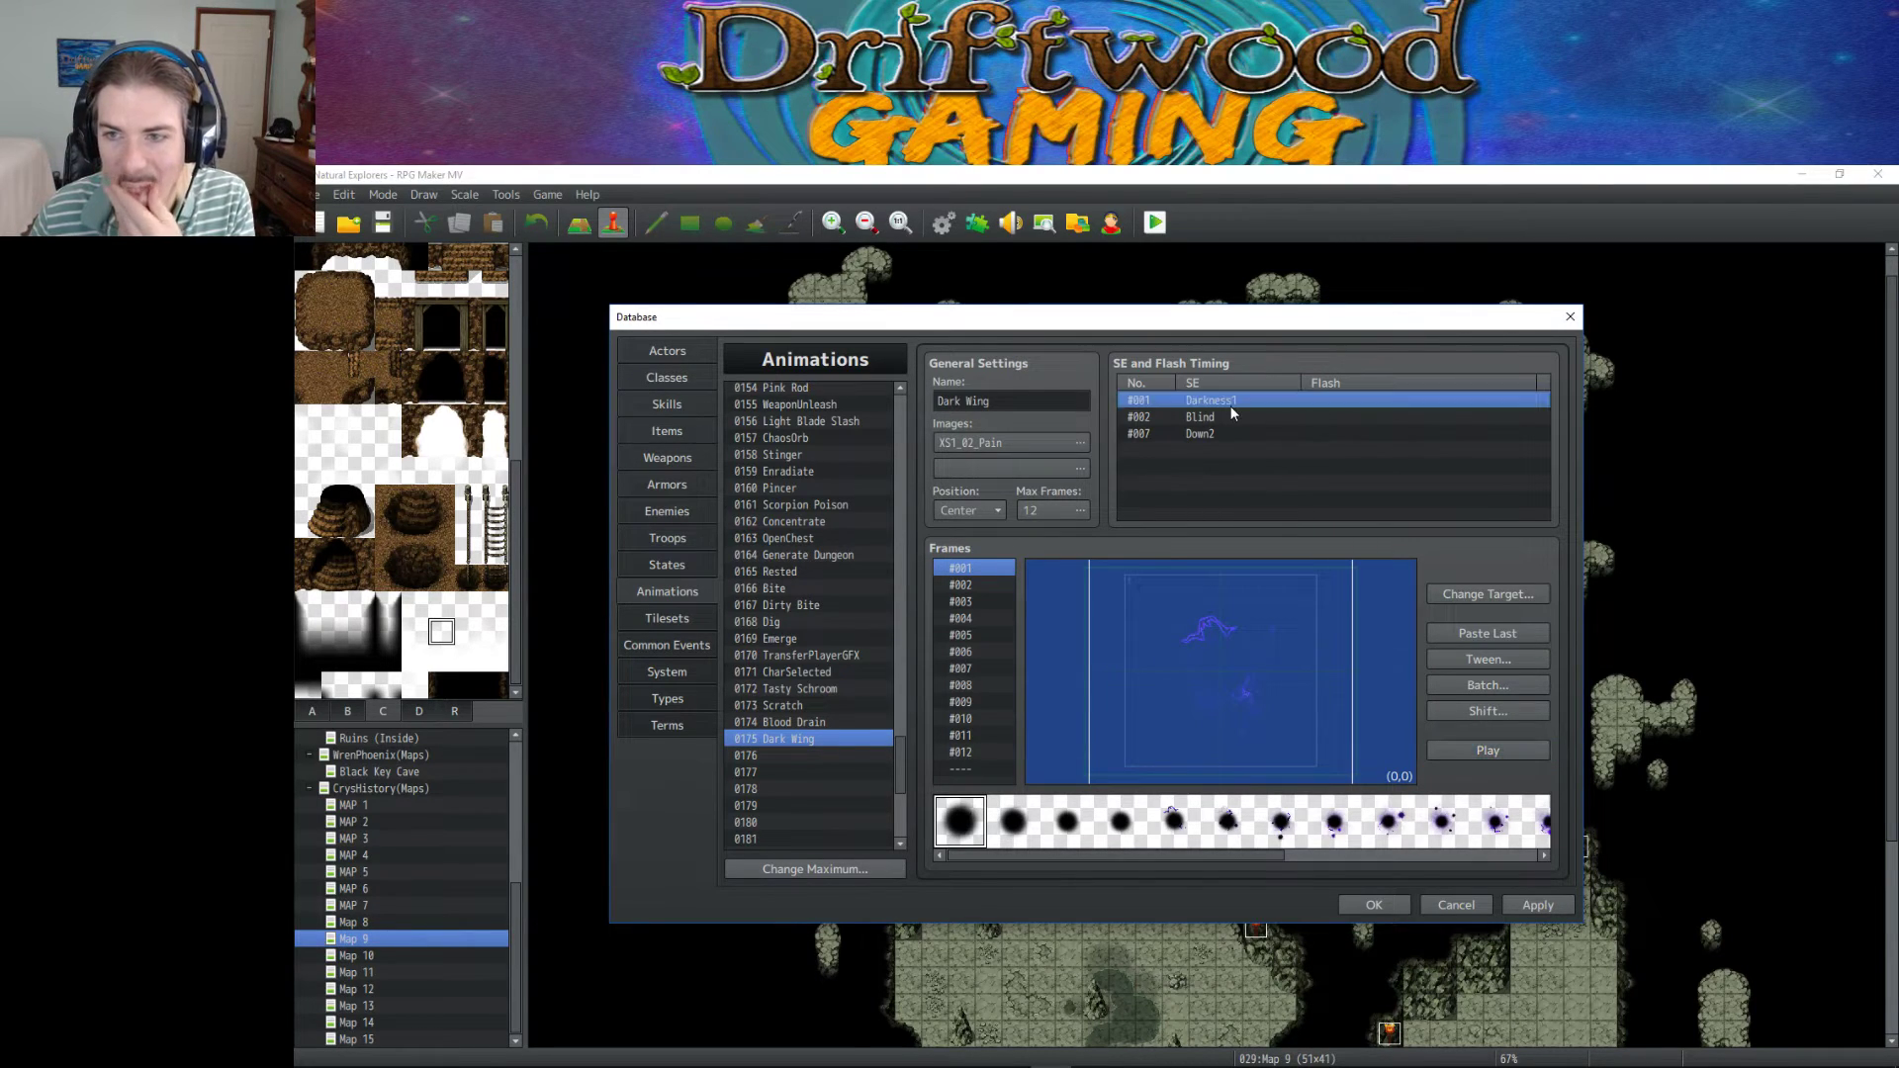
pyautogui.rightClick(1231, 408)
pyautogui.click(1260, 418)
pyautogui.click(1356, 378)
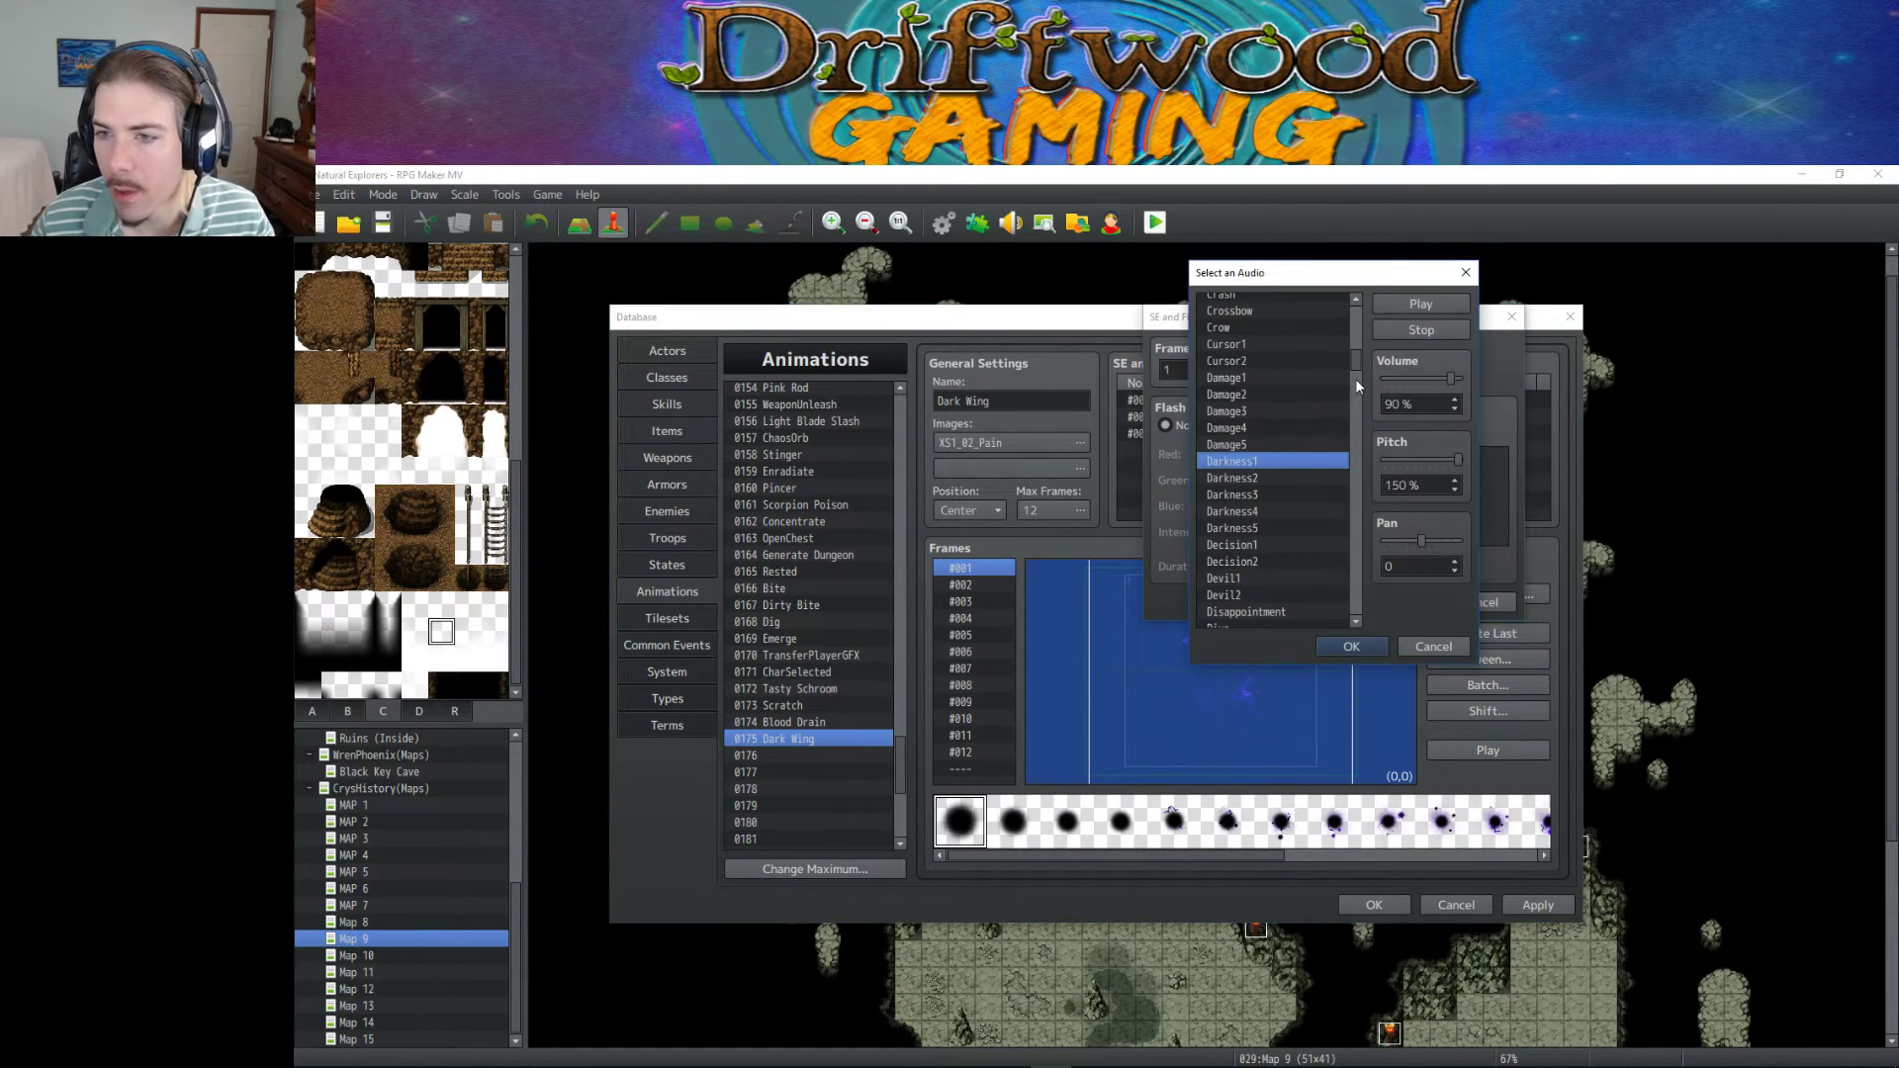
pyautogui.click(1371, 646)
pyautogui.click(1390, 600)
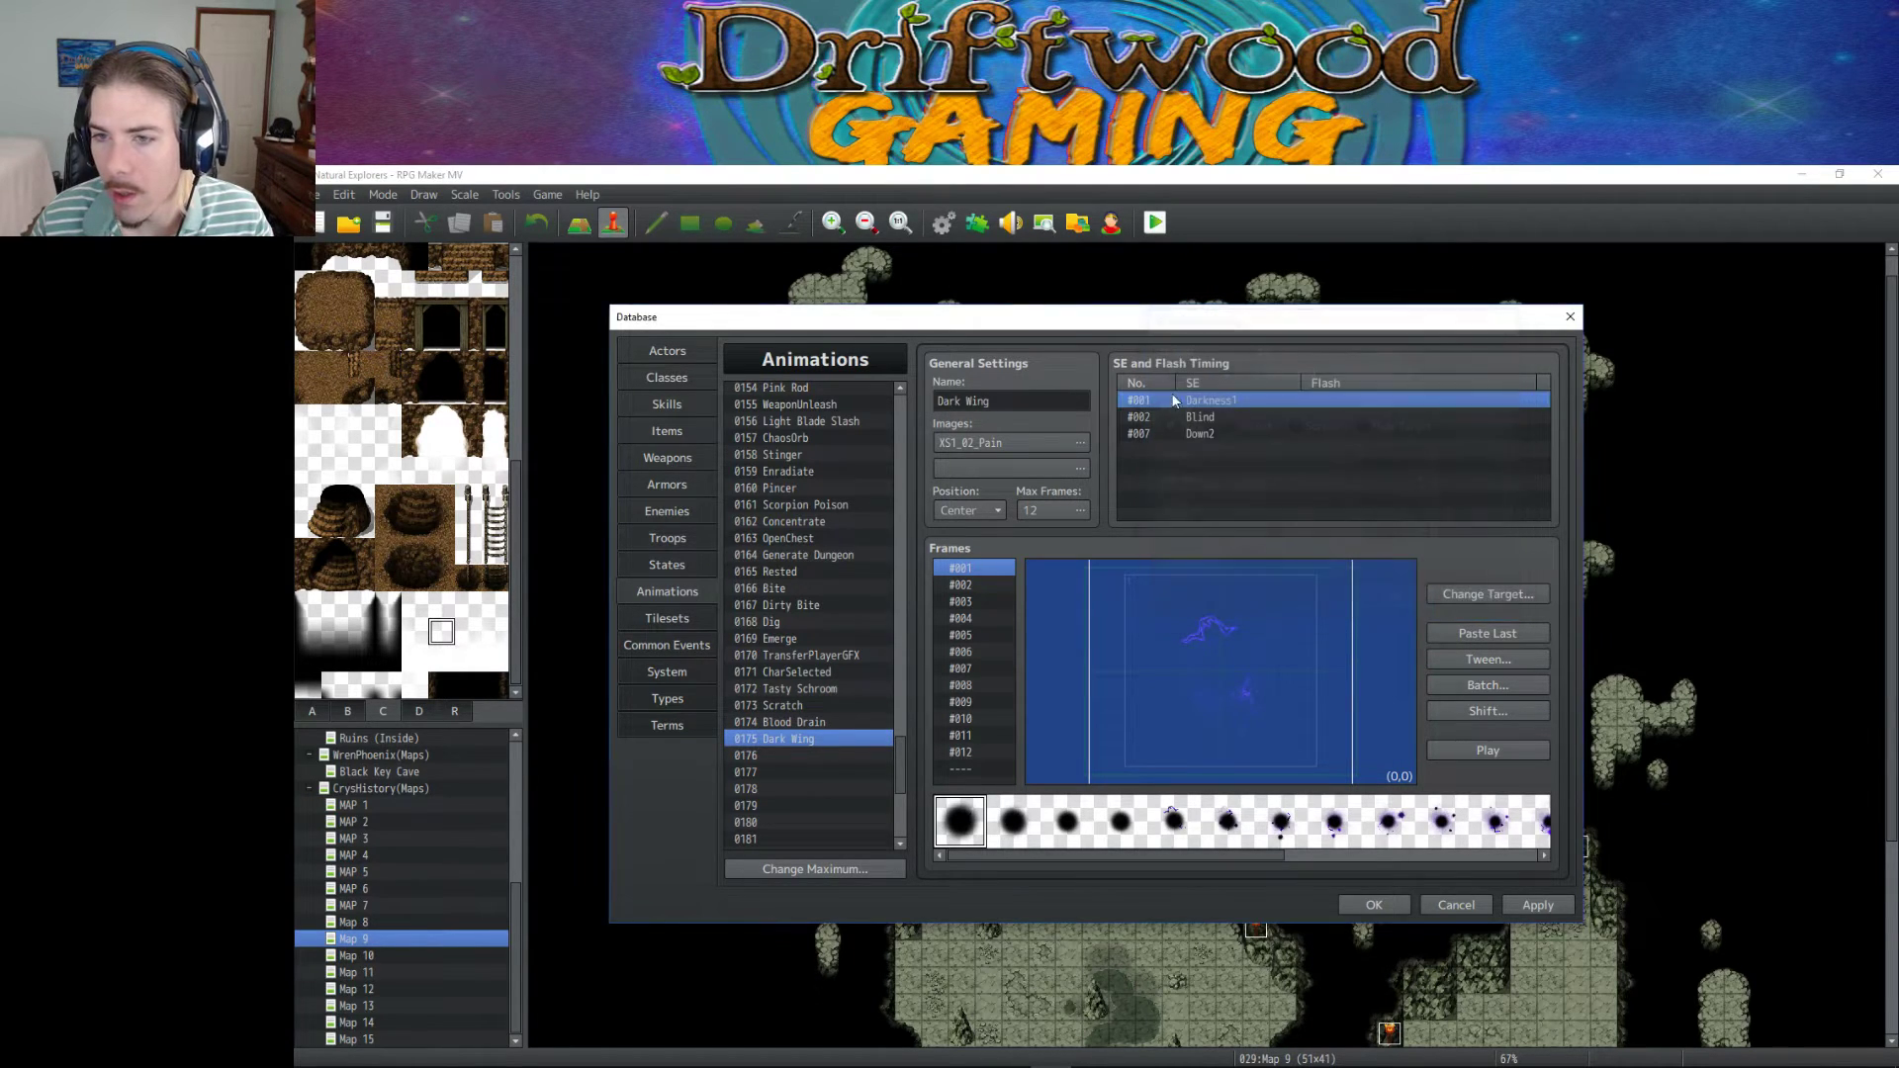
pyautogui.rightClick(1172, 401)
pyautogui.click(1199, 413)
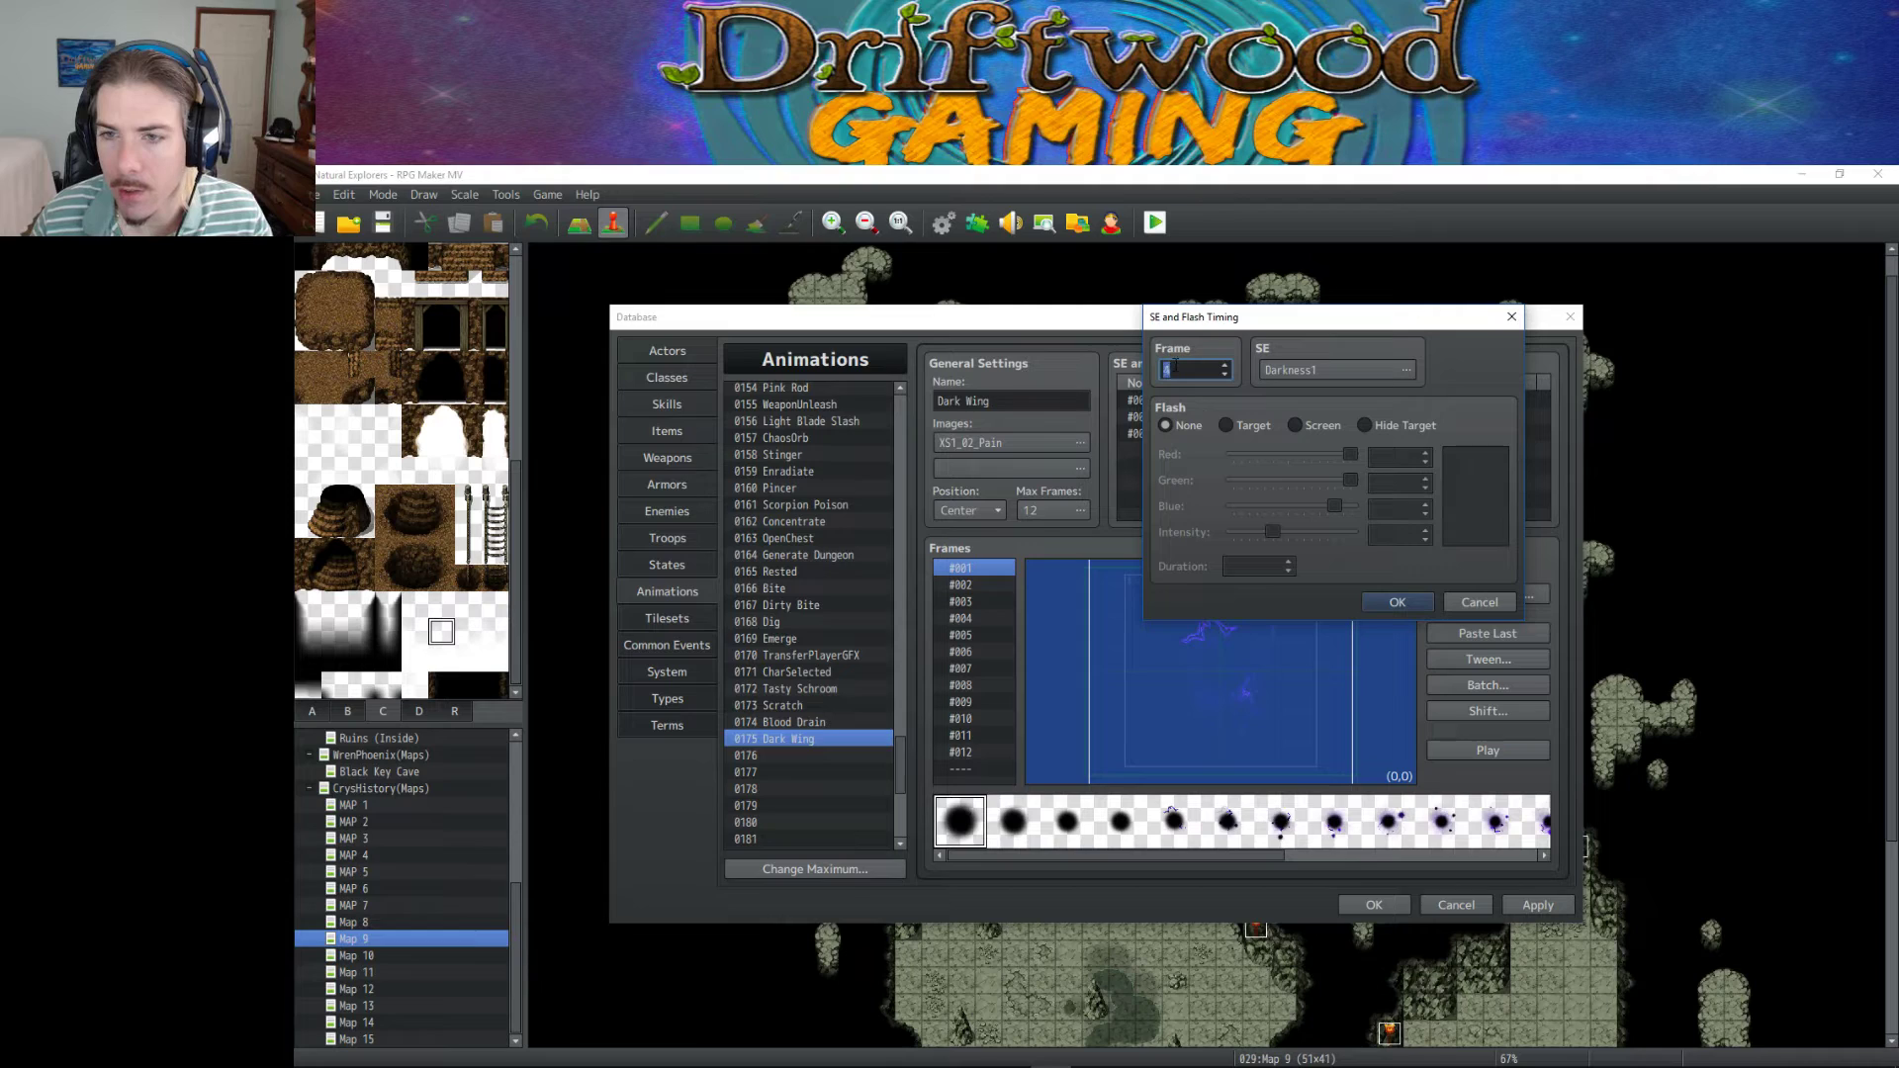
pyautogui.click(1397, 603)
# Move the Blind timing entry to frame 1 and play the animation.
pyautogui.click(1209, 400)
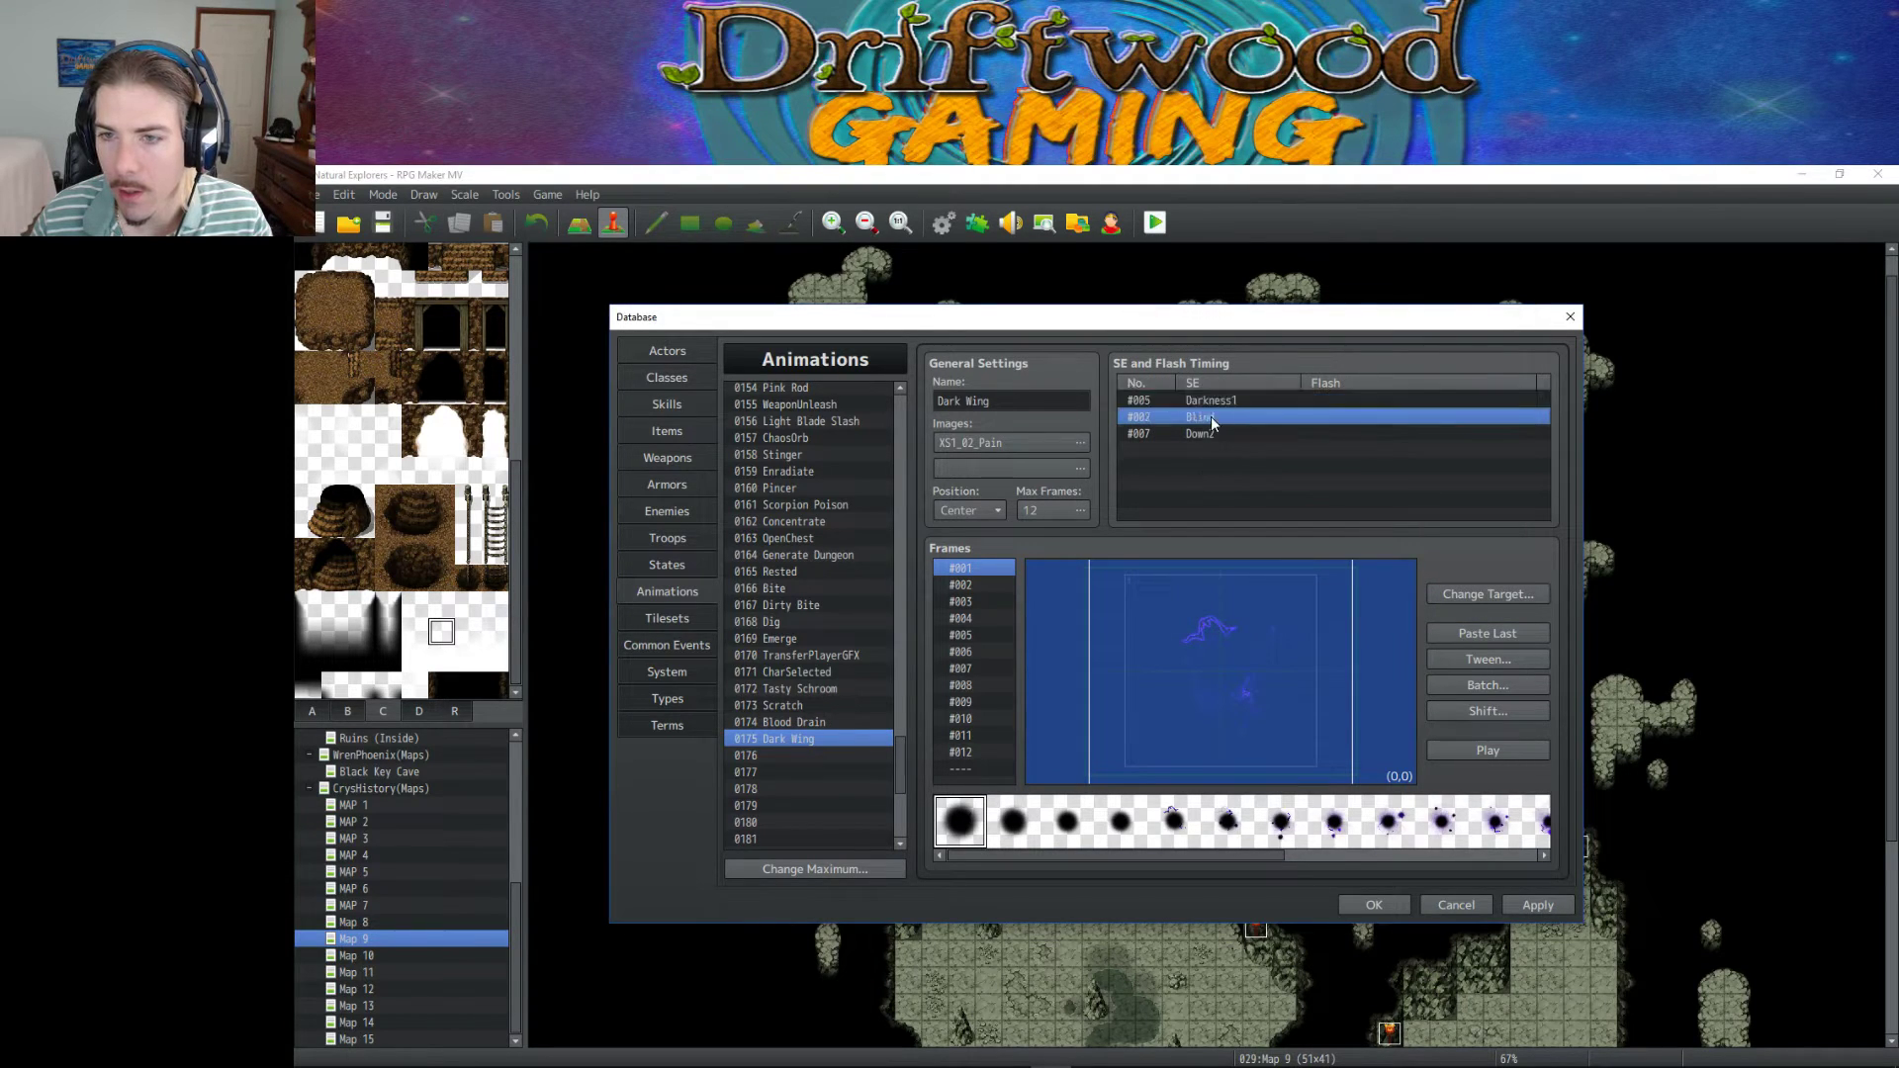
pyautogui.rightClick(1207, 398)
pyautogui.click(1236, 406)
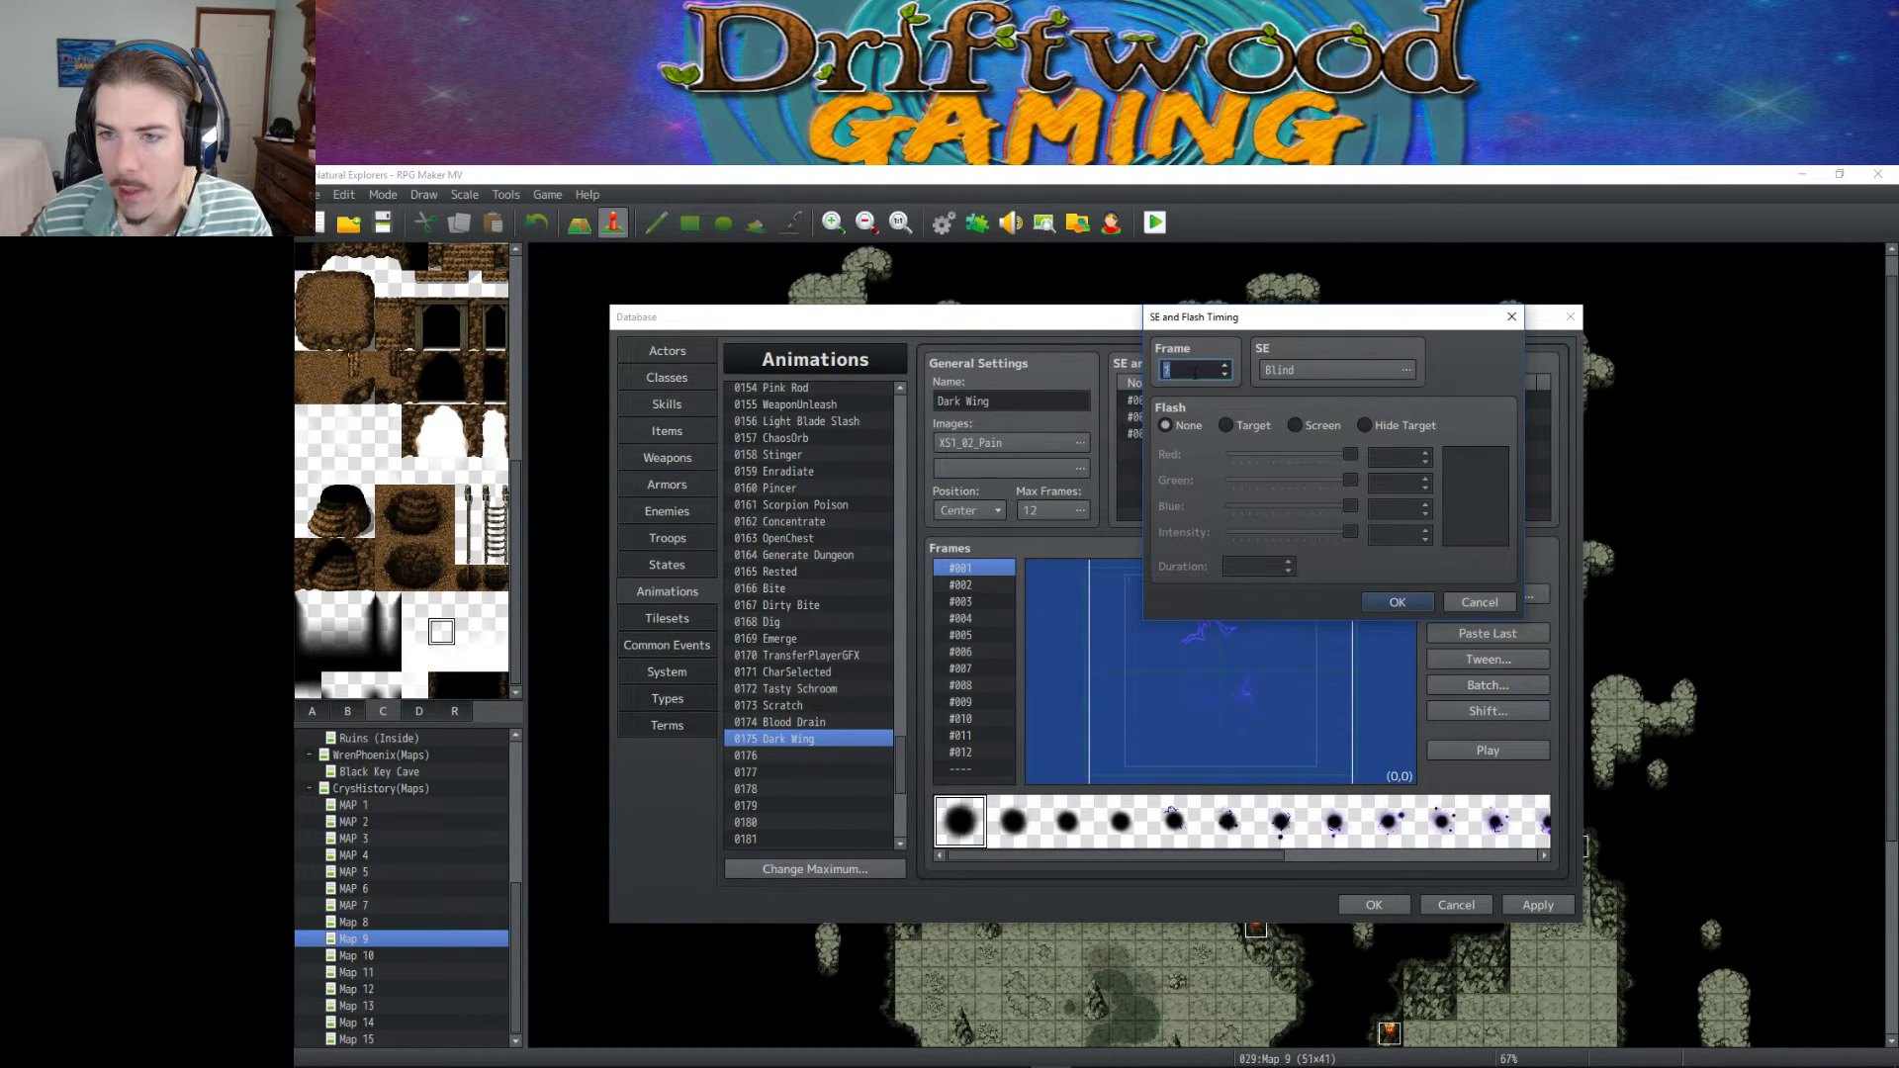
pyautogui.click(1395, 602)
pyautogui.click(1486, 751)
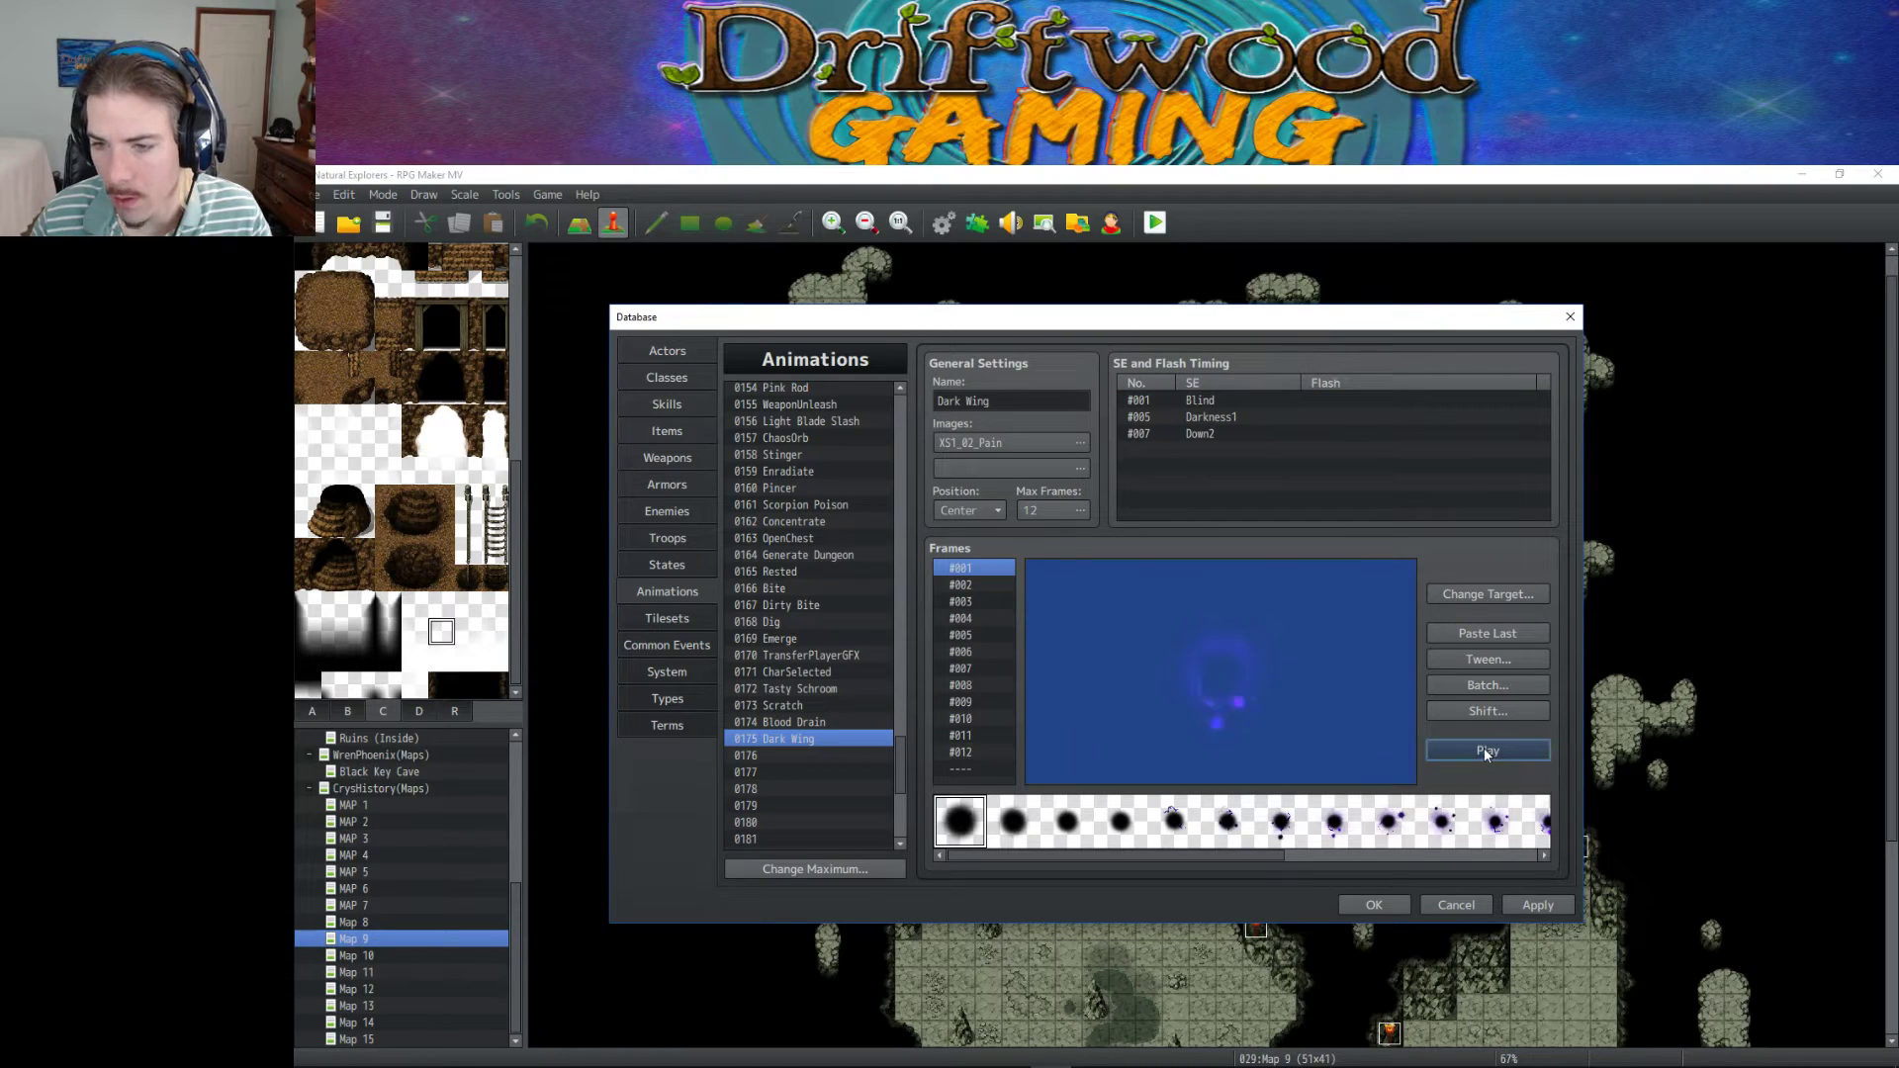
# Move the Darkness1 timing entry to frame 3.
pyautogui.rightClick(1207, 419)
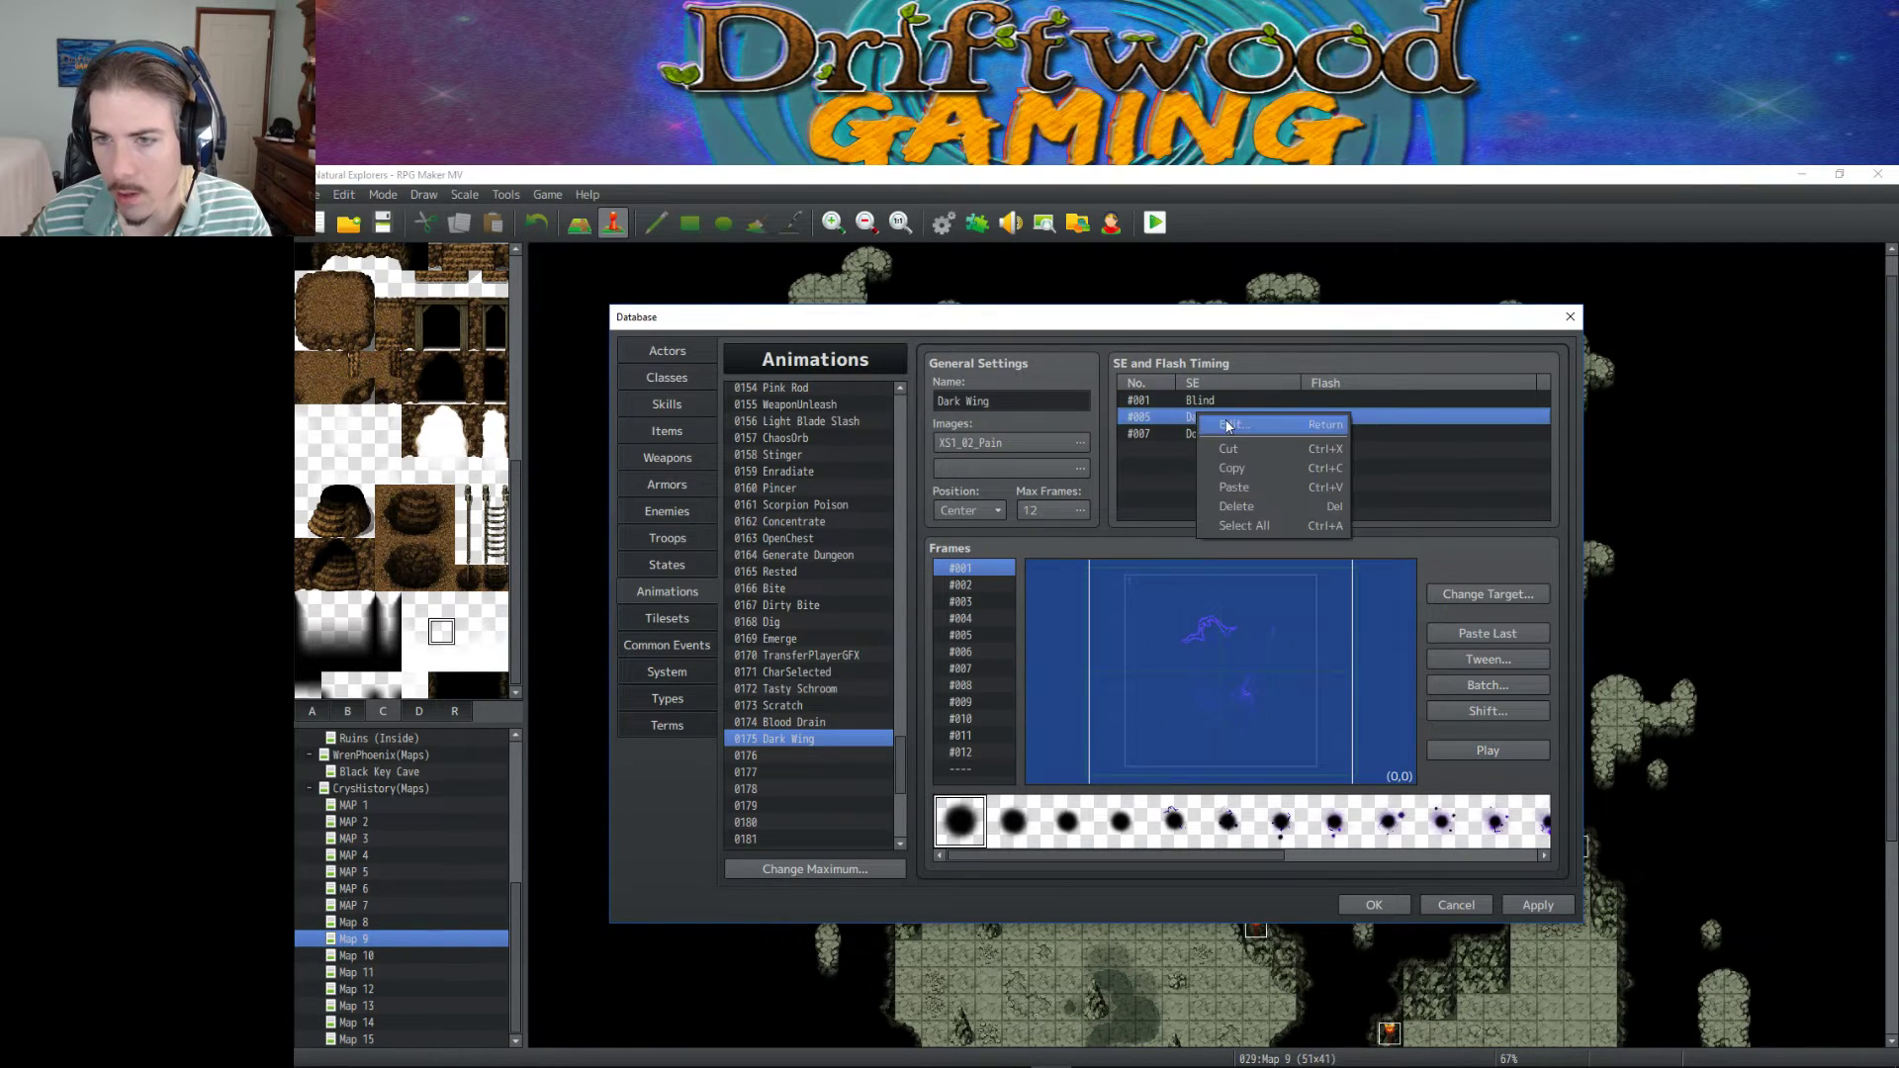
pyautogui.click(1237, 428)
pyautogui.write('3')
pyautogui.click(1395, 602)
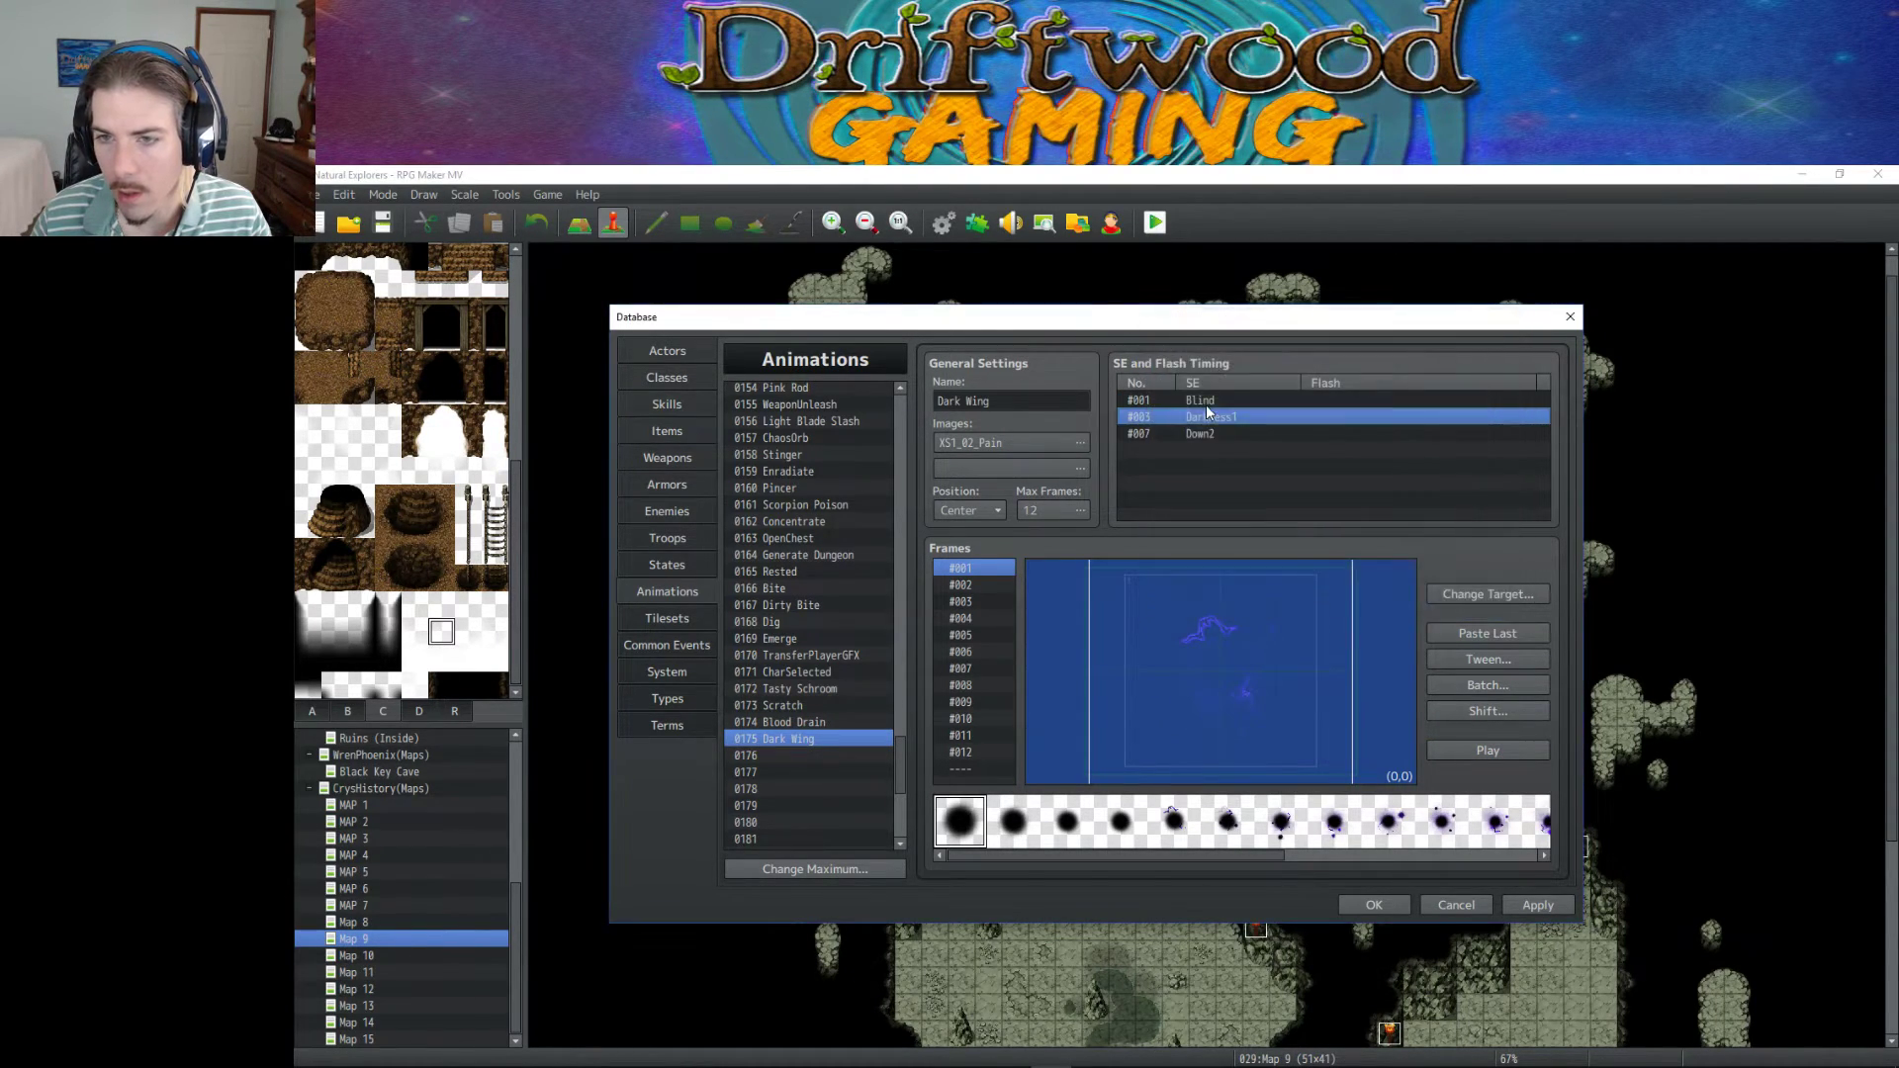
pyautogui.rightClick(1211, 420)
# Add a new timing entry at frame 2 with the Absorb1 sound effect and play the animation.
pyautogui.click(1165, 449)
pyautogui.rightClick(1167, 450)
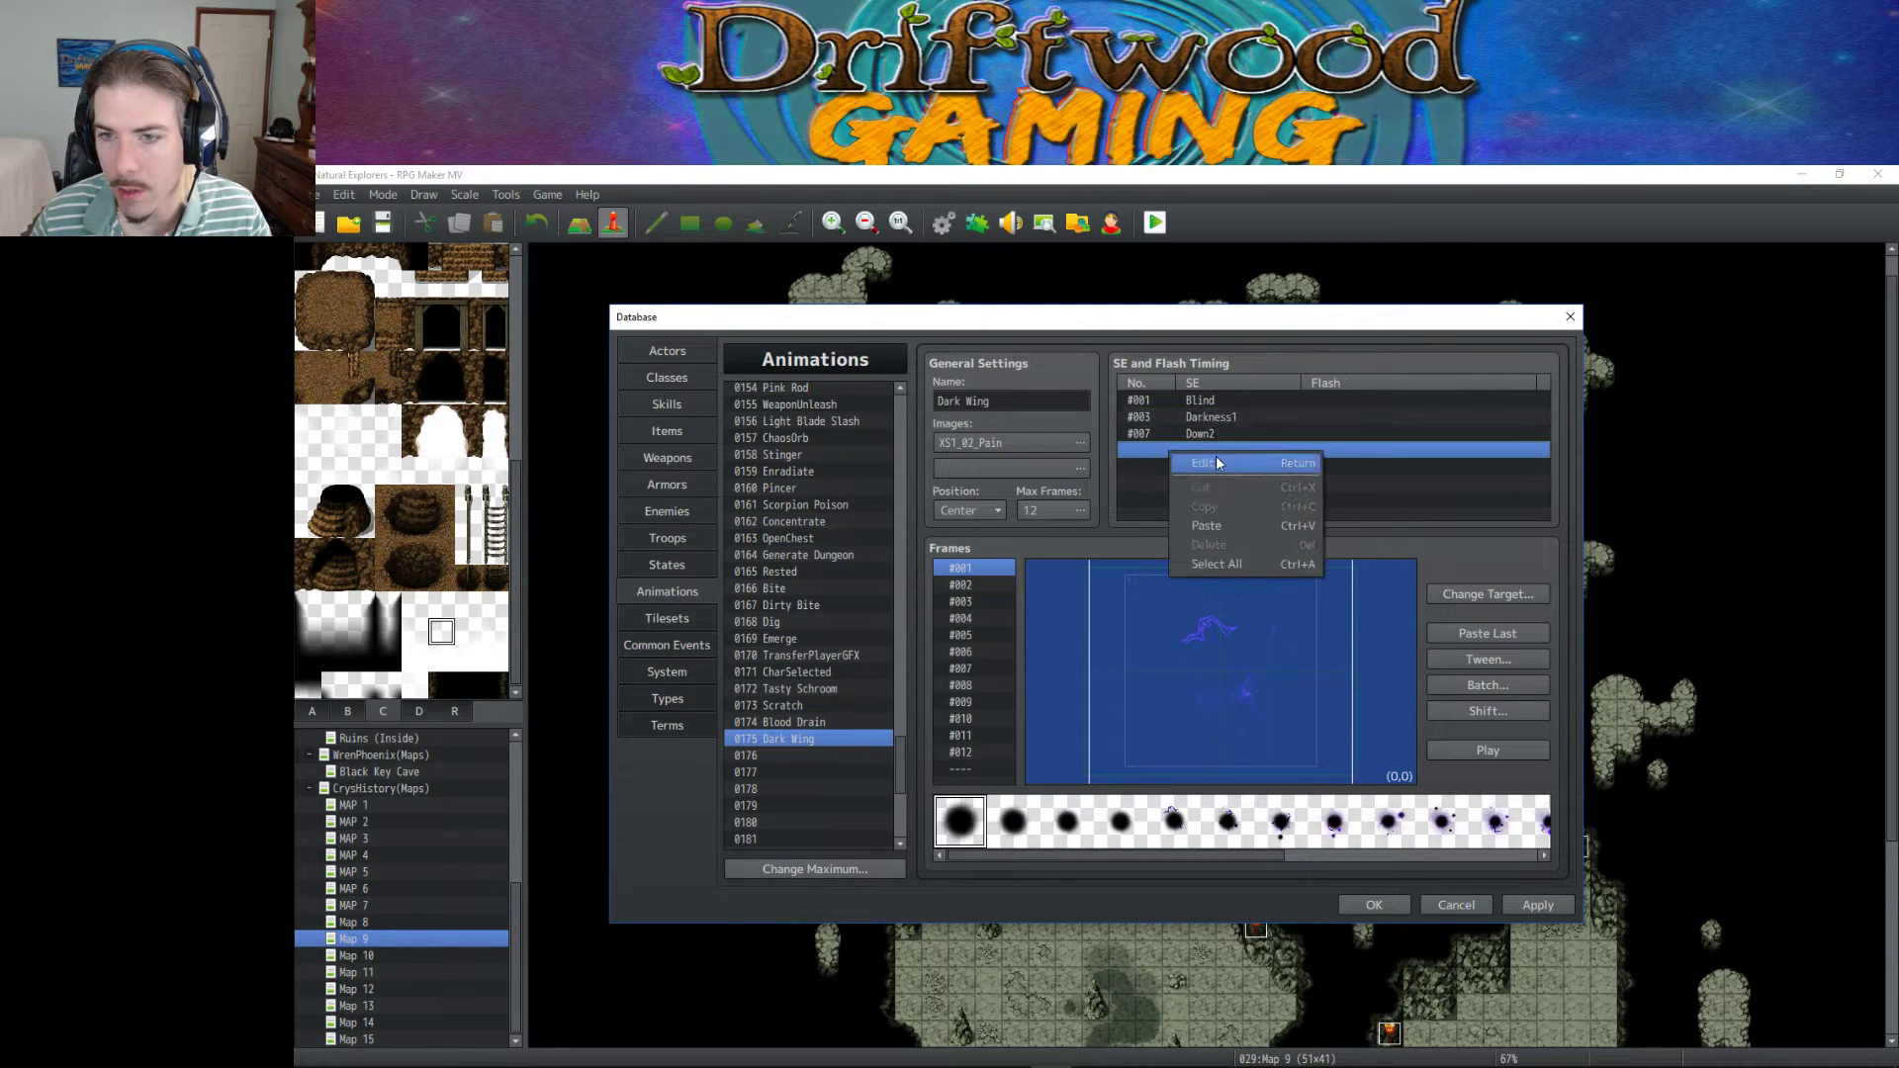
pyautogui.click(1215, 457)
pyautogui.write('2')
pyautogui.click(1296, 371)
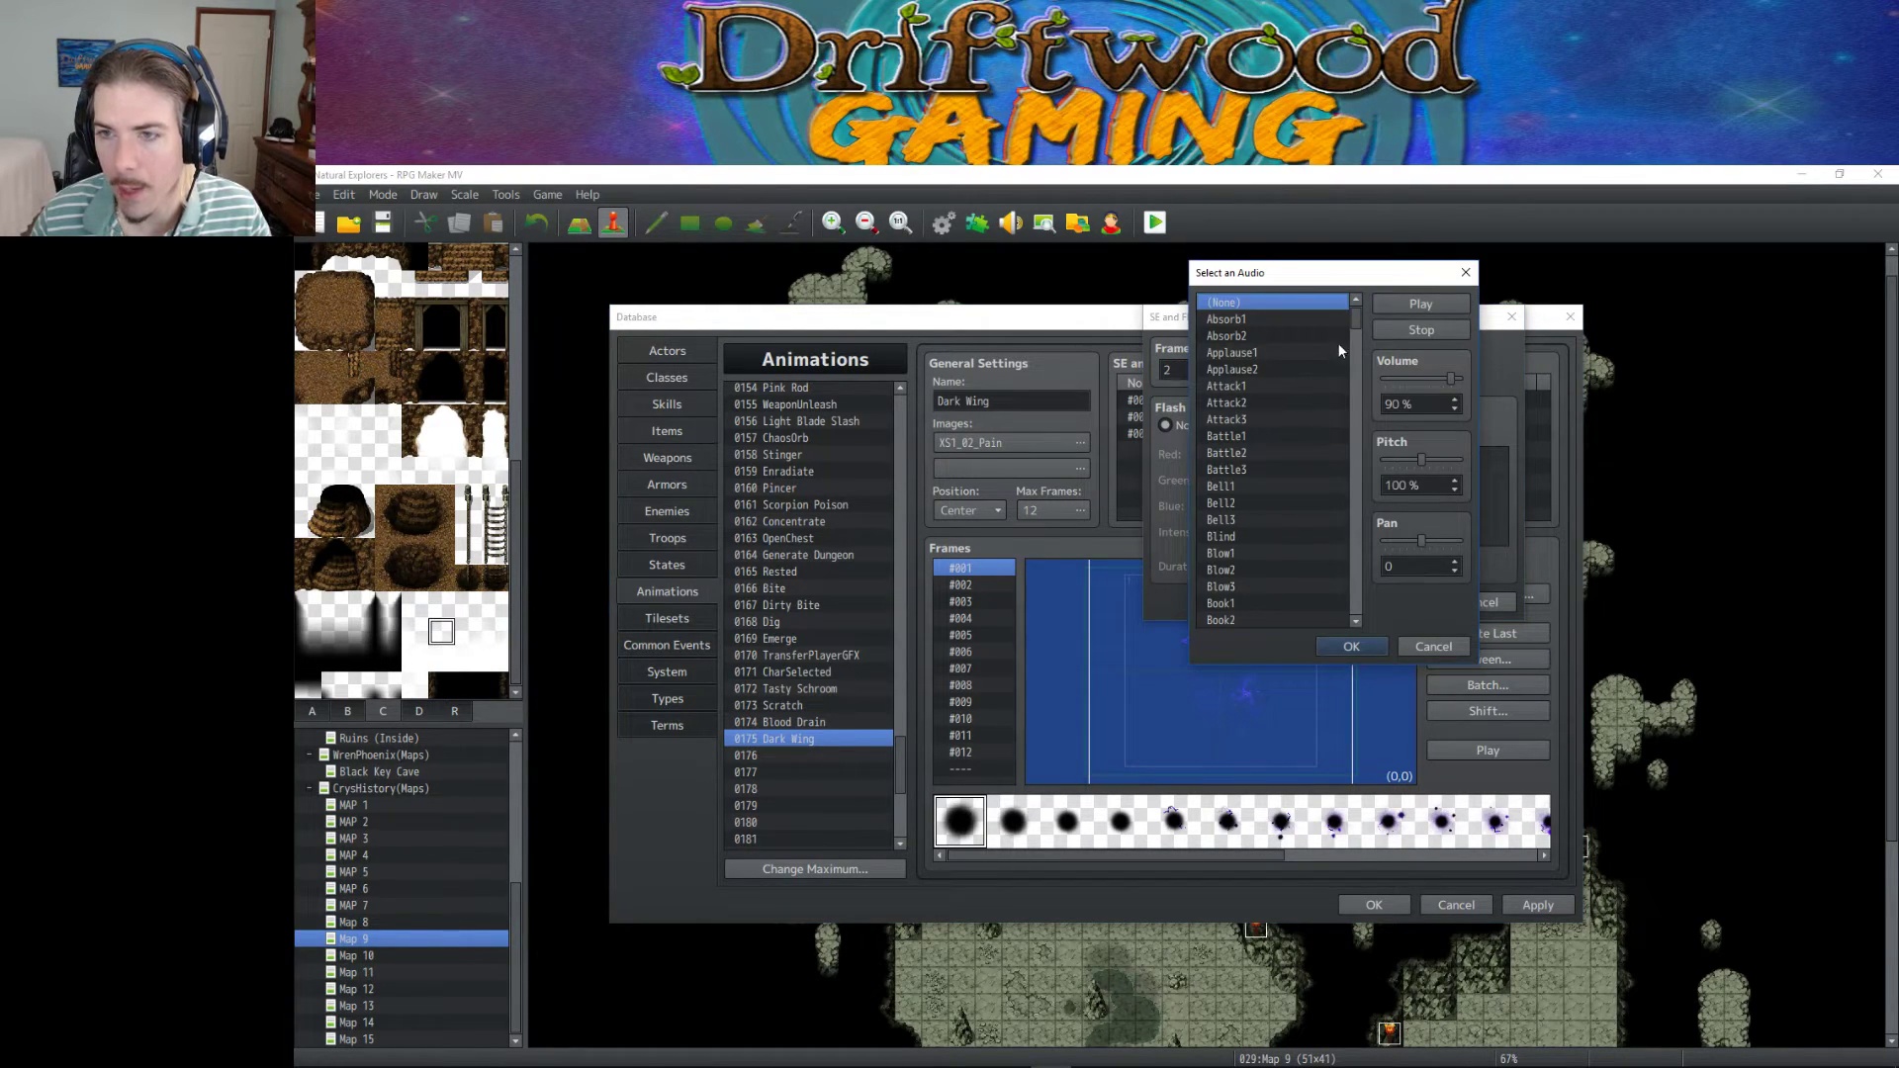
pyautogui.click(1276, 354)
pyautogui.click(1286, 319)
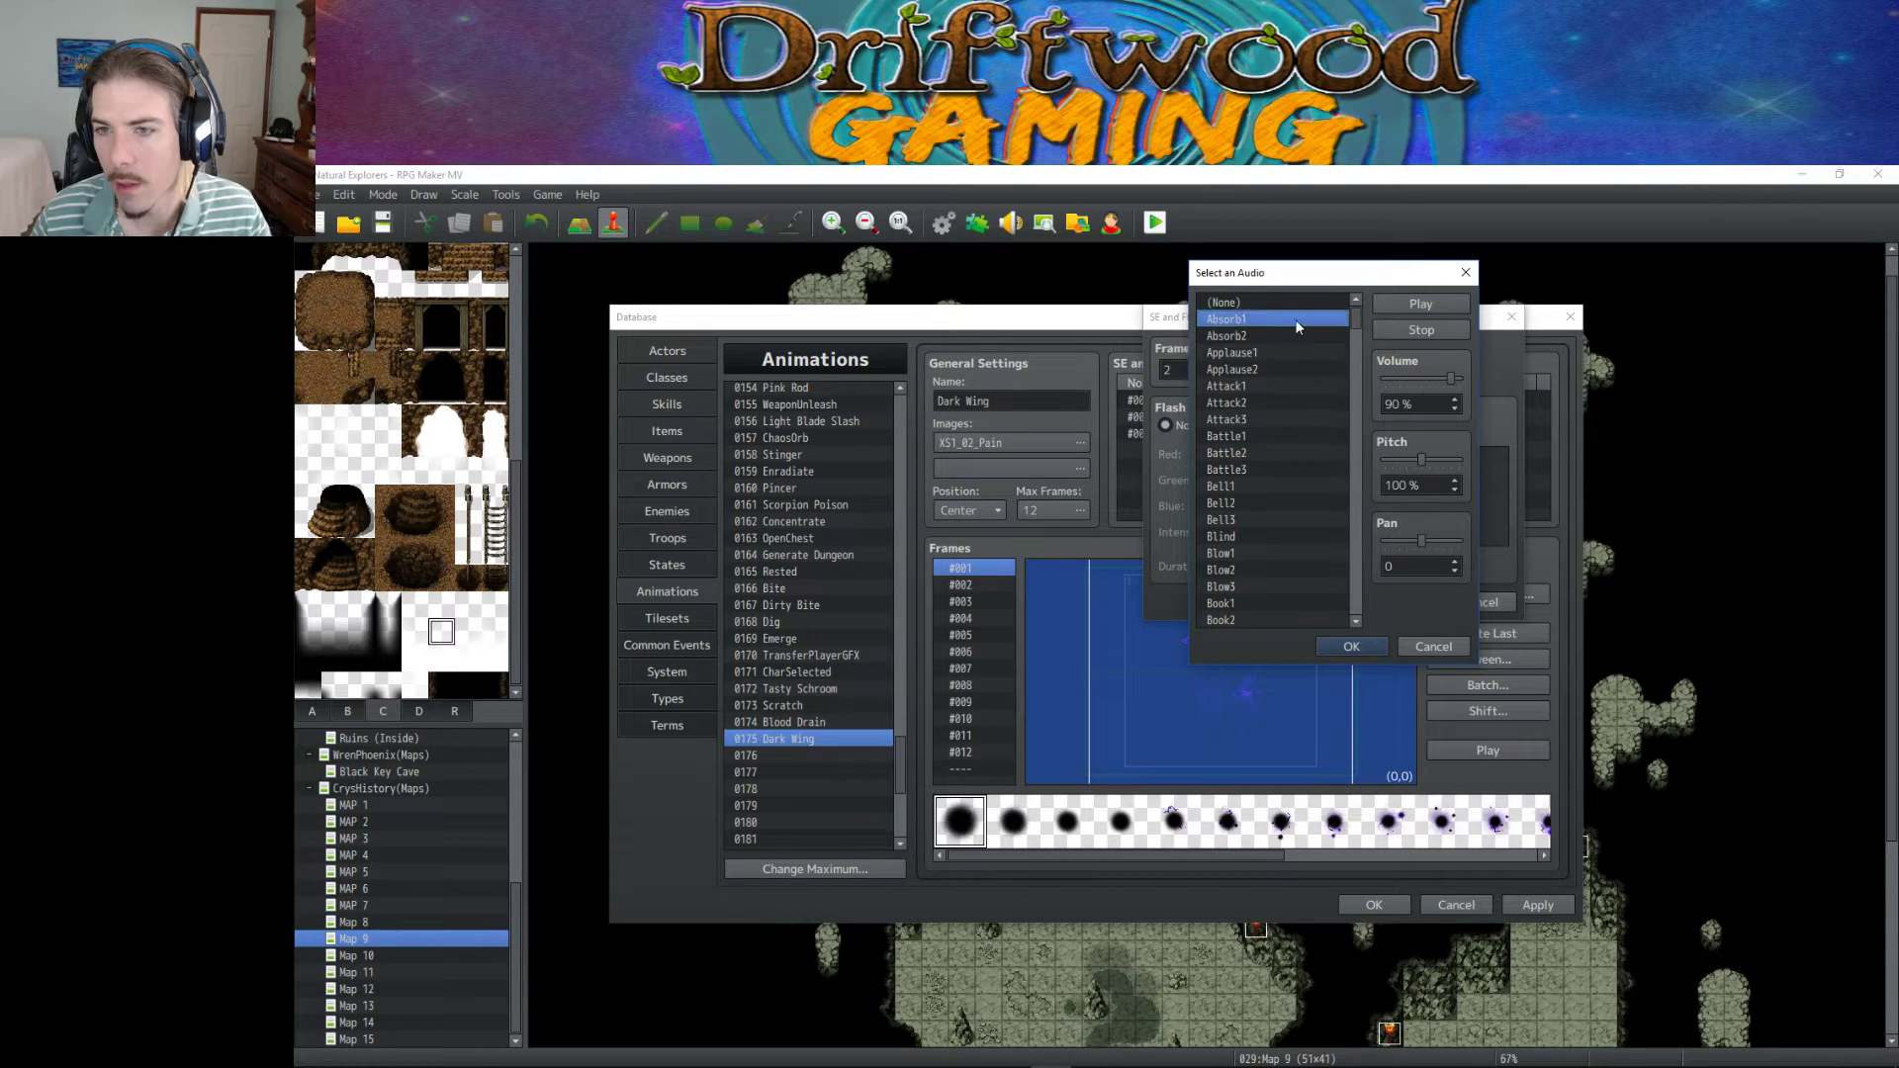
pyautogui.click(1351, 648)
pyautogui.click(1399, 601)
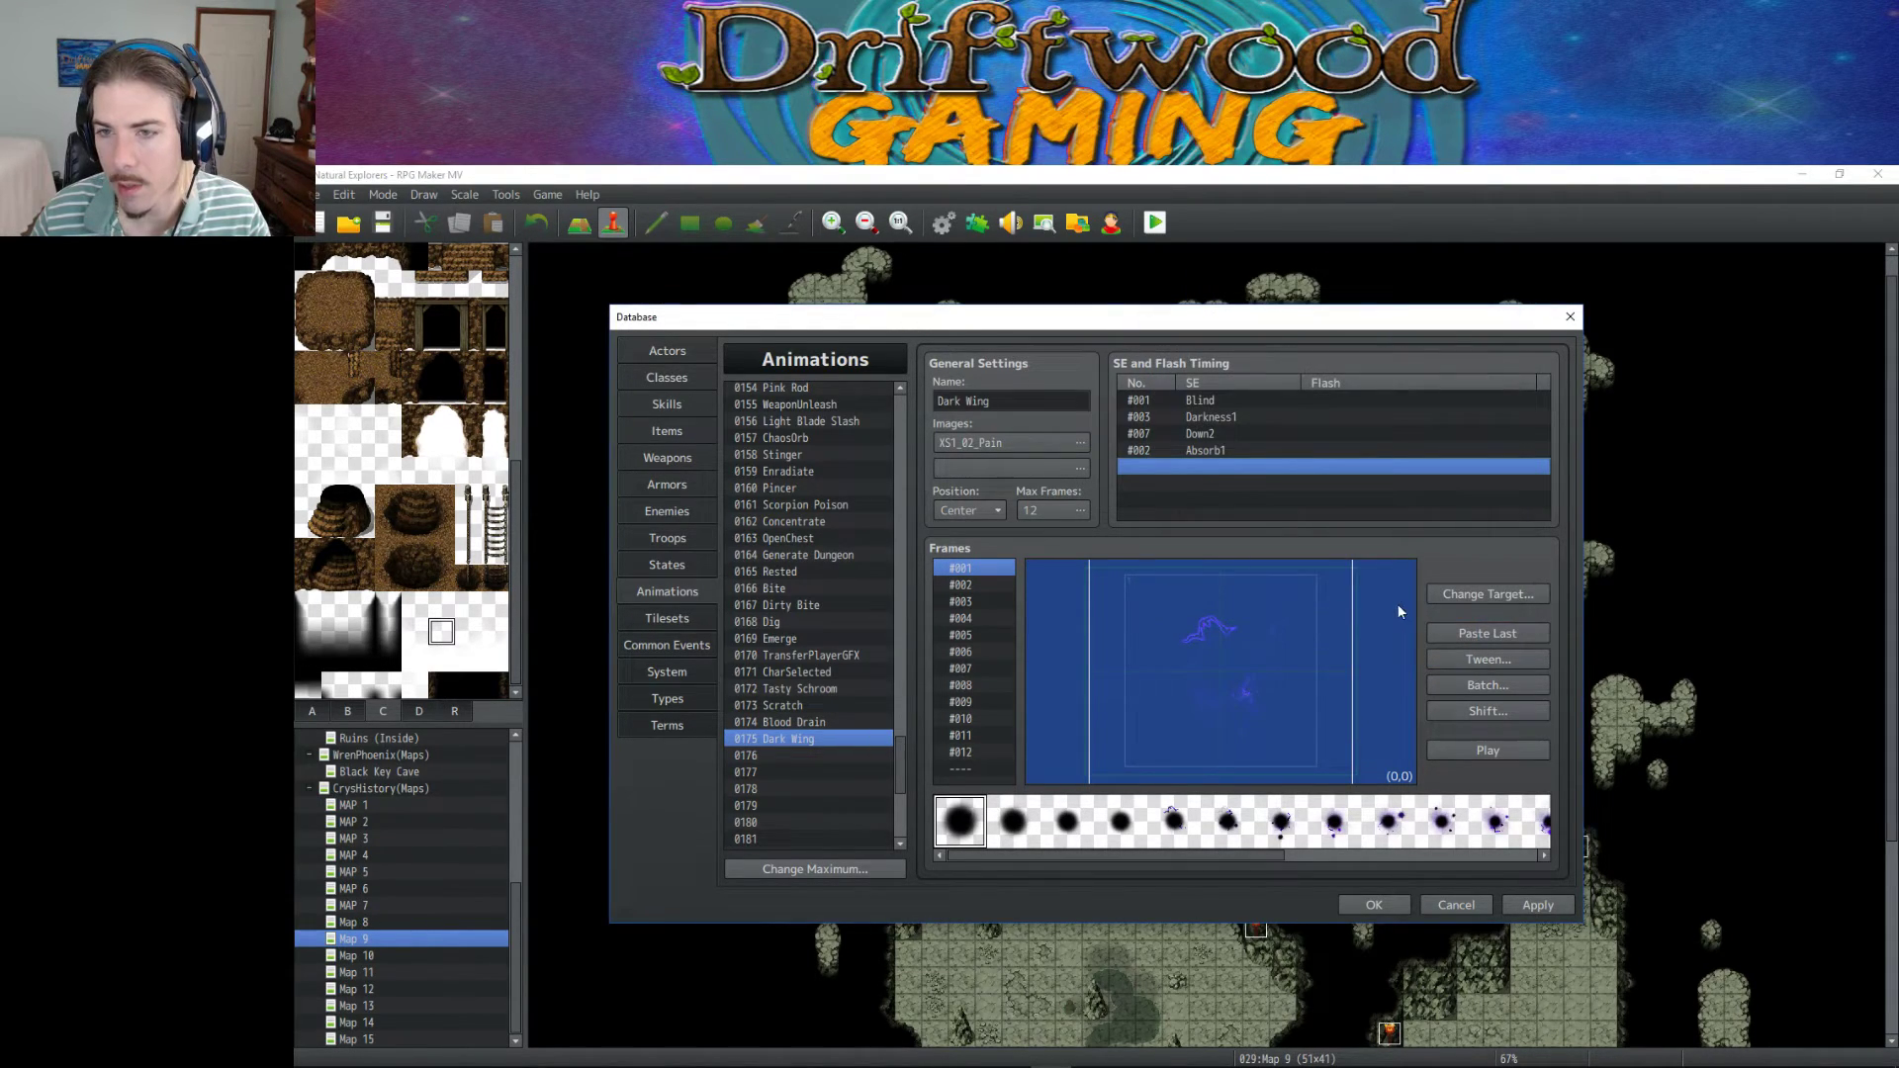
pyautogui.click(1484, 751)
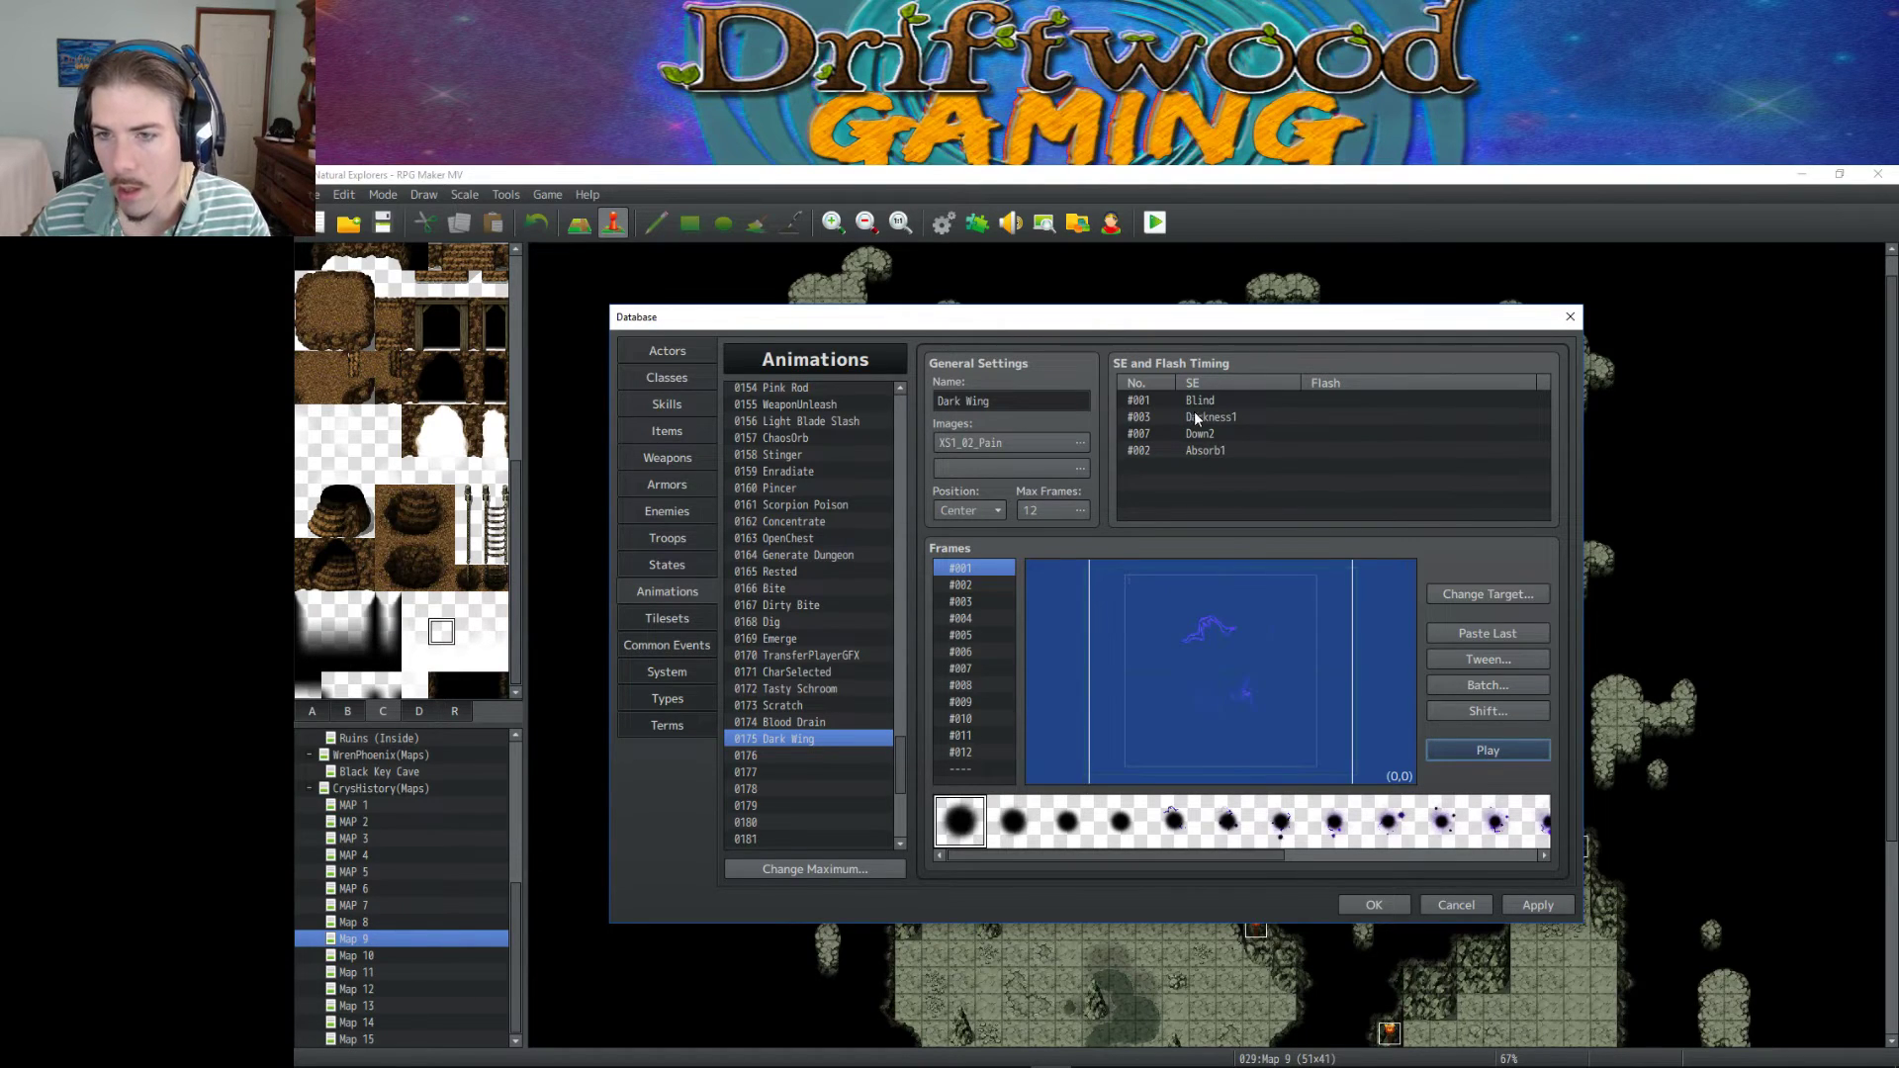
# Move the Absorb1 timing entry to frame 1 and the Blind timing entry to frame 3.
pyautogui.rightClick(1213, 449)
pyautogui.click(1243, 463)
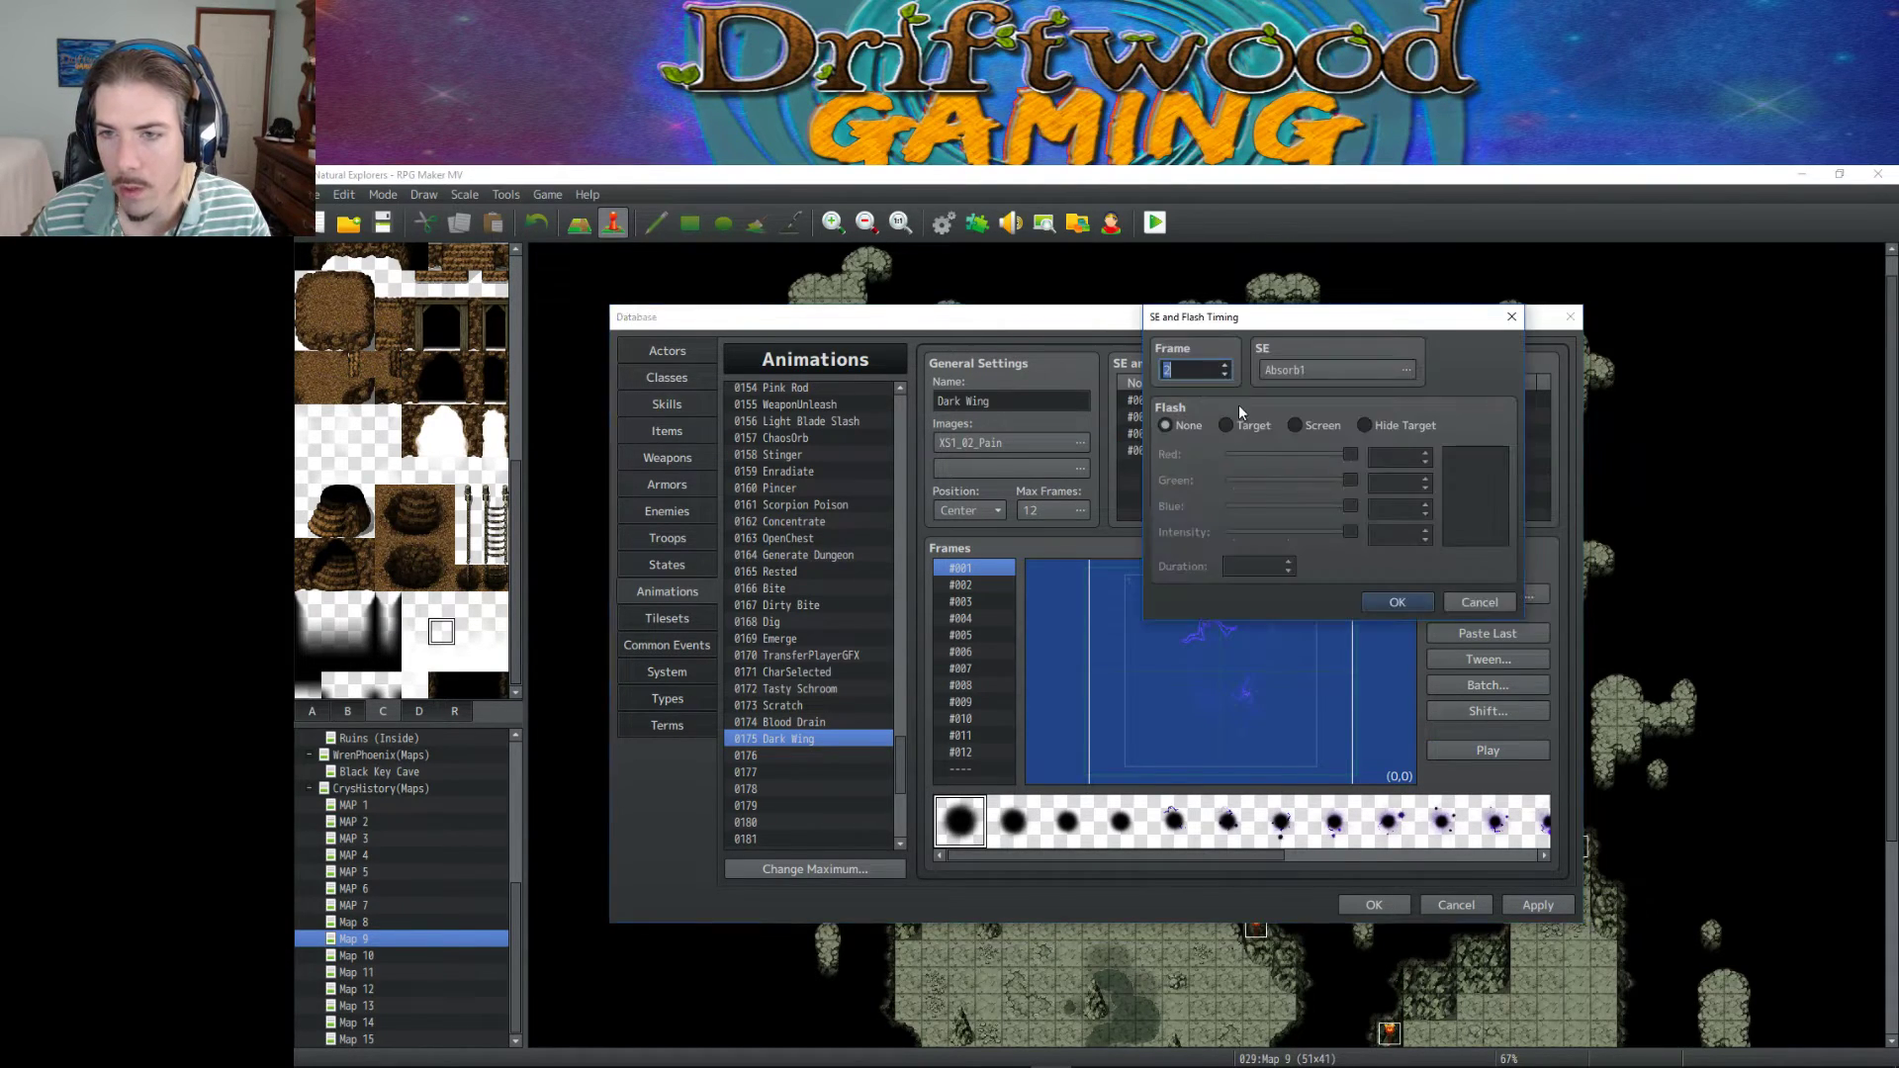
pyautogui.click(1390, 601)
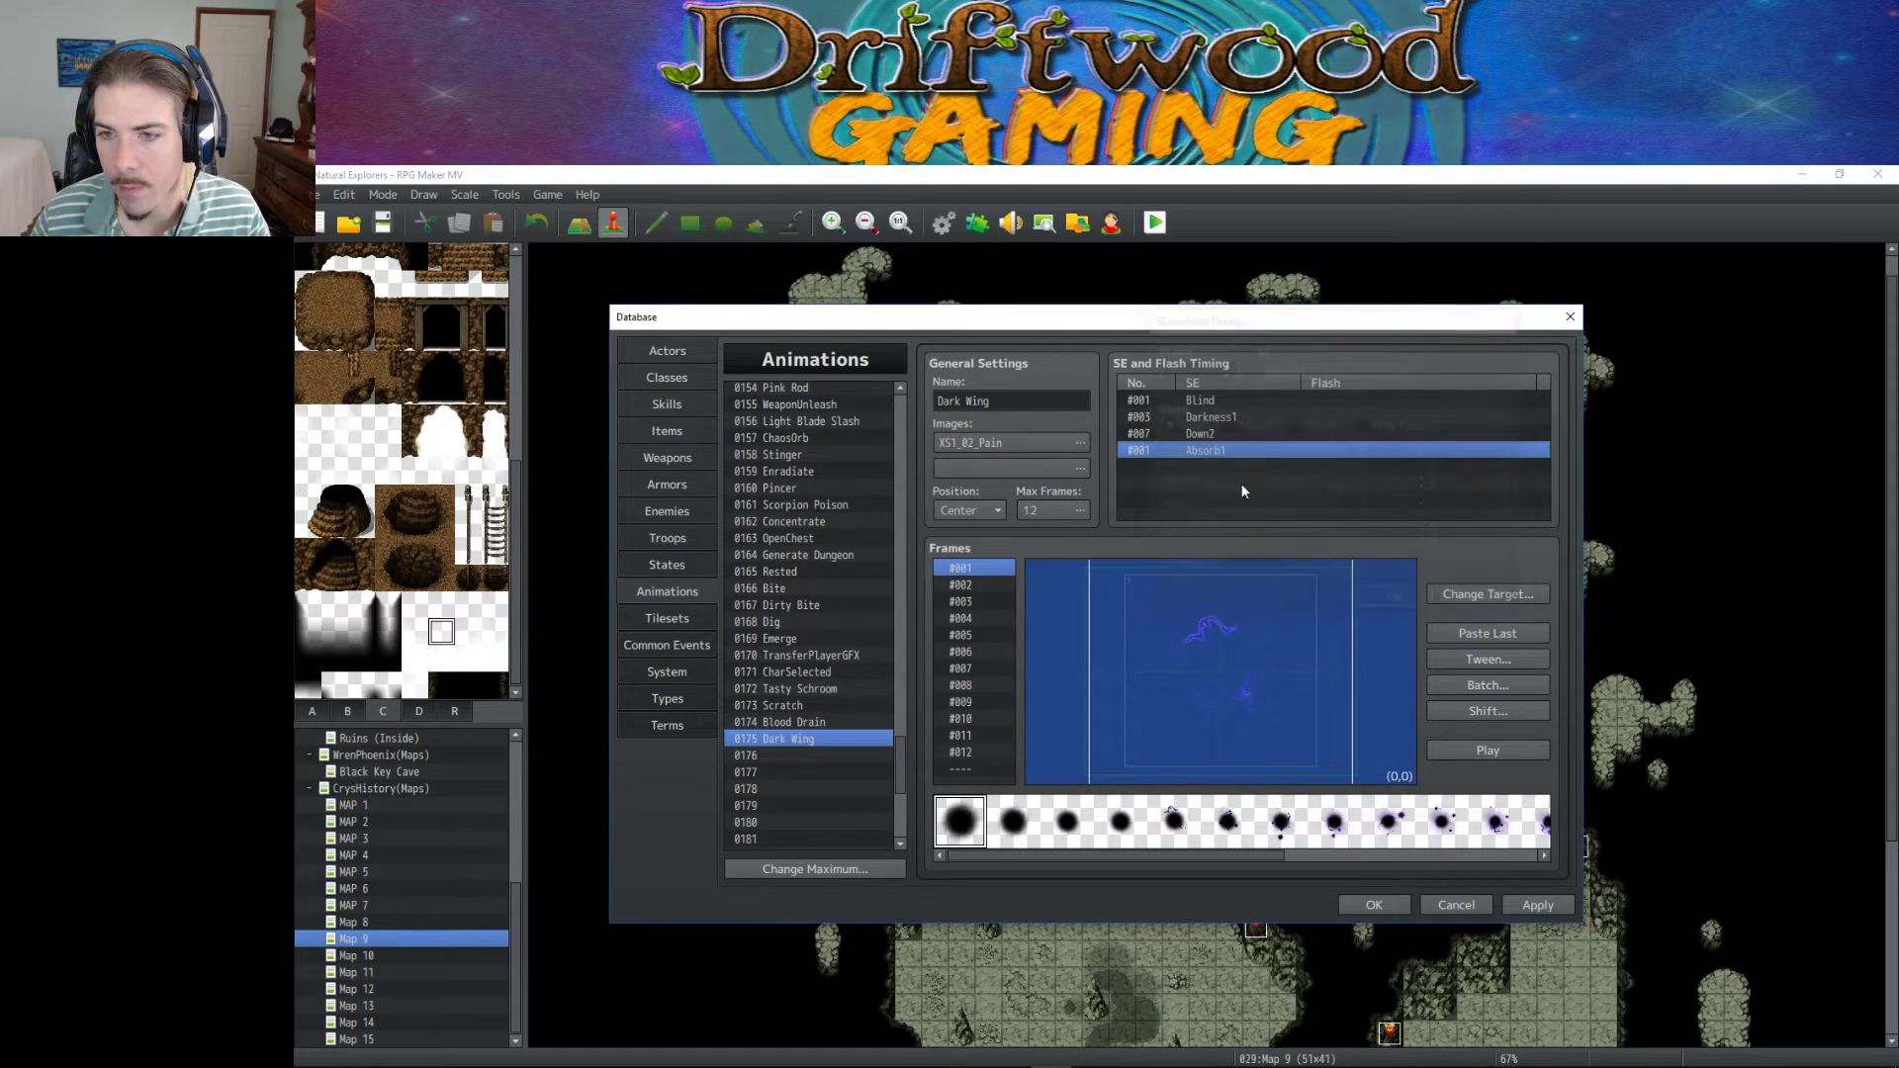
pyautogui.click(1208, 416)
pyautogui.rightClick(1208, 417)
pyautogui.click(1235, 432)
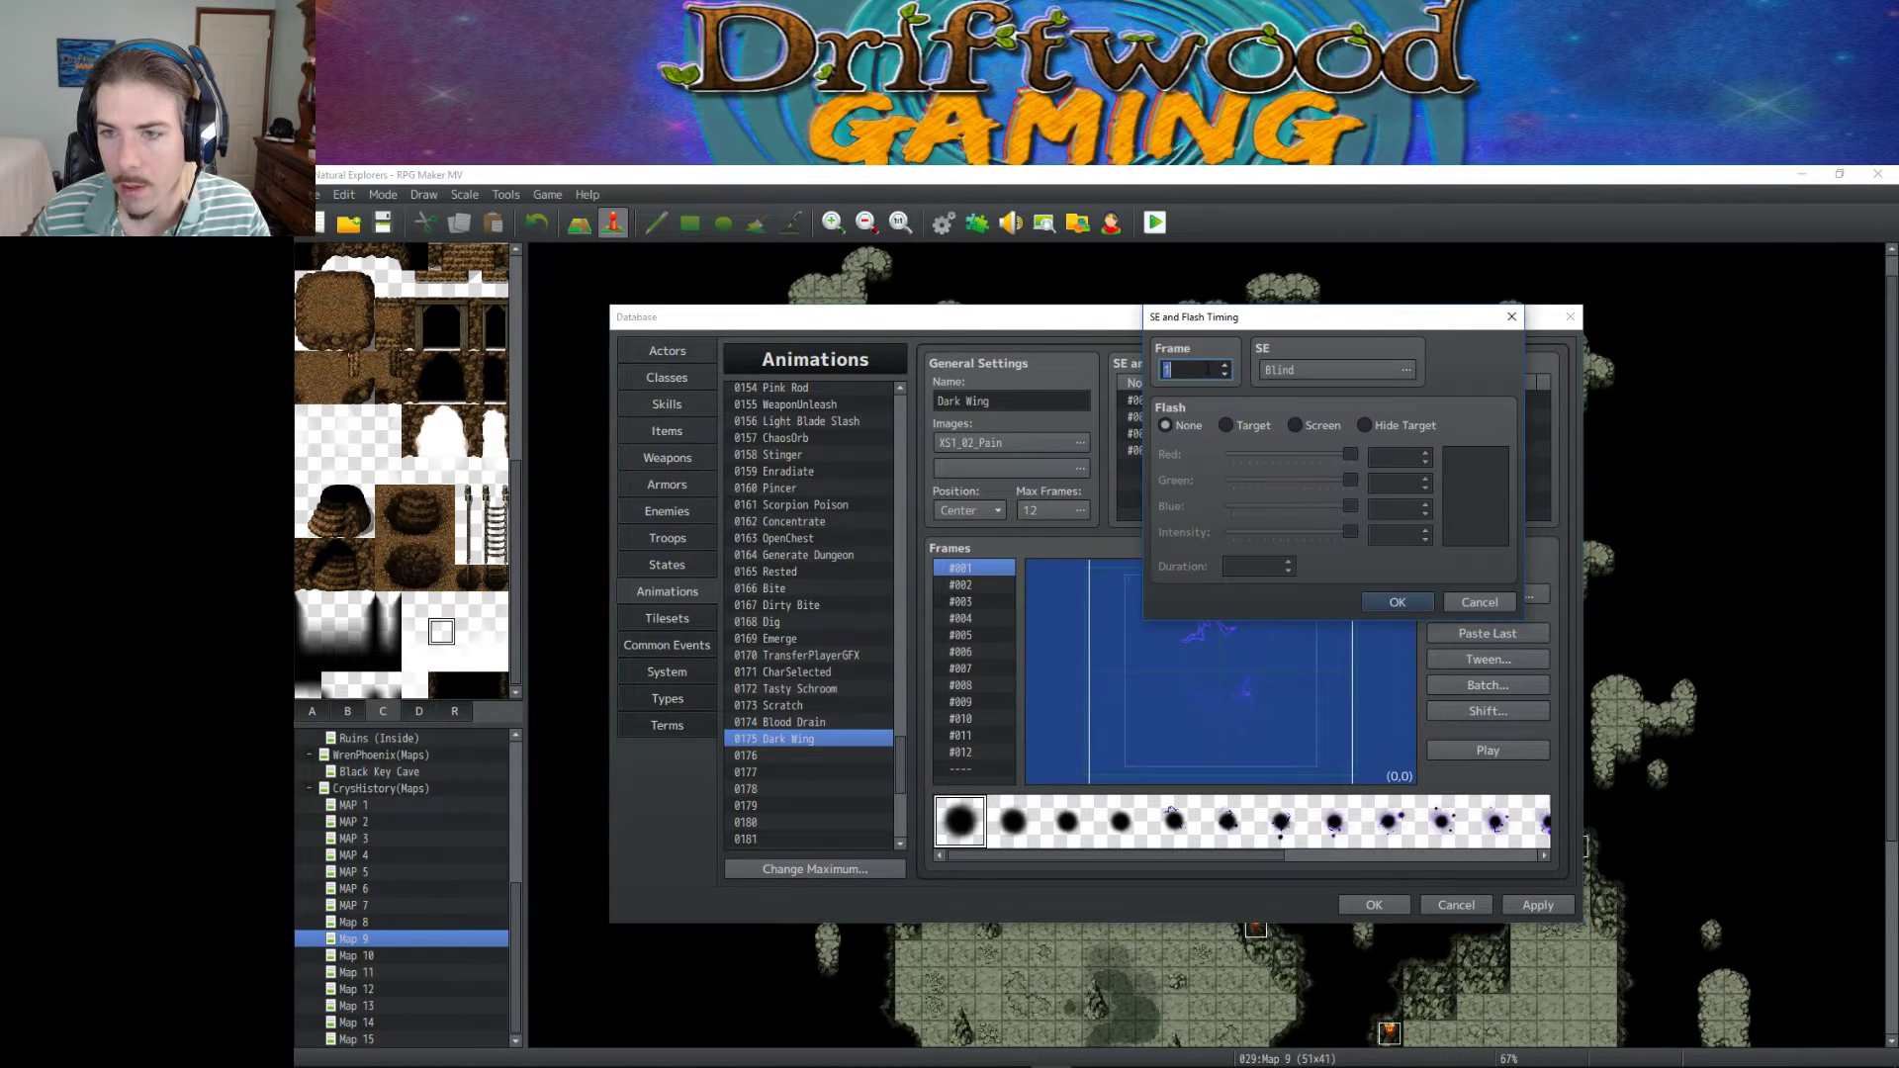
pyautogui.click(1397, 602)
# Move the Darkness1 timing entry to frame 2, play the animation and apply the database changes.
pyautogui.rightClick(1207, 416)
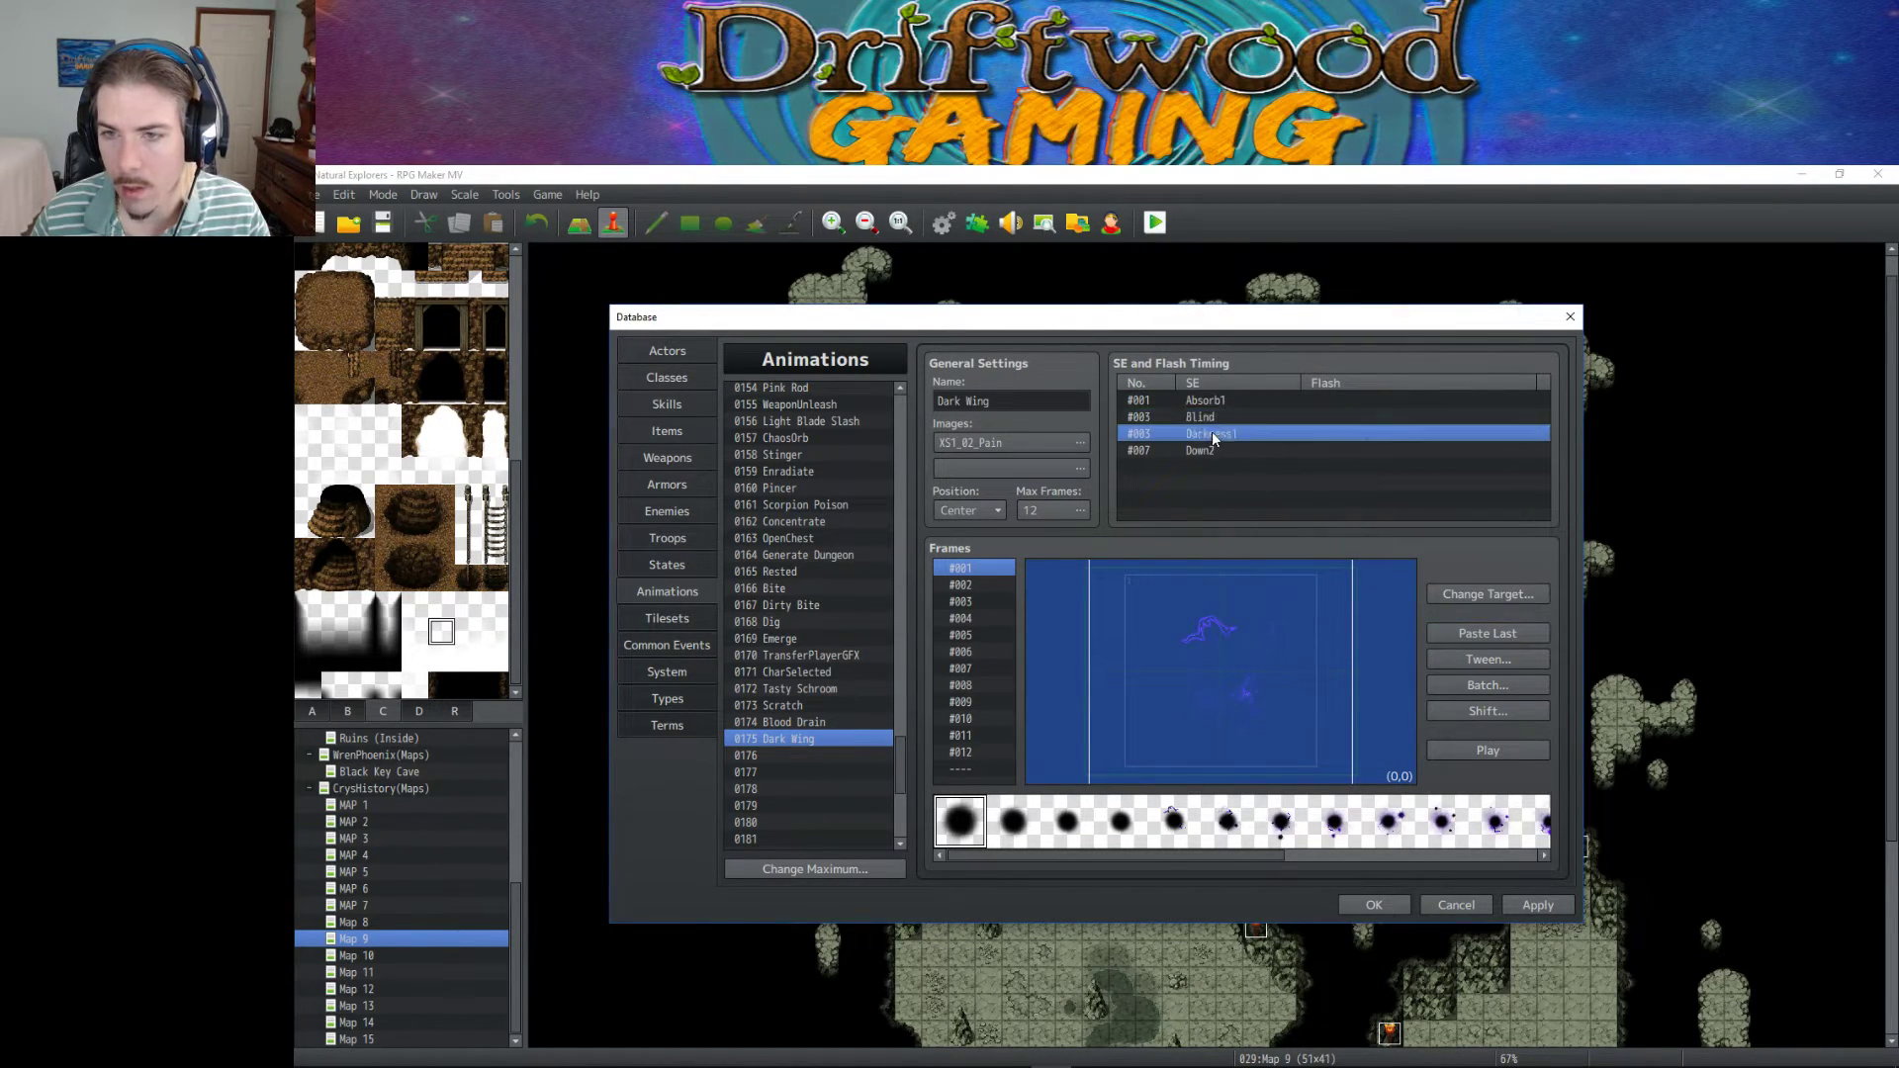
pyautogui.click(1231, 424)
pyautogui.press('Down')
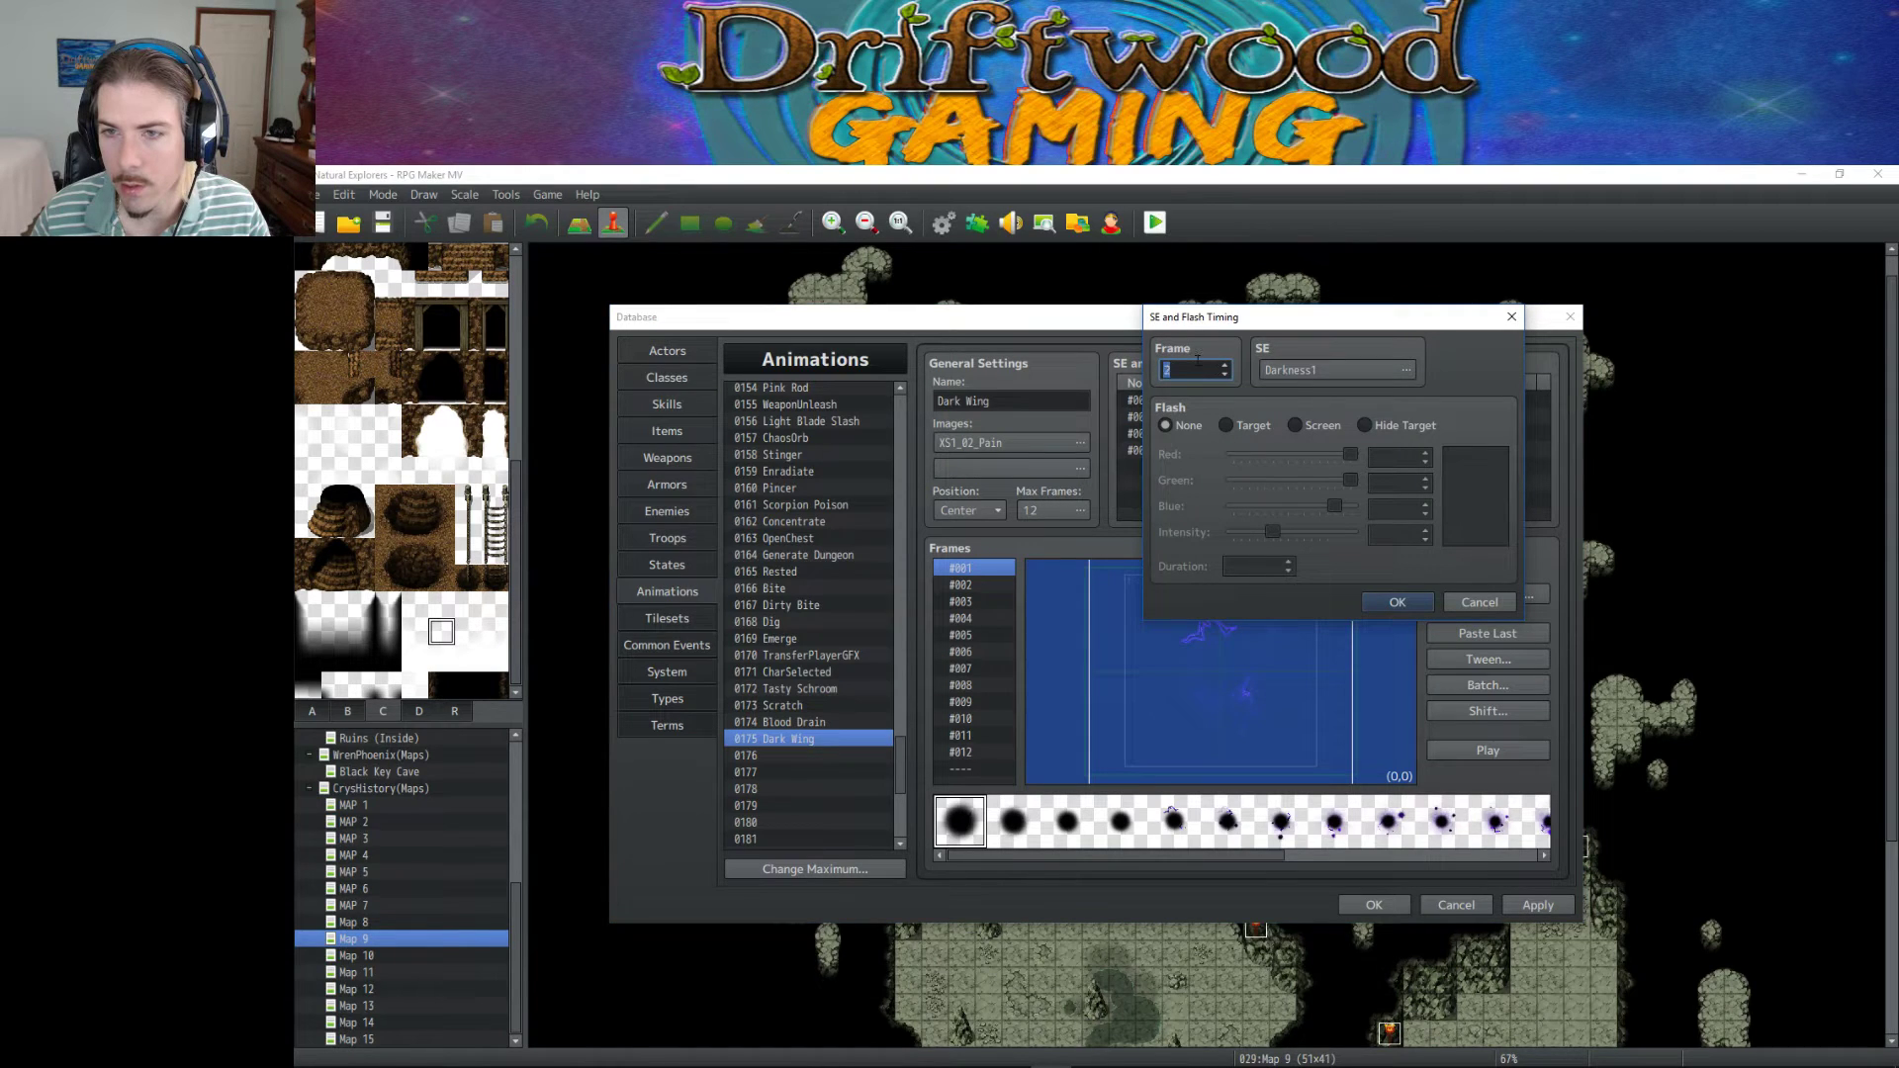
pyautogui.click(1397, 603)
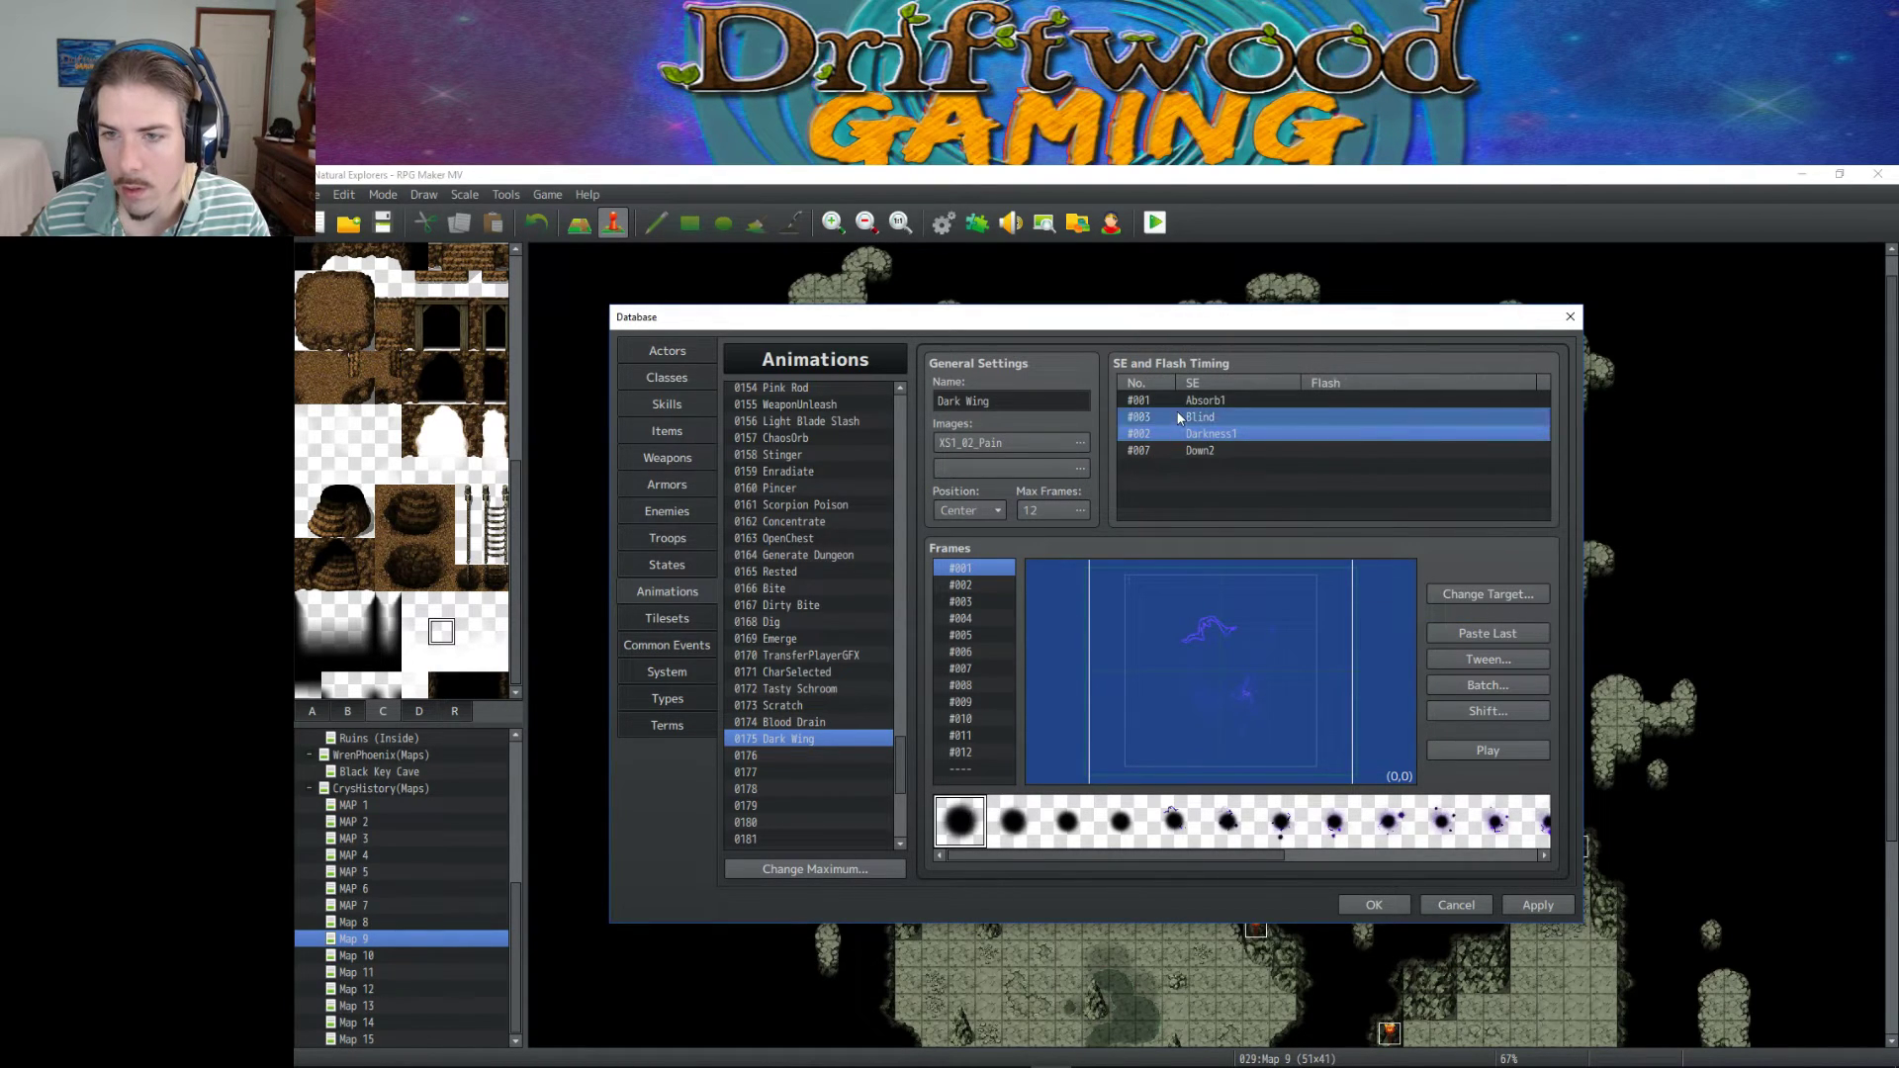
pyautogui.click(1504, 750)
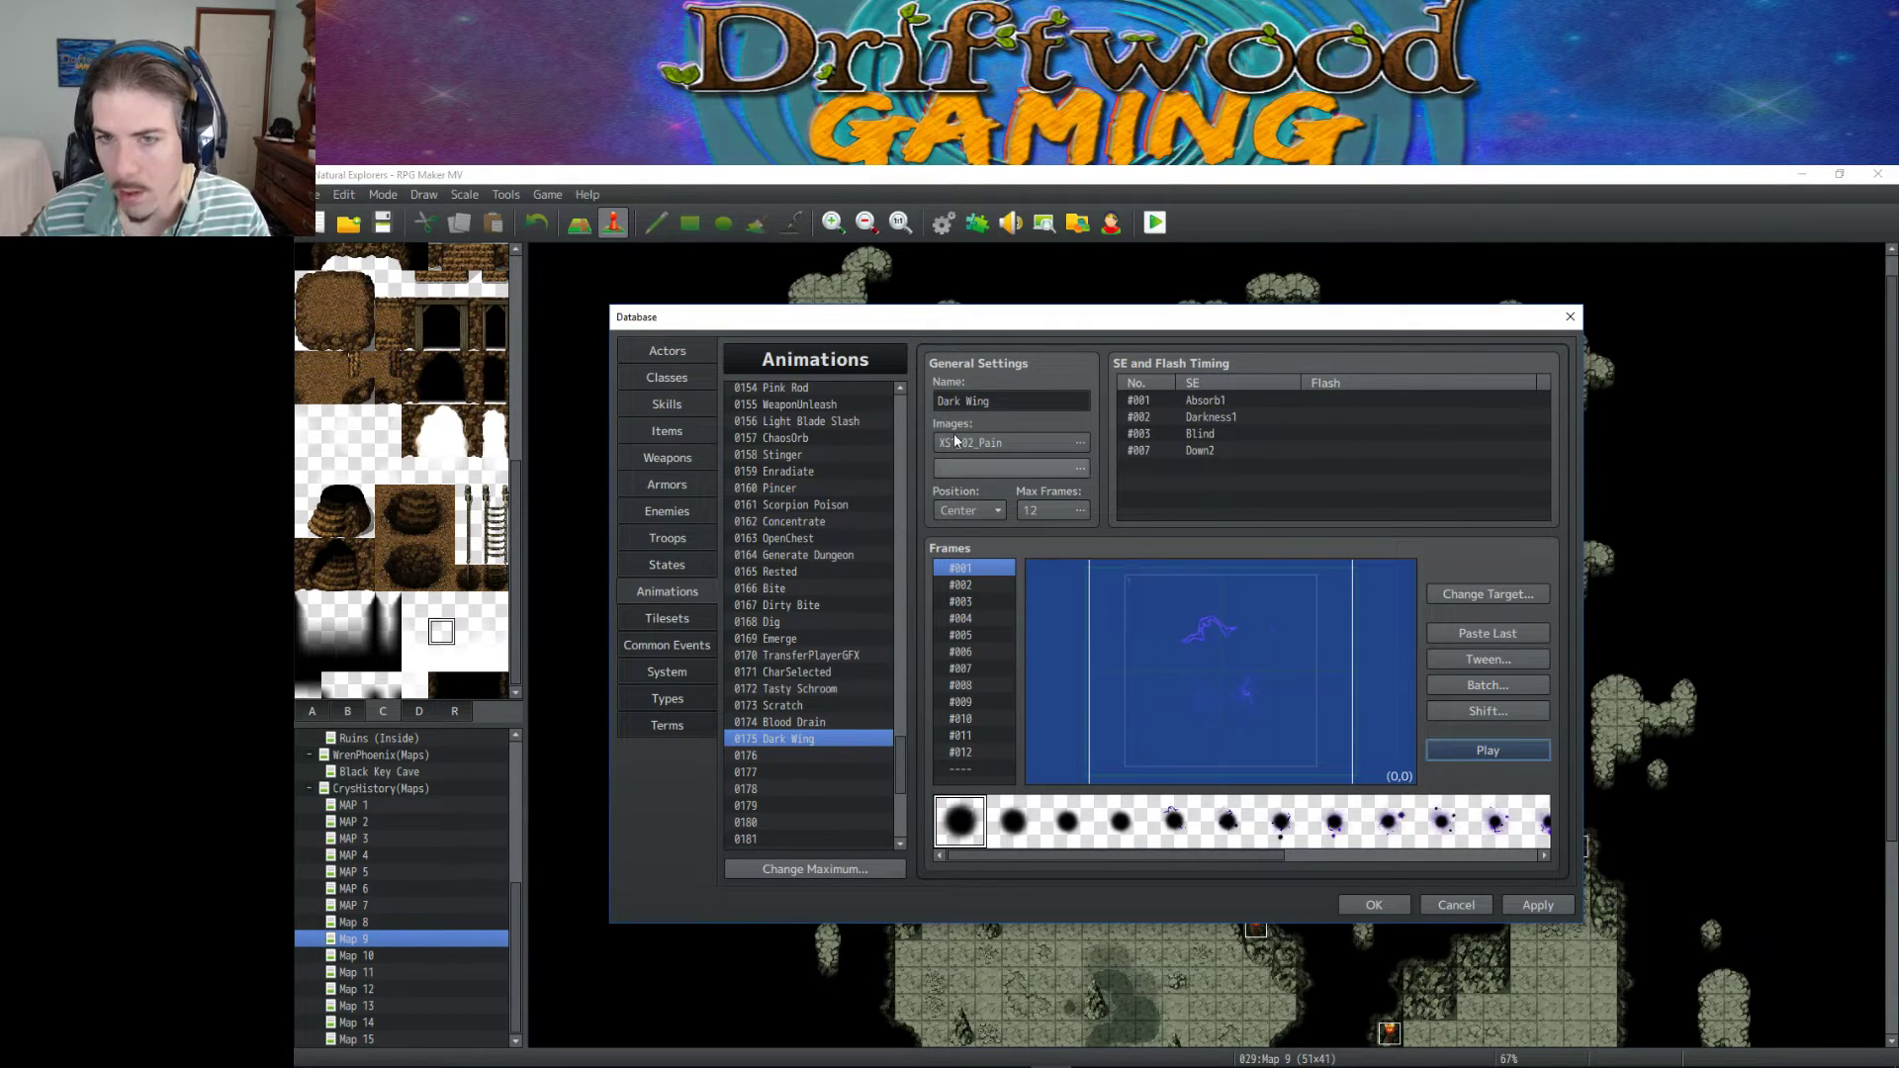
pyautogui.click(1543, 904)
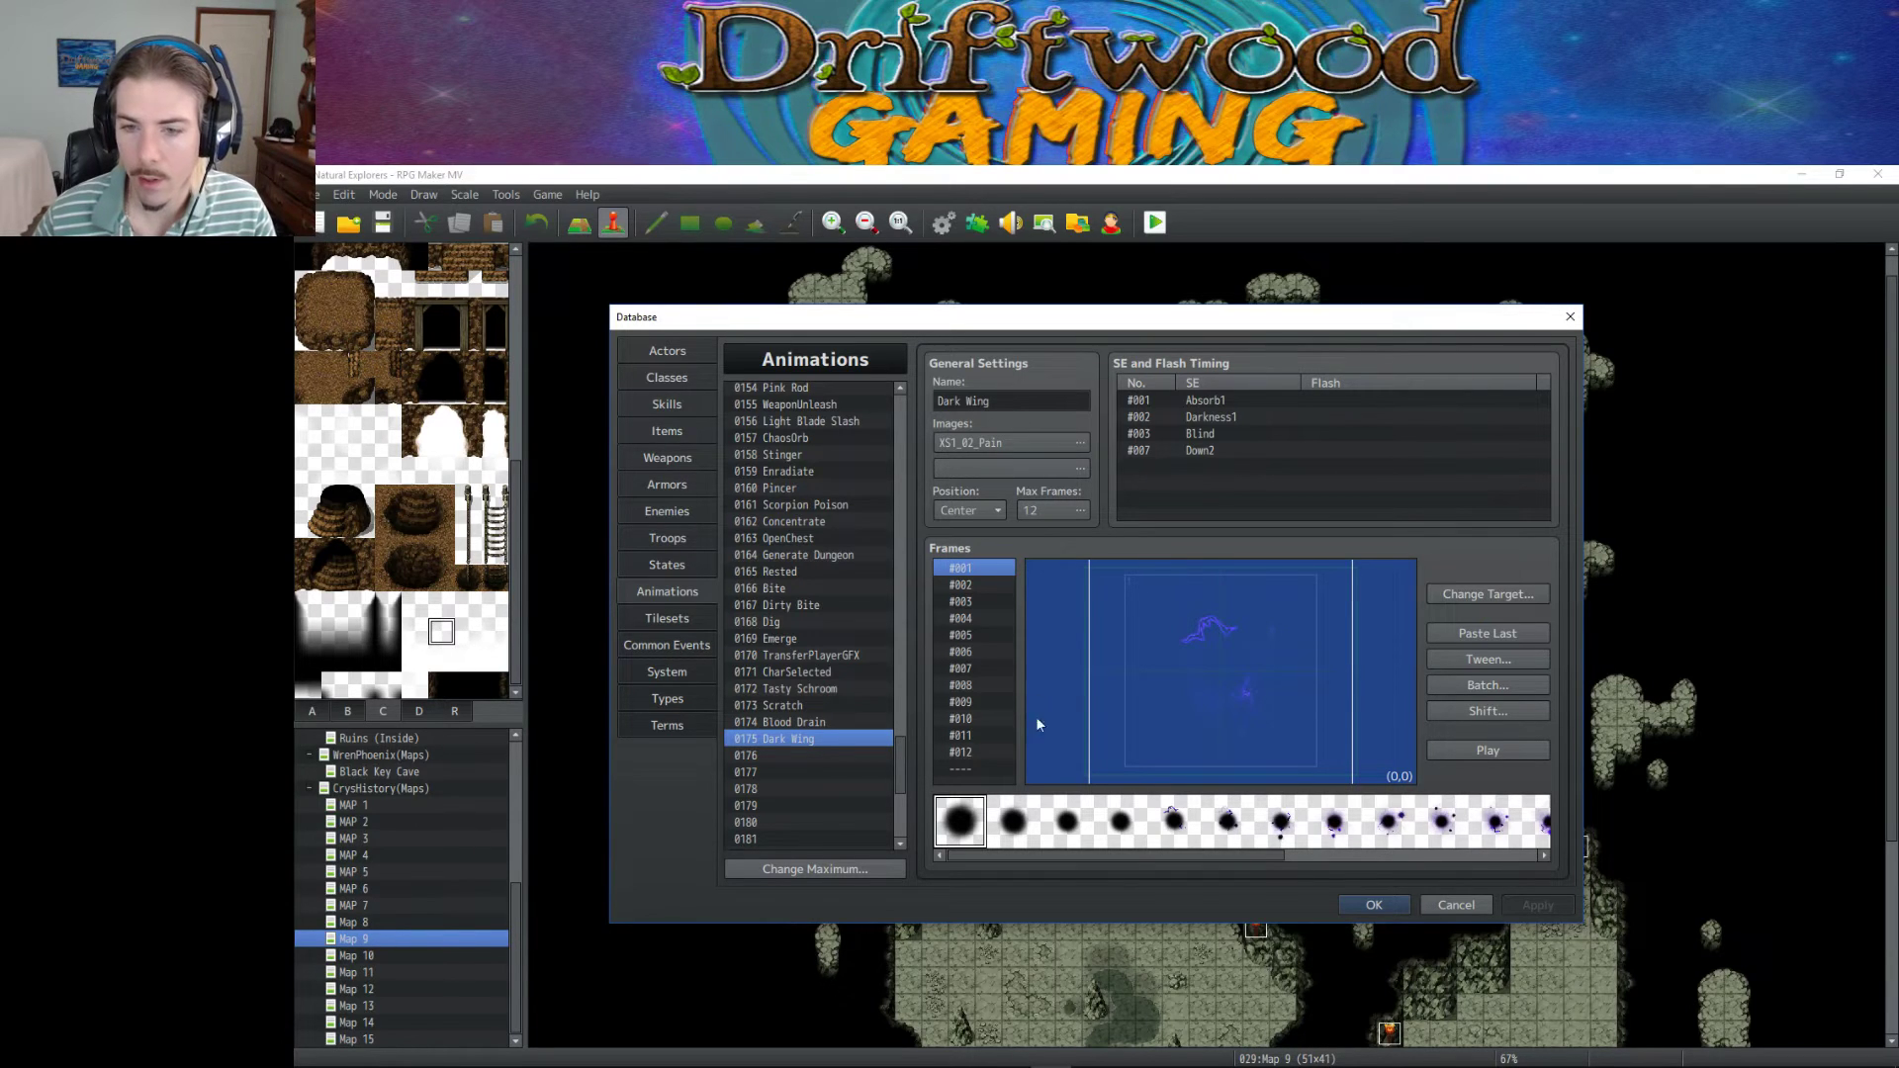
# Copy the Dark Wing animation into slot 0176 and rename the copy Dark Wing(StateAnim).
pyautogui.tripleClick(1008, 398)
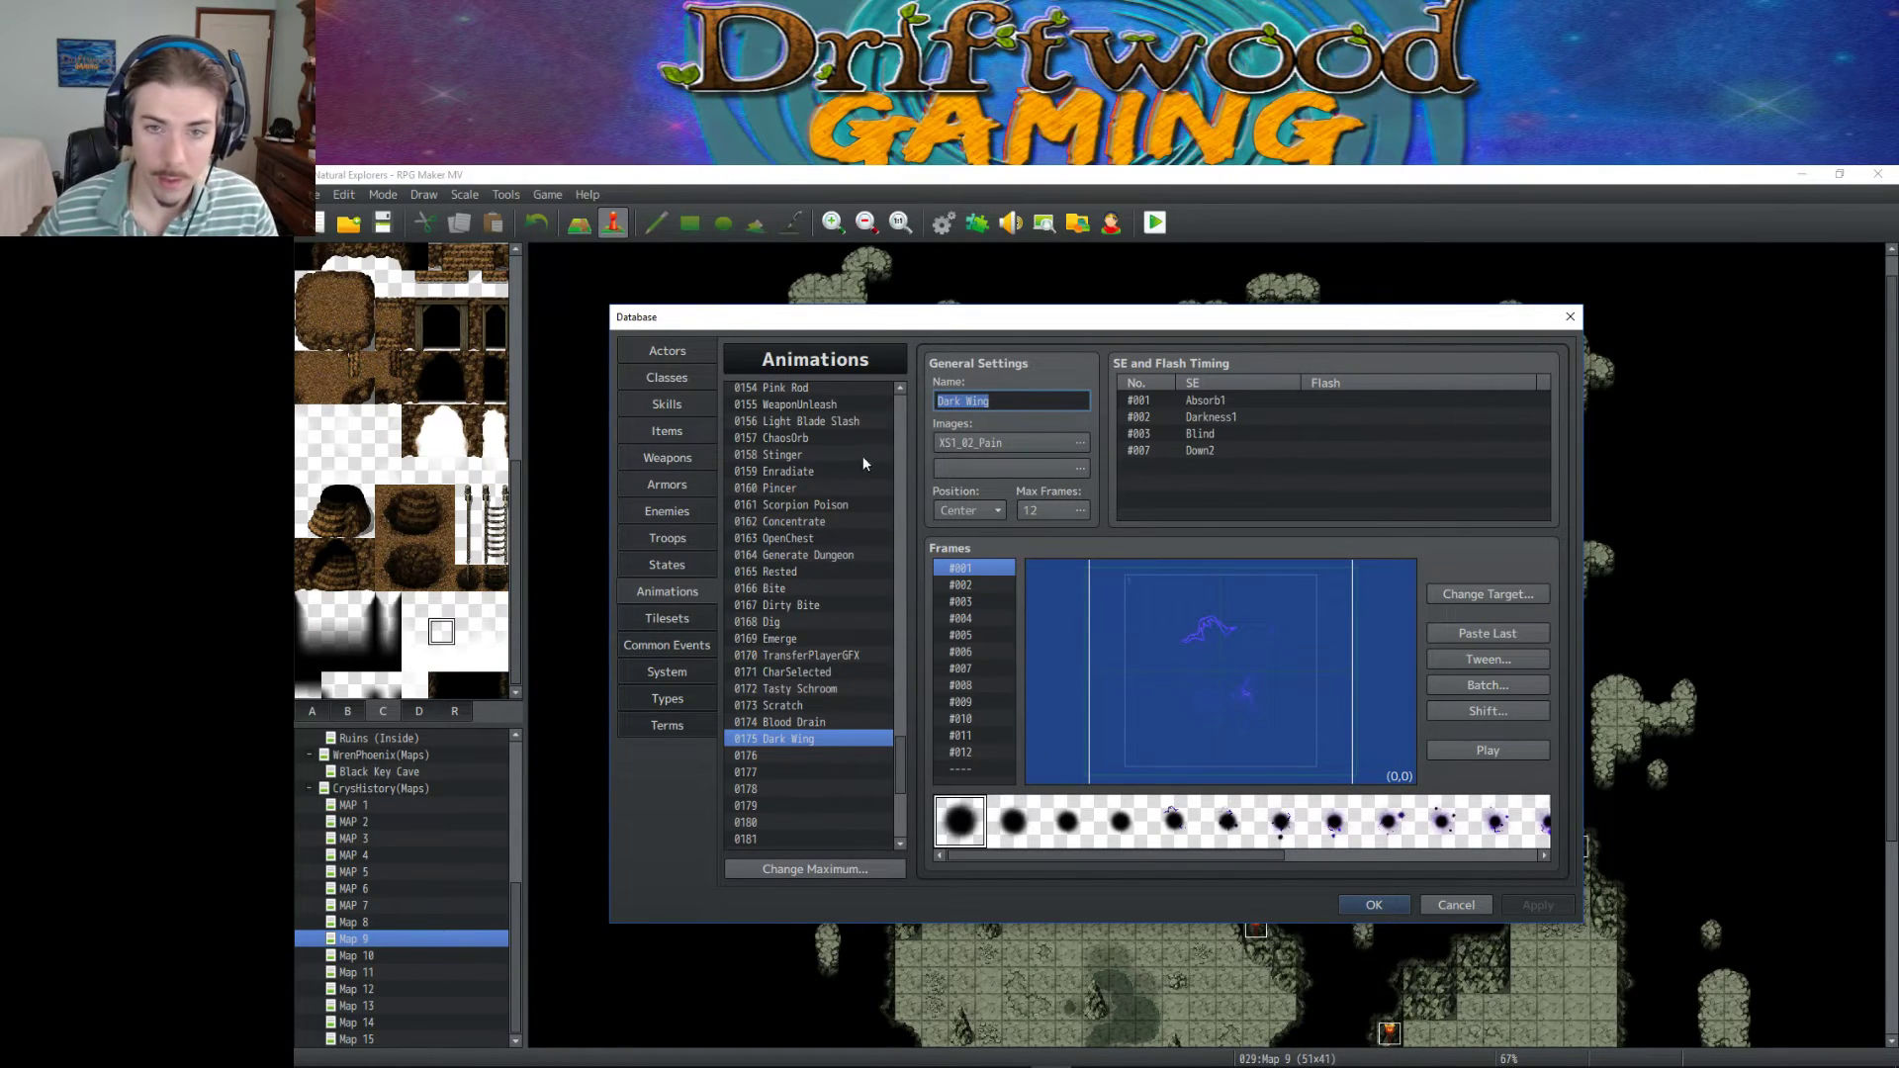
pyautogui.click(1475, 750)
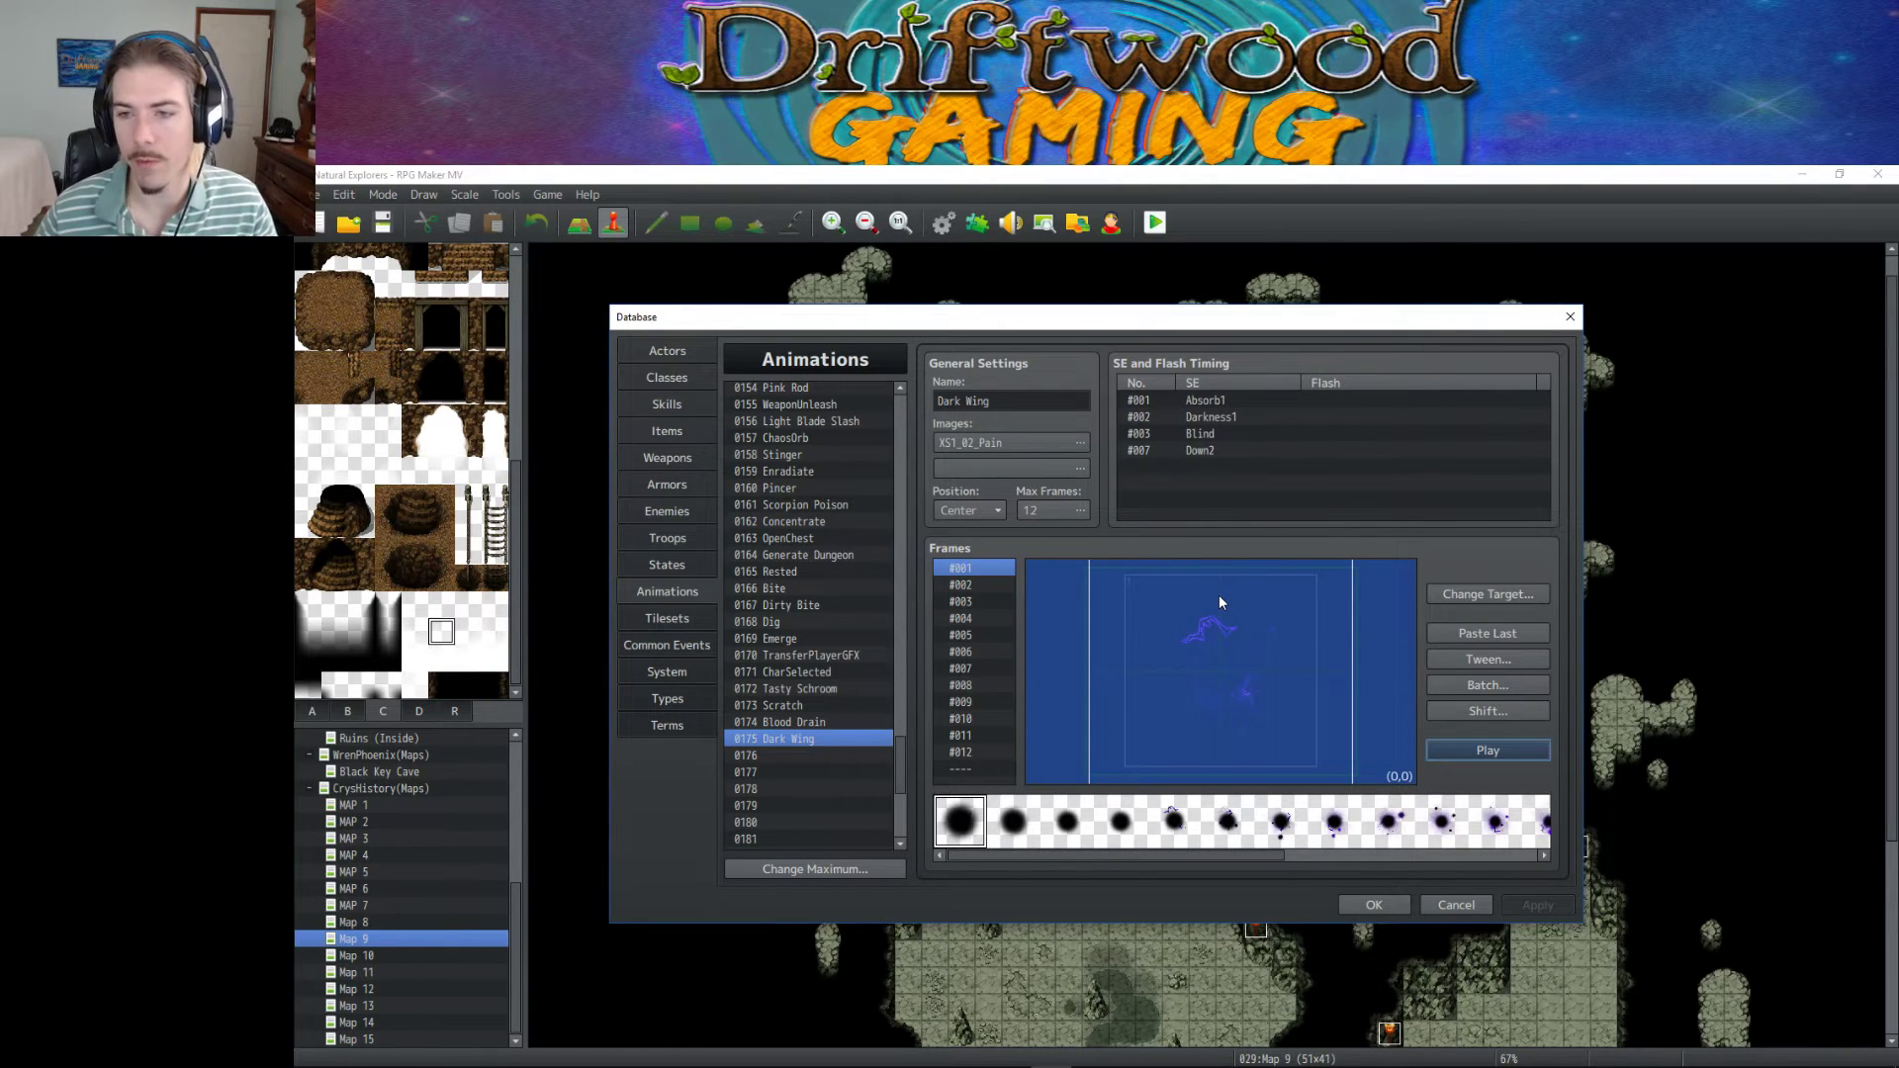
pyautogui.tripleClick(999, 403)
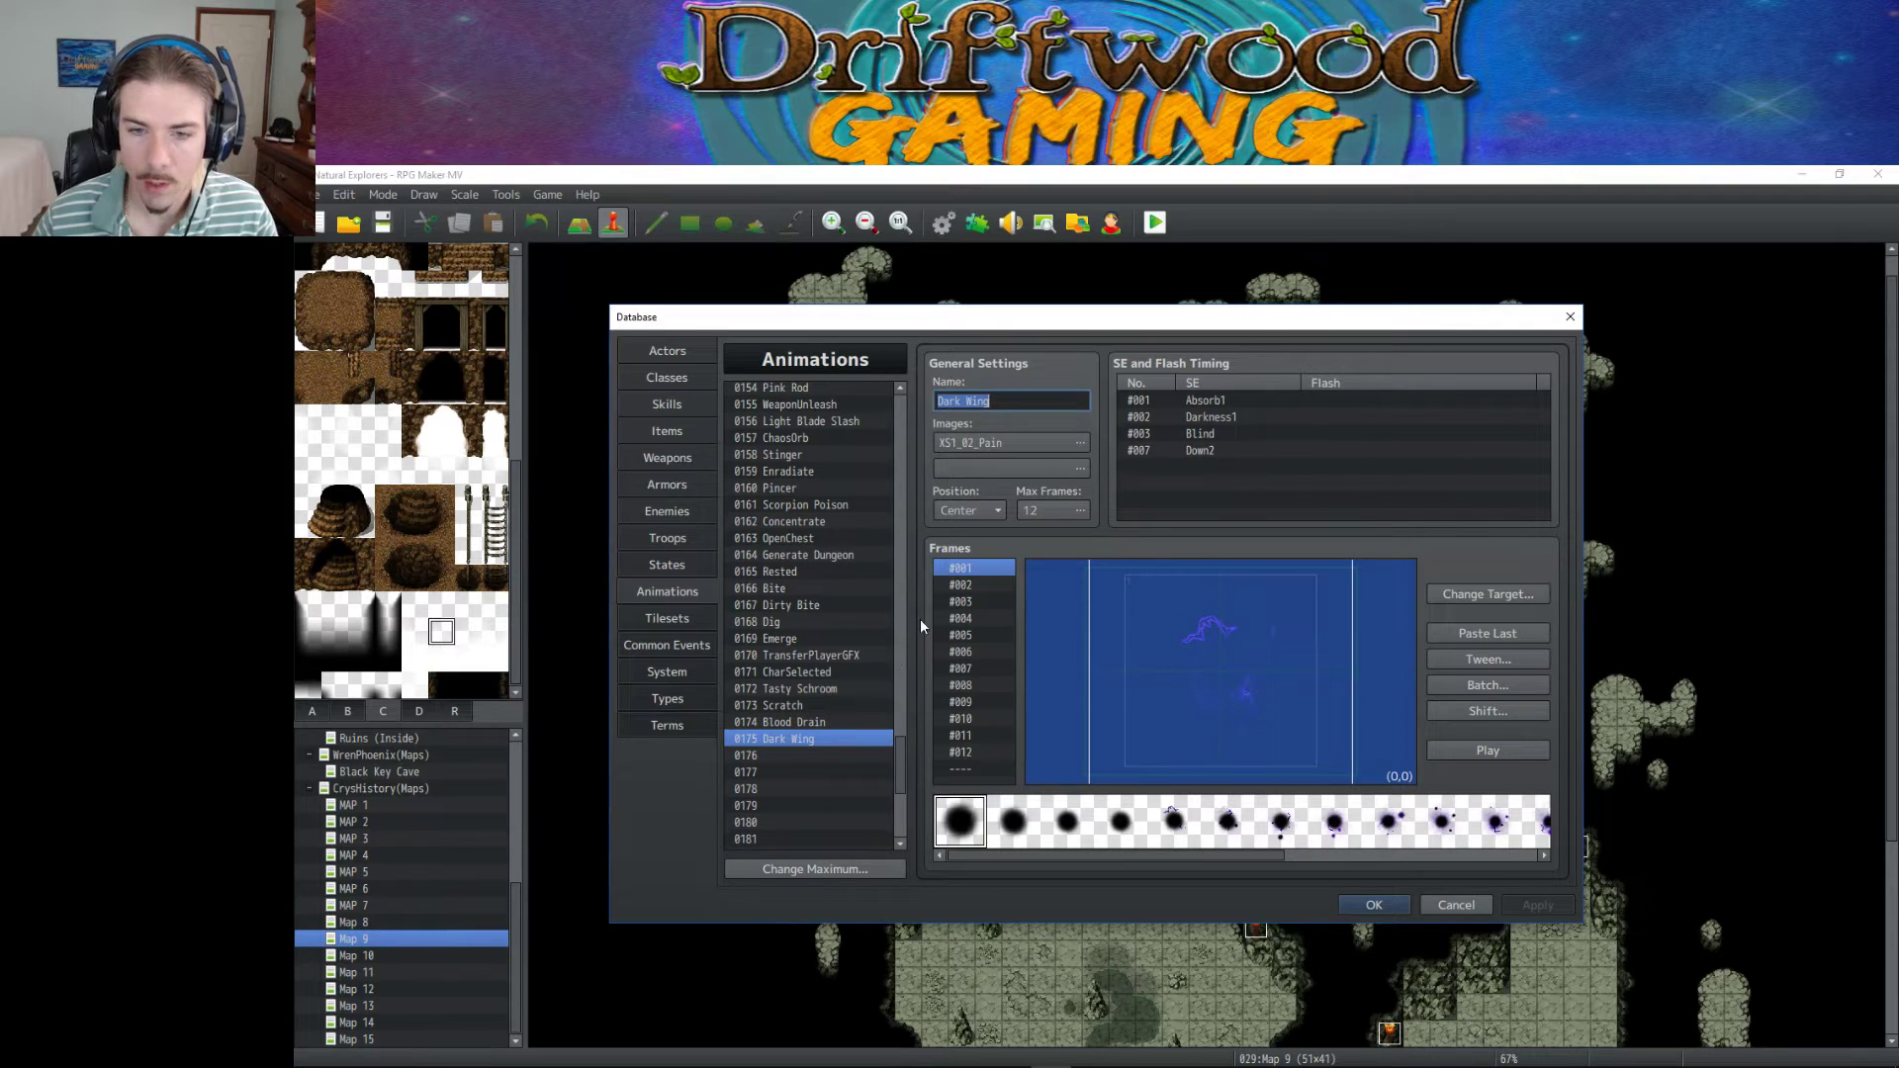
pyautogui.click(787, 756)
pyautogui.hotkey('ctrl', 'v')
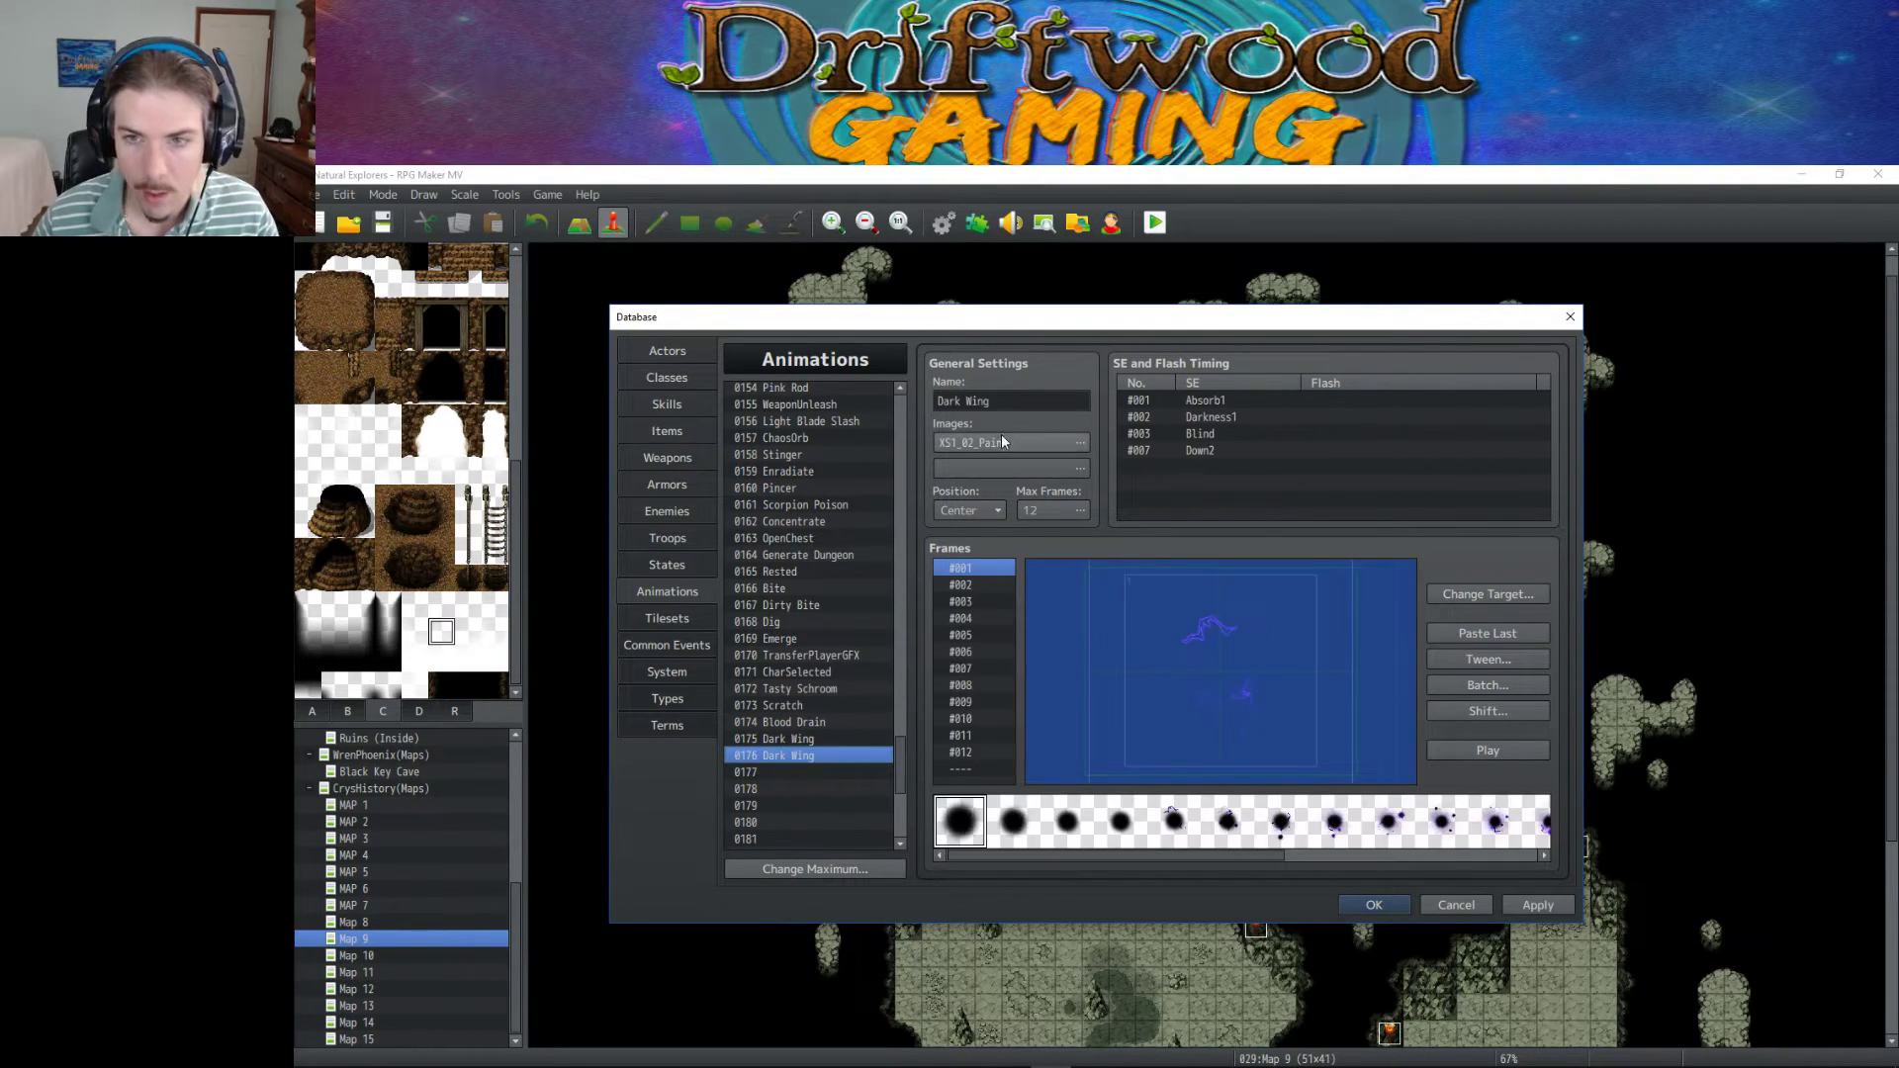
pyautogui.click(1034, 404)
pyautogui.write('(Sta')
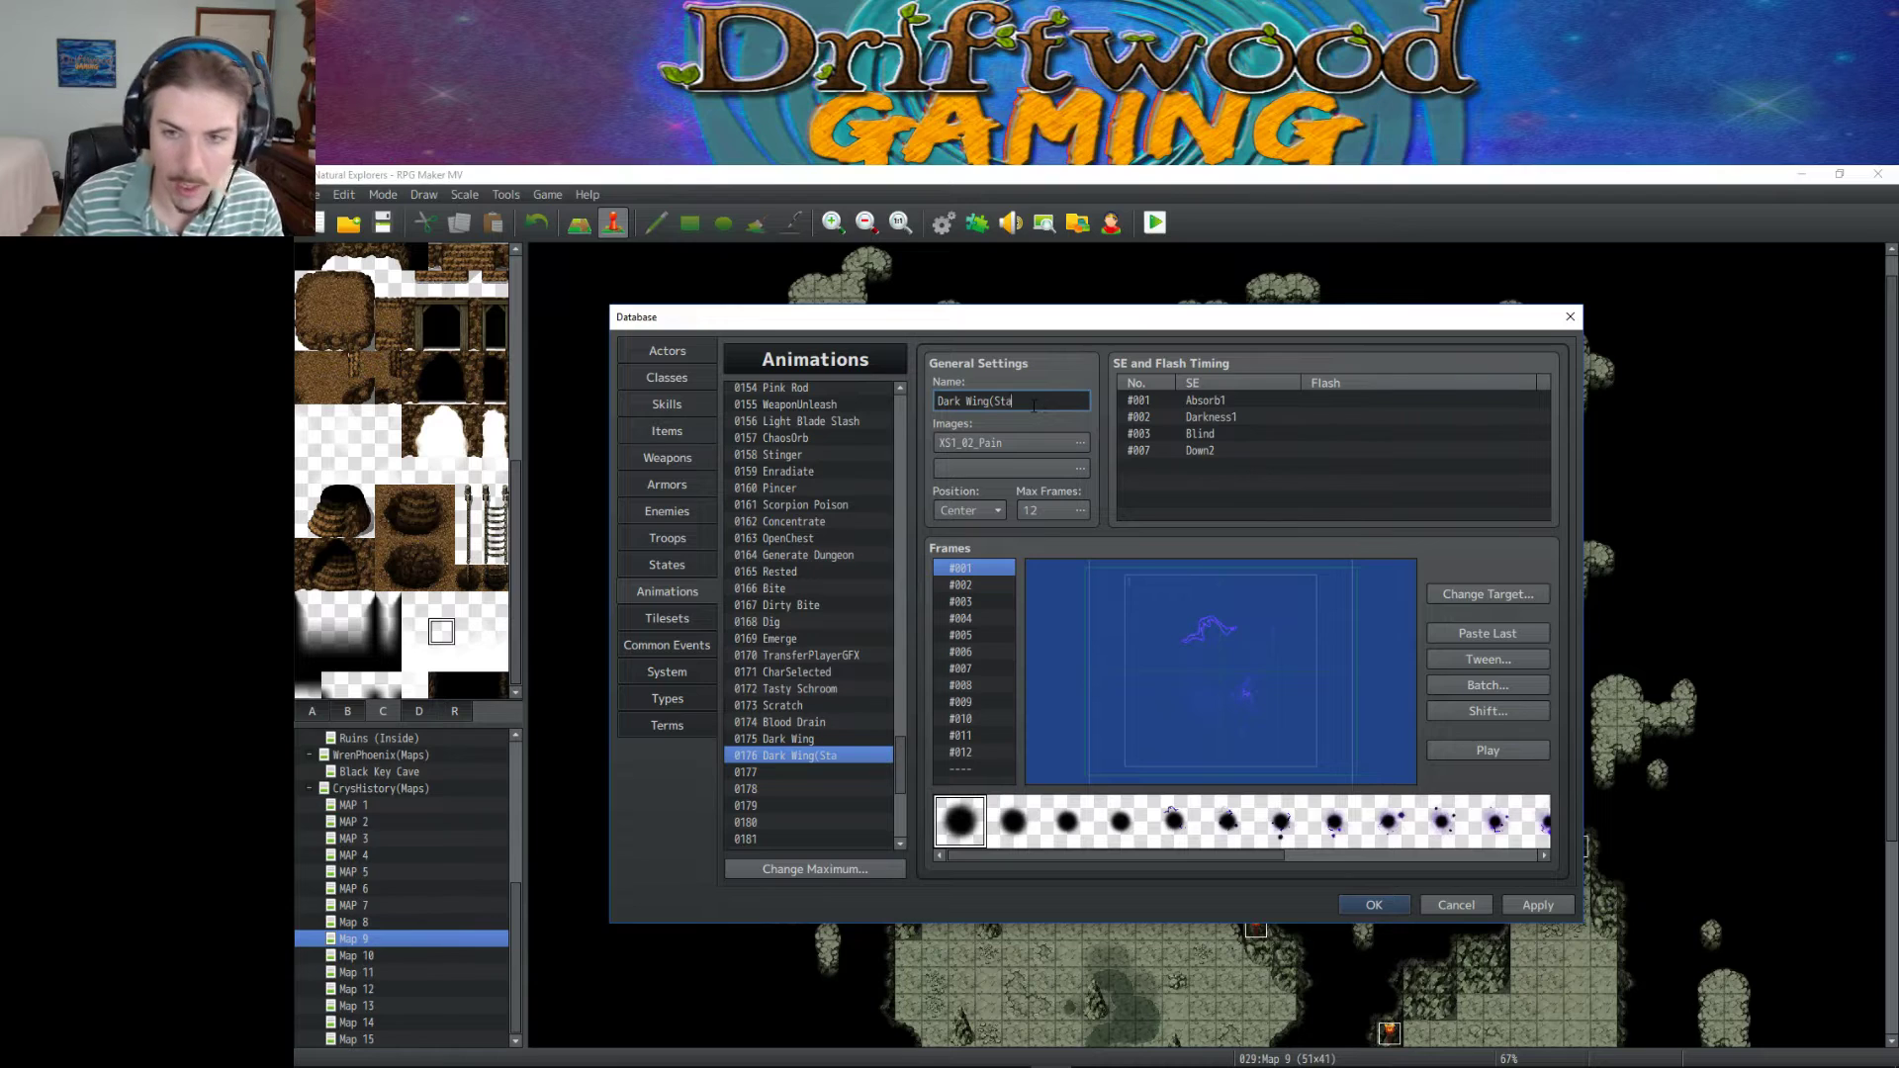
pyautogui.write('teAnim)')
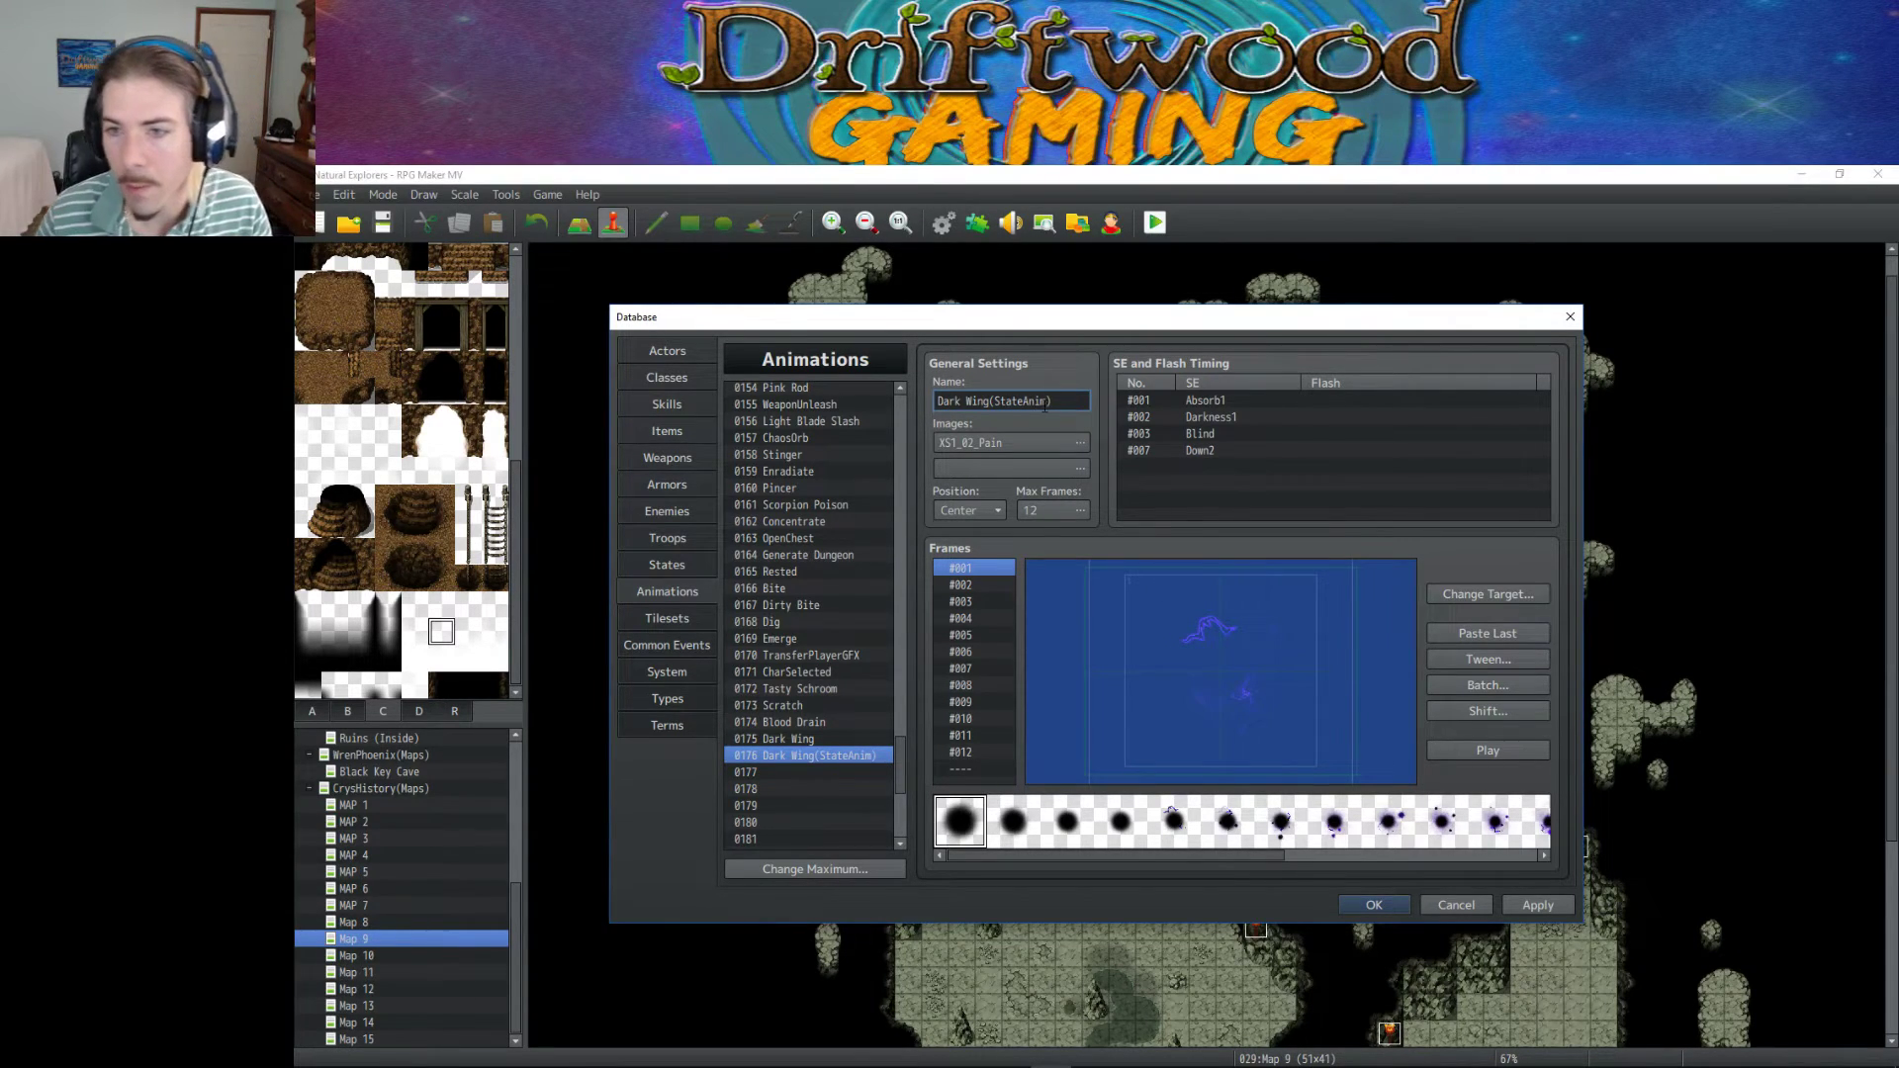
# Clear the copy's sound timing entries, batch-set the scale of all its cells to 25% and play it.
pyautogui.click(1189, 403)
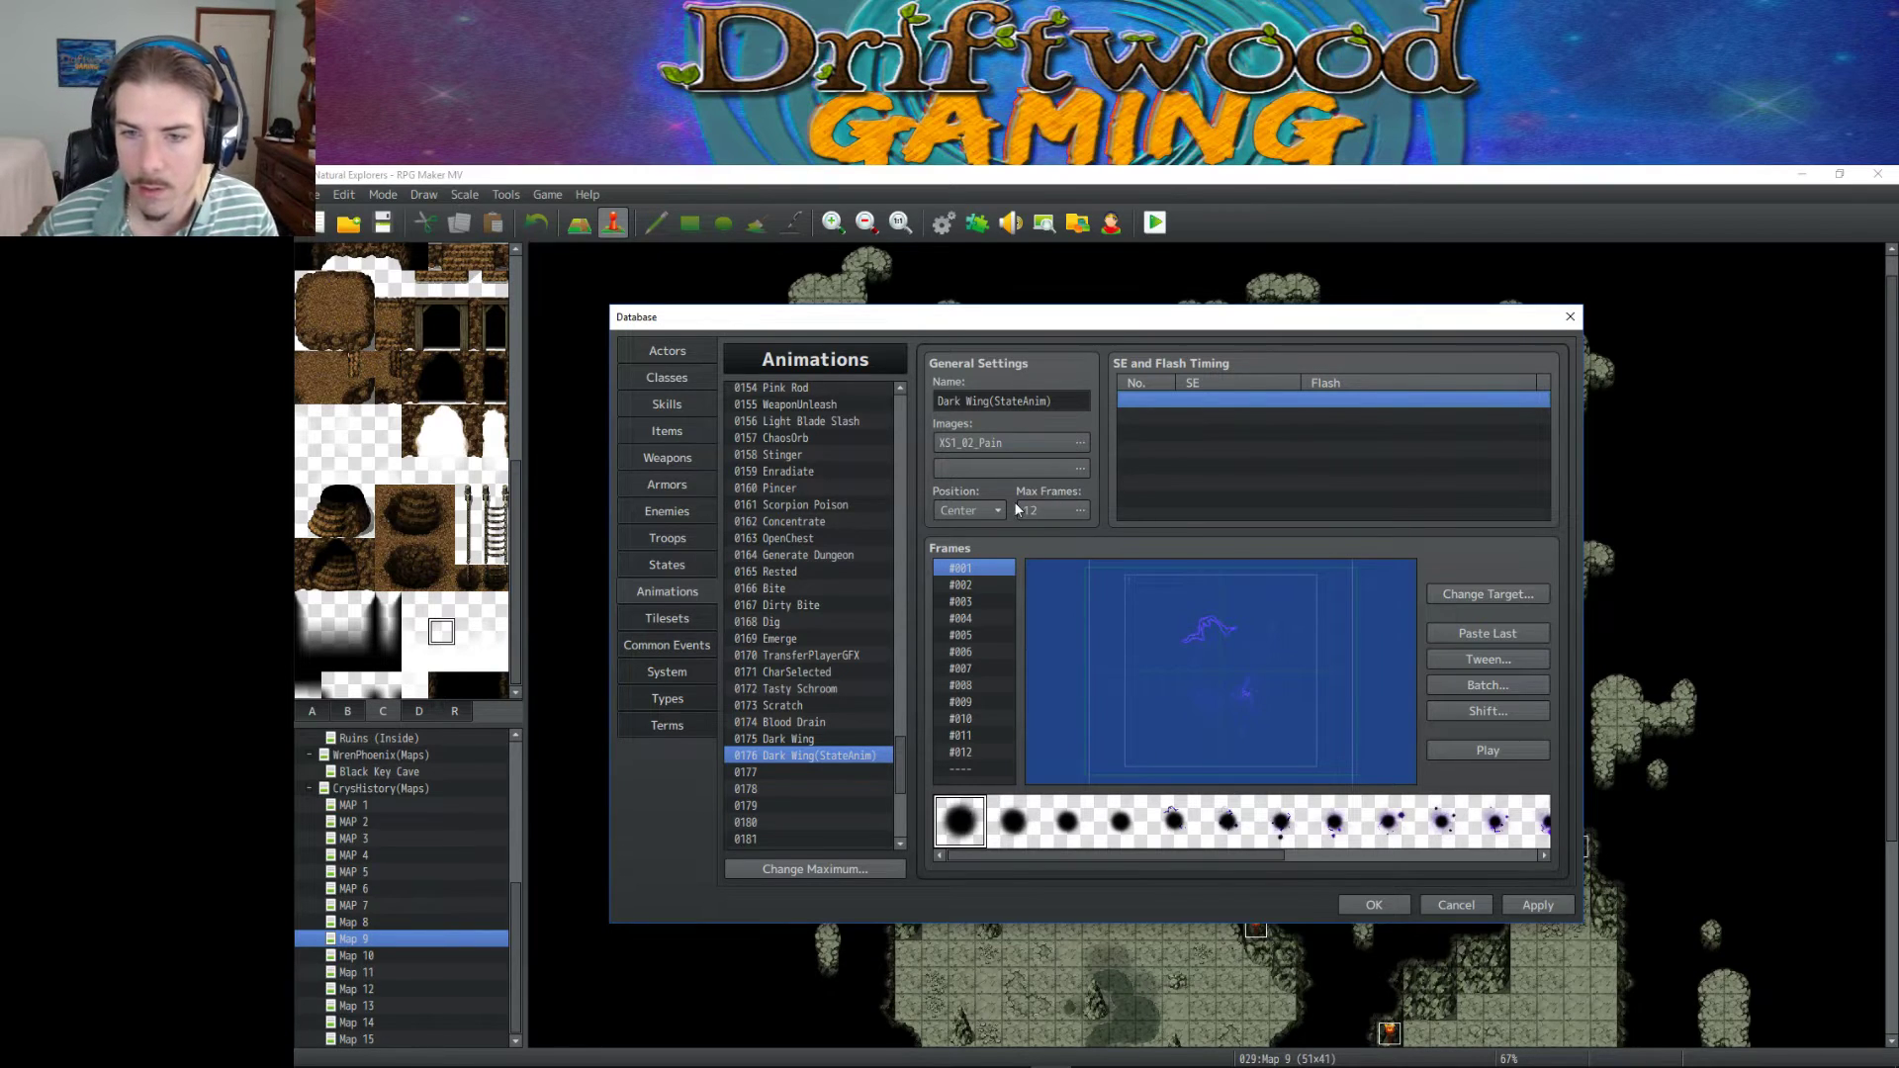
pyautogui.click(1503, 685)
pyautogui.click(1500, 702)
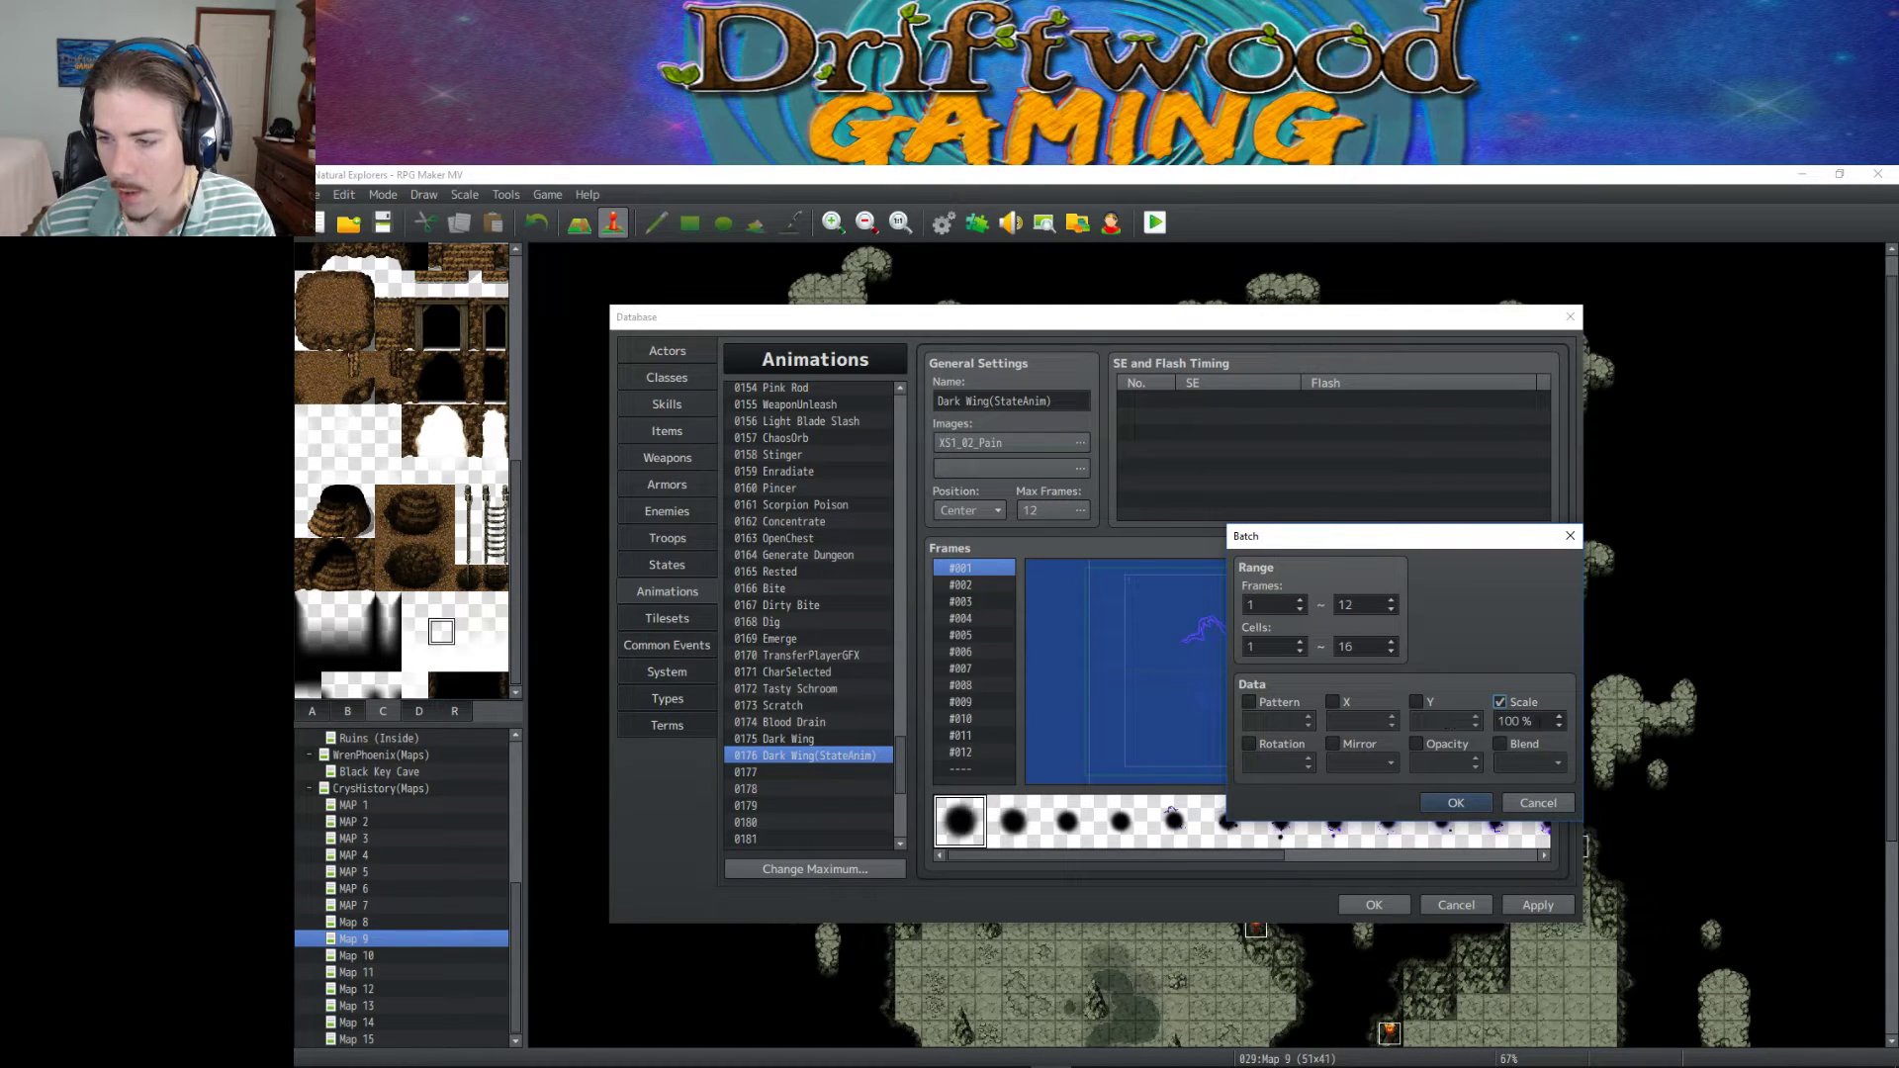
pyautogui.press('Tab')
pyautogui.write('150')
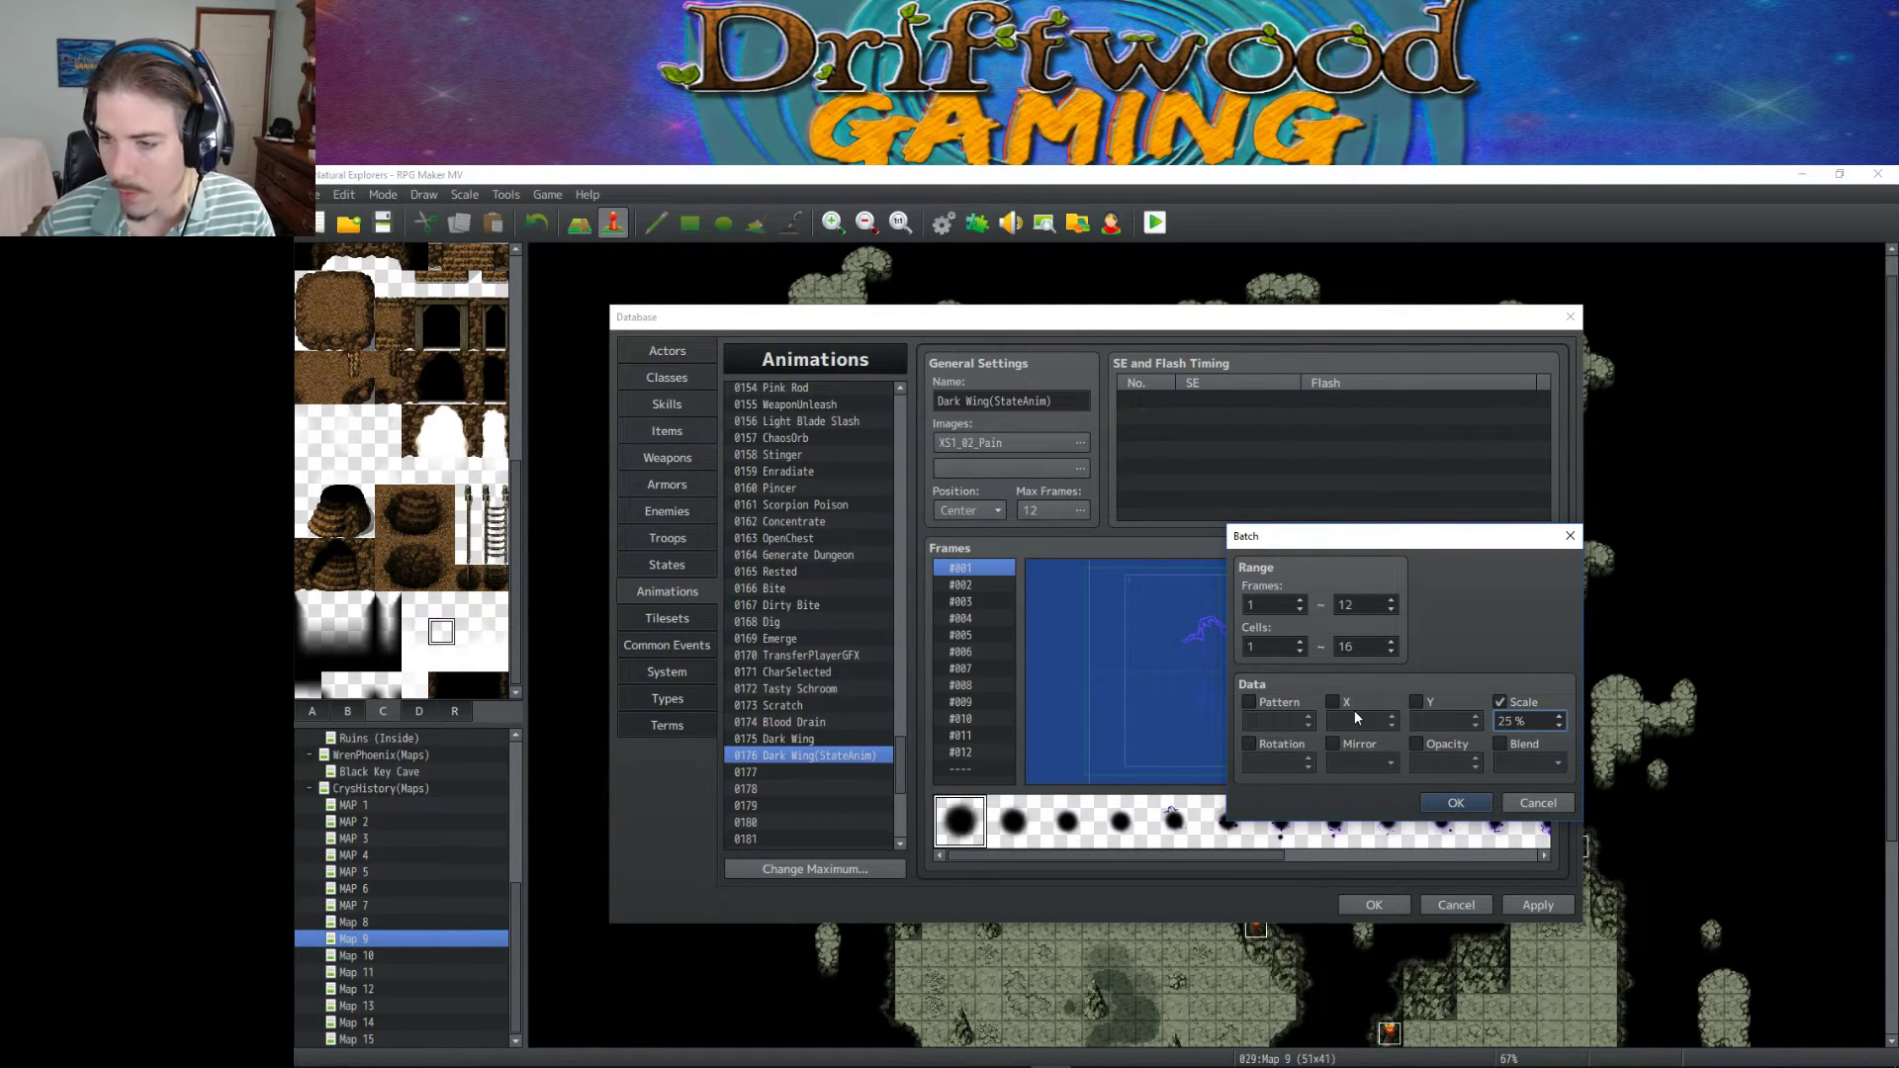
pyautogui.click(1471, 804)
pyautogui.click(1484, 750)
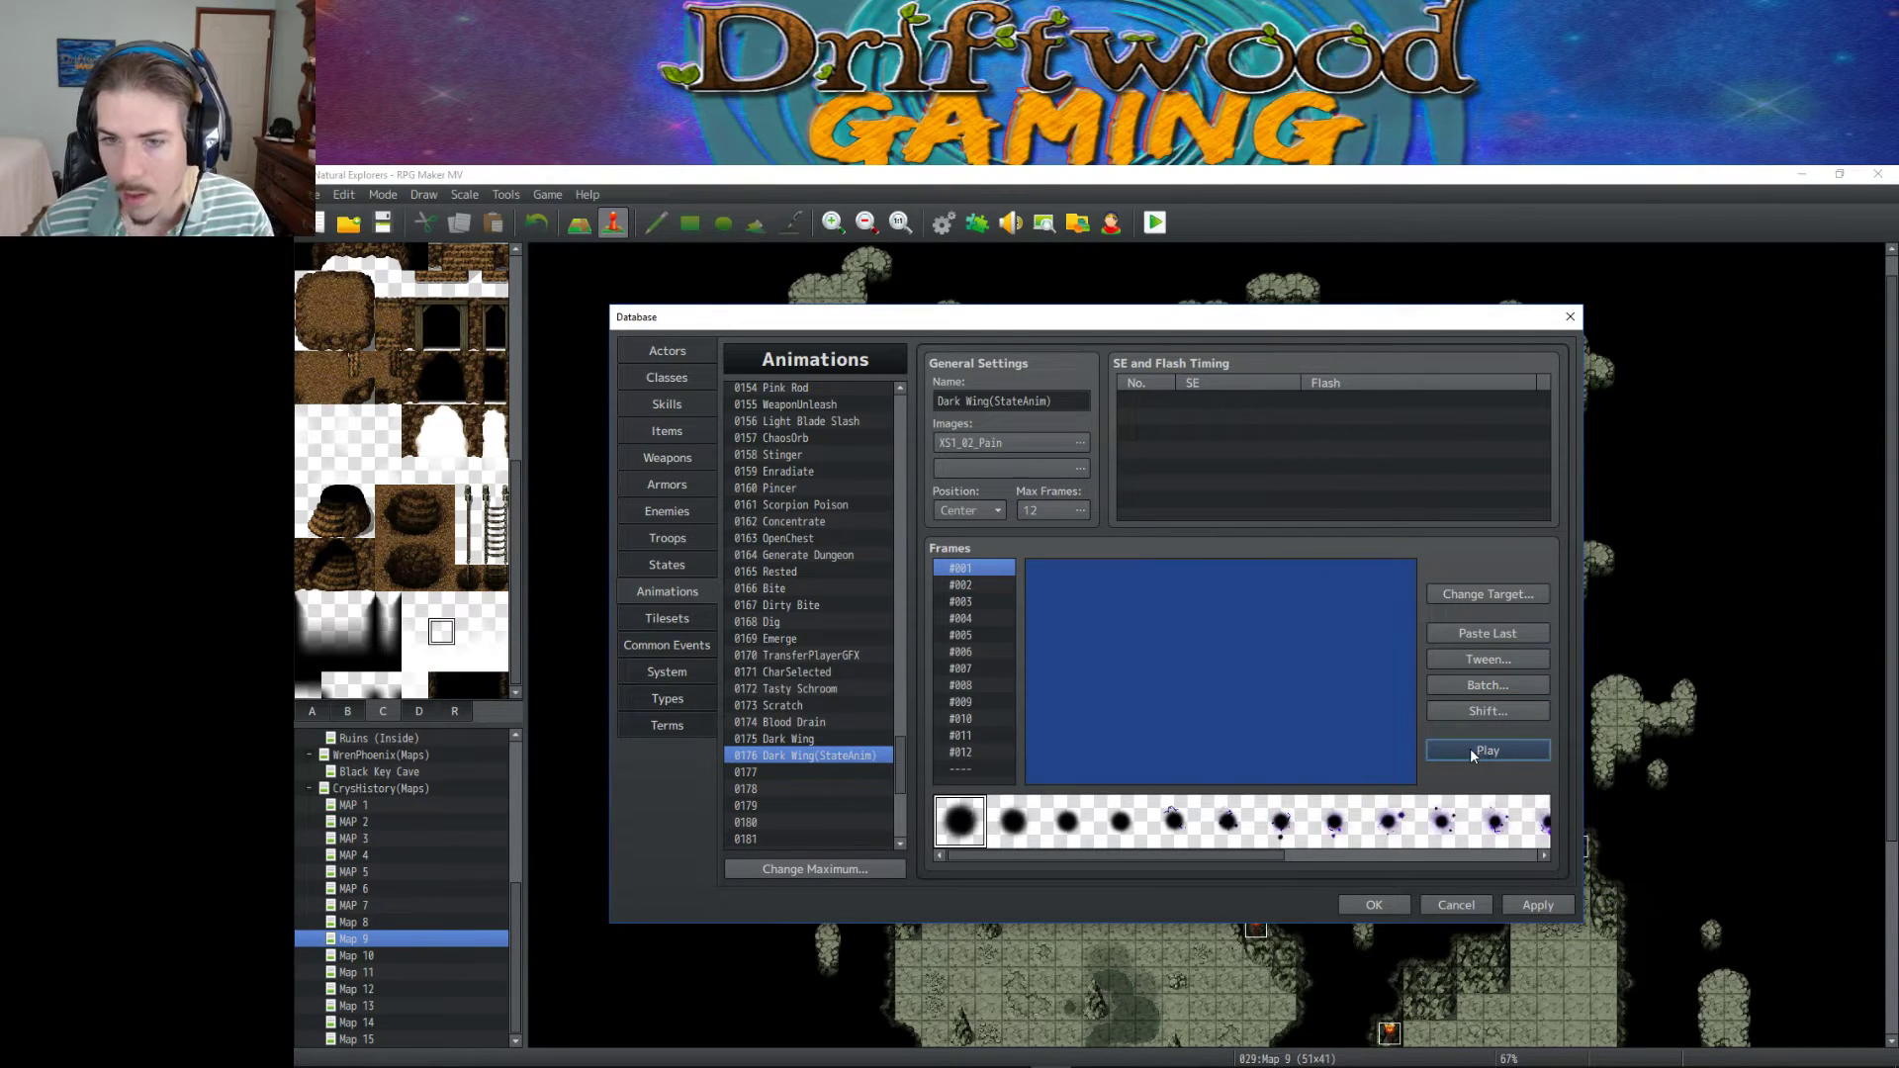
# Check frame 3 of the scaled copy and replace slot 0176 with a fresh copy of Dark Wing.
pyautogui.click(978, 601)
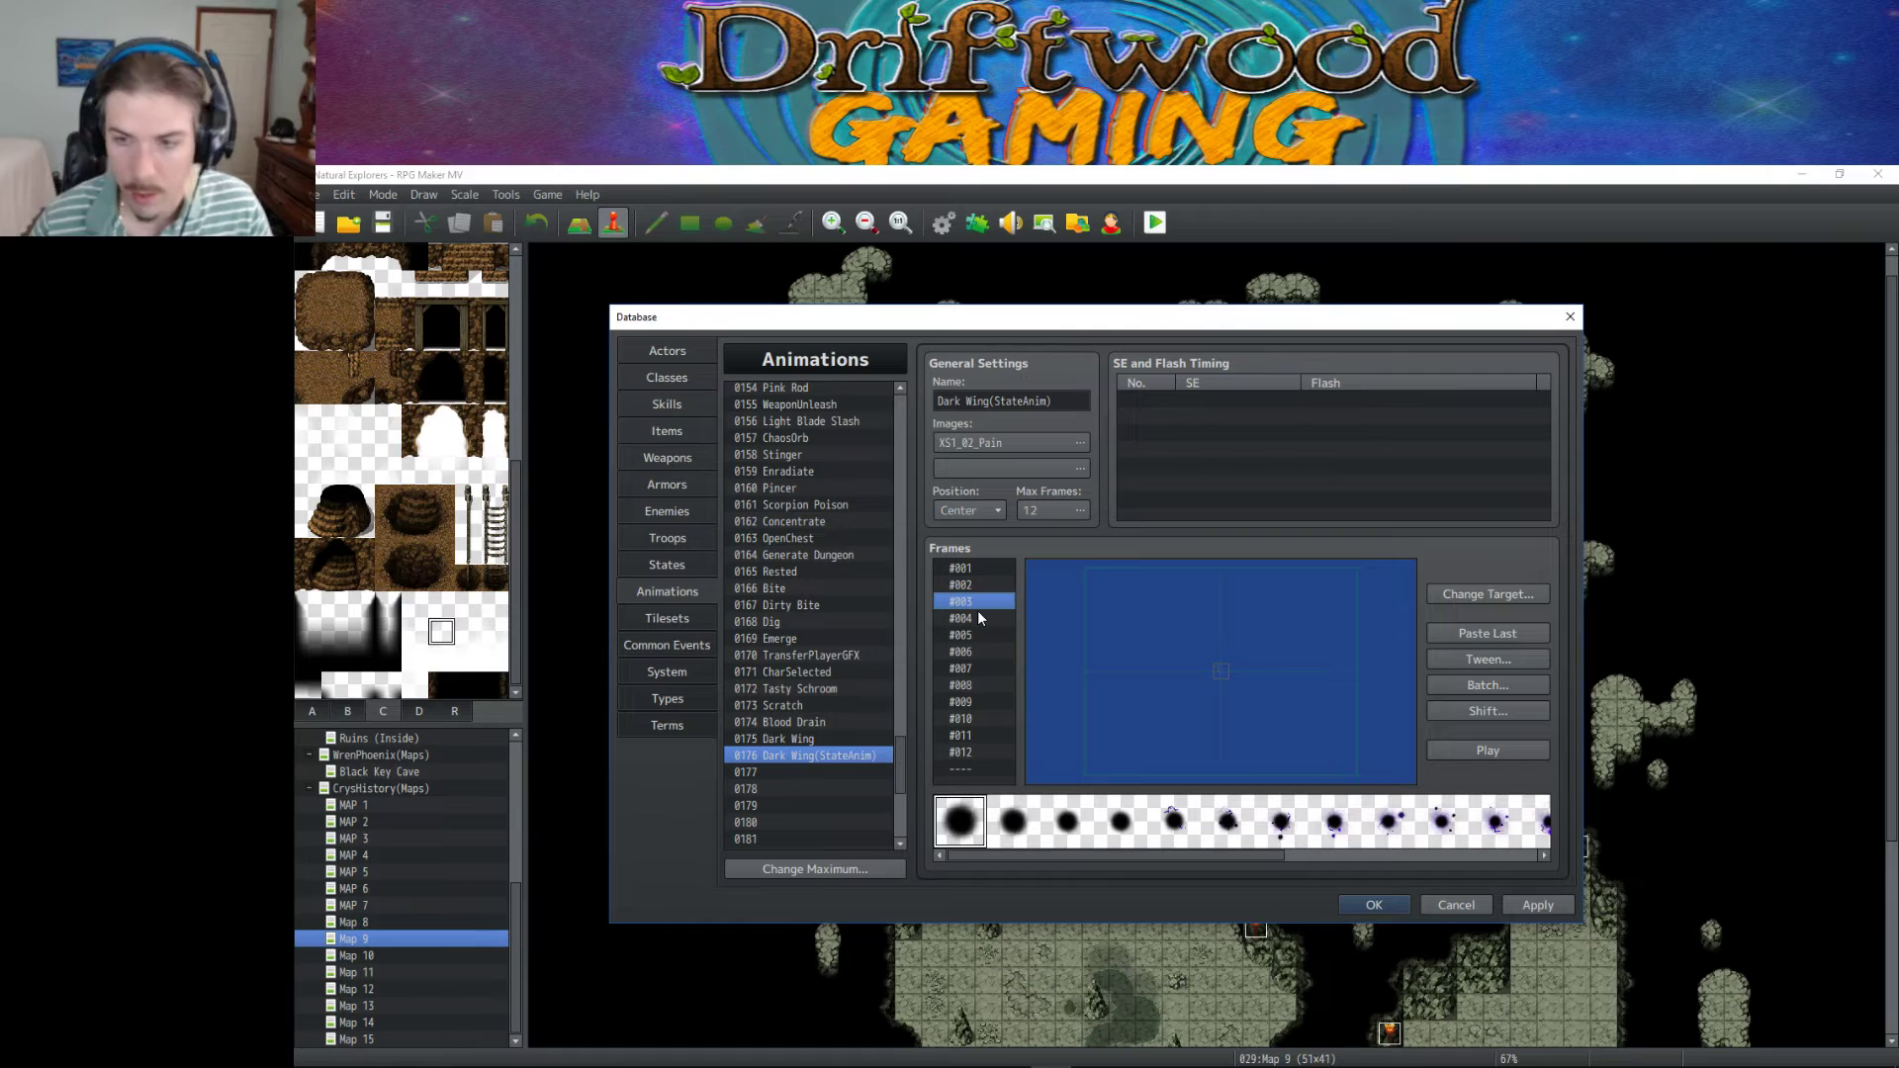
pyautogui.click(820, 741)
pyautogui.click(827, 756)
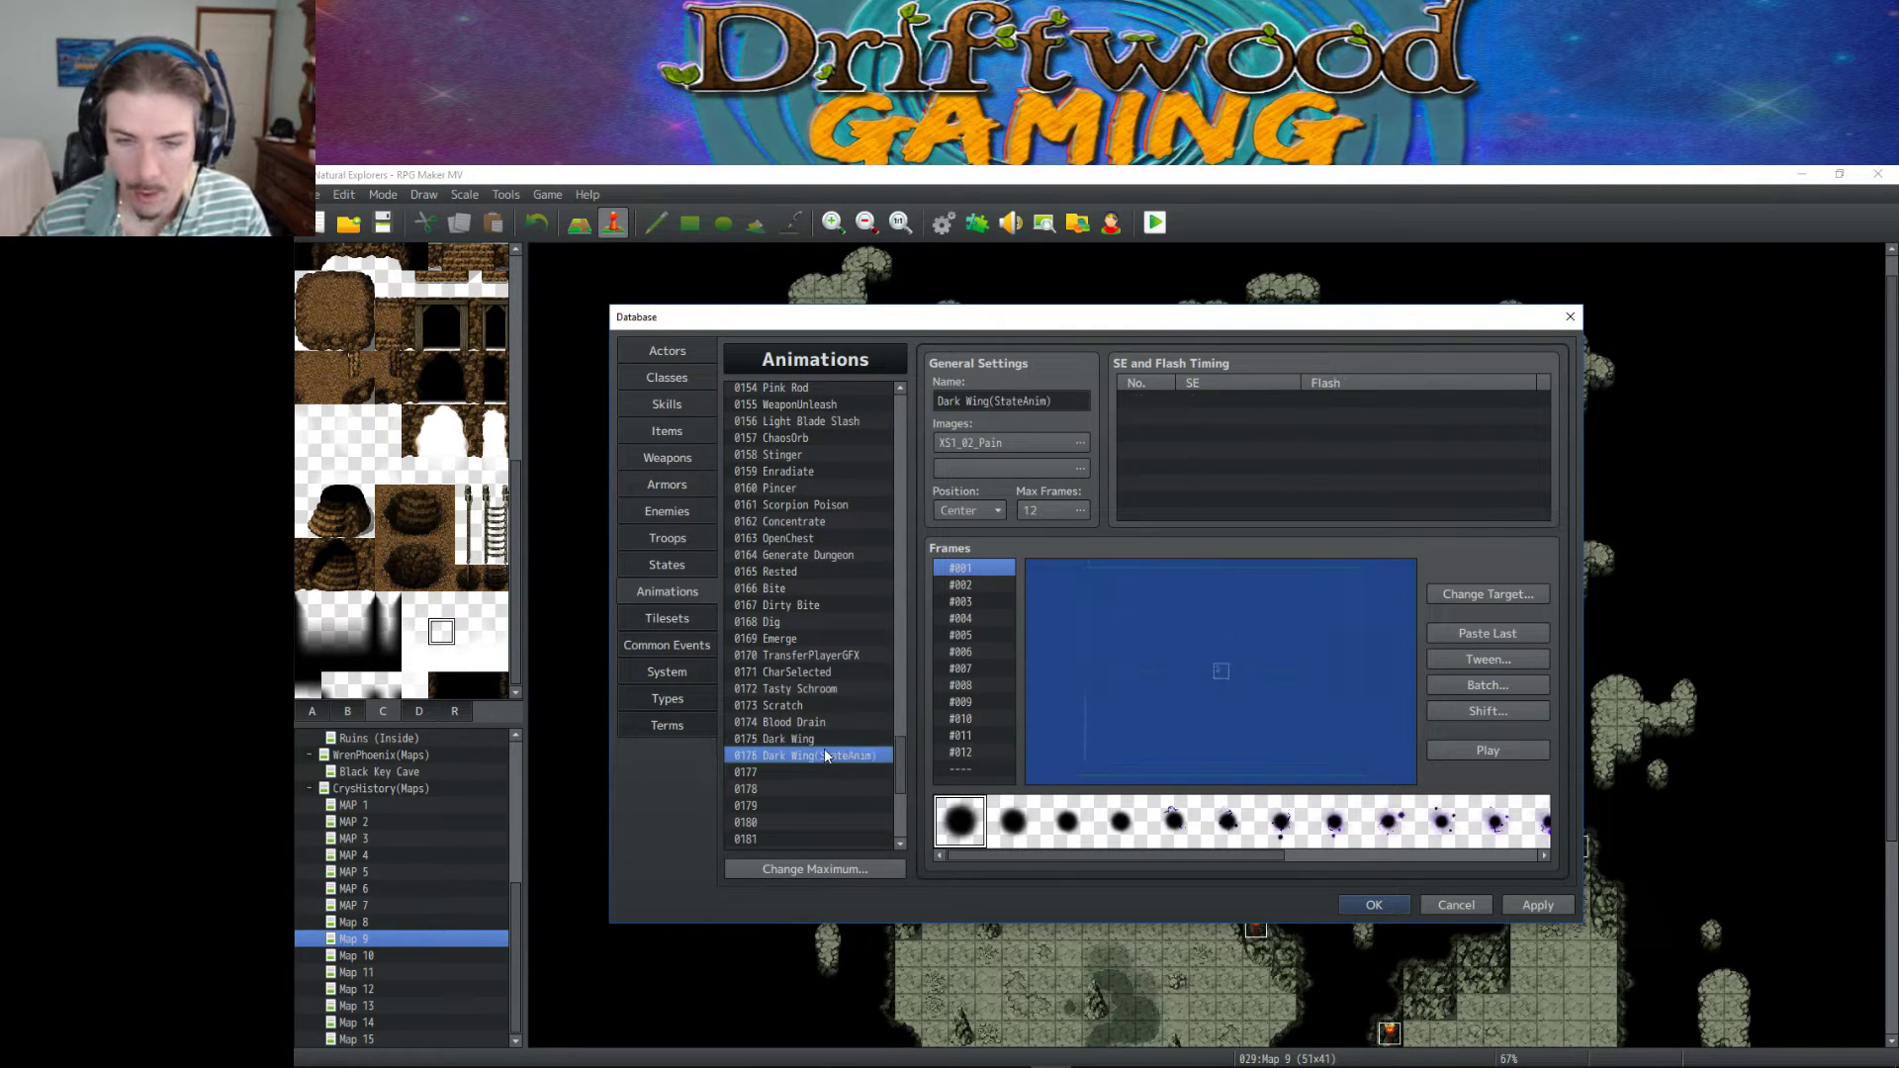
pyautogui.click(827, 742)
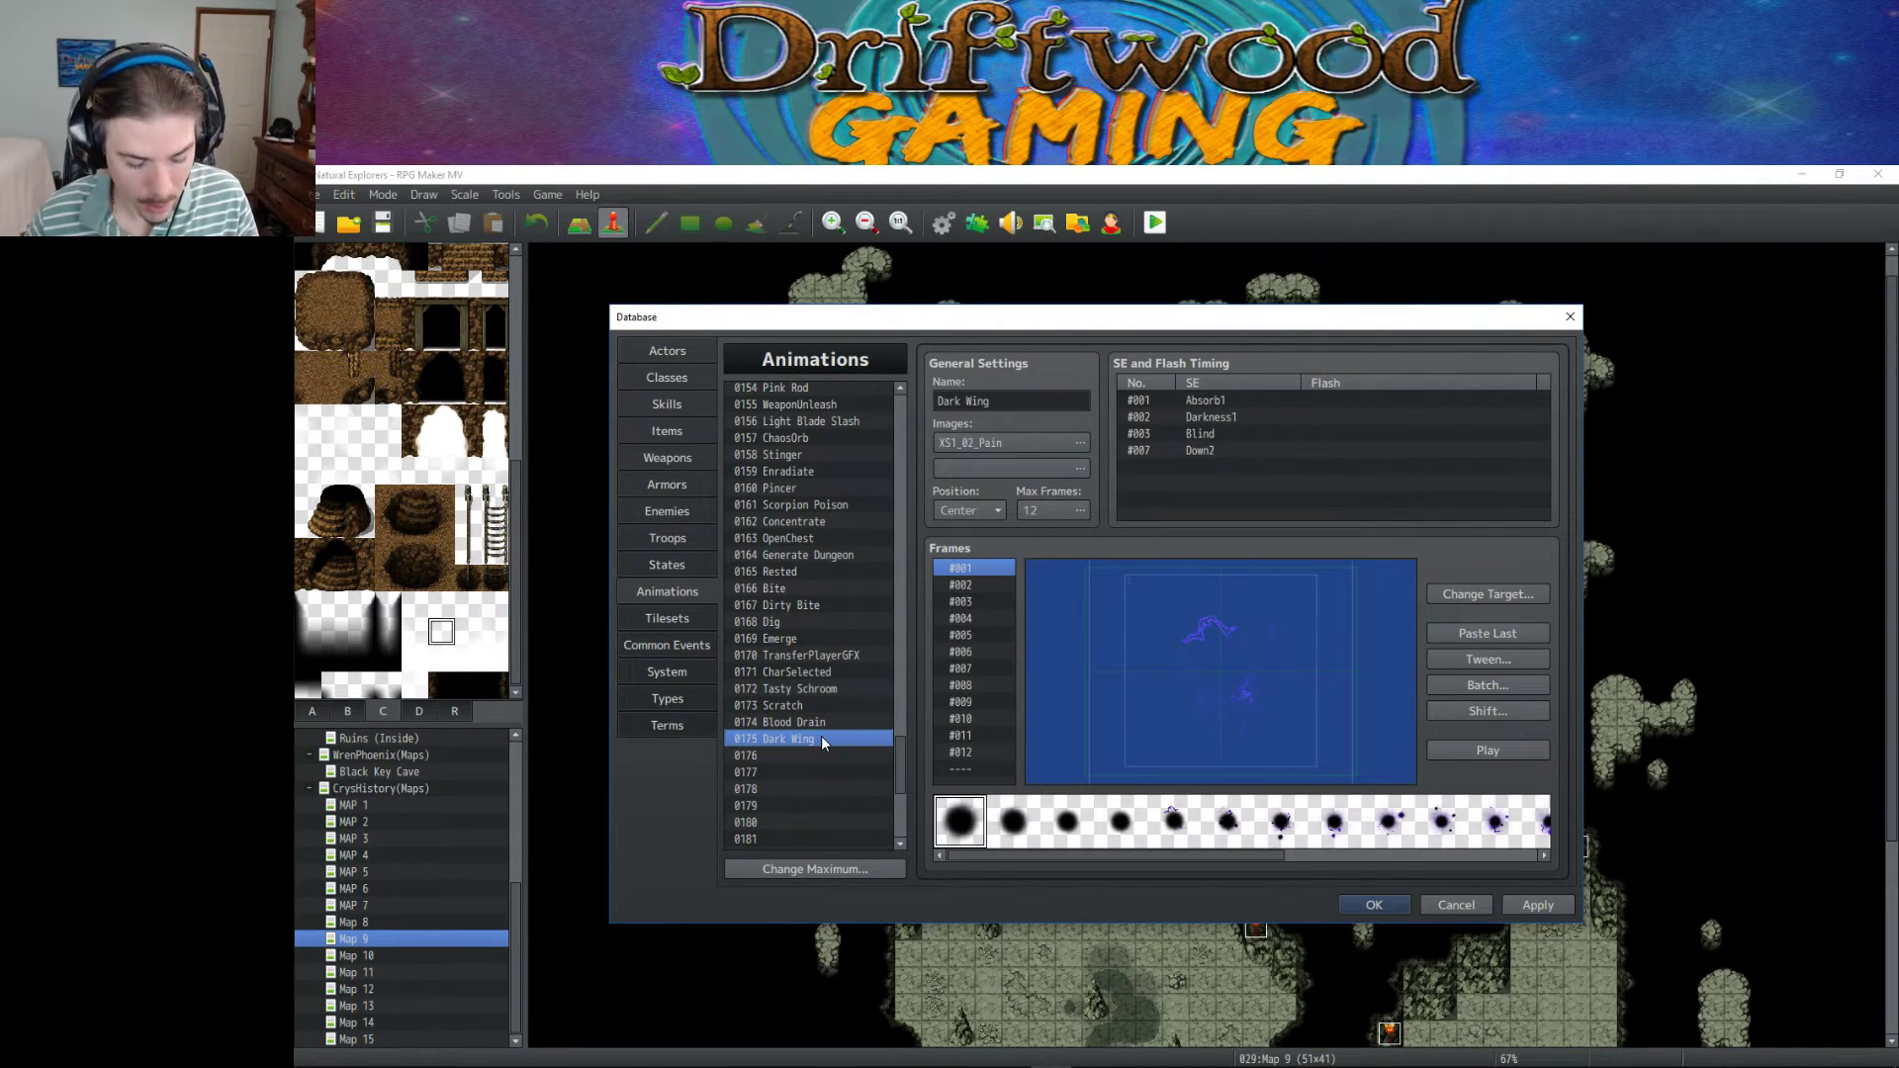
pyautogui.click(821, 750)
pyautogui.hotkey('ctrl', 'v')
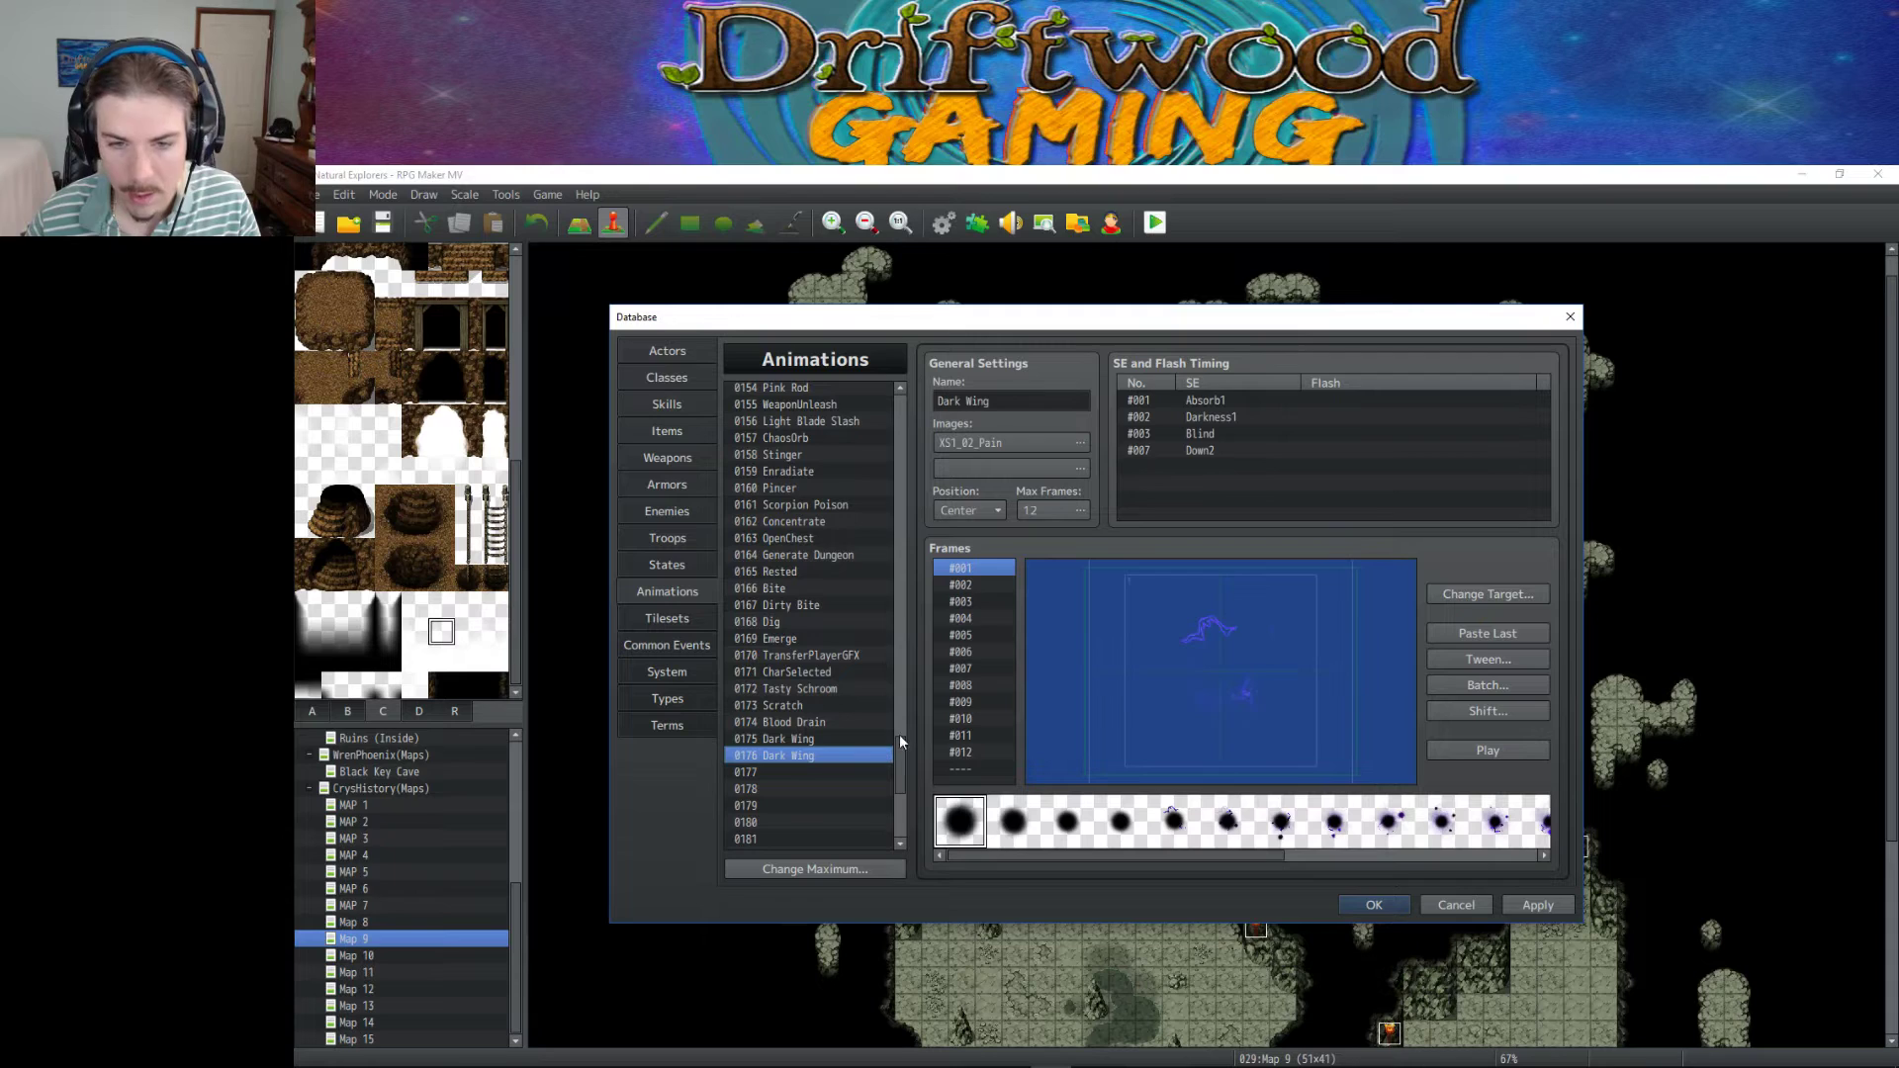
# Delete all four sound timing entries from the Dark Wing copy in slot 0176.
pyautogui.click(1232, 400)
pyautogui.press('Delete')
pyautogui.press('Delete')
pyautogui.press('Delete')
pyautogui.press('Delete')
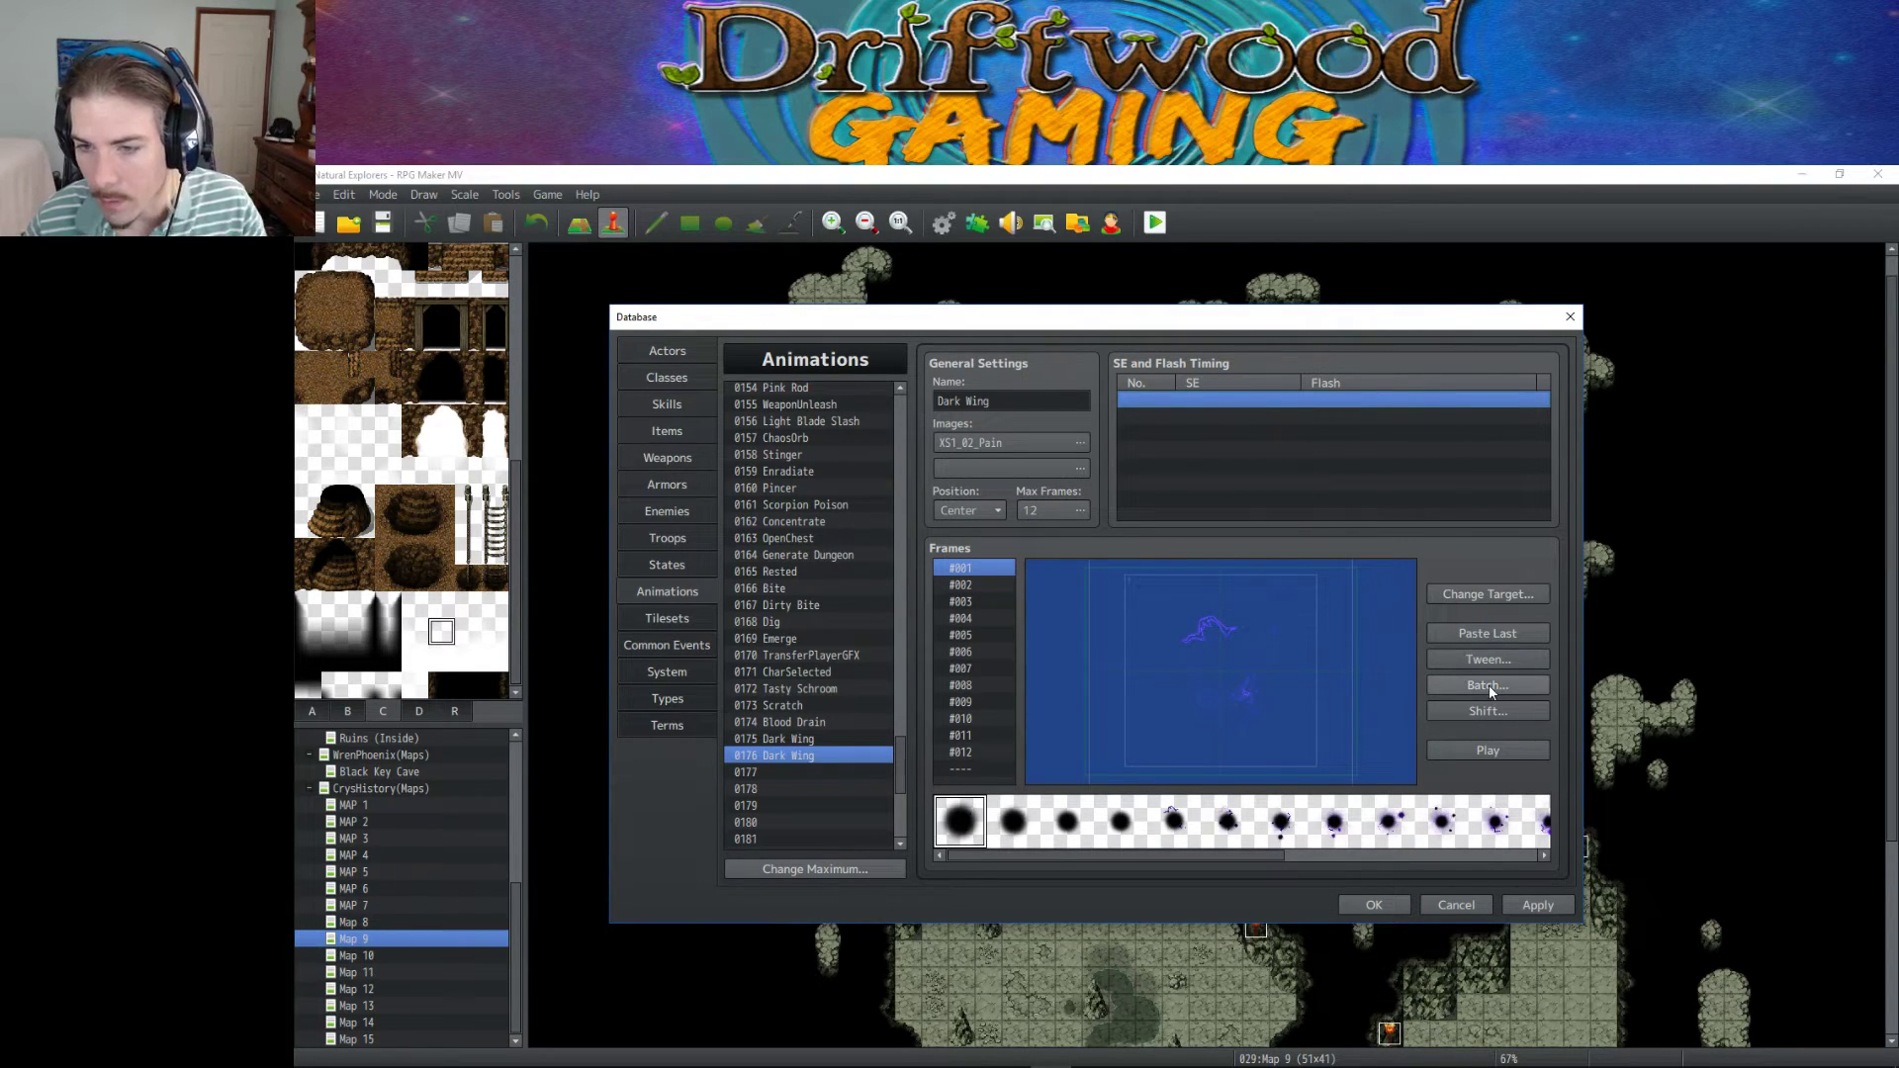
# Batch-set the scale of all cells in frames 1 to 12 of animation 0176 to 55%, apply it and play the animation.
pyautogui.click(1442, 683)
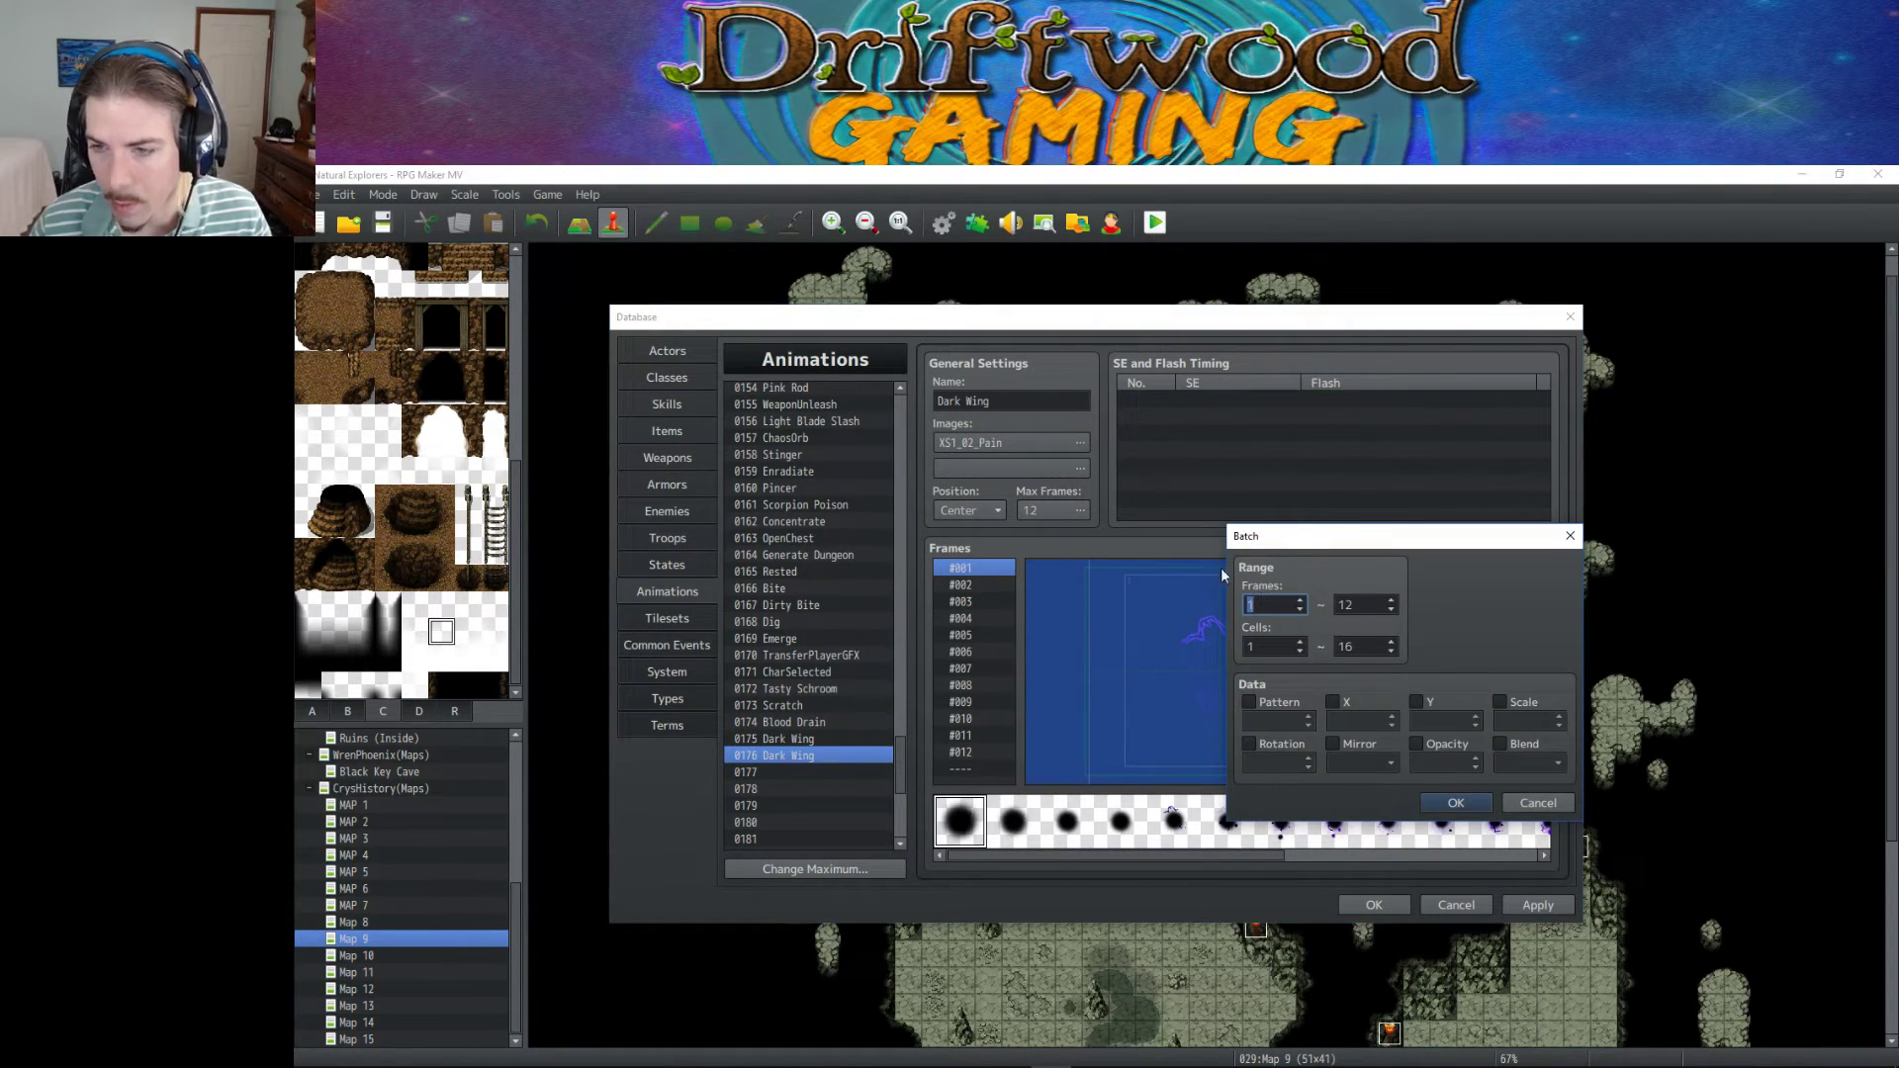
pyautogui.click(1501, 702)
pyautogui.doubleClick(1536, 720)
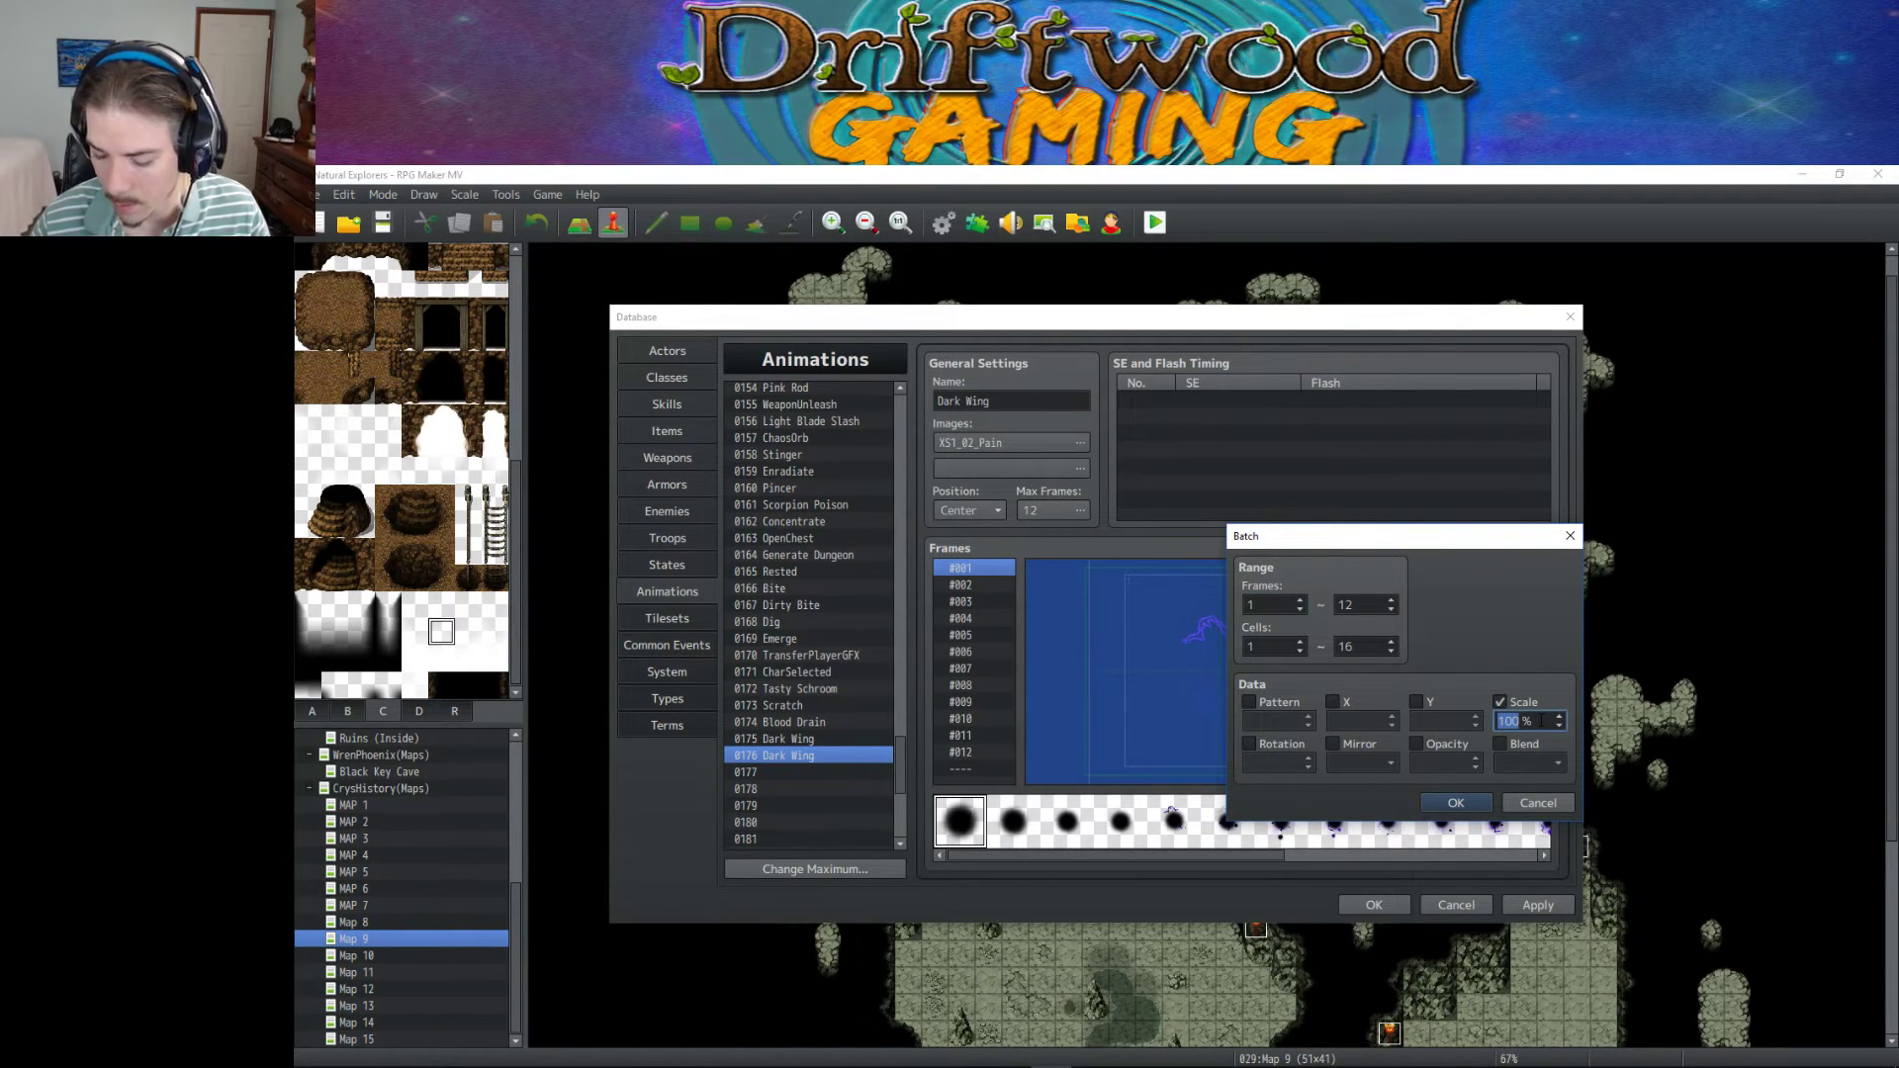
pyautogui.write('55')
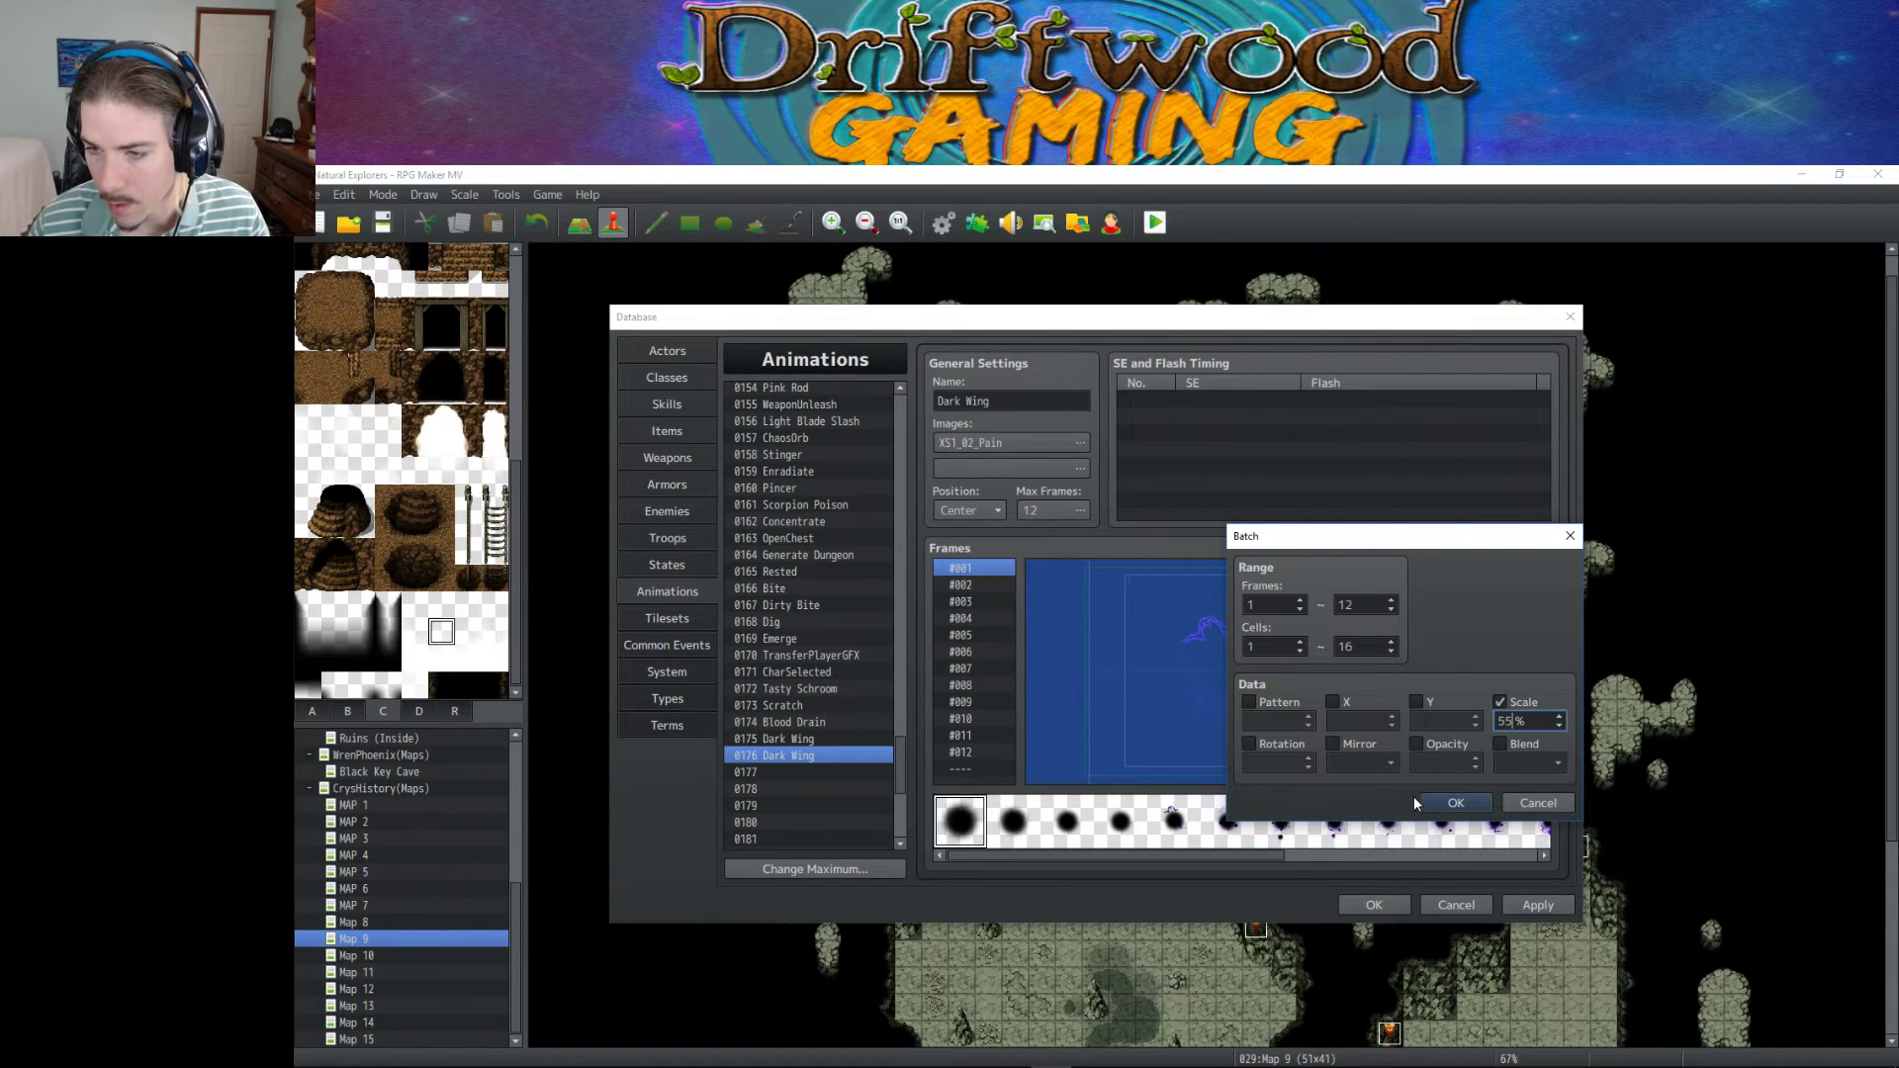
pyautogui.click(1450, 803)
pyautogui.click(1468, 752)
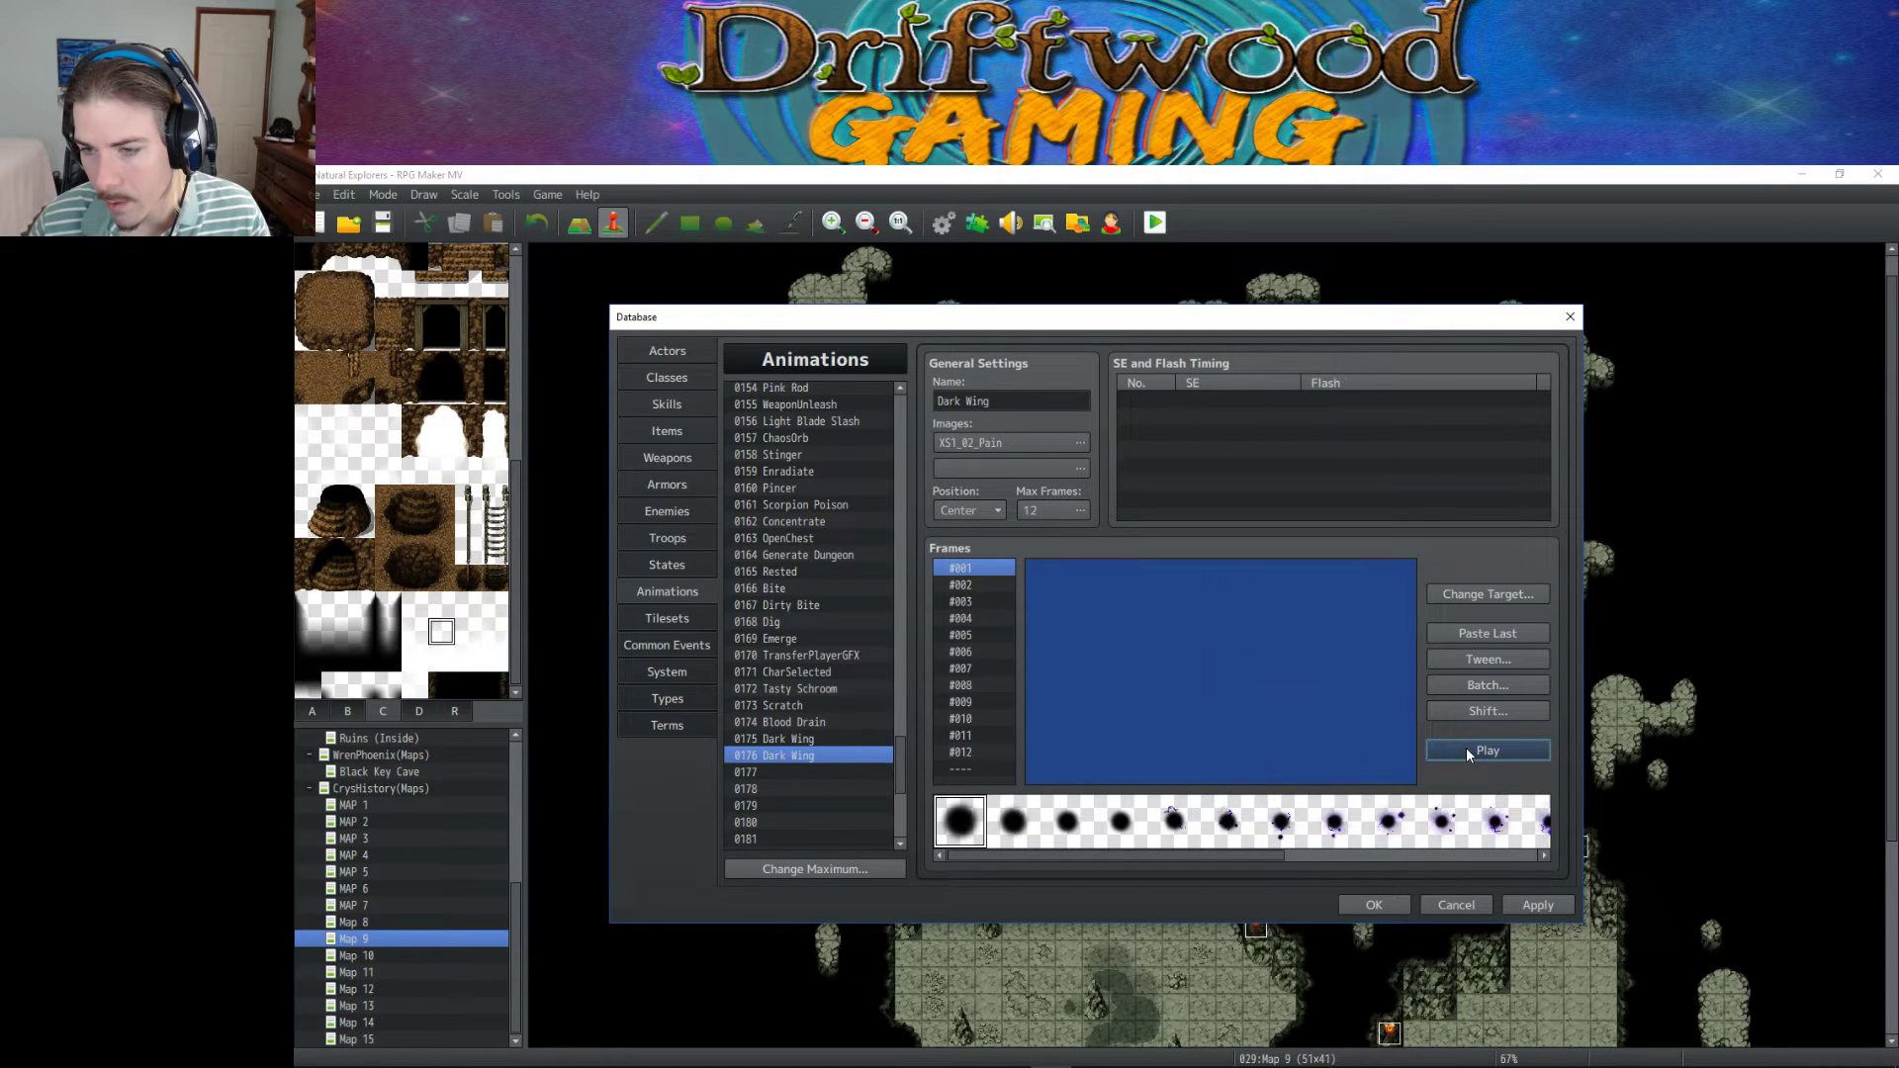
pyautogui.click(1521, 900)
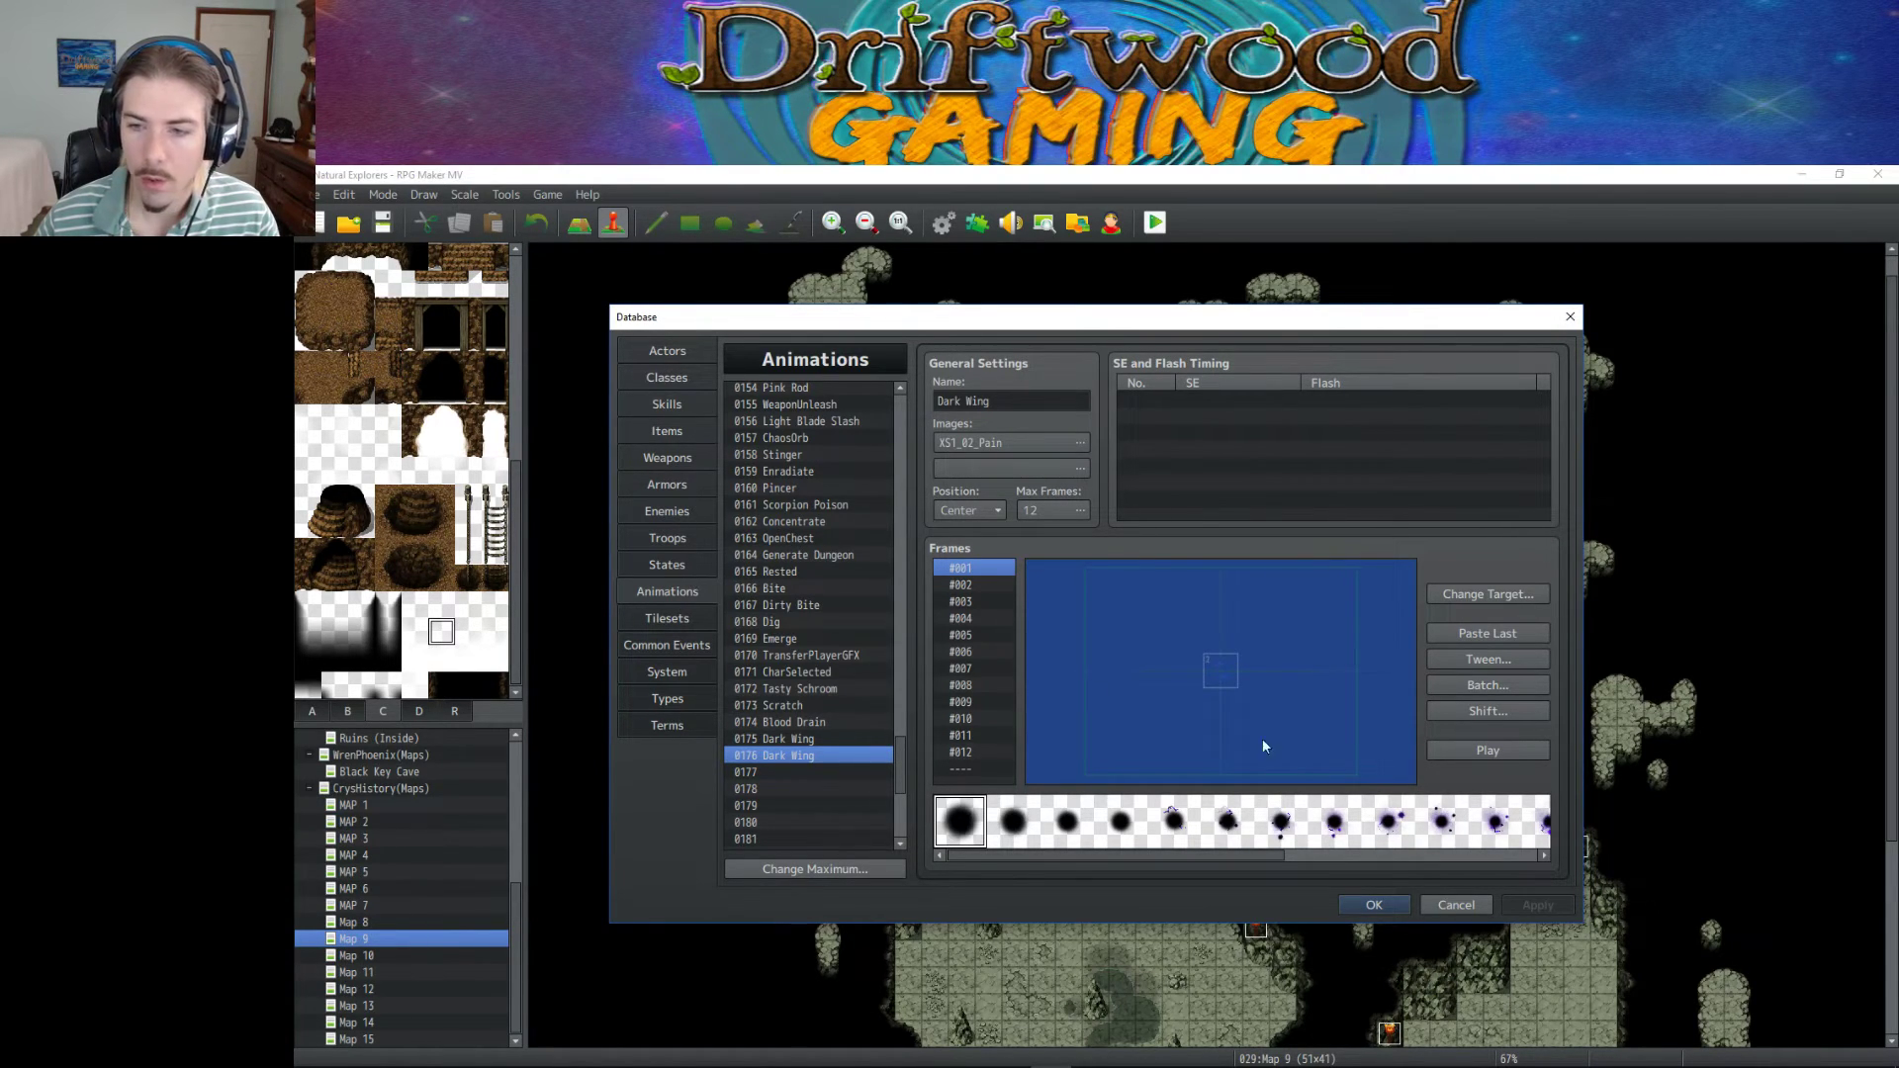
pyautogui.click(1504, 753)
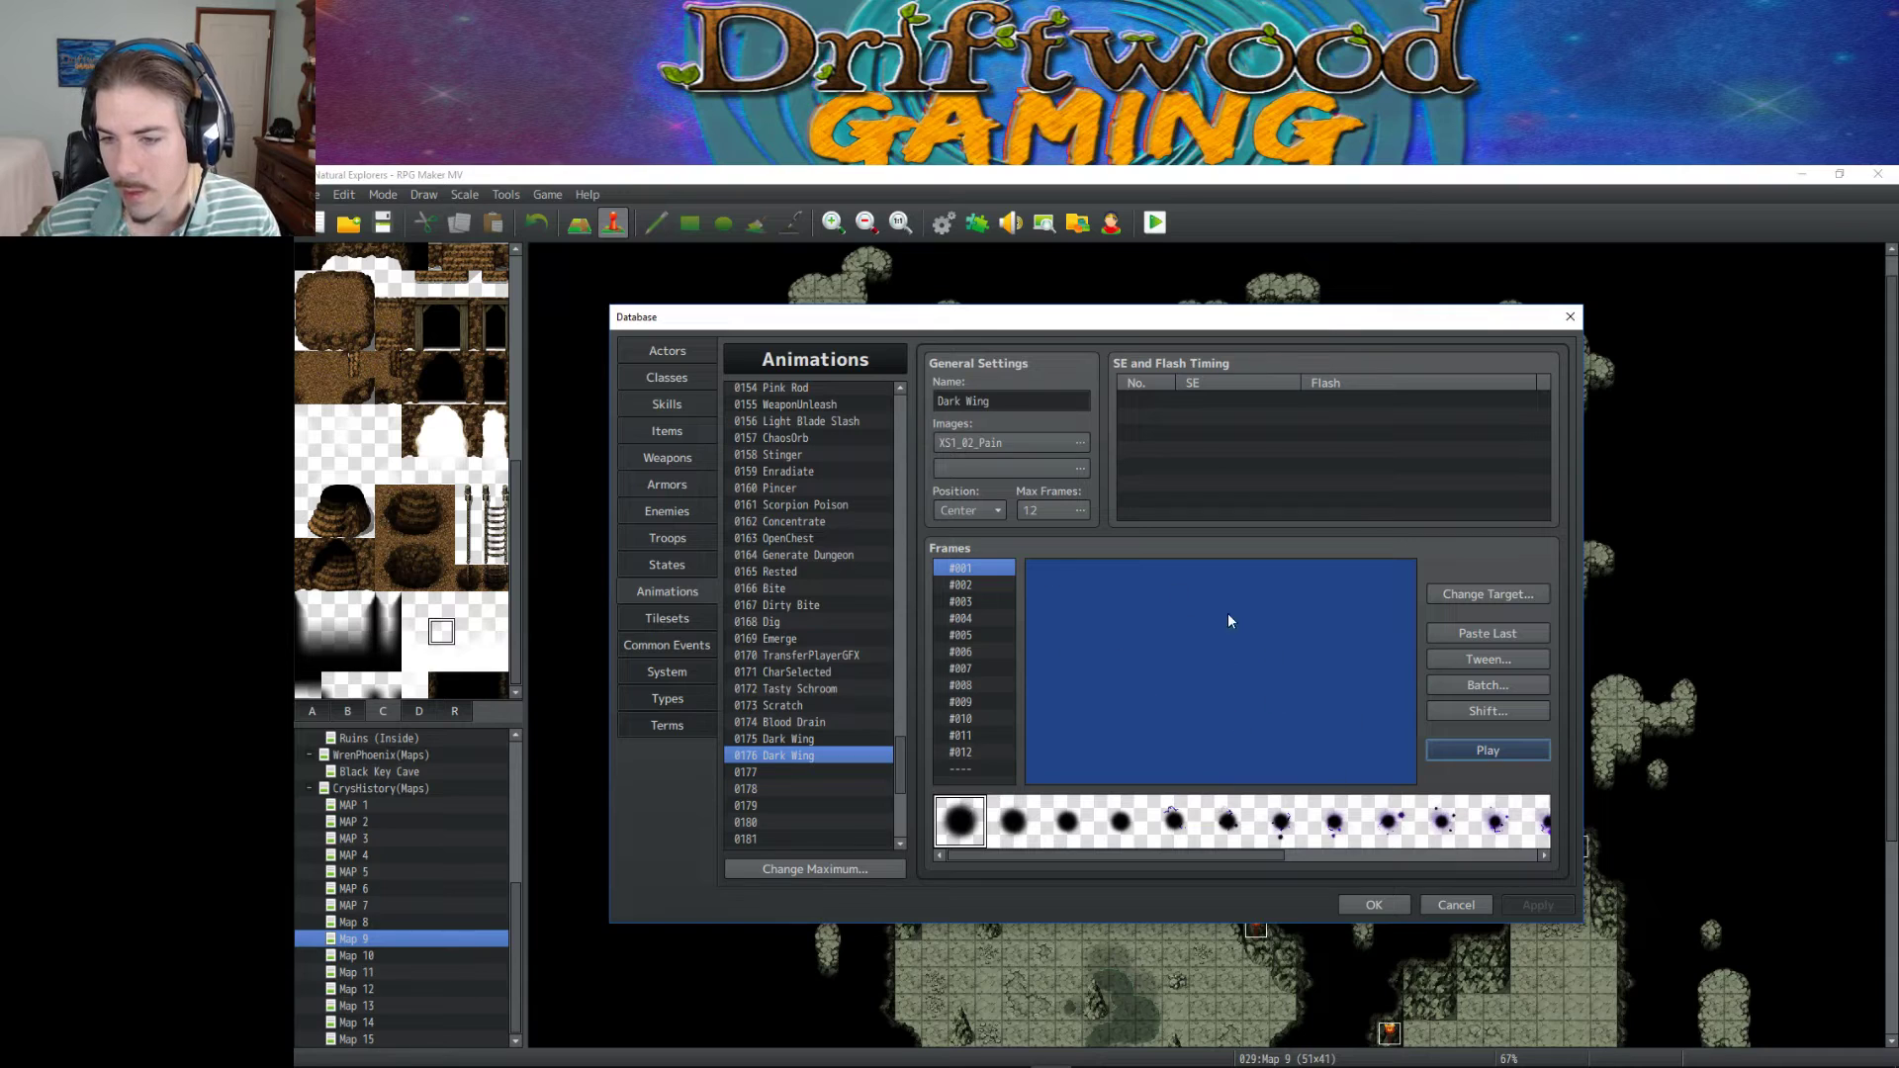
# Add the notetag <State Animation: 176> to the Blind state's note and apply the change.
pyautogui.click(681, 564)
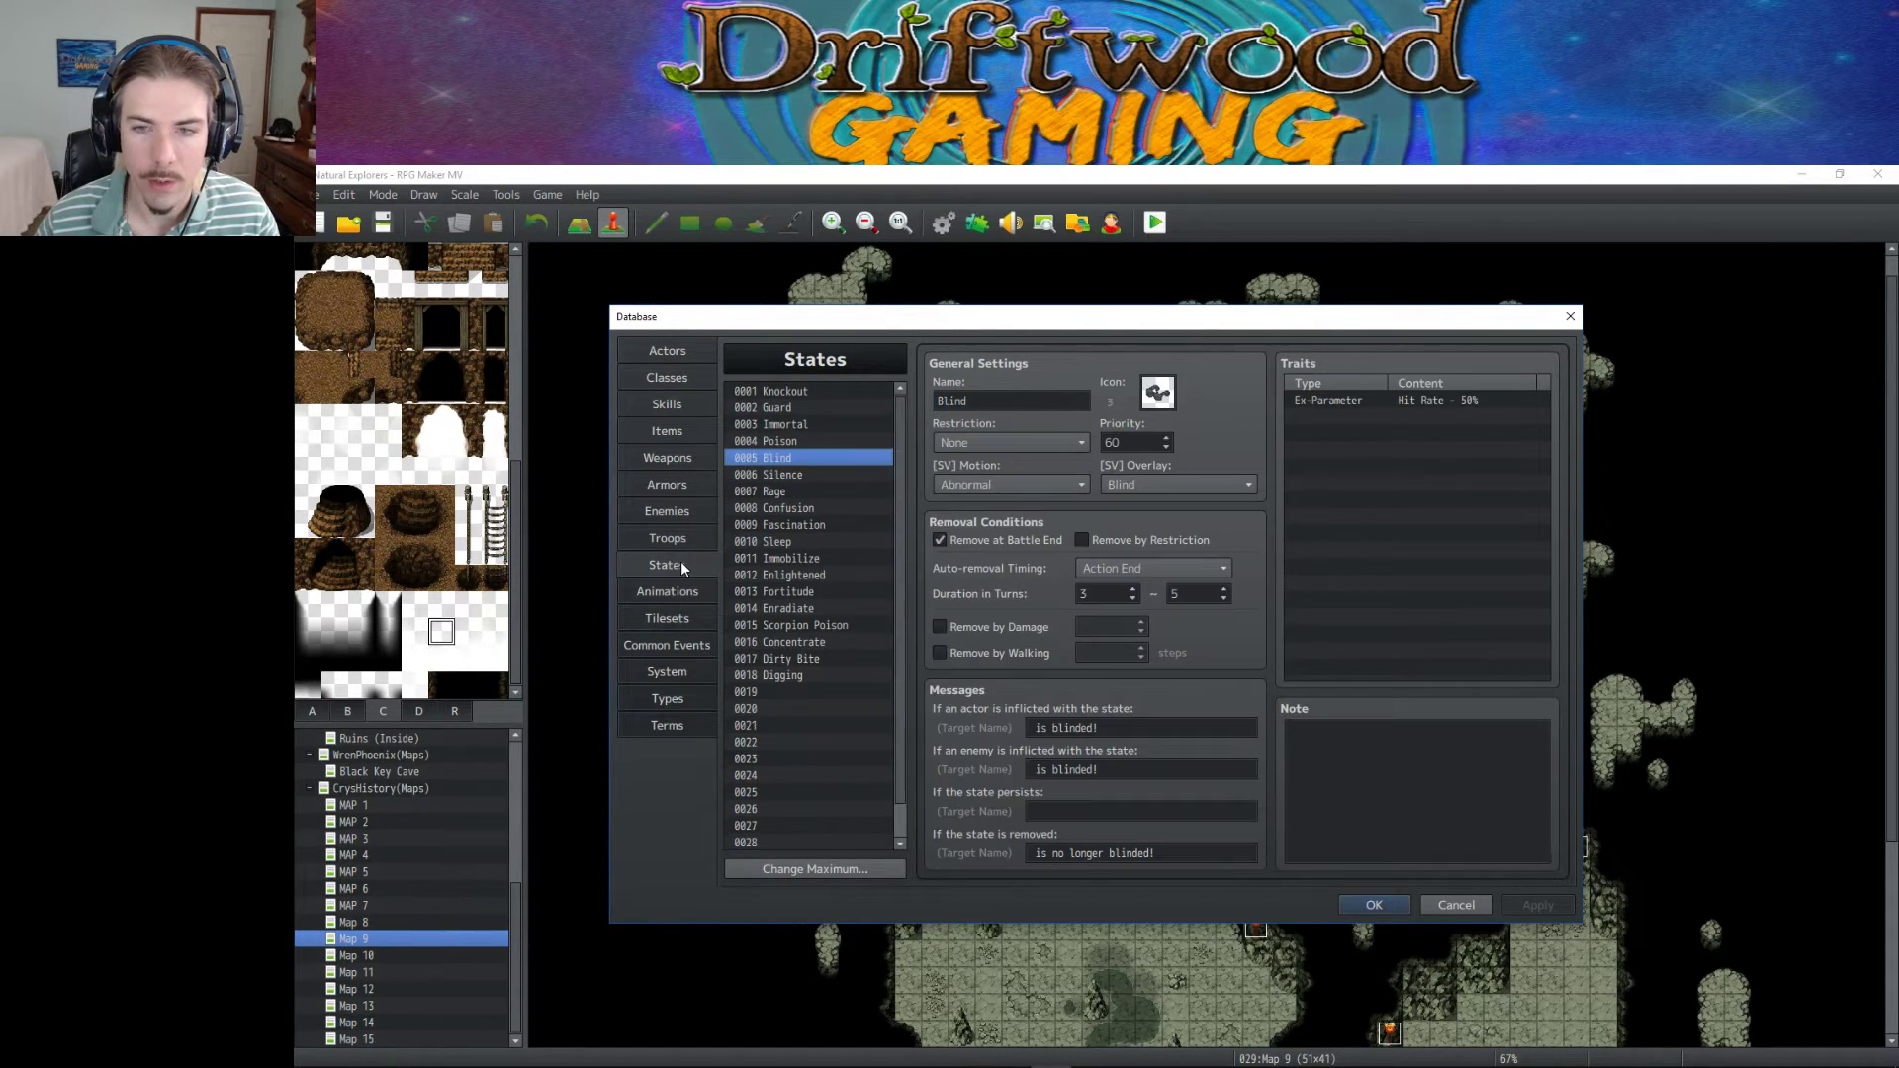
pyautogui.click(1399, 754)
pyautogui.write('<')
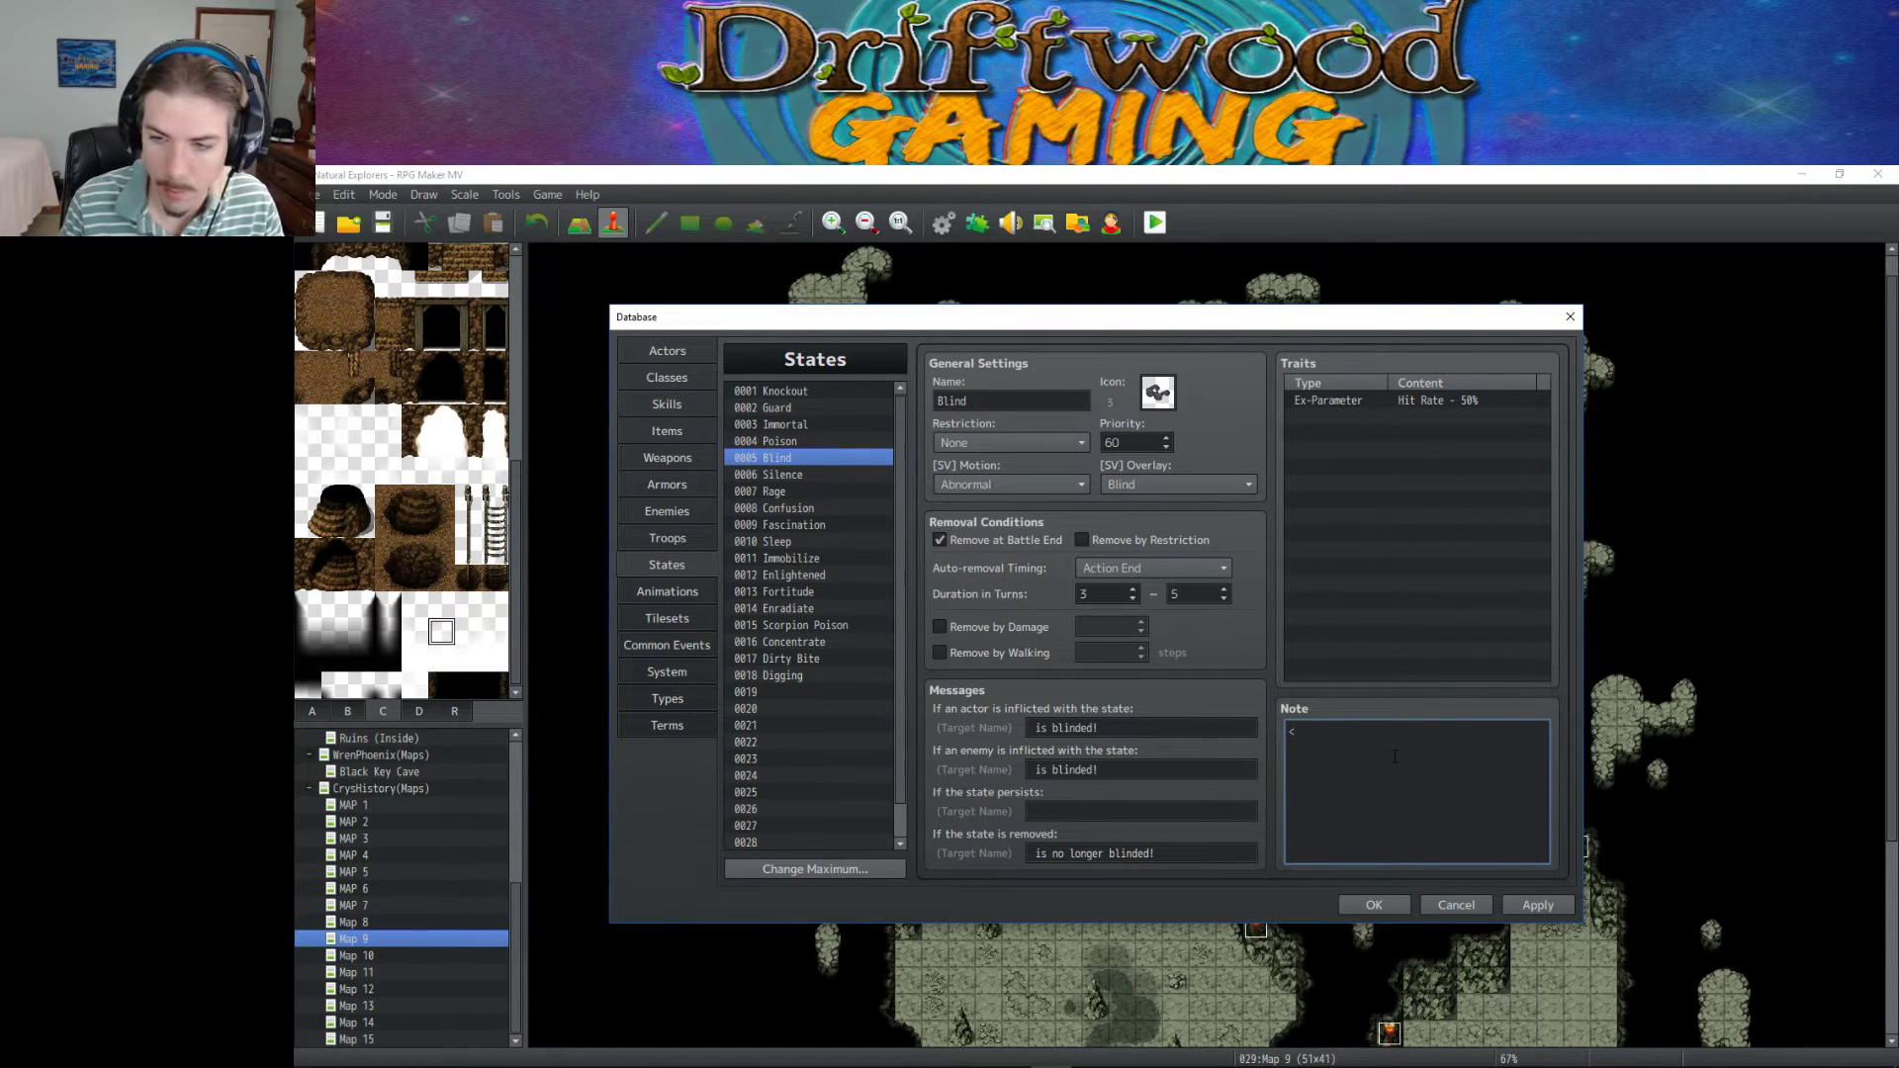
pyautogui.write('State Animation: 1')
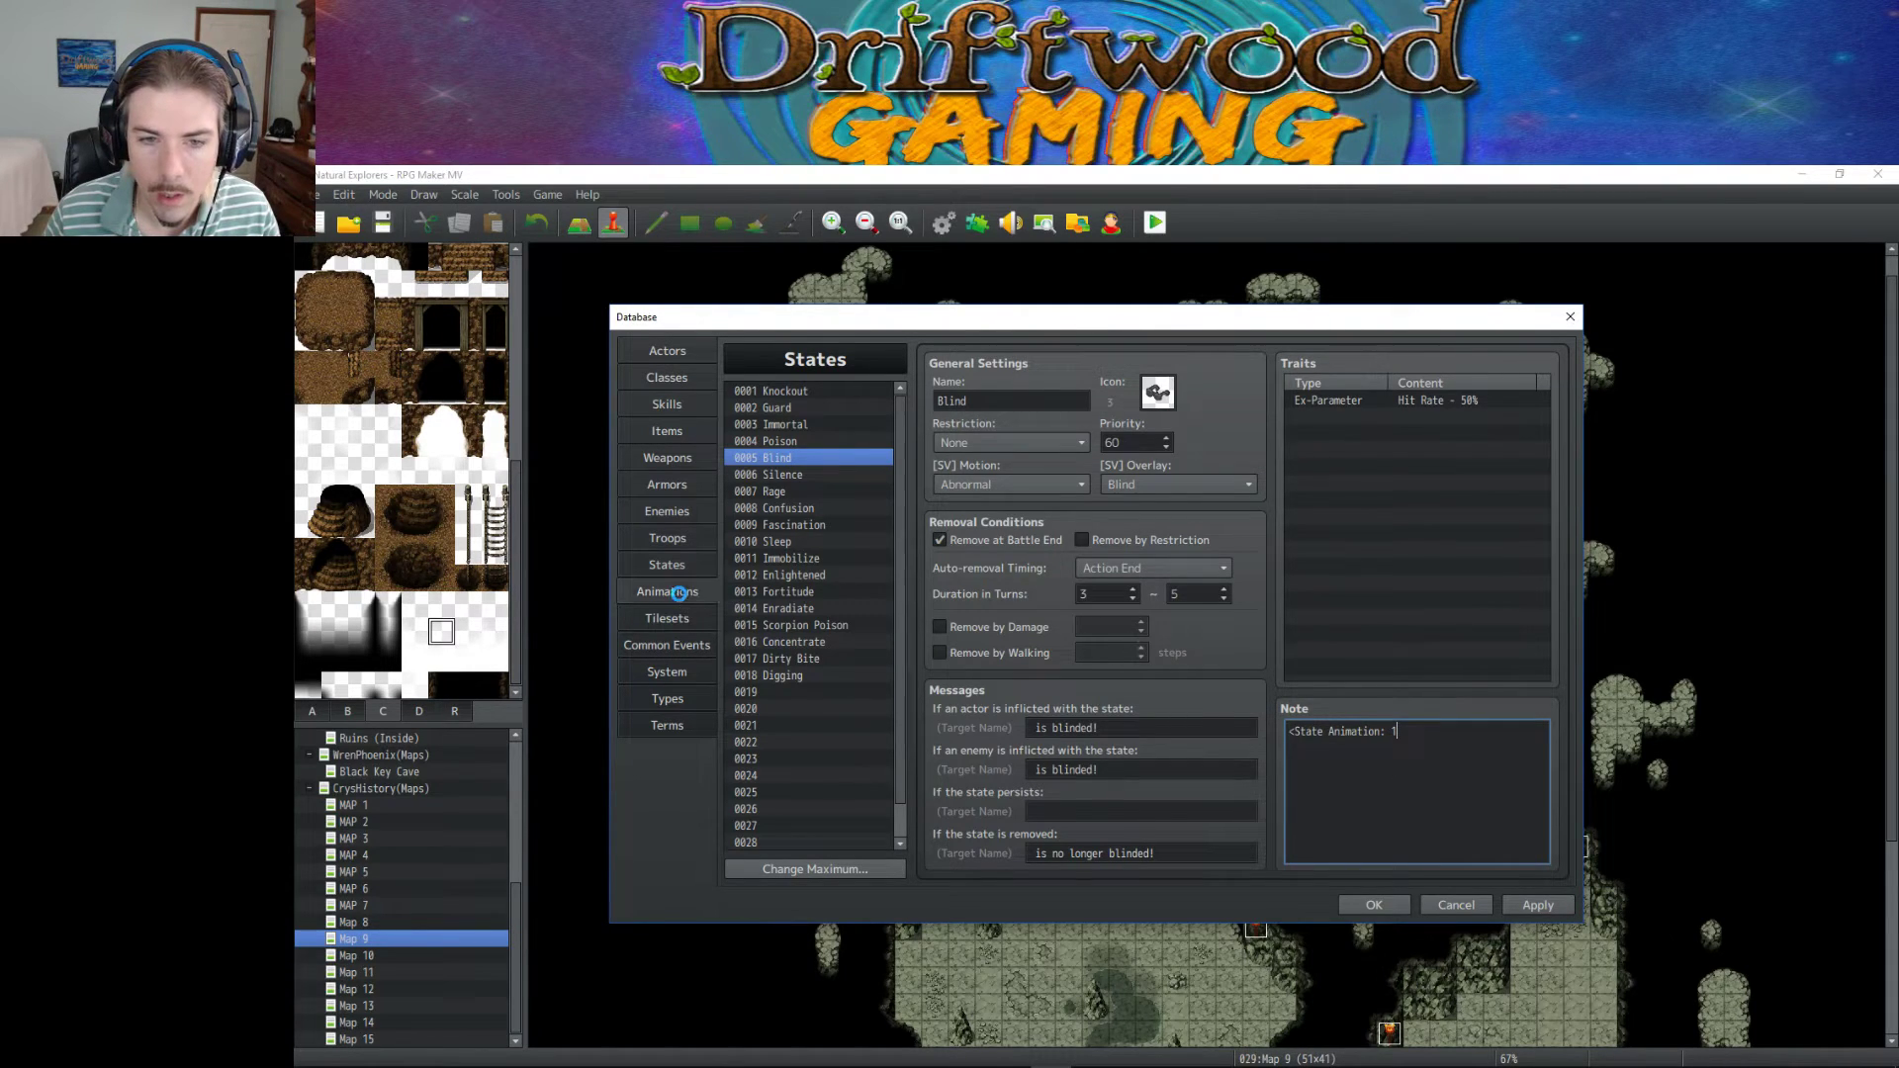
pyautogui.click(679, 594)
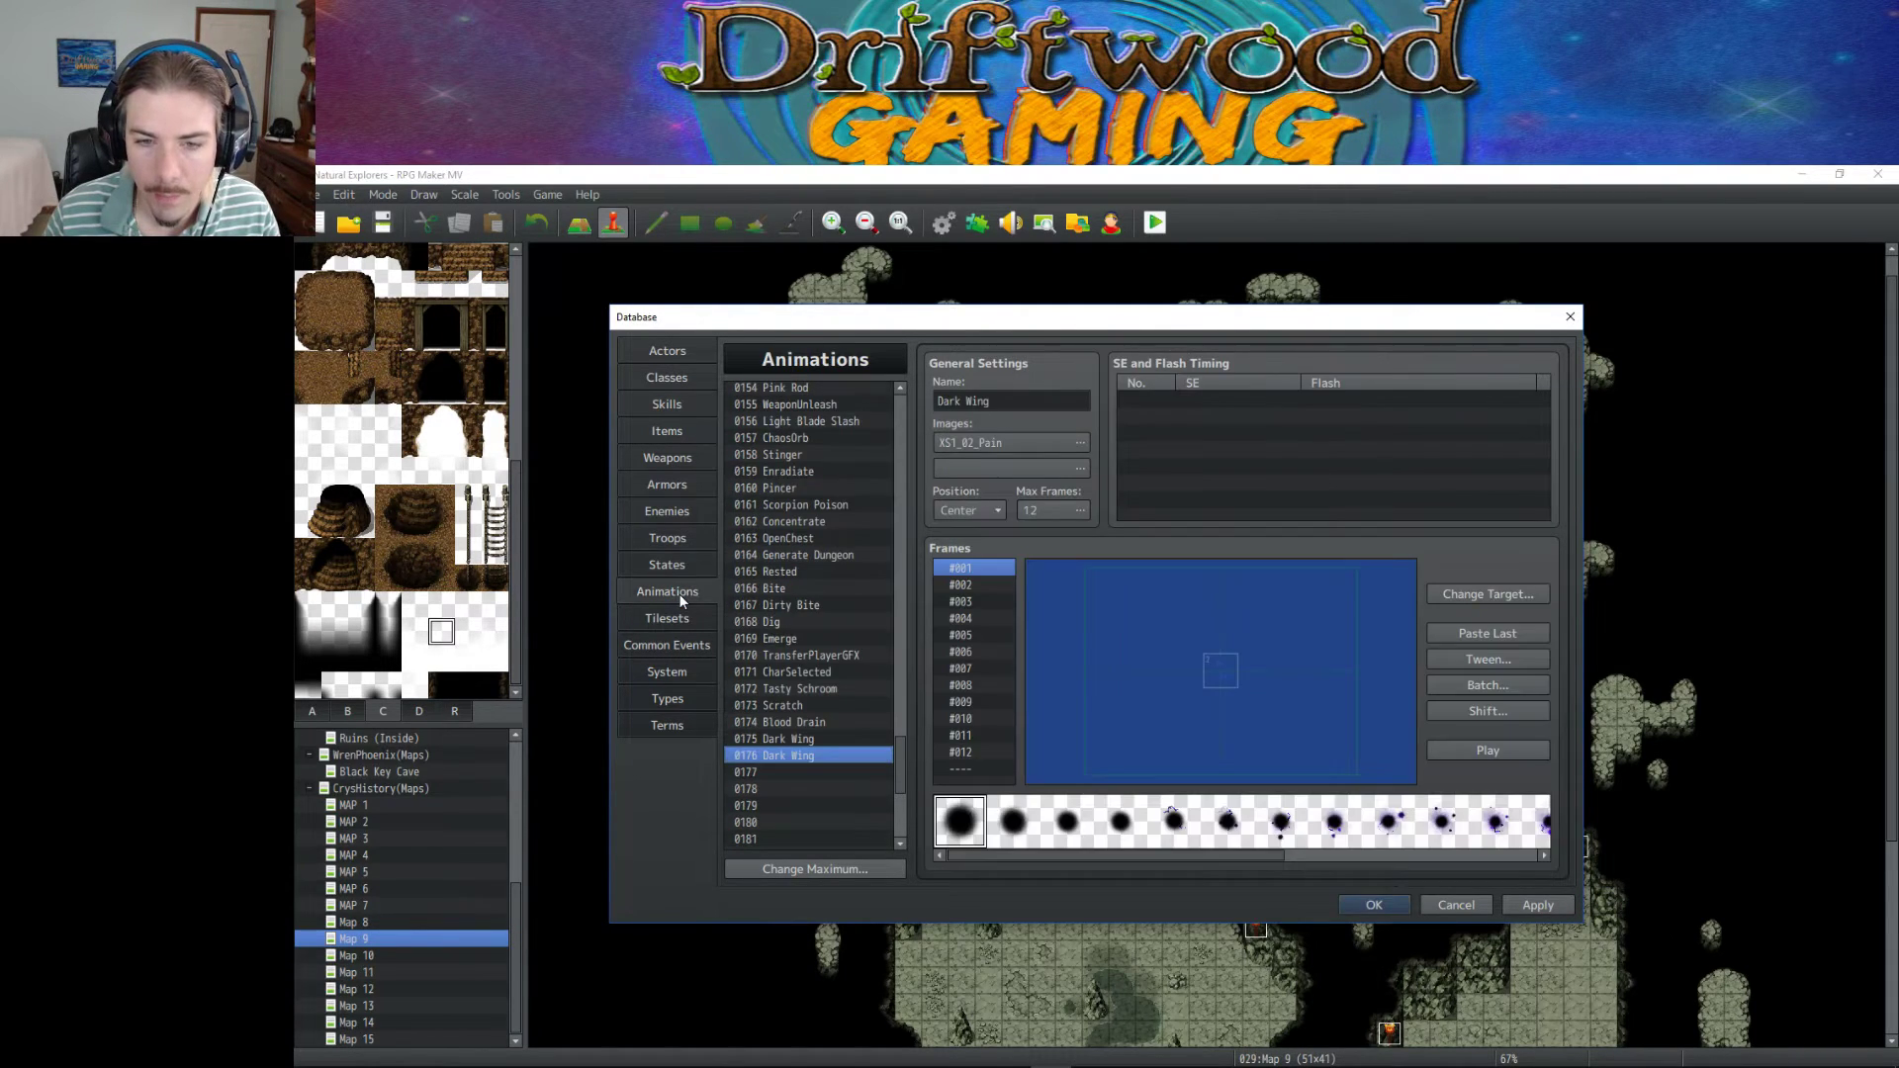
pyautogui.click(679, 563)
pyautogui.click(1426, 731)
pyautogui.write(': 176>')
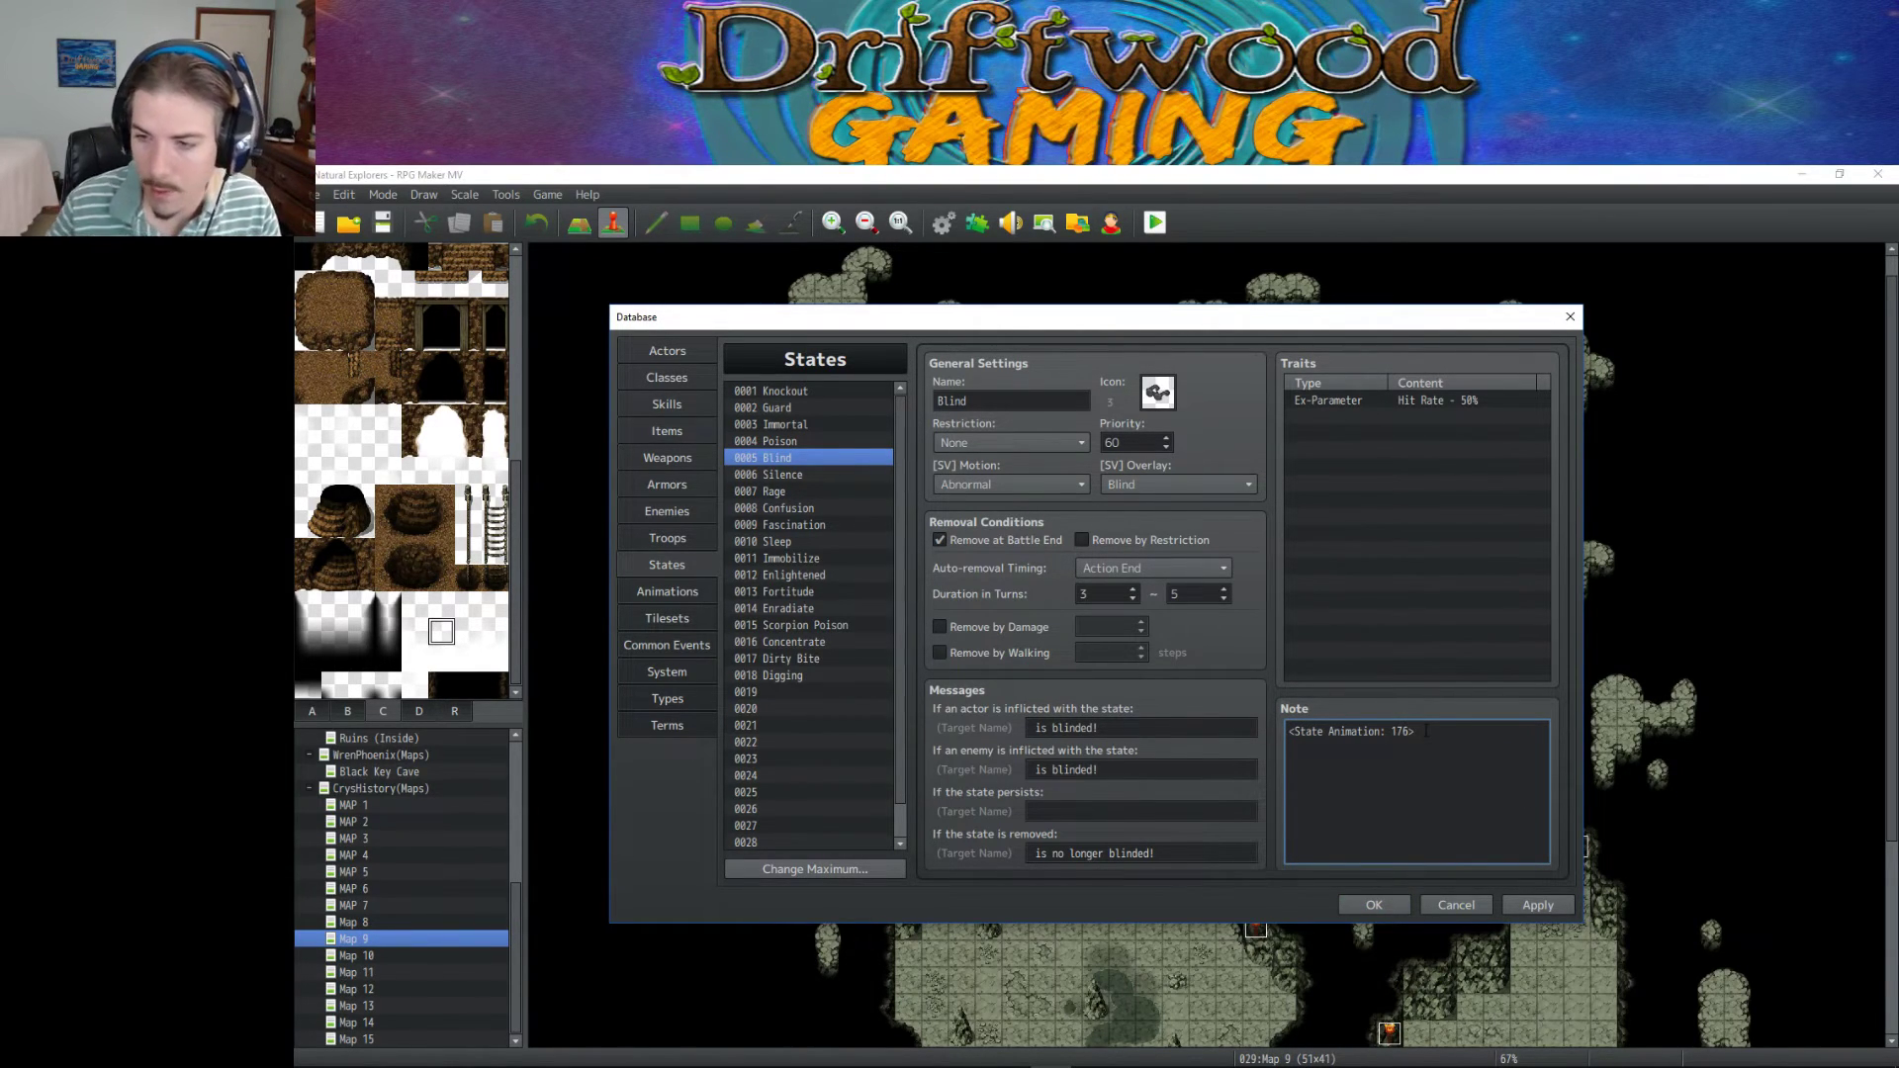
pyautogui.click(1528, 906)
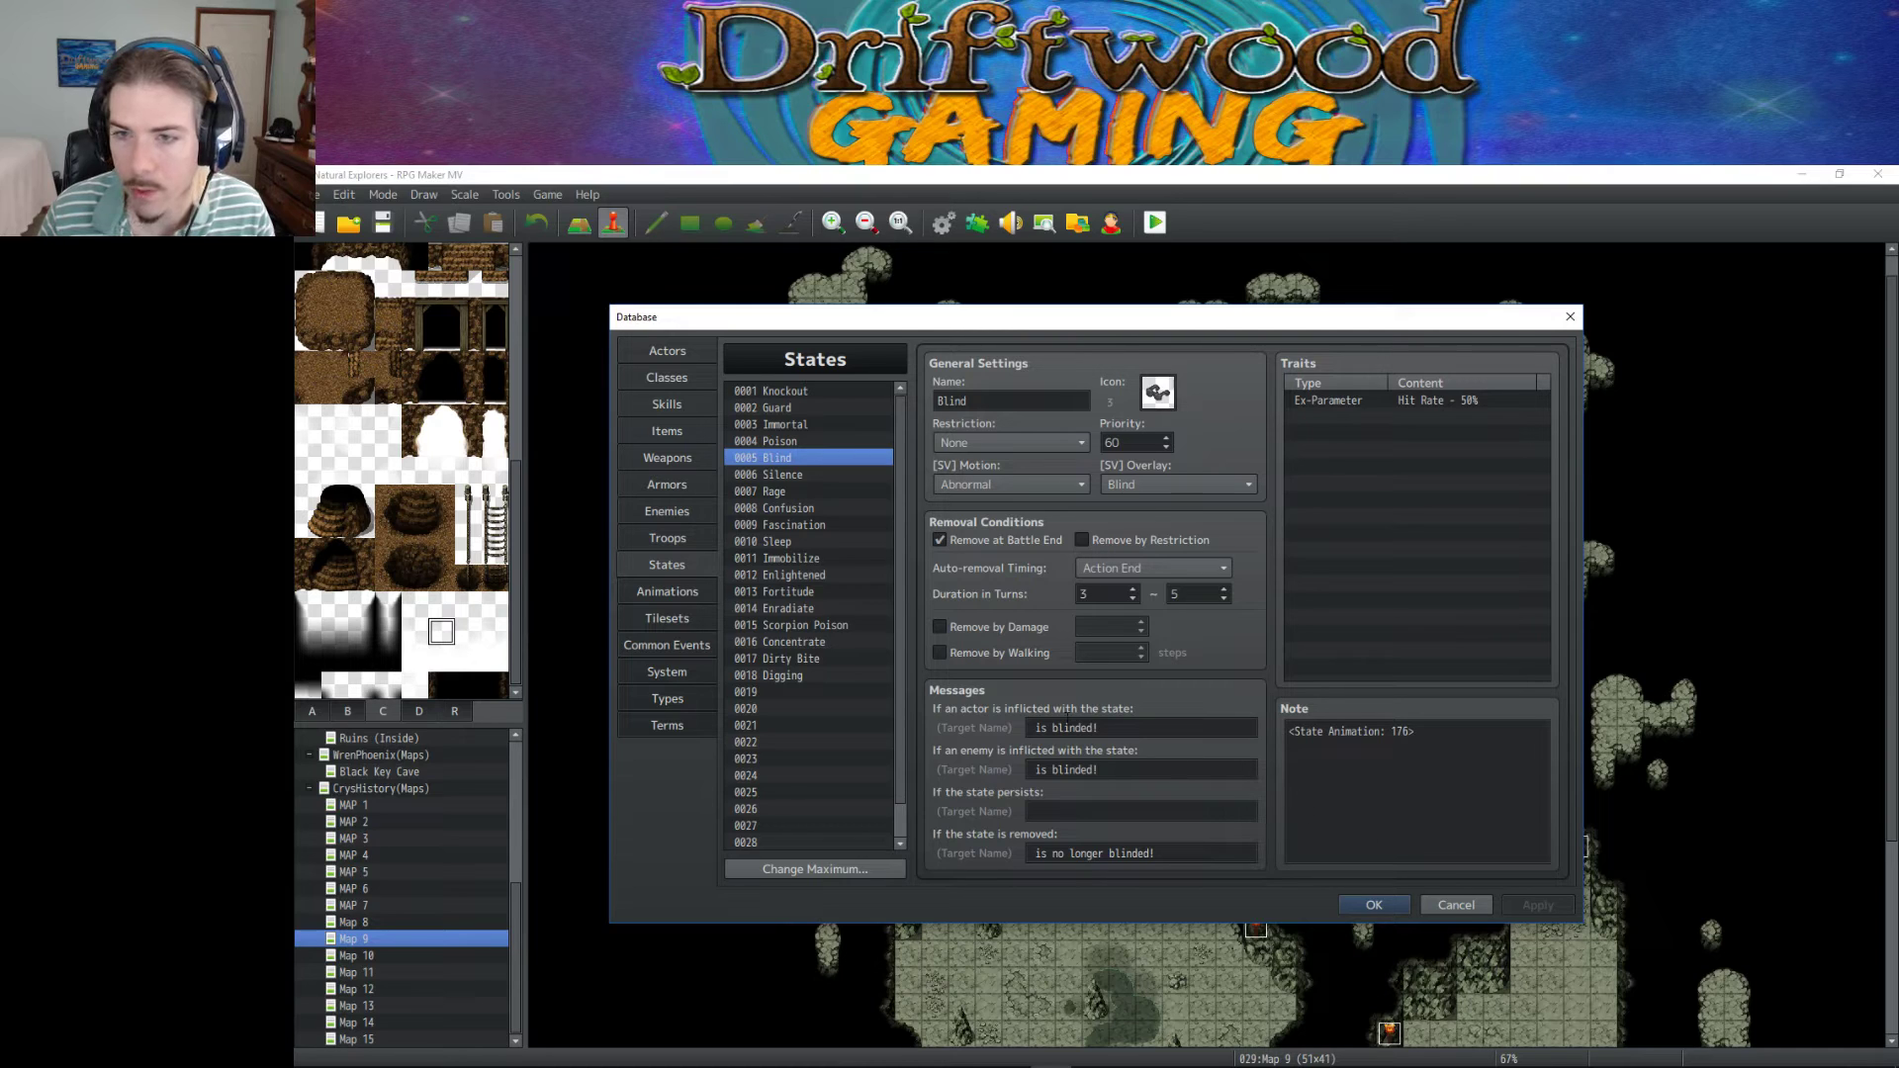
# Check the plugin help list from the Blind state's note, then close the help and the database.
pyautogui.click(1374, 816)
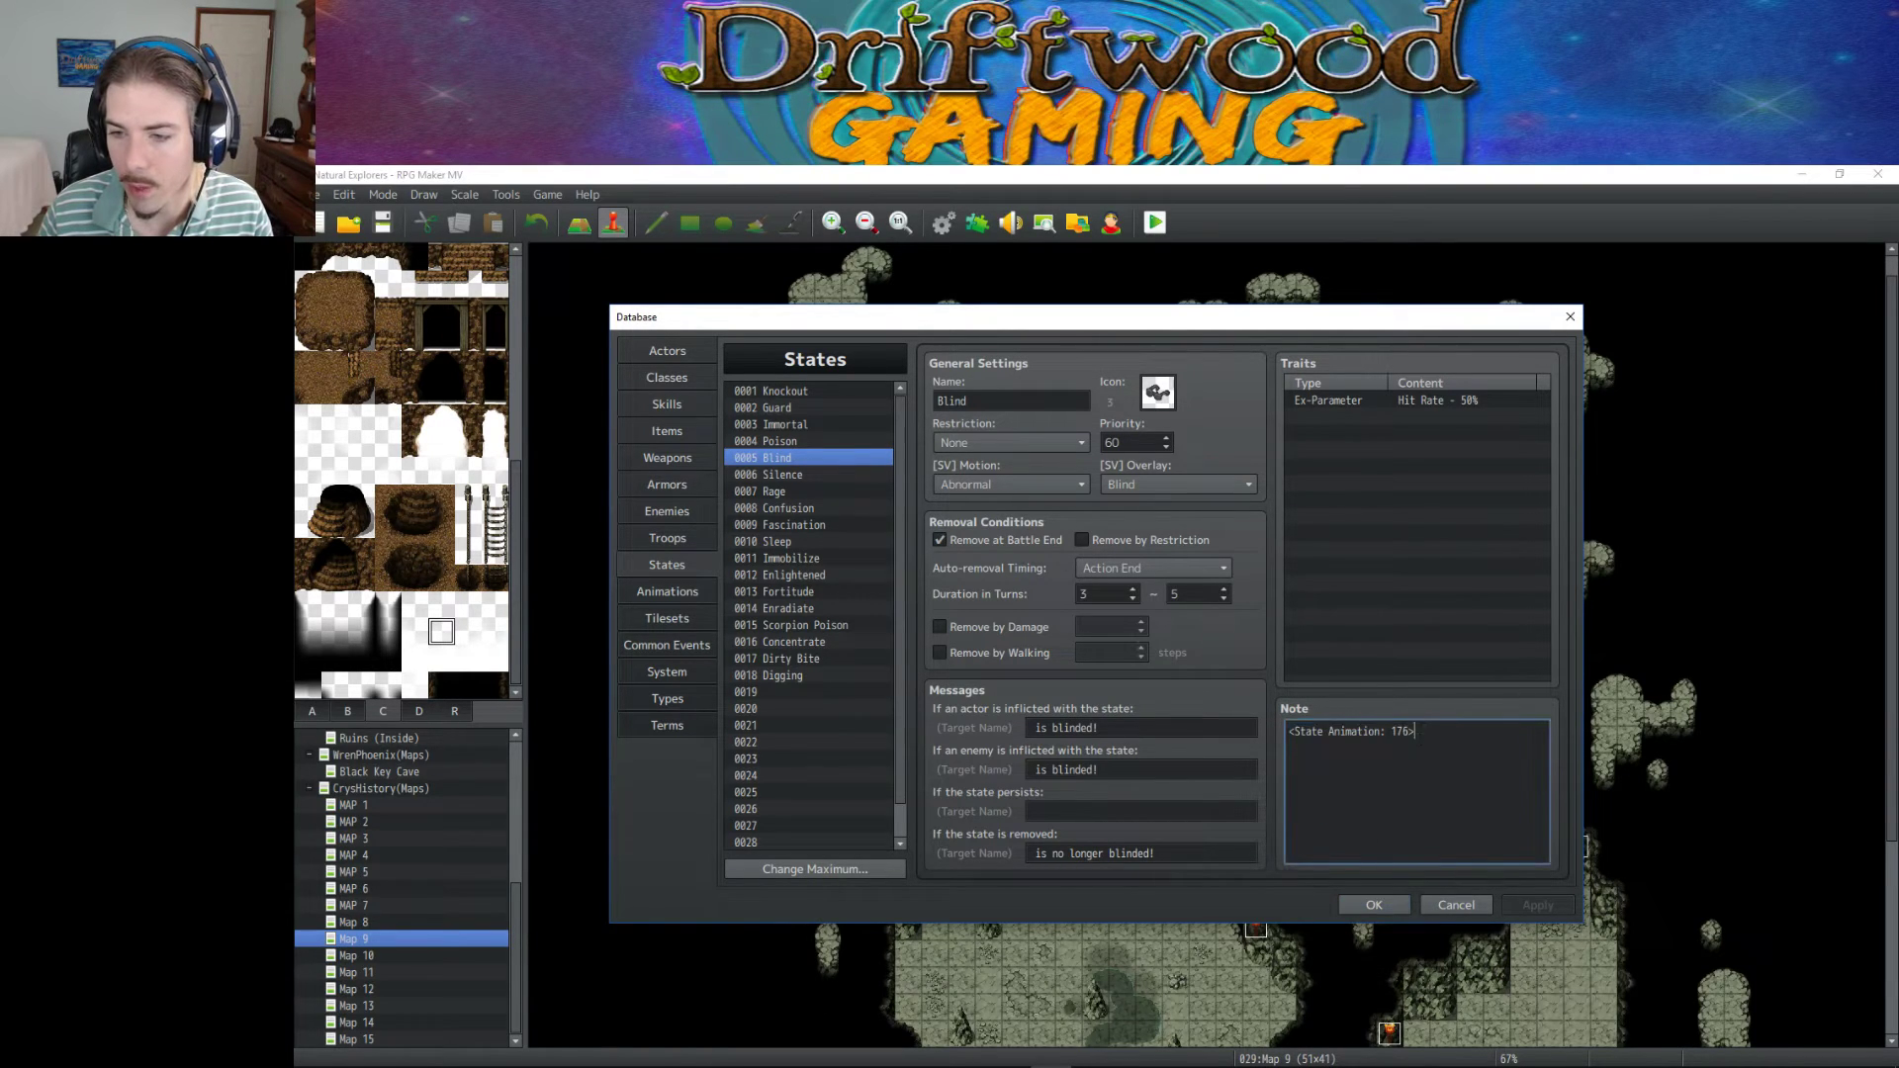
pyautogui.rightClick(1436, 751)
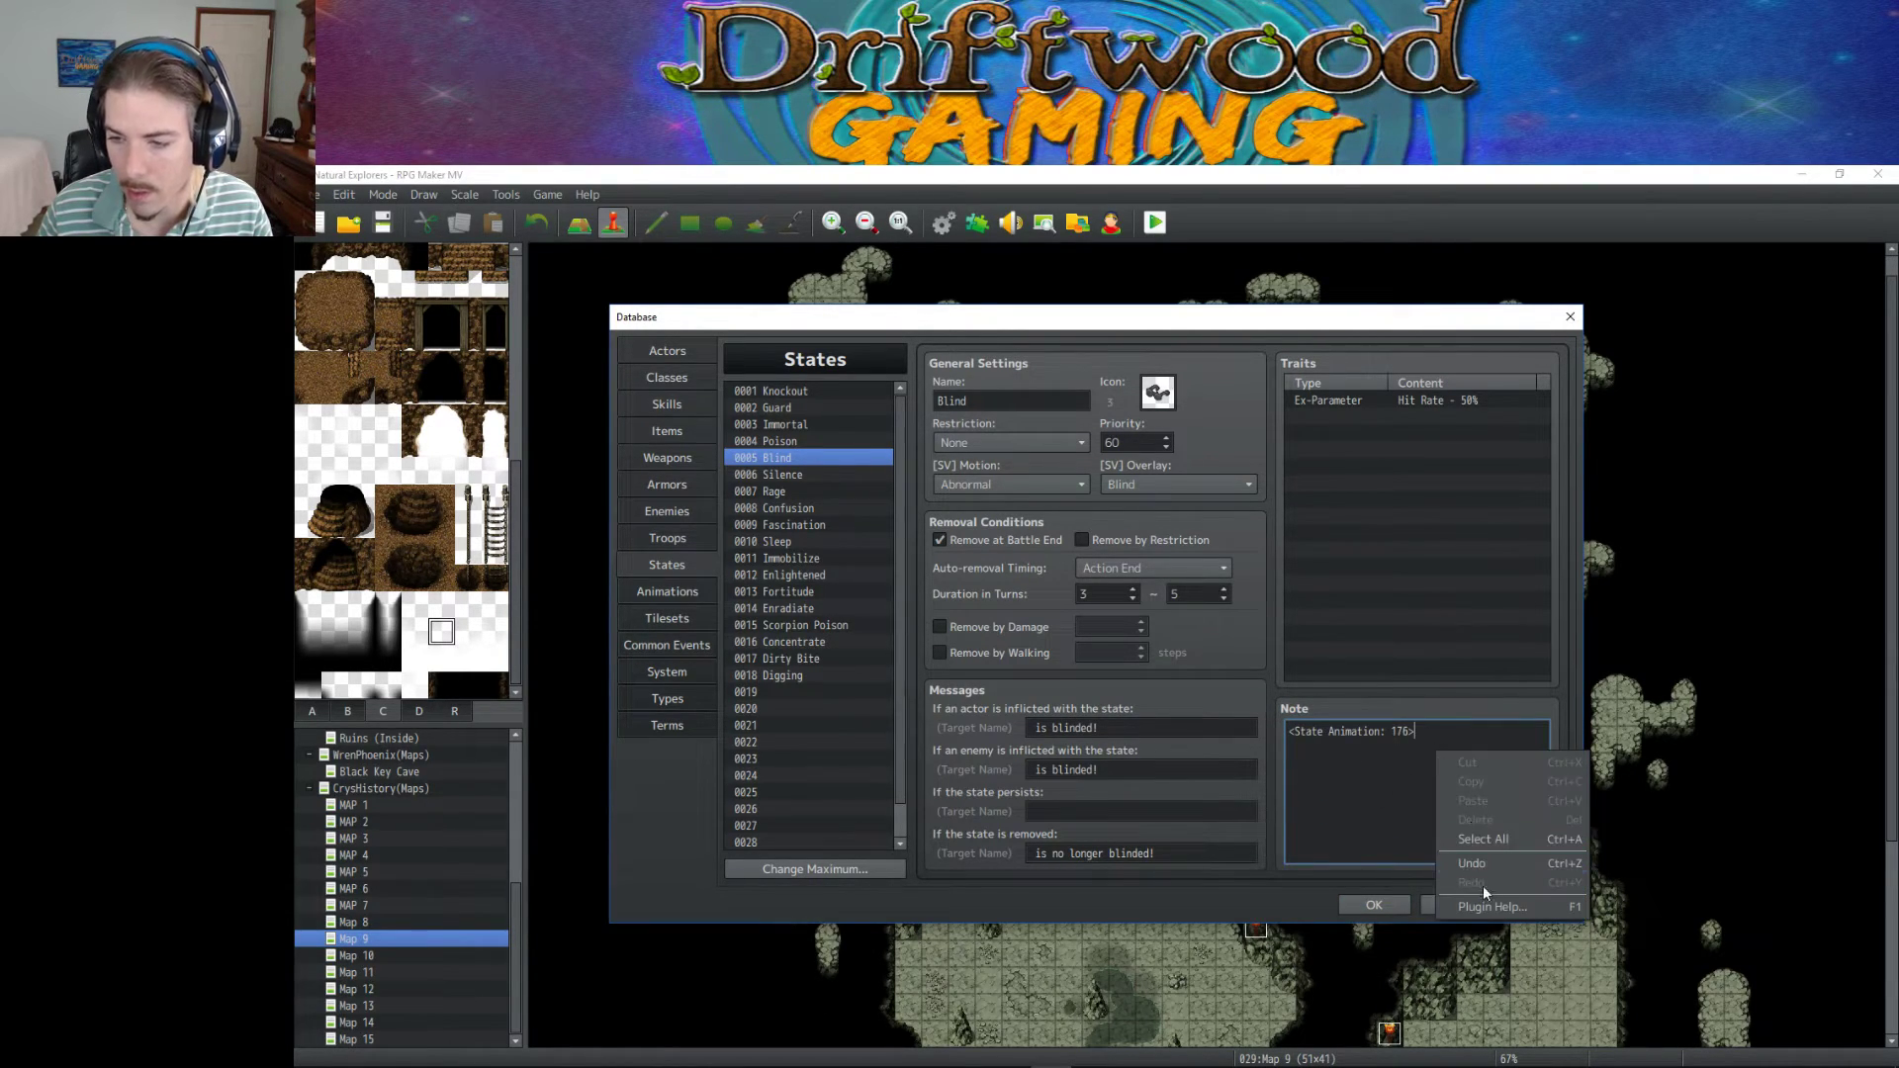
pyautogui.click(1478, 902)
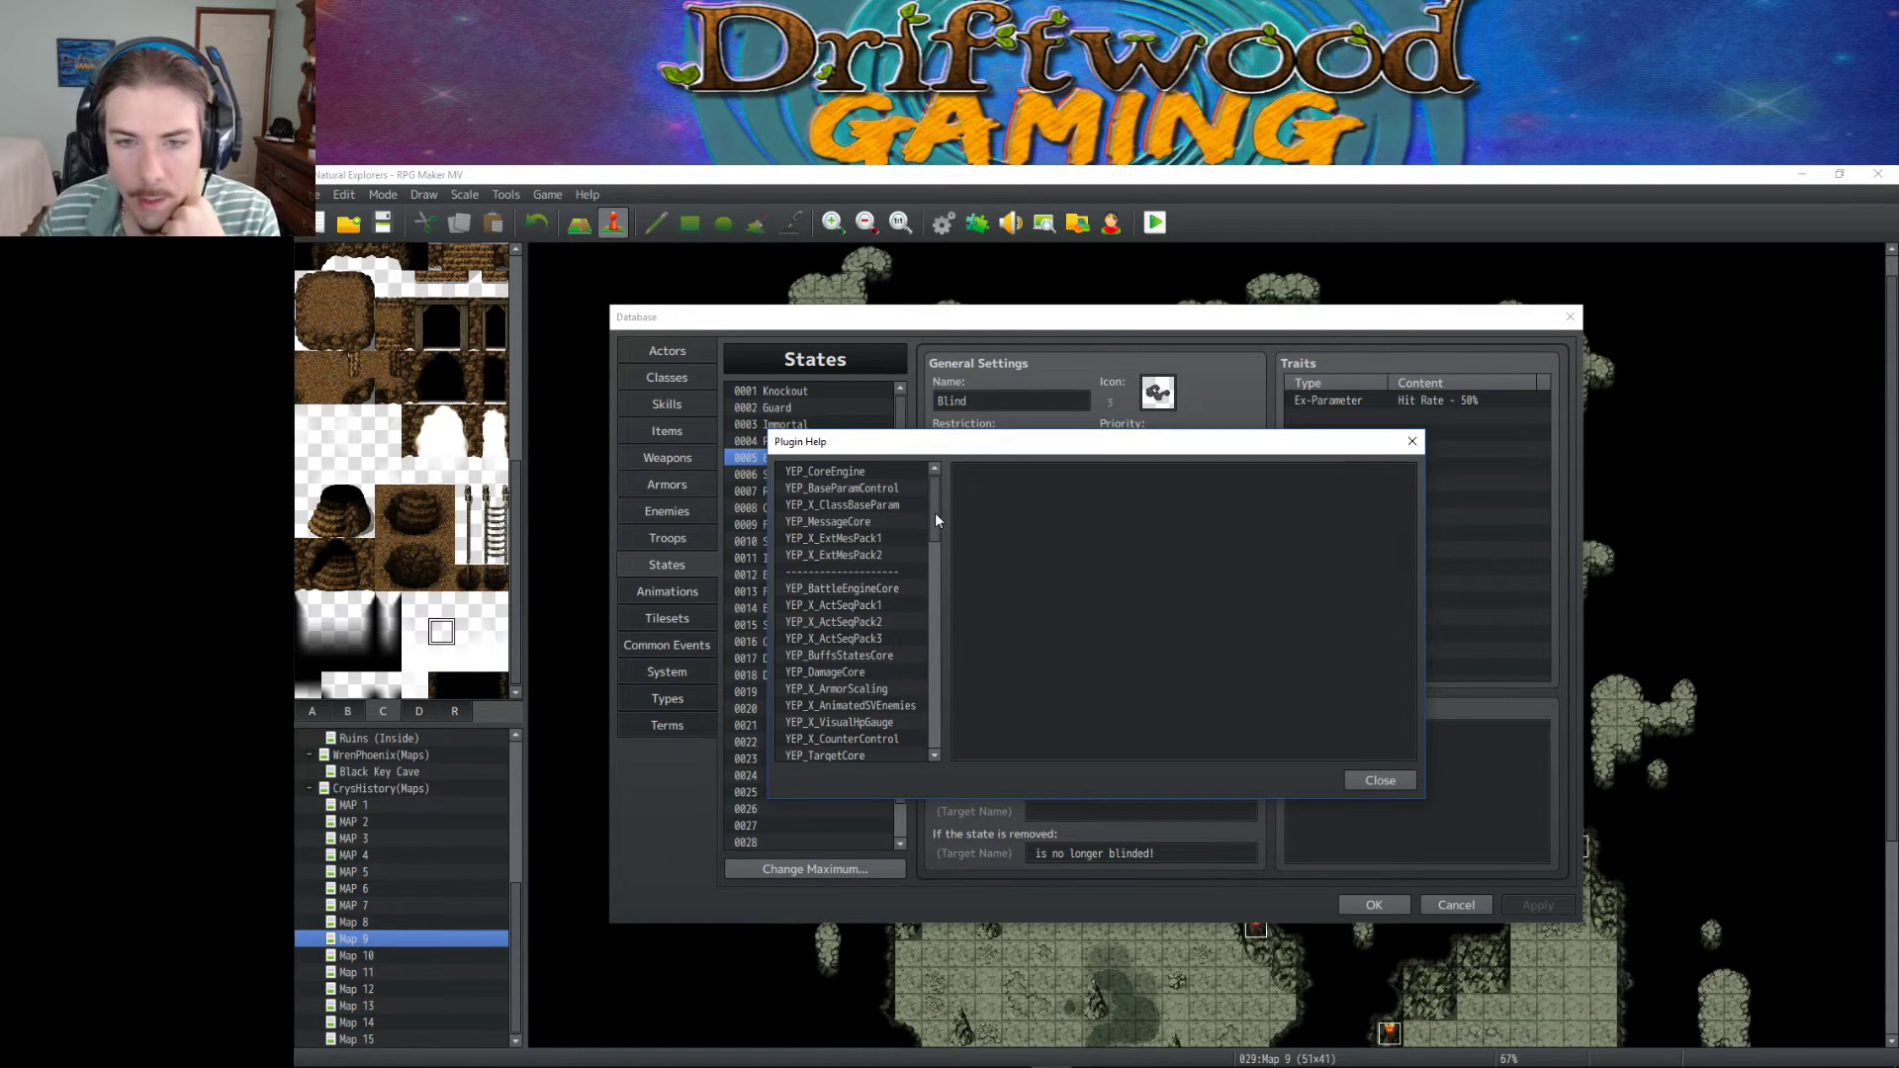
pyautogui.moveTo(935, 508)
pyautogui.mouseDown()
pyautogui.moveTo(946, 733)
pyautogui.moveTo(930, 490)
pyautogui.mouseUp()
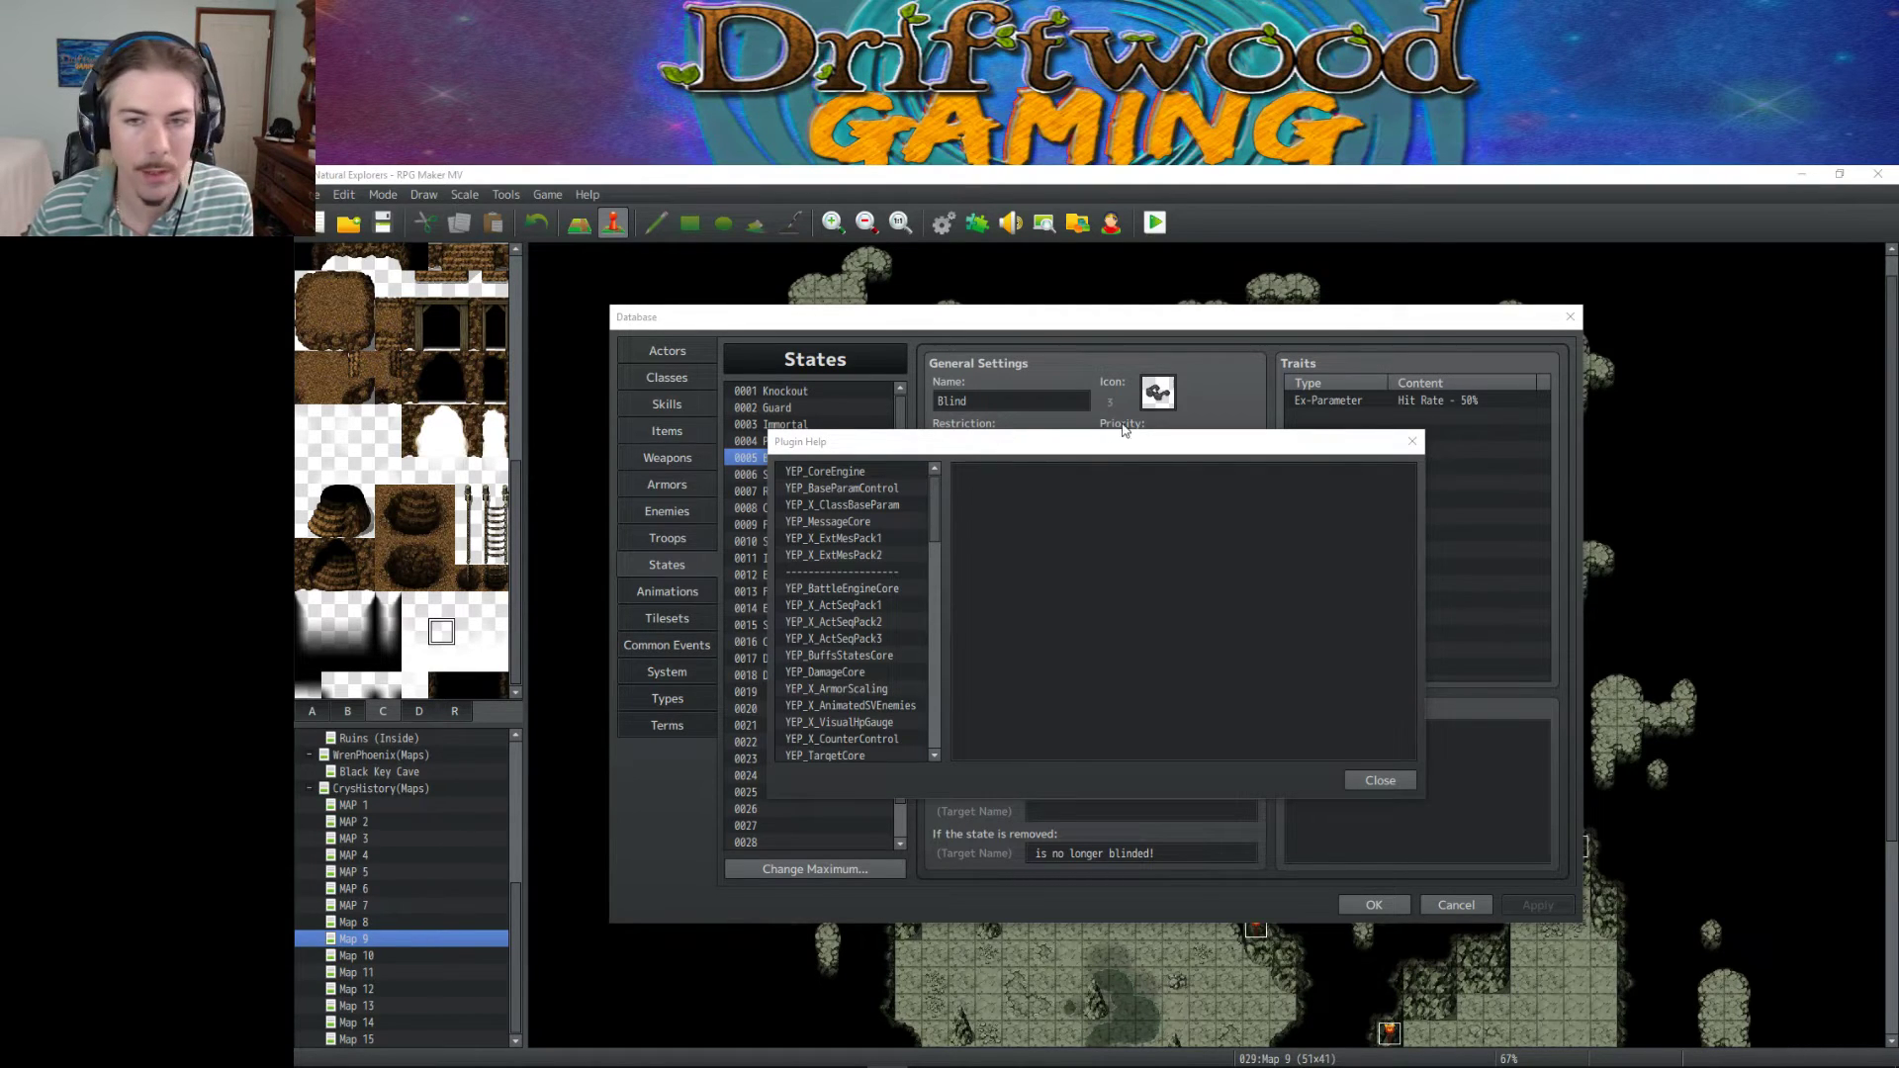
pyautogui.click(1380, 780)
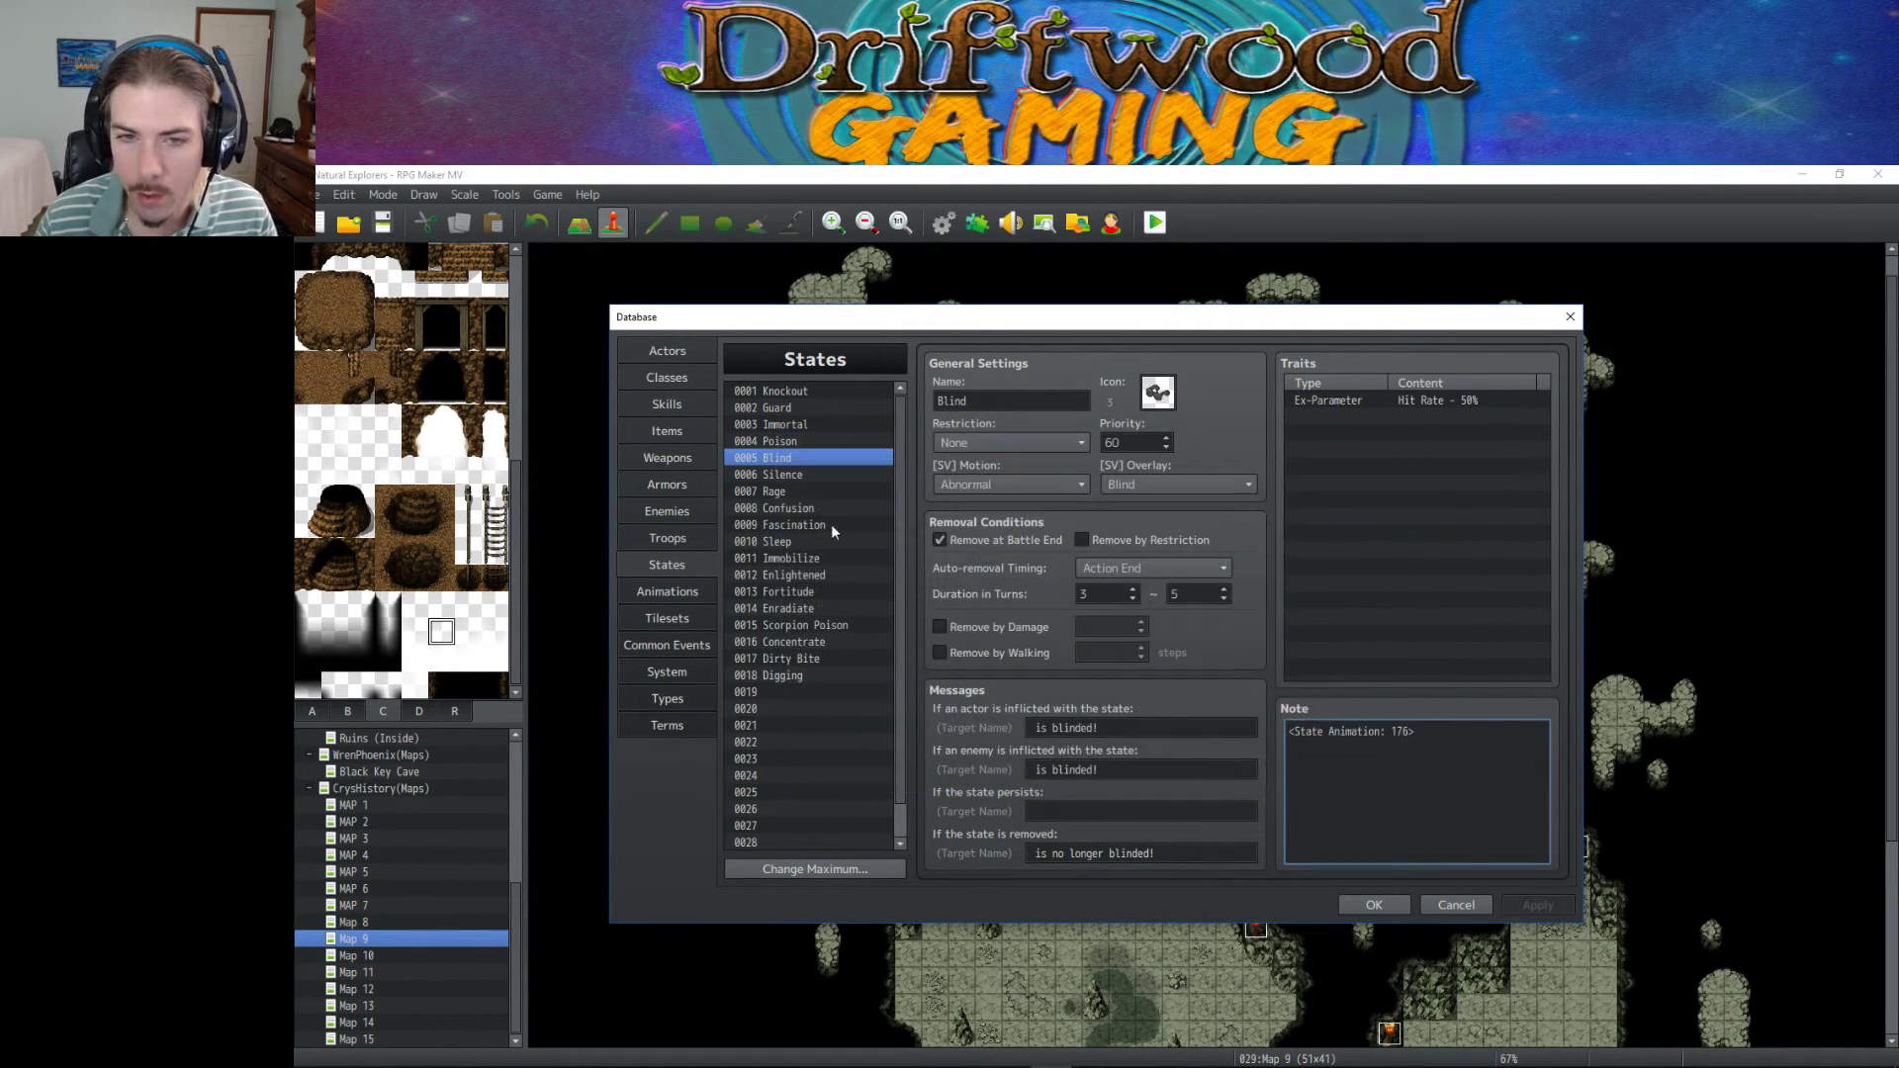
pyautogui.click(1371, 905)
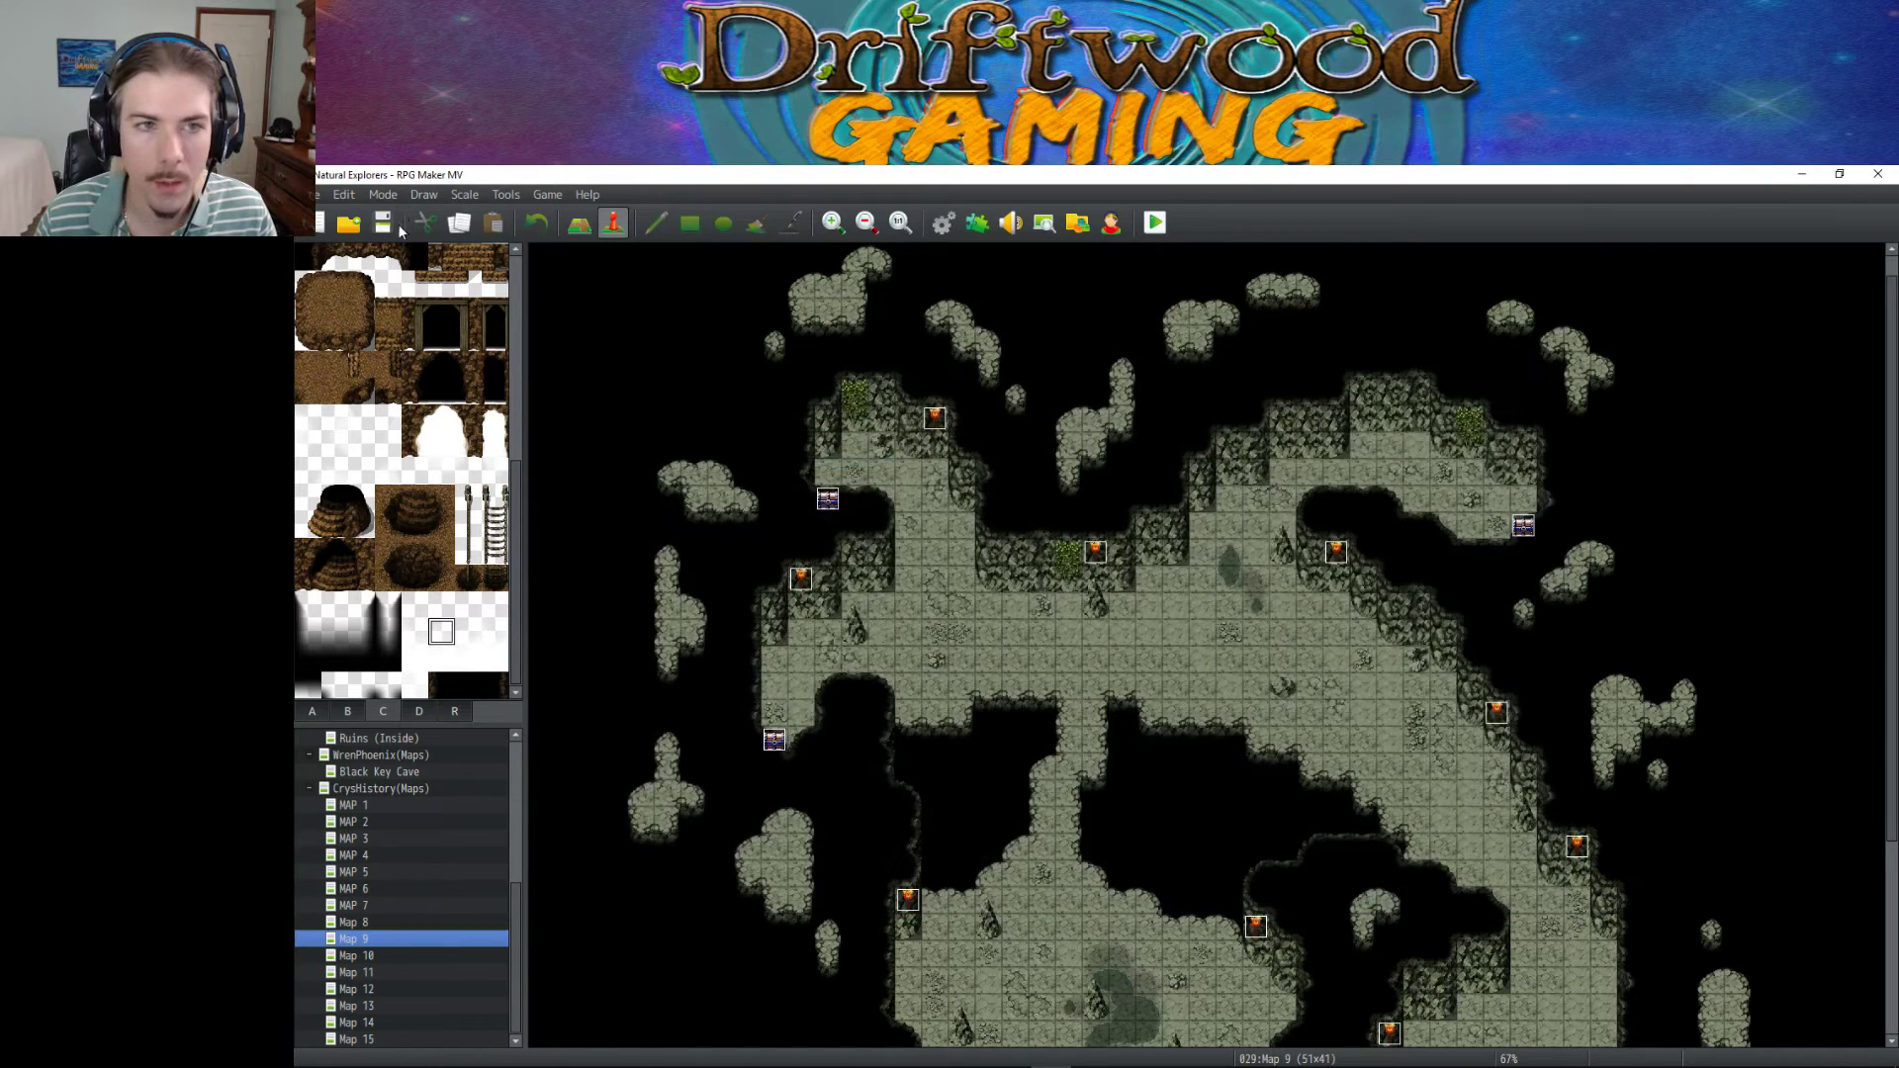
# Add the YEP_X_VisualStateFX plugin to the project's plugin list with its status ON.
pyautogui.click(977, 223)
pyautogui.moveTo(1409, 448); pyautogui.dragTo(1294, 809)
pyautogui.scroll(-1, 1294, 809)
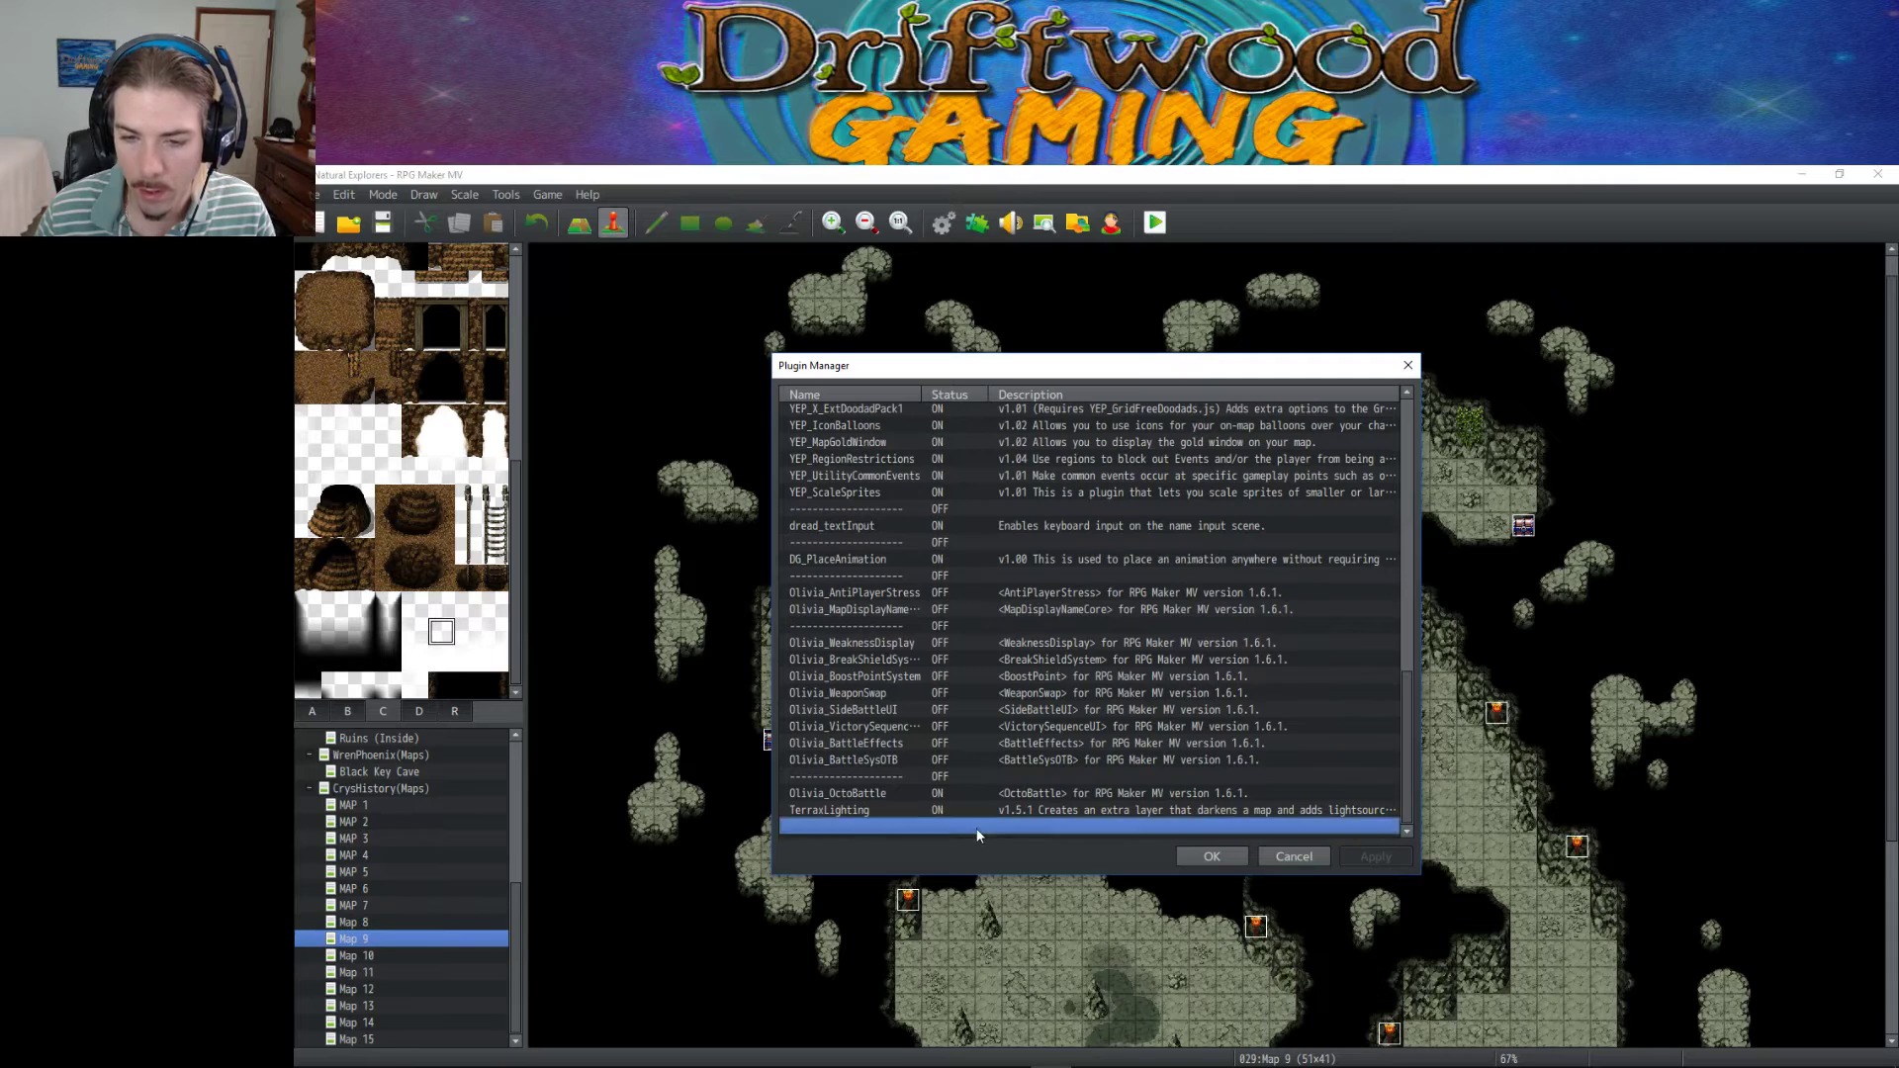
pyautogui.doubleClick(977, 828)
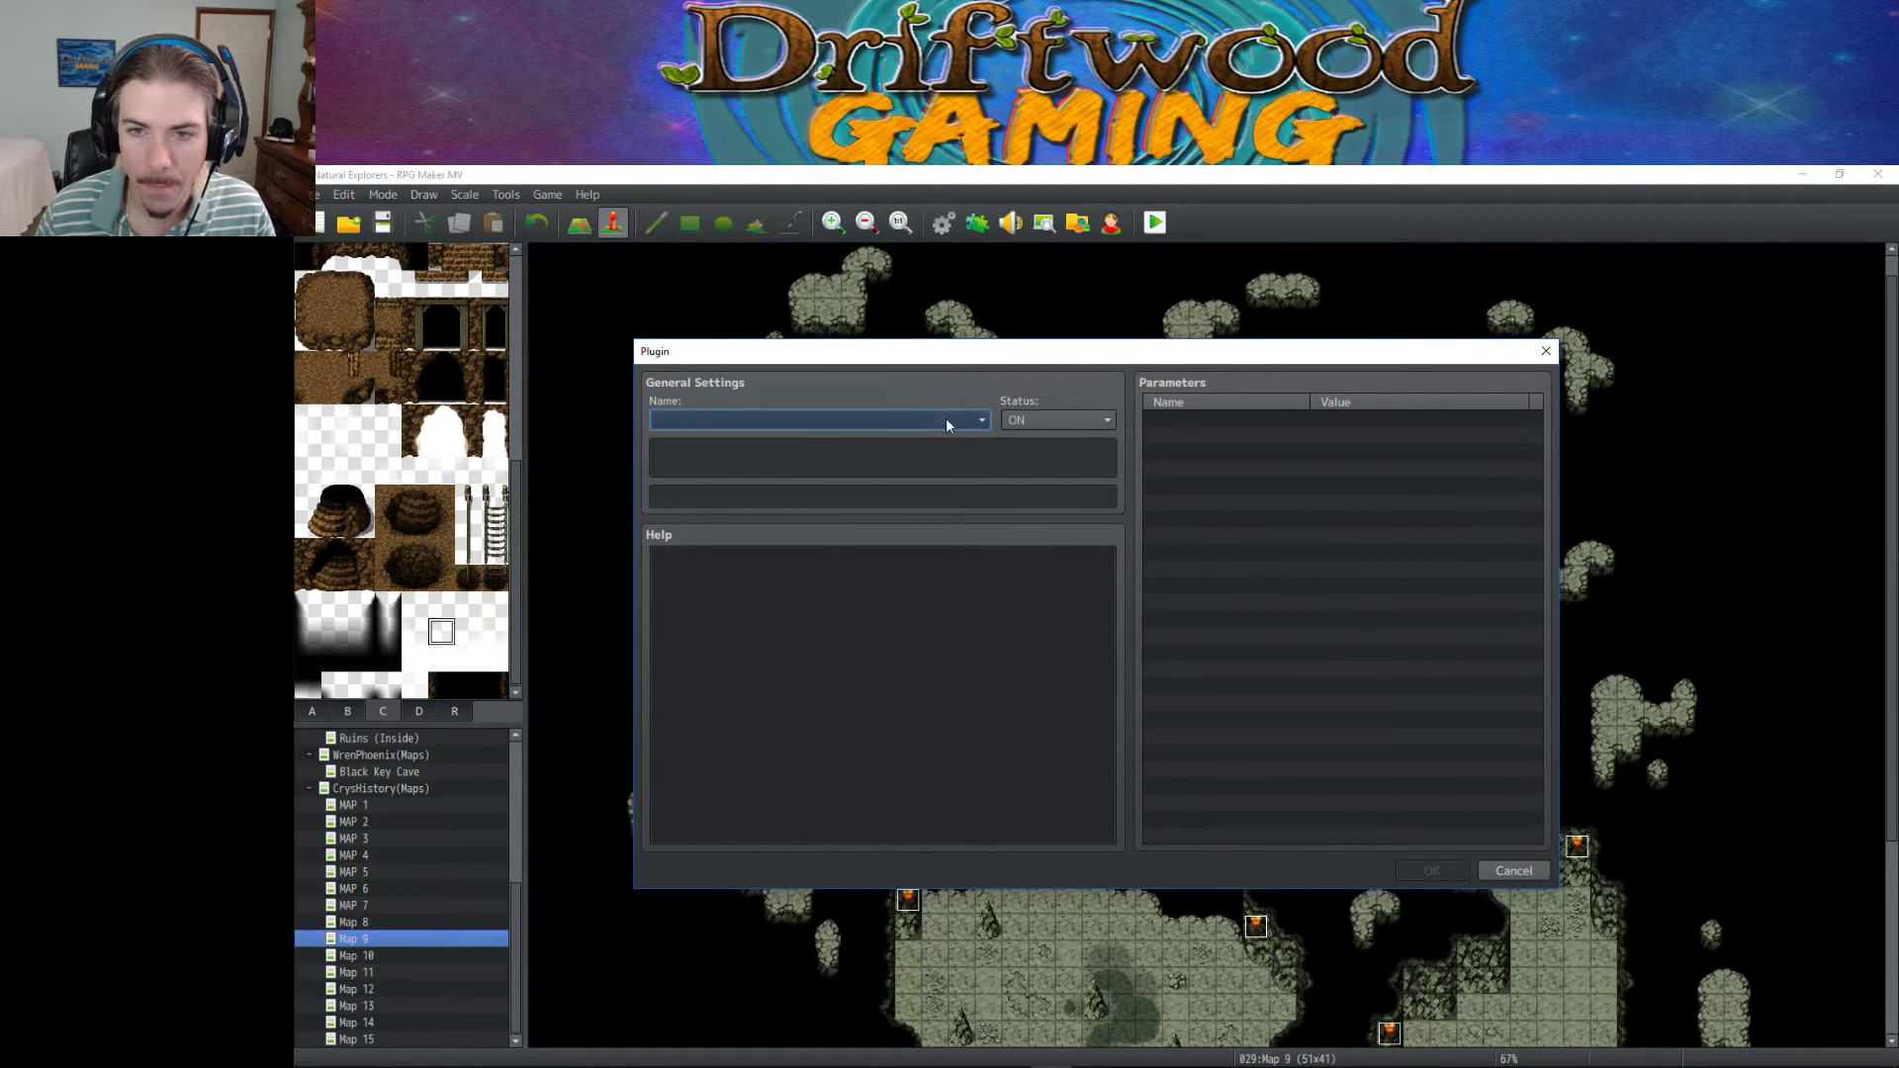
pyautogui.click(980, 419)
pyautogui.moveTo(981, 460); pyautogui.dragTo(972, 839)
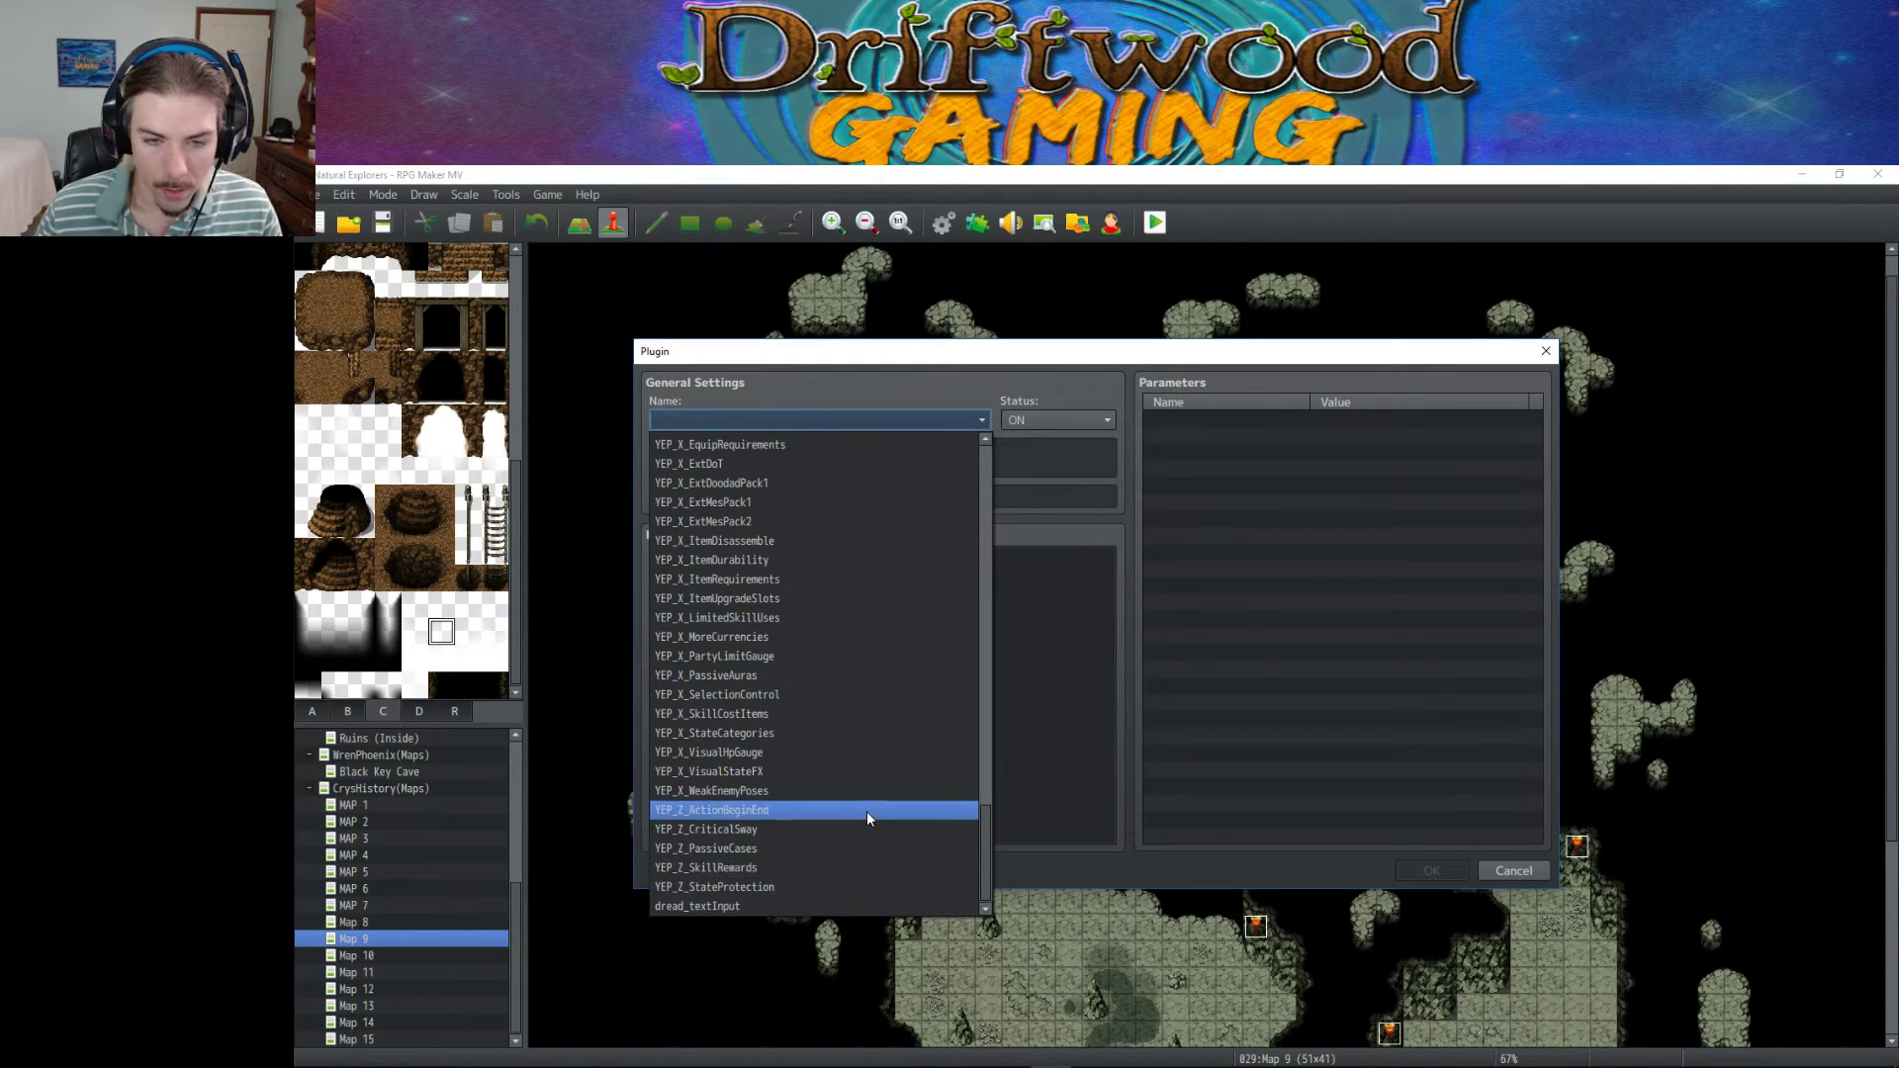
pyautogui.scroll(2, 867, 800)
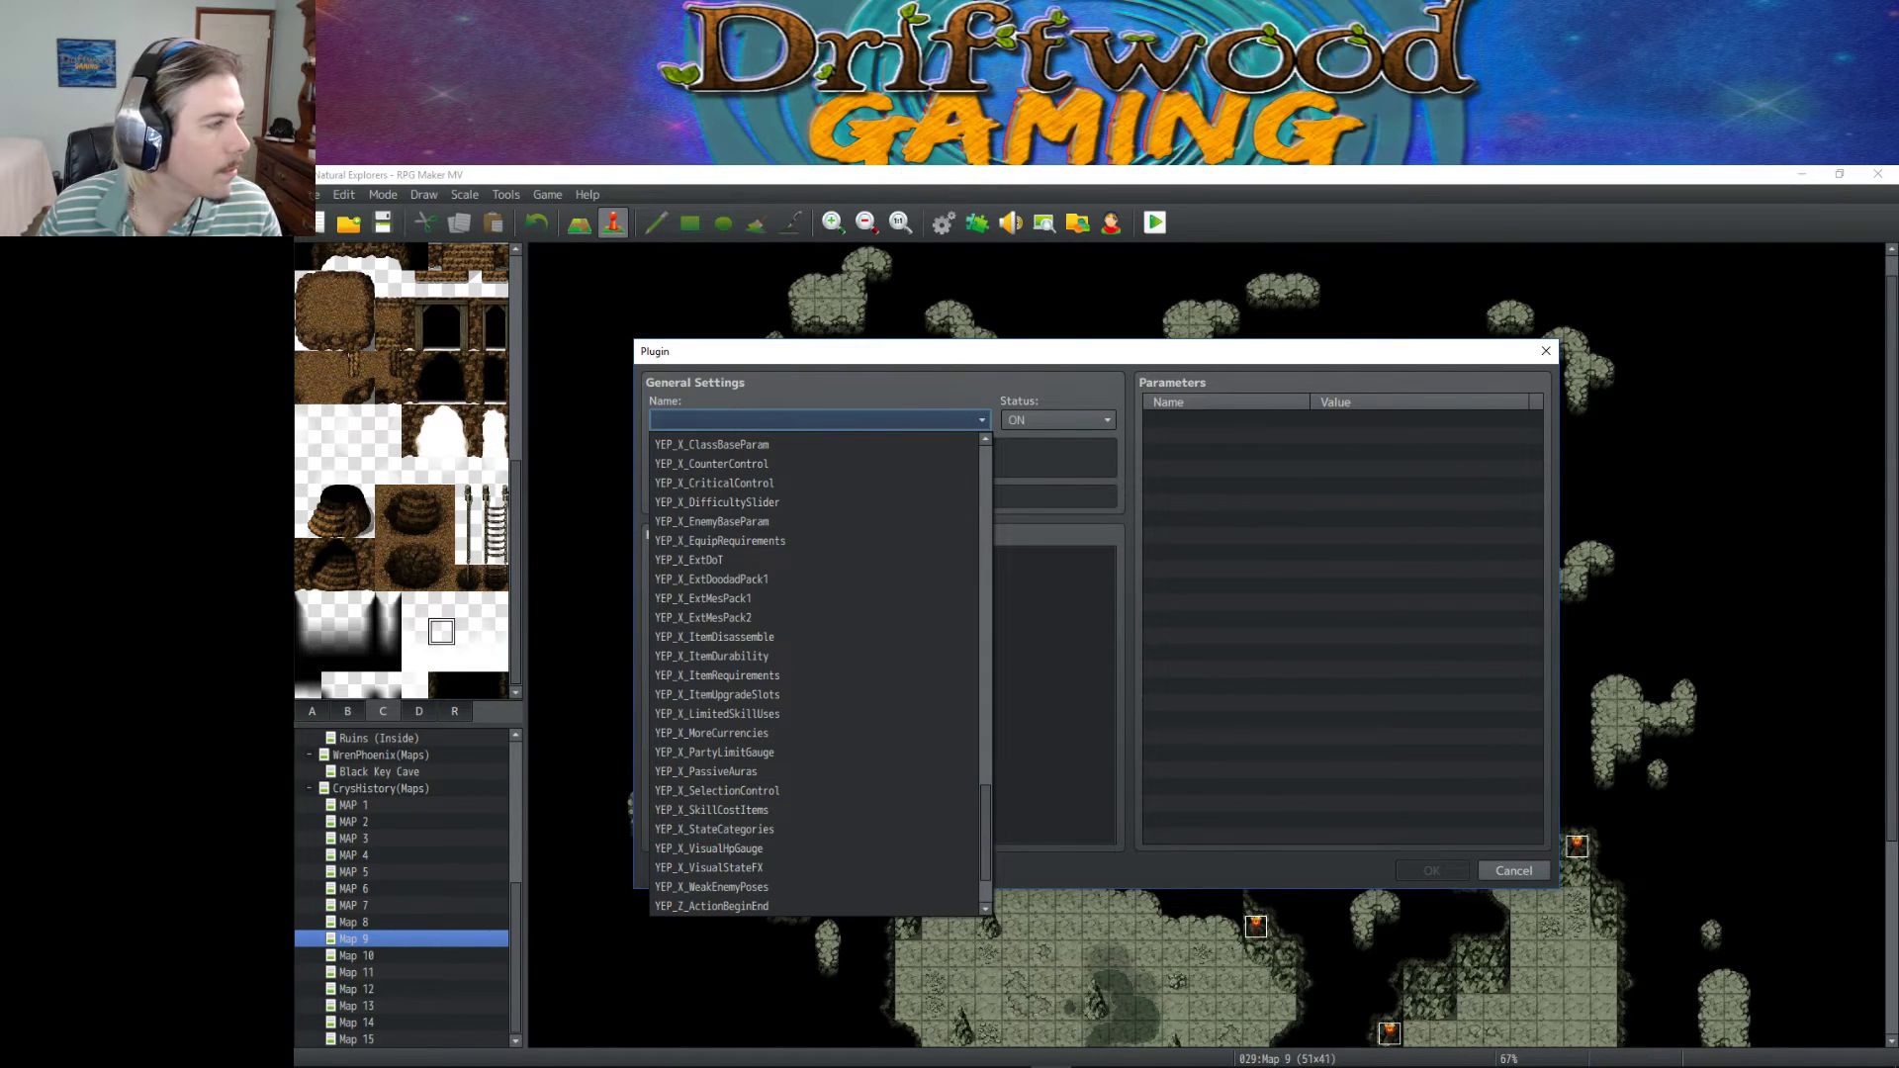
pyautogui.scroll(-1, 799, 737)
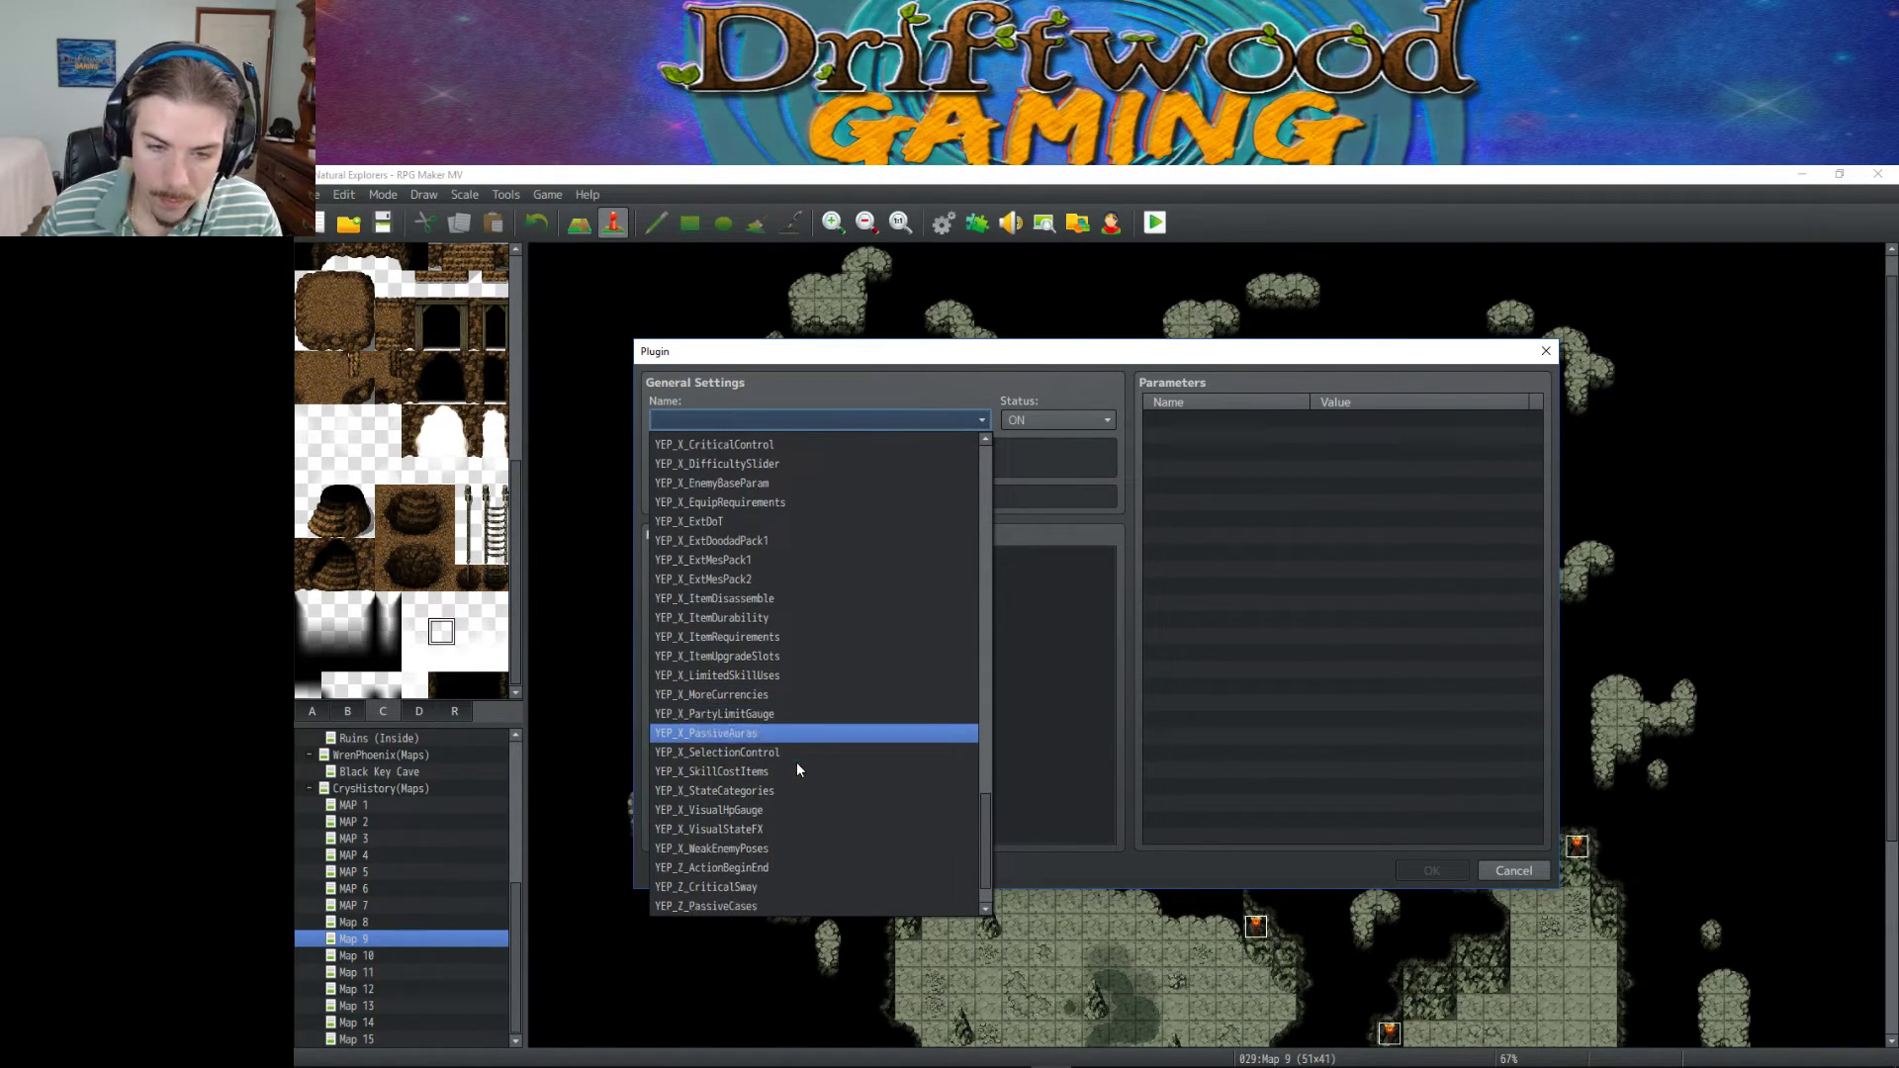
pyautogui.click(769, 829)
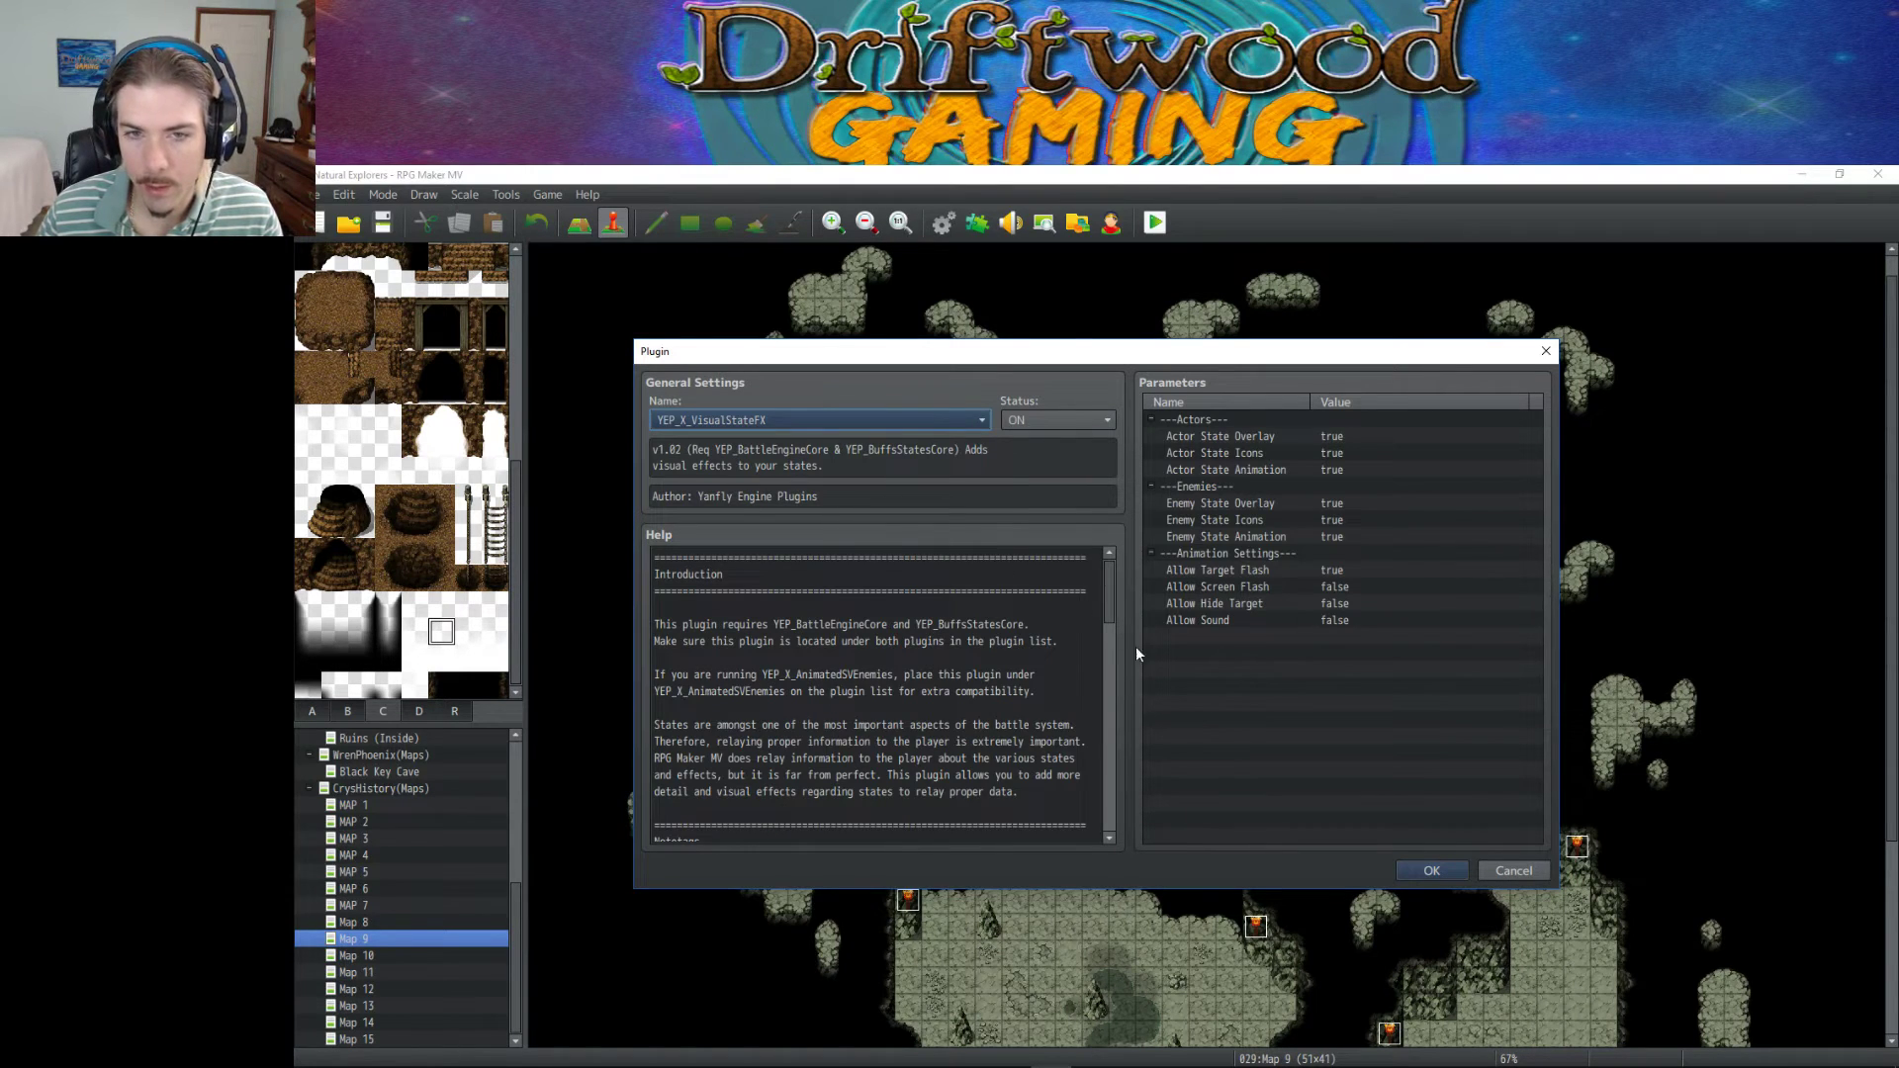
pyautogui.click(1431, 872)
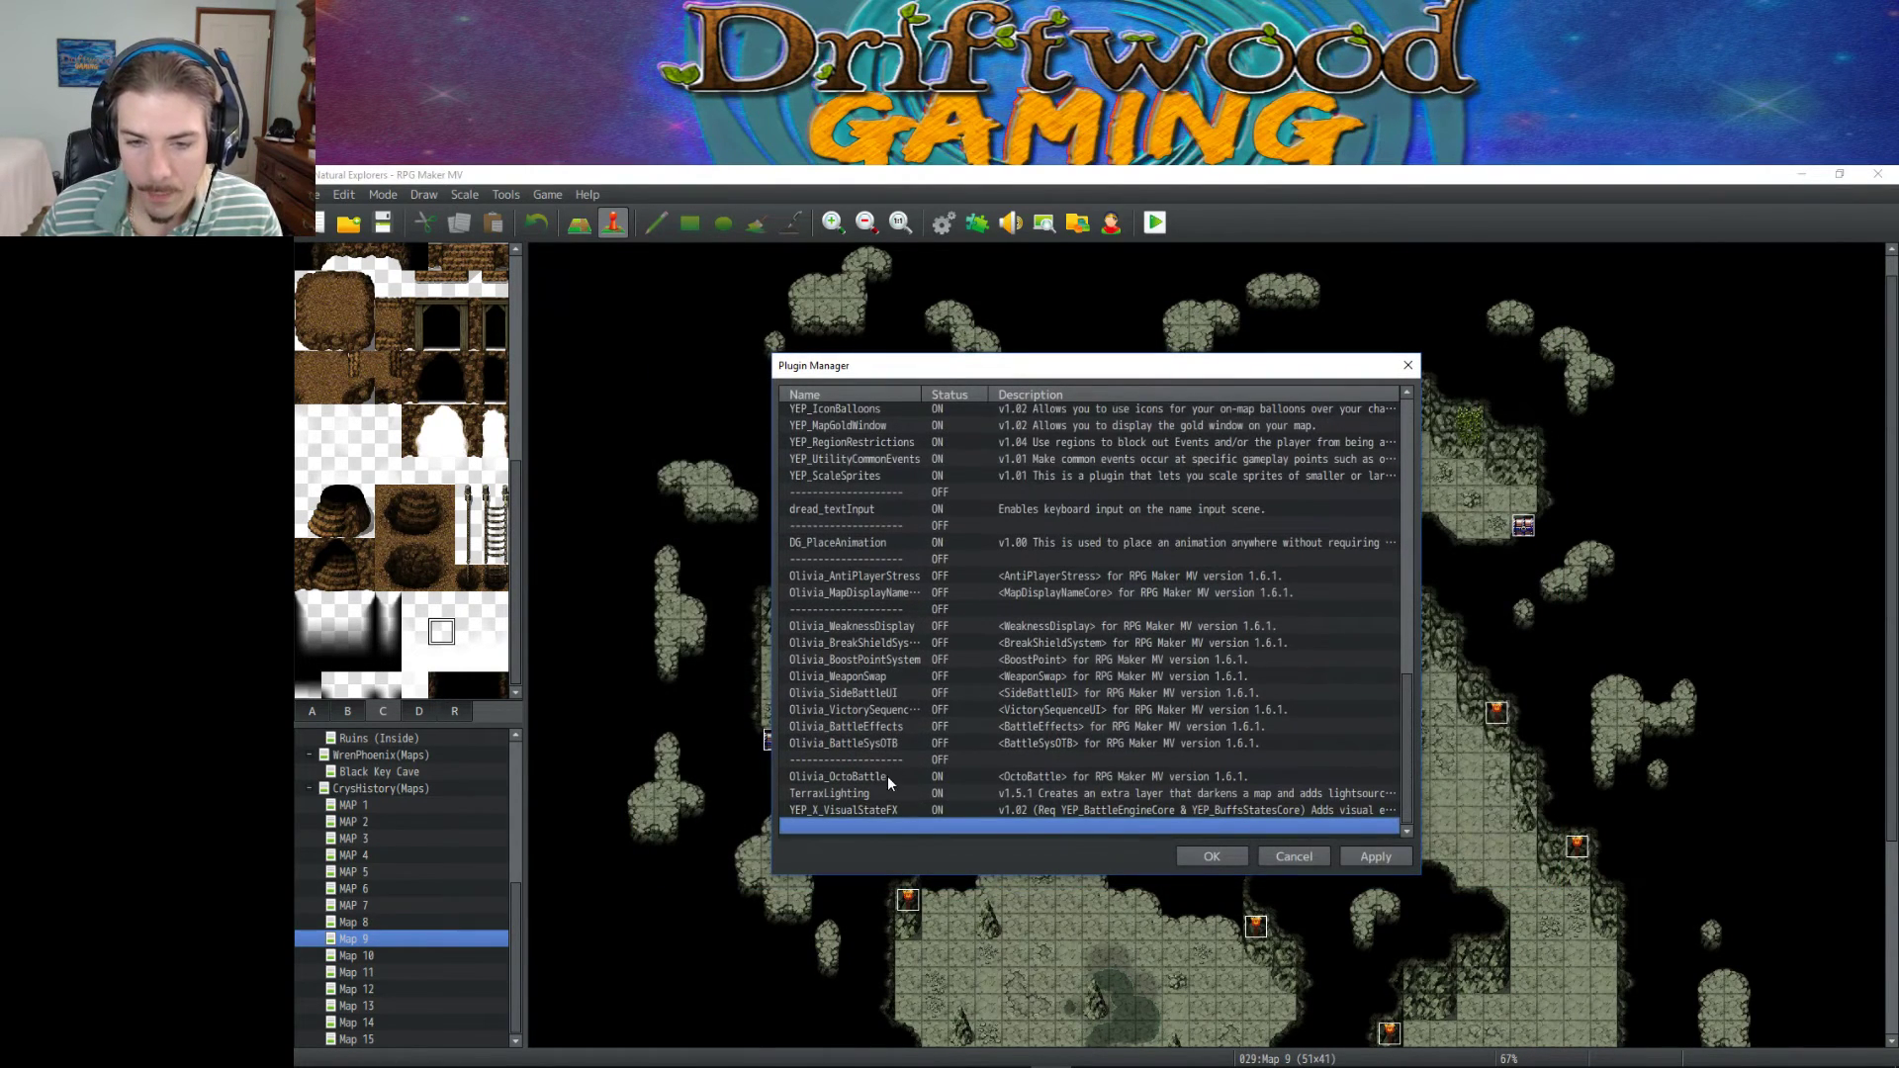
# Move YEP_X_VisualStateFX between YEP_X_VisualHpGauge and YEP_X_CounterControl in the plugin order and accept the plugin list.
pyautogui.moveTo(875, 811); pyautogui.dragTo(876, 567)
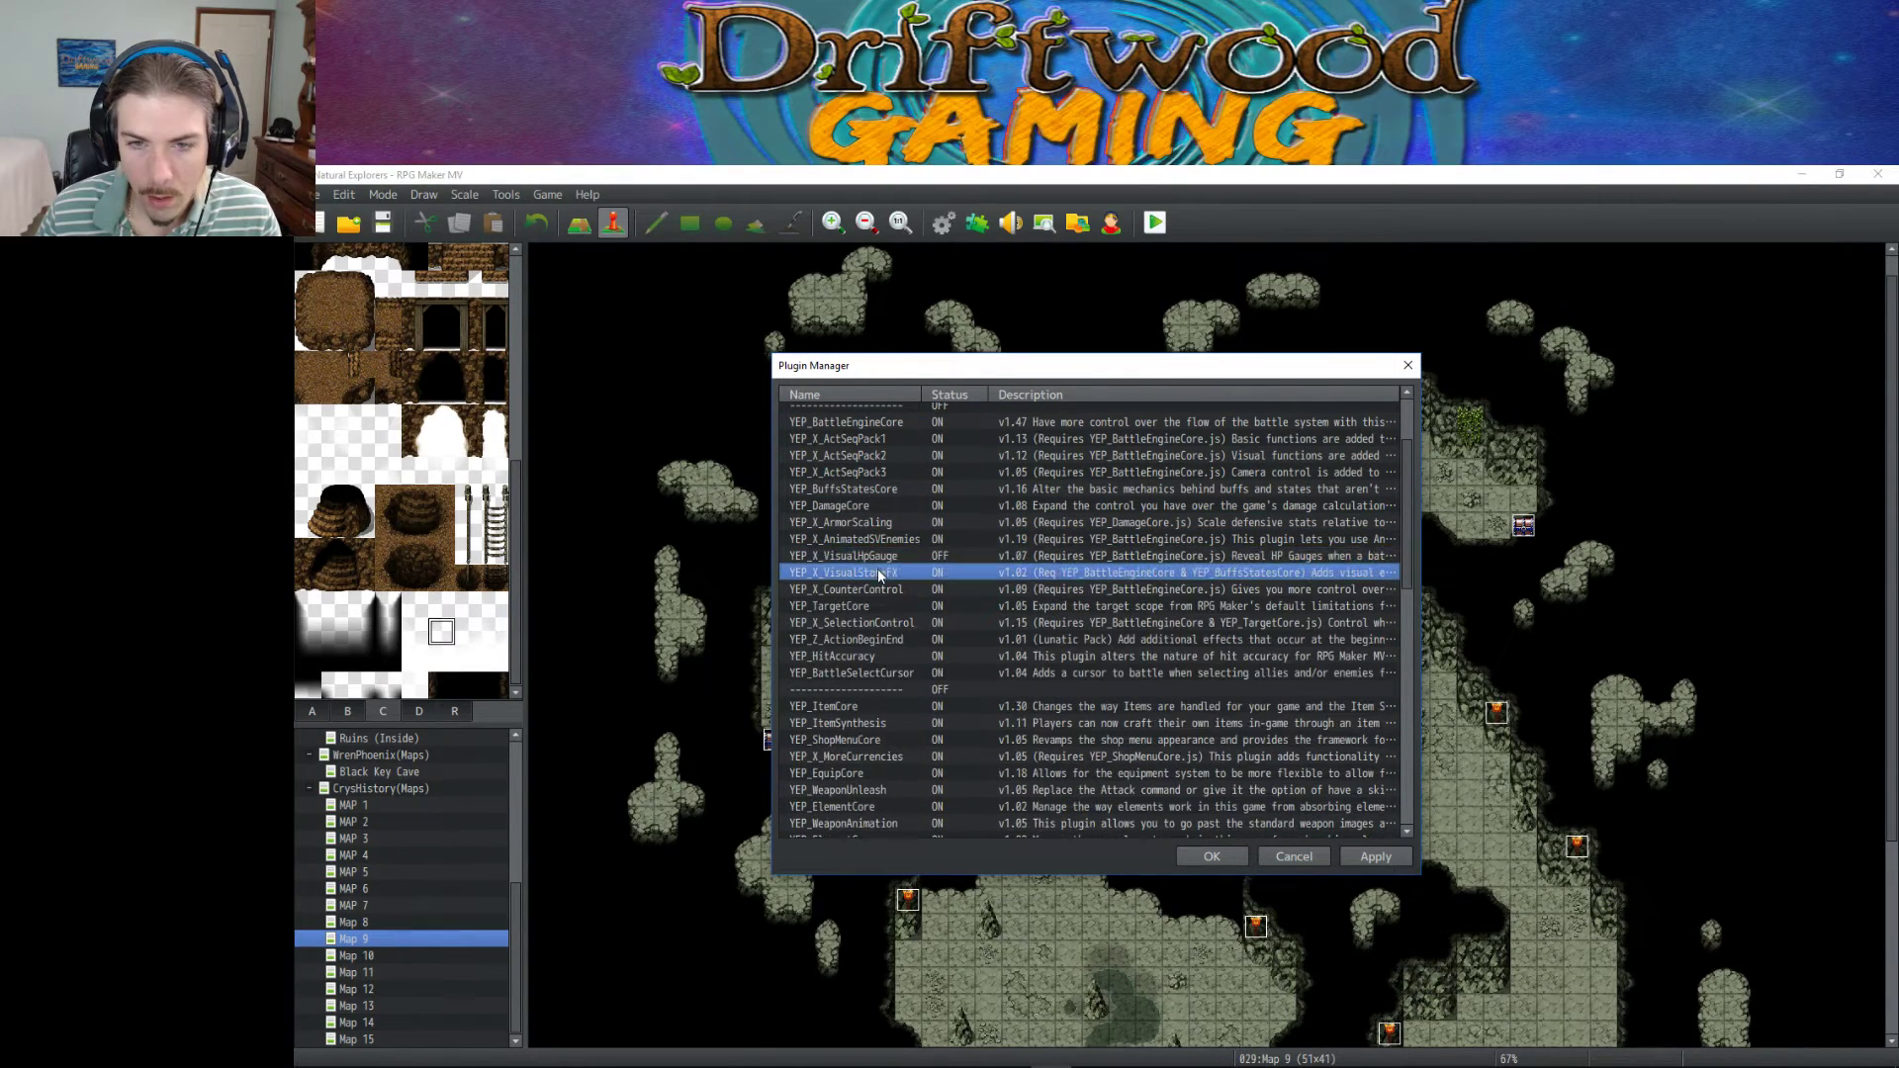
pyautogui.click(870, 422)
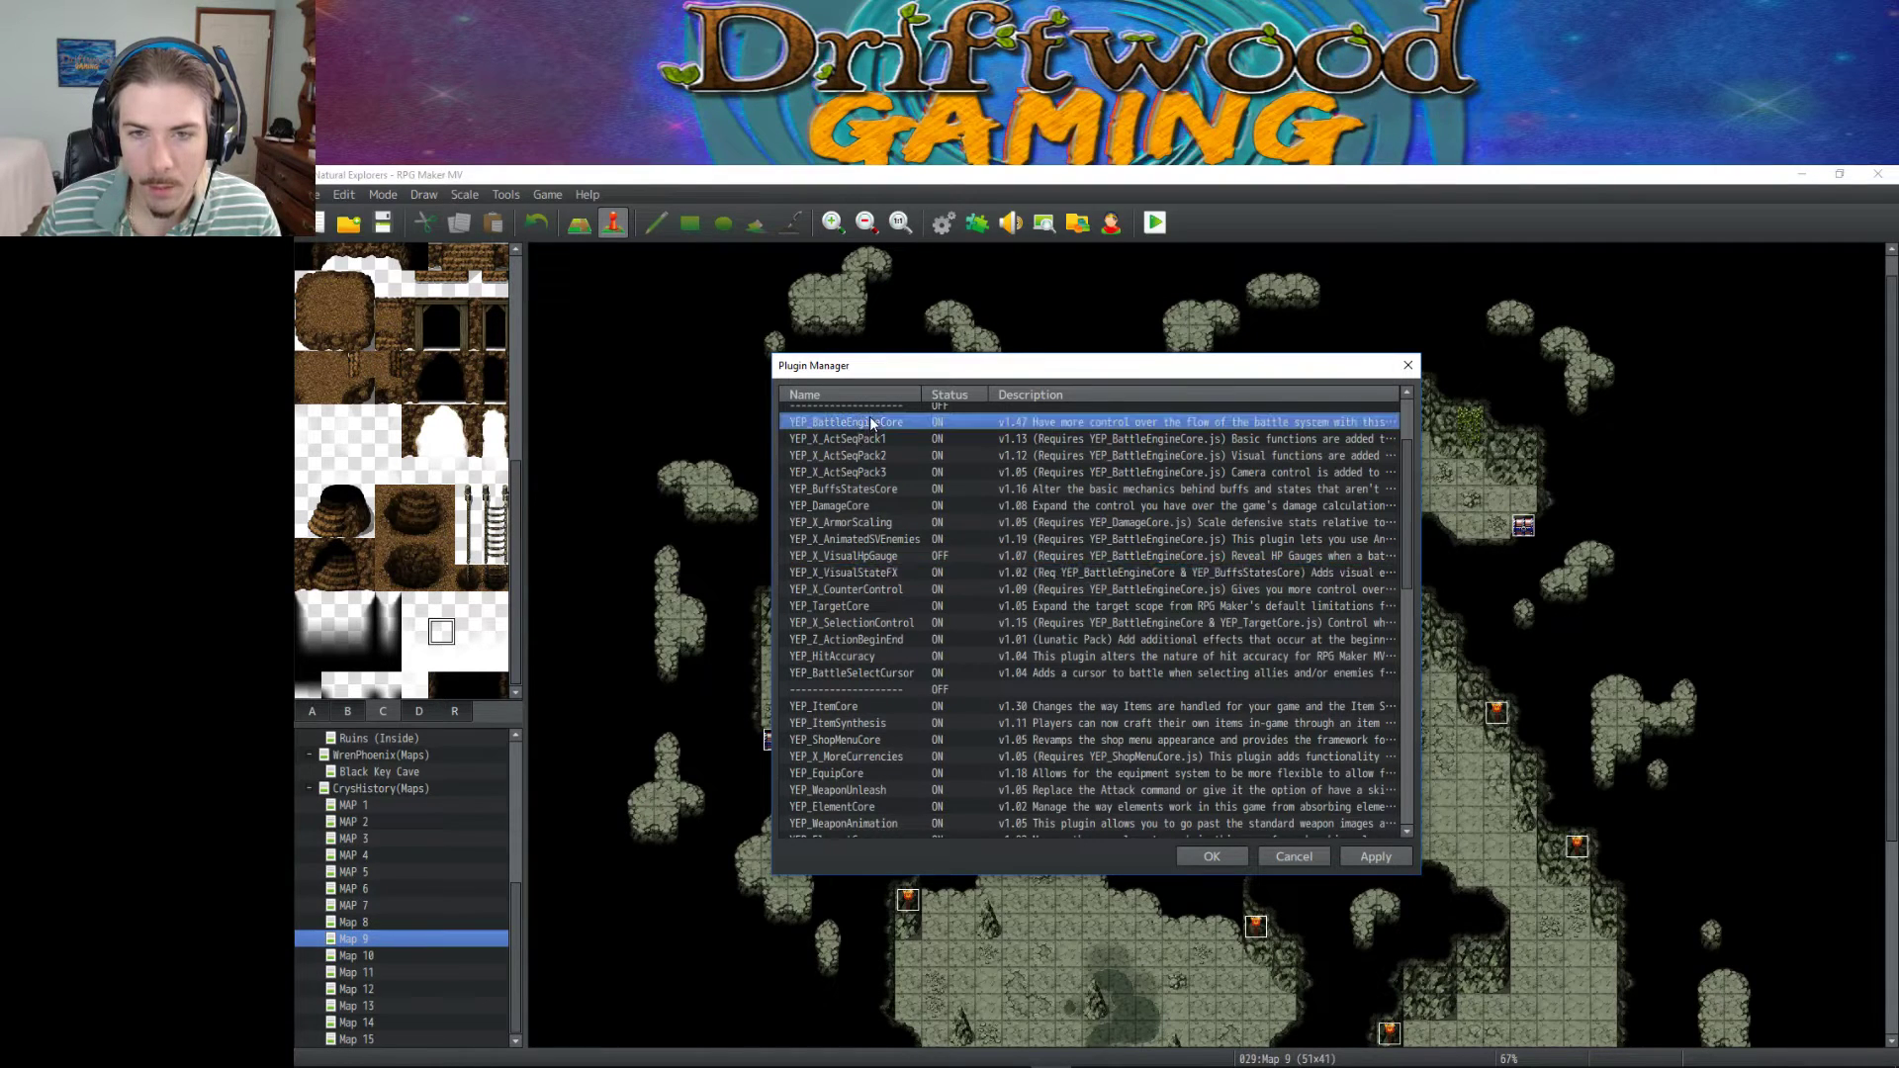
pyautogui.click(874, 488)
pyautogui.click(873, 539)
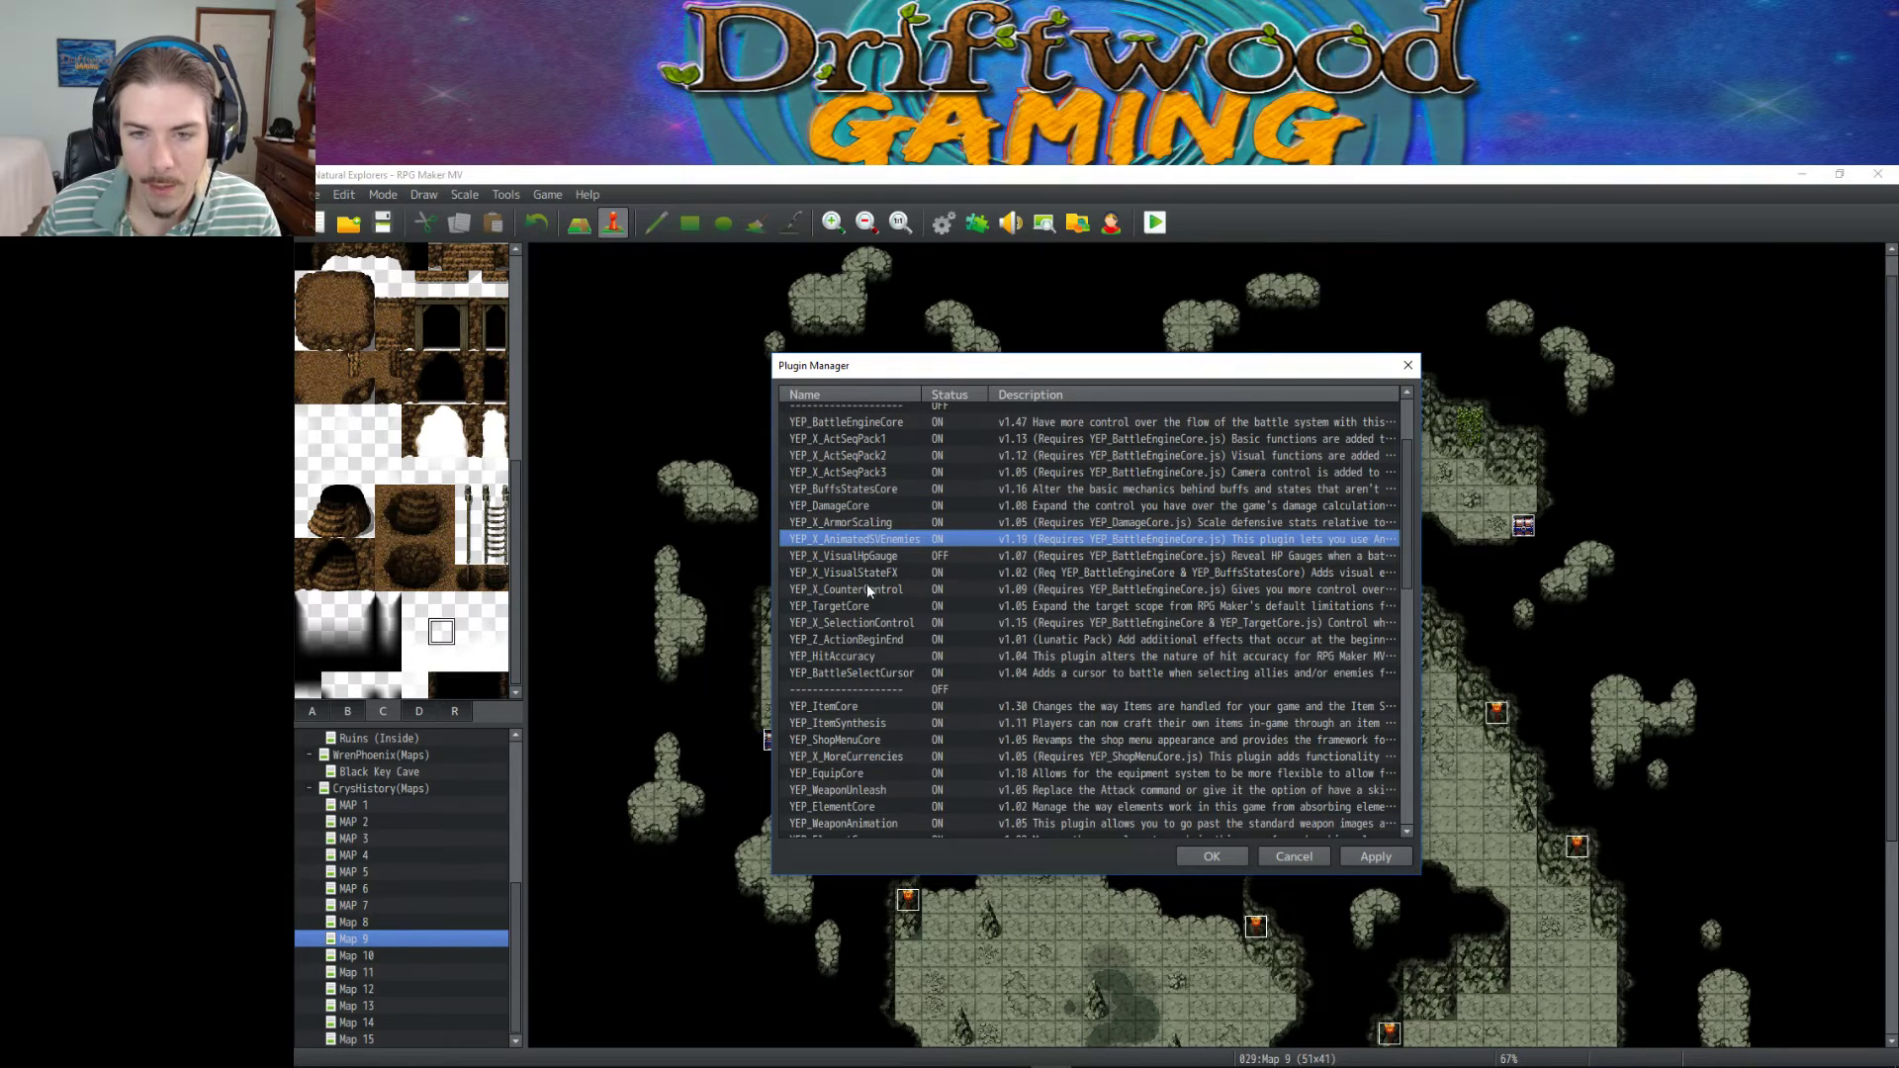
pyautogui.click(864, 576)
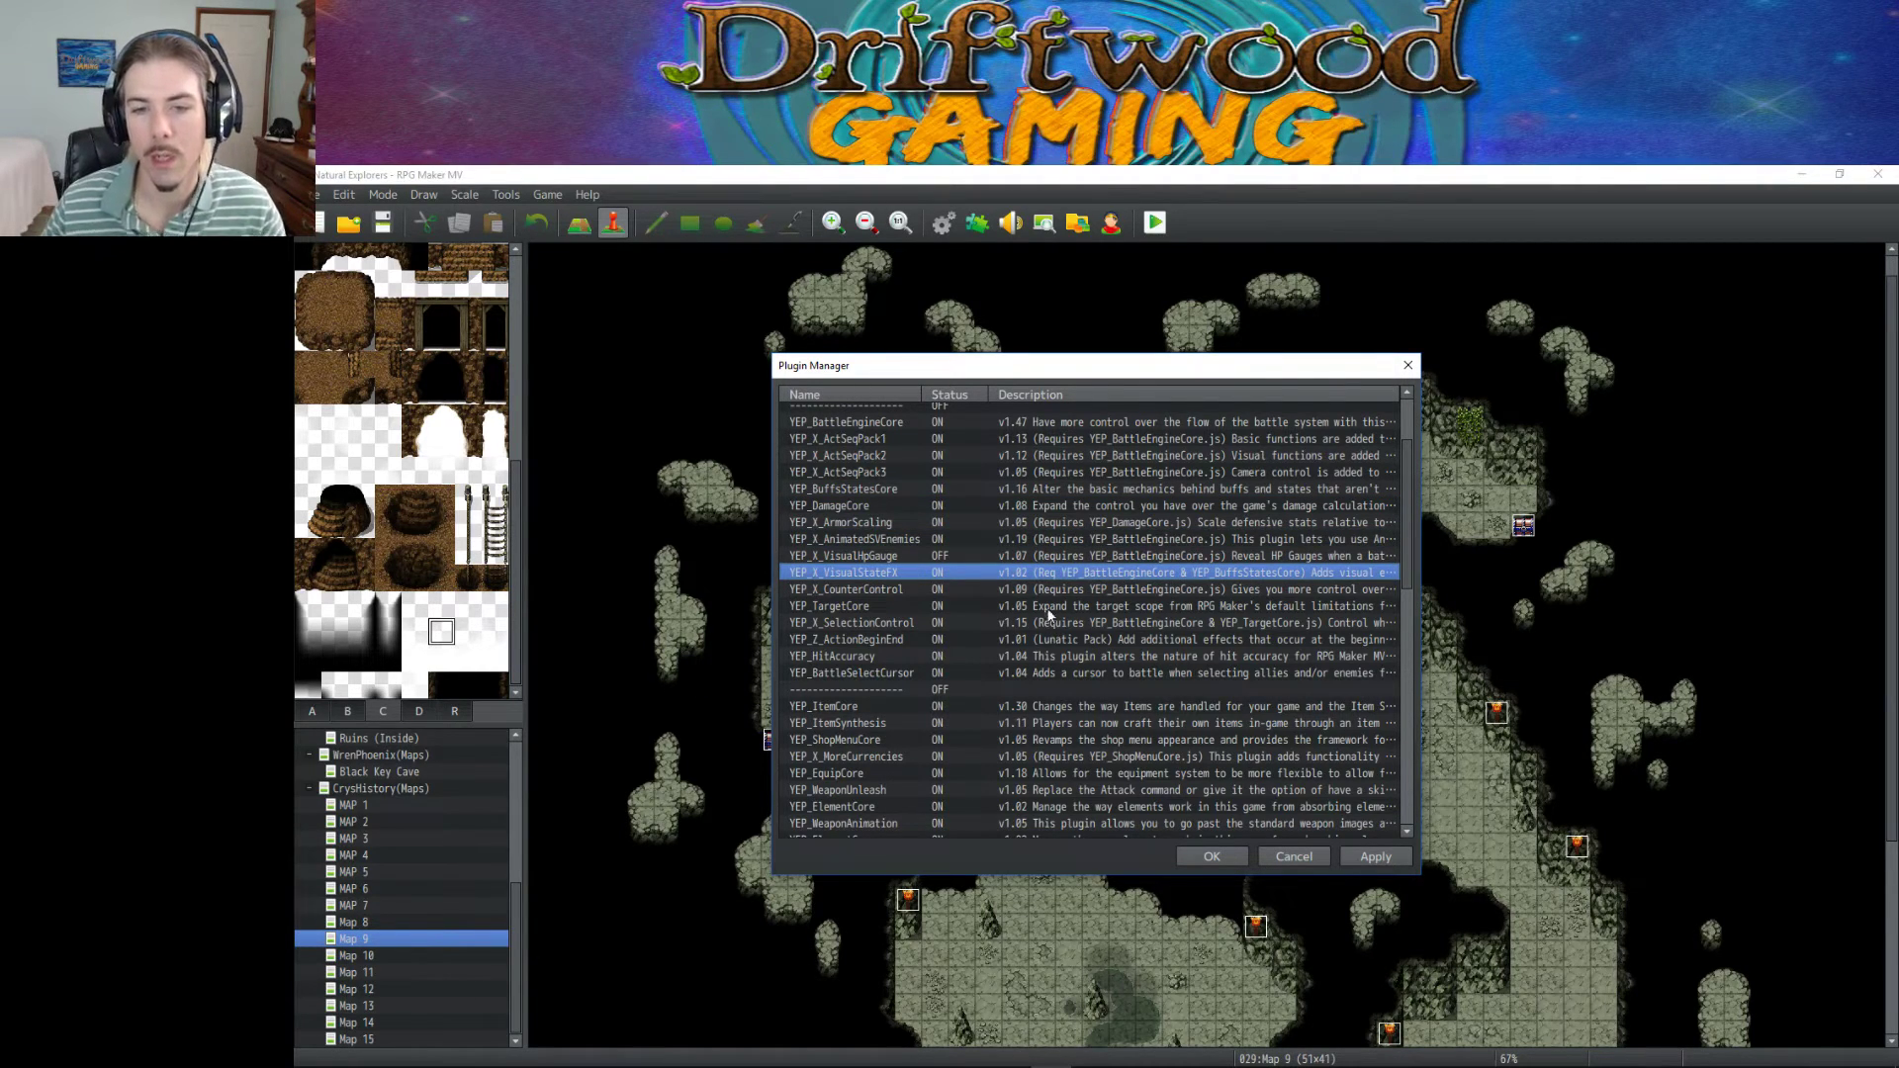
pyautogui.scroll(-1, 870, 599)
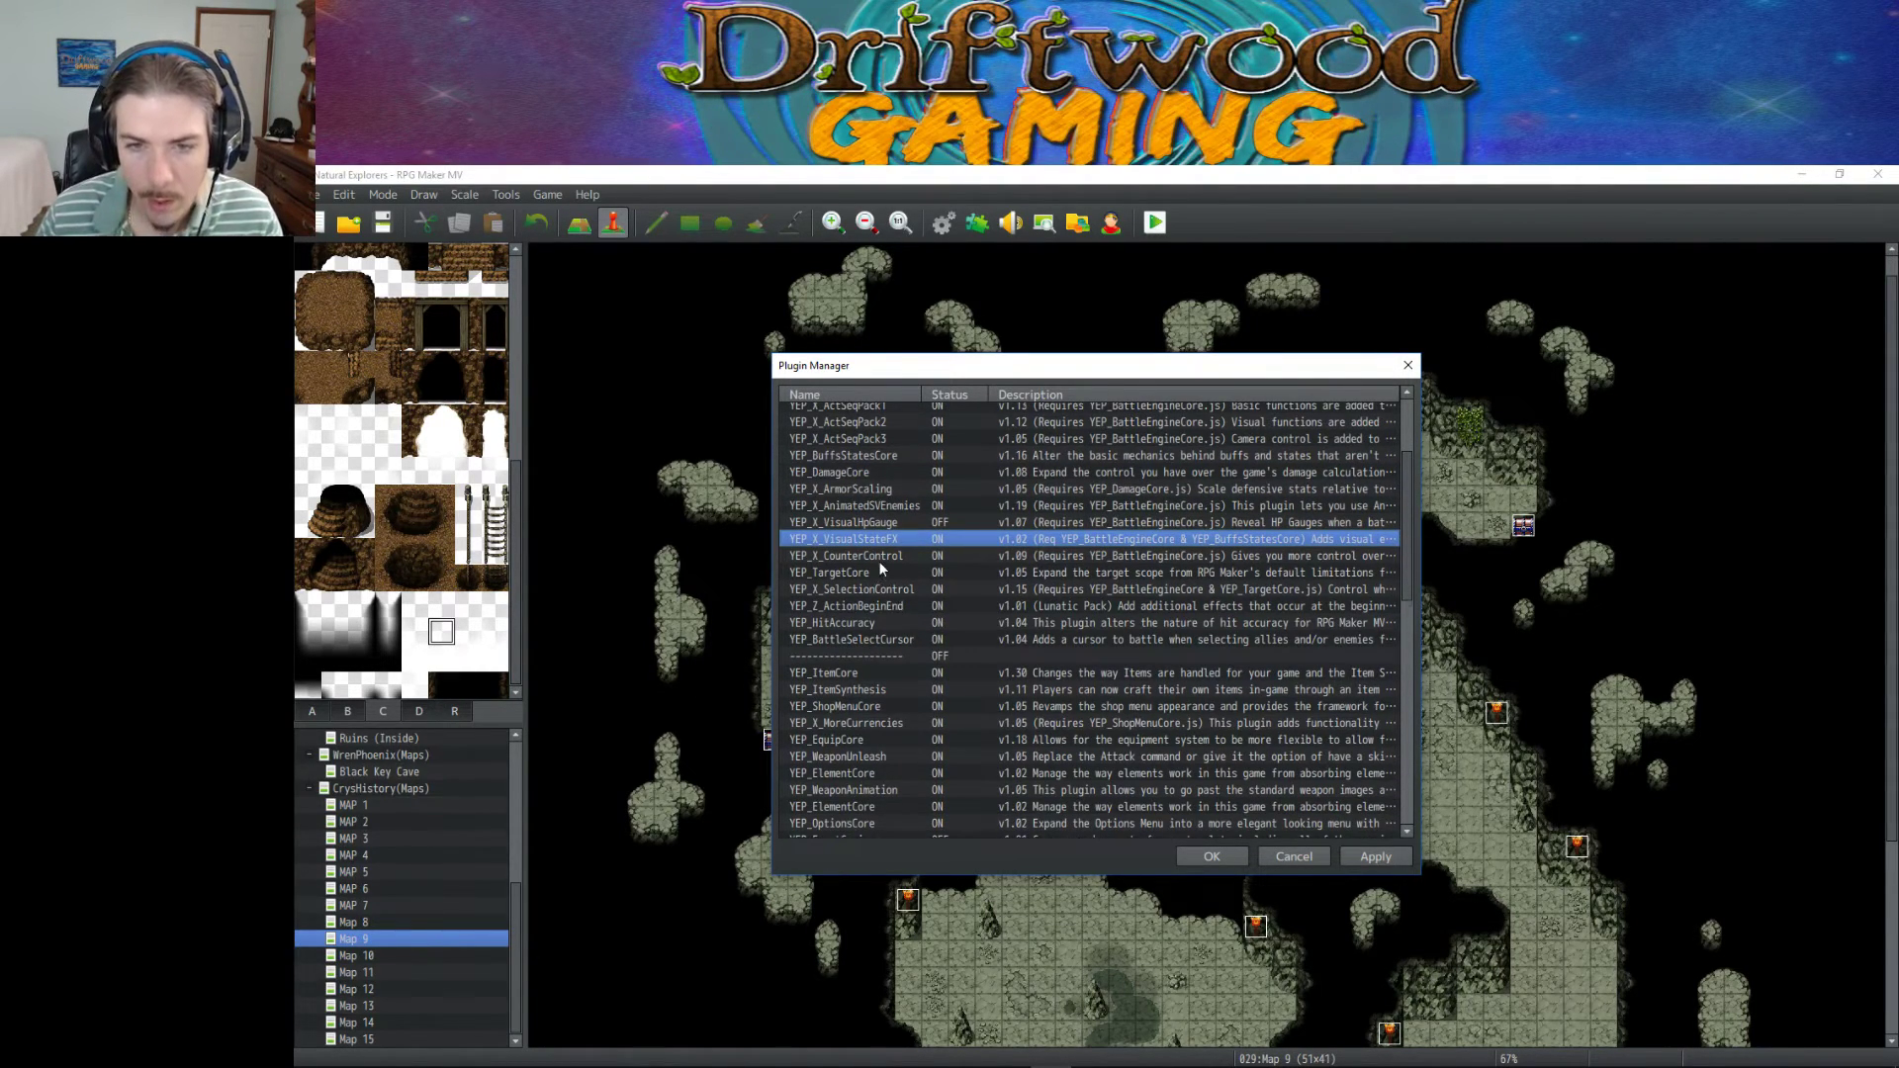
pyautogui.scroll(-1, 879, 561)
pyautogui.scroll(-1, 864, 559)
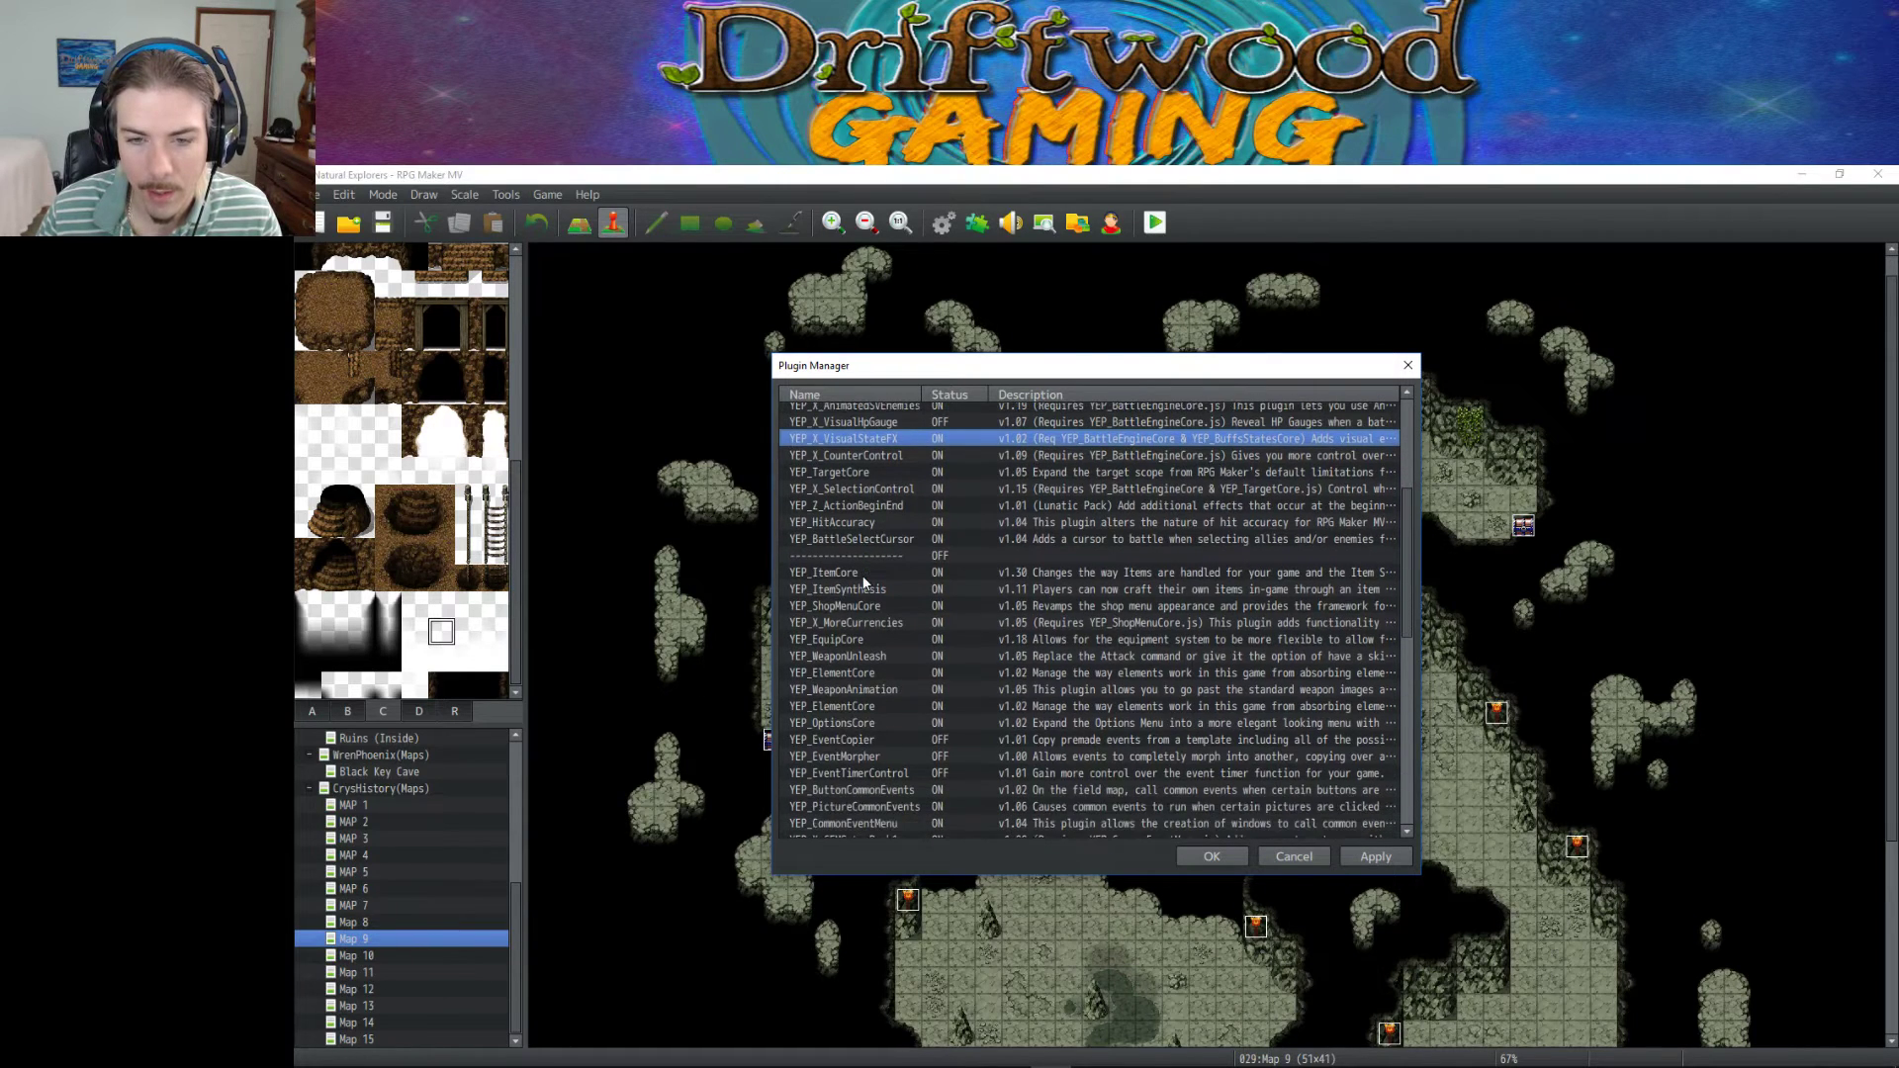
pyautogui.scroll(-4, 849, 542)
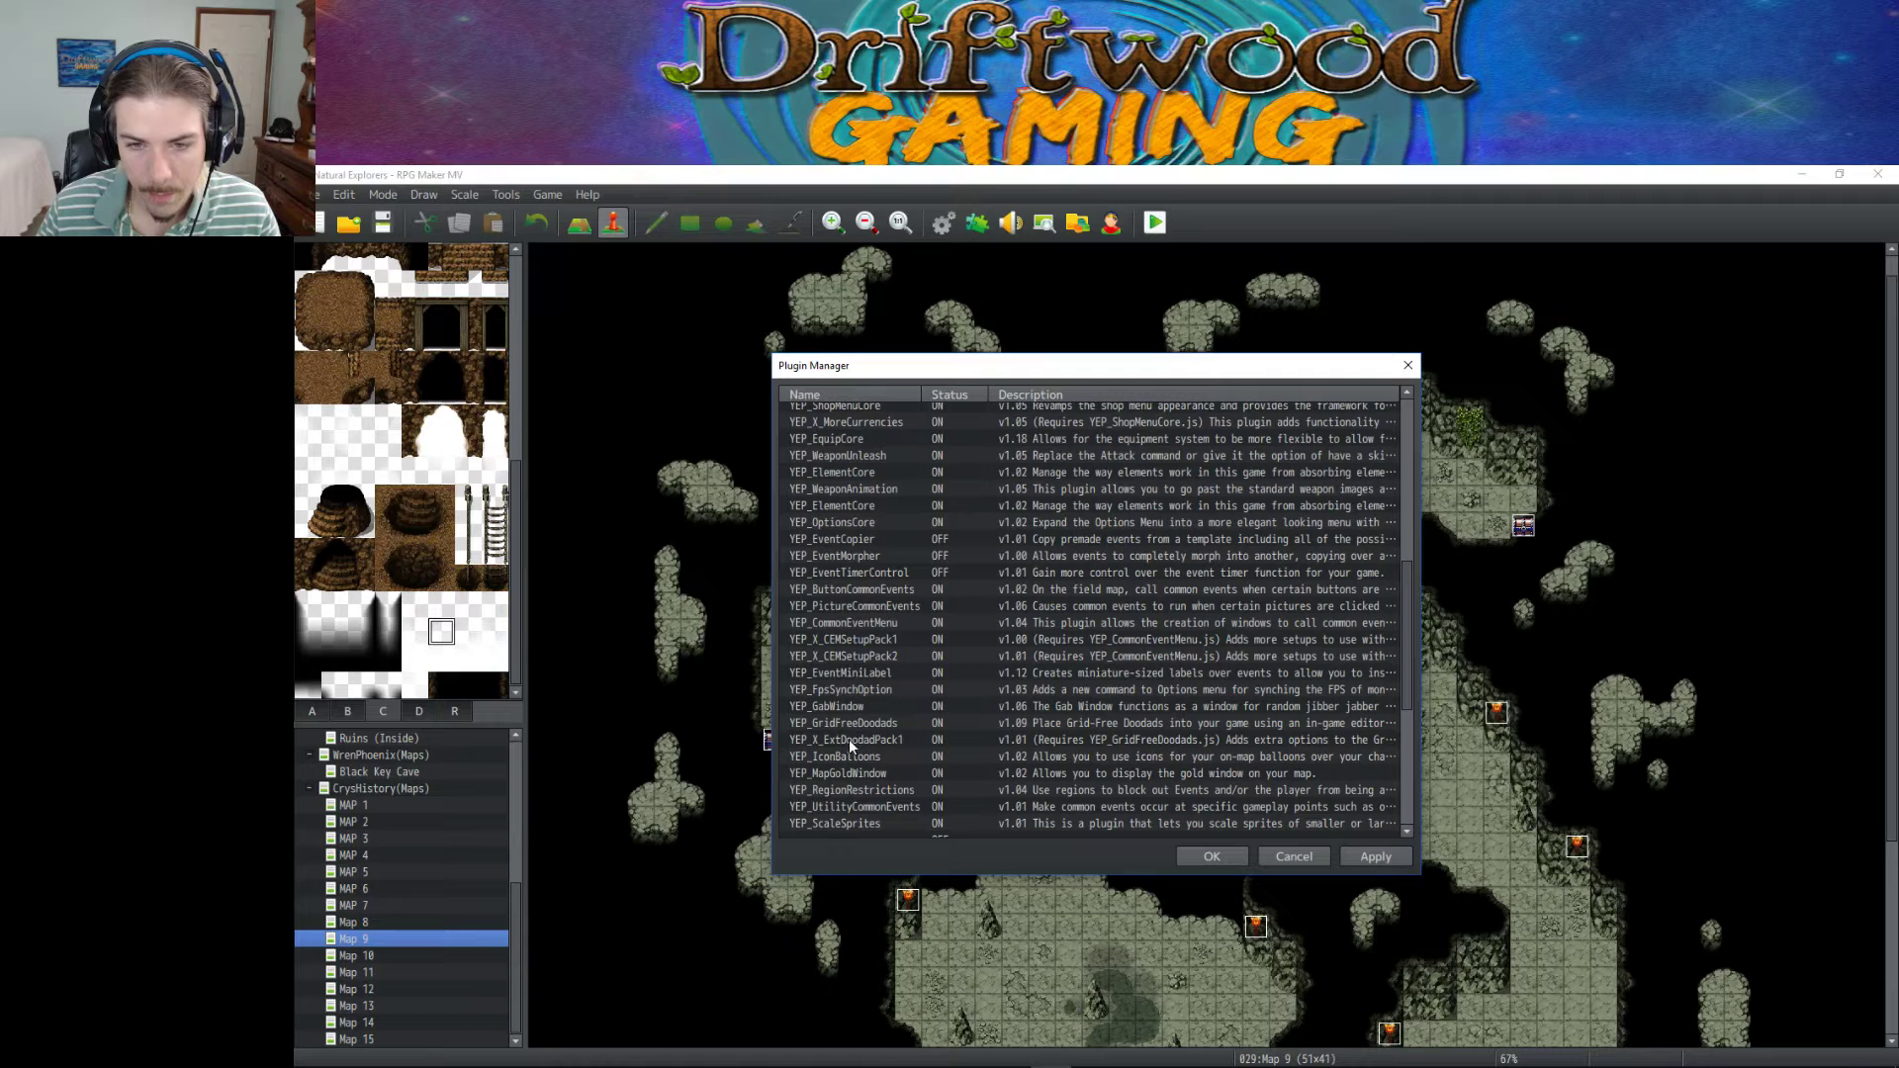
pyautogui.scroll(-5, 920, 737)
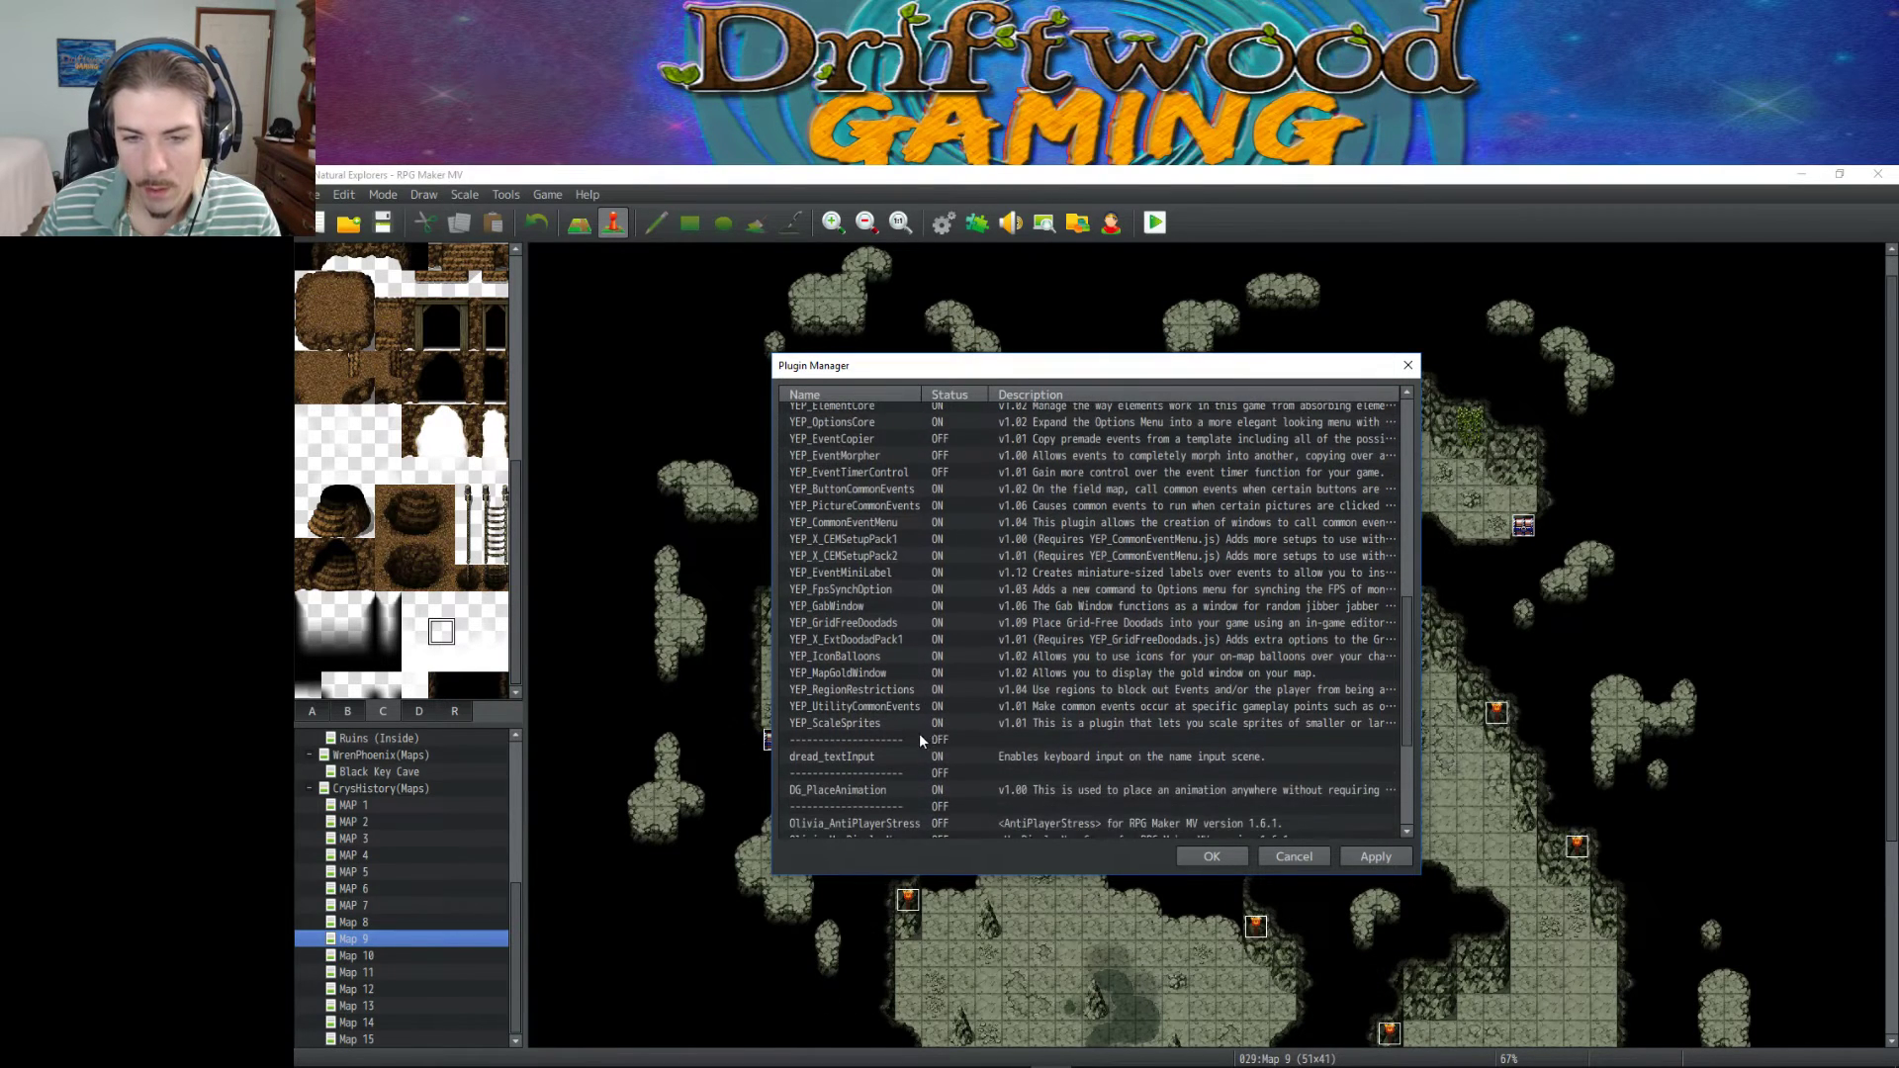
pyautogui.scroll(-2, 890, 564)
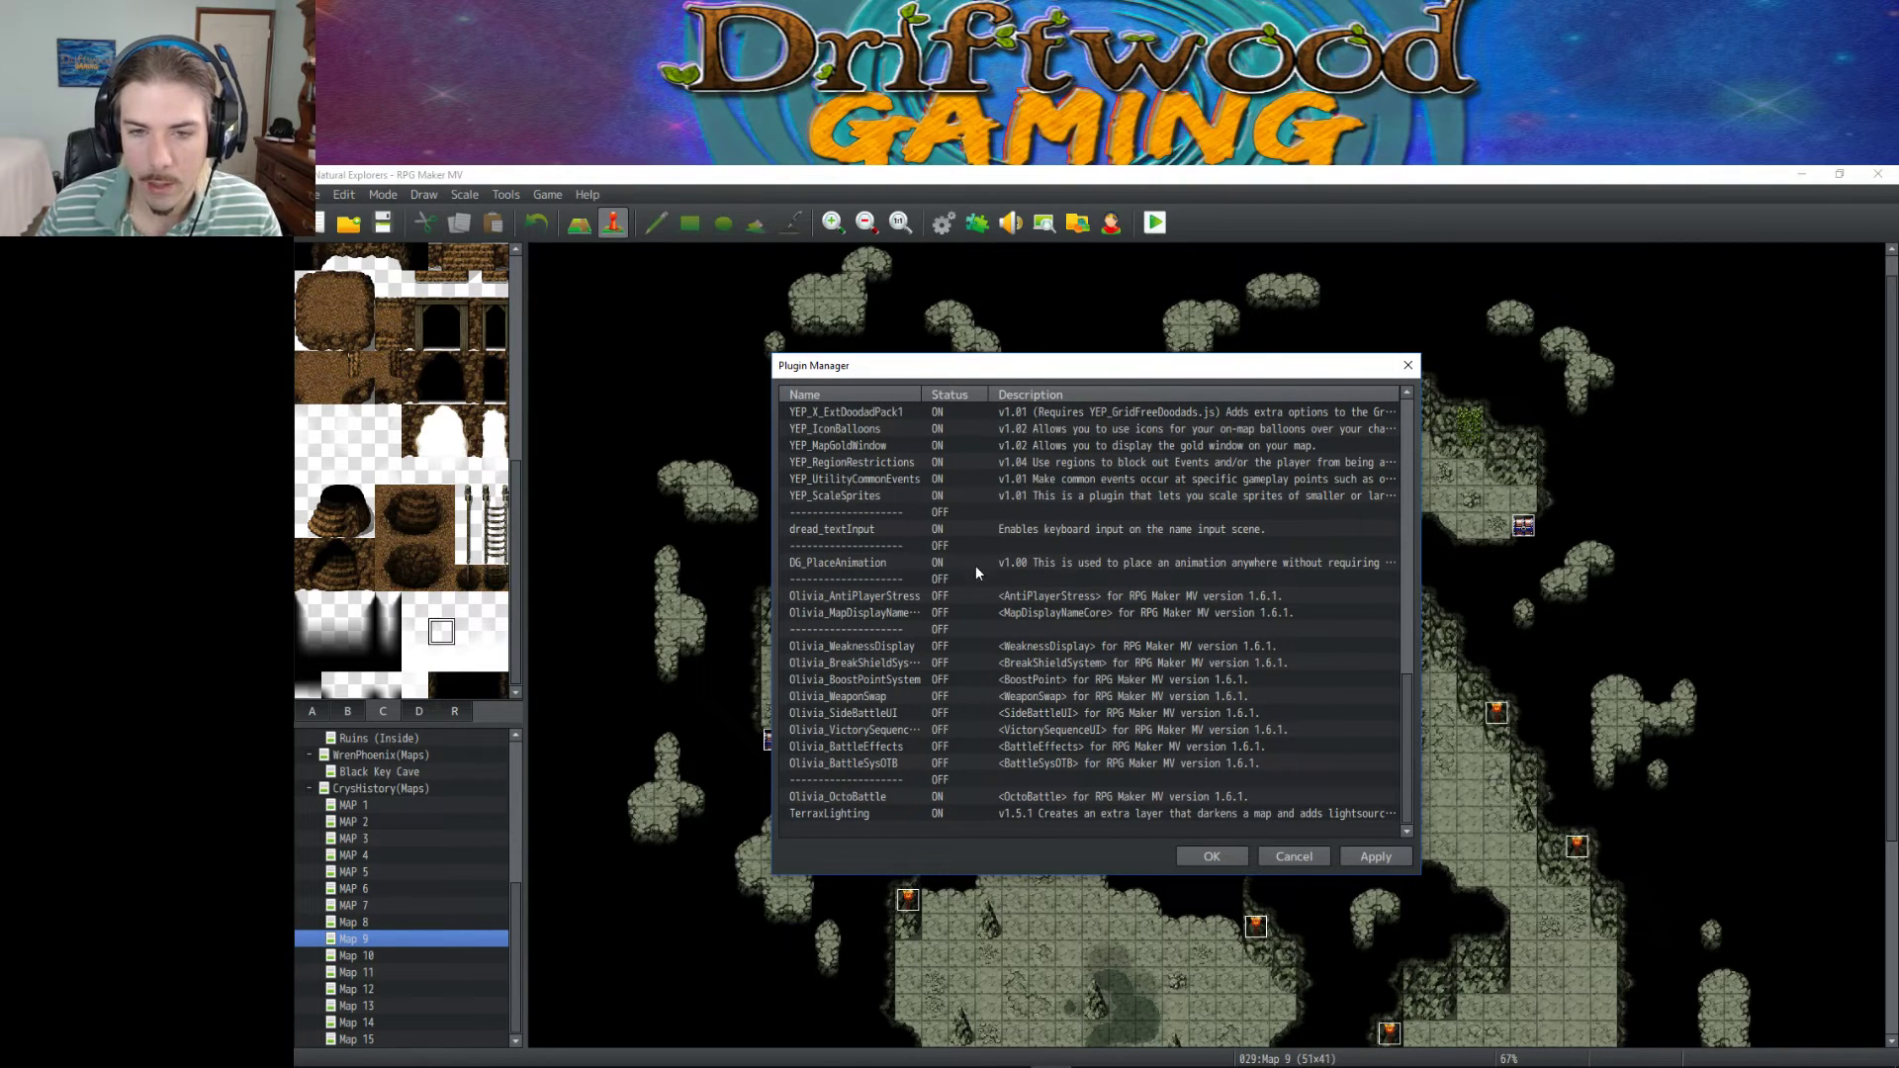
pyautogui.click(1209, 857)
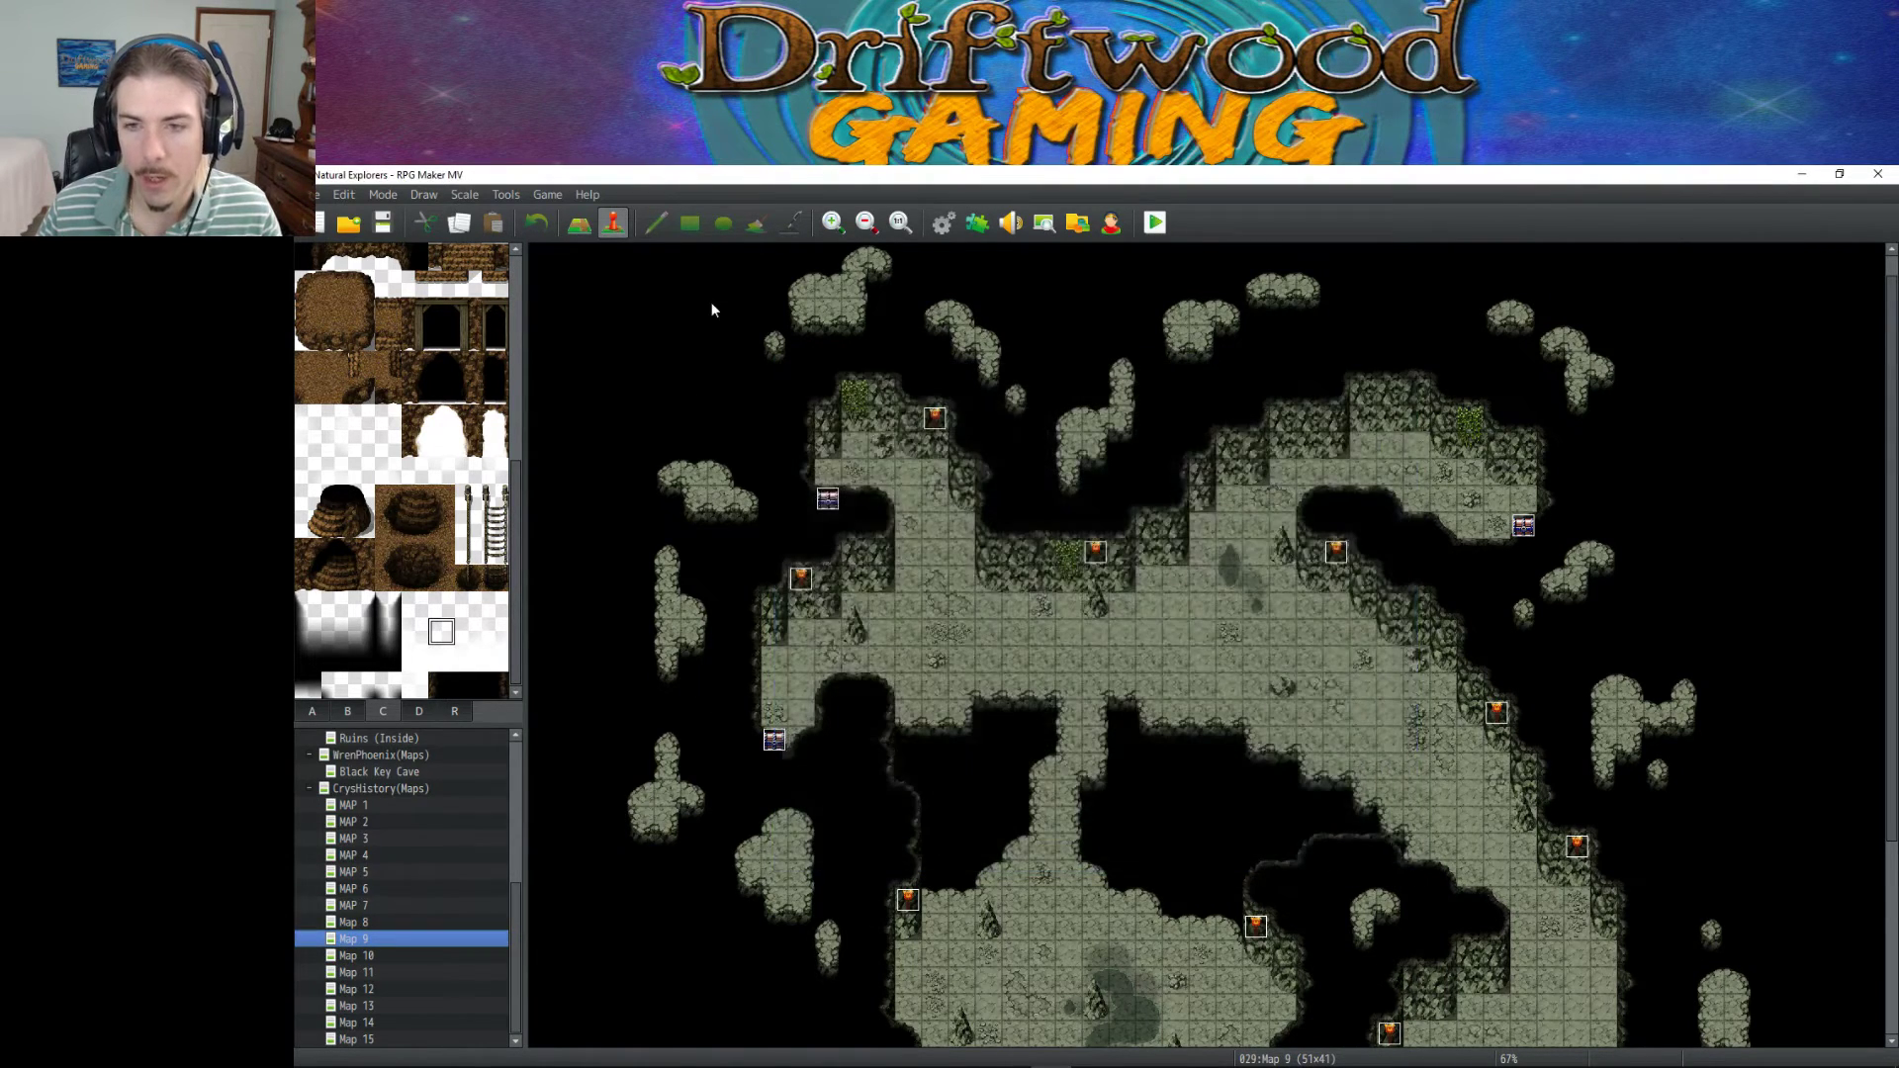
# Save the project.
pyautogui.click(388, 225)
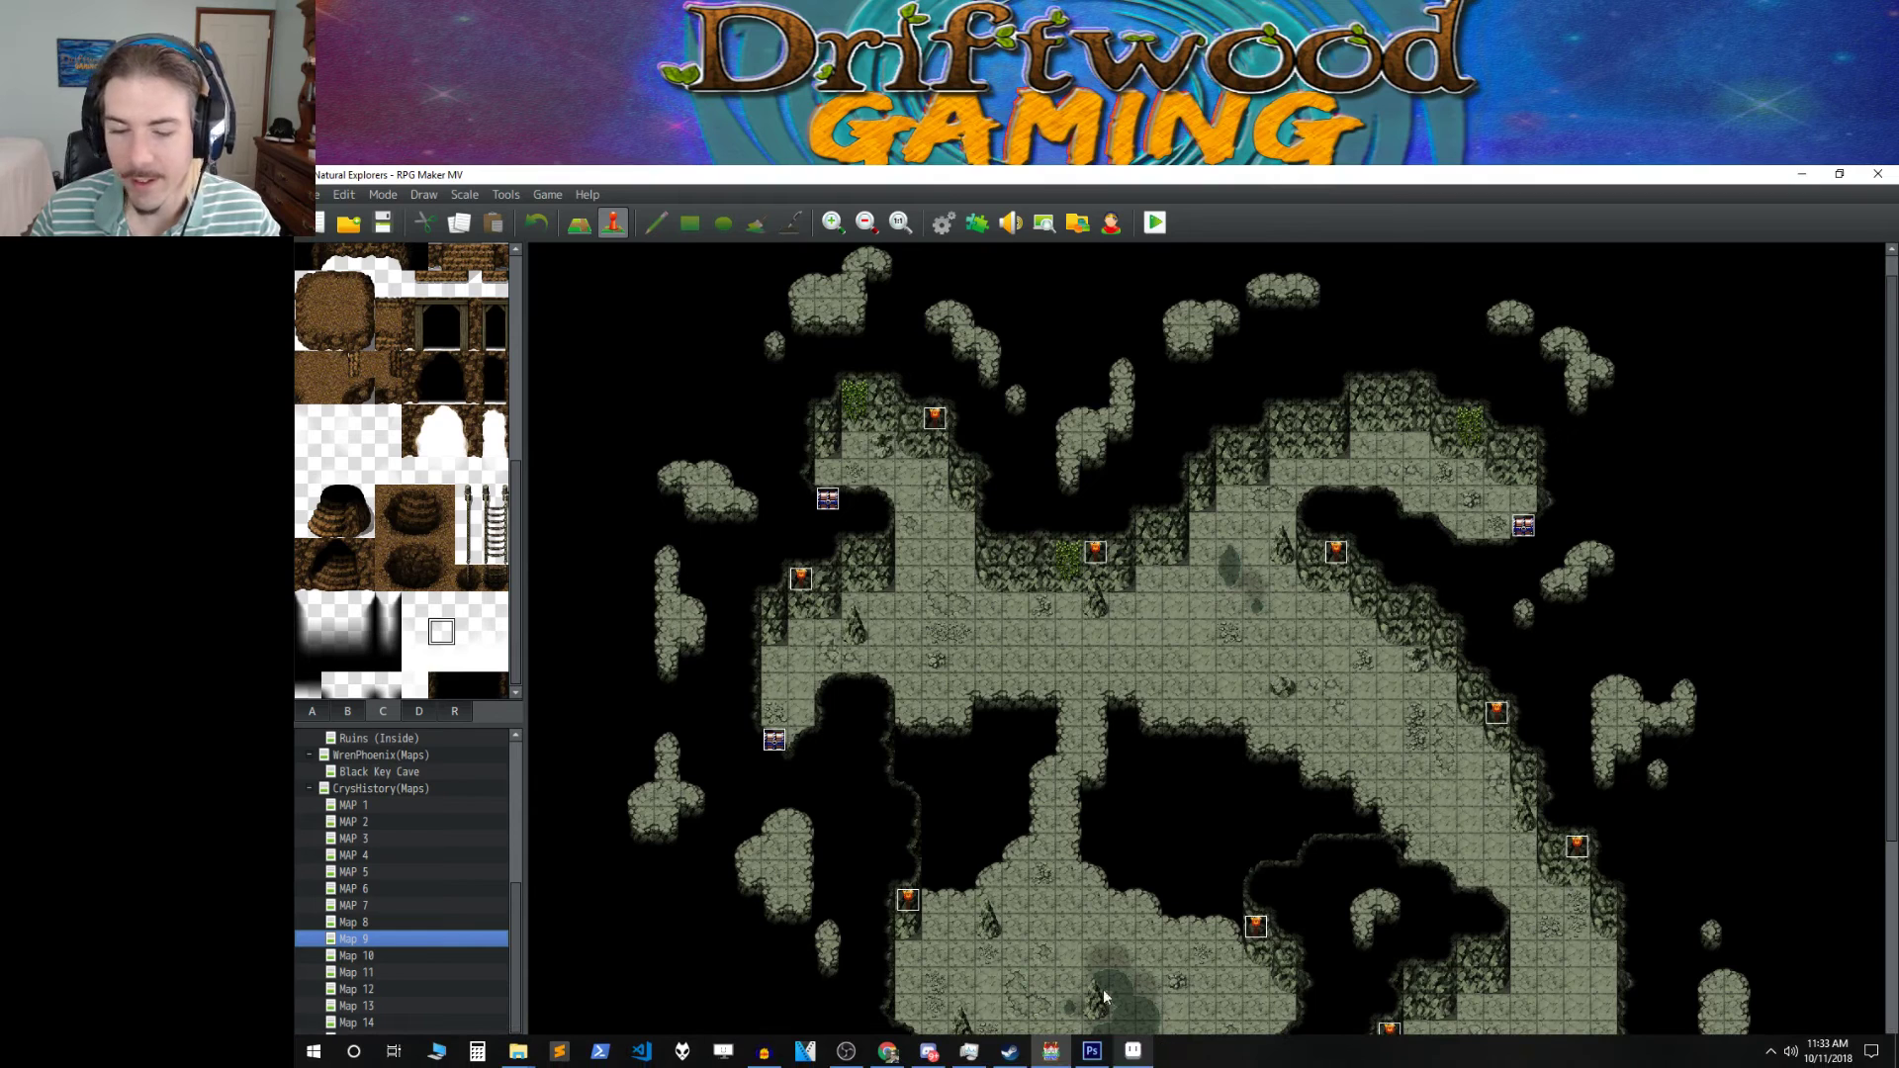
pyautogui.click(391, 222)
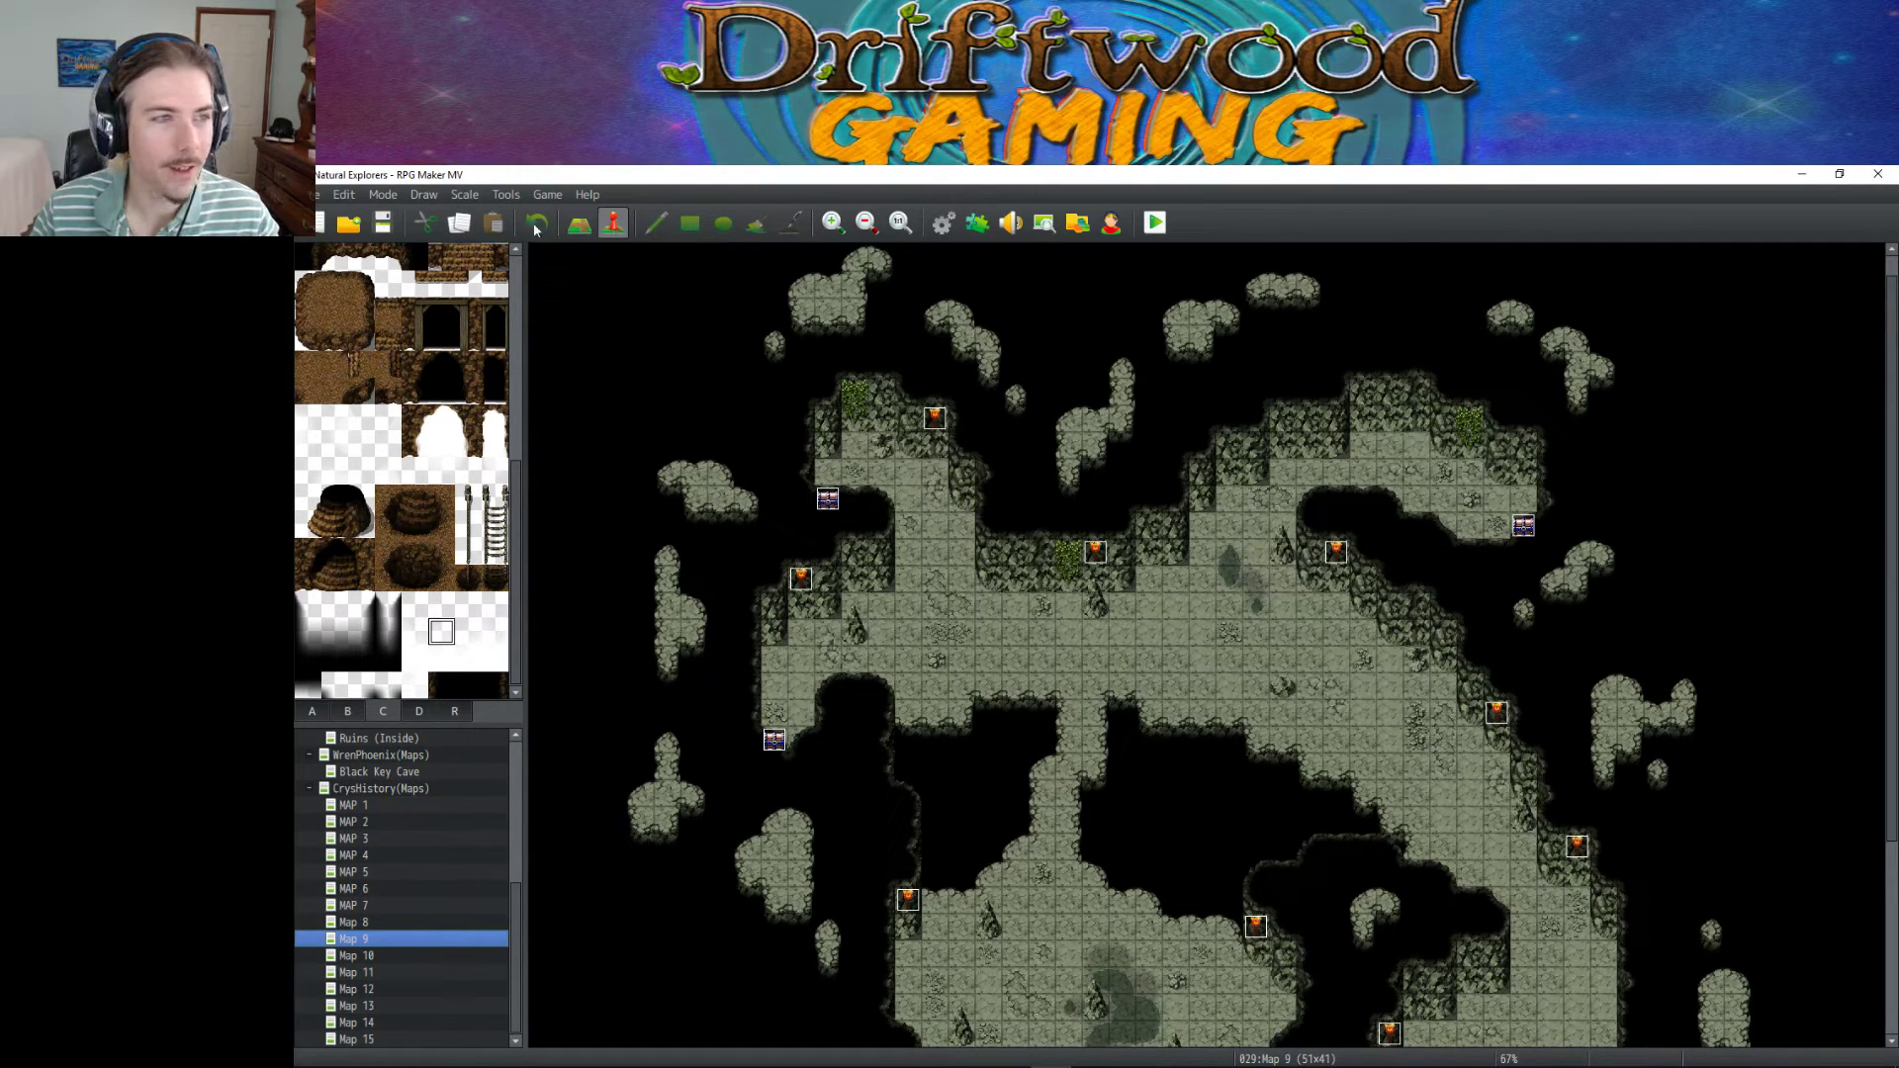
pyautogui.scroll(-5, 1066, 578)
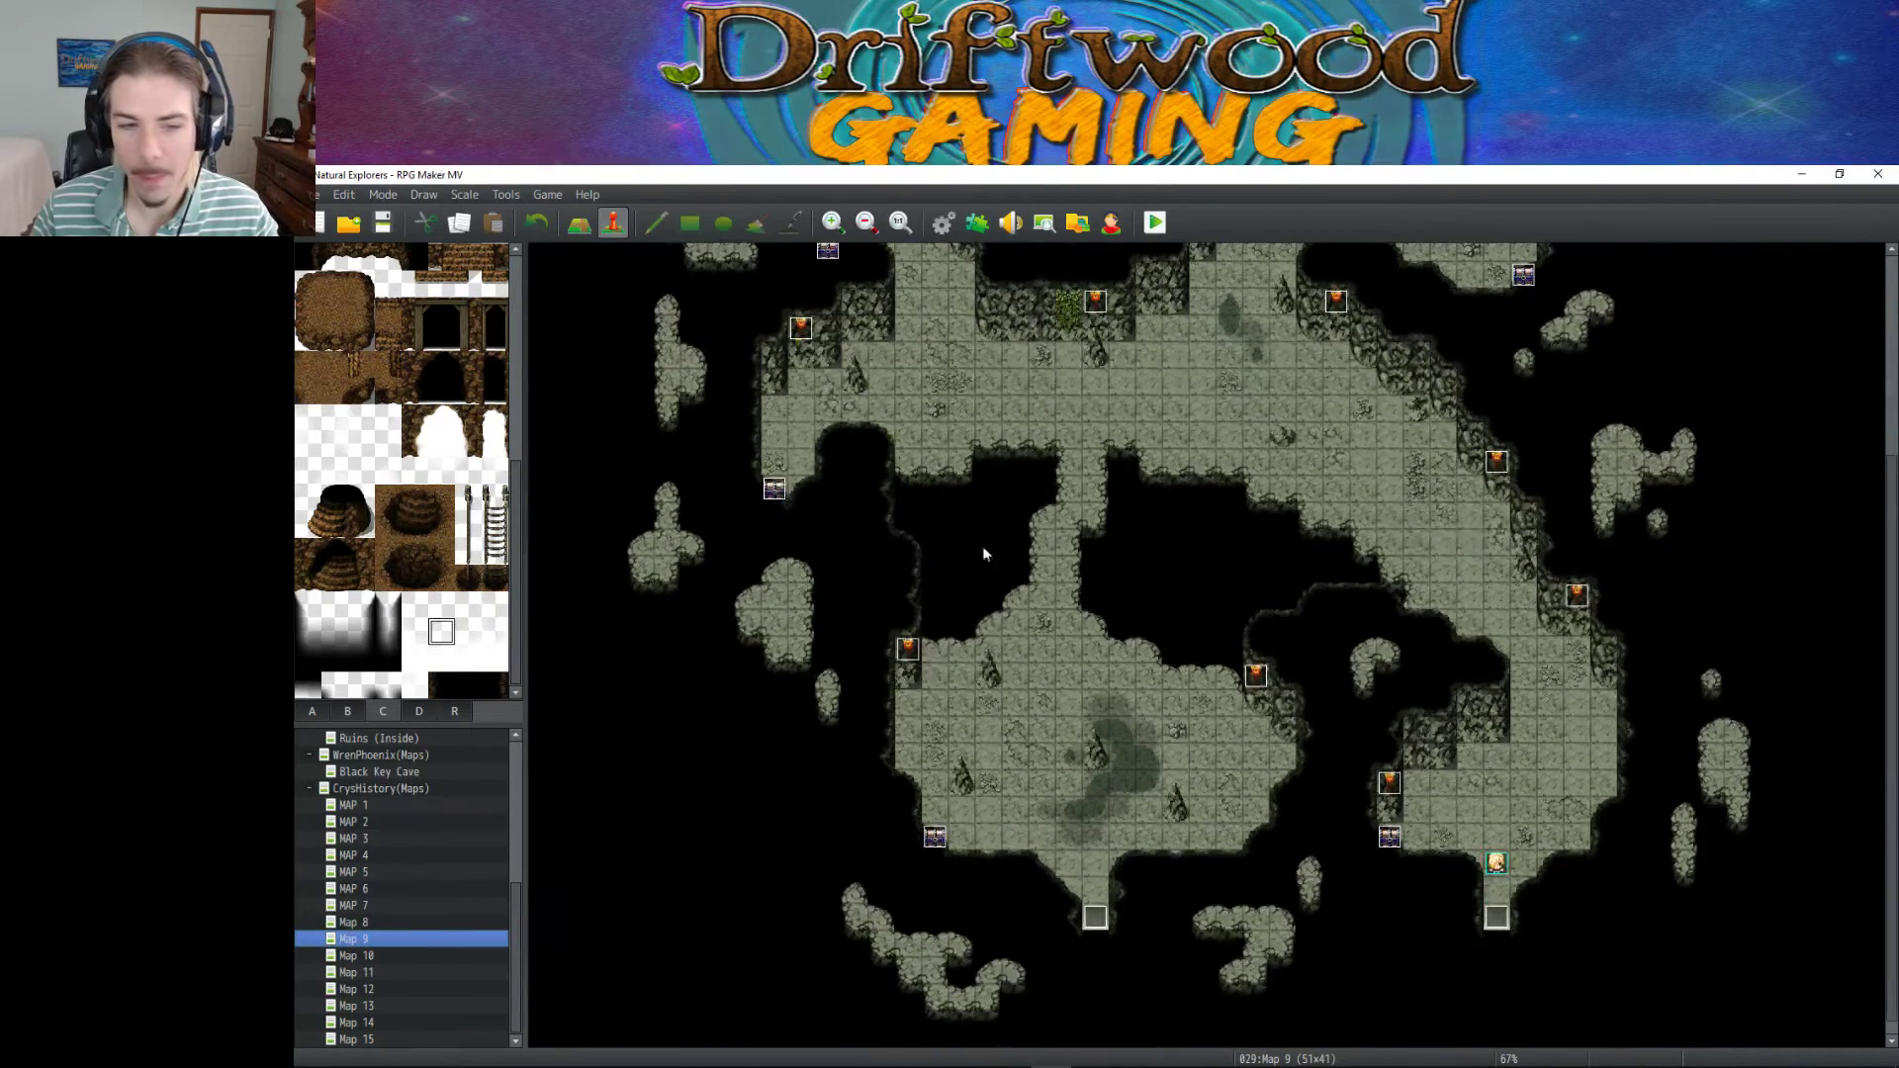
pyautogui.scroll(5, 816, 510)
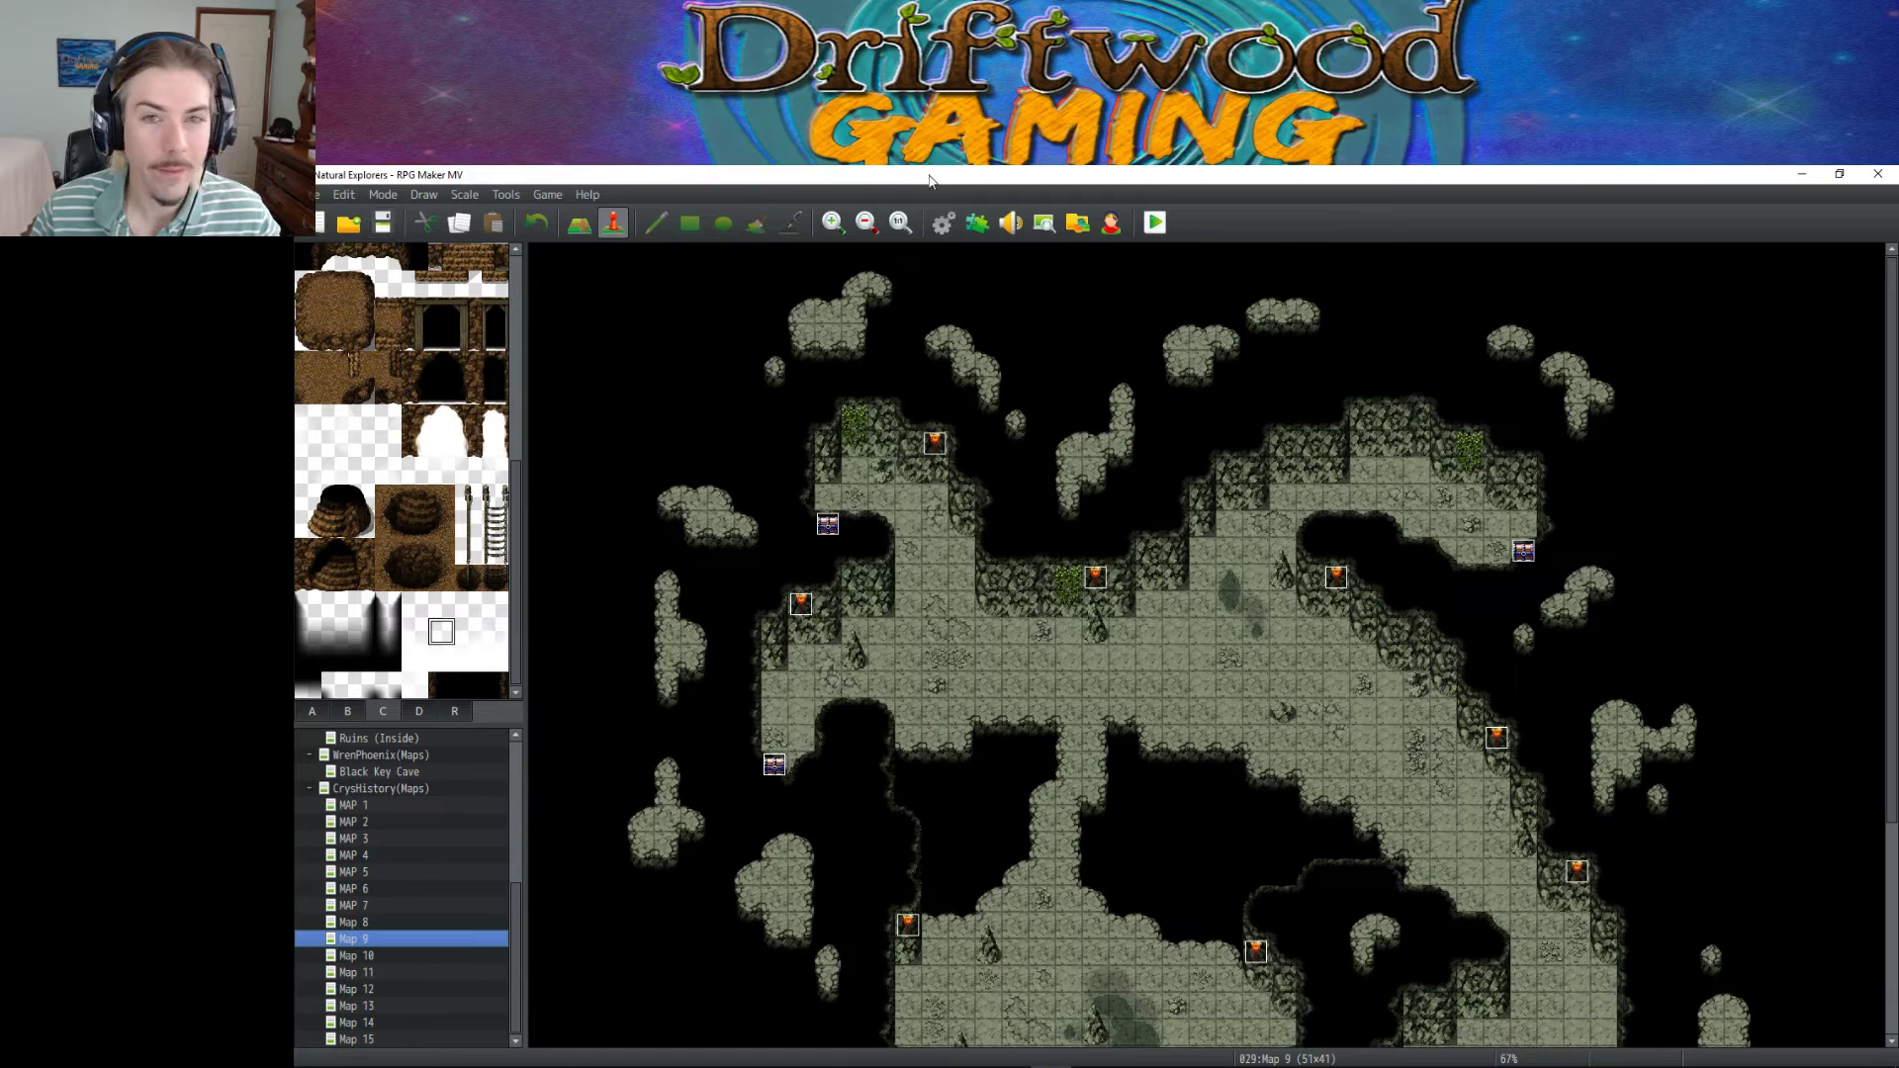
# Try other chances for the Dark Wing skill's Add State Blind effect, return it to 75%, and apply.
pyautogui.click(950, 228)
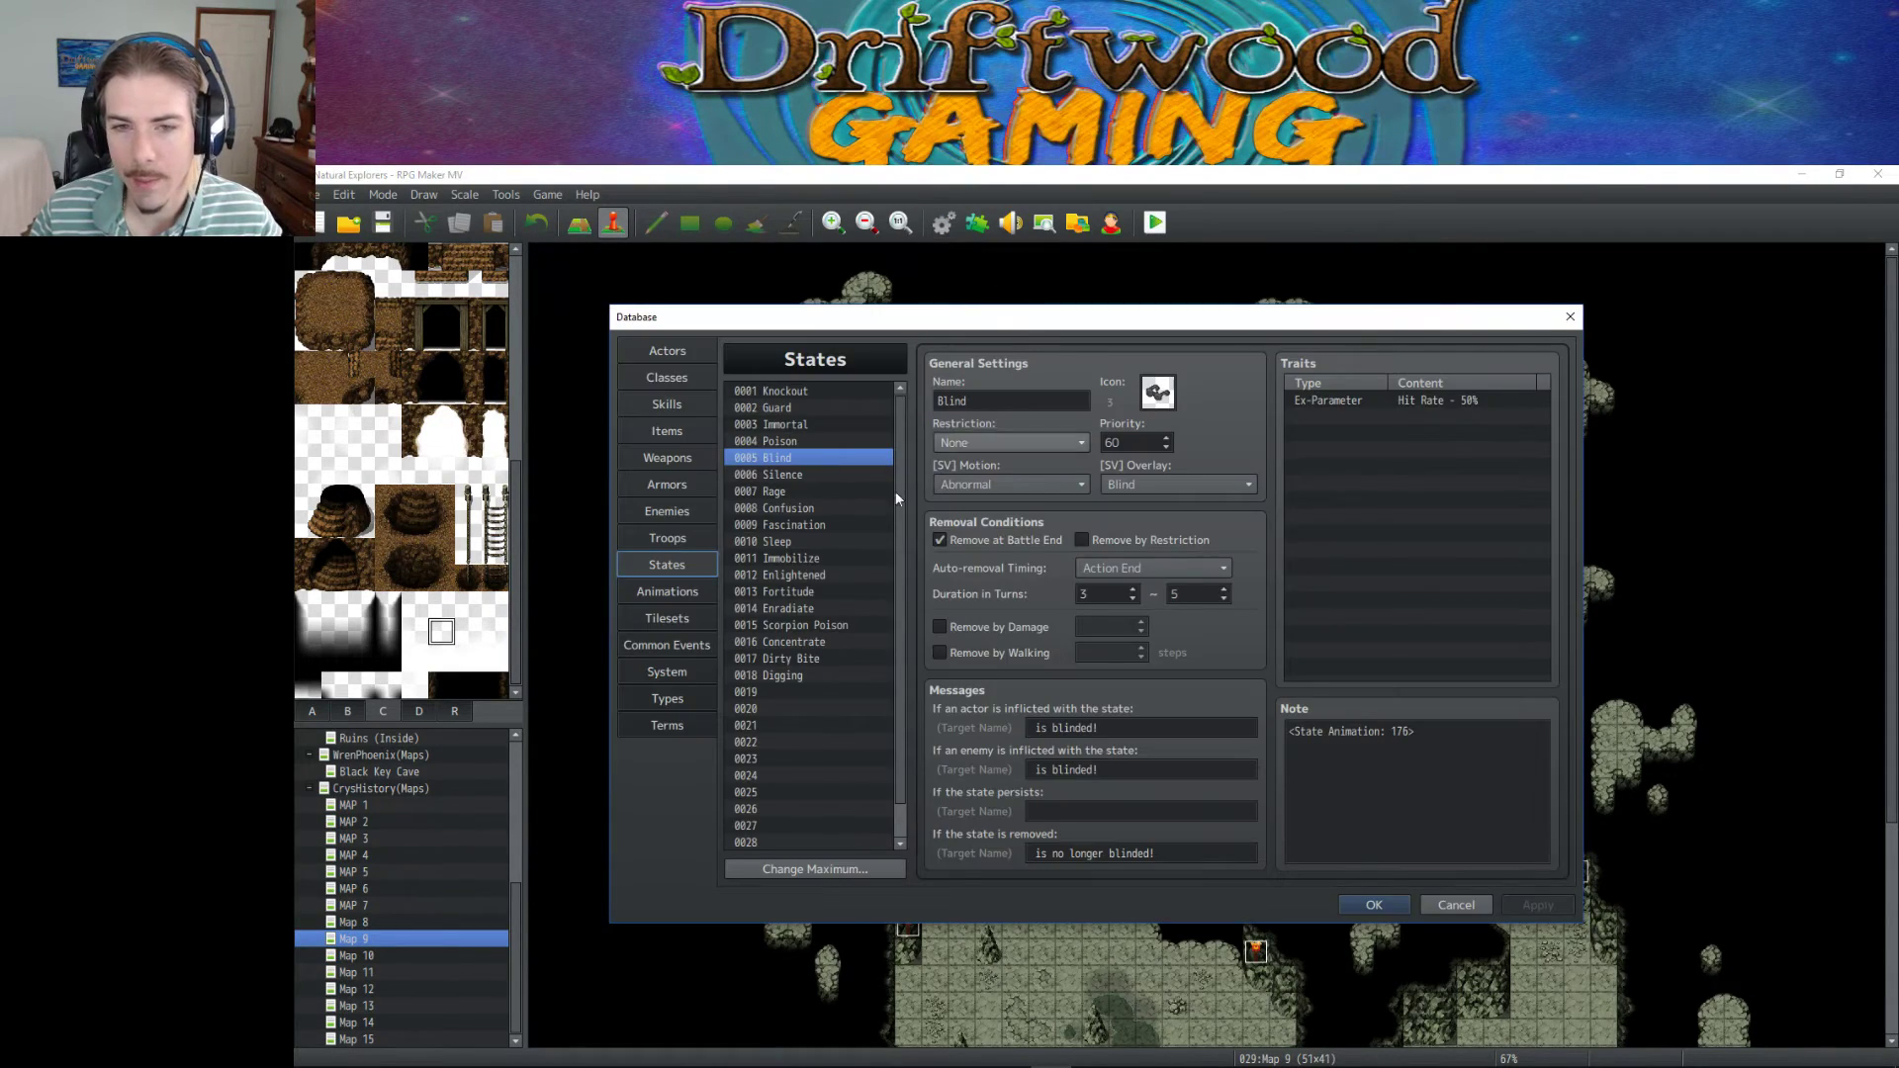
pyautogui.click(675, 408)
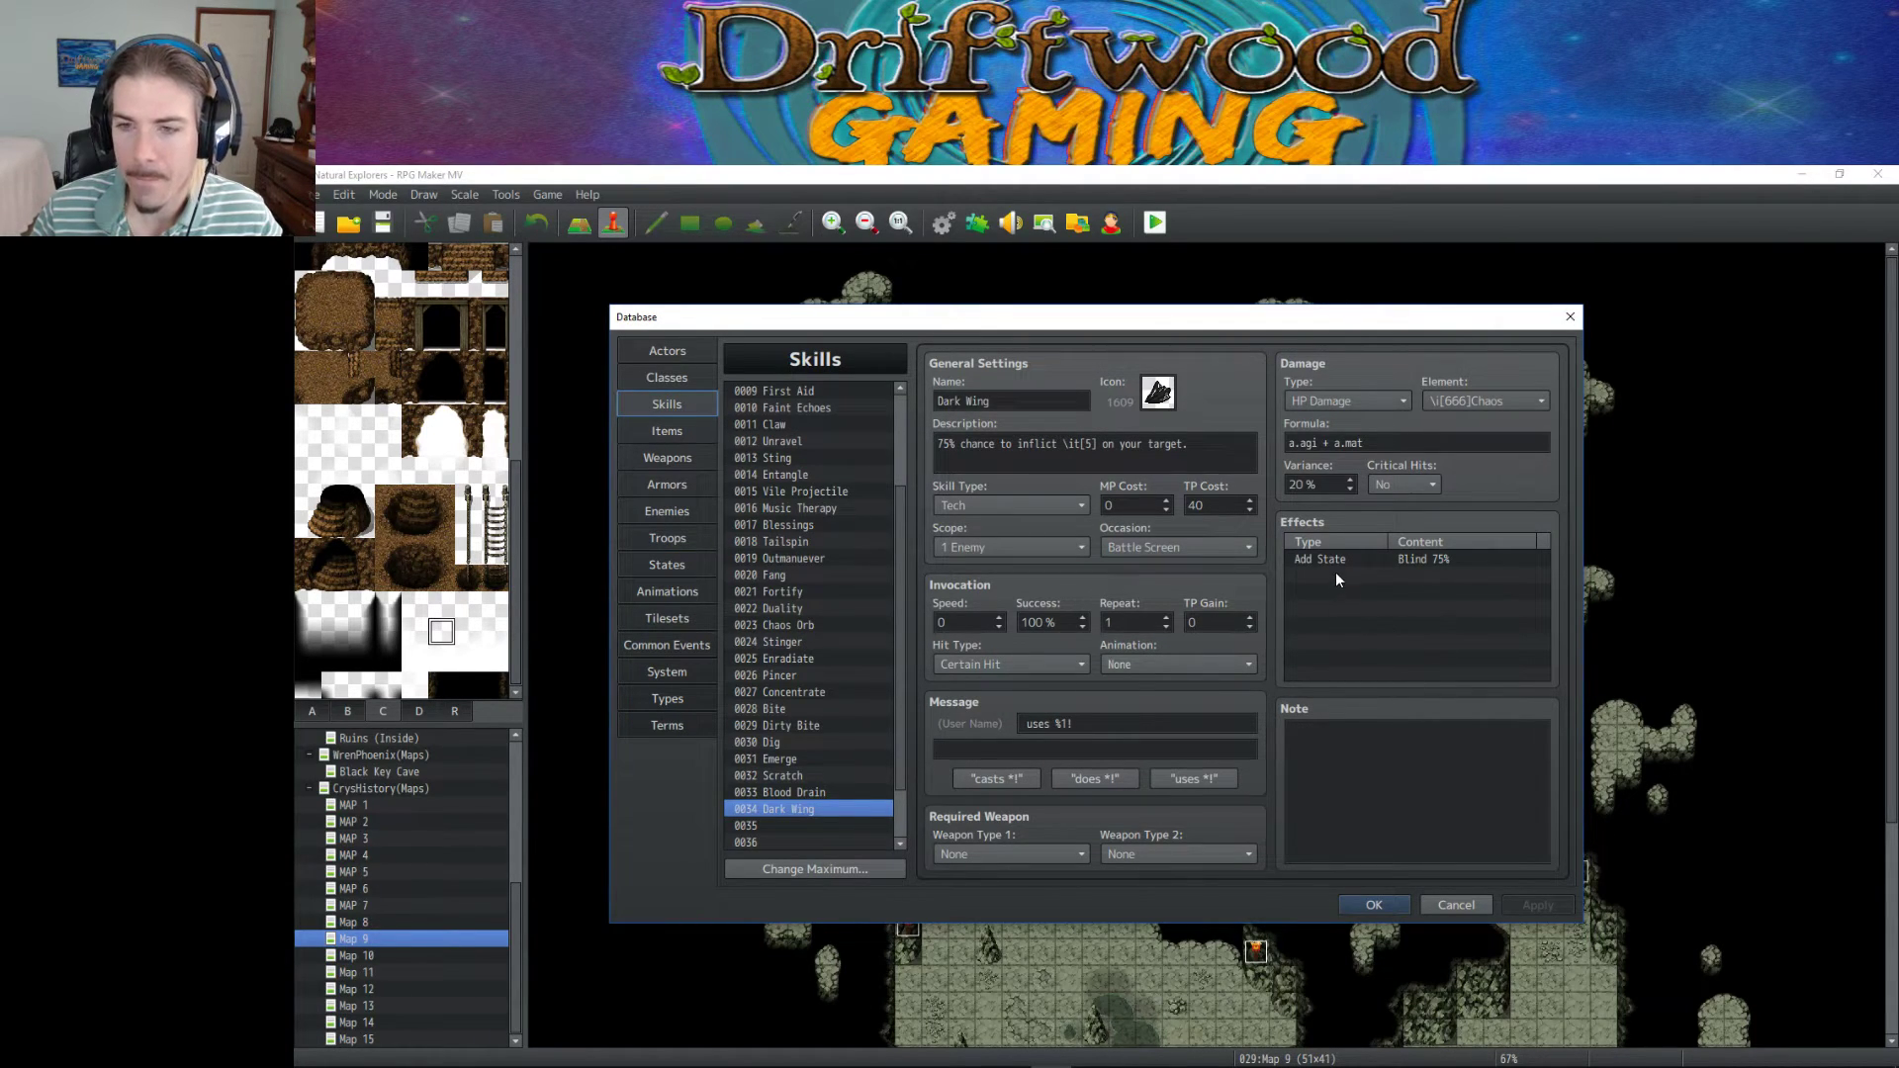
pyautogui.doubleClick(1363, 559)
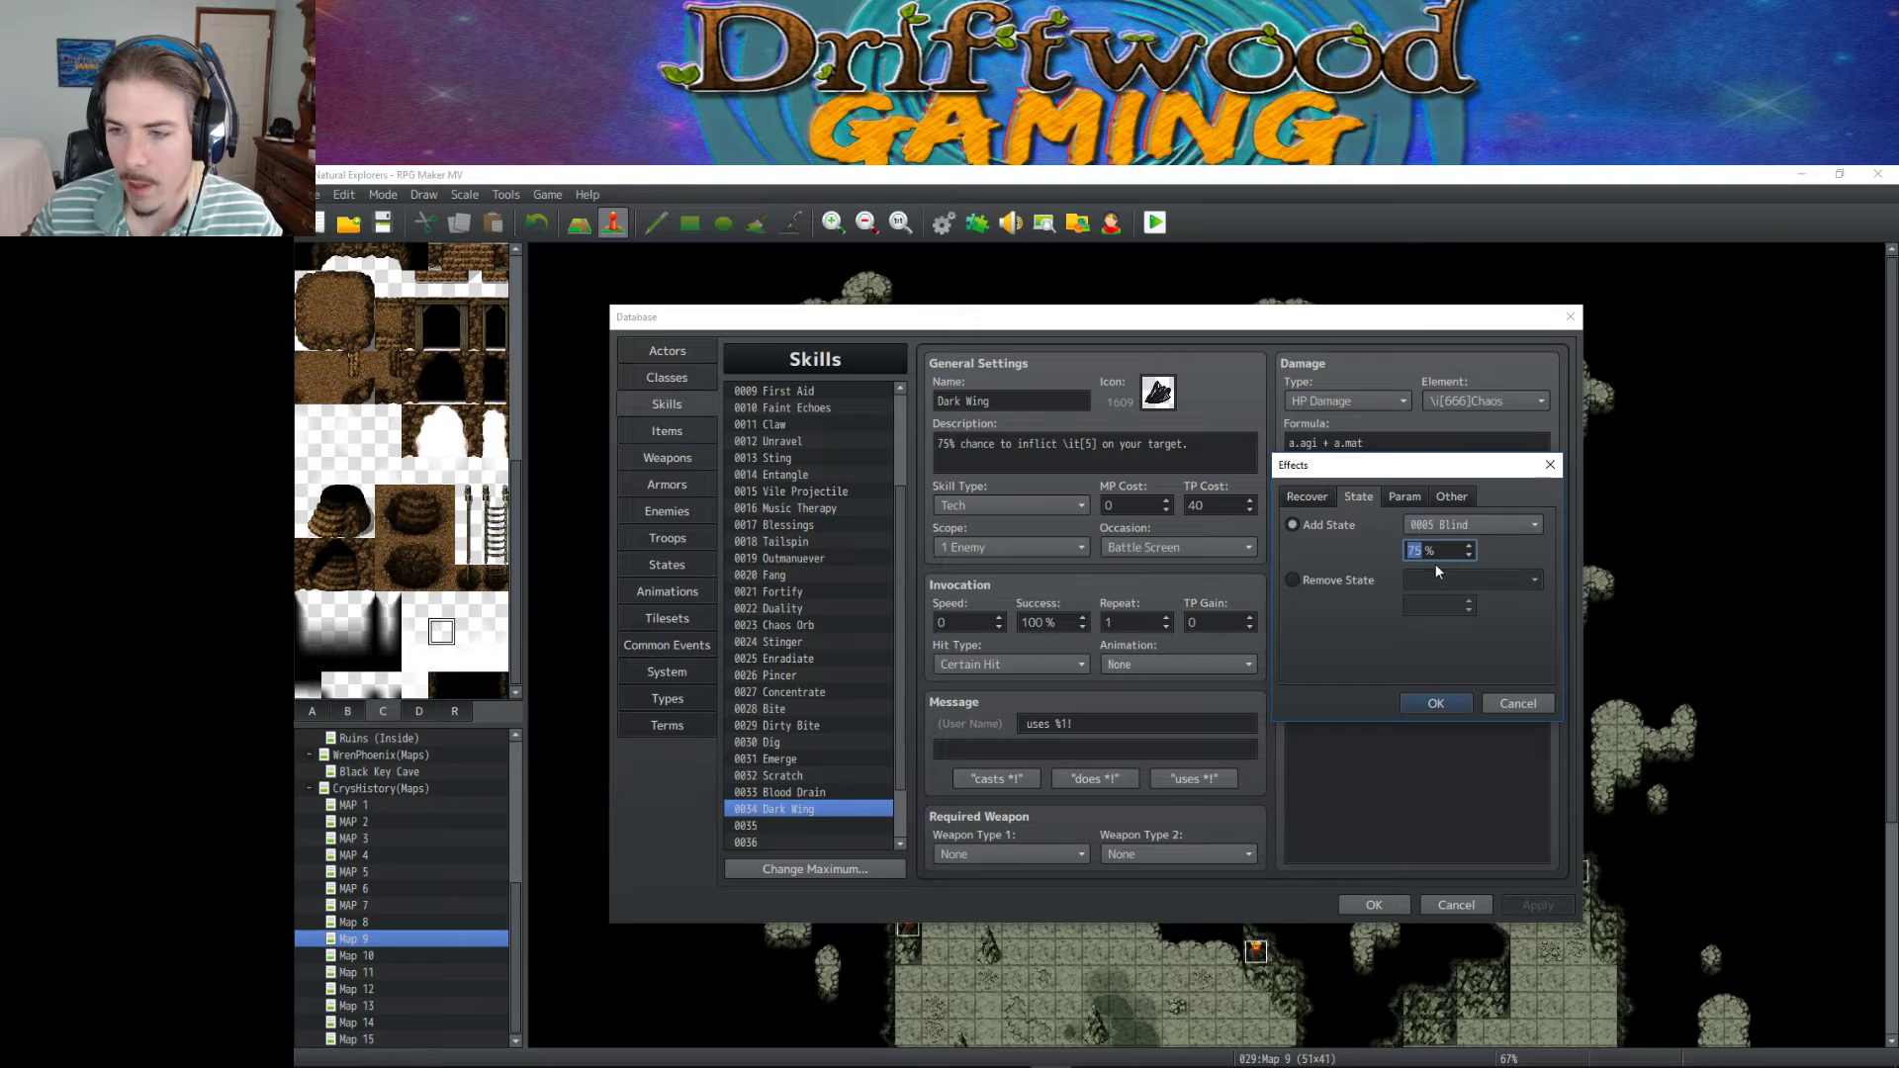
pyautogui.press('Up')
pyautogui.press('Up')
pyautogui.press('Up')
pyautogui.press('Up')
pyautogui.press('Up')
pyautogui.press('Up')
pyautogui.press('Up')
pyautogui.press('Up')
pyautogui.press('Up')
pyautogui.press('Up')
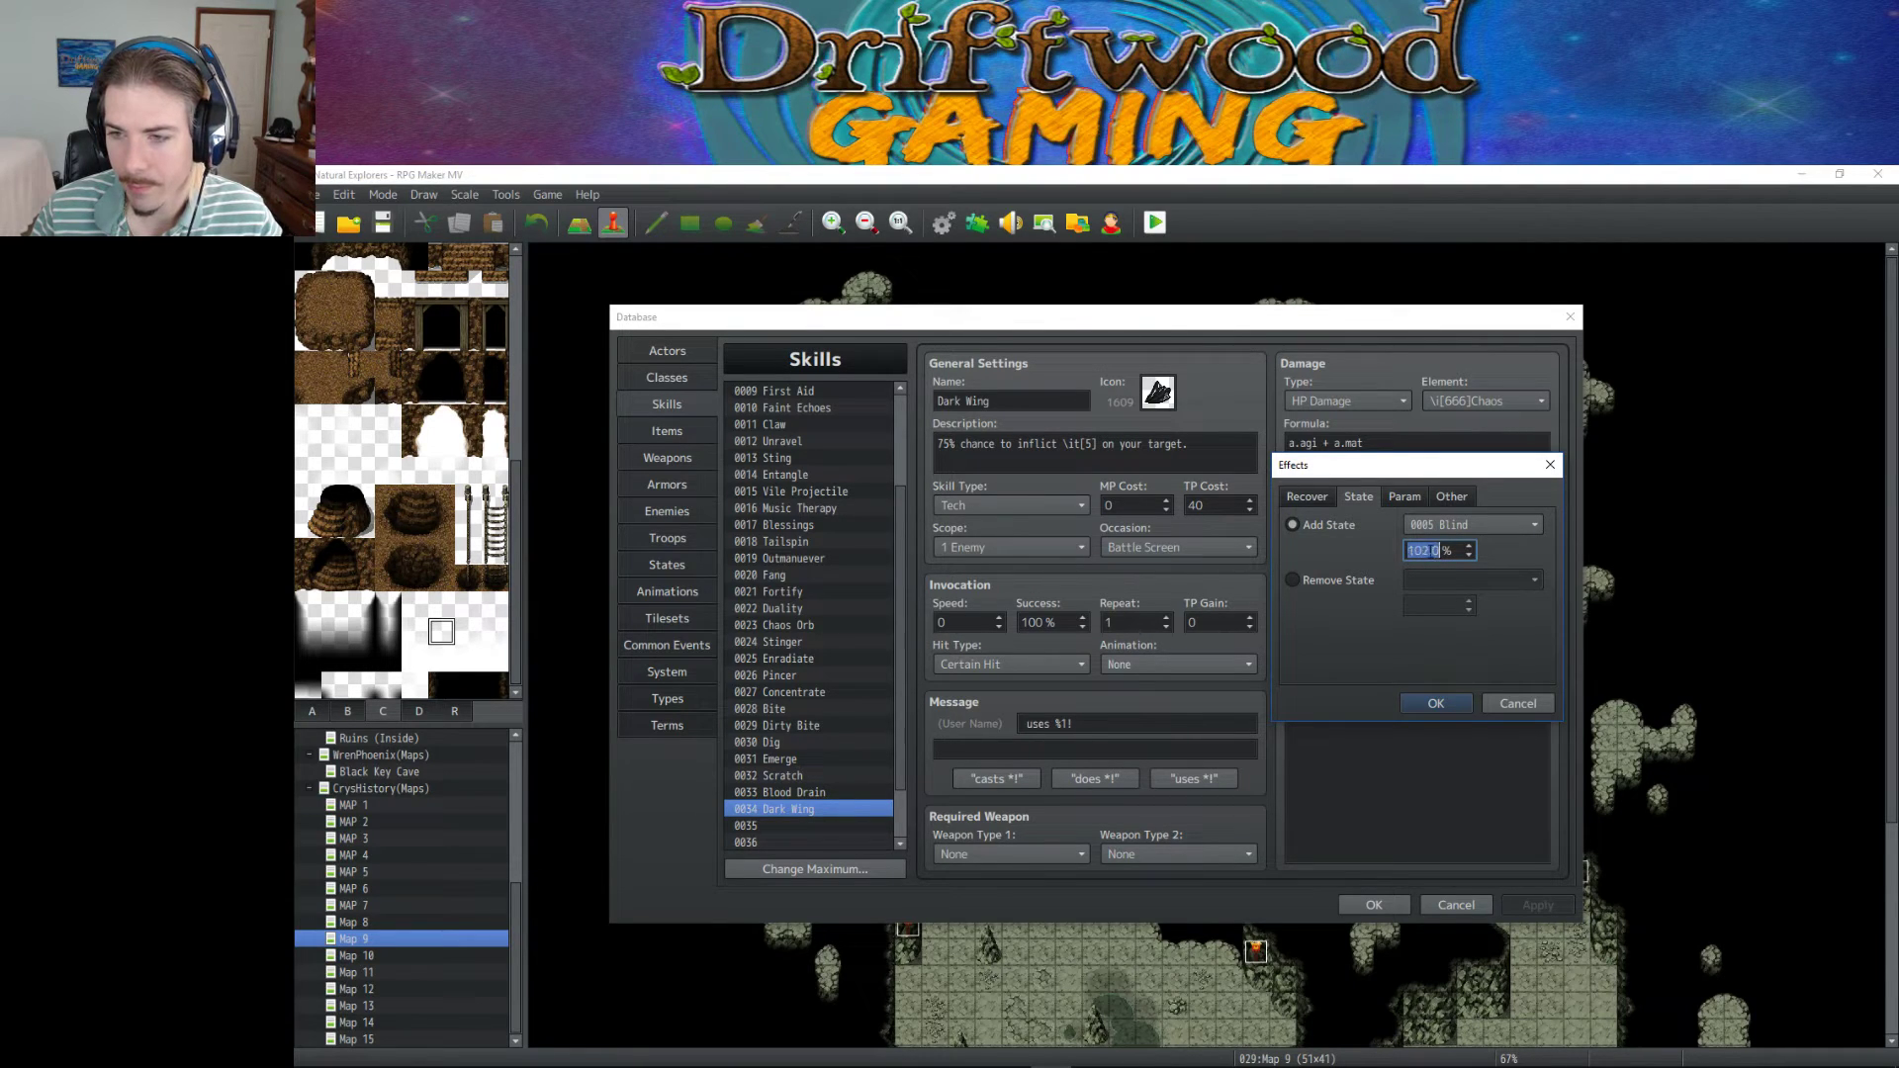
pyautogui.scroll(-10, 1444, 554)
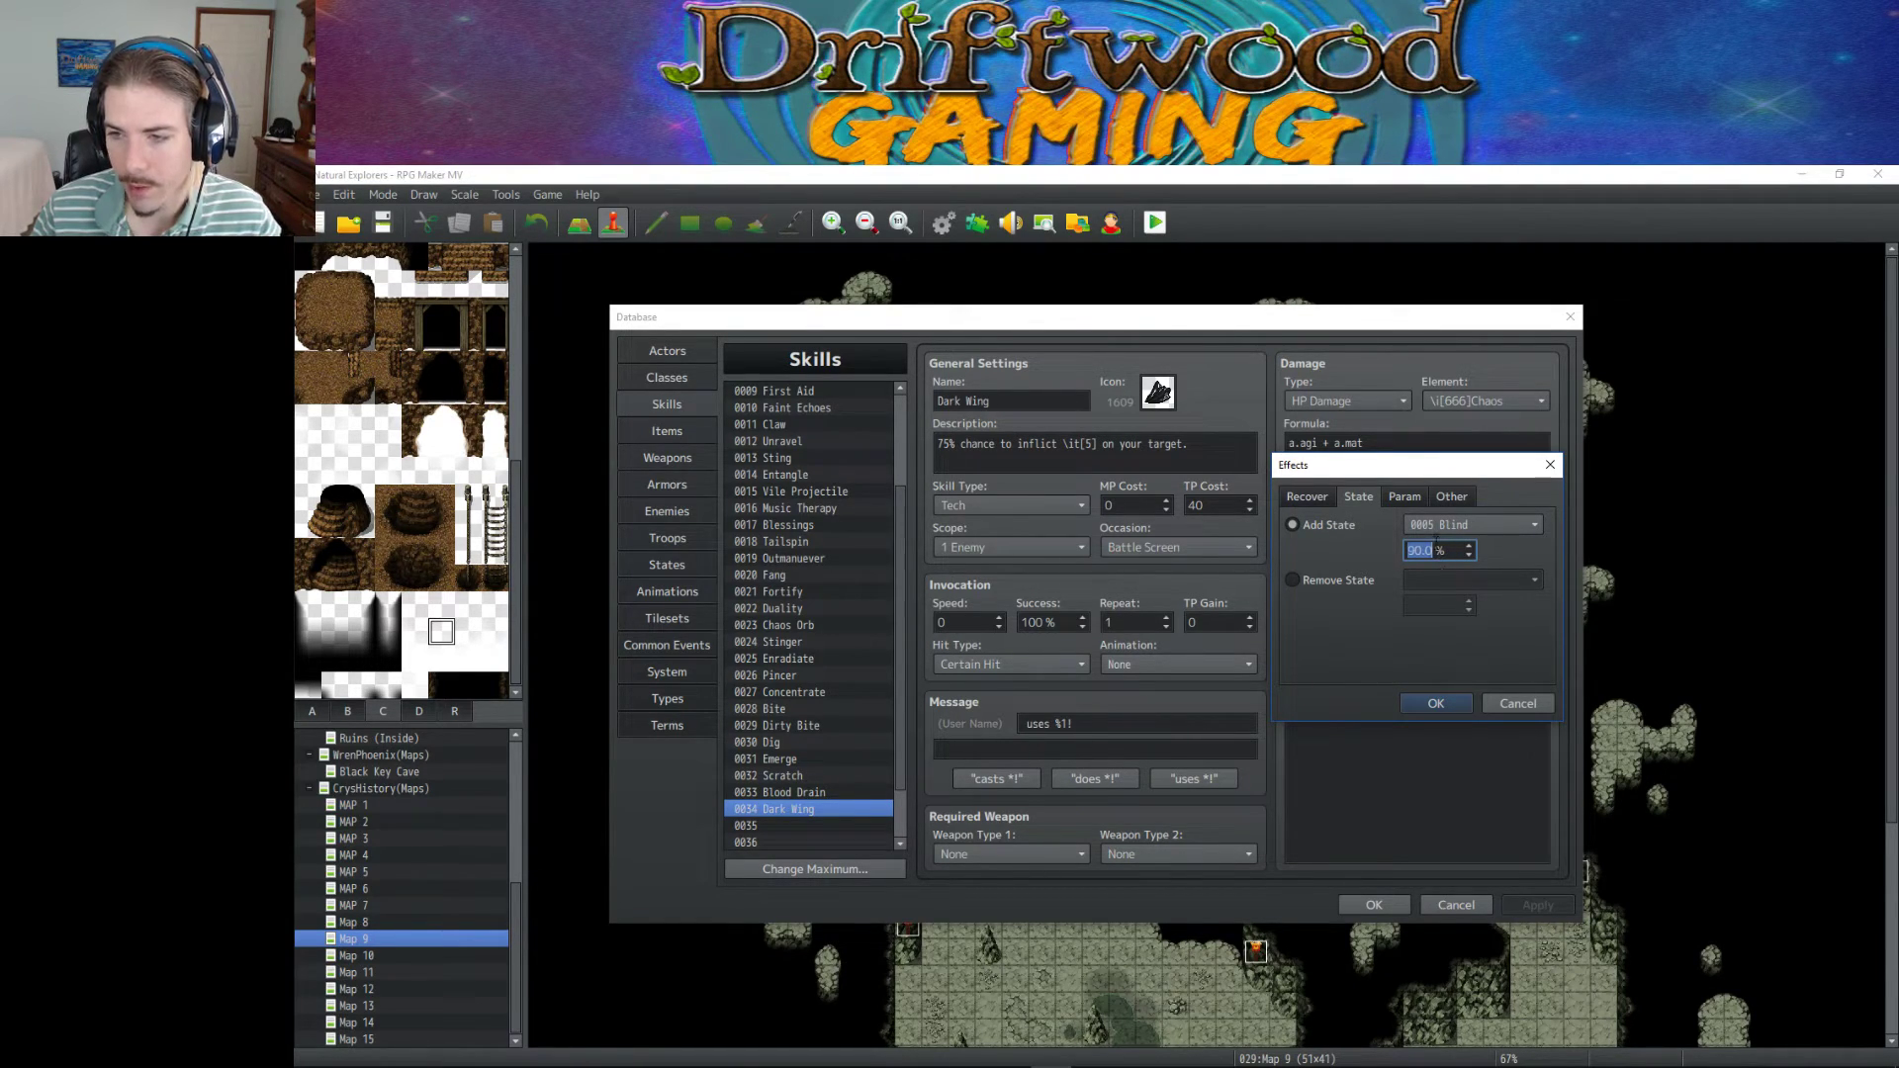
pyautogui.scroll(-2, 1436, 543)
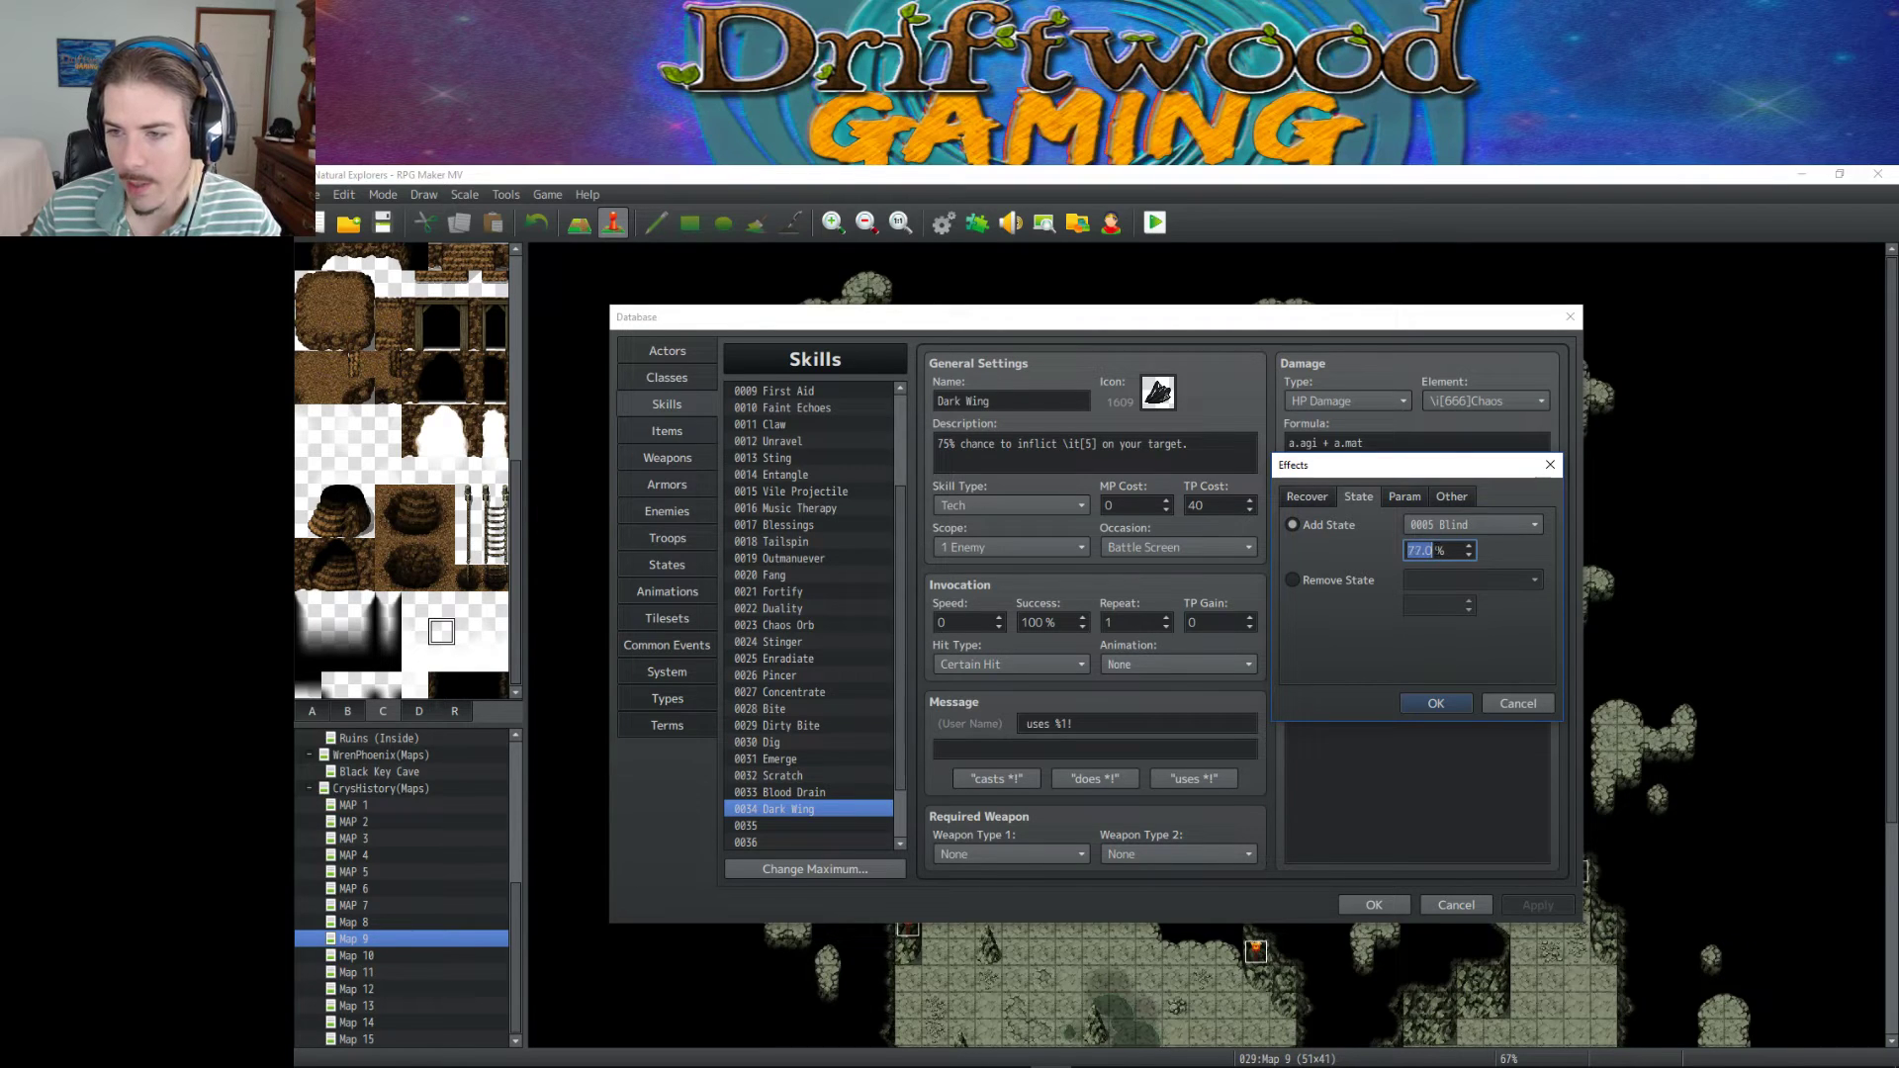
pyautogui.click(1436, 704)
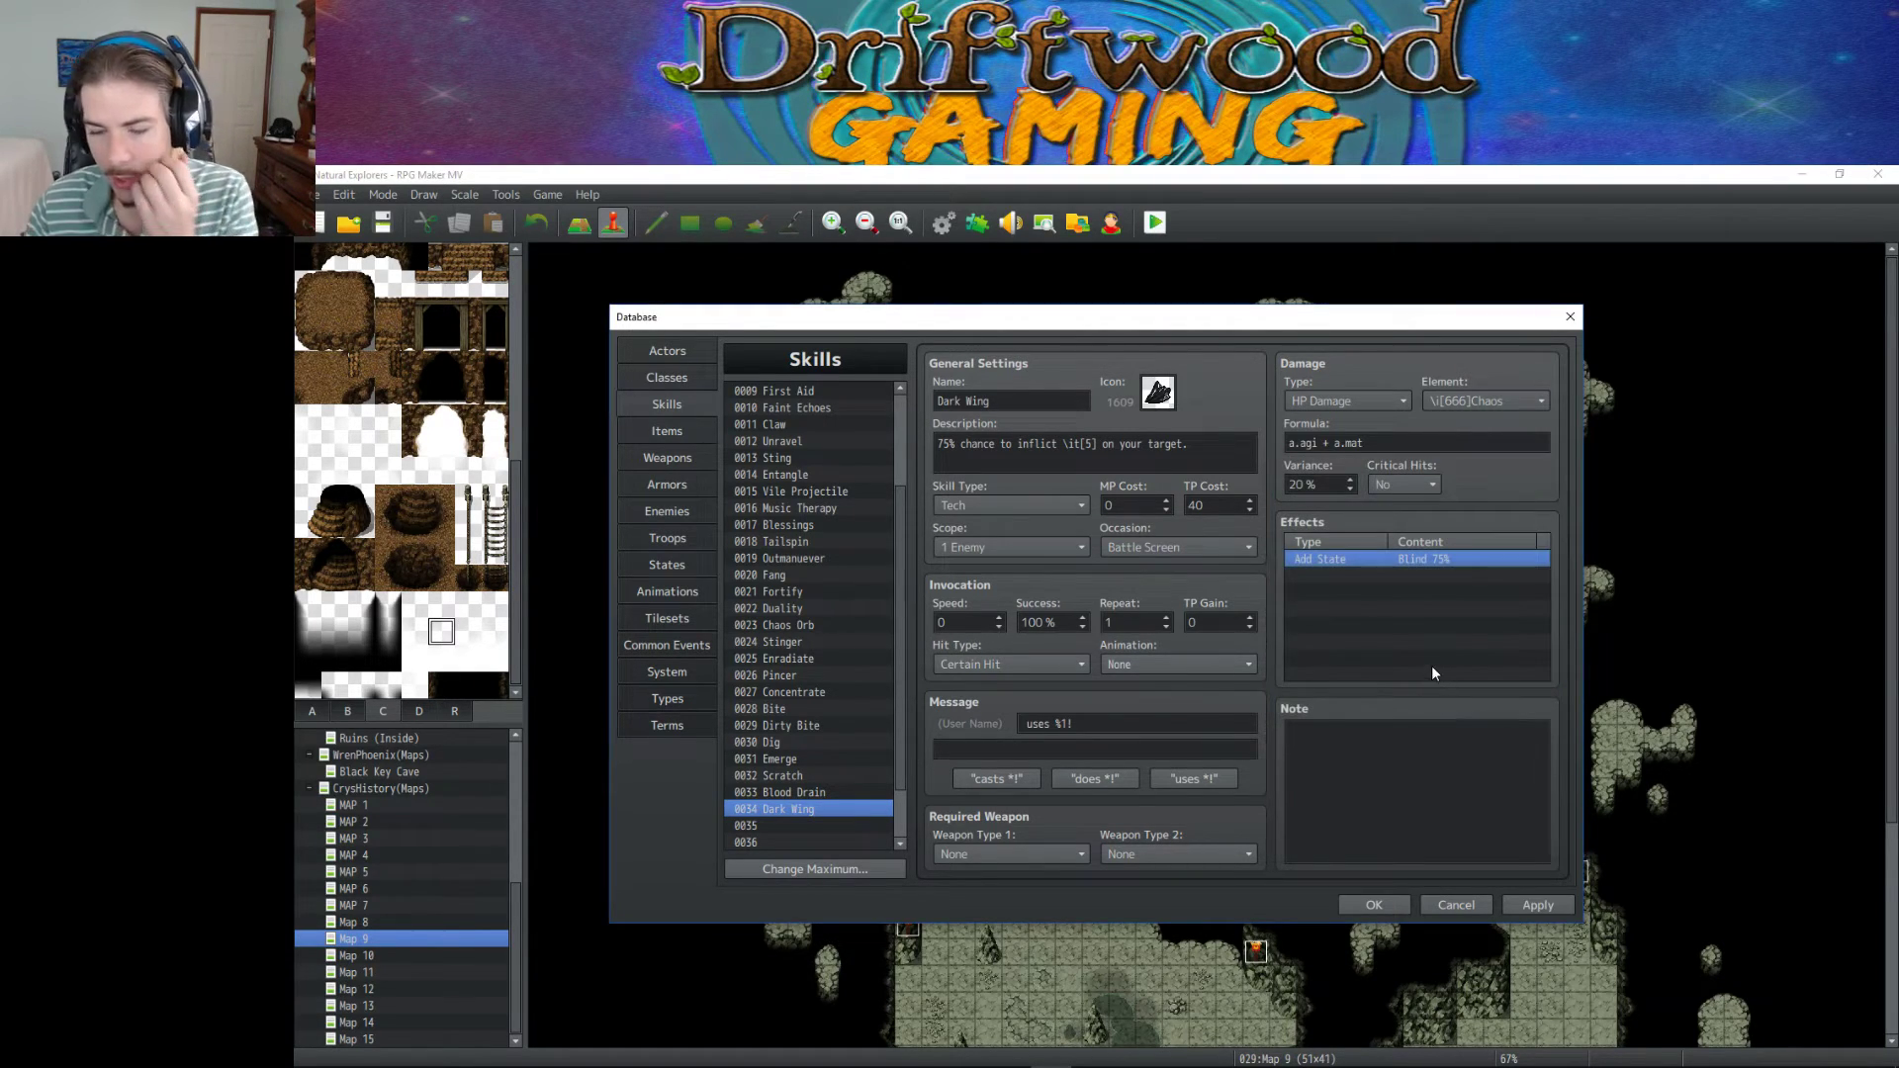
pyautogui.click(1539, 906)
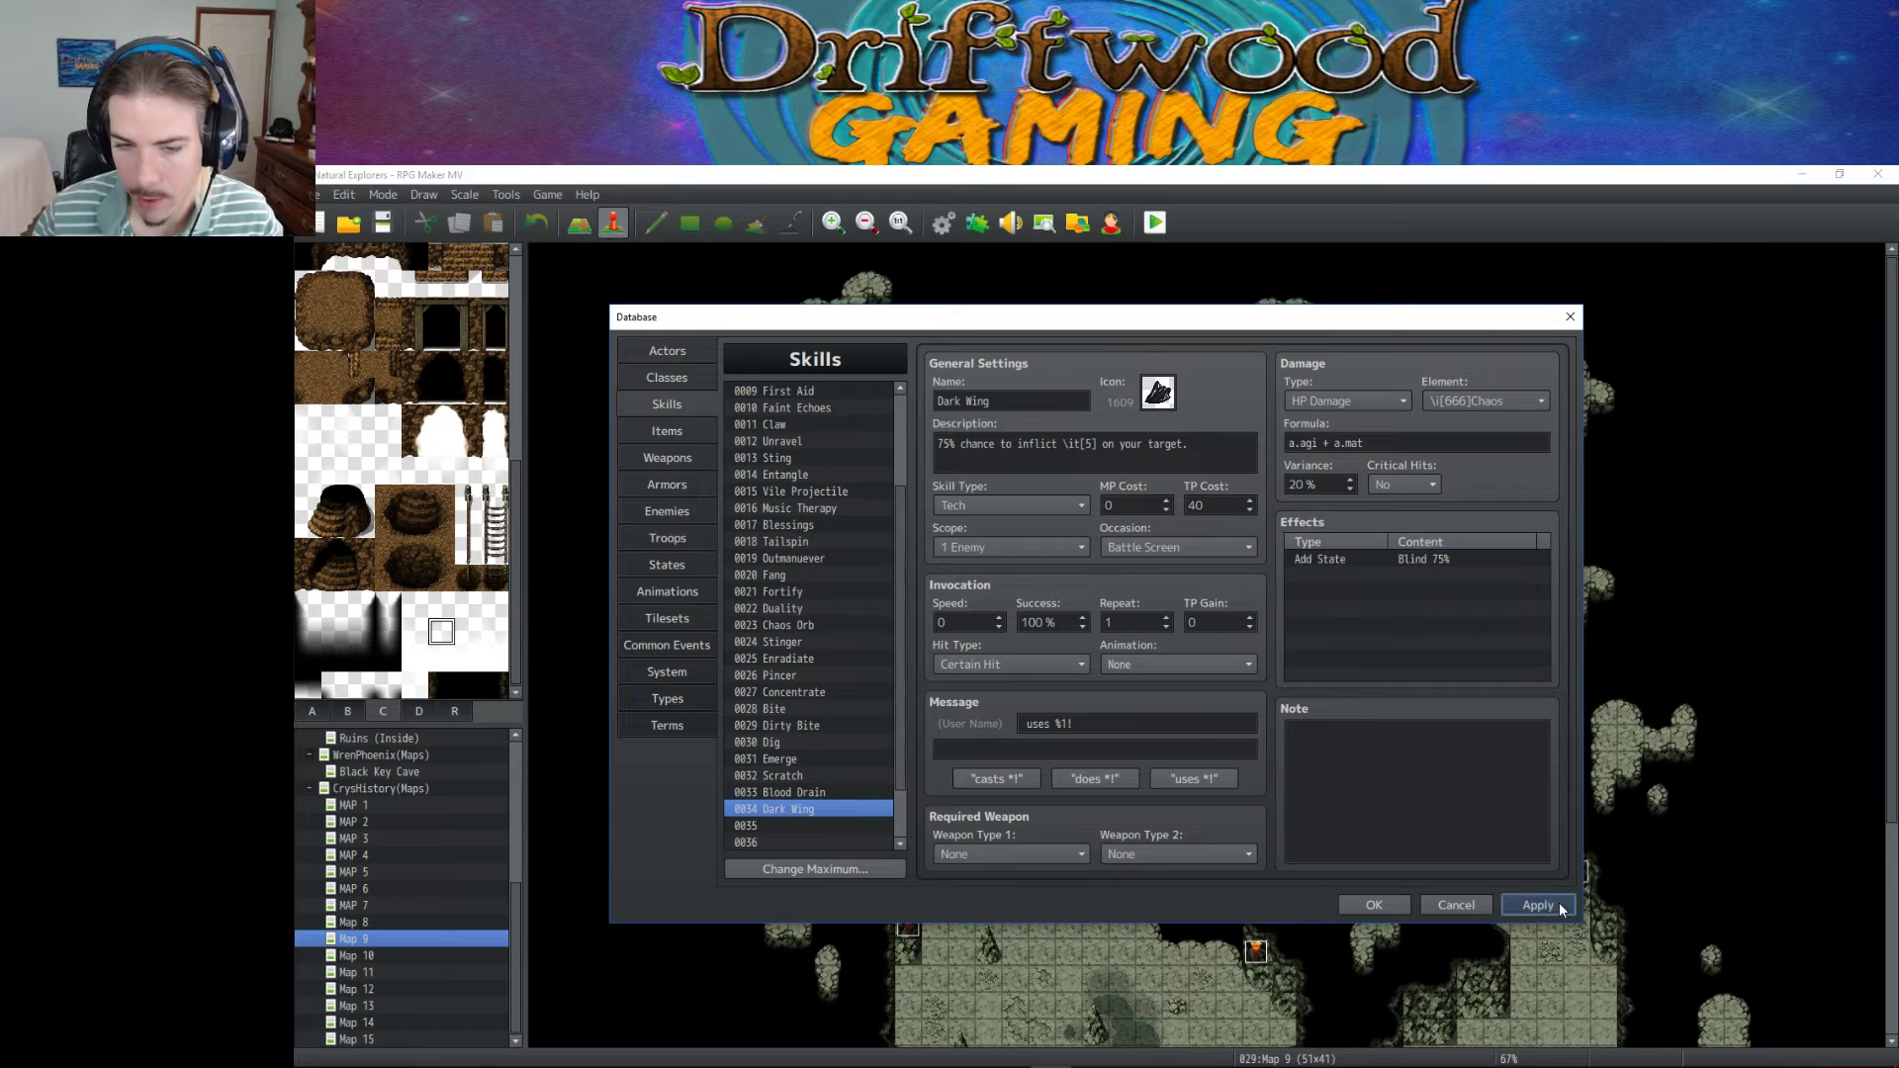
# Add the Scratch skill to the Shadow Bat enemy's action patterns with condition Always and rating 5.
pyautogui.click(804, 778)
pyautogui.click(805, 793)
pyautogui.click(805, 808)
pyautogui.click(668, 510)
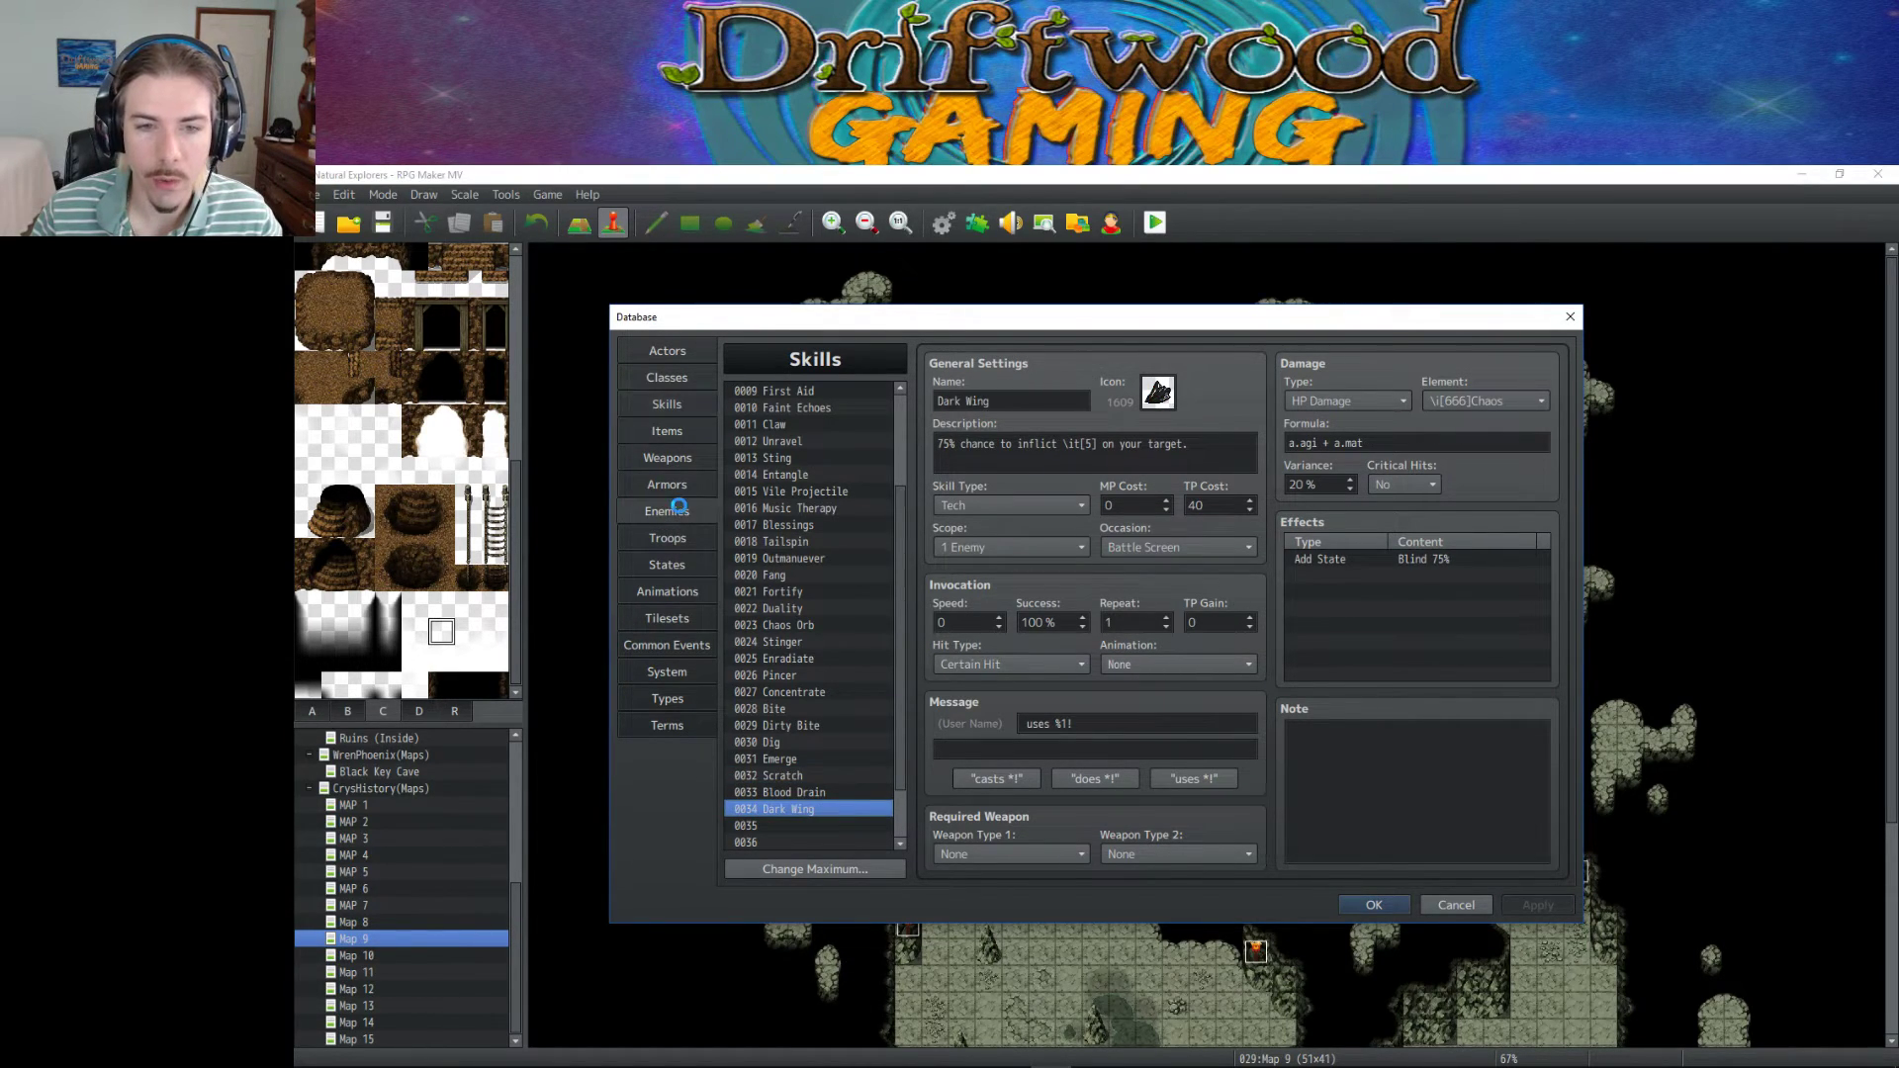
pyautogui.doubleClick(1031, 723)
pyautogui.click(1055, 648)
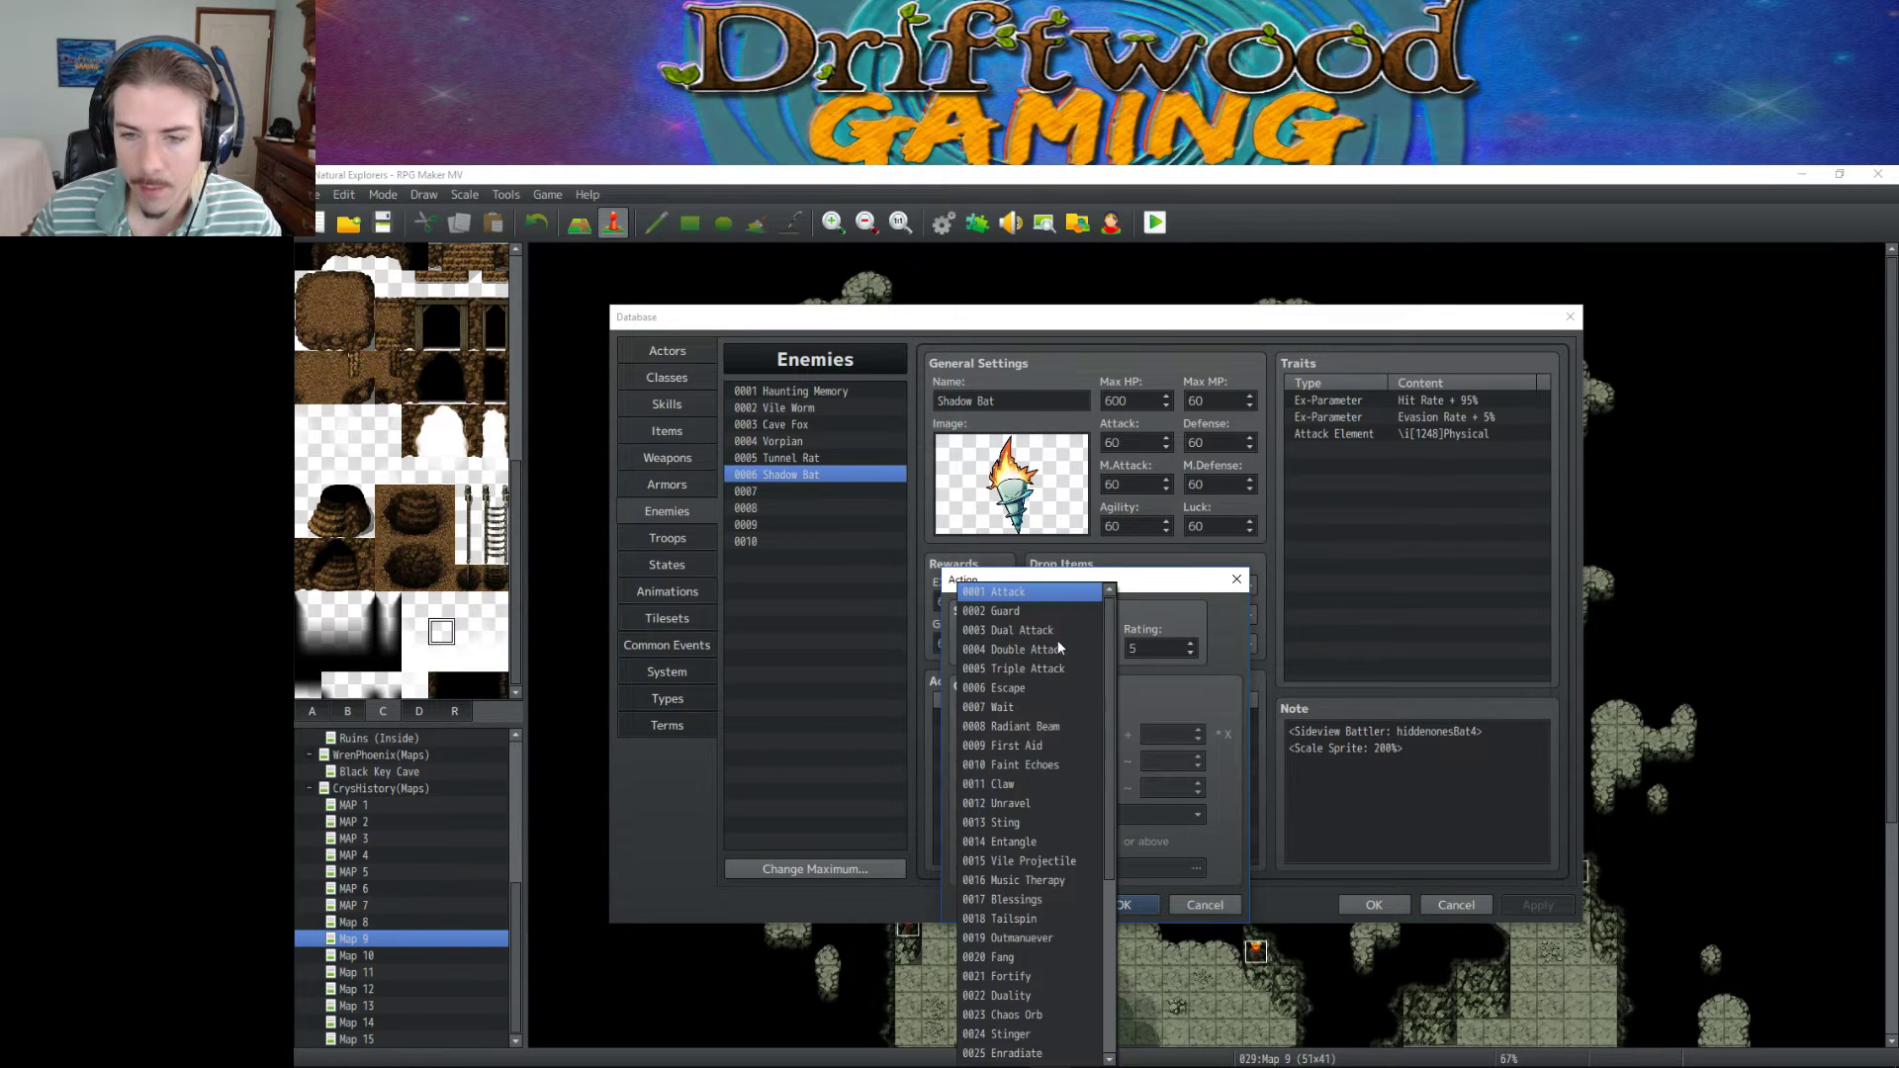
pyautogui.scroll(-5, 1089, 798)
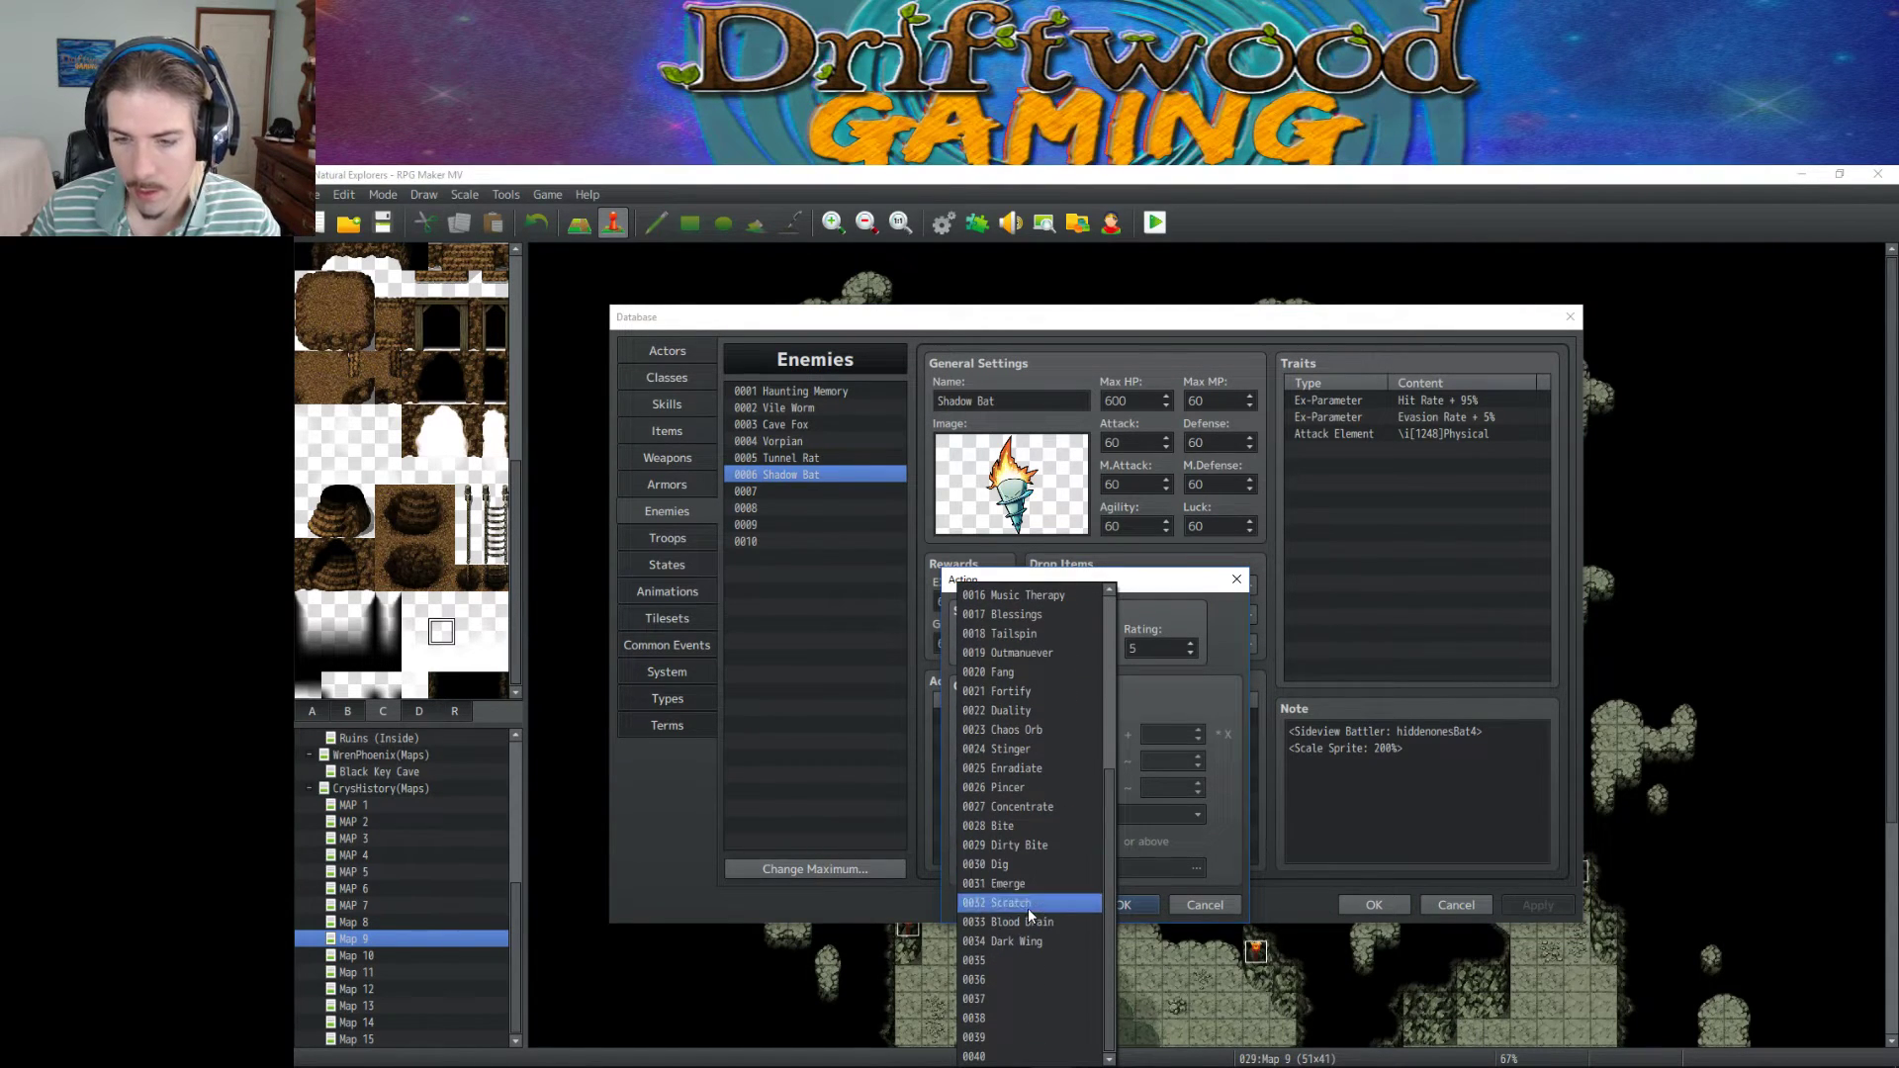
pyautogui.click(1029, 908)
pyautogui.click(1122, 903)
# Add Blood Drain to the Shadow Bat's action patterns with condition Always and rating 4.
pyautogui.doubleClick(1012, 734)
pyautogui.click(1035, 649)
pyautogui.scroll(-5, 1031, 783)
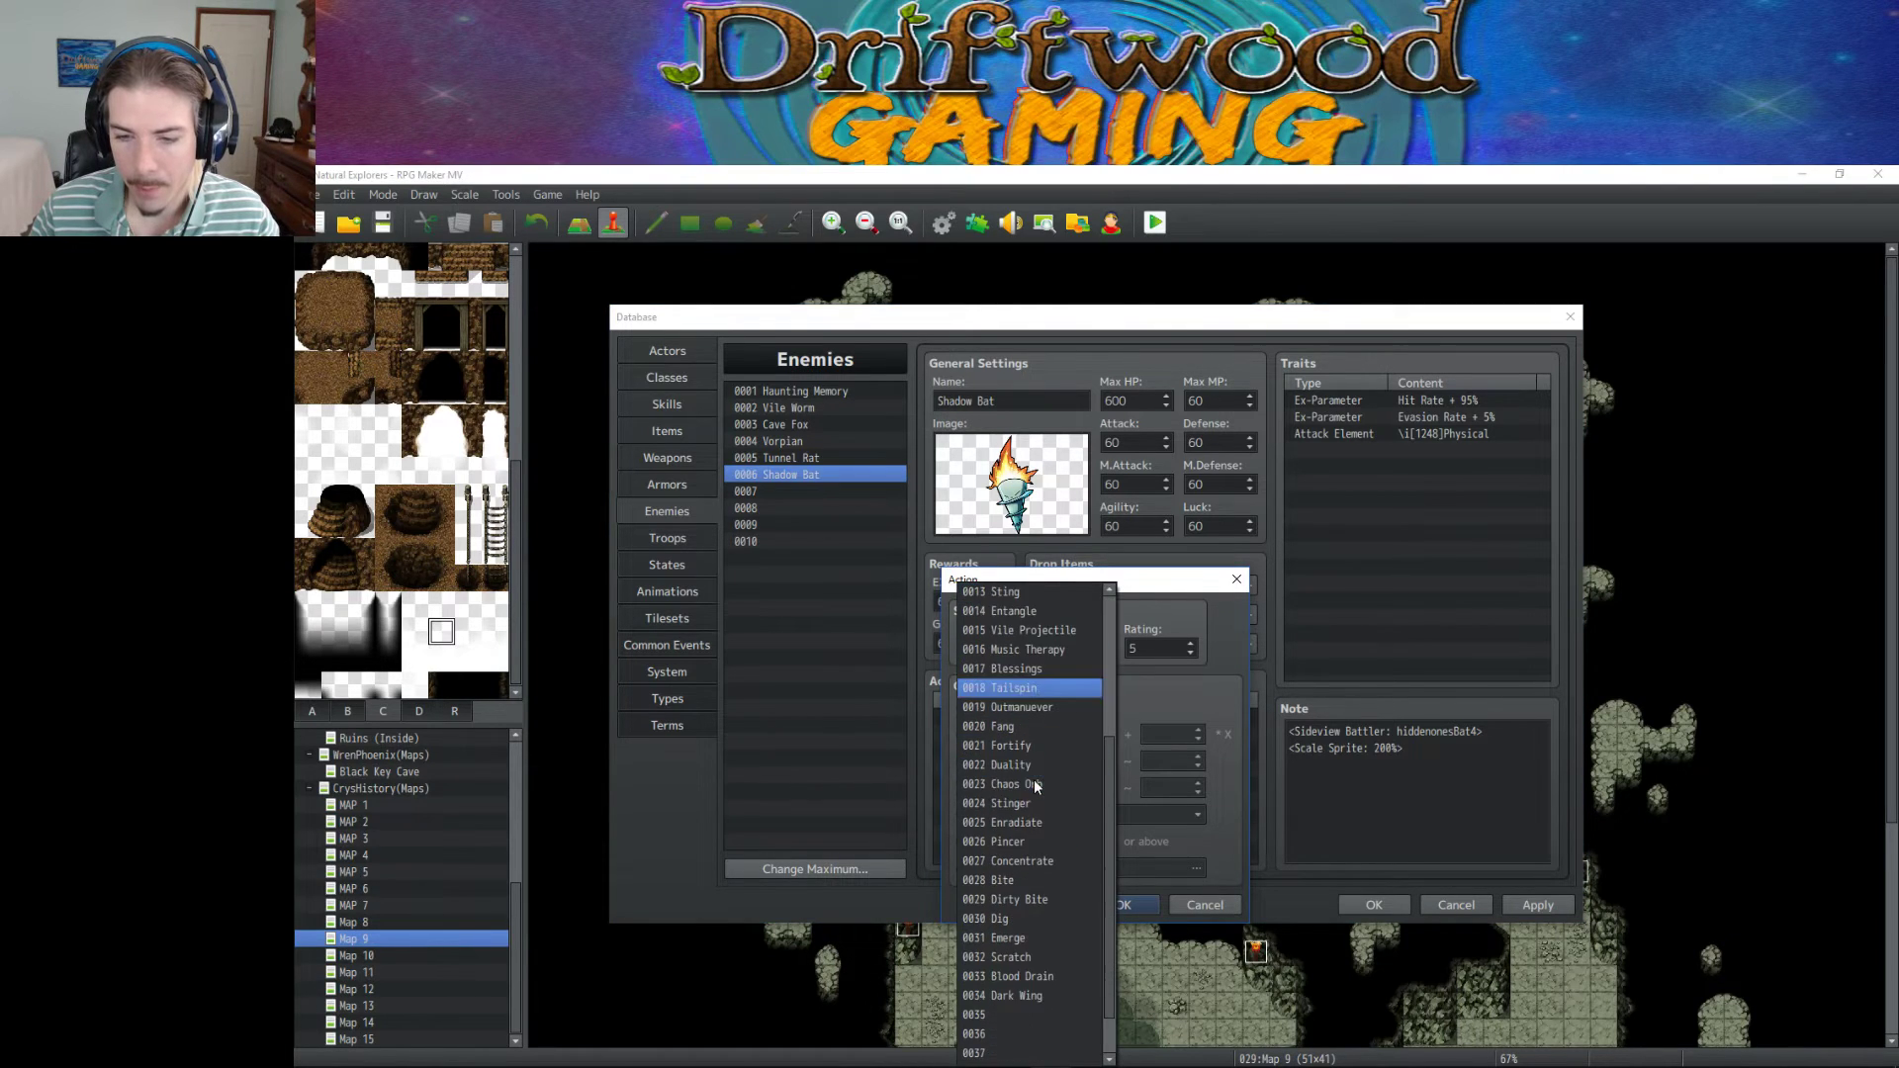
pyautogui.click(1043, 923)
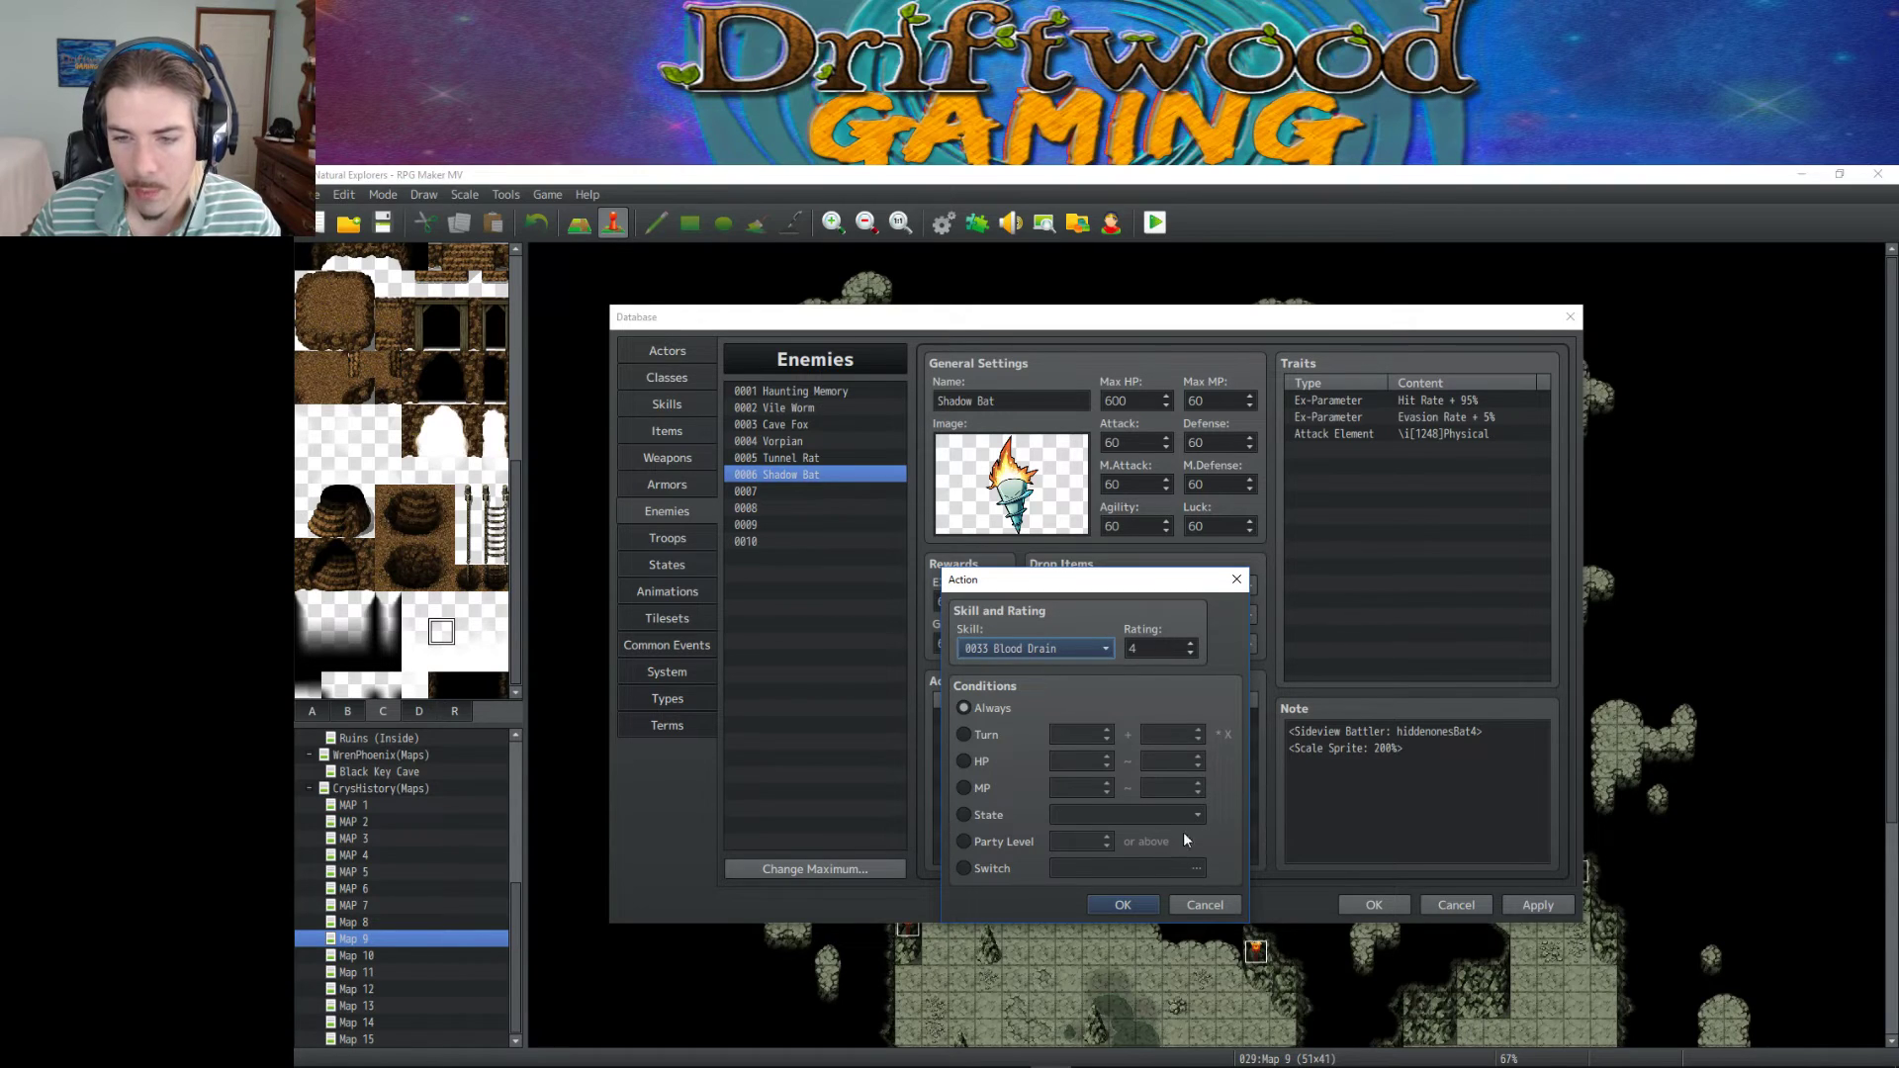
pyautogui.click(1134, 906)
# Add Dark Wing to the Shadow Bat's action patterns with condition Always and rating 5.
pyautogui.doubleClick(989, 745)
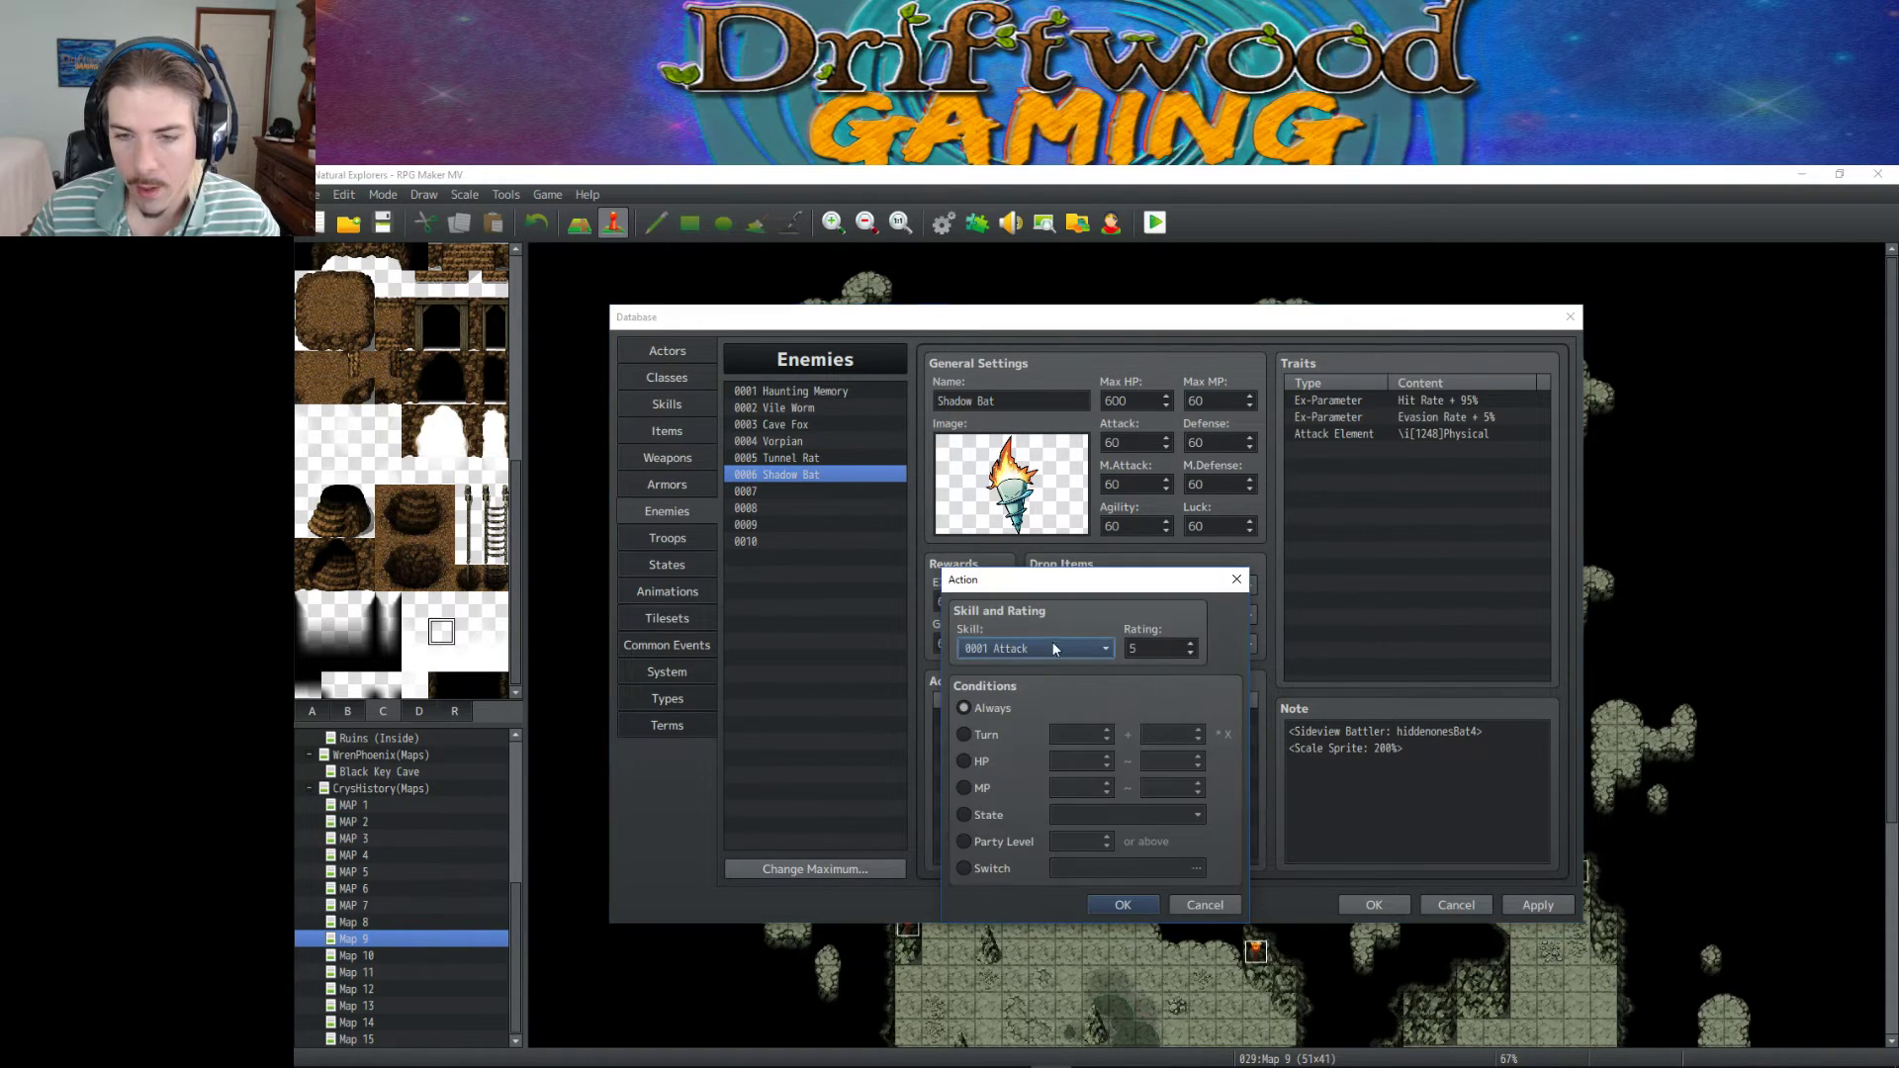
pyautogui.click(1065, 646)
pyautogui.scroll(-3, 1029, 762)
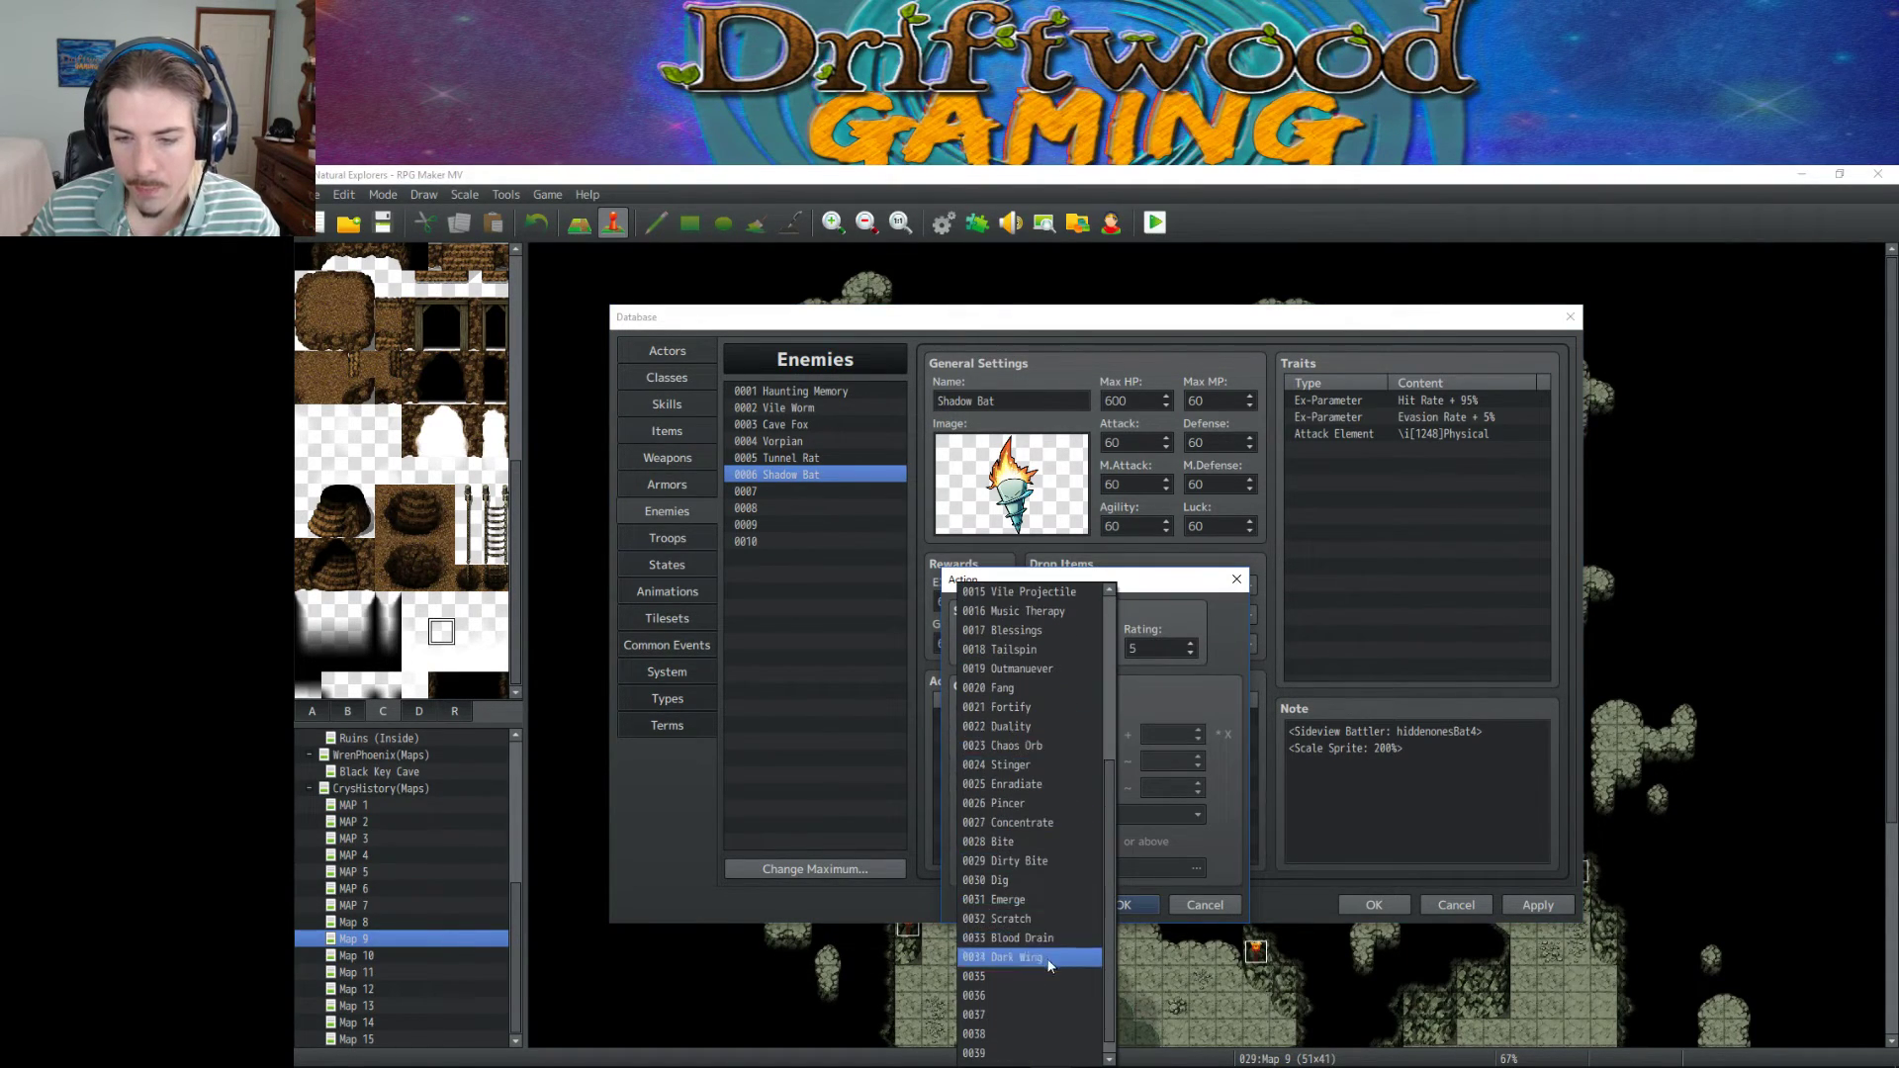
pyautogui.click(1048, 959)
pyautogui.click(1134, 910)
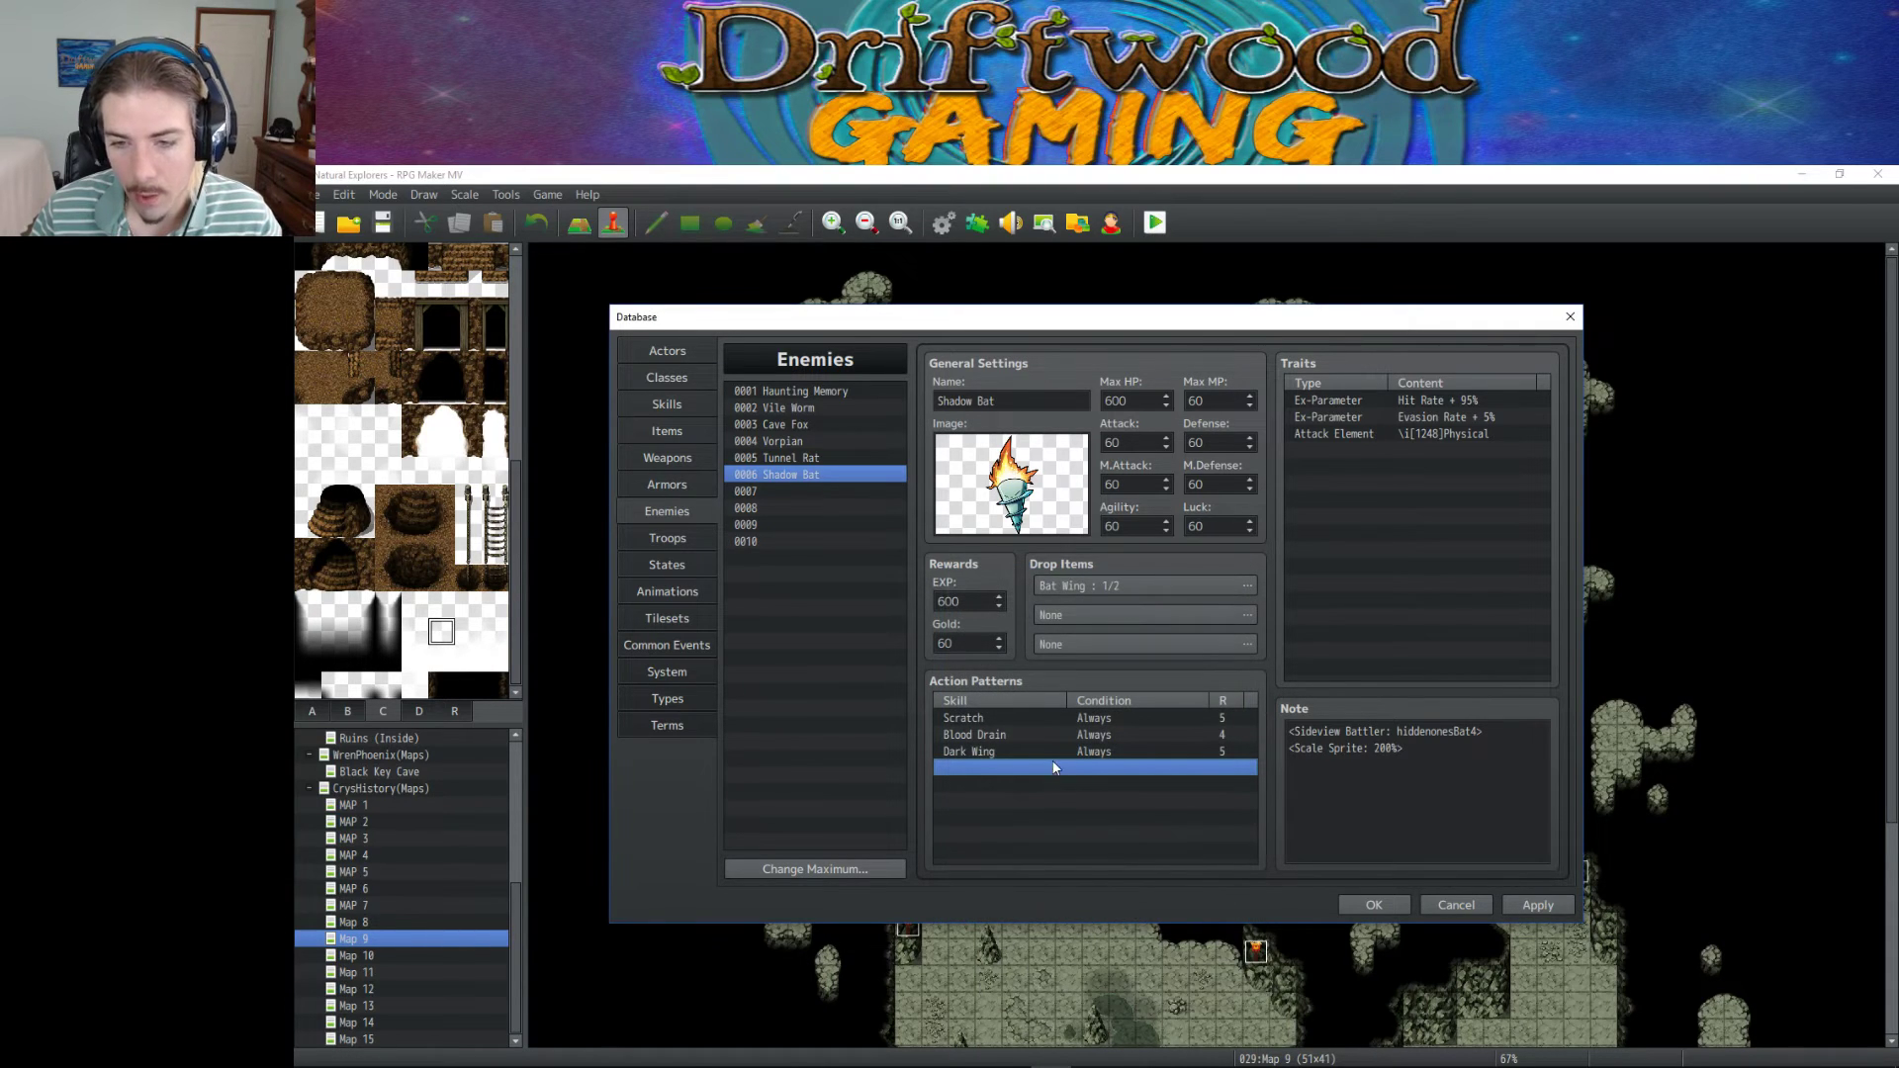
# Place Dark Wing above Blood Drain in the Shadow Bat's action patterns and apply the changes.
pyautogui.click(1056, 732)
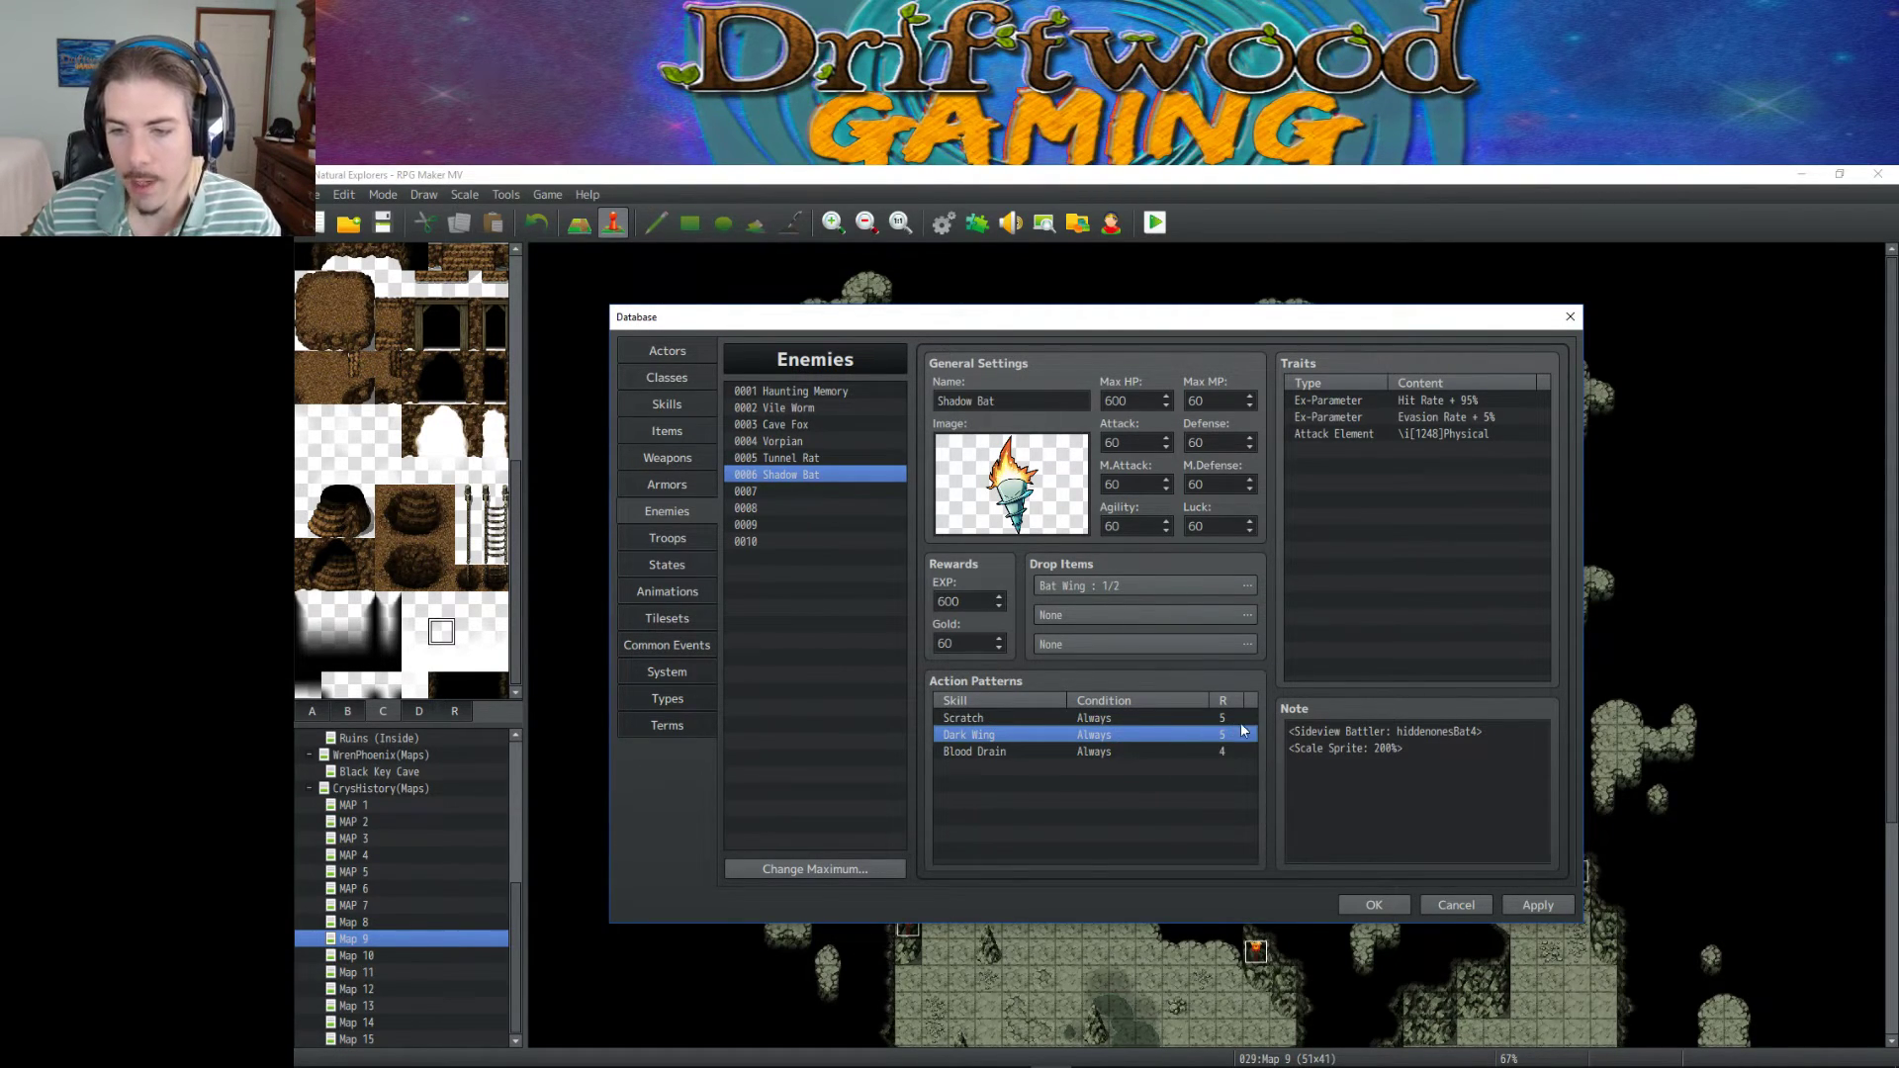
pyautogui.click(1206, 753)
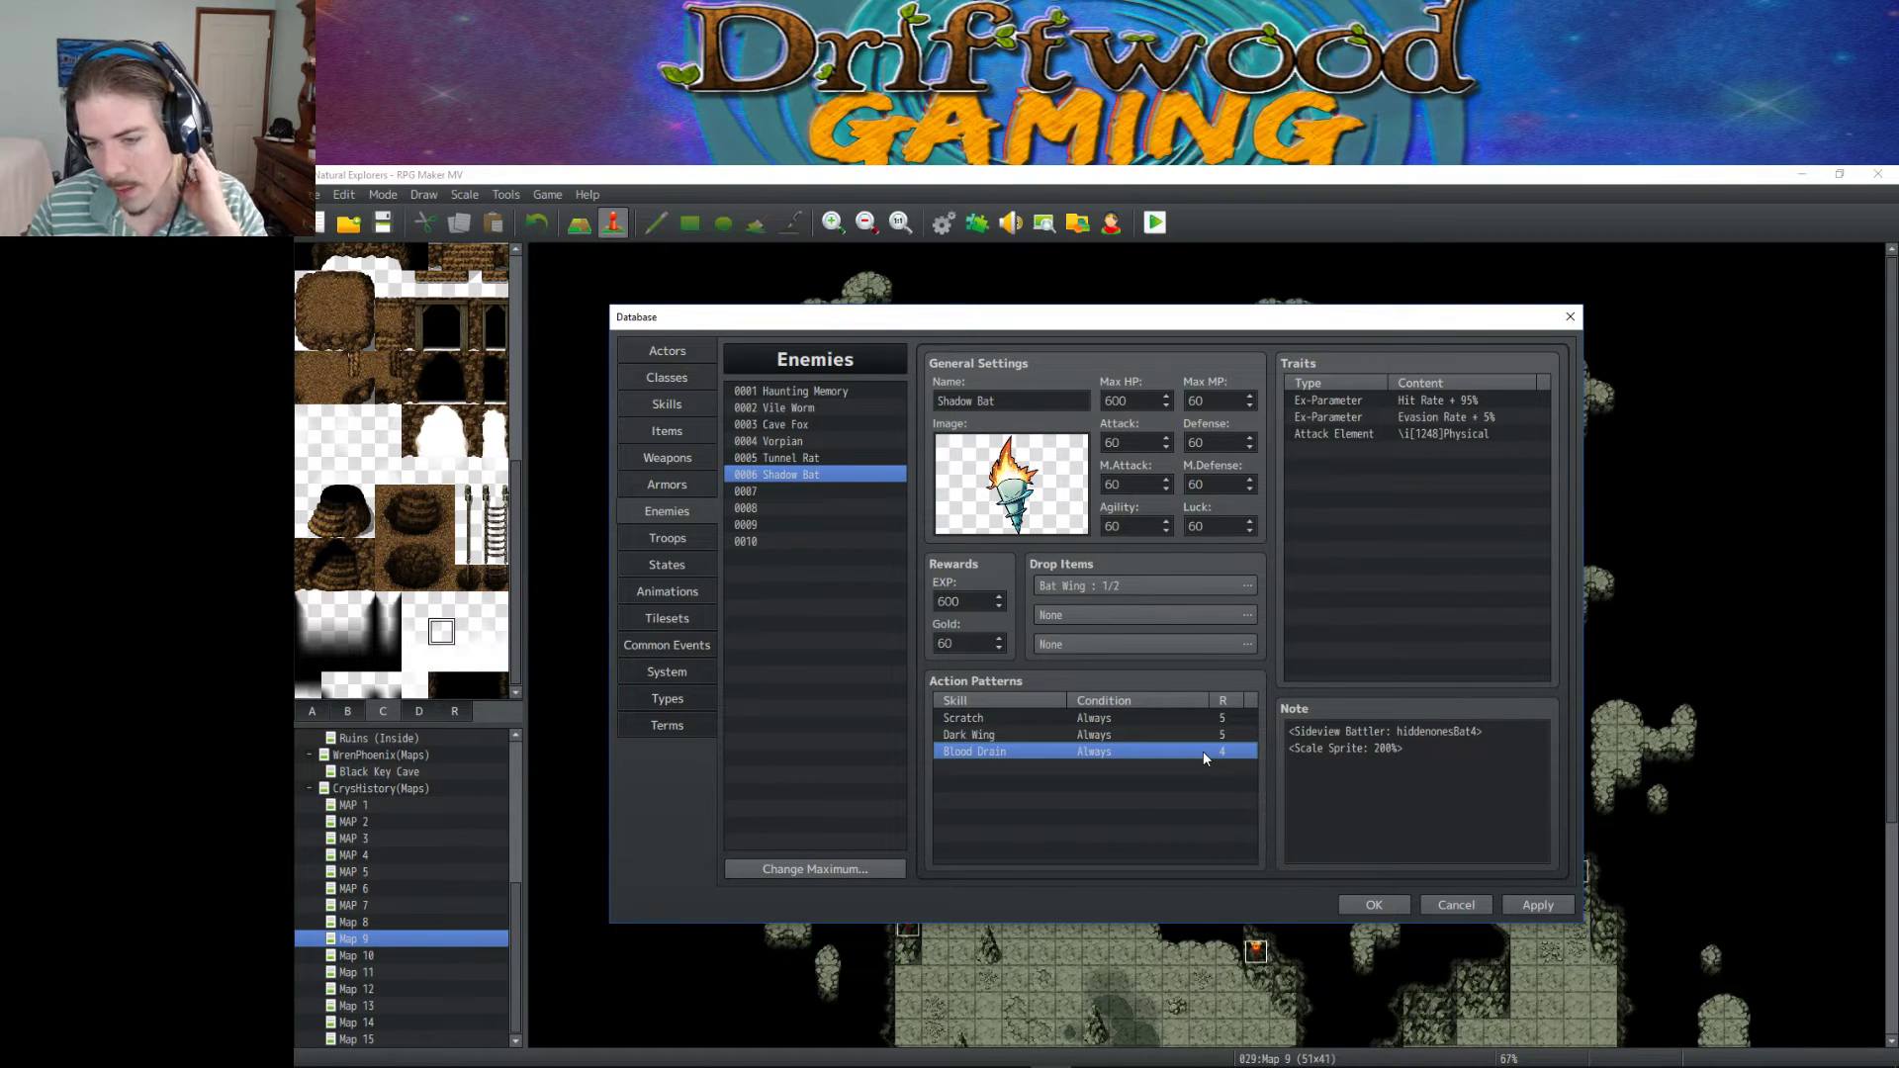
pyautogui.click(1547, 902)
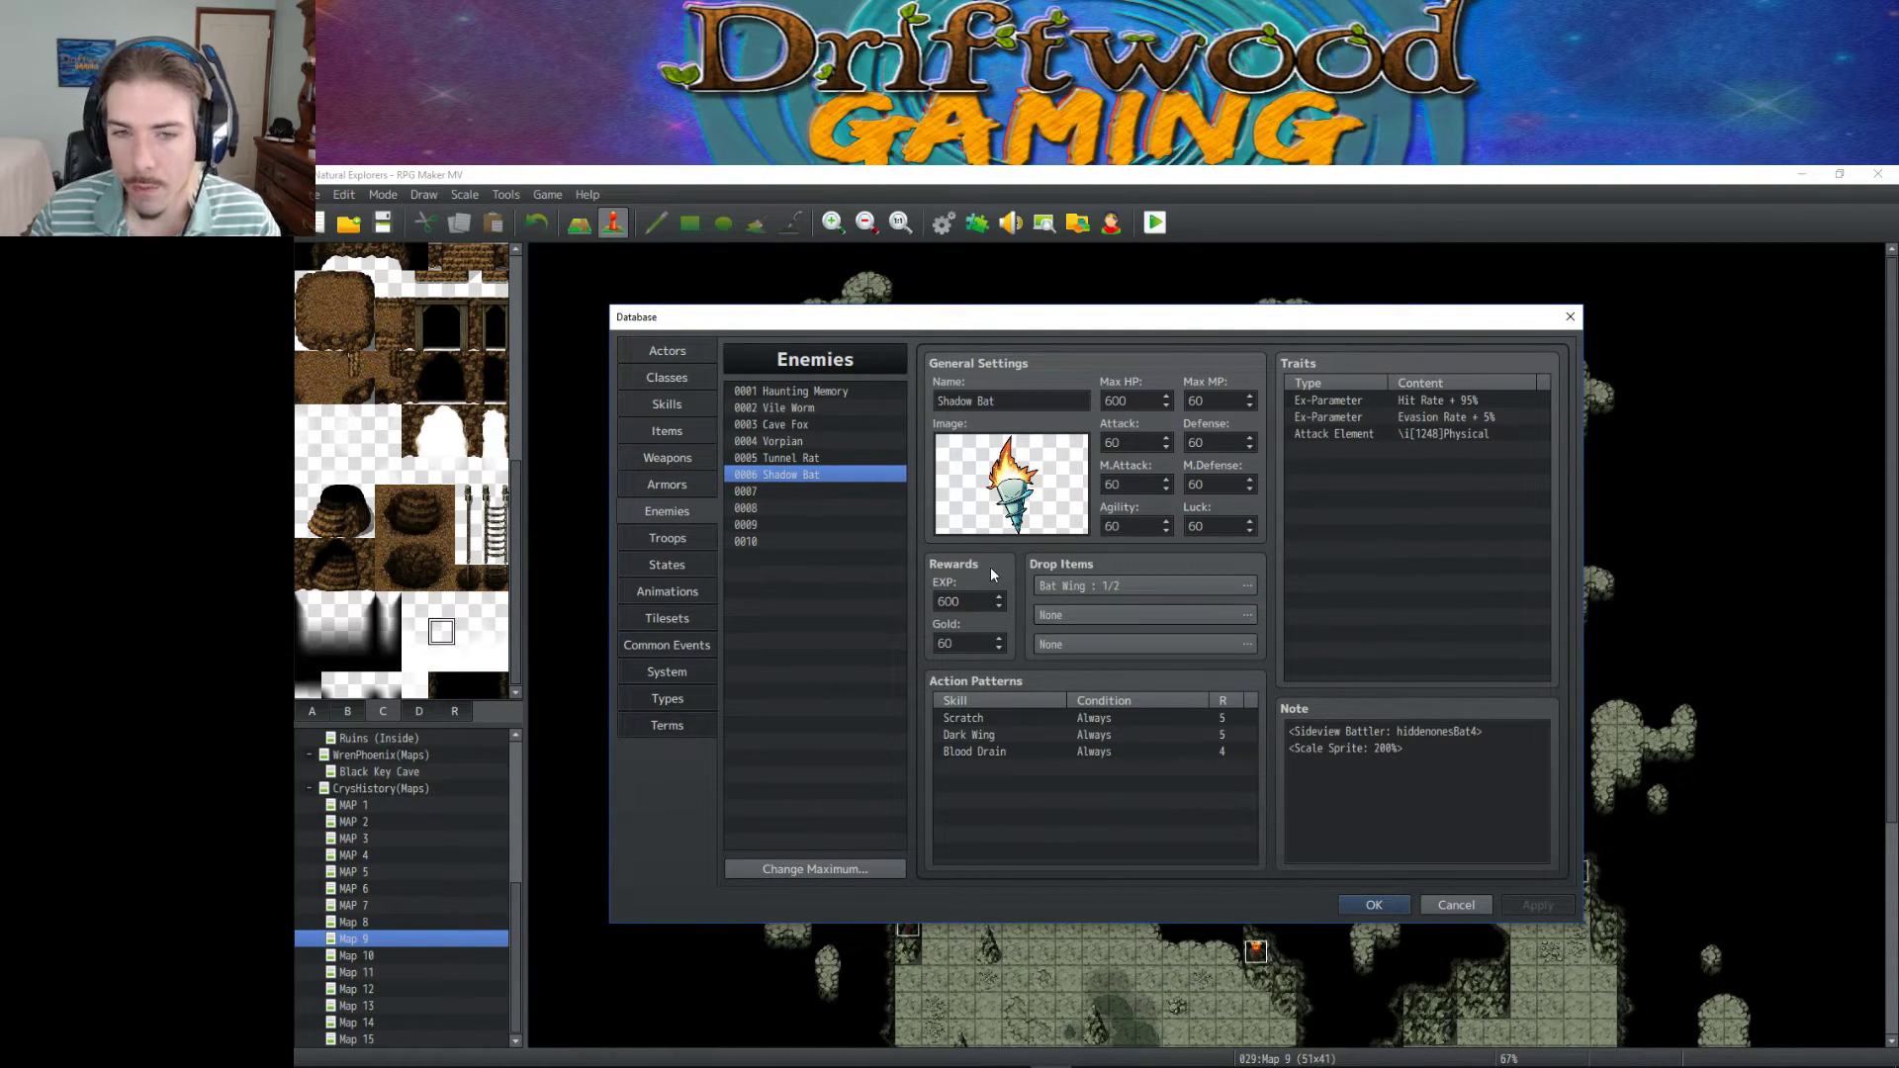
# Check the starting party, set Edmond's initial level to 6, raise Jinx's initial level, and accept the database changes.
pyautogui.click(681, 671)
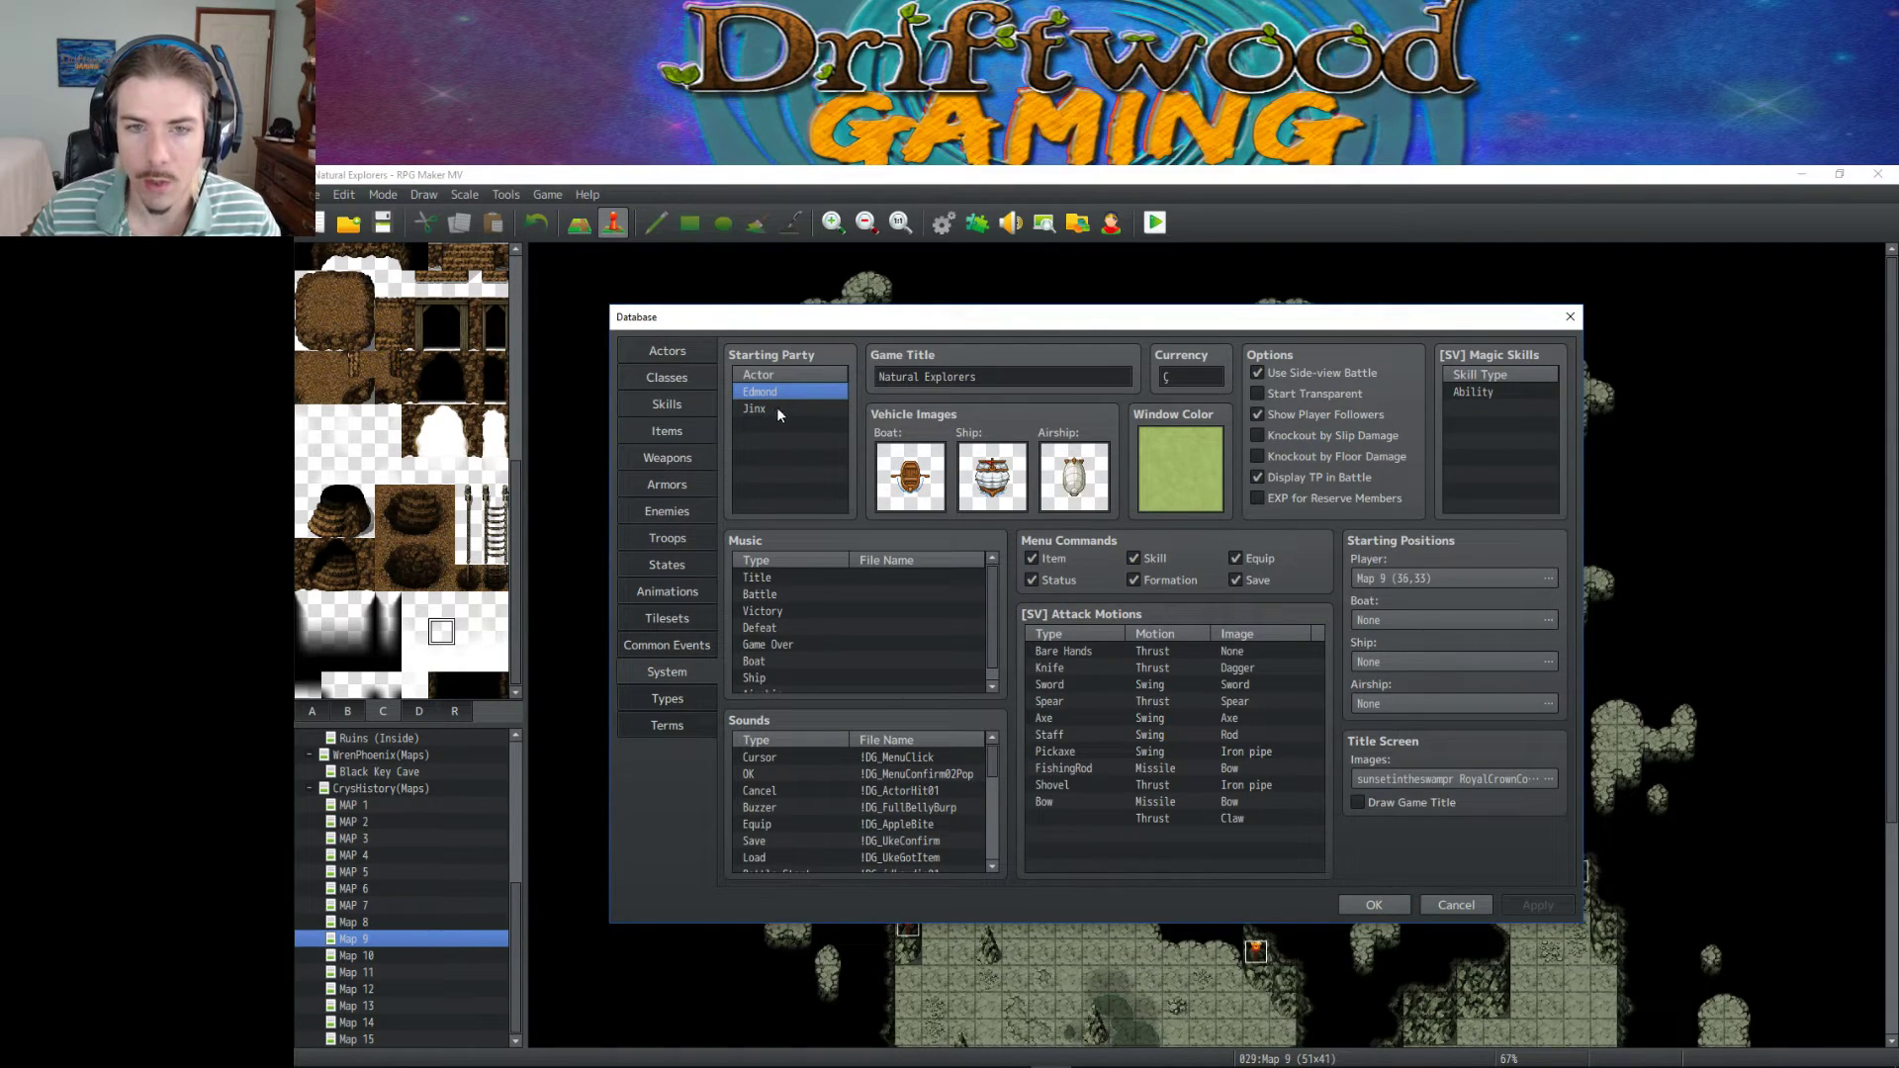
pyautogui.click(677, 405)
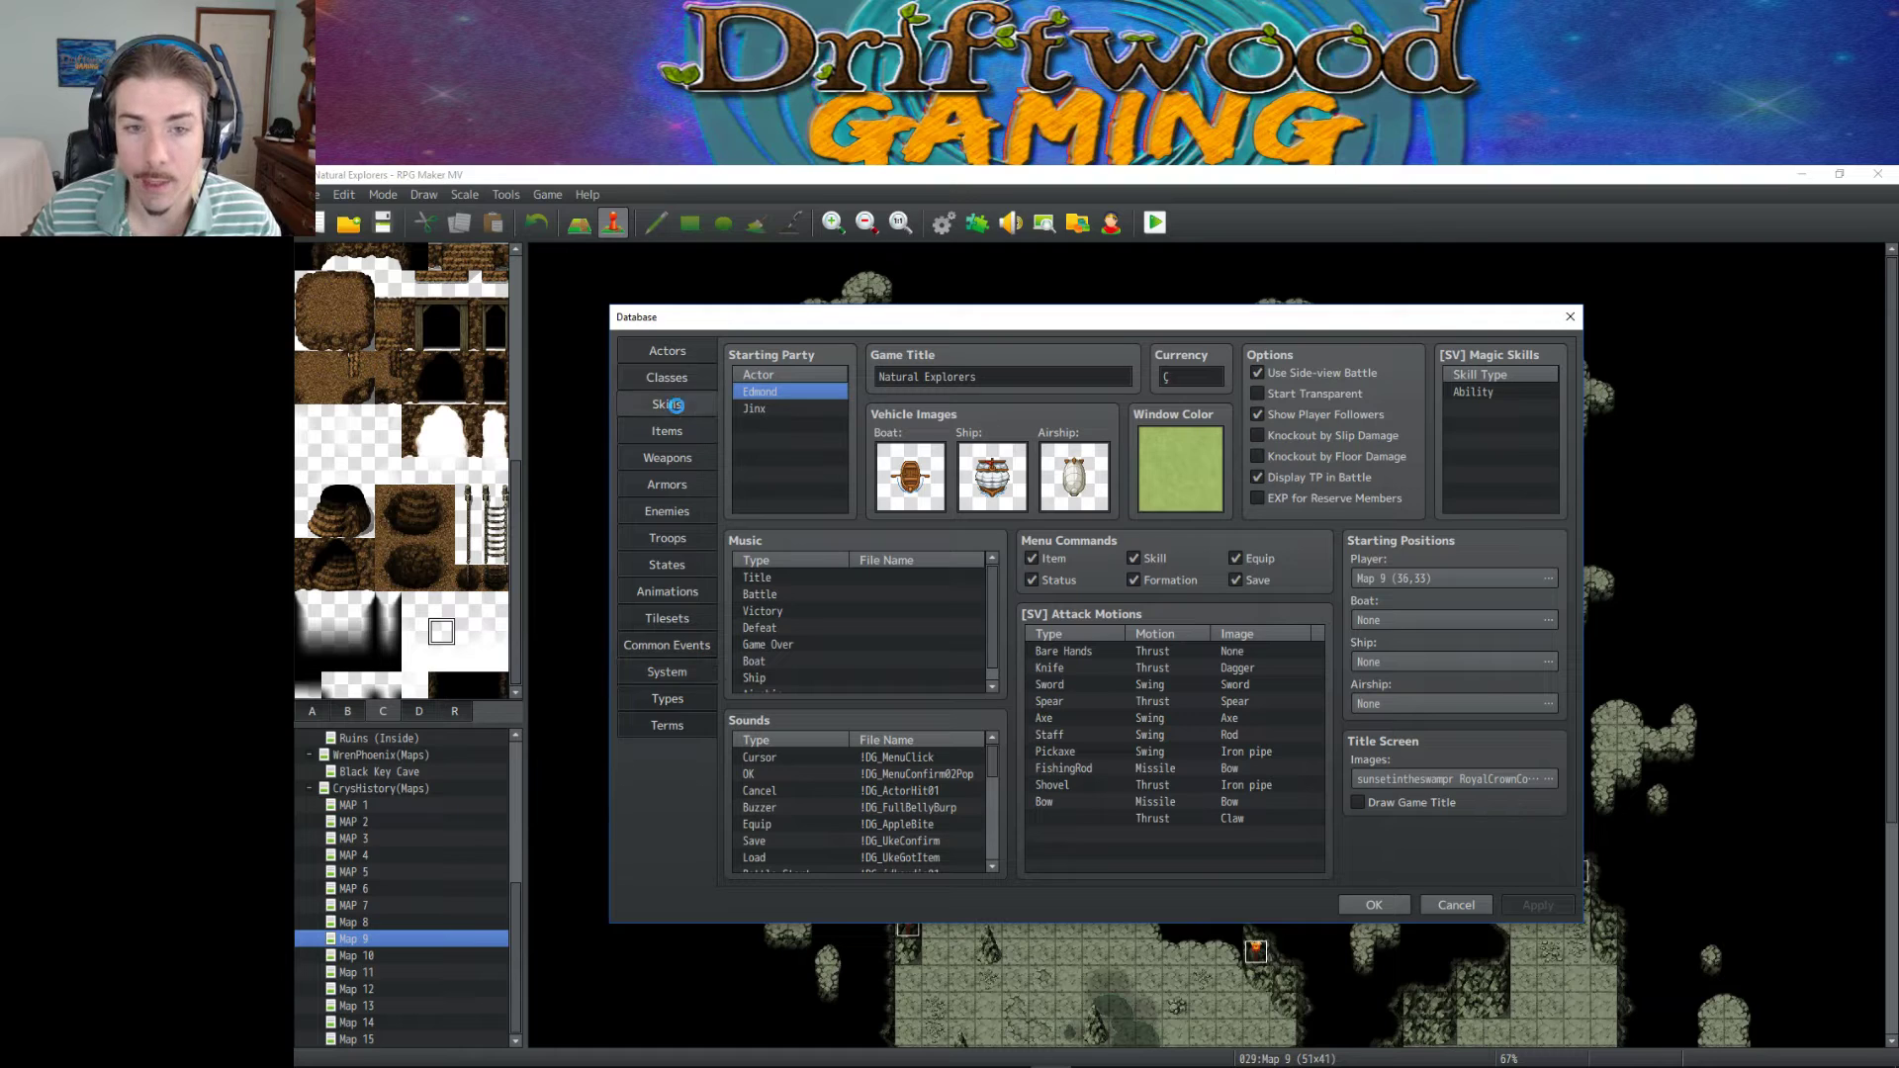
pyautogui.click(678, 383)
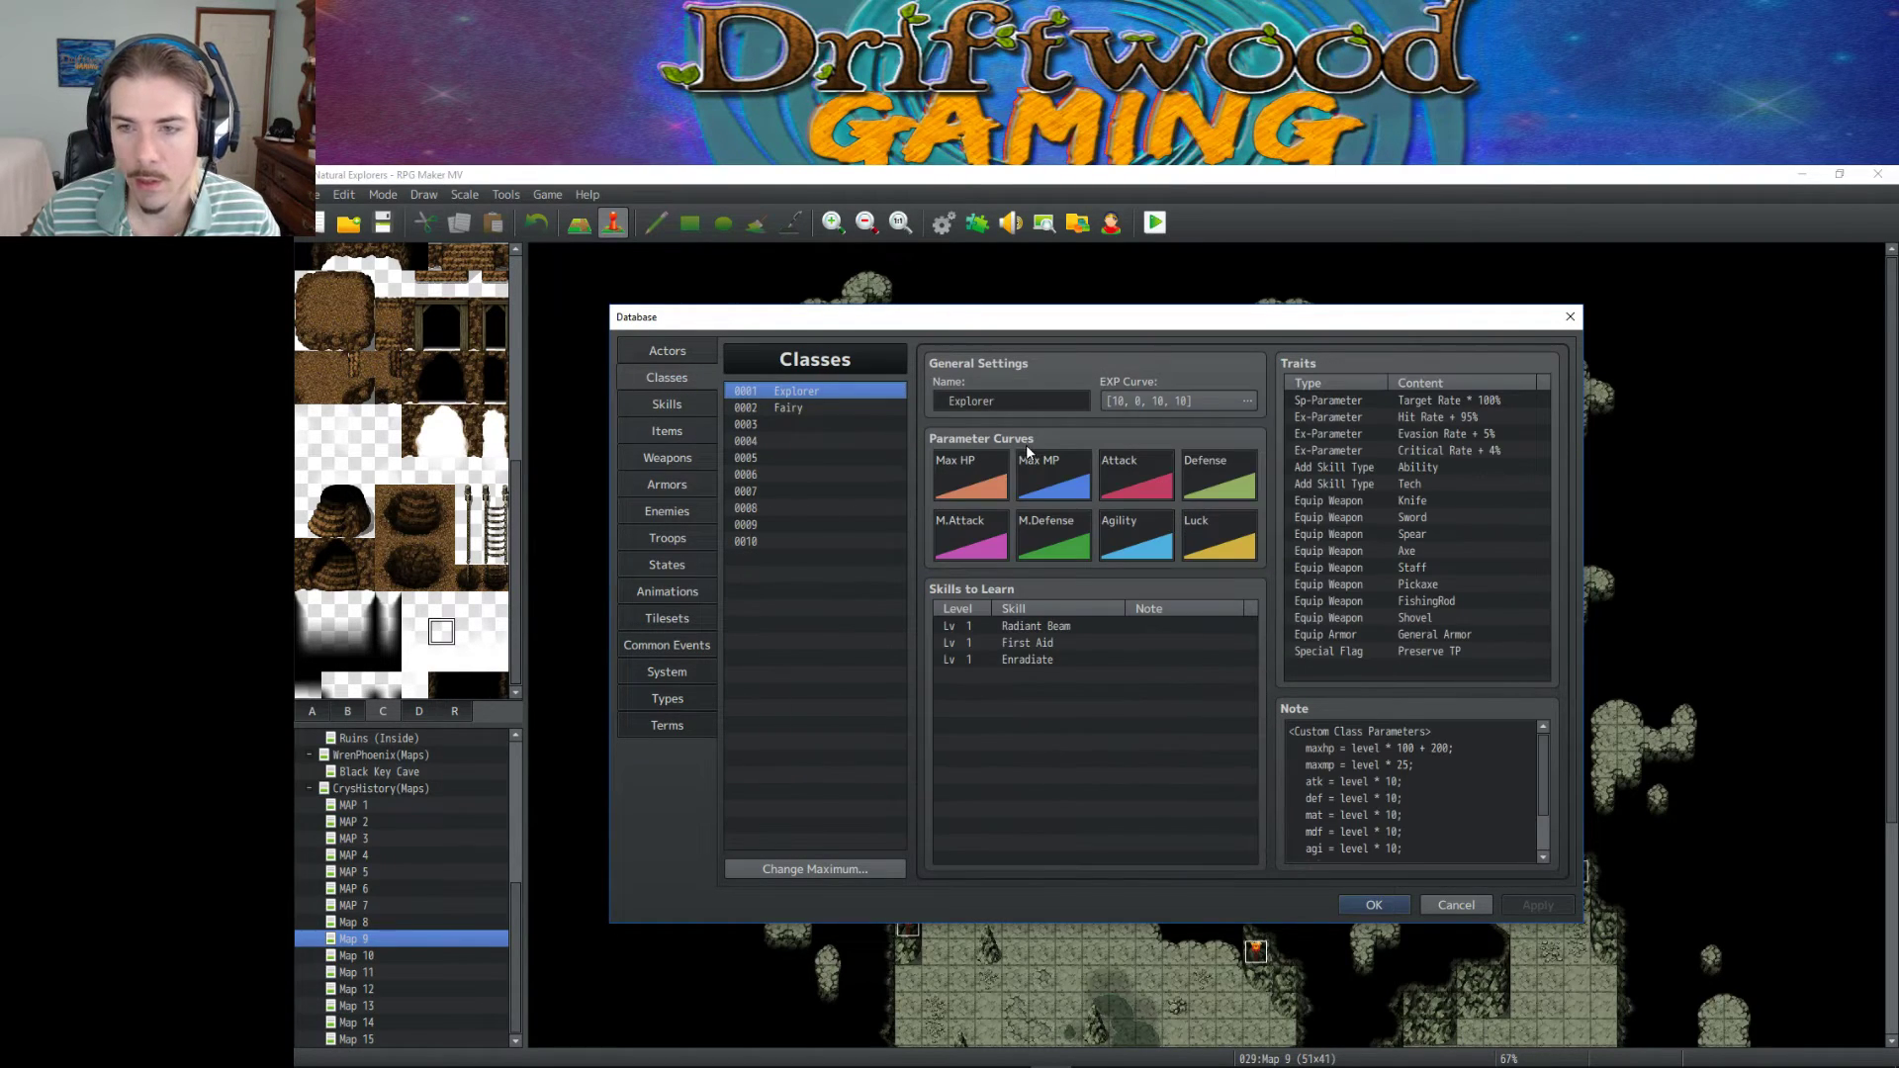
pyautogui.click(673, 350)
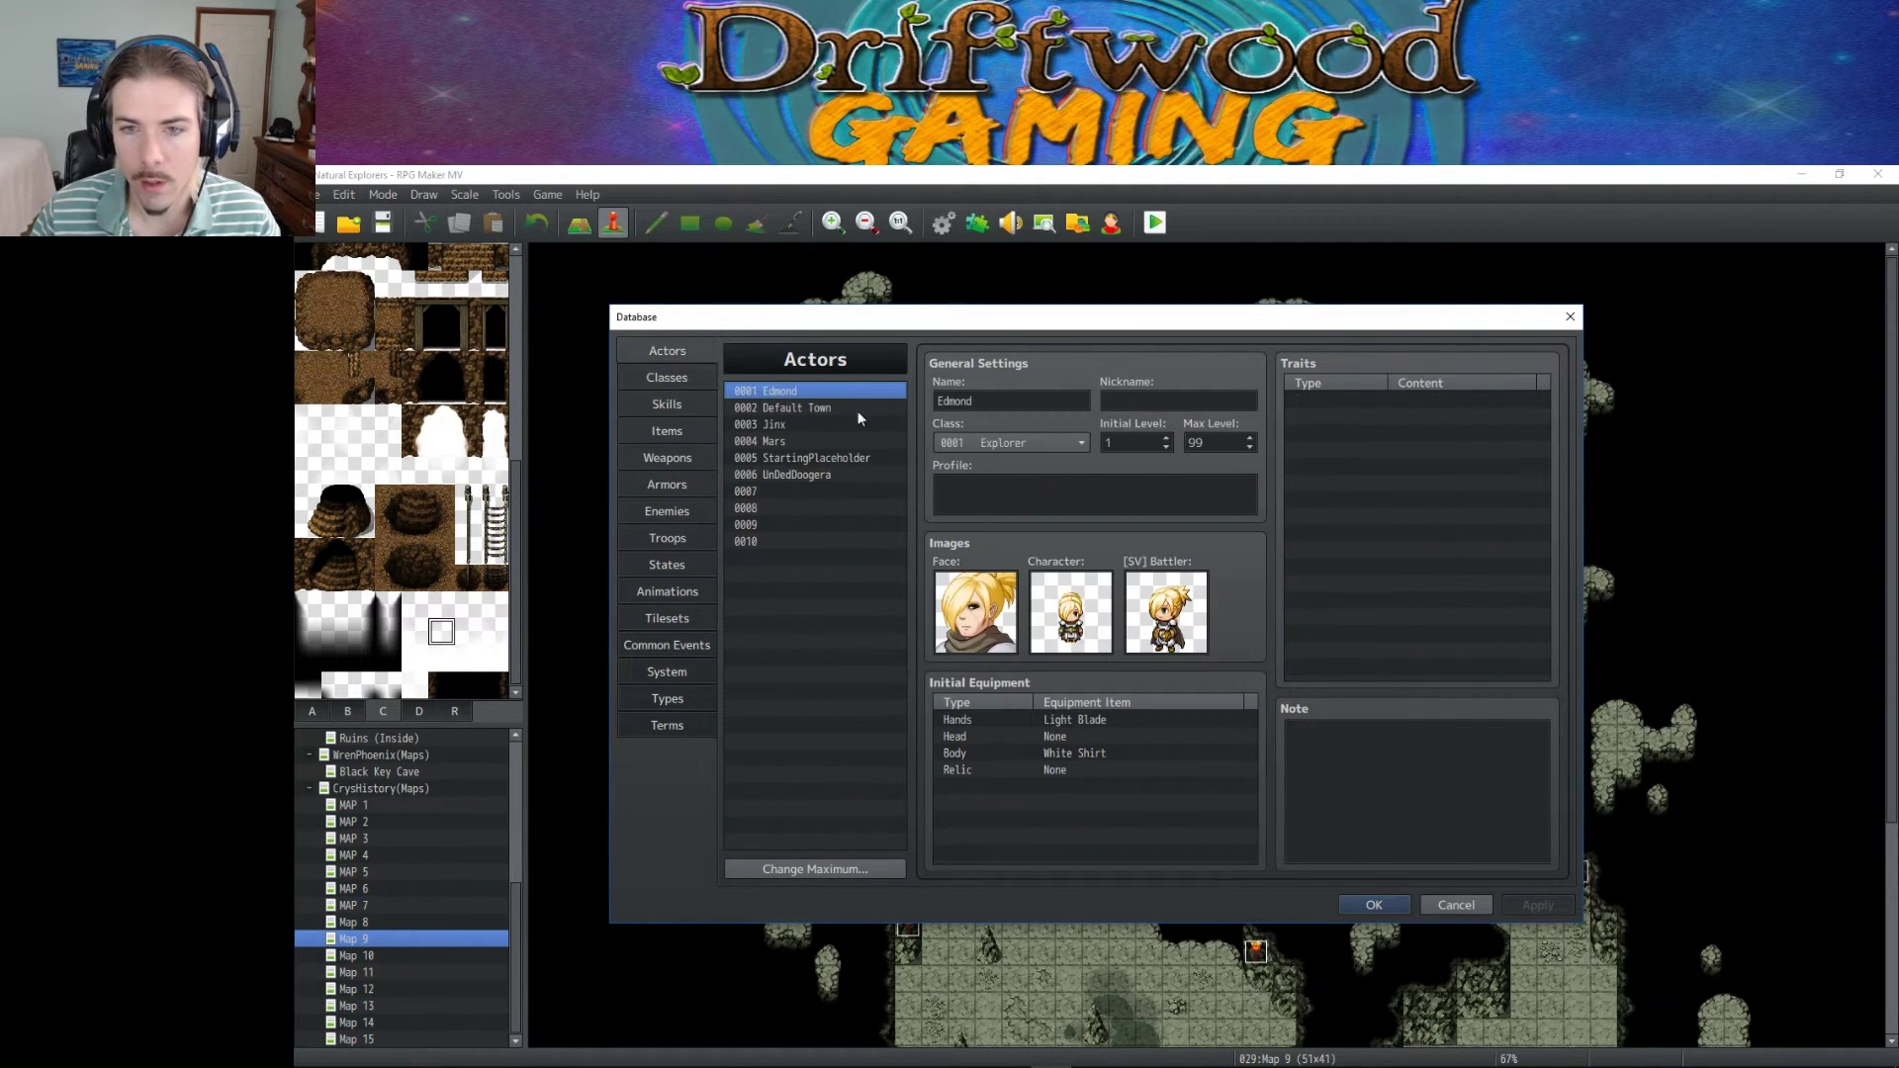
pyautogui.doubleClick(1127, 448)
pyautogui.write('5')
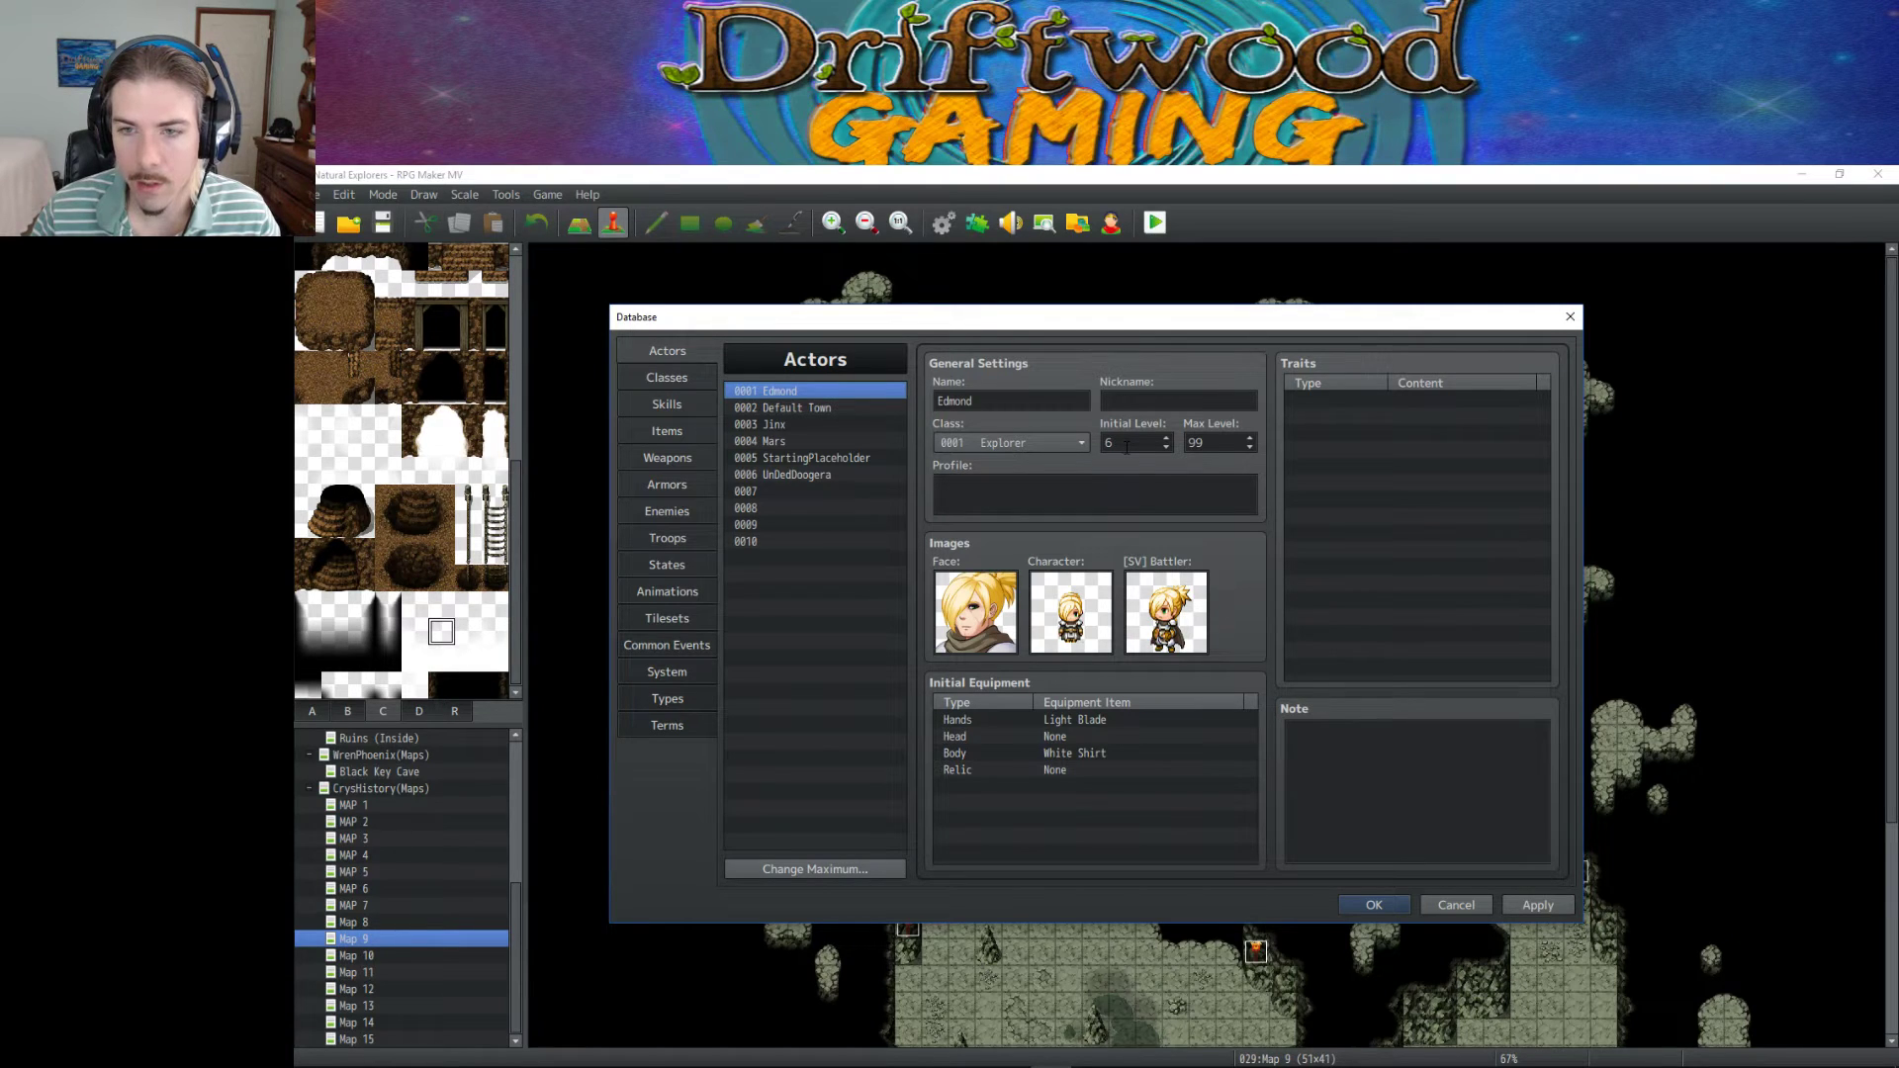
pyautogui.click(847, 407)
pyautogui.click(835, 423)
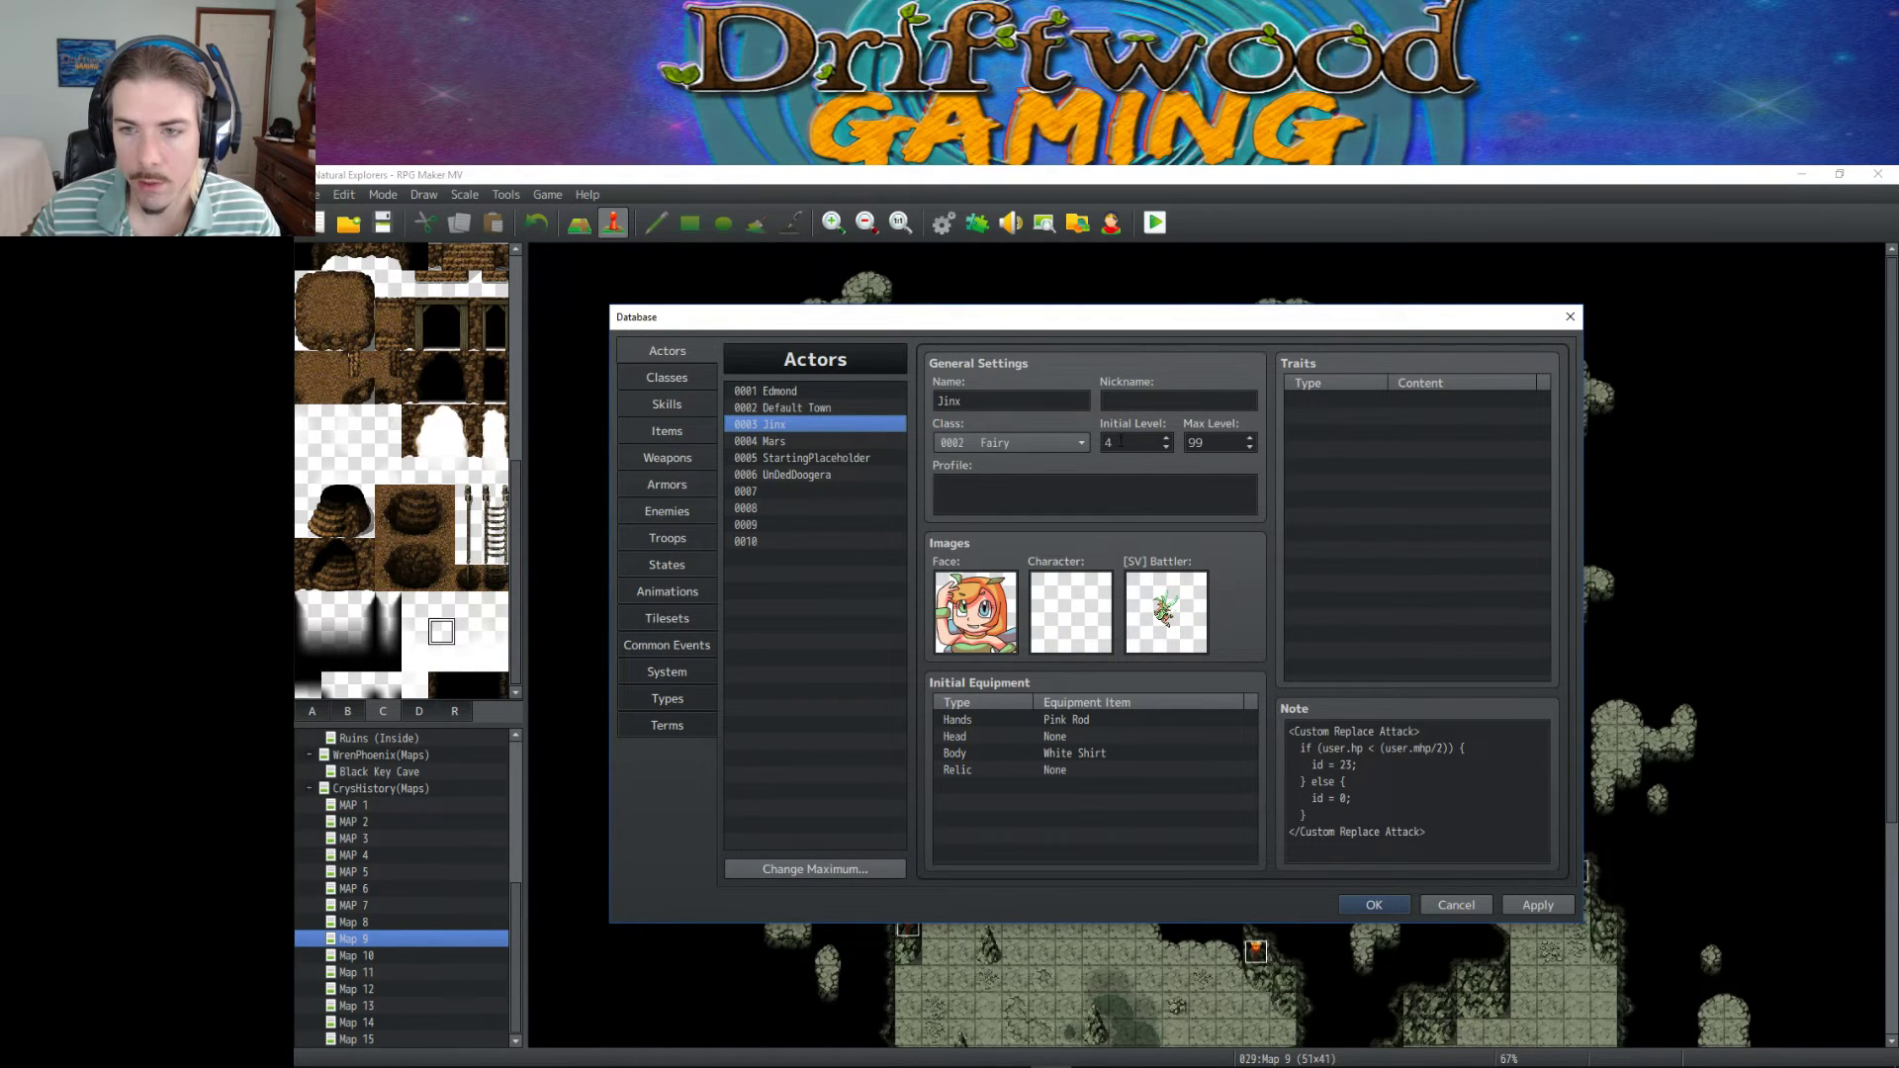
pyautogui.click(1375, 906)
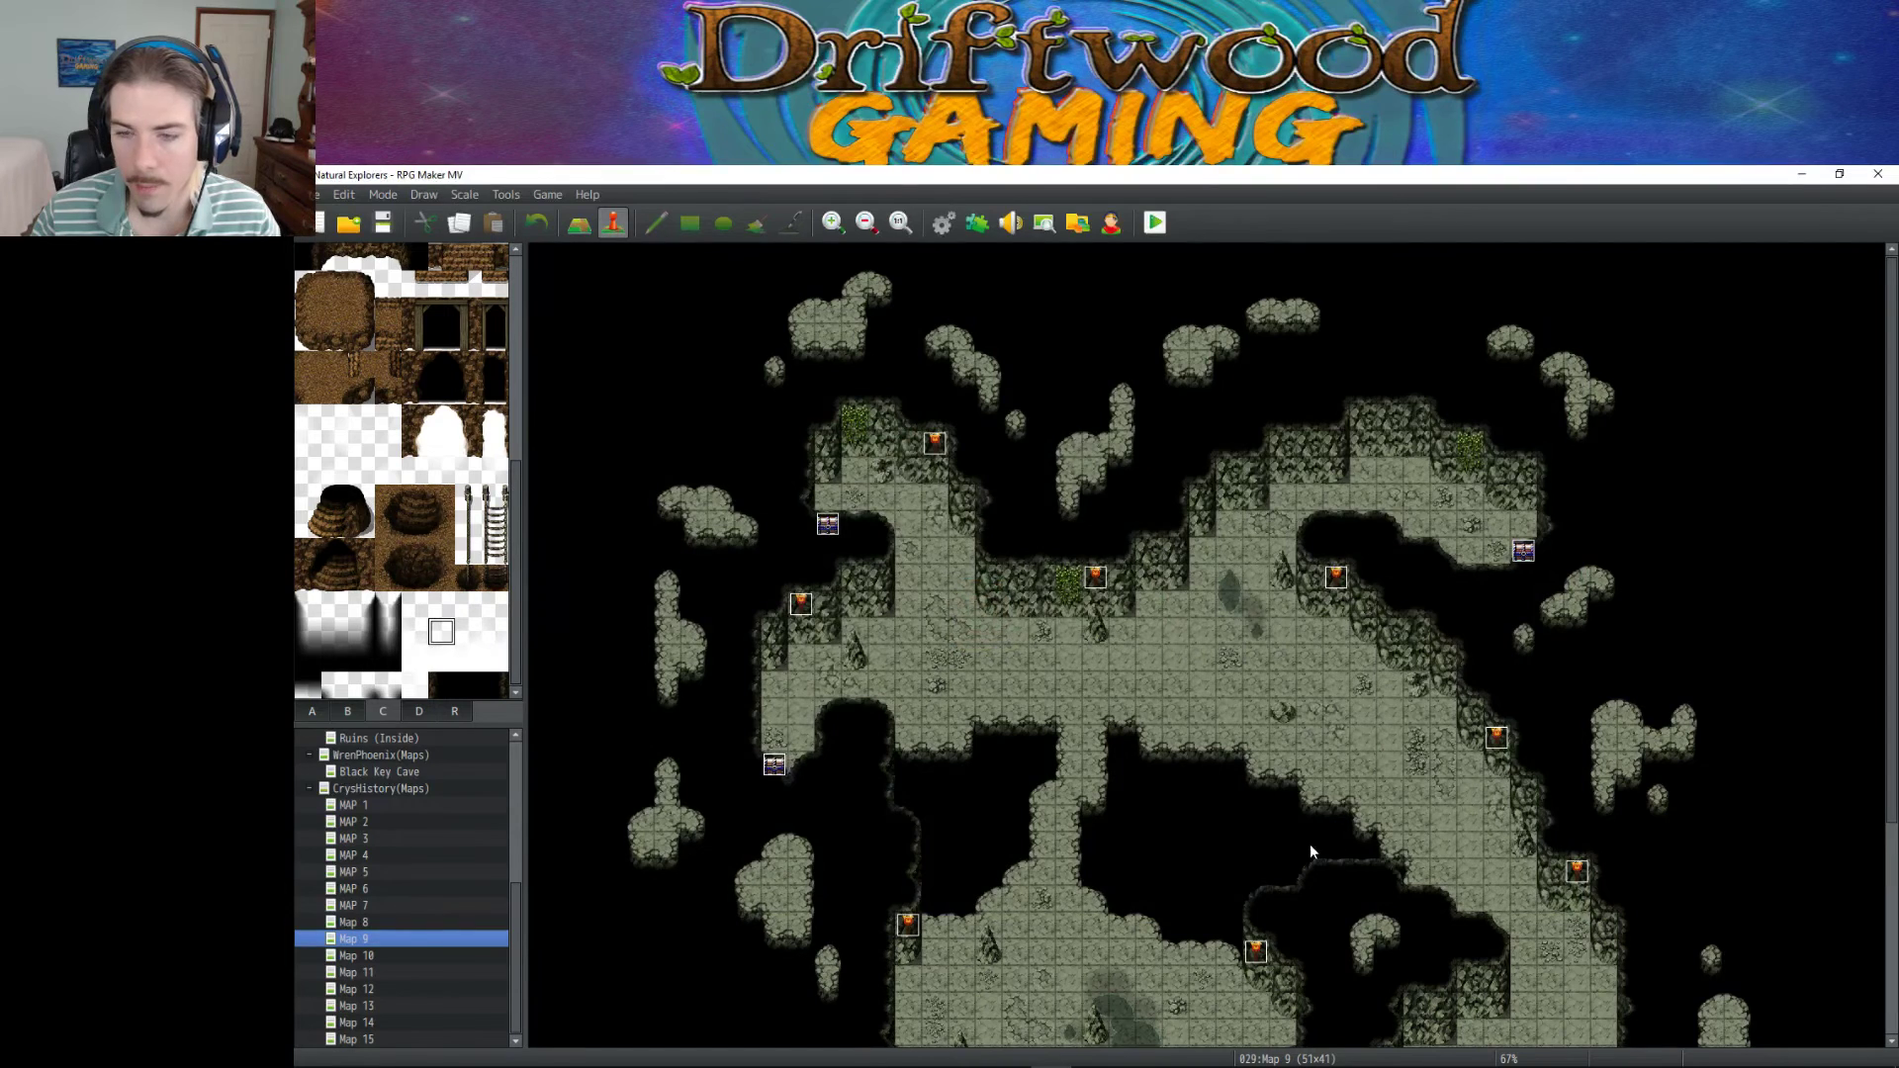
# Paste a copy of the Battle Test event at tile 8,9 on the Endless Dungeons map, extending the row of red events.
pyautogui.scroll(-5, 1076, 663)
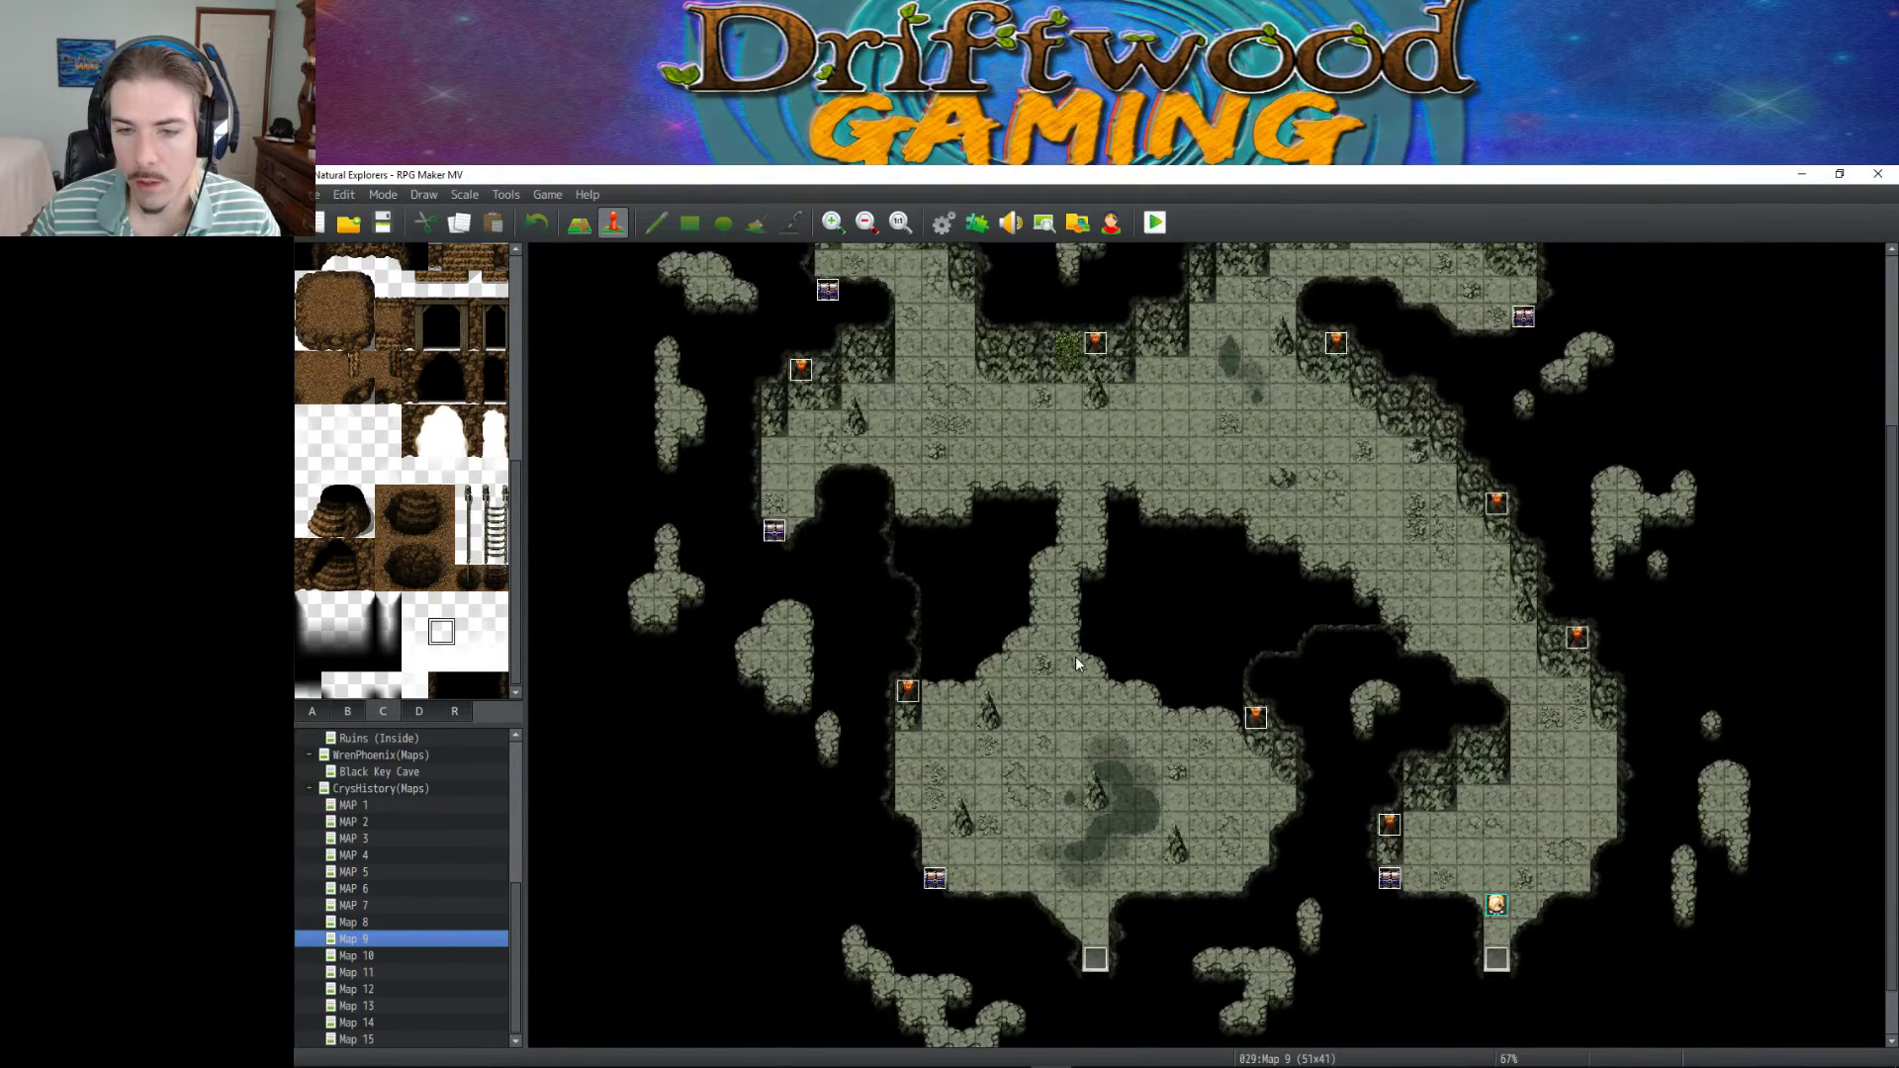
pyautogui.scroll(6, 386, 802)
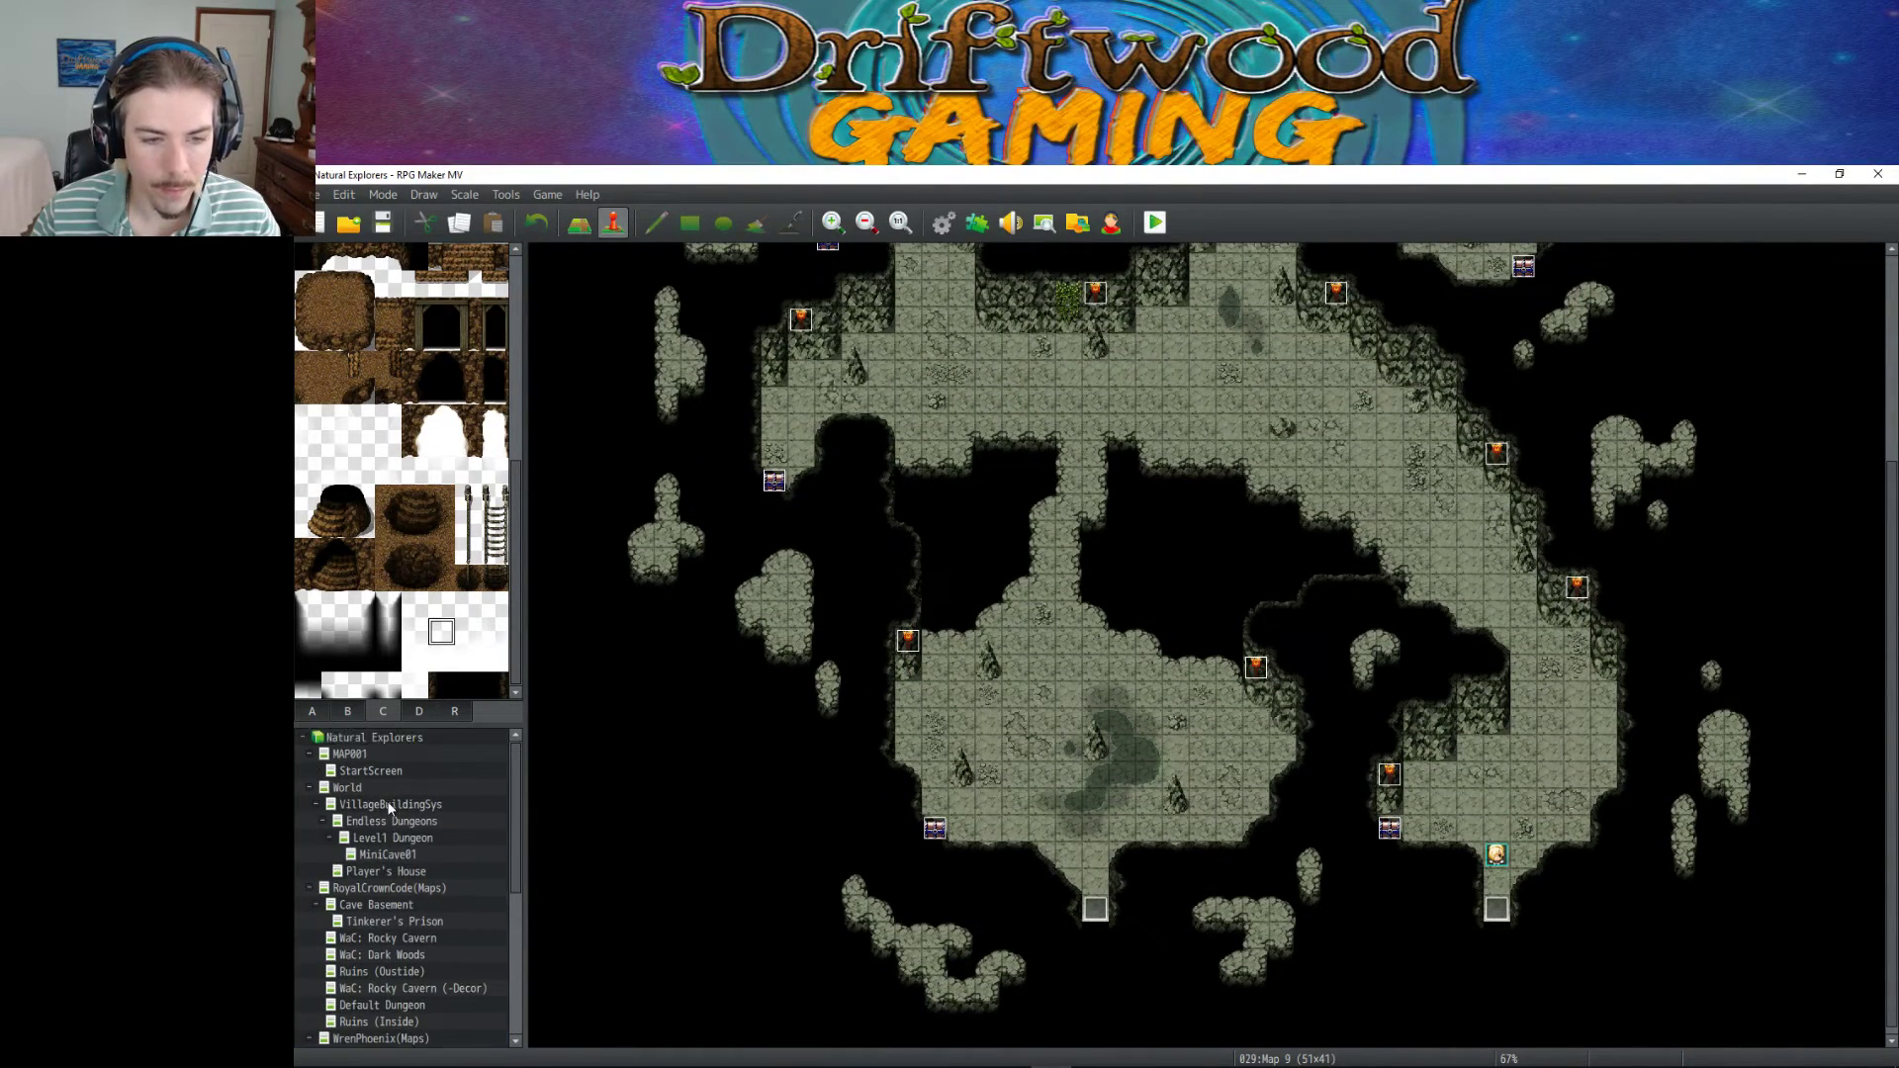
pyautogui.click(392, 807)
pyautogui.rightClick(392, 807)
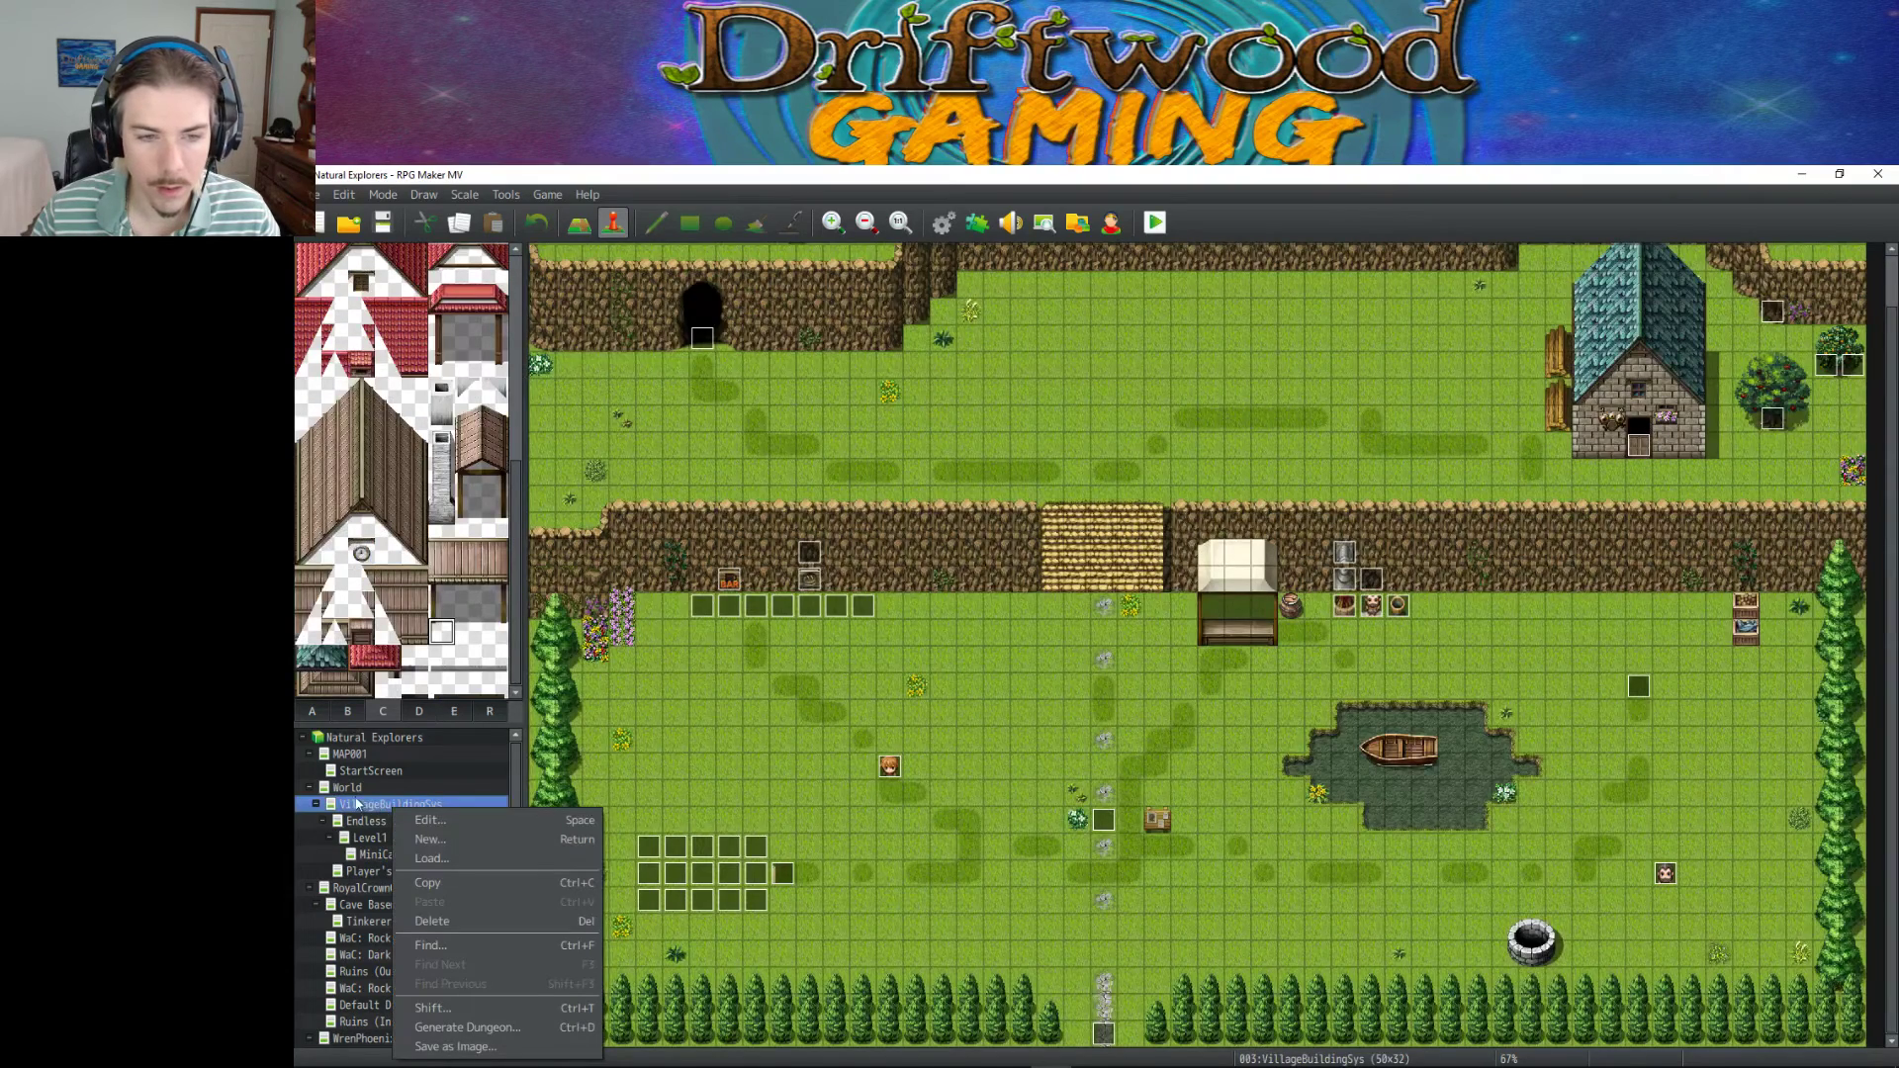
pyautogui.click(364, 822)
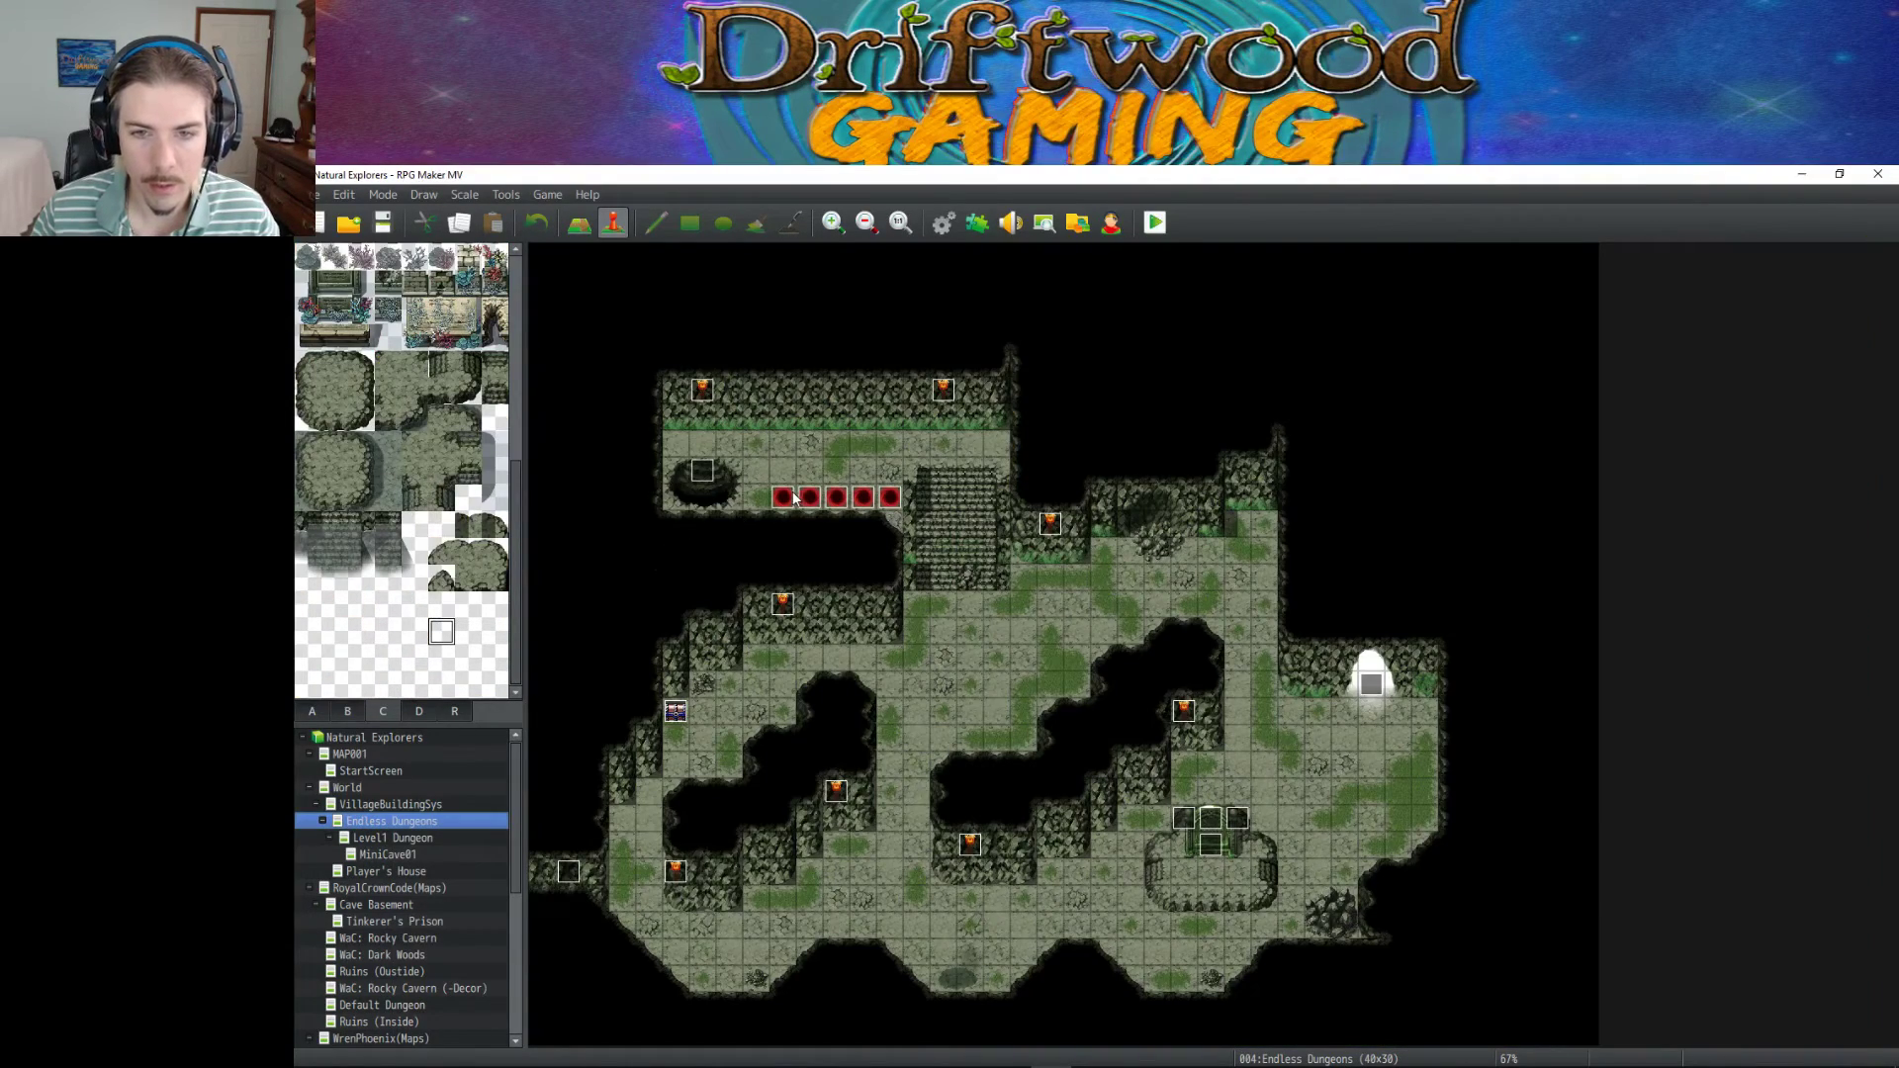
pyautogui.click(755, 498)
pyautogui.hotkey('ctrl', 'v')
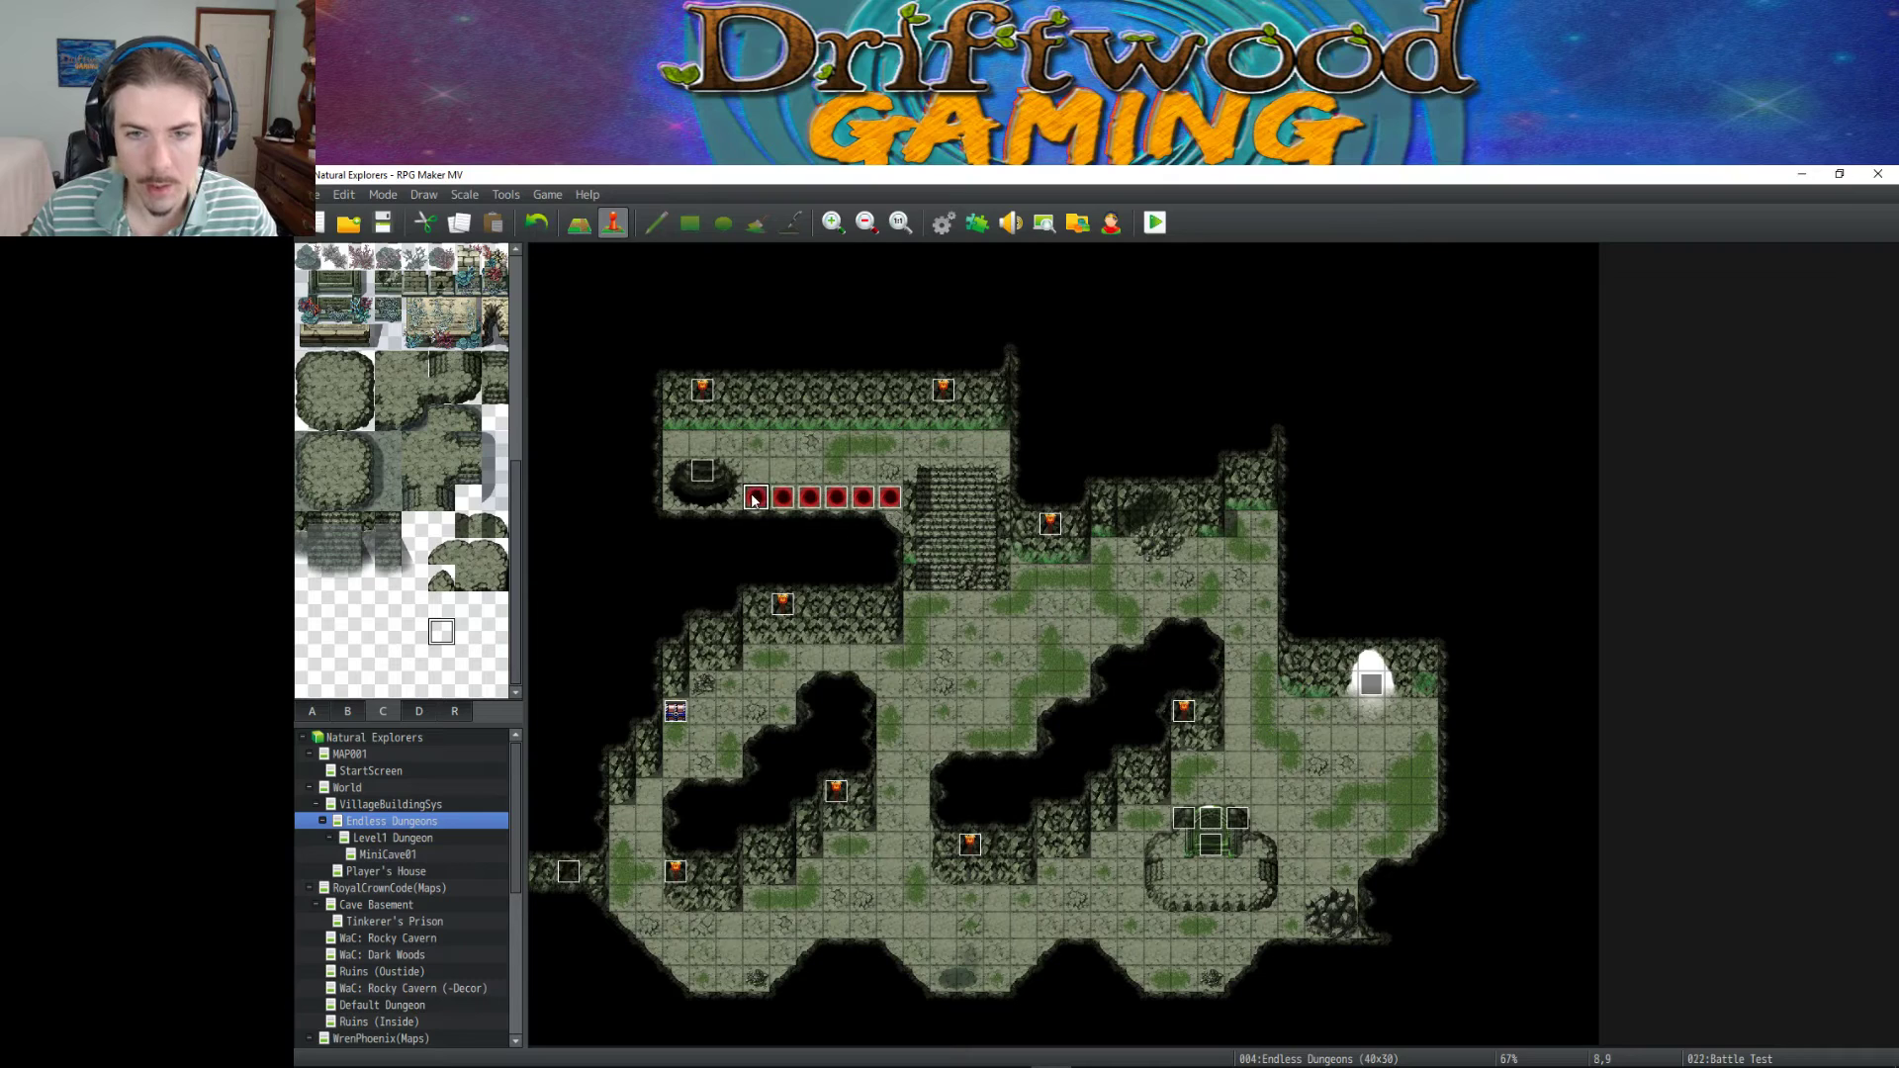
pyautogui.doubleClick(756, 497)
pyautogui.click(1155, 445)
pyautogui.rightClick(1154, 447)
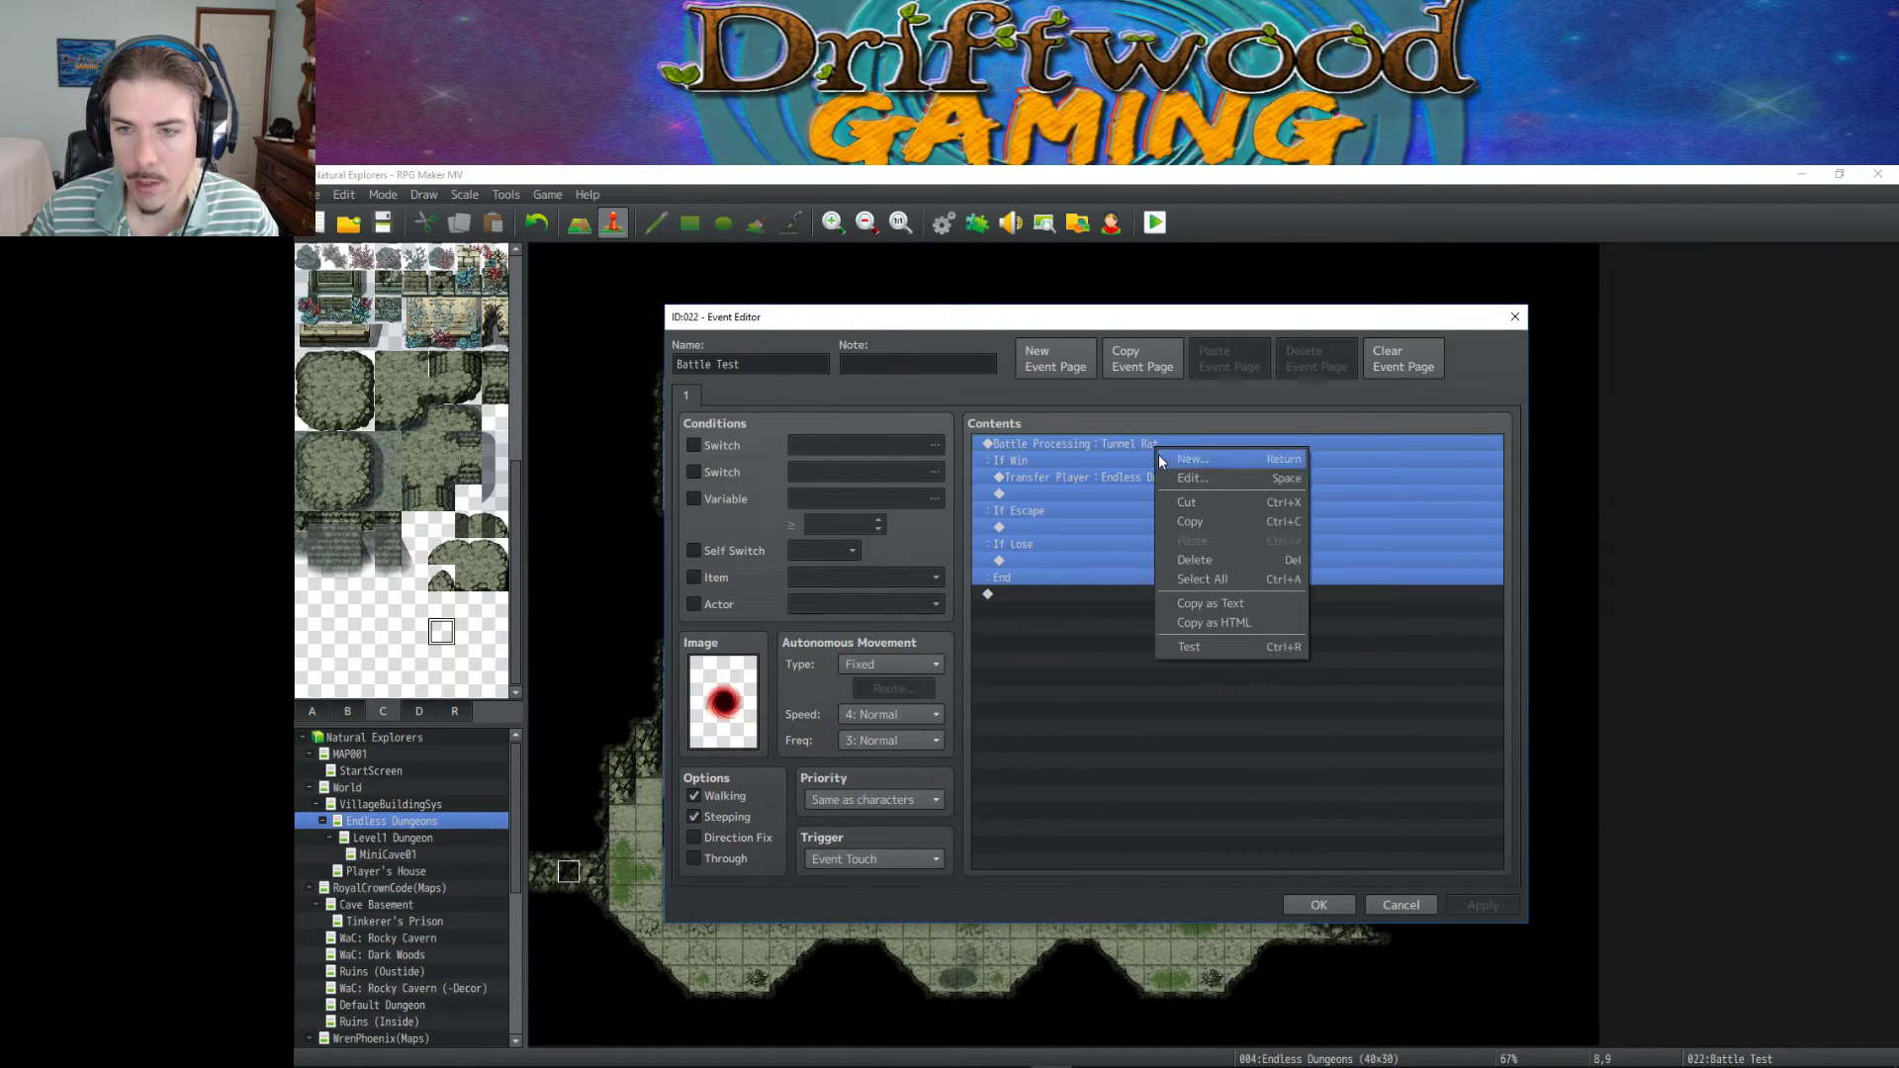
pyautogui.click(1305, 904)
# Raise the maximum number of troops in the database to 21.
pyautogui.click(942, 225)
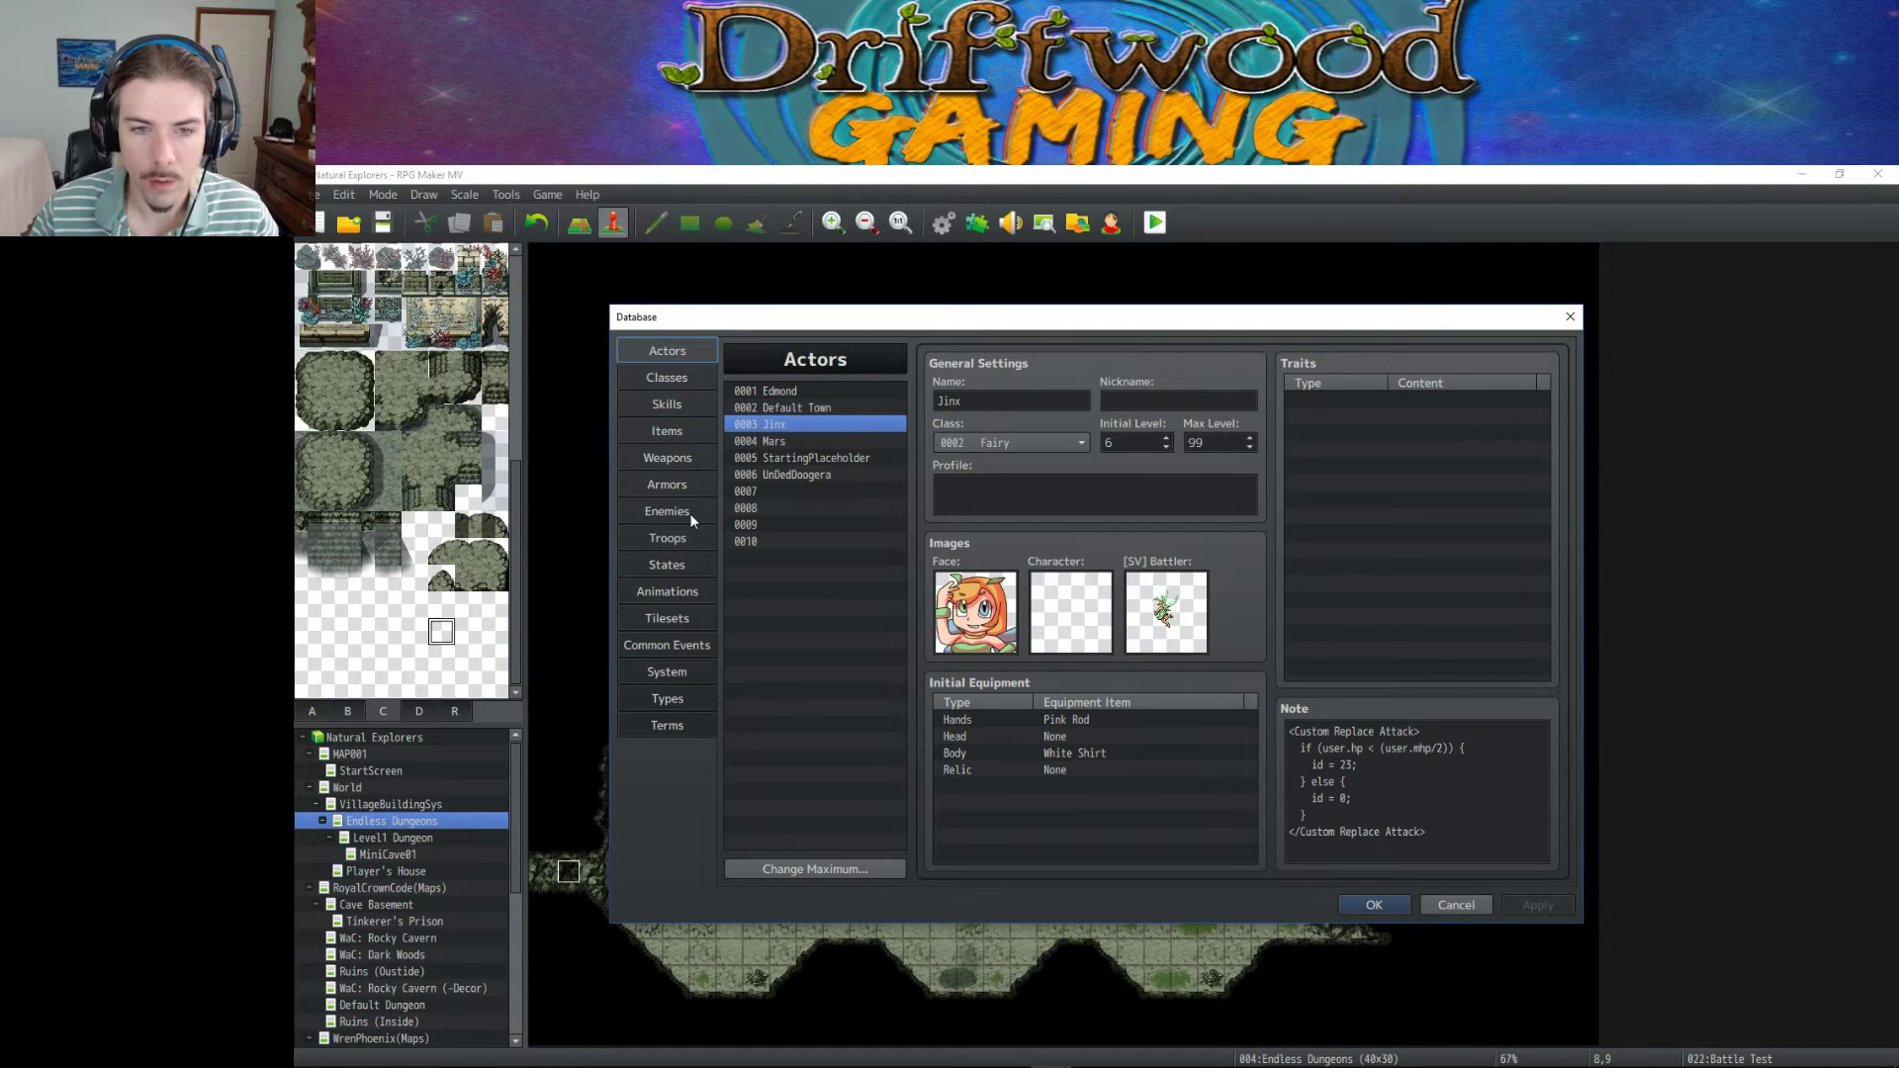
pyautogui.click(690, 513)
pyautogui.click(691, 534)
pyautogui.click(817, 542)
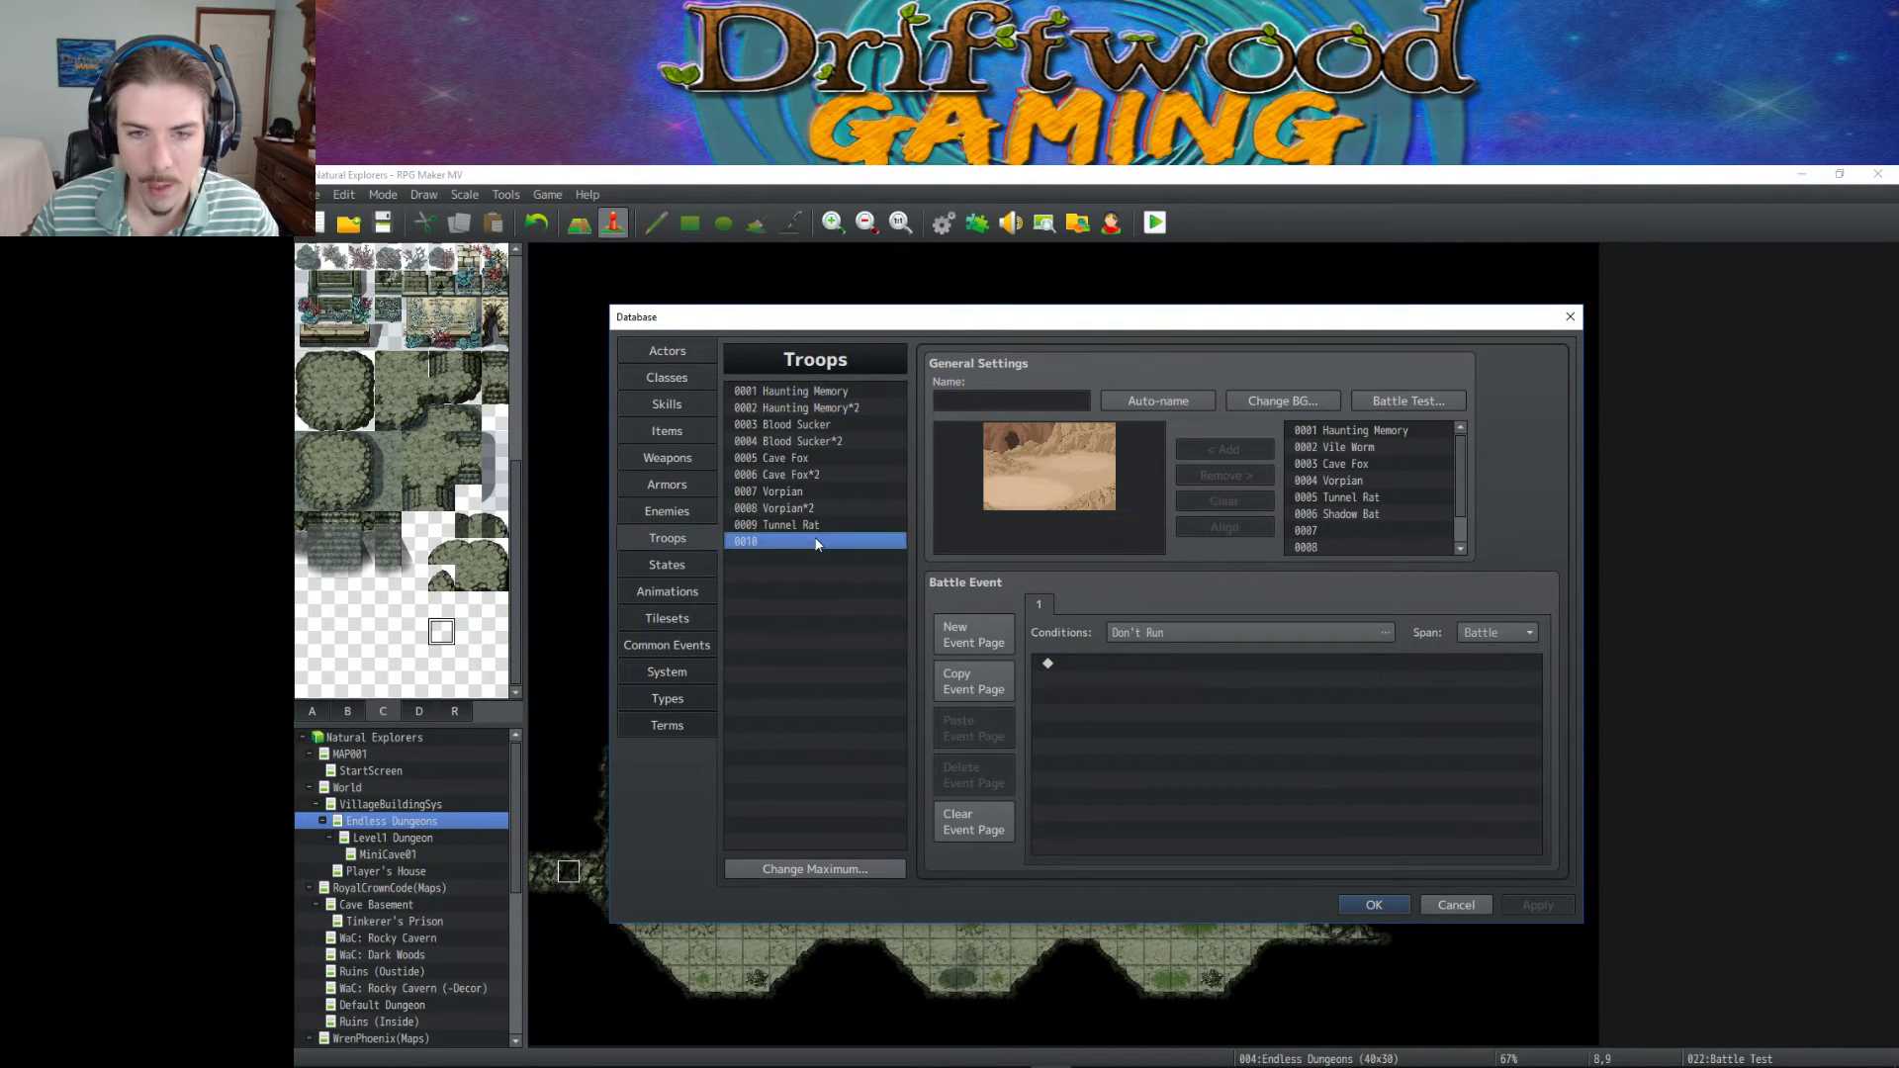
pyautogui.click(856, 869)
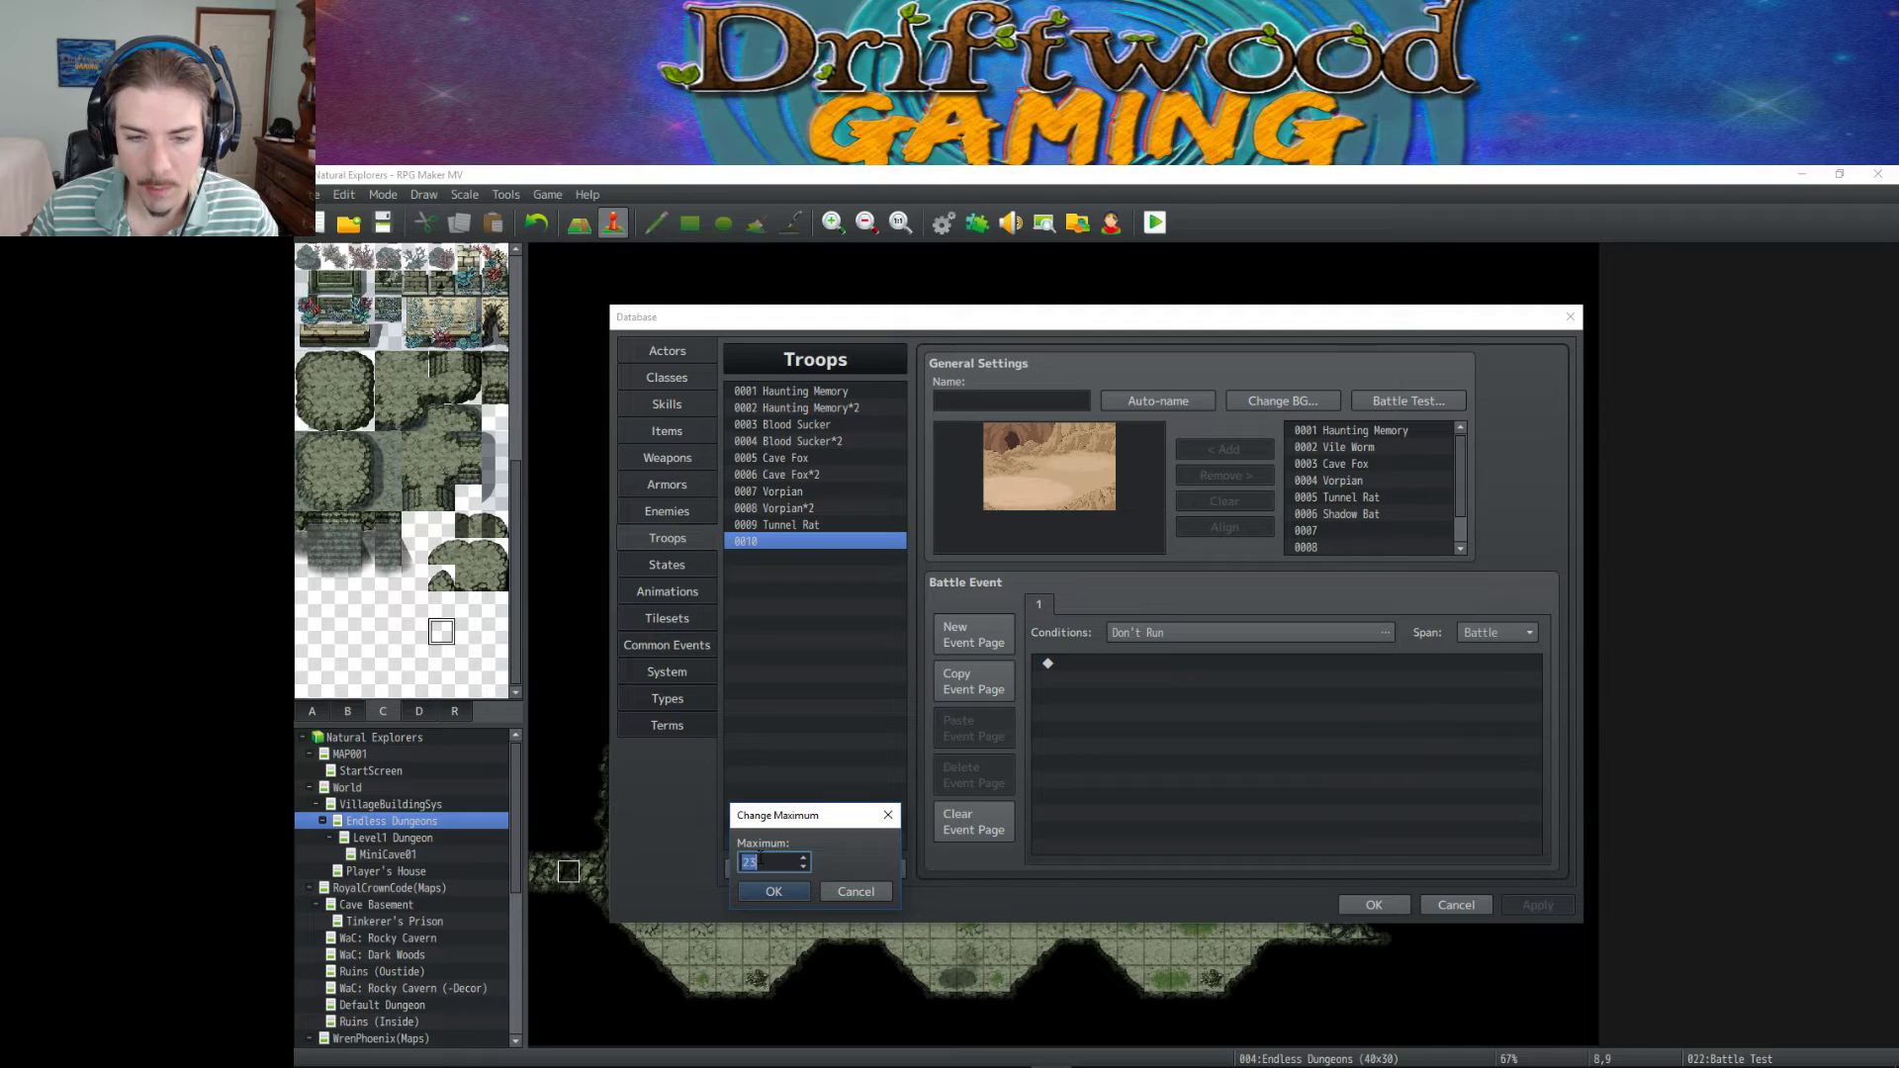
pyautogui.click(768, 889)
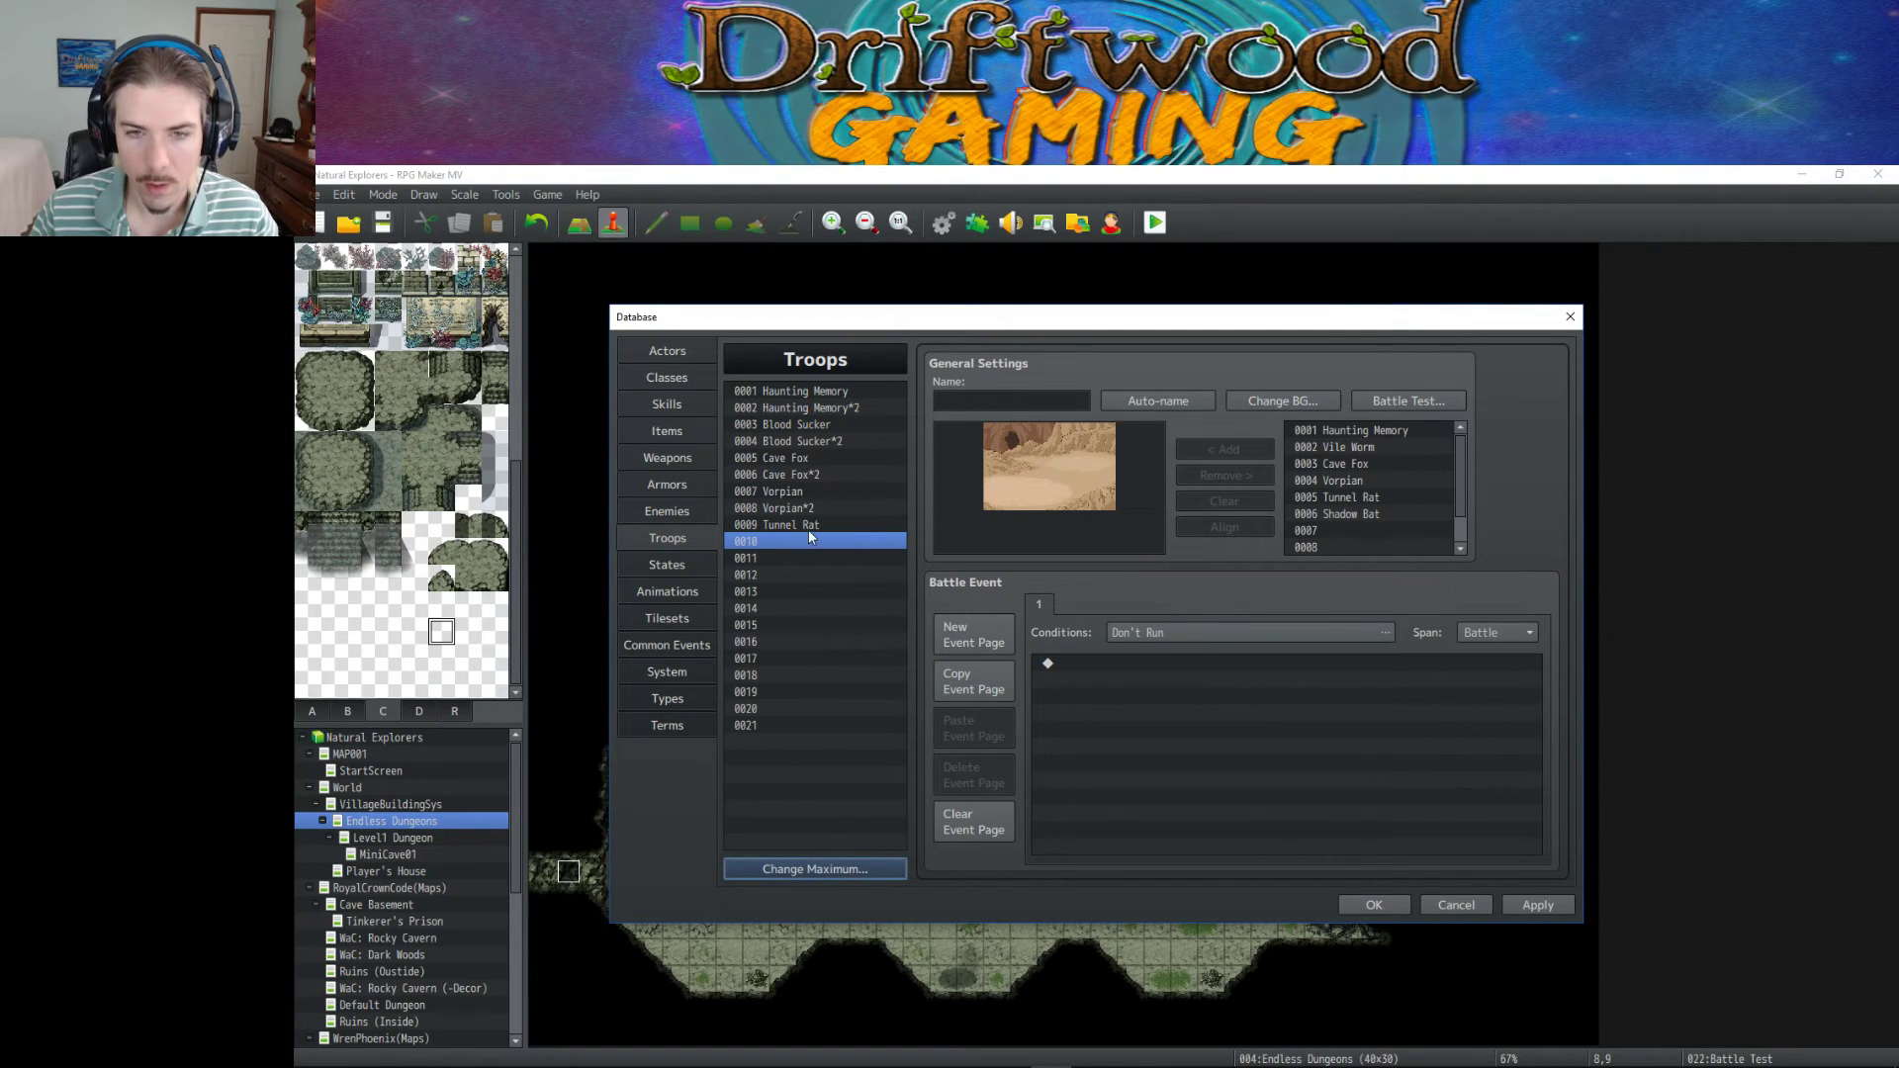
# Copy the Tunnel Rat troop into the empty troop slot 0010.
pyautogui.click(813, 527)
pyautogui.hotkey('ctrl', 'c')
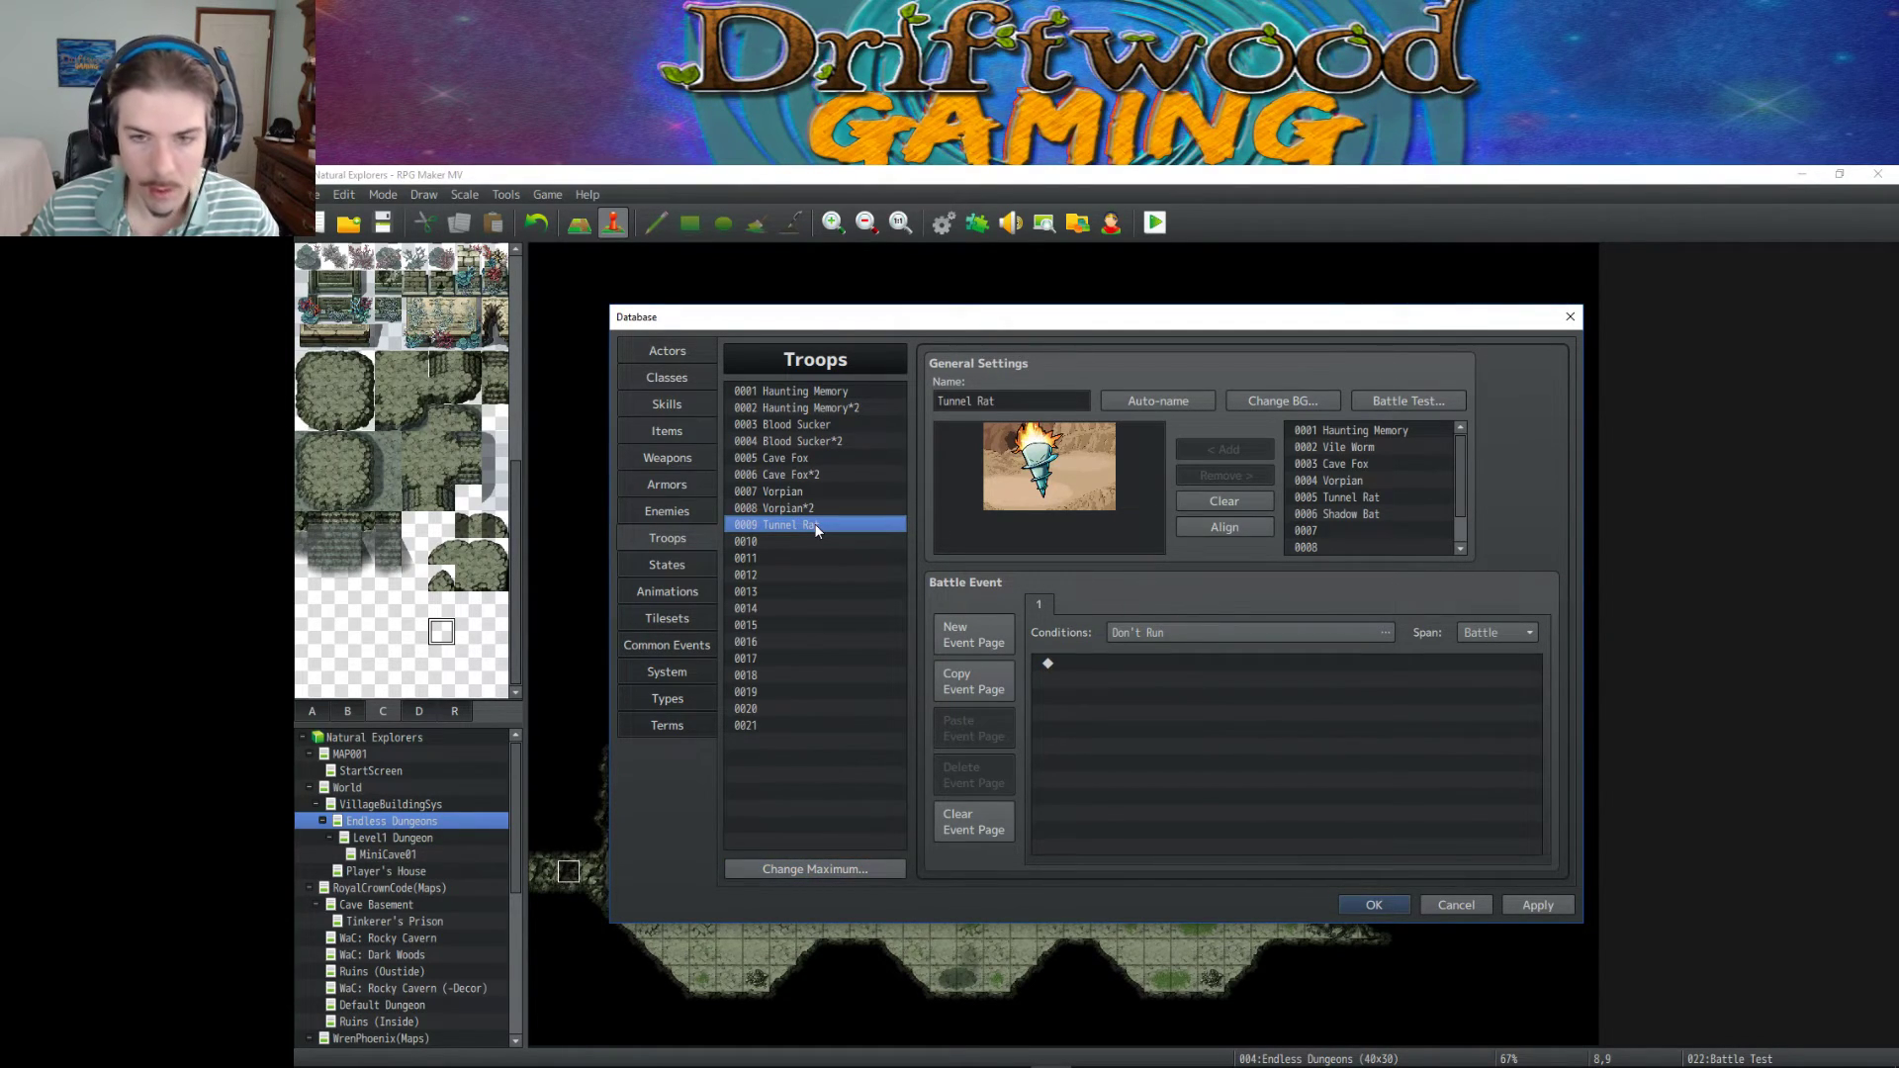
pyautogui.click(813, 541)
pyautogui.hotkey('ctrl', 'v')
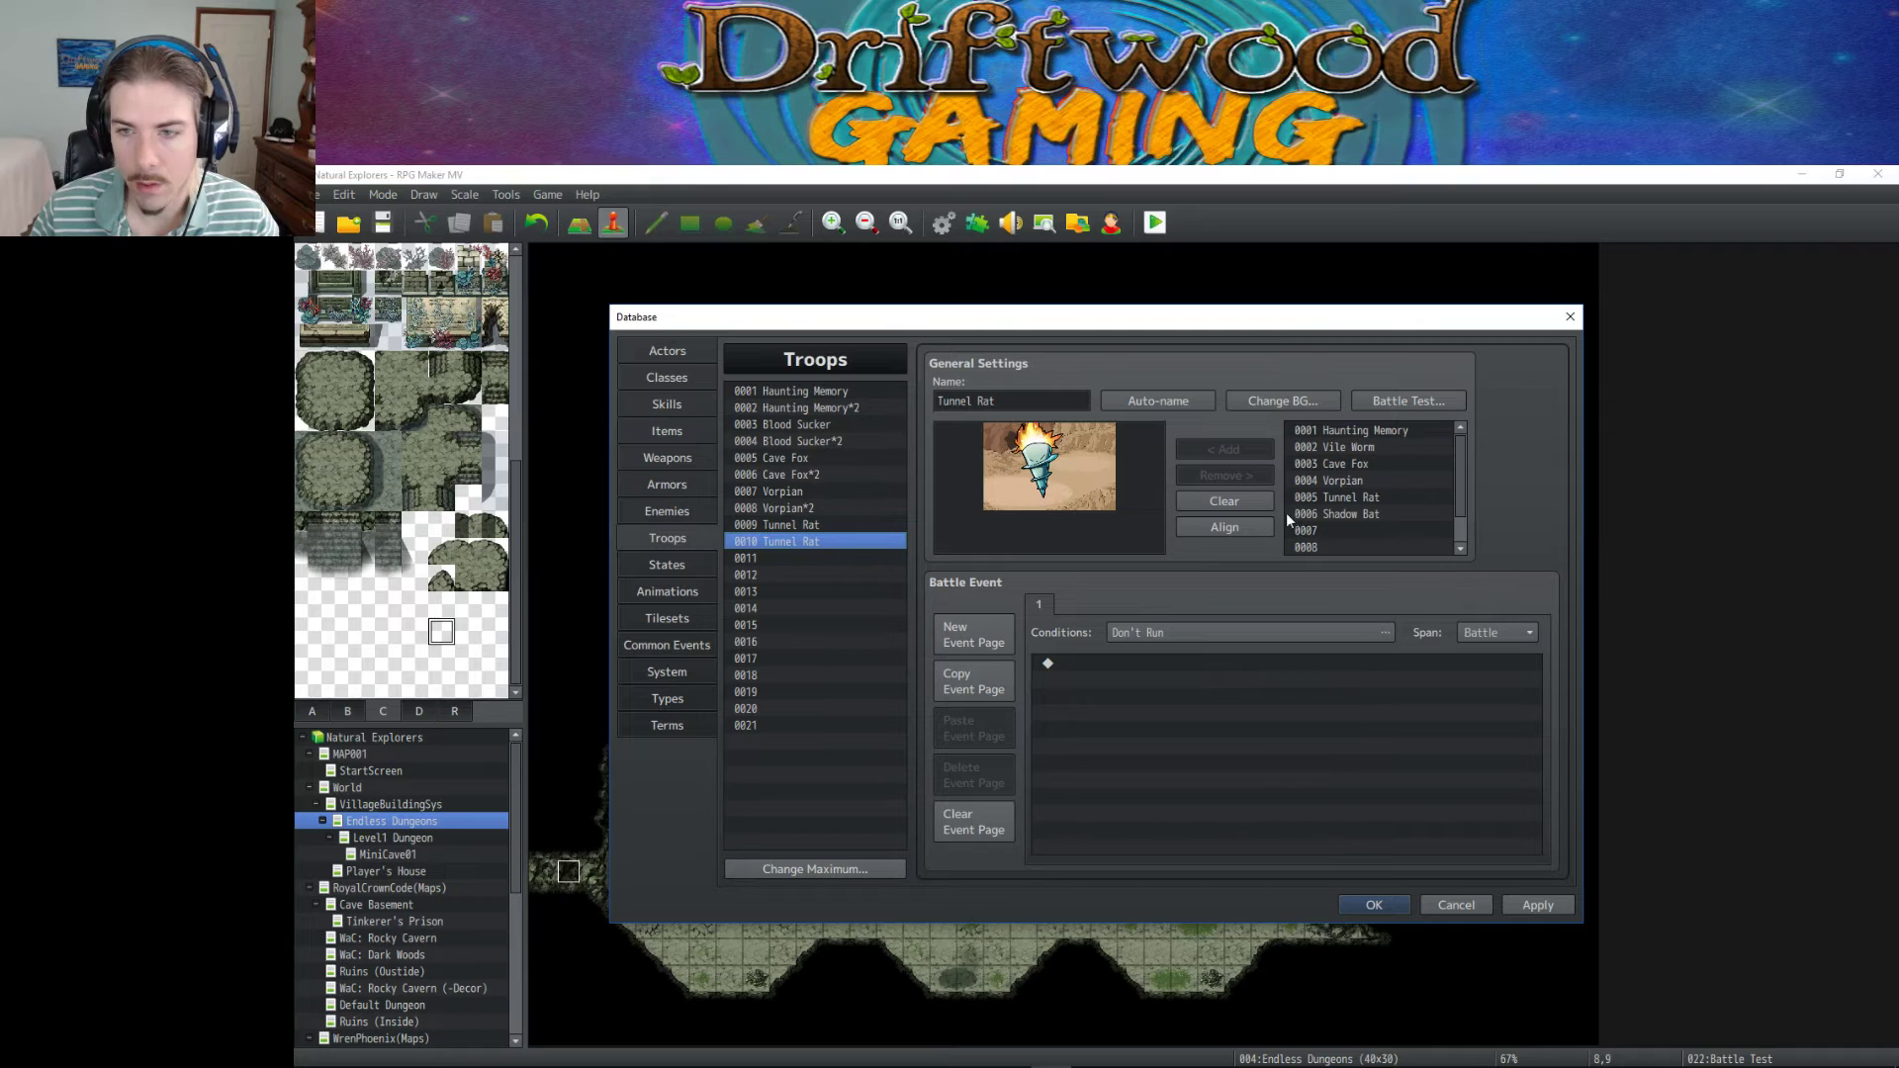
# Add a second Tunnel Rat to troop 0010, place it up and left of the first, and auto-name the troop.
pyautogui.click(1346, 498)
pyautogui.click(1225, 449)
pyautogui.click(1008, 447)
pyautogui.moveTo(1005, 441)
pyautogui.mouseDown()
pyautogui.moveTo(1044, 469)
pyautogui.moveTo(993, 435)
pyautogui.mouseUp()
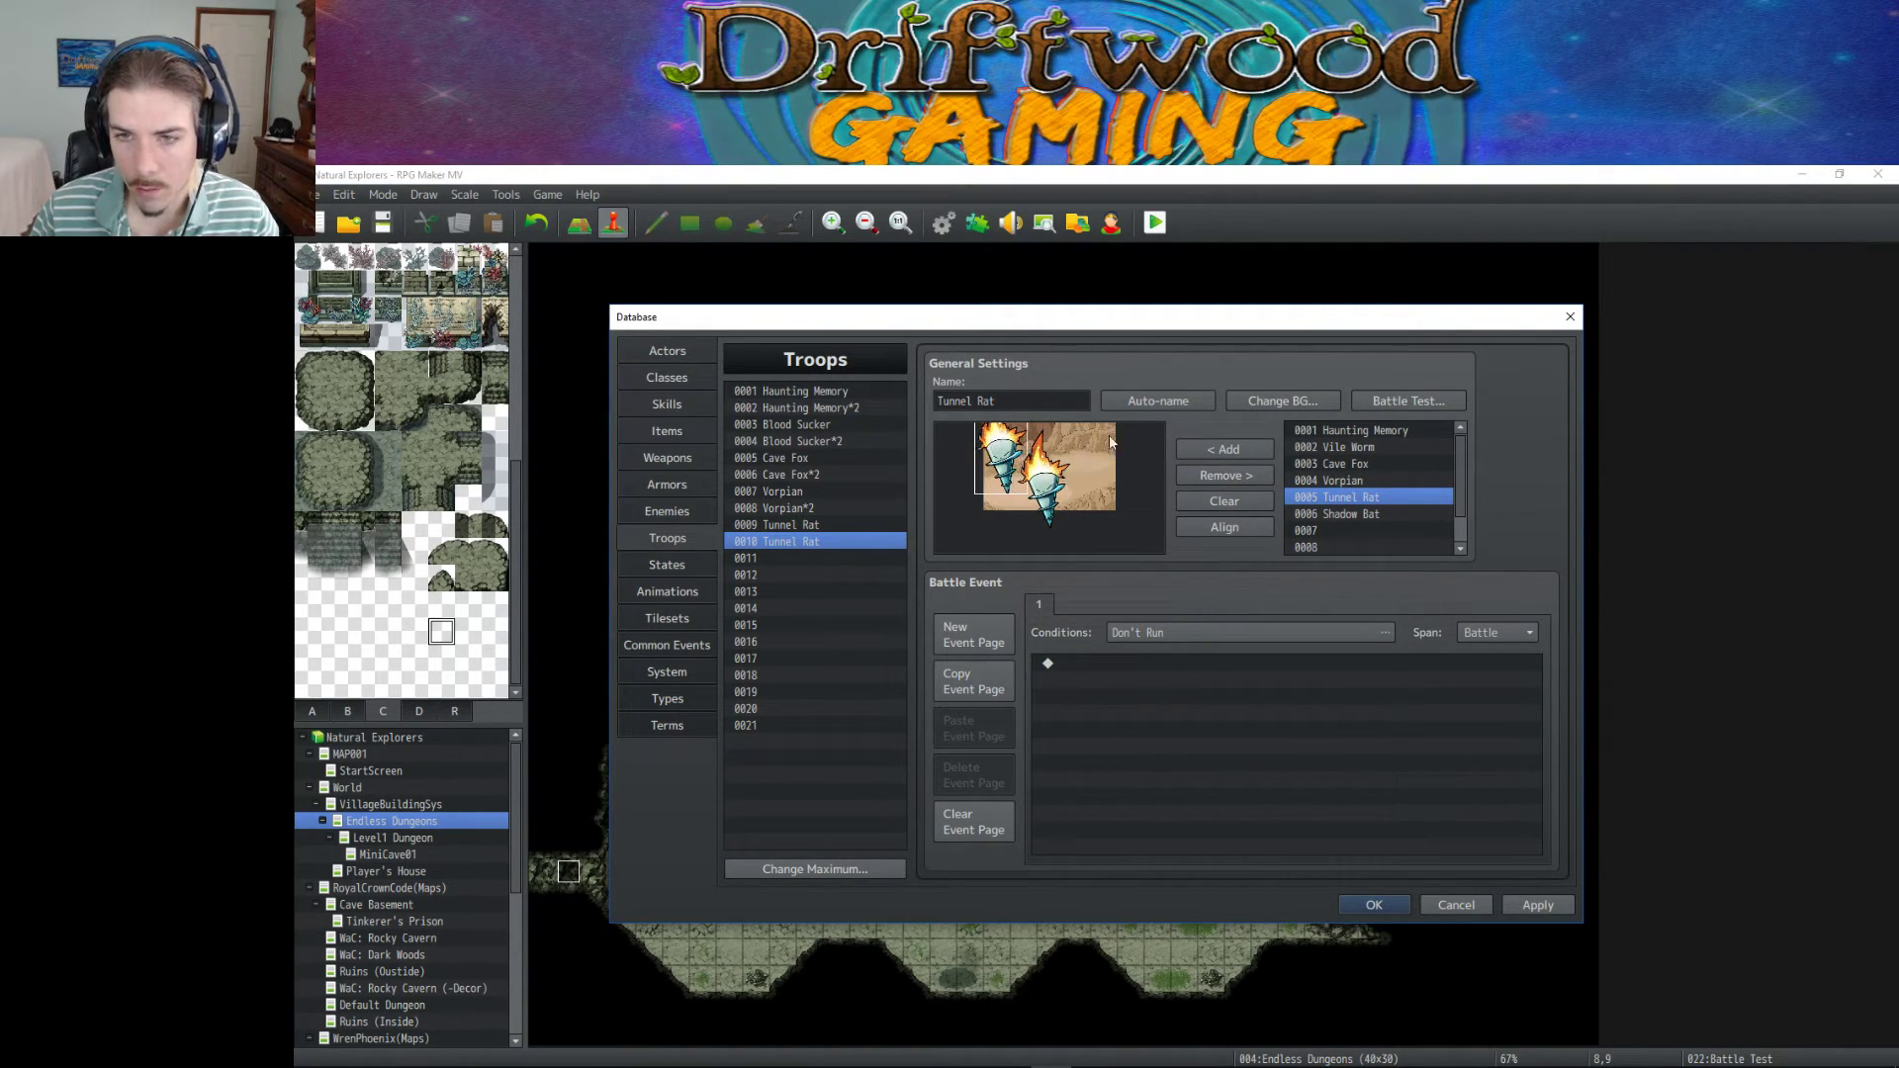
pyautogui.click(1191, 400)
# Build troop 0011 with one Shadow Bat, shifted up and left on the battlefield, and auto-name it.
pyautogui.click(799, 558)
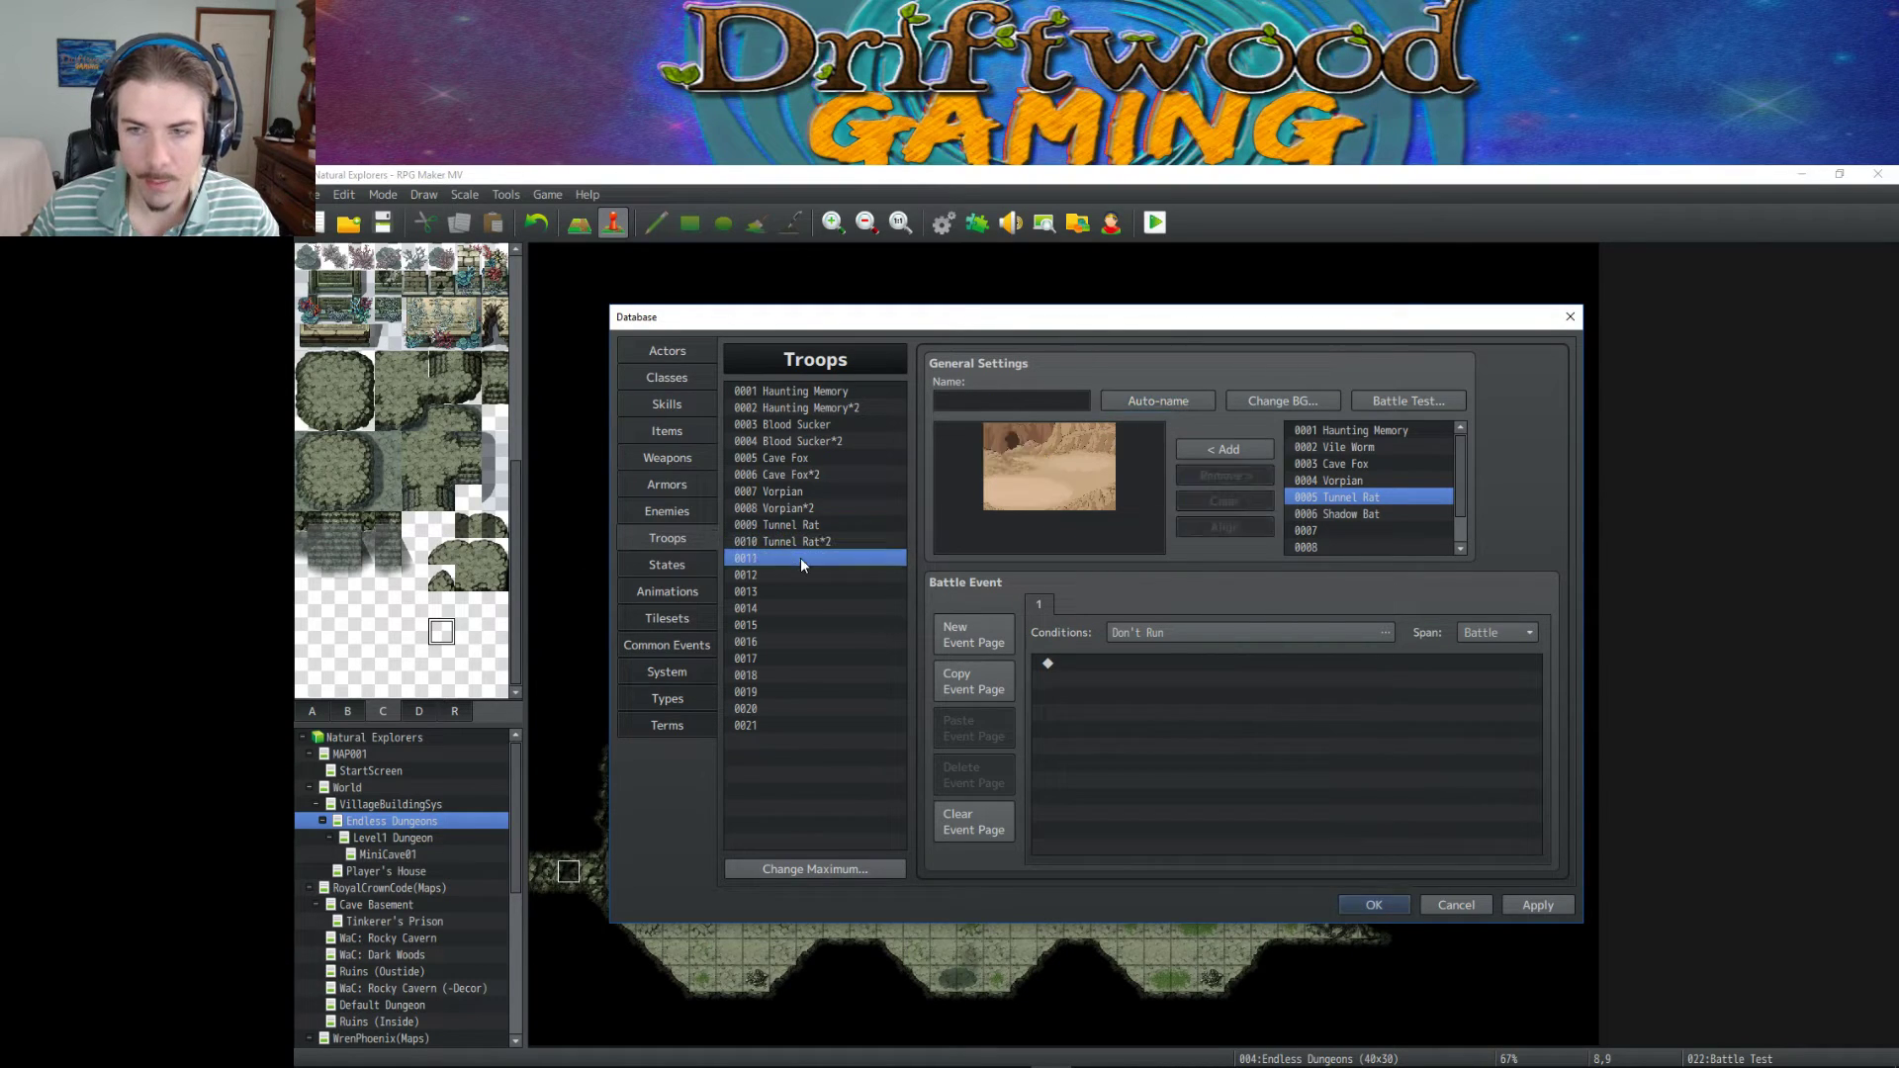
pyautogui.click(1331, 514)
pyautogui.click(1224, 449)
pyautogui.moveTo(1060, 492); pyautogui.dragTo(1019, 465)
pyautogui.click(1129, 400)
# Build troop 0012 with two Shadow Bats side by side and auto-name it.
pyautogui.click(803, 572)
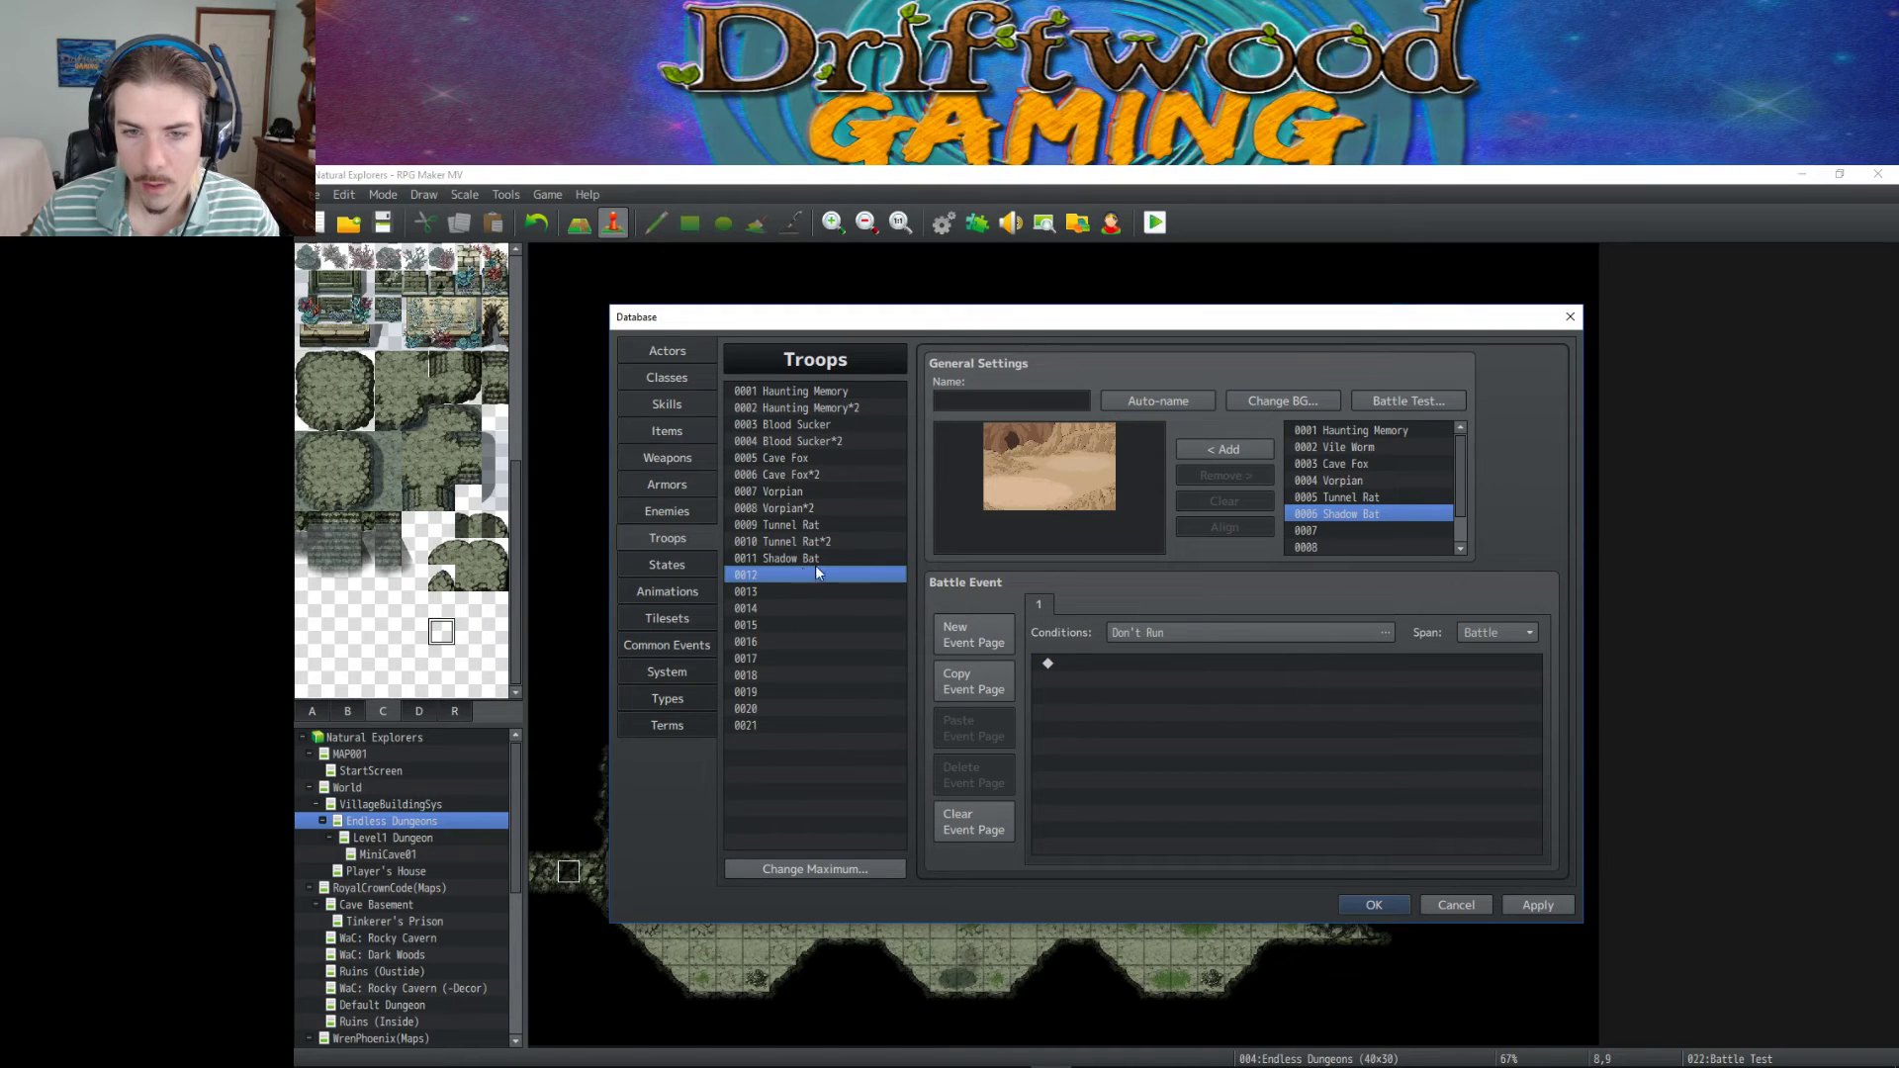
pyautogui.click(1226, 450)
pyautogui.click(1226, 449)
pyautogui.moveTo(1054, 475)
pyautogui.mouseDown()
pyautogui.moveTo(992, 482)
pyautogui.moveTo(1033, 473)
pyautogui.mouseUp()
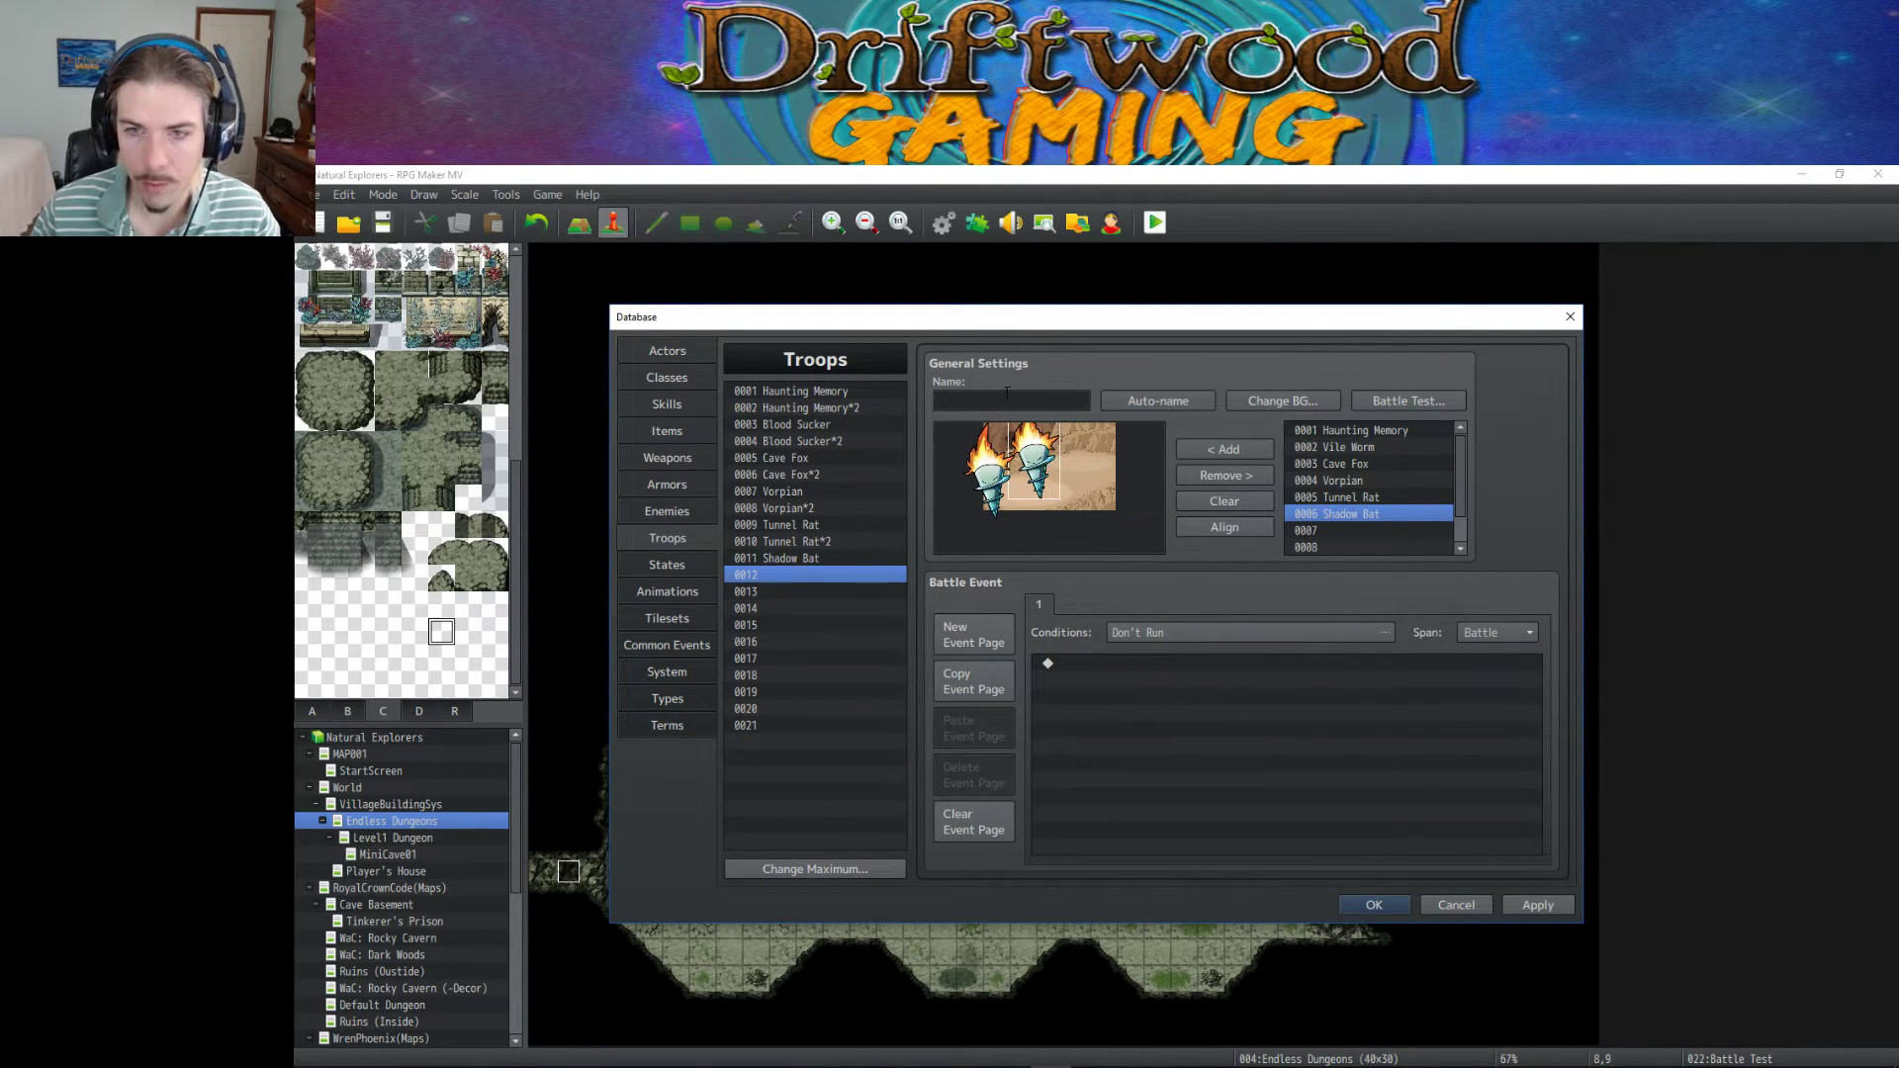
pyautogui.click(1155, 401)
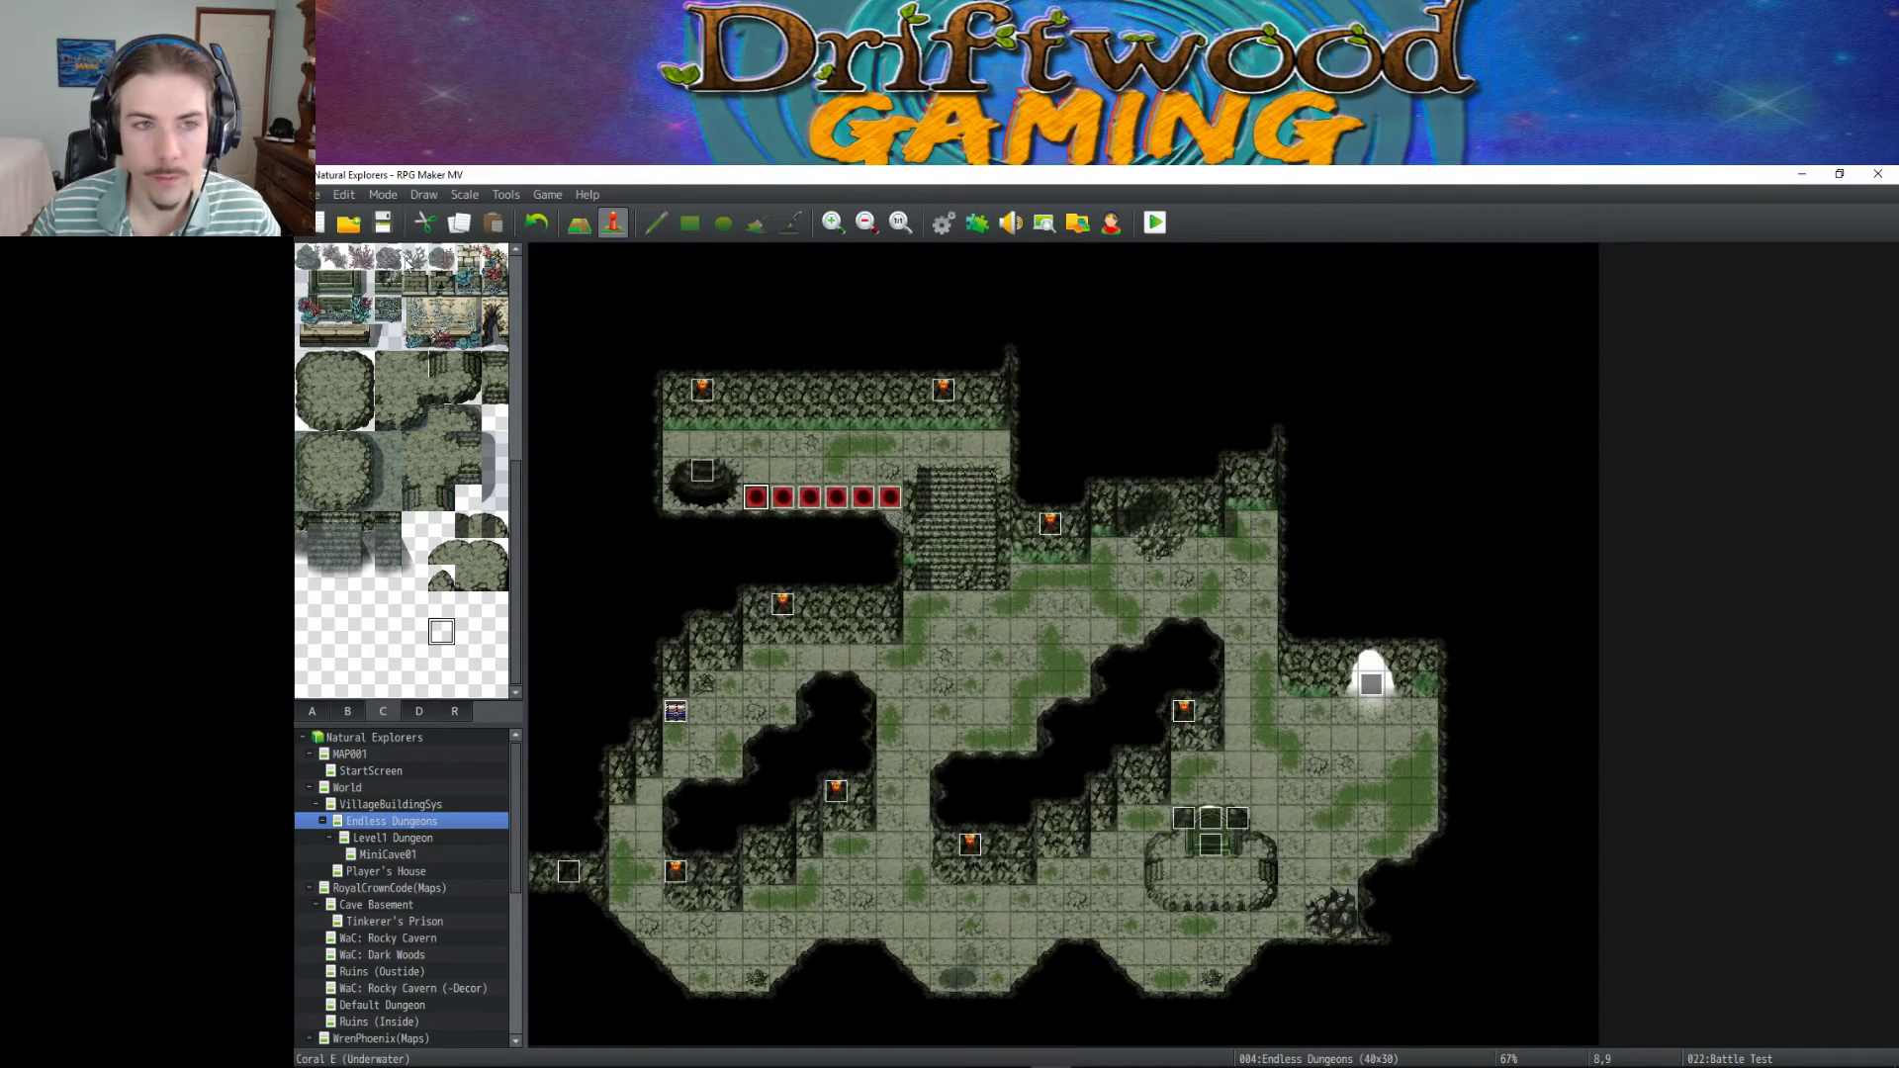
# Set the Battle Processing troop of the Battle Test event at tile 8,9 to 0011 Shadow Bat.
pyautogui.doubleClick(756, 496)
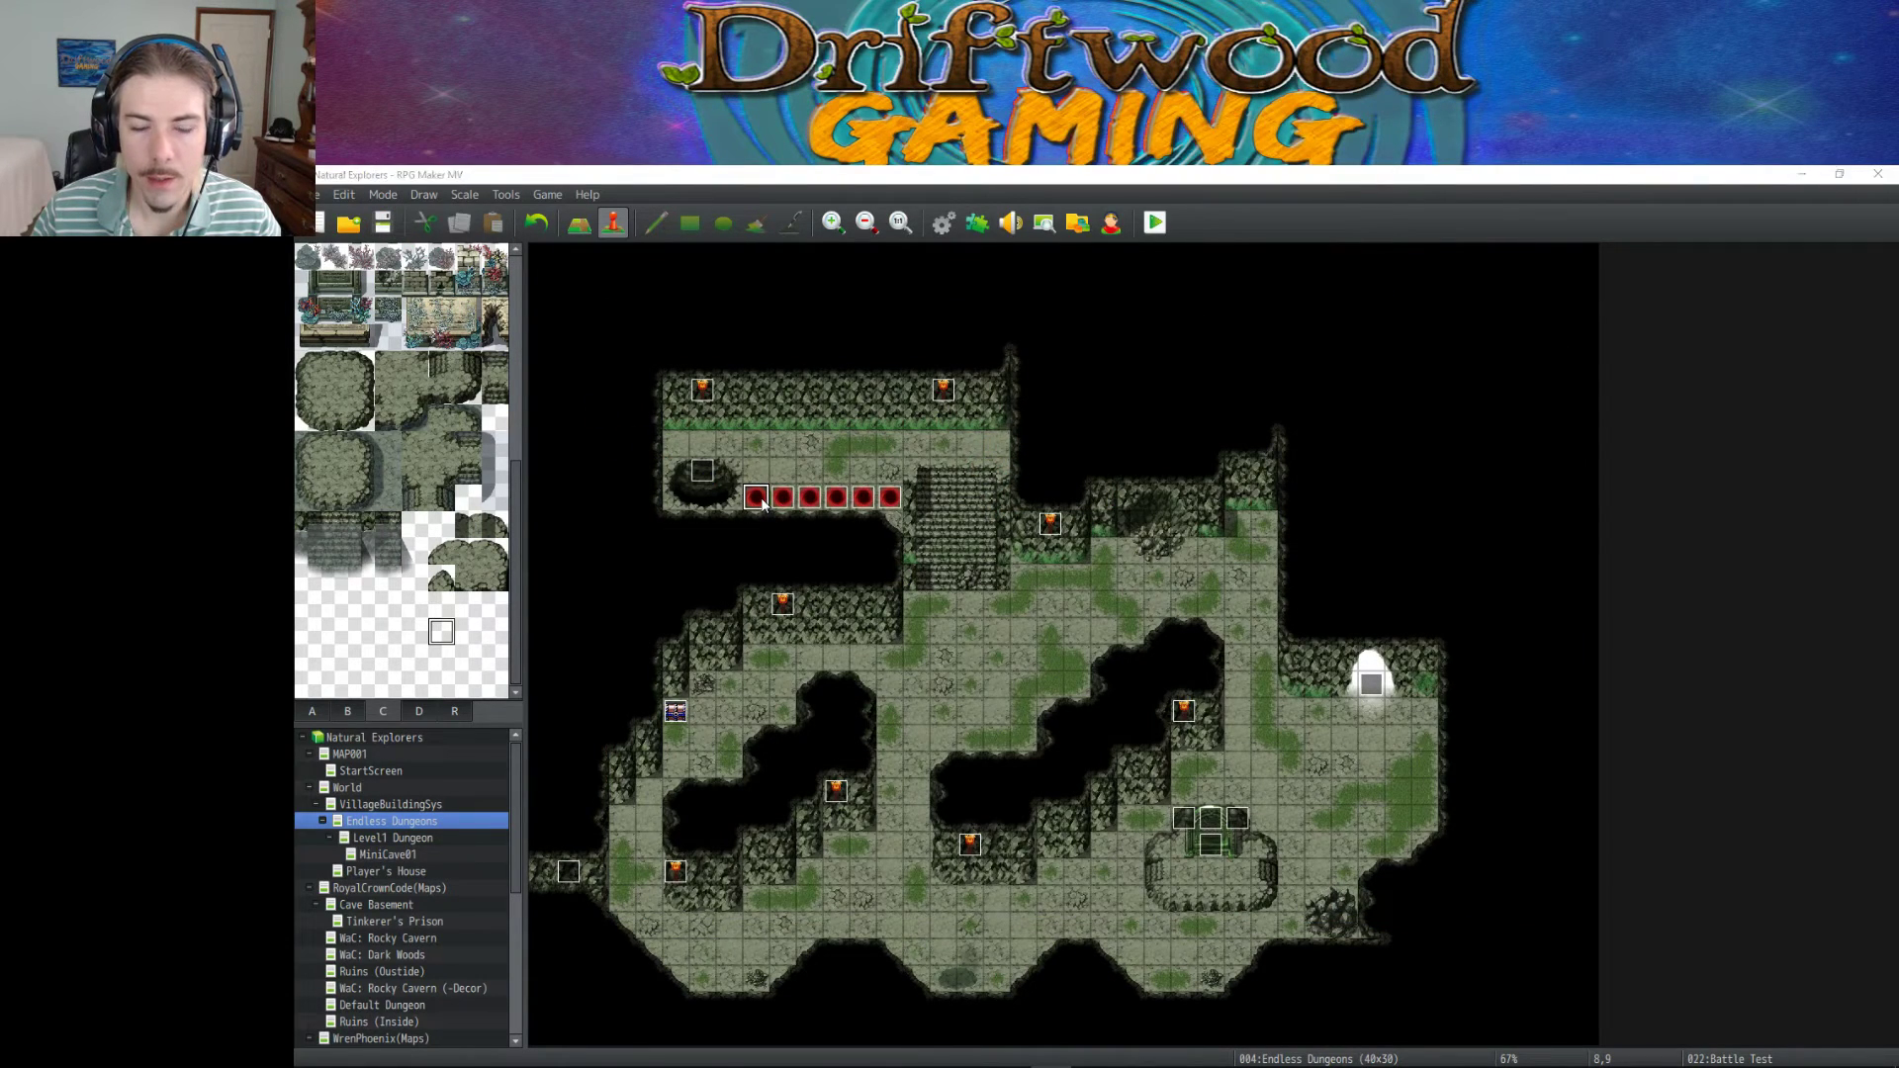
pyautogui.click(1093, 446)
pyautogui.rightClick(1151, 478)
pyautogui.click(1096, 478)
pyautogui.rightClick(1096, 444)
pyautogui.click(1137, 468)
pyautogui.click(1265, 594)
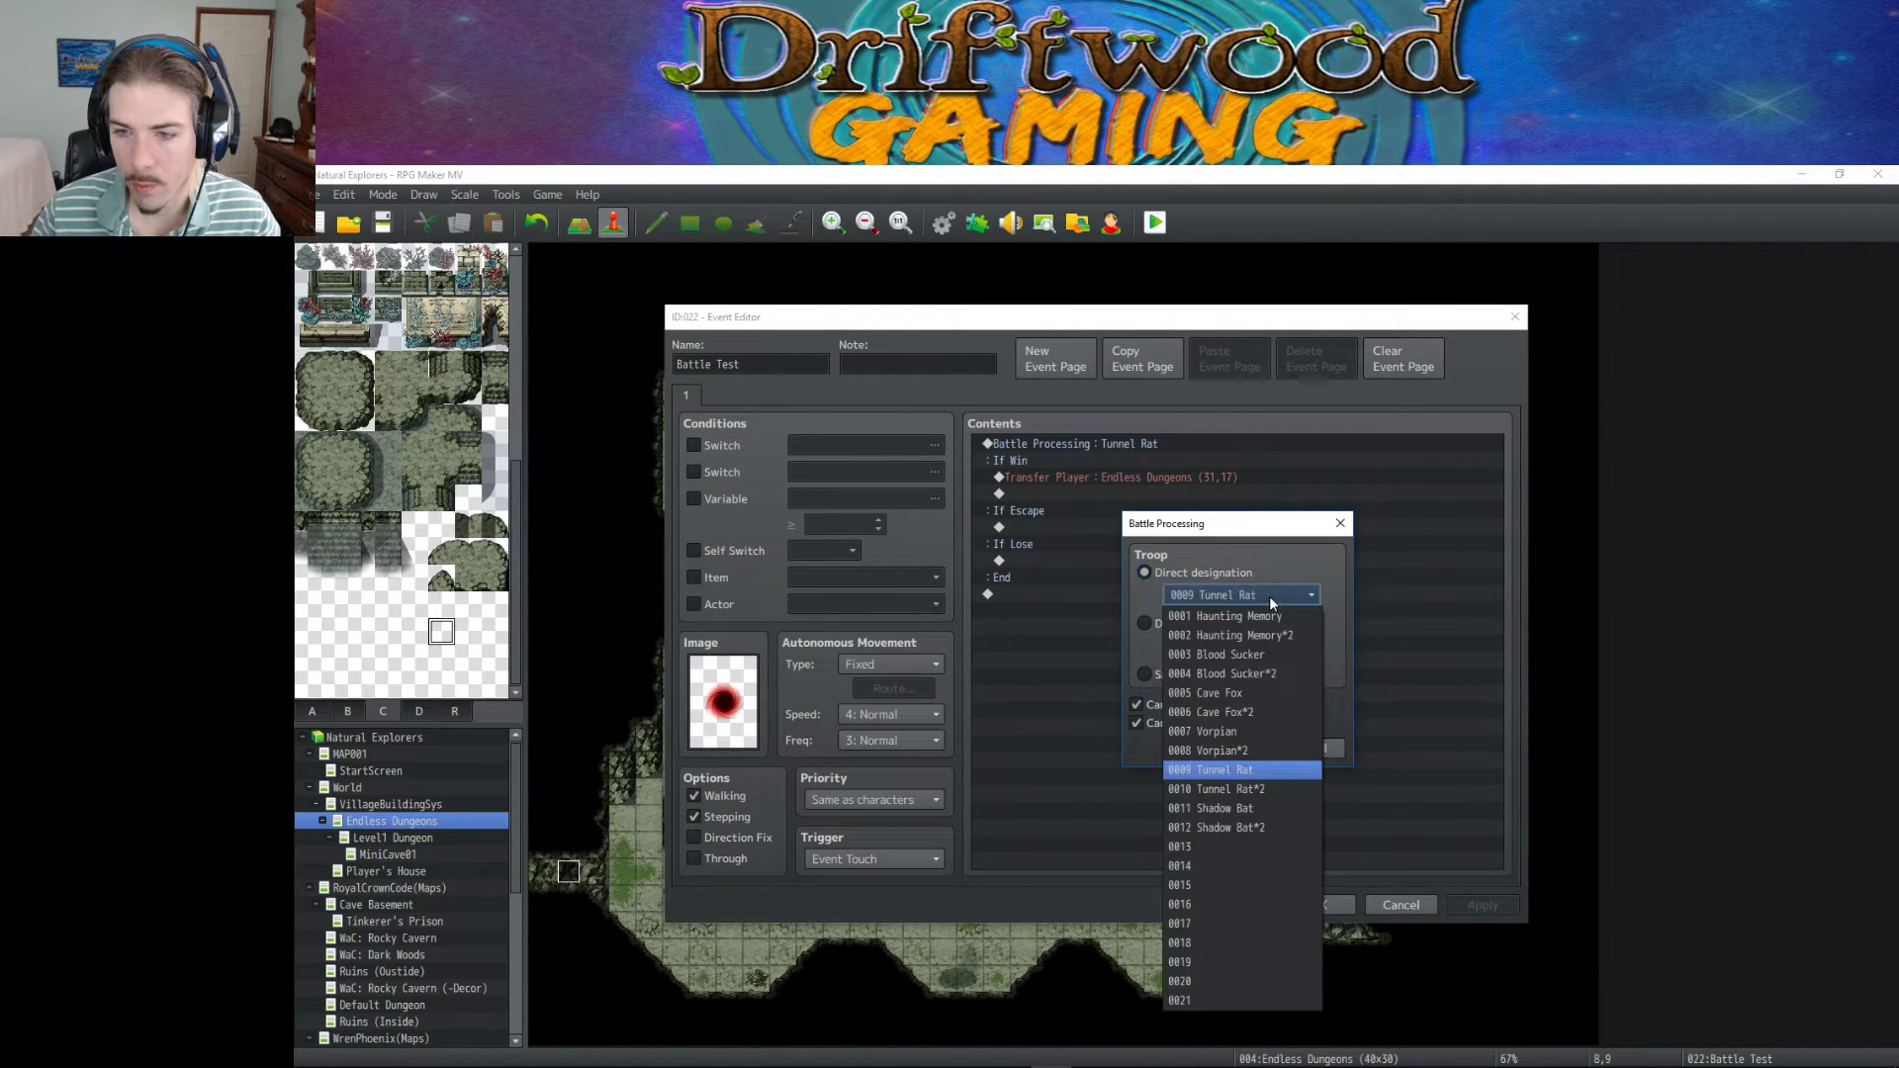
pyautogui.click(1253, 809)
pyautogui.click(1227, 748)
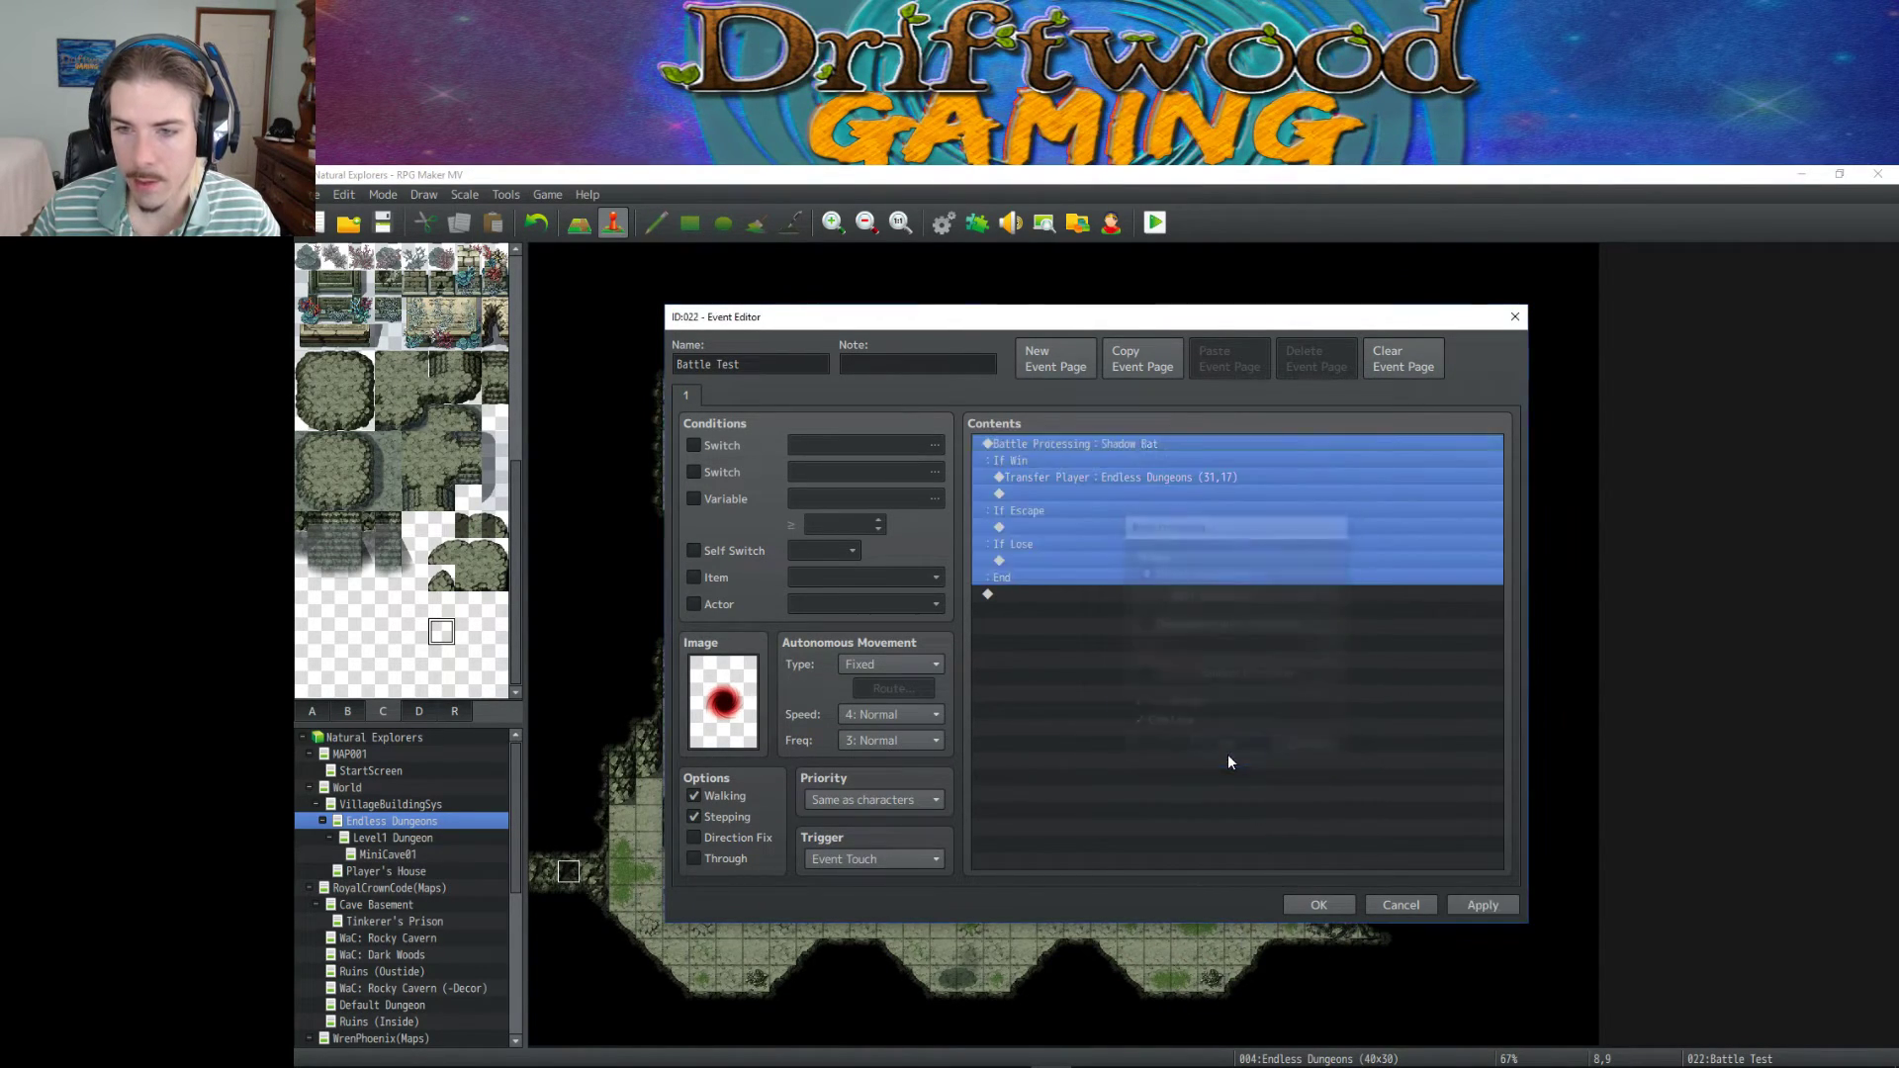
pyautogui.click(1307, 902)
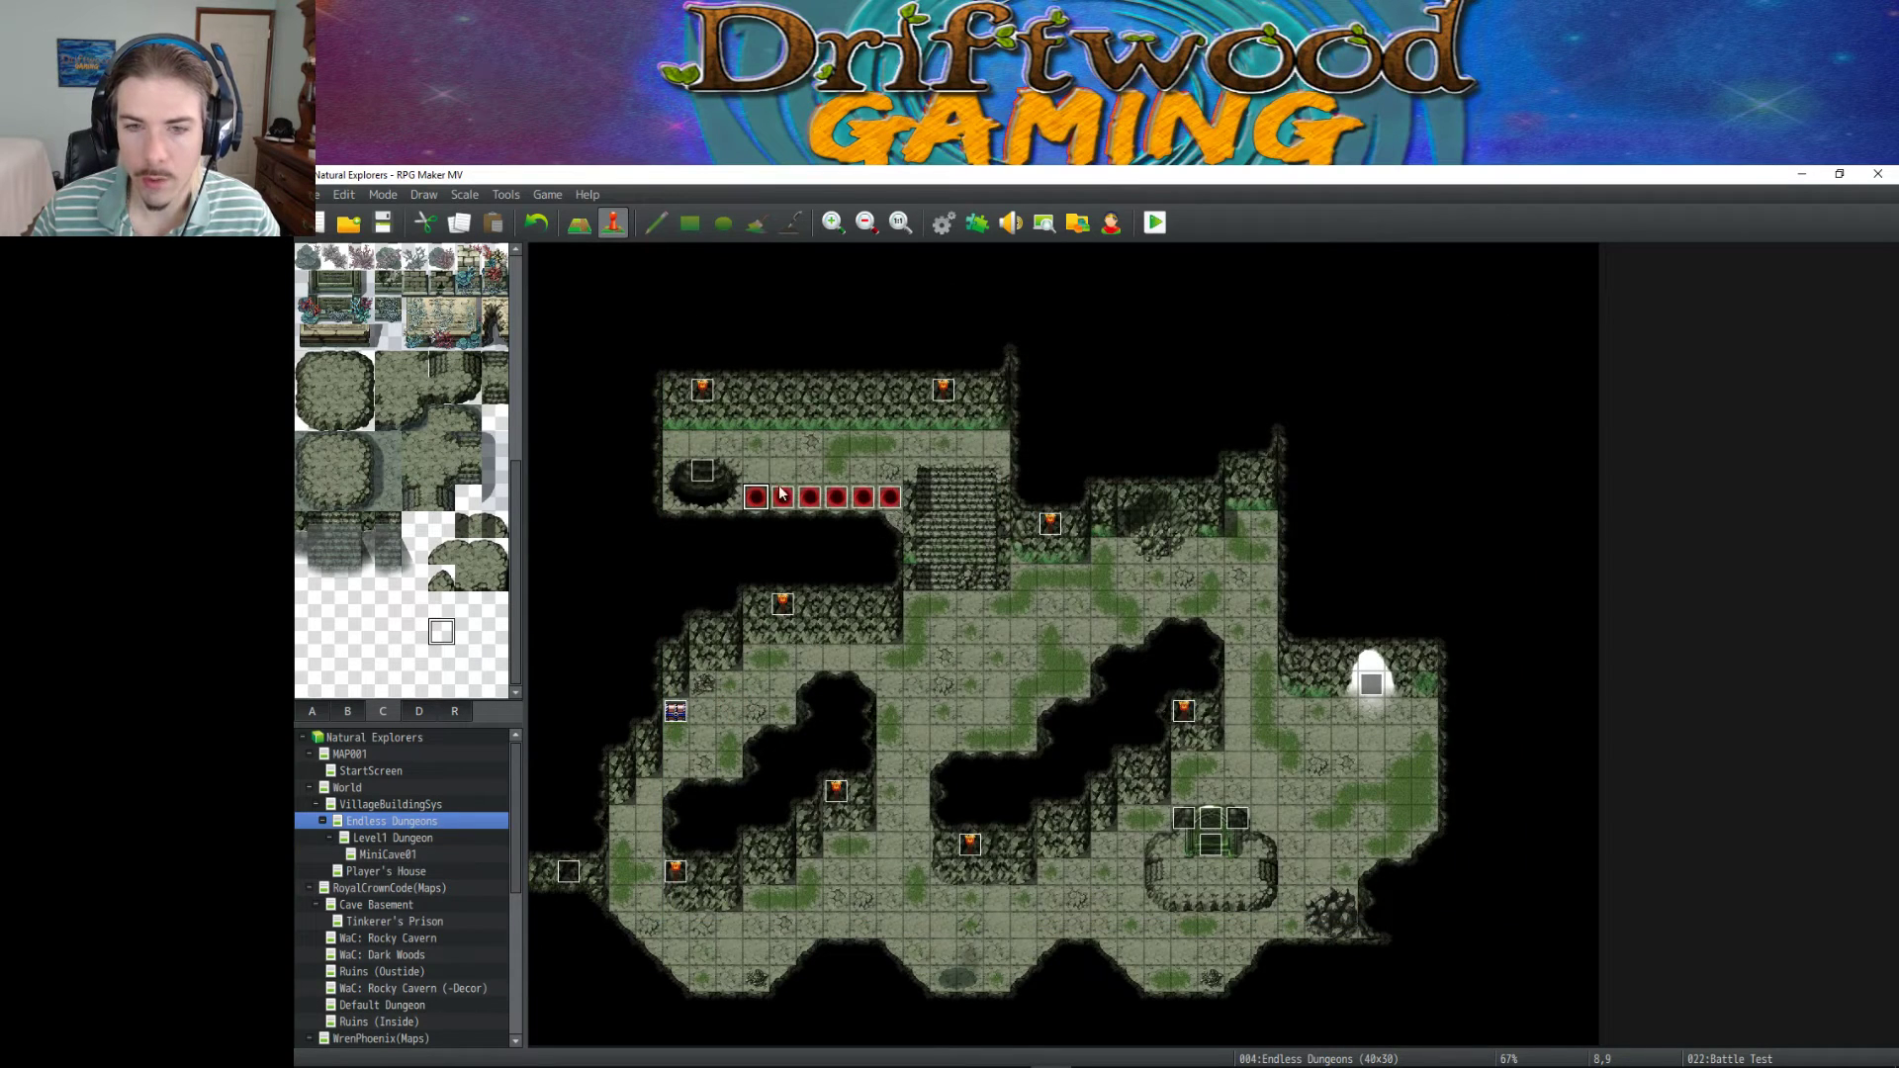
# Review the Initializer event's starting gold, items and switches on the Player's House map.
pyautogui.click(760, 448)
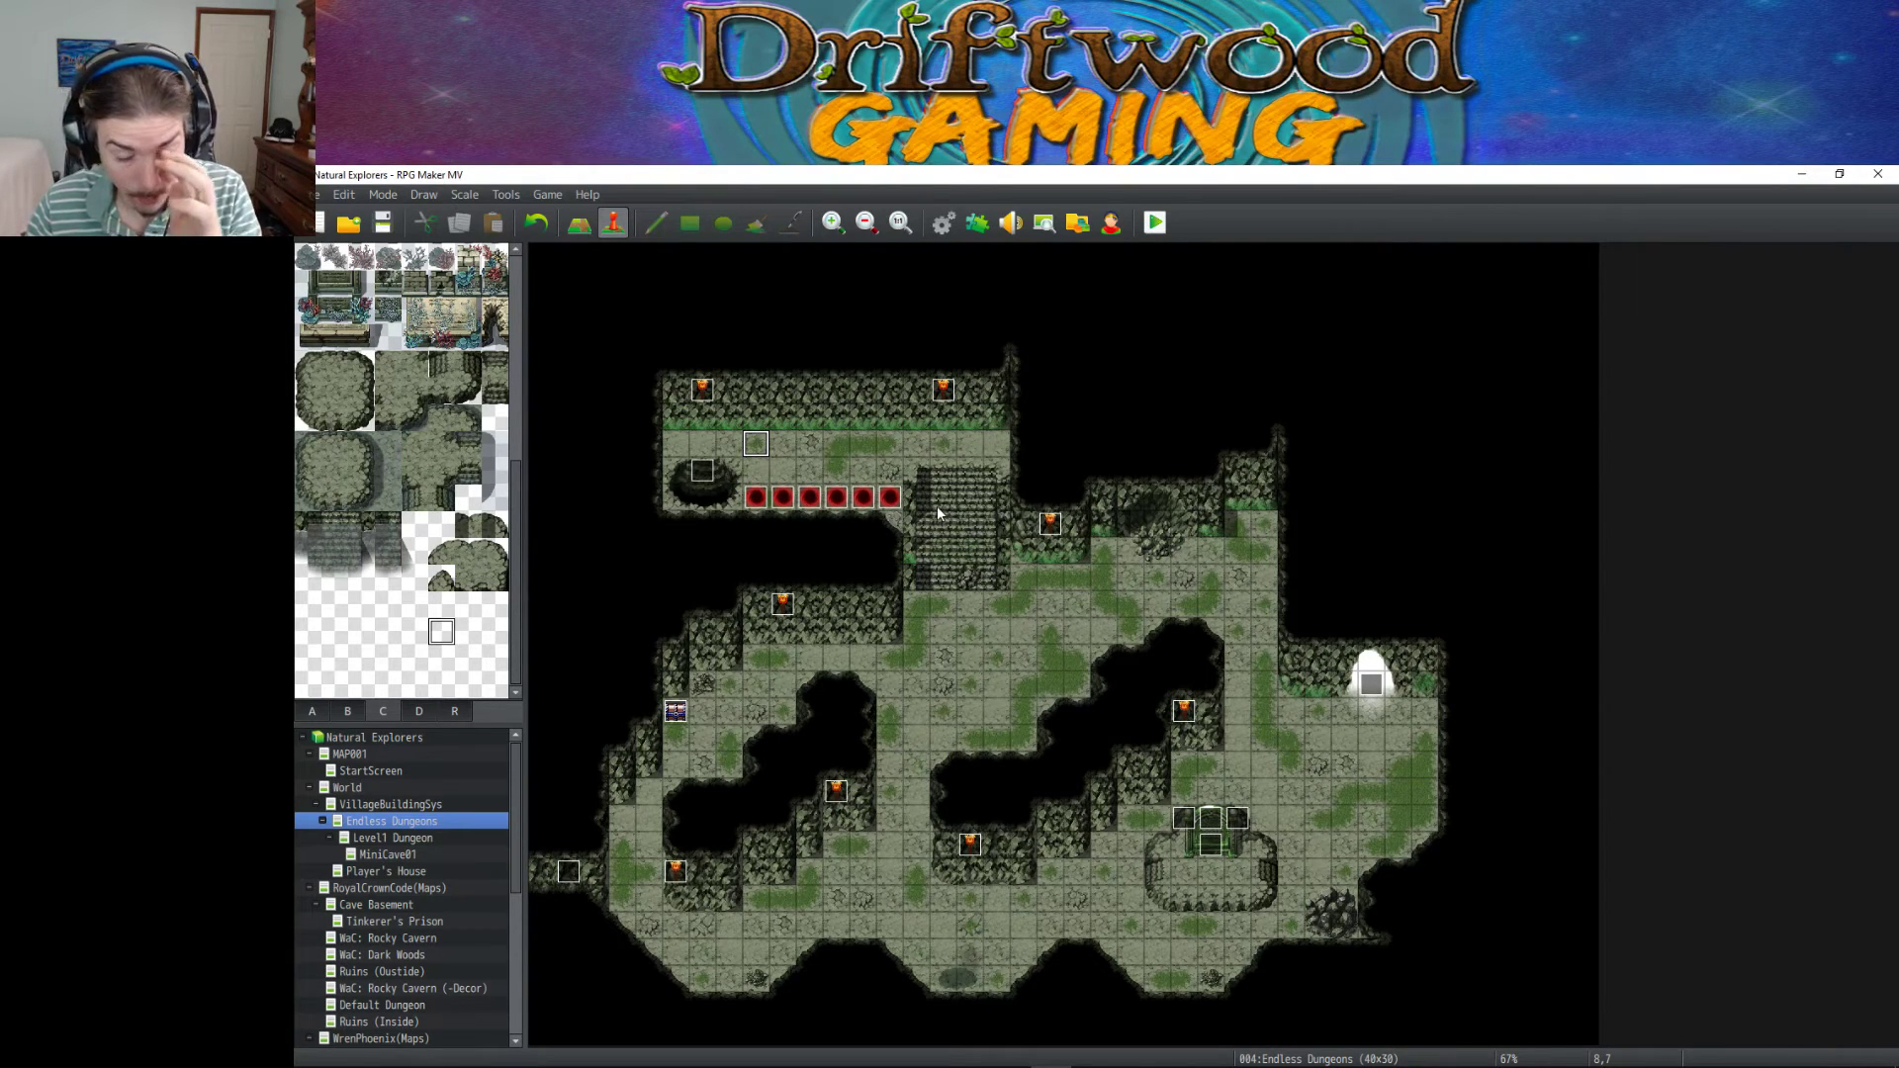
pyautogui.click(390, 805)
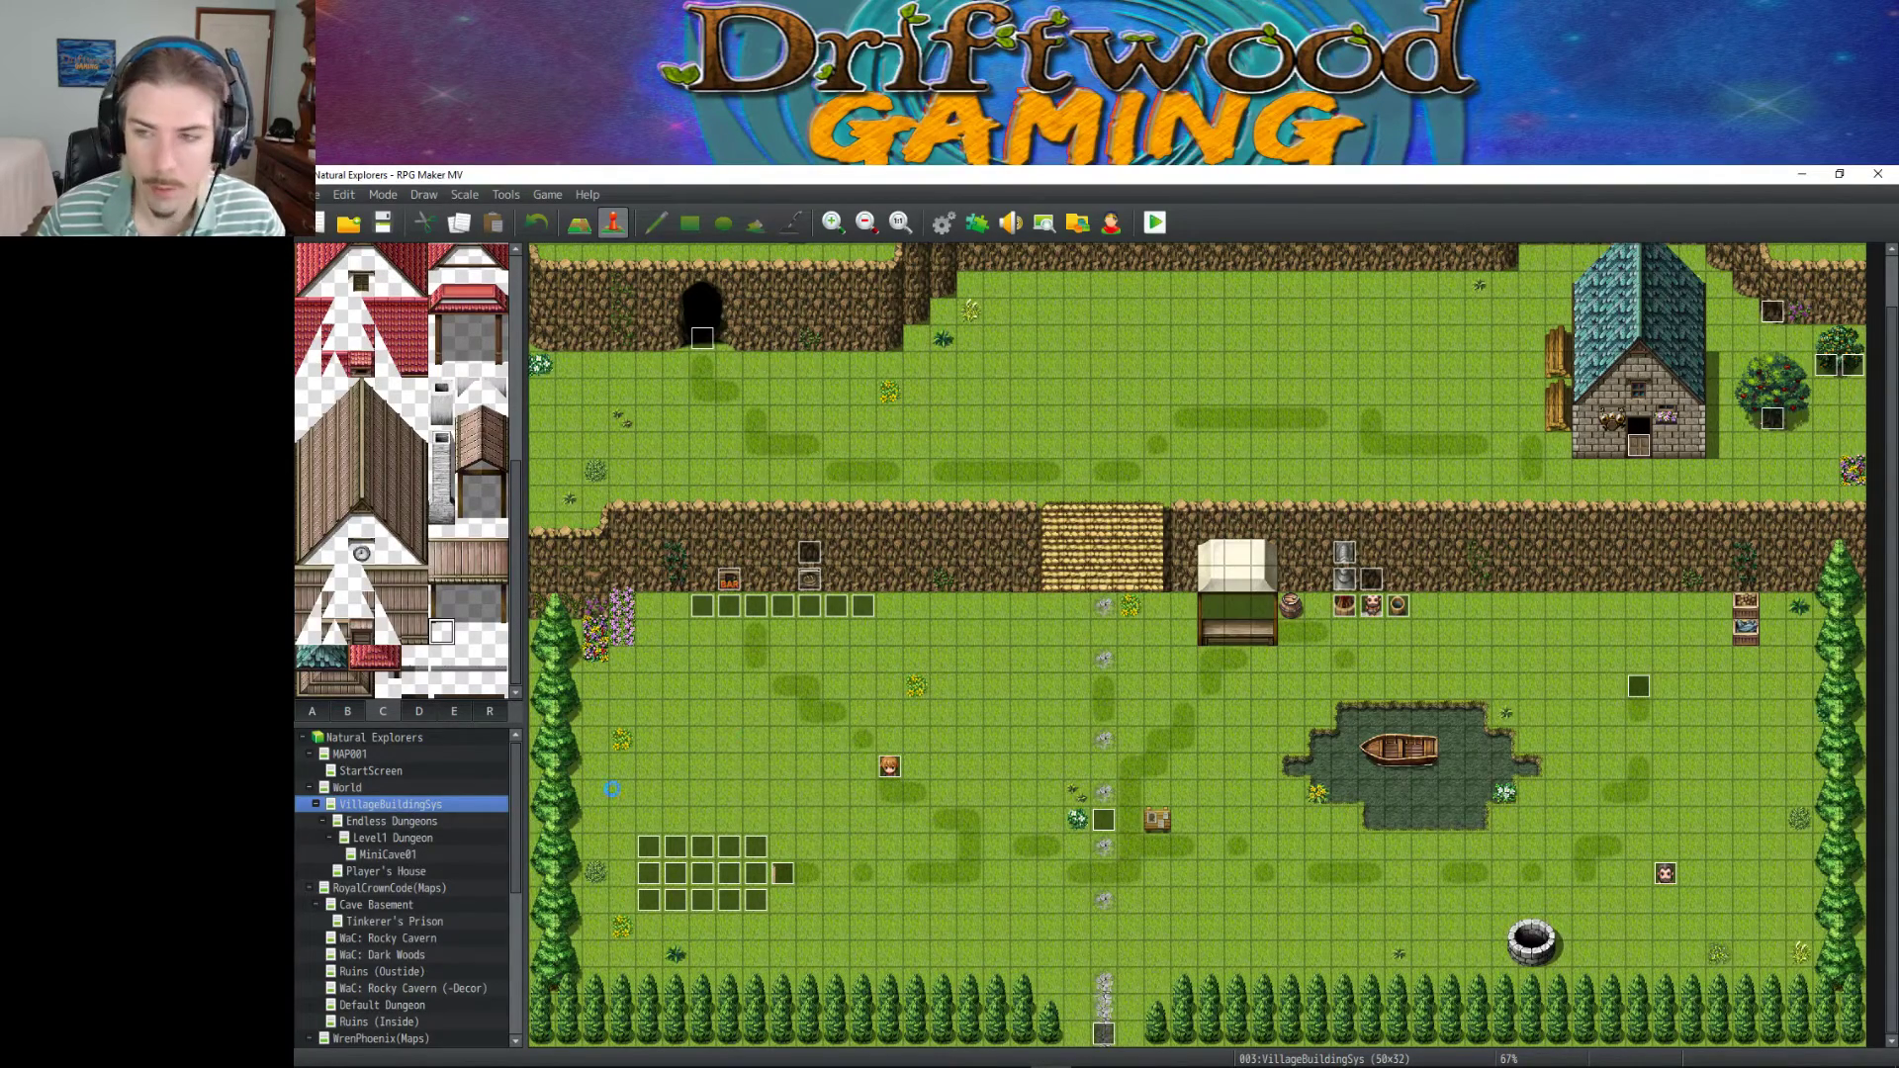
pyautogui.press('Down')
pyautogui.press('Down')
pyautogui.press('Down')
pyautogui.press('Down')
pyautogui.rightClick(1057, 430)
pyautogui.moveTo(1208, 655)
pyautogui.click(1286, 655)
pyautogui.doubleClick(1000, 338)
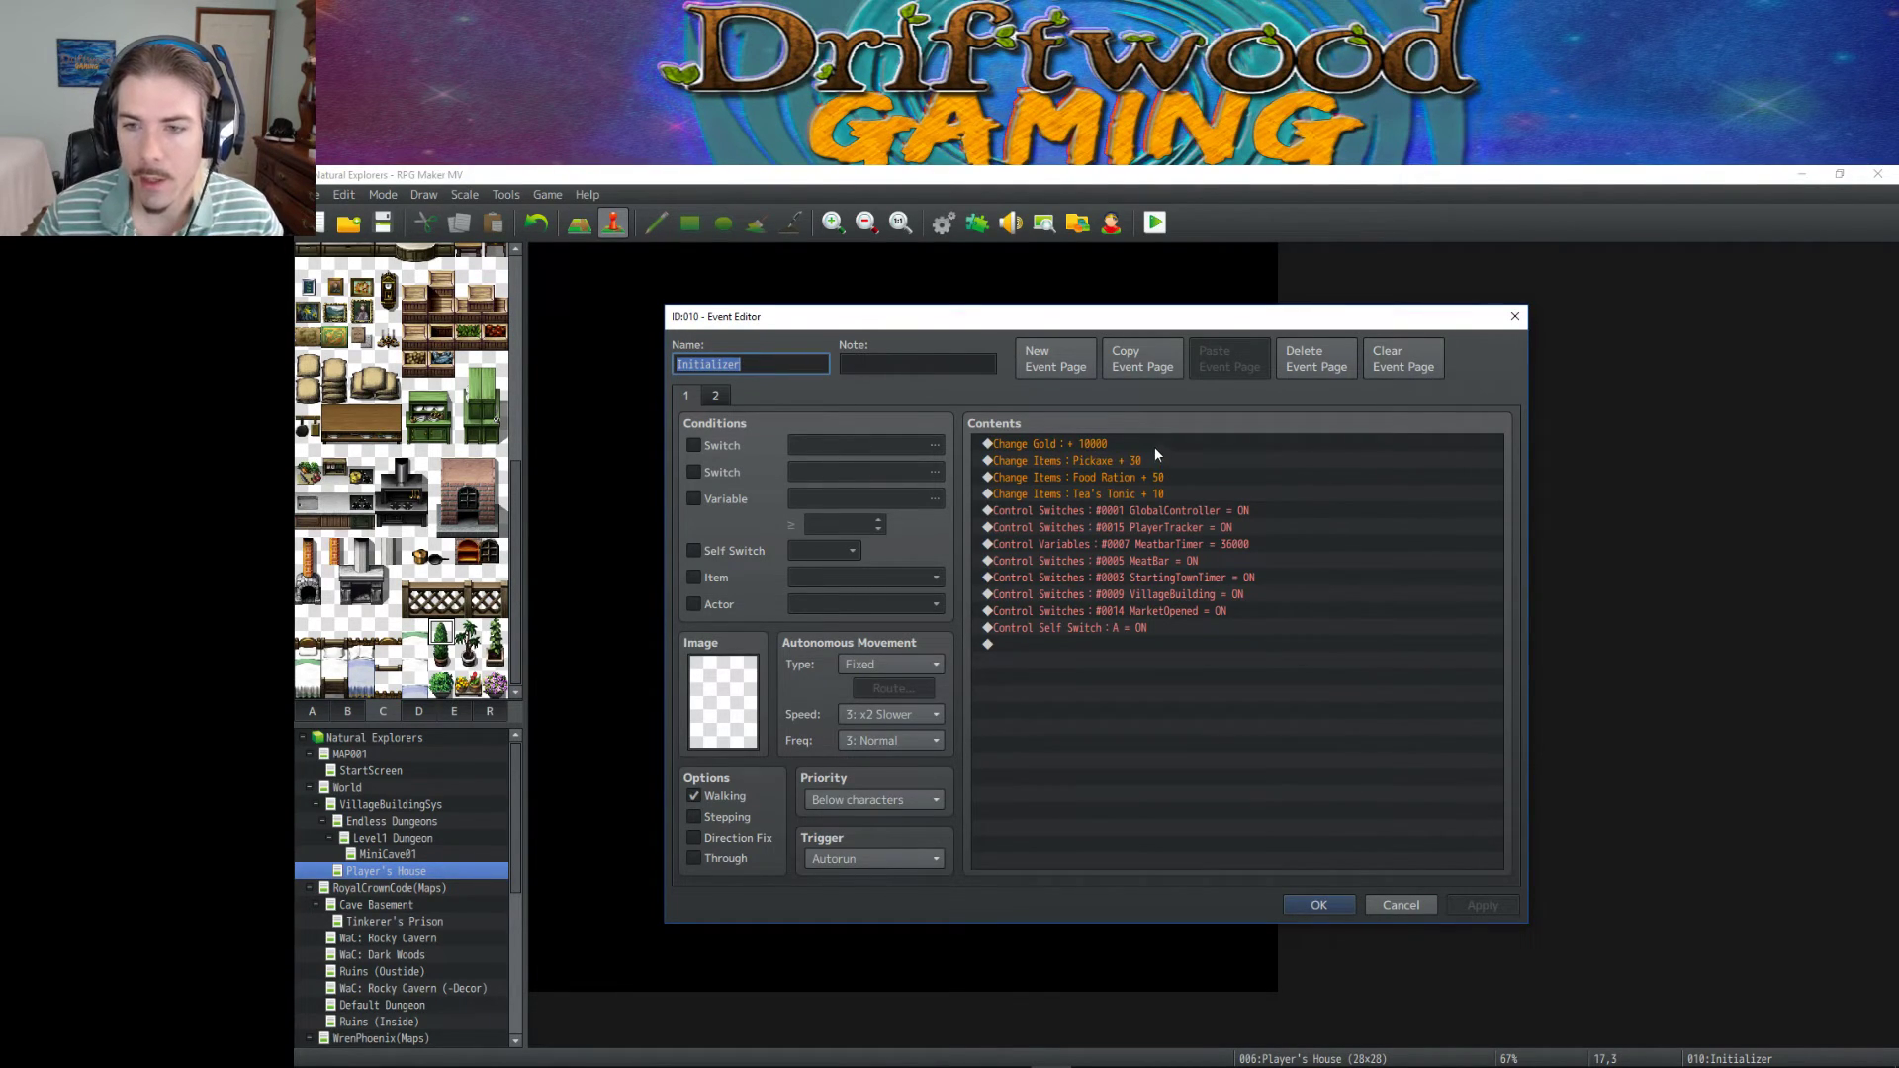
pyautogui.click(1319, 904)
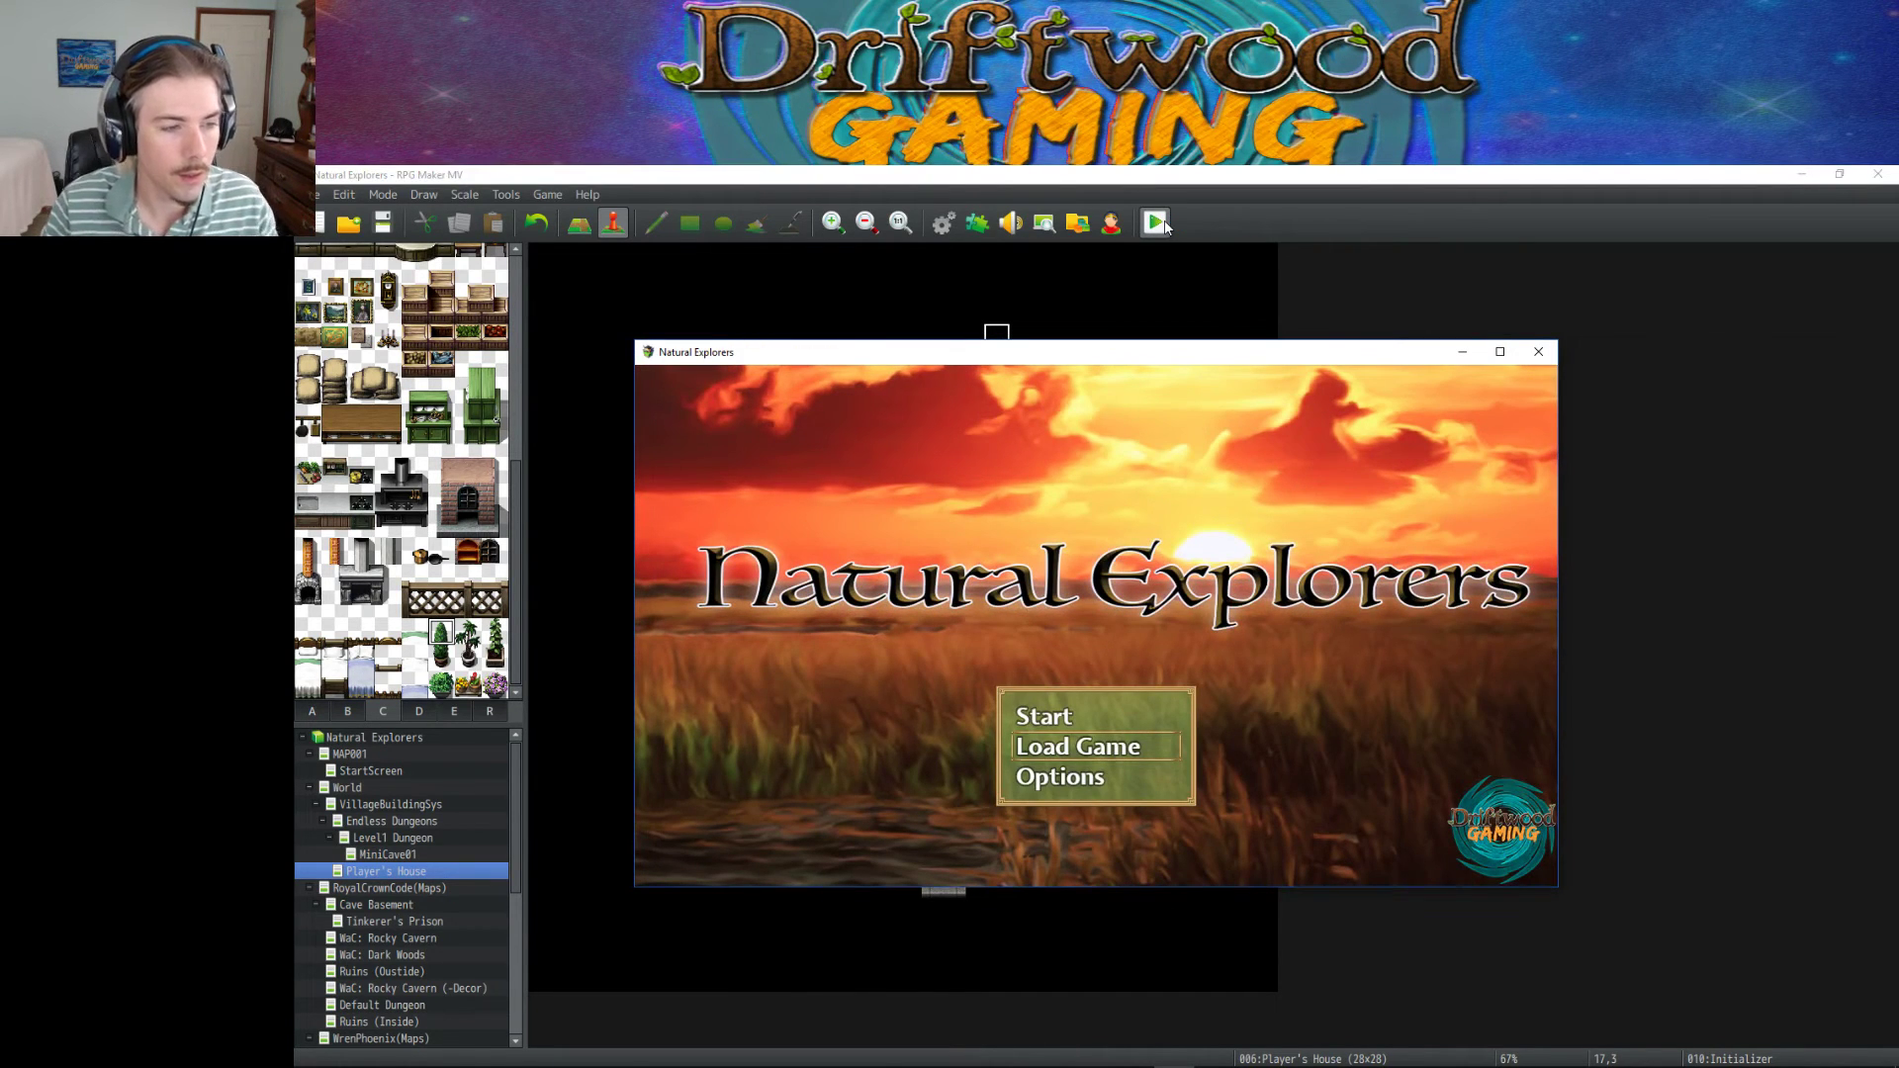
# Start a new game in the playtest and walk out of the house into the village.
pyautogui.press('Up')
pyautogui.press('Return')
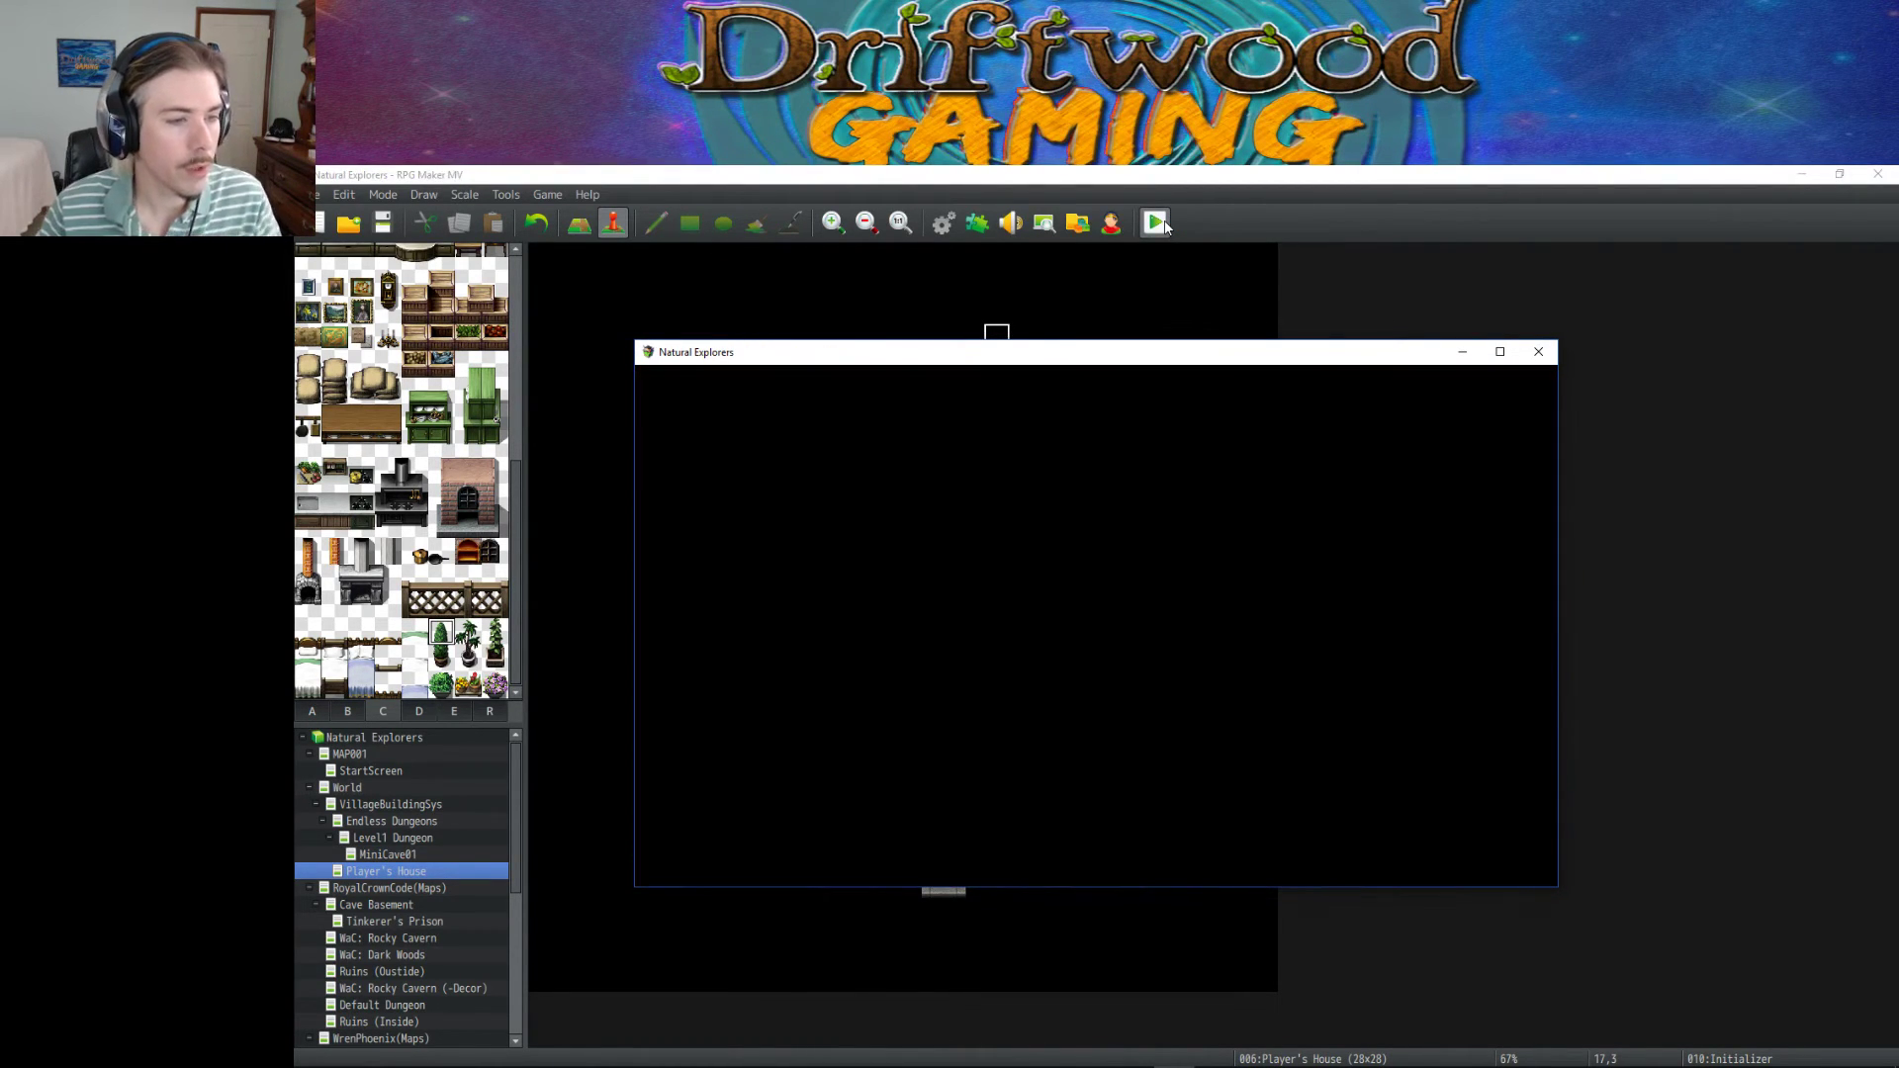
pyautogui.press('Down')
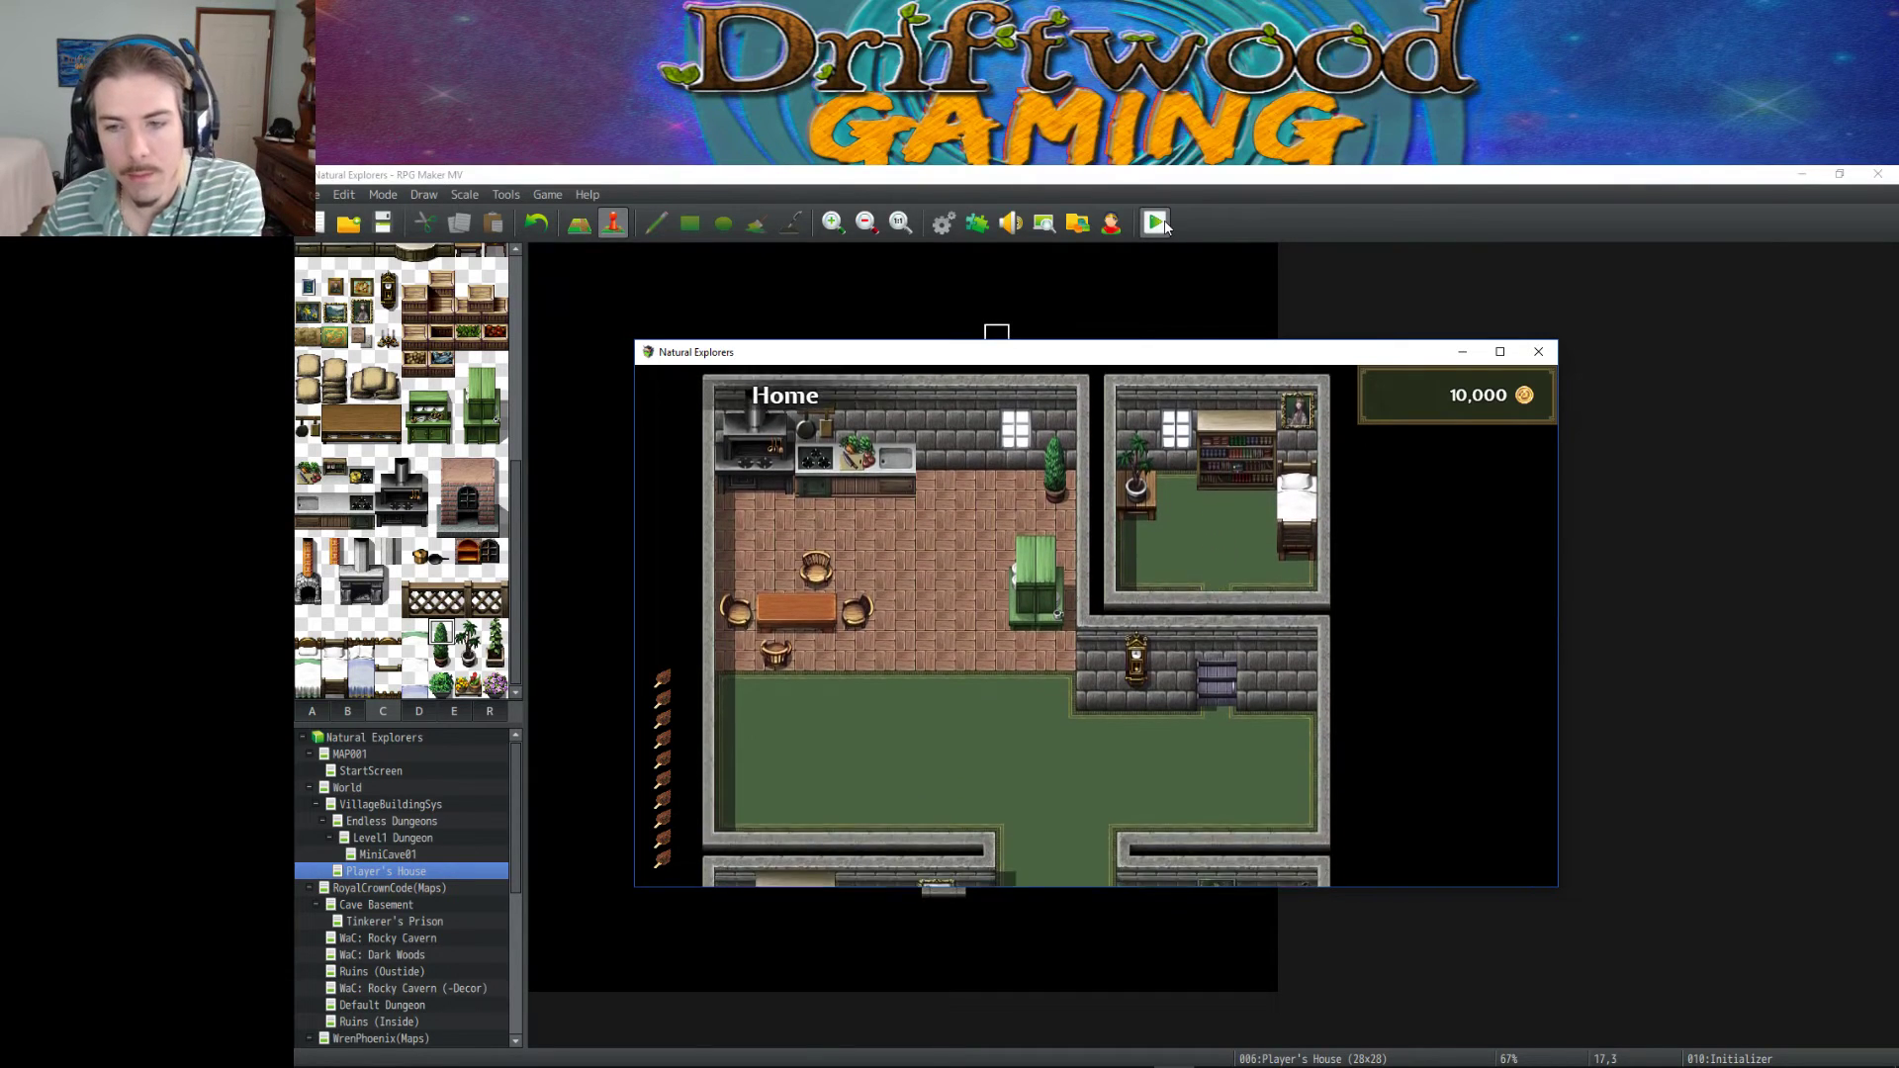
pyautogui.press('Left')
pyautogui.press('Down')
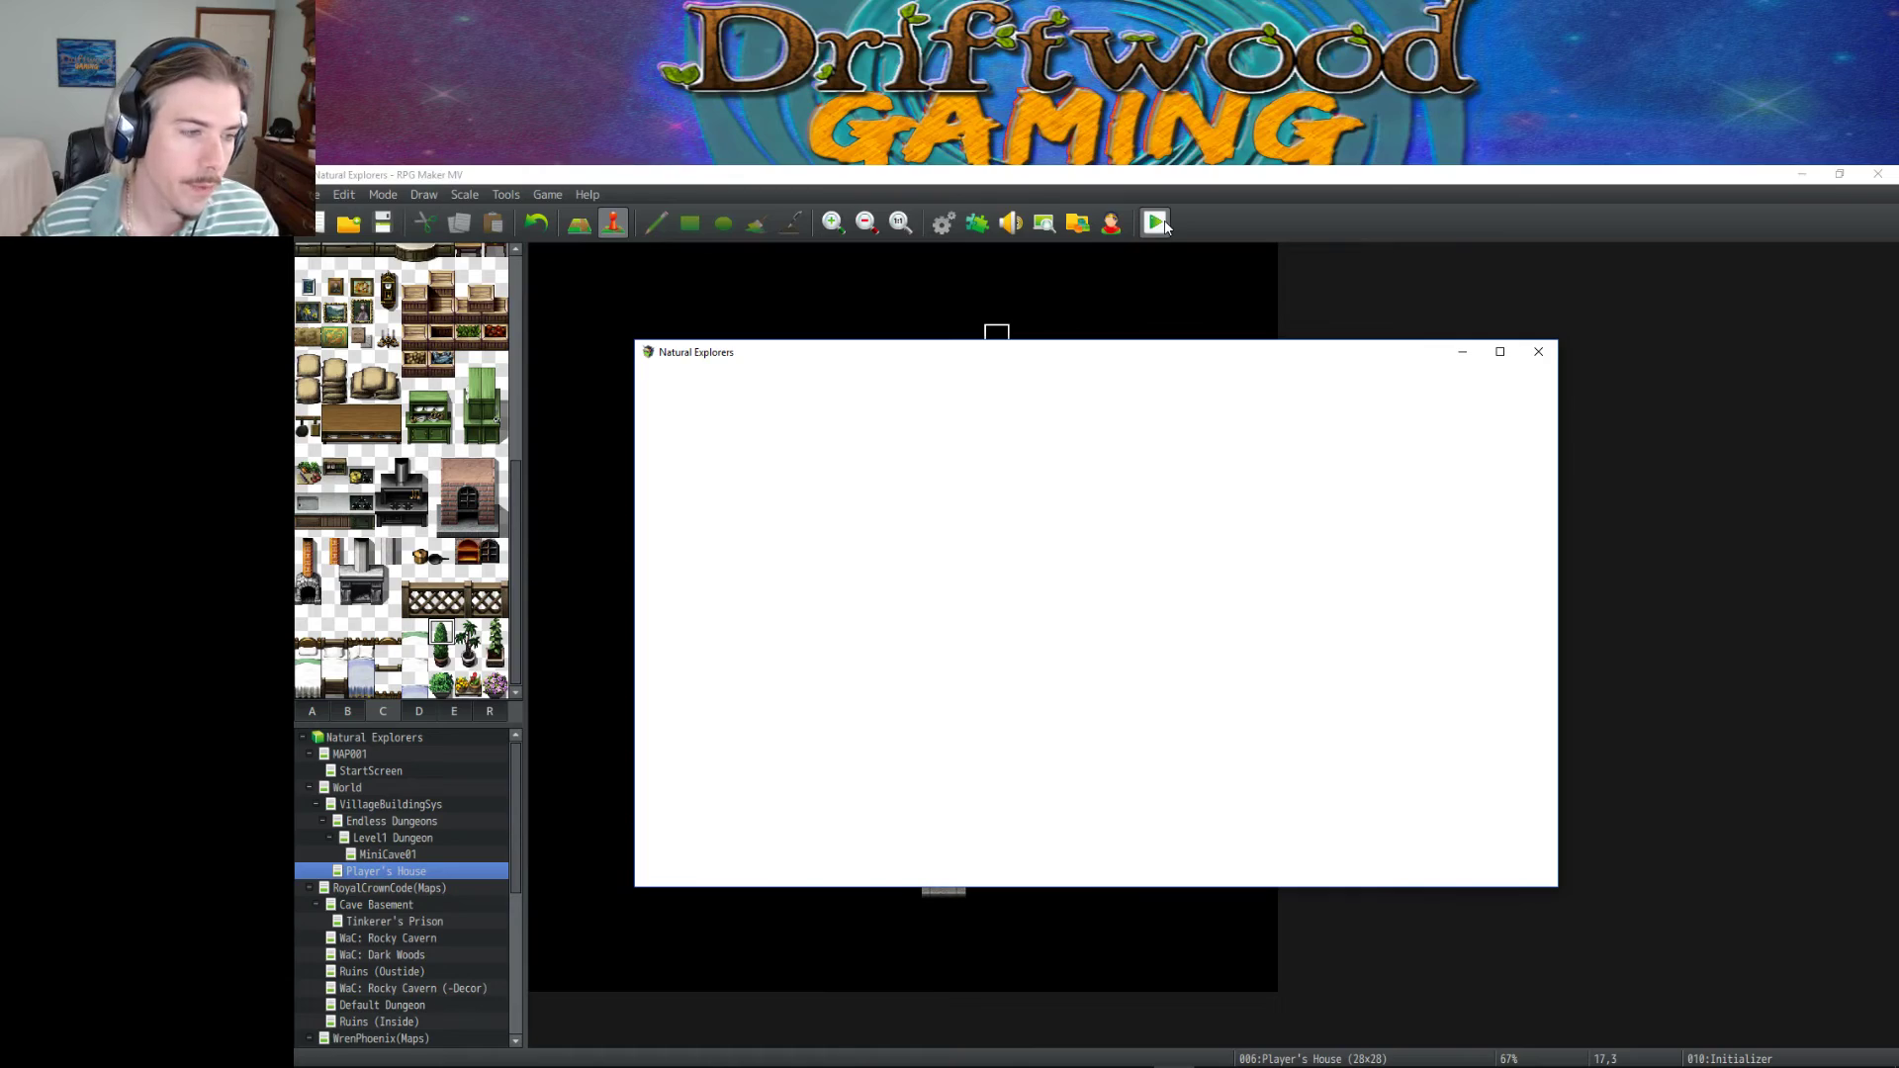
# Walk west across the village and enter the dungeon through the cave opening.
pyautogui.press('Left')
pyautogui.press('Left')
pyautogui.press('Up')
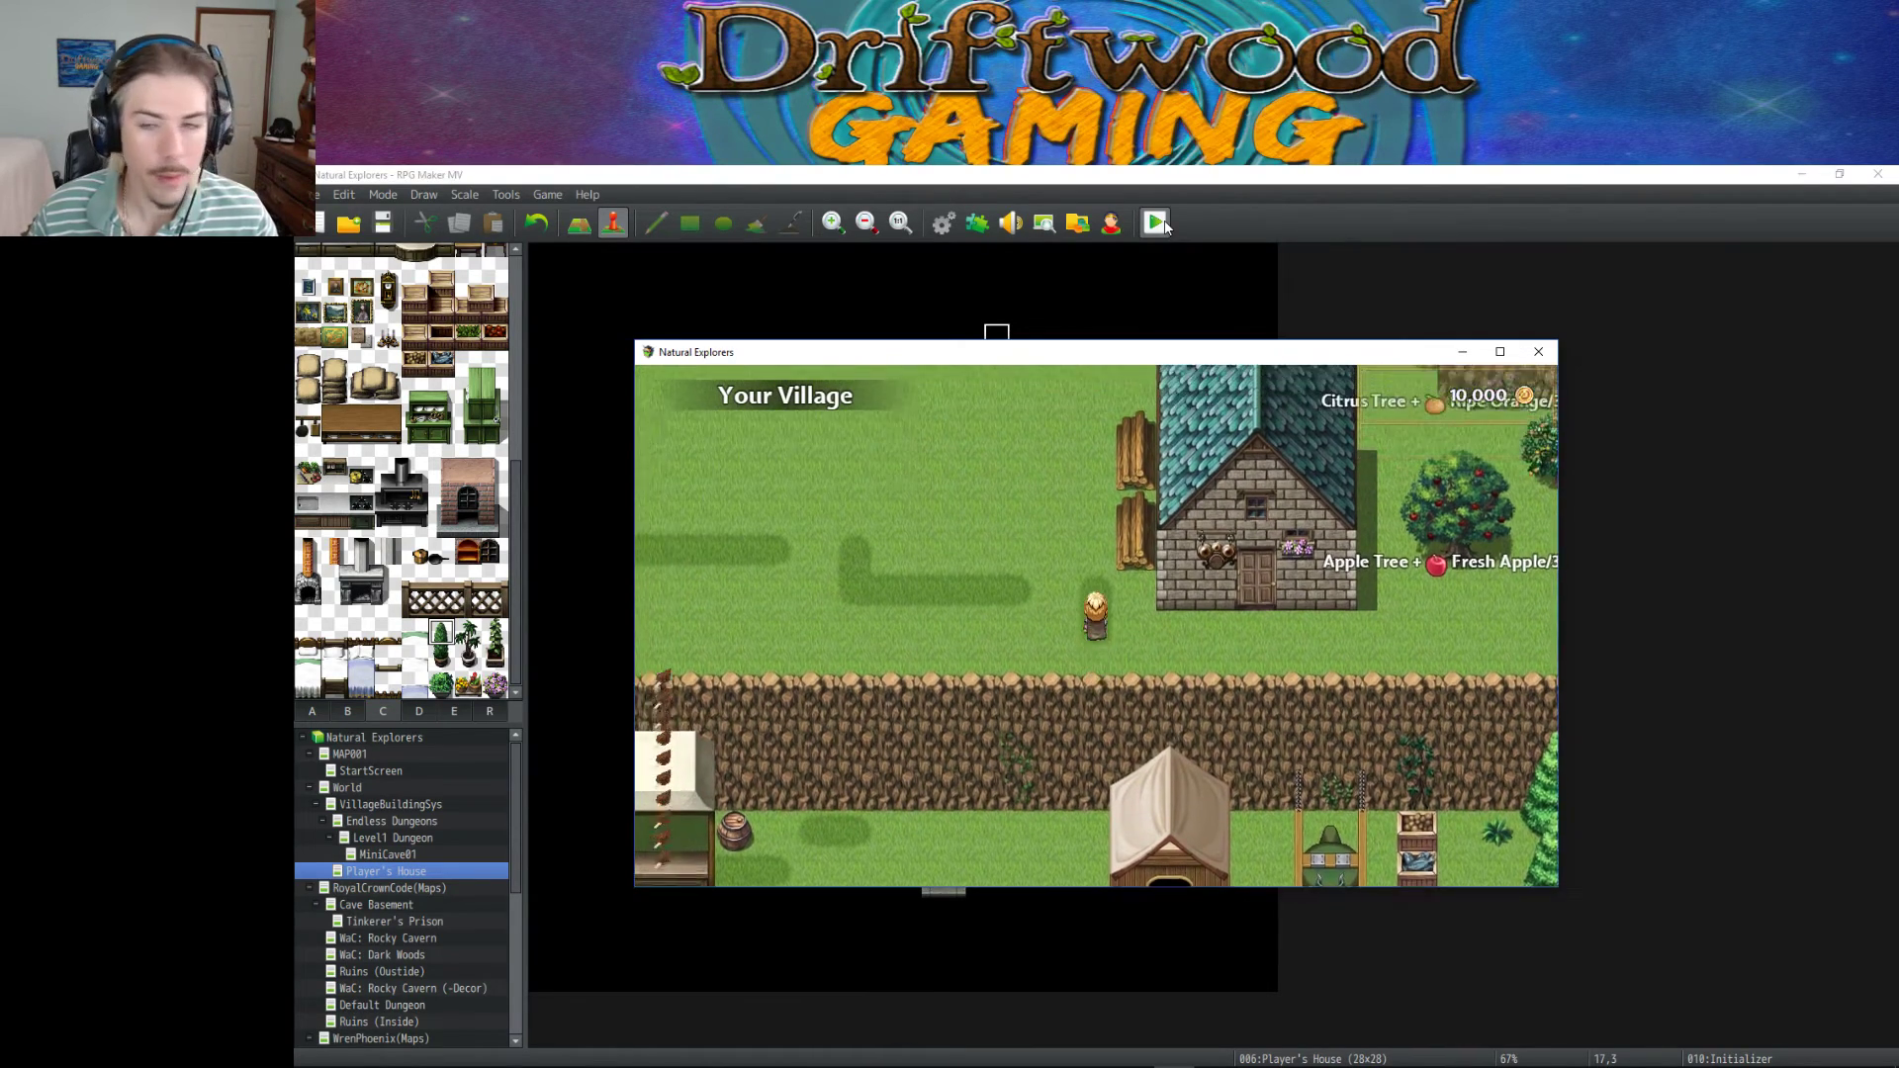
pyautogui.press('Up')
pyautogui.press('Left')
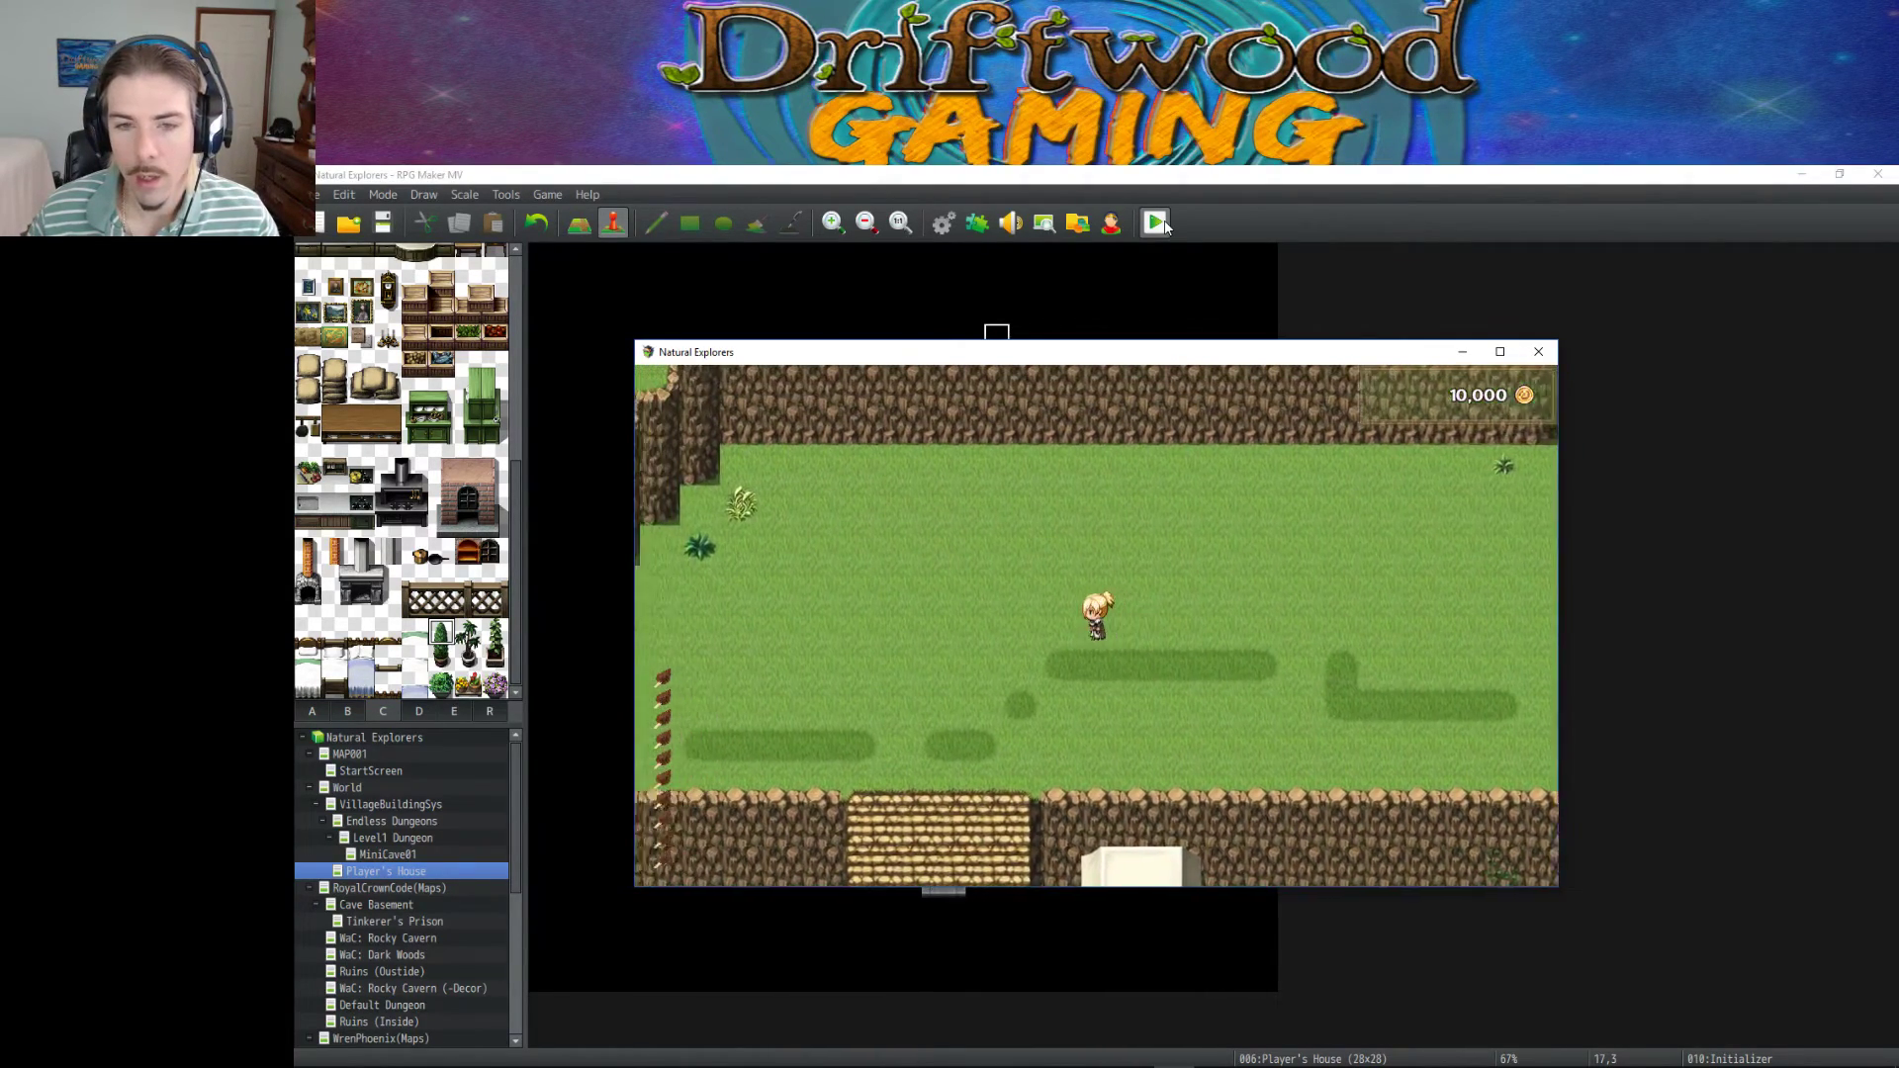
pyautogui.press('Left')
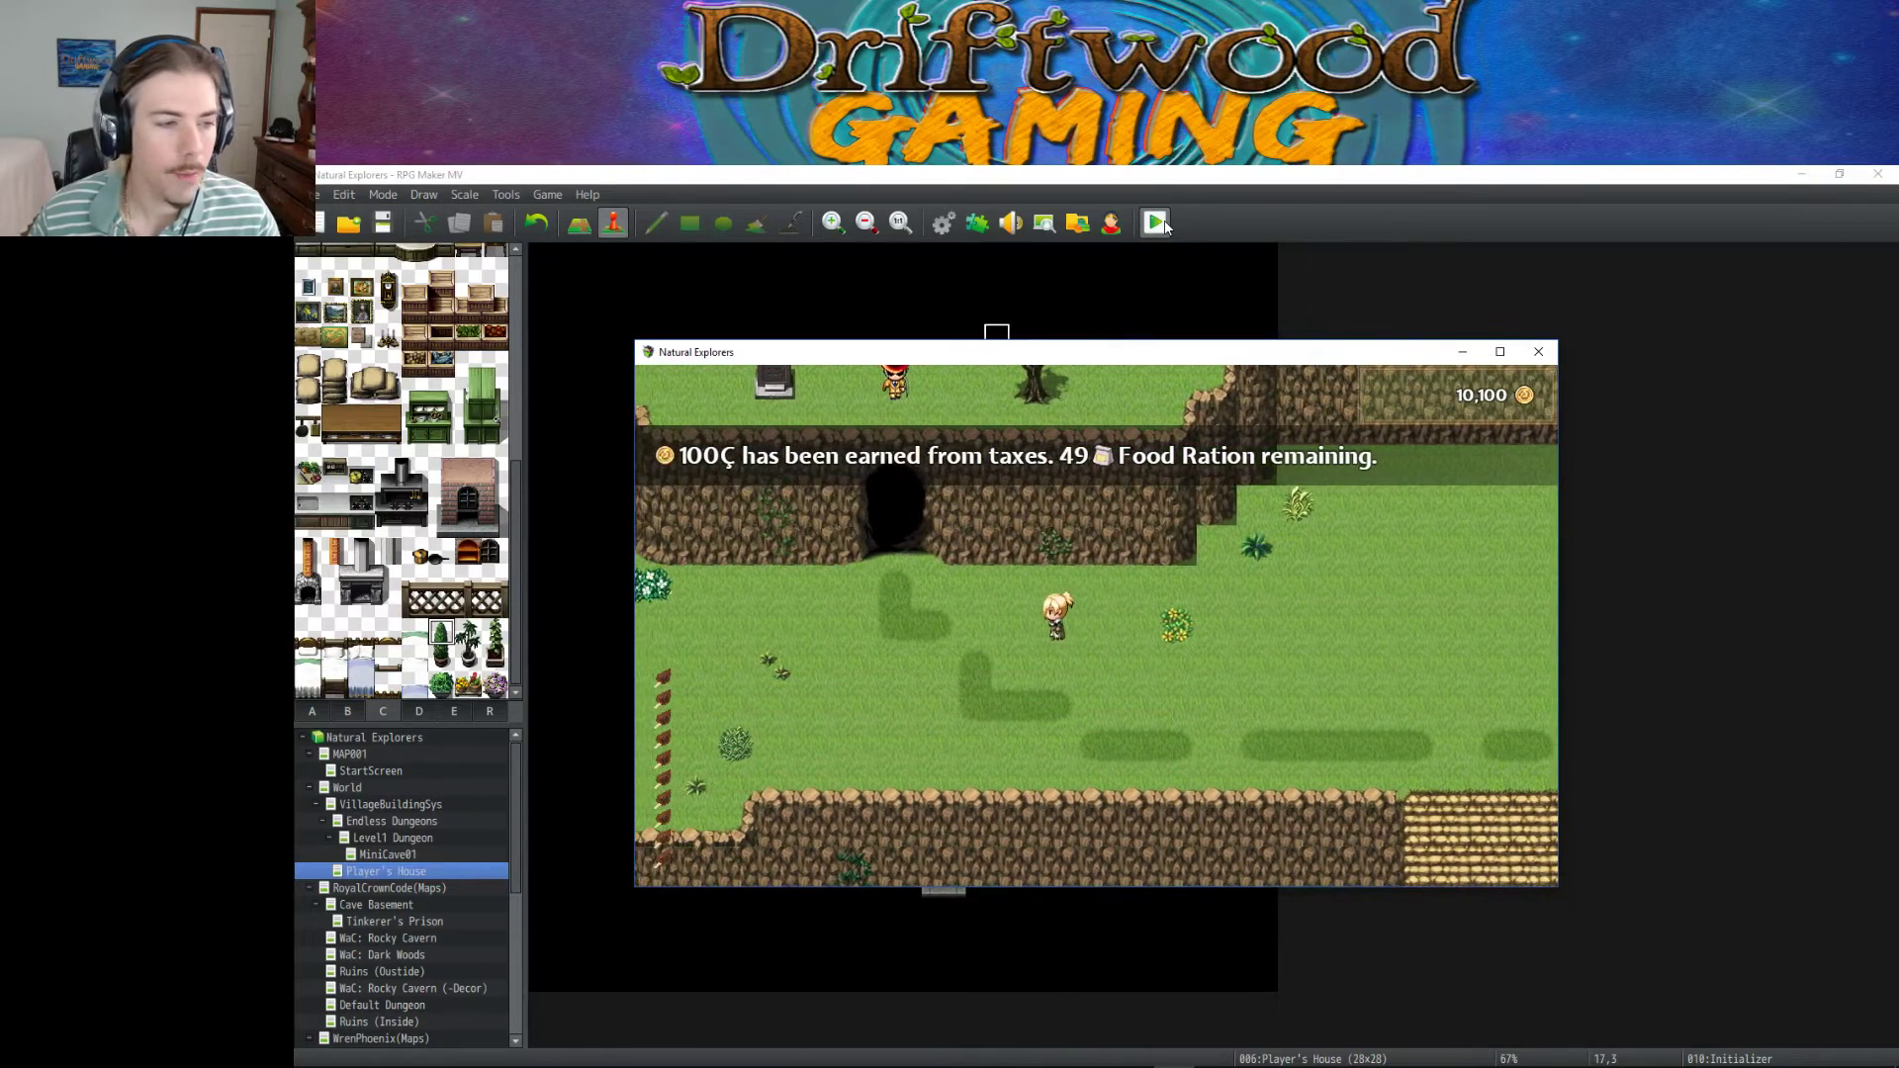
pyautogui.press('Up')
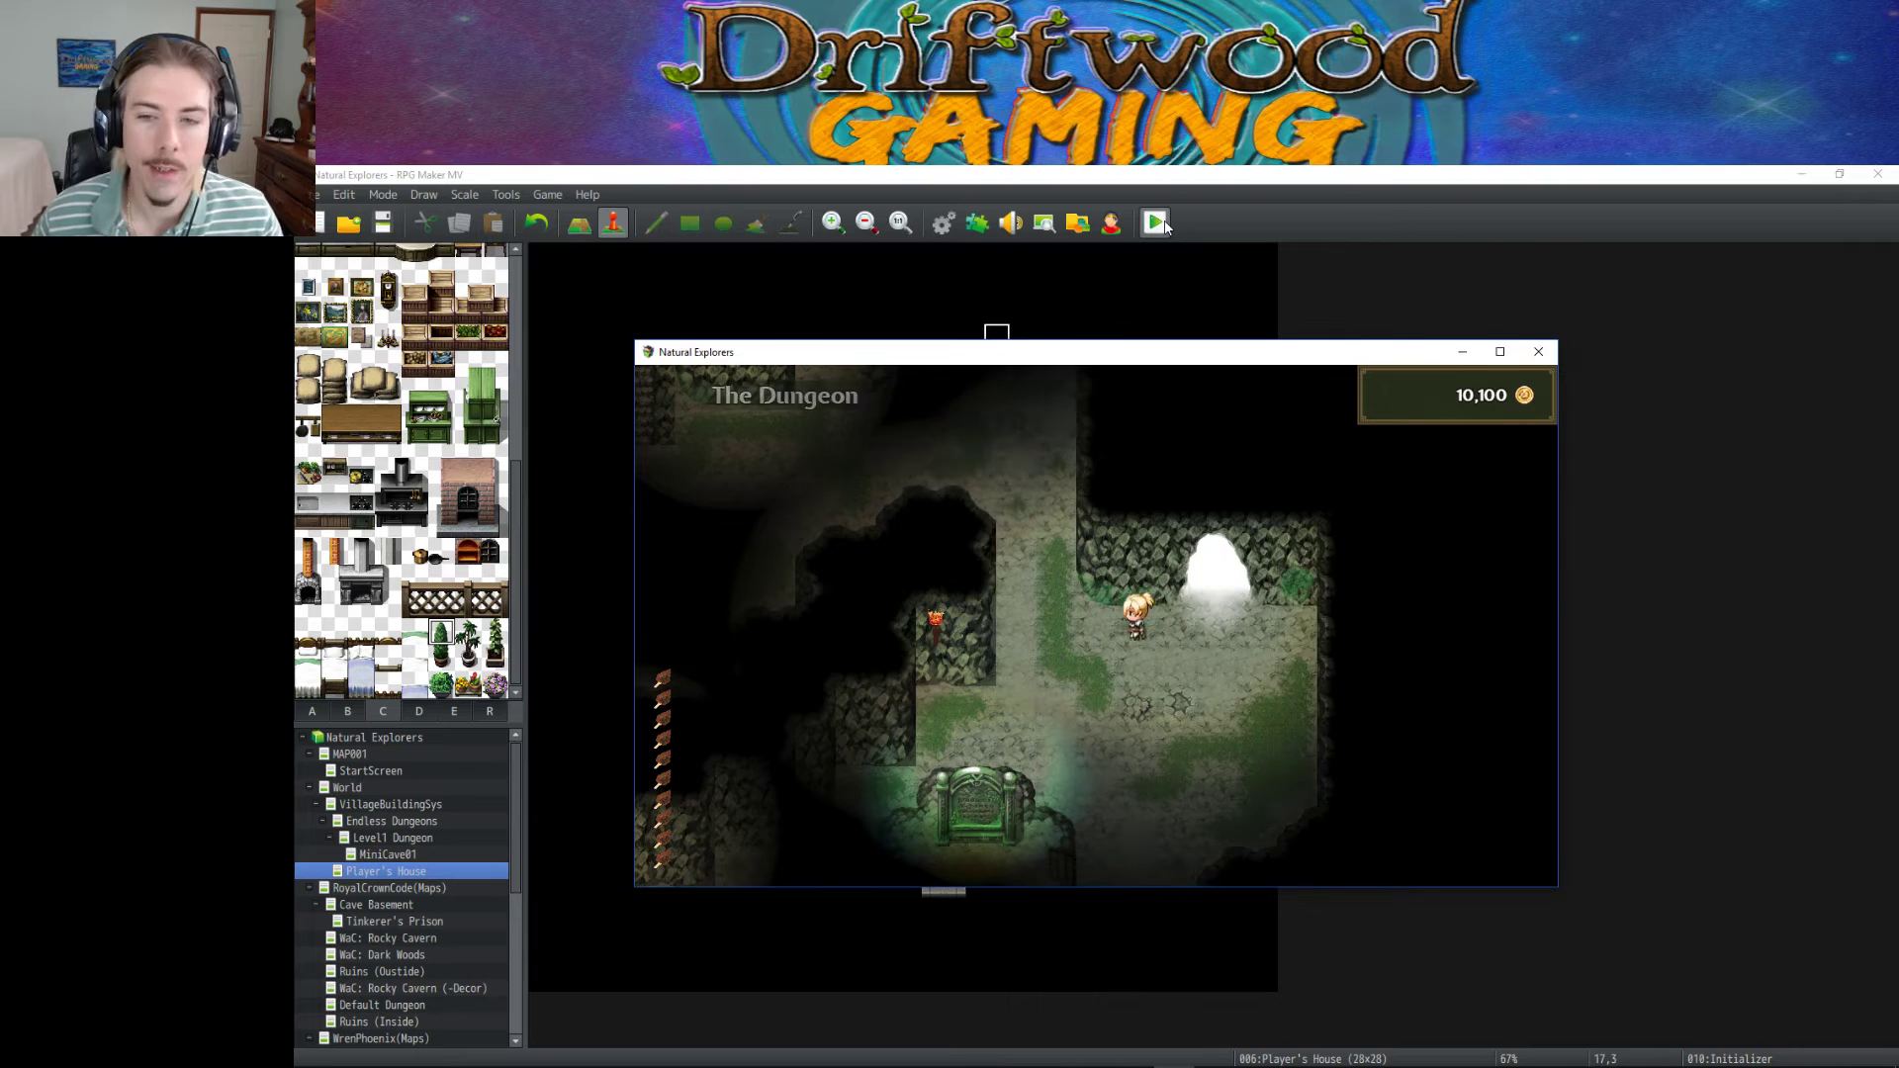
# Cross the dungeon to the westernmost red event, trigger the Shadow Bat battle, and end the playtest.
pyautogui.press('Left')
pyautogui.press('Up')
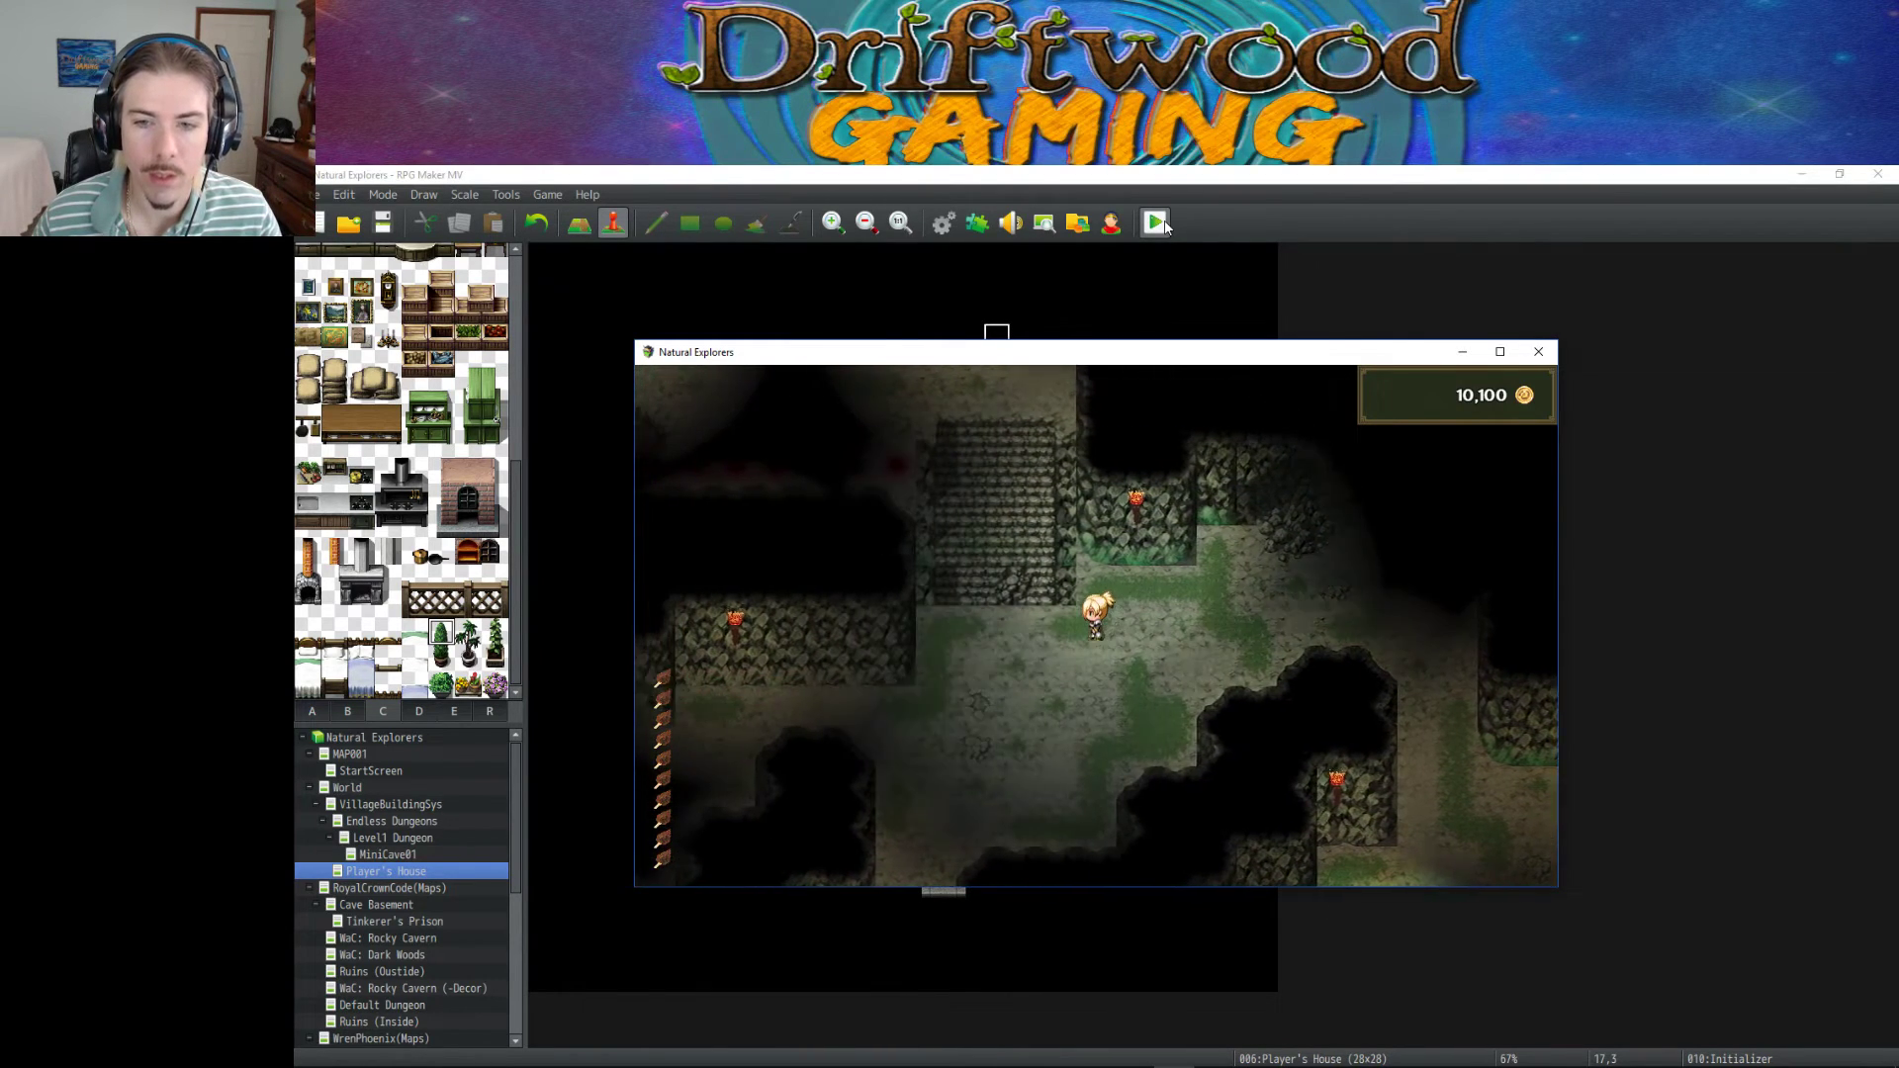
pyautogui.press('Left')
pyautogui.press('Up')
pyautogui.press('Left')
pyautogui.press('Up')
pyautogui.press('Left')
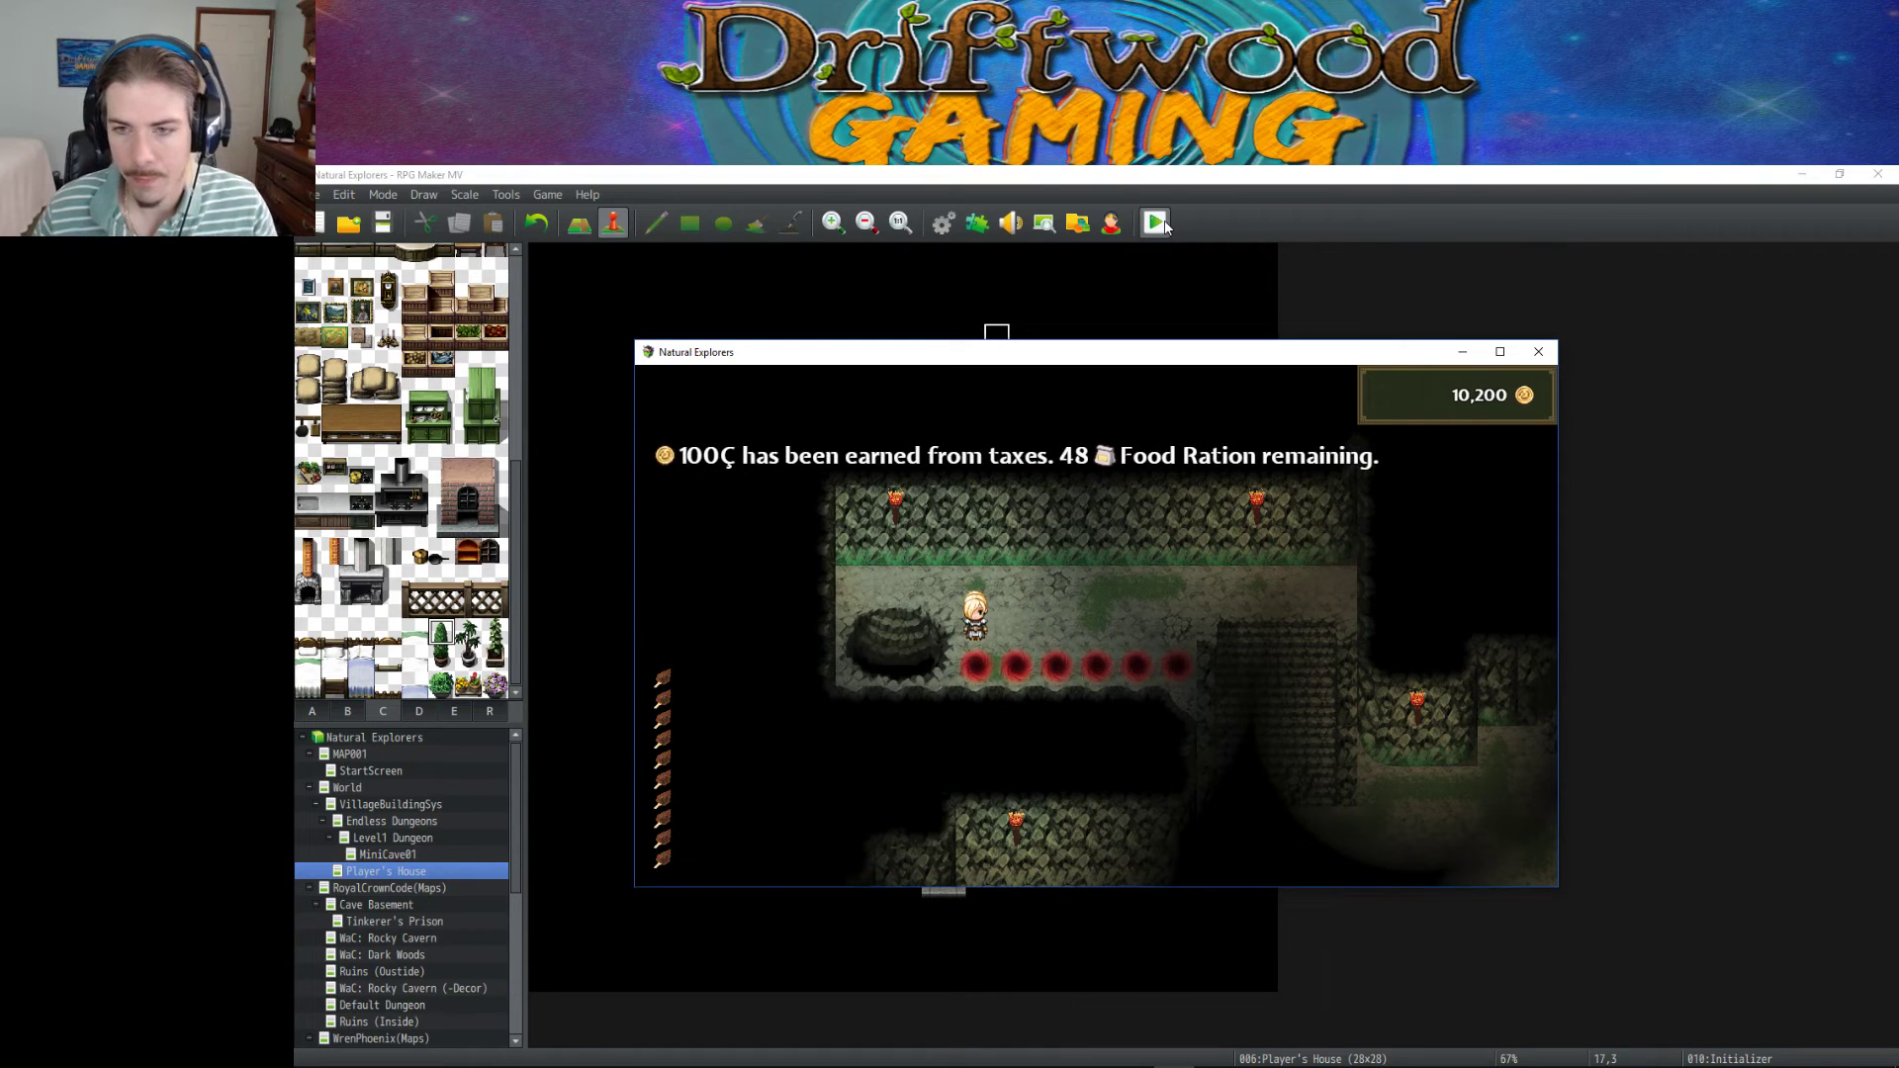
pyautogui.press('Return')
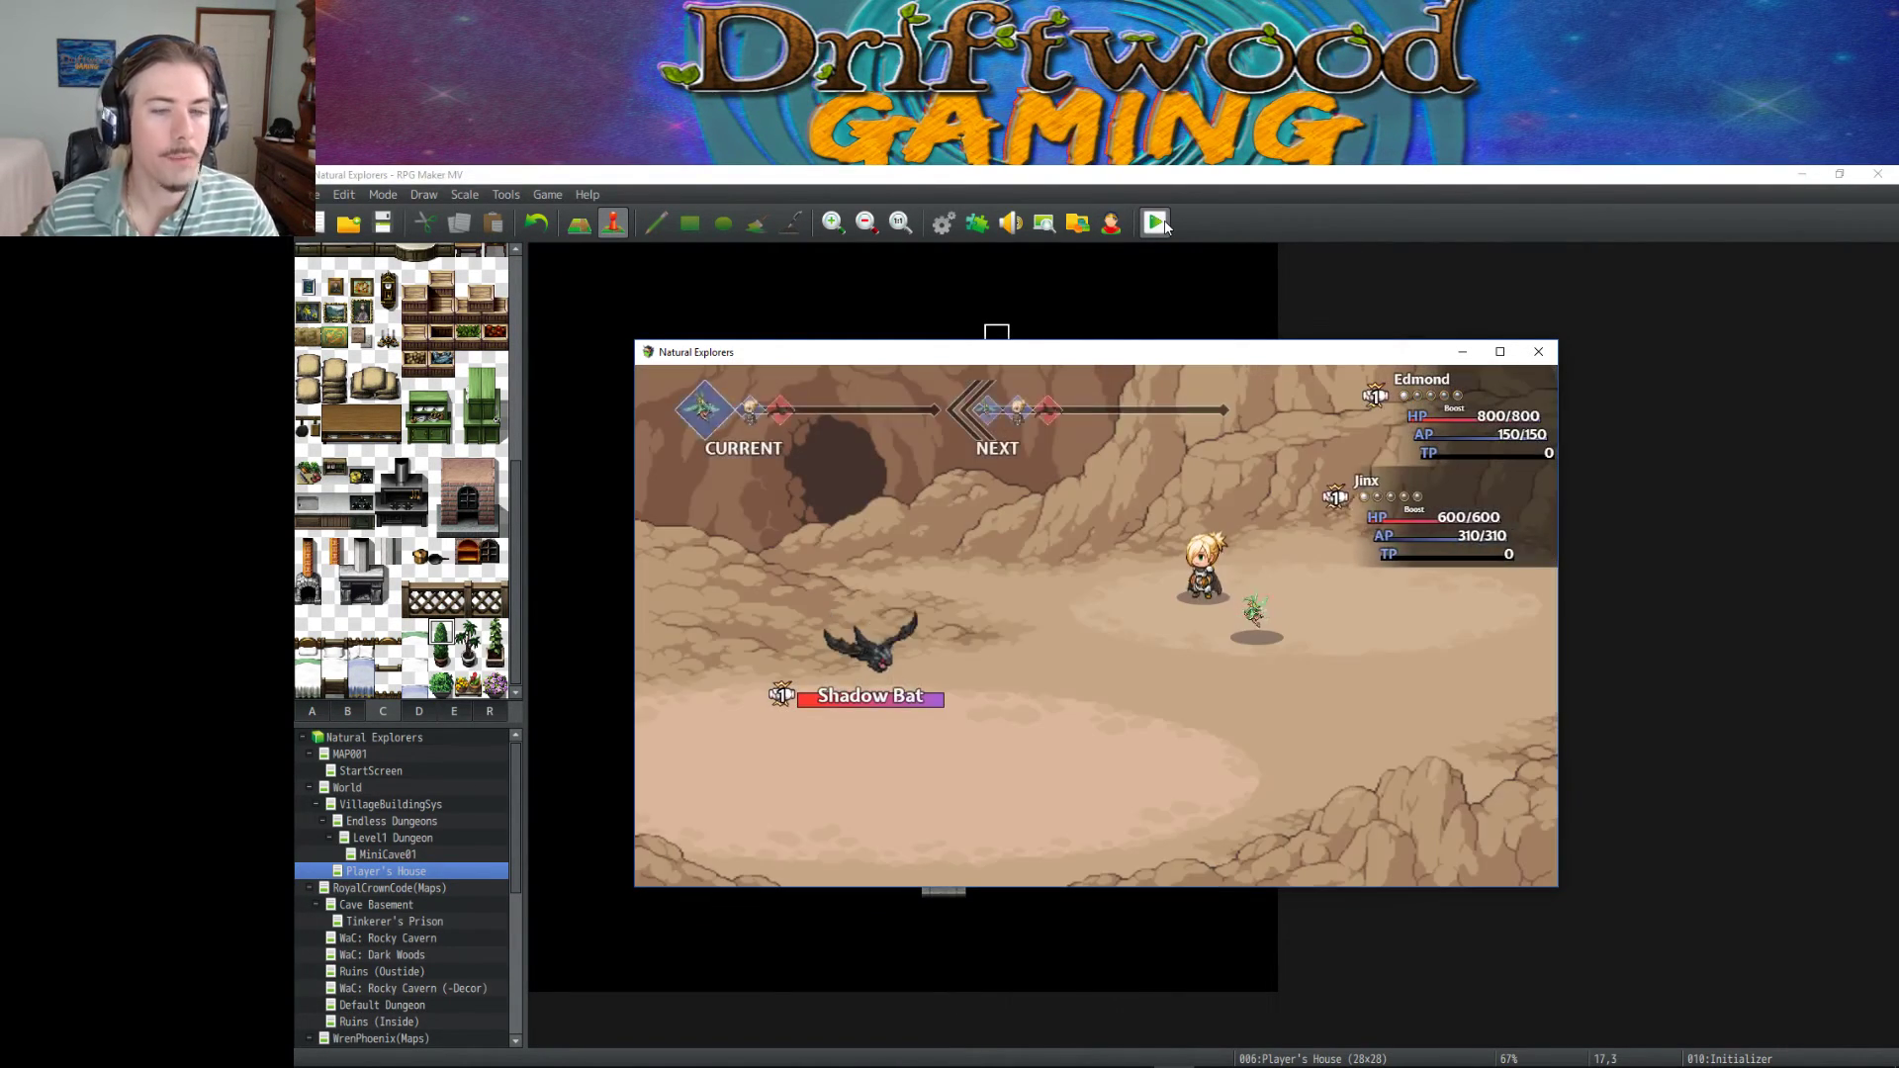
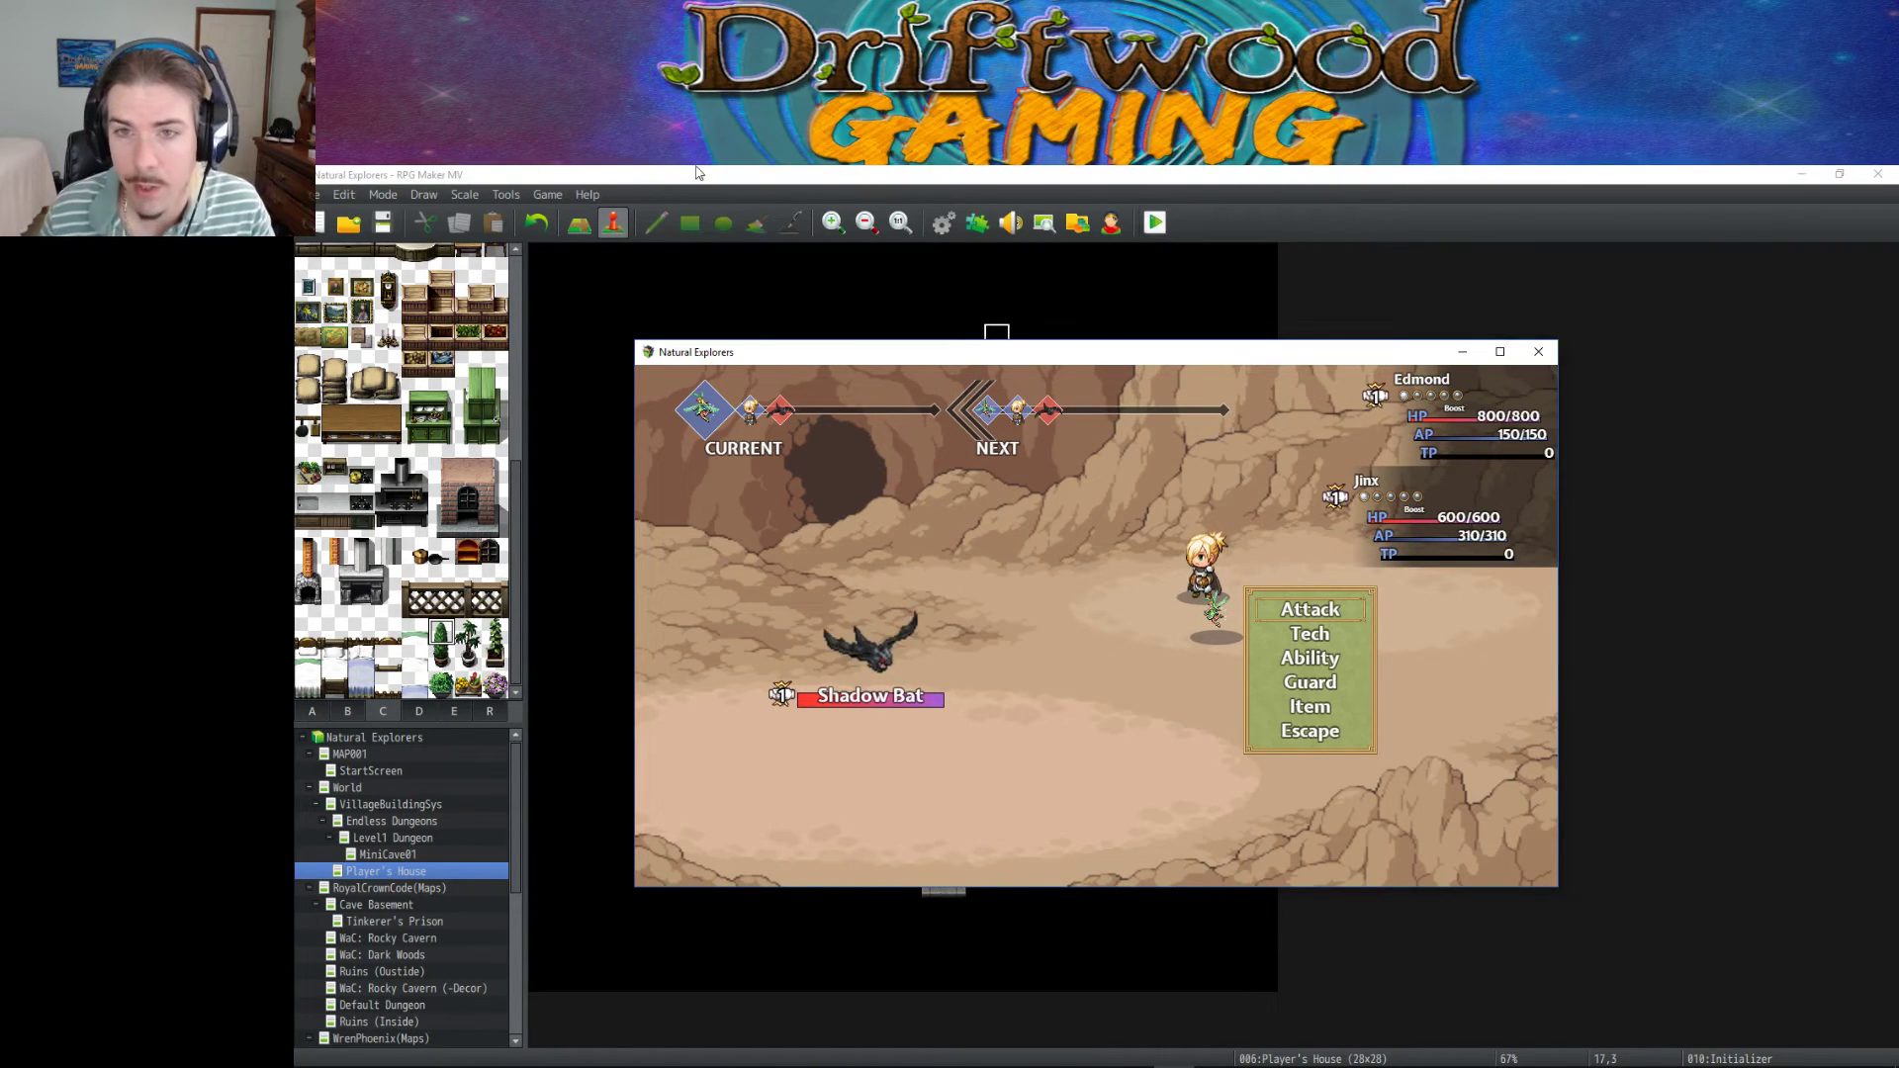
pyautogui.hotkey('alt', 'F4')
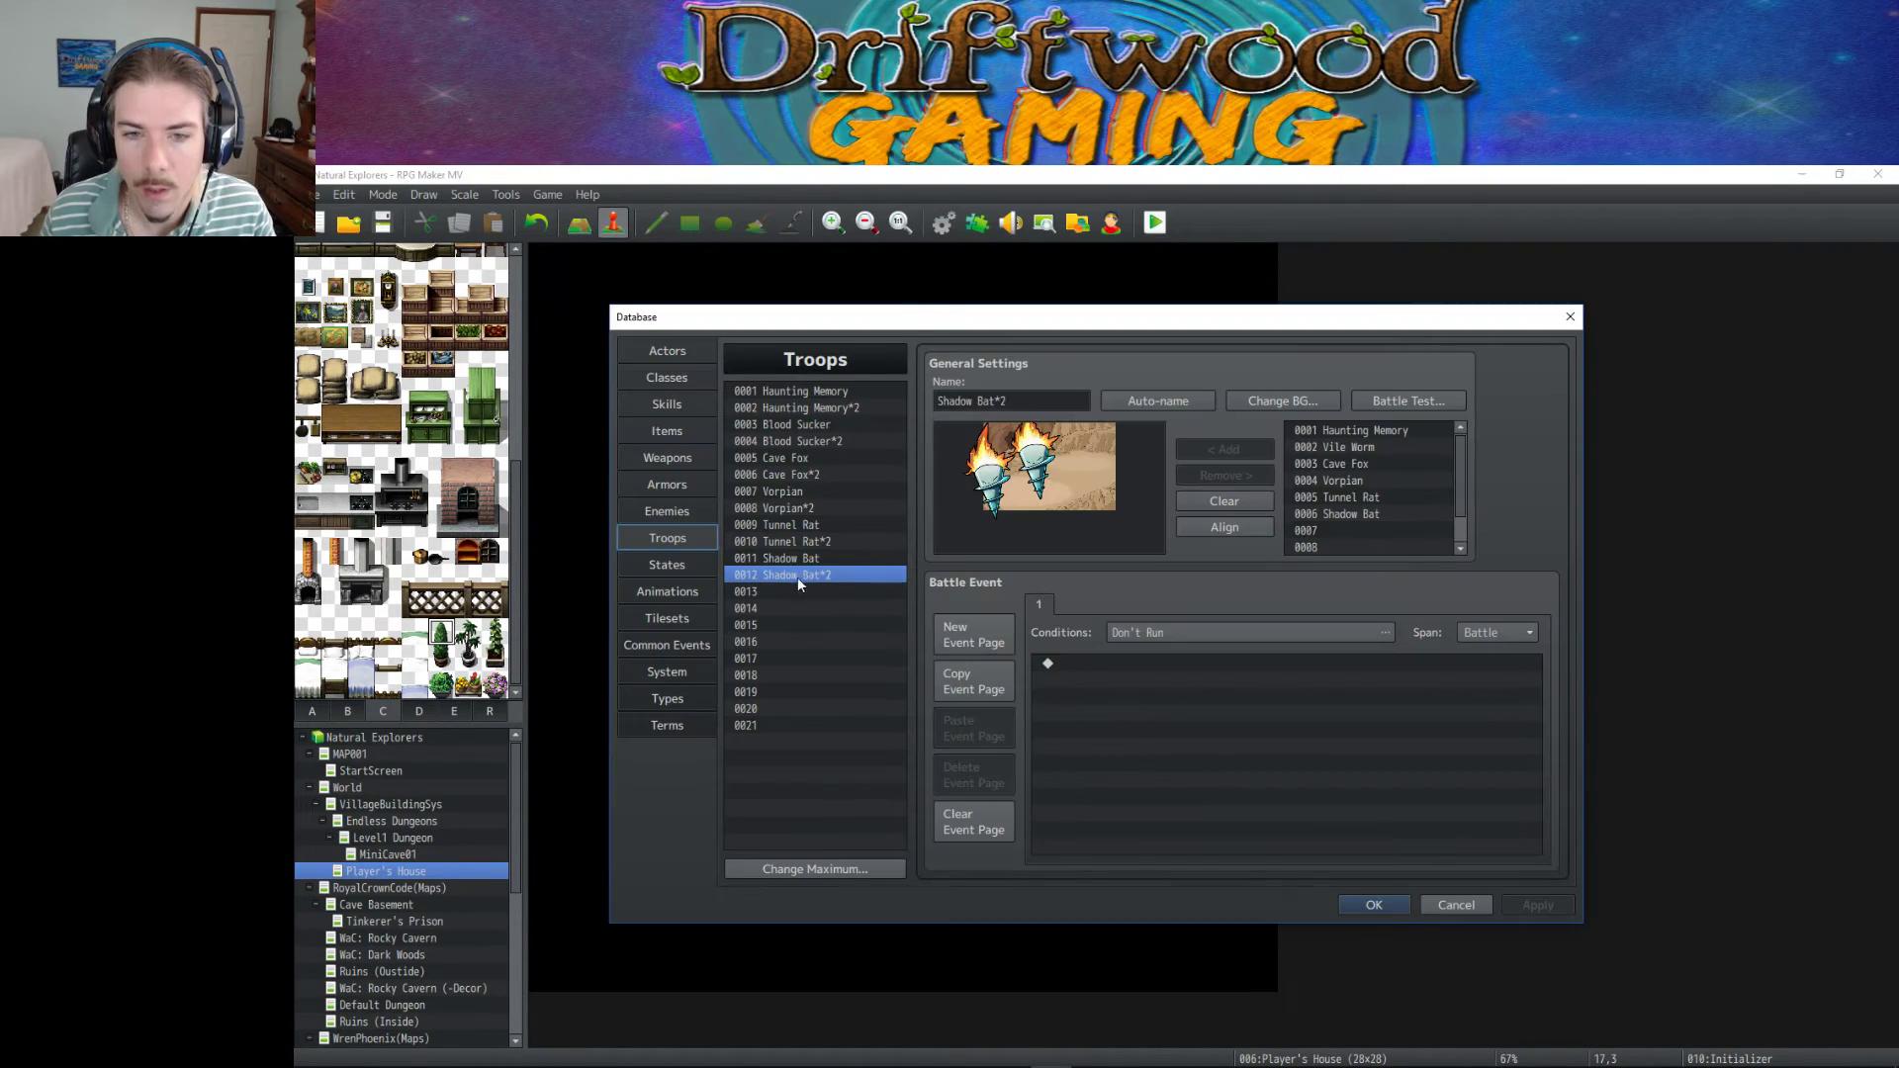
# Adjust the enemy positions on the battlefield in the Shadow Bat and Shadow Bat*2 troops.
pyautogui.click(840, 559)
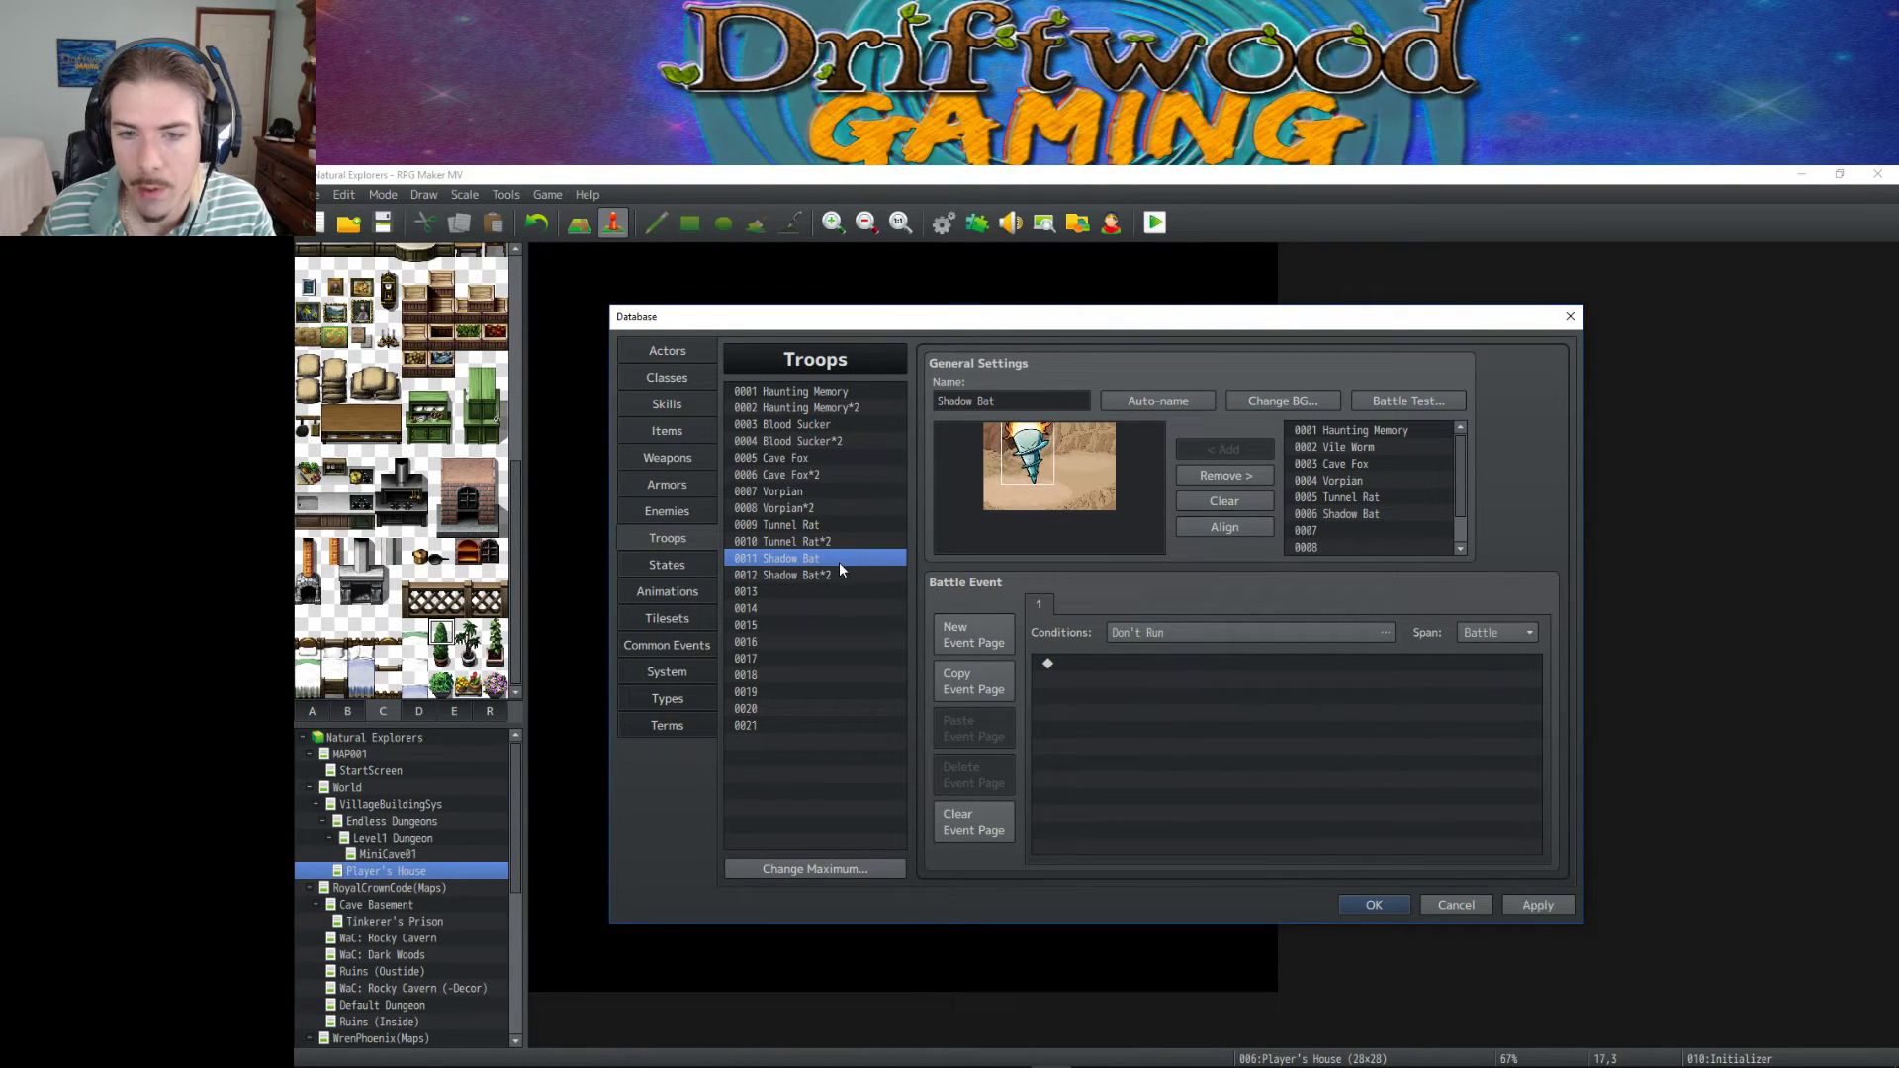
pyautogui.click(871, 575)
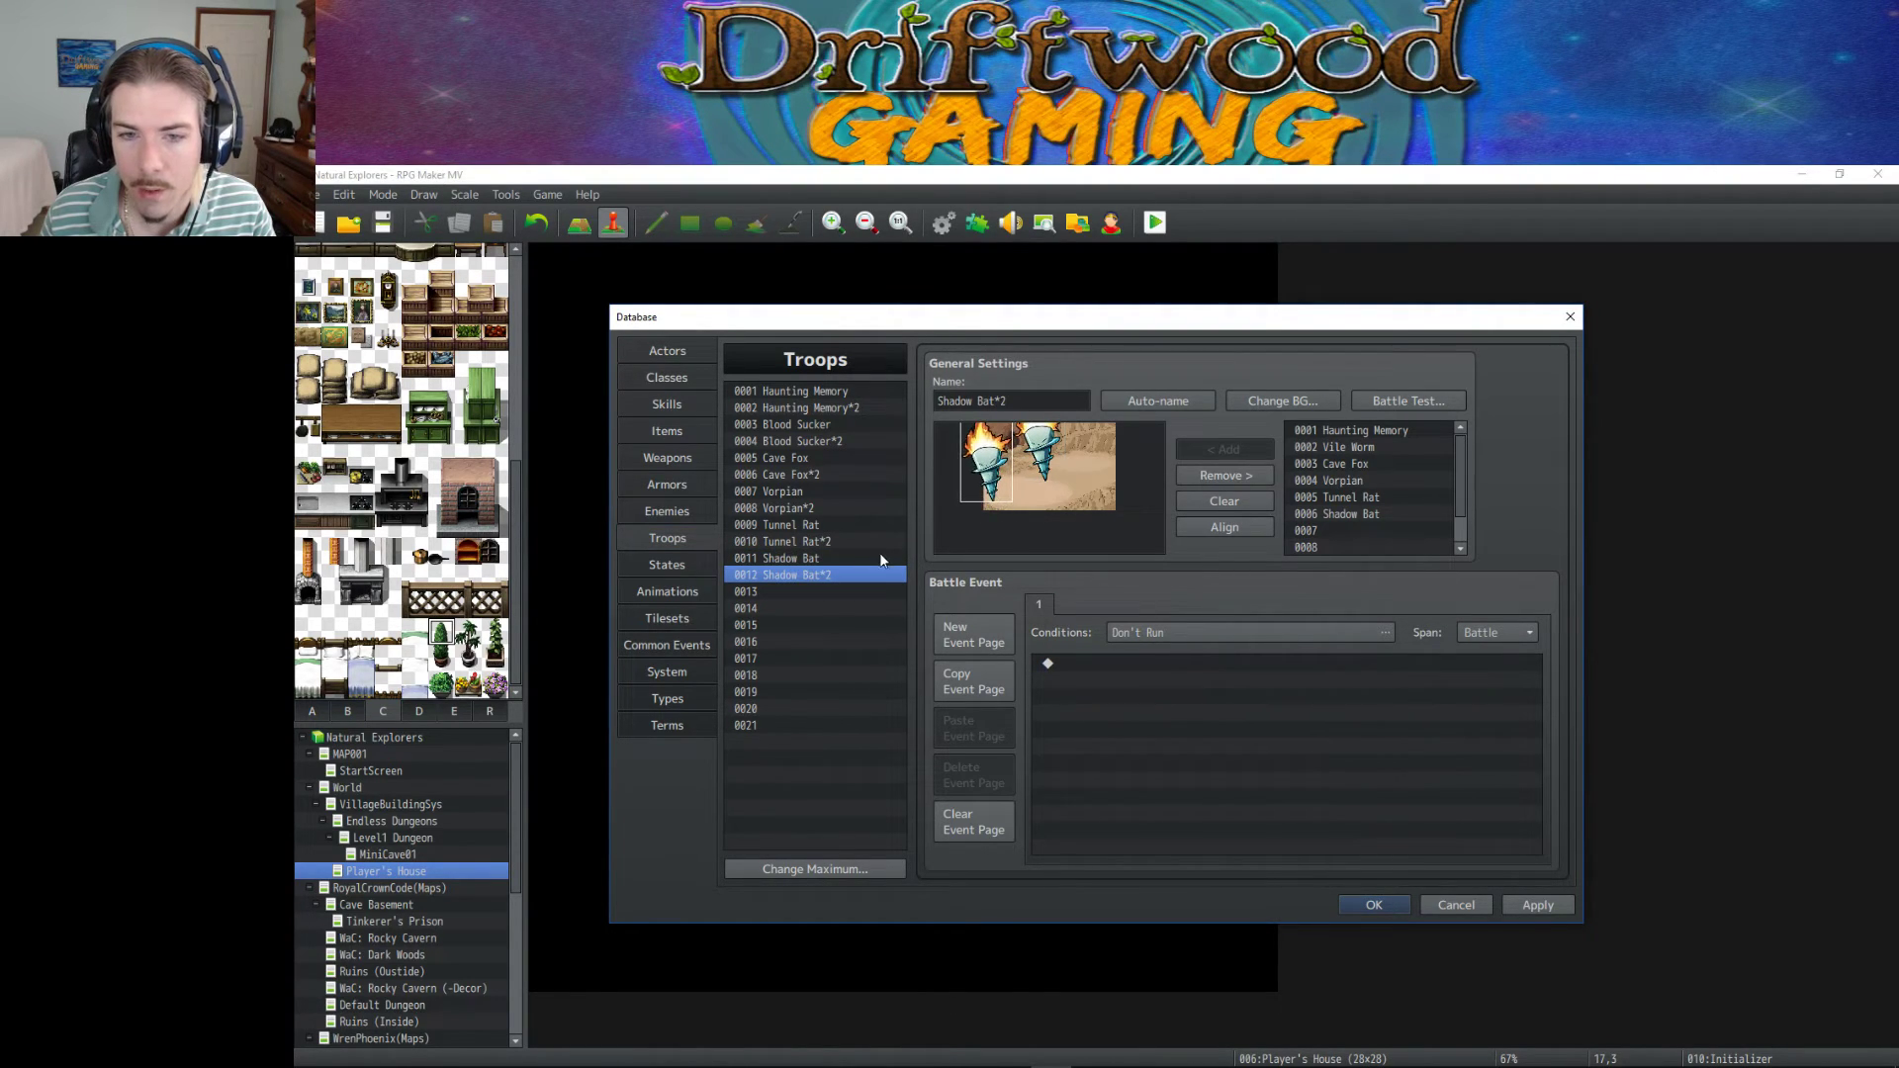
pyautogui.click(847, 557)
# Adjust the enemy positions on the battlefield in the Tunnel Rat*2, Tunnel Rat, Vorpian*2 and Vorpian troops.
pyautogui.click(886, 541)
pyautogui.click(1034, 454)
pyautogui.moveTo(1006, 455); pyautogui.dragTo(982, 451)
pyautogui.click(806, 527)
pyautogui.click(1025, 456)
pyautogui.click(871, 506)
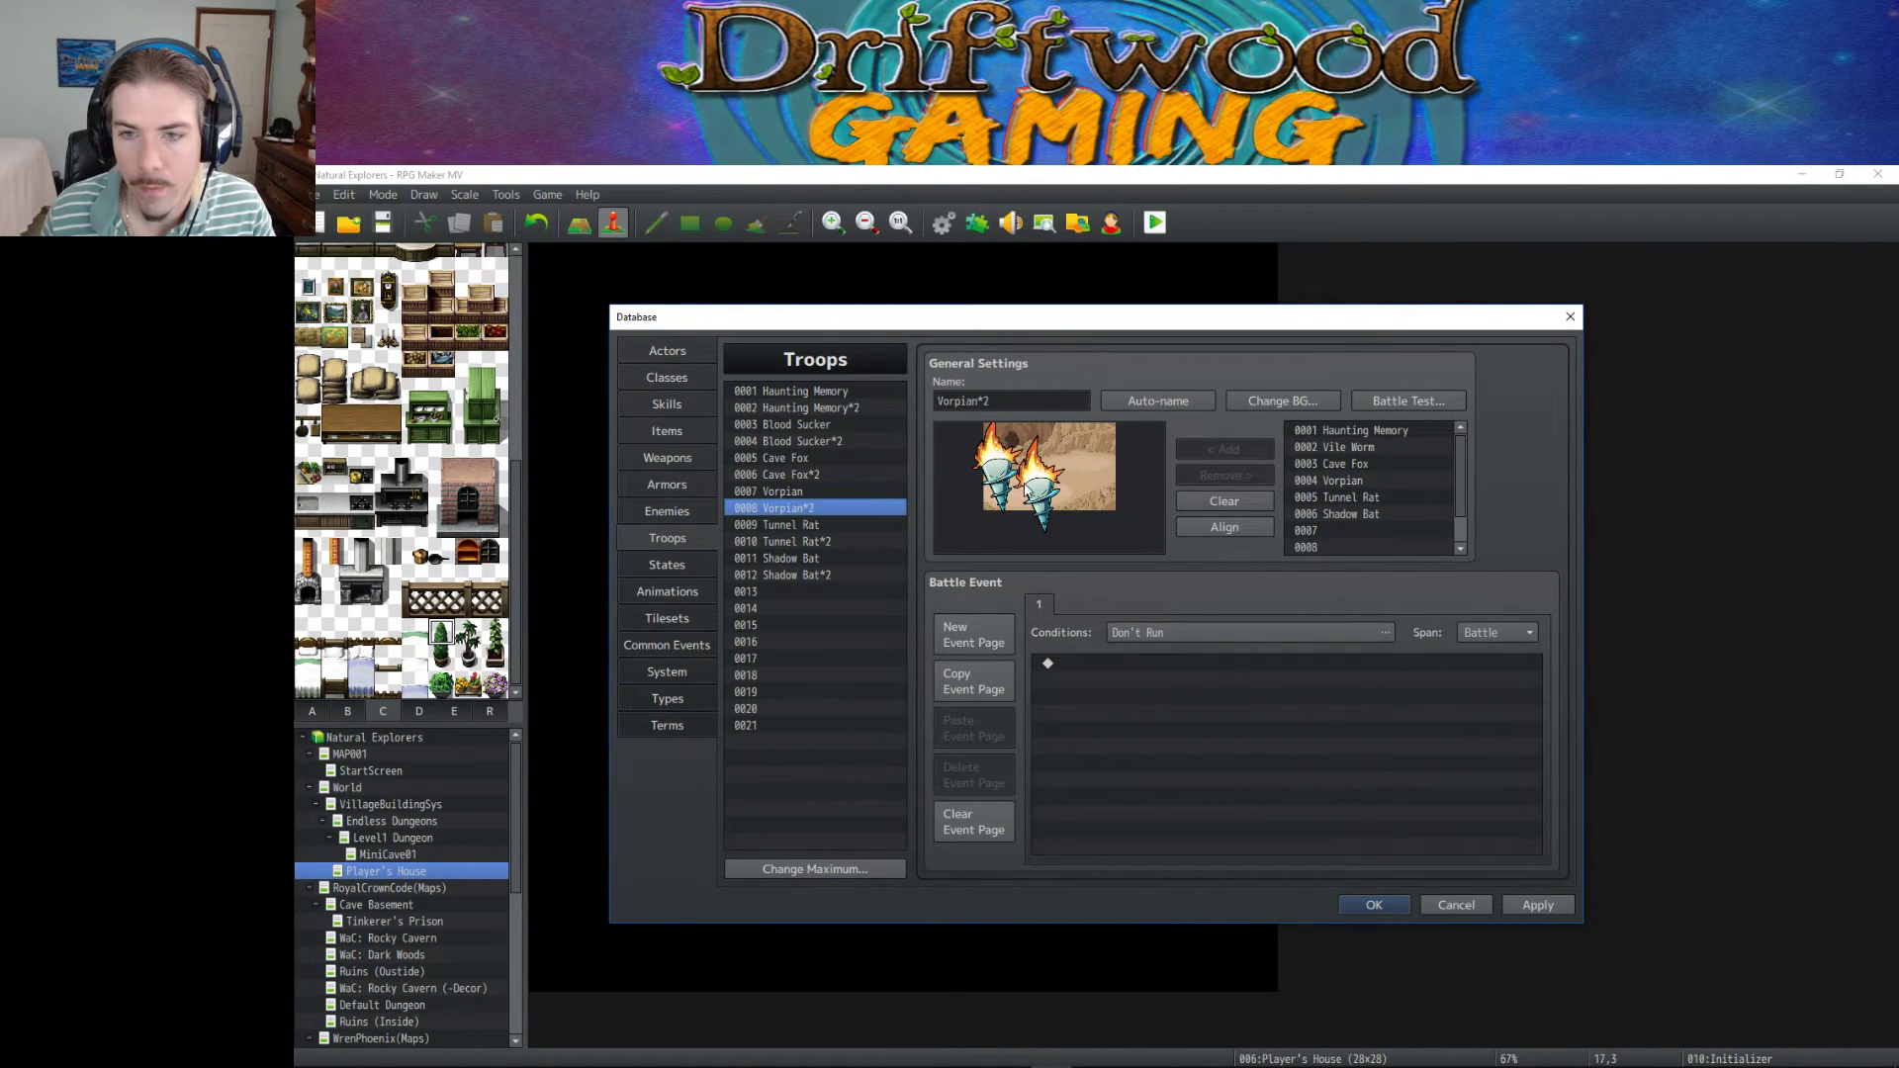
pyautogui.click(785, 490)
pyautogui.click(1014, 465)
# Reposition the enemies on the battlefield in the Cave Fox*2, Cave Fox, Blood Sucker*2 and Blood Sucker troops.
pyautogui.click(782, 475)
pyautogui.click(1025, 454)
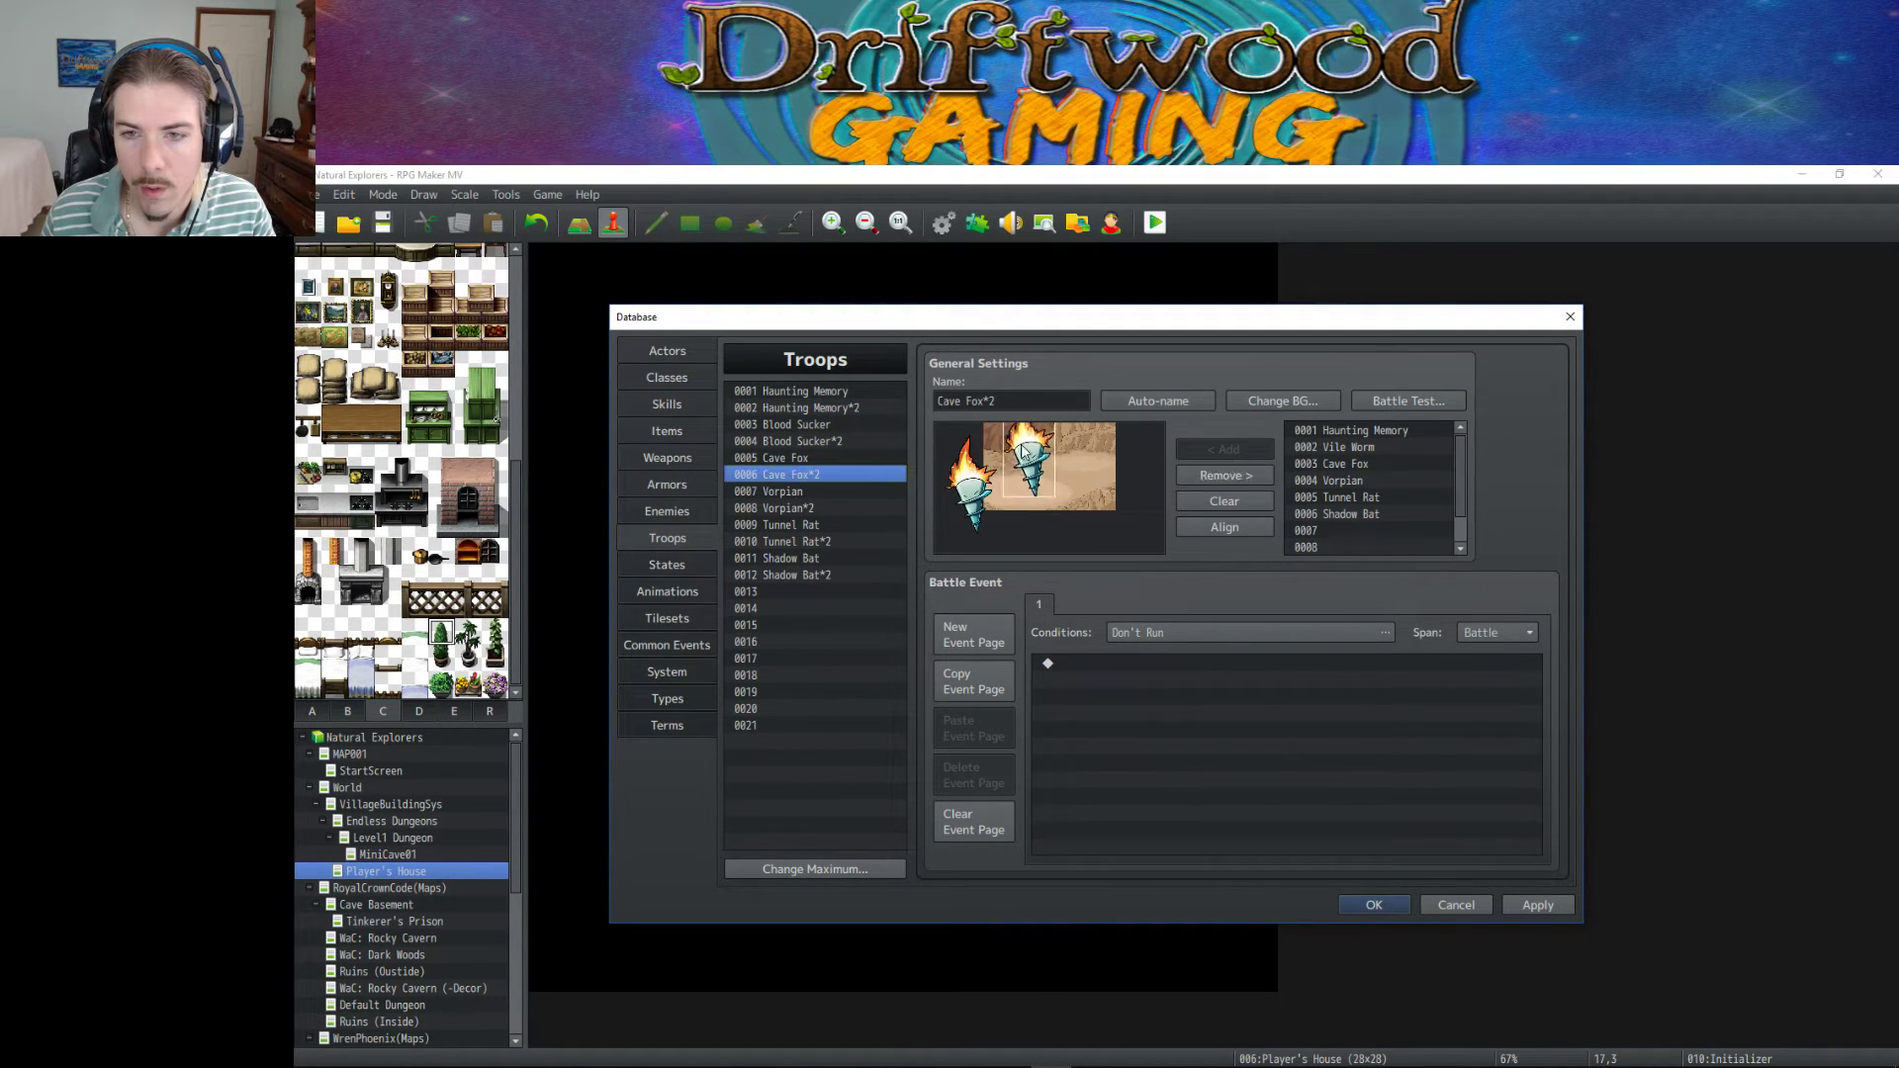
pyautogui.click(829, 458)
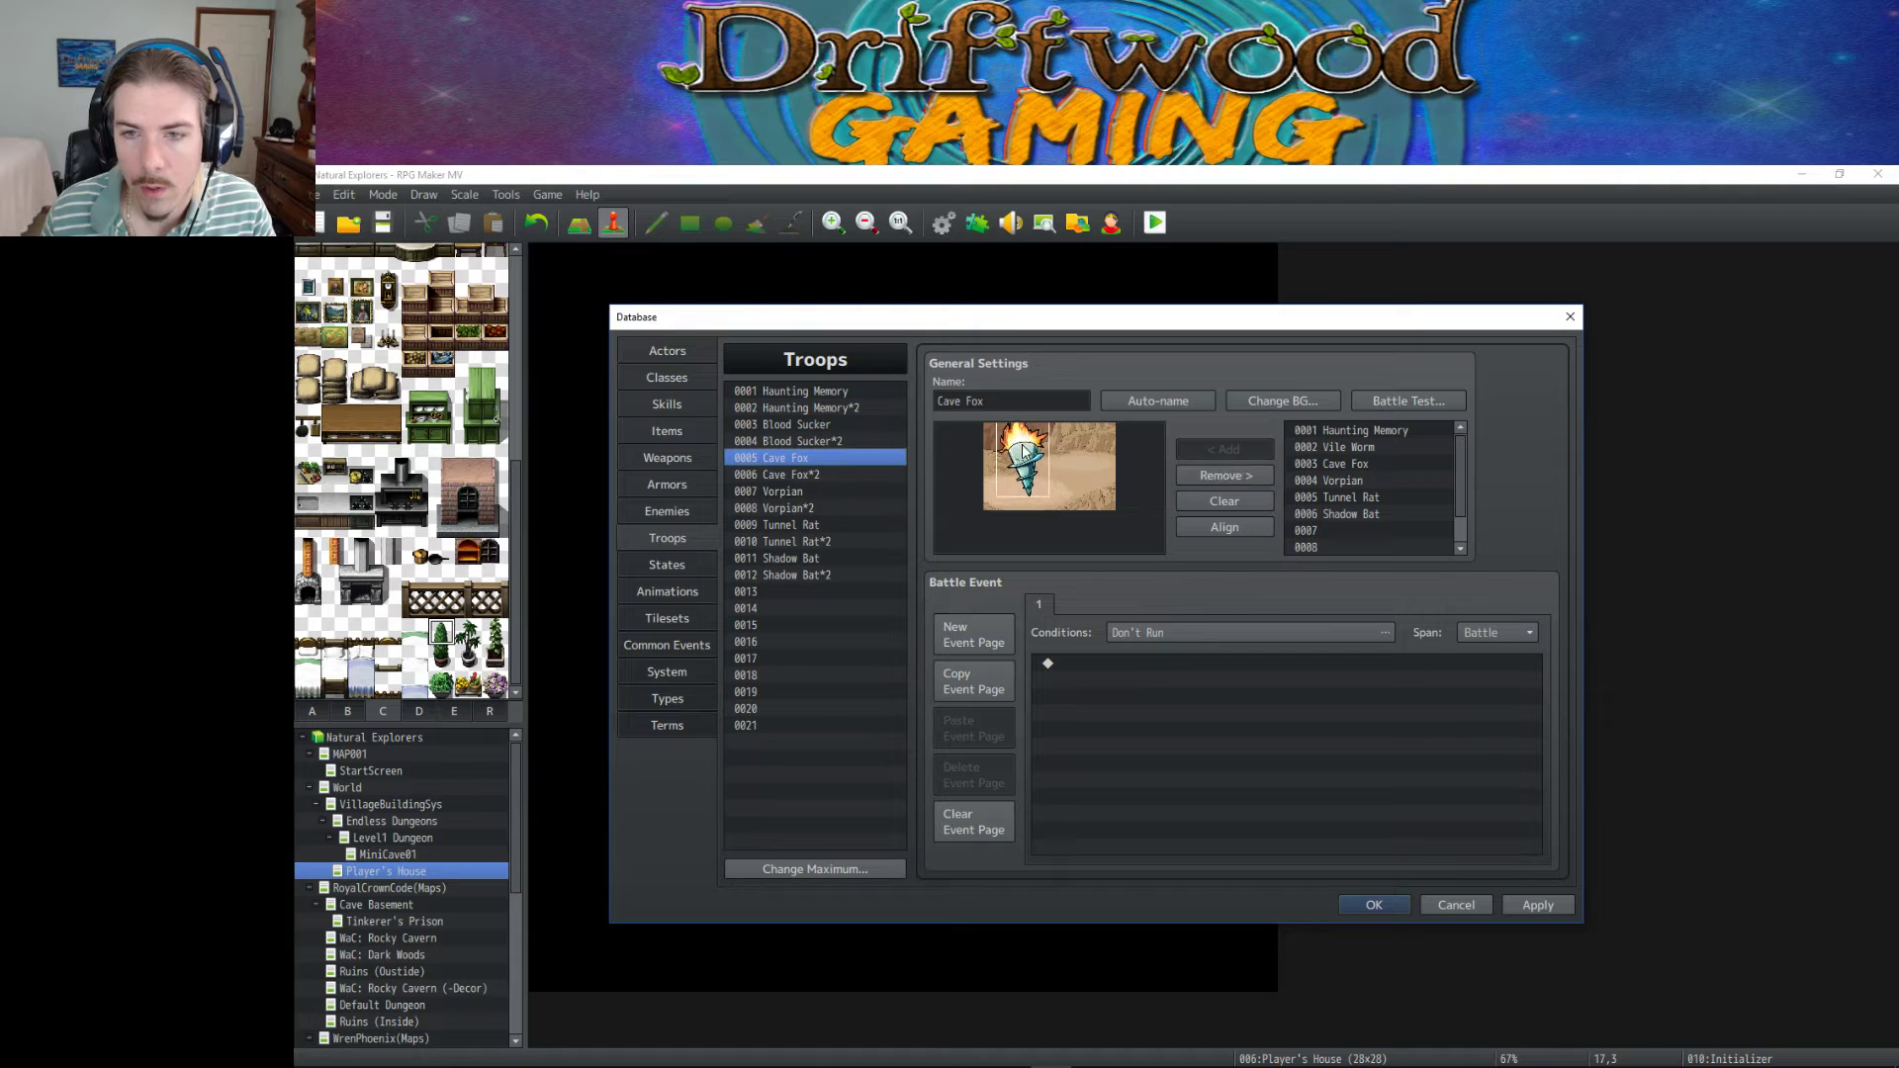
pyautogui.click(834, 442)
pyautogui.click(972, 463)
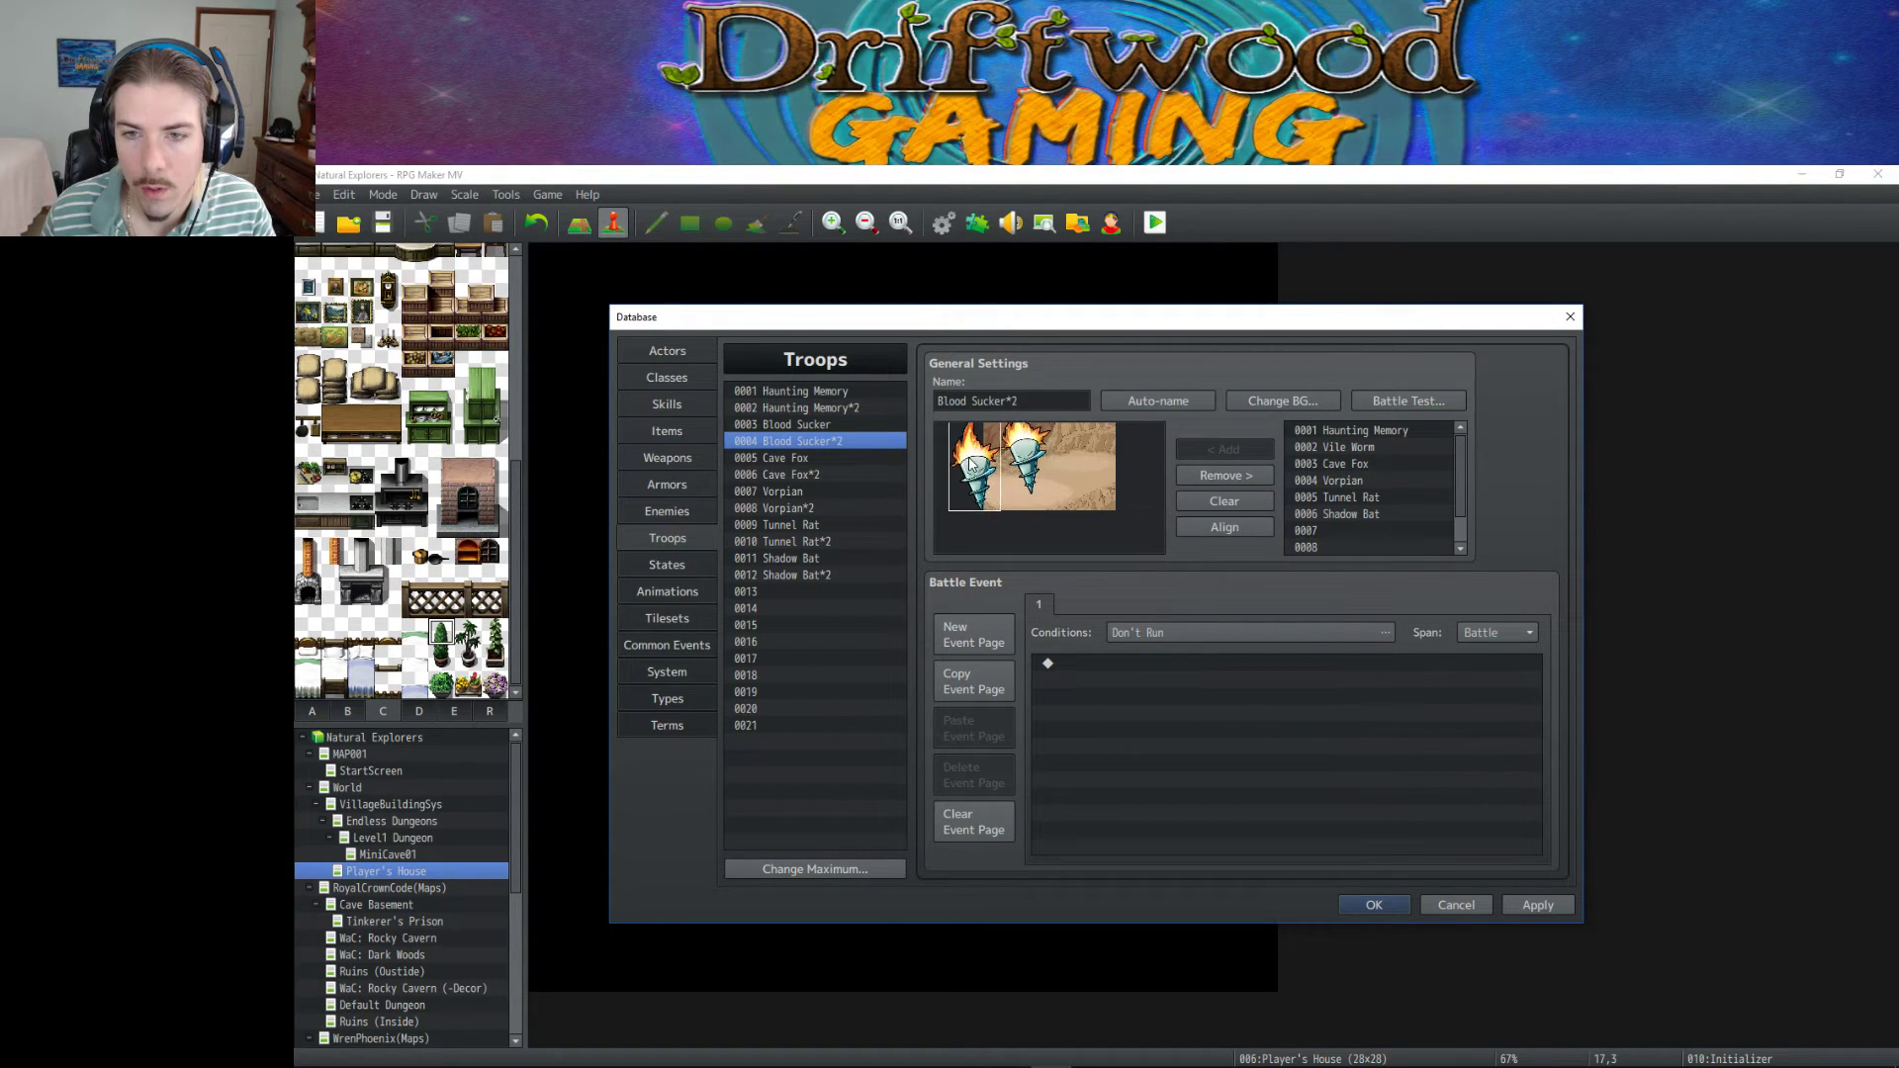
pyautogui.click(829, 424)
pyautogui.click(1021, 454)
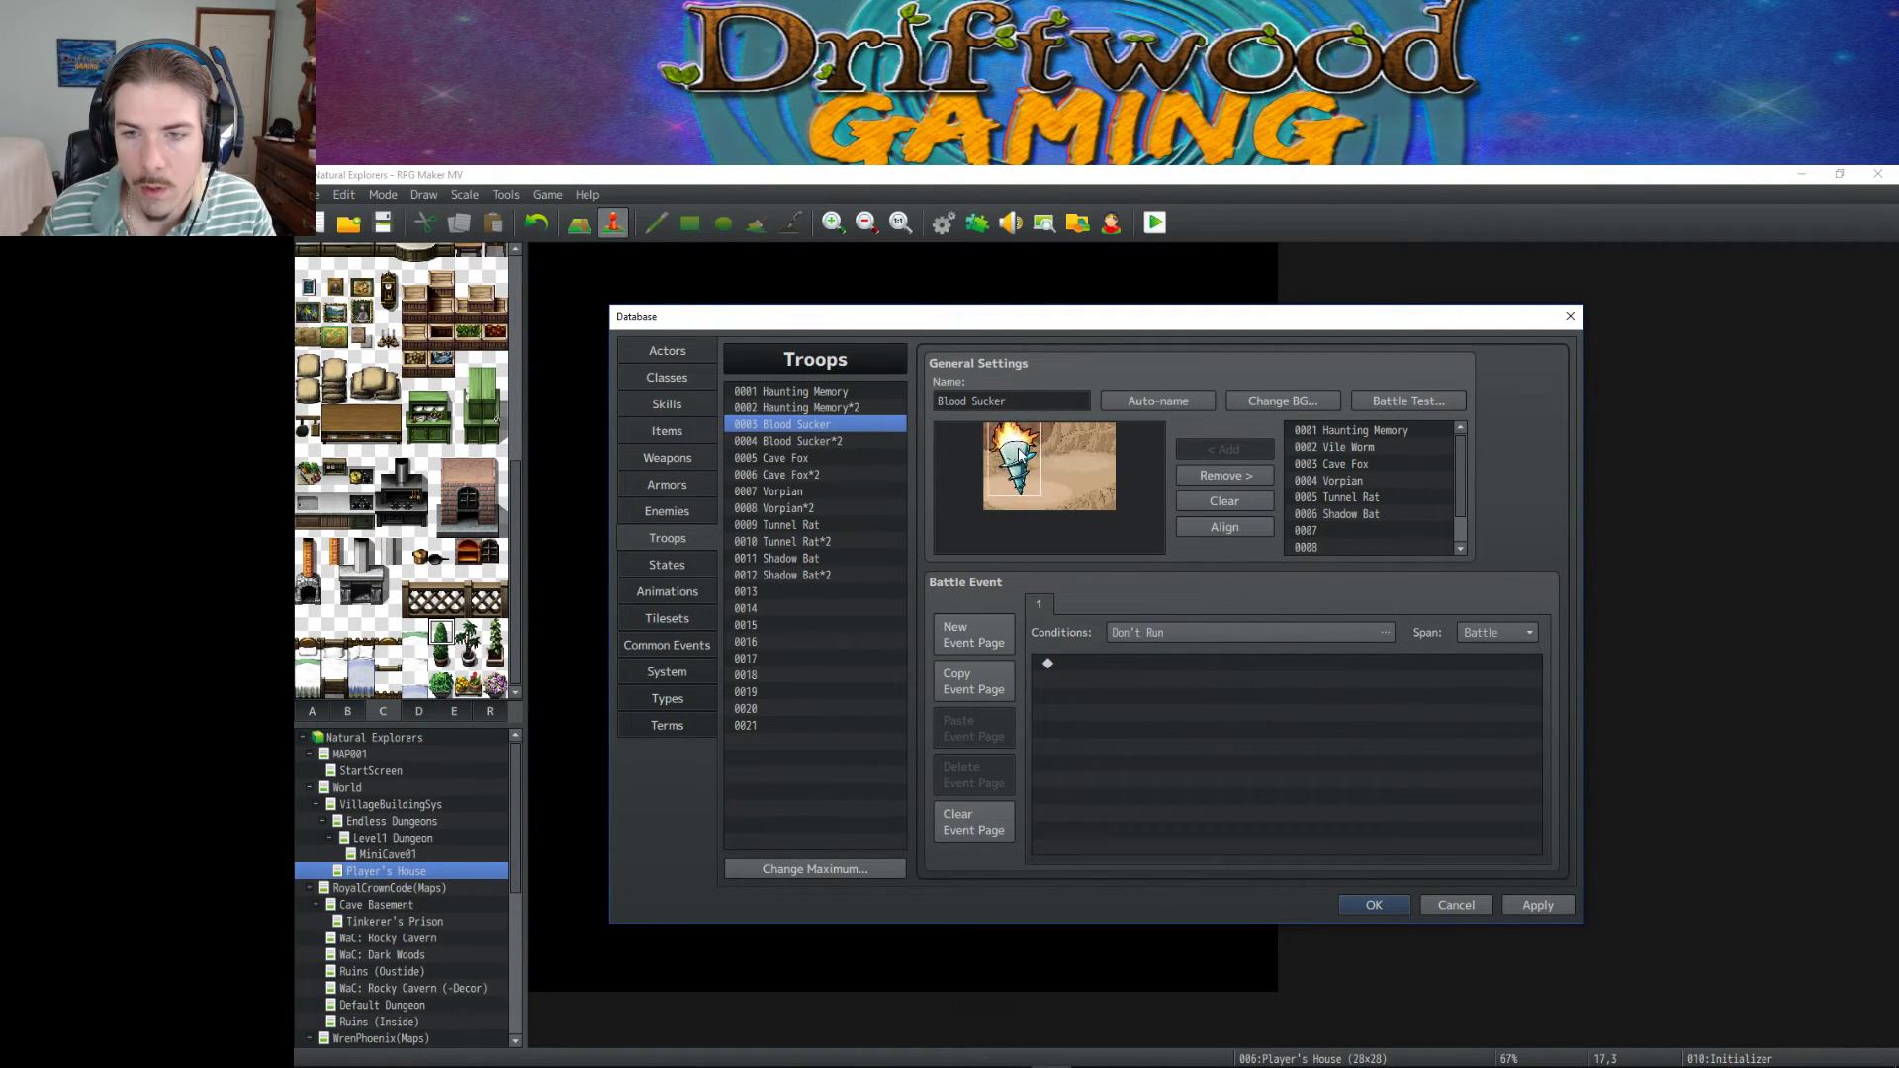
# Reposition the enemies in the Haunting Memory*2 and Haunting Memory troops and save the database changes.
pyautogui.click(838, 410)
pyautogui.moveTo(1064, 461); pyautogui.dragTo(993, 476)
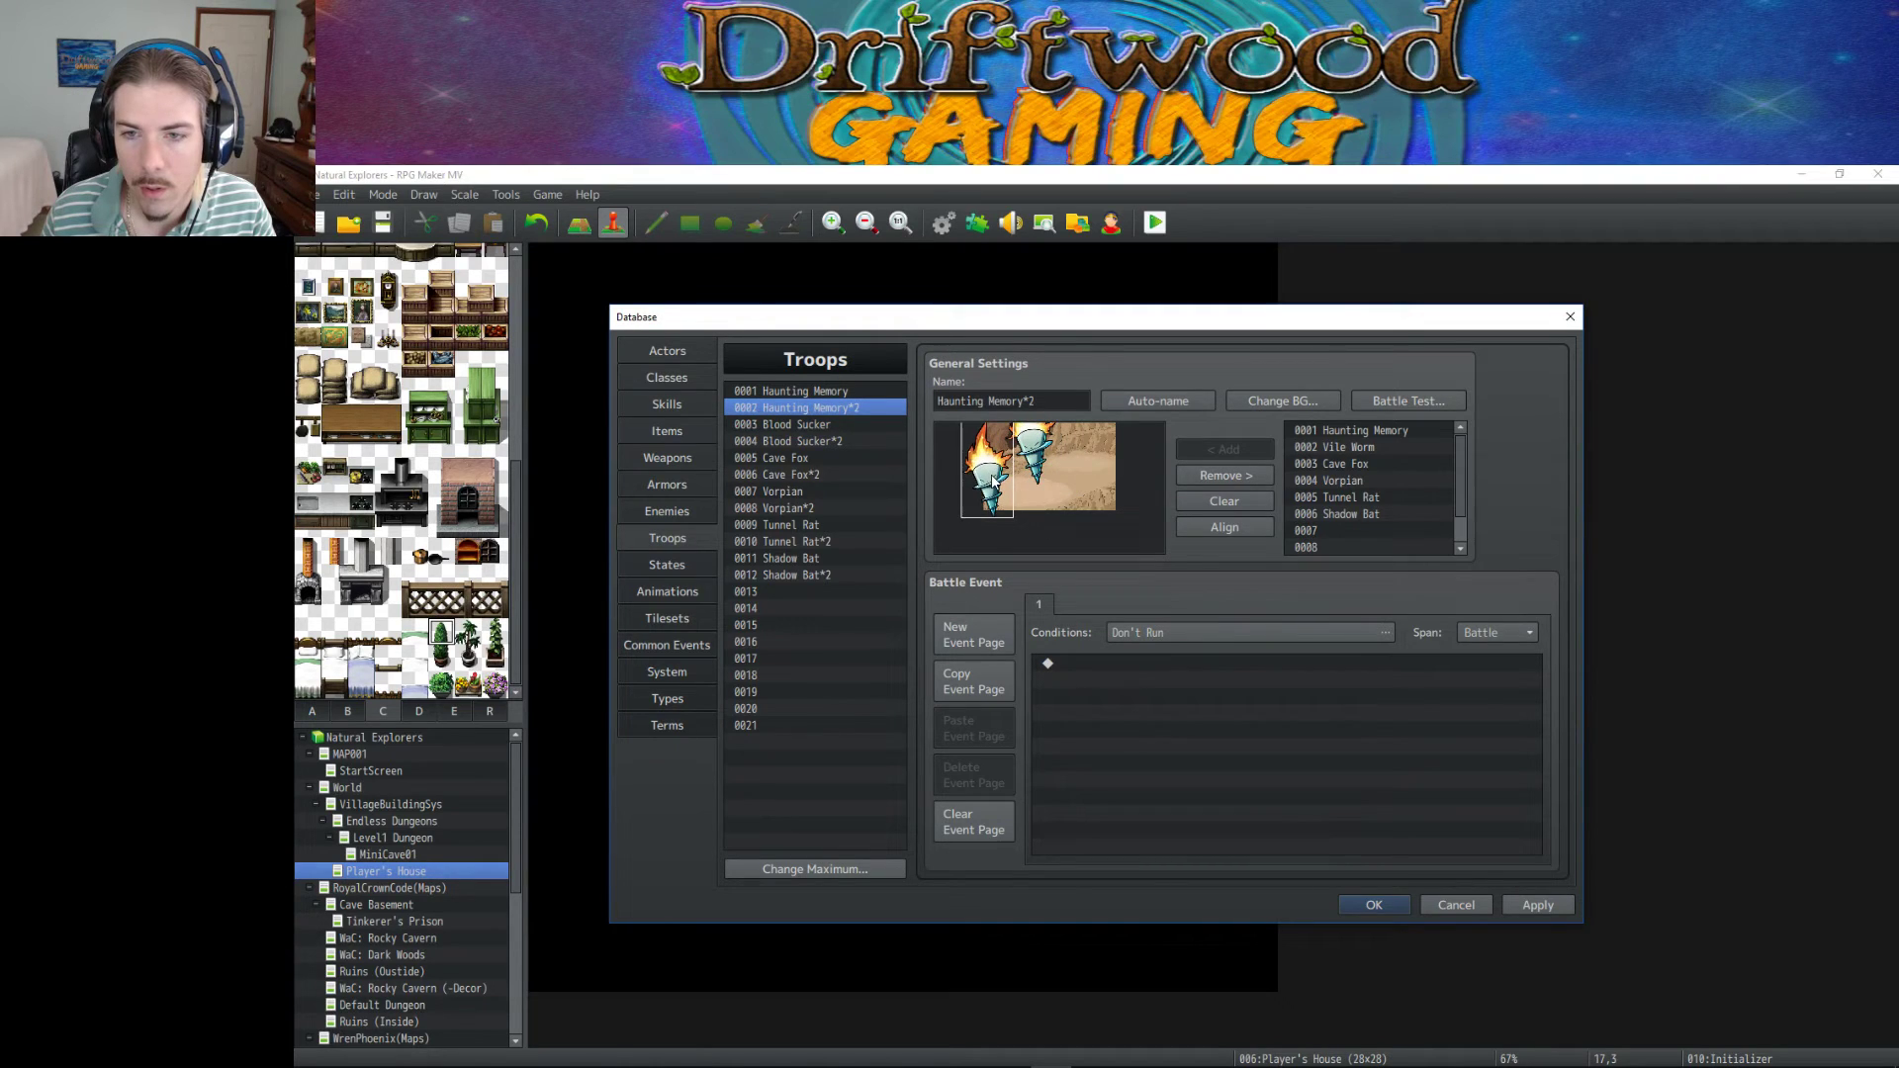
pyautogui.click(799, 392)
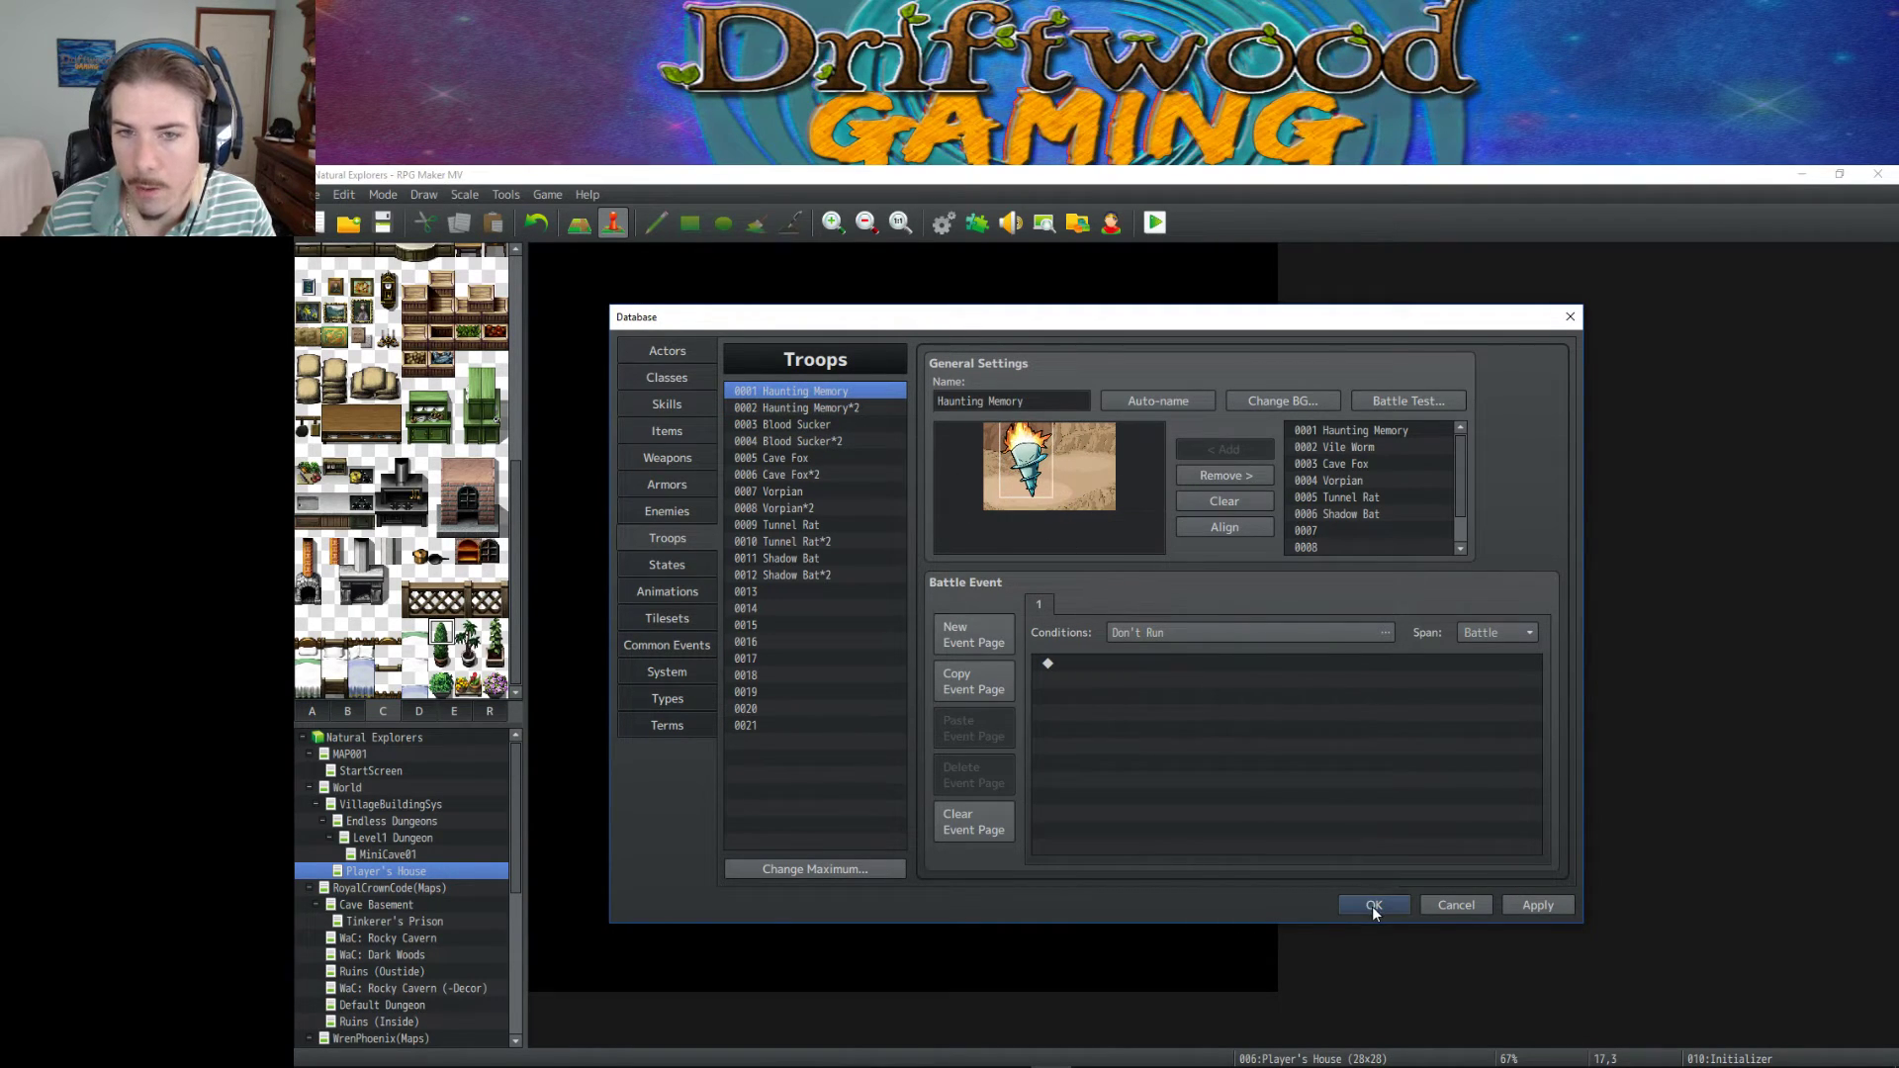
pyautogui.click(1373, 905)
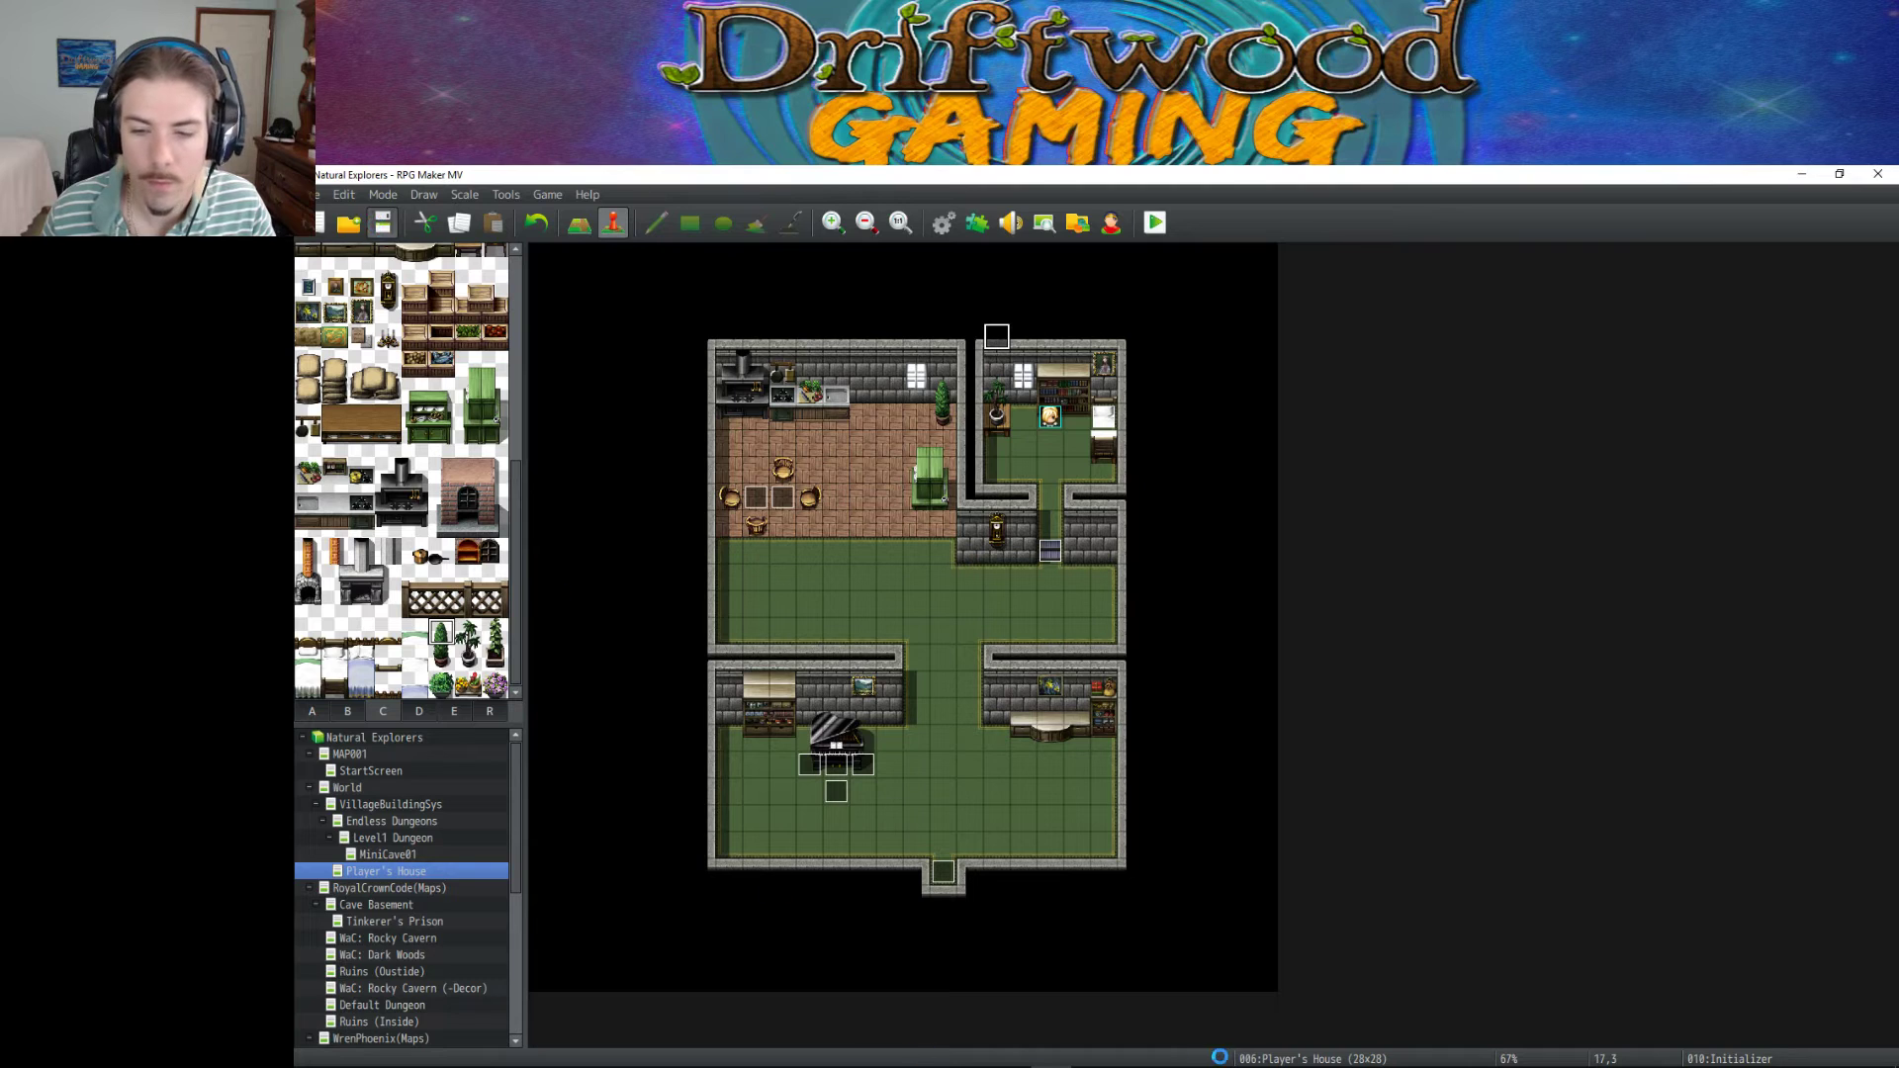
# Maximize the playtest window showing the Shadow Bat battle and have Jinx use the Fortify ability.
pyautogui.hotkey('ctrl', 'r')
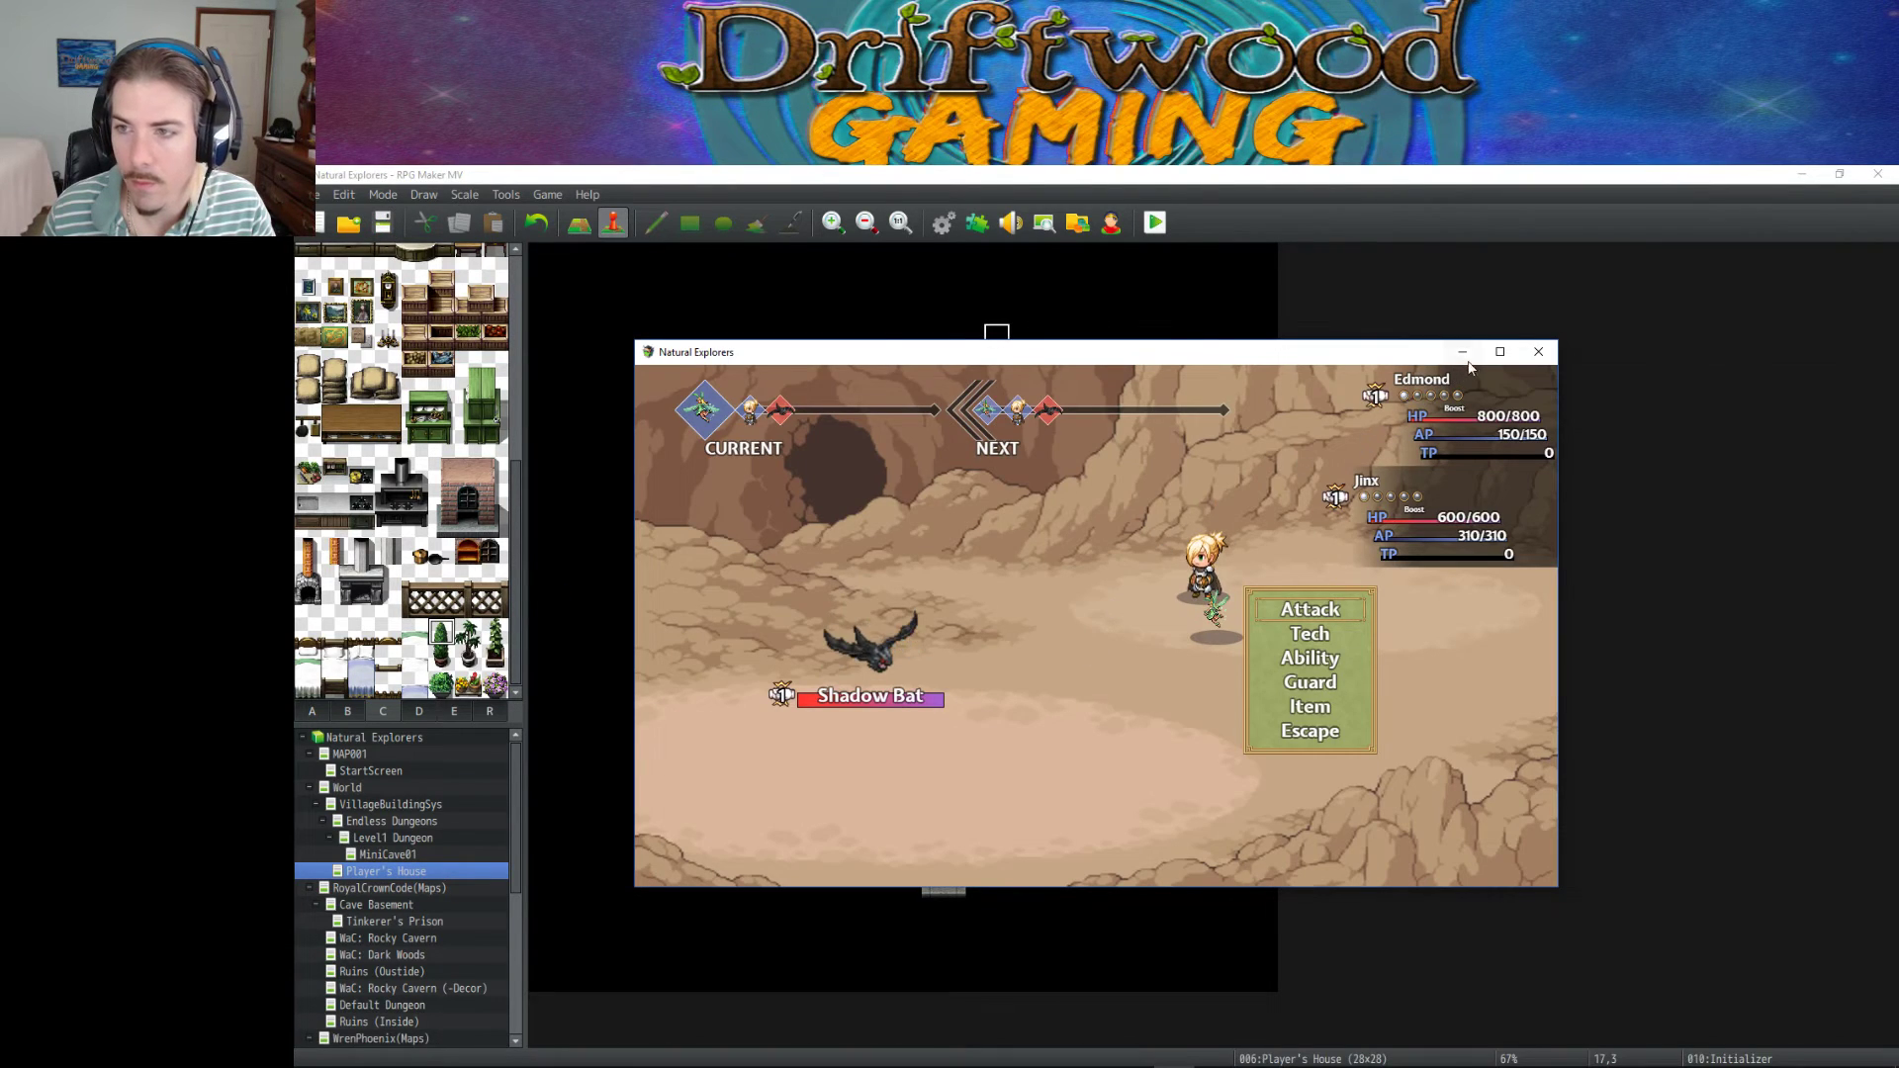
pyautogui.click(1500, 352)
pyautogui.press('Down')
pyautogui.press('Return')
pyautogui.press('Escape')
pyautogui.press('Down')
pyautogui.press('Return')
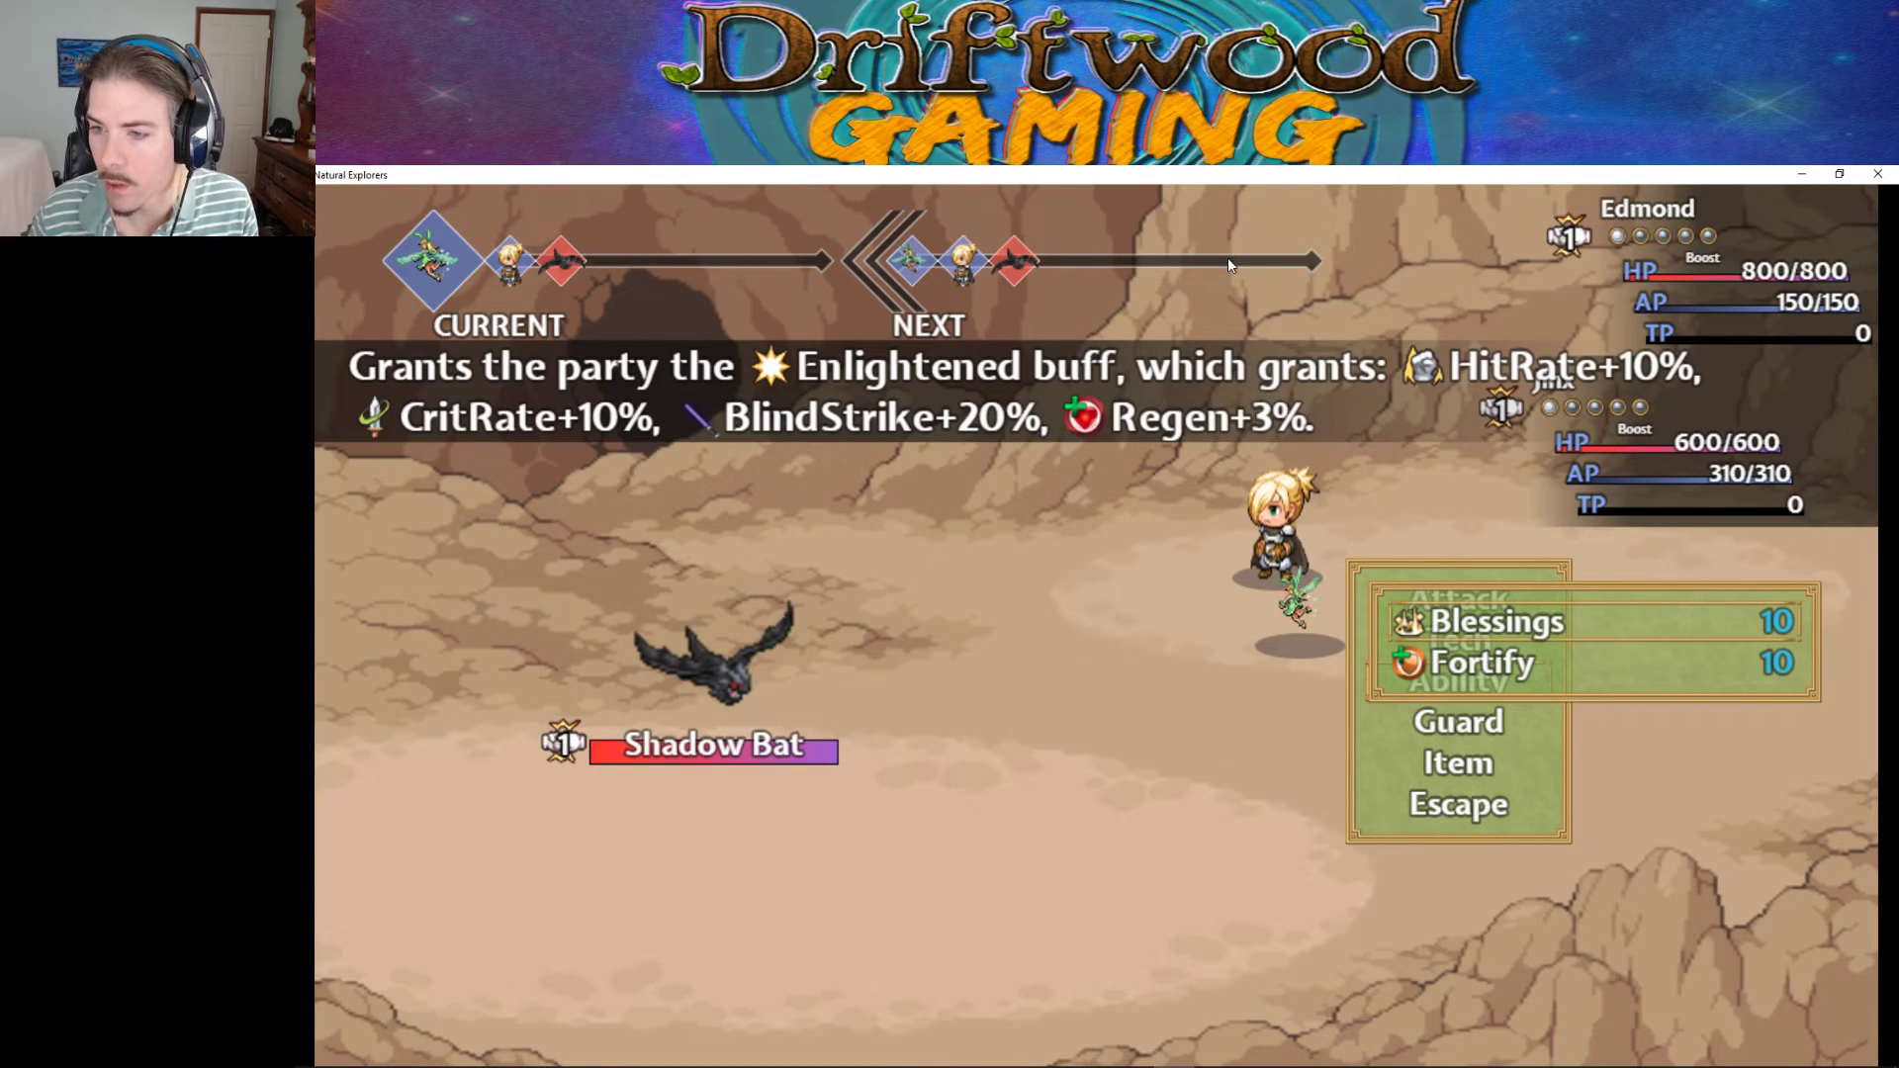
pyautogui.press('Down')
pyautogui.press('Return')
pyautogui.press('Return')
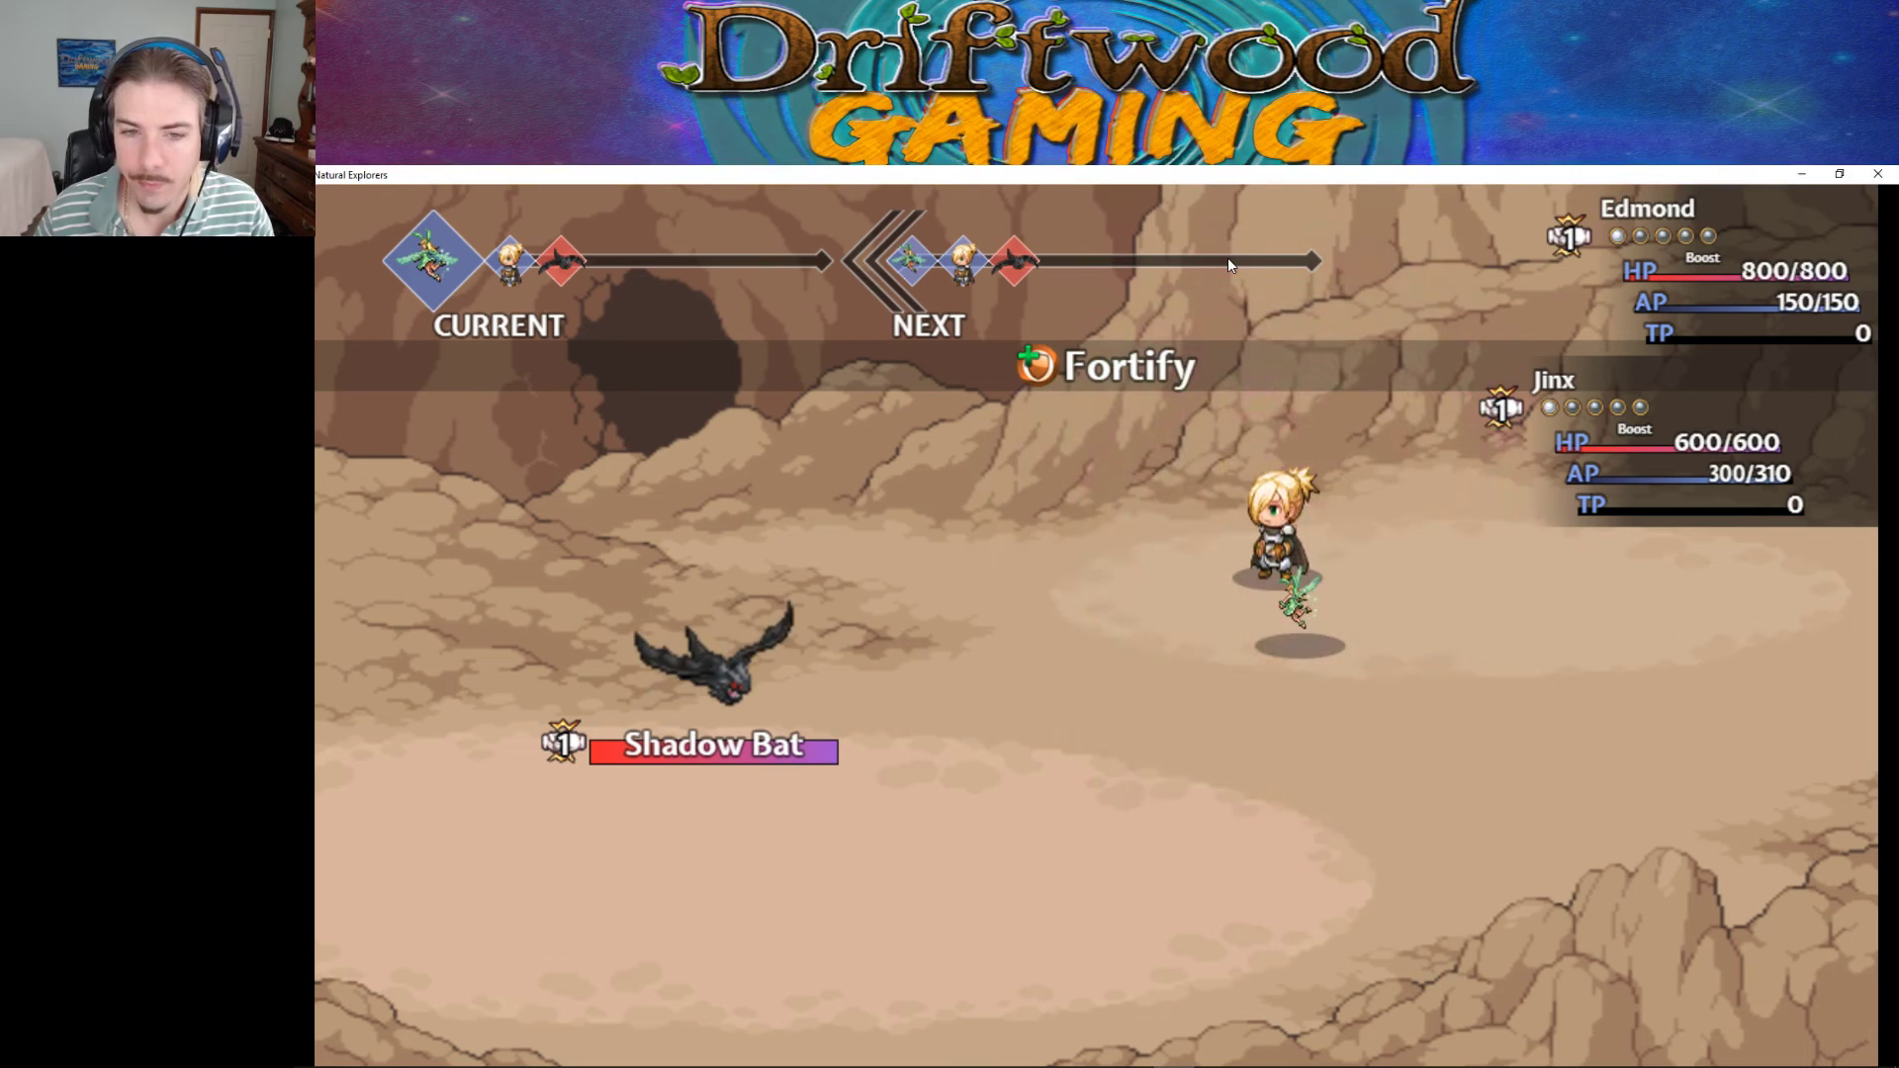
# Have Edmond use the second skill in his Ability list against the Shadow Bat's turn, and end the playtest.
pyautogui.press('Down')
pyautogui.press('Return')
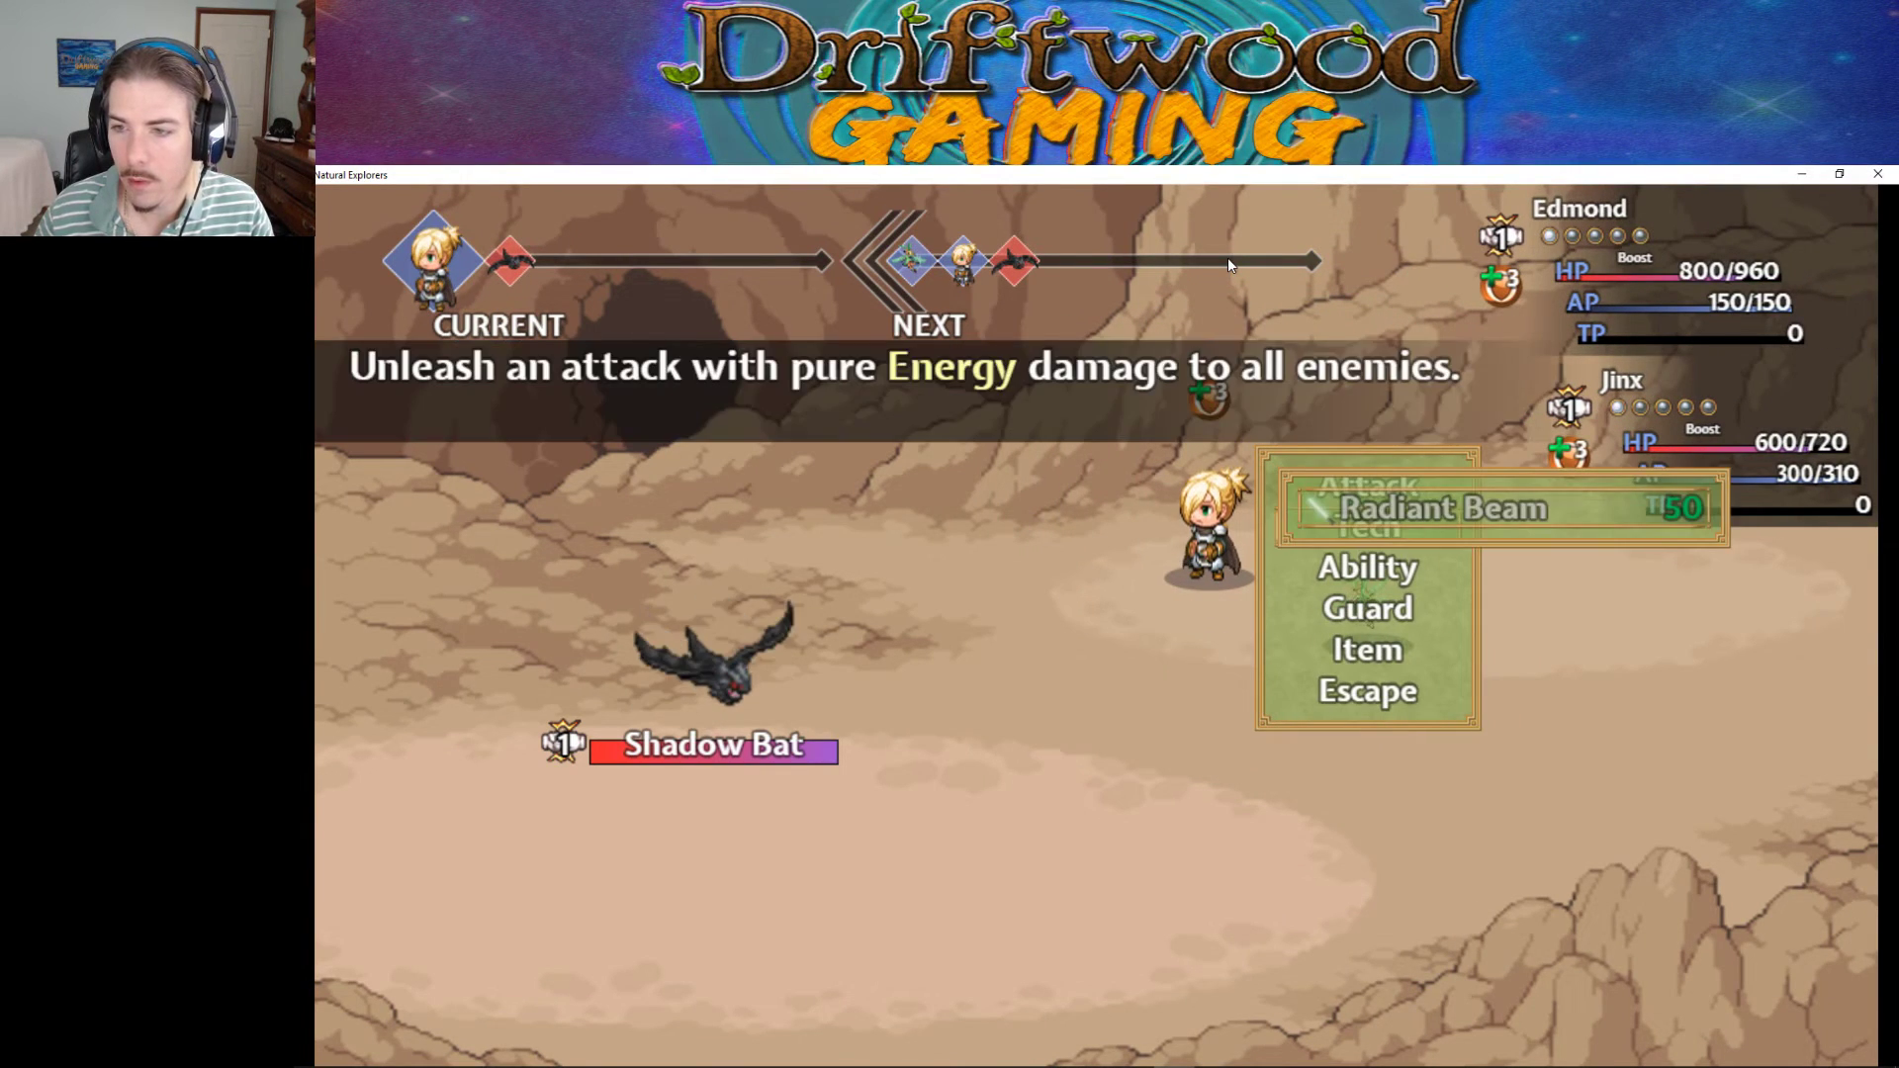
pyautogui.press('Escape')
pyautogui.press('Down')
pyautogui.press('Return')
pyautogui.press('Down')
pyautogui.press('Return')
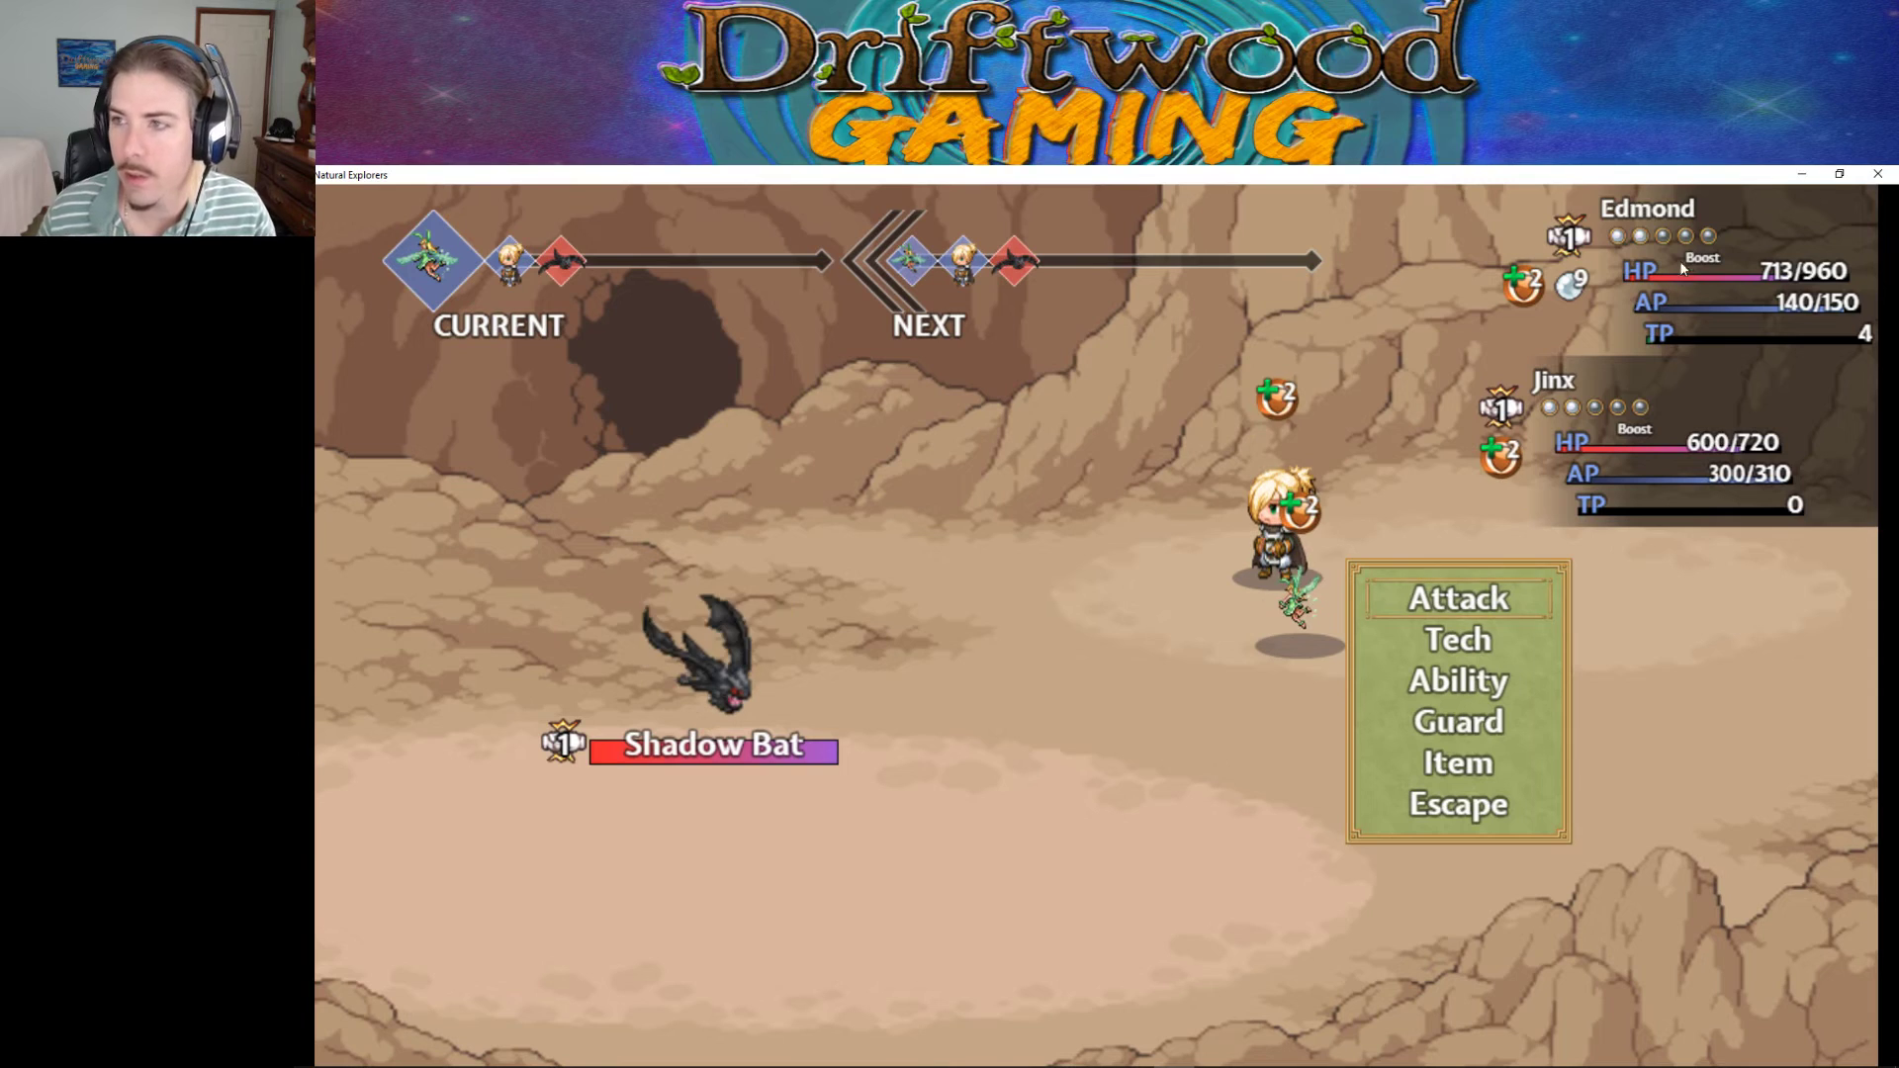
pyautogui.click(1884, 177)
# Copy the action sequence note from the Attack skill into the note of the Scratch skill.
pyautogui.click(942, 226)
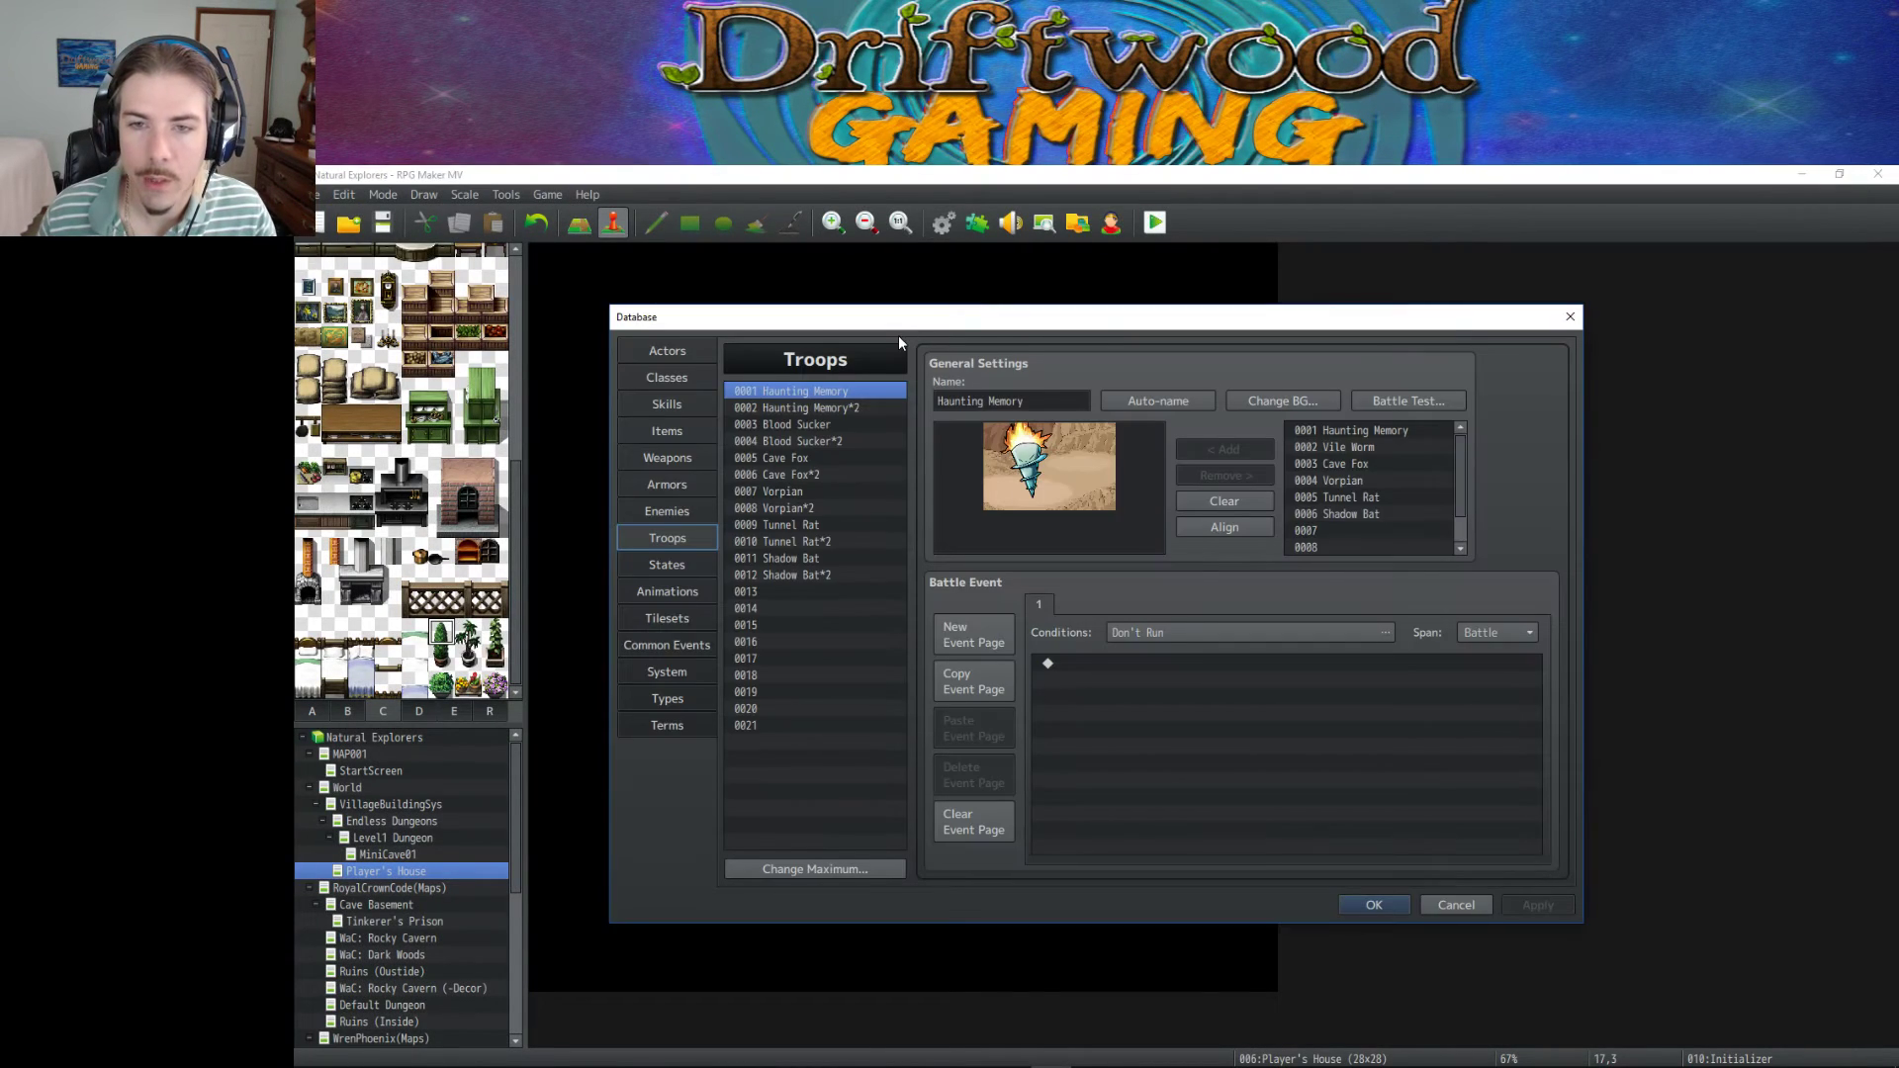
pyautogui.click(677, 408)
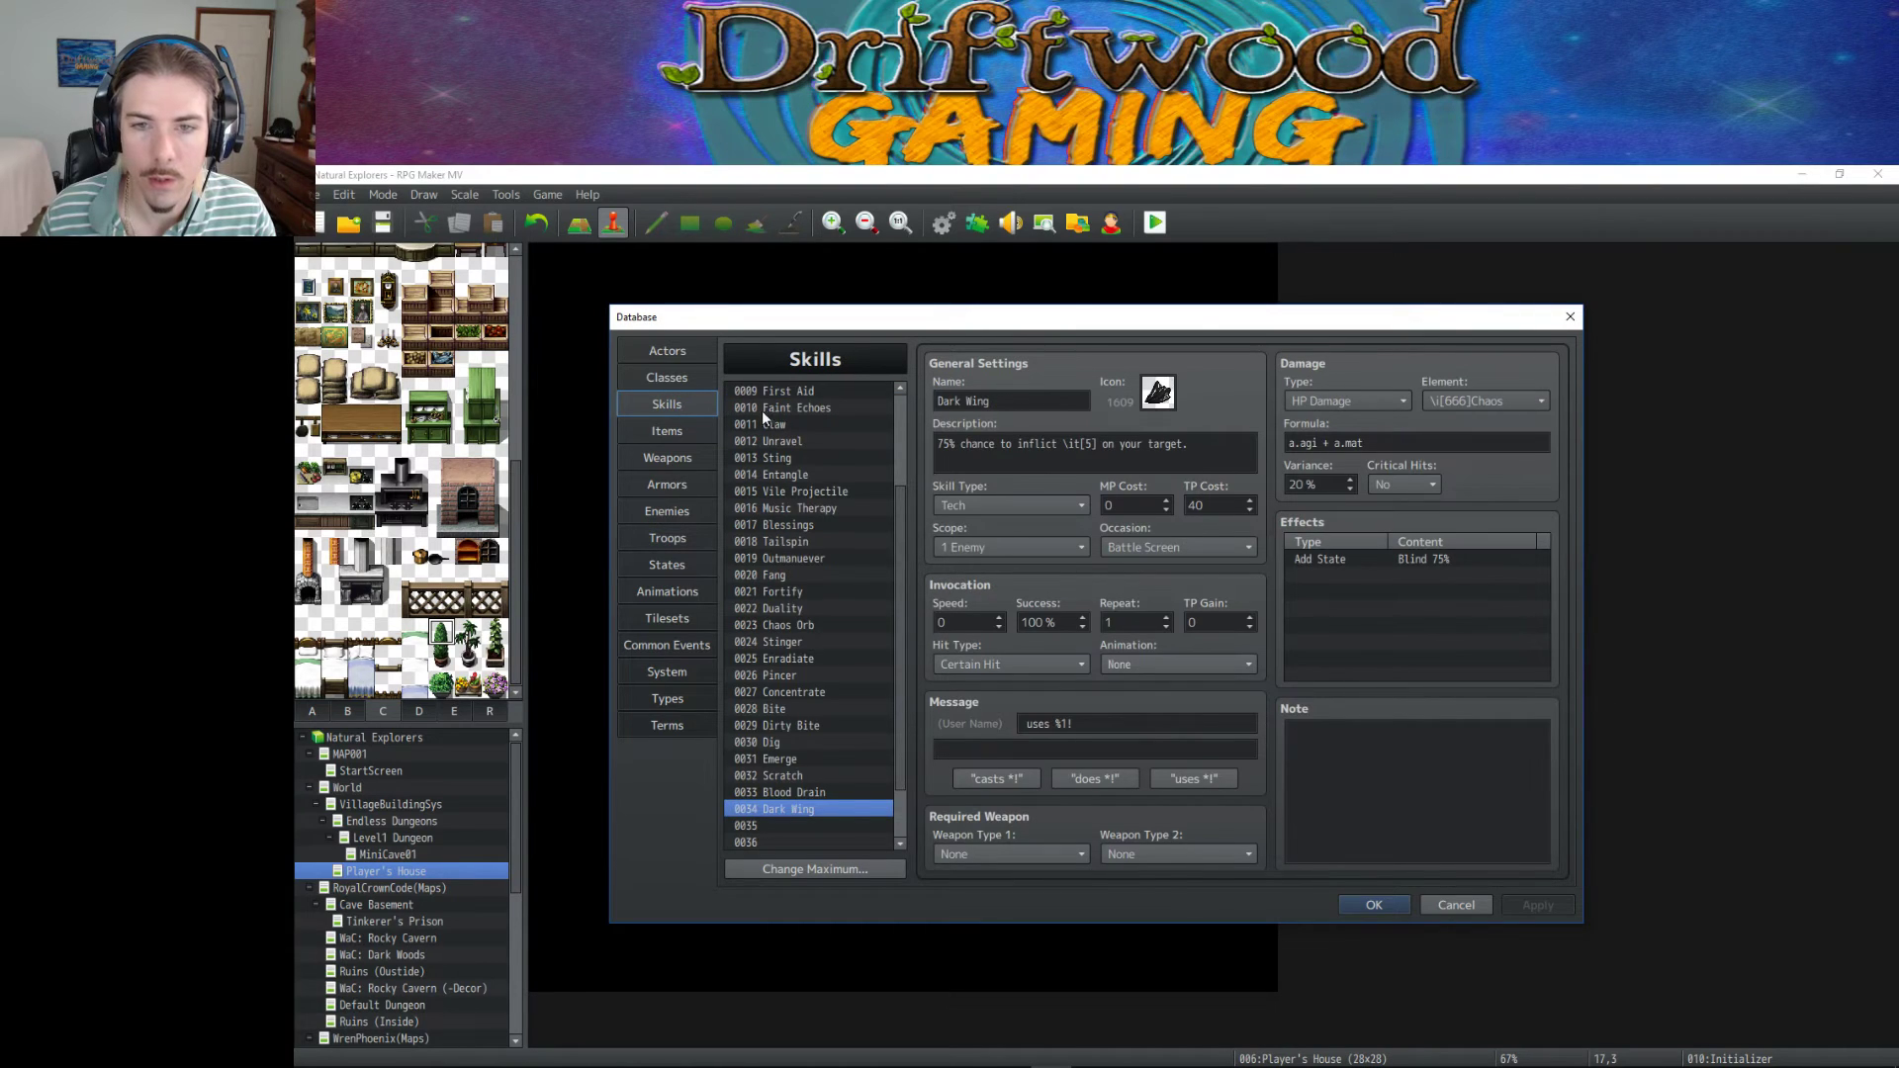
pyautogui.scroll(3, 887, 520)
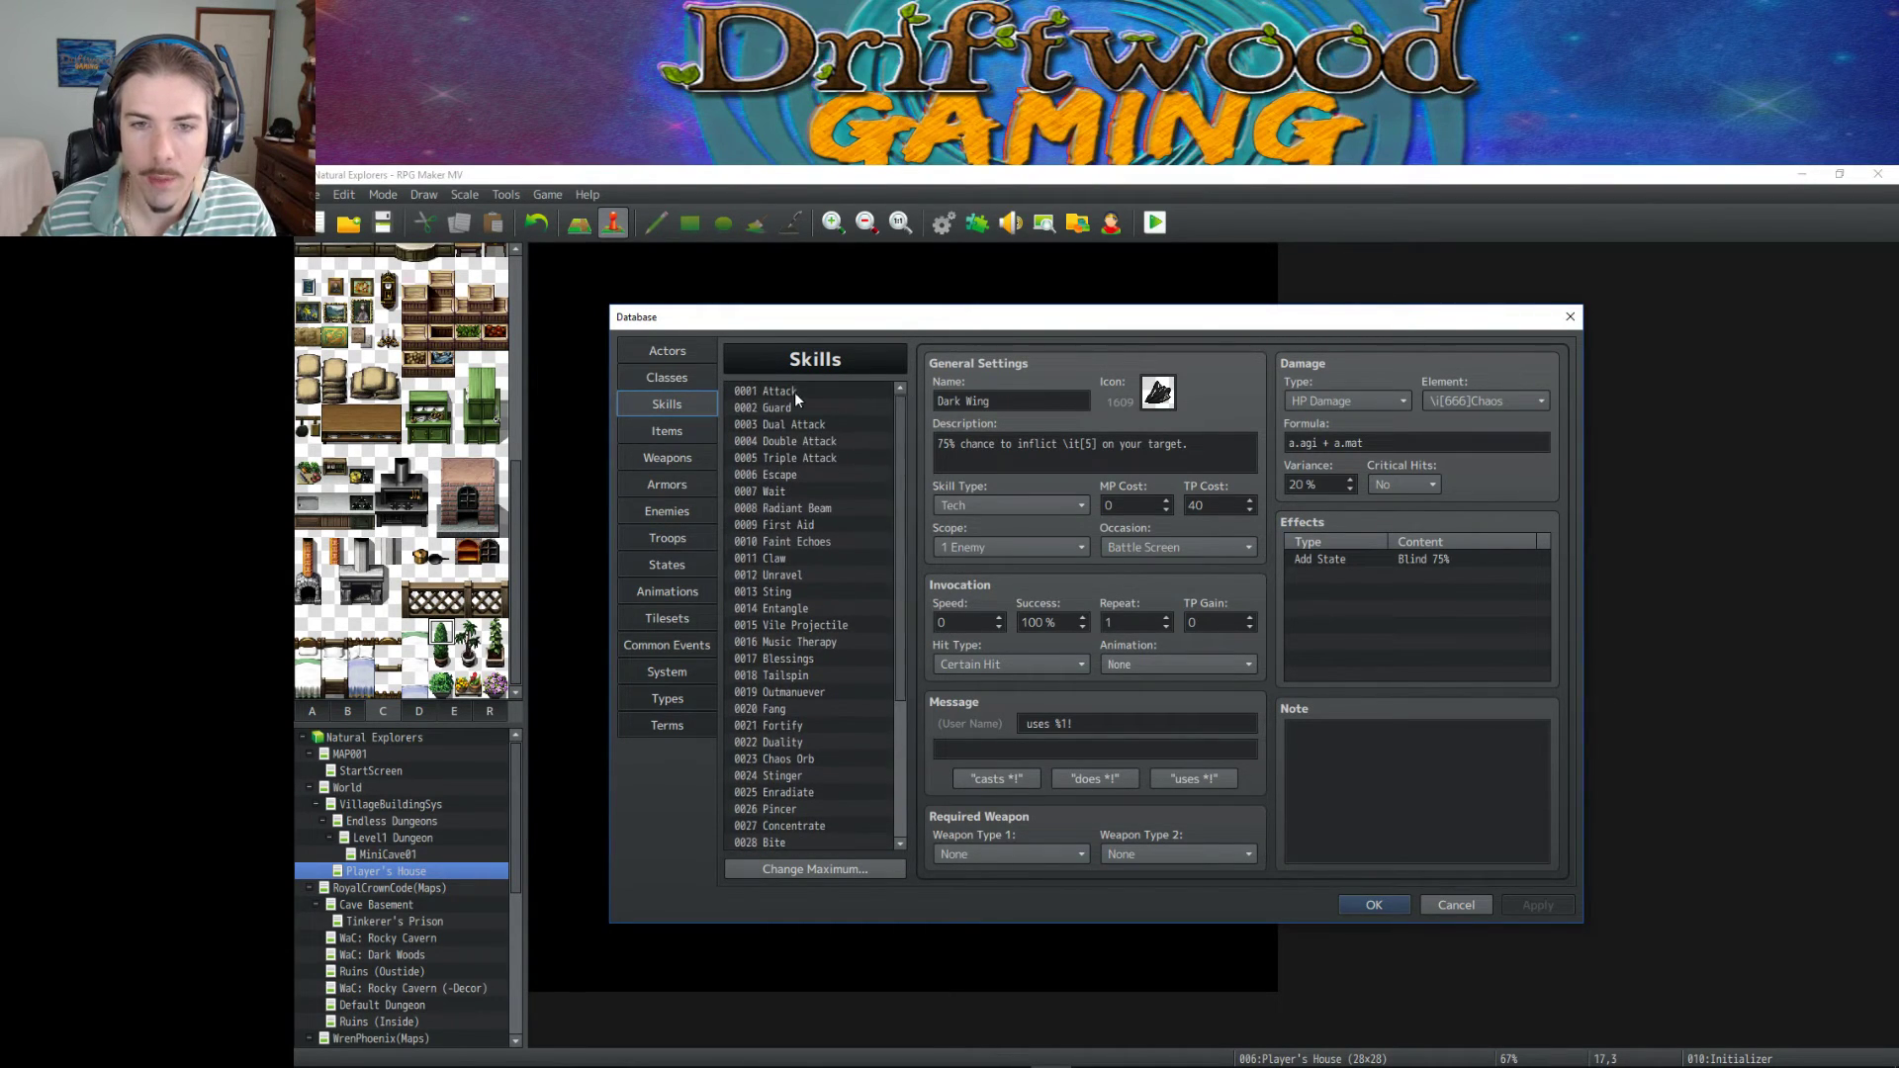
pyautogui.click(795, 392)
pyautogui.click(1302, 765)
pyautogui.moveTo(1296, 764); pyautogui.dragTo(1456, 968)
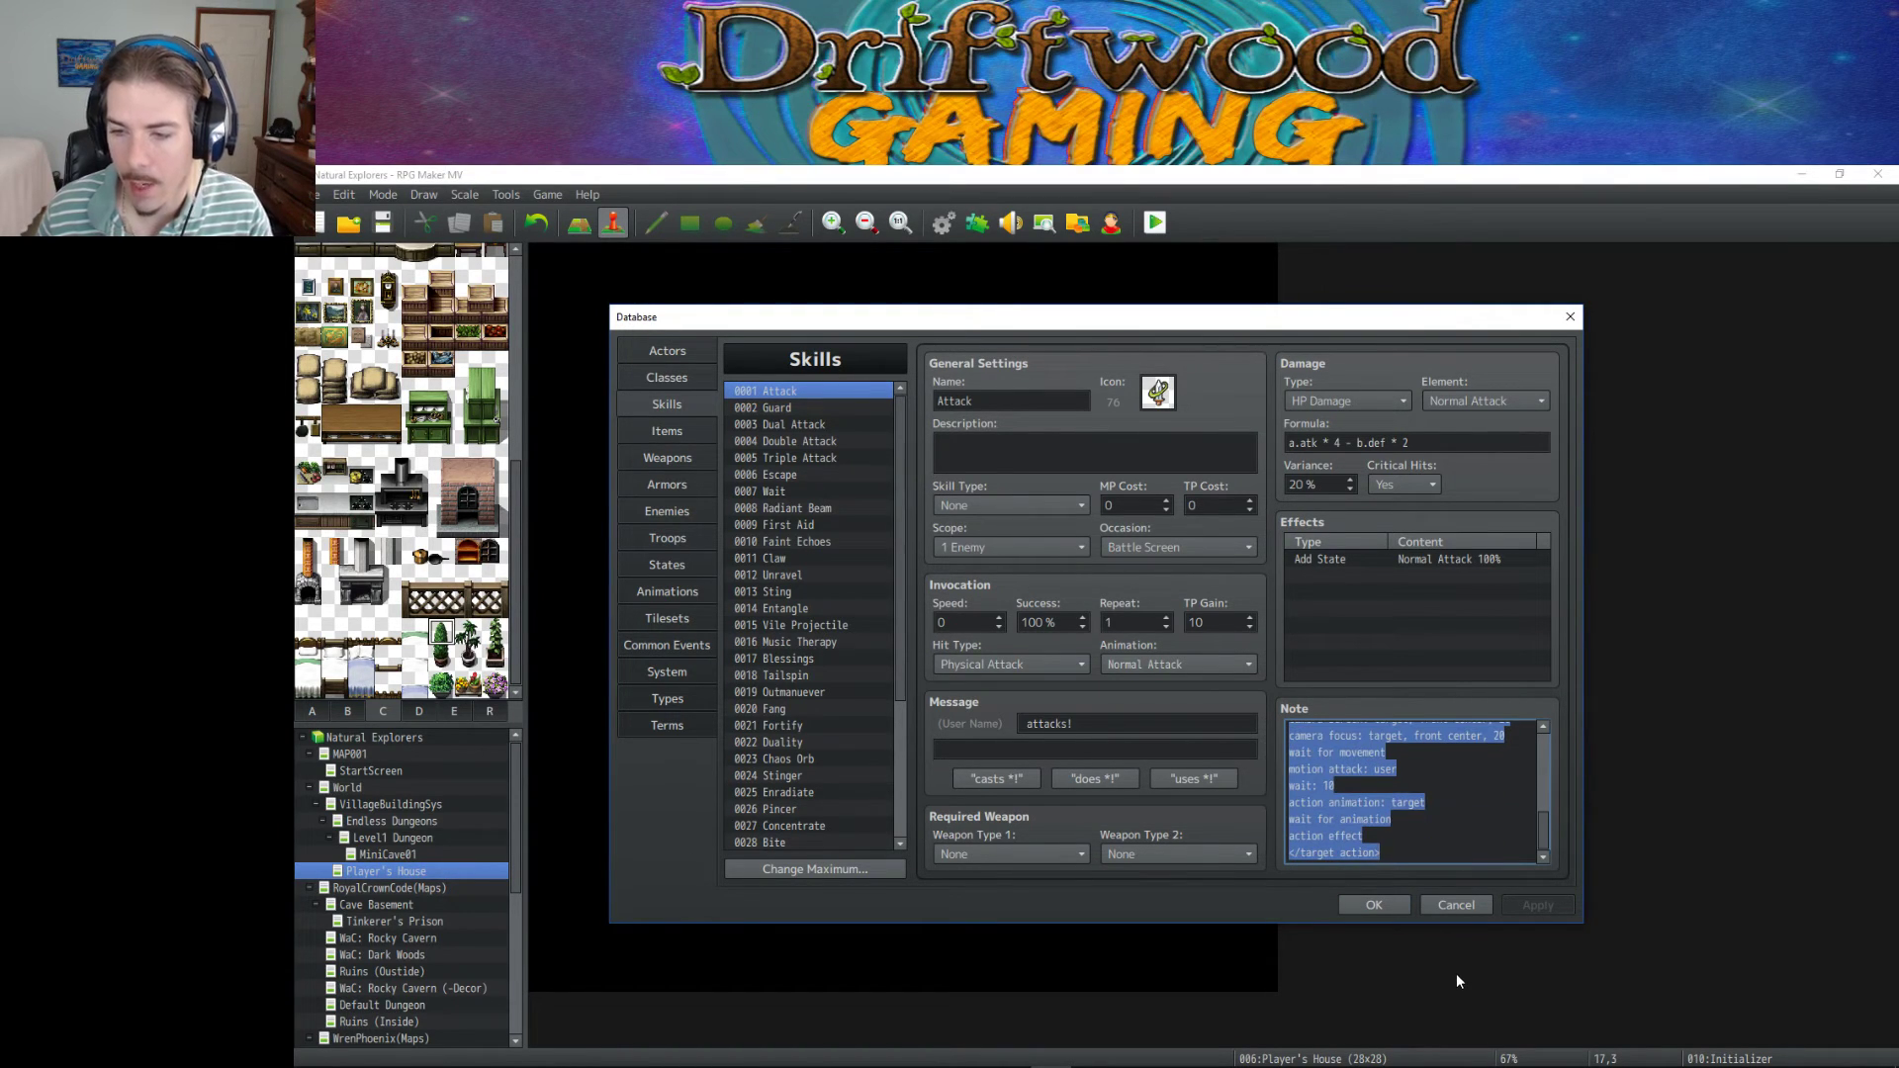
pyautogui.scroll(-4, 791, 697)
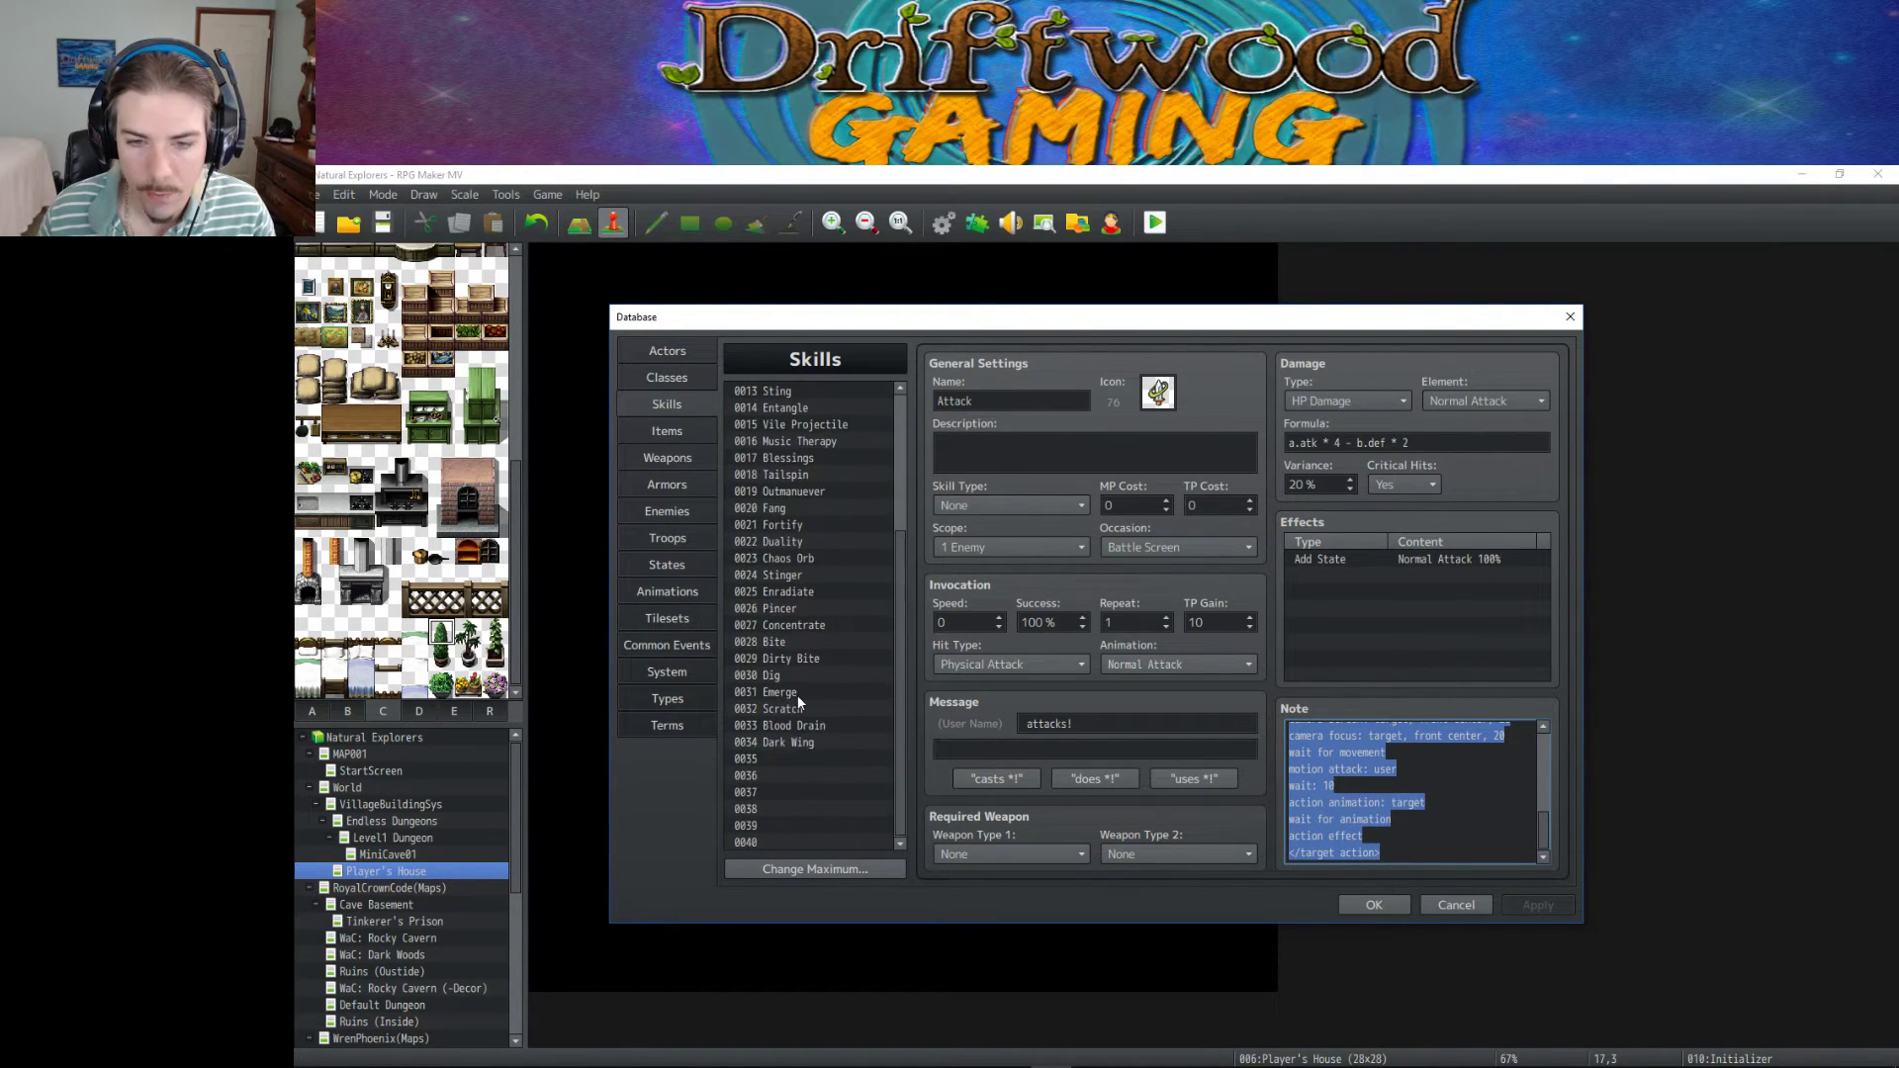
pyautogui.click(875, 709)
pyautogui.click(1405, 771)
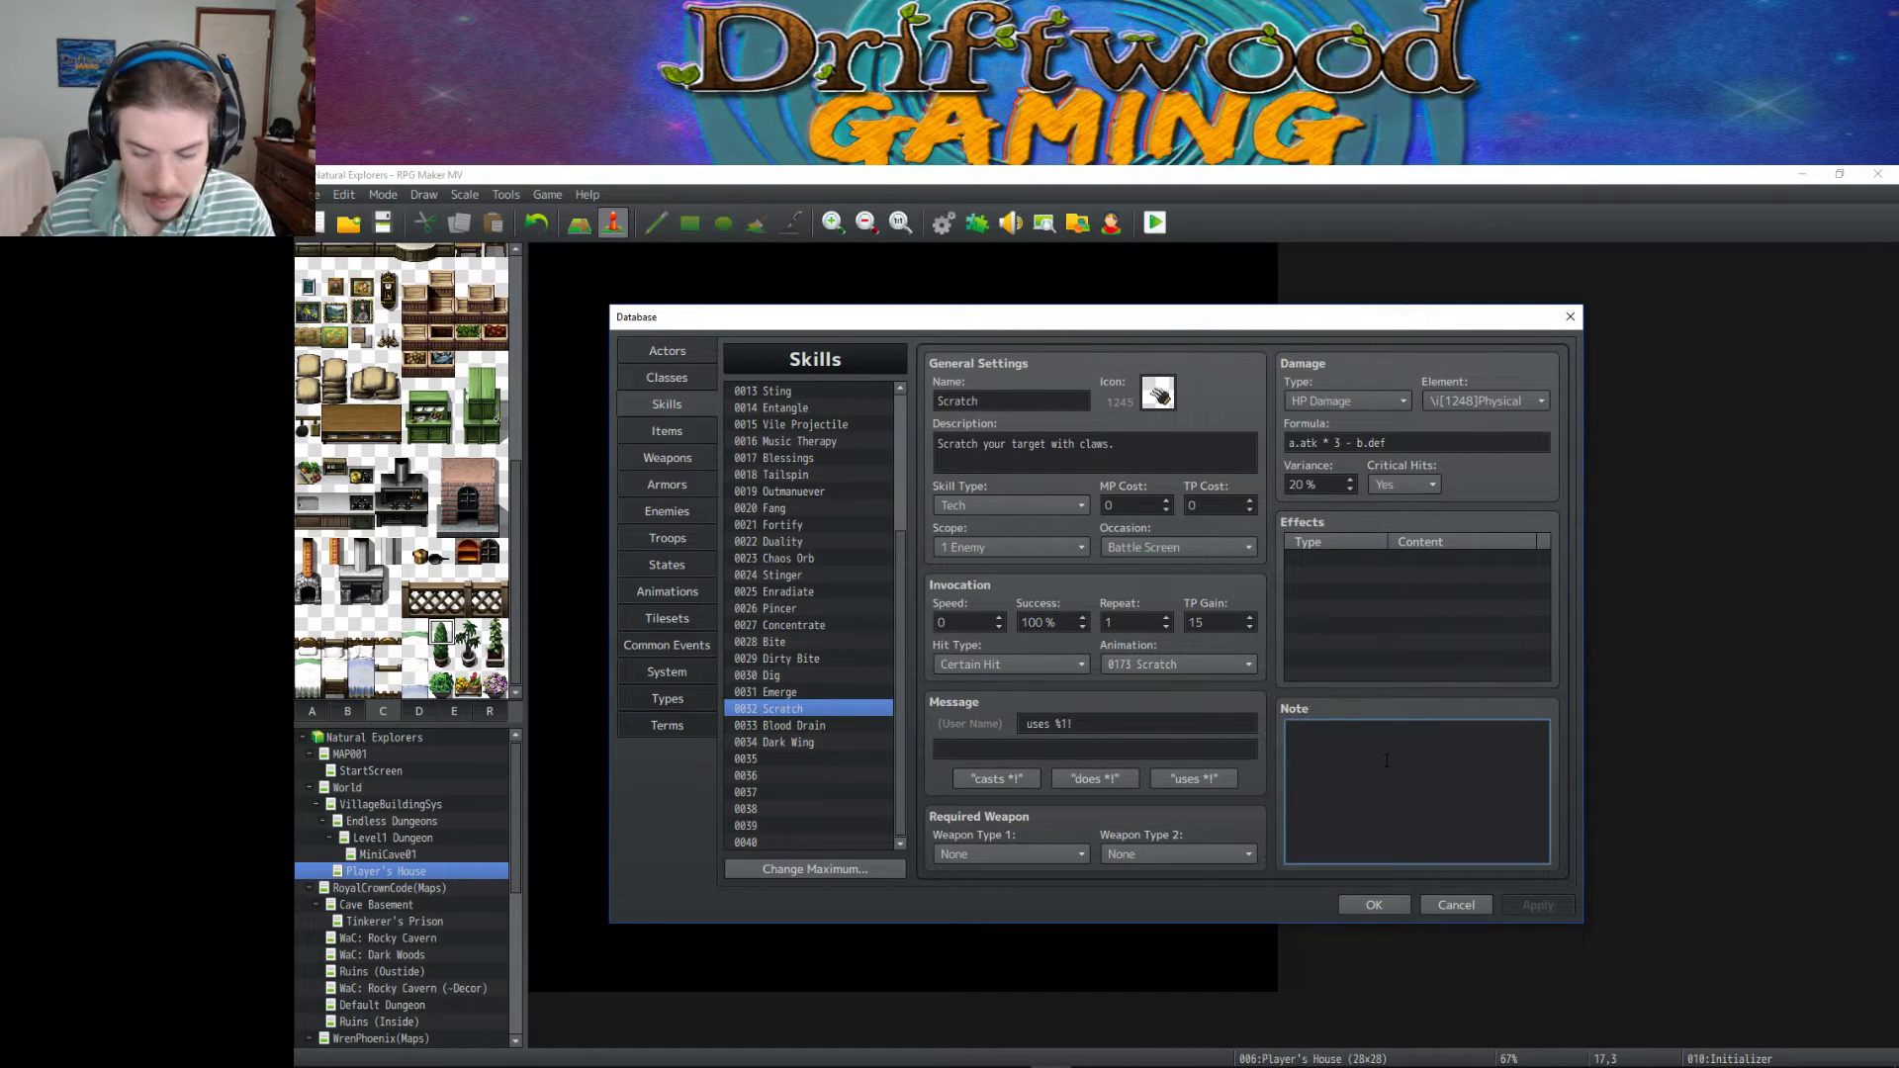
pyautogui.hotkey('ctrl', 'v')
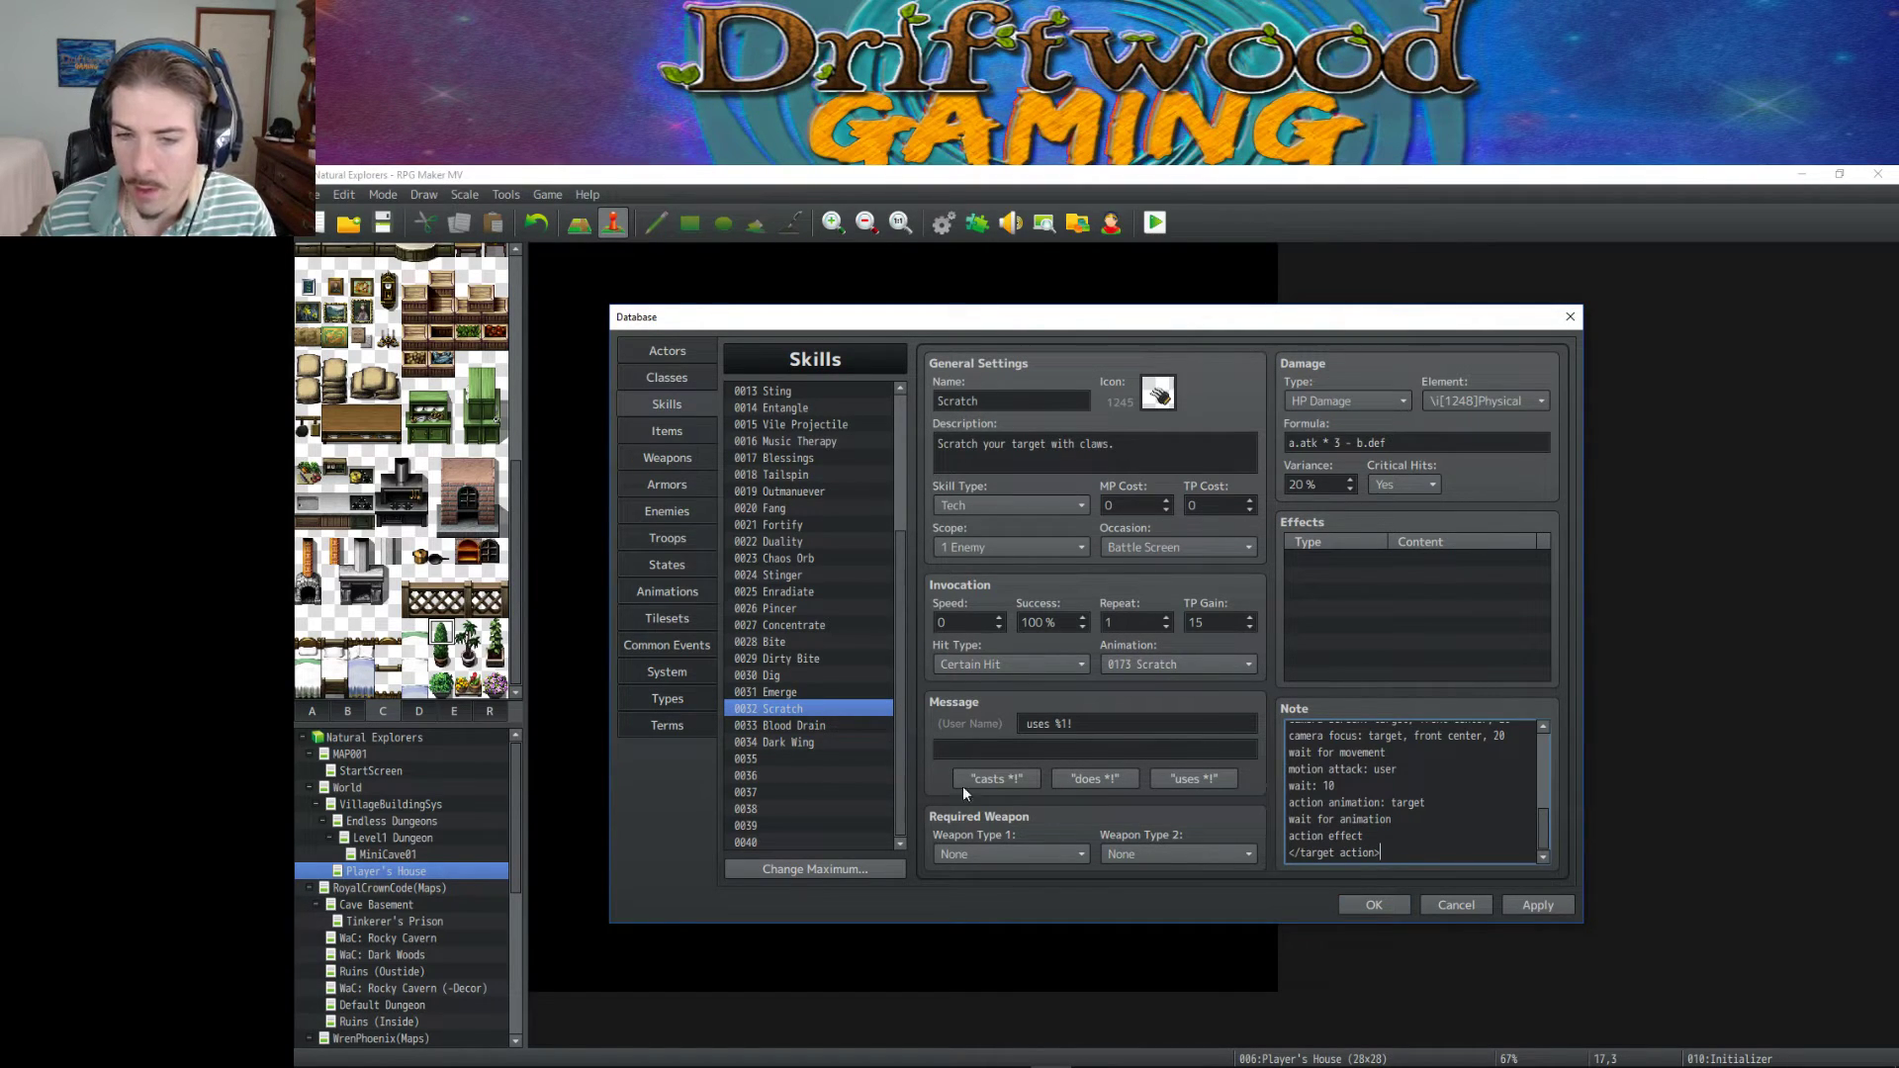
# Give the Blood Drain skill the same action sequence note, apply the changes and close the database.
pyautogui.click(805, 725)
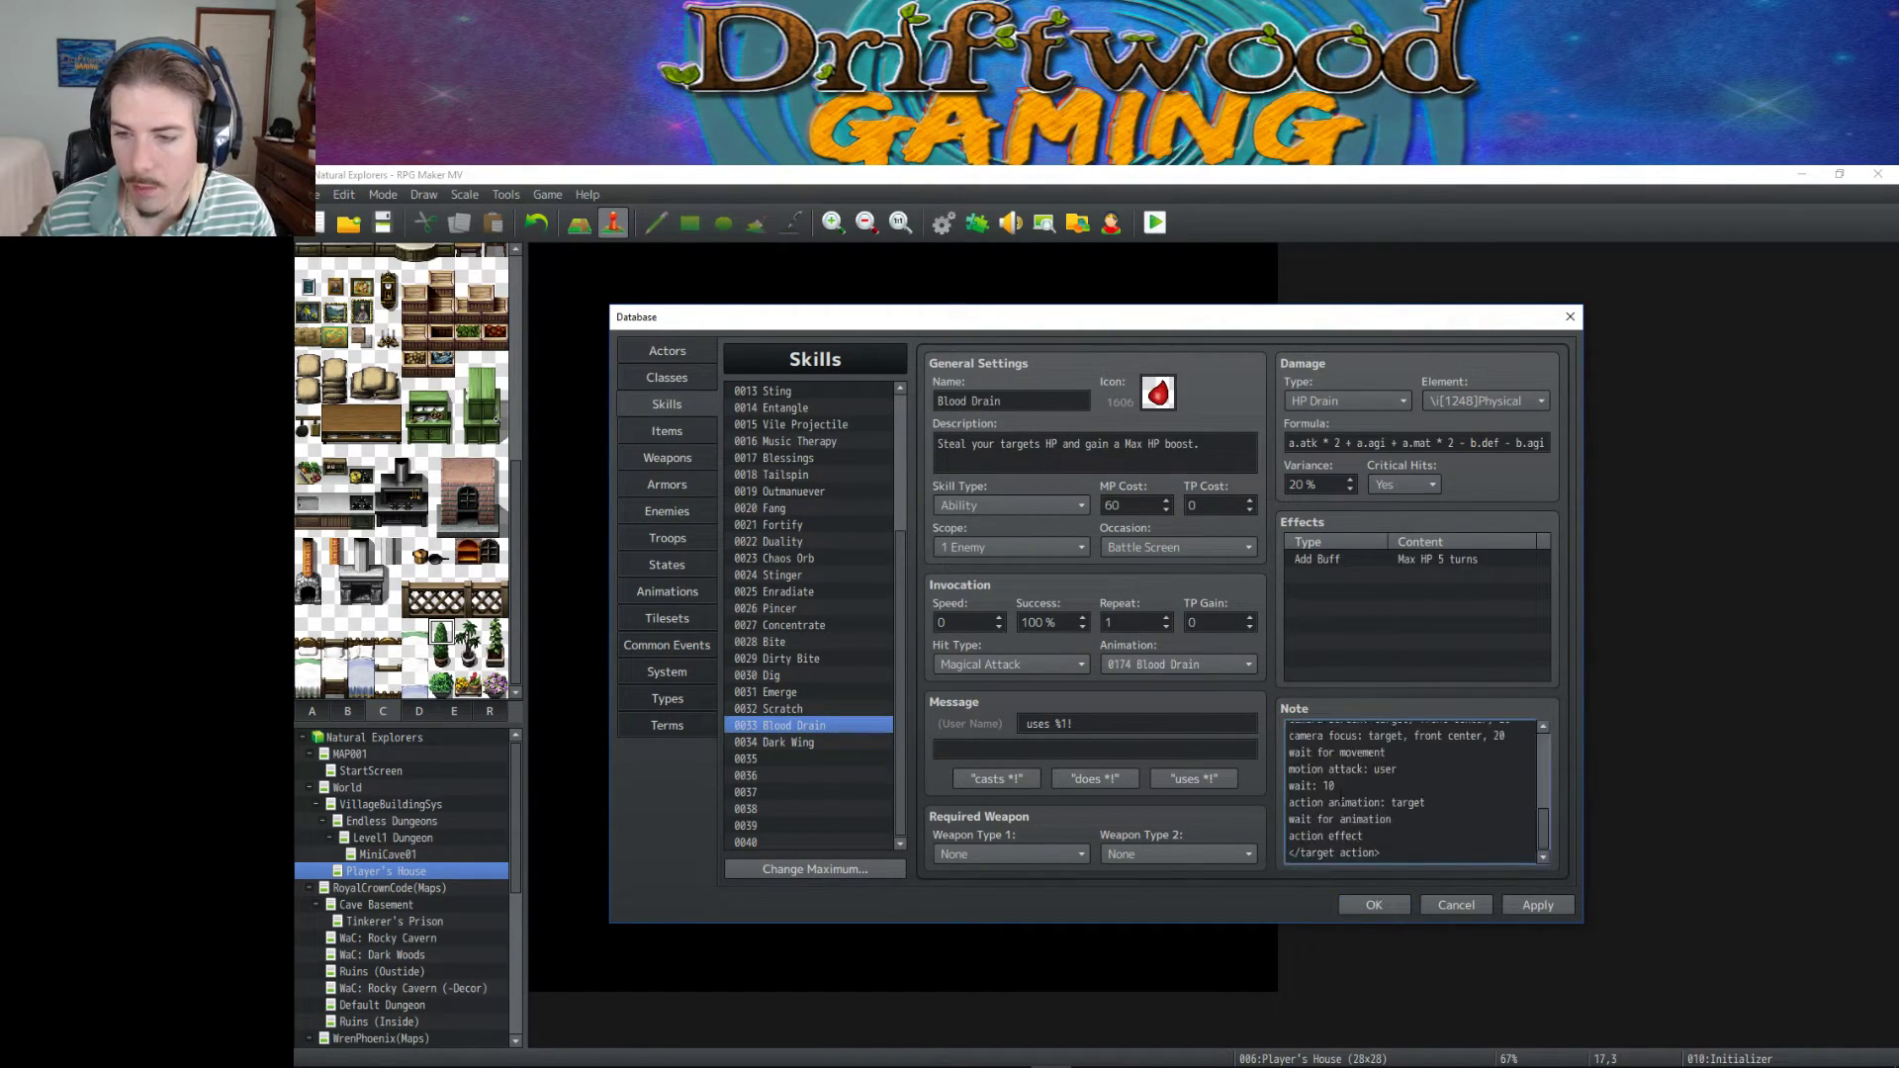
pyautogui.click(1382, 847)
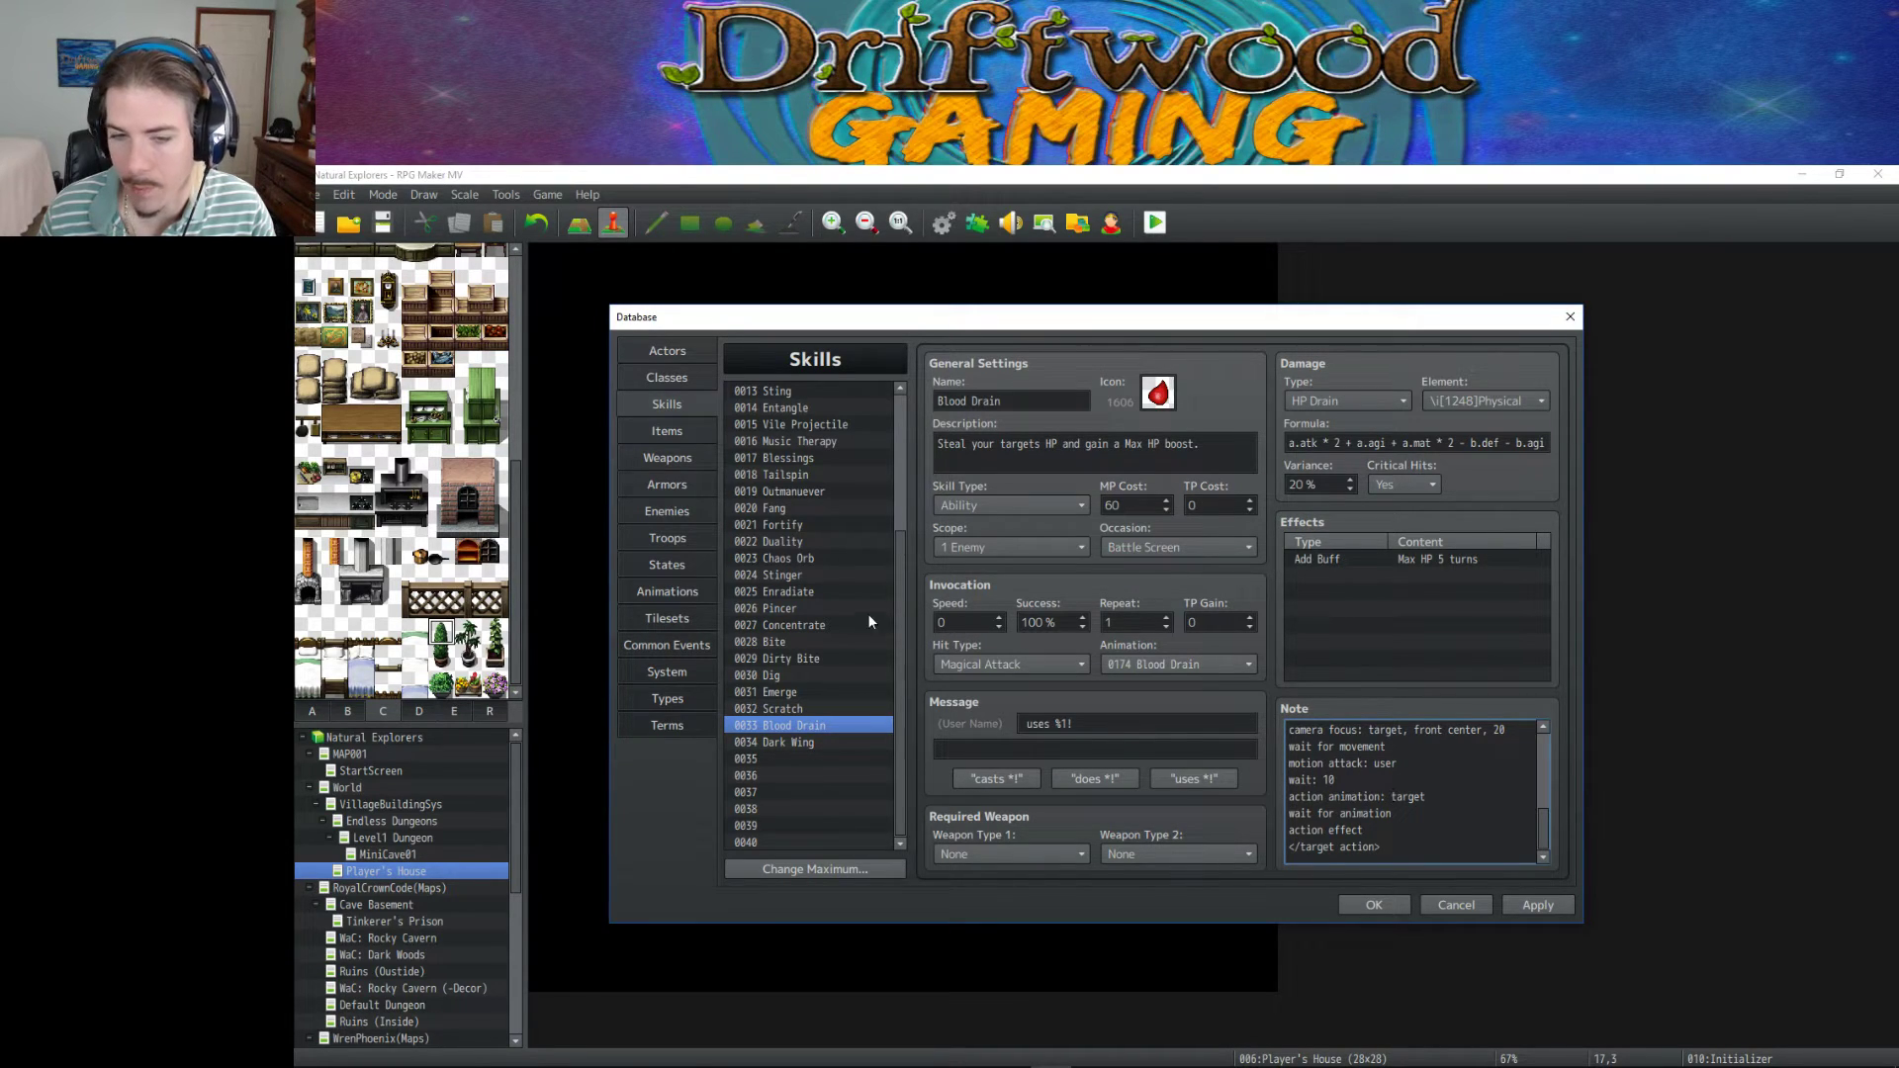
pyautogui.click(1534, 905)
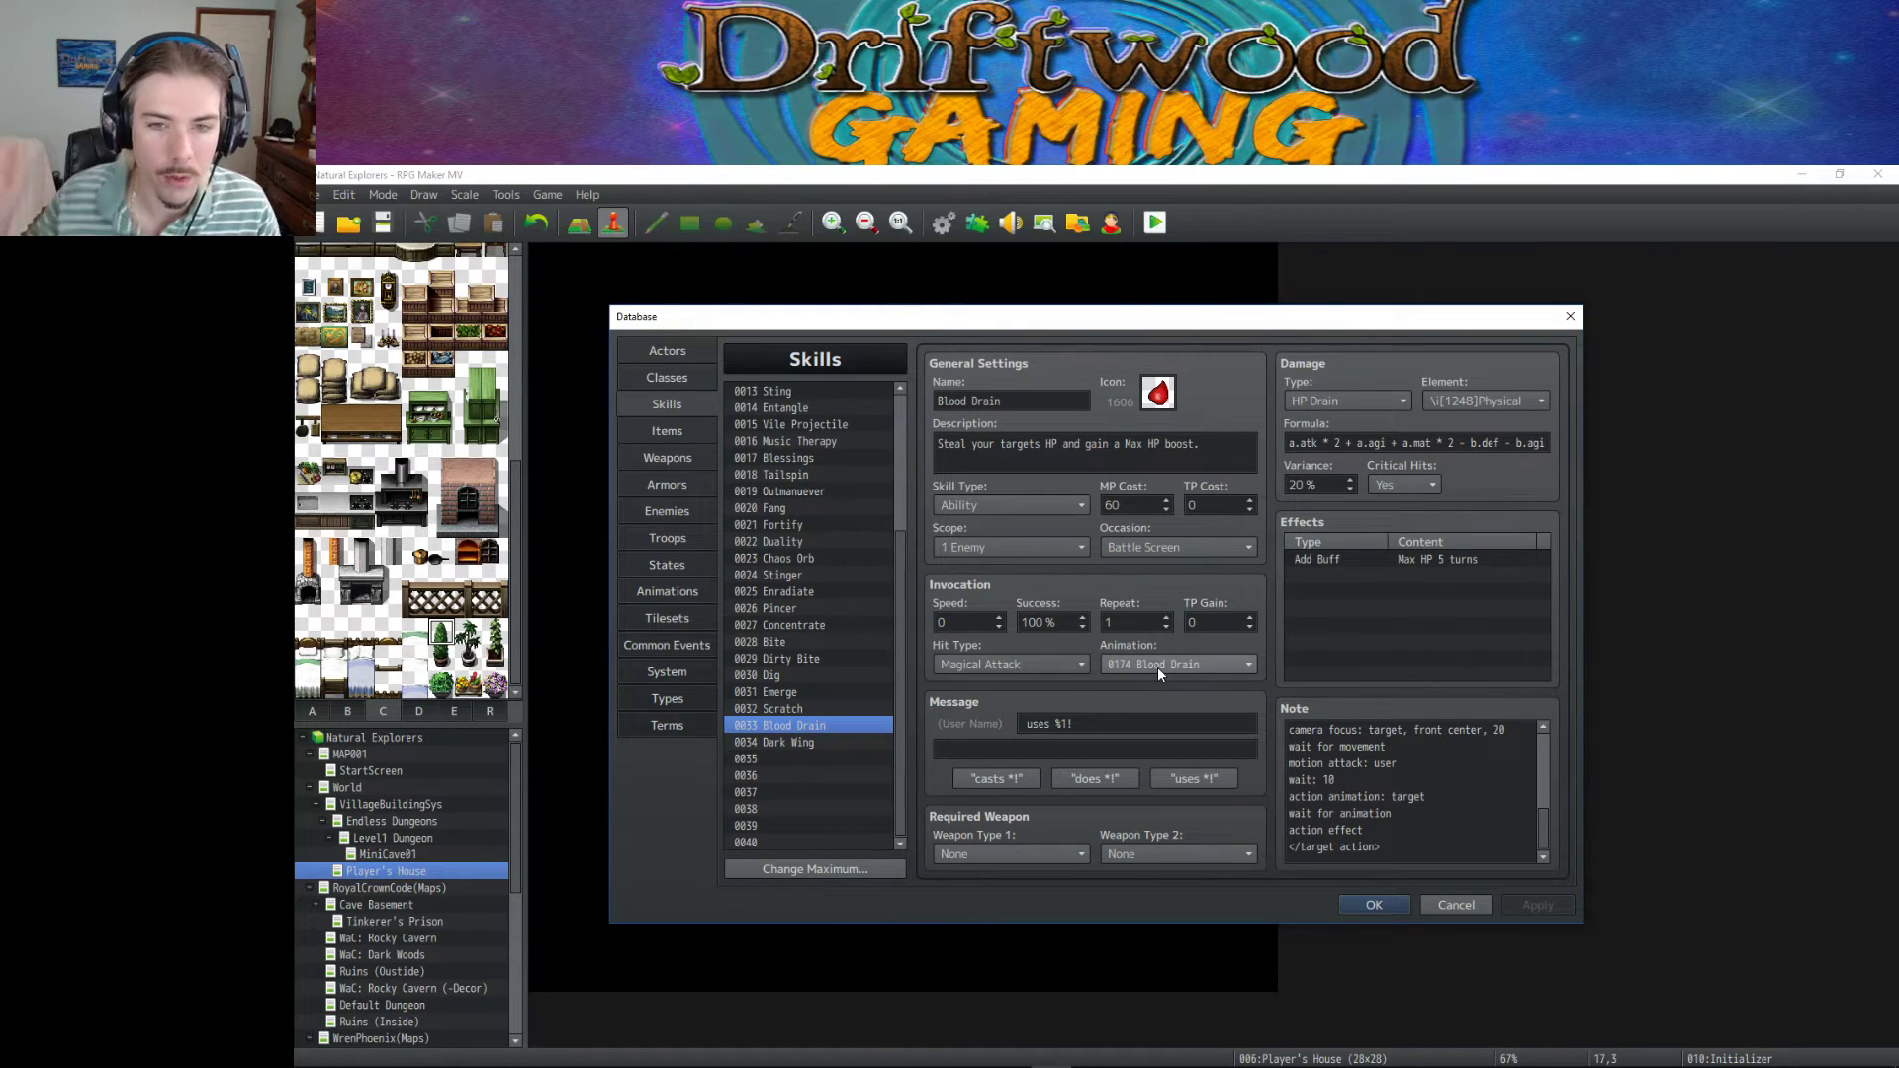
pyautogui.click(1385, 910)
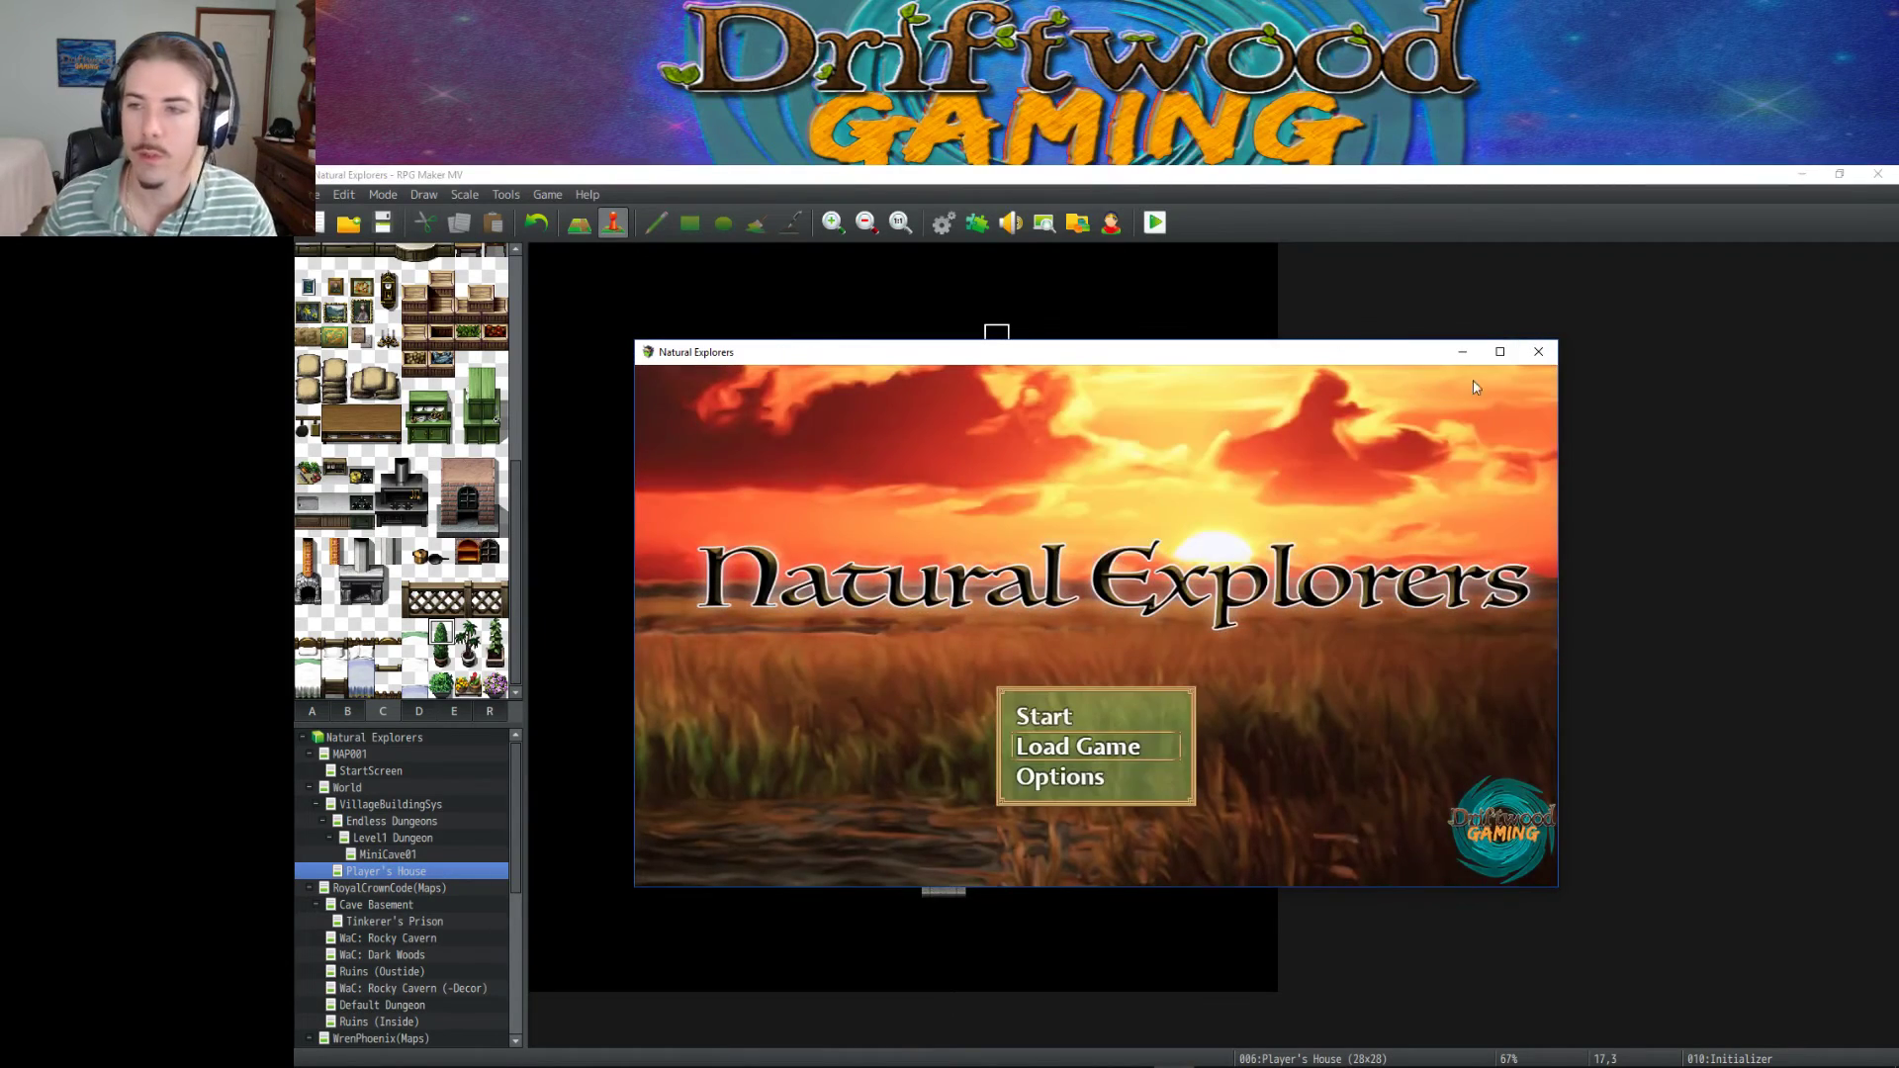
# Maximize the playtest window, start a new game and walk out of the house into the village.
pyautogui.click(1500, 351)
pyautogui.press('Return')
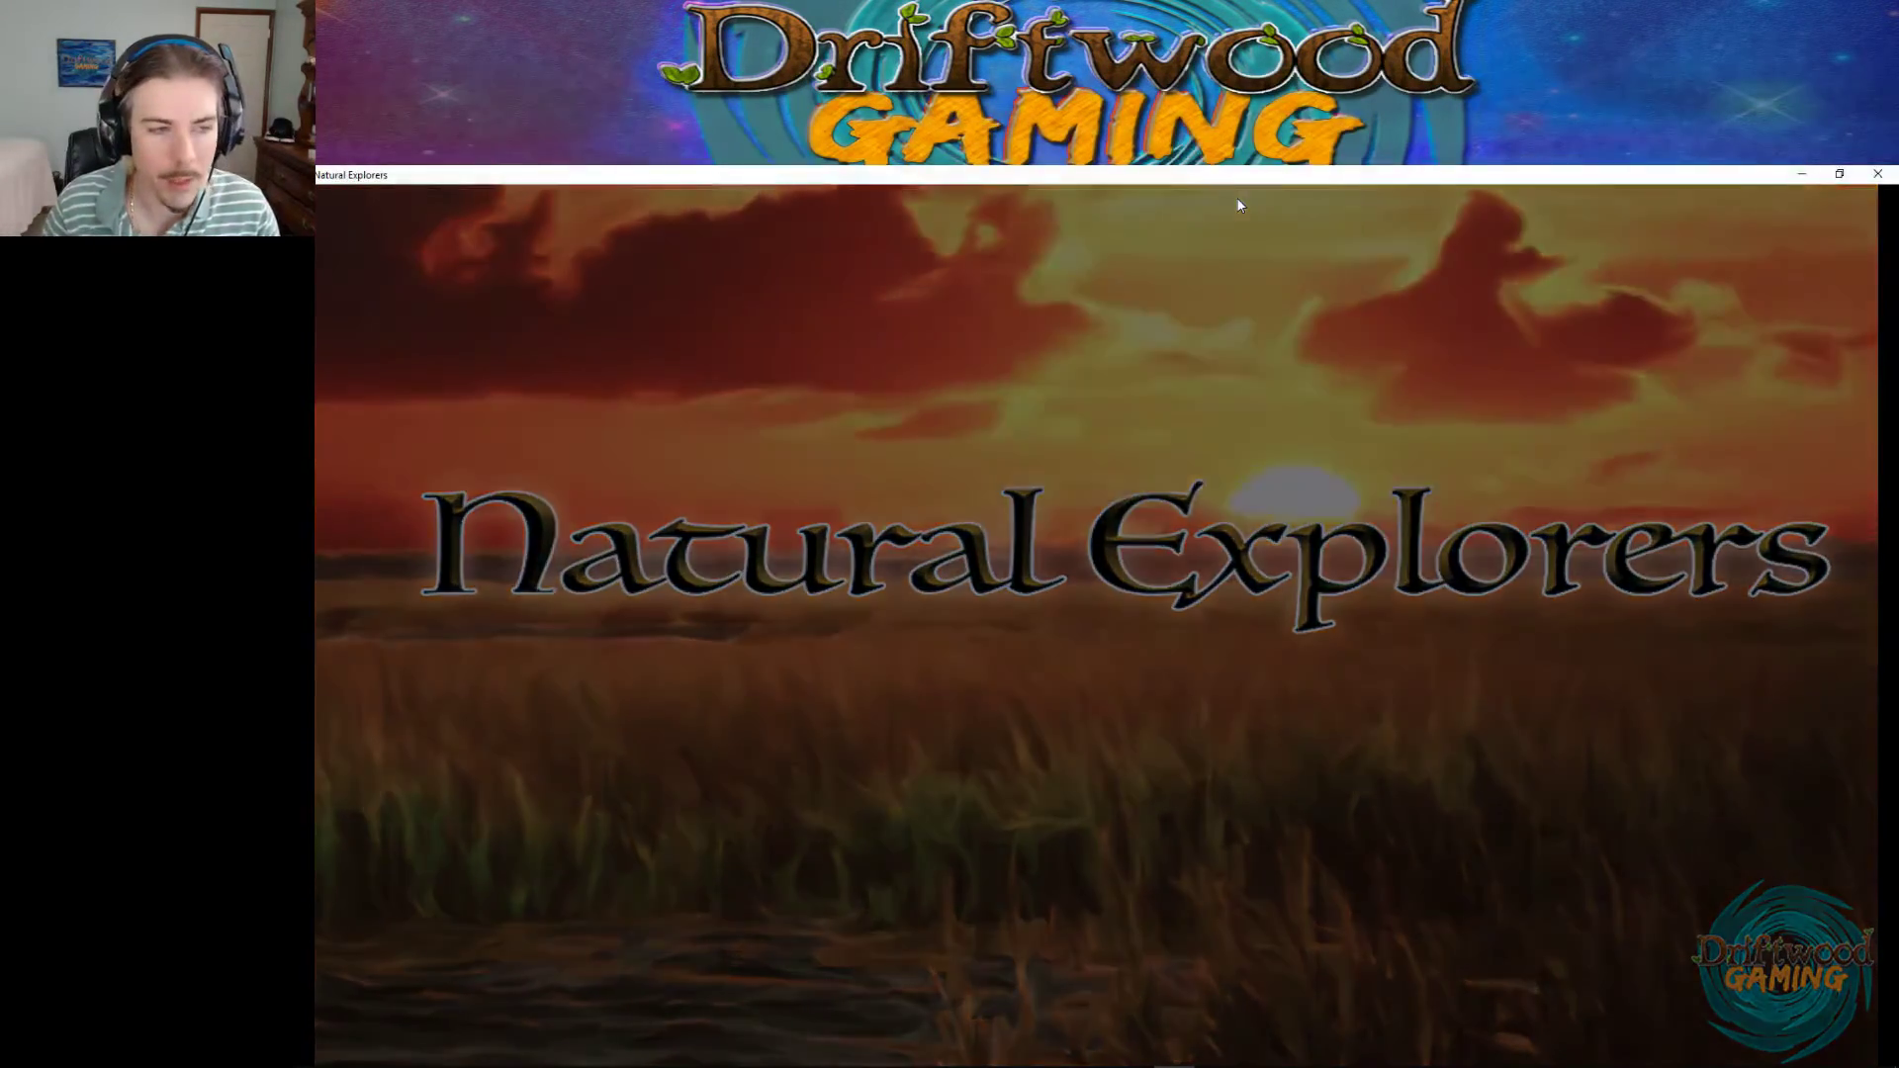
pyautogui.press('Down')
pyautogui.press('Left')
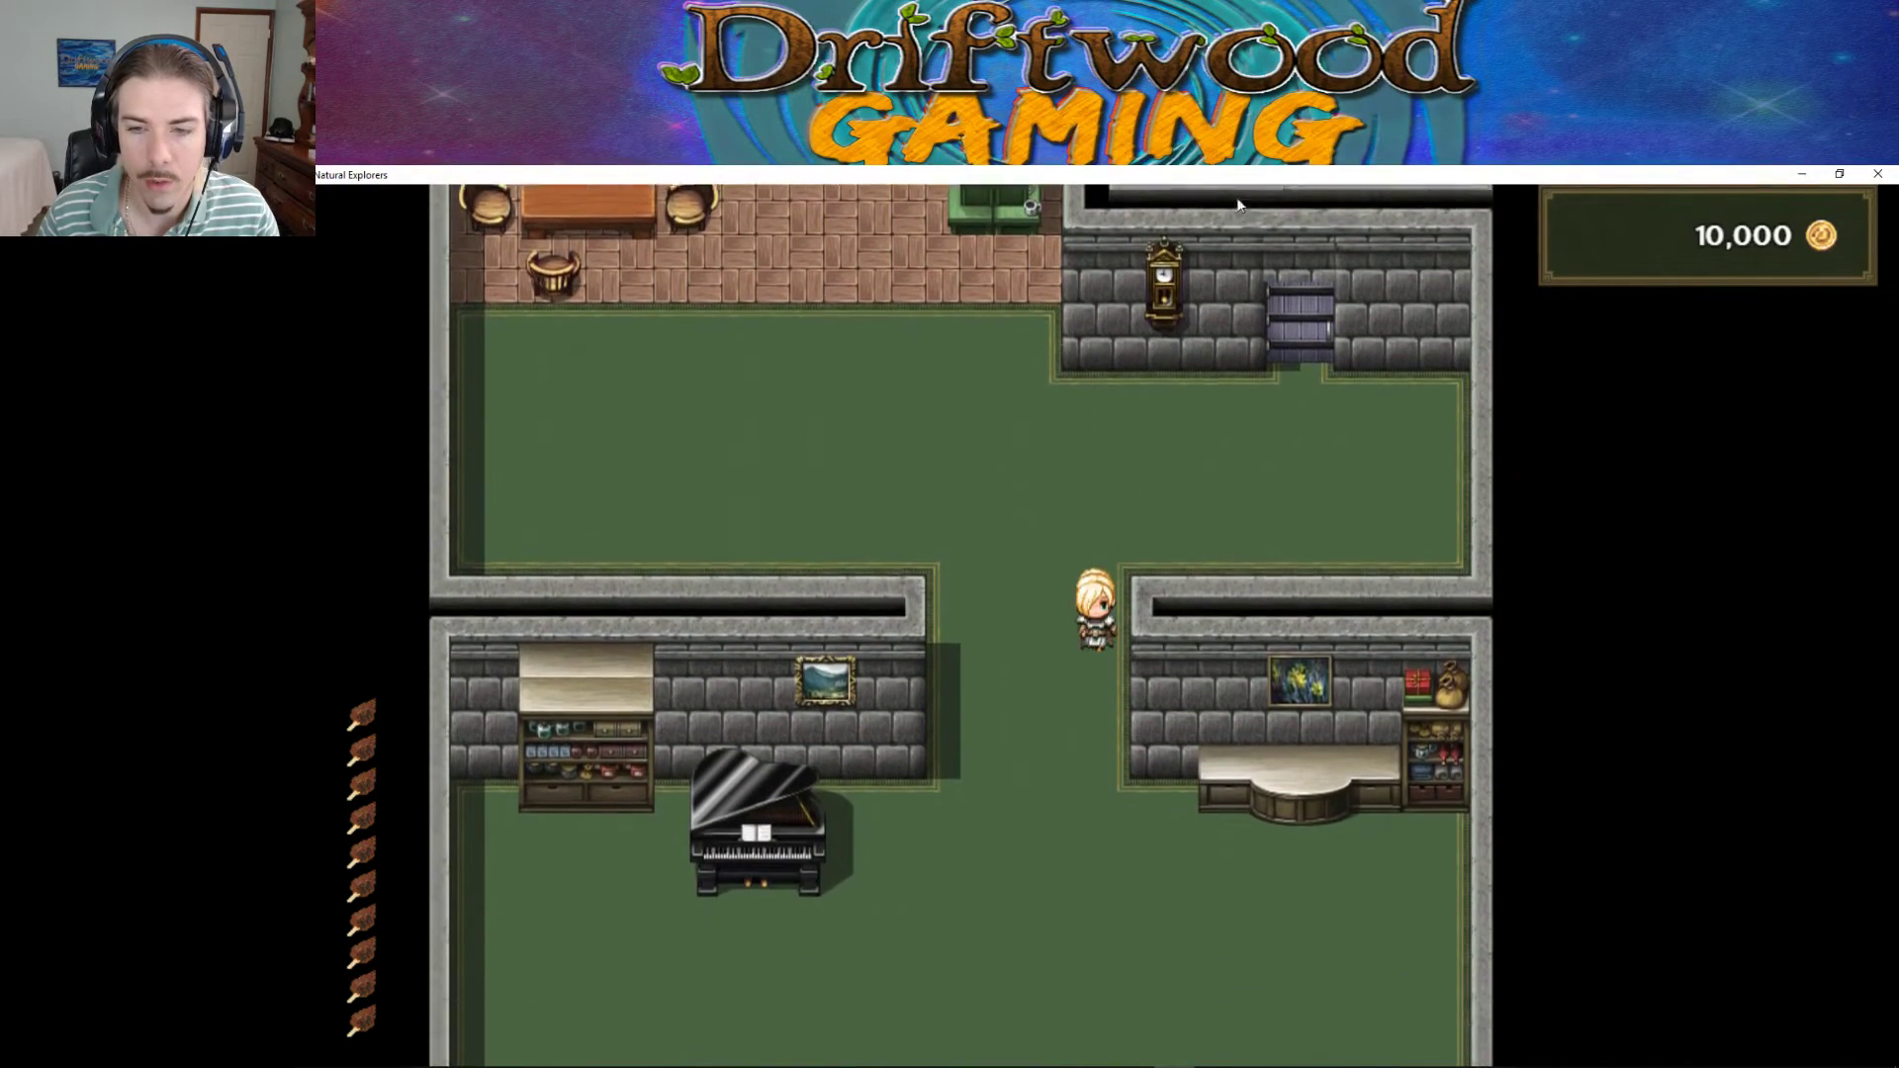
pyautogui.press('Down')
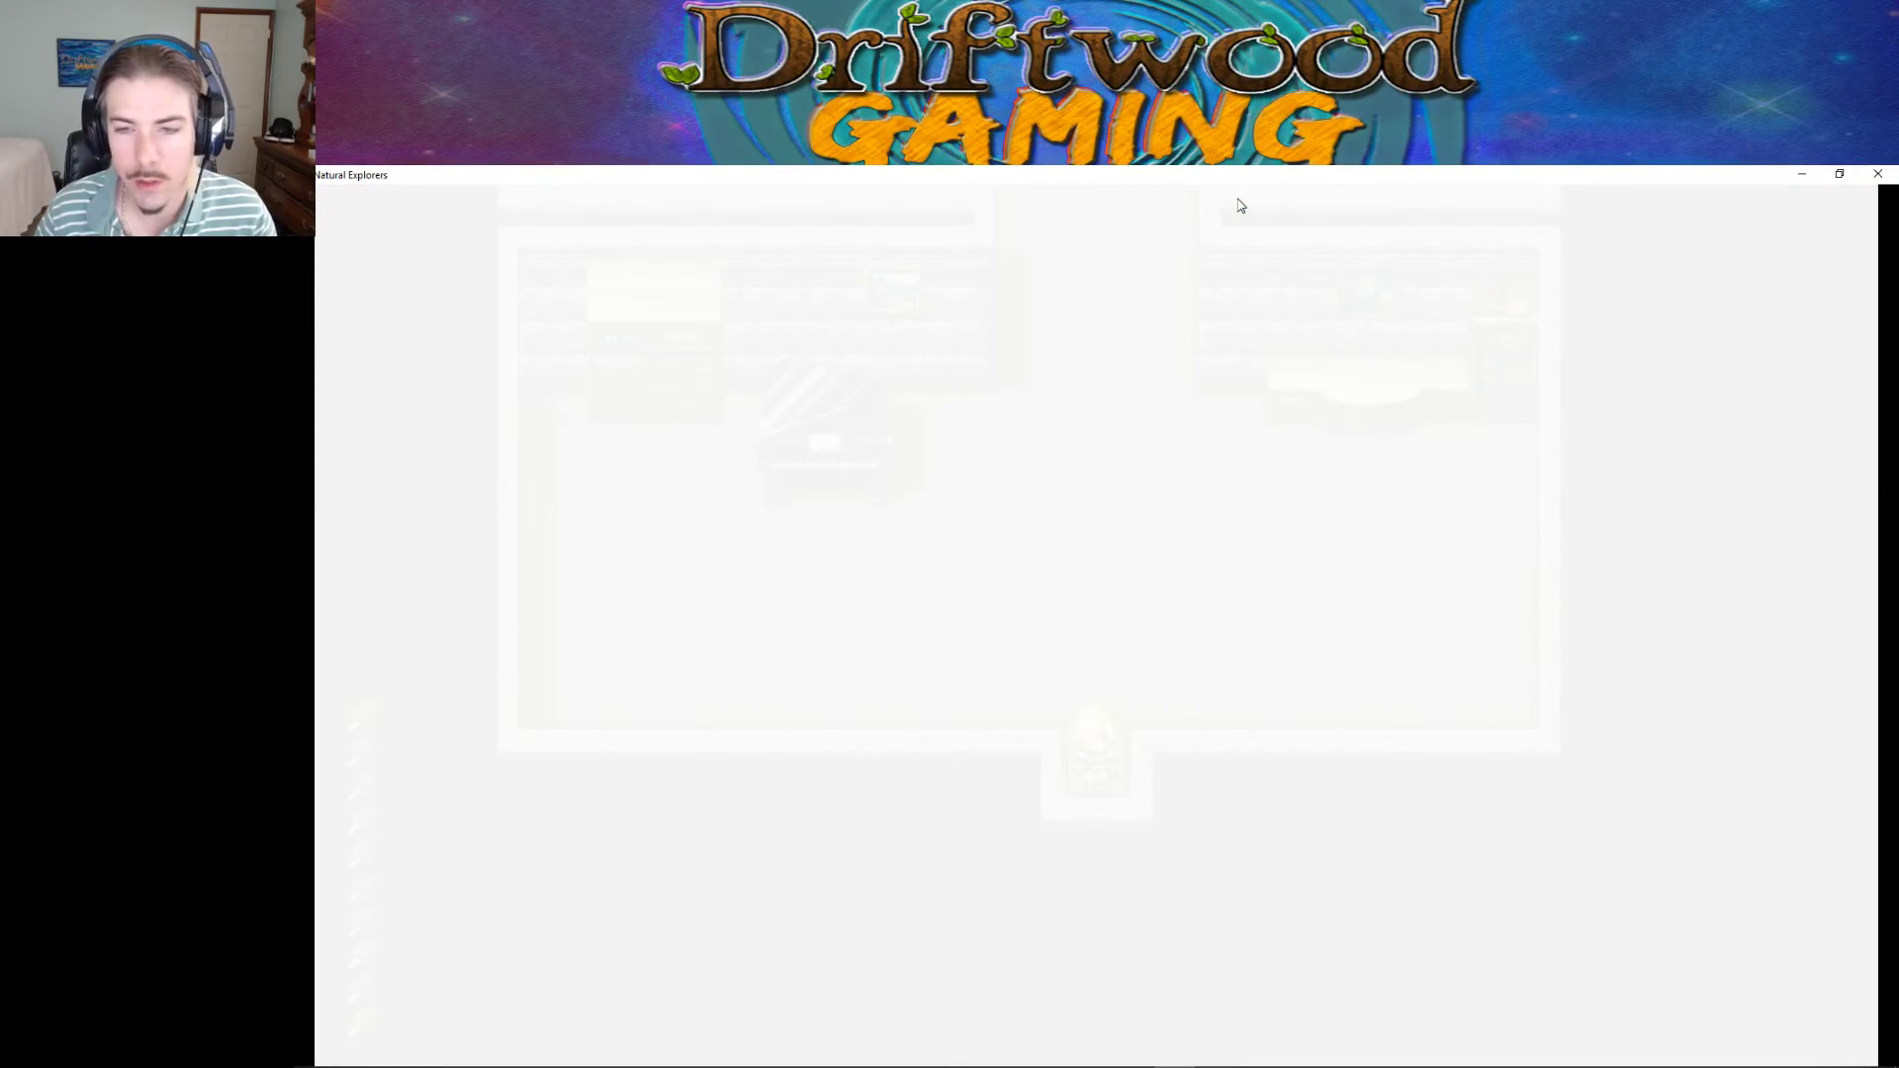
# Walk west through the village to the cave opening in the cliff and enter the dungeon.
pyautogui.press('Left')
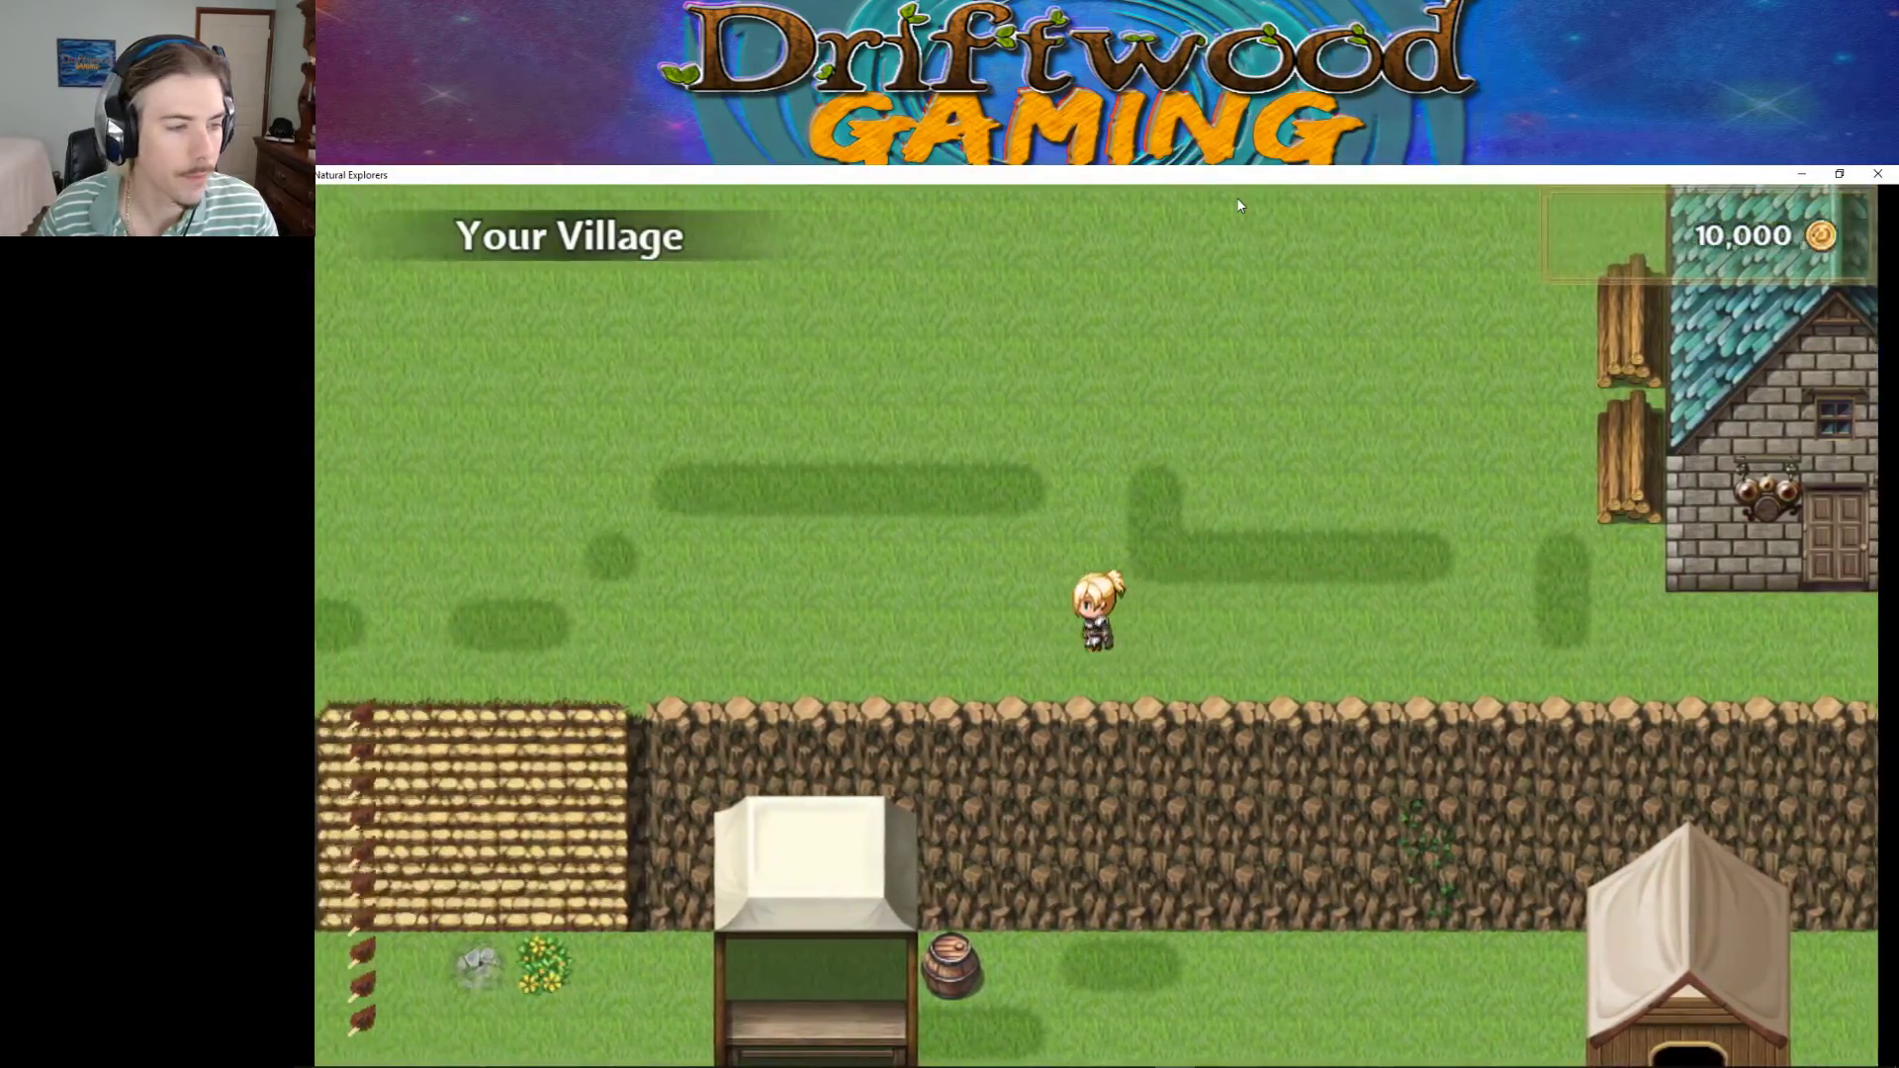
pyautogui.press('Up')
pyautogui.press('Left')
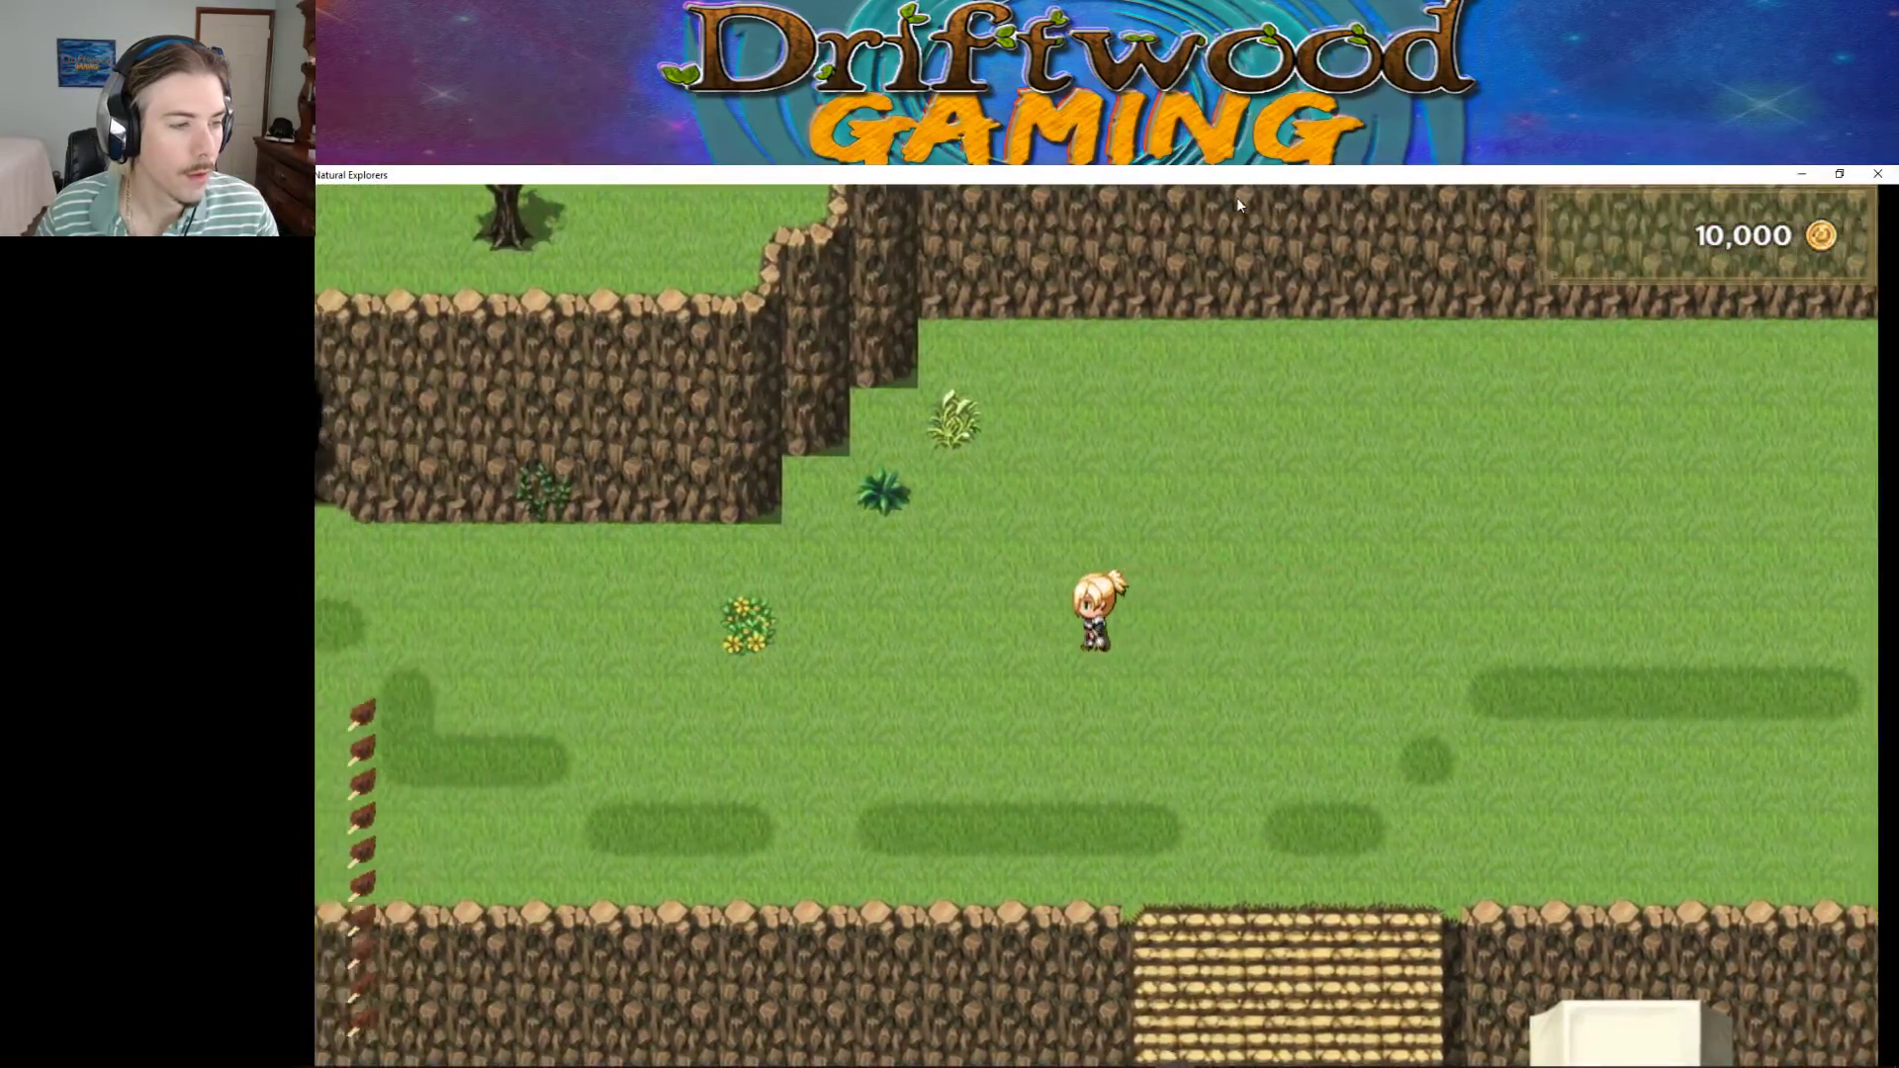
pyautogui.press('Left')
pyautogui.press('Up')
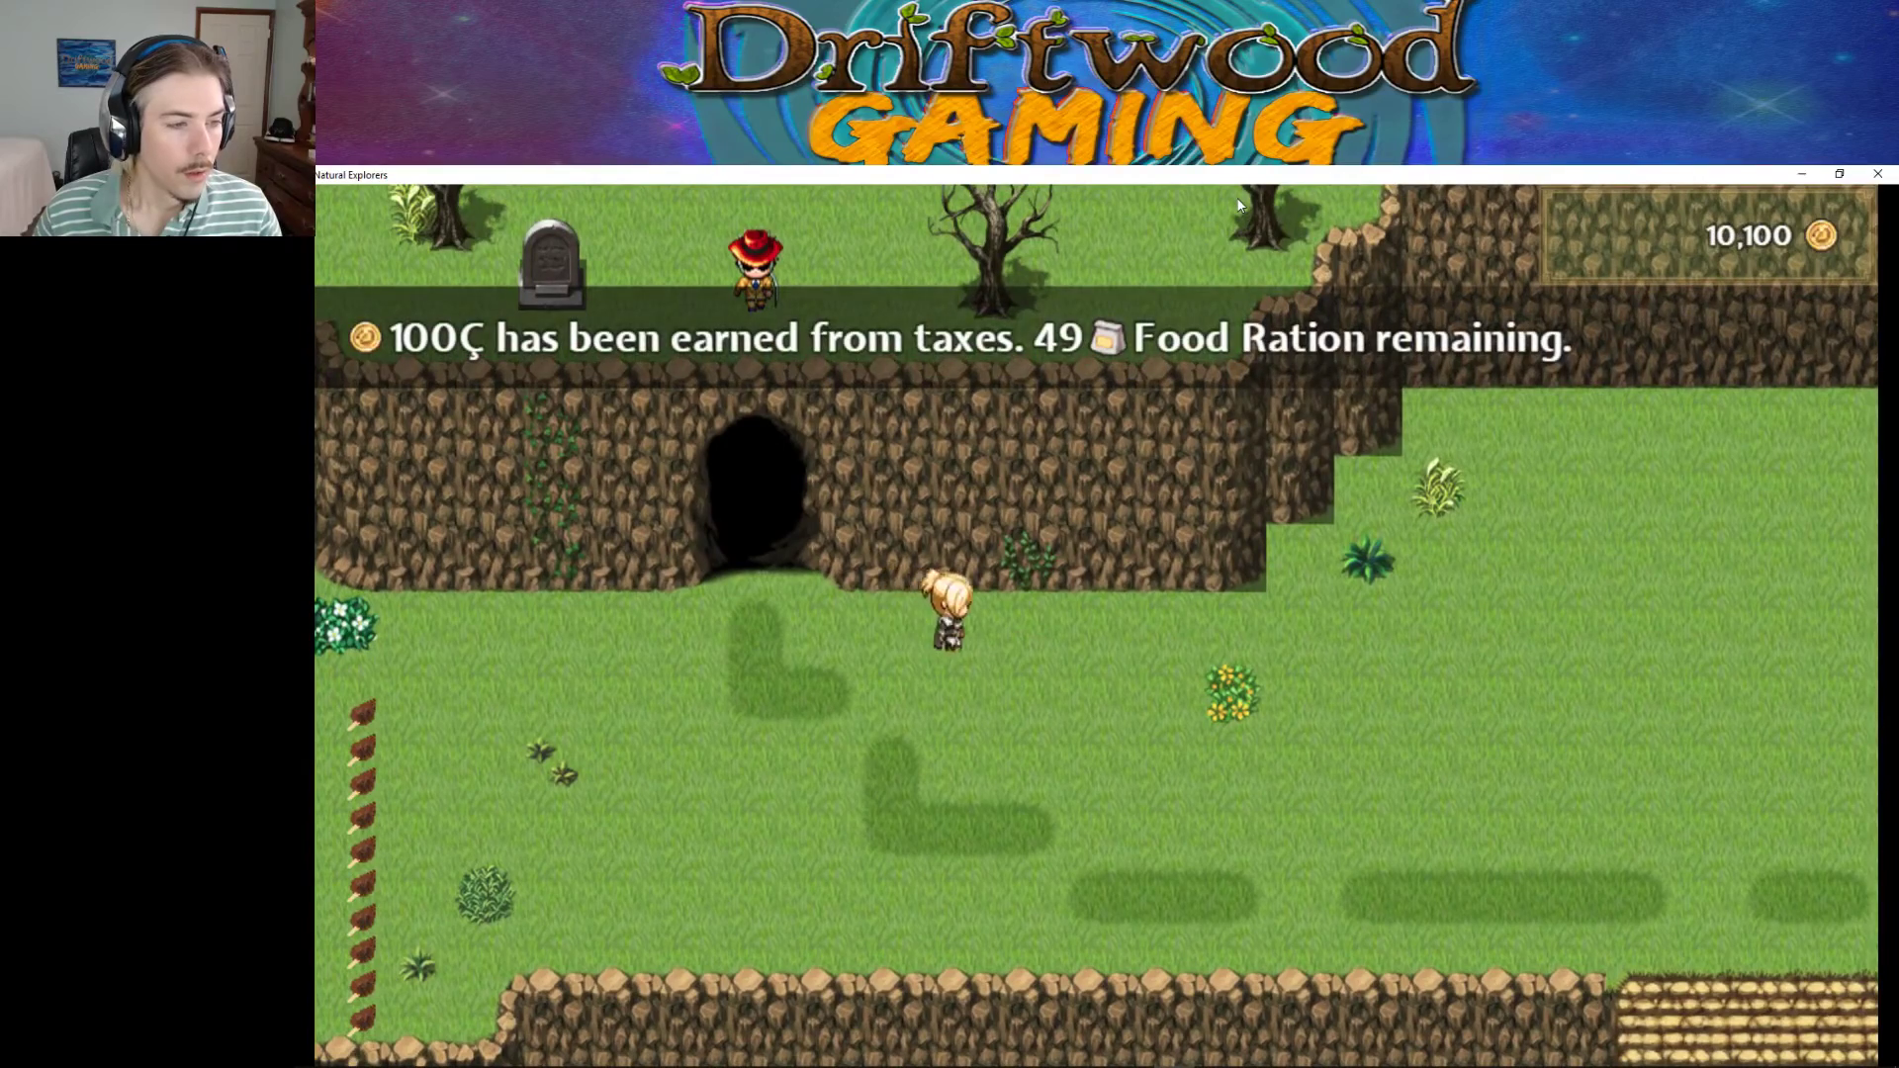
pyautogui.press('Right')
pyautogui.press('Up')
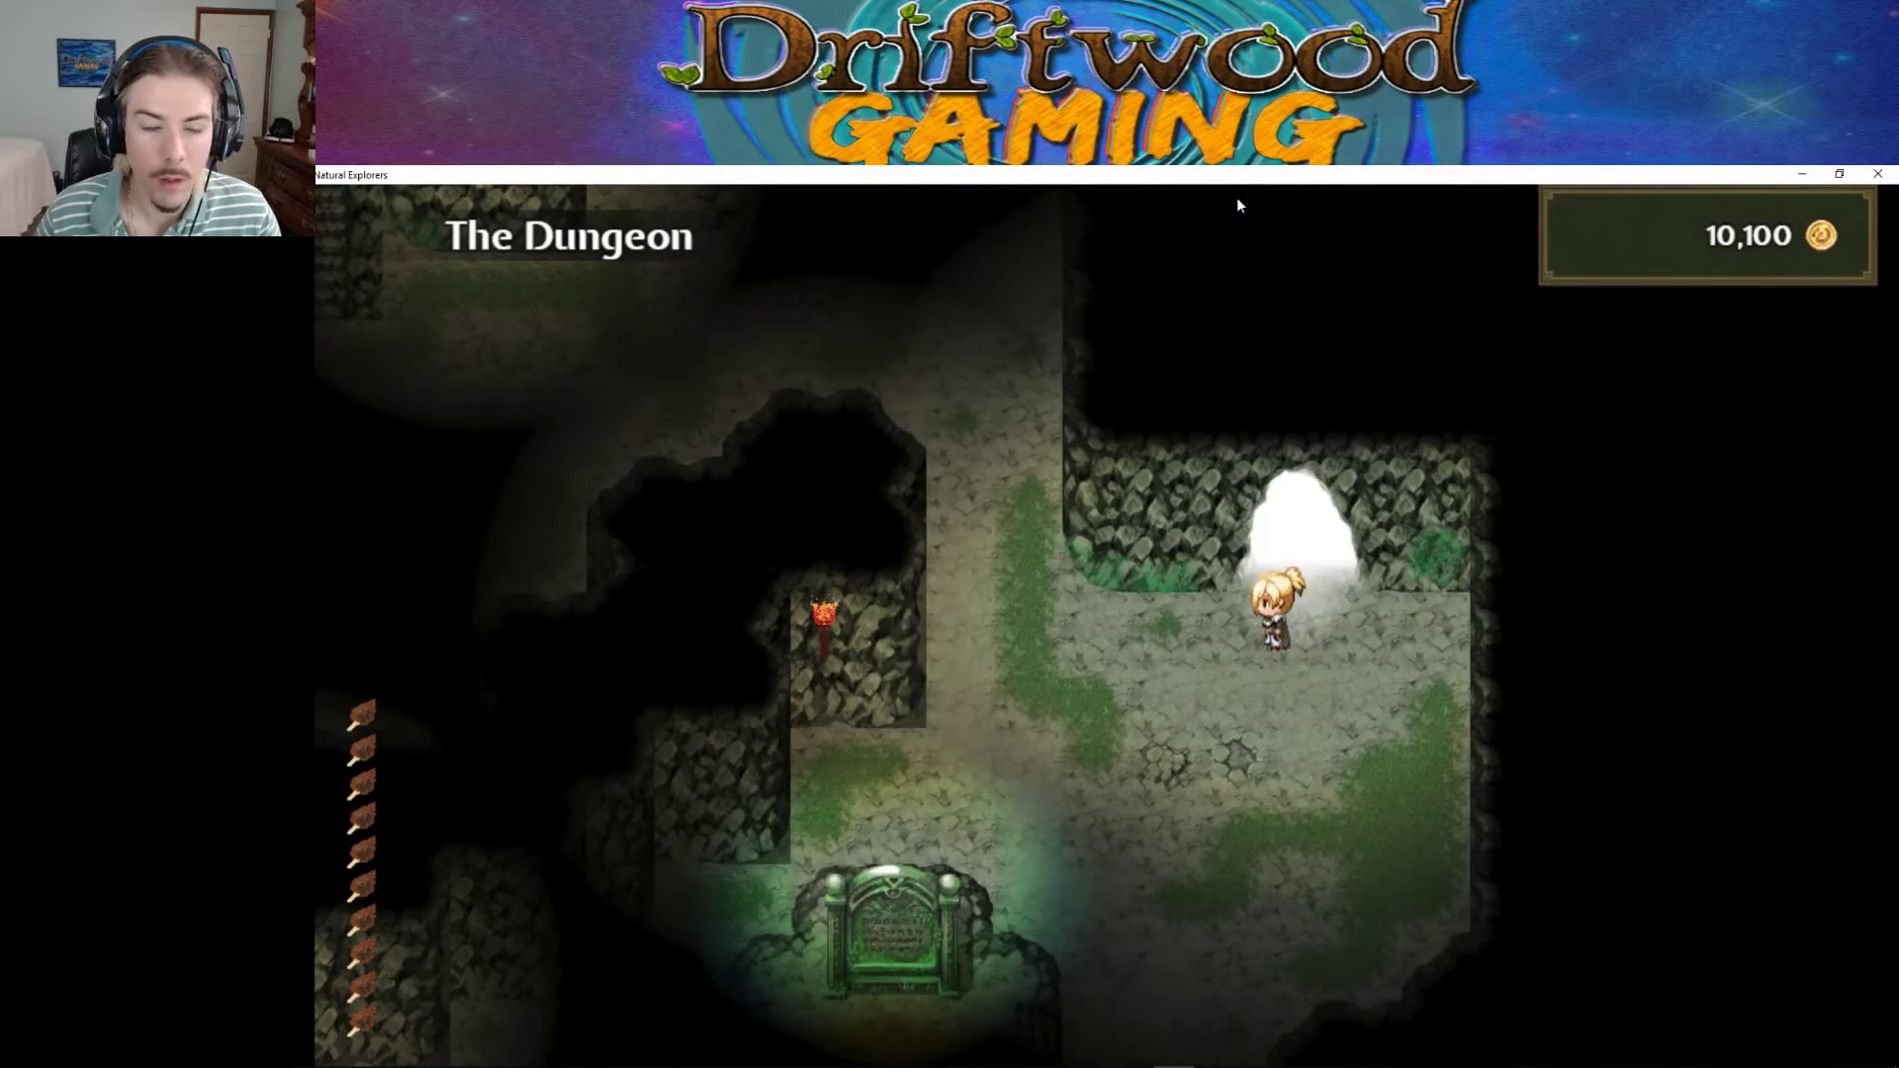
# Cross the dungeon, climb the stairs to the row of red events, and trigger the Shadow Bat battle.
pyautogui.press('Left')
pyautogui.press('Up')
pyautogui.press('Left')
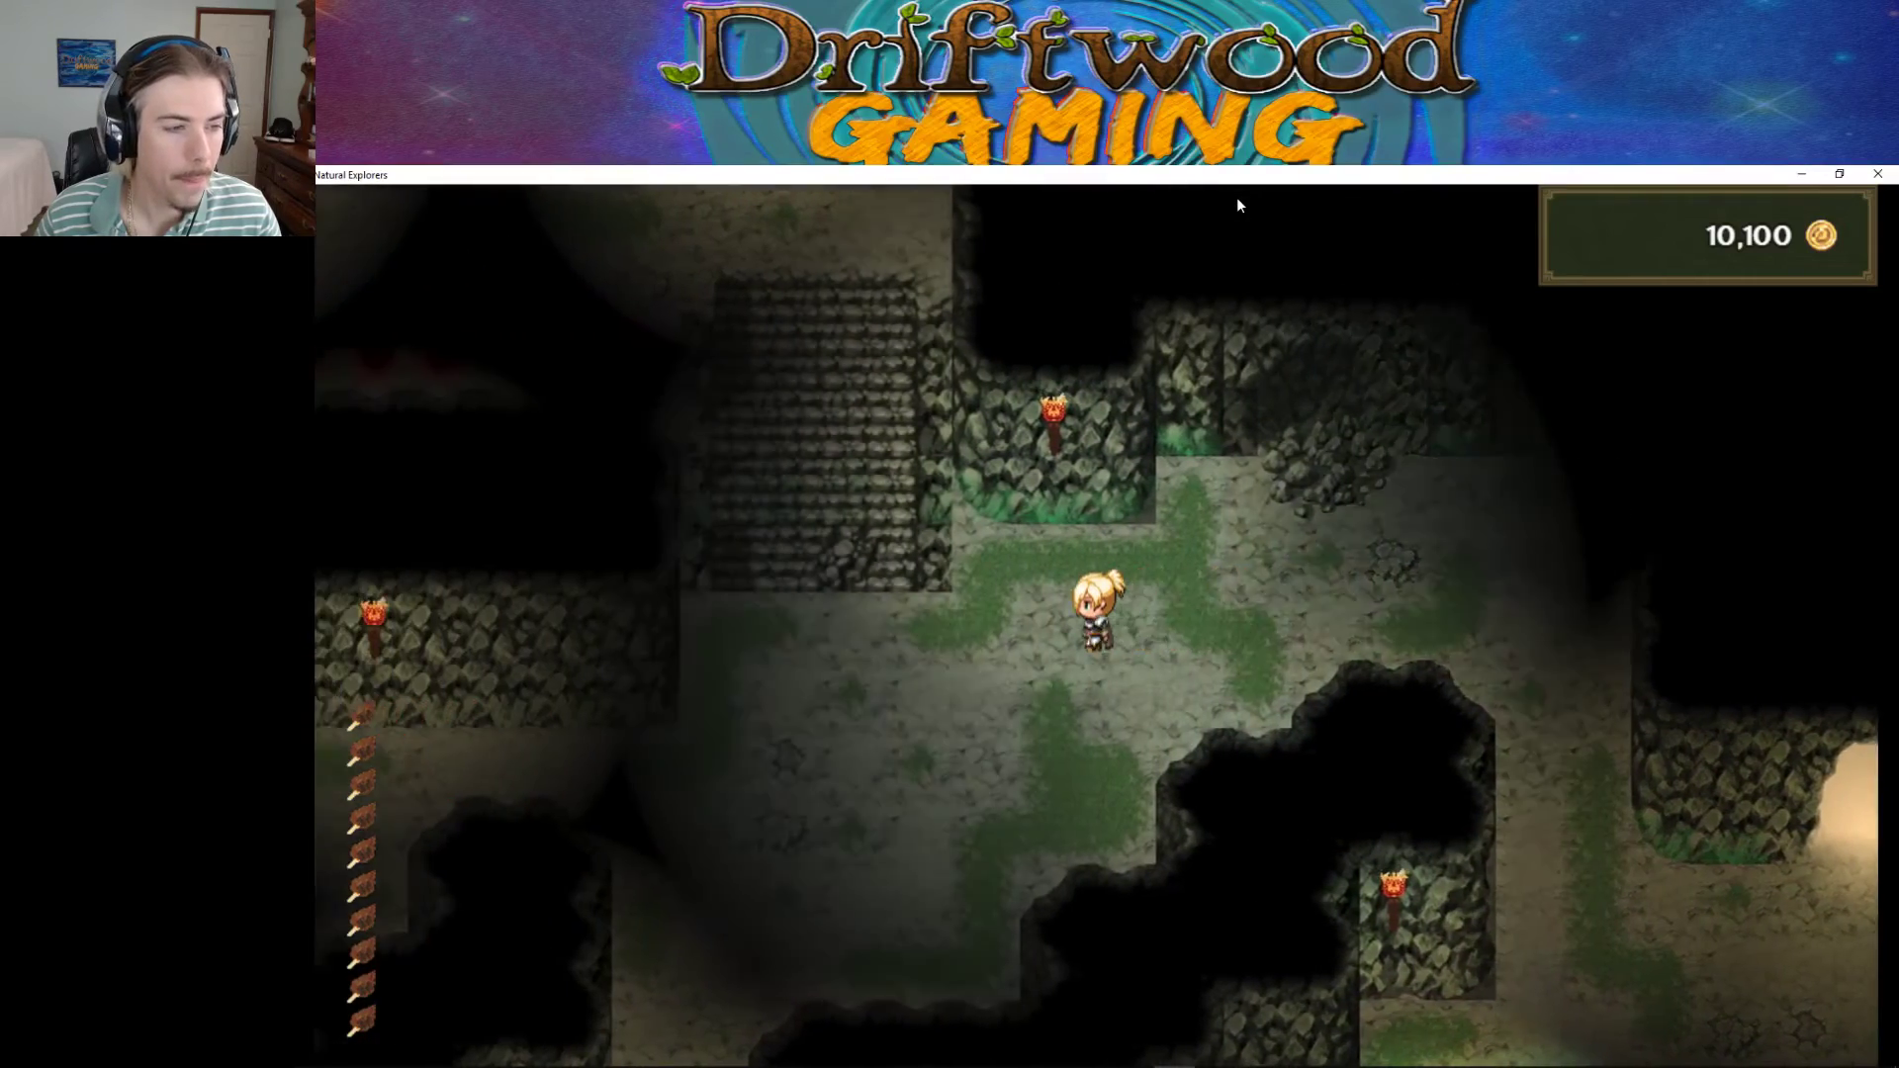
pyautogui.press('Right')
pyautogui.press('Up')
pyautogui.press('Up')
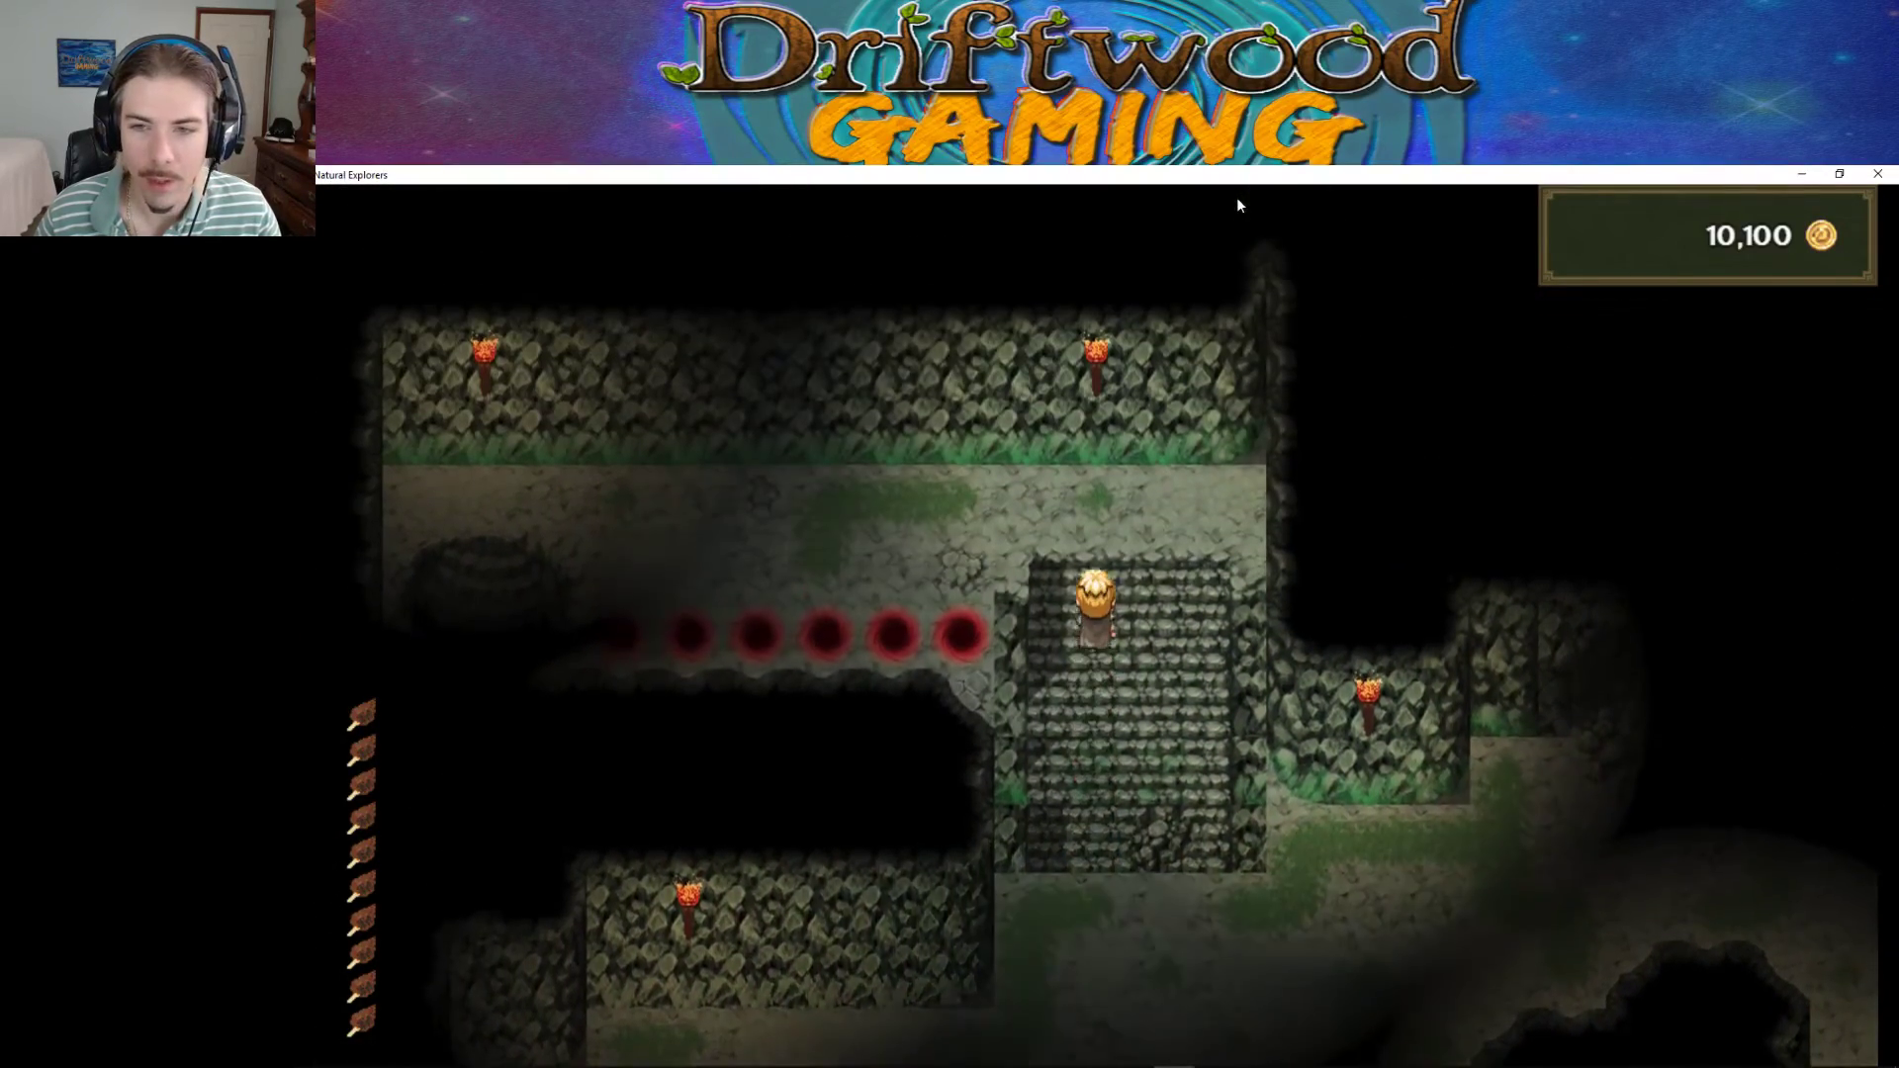
pyautogui.press('Left')
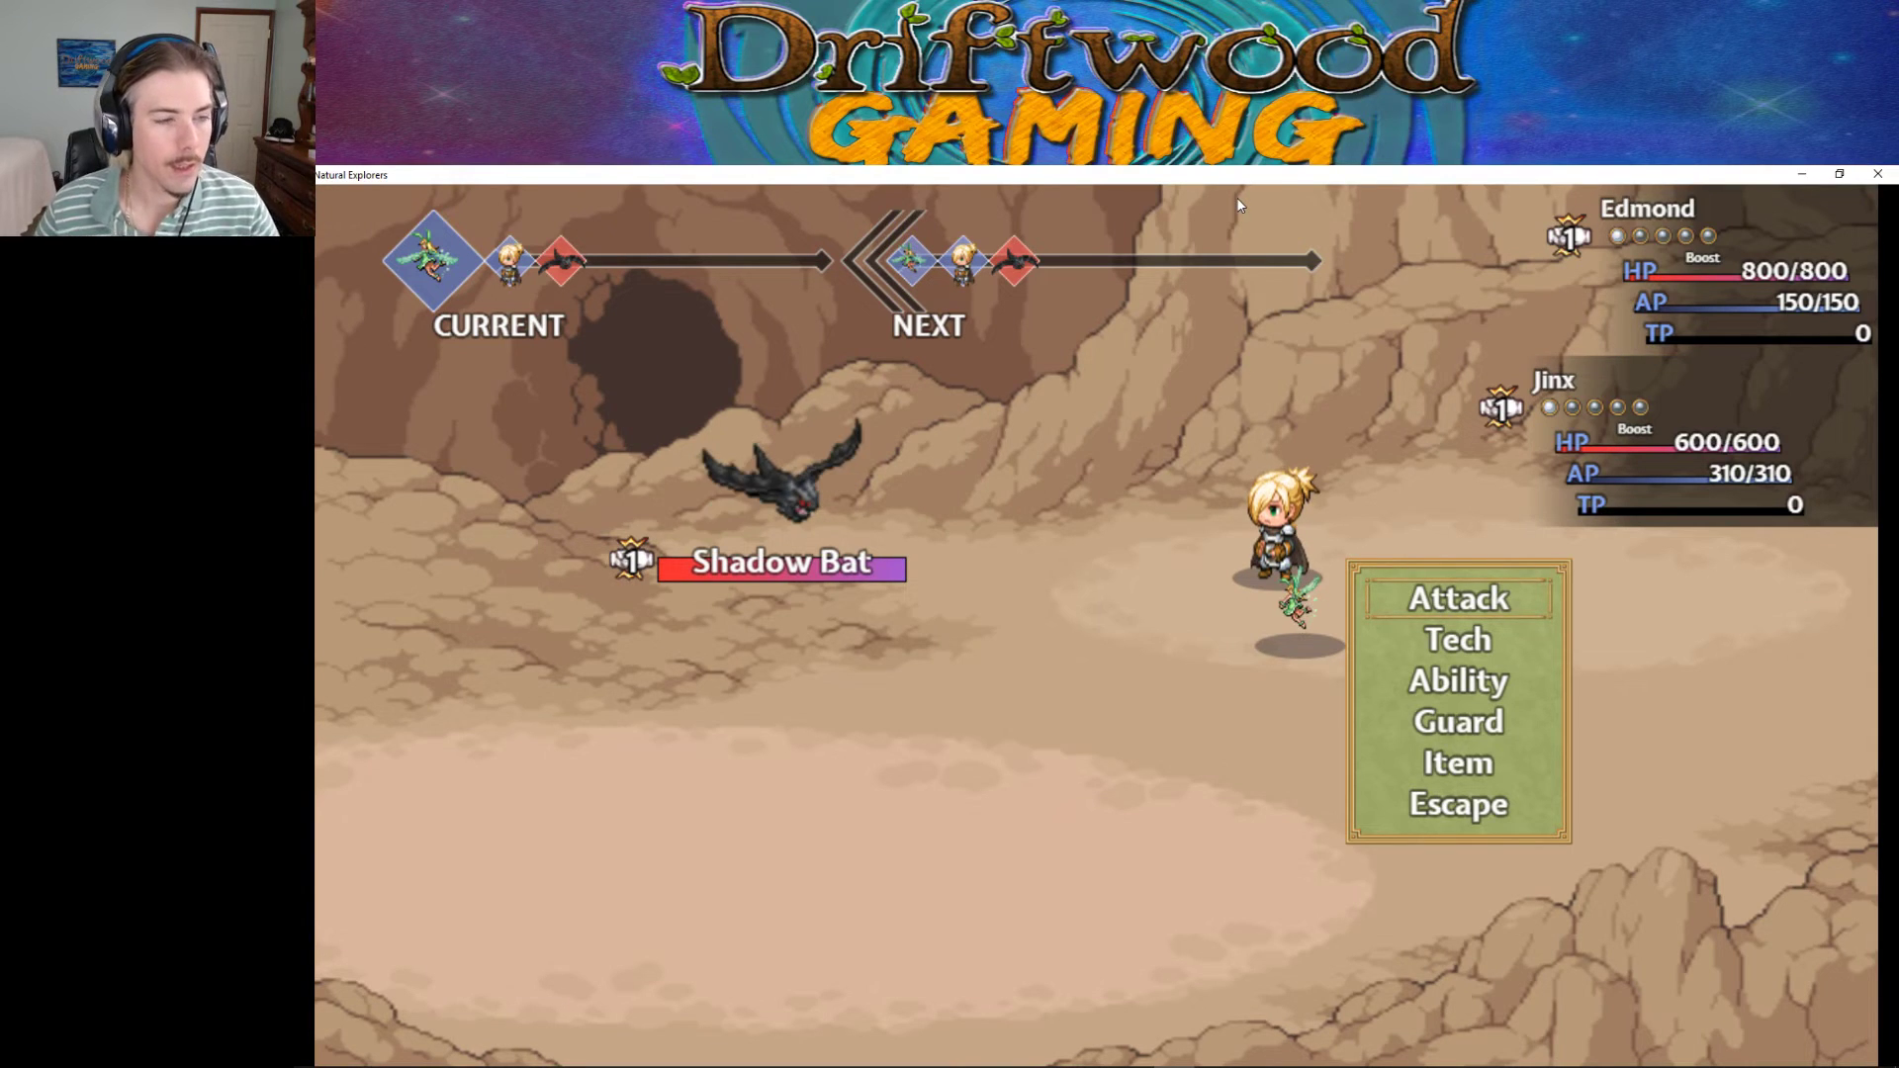
pyautogui.press('Down')
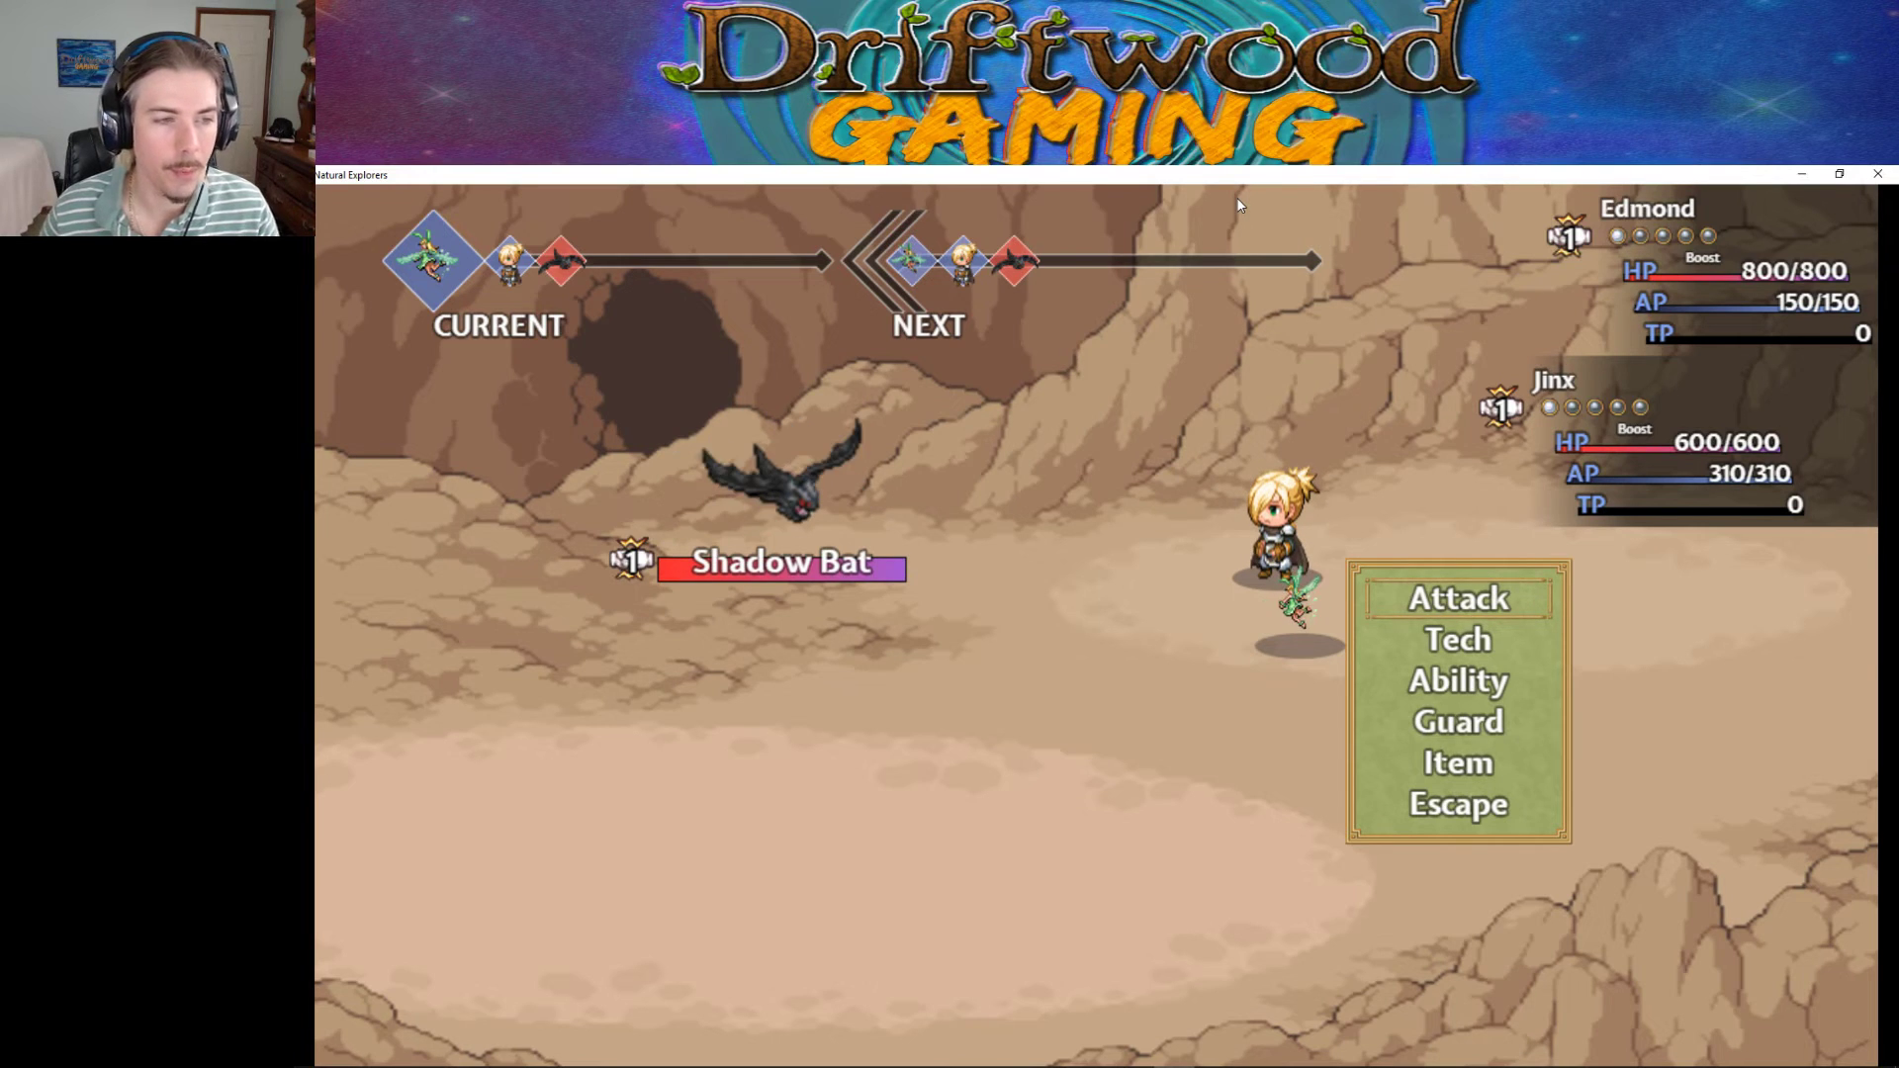
# Use Jinx's first battle turn to cast the Fortify ability.
pyautogui.press('Down')
pyautogui.press('Return')
pyautogui.press('Escape')
pyautogui.press('Down')
pyautogui.press('Return')
pyautogui.press('Down')
pyautogui.press('Return')
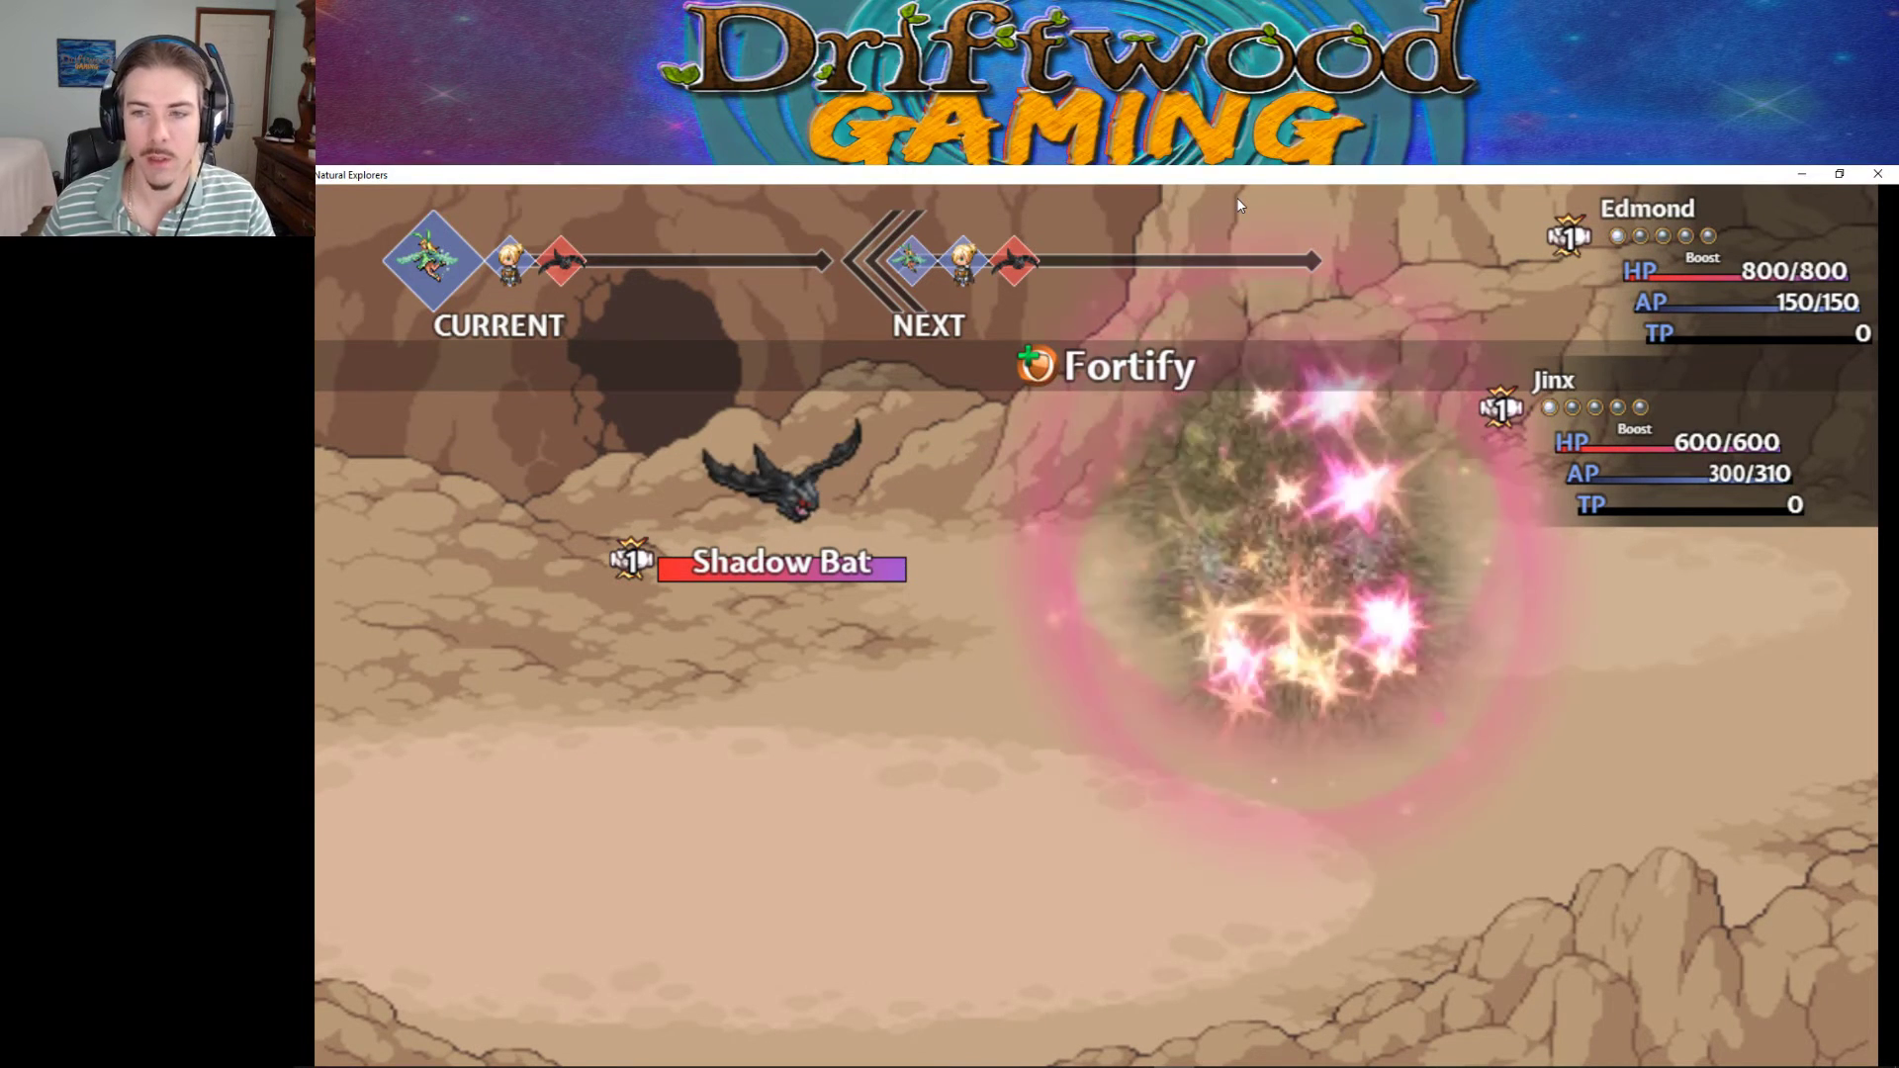
# Use Edmond's first battle turn to cast the Enradiate ability.
pyautogui.press('Down')
pyautogui.press('Return')
pyautogui.press('Escape')
pyautogui.press('Down')
pyautogui.press('Return')
pyautogui.press('Down')
pyautogui.press('Return')
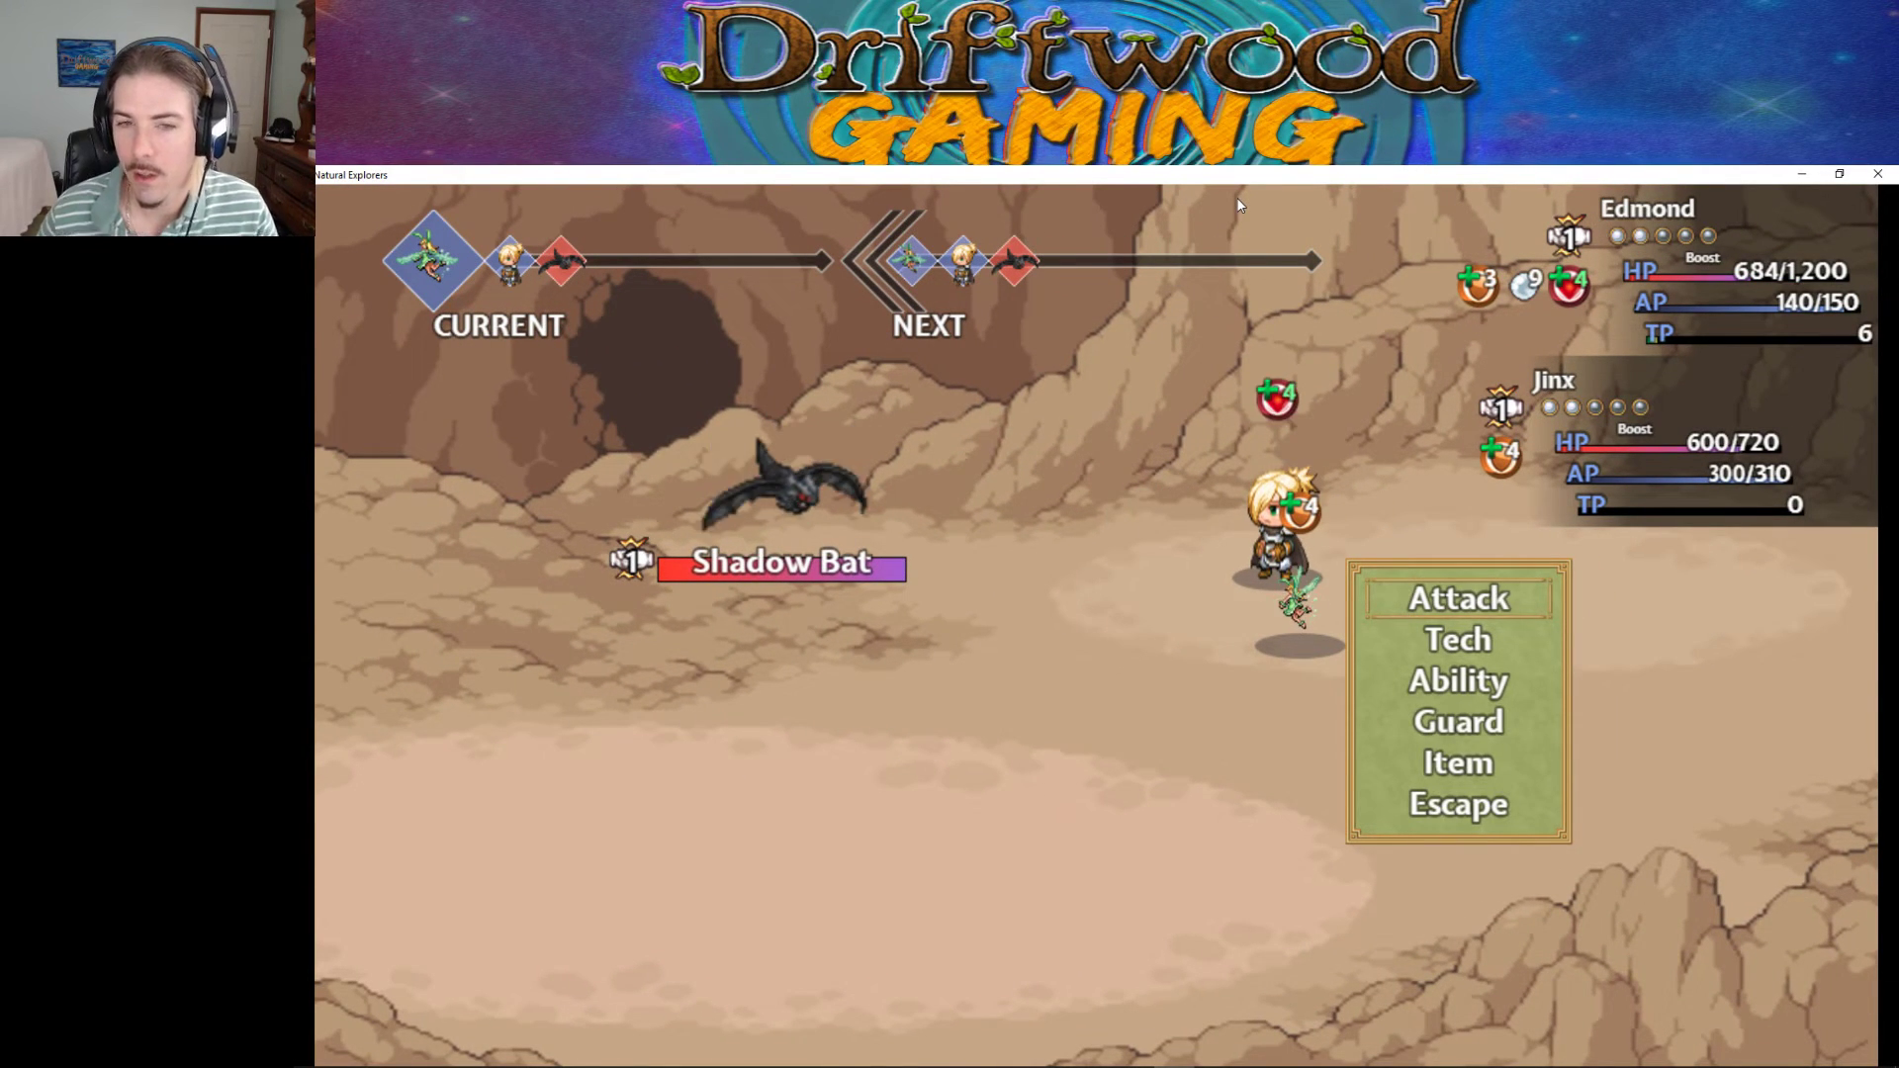
# Cast Blessings on the party with Jinx and attack the Shadow Bat with Edmond.
pyautogui.press('Down')
pyautogui.press('Return')
pyautogui.press('Escape')
pyautogui.press('Down')
pyautogui.press('Return')
pyautogui.press('Down')
pyautogui.press('Up')
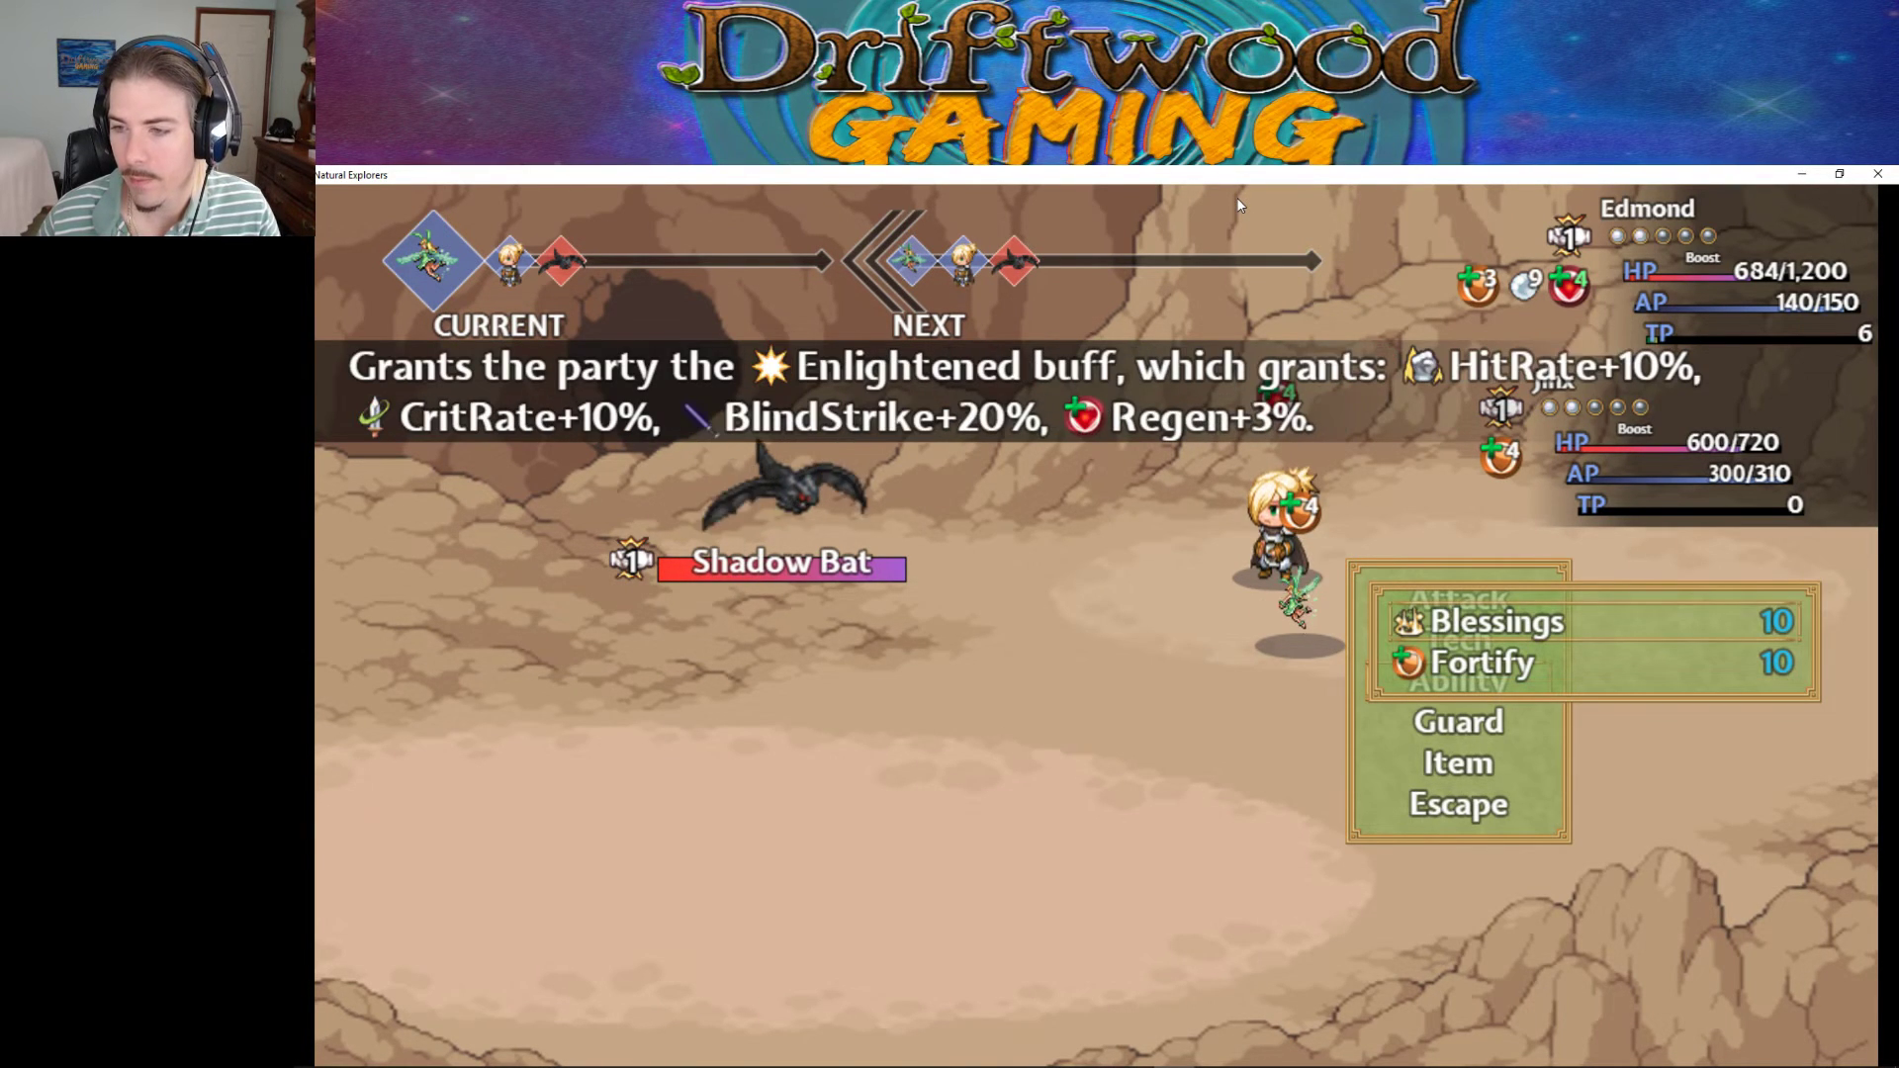
pyautogui.press('Down')
pyautogui.press('Up')
pyautogui.press('Return')
pyautogui.press('Return')
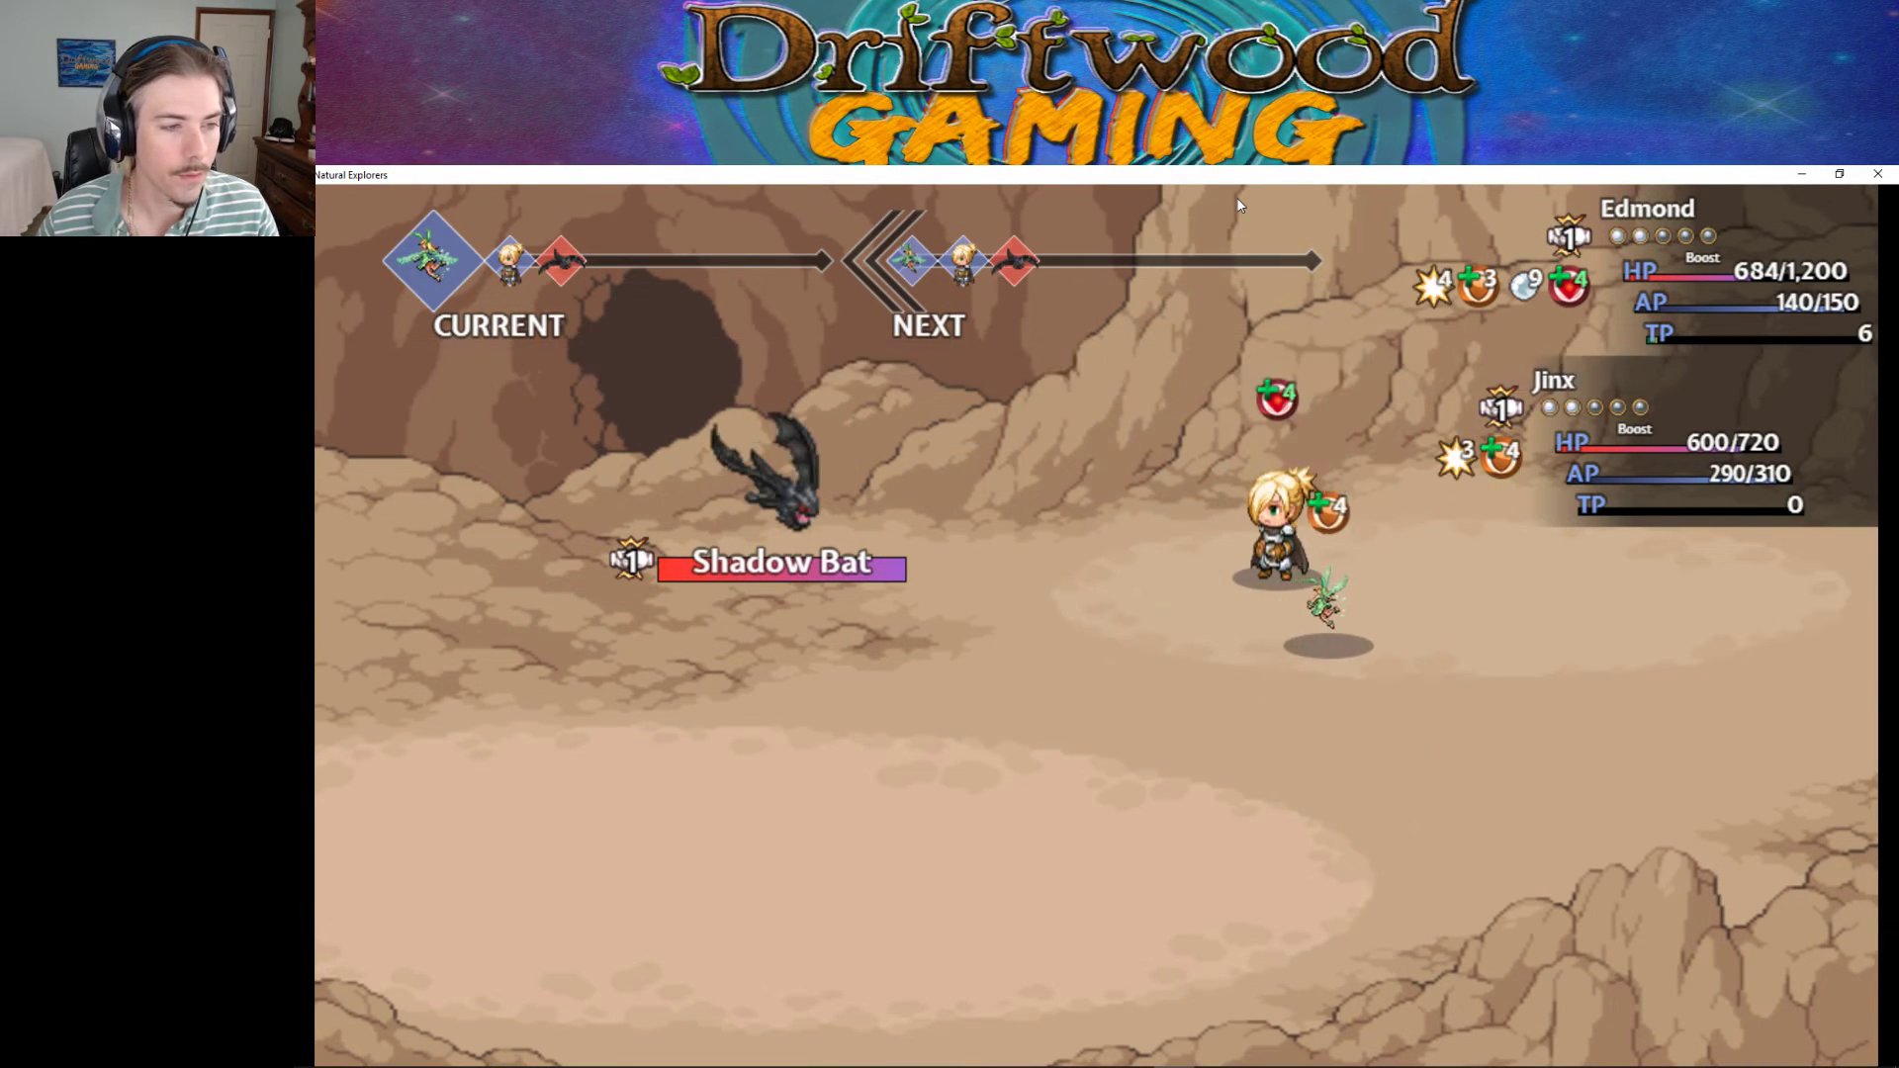
pyautogui.press('Up')
pyautogui.press('Return')
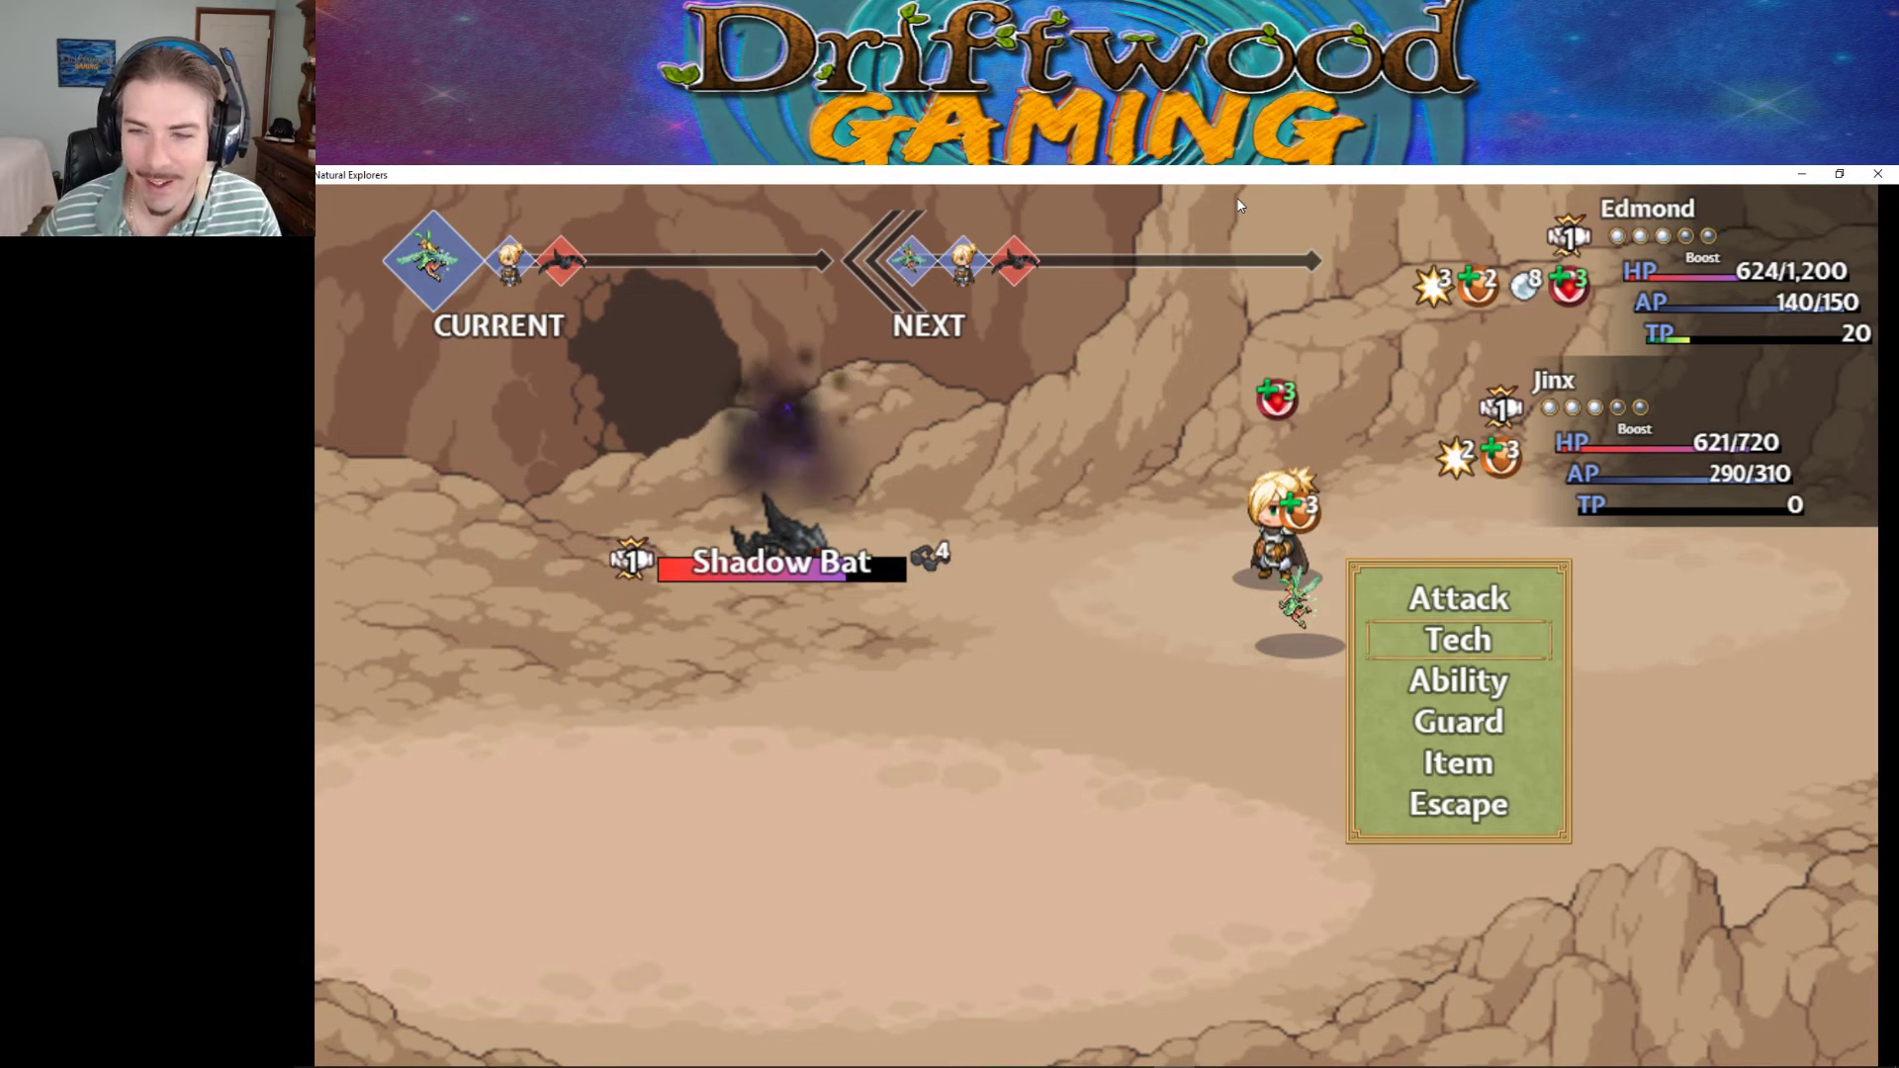
# Look through Jinx's Tech and Ability lists and attack the Shadow Bat with her.
pyautogui.press('Down')
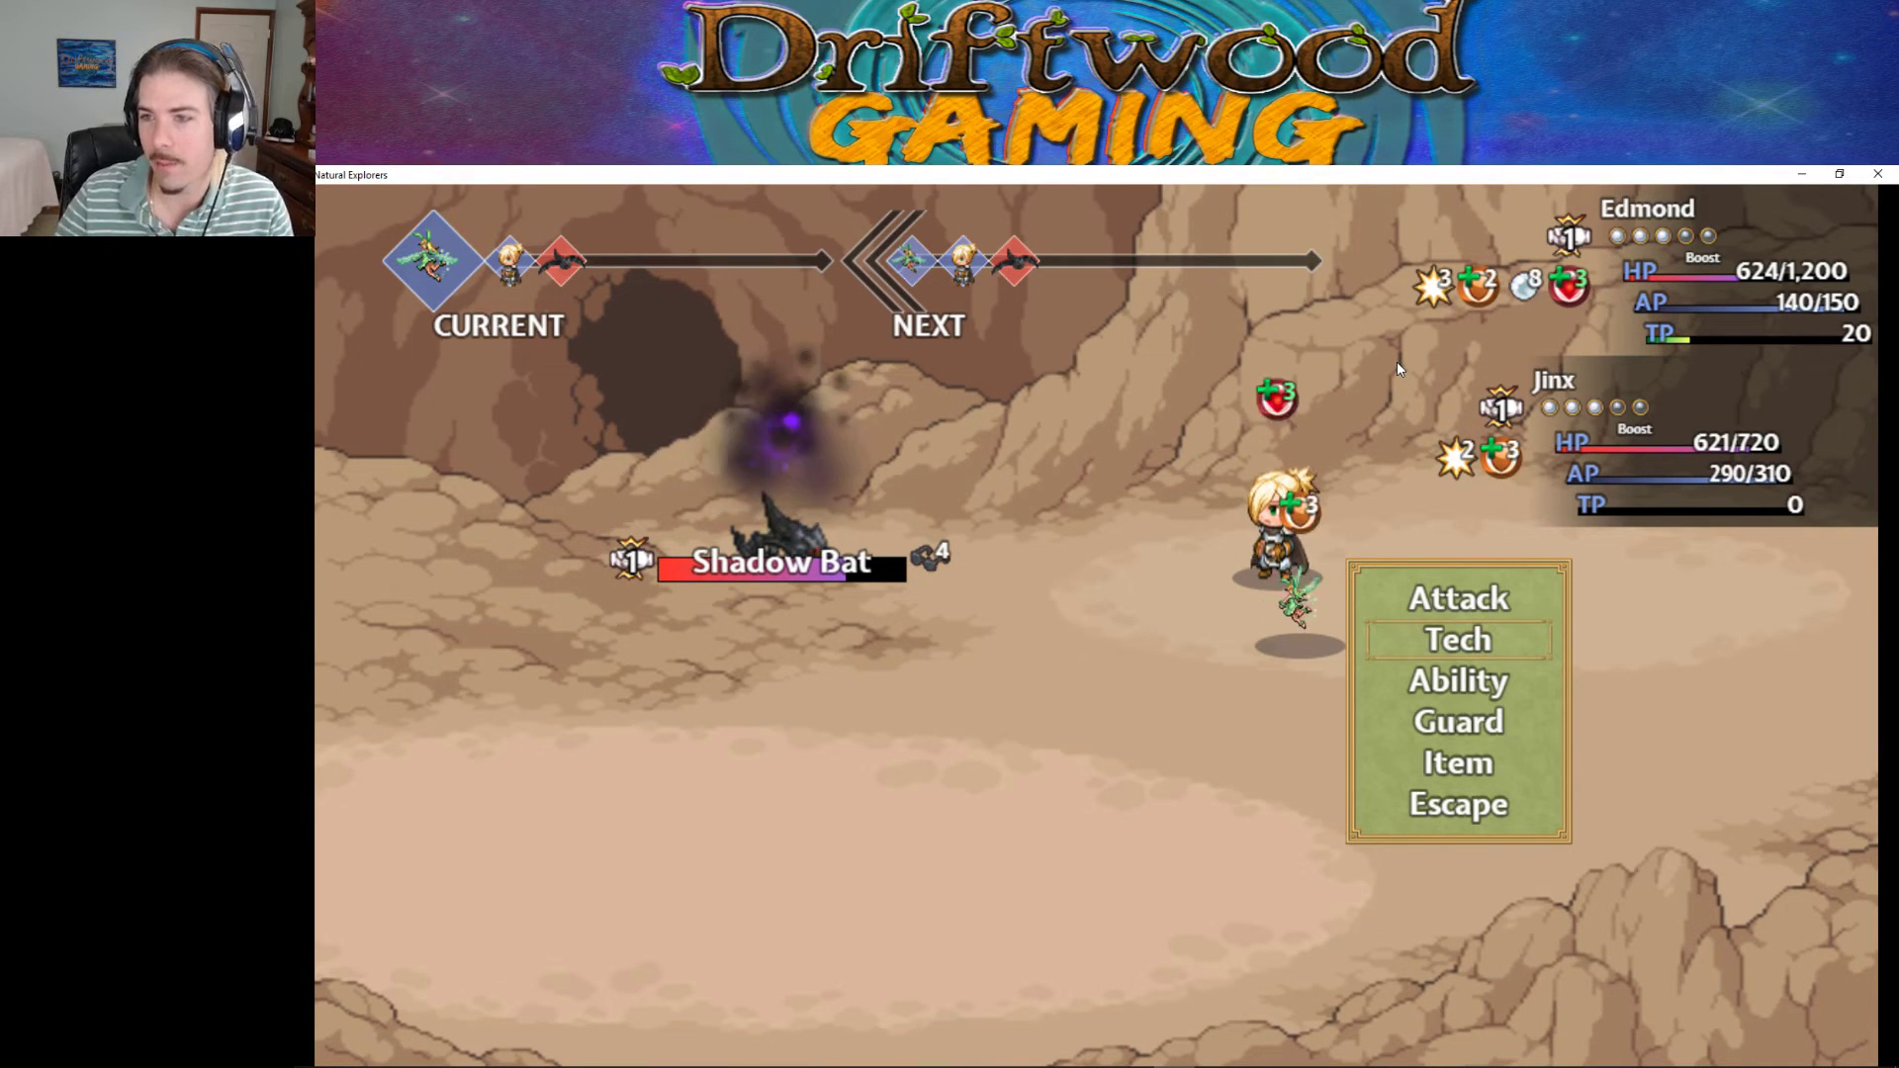
pyautogui.press('Return')
pyautogui.press('Escape')
pyautogui.press('Return')
pyautogui.press('Escape')
pyautogui.press('Down')
pyautogui.press('Return')
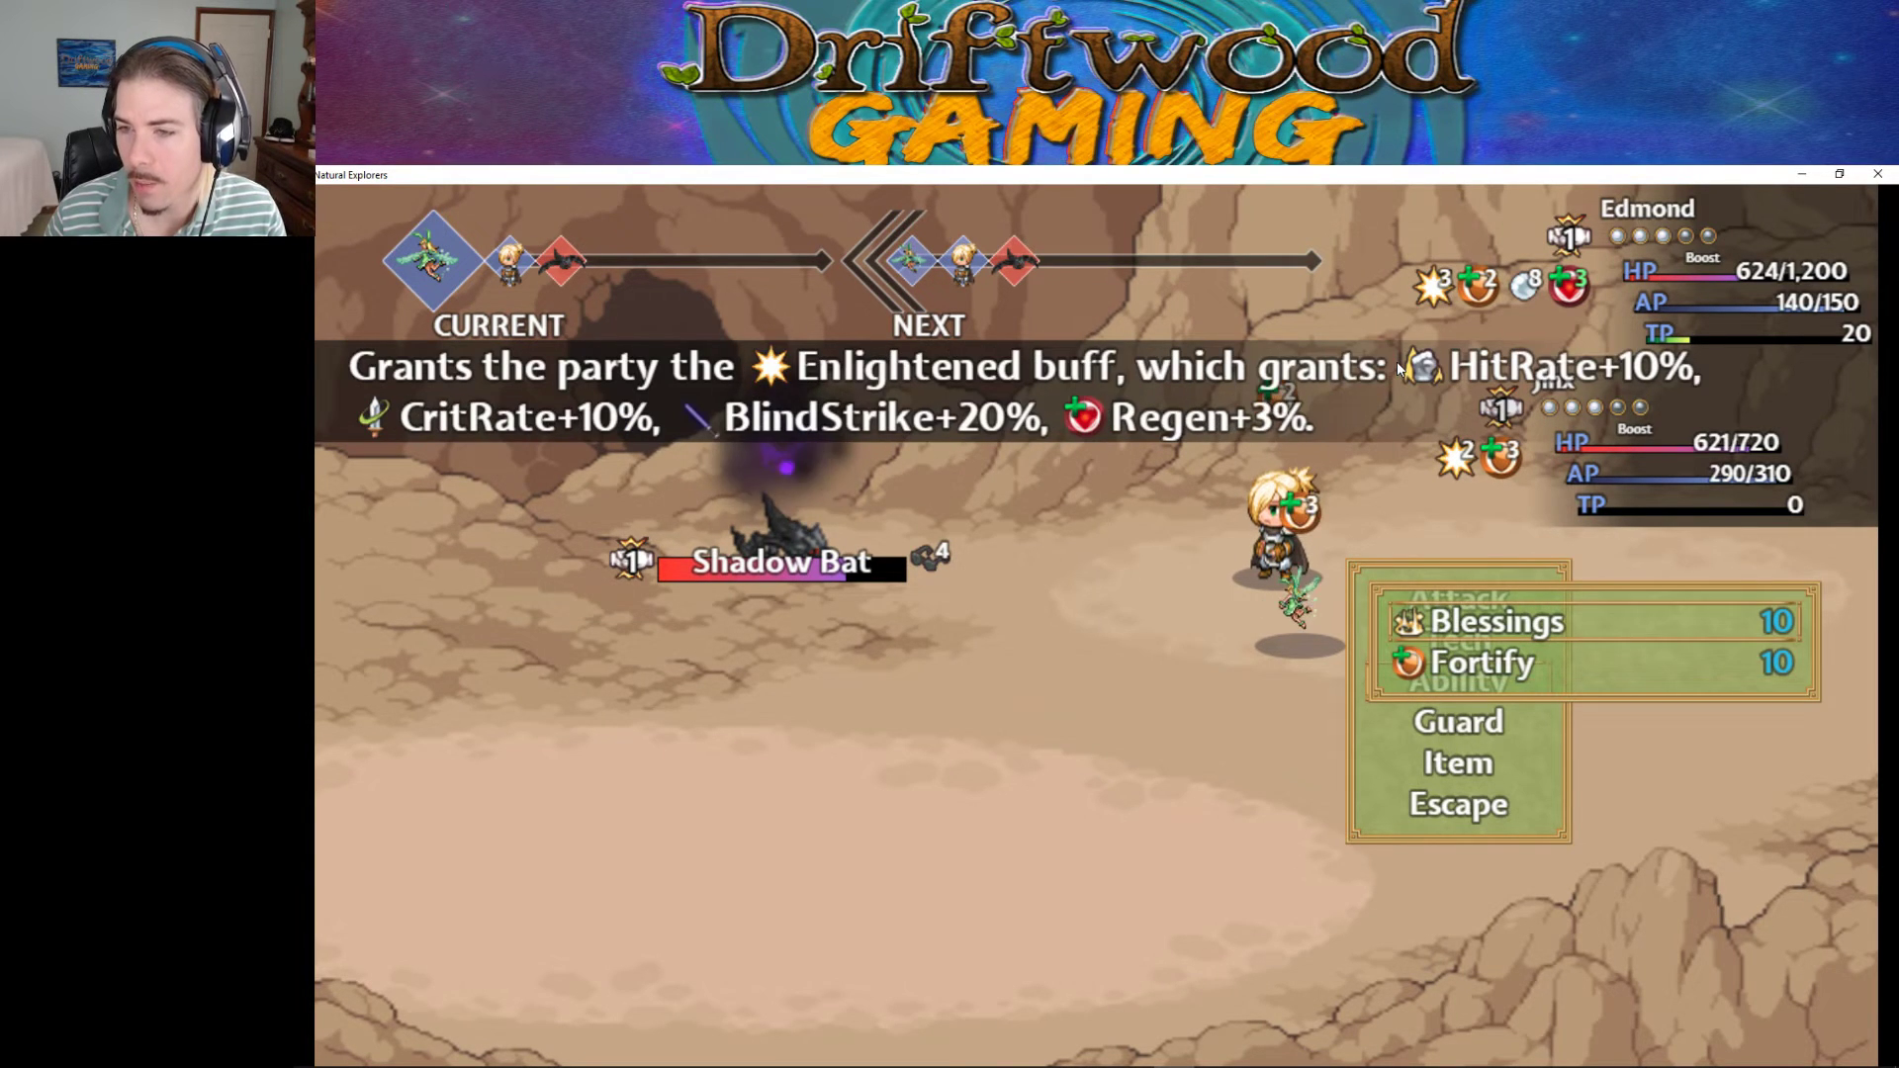
pyautogui.press('Escape')
pyautogui.press('Up')
pyautogui.press('Return')
pyautogui.press('Escape')
pyautogui.press('Up')
pyautogui.press('Return')
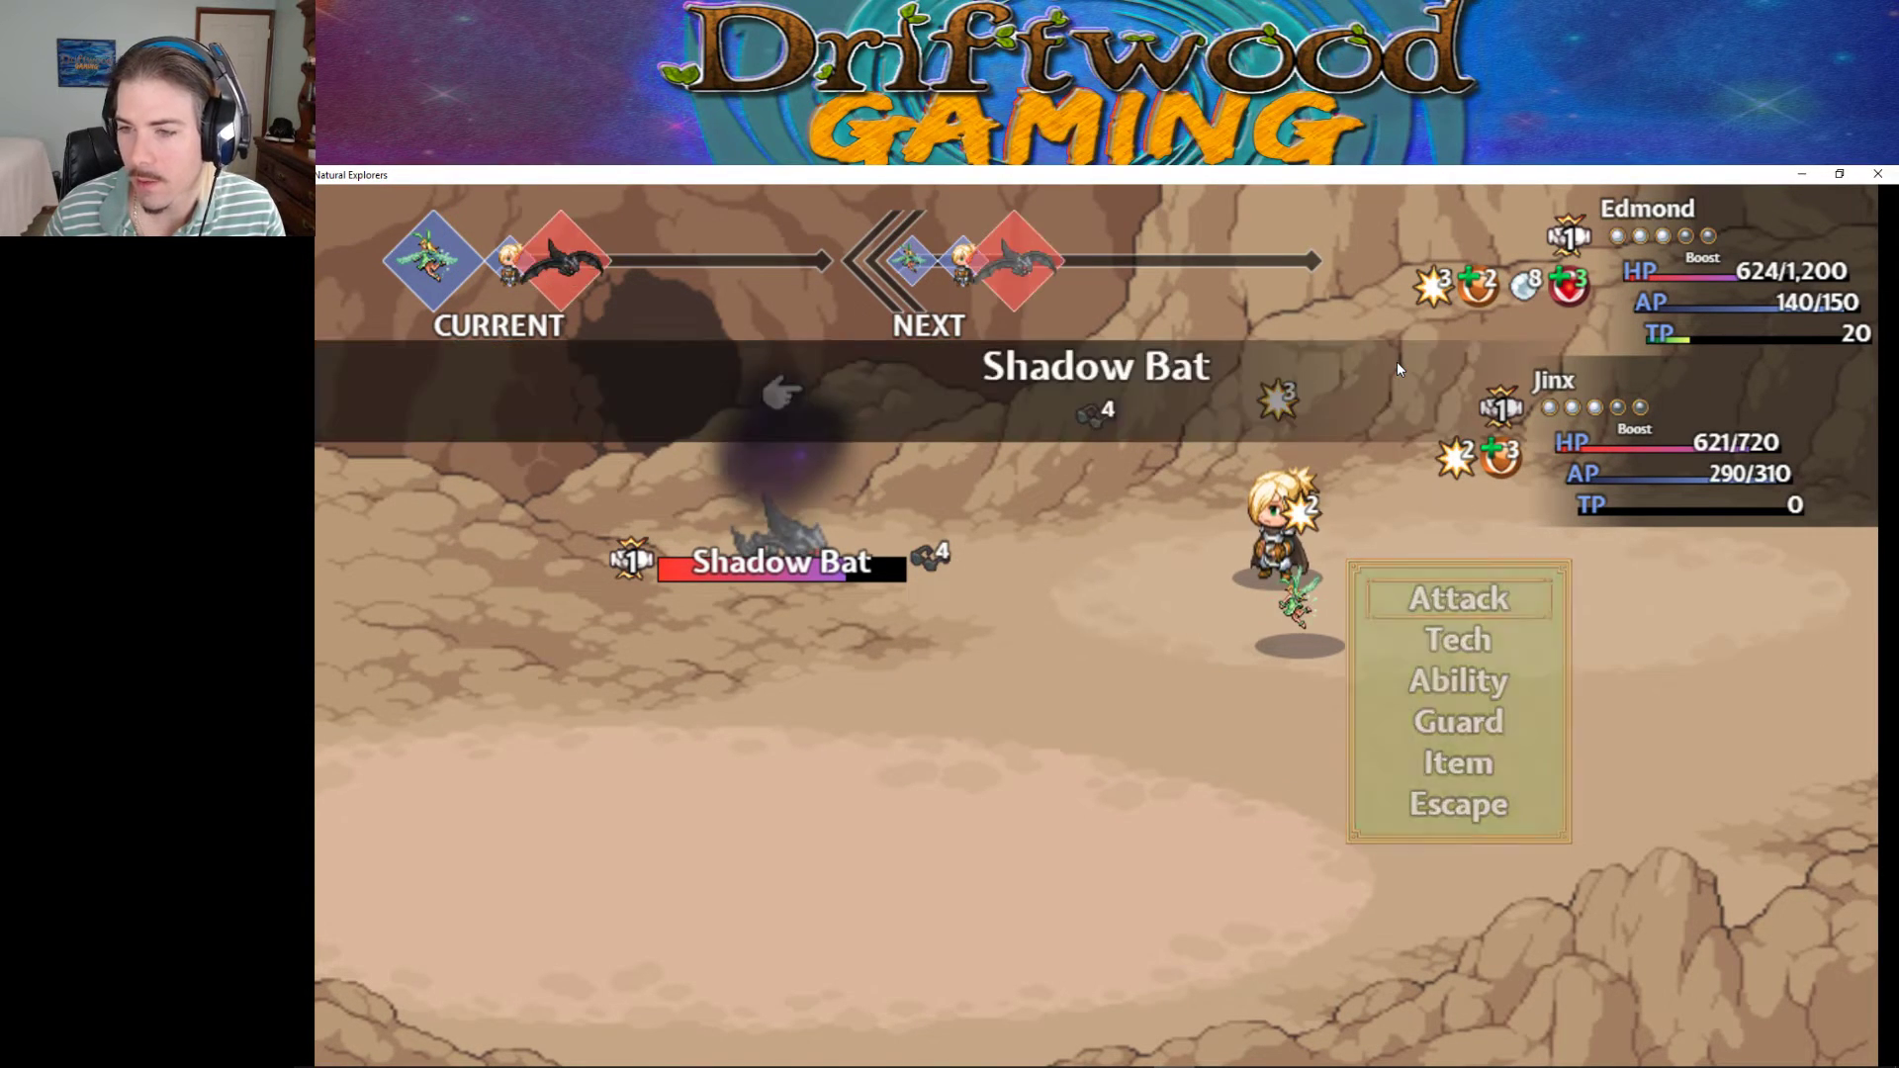
pyautogui.press('Return')
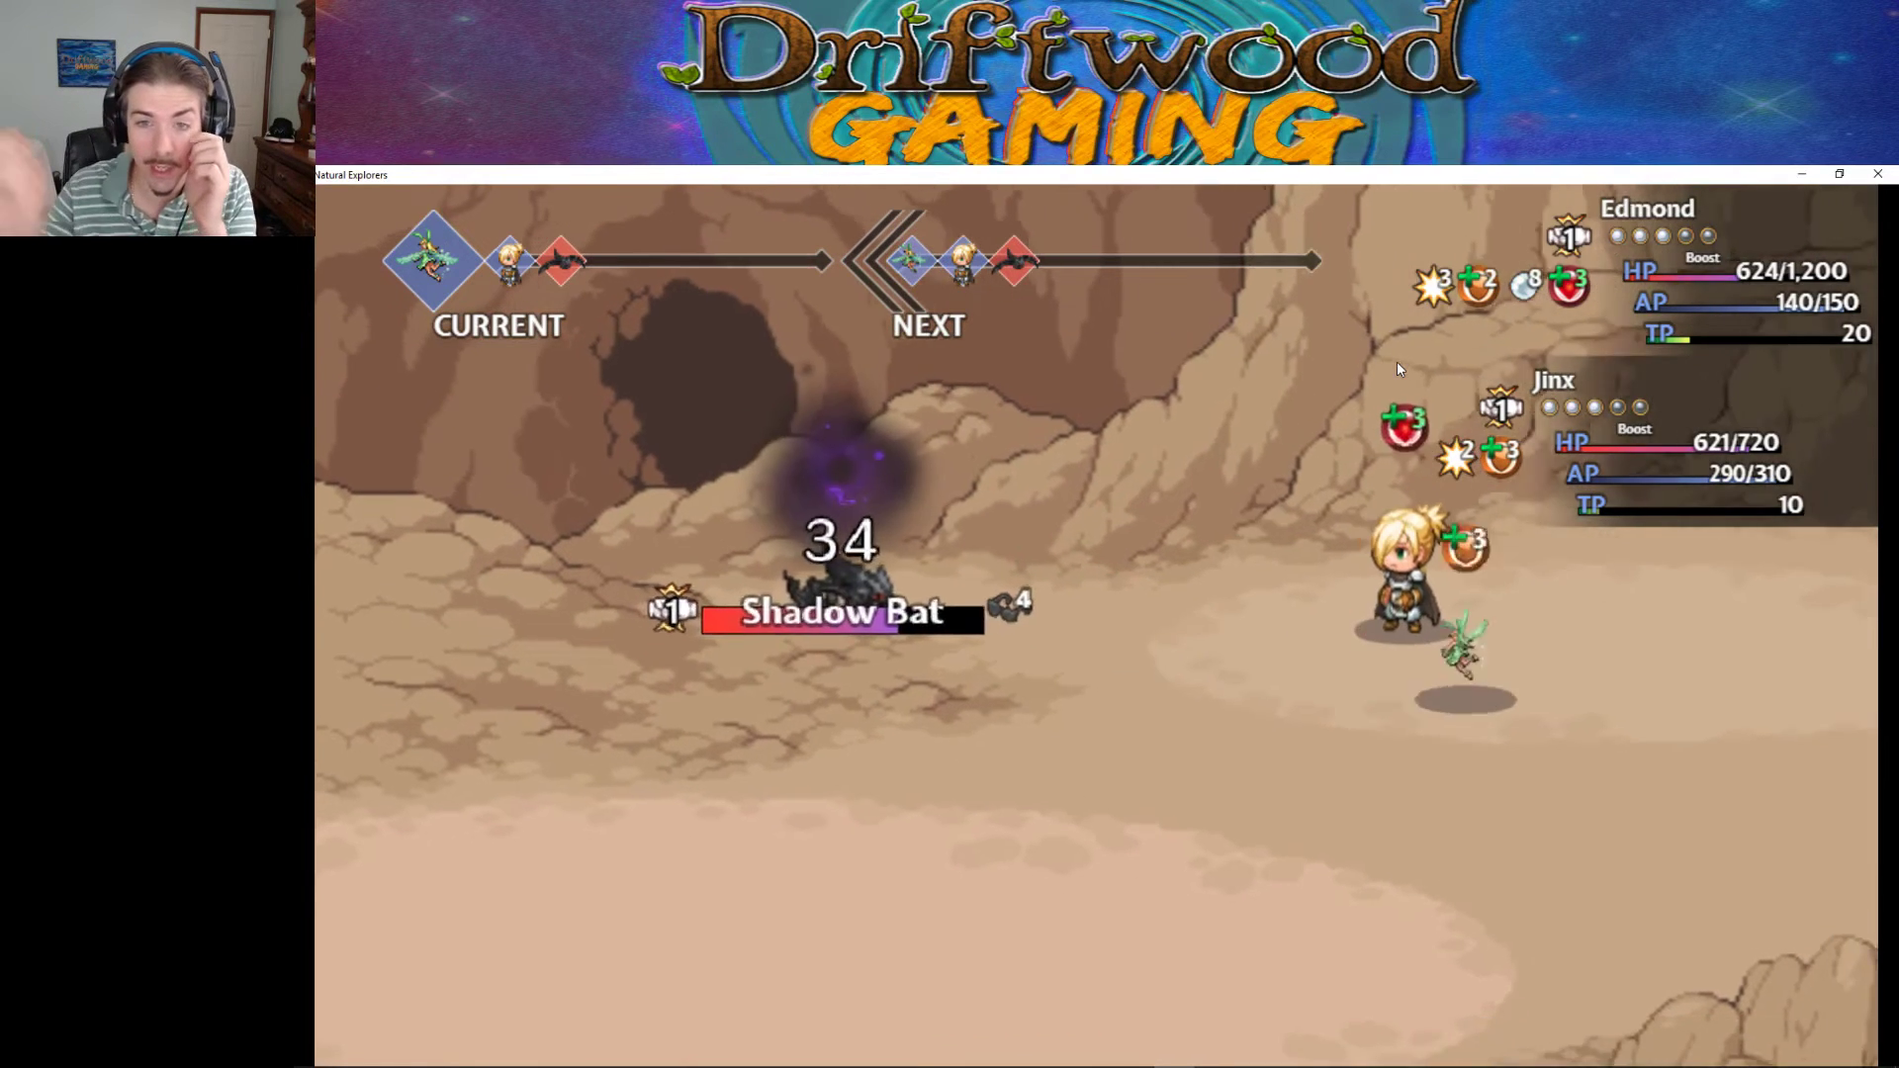
# Check Edmond's Tech and Ability lists and use First Aid to heal him.
pyautogui.press('Down')
pyautogui.press('Return')
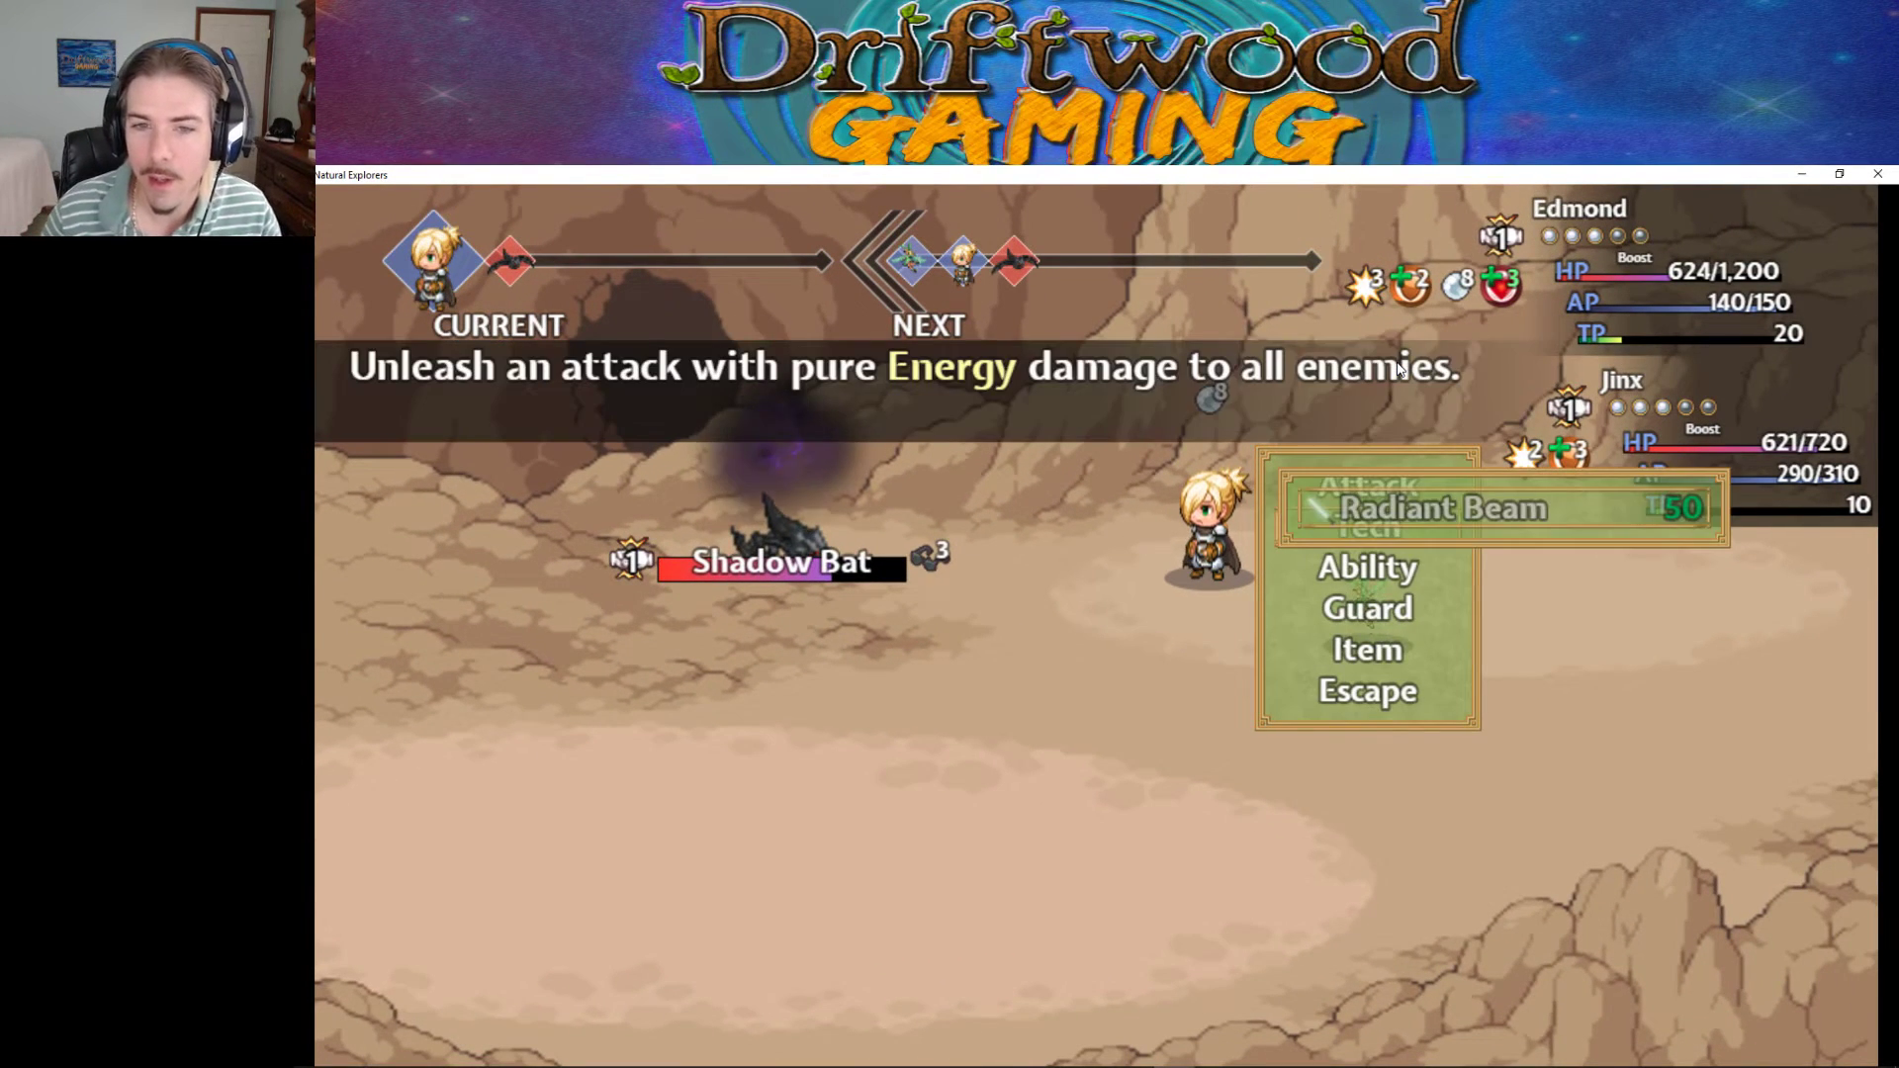
pyautogui.press('Escape')
pyautogui.press('Down')
pyautogui.press('Return')
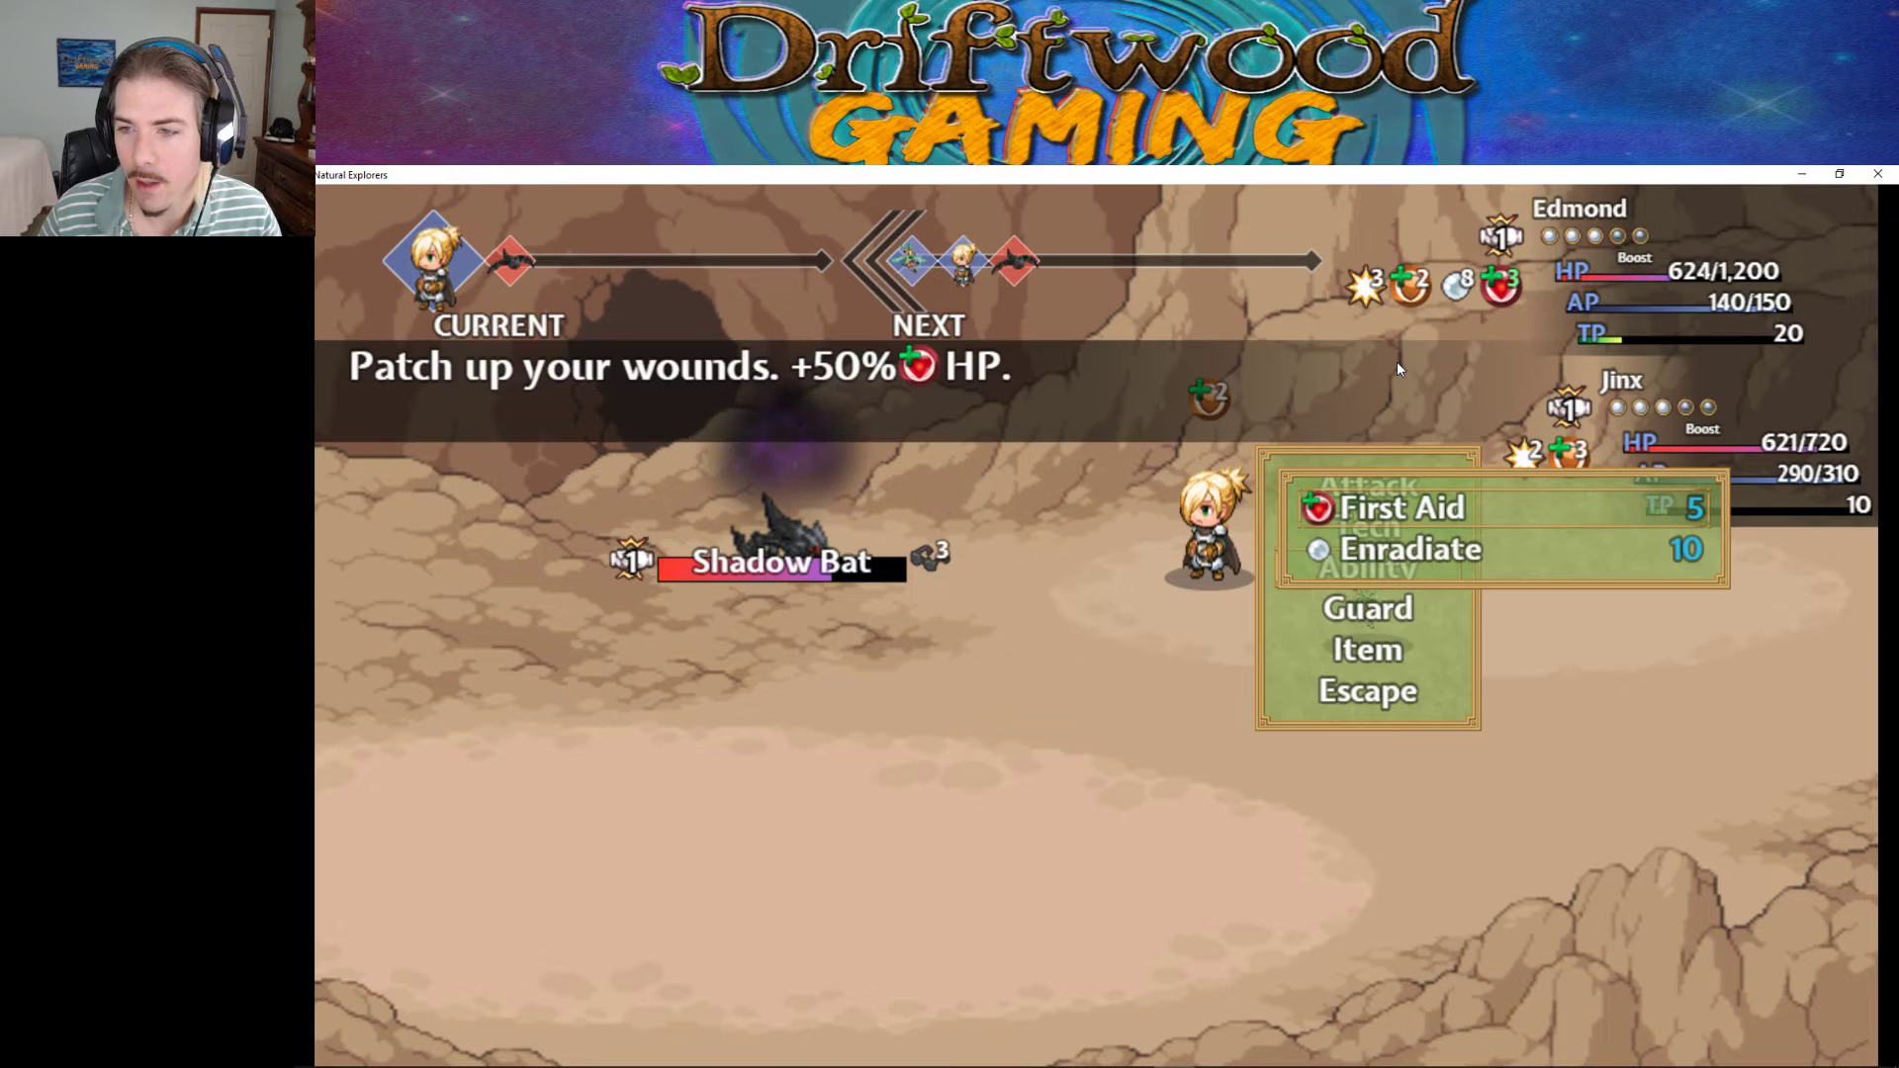
pyautogui.press('Escape')
pyautogui.press('Up')
pyautogui.press('Up')
pyautogui.press('Down')
pyautogui.press('Down')
pyautogui.press('Return')
pyautogui.press('Return')
pyautogui.press('Return')
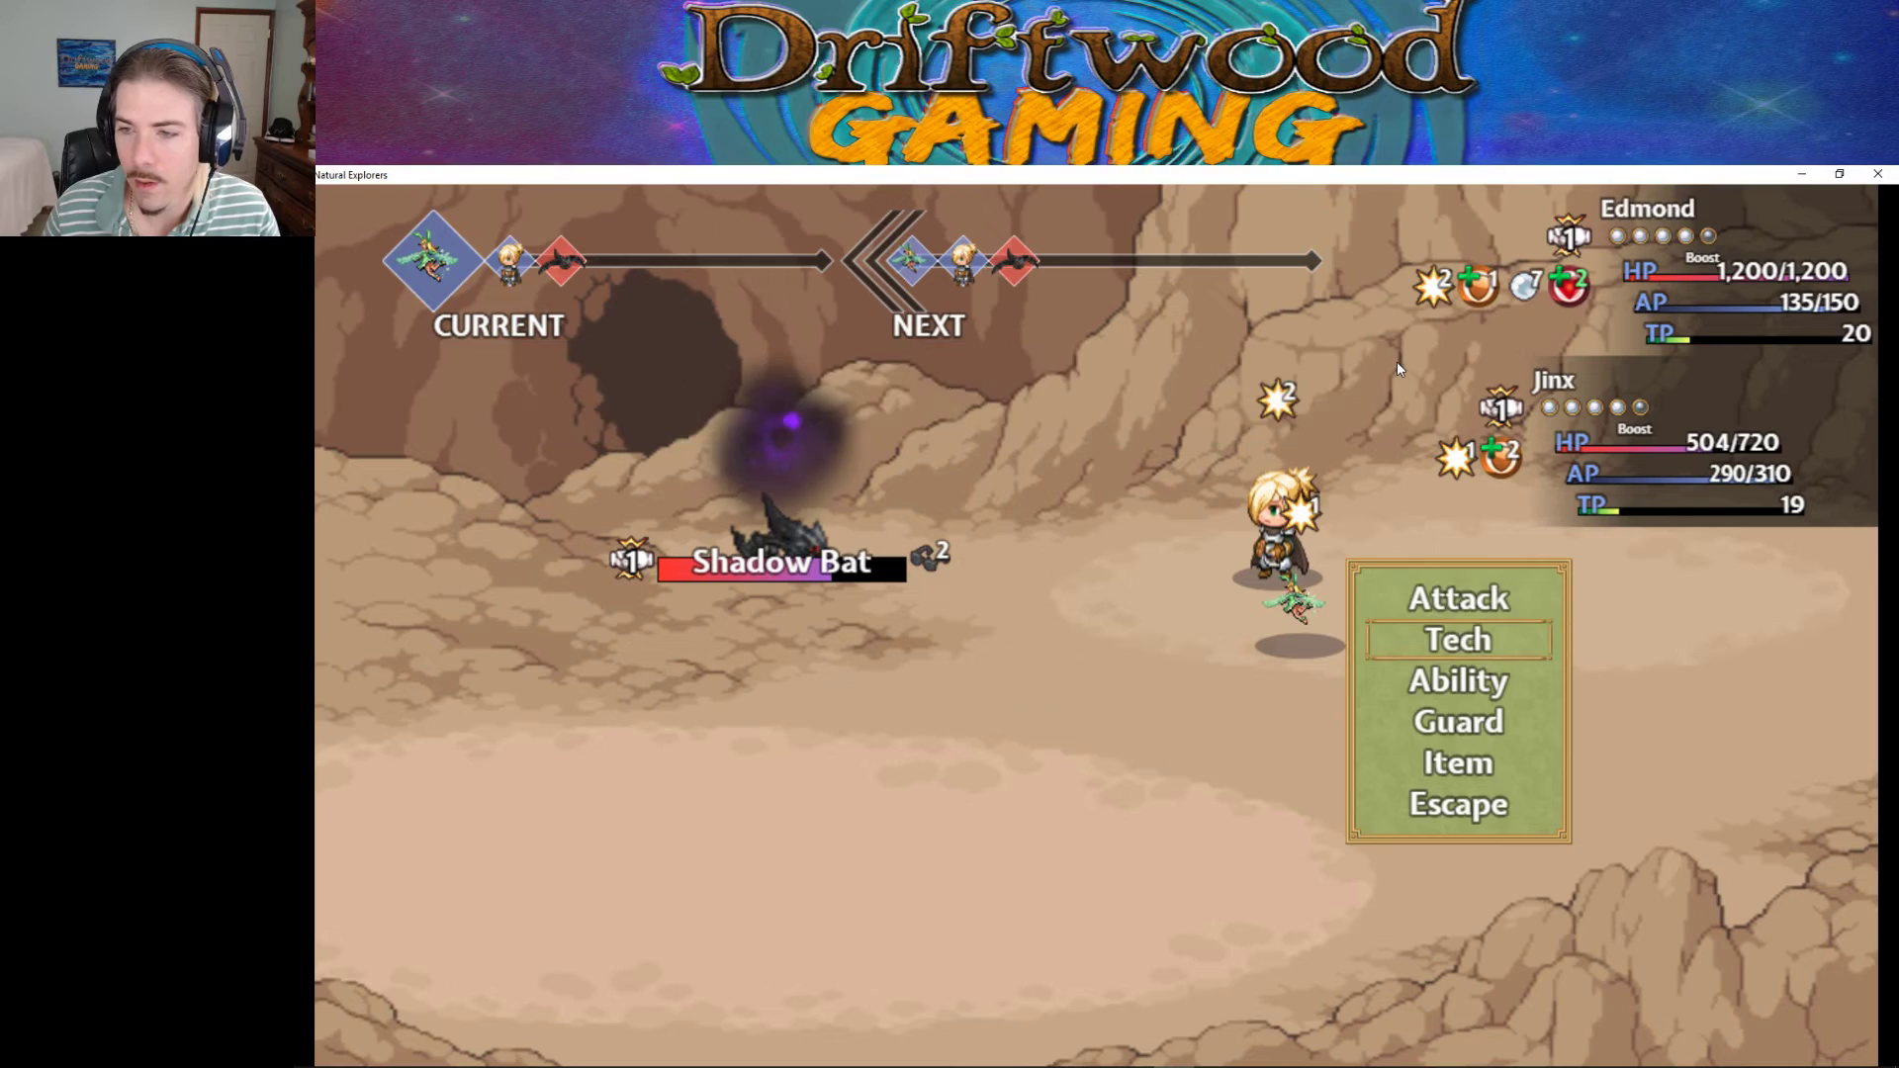
# Play another round with basic attacks on the Shadow Bat by Jinx and Edmond.
pyautogui.press('Up')
pyautogui.press('Return')
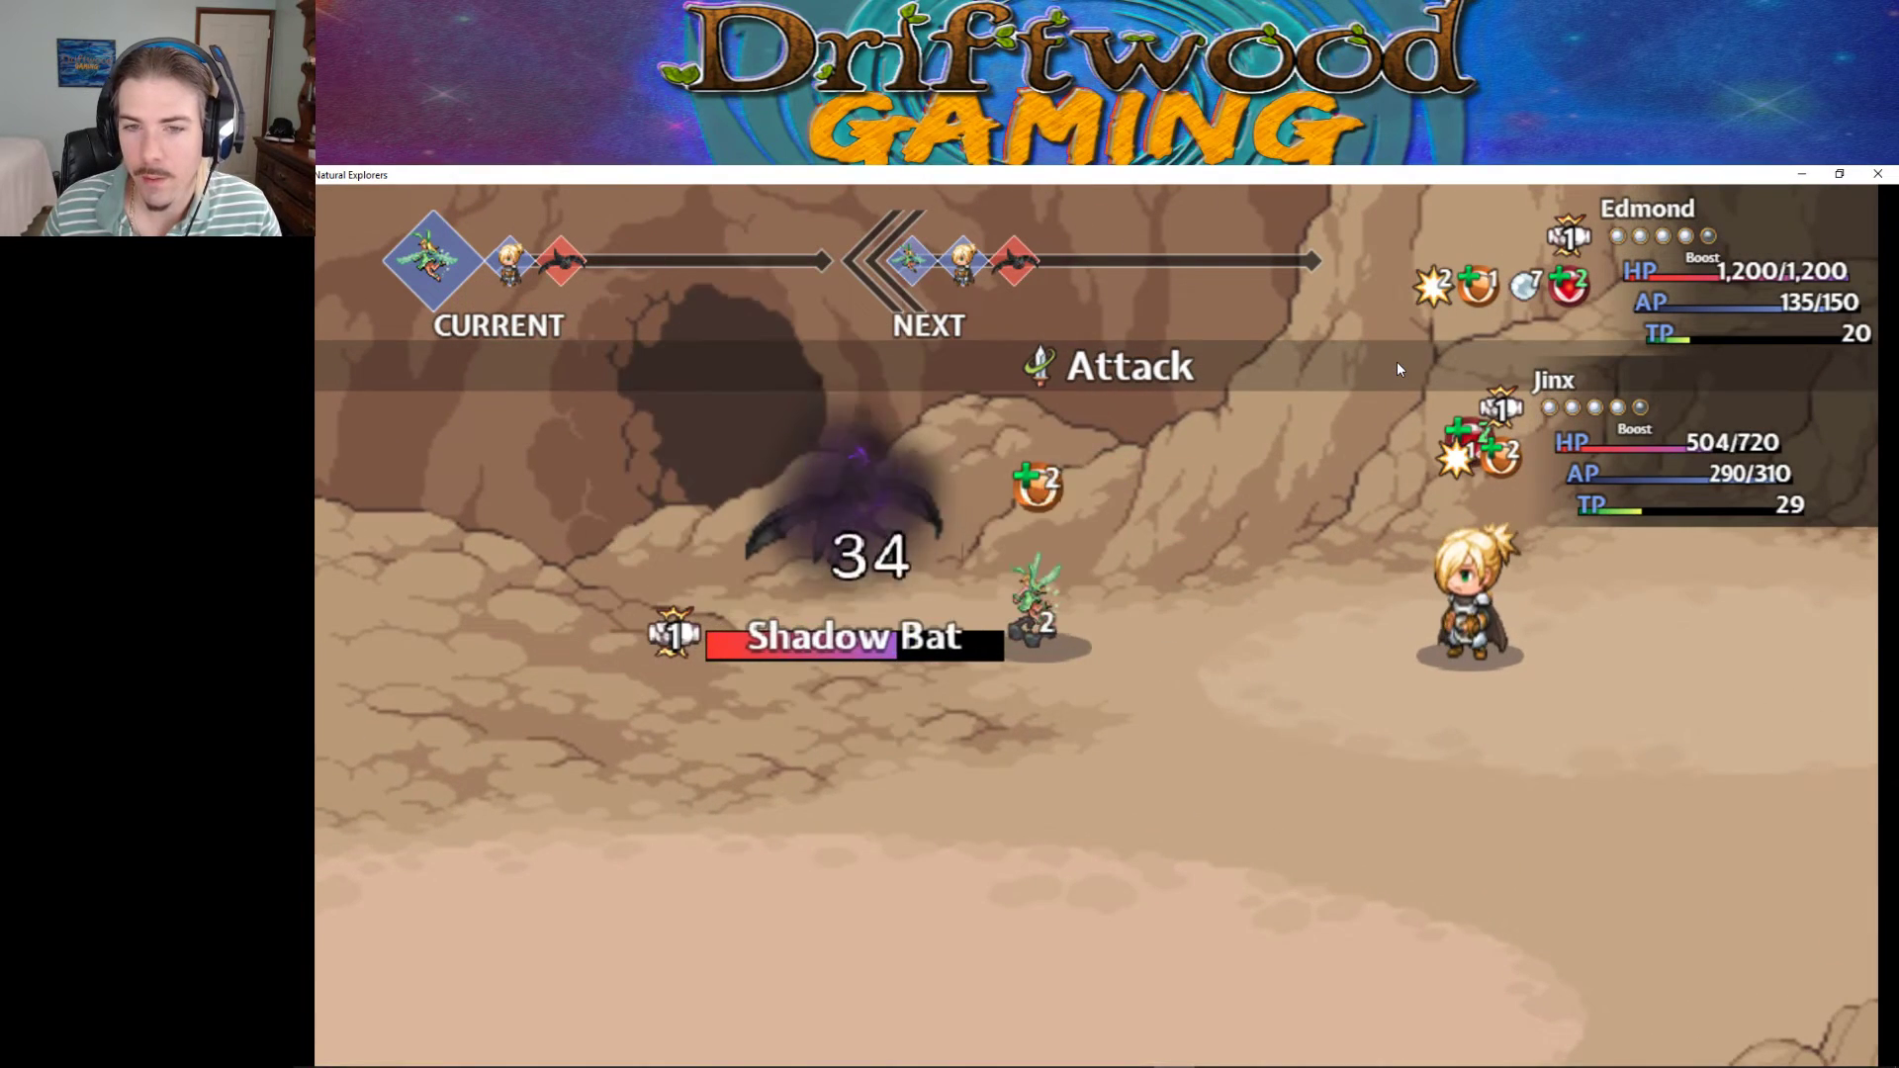
pyautogui.press('Return')
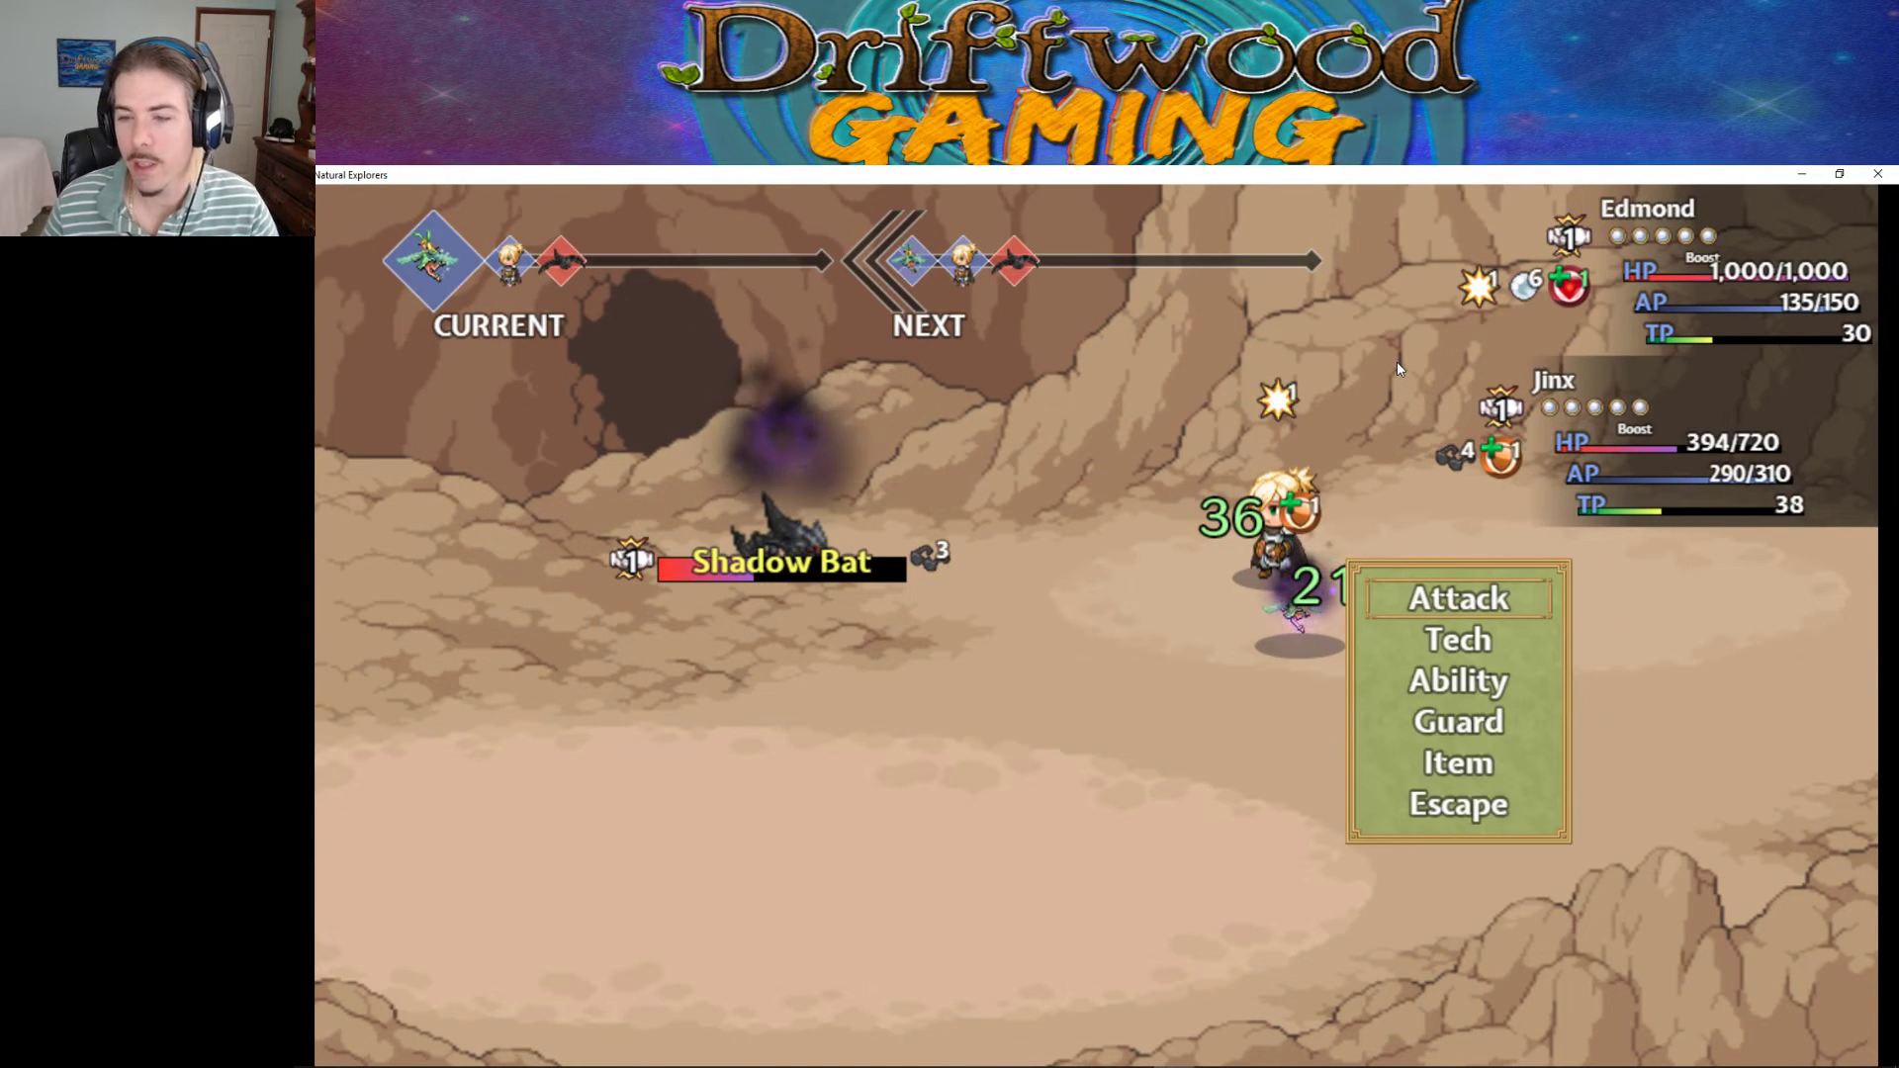
# Switch to RPG Maker MV, set the Dark Wing skill's animation to 0175 Dark Wing in the database, and apply the change.
pyautogui.moveTo(992, 1063)
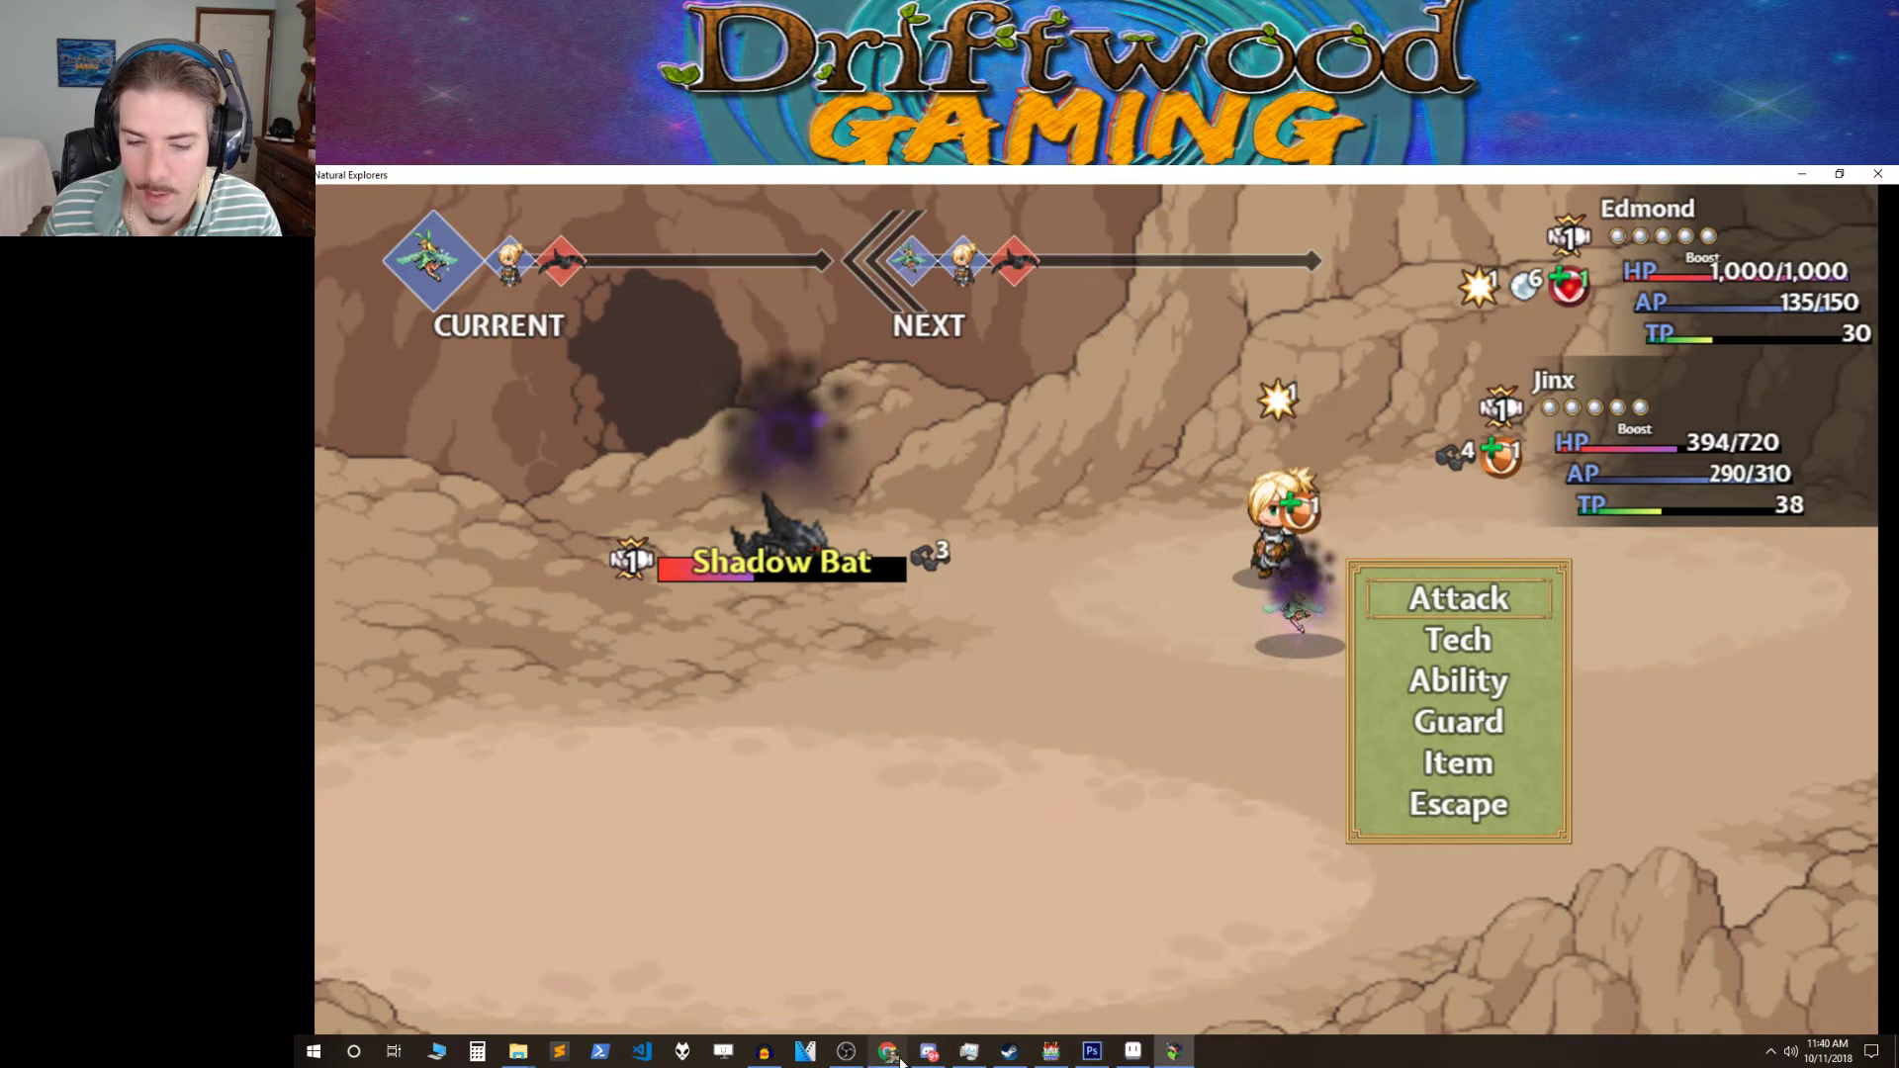
pyautogui.click(1011, 1057)
pyautogui.click(940, 223)
pyautogui.click(804, 742)
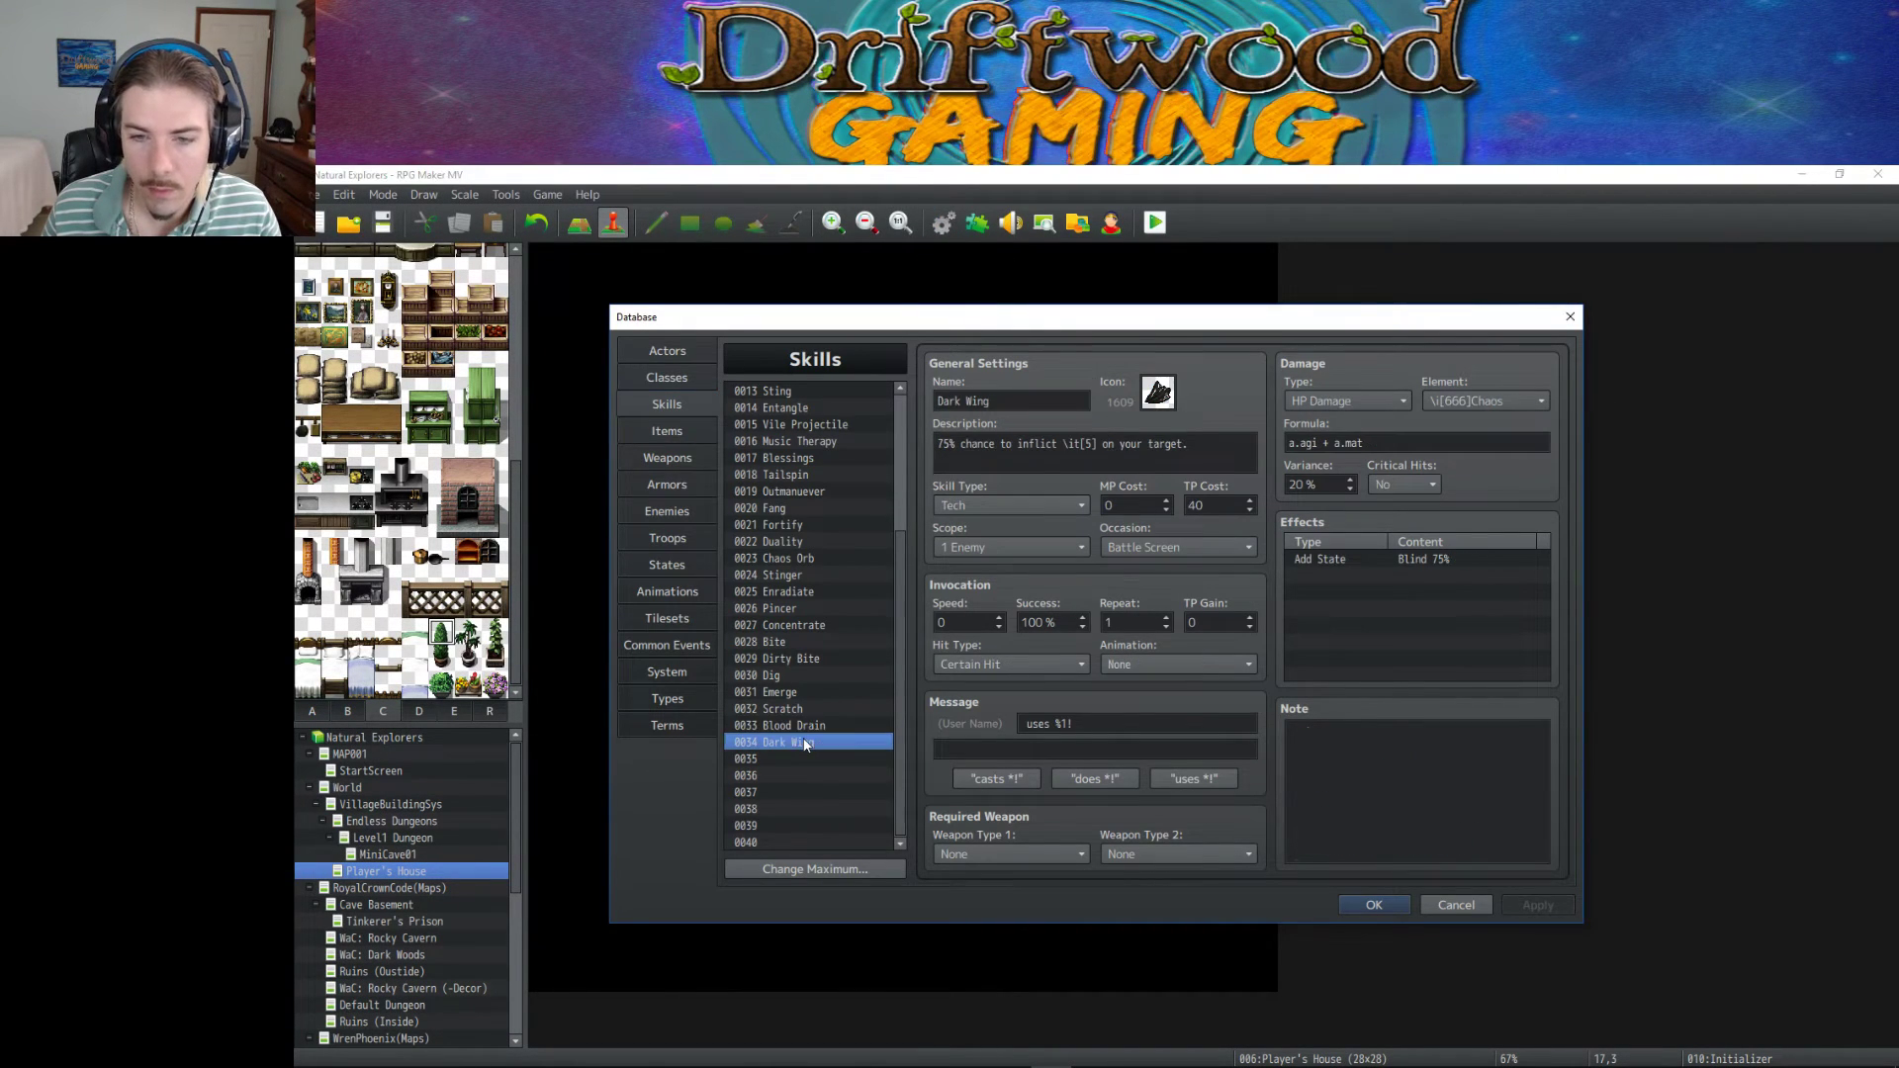
pyautogui.click(1155, 664)
pyautogui.moveTo(1258, 660); pyautogui.dragTo(1264, 996)
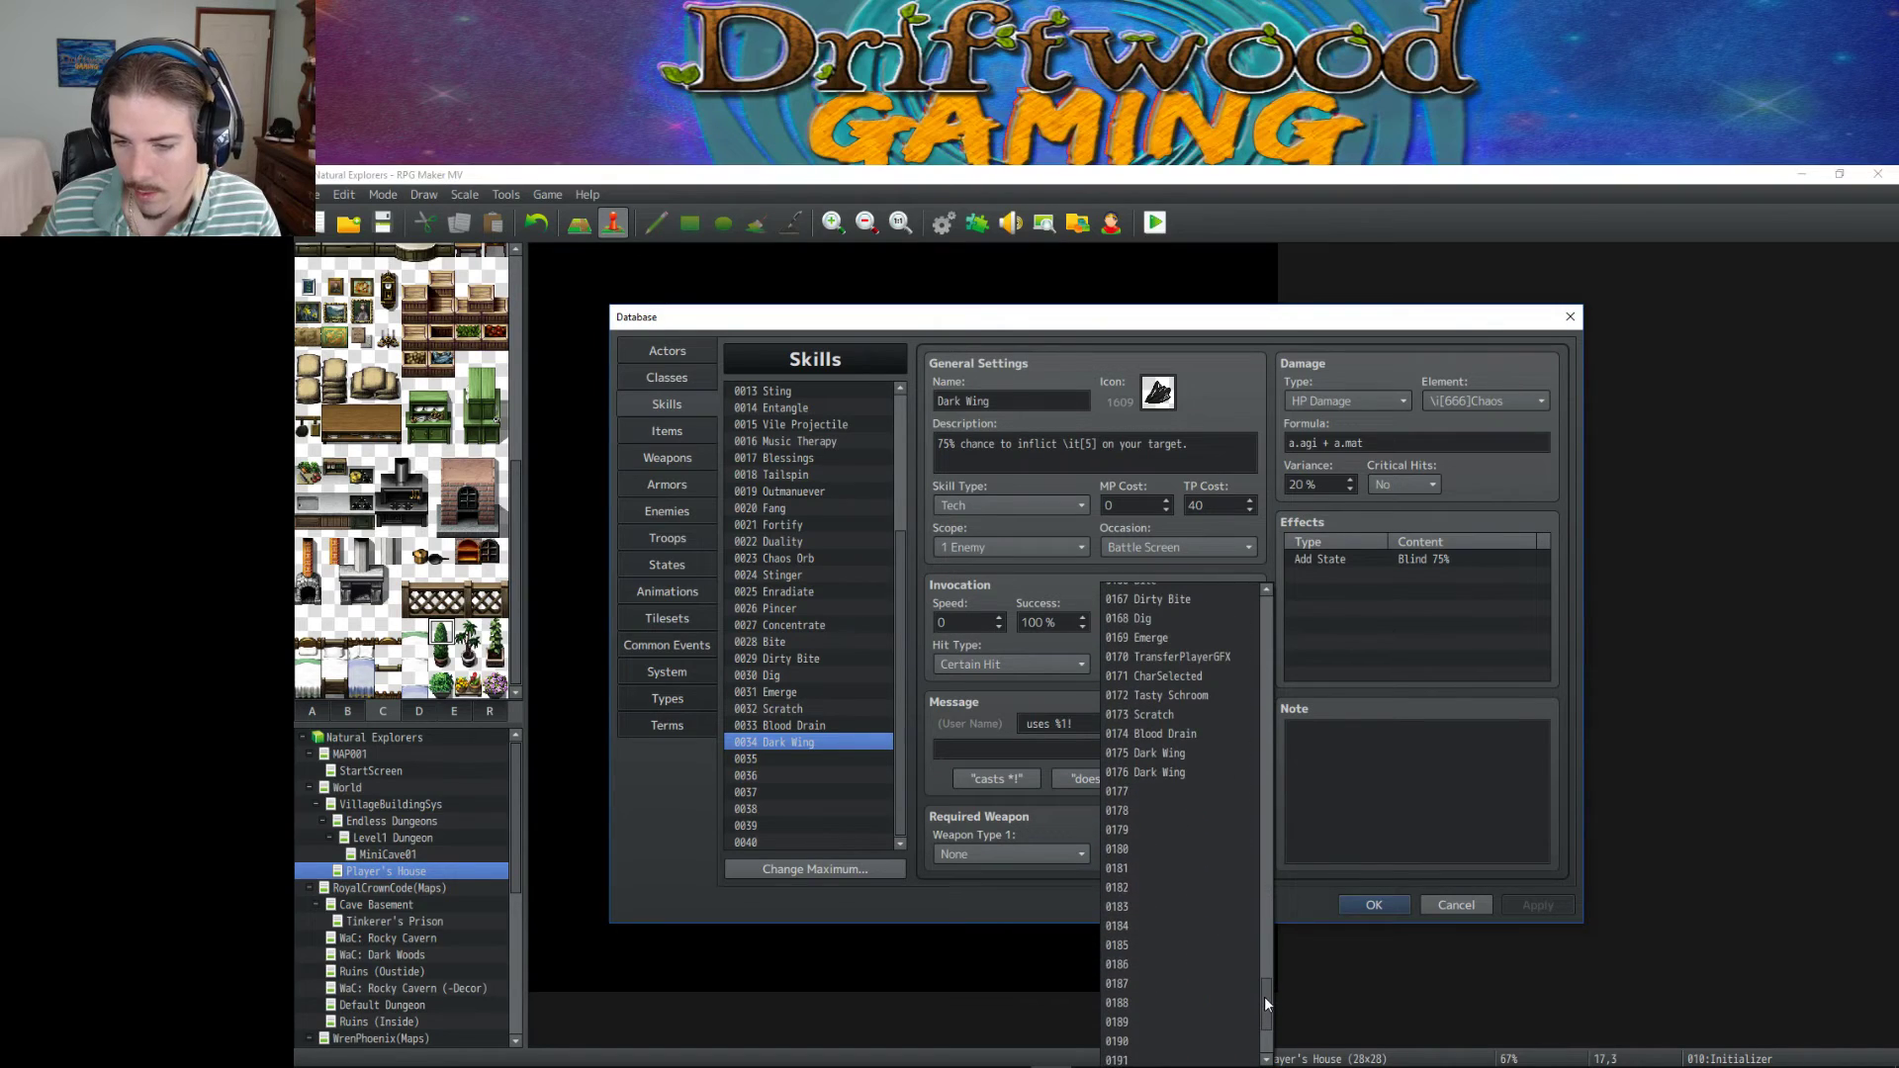
pyautogui.click(1183, 752)
pyautogui.click(1540, 902)
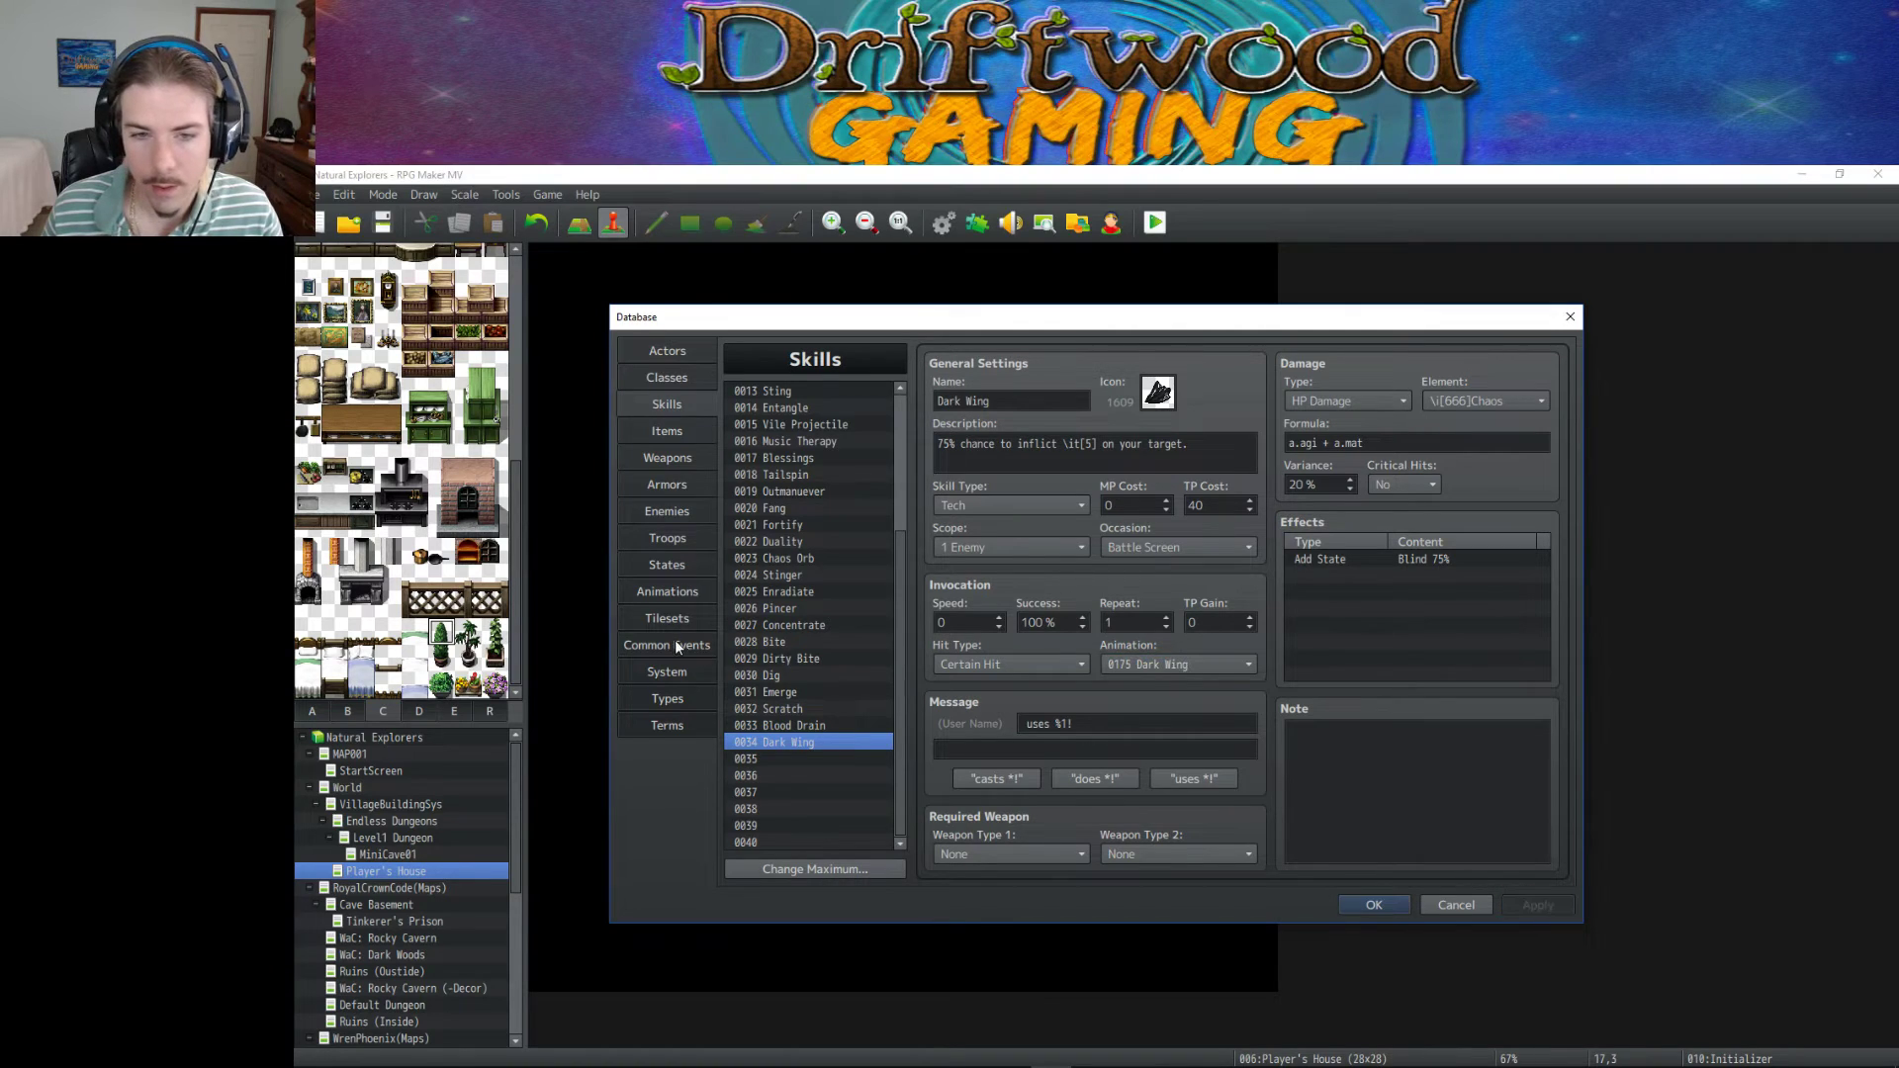
# Rename animation 0176 to Dark Wing(StateAnim) and apply the change.
pyautogui.click(677, 644)
pyautogui.click(684, 592)
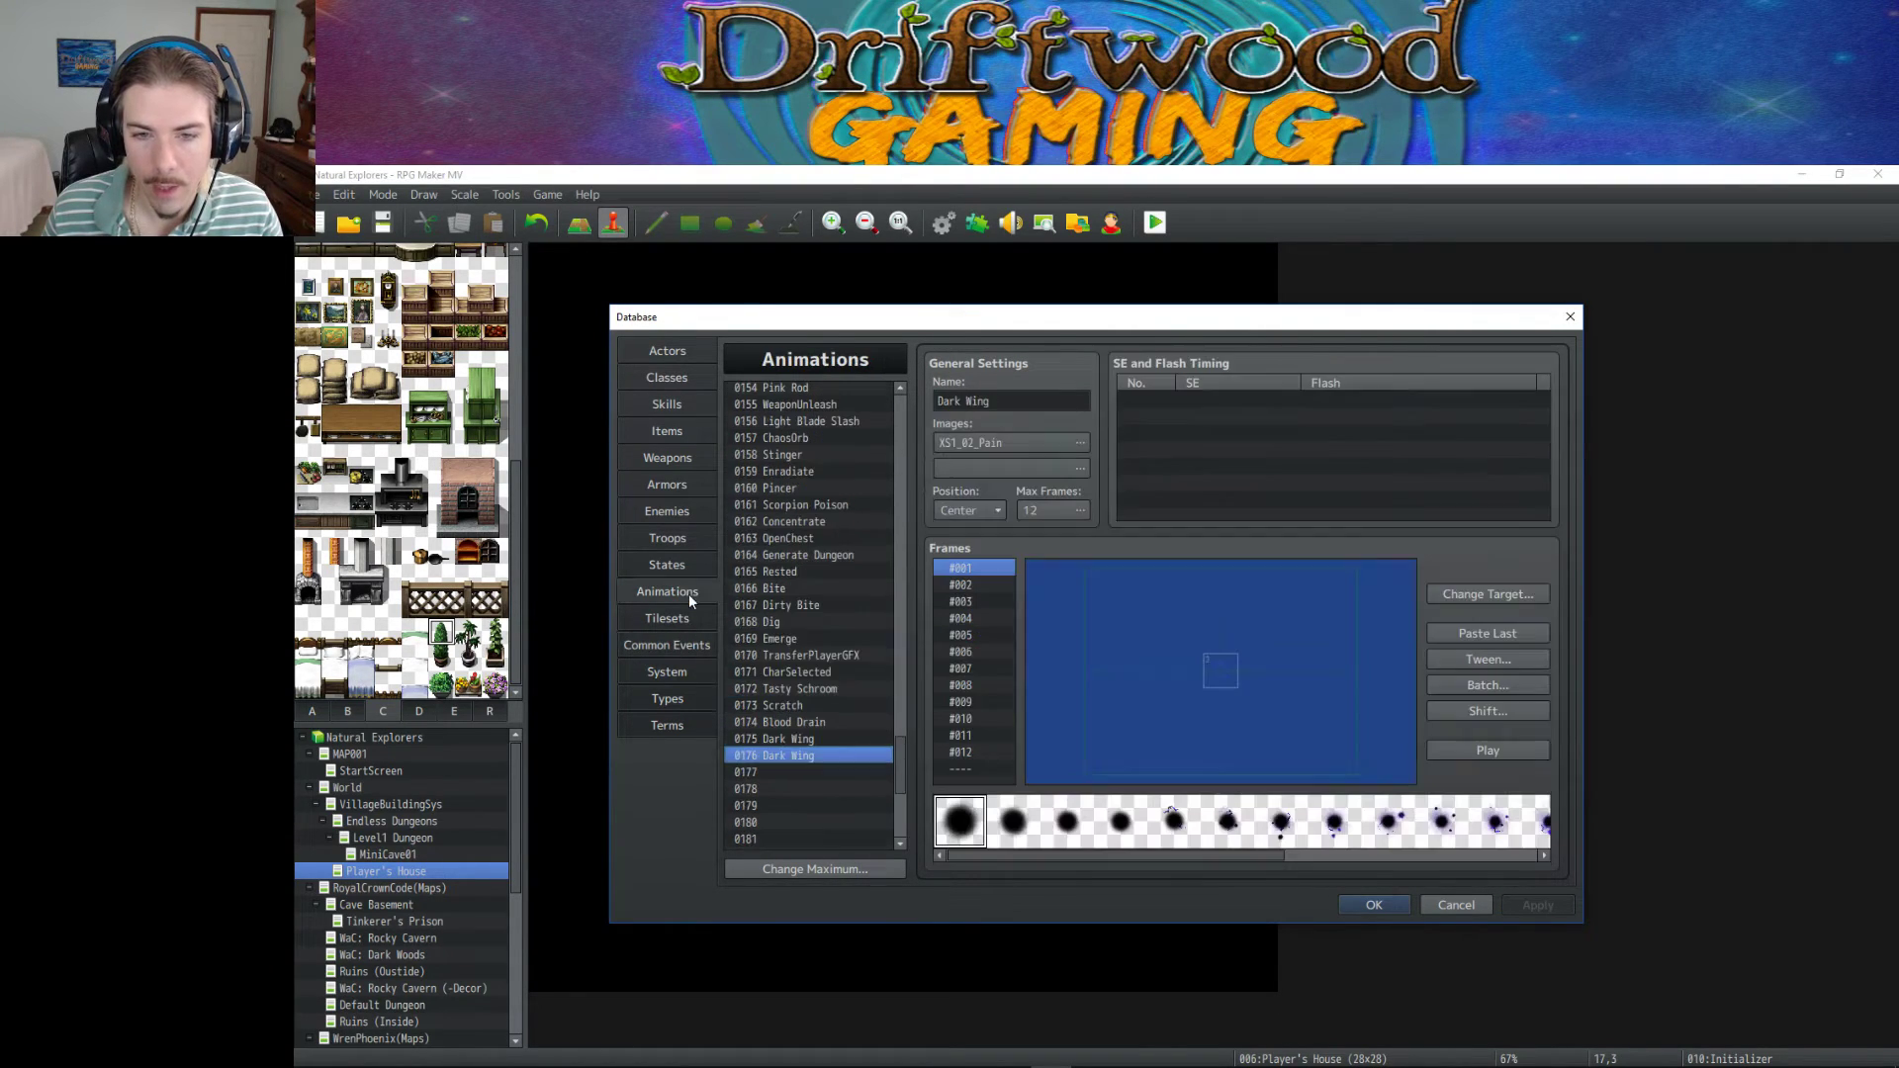
pyautogui.tripleClick(1018, 402)
pyautogui.click(808, 721)
pyautogui.click(809, 739)
pyautogui.click(809, 756)
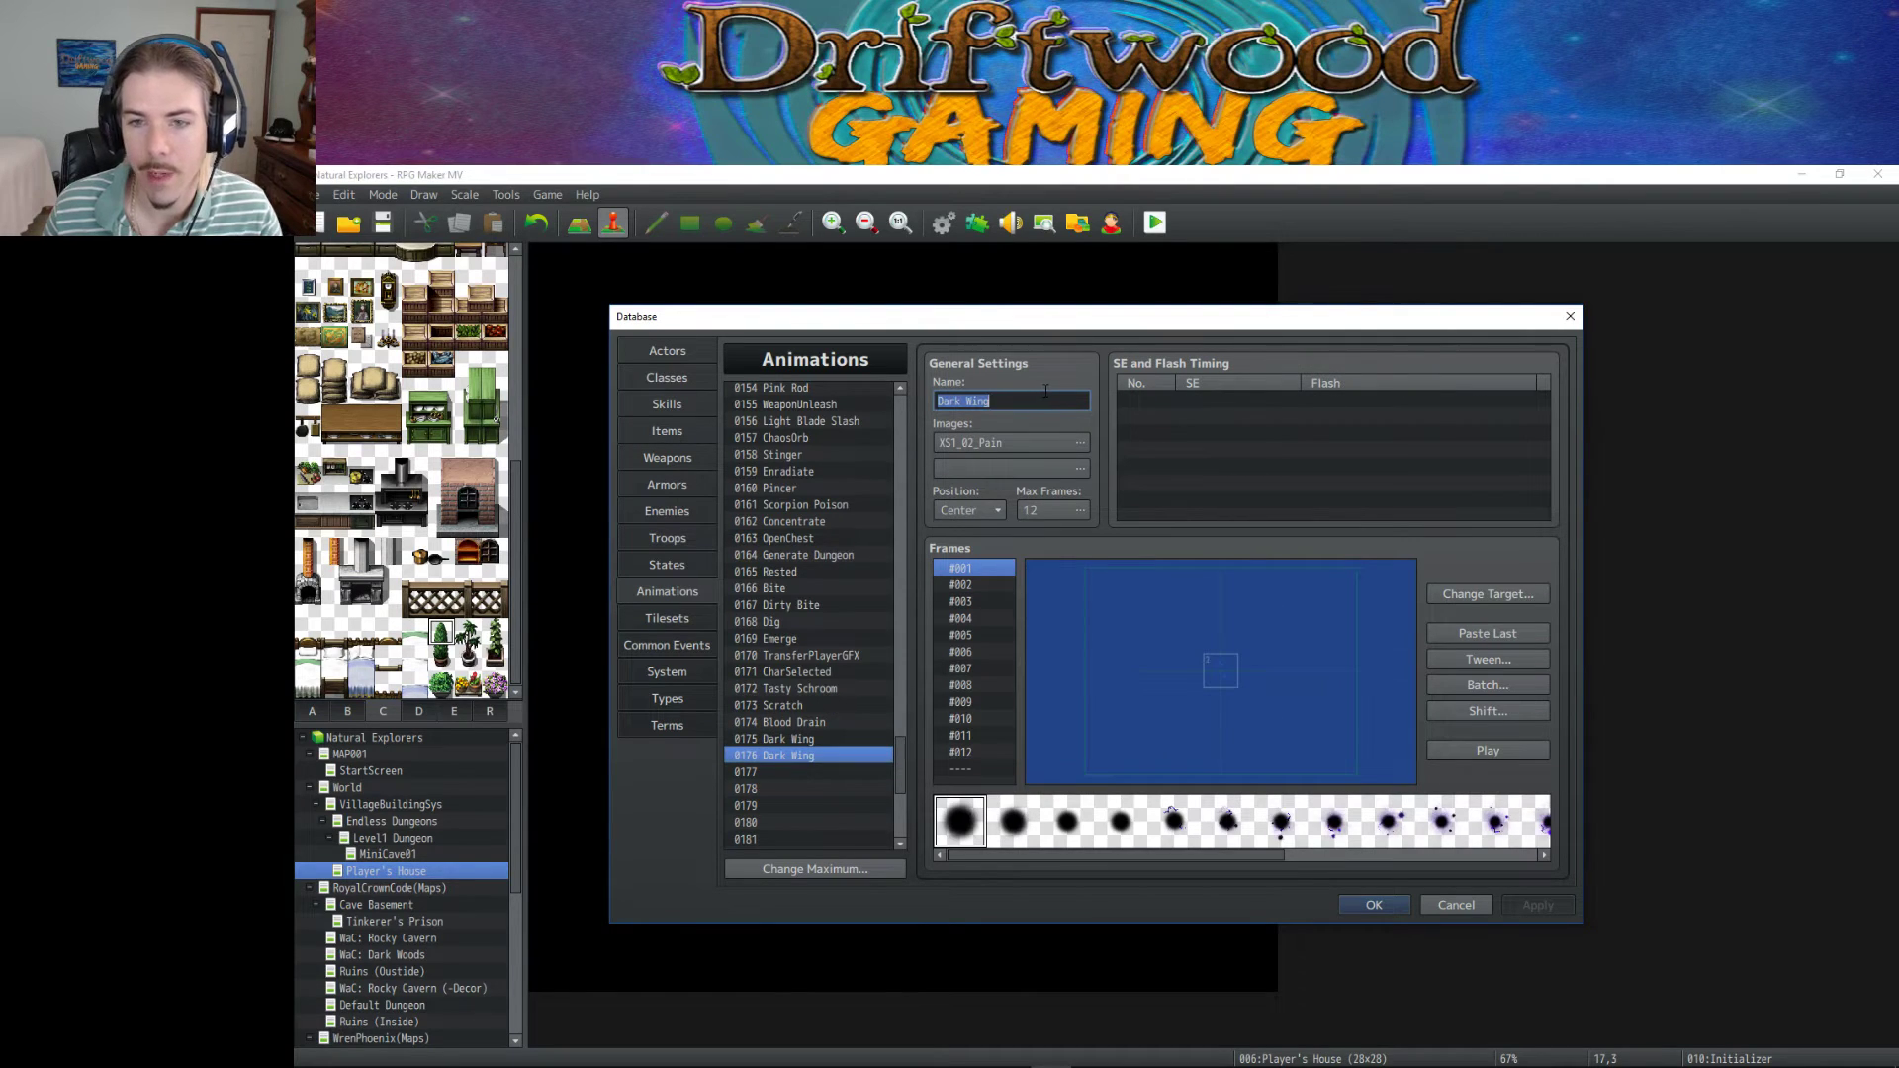
pyautogui.write('(StateAnim')
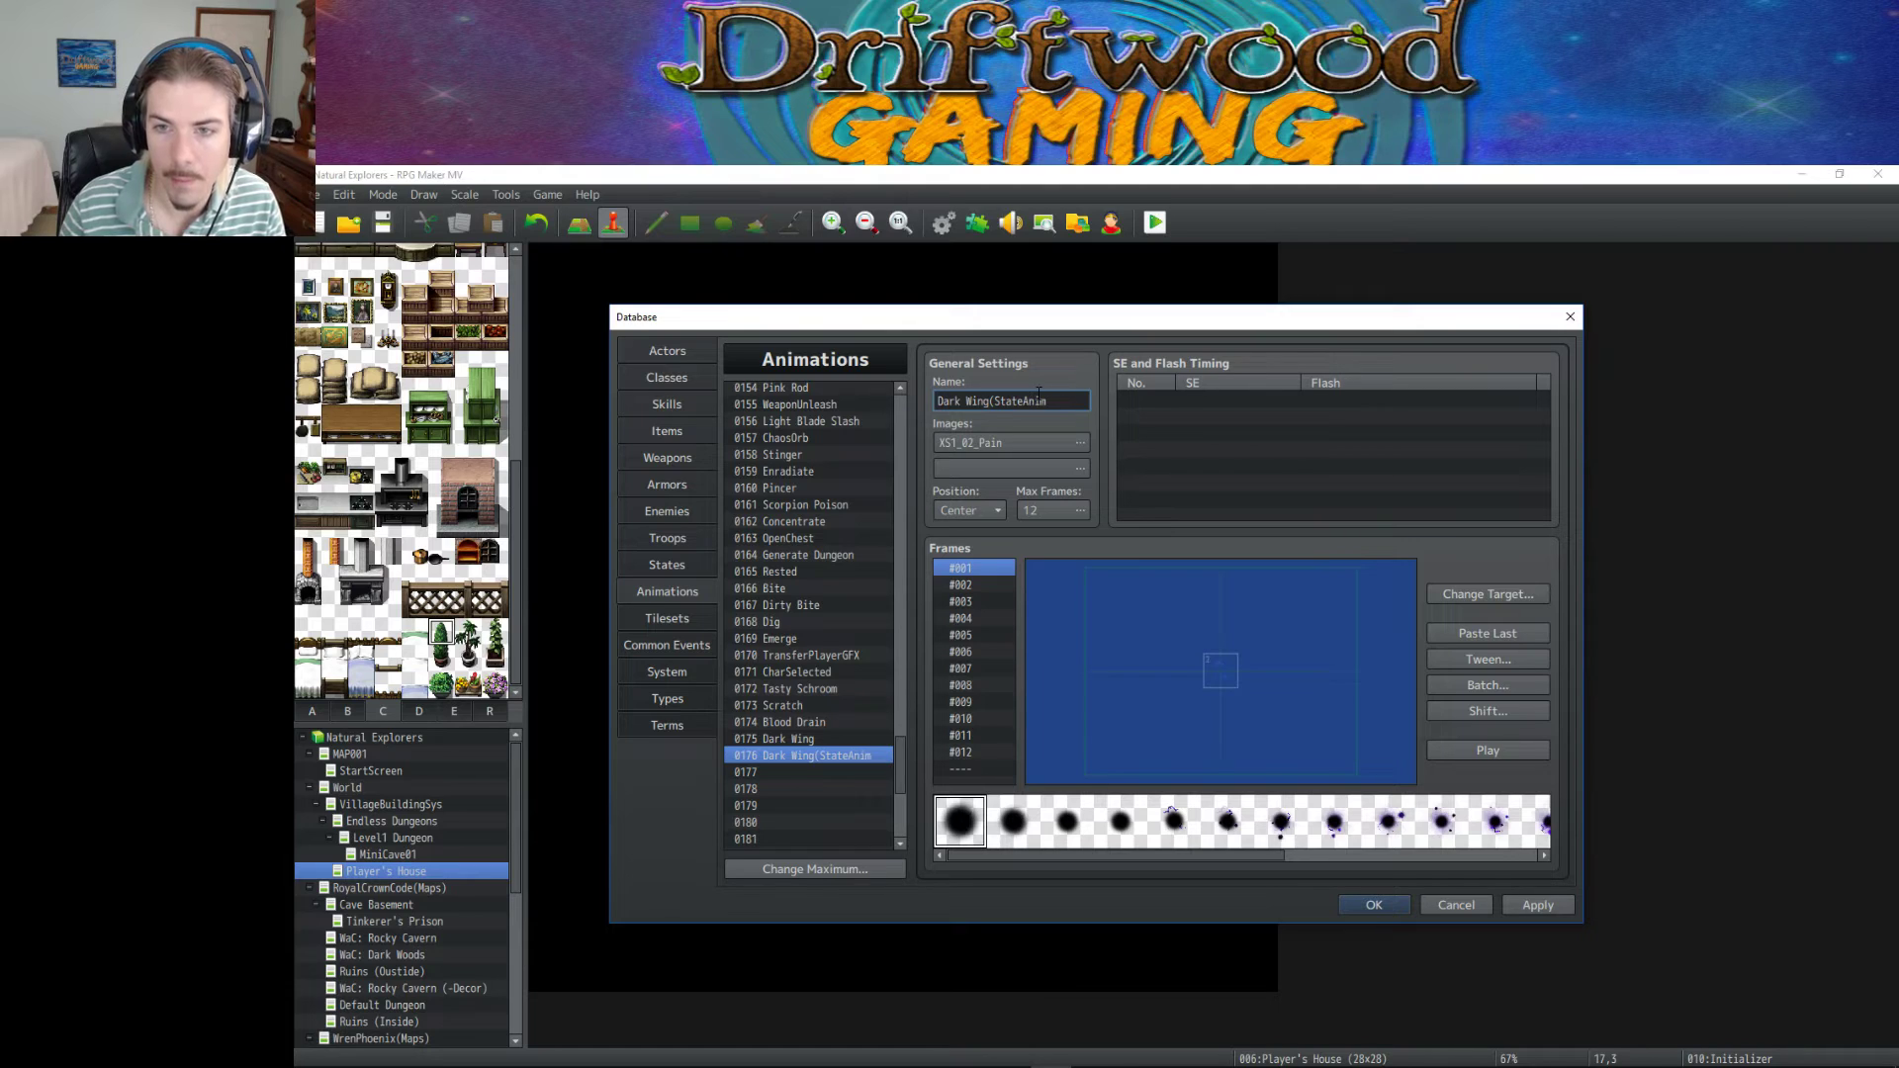
pyautogui.click(1531, 905)
# Review the Dark Wing skill, preview its state animation, check the Blind state's animation note, and close the database.
pyautogui.click(667, 404)
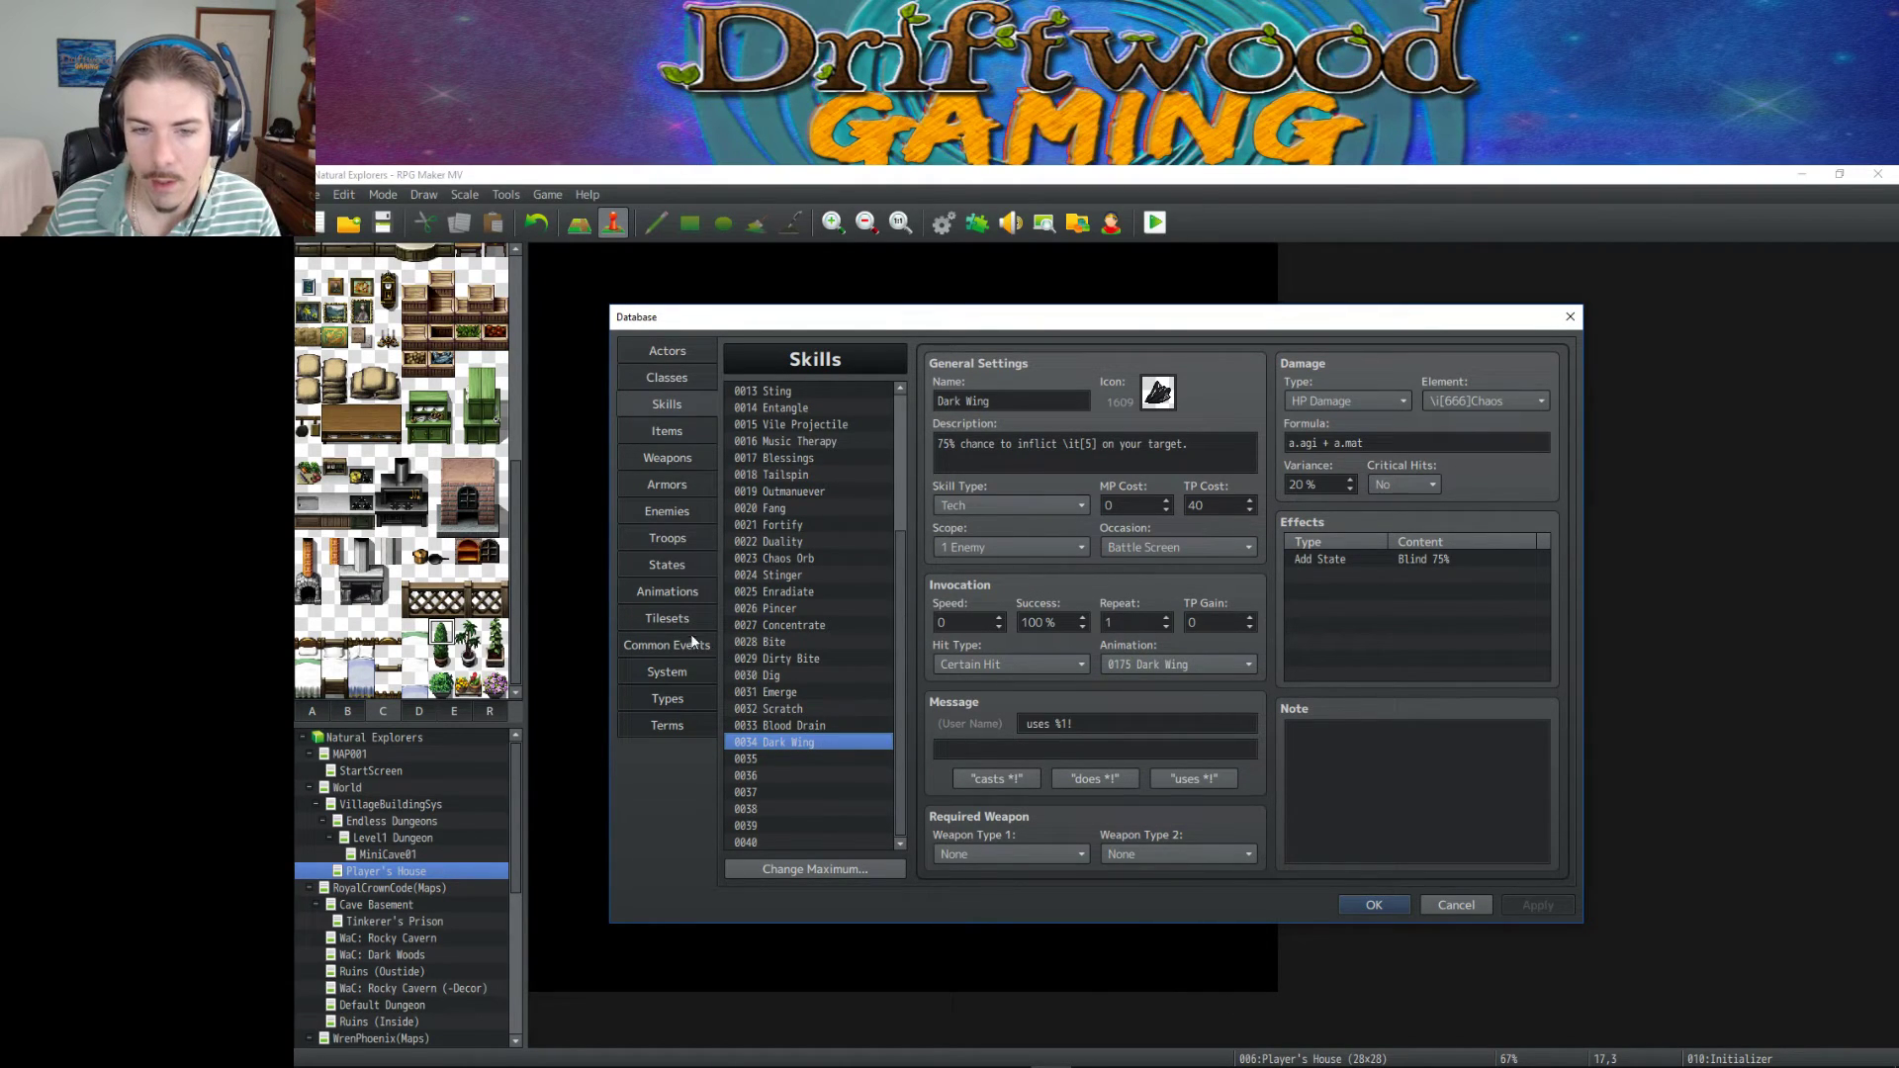
pyautogui.click(668, 592)
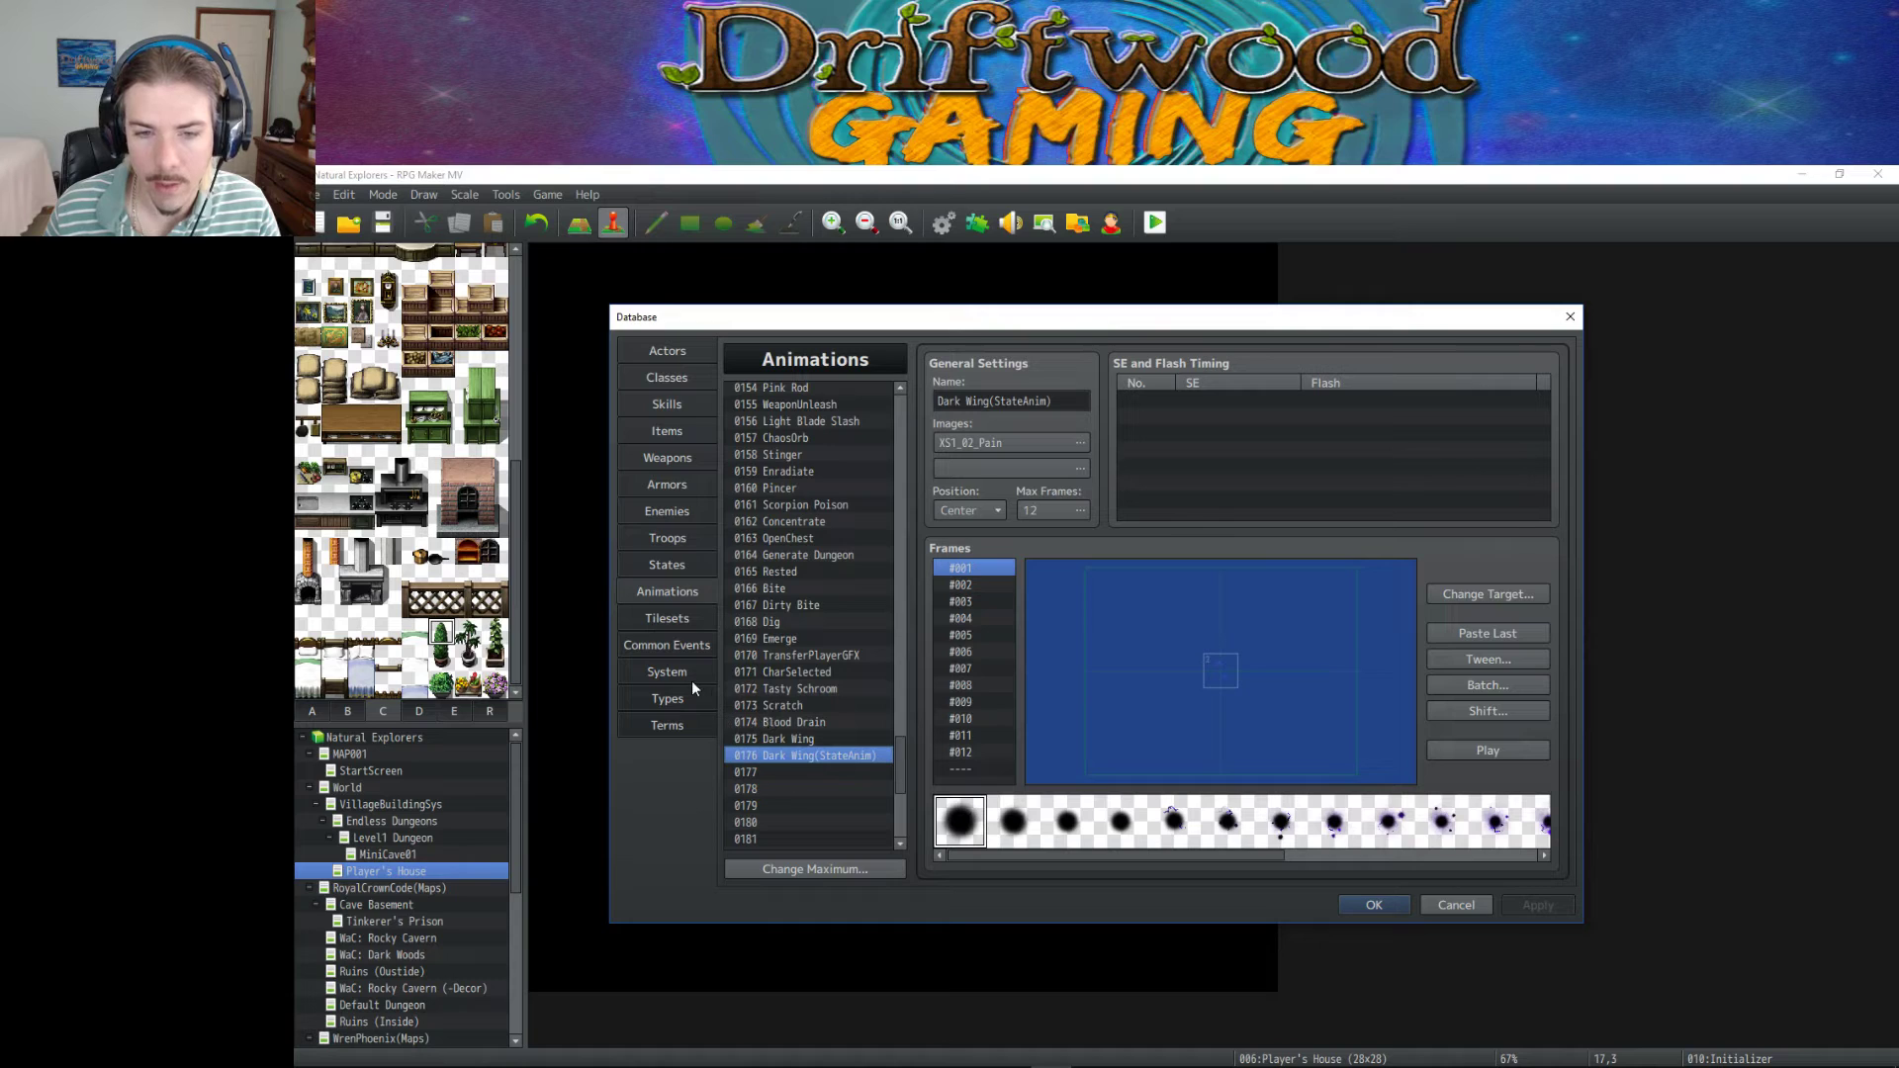
pyautogui.click(680, 562)
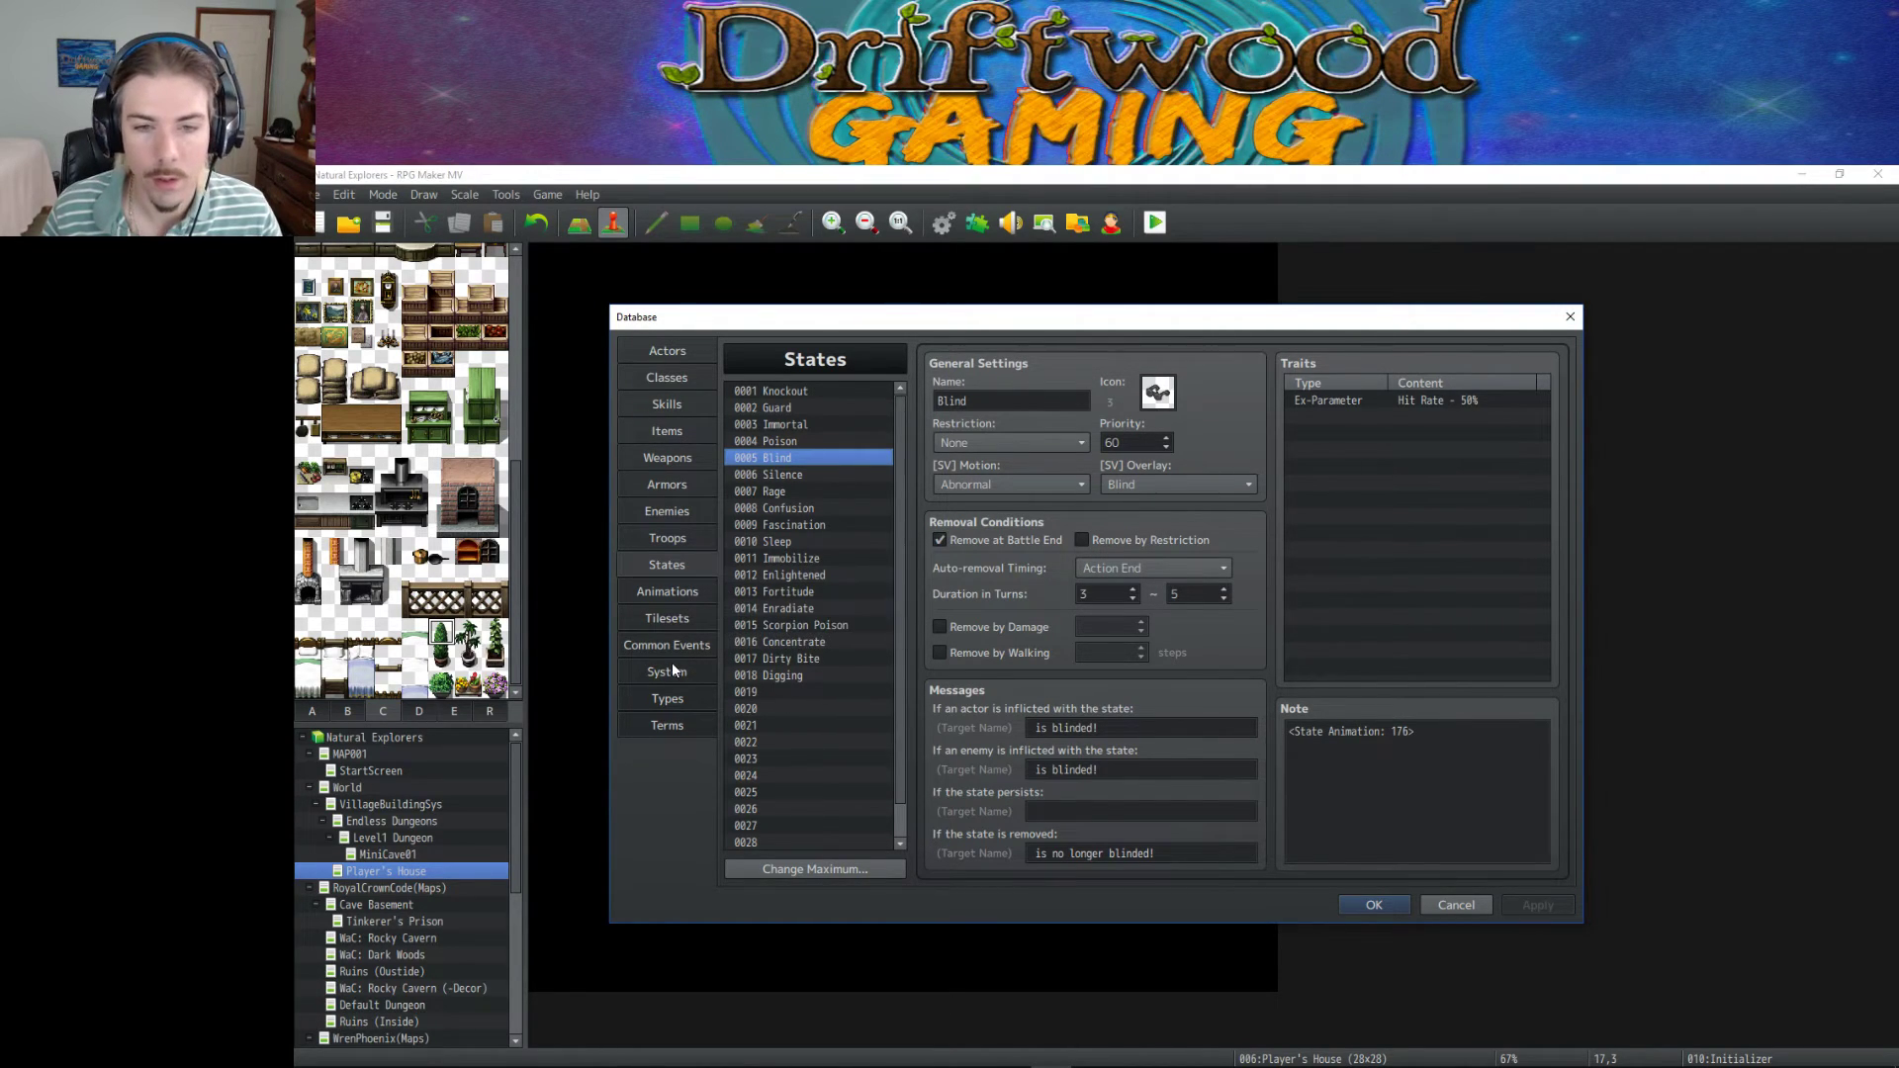
pyautogui.click(668, 592)
pyautogui.click(1484, 755)
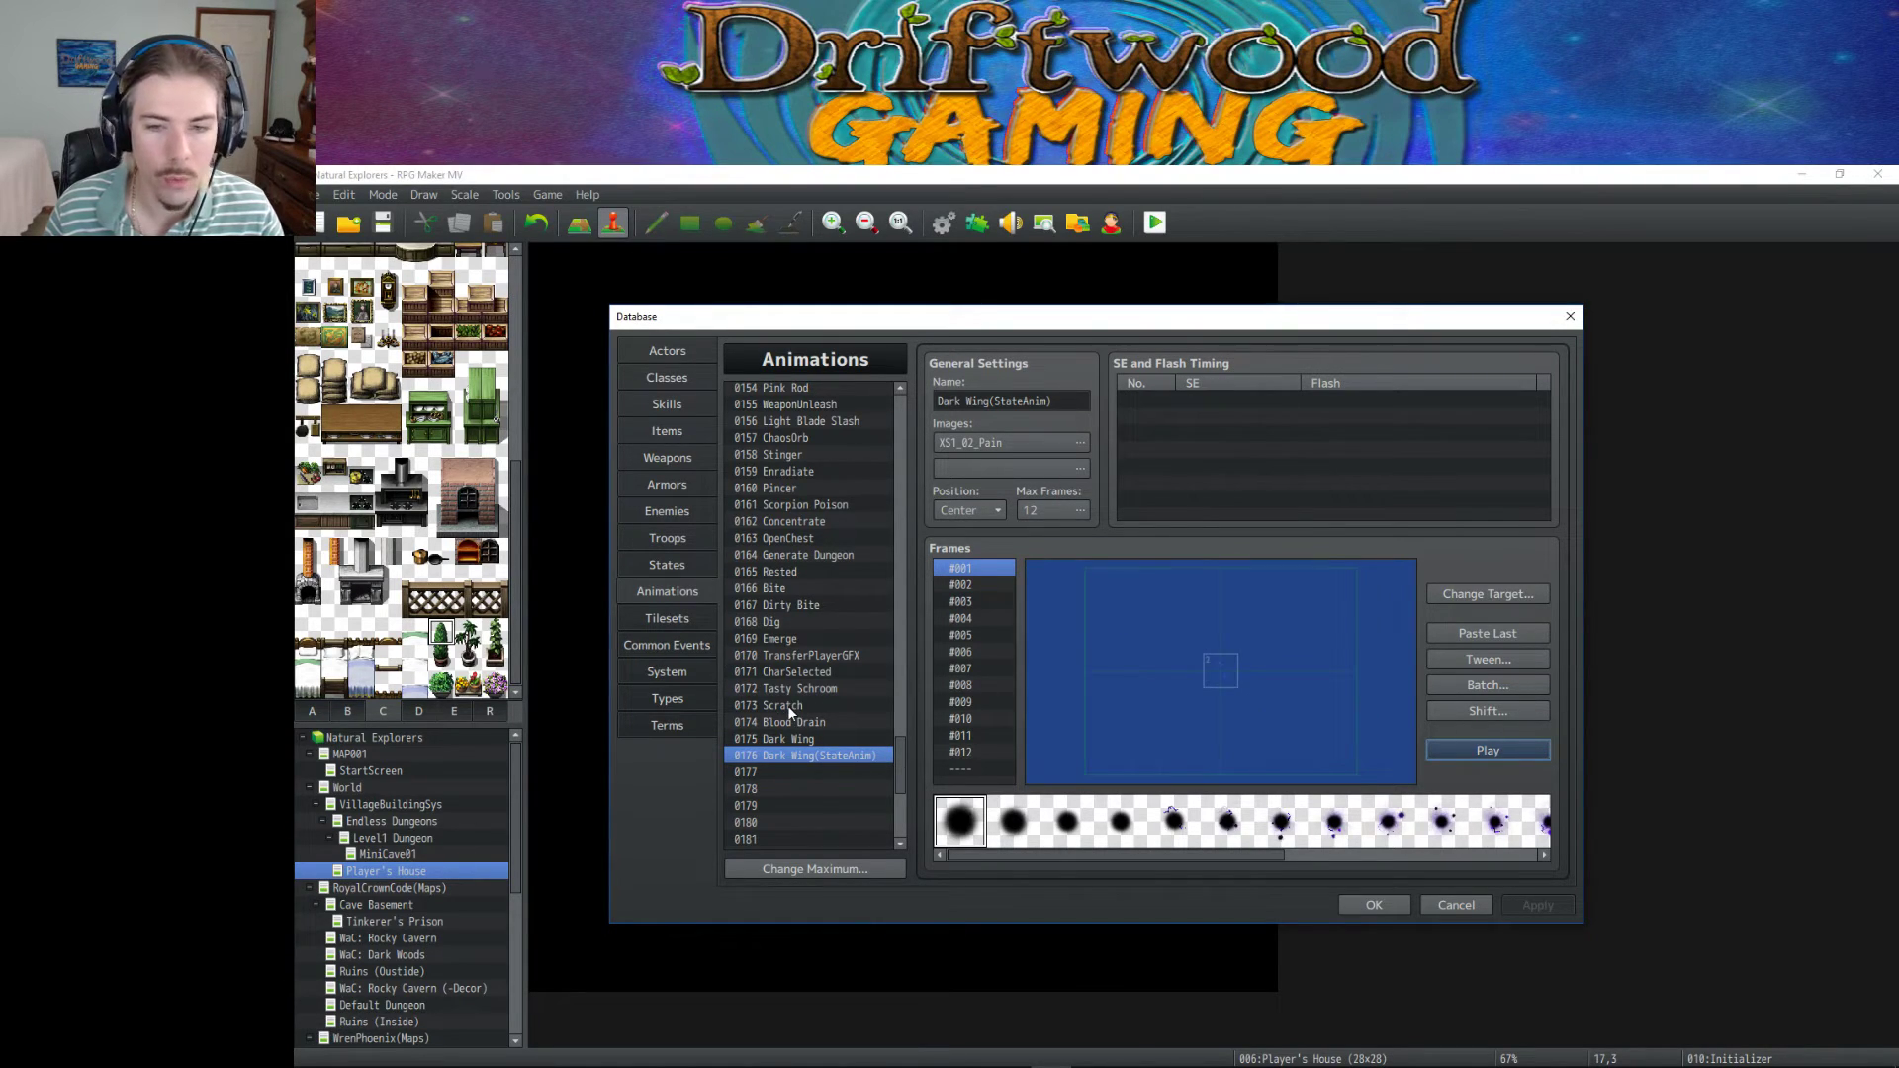
pyautogui.click(690, 623)
pyautogui.click(692, 648)
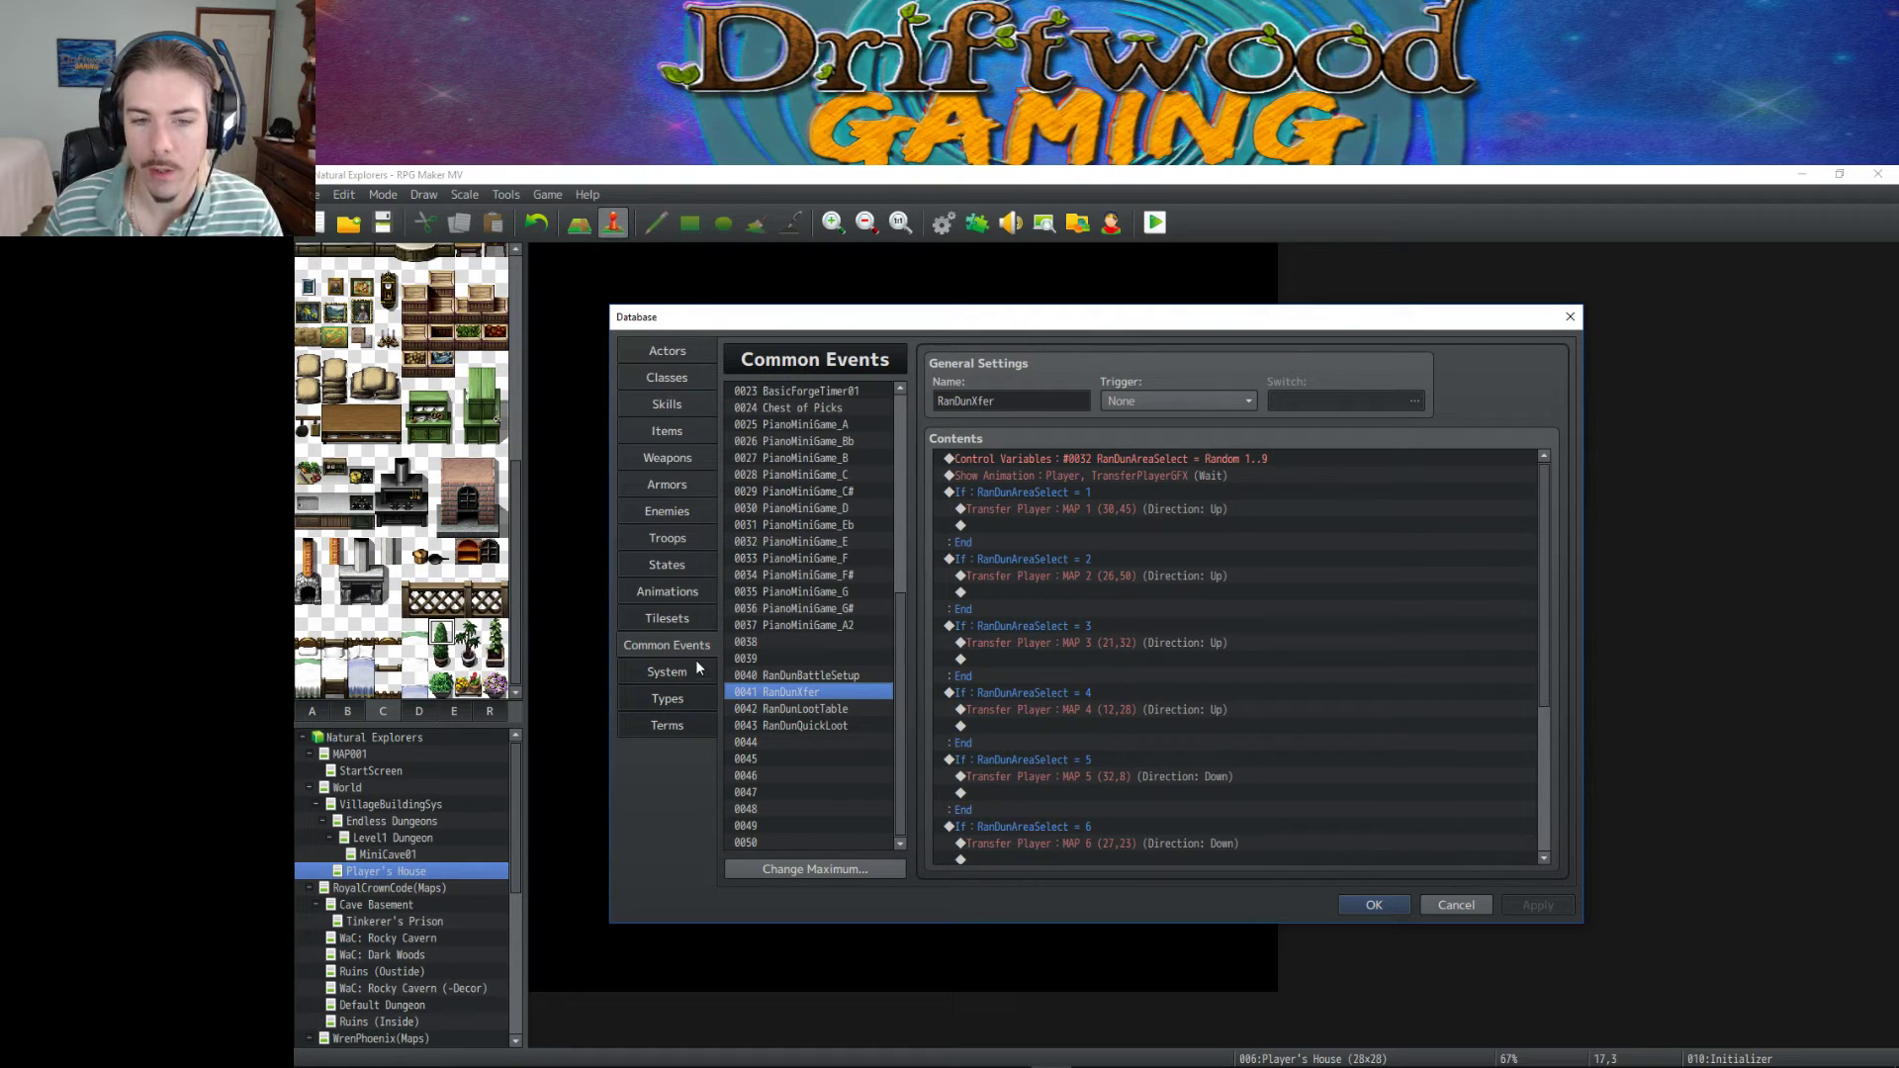
pyautogui.click(683, 560)
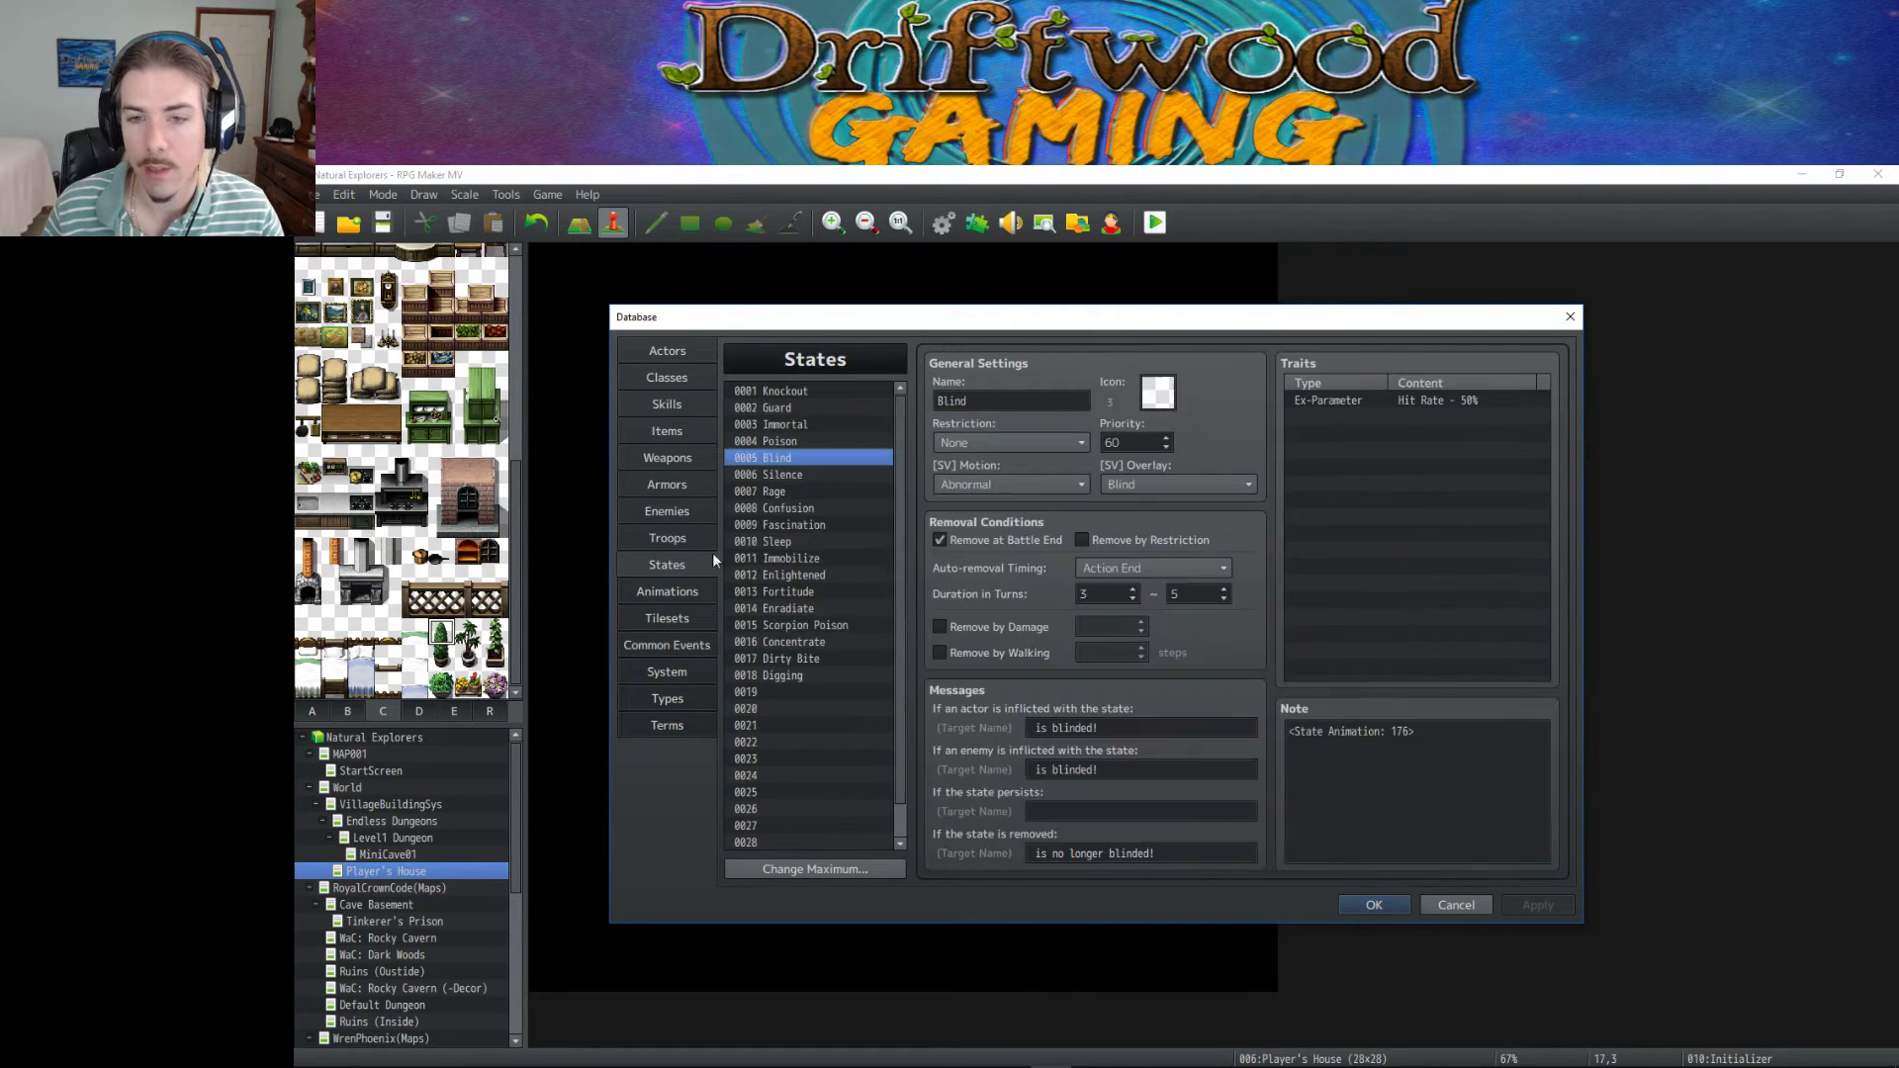
pyautogui.tripleClick(1444, 730)
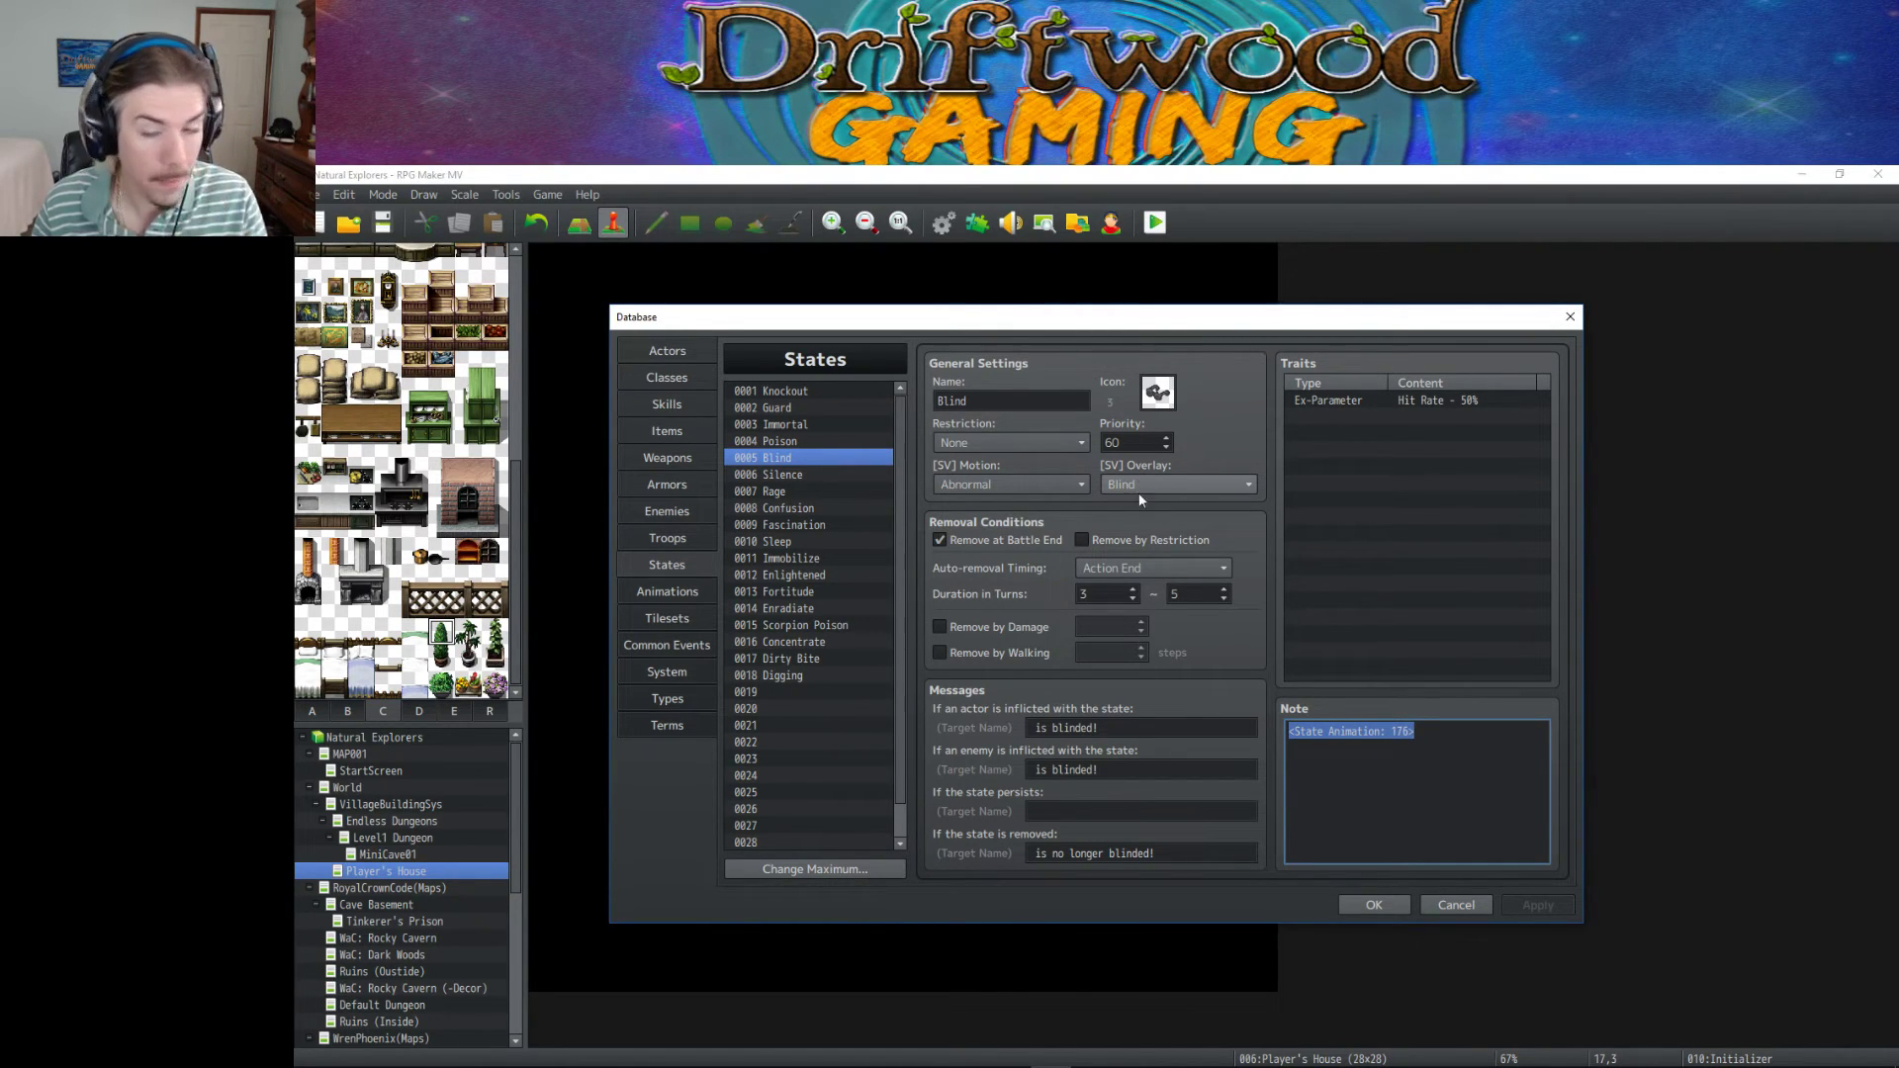
pyautogui.click(1370, 905)
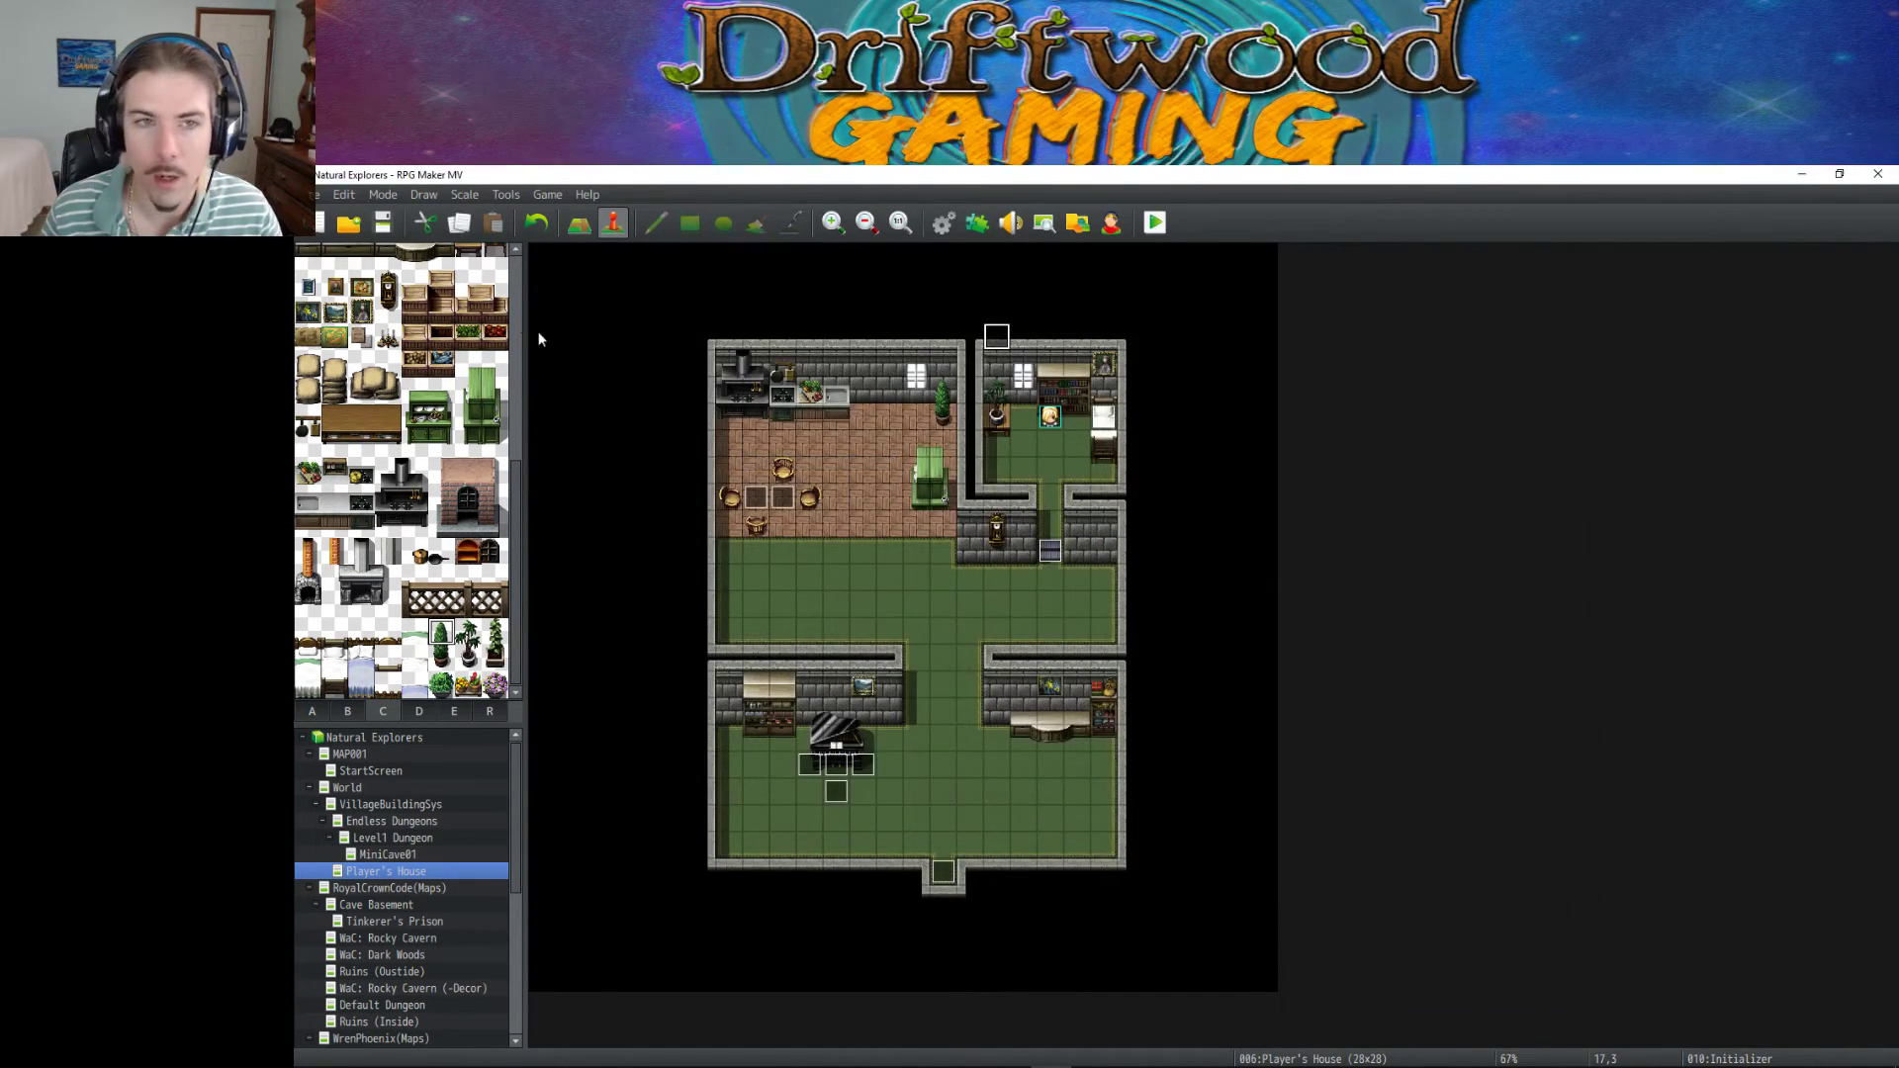
# Launch a playtest in a maximized window, start a new game and walk out of the house.
pyautogui.click(1155, 223)
pyautogui.moveTo(1404, 362); pyautogui.dragTo(1311, 178)
pyautogui.press('Up')
pyautogui.press('Return')
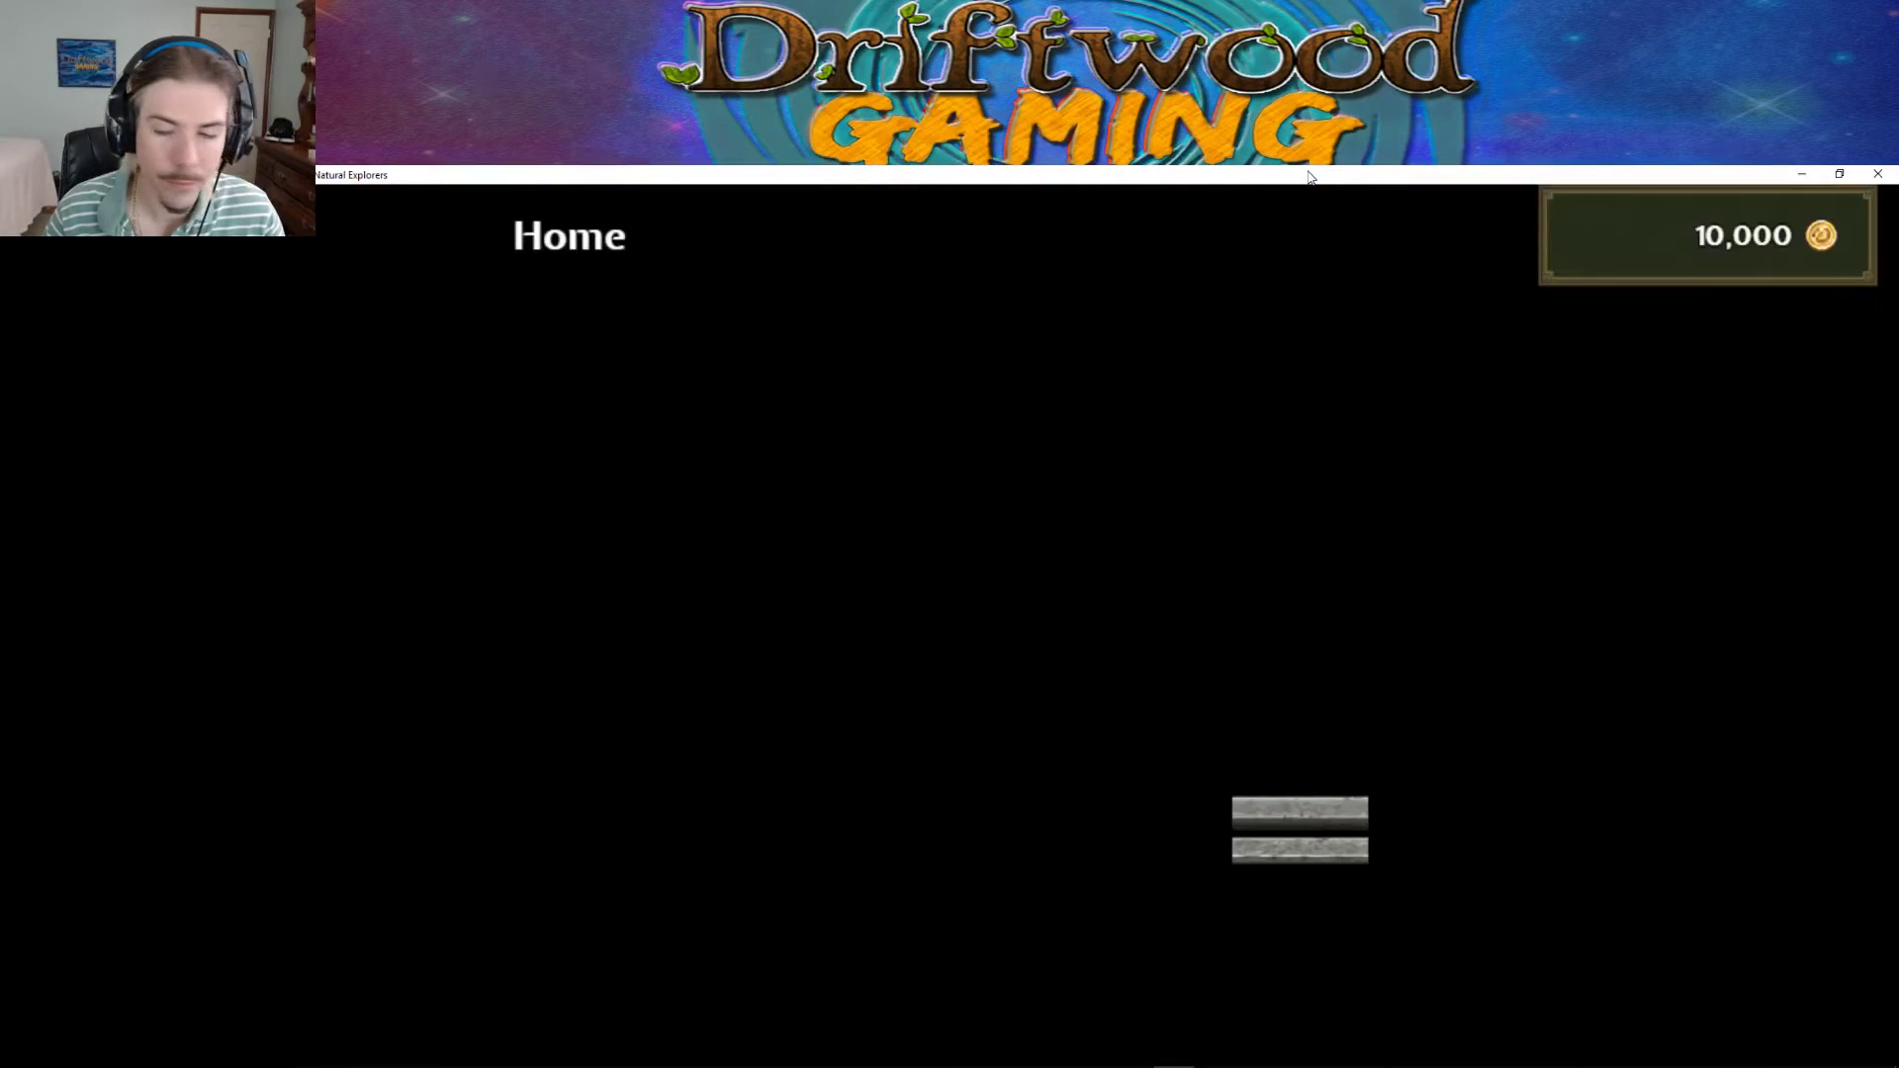
pyautogui.press('Down')
pyautogui.press('Left')
pyautogui.press('Down')
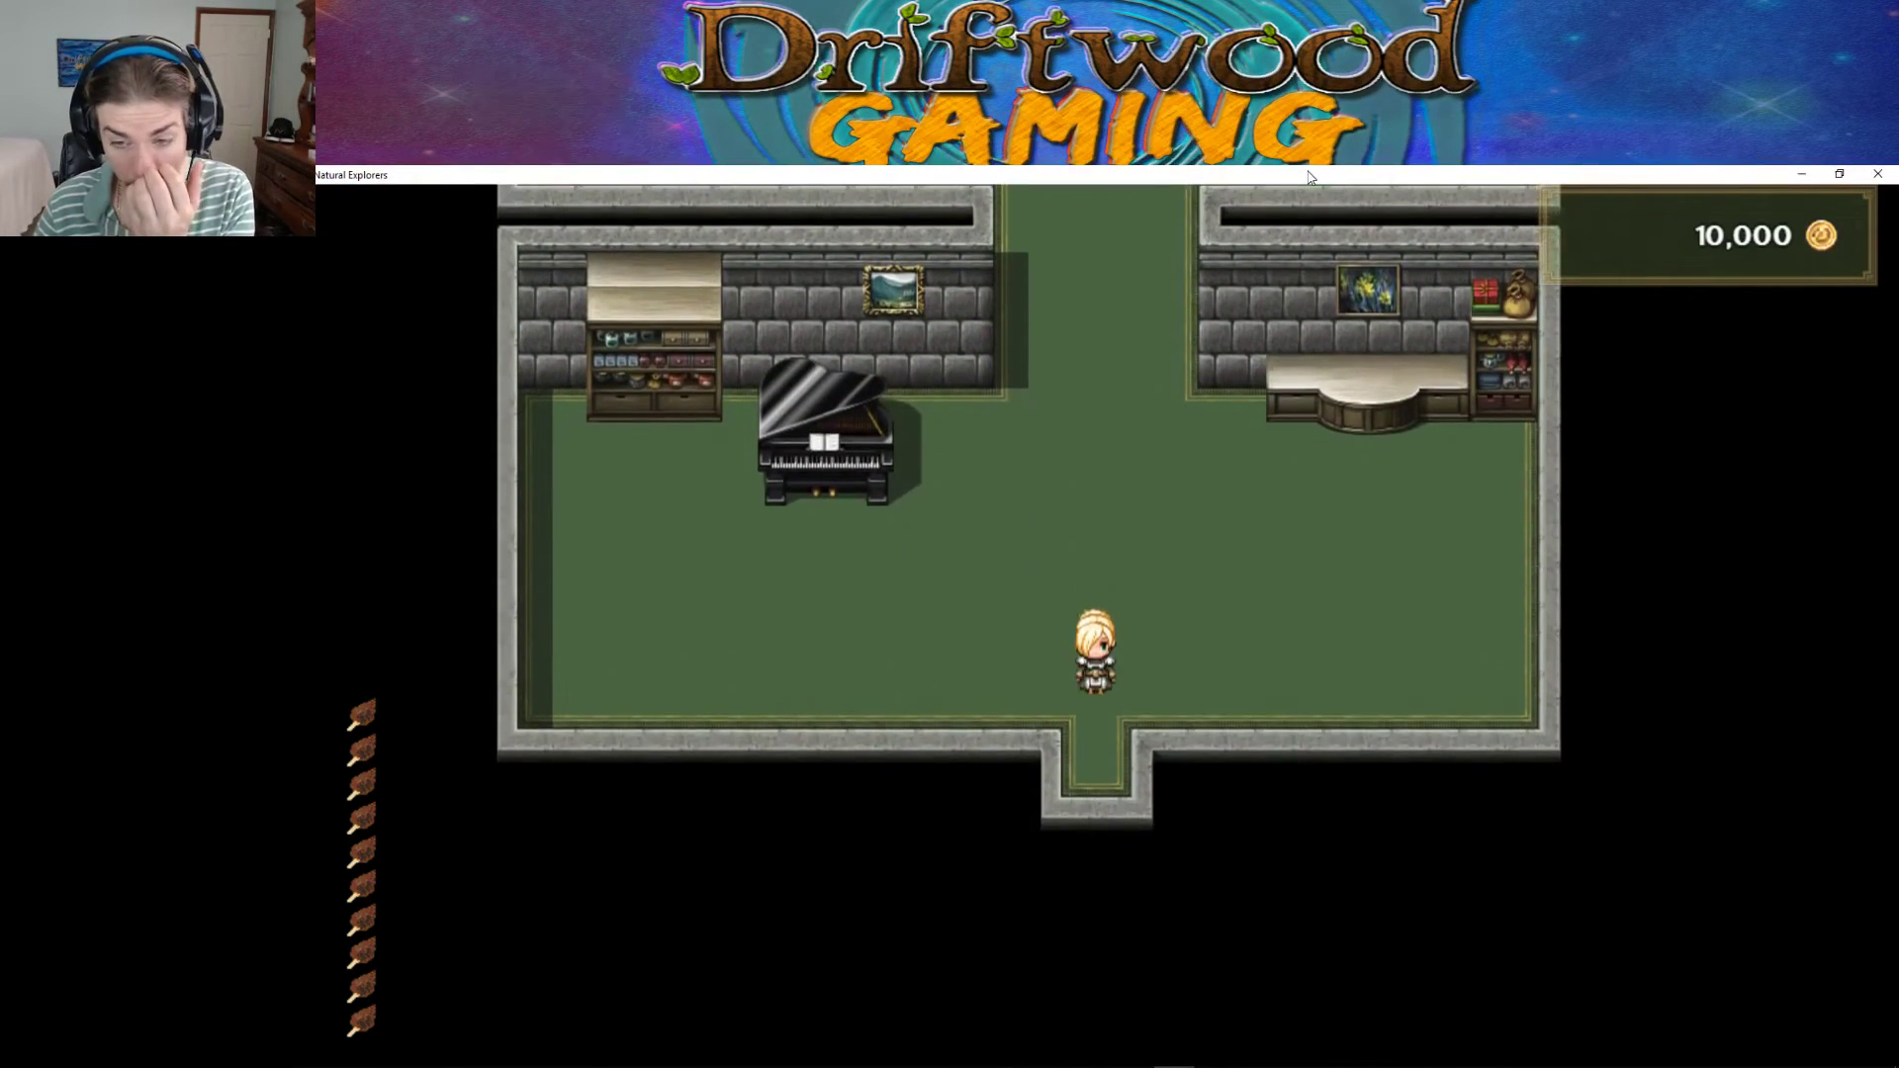
pyautogui.press('Left')
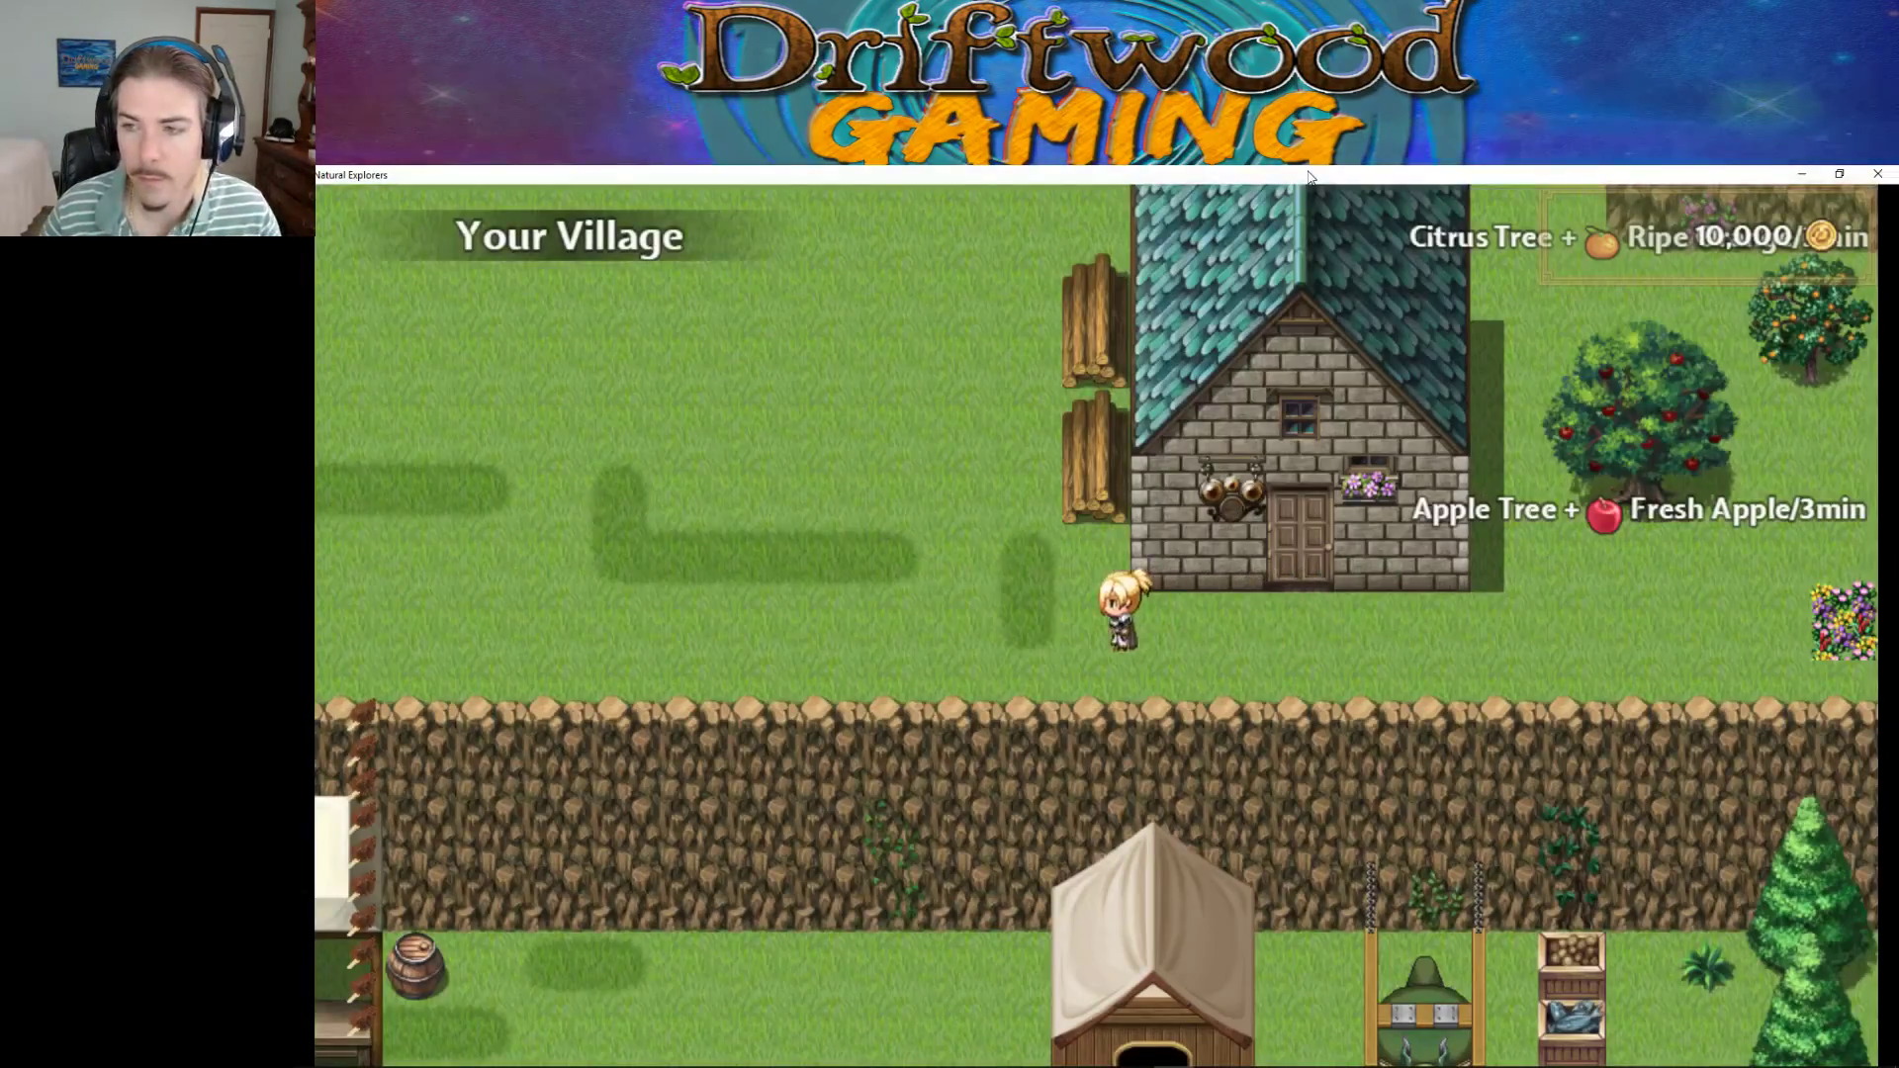
# Walk west across the village into the dungeon and climb its stairs to the row of red events.
pyautogui.press('Left')
pyautogui.press('Up')
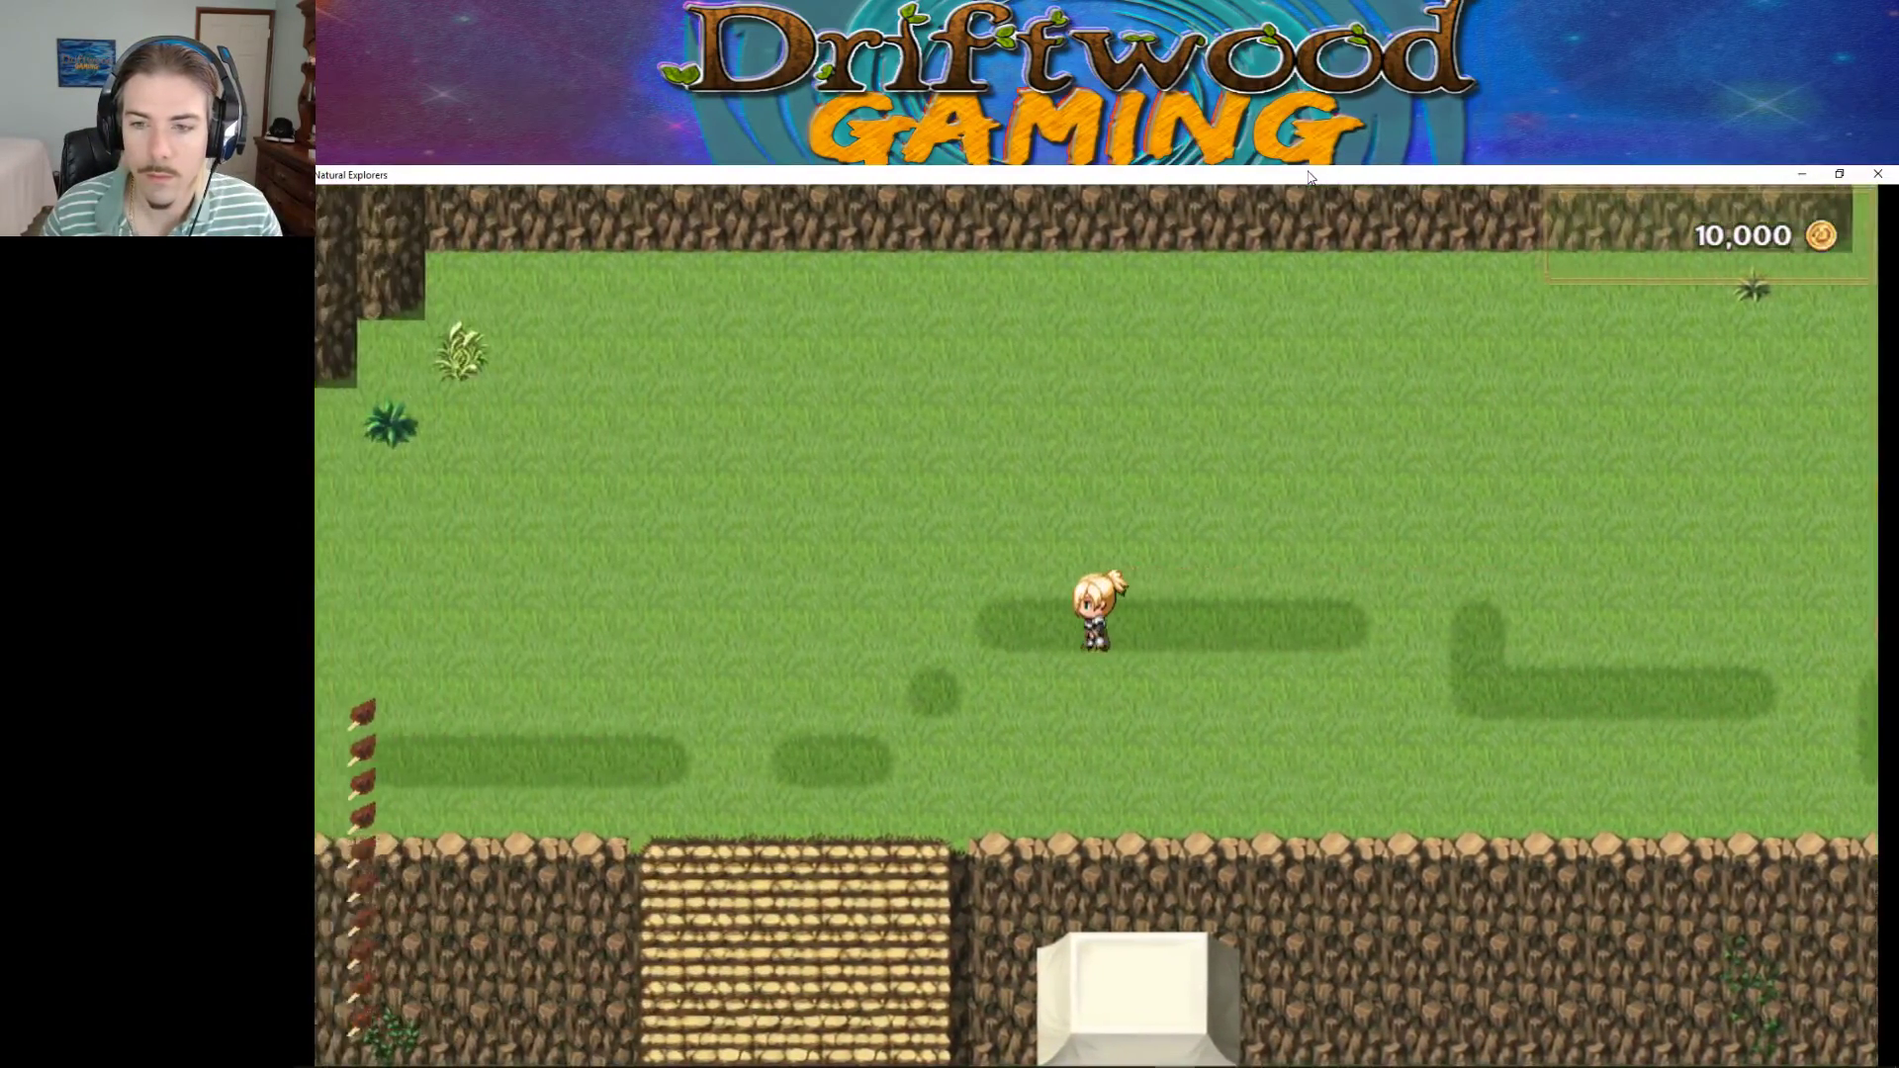
pyautogui.press('Left')
pyautogui.press('Left')
pyautogui.press('Up')
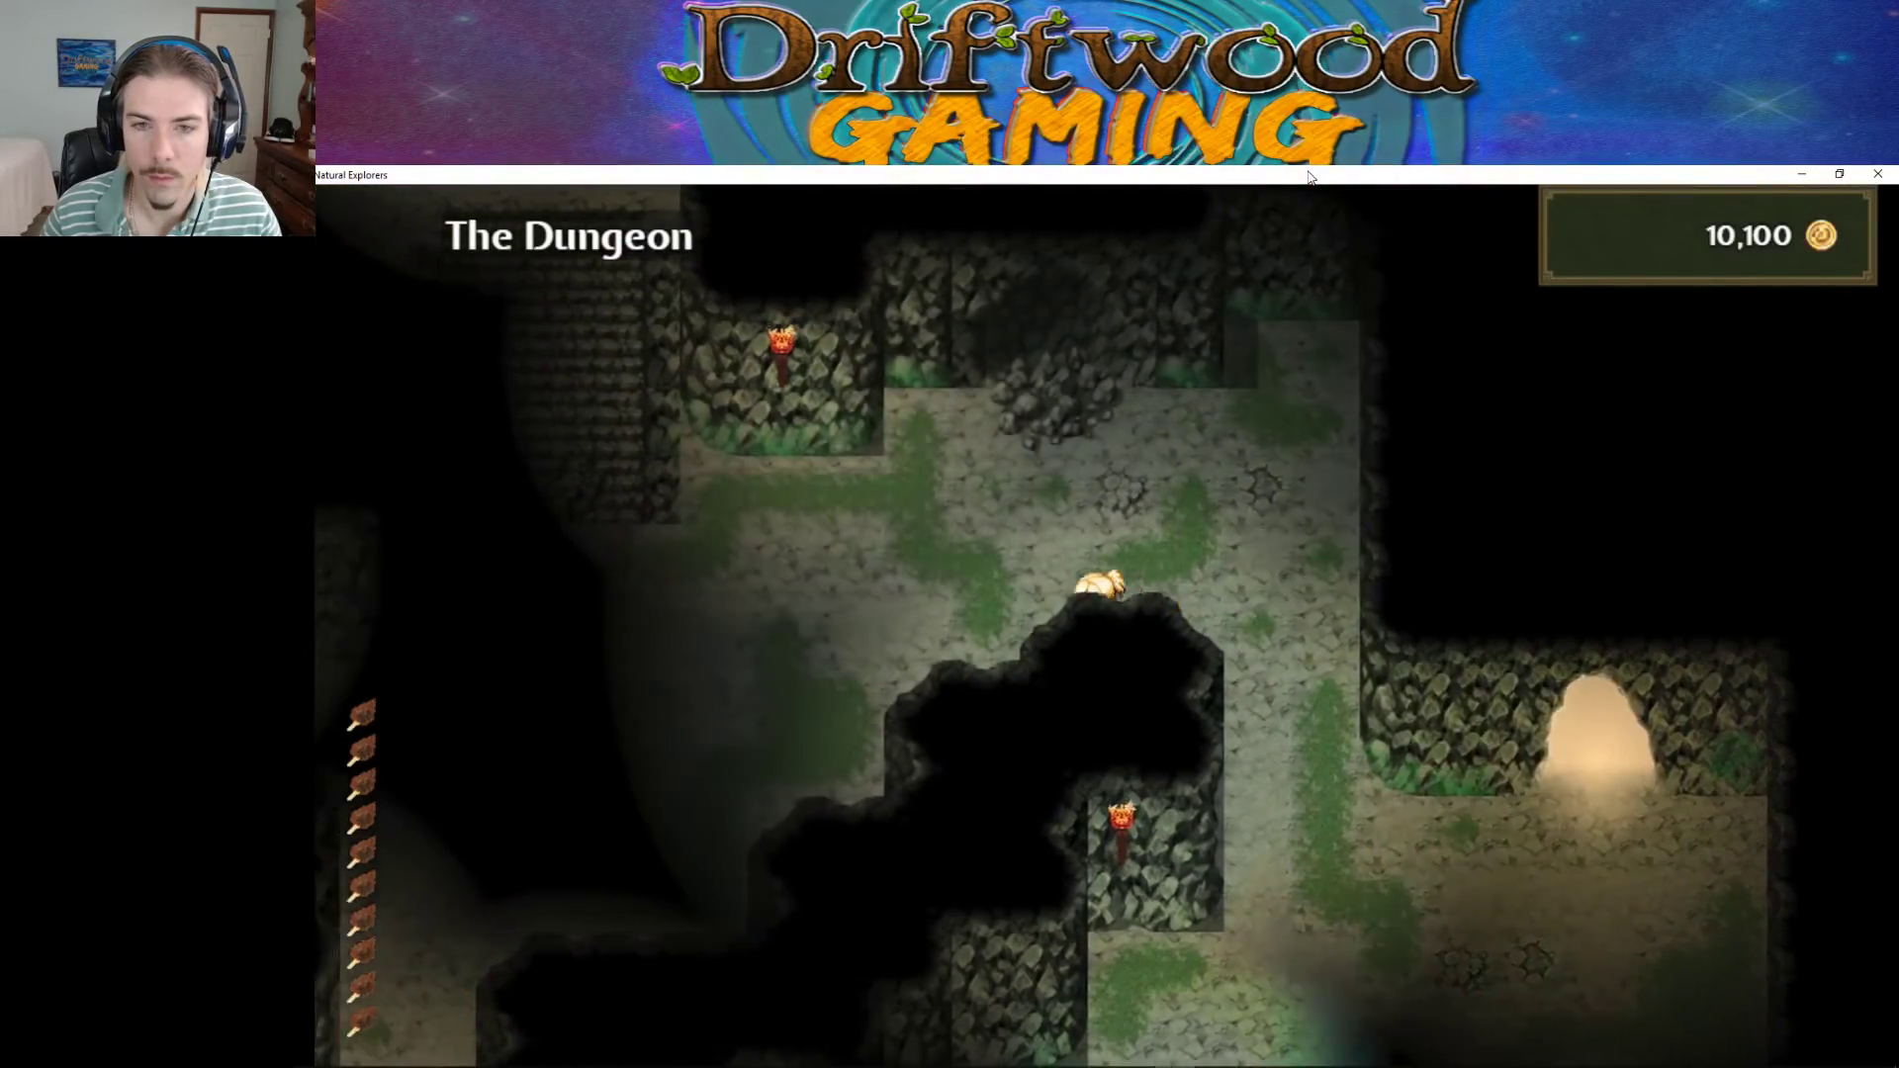
pyautogui.press('Up')
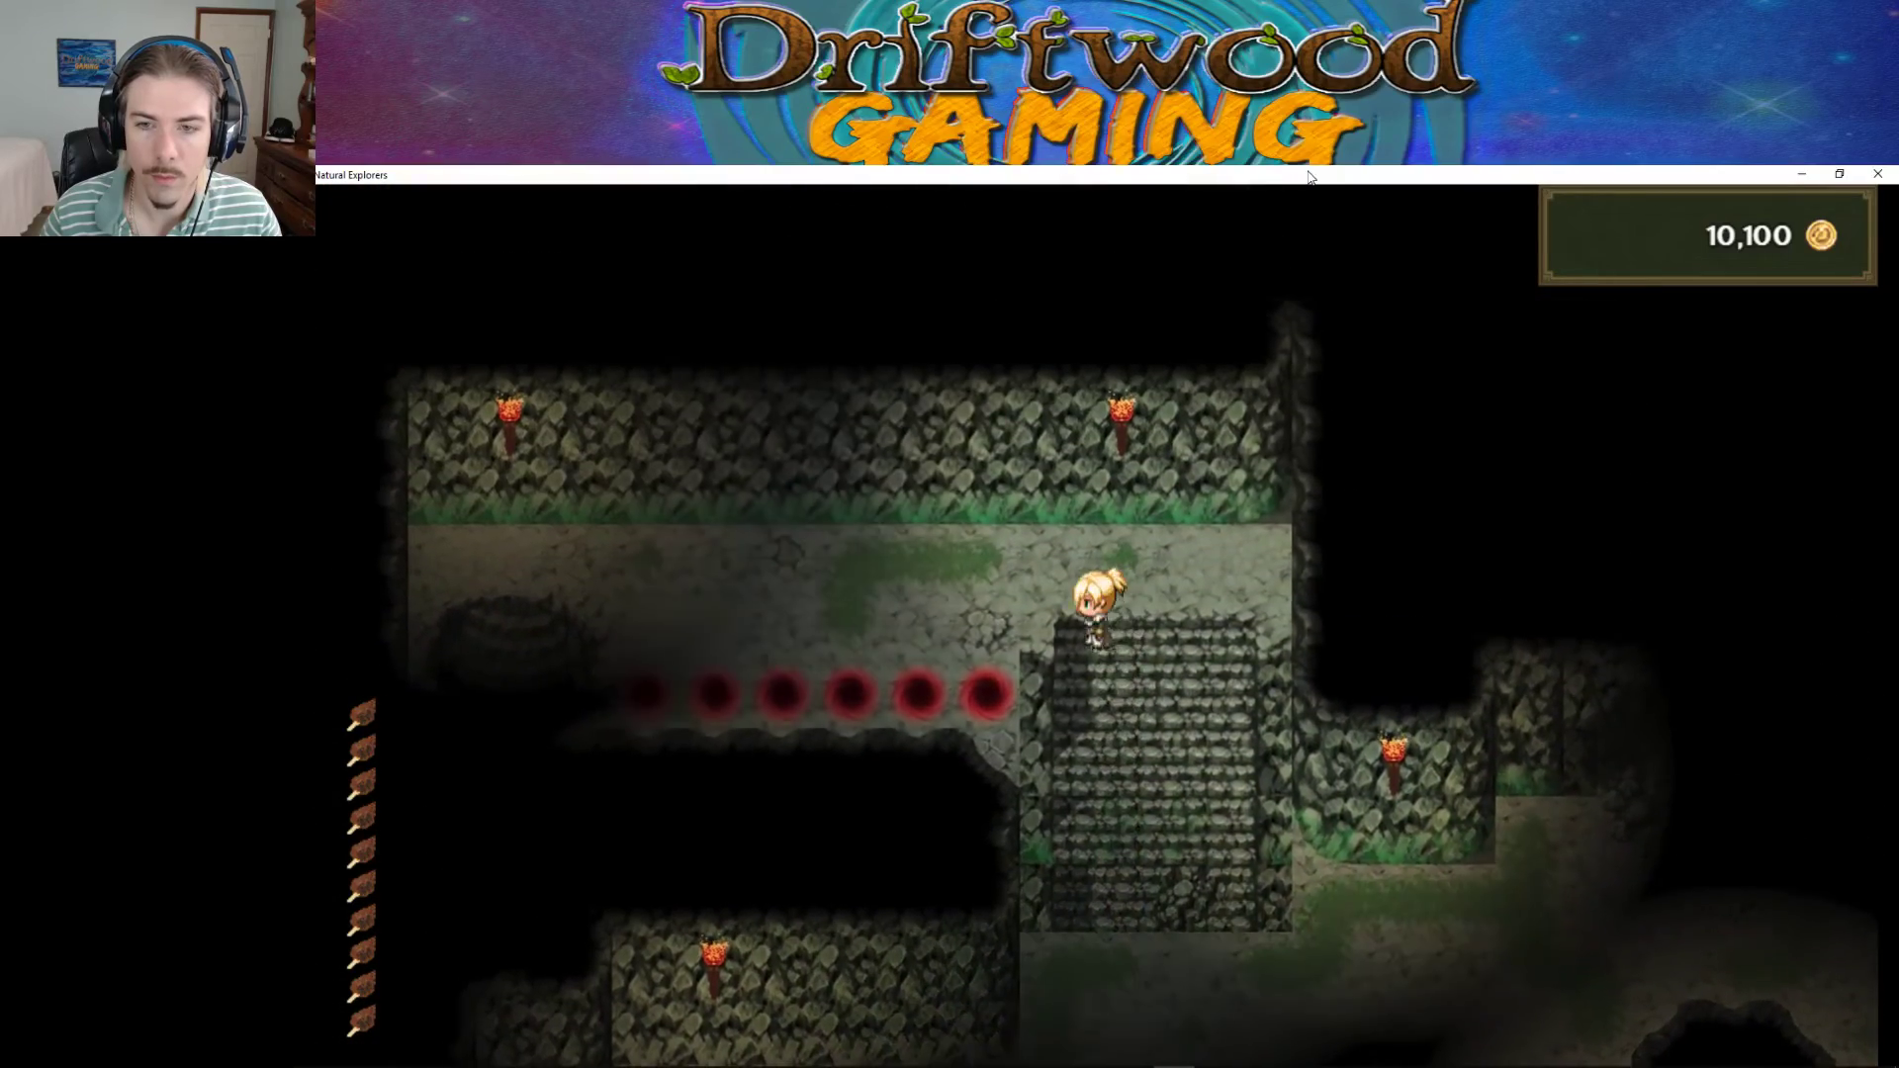
# Start the Shadow Bat battle at the westernmost event of the dungeon row and have Jinx use Blessings on the party.
pyautogui.press('Left')
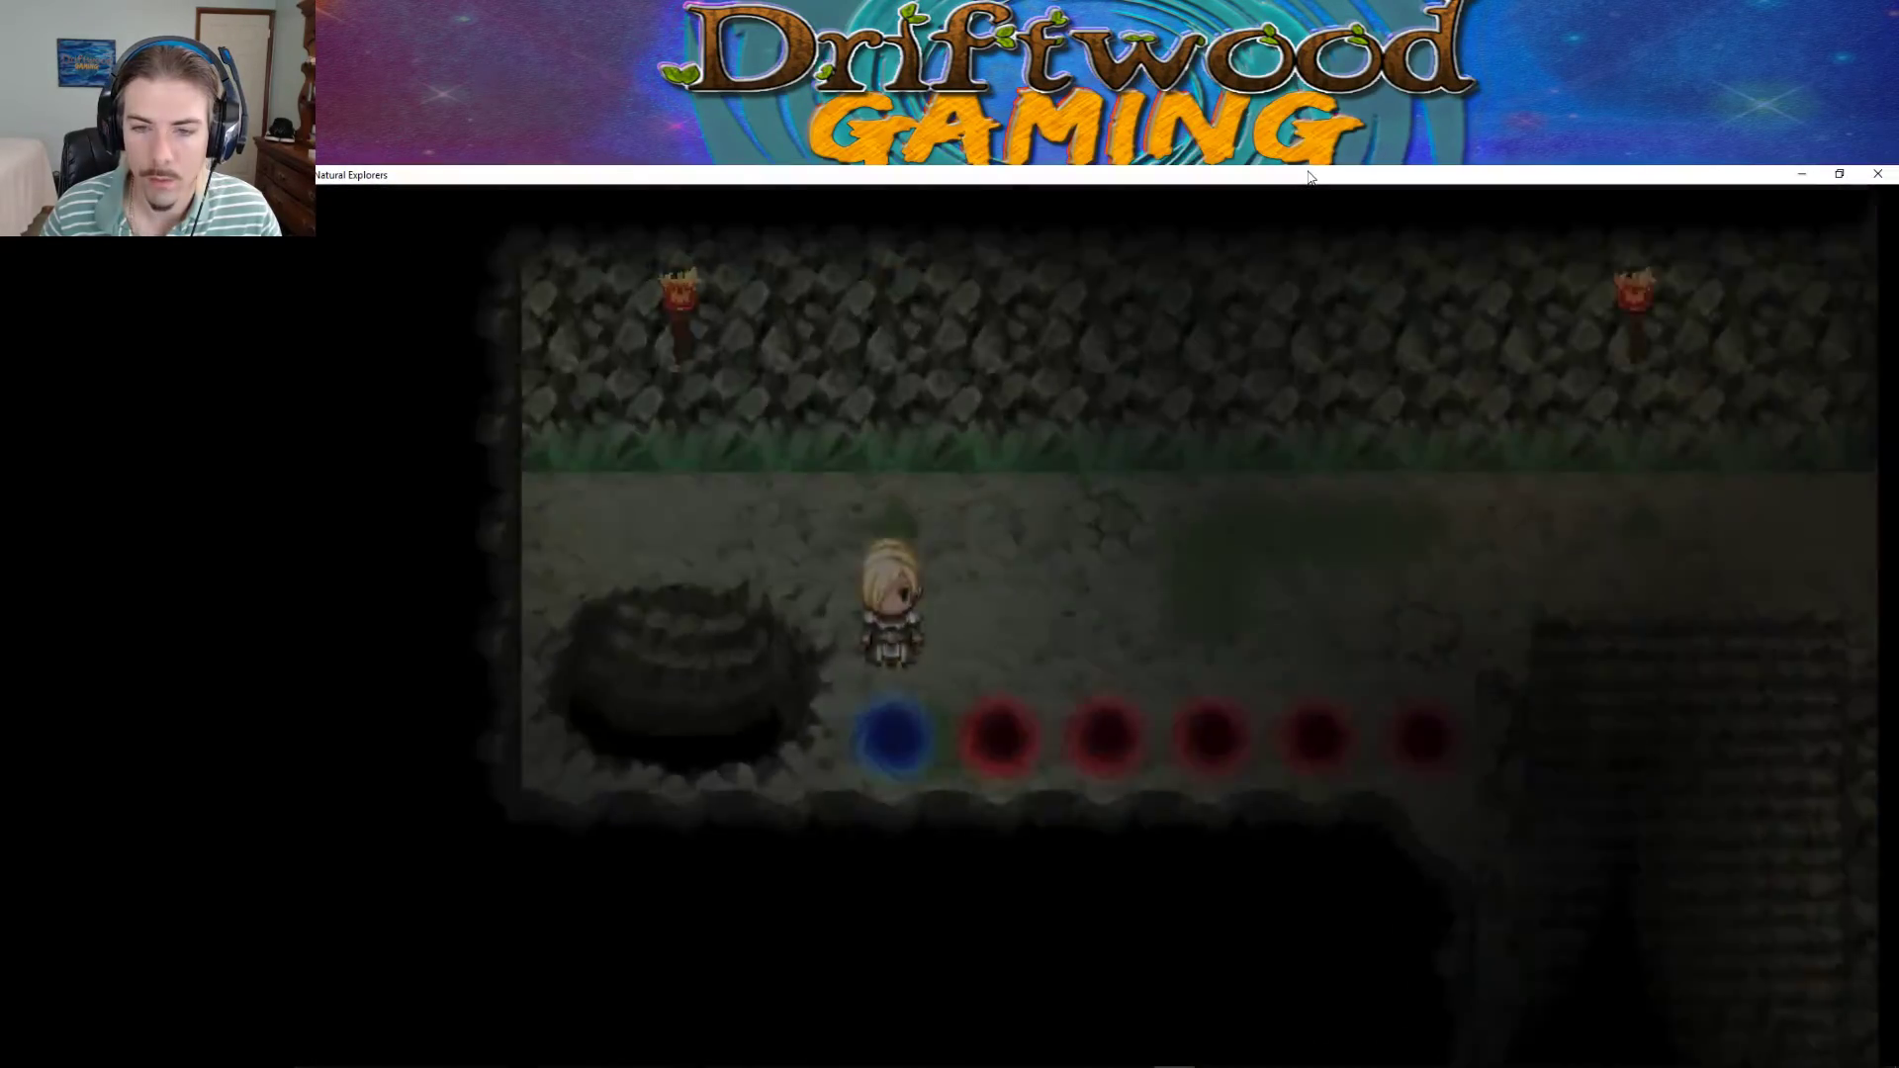
pyautogui.press('Down')
pyautogui.press('Return')
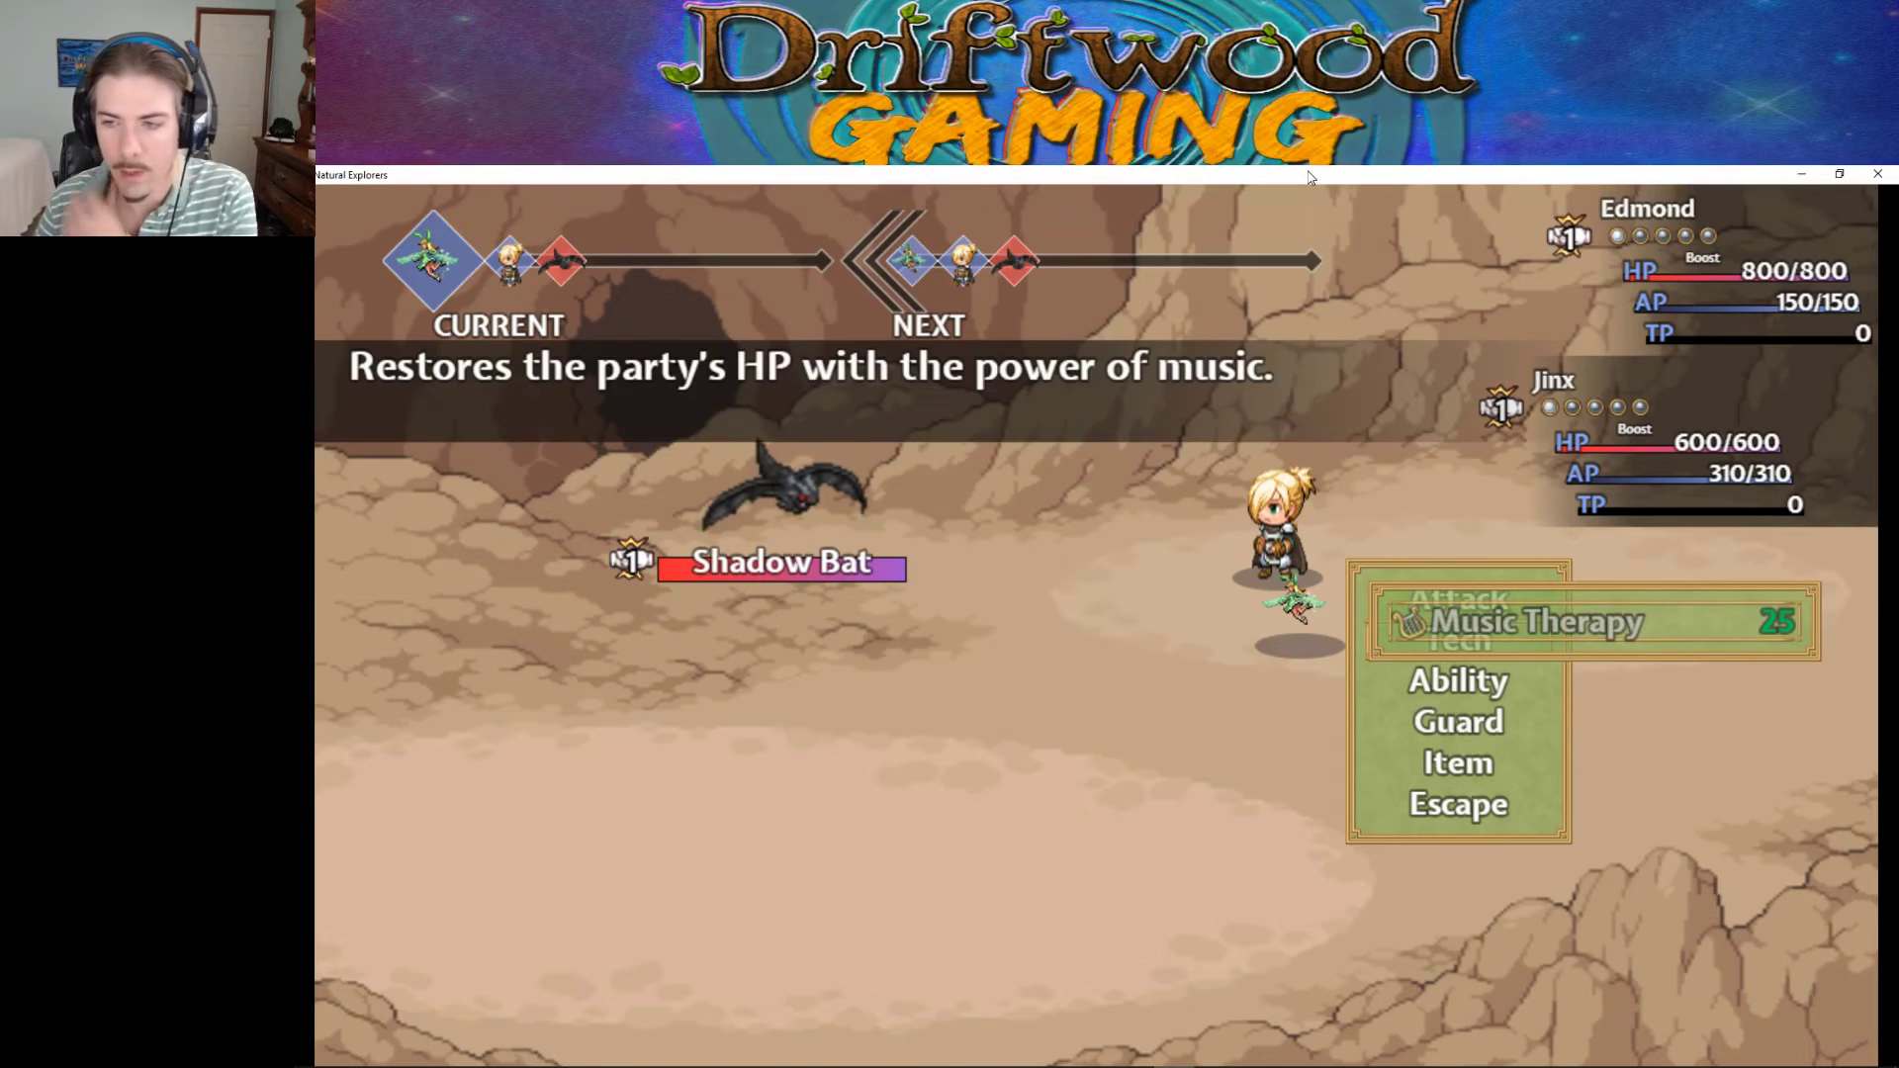
pyautogui.press('Escape')
pyautogui.press('Down')
pyautogui.press('Return')
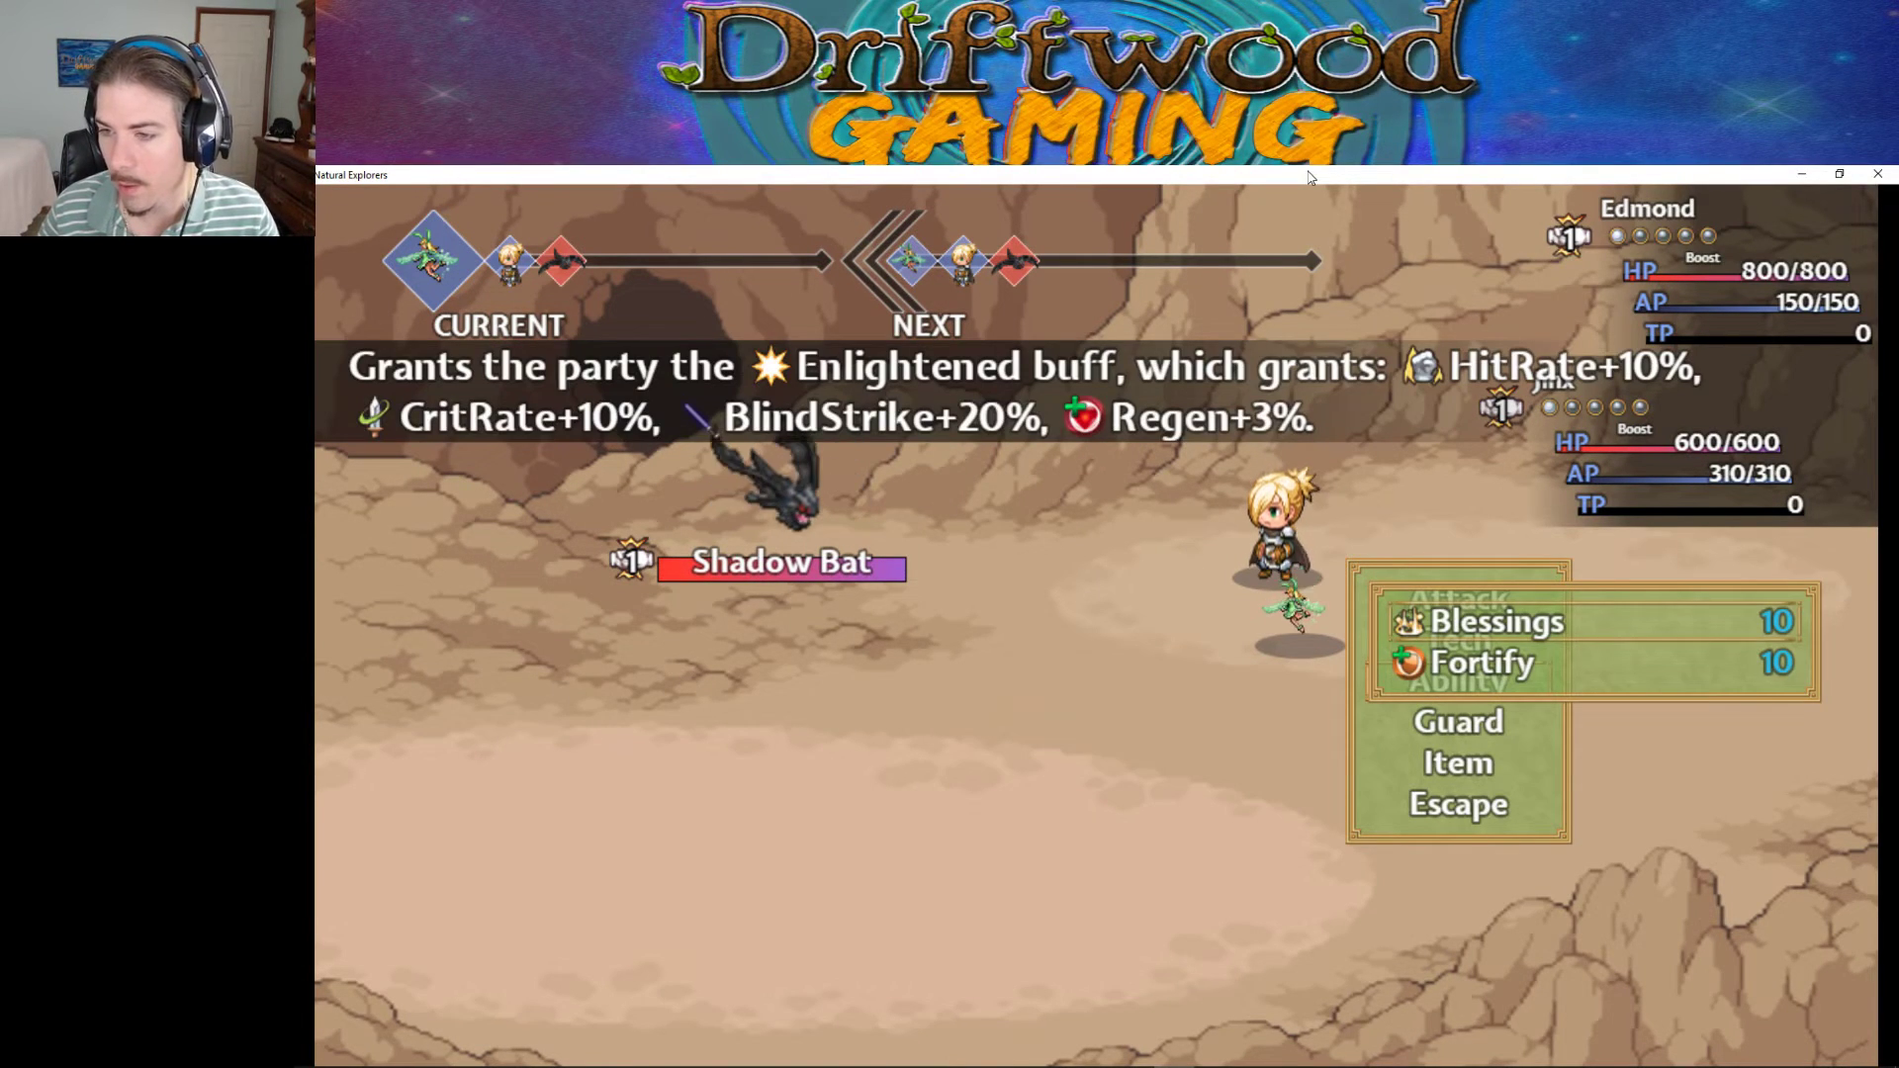
pyautogui.press('Return')
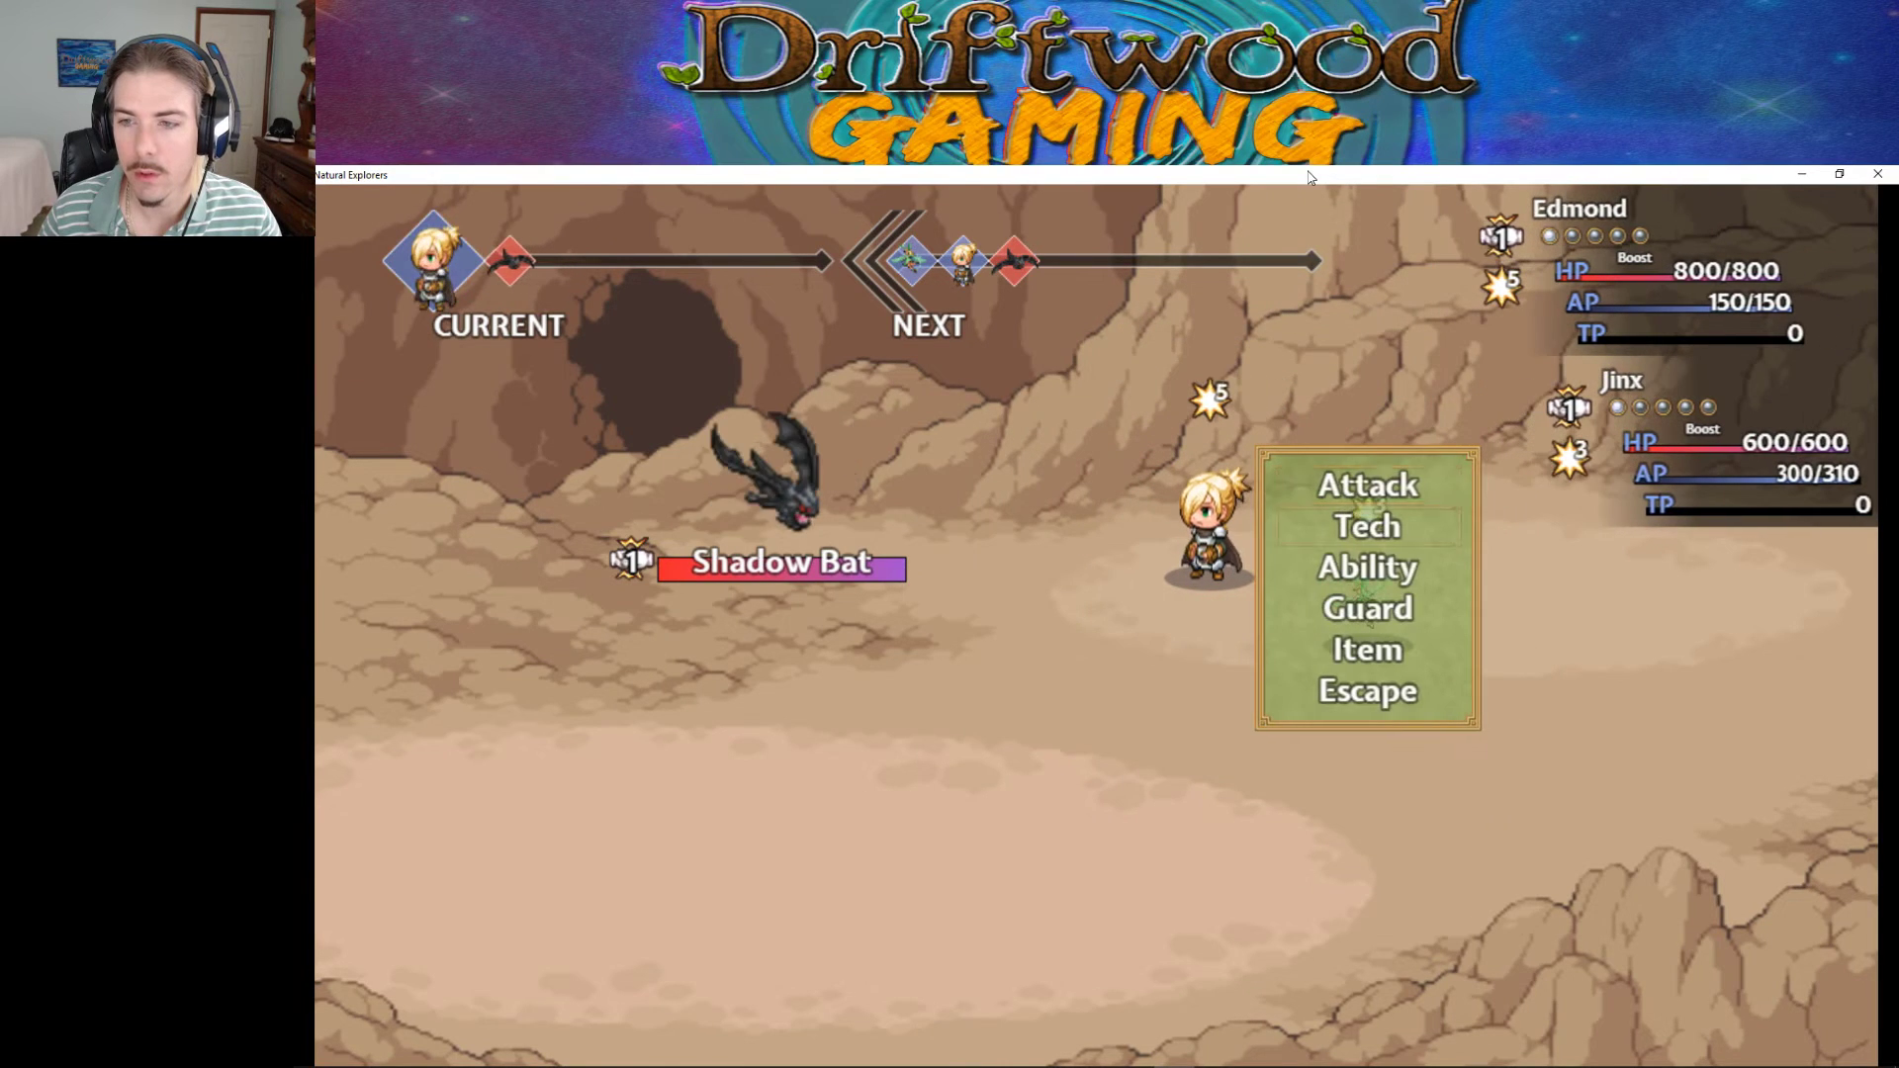
# Use Edmond's turn to apply the Enradiate ability.
pyautogui.press('Down')
pyautogui.press('Return')
pyautogui.press('Down')
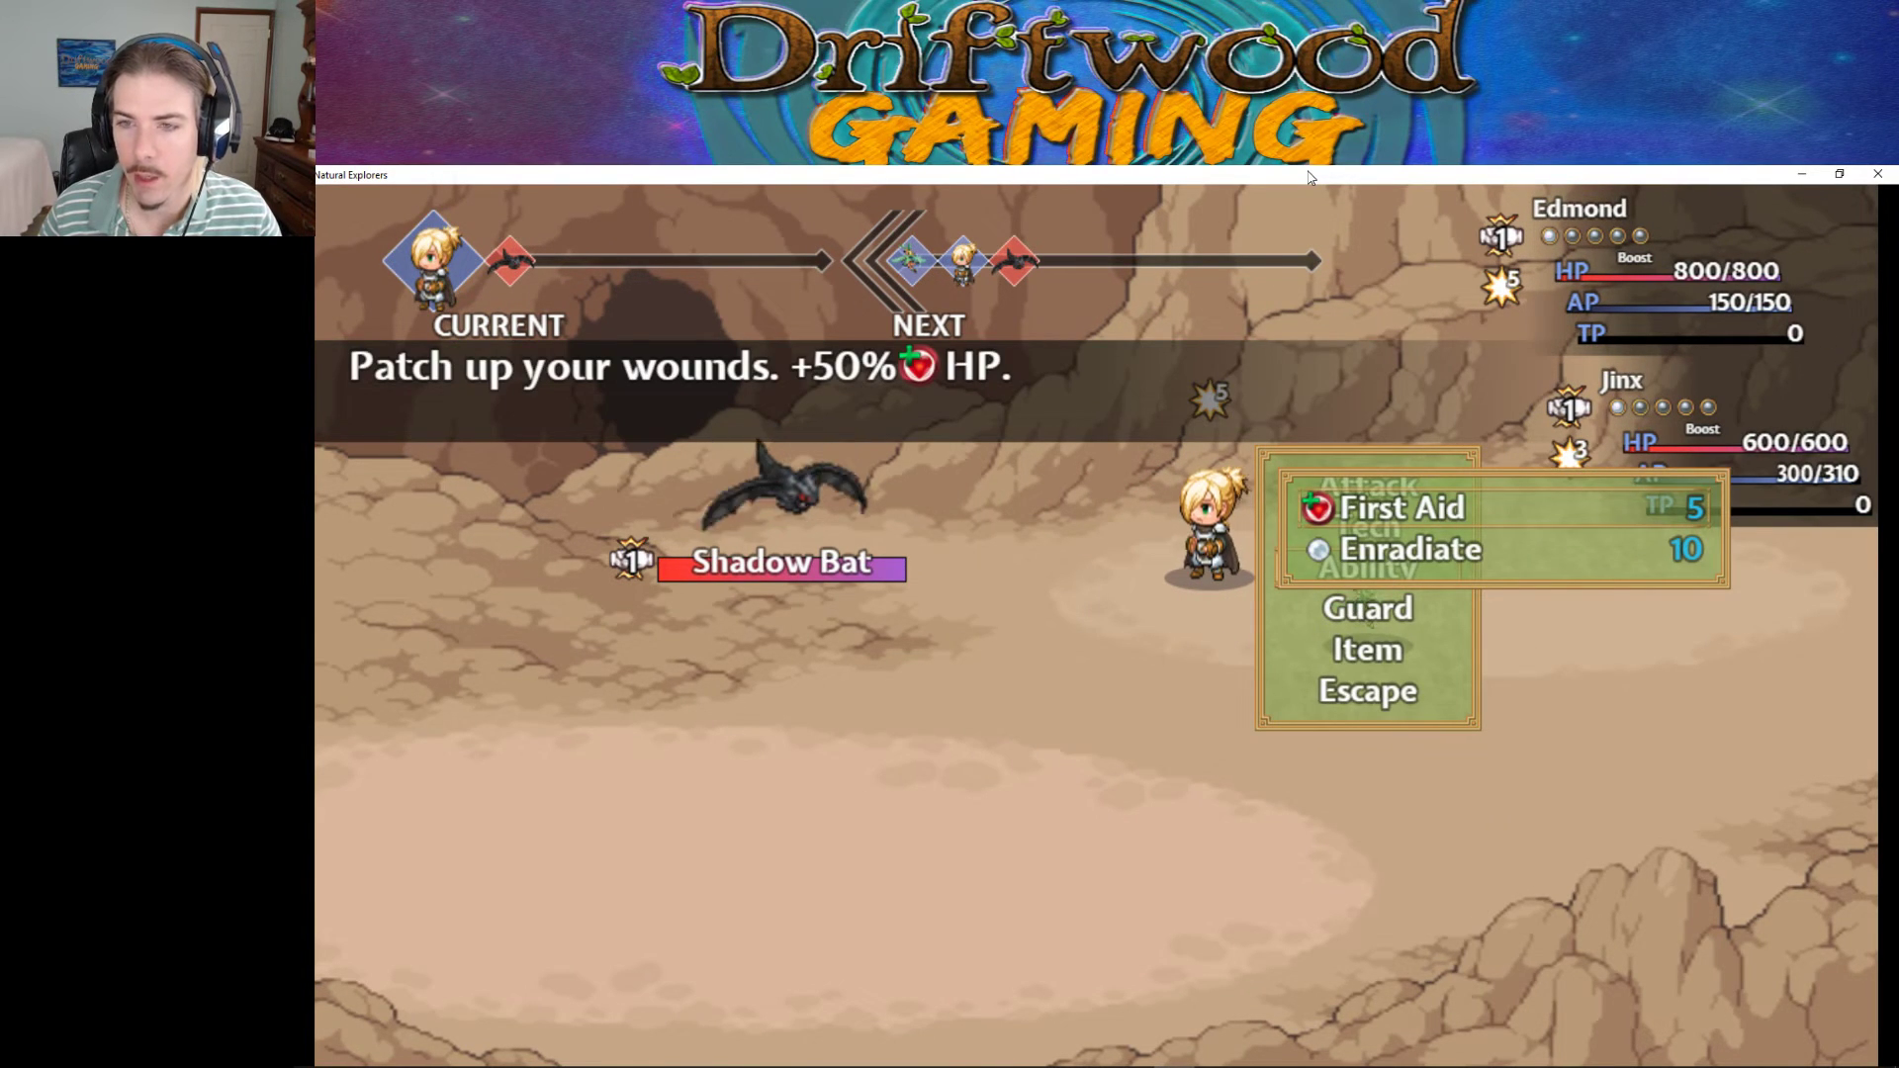
pyautogui.press('Down')
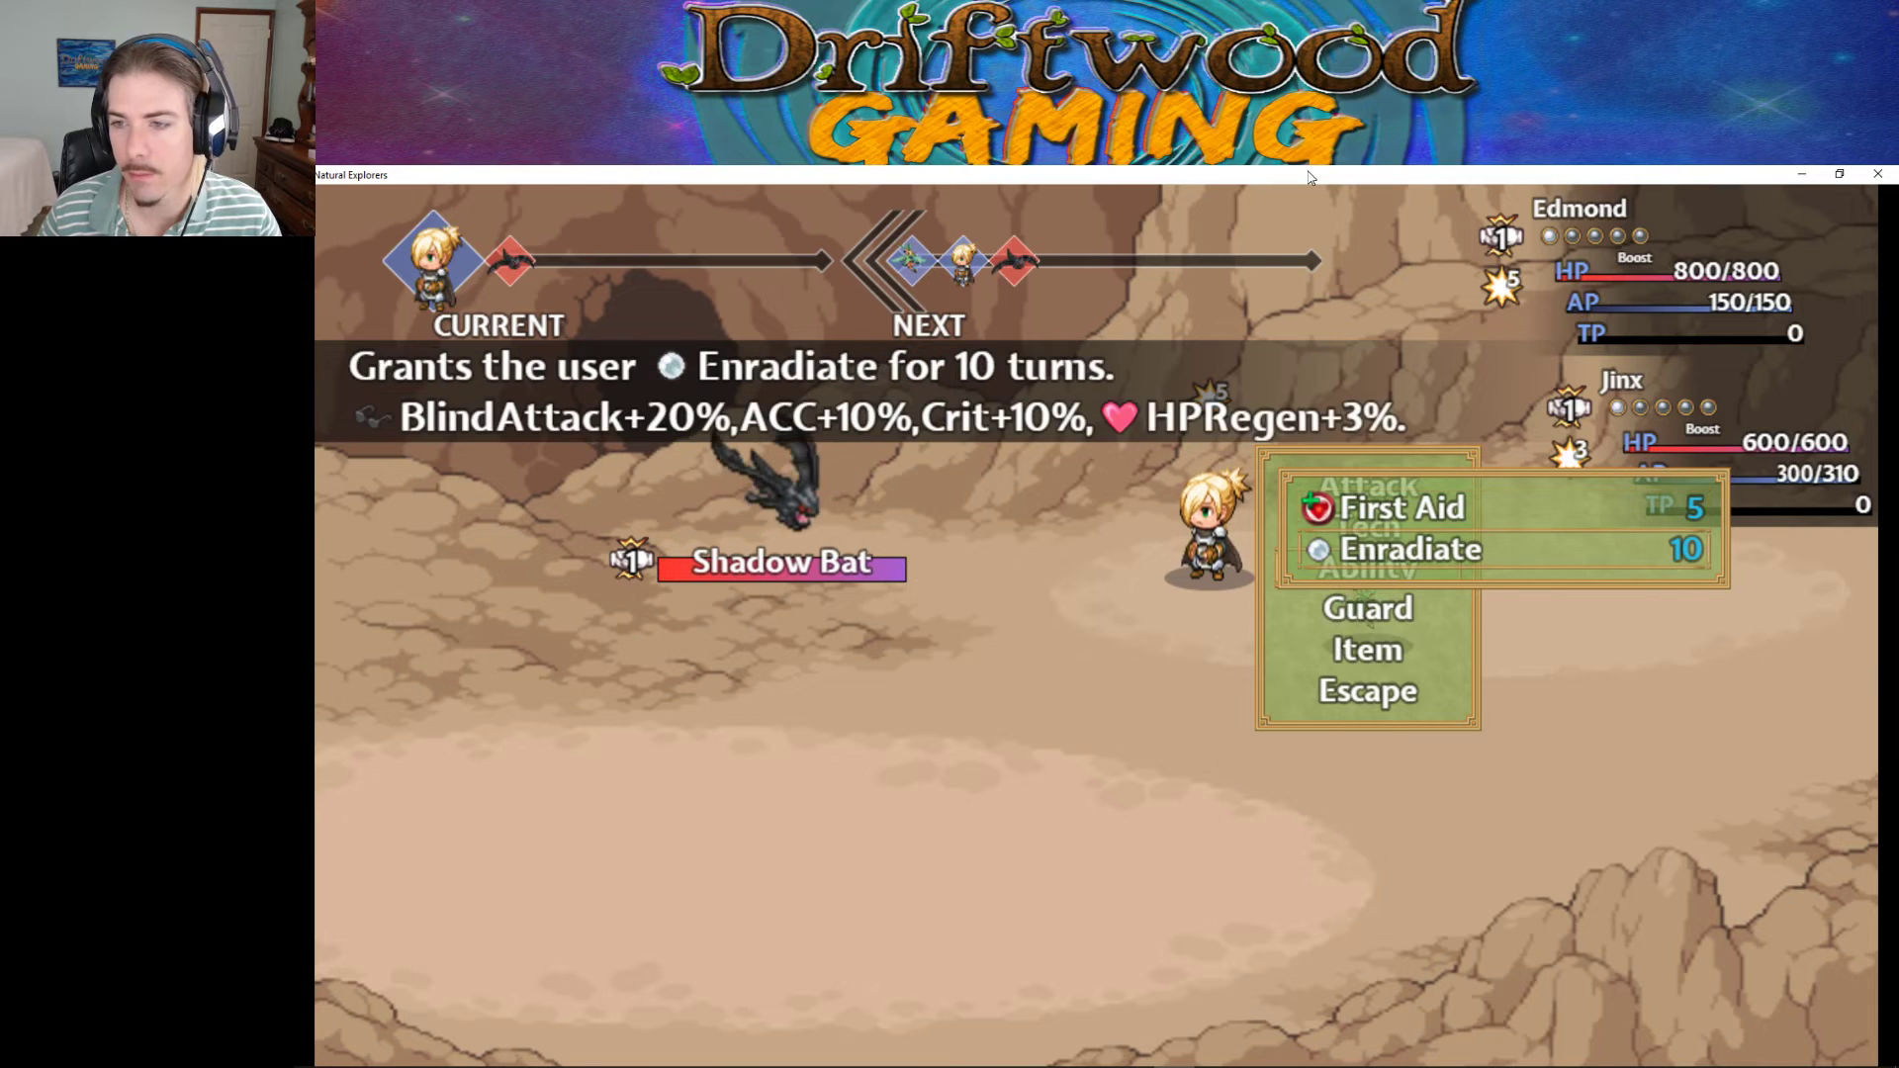
pyautogui.press('Return')
pyautogui.press('Return')
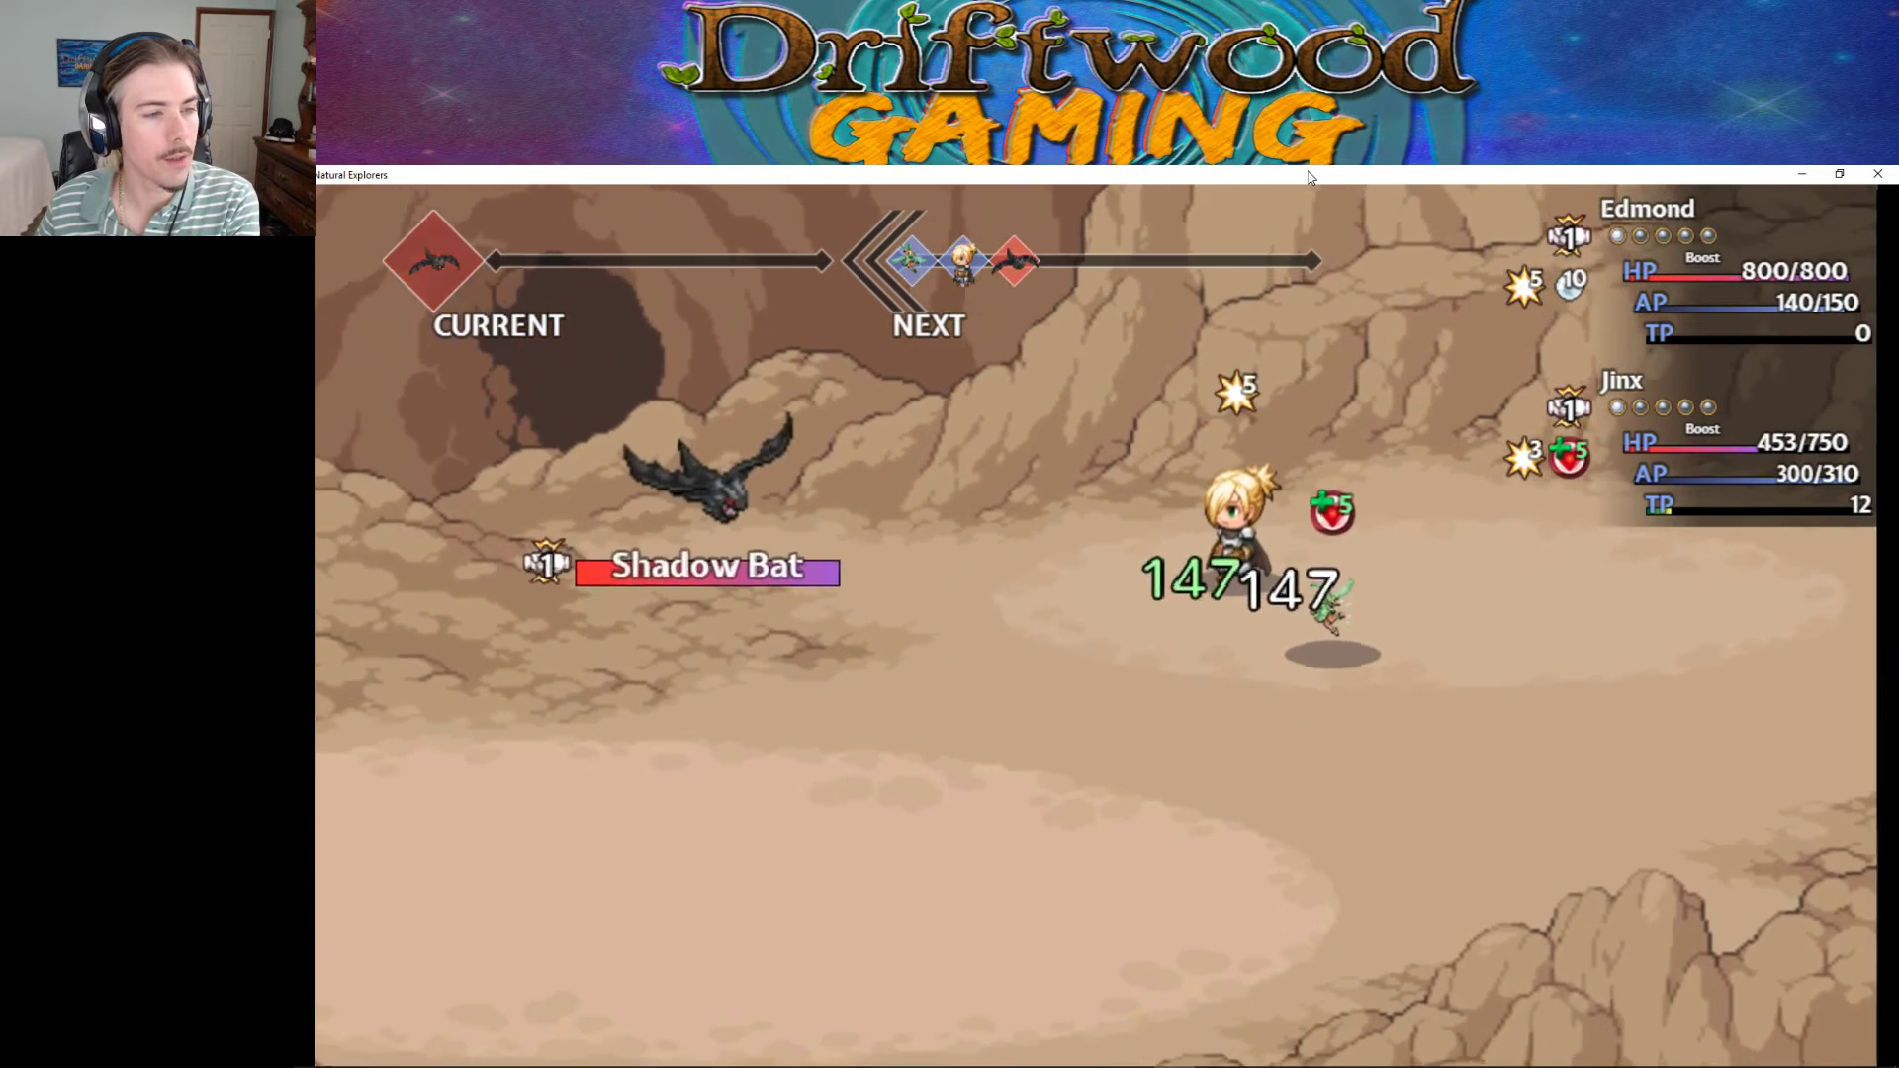
# Have Jinx perform a basic Attack on the Shadow Bat.
pyautogui.press('Down')
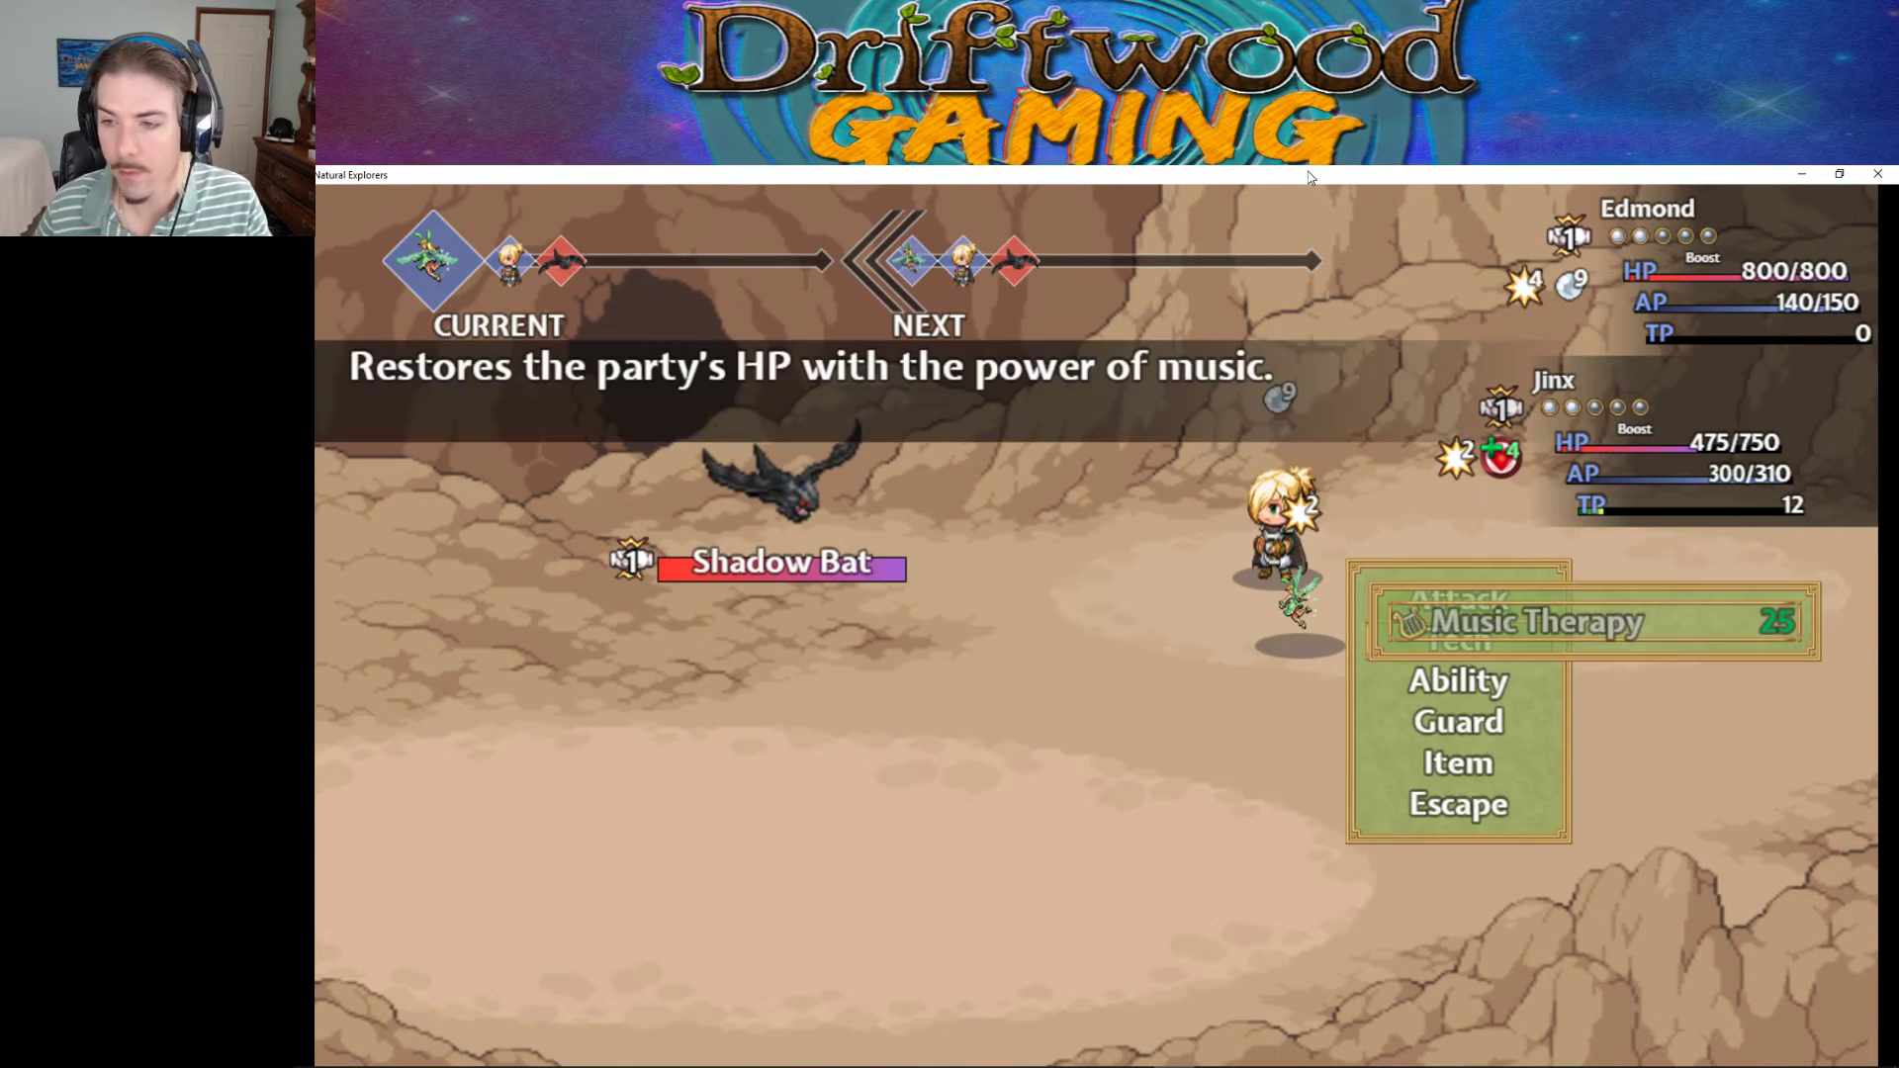
pyautogui.press('Up')
pyautogui.press('Return')
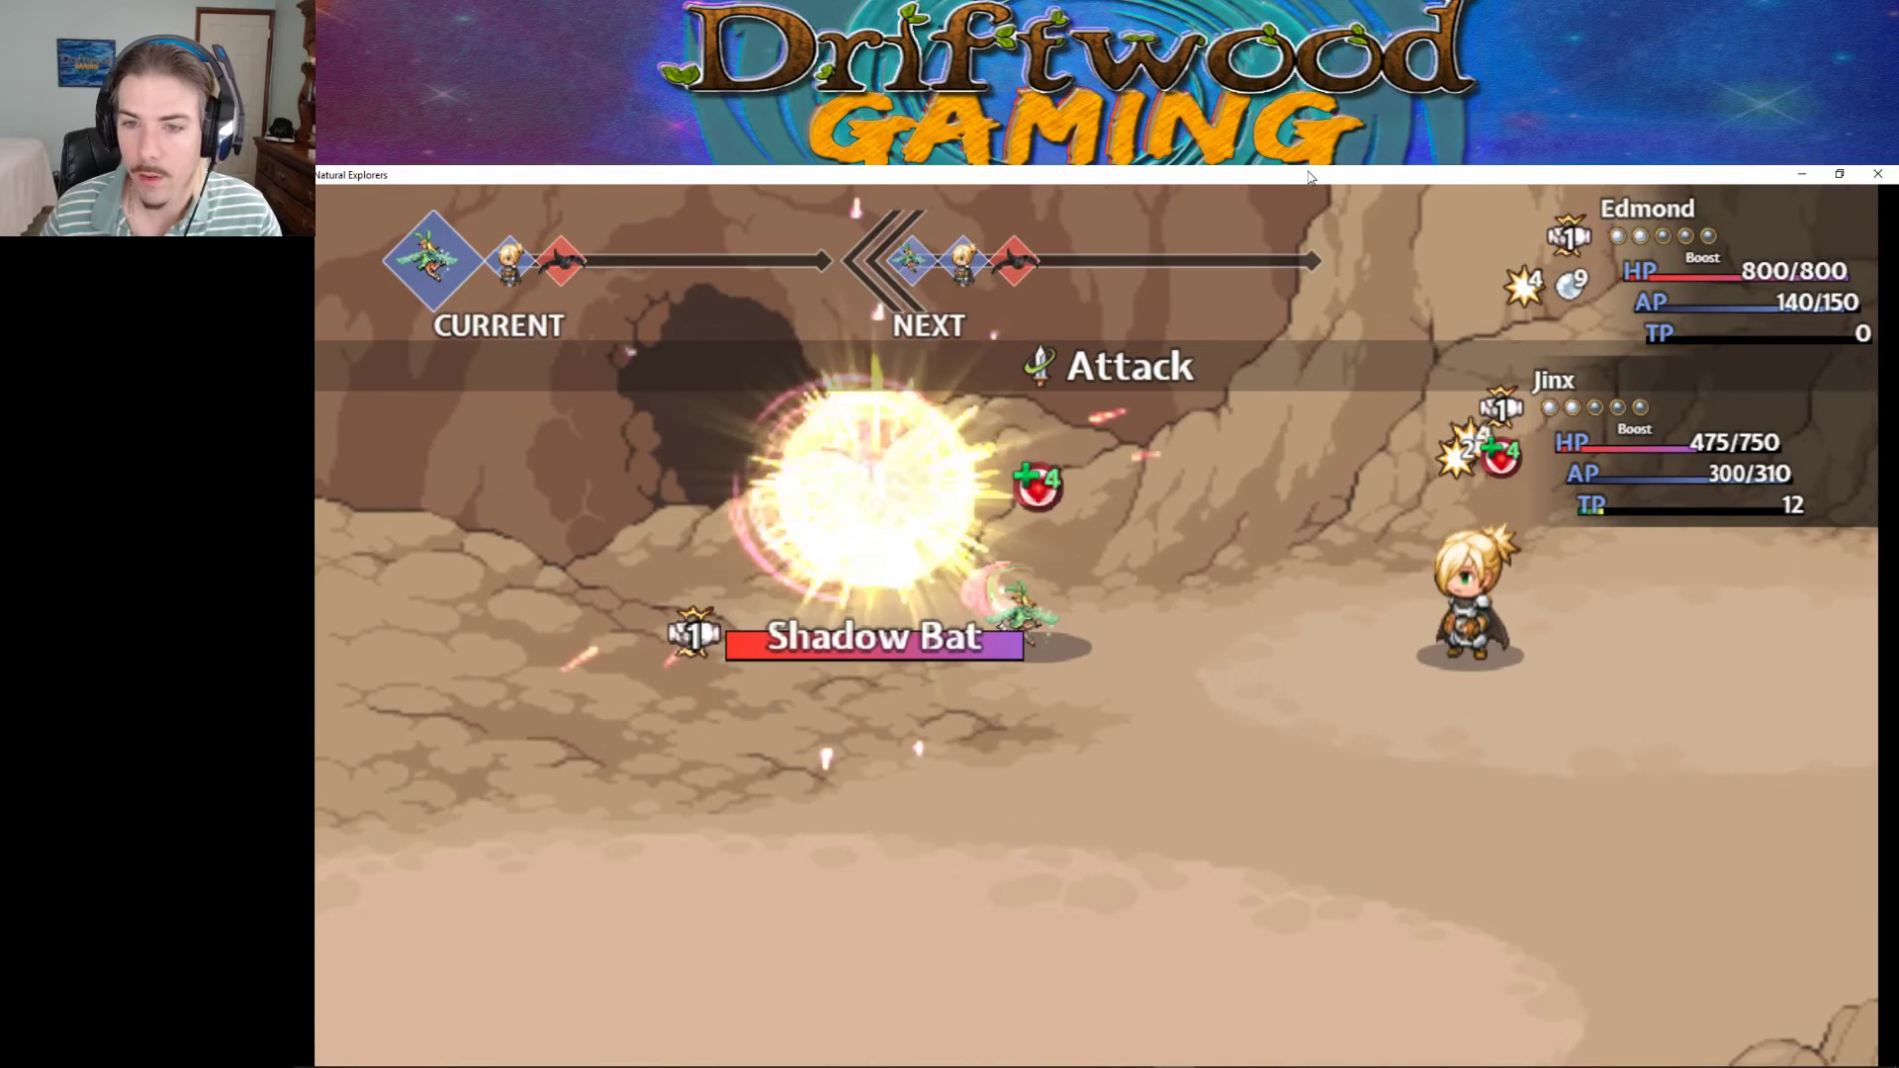
# Check Edmond's Tech and Ability skills, fight the Shadow Bat battle to its end and dismiss the victory results.
pyautogui.press('Down')
pyautogui.press('Return')
pyautogui.press('Escape')
pyautogui.press('Down')
pyautogui.press('Return')
pyautogui.press('Up')
pyautogui.press('Escape')
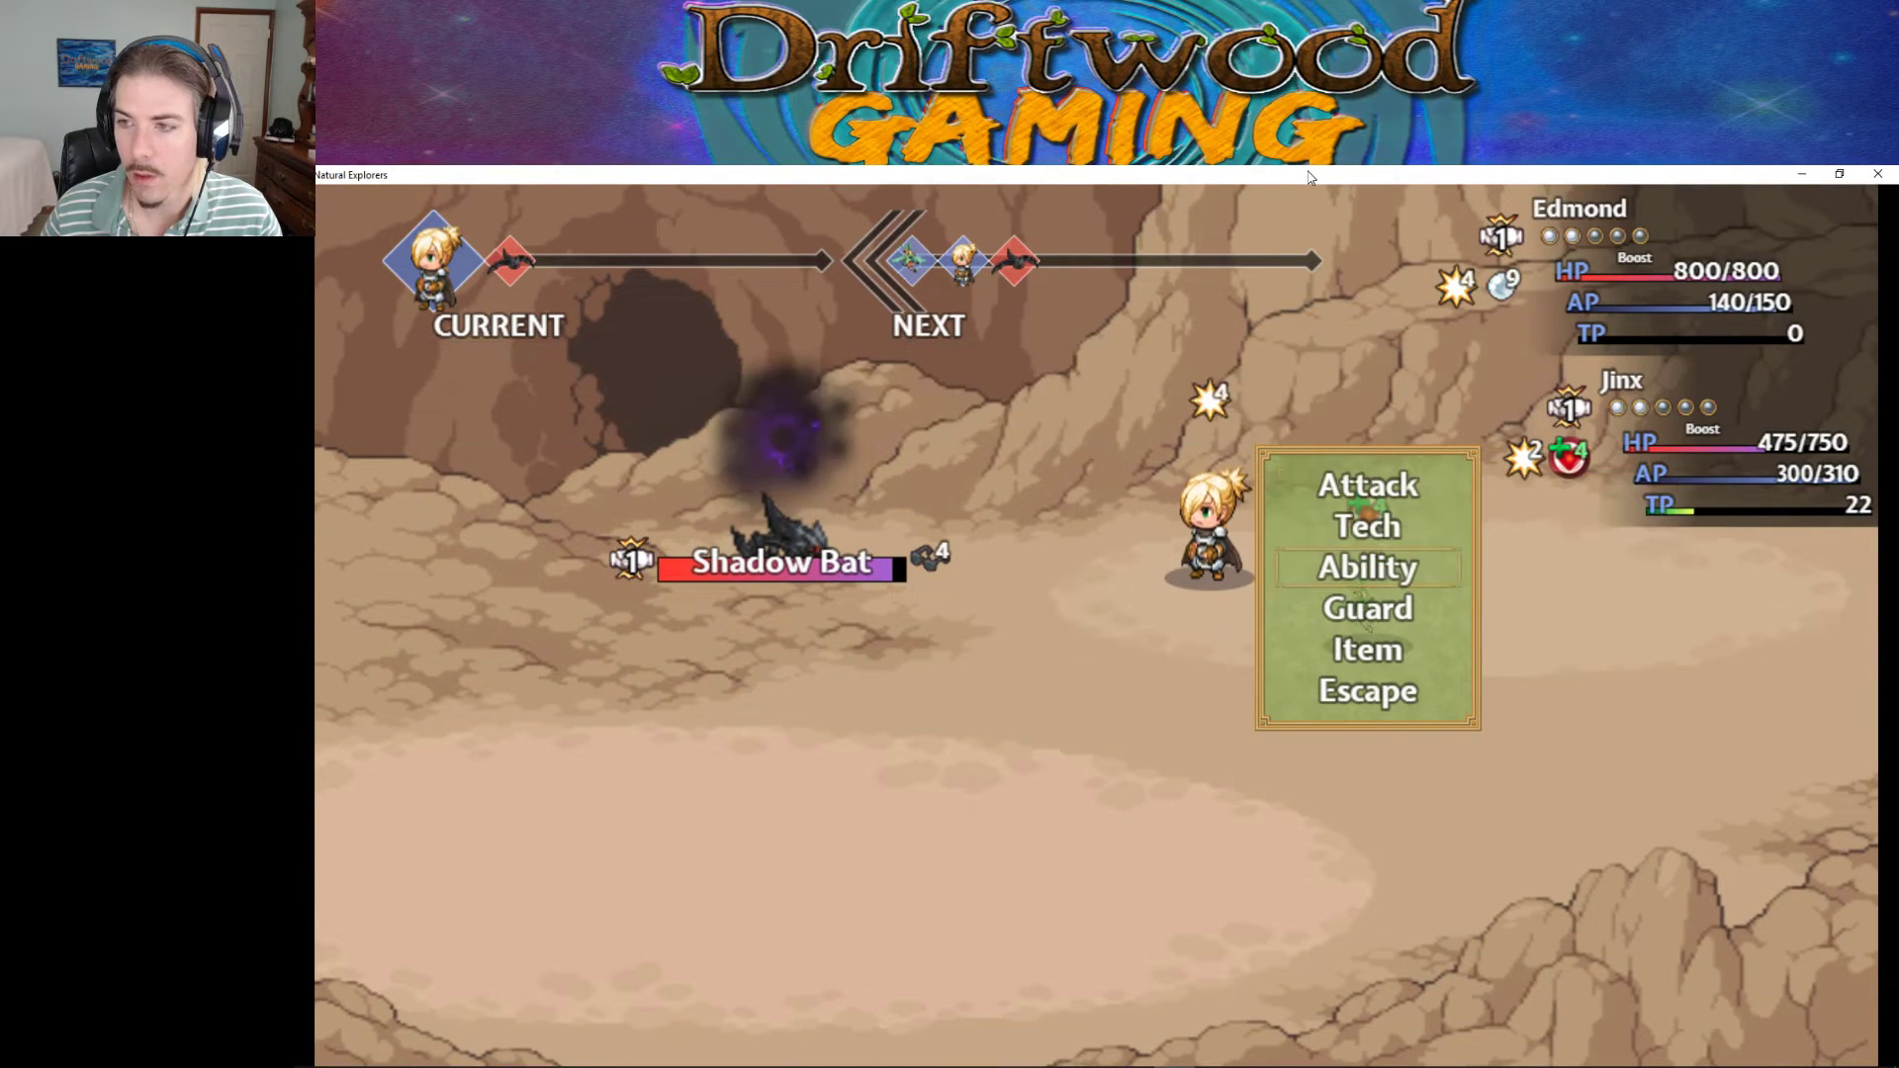
pyautogui.press('Return')
pyautogui.press('Return')
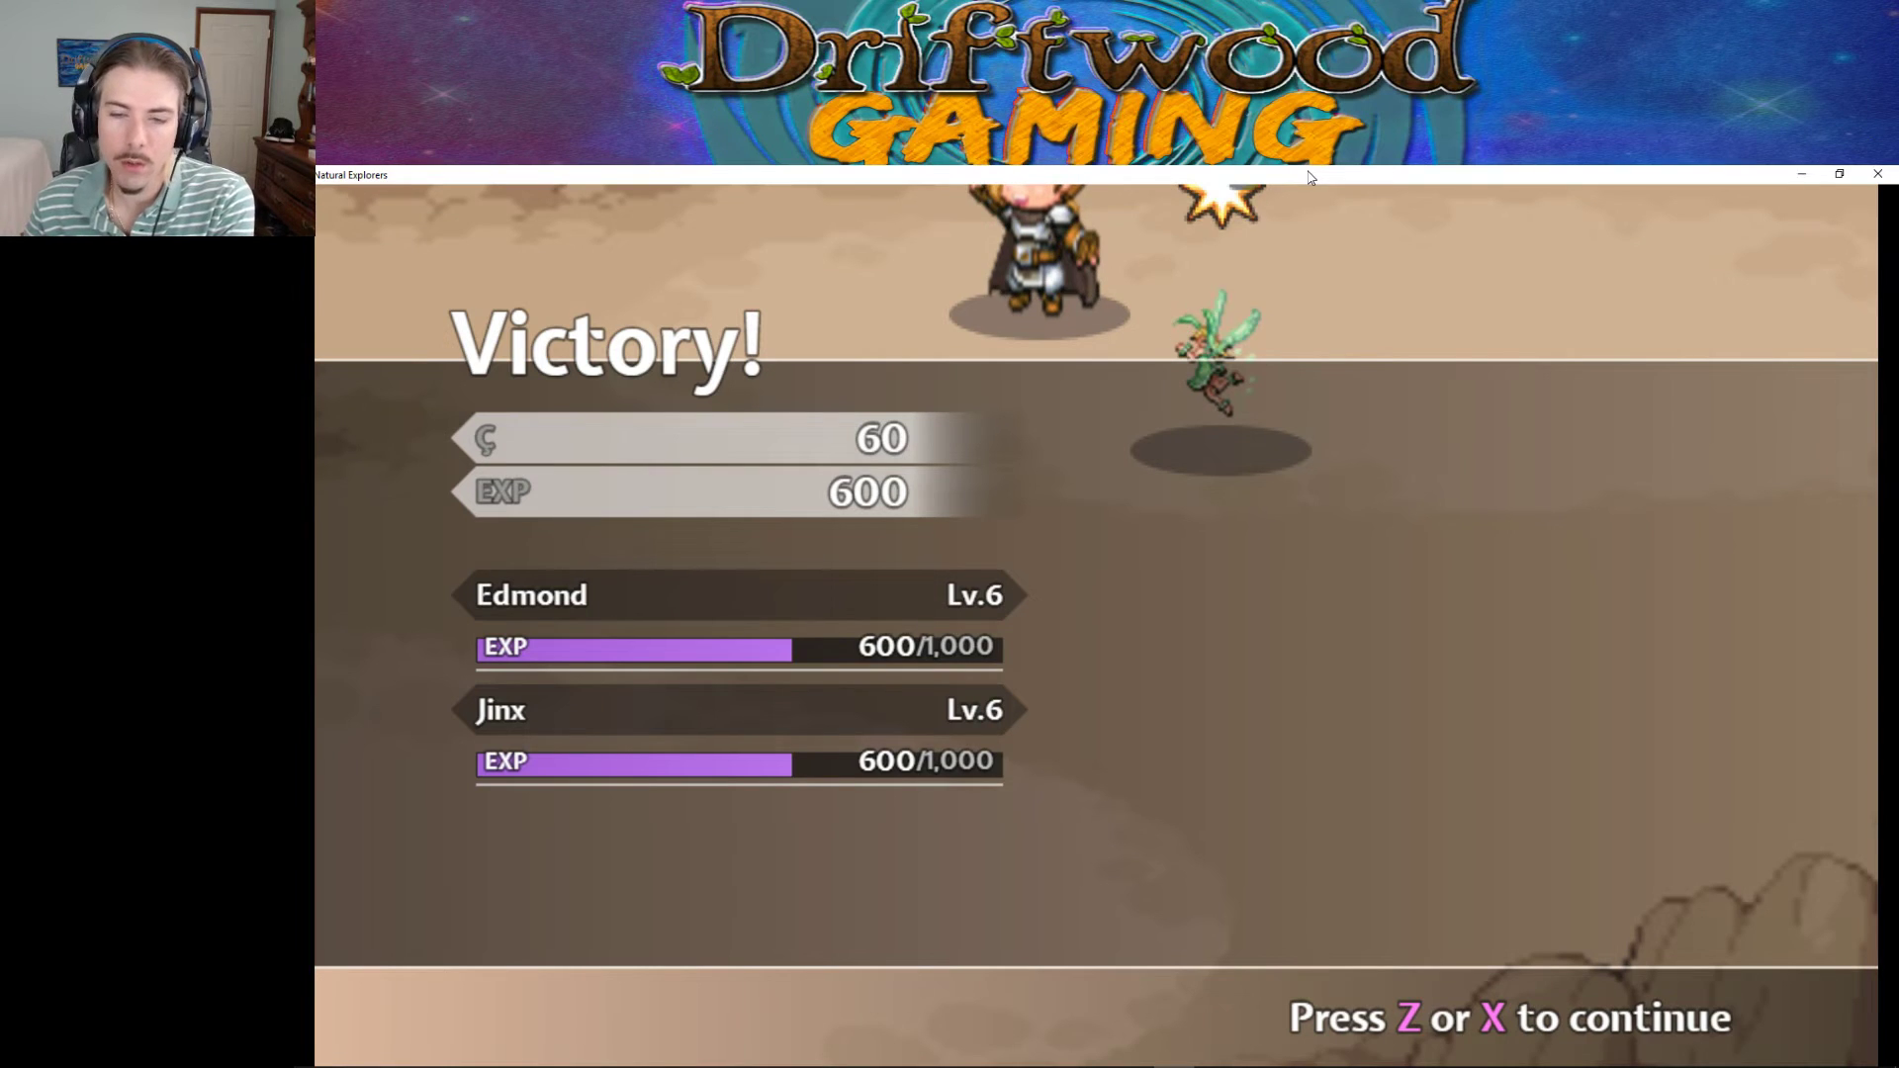
pyautogui.press('z')
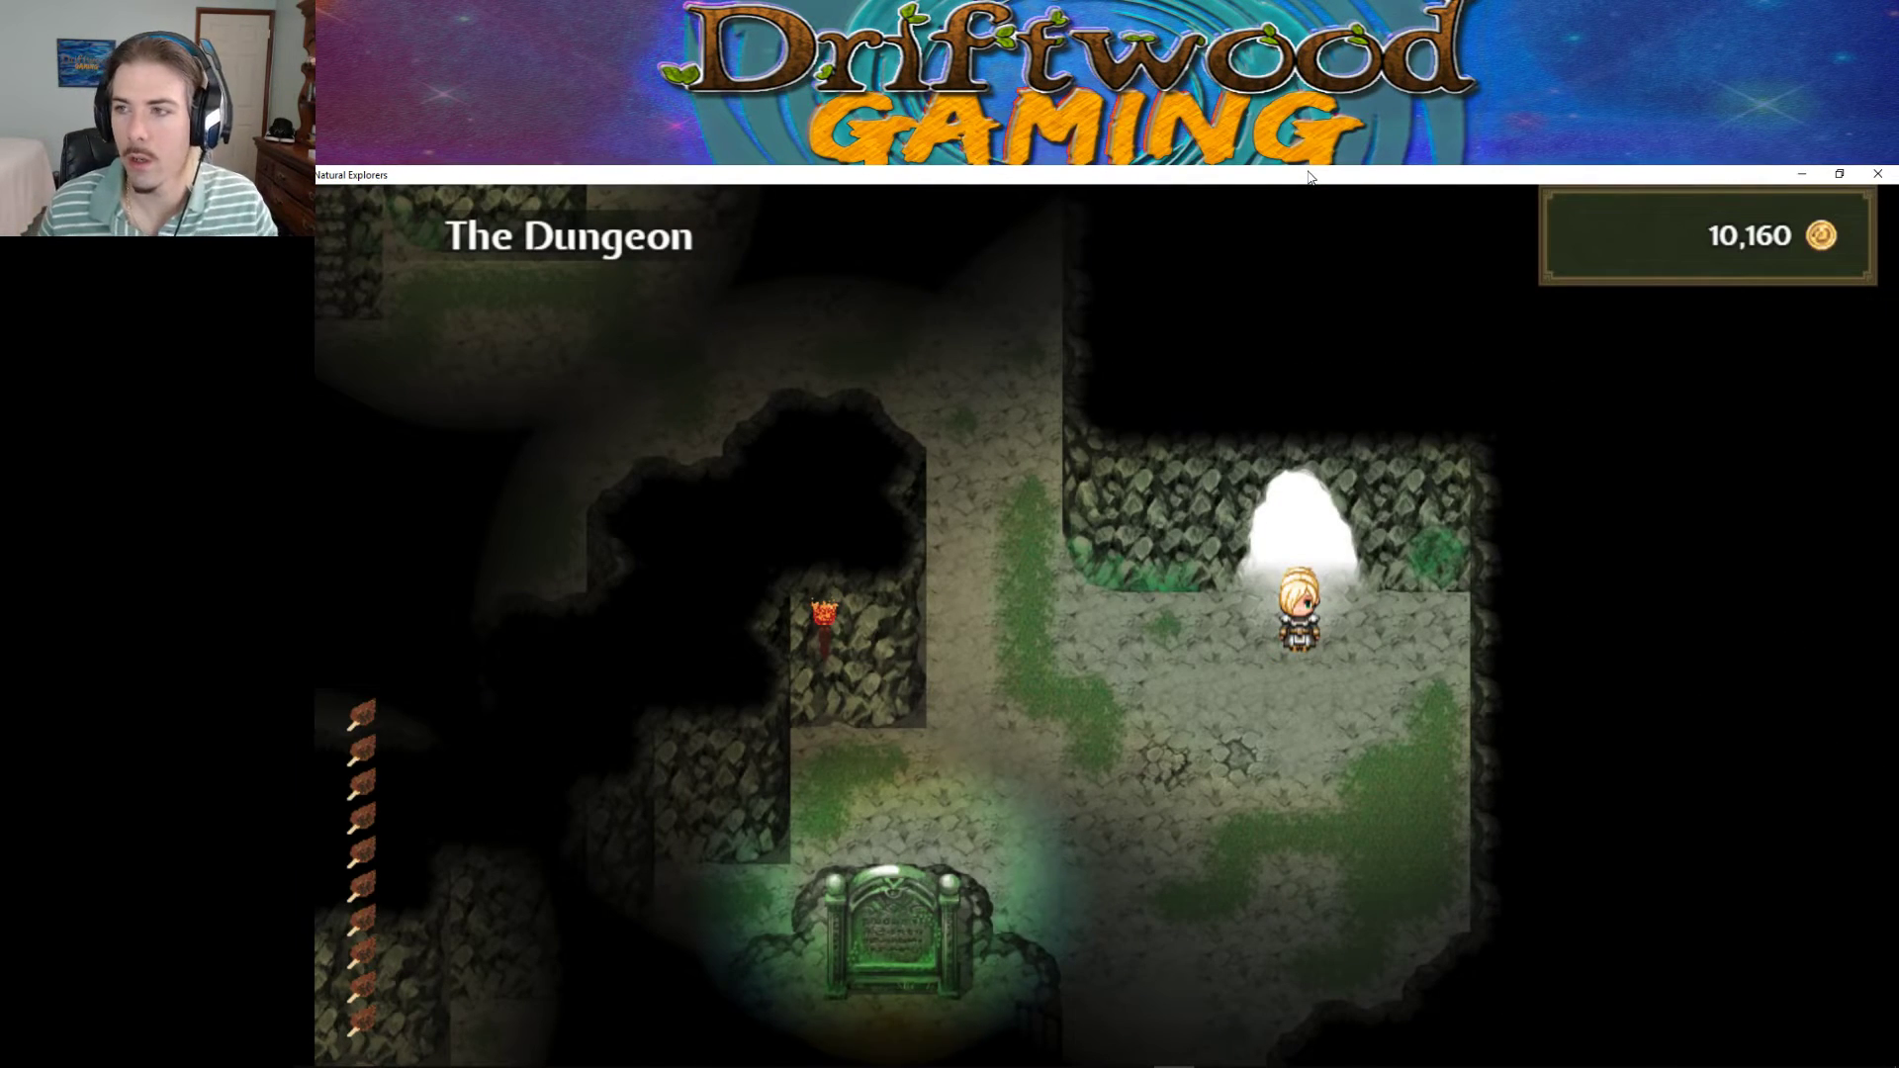
# End the playtest and examine the custom parameter formulas in the Explorer and Fairy class notes of the database.
pyautogui.click(1877, 175)
pyautogui.click(943, 224)
pyautogui.click(679, 385)
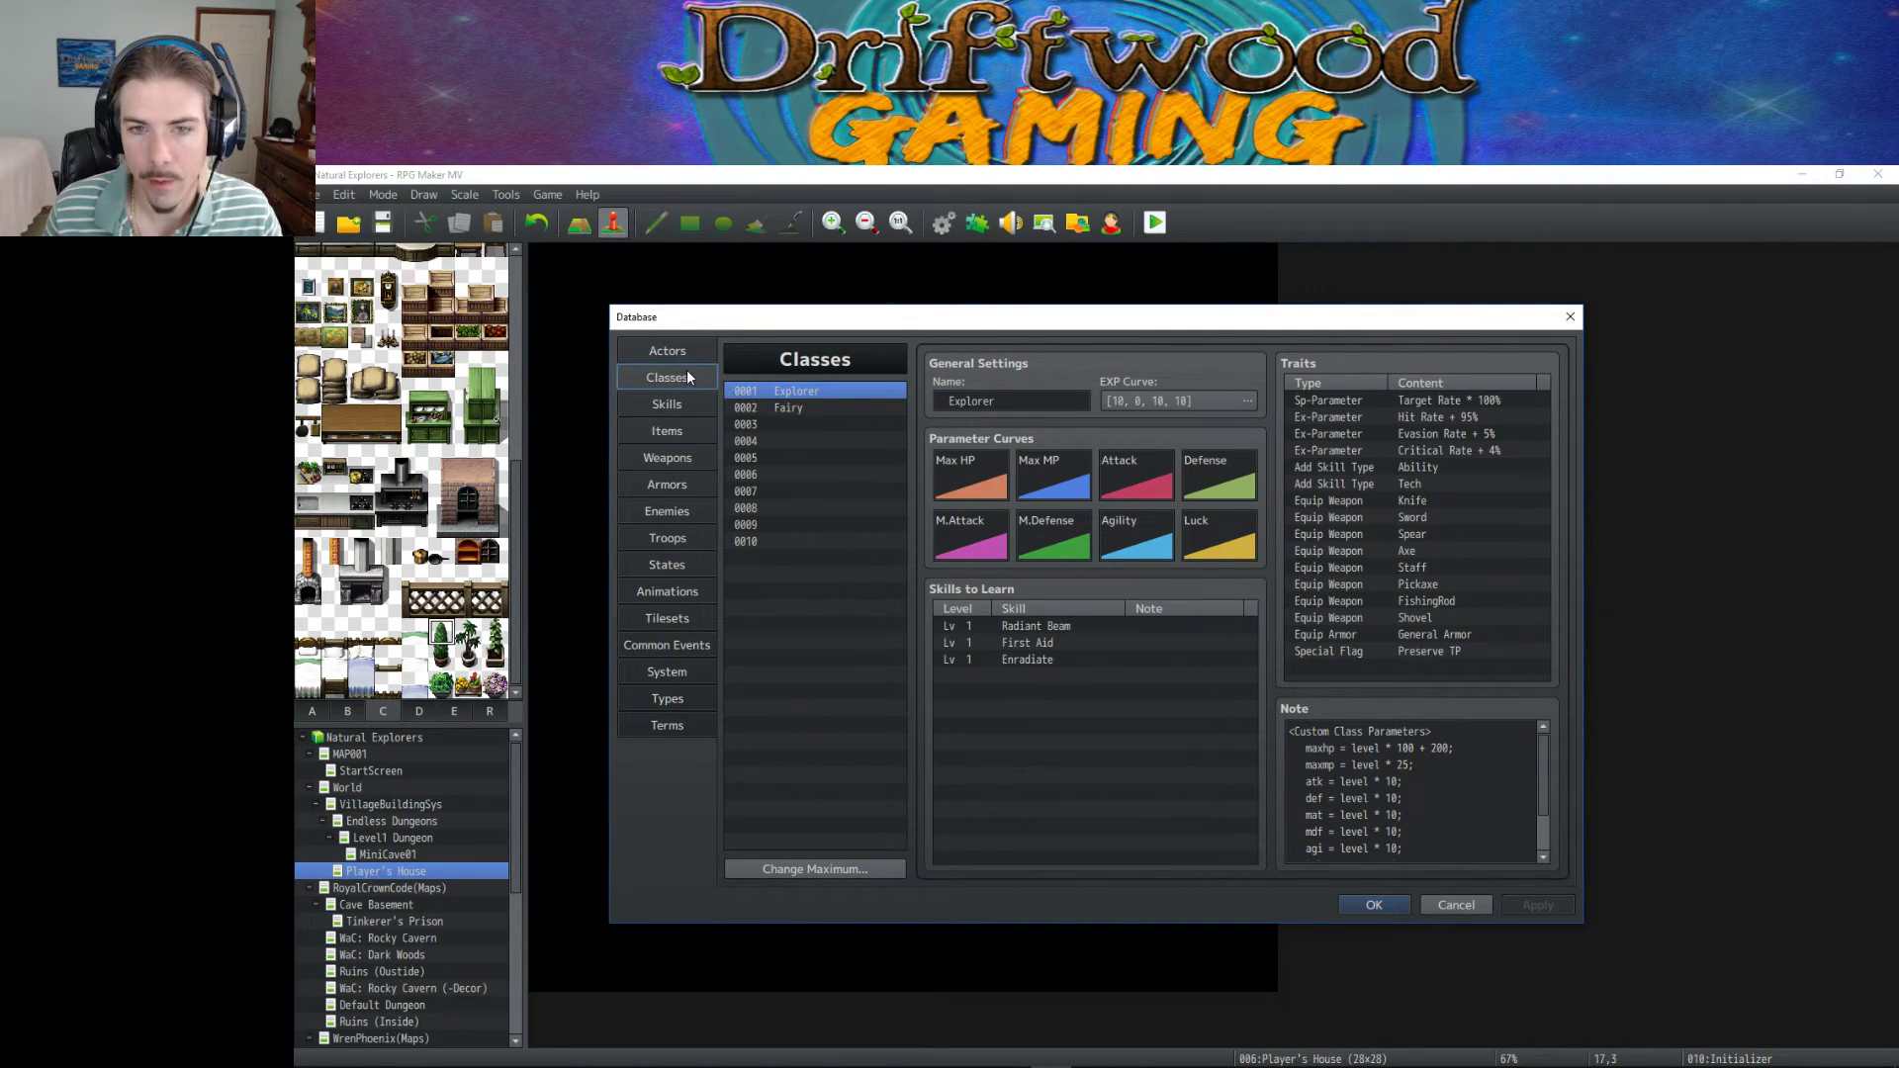
pyautogui.scroll(-1, 1414, 791)
pyautogui.click(1427, 834)
pyautogui.hotkey('ctrl', 'a')
pyautogui.click(1419, 834)
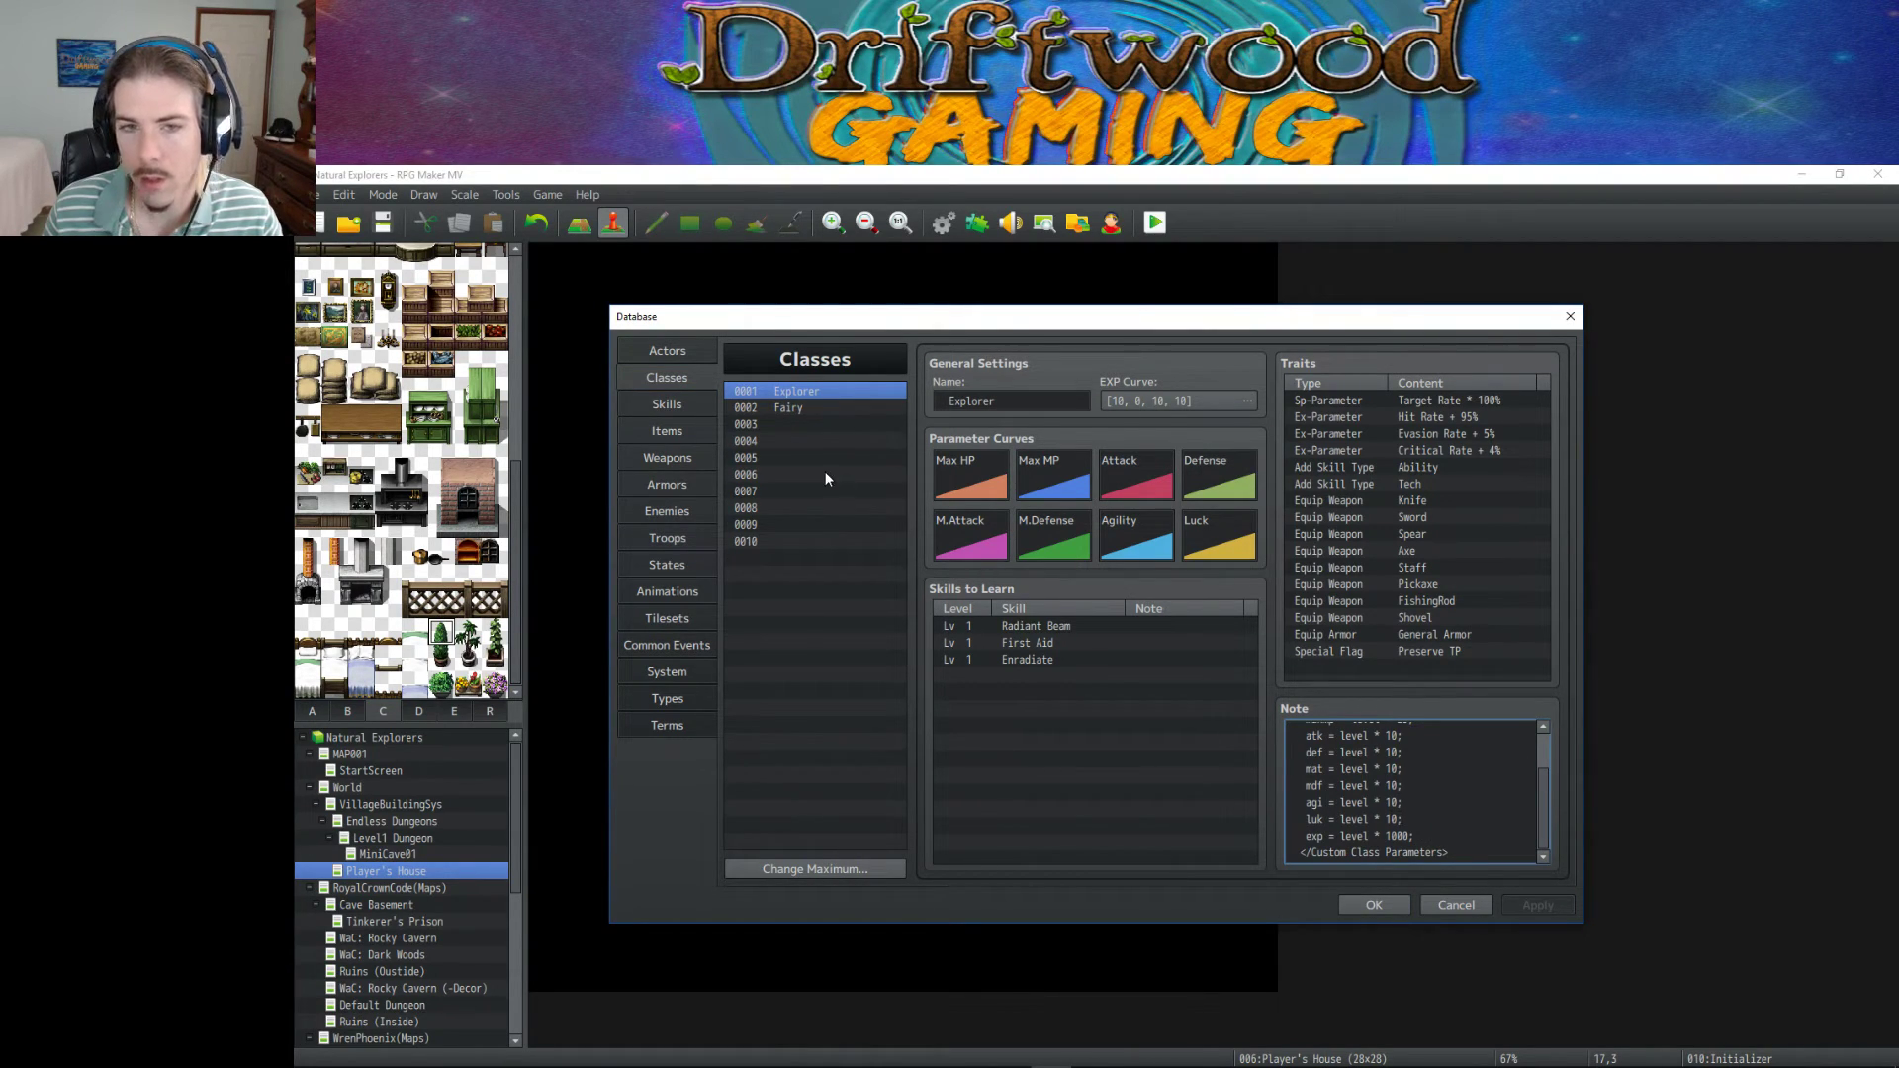
pyautogui.click(791, 408)
pyautogui.scroll(-1, 1403, 788)
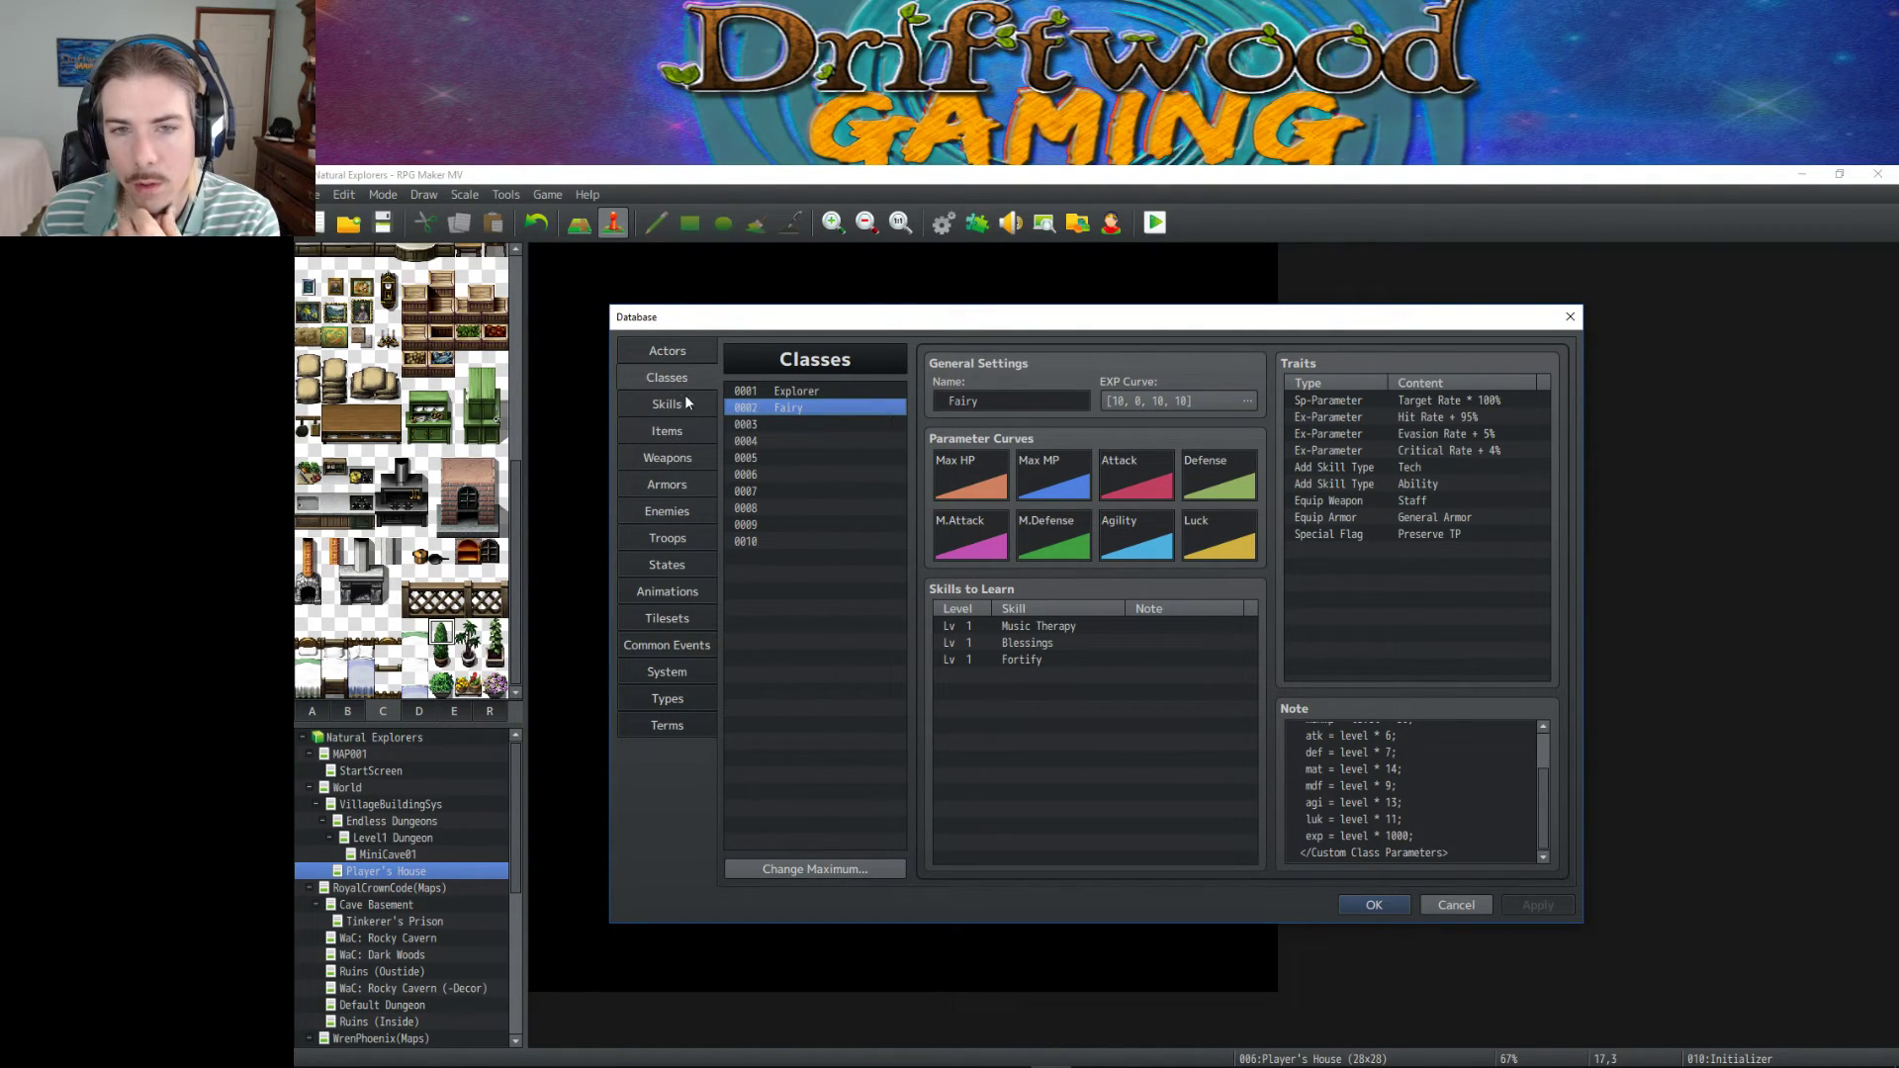
# Compare the class and initial level settings of the Edmond, Default Town and Jinx actors.
pyautogui.click(669, 352)
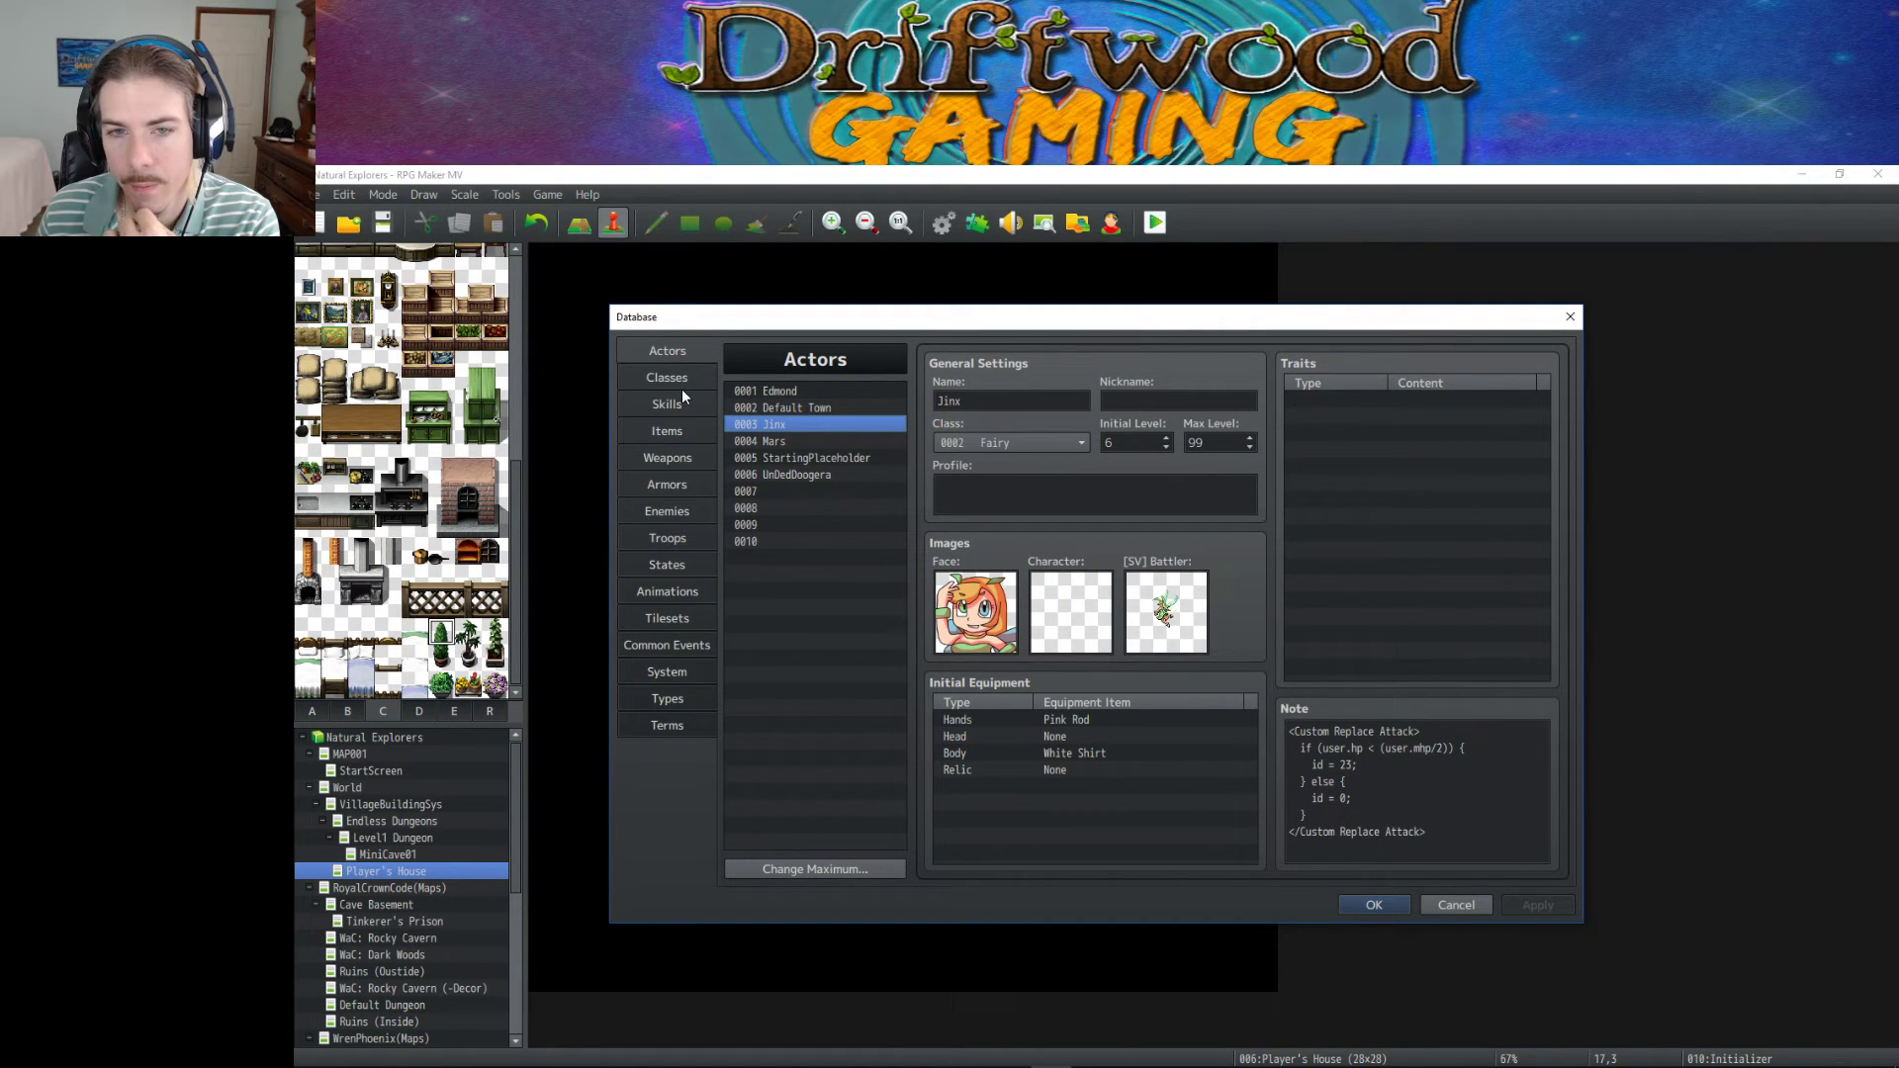
pyautogui.click(775, 392)
pyautogui.click(772, 425)
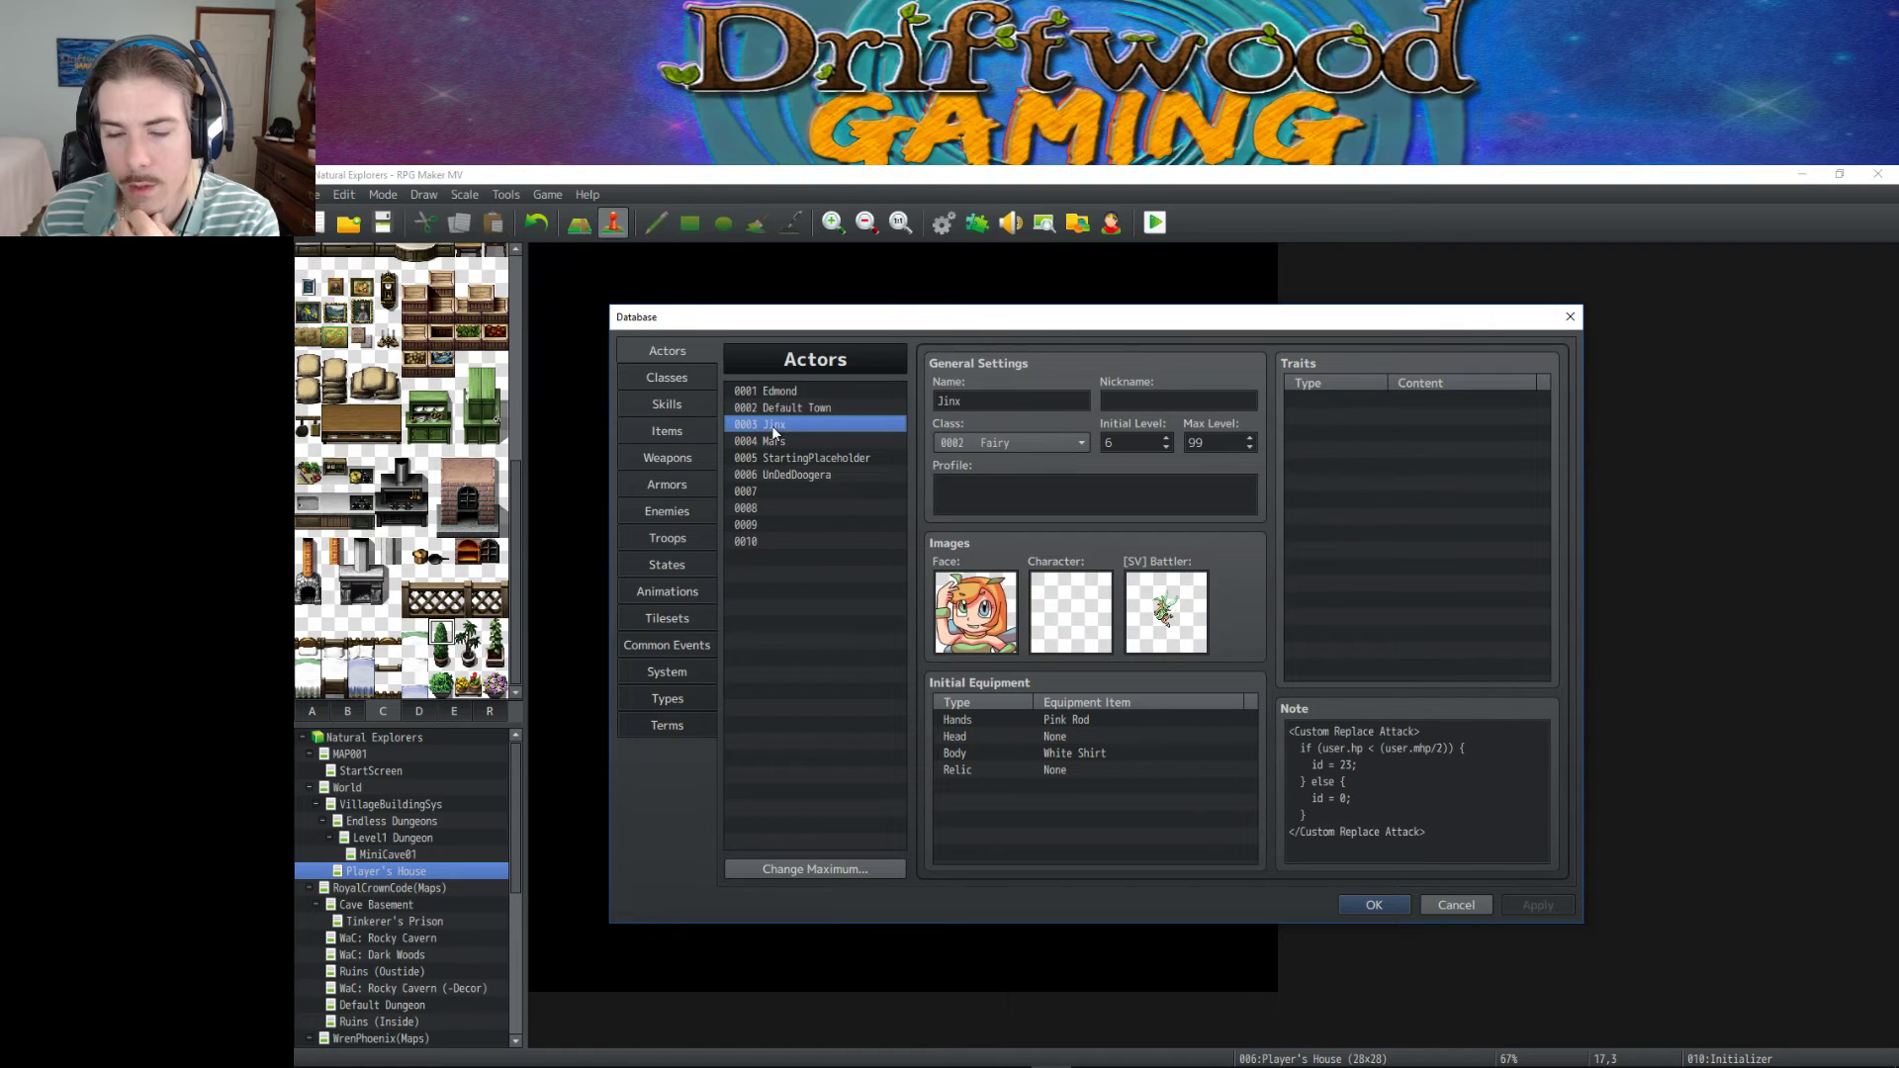
pyautogui.click(774, 392)
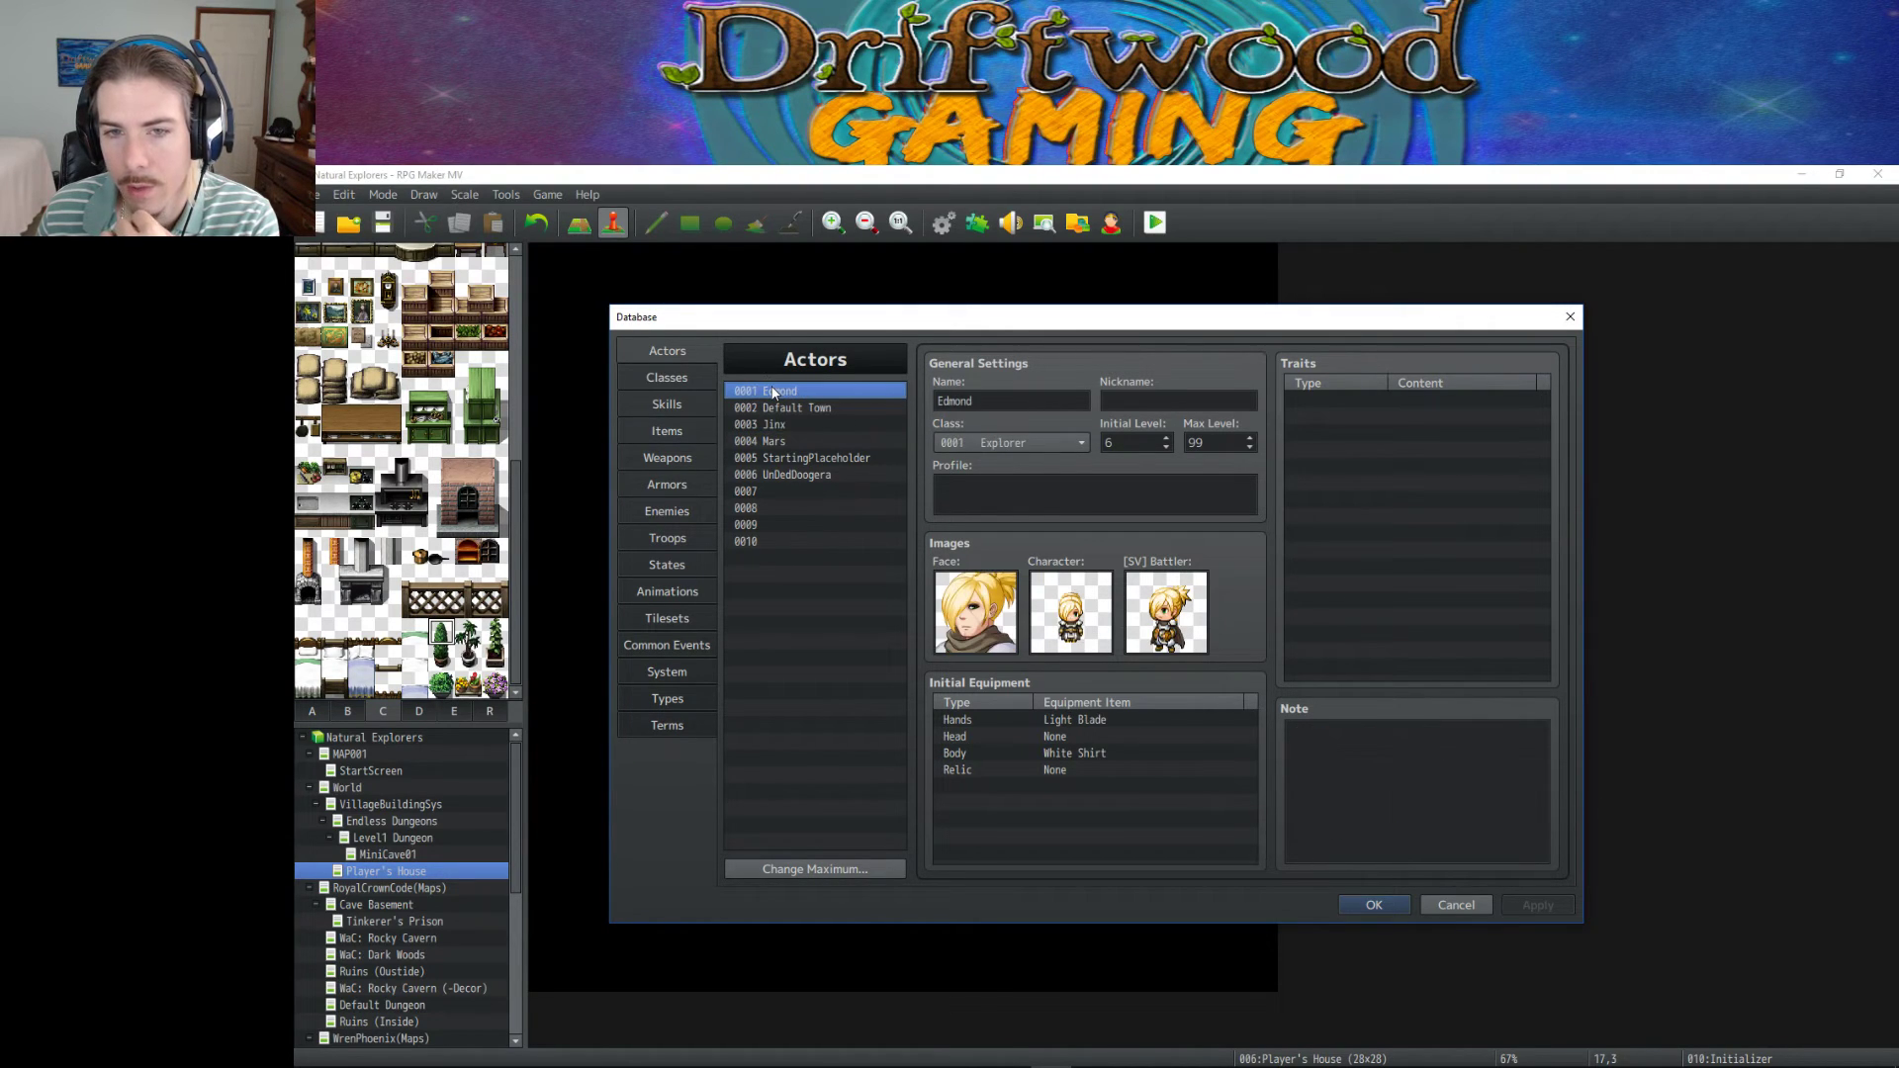
pyautogui.click(769, 406)
pyautogui.click(769, 424)
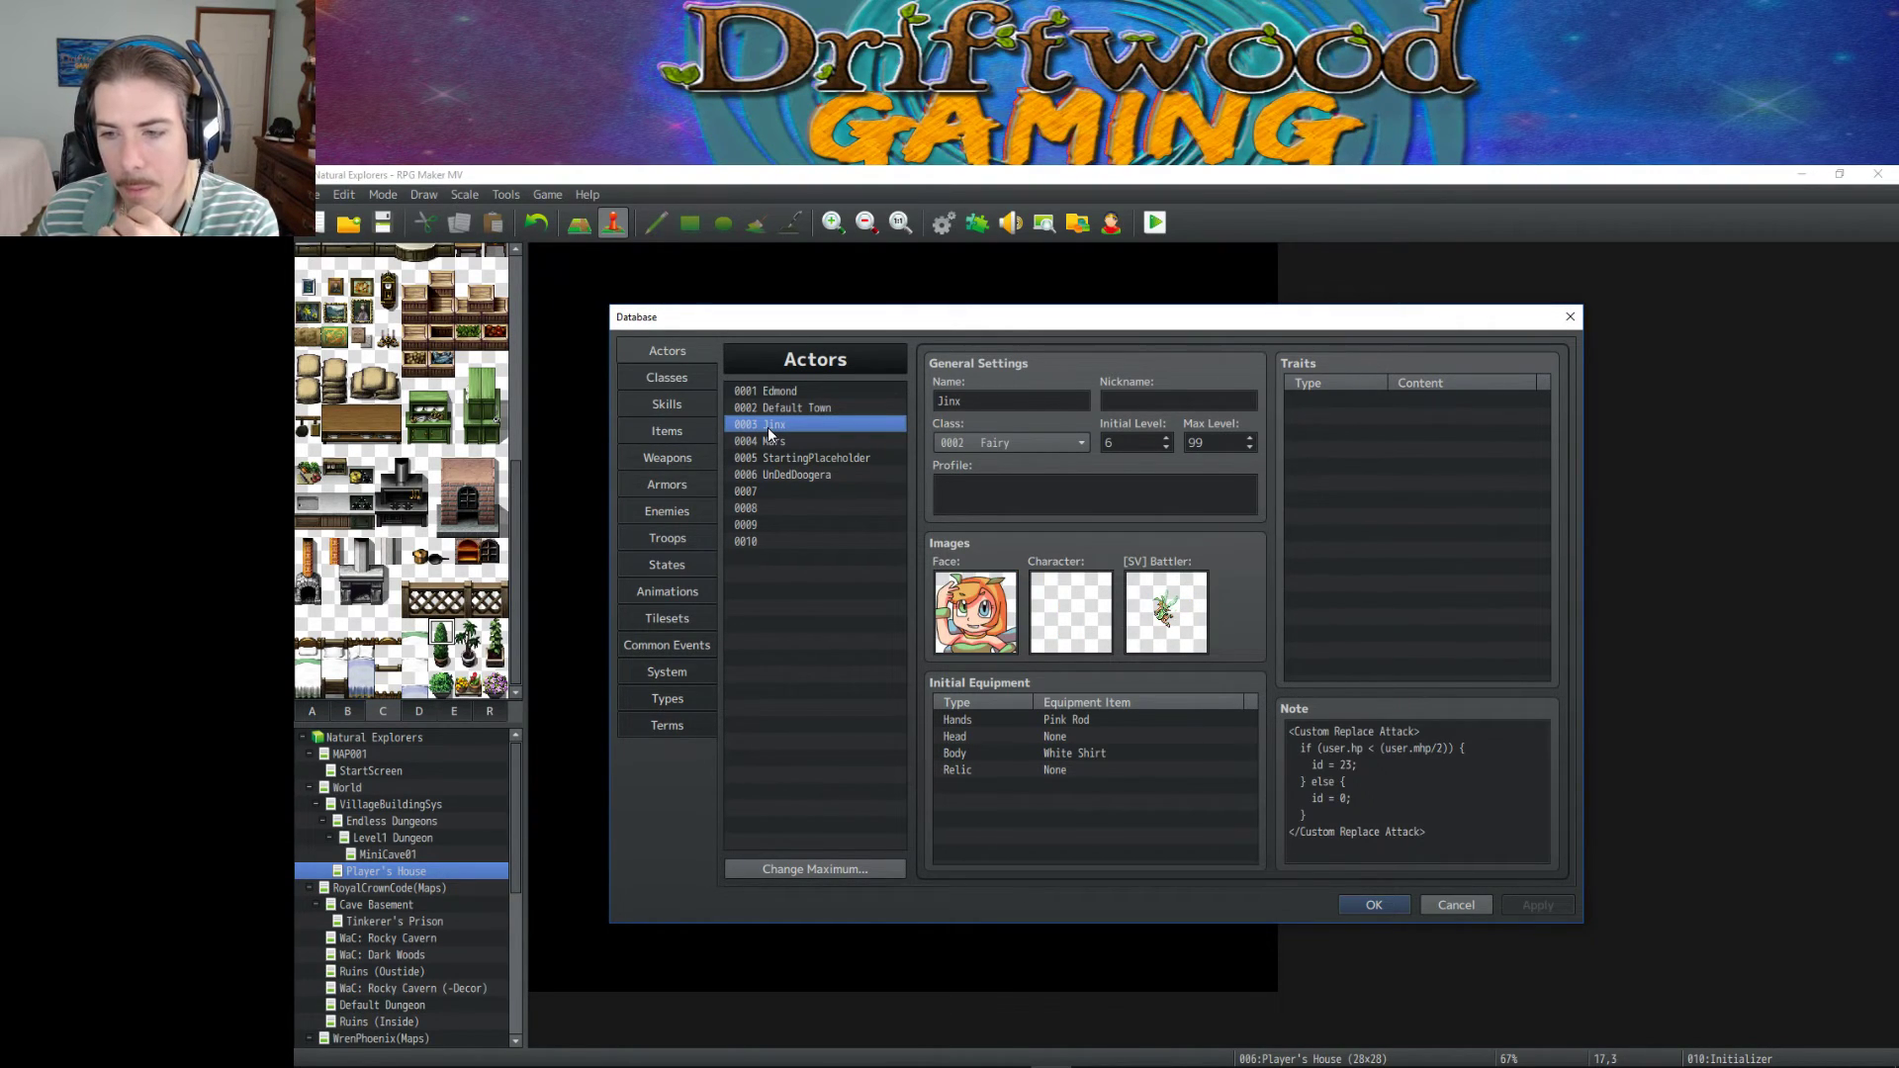
pyautogui.click(763, 390)
pyautogui.click(775, 410)
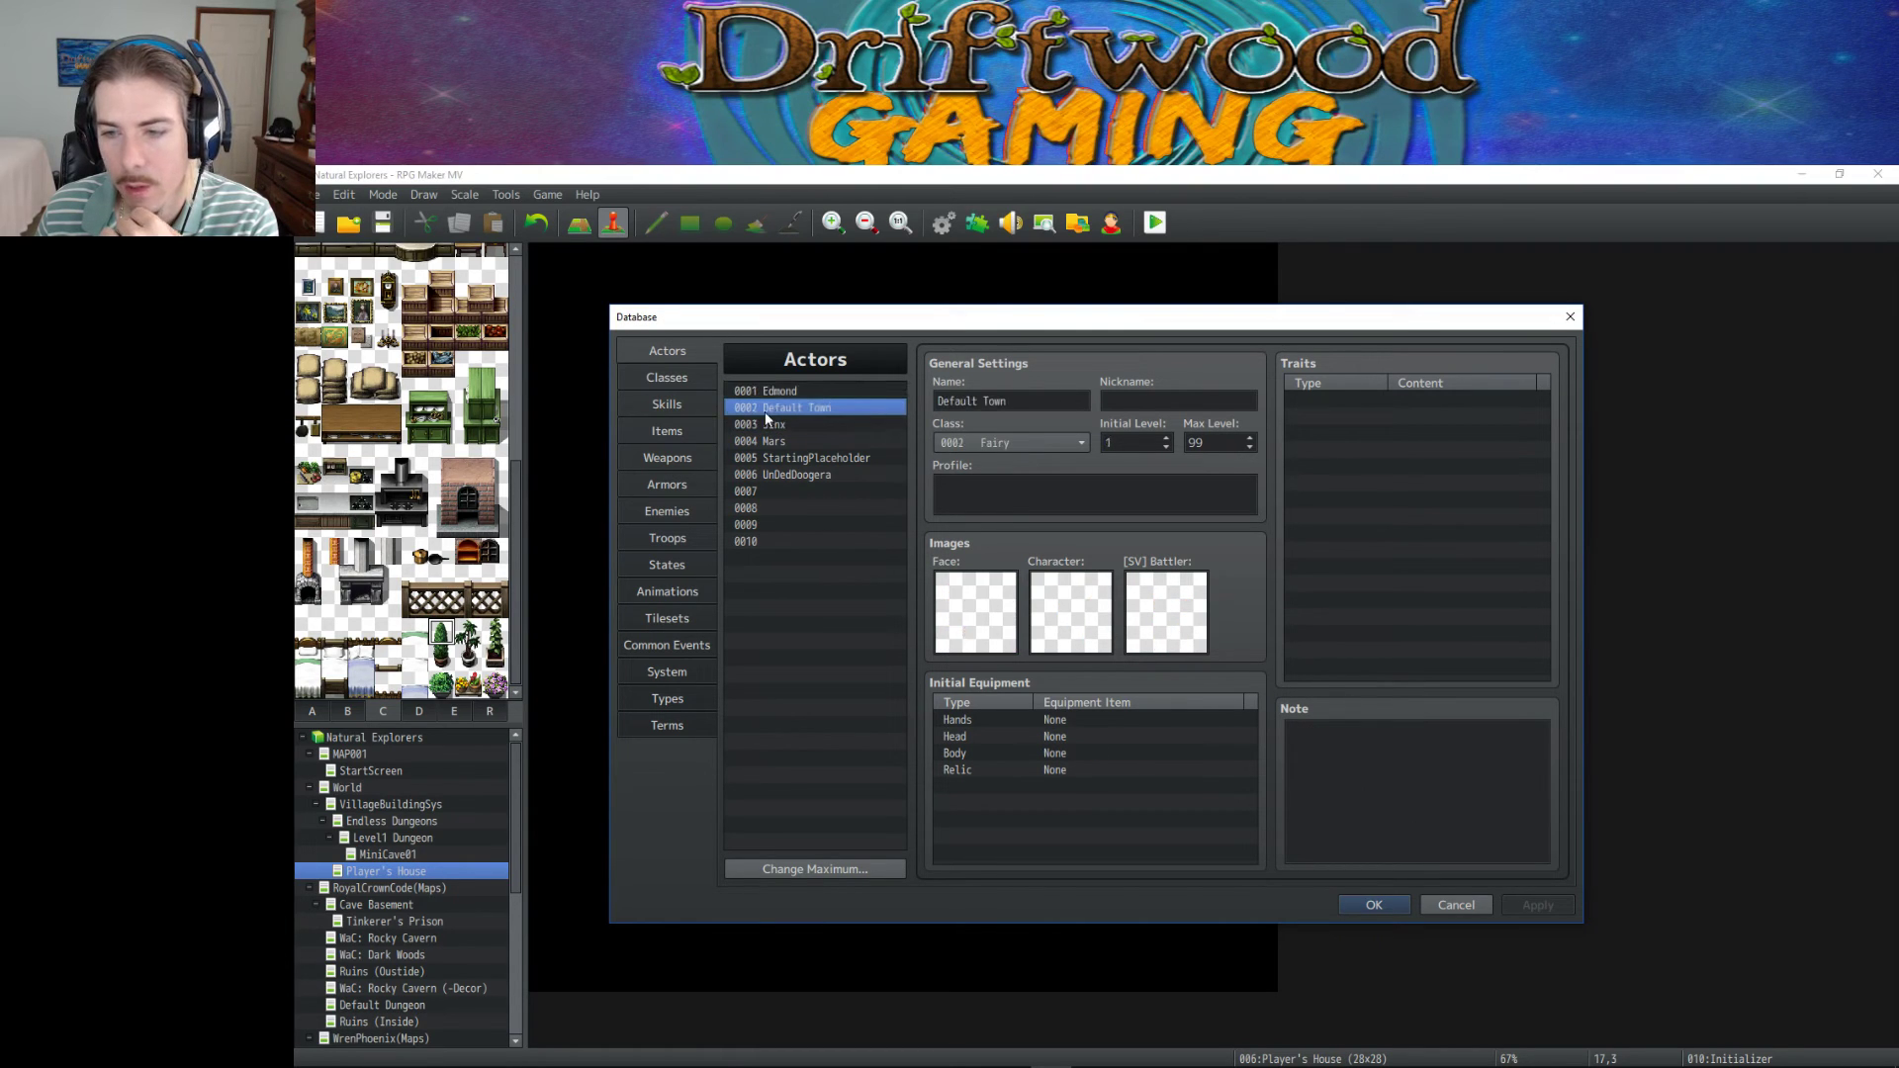
# Open the plugin help from the Fairy class note and show the YEP_X_ClassBaseParam documentation.
pyautogui.click(666, 377)
pyautogui.click(1307, 836)
pyautogui.hotkey('ctrl', 'a')
pyautogui.click(1441, 828)
pyautogui.rightClick(1440, 828)
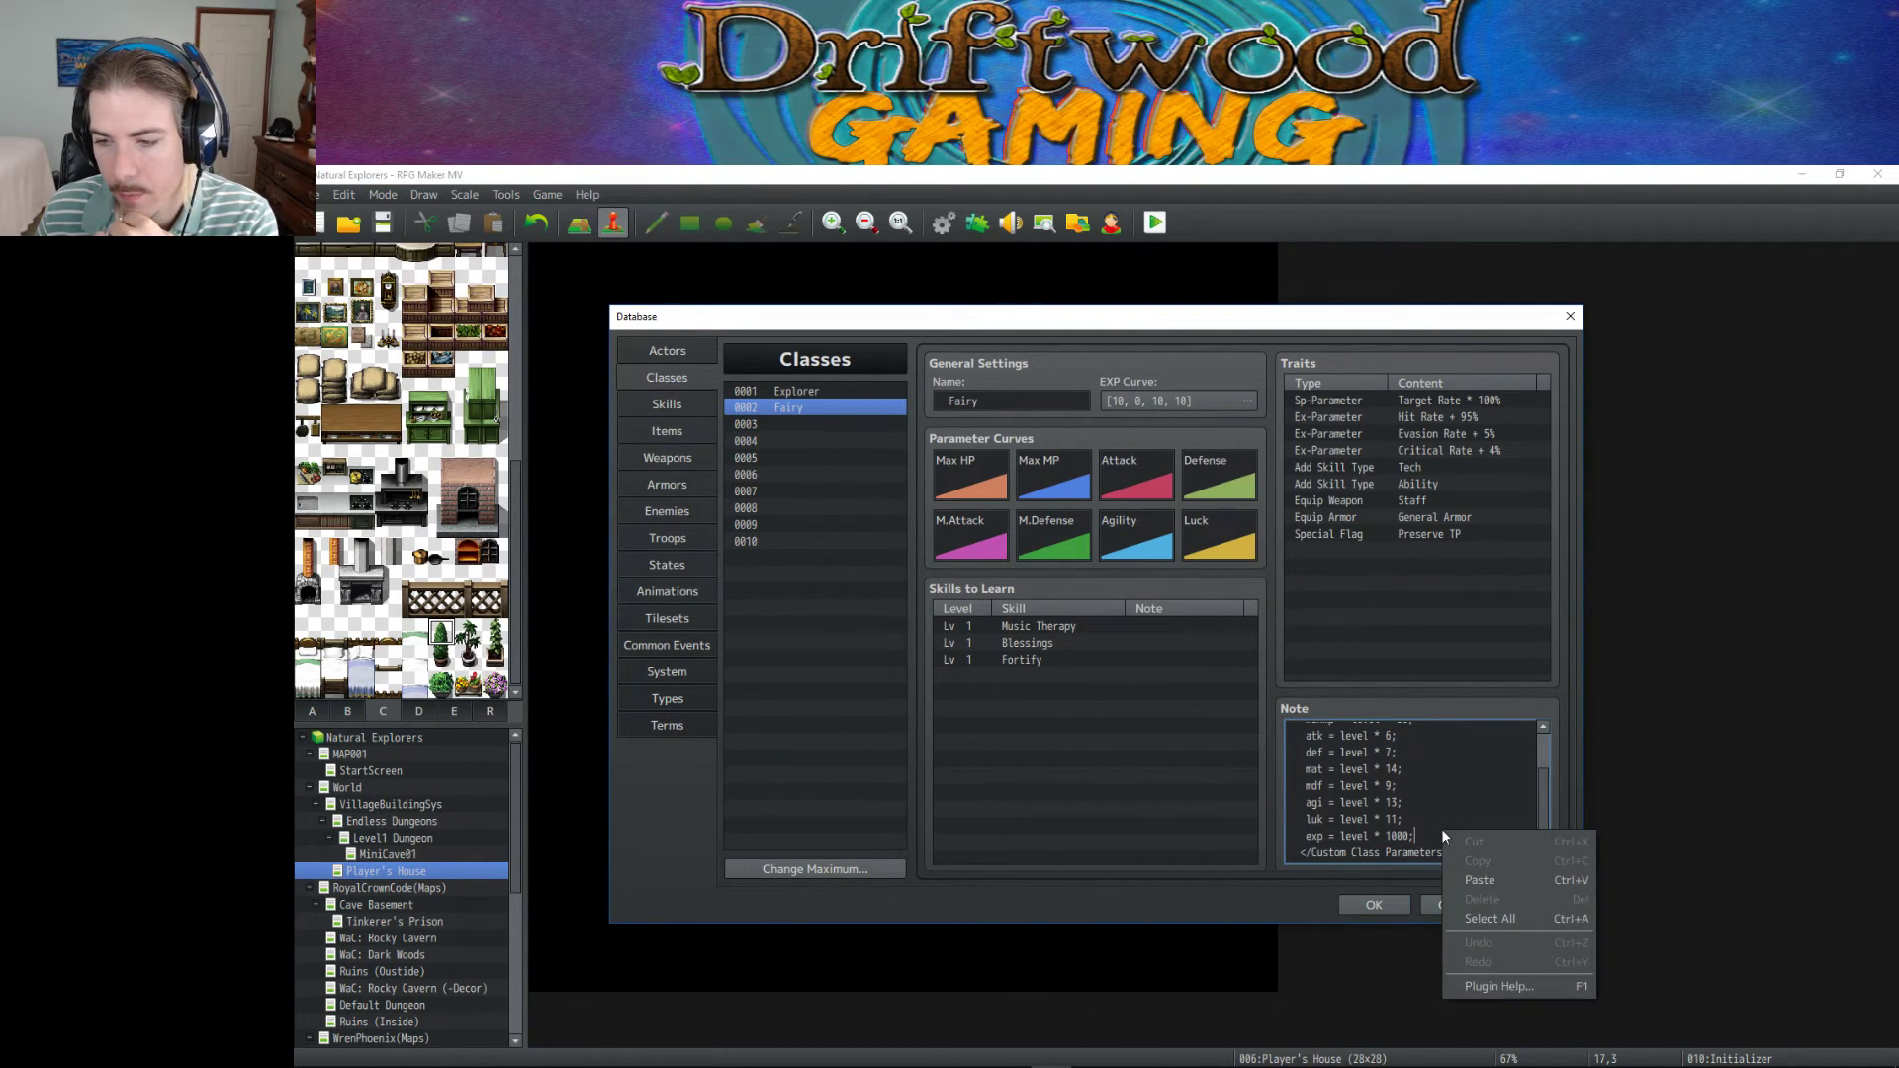
pyautogui.click(1511, 985)
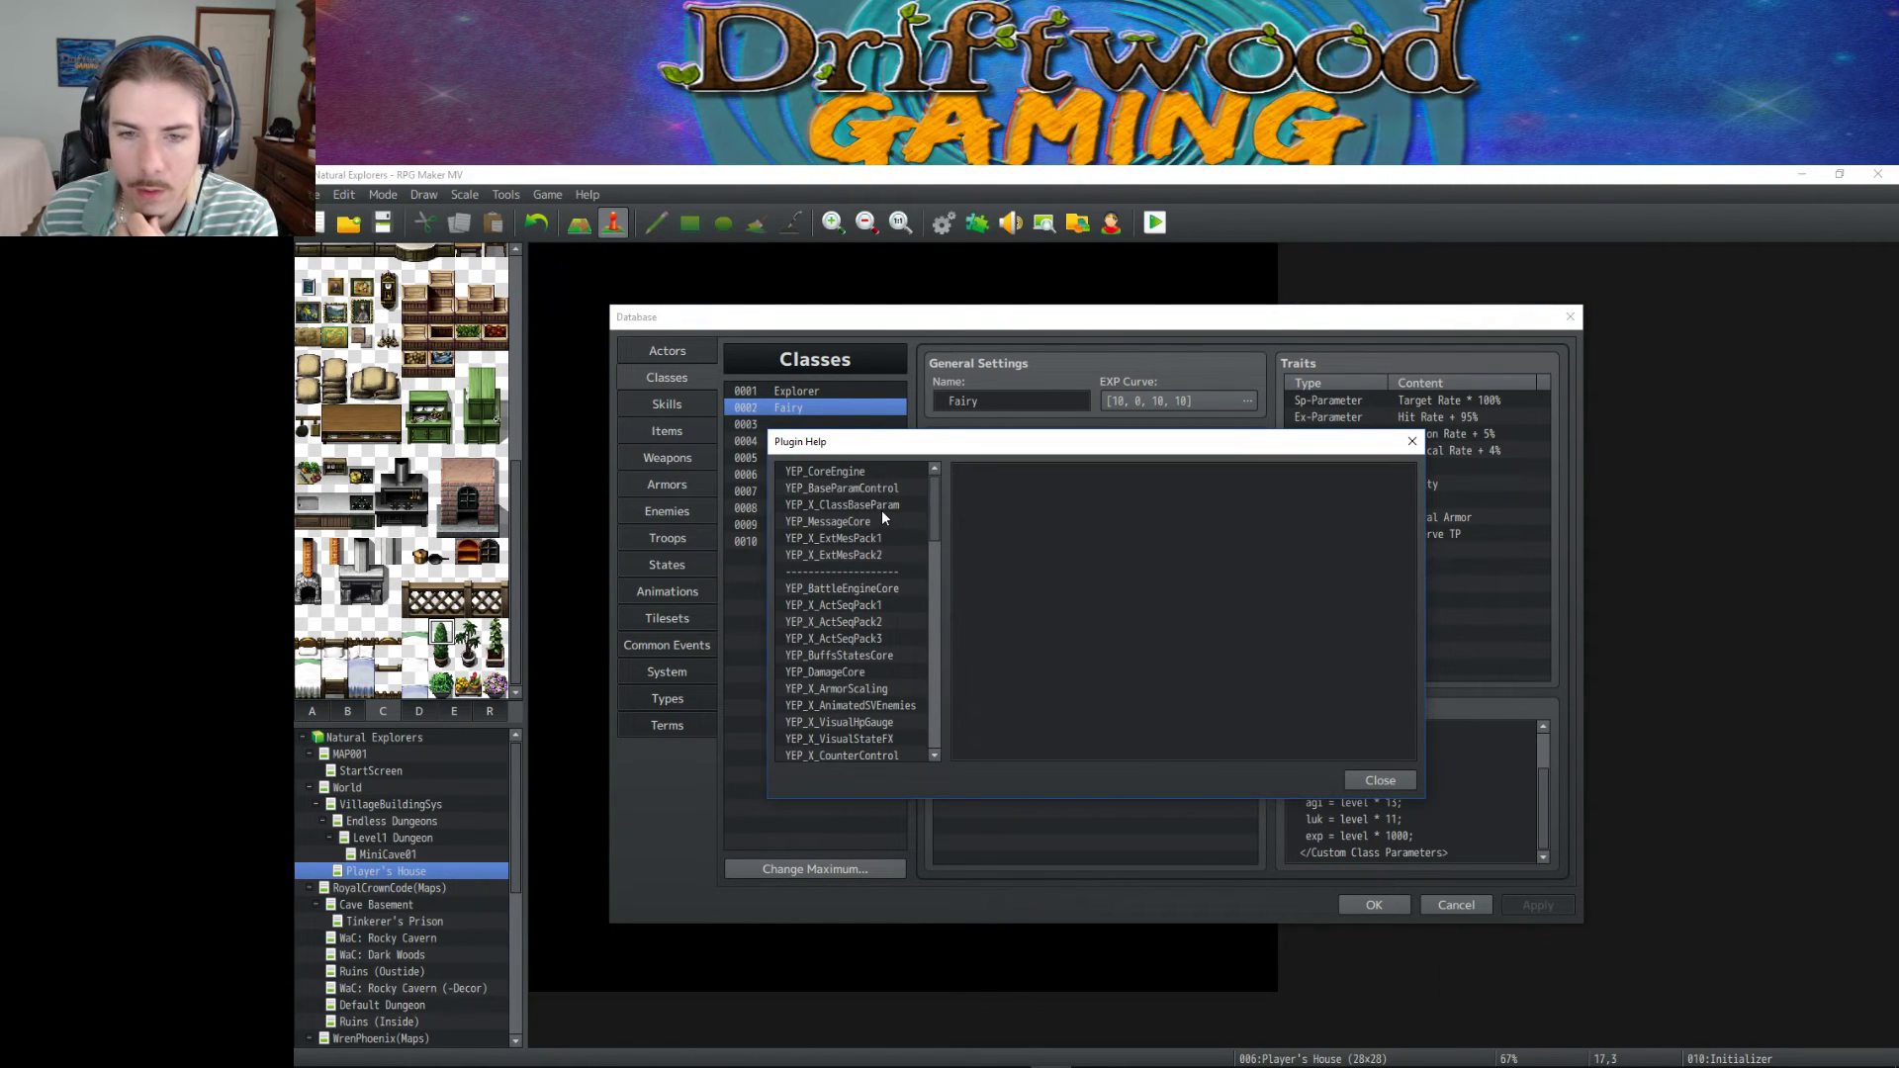
pyautogui.click(882, 507)
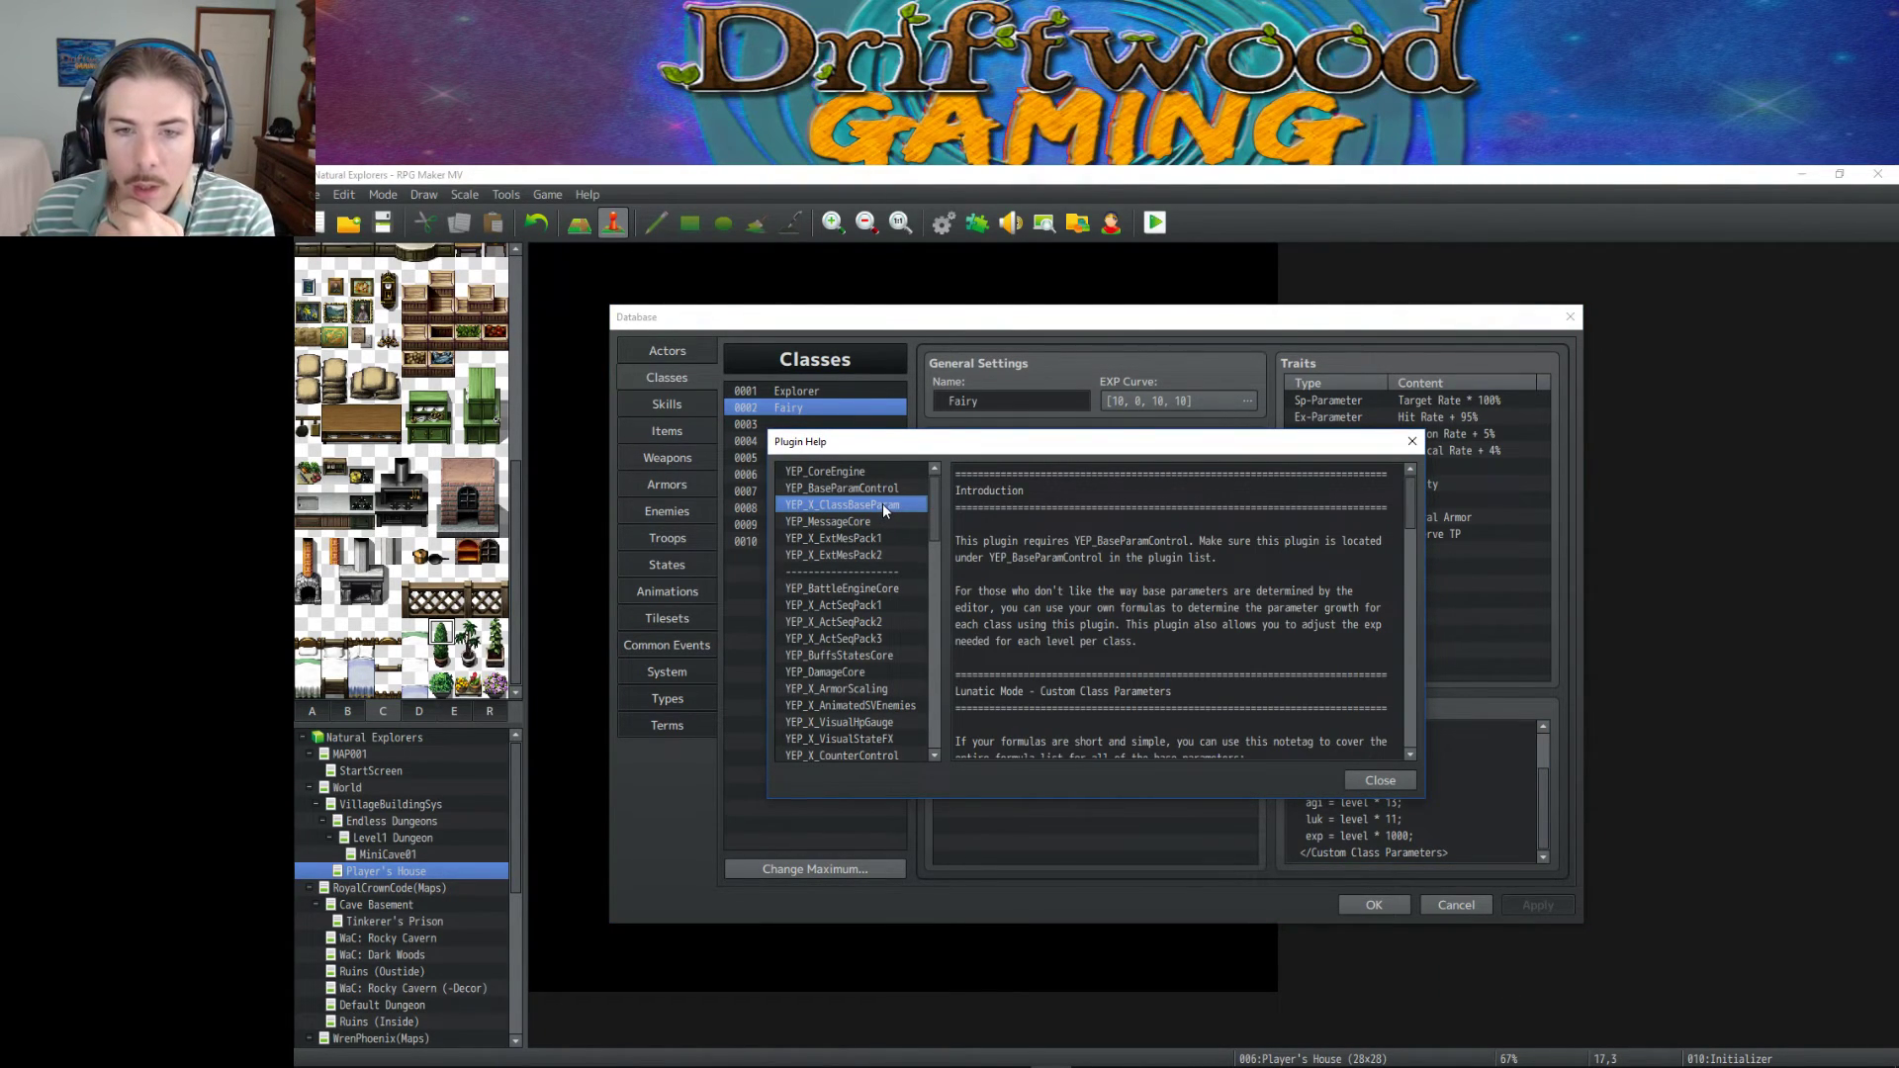
# Read how the exp formula works in the Custom Class Parameters notetag and skim the detailed parameter formulas section.
pyautogui.scroll(-6, 1173, 511)
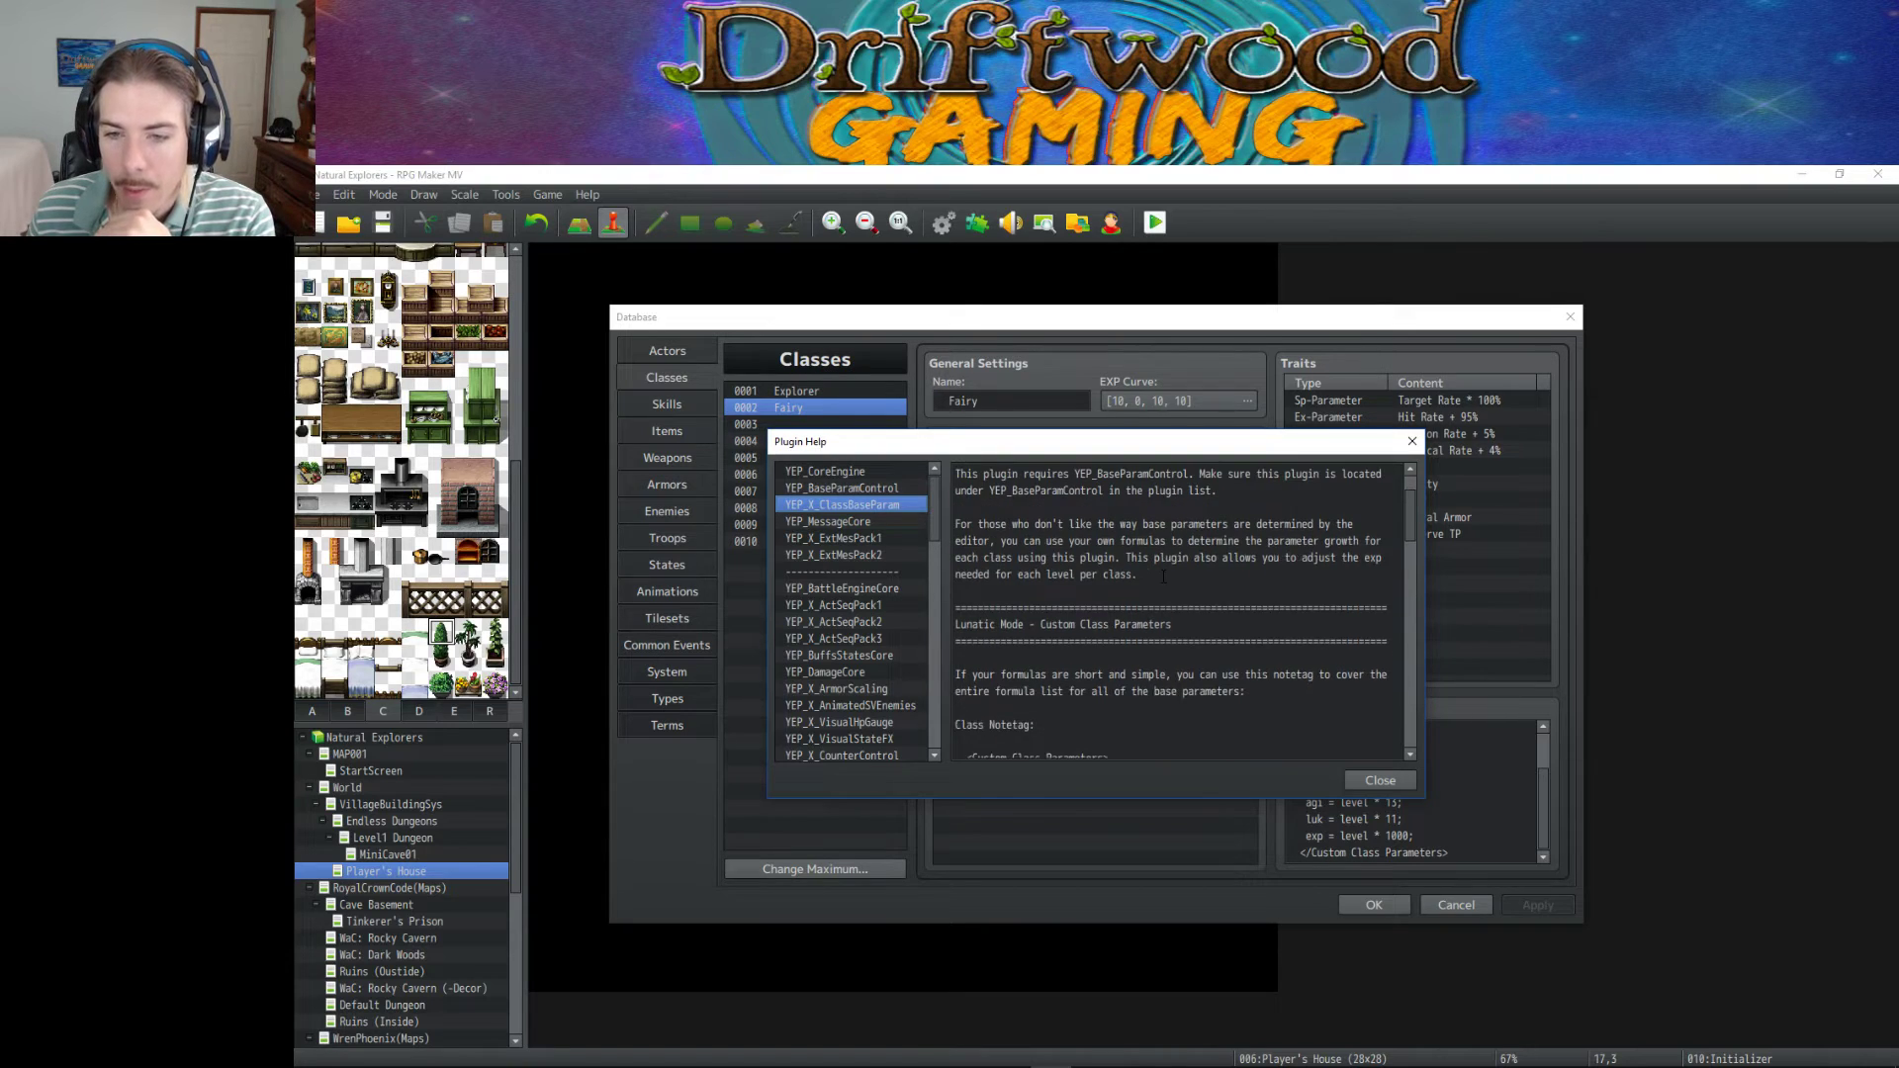
pyautogui.moveTo(1077, 692); pyautogui.dragTo(967, 692)
pyautogui.scroll(-2, 1143, 654)
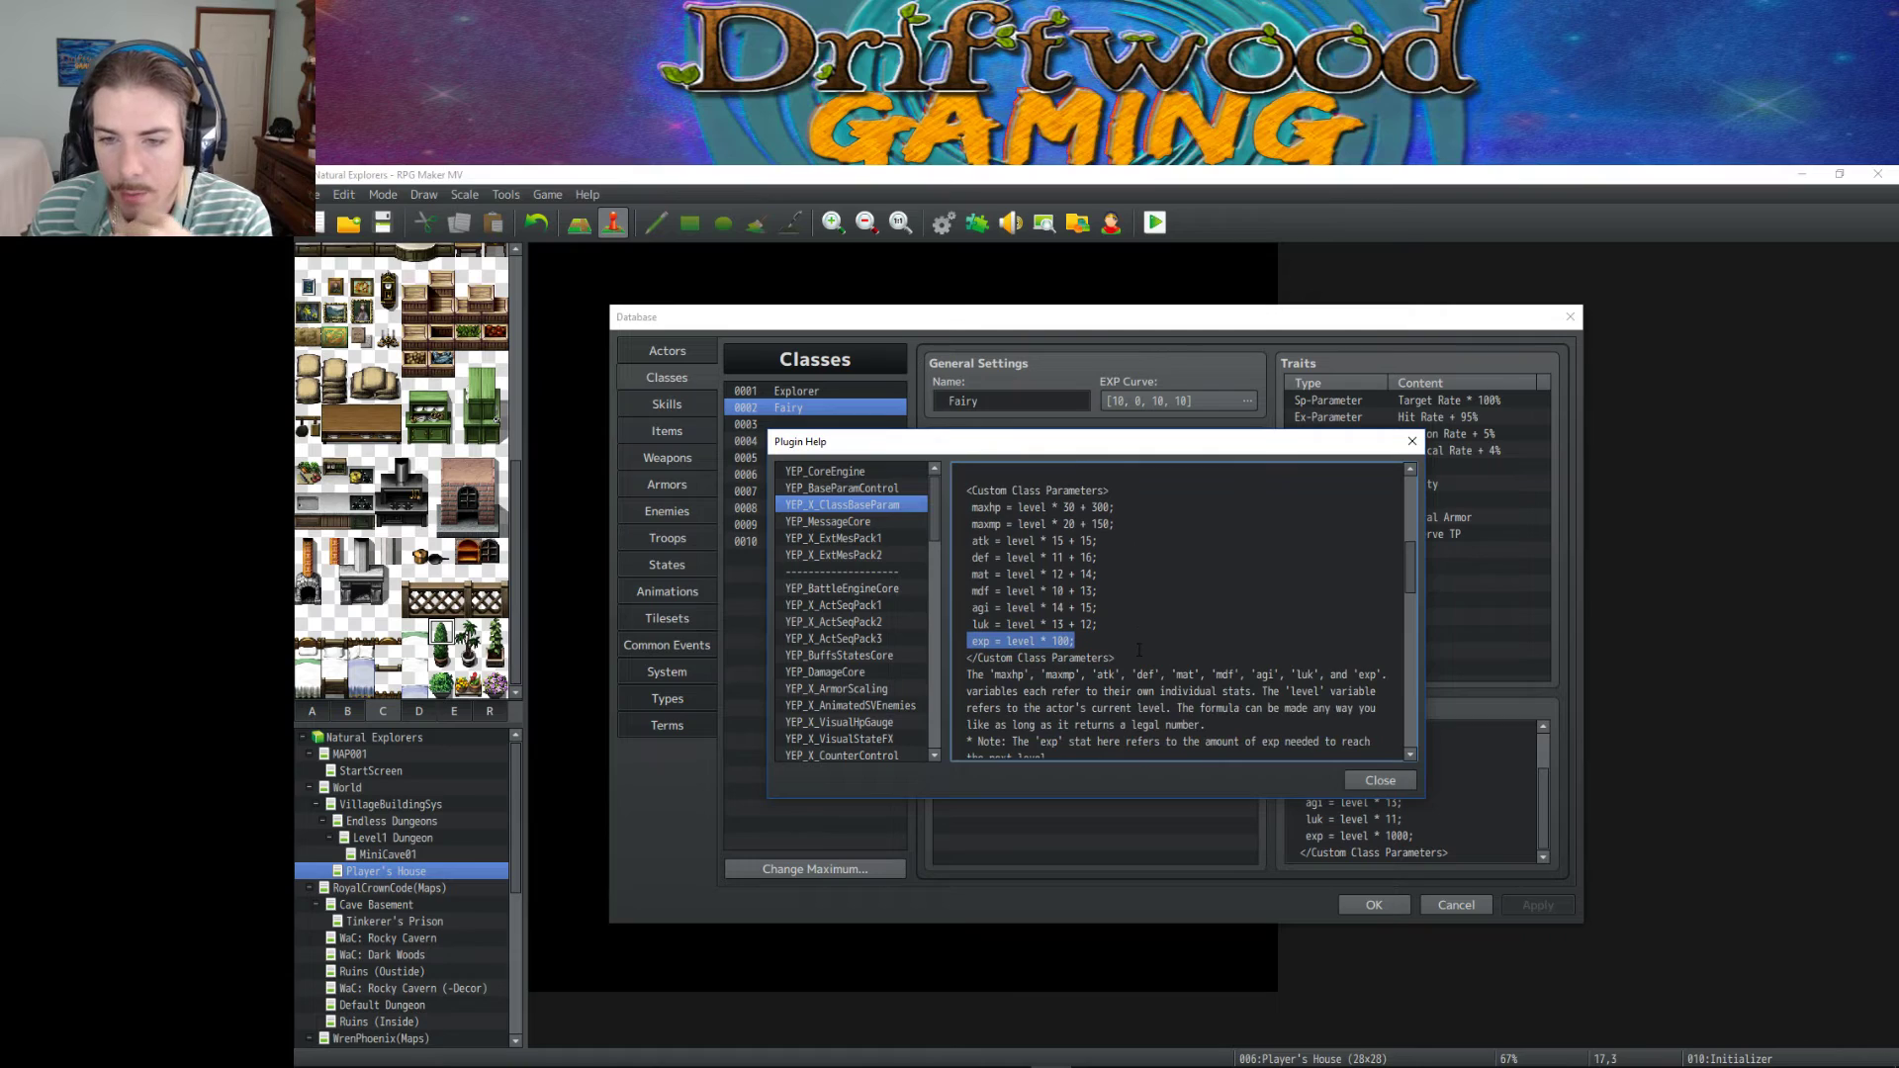
pyautogui.scroll(-1, 1103, 719)
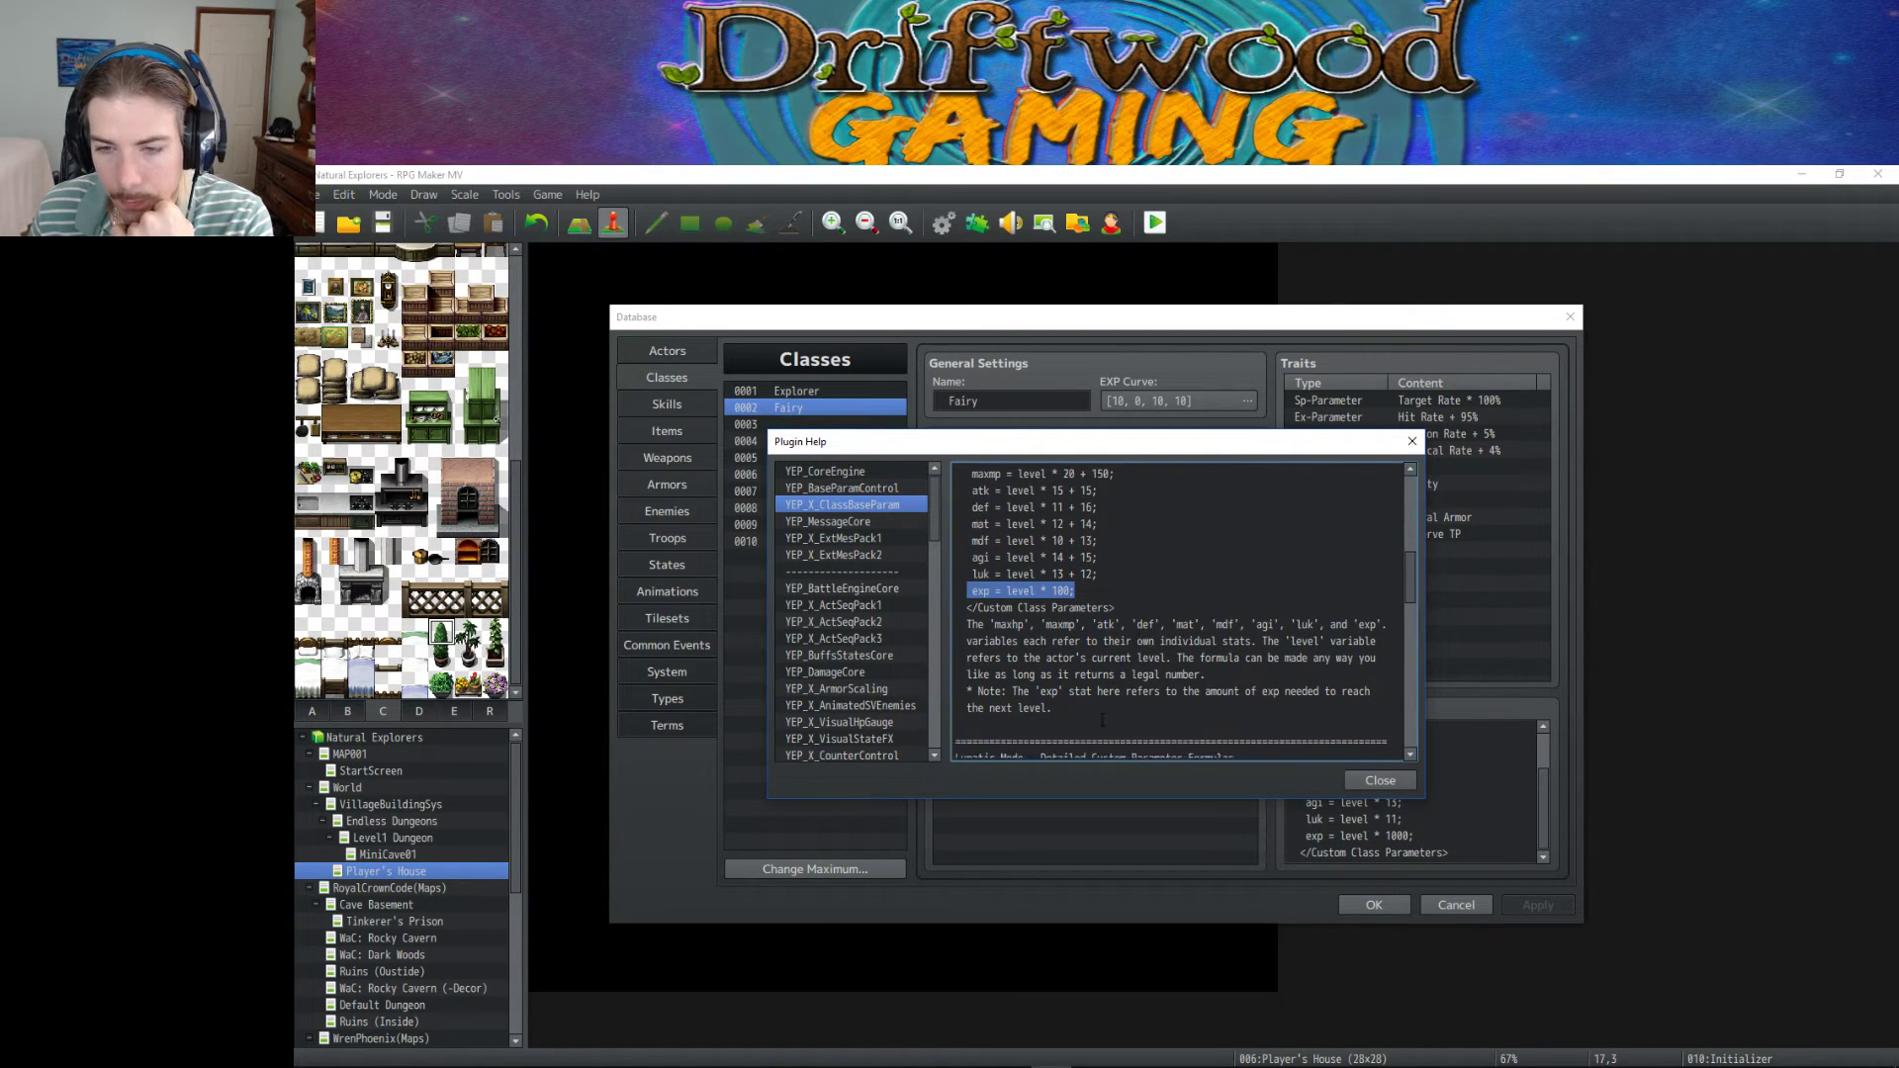
pyautogui.scroll(-5, 1066, 697)
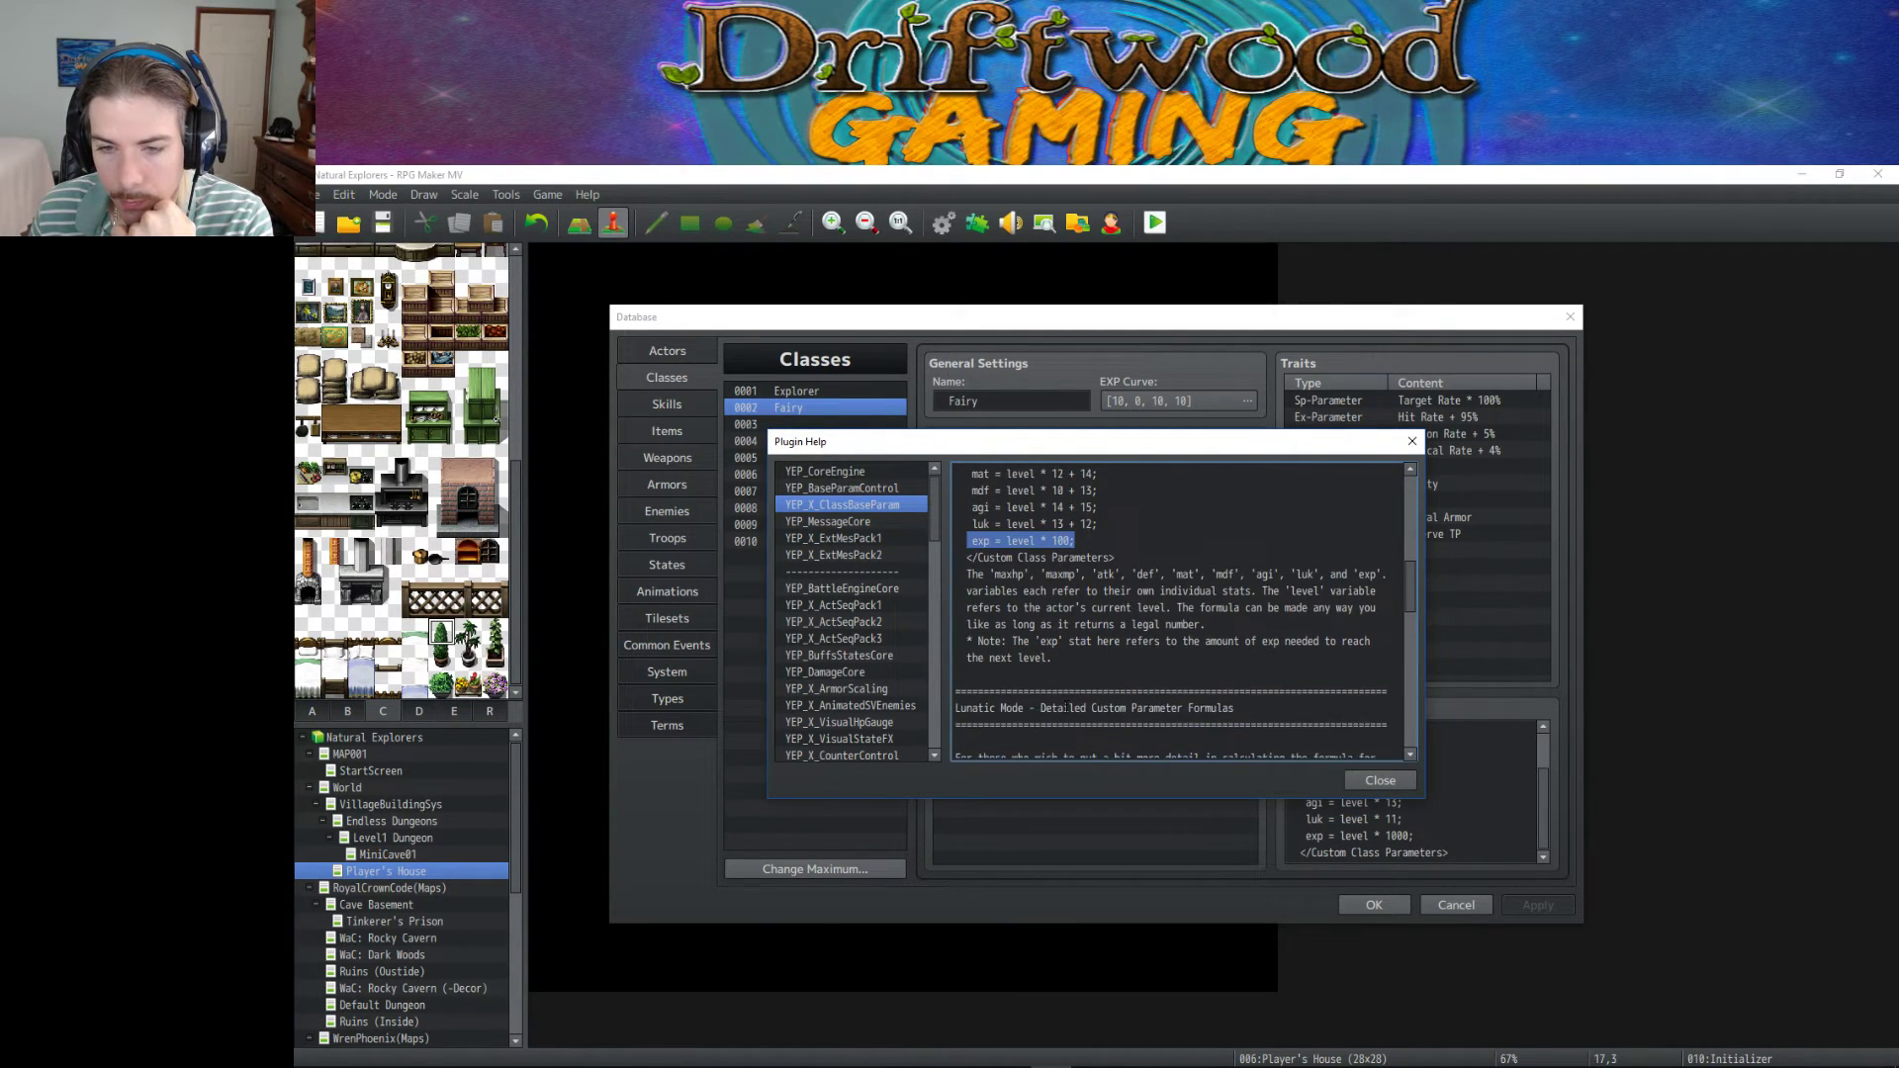
pyautogui.scroll(-2, 1066, 696)
pyautogui.scroll(-6, 1035, 575)
pyautogui.scroll(5, 1030, 575)
pyautogui.scroll(10, 1031, 575)
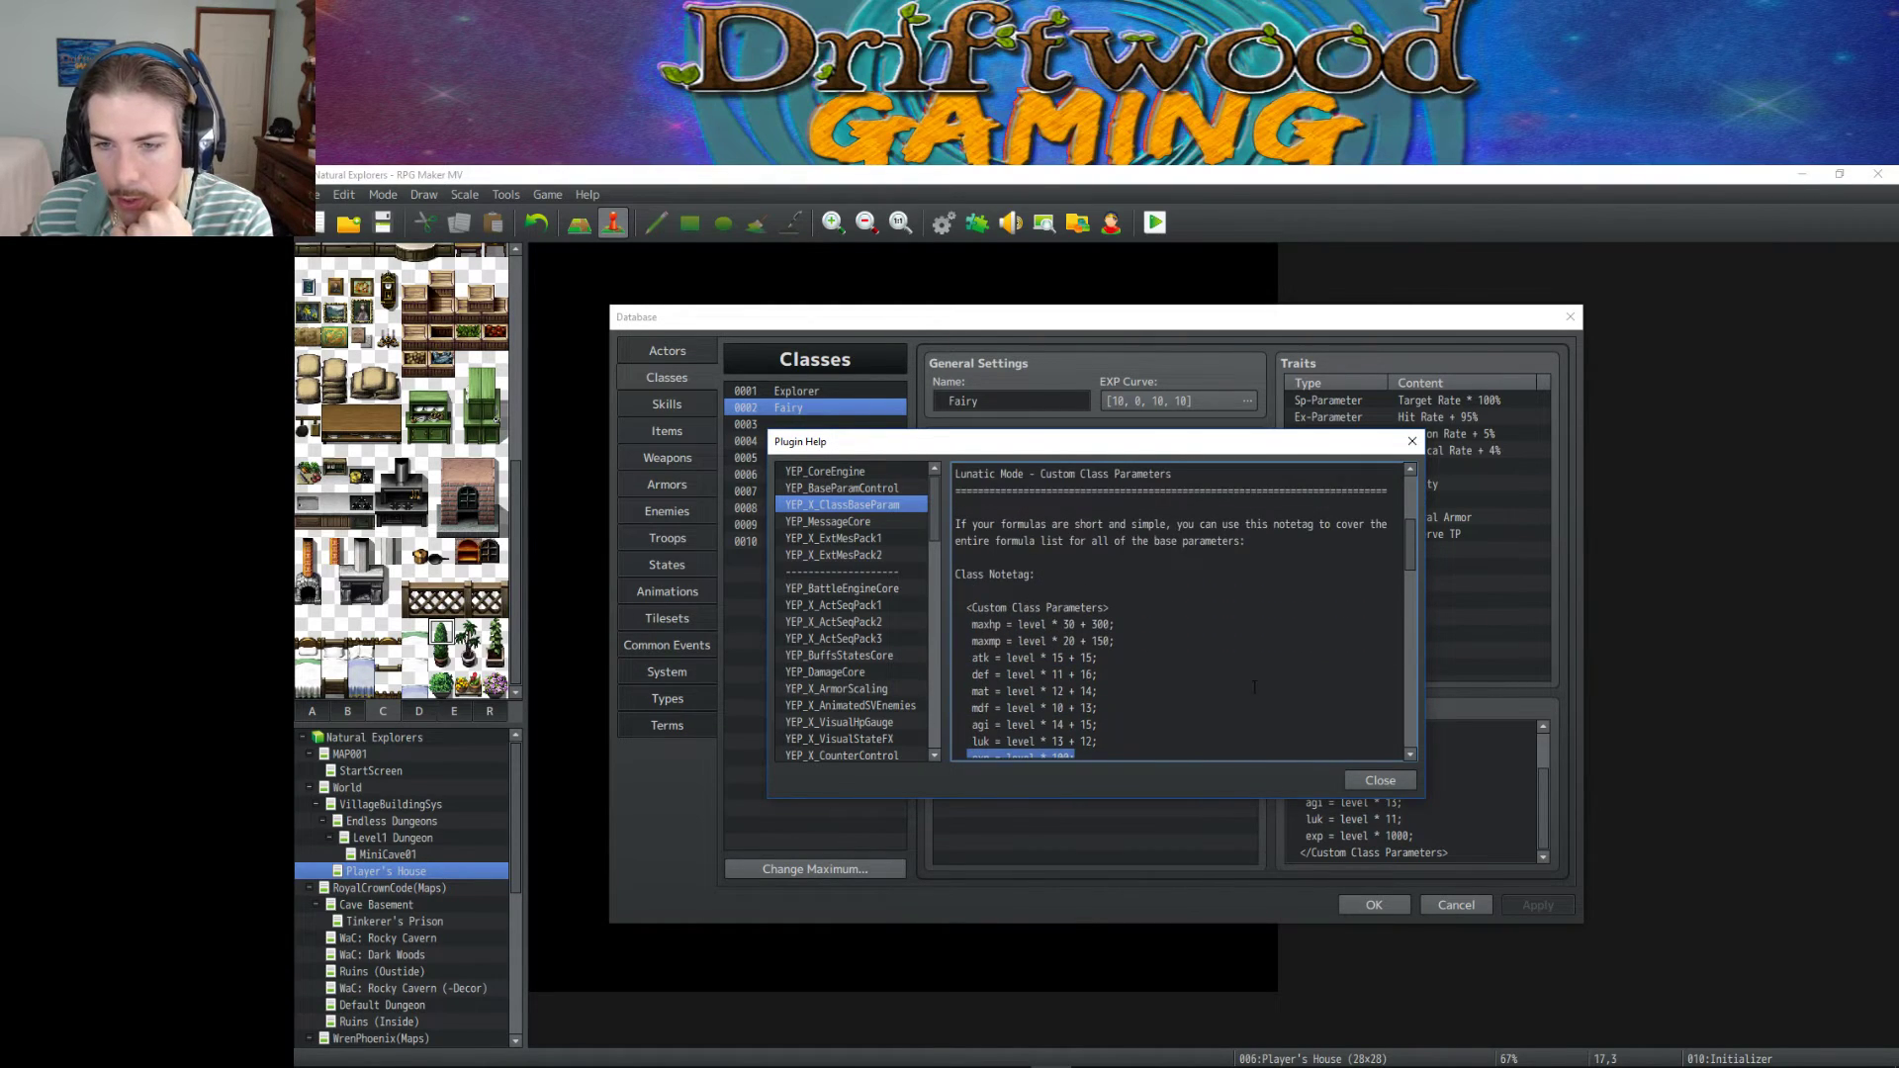
# Recheck the example stat formulas in the Custom Class Parameters notetag and close the plugin help.
pyautogui.click(1051, 636)
pyautogui.moveTo(960, 624); pyautogui.dragTo(1108, 735)
pyautogui.click(1145, 687)
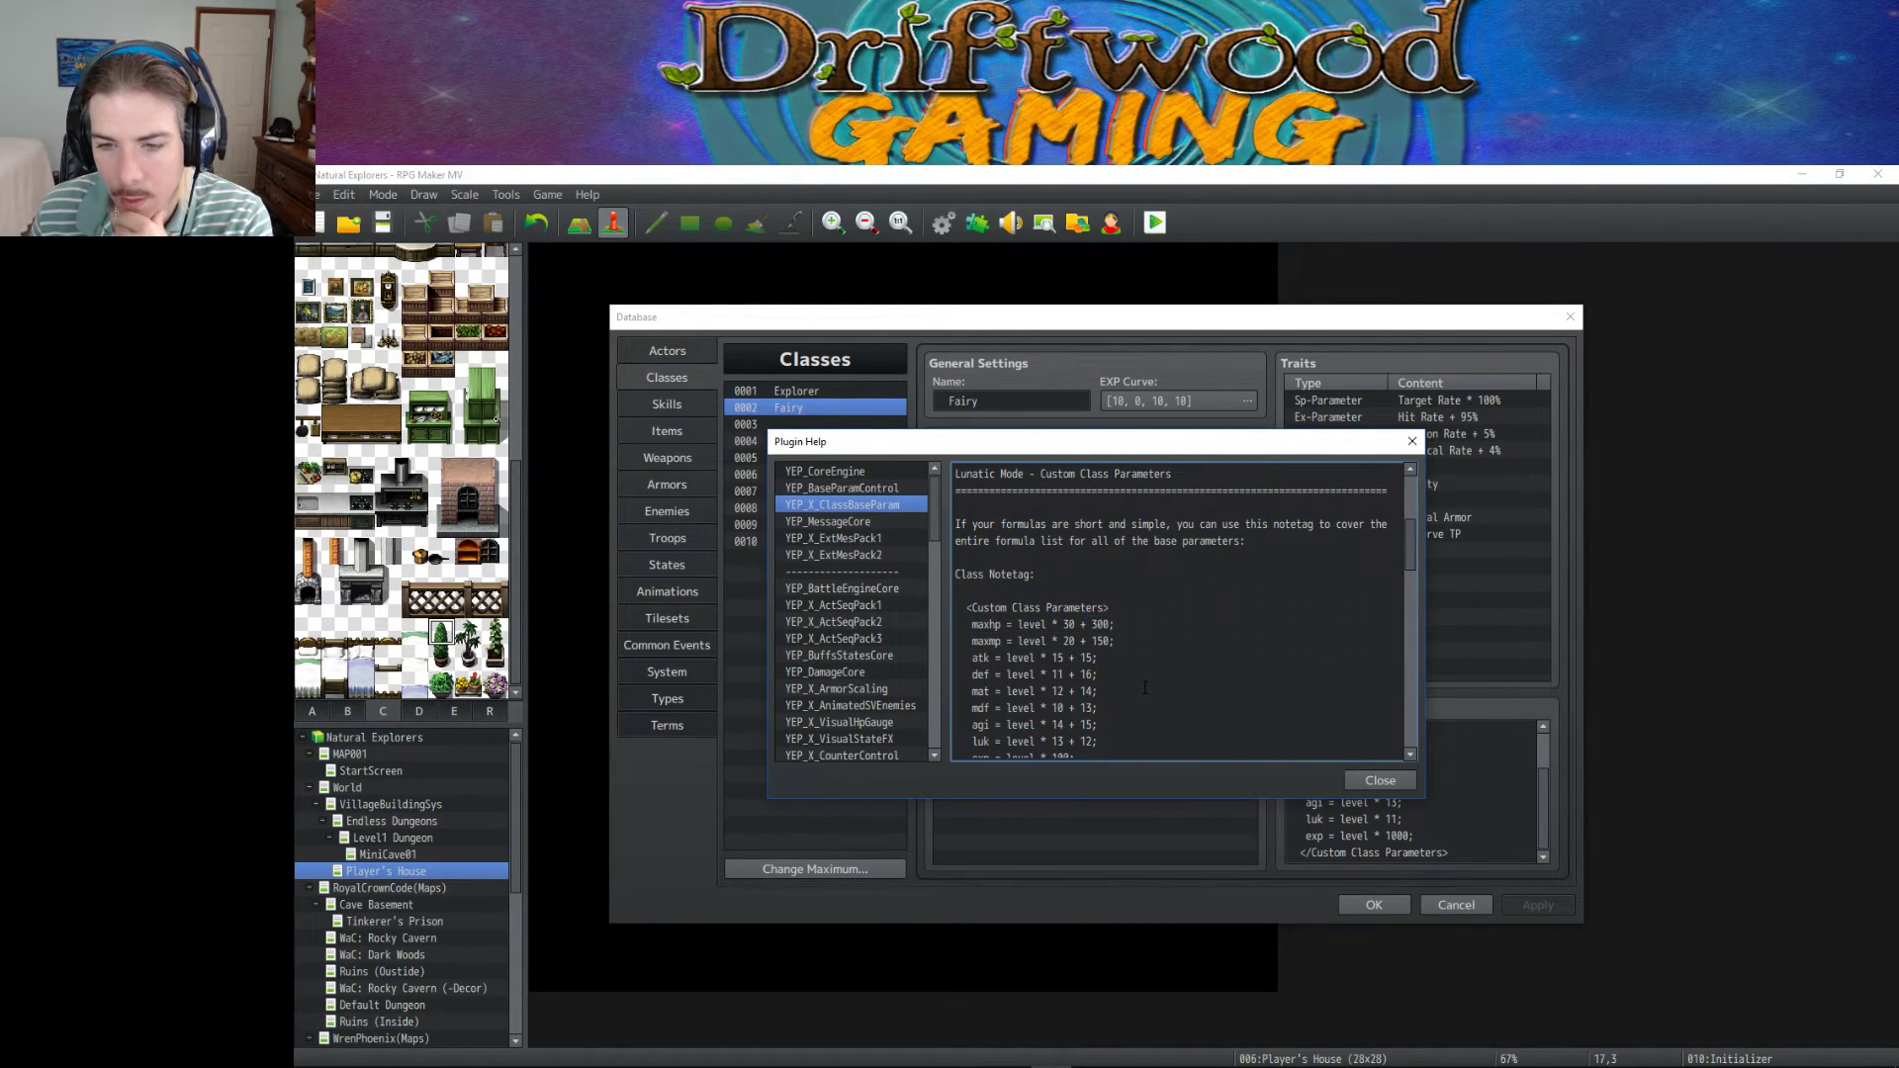
pyautogui.scroll(-1, 1140, 685)
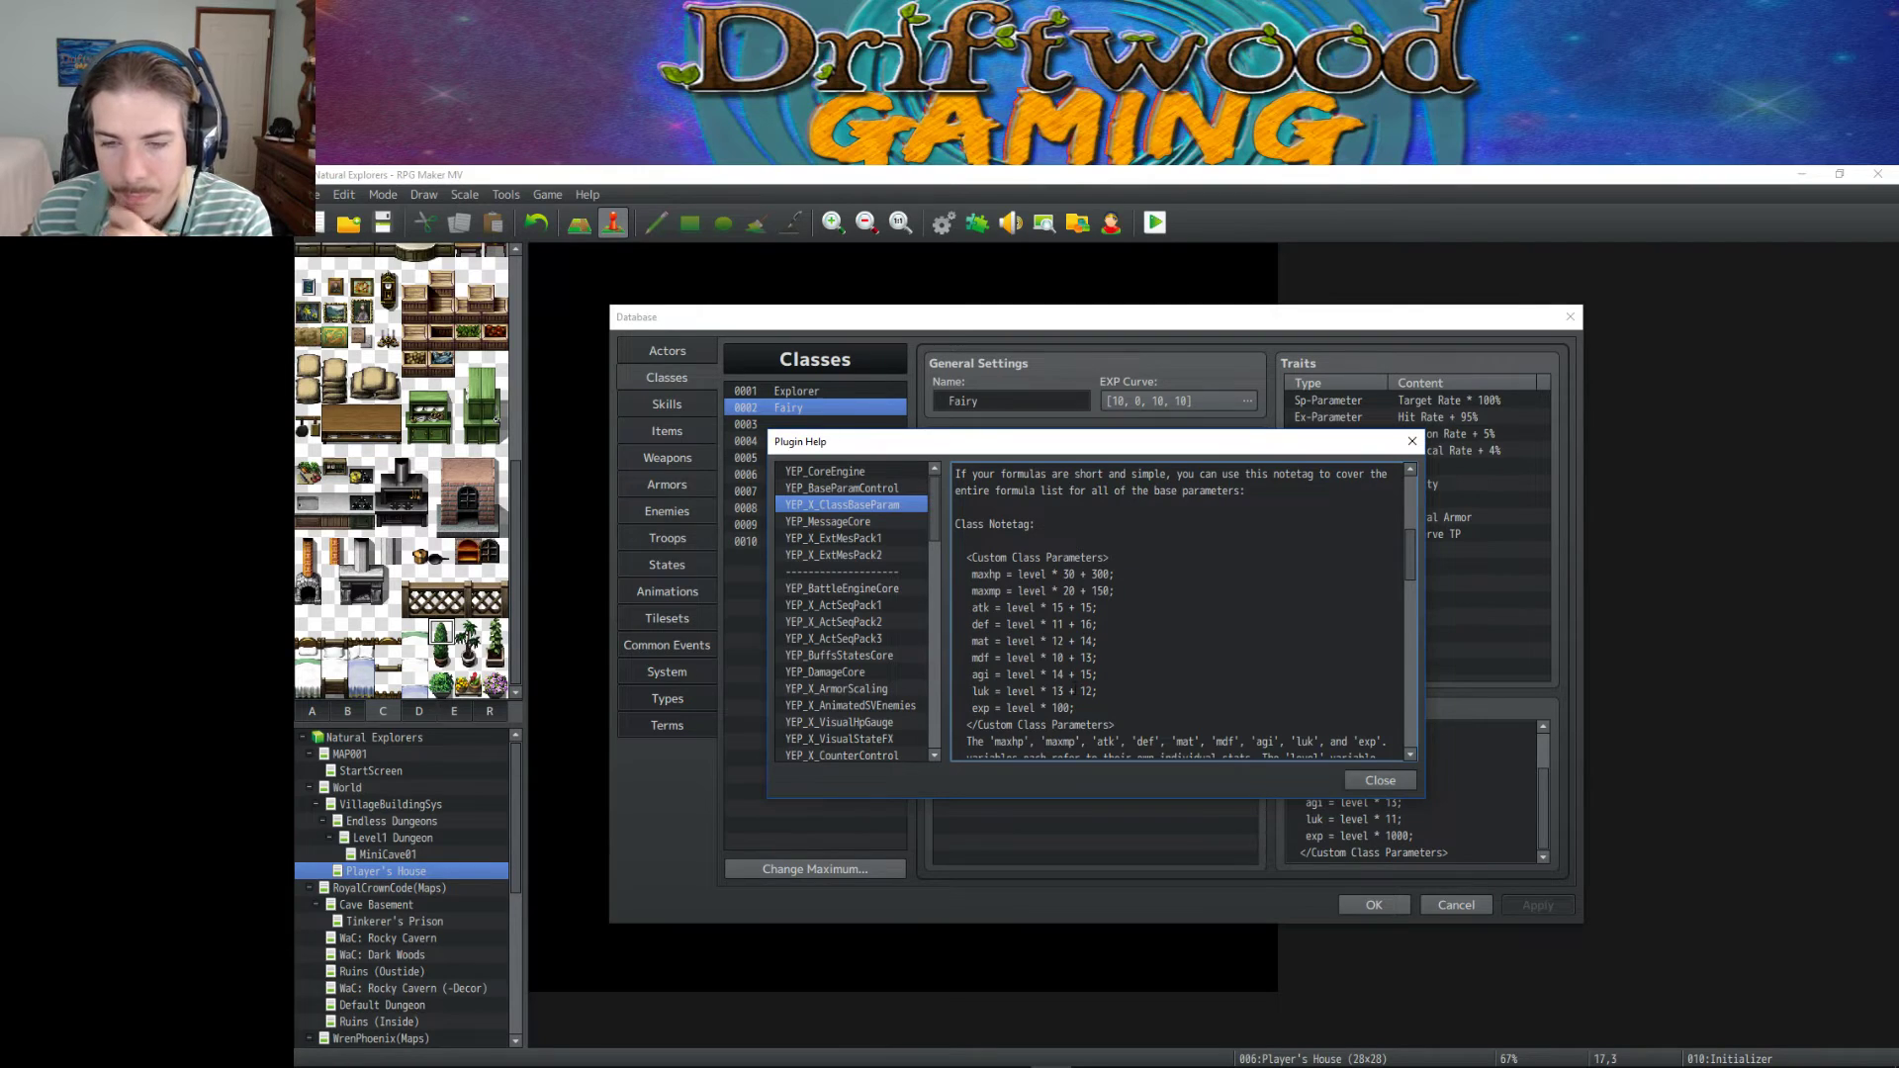
pyautogui.scroll(1, 1347, 748)
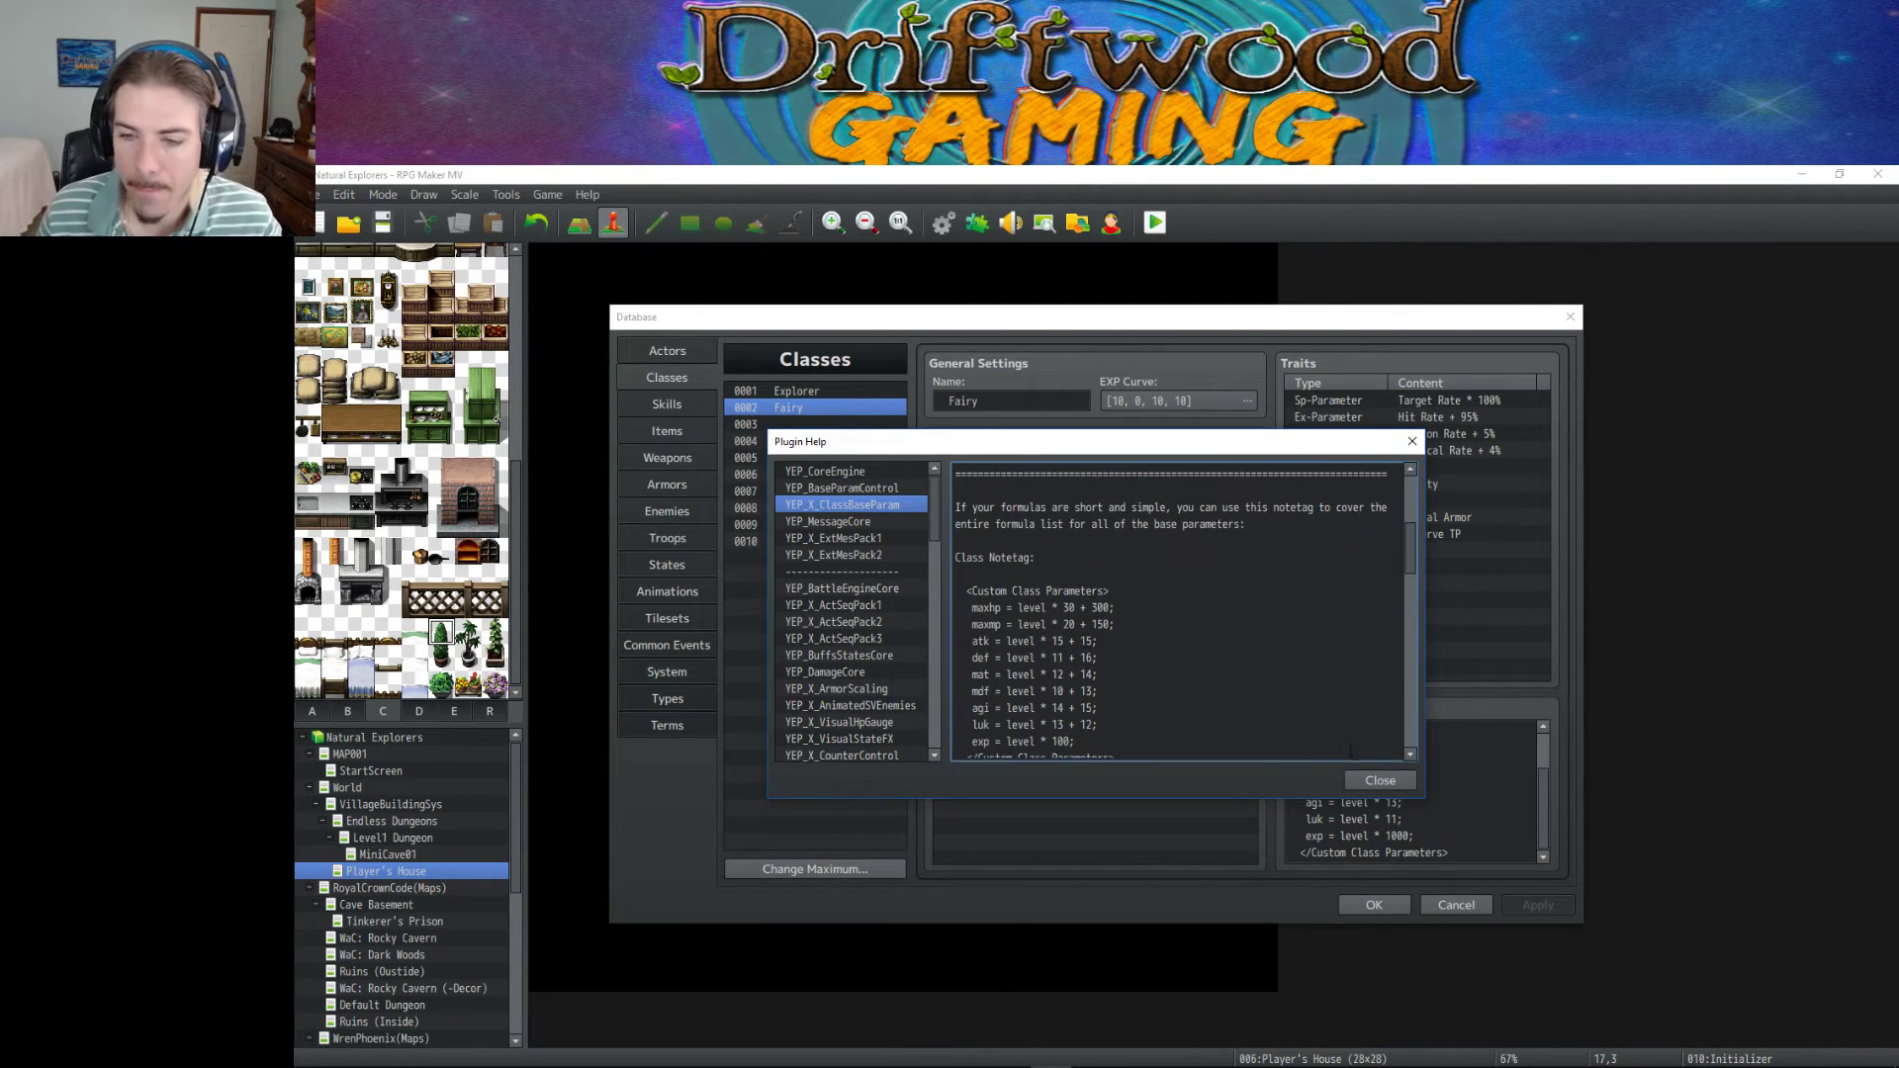
pyautogui.click(1376, 780)
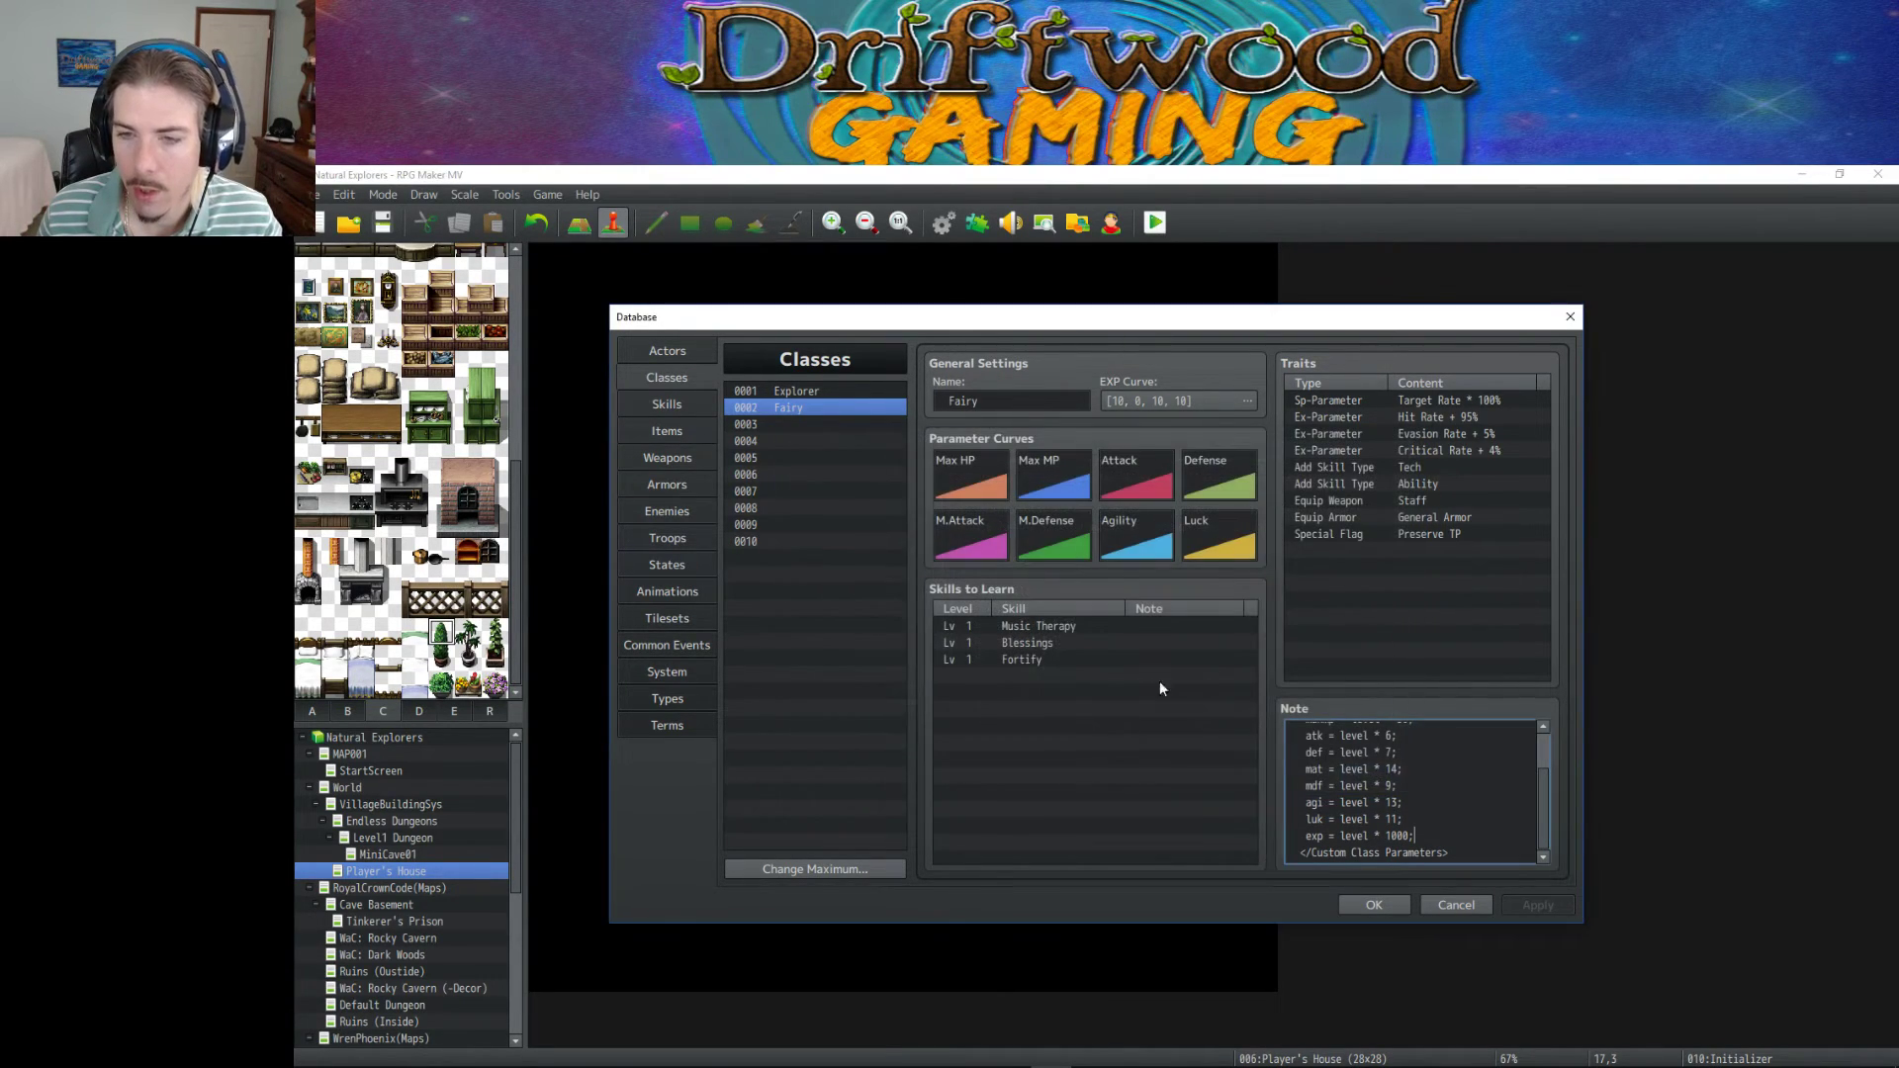
# Close the database with its settings accepted, reopen it and view the Dark Wing skill.
pyautogui.click(1374, 905)
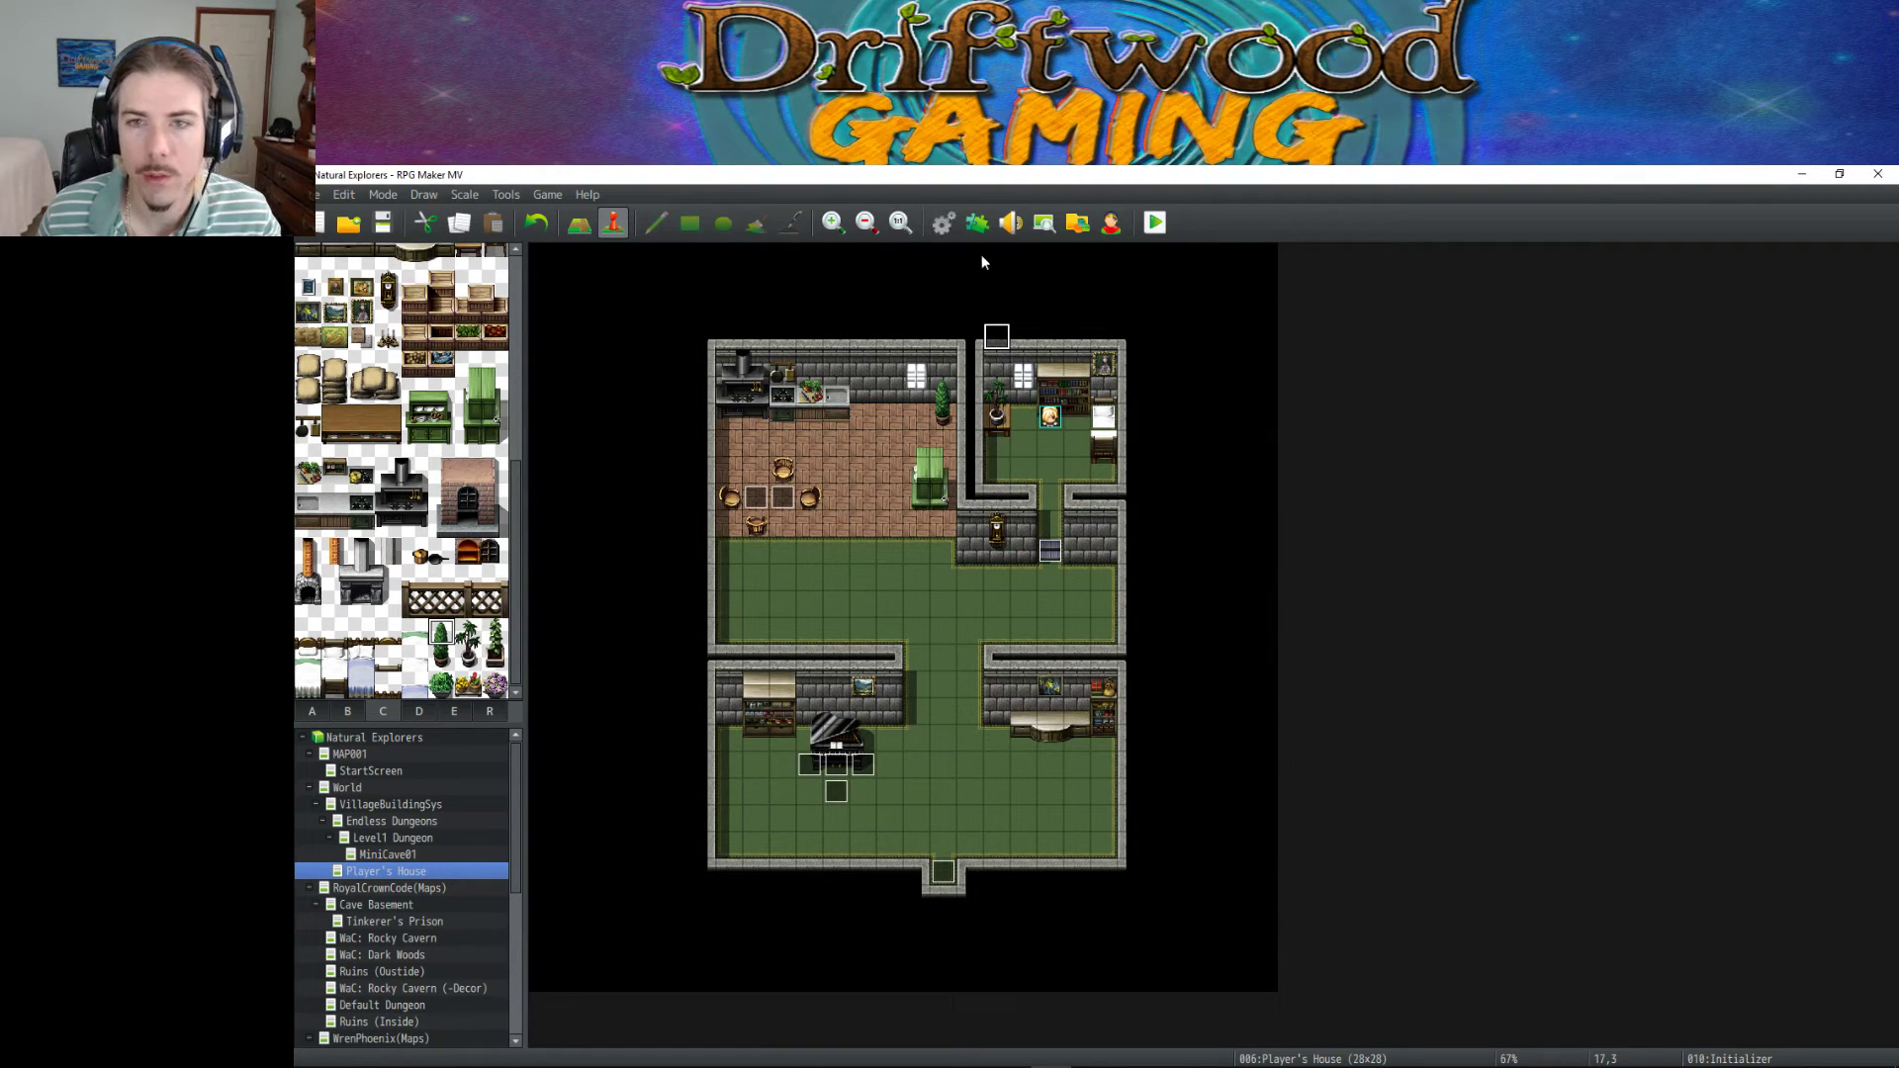
pyautogui.click(943, 227)
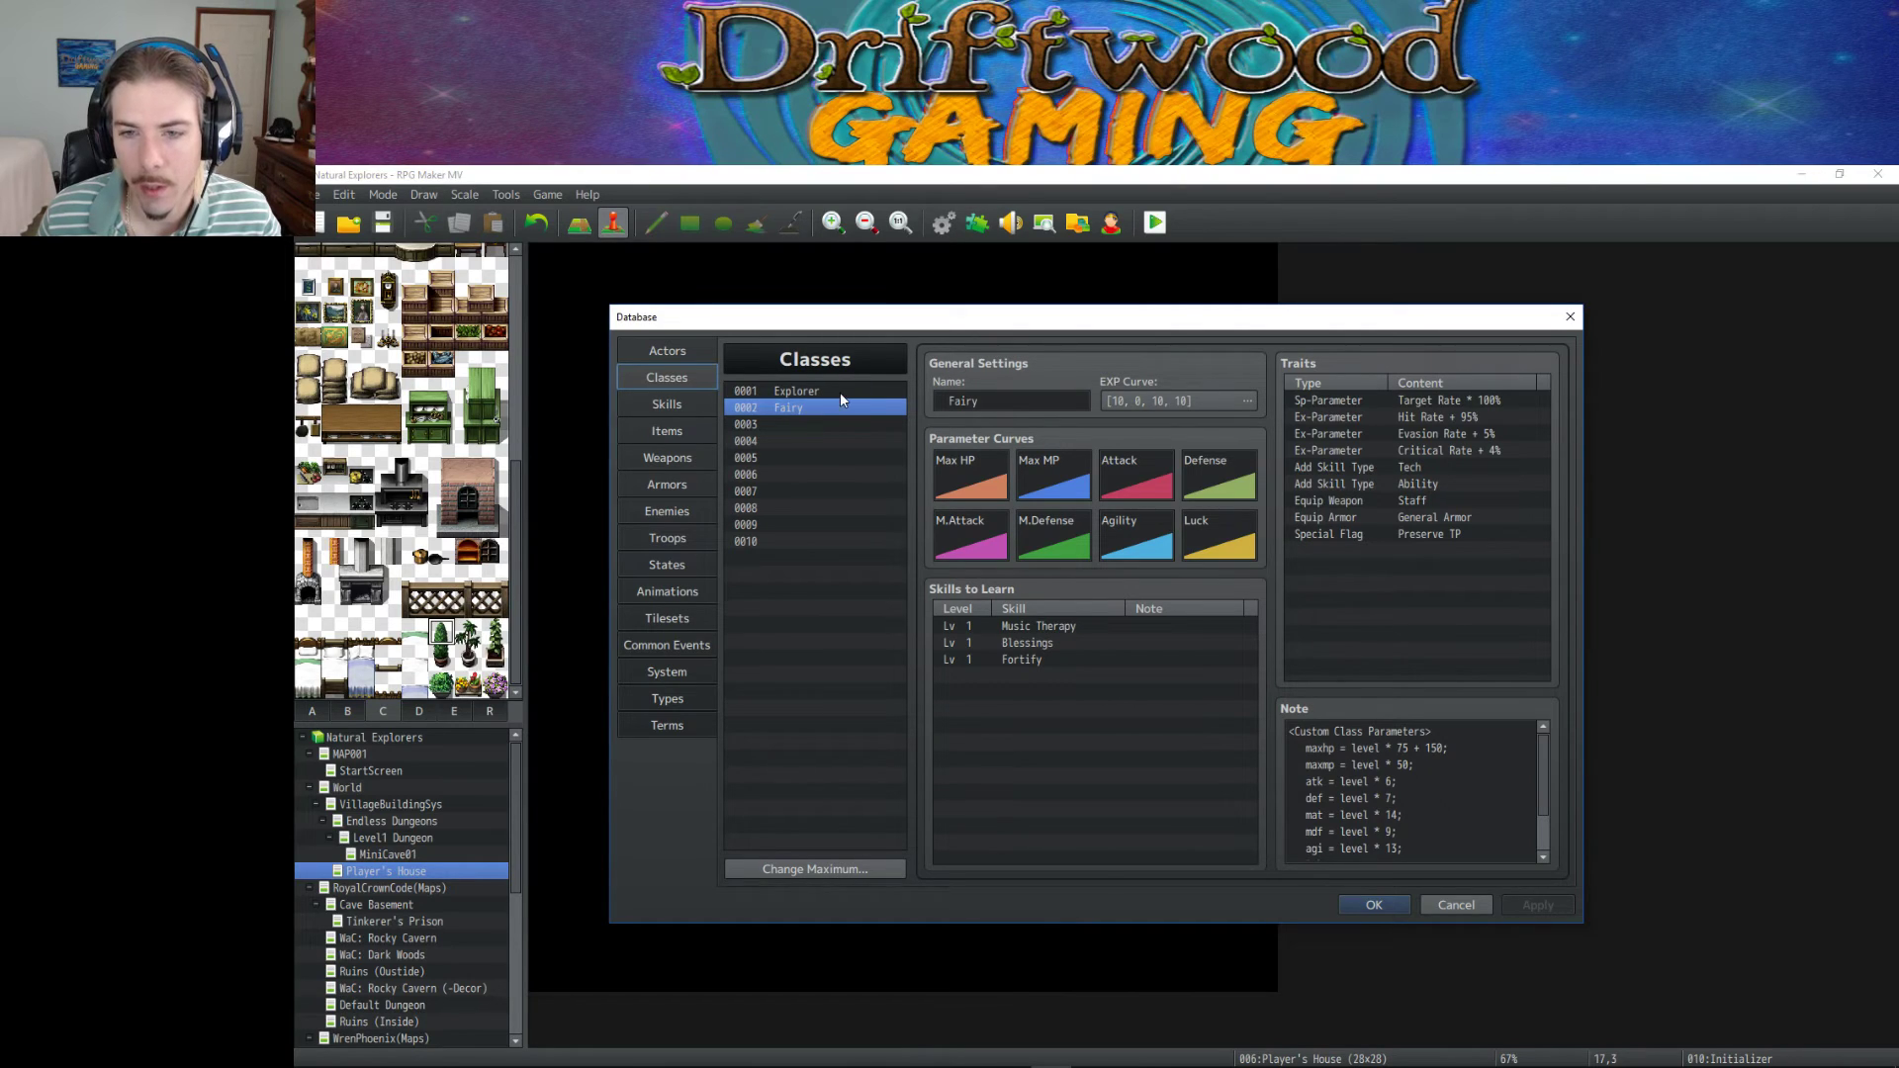
pyautogui.click(681, 405)
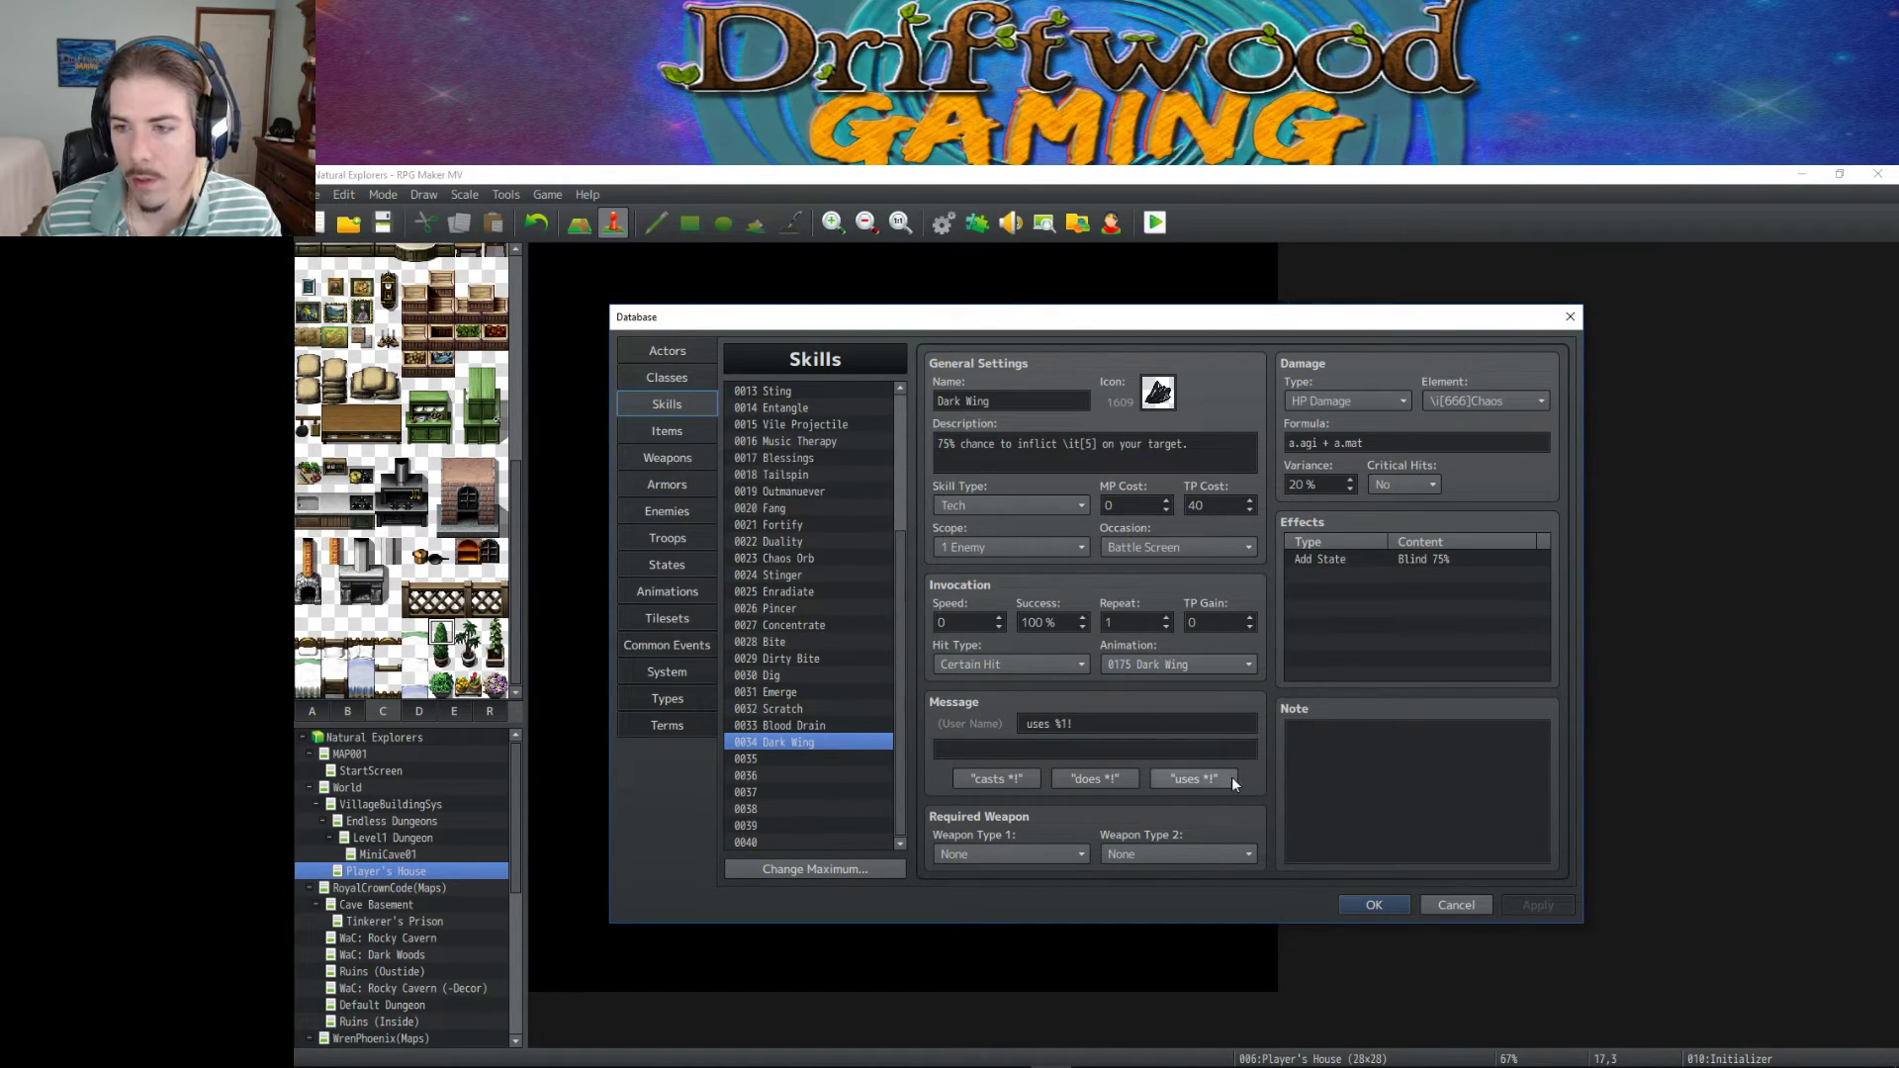
# View the settings of the Attack, Guard and Dual Attack skills.
pyautogui.scroll(4, 790, 405)
pyautogui.click(792, 393)
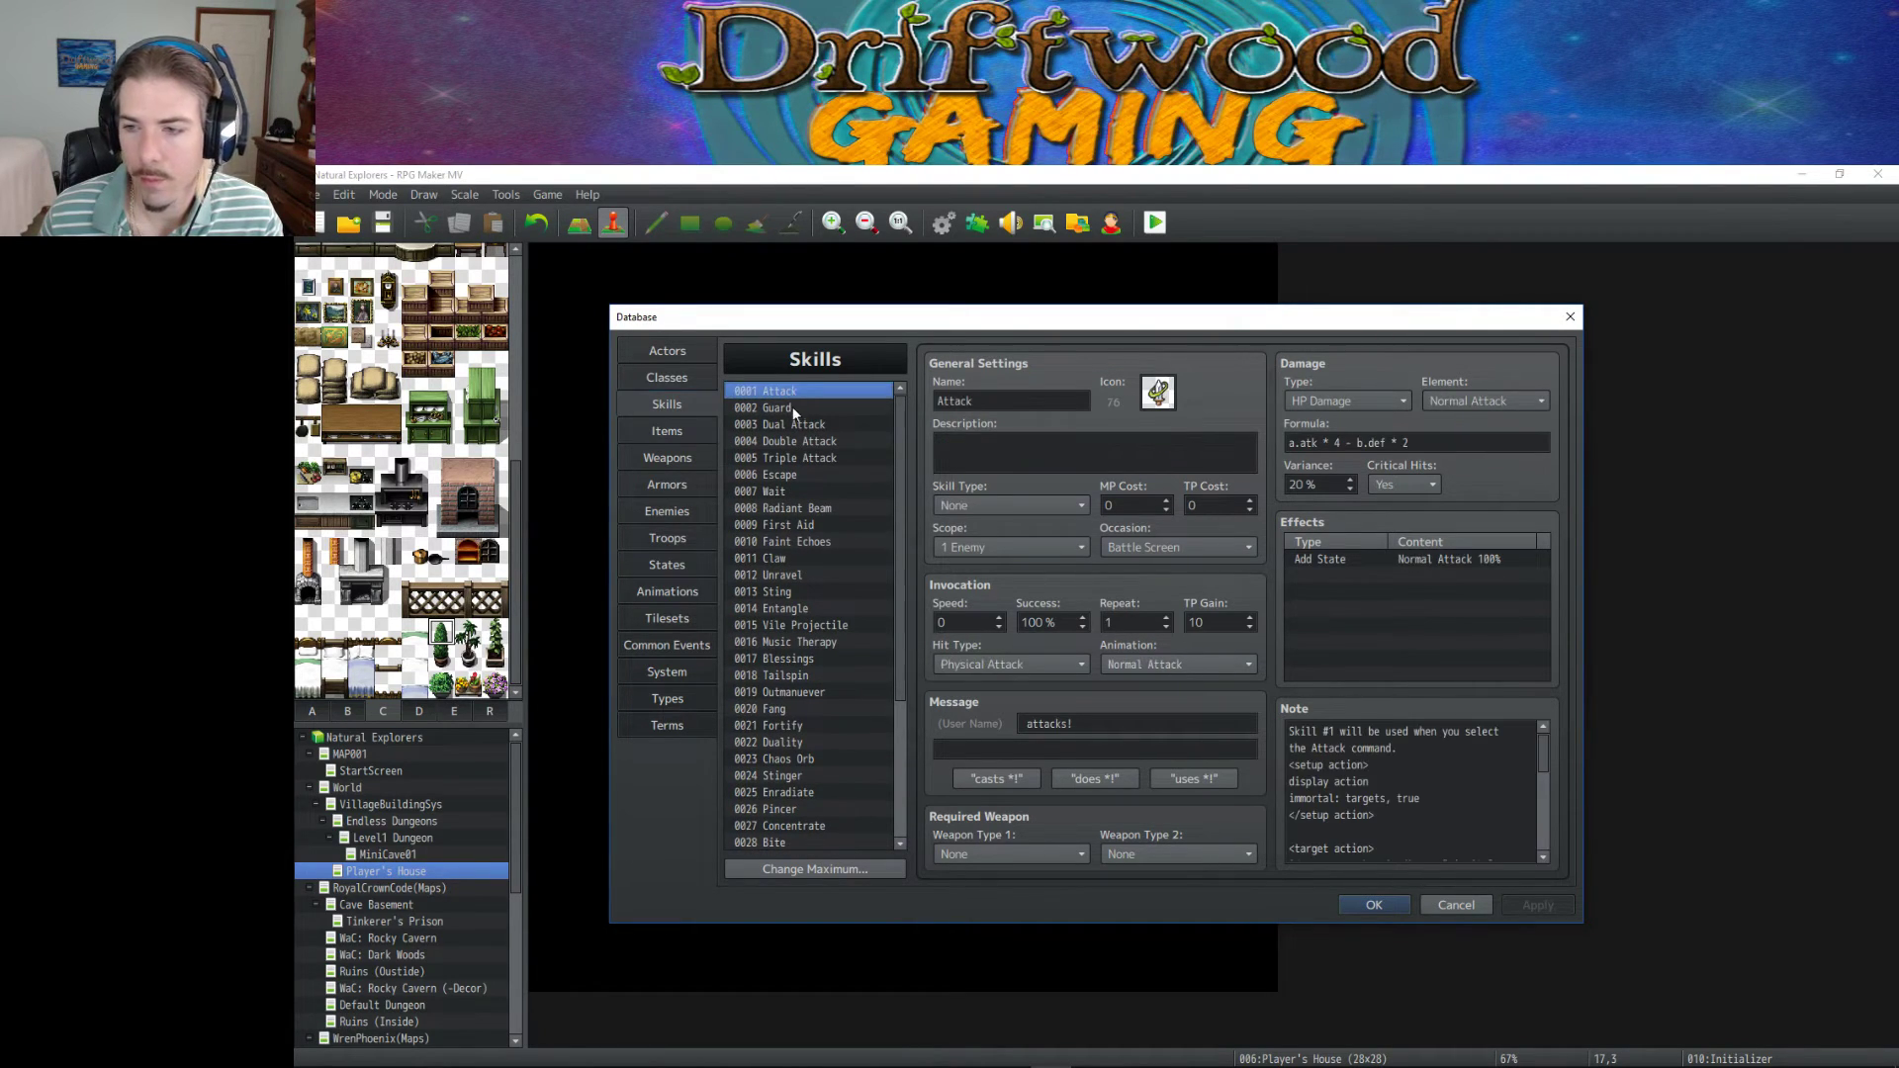
pyautogui.click(792, 407)
pyautogui.click(793, 425)
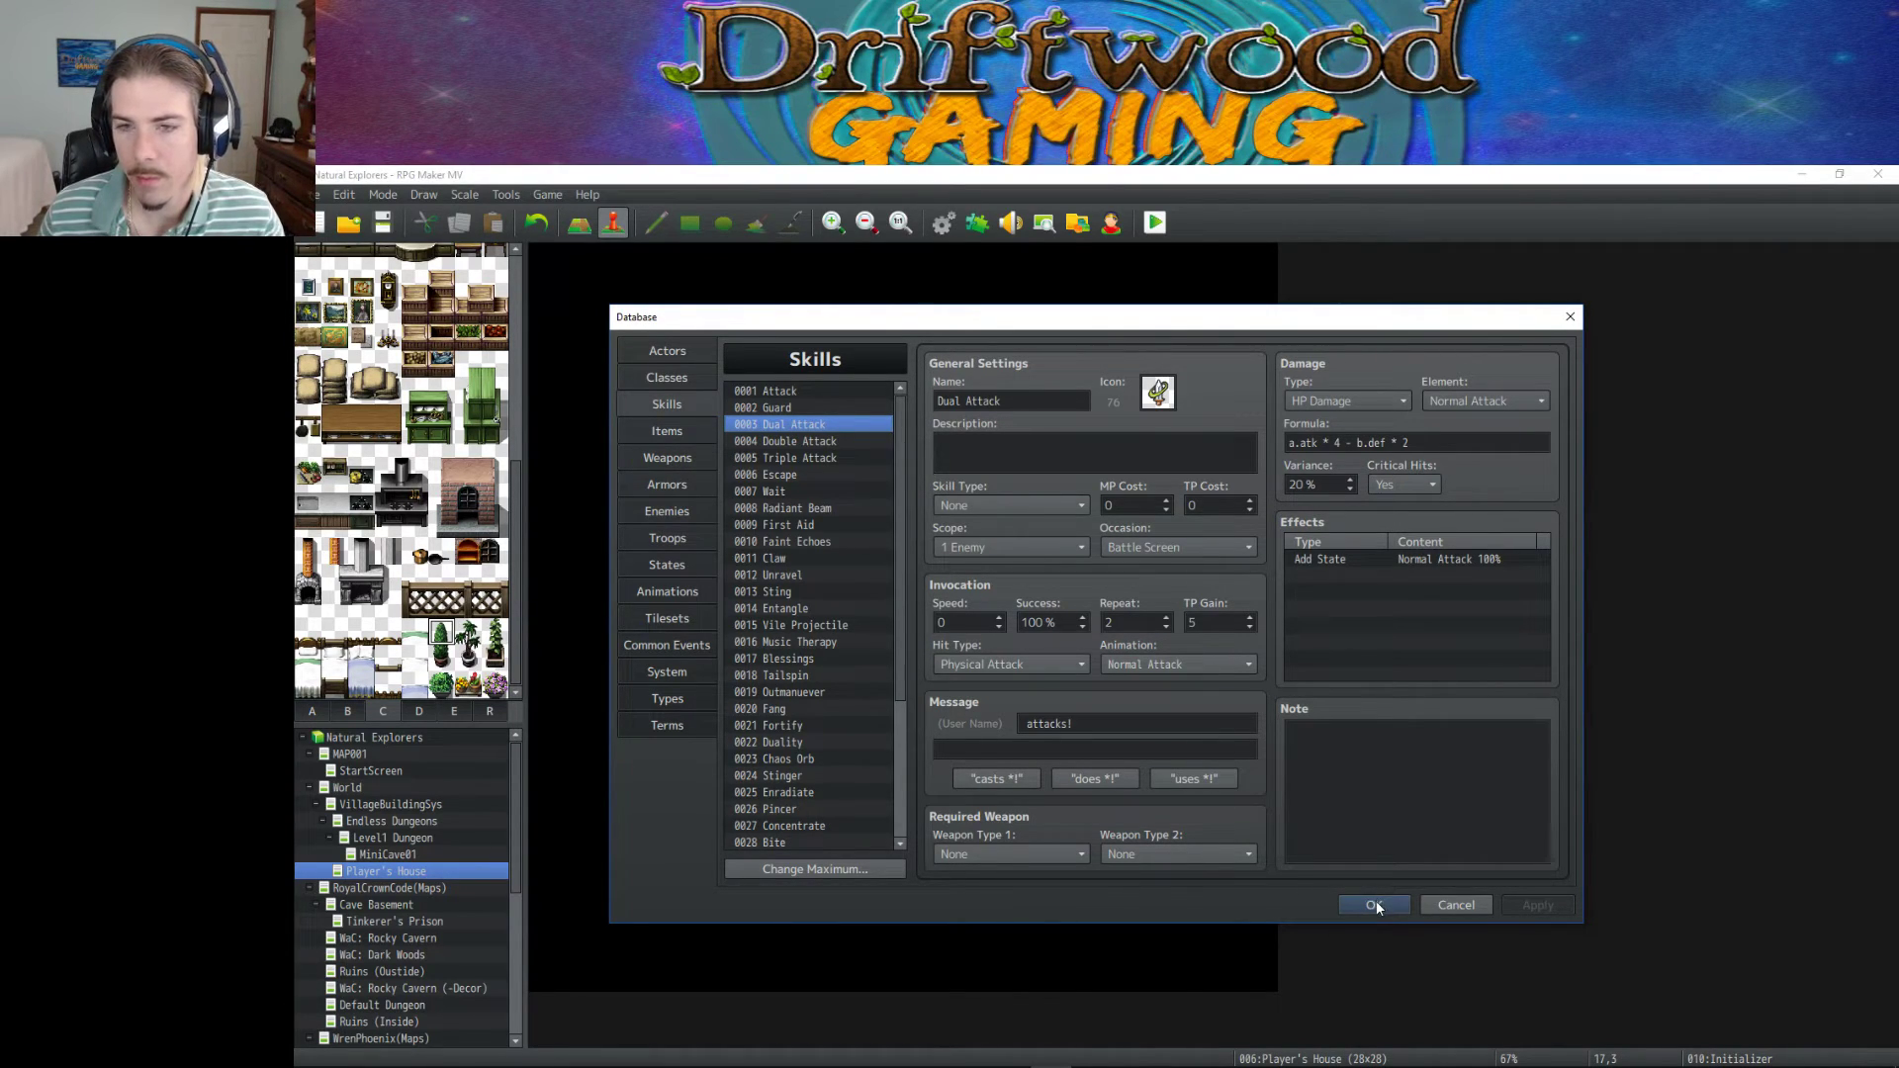
pyautogui.click(699, 645)
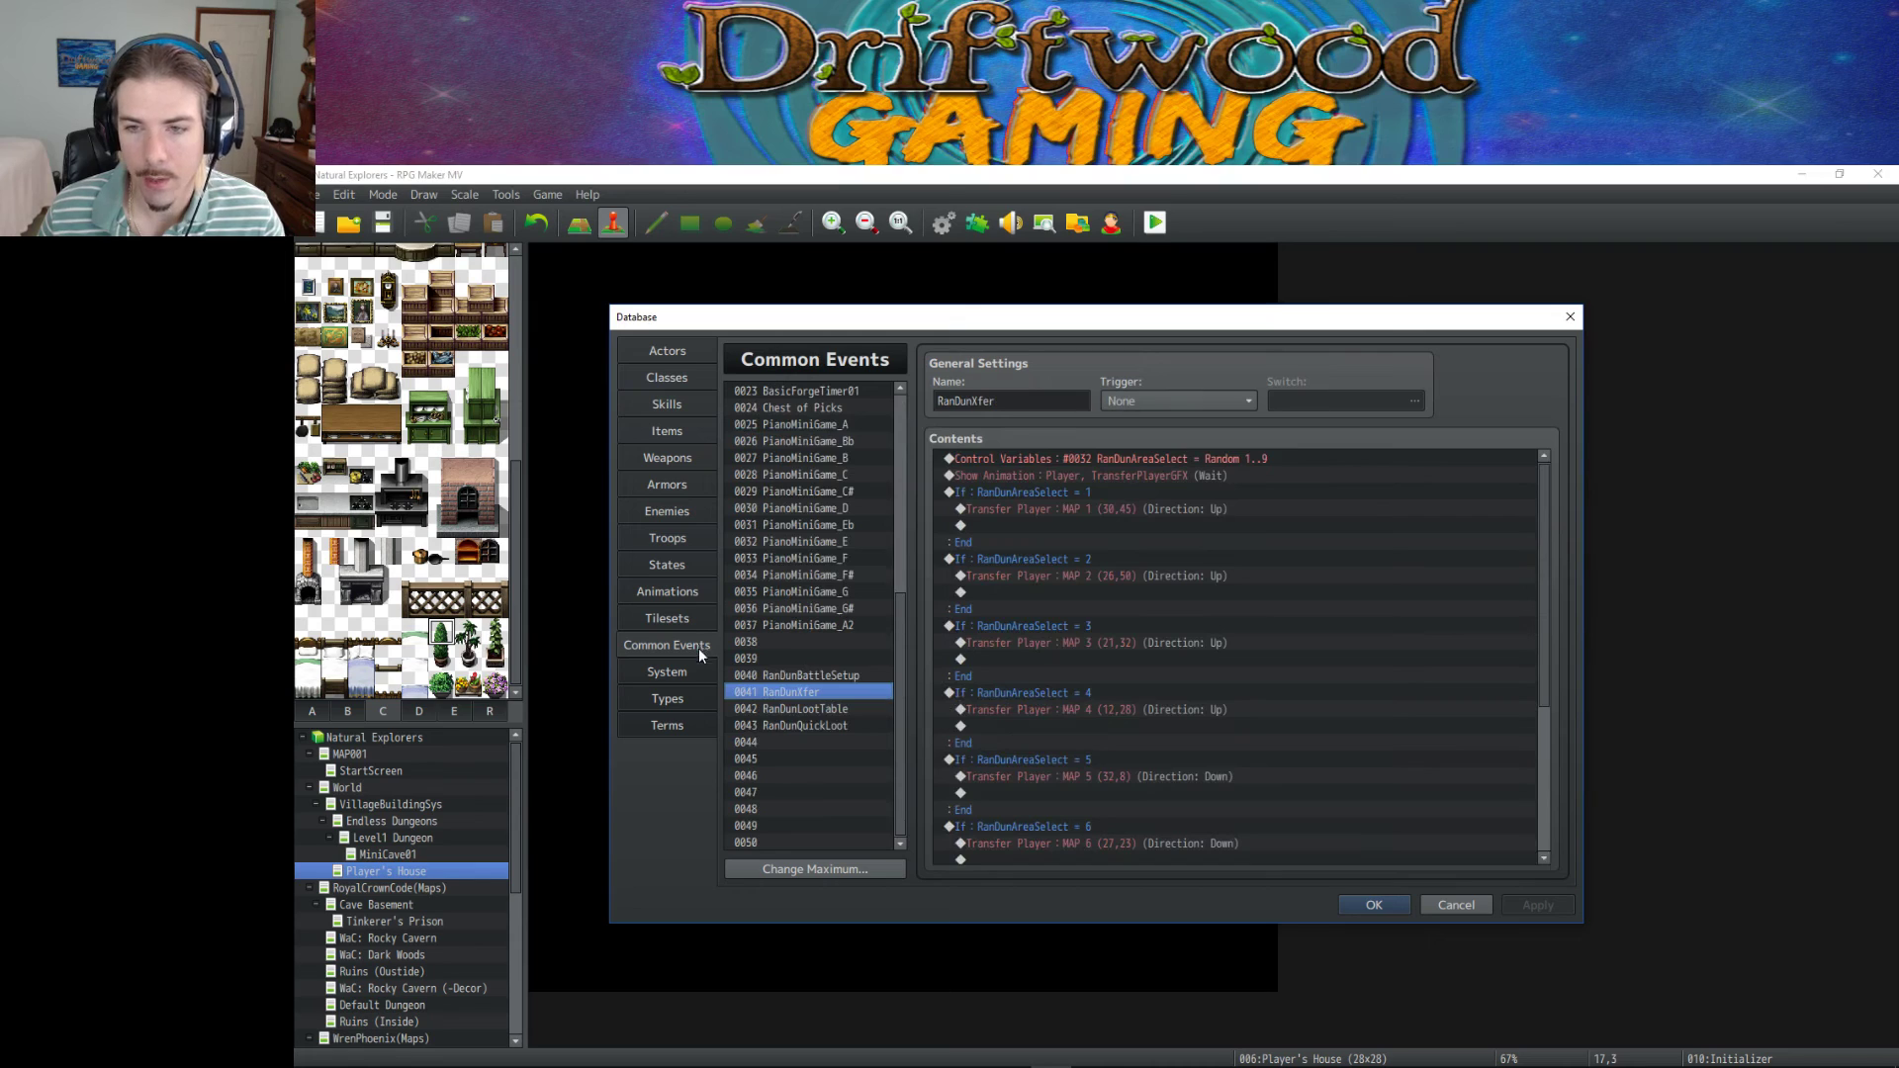
pyautogui.click(692, 672)
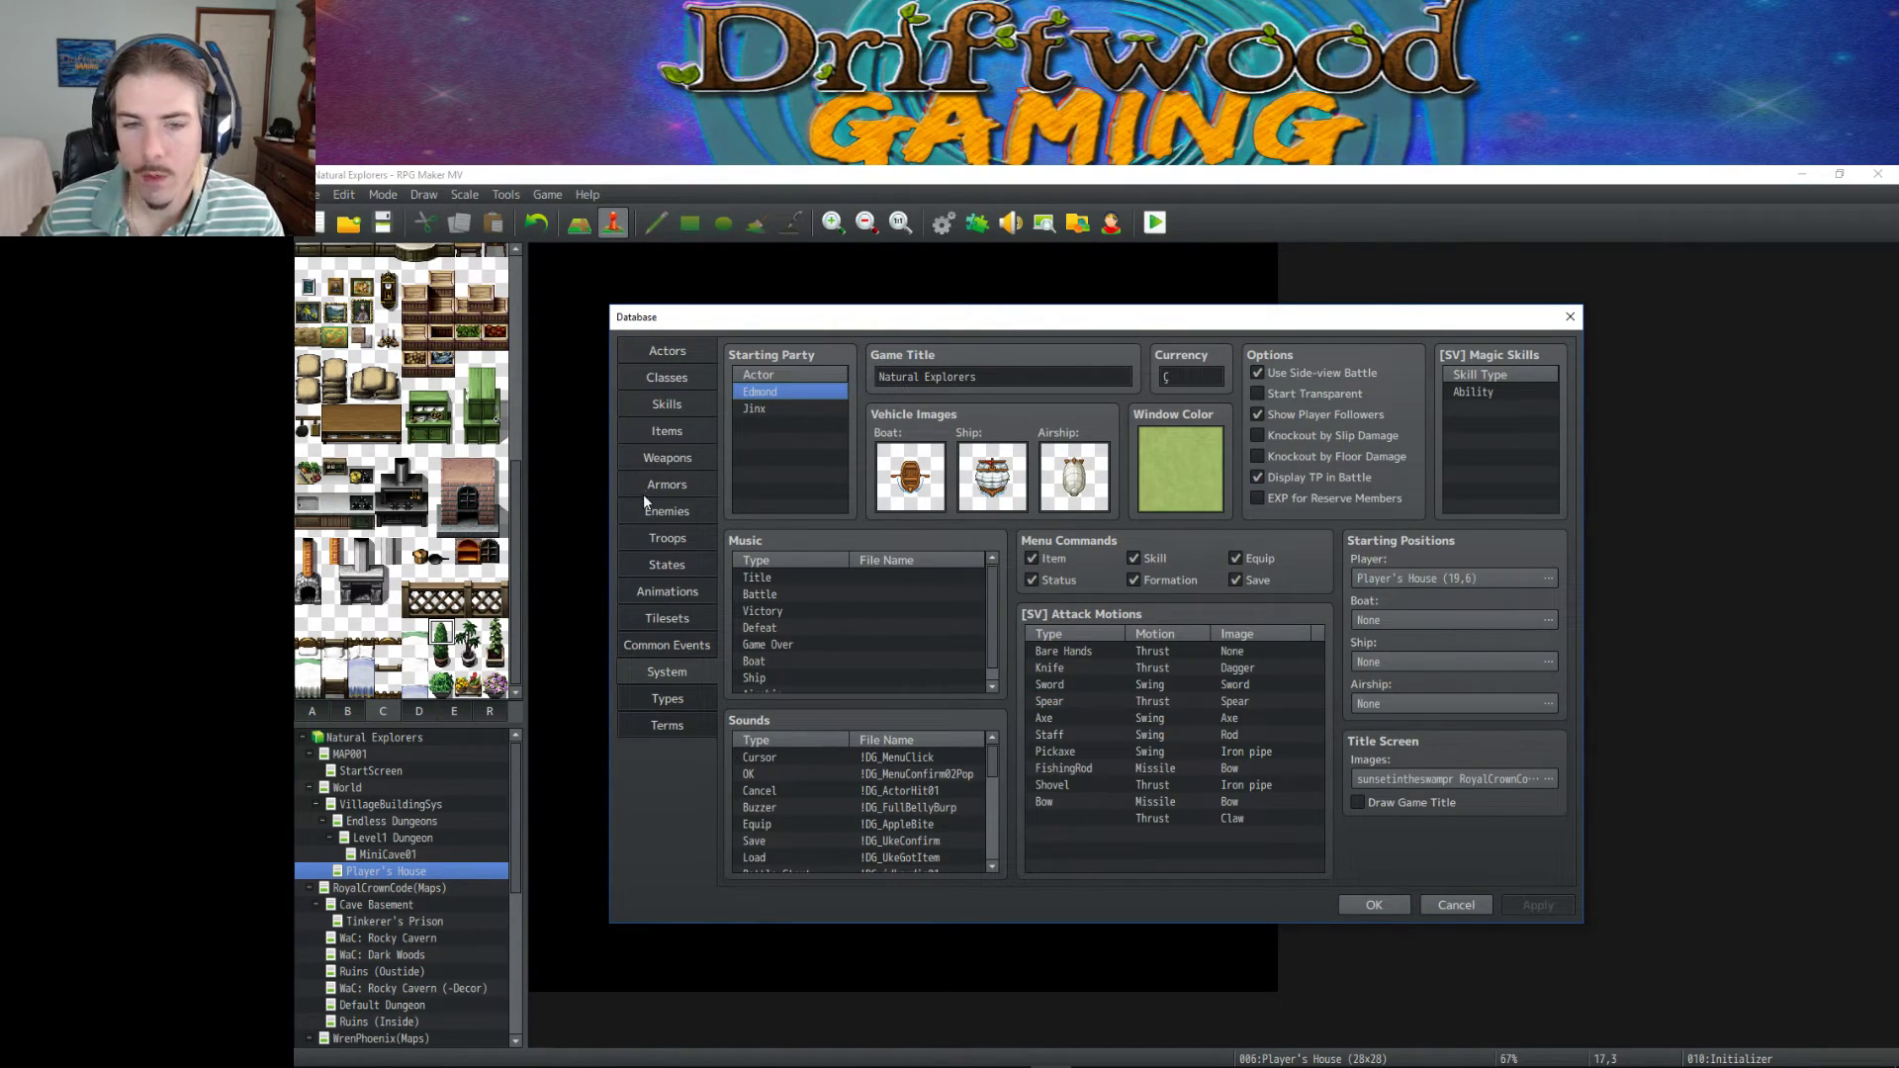
pyautogui.click(669, 649)
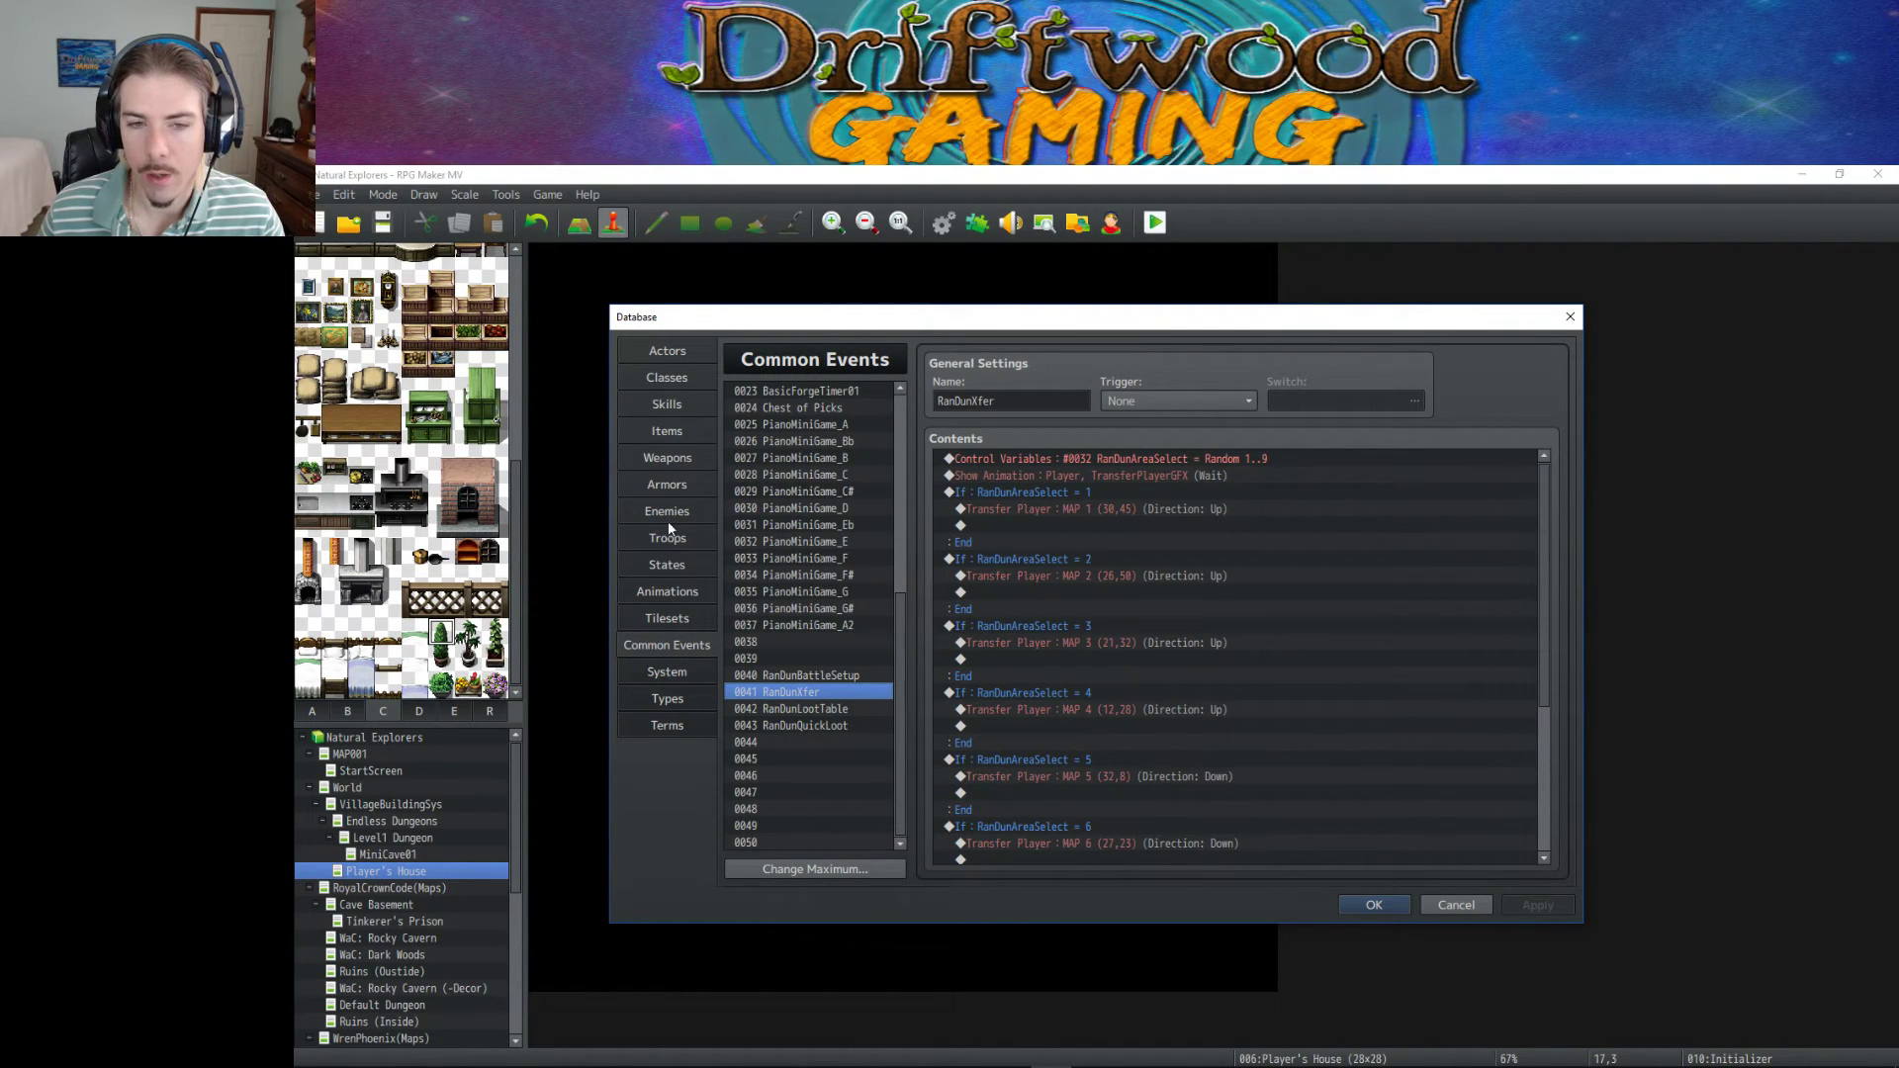
pyautogui.click(661, 404)
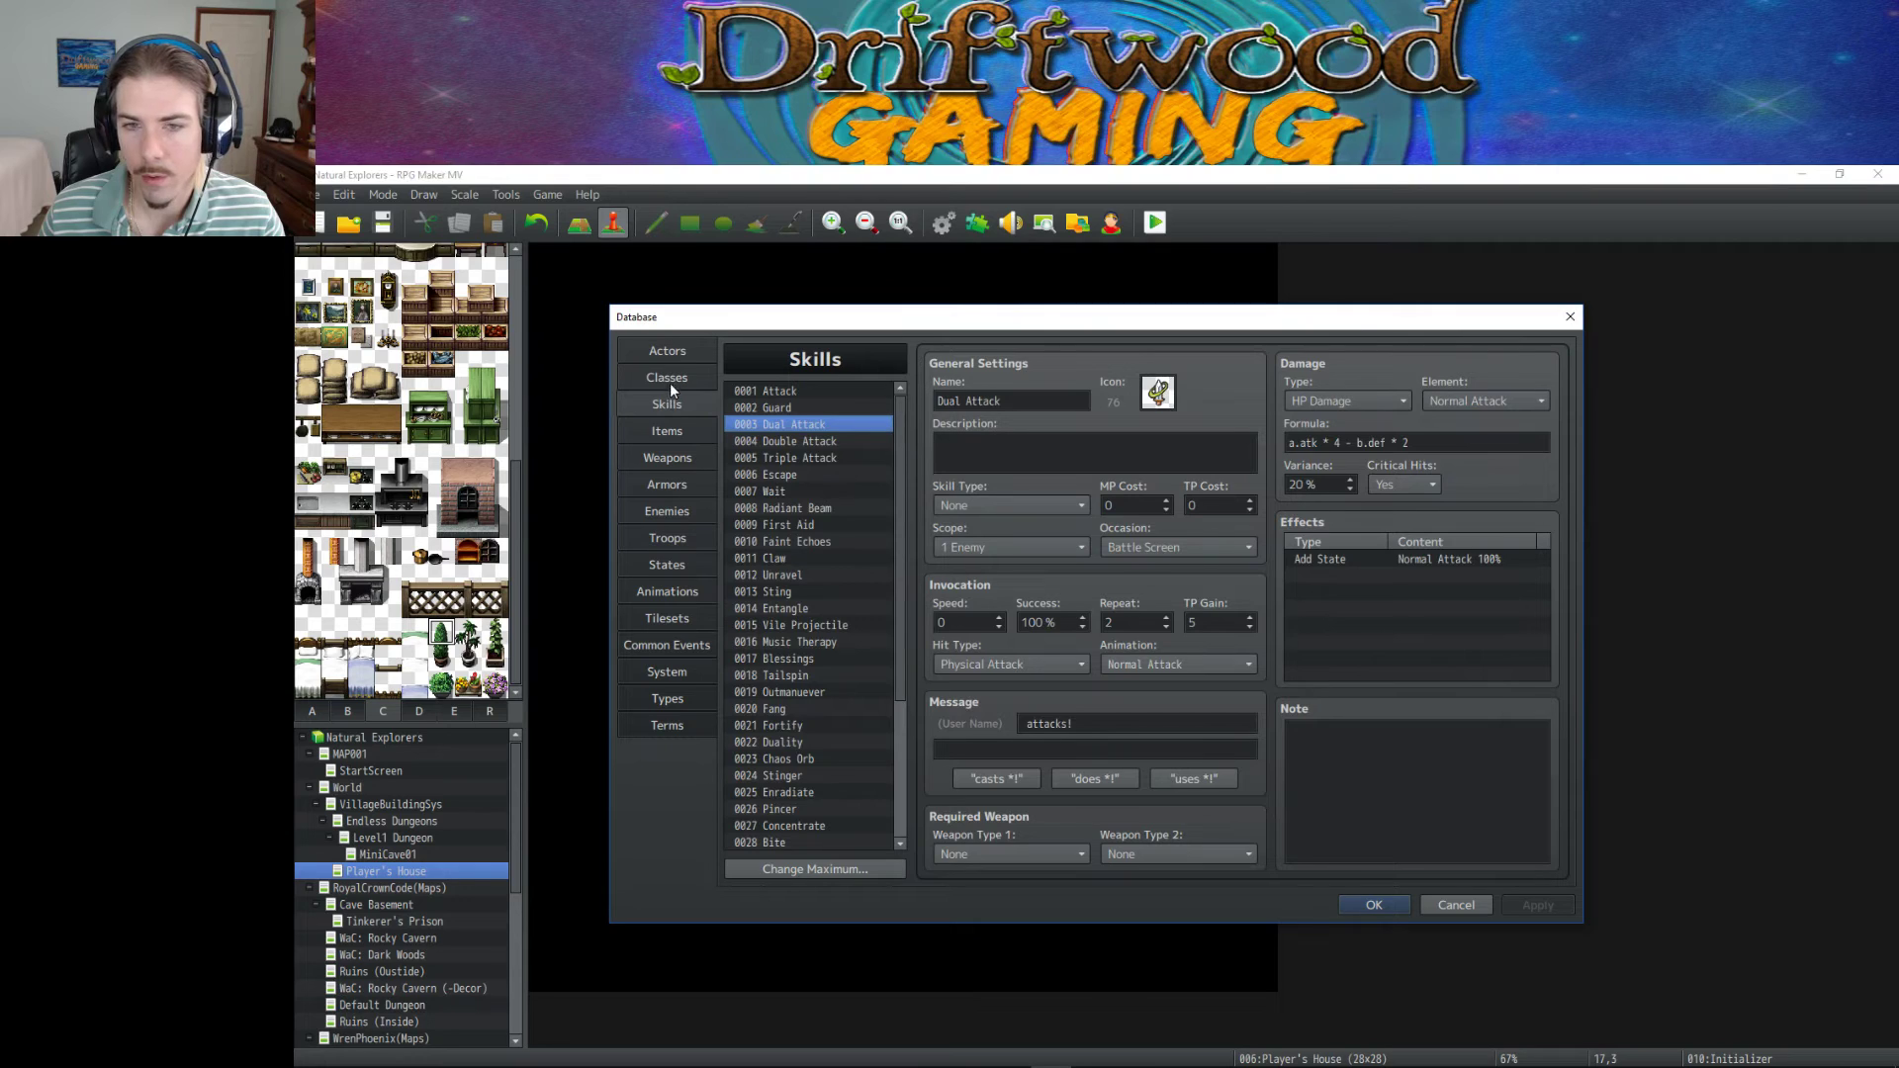
# Recheck the exp formula at the end of the Fairy class note.
pyautogui.click(669, 382)
pyautogui.scroll(-2, 1481, 839)
pyautogui.click(1464, 839)
pyautogui.moveTo(1414, 836); pyautogui.dragTo(1341, 836)
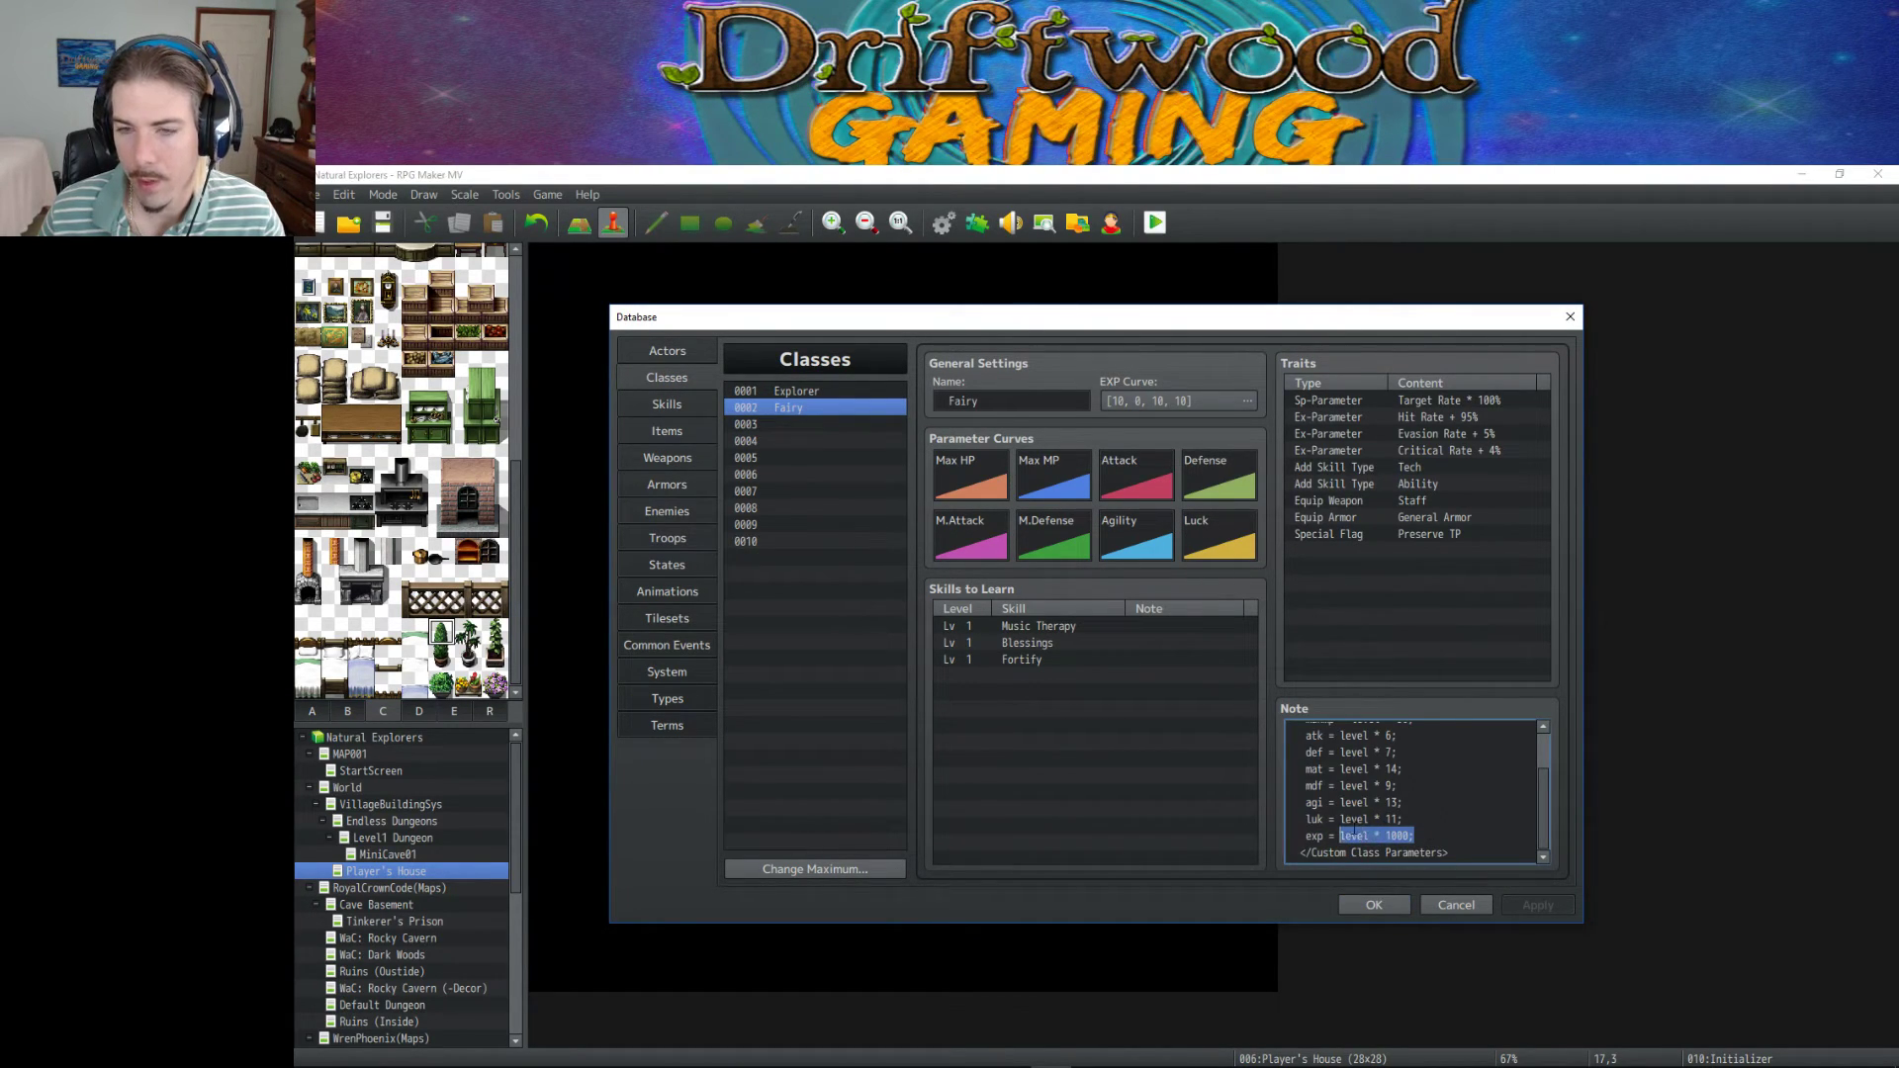
# Check the starting party, set Jinx's initial level to 1, compare it with Edmond's, and accept the database changes.
pyautogui.click(674, 663)
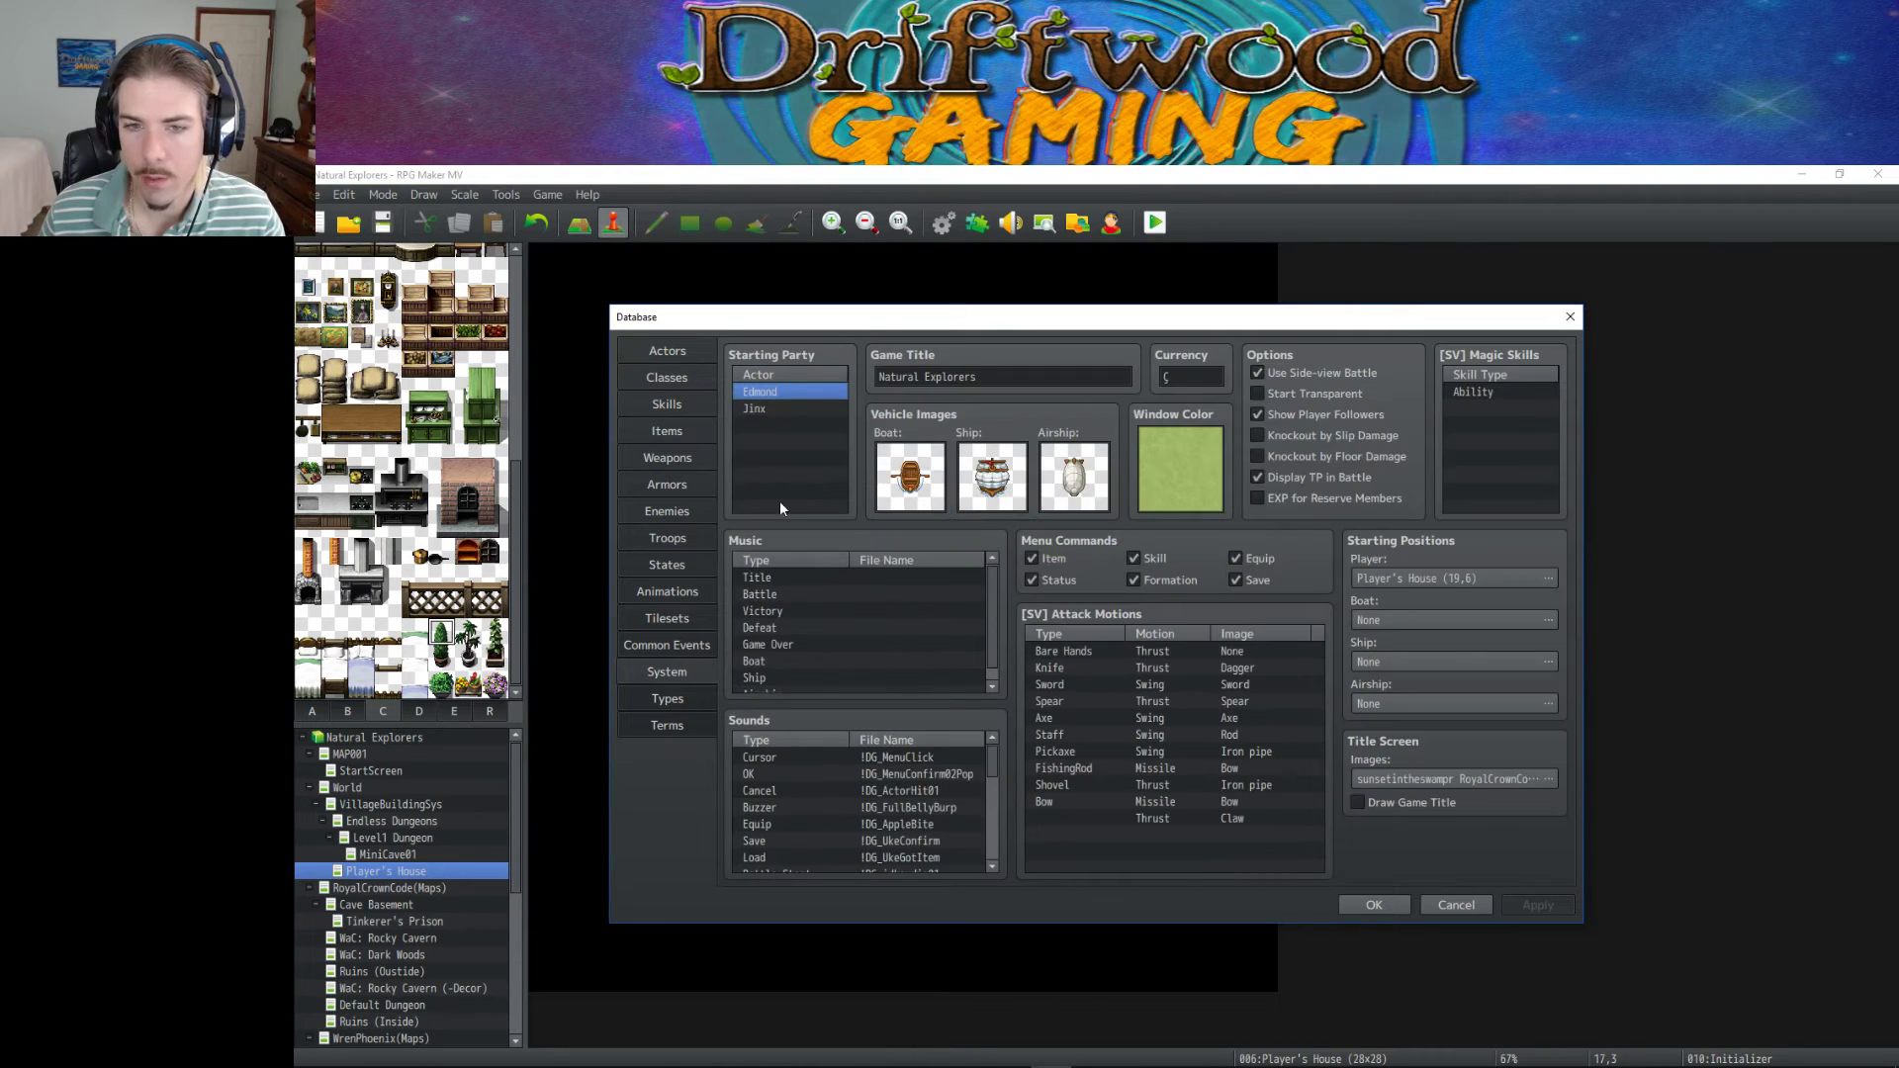
pyautogui.click(682, 356)
pyautogui.click(813, 424)
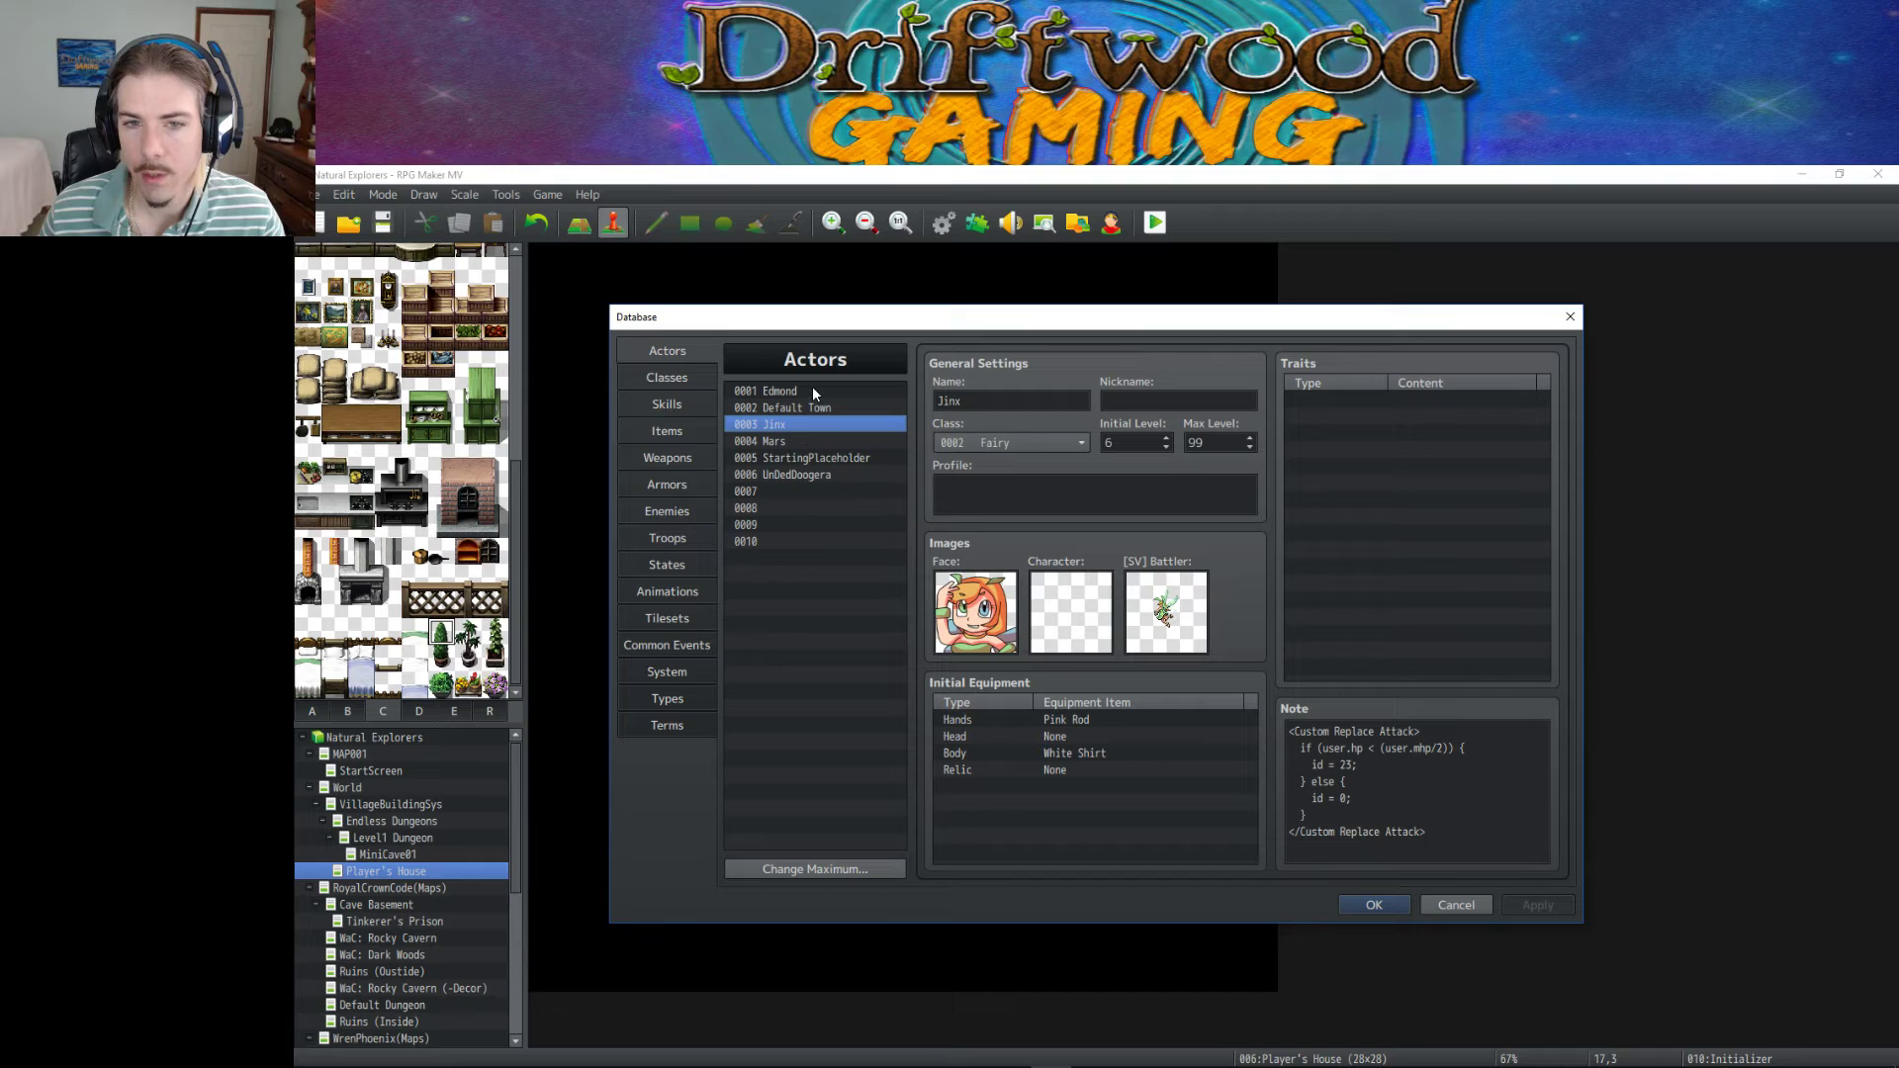
pyautogui.doubleClick(1130, 442)
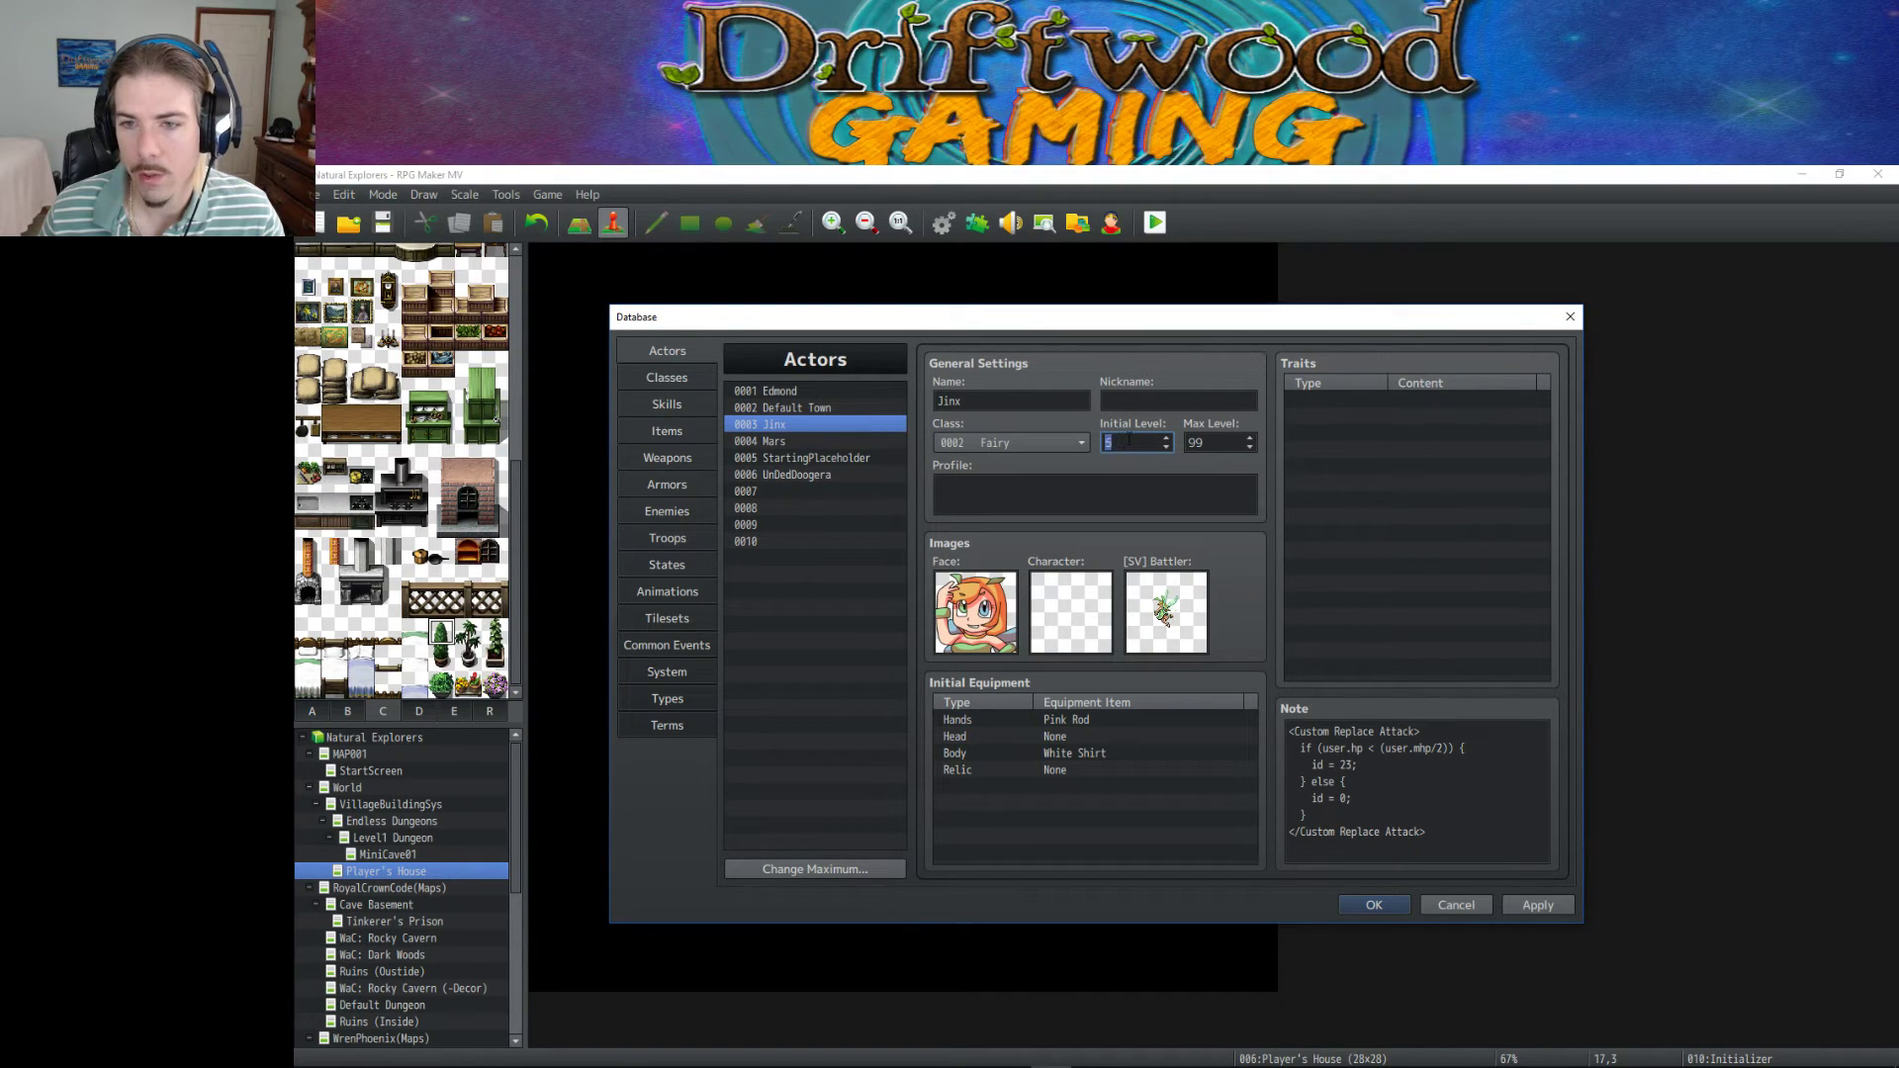
pyautogui.click(793, 390)
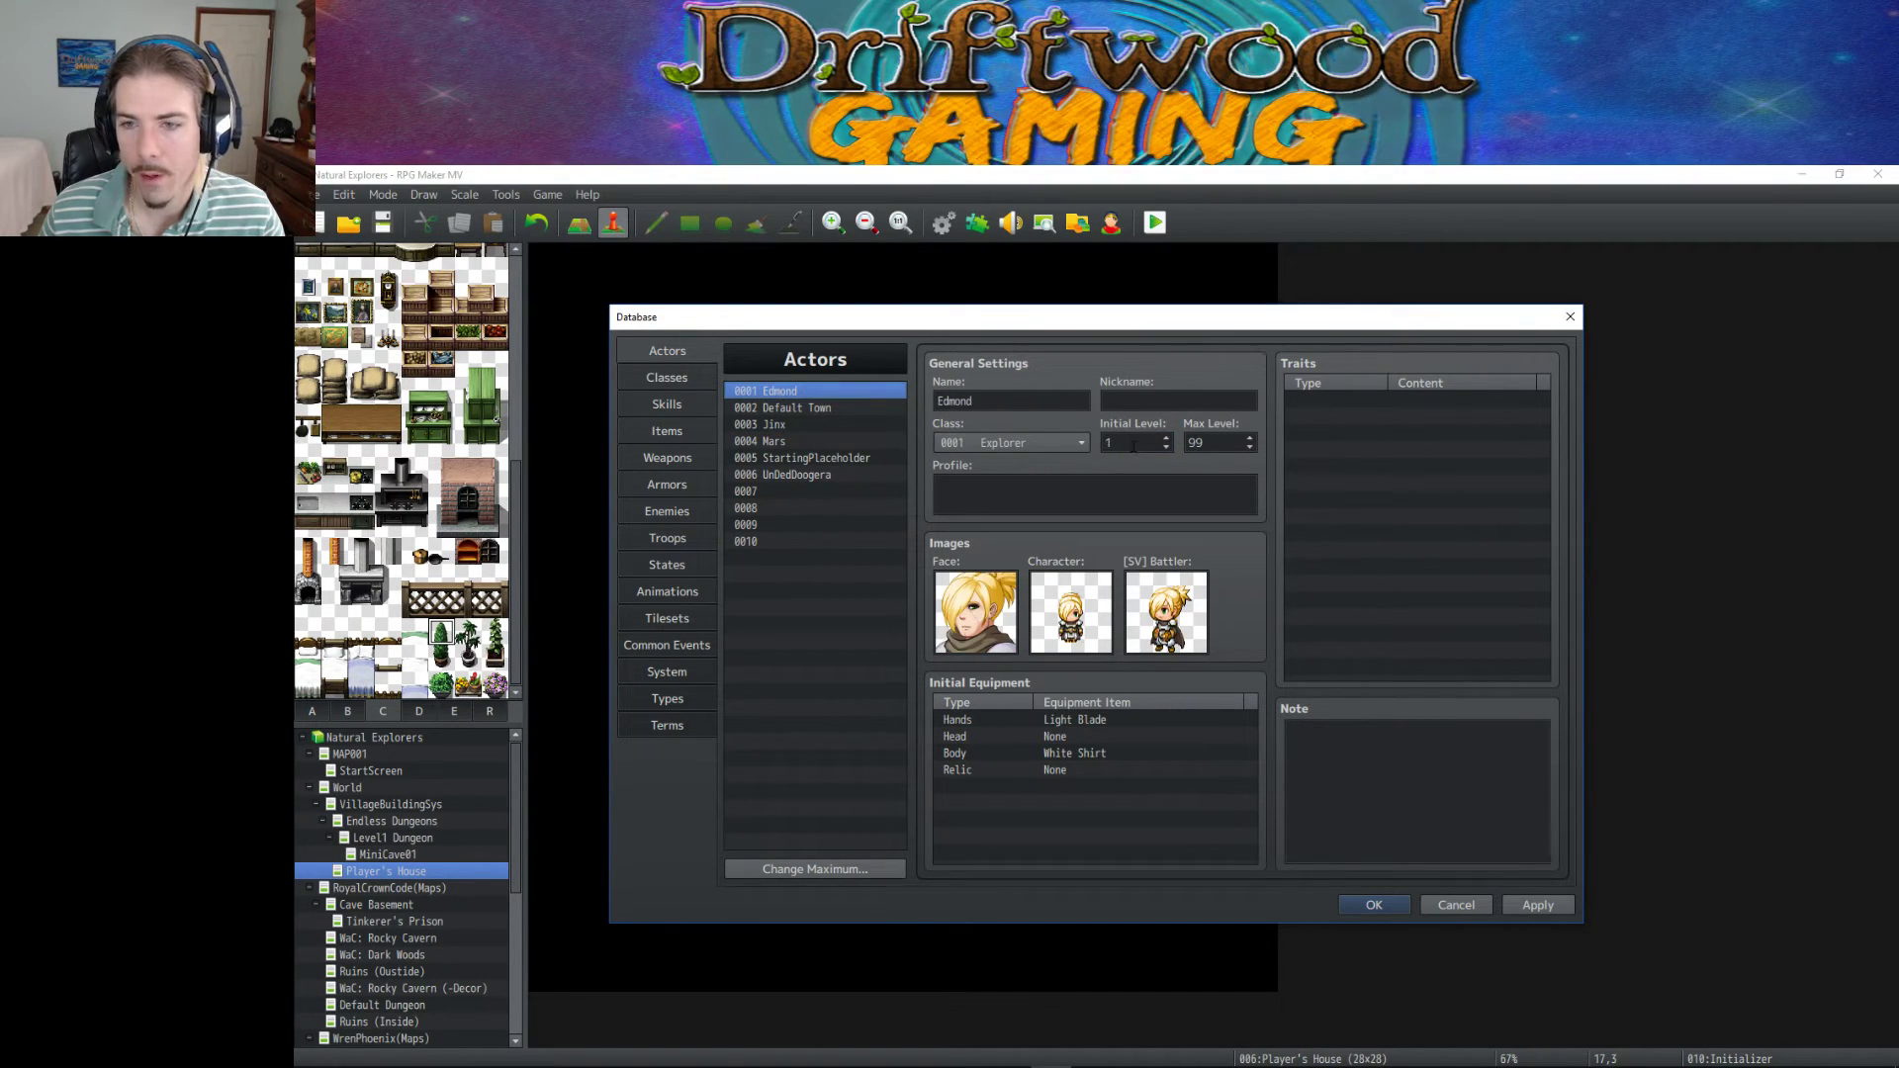
pyautogui.click(1374, 904)
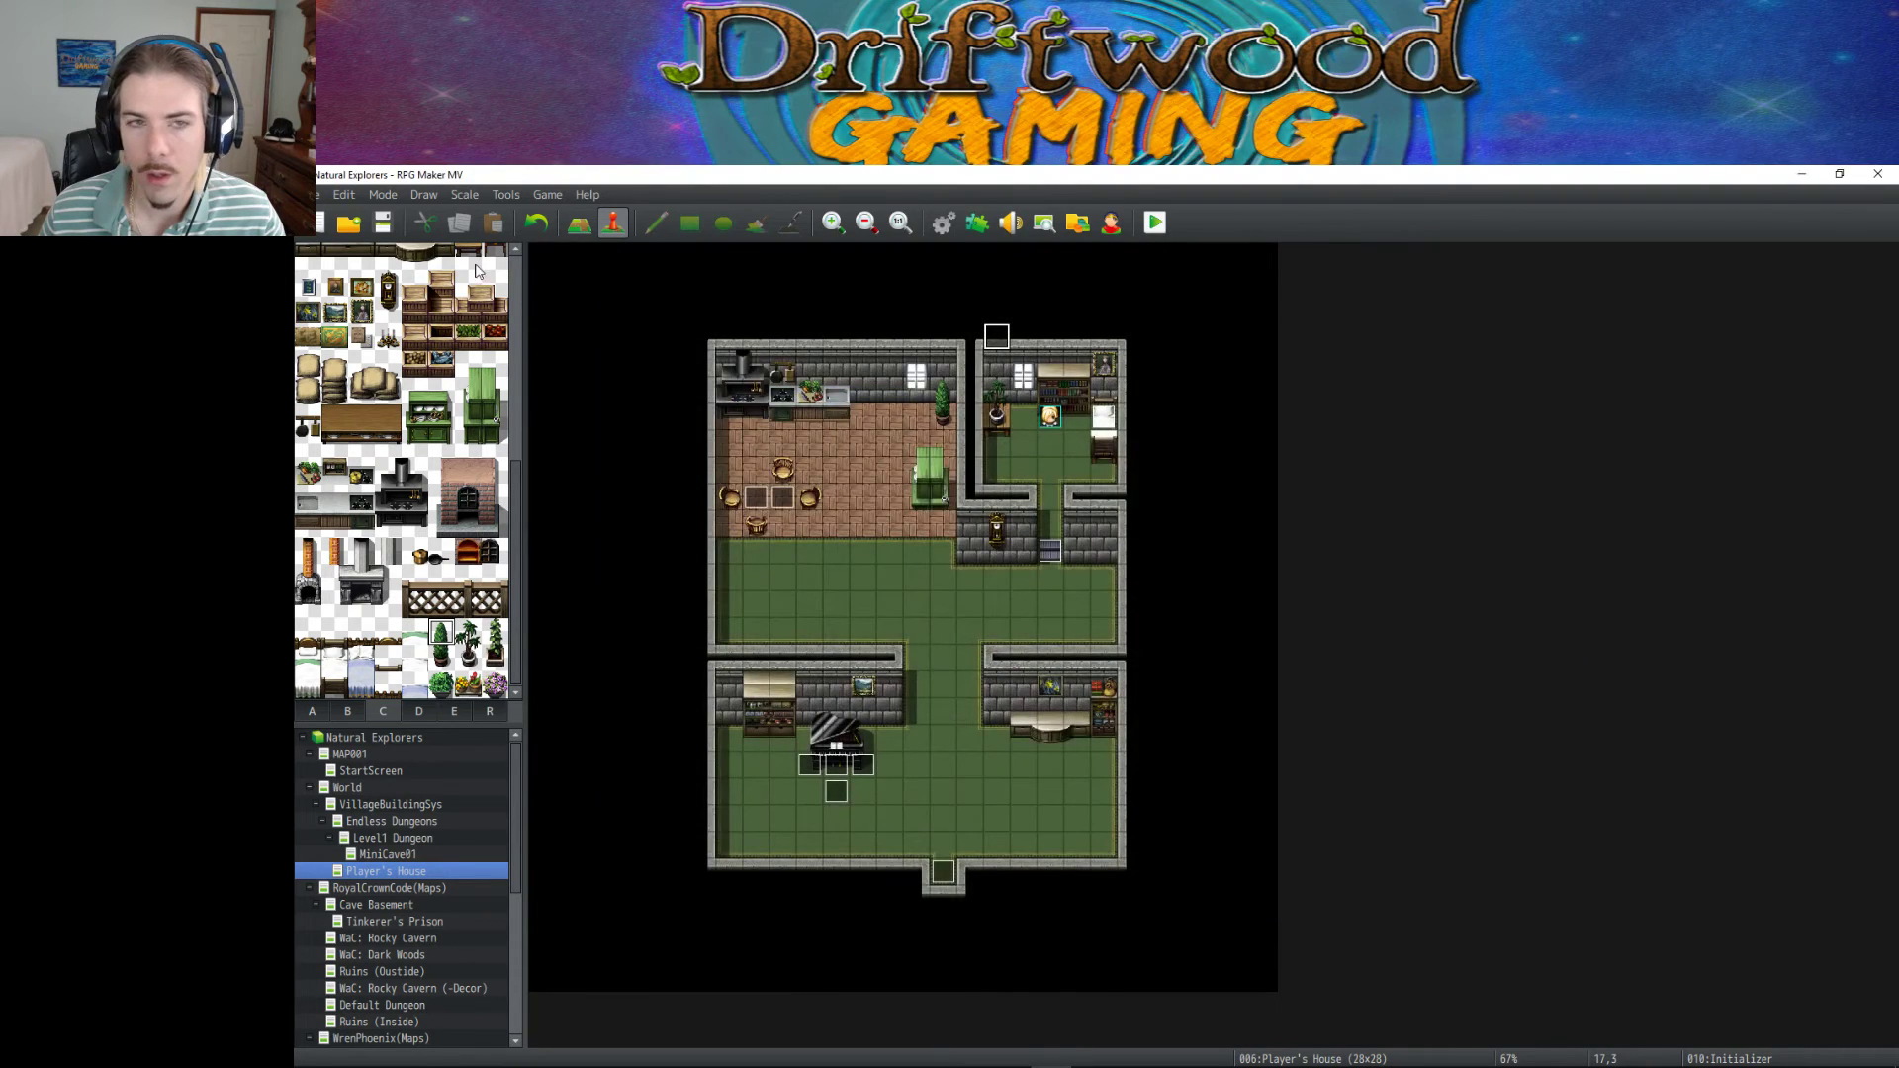
# Start a playtest with a new game and walk the player out of the house into the village.
pyautogui.click(1154, 224)
pyautogui.press('Return')
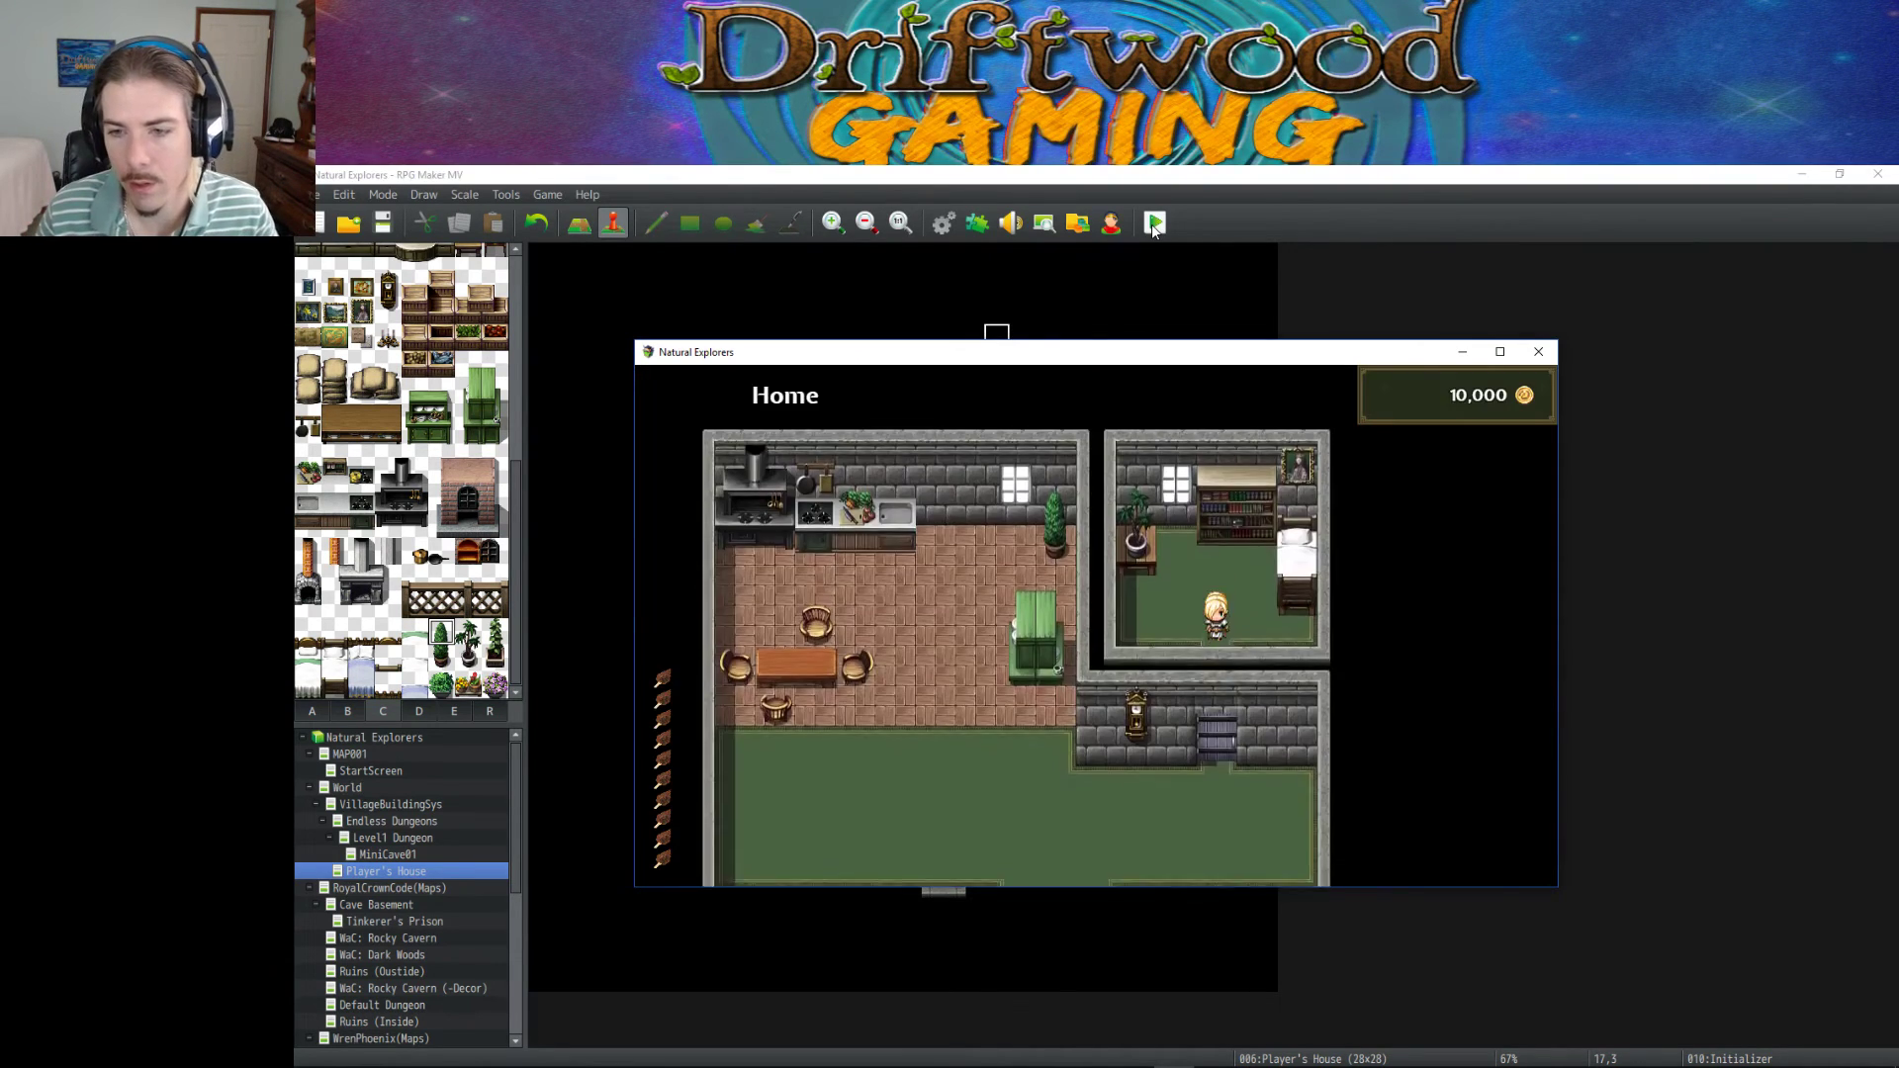
pyautogui.press('Down')
pyautogui.press('Left')
pyautogui.press('Down')
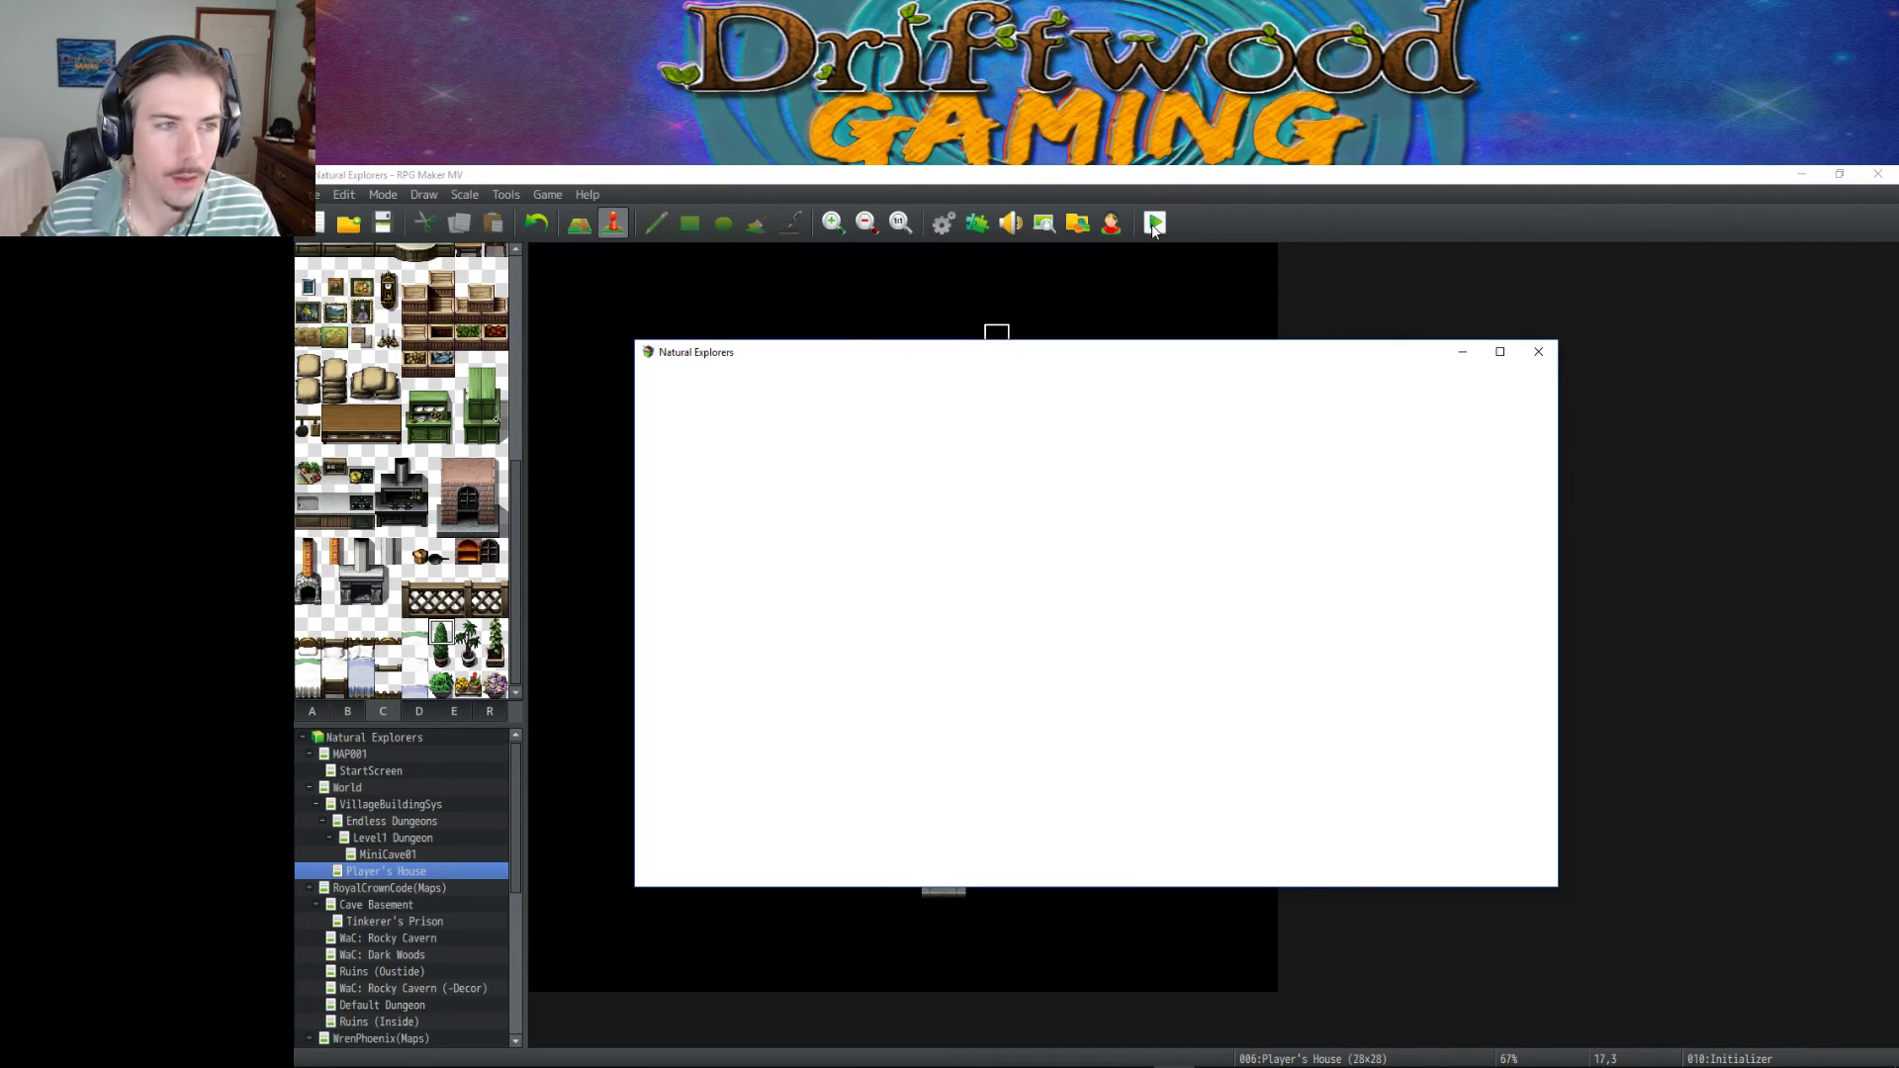
pyautogui.press('Left')
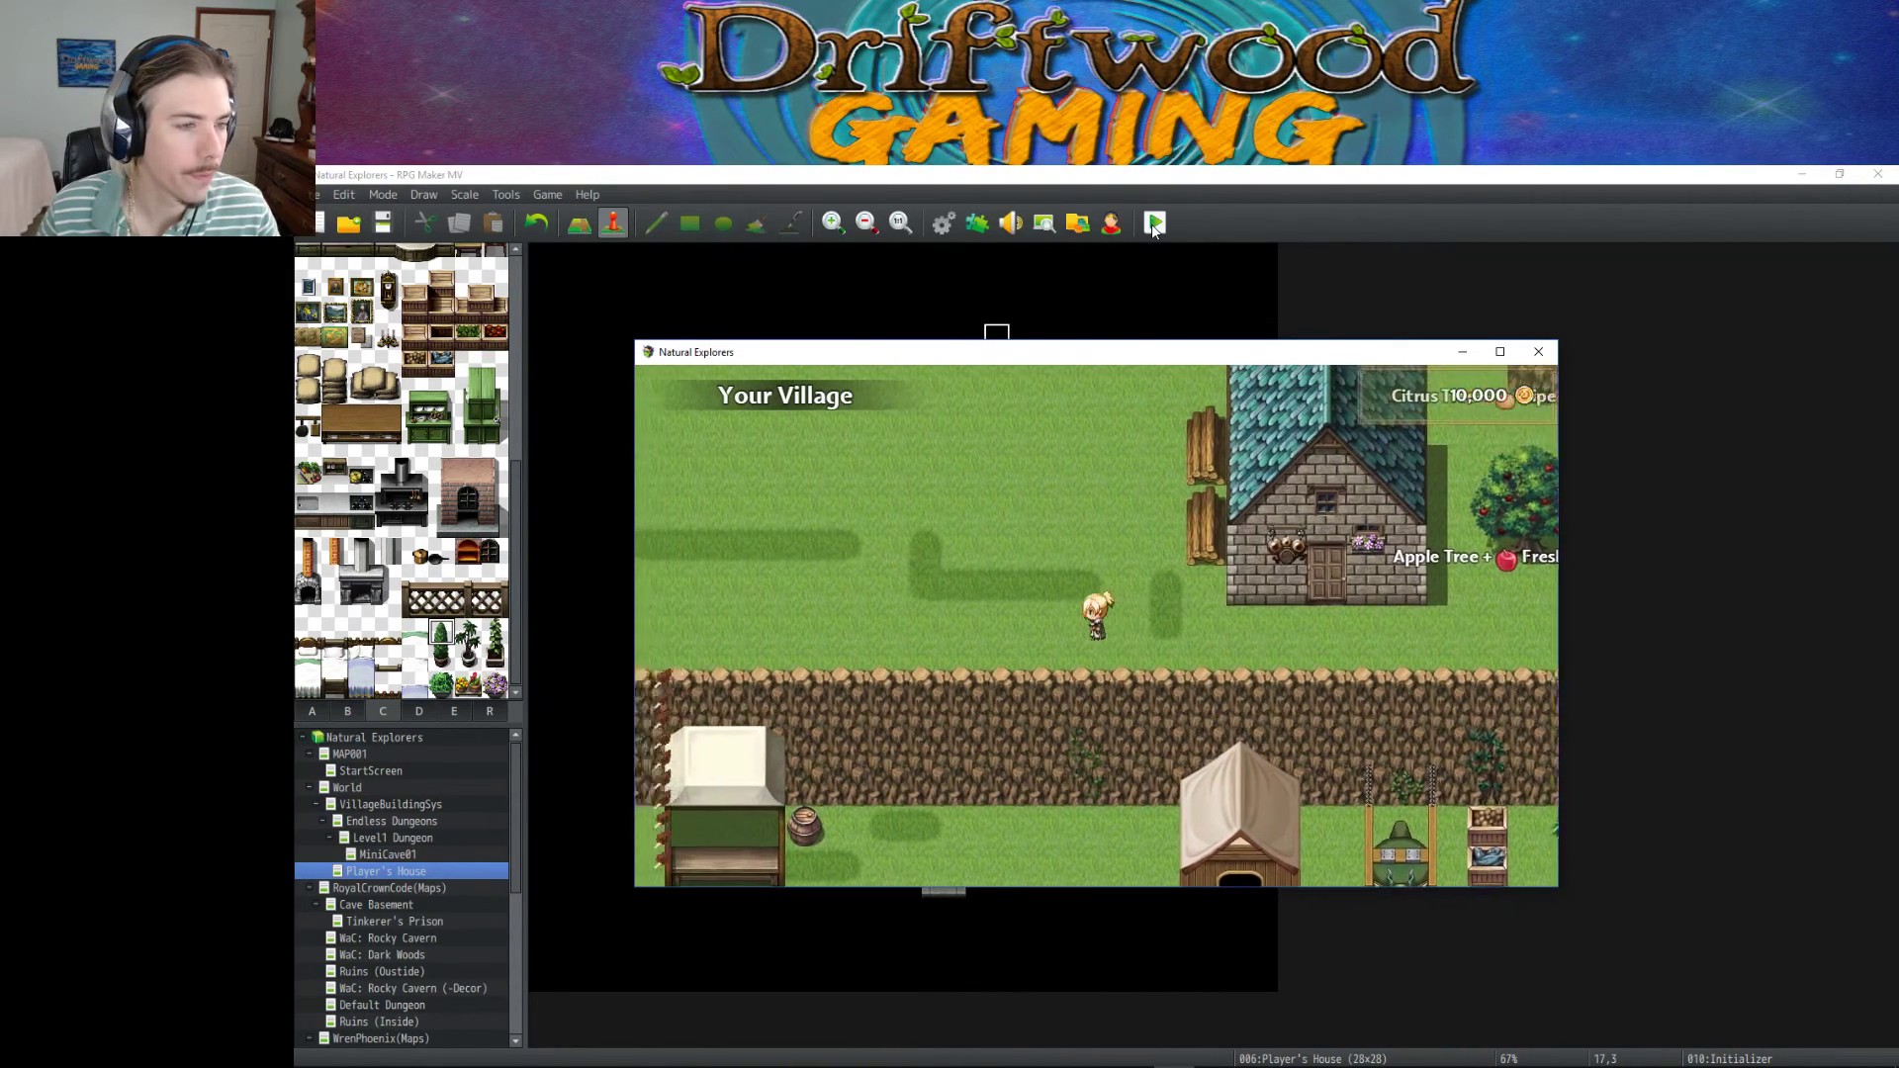
# Walk the player up through the village and enter the dungeon.
pyautogui.press('Up')
pyautogui.press('Up')
pyautogui.press('Left')
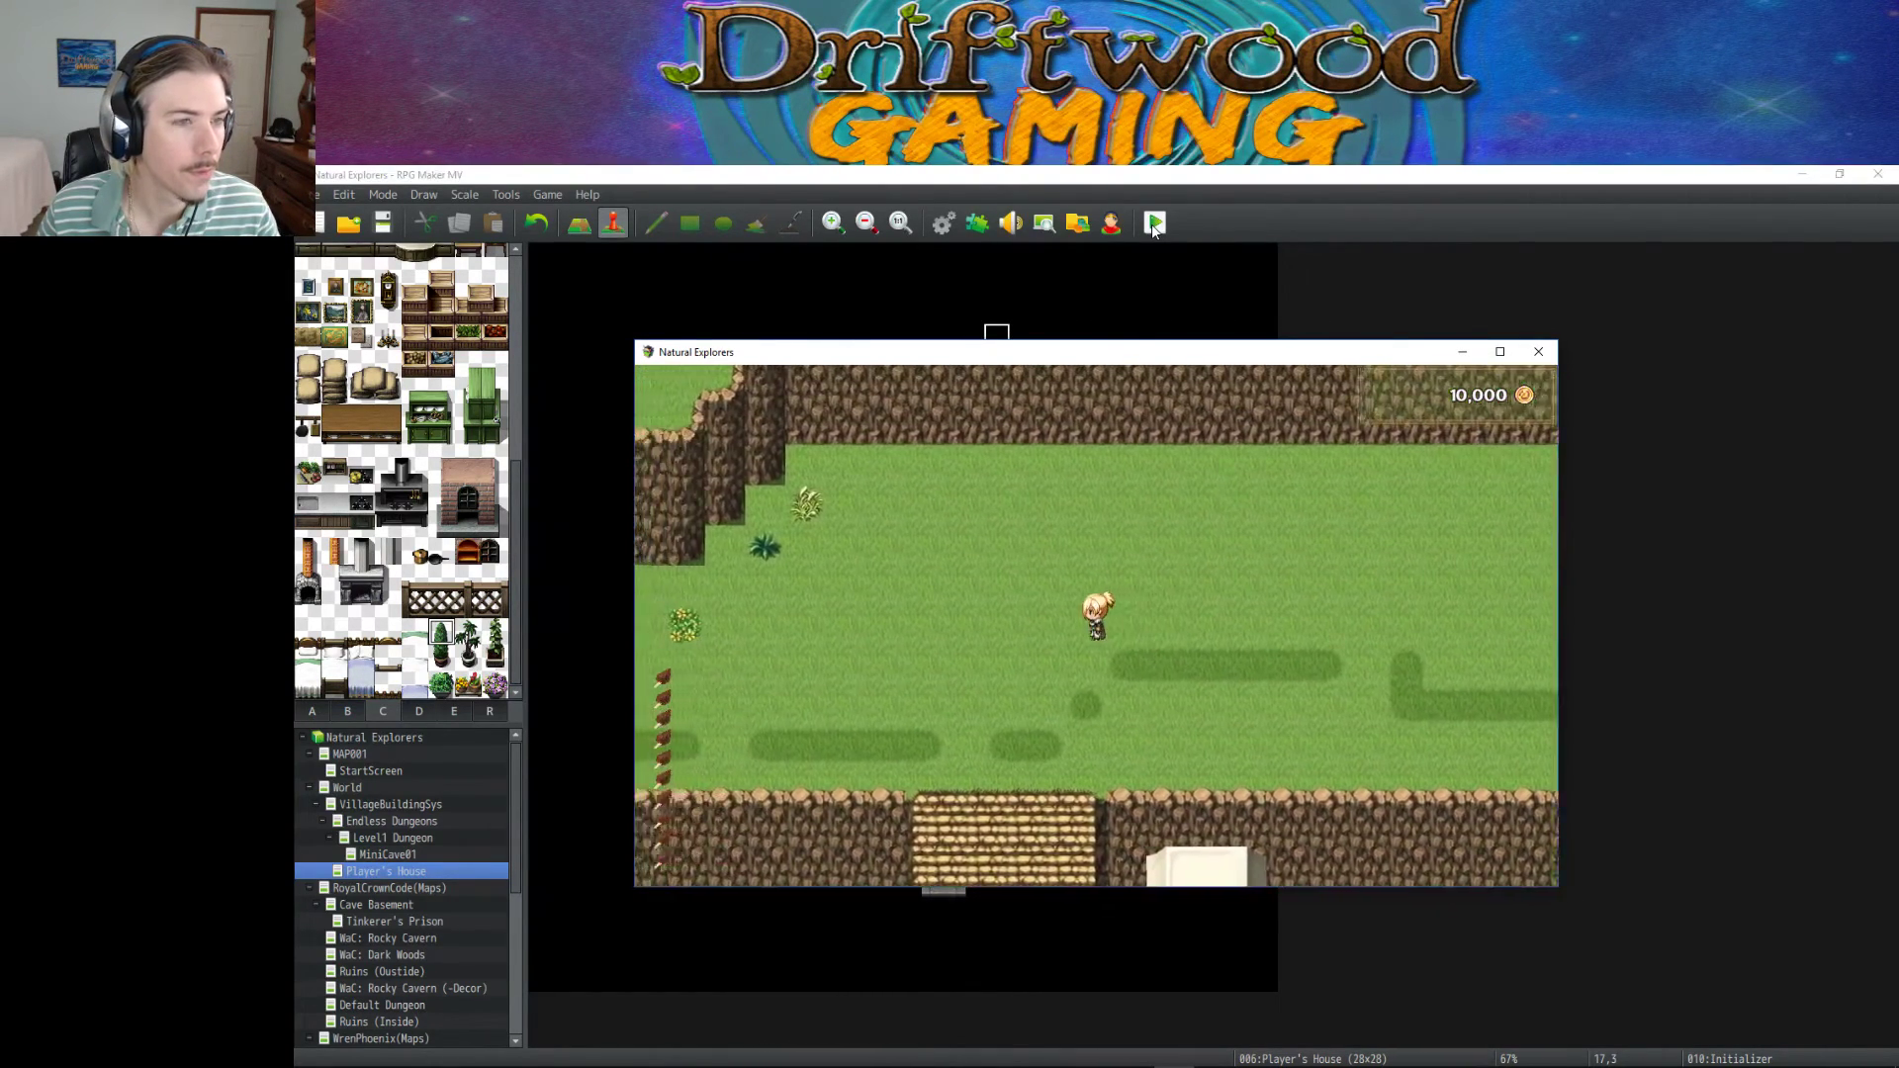
pyautogui.press('Left')
pyautogui.press('Up')
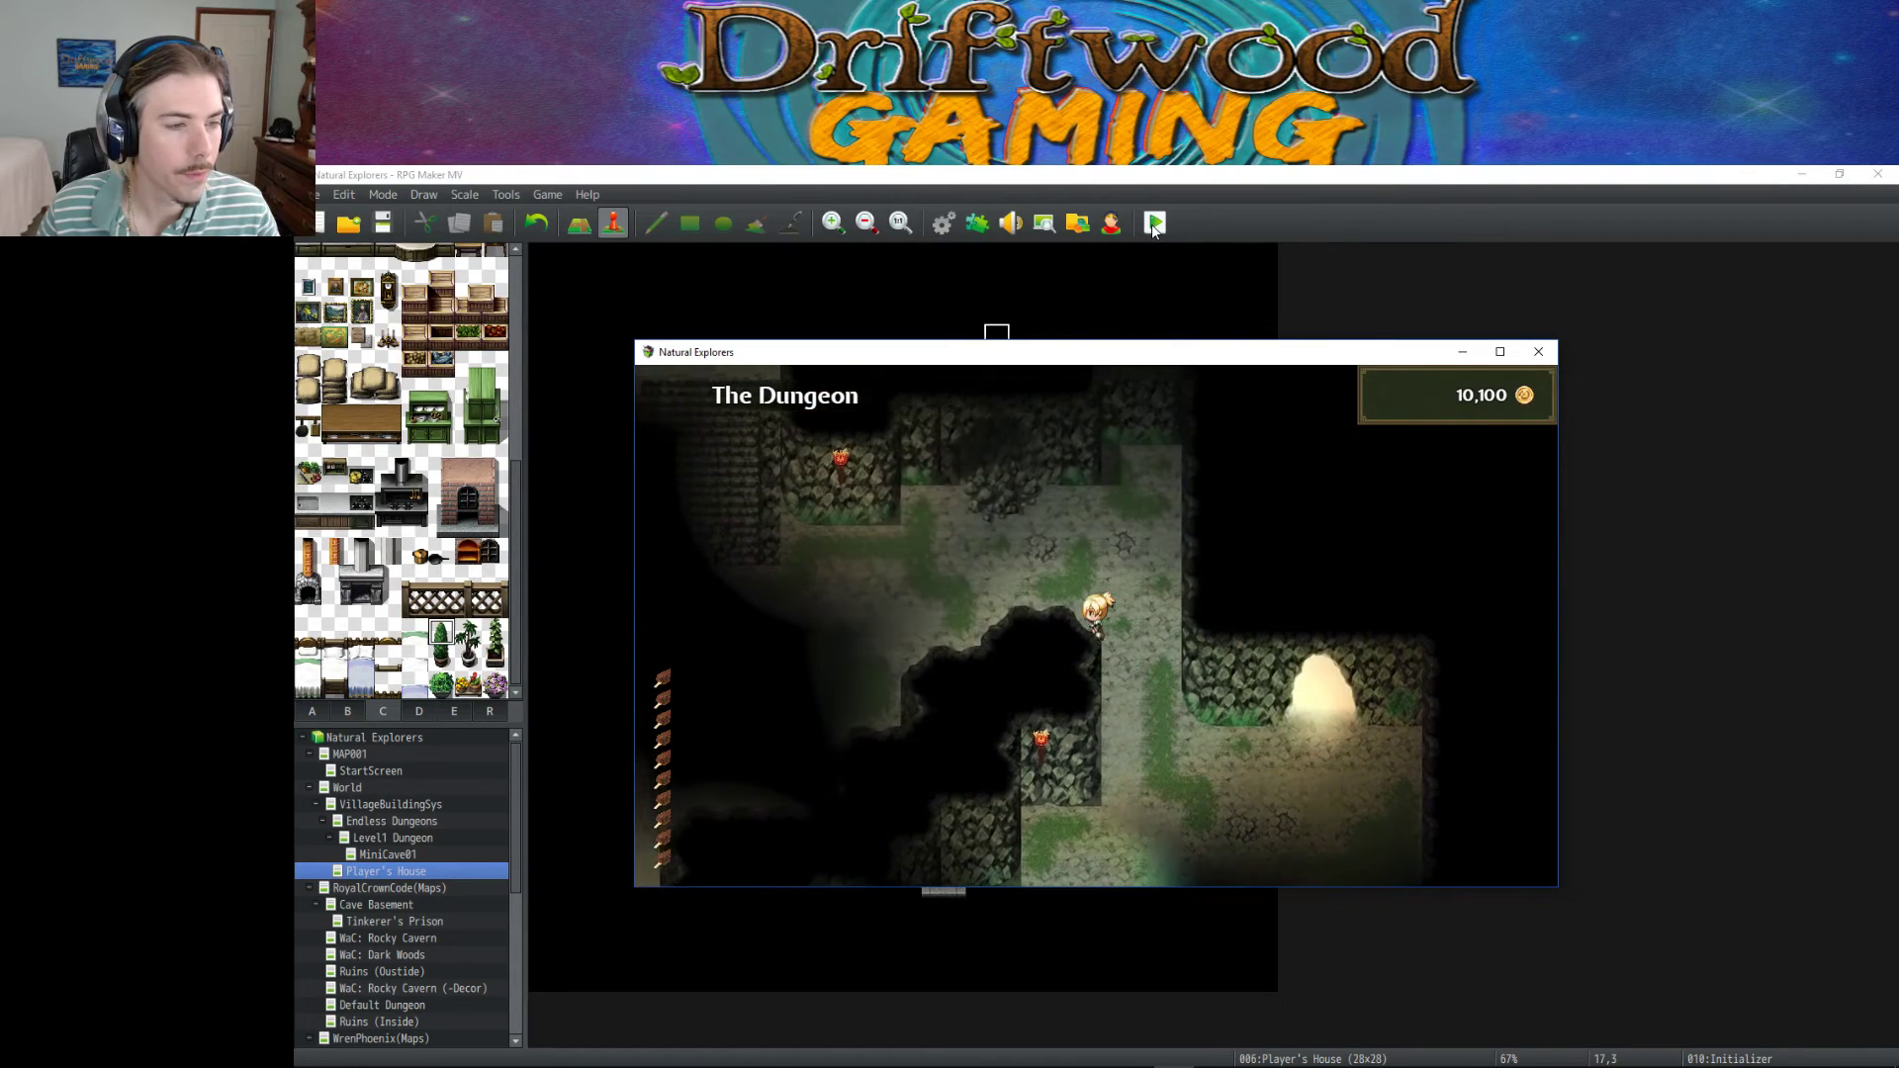
# Explore the dungeon past the stairs and along the row of red orbs until a battle starts.
pyautogui.press('Up')
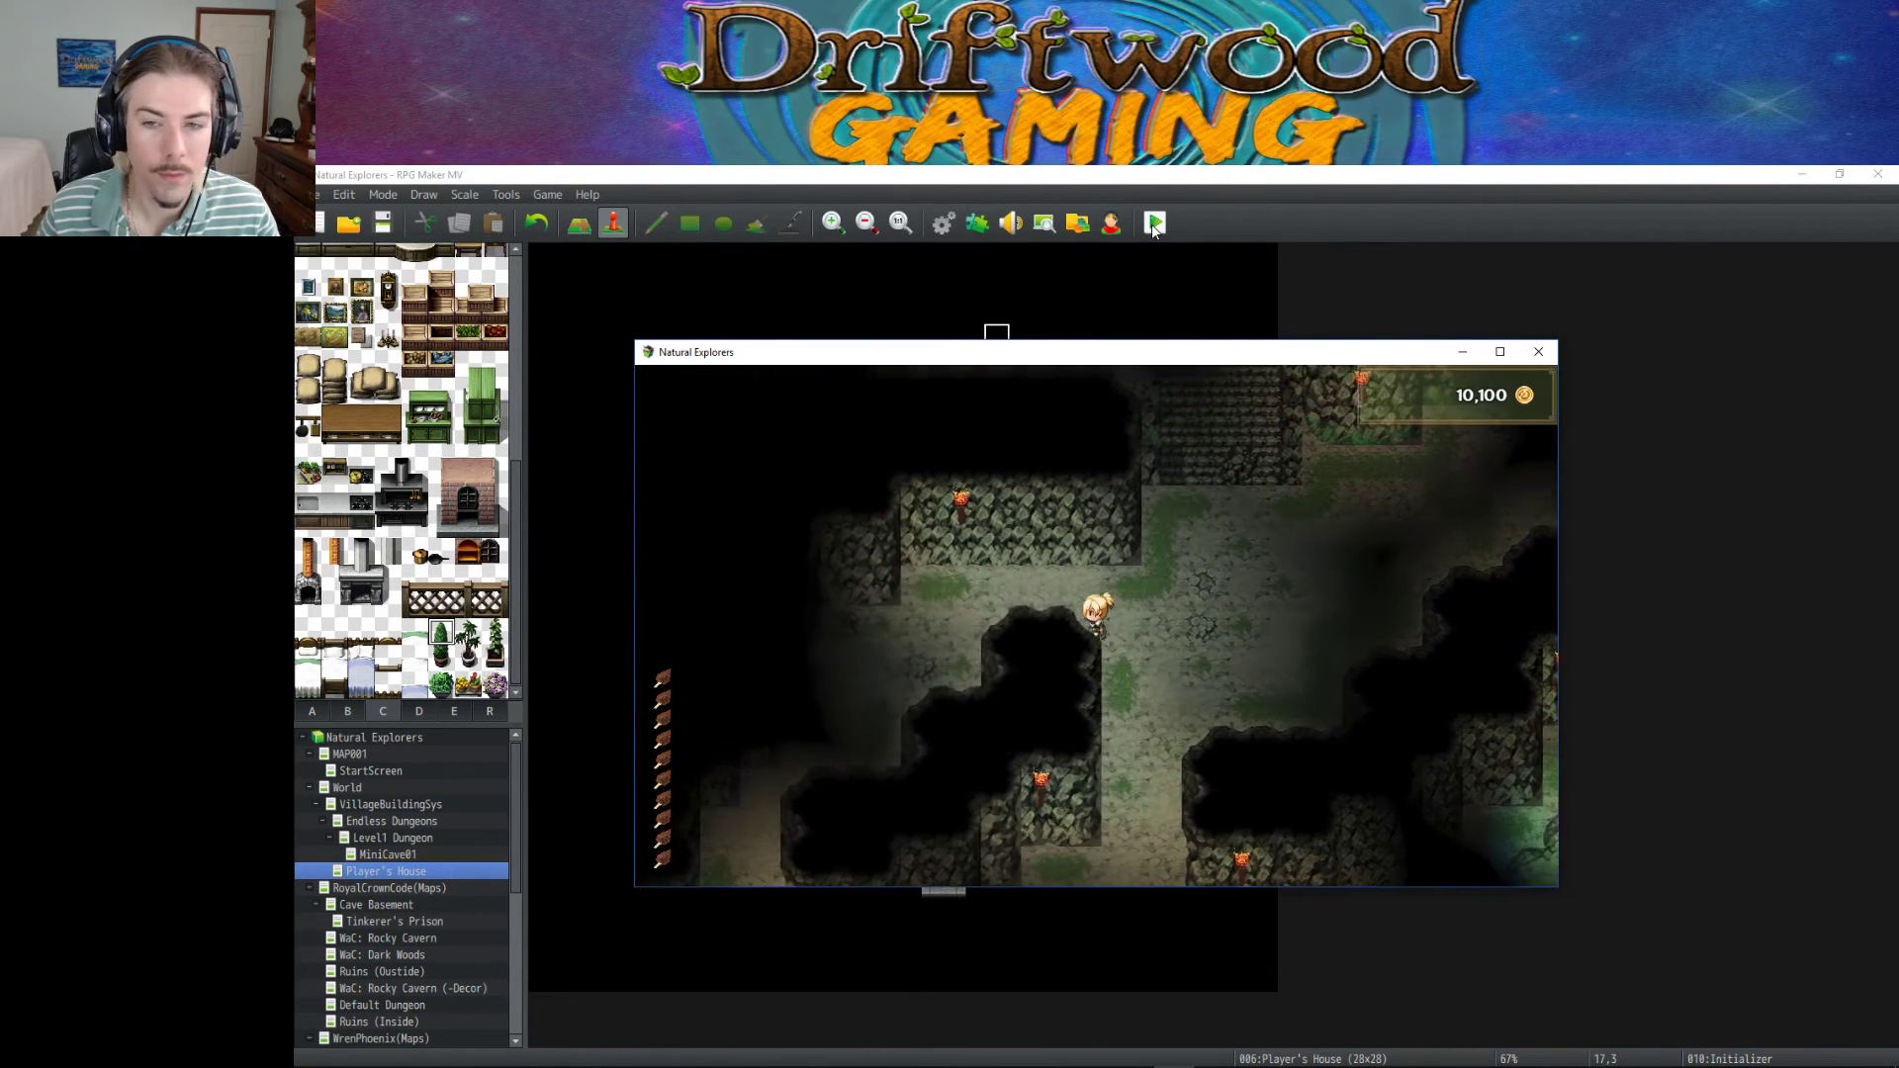
pyautogui.press('Up')
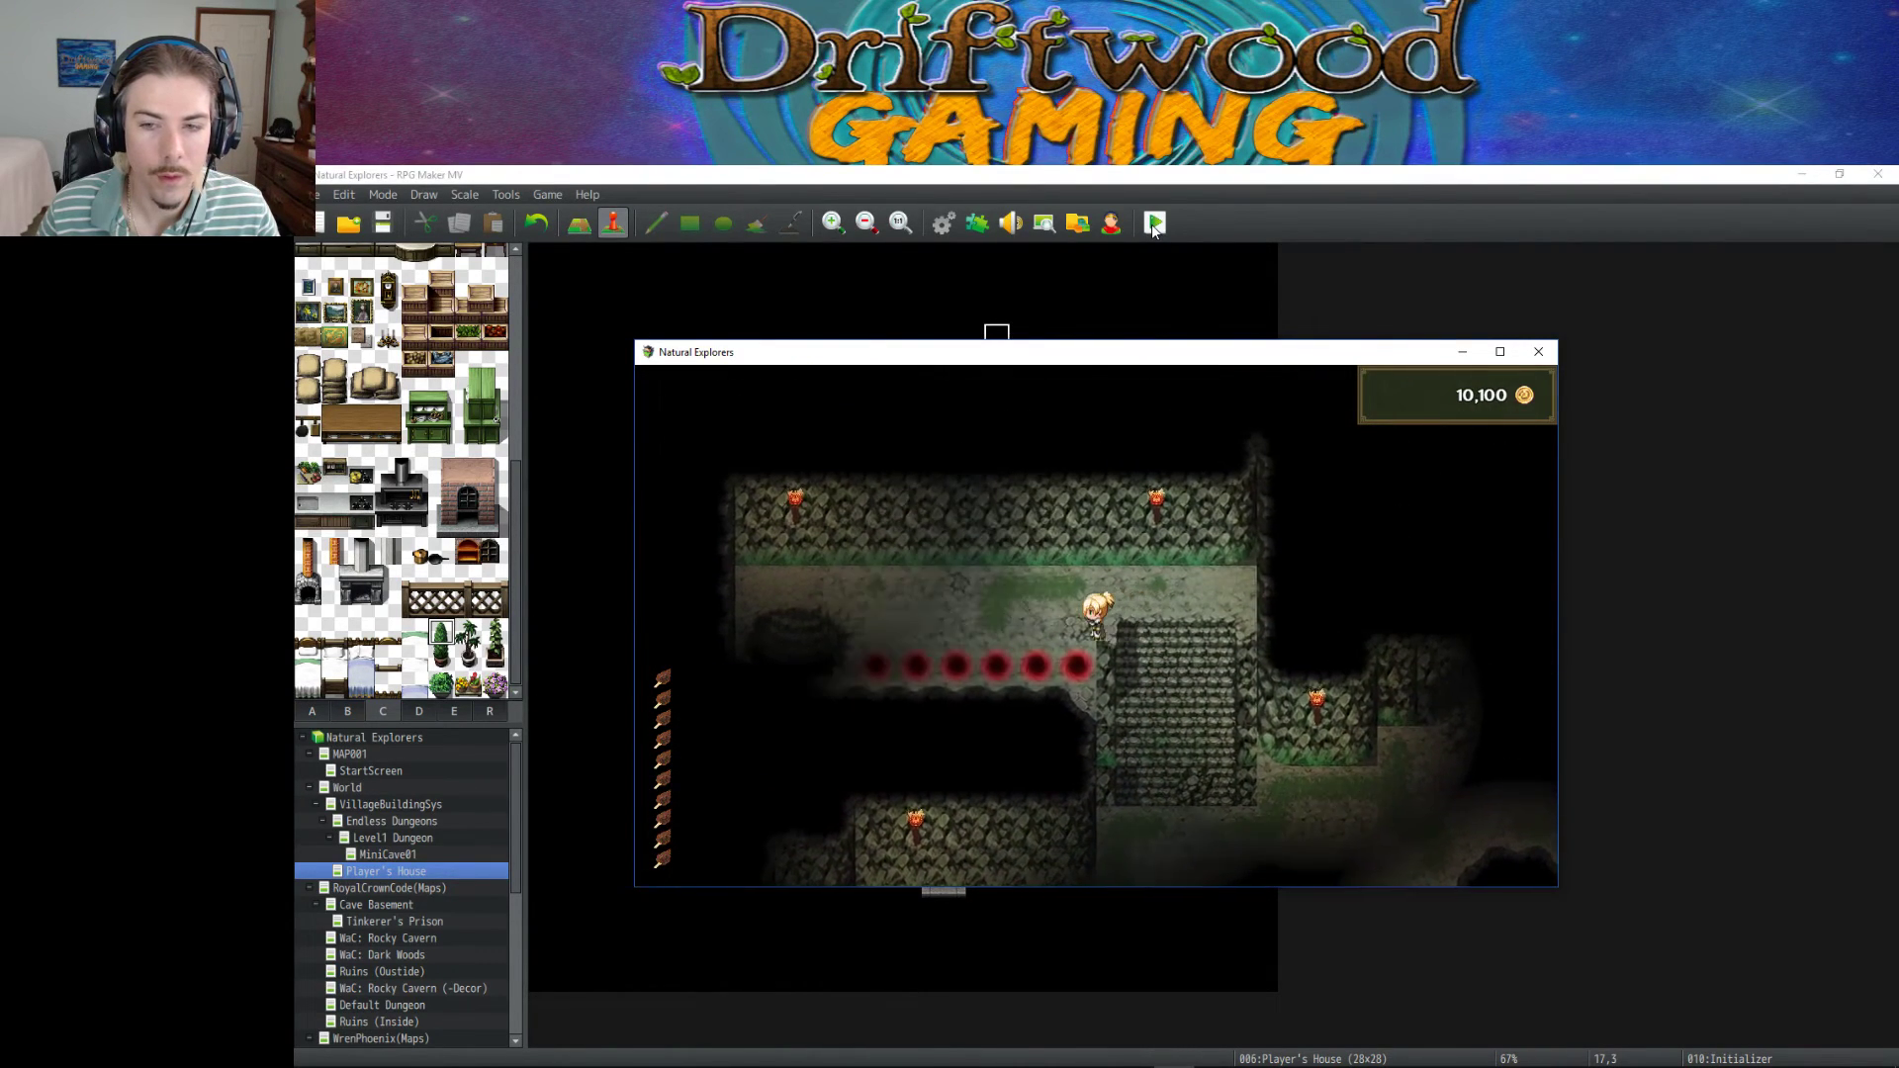
pyautogui.press('Left')
pyautogui.press('Left')
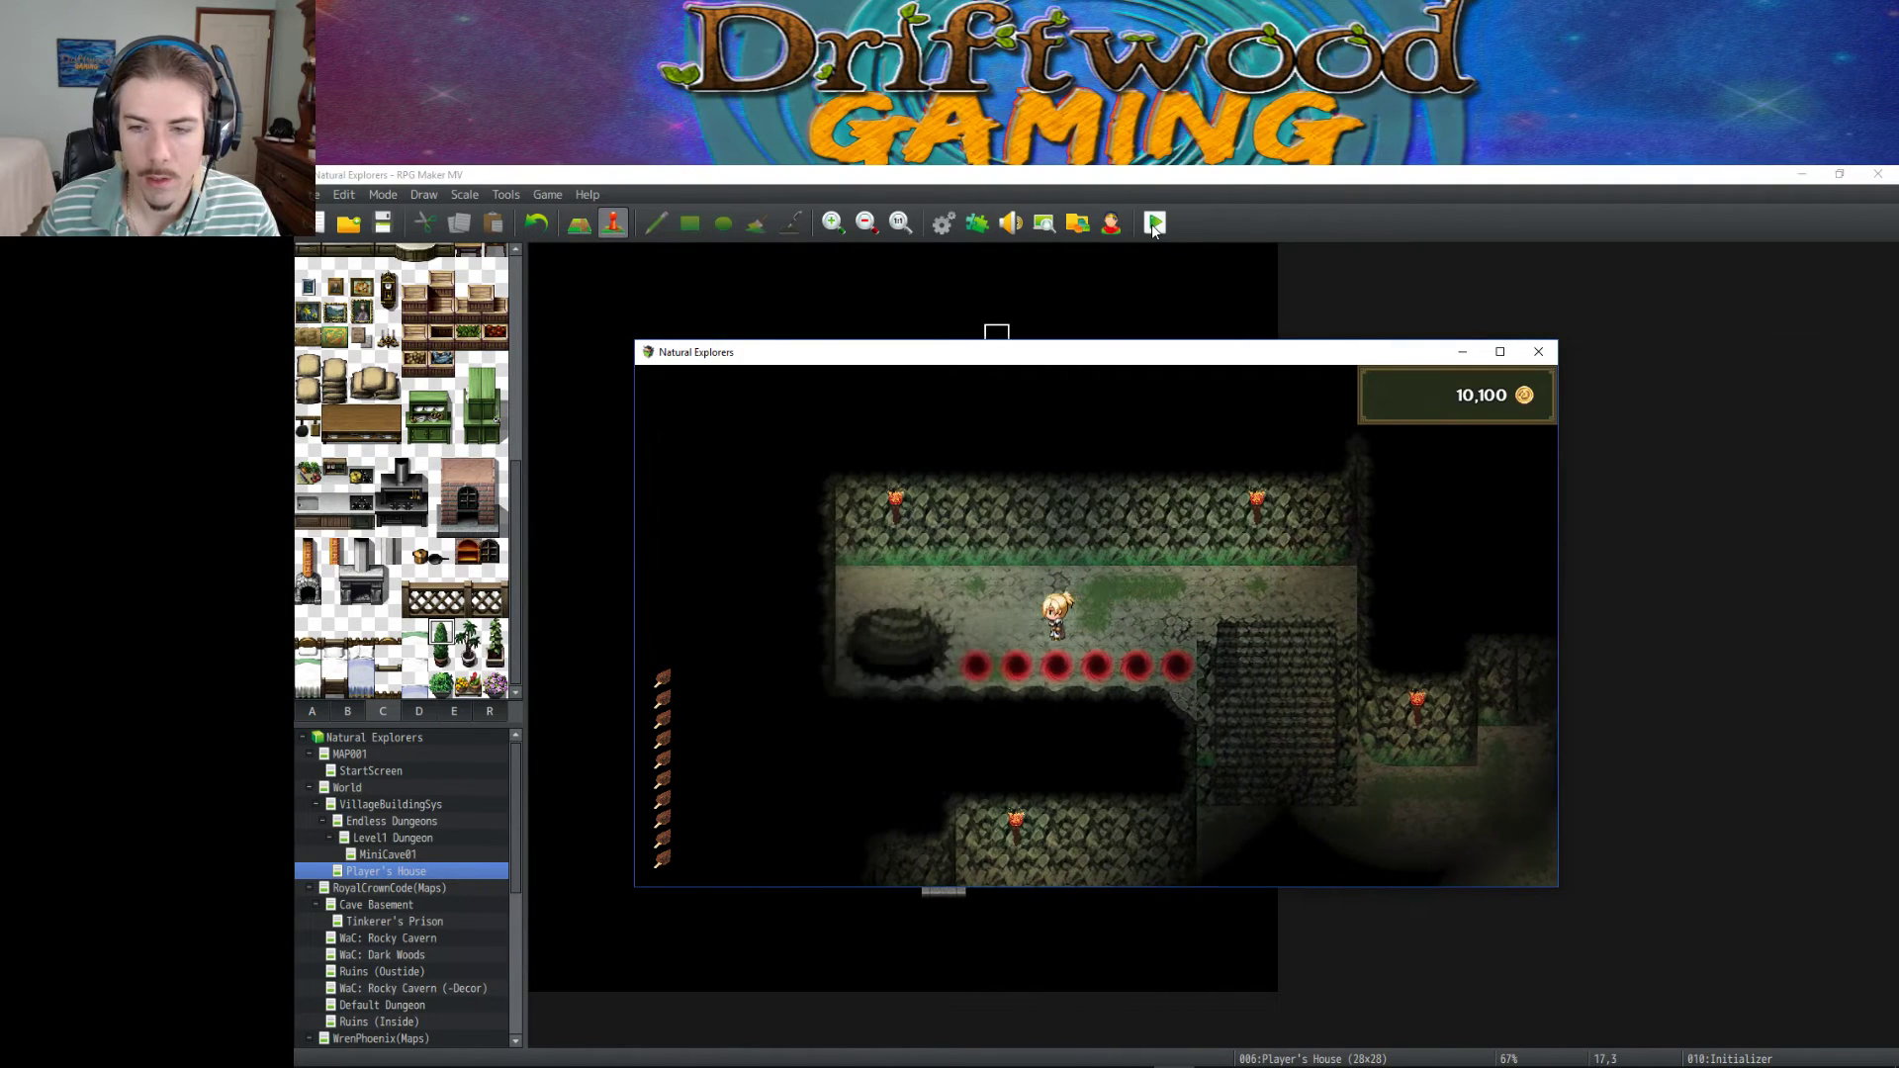
pyautogui.press('Left')
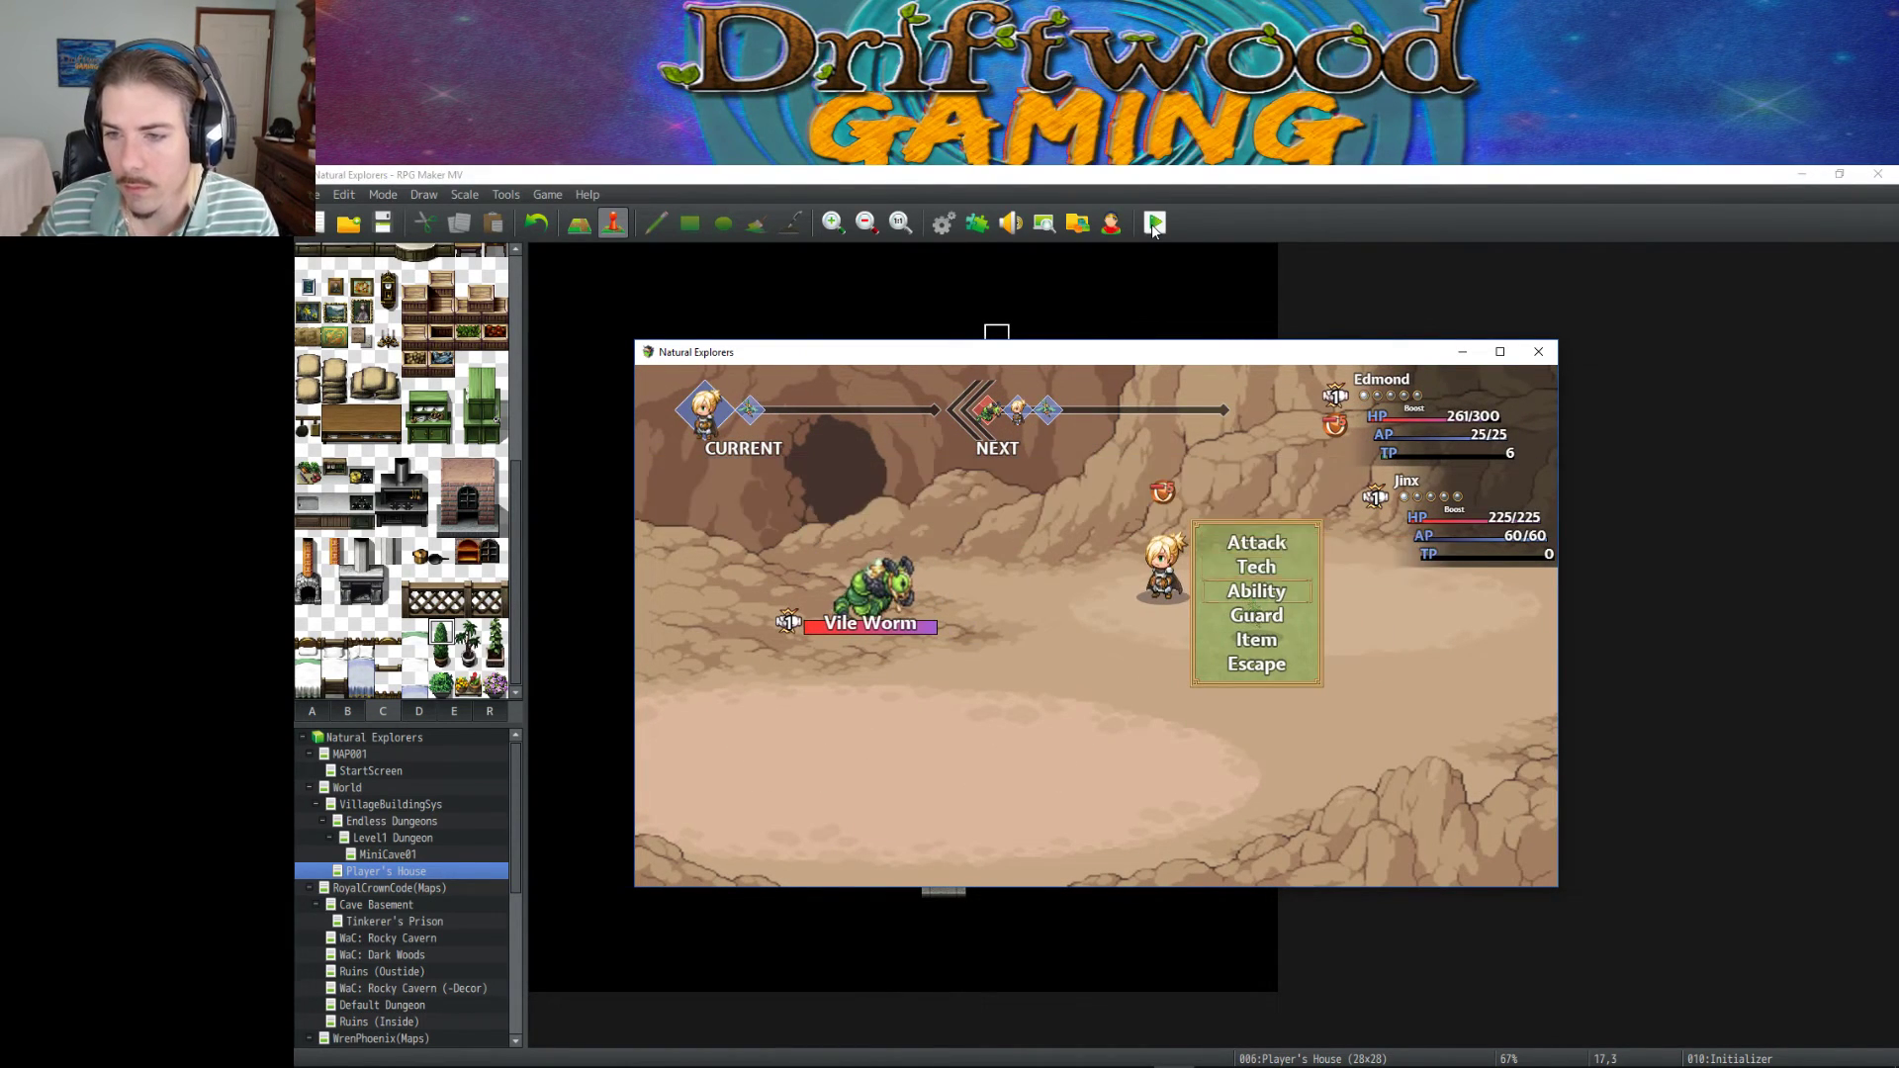
# Use Edmond's Enradiate ability in the Vile Worm battle.
pyautogui.press('Down')
pyautogui.press('Return')
pyautogui.press('Return')
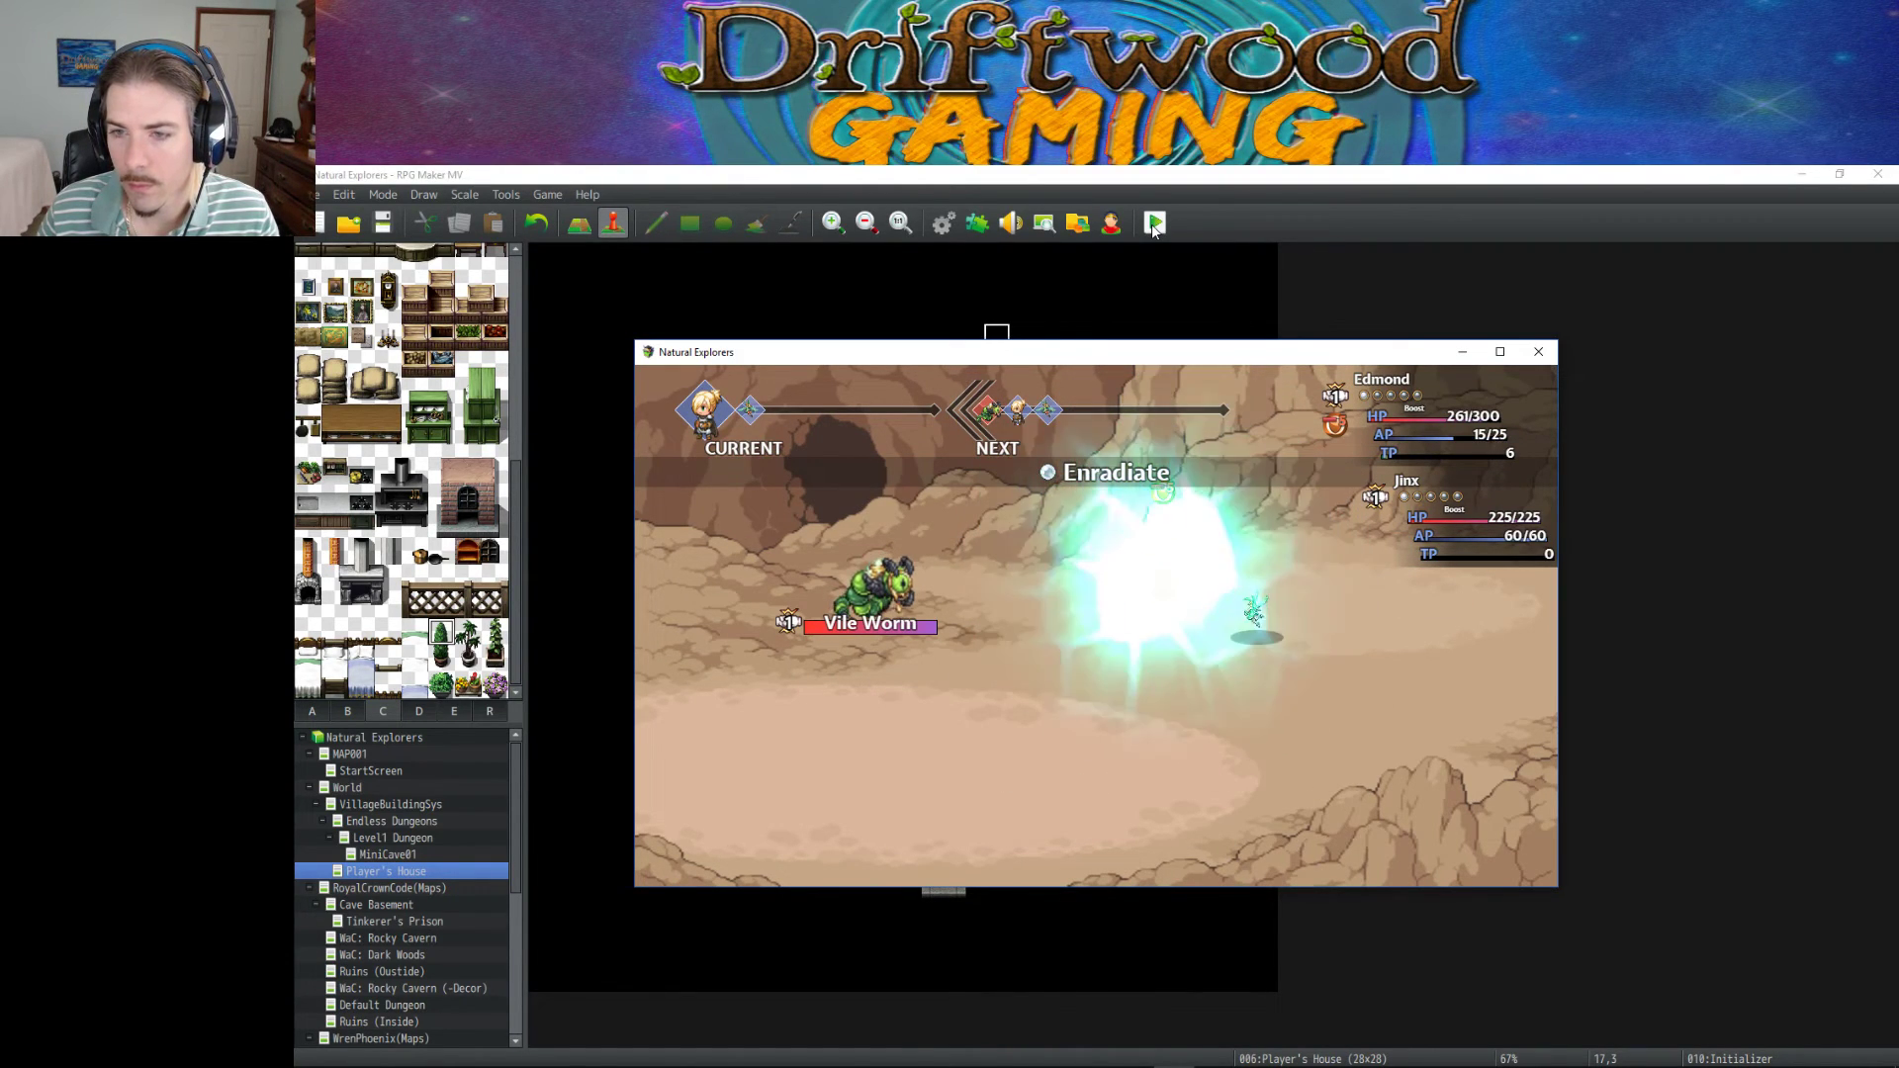
# Look at Jinx's Tech command, then cast Fortify on the party with Jinx.
pyautogui.press('Down')
pyautogui.press('Return')
pyautogui.press('Escape')
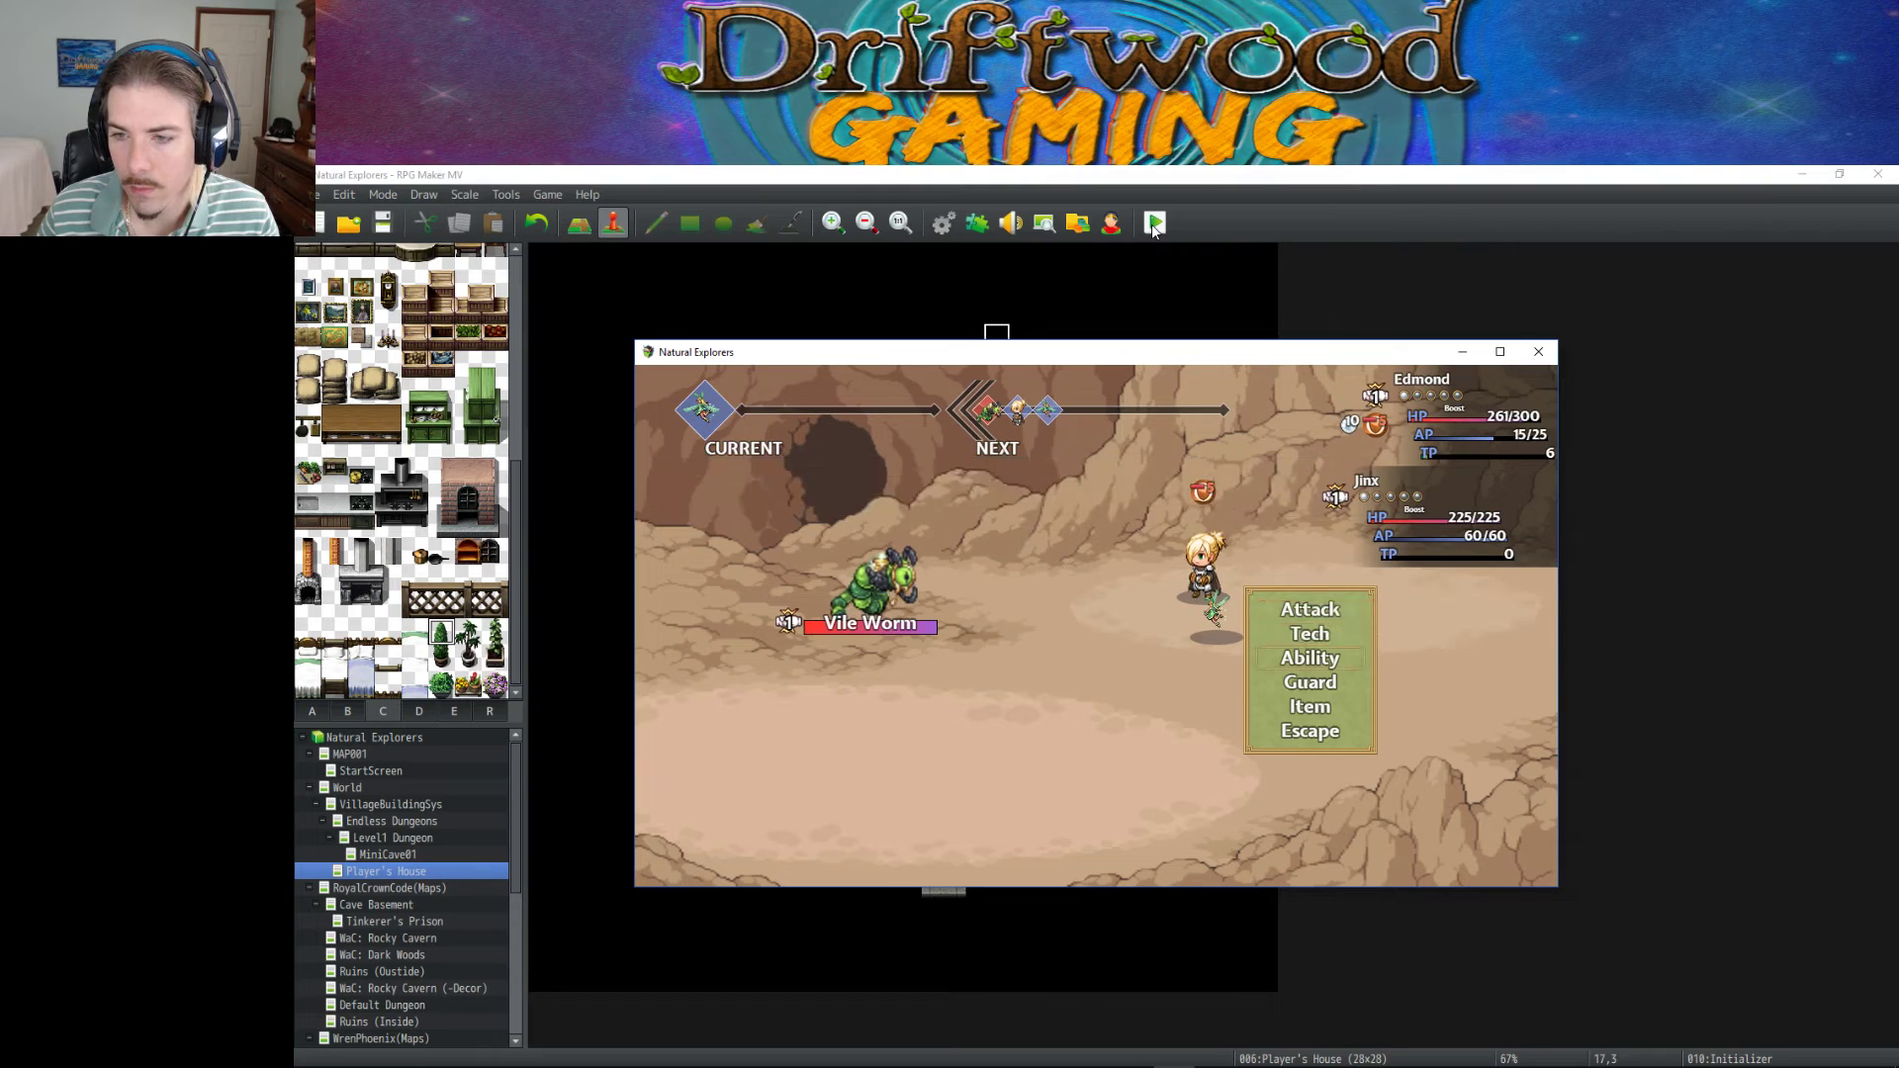
pyautogui.press('Down')
pyautogui.press('Return')
pyautogui.press('Down')
pyautogui.press('Return')
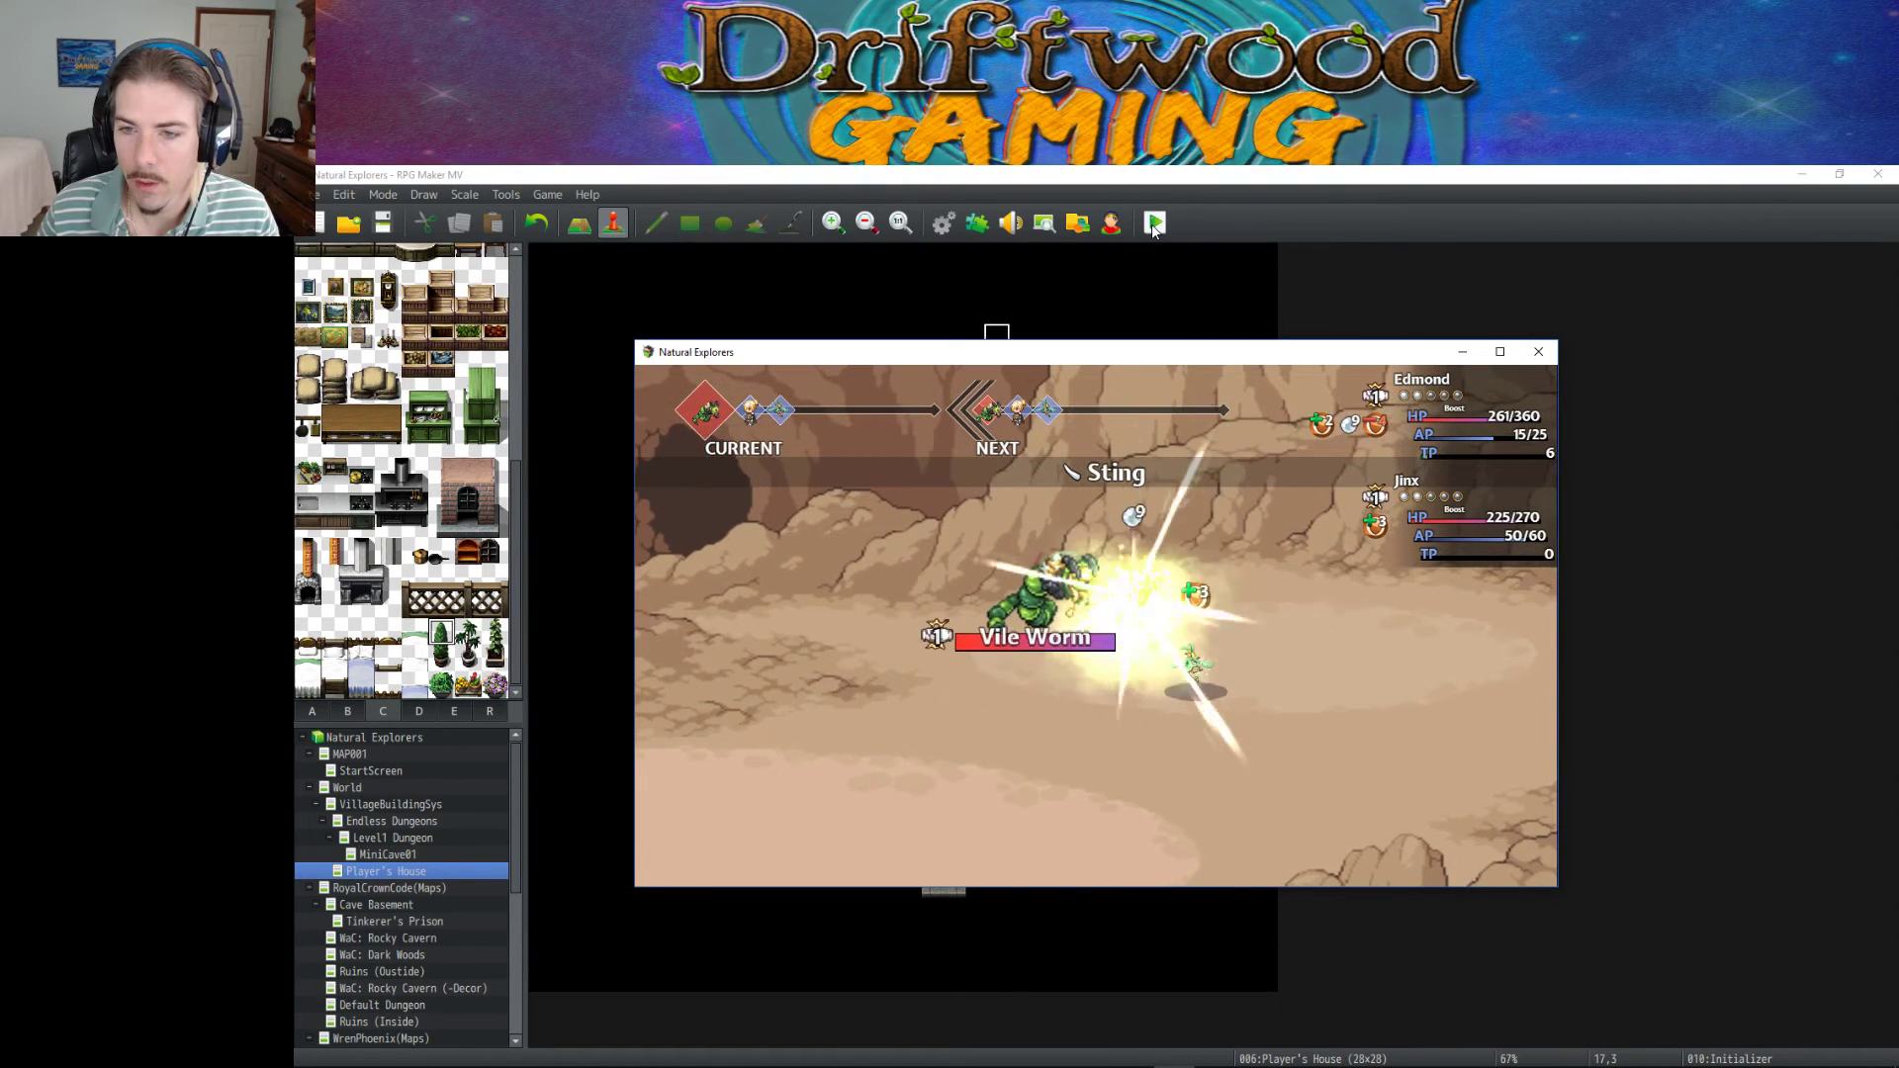
# Look through Edmond's Tech and Ability skills, then attack the Vile Worm with Edmond.
pyautogui.press('Down')
pyautogui.press('Return')
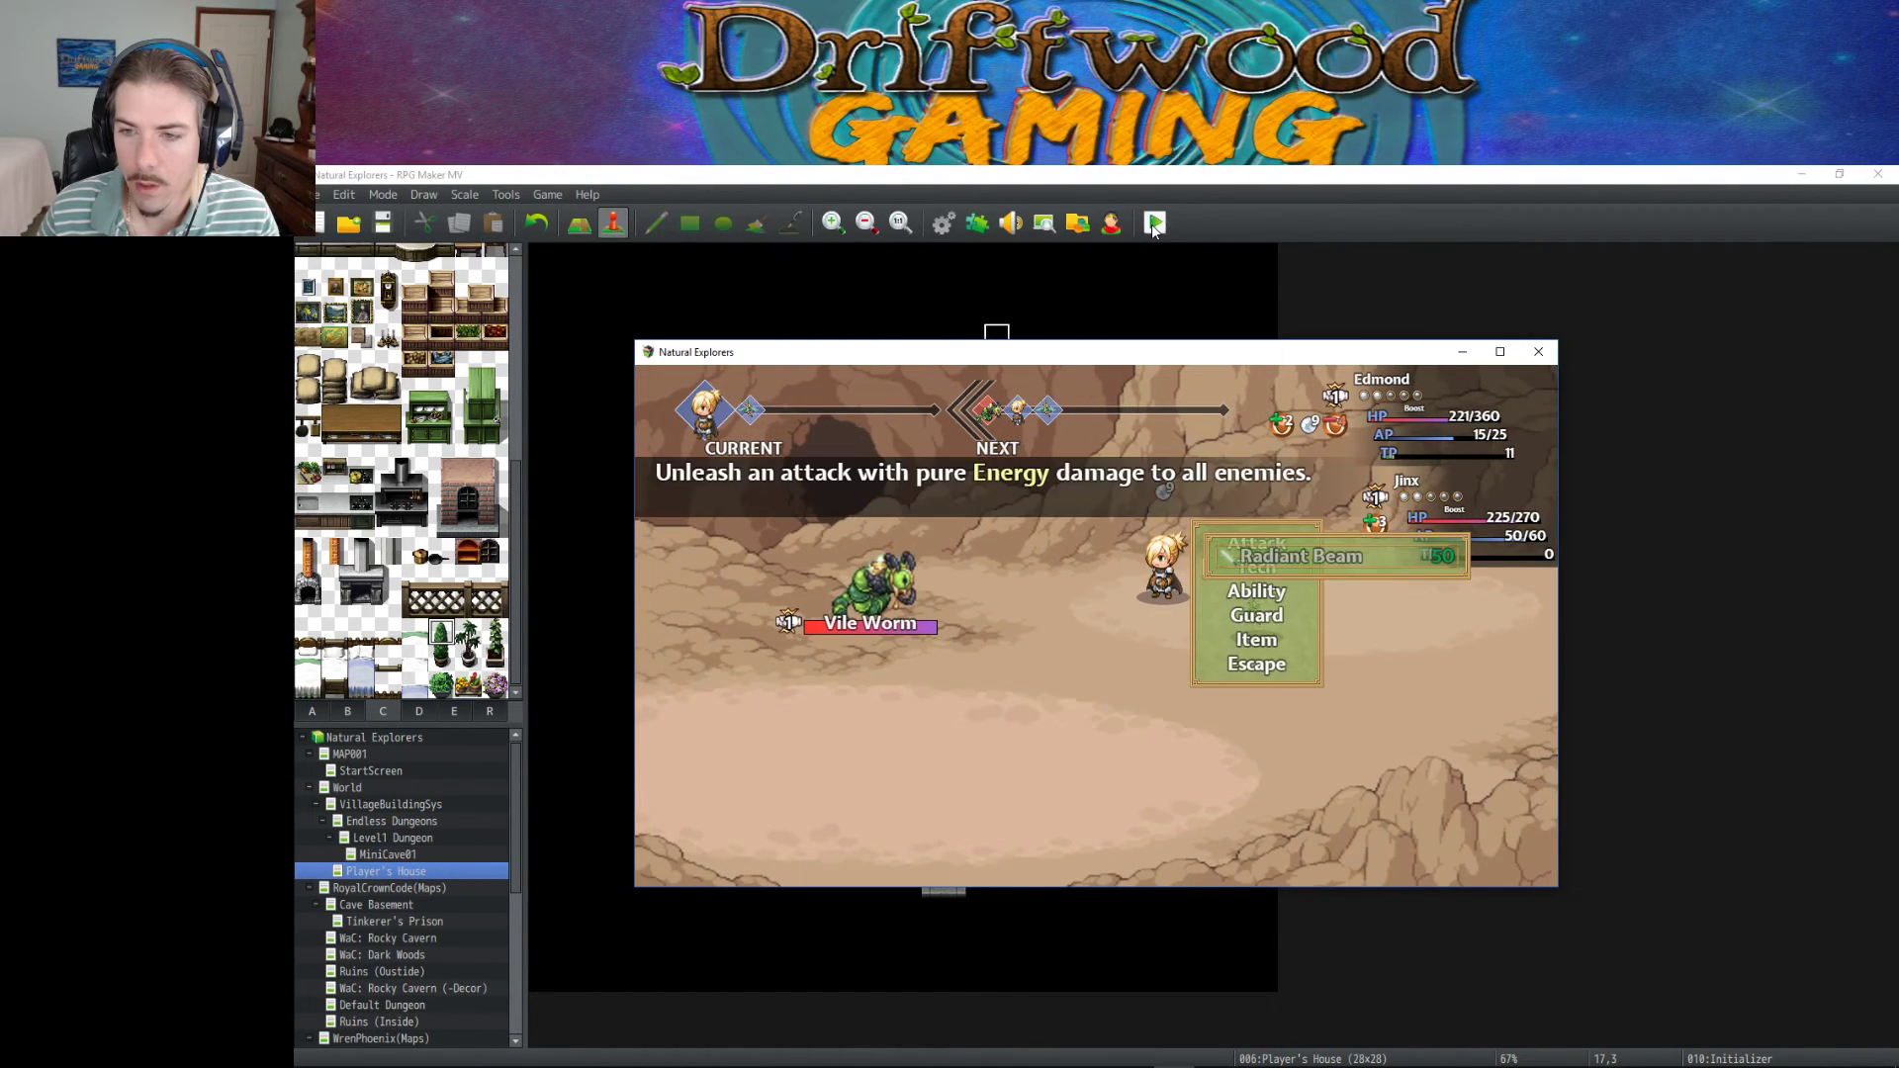
pyautogui.press('Escape')
pyautogui.press('Down')
pyautogui.press('Return')
pyautogui.press('Down')
pyautogui.press('Escape')
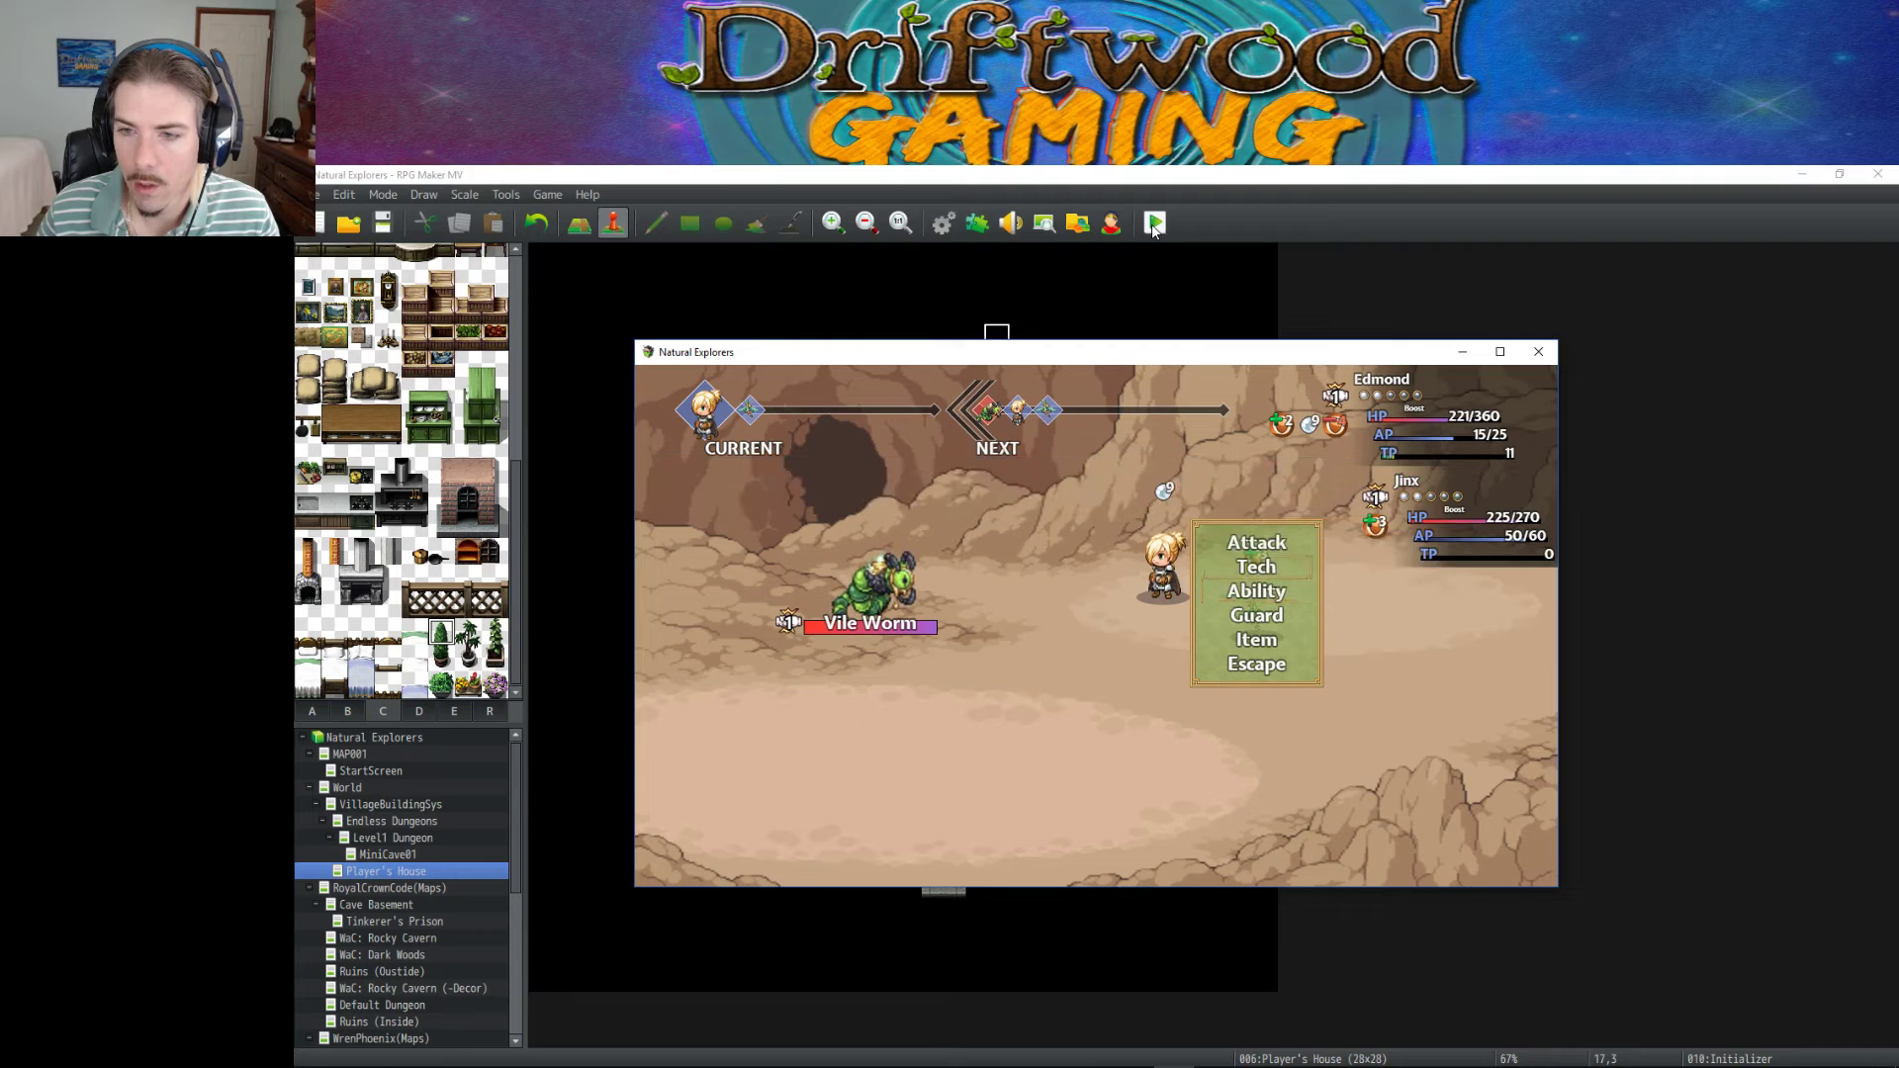
pyautogui.press('Return')
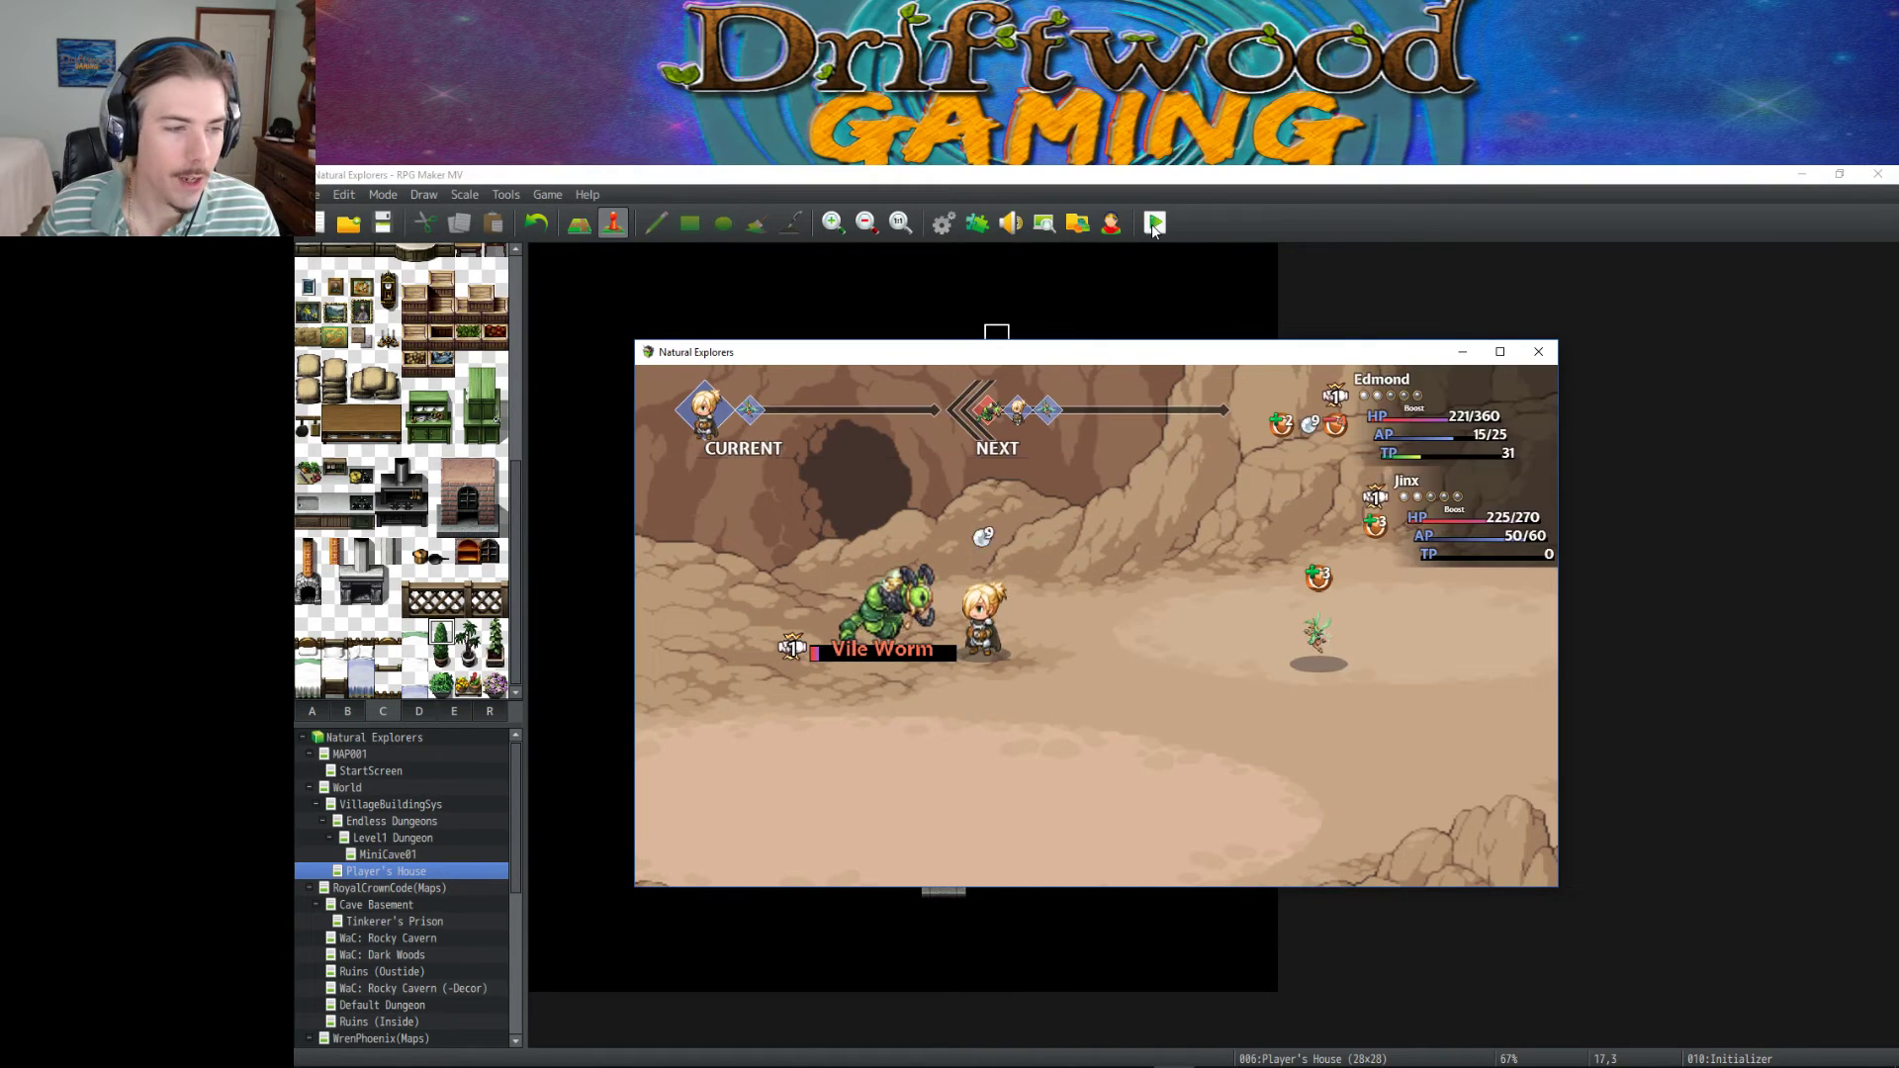
# Cast Blessings with Jinx, finish off the Vile Worm with Edmond's attack and continue past the victory screen.
pyautogui.press('Return')
pyautogui.press('Down')
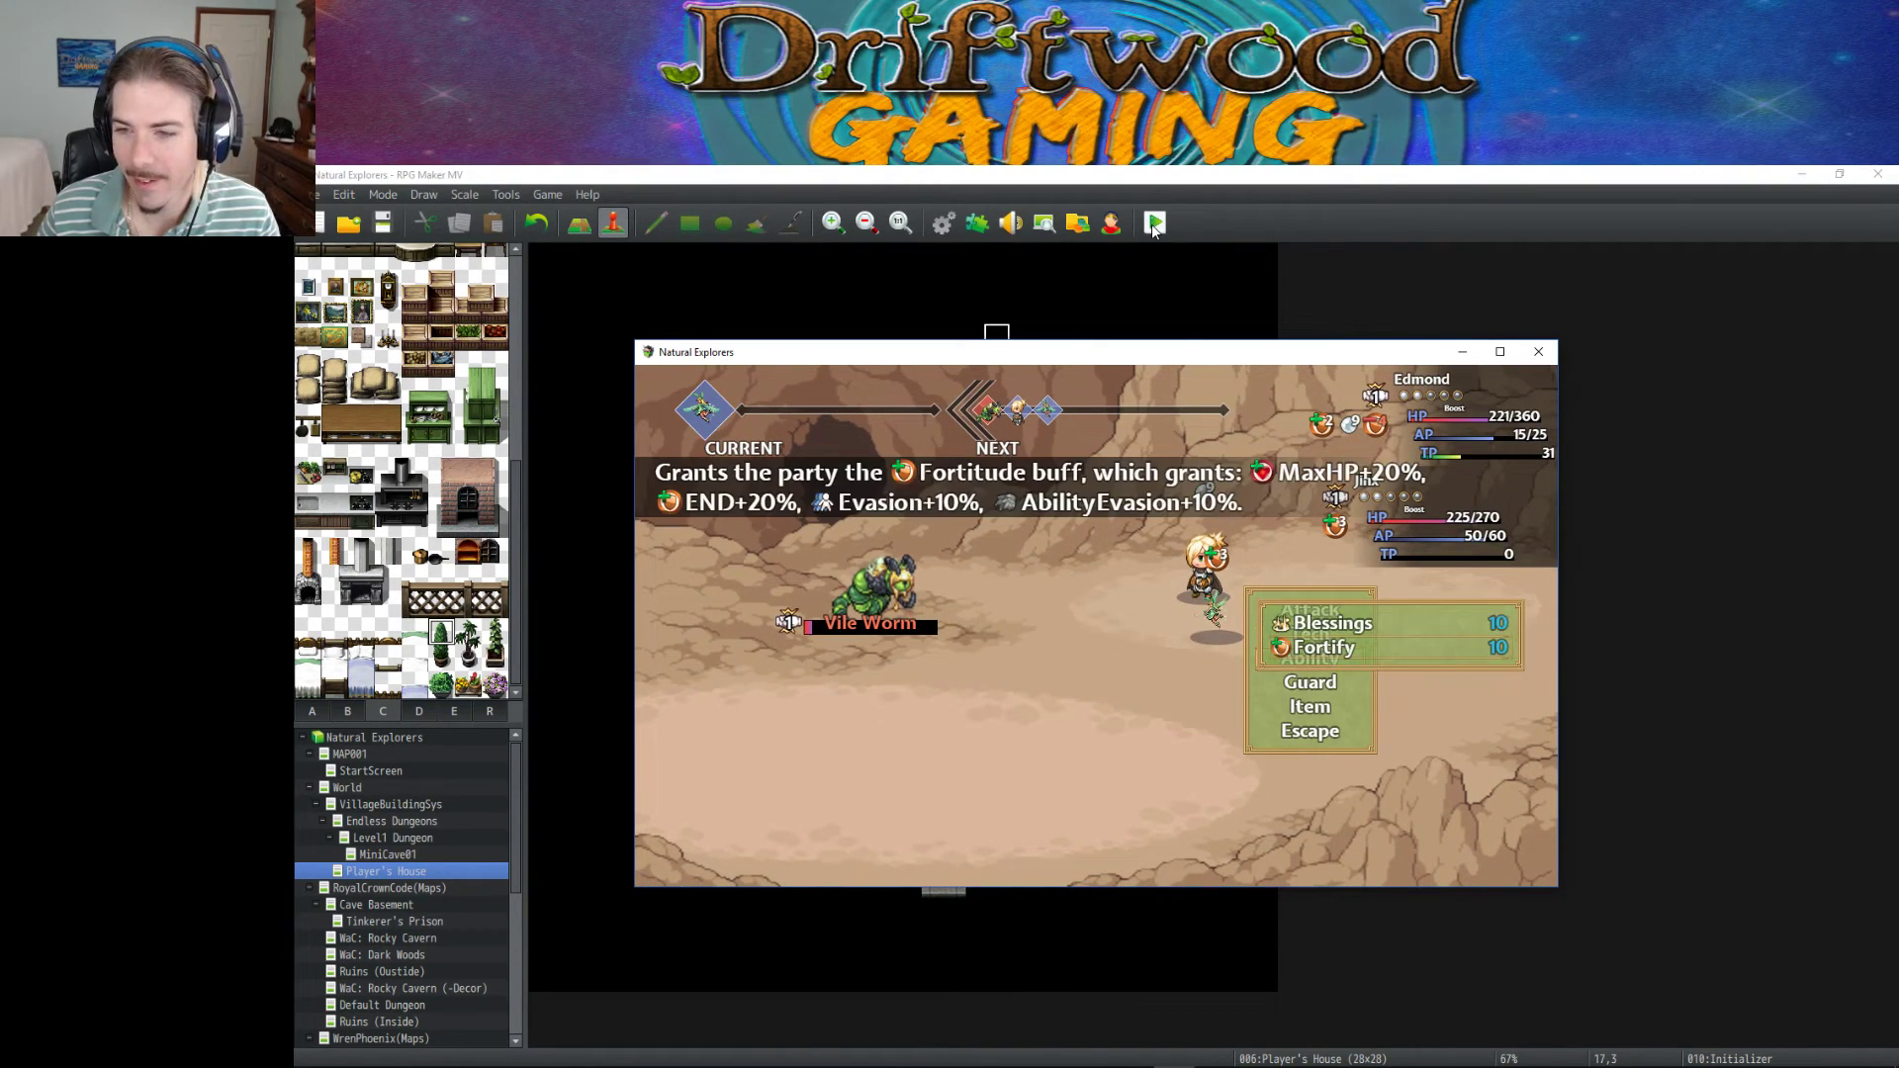
pyautogui.press('Return')
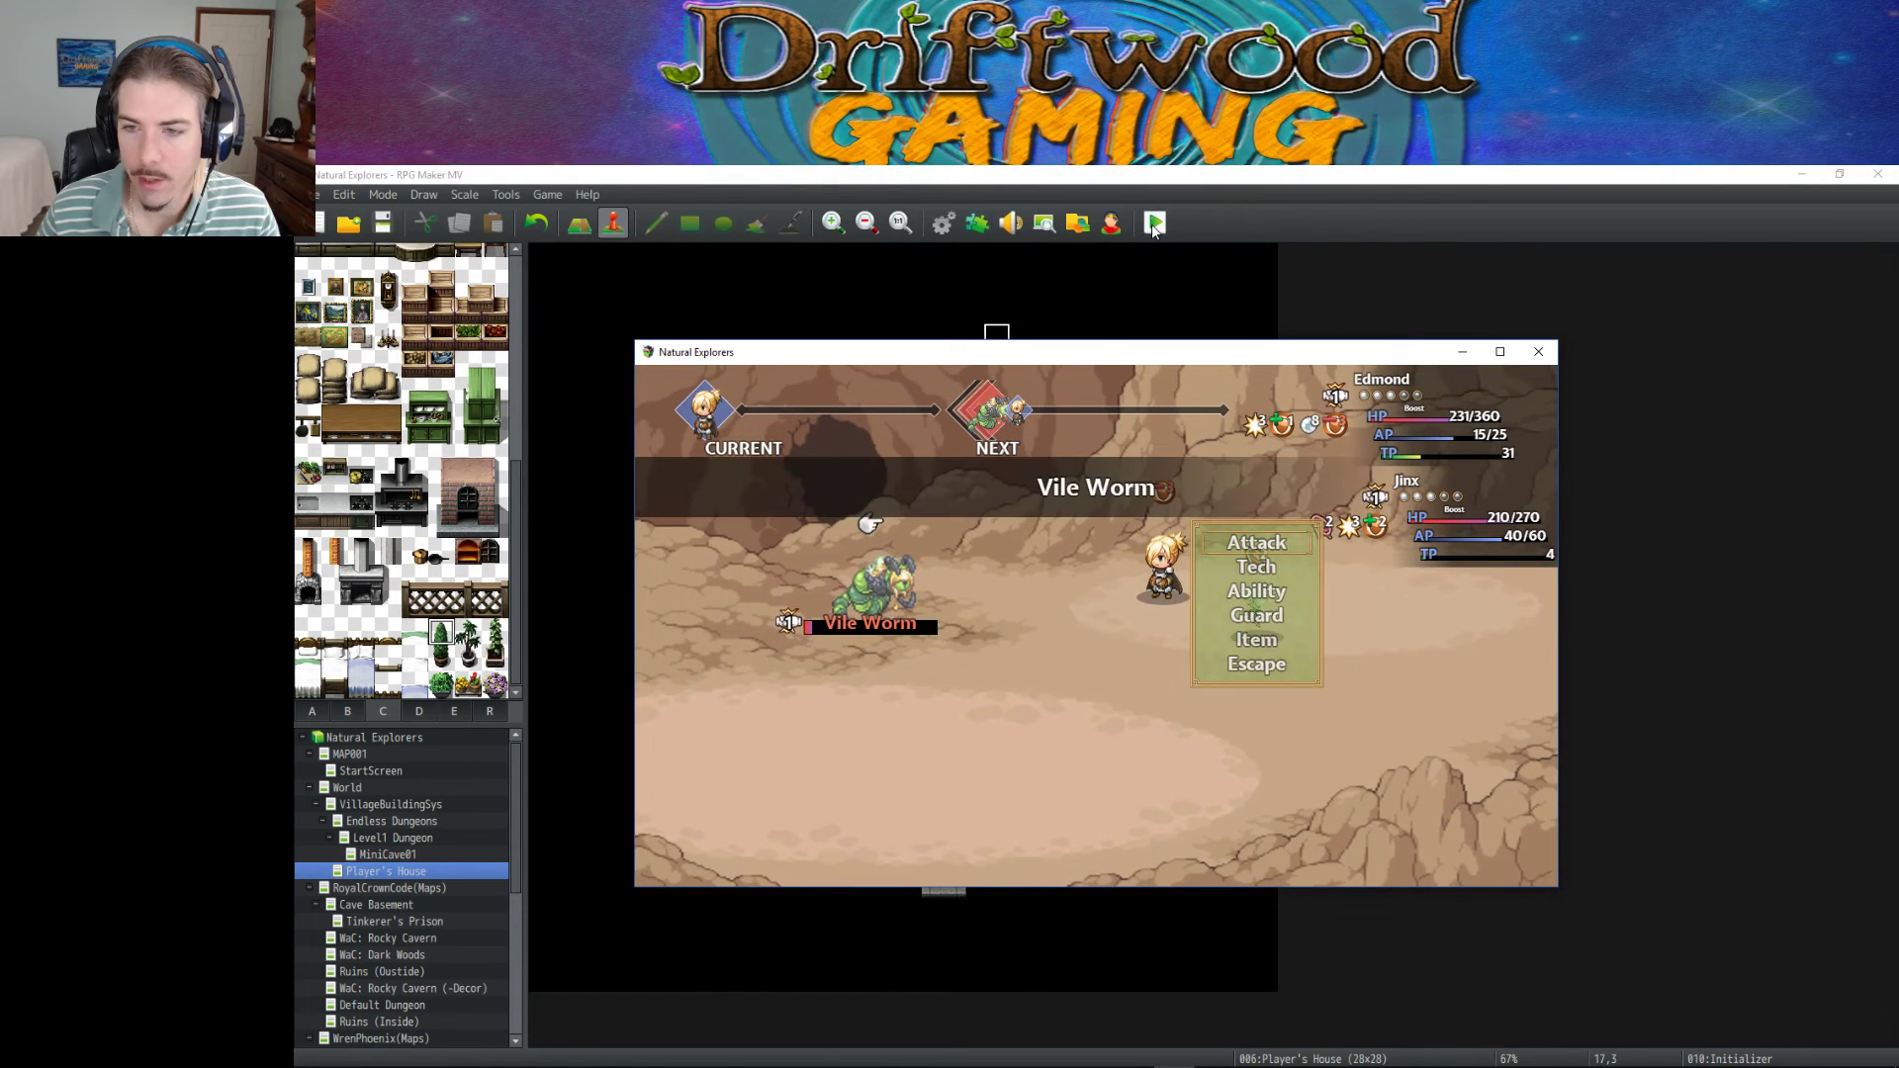
pyautogui.press('Return')
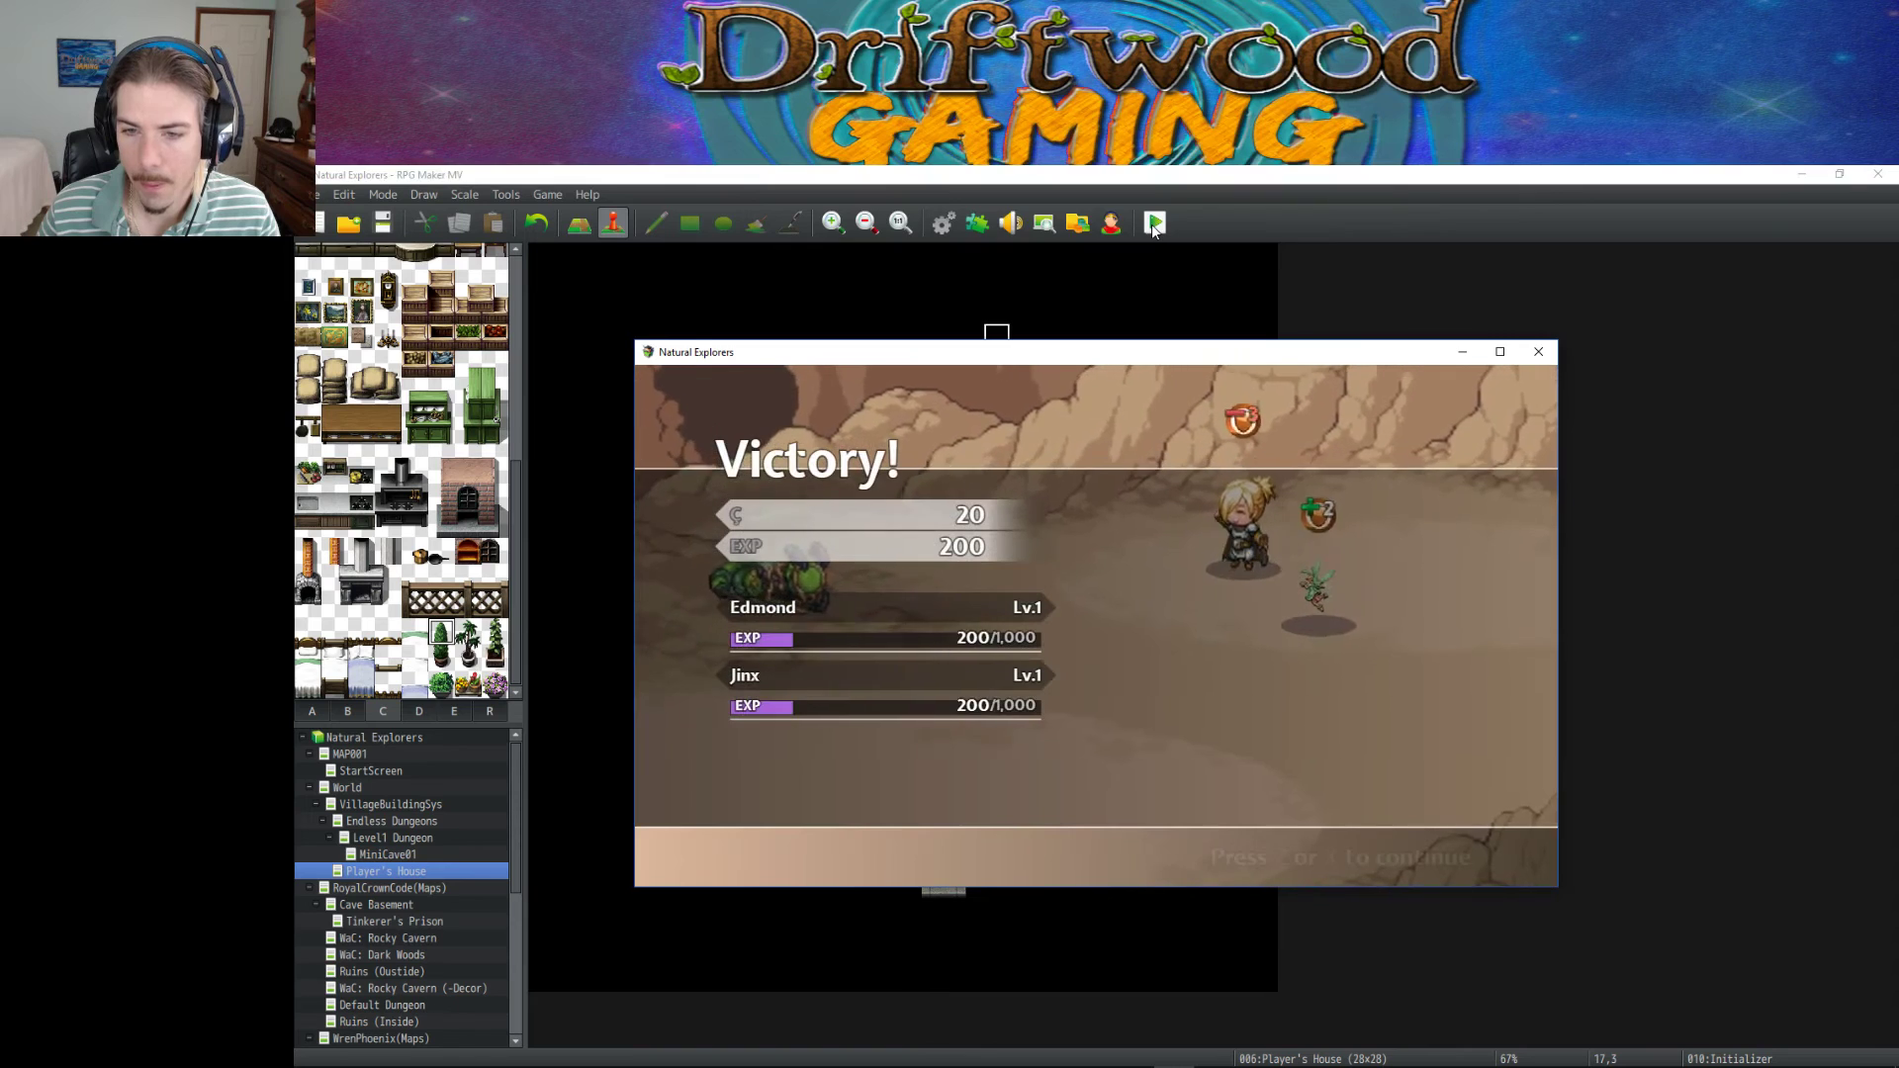
pyautogui.press('Return')
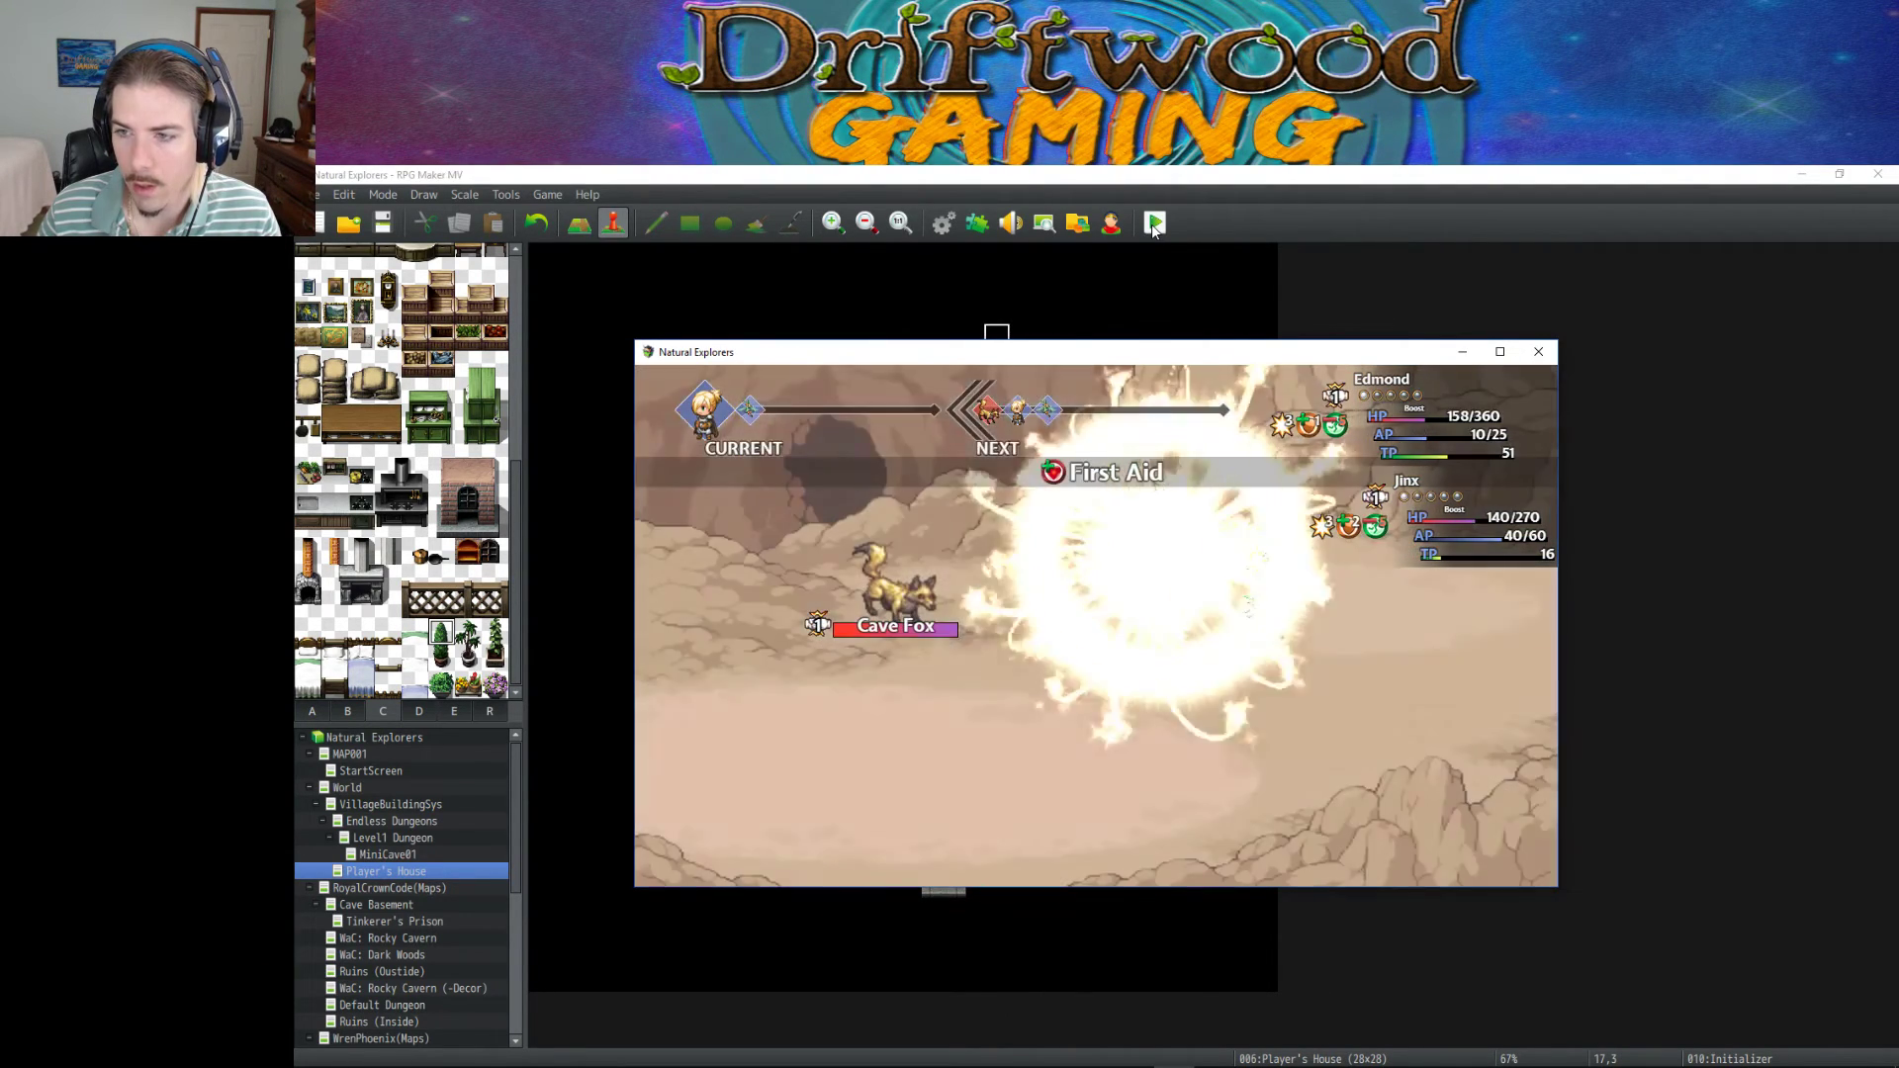
# Look at Jinx's Tech and Ability commands, then attack the Cave Fox with Jinx.
pyautogui.press('Down')
pyautogui.press('Return')
pyautogui.press('Escape')
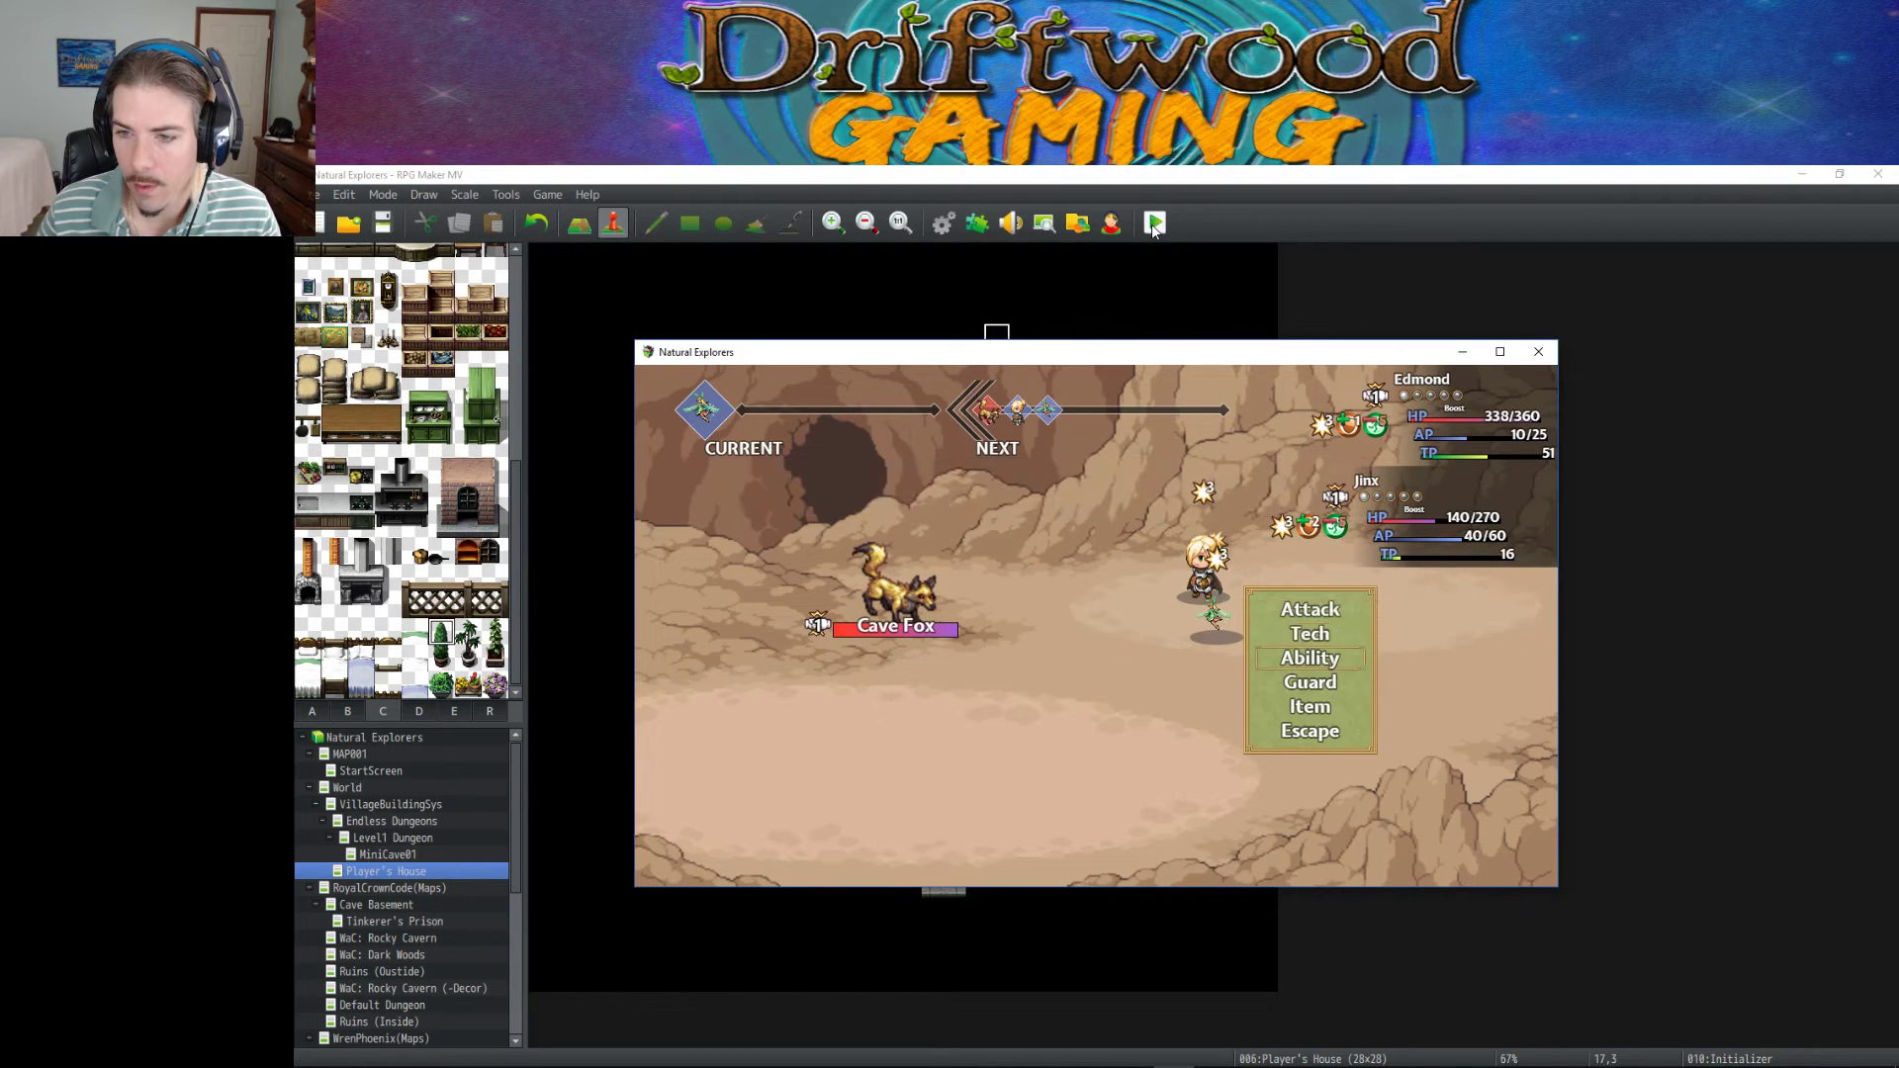
pyautogui.press('Down')
pyautogui.press('Return')
pyautogui.press('Escape')
pyautogui.press('Up')
pyautogui.press('Return')
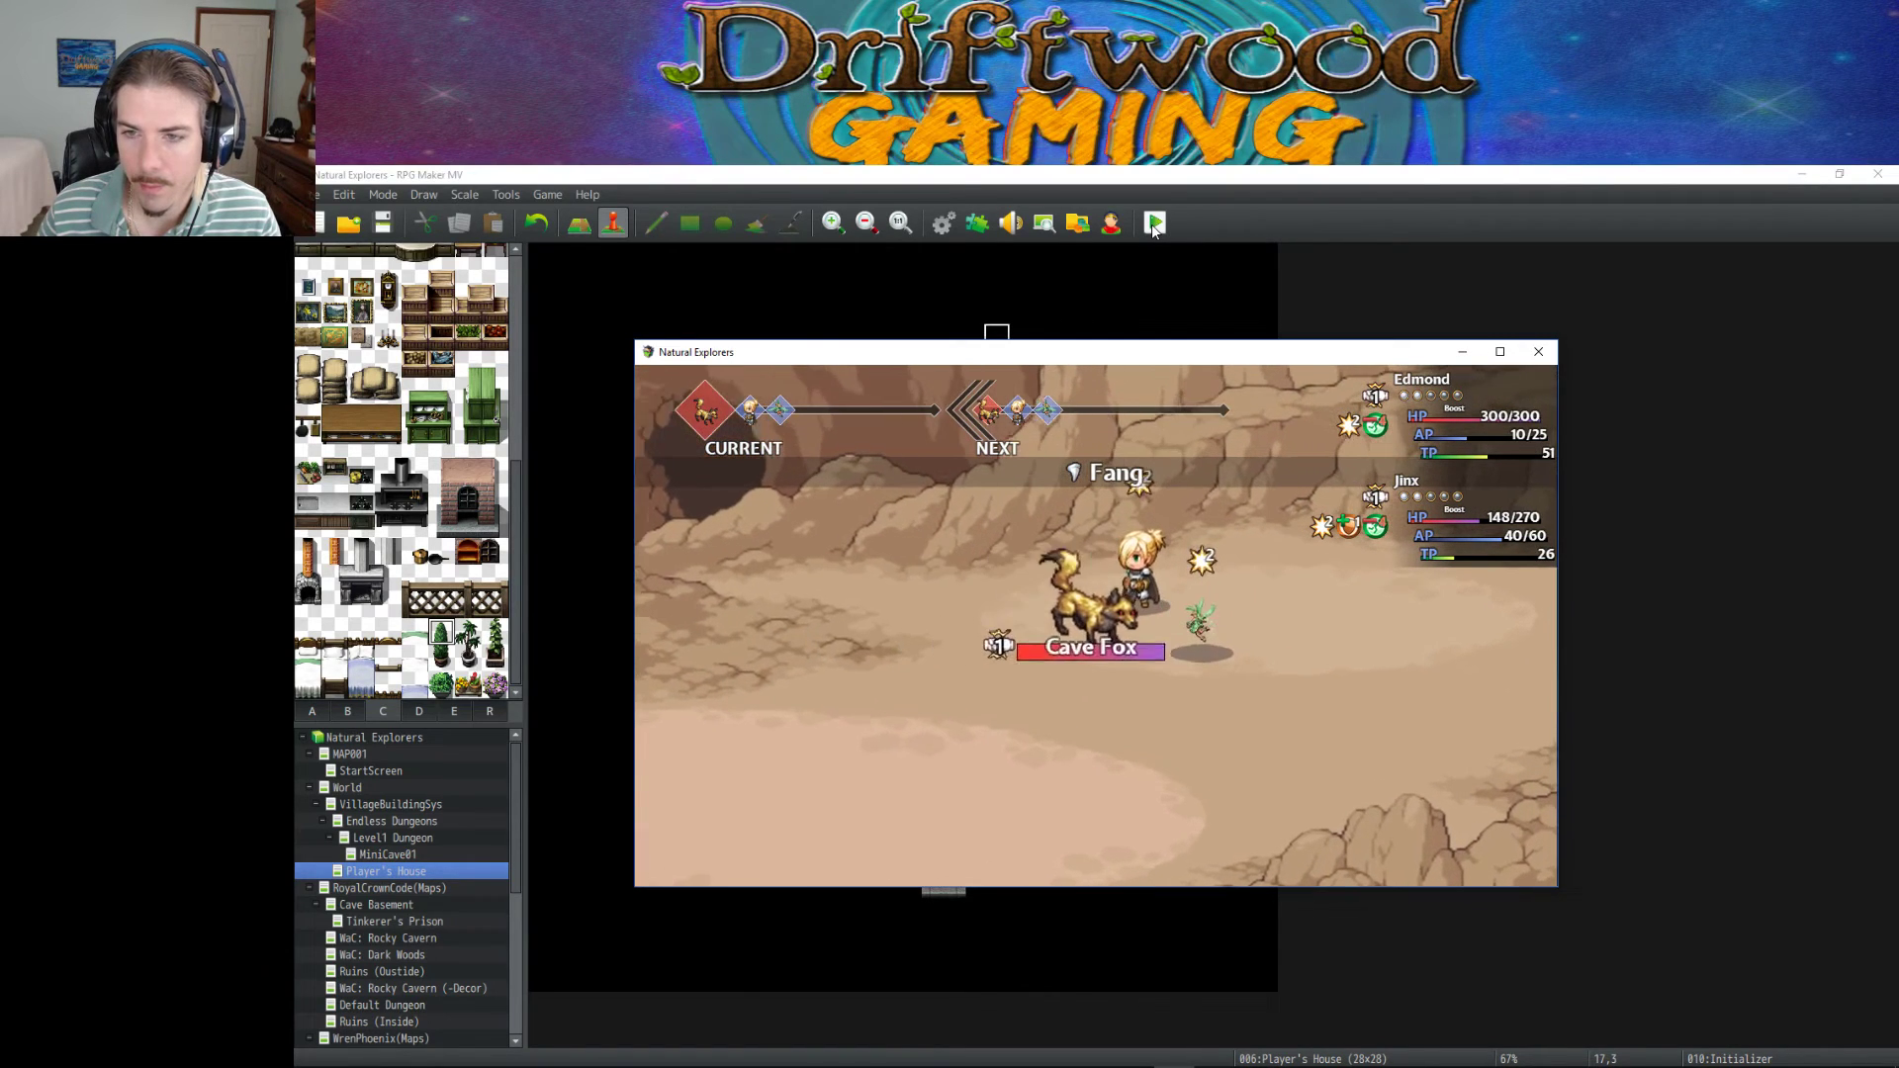
# Use Edmond's Radiant Beam on the Cave Fox and finish the battle with an attack.
pyautogui.press('Down')
pyautogui.press('Return')
pyautogui.press('Return')
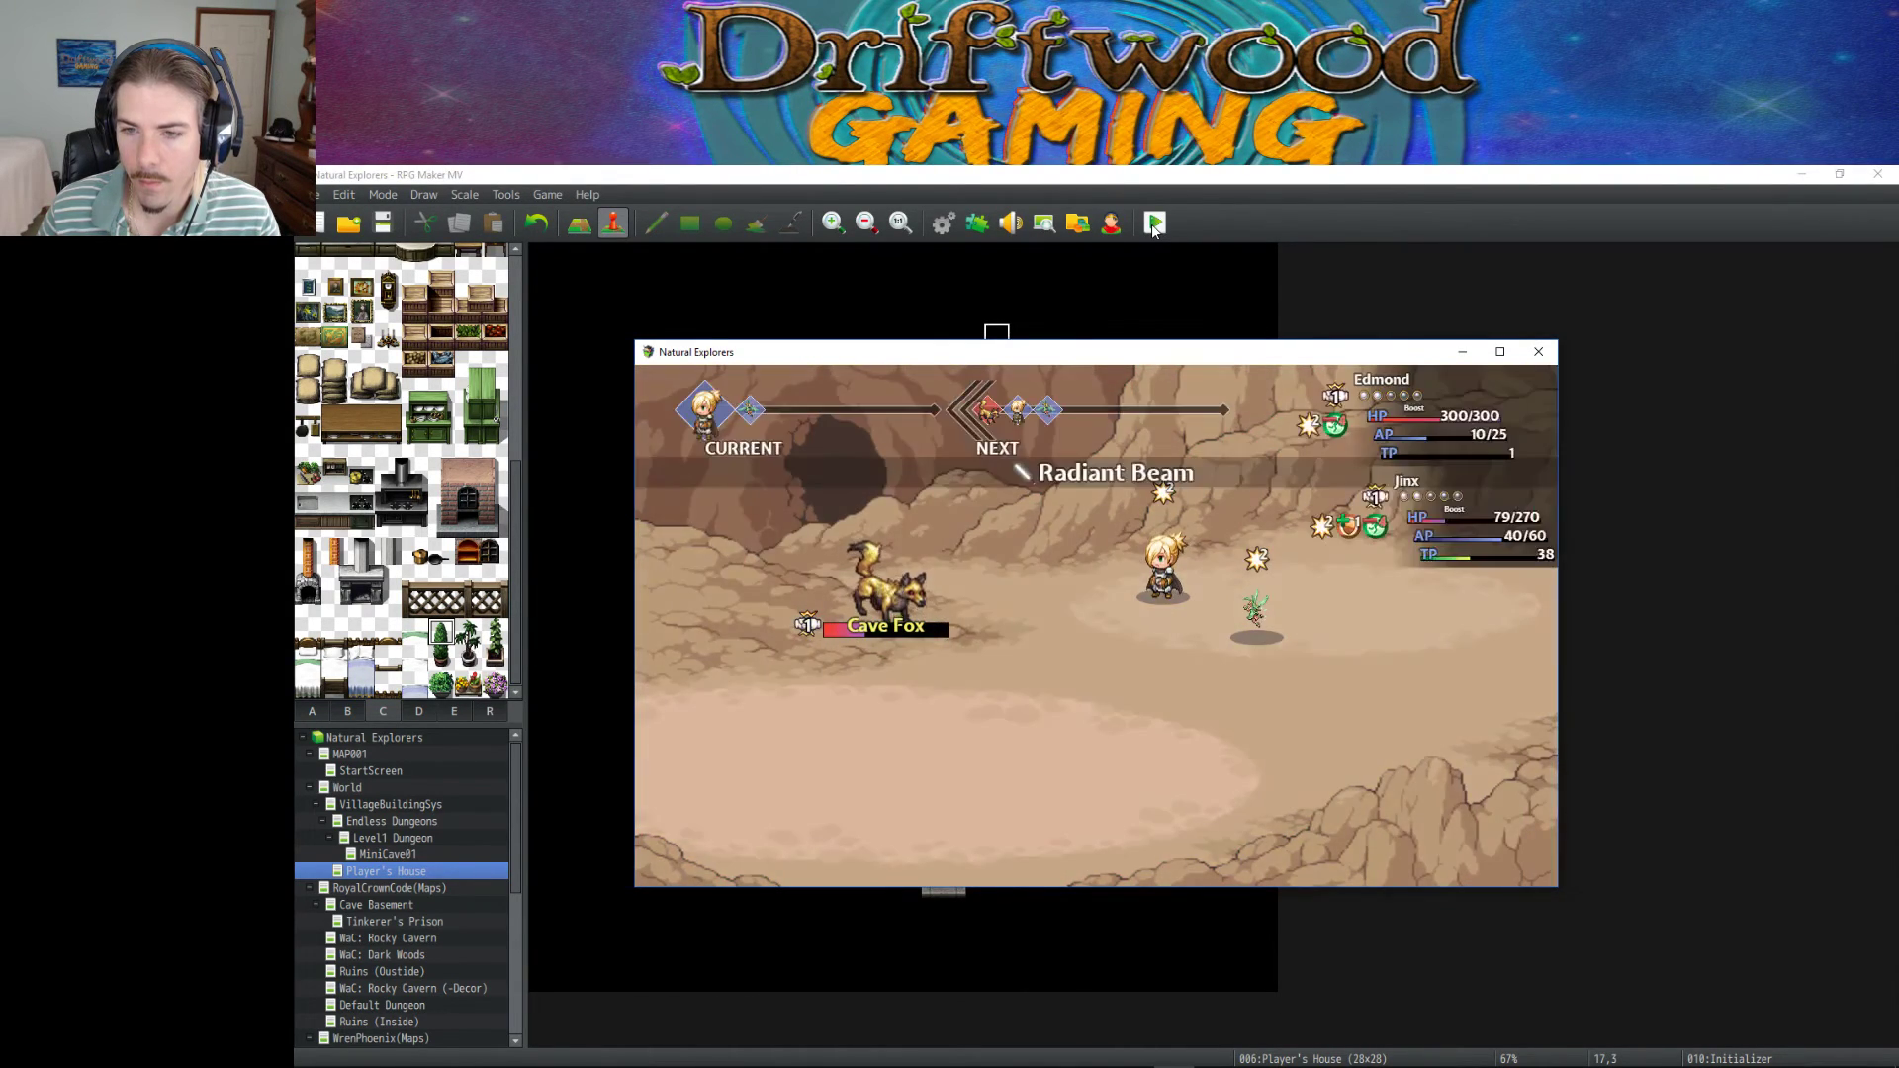
pyautogui.press('Return')
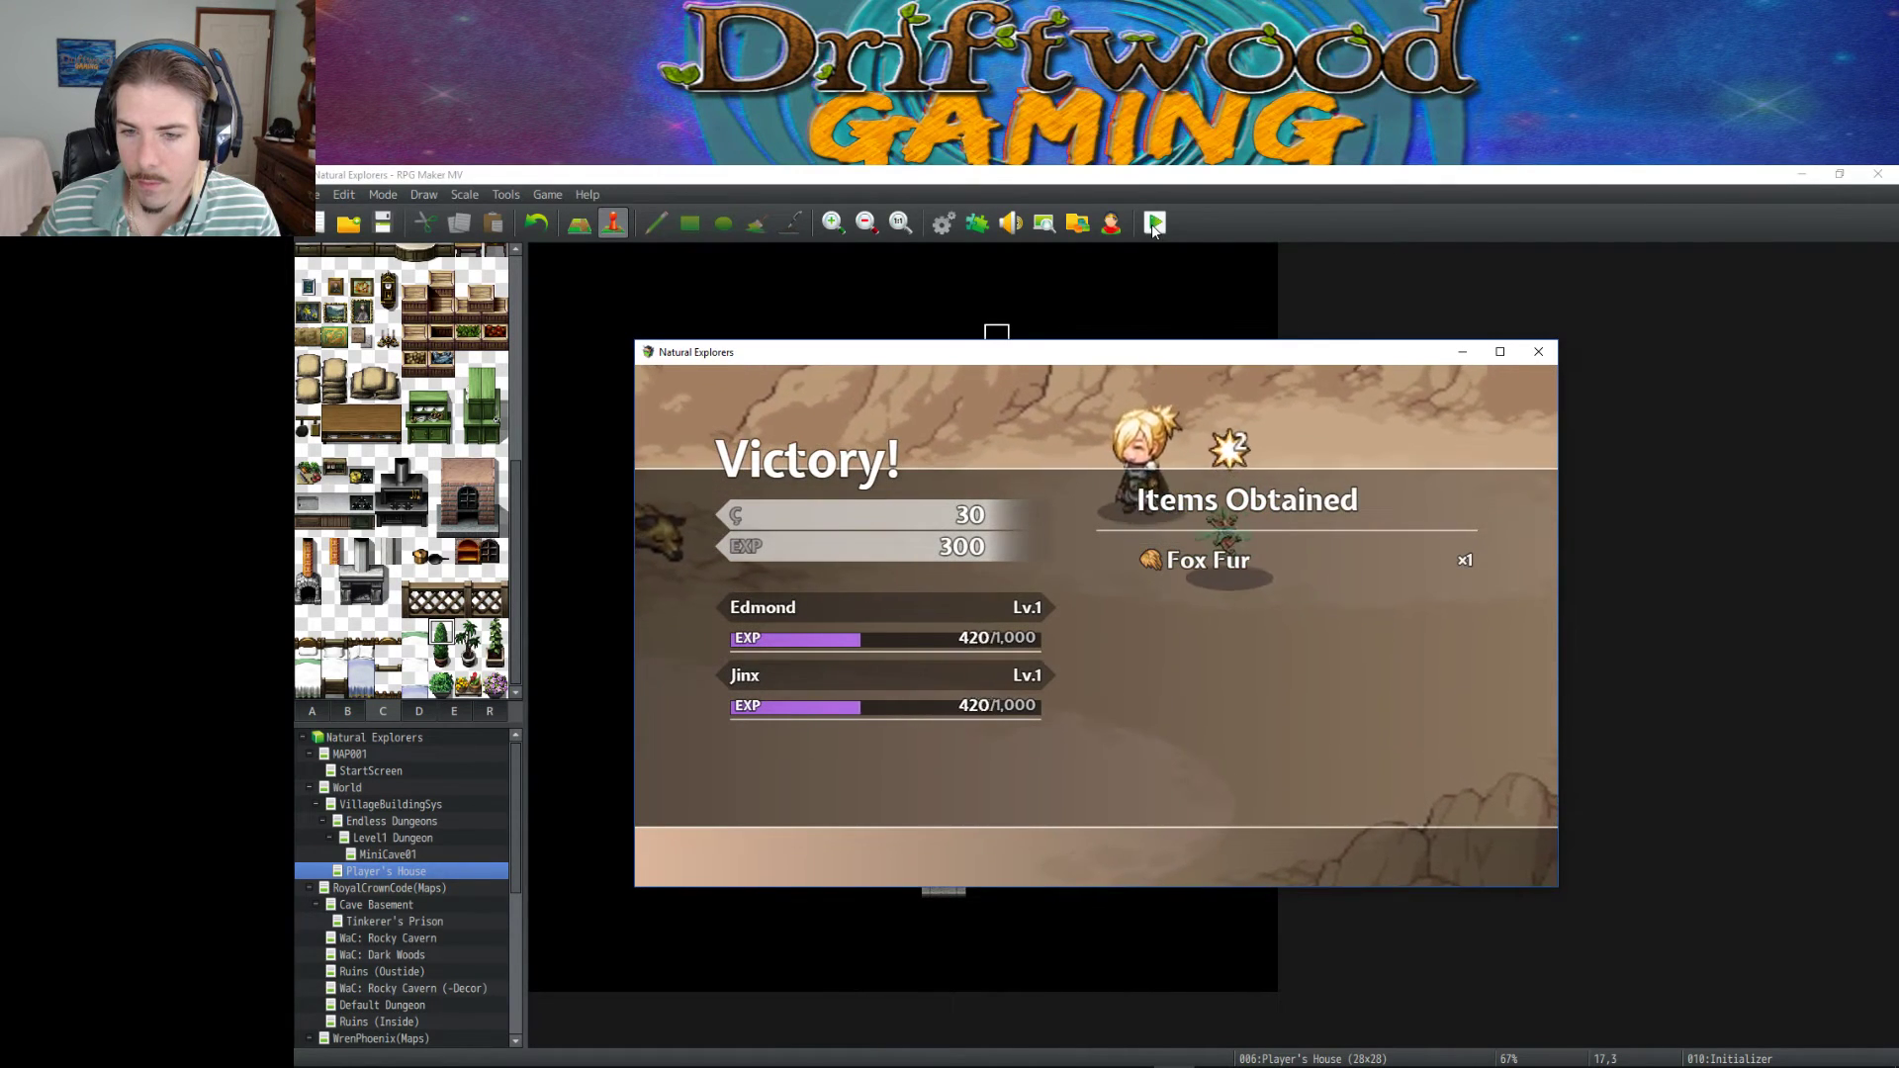
# Move on from the victory screen to the next Vile Worm battle and heal Jinx with Edmond's First Aid.
pyautogui.press('Return')
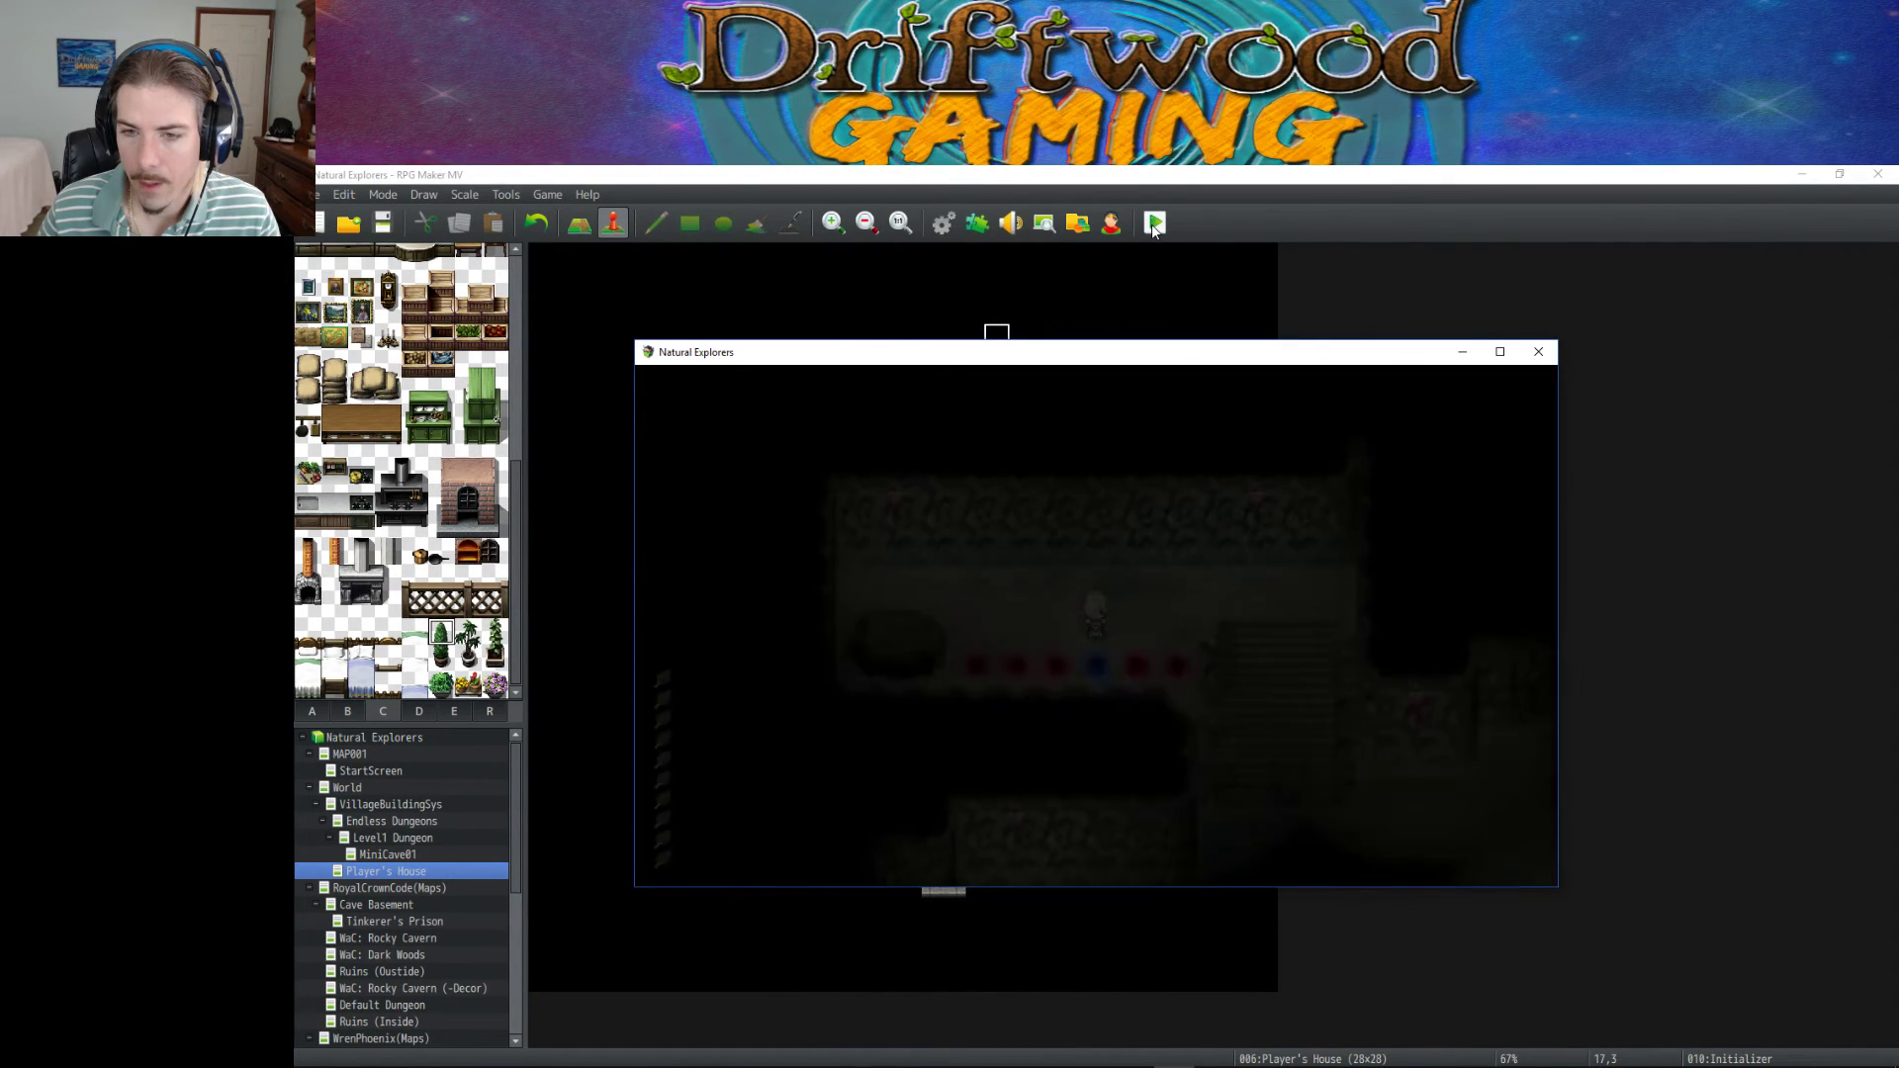
pyautogui.press('Left')
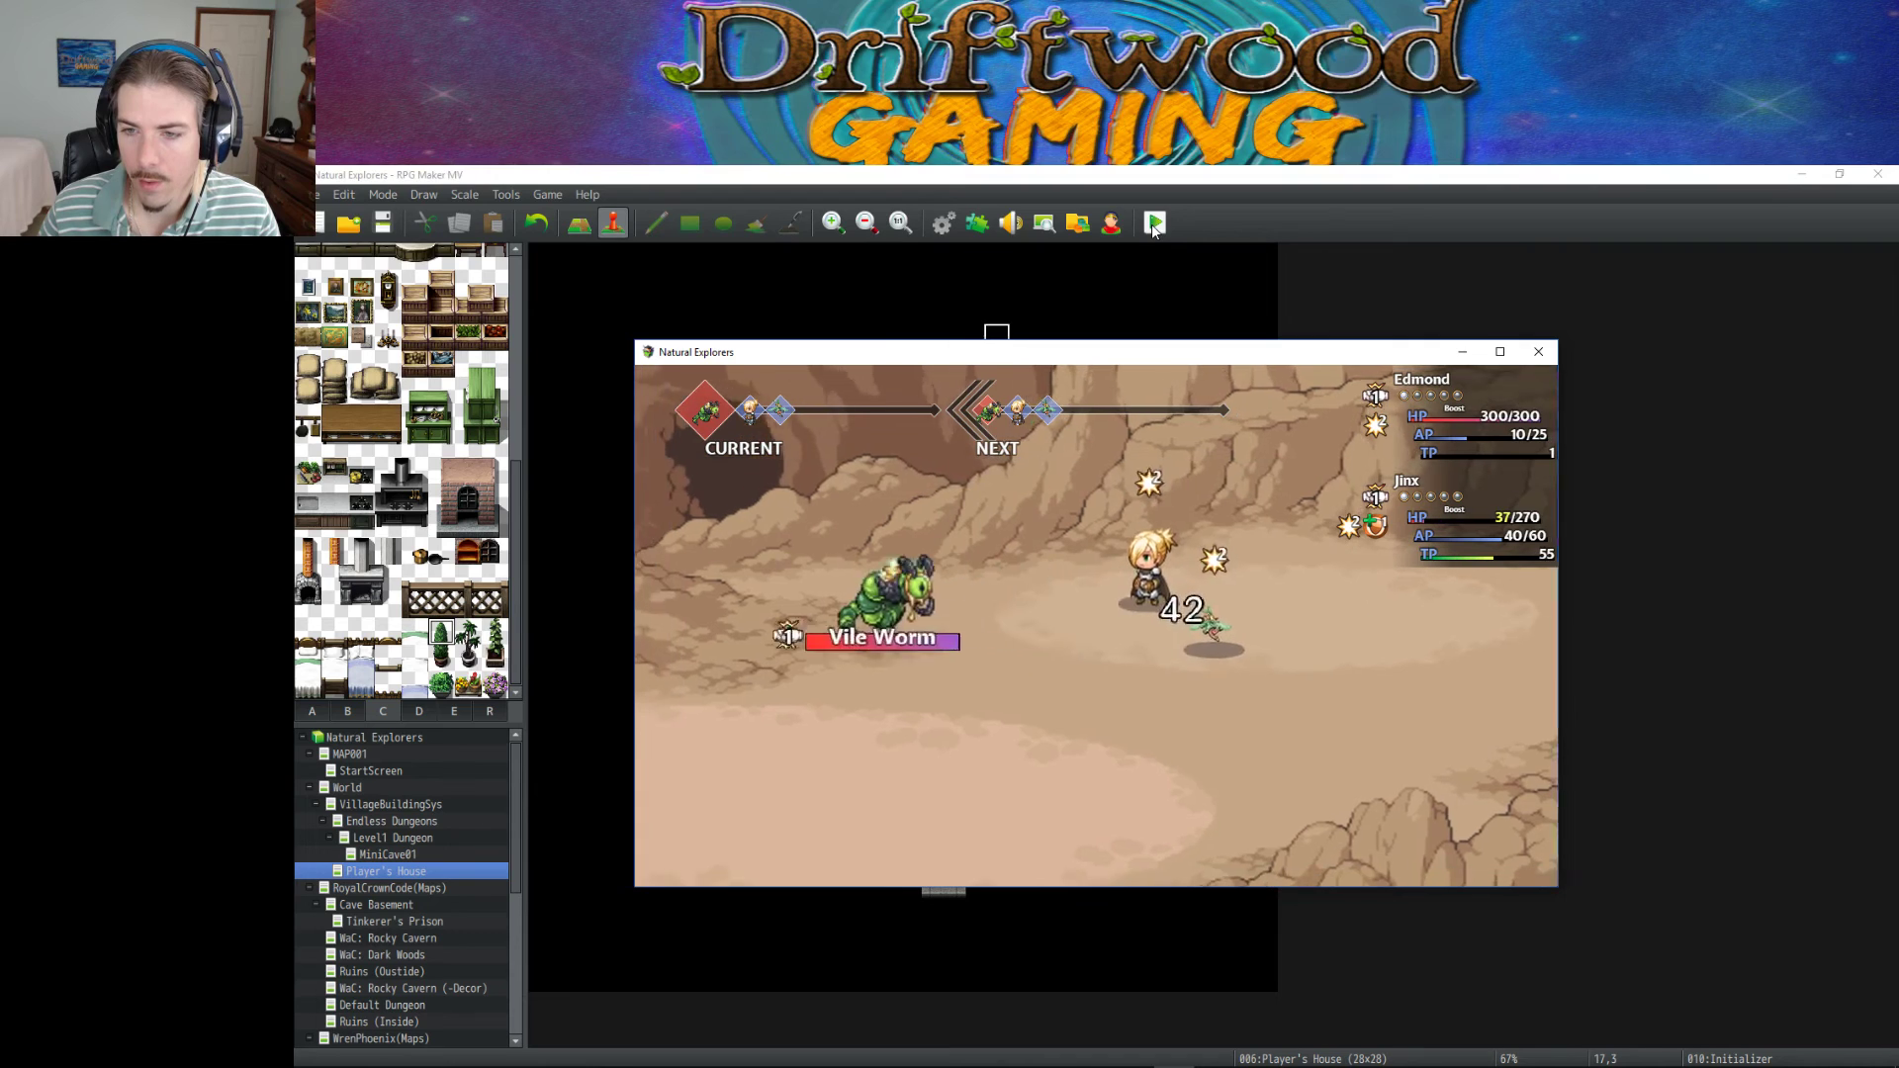
pyautogui.press('Down')
pyautogui.press('Return')
pyautogui.press('Up')
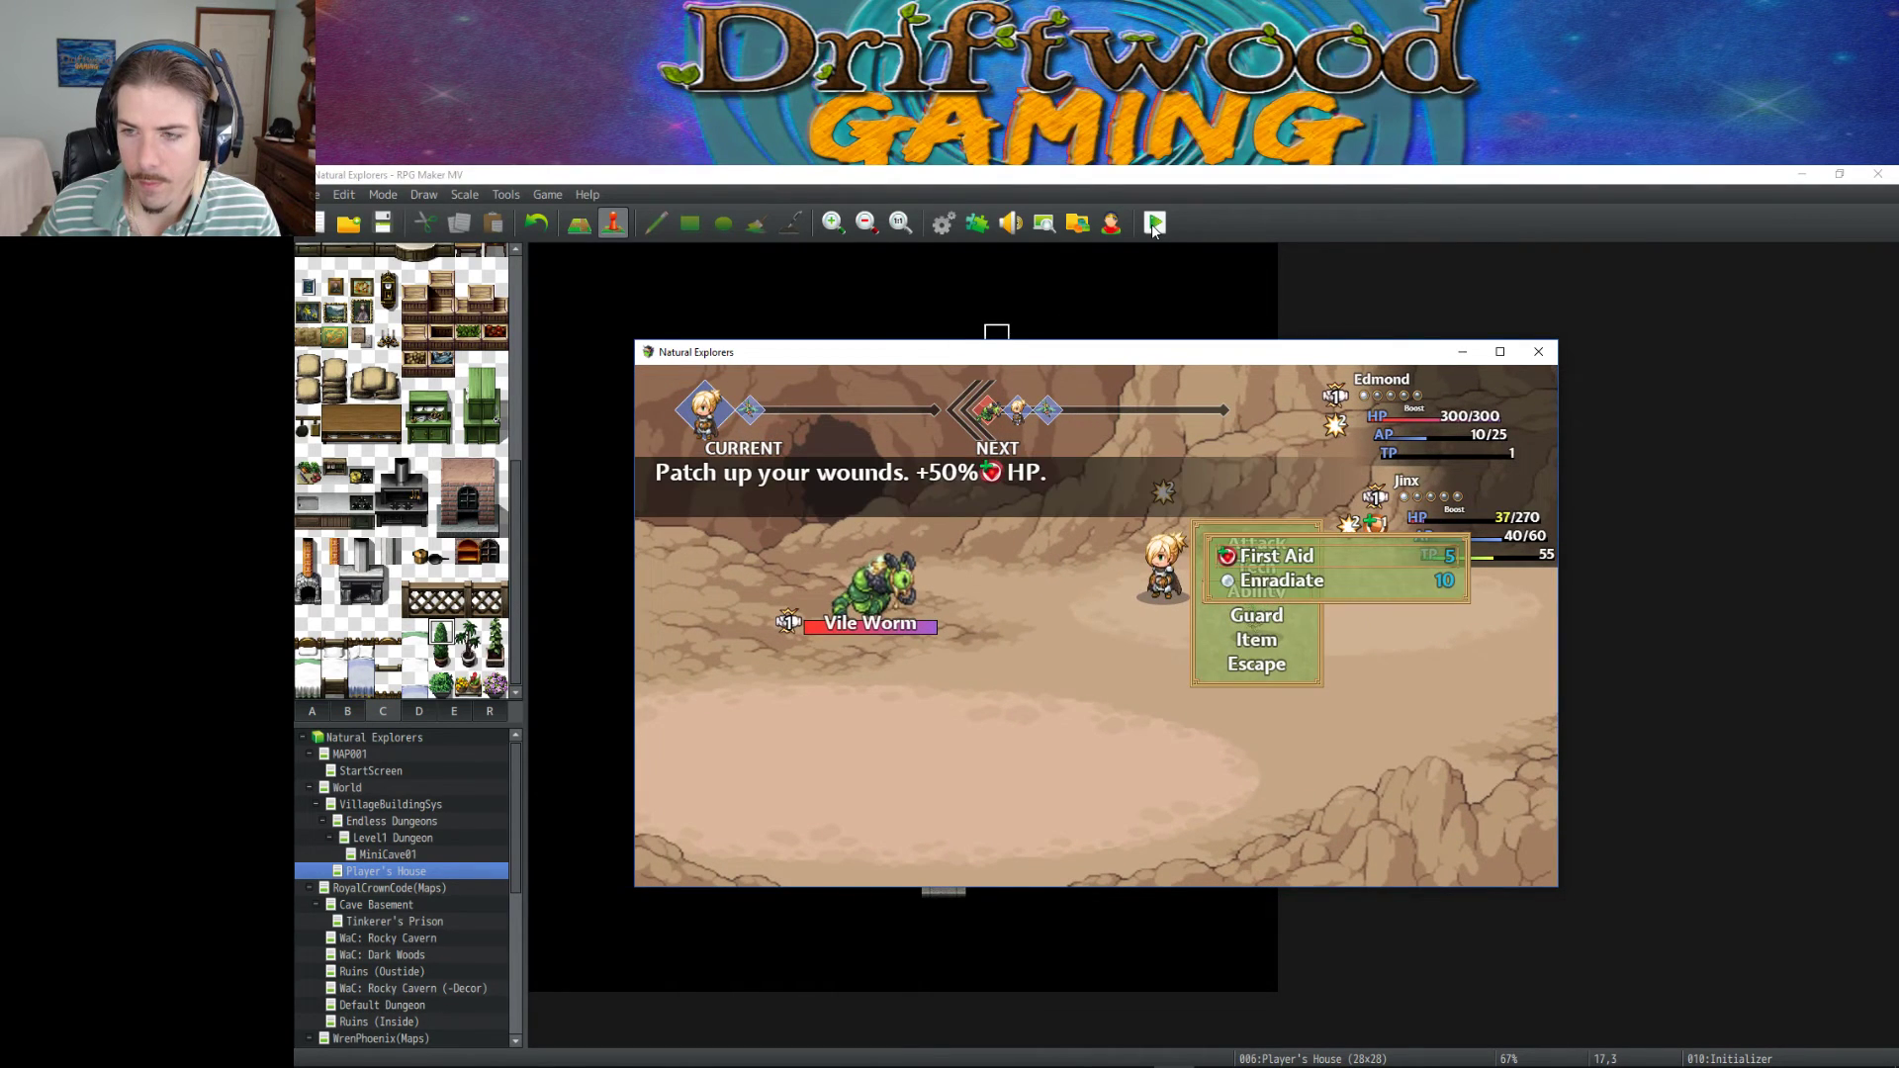
pyautogui.press('Return')
pyautogui.press('Return')
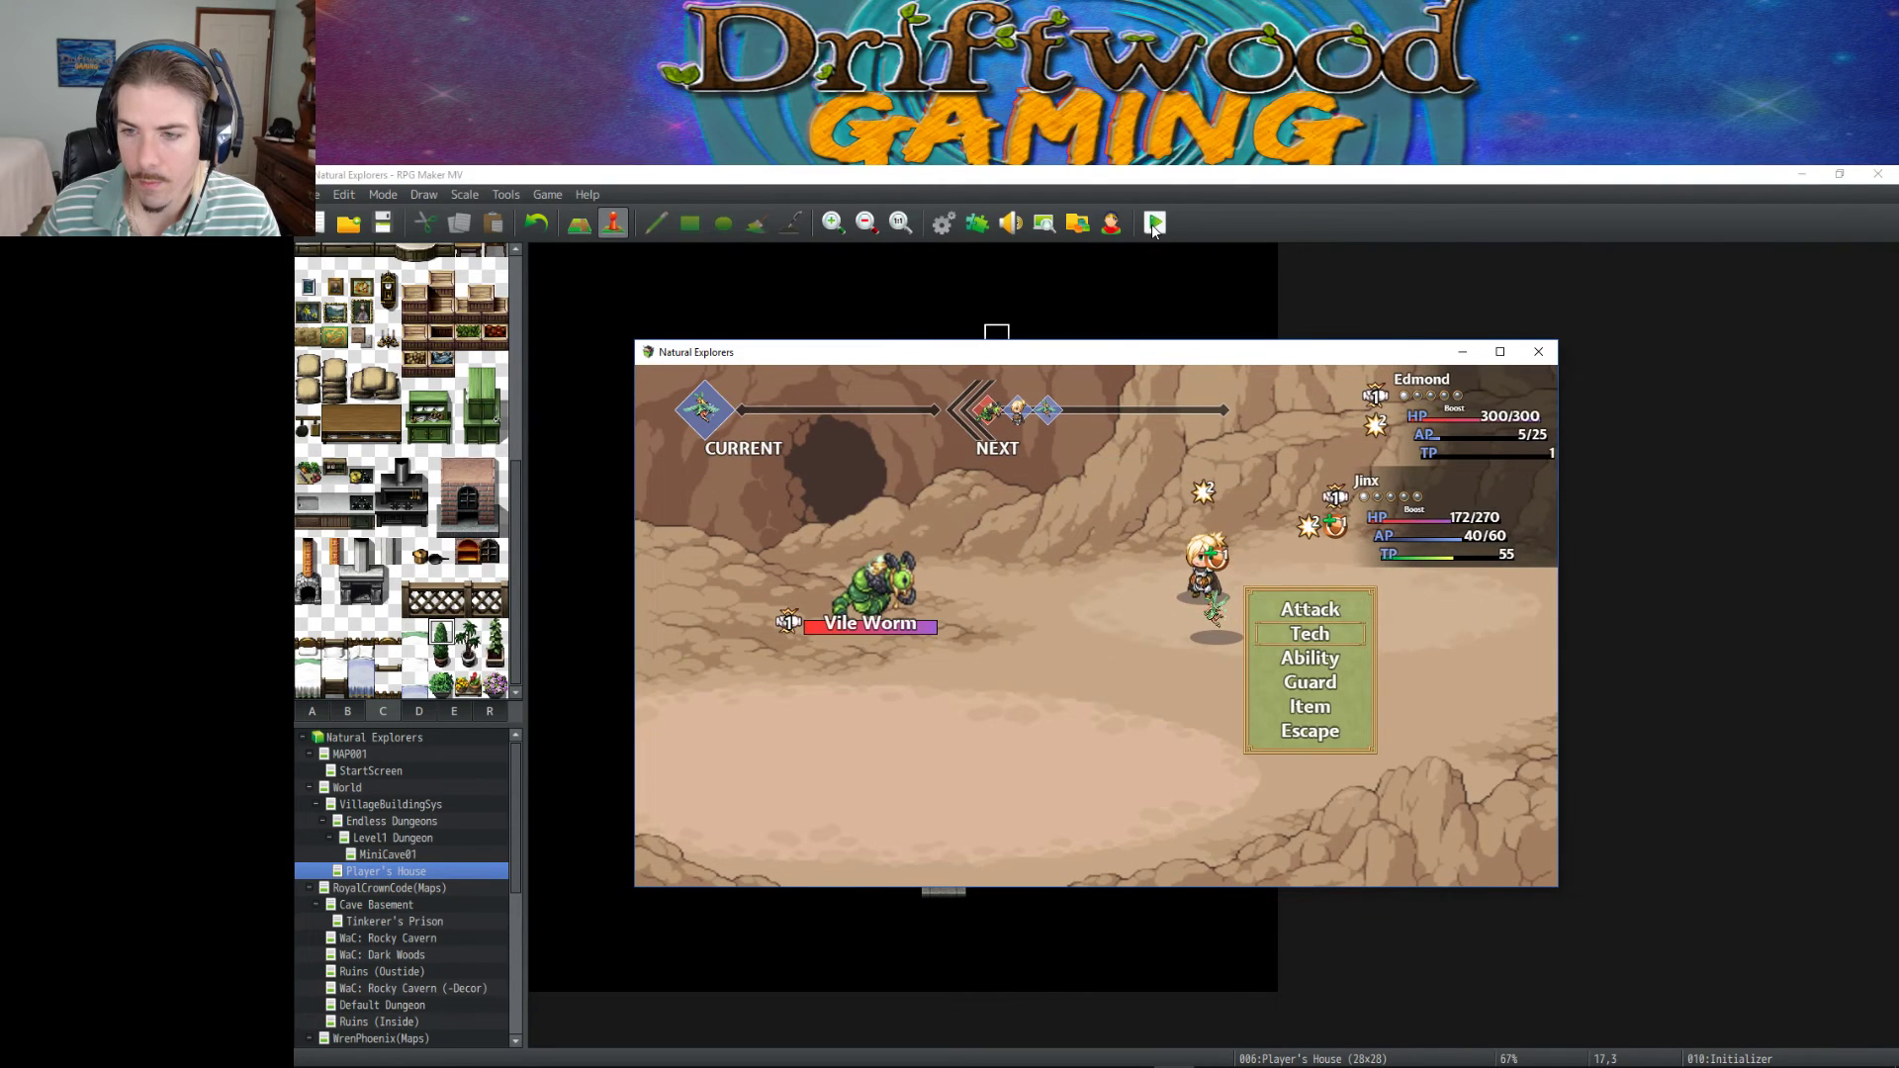
# Cast Jinx's Blessings ability to give the party the Enlightened buff.
pyautogui.press('Down')
pyautogui.press('Return')
pyautogui.press('Down')
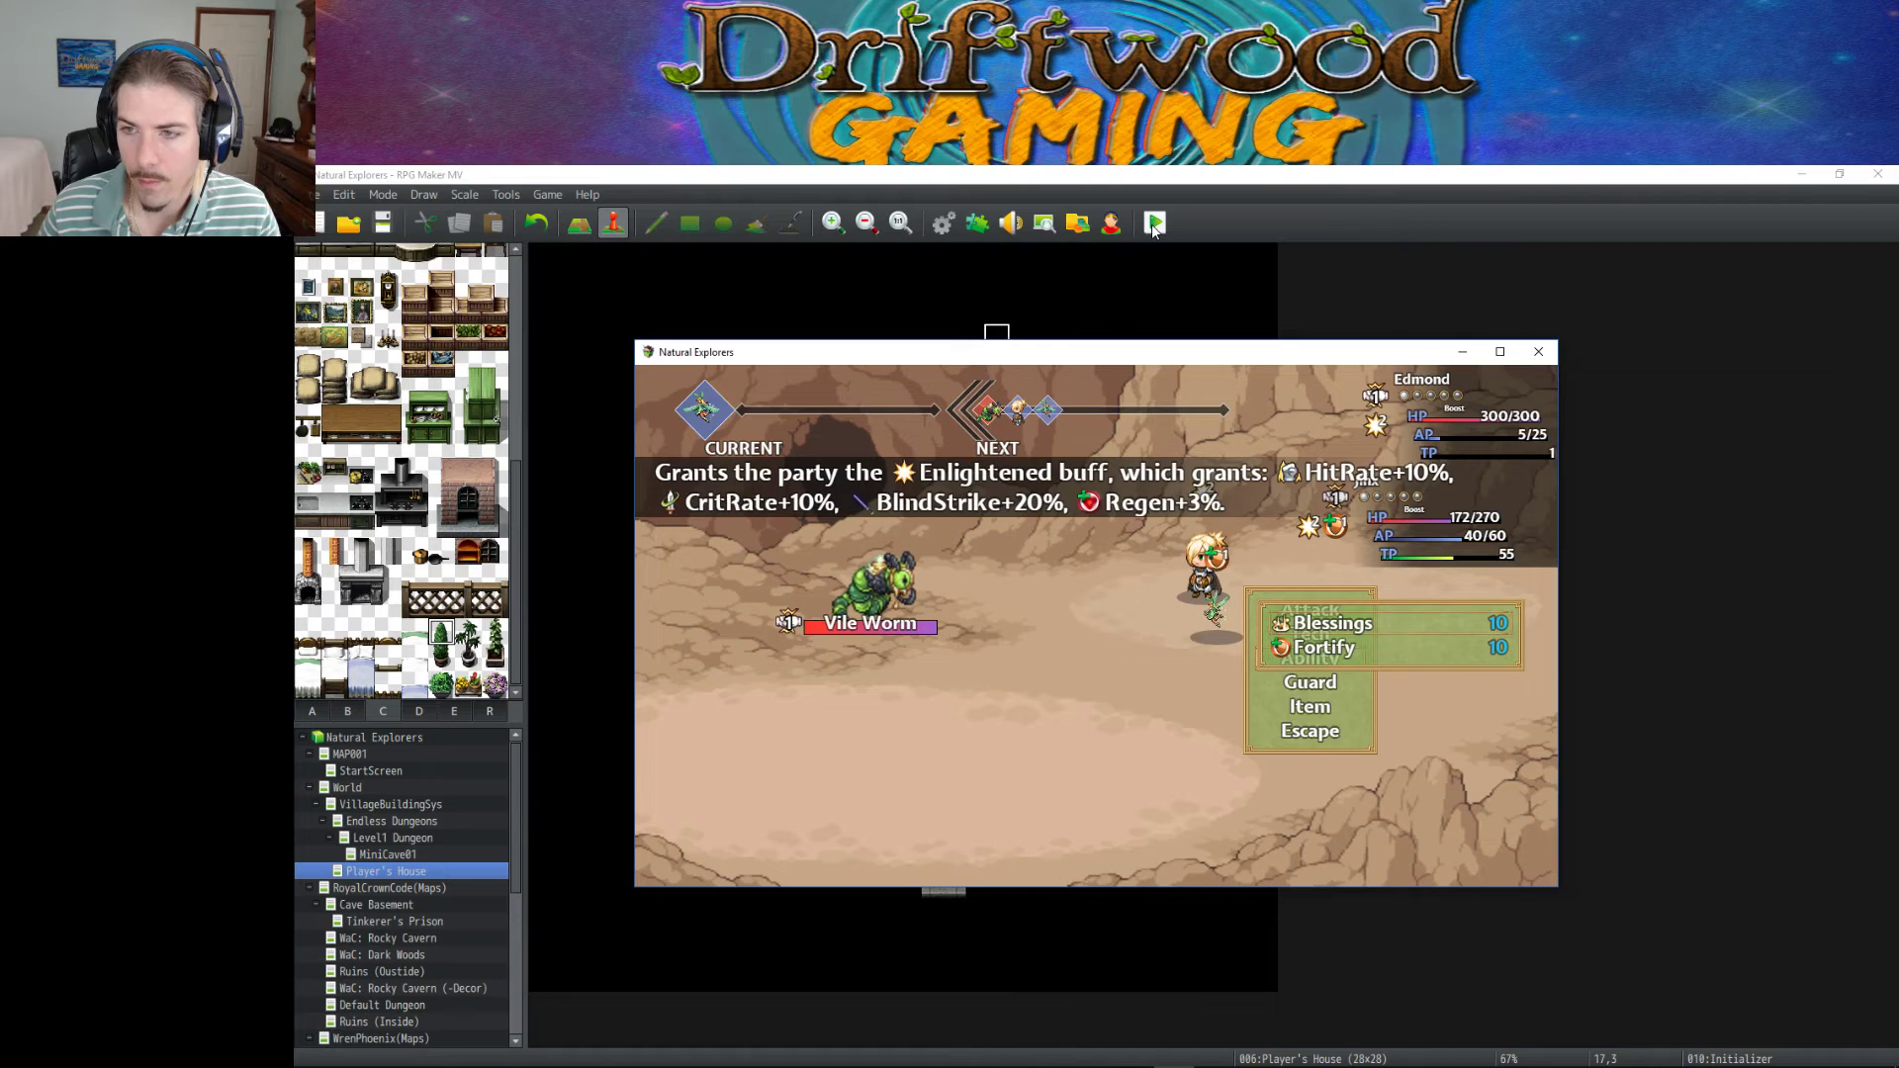
pyautogui.press('Return')
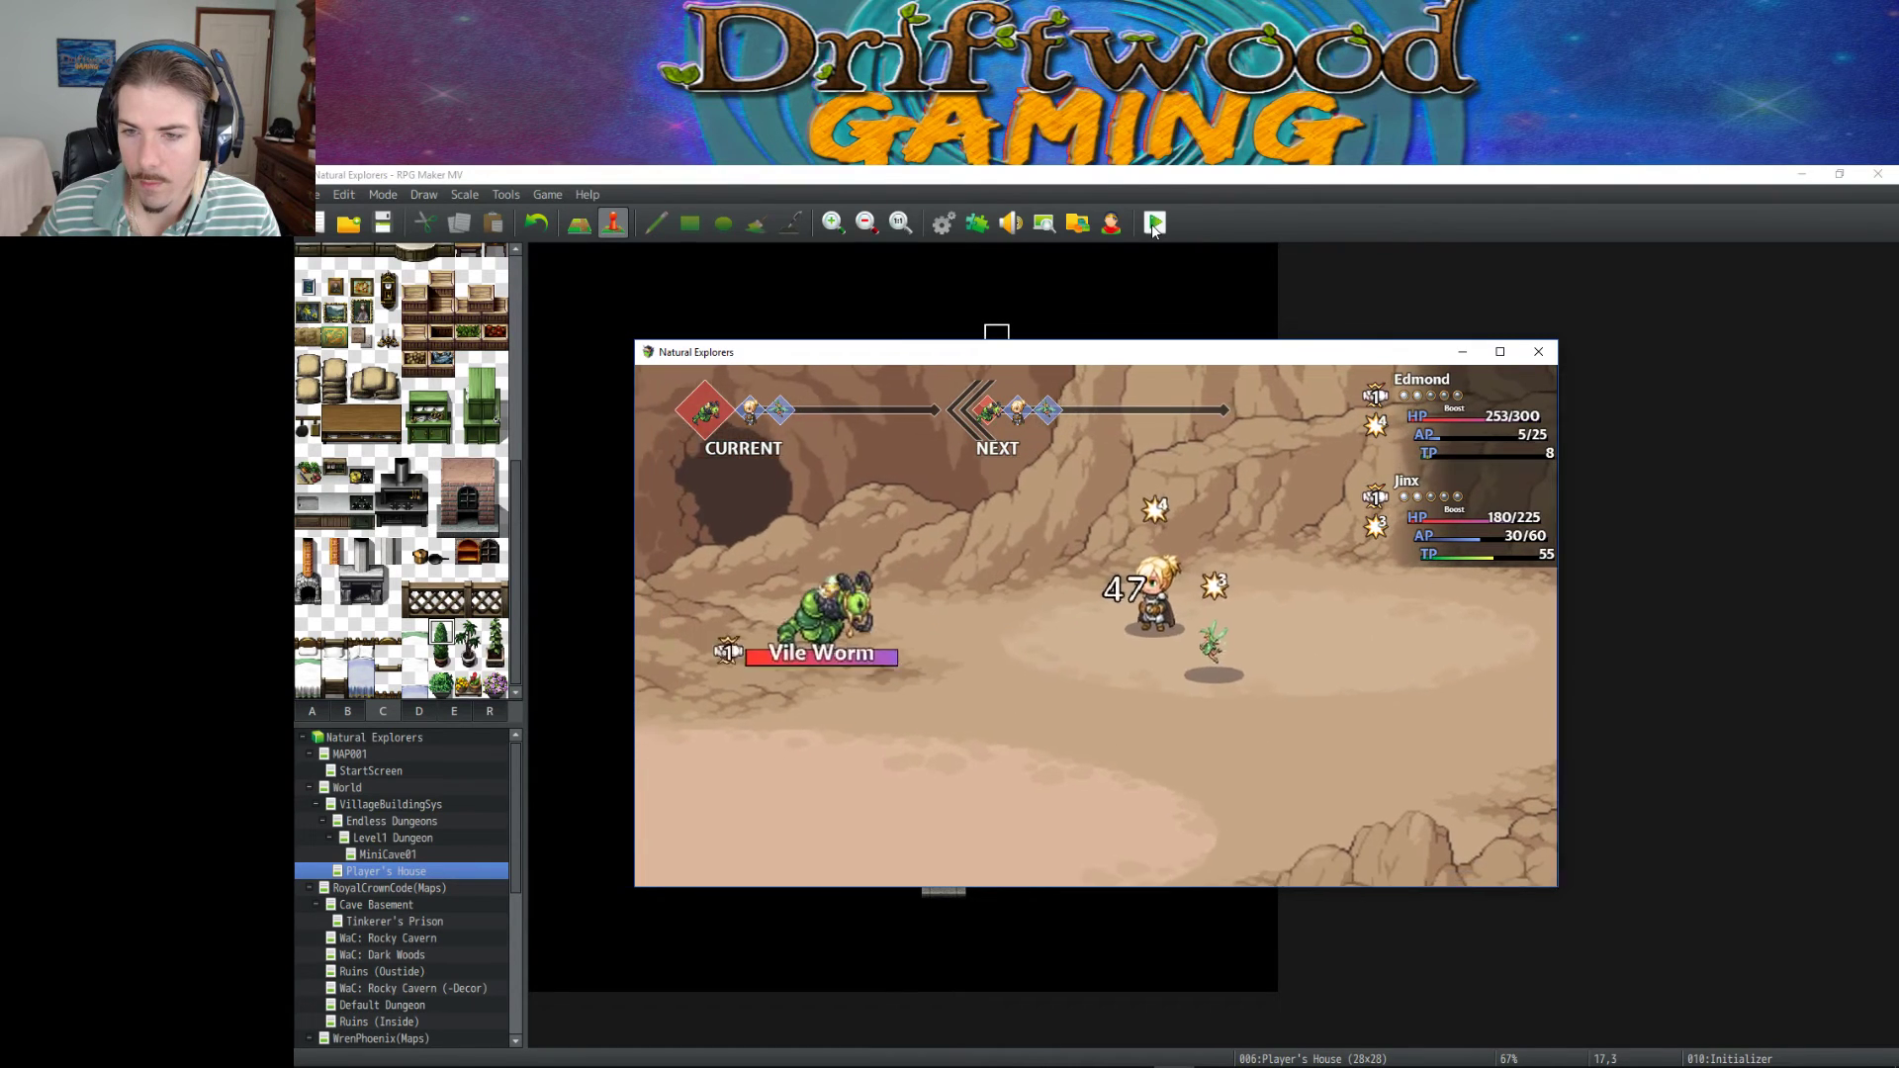
# Check Edmond's Tech and Ability lists again, then attack the Vile Worm with him.
pyautogui.press('Down')
pyautogui.press('Return')
pyautogui.press('Down')
pyautogui.press('Escape')
pyautogui.press('Down')
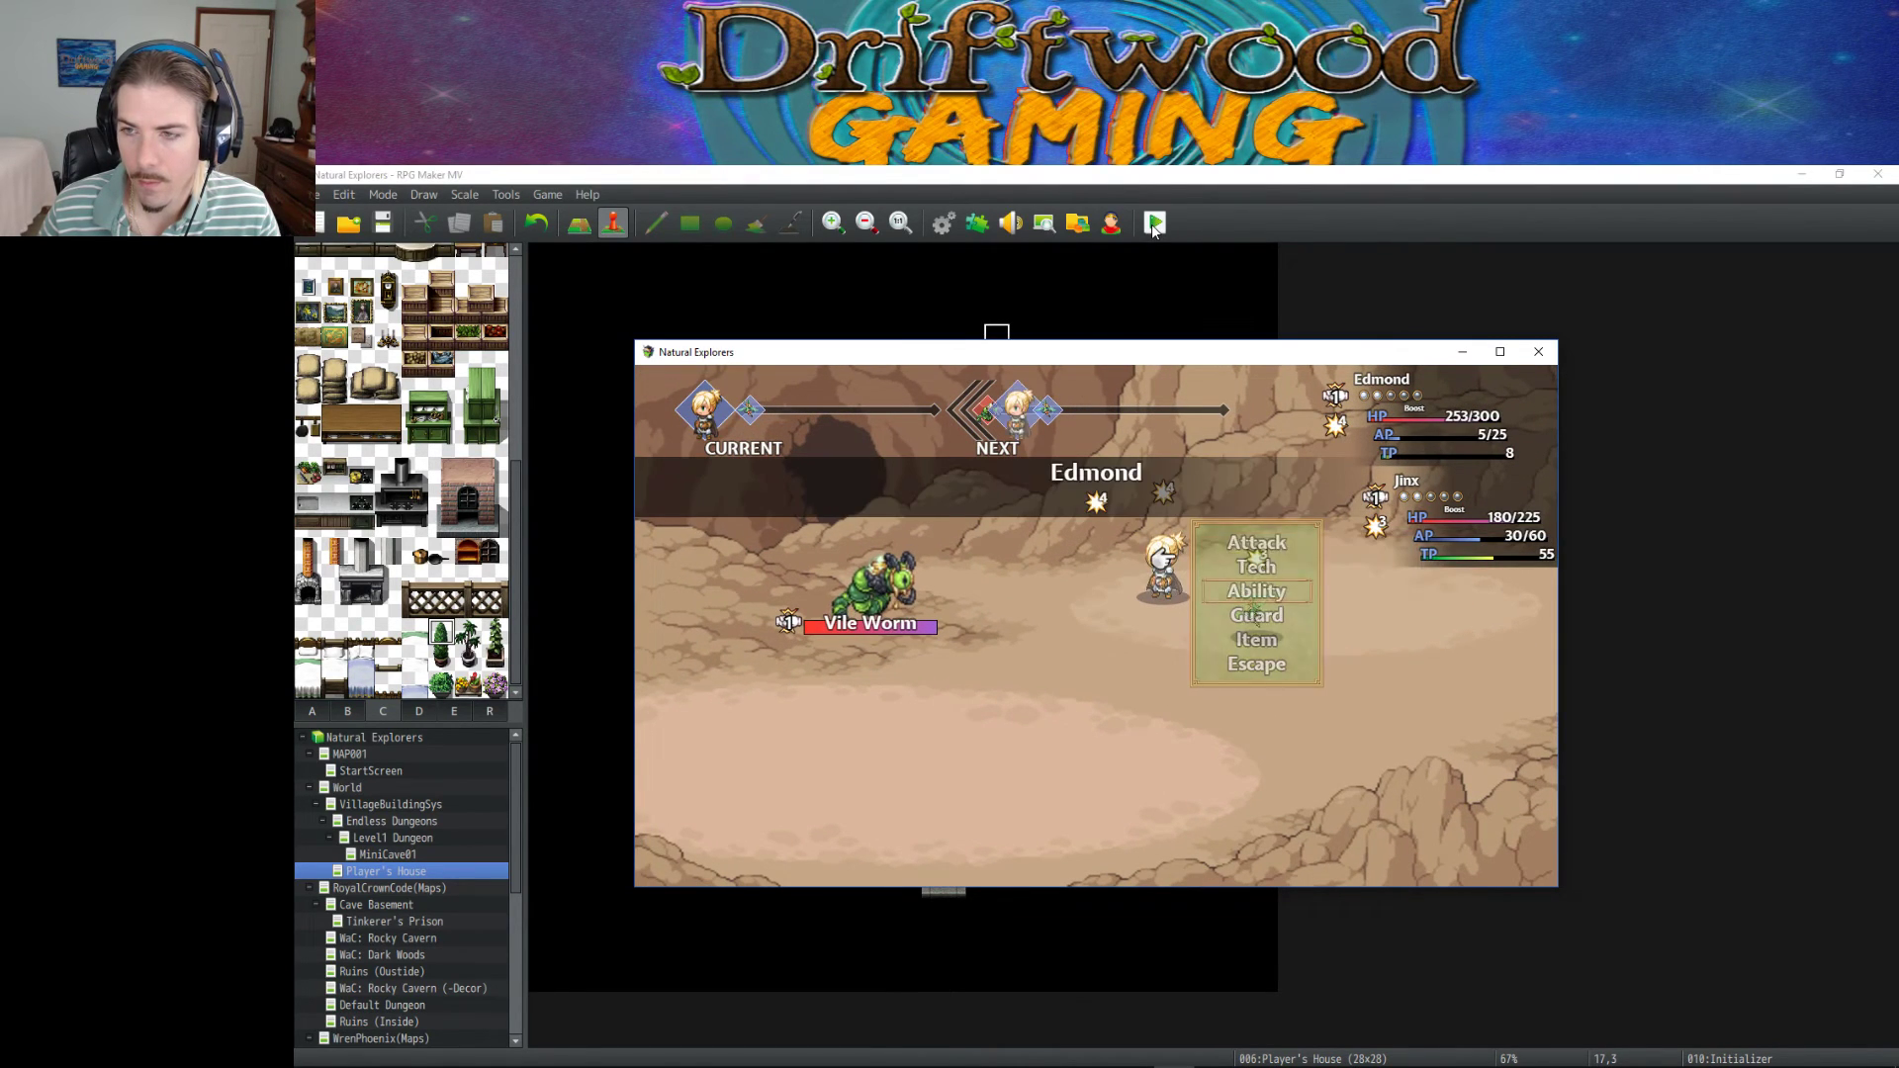
pyautogui.press('Return')
pyautogui.press('Escape')
pyautogui.press('Return')
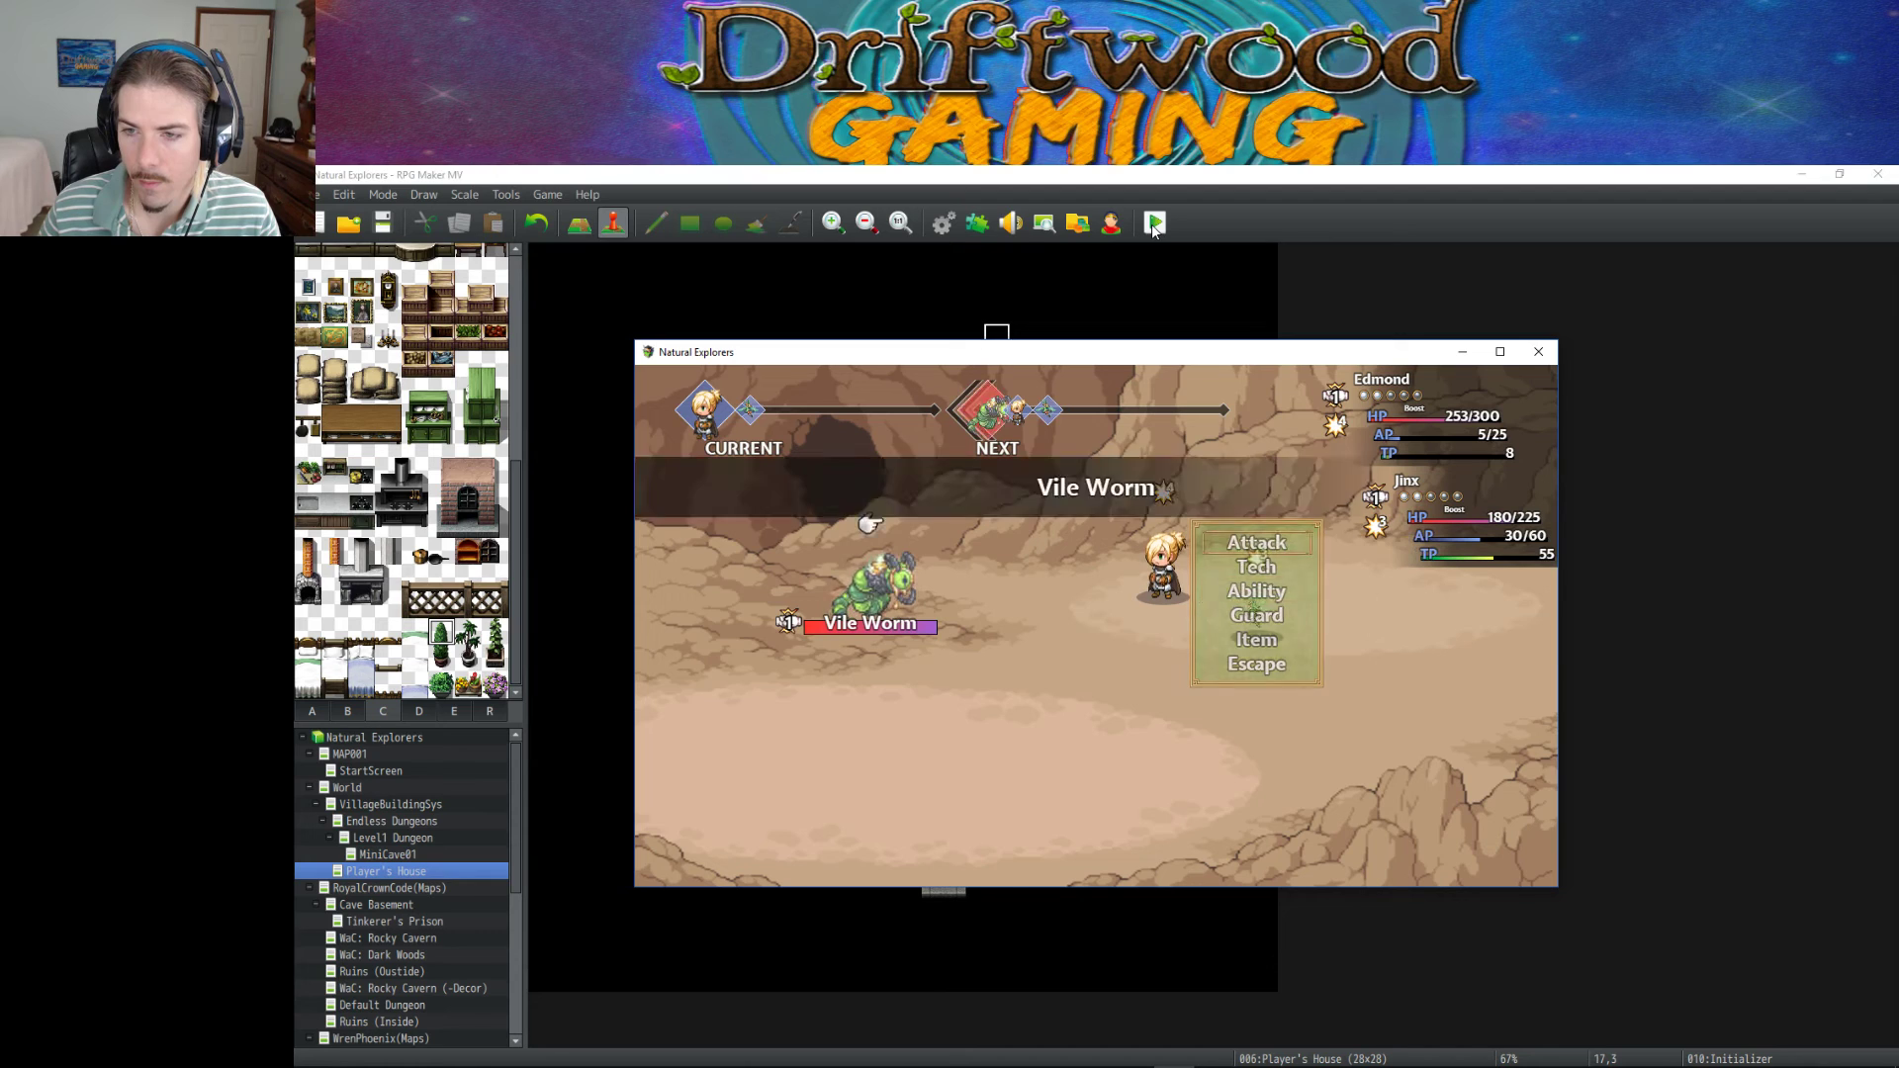
pyautogui.press('Return')
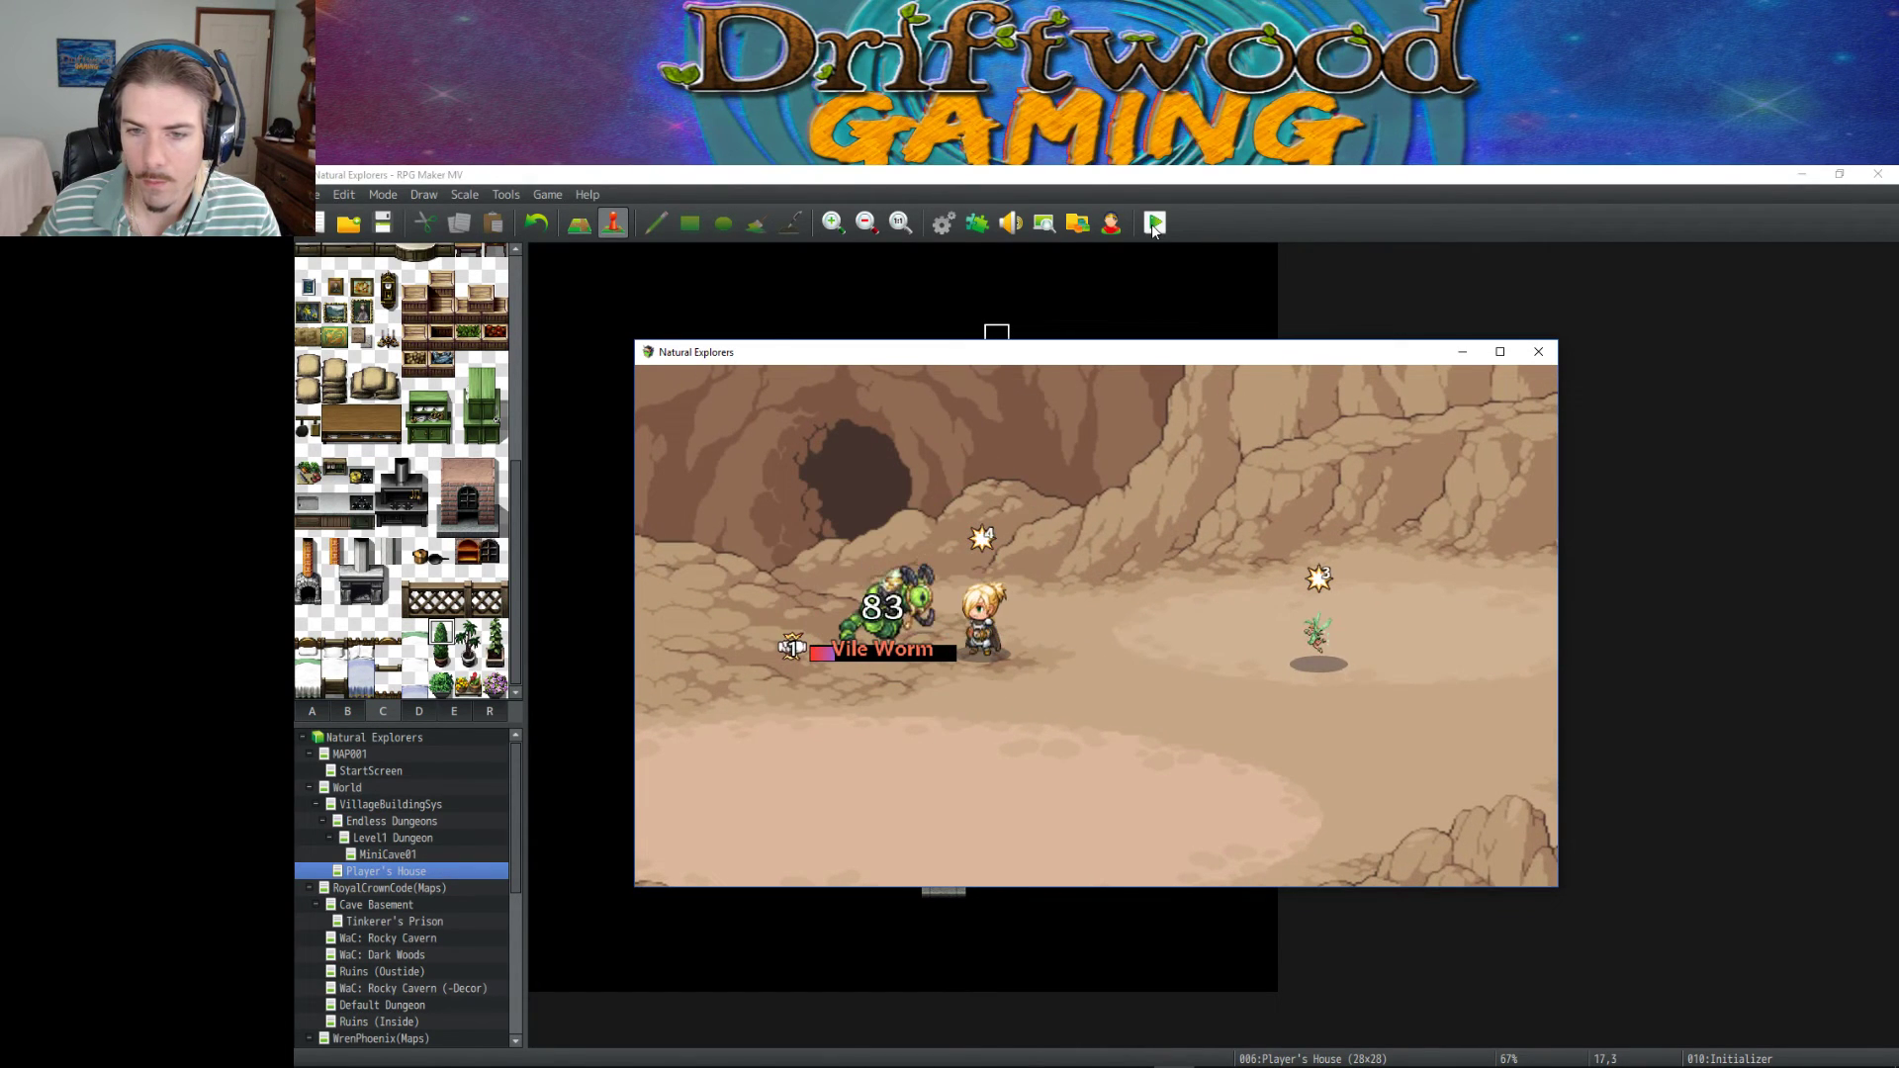
# Restore the party's HP with Jinx's Music Therapy and continue past the Vile Worm's defeat.
pyautogui.press('Down')
pyautogui.press('Return')
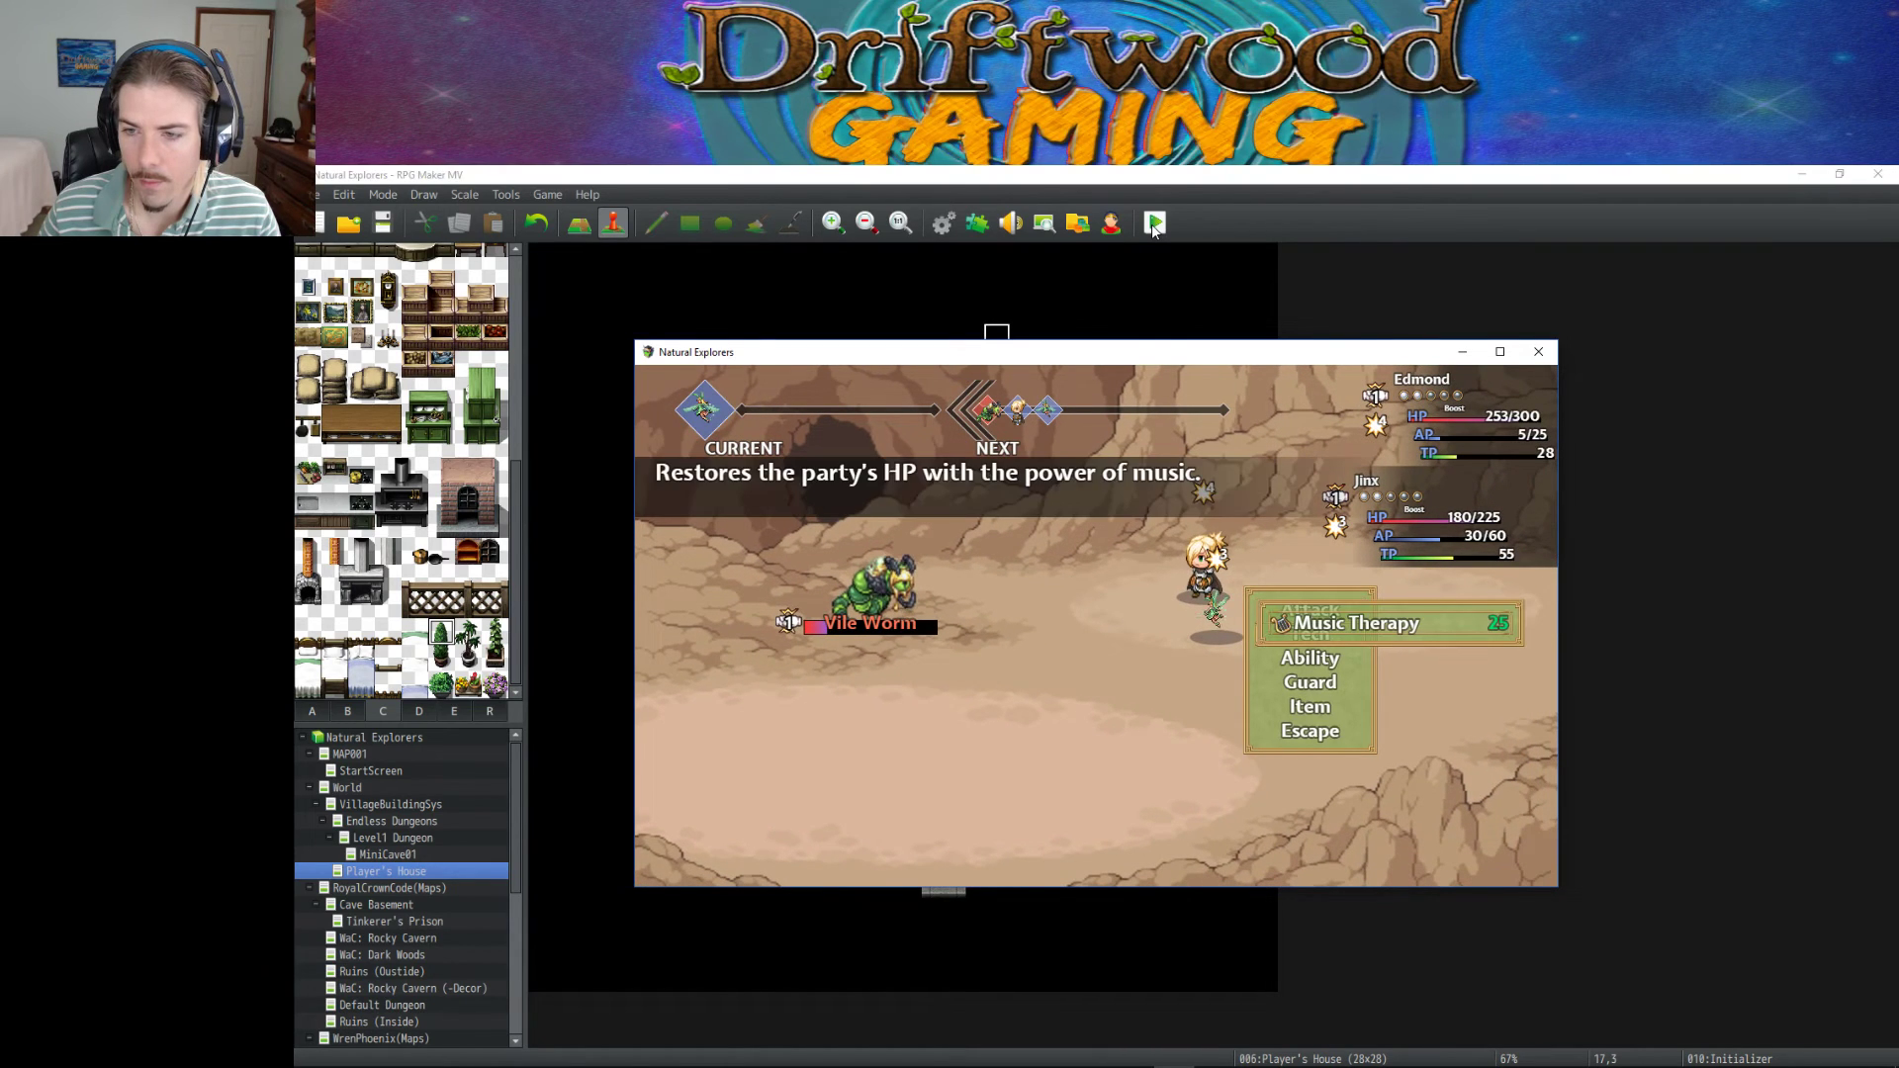
pyautogui.press('Return')
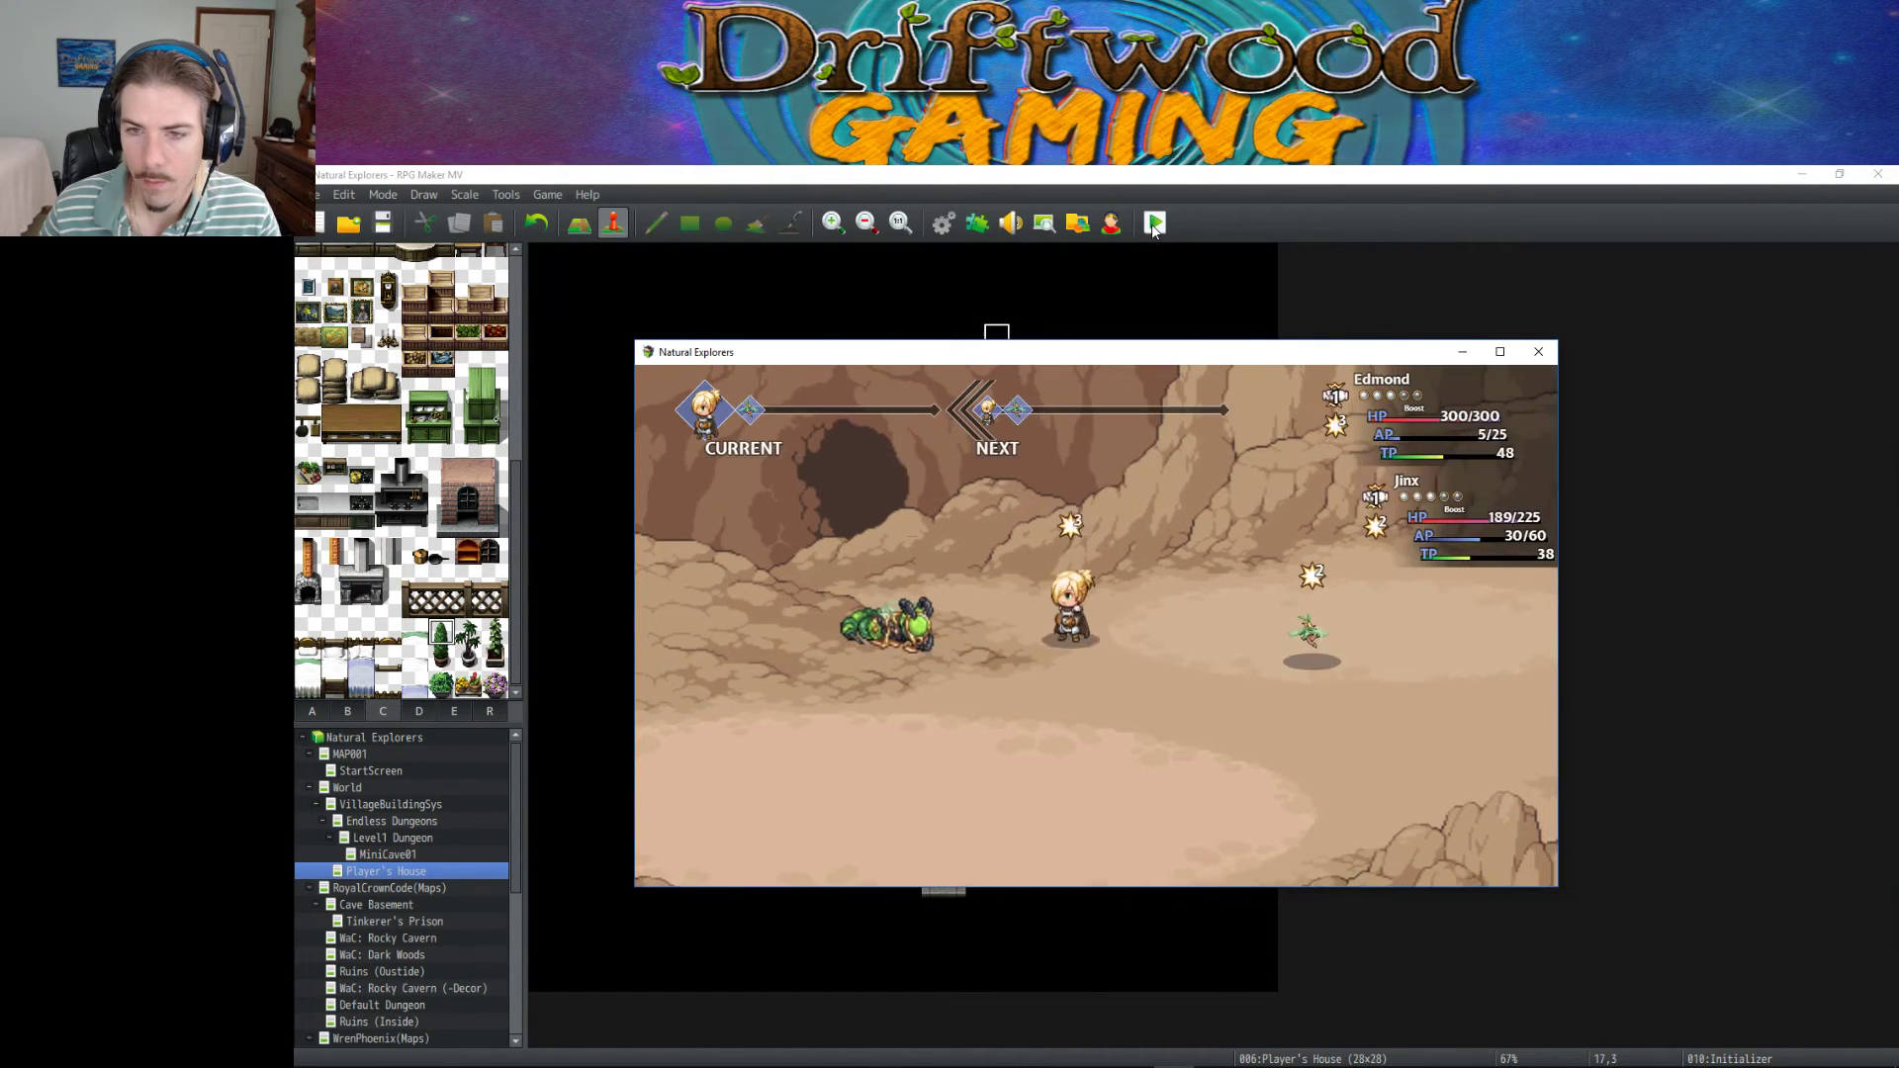
pyautogui.press('Return')
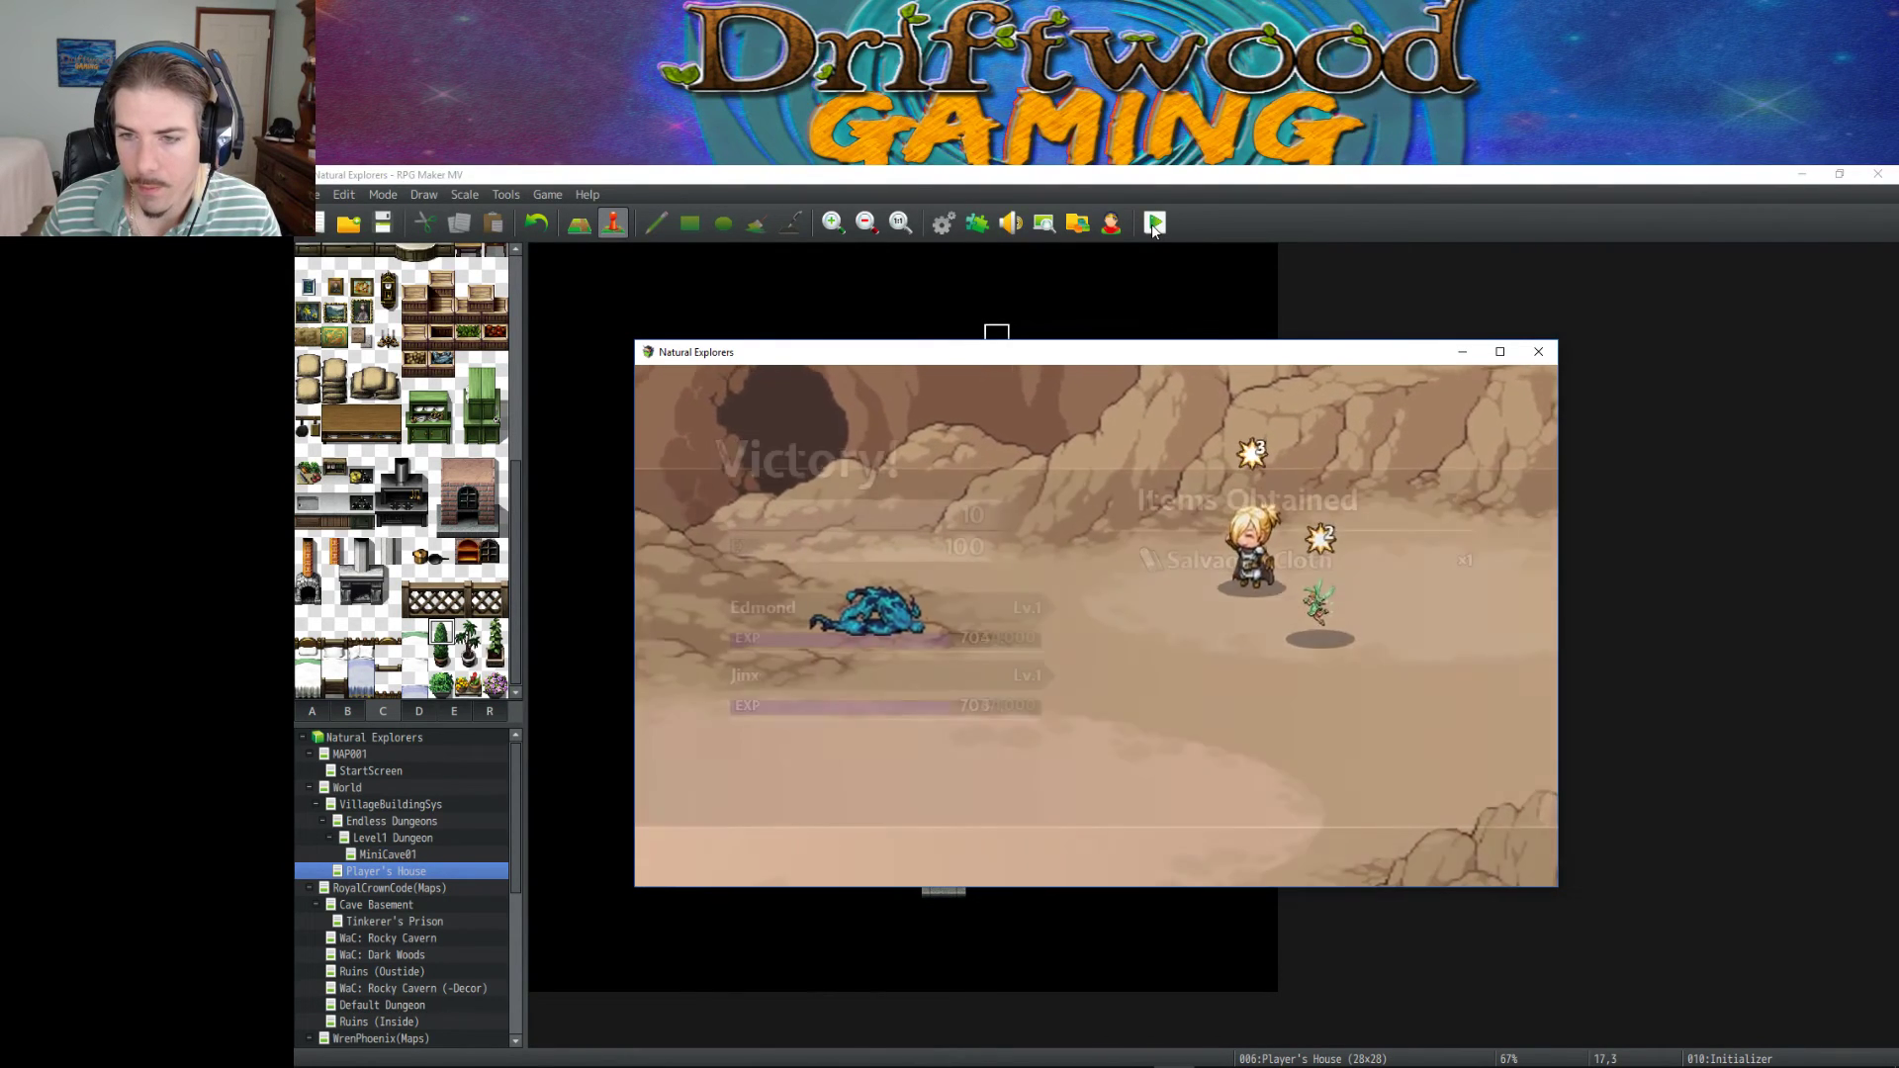
# Fight the Haunting Memory with Edmond's basic attacks until it is defeated, then dismiss the victory screen.
pyautogui.press('z')
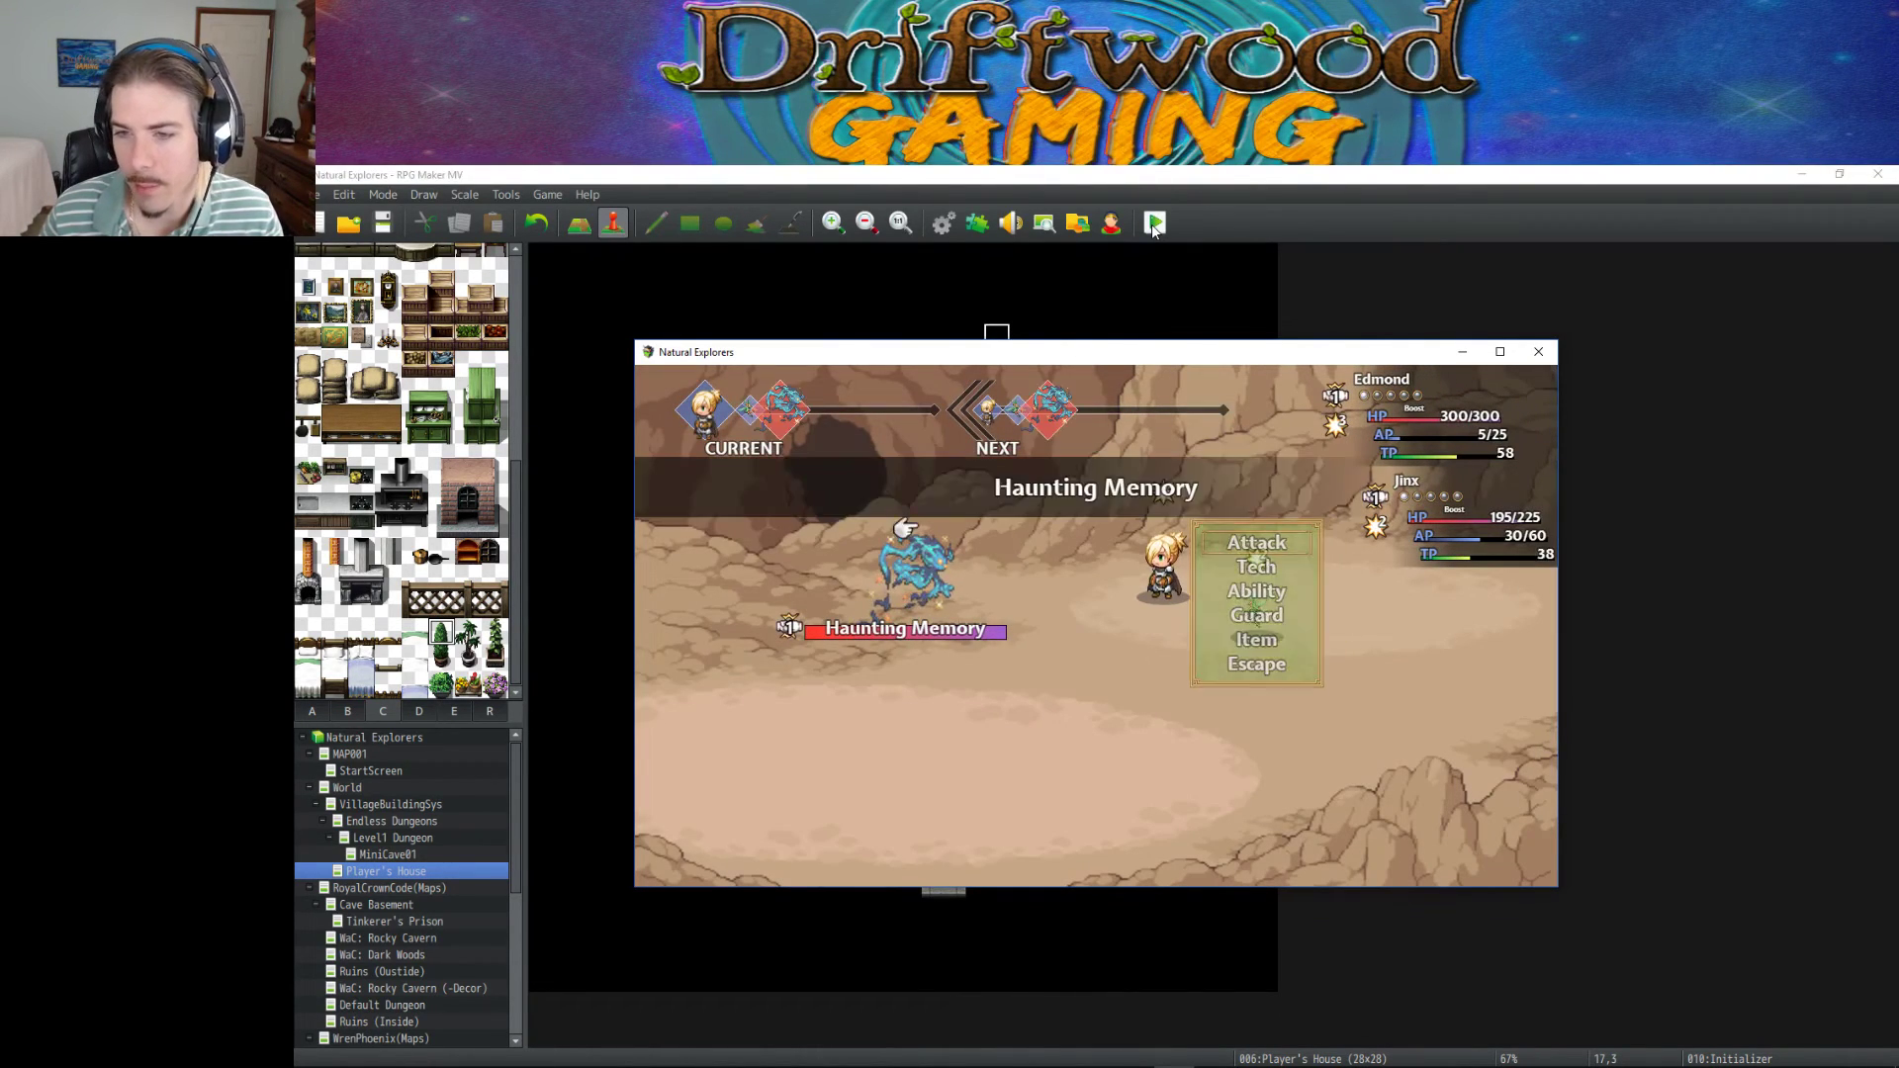
pyautogui.press('z')
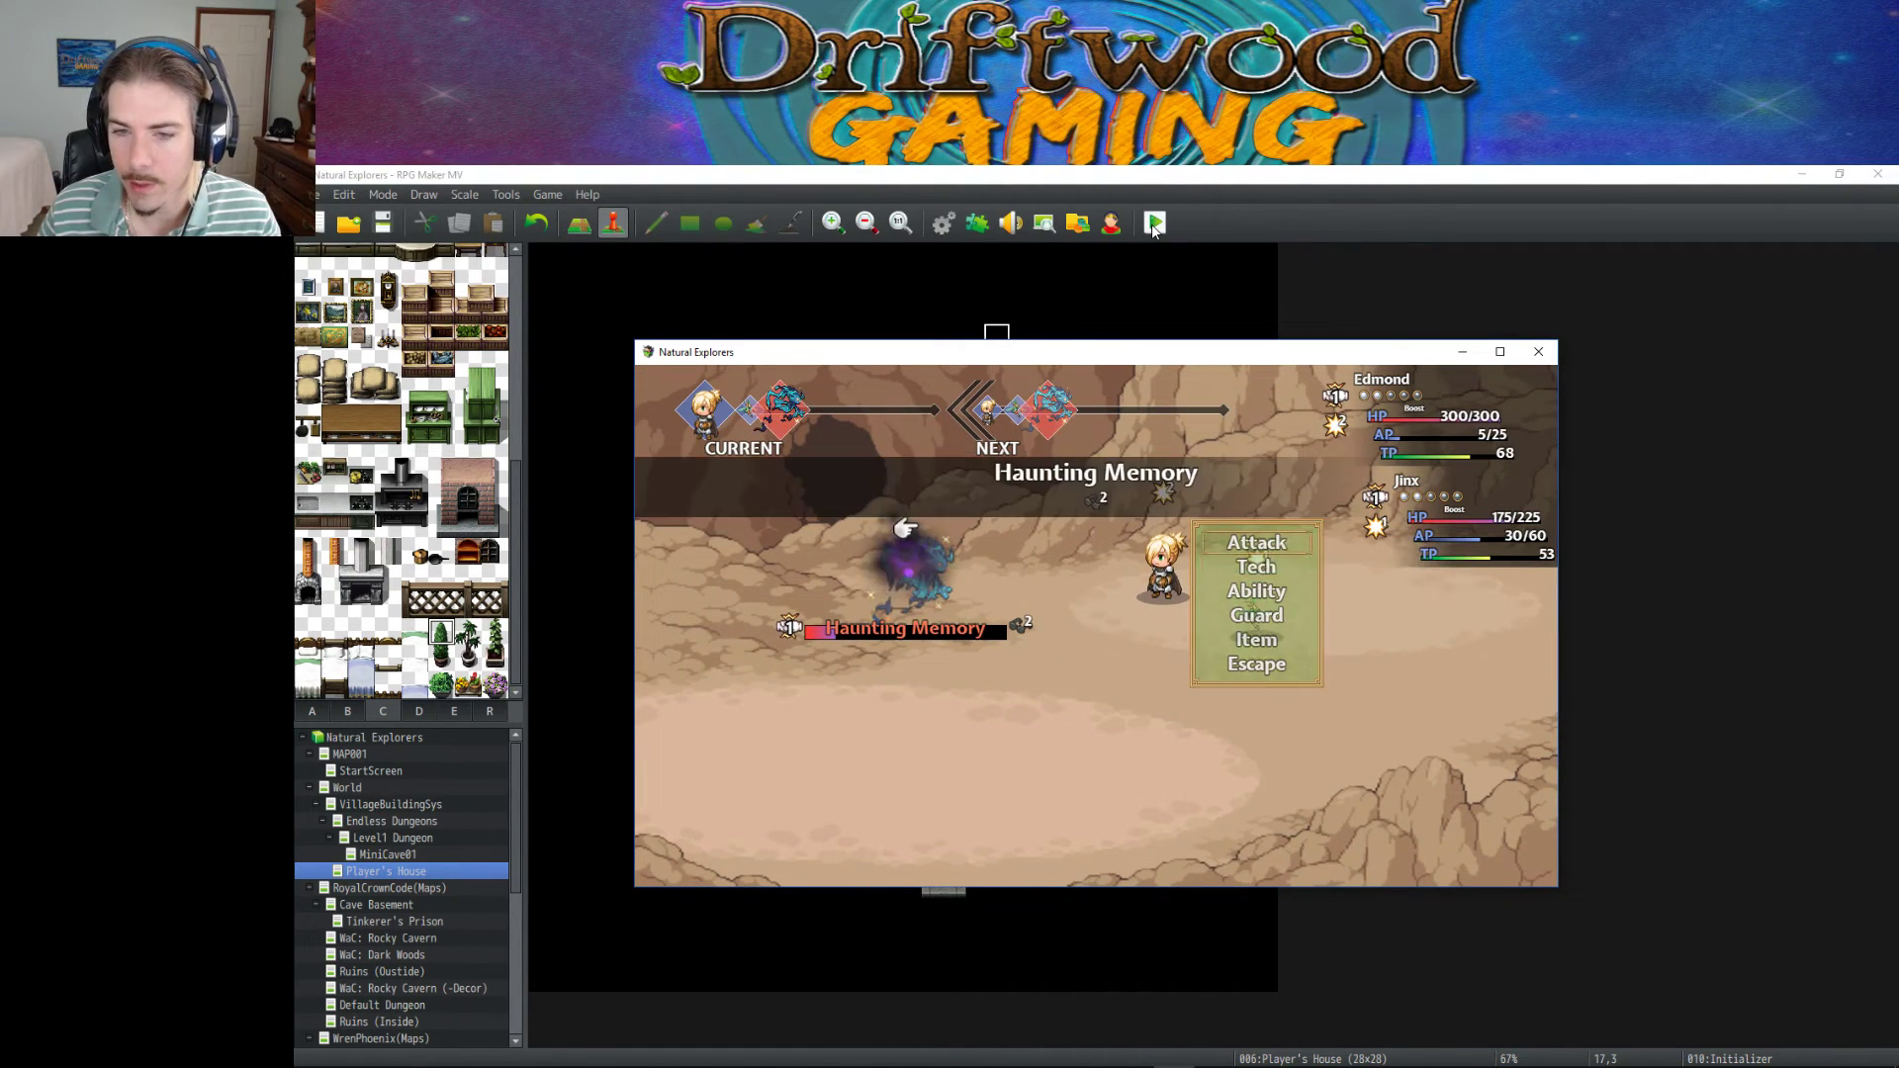
pyautogui.press('Return')
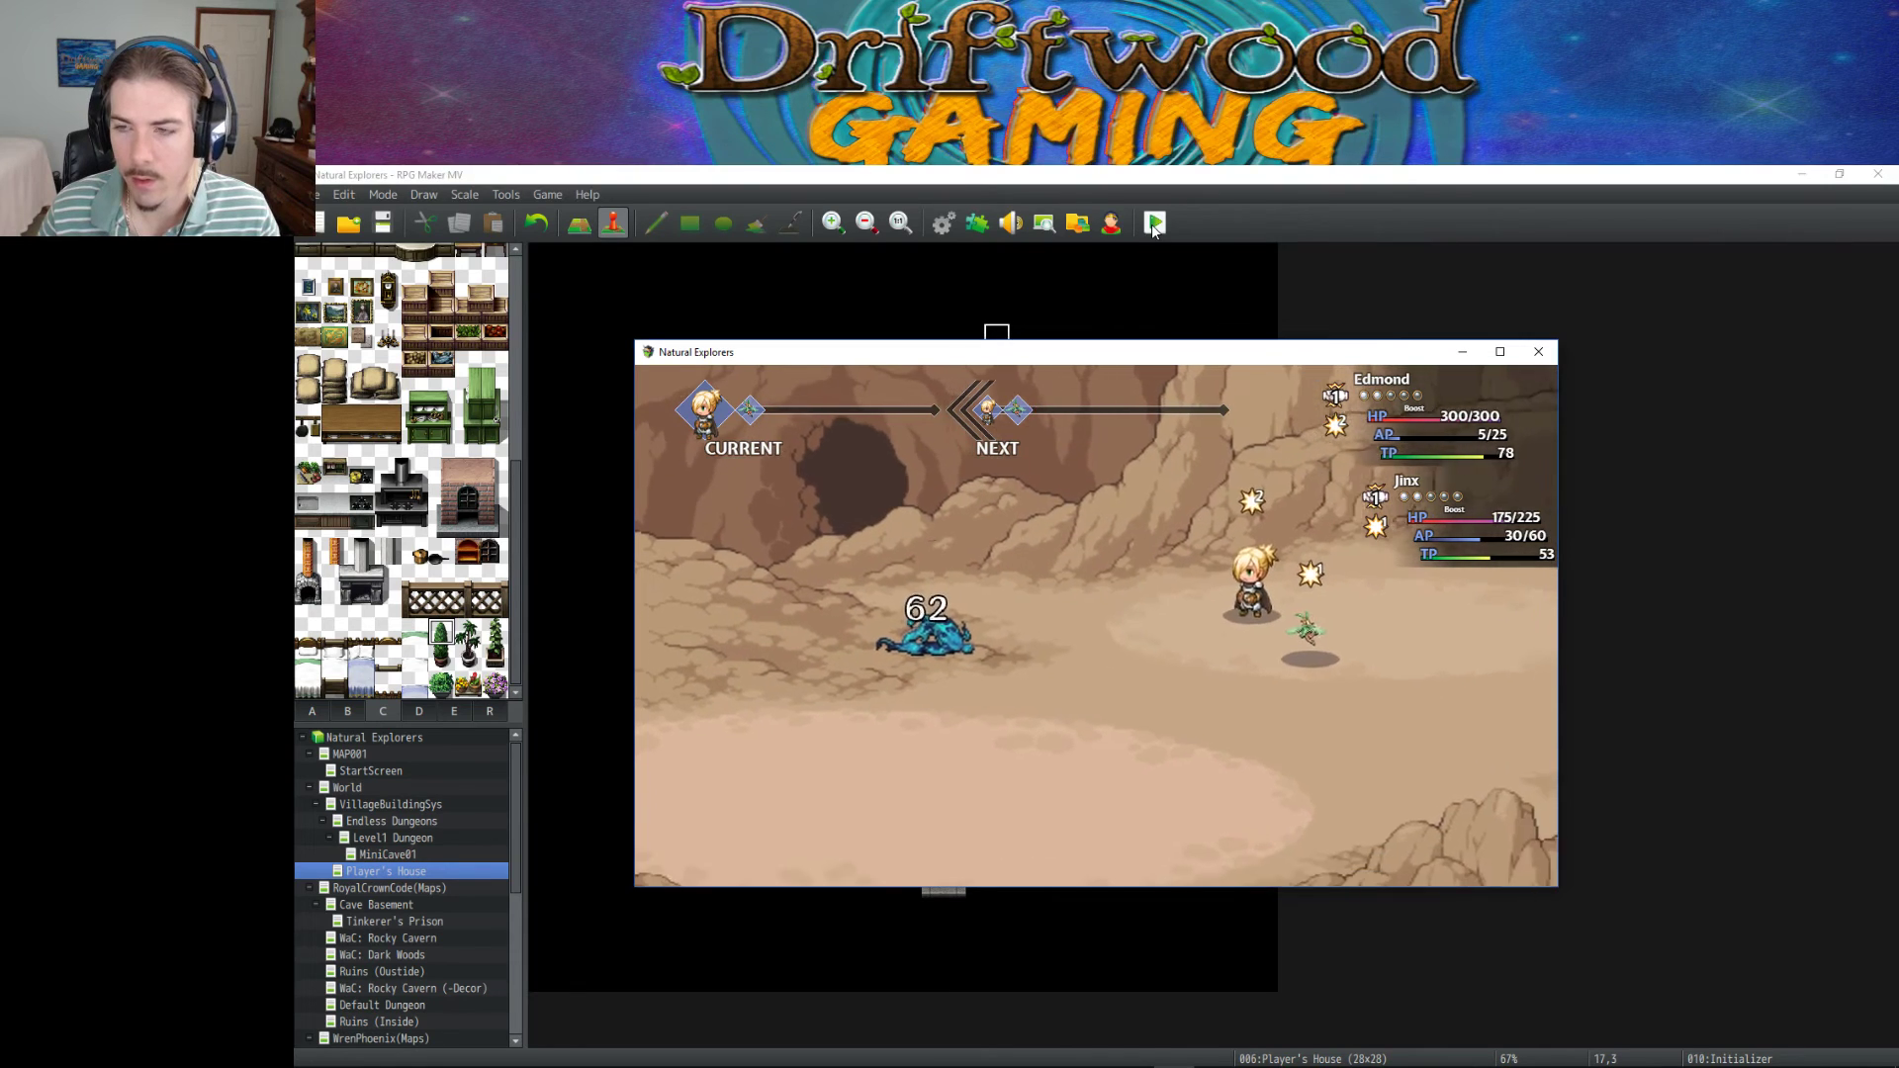
pyautogui.press('Return')
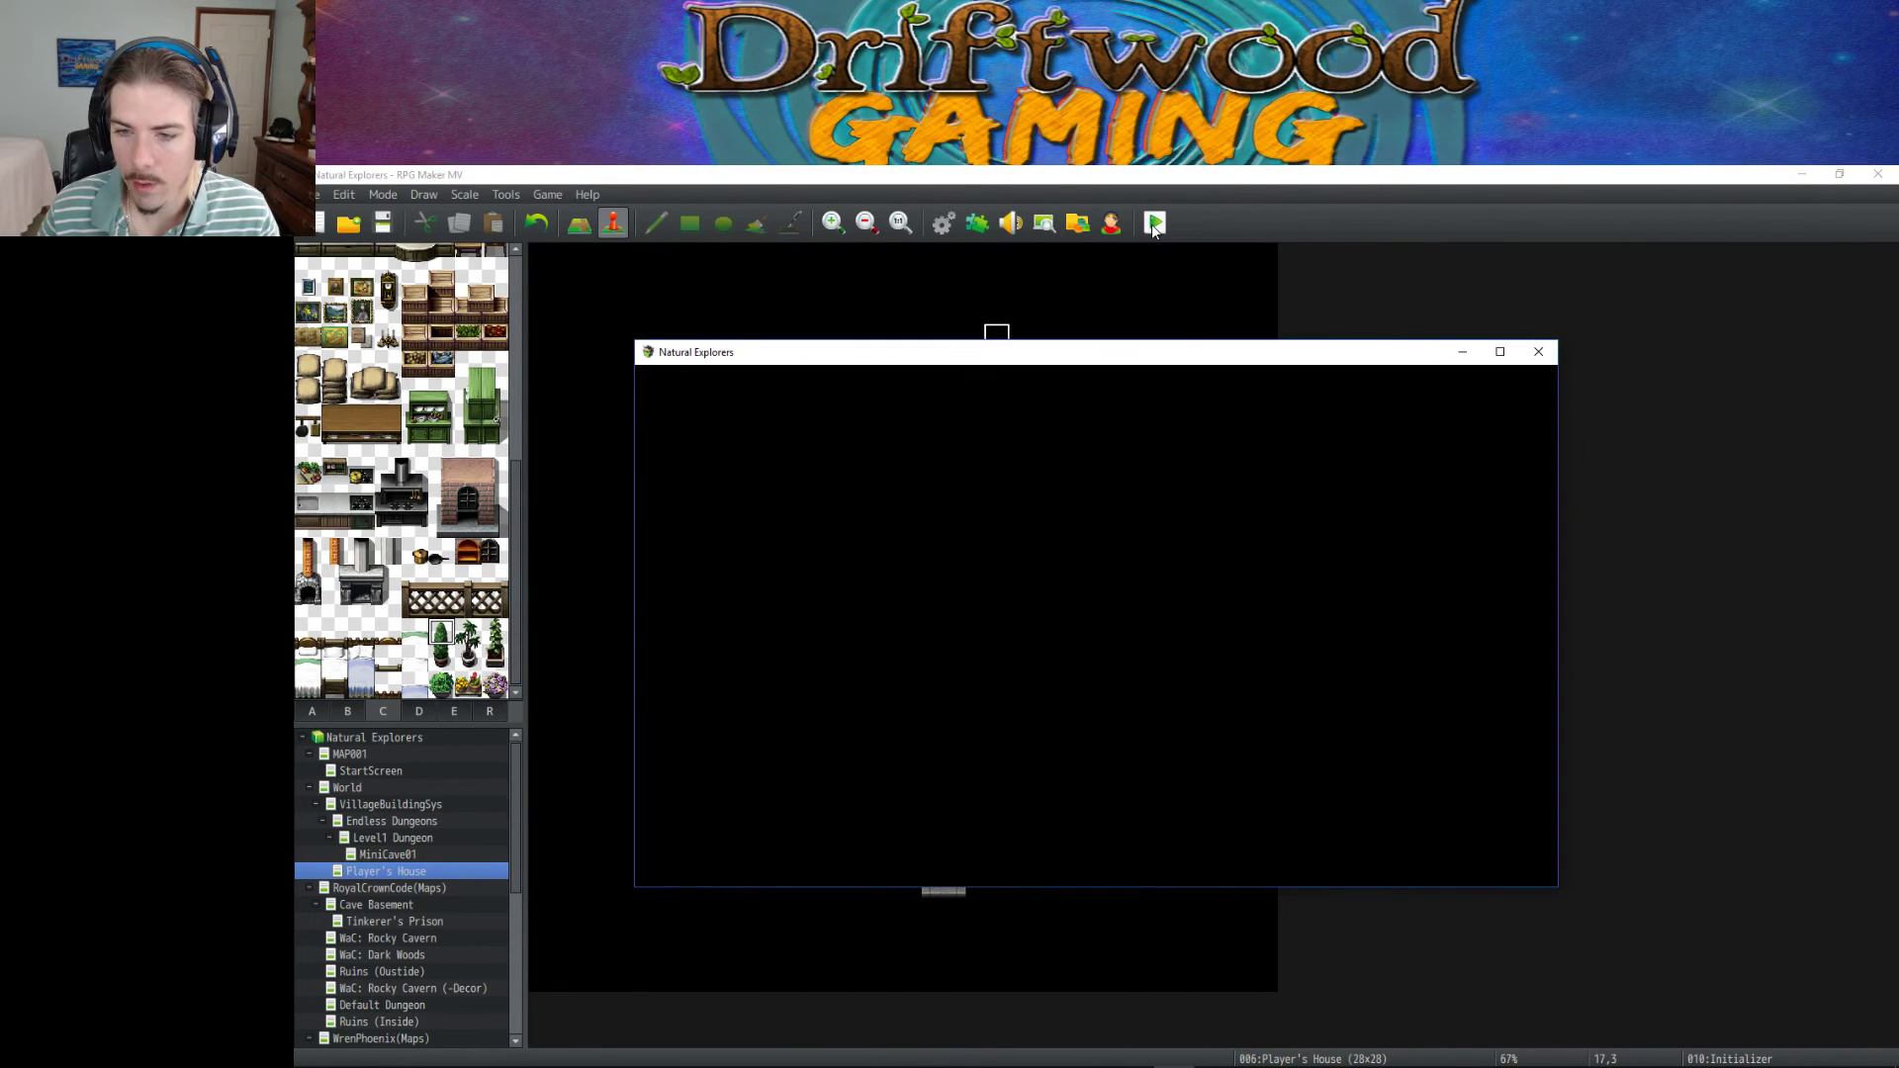
# Enter another Haunting Memory battle in the dungeon and attack the enemy with Edmond and Jinx.
pyautogui.press('Down')
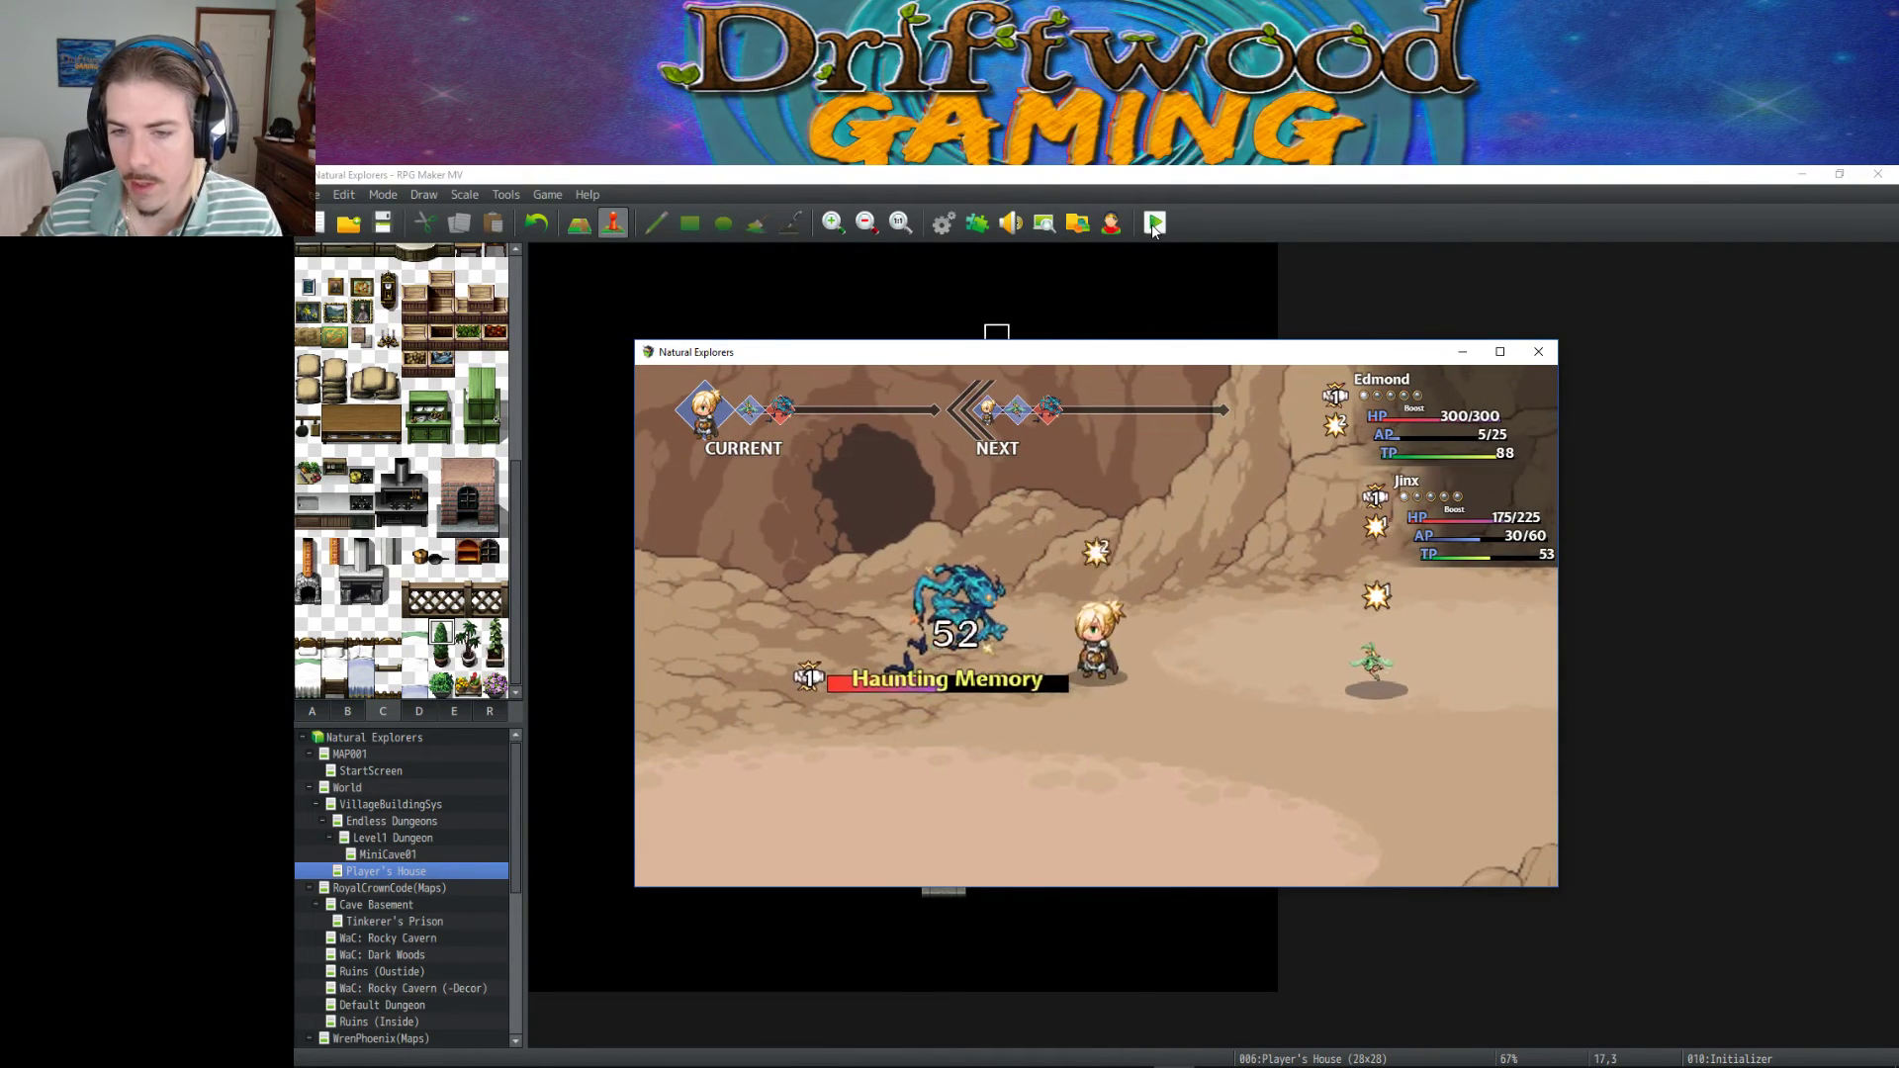
pyautogui.press('Return')
pyautogui.press('Return')
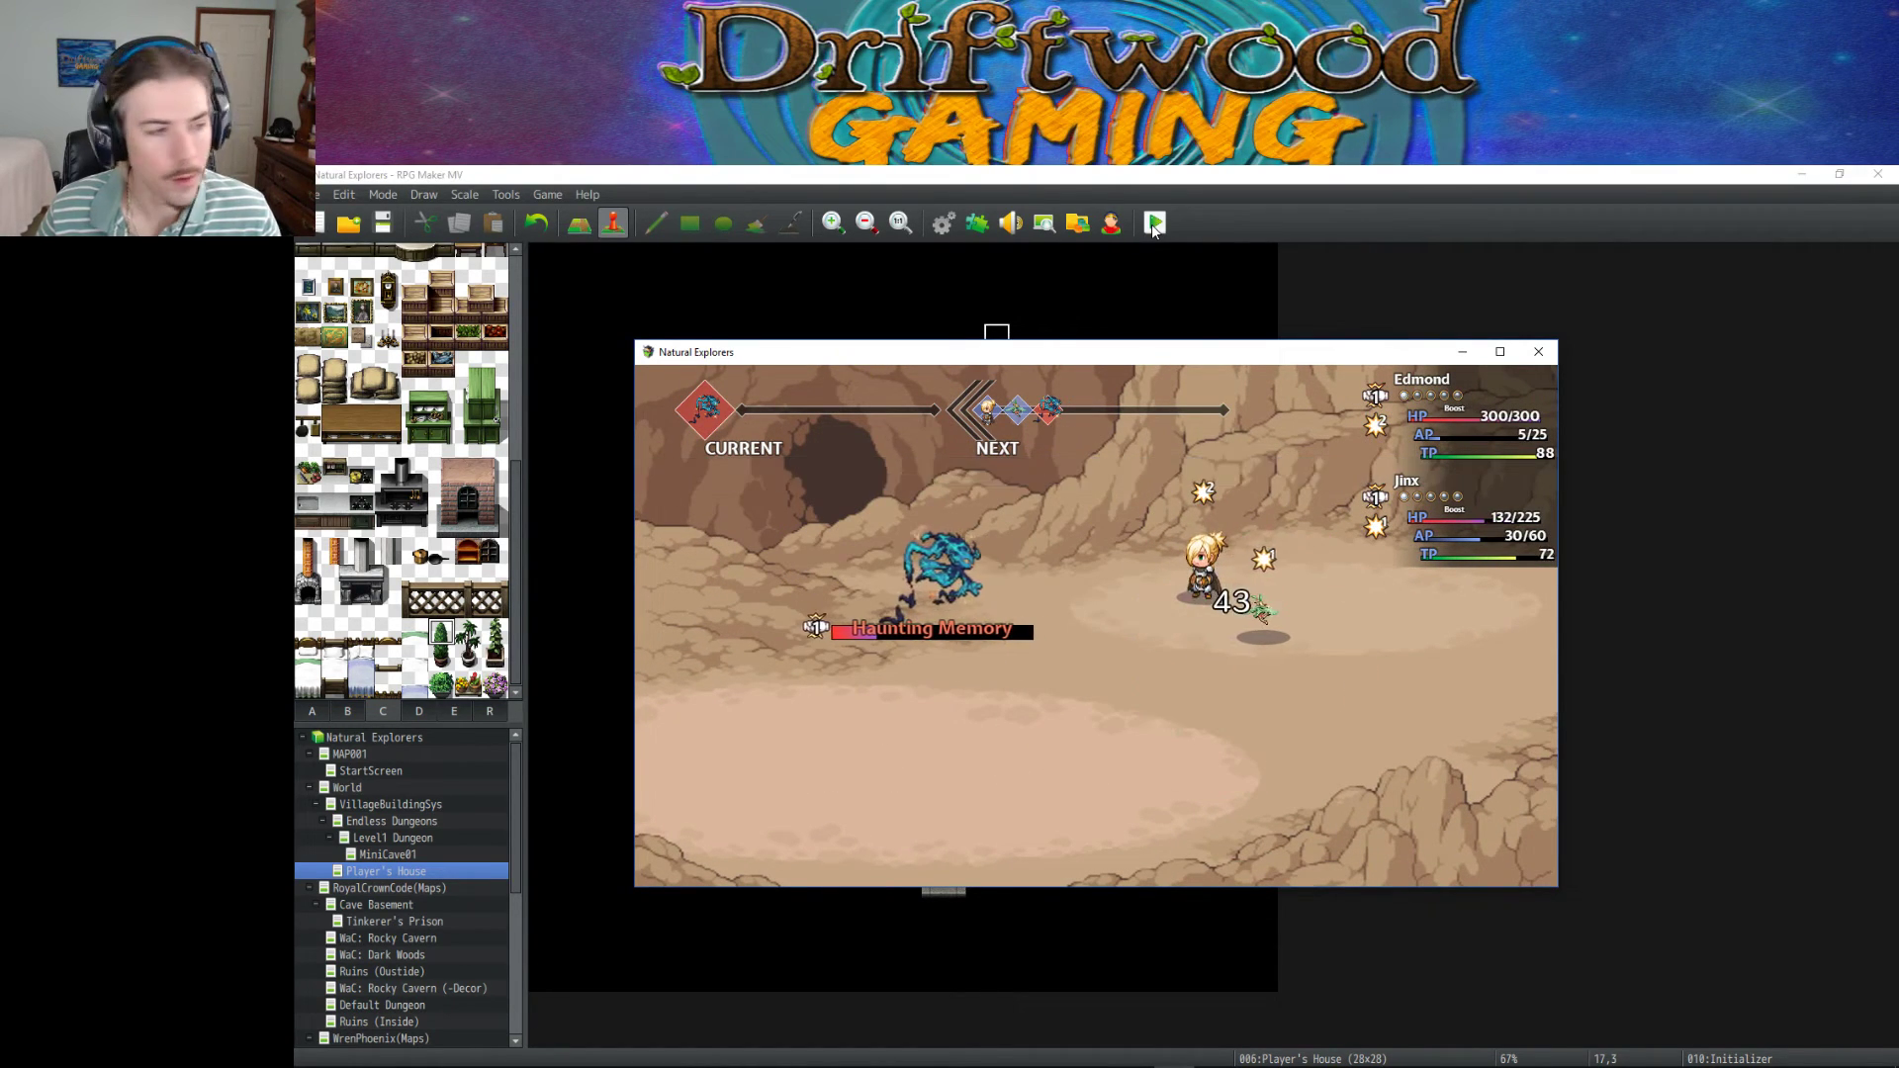
# Finish the Haunting Memory battle, check the Explorer's status and experience in the game menu, and end the playtest.
pyautogui.press('Return')
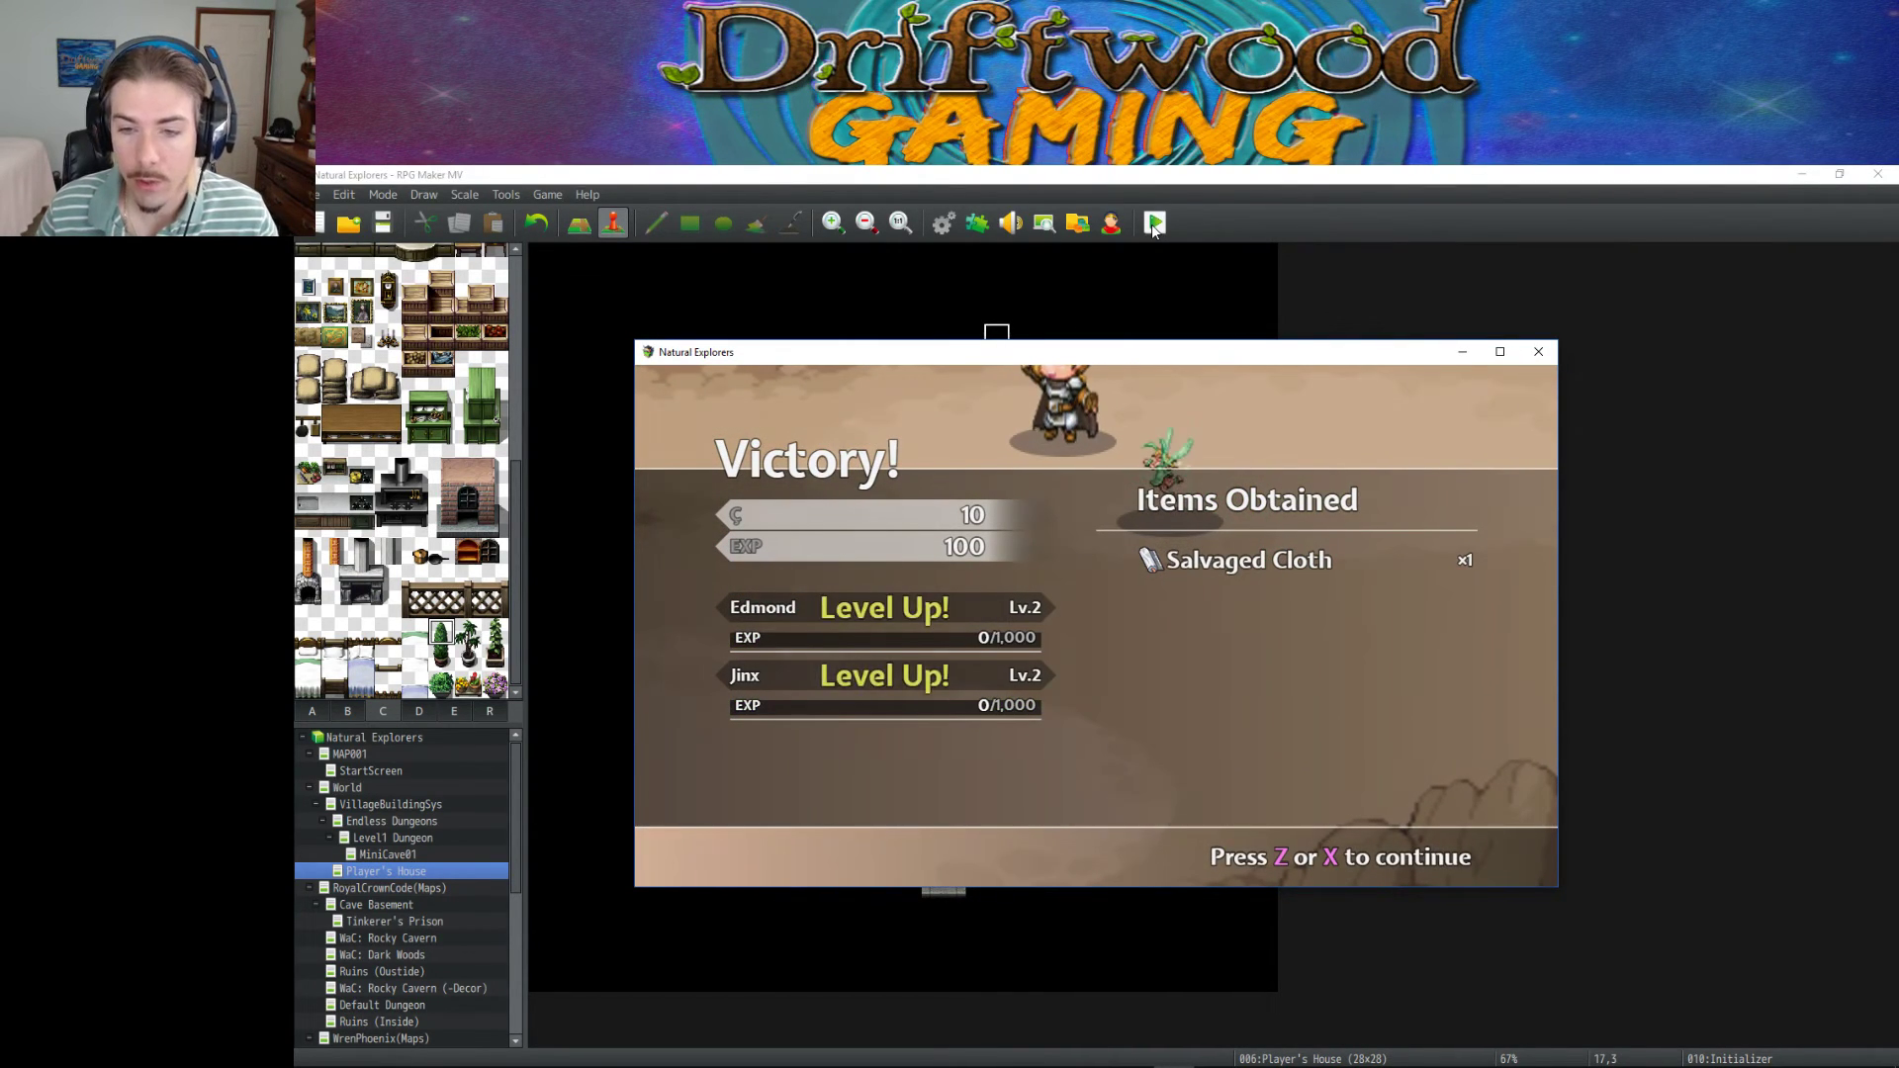
pyautogui.press('z')
pyautogui.press('x')
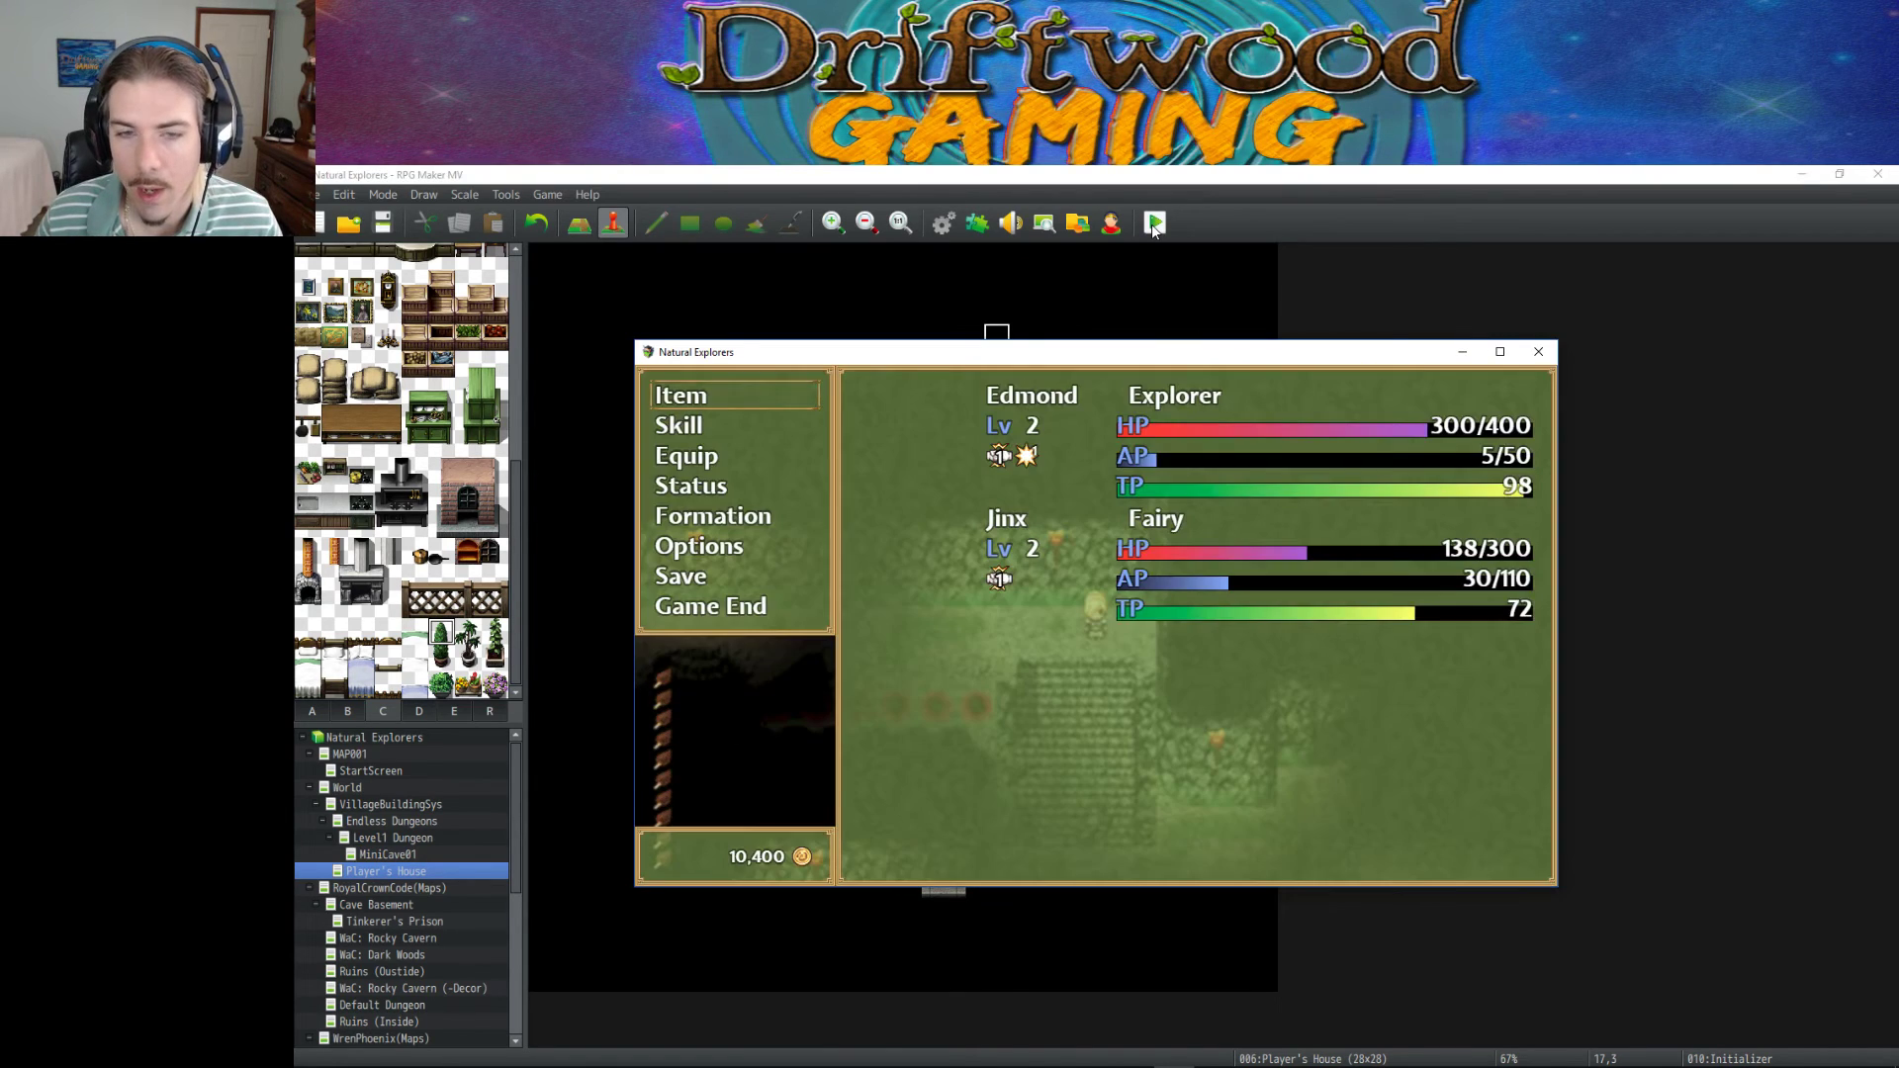
pyautogui.press('z')
pyautogui.press('z')
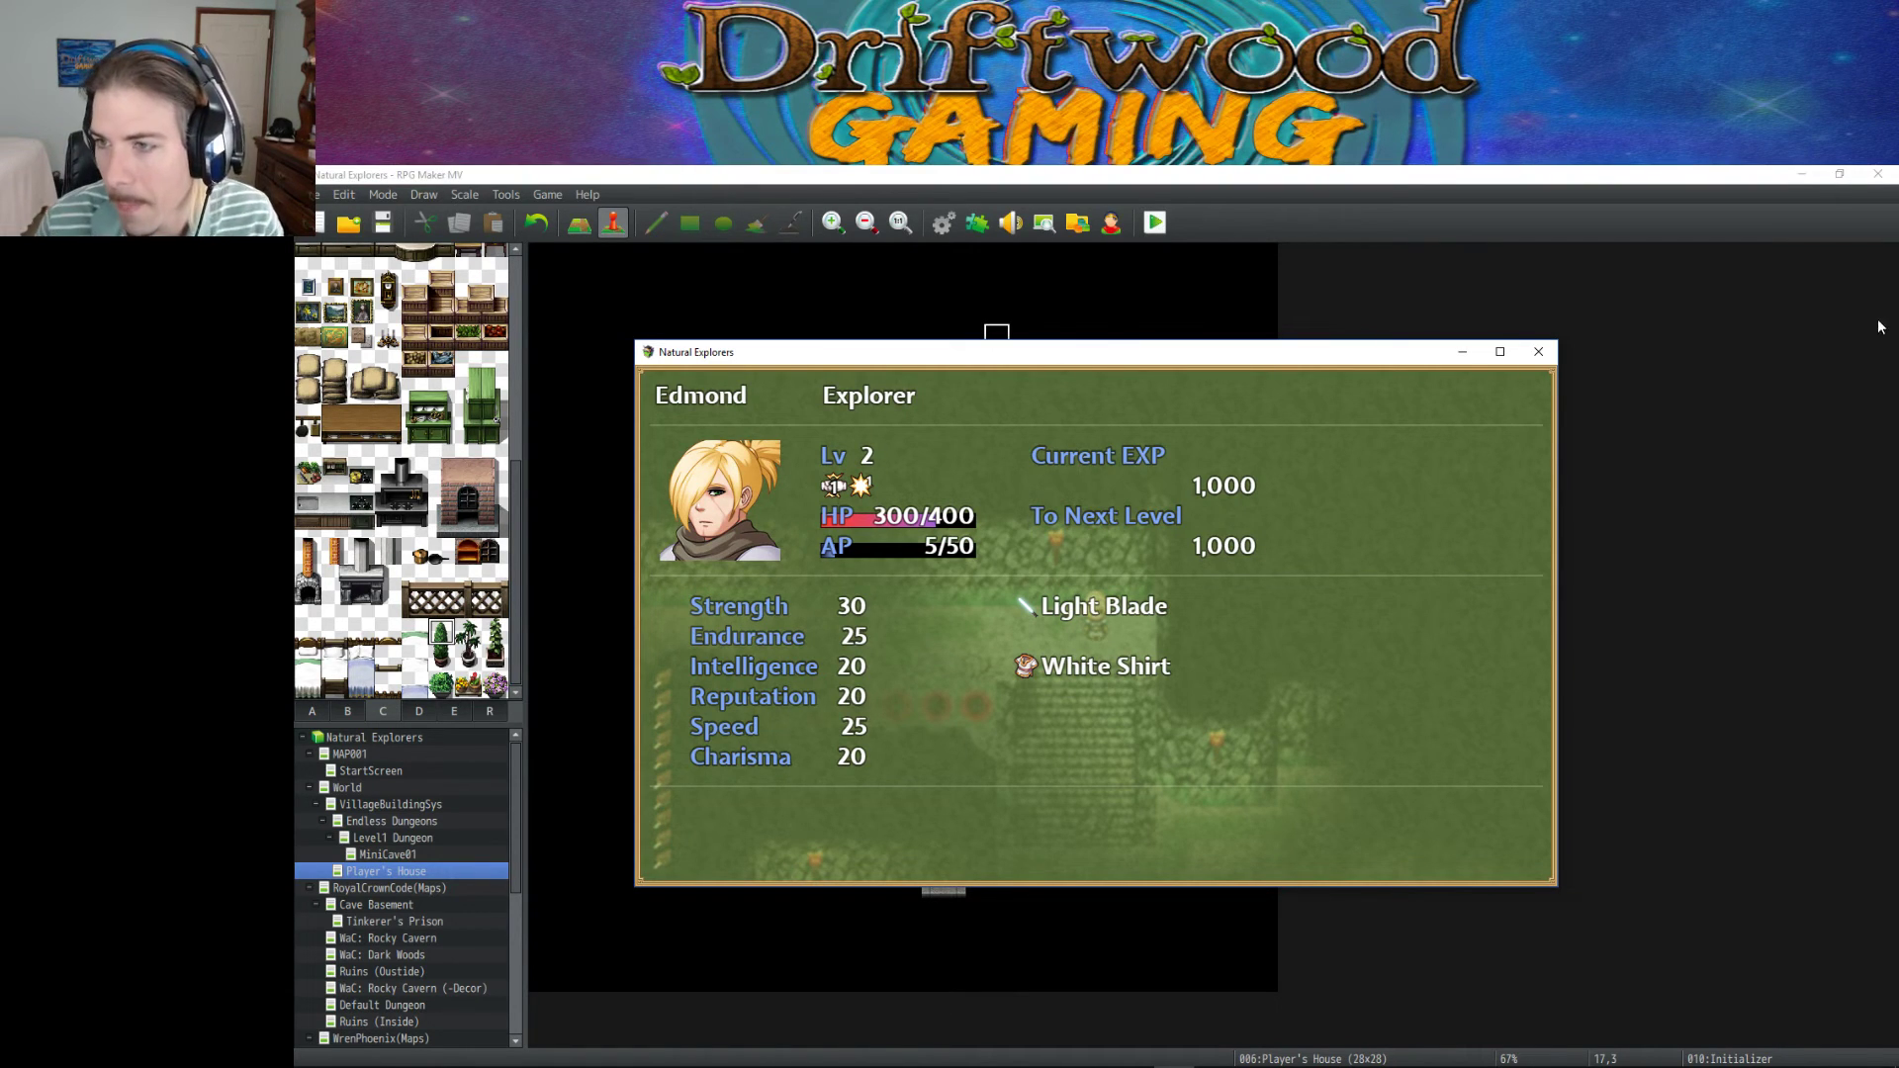
pyautogui.click(1538, 352)
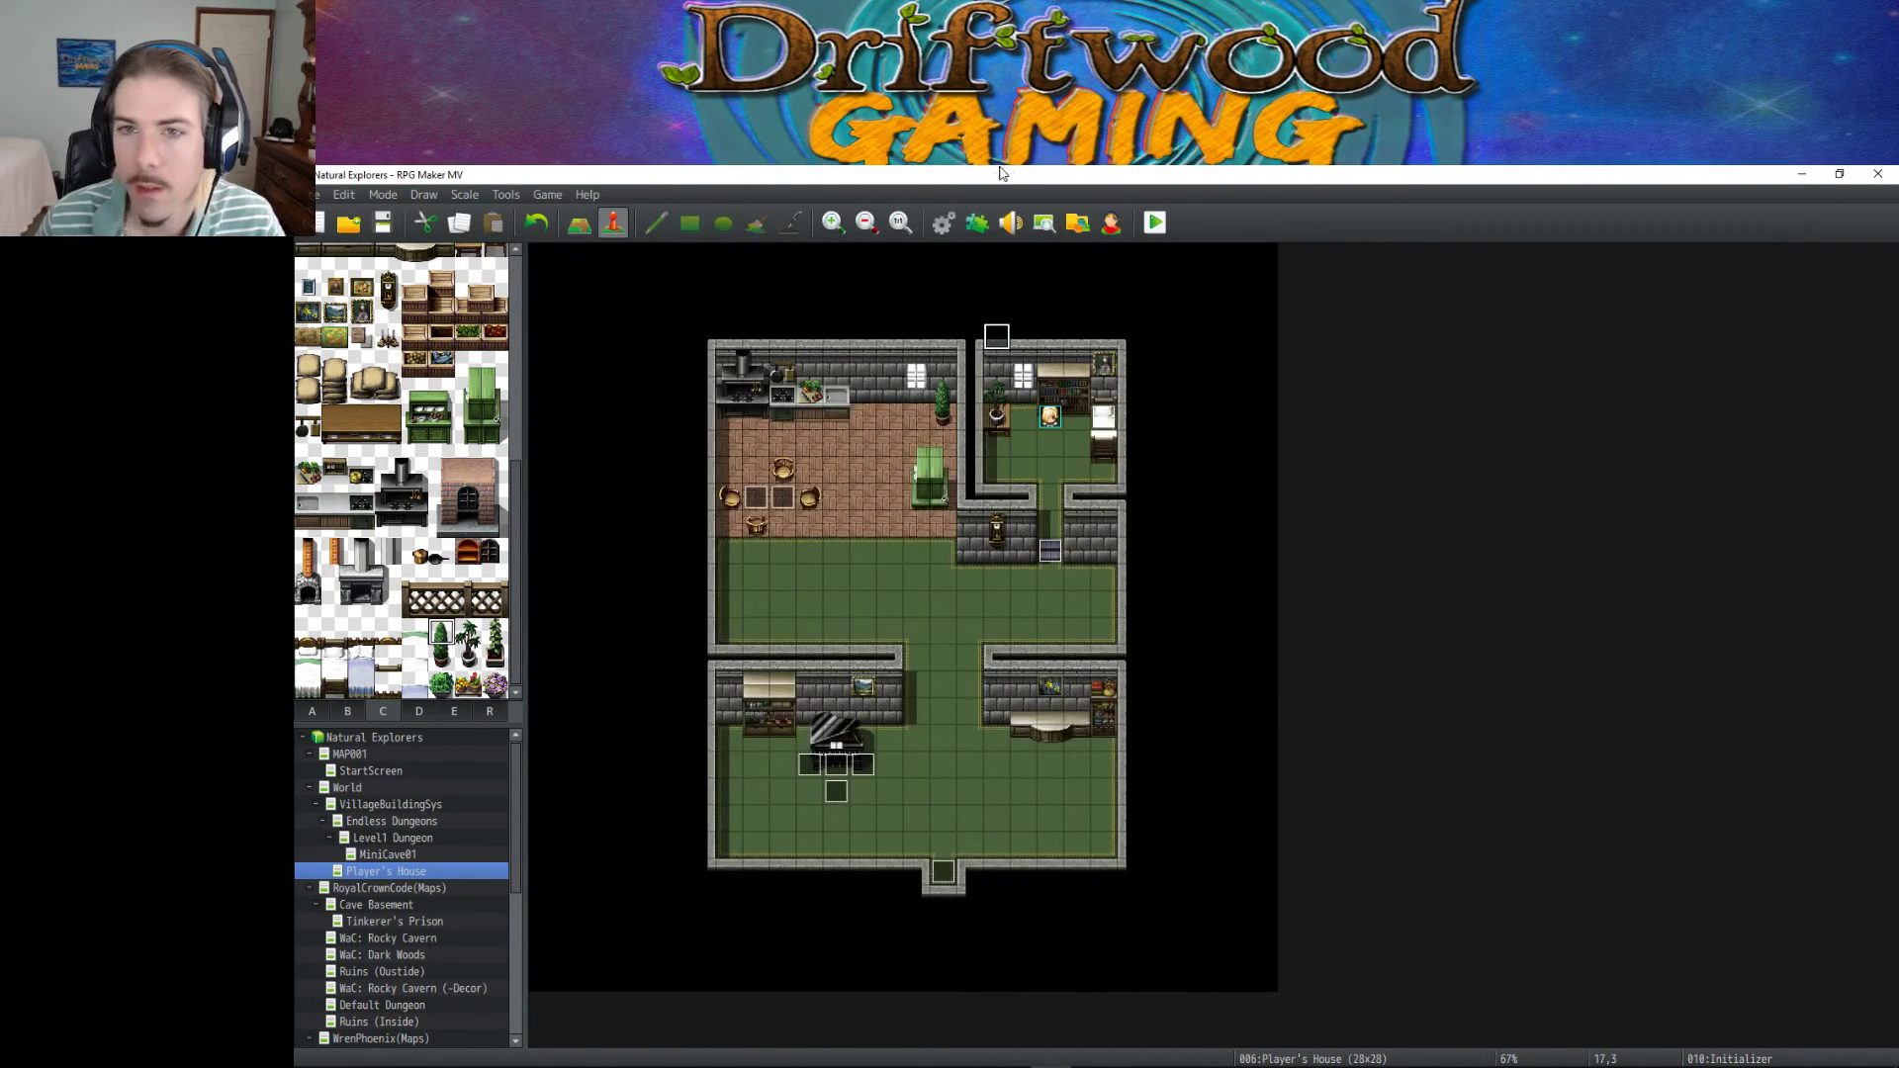
# In the database, change the Fairy class note's experience formula to exp = (level * 1000) * (level/2); and apply it.
pyautogui.click(943, 222)
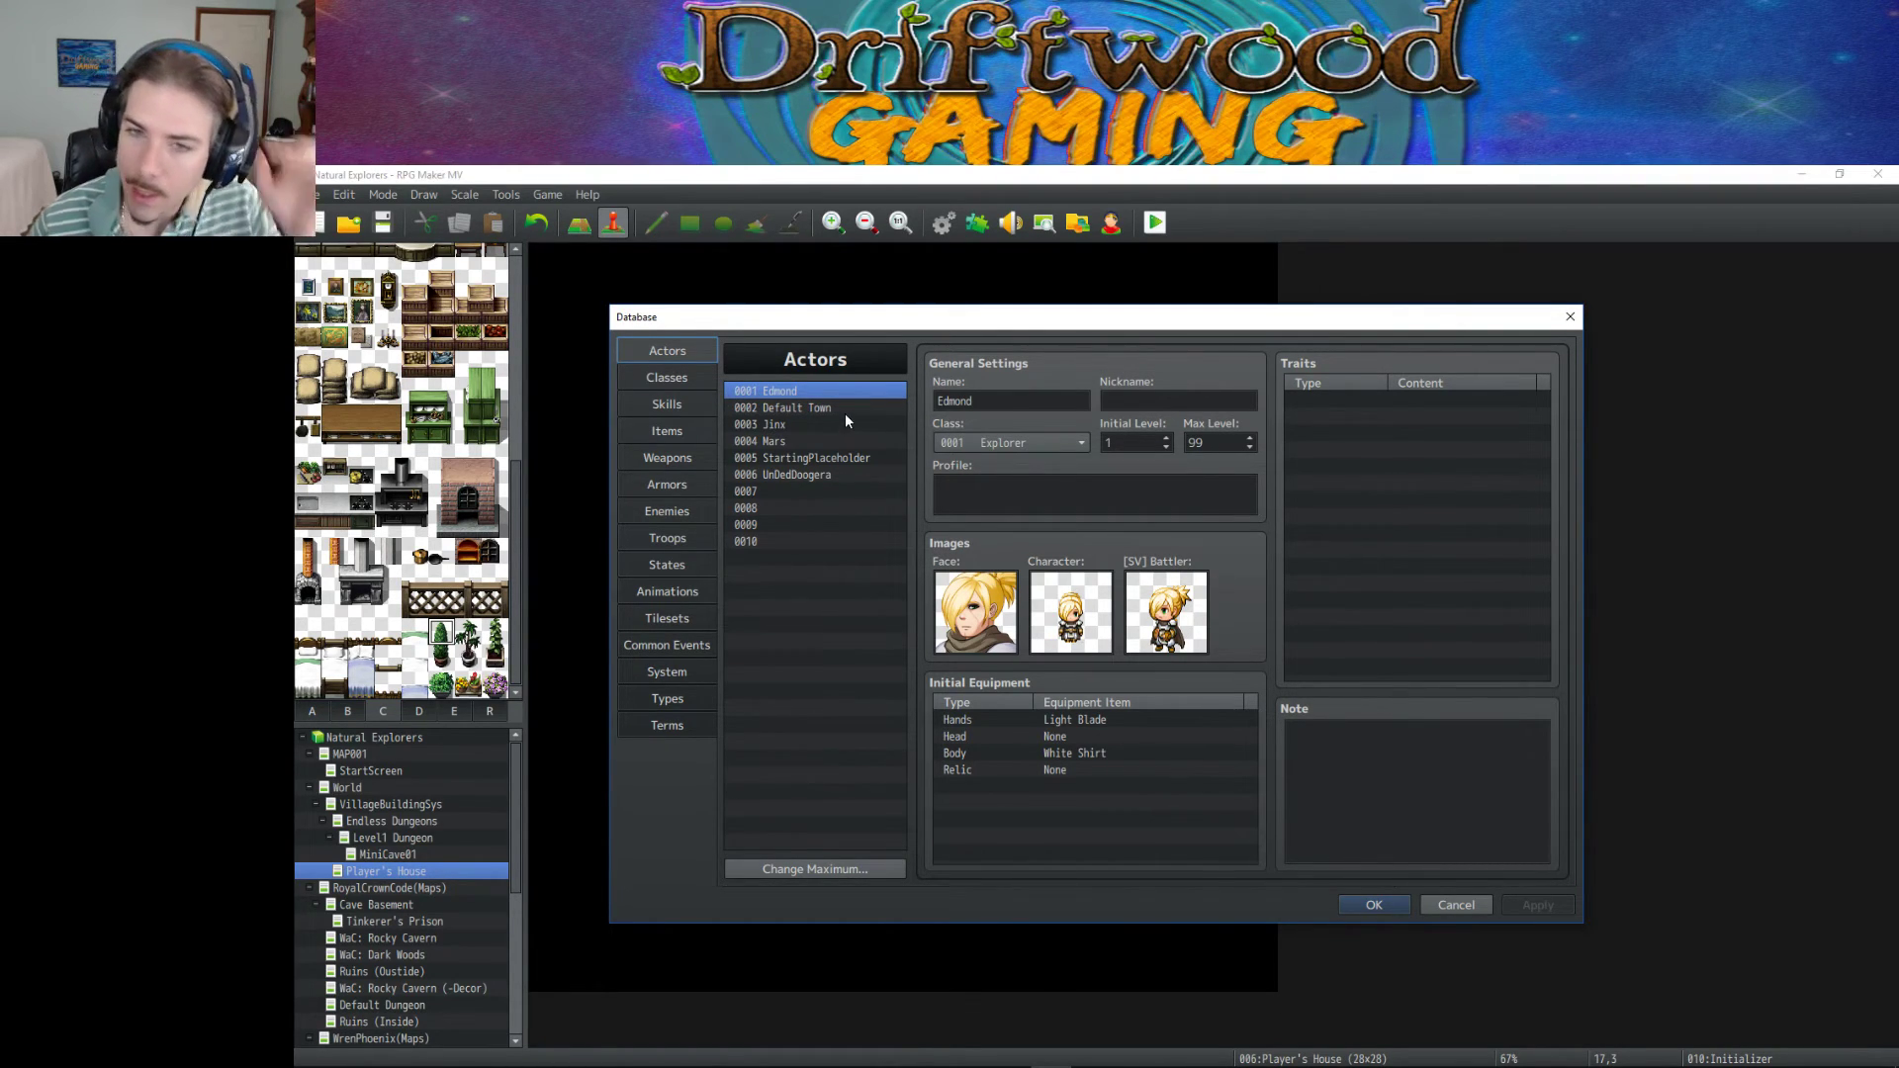
pyautogui.click(661, 377)
pyautogui.scroll(-2, 1410, 792)
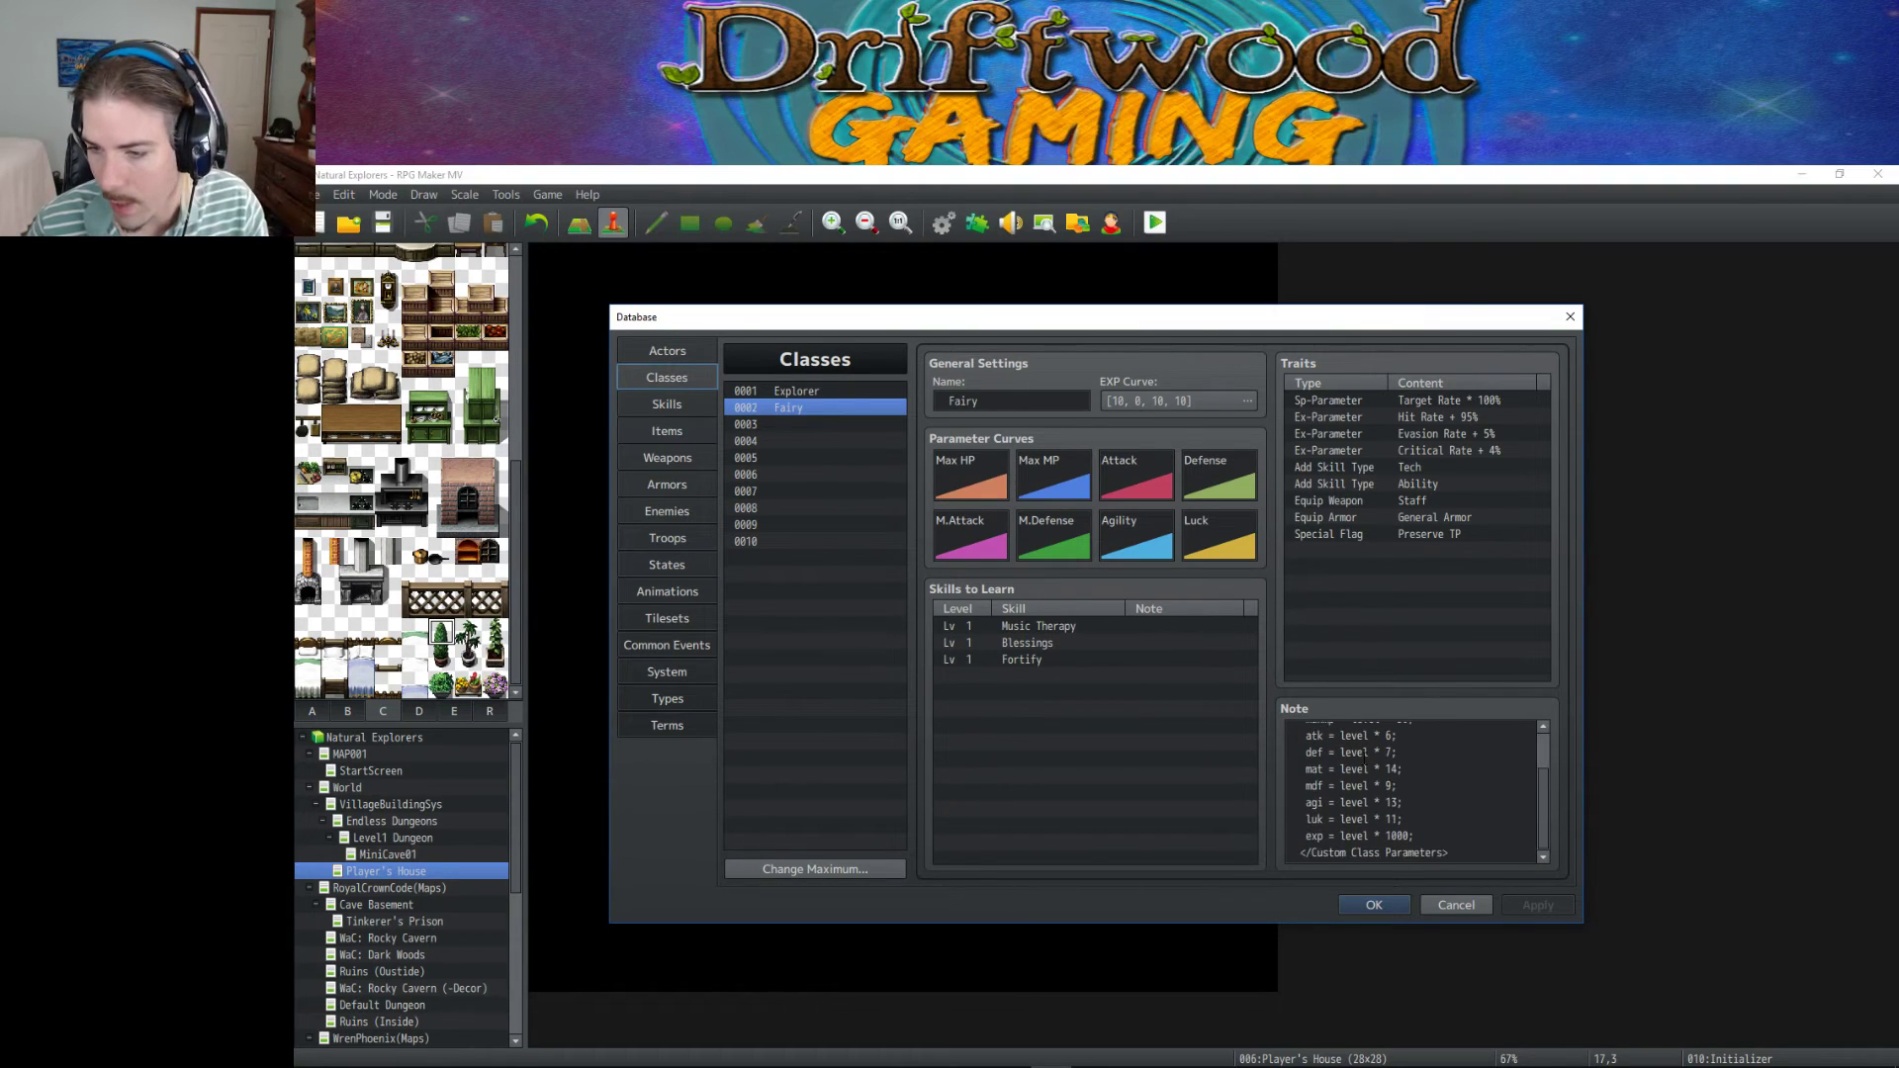
pyautogui.click(1427, 842)
pyautogui.click(1412, 831)
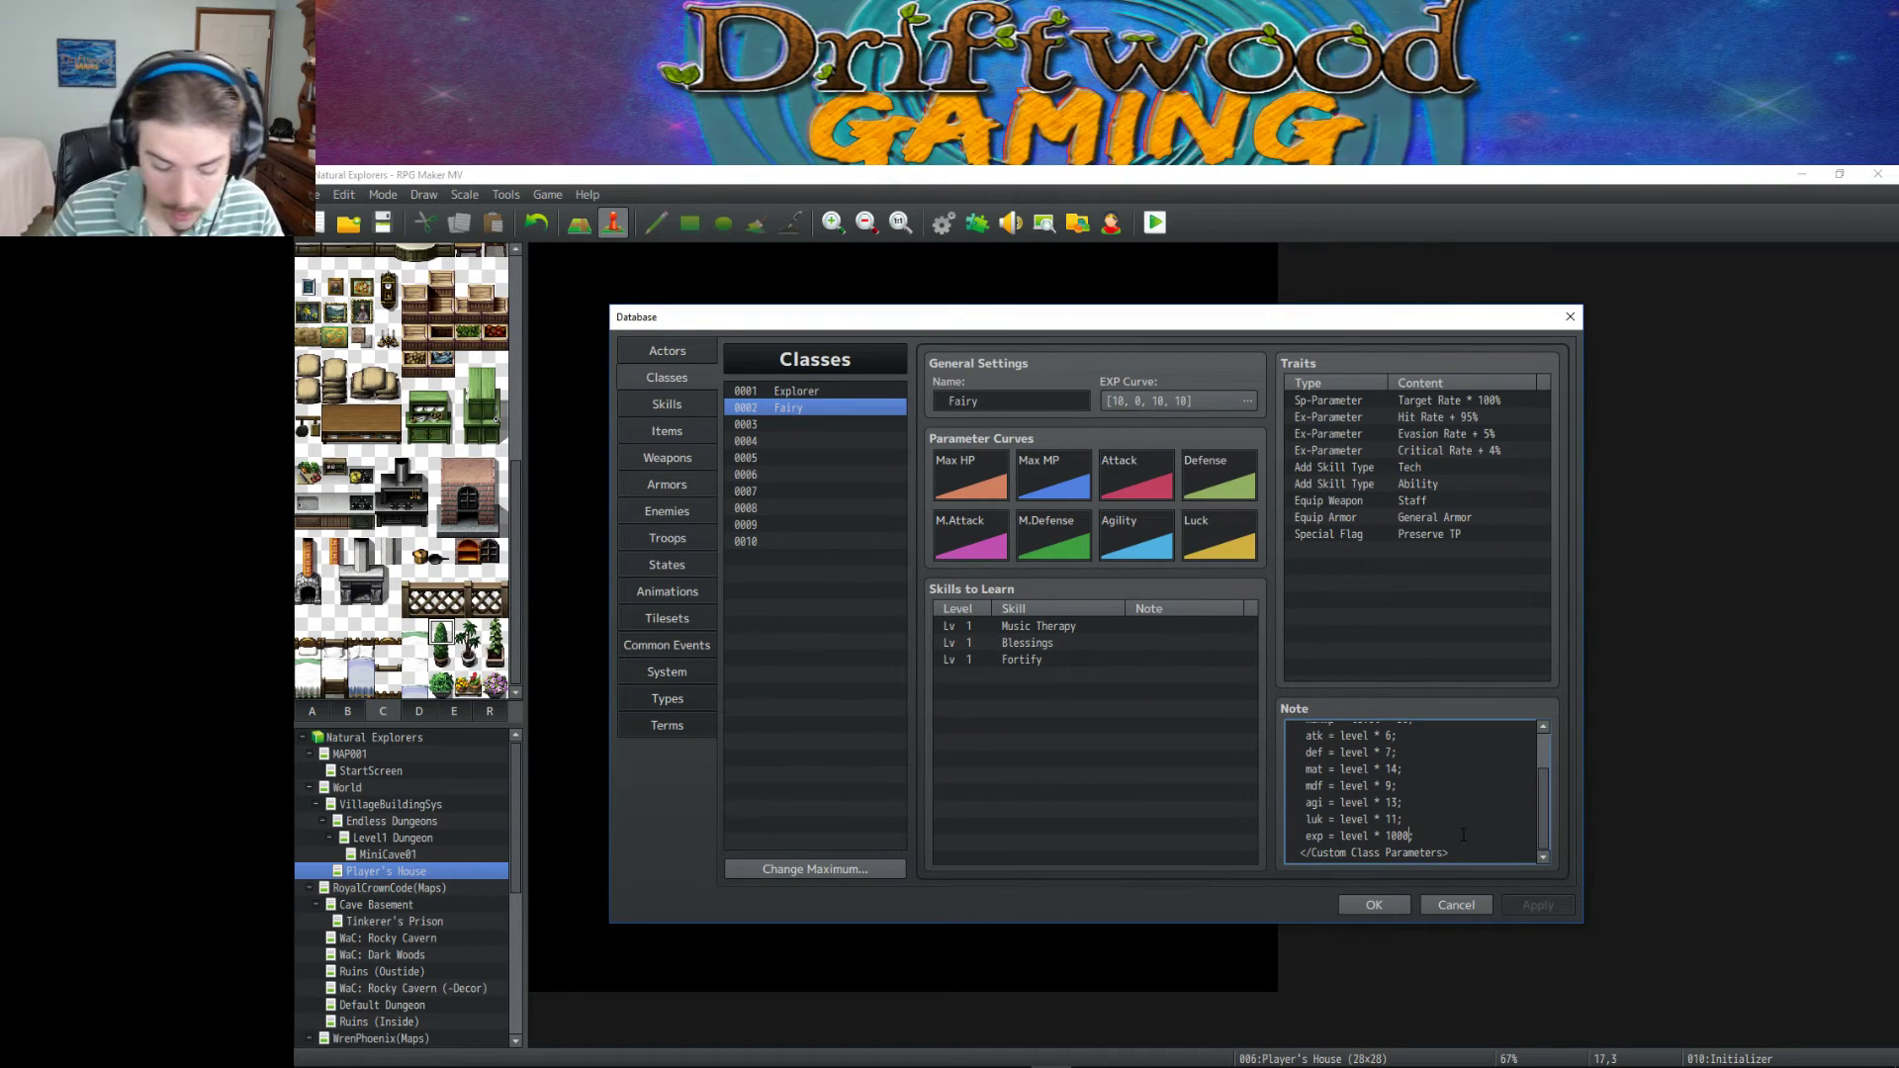
pyautogui.write(')')
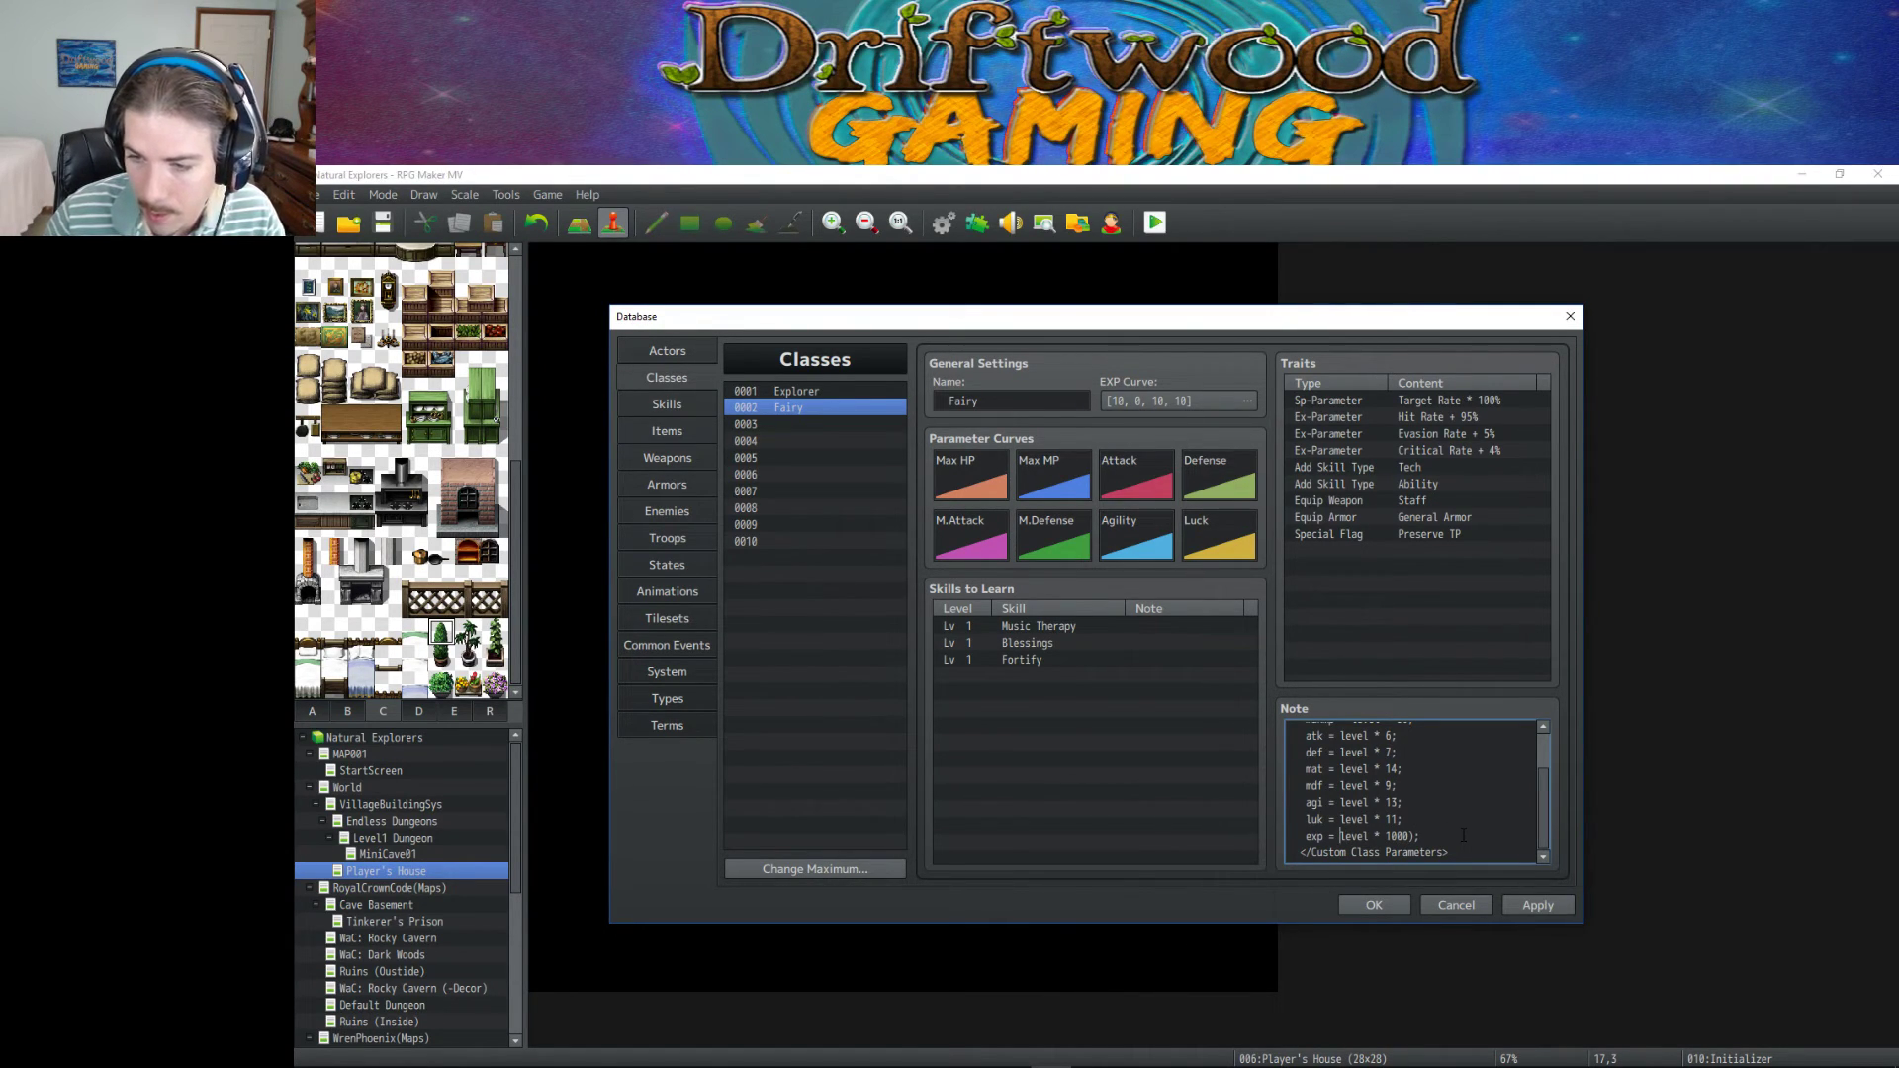
pyautogui.write('(')
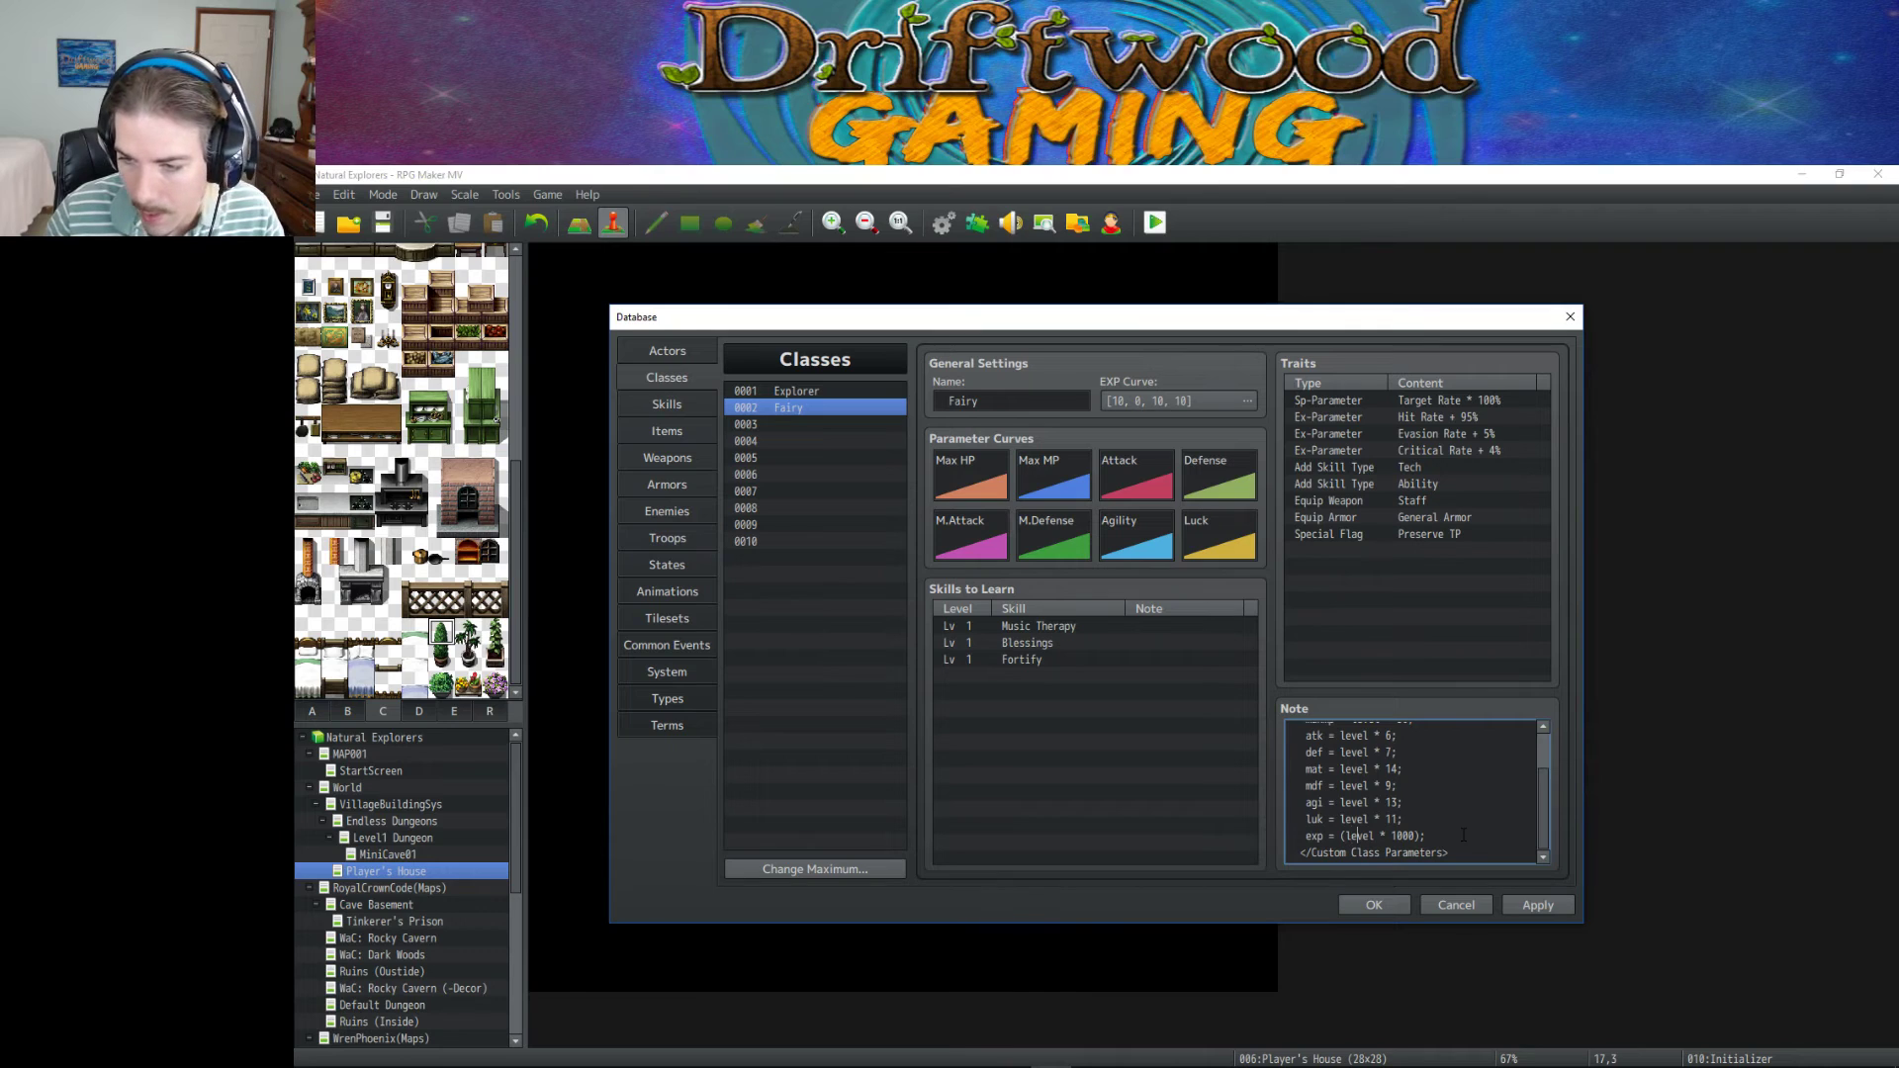
pyautogui.write(' * ')
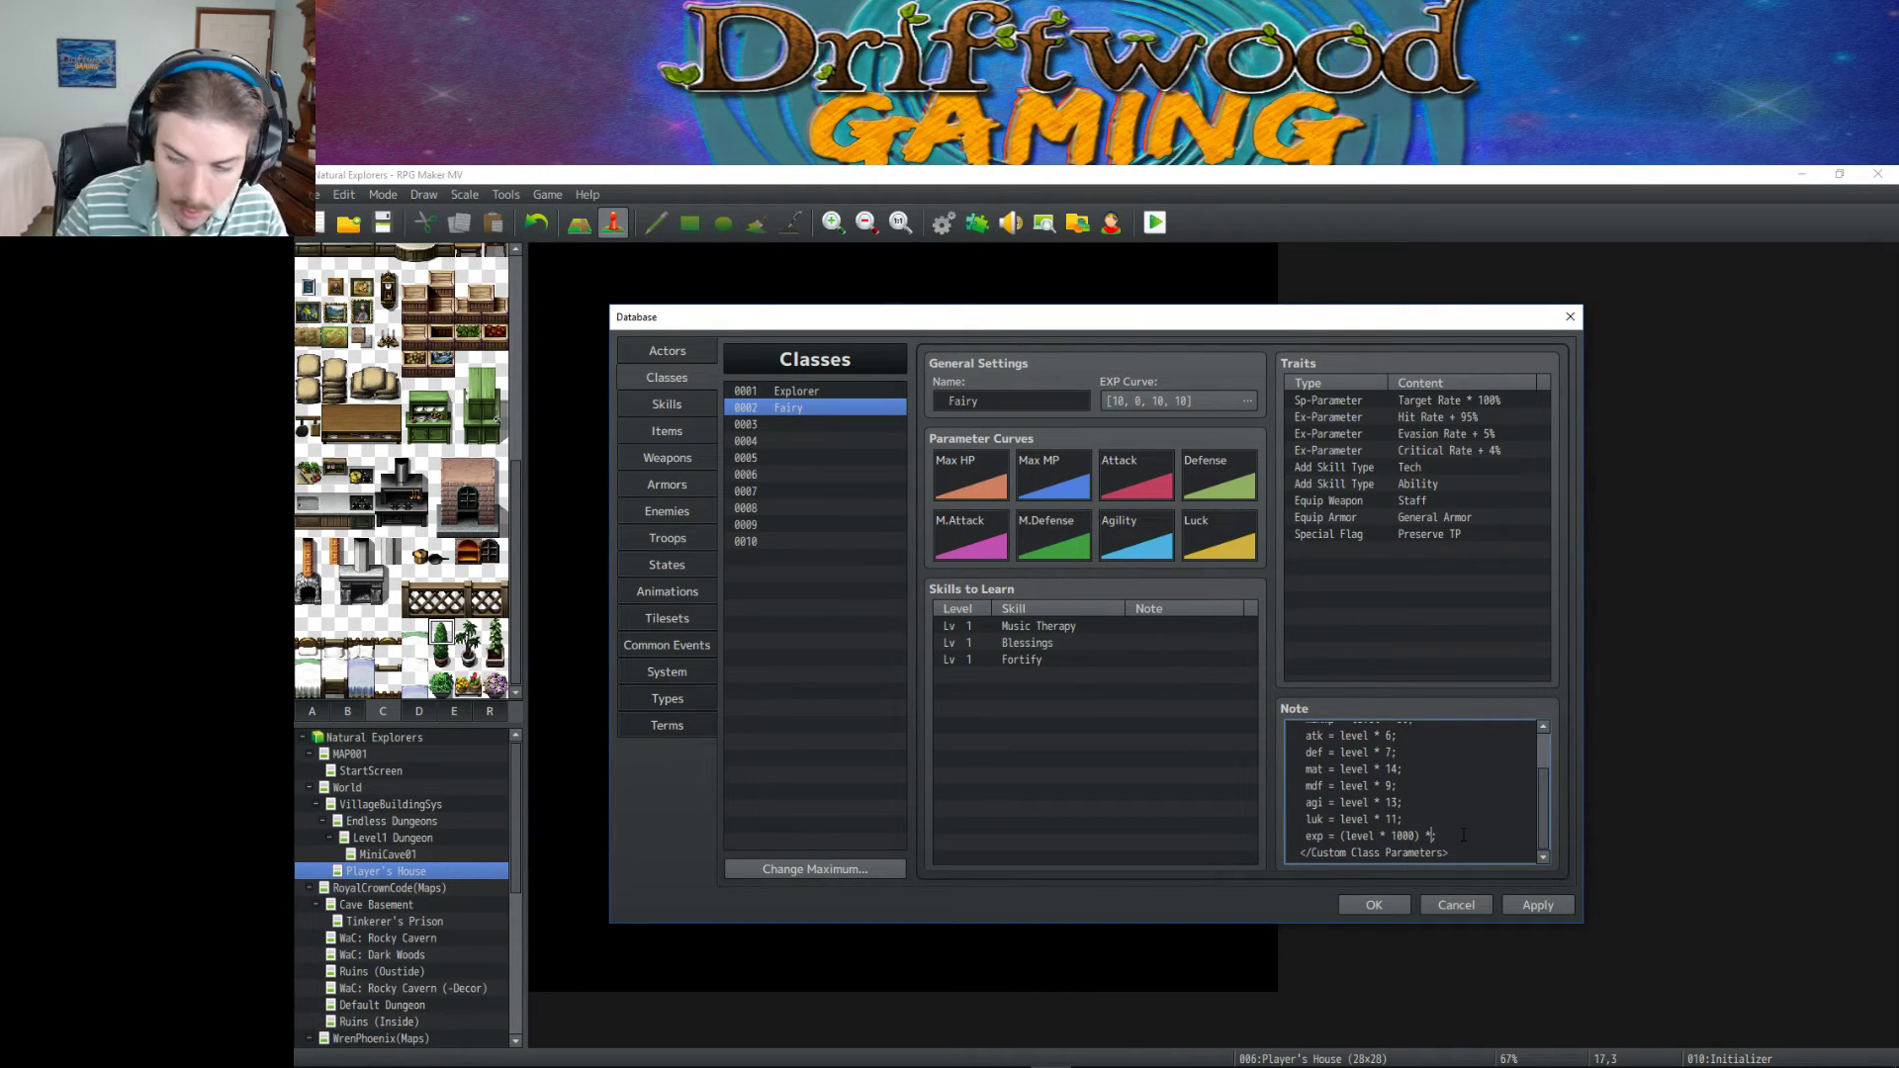
pyautogui.write('level')
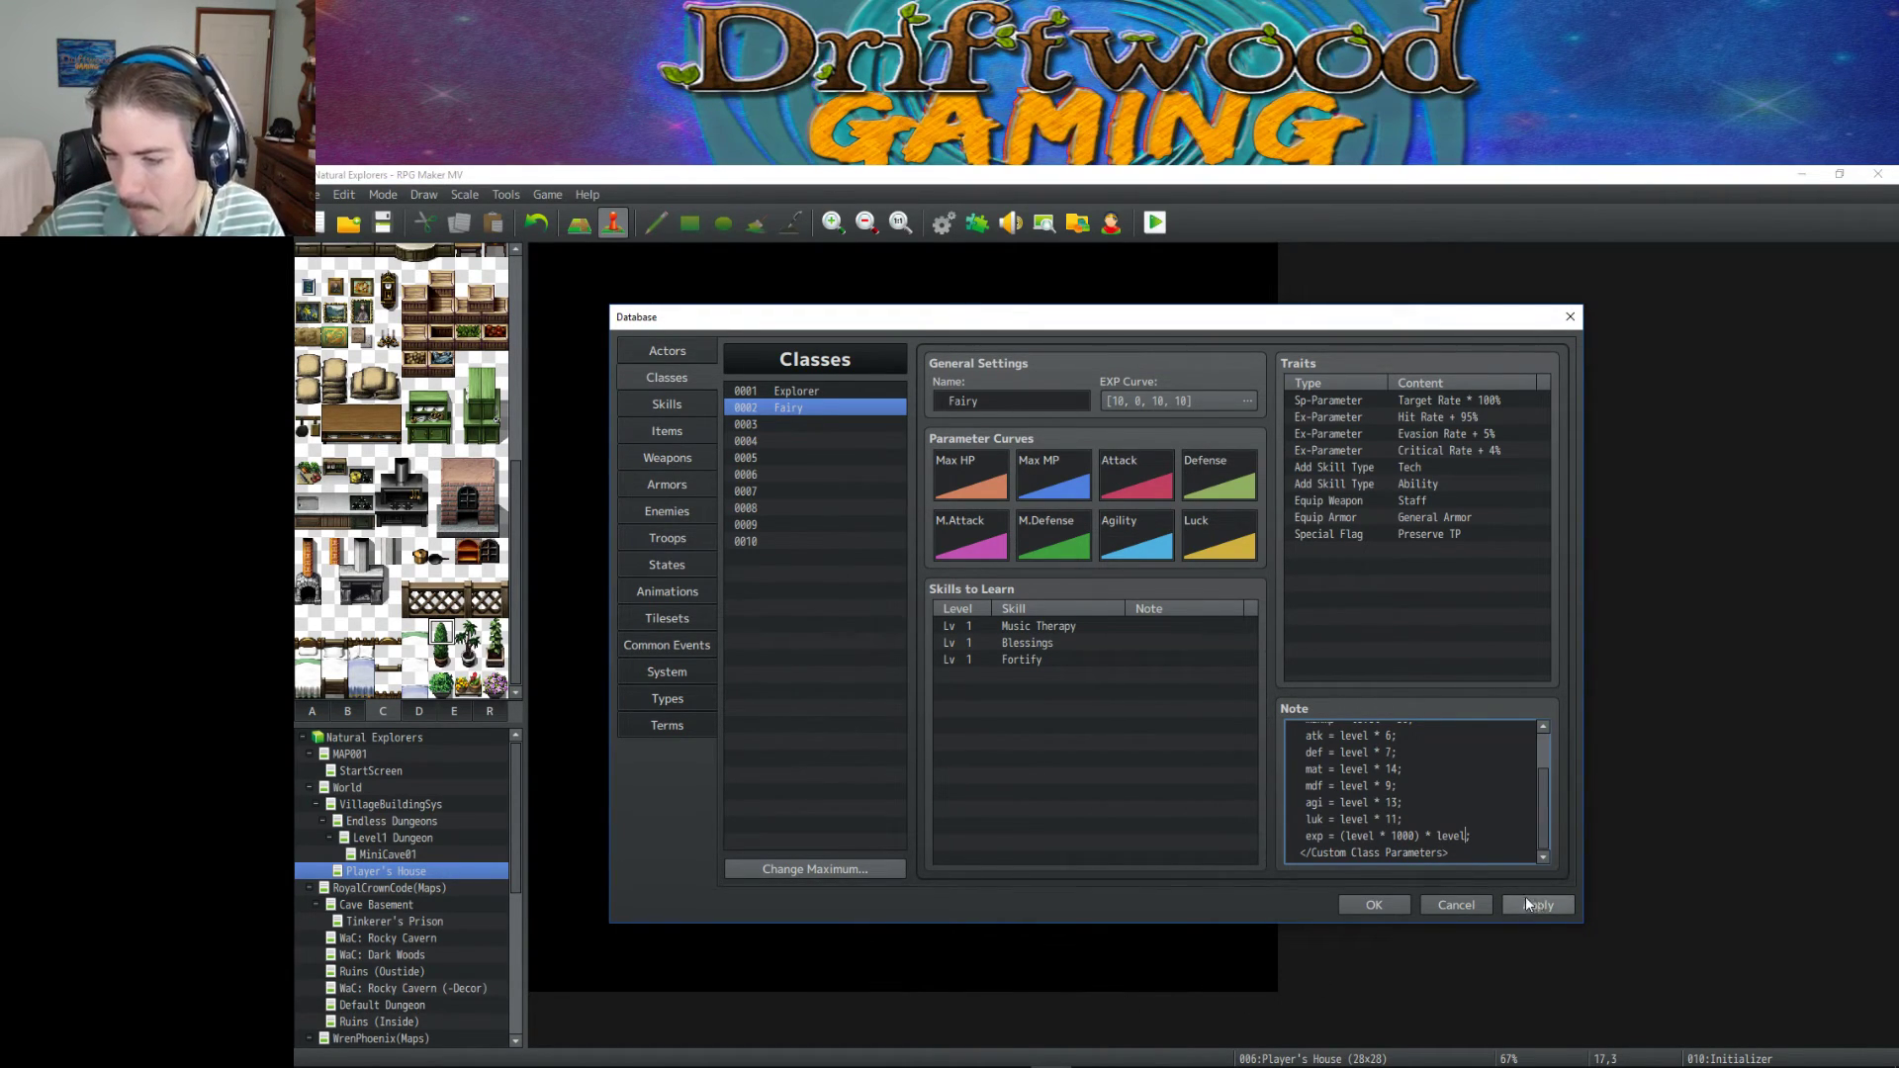
pyautogui.write(';')
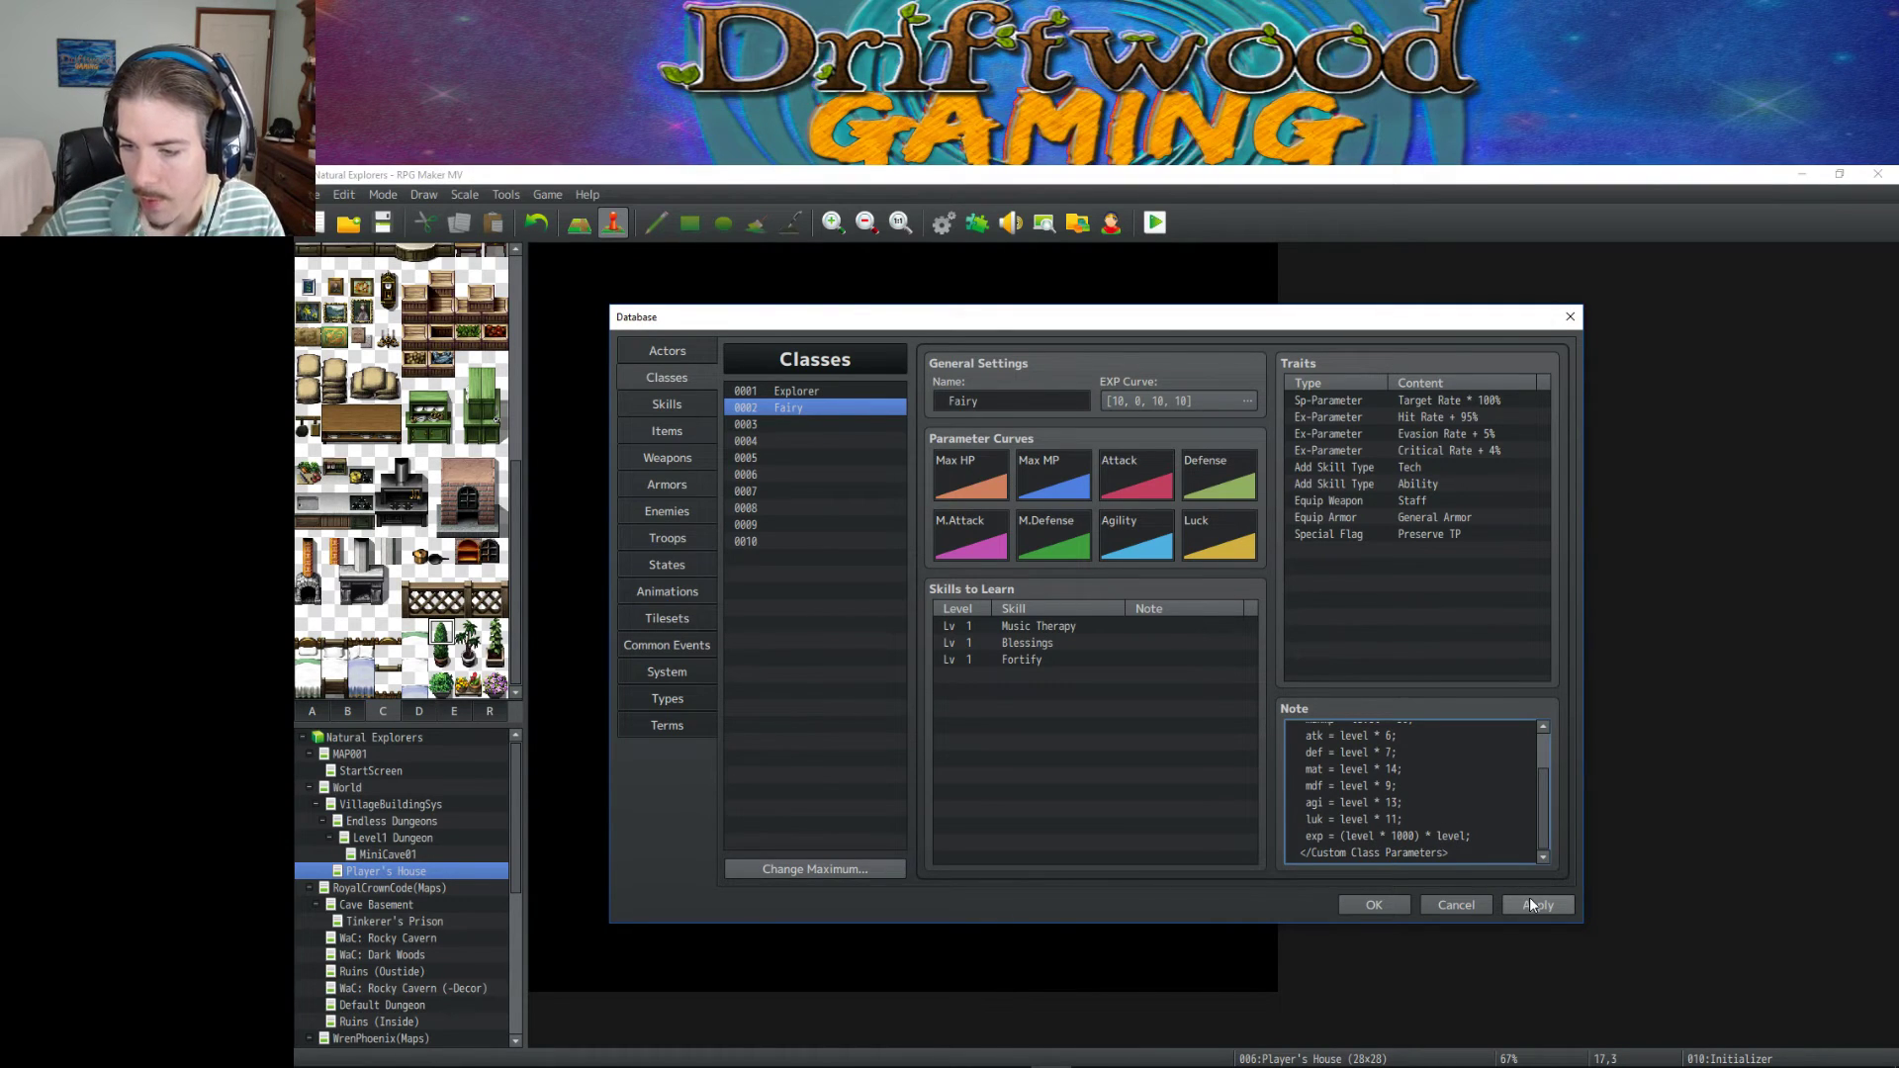
pyautogui.write('(')
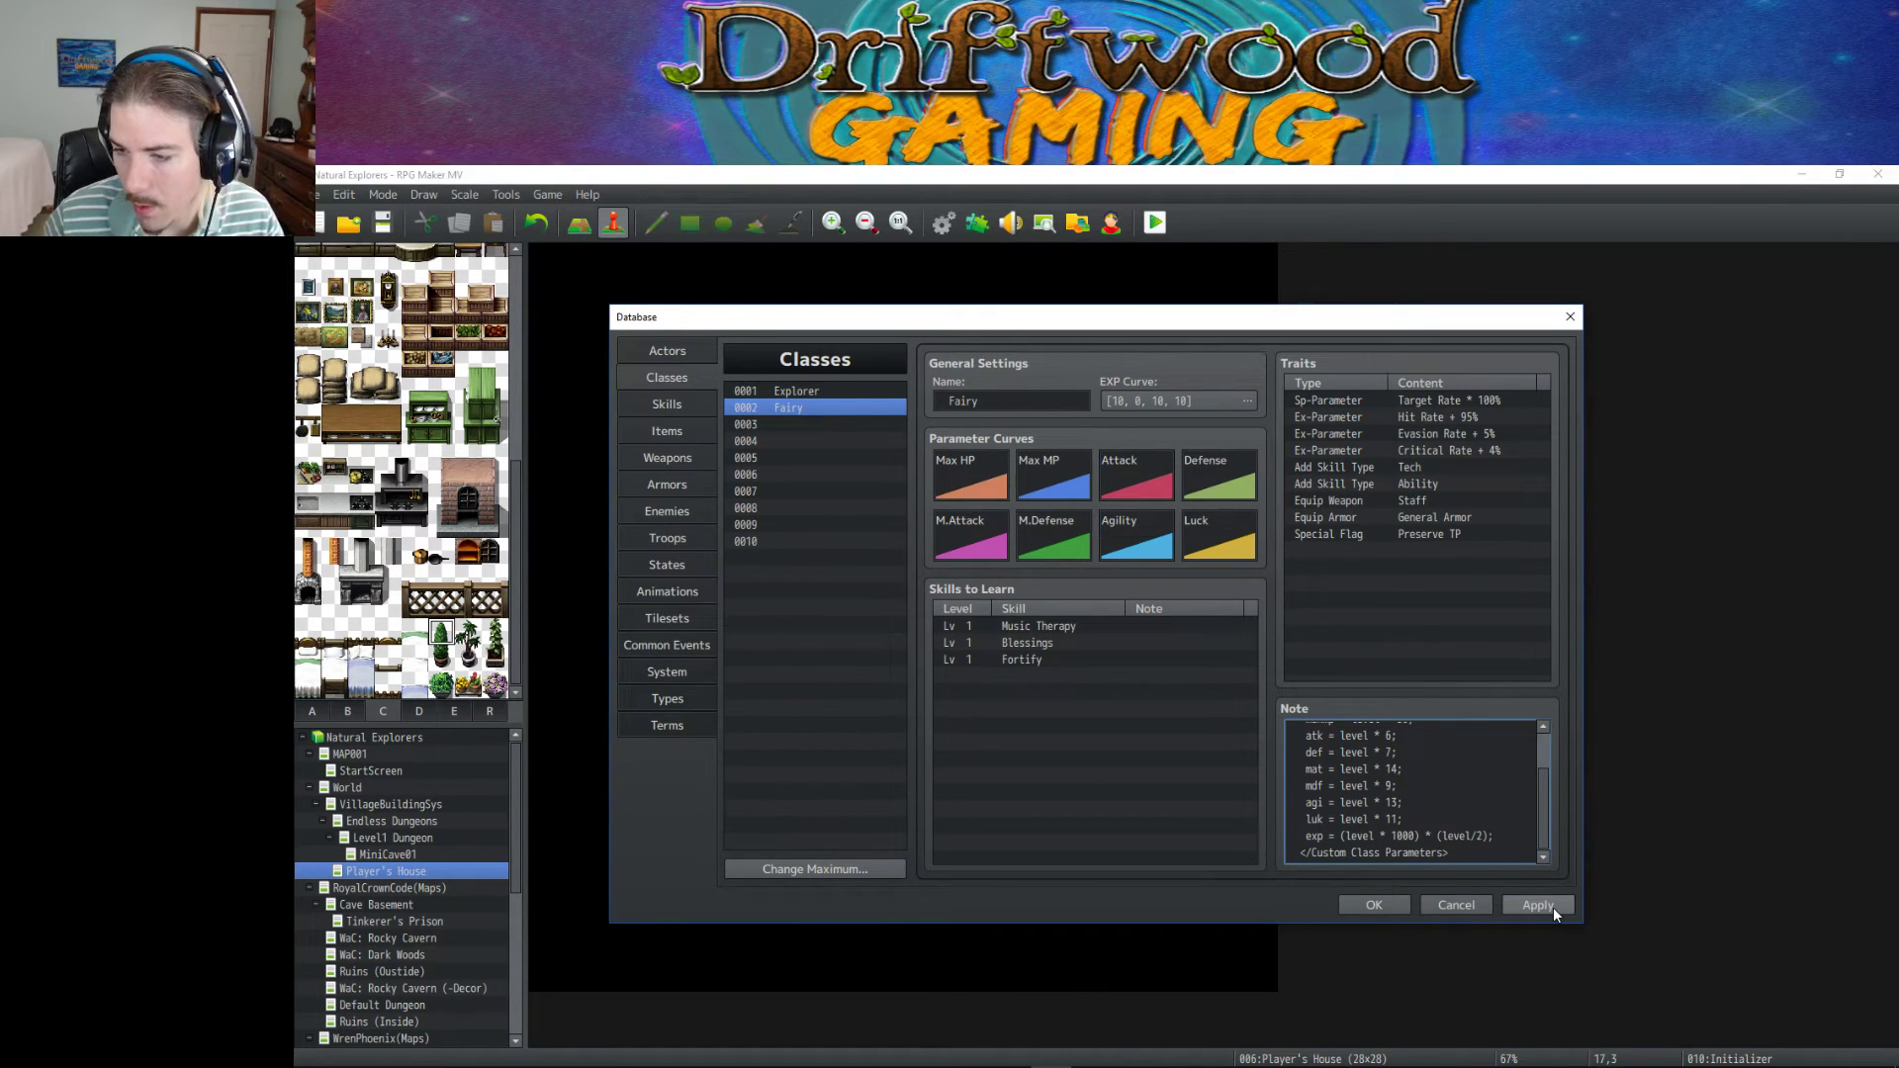
pyautogui.click(1551, 906)
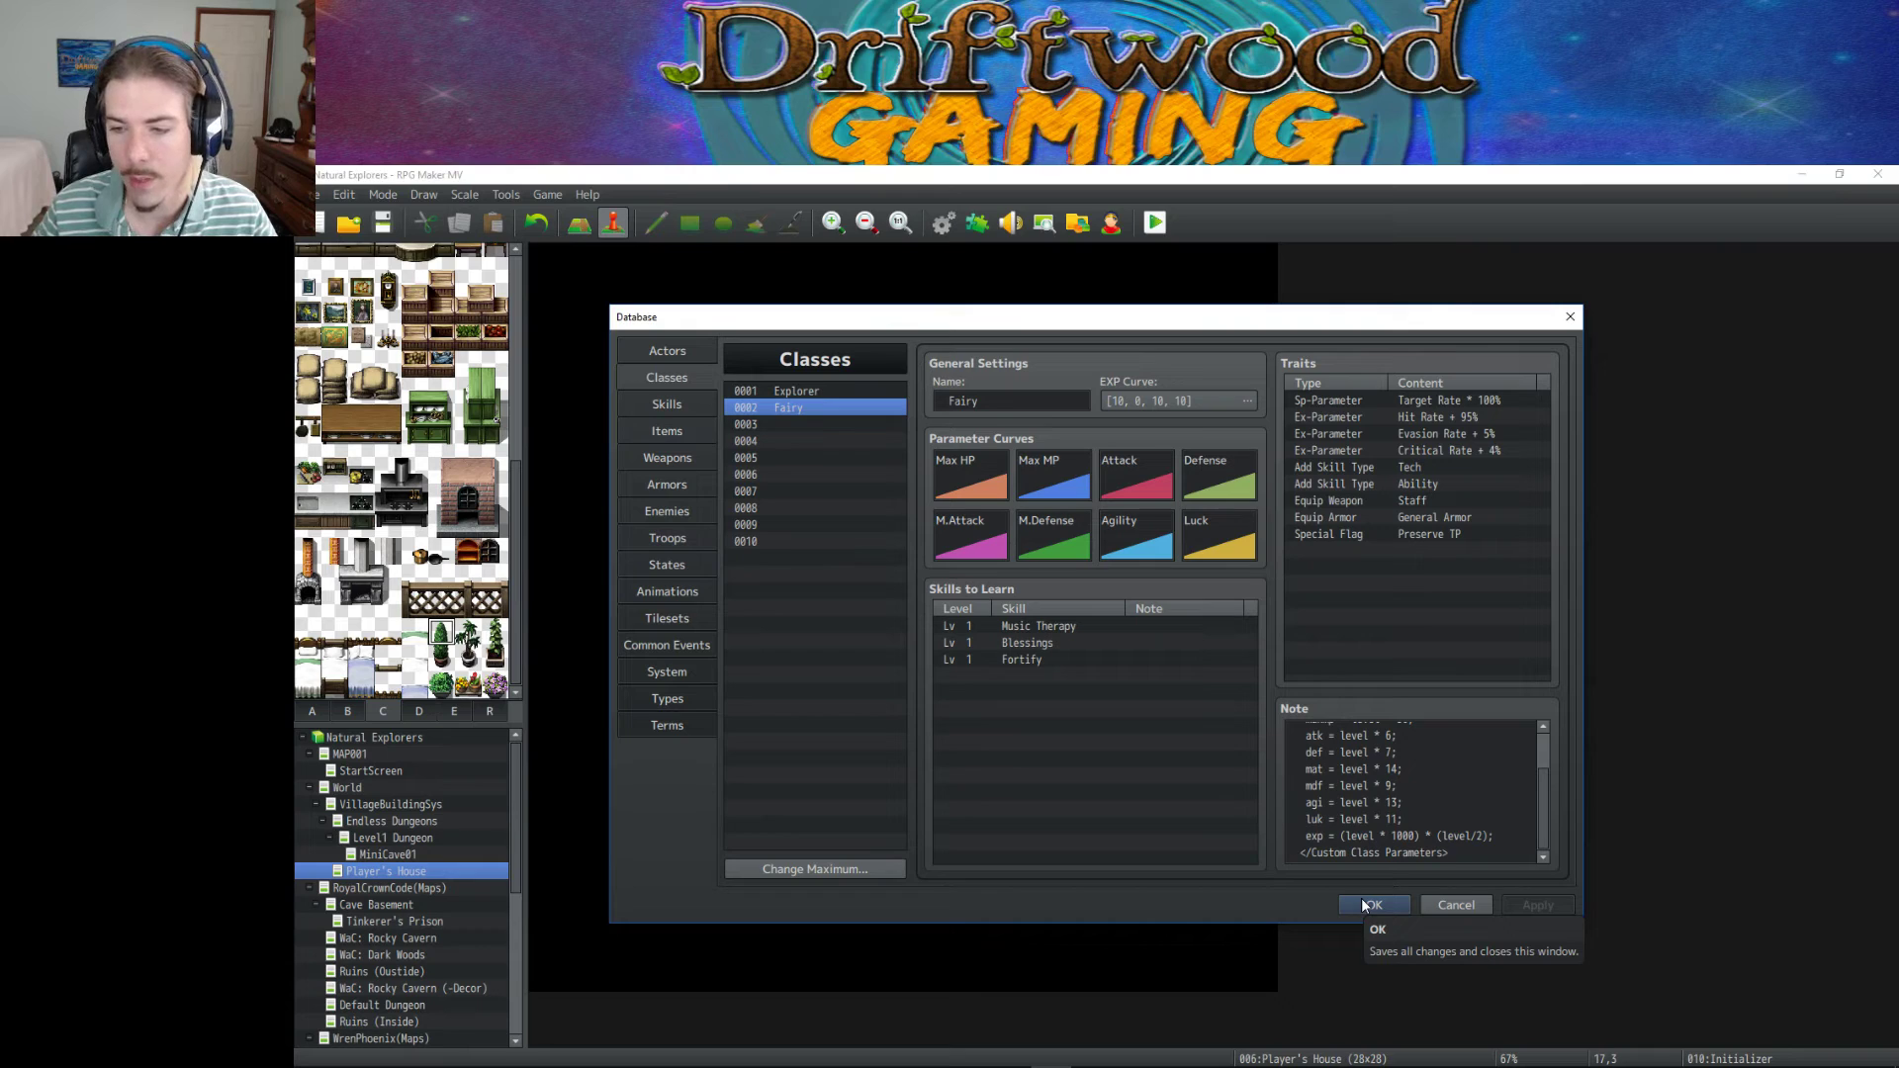
# Change the divisor in the Fairy class's exp formula to 4, giving (level/4), and save the database changes.
pyautogui.click(1481, 836)
pyautogui.hotkey('ctrl', 'a')
pyautogui.click(1476, 836)
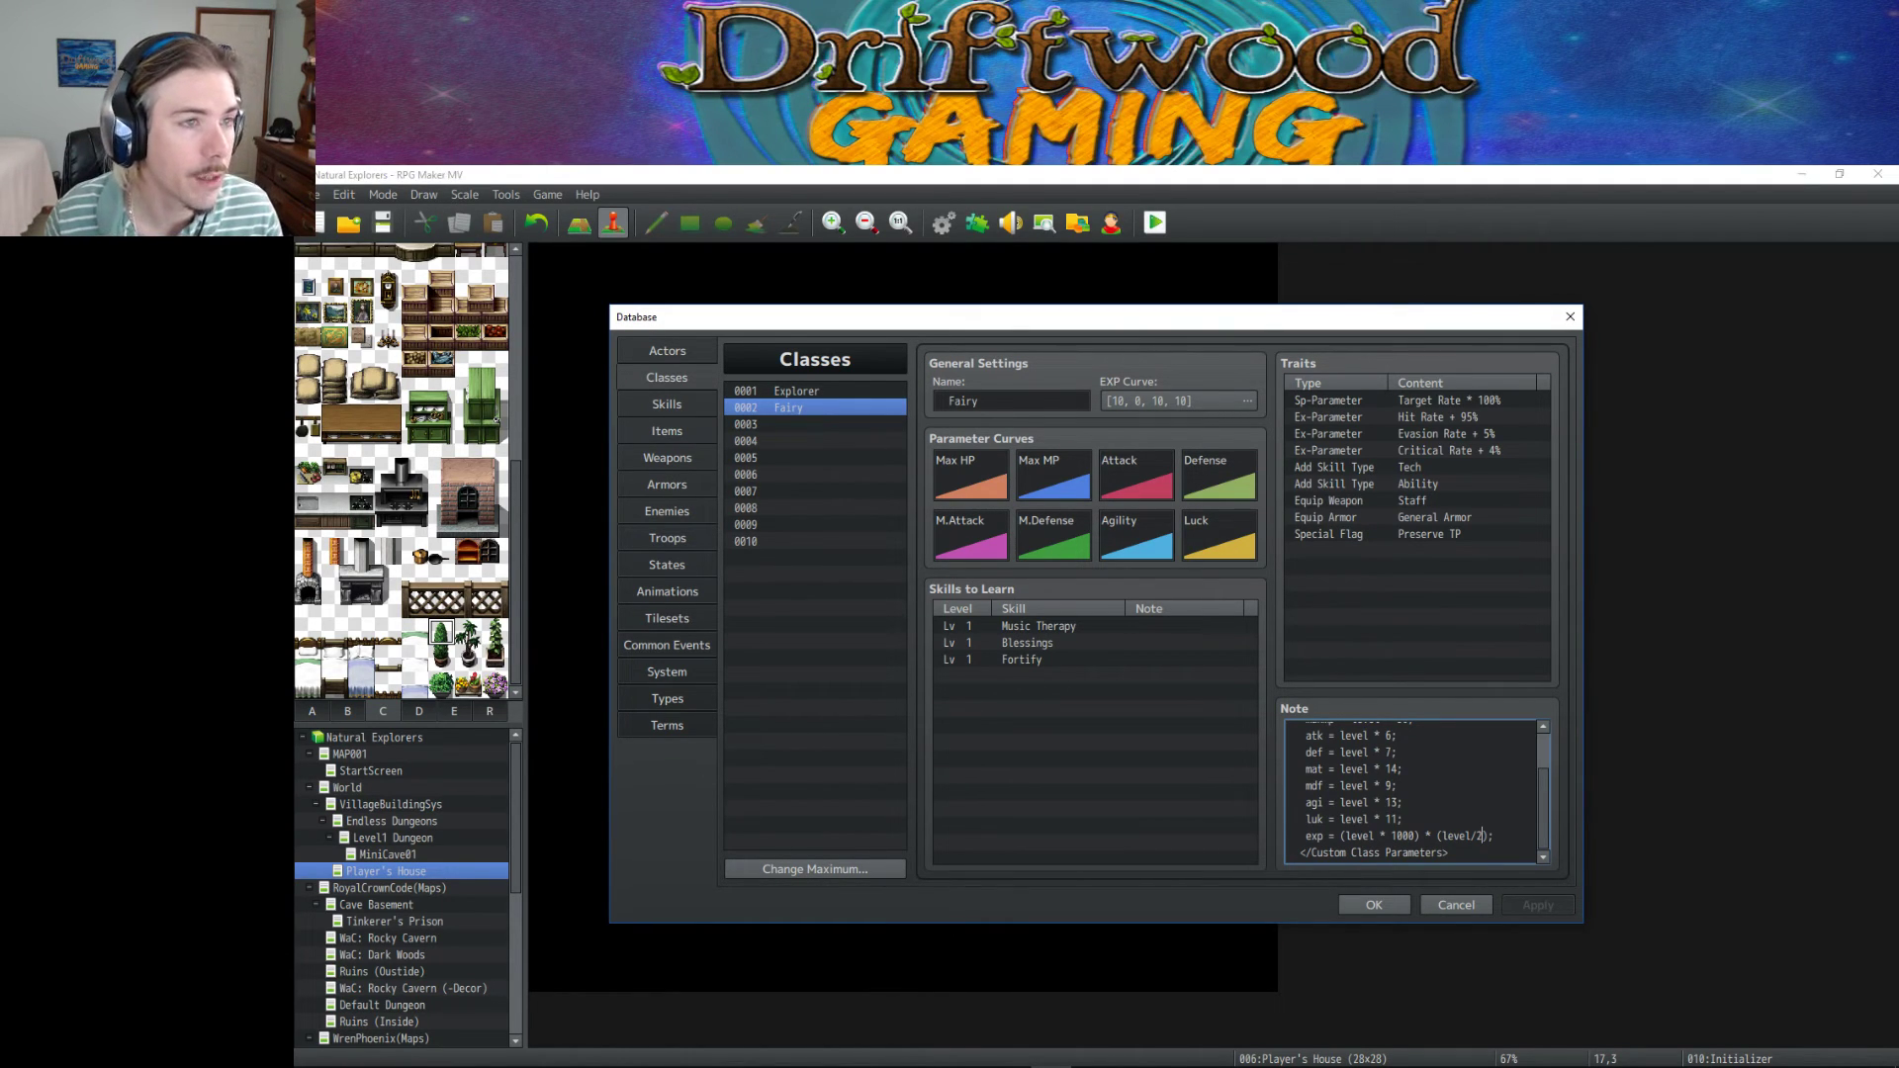
pyautogui.hotkey('alt', 'Tab')
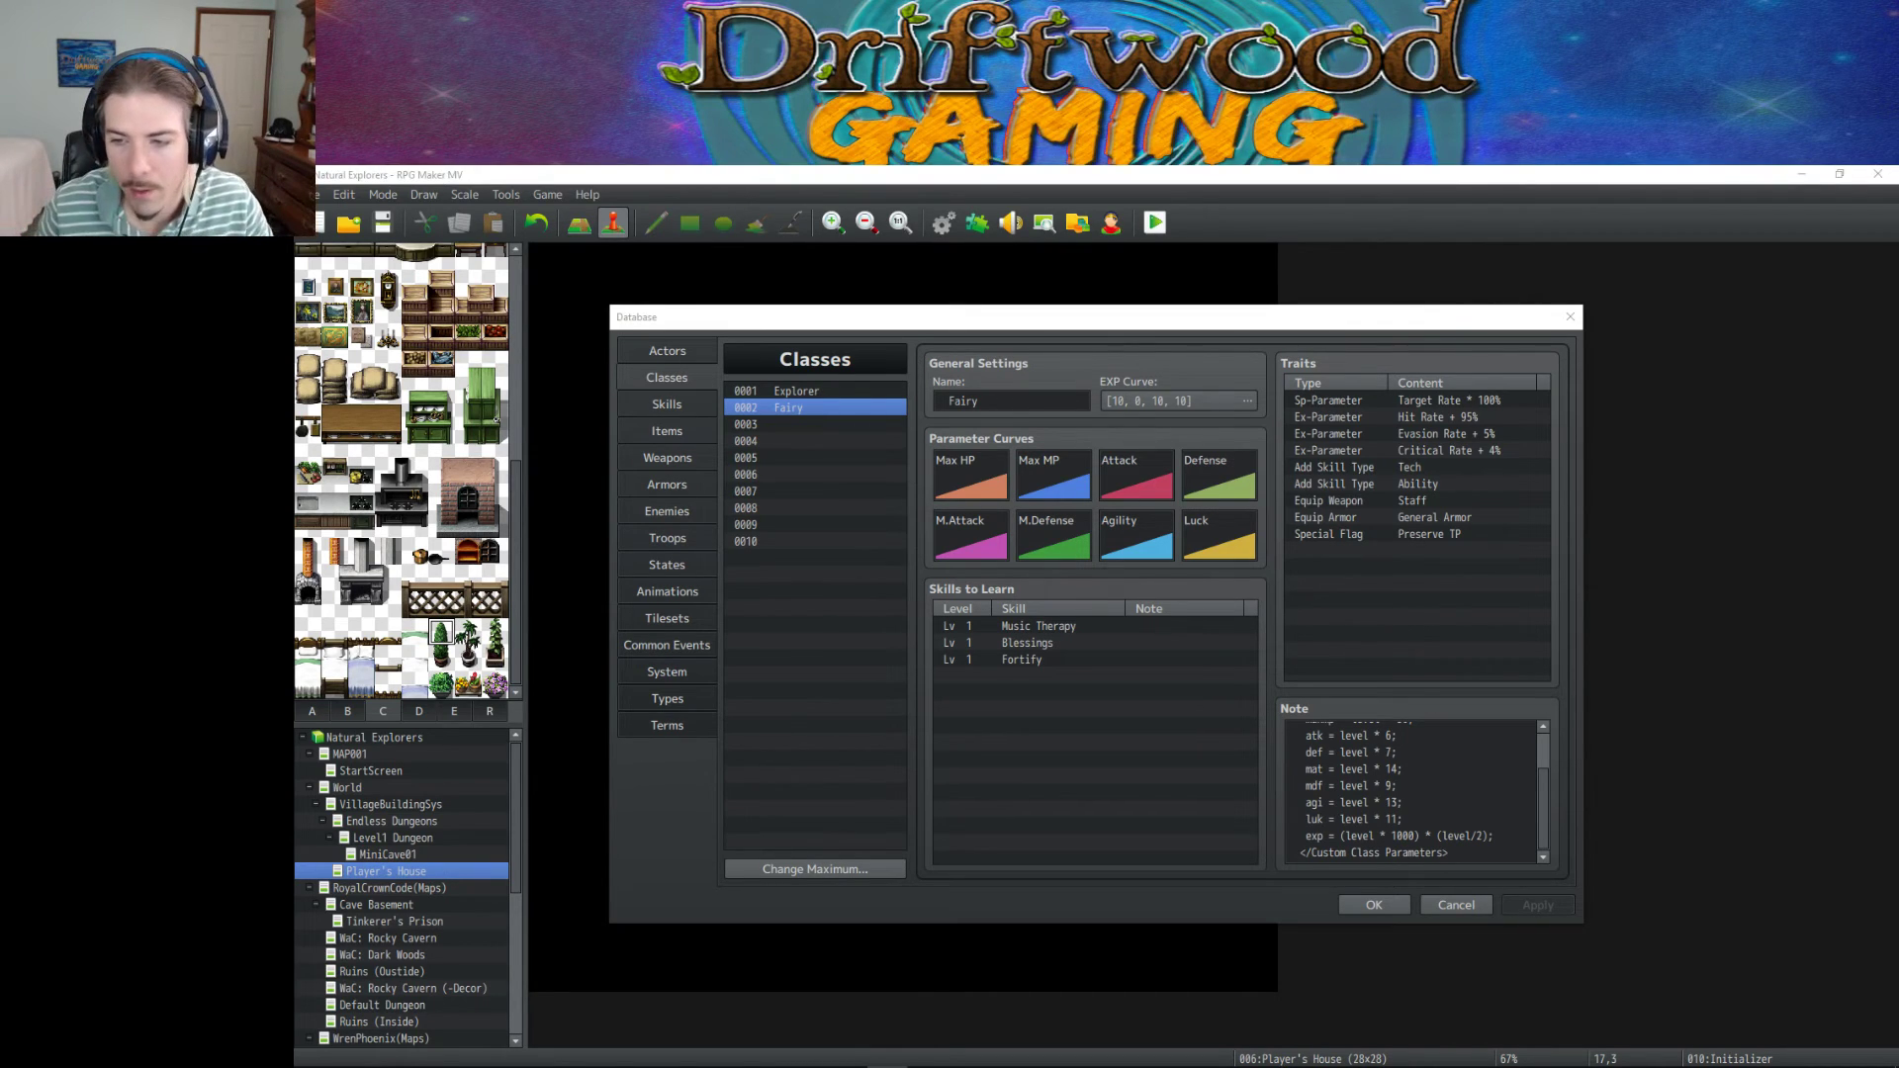
pyautogui.click(1478, 836)
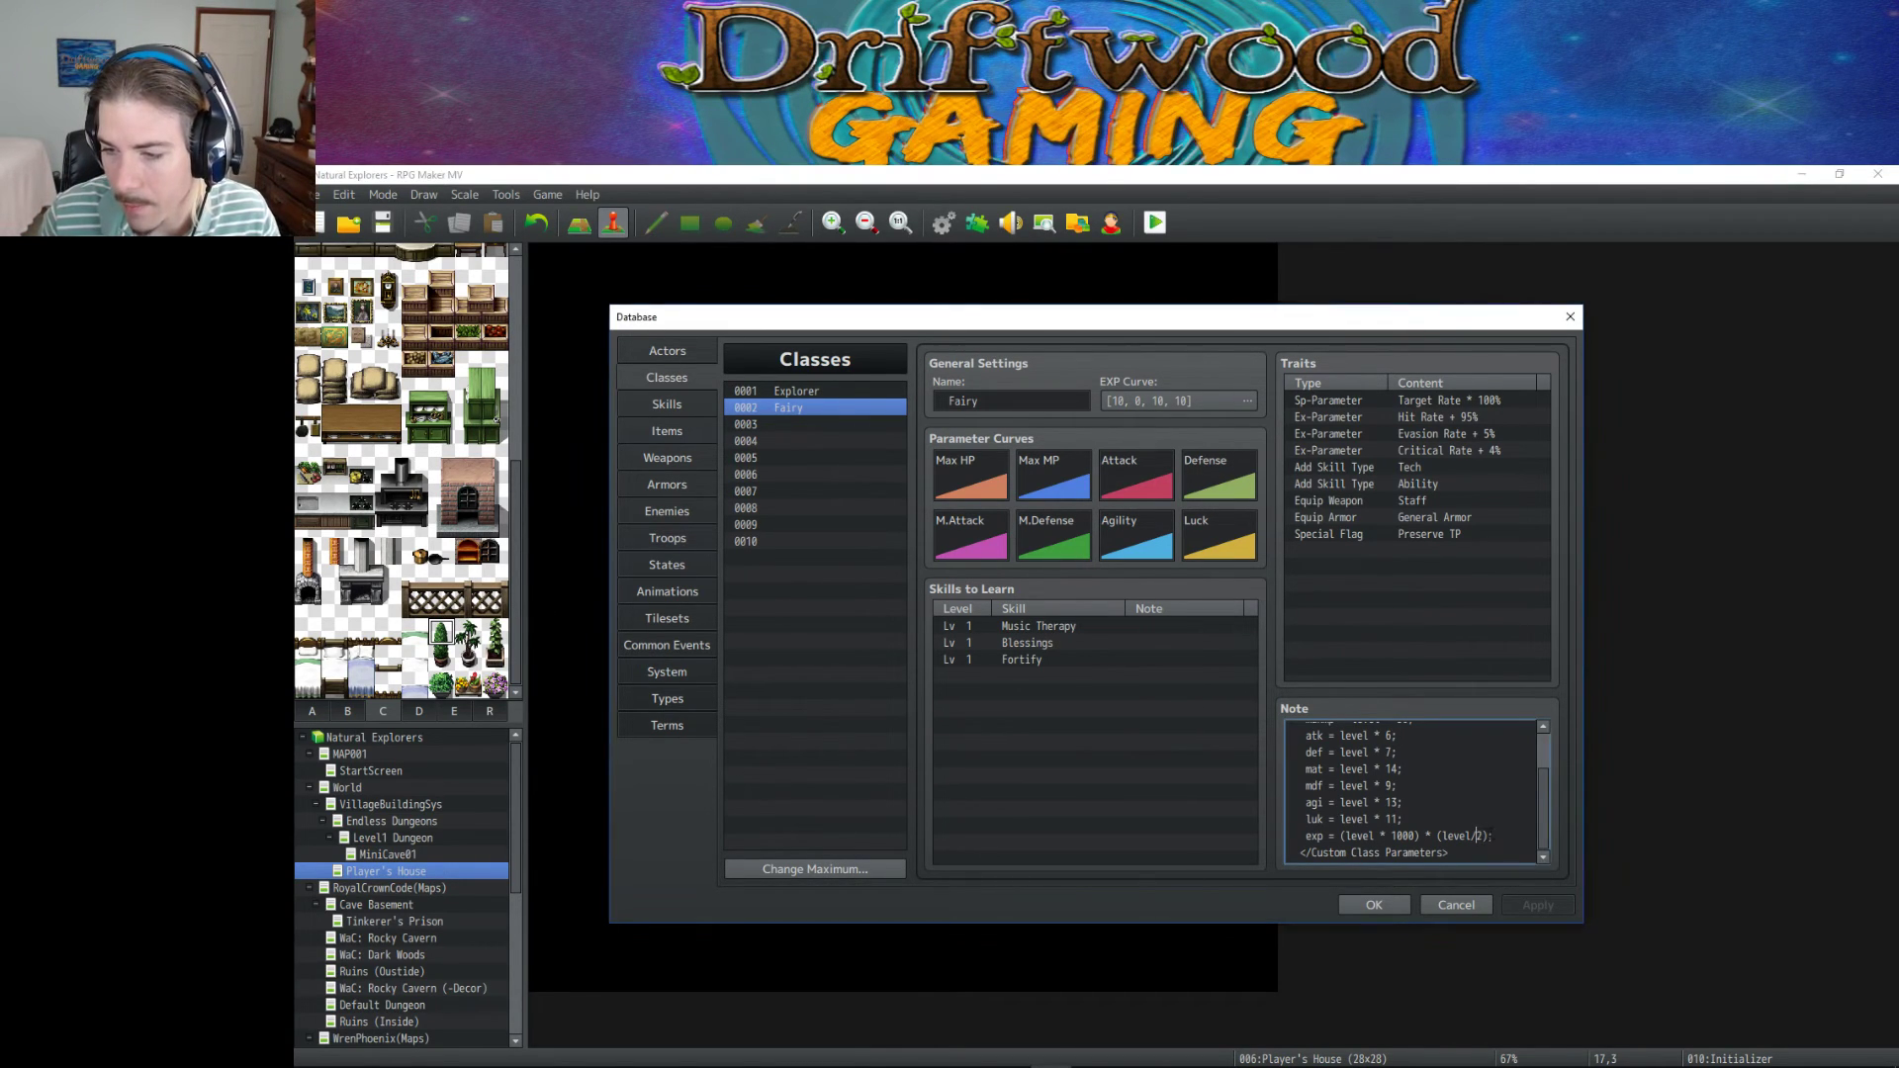
pyautogui.press('Delete')
pyautogui.write('4')
pyautogui.click(1529, 902)
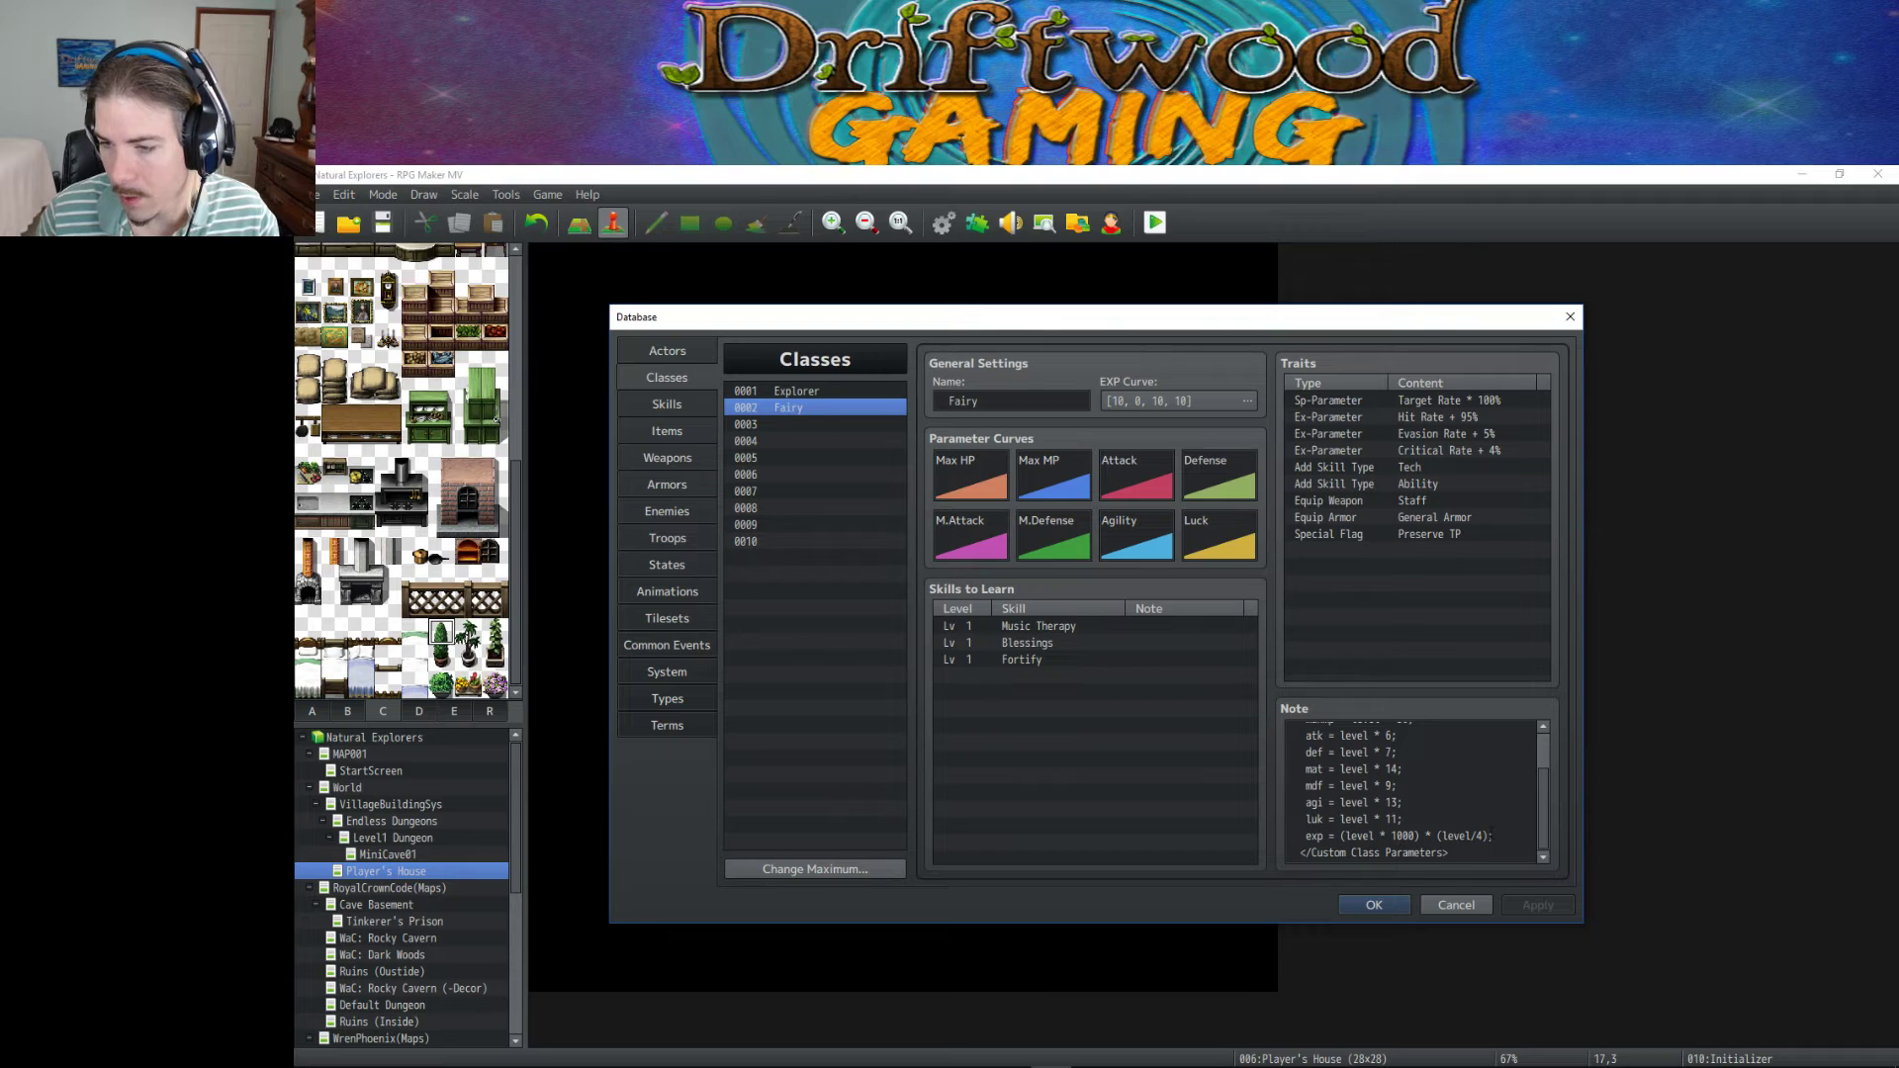
pyautogui.click(1365, 902)
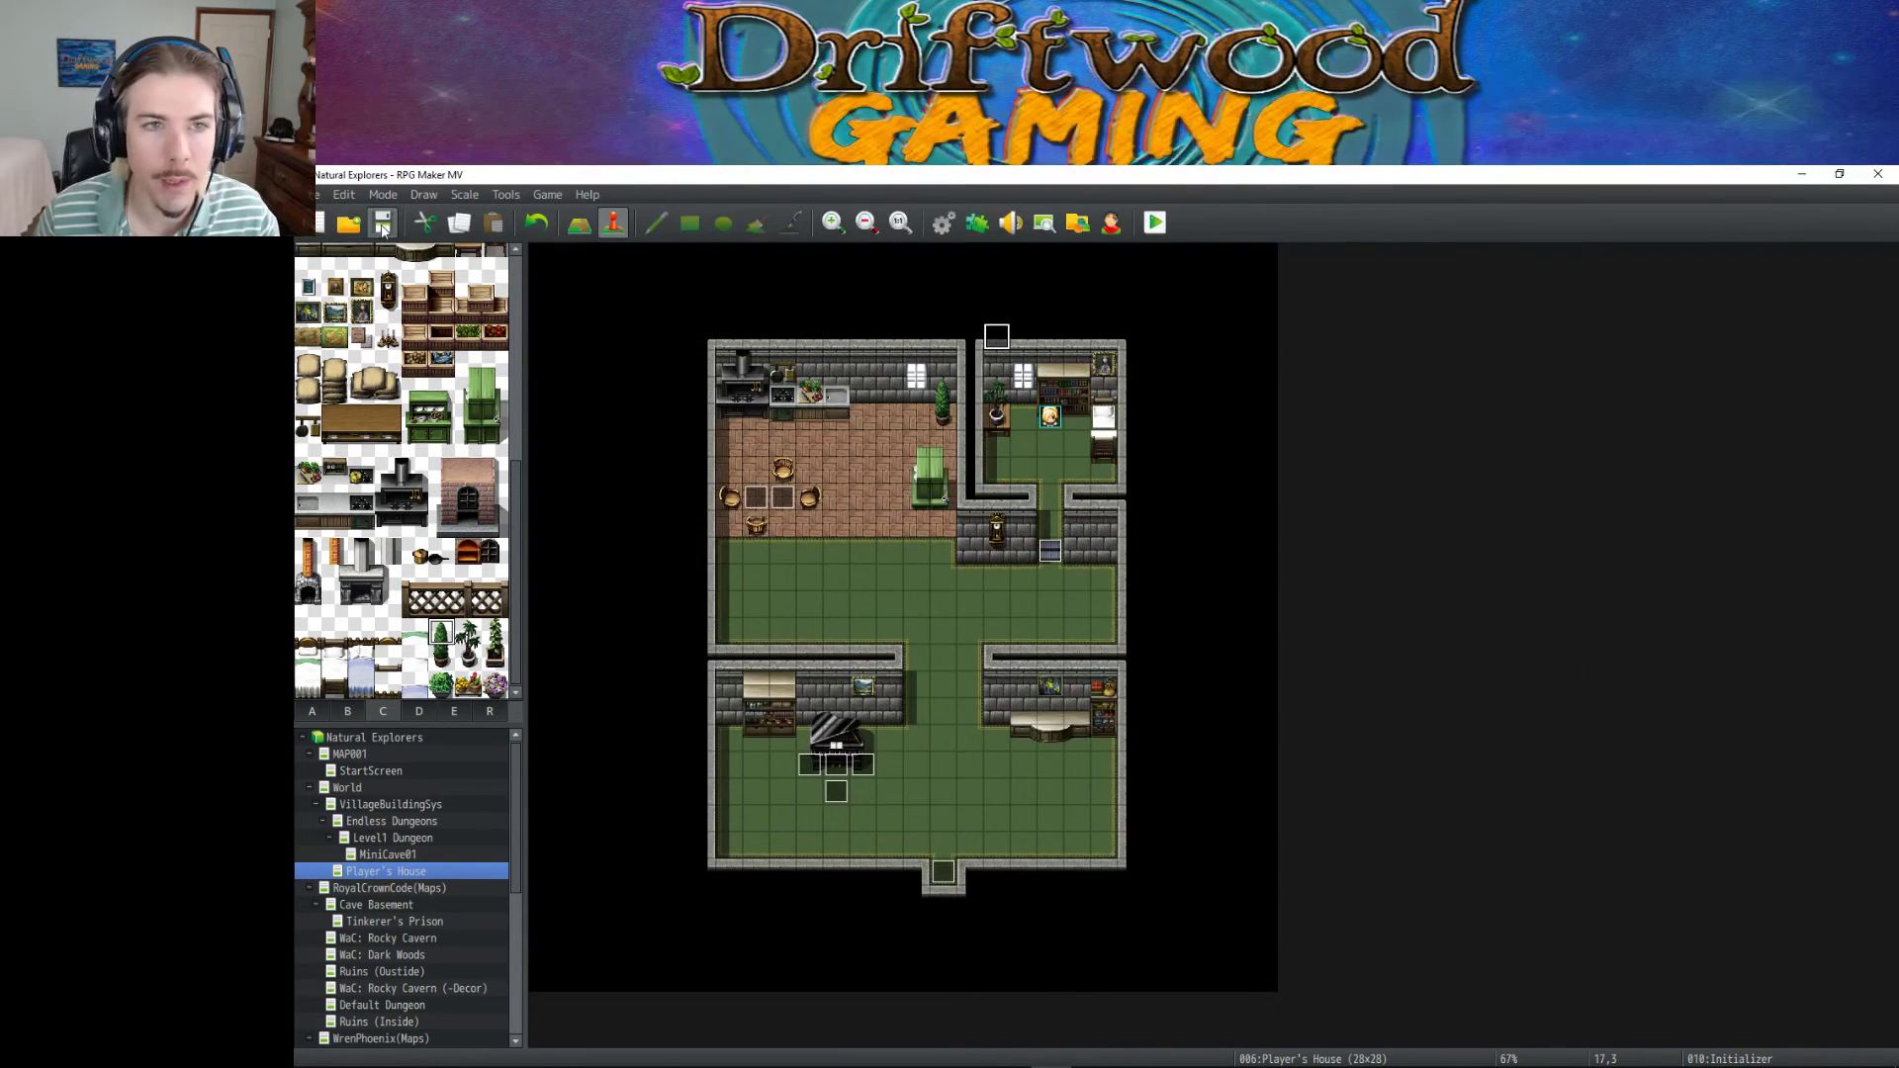
# Start a playtest and walk the hero from the village house to the cave to enter The Dungeon.
pyautogui.click(1147, 225)
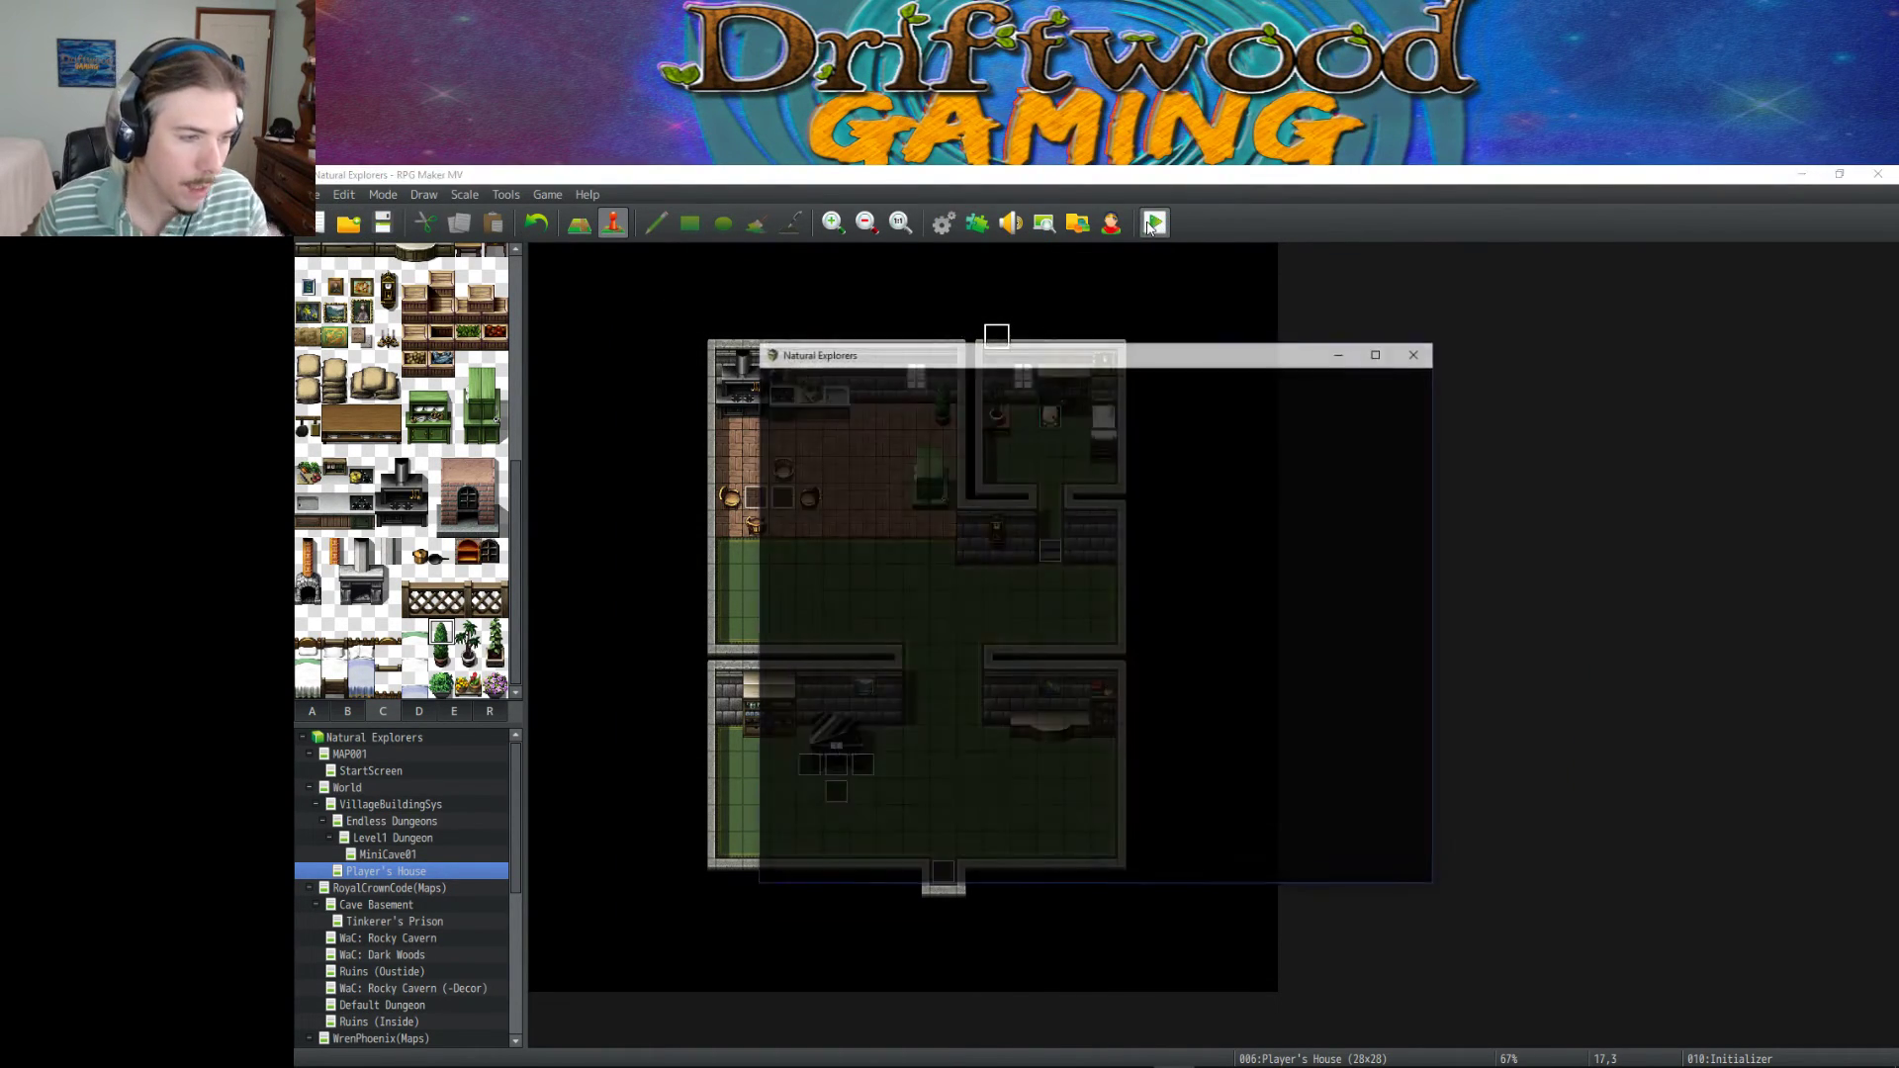
pyautogui.press('Return')
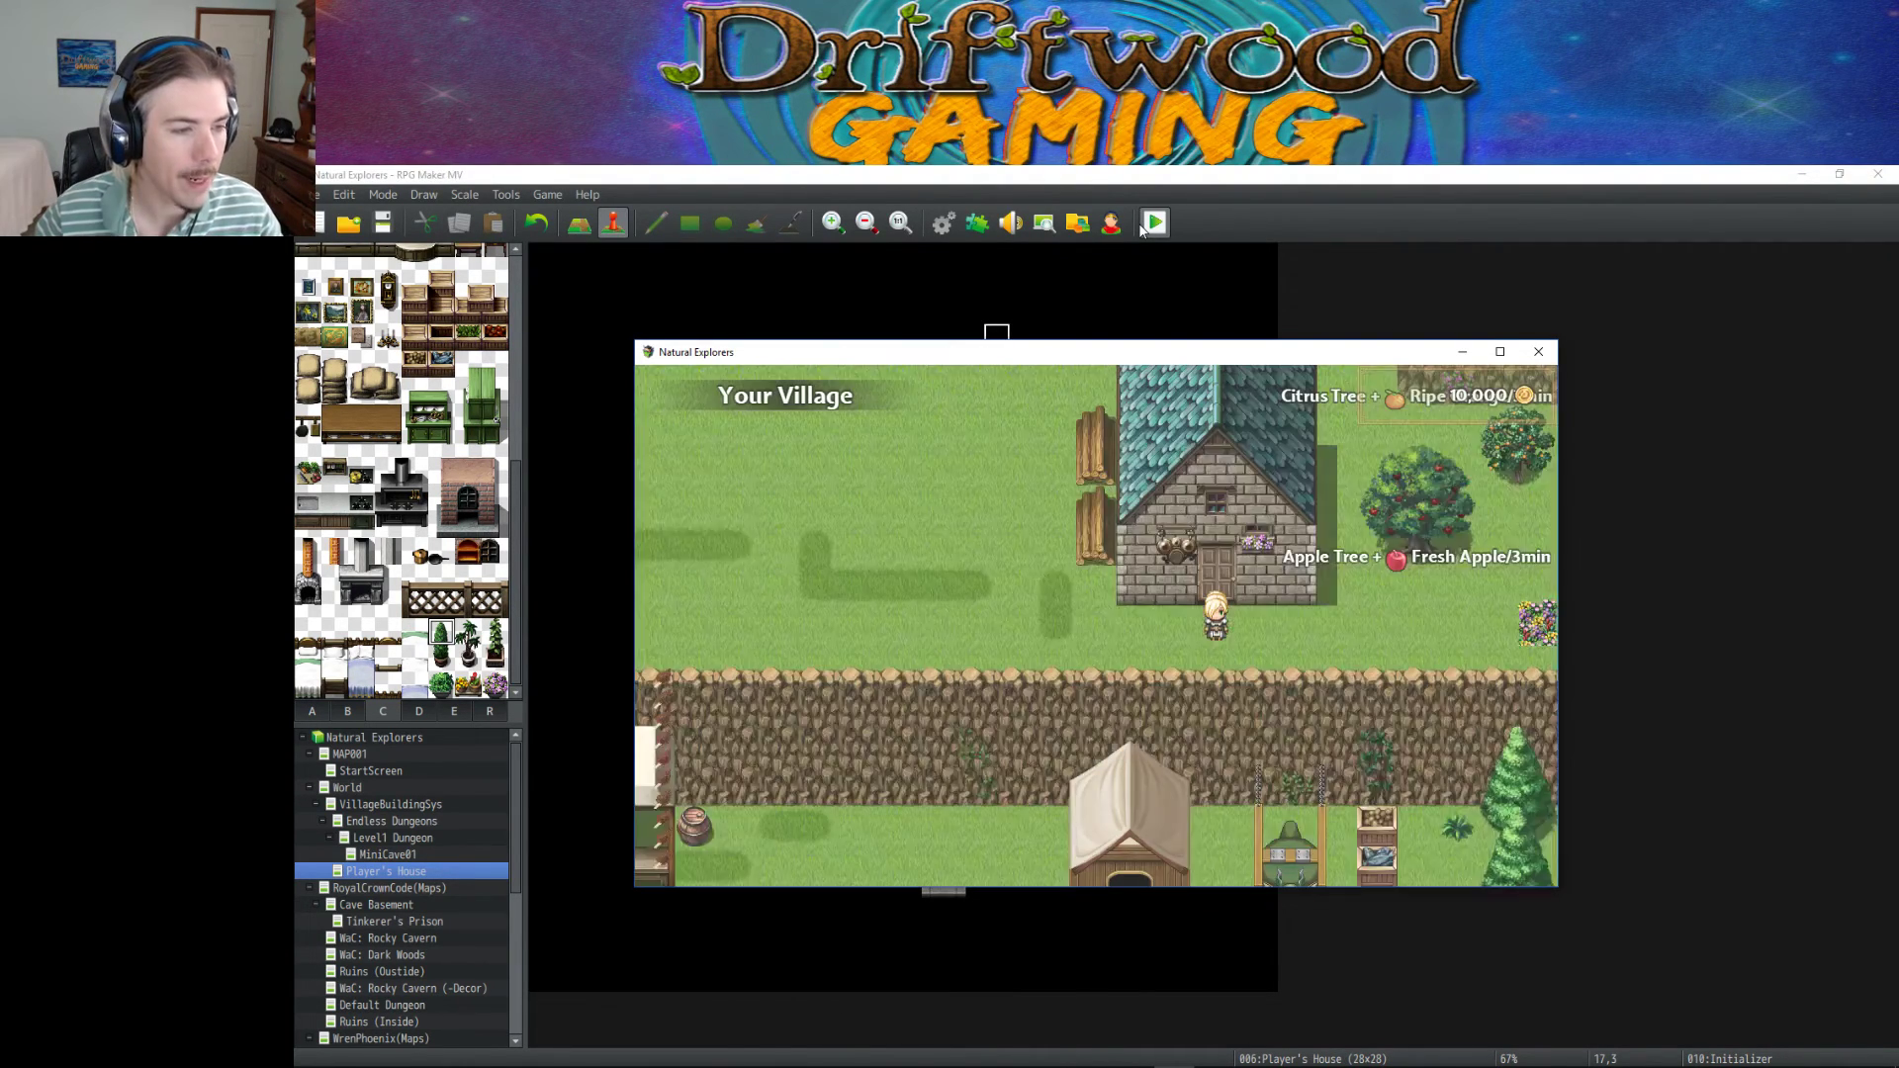
pyautogui.press('Left')
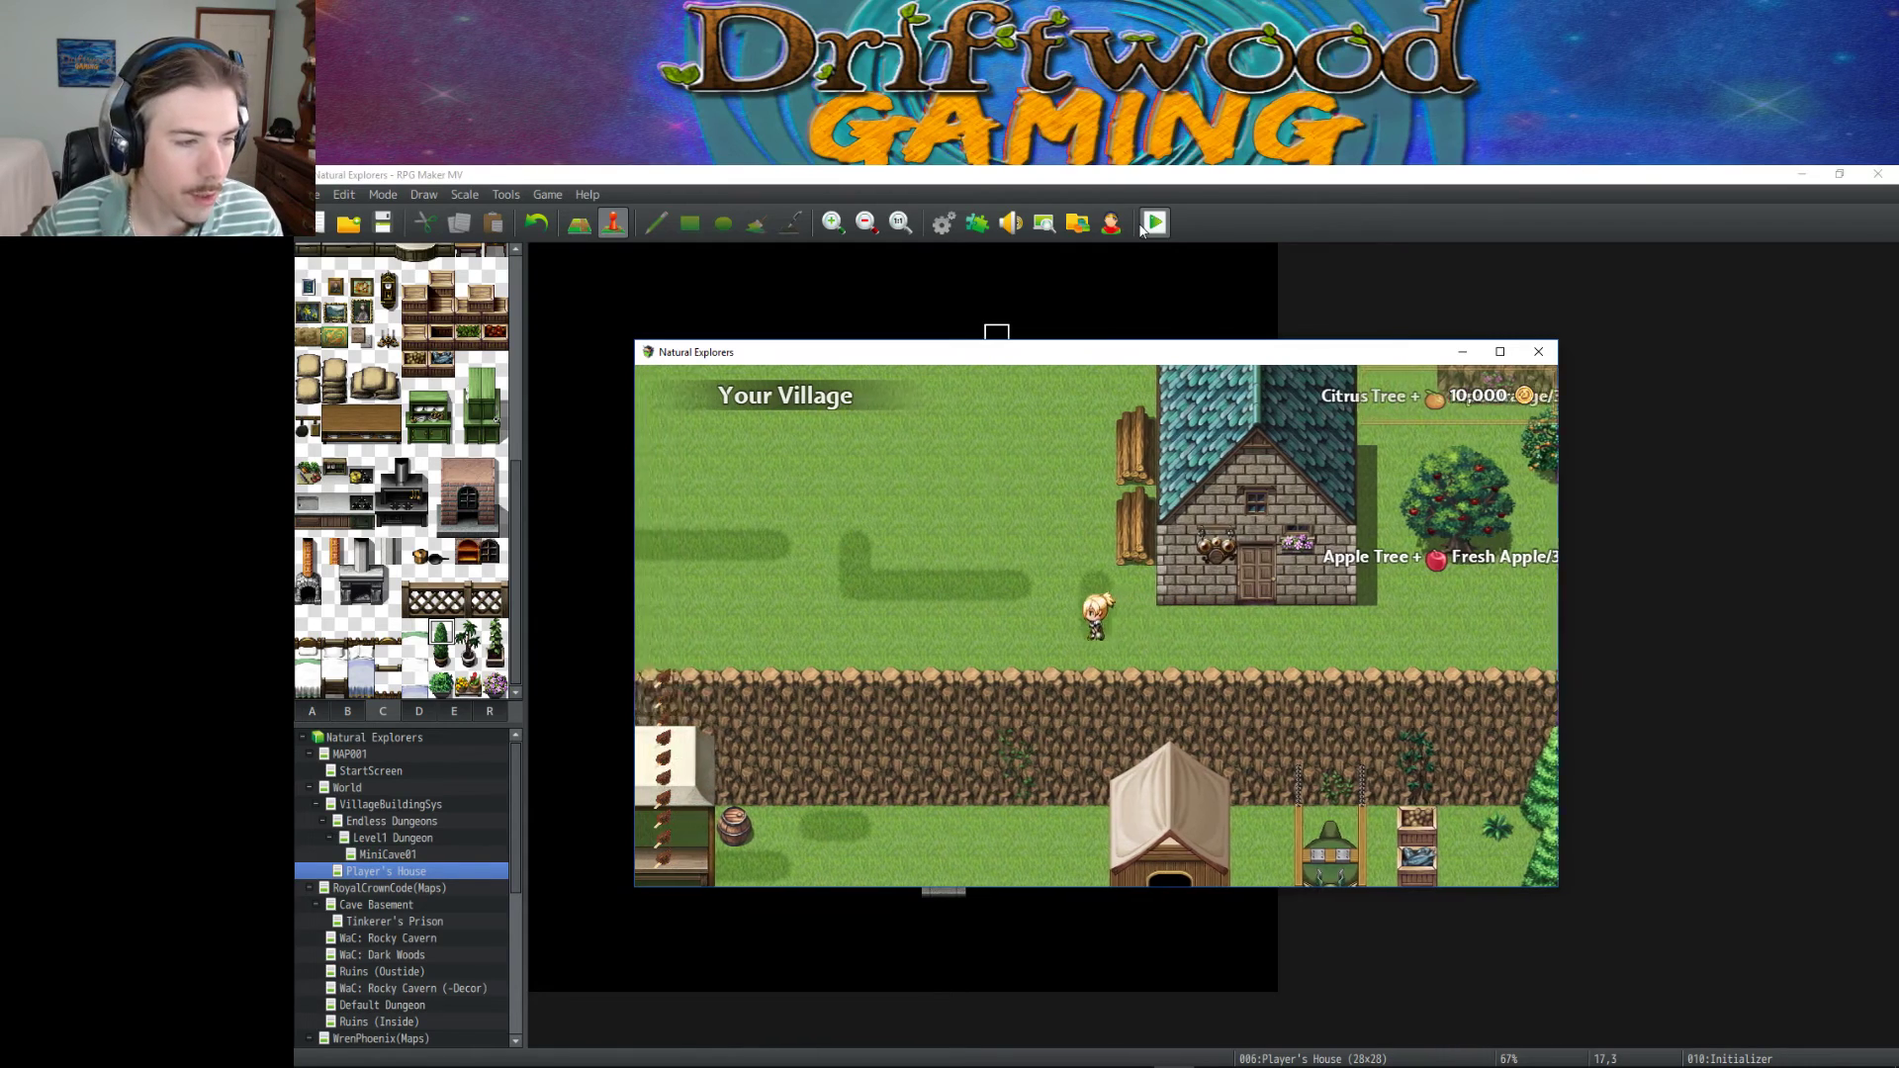
pyautogui.press('Up')
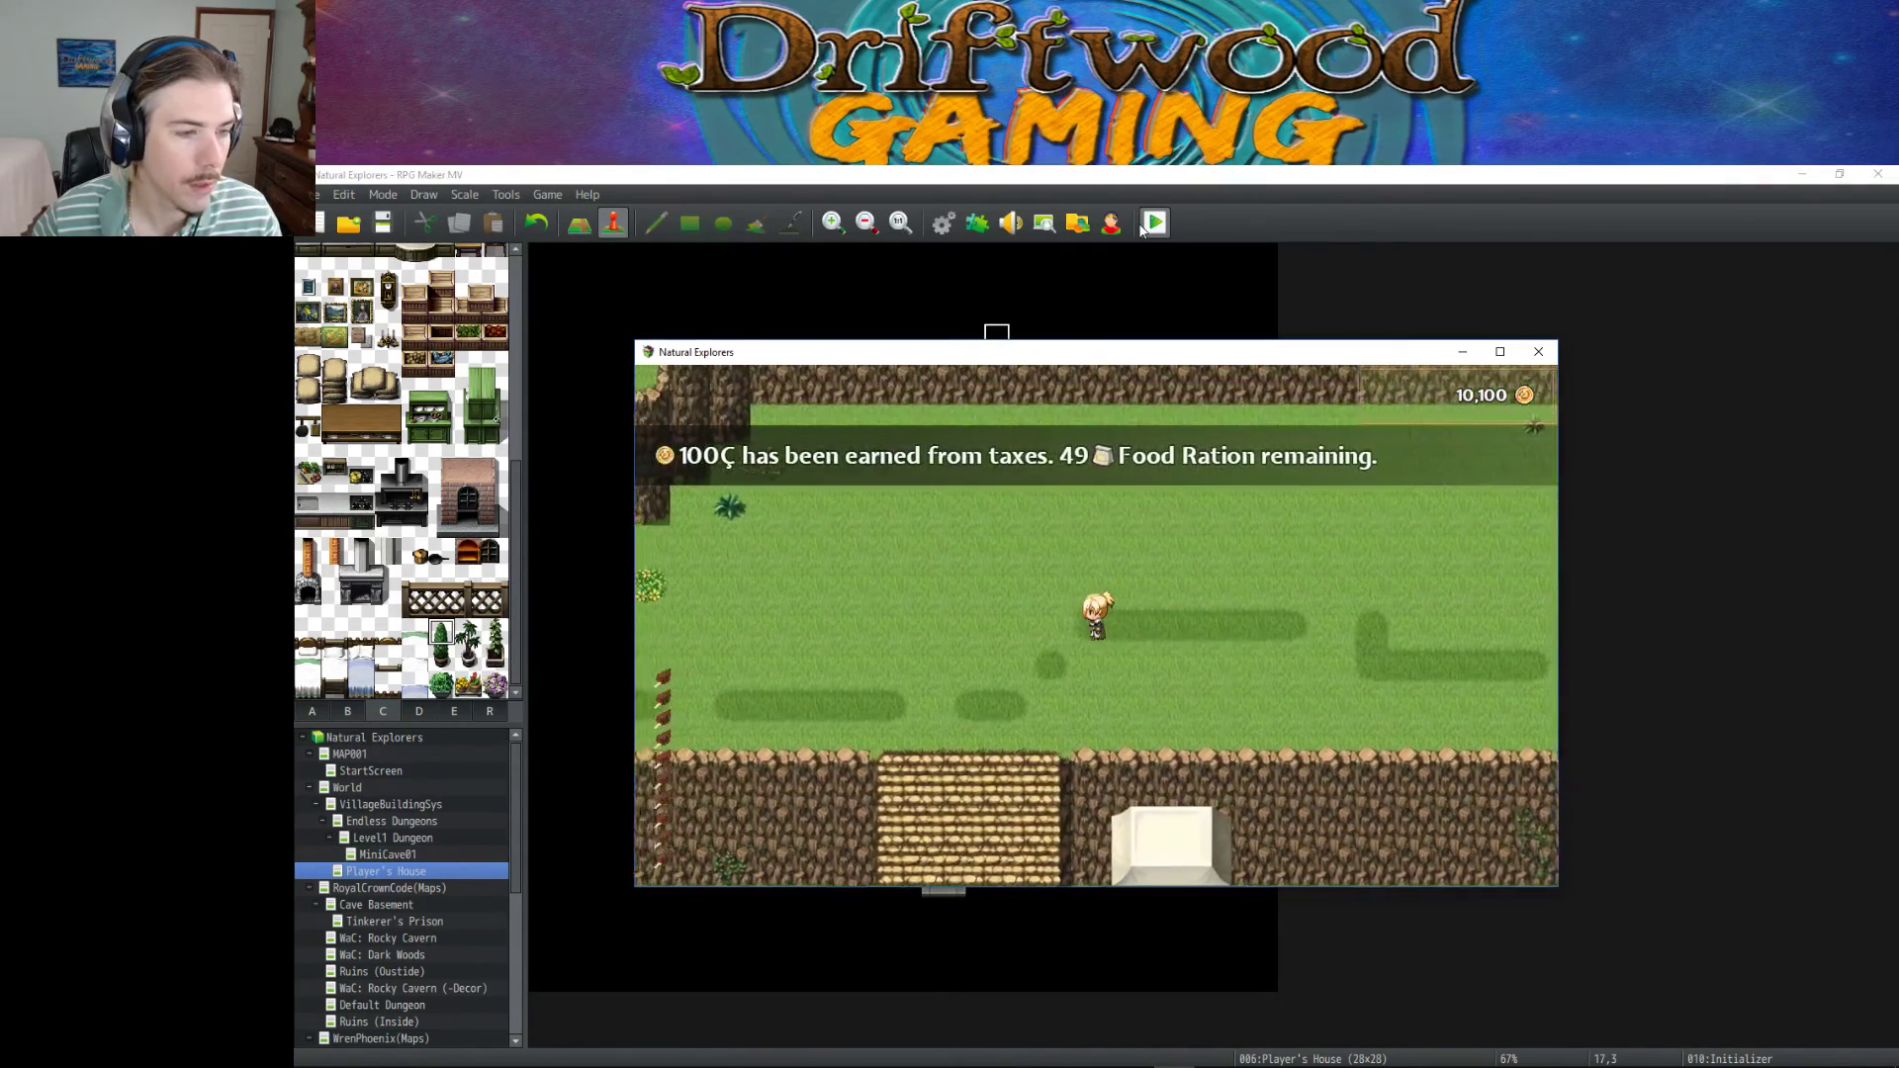
pyautogui.press('Left')
pyautogui.press('Left')
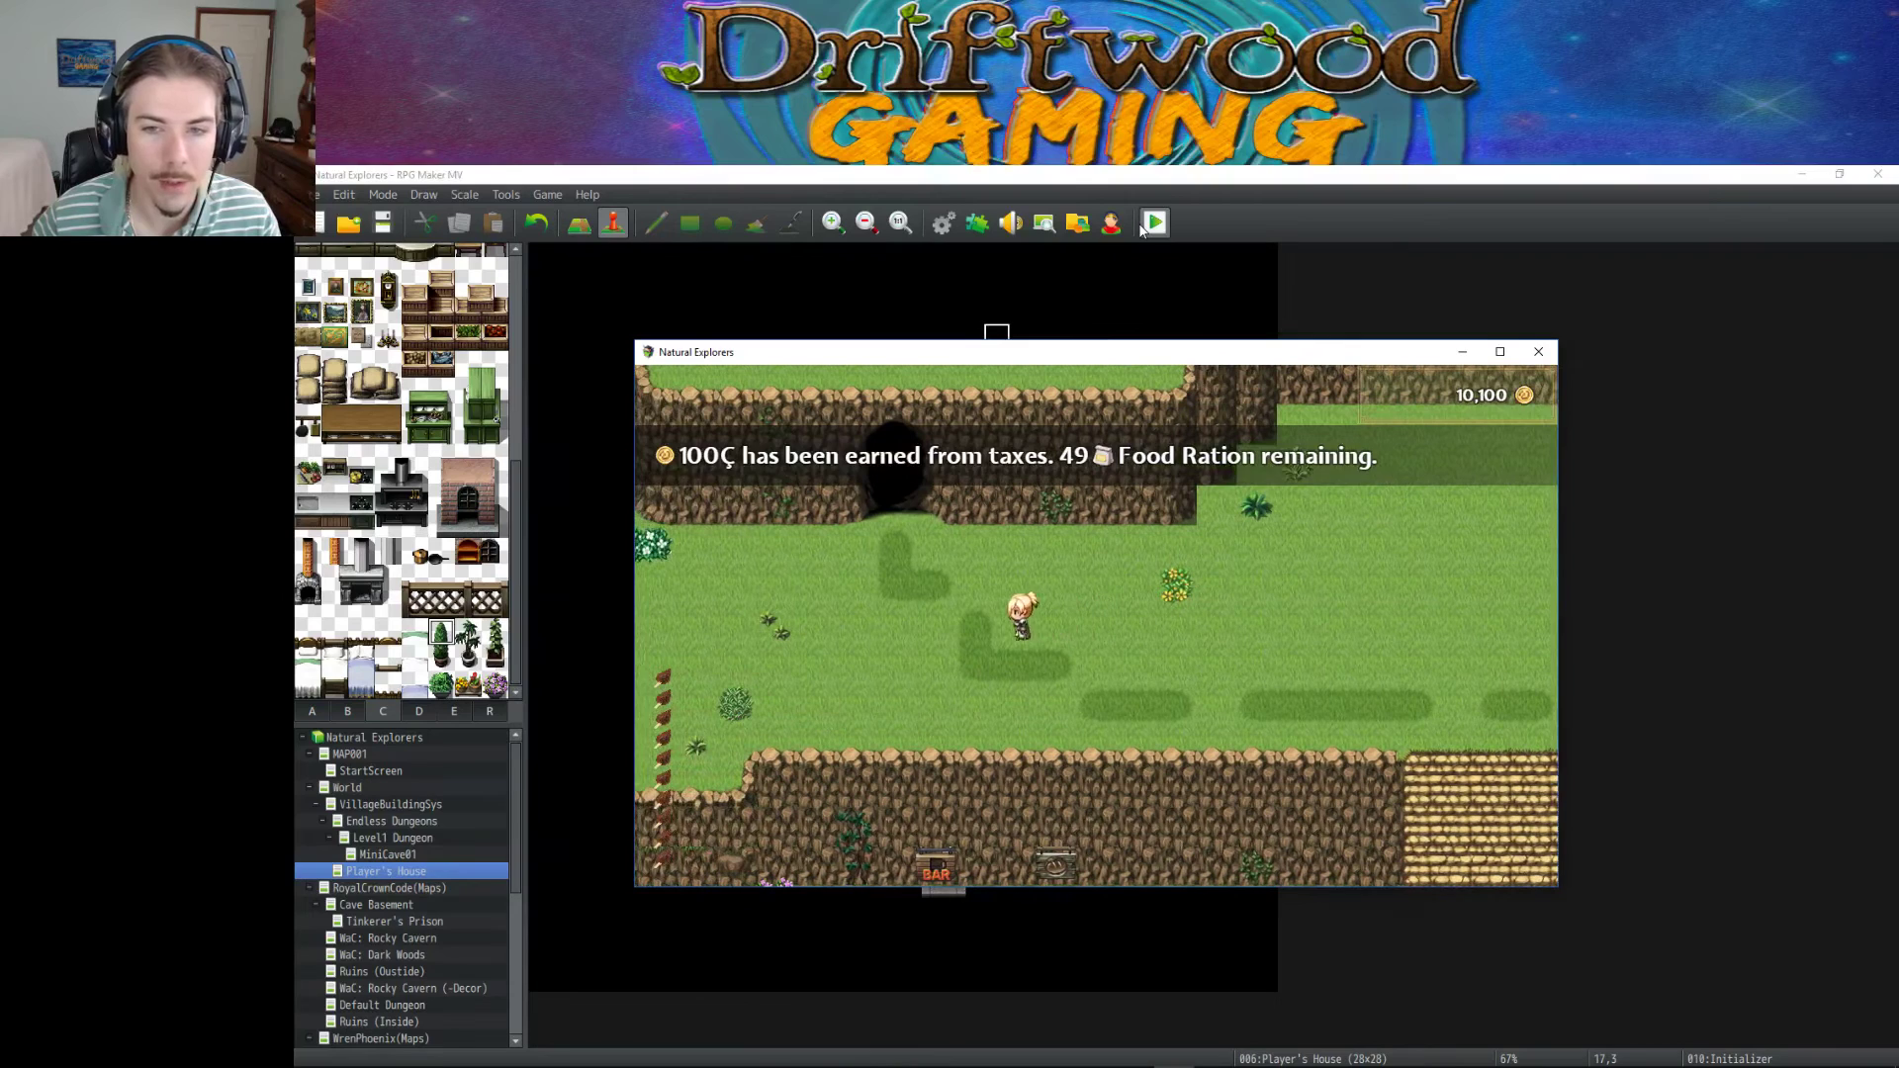
pyautogui.press('Up')
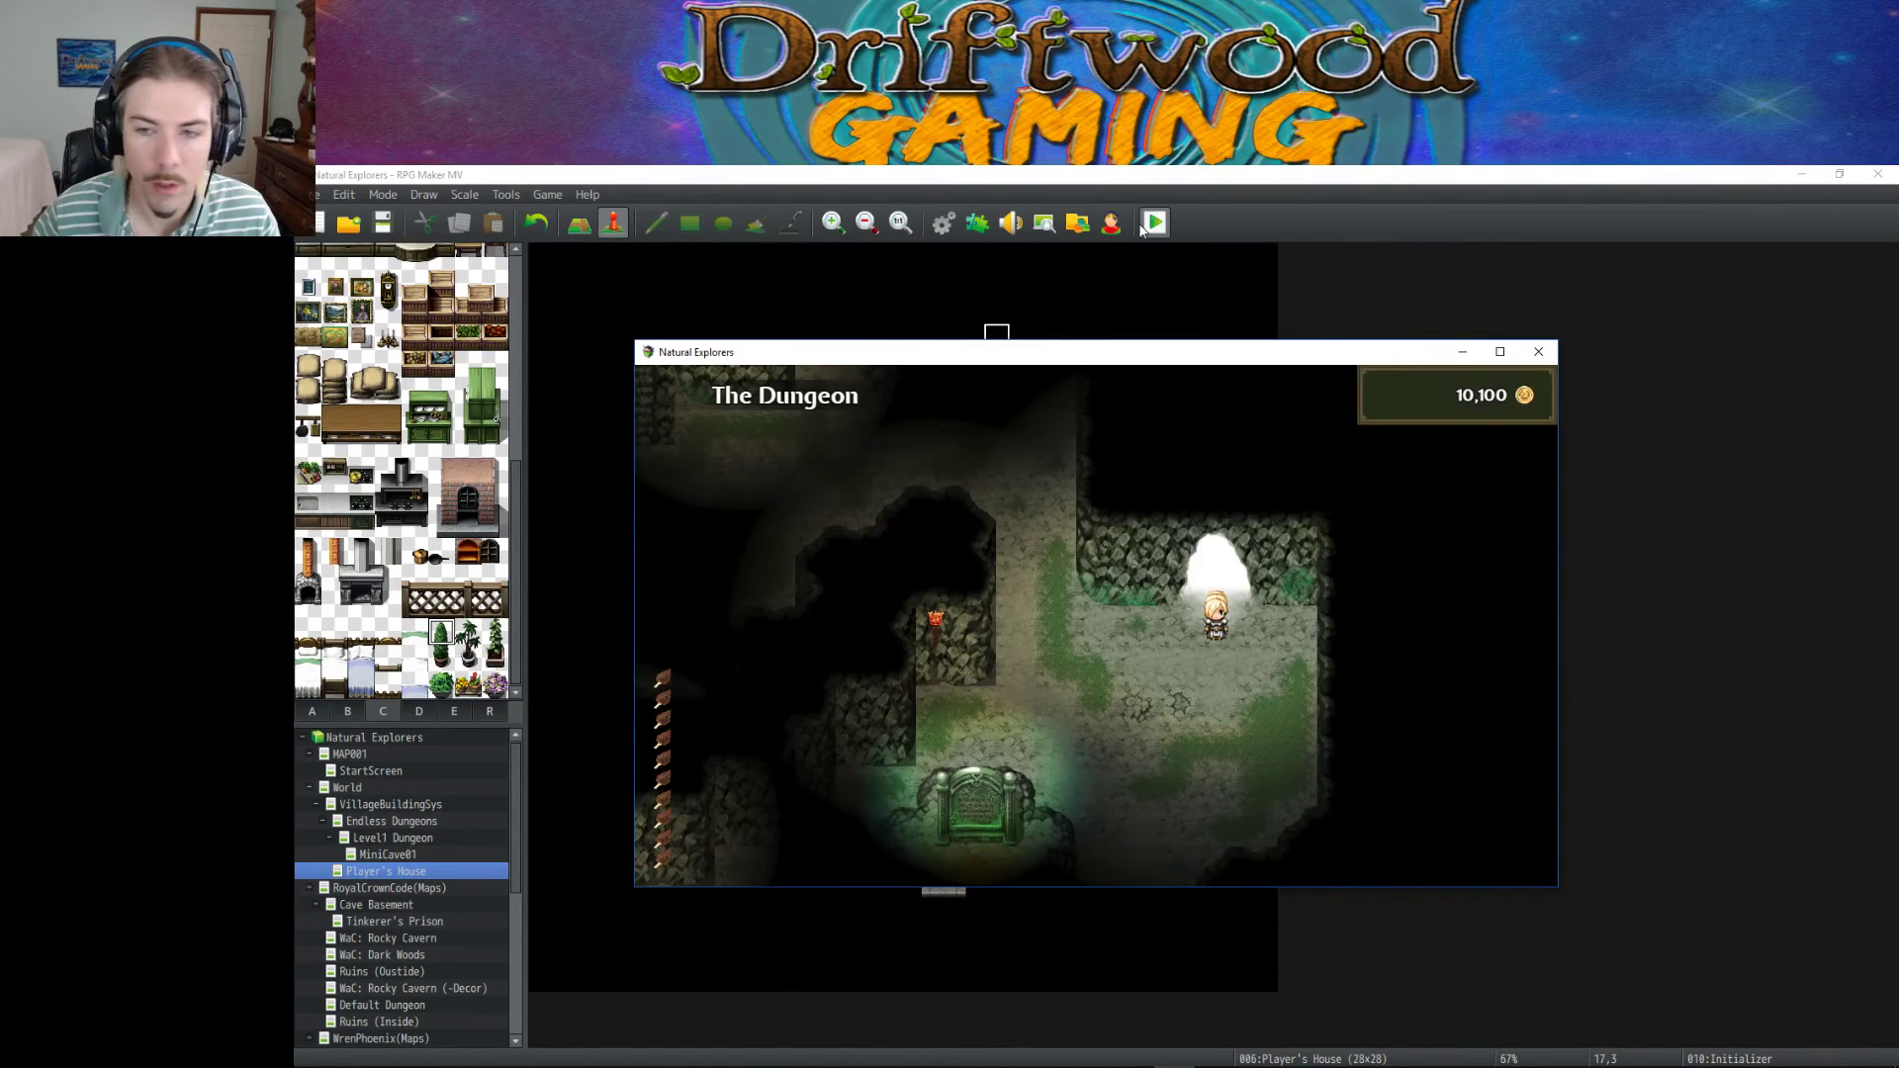
# Walk the hero through The Dungeon and around the upper corridor past the stairs until a battle starts.
pyautogui.press('Up')
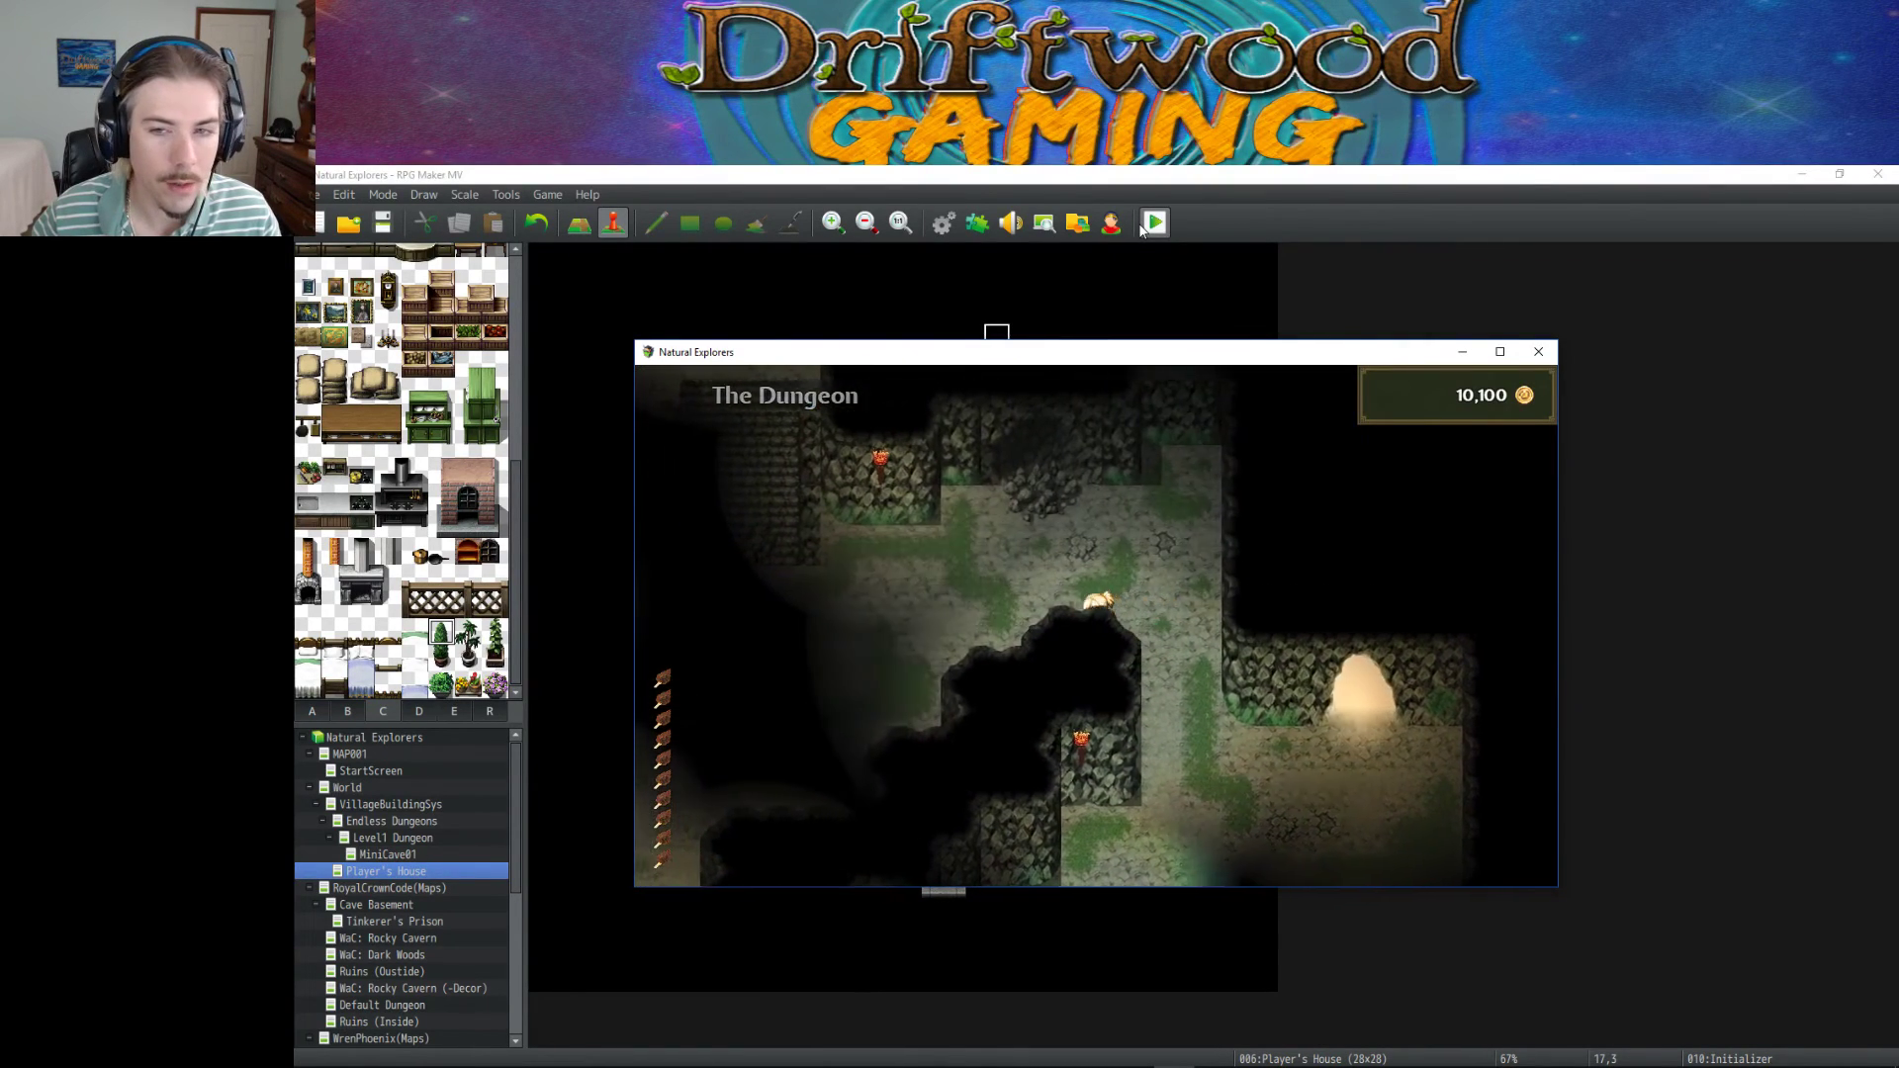
pyautogui.press('Up')
pyautogui.press('Left')
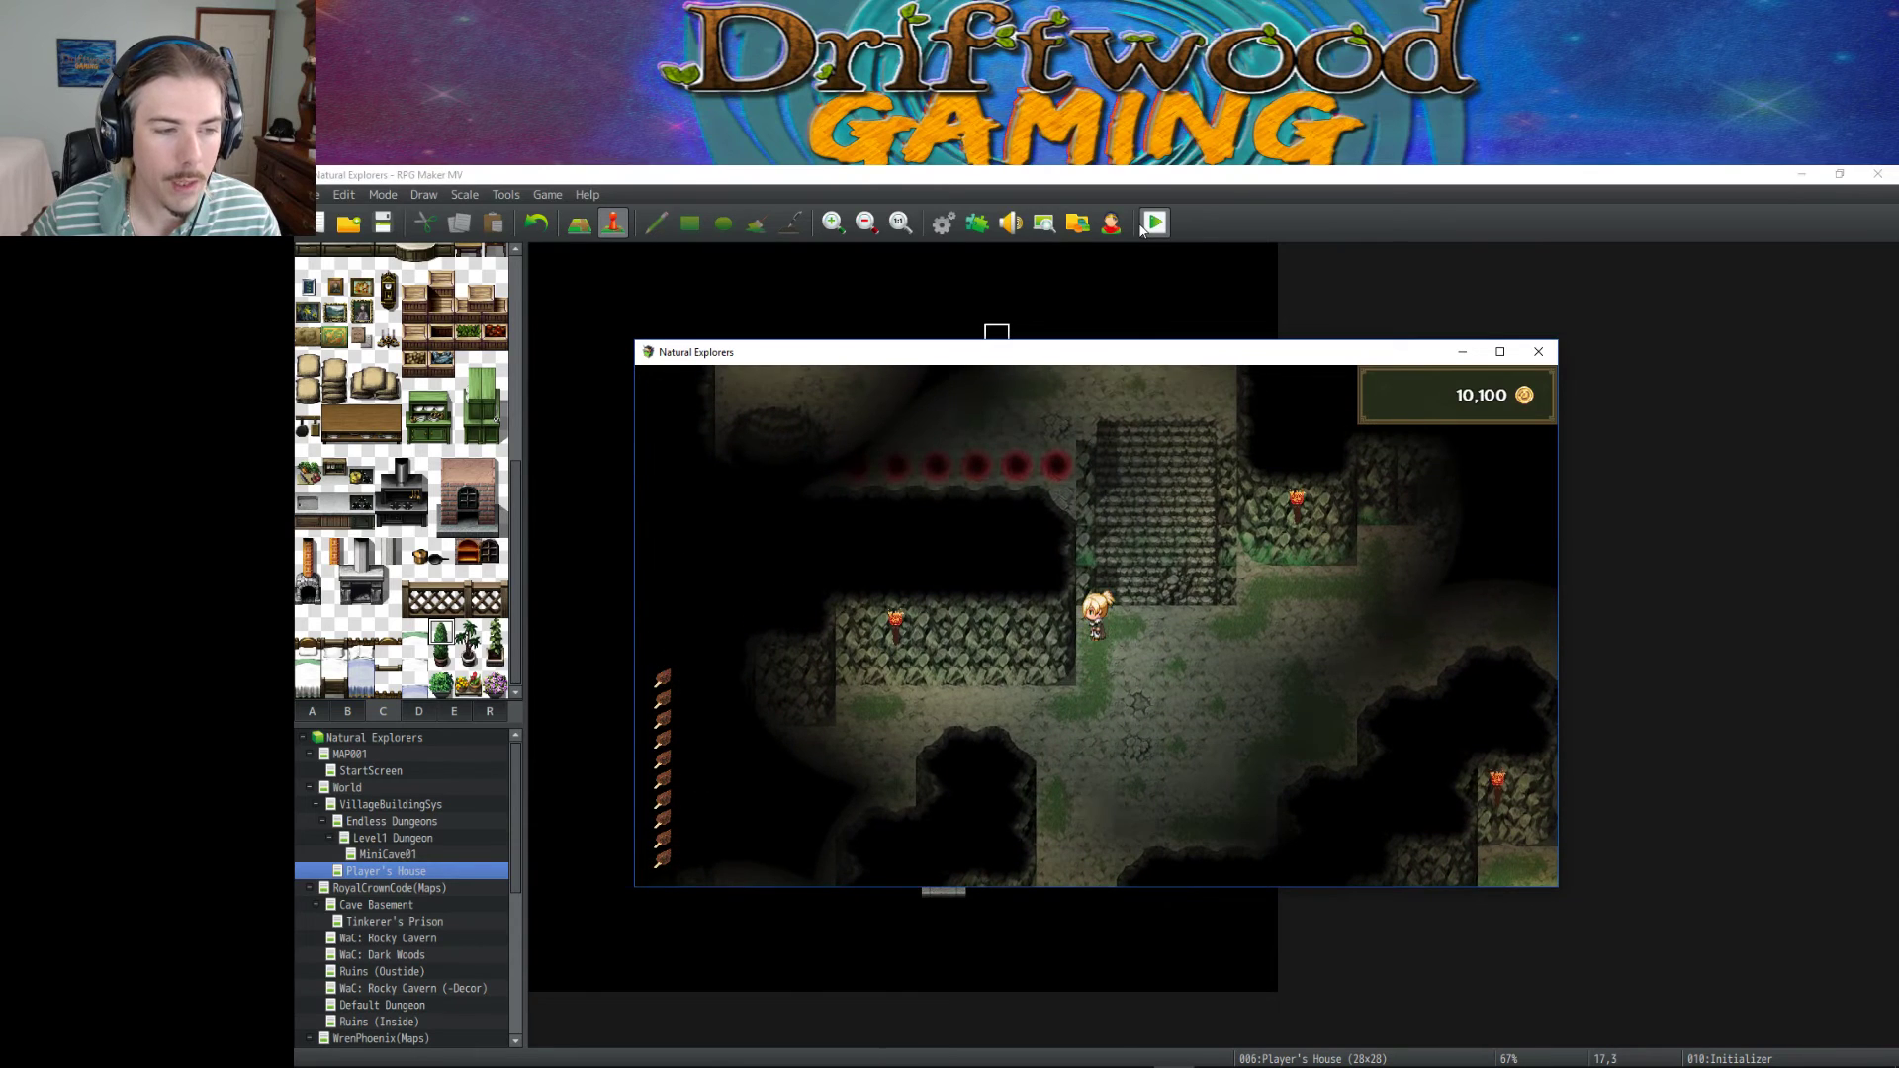
pyautogui.press('Up')
pyautogui.press('Left')
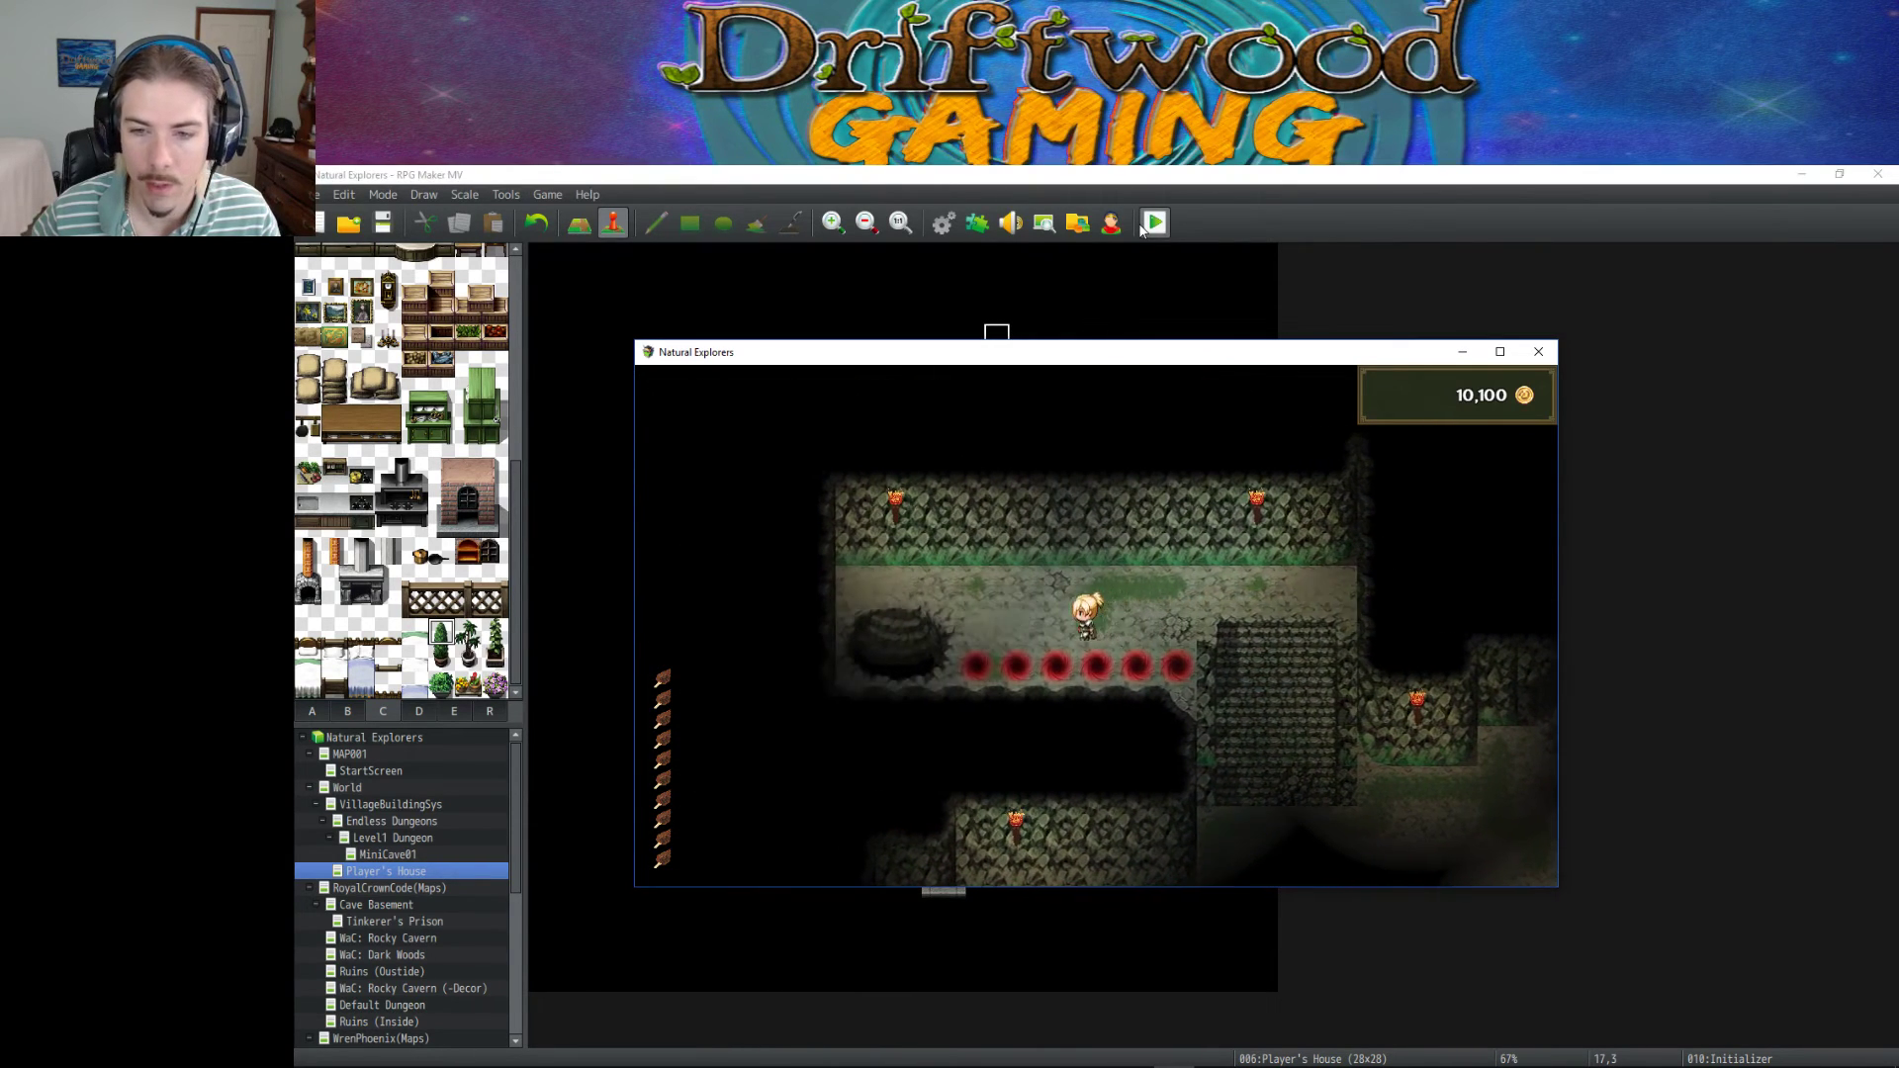
pyautogui.press('Right')
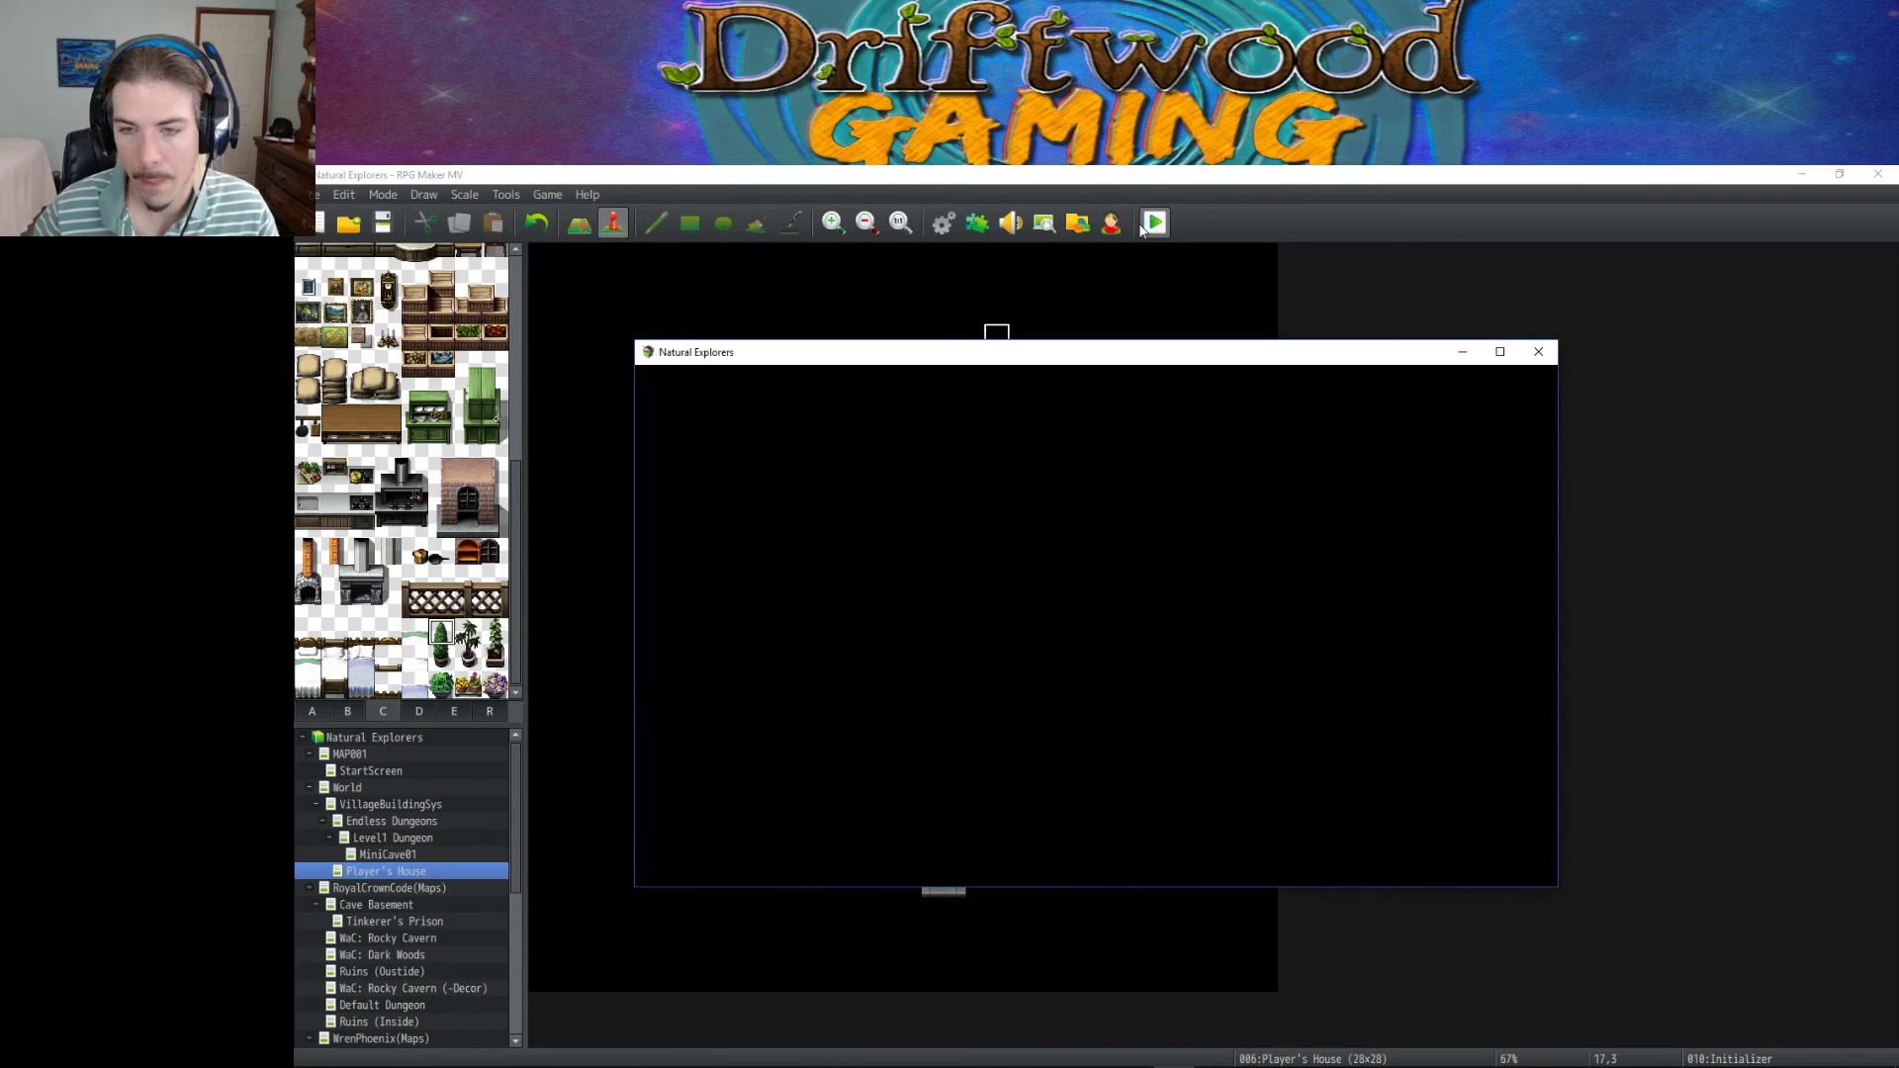
# Fight the Haunting Memory battle, check the experience required on the victory screen, and end the playtest.
pyautogui.press('Return')
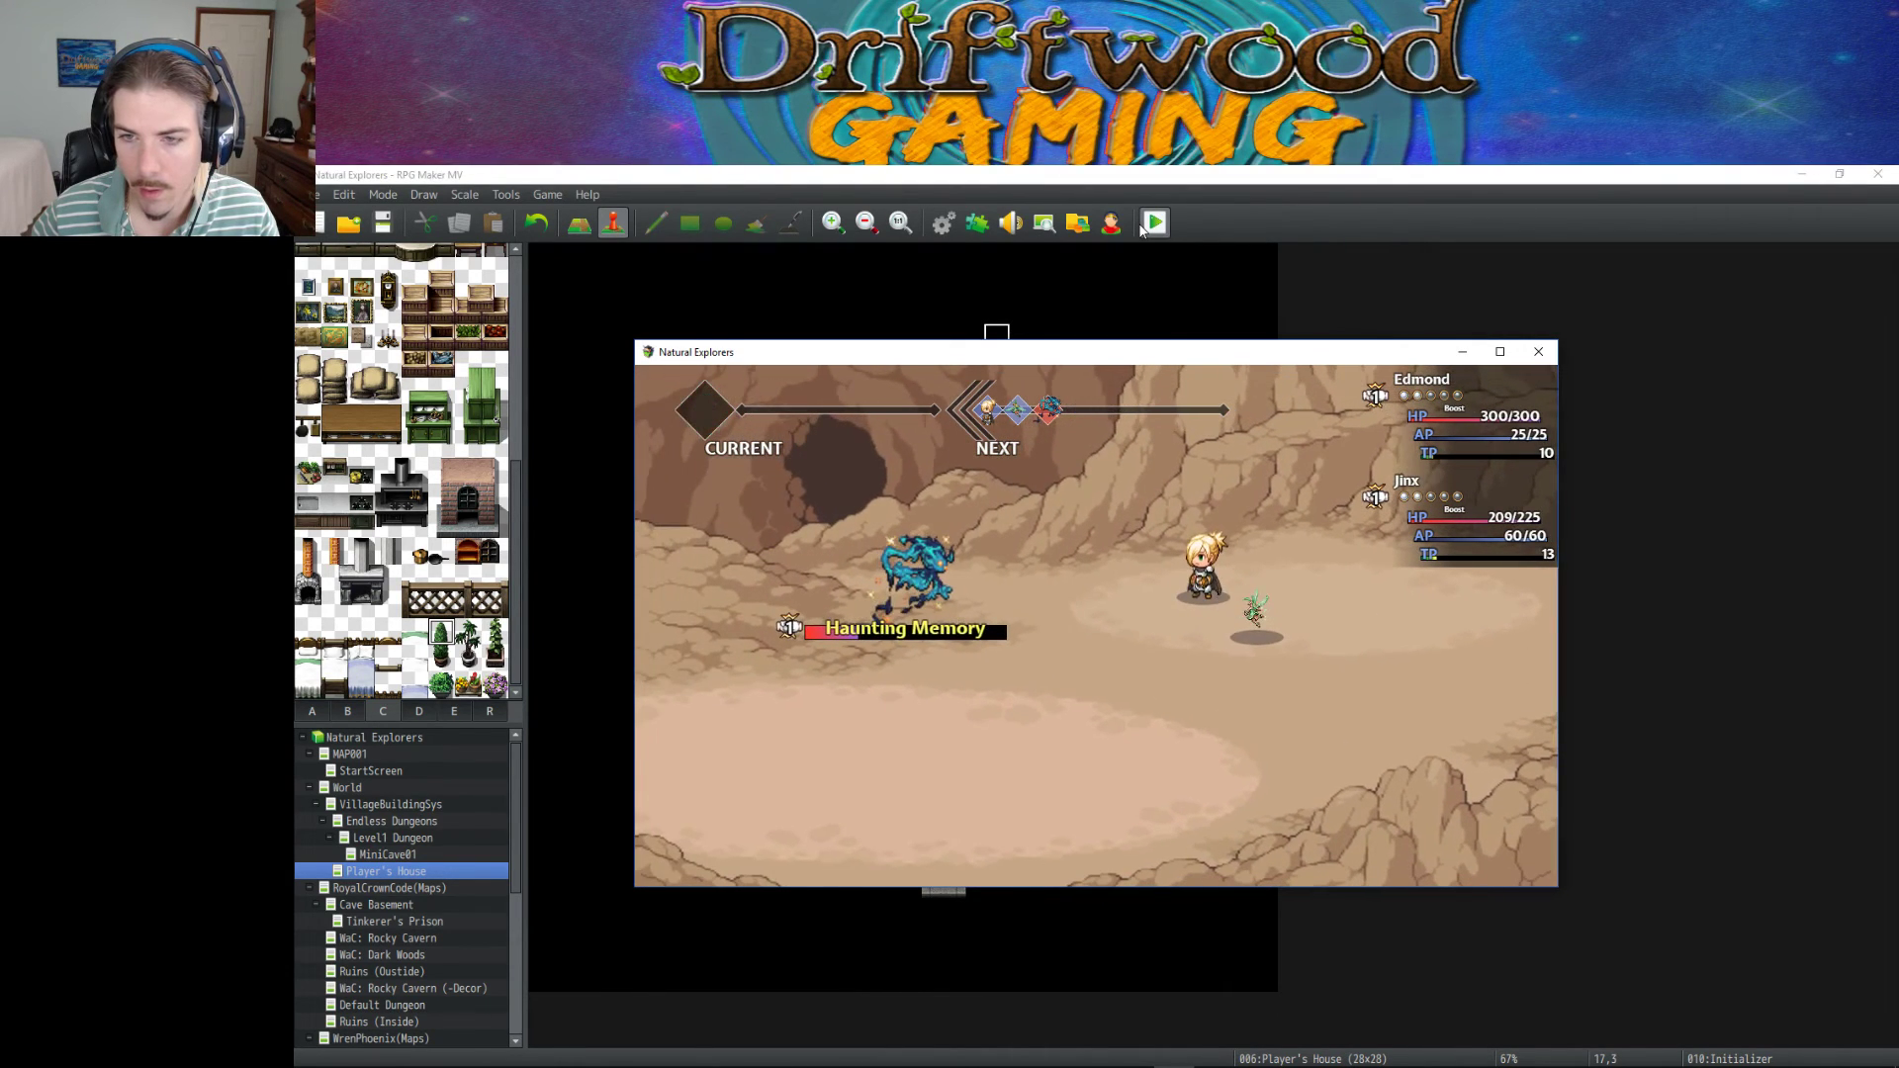
pyautogui.press('Return')
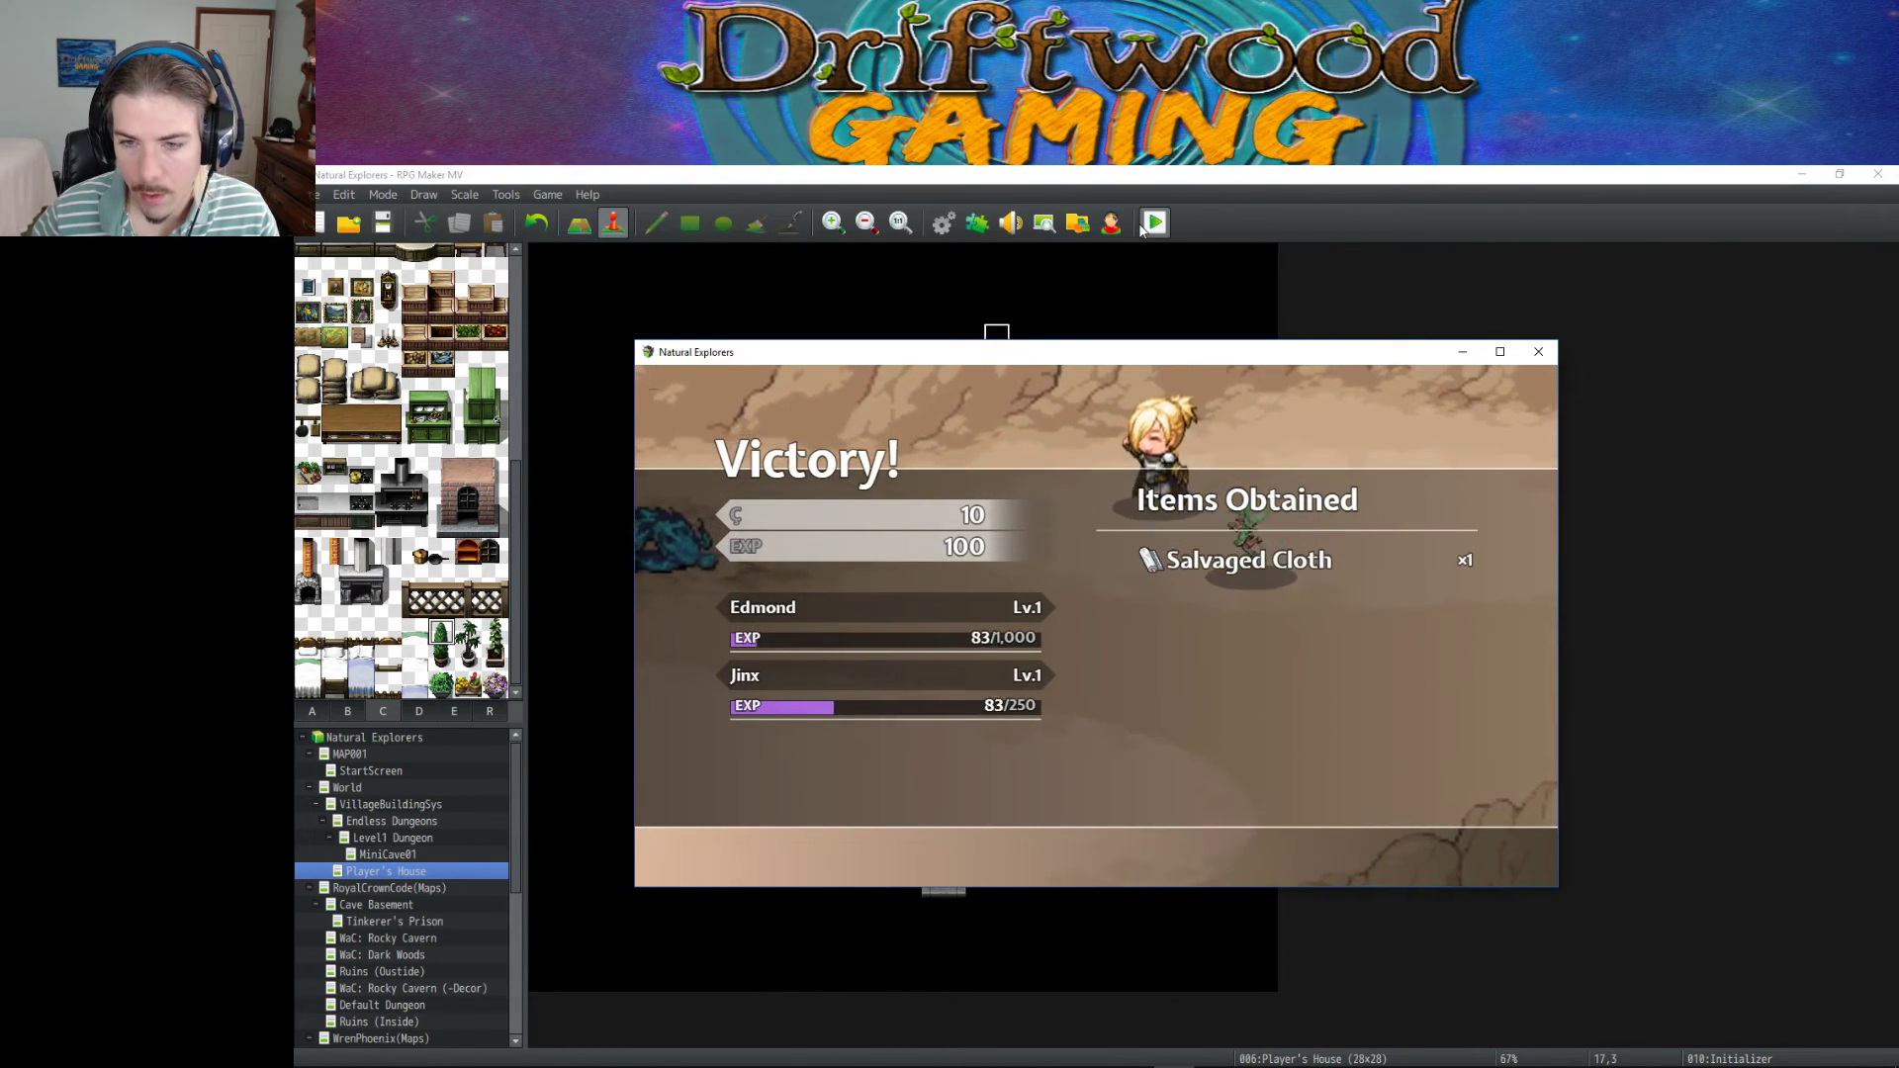
pyautogui.press('z')
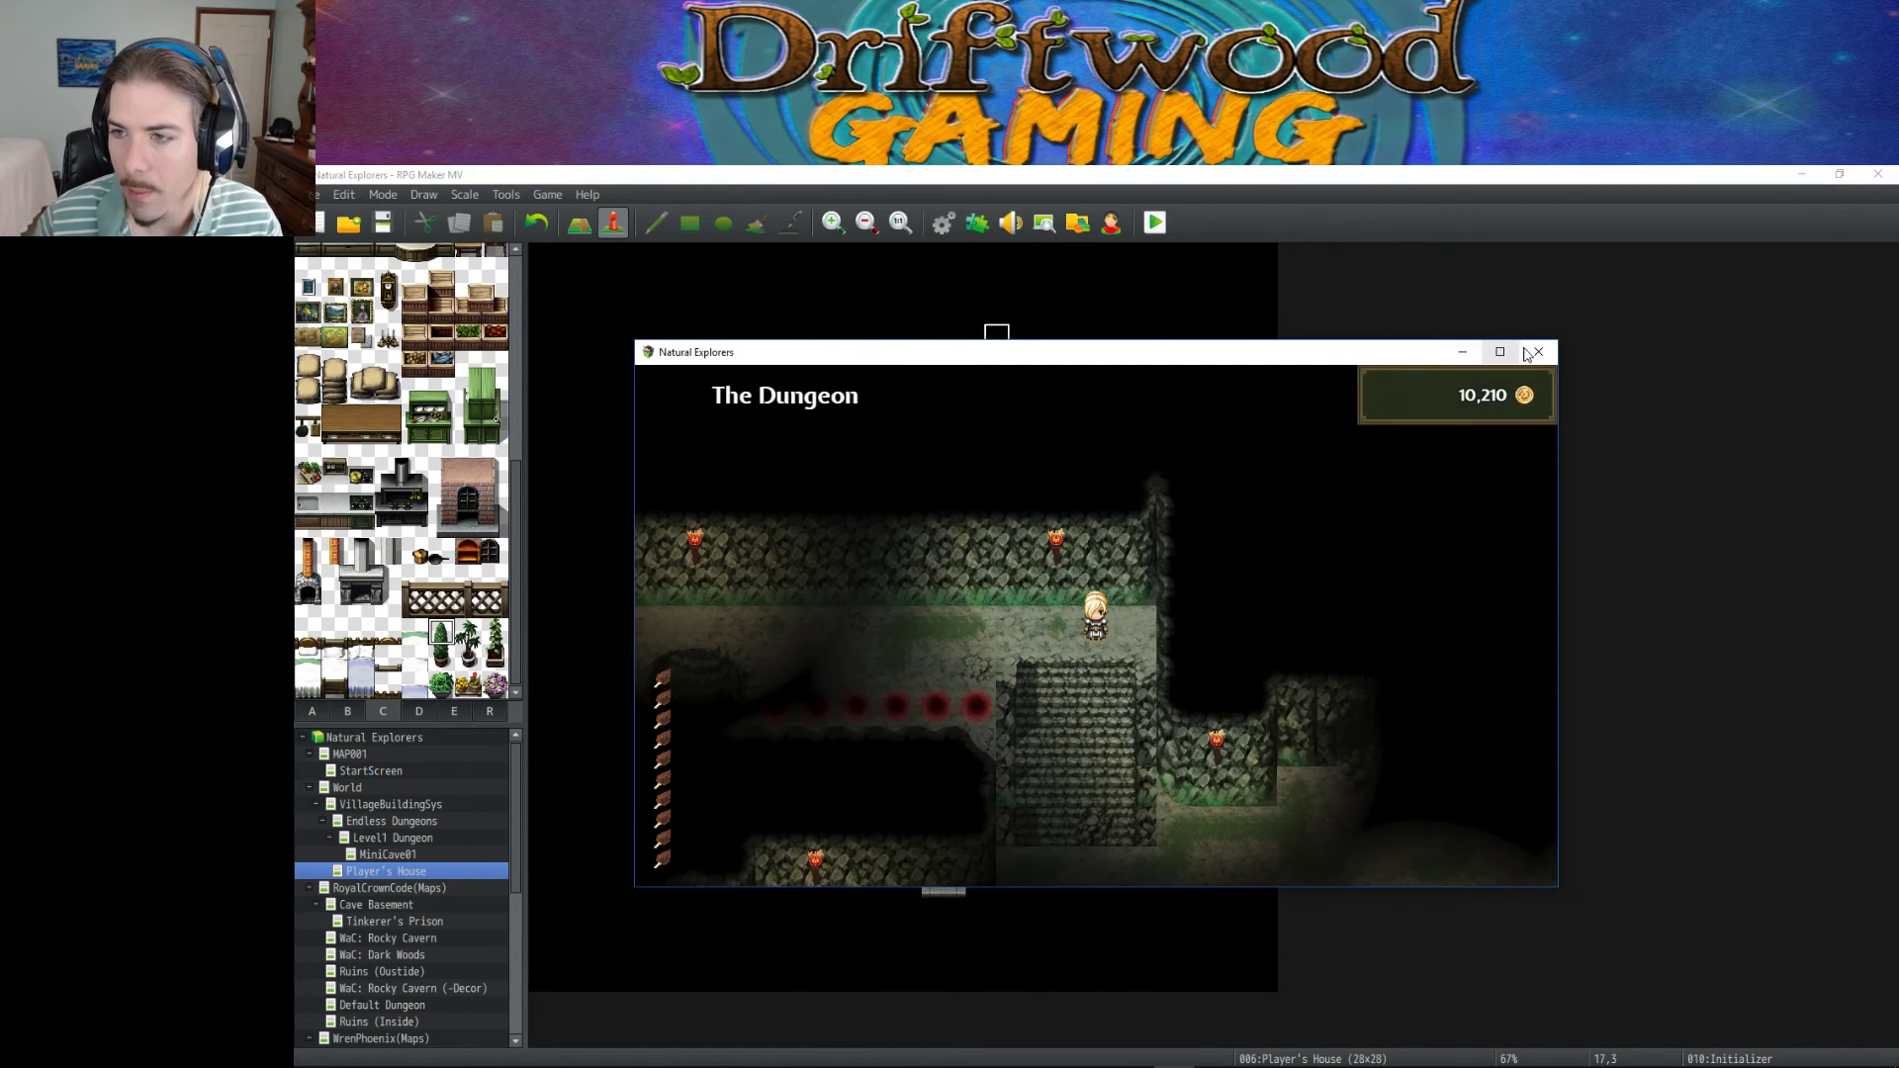
pyautogui.click(1538, 351)
# Open the Fairy class in the database and replace its exp formula with 100 + (level-1) * 1000.
pyautogui.click(954, 225)
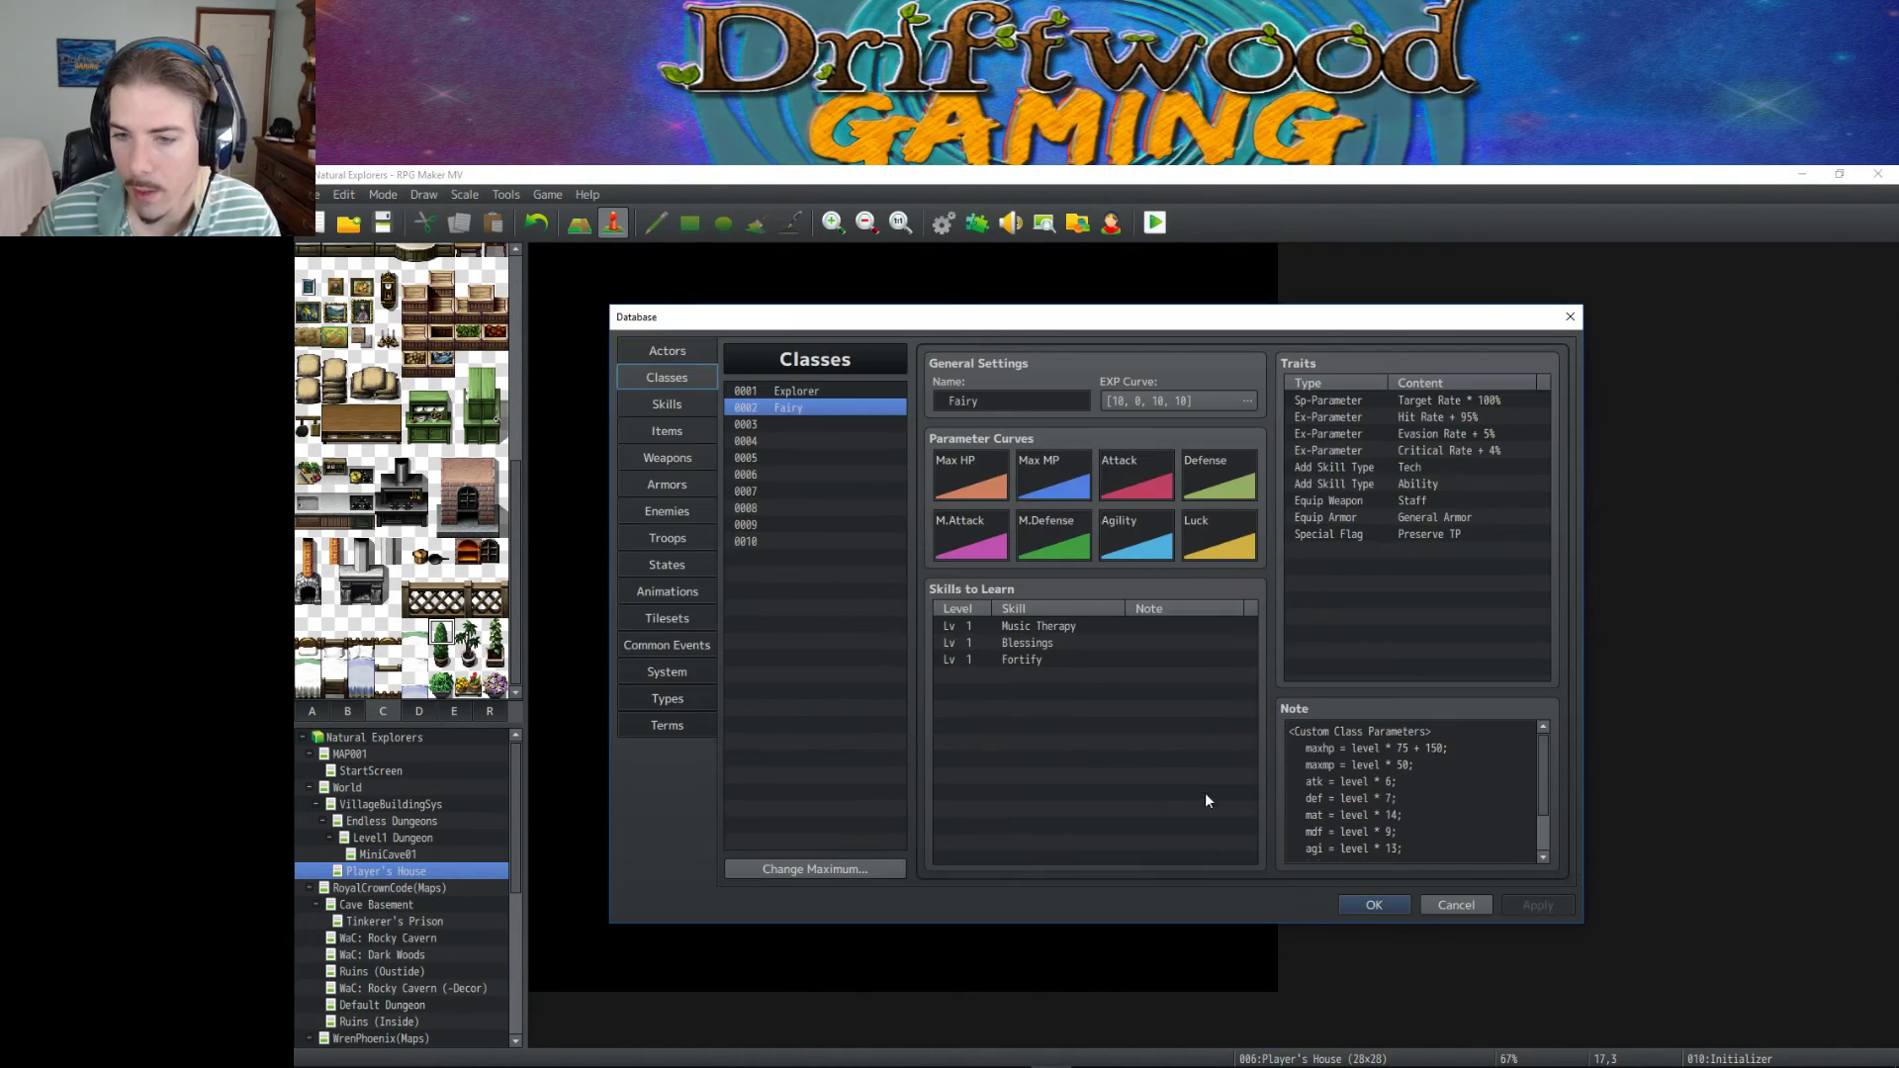
pyautogui.scroll(-2, 1356, 754)
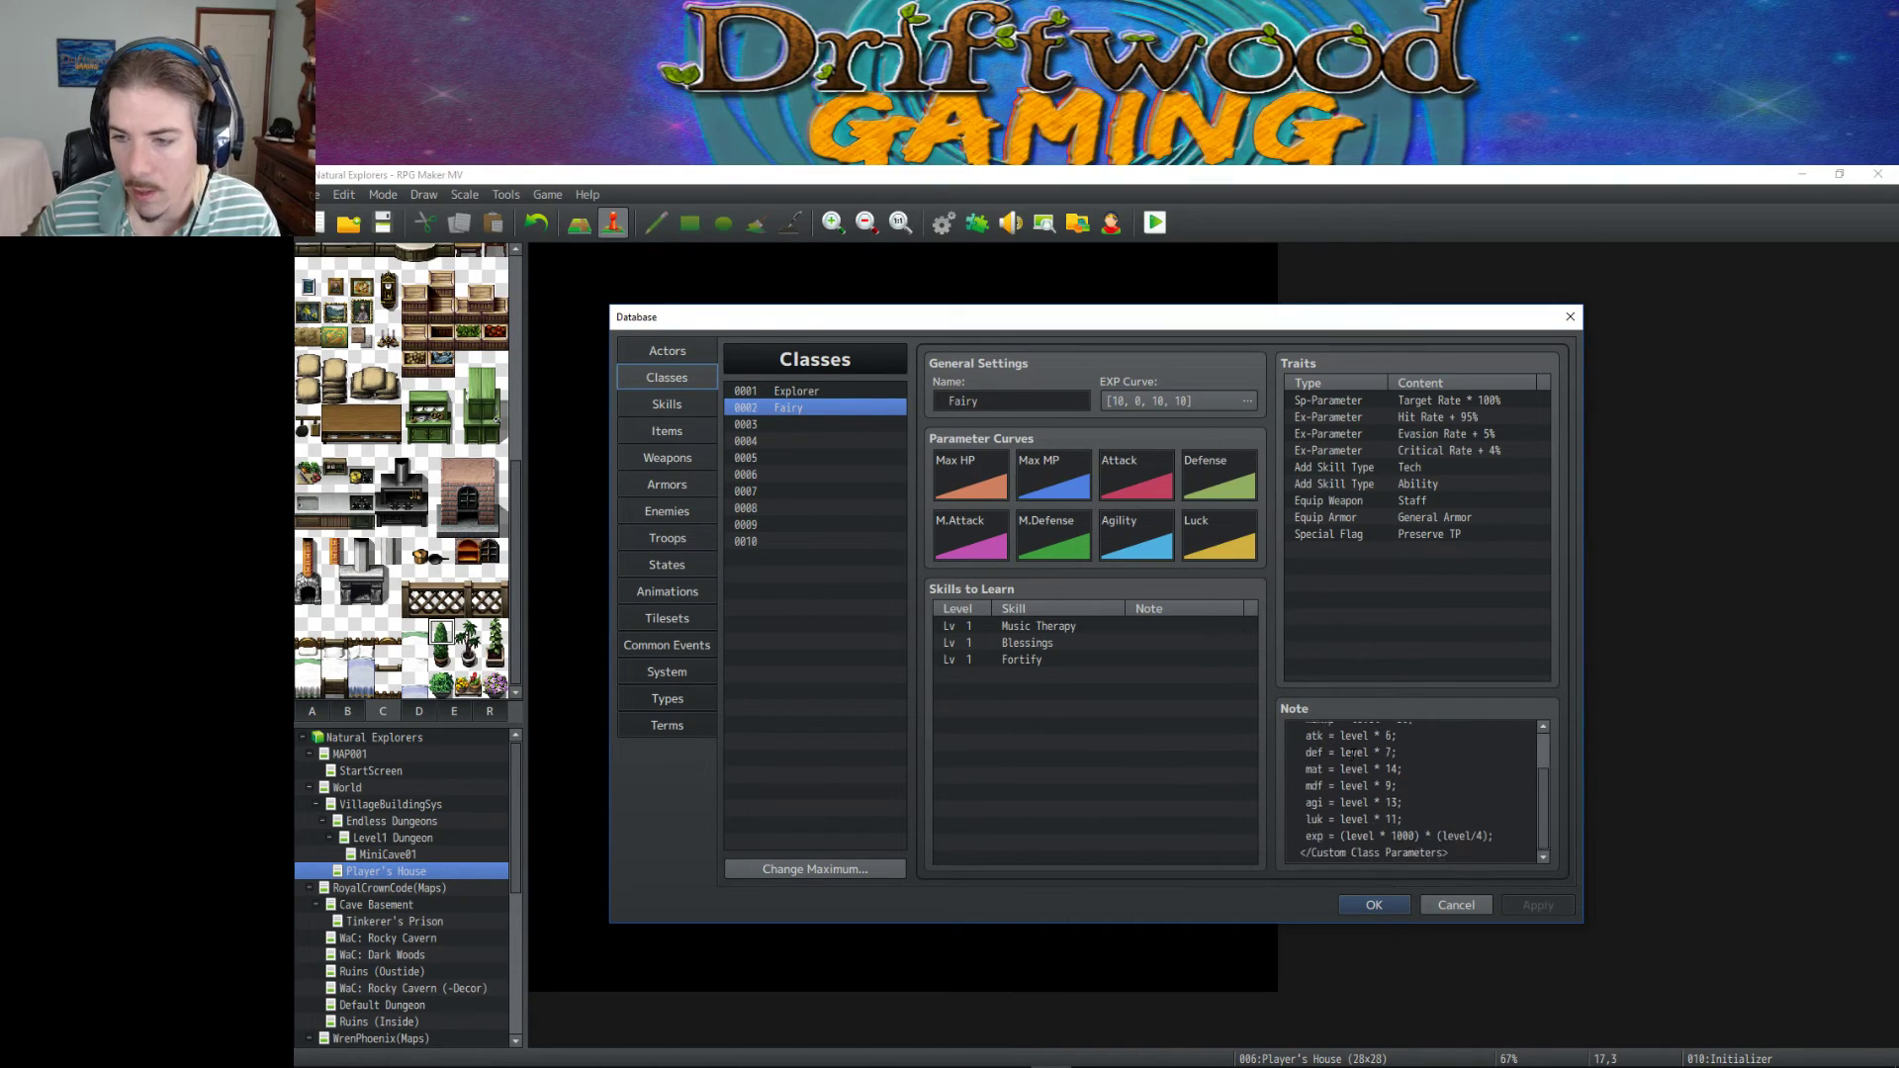
pyautogui.click(1508, 831)
pyautogui.hotkey('ctrl', 'a')
pyautogui.click(1507, 828)
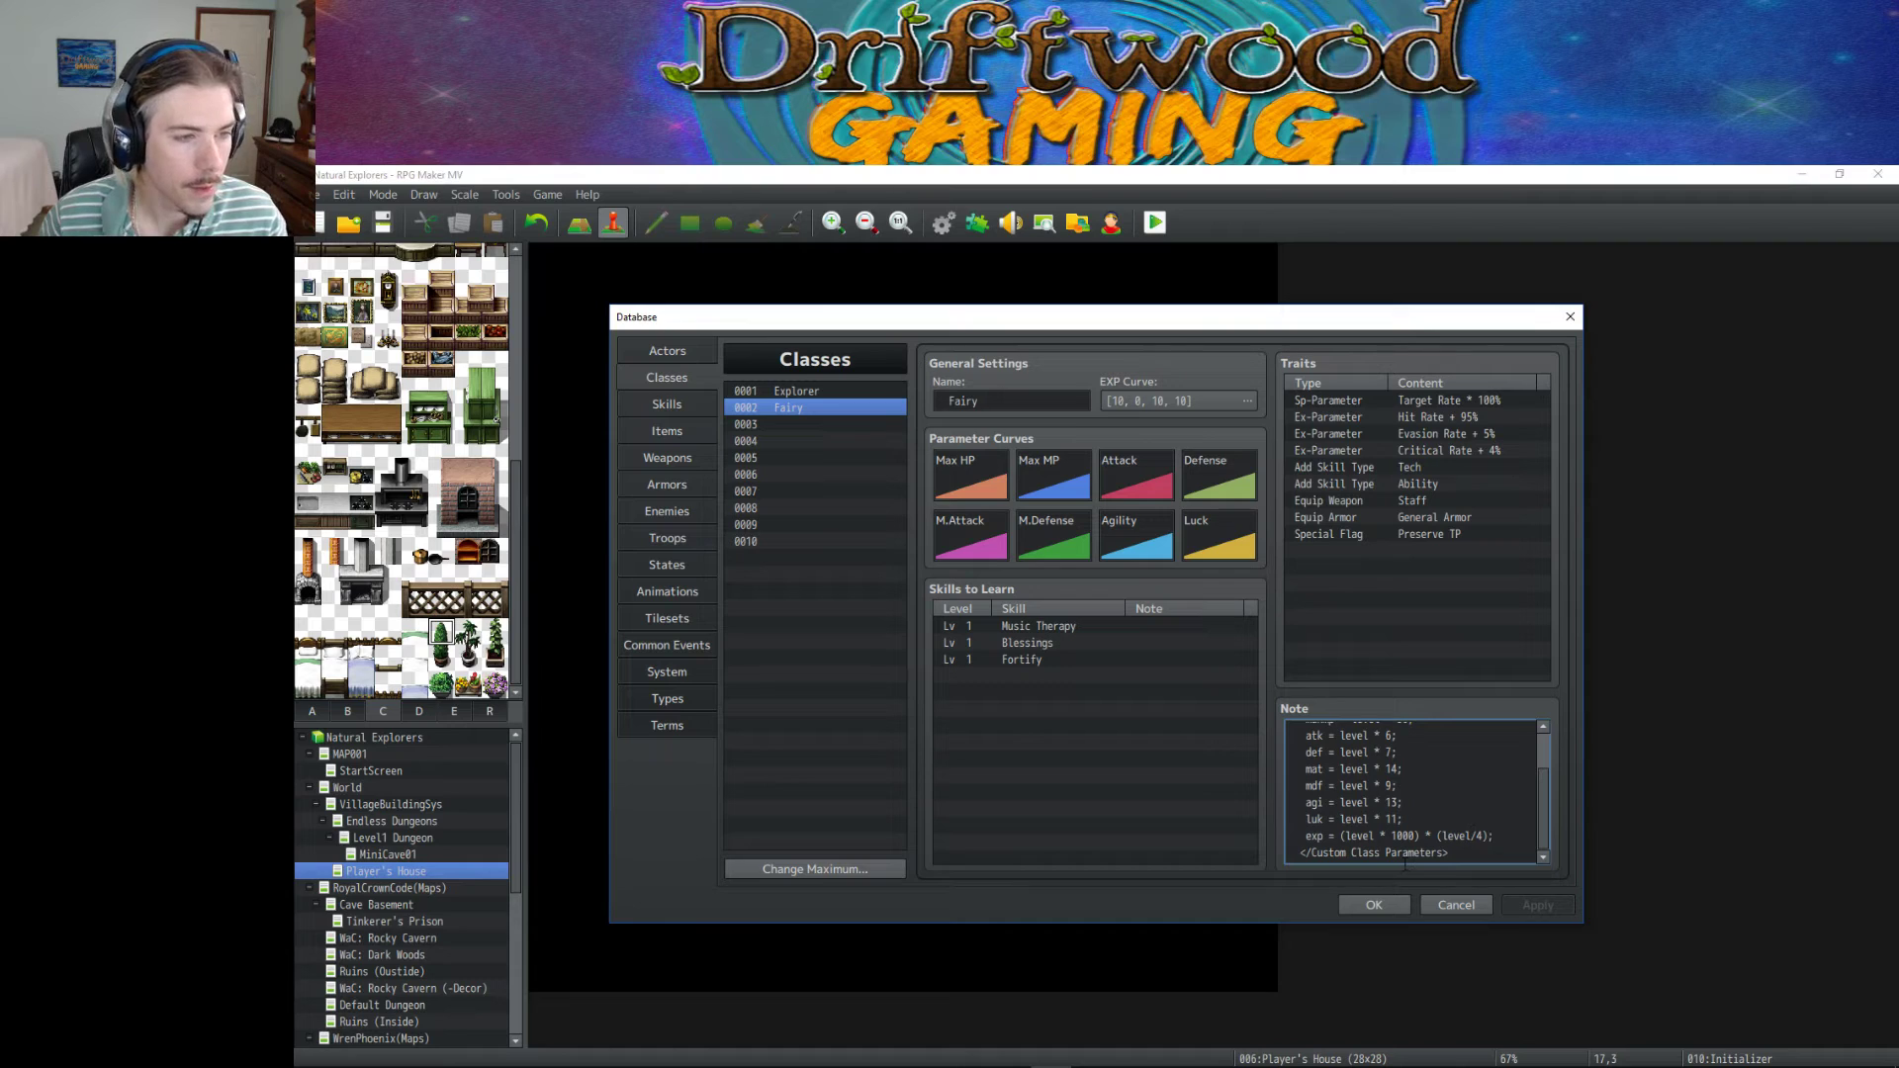
pyautogui.moveTo(1495, 836); pyautogui.dragTo(1342, 836)
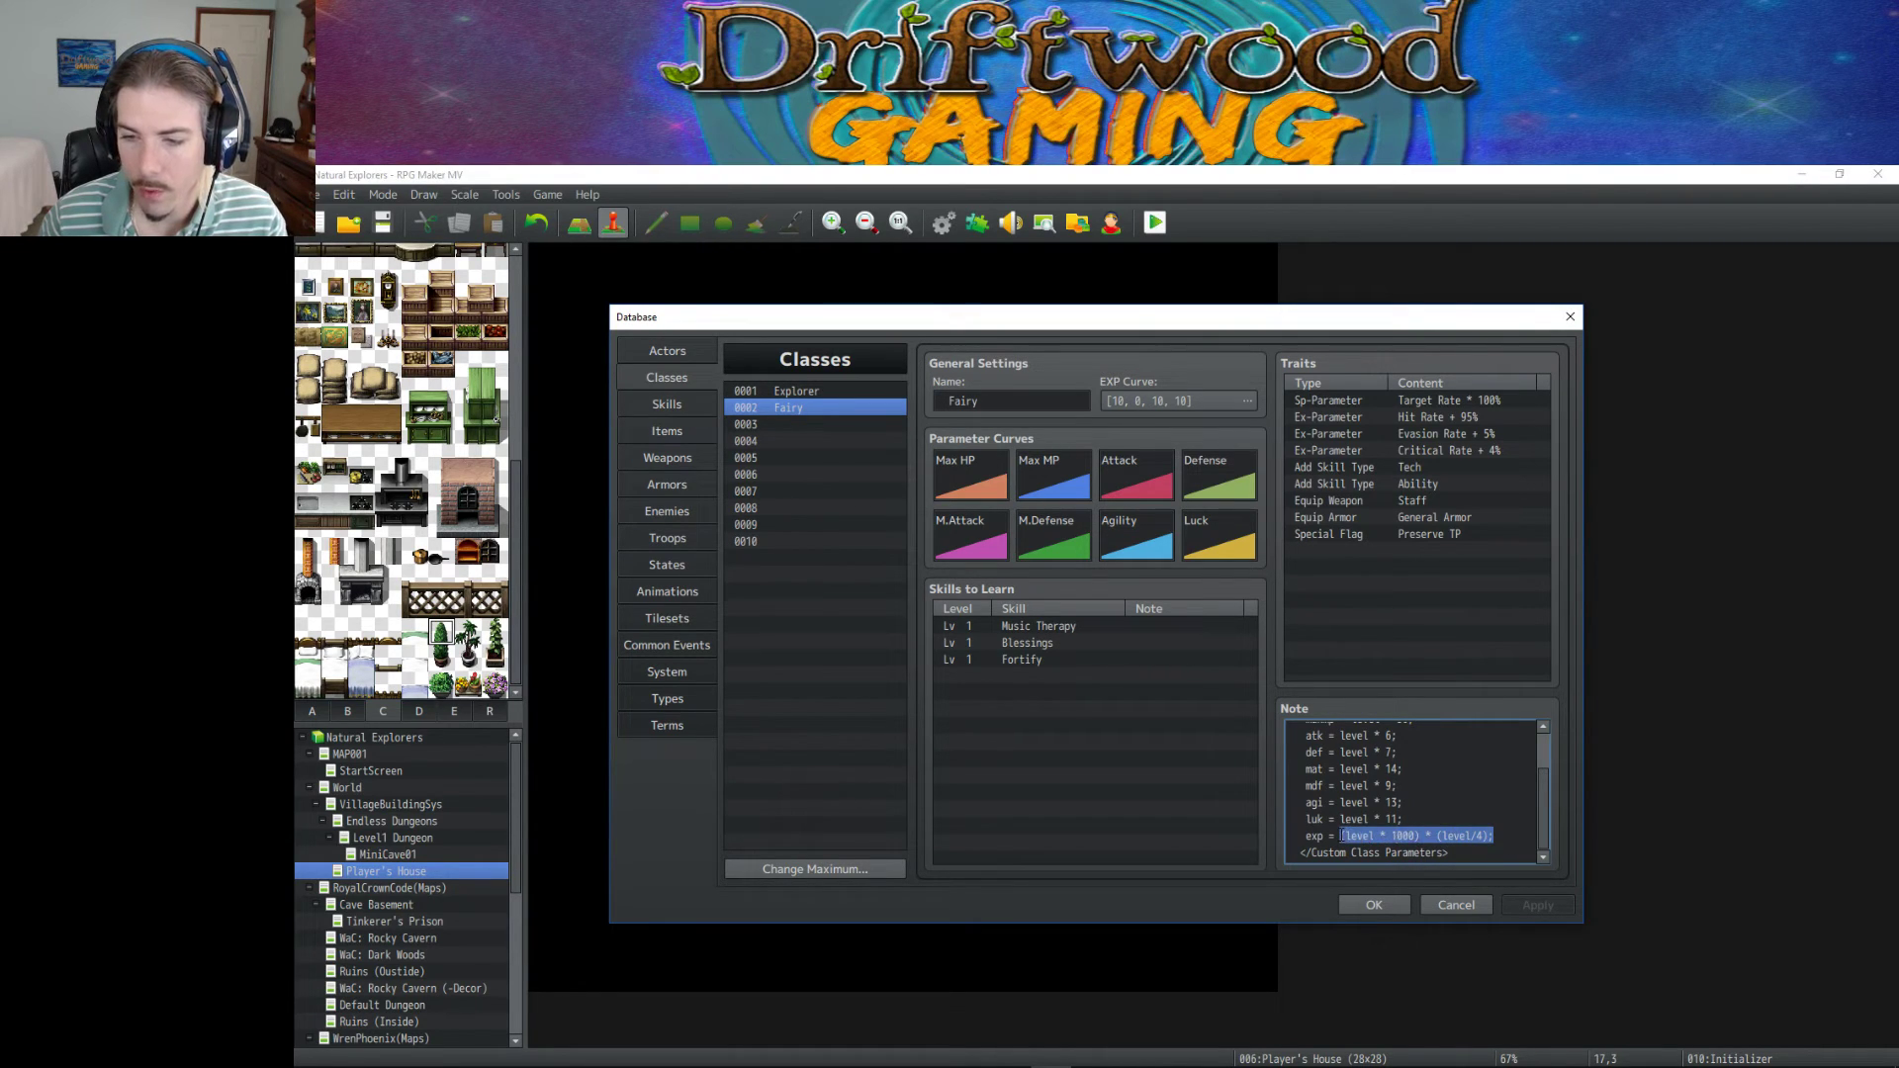
pyautogui.write('1')
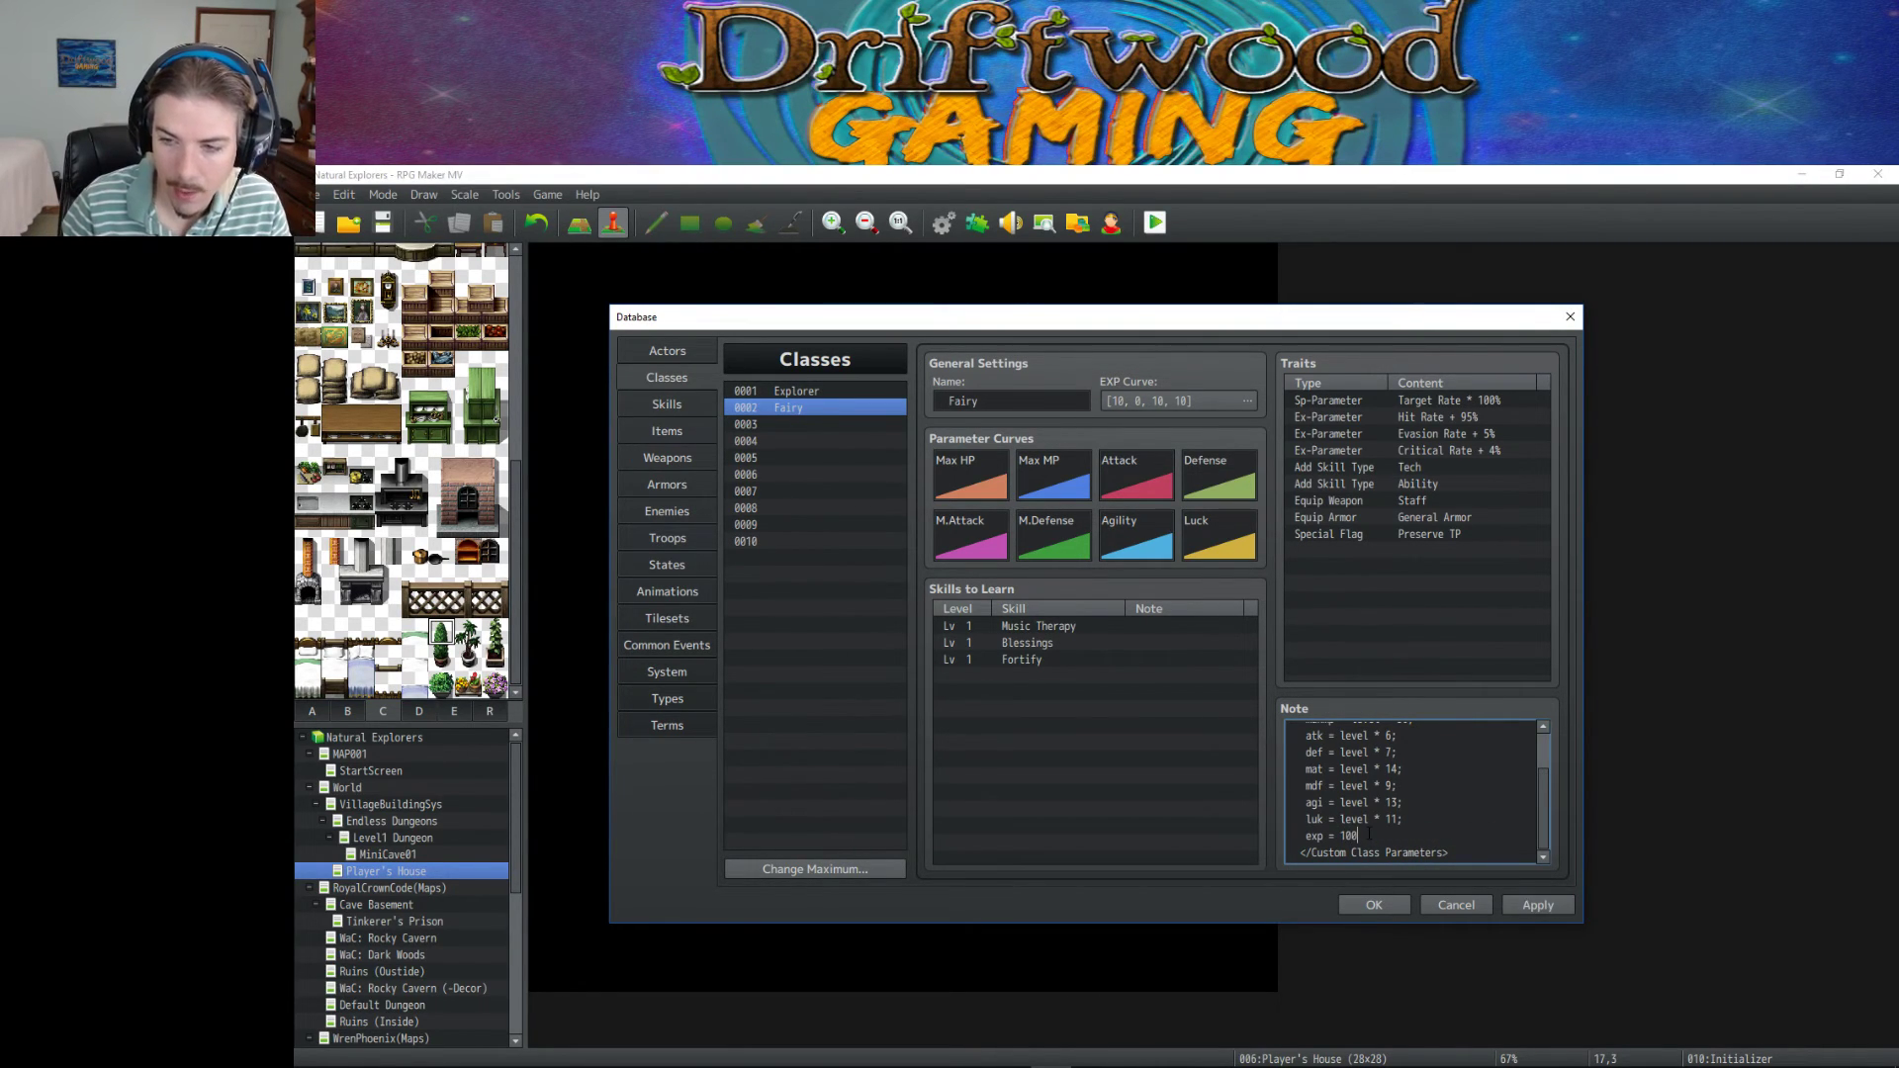
pyautogui.write('00')
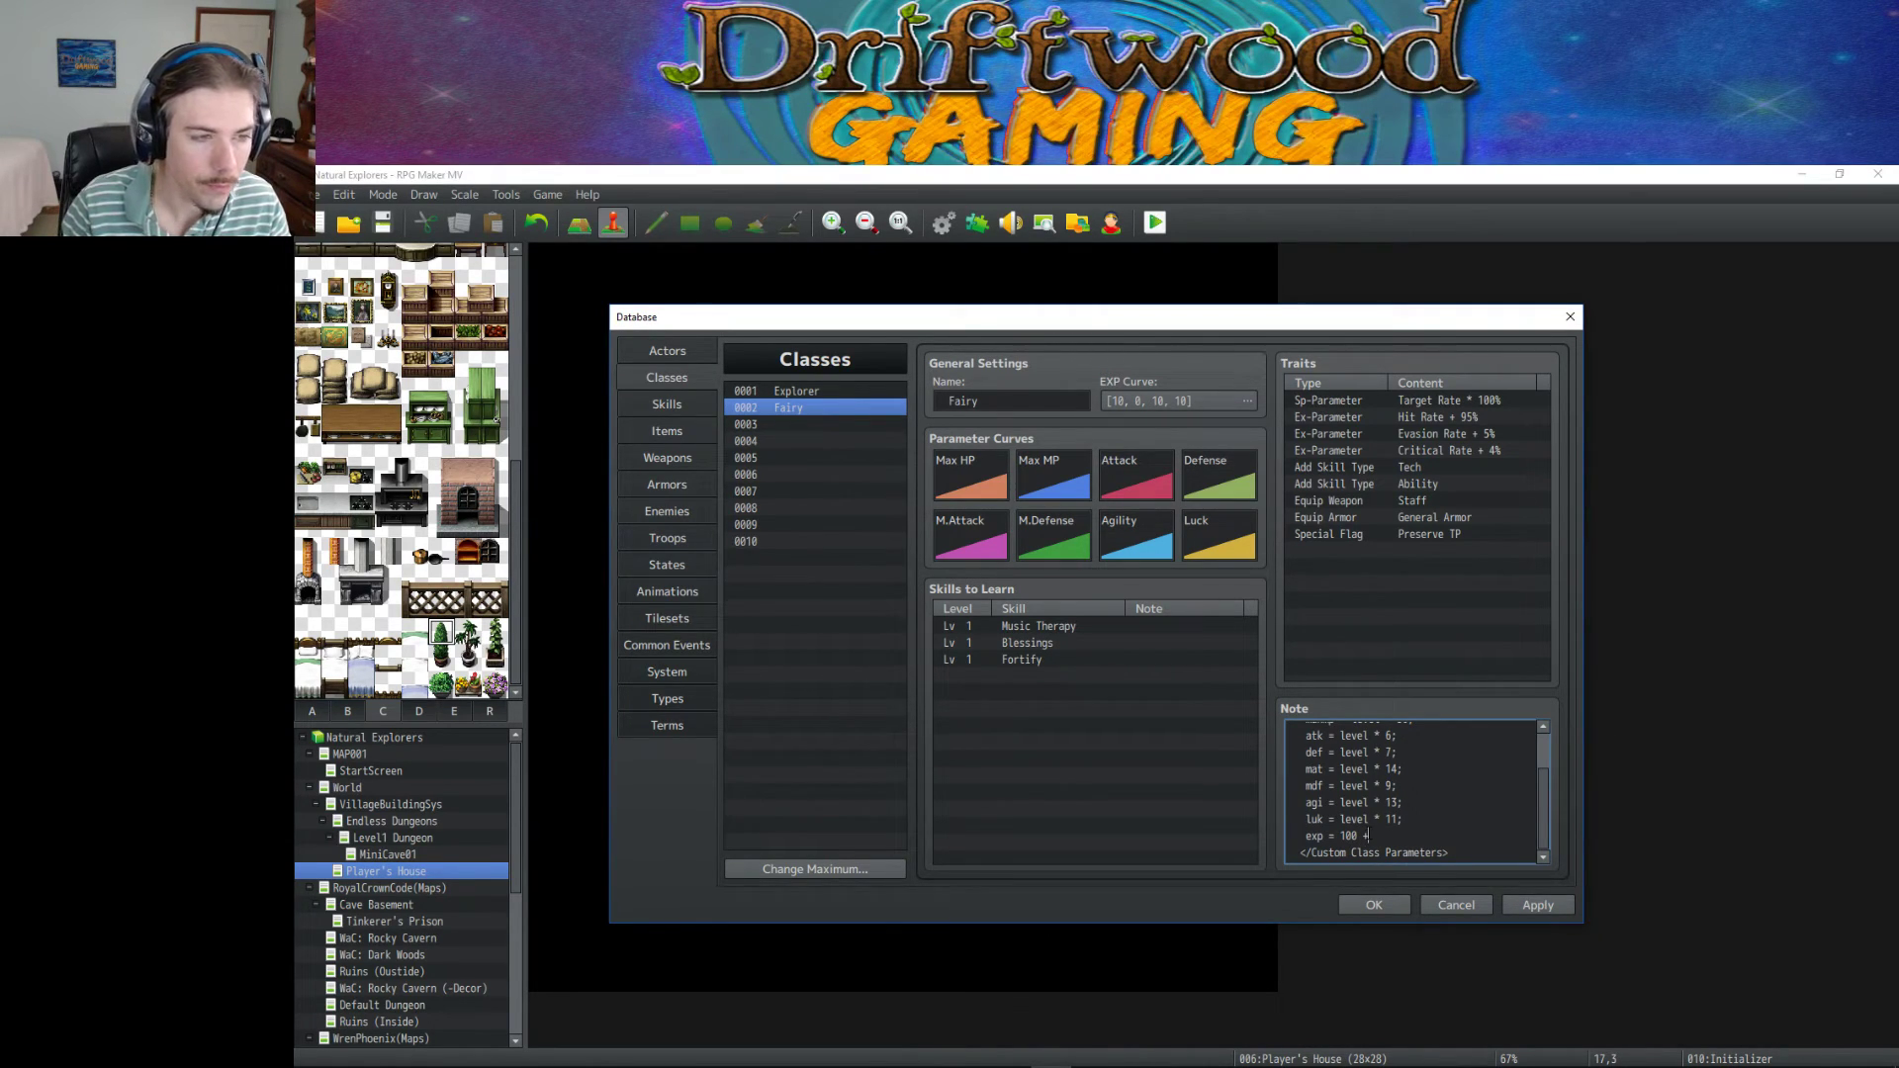
pyautogui.write(' + (level-1)*')
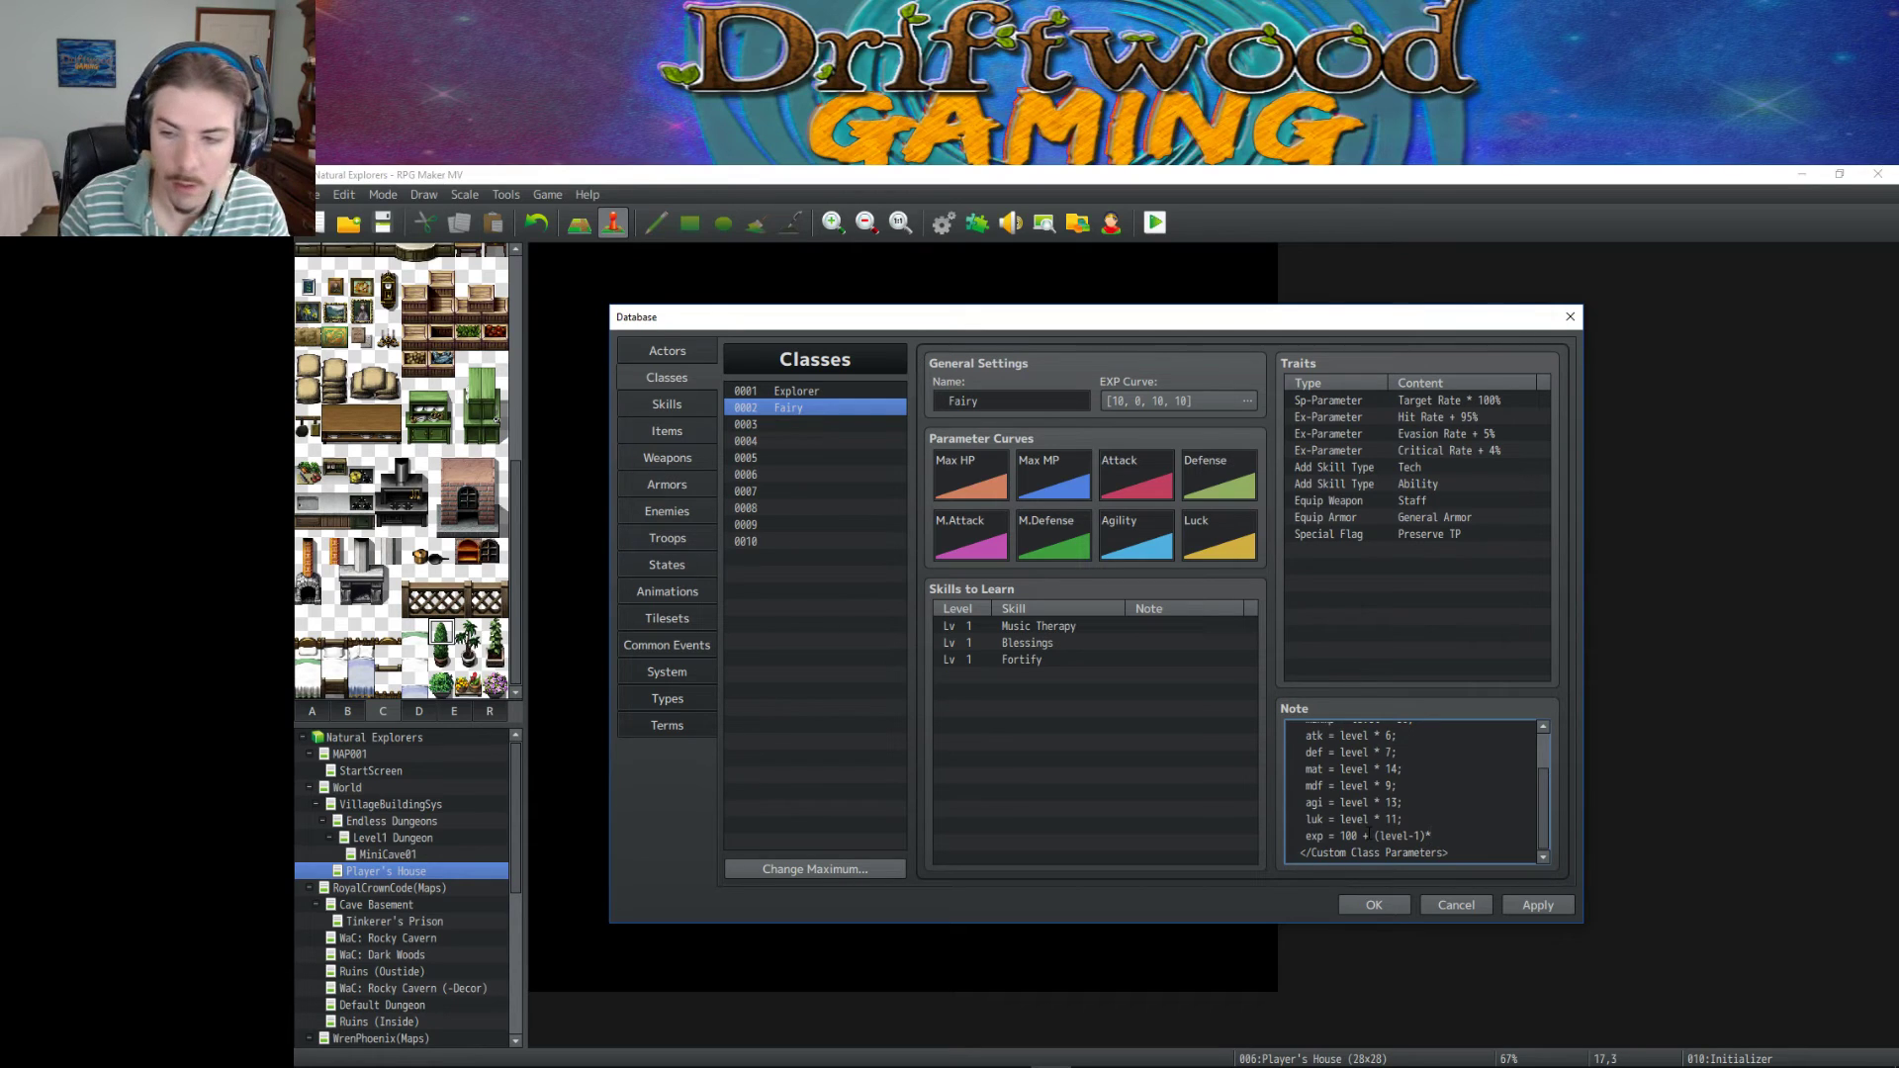
pyautogui.write('1000')
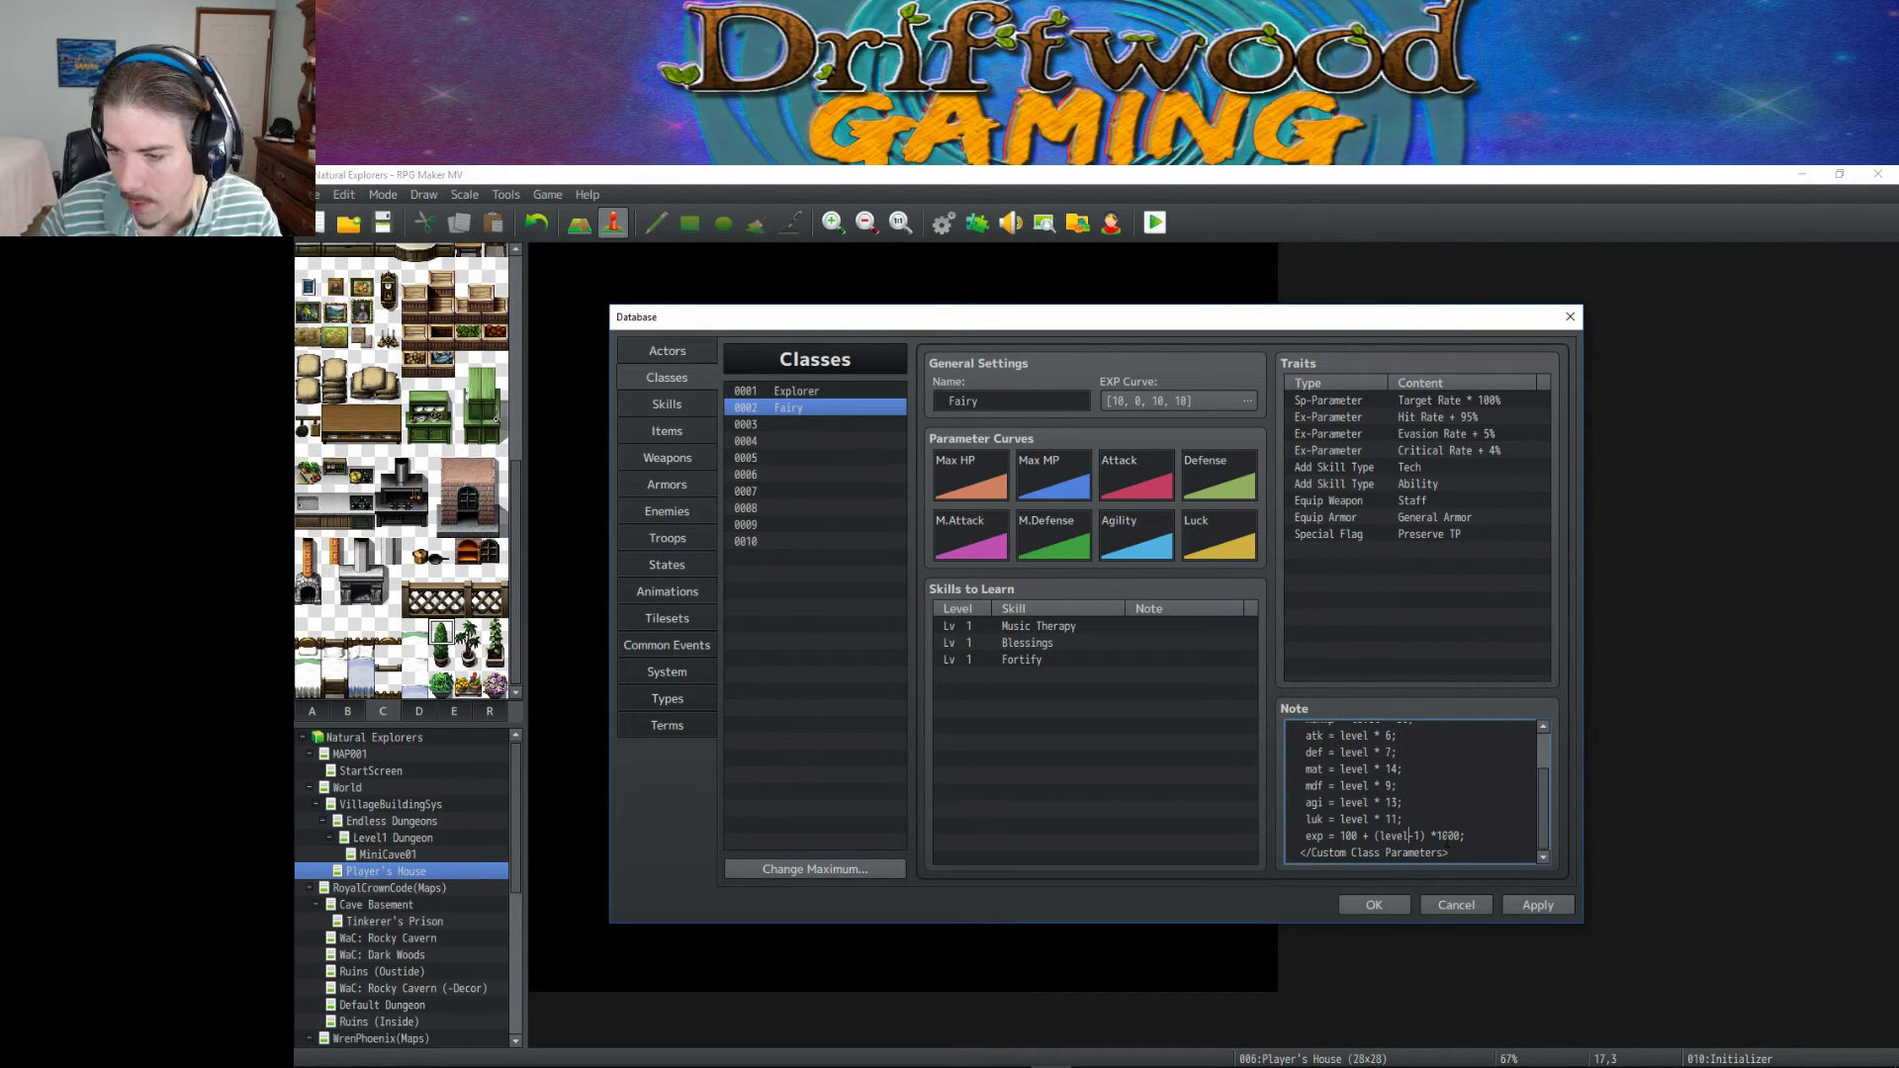
# Enclose the multiplication in the exp formula in parentheses, giving 100 + ((level-1) * 1000), and save the database changes.
pyautogui.write('(')
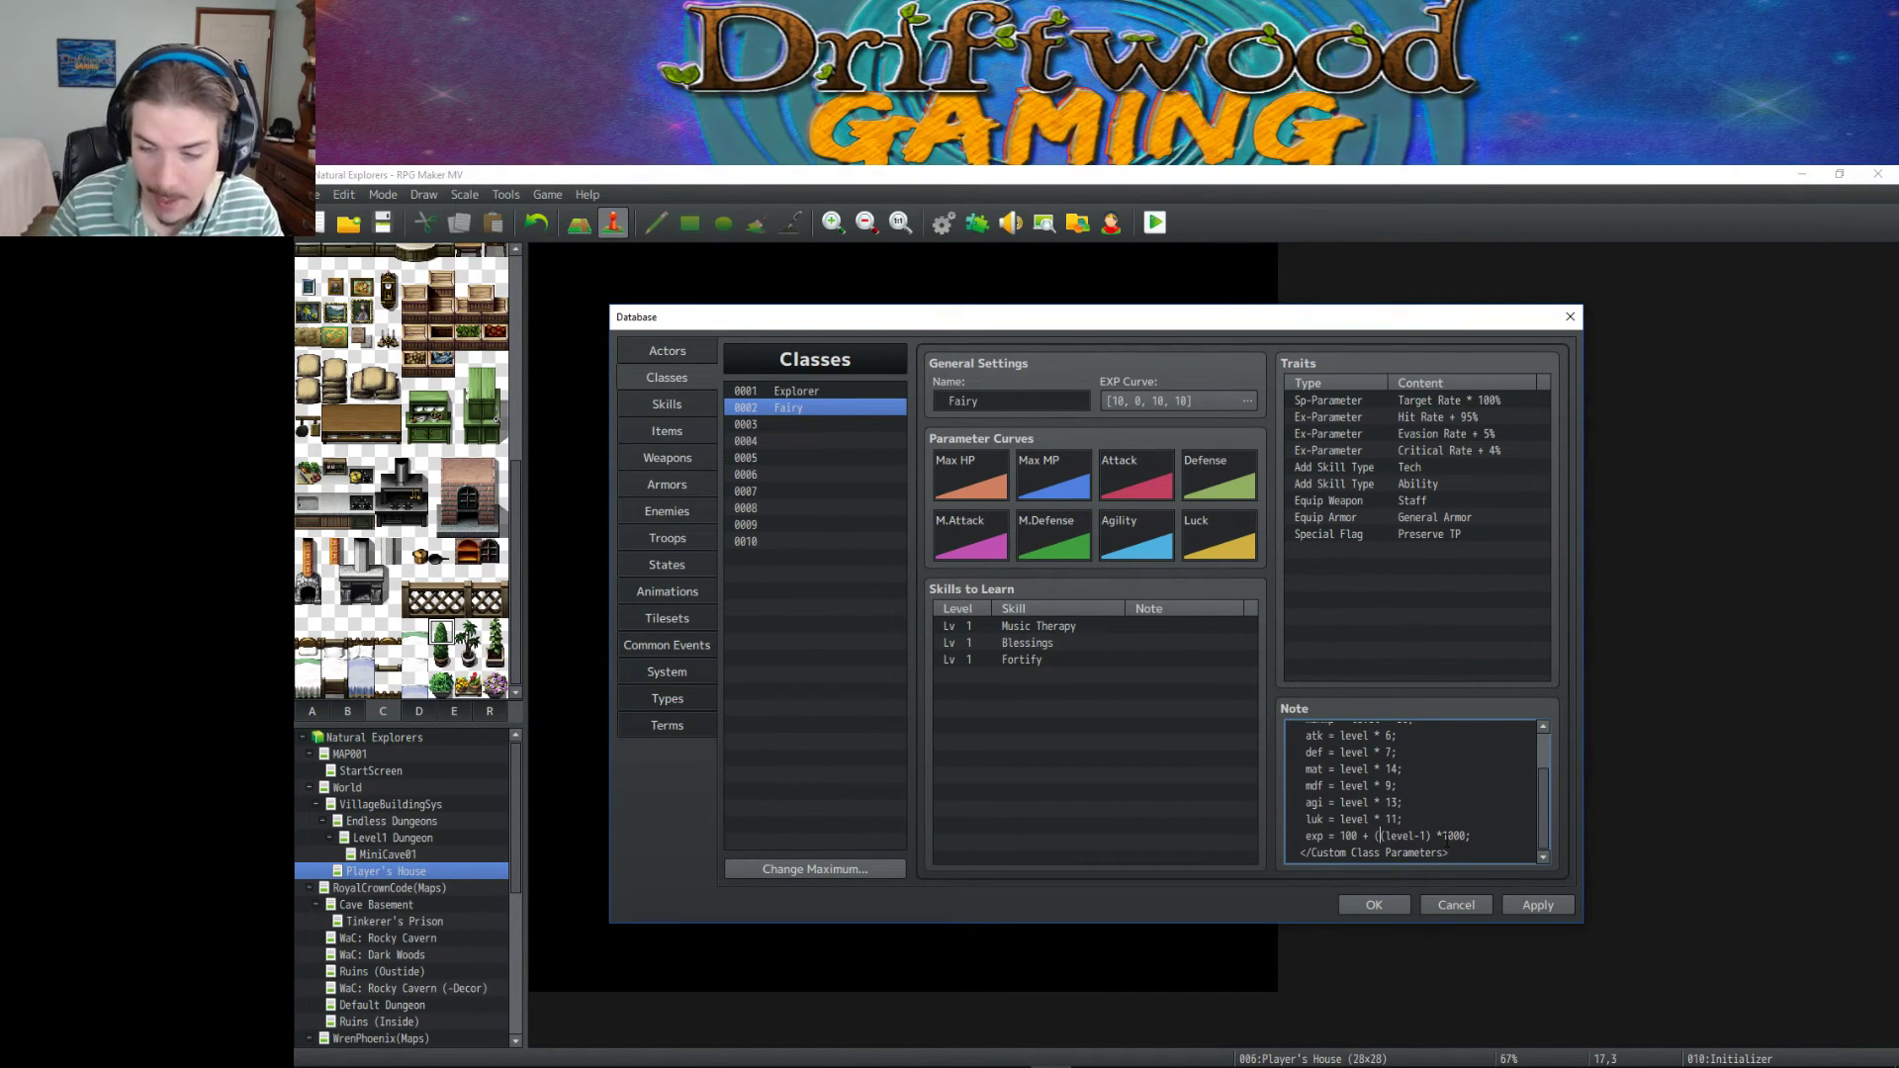
pyautogui.click(1468, 836)
pyautogui.write(')')
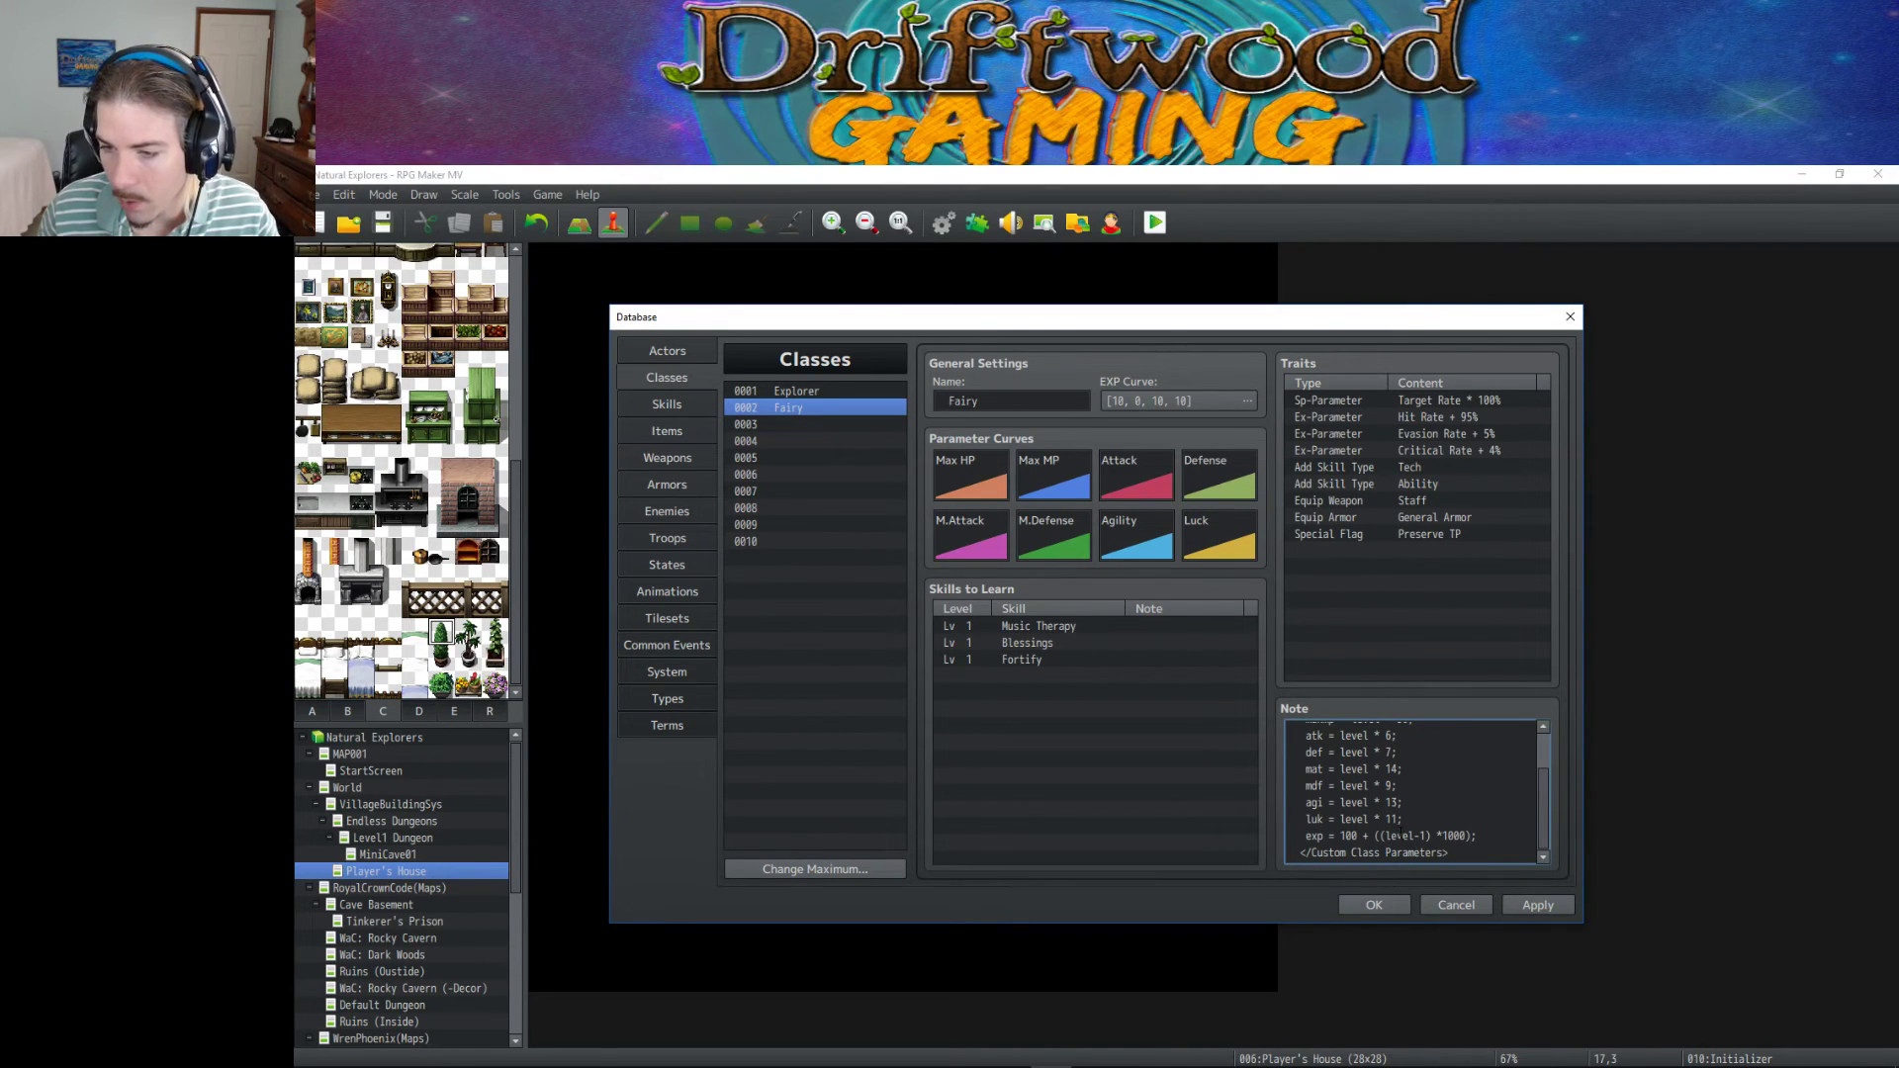
pyautogui.click(1445, 836)
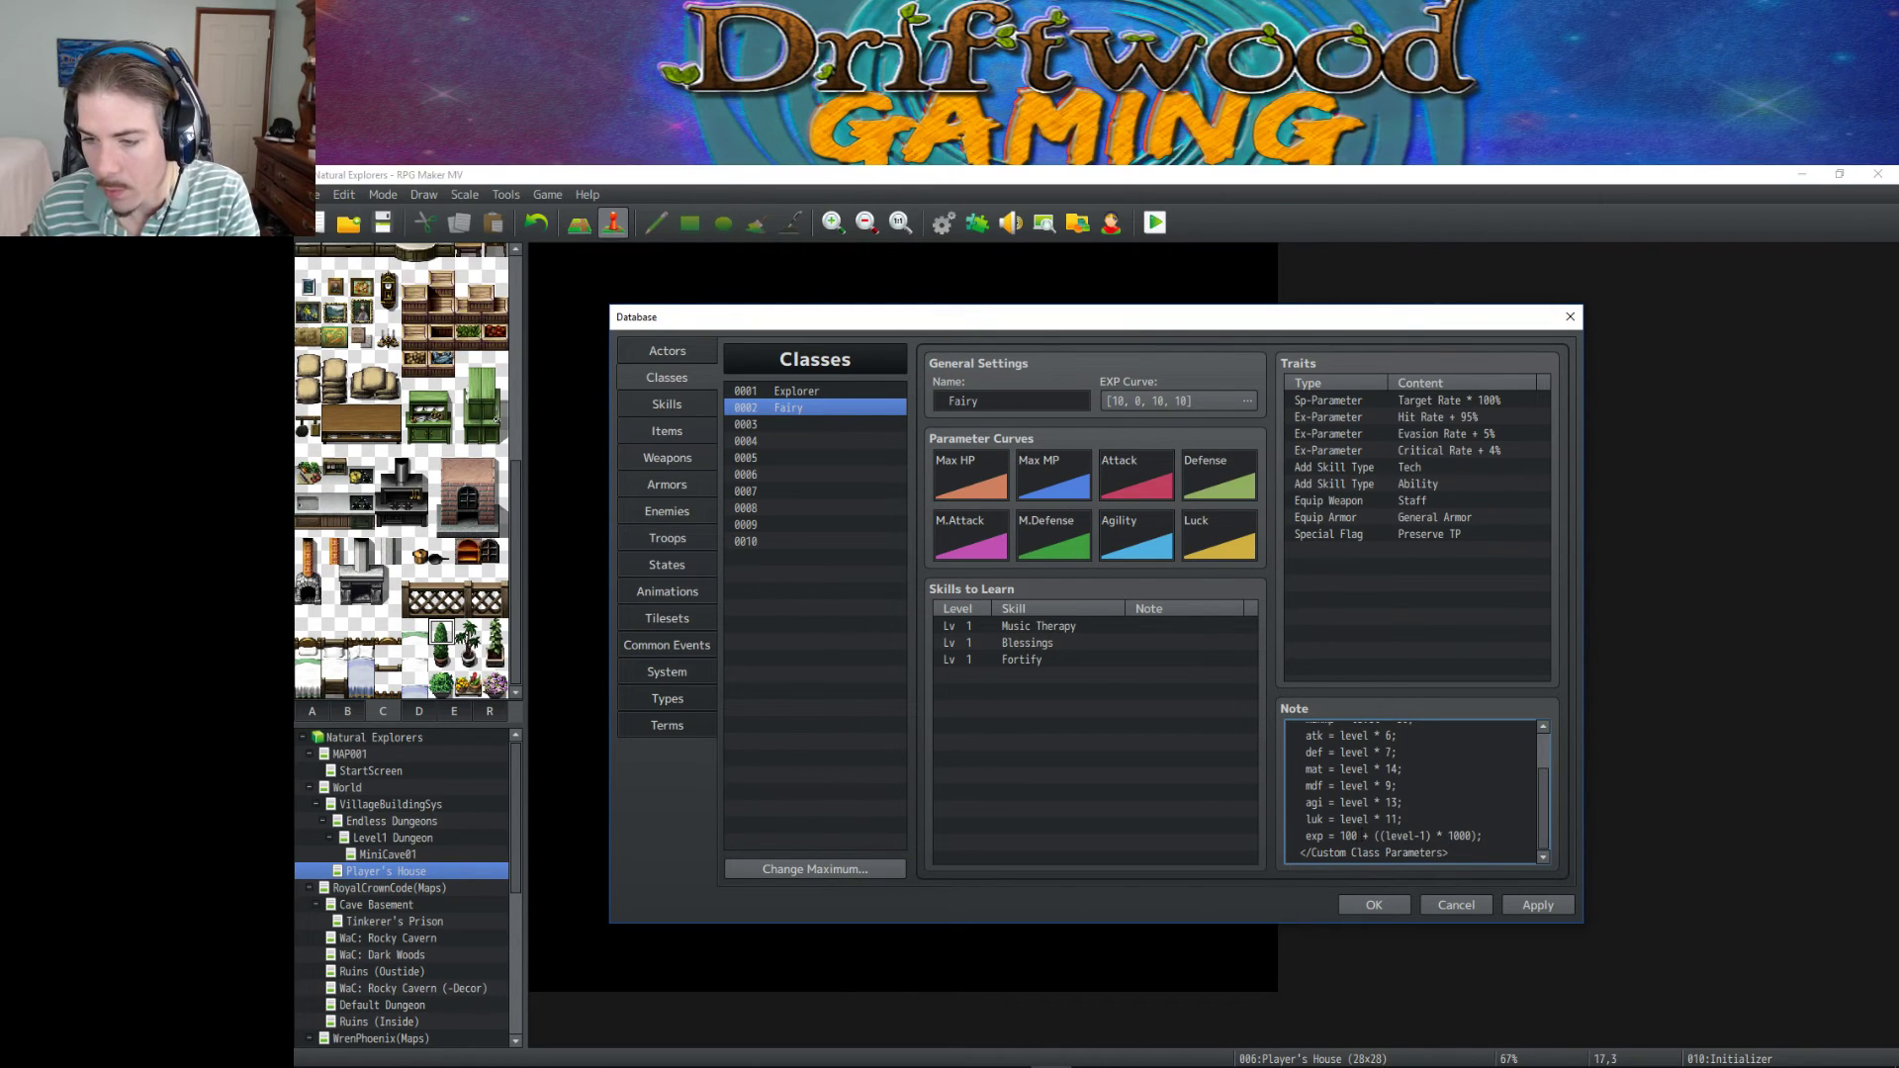
pyautogui.moveTo(1472, 836); pyautogui.dragTo(1381, 836)
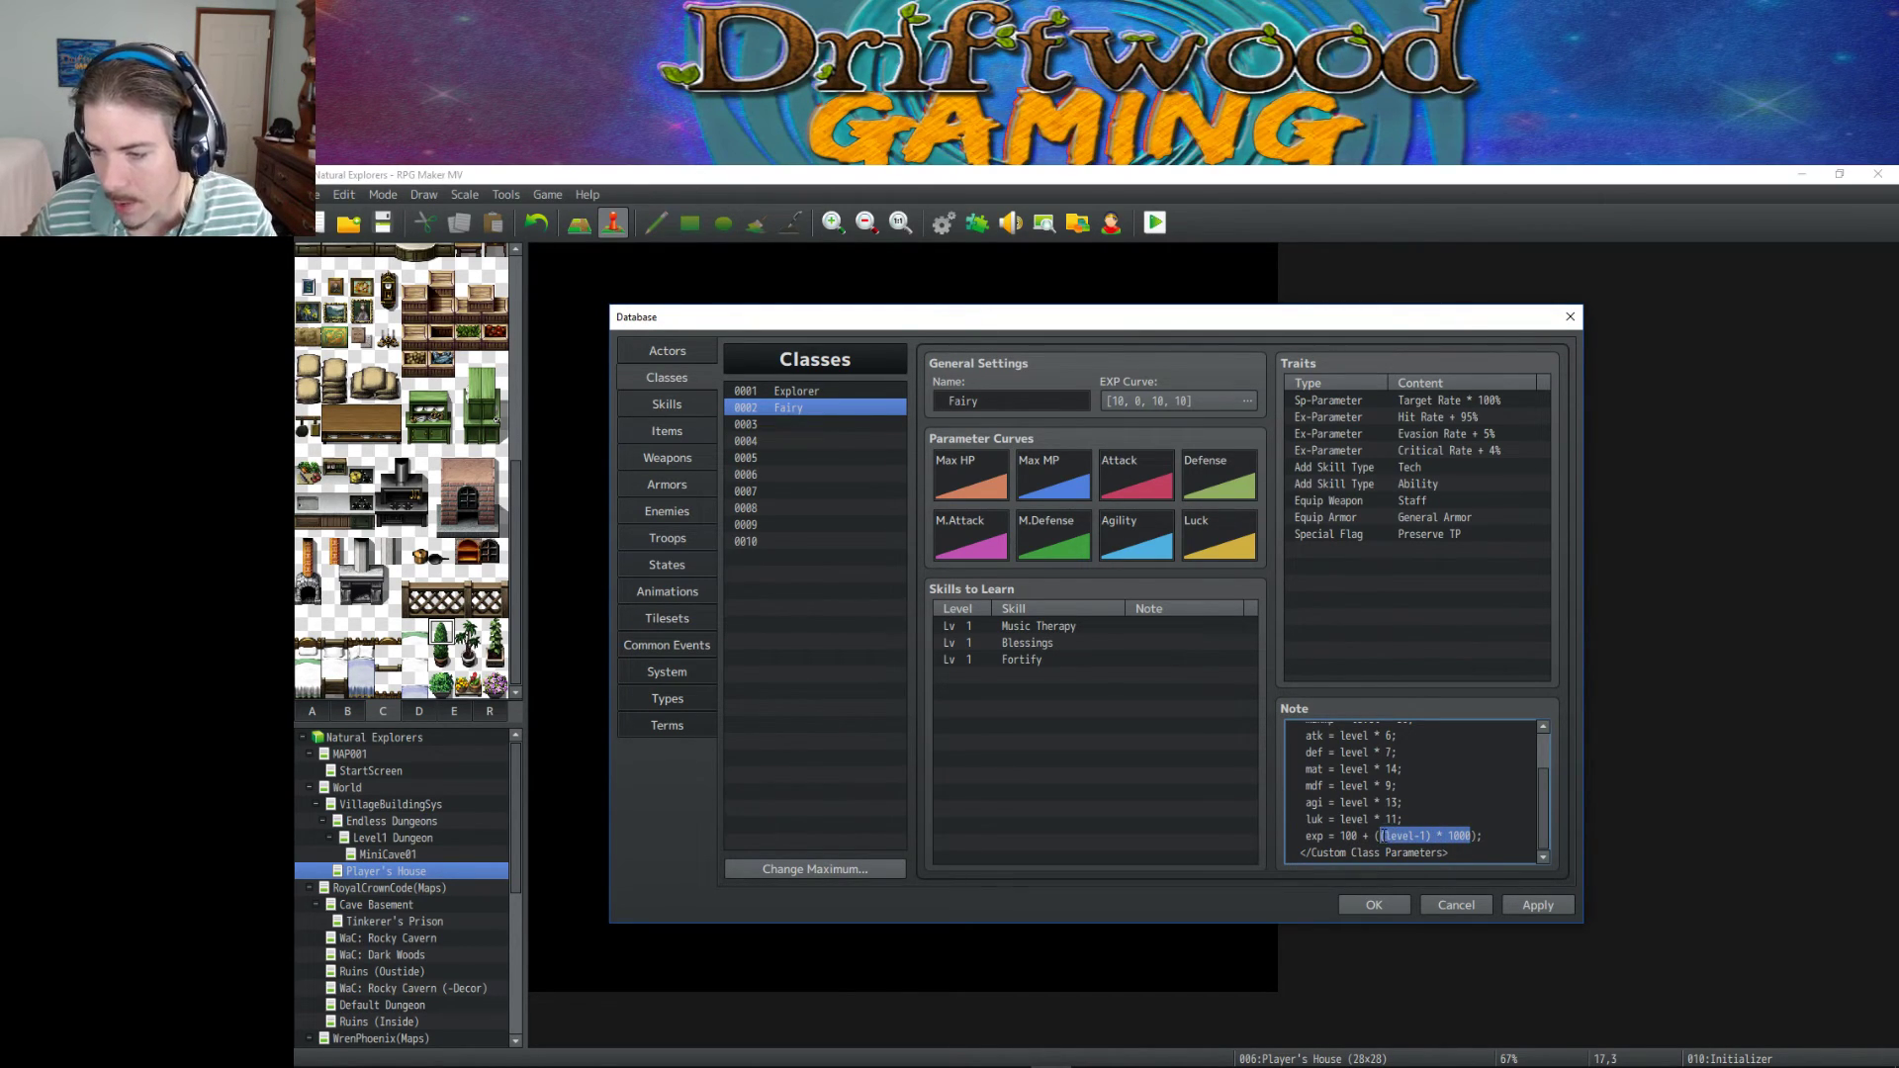
pyautogui.doubleClick(1351, 836)
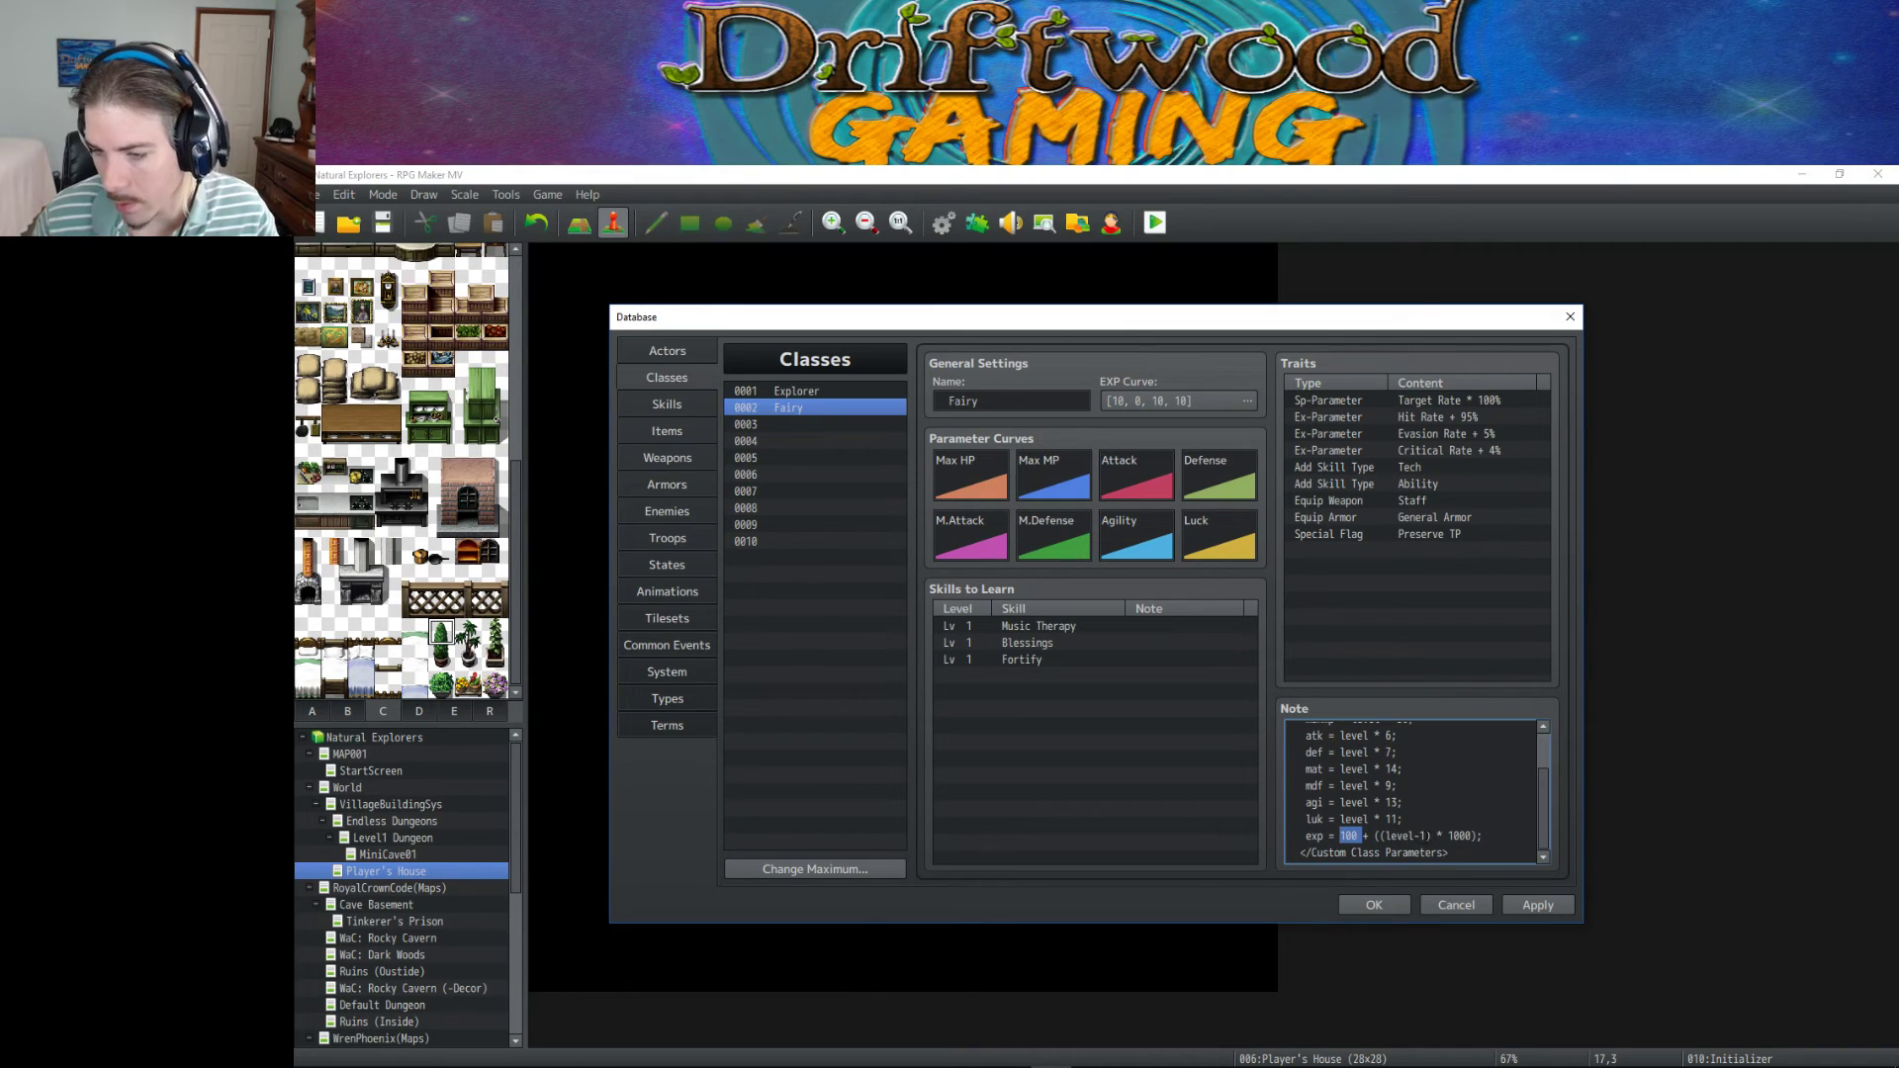
pyautogui.click(1465, 836)
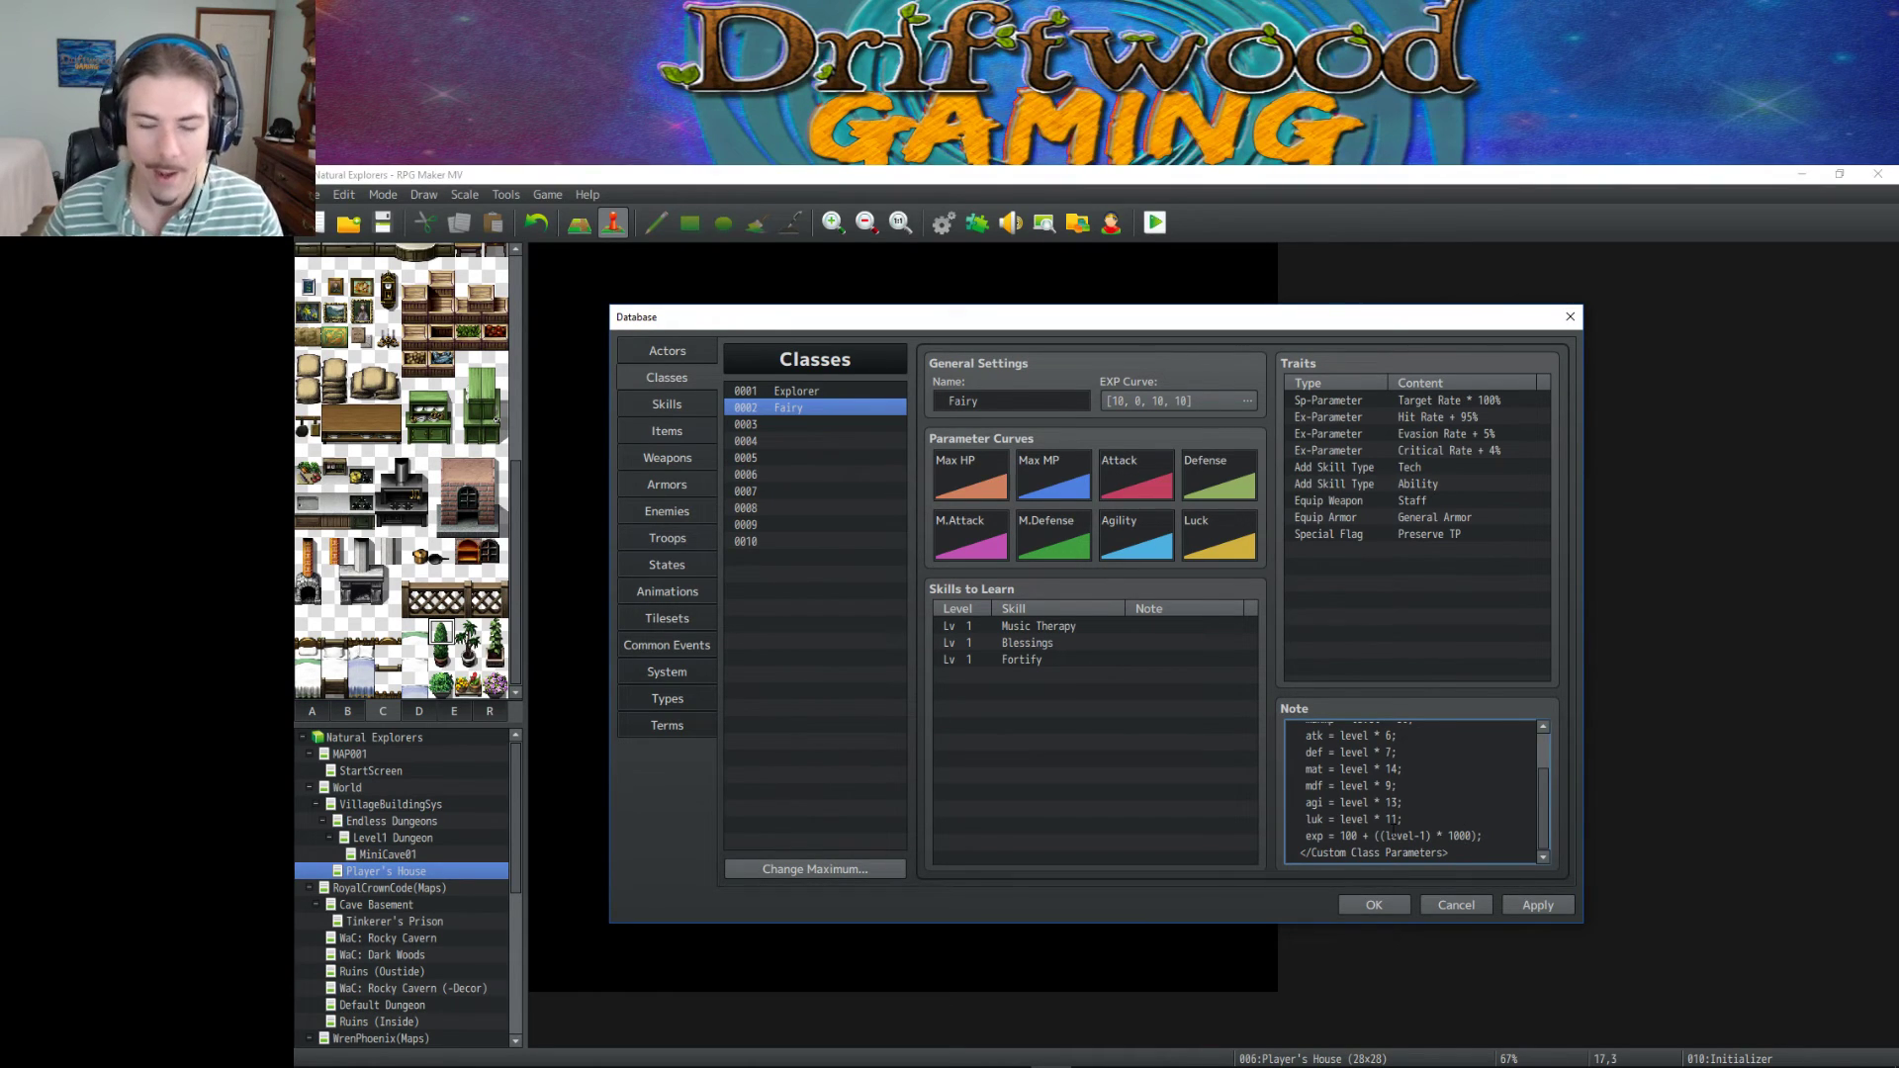
pyautogui.moveTo(1502, 840); pyautogui.dragTo(1418, 838)
pyautogui.click(1483, 836)
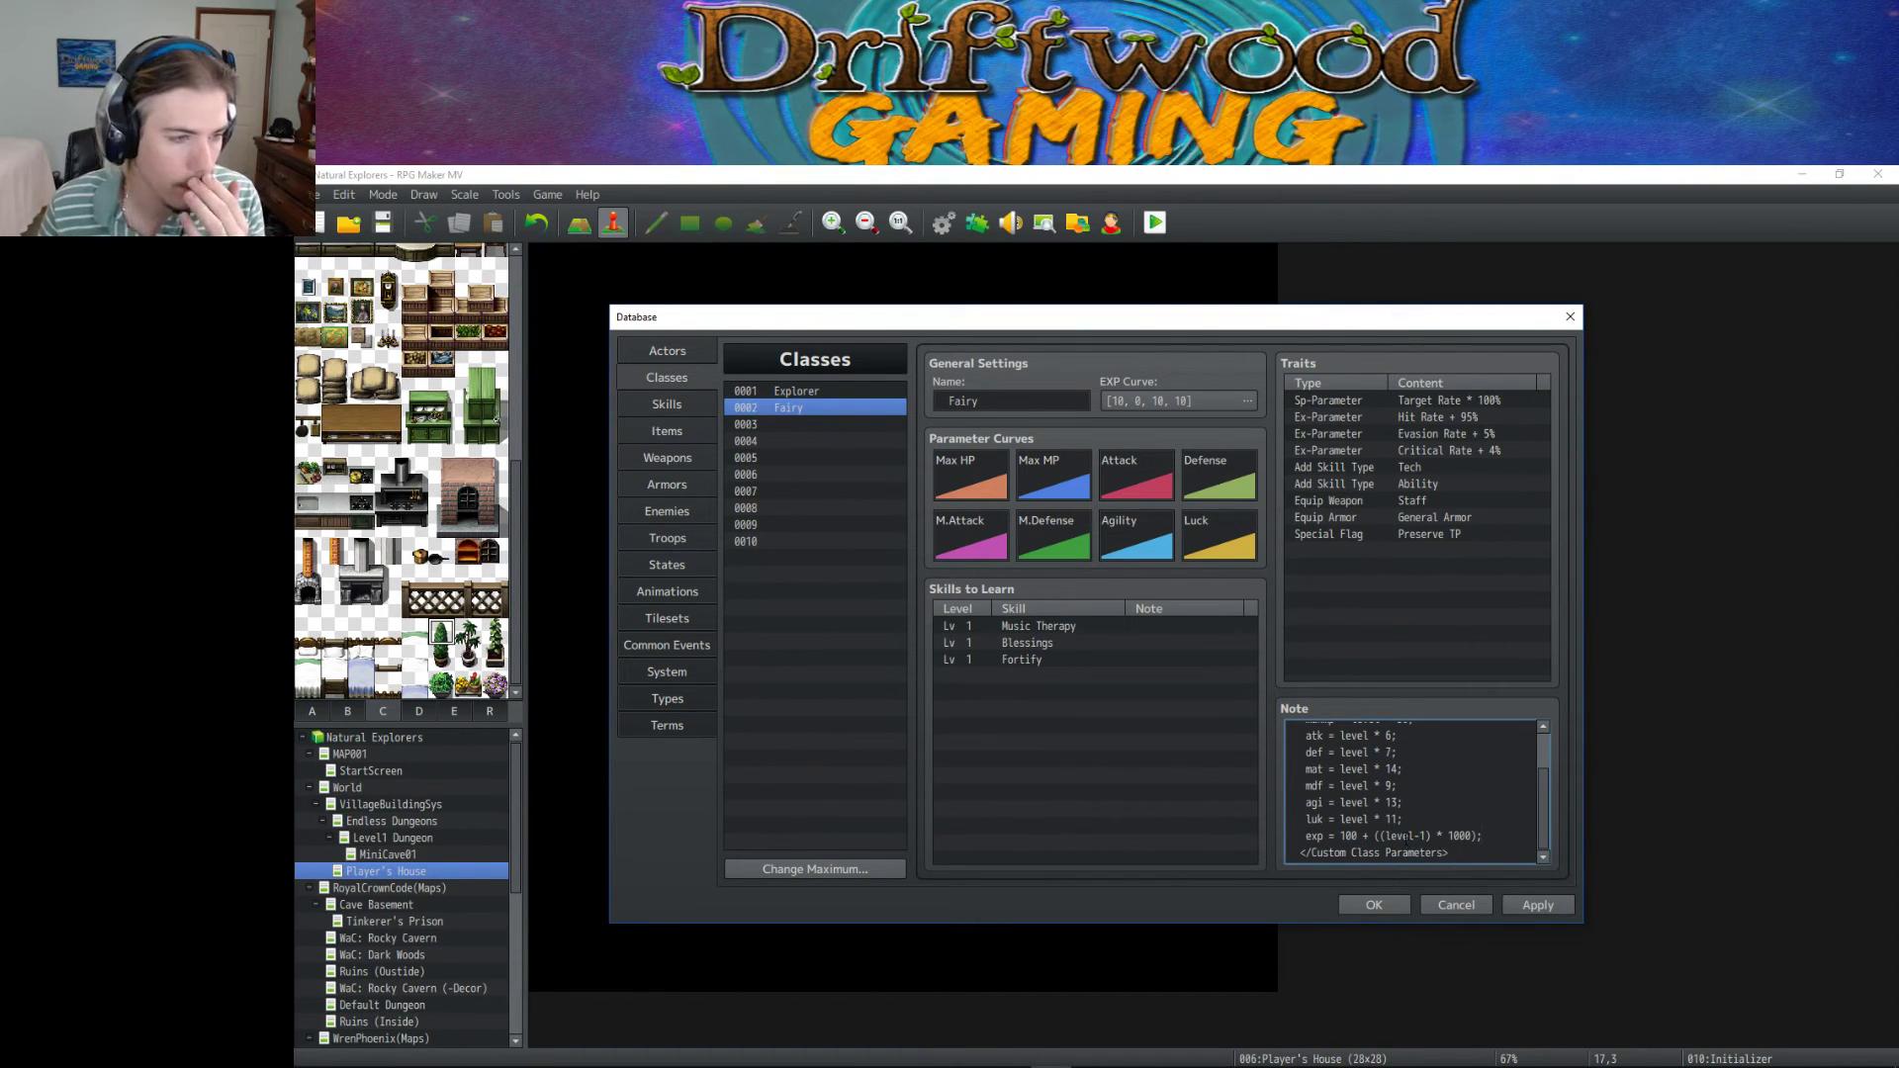
pyautogui.click(1374, 906)
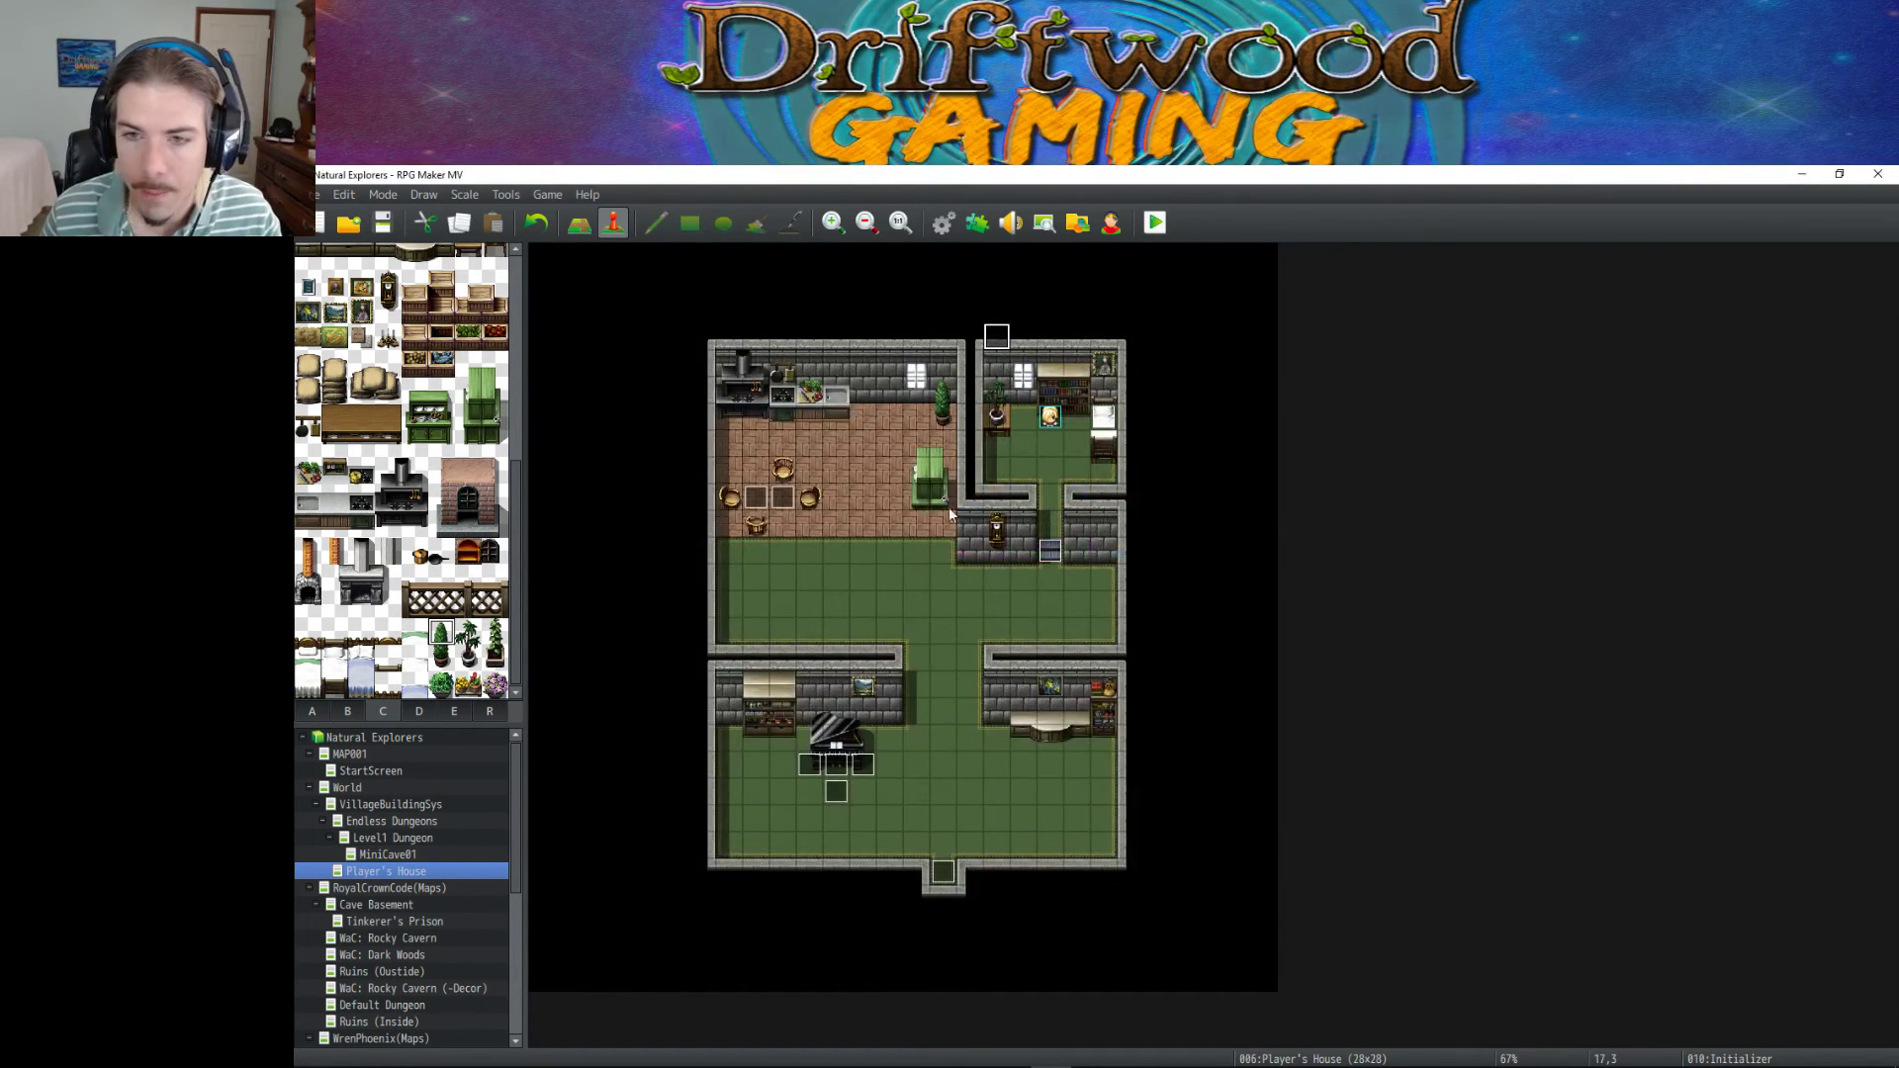
# Create a new event on the bedroom floor of Player's House and give it the green magic circle image from !Door2.
pyautogui.rightClick(1014, 466)
pyautogui.click(1062, 500)
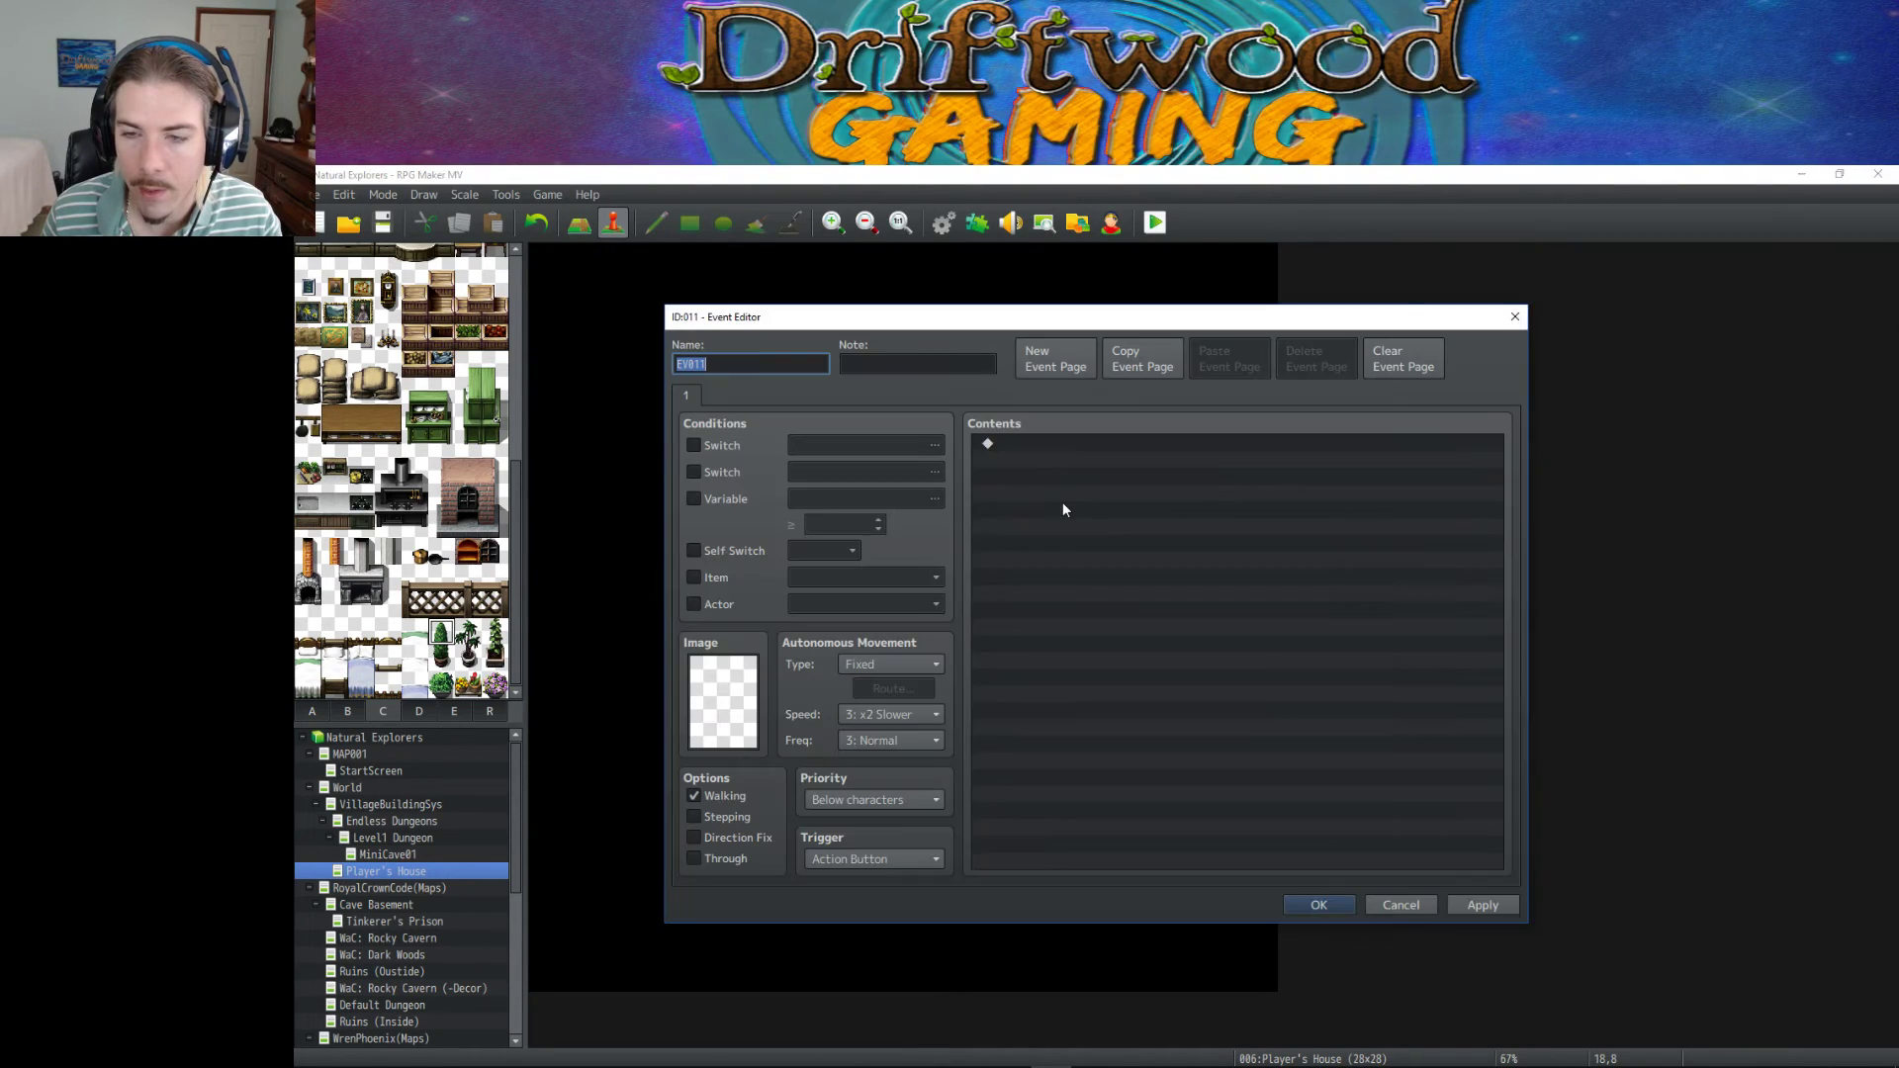
pyautogui.doubleClick(724, 701)
pyautogui.click(880, 621)
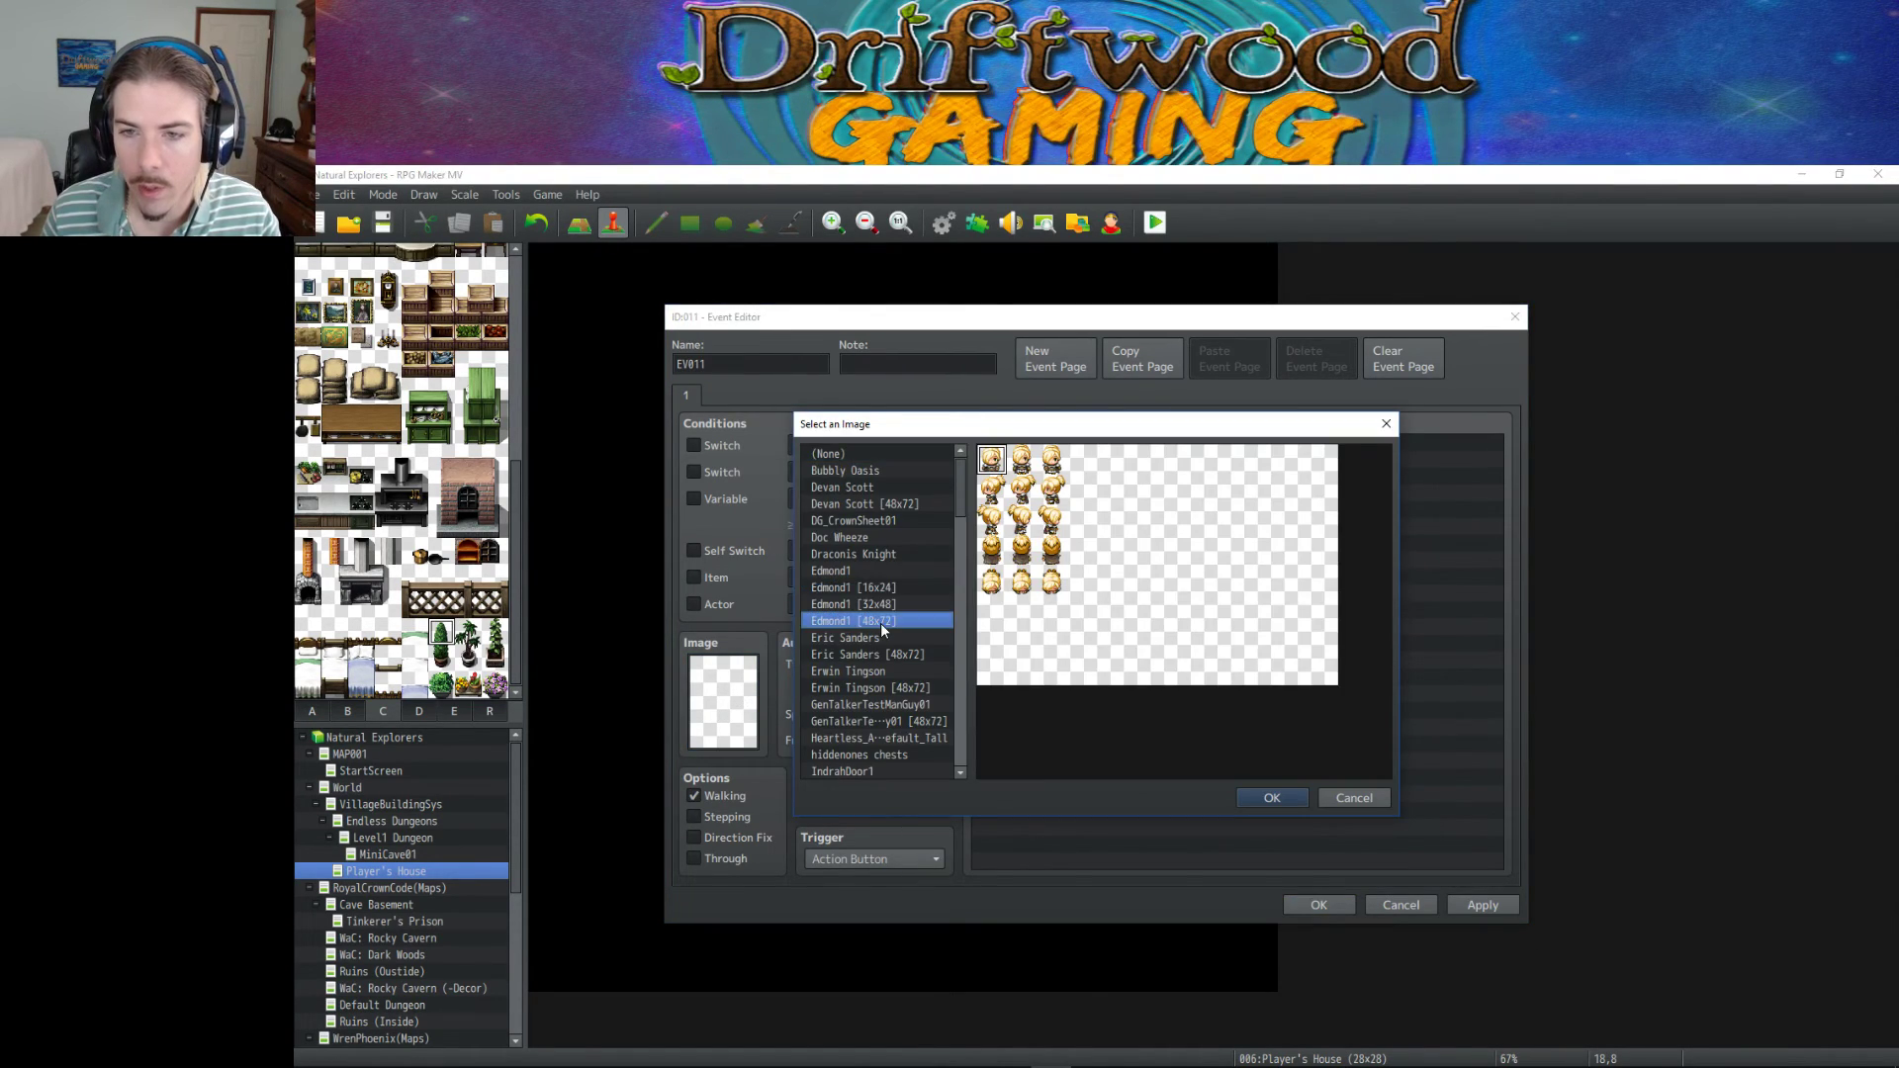
pyautogui.scroll(-2, 880, 622)
pyautogui.click(882, 609)
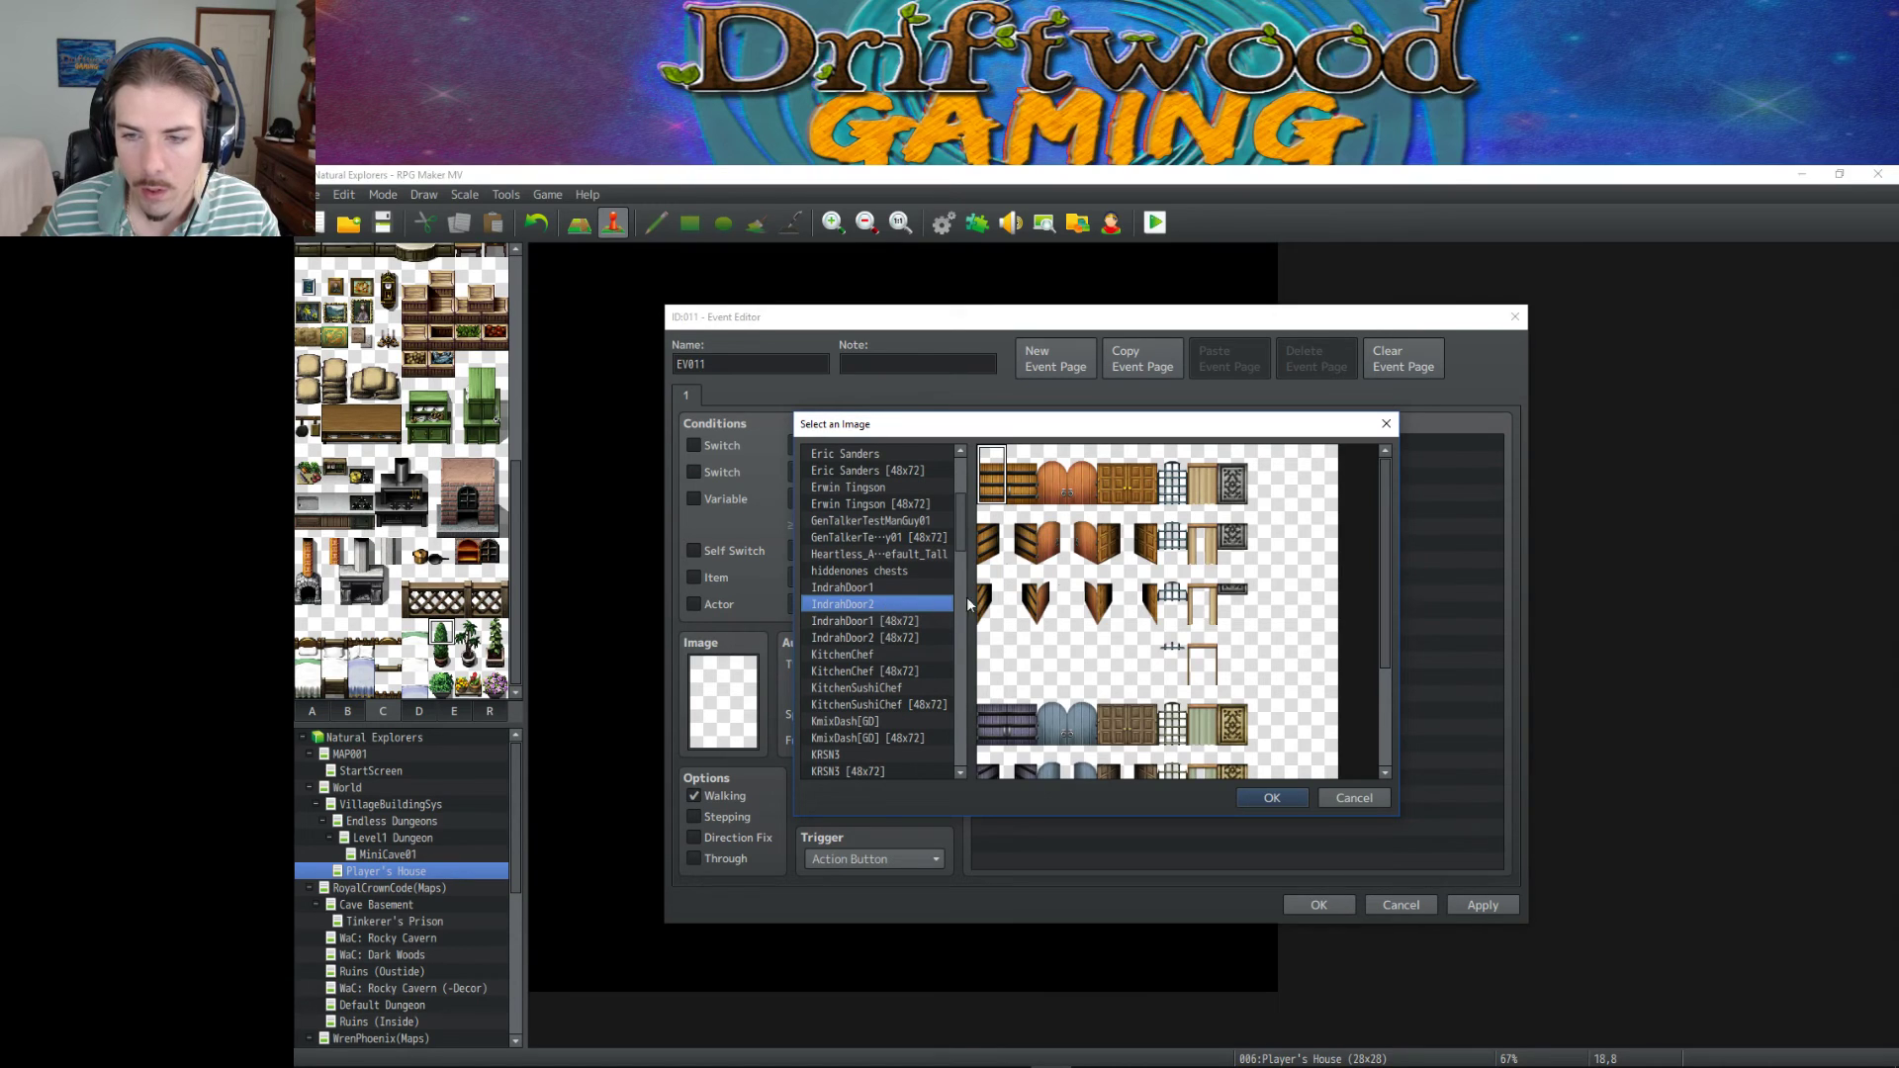
pyautogui.click(892, 626)
pyautogui.click(891, 639)
pyautogui.click(883, 654)
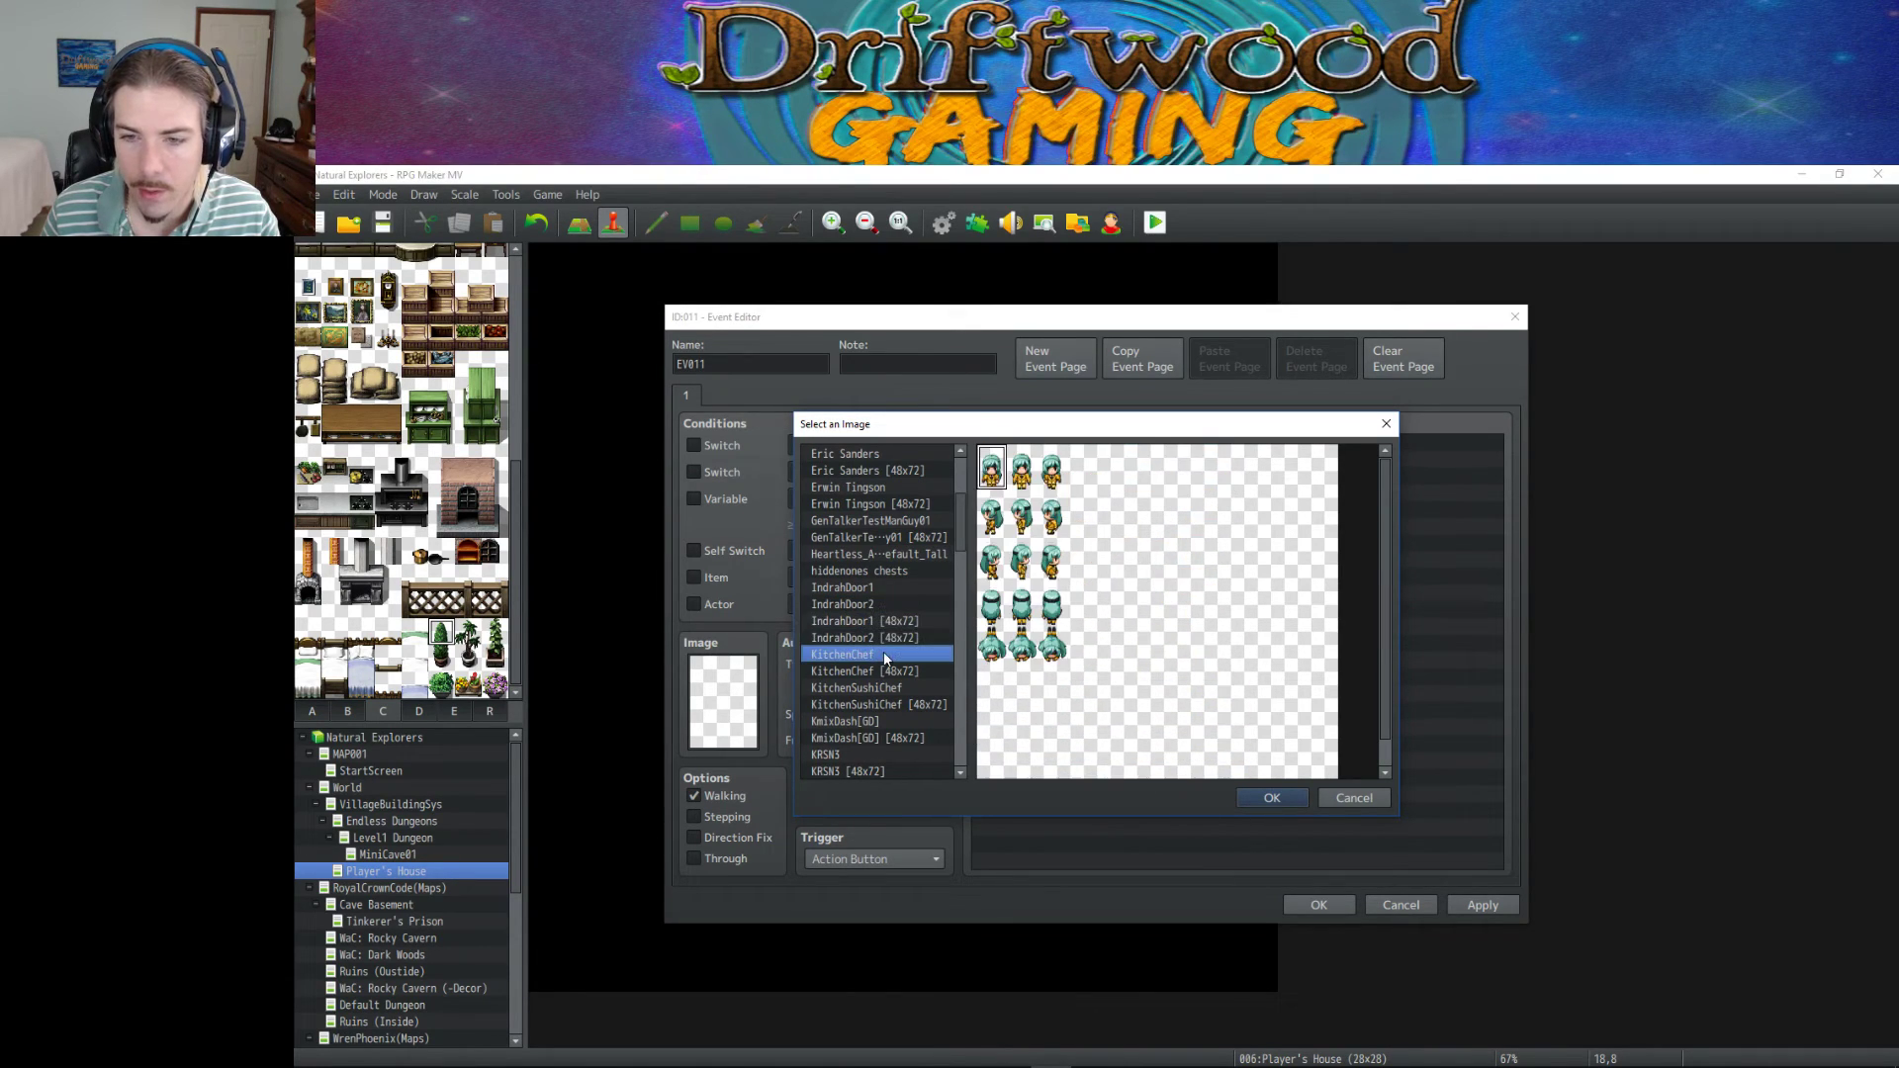
pyautogui.click(883, 668)
pyautogui.scroll(-1, 885, 661)
pyautogui.click(886, 639)
pyautogui.click(886, 653)
pyautogui.click(888, 670)
pyautogui.click(888, 685)
pyautogui.scroll(-4, 889, 673)
pyautogui.click(888, 656)
pyautogui.click(888, 638)
pyautogui.click(888, 671)
pyautogui.click(888, 688)
pyautogui.click(887, 702)
pyautogui.scroll(-5, 886, 683)
pyautogui.click(886, 674)
pyautogui.scroll(-5, 885, 674)
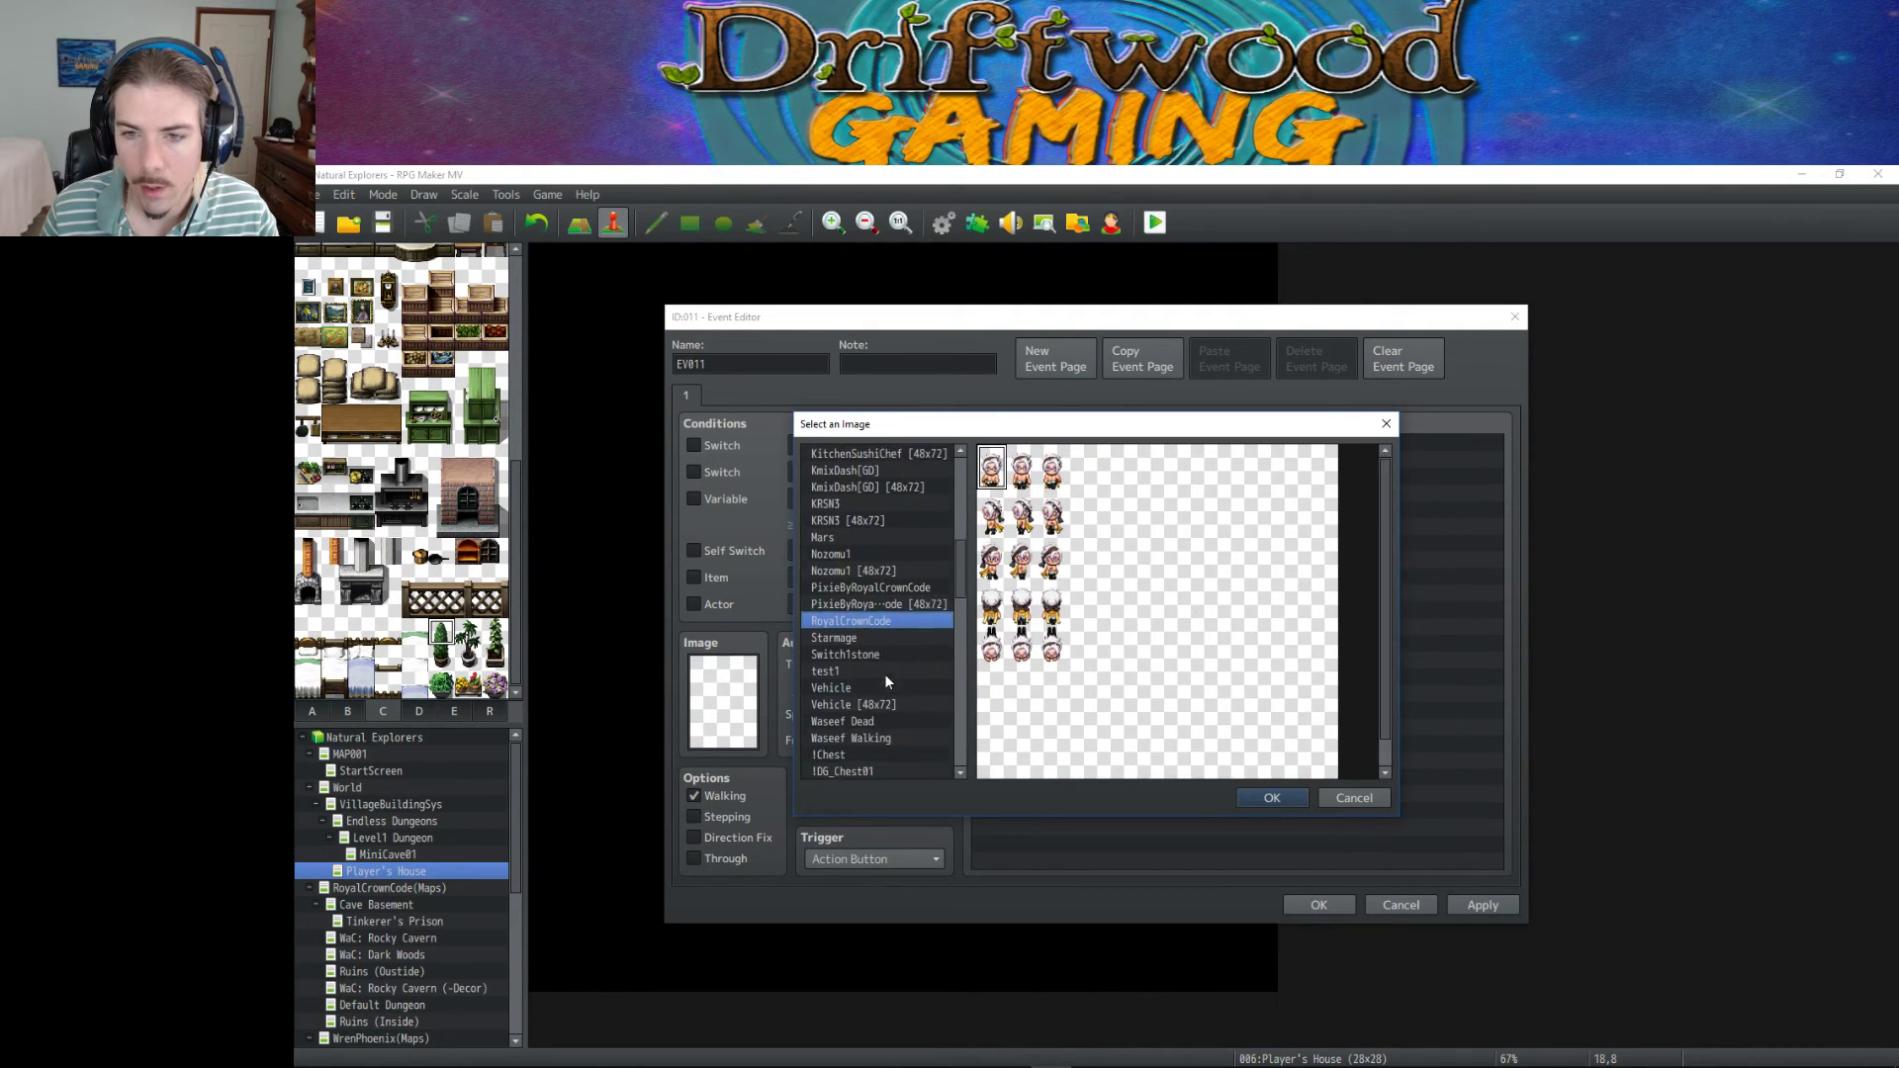
pyautogui.click(884, 672)
pyautogui.scroll(-2, 890, 643)
pyautogui.click(875, 653)
pyautogui.click(864, 685)
pyautogui.scroll(-4, 870, 675)
pyautogui.click(864, 643)
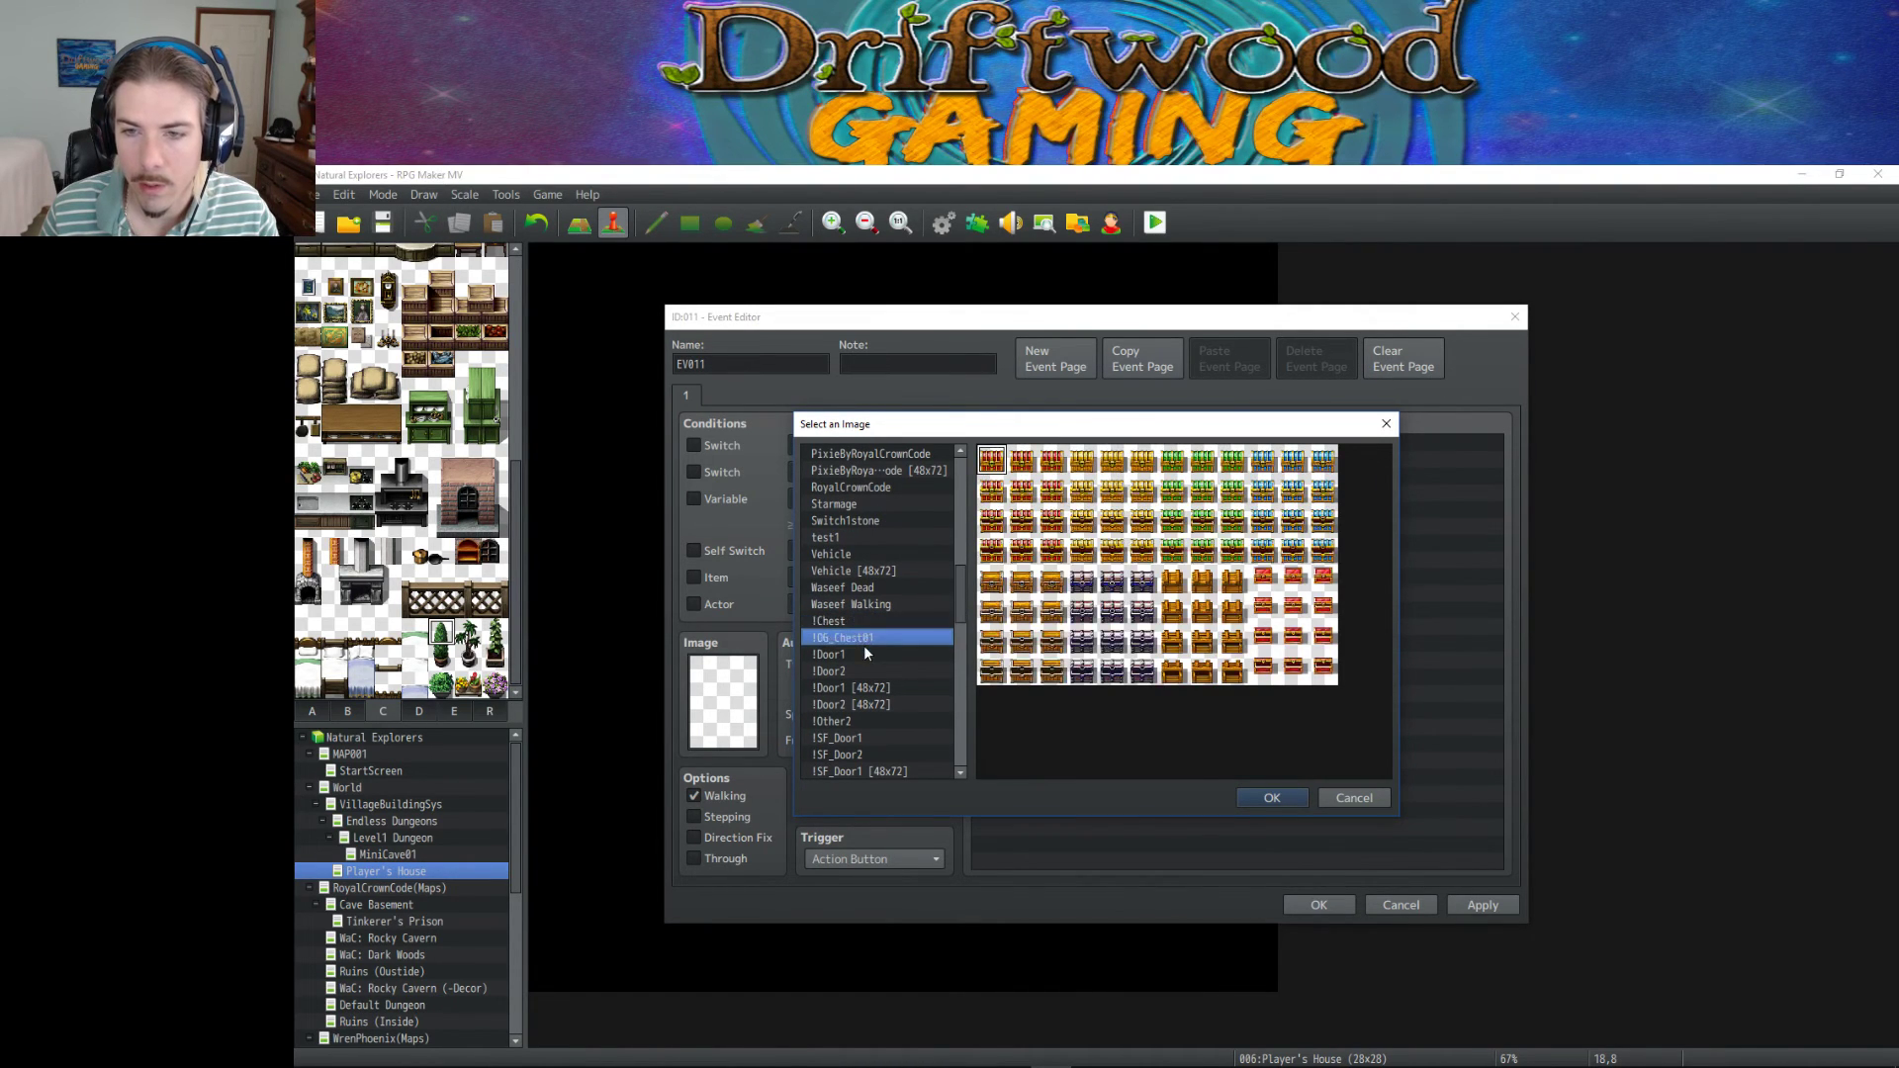
pyautogui.click(864, 655)
pyautogui.click(864, 671)
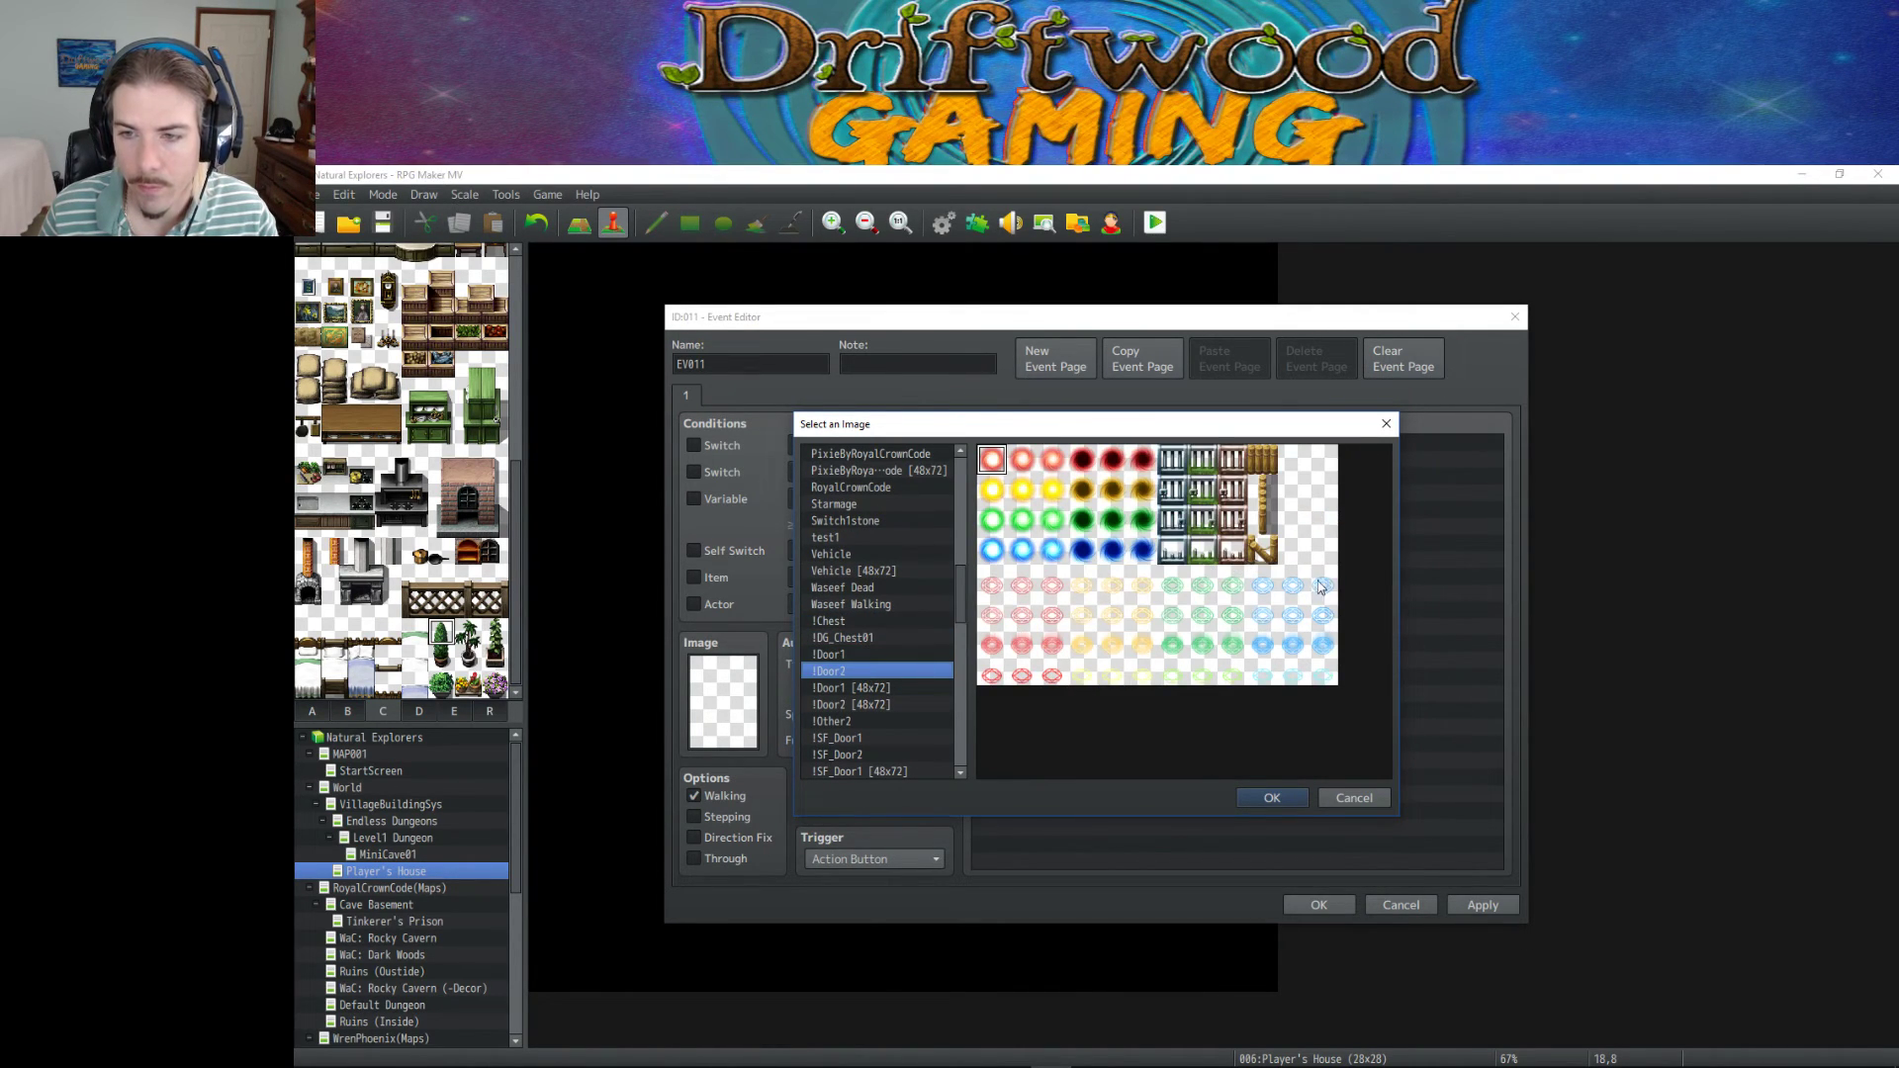
pyautogui.click(1173, 586)
pyautogui.click(1272, 797)
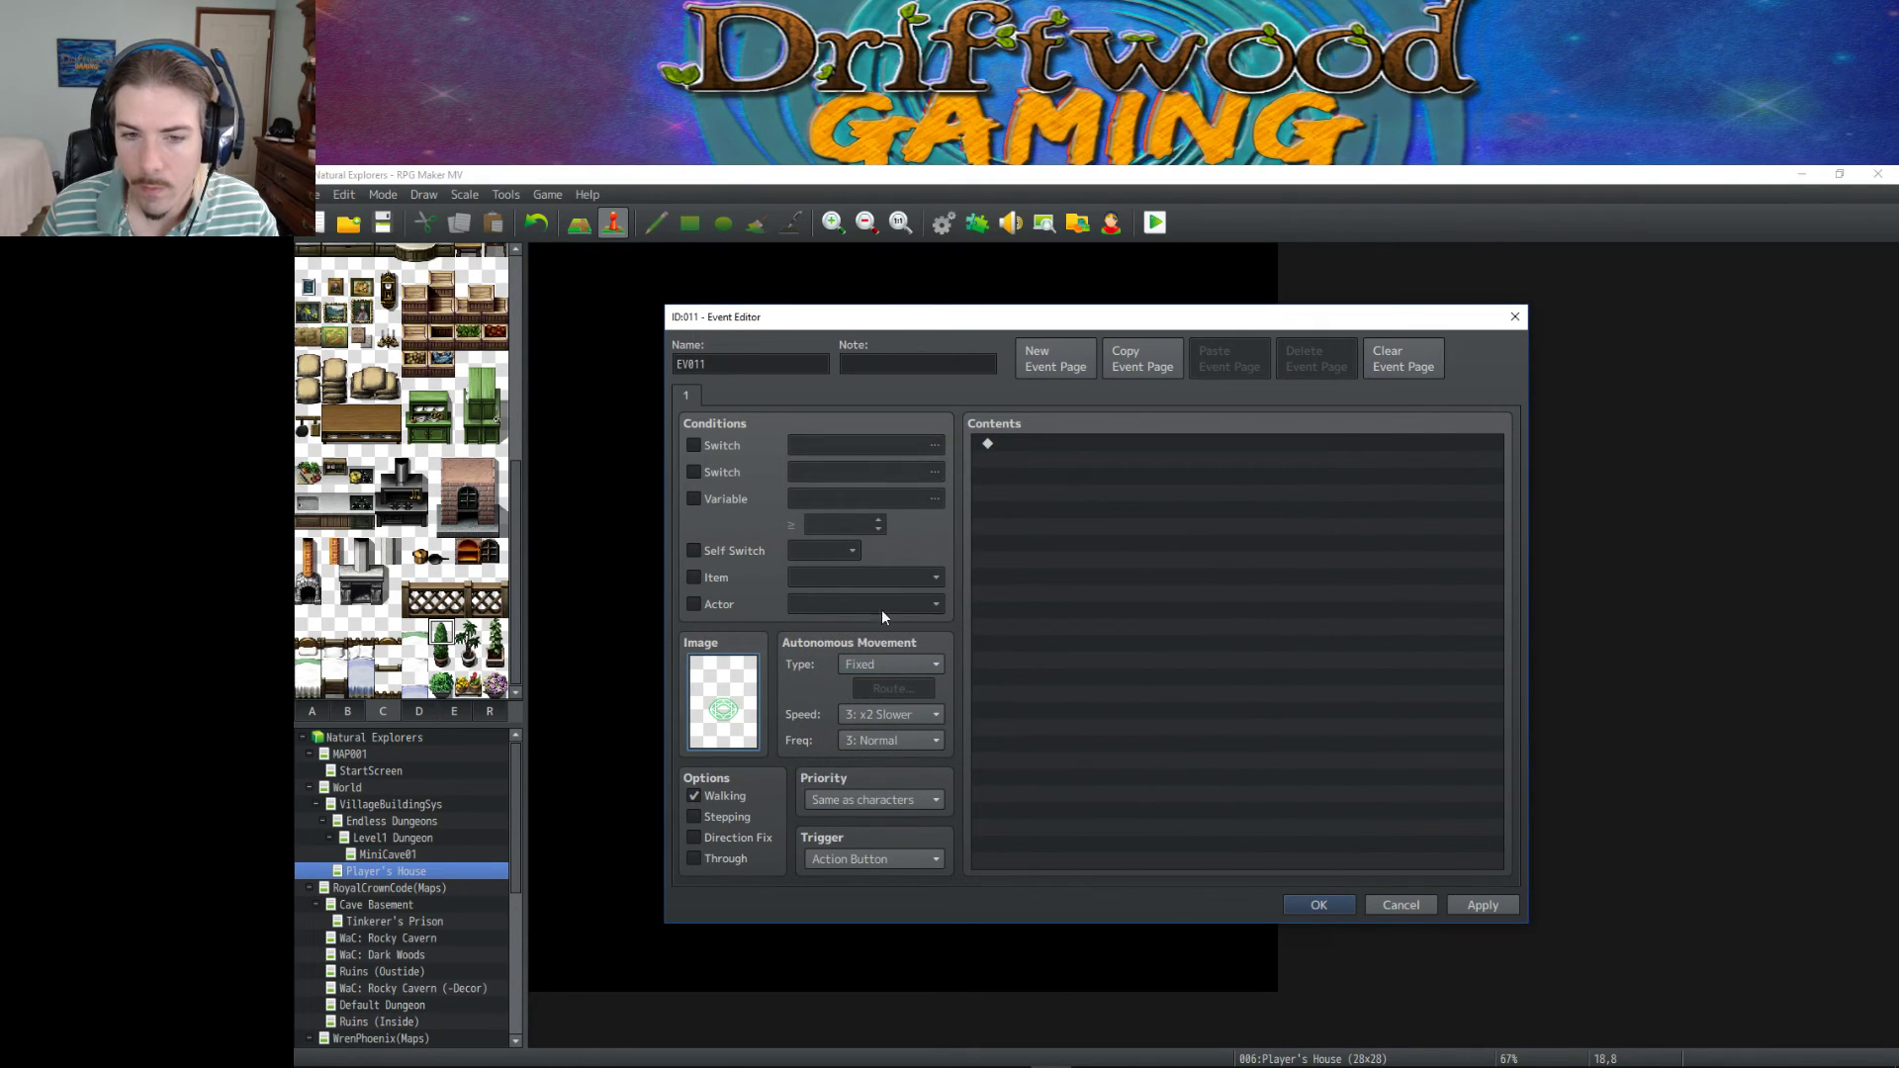
# Enable the Stepping option for the new event and name it EXPUp.
pyautogui.click(721, 815)
pyautogui.doubleClick(729, 362)
pyautogui.write('EXPUp')
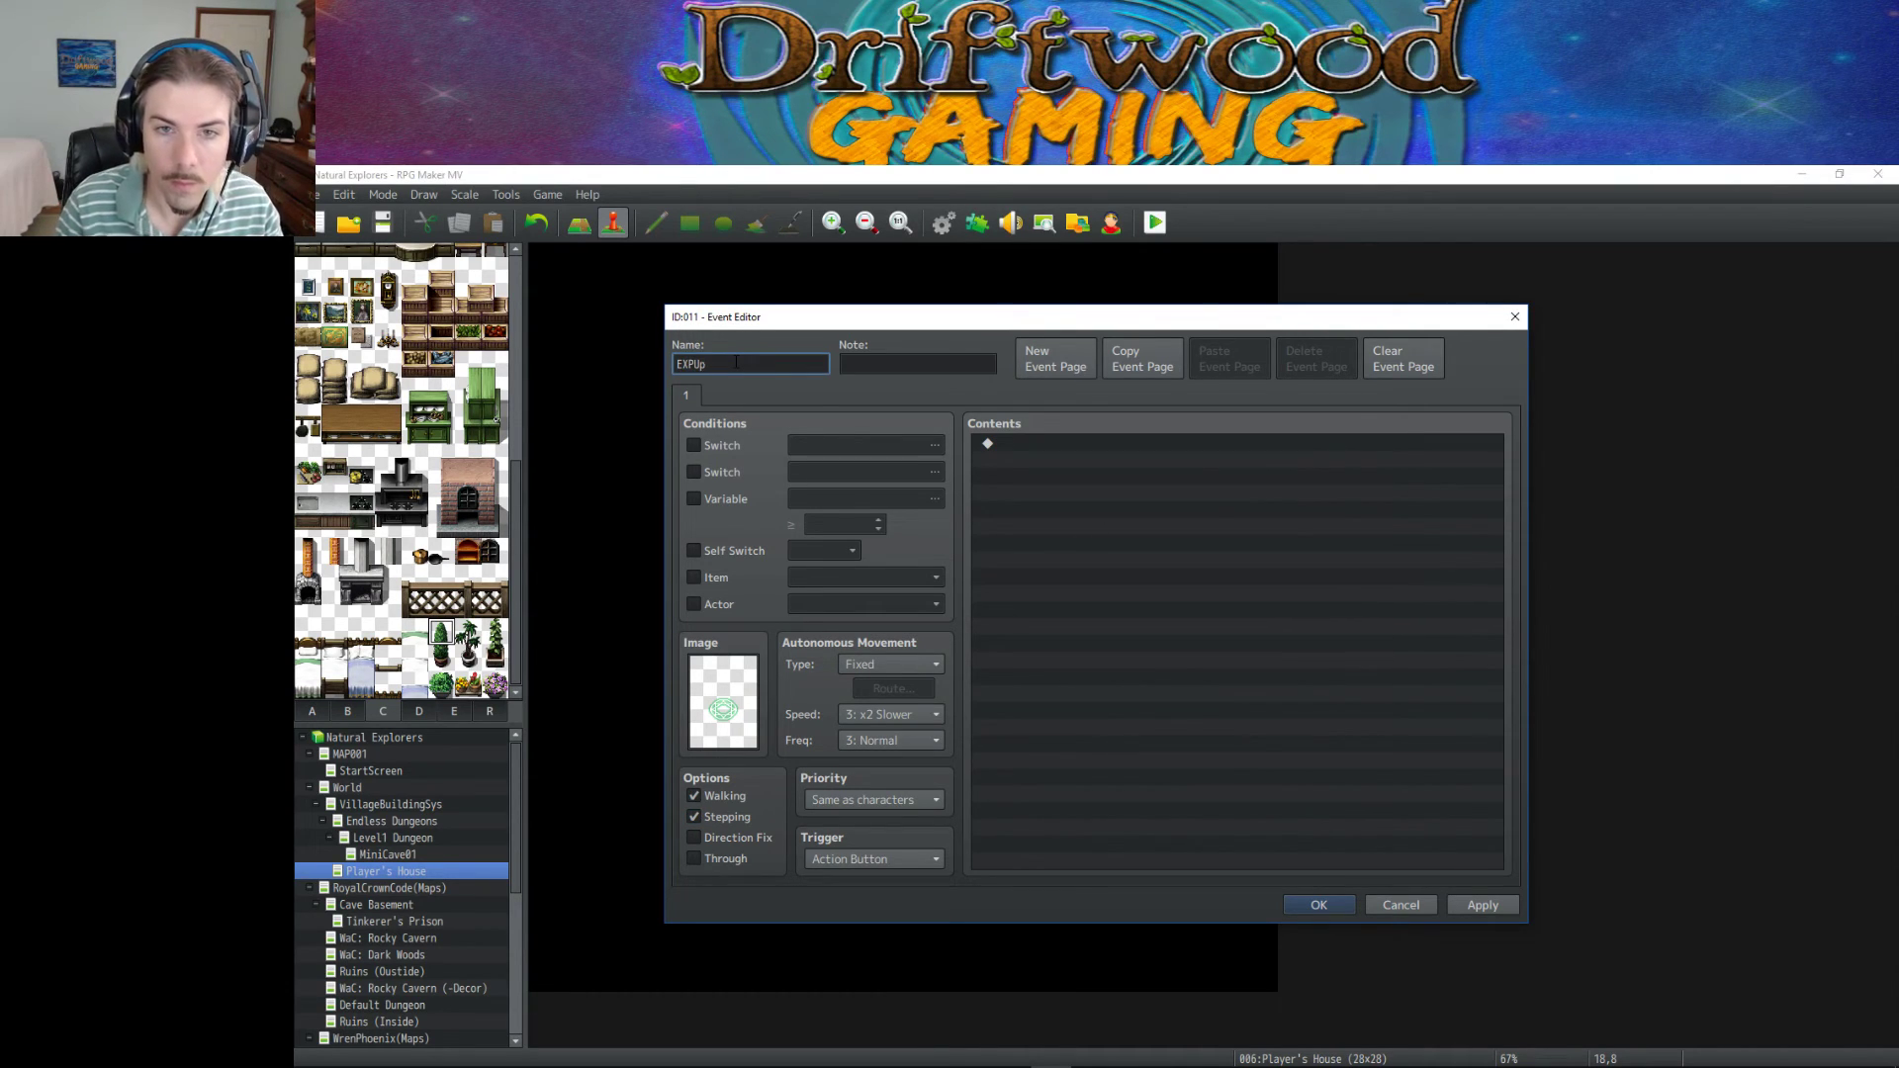
# Add a Change EXP command that increases the entire party's EXP by 100 with Show Level Up, and save the EXPUp event.
pyautogui.rightClick(1030, 469)
pyautogui.click(1089, 485)
pyautogui.click(1089, 487)
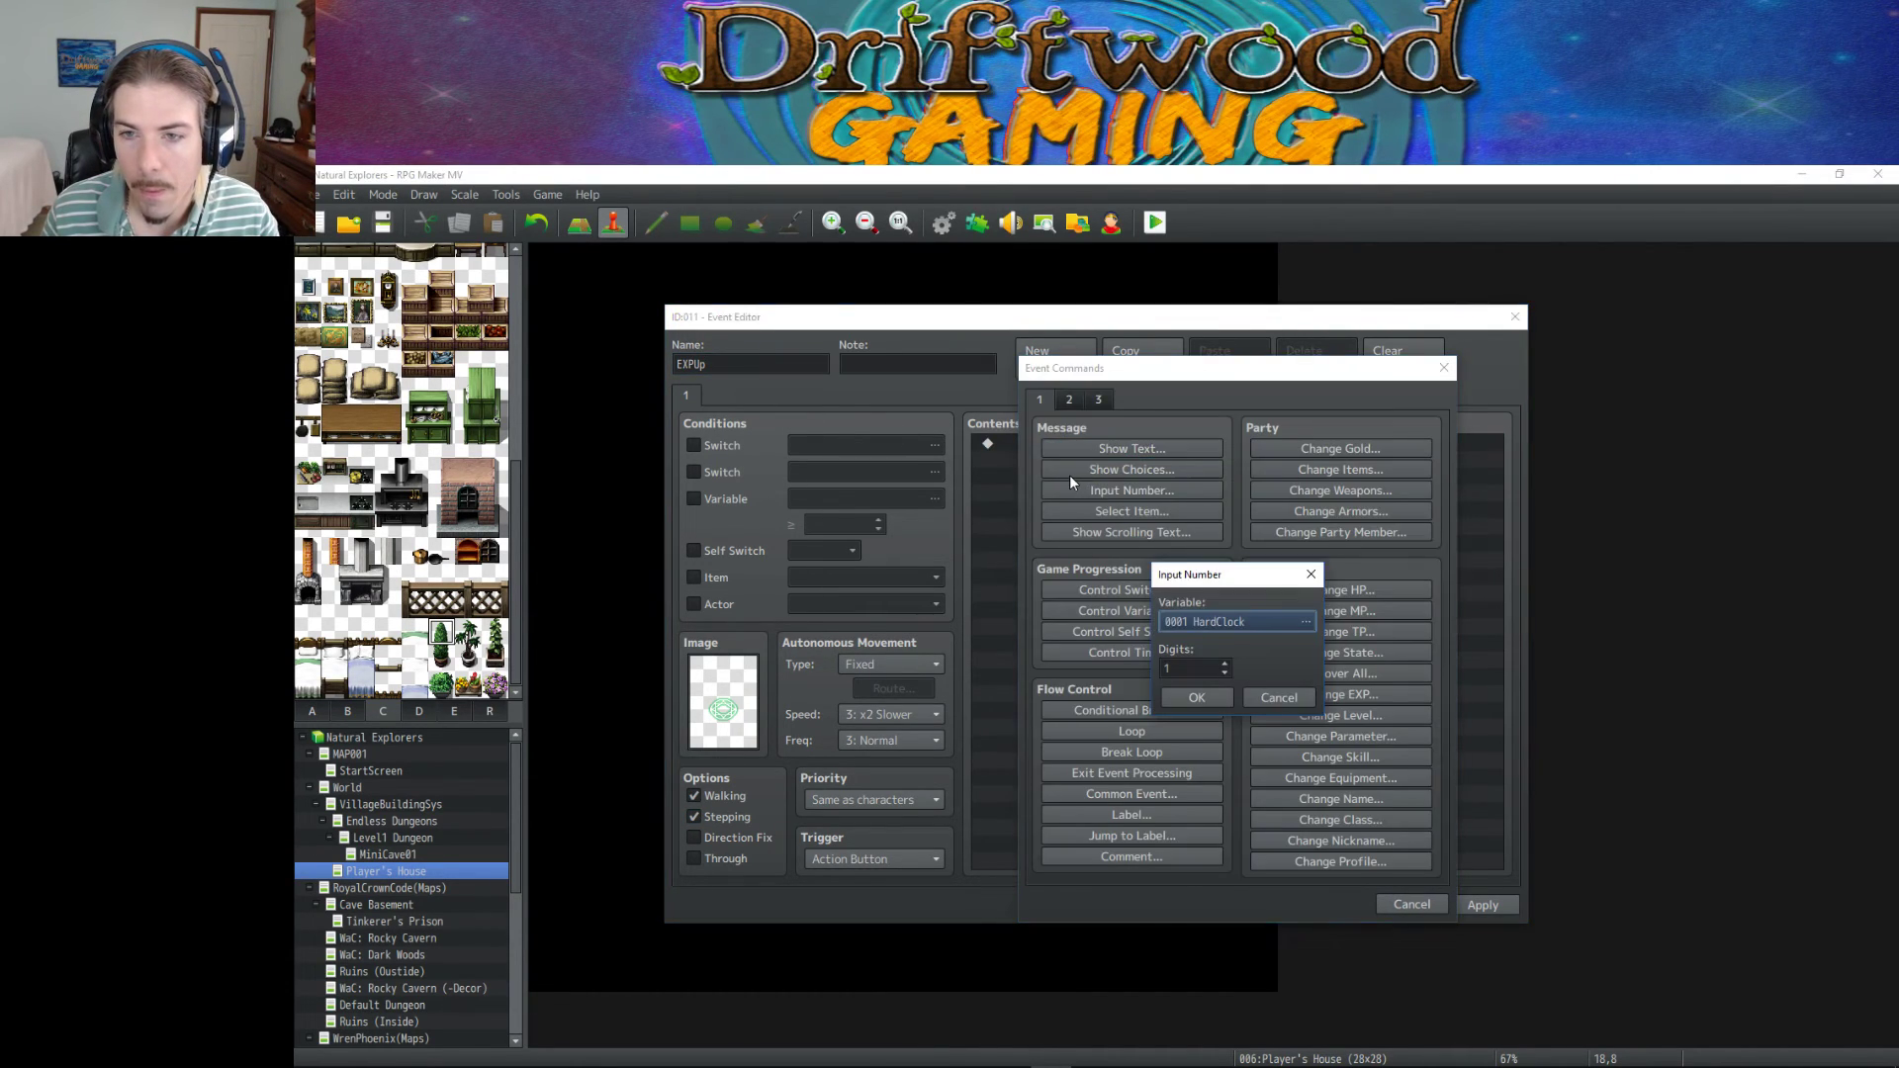
pyautogui.click(1282, 697)
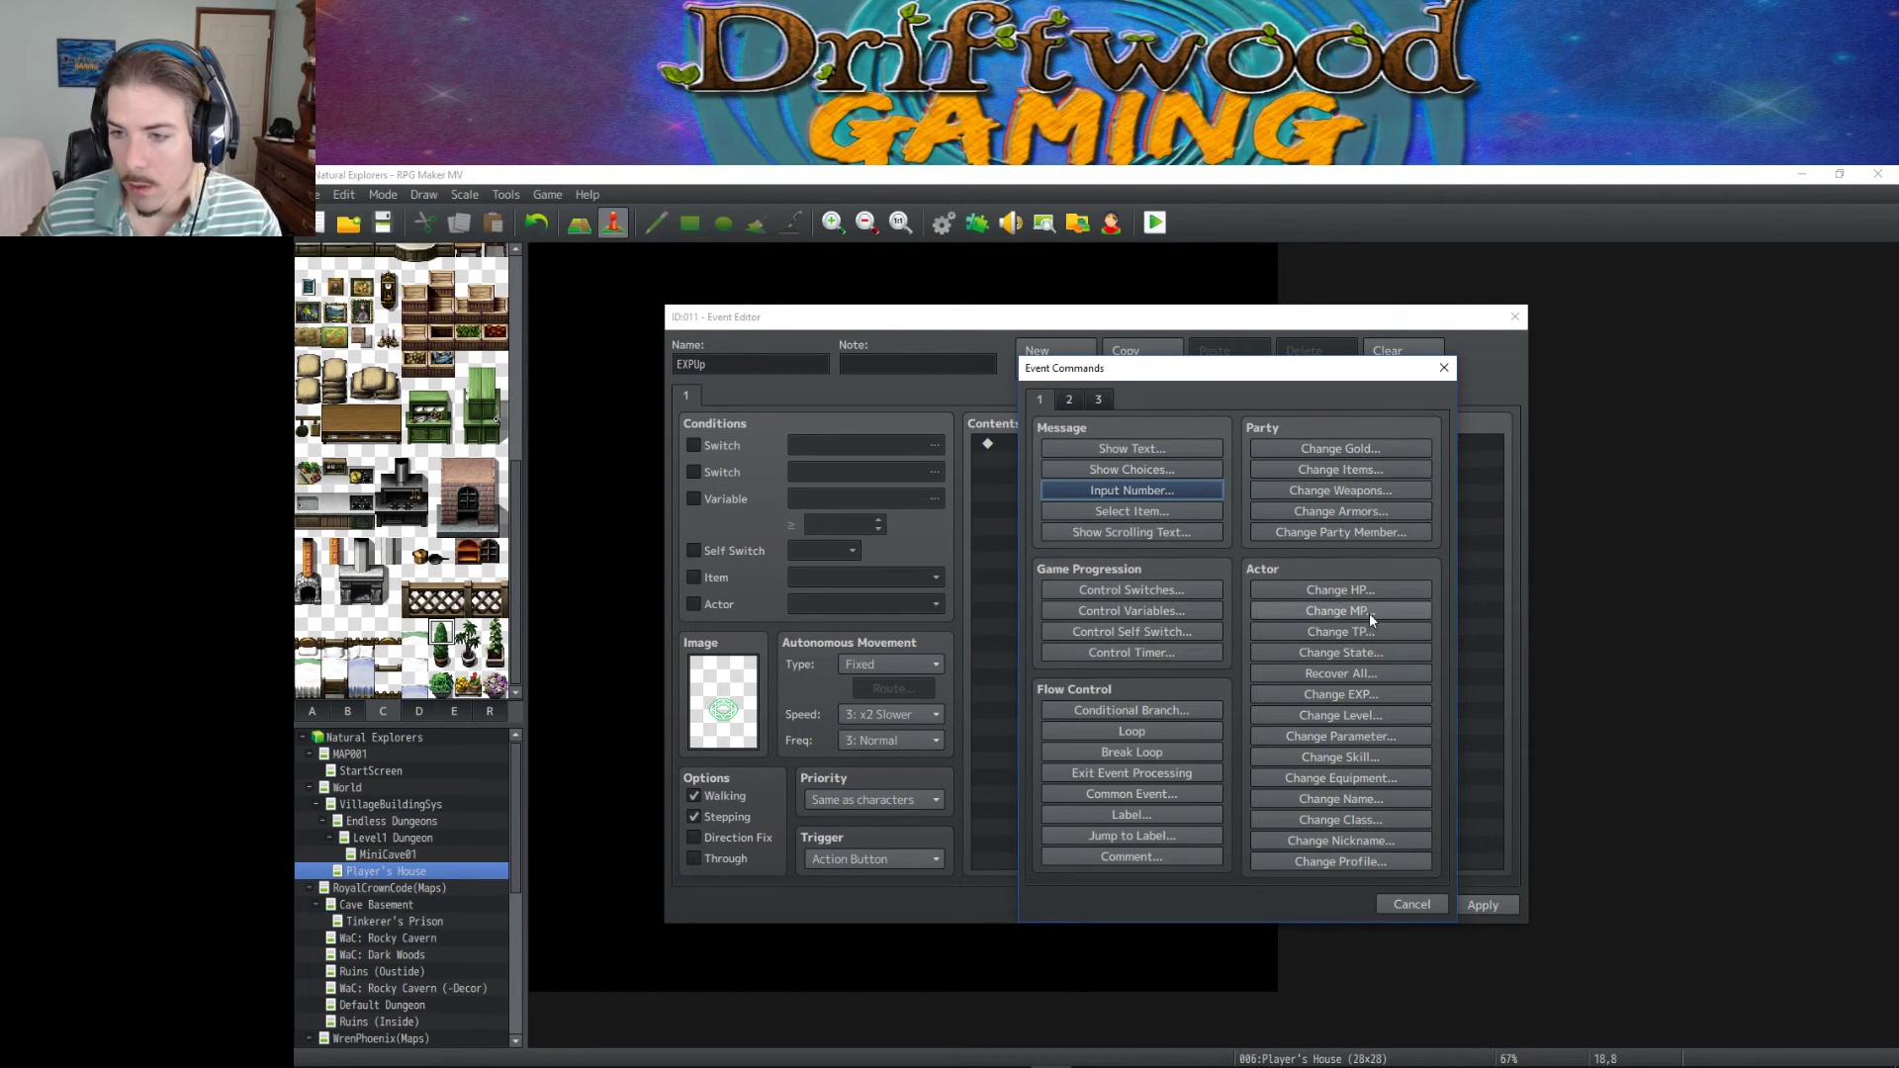
pyautogui.click(1379, 695)
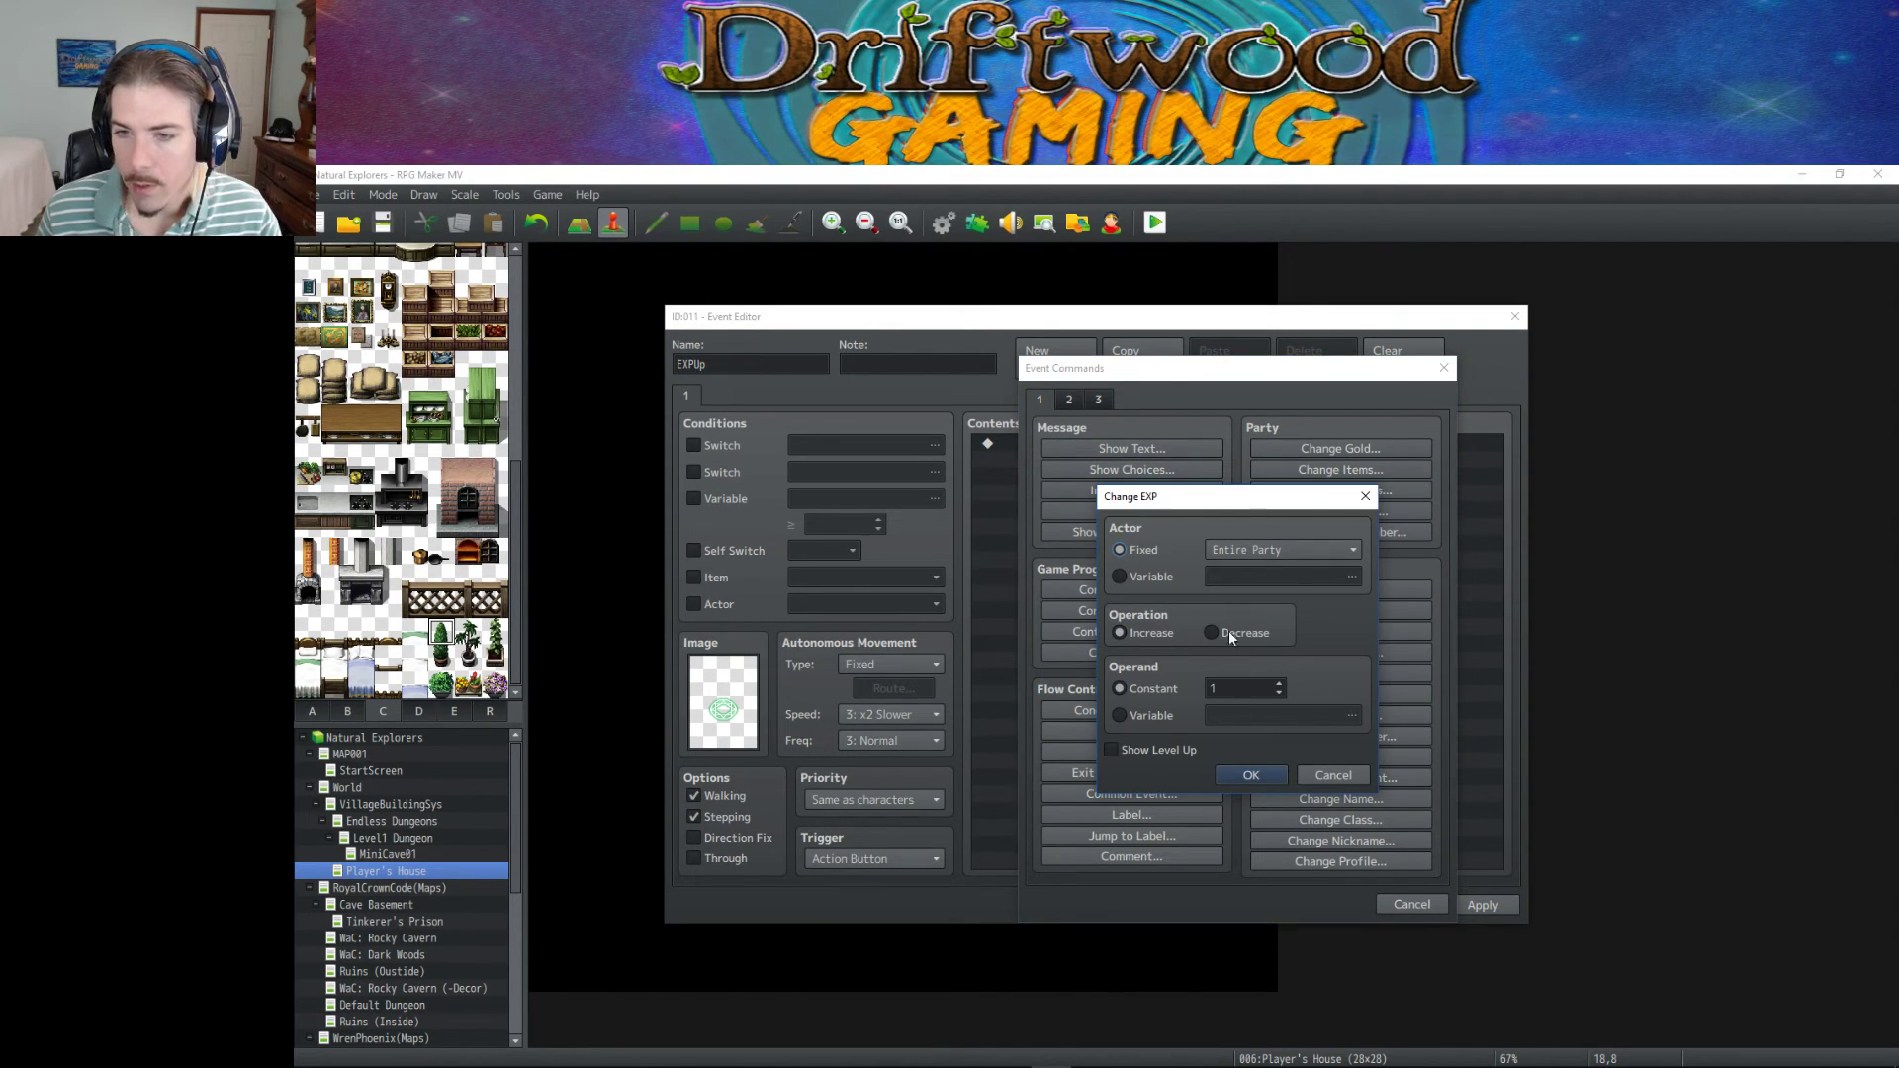
pyautogui.doubleClick(1255, 687)
pyautogui.write('100')
pyautogui.click(1159, 749)
pyautogui.click(1249, 775)
pyautogui.click(1081, 444)
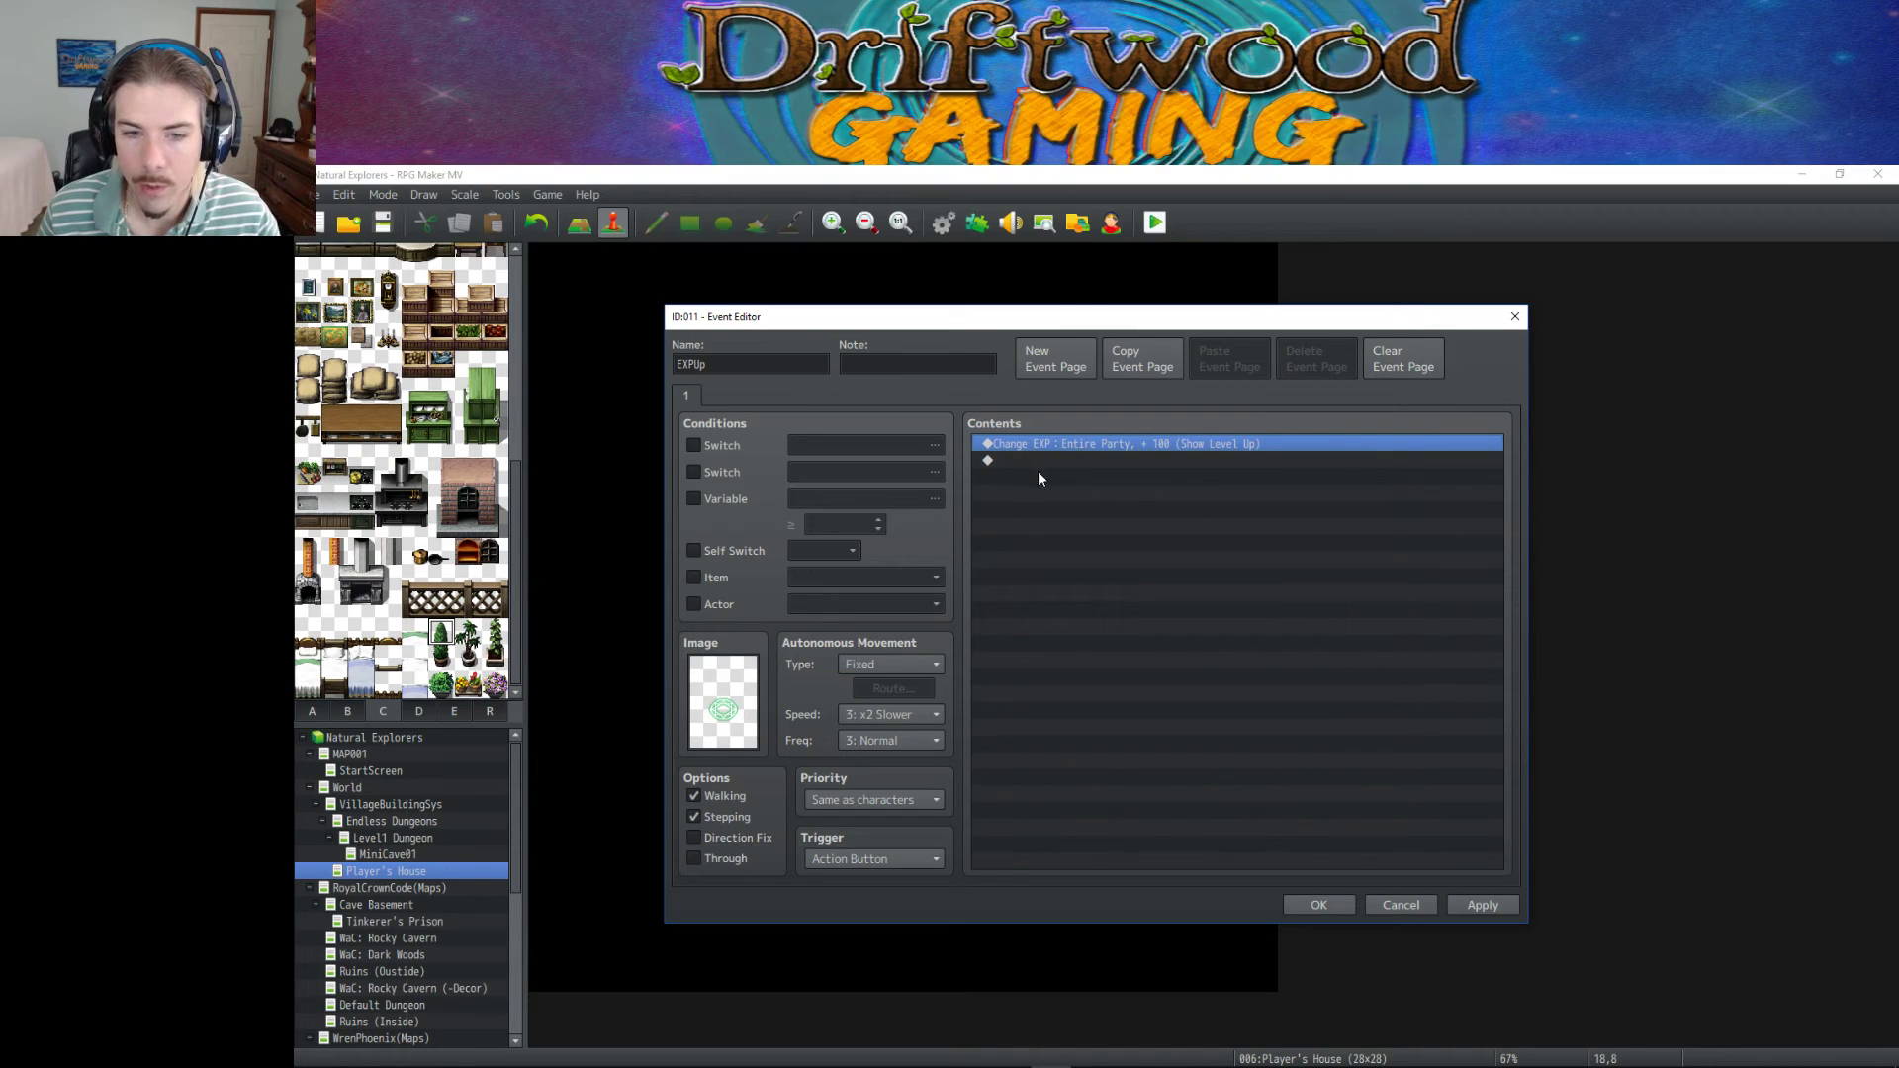
pyautogui.click(1318, 905)
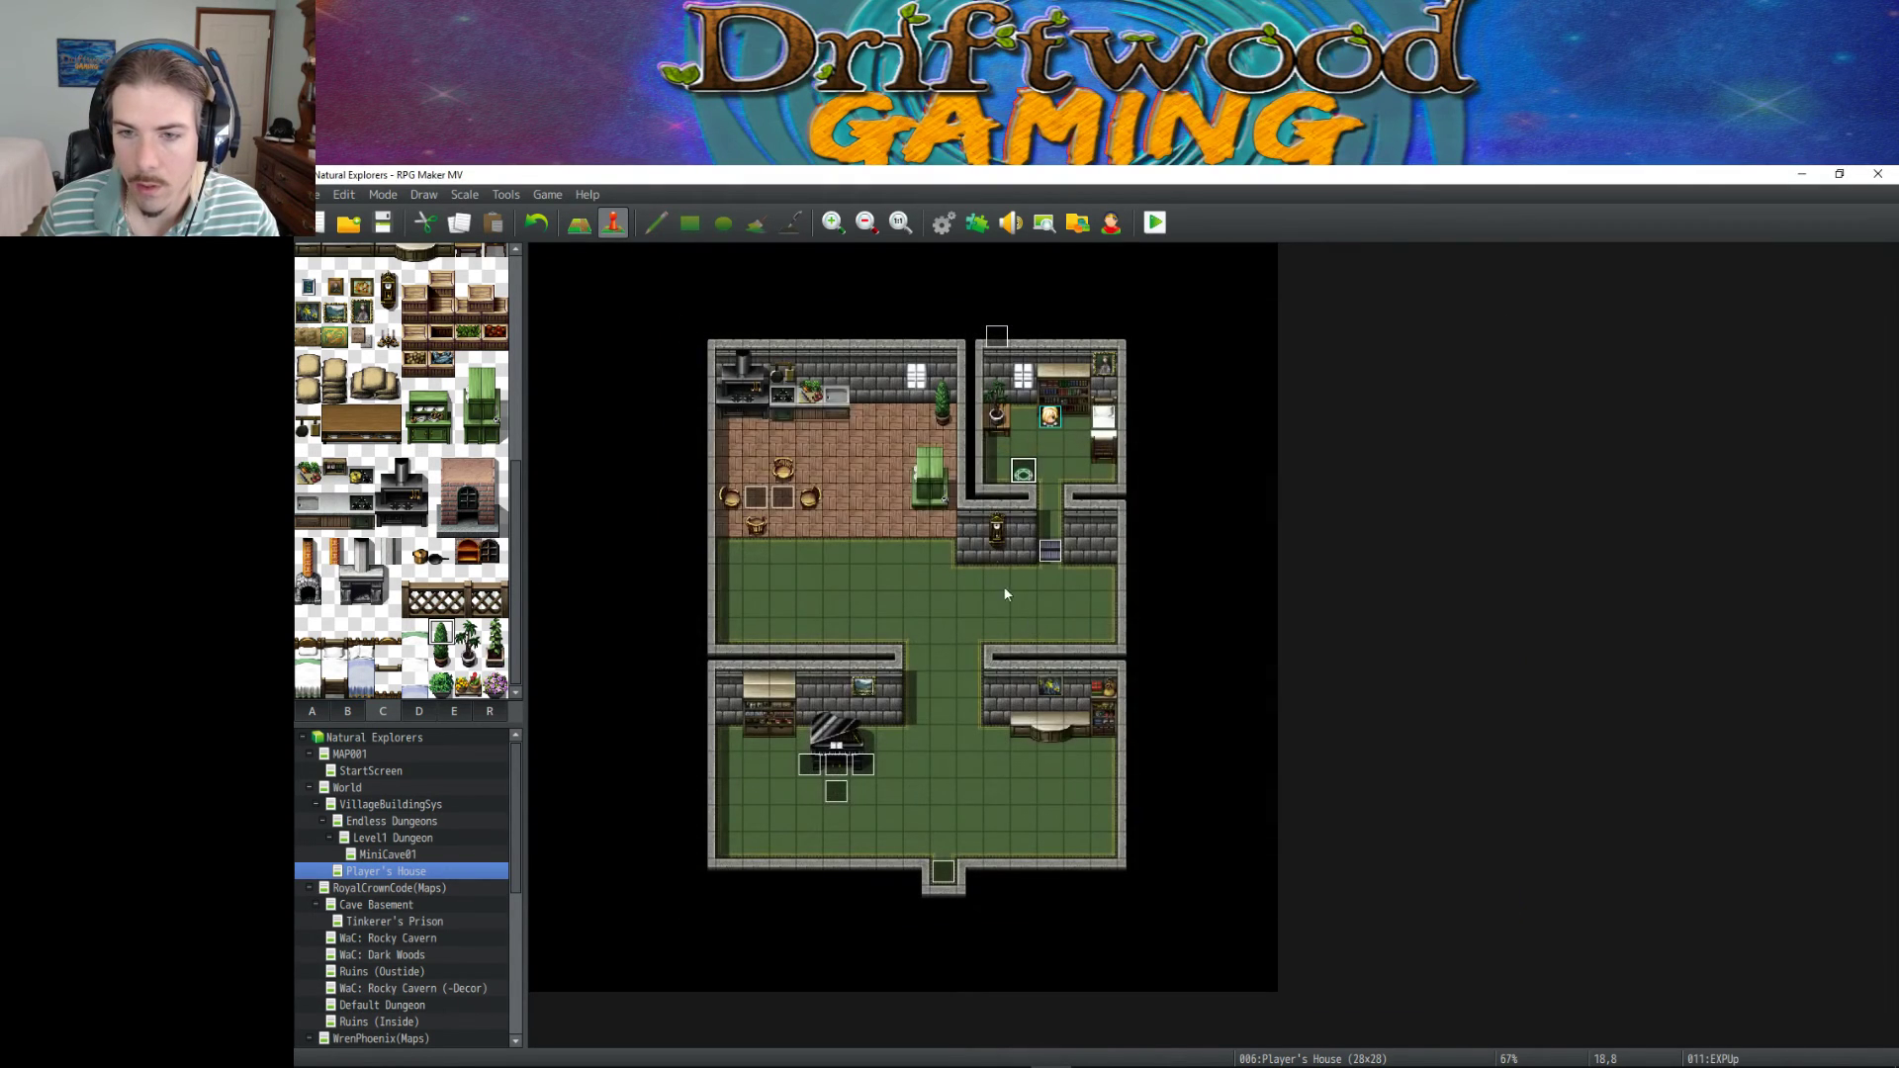
# Move the EXPUp event one tile to the left and place a copy of it on the original tile.
pyautogui.moveTo(1007, 474); pyautogui.dragTo(1002, 476)
pyautogui.click(1022, 478)
pyautogui.hotkey('ctrl', 'z')
# Edit the copied EXPUp event so its Change EXP command increases the entire party's EXP by 1000.
pyautogui.rightClick(1022, 478)
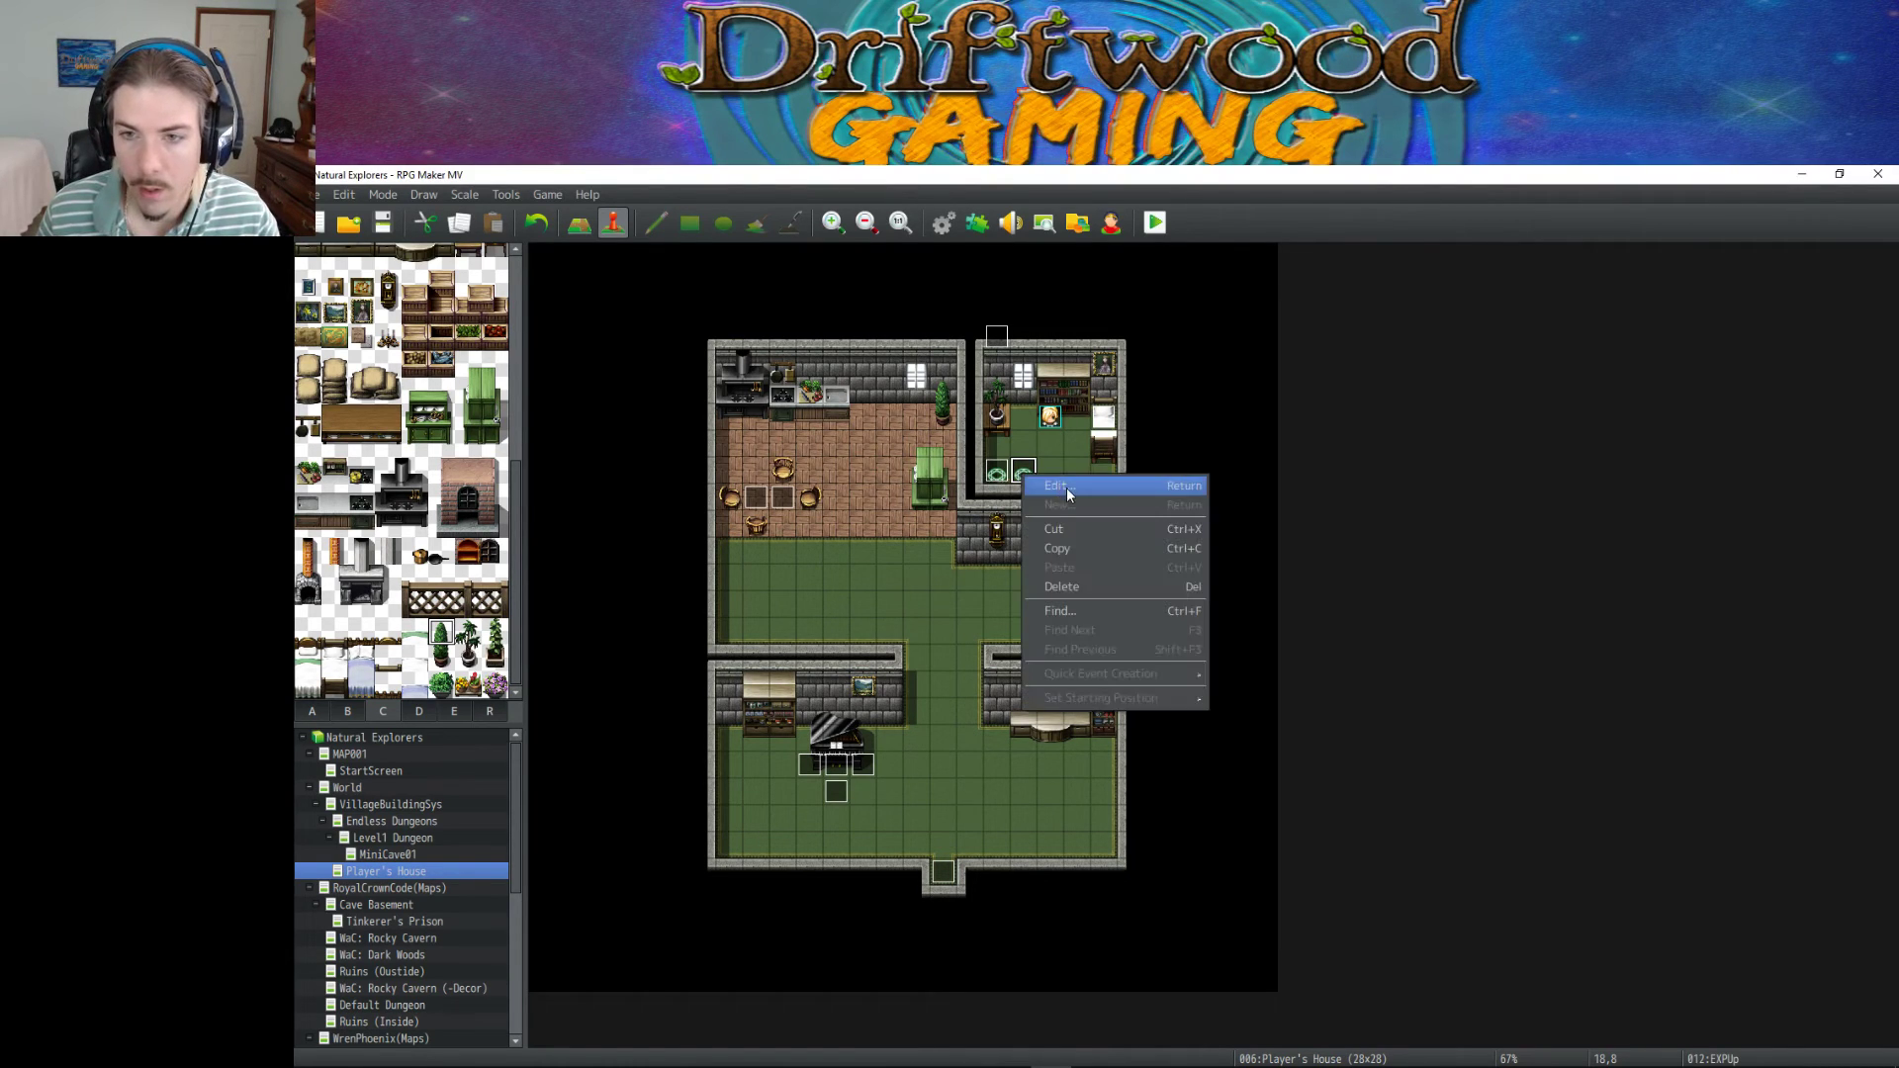
pyautogui.click(1067, 489)
pyautogui.rightClick(1086, 444)
pyautogui.click(1136, 471)
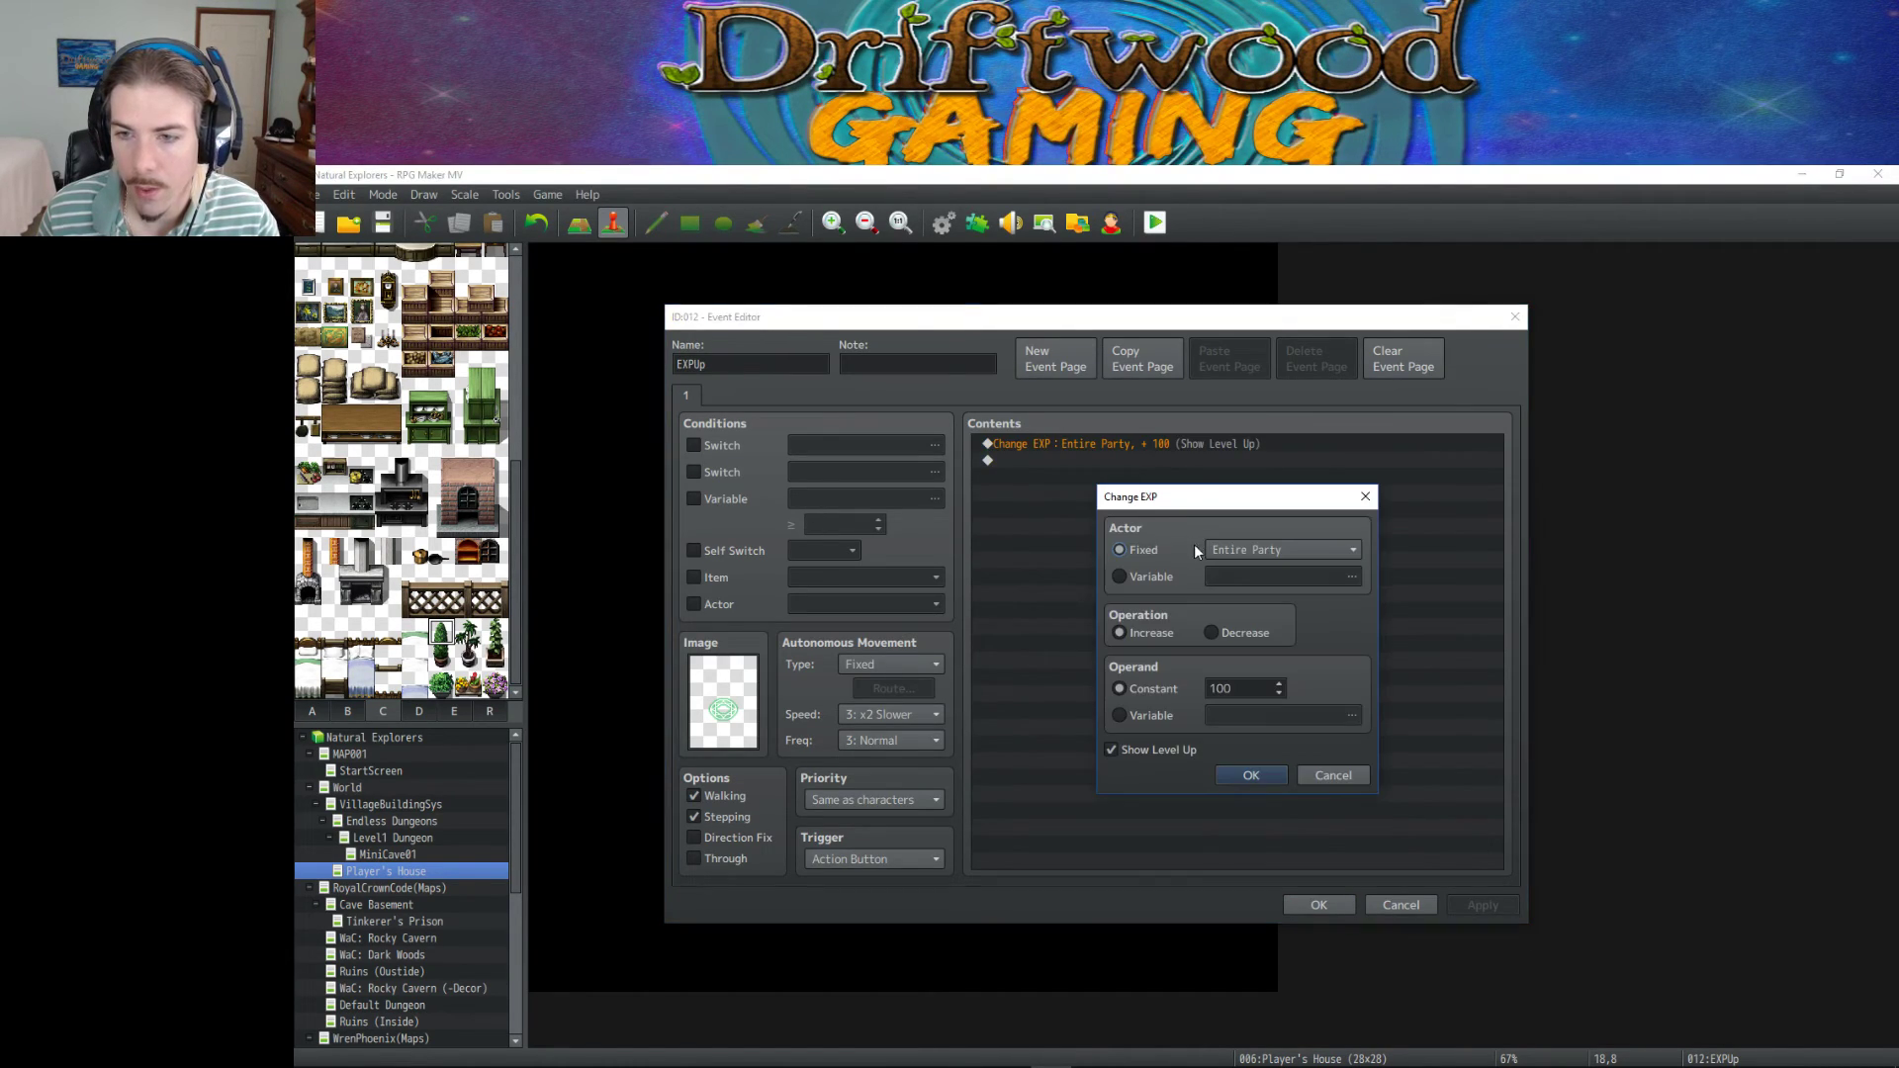
pyautogui.click(1261, 689)
pyautogui.write('0')
pyautogui.click(1251, 776)
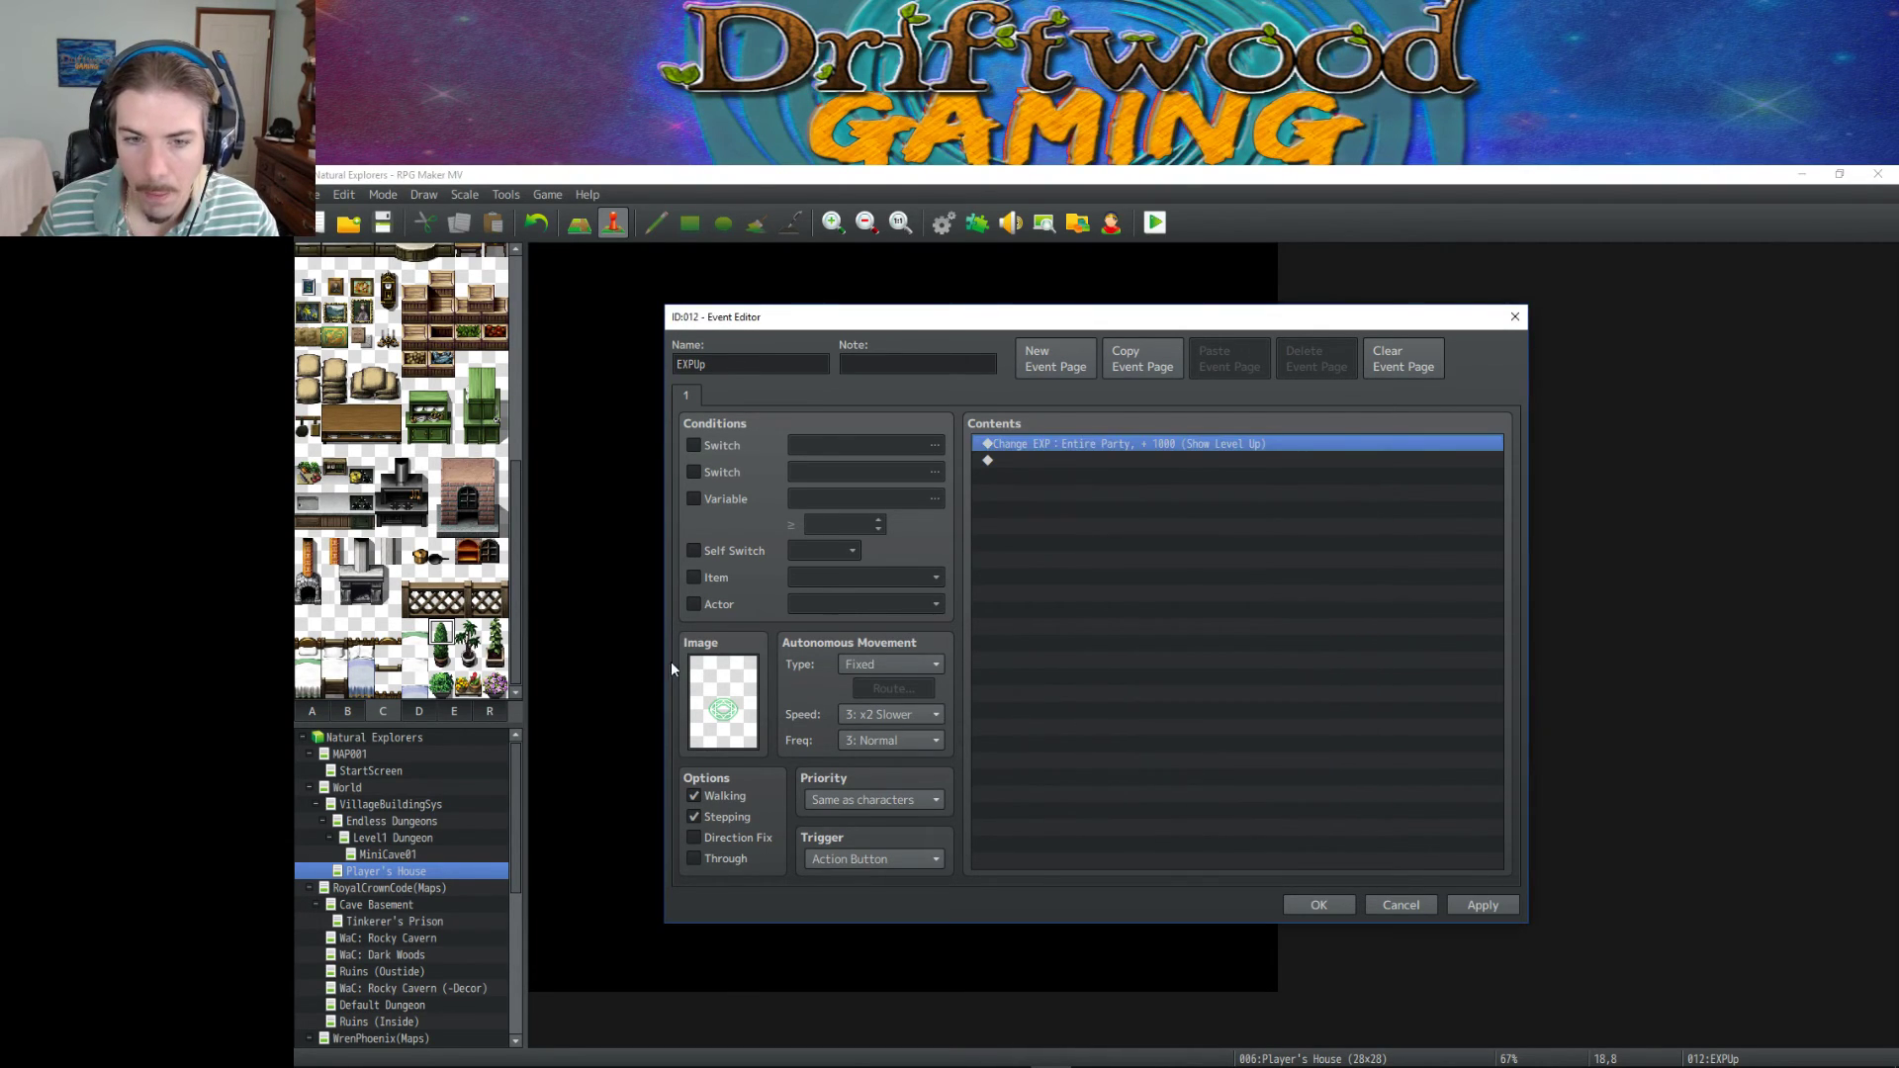
# Change the copied event's image to the blue magic circle from !Door2.
pyautogui.doubleClick(728, 693)
pyautogui.click(1273, 587)
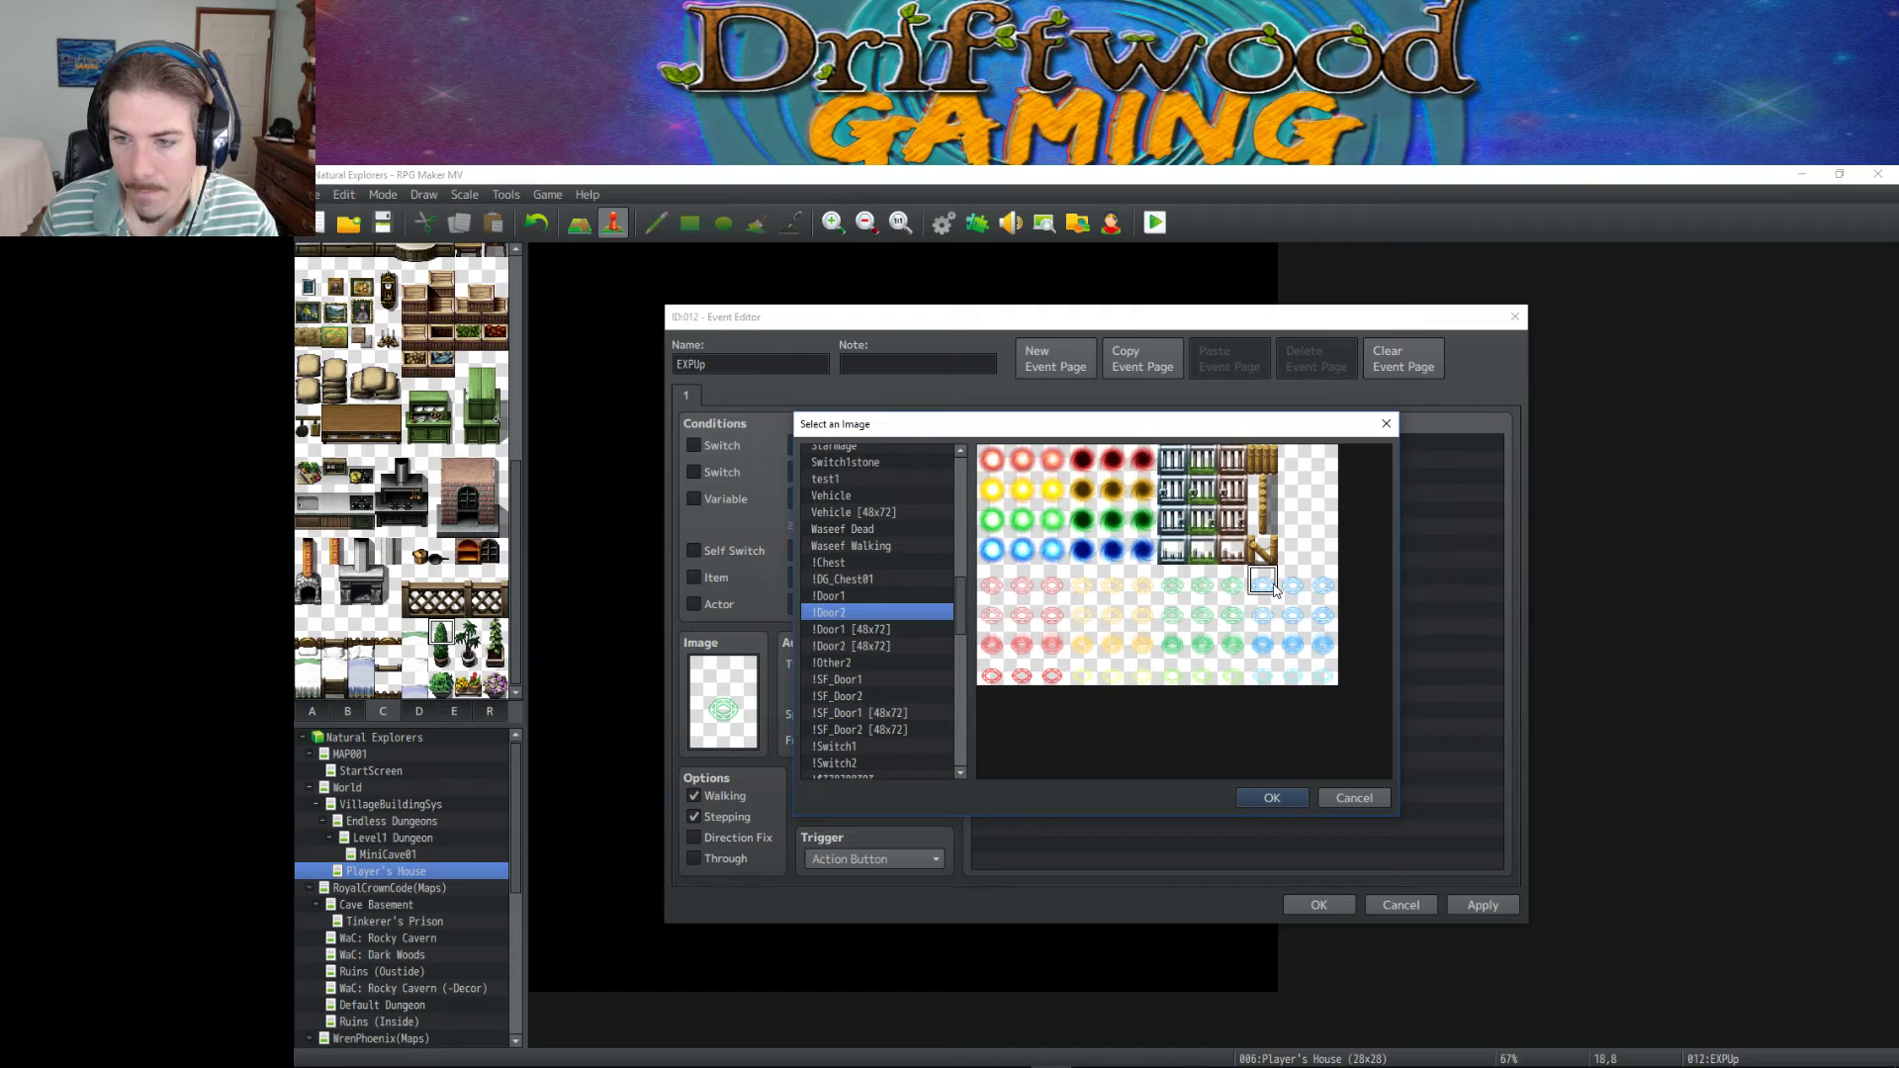
pyautogui.click(1270, 797)
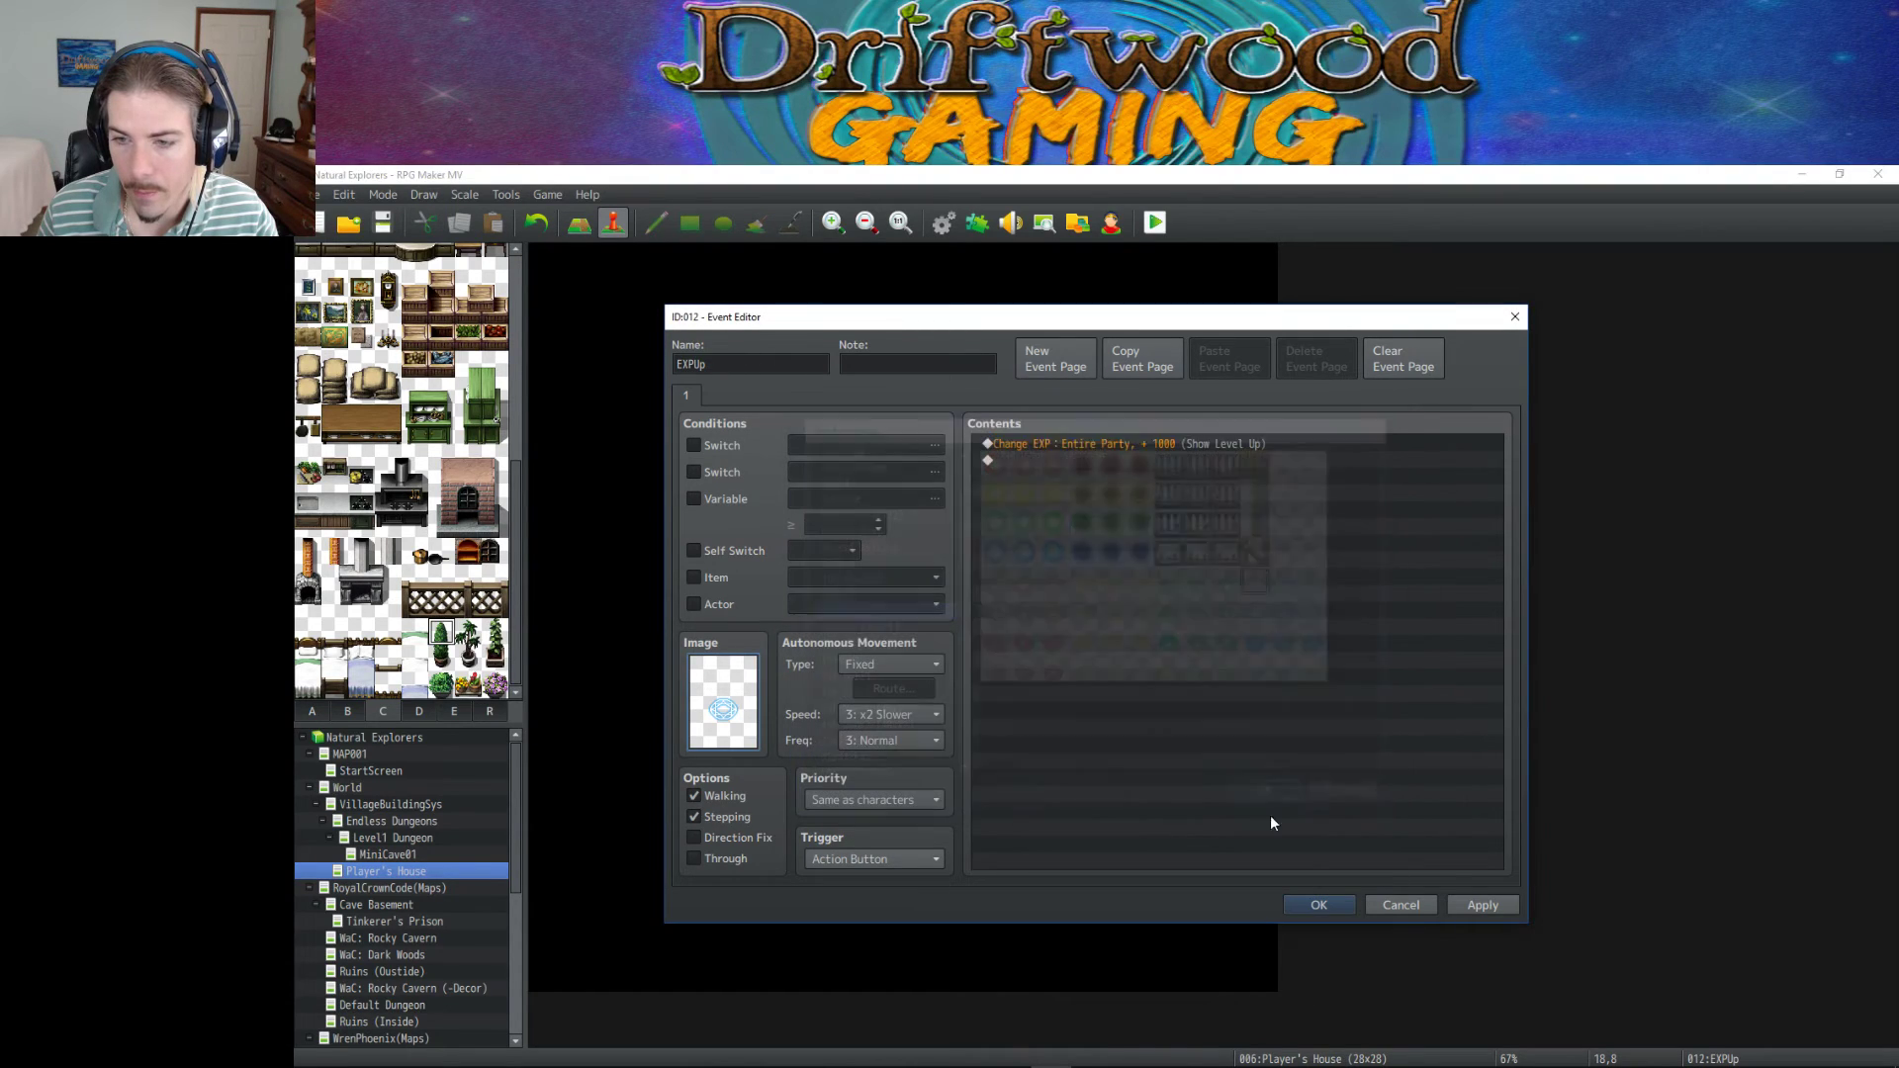
# Rename the 1000 EXP event as EXPUp10 and save the event.
pyautogui.click(790, 363)
pyautogui.write('10')
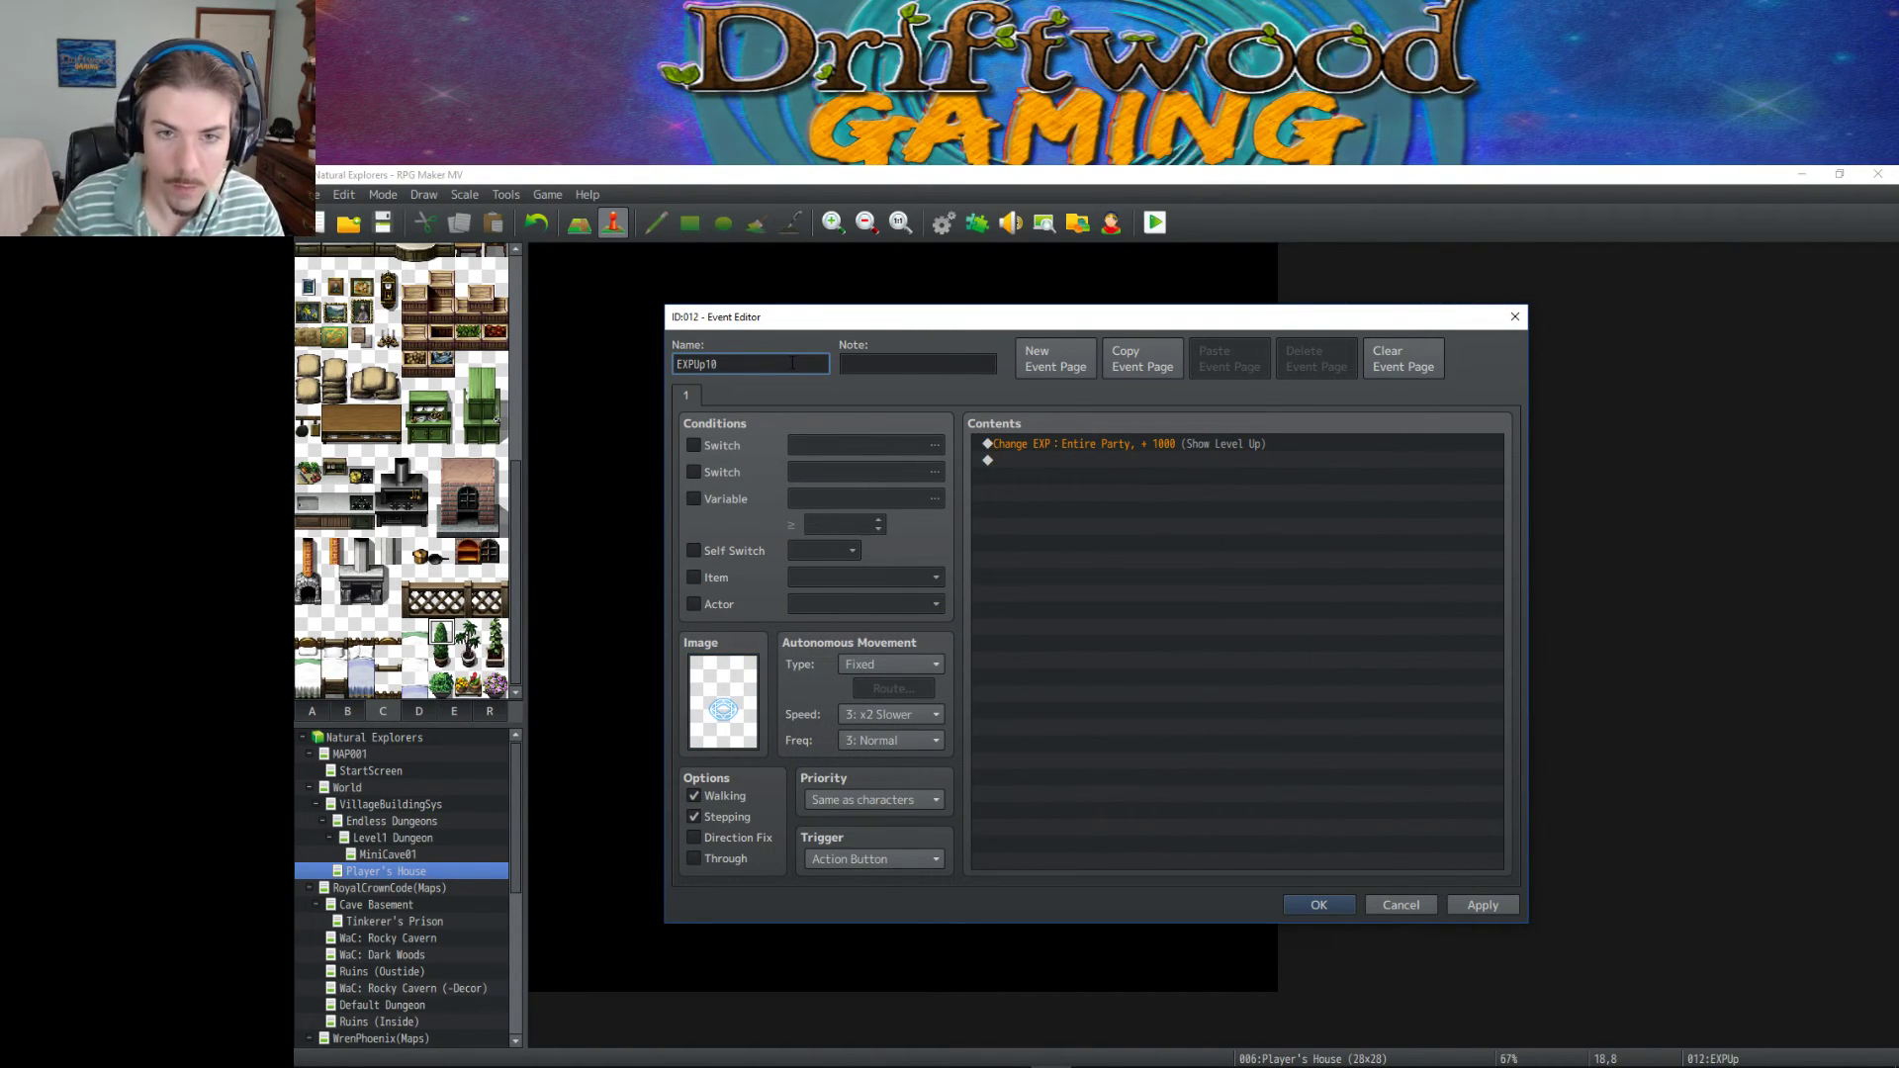
pyautogui.click(1320, 905)
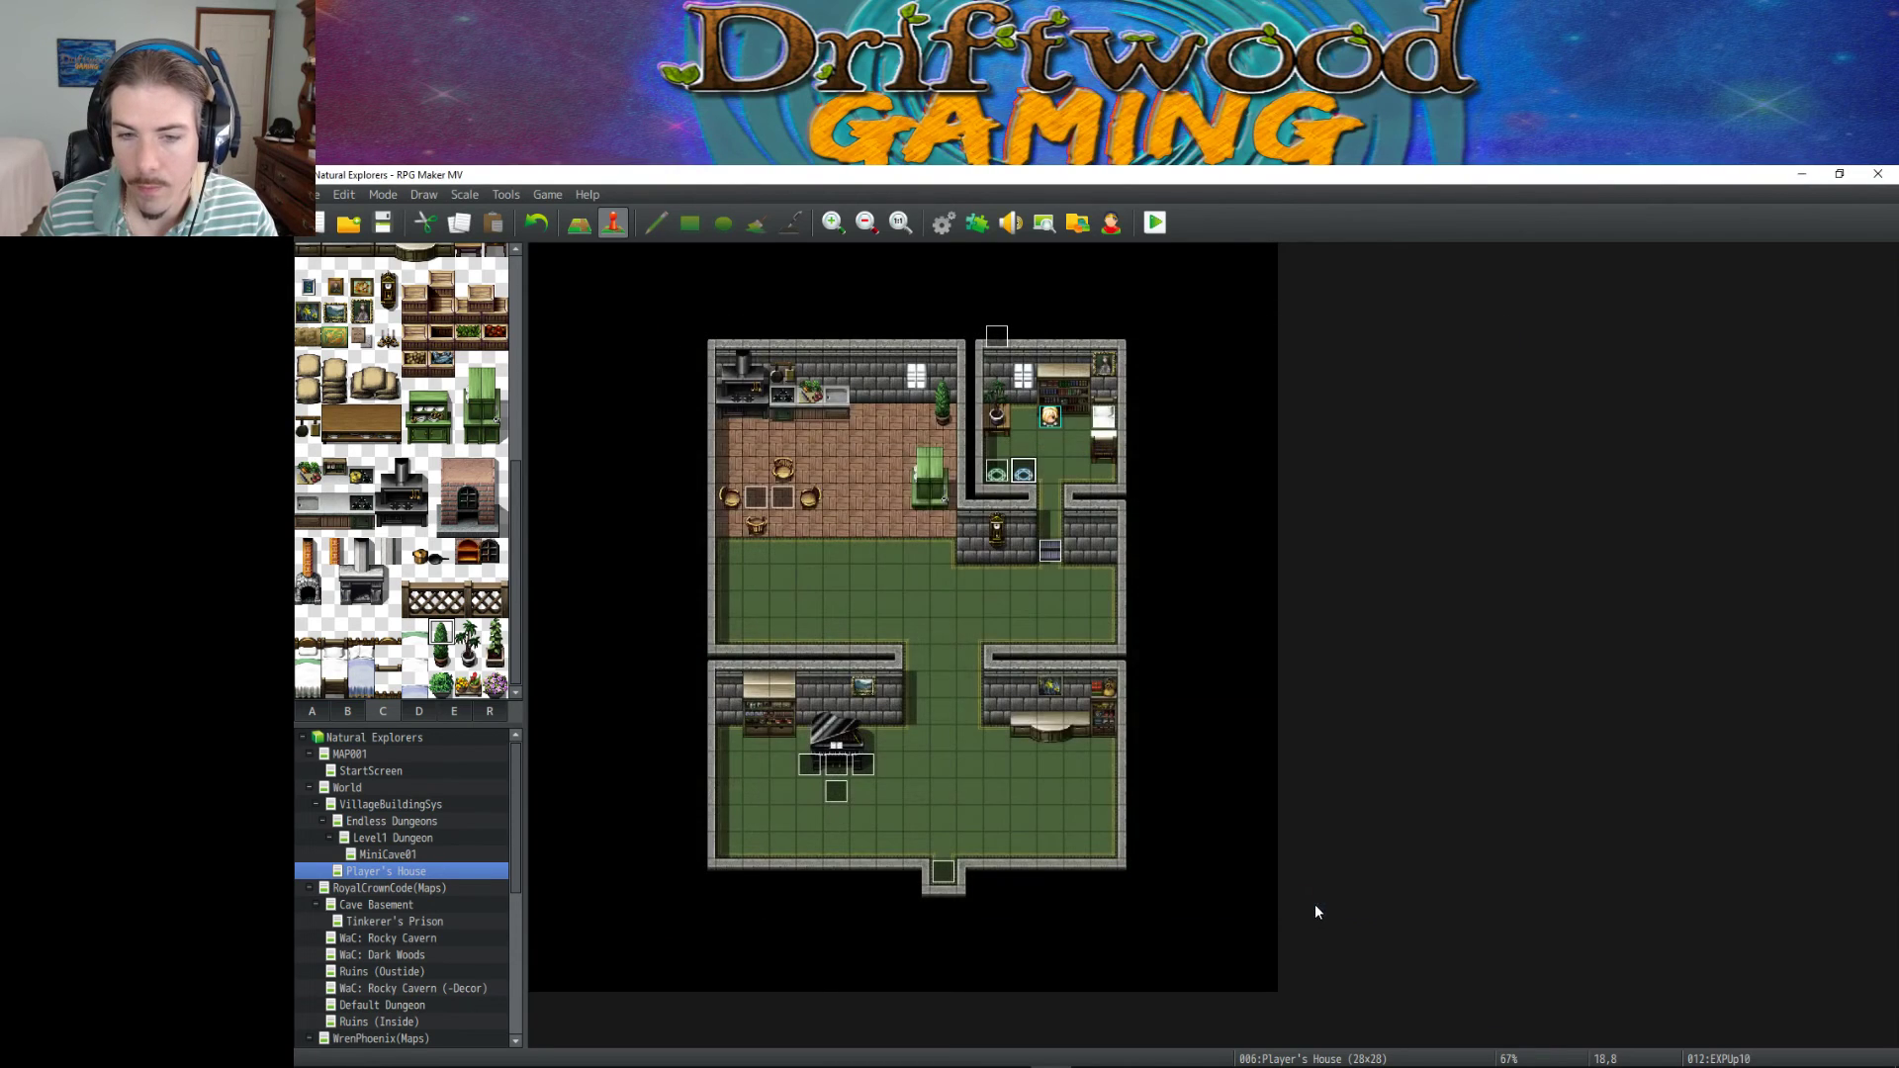
# Set the priority of both the EXPUp10 and EXPUp events to Below characters.
pyautogui.doubleClick(1013, 465)
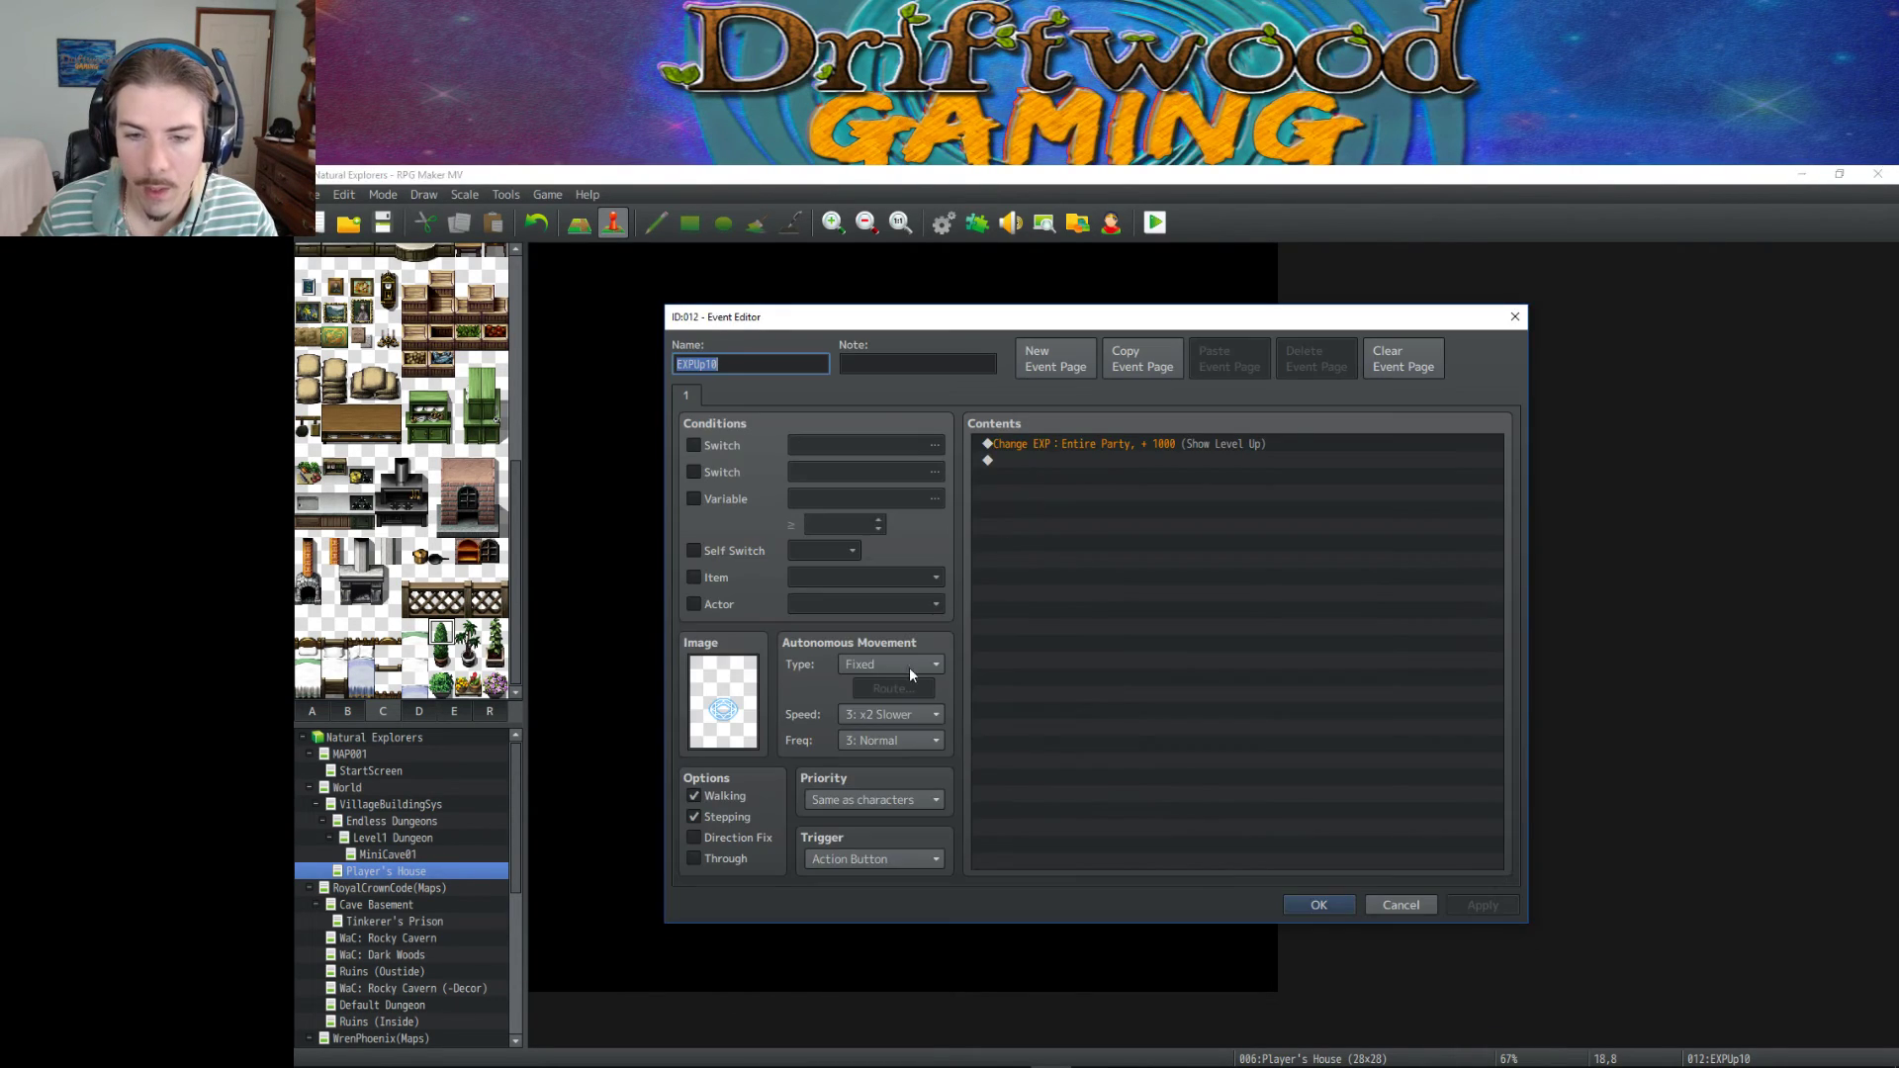
pyautogui.click(895, 801)
pyautogui.click(858, 821)
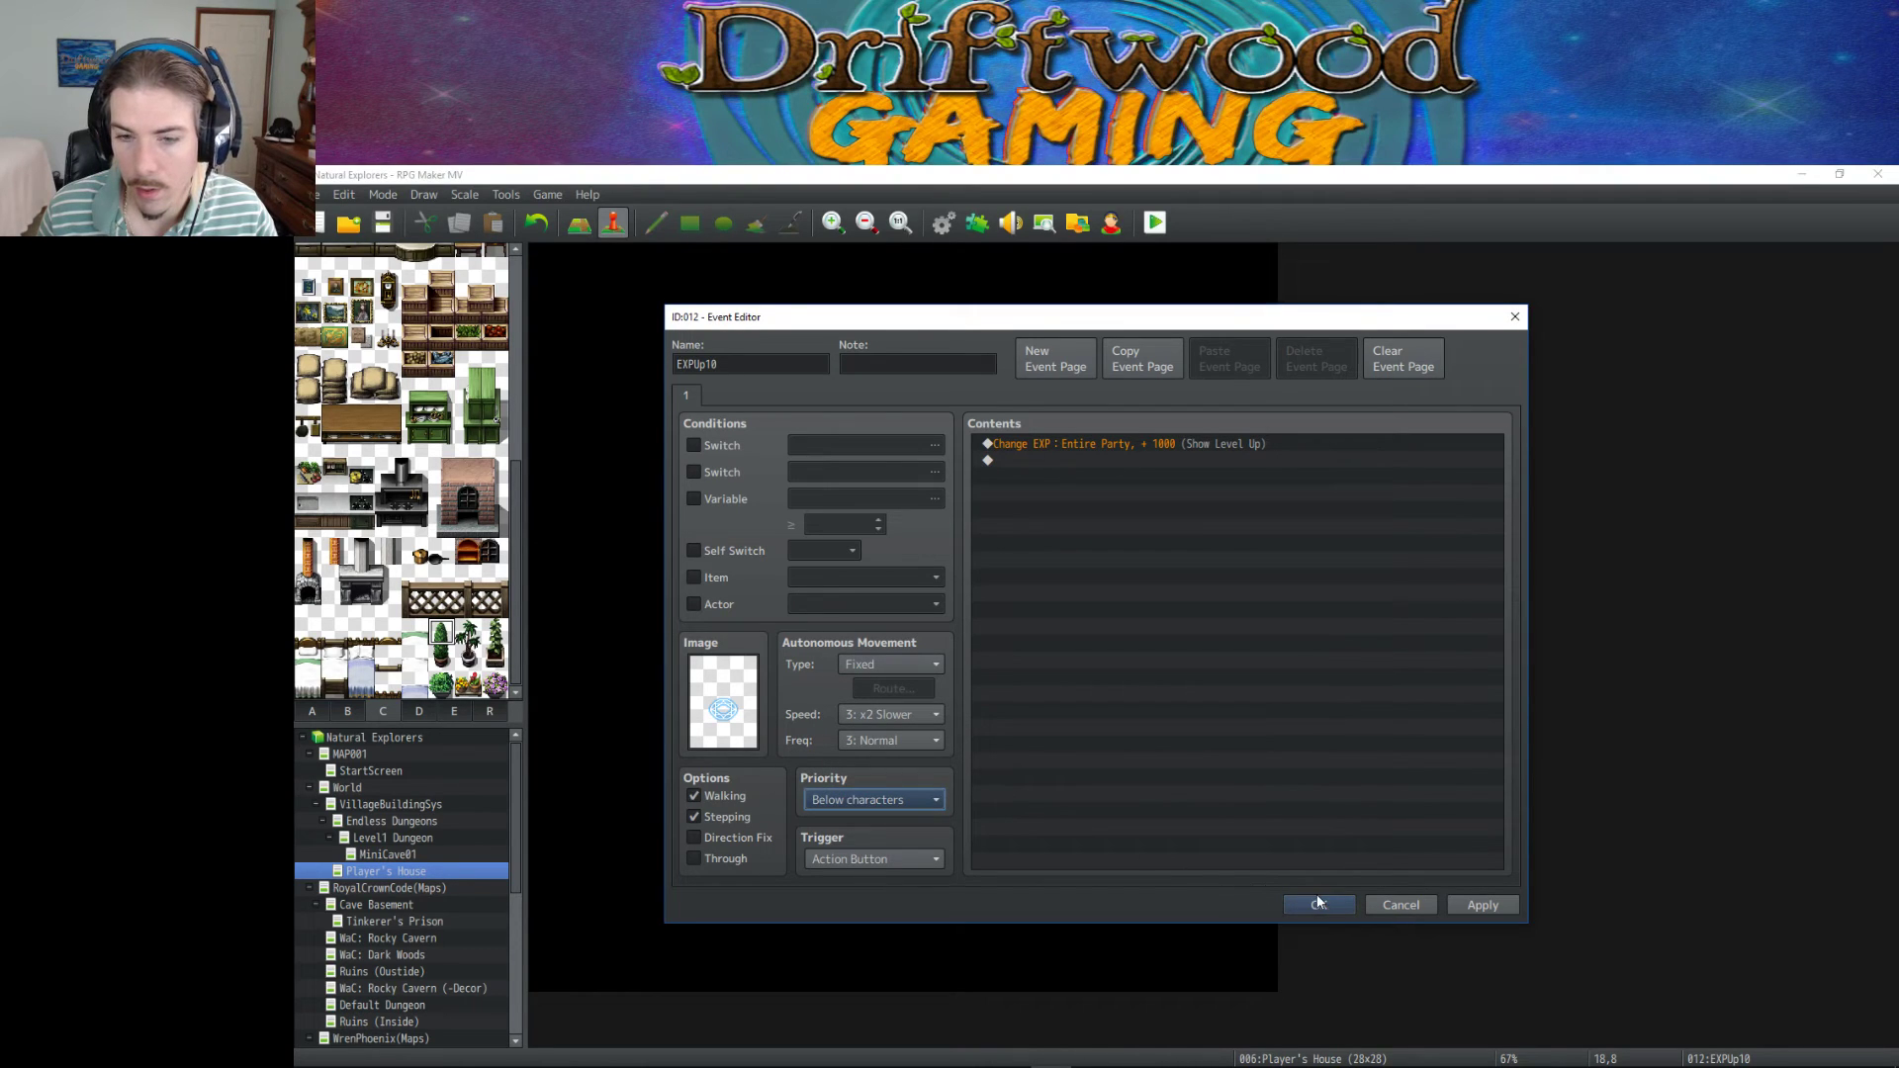
pyautogui.click(1318, 904)
pyautogui.doubleClick(1003, 480)
pyautogui.click(873, 799)
pyautogui.click(849, 829)
pyautogui.click(1319, 904)
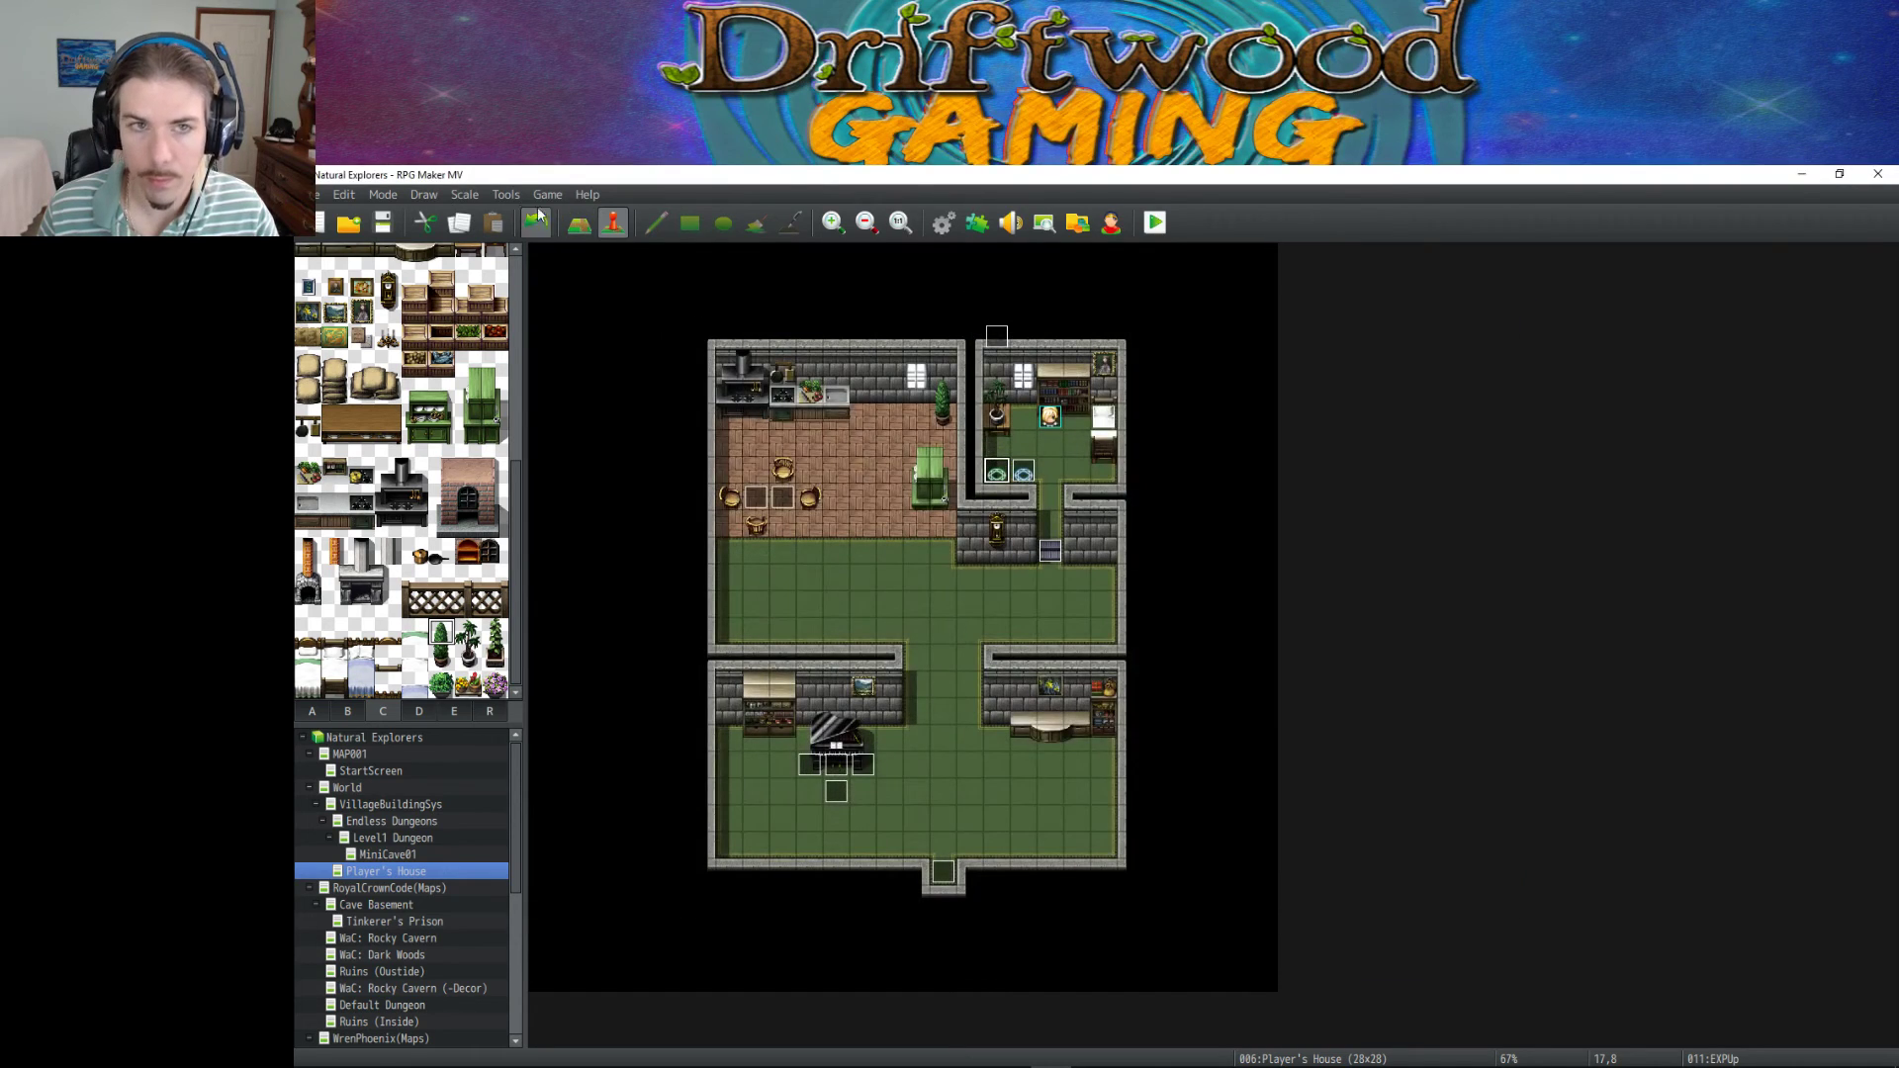
# Save the project and playtest it, triggering the EXPUp event that grants 100 EXP.
pyautogui.click(382, 221)
pyautogui.click(1156, 222)
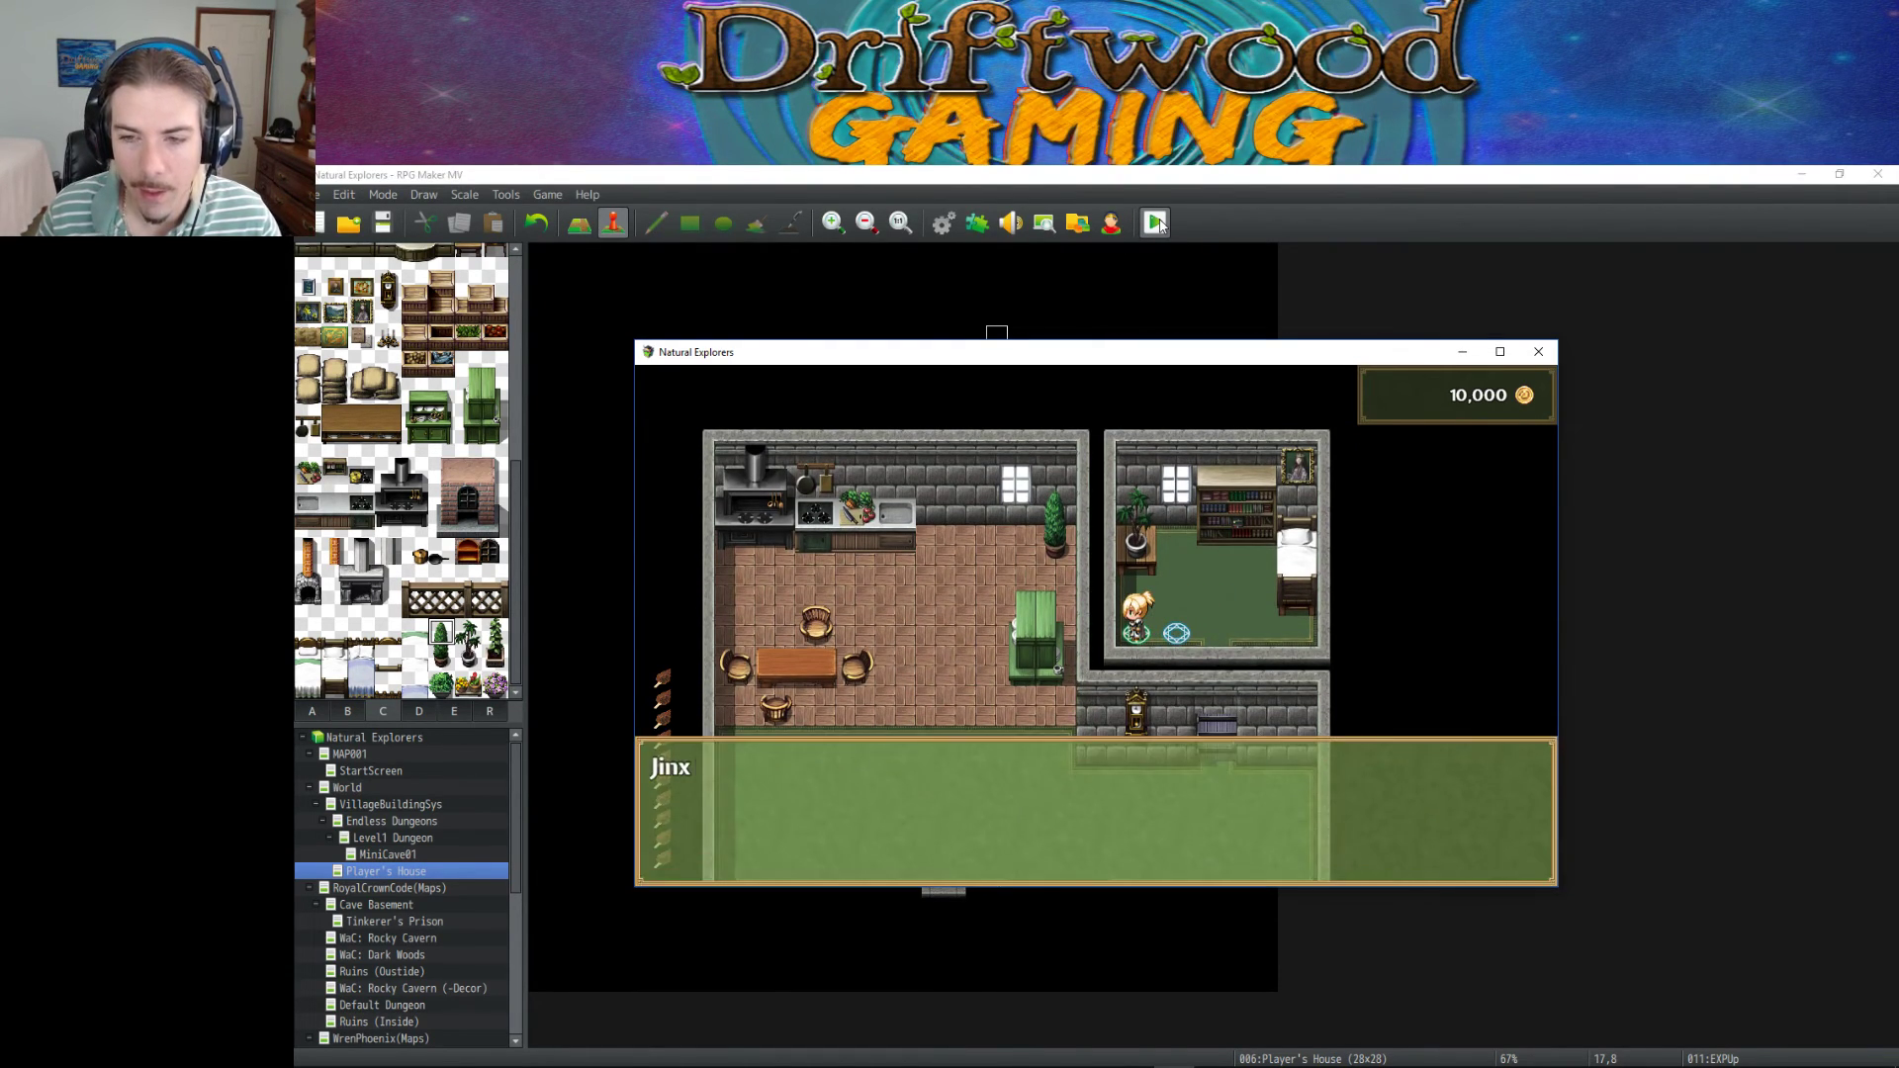
pyautogui.press('Return')
# Check the level and EXP values on the Explorer's and the Fairy's status pages, and return to the map.
pyautogui.press('Escape')
pyautogui.press('Down')
pyautogui.press('Down')
pyautogui.press('Down')
pyautogui.press('Return')
pyautogui.press('Return')
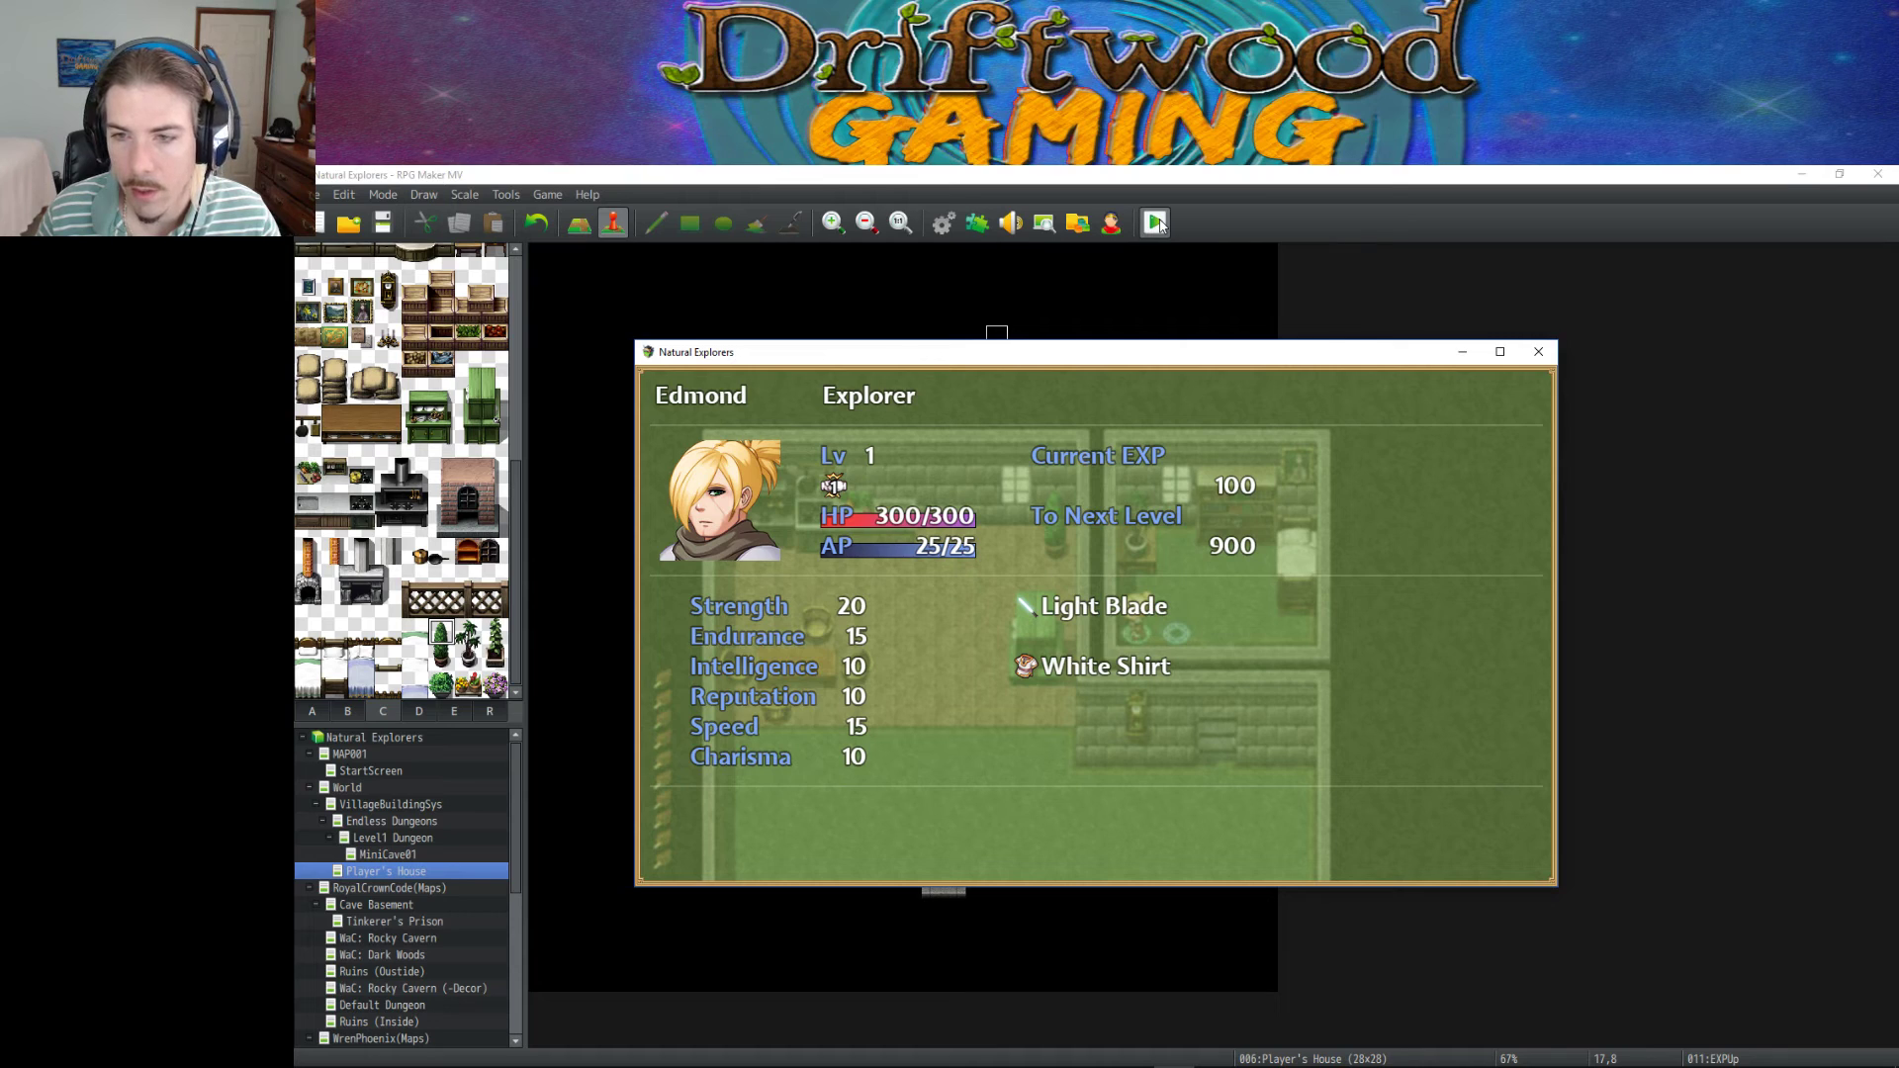
pyautogui.press('Escape')
pyautogui.press('Return')
pyautogui.press('Down')
pyautogui.press('Return')
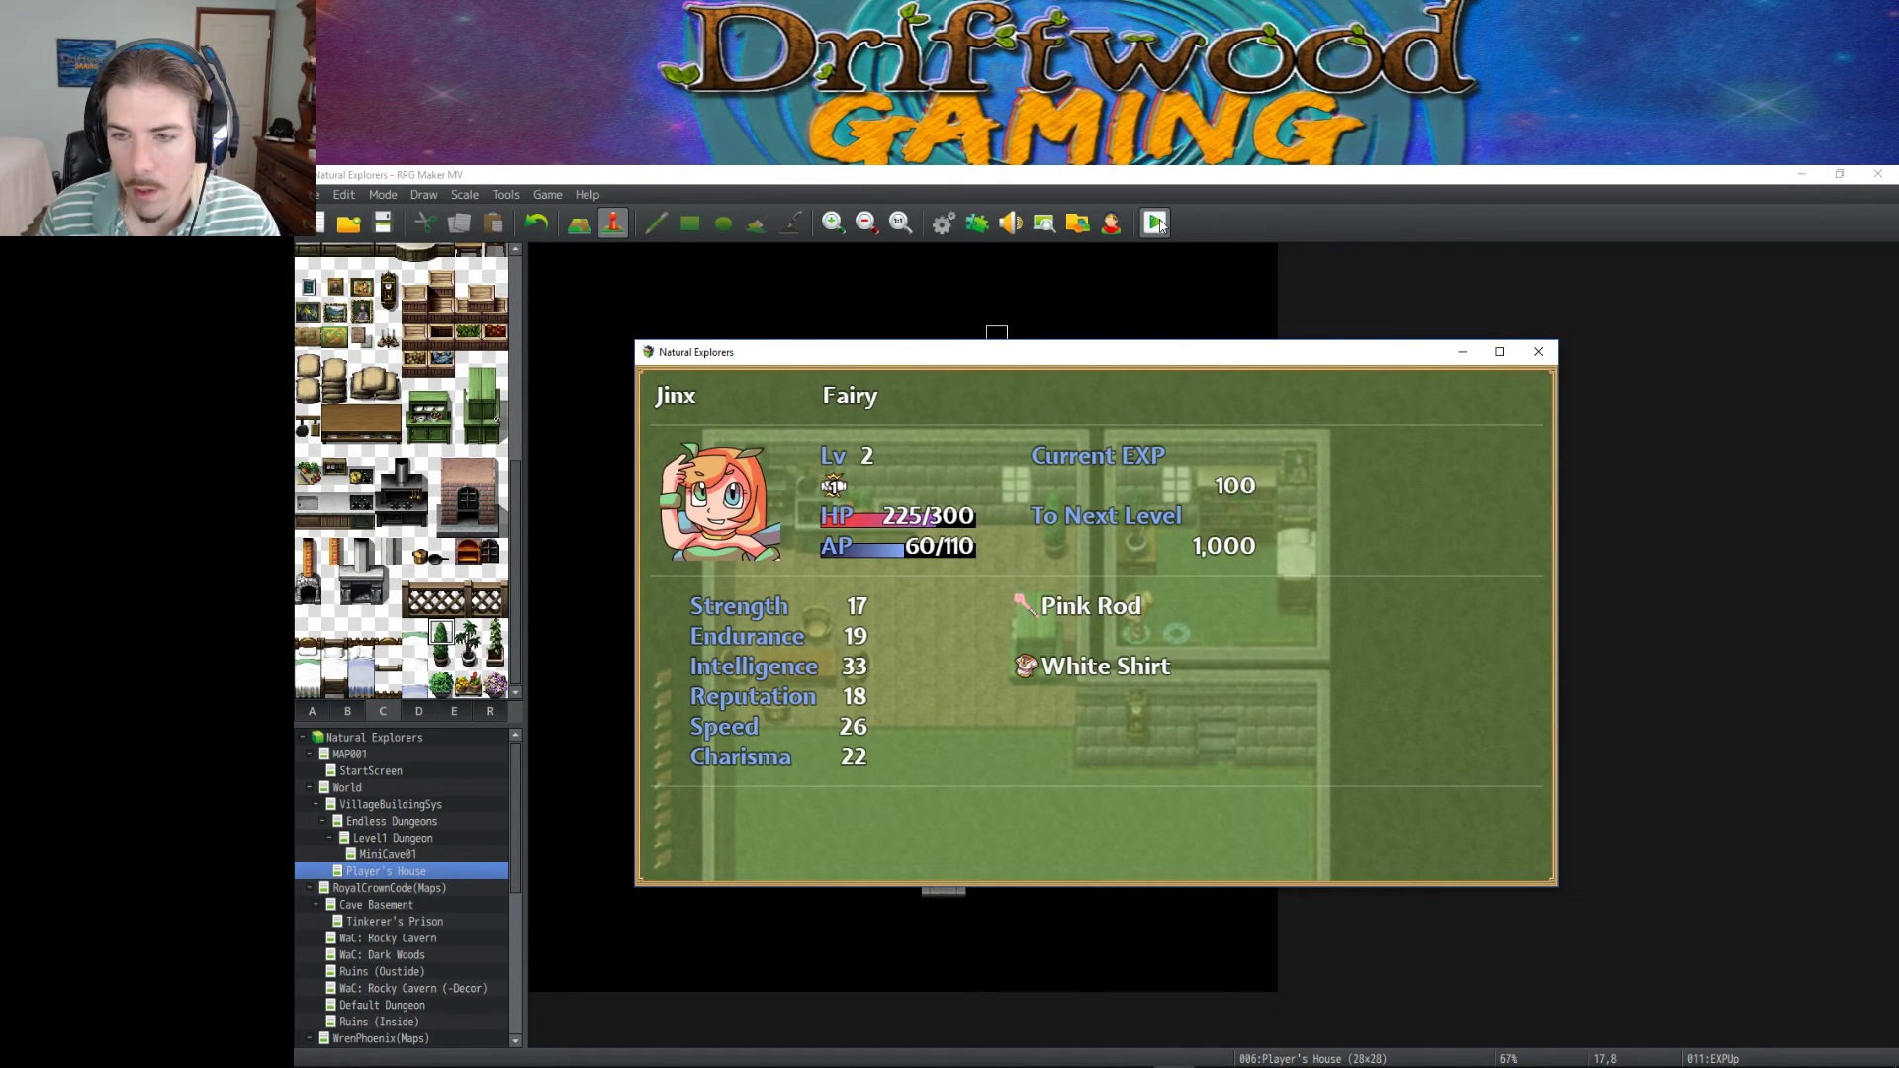
pyautogui.press('Escape')
pyautogui.press('Escape')
# Trigger the blue magic circle event in the playtest to give the party 1000 EXP.
pyautogui.press('Left')
pyautogui.press('Return')
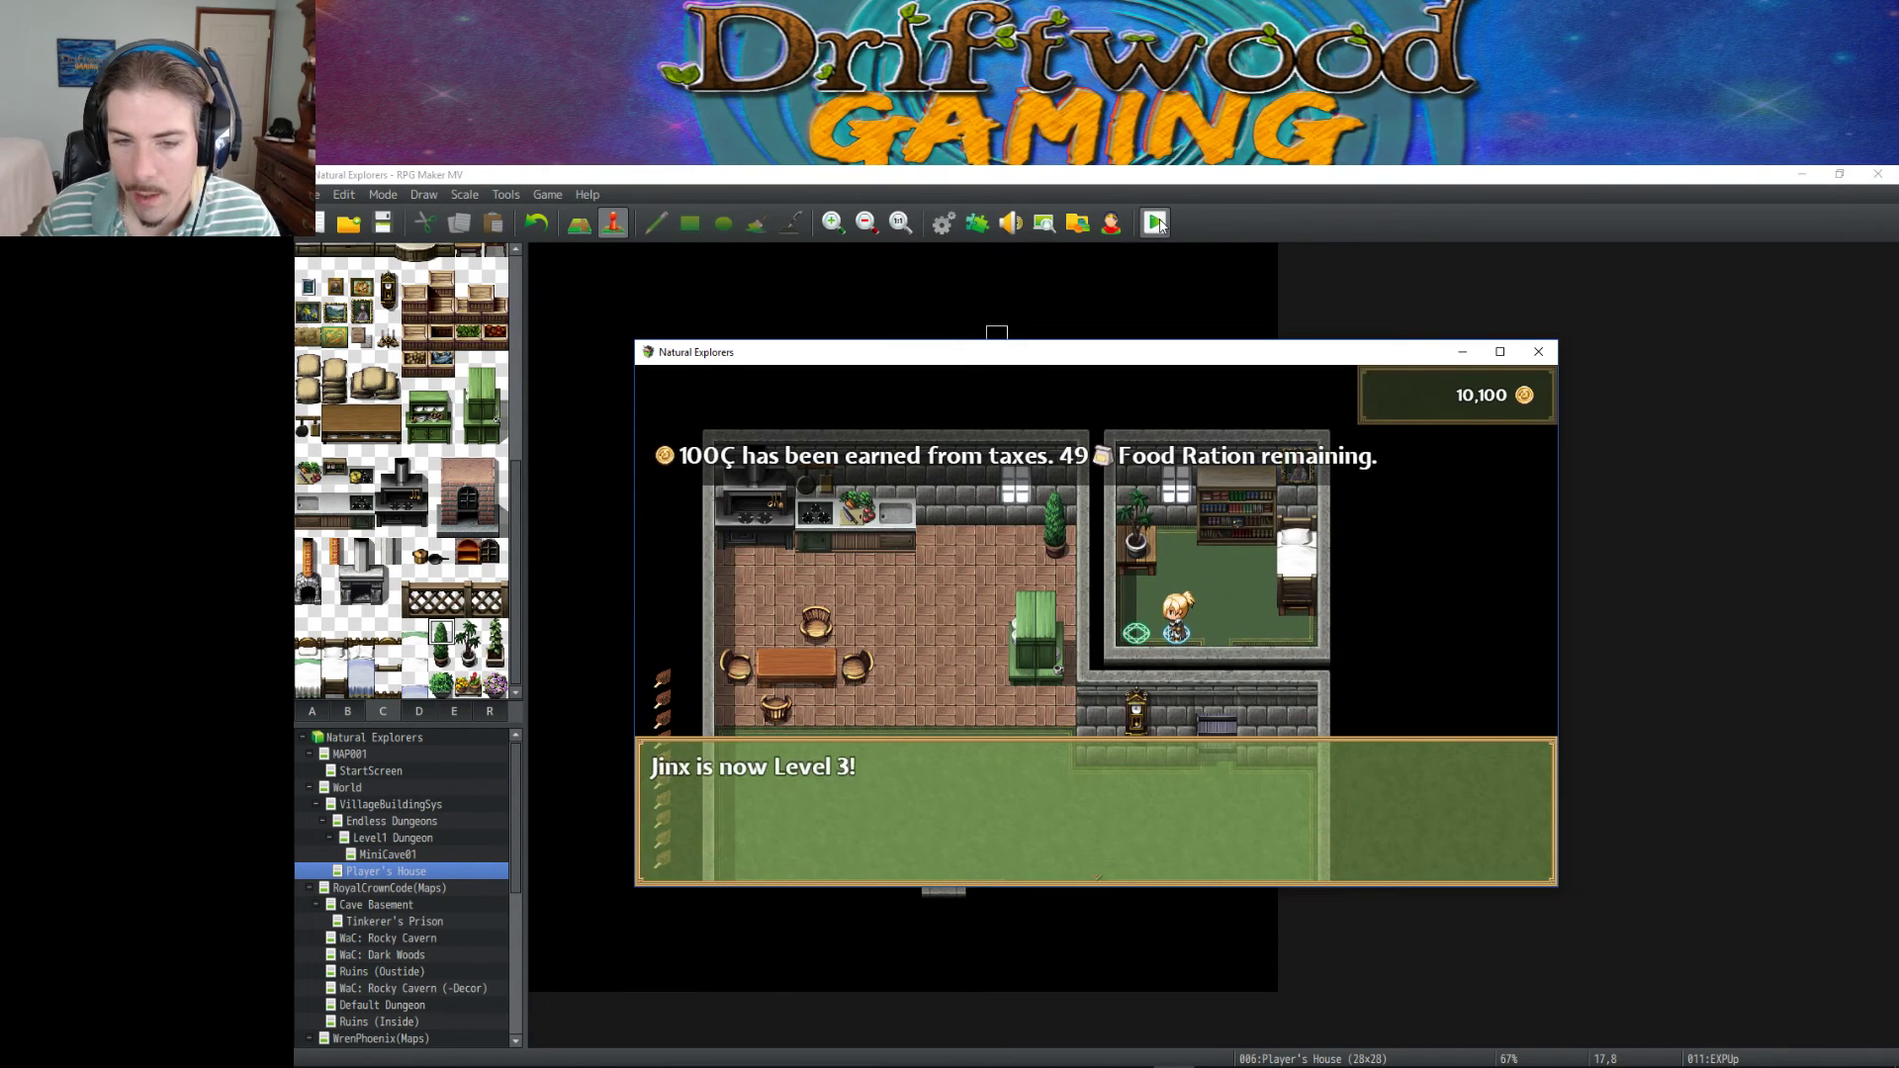
pyautogui.press('Return')
# Review both party members' status pages again for current EXP and EXP to the next level.
pyautogui.press('Escape')
pyautogui.press('Down')
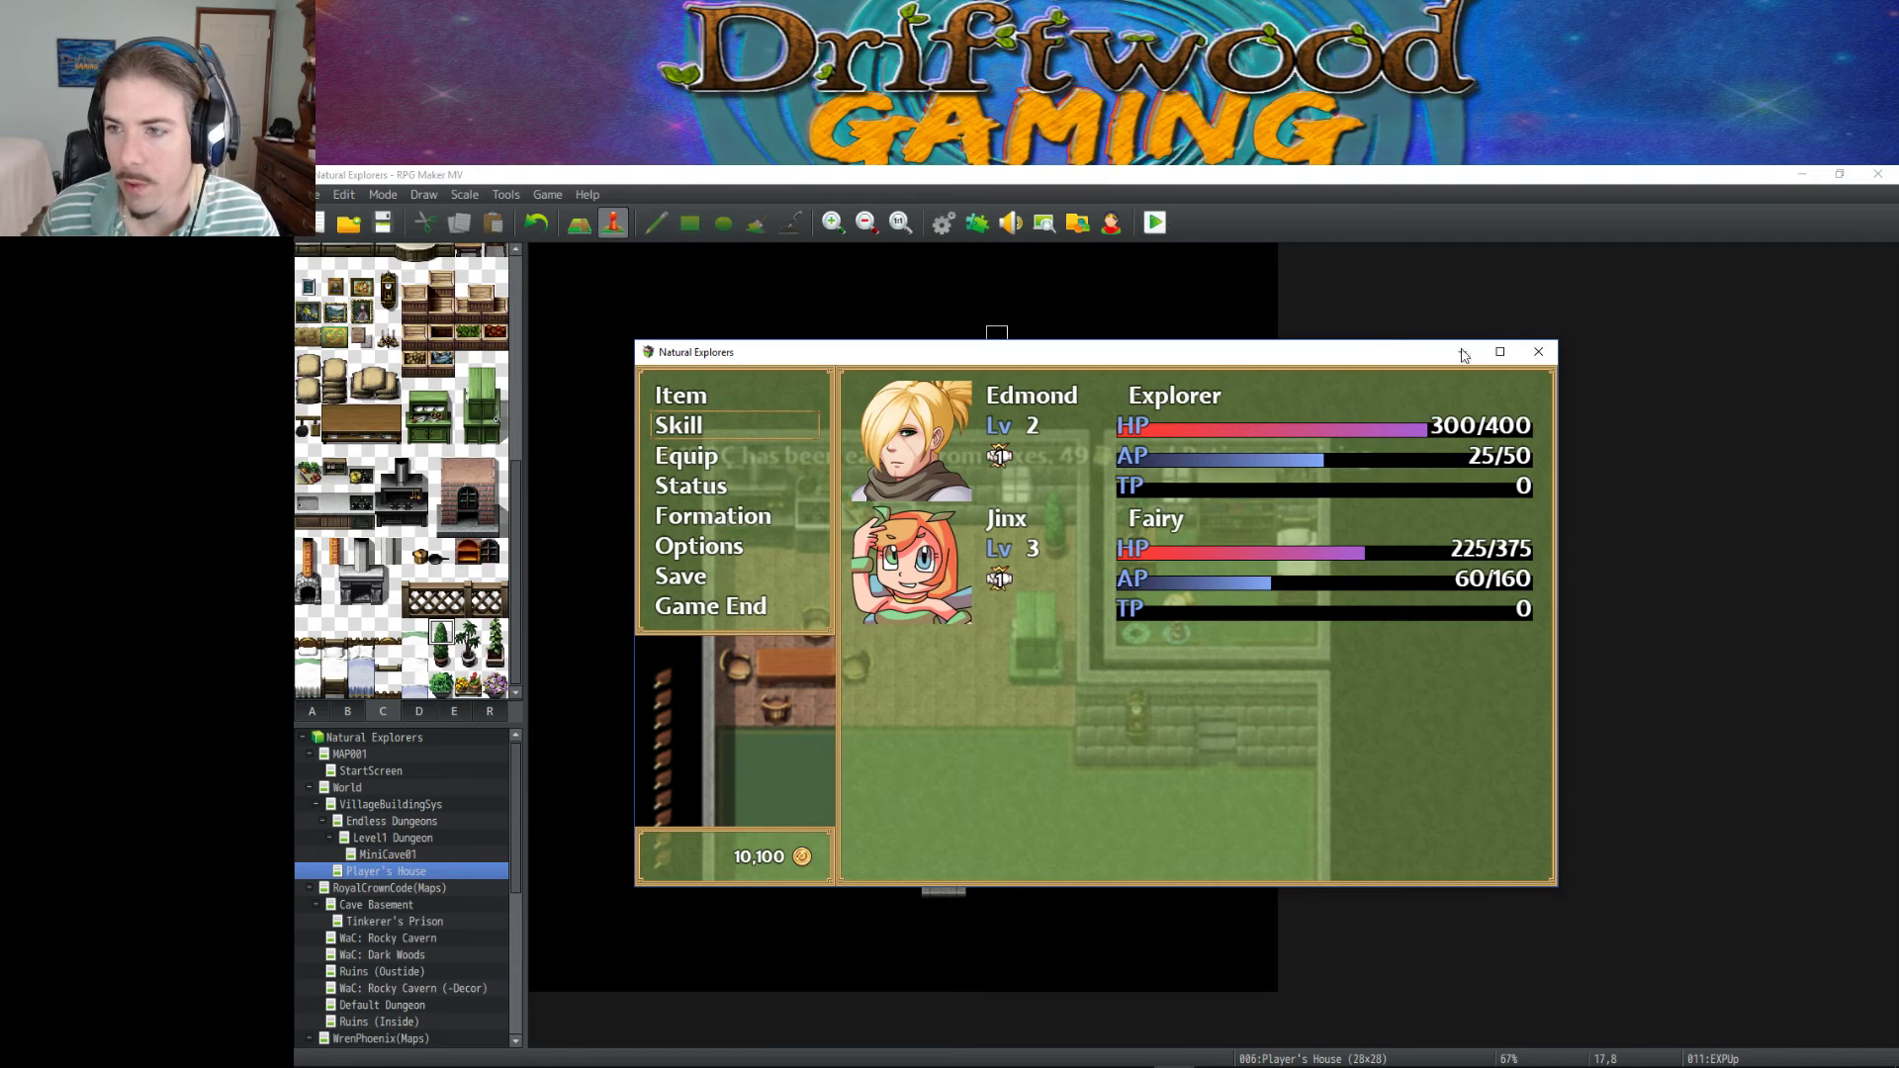
pyautogui.press('Down')
pyautogui.press('Down')
pyautogui.press('Return')
pyautogui.press('Return')
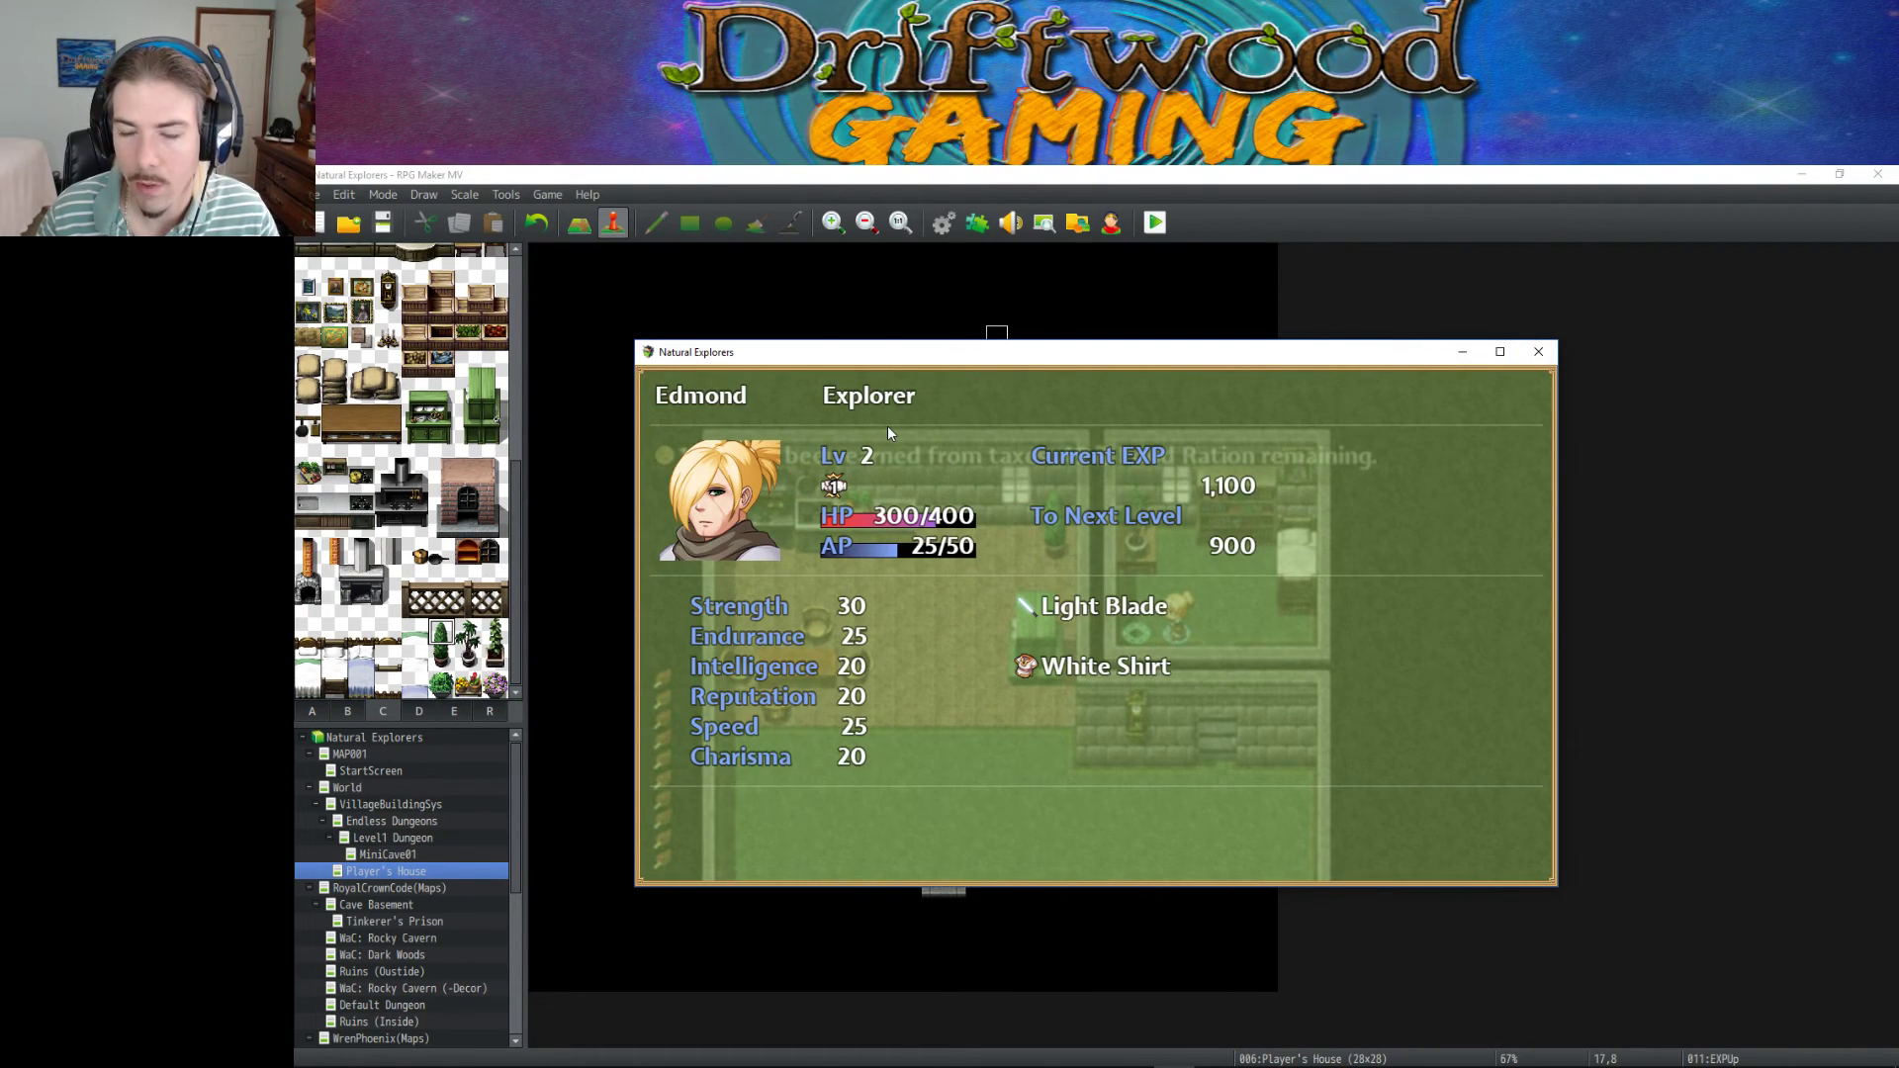
pyautogui.press('Escape')
pyautogui.press('Return')
pyautogui.press('Down')
pyautogui.press('Return')
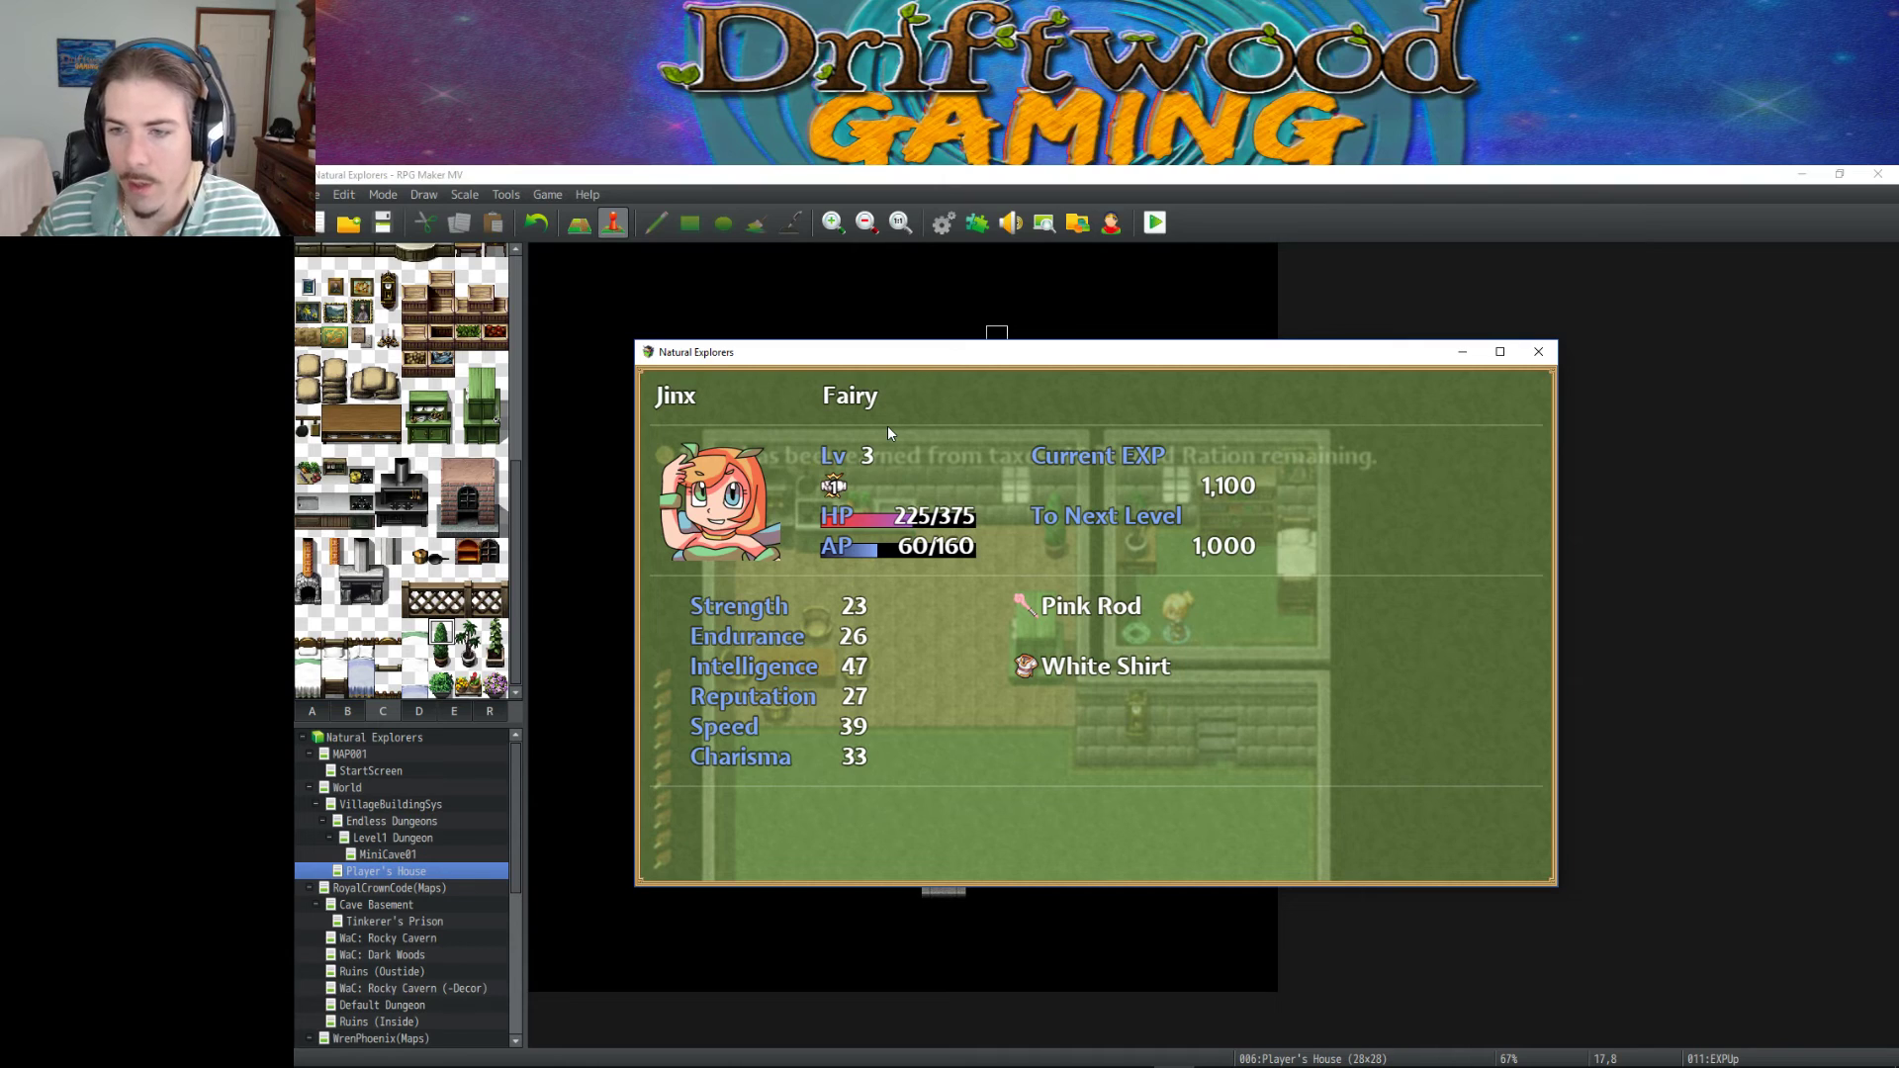
pyautogui.press('Escape')
pyautogui.press('Escape')
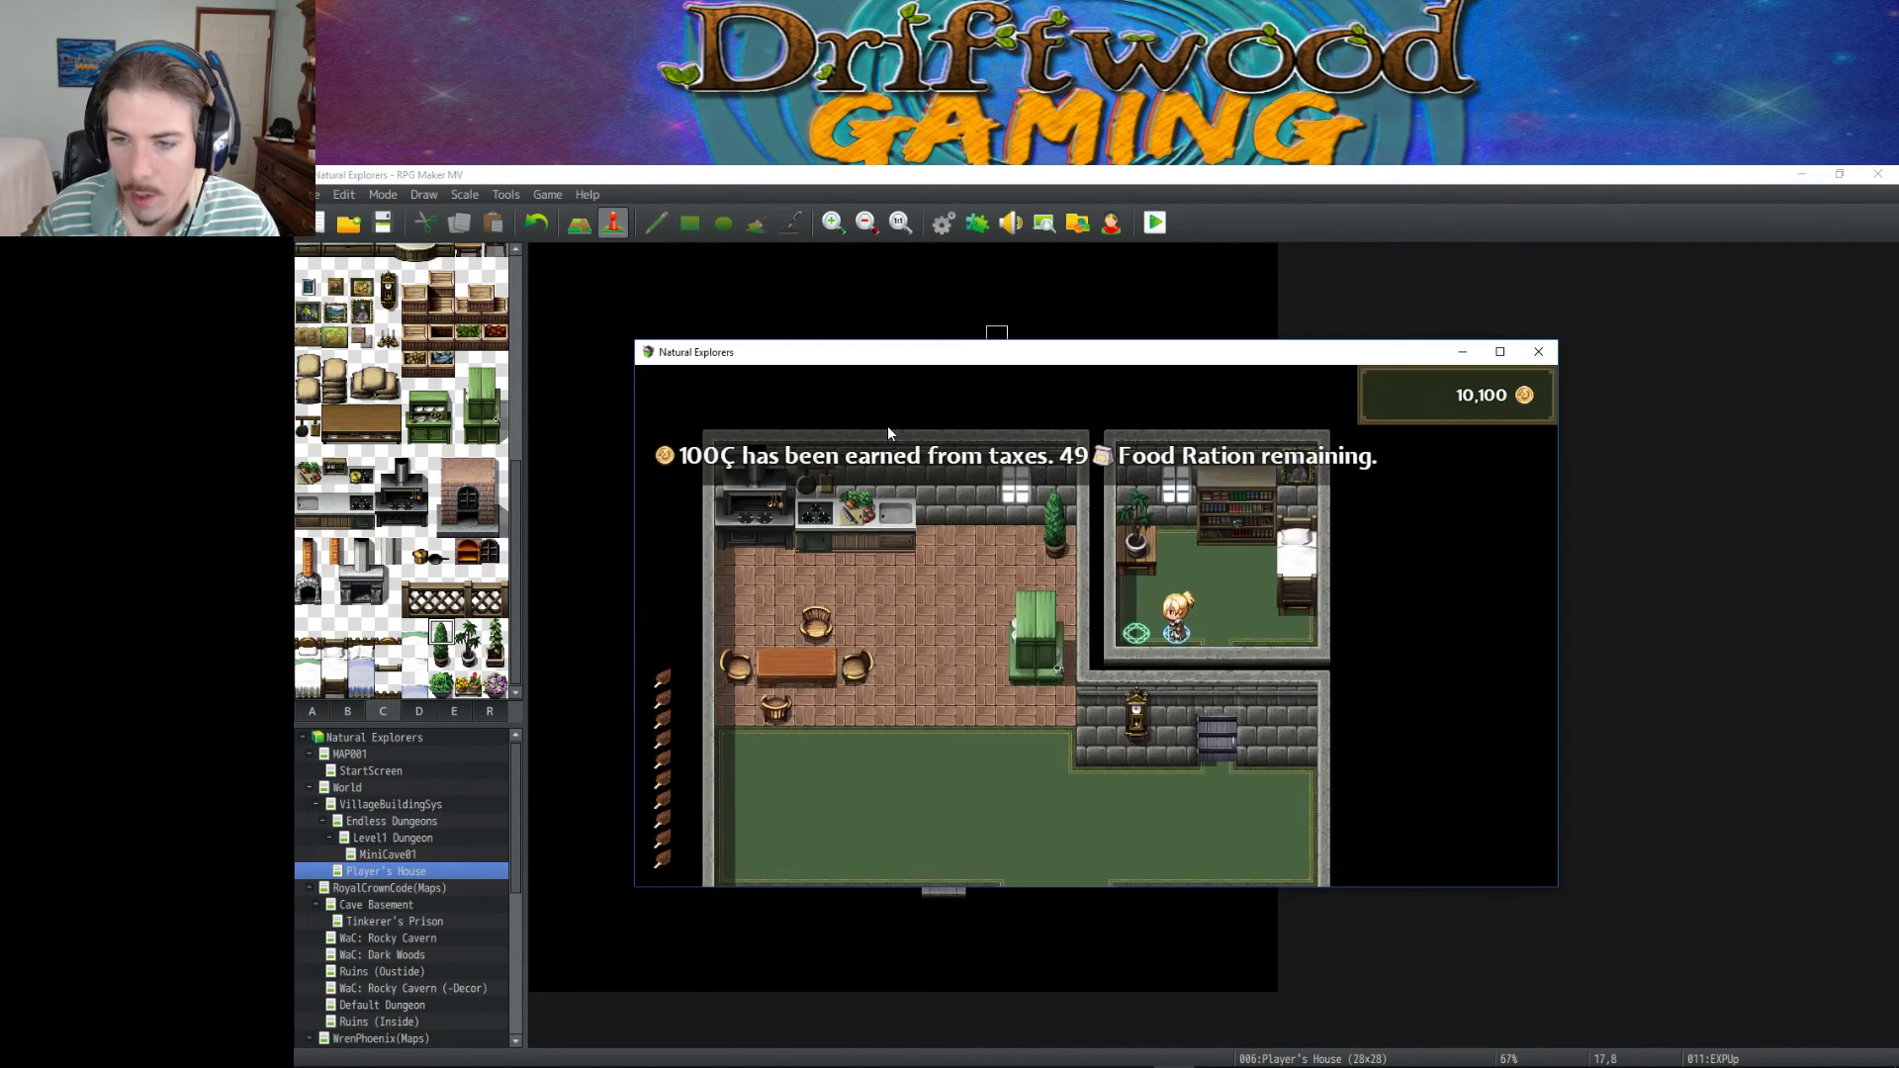
# Grant the party another 1000 EXP, compare both members' status pages, and end the playtest.
pyautogui.press('Return')
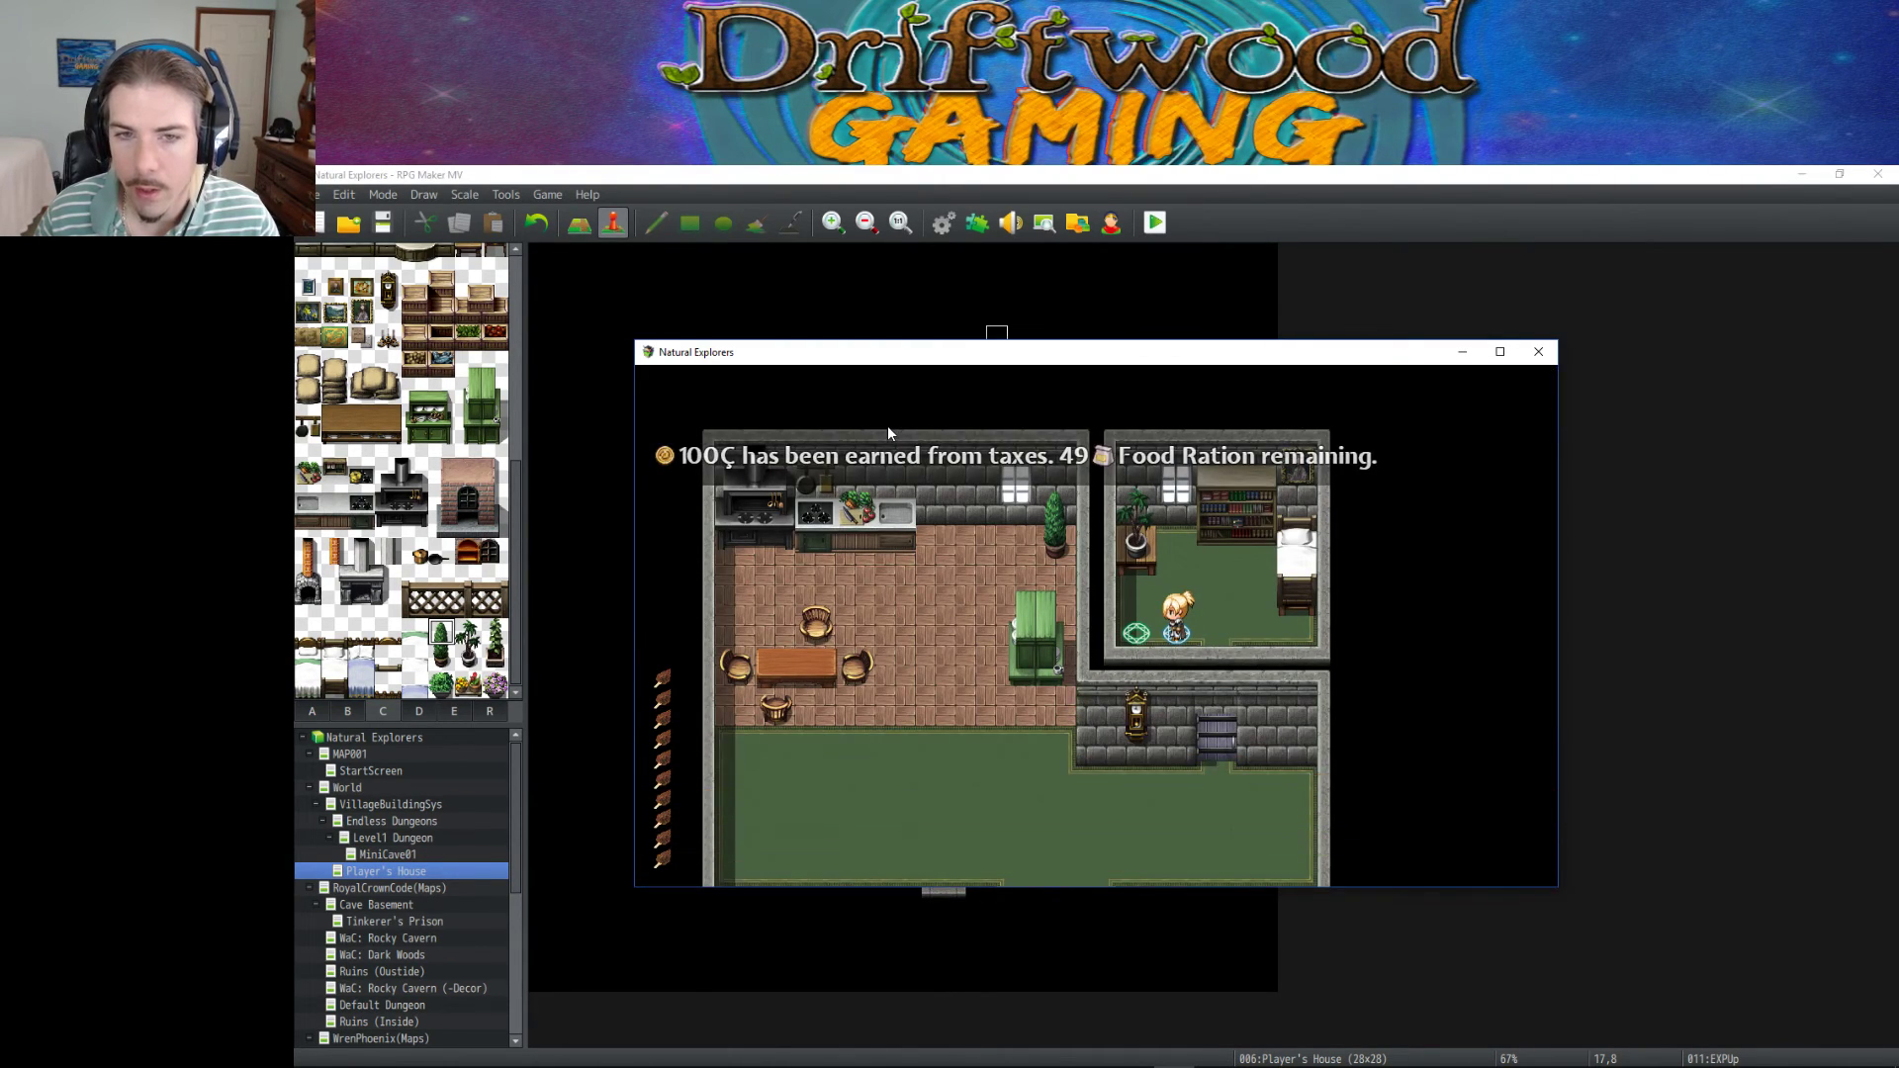
pyautogui.press('Escape')
pyautogui.press('Up')
pyautogui.press('Return')
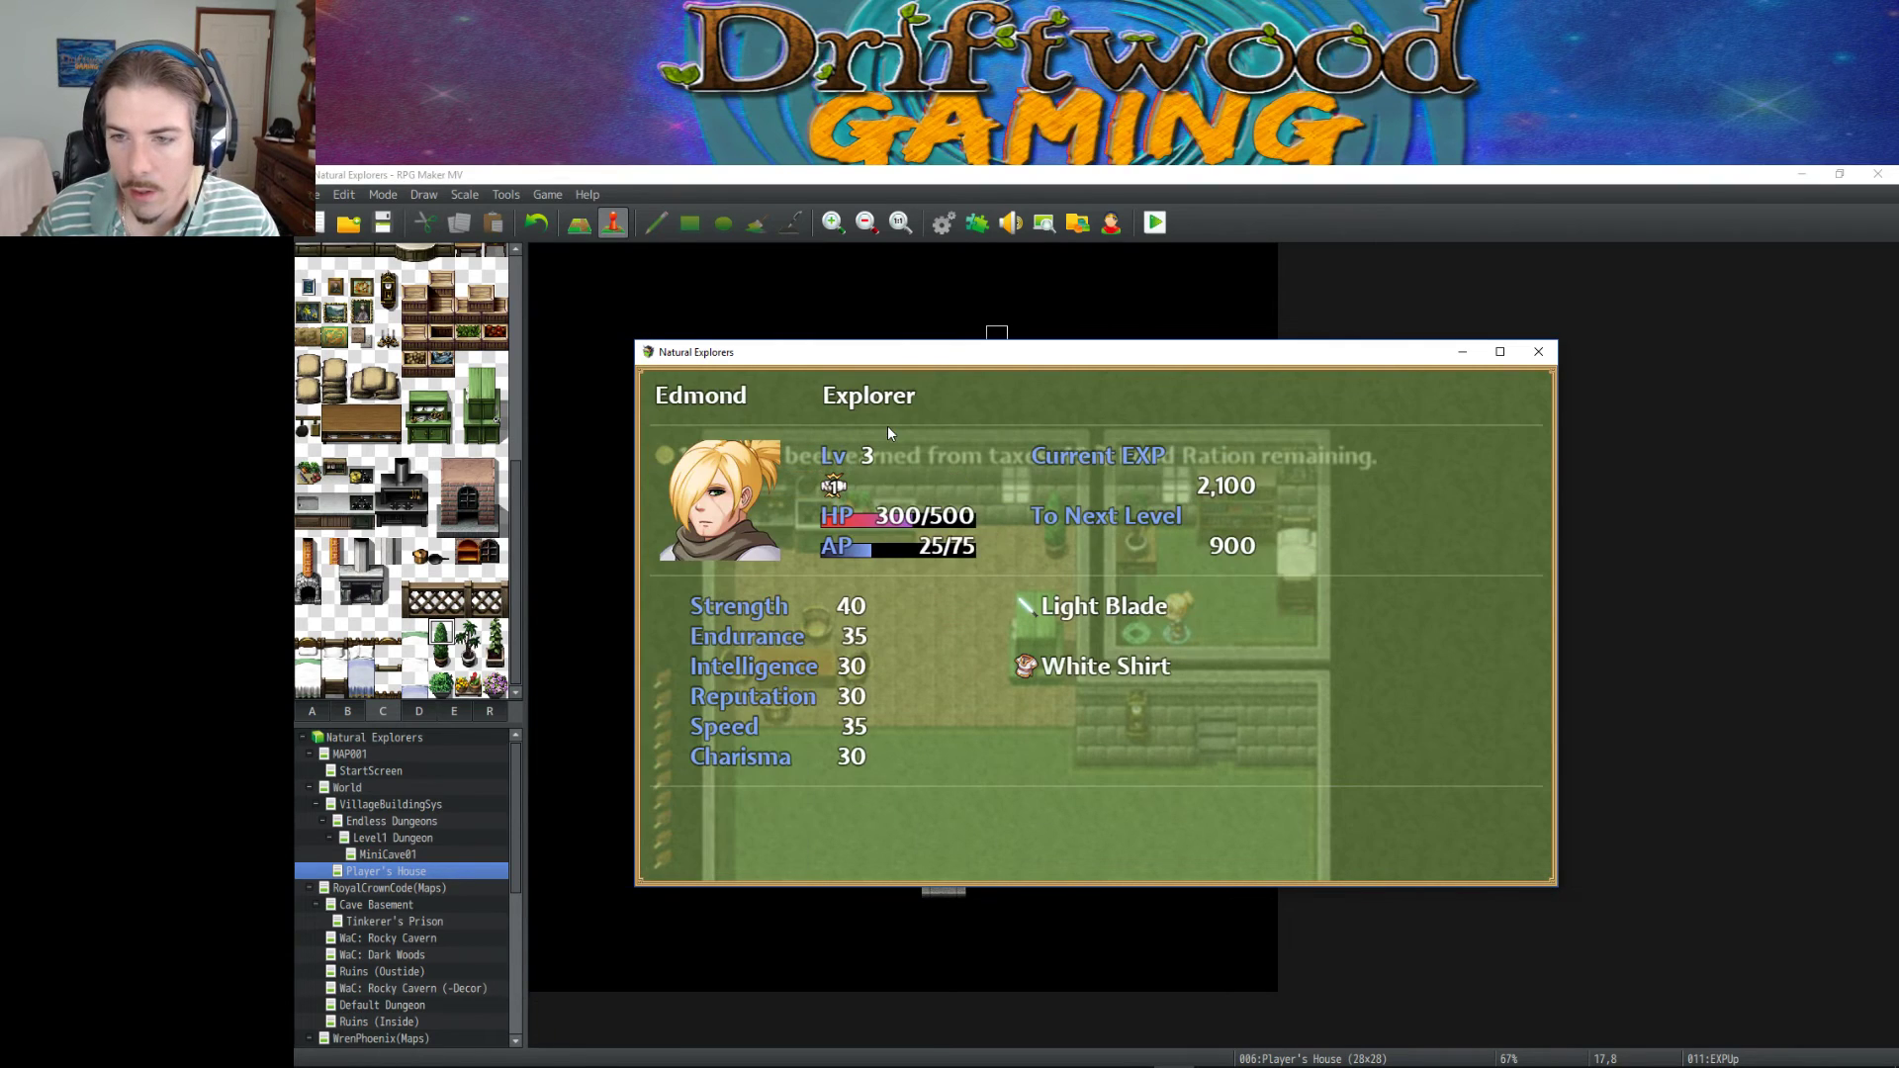
pyautogui.press('pagedown')
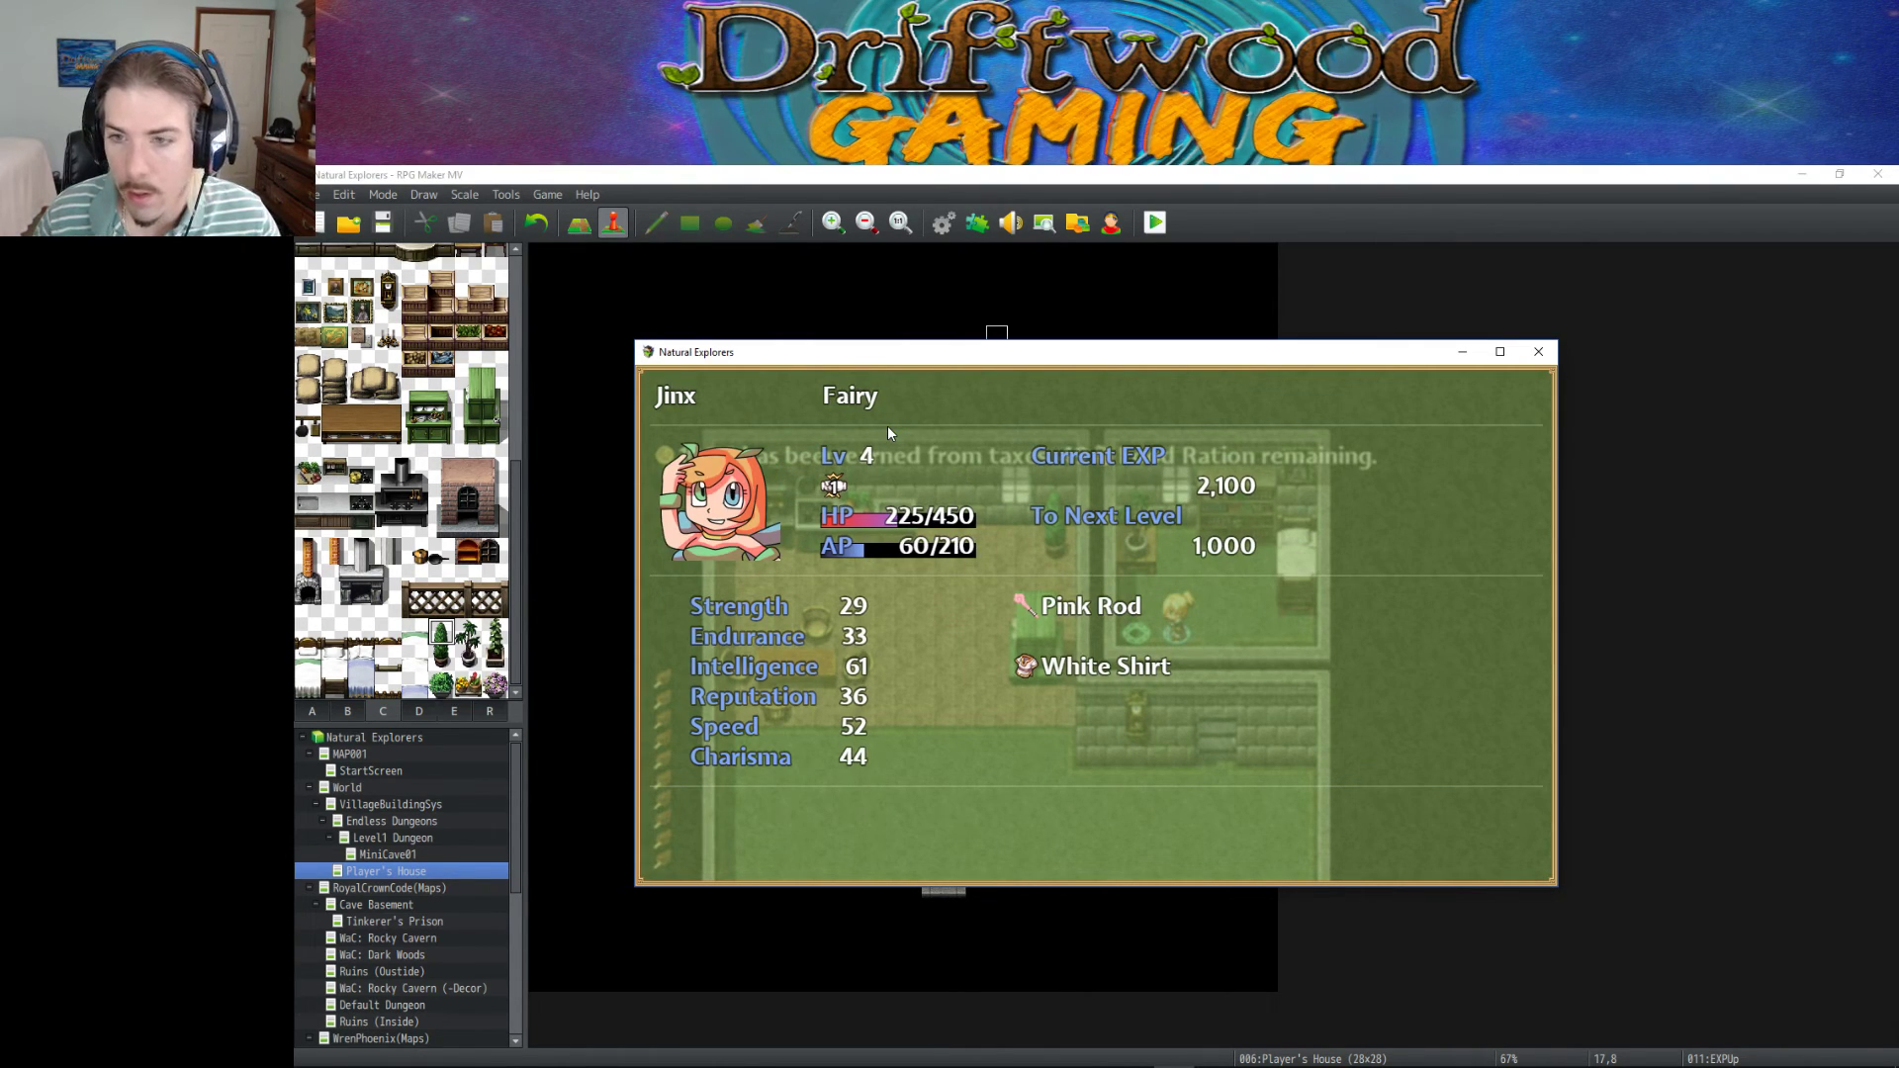
pyautogui.press('Escape')
pyautogui.press('Escape')
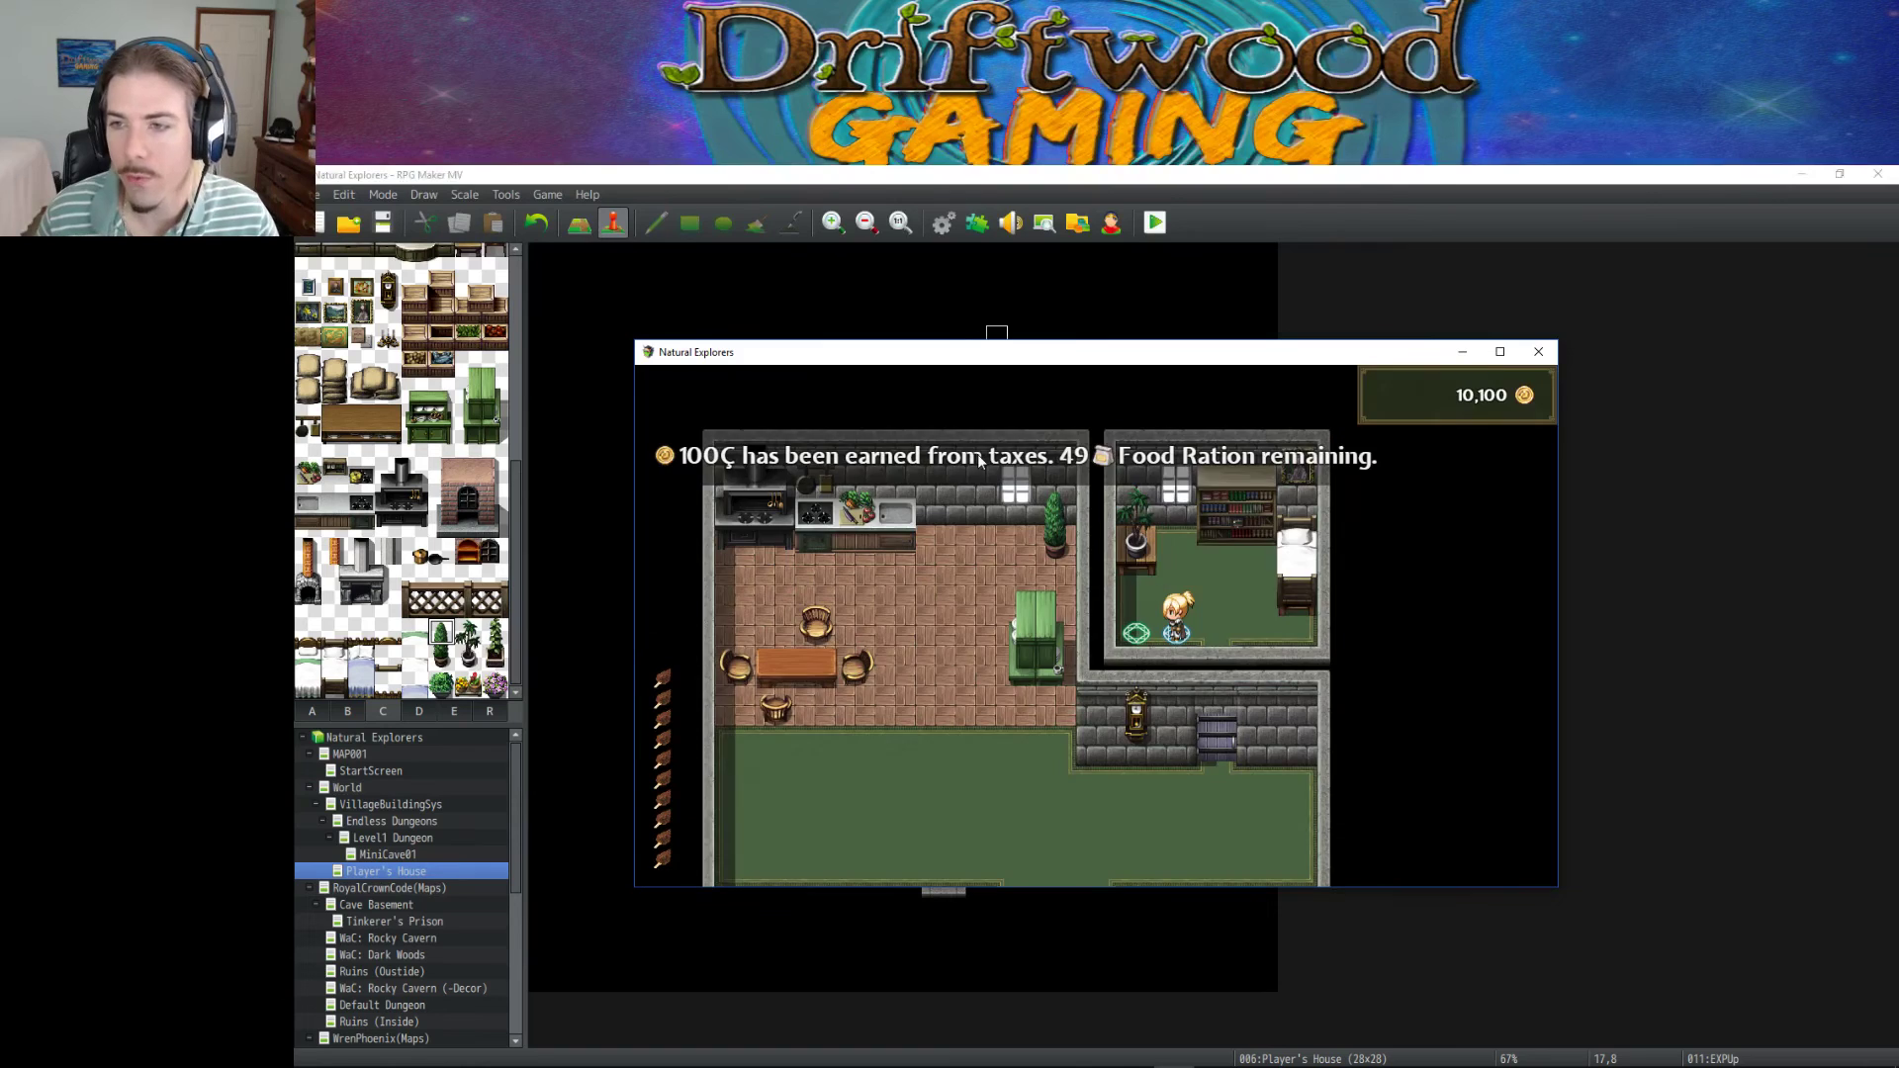
pyautogui.click(1538, 351)
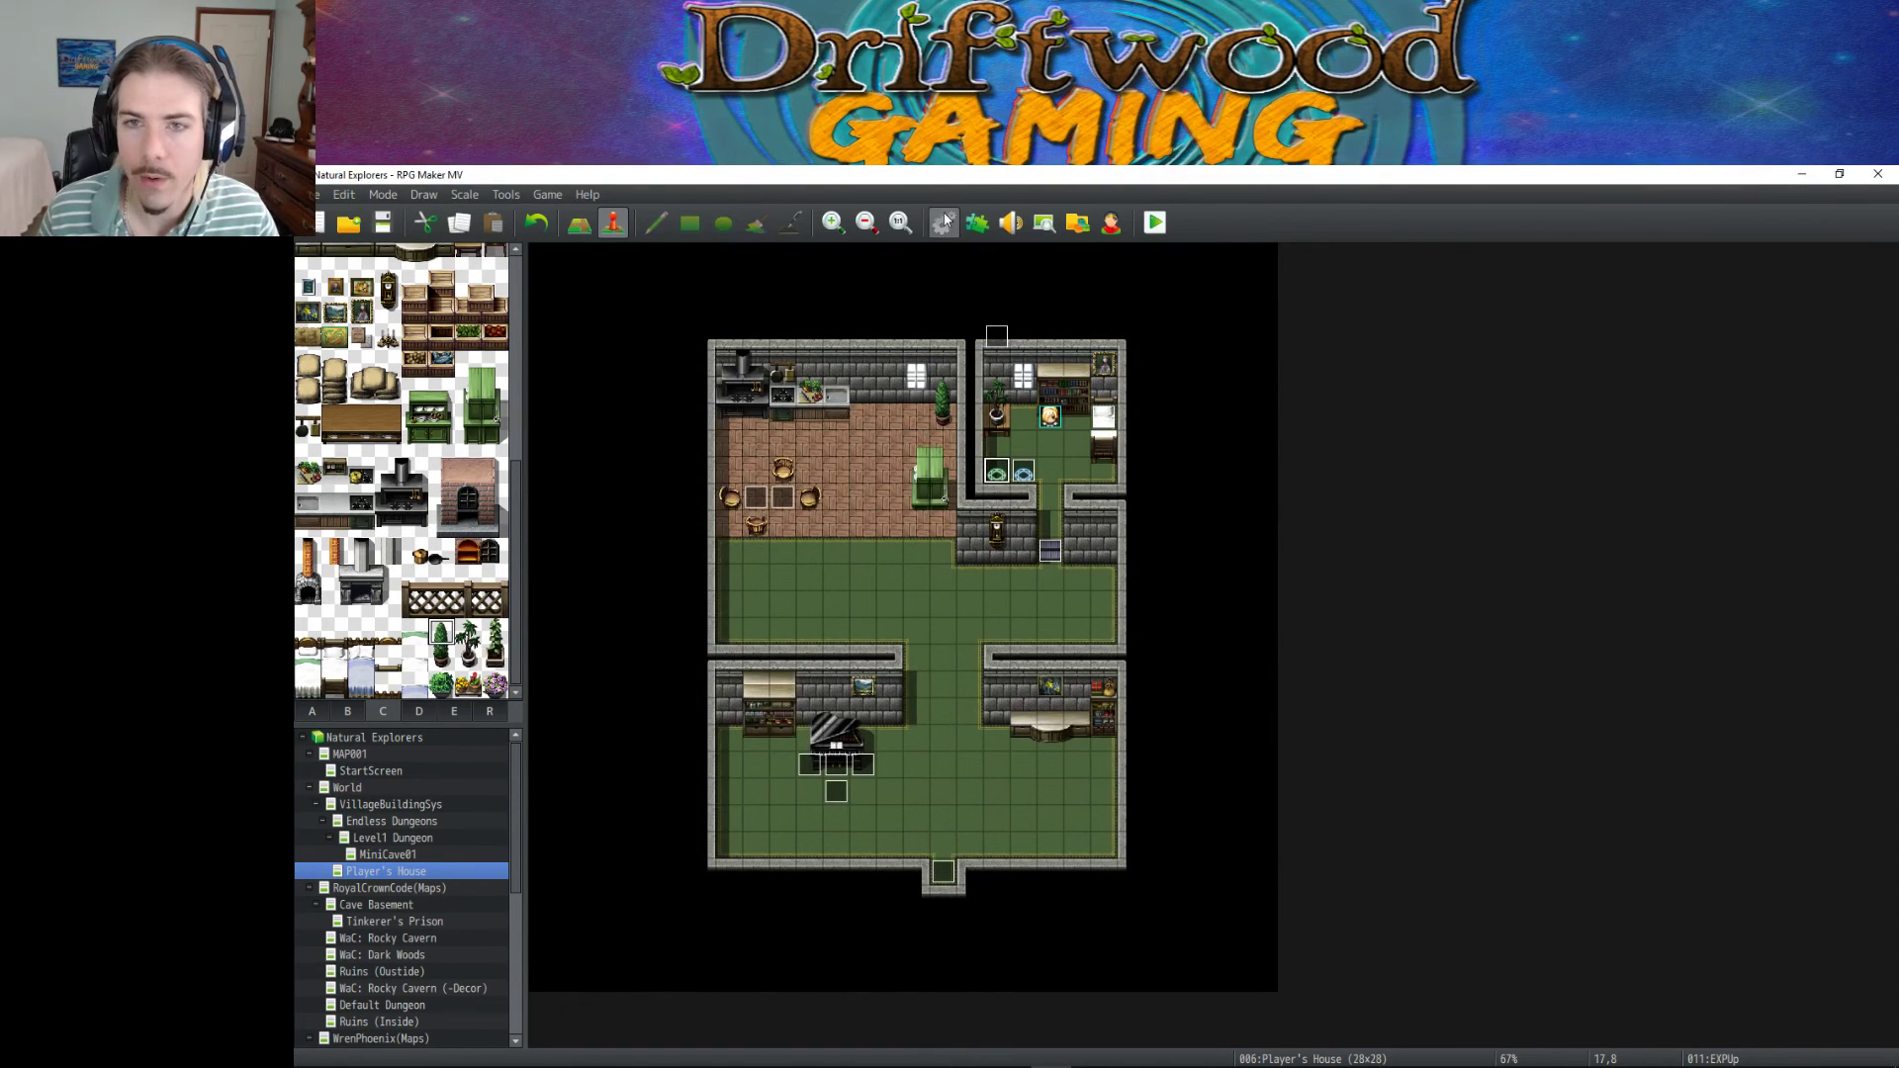
# Change the exp line in the Fairy class's note in the database to "exp = 100 + level * 1000;".
pyautogui.click(944, 222)
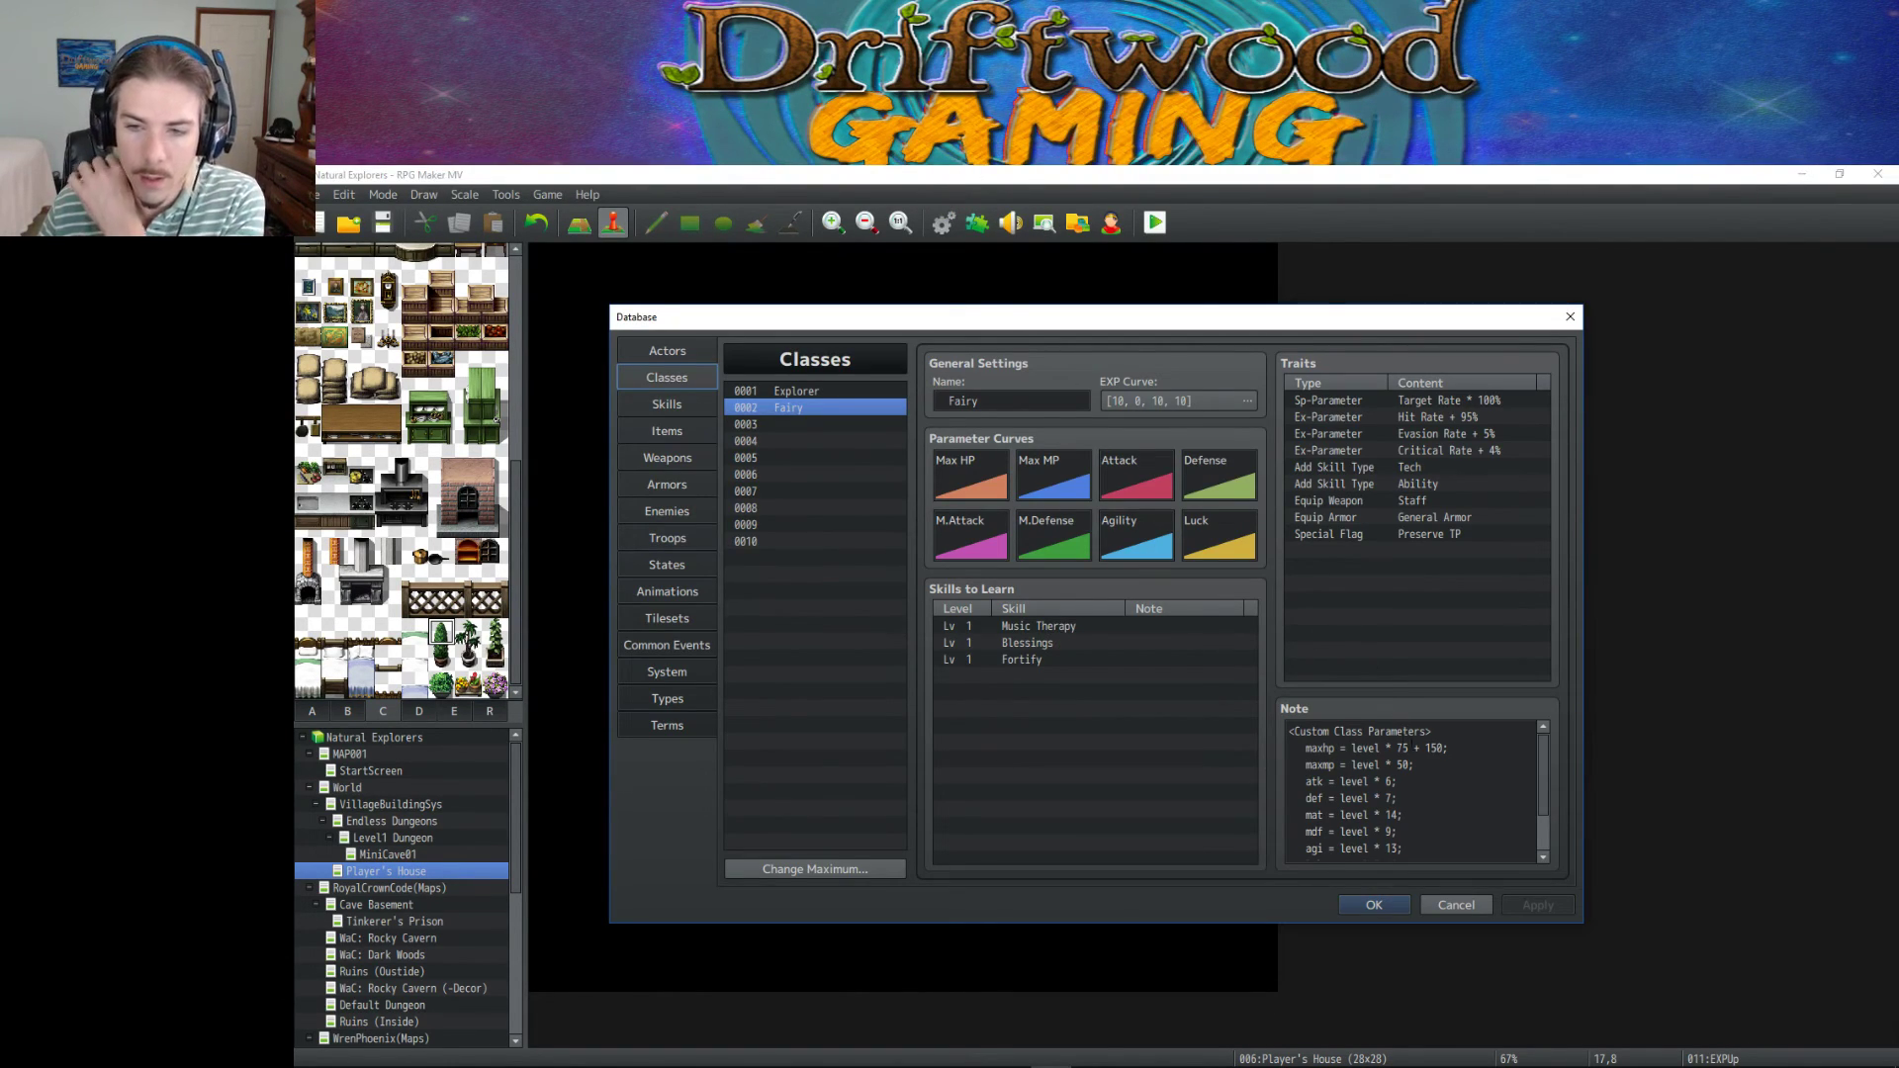
pyautogui.scroll(-1, 1484, 829)
pyautogui.click(1496, 843)
pyautogui.click(1500, 826)
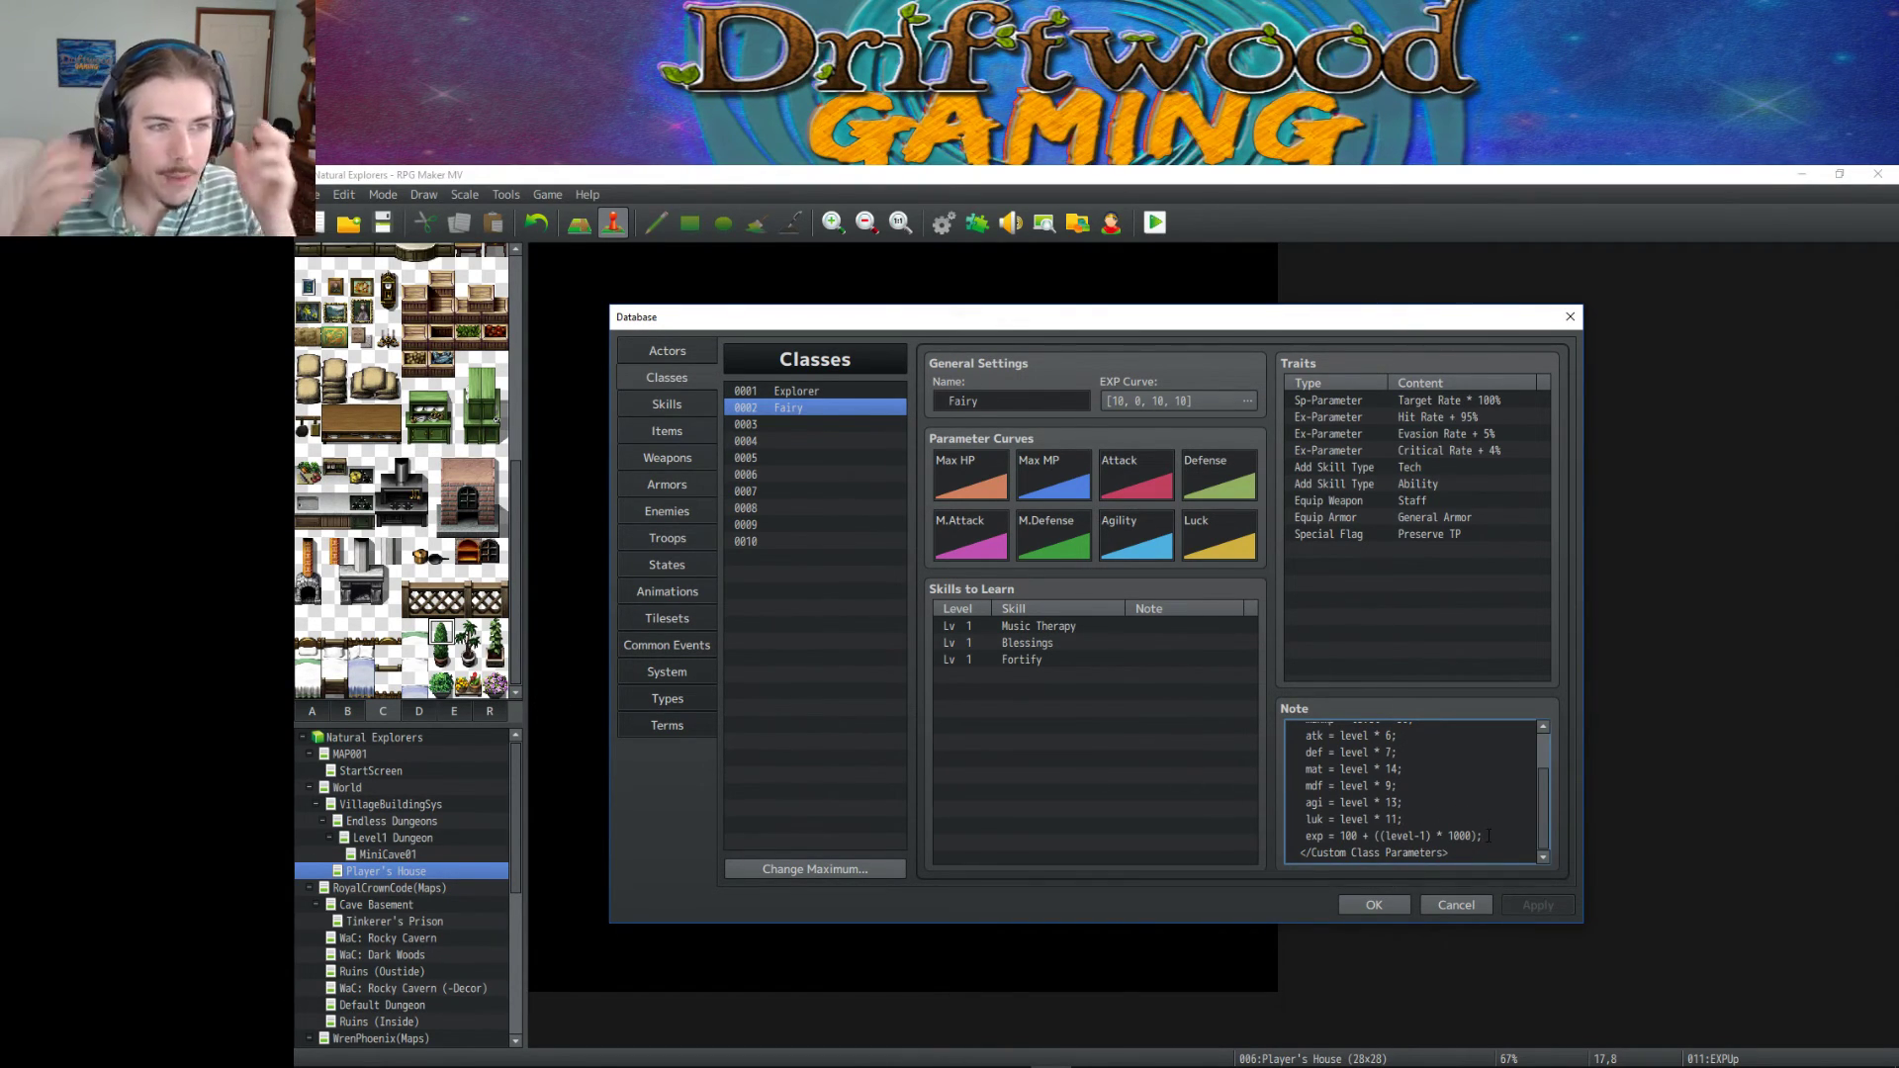
pyautogui.click(1488, 836)
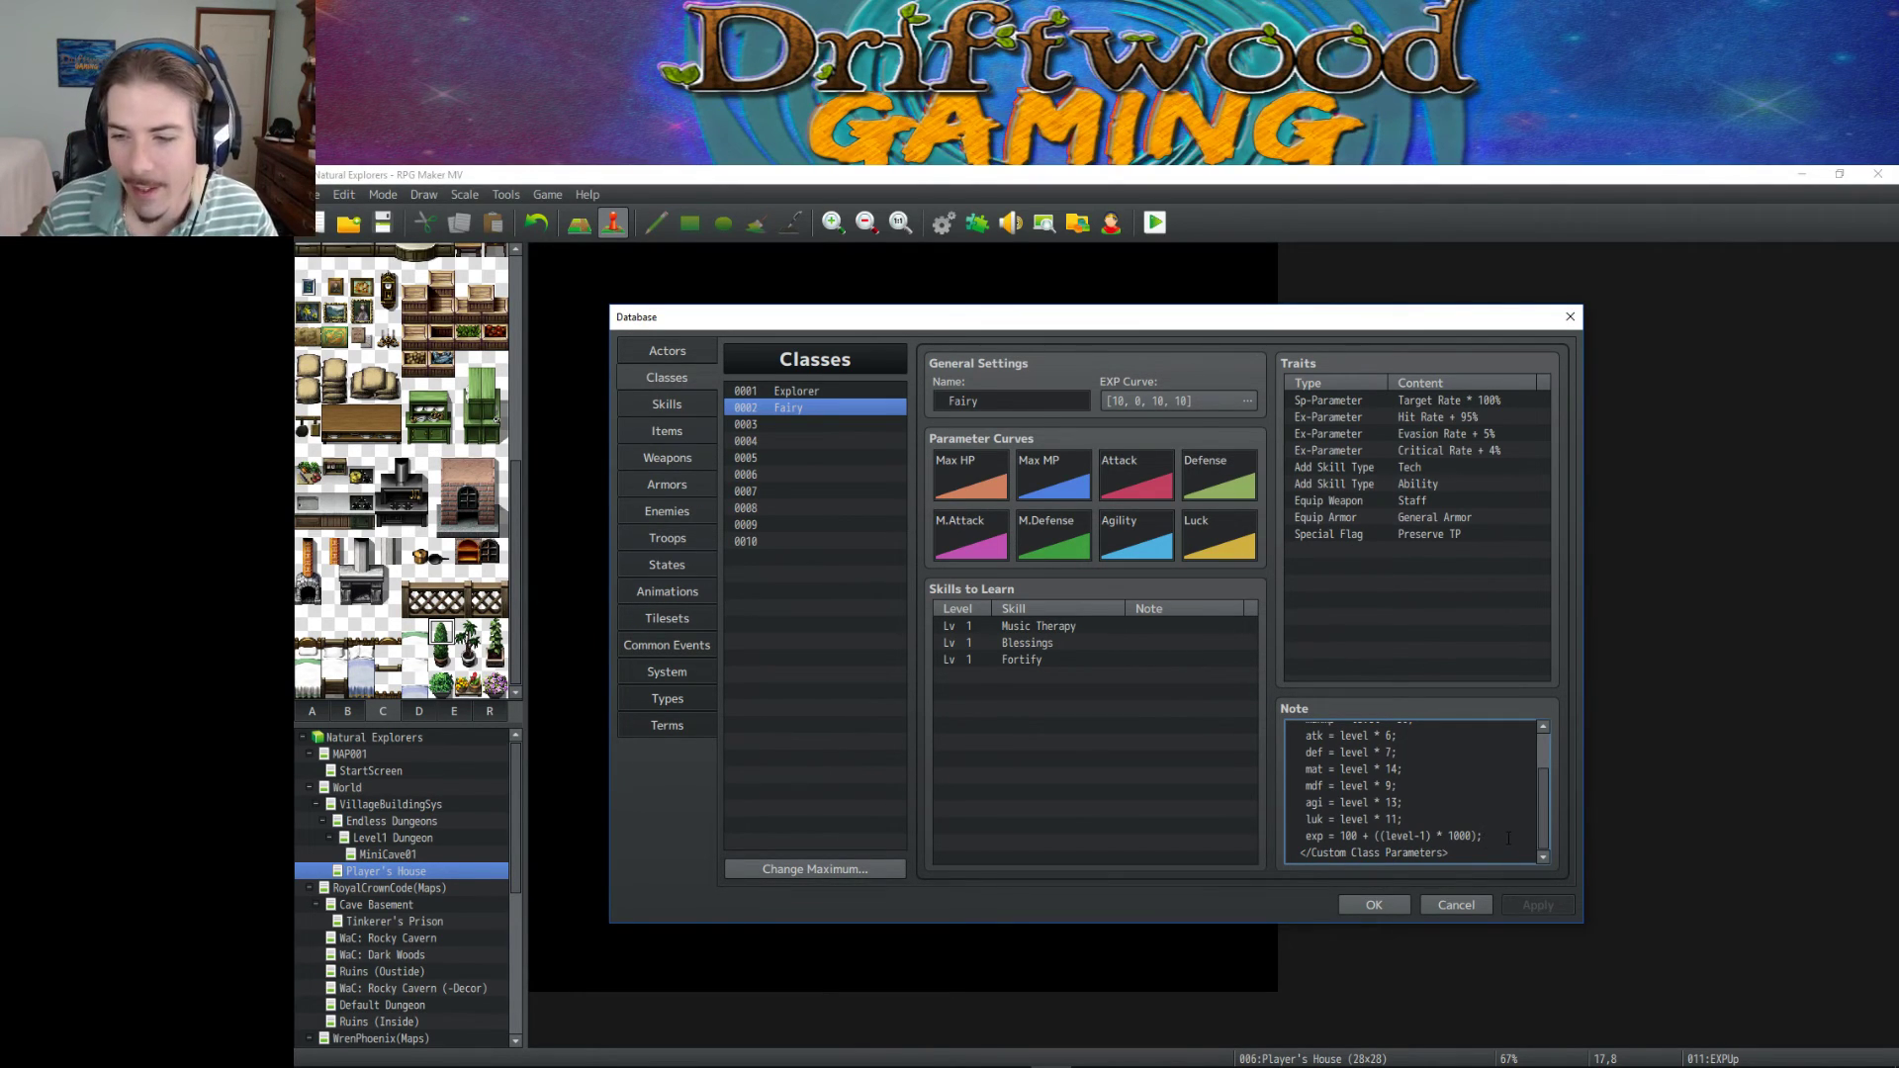
pyautogui.moveTo(1491, 836); pyautogui.dragTo(1341, 836)
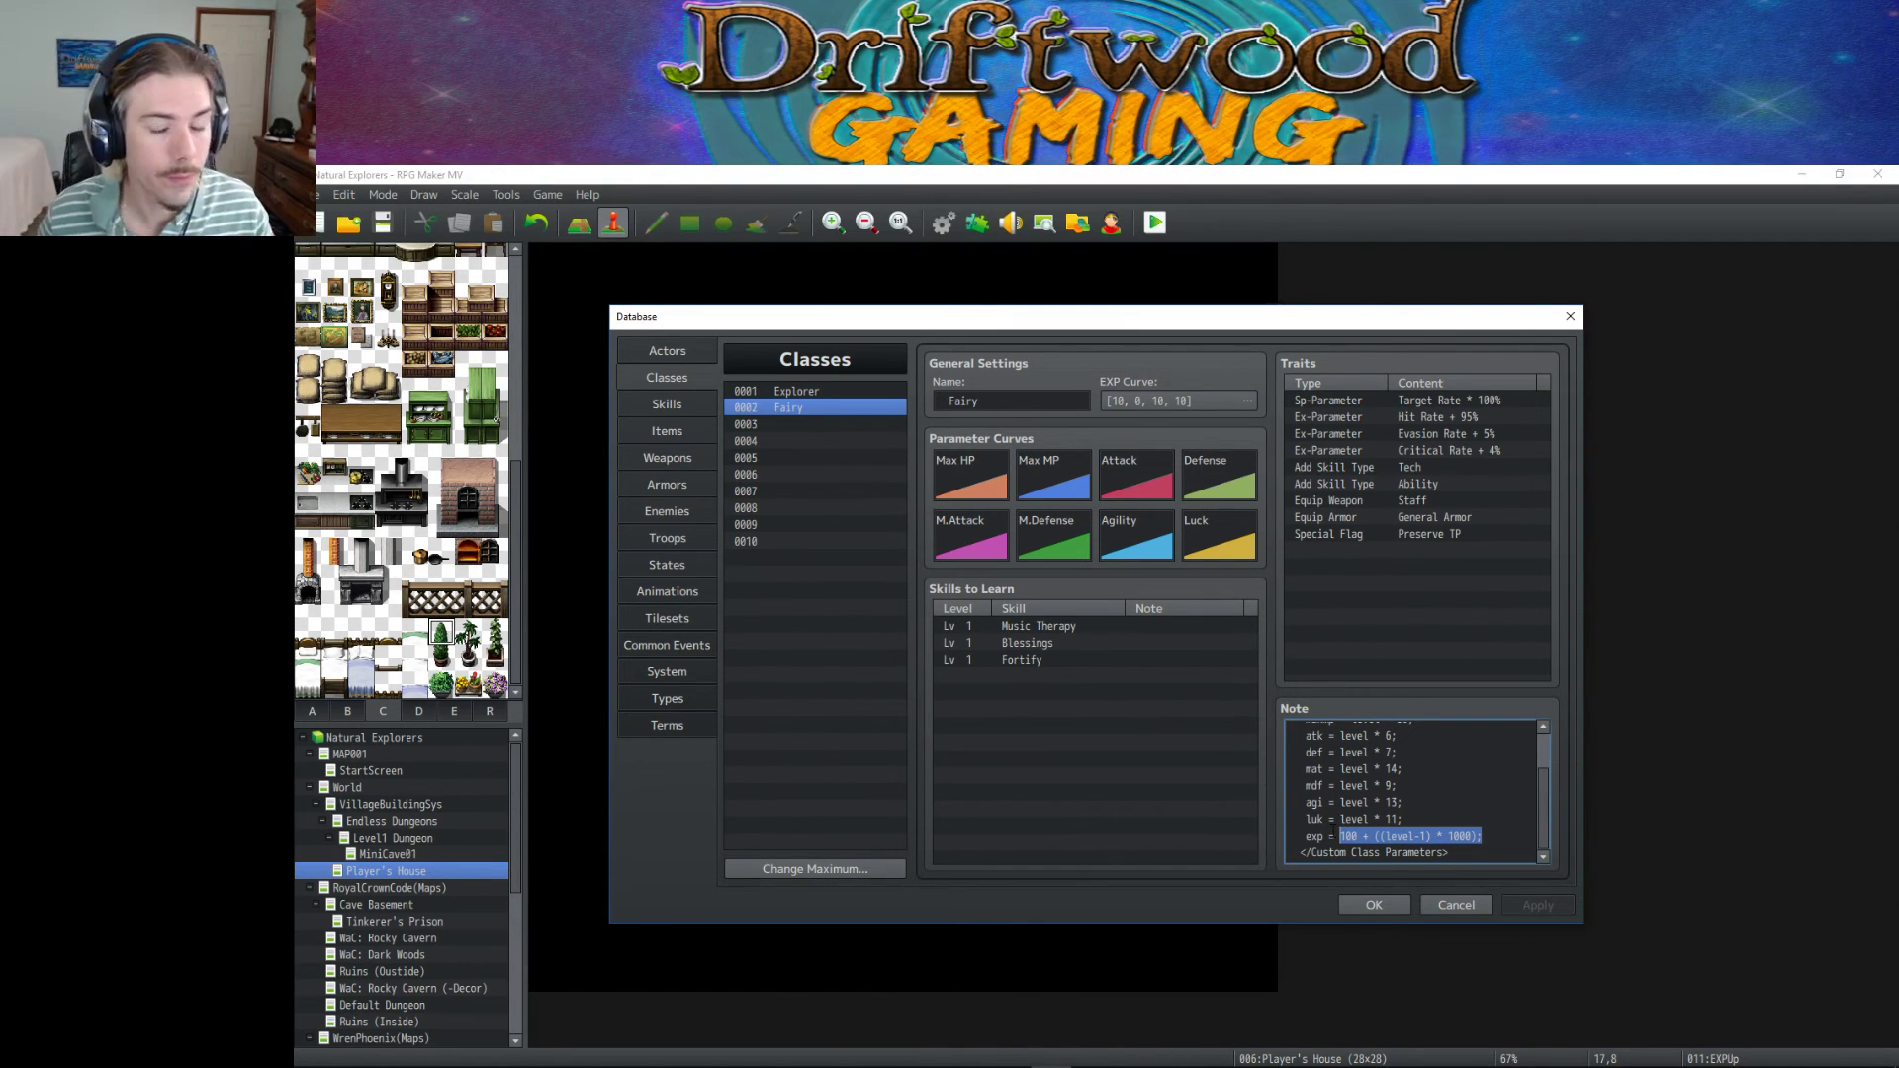
pyautogui.moveTo(1484, 836); pyautogui.dragTo(1342, 837)
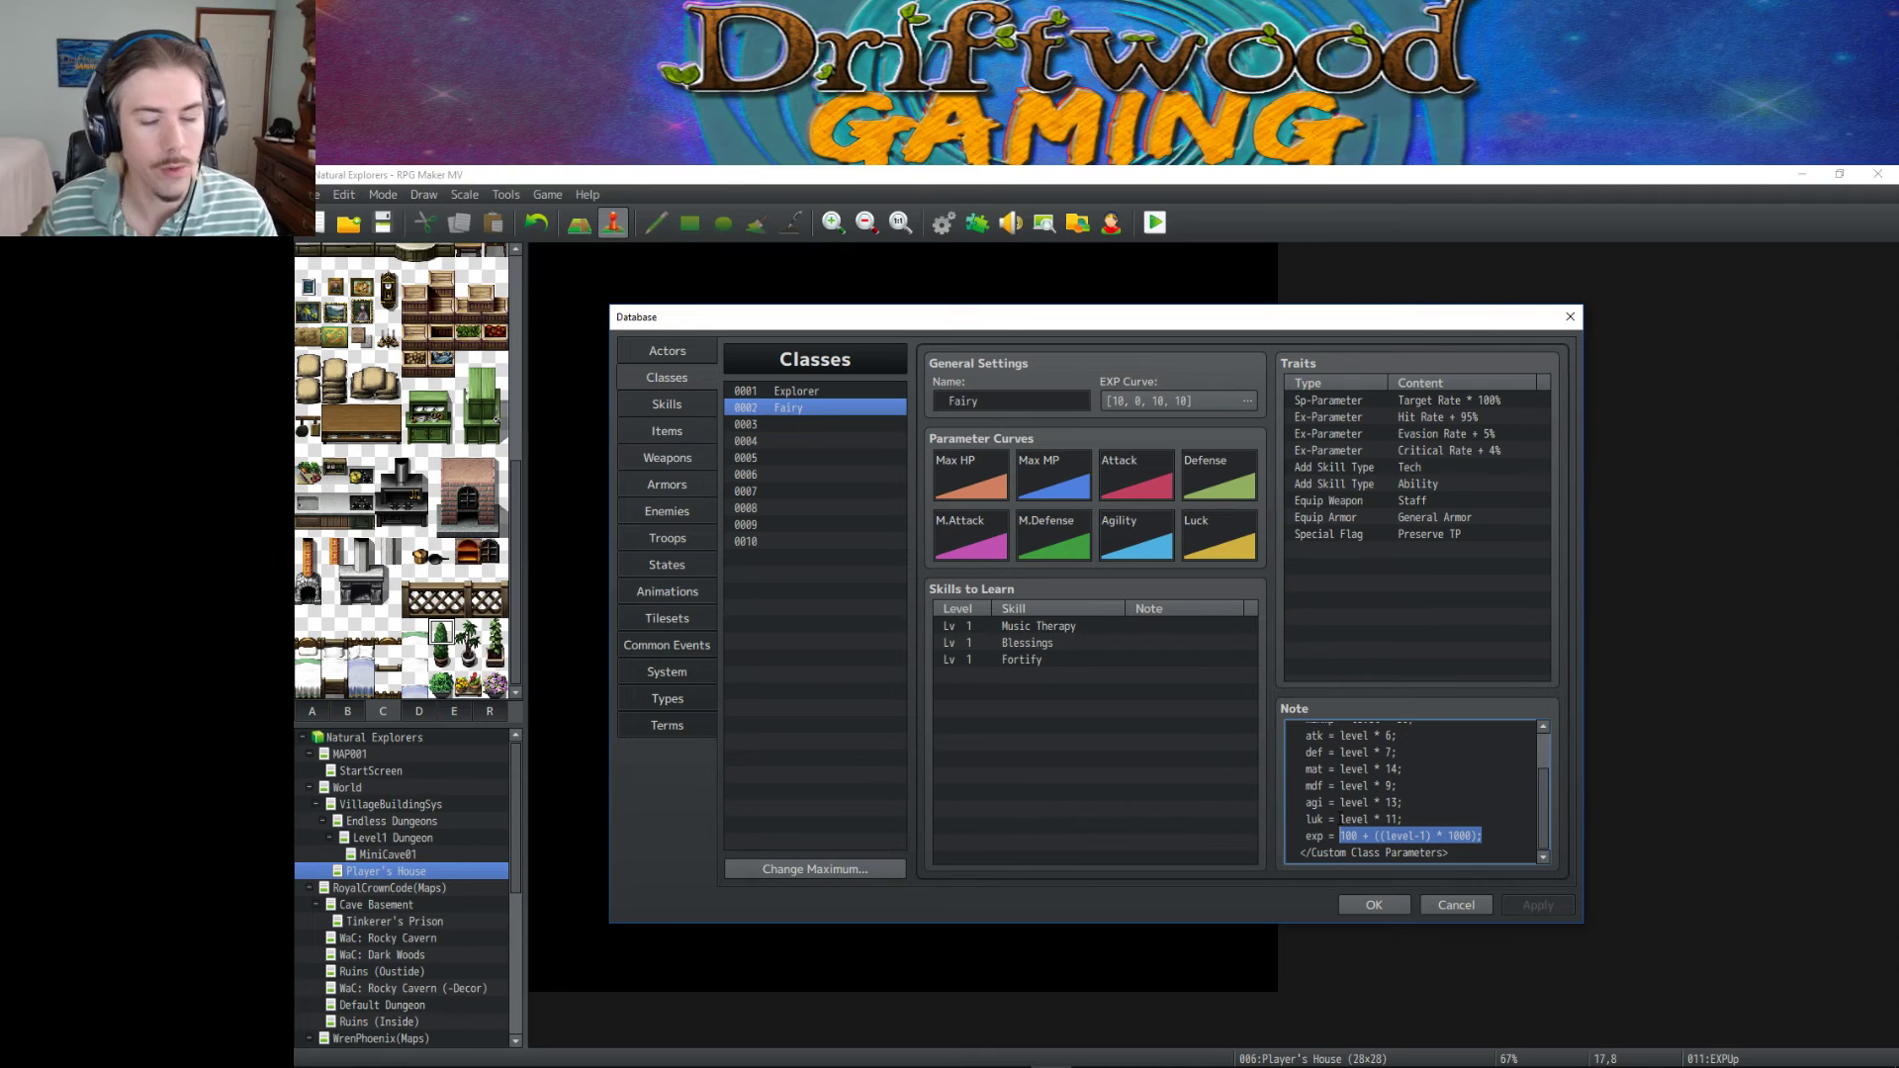
pyautogui.click(1489, 836)
pyautogui.moveTo(1489, 836); pyautogui.dragTo(1361, 836)
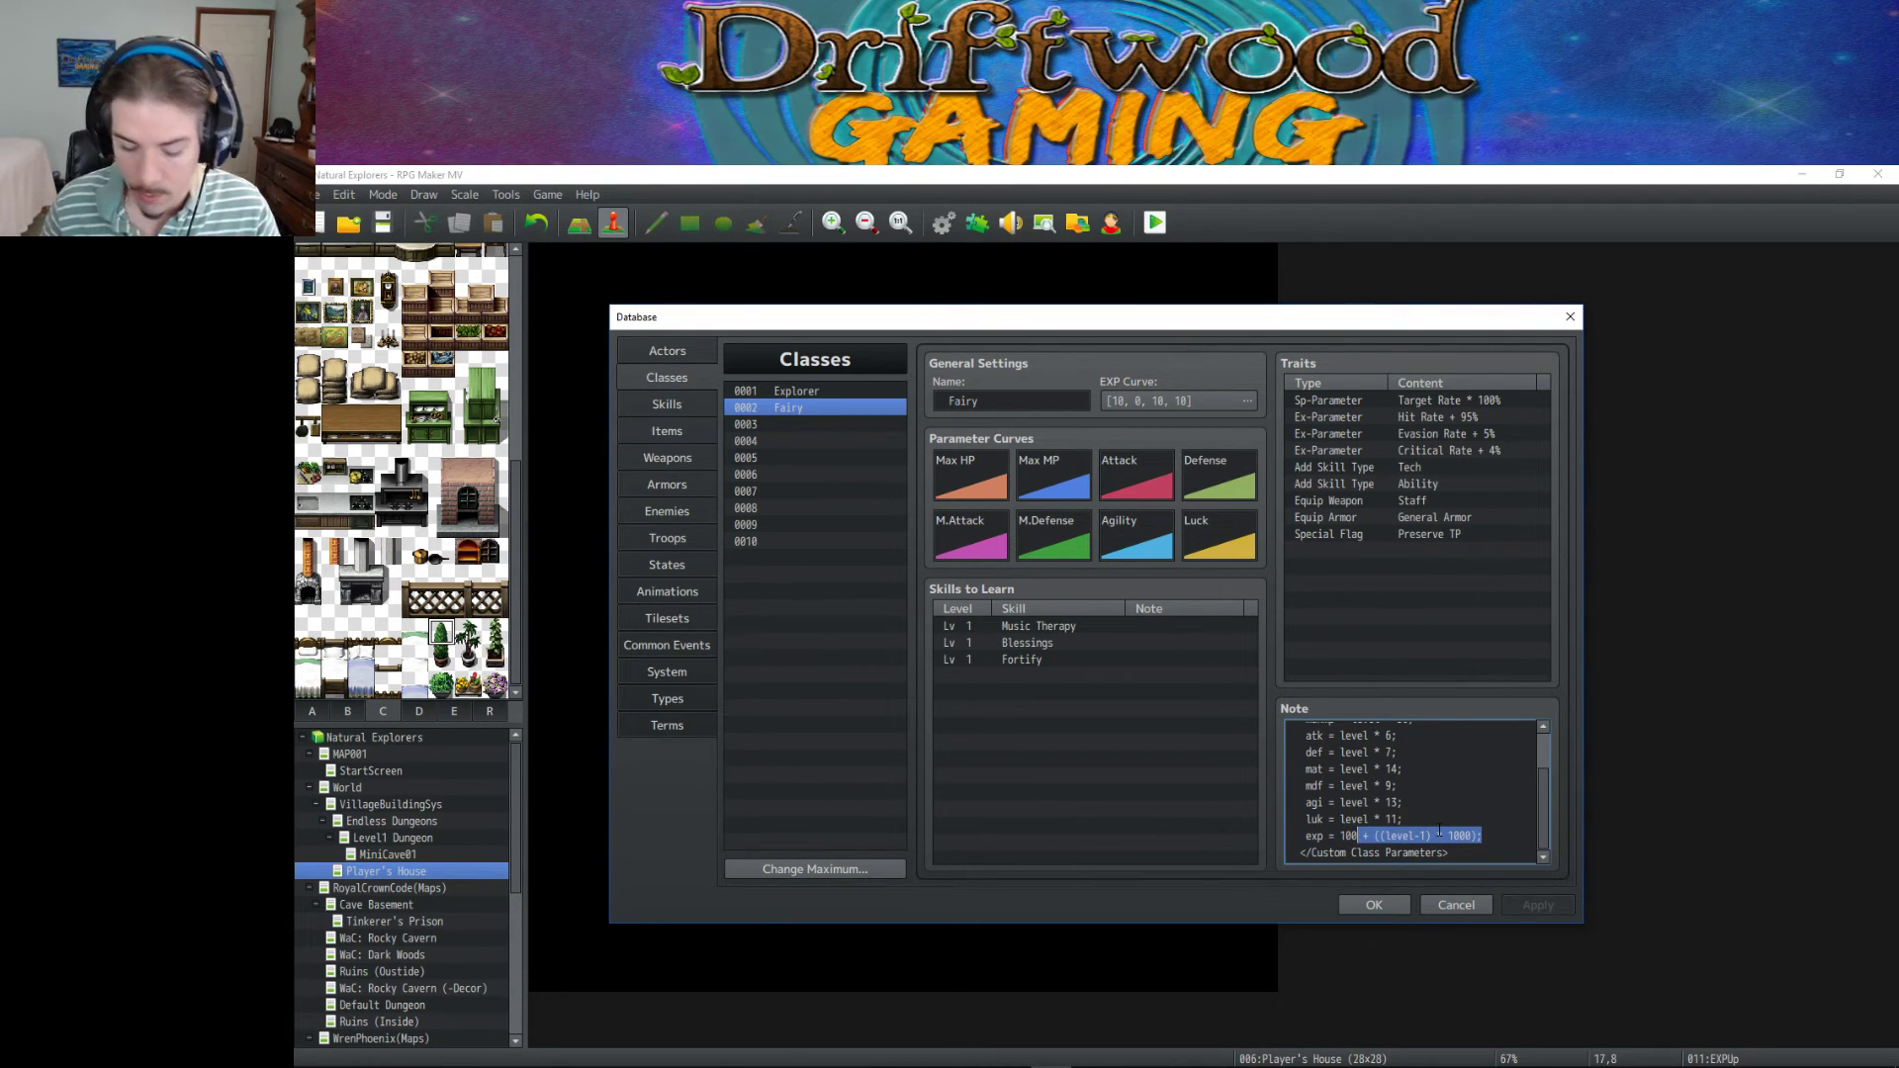
pyautogui.press('BackSpace')
pyautogui.write('+ level * 100')
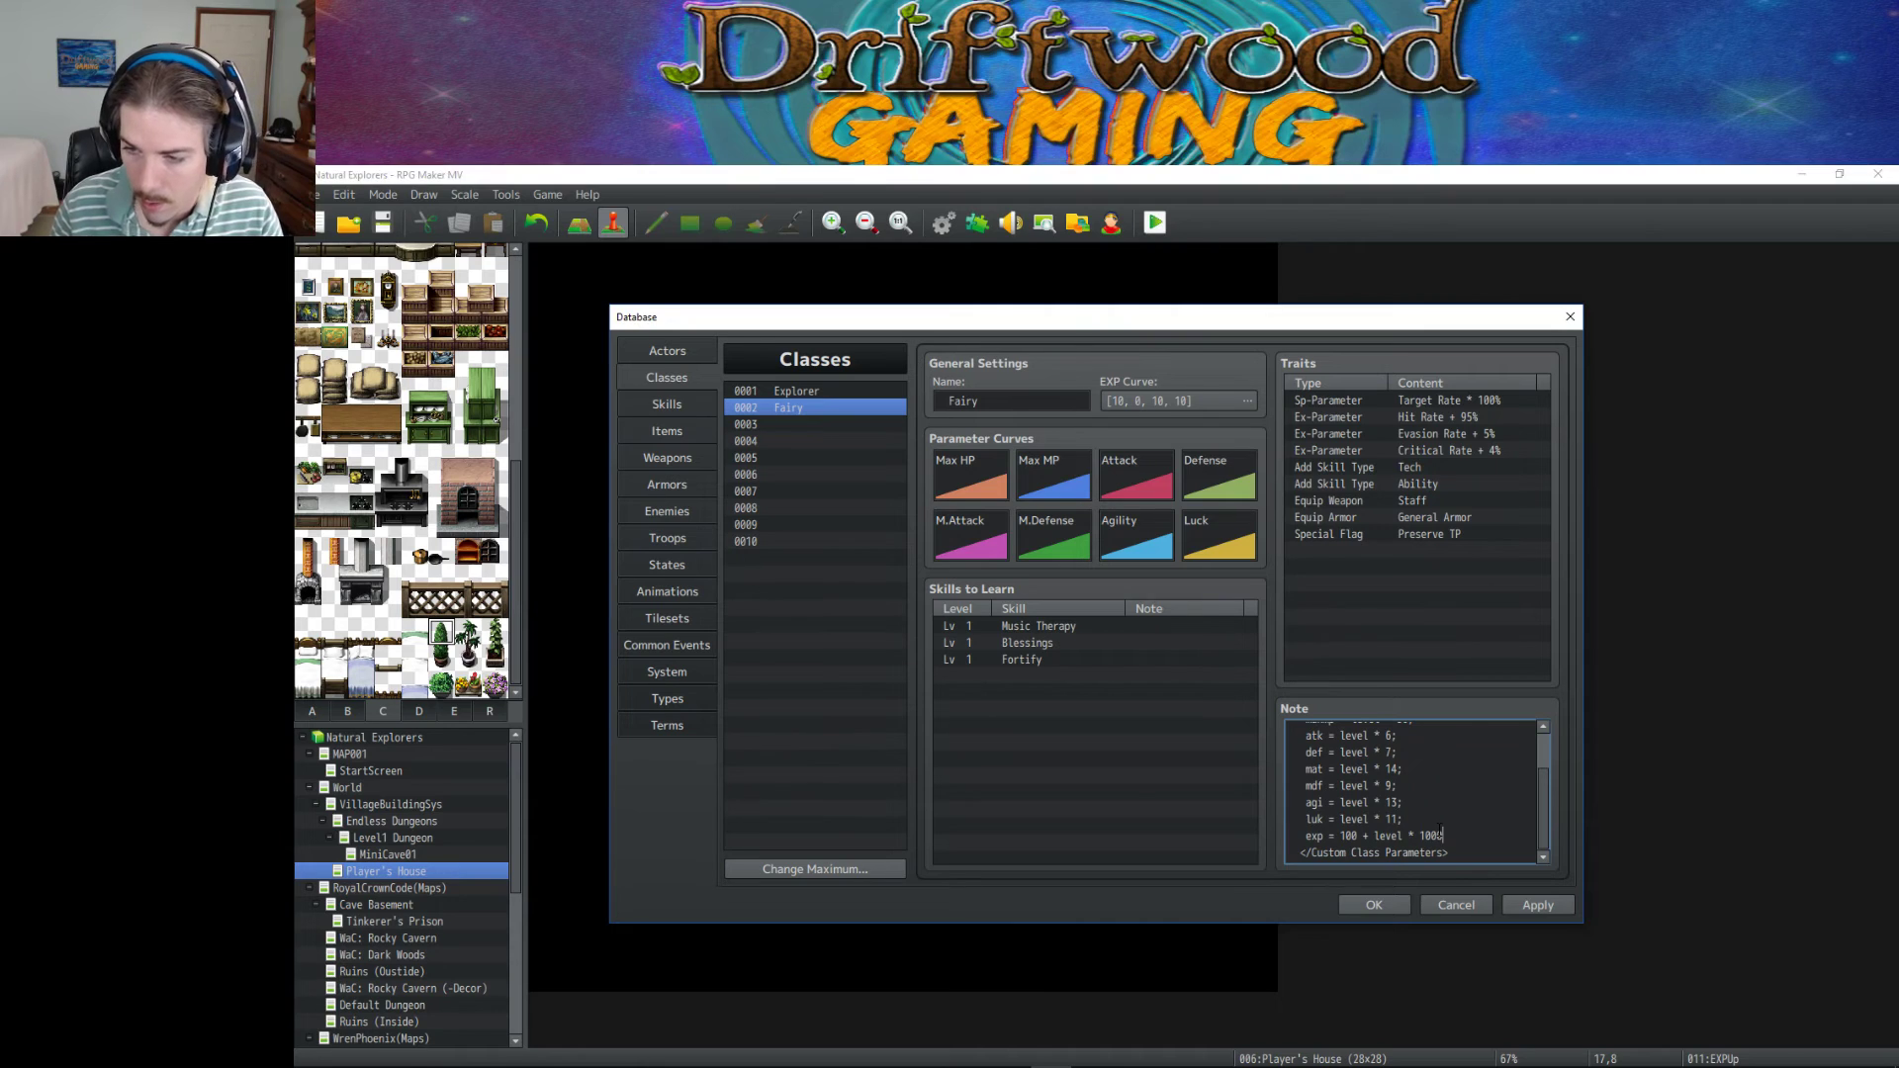
pyautogui.write(';')
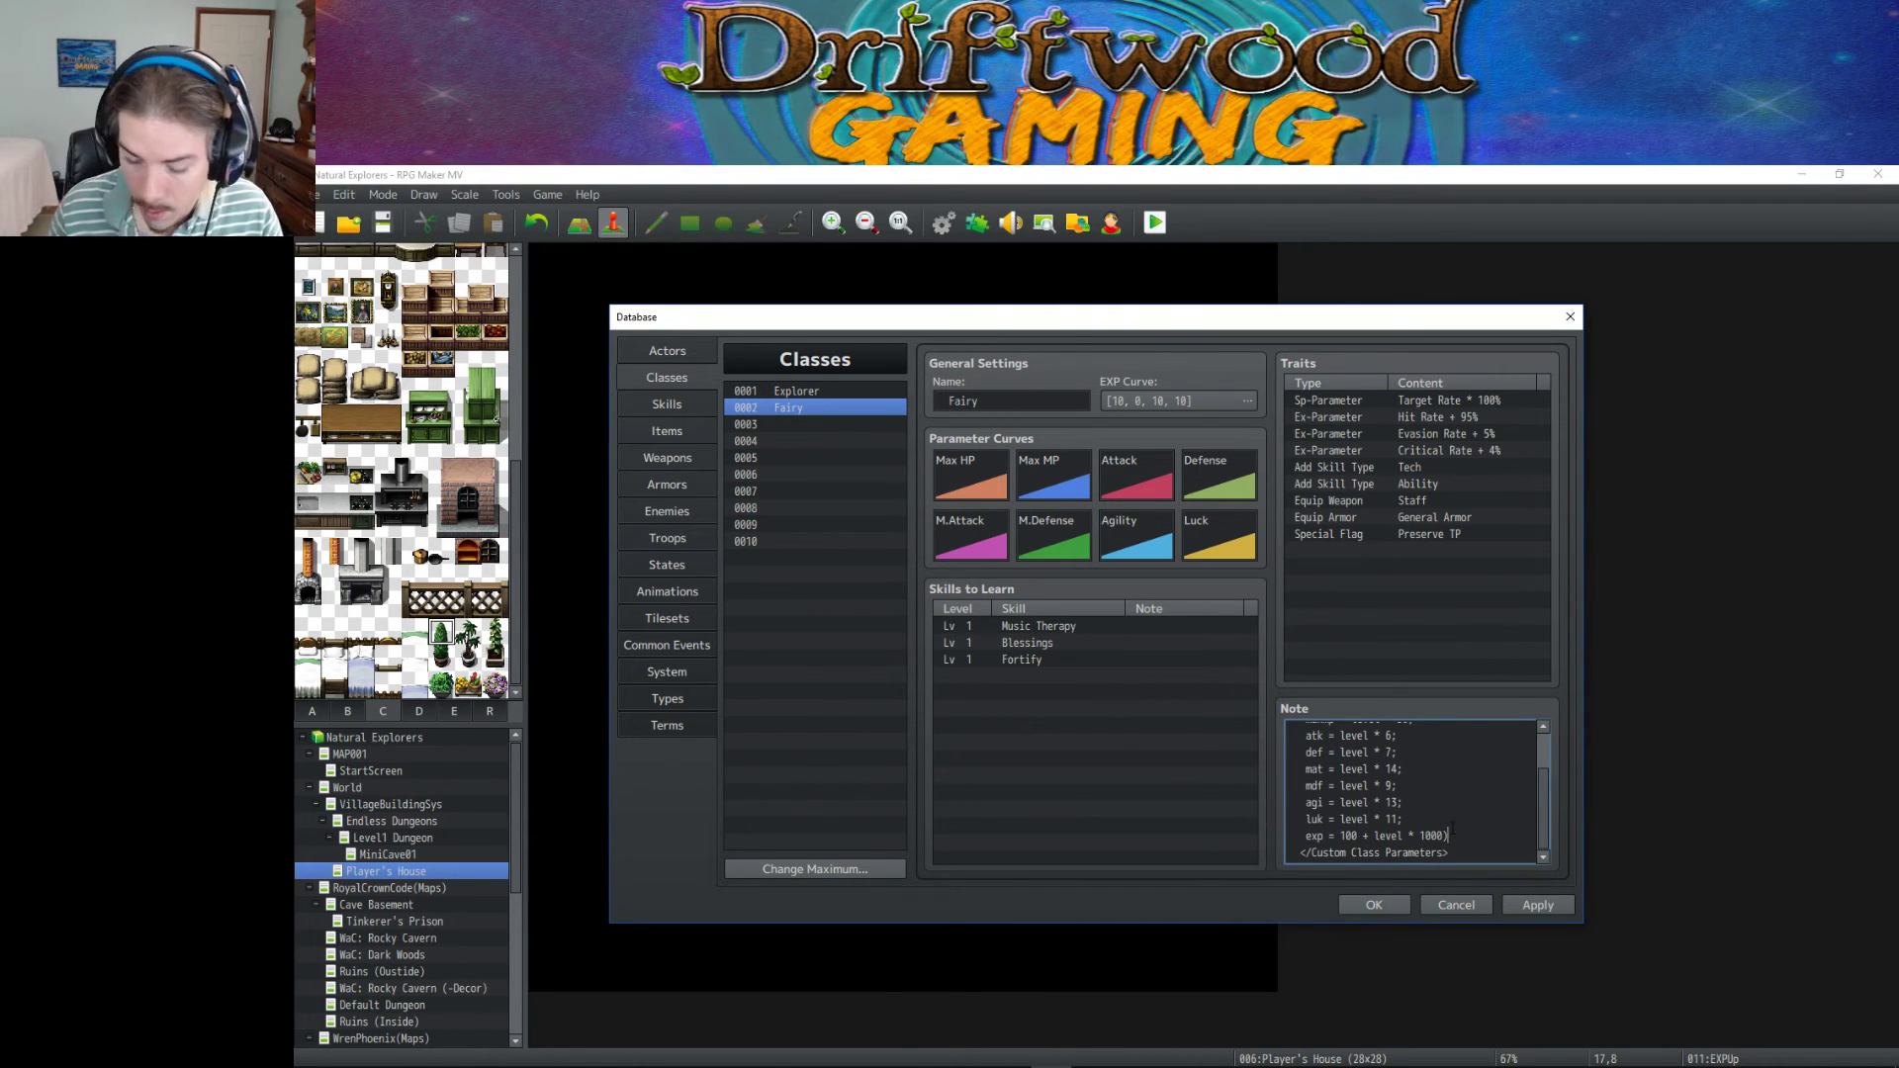
# Extend the Fairy class's exp formula with the term "+ level/4*1000;" at its end.
pyautogui.moveTo(1376, 836); pyautogui.dragTo(1449, 835)
pyautogui.click(1450, 831)
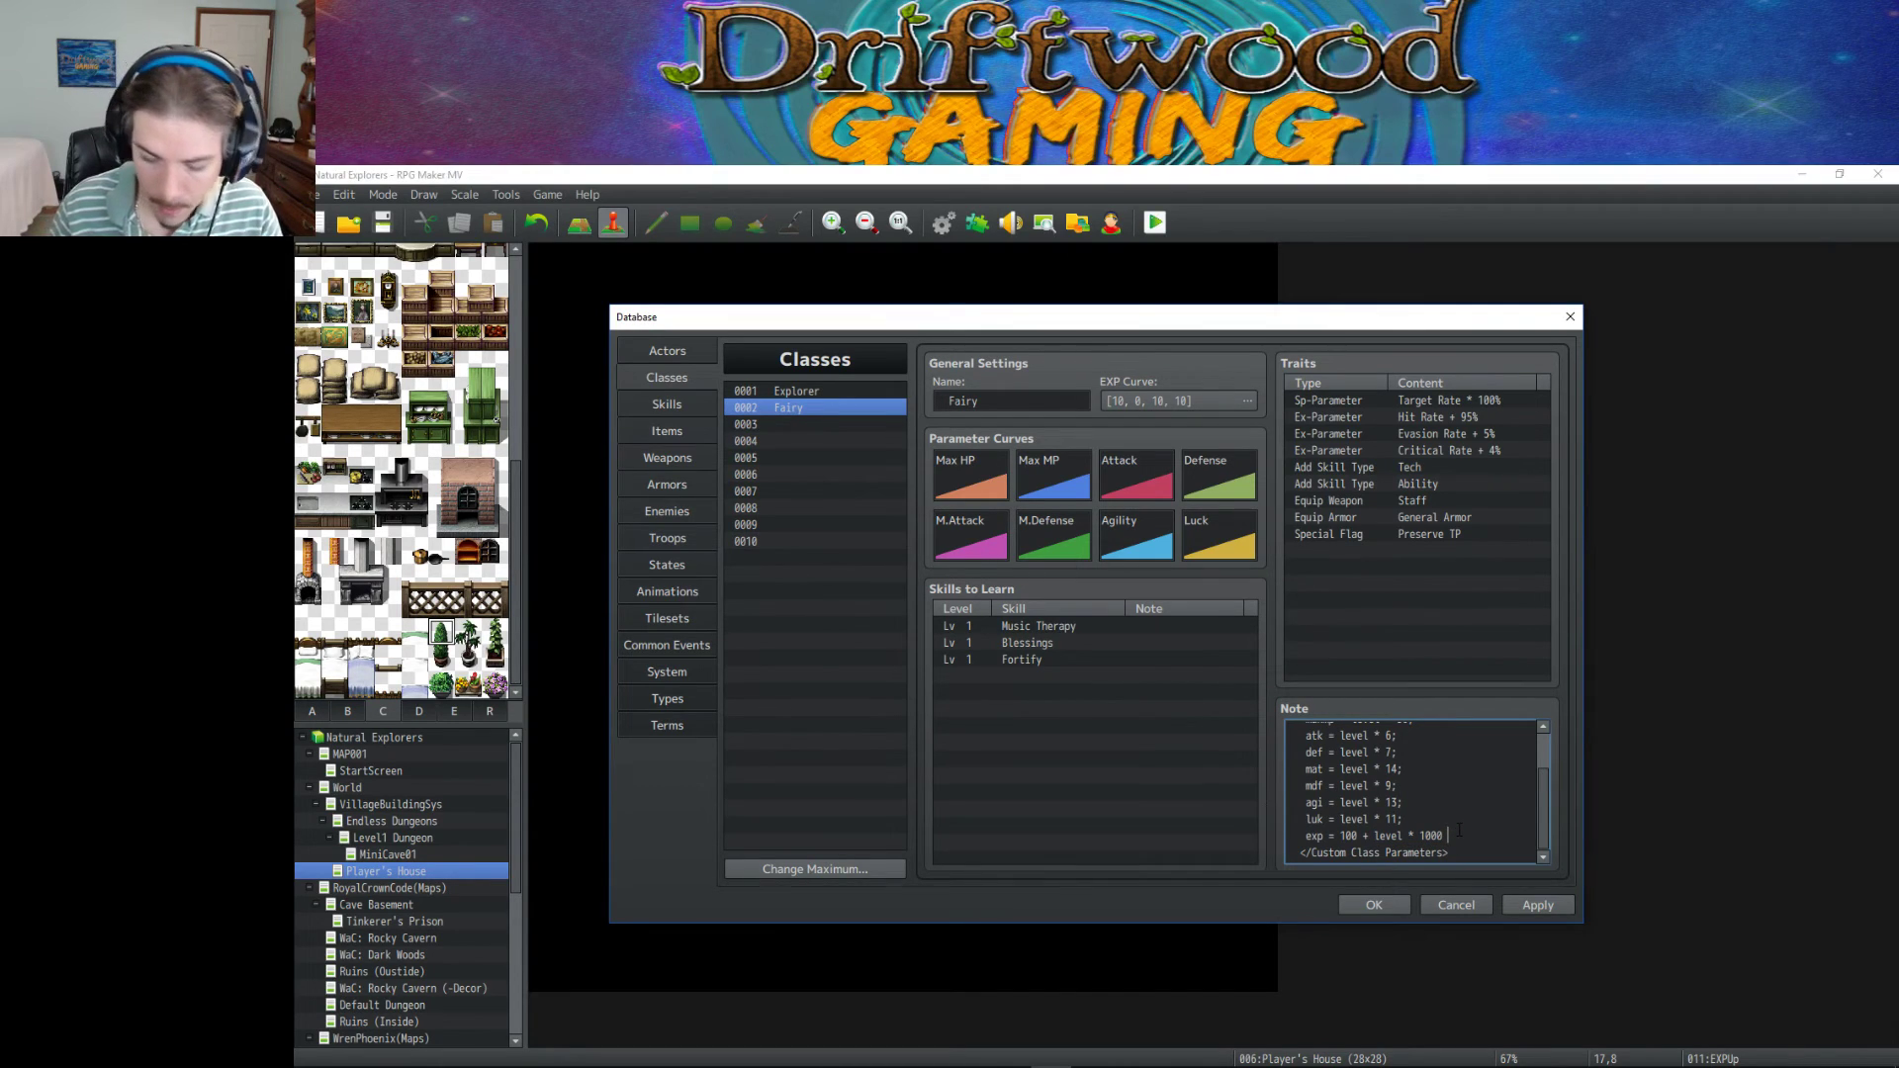
pyautogui.write('+ ')
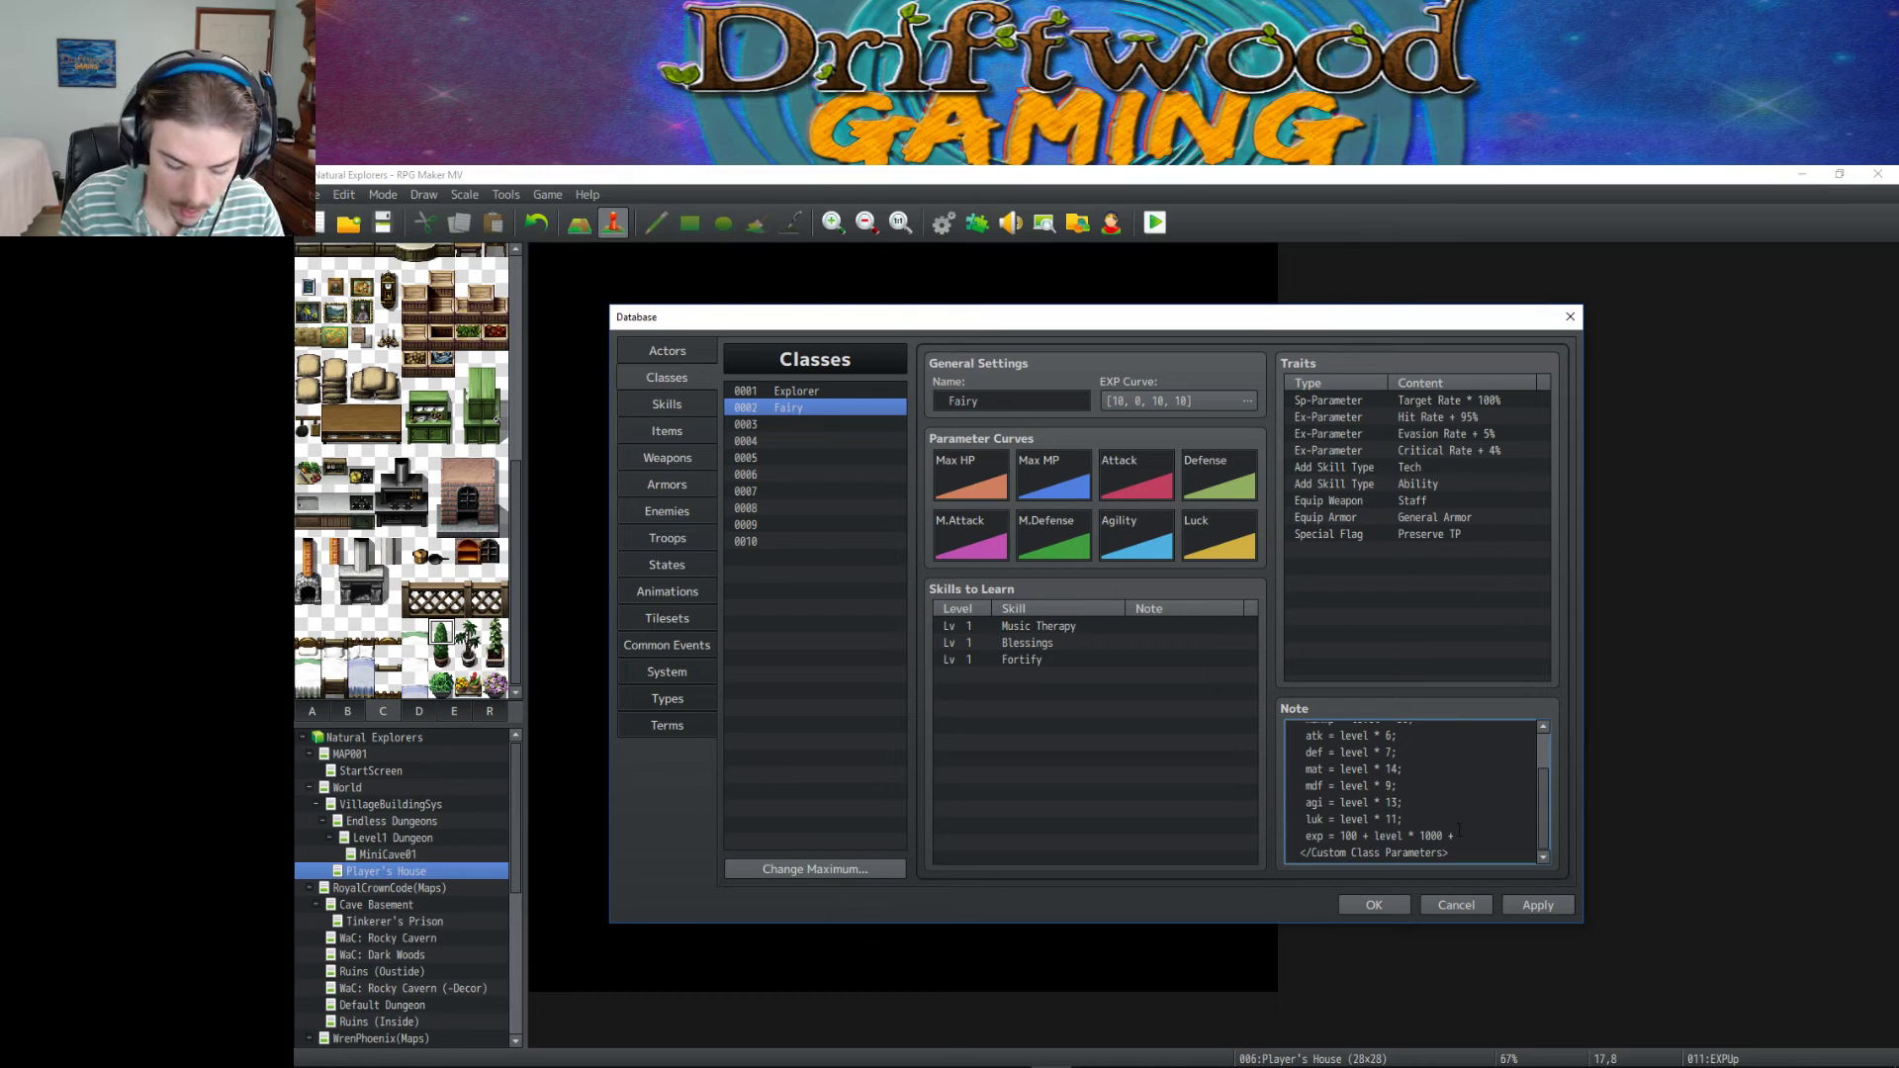
pyautogui.write('level/4*')
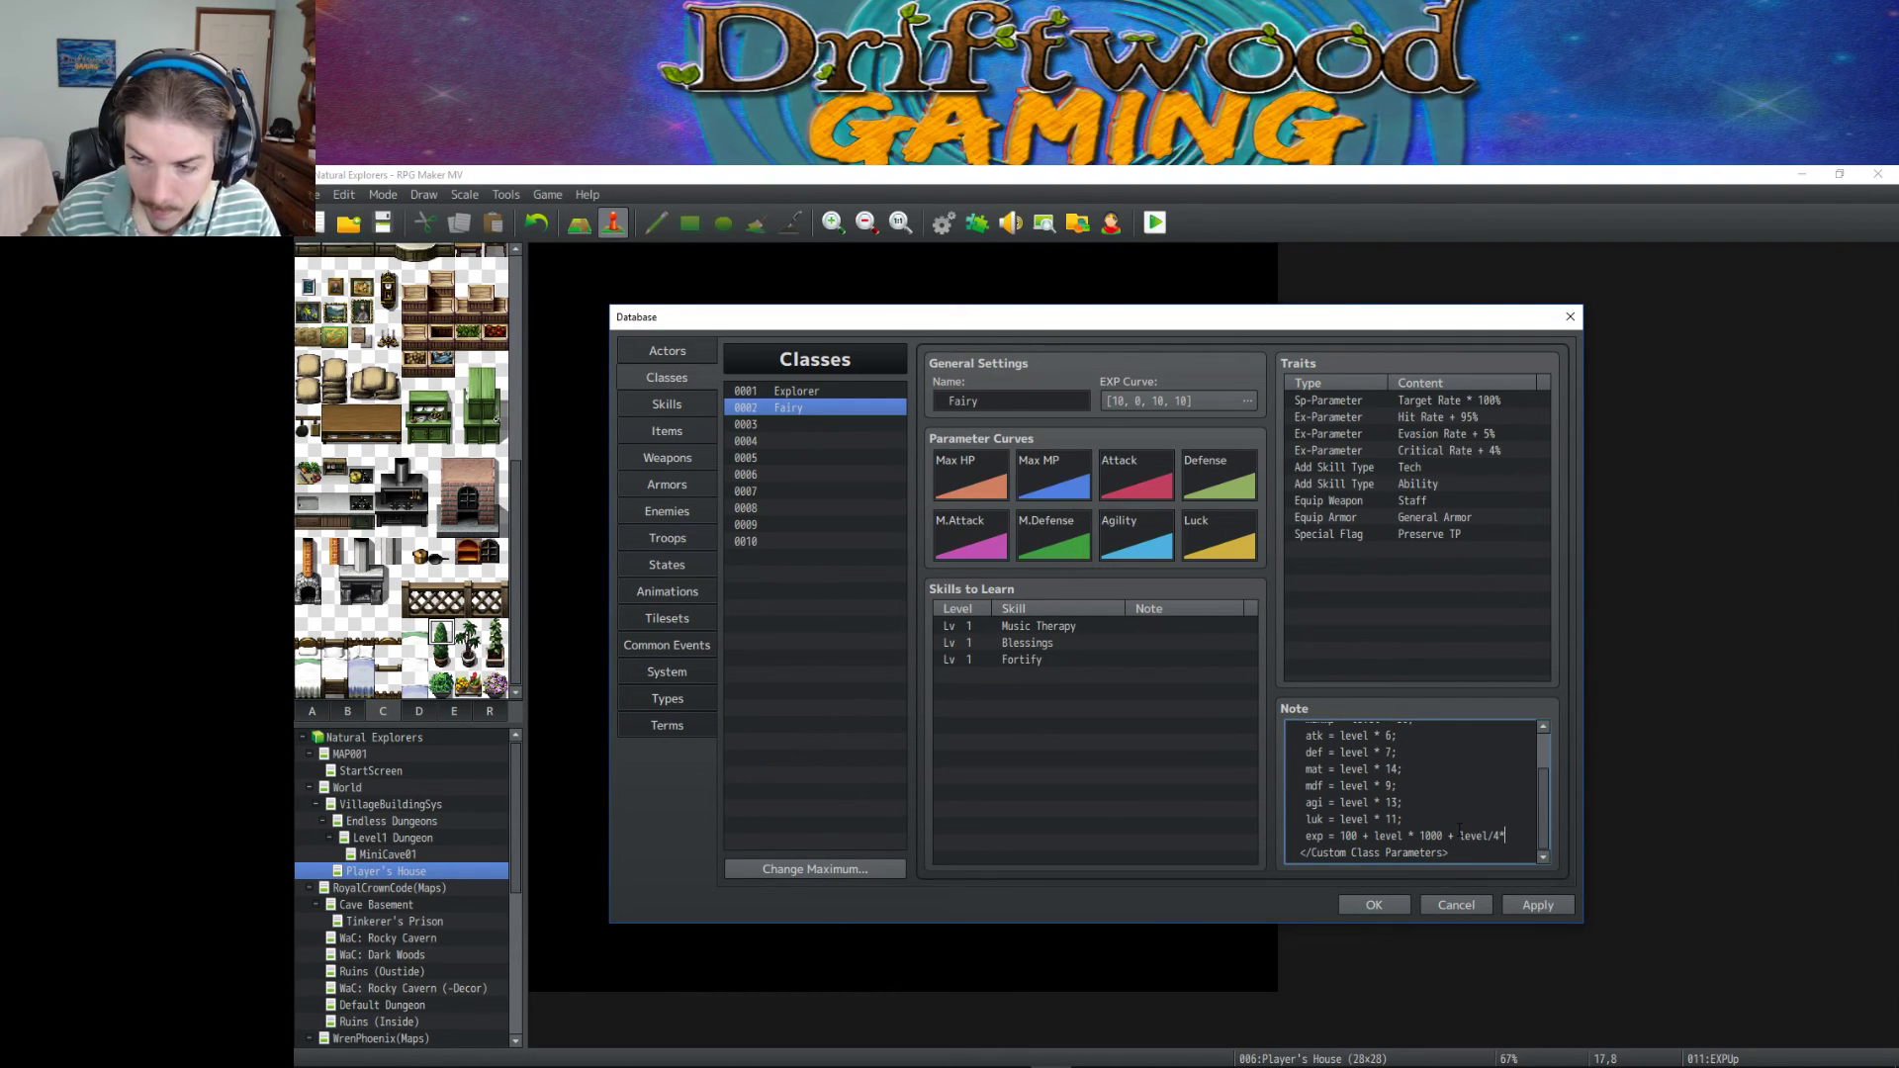
pyautogui.write('1000;')
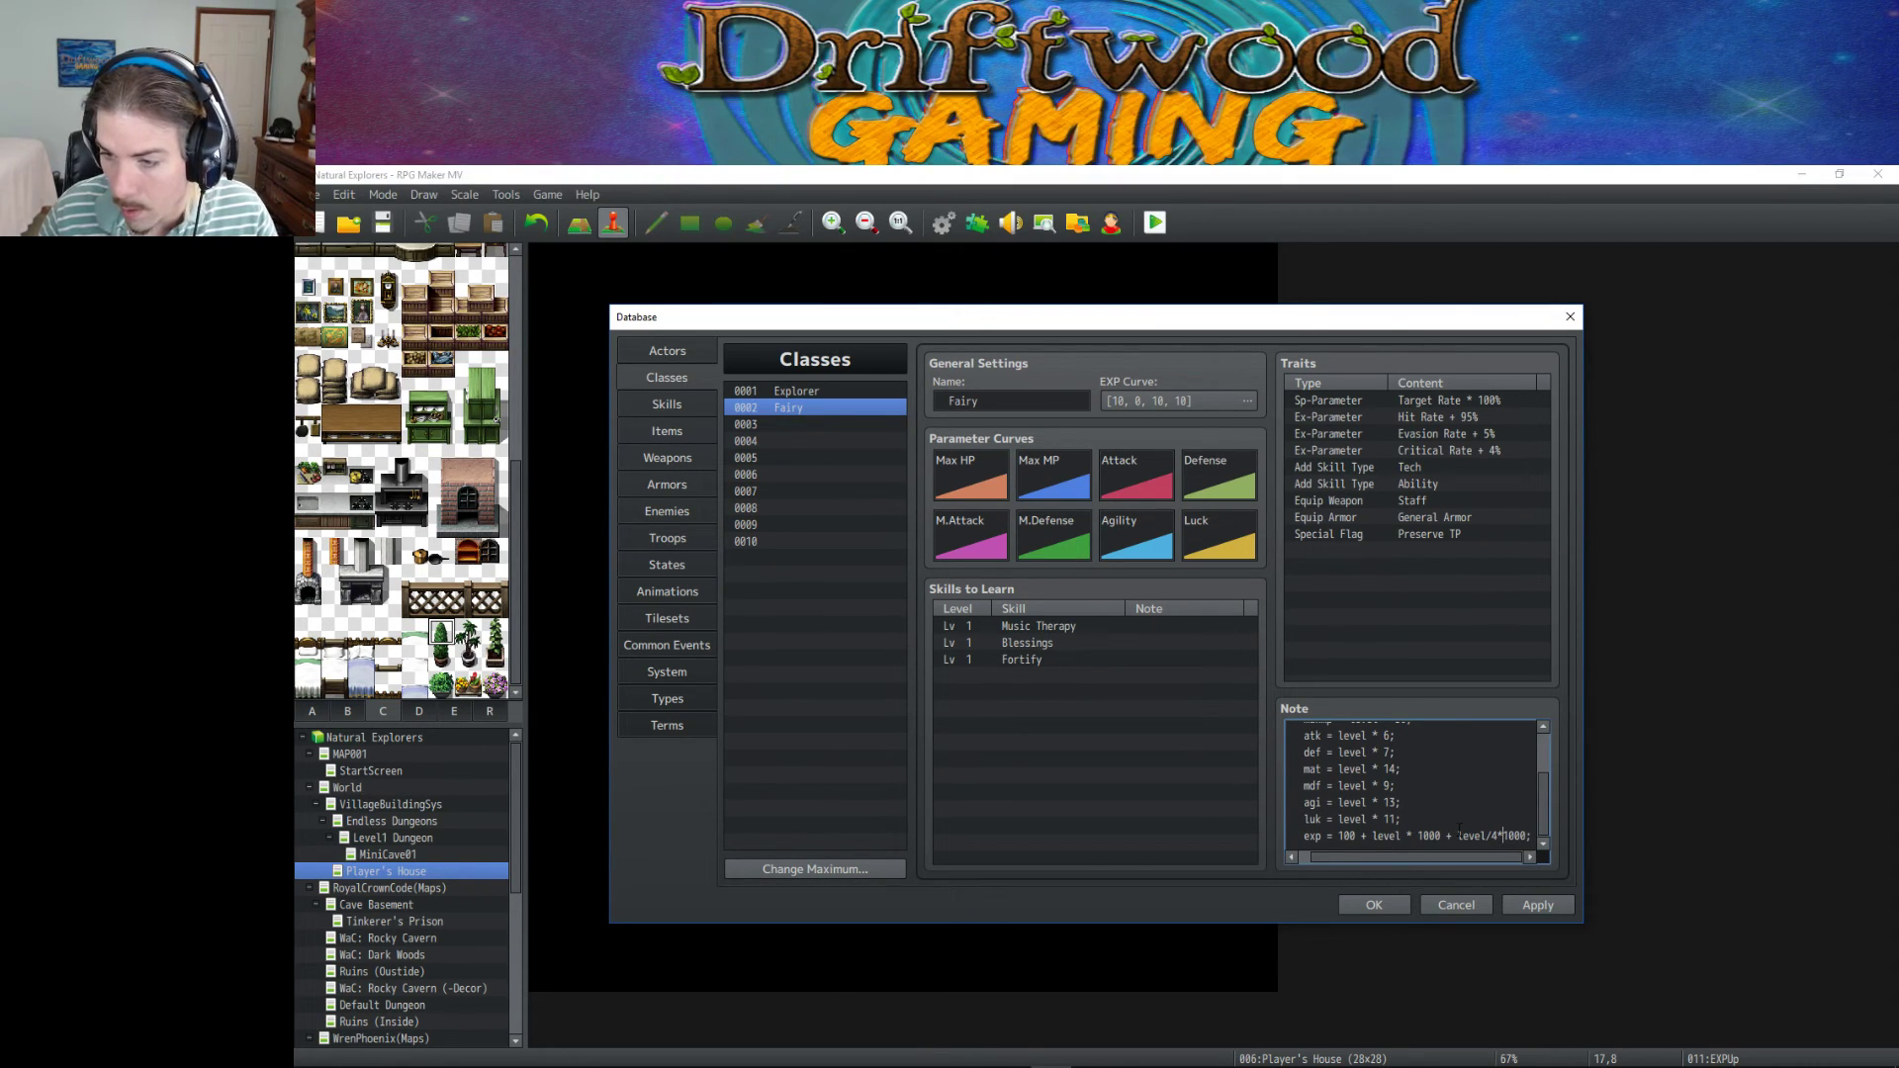
# Put level/4 in parentheses and remove the leading "100 +", leaving "exp = level * 1000 + (level/4) * 1000;".
pyautogui.press('Left')
pyautogui.press('Left')
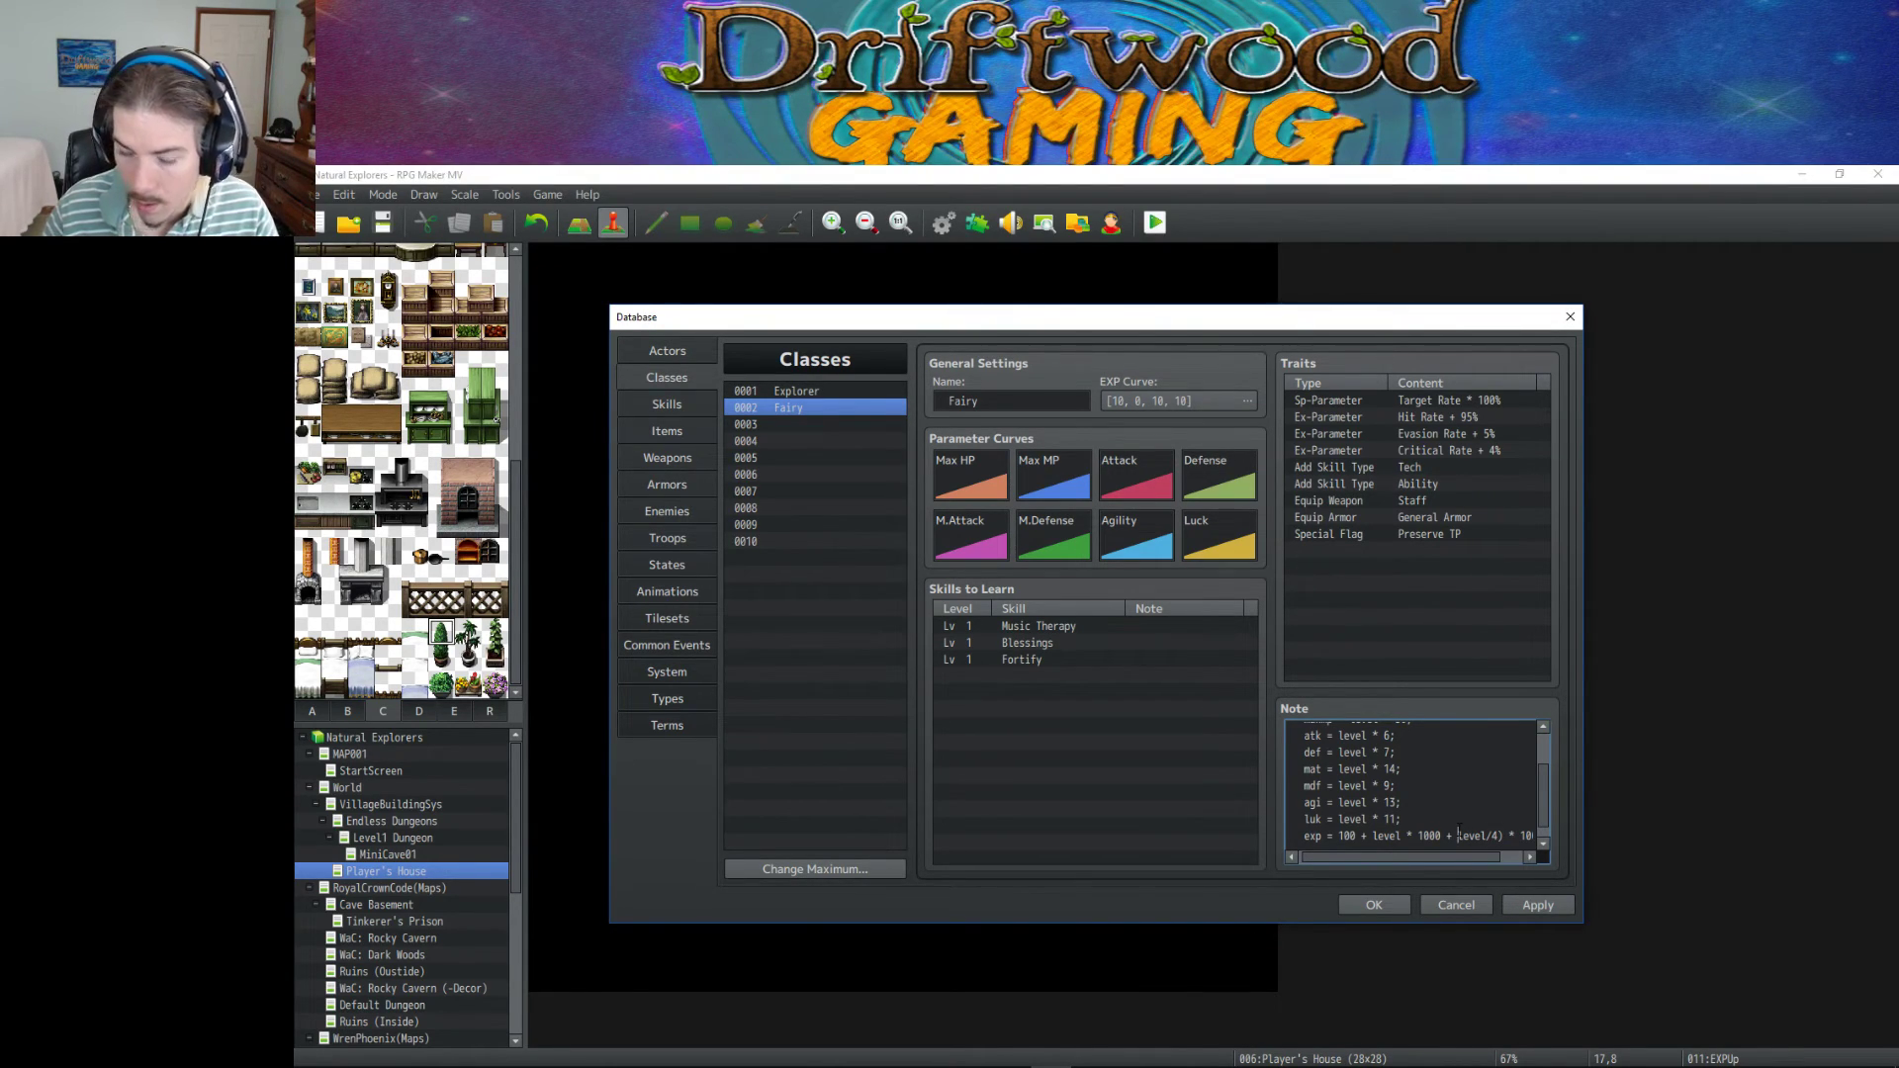
pyautogui.write('(')
pyautogui.scroll(-1, 1459, 829)
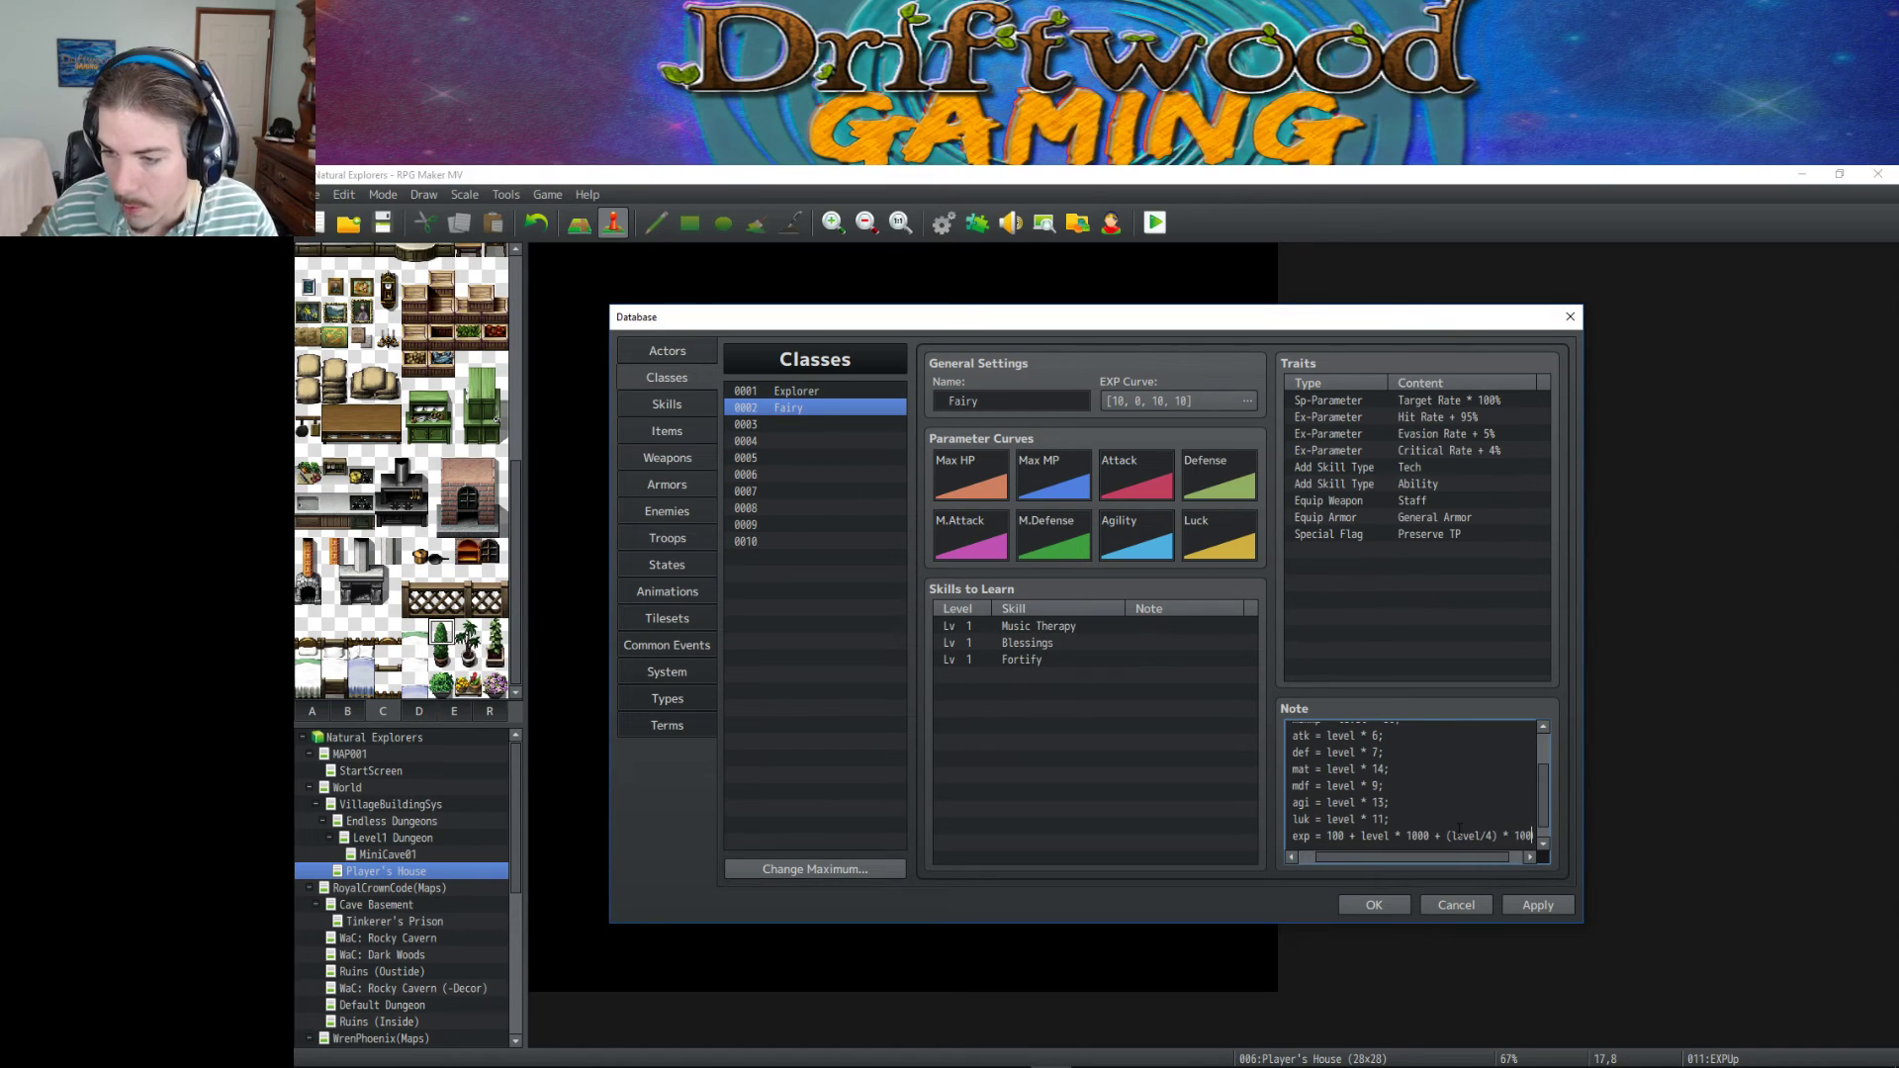
pyautogui.press('End')
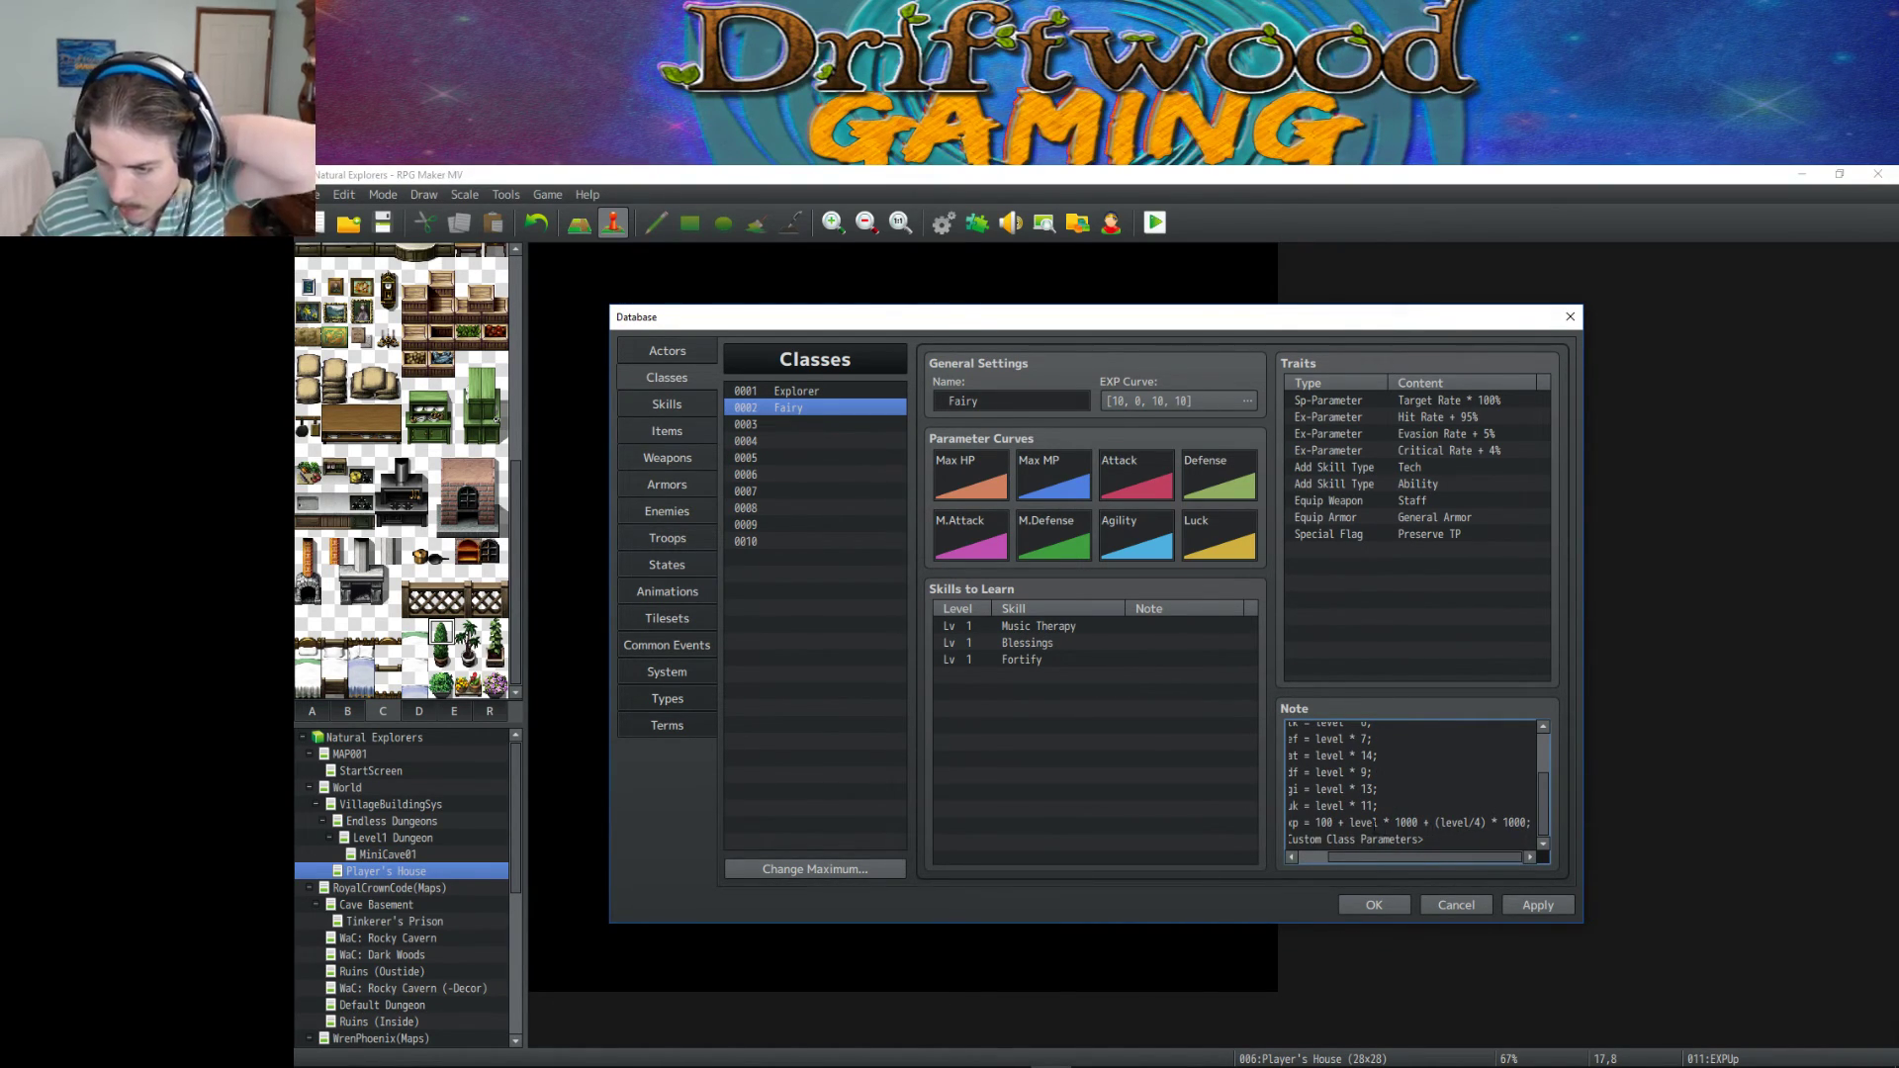
pyautogui.moveTo(1350, 824); pyautogui.dragTo(1316, 823)
pyautogui.press('BackSpace')
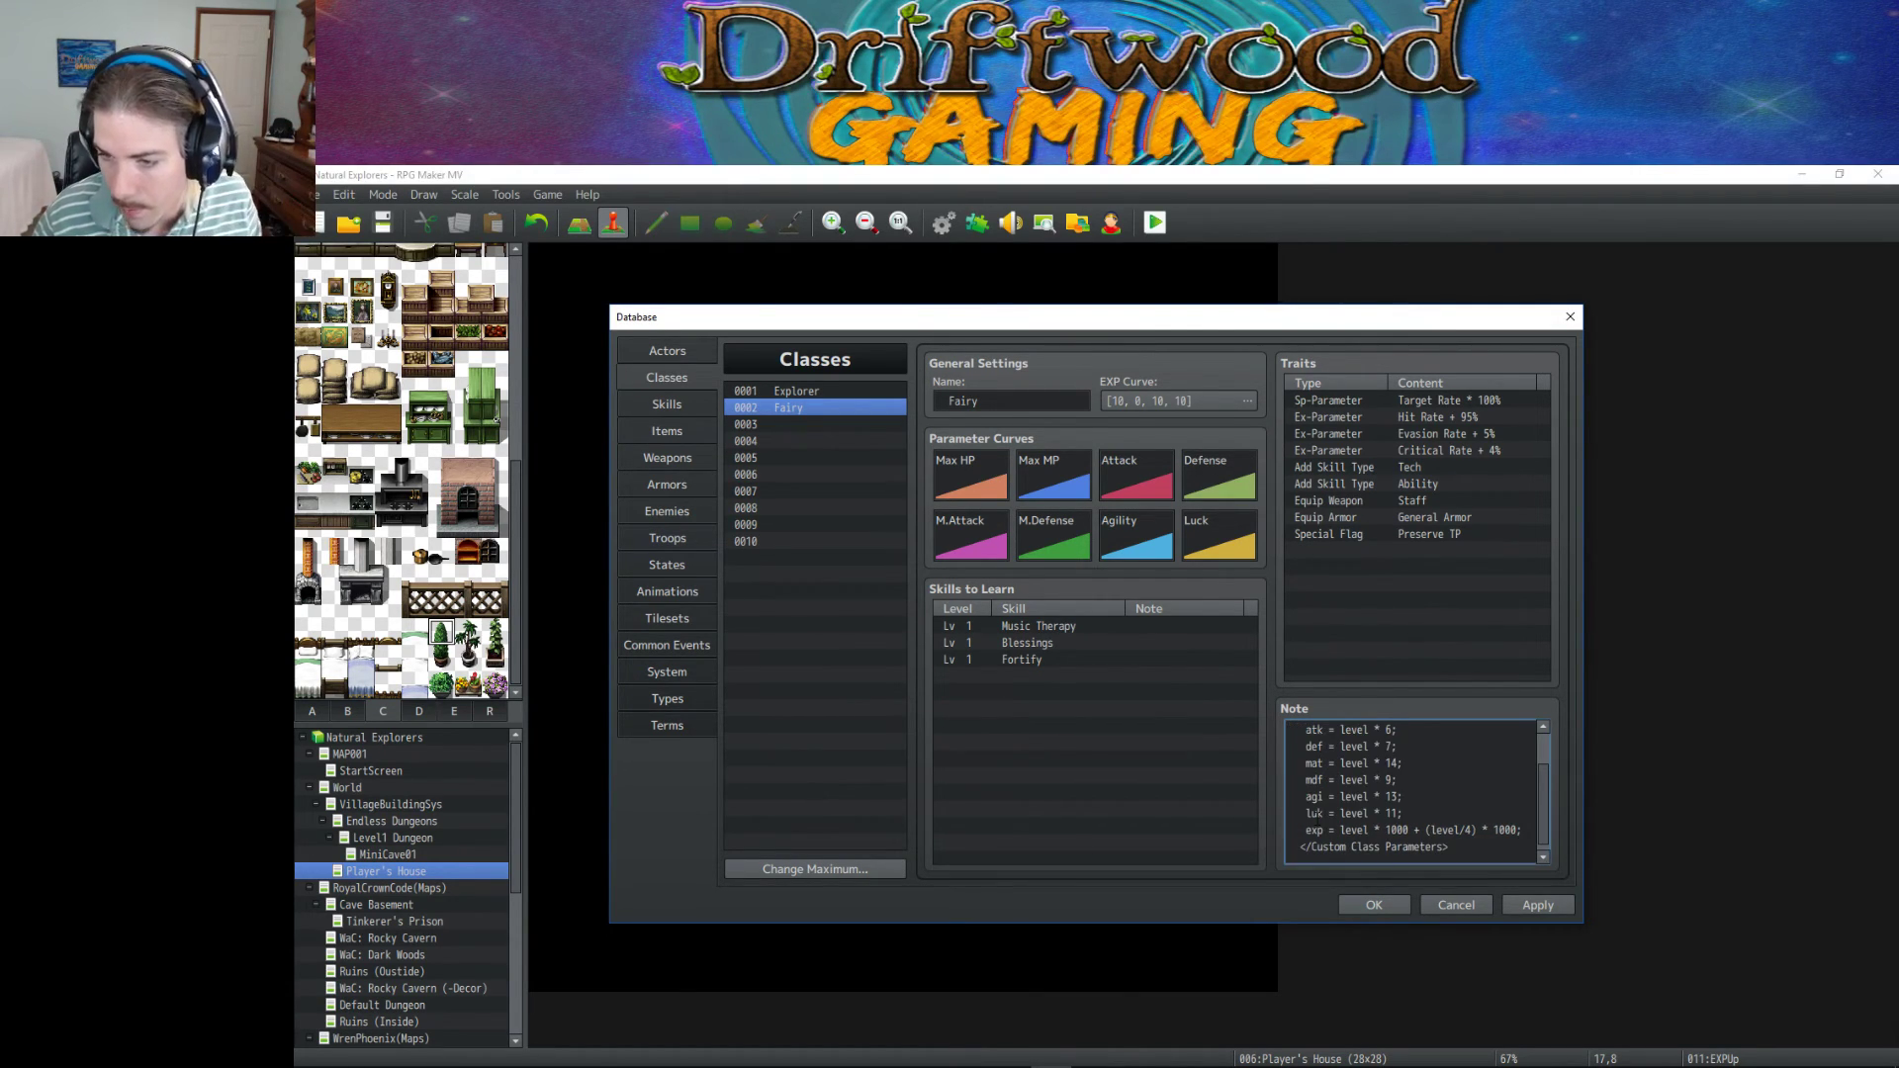
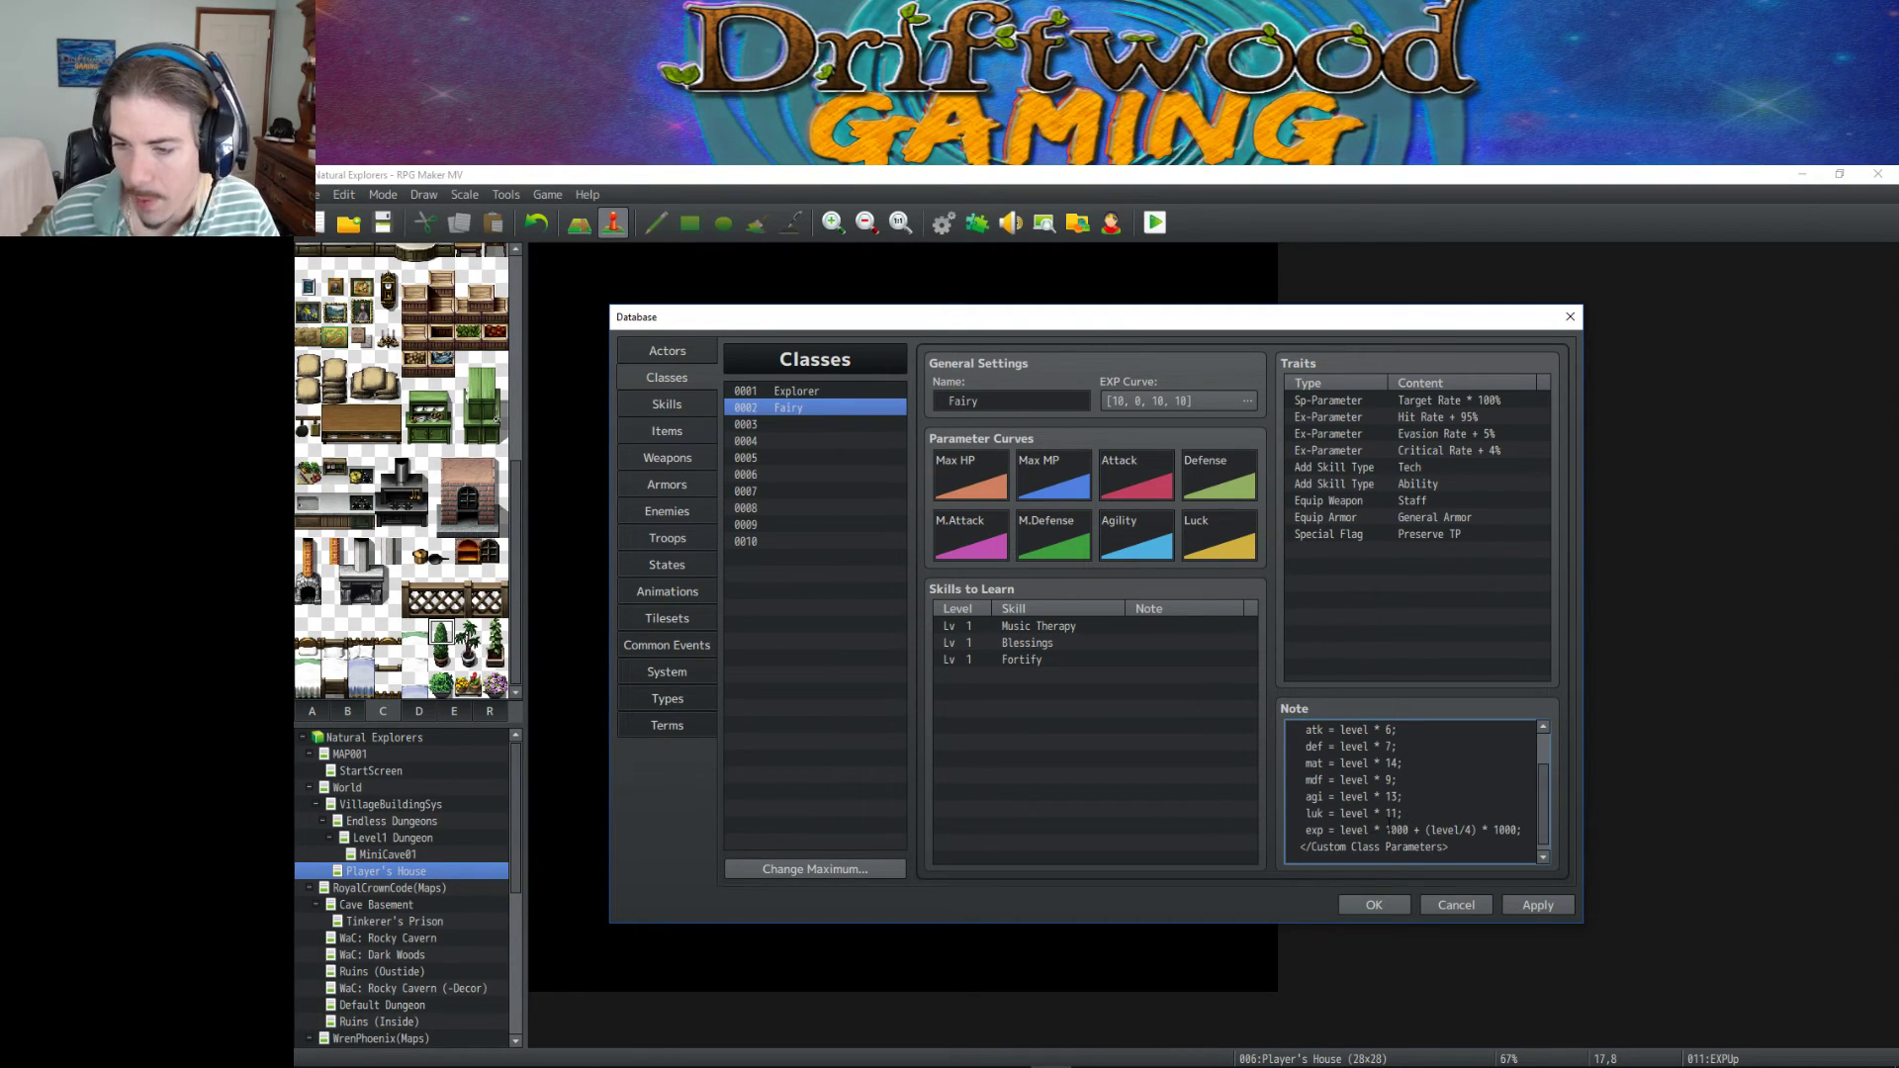
# Replace the first level factor in the Fairy class's exp formula with (level-1), giving "exp = (level-1) * 1000 + (level/4) * 1000;".
pyautogui.write('- 1')
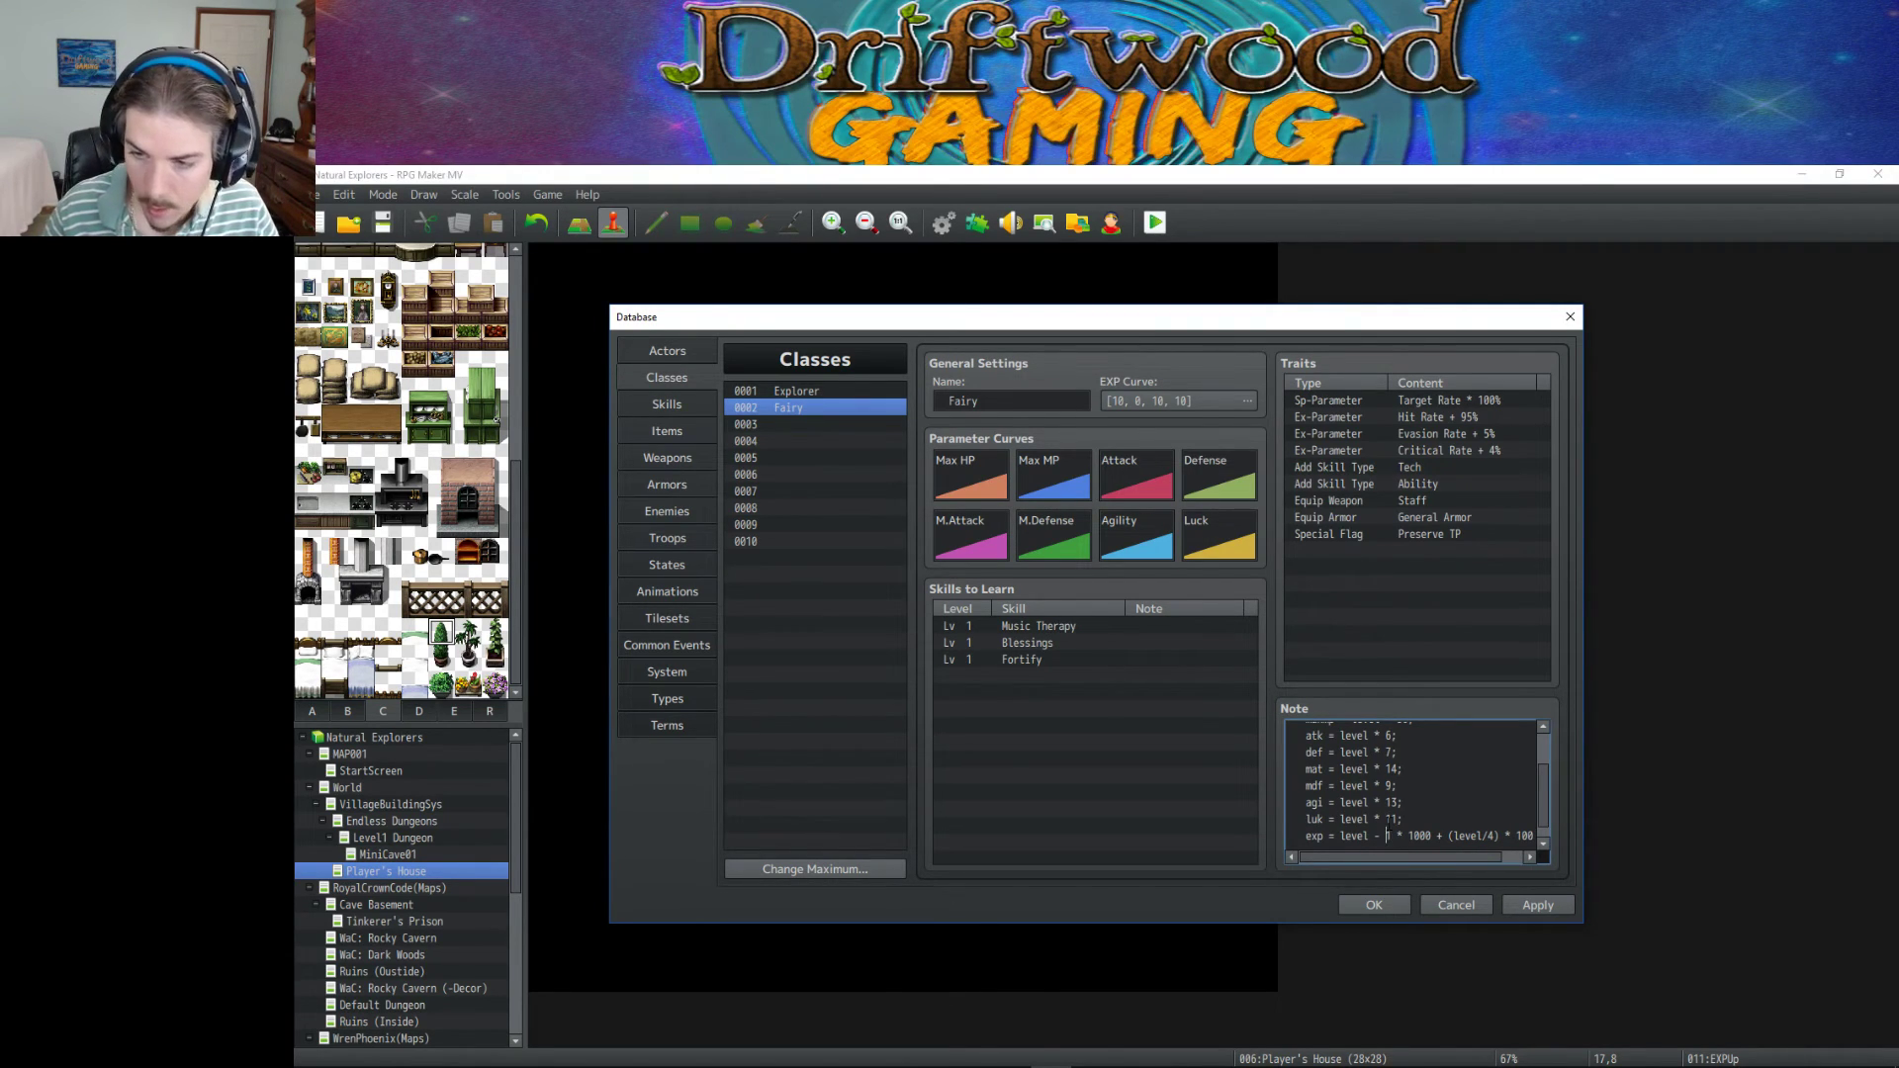
pyautogui.press('BackSpace')
pyautogui.press('Left')
pyautogui.press('BackSpace')
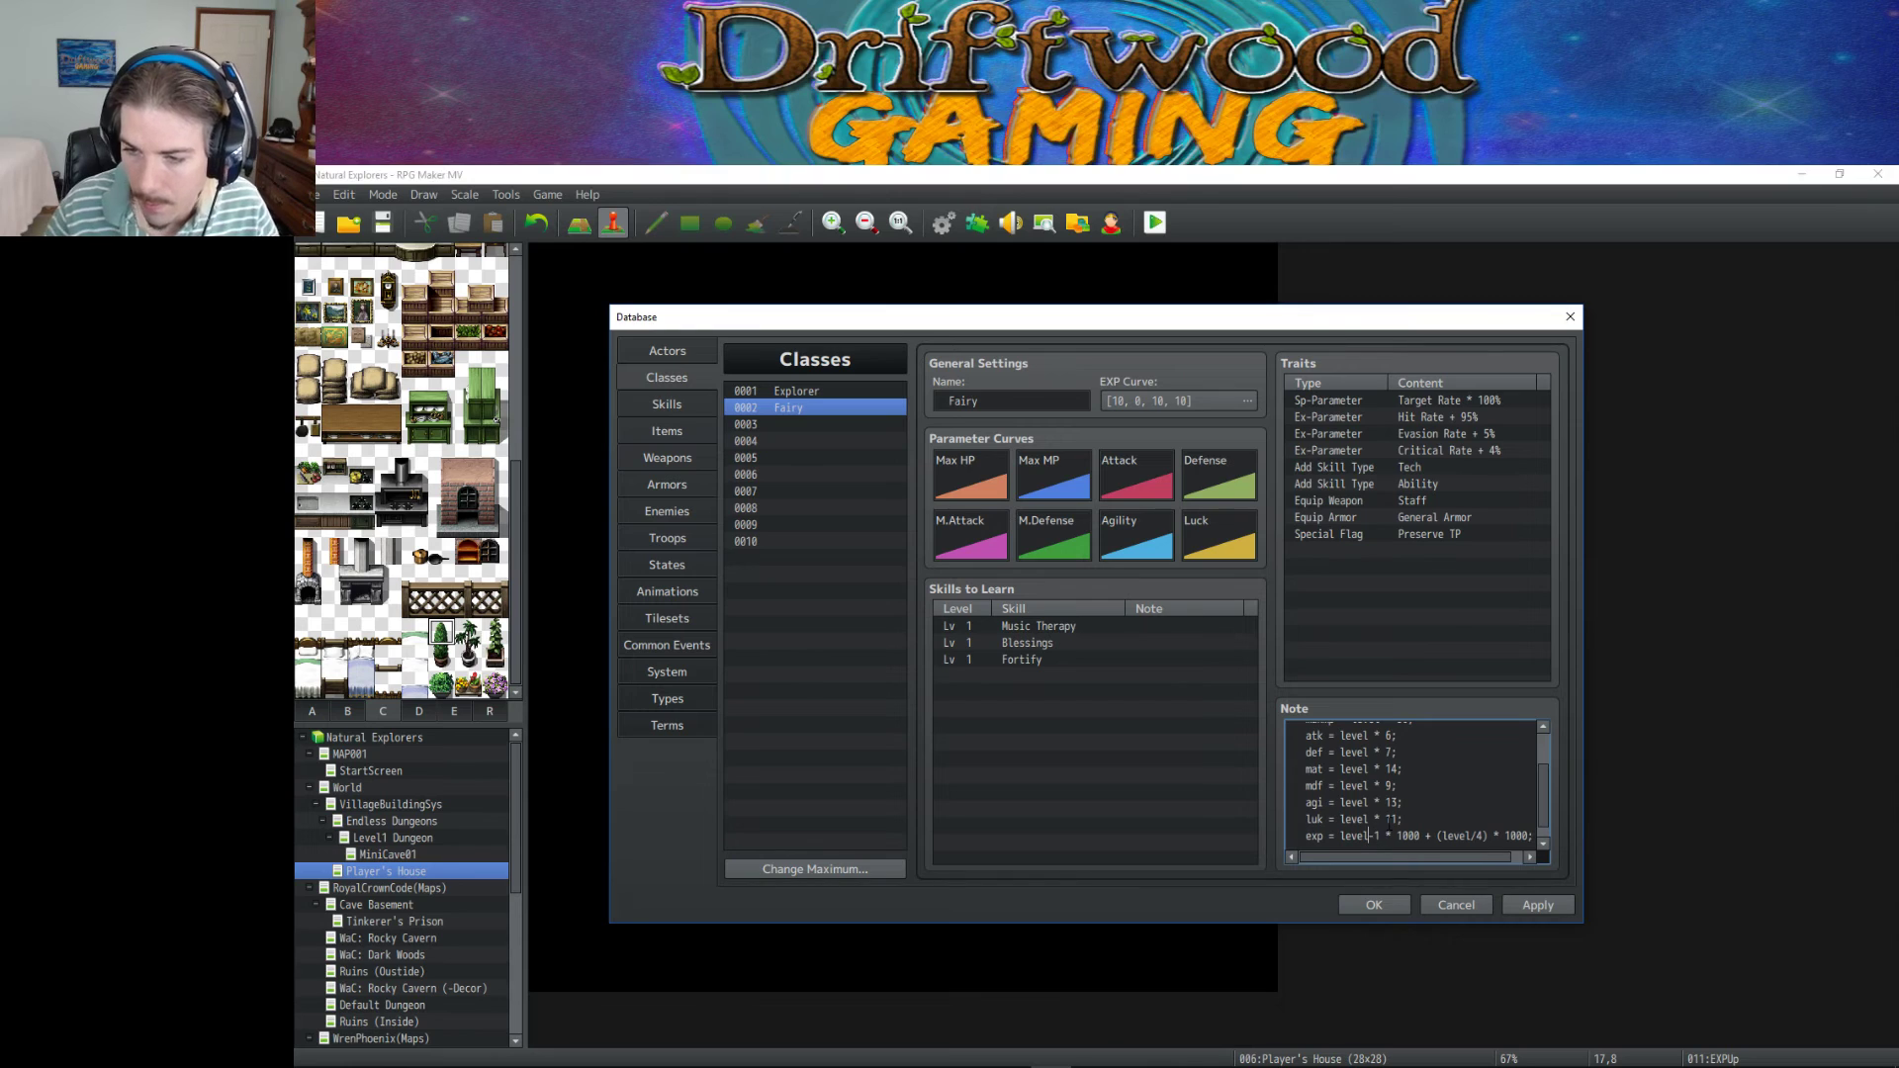
pyautogui.write(')')
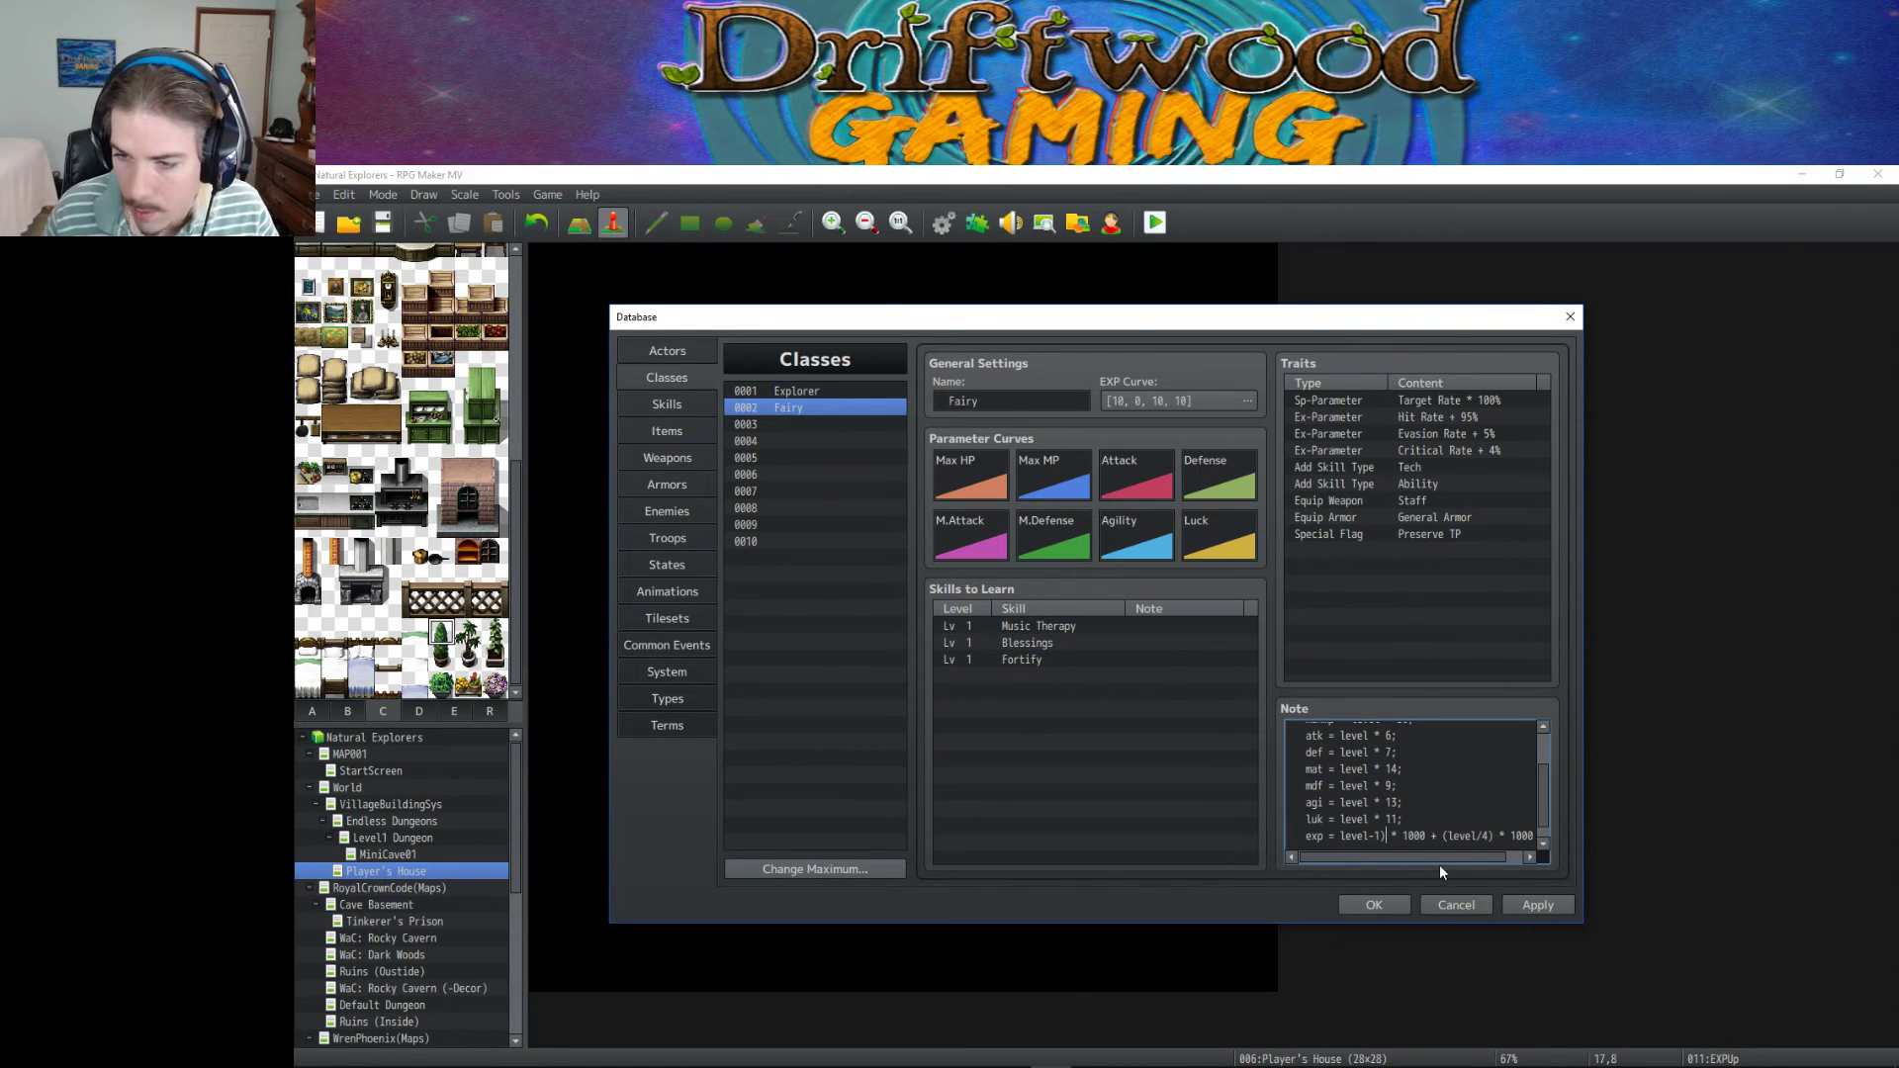
pyautogui.moveTo(1342, 819); pyautogui.dragTo(1296, 836)
pyautogui.click(1296, 836)
pyautogui.write('(')
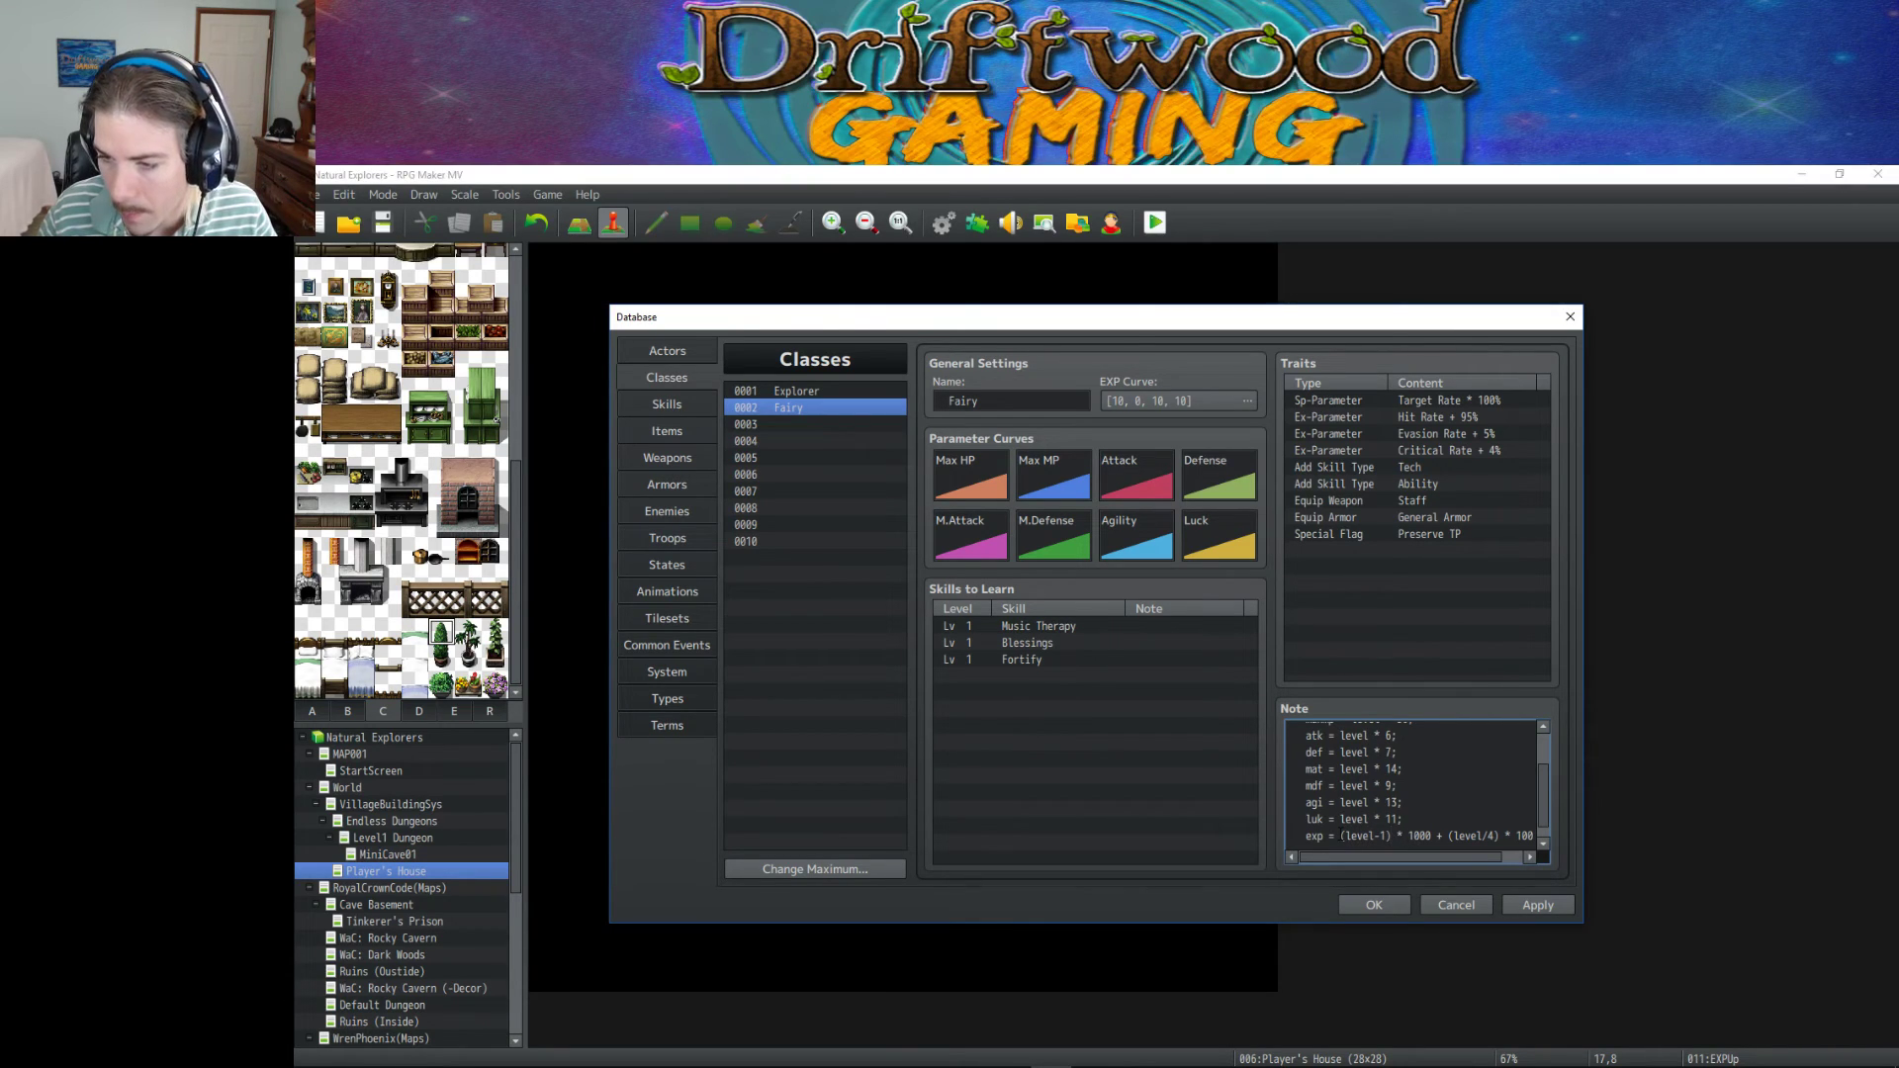
# Copy the Fairy class's exp line over the exp line in the Explorer class's note, and save the database changes.
pyautogui.press('Down')
pyautogui.press('Left')
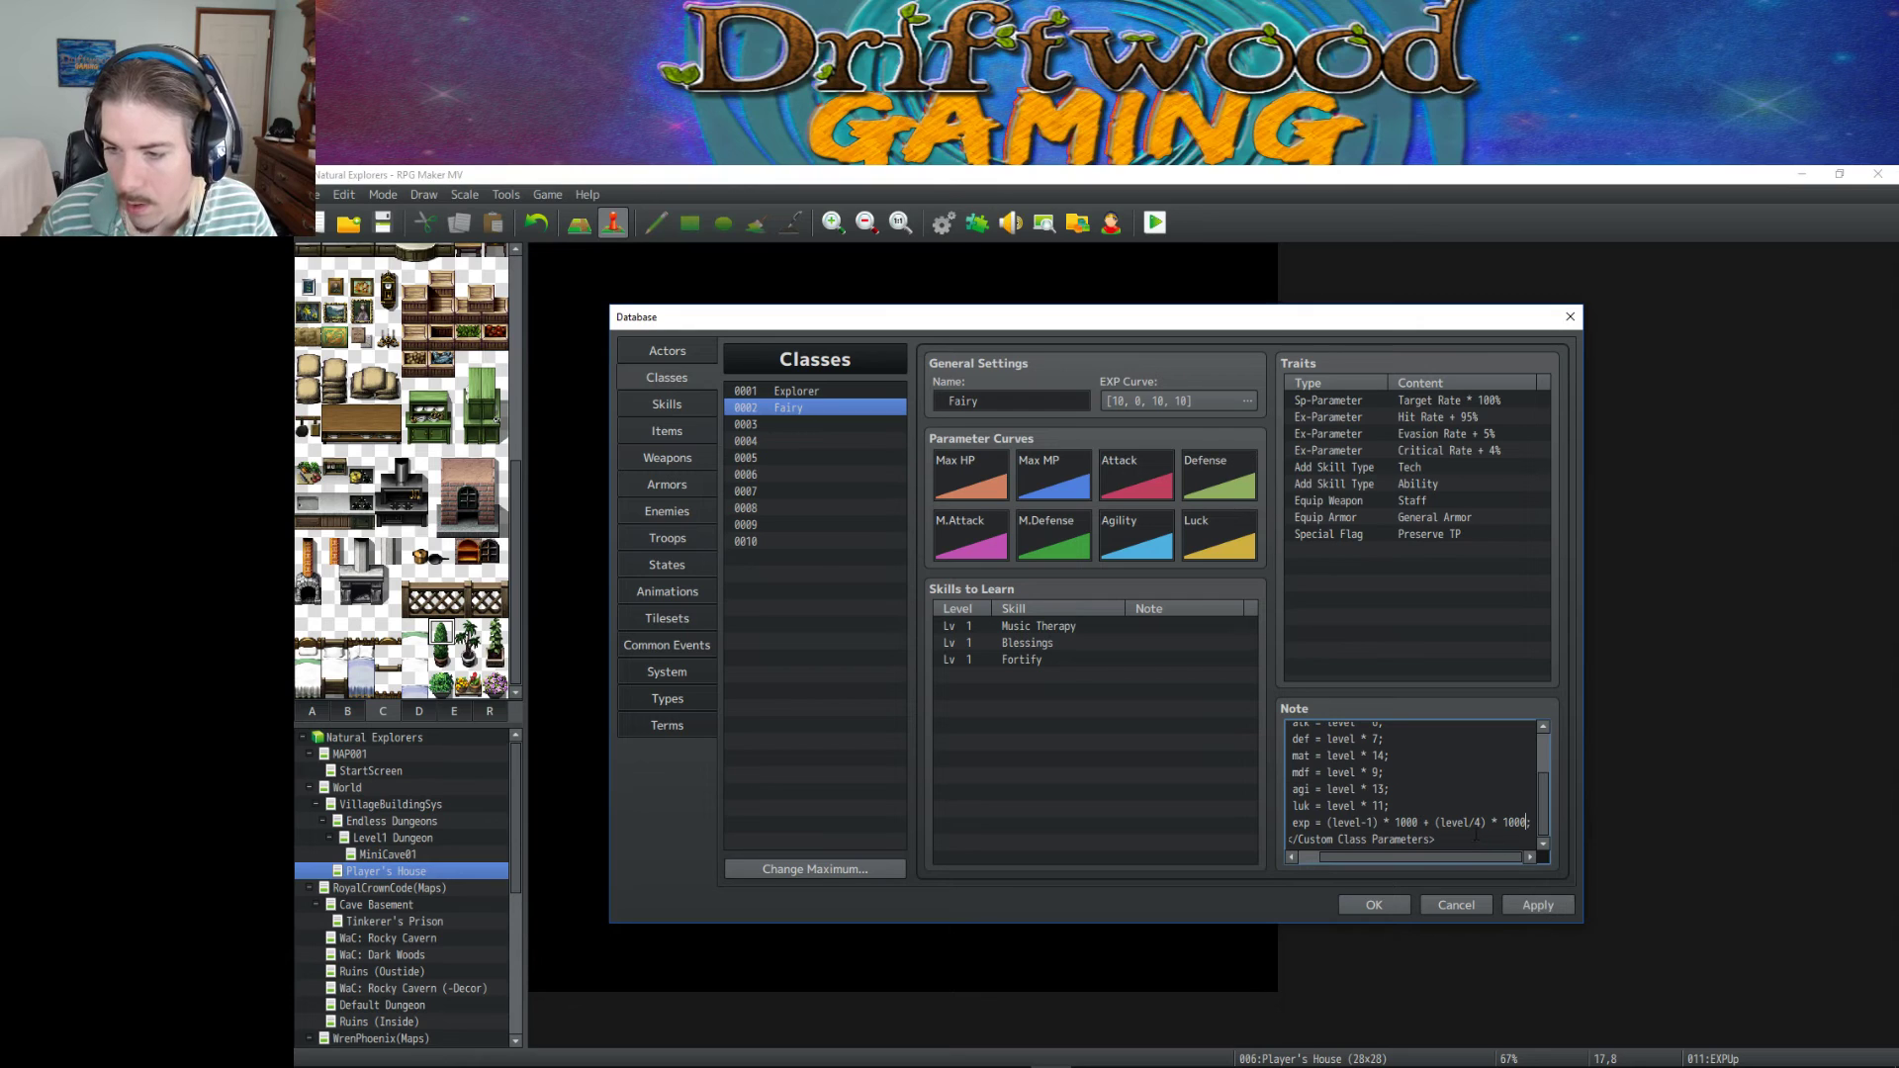
pyautogui.moveTo(1531, 822); pyautogui.dragTo(1280, 821)
pyautogui.hotkey('ctrl', 'c')
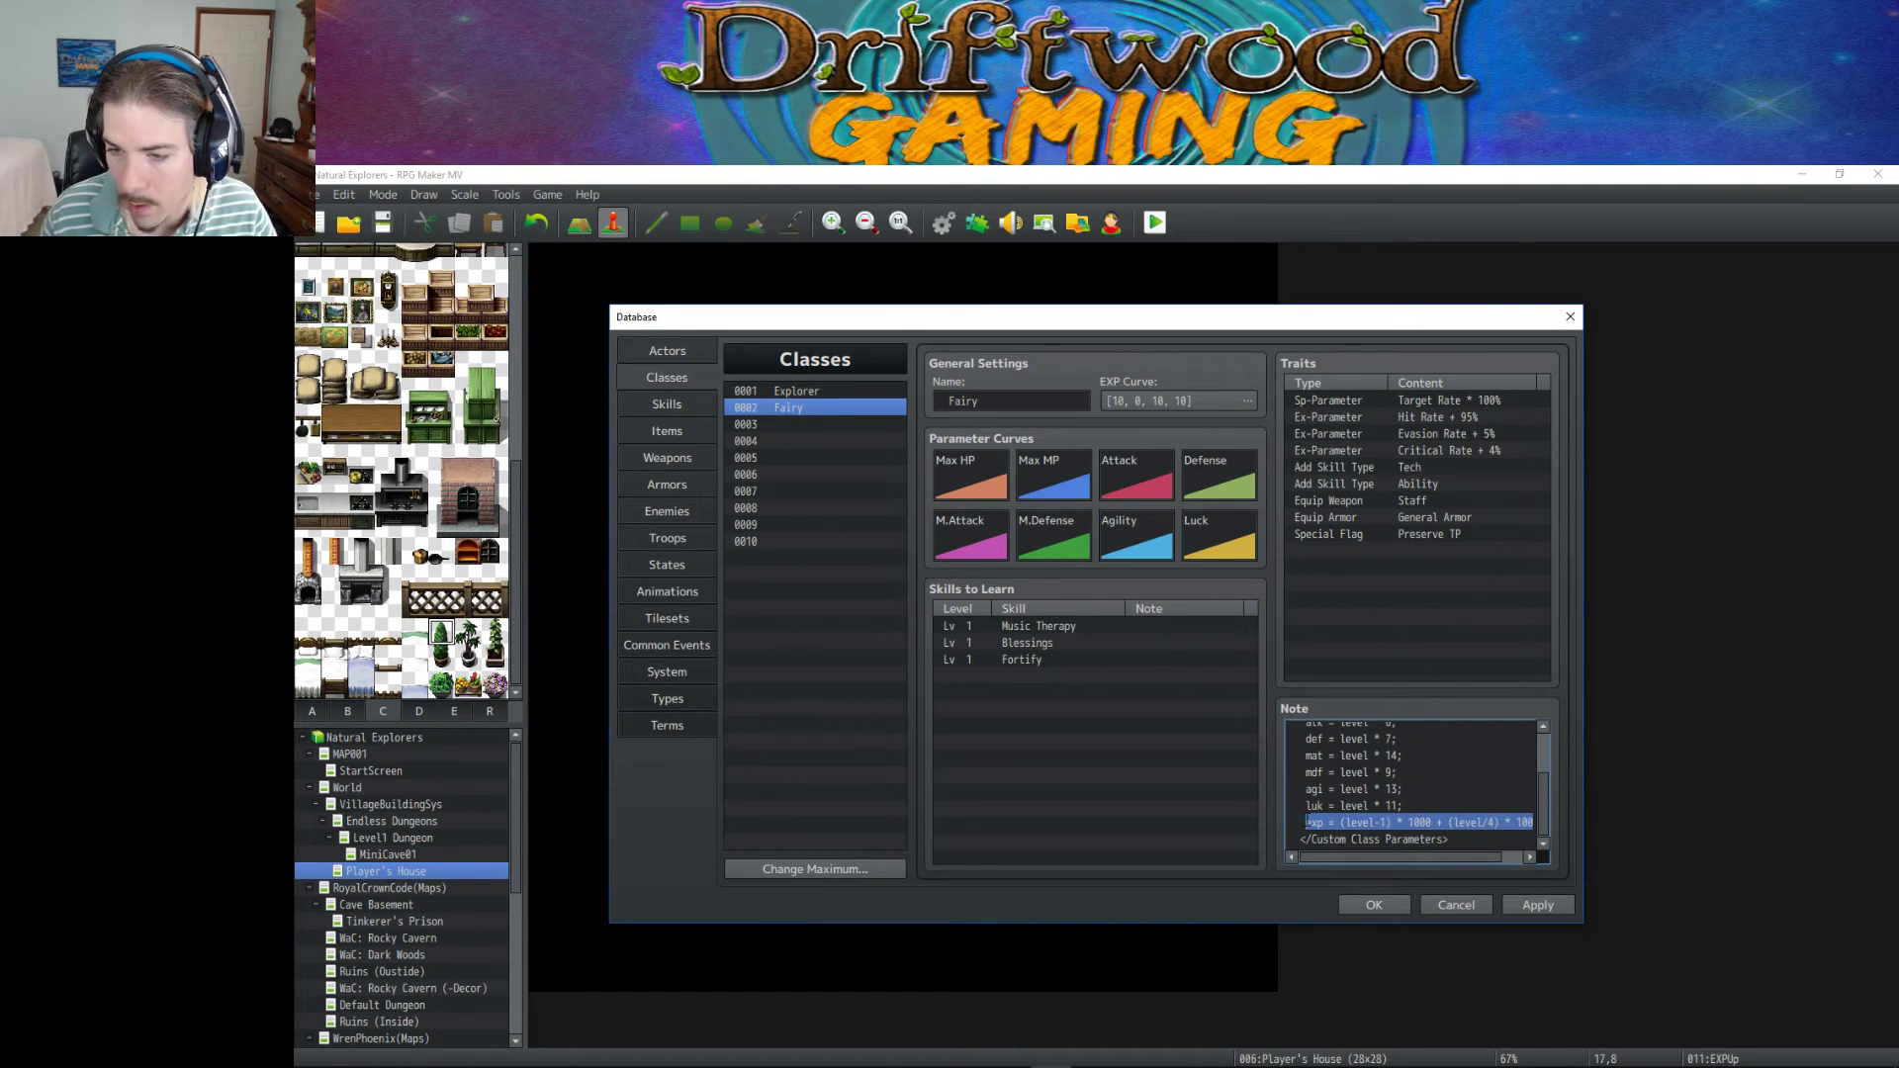
pyautogui.click(803, 391)
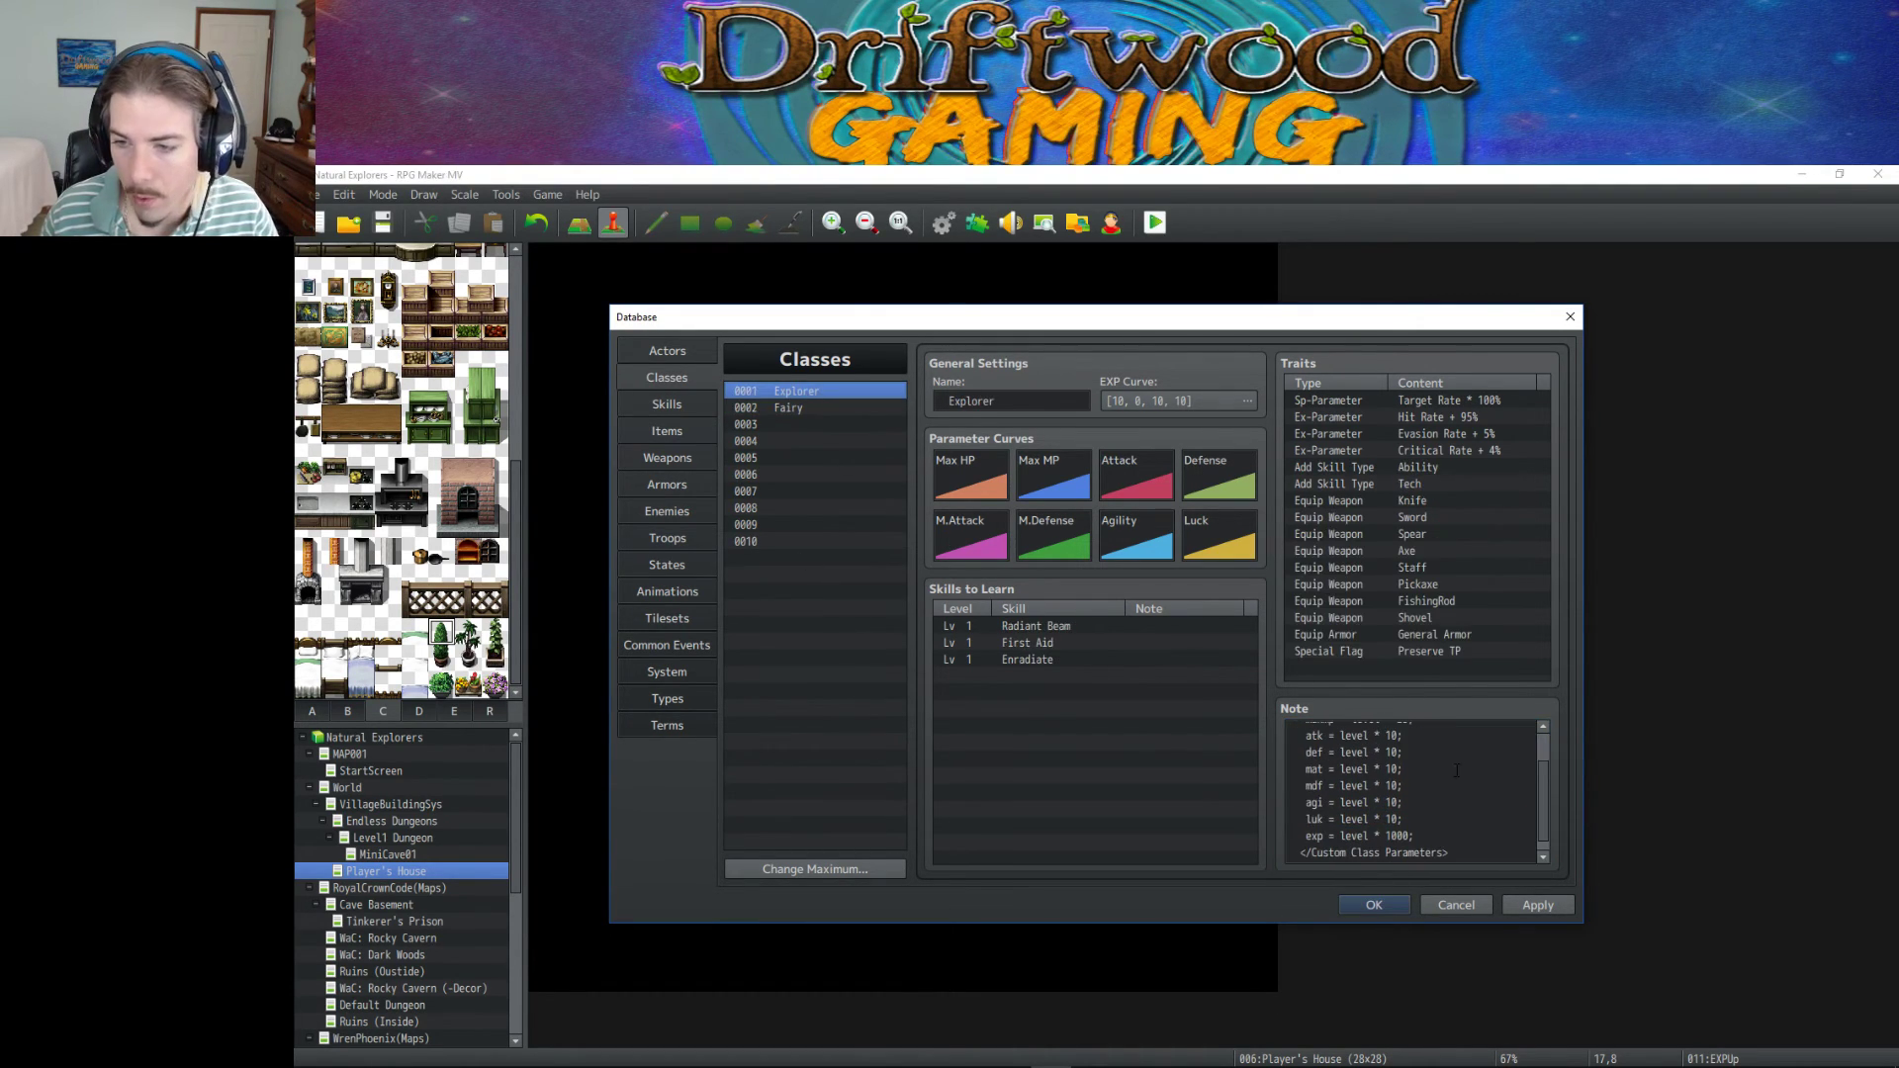
pyautogui.click(1453, 824)
pyautogui.moveTo(1414, 836); pyautogui.dragTo(1307, 836)
pyautogui.hotkey('ctrl', 'v')
pyautogui.click(1530, 904)
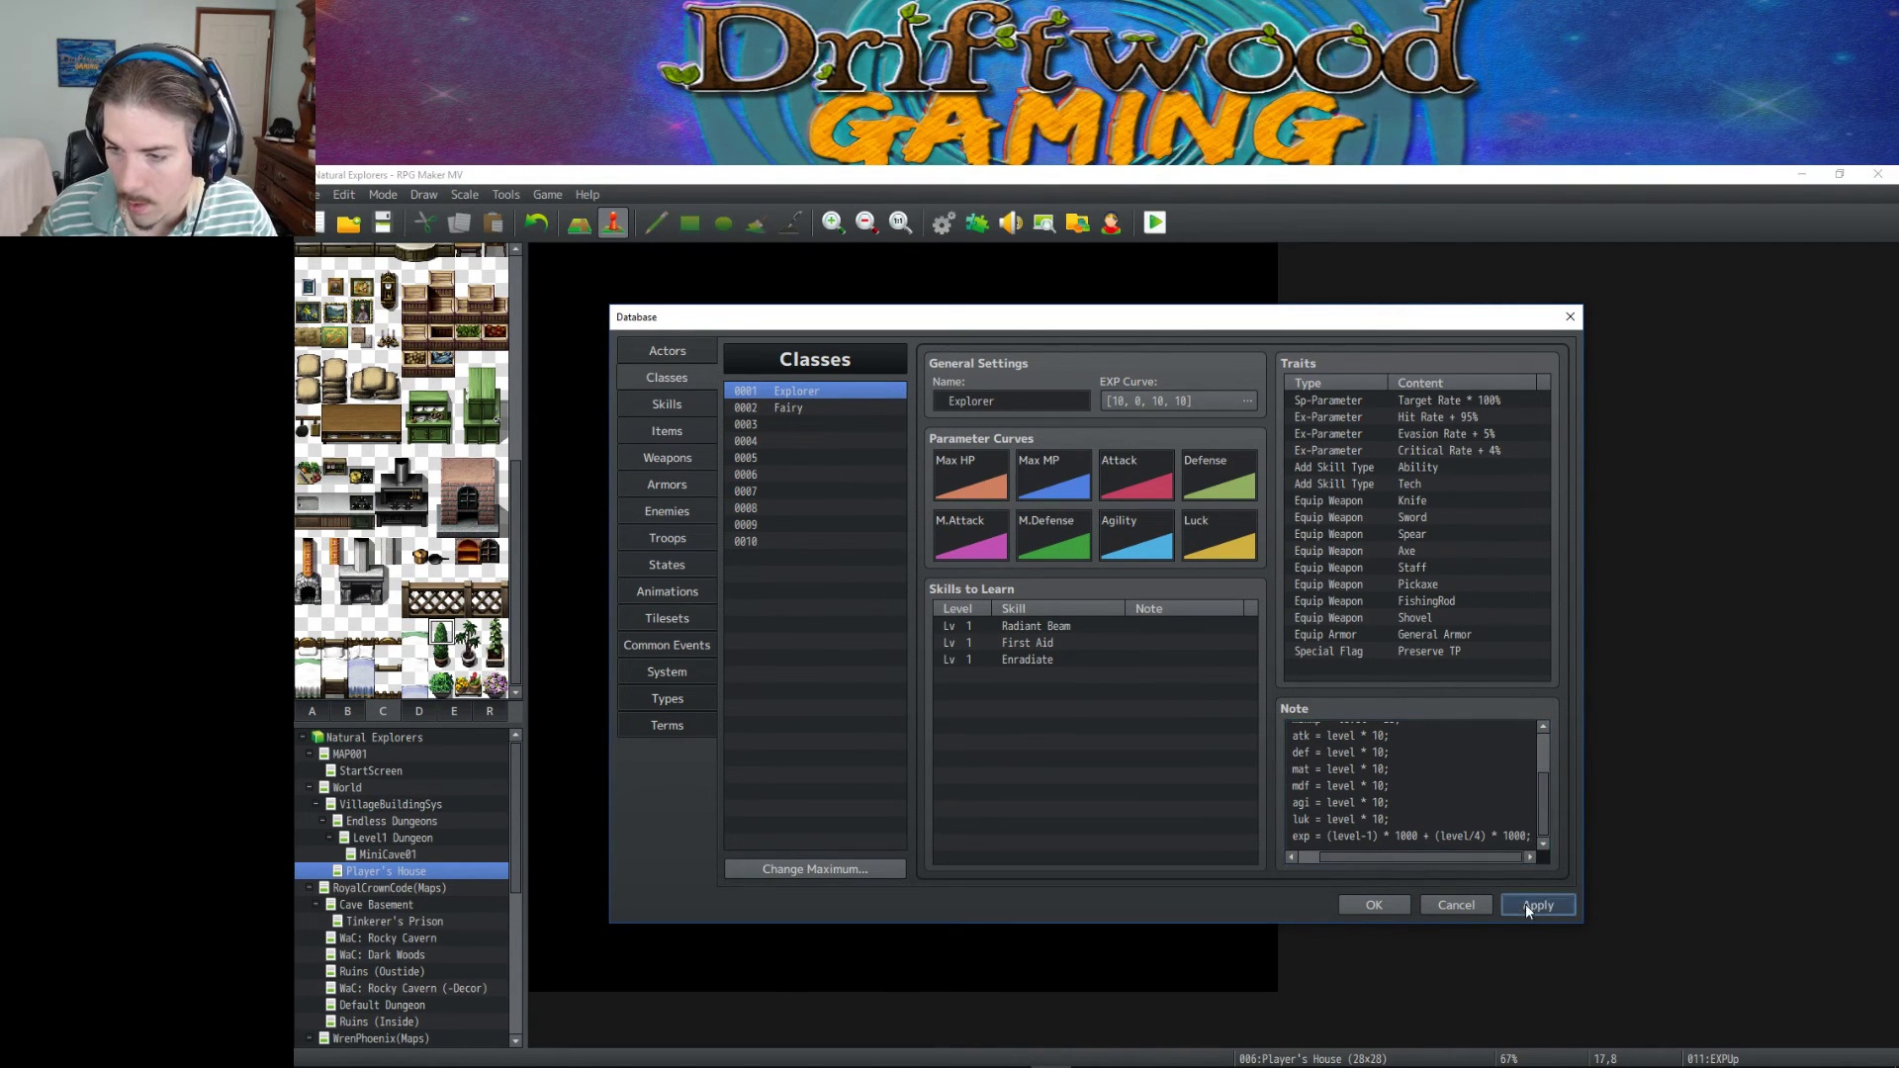
pyautogui.click(1365, 902)
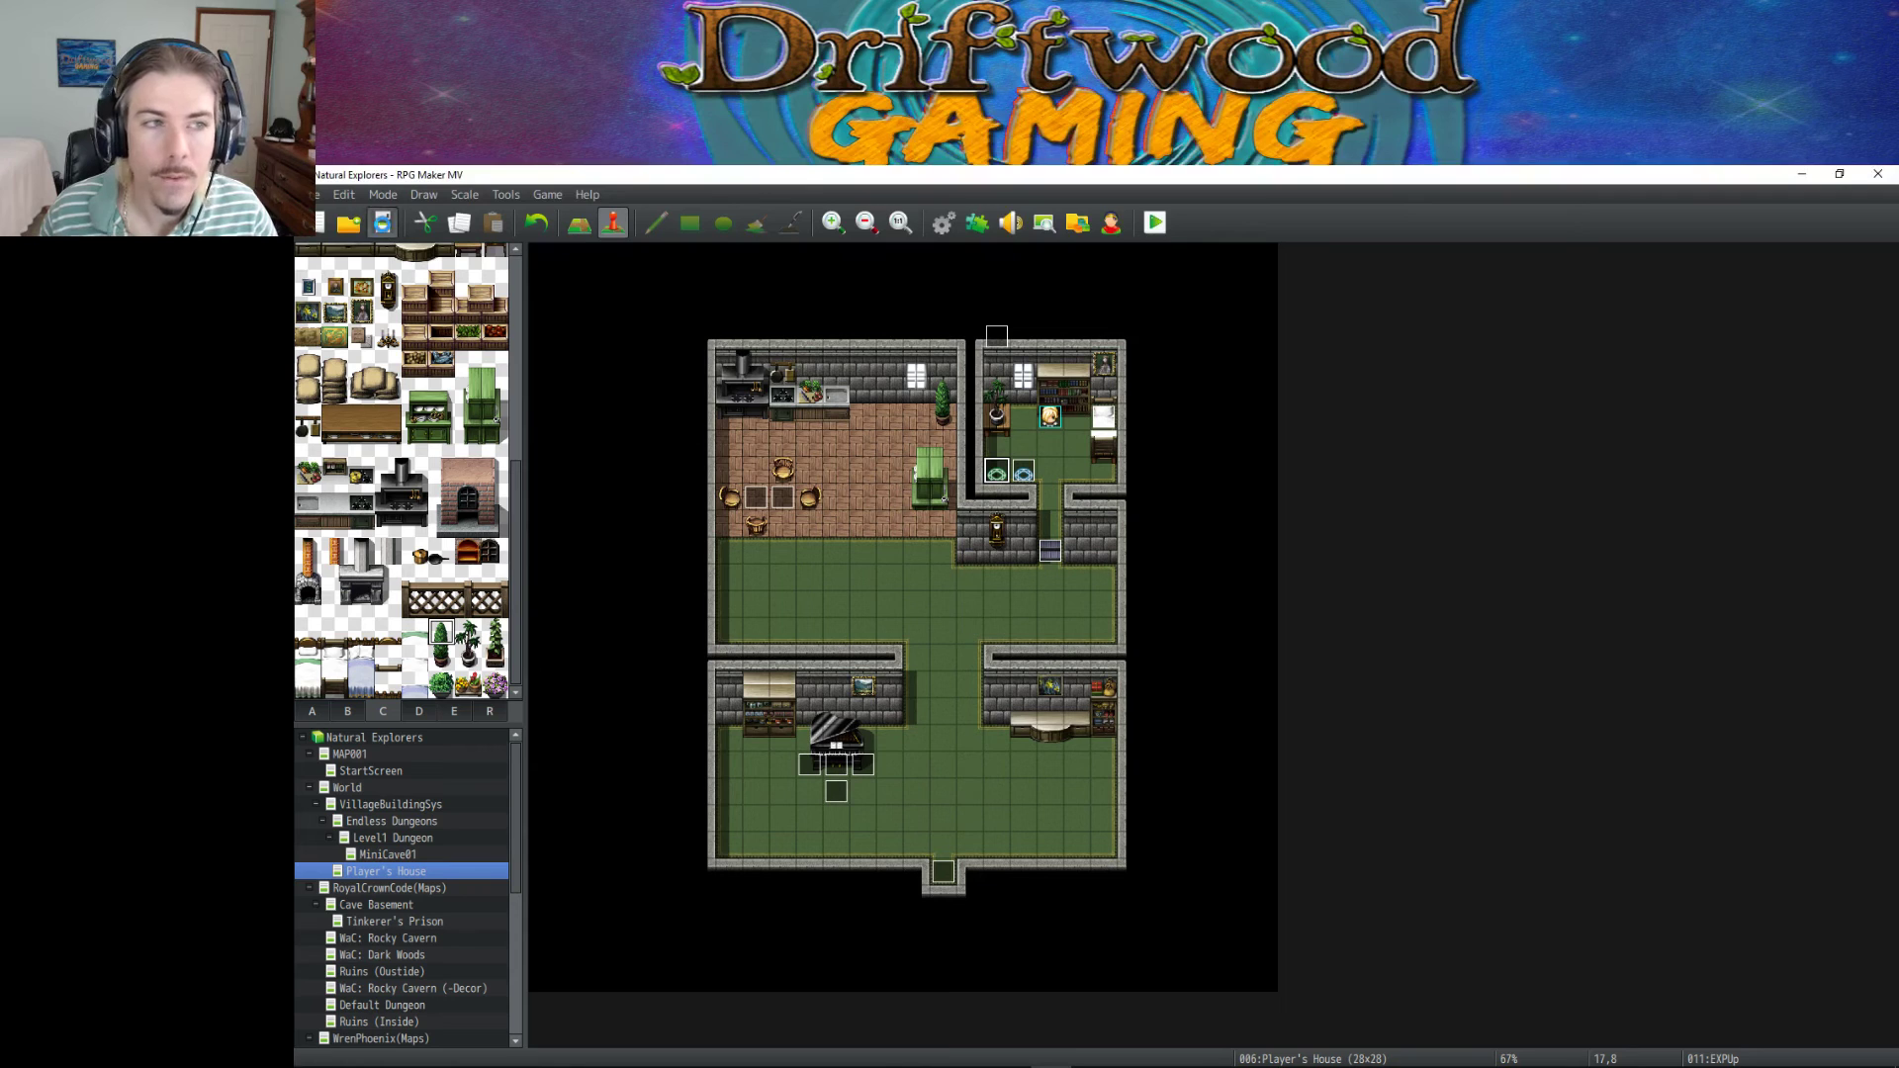
# Start a playtest and check the Explorer's status page before gaining any experience.
pyautogui.click(1153, 223)
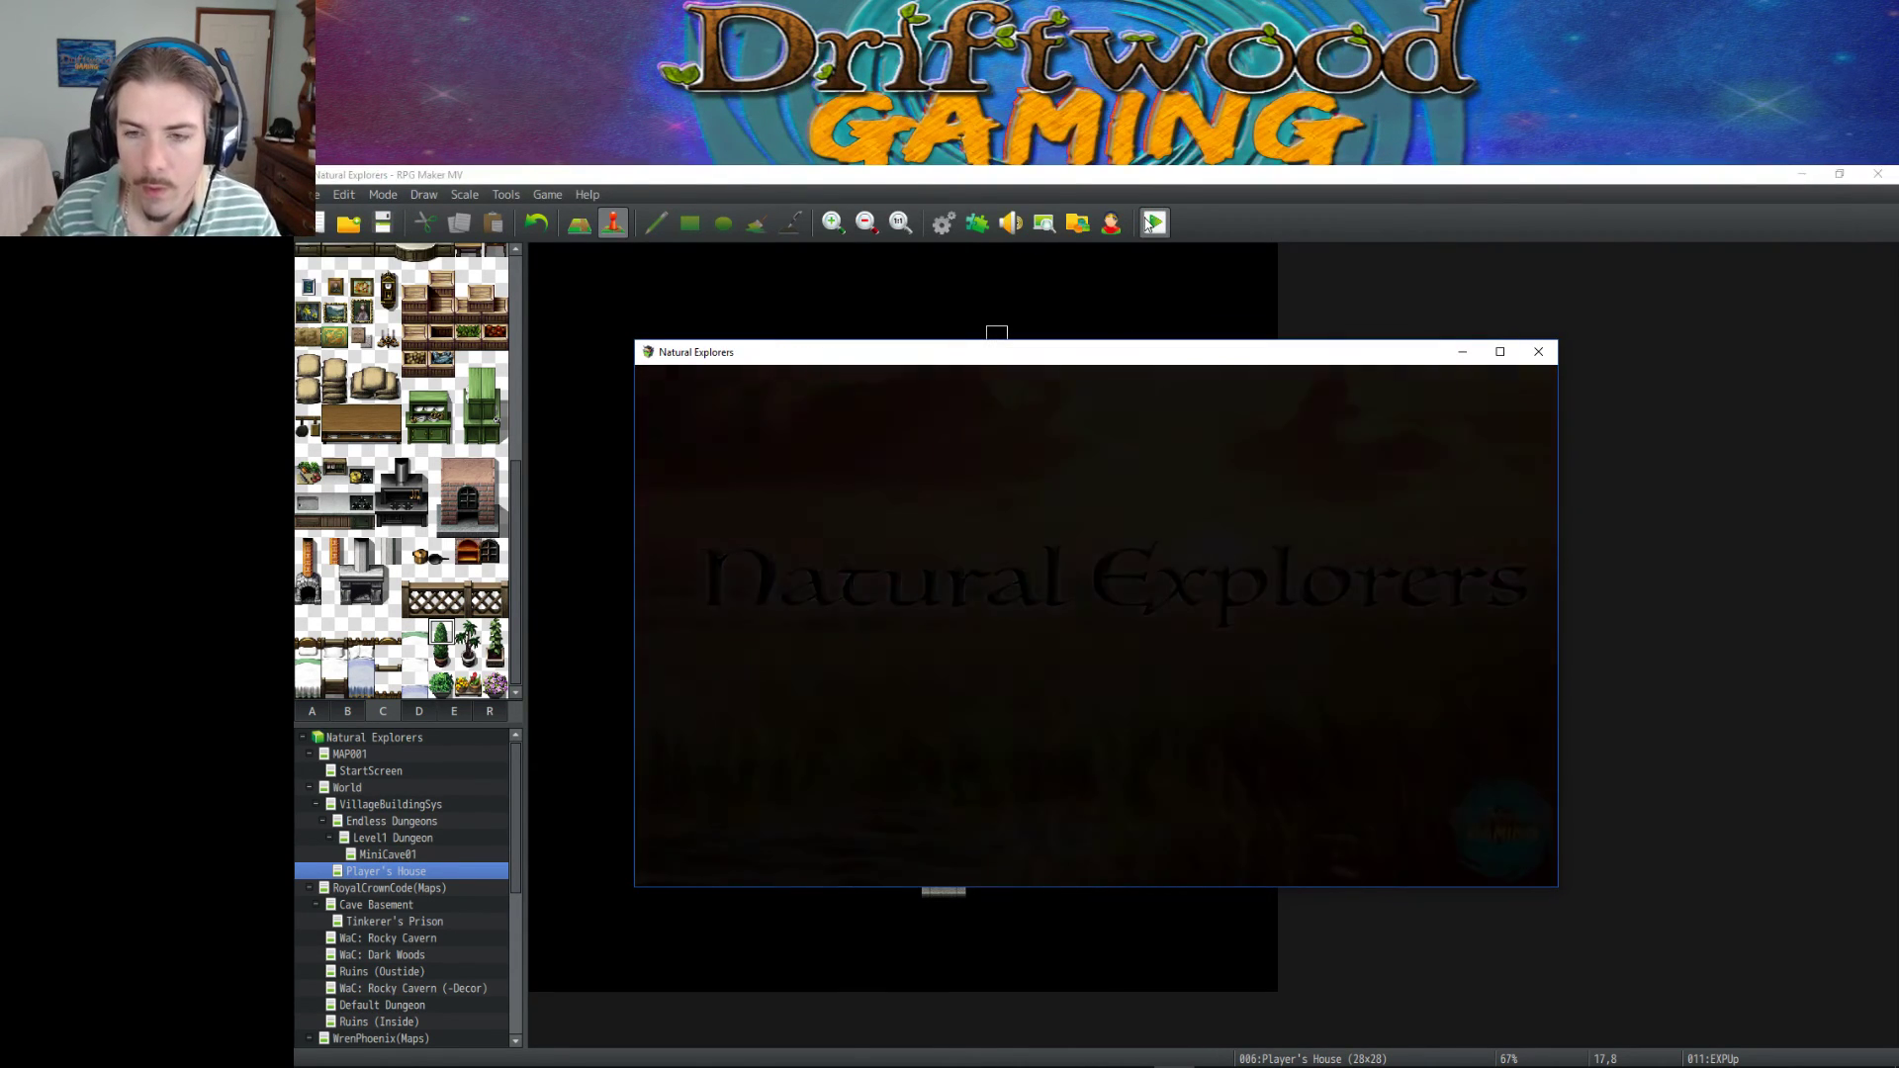
pyautogui.press('Escape')
pyautogui.press('Down')
pyautogui.press('Down')
pyautogui.press('Down')
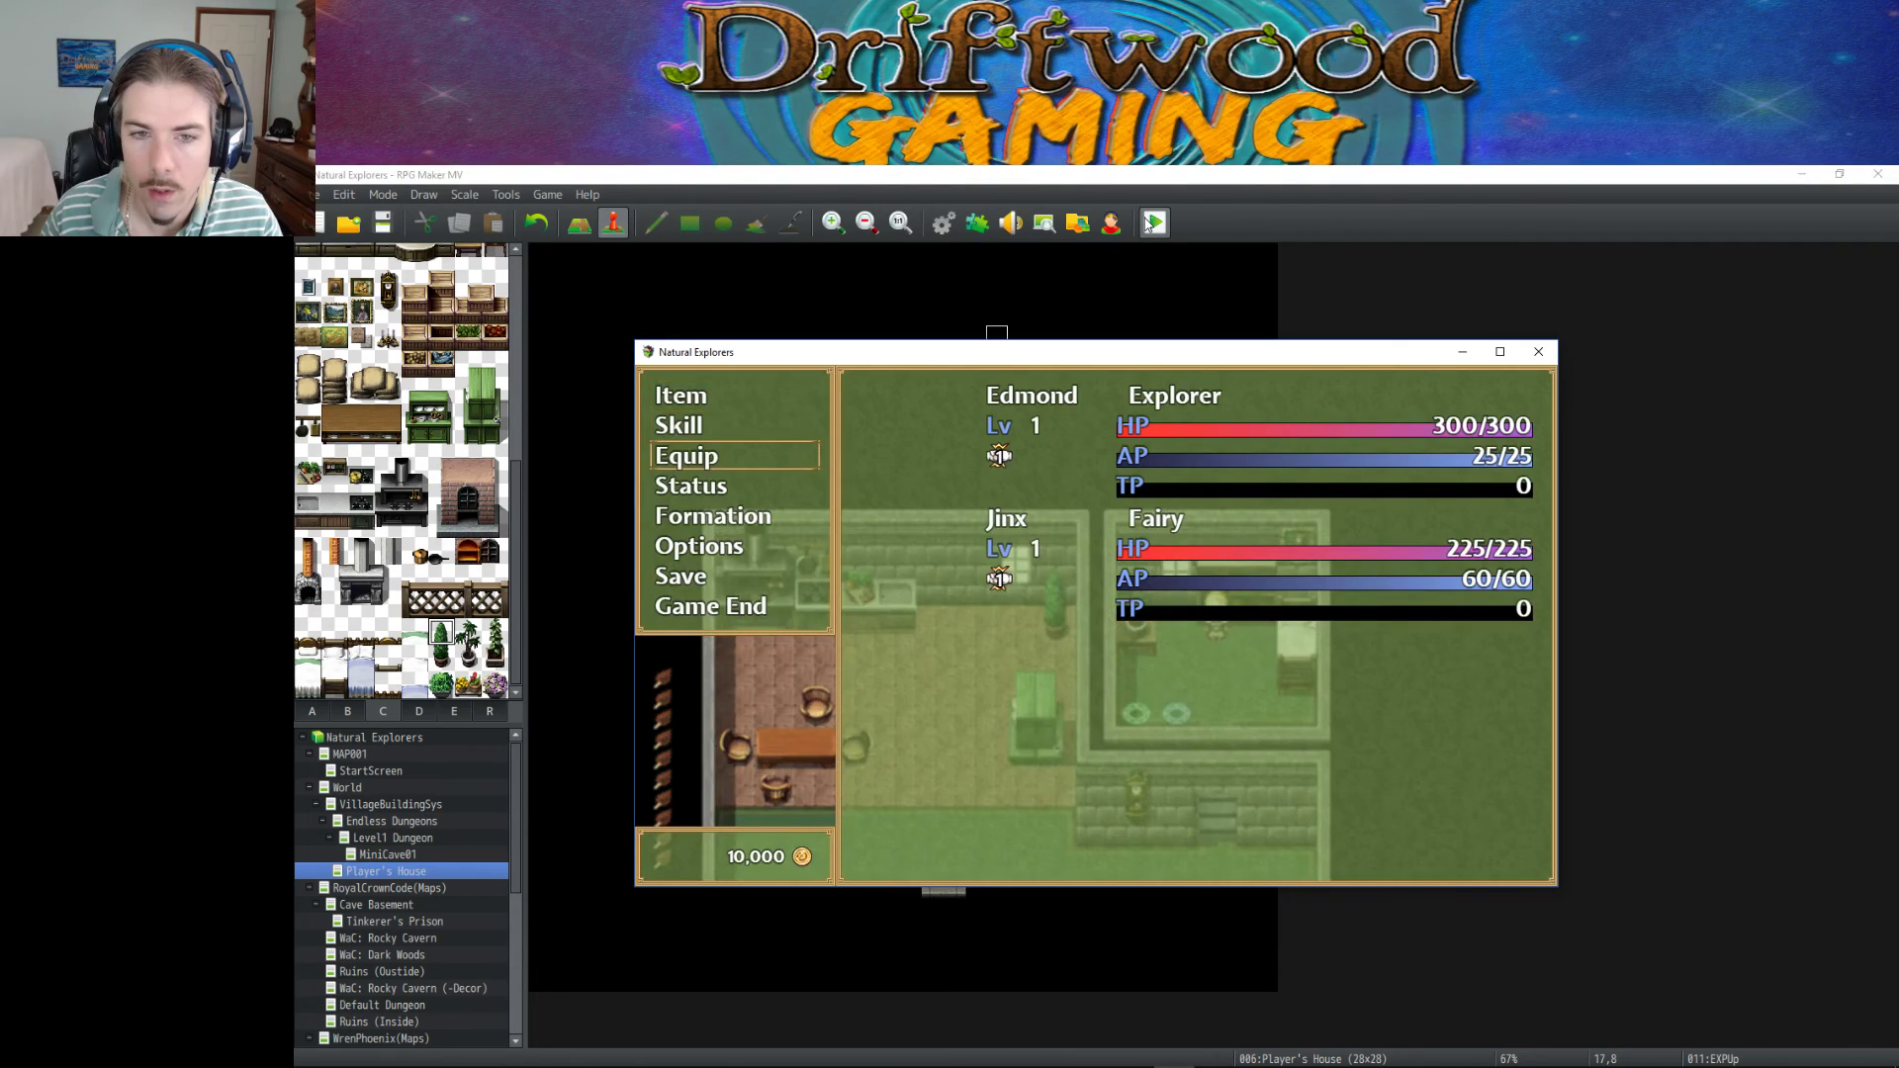
pyautogui.press('Return')
pyautogui.press('Return')
pyautogui.press('Escape')
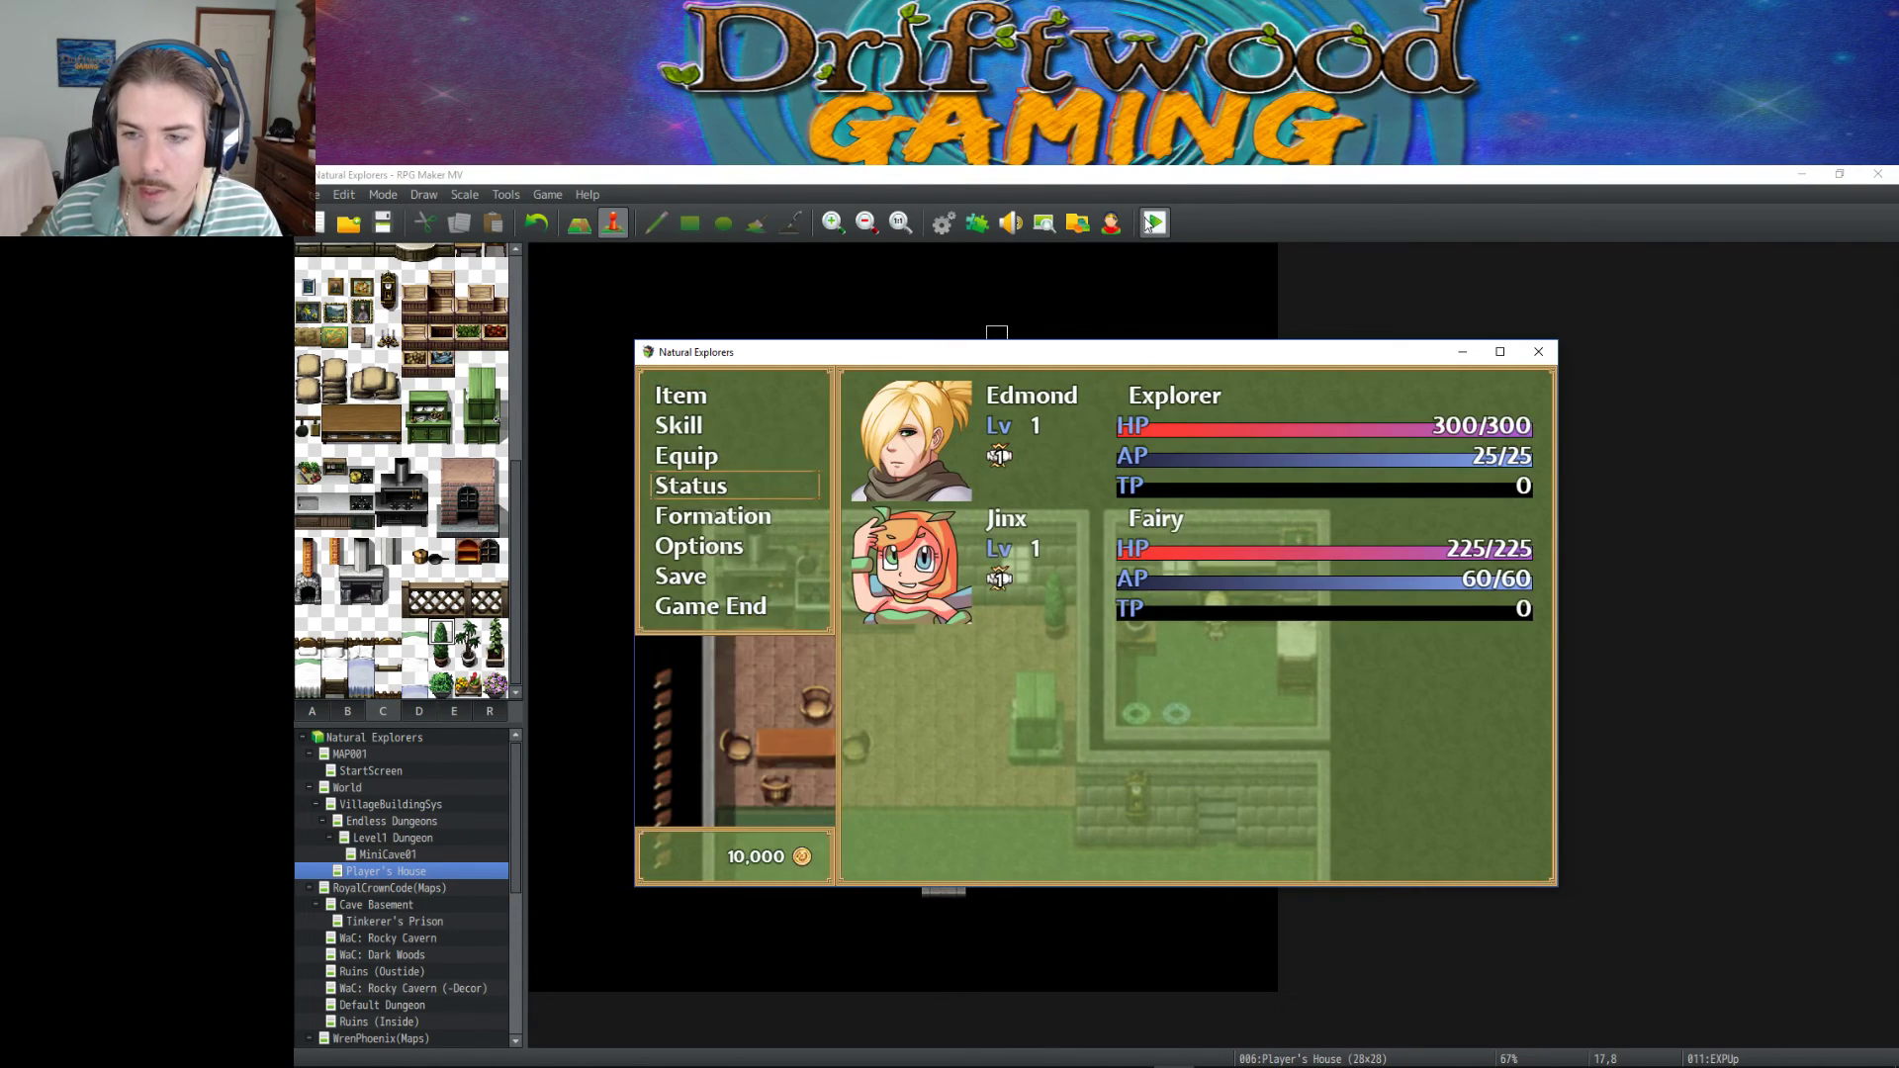
pyautogui.press('Escape')
# Walk to the green circle in the bedroom, trigger its EXP event once, and check the Explorer's status page.
pyautogui.press('Down')
pyautogui.press('Left')
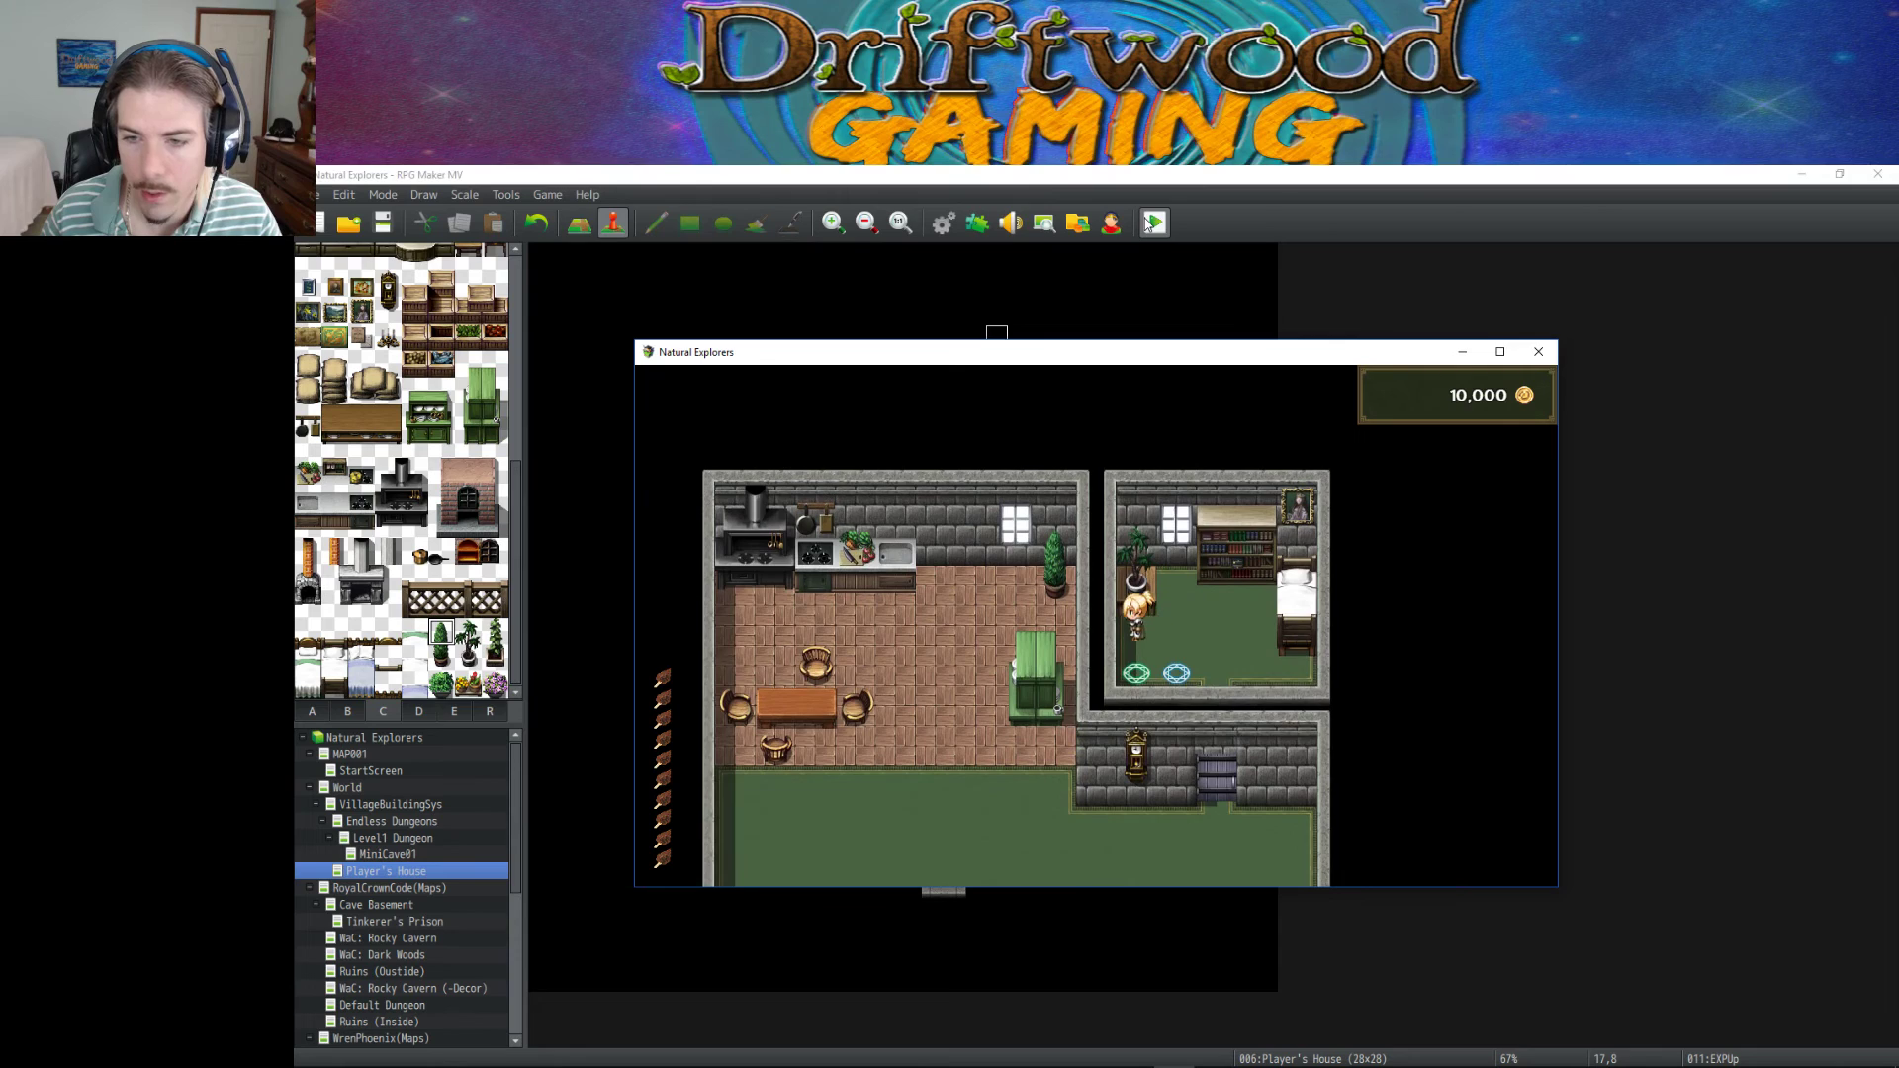
pyautogui.press('Down')
pyautogui.press('Return')
pyautogui.press('Return')
pyautogui.press('Escape')
pyautogui.press('Down')
pyautogui.press('Down')
pyautogui.press('Down')
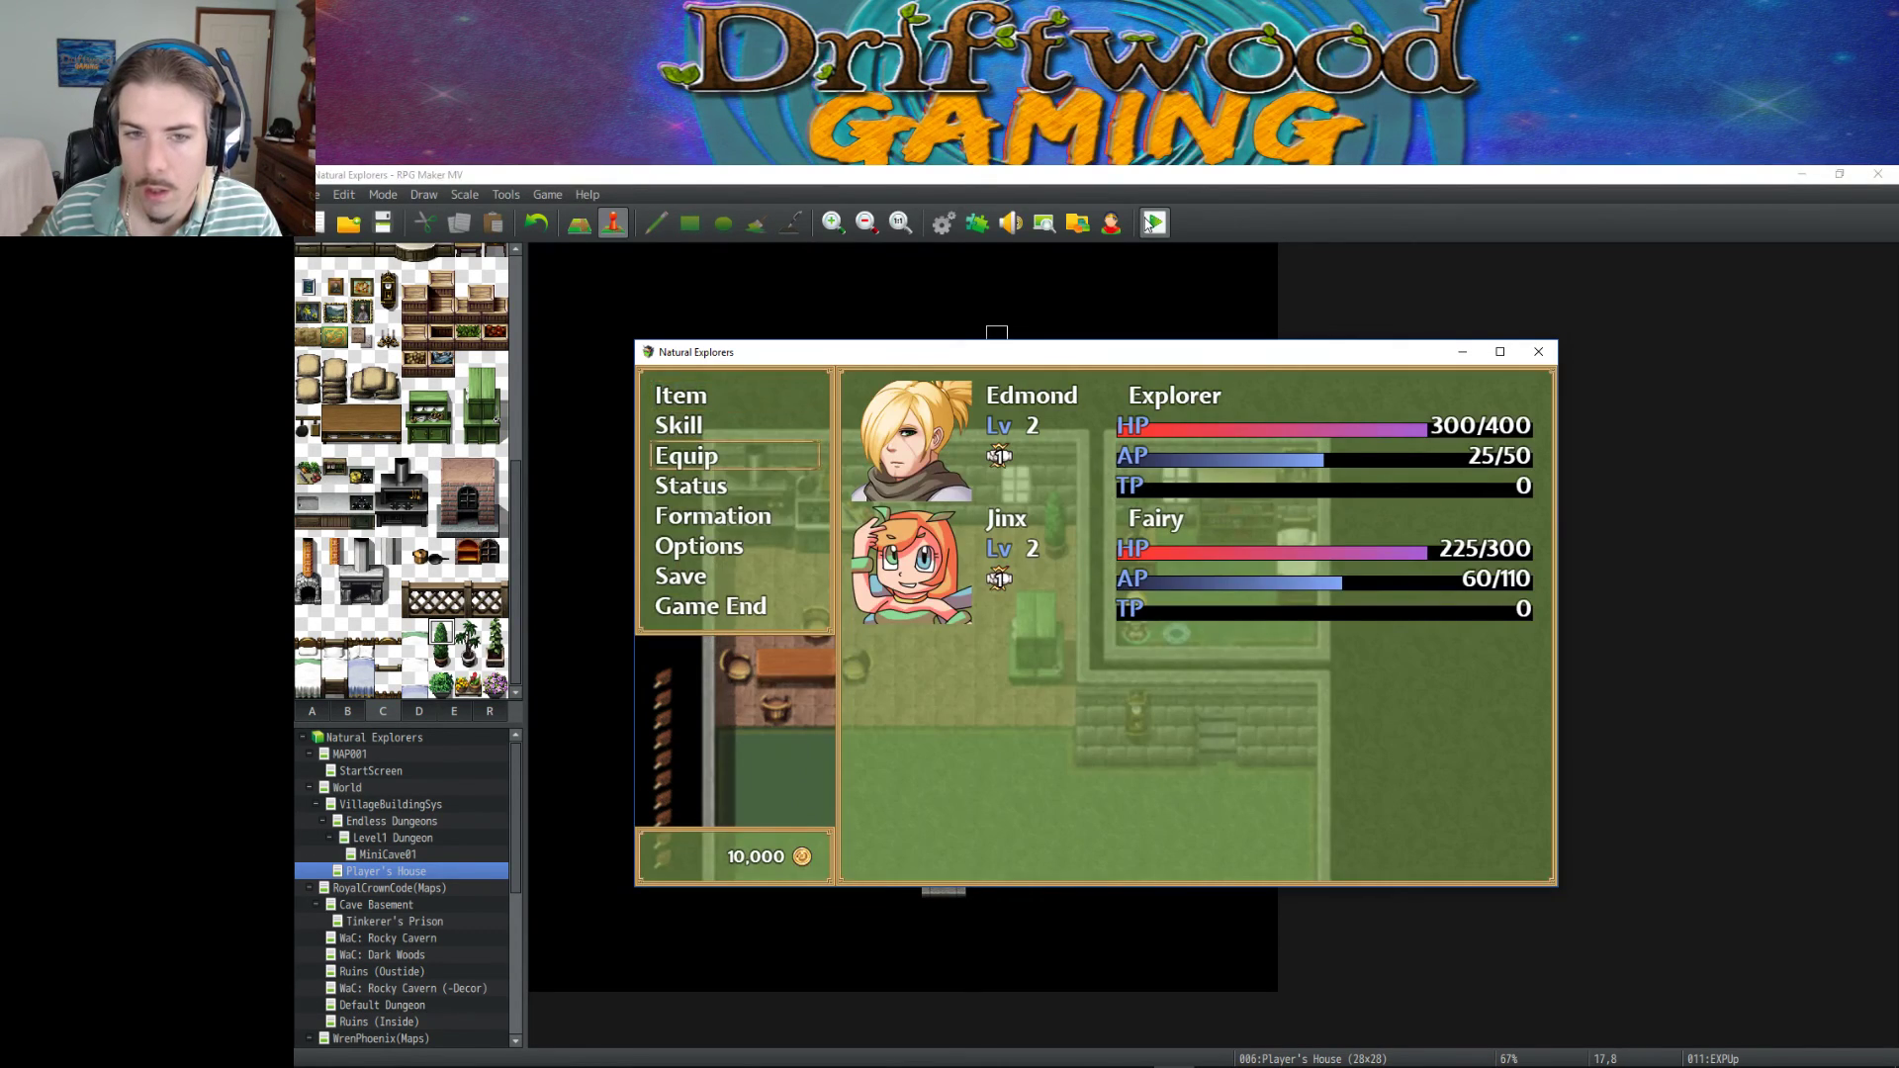
pyautogui.press('Return')
pyautogui.press('Return')
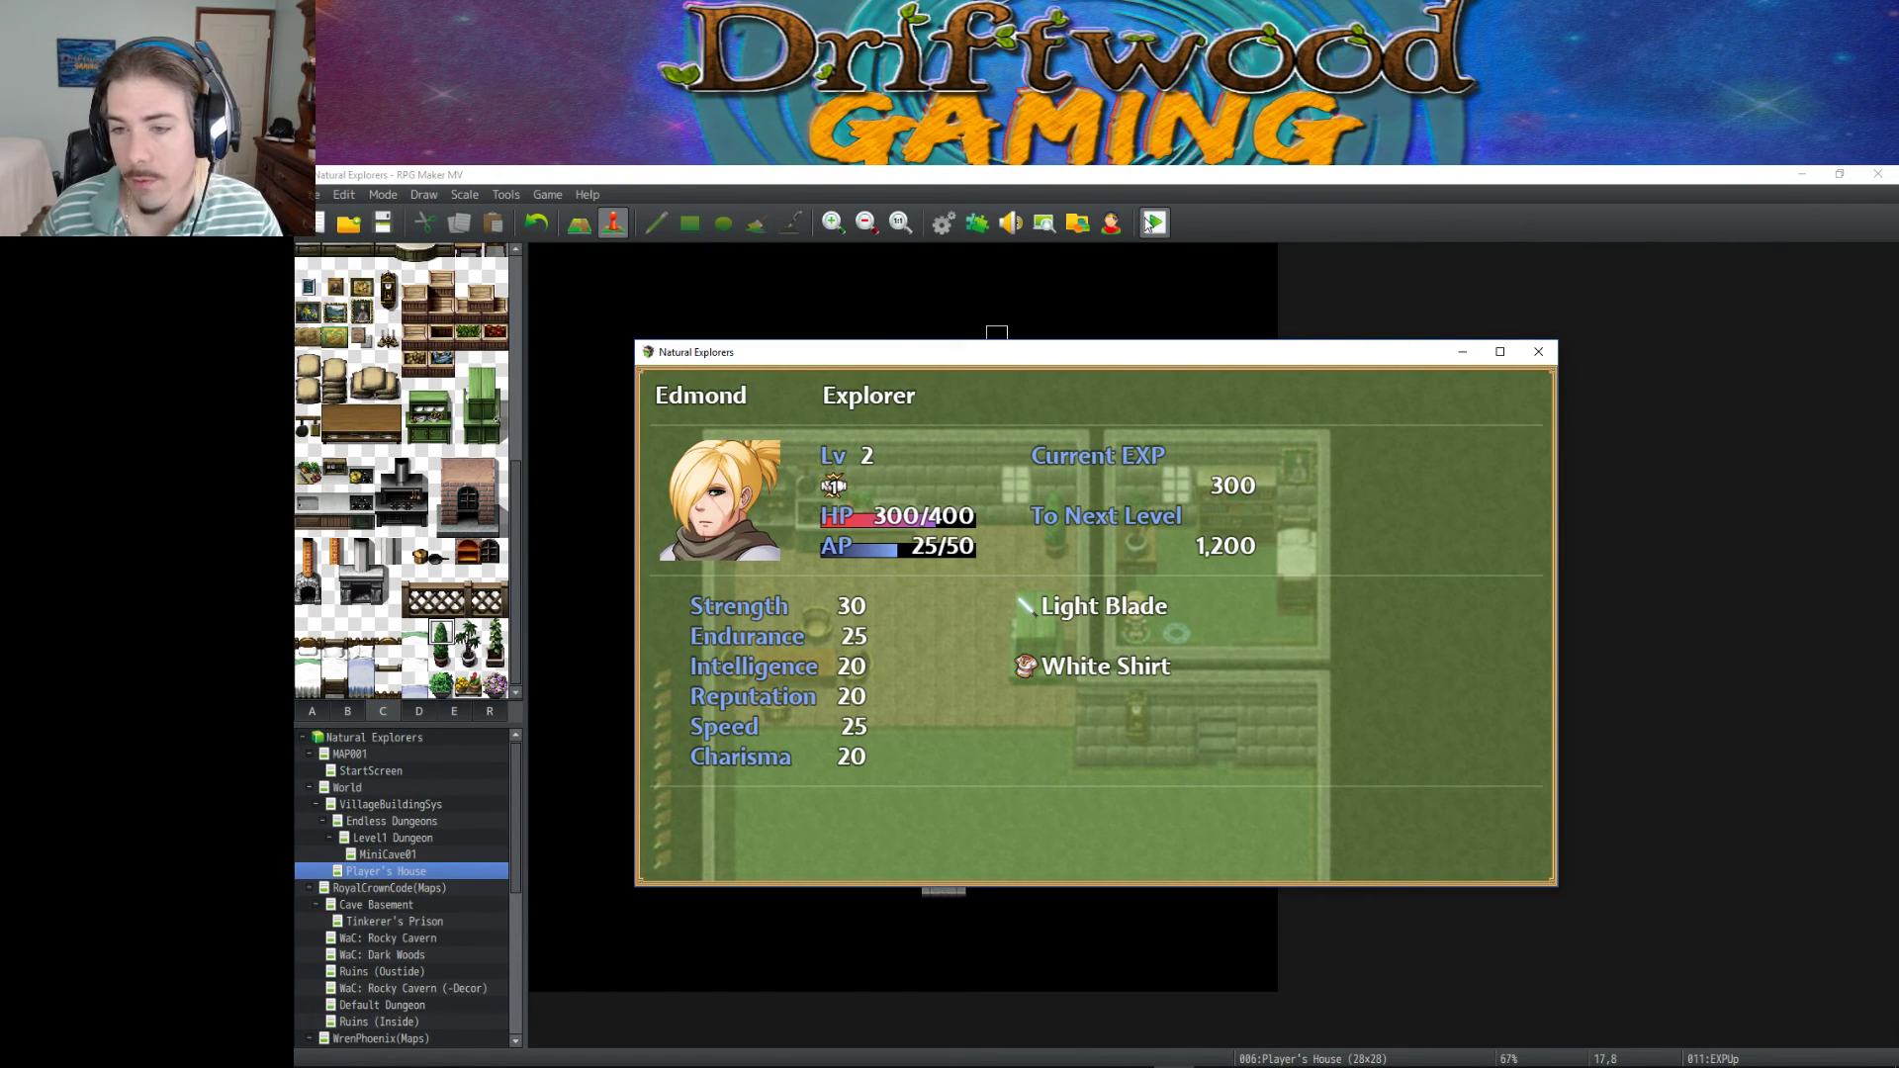
pyautogui.press('Escape')
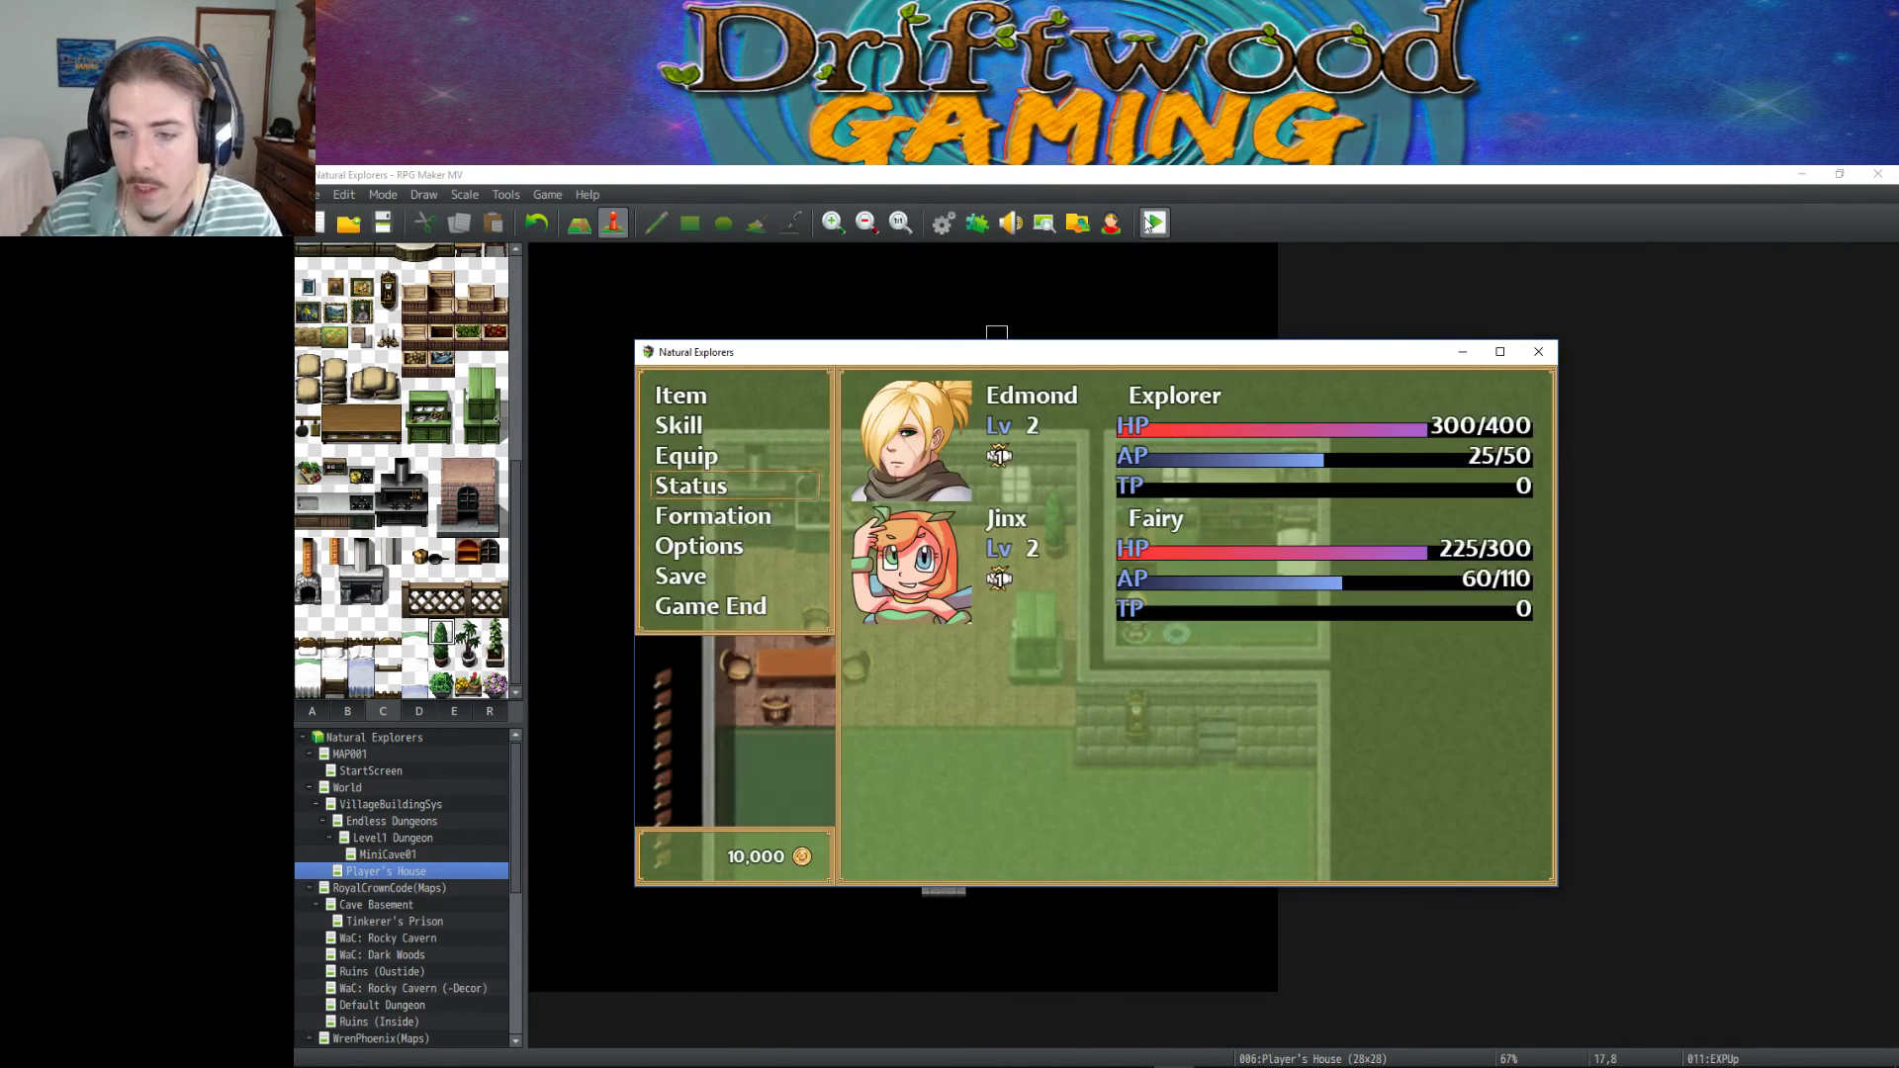
pyautogui.press('Escape')
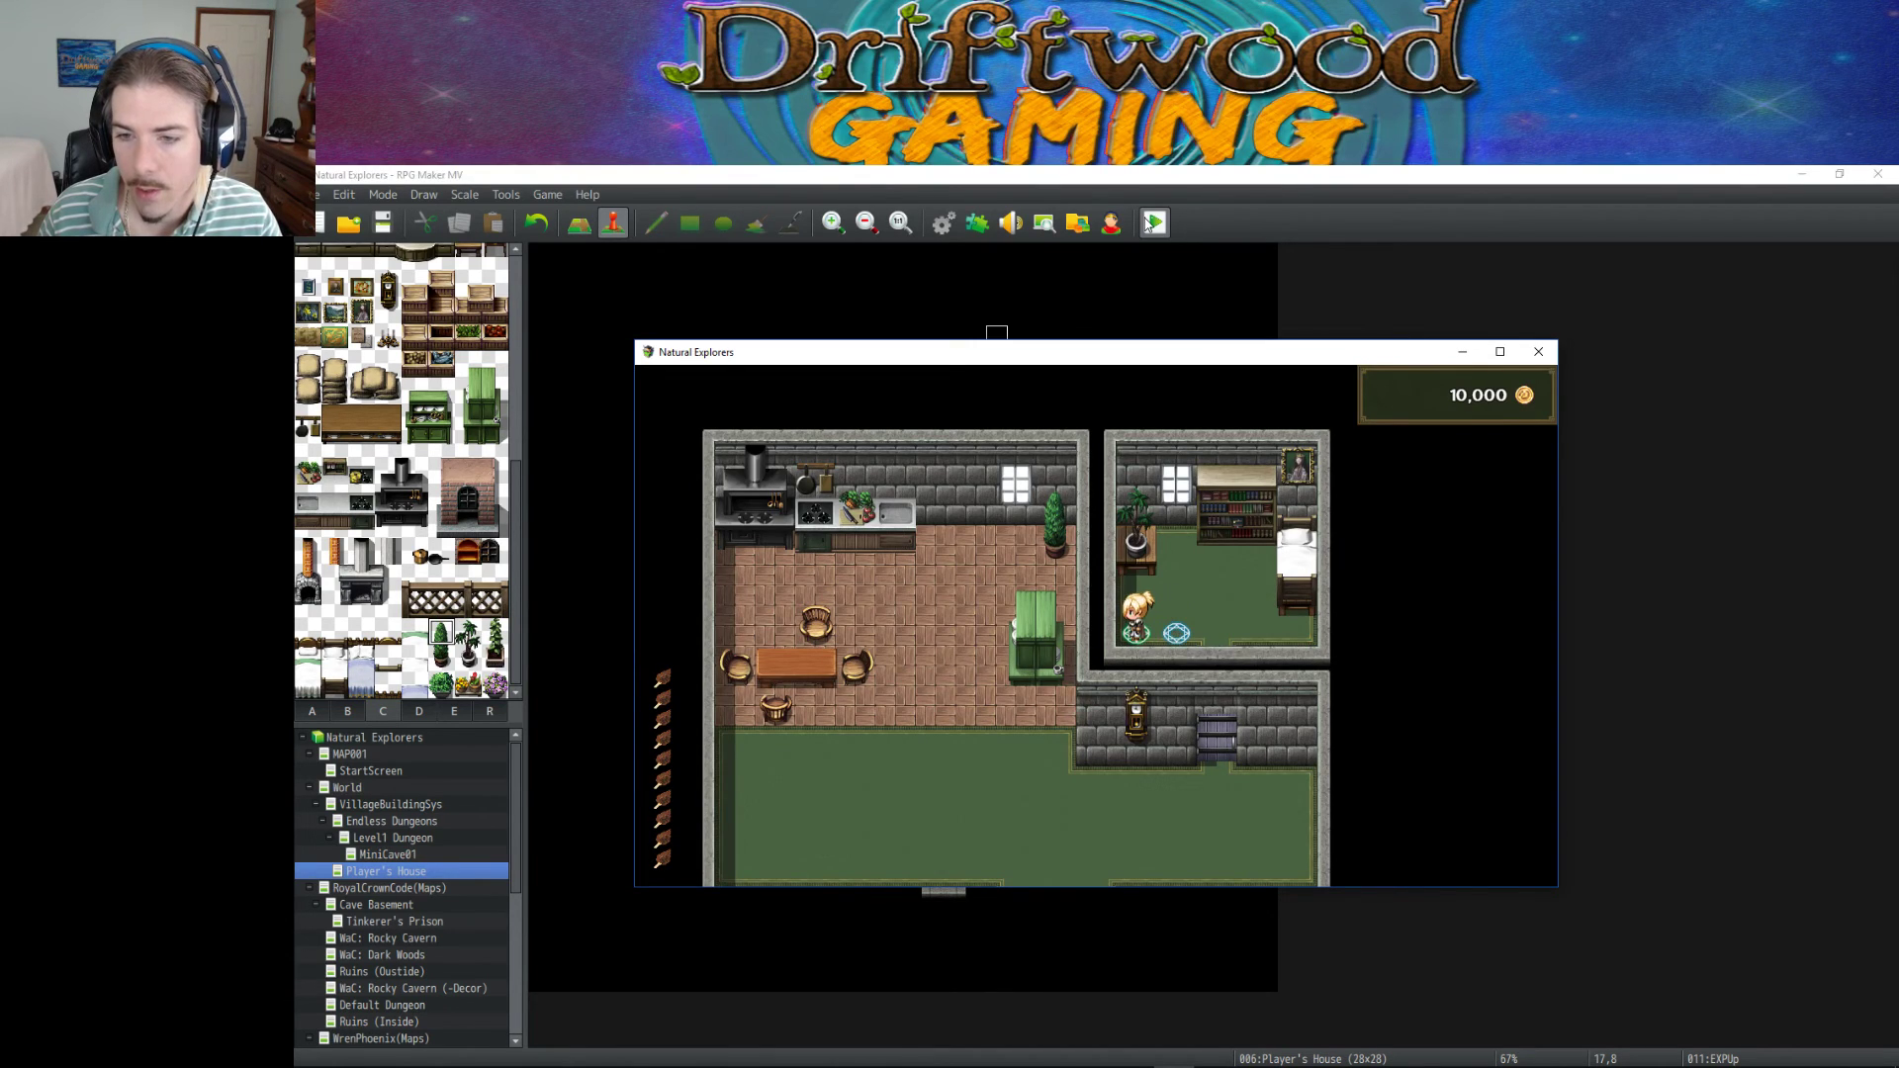
# Trigger the green circle's EXP event a second time and review the Explorer's current EXP and EXP to next level.
pyautogui.press('Return')
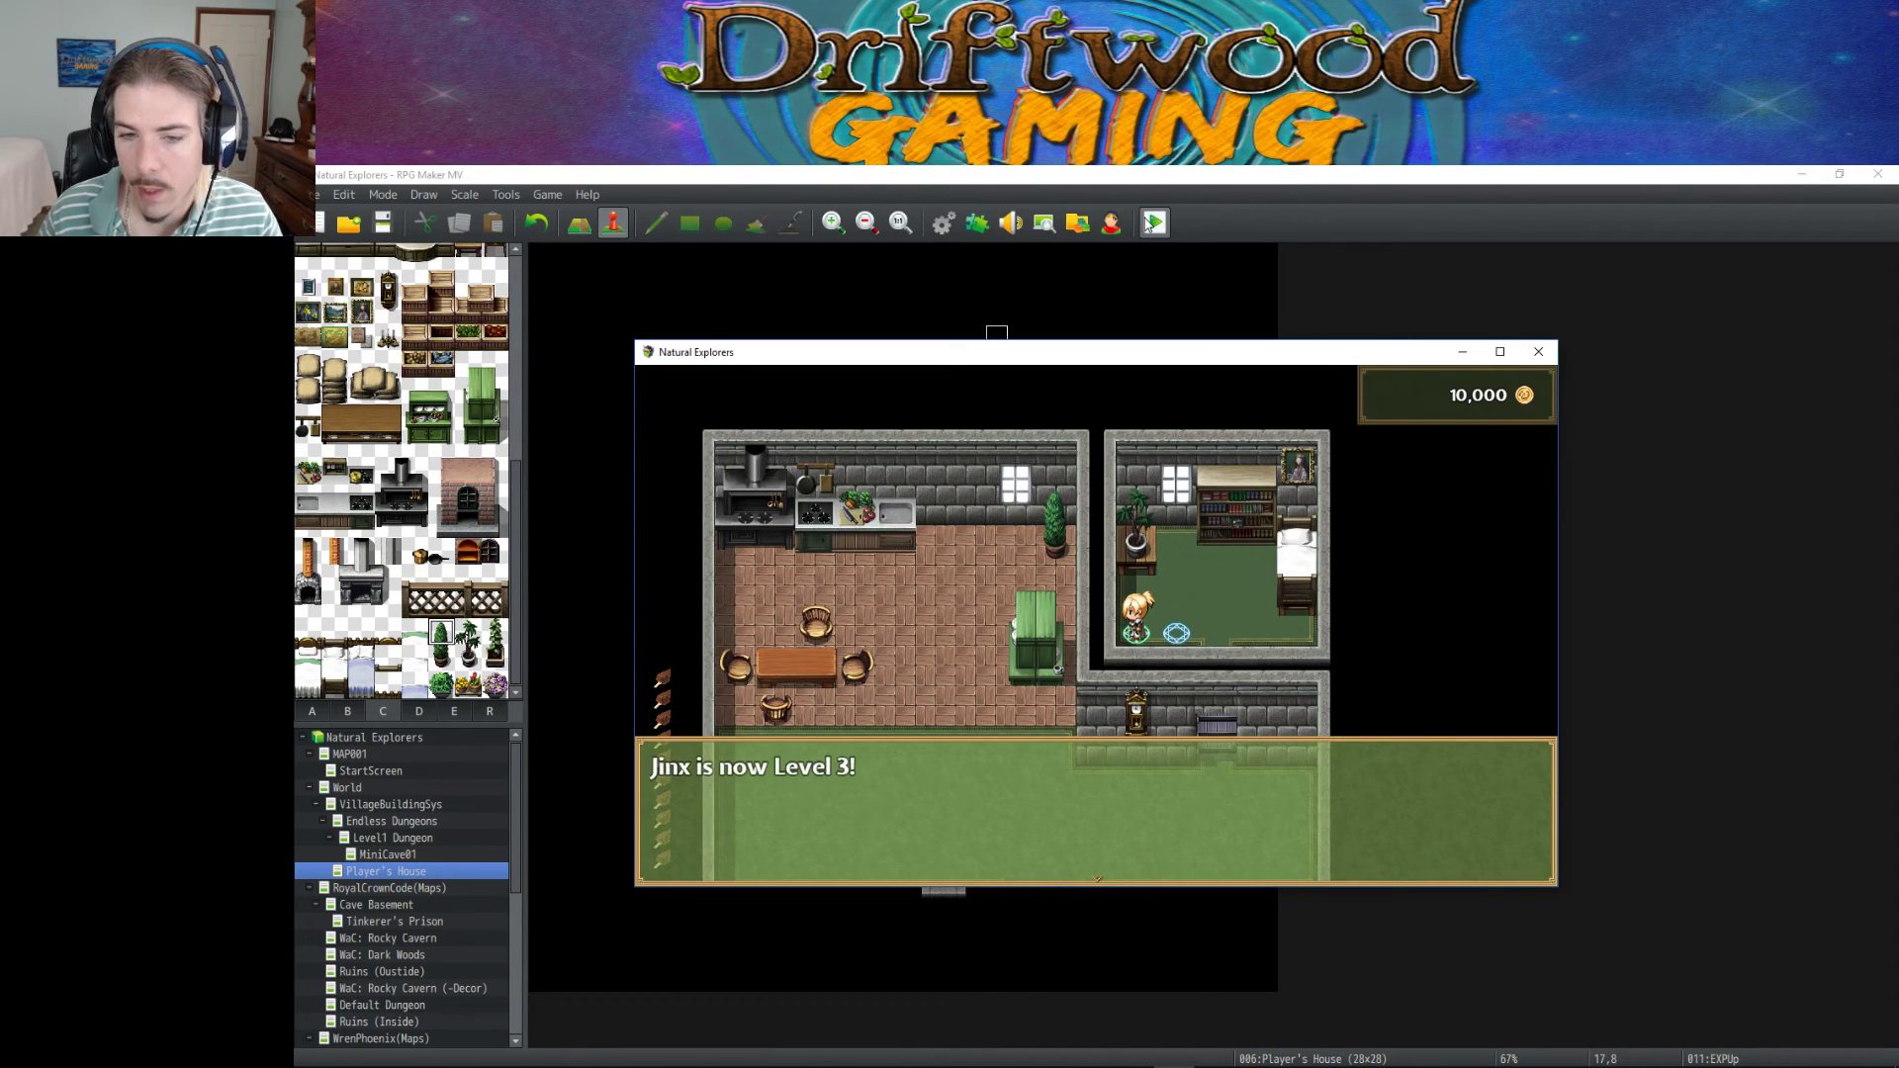
pyautogui.press('Return')
pyautogui.press('Escape')
pyautogui.press('Down')
pyautogui.press('Down')
pyautogui.press('Up')
pyautogui.press('Down')
pyautogui.press('Down')
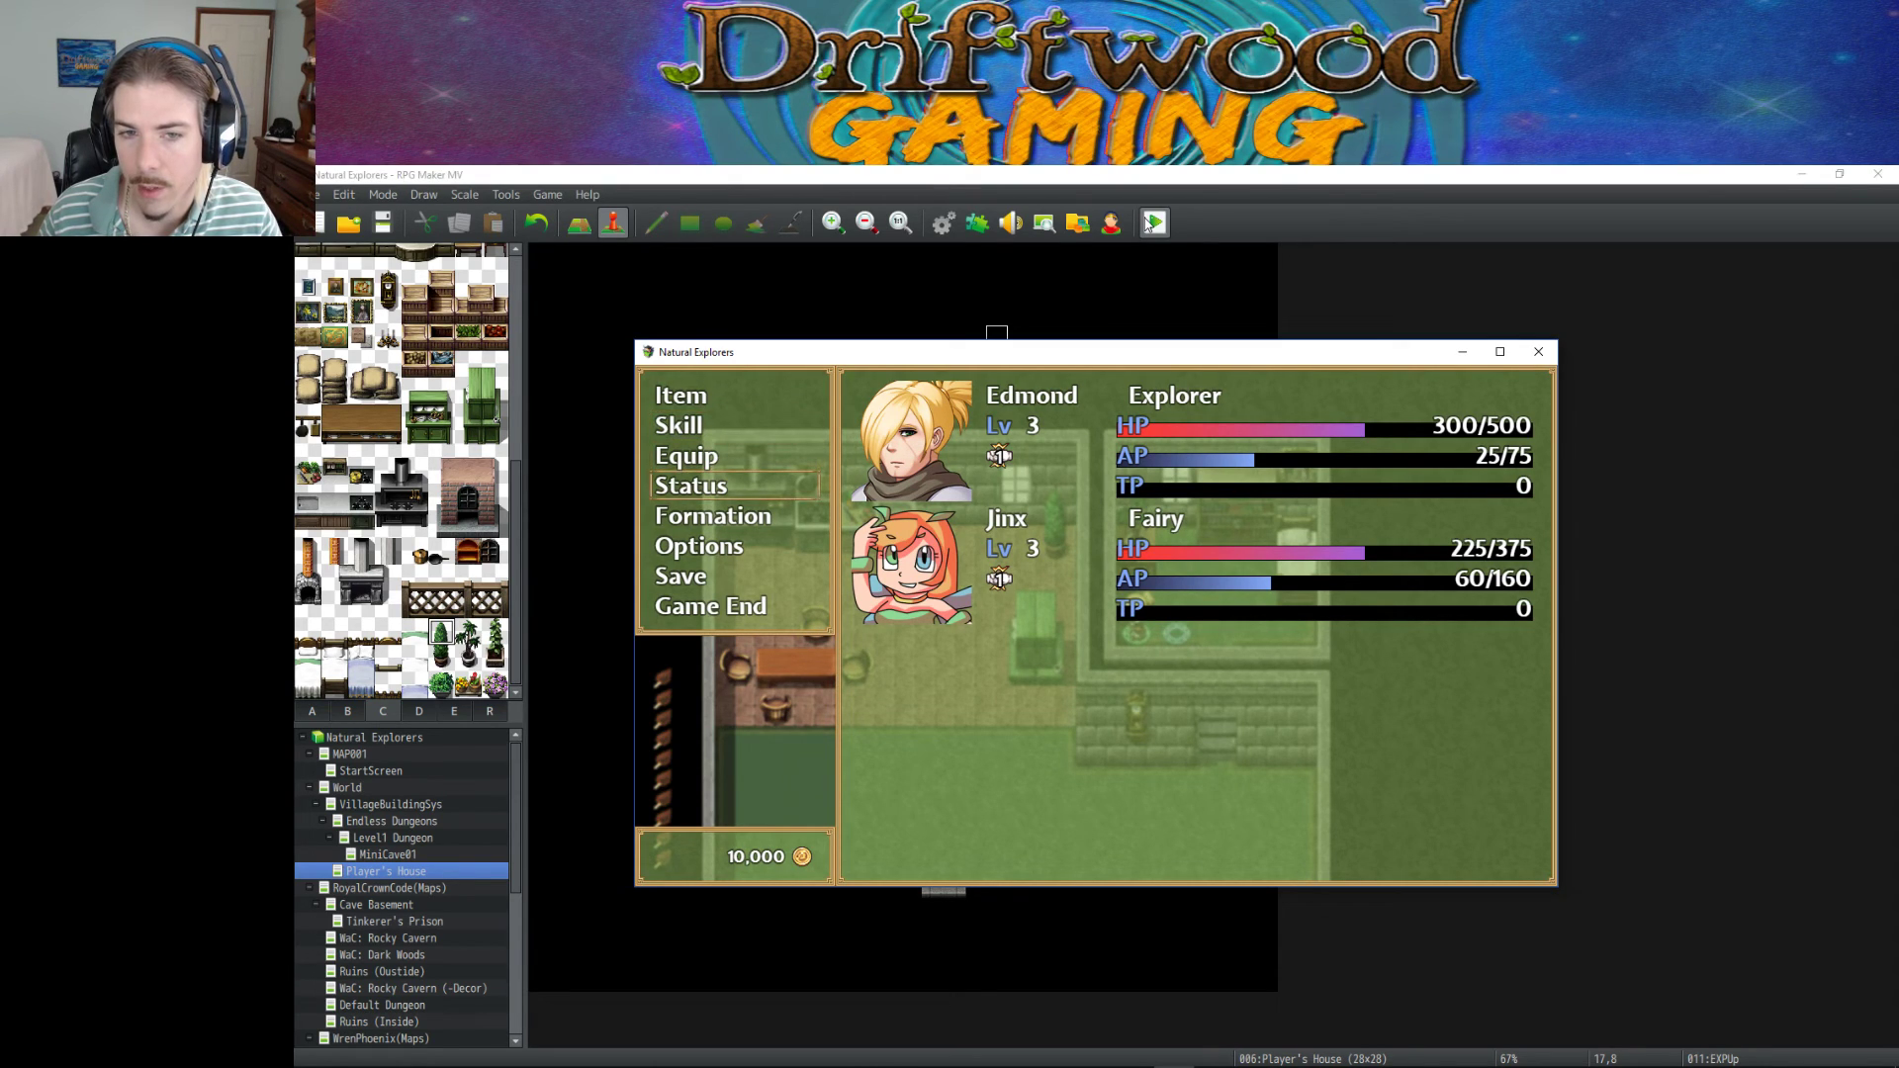
pyautogui.press('Return')
pyautogui.press('Return')
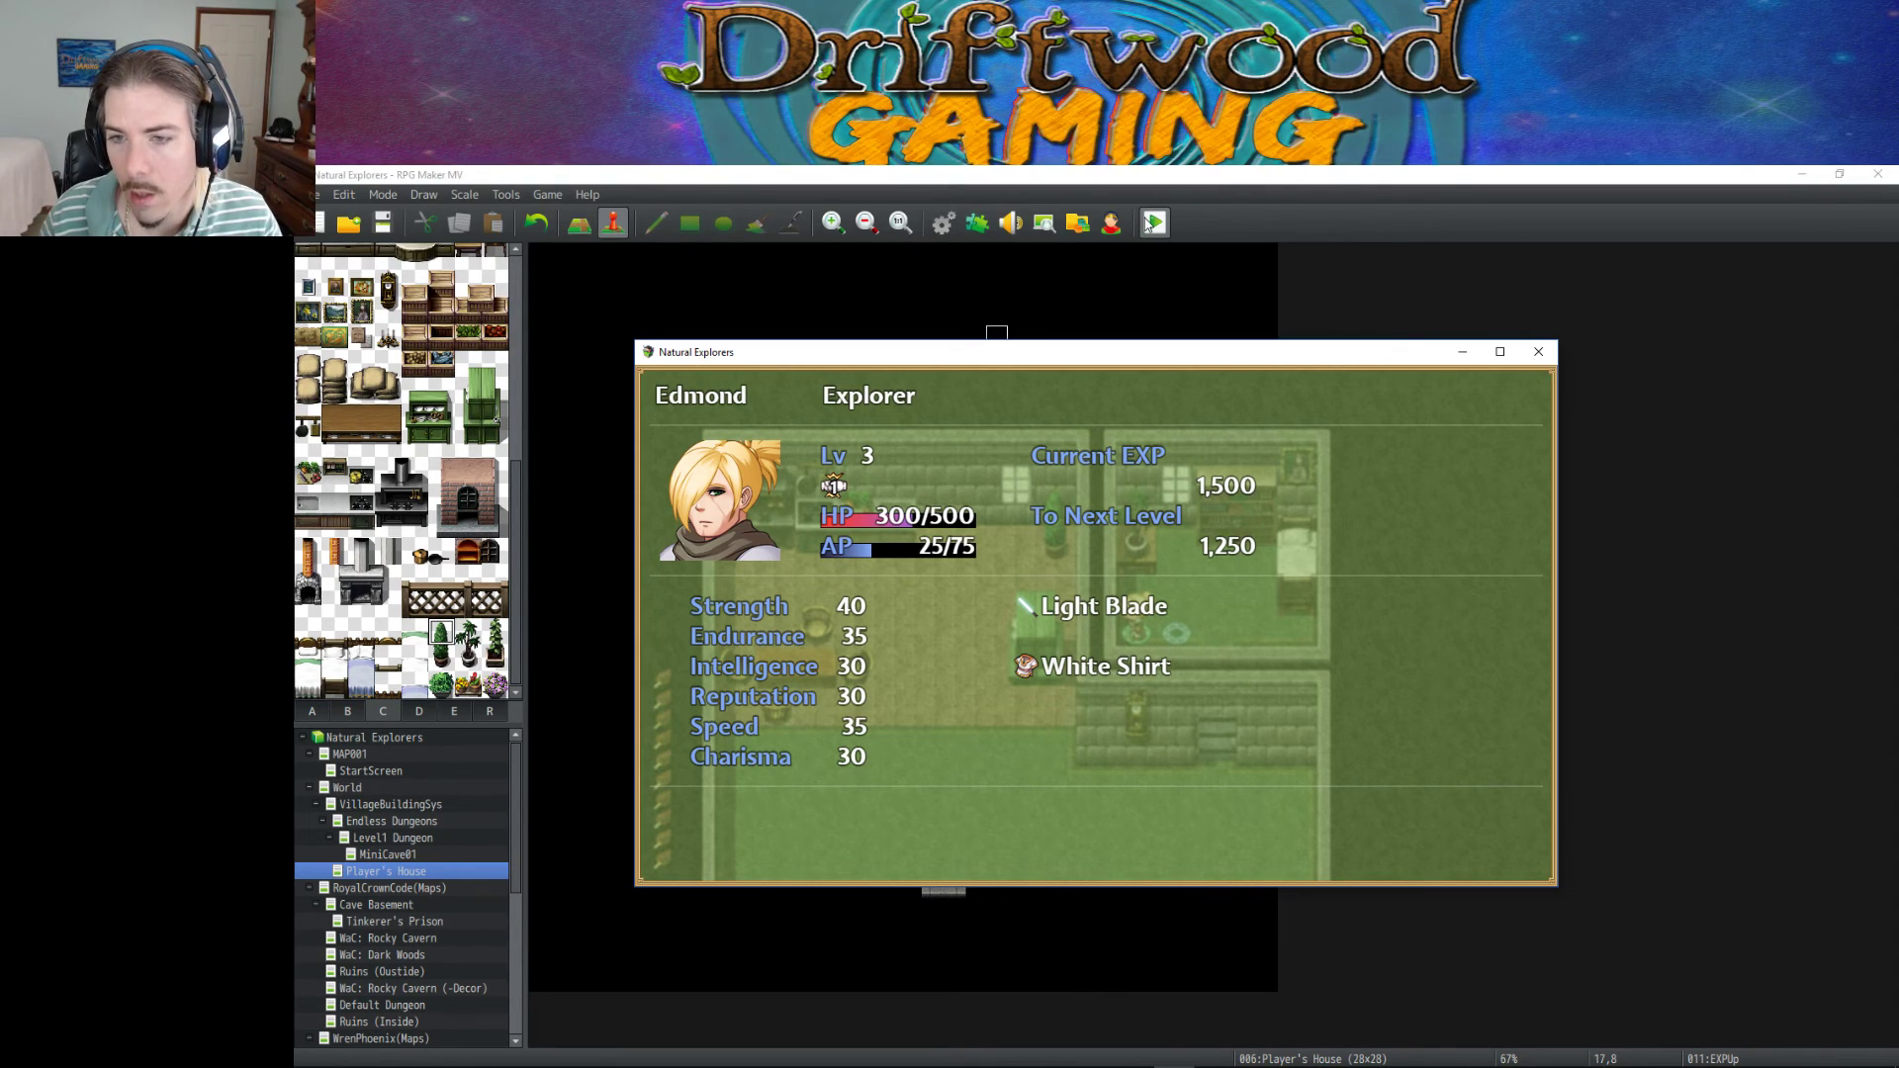
pyautogui.press('Escape')
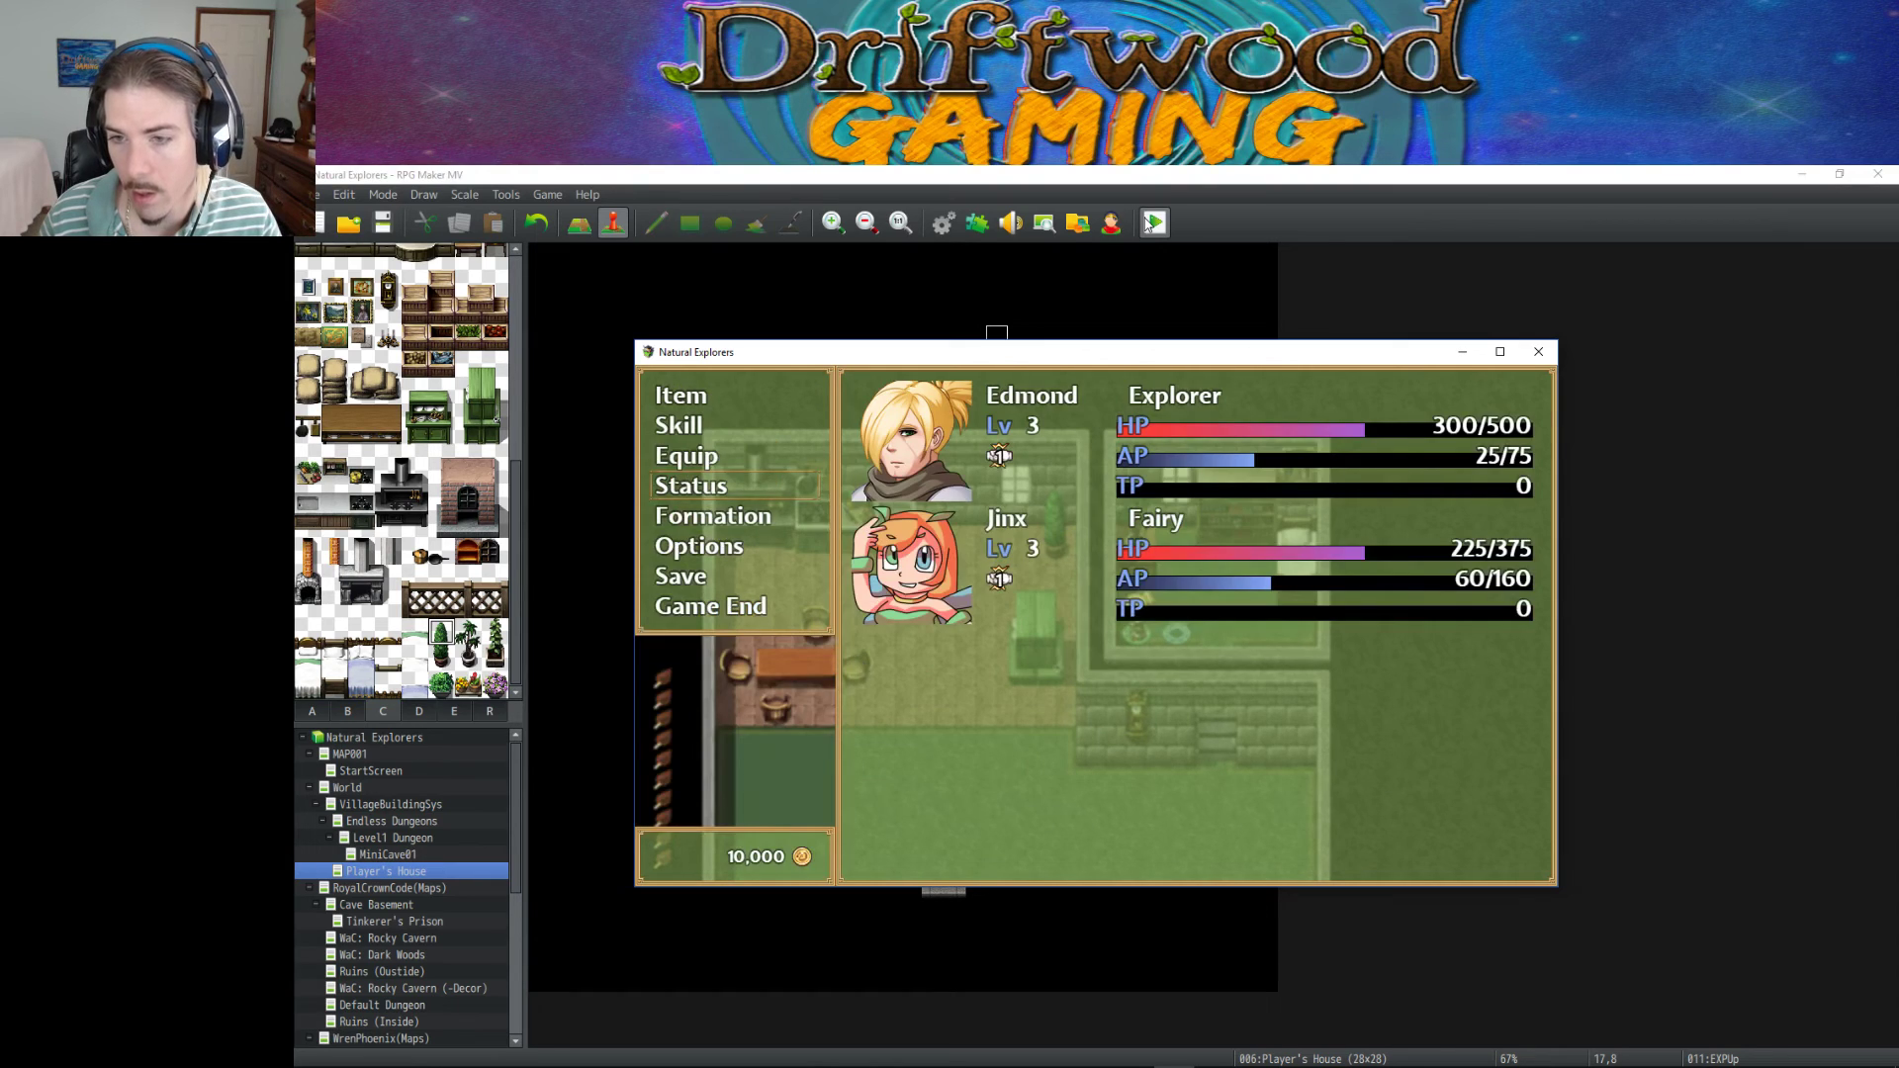
pyautogui.press('Escape')
# Trigger the EXP event a third time and compare the Explorer's EXP requirement on the status page.
pyautogui.press('Left')
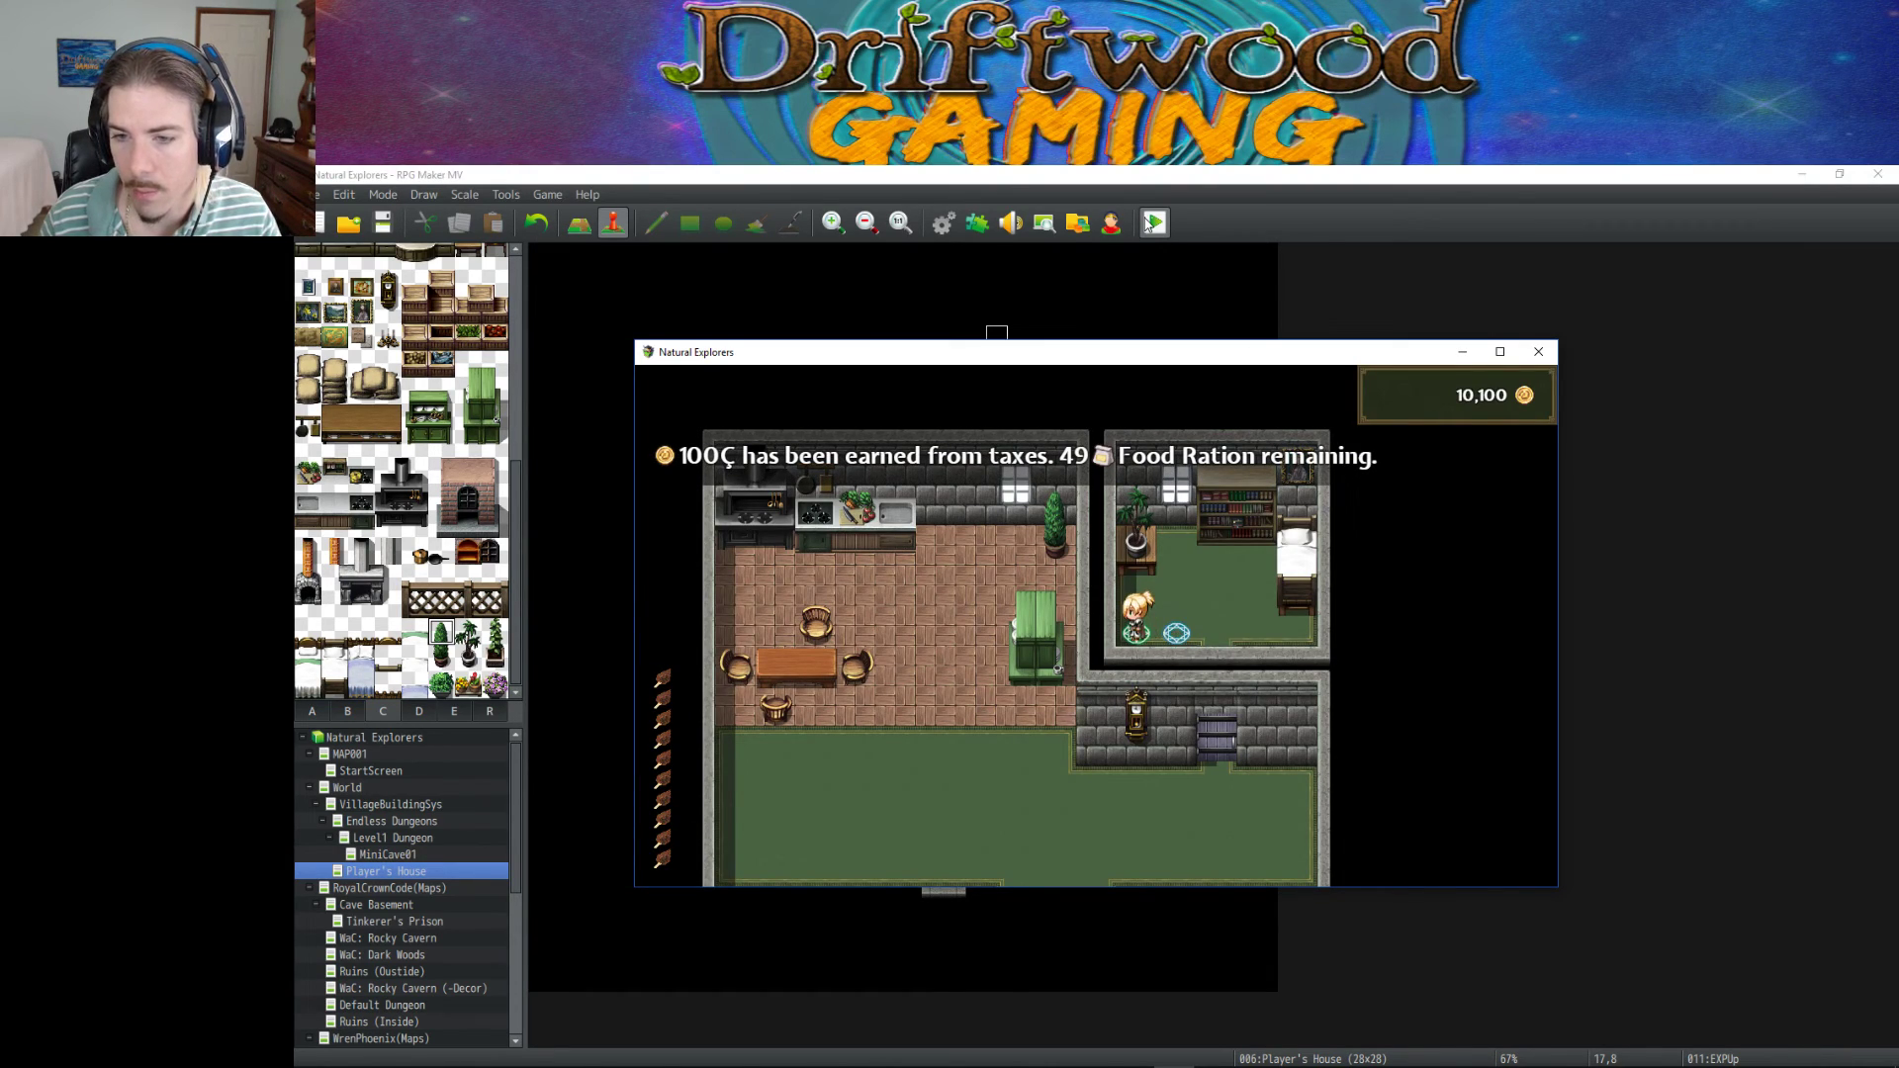
pyautogui.press('Return')
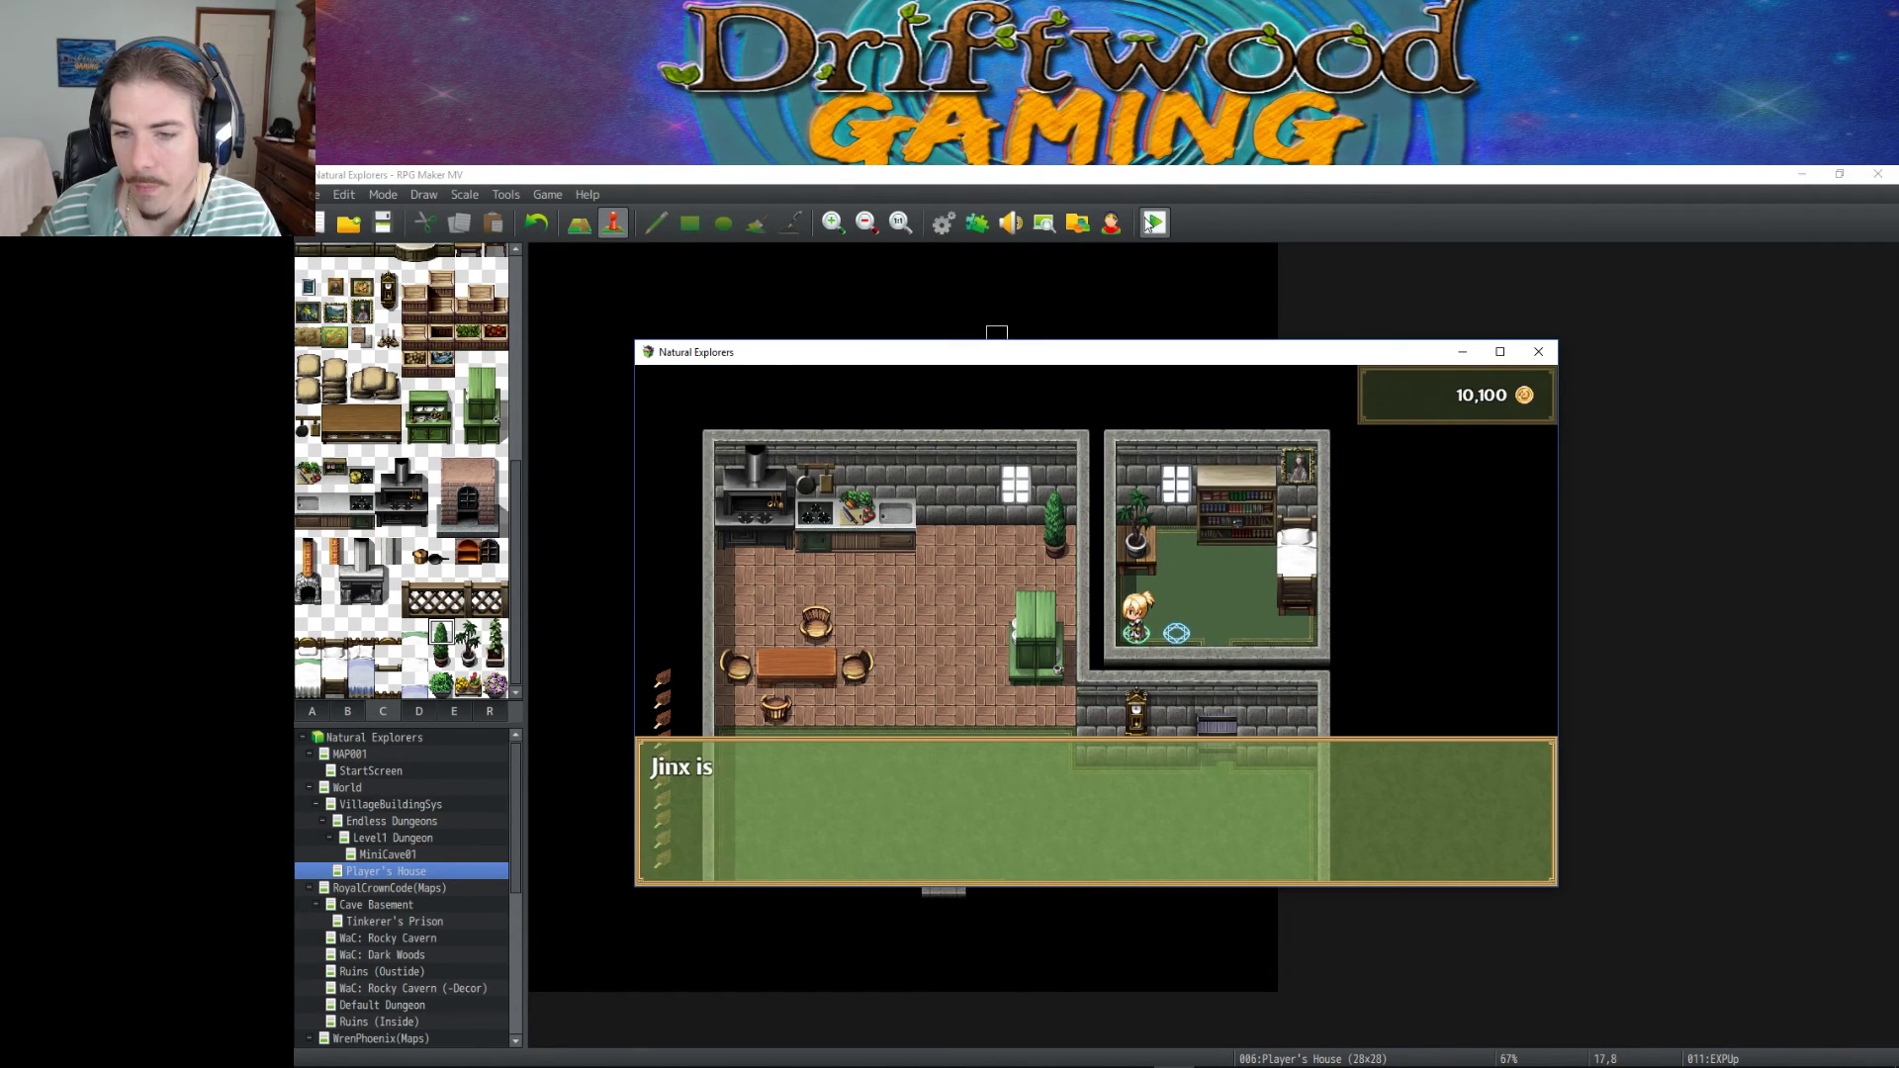
pyautogui.press('Return')
pyautogui.press('Escape')
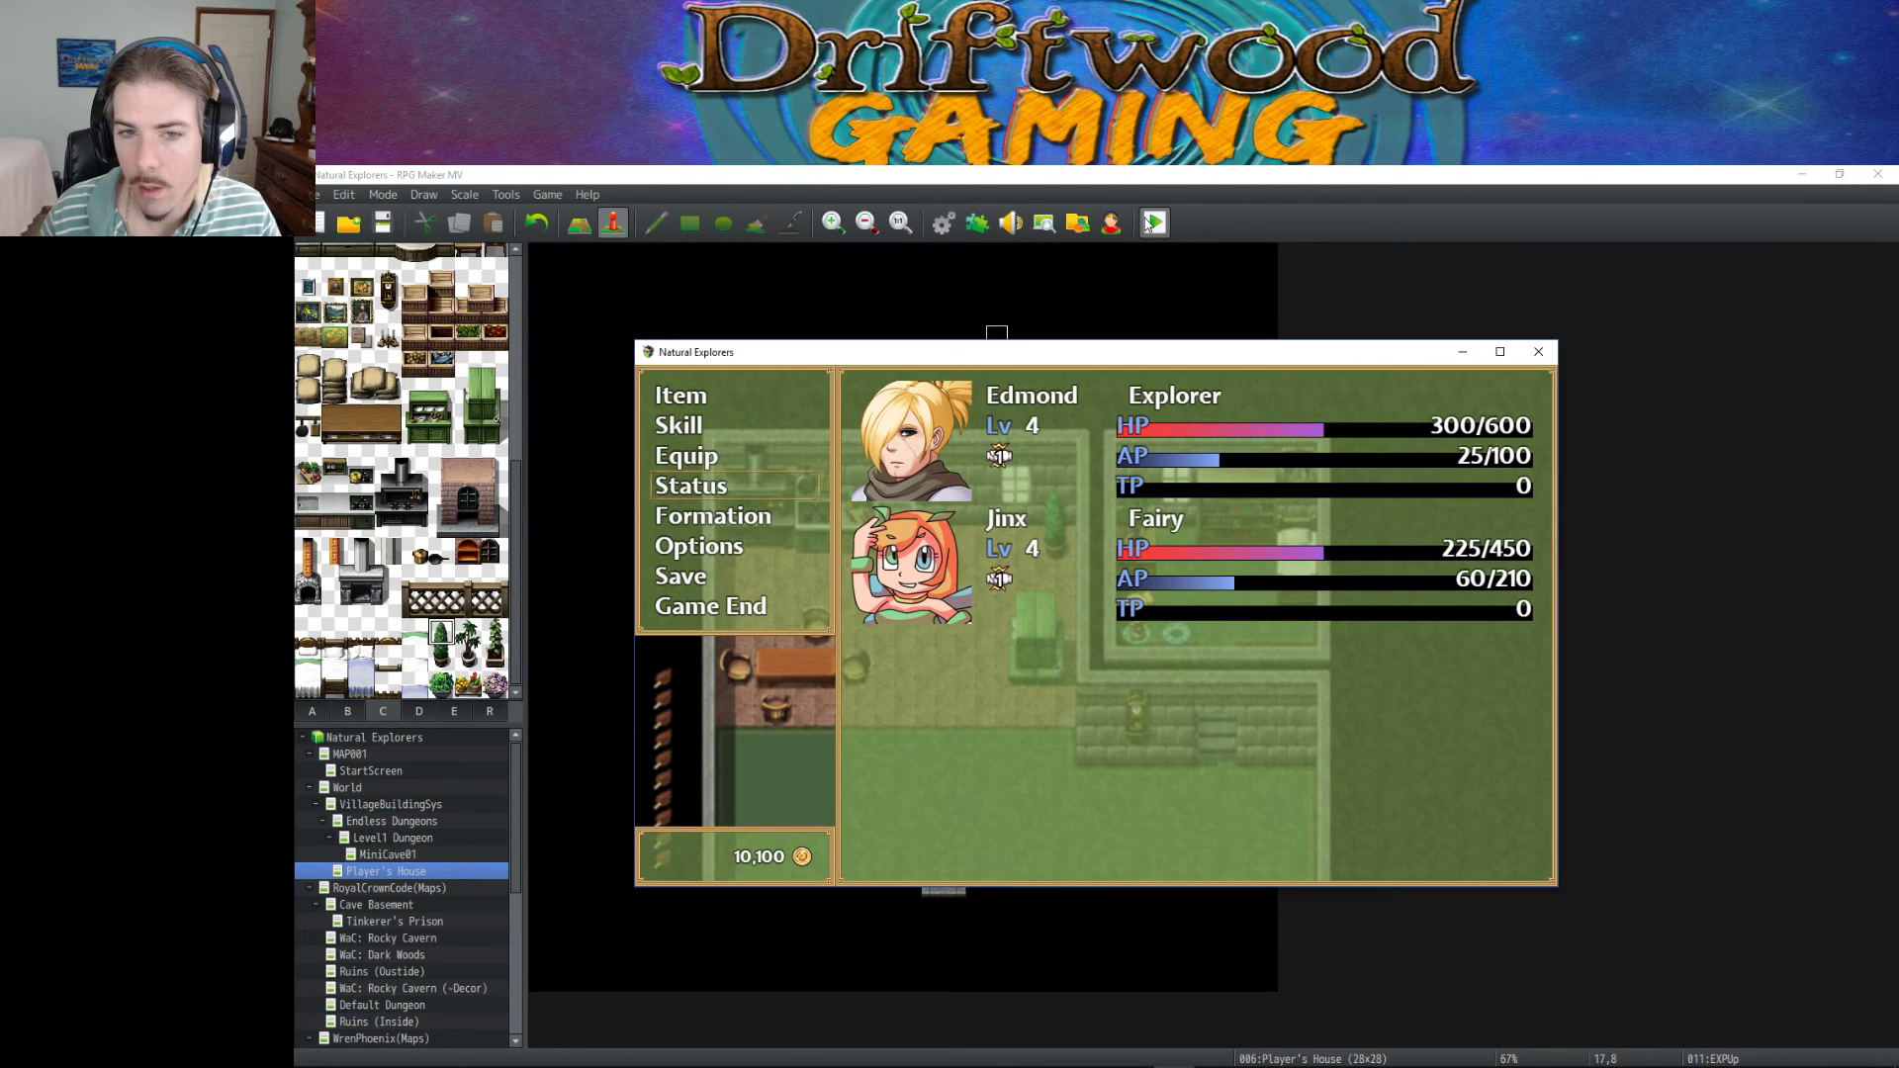
pyautogui.press('Return')
pyautogui.press('Return')
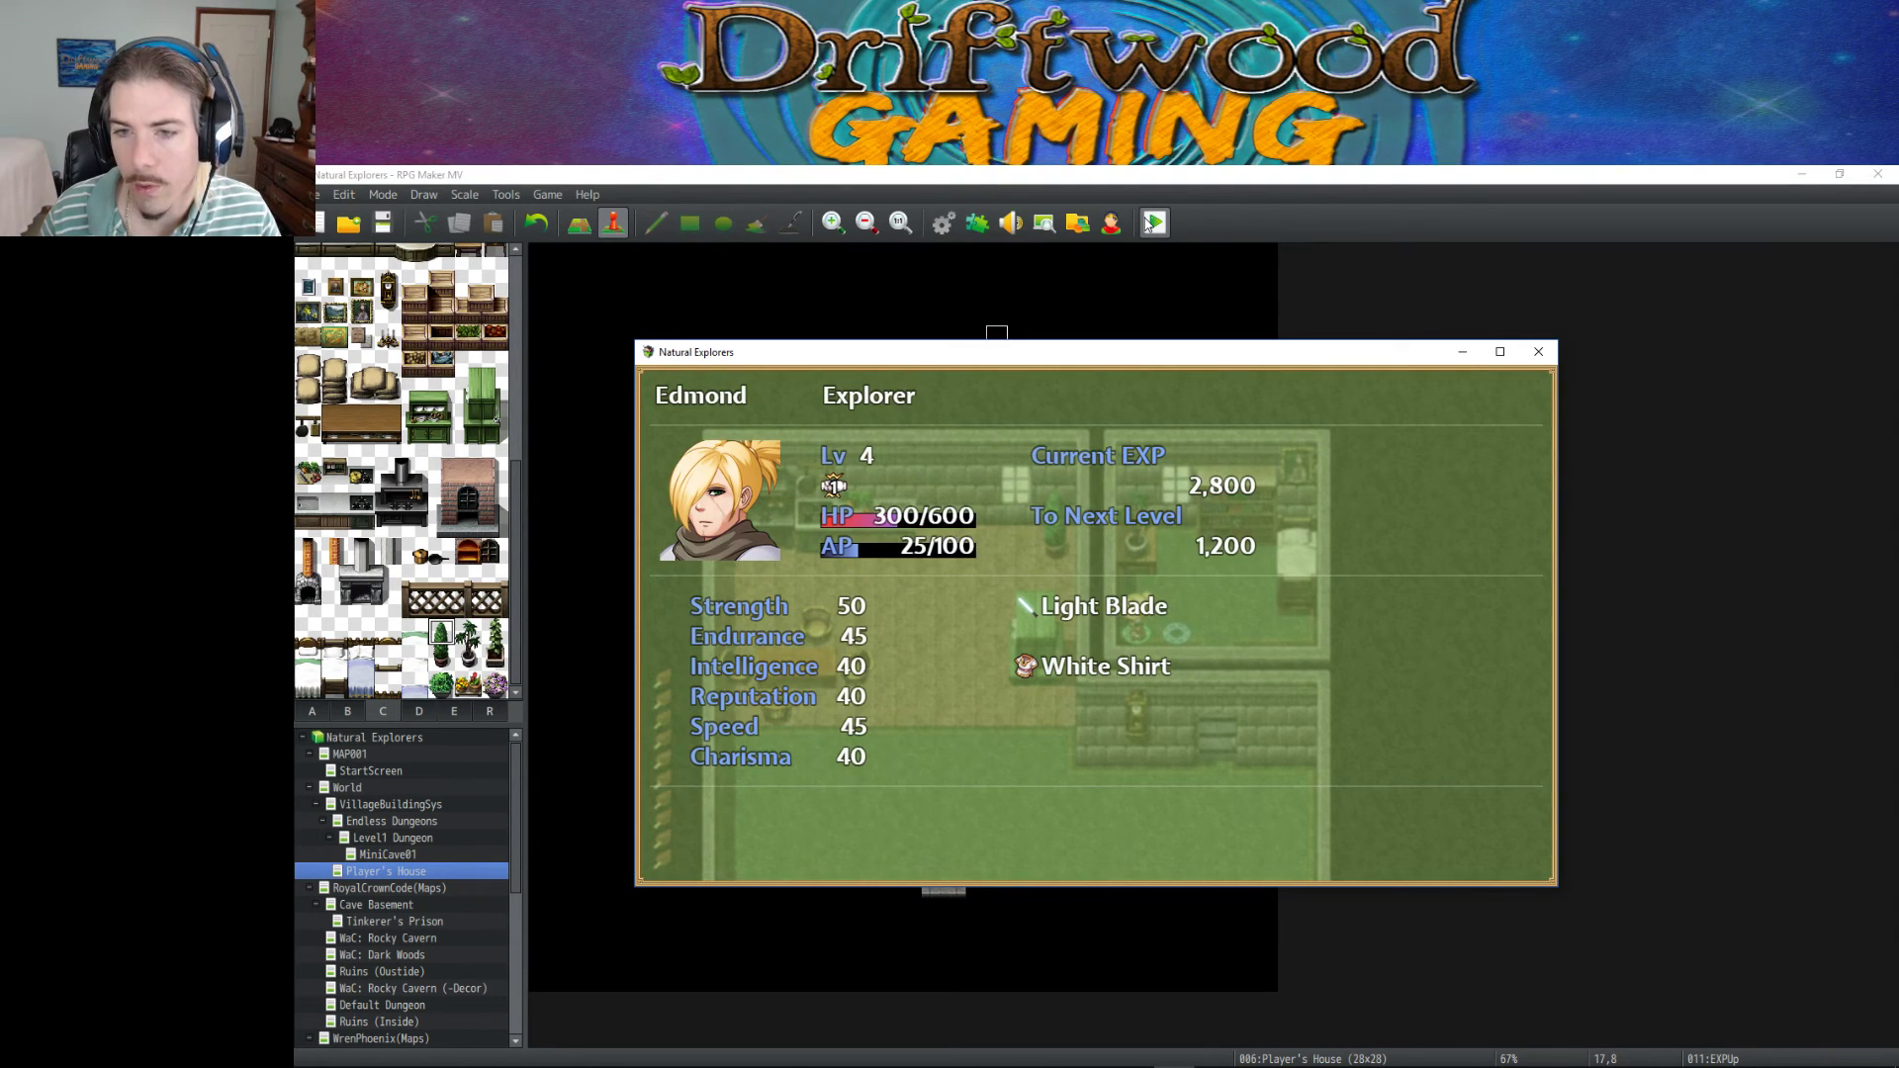
pyautogui.press('Escape')
pyautogui.press('Escape')
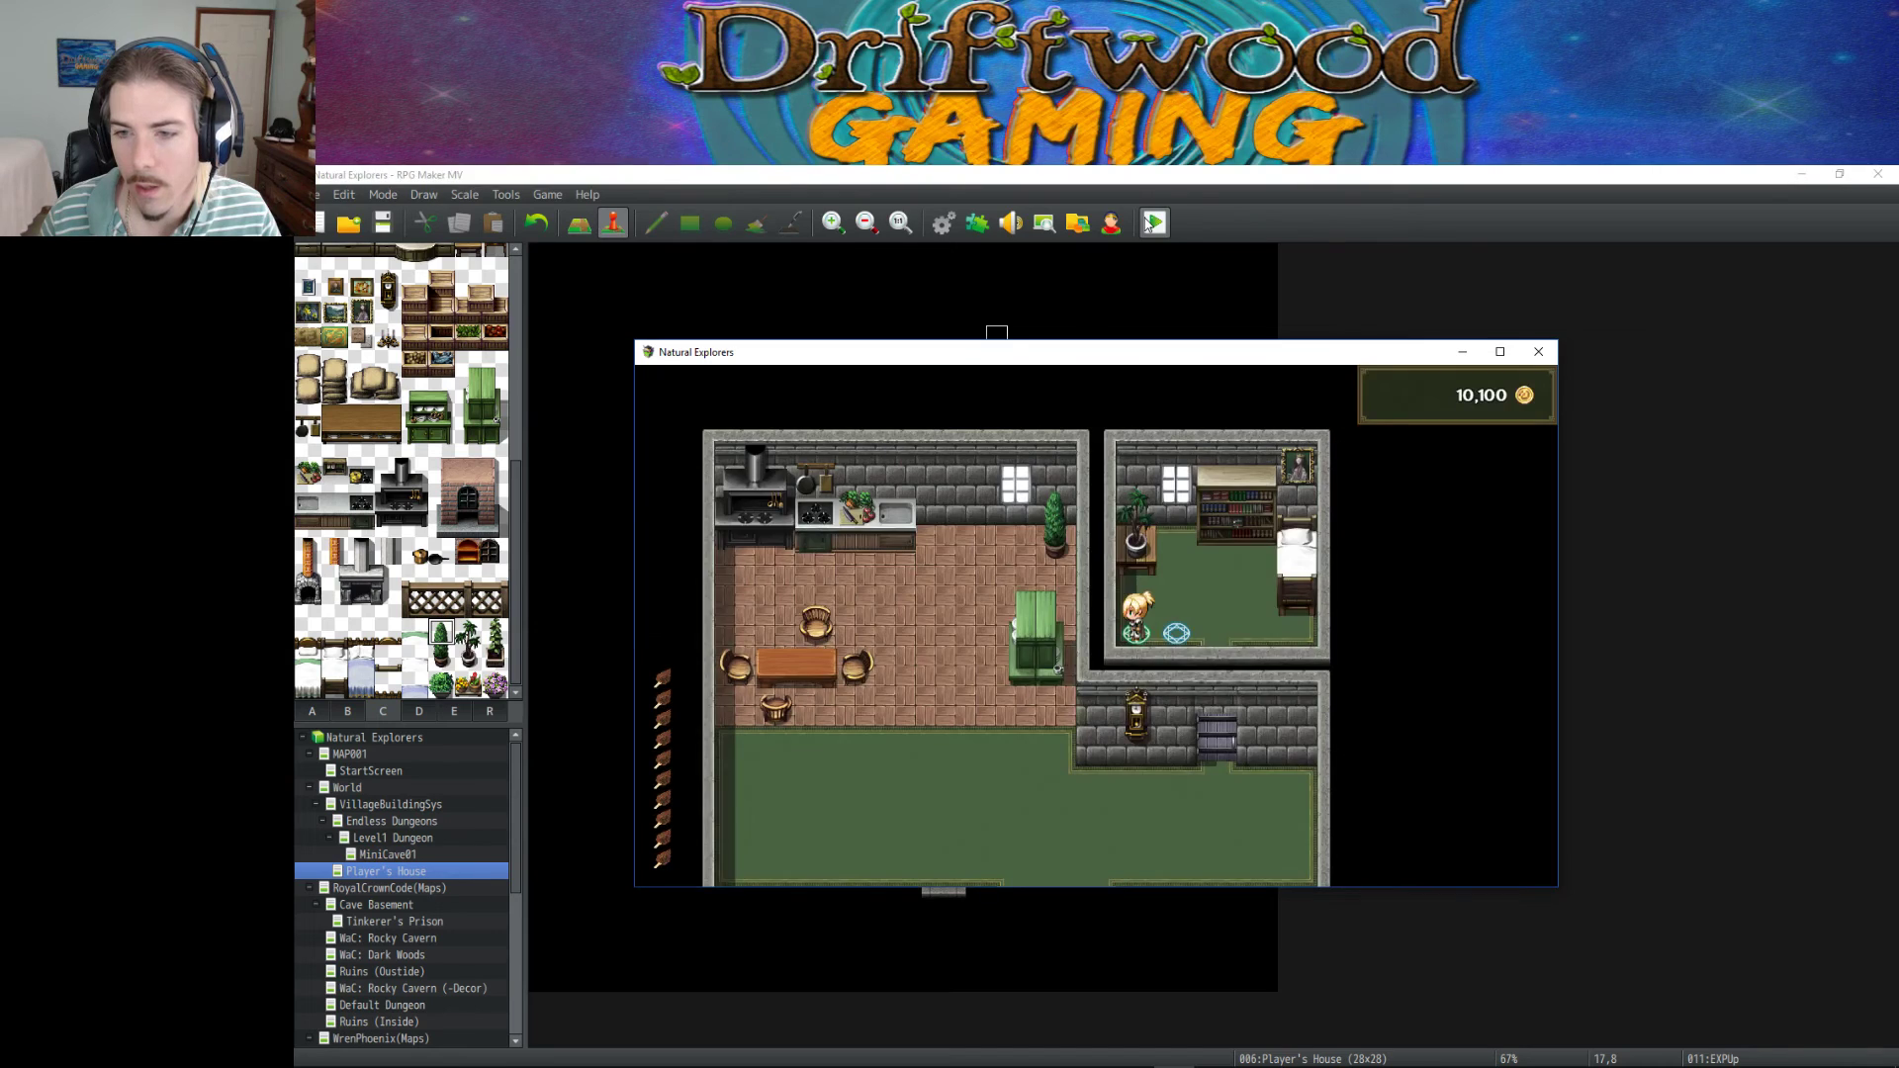
# Trigger the EXP event a fourth time, check the party's levels in the game menu, and end the playtest.
pyautogui.press('Left')
pyautogui.press('Return')
pyautogui.press('Return')
pyautogui.press('Escape')
pyautogui.press('Down')
pyautogui.press('Down')
pyautogui.press('Down')
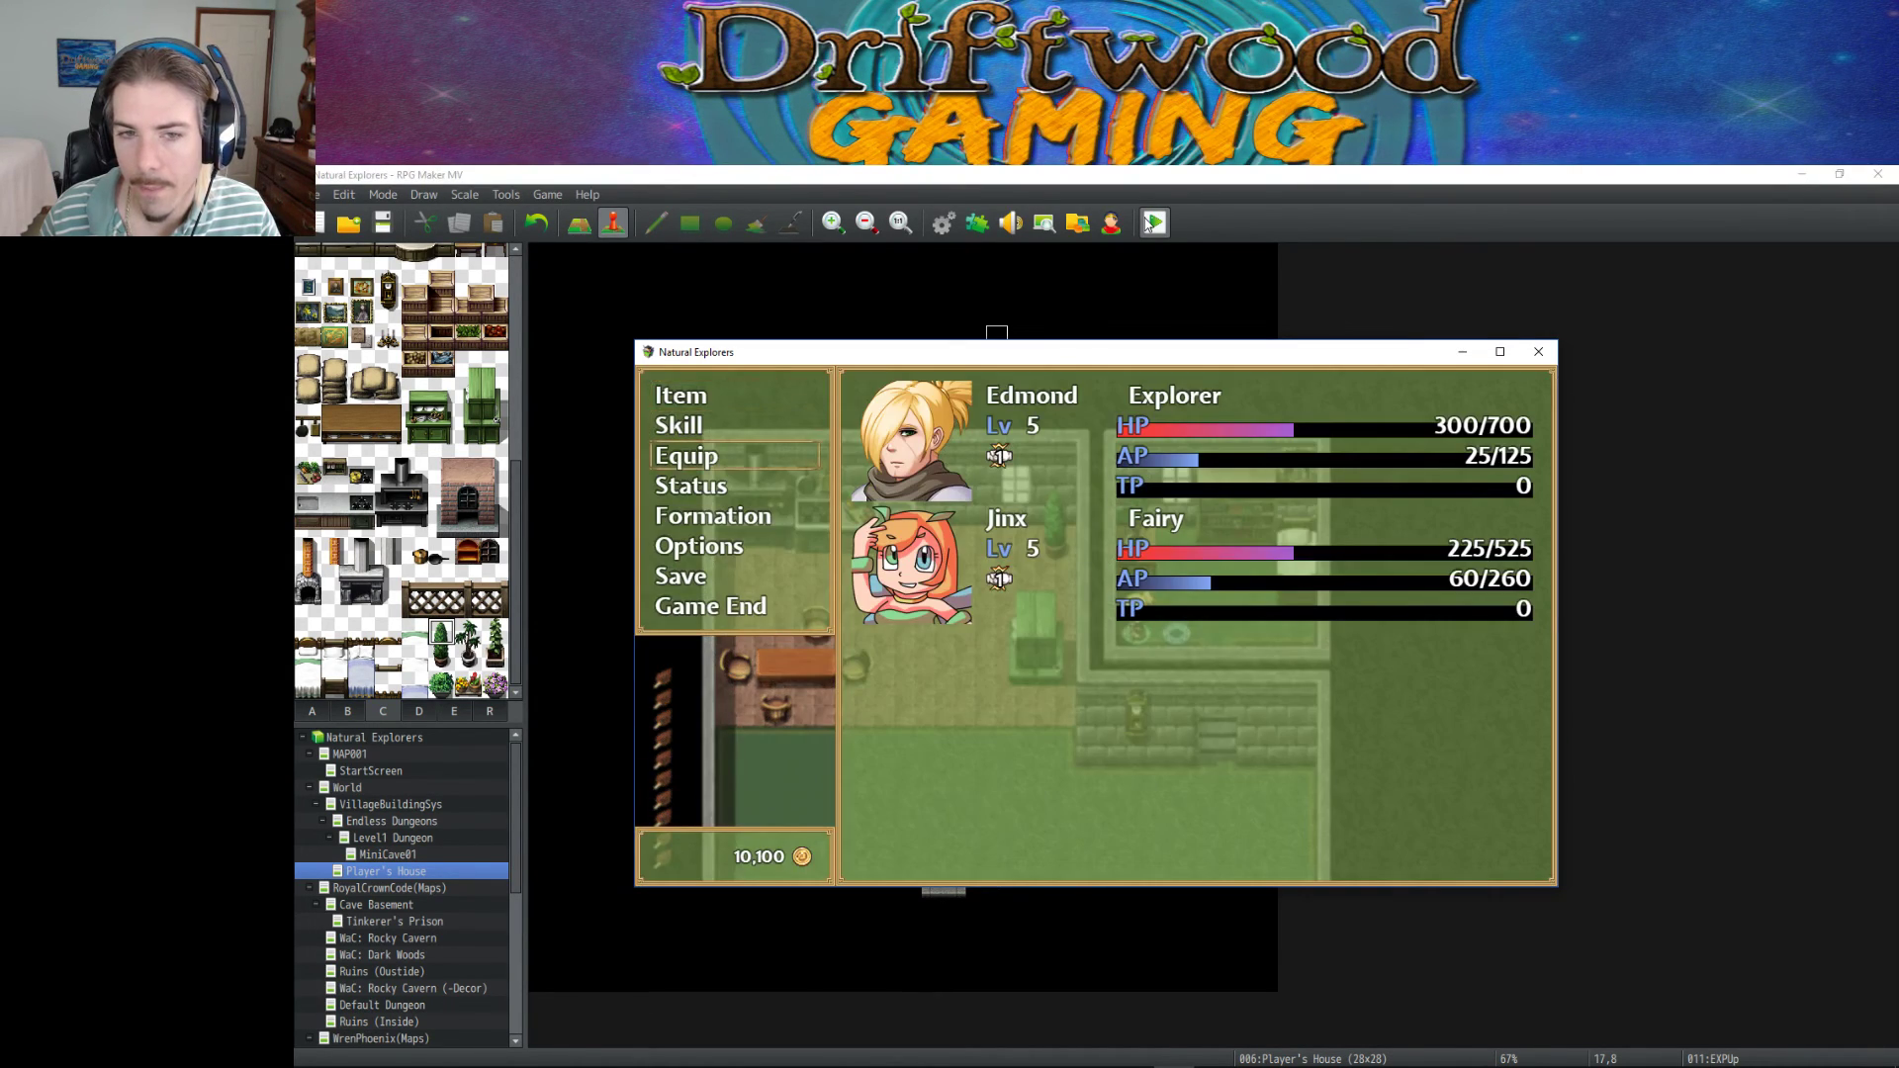
pyautogui.press('Return')
pyautogui.press('Escape')
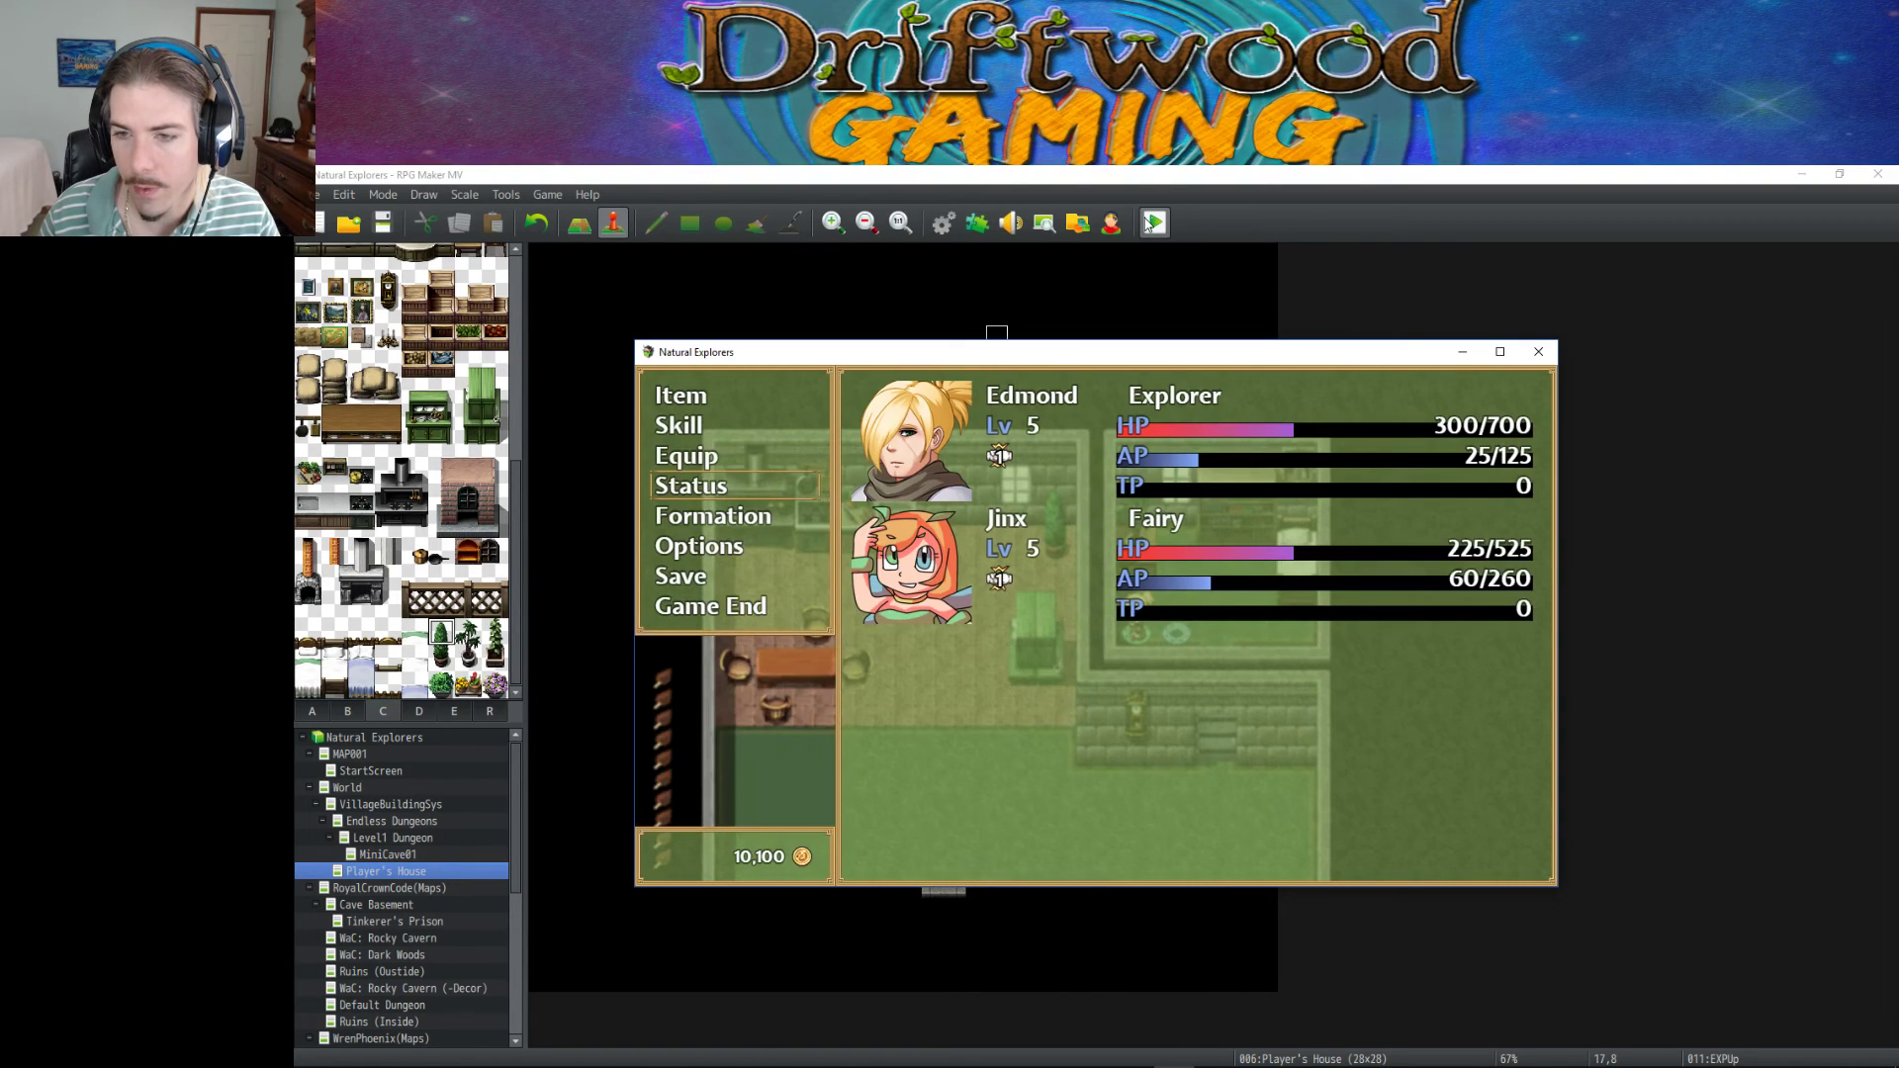
pyautogui.press('Escape')
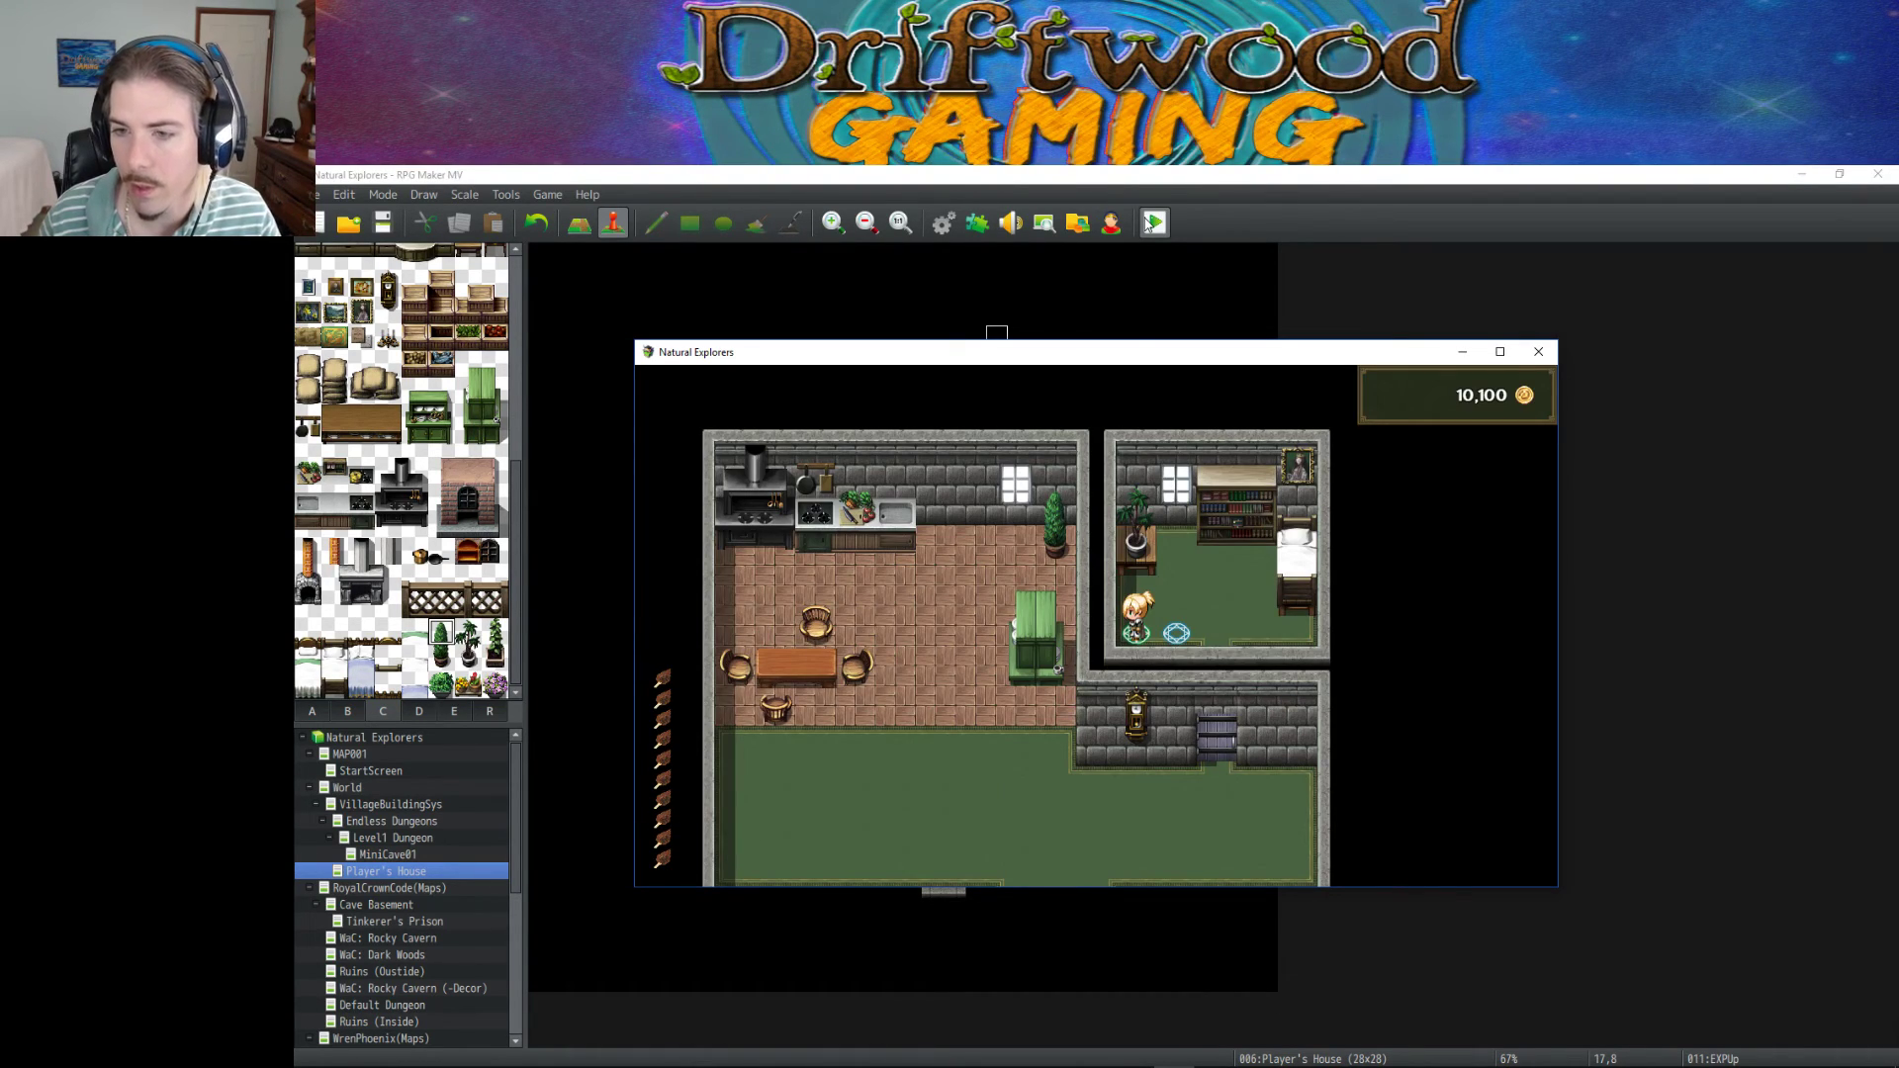
pyautogui.click(1539, 351)
# Change level/4 to level/3 in the exp formula of the Explorer class's note in the database, and save the change.
pyautogui.click(943, 223)
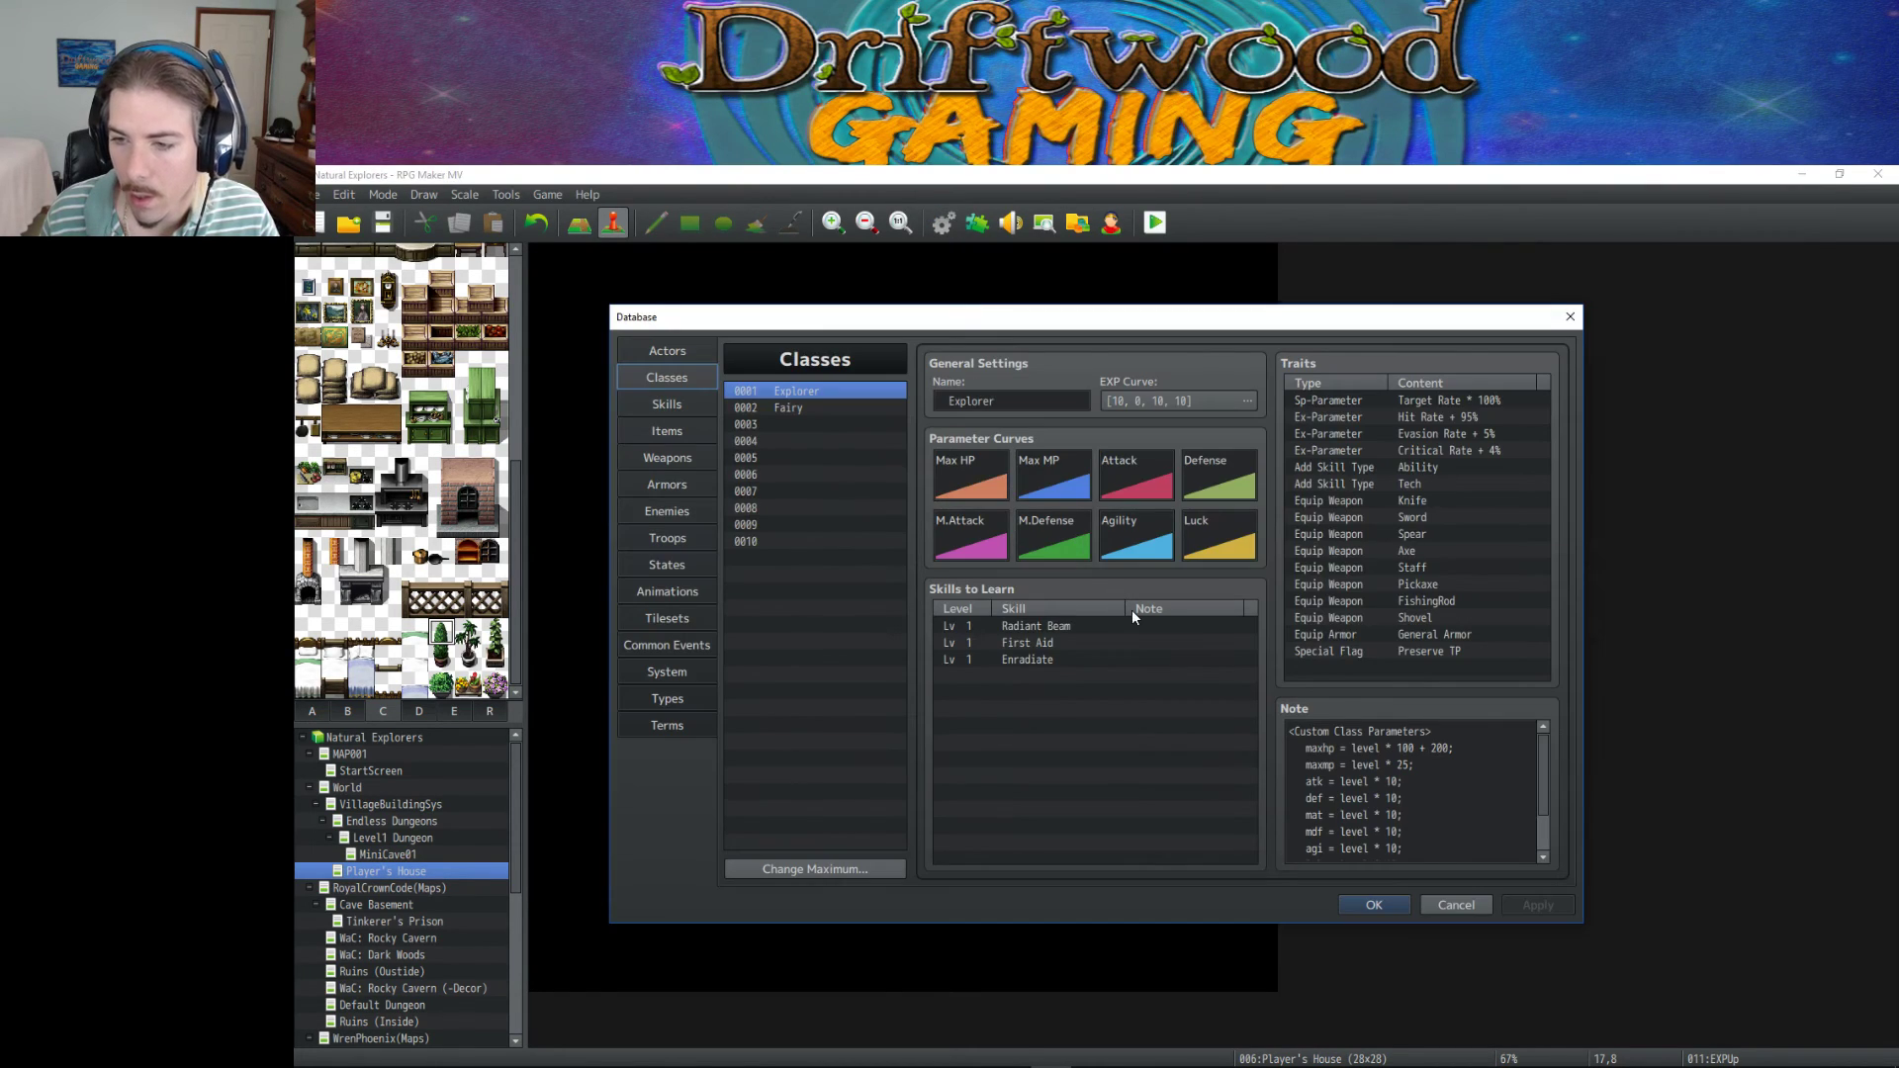
pyautogui.scroll(-1, 1505, 795)
pyautogui.click(1505, 836)
pyautogui.press('End')
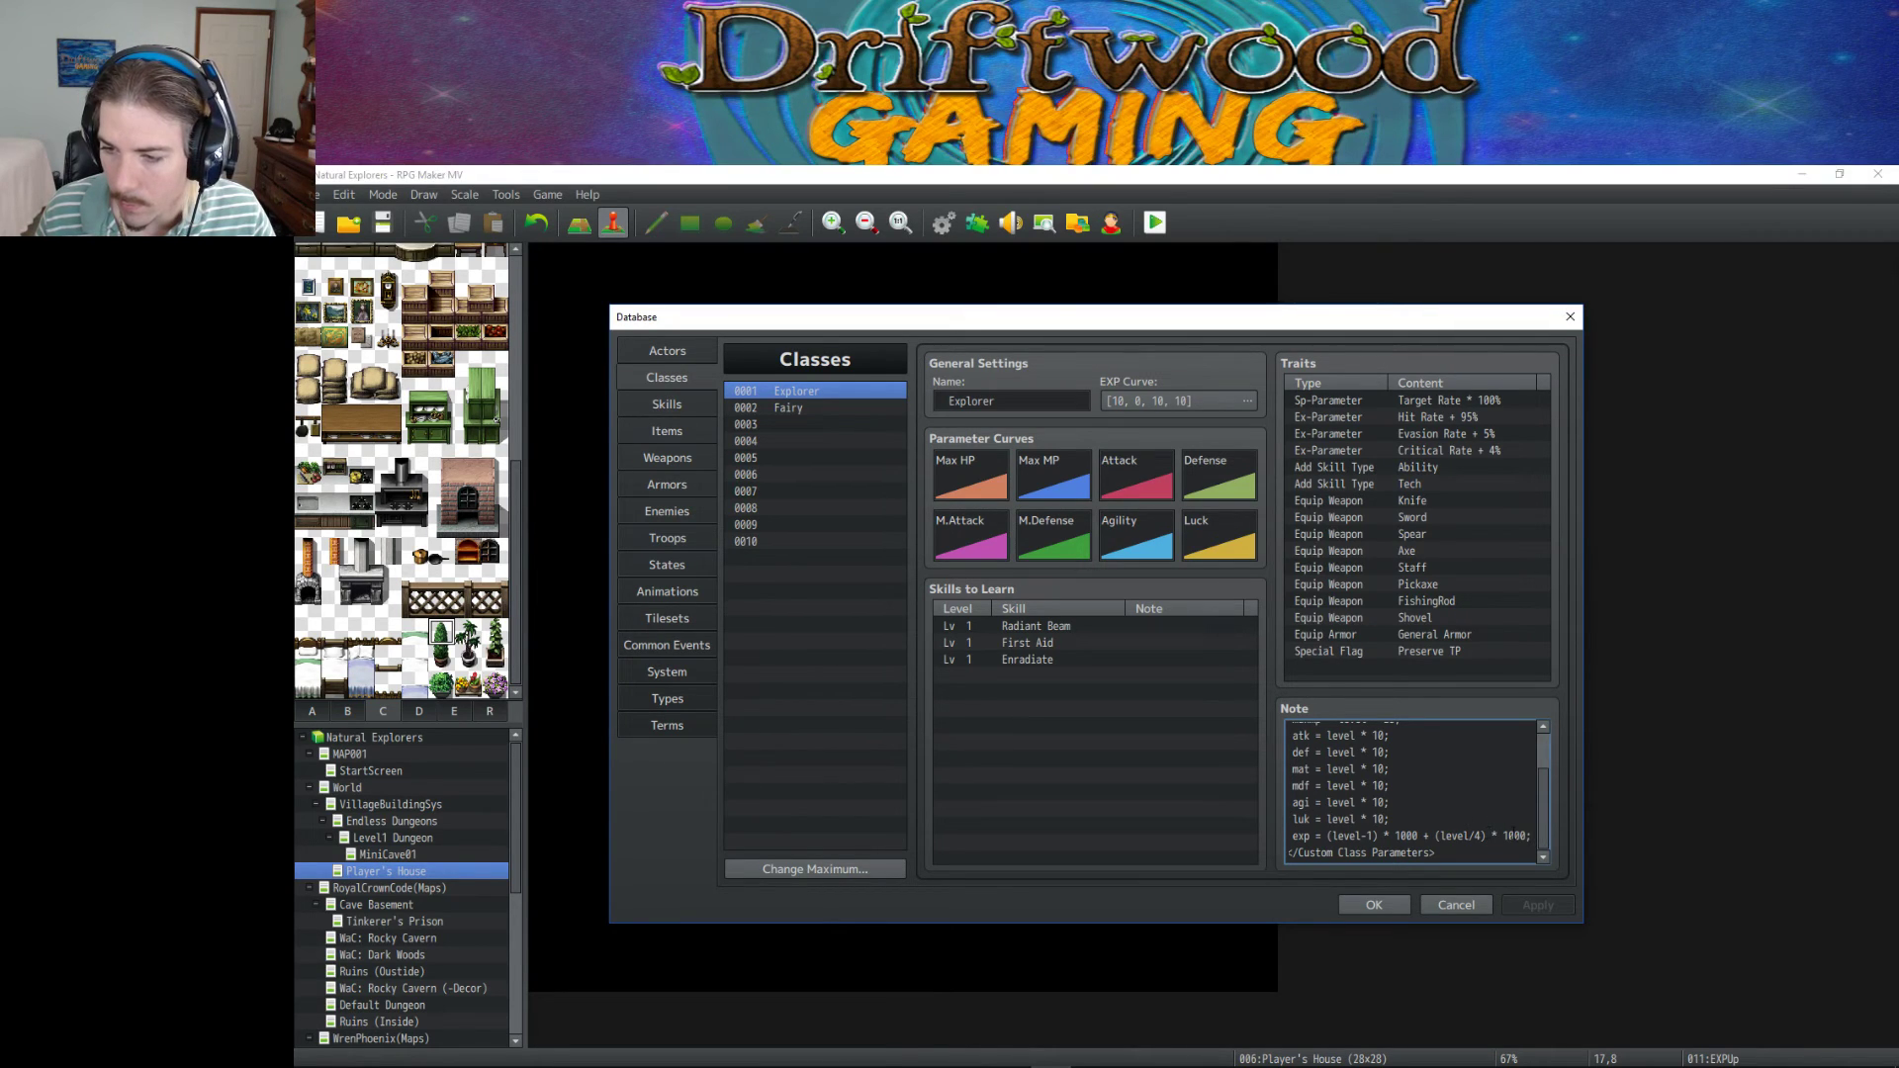
pyautogui.click(1474, 836)
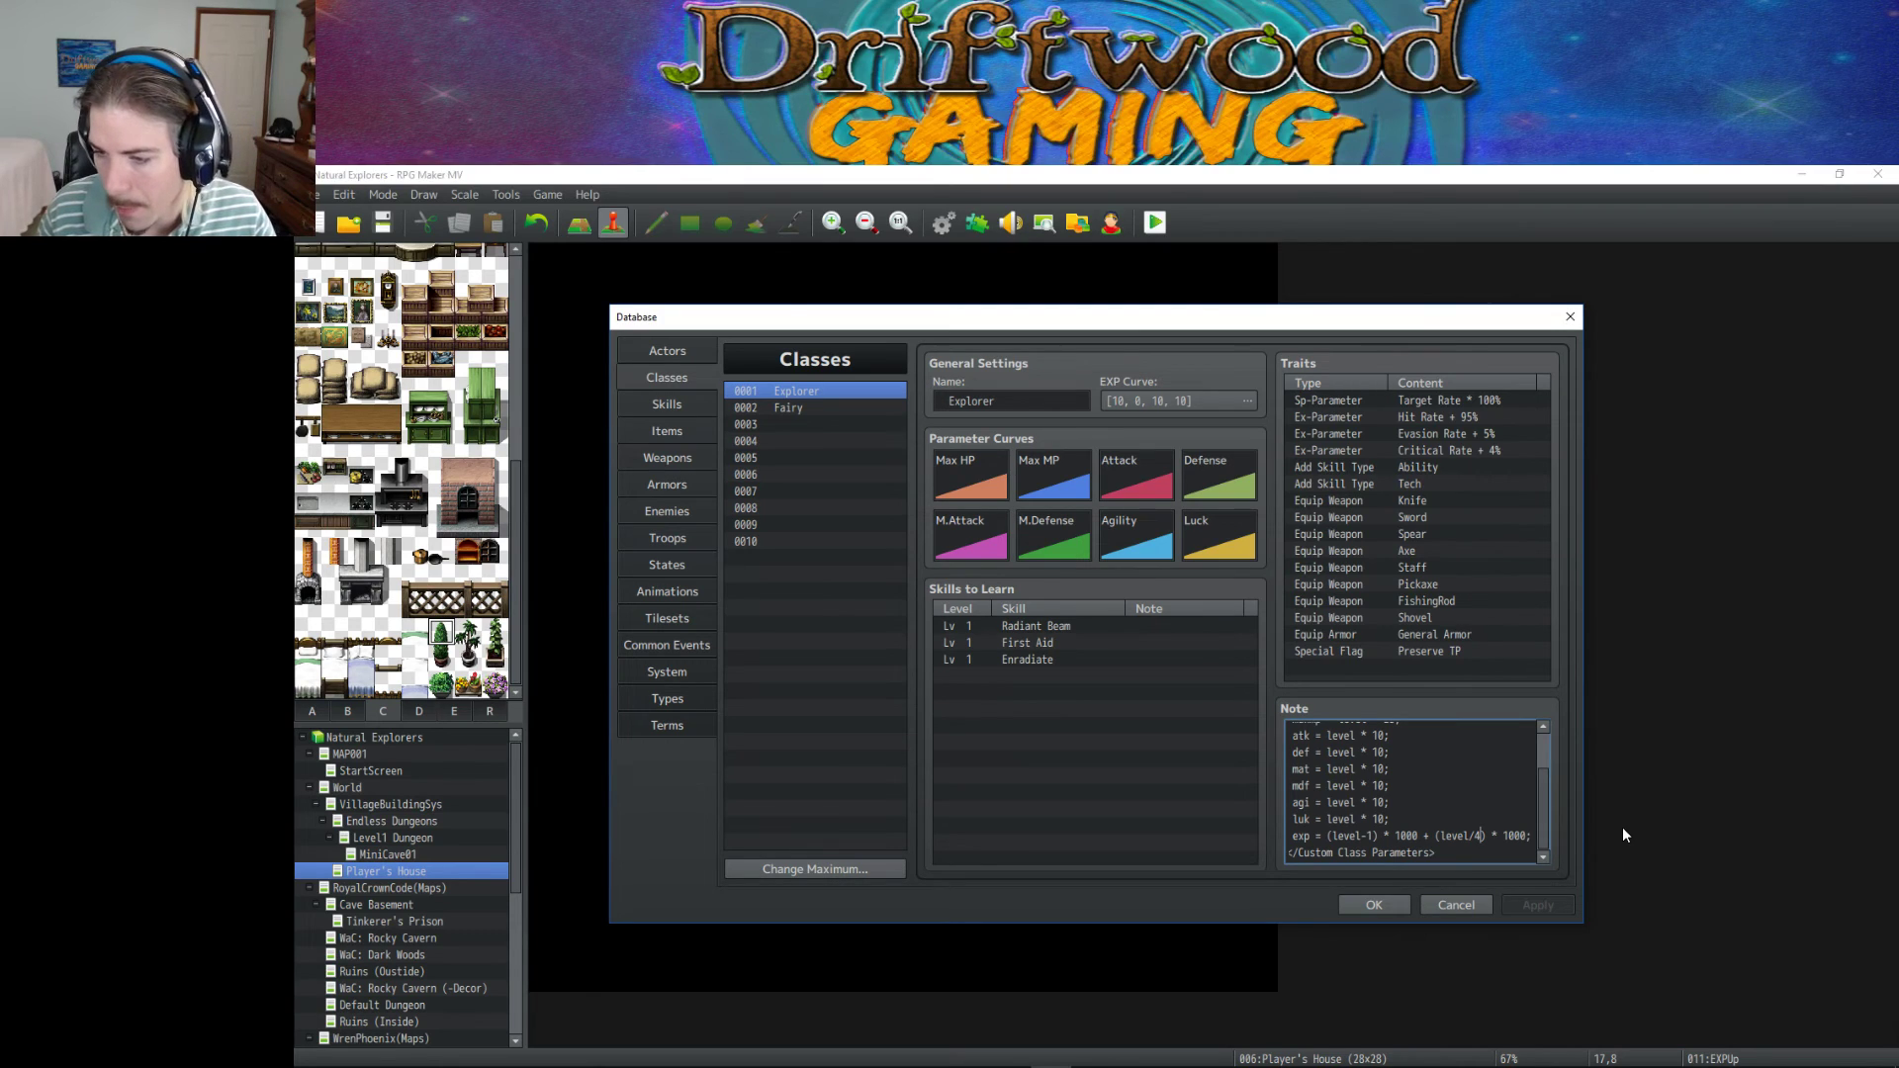
pyautogui.press('BackSpace')
pyautogui.write('3')
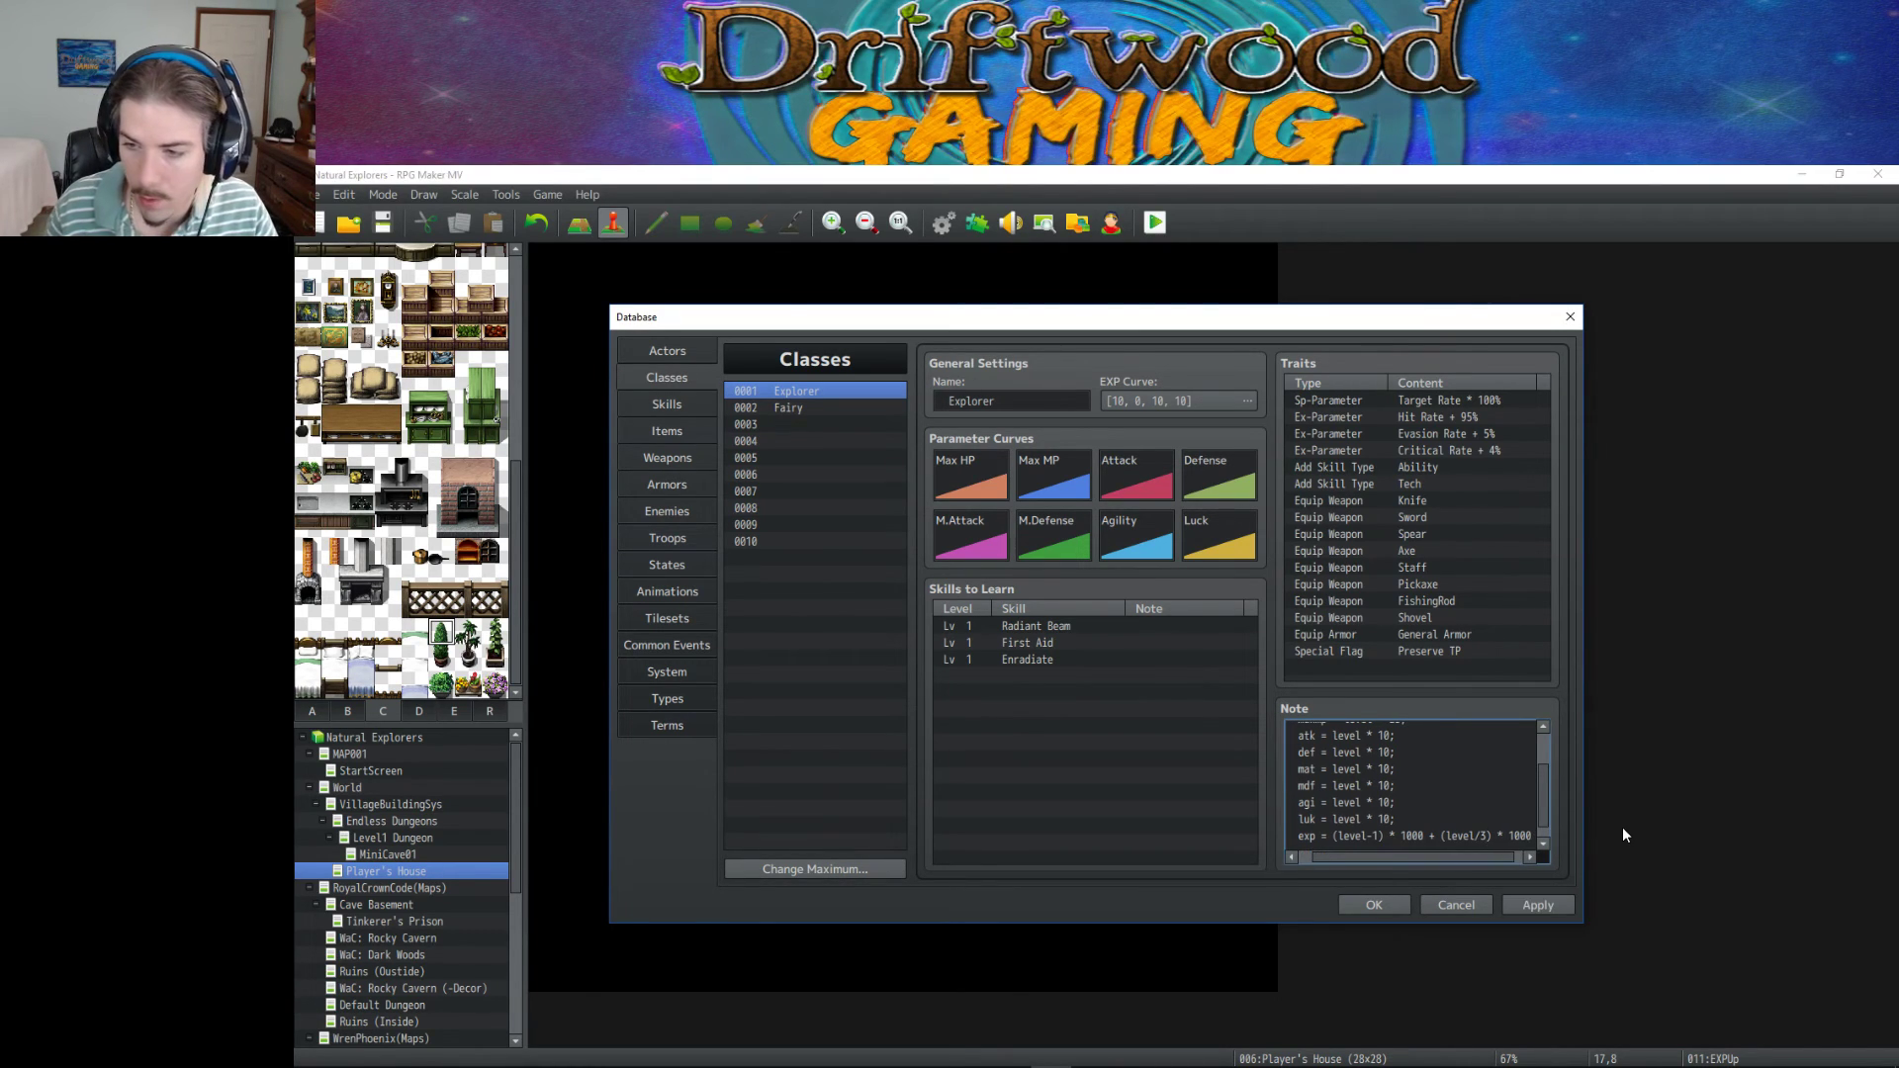
pyautogui.click(1552, 904)
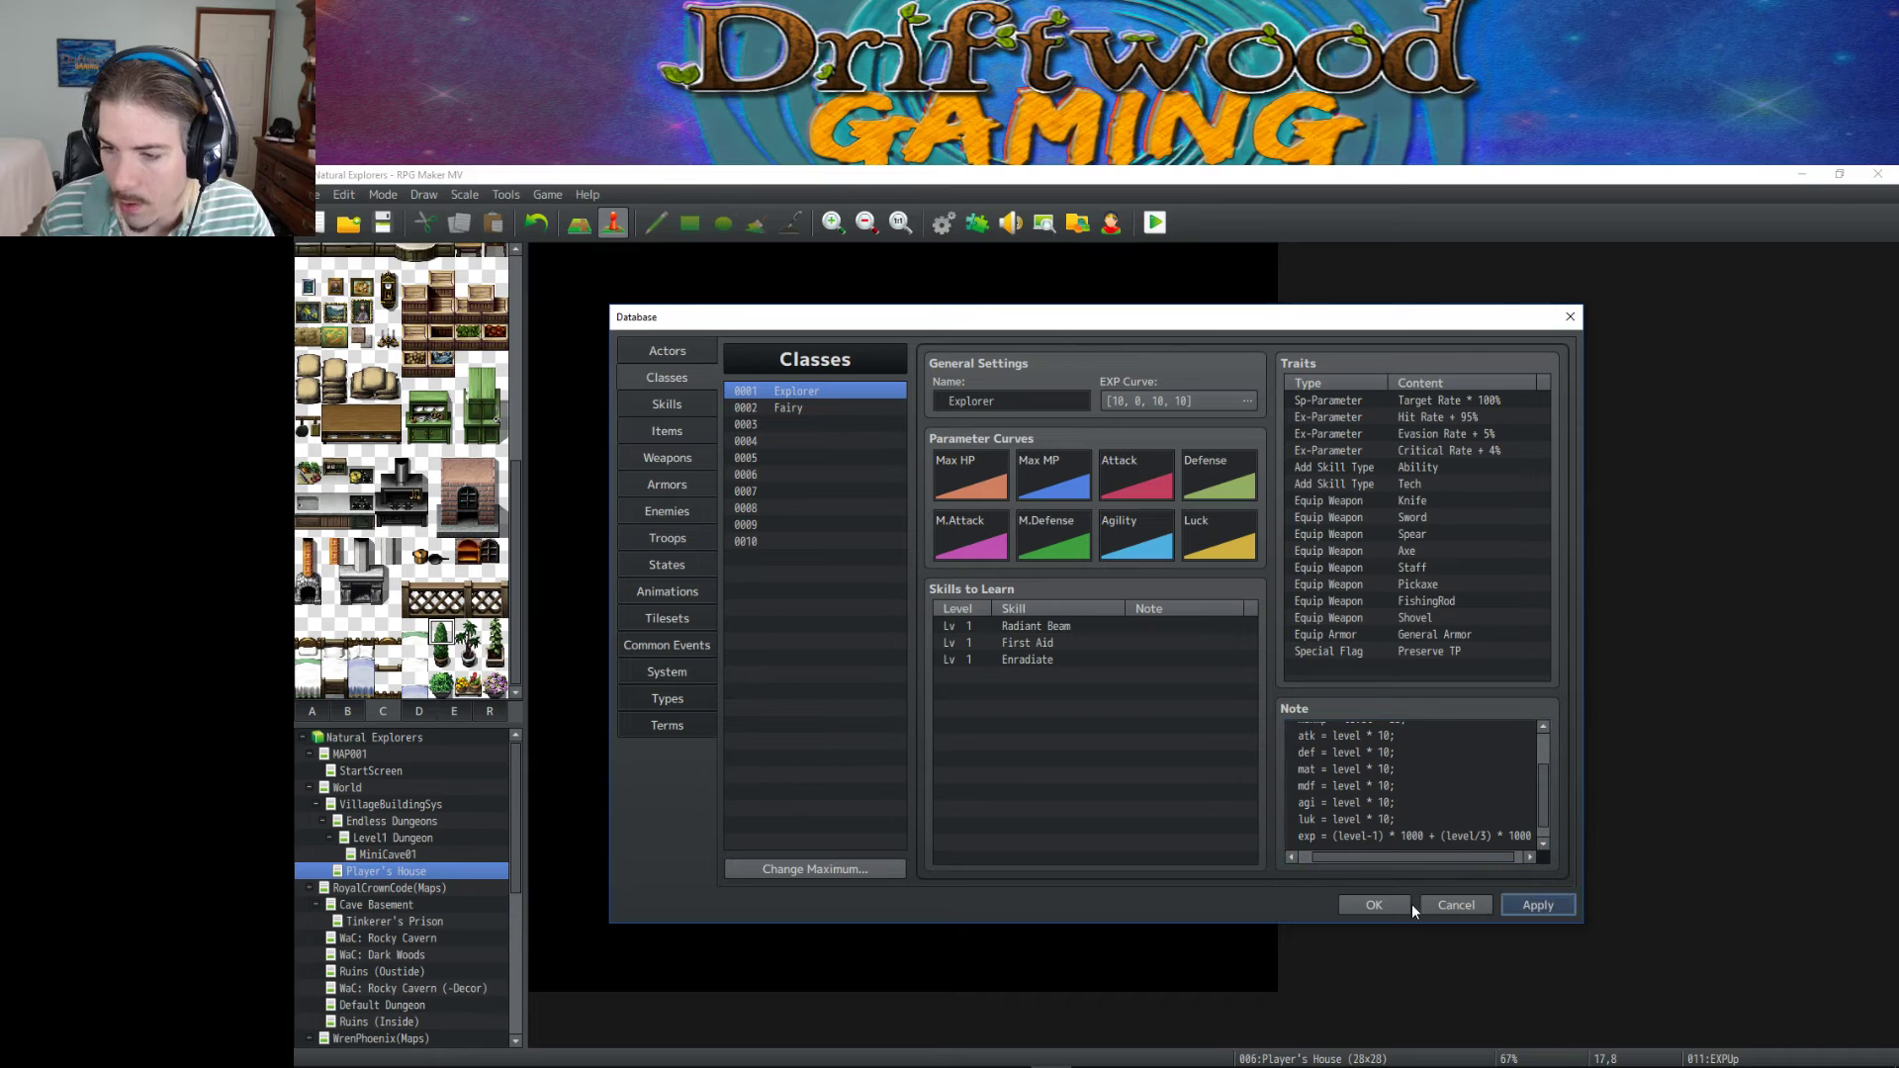
pyautogui.click(1380, 906)
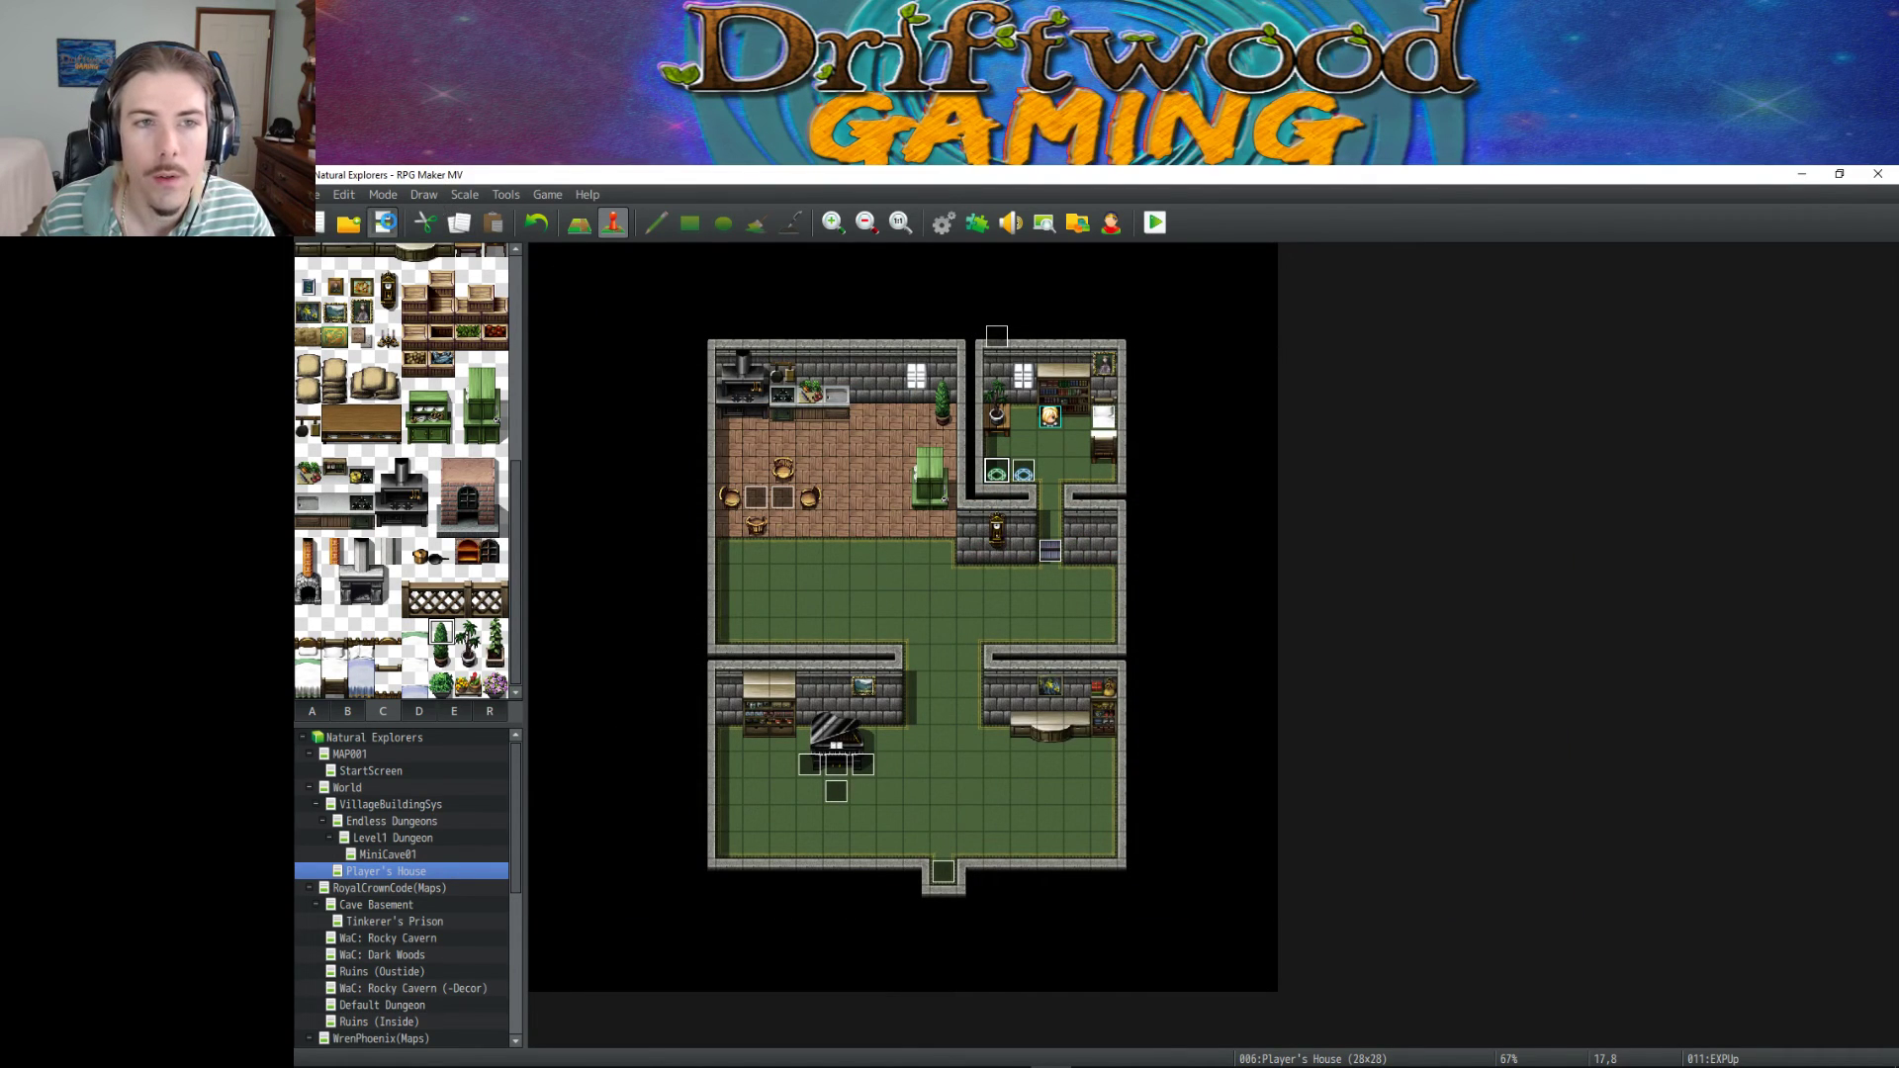
# Start a playtest and check the Explorer's starting EXP and EXP to next level on the status page.
pyautogui.click(1163, 222)
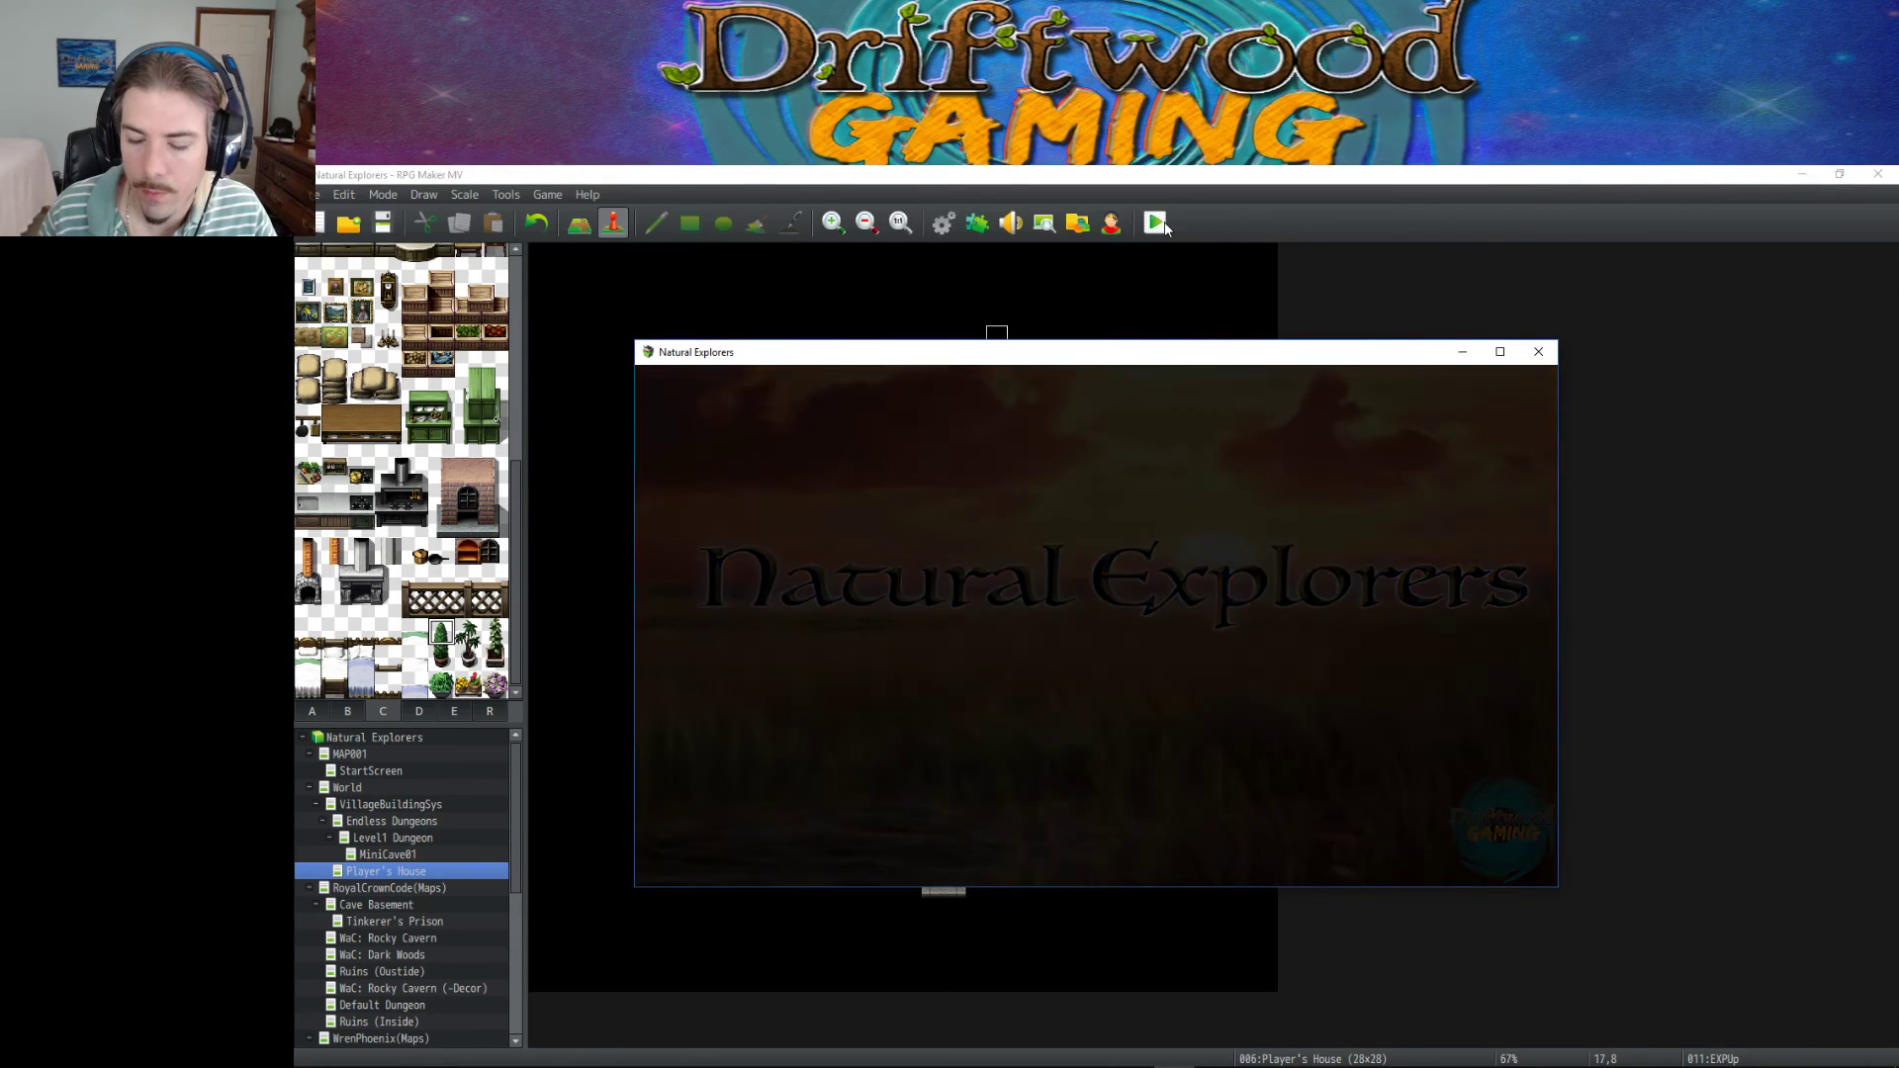
pyautogui.press('Down')
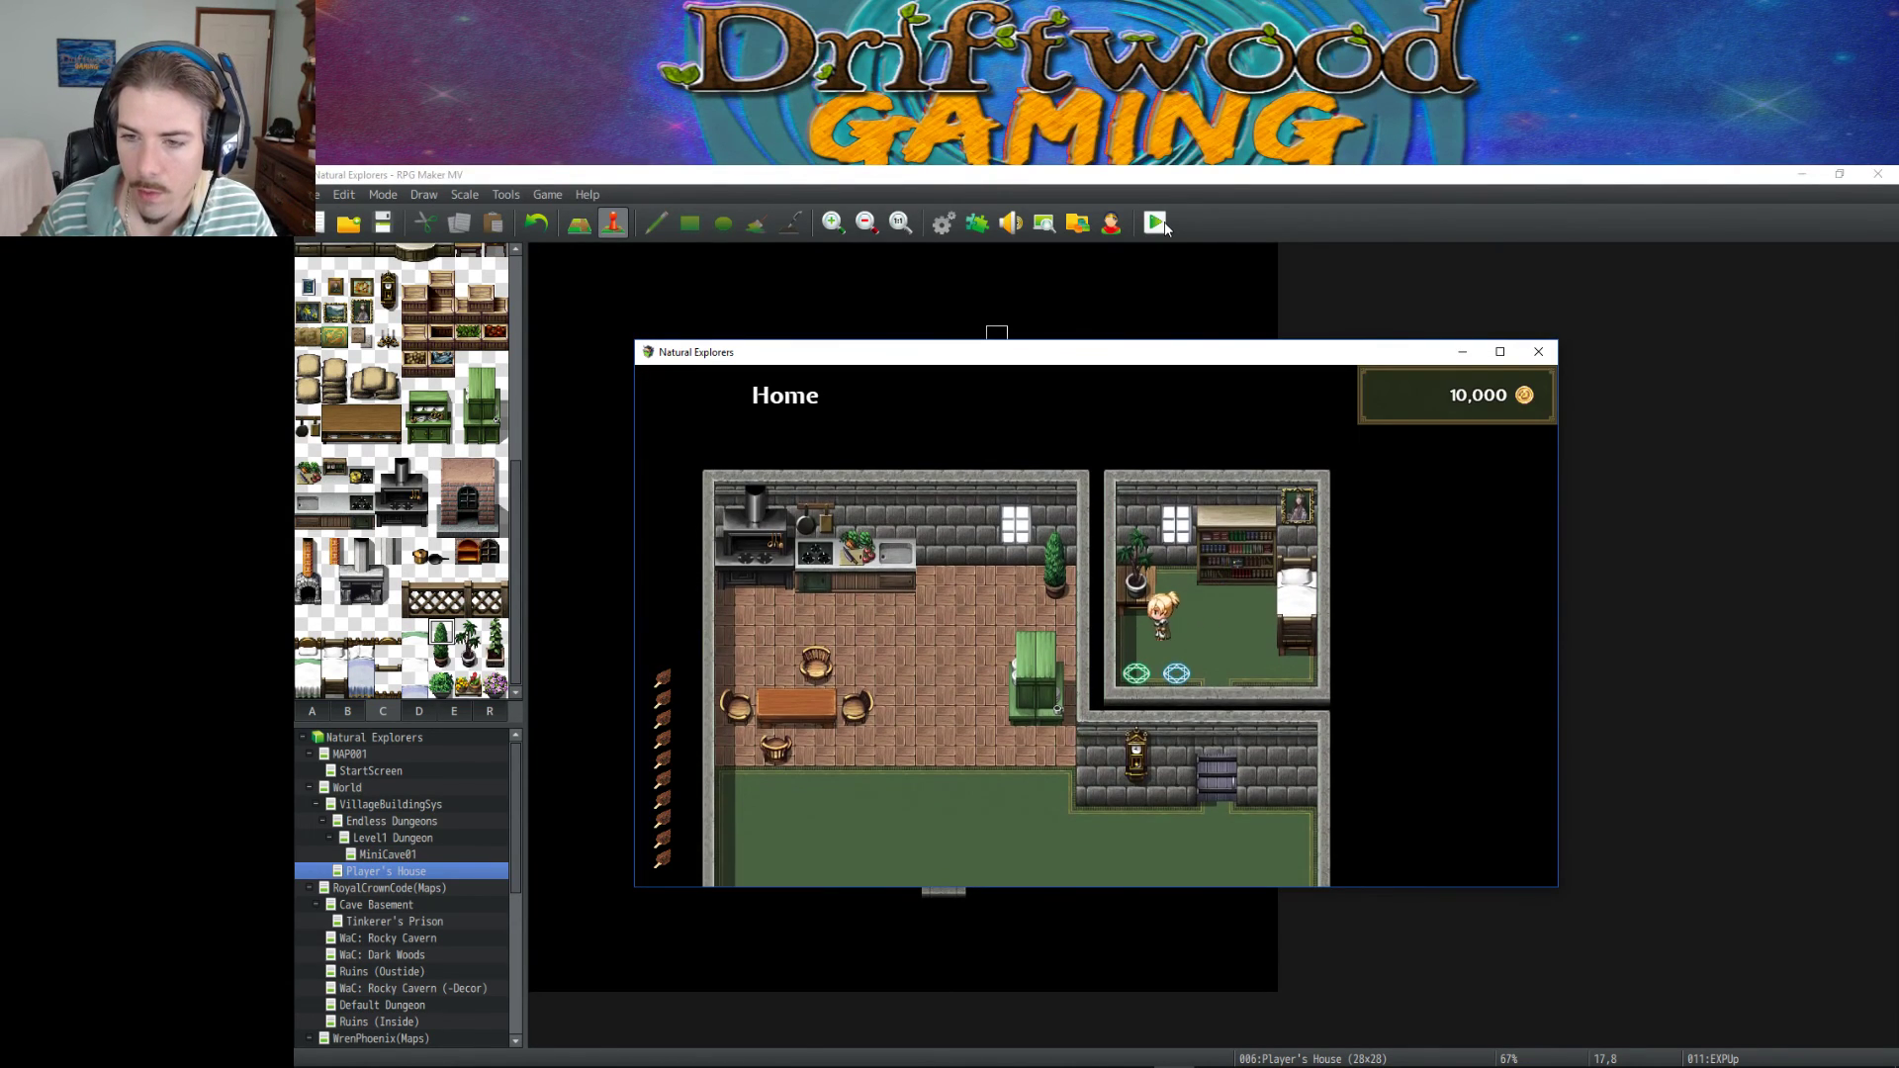
pyautogui.press('Left')
pyautogui.press('Escape')
pyautogui.press('Down')
pyautogui.press('Down')
pyautogui.press('Down')
pyautogui.press('Return')
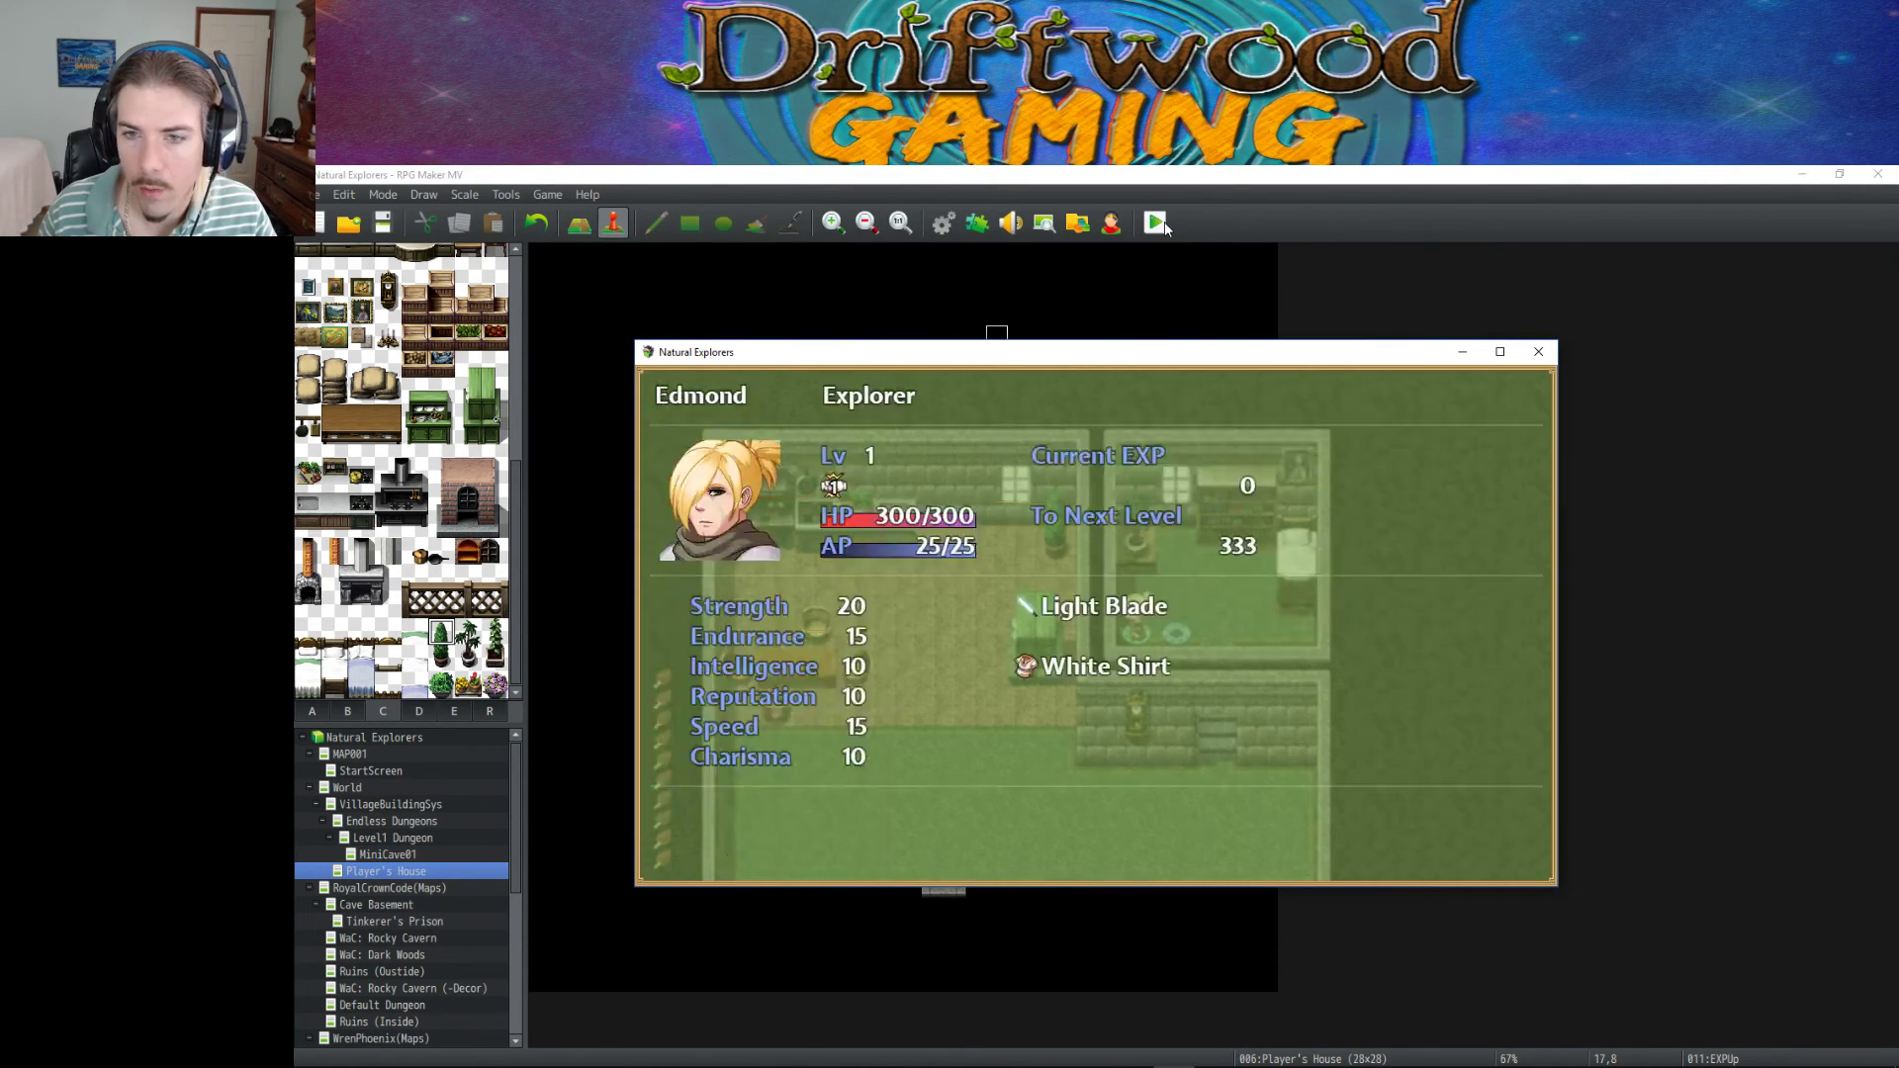
pyautogui.press('Escape')
pyautogui.press('Escape')
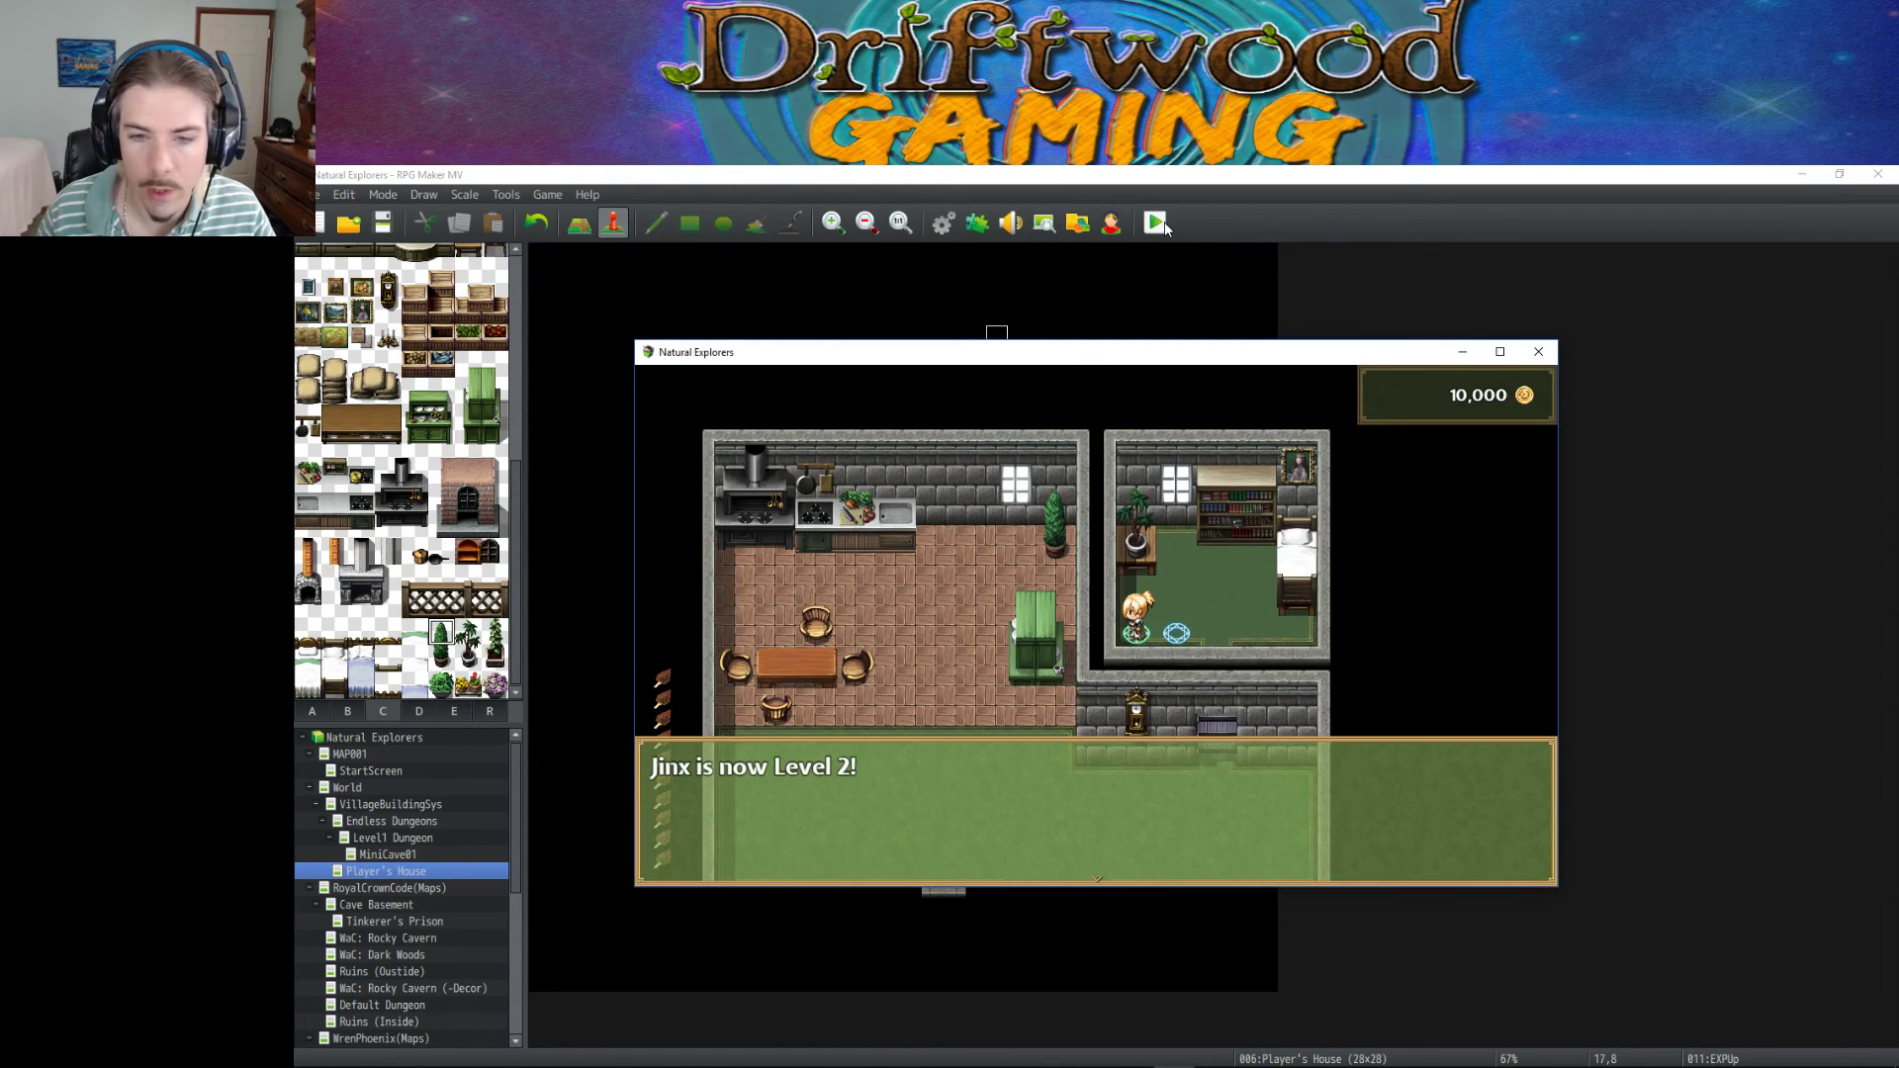
# Finish the green circle's first EXP event and review the Explorer's progress to the next level on the status page.
pyautogui.press('Escape')
pyautogui.press('Escape')
pyautogui.press('Down')
pyautogui.press('Down')
pyautogui.press('Return')
pyautogui.press('Return')
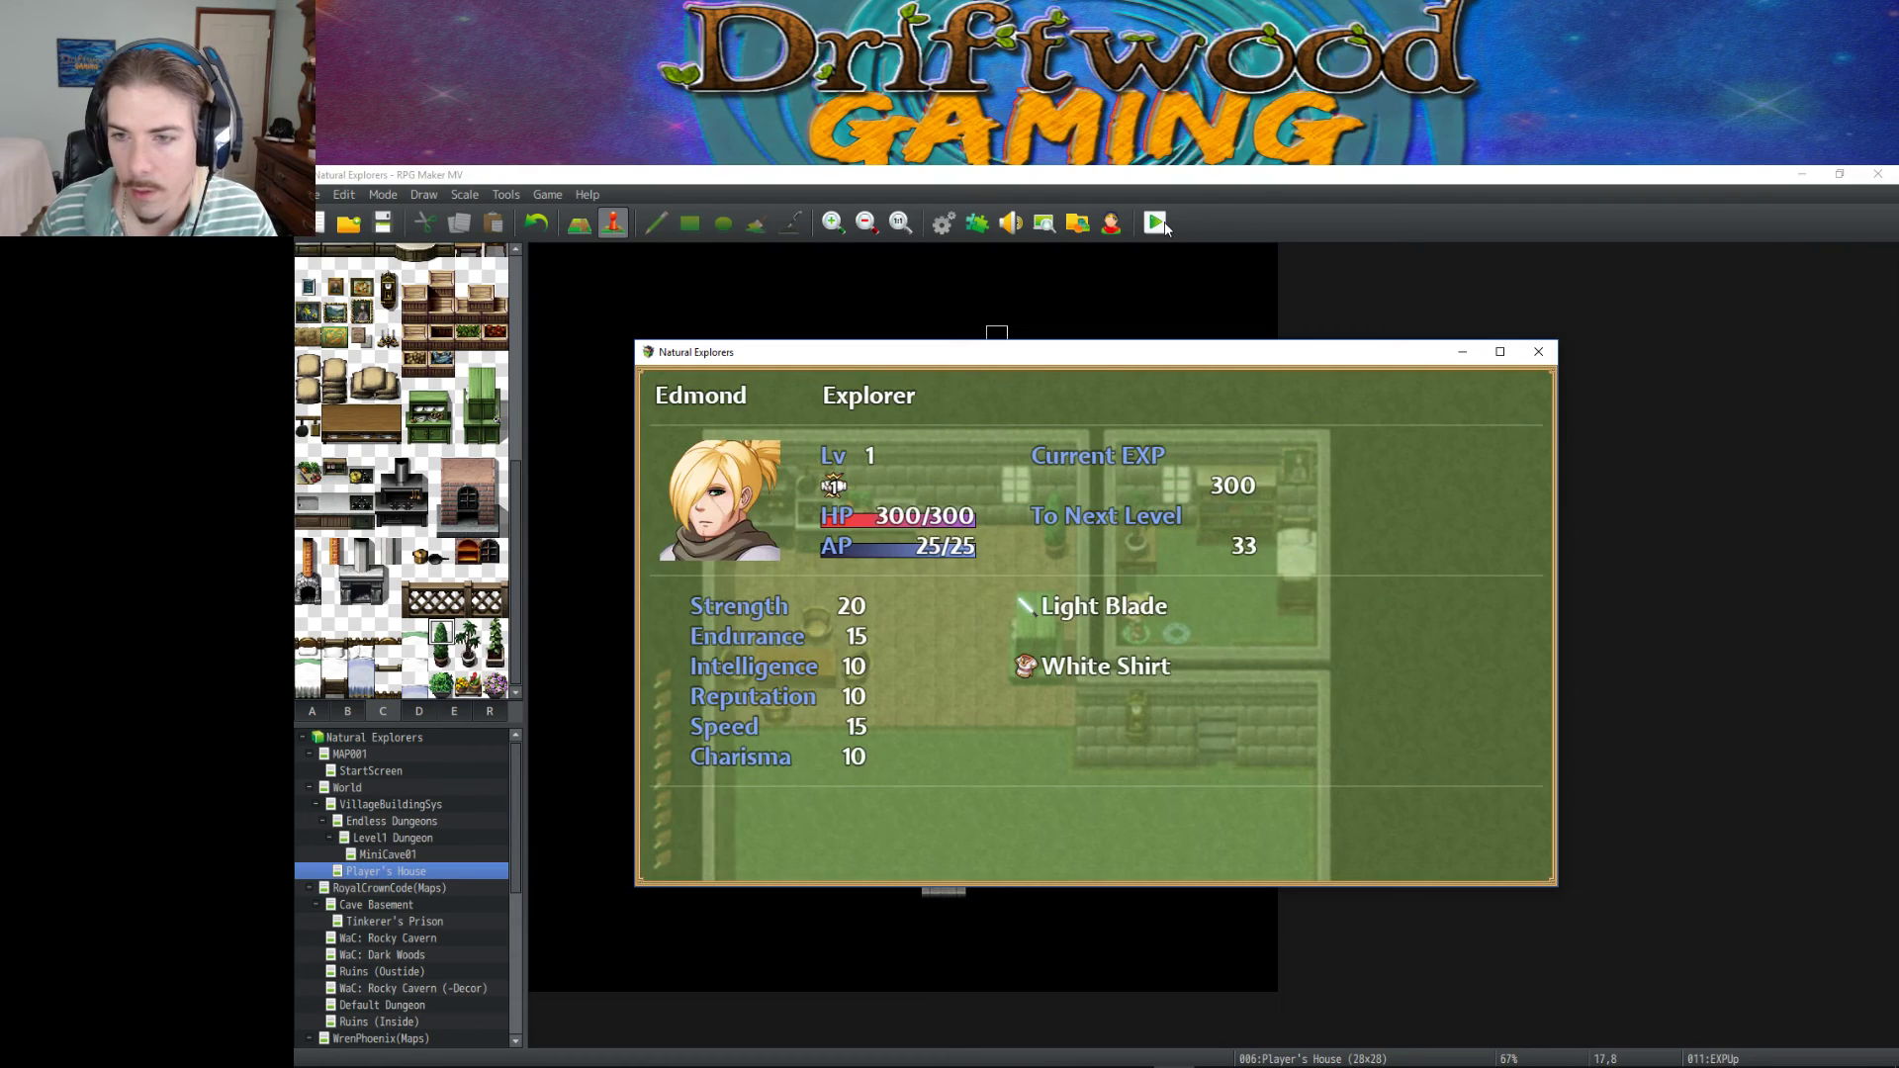
pyautogui.press('w')
pyautogui.press('q')
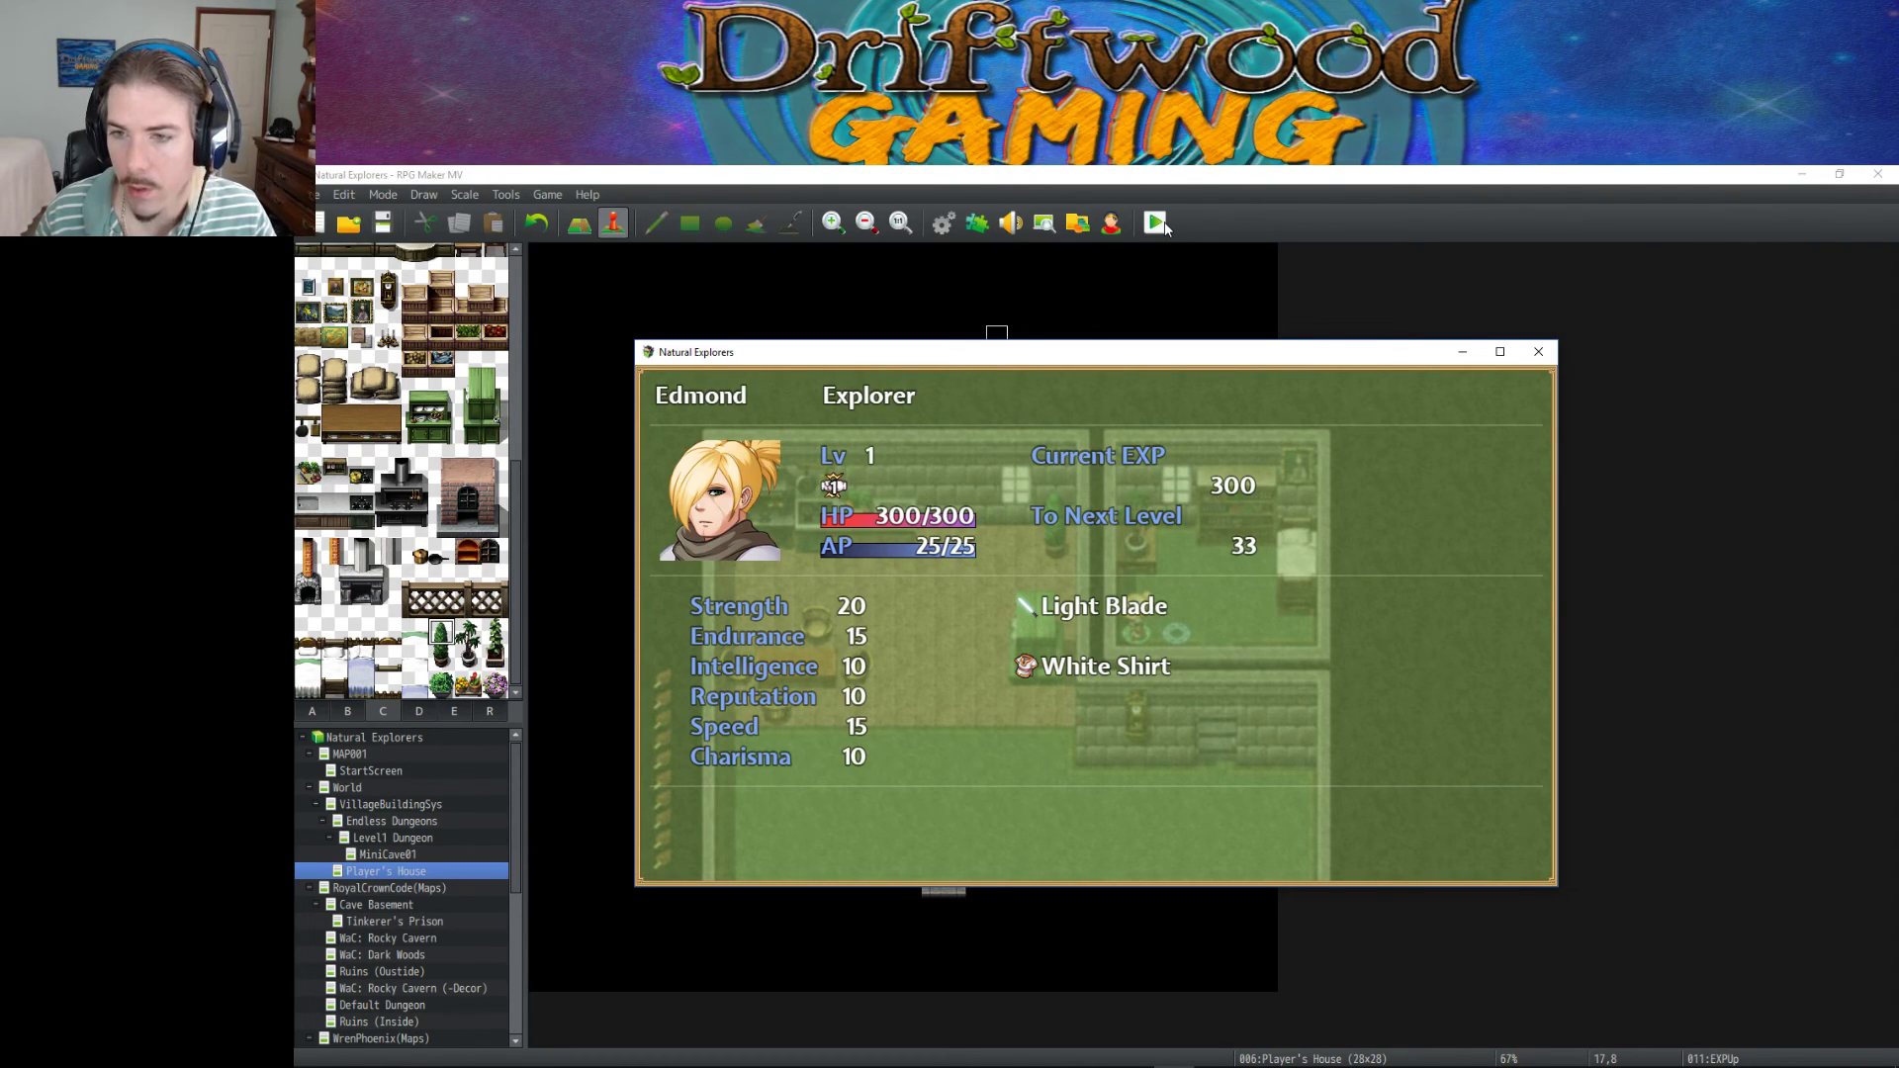
pyautogui.press('Escape')
pyautogui.press('Escape')
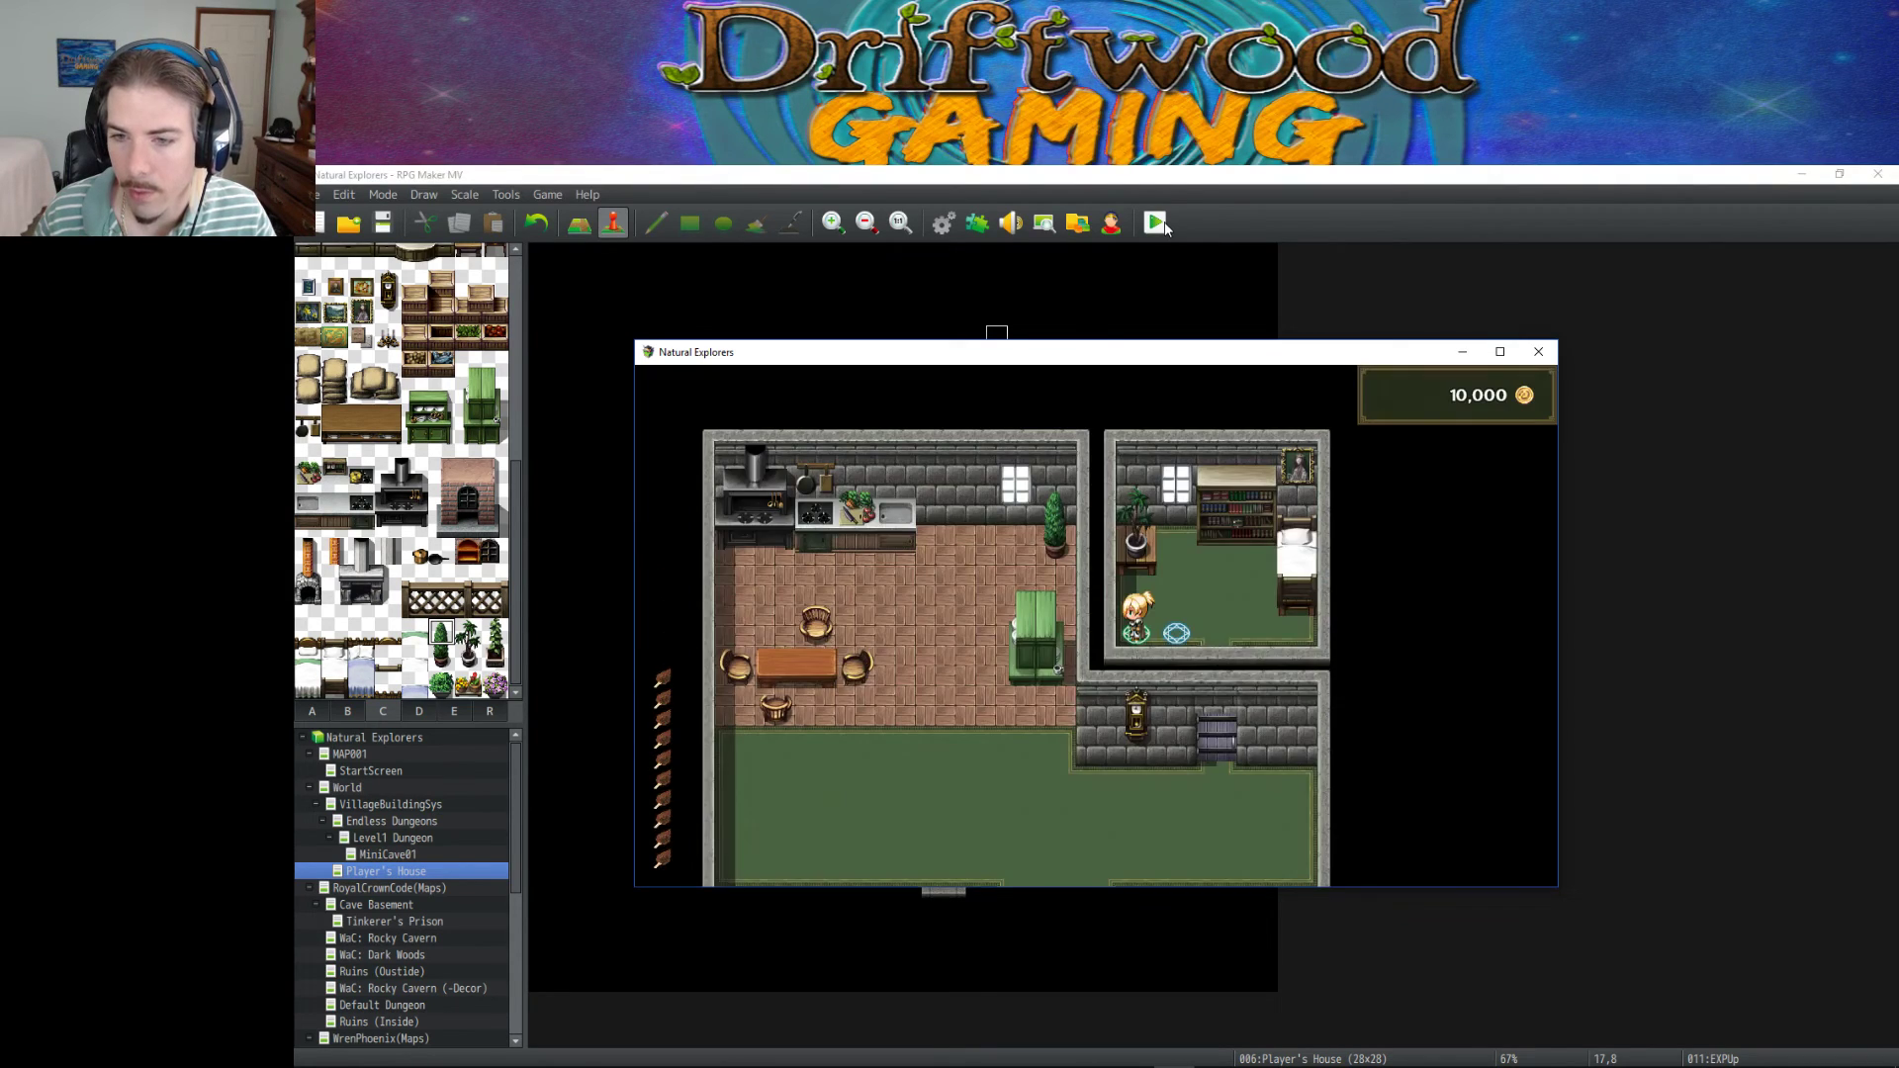
# Give the party another round of test EXP and inspect the Explorer's level and EXP to next level.
pyautogui.press('Escape')
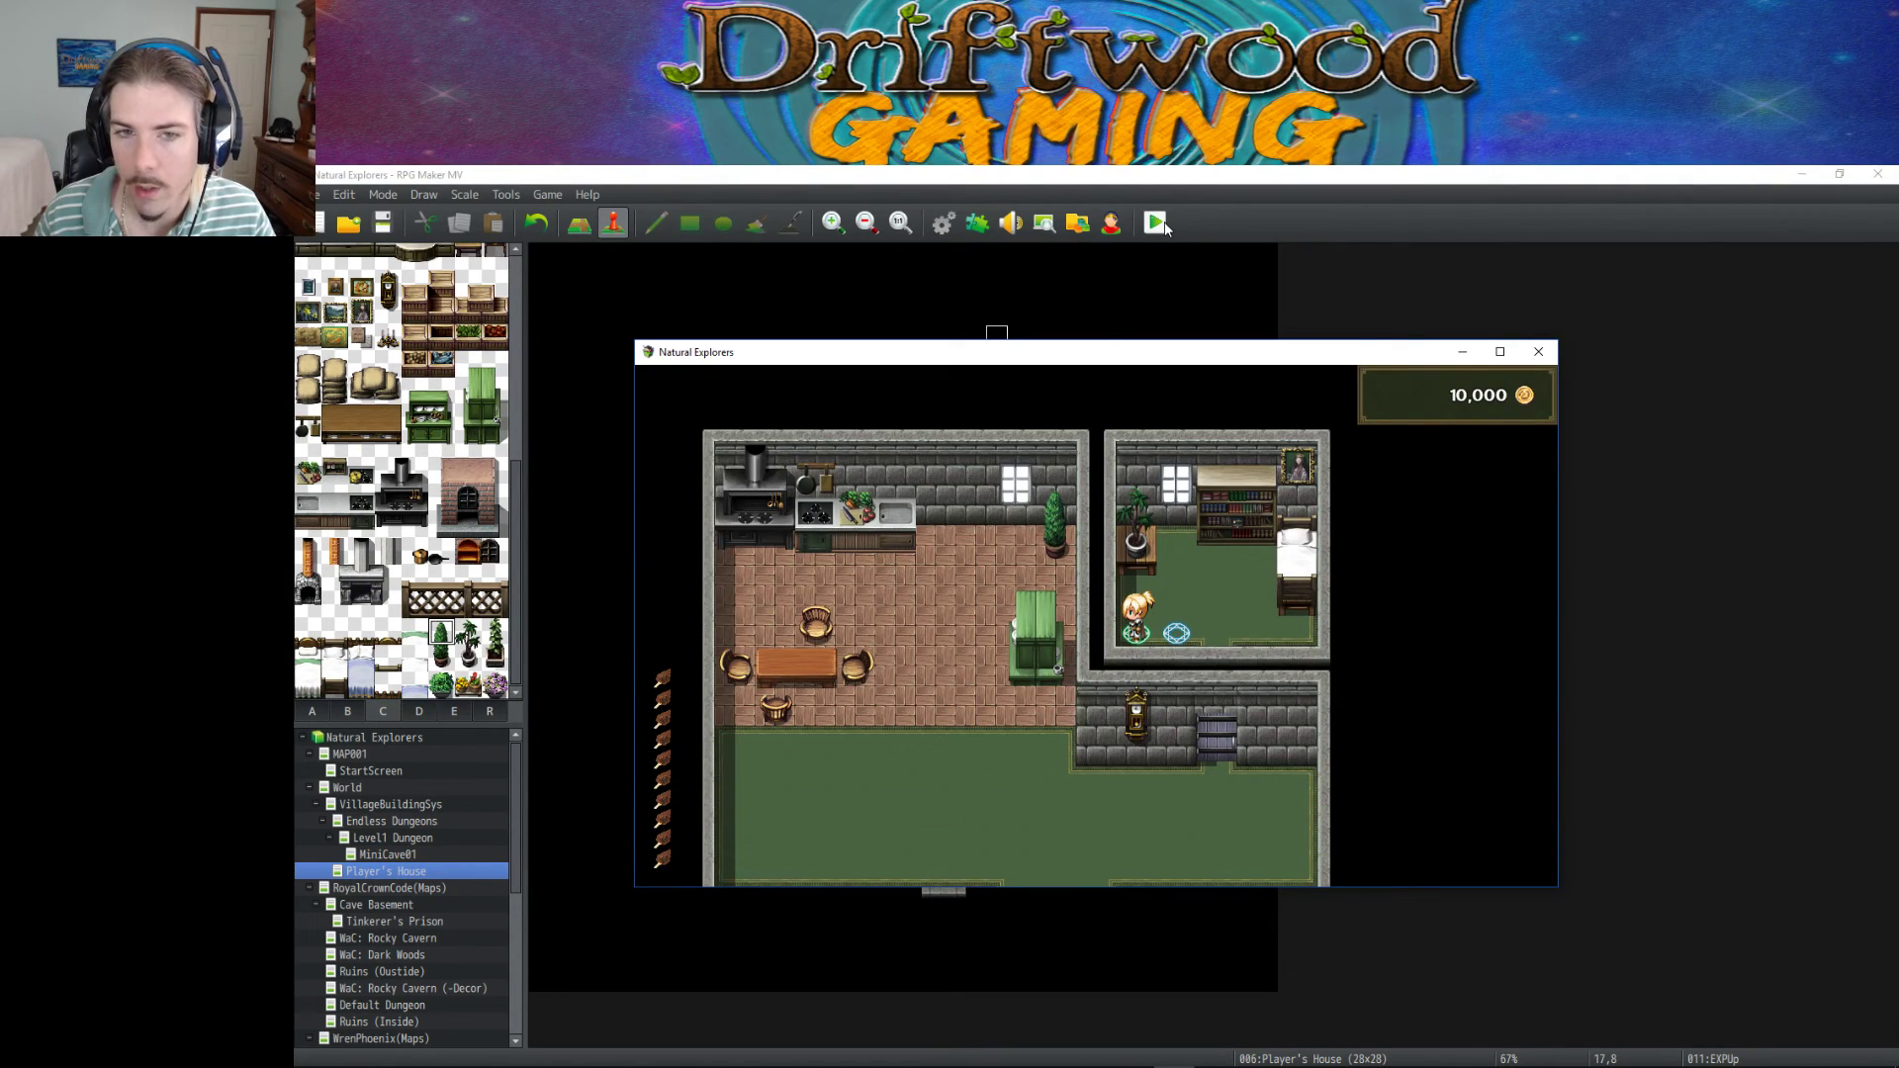
pyautogui.press('Escape')
pyautogui.press('Down')
pyautogui.press('Down')
pyautogui.press('Down')
pyautogui.press('Return')
pyautogui.press('Return')
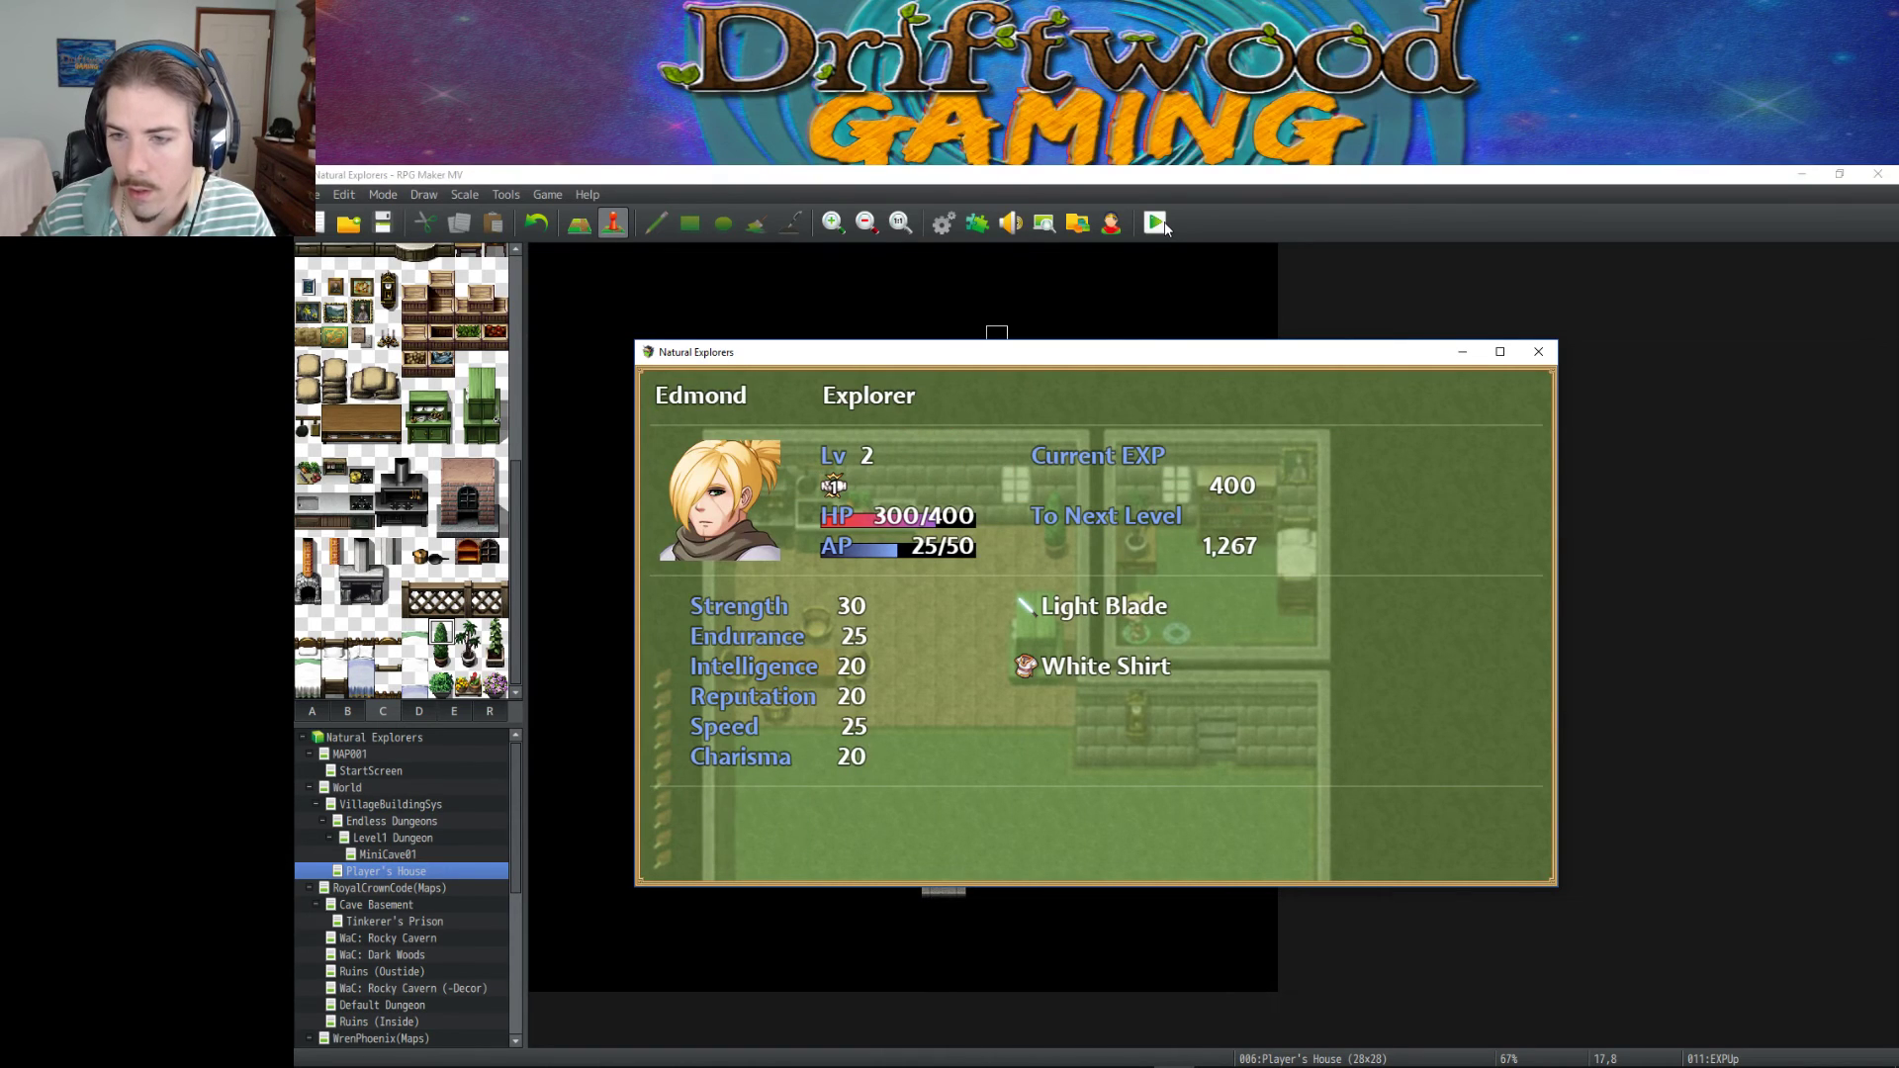
pyautogui.press('Escape')
pyautogui.press('Escape')
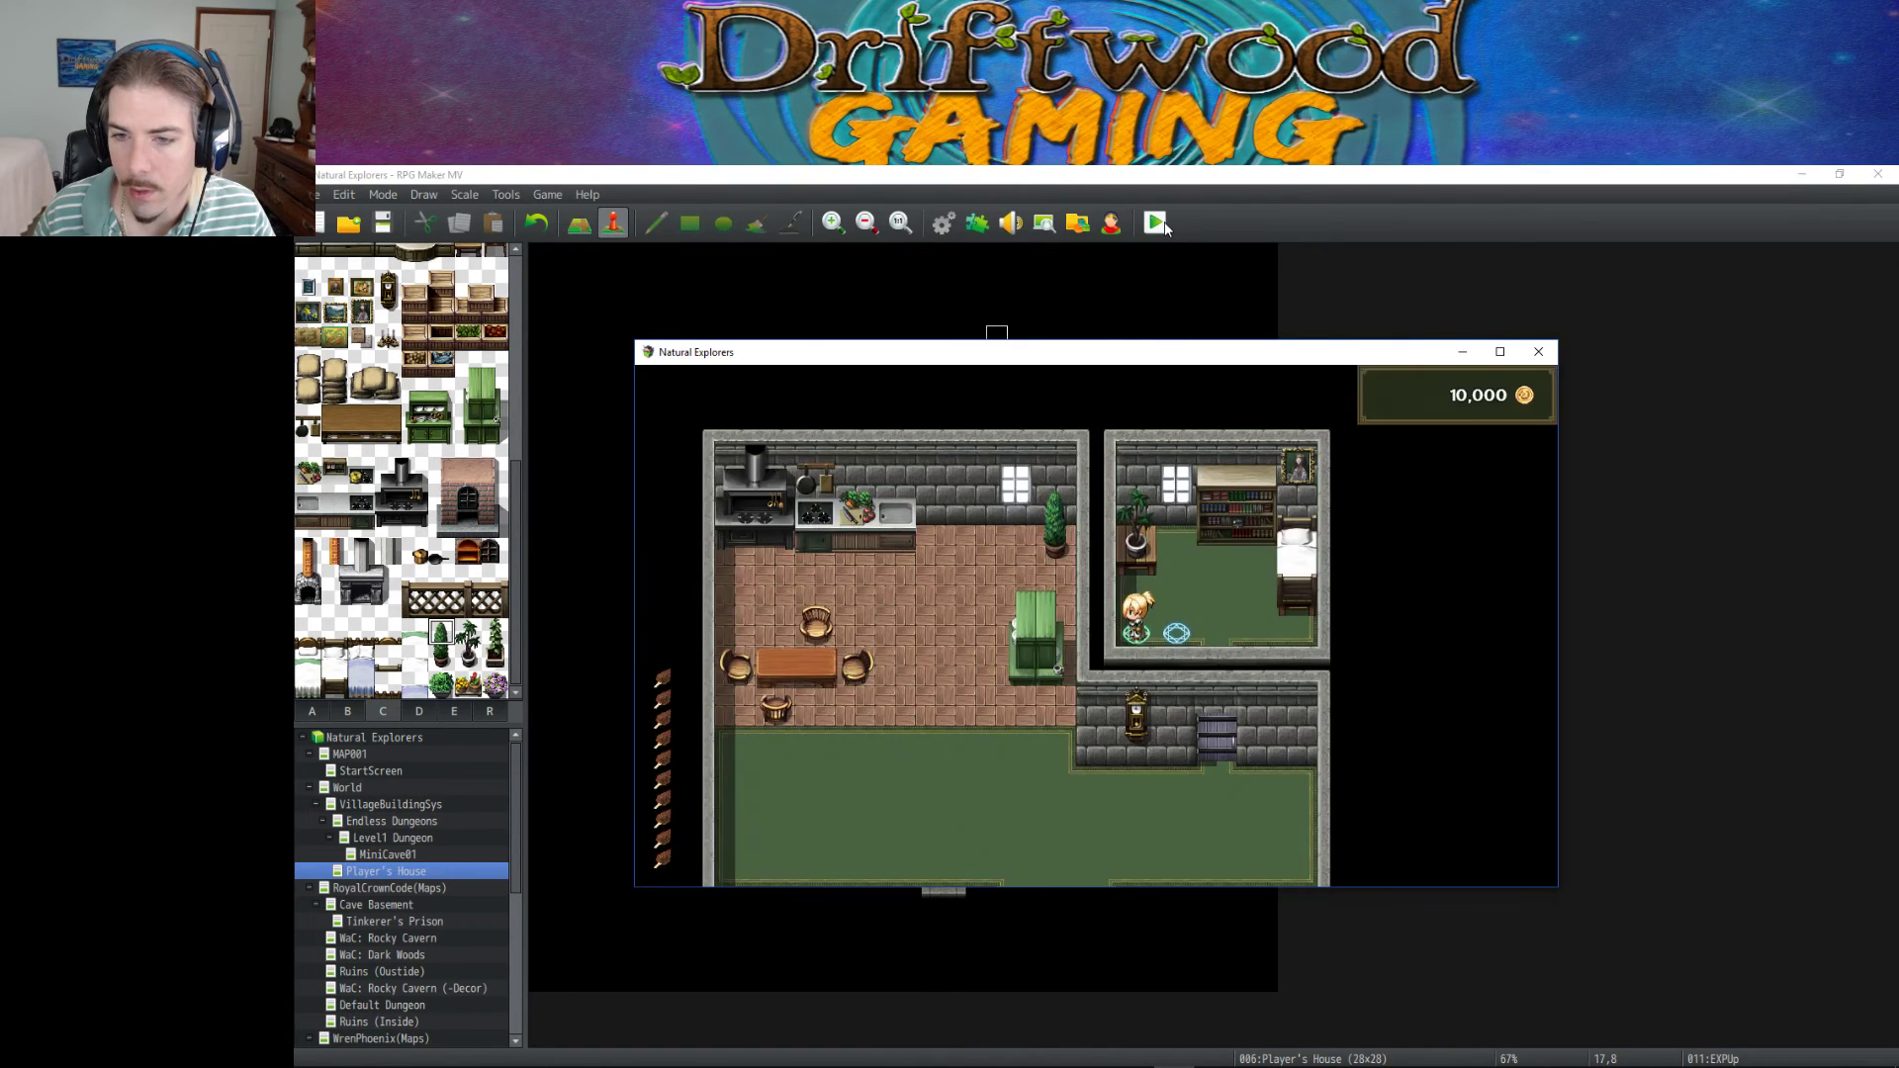
# Trigger the EXP event again and compare the Explorer's current EXP with the amount needed for the next level.
pyautogui.press('Left')
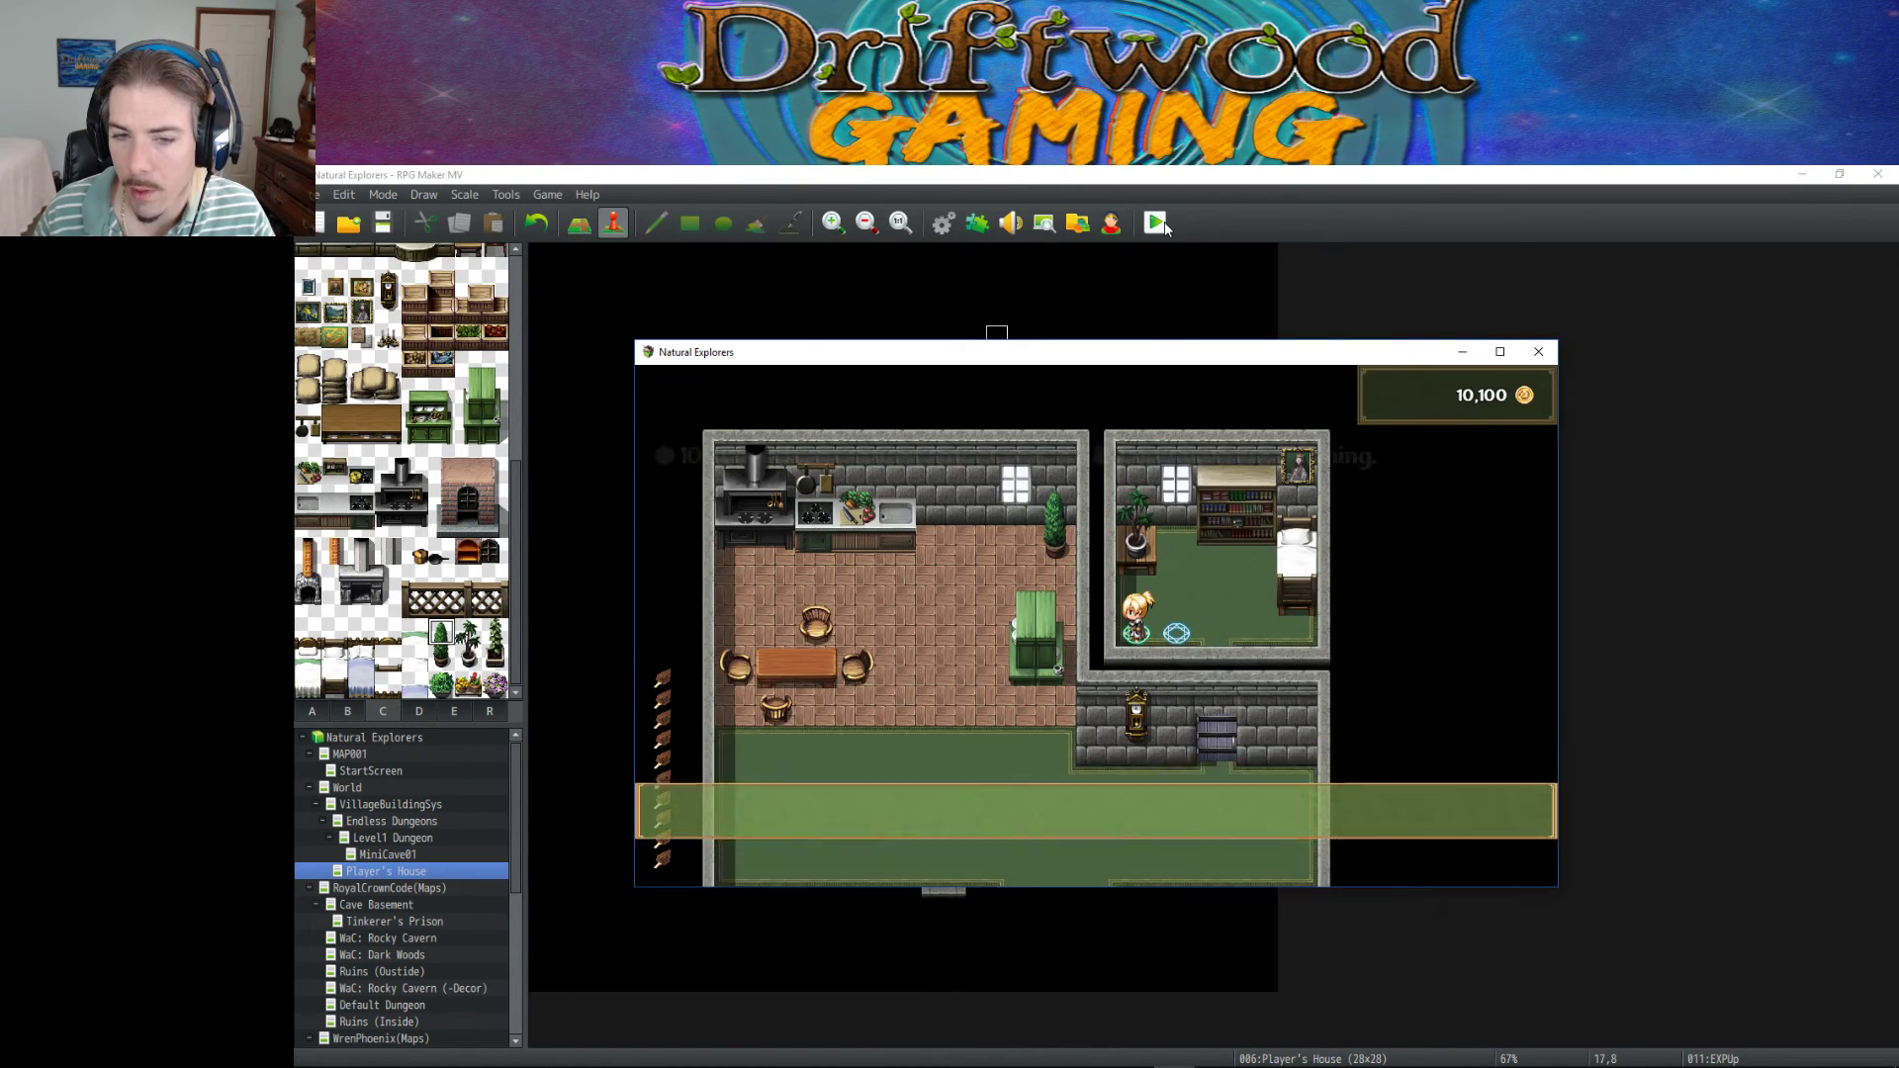
pyautogui.press('Return')
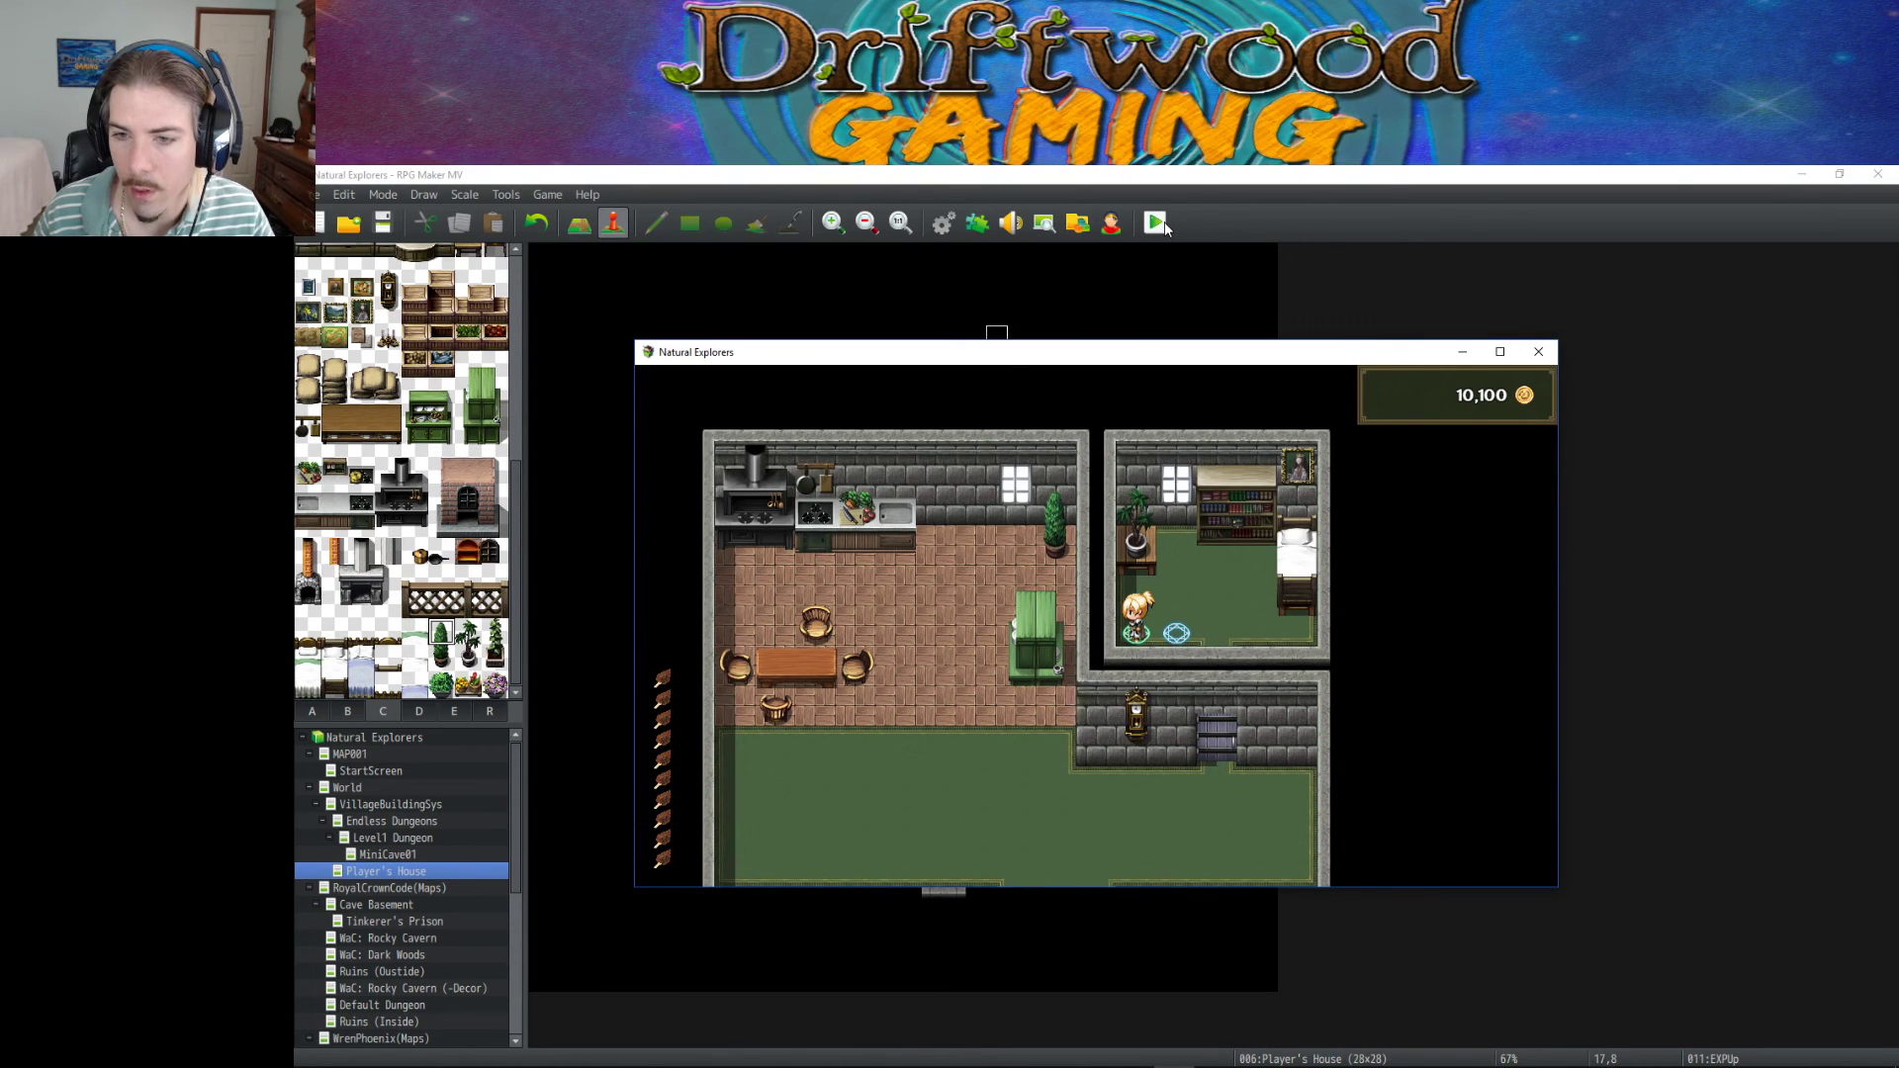
pyautogui.press('Escape')
pyautogui.press('Down')
pyautogui.press('Down')
pyautogui.press('Down')
pyautogui.press('Return')
pyautogui.press('Return')
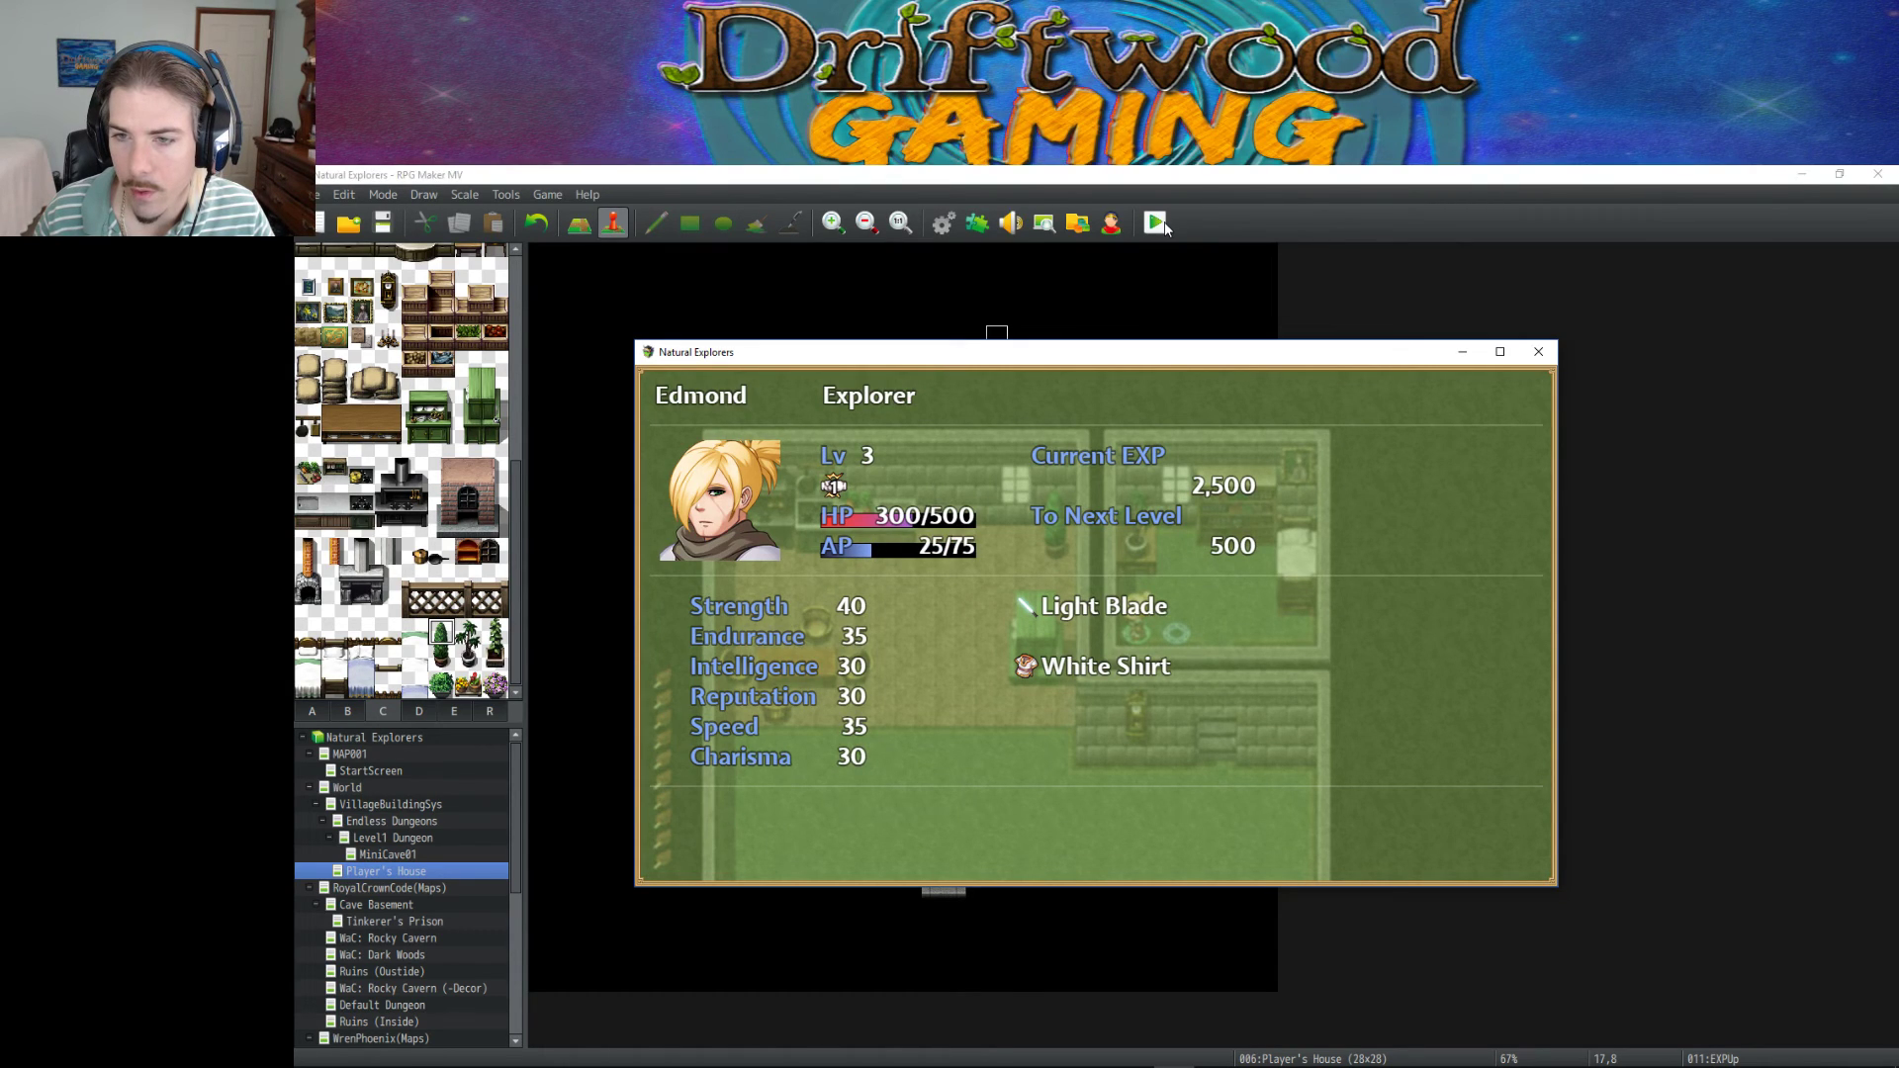
pyautogui.press('Escape')
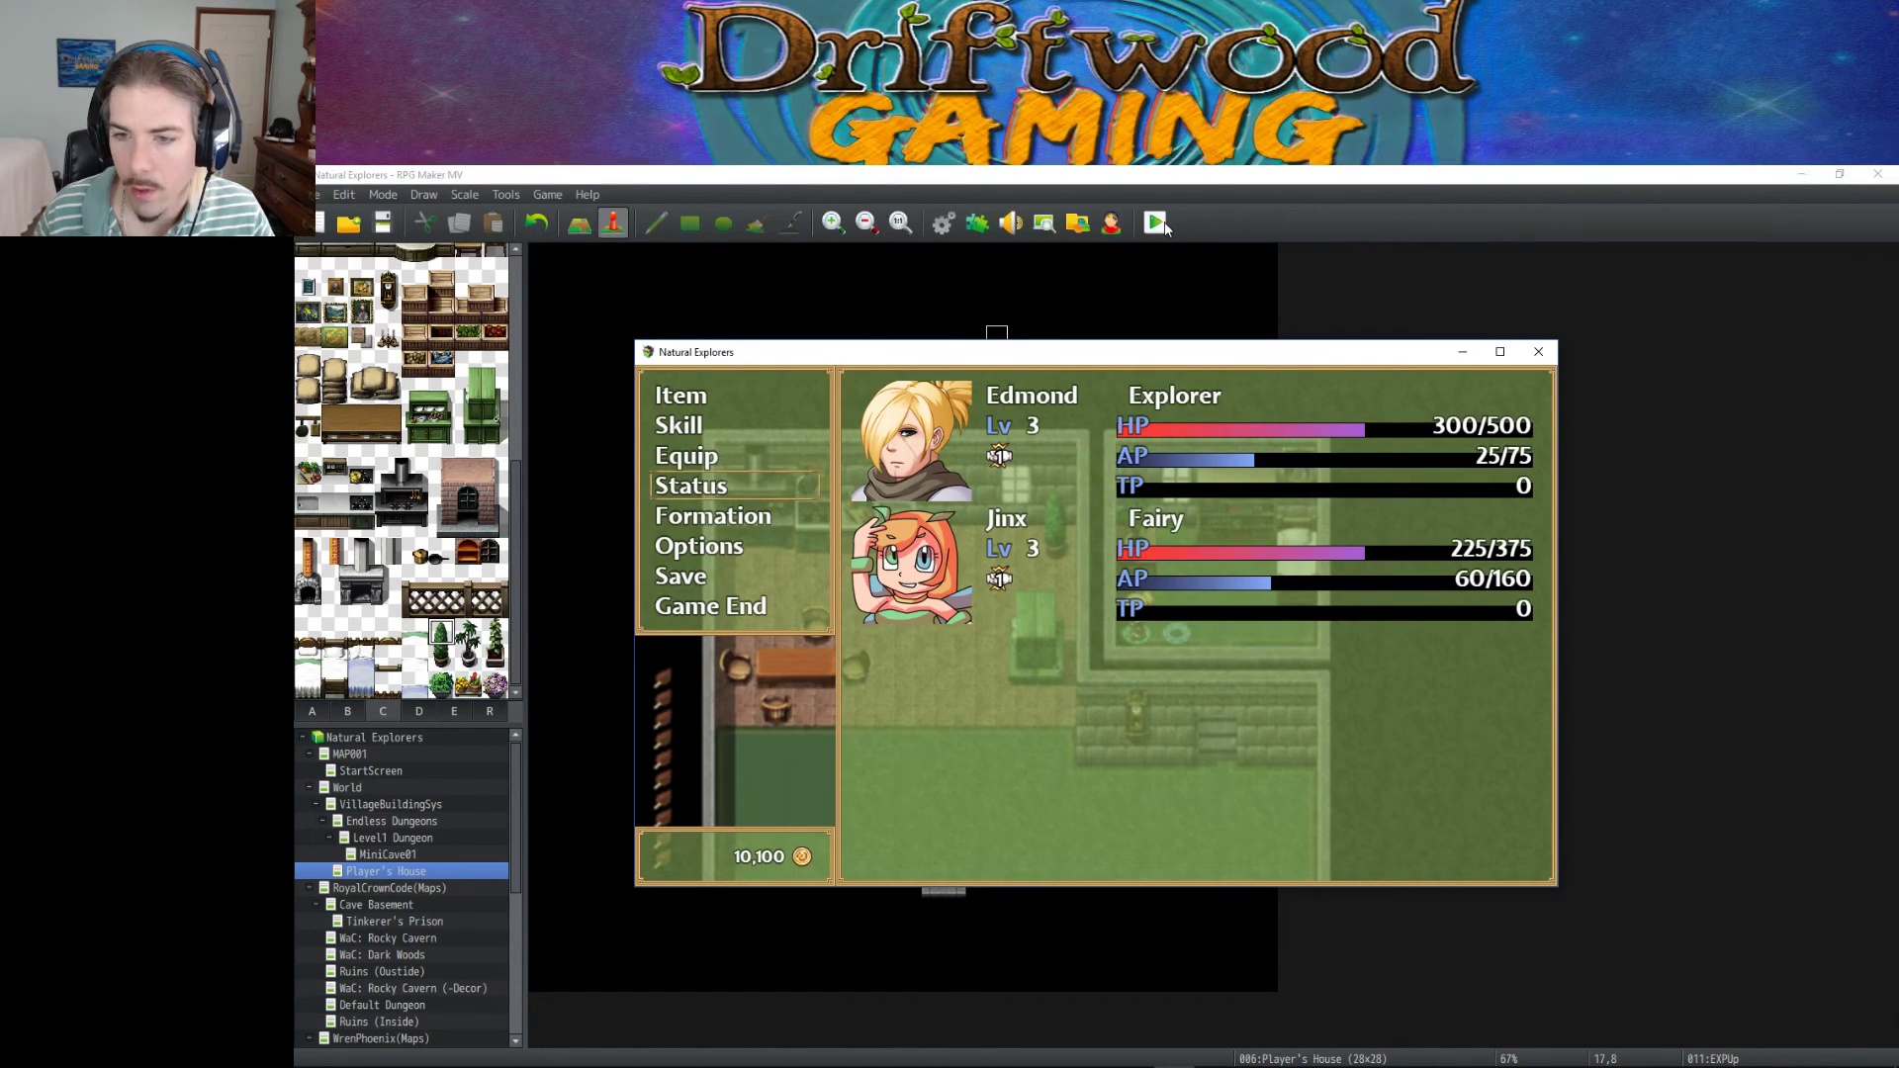
# Trigger the EXP event once more to compare the Explorer's and Fairy's levels in the game menu, and end the playtest.
pyautogui.press('Escape')
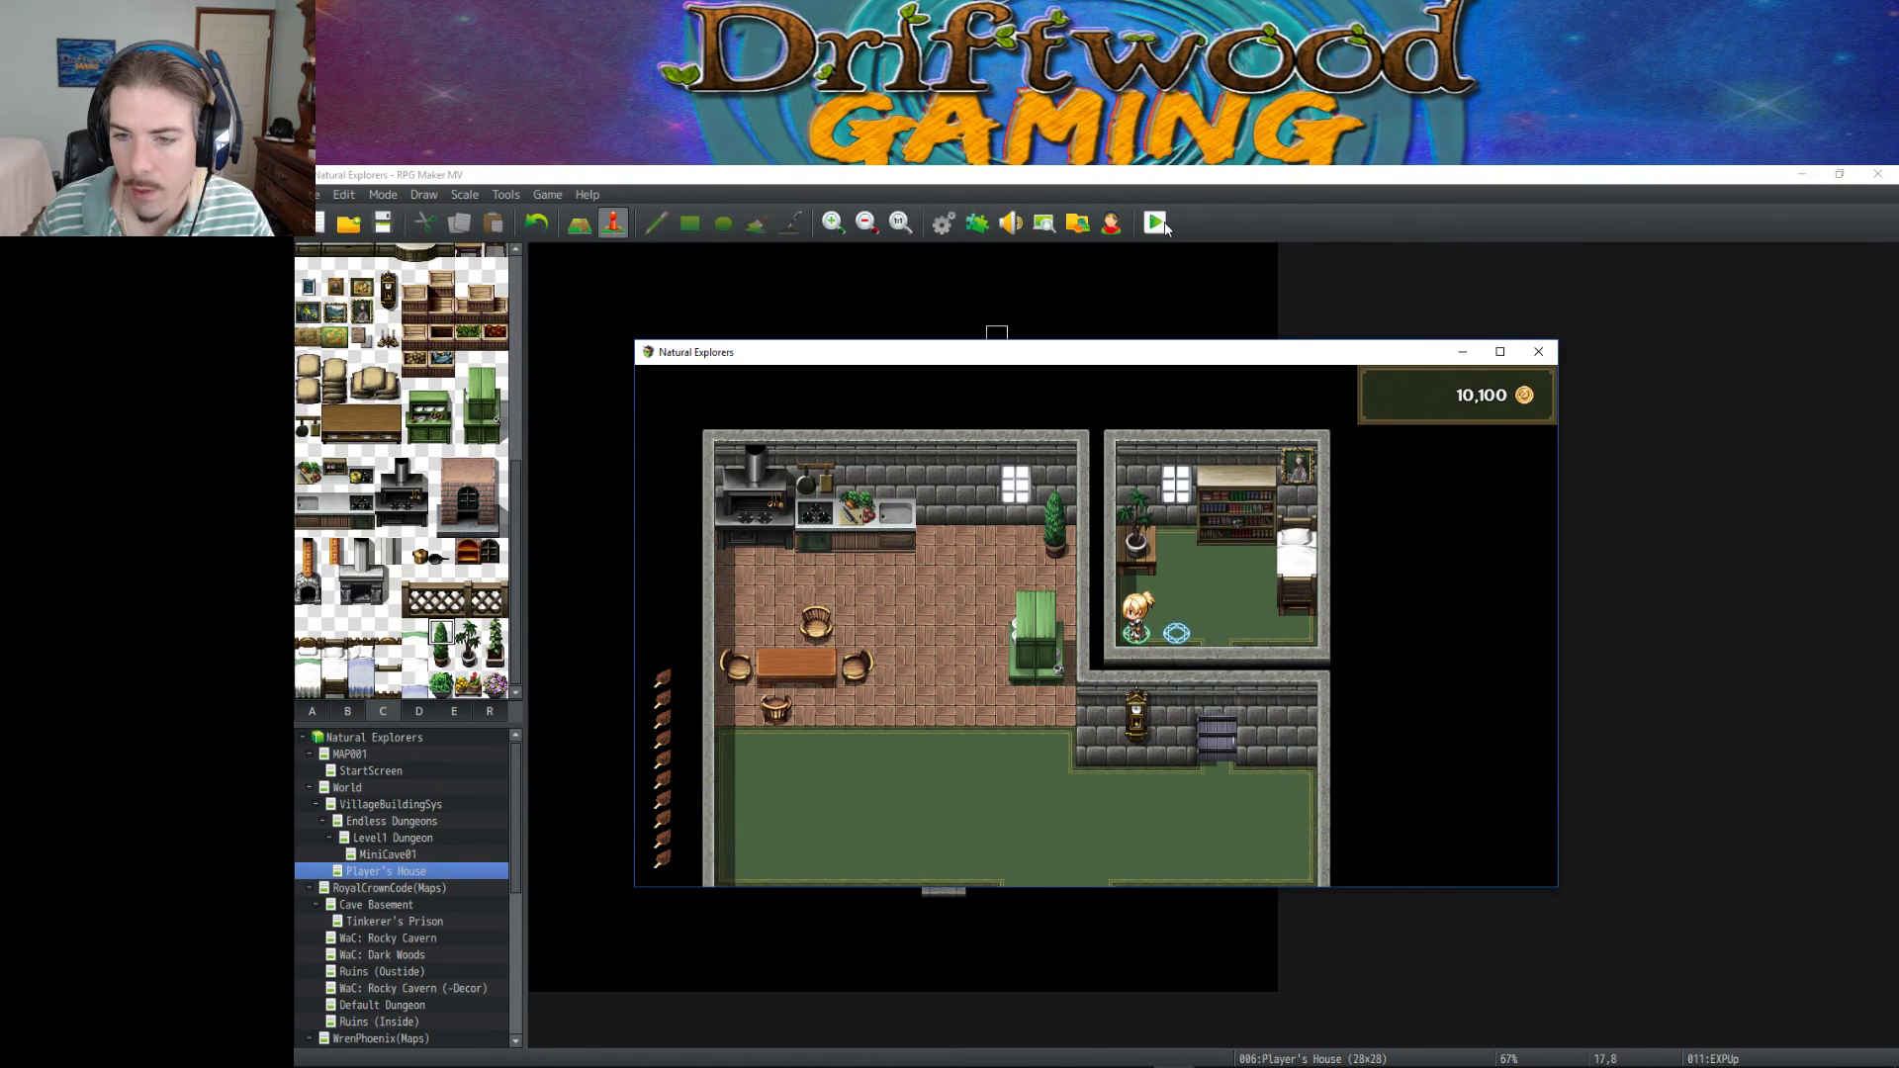
pyautogui.press('Escape')
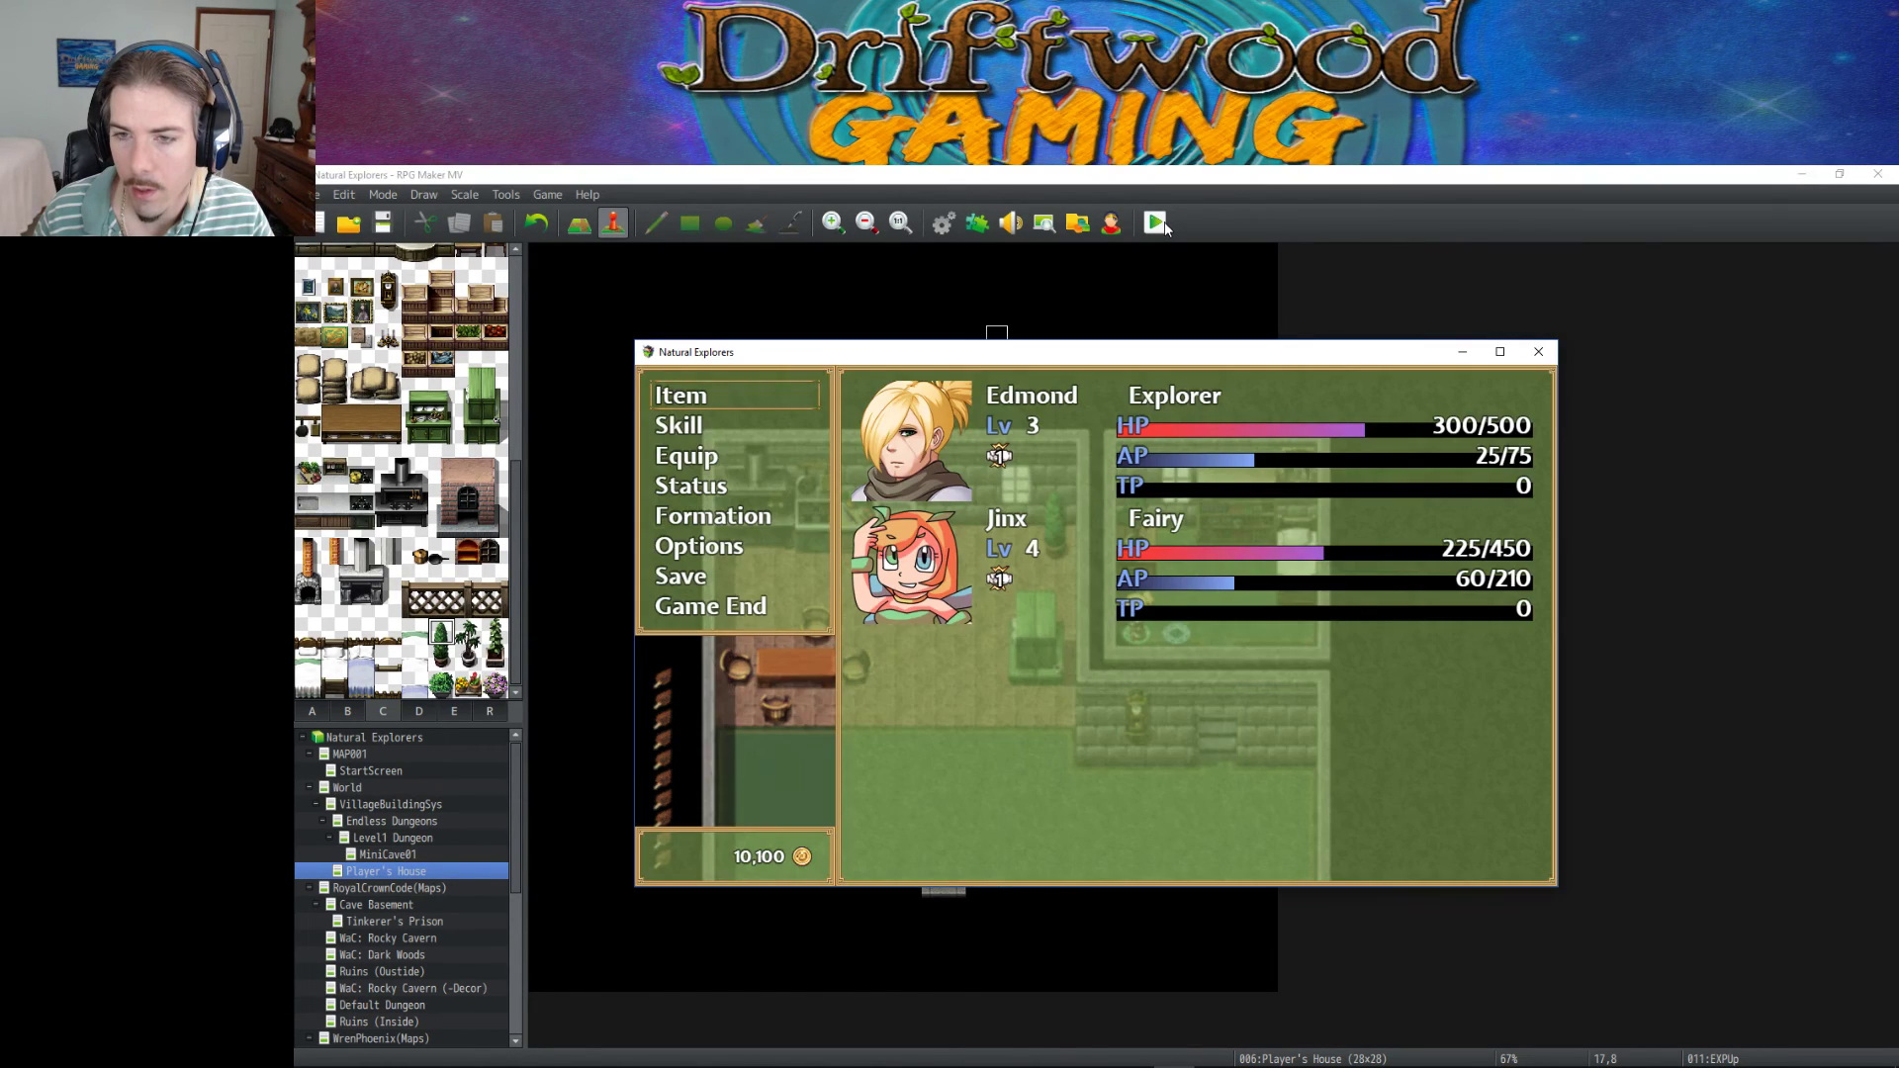
pyautogui.click(1540, 352)
# Set the divisor to level/3 in the exp formula of the Fairy class's note, matching the Explorer's, and save the project.
pyautogui.click(942, 224)
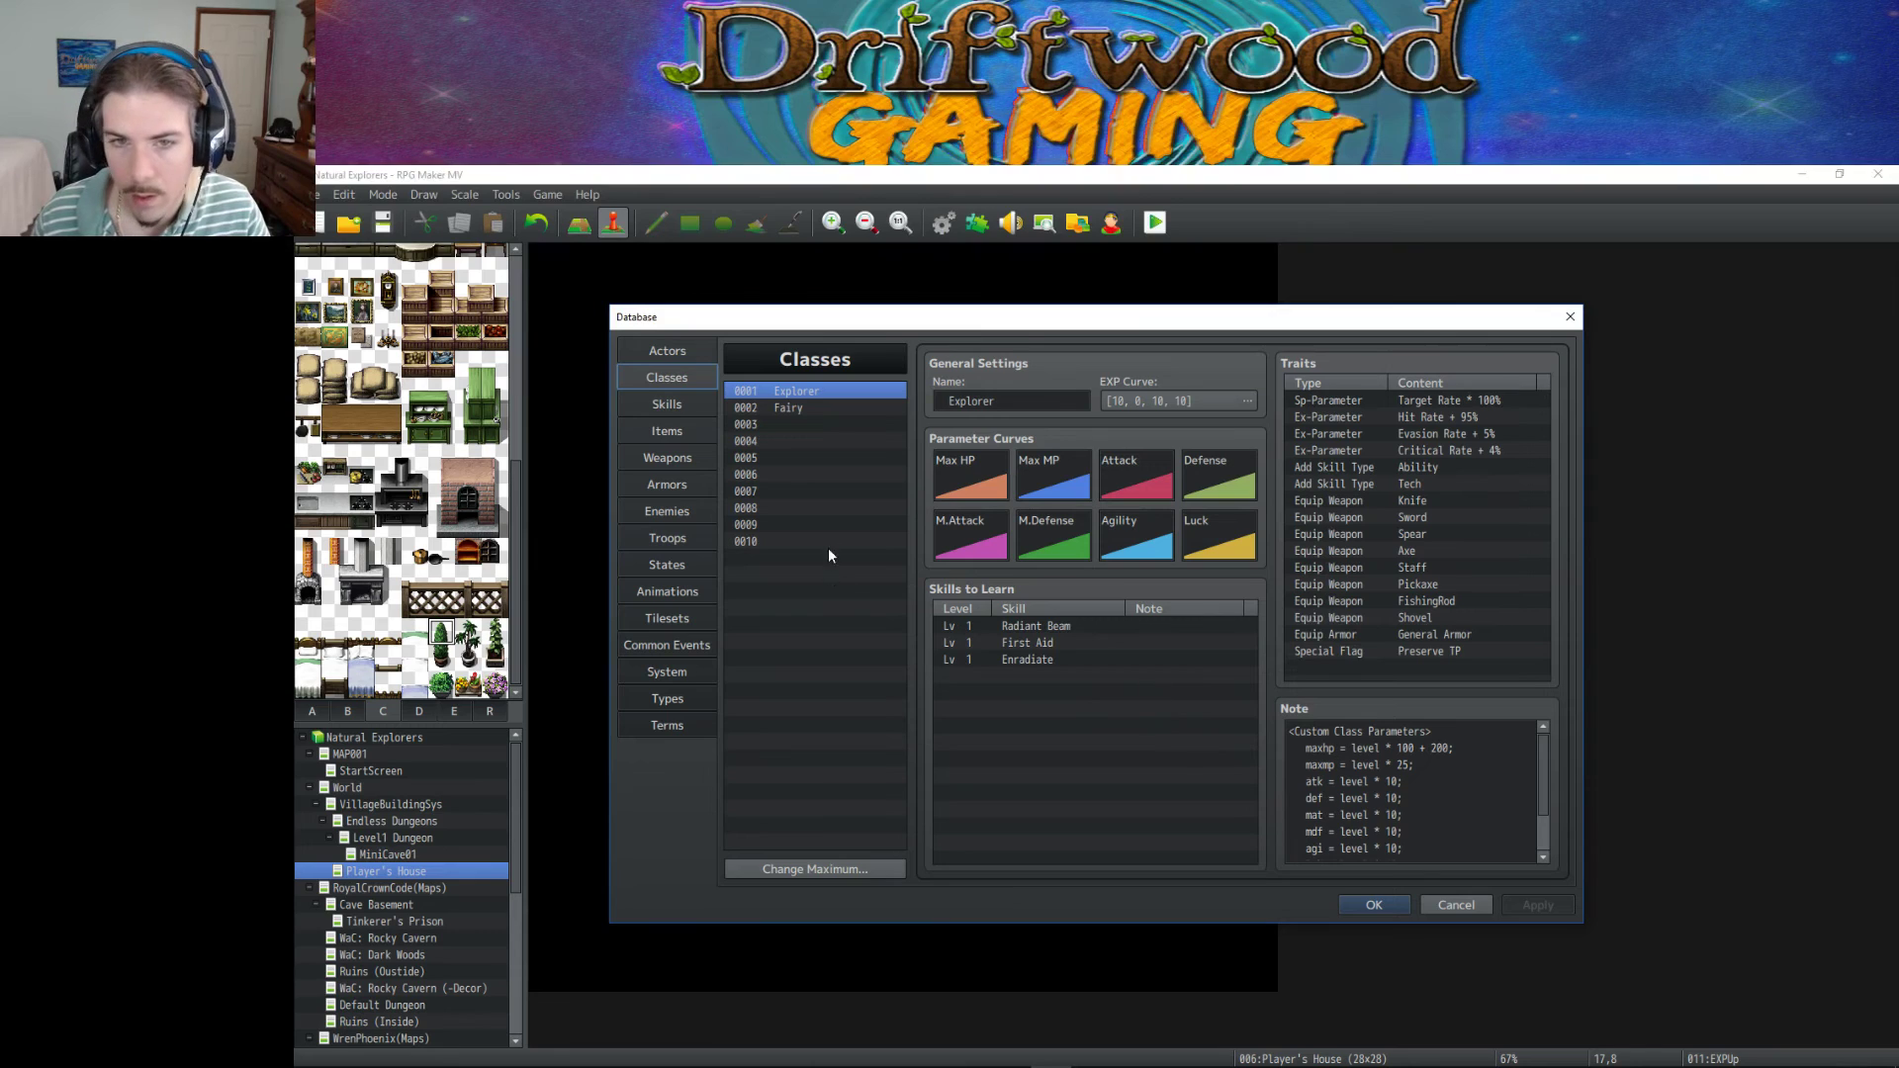
pyautogui.scroll(-1, 1423, 791)
pyautogui.keyDown('shift'); pyautogui.click(1326, 838); pyautogui.keyUp('shift')
pyautogui.click(1324, 838)
pyautogui.click(1307, 839)
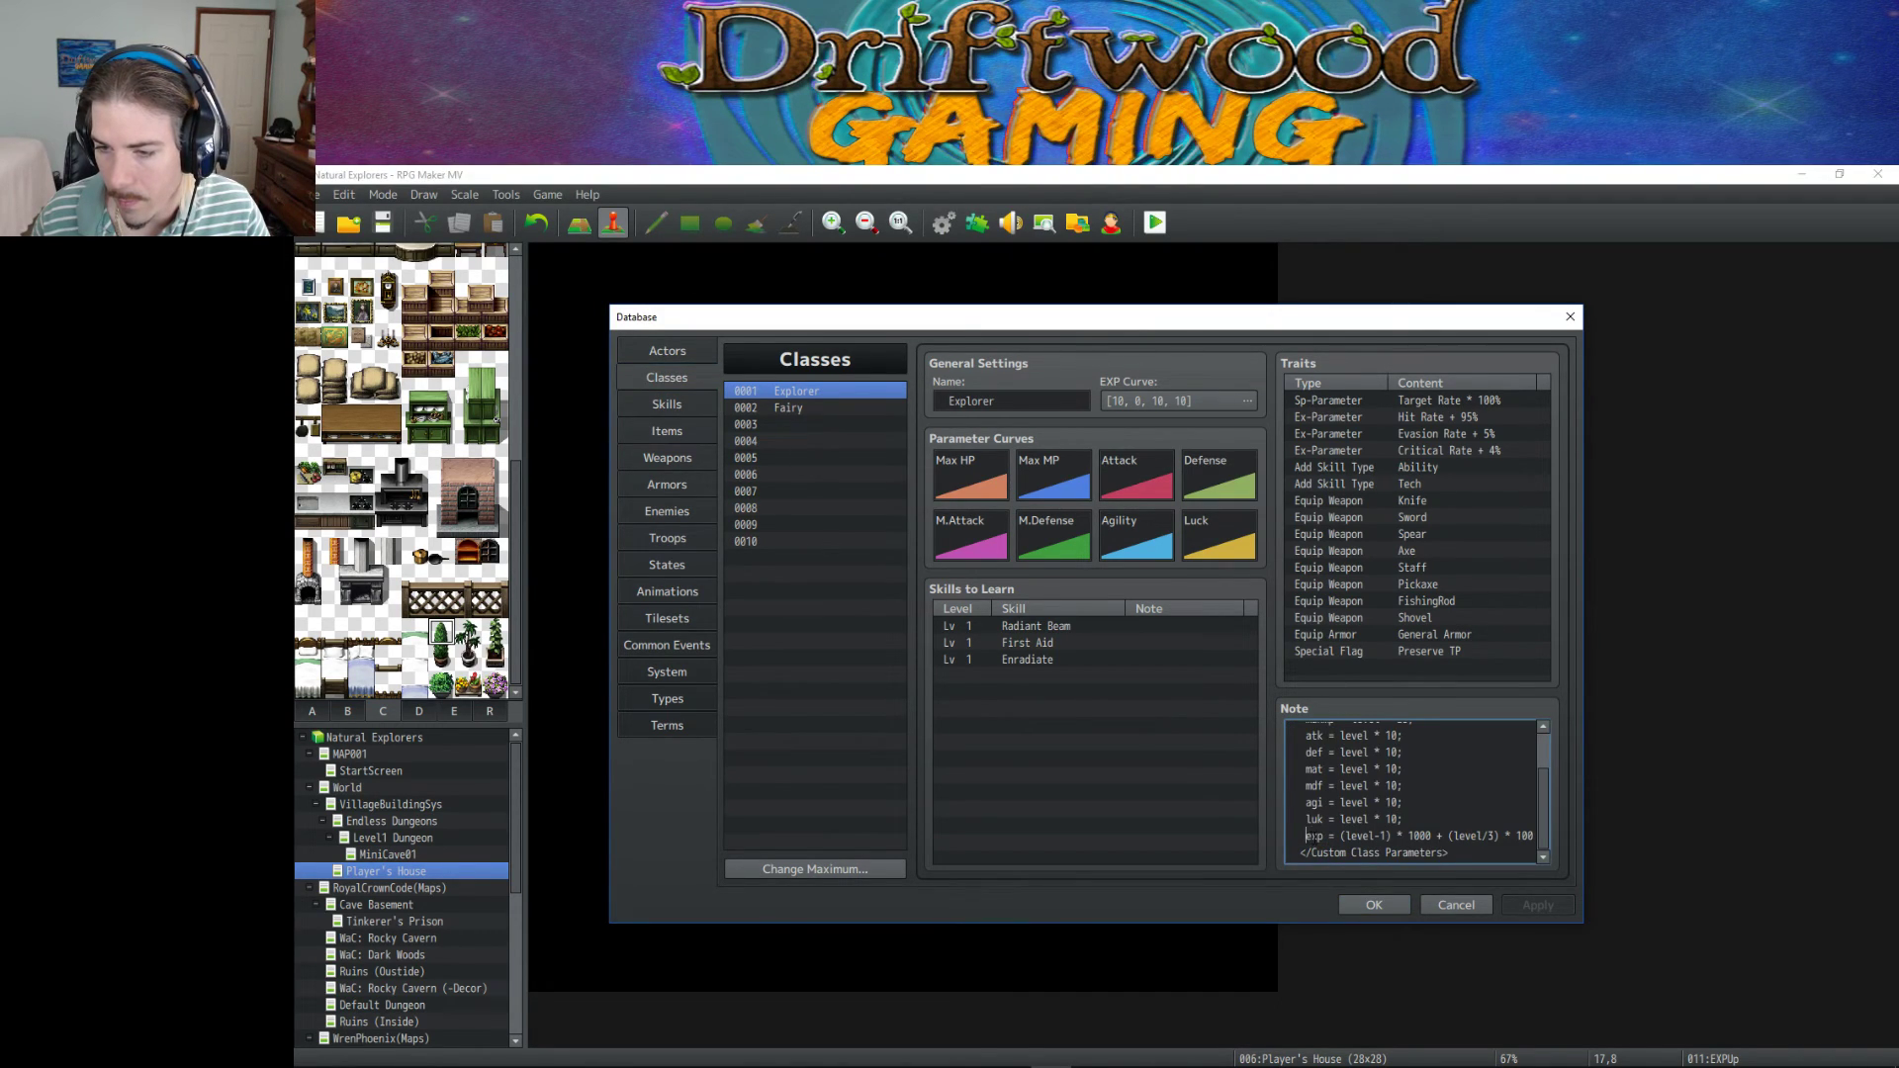
pyautogui.moveTo(1307, 838); pyautogui.dragTo(1573, 846)
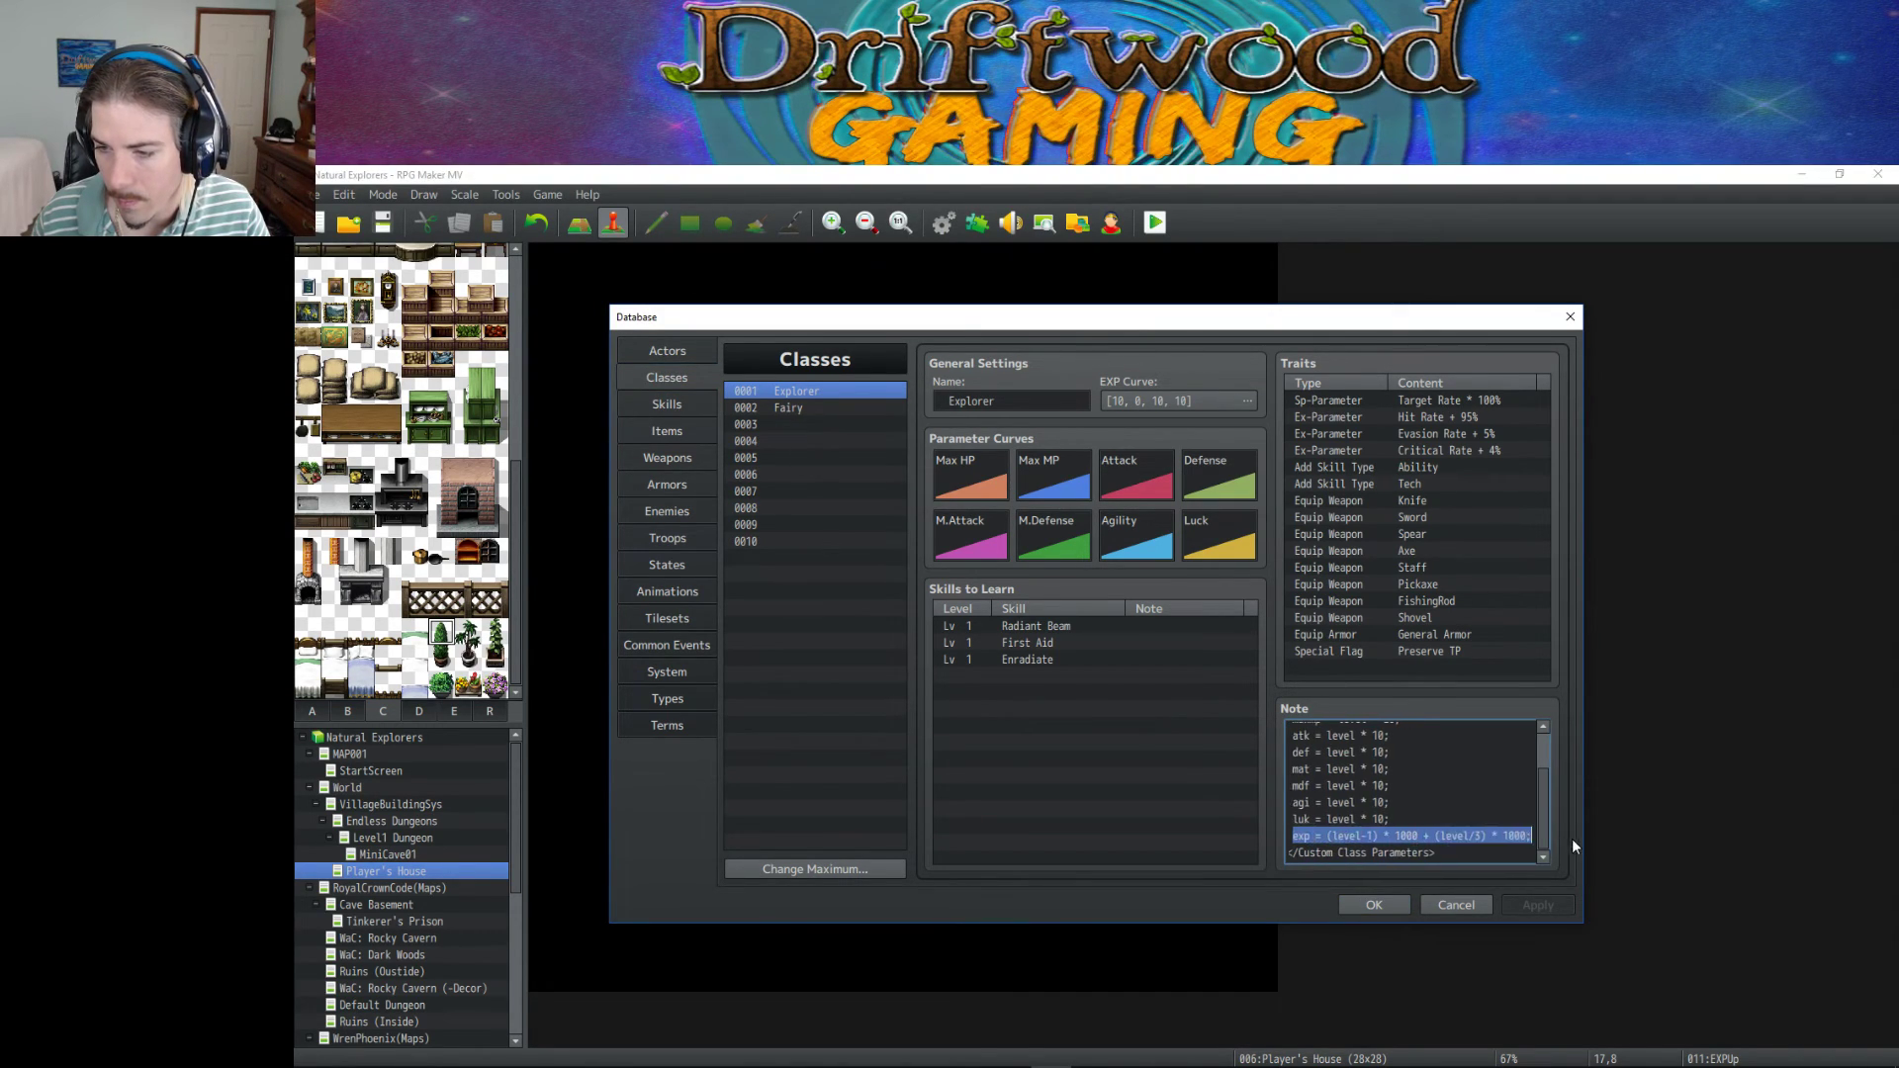
pyautogui.click(810, 408)
pyautogui.click(1448, 841)
pyautogui.click(1489, 836)
pyautogui.press('BackSpace')
pyautogui.write('3')
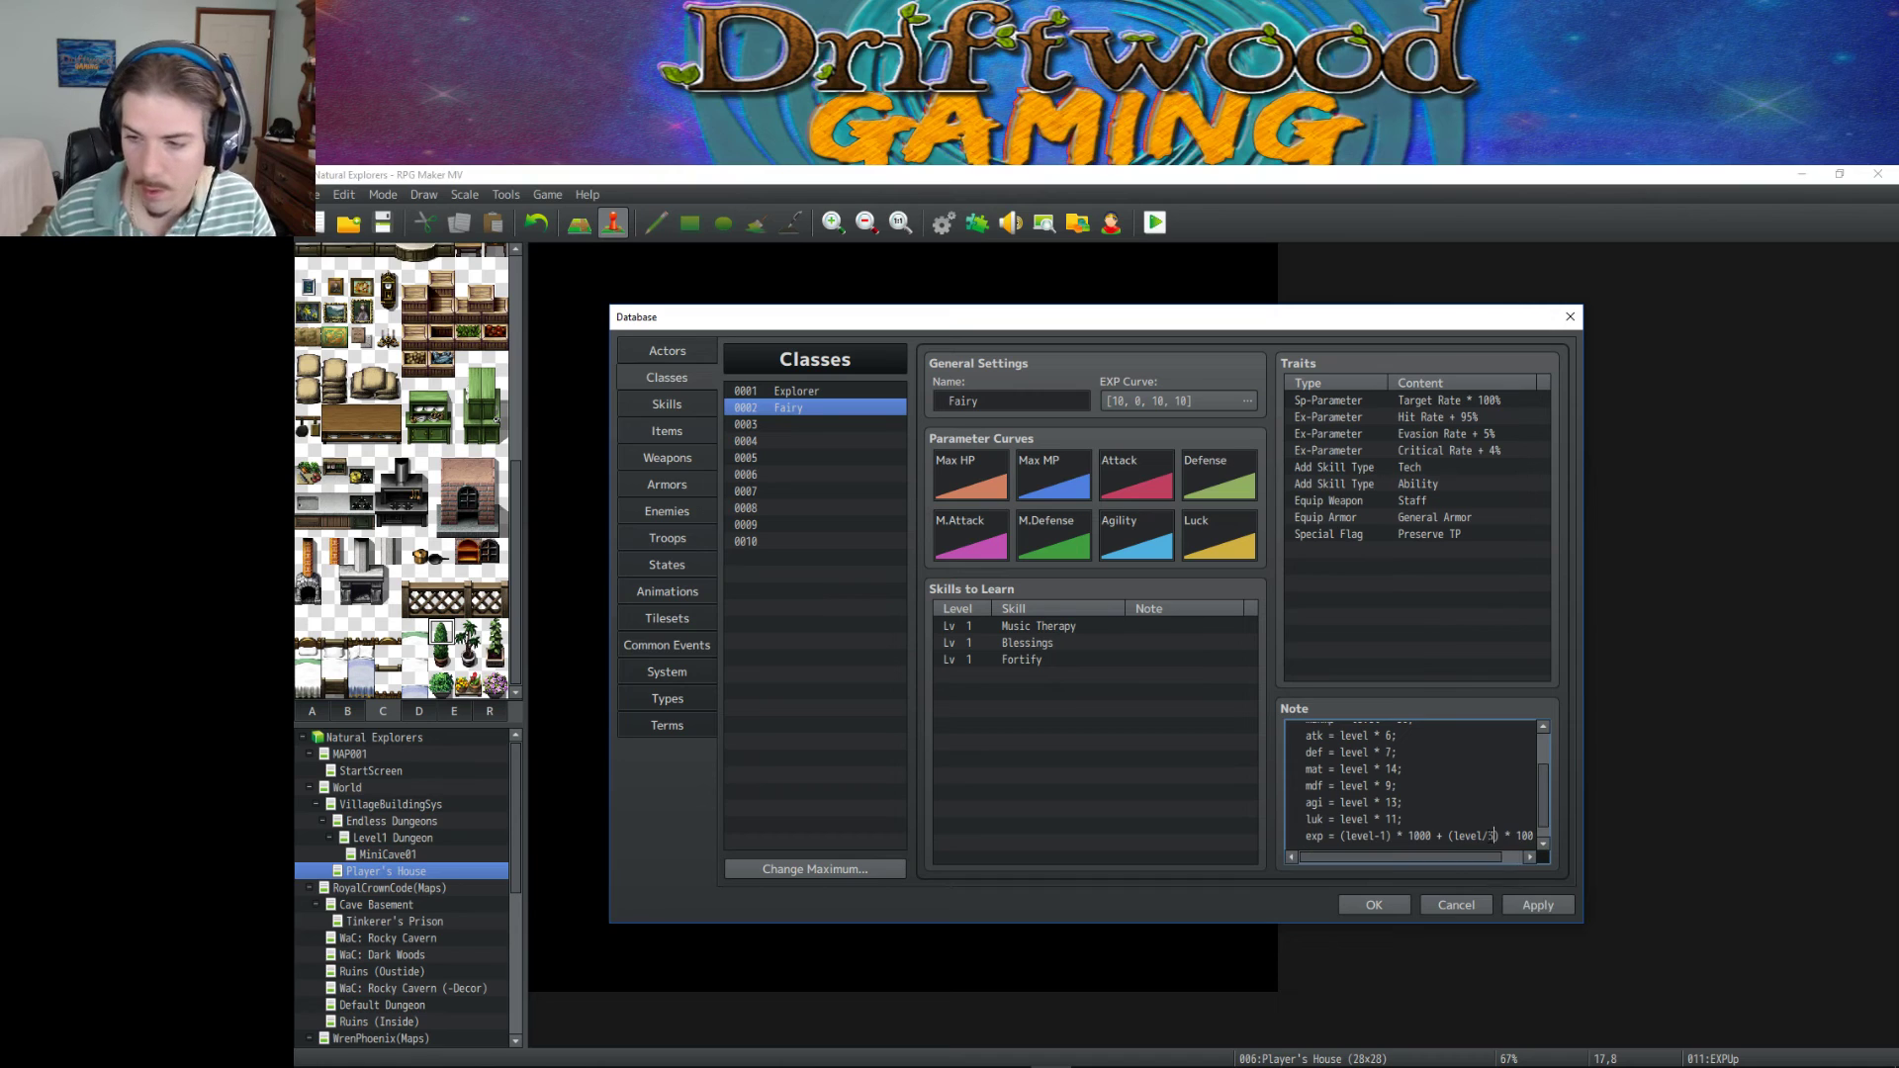
pyautogui.click(1538, 905)
pyautogui.click(1363, 902)
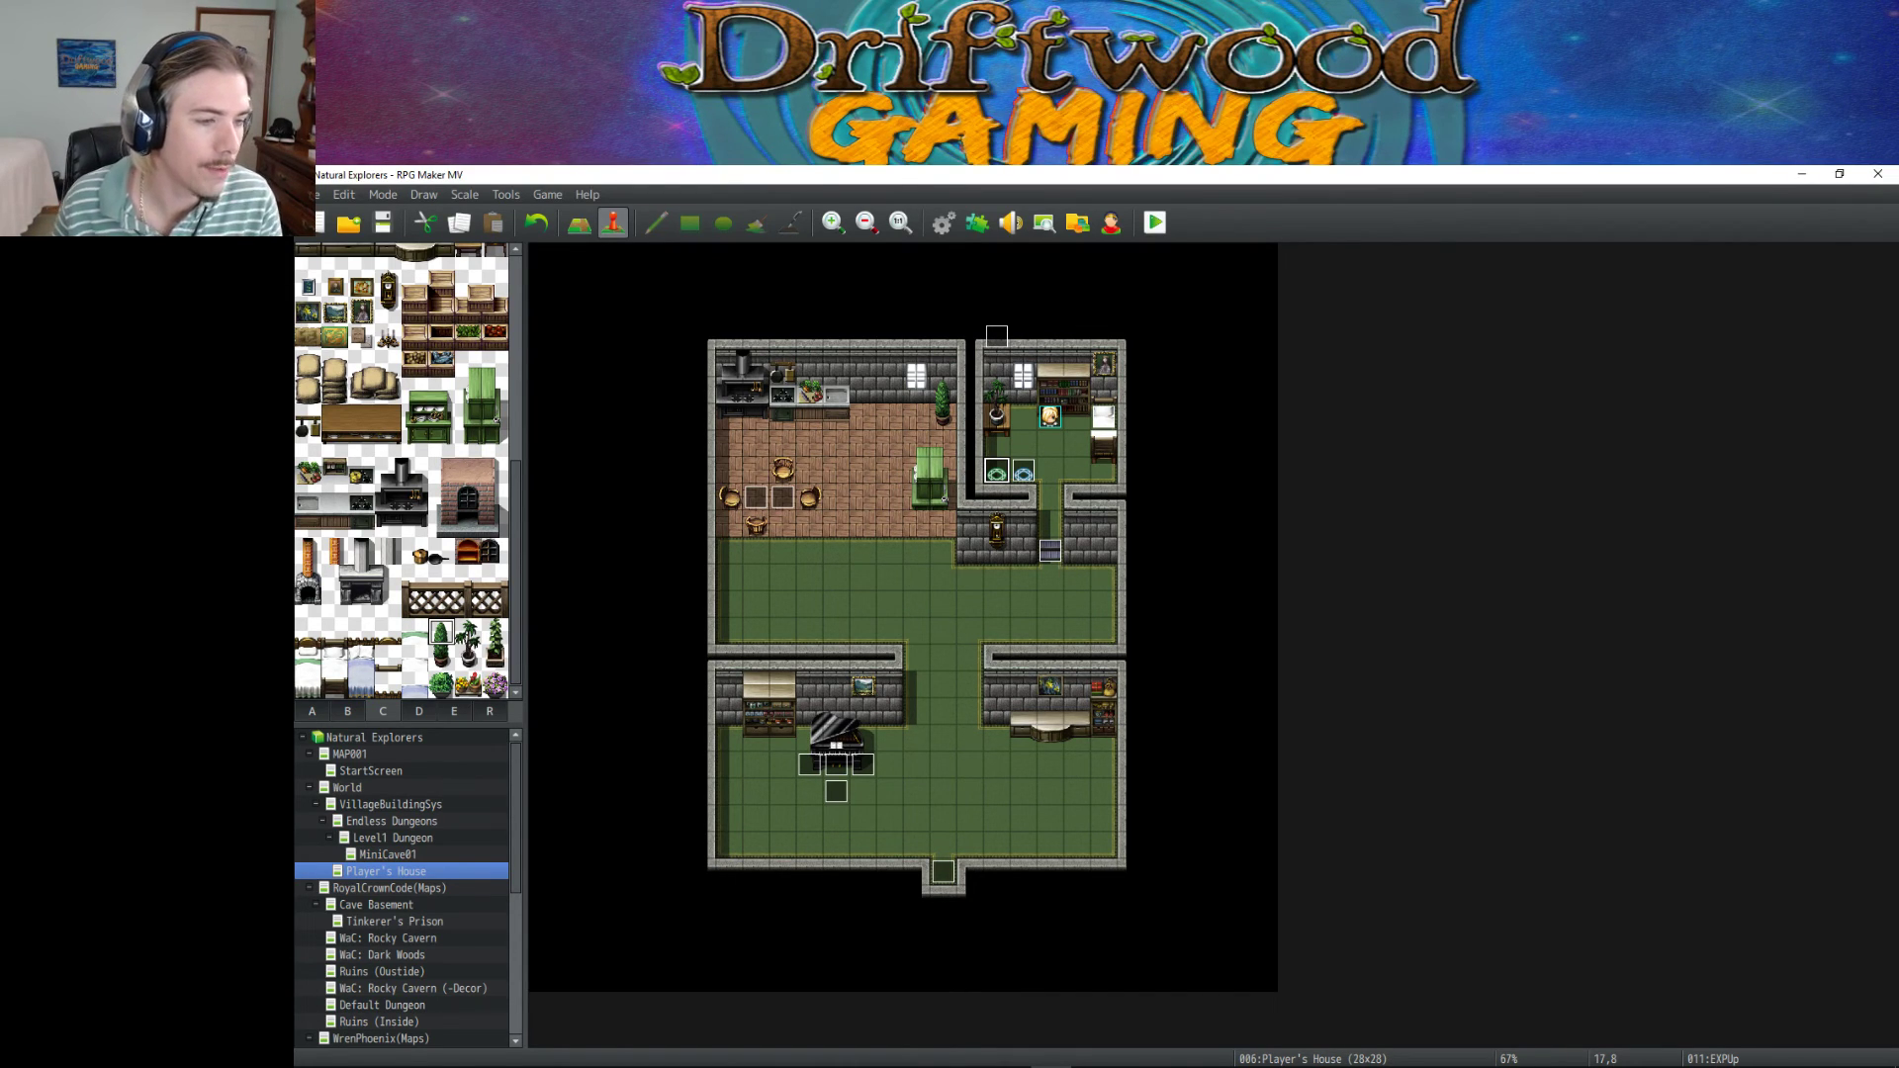
pyautogui.hotkey('ctrl', 's')
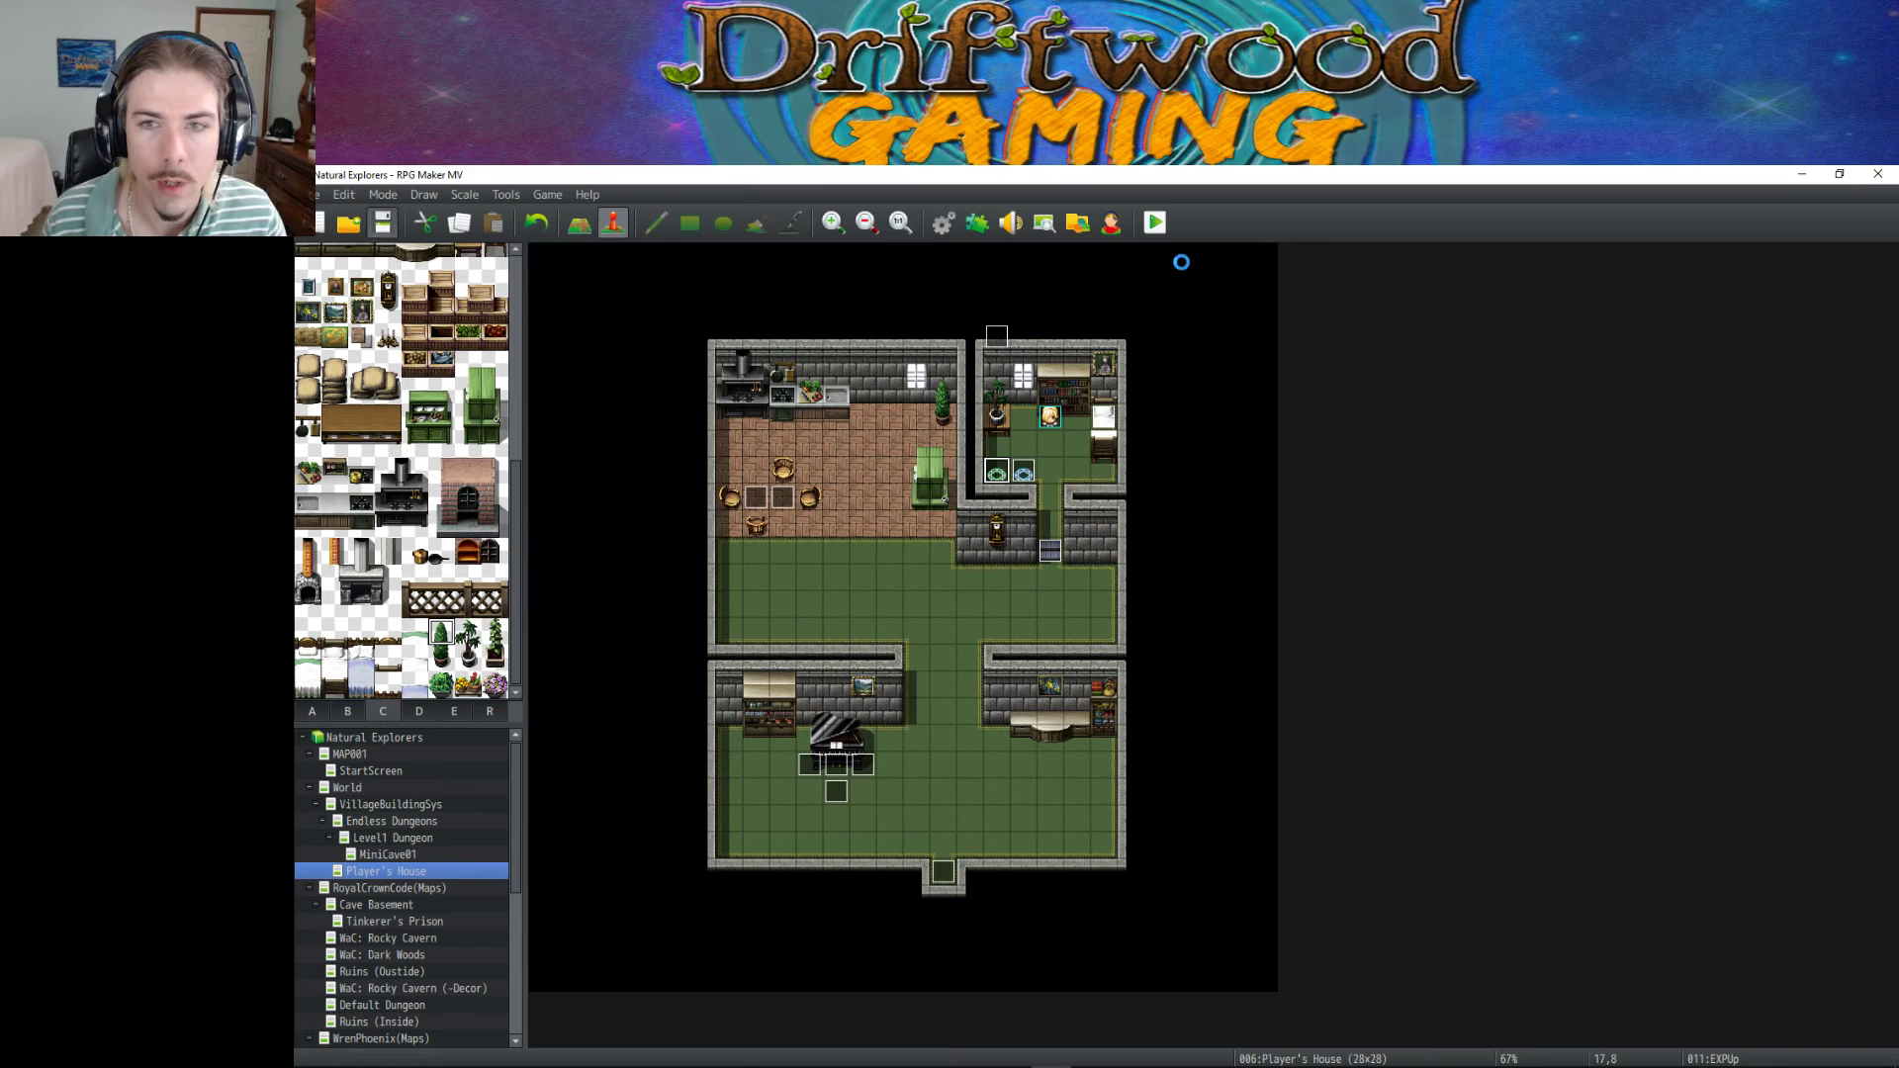
# Start a new playtest and walk the character onto the green circle in the bedroom.
pyautogui.click(1156, 222)
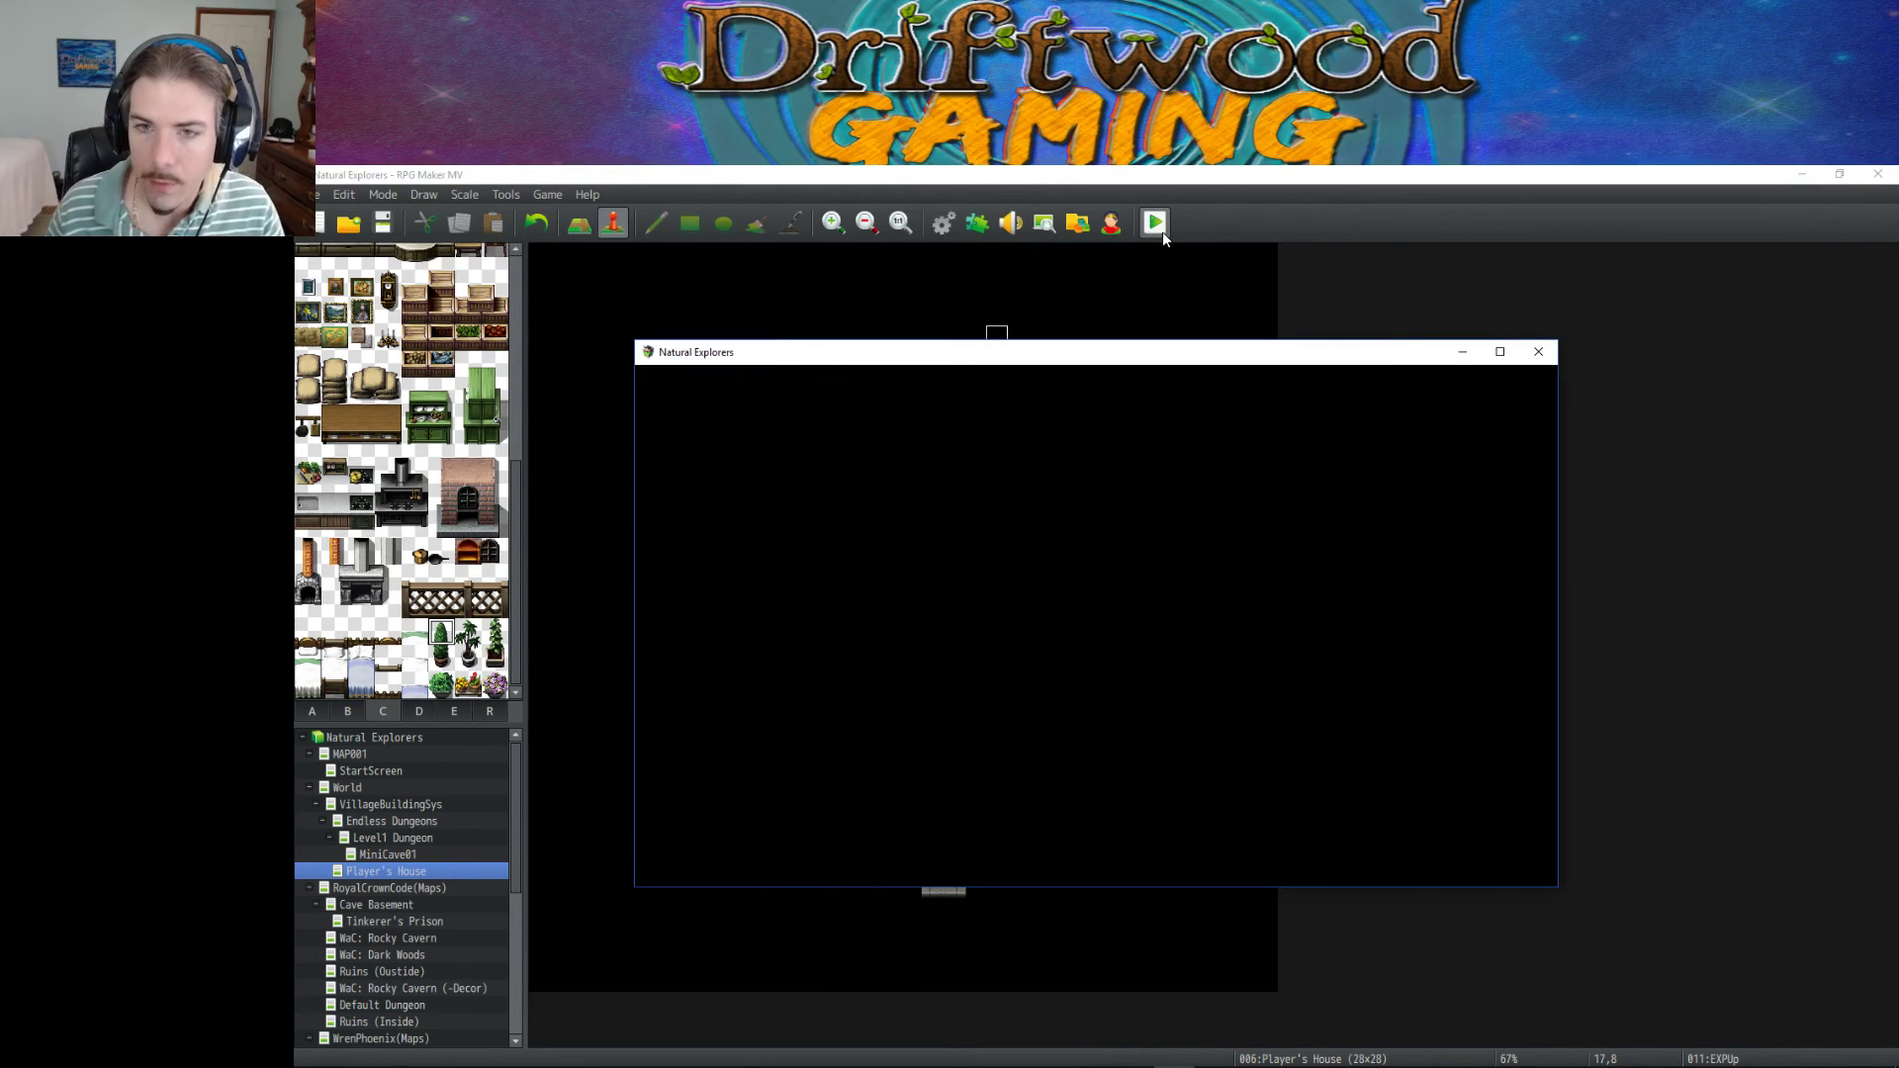
pyautogui.press('Return')
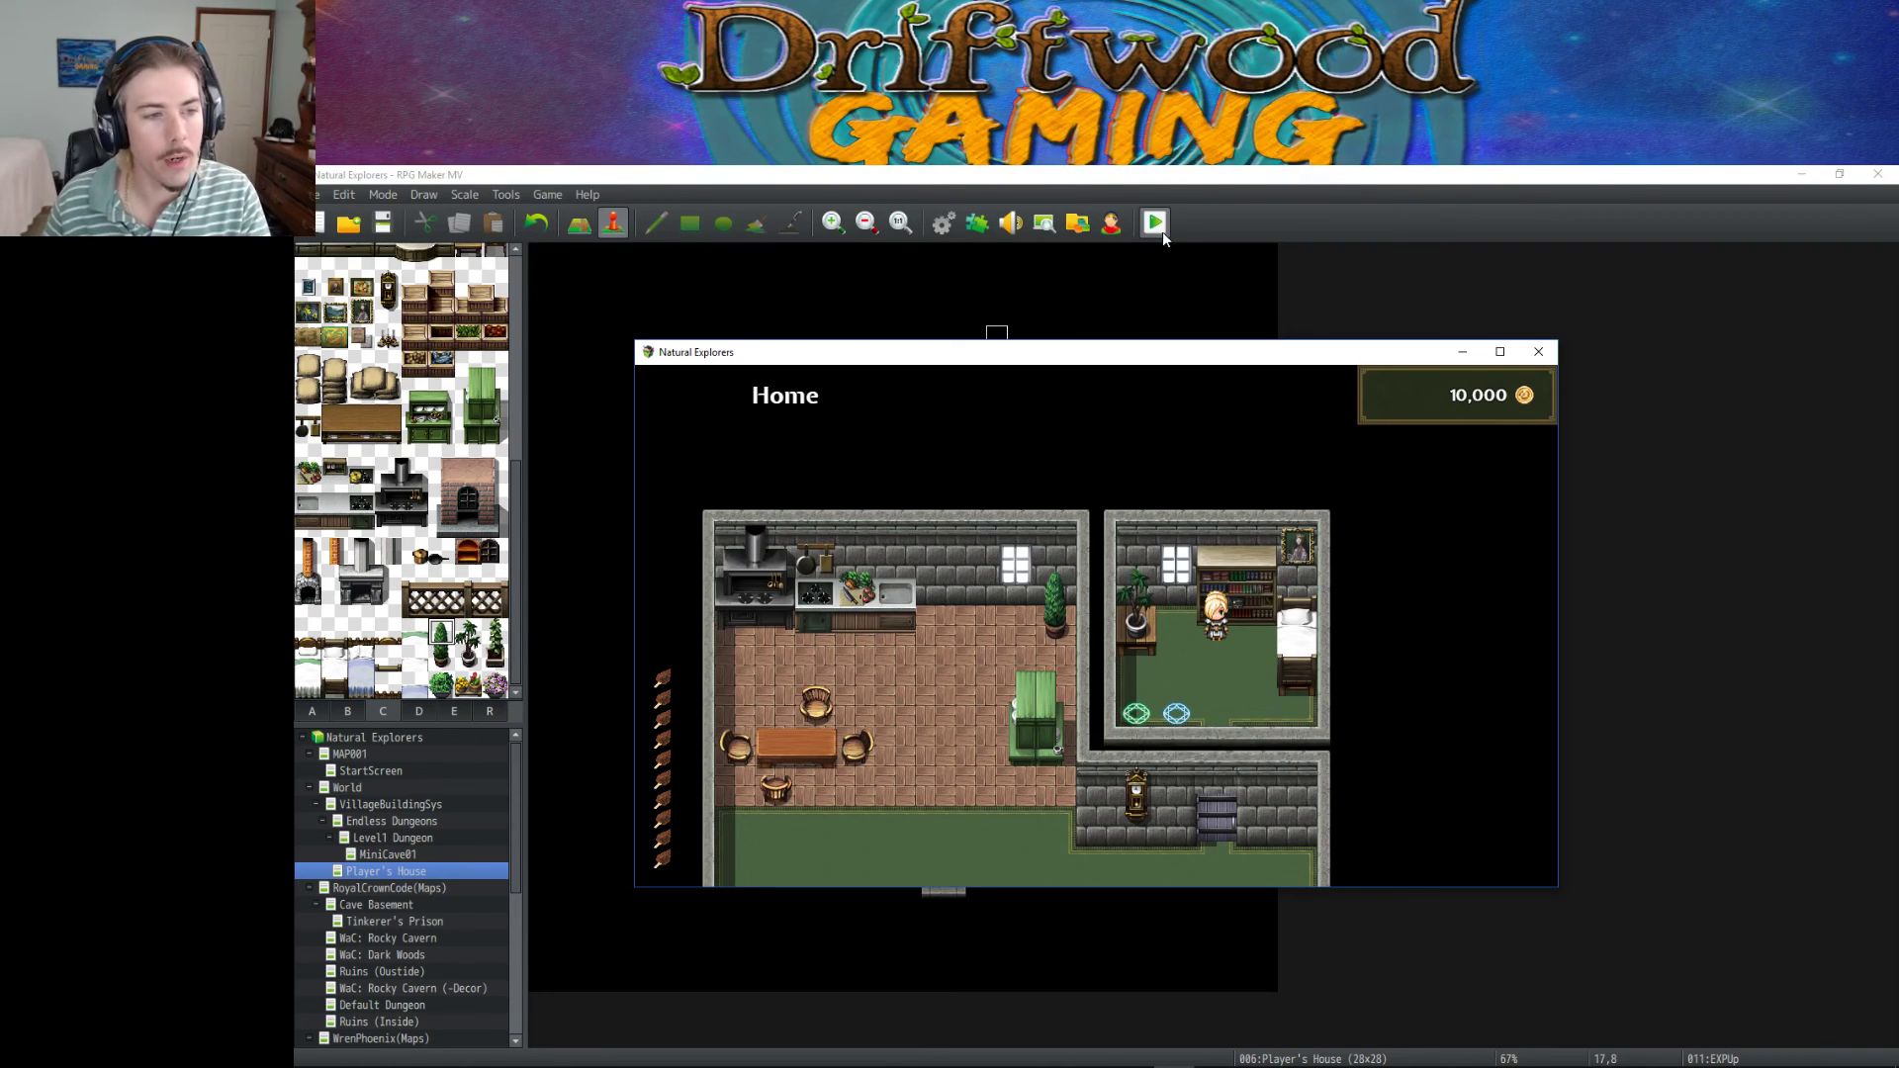
pyautogui.press('Down')
pyautogui.press('Down')
pyautogui.press('Left')
pyautogui.press('Left')
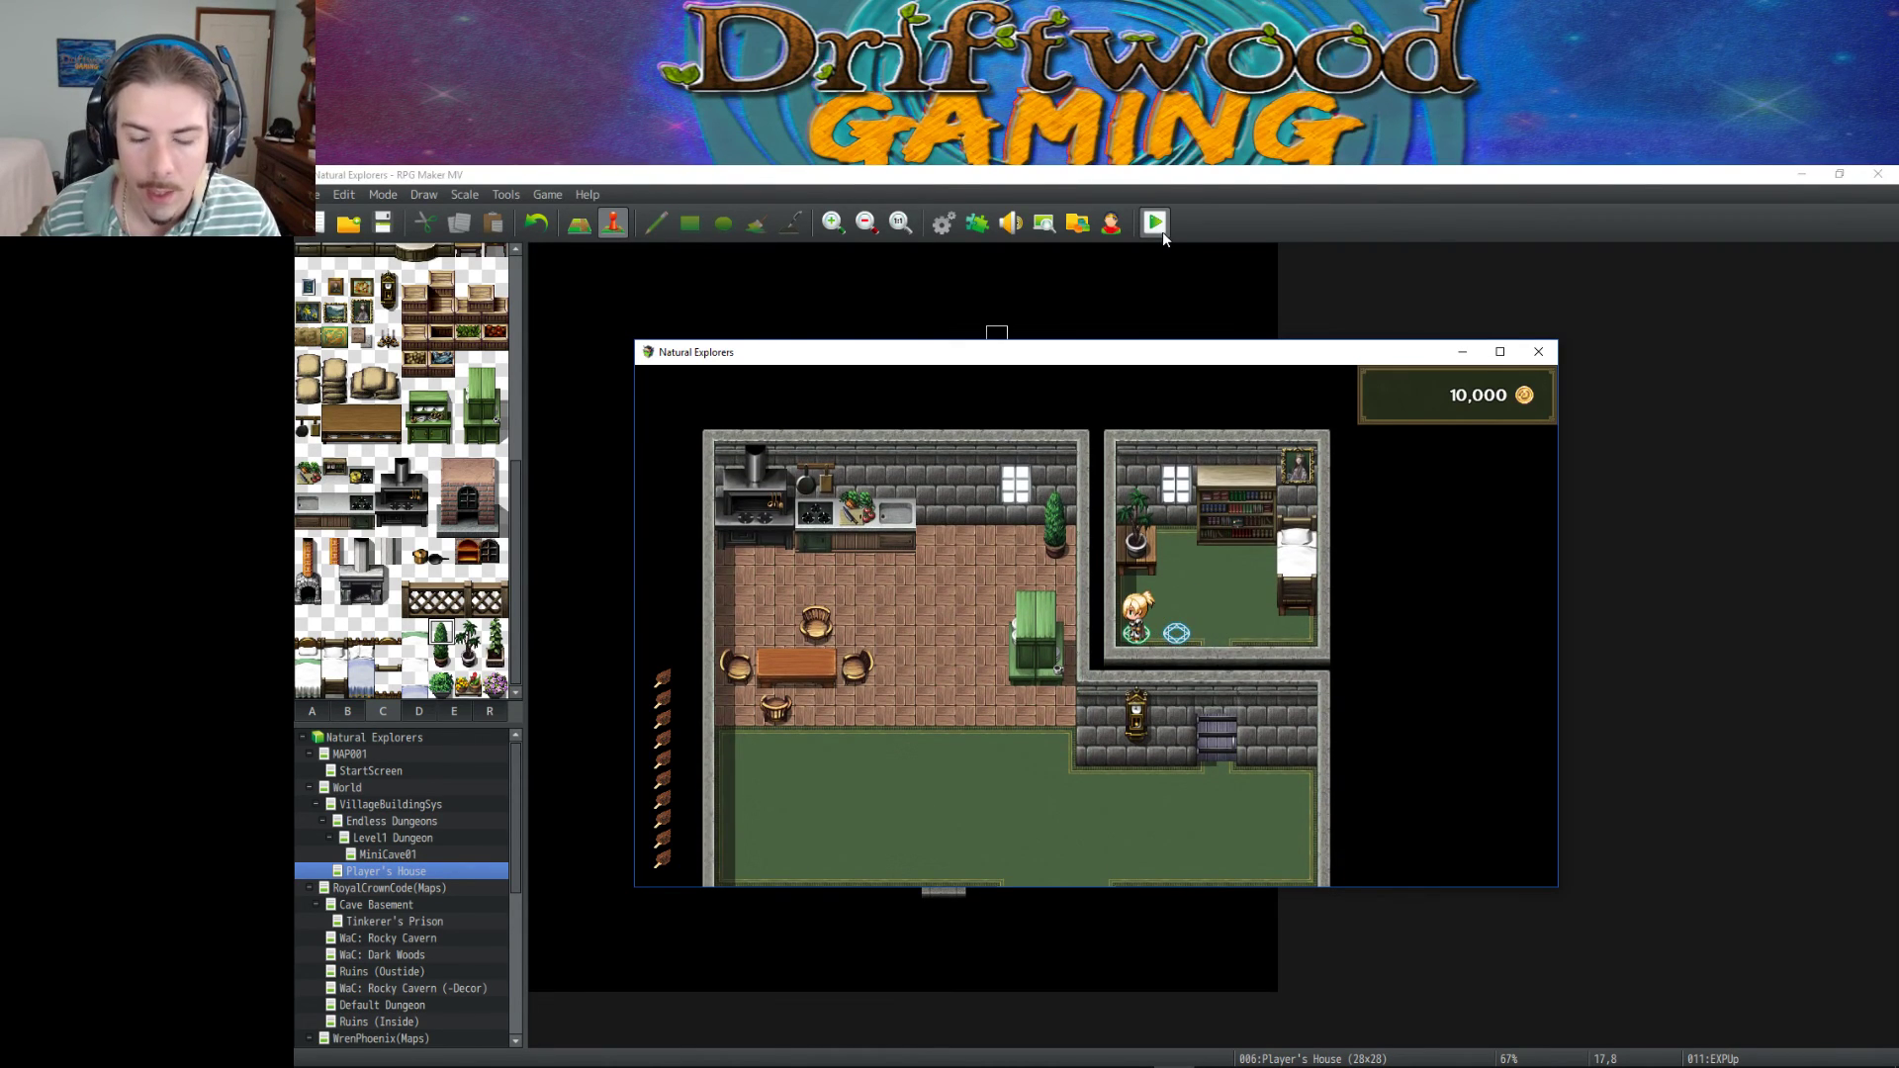
# Trigger the green circle's EXP event and check both party members' levels and the Explorer's status page.
pyautogui.press('Return')
pyautogui.press('Return')
pyautogui.press('Return')
pyautogui.press('Escape')
pyautogui.press('Down')
pyautogui.press('Down')
pyautogui.press('Down')
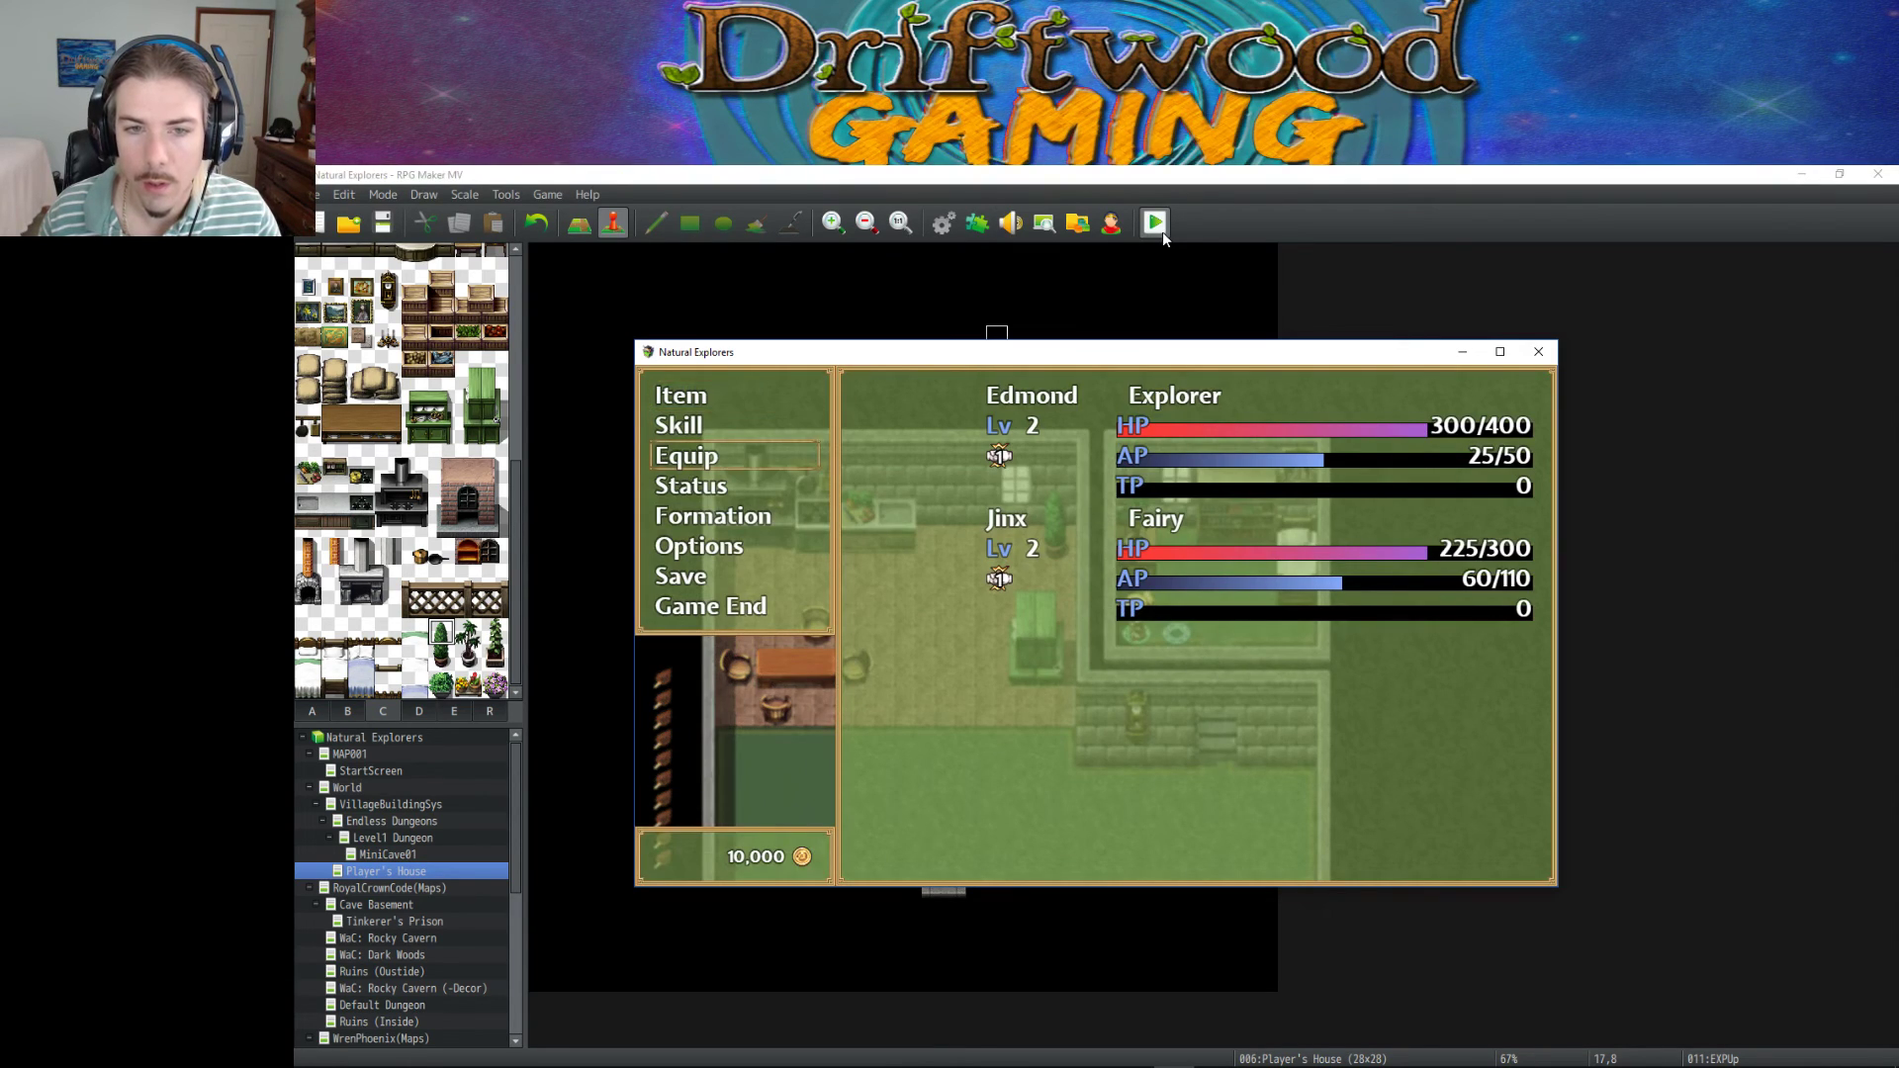
pyautogui.press('Return')
pyautogui.press('Return')
pyautogui.press('Escape')
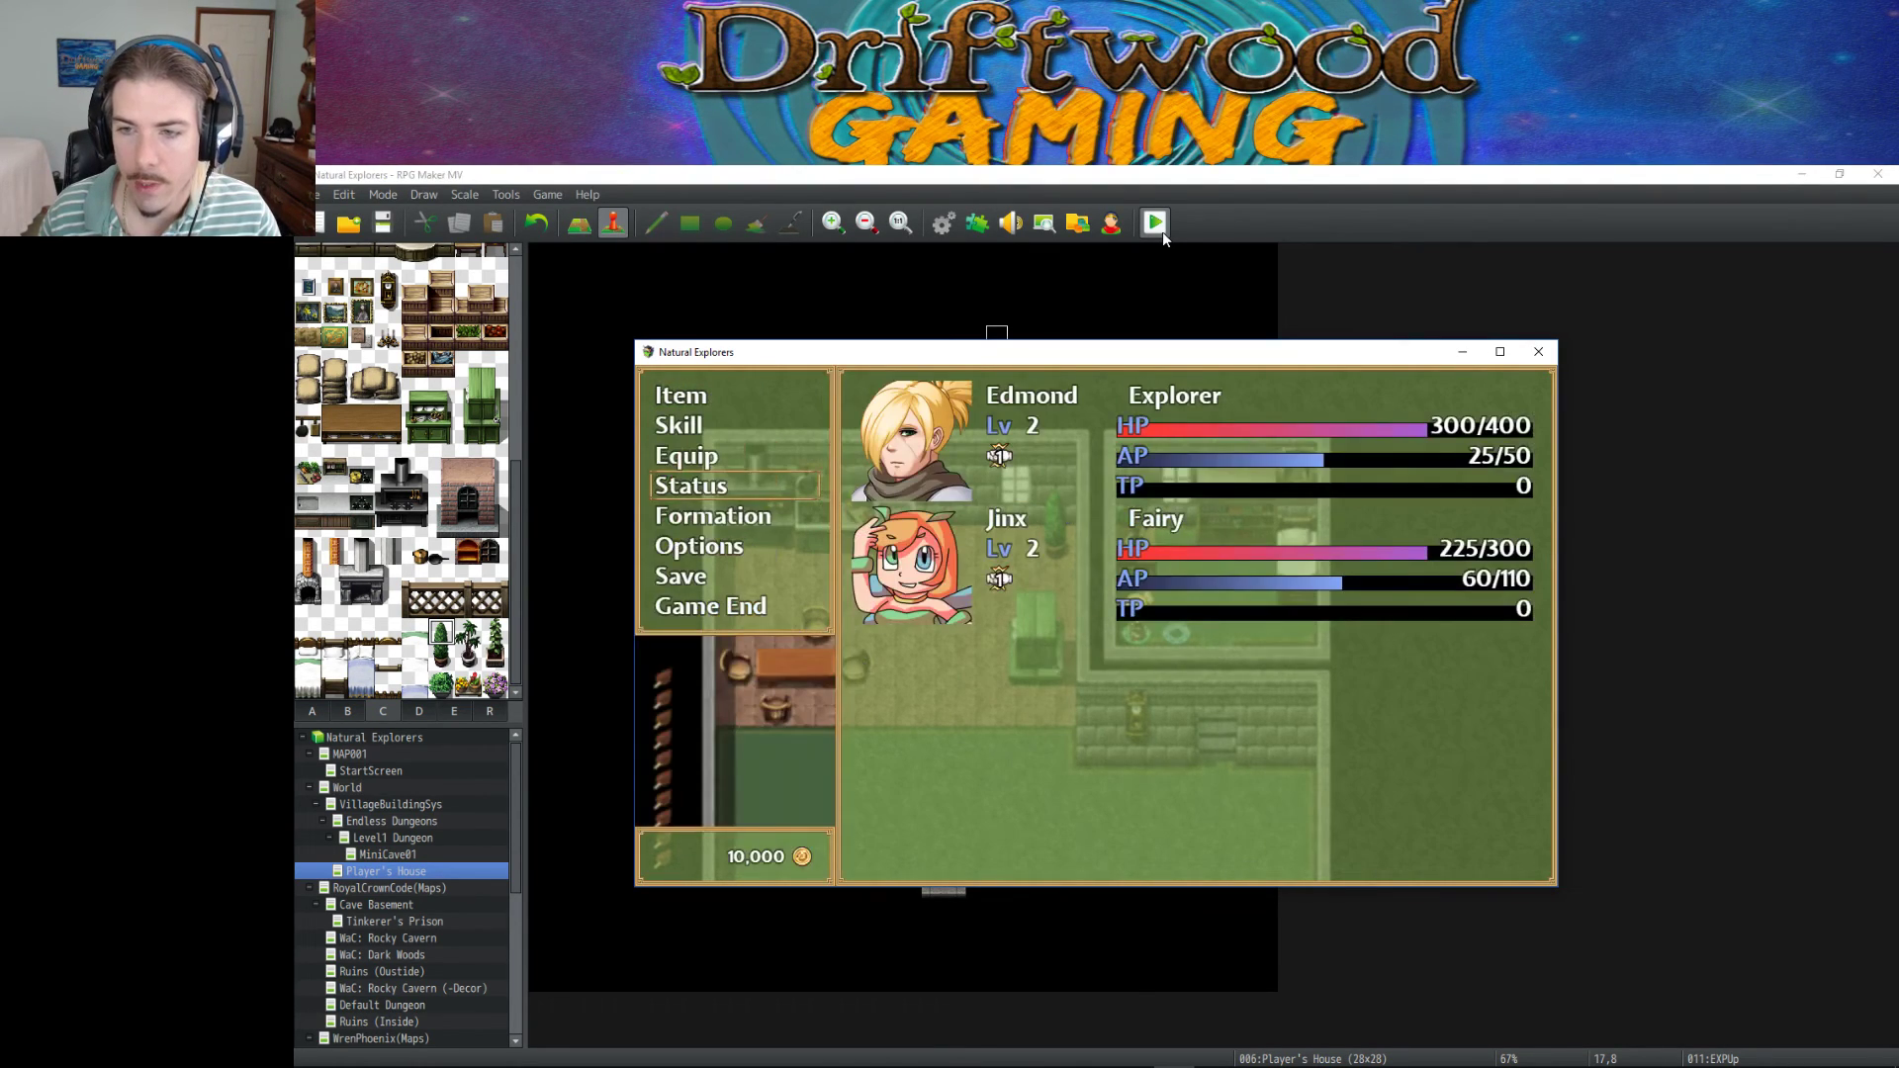
pyautogui.press('Escape')
# Trigger the EXP event a second time and compare the Explorer's and Fairy's levels in the game menu.
pyautogui.press('Left')
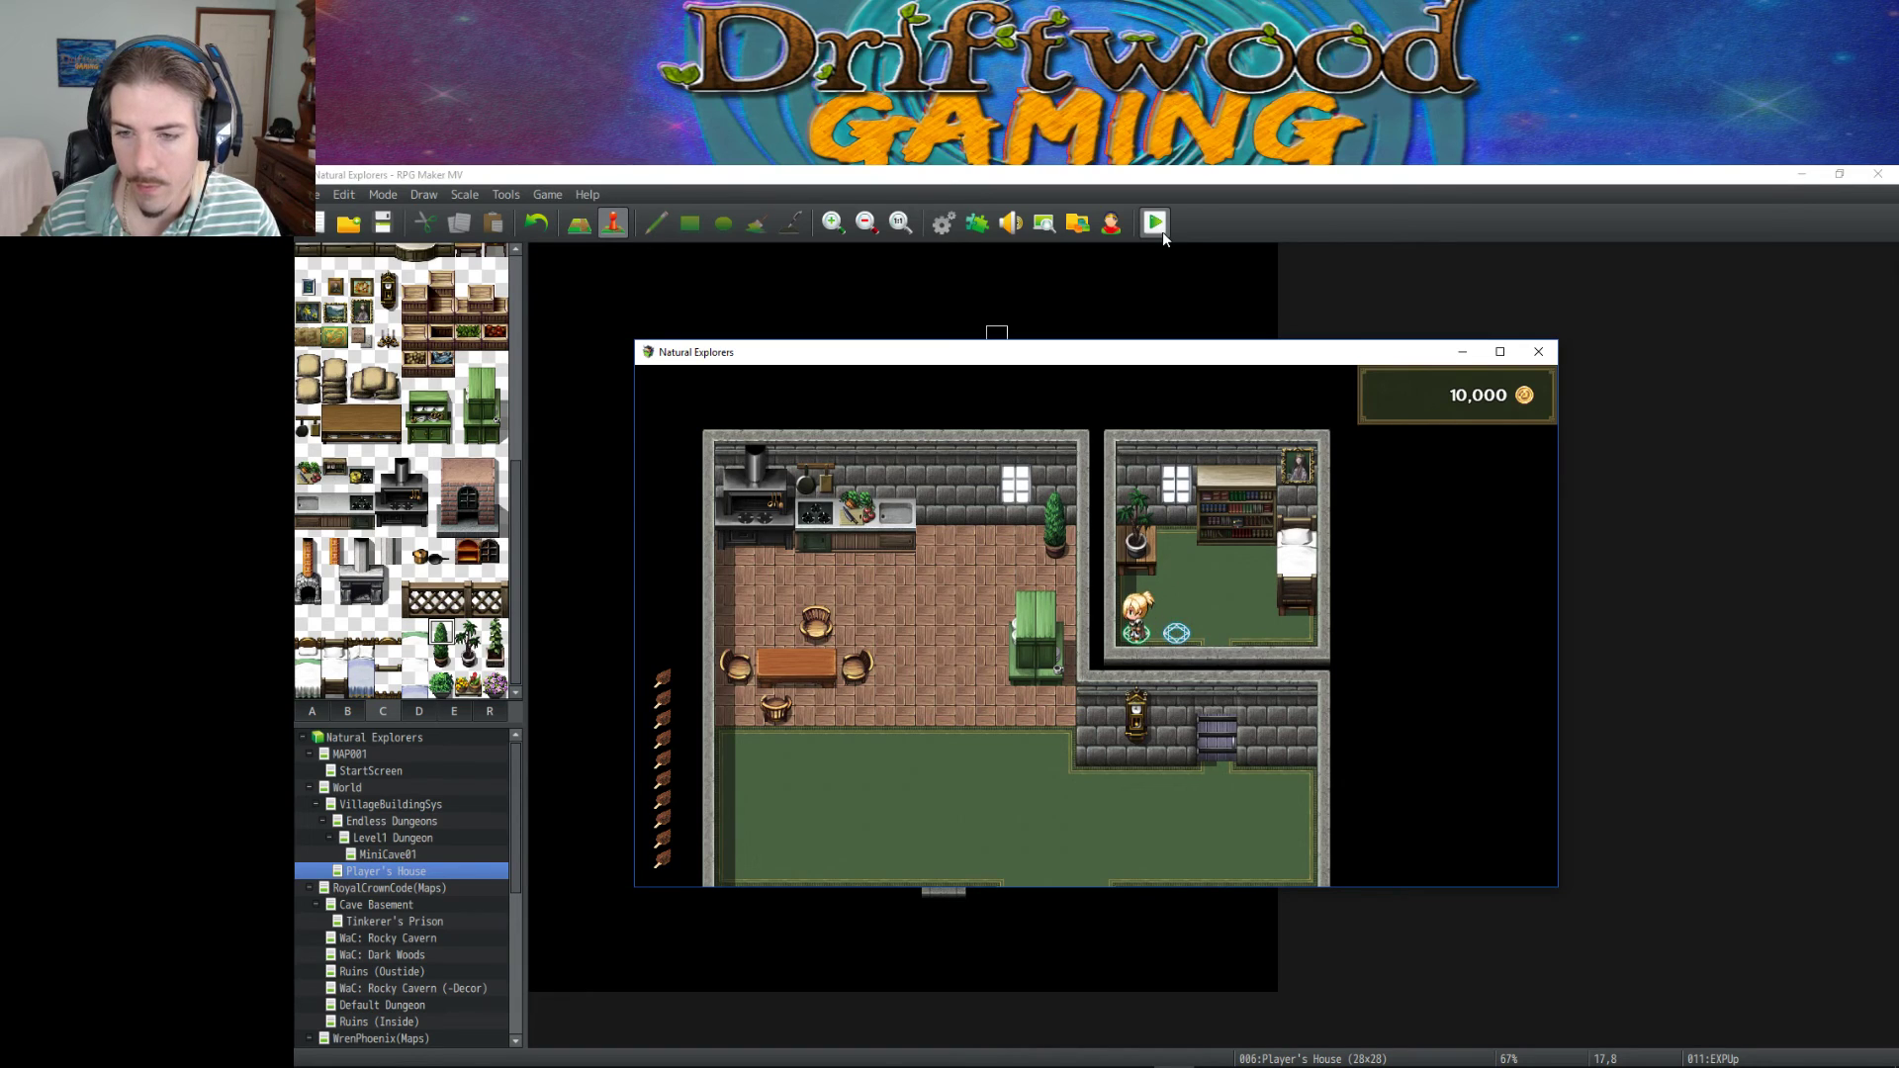
pyautogui.press('Return')
pyautogui.press('Return')
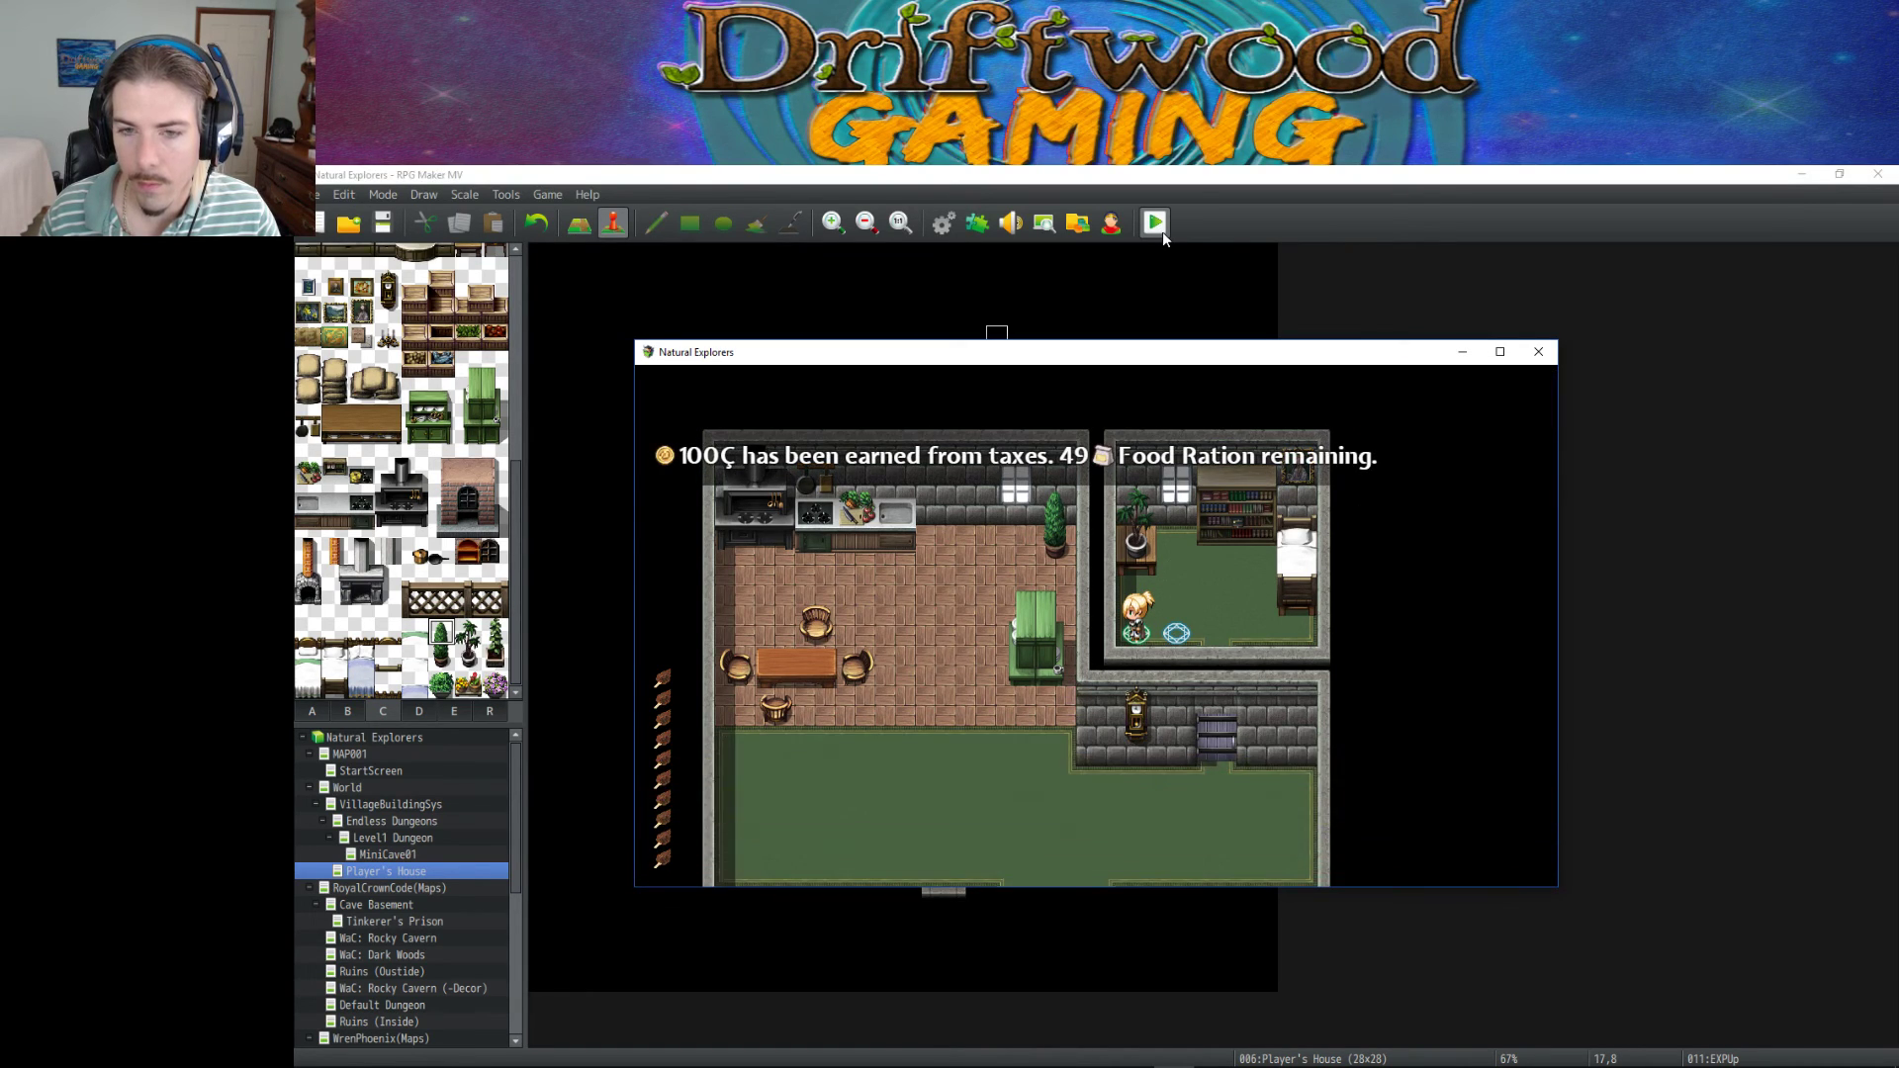
pyautogui.press('Escape')
pyautogui.press('Down')
pyautogui.press('Down')
pyautogui.press('Down')
pyautogui.press('Return')
pyautogui.press('Return')
pyautogui.press('Escape')
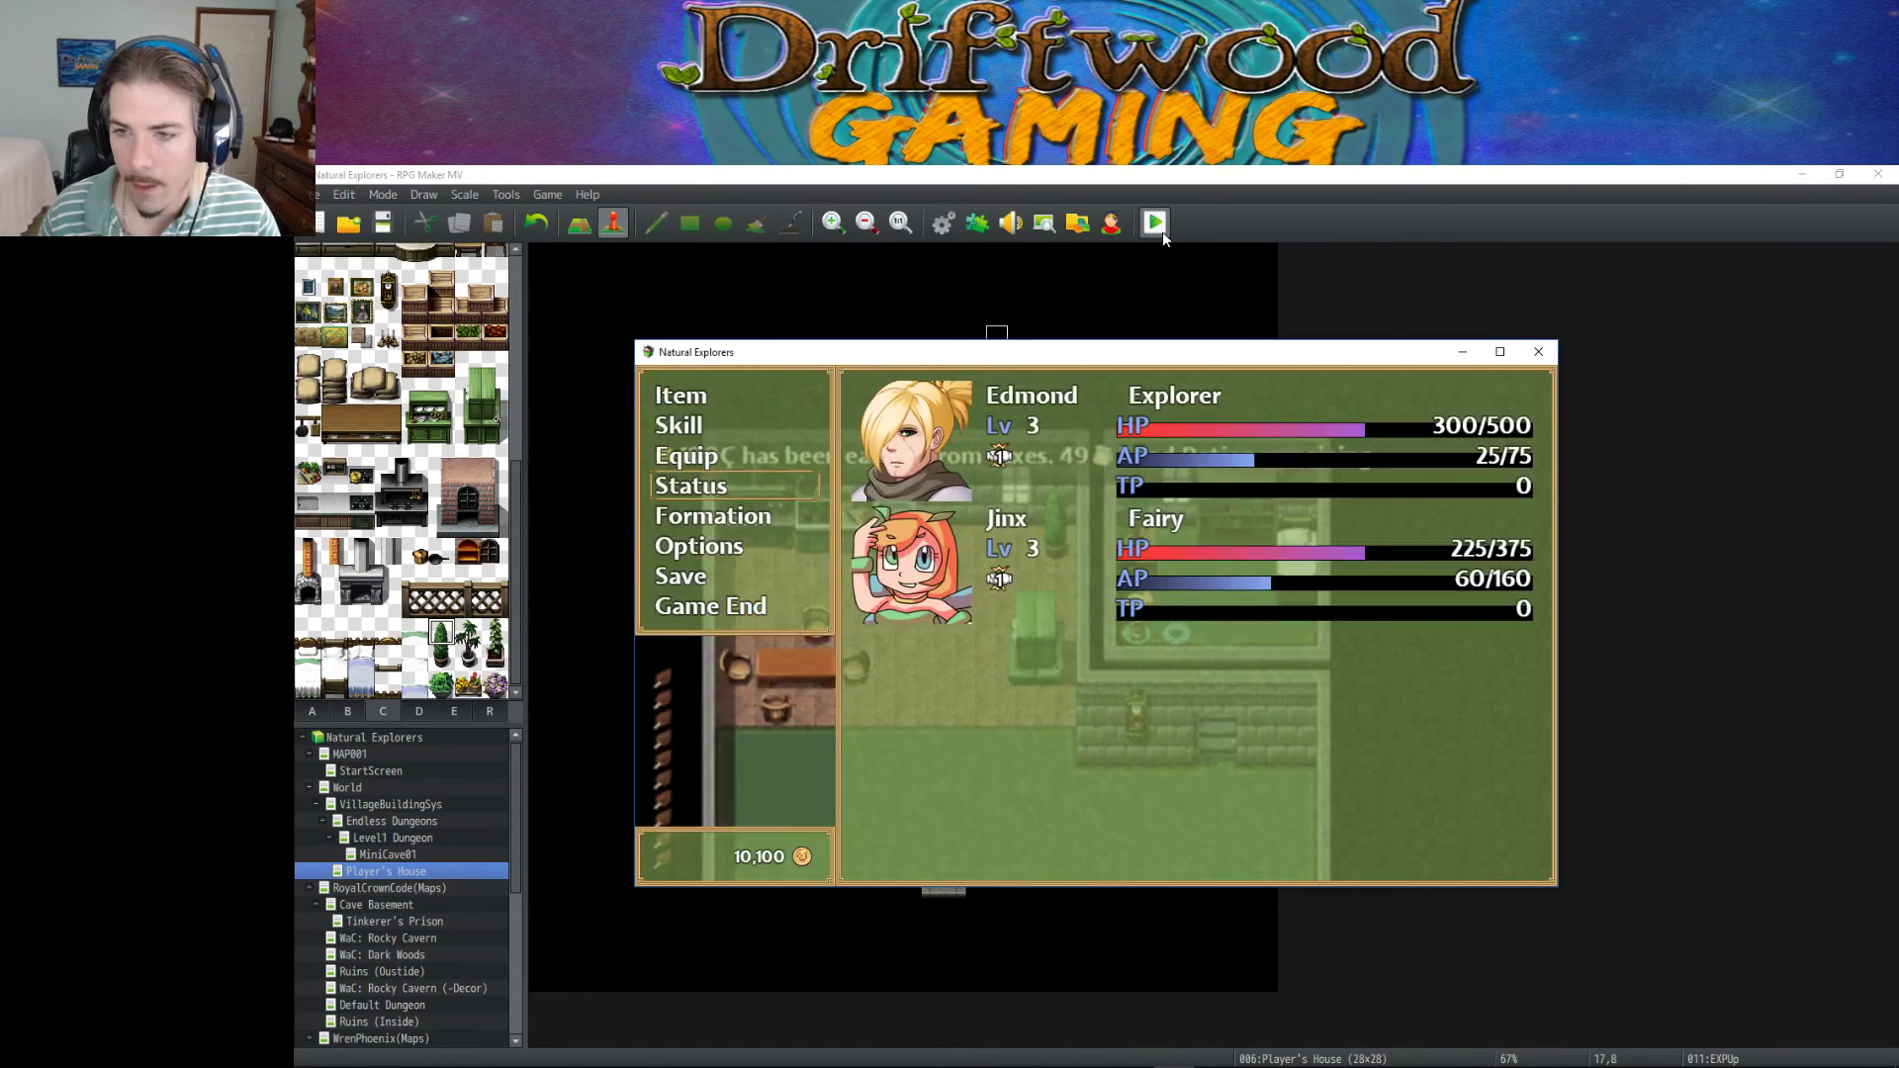
pyautogui.press('Escape')
# Trigger the EXP event a third time and verify that the Explorer and Fairy level up together.
pyautogui.press('Left')
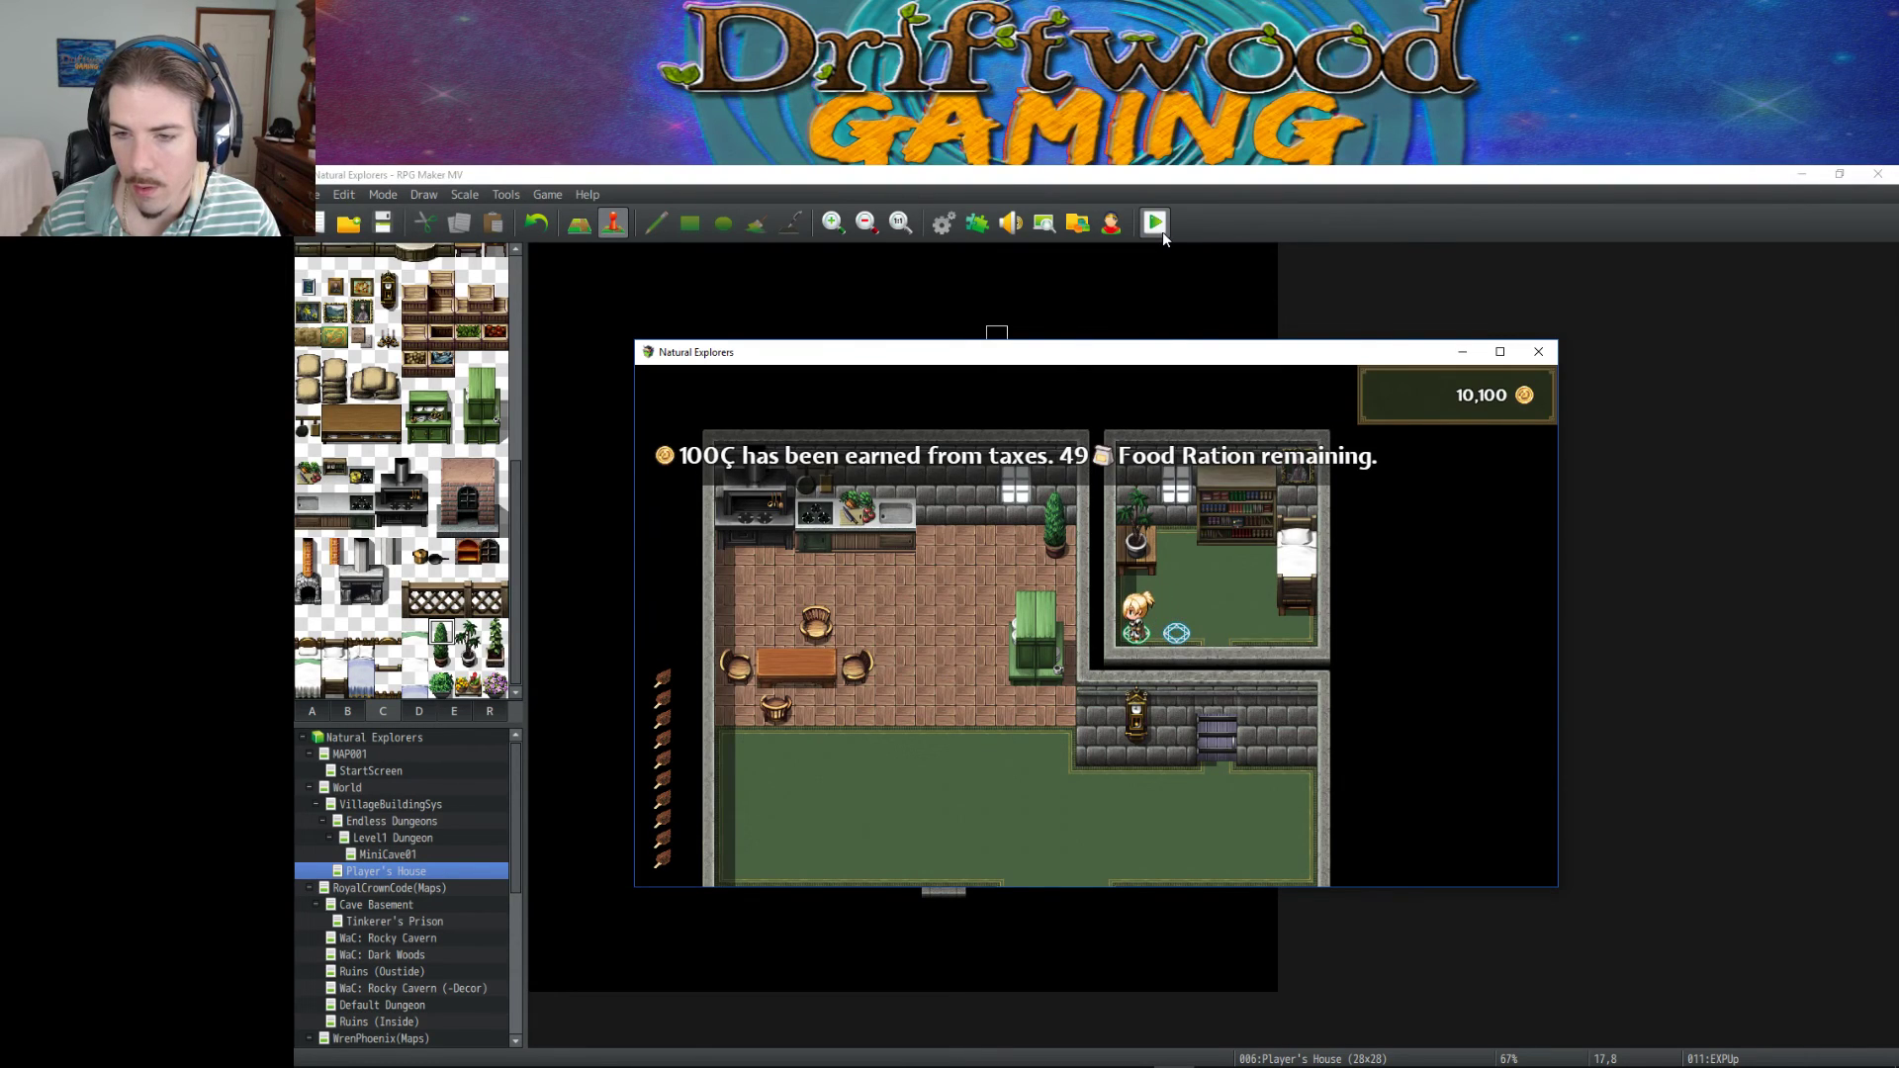
pyautogui.press('Return')
pyautogui.press('Return')
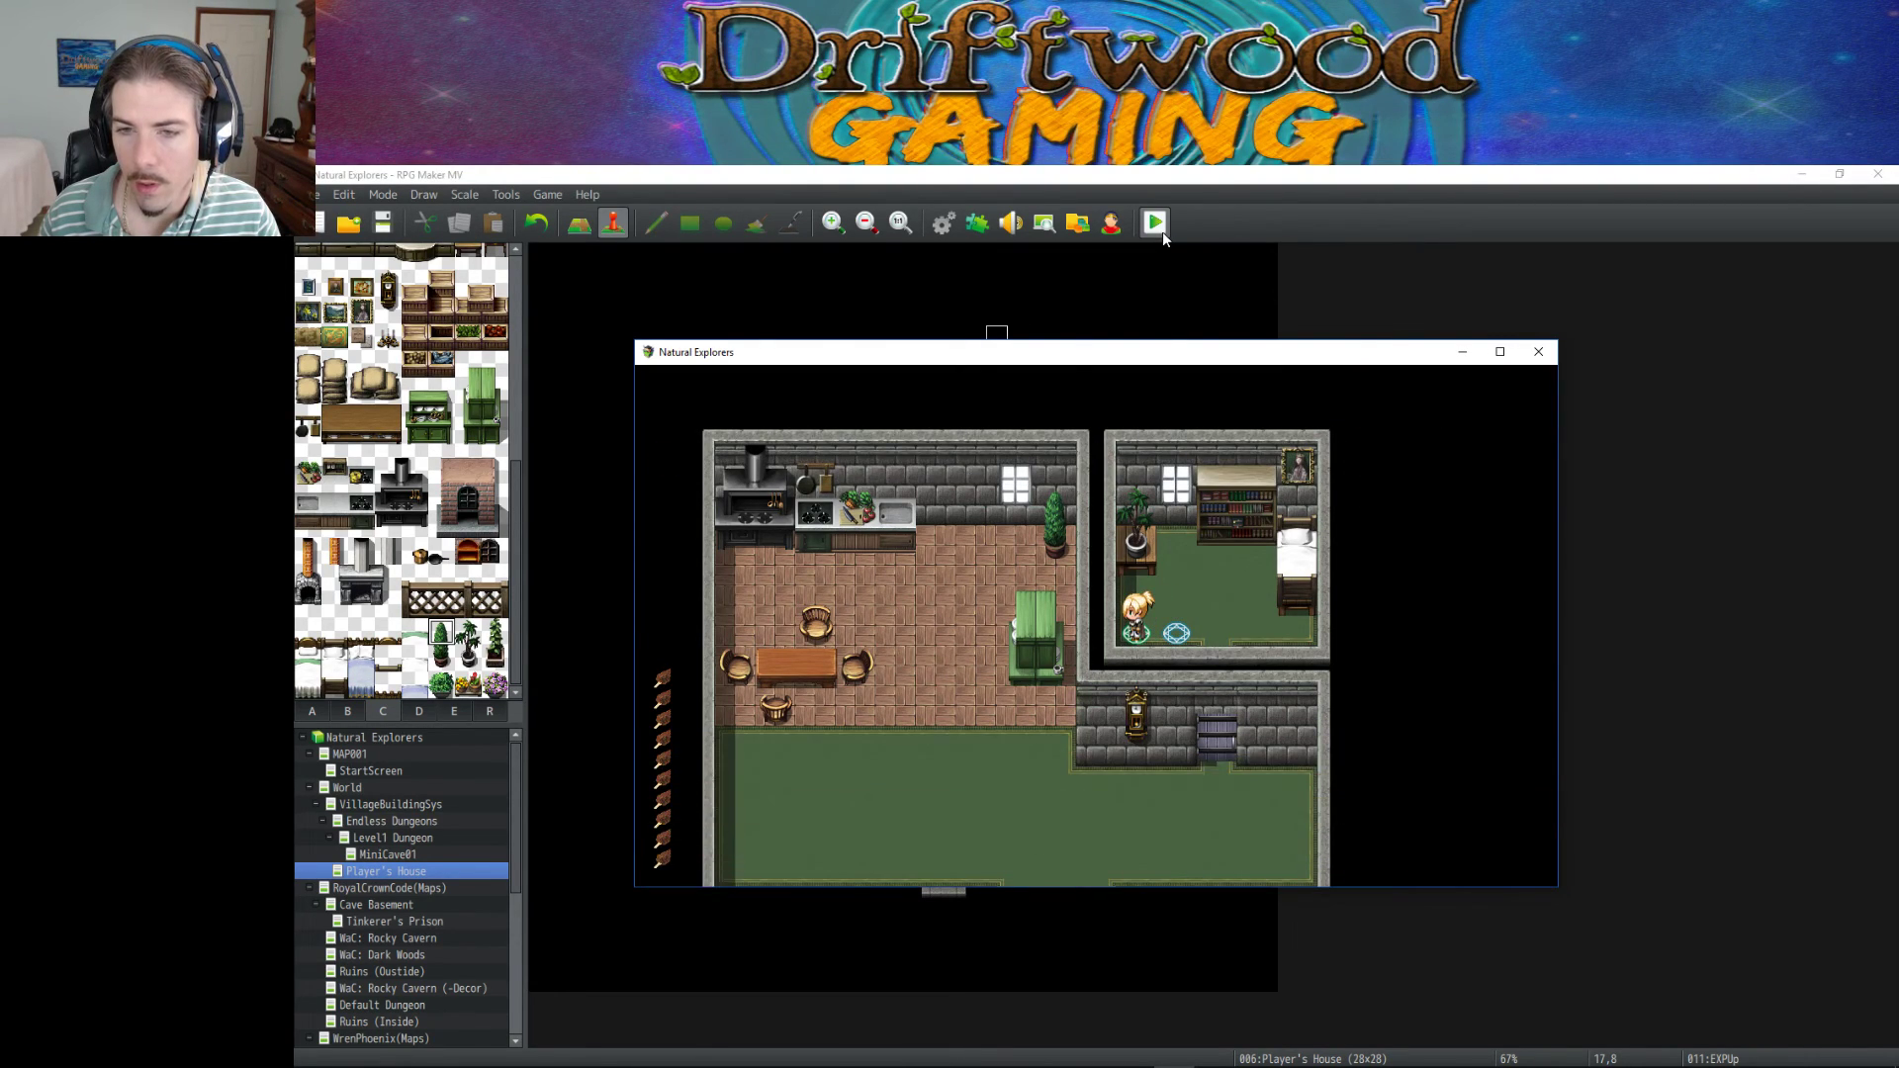
pyautogui.press('Escape')
pyautogui.press('Down')
pyautogui.press('Down')
pyautogui.press('Down')
pyautogui.press('Return')
pyautogui.press('Return')
pyautogui.press('Escape')
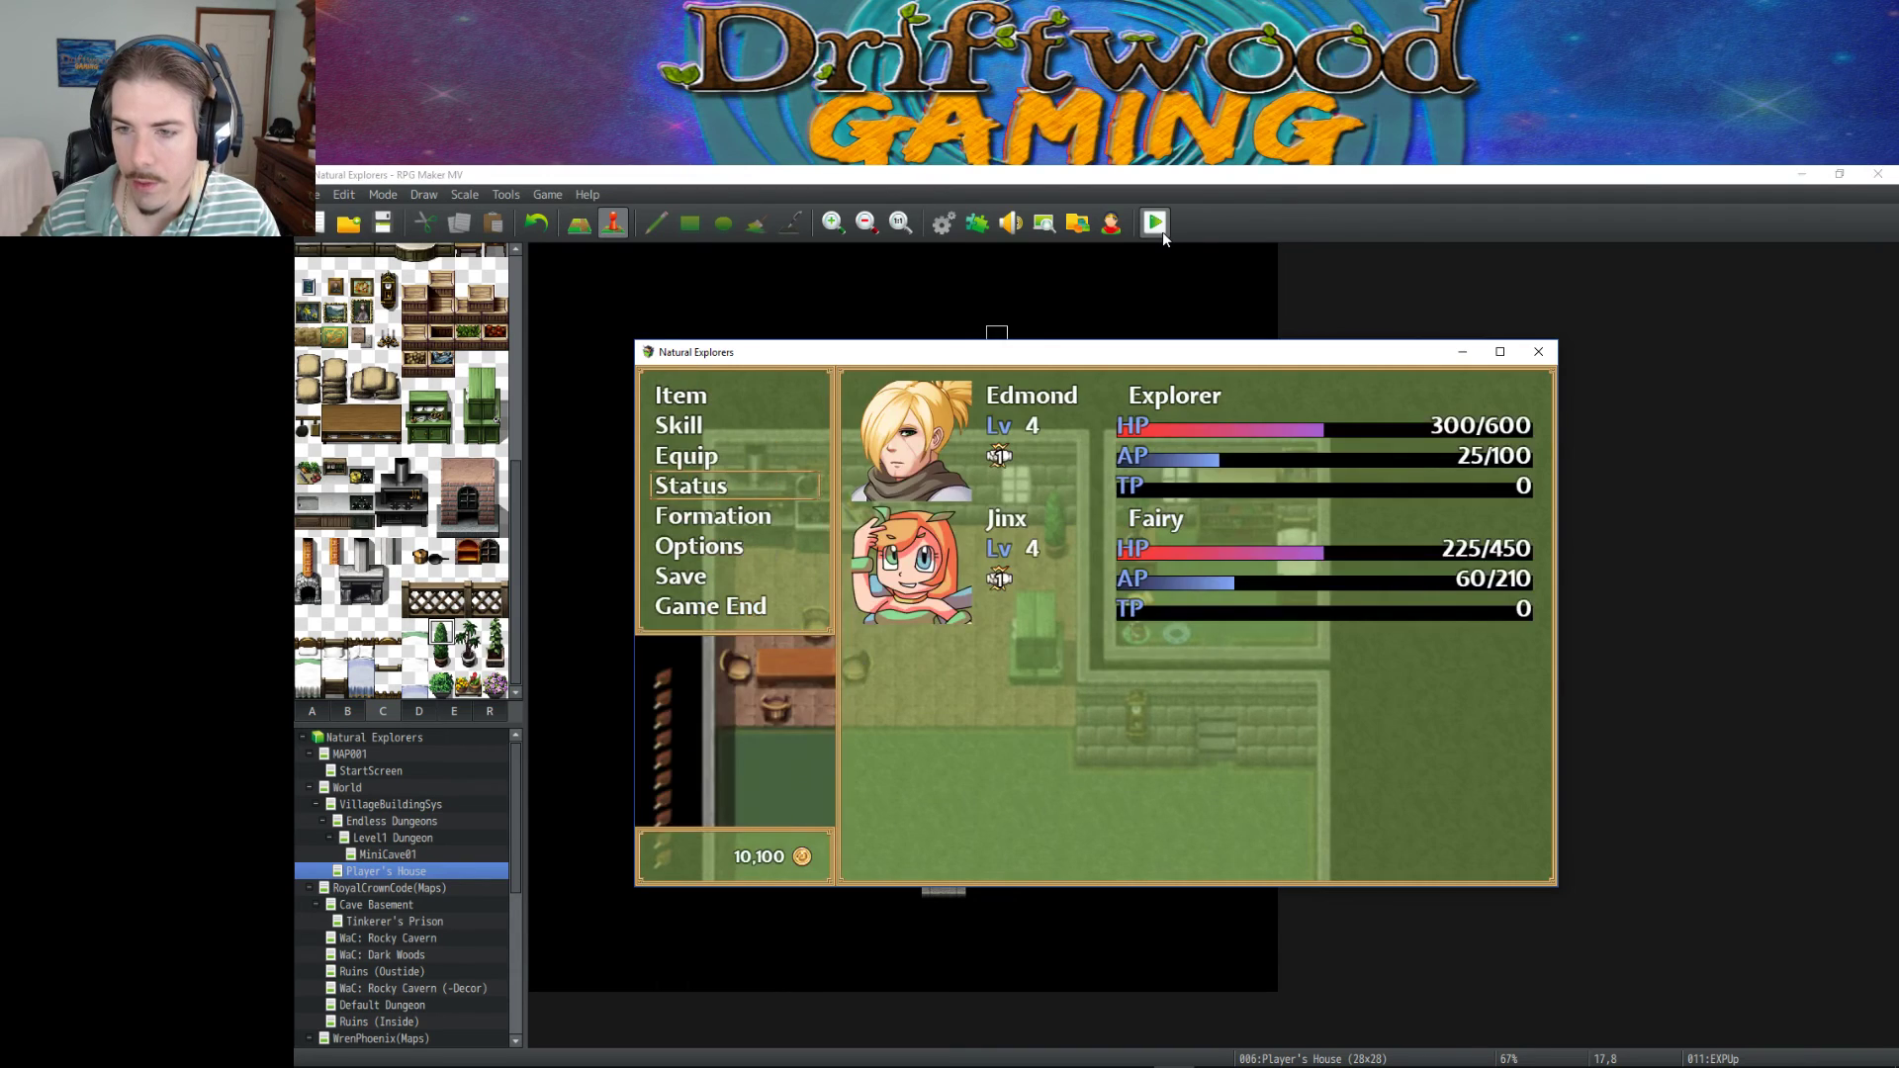
pyautogui.press('Escape')
# Trigger the green circle's EXP event once more, check the Explorer's status page, and end the playtest.
pyautogui.press('Return')
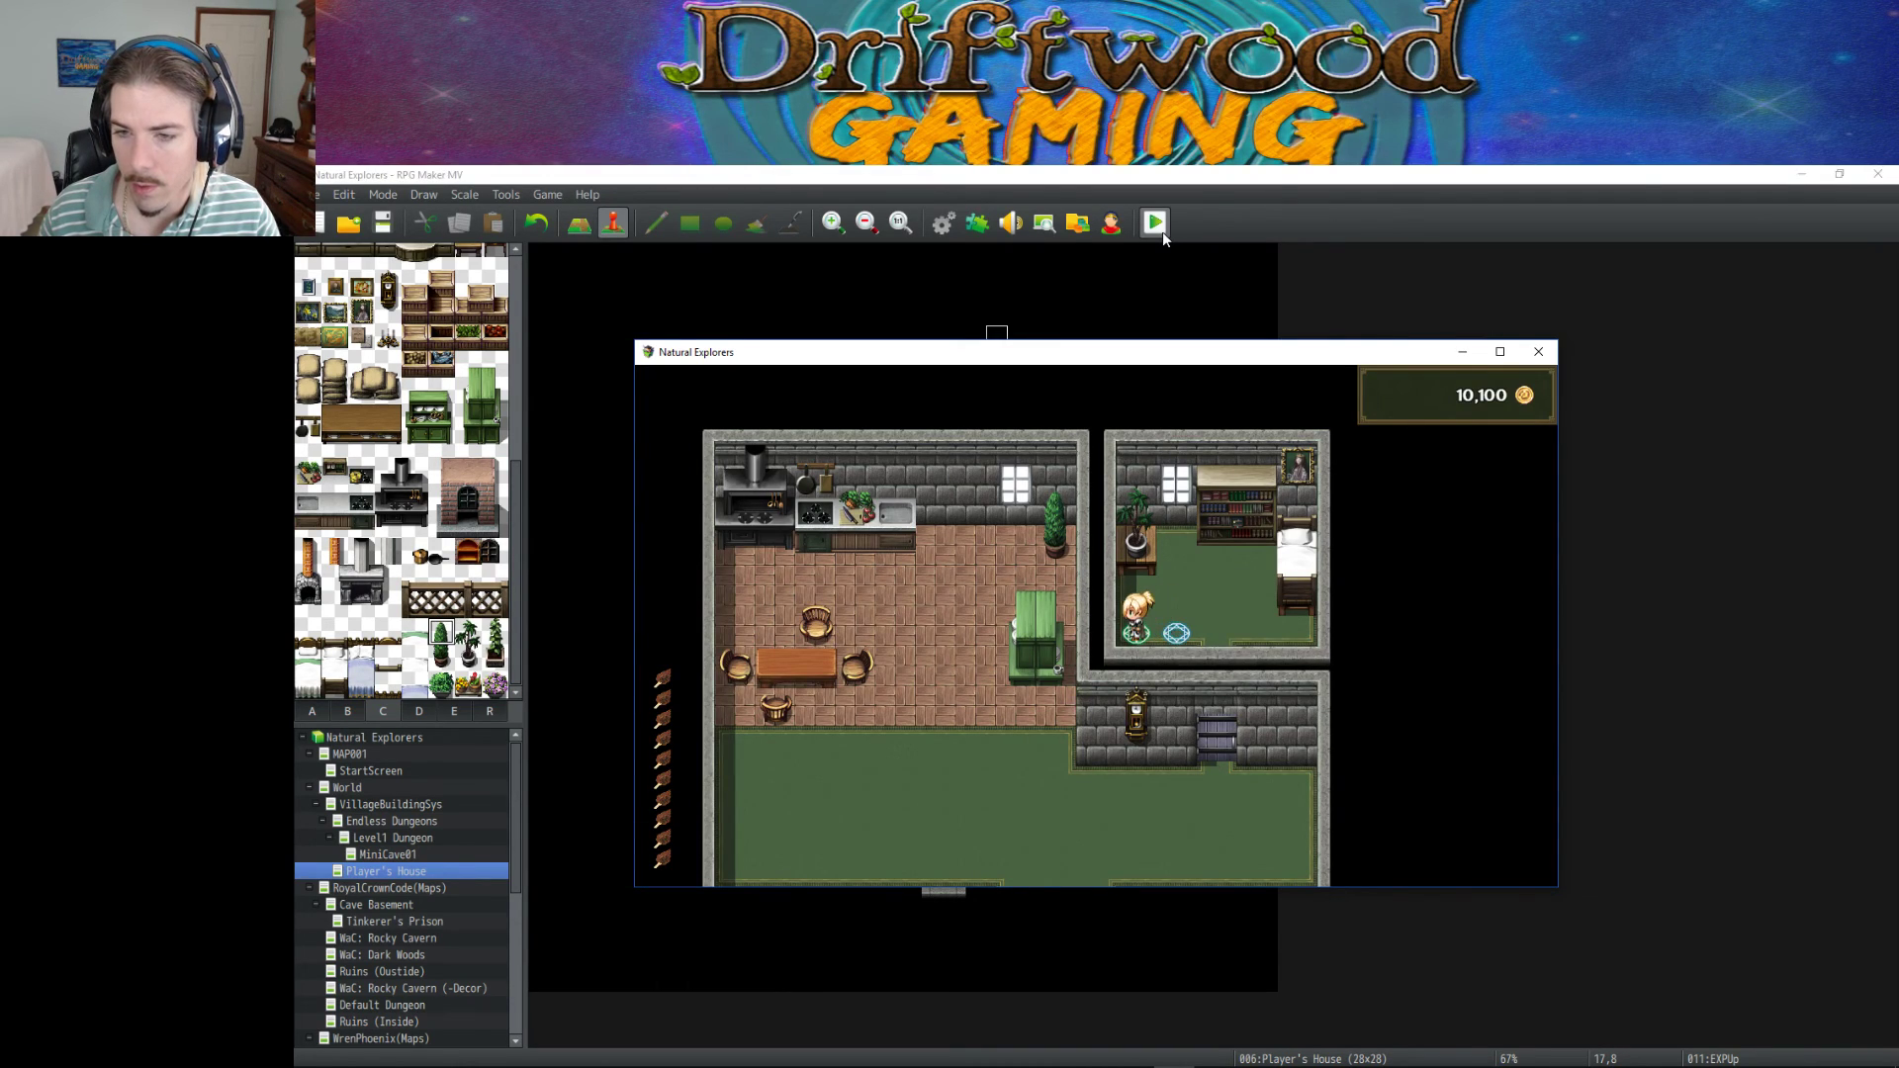
pyautogui.press('Return')
pyautogui.press('Return')
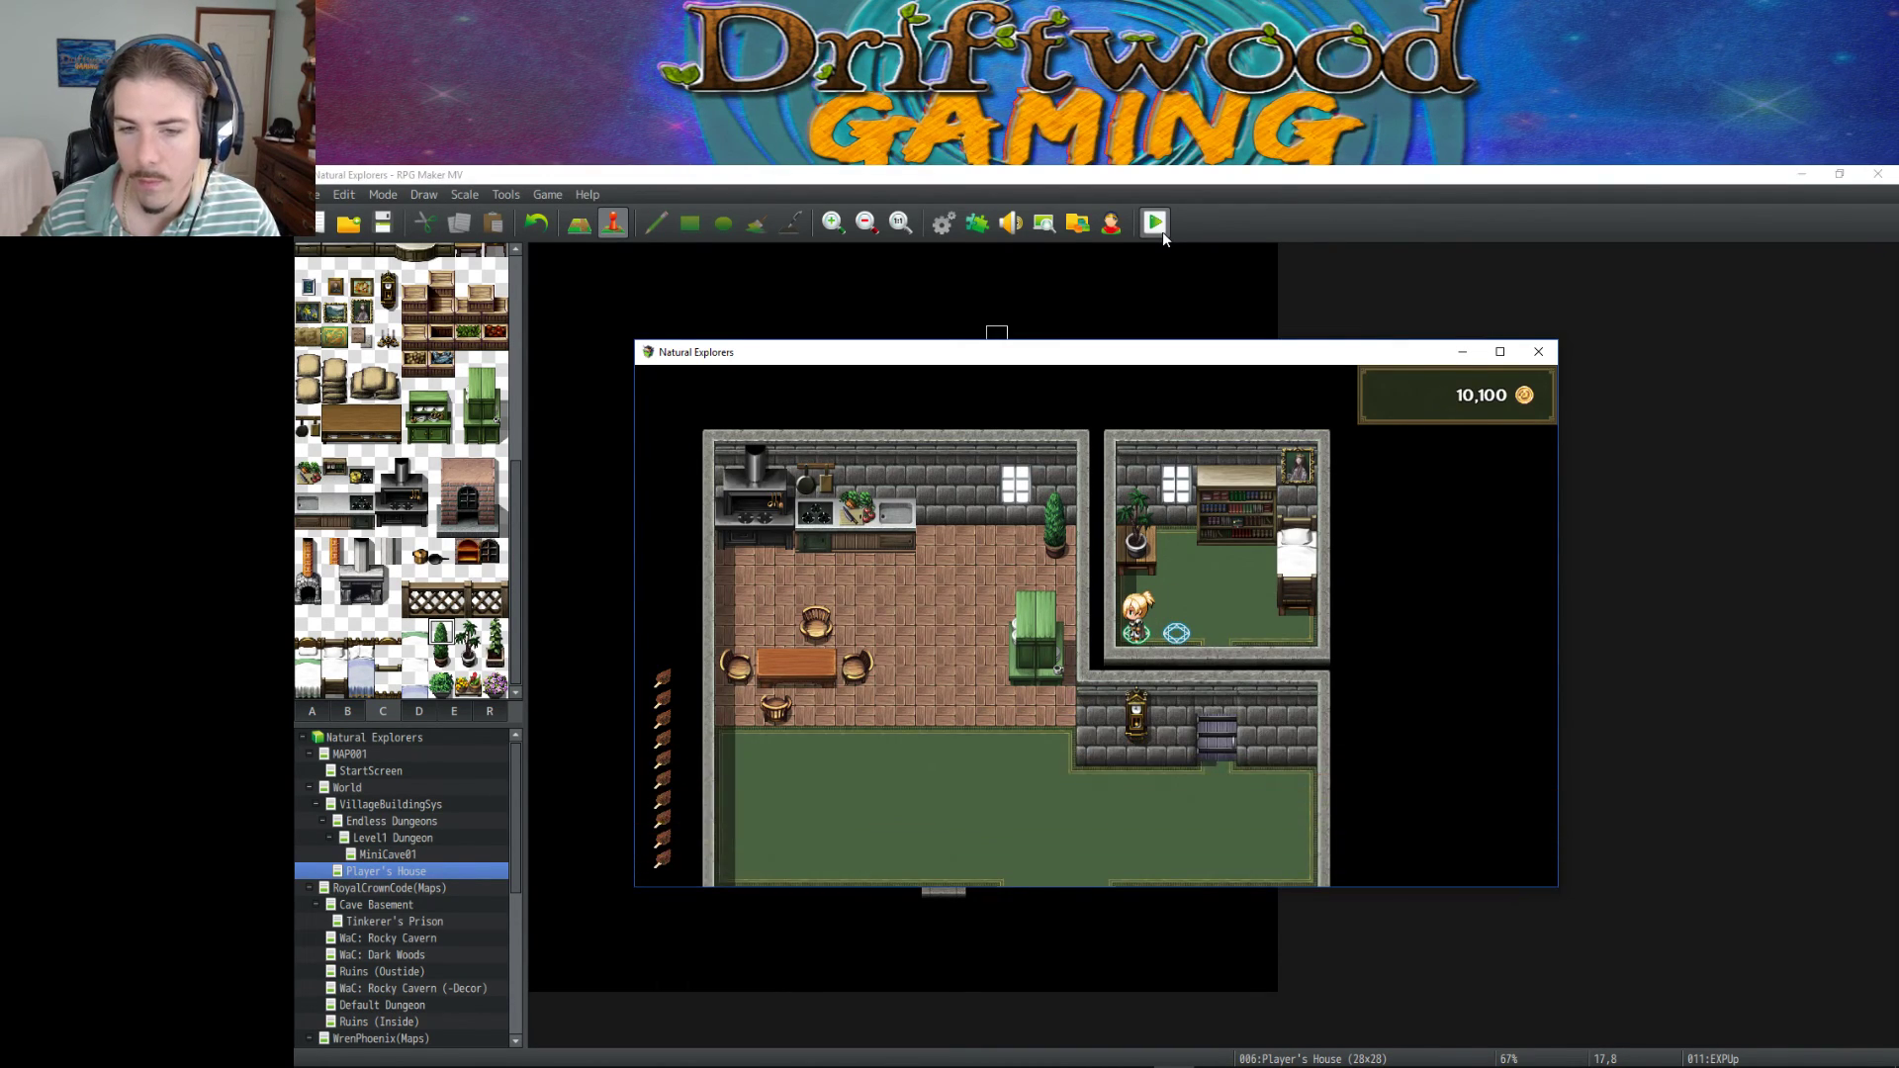
pyautogui.press('Escape')
pyautogui.press('Return')
pyautogui.press('Return')
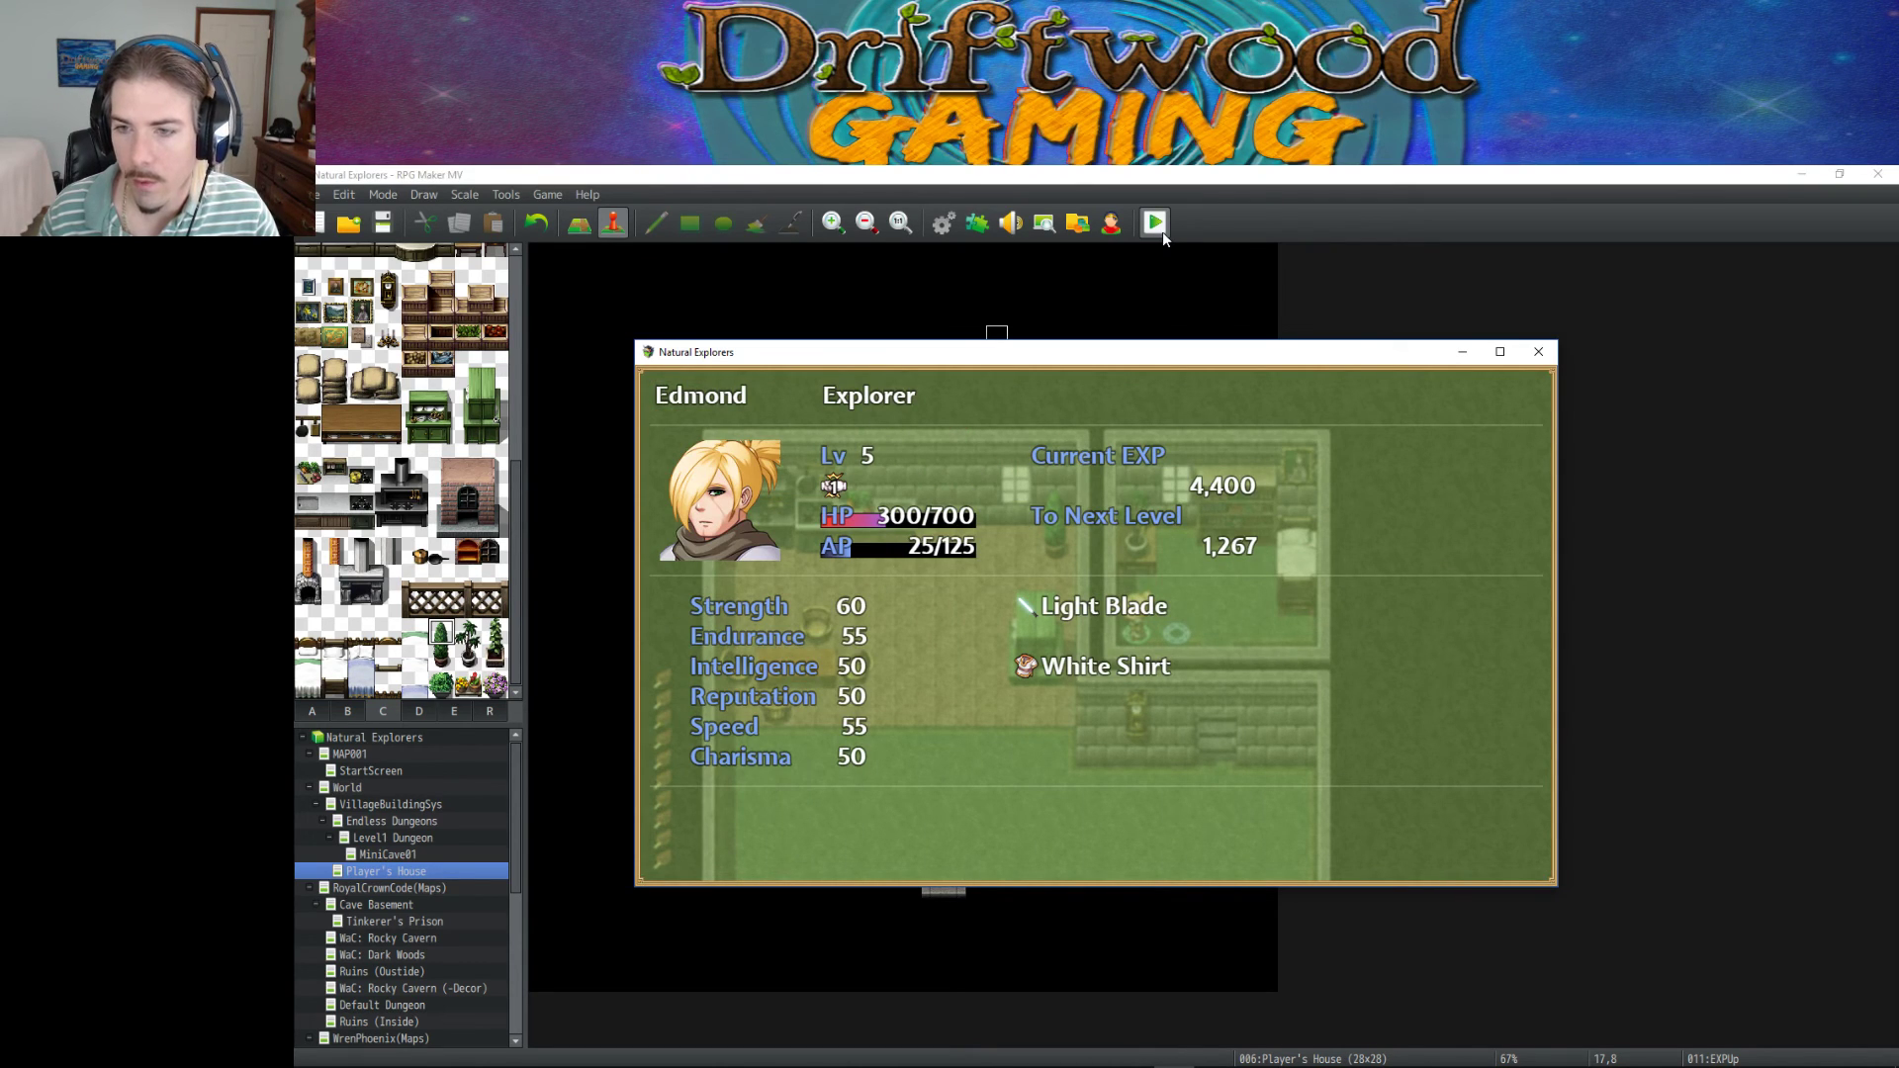
pyautogui.press('Escape')
pyautogui.click(1538, 351)
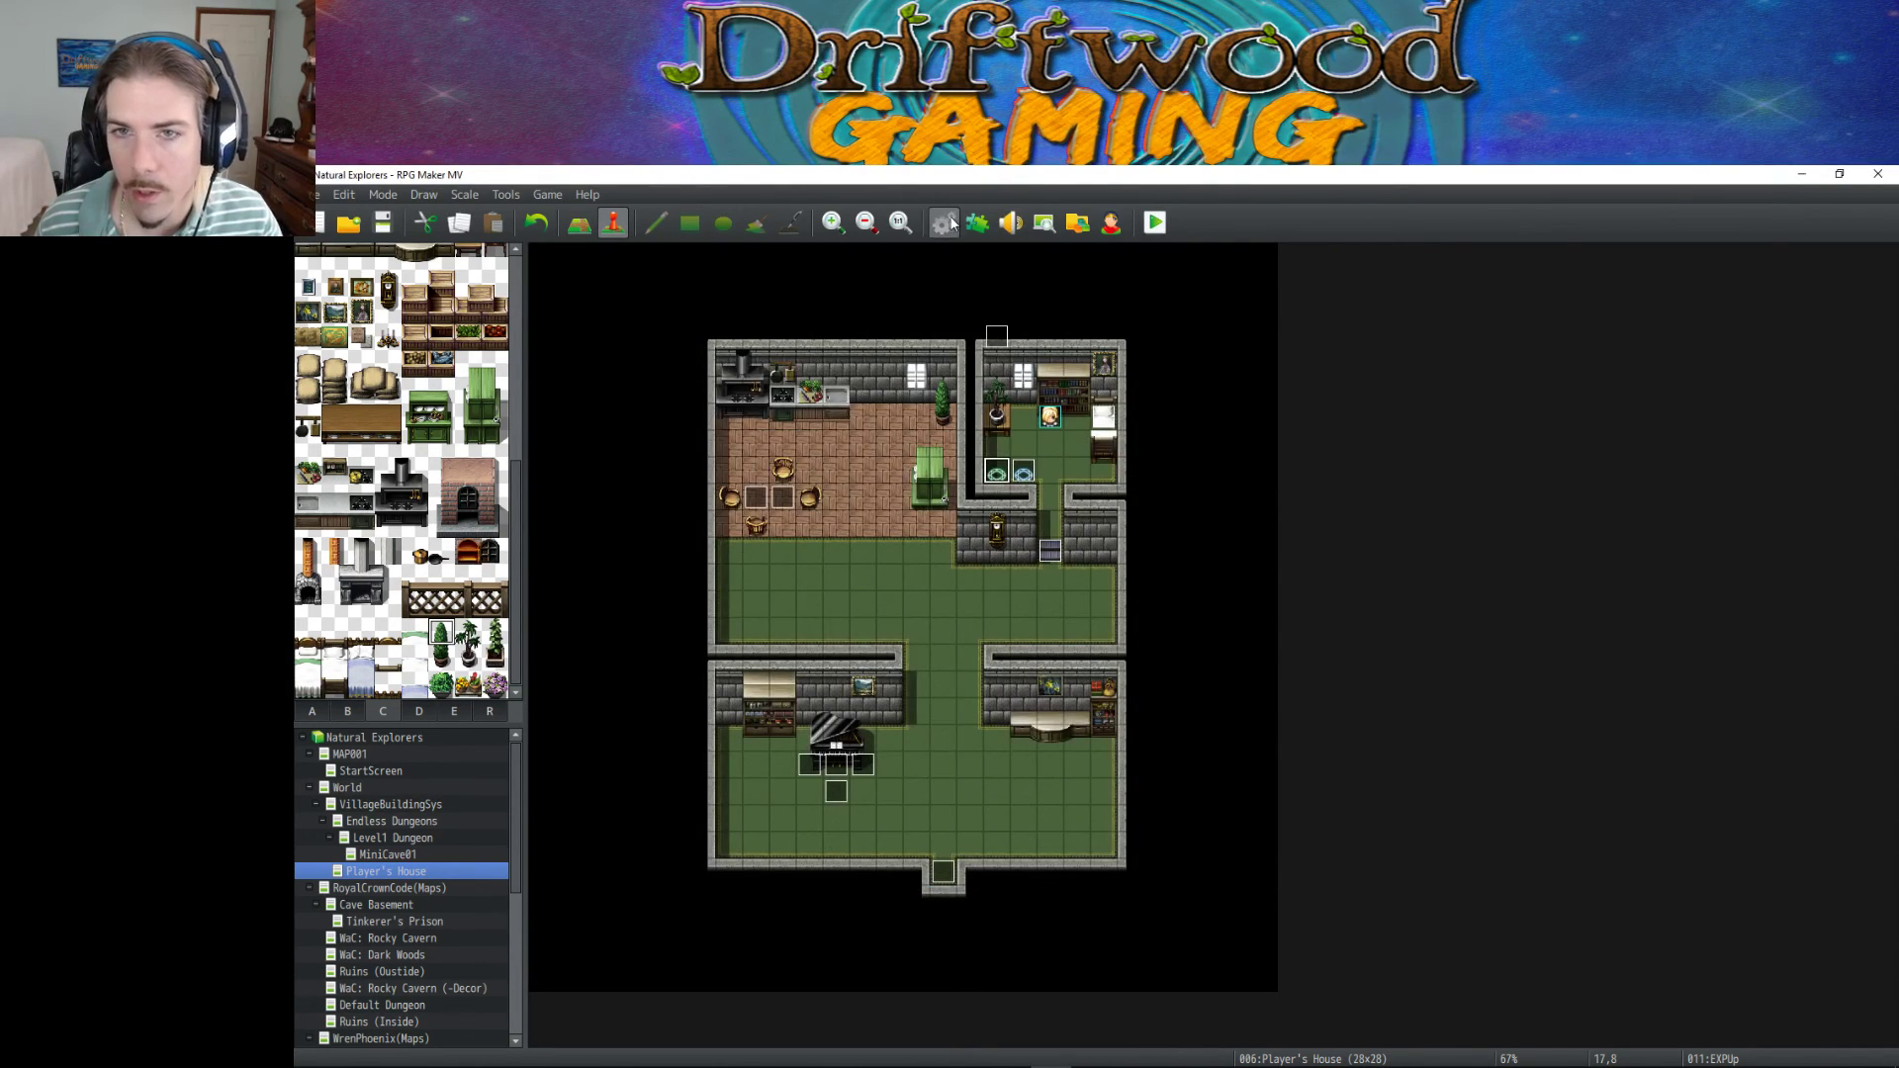
# Replace the Fairy class's experience formula with "exp = level+1 * 1000/4;" in its note and save the database changes.
pyautogui.press('F9')
pyautogui.scroll(-1, 1443, 766)
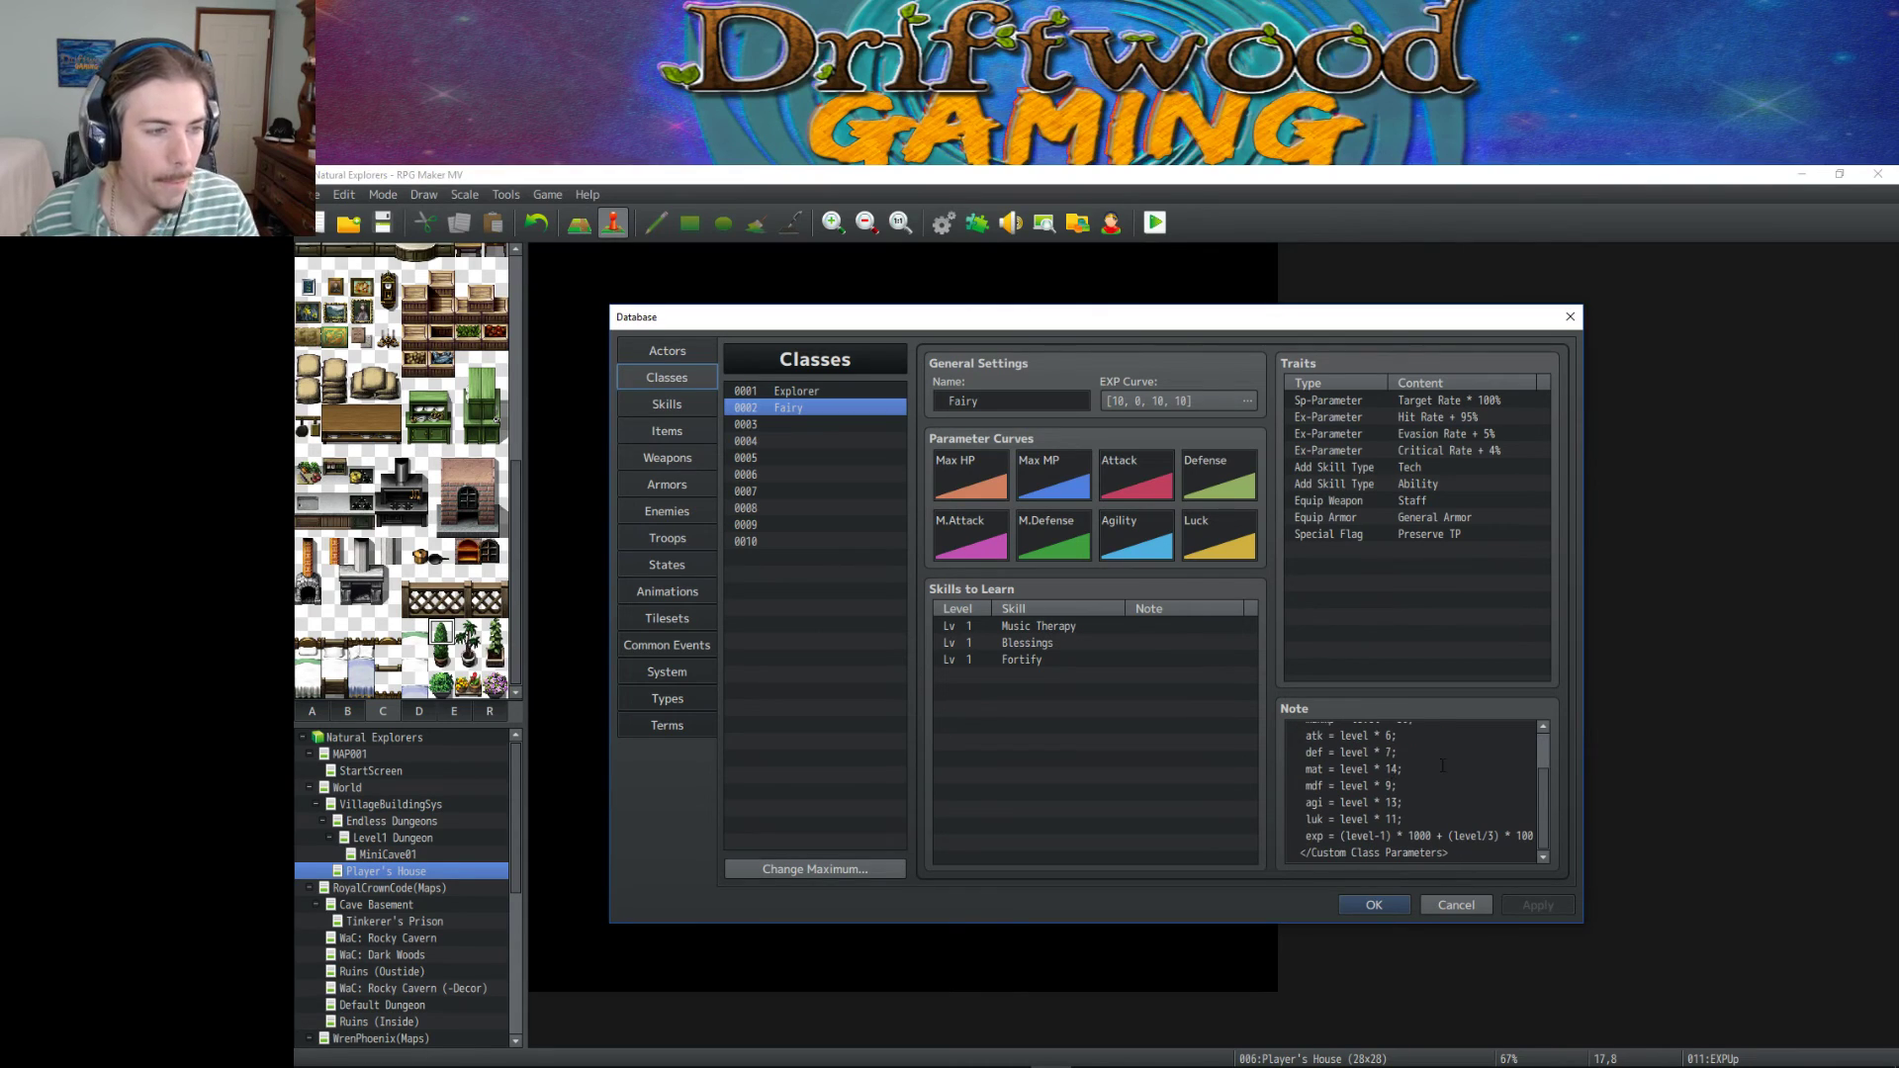
pyautogui.hotkey('ctrl', 'a')
pyautogui.click(1341, 836)
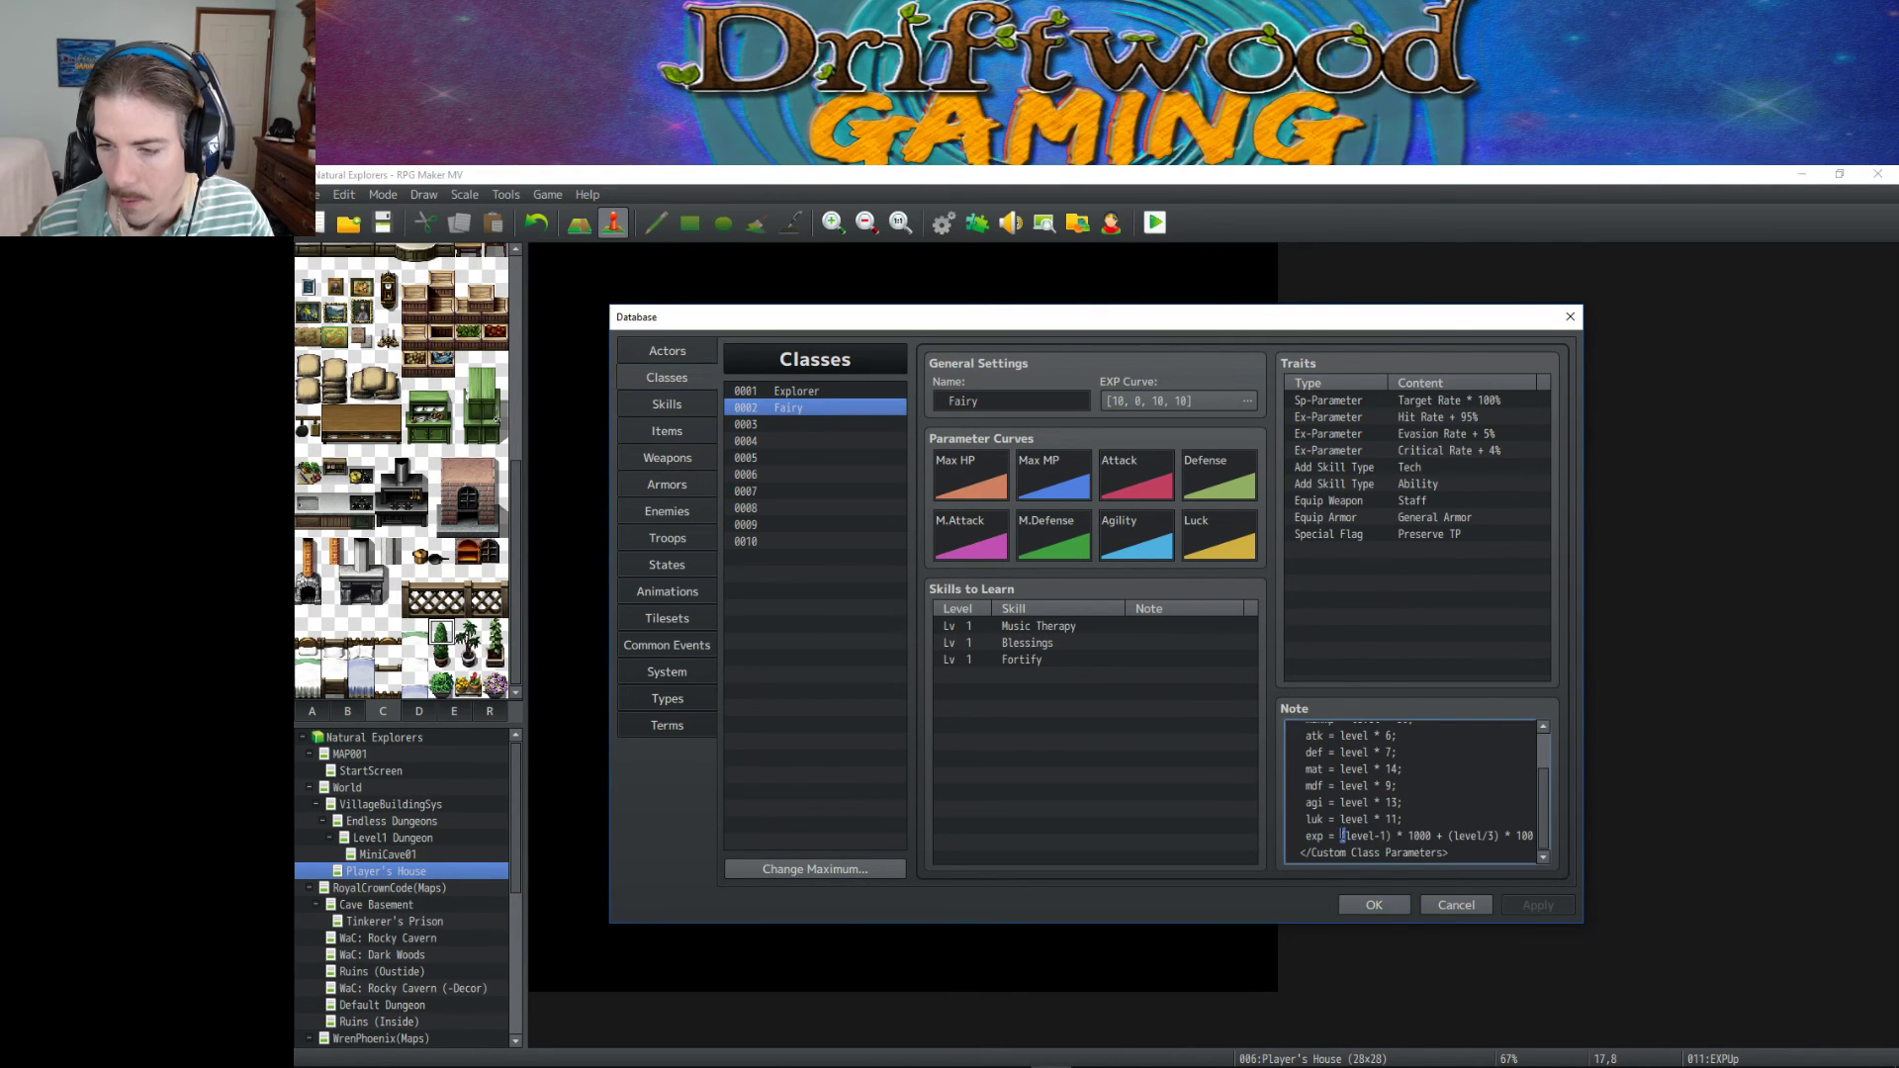
pyautogui.moveTo(1341, 836); pyautogui.dragTo(1565, 830)
pyautogui.press('BackSpace')
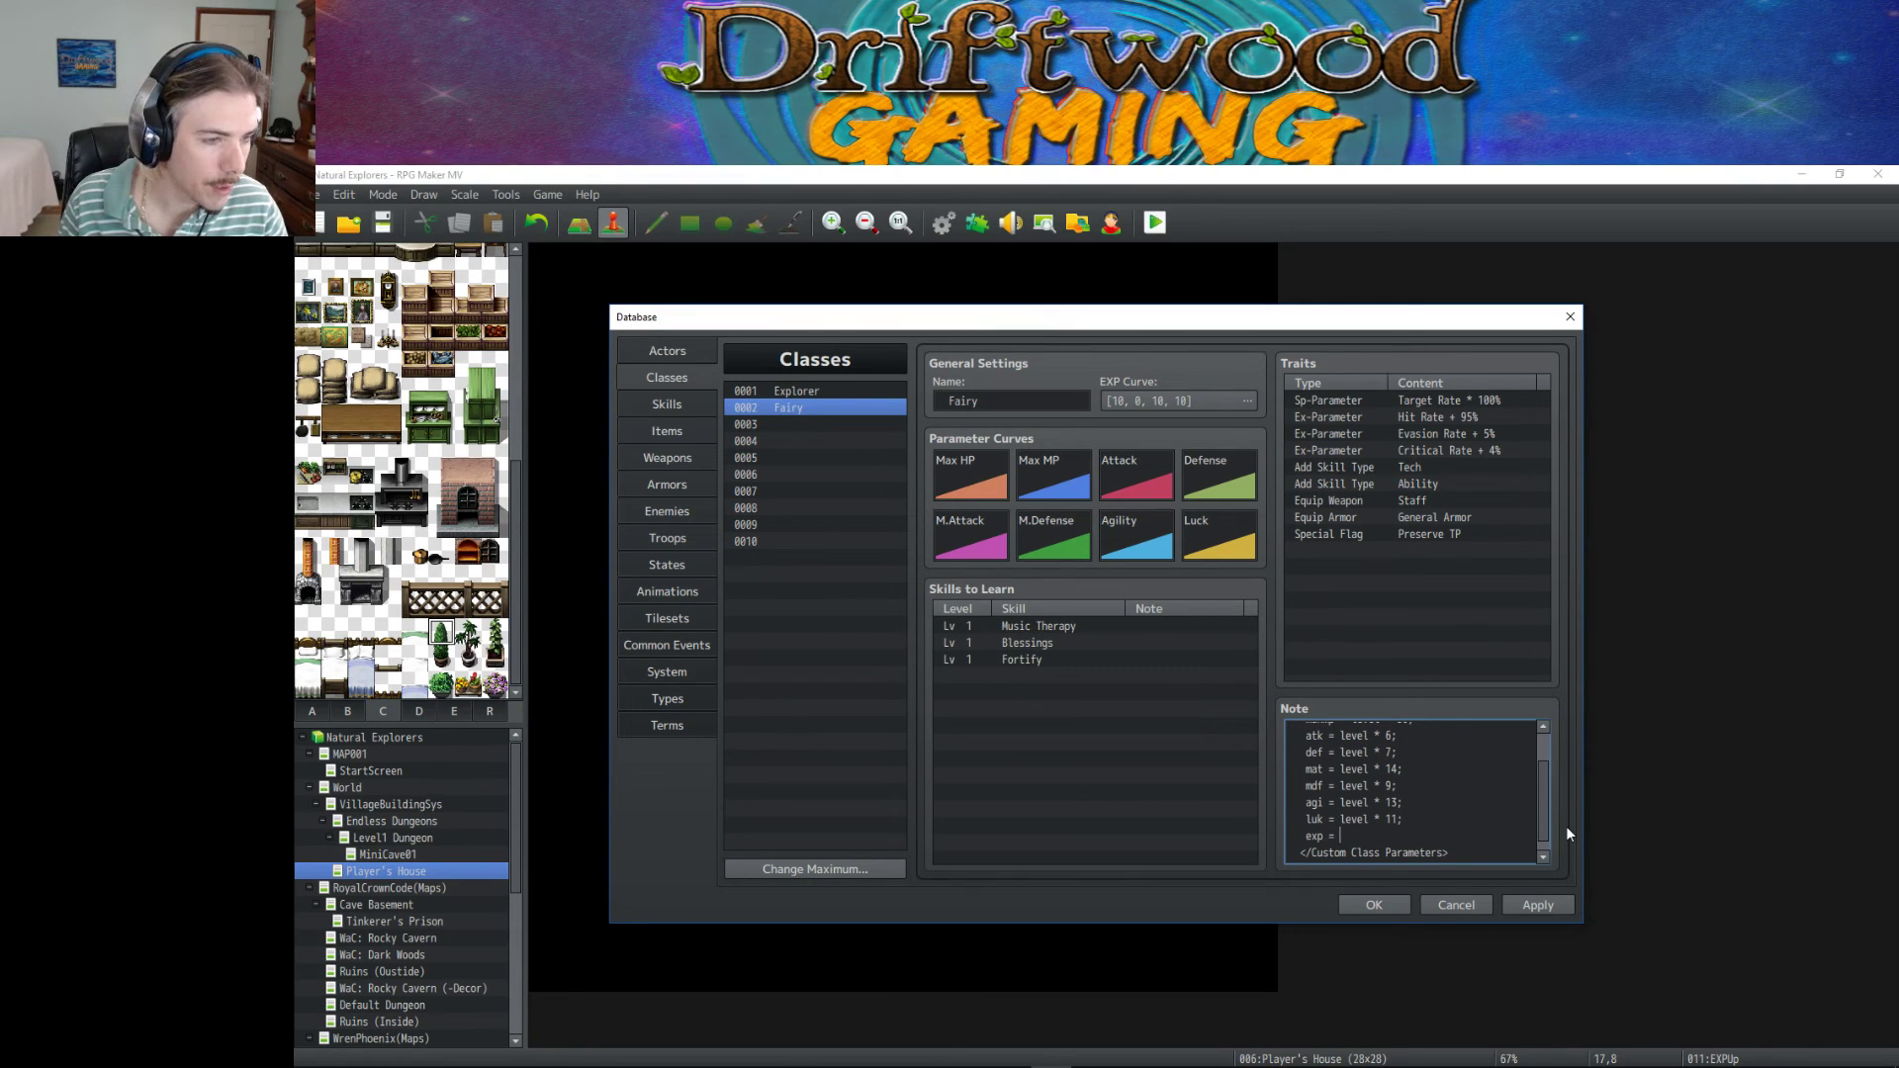
pyautogui.write('level+1')
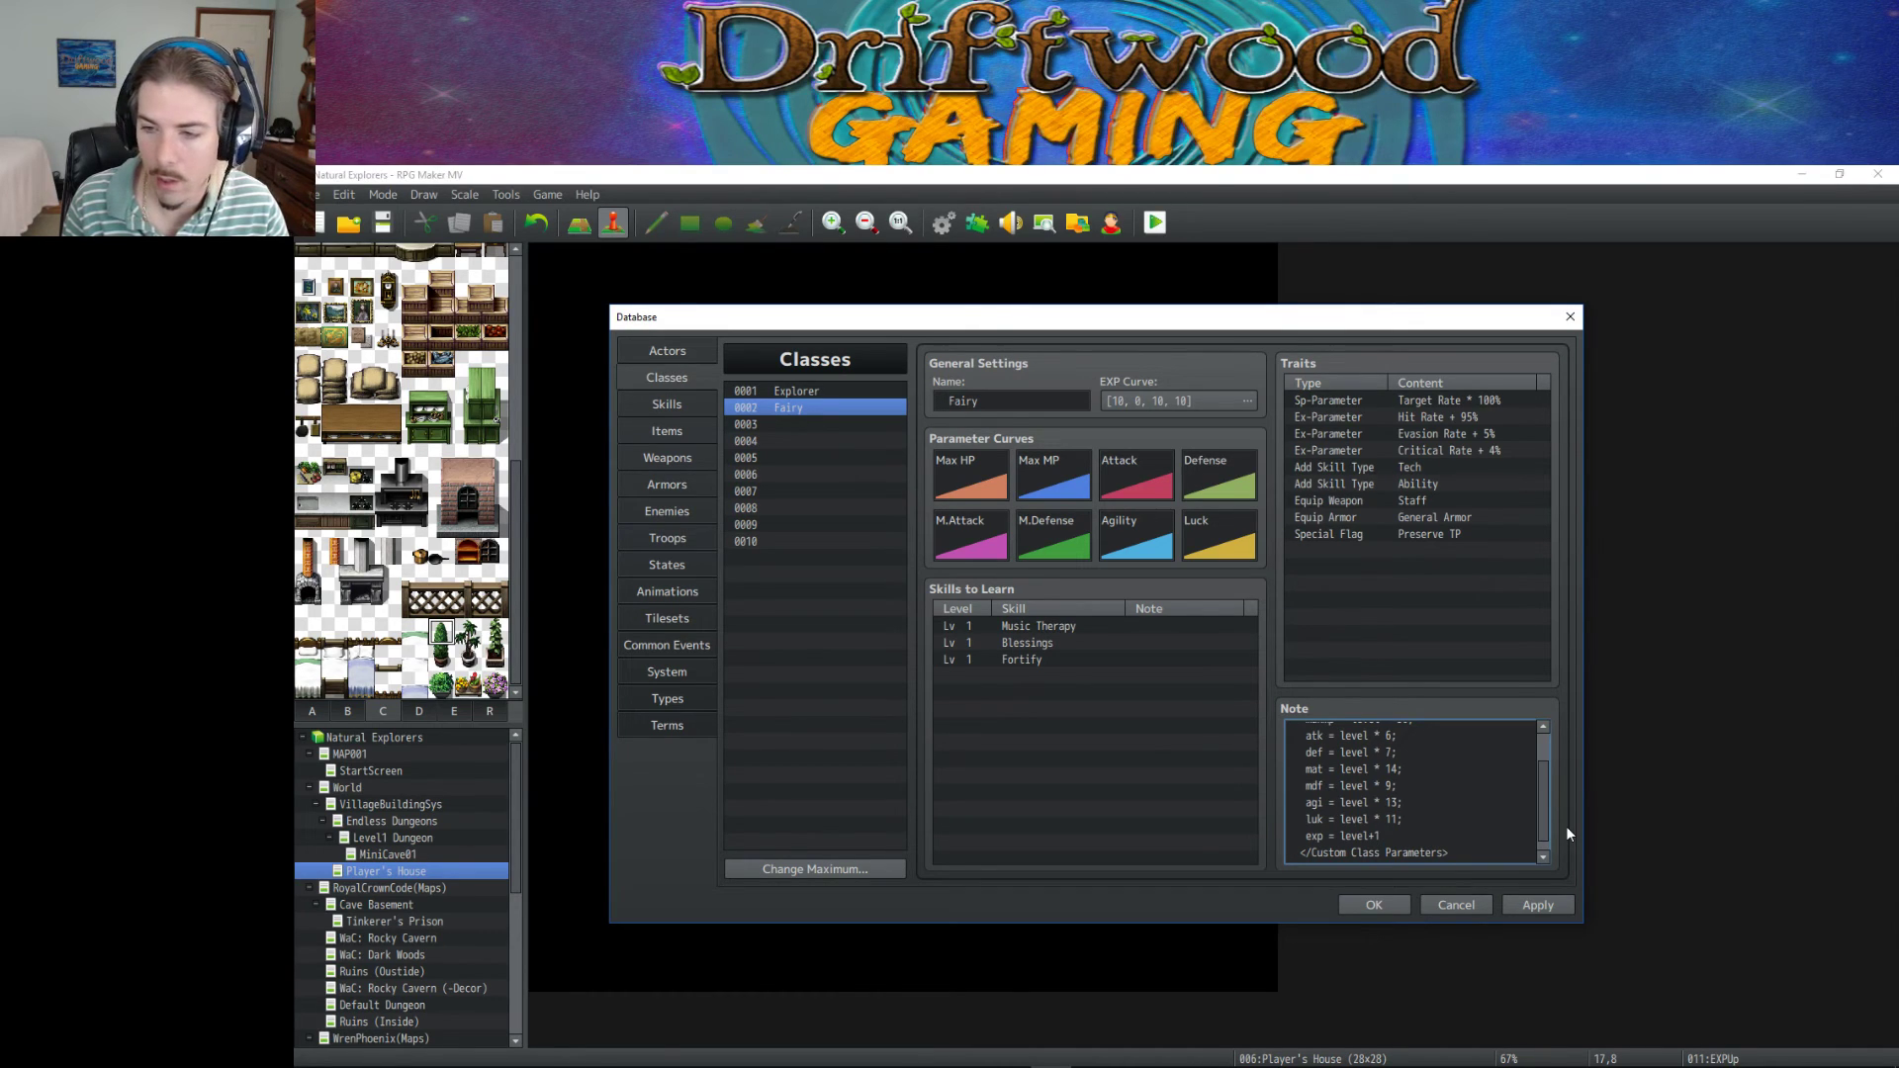
pyautogui.write('1000/4')
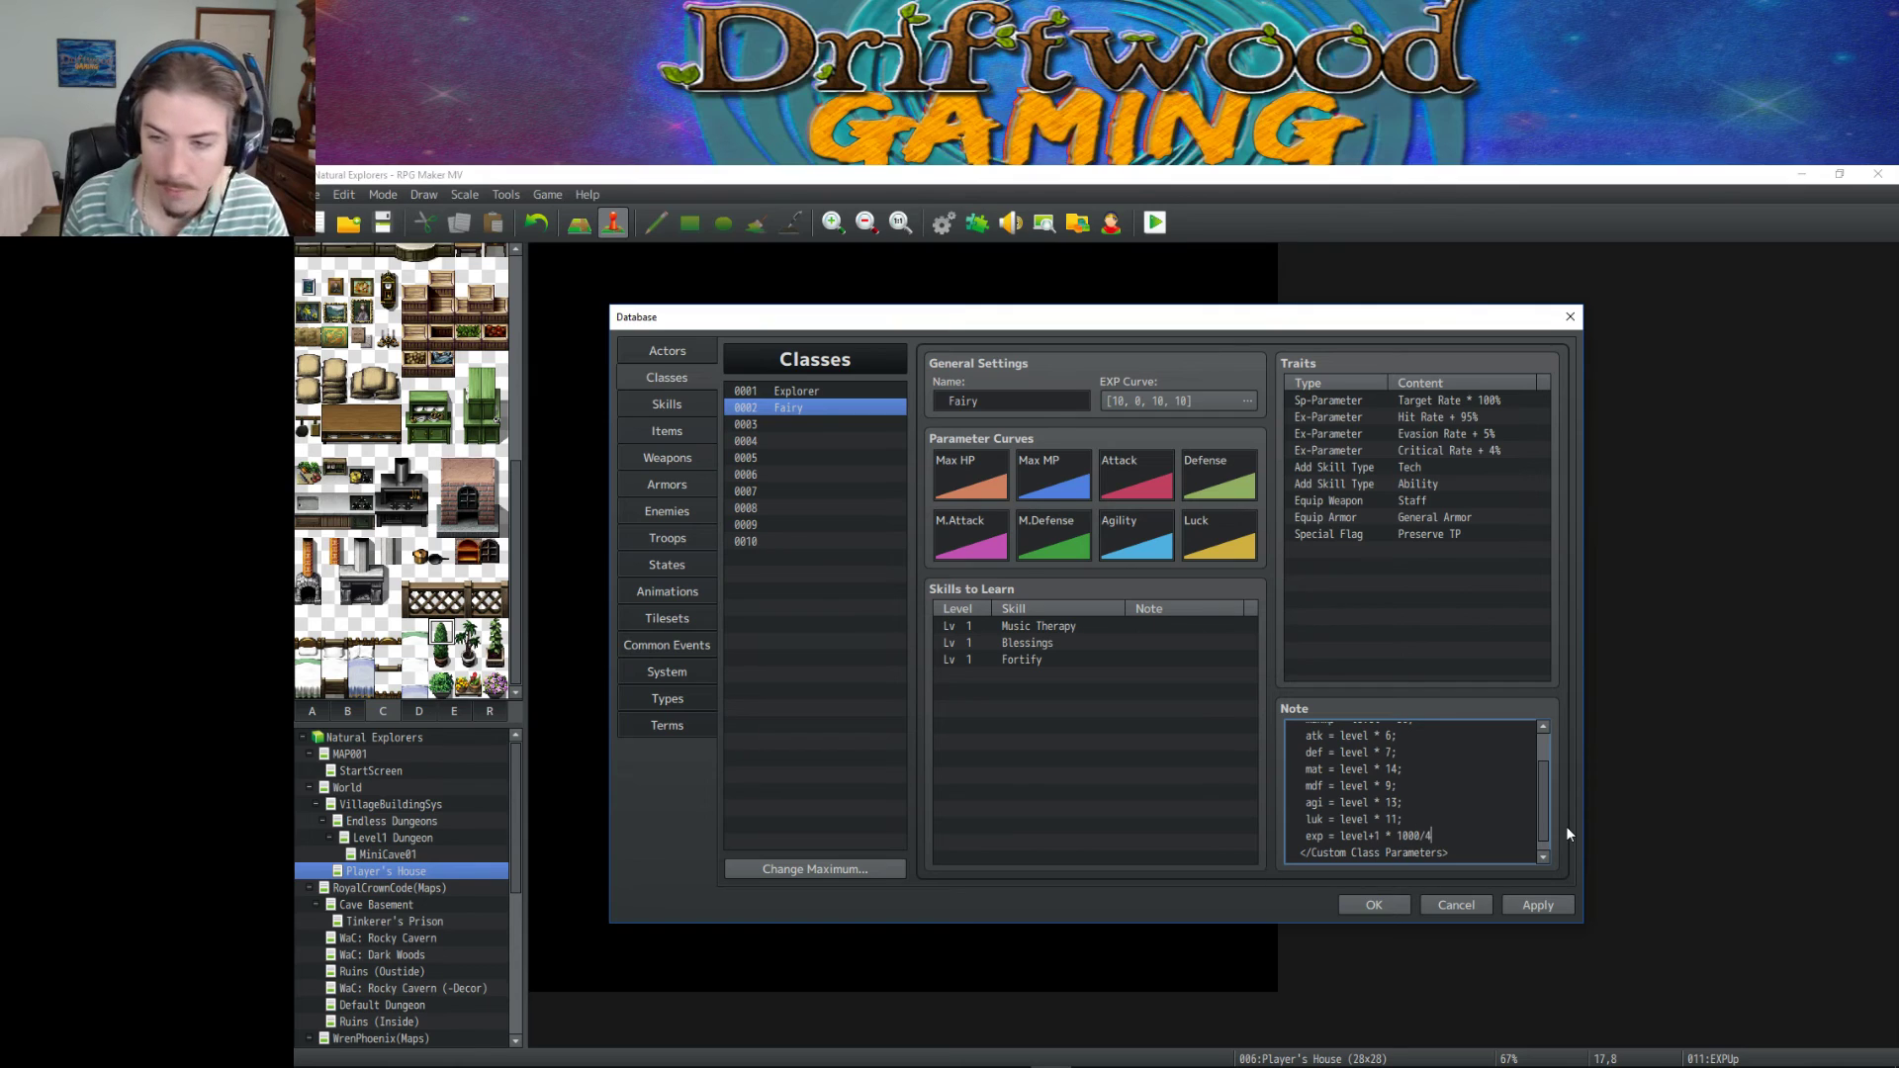
pyautogui.write(';')
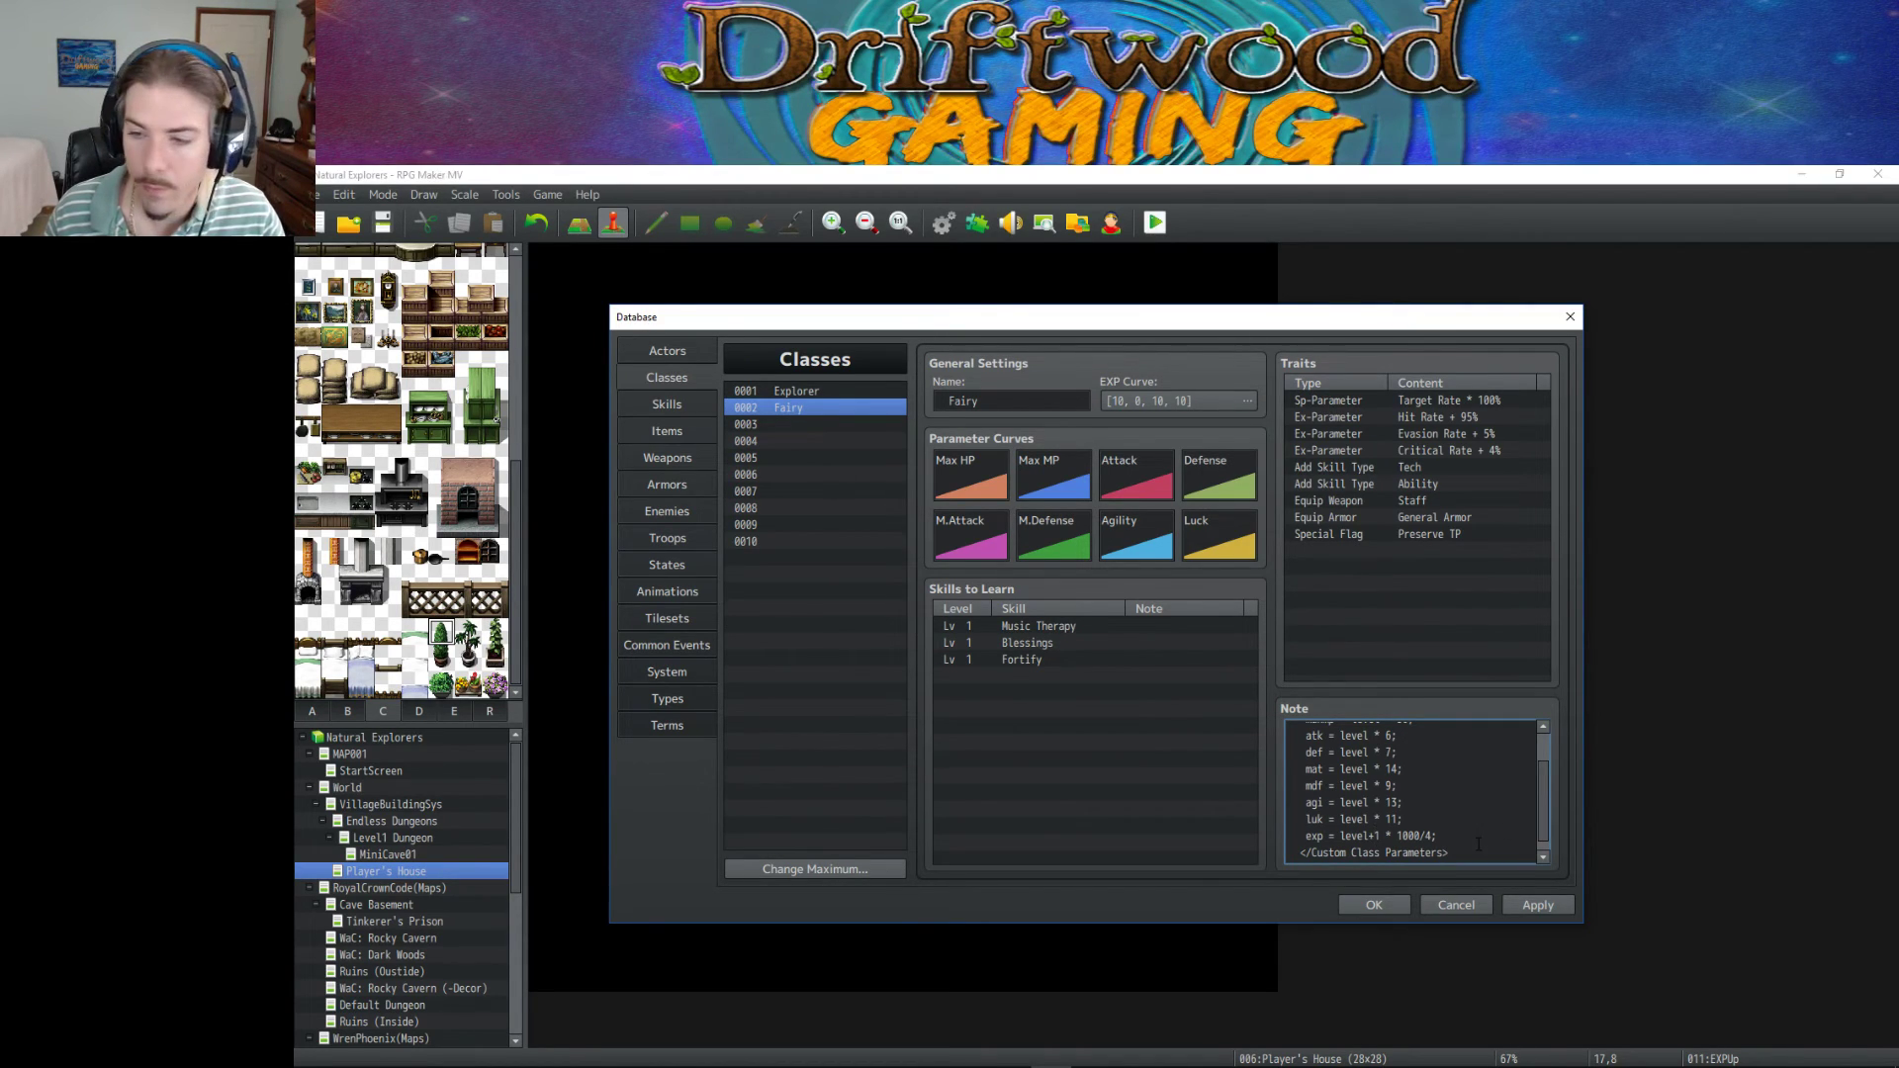
pyautogui.click(1539, 905)
pyautogui.click(1374, 905)
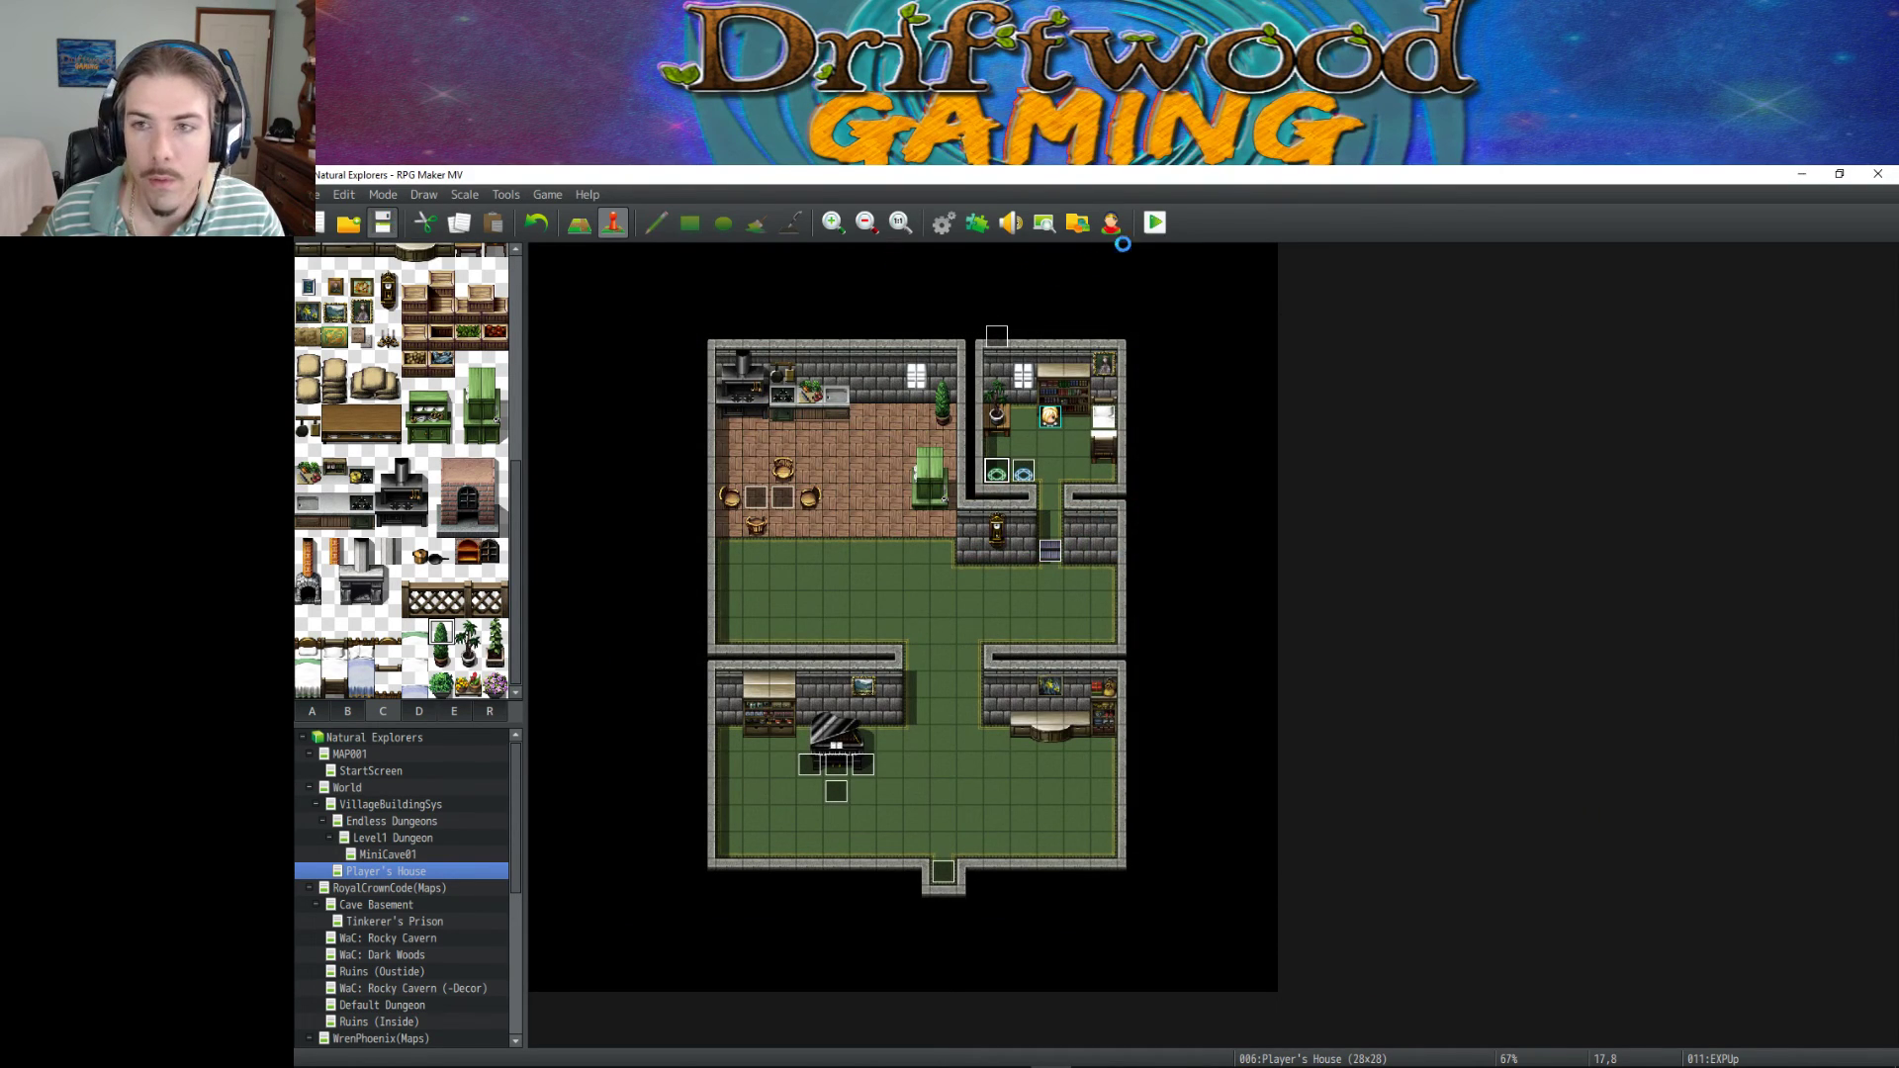
# Start a new playtest, check the Explorer's status page for the EXP to next level, and end the playtest.
pyautogui.click(1155, 223)
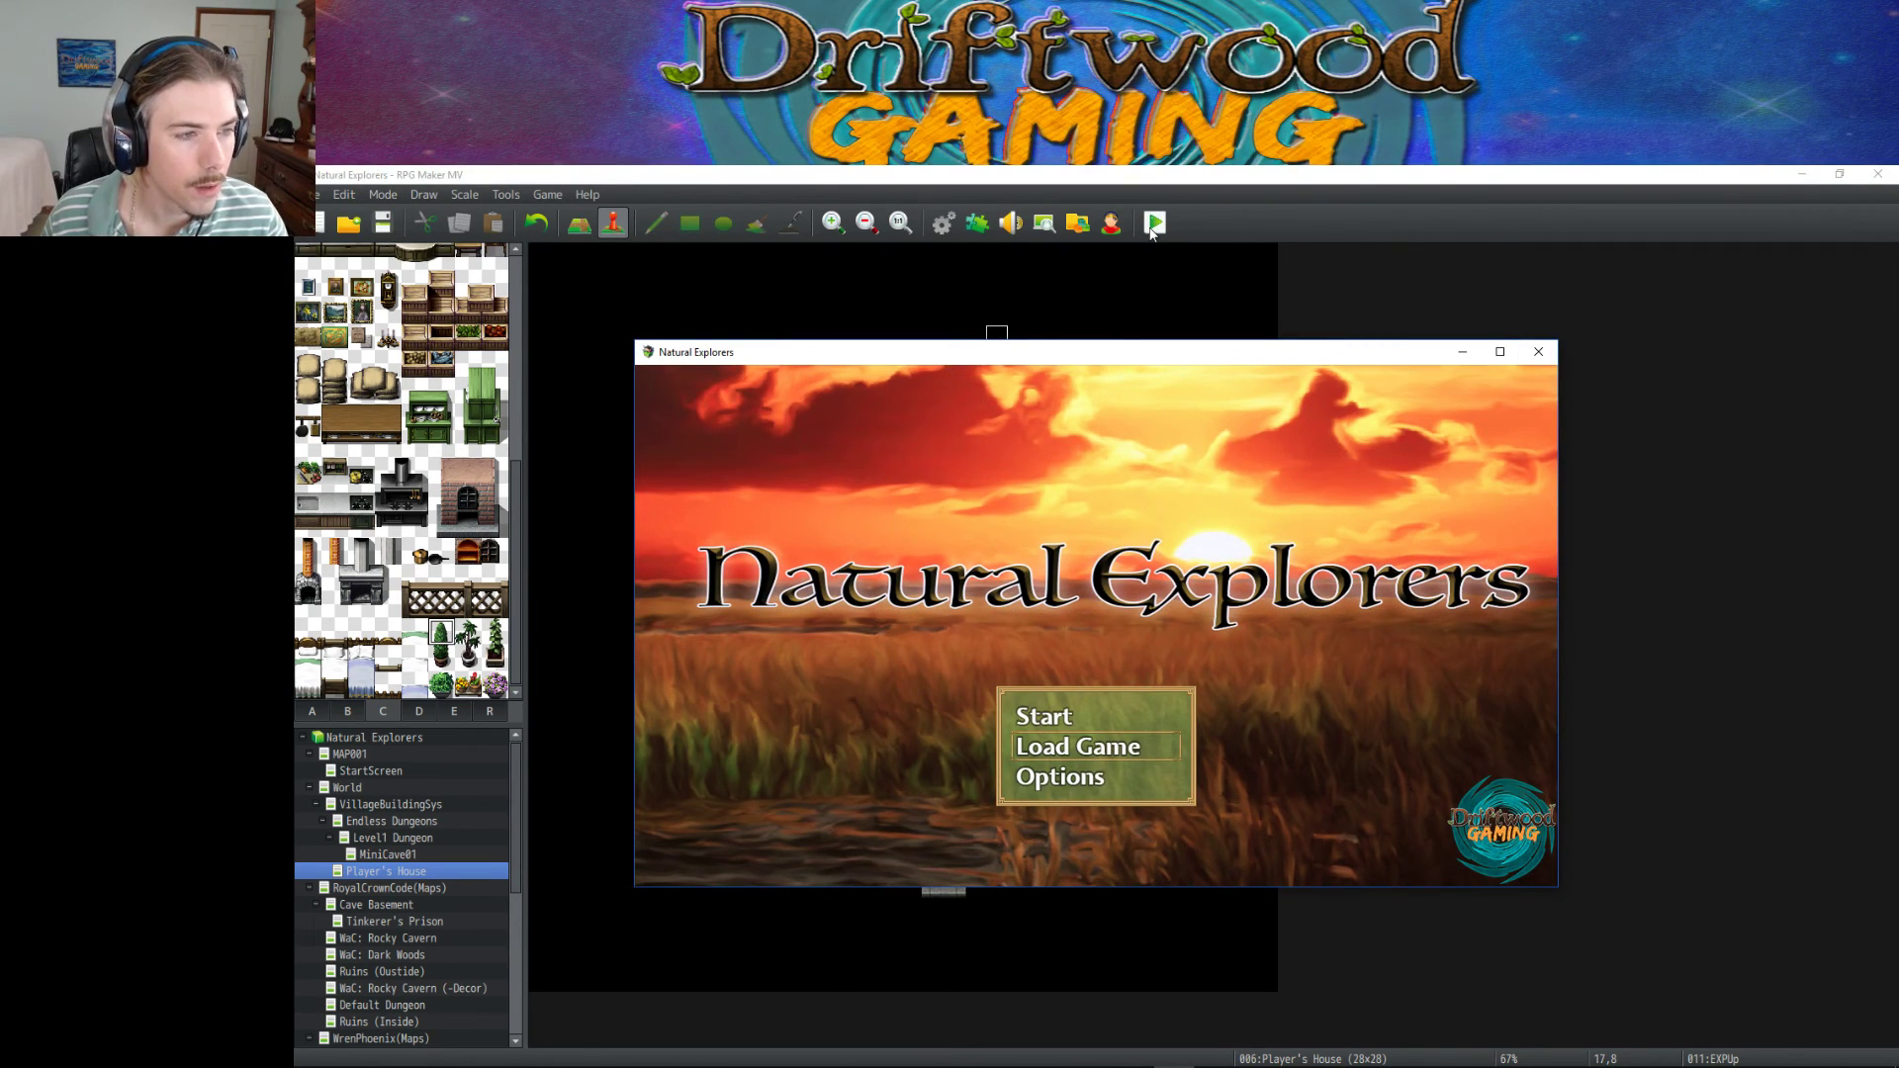
pyautogui.doubleClick(1060, 727)
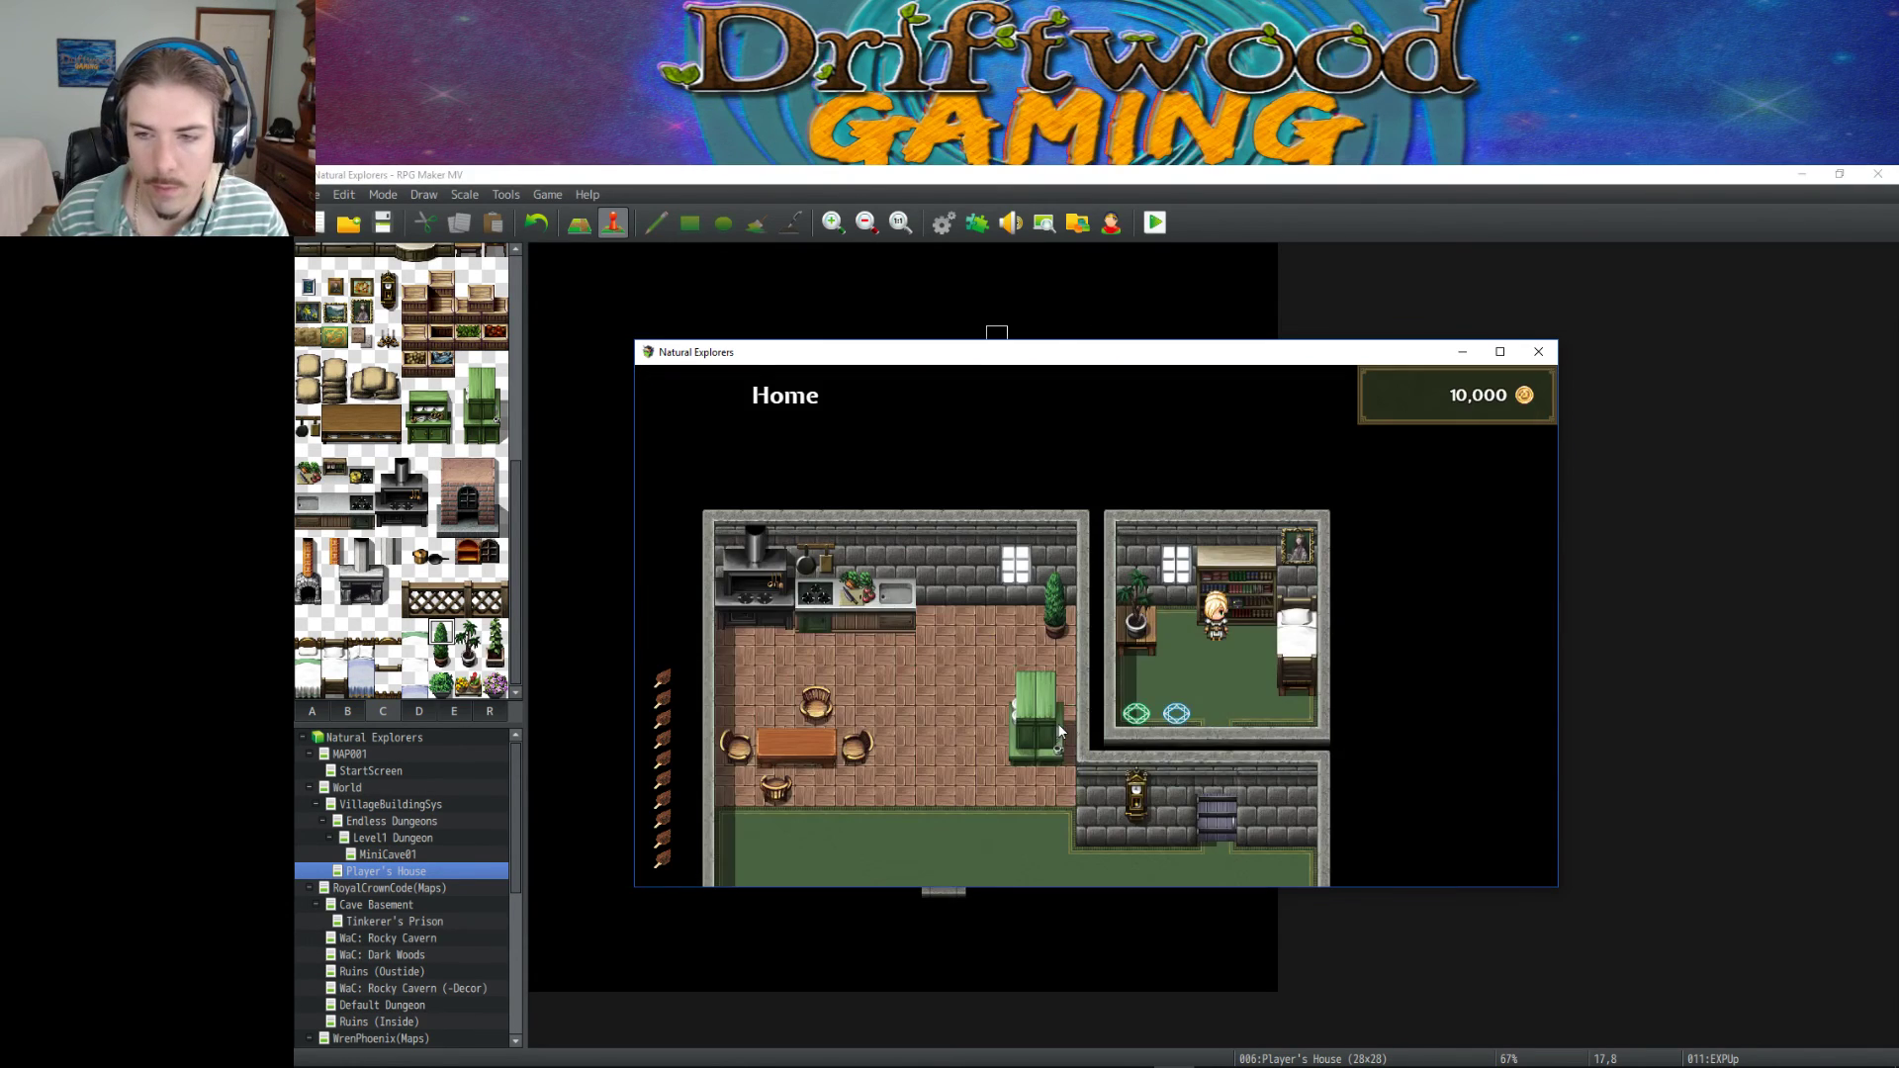
pyautogui.press('Escape')
pyautogui.press('Return')
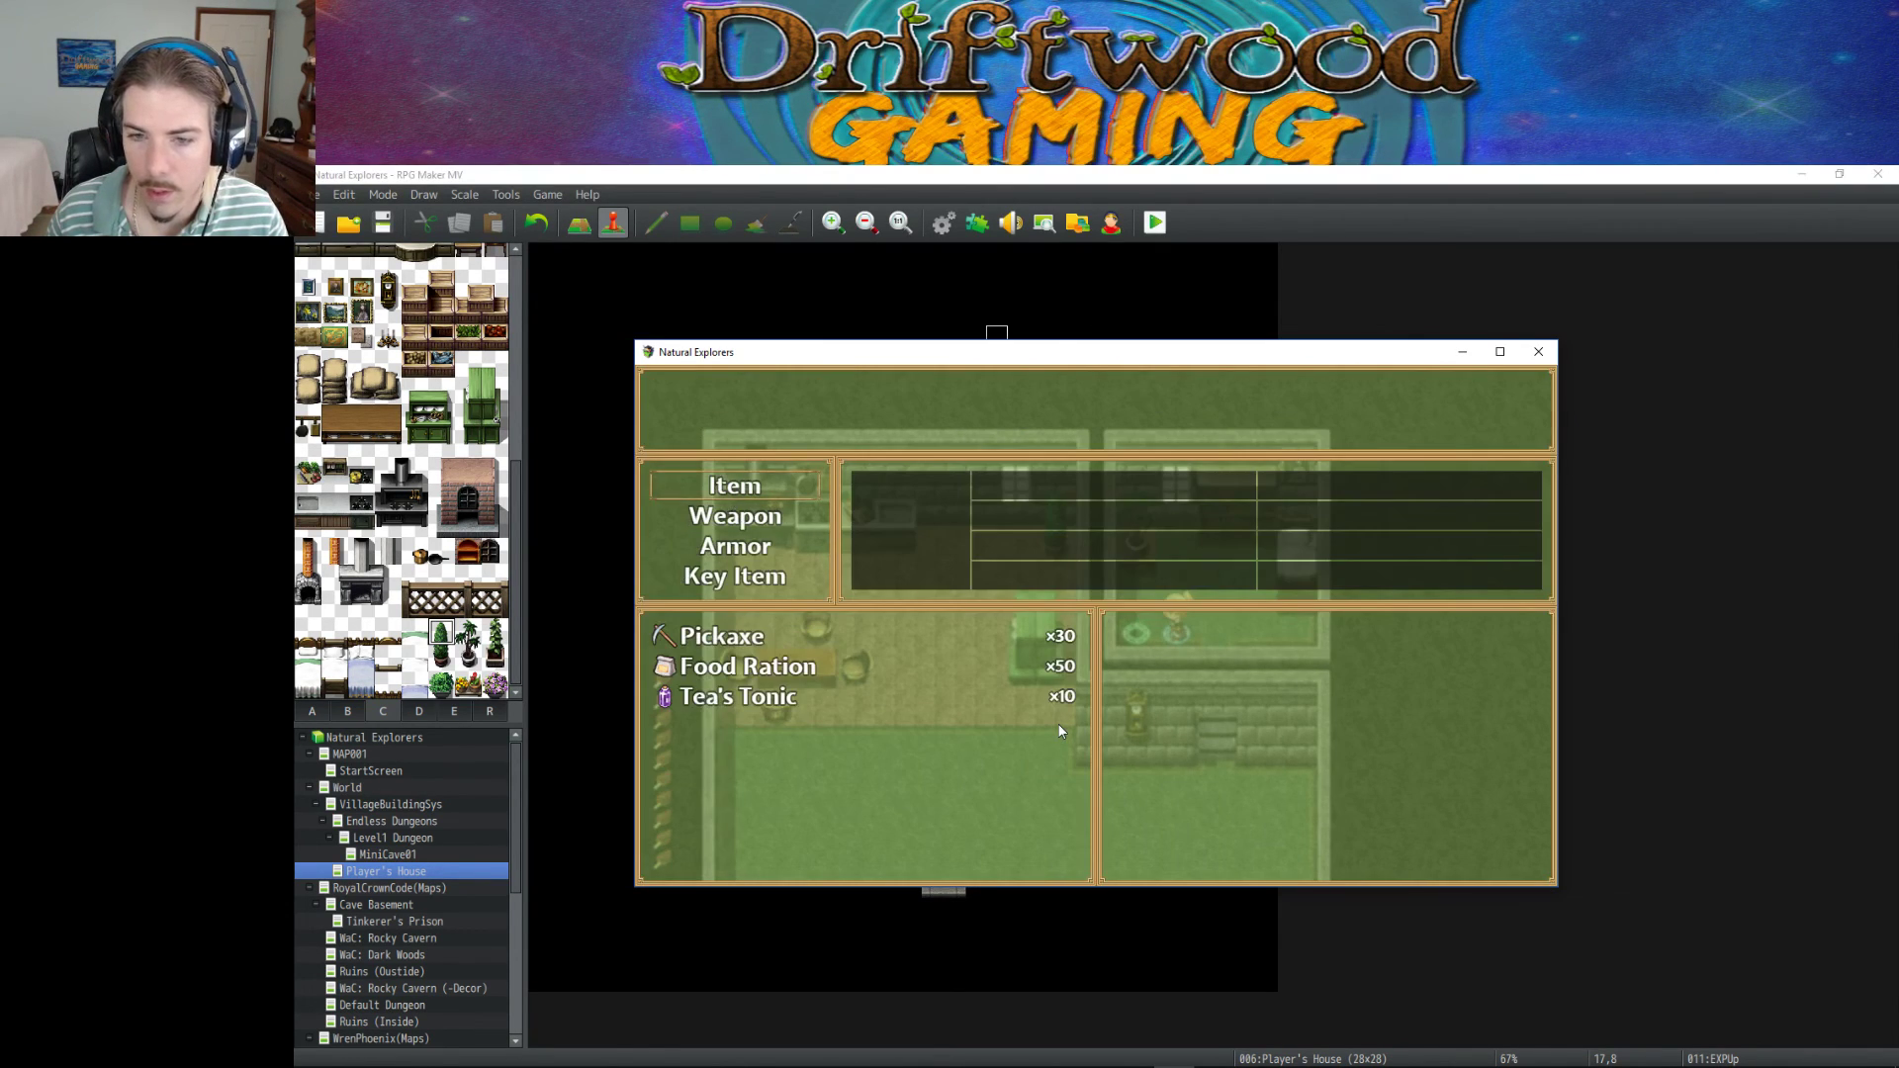
pyautogui.press('Escape')
pyautogui.press('Down')
pyautogui.press('Down')
pyautogui.press('Down')
pyautogui.press('Return')
pyautogui.press('Return')
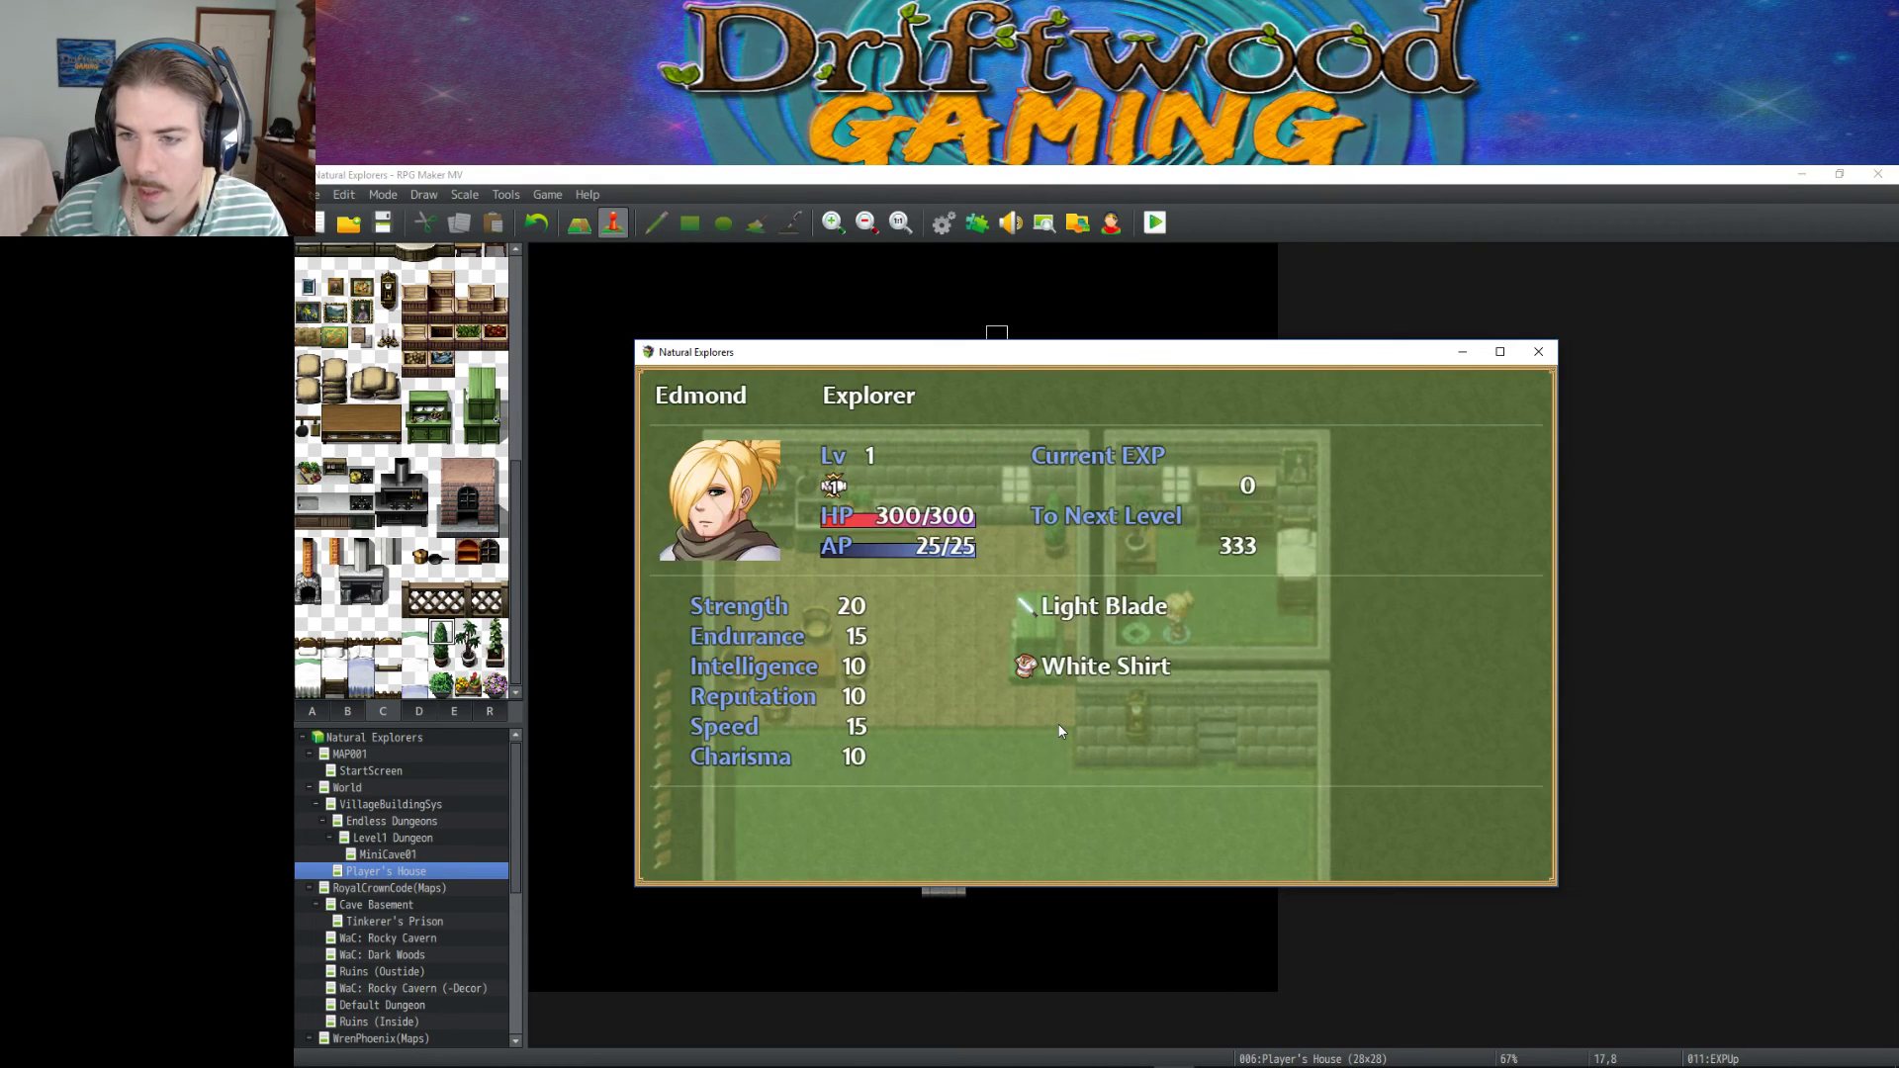
pyautogui.press('Escape')
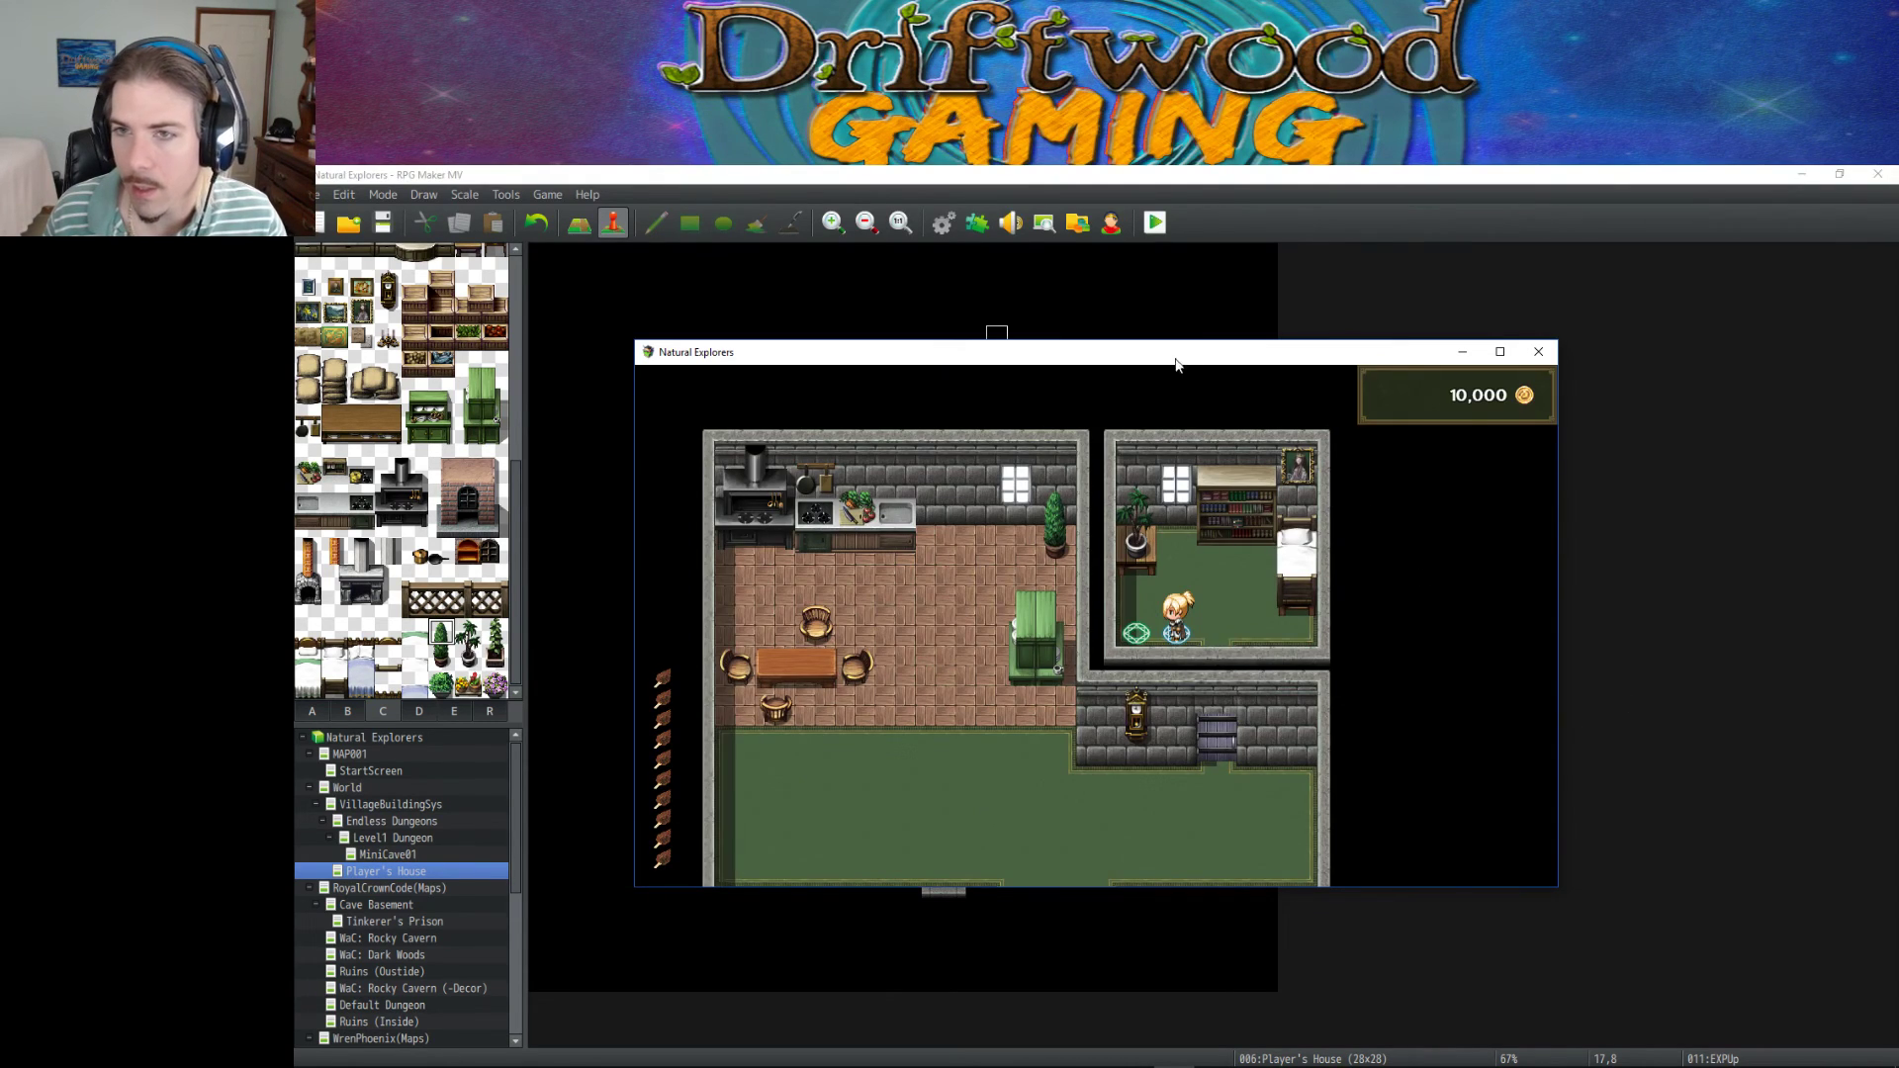
pyautogui.click(1538, 352)
# Copy the complete exp formula line from the Fairy class's note in the database.
pyautogui.click(943, 221)
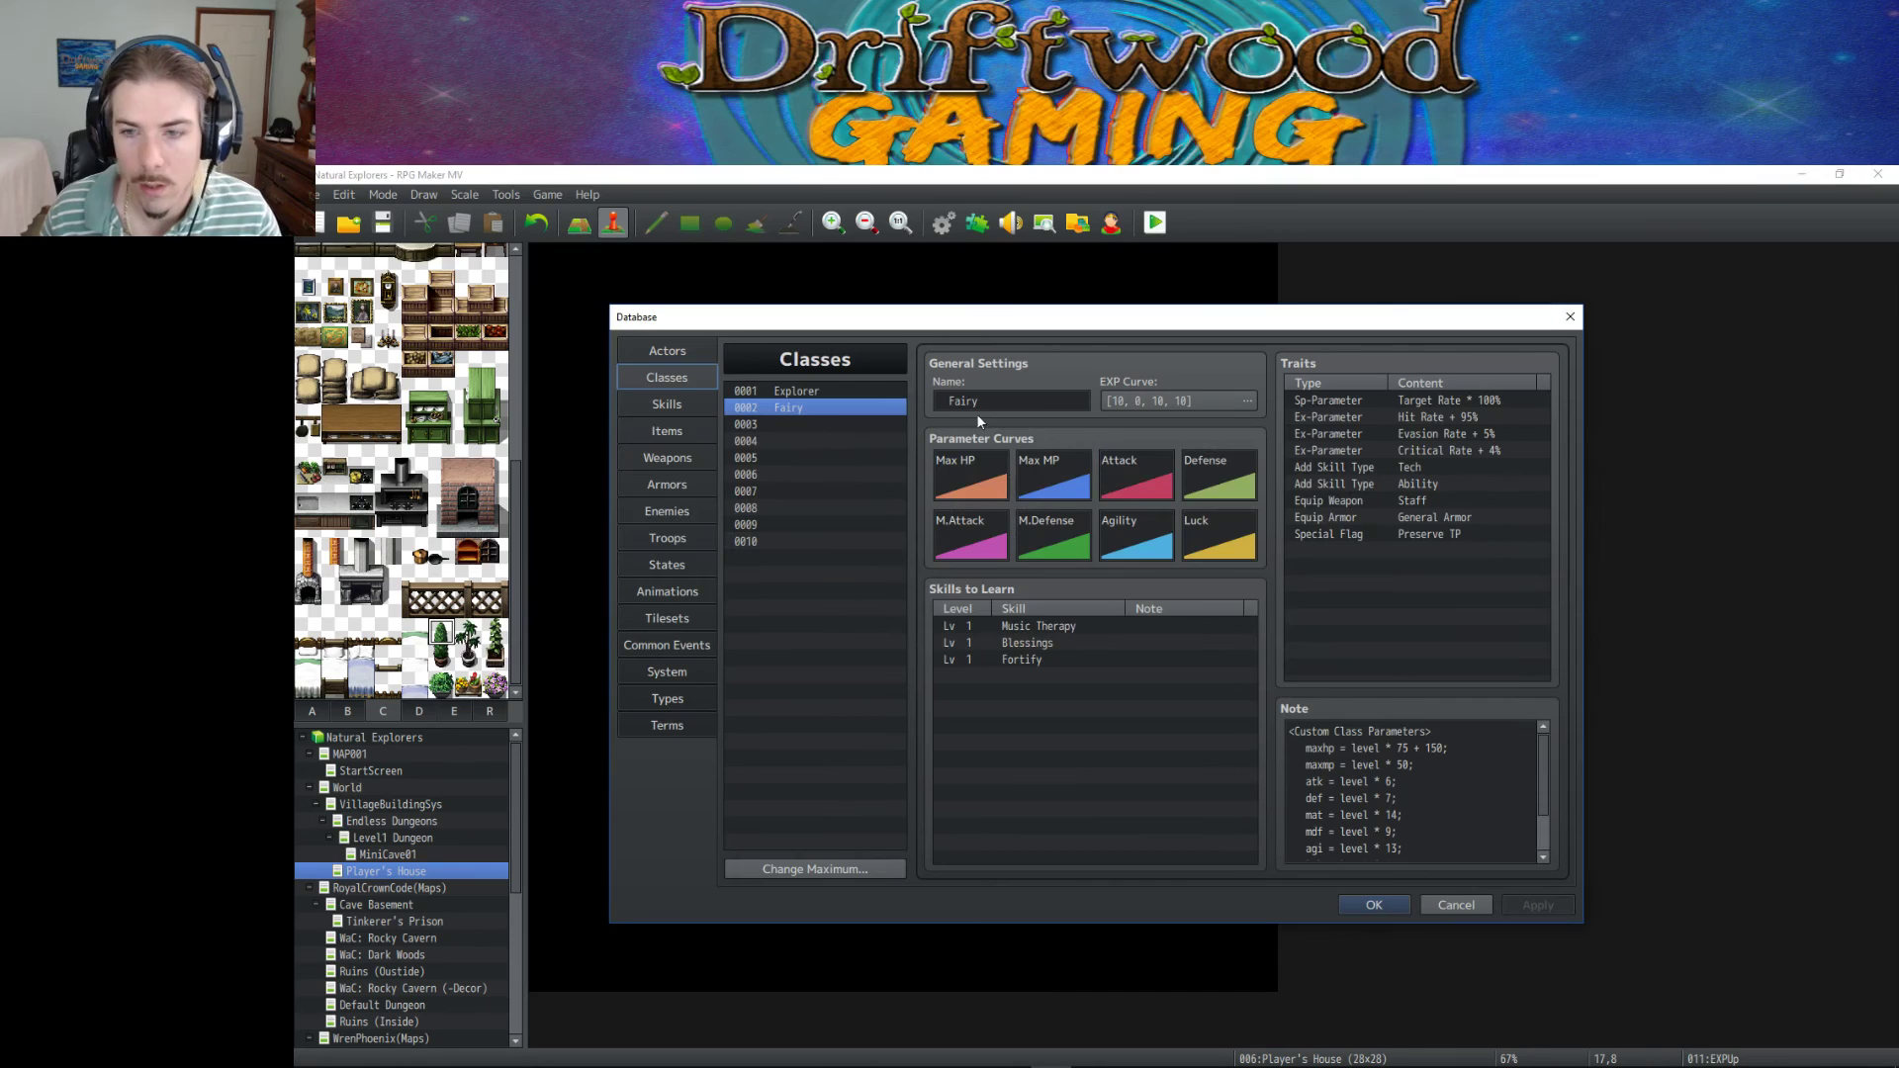
pyautogui.click(1398, 791)
pyautogui.hotkey('ctrl', 'a')
pyautogui.click(1448, 836)
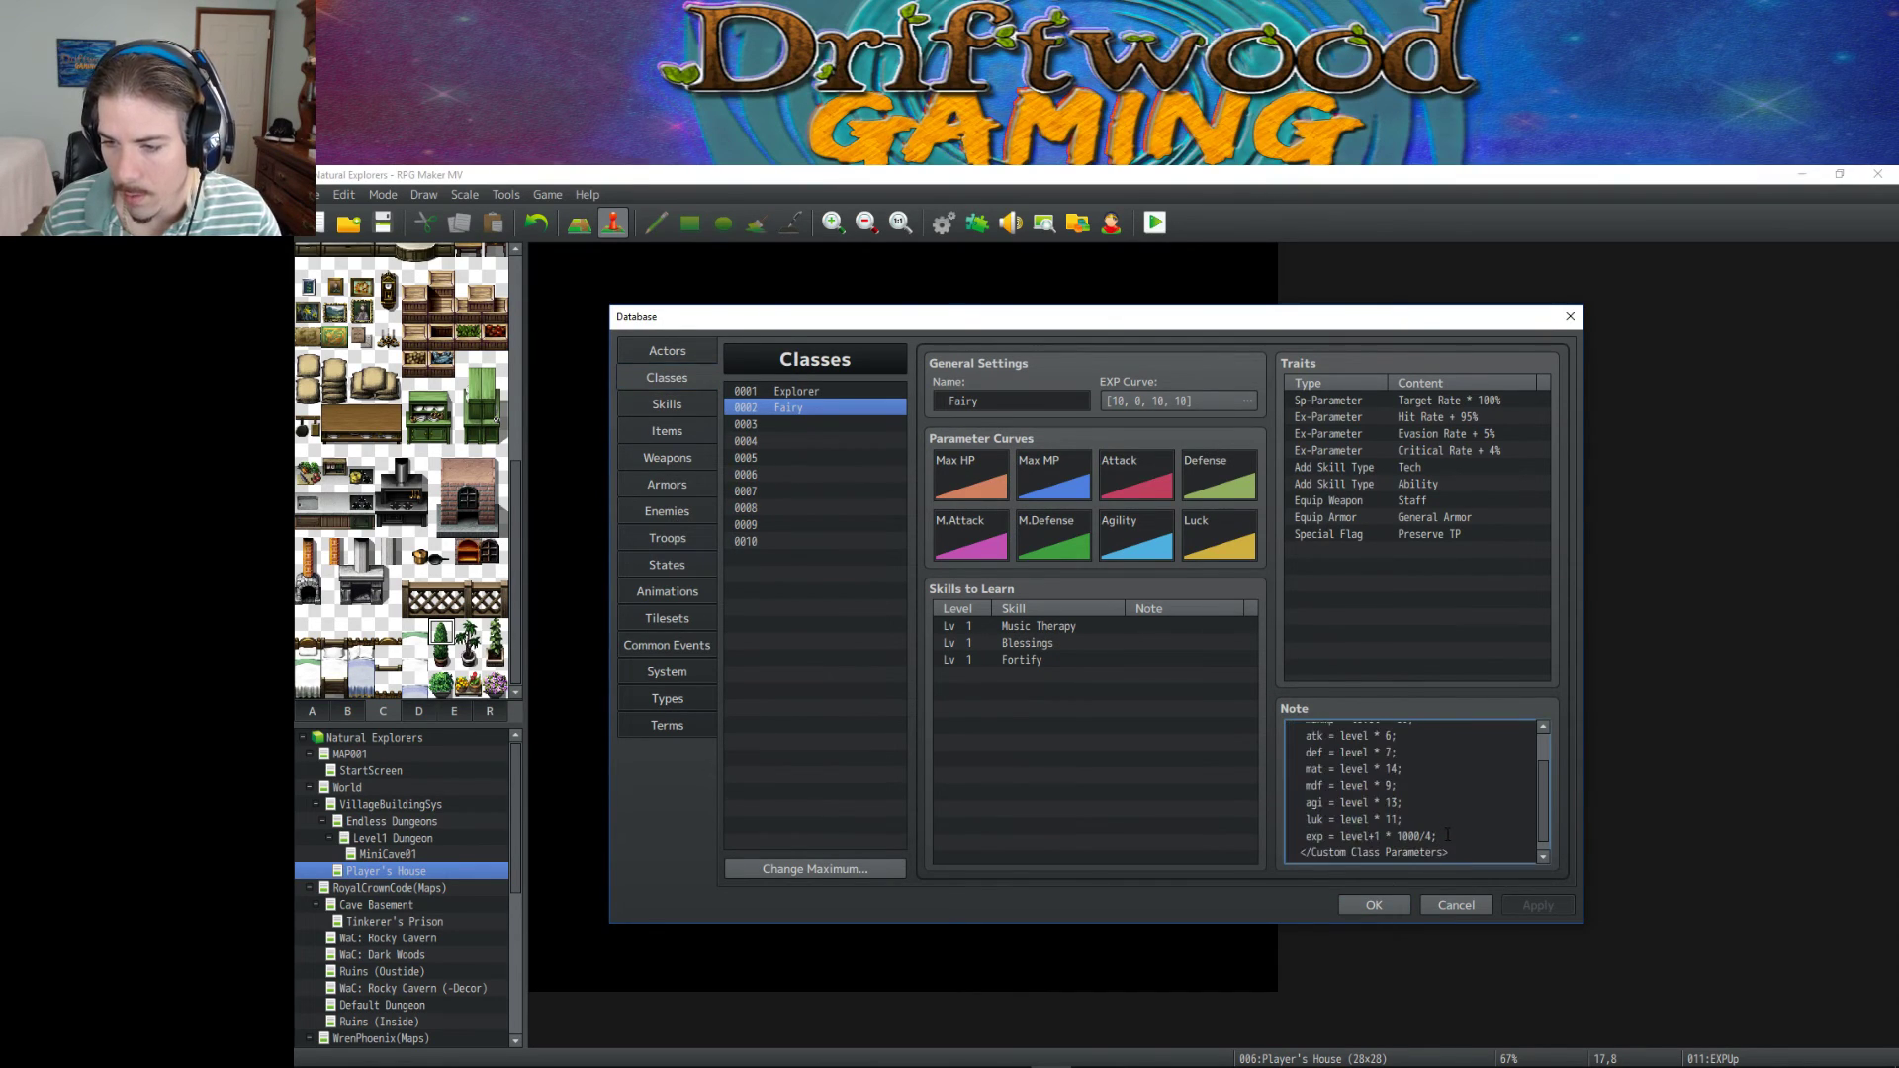
pyautogui.moveTo(1396, 836); pyautogui.dragTo(1433, 836)
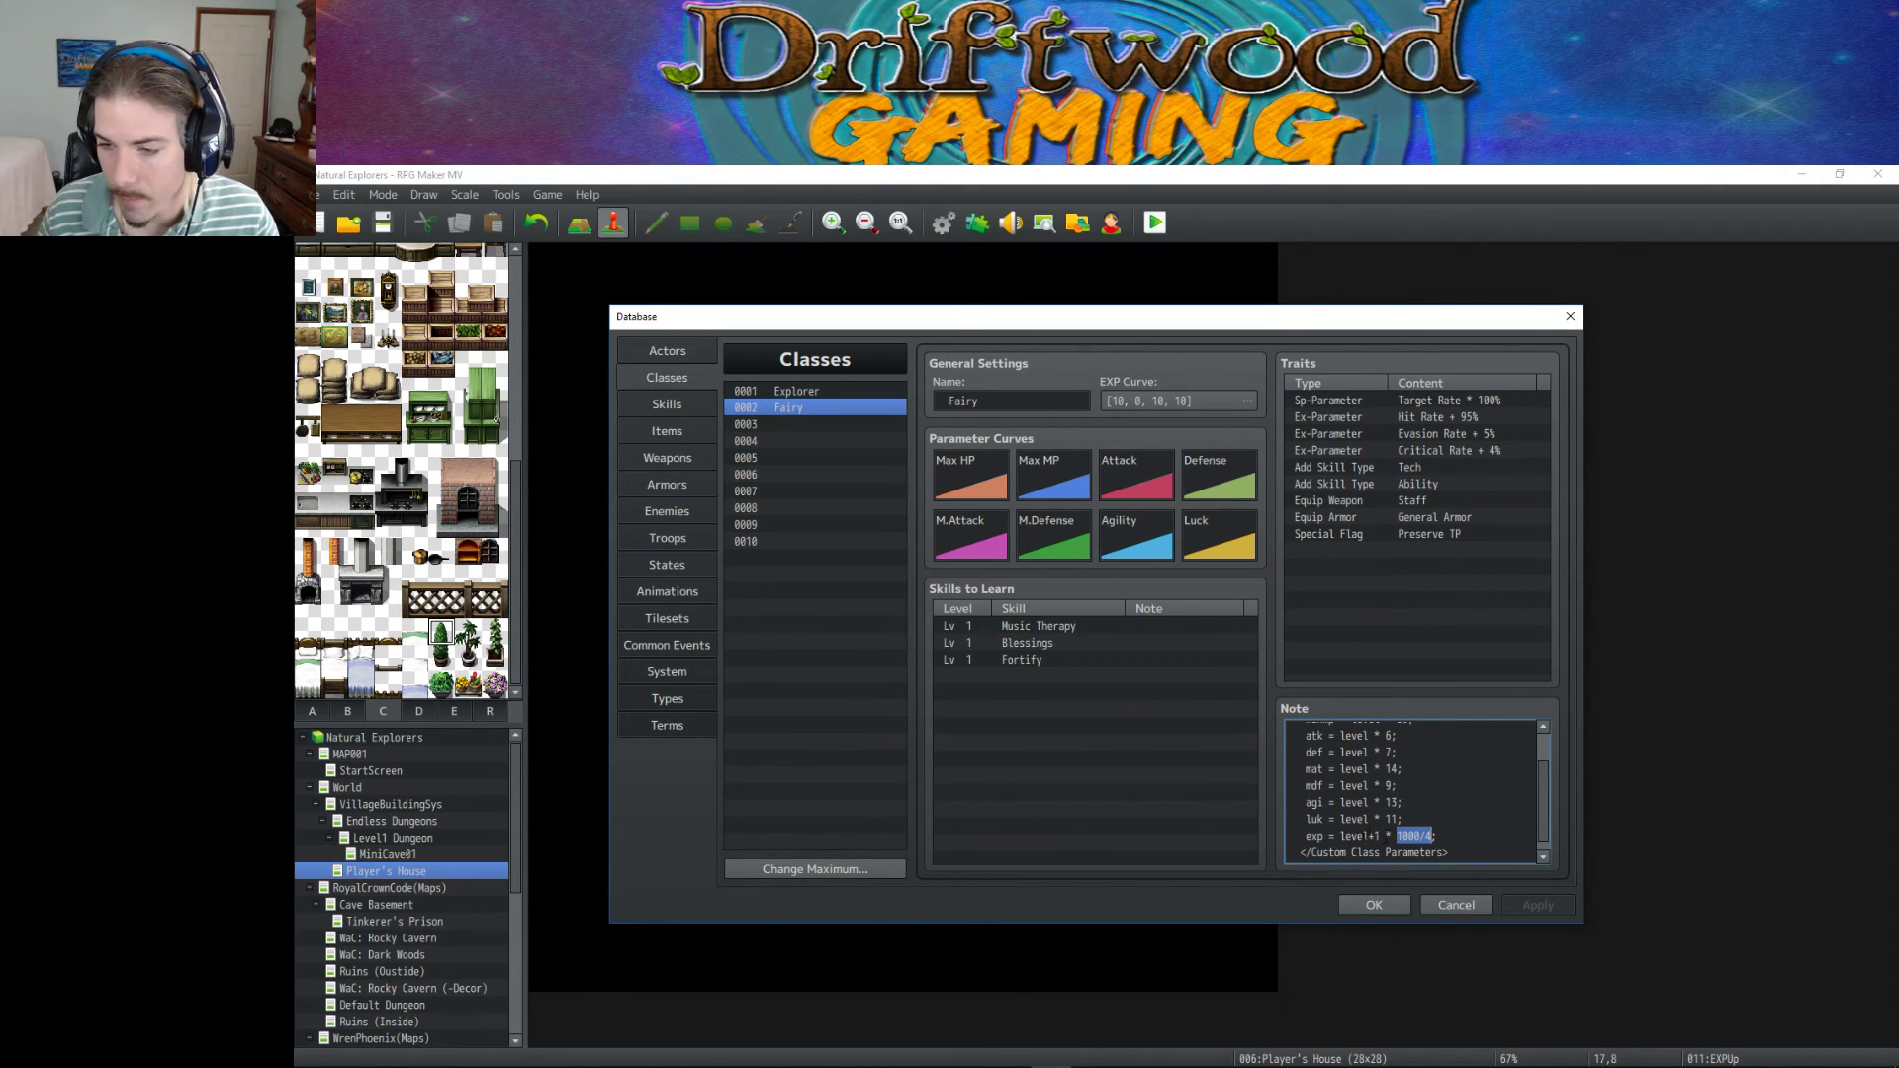
pyautogui.click(1397, 836)
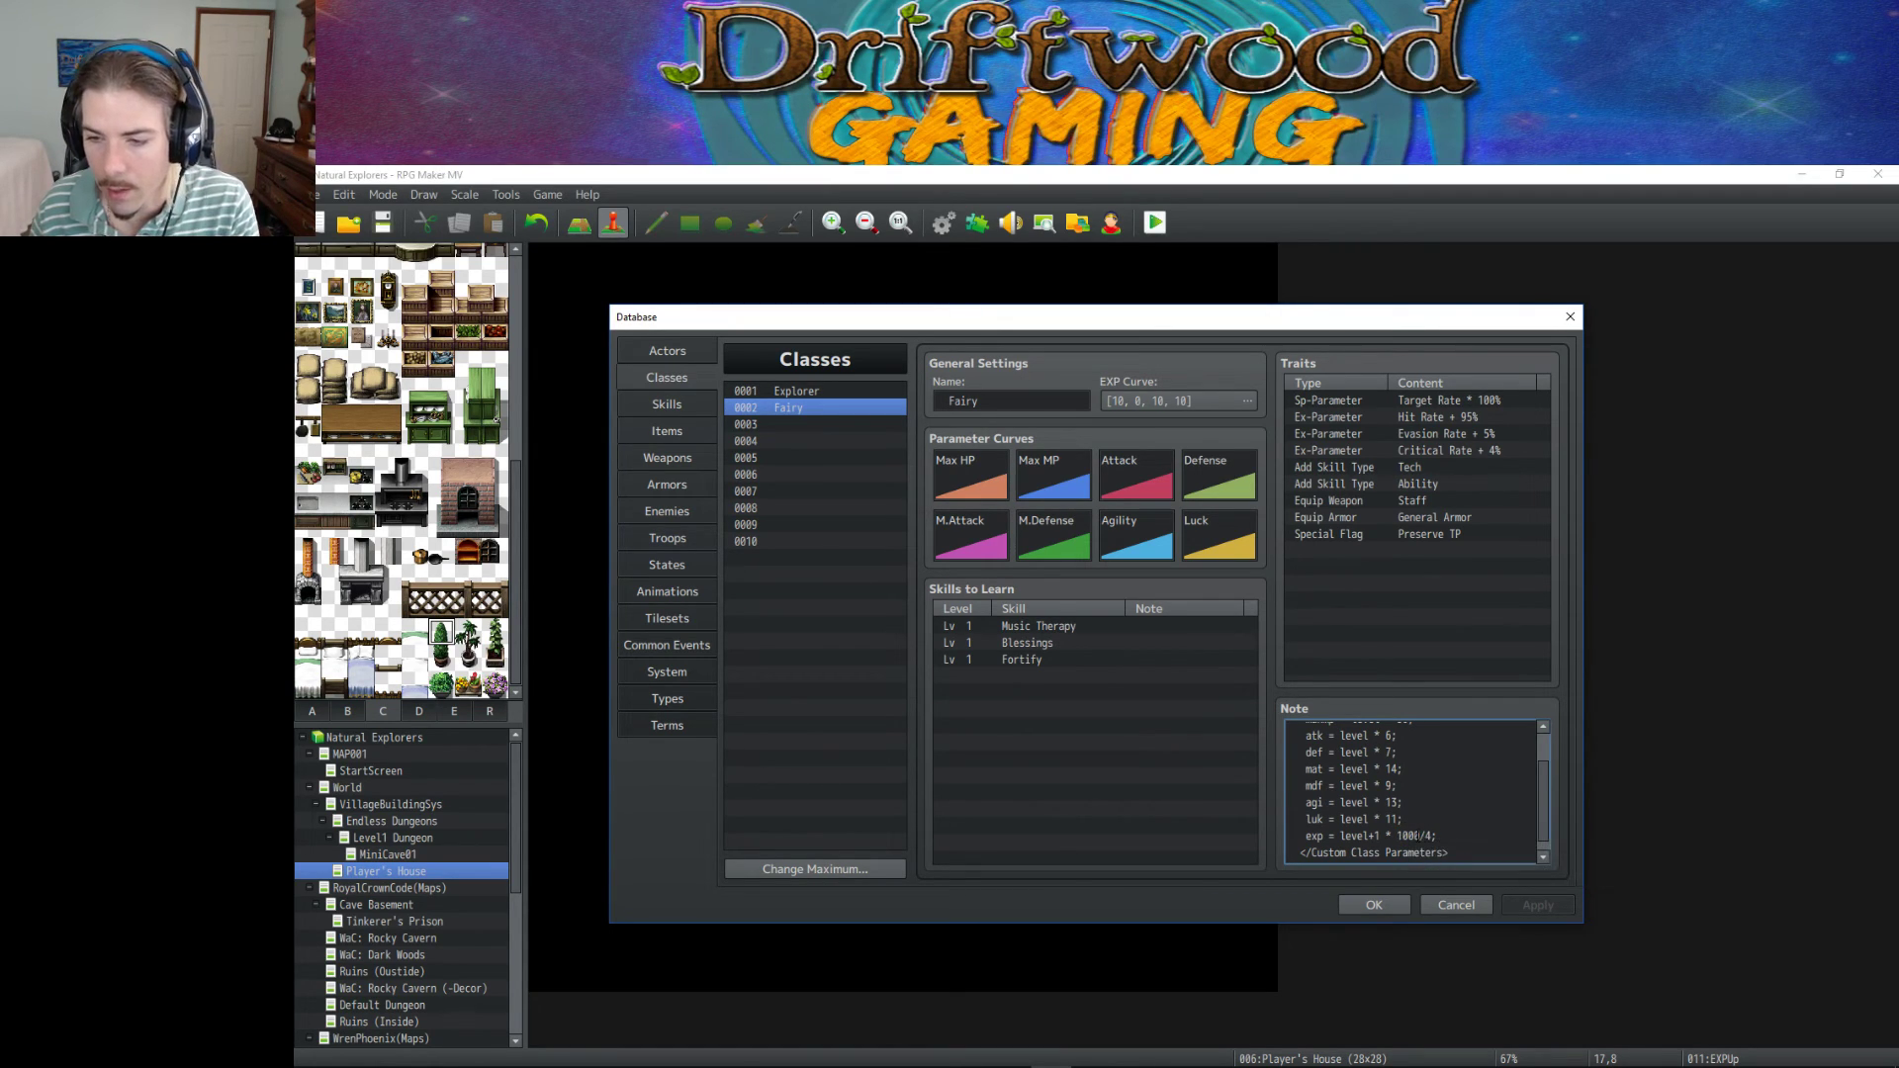
pyautogui.moveTo(1432, 836); pyautogui.dragTo(1302, 836)
pyautogui.moveTo(1436, 836); pyautogui.dragTo(1306, 836)
pyautogui.hotkey('ctrl', 'c')
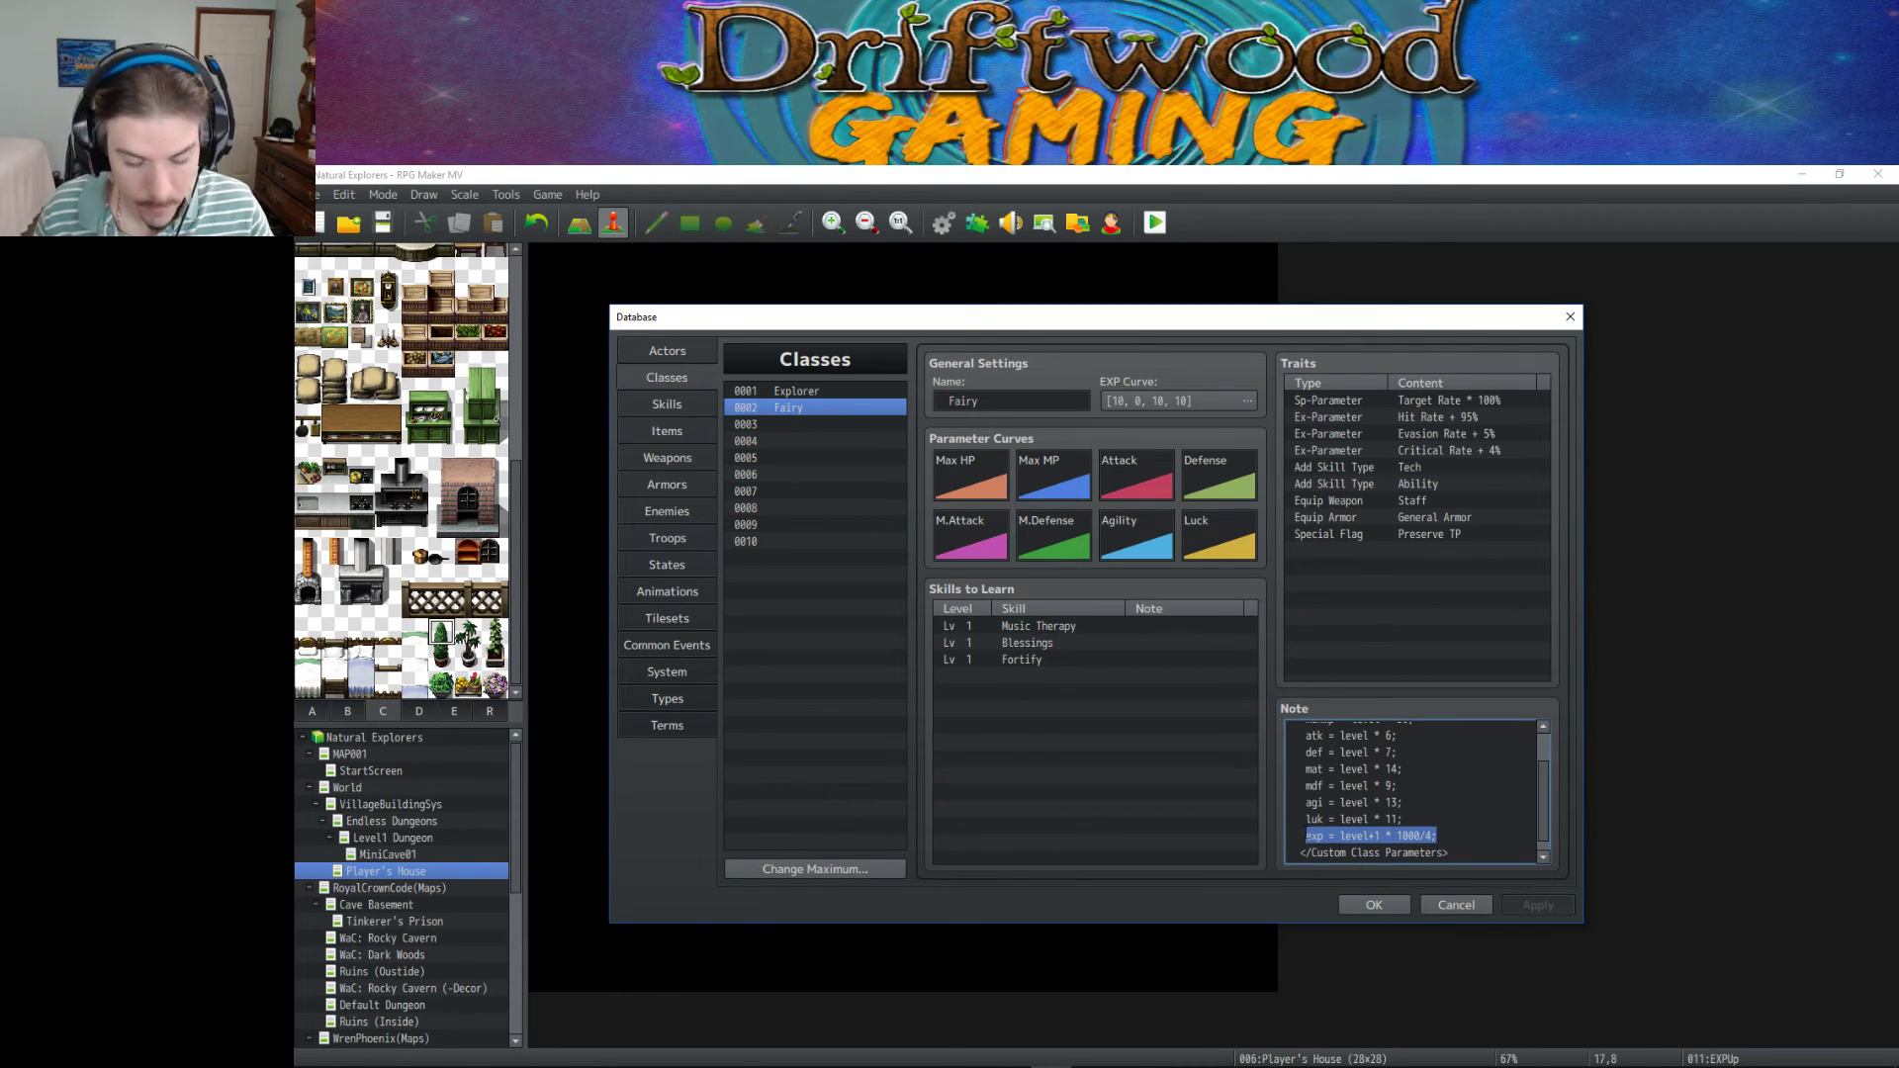
# Replace the Explorer class's exp line with the copied "exp = level+1 * 1000/4;" and save the database changes.
pyautogui.click(803, 396)
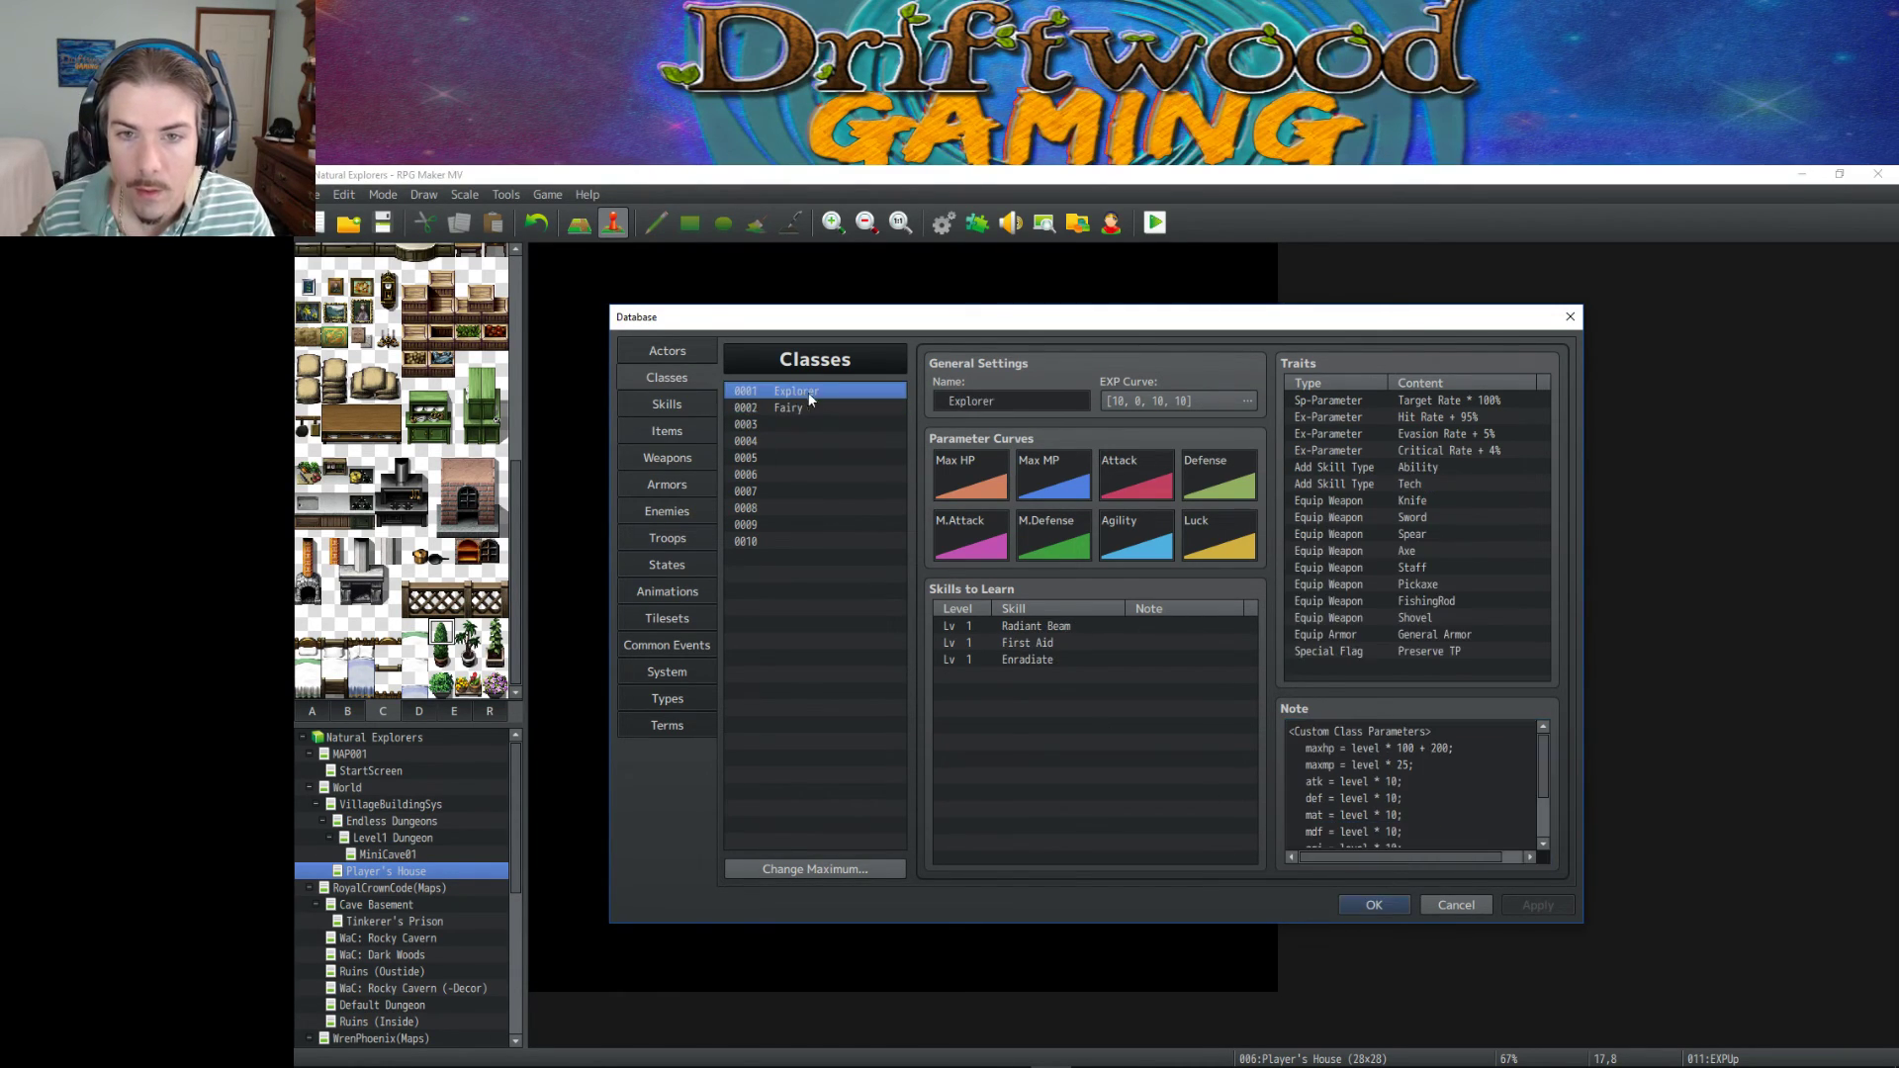
pyautogui.click(1307, 823)
pyautogui.moveTo(1306, 823); pyautogui.dragTo(1542, 819)
pyautogui.hotkey('ctrl', 'v')
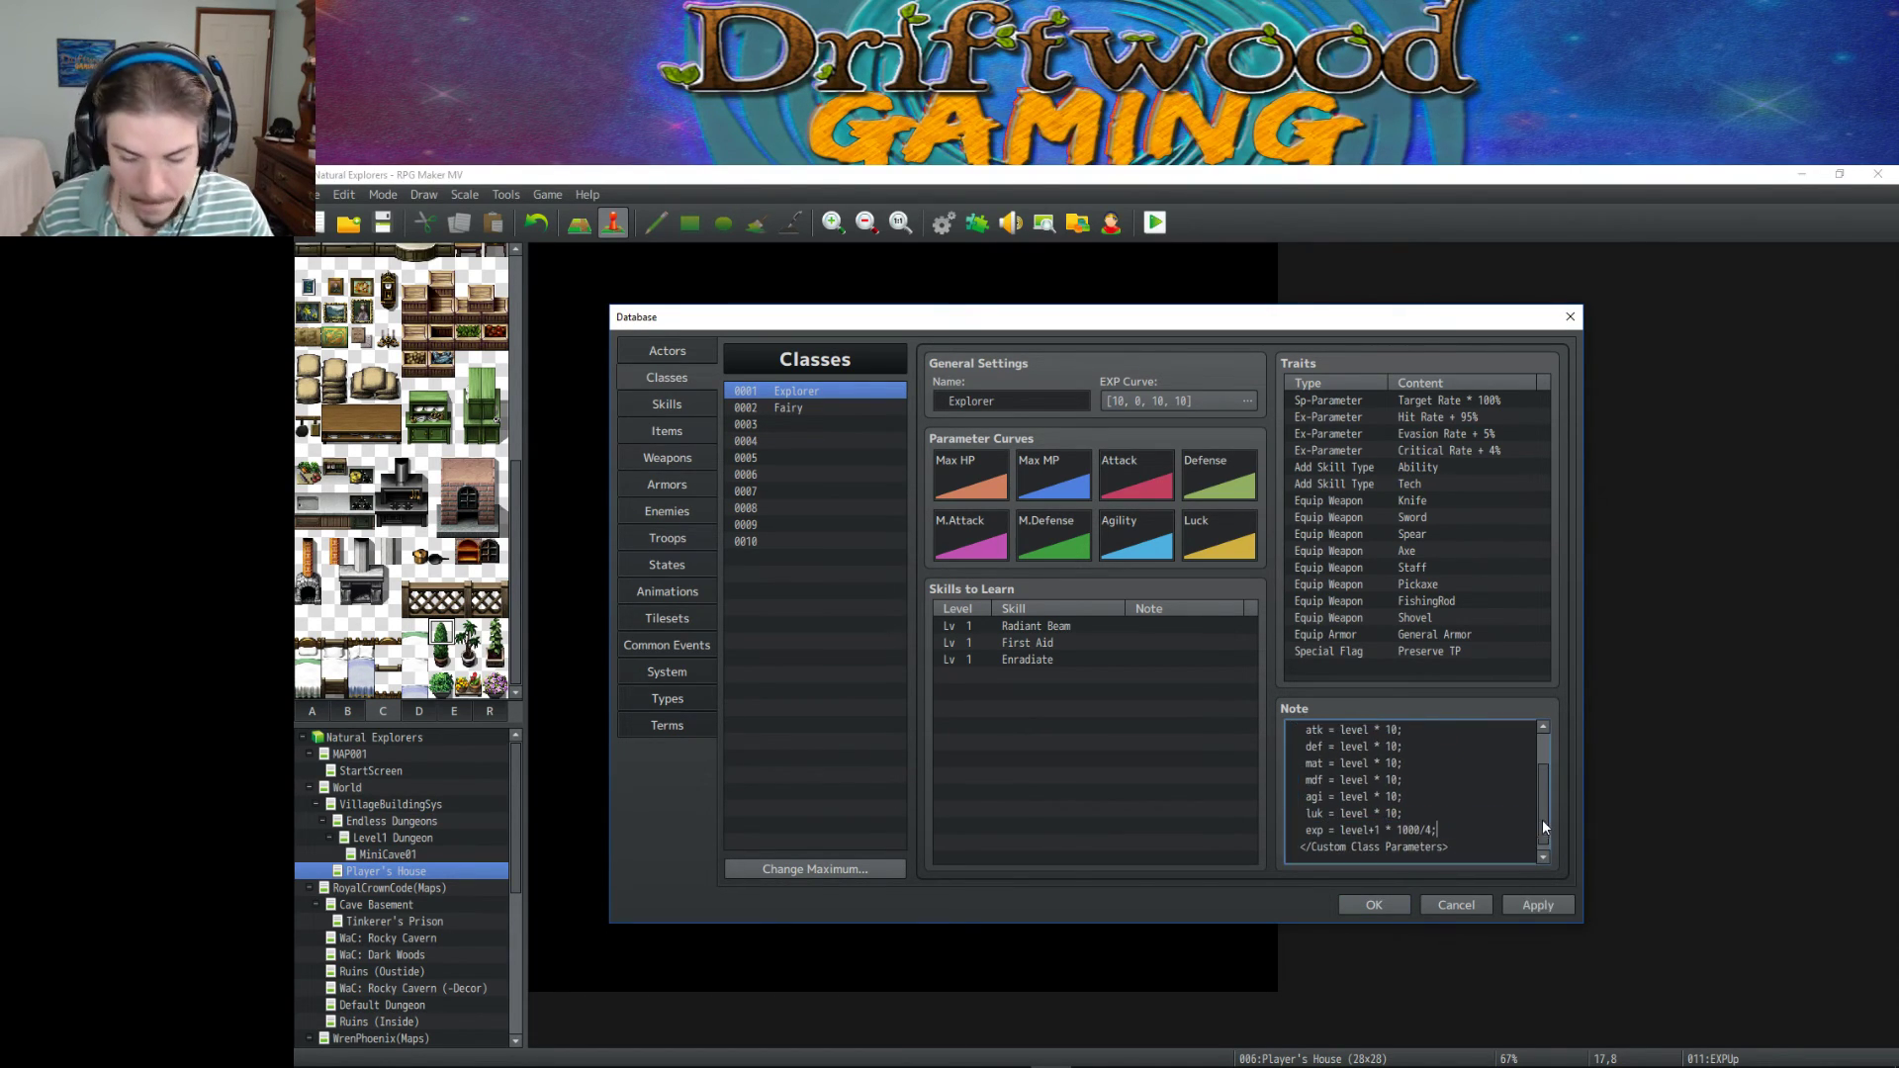
pyautogui.click(1541, 906)
pyautogui.click(1371, 904)
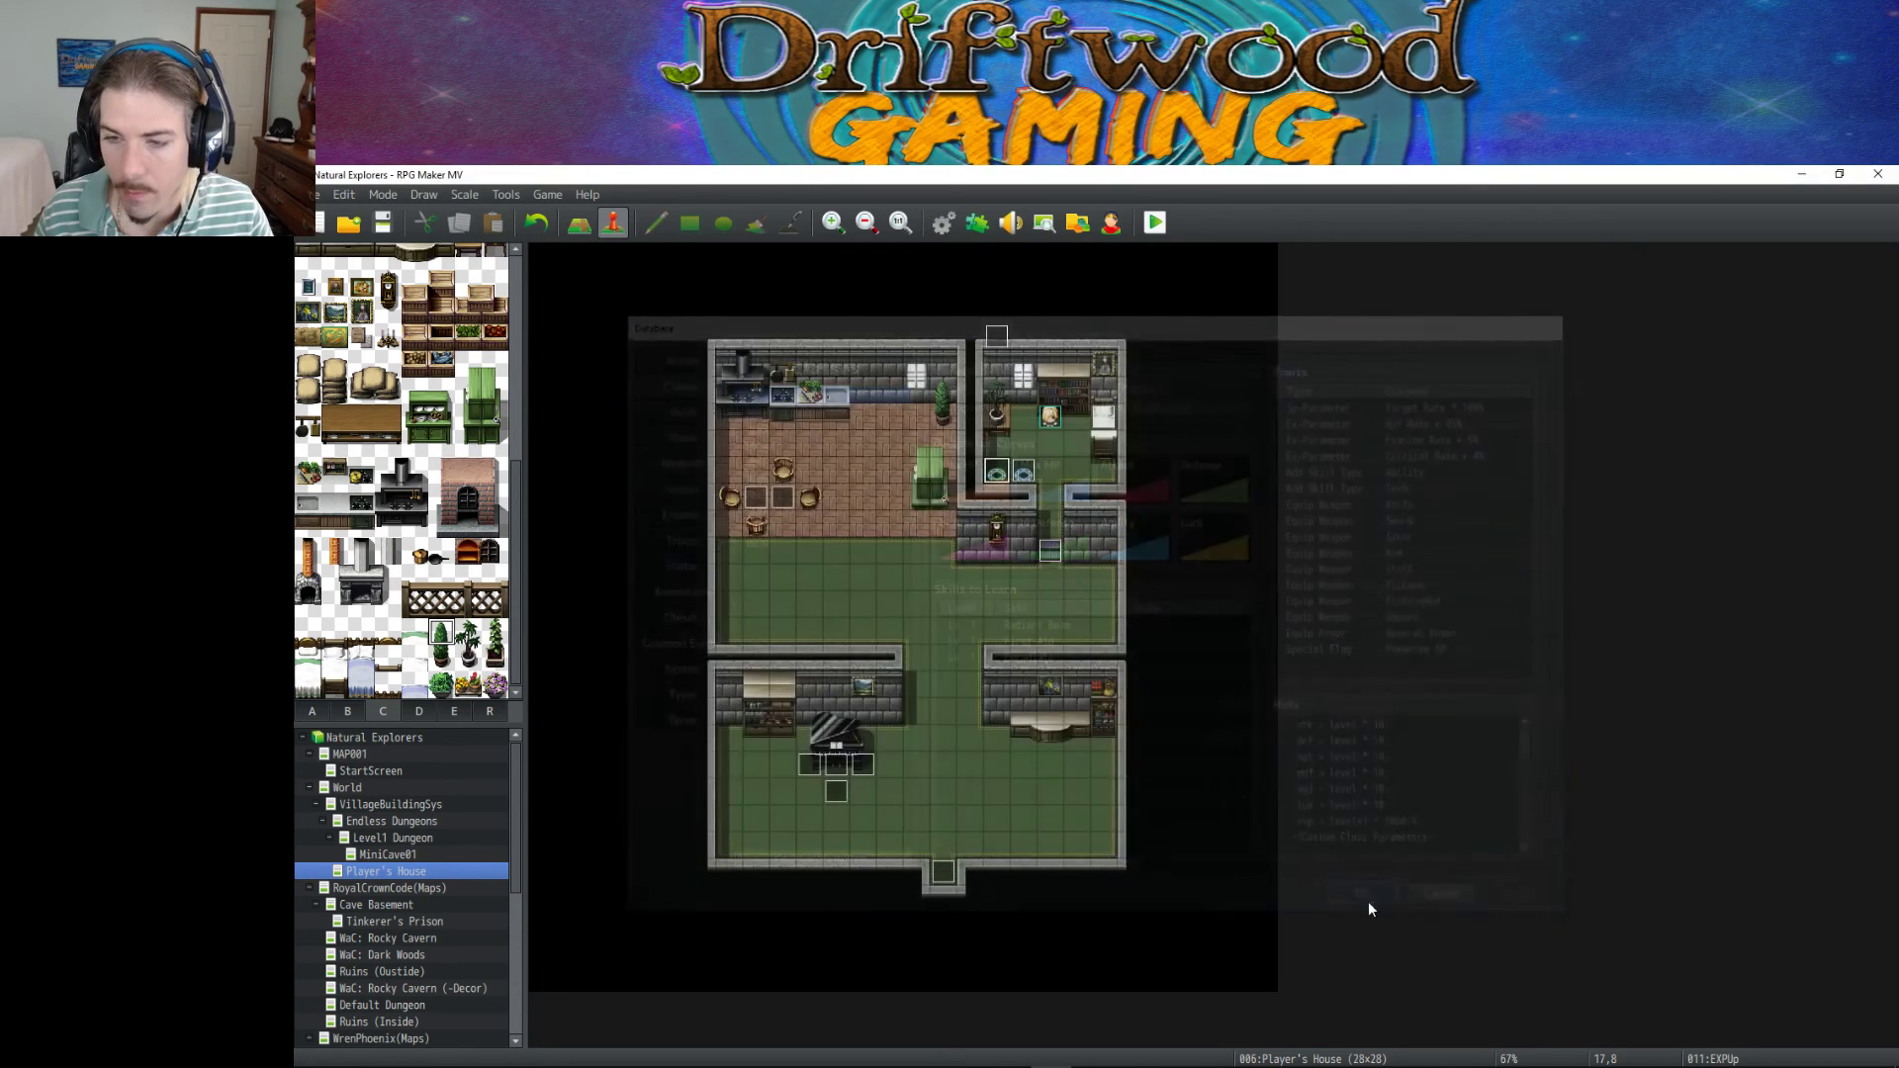
# Launch another playtest, start the game and walk the character onto the bedroom's green circle.
pyautogui.click(1154, 223)
pyautogui.click(1028, 646)
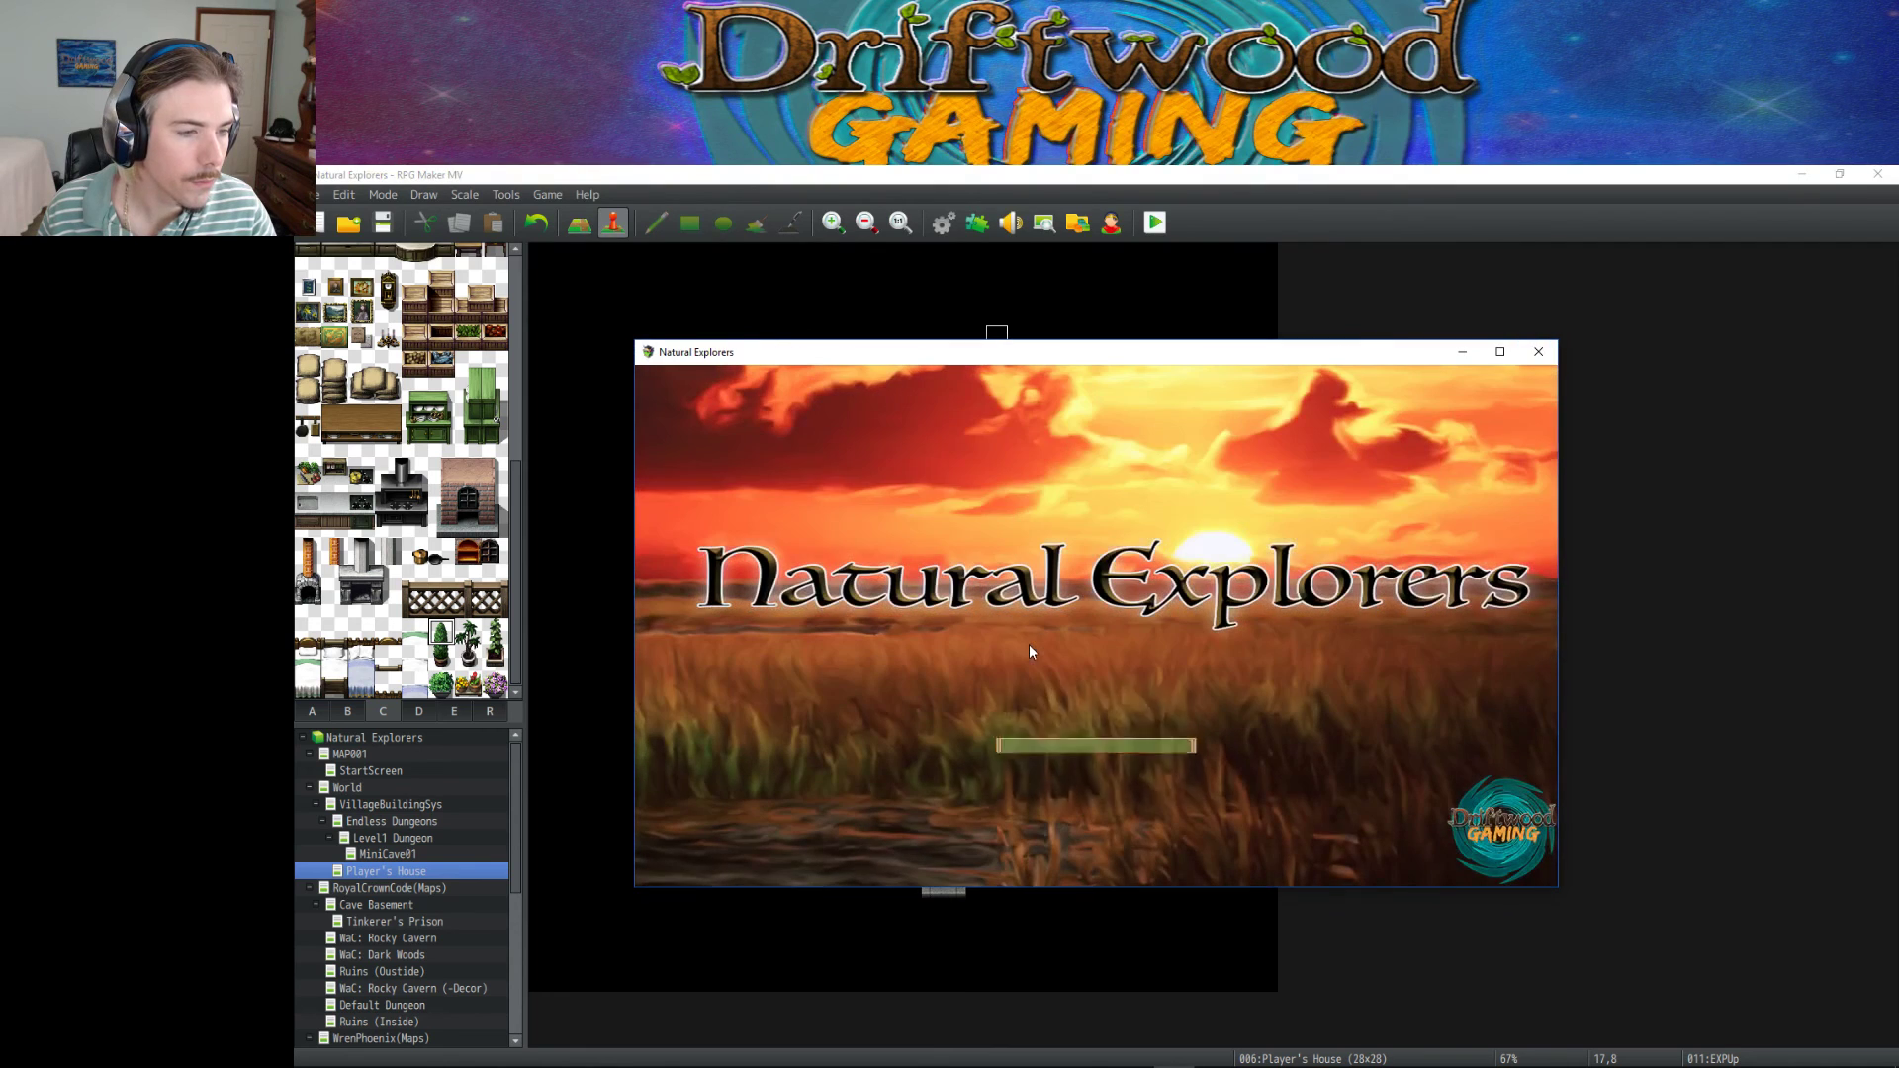
pyautogui.press('Return')
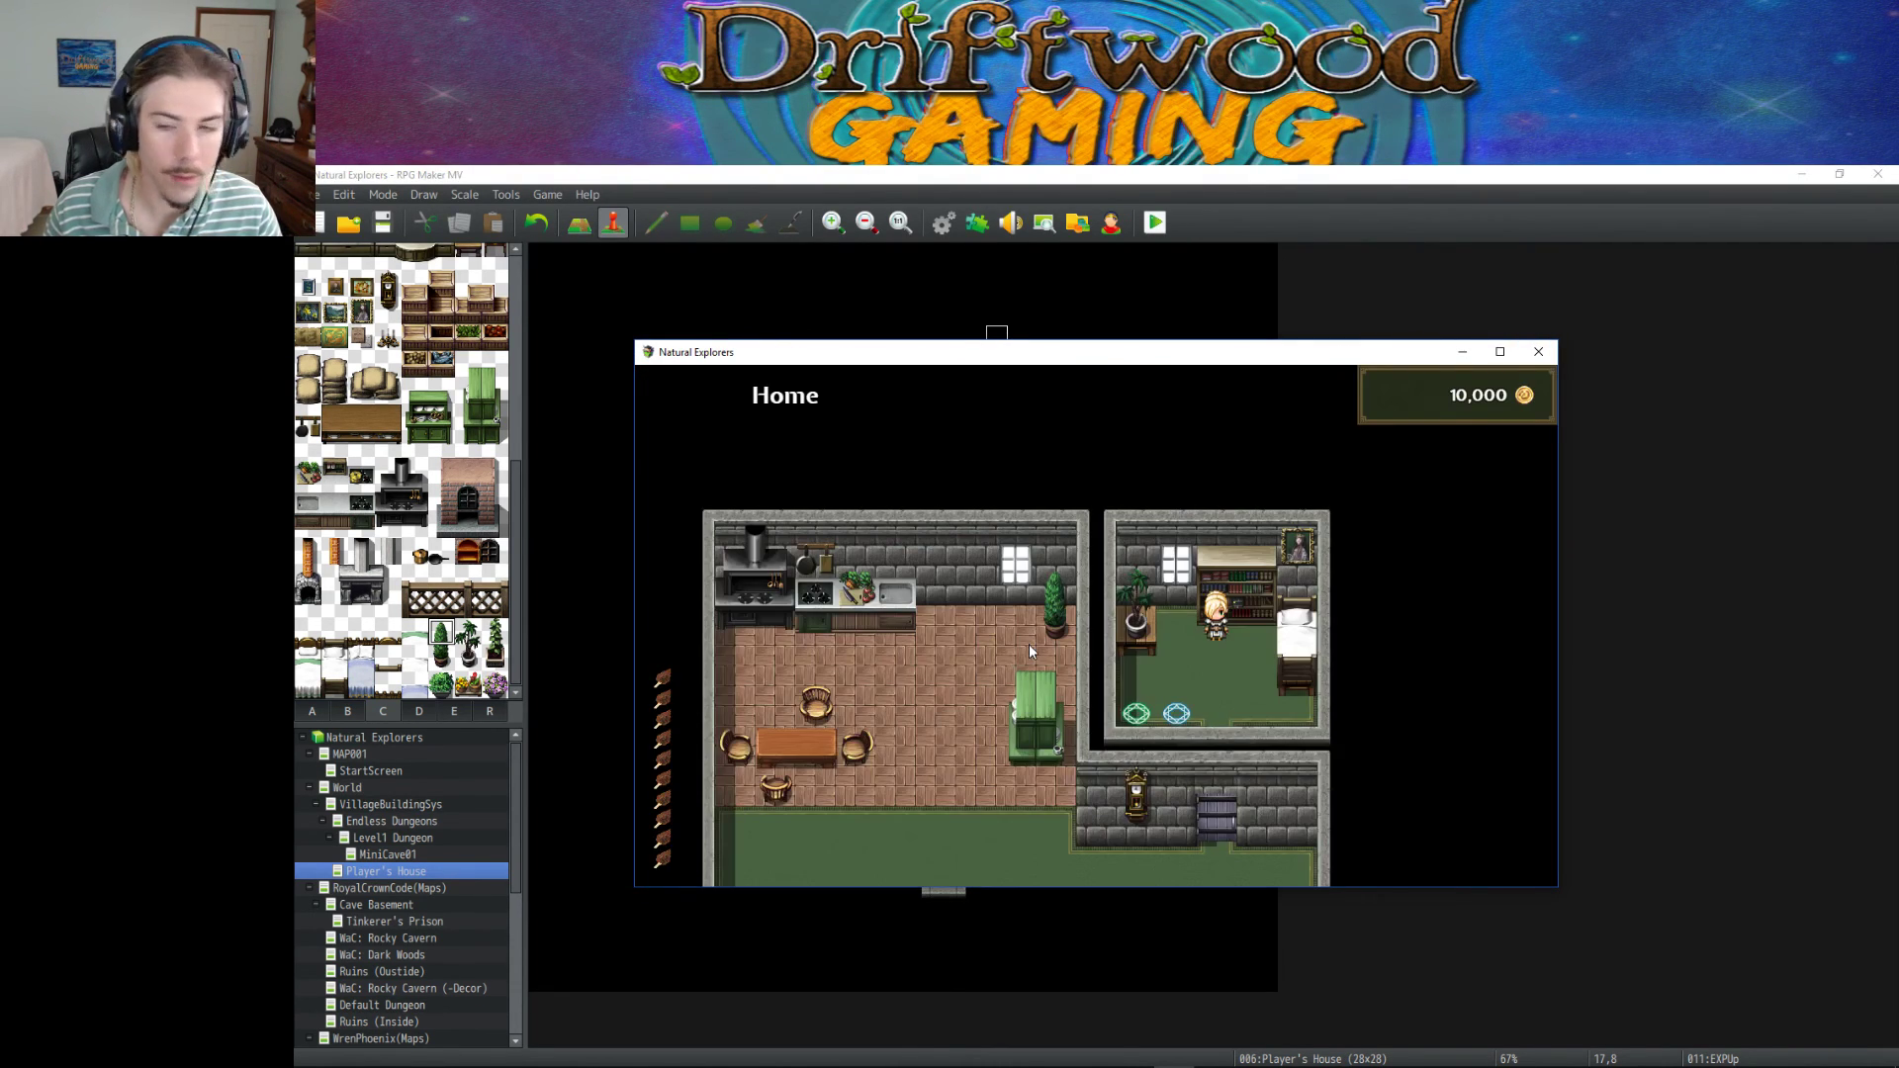
pyautogui.press('Down')
pyautogui.press('Down')
pyautogui.press('Left')
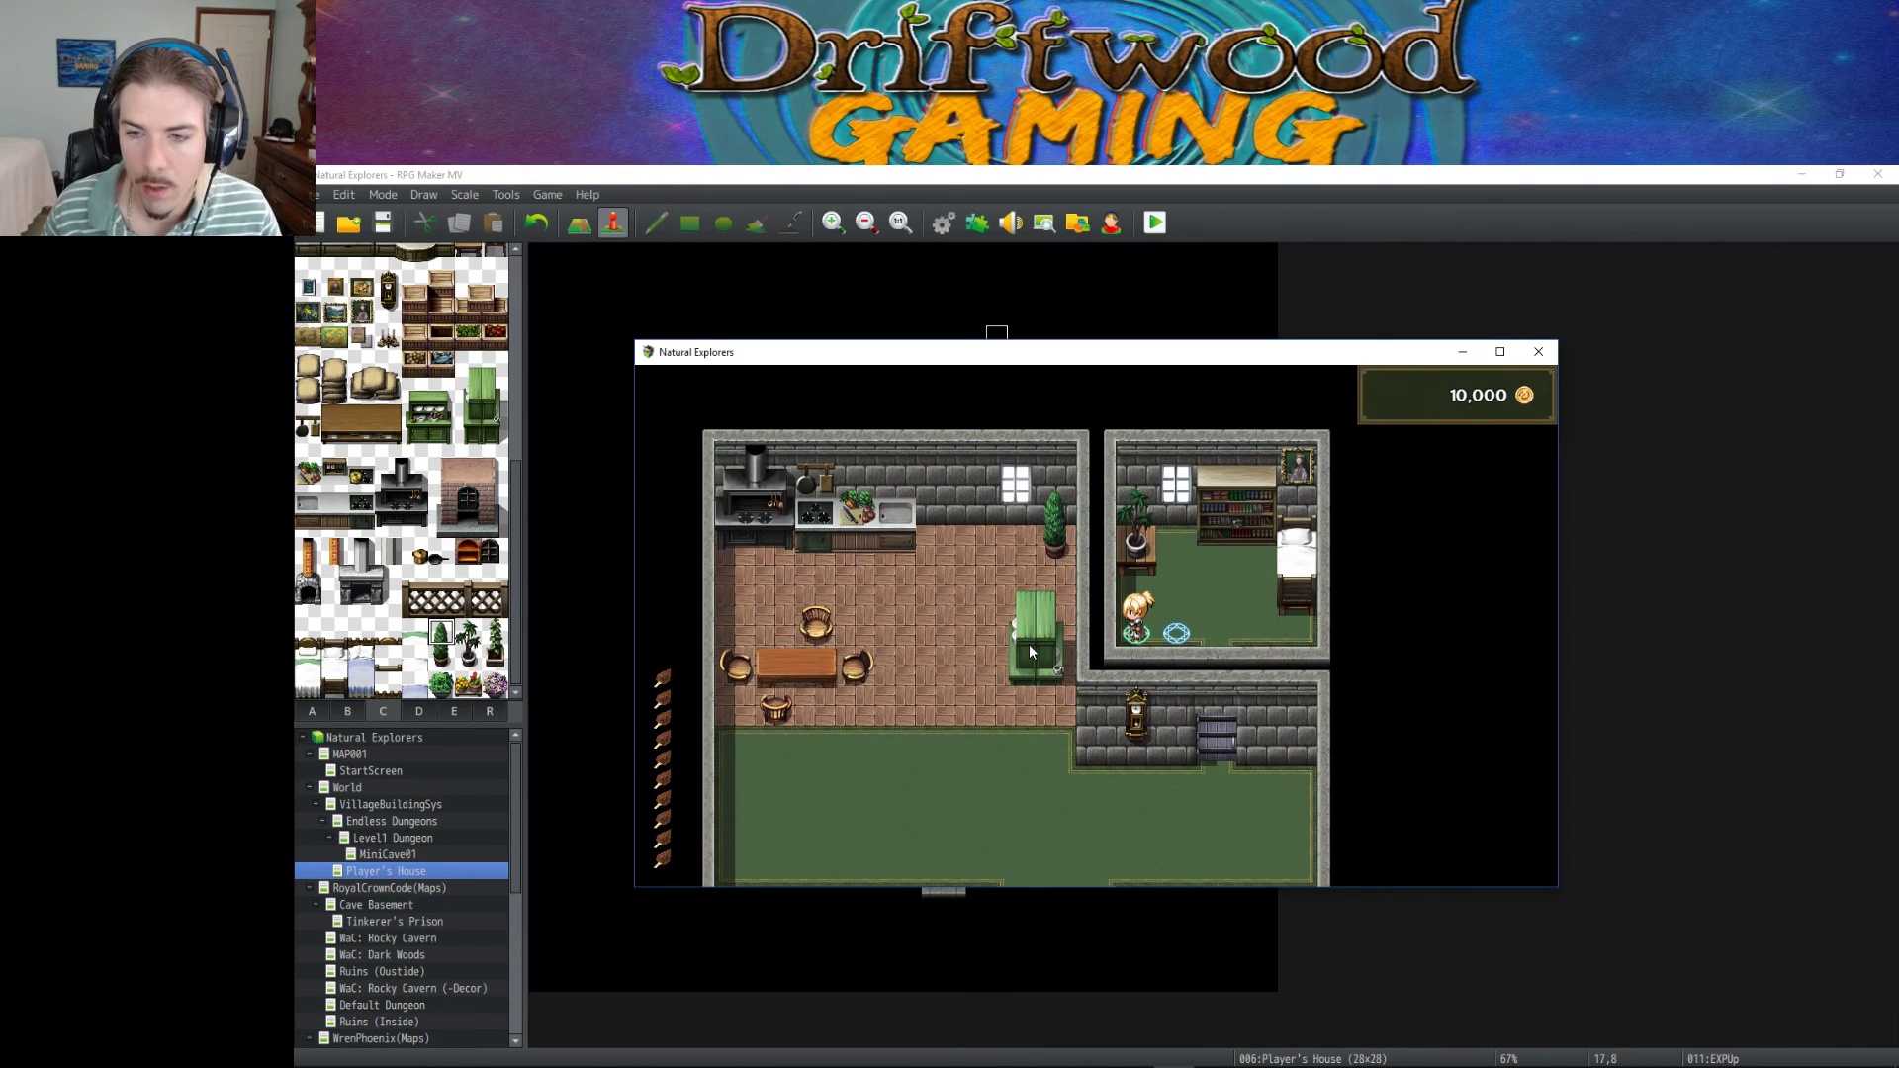
# Trigger the green circle's EXP event, compare both party members' levels in the game menu, and end the playtest.
pyautogui.press('Return')
pyautogui.press('Return')
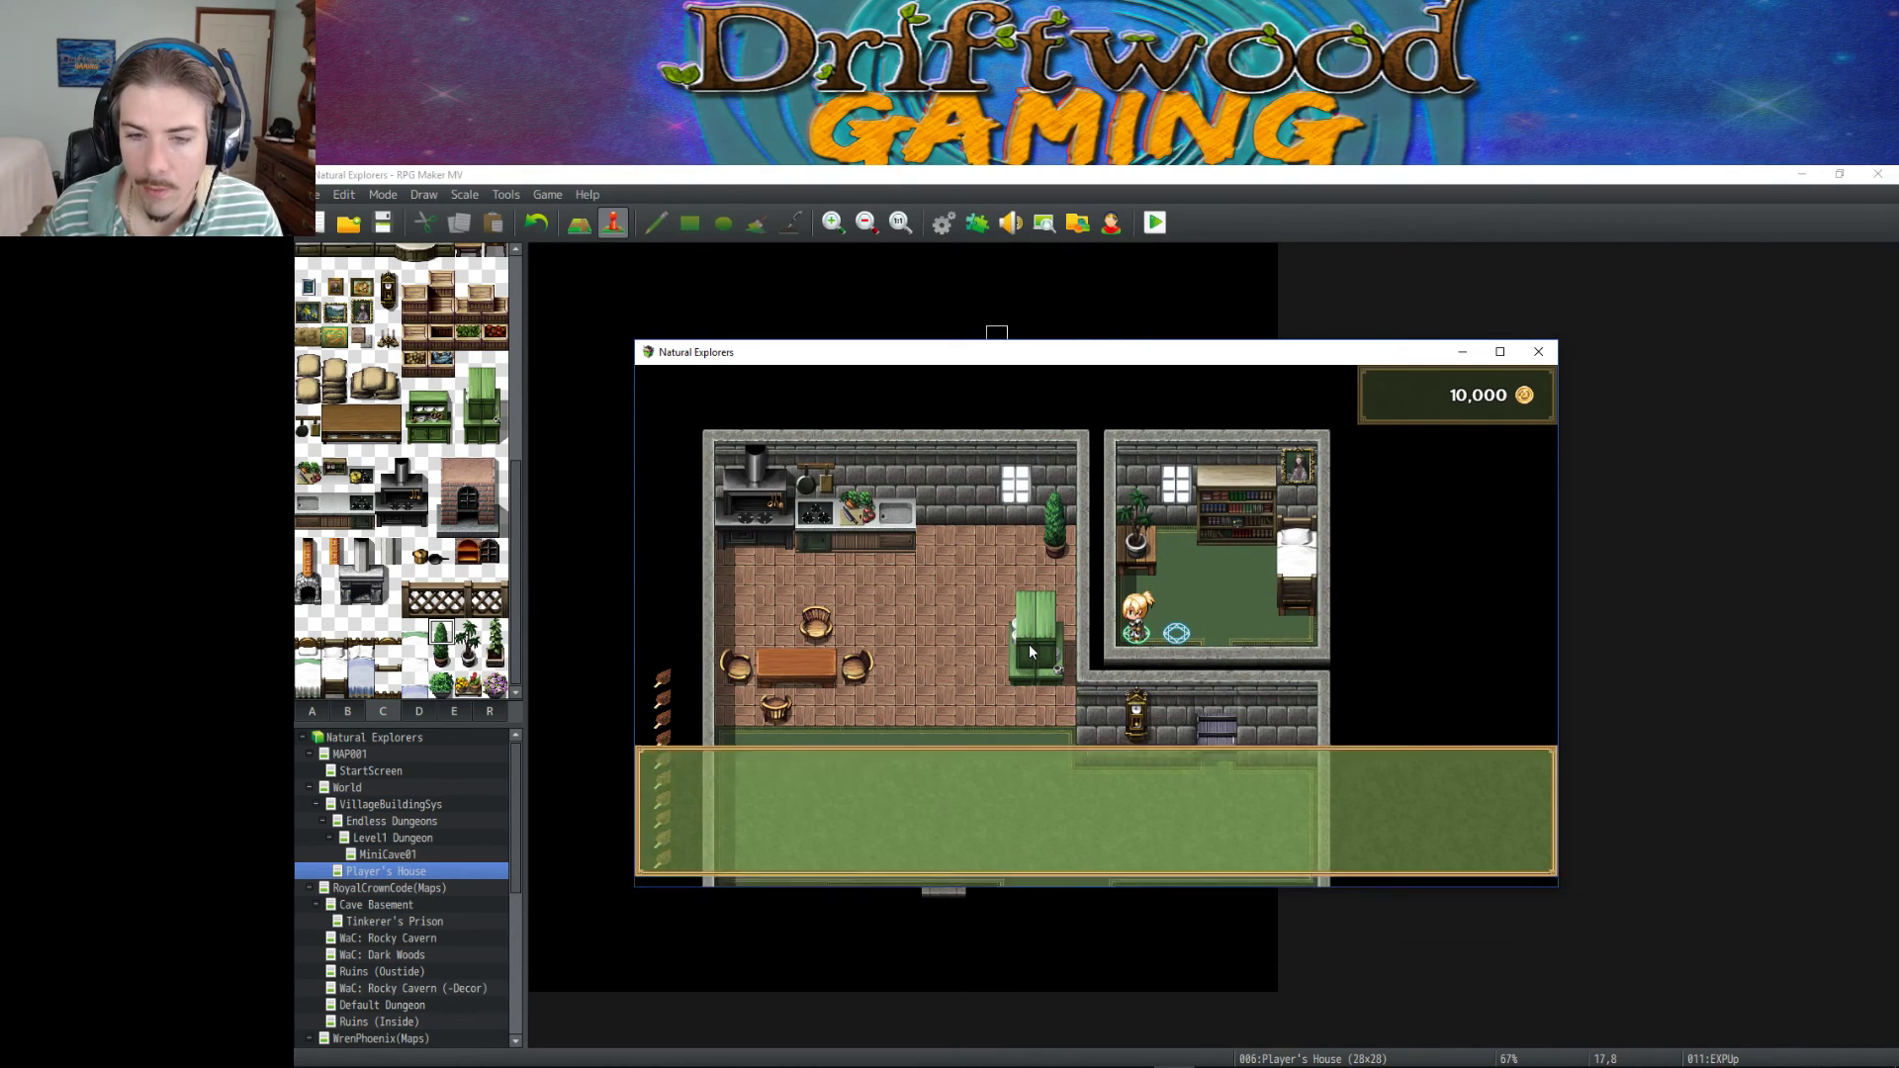
pyautogui.press('Return')
pyautogui.press('Escape')
pyautogui.press('Down')
pyautogui.press('Down')
pyautogui.press('Down')
pyautogui.press('Down')
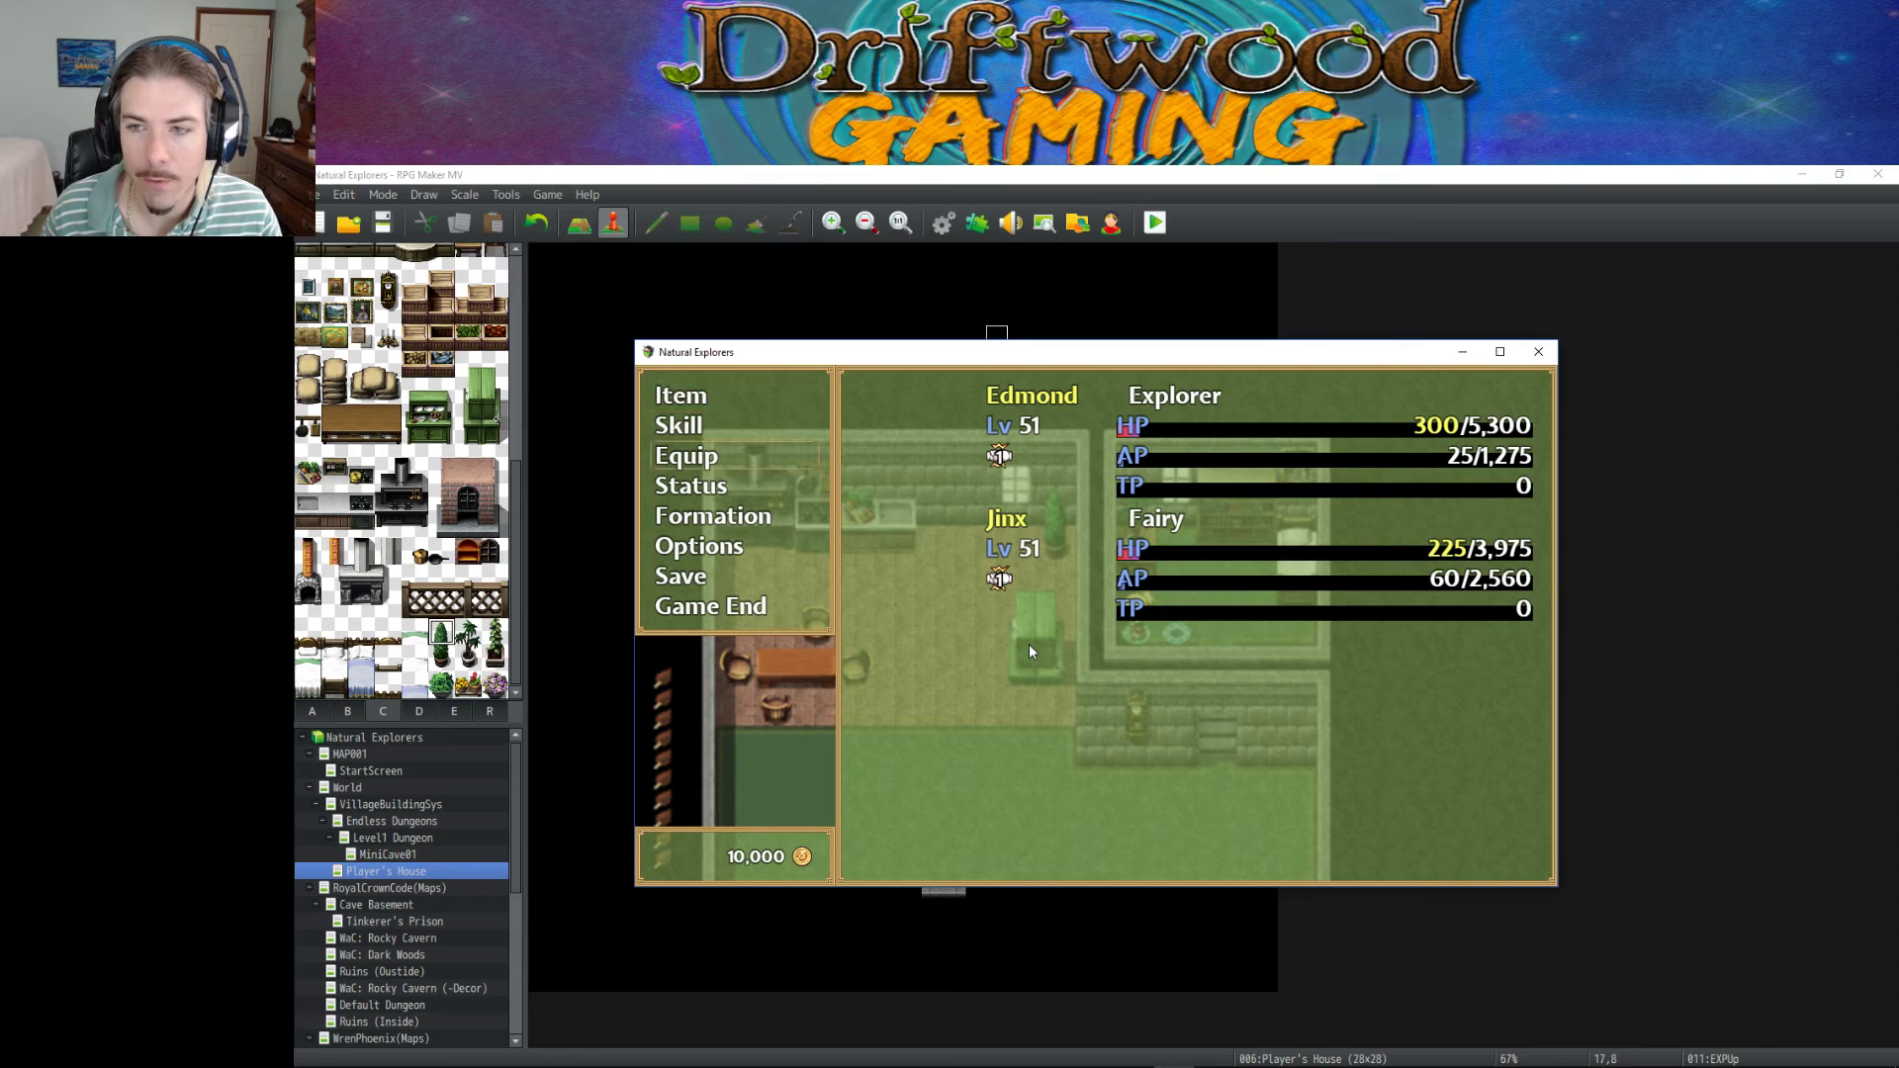
pyautogui.press('Down')
pyautogui.press('Down')
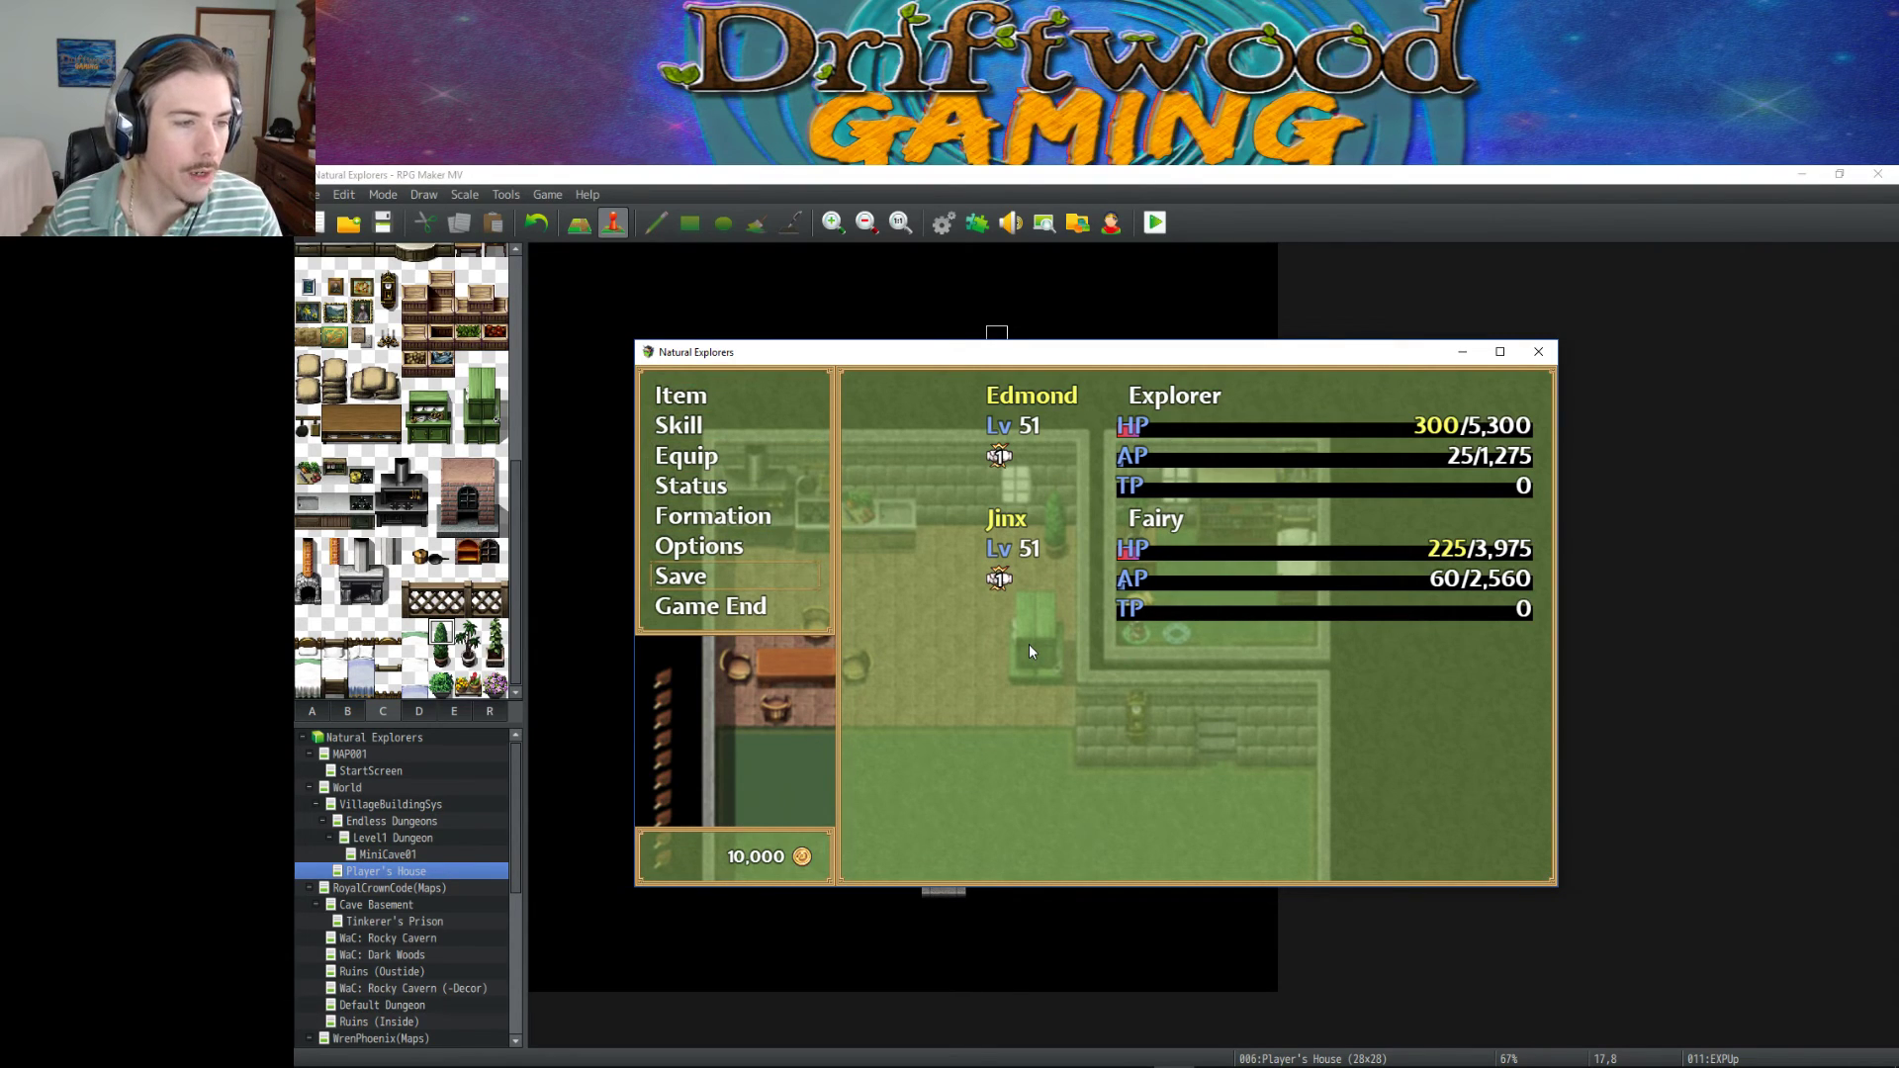
pyautogui.click(1539, 351)
# Rewrite the Explorer class's exp formula in the database note as "(level+1*1000)/4".
pyautogui.click(944, 223)
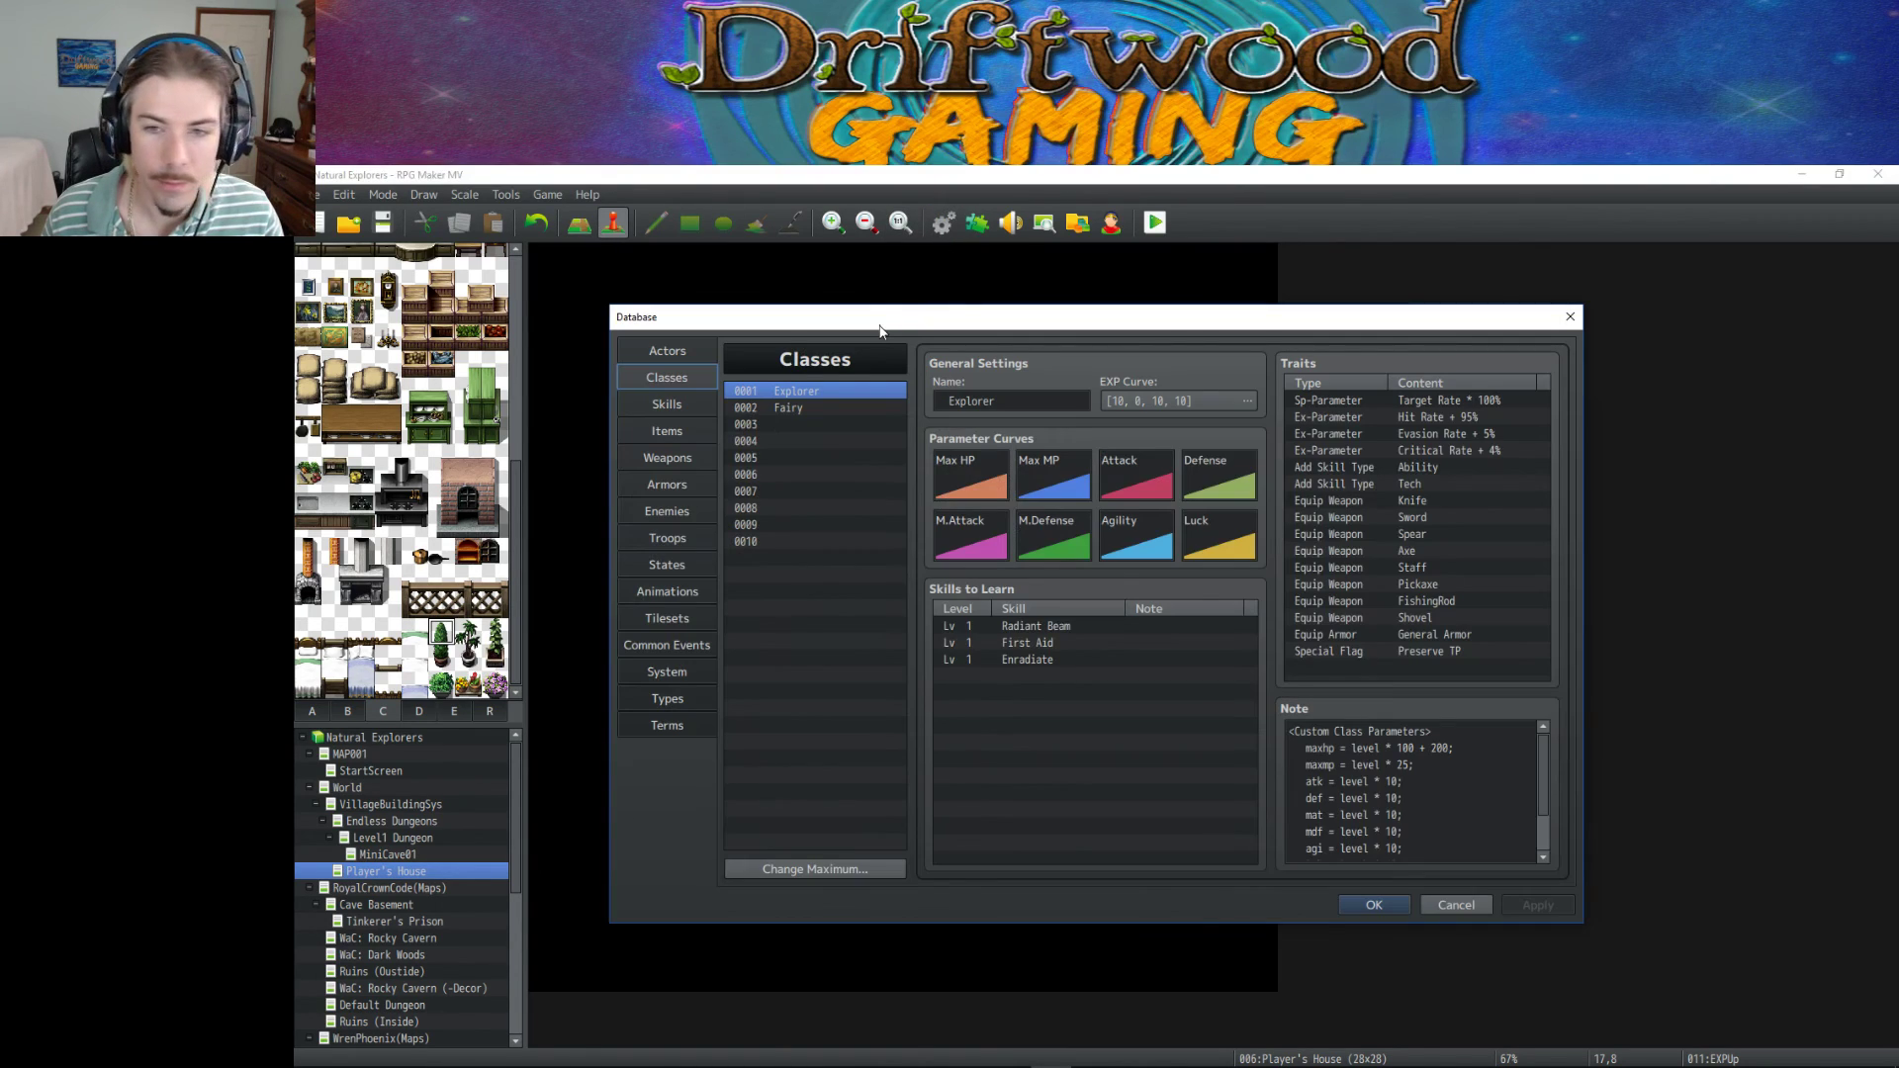
pyautogui.scroll(-3, 1423, 733)
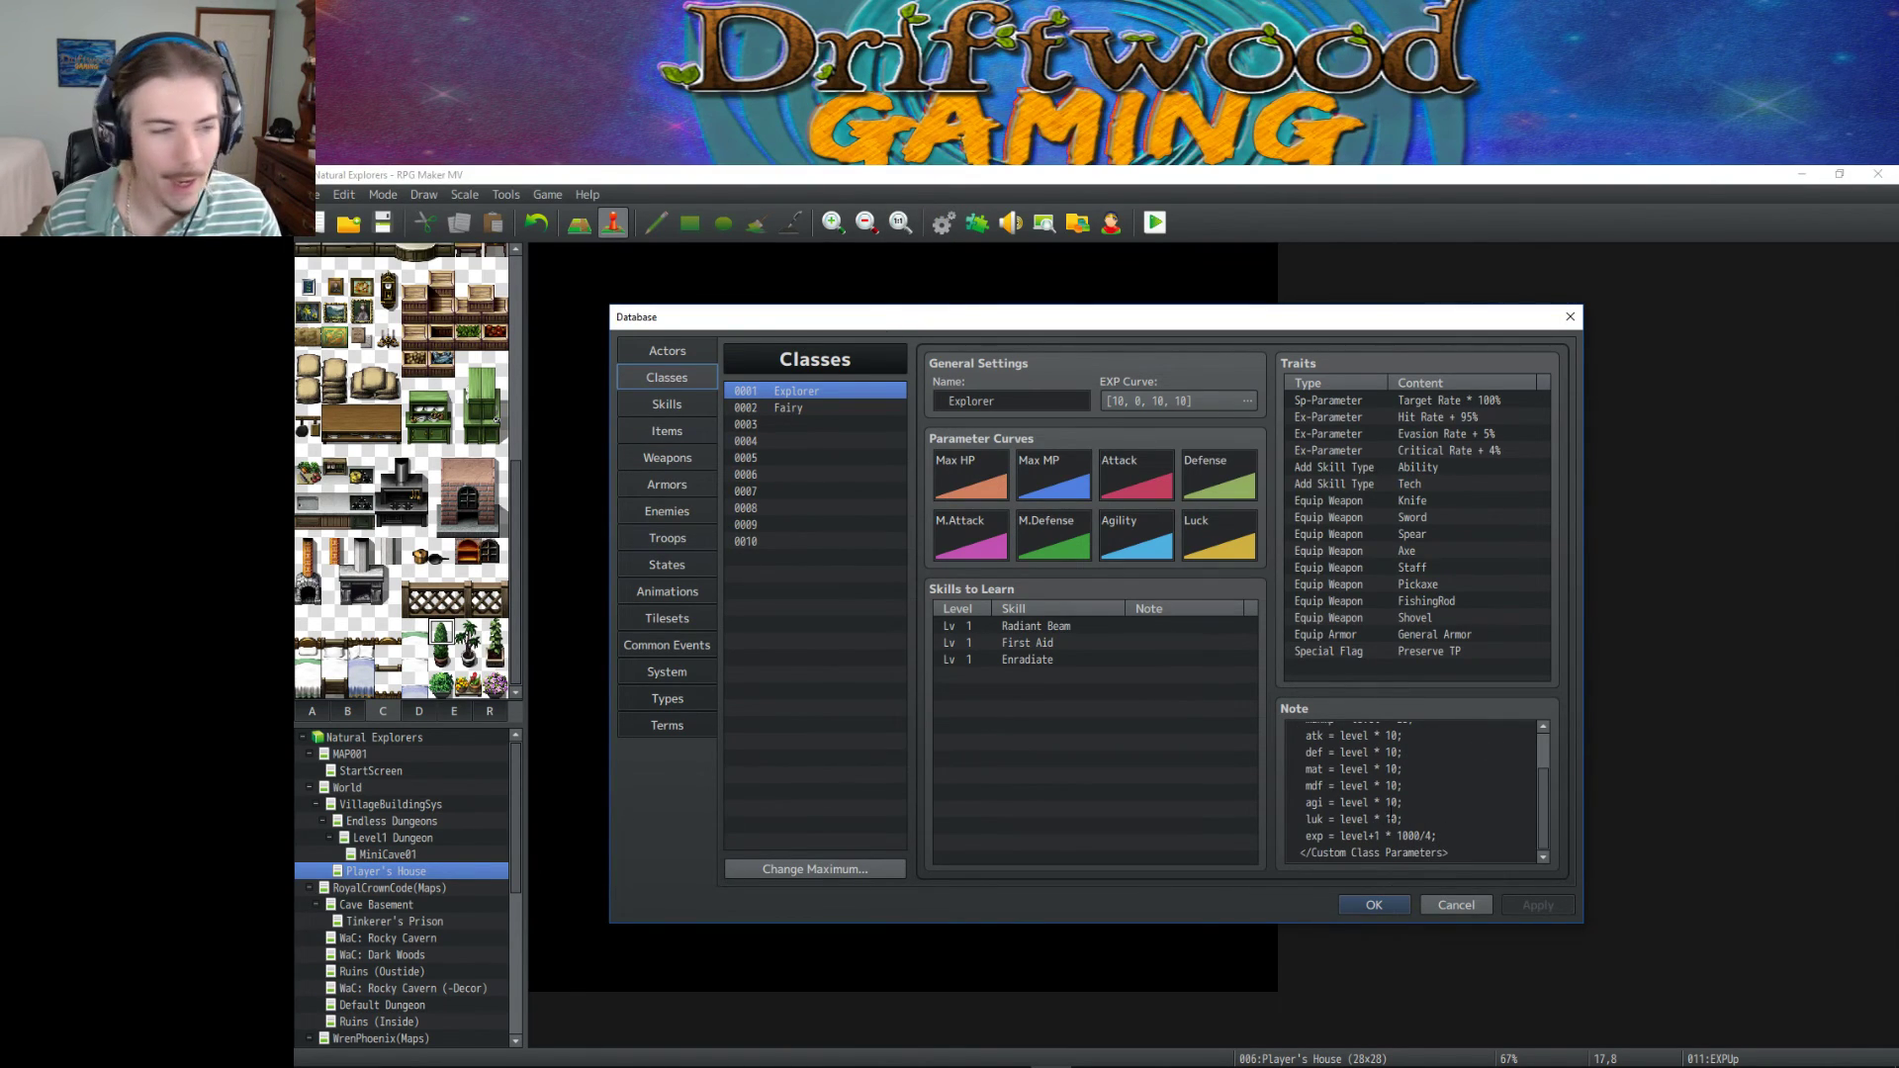
pyautogui.moveTo(1439, 836); pyautogui.dragTo(1341, 836)
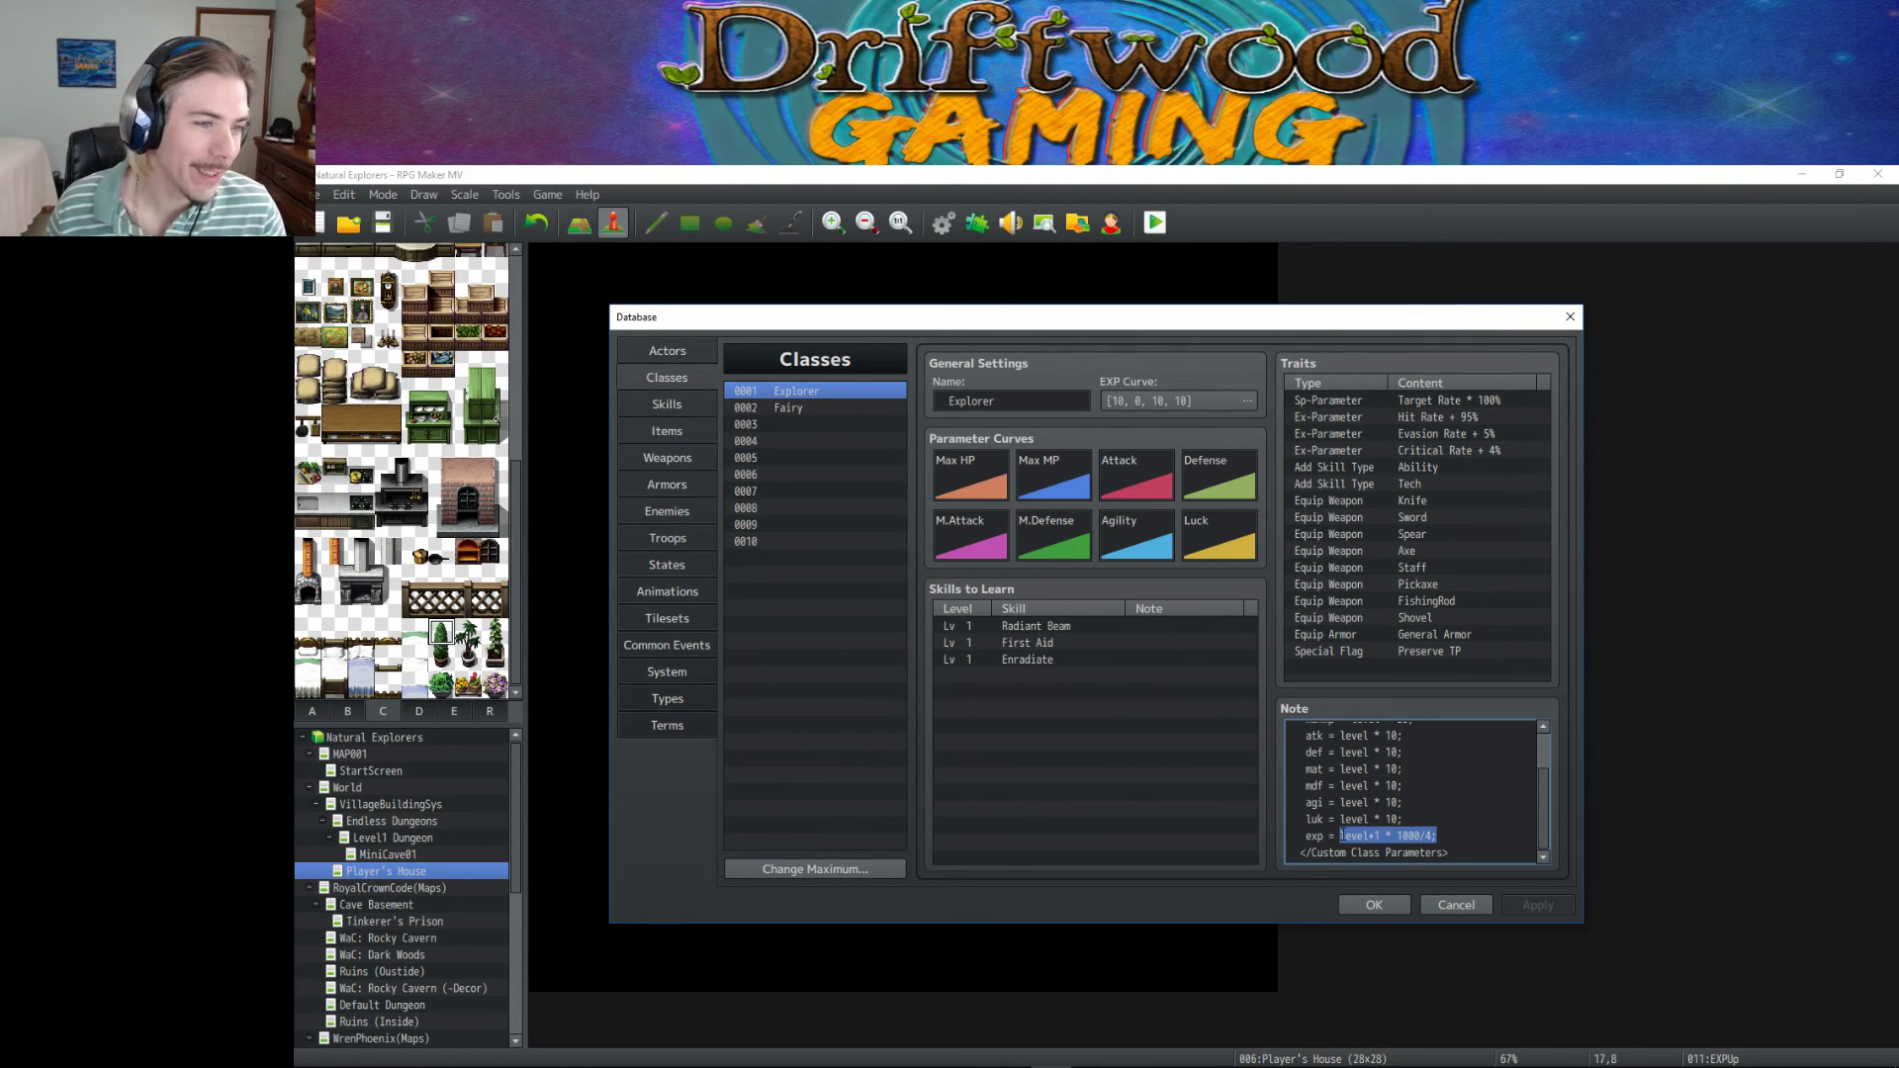
pyautogui.write('l')
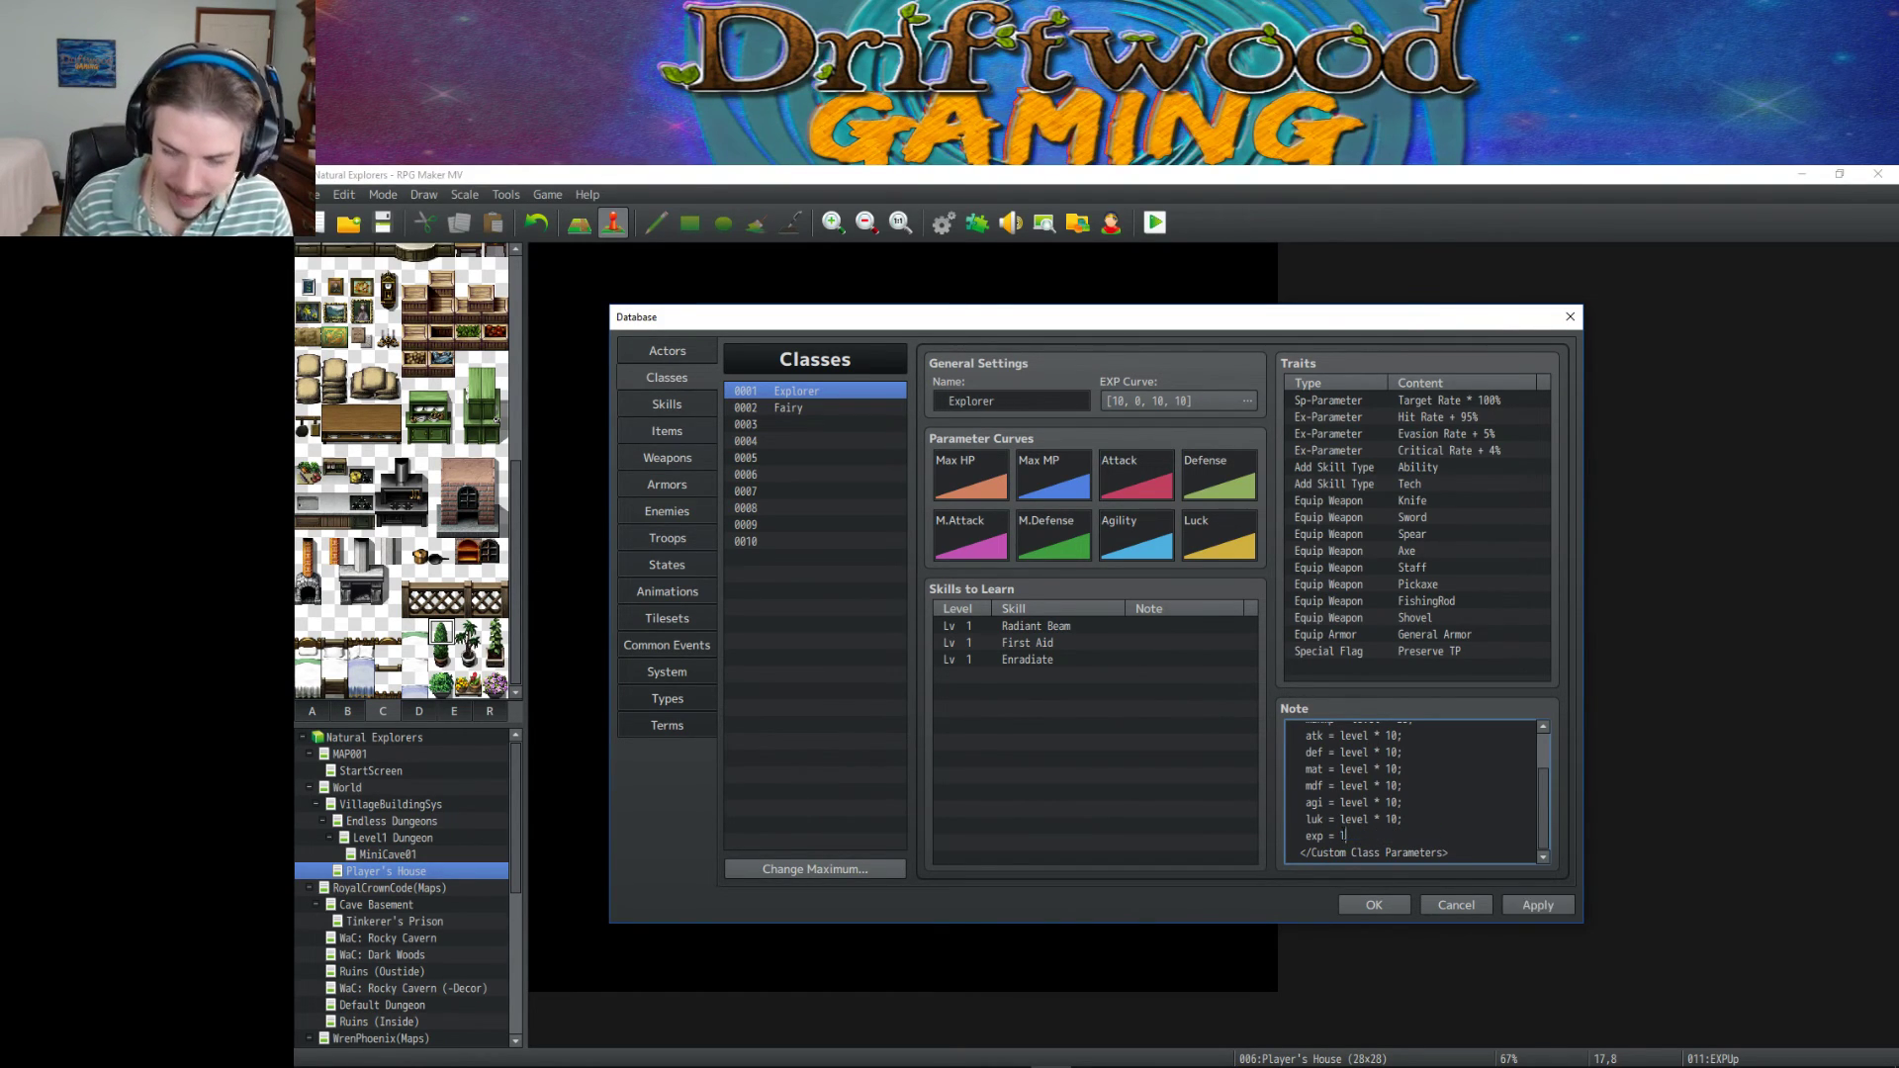
pyautogui.write('evel+1')
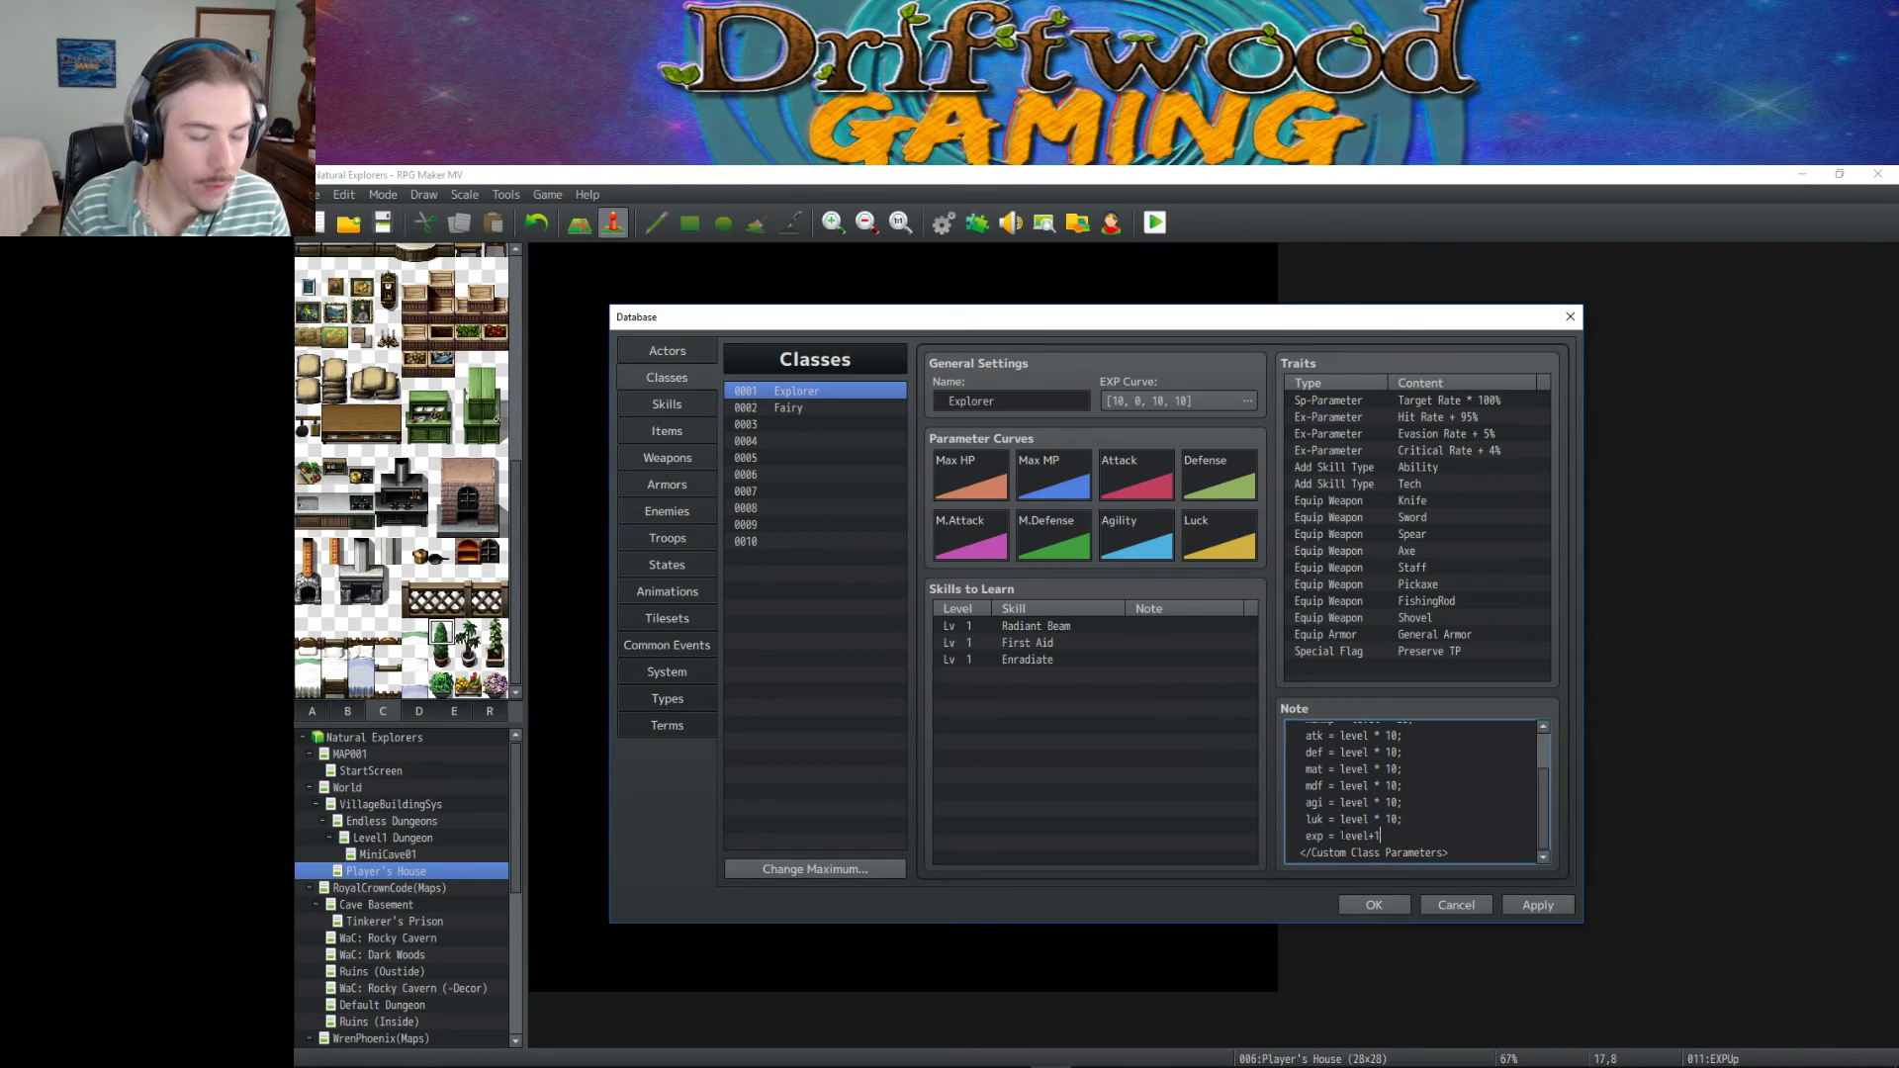
pyautogui.write('*1000')
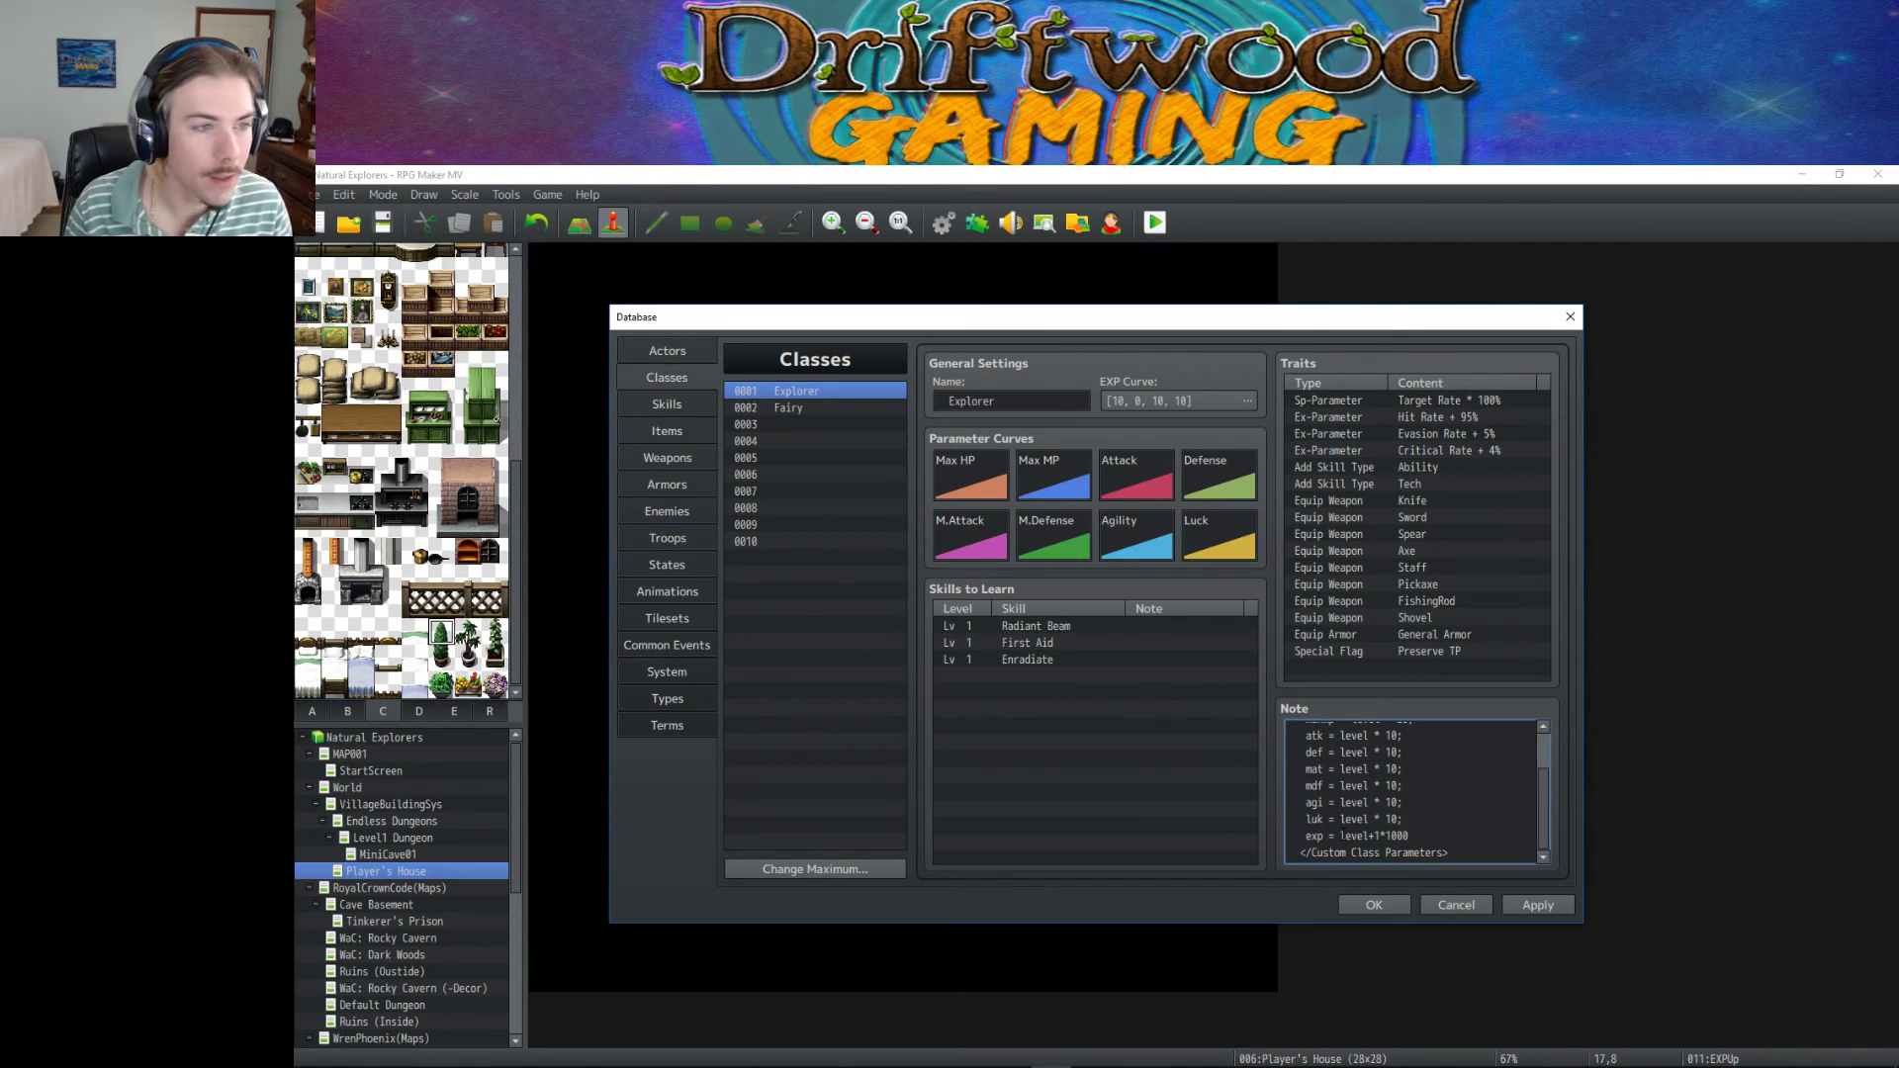
pyautogui.write('/')
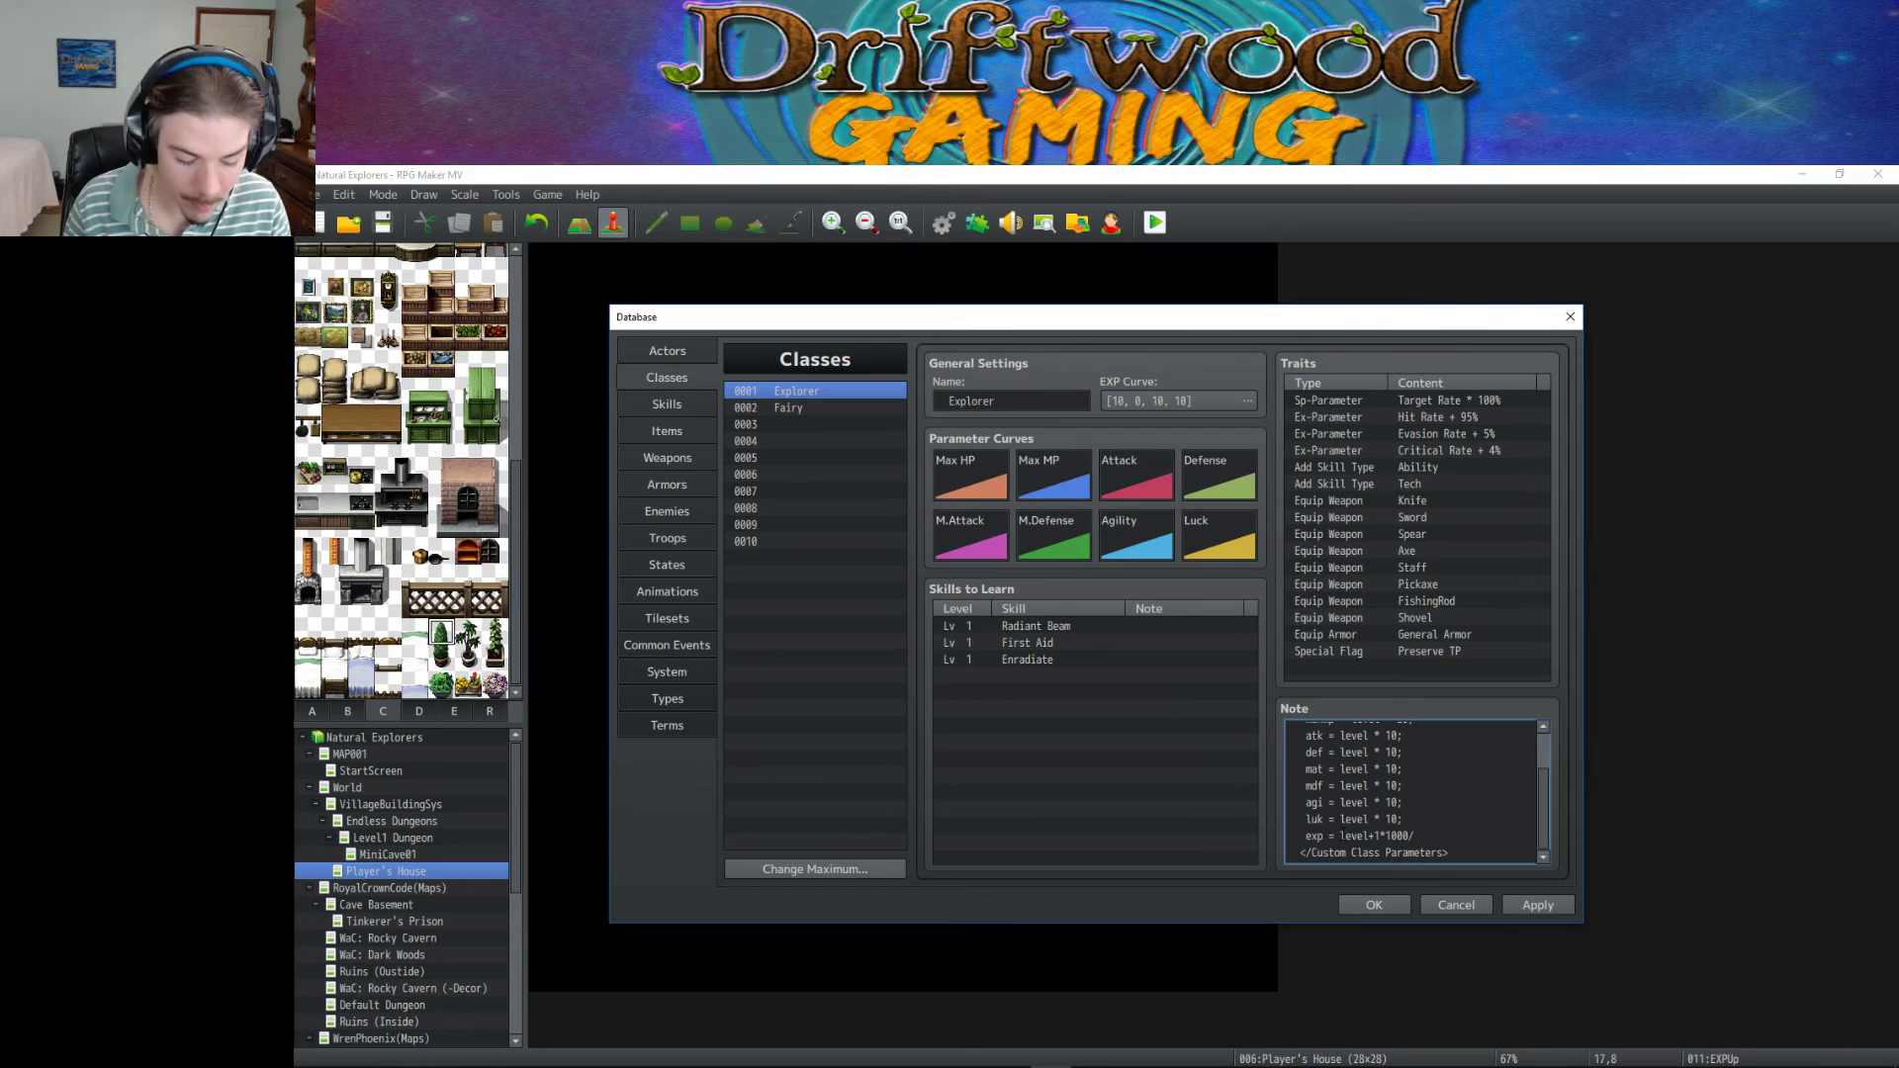
pyautogui.write(')')
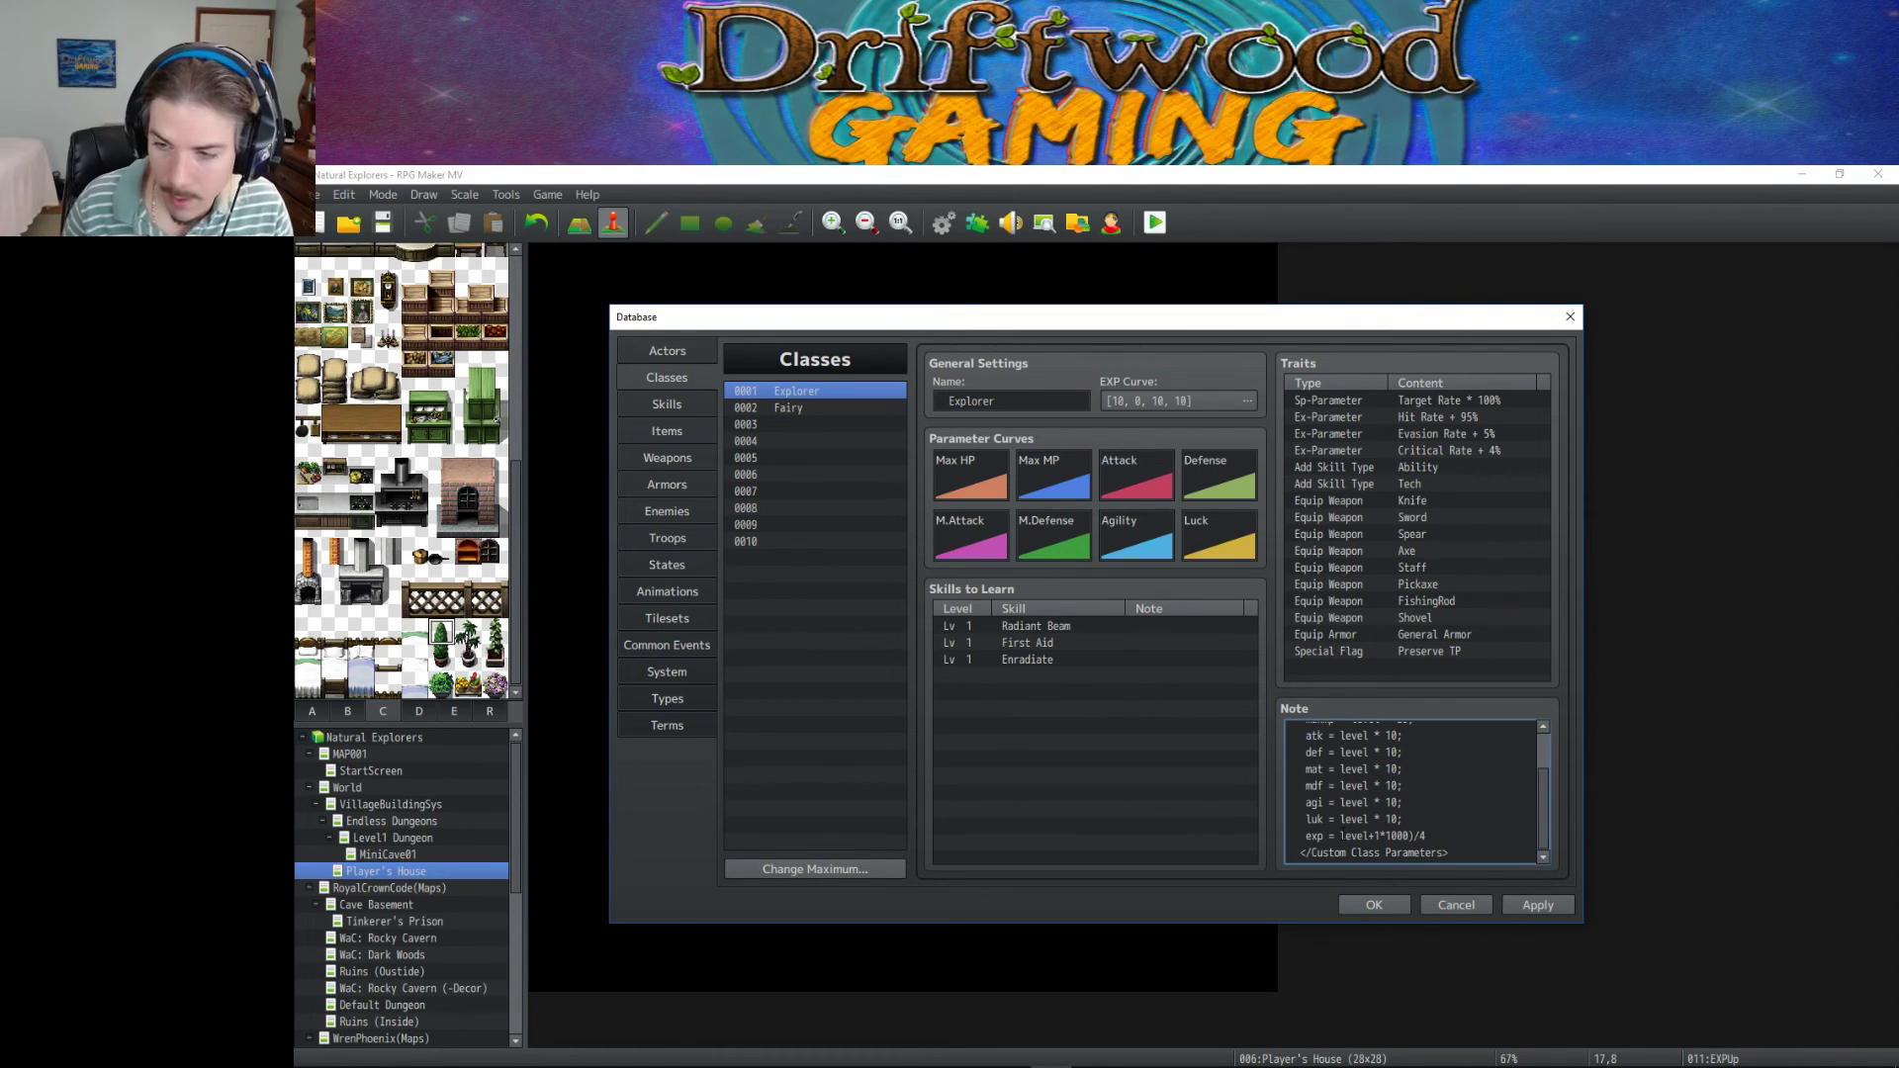
pyautogui.click(1342, 836)
pyautogui.write('(')
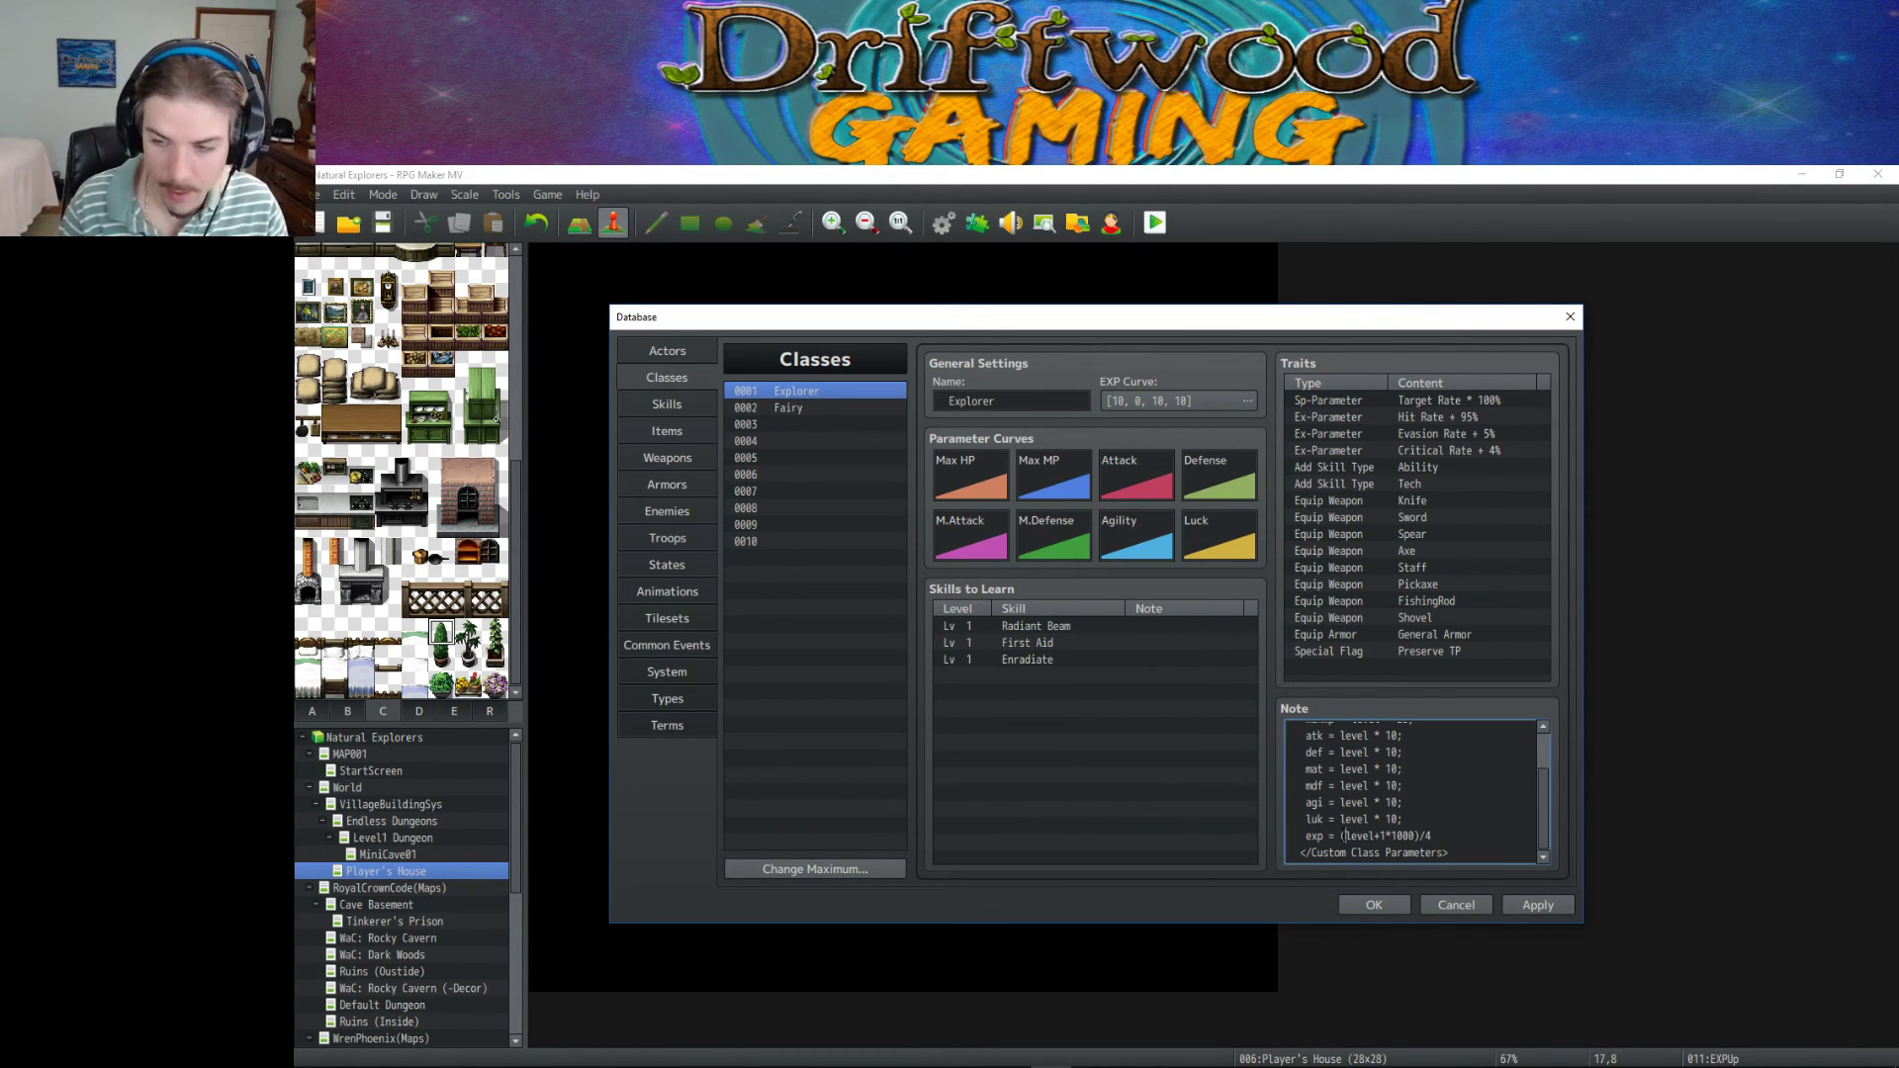
# Copy the Explorer's "exp = (level+1*1000)/4" line over the Fairy class's exp line and save the database changes.
pyautogui.moveTo(1436, 837); pyautogui.dragTo(1306, 836)
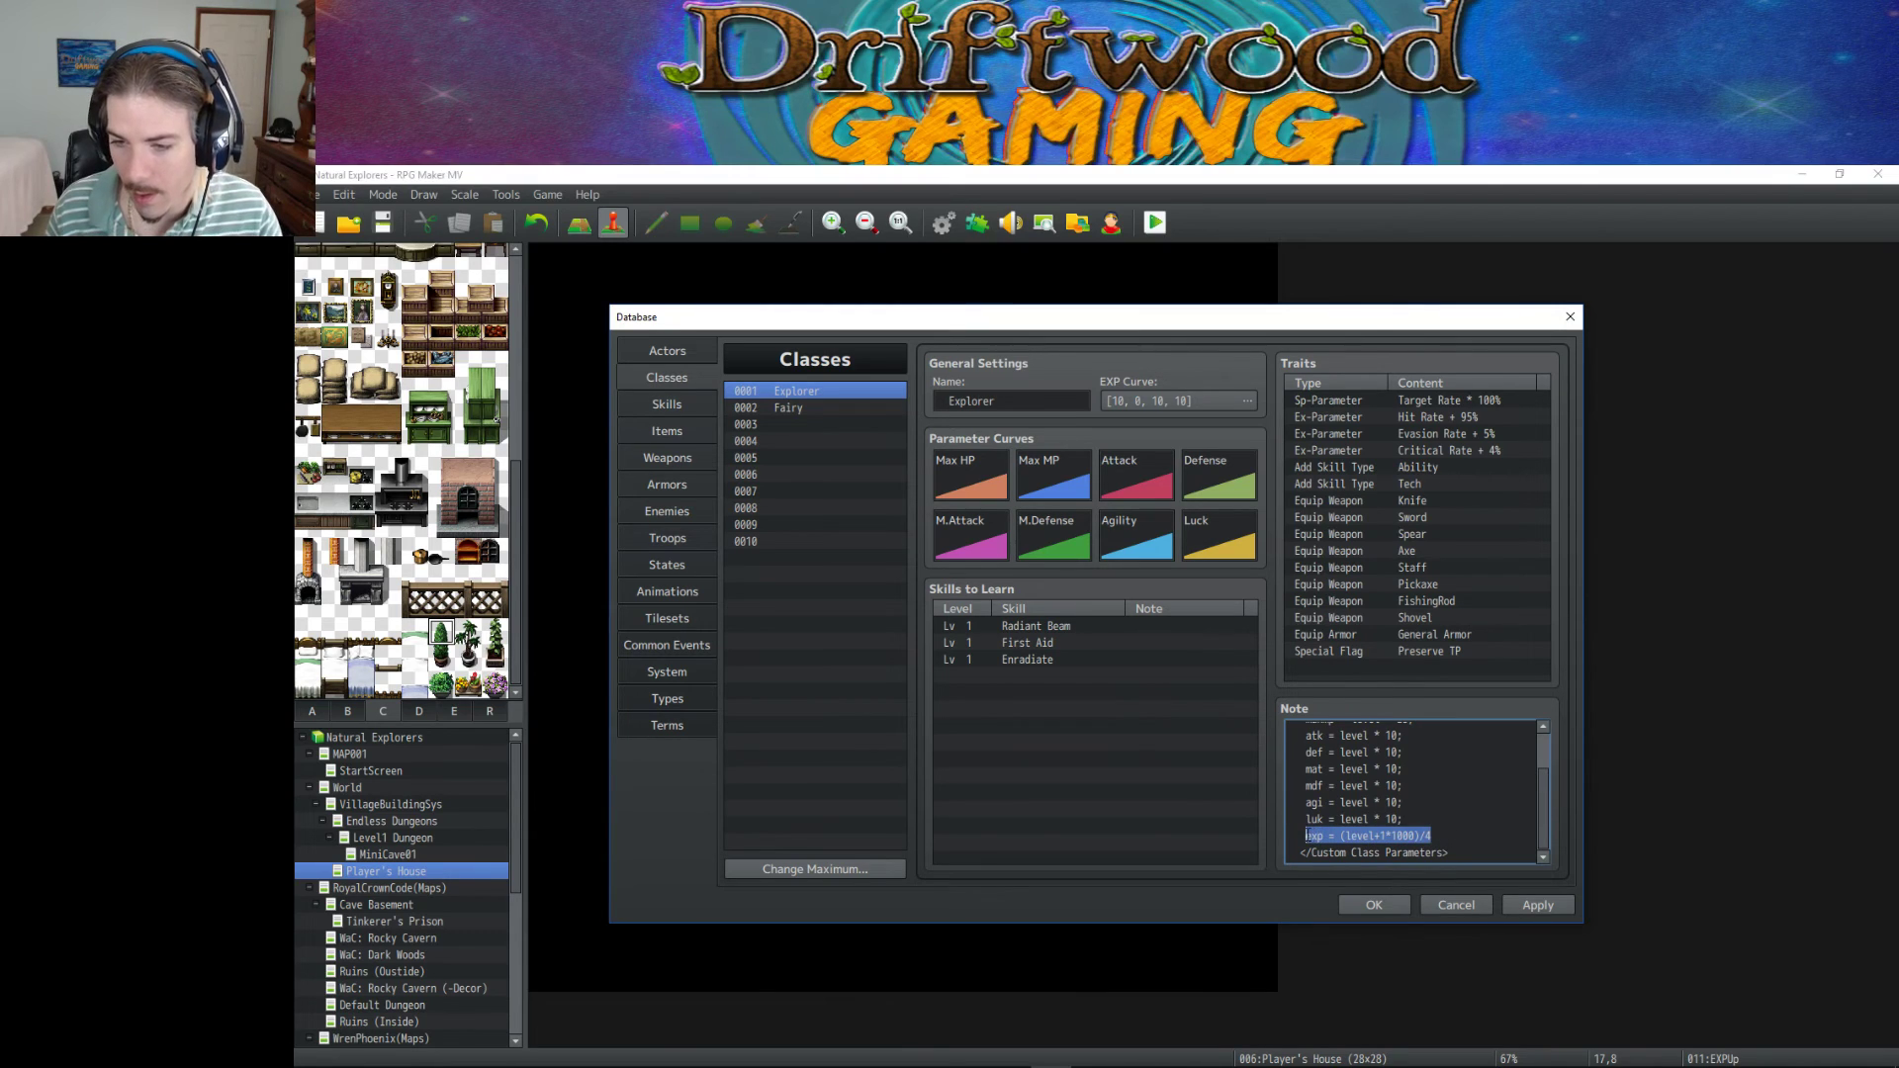
pyautogui.click(819, 409)
pyautogui.scroll(-3, 1415, 791)
pyautogui.hotkey('ctrl', 'a')
pyautogui.click(1441, 827)
pyautogui.moveTo(1441, 836); pyautogui.dragTo(1306, 836)
pyautogui.click(1536, 904)
pyautogui.click(1363, 903)
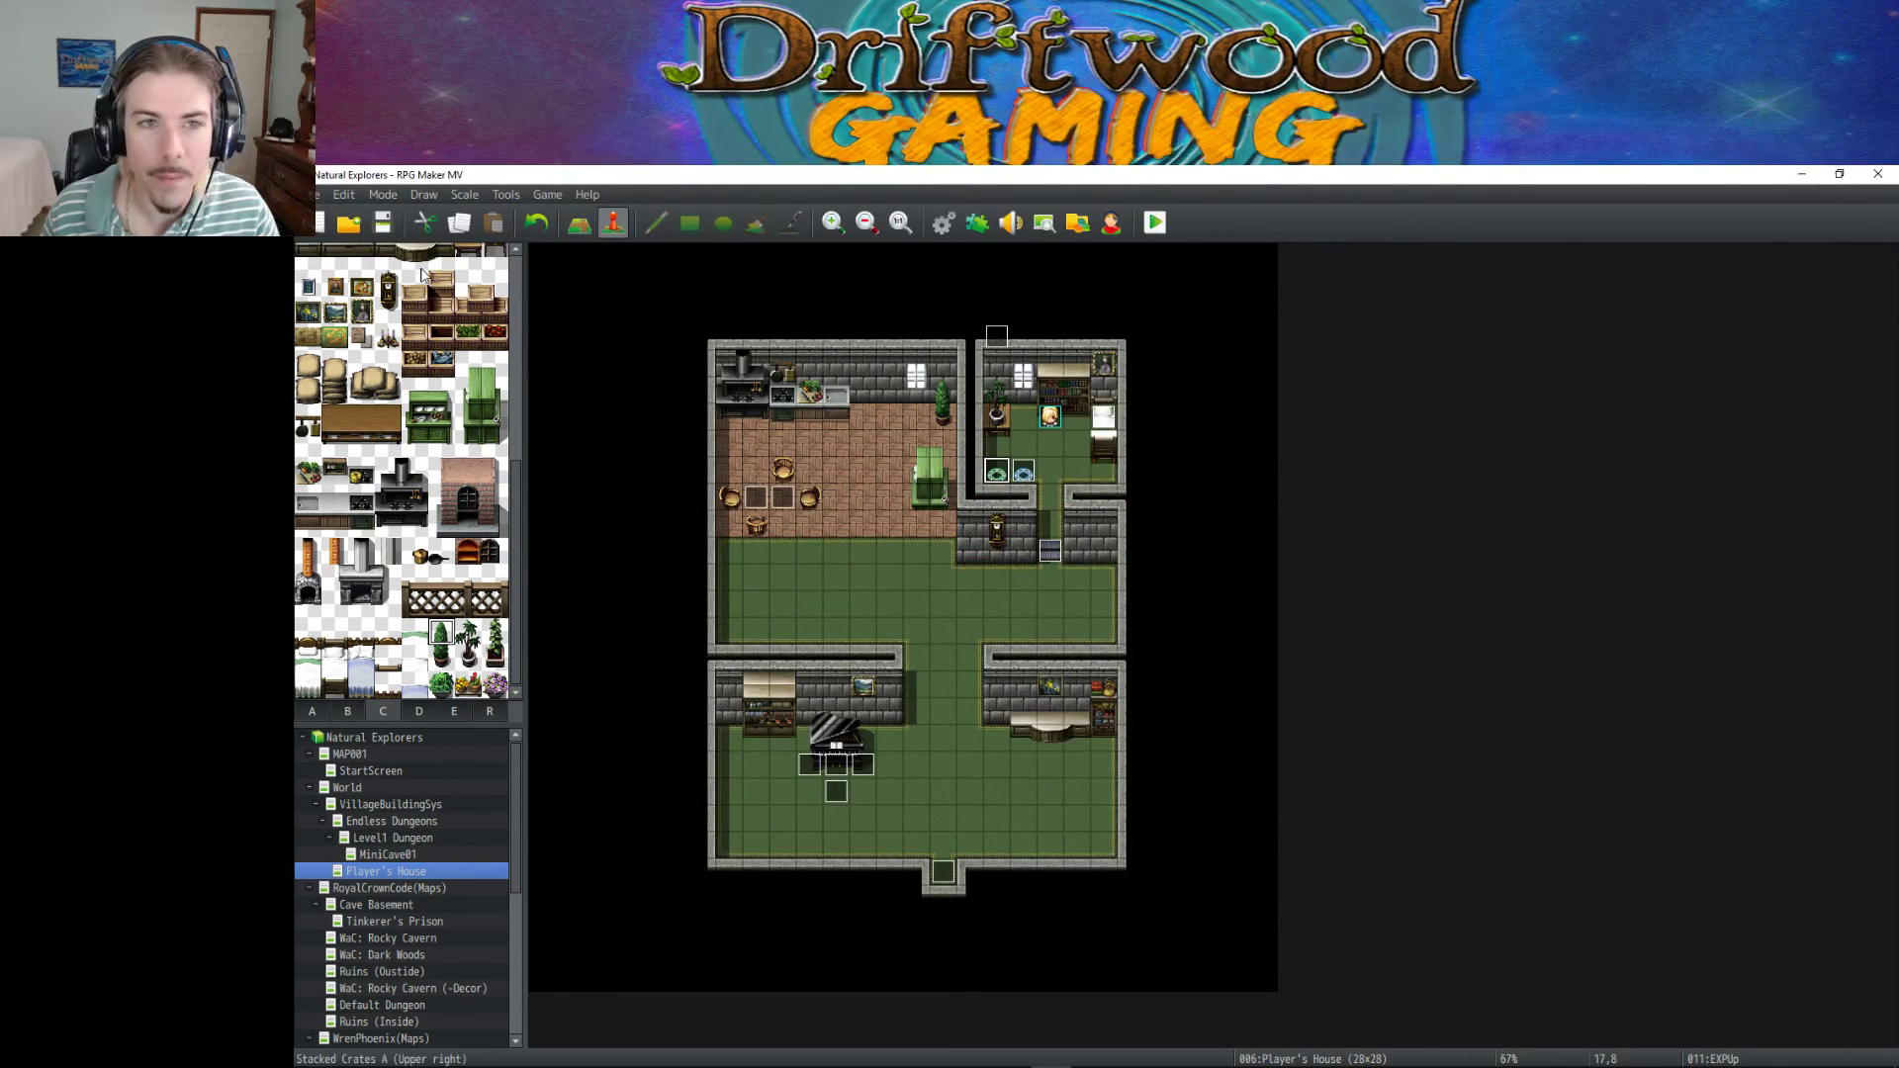
# Launch a playtest, start the game and walk the character toward the bedroom's green circle.
pyautogui.click(1153, 224)
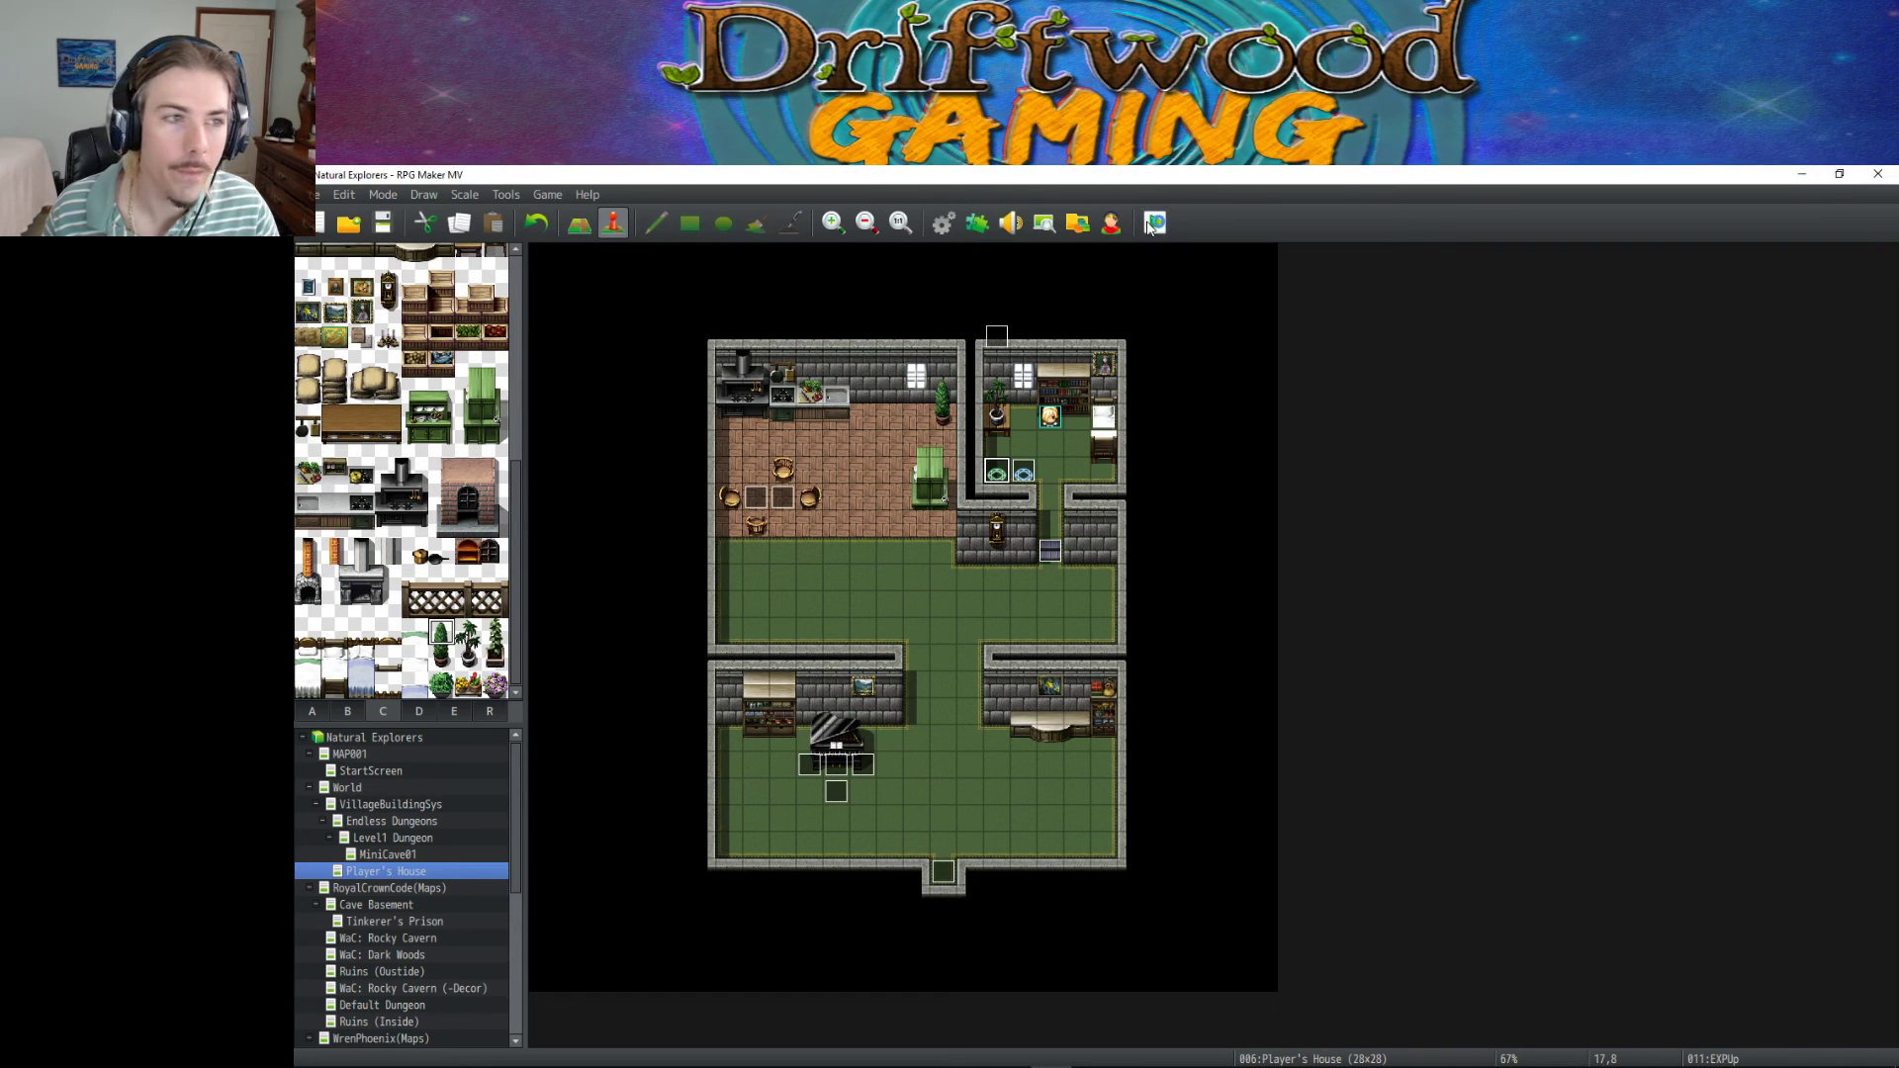
pyautogui.press('Up')
pyautogui.press('Return')
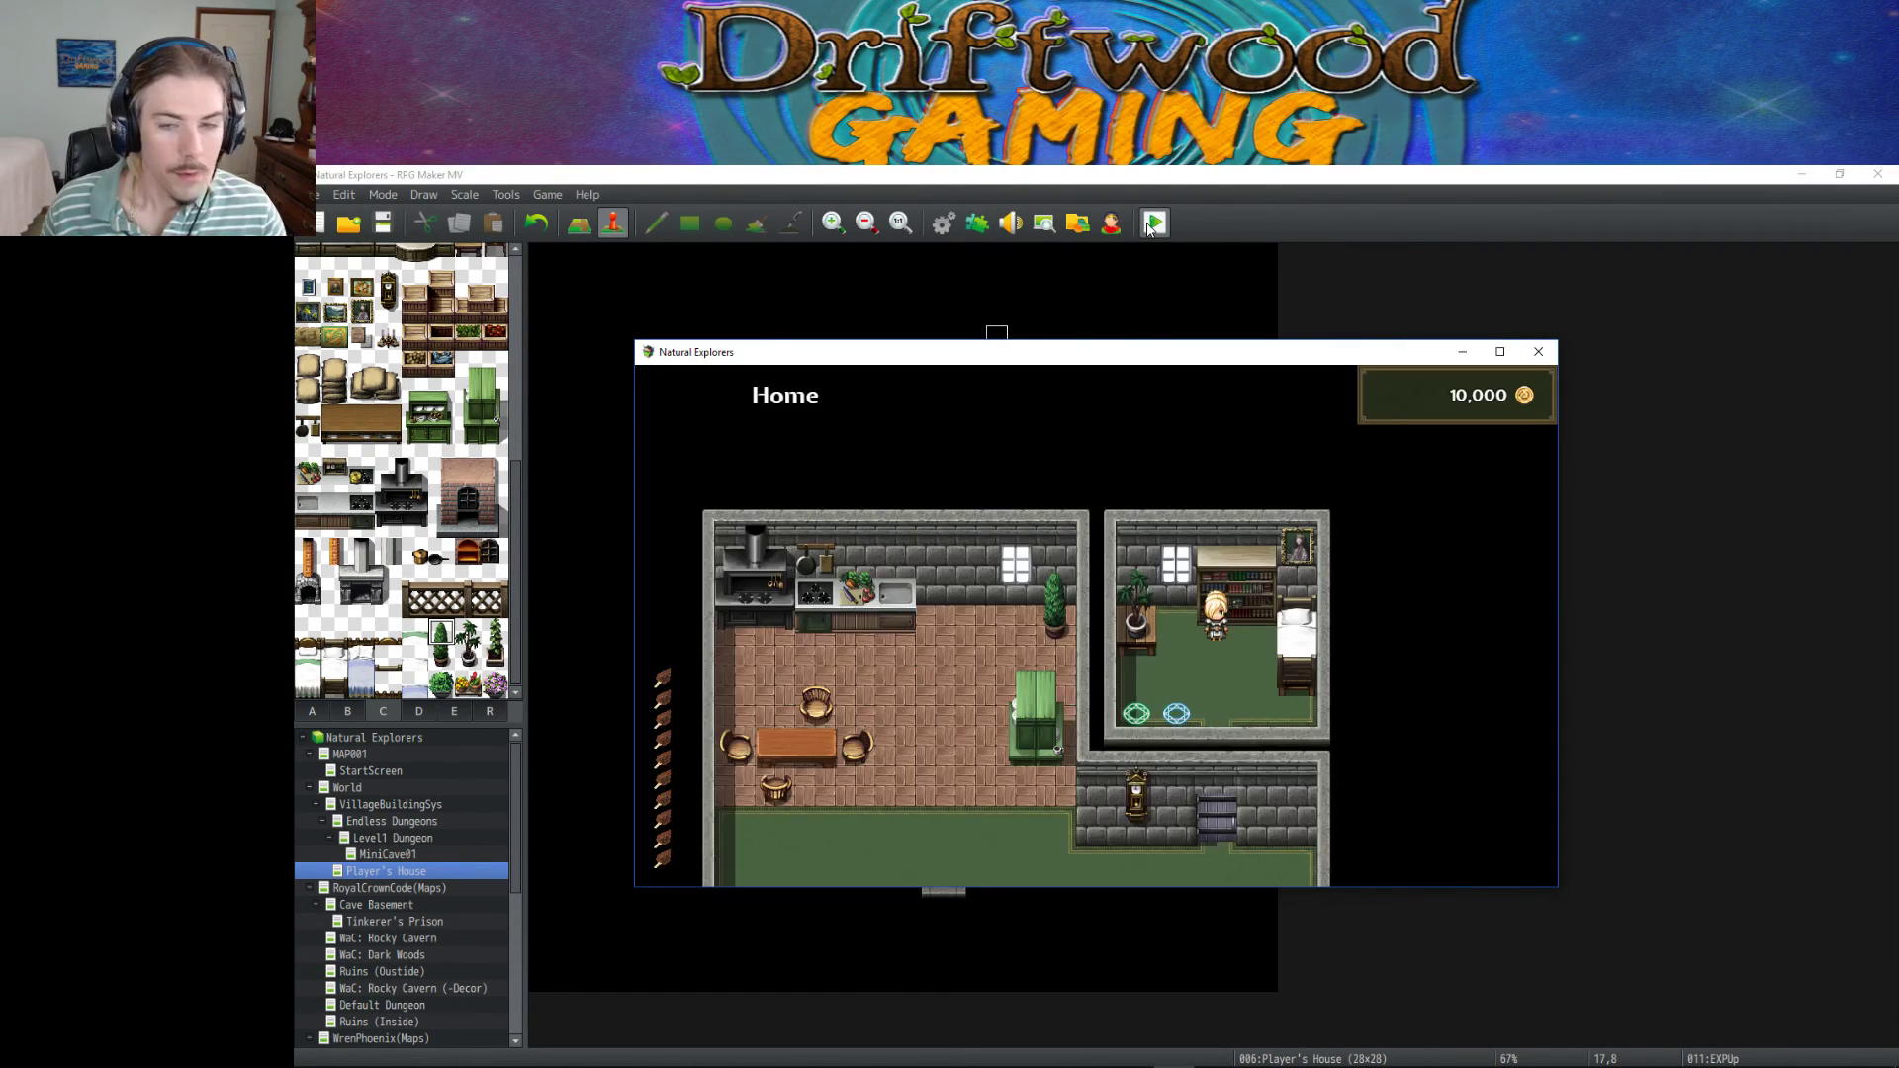
pyautogui.press('Left')
# Examine the EXP the Explorer needs for the next level on the status screen and return to the map.
pyautogui.press('Escape')
pyautogui.press('Return')
pyautogui.press('Escape')
pyautogui.press('Down')
pyautogui.press('Down')
pyautogui.press('Down')
pyautogui.press('Return')
pyautogui.press('Return')
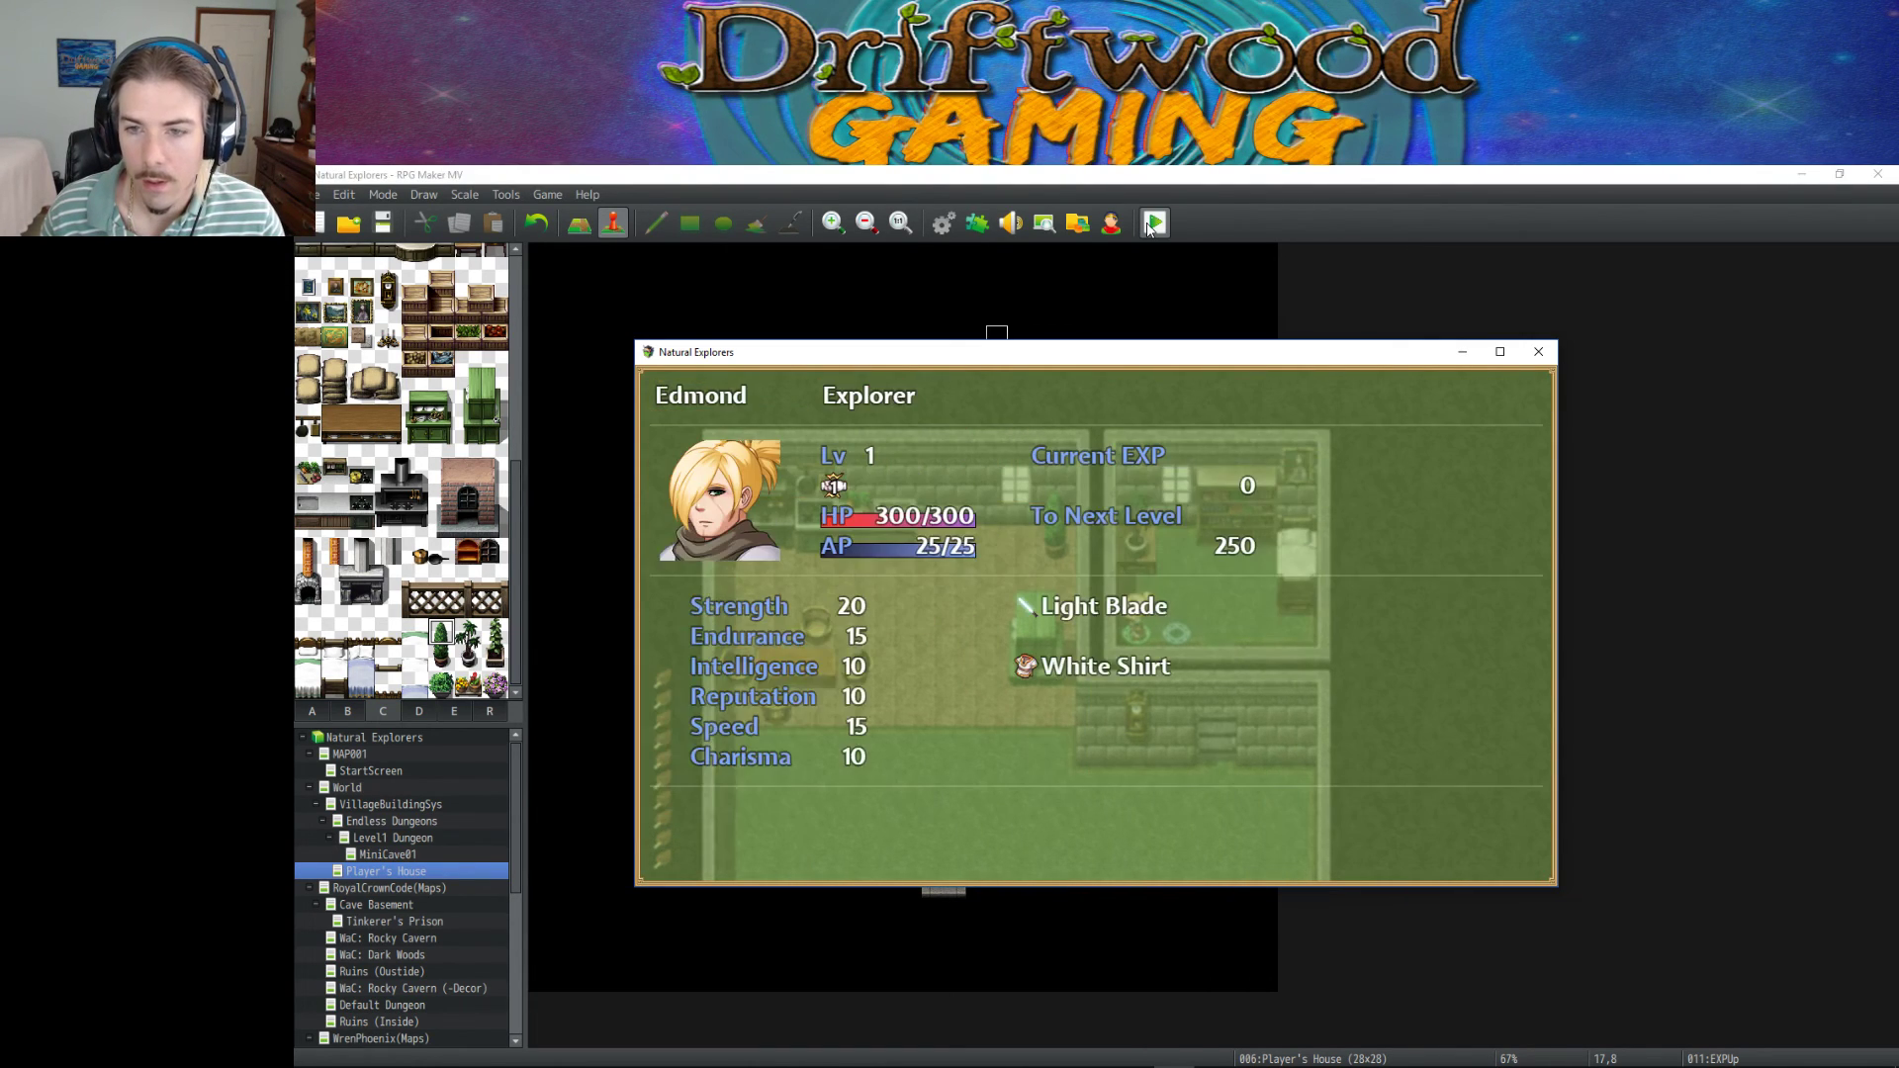
pyautogui.press('Escape')
pyautogui.press('Escape')
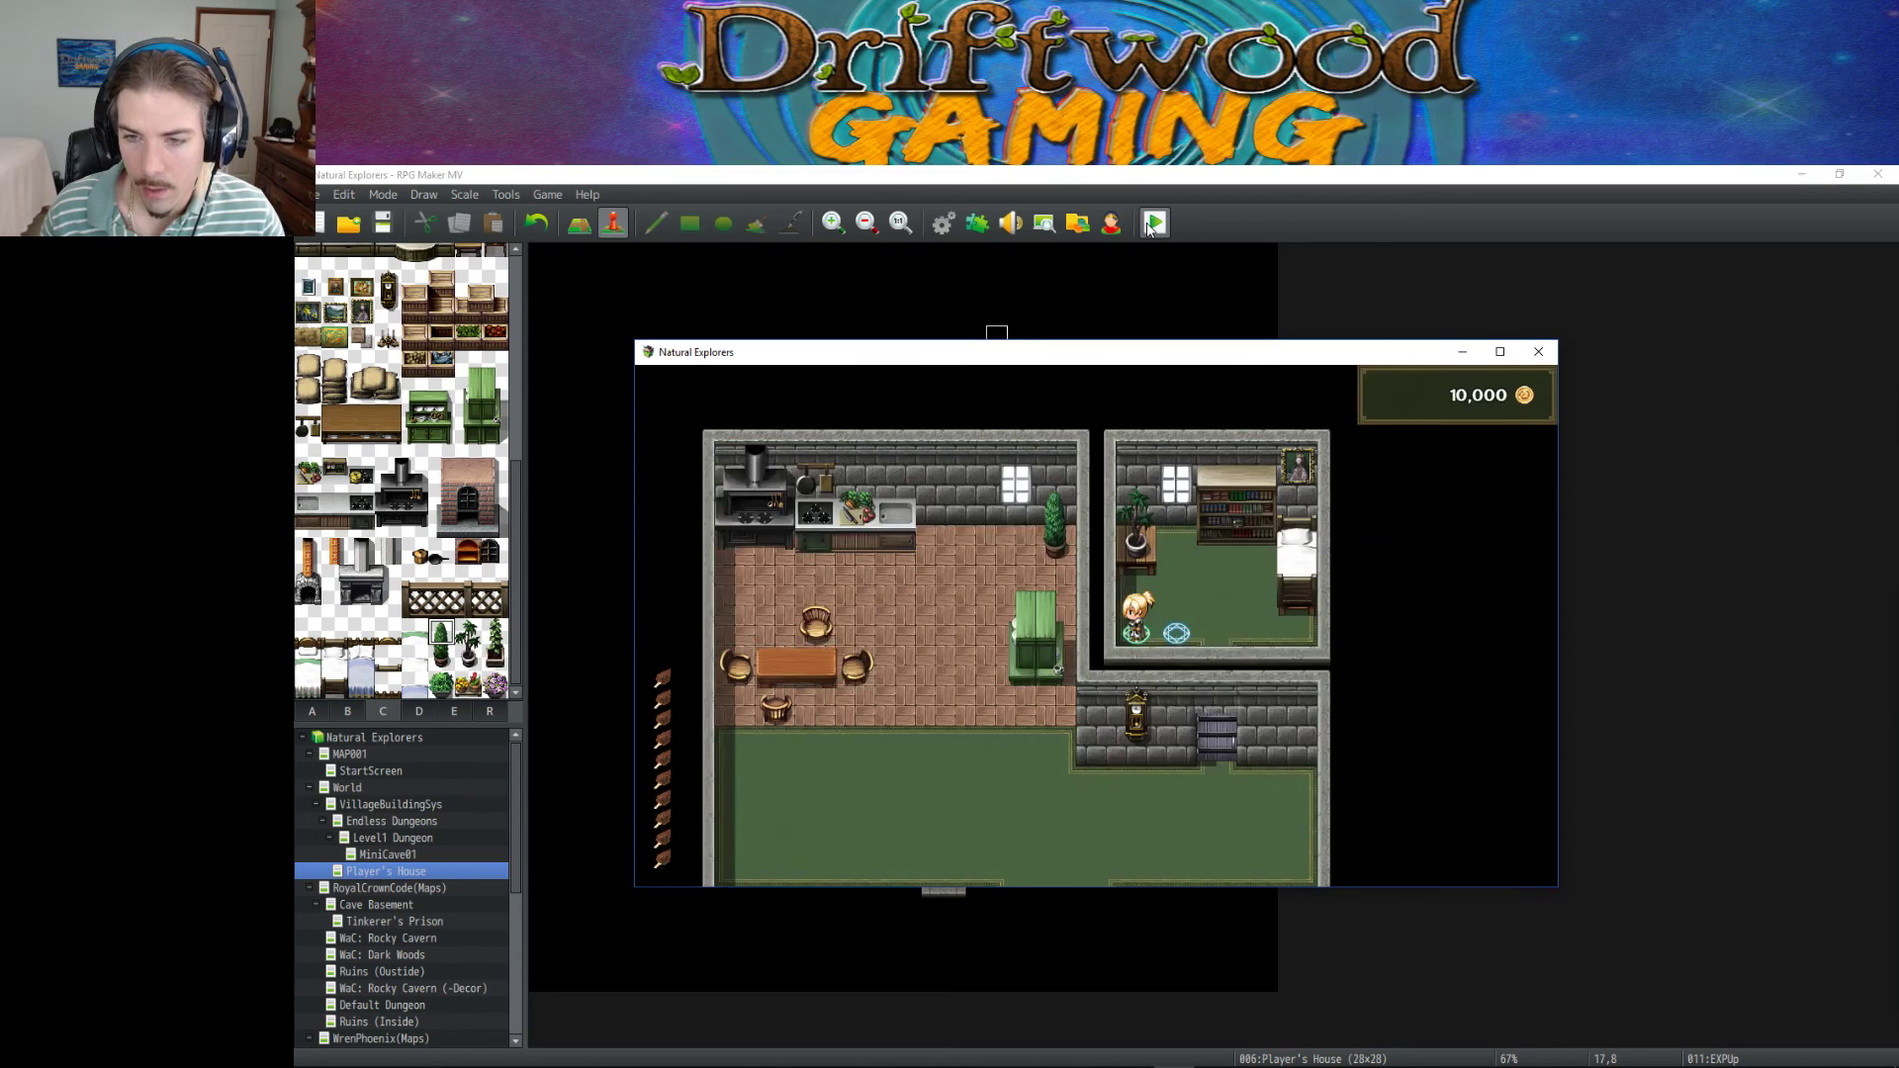
# Trigger the green circle's EXP event and compare both party members' levels in the game menu.
pyautogui.press('Return')
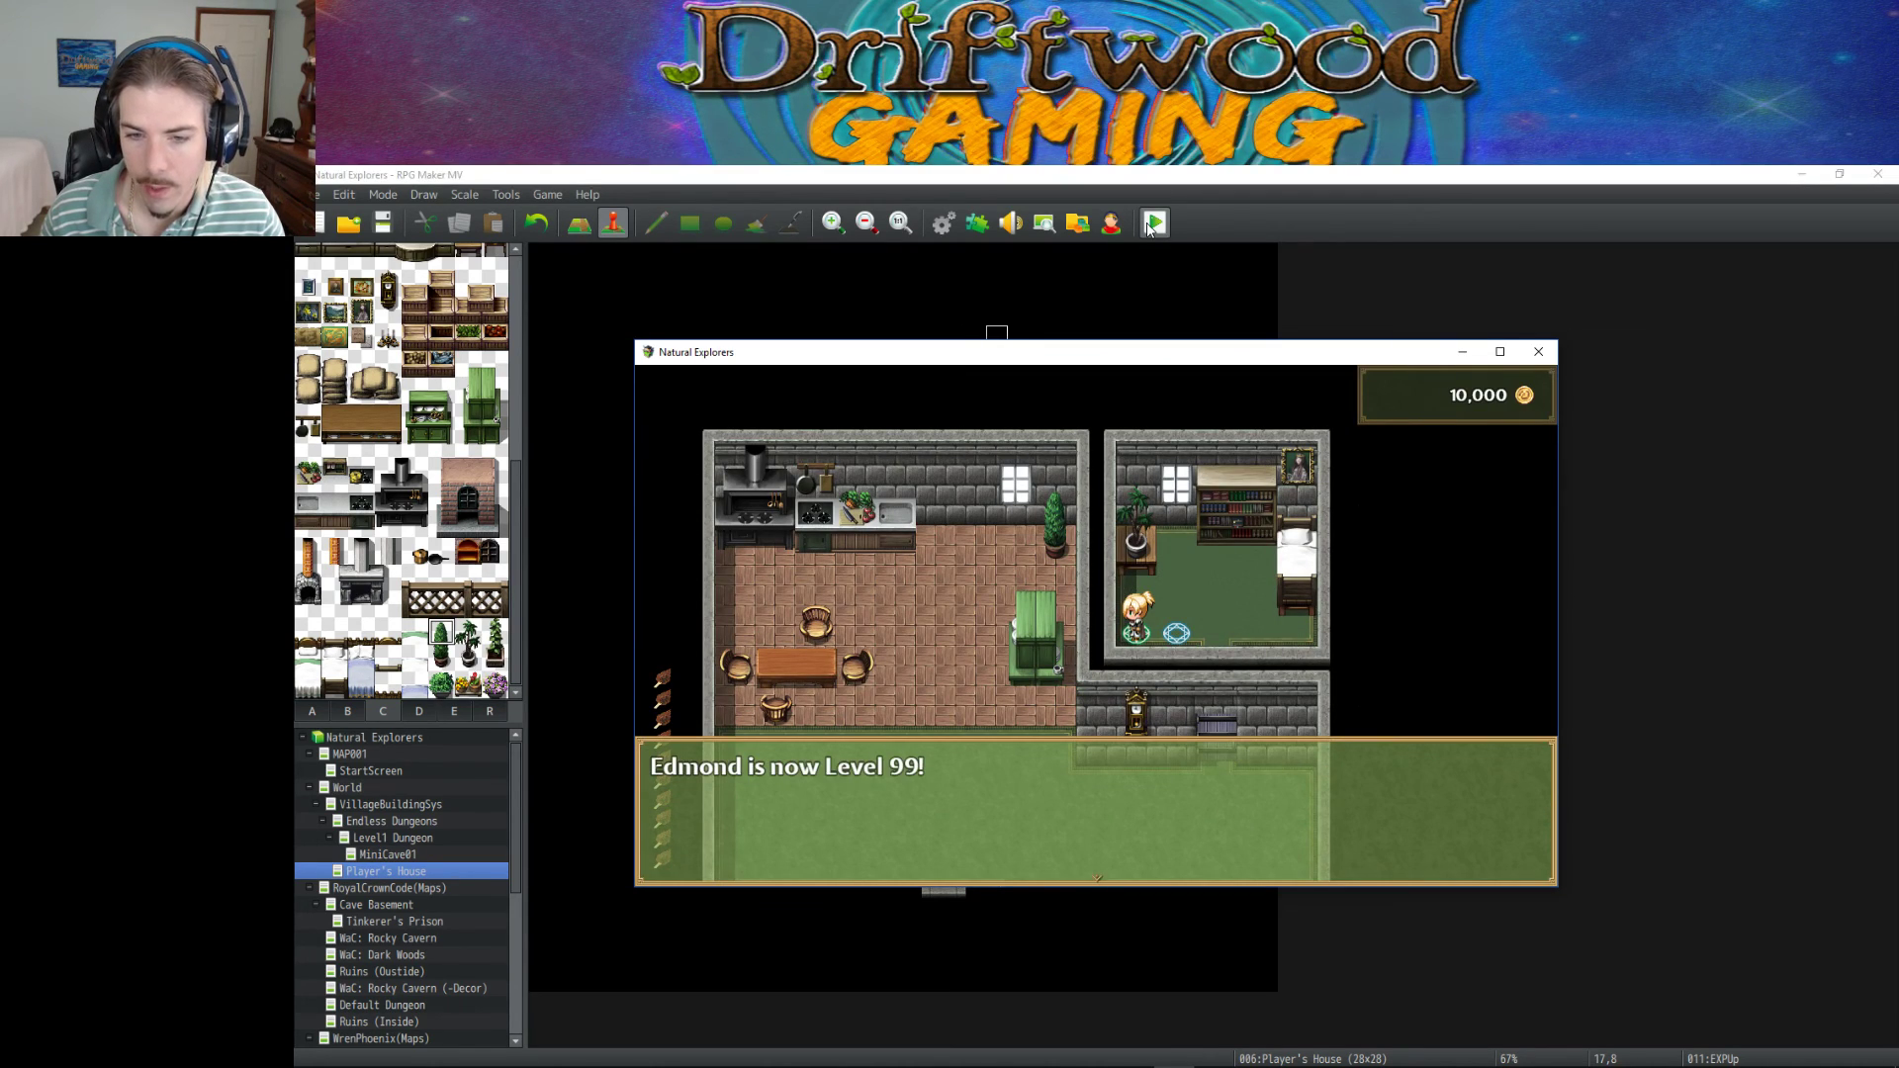
pyautogui.press('Return')
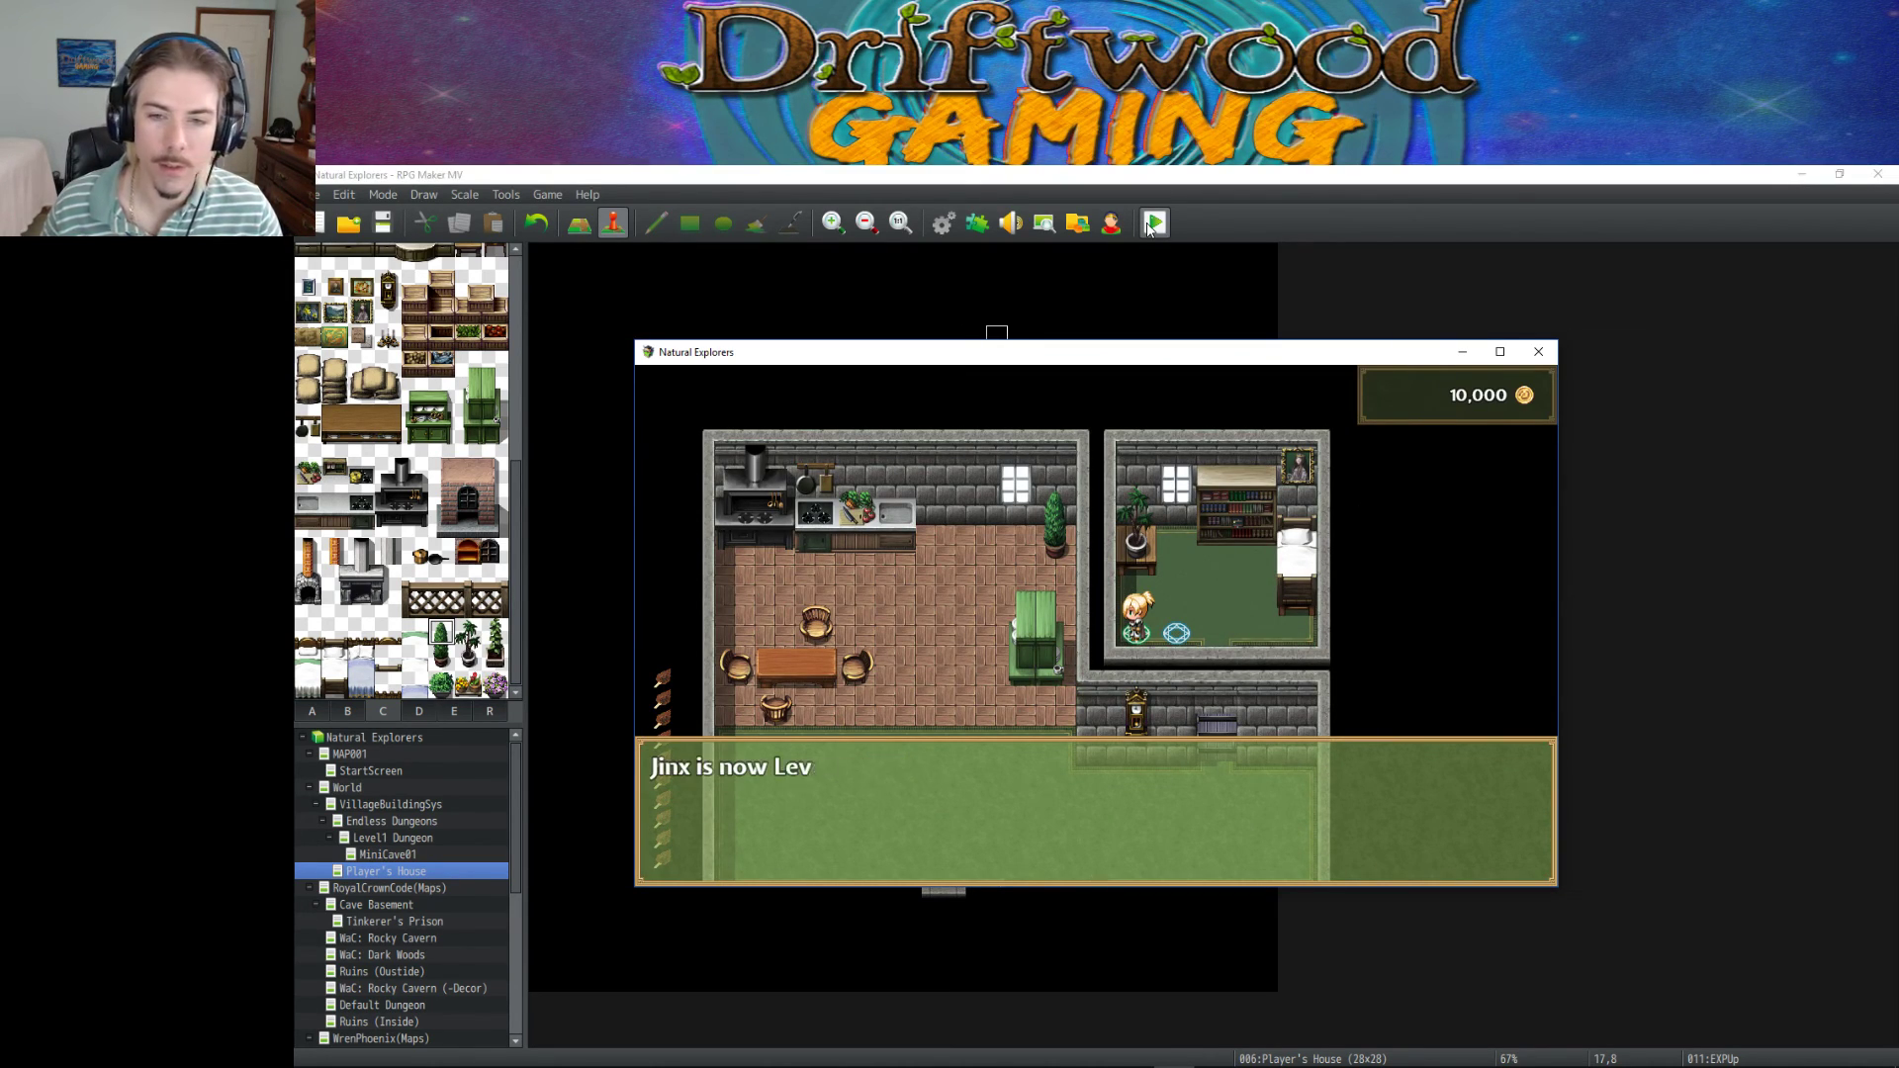
pyautogui.press('Return')
pyautogui.press('Escape')
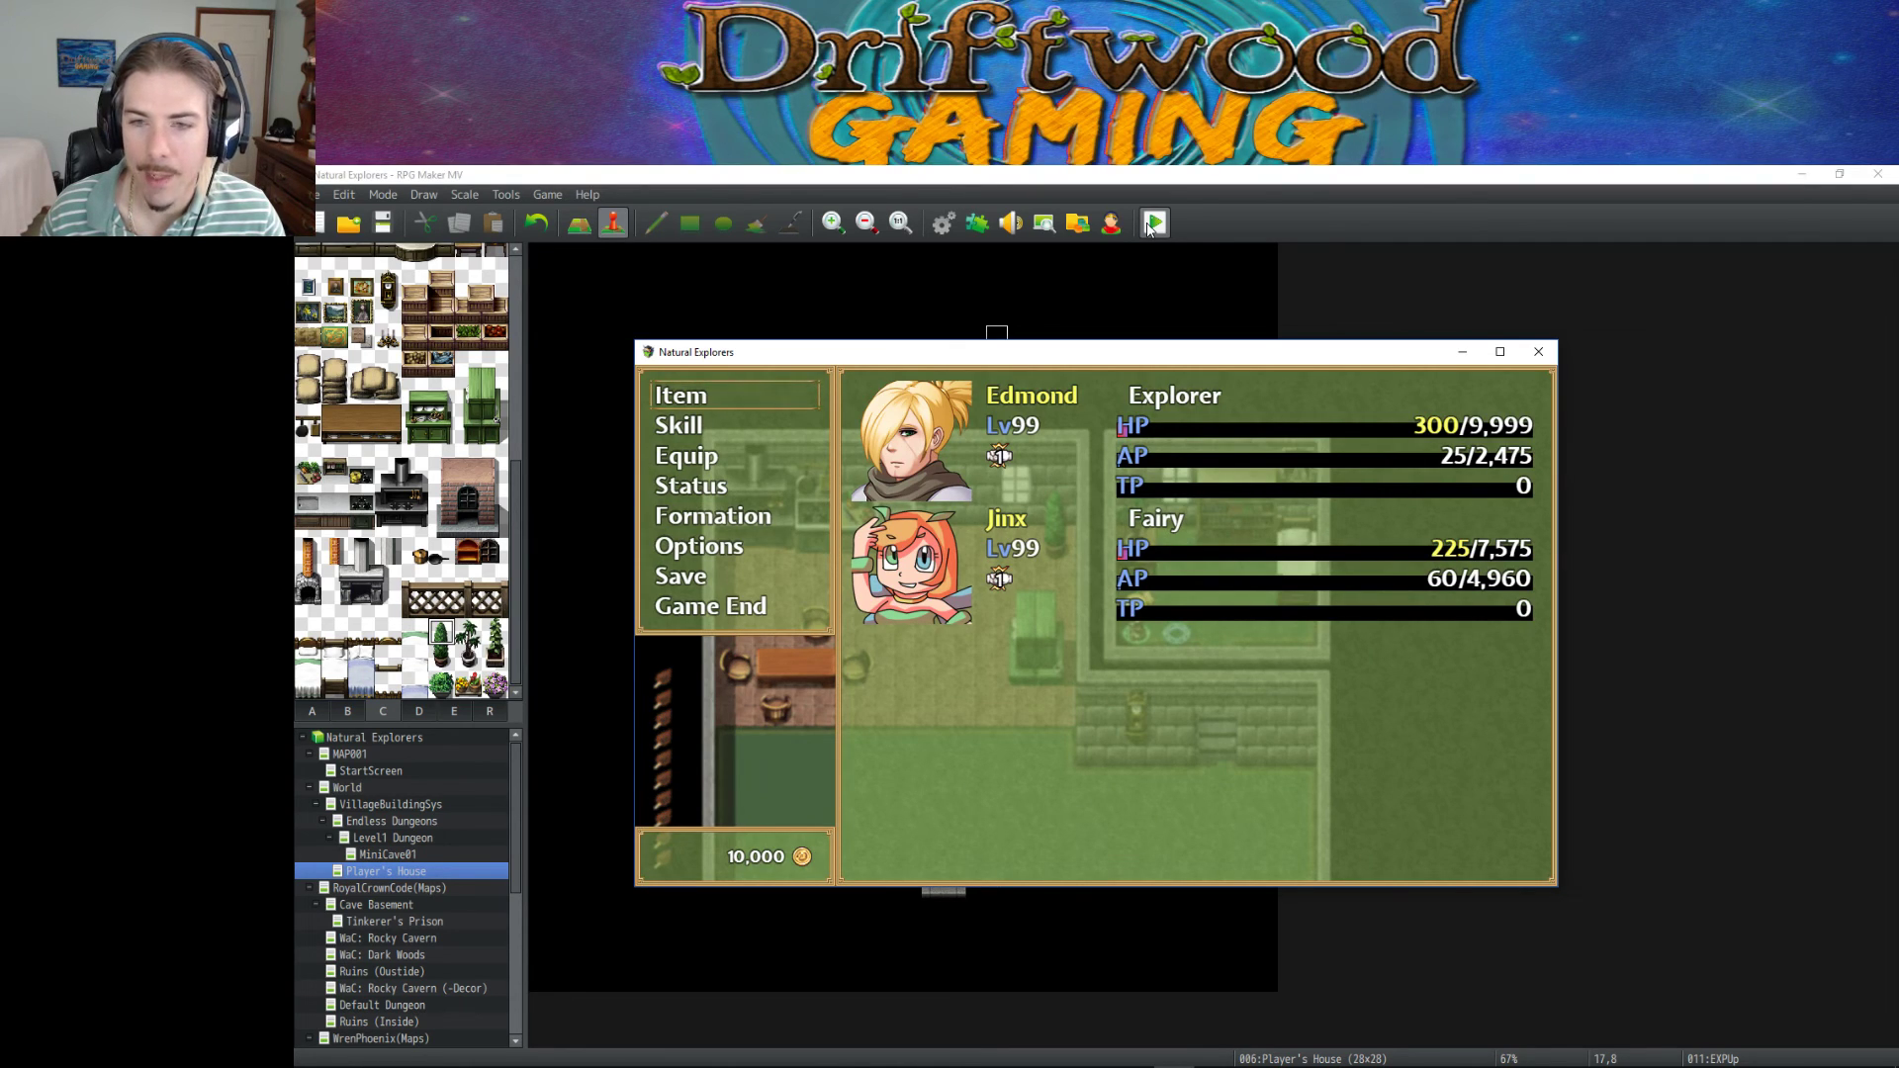
# Examine the Explorer's EXP and stats on the status screen after the level-up, and end the playtest.
pyautogui.press('Return')
pyautogui.press('Escape')
pyautogui.press('Down')
pyautogui.press('Down')
pyautogui.press('Down')
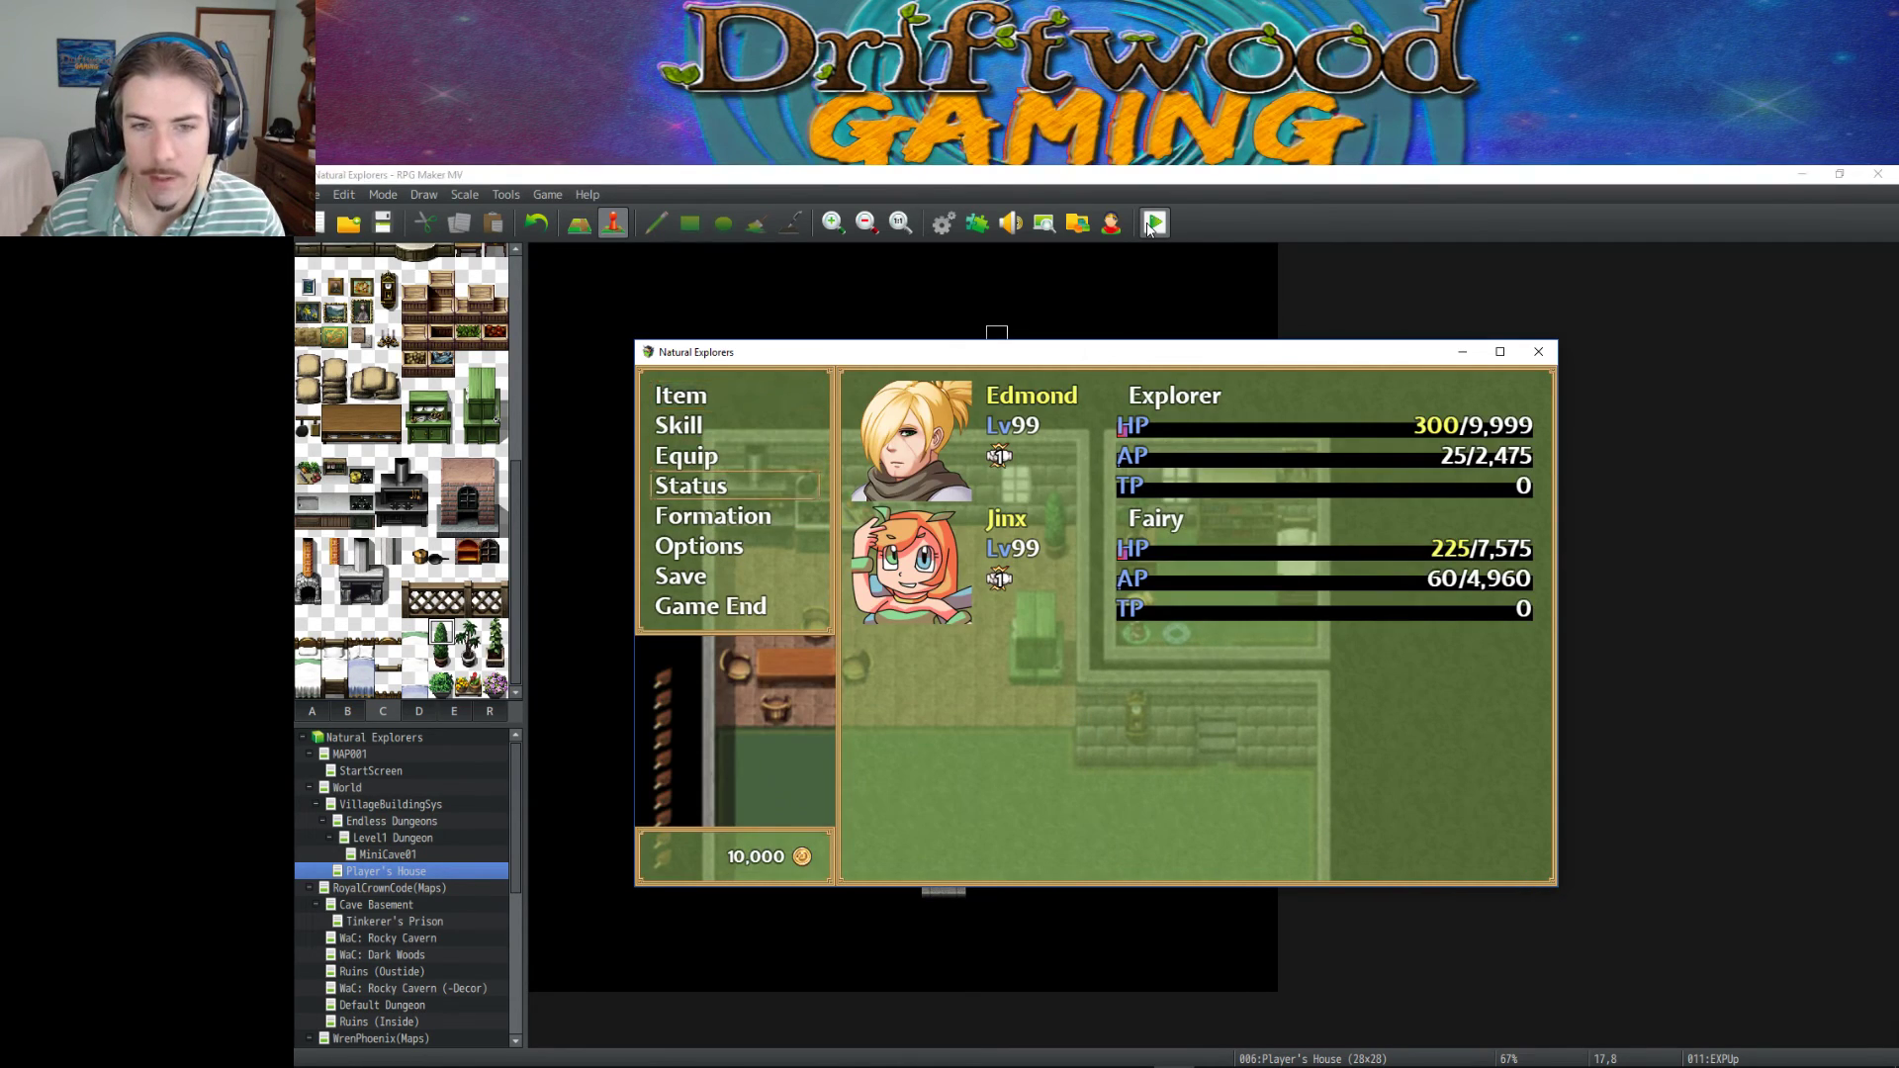
pyautogui.press('Return')
pyautogui.press('Return')
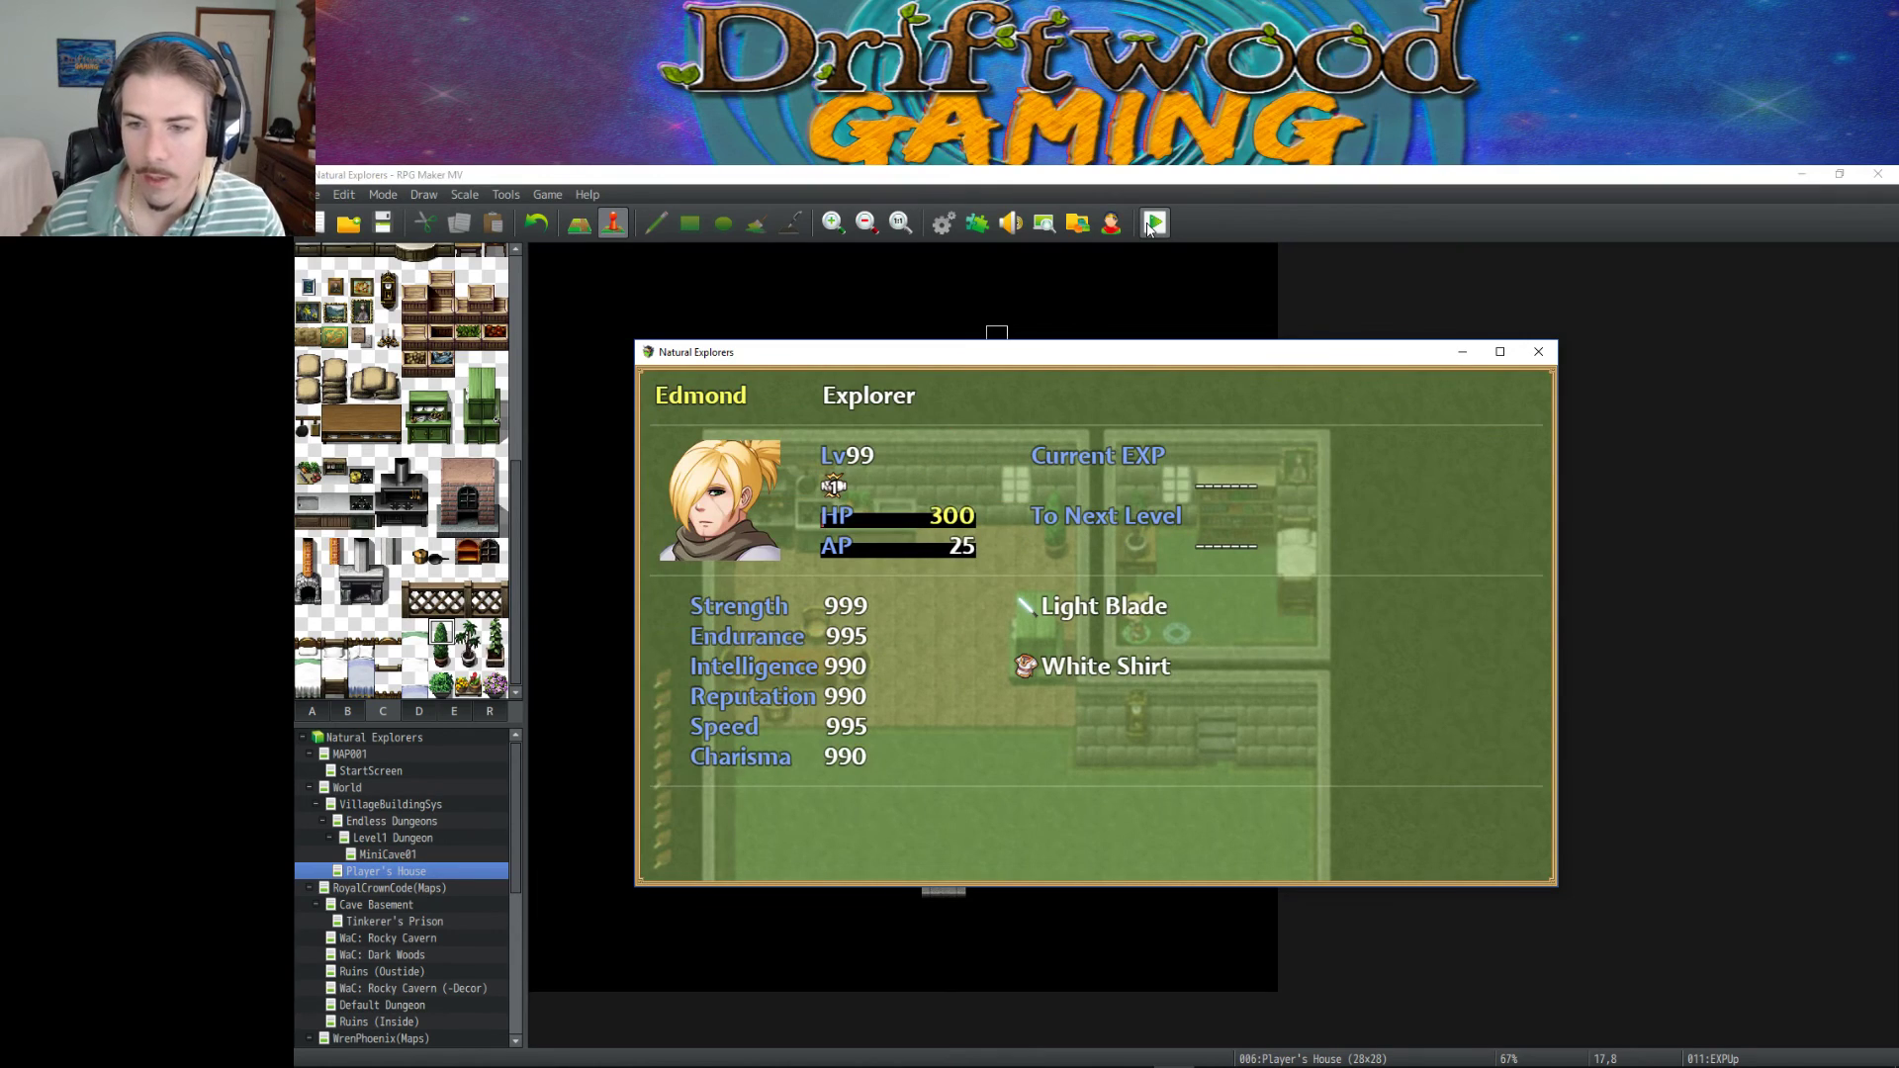
pyautogui.click(1541, 355)
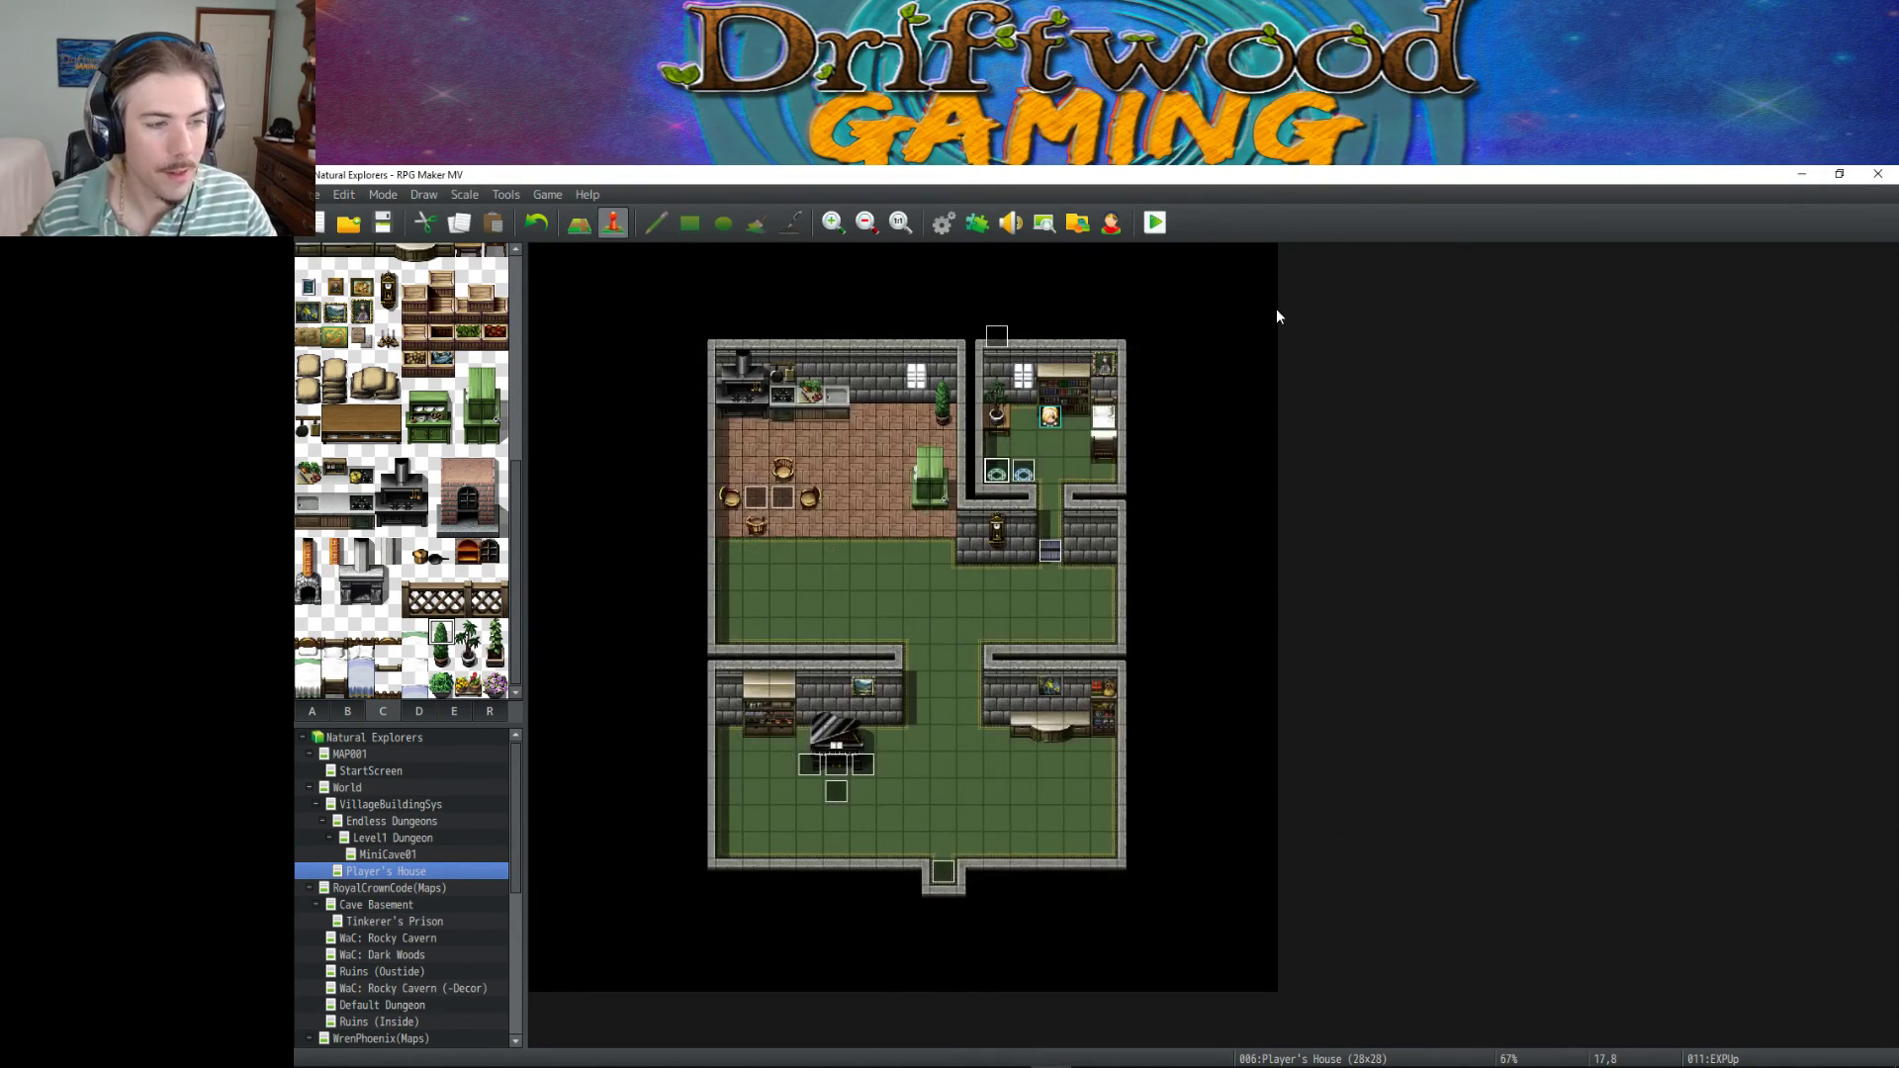
# Replace the Fairy class's exp formula with "100 + (level * 1000) * level" and save the database changes.
pyautogui.click(943, 222)
pyautogui.scroll(-1, 1410, 794)
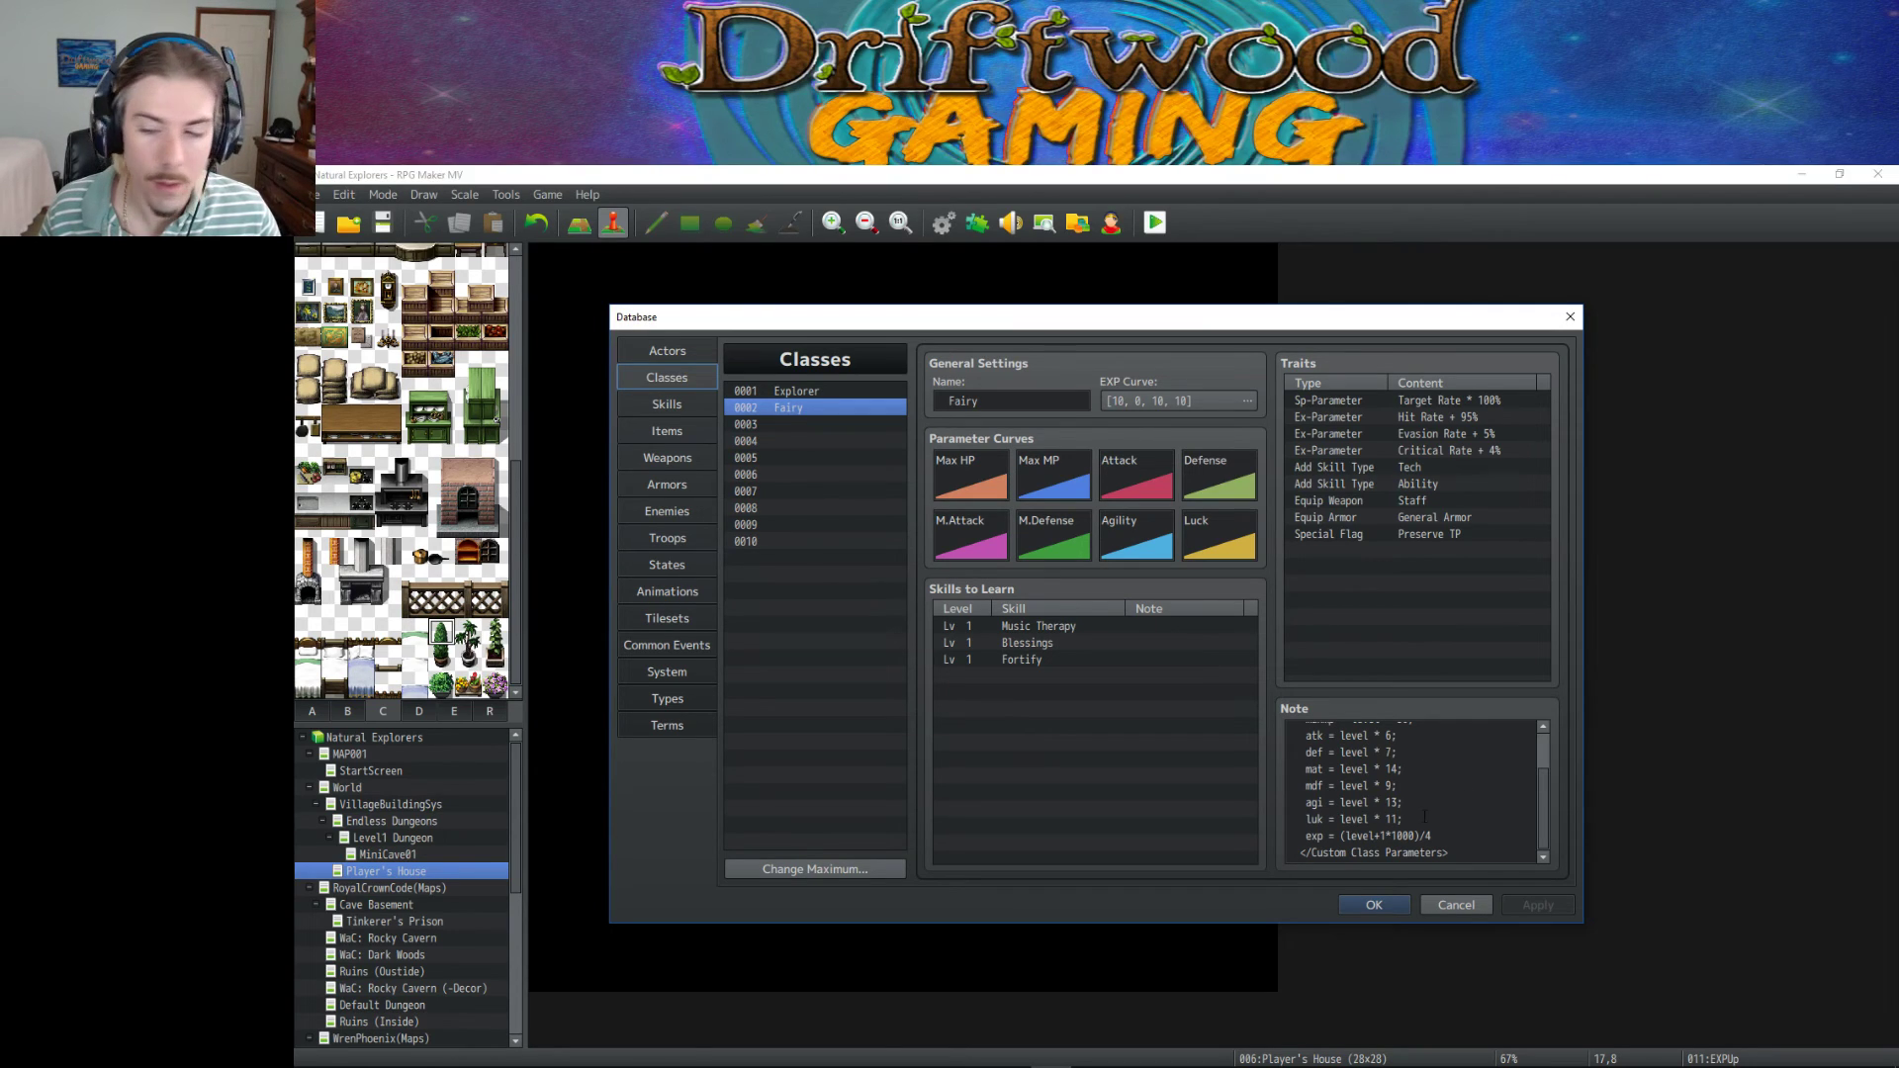
pyautogui.click(1421, 808)
pyautogui.click(1453, 829)
pyautogui.moveTo(1452, 832); pyautogui.dragTo(1346, 836)
pyautogui.press('BackSpace')
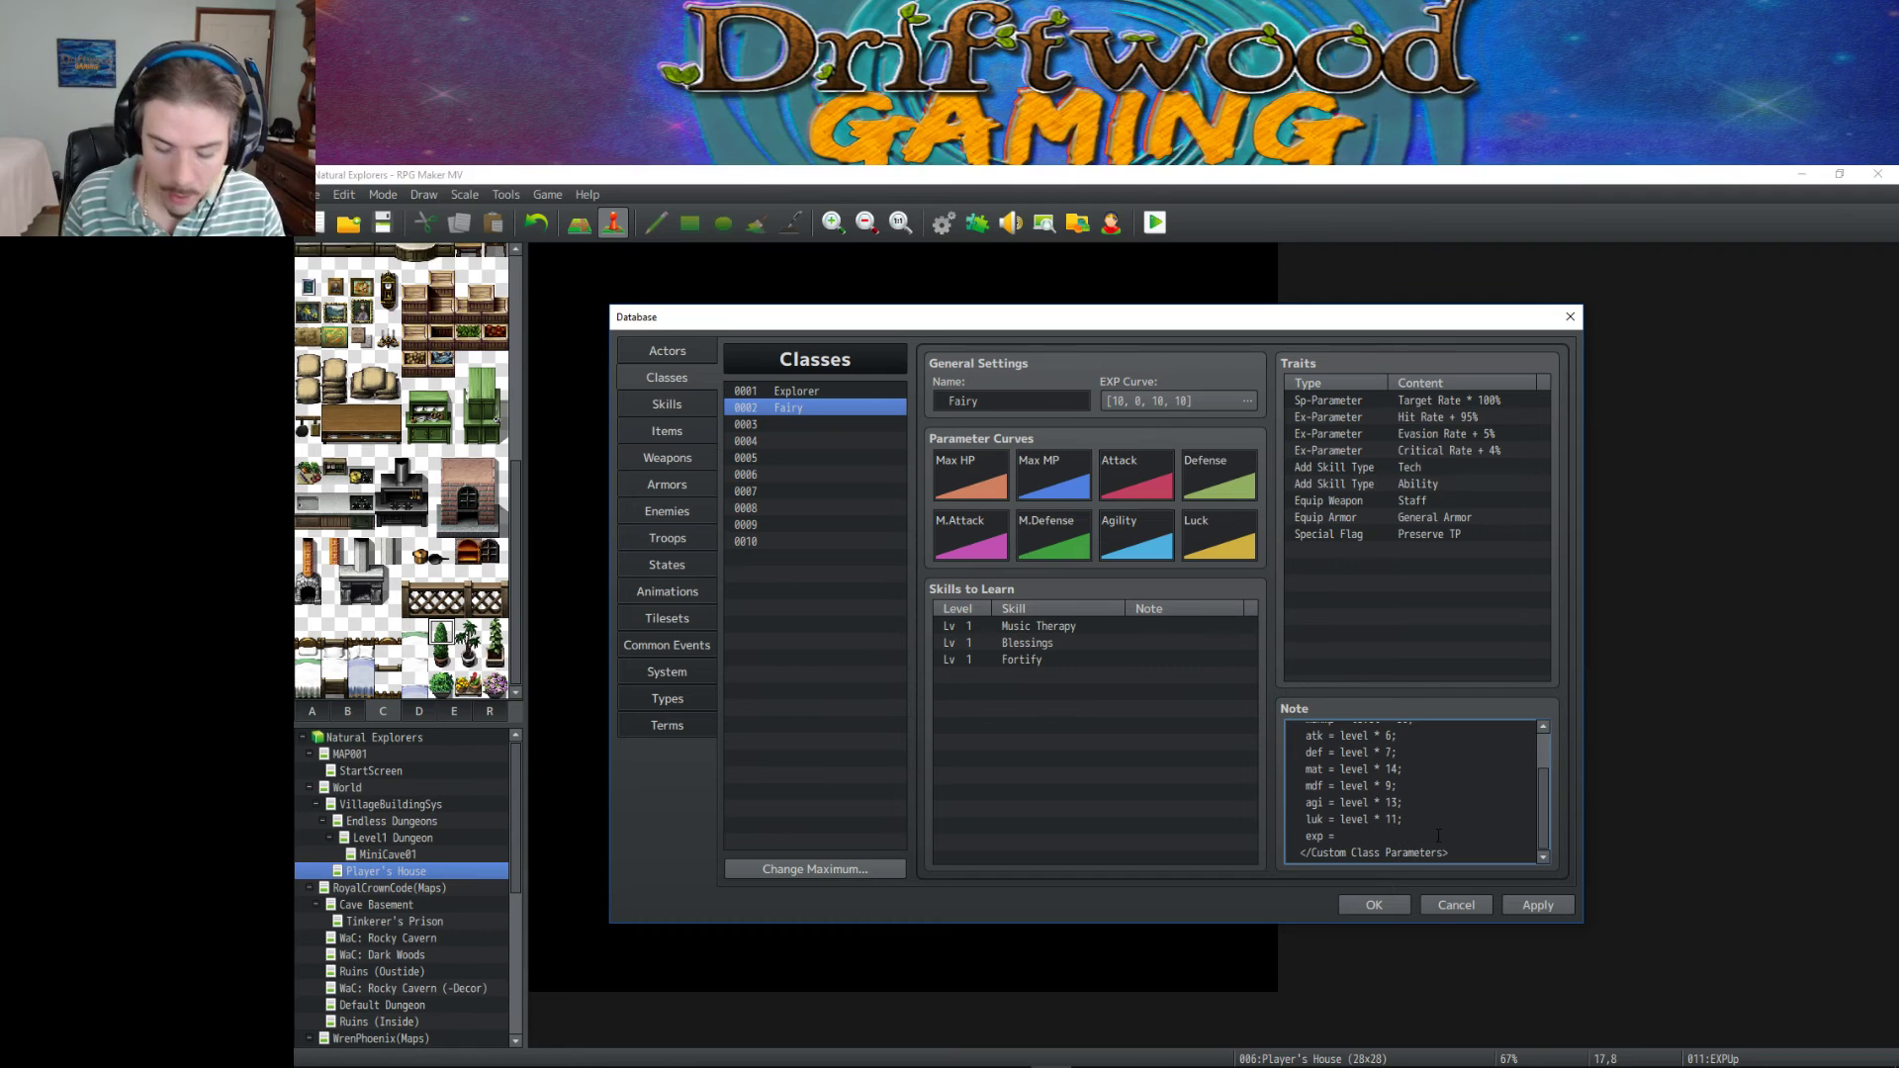
pyautogui.write('100 + (')
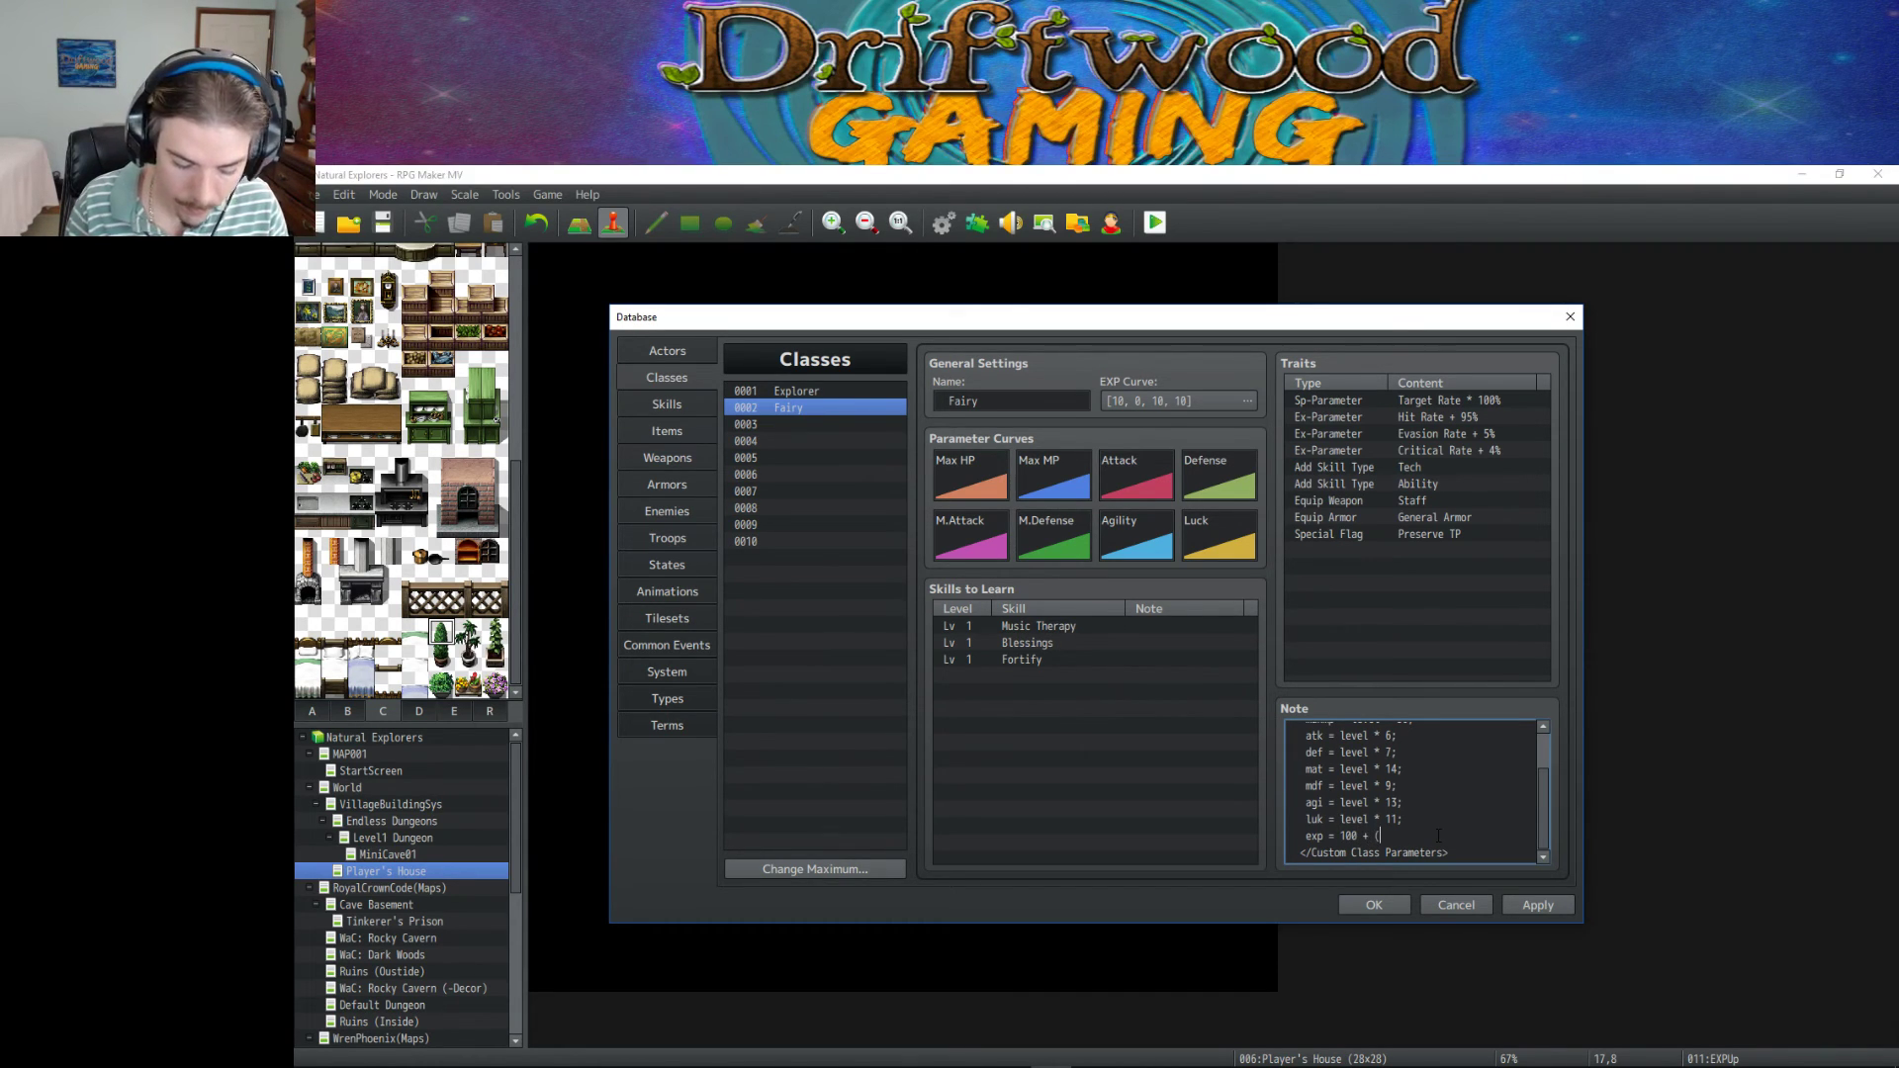
pyautogui.write('level * 1000)')
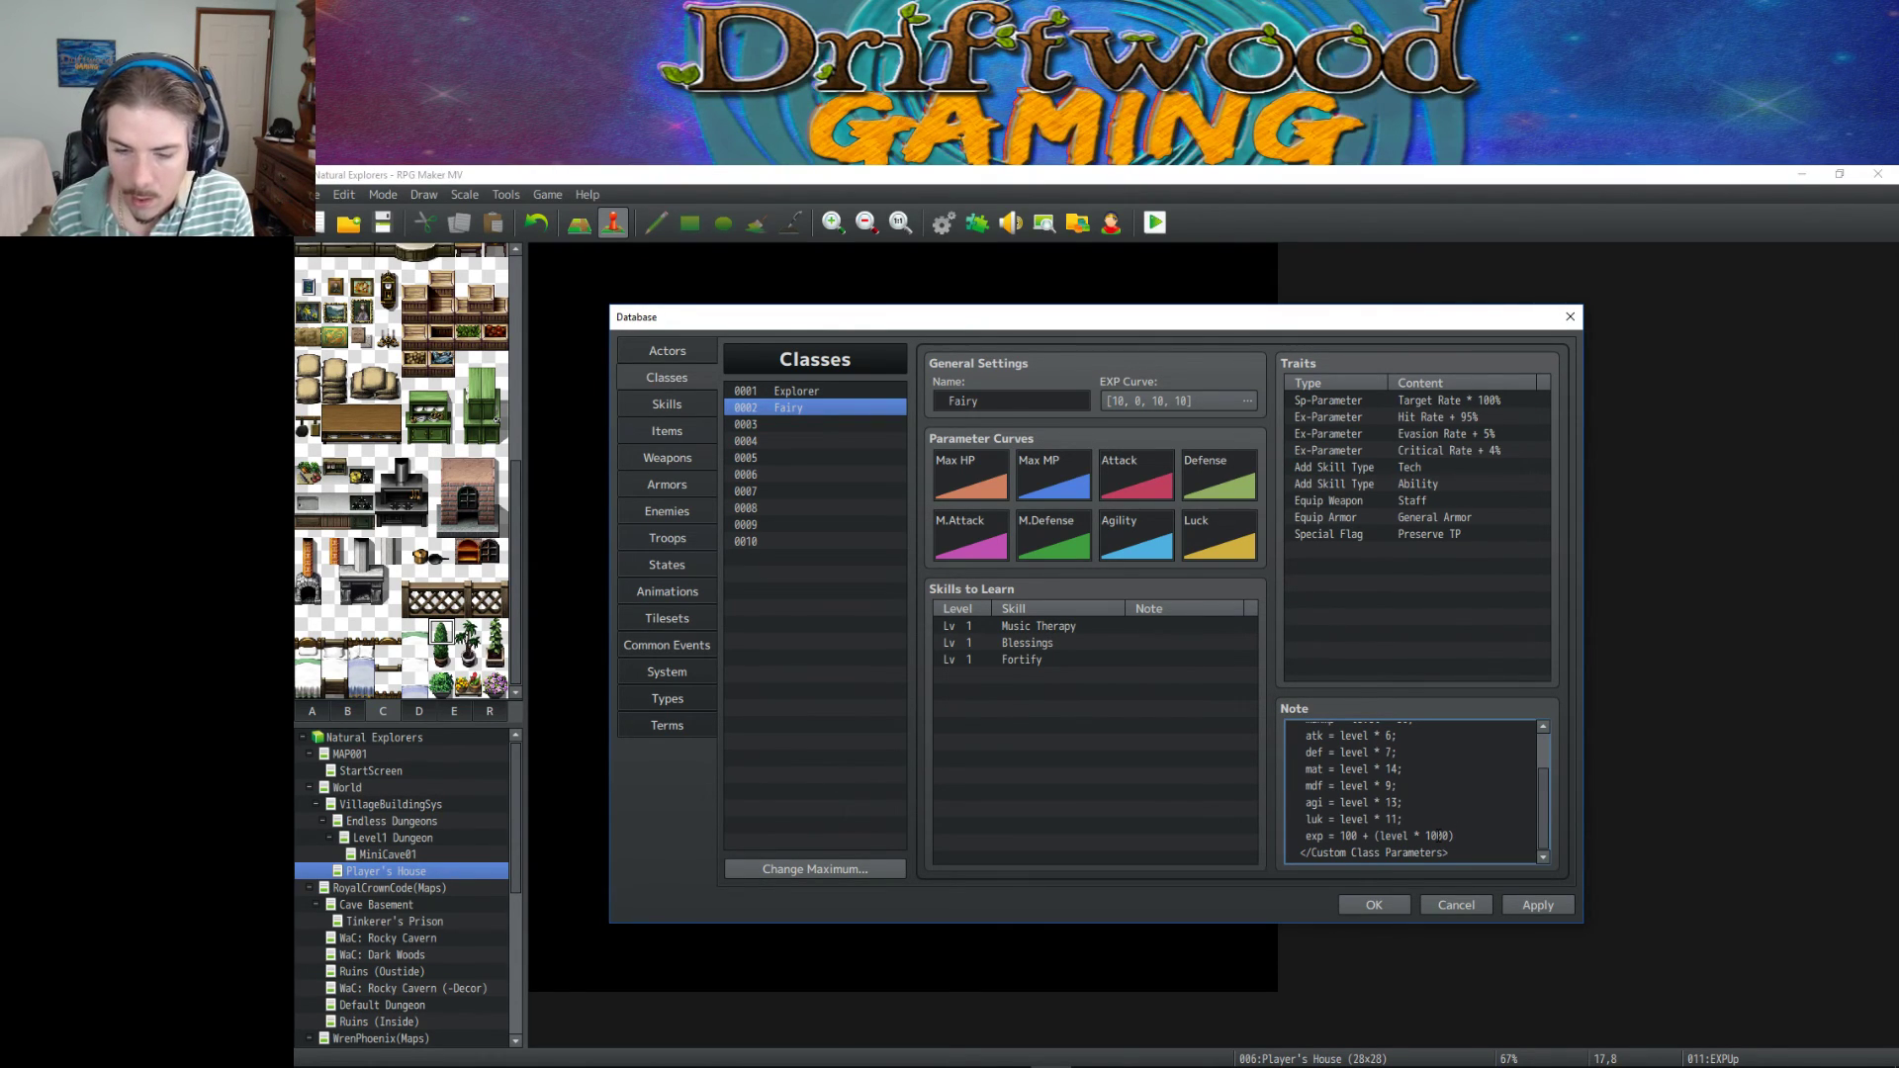
pyautogui.write('* level')
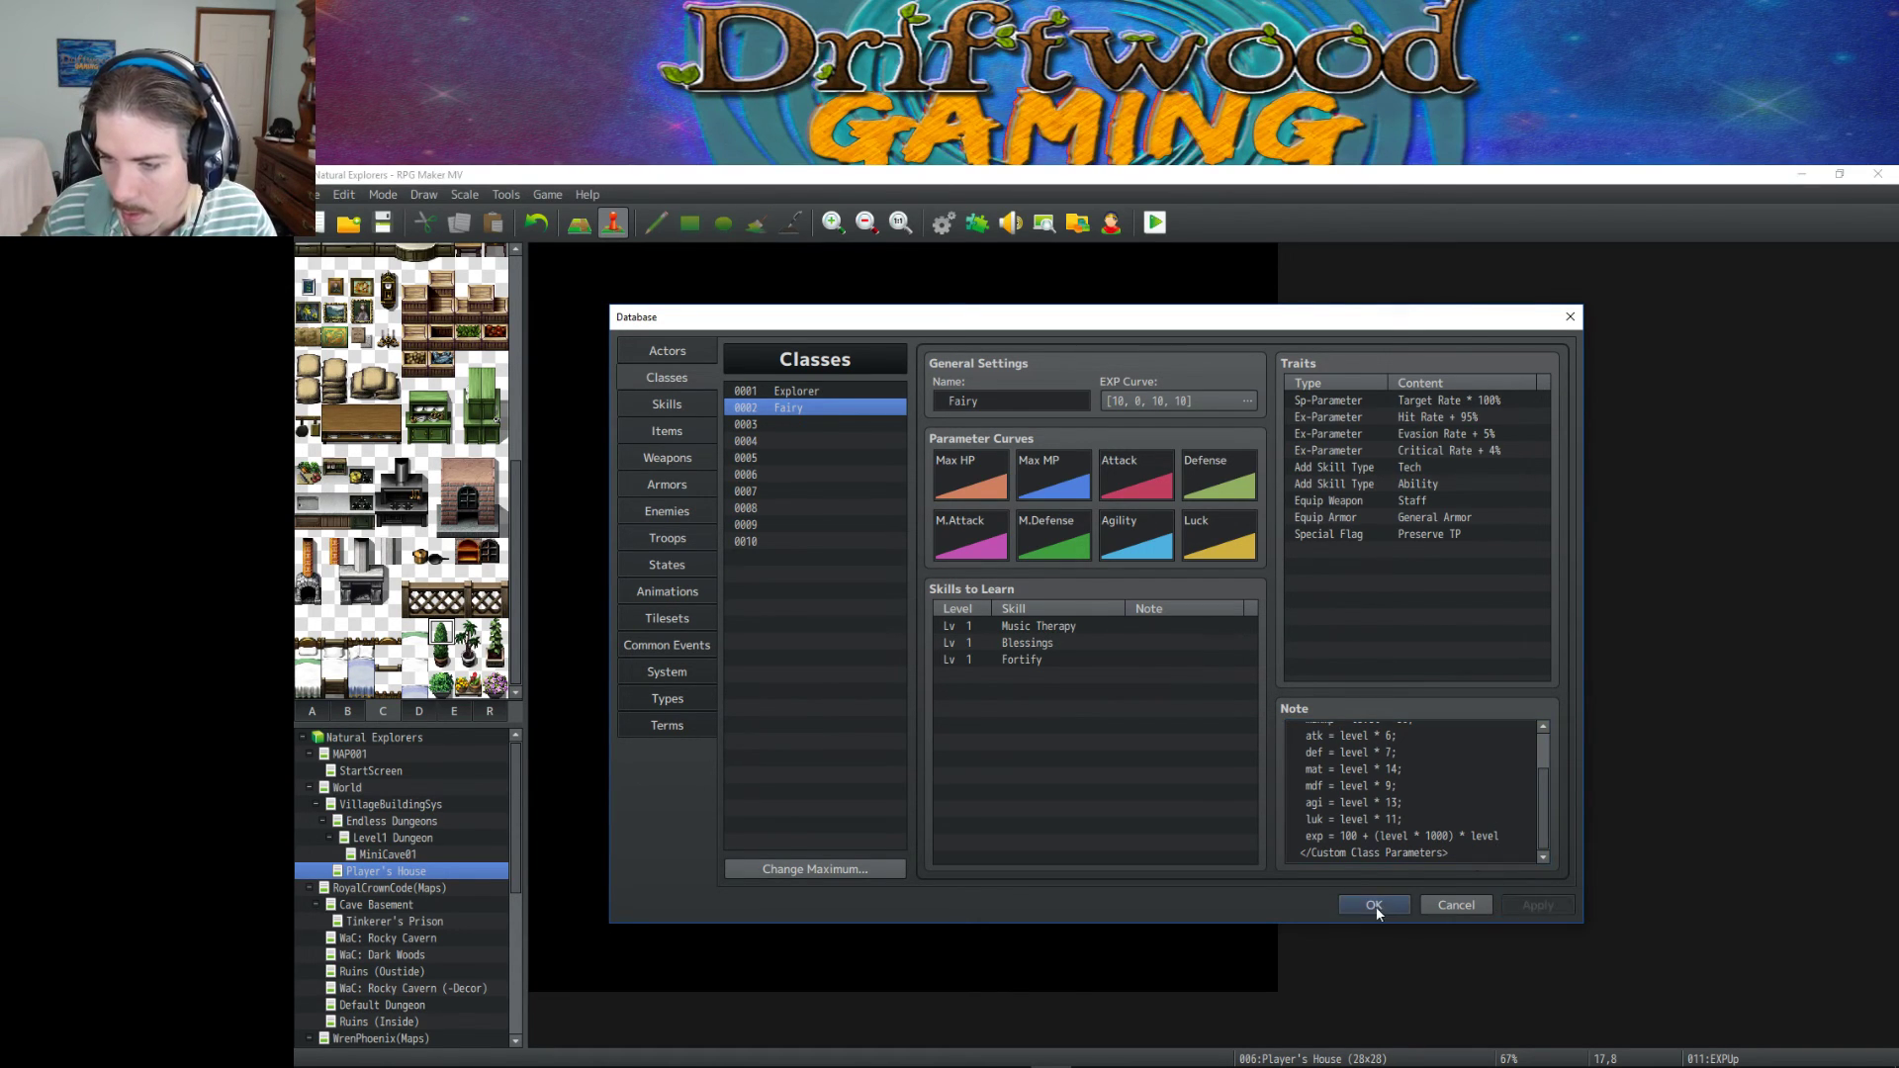
pyautogui.click(1373, 906)
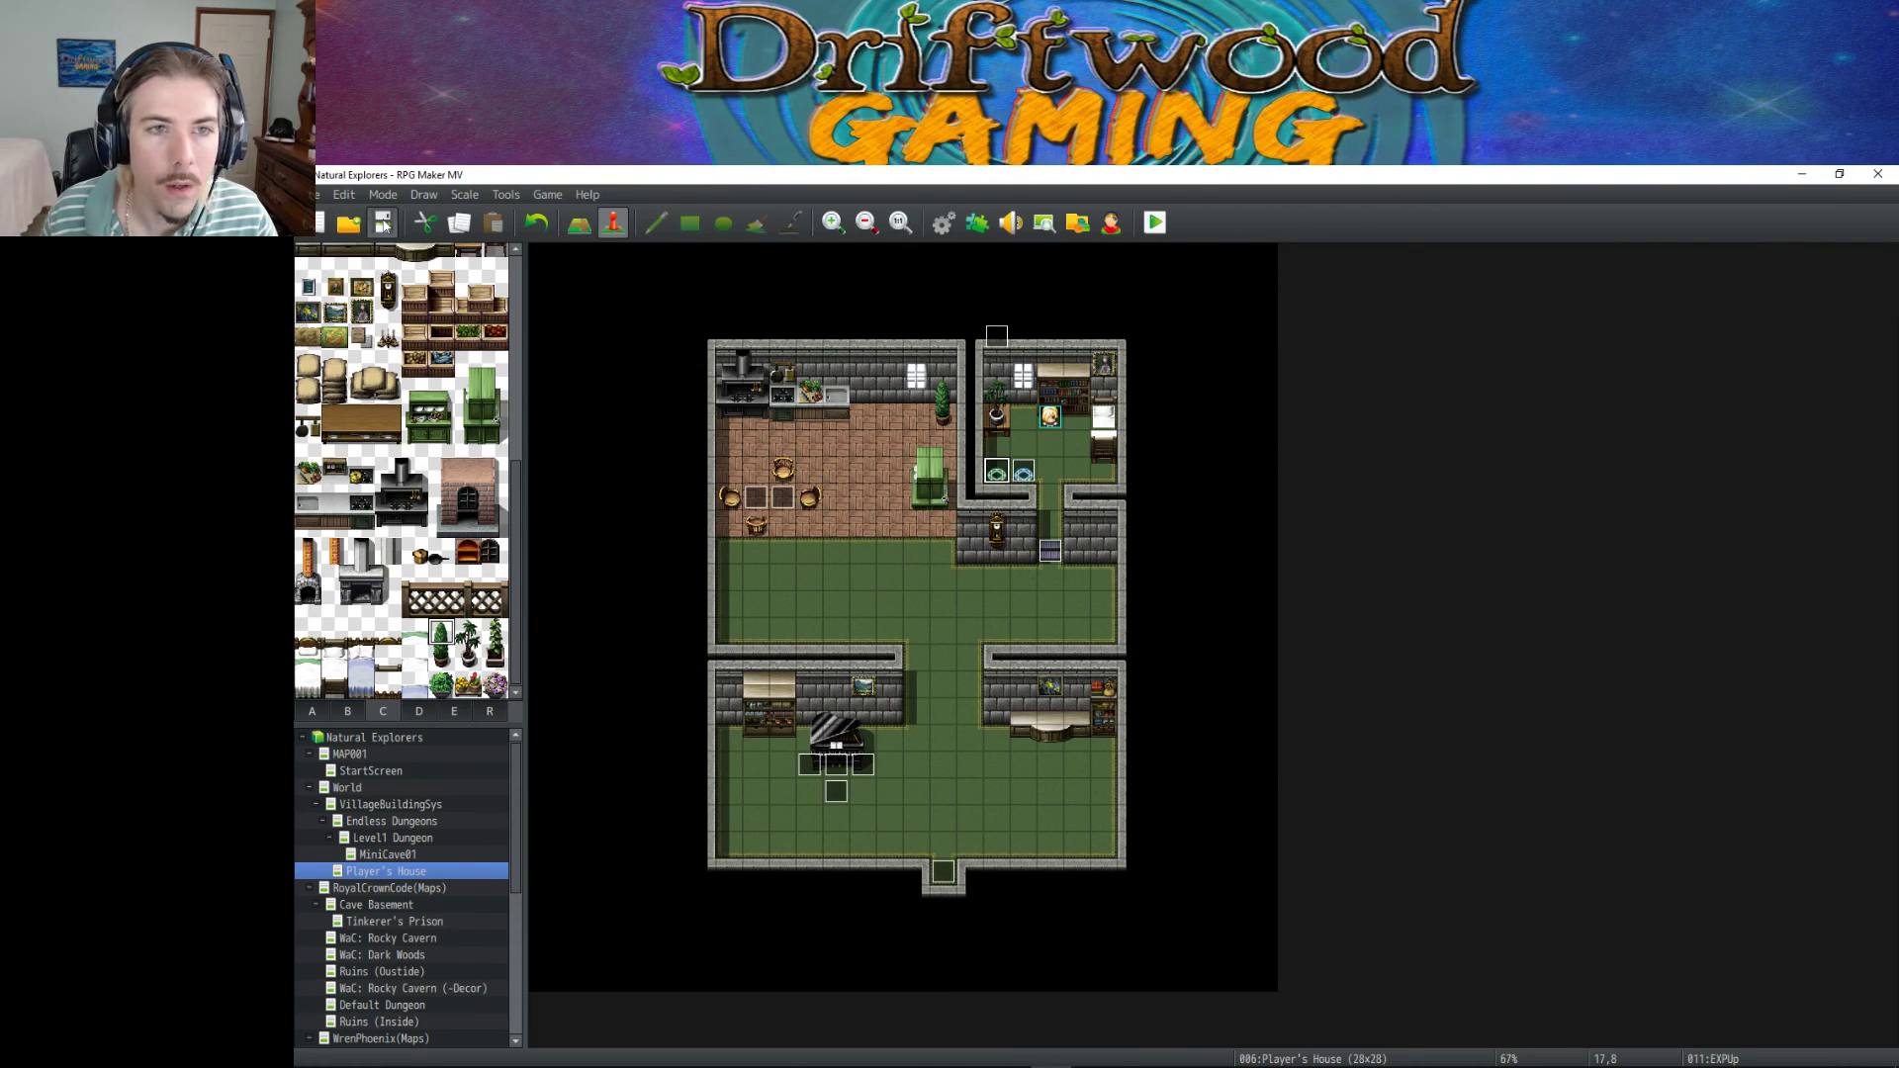
# Add the missing semicolon to the end of the Fairy class's exp line and copy the whole line.
pyautogui.click(944, 221)
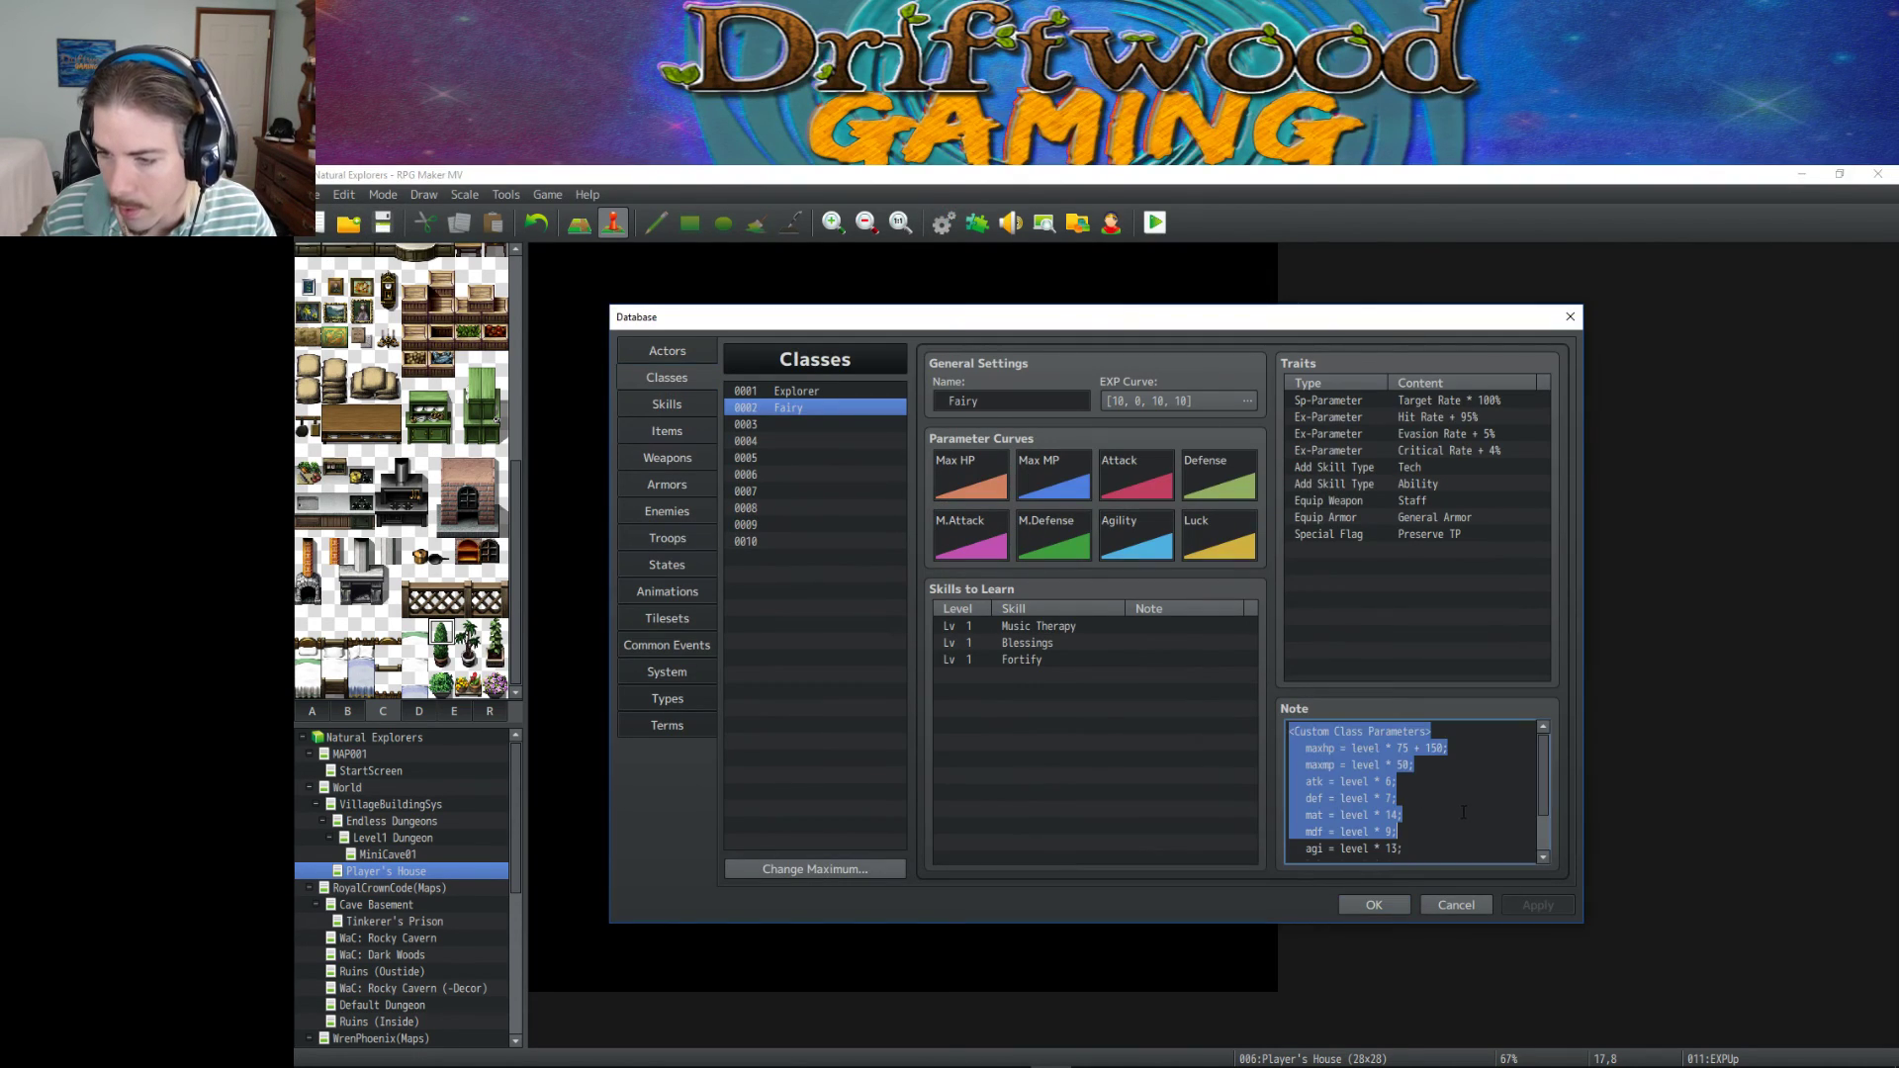
pyautogui.click(1511, 838)
pyautogui.write(';')
pyautogui.moveTo(1510, 838); pyautogui.dragTo(1306, 836)
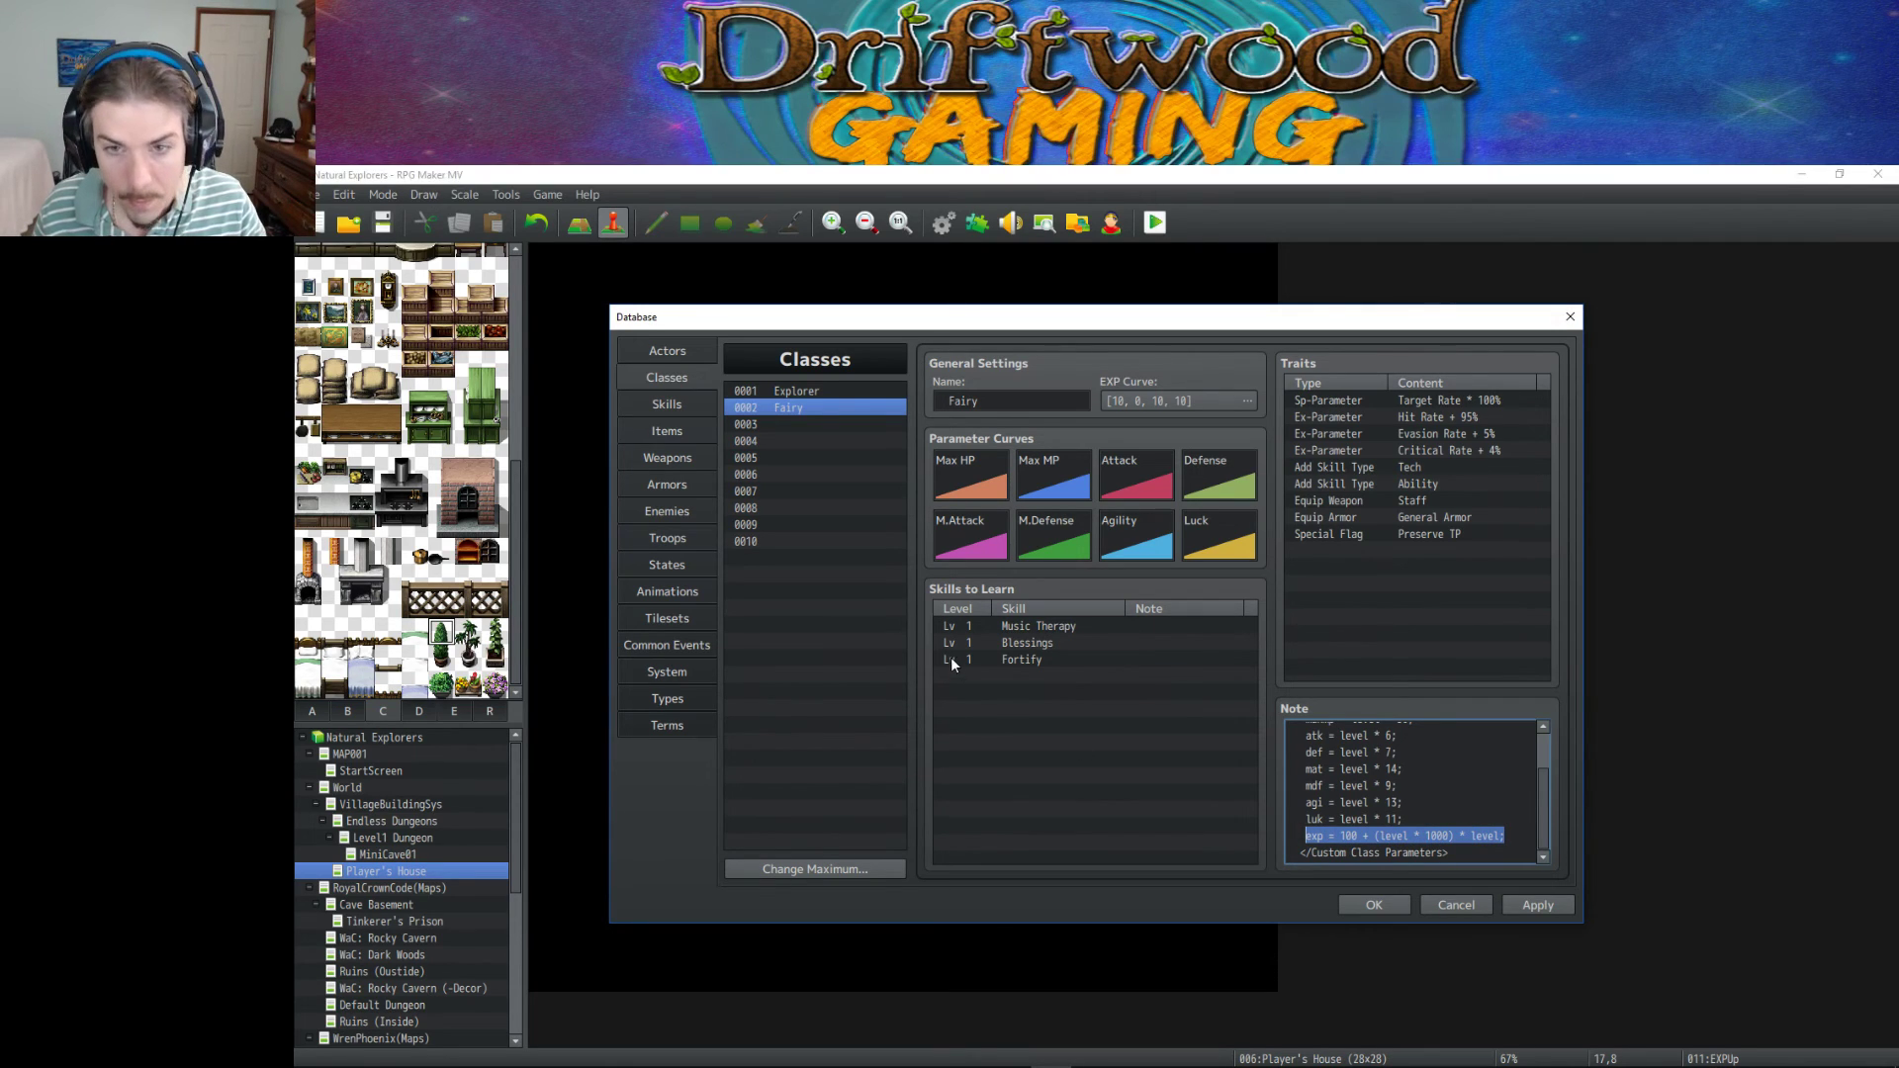
# Replace the Explorer class's exp line with the copied "exp = 100 + (level * 1000) * level;" and save the database changes.
pyautogui.click(791, 391)
pyautogui.moveTo(1431, 836); pyautogui.dragTo(1307, 836)
pyautogui.click(1383, 904)
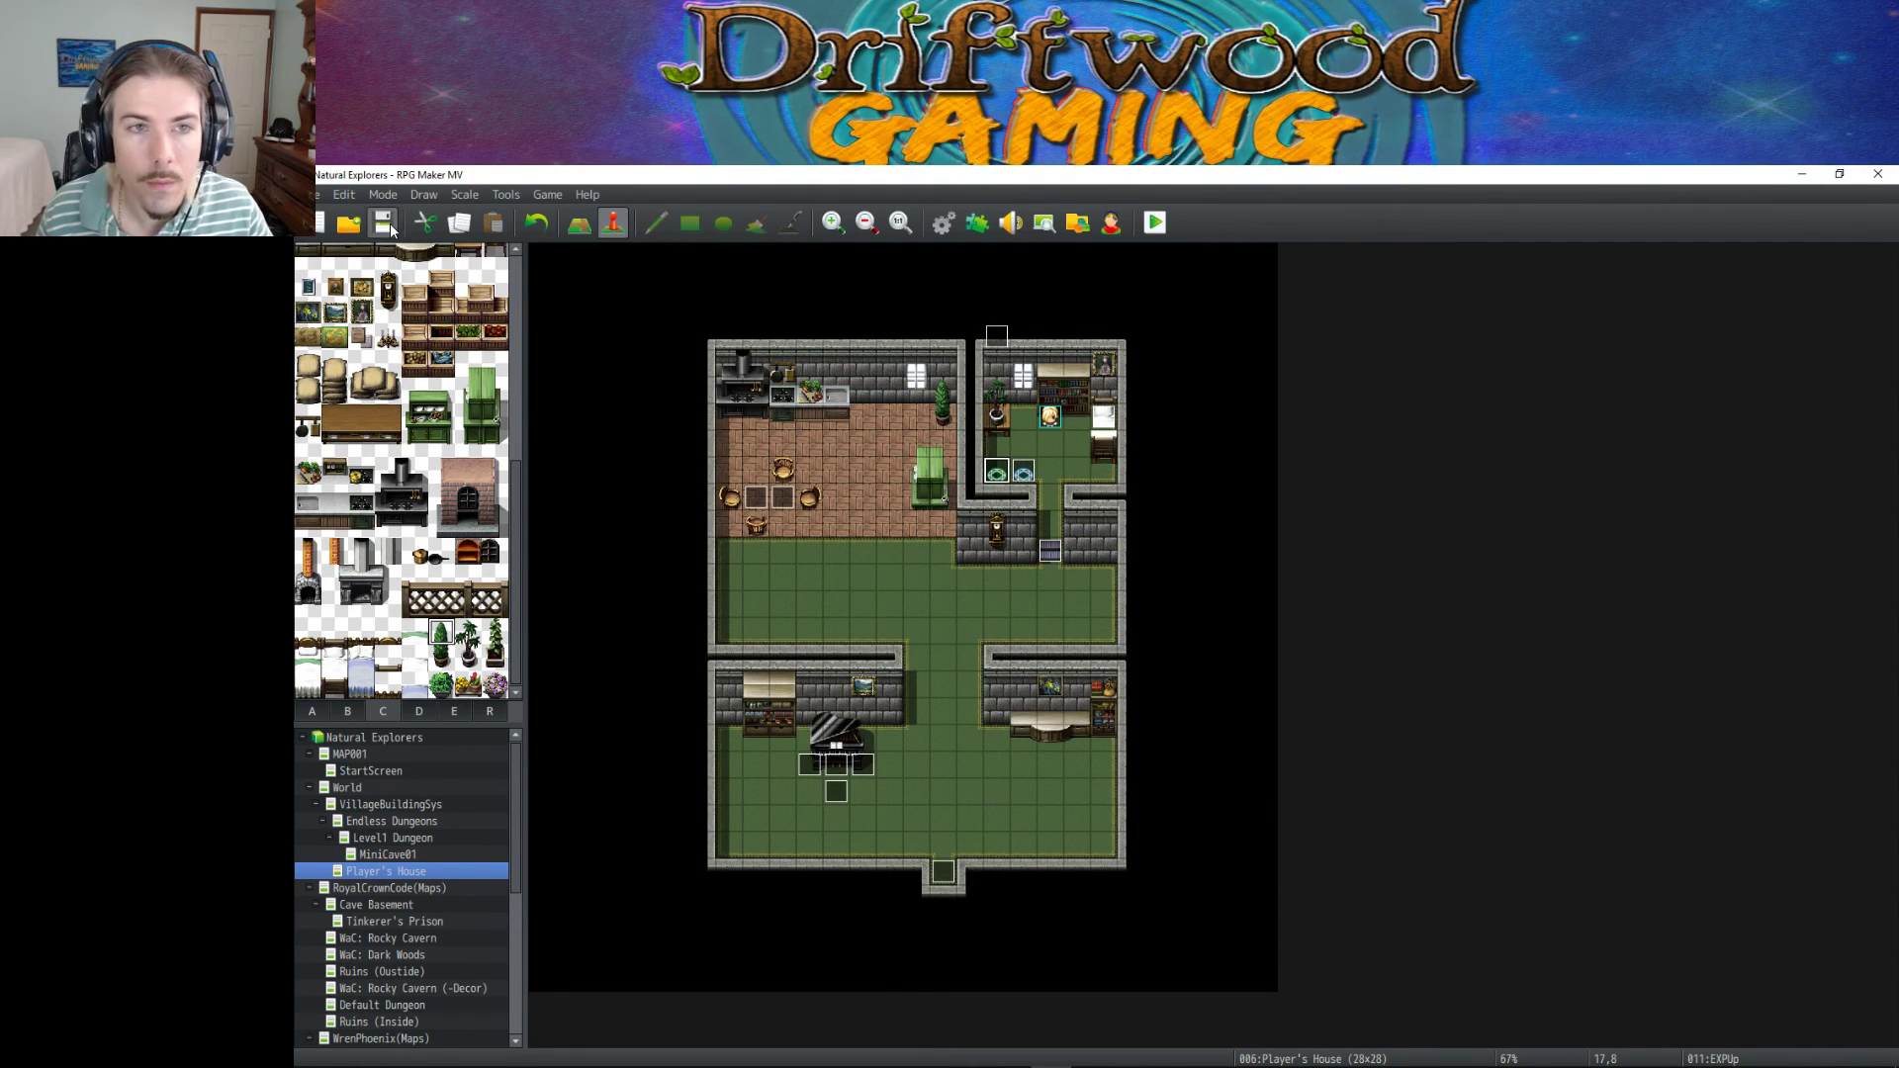
# Start a new playtest and check the Explorer's EXP requirement for the next level on the status screen.
pyautogui.click(1152, 225)
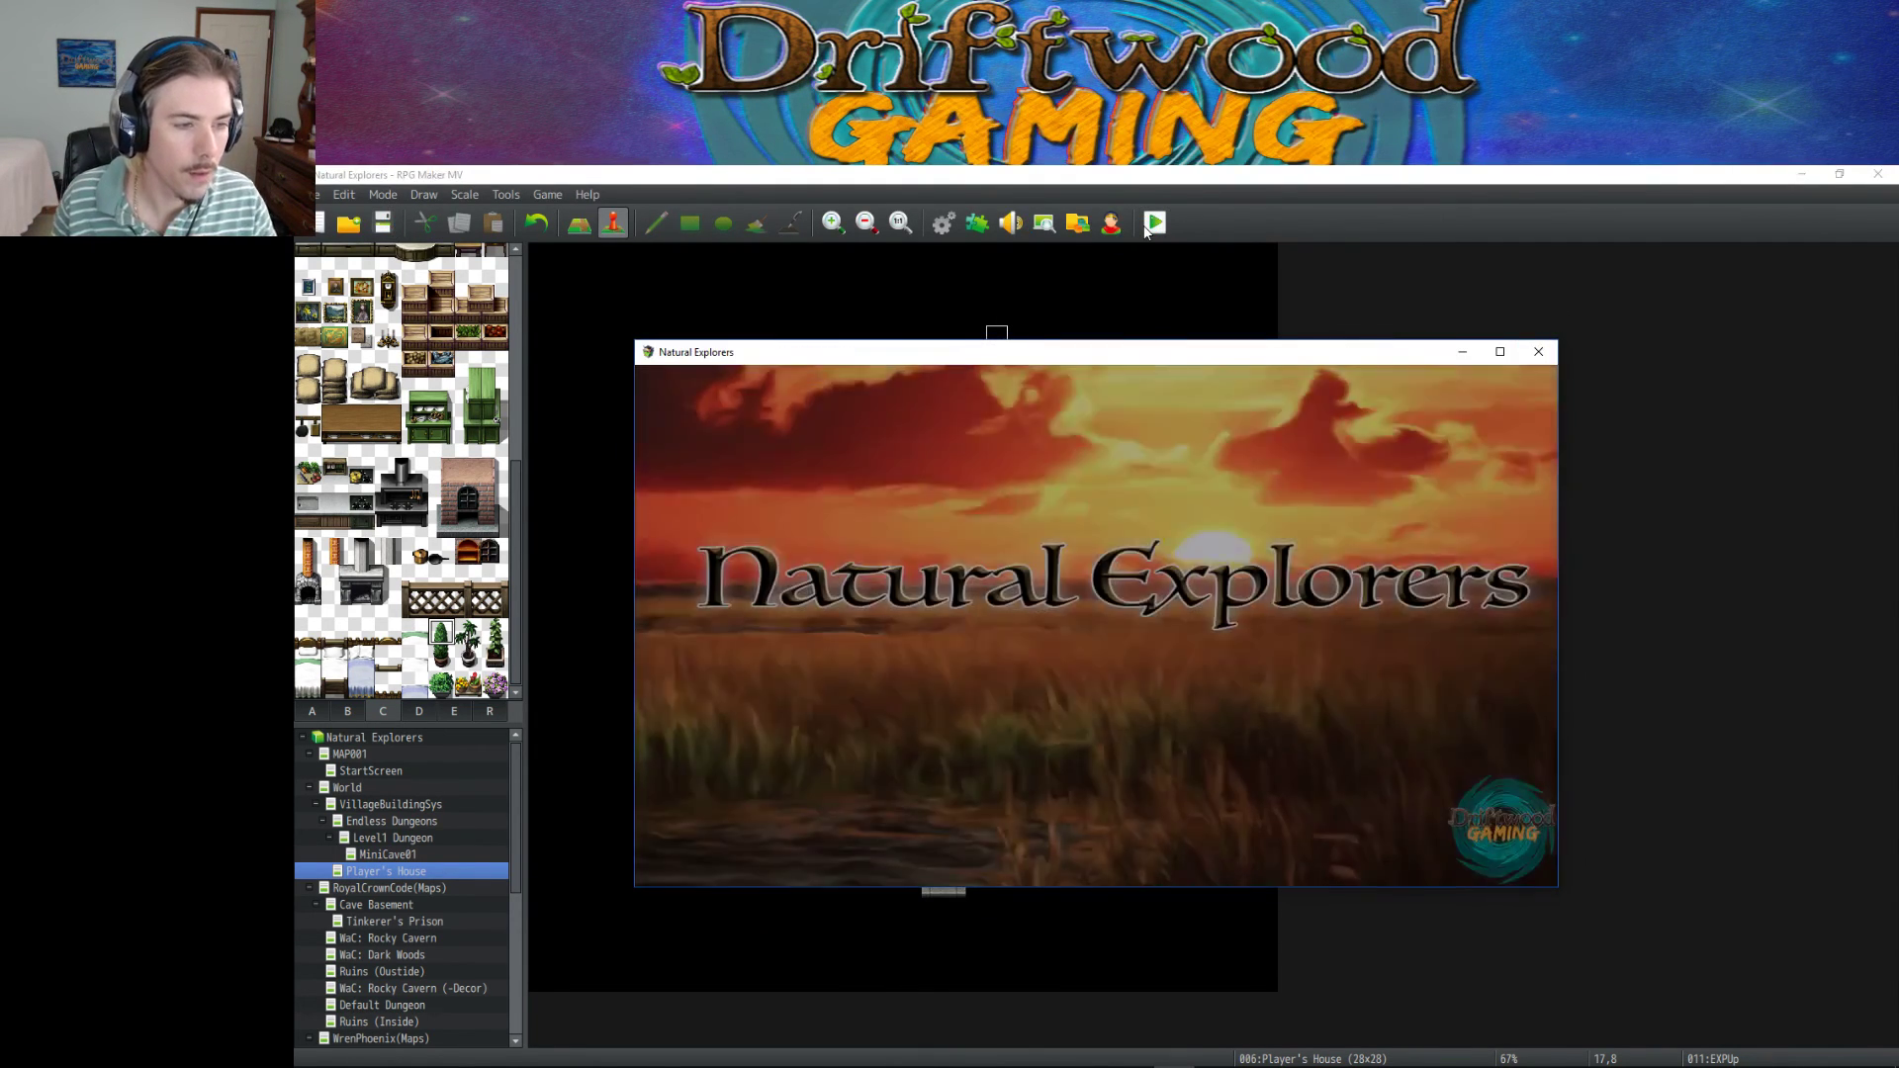
pyautogui.press('Return')
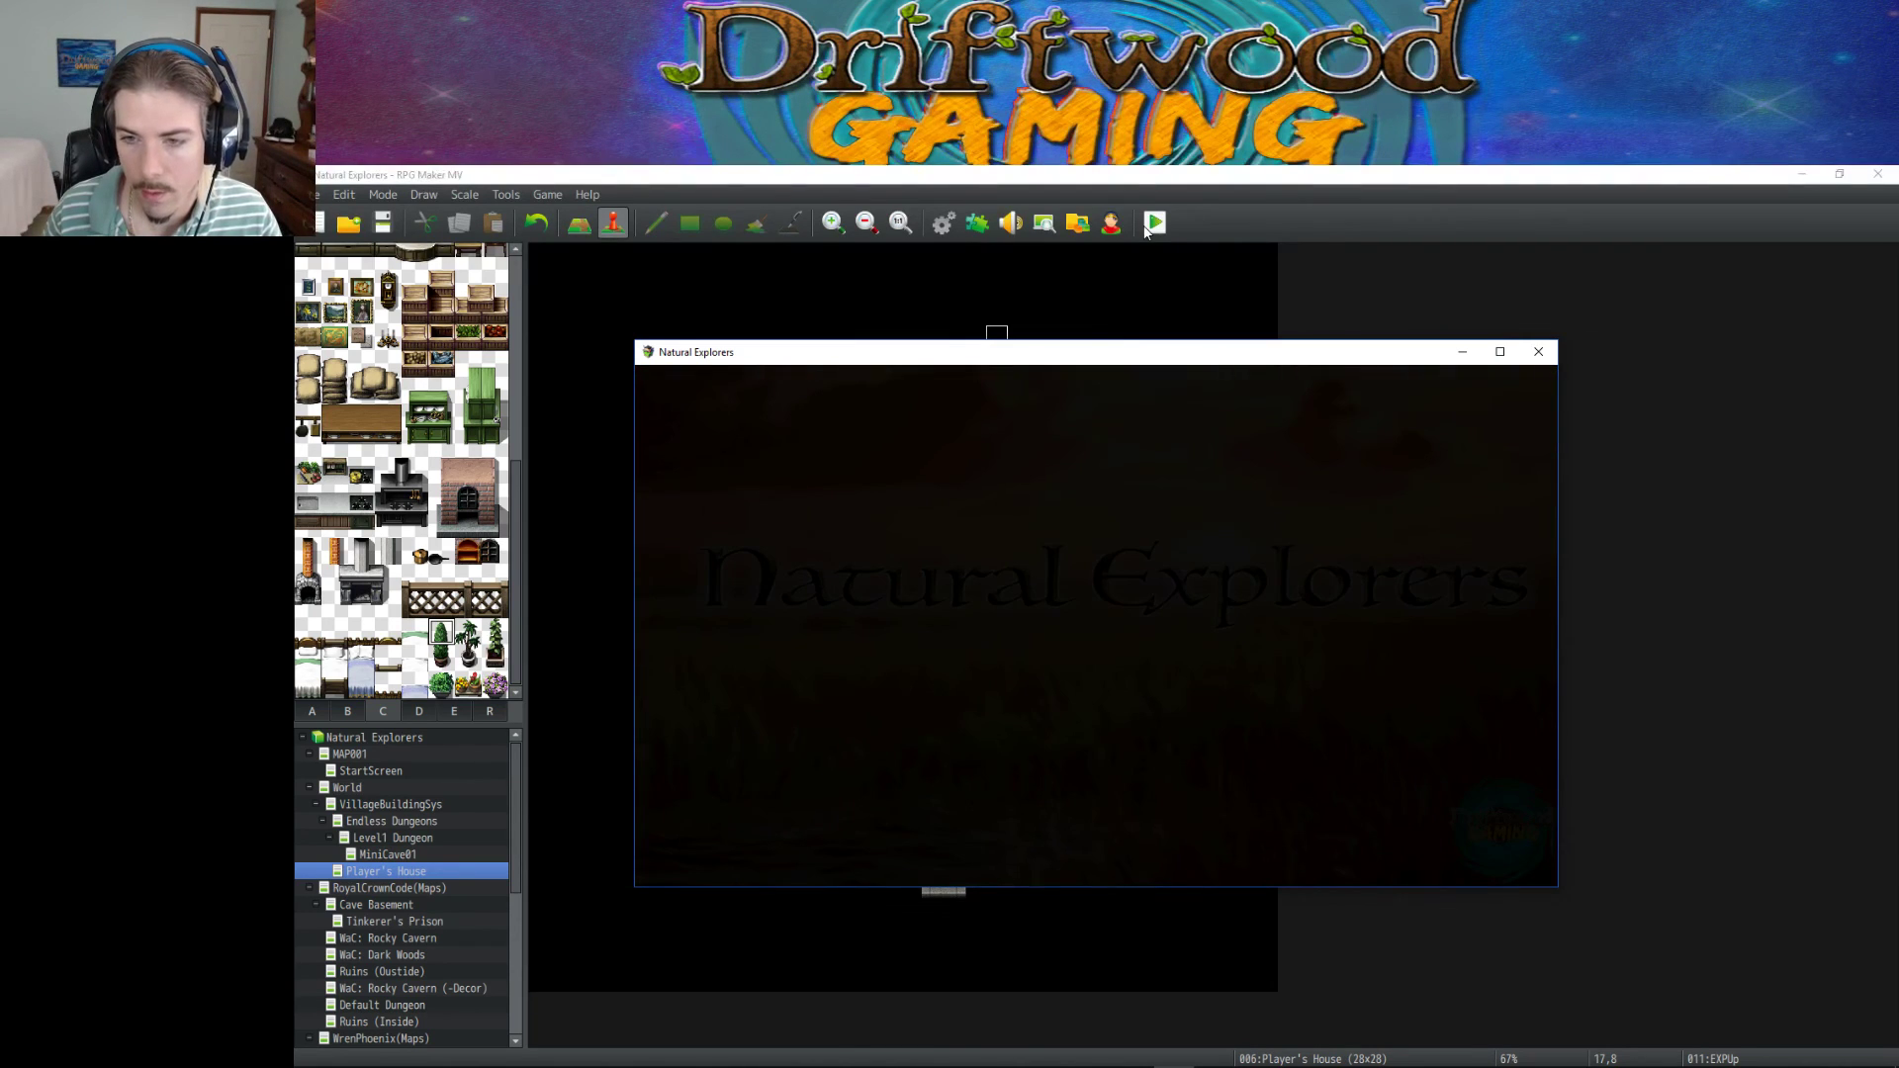
pyautogui.press('Escape')
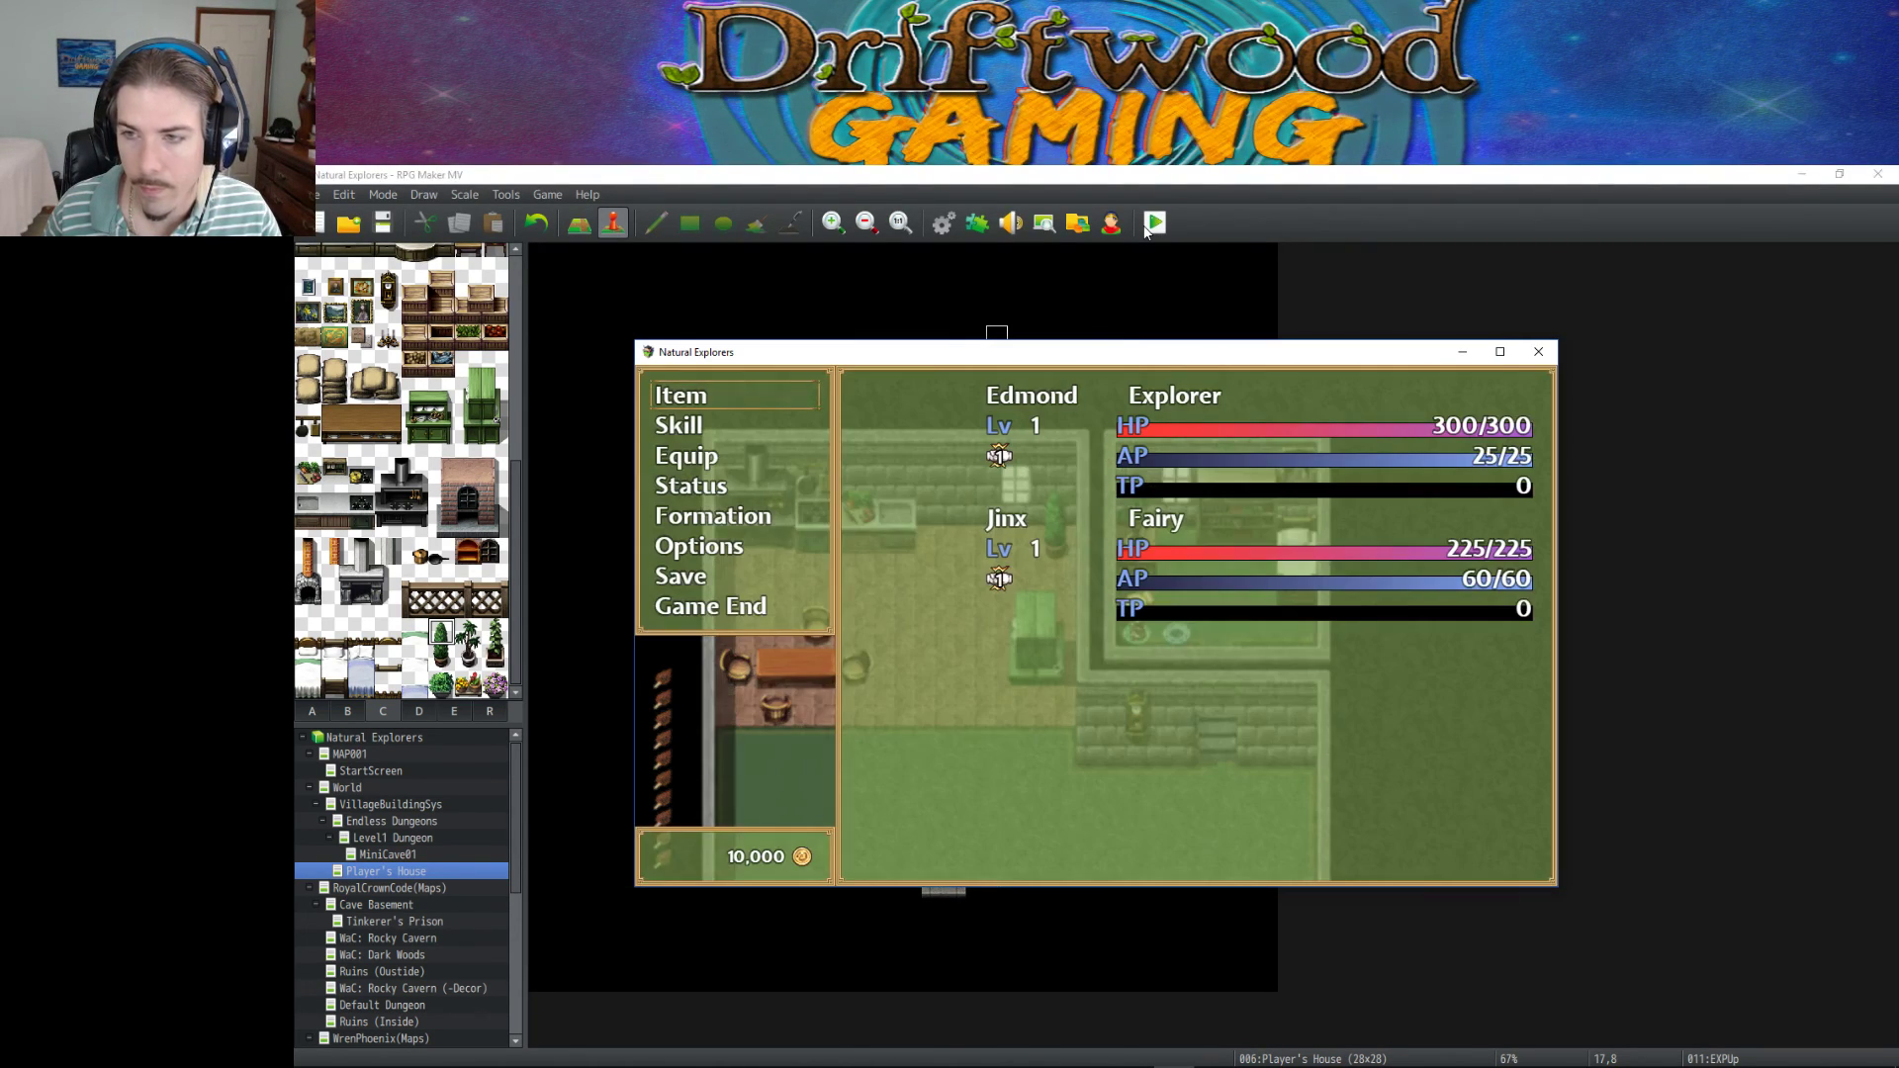
pyautogui.press('Down')
pyautogui.press('Down')
pyautogui.press('Down')
pyautogui.press('Return')
pyautogui.press('Return')
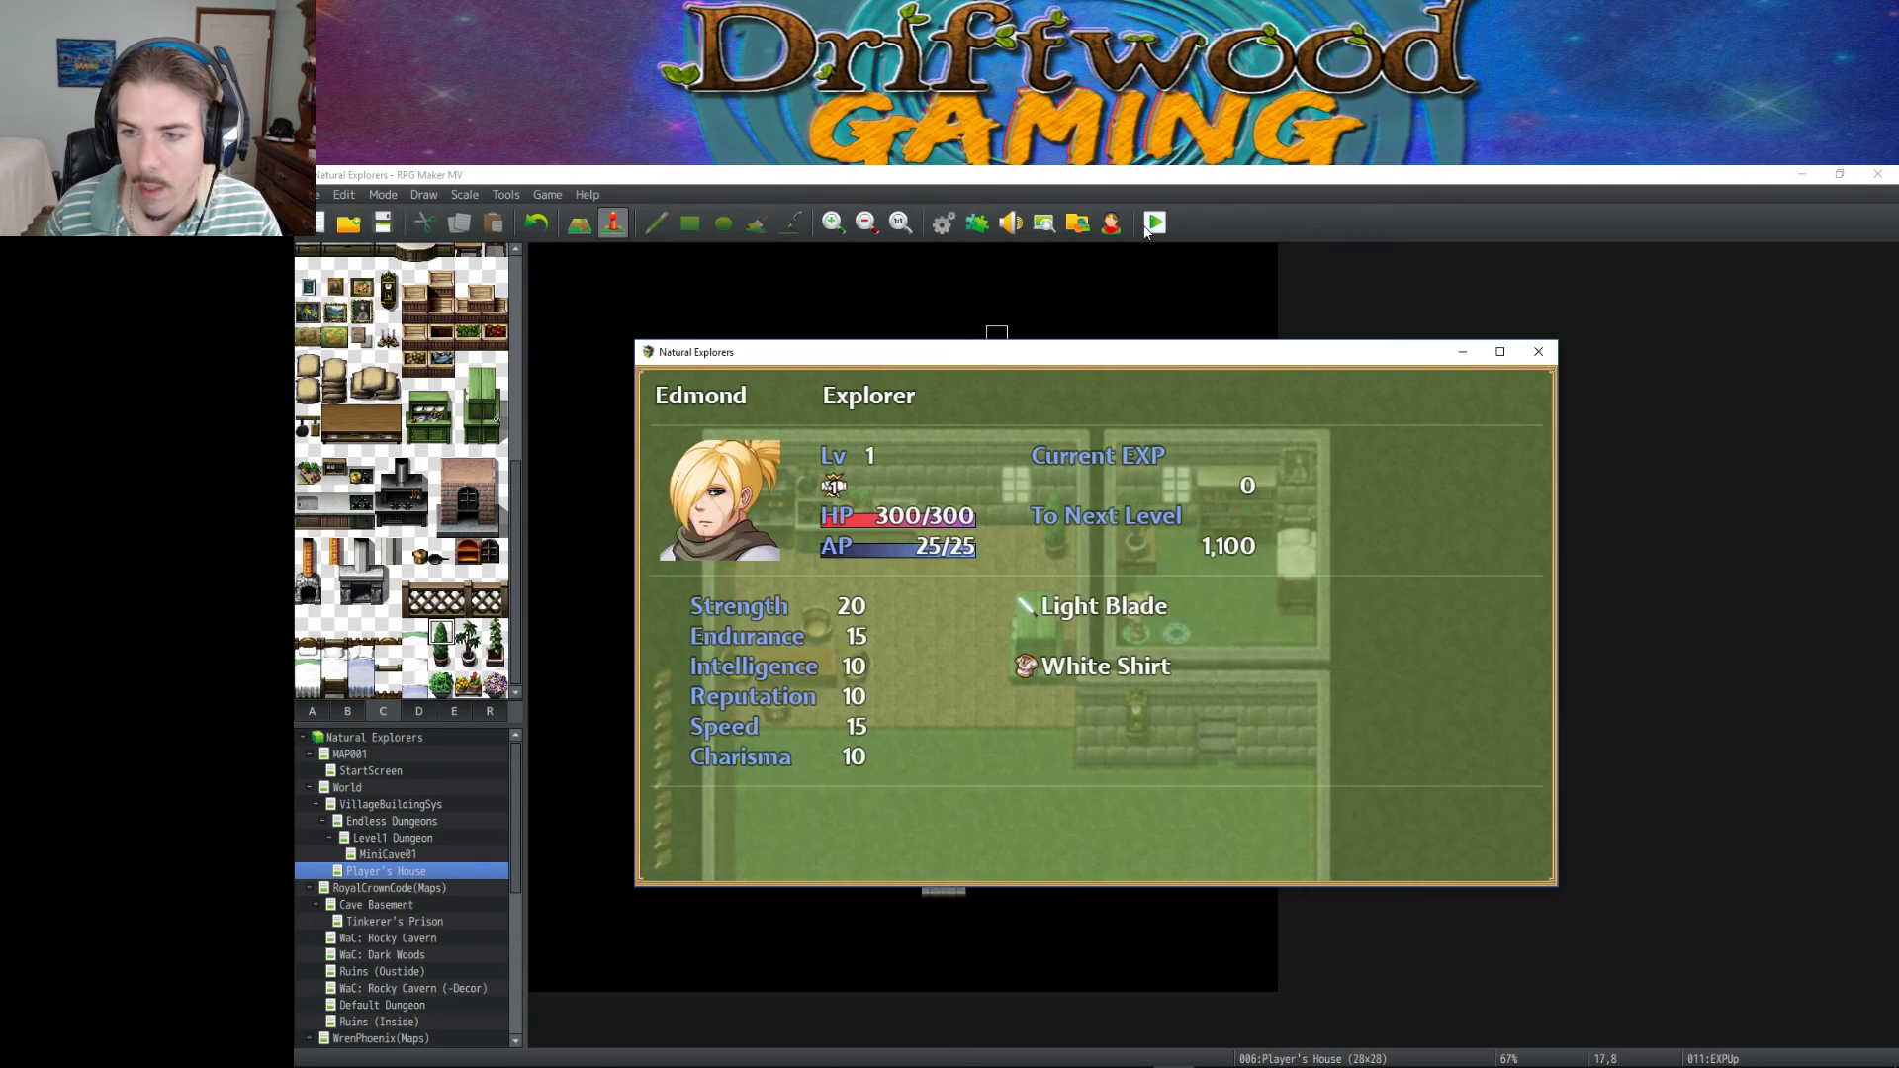
pyautogui.press('Escape')
pyautogui.press('Escape')
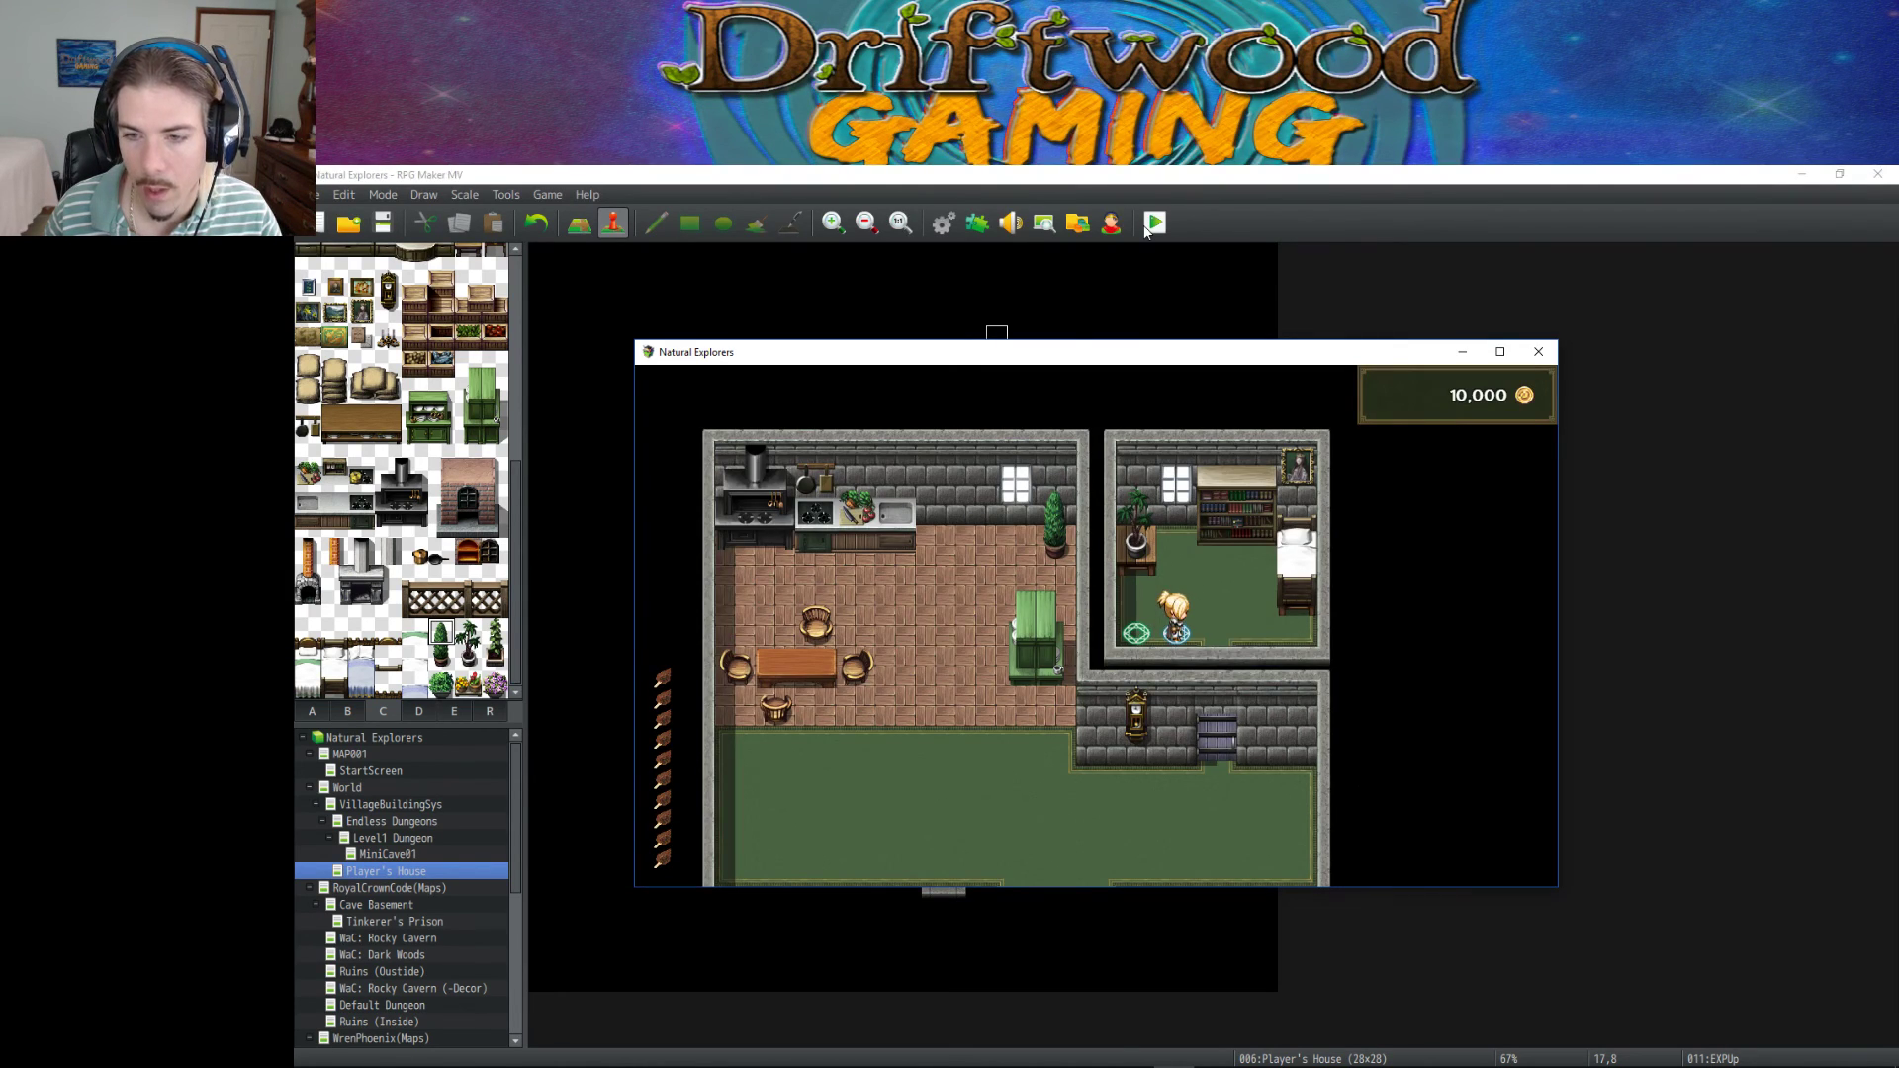
# Trigger the bedroom's EXP event to raise the party to level 2 and check the Explorer's EXP requirement.
pyautogui.press('Return')
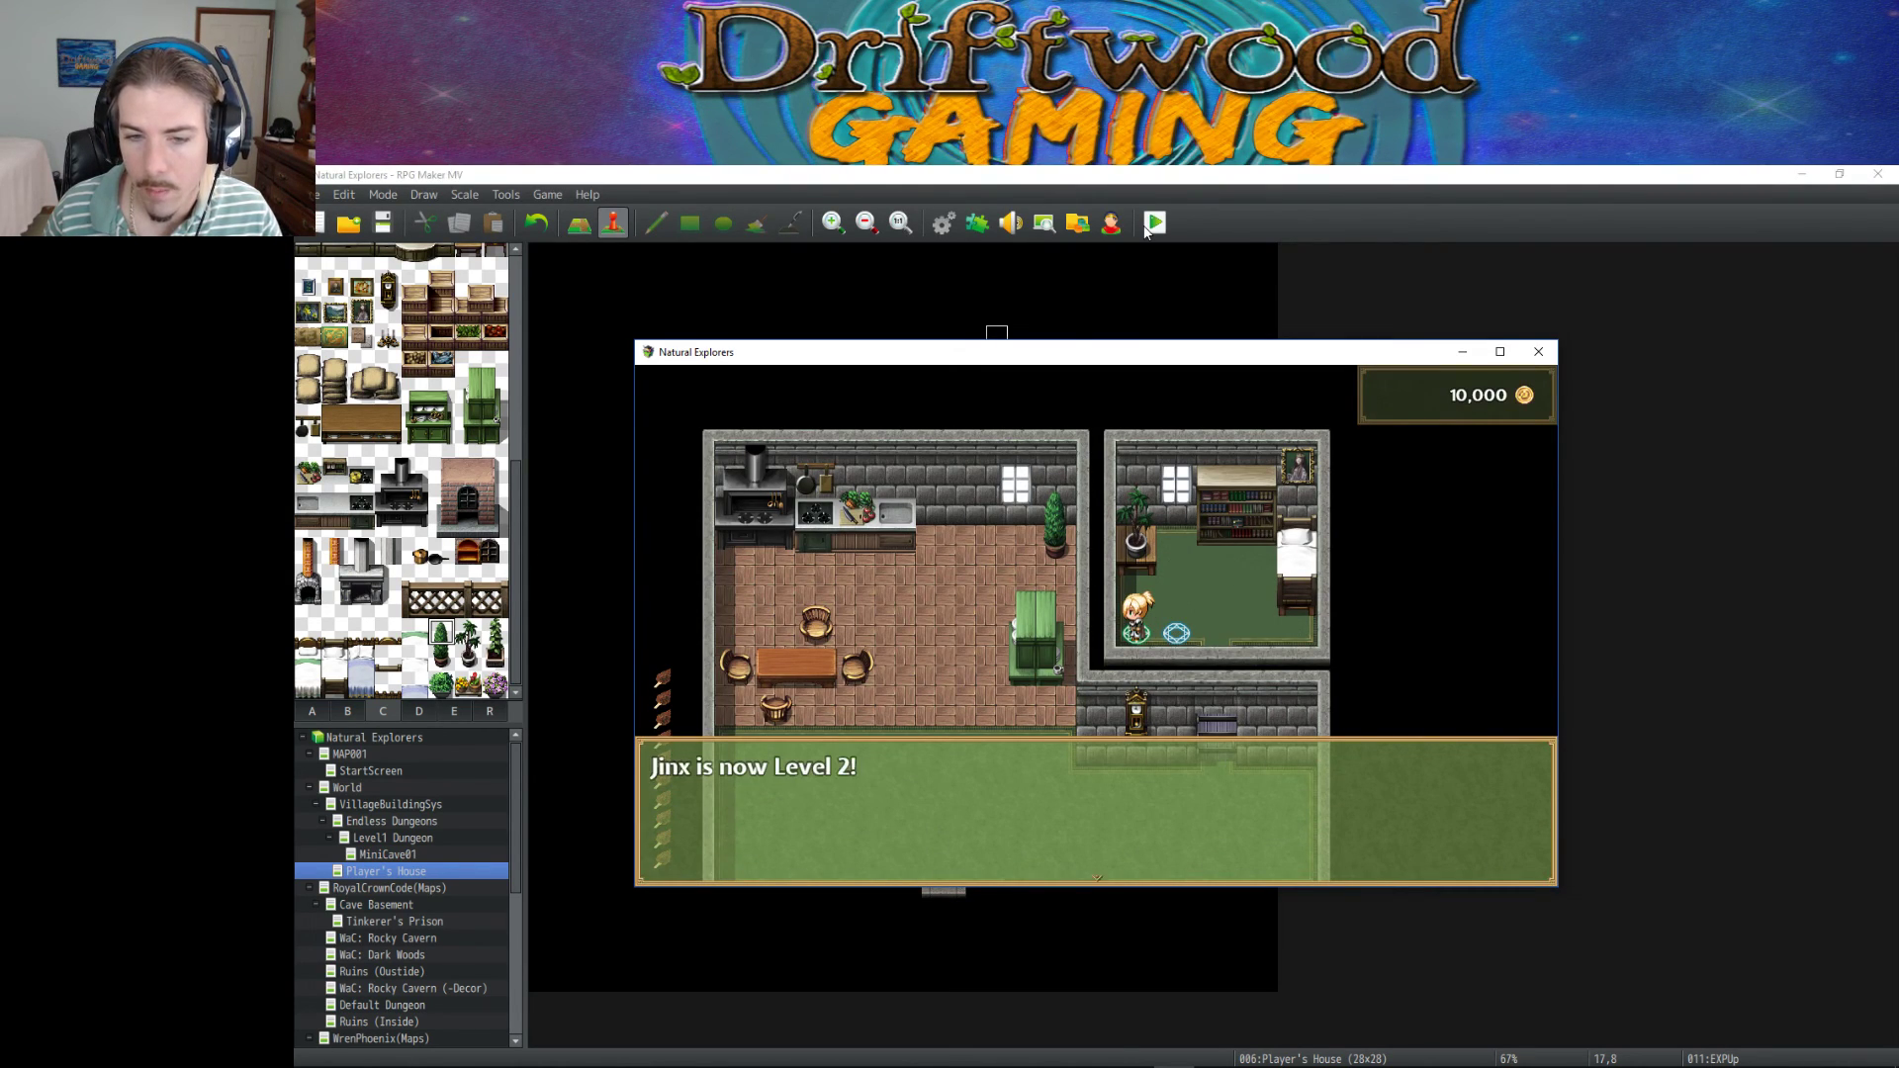
pyautogui.press('Return')
pyautogui.press('Escape')
pyautogui.press('Down')
pyautogui.press('Down')
pyautogui.press('Down')
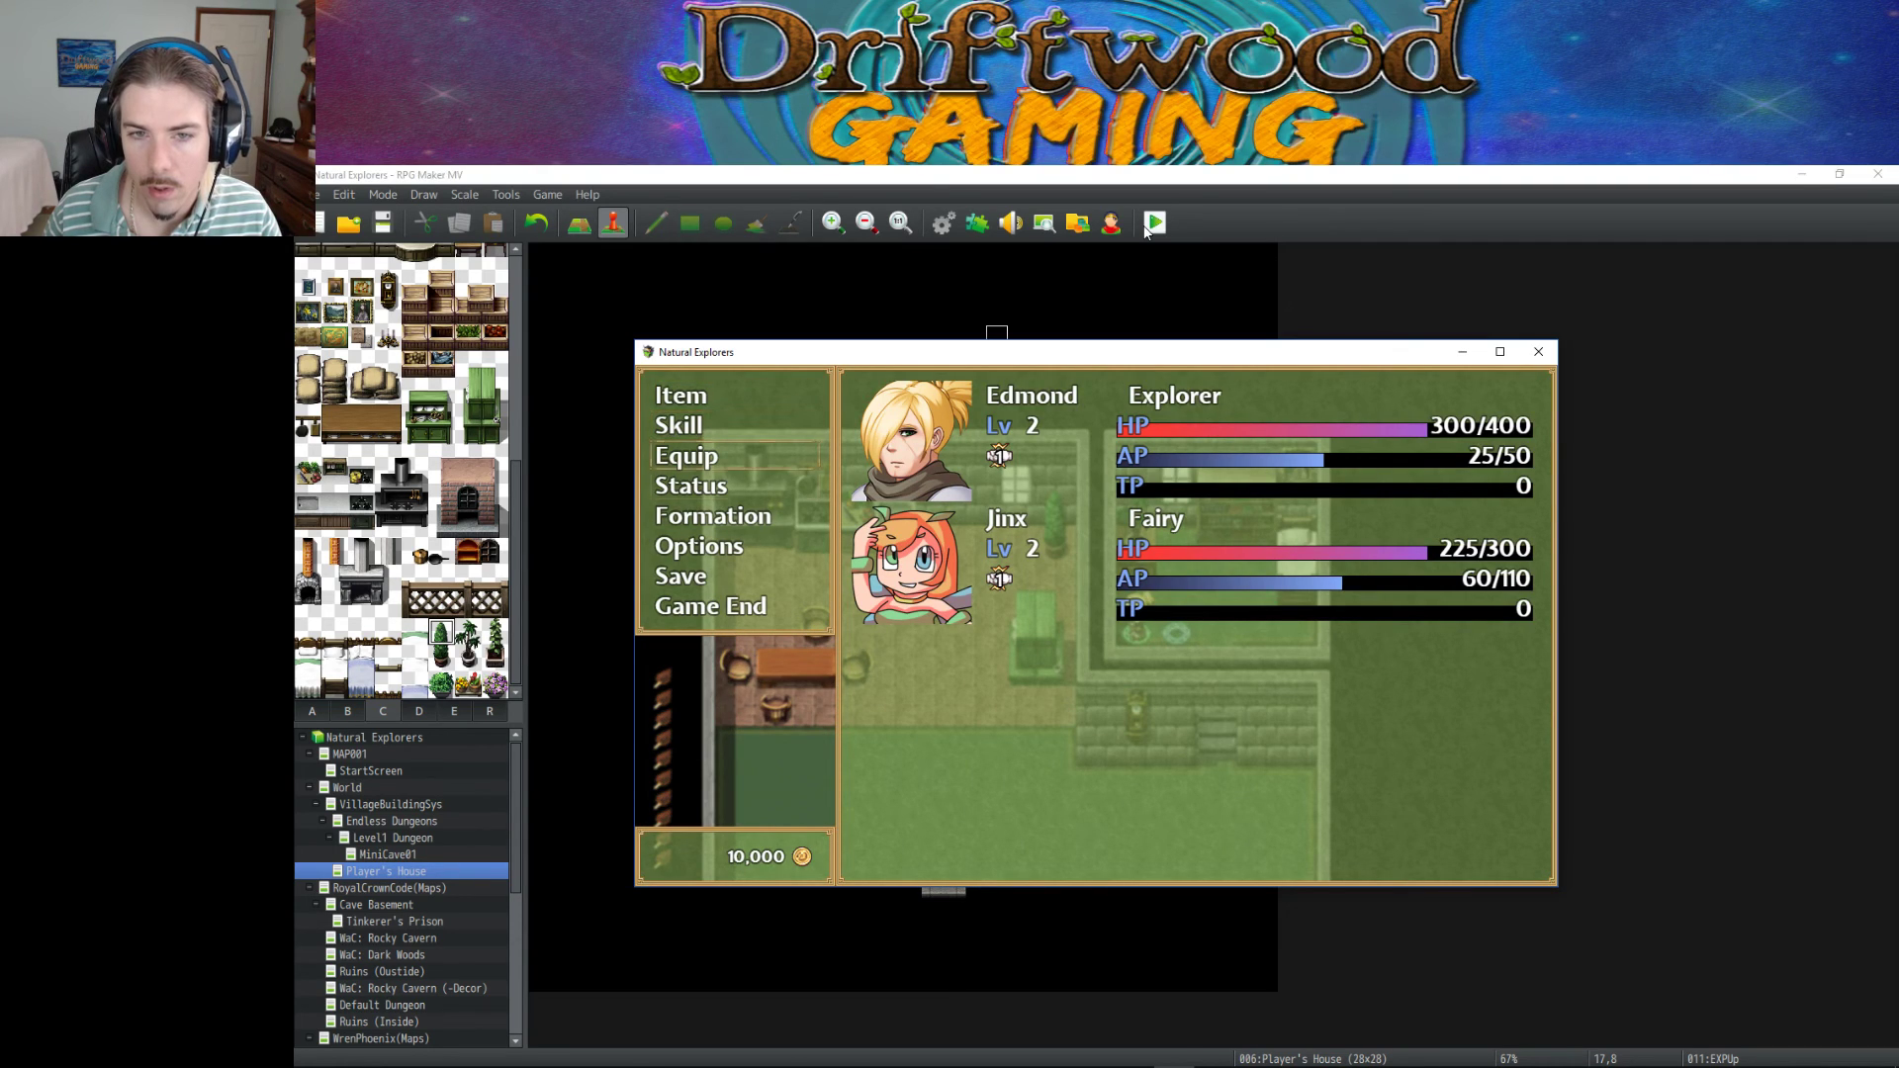
pyautogui.press('Return')
pyautogui.press('Escape')
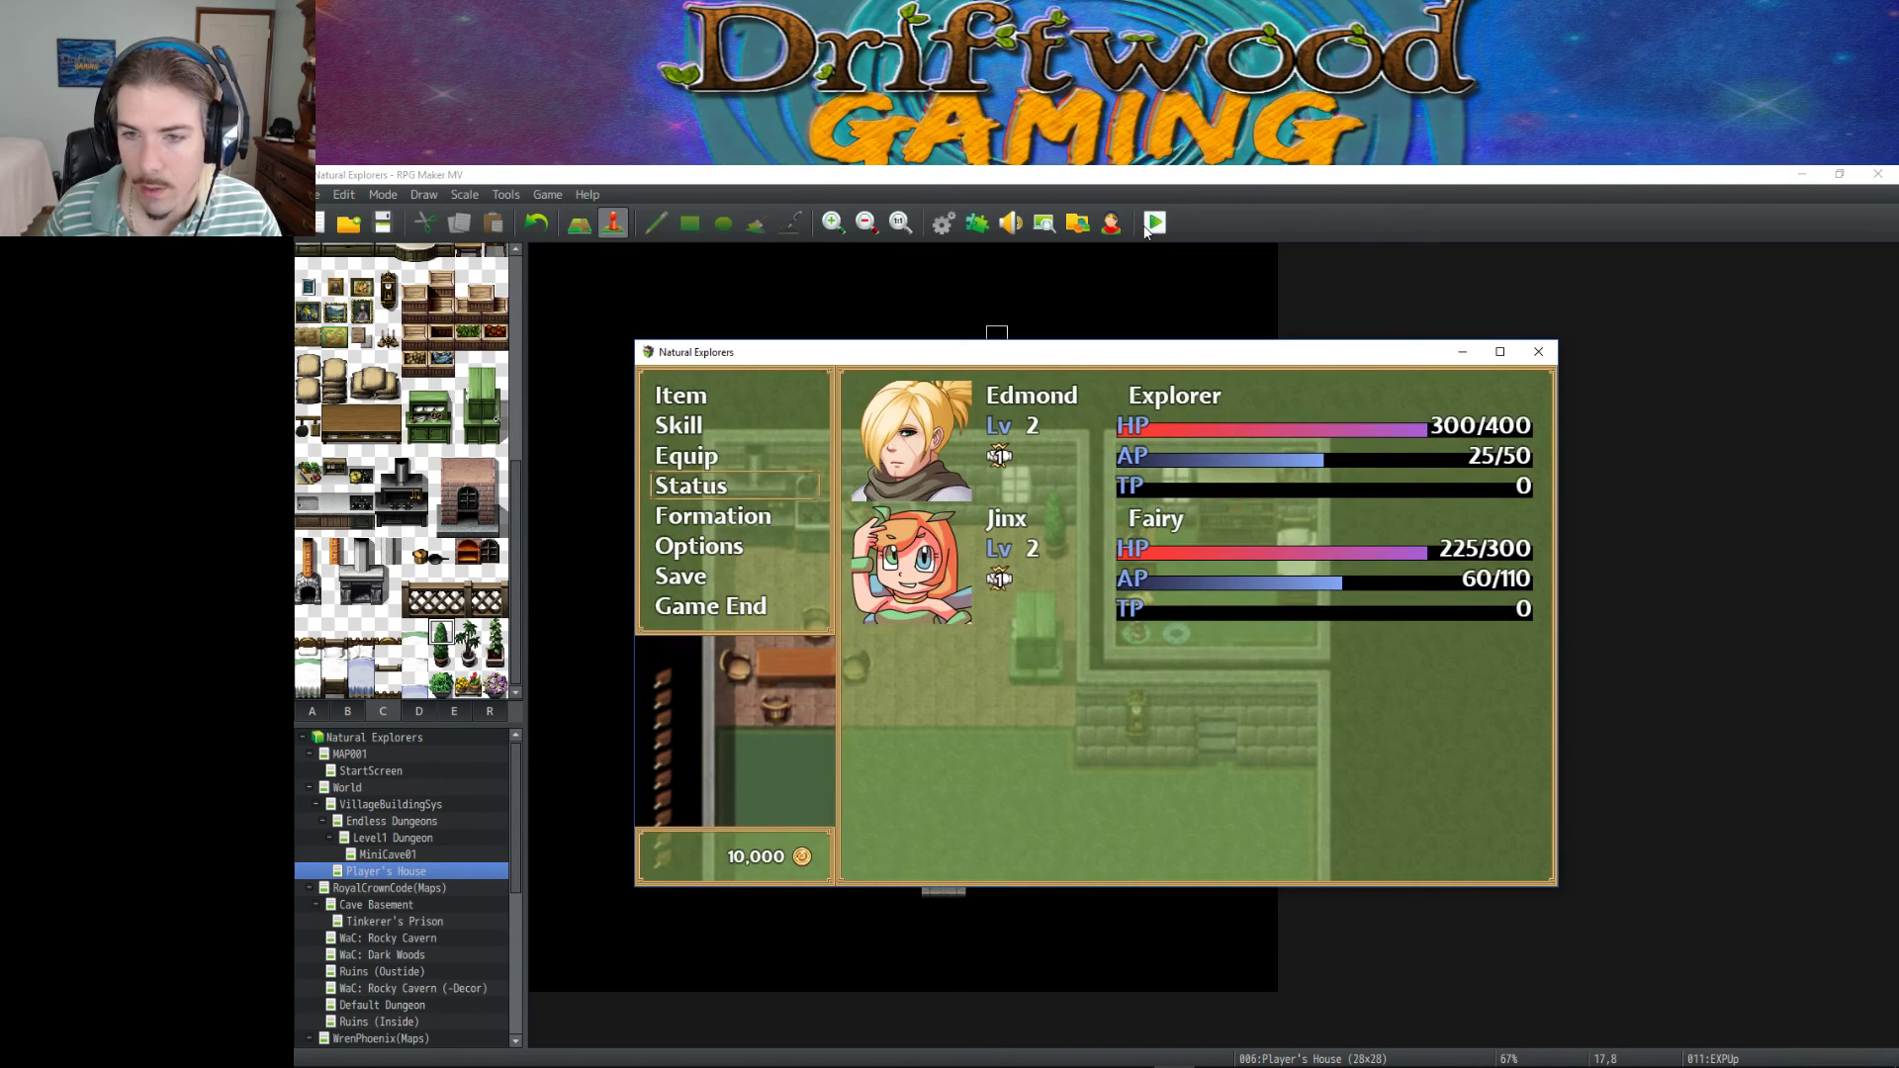
# Use the EXP event again to bring the party to level 3 and review the Explorer's status.
pyautogui.press('Escape')
pyautogui.press('Return')
pyautogui.press('Return')
pyautogui.press('Escape')
pyautogui.press('Down')
pyautogui.press('Down')
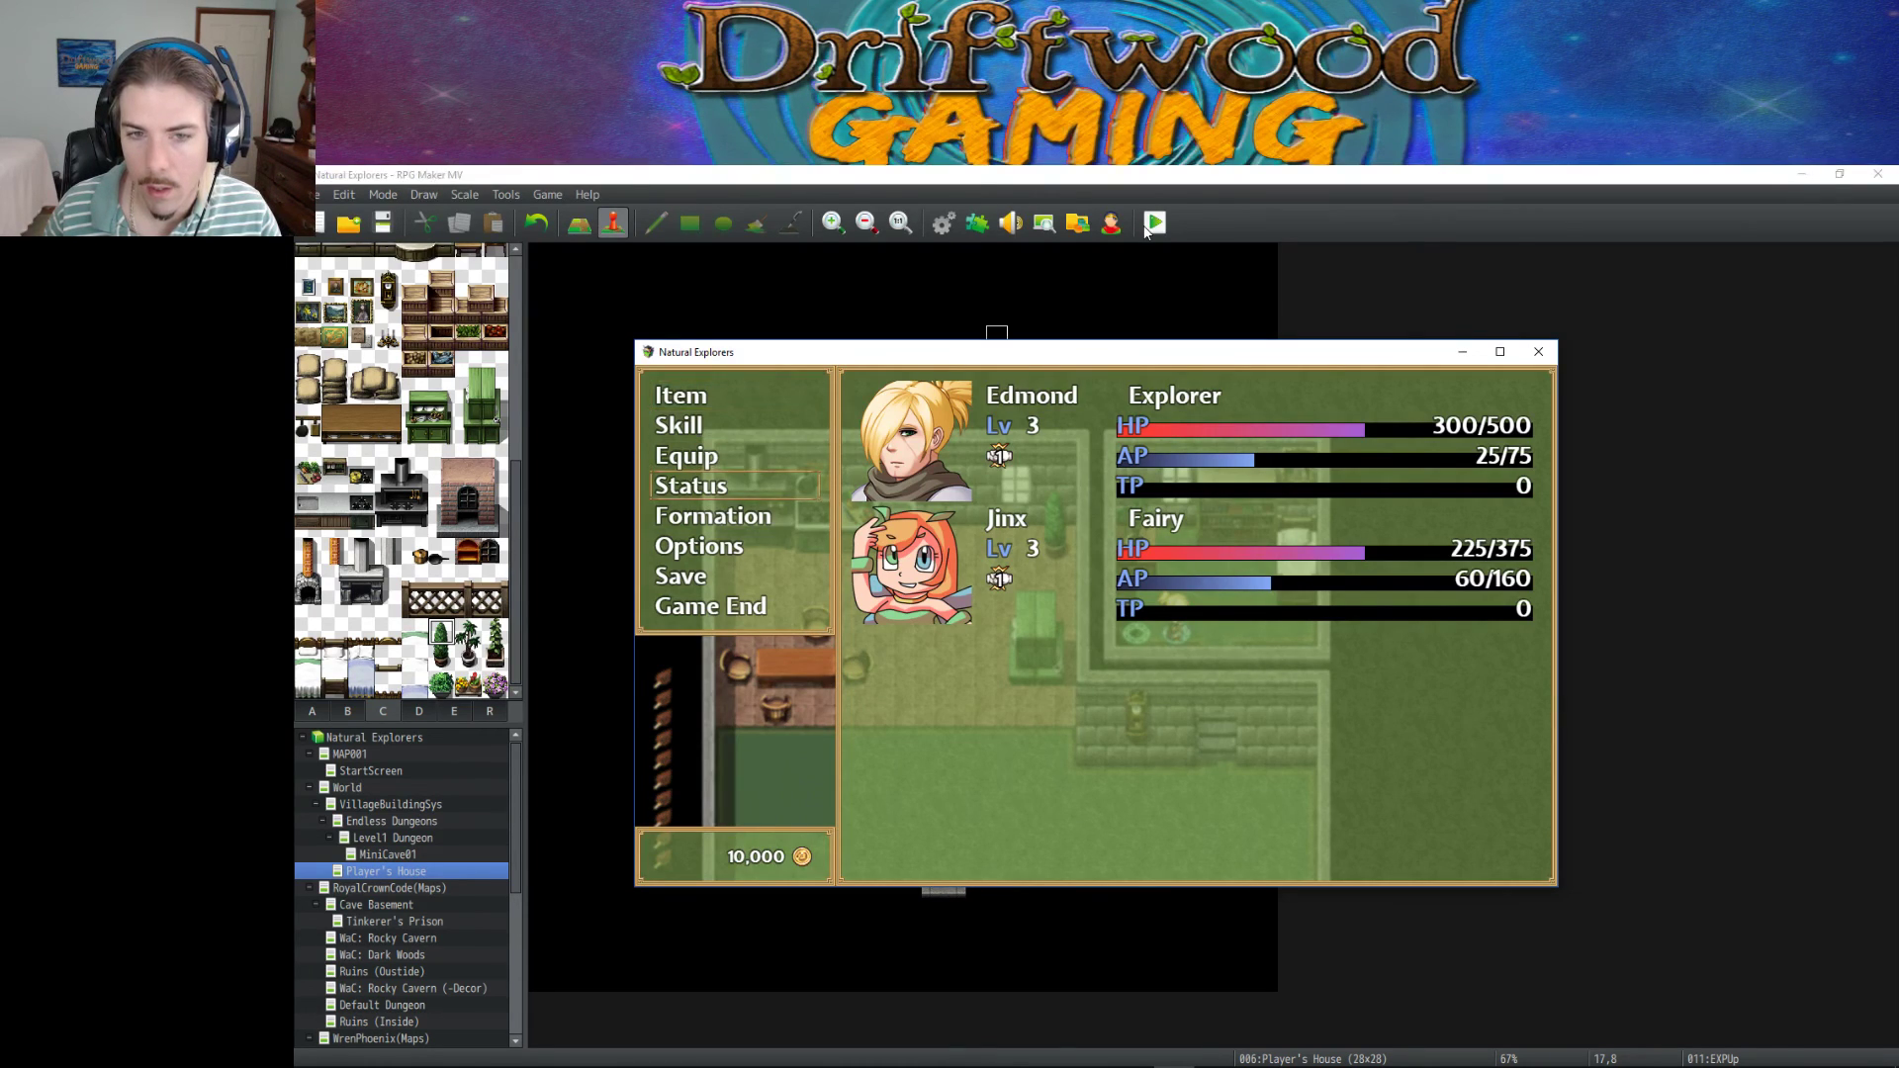
pyautogui.press('Return')
pyautogui.press('Return')
pyautogui.press('Escape')
pyautogui.press('Escape')
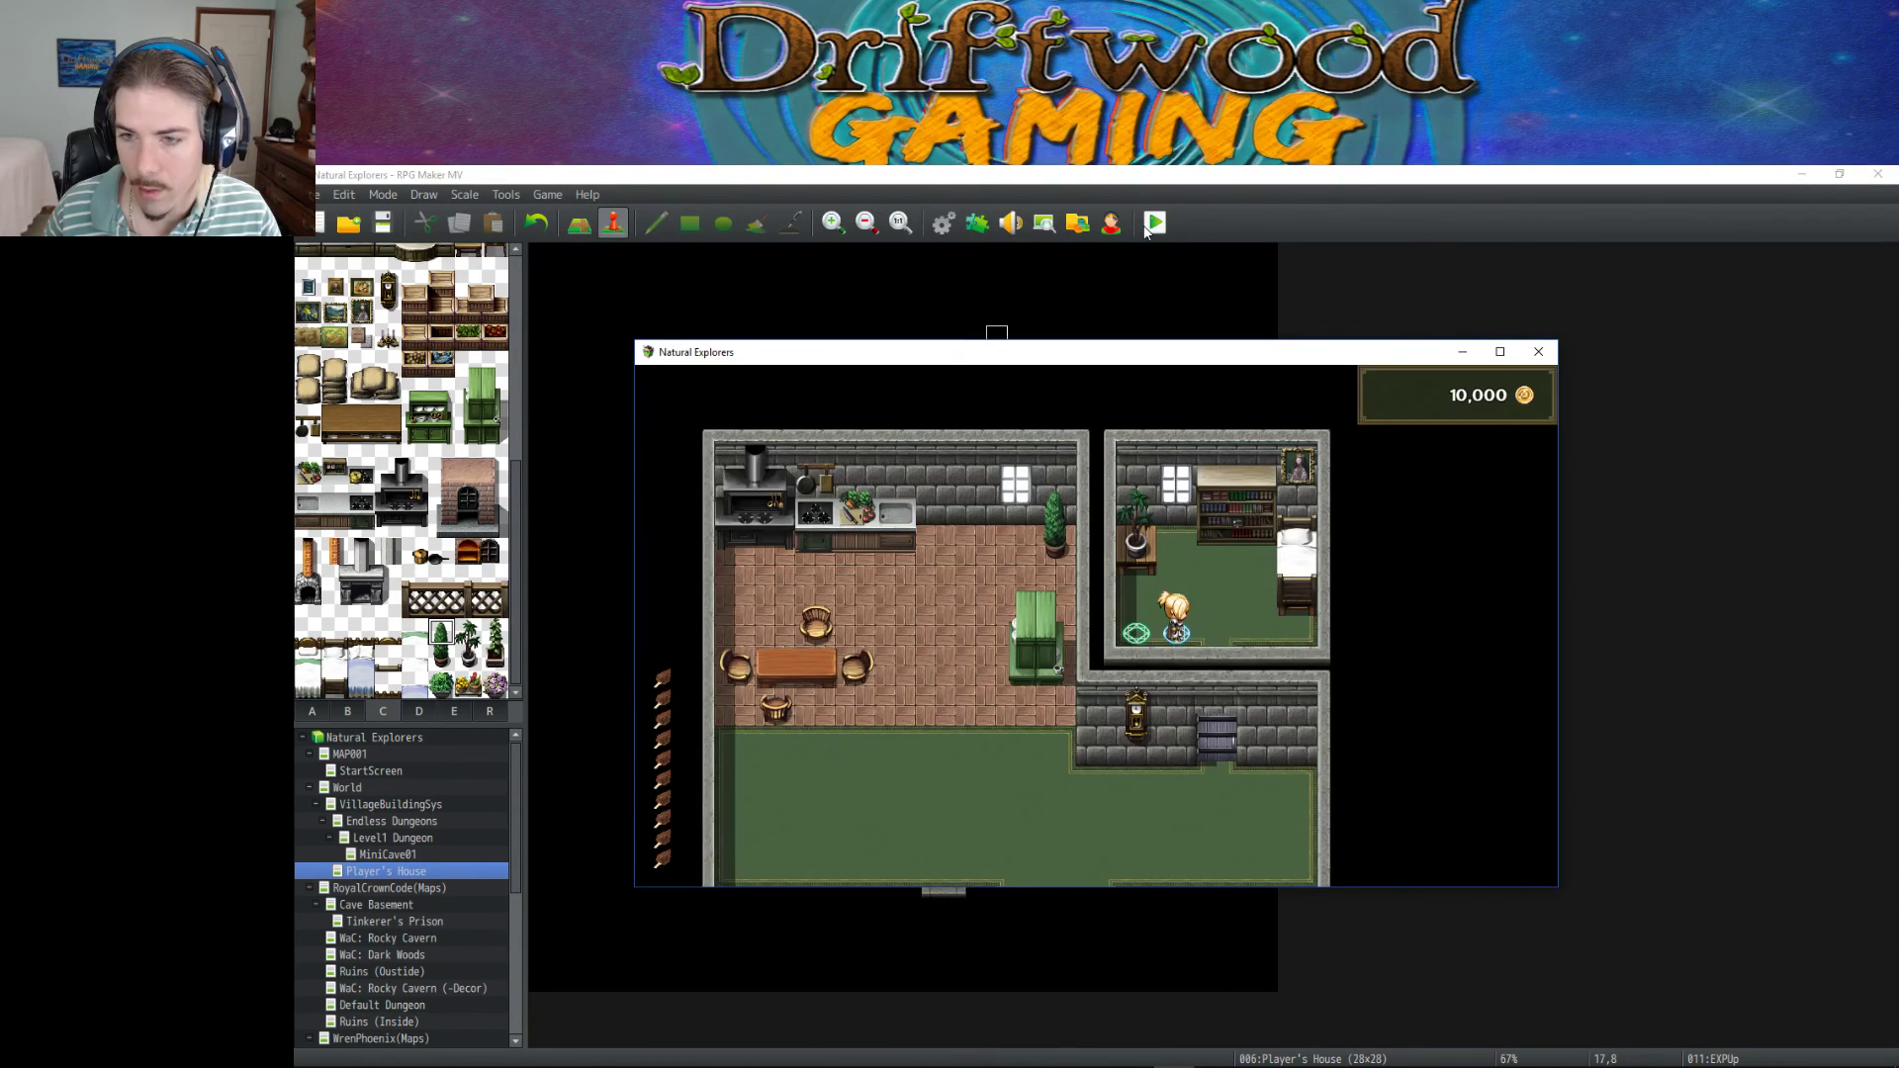
# Gain enough EXP from the event for level 4 and examine the Explorer's next-level requirement.
pyautogui.press('Return')
pyautogui.press('Return')
pyautogui.press('Escape')
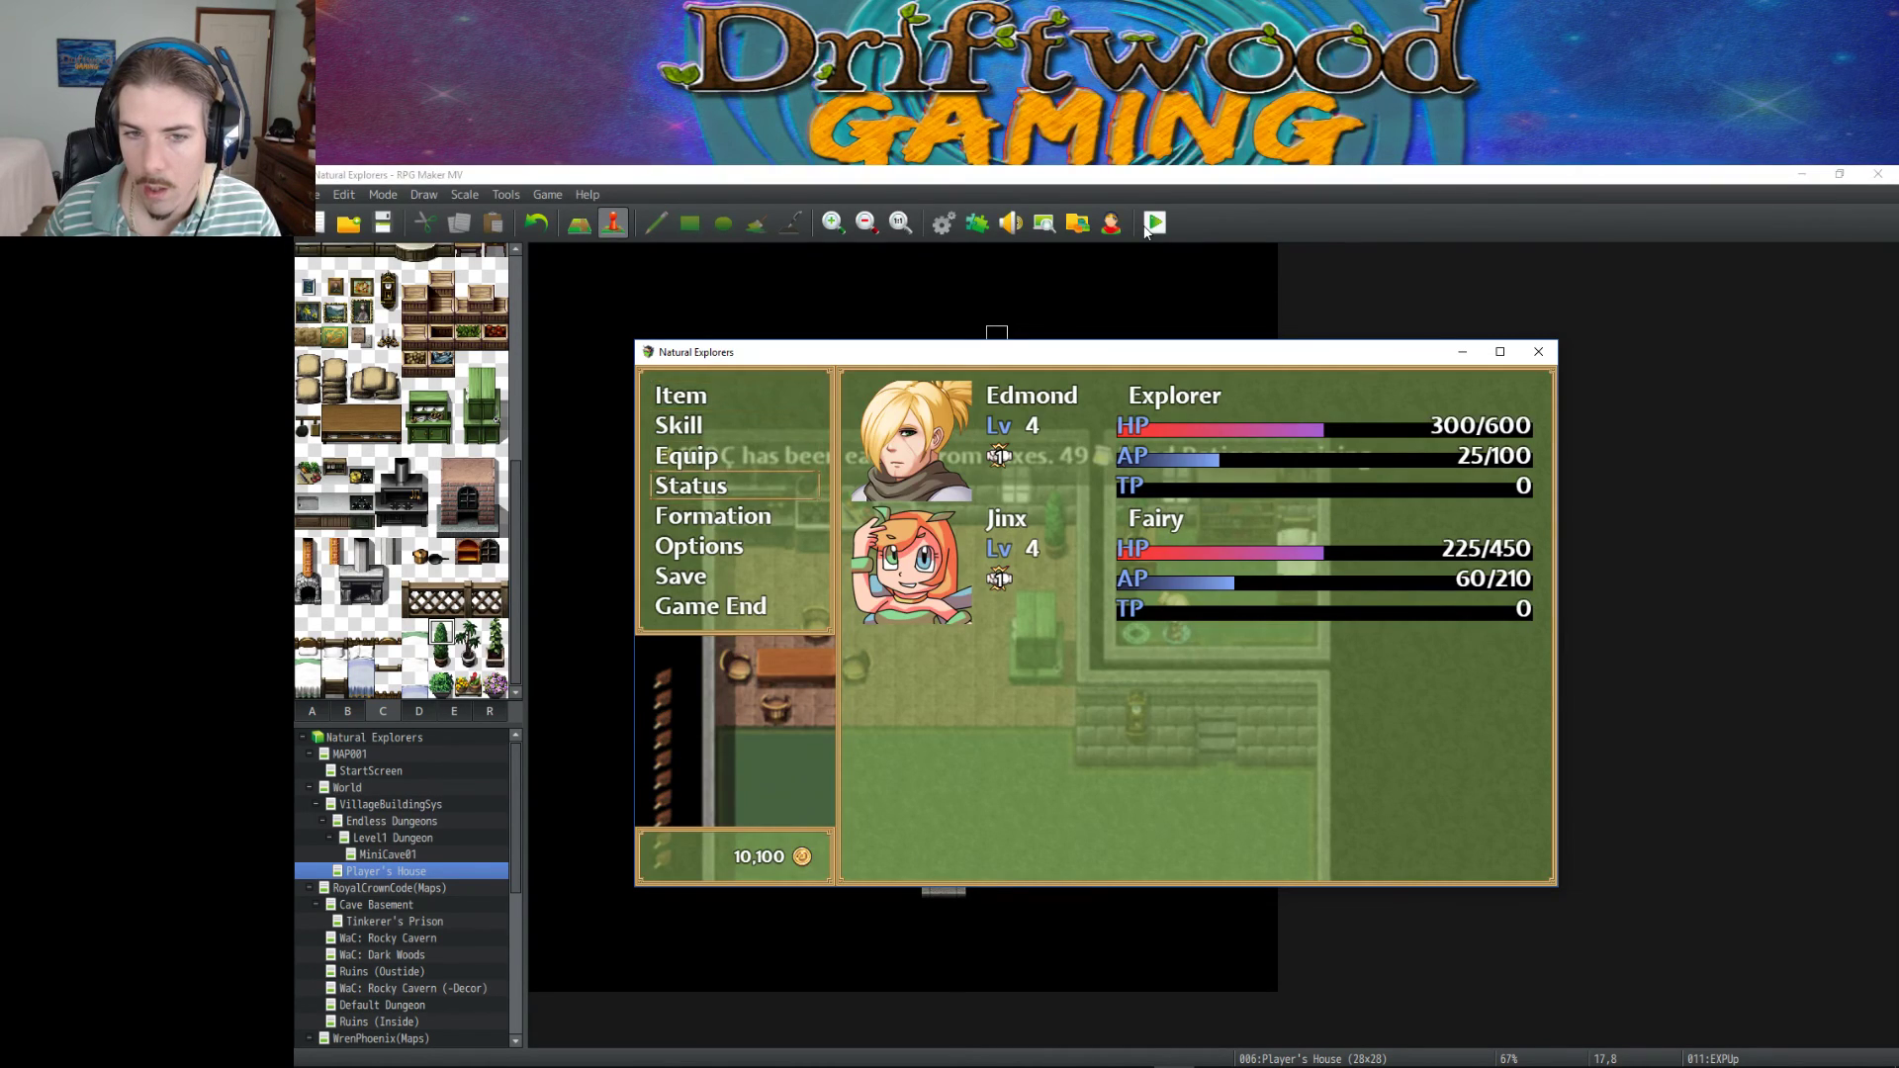
pyautogui.press('Return')
pyautogui.press('Return')
pyautogui.press('Escape')
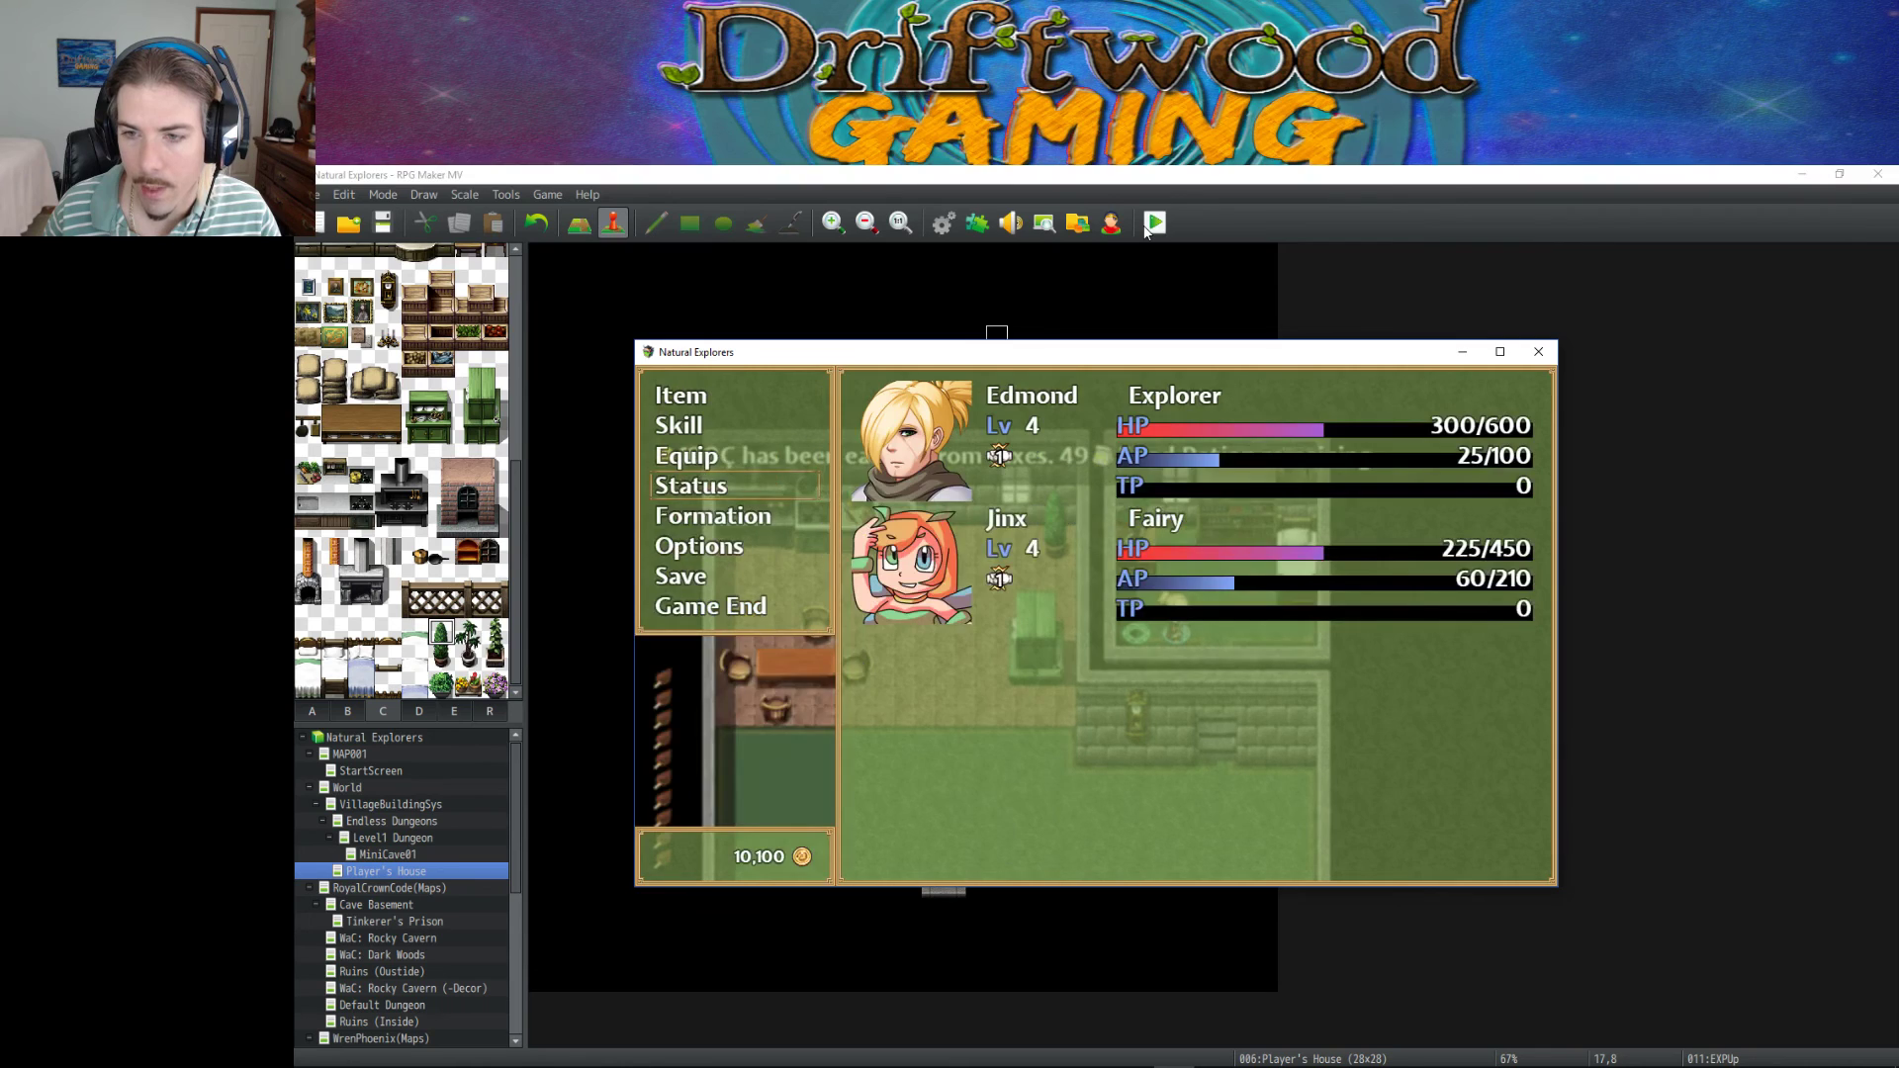
pyautogui.press('Escape')
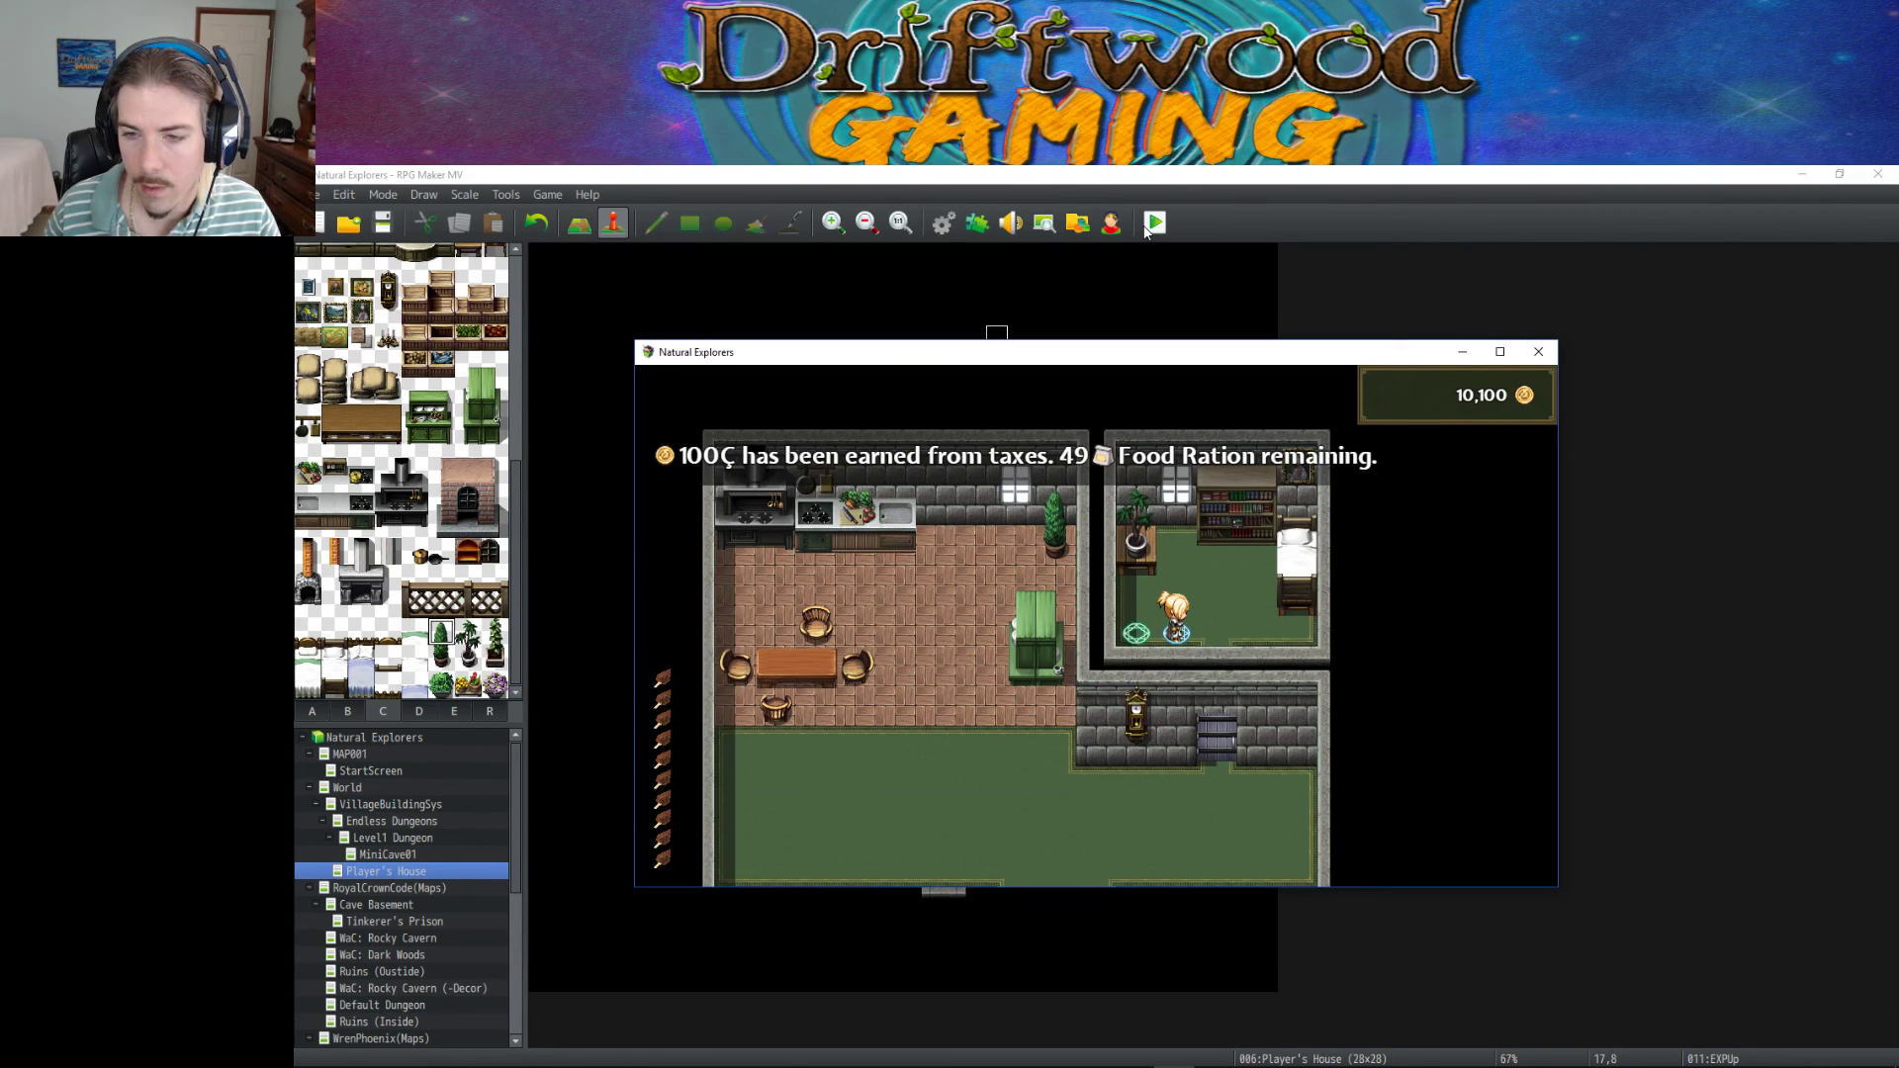
# Raise the party to level 5 with the EXP event and check the Explorer's EXP needed for the next level.
pyautogui.press('Return')
pyautogui.press('Return')
pyautogui.press('Escape')
pyautogui.press('Down')
pyautogui.press('Down')
pyautogui.press('Down')
pyautogui.press('Return')
pyautogui.press('Return')
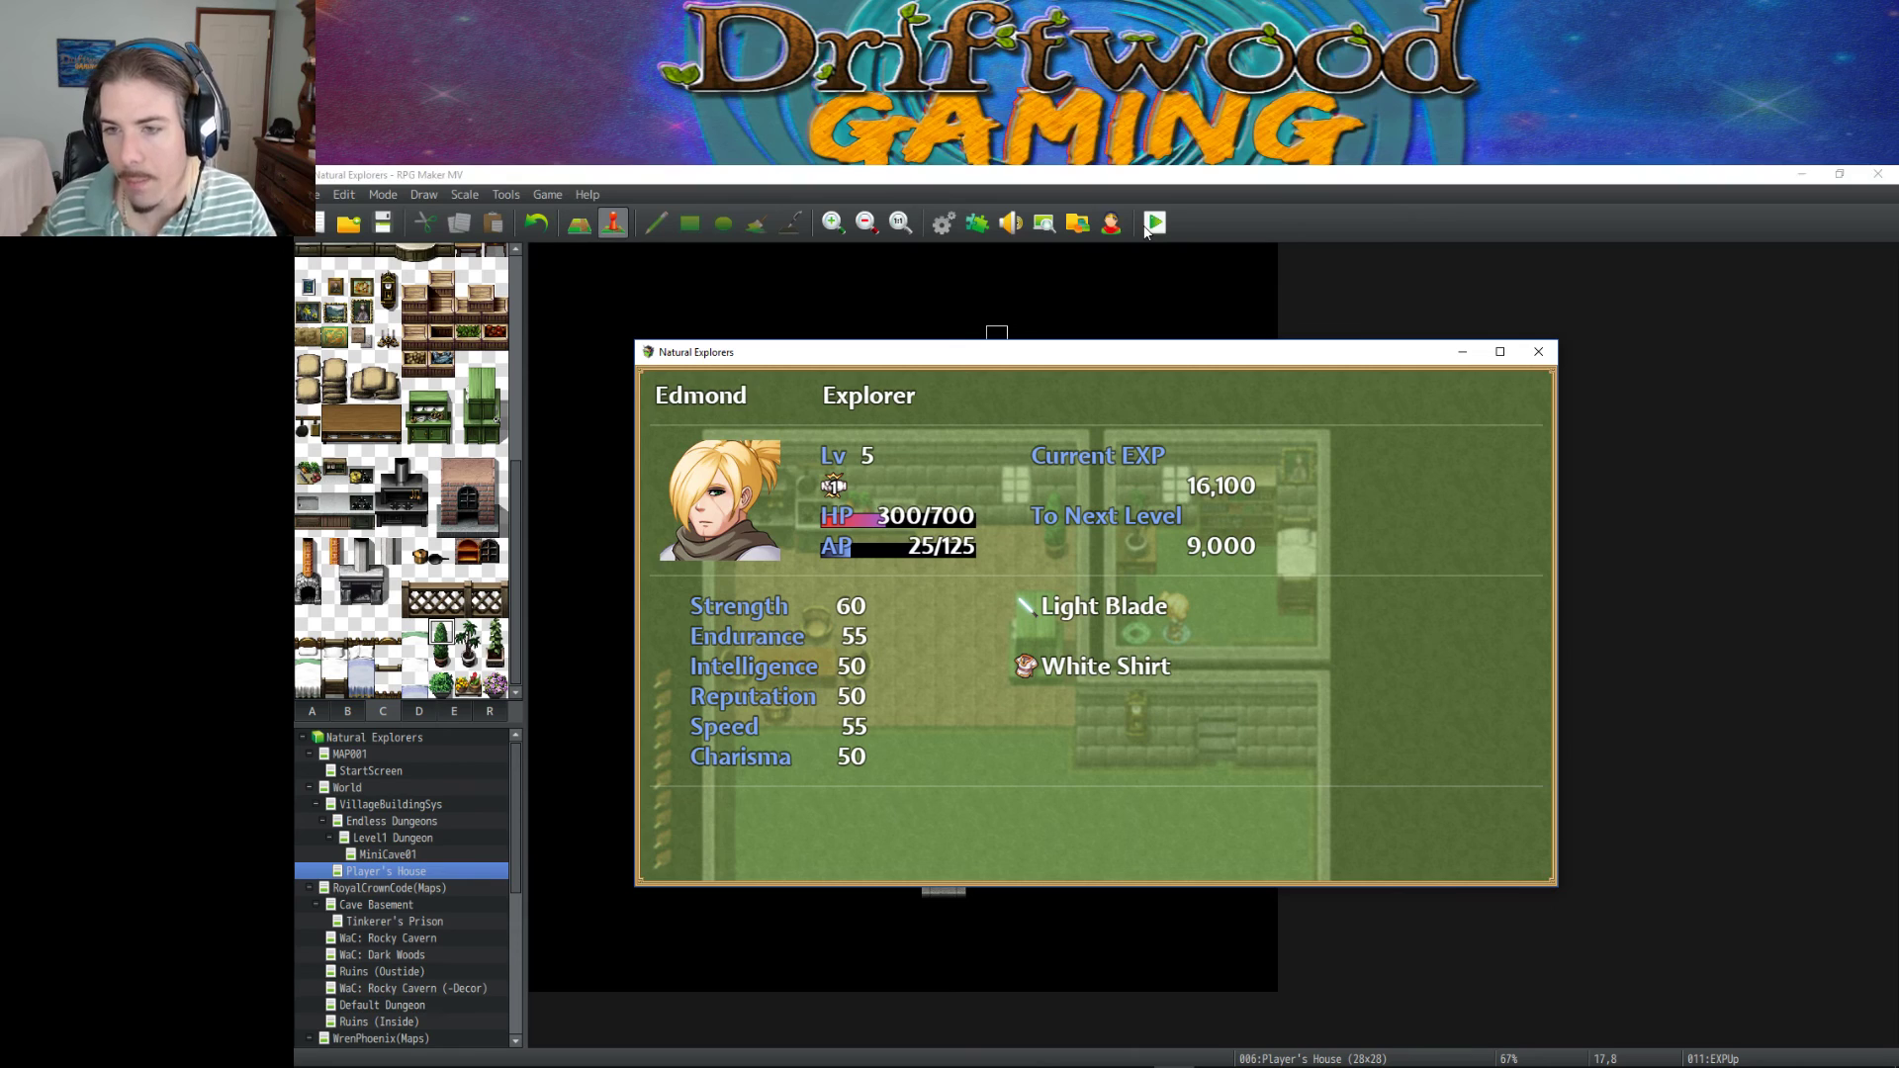
# End the playtest, append "*0.75" to the Explorer class's exp formula in the database and save the change.
pyautogui.click(1551, 356)
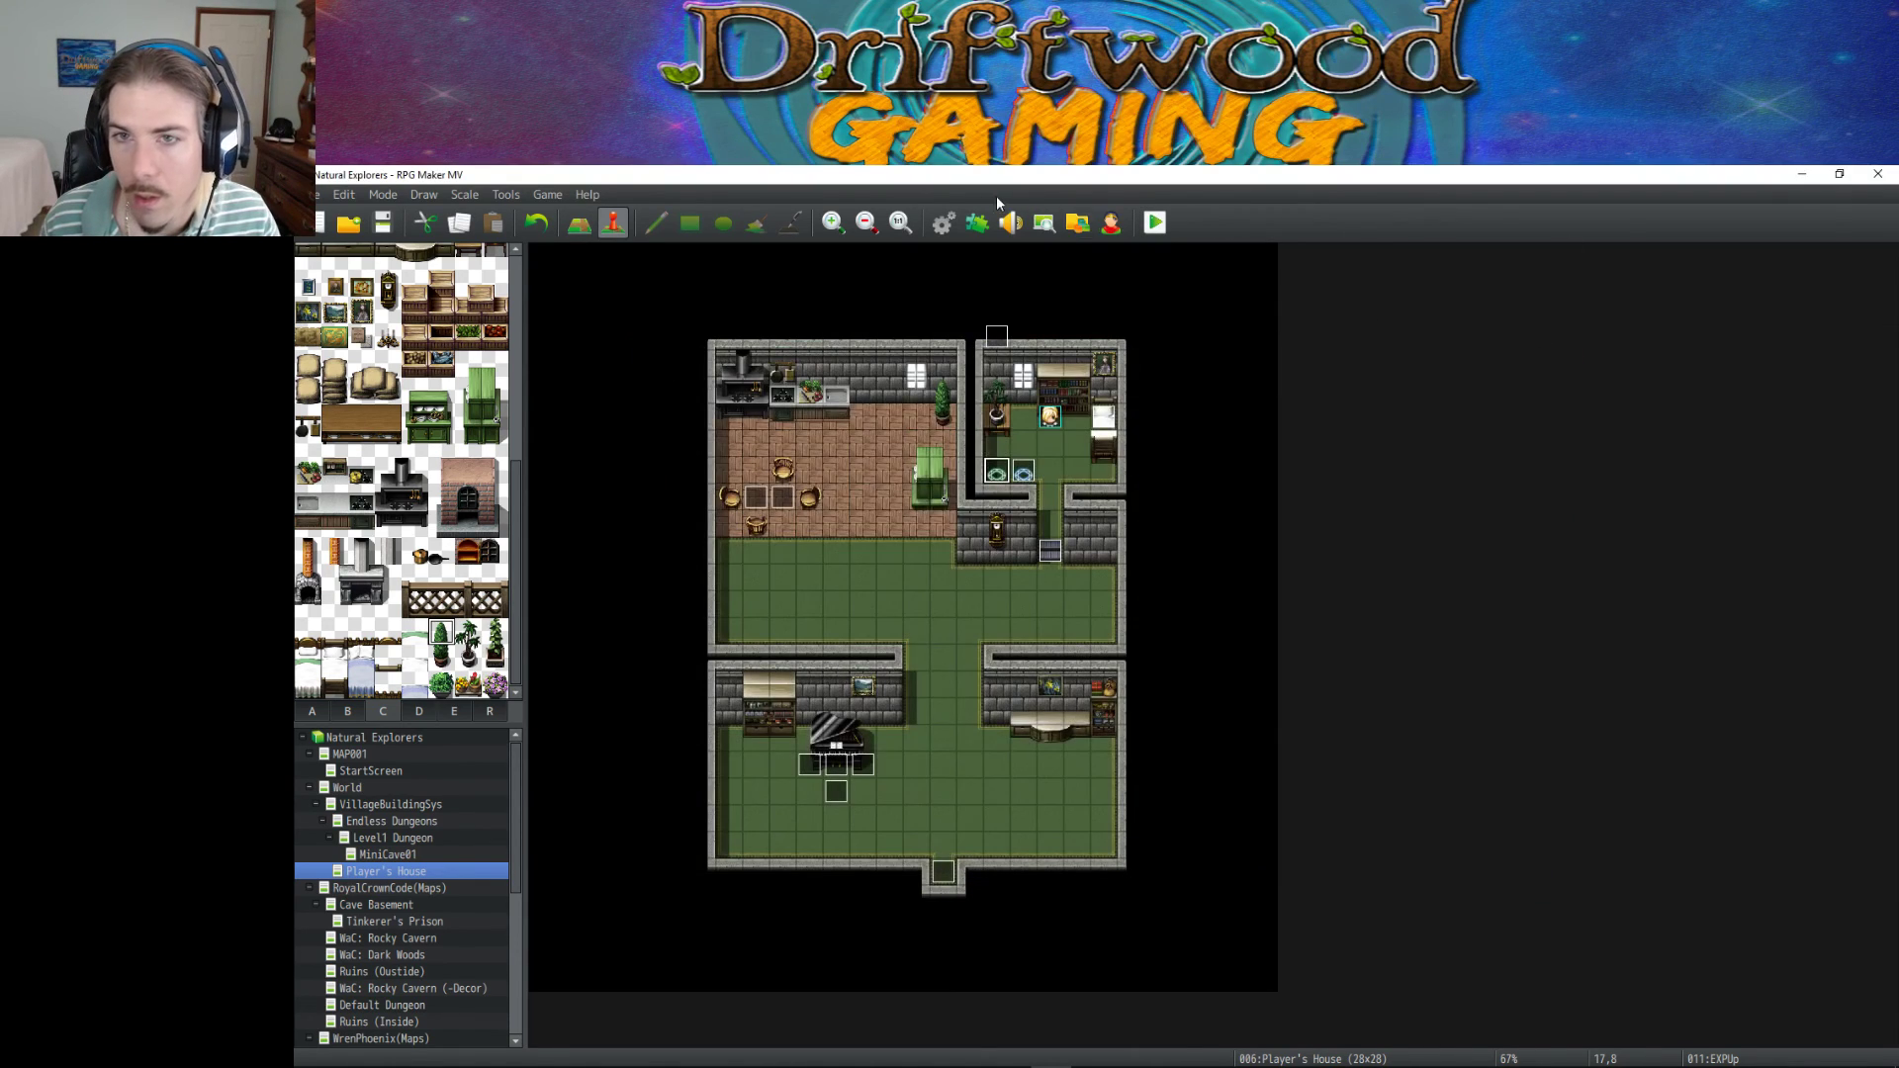
pyautogui.click(944, 221)
pyautogui.scroll(-1, 1437, 788)
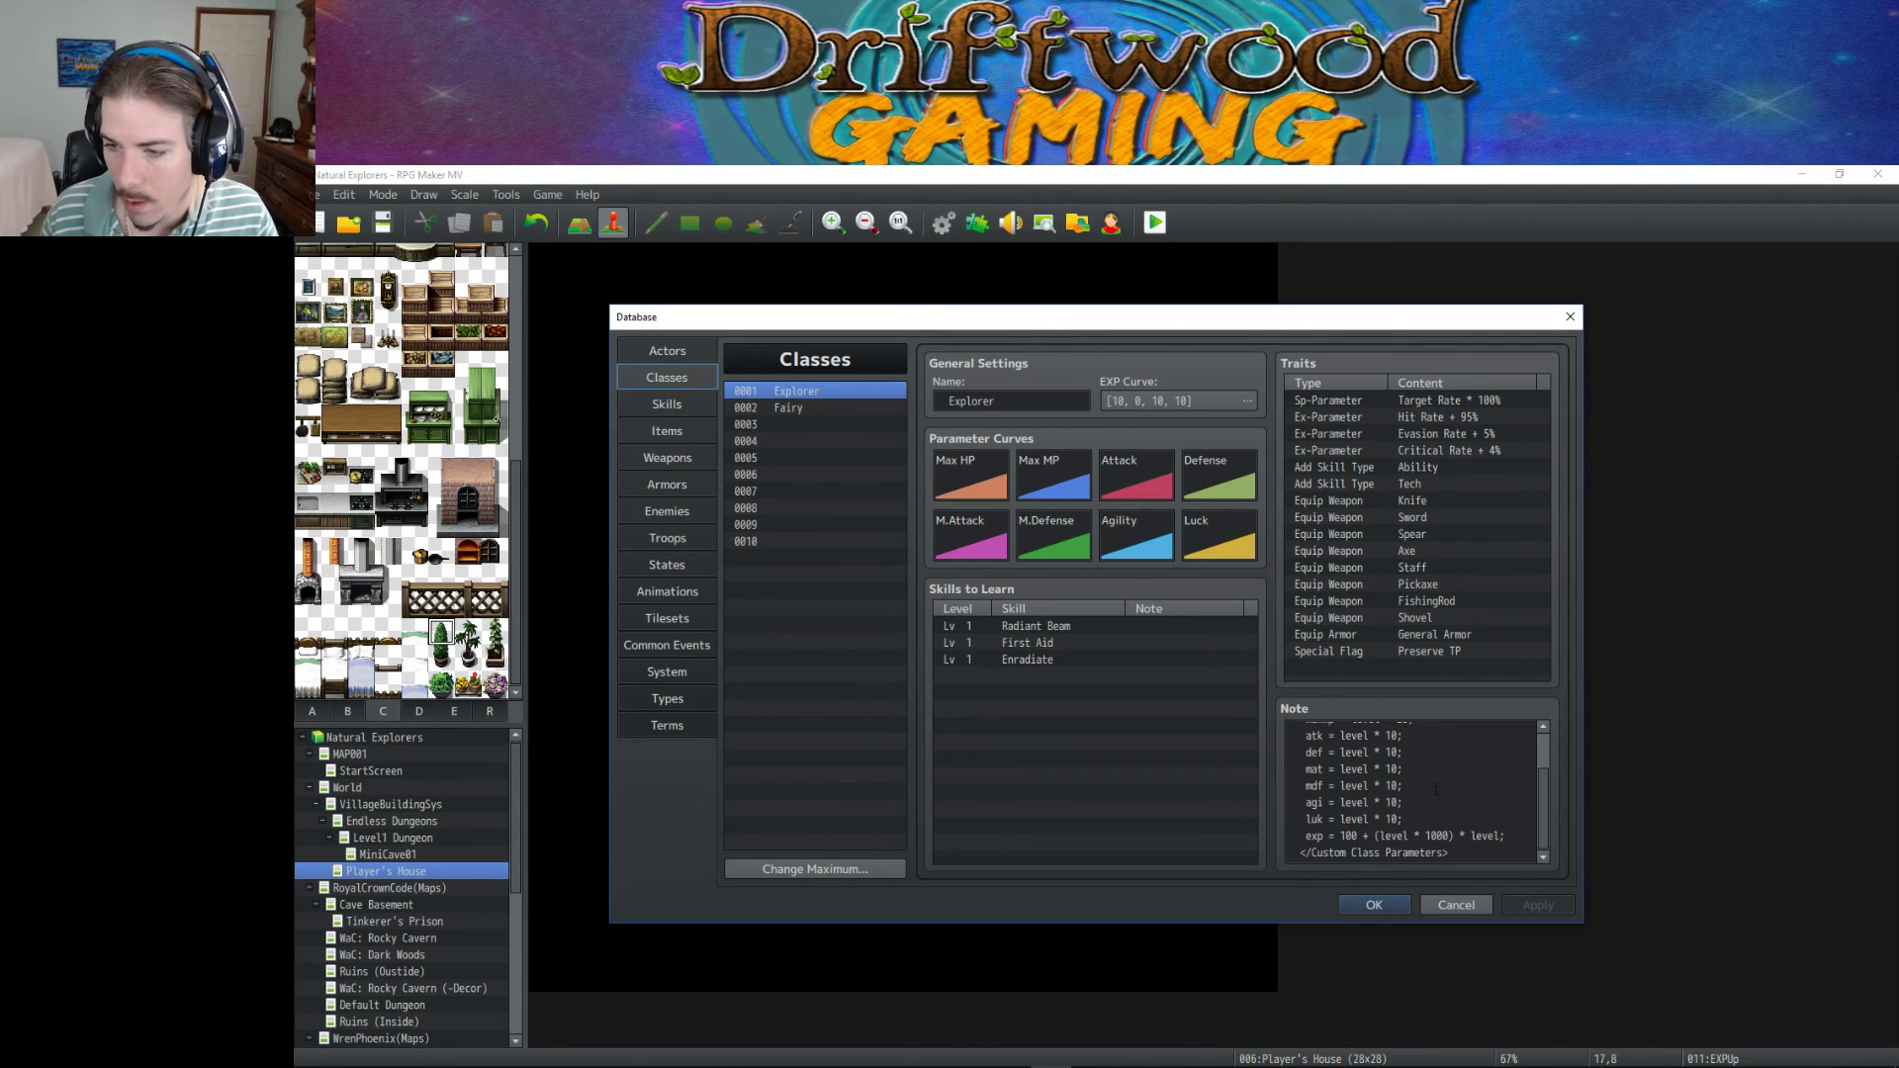
pyautogui.click(1500, 836)
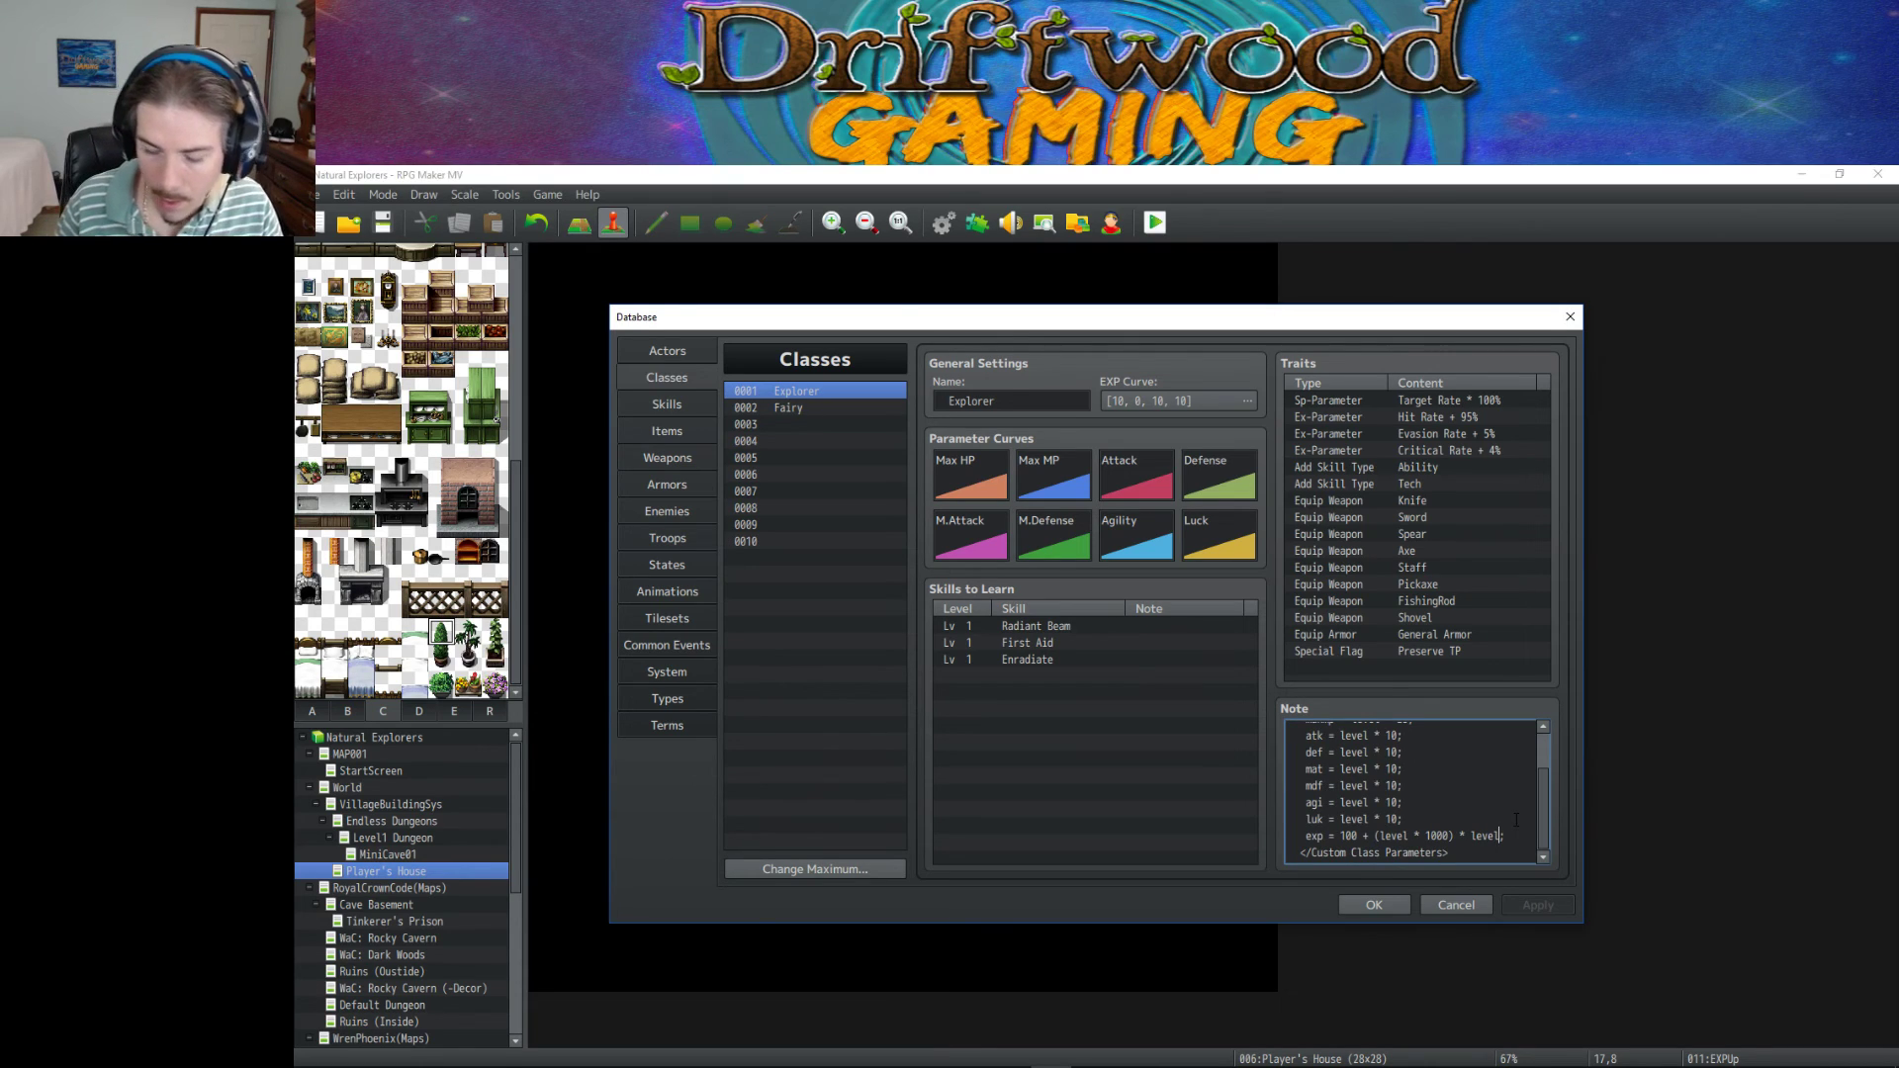
pyautogui.write('/')
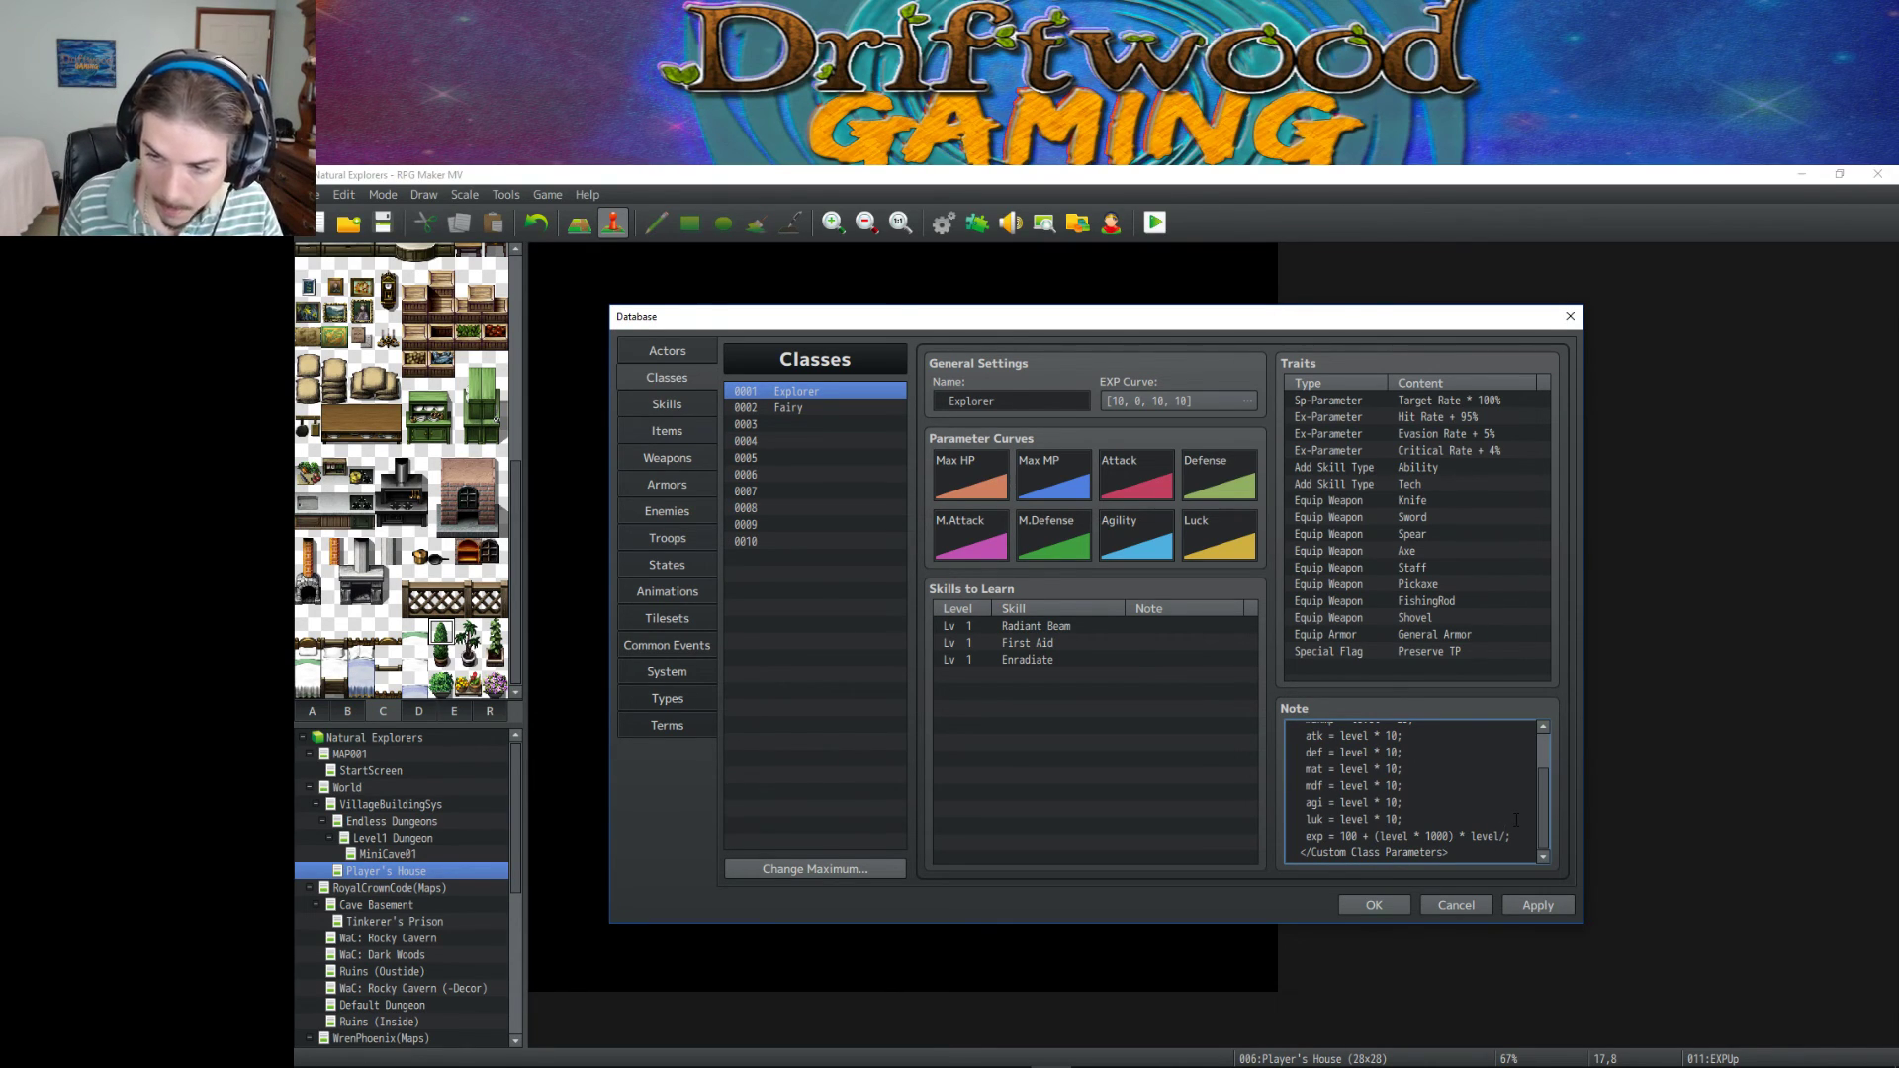
pyautogui.press('BackSpace')
pyautogui.write('*')
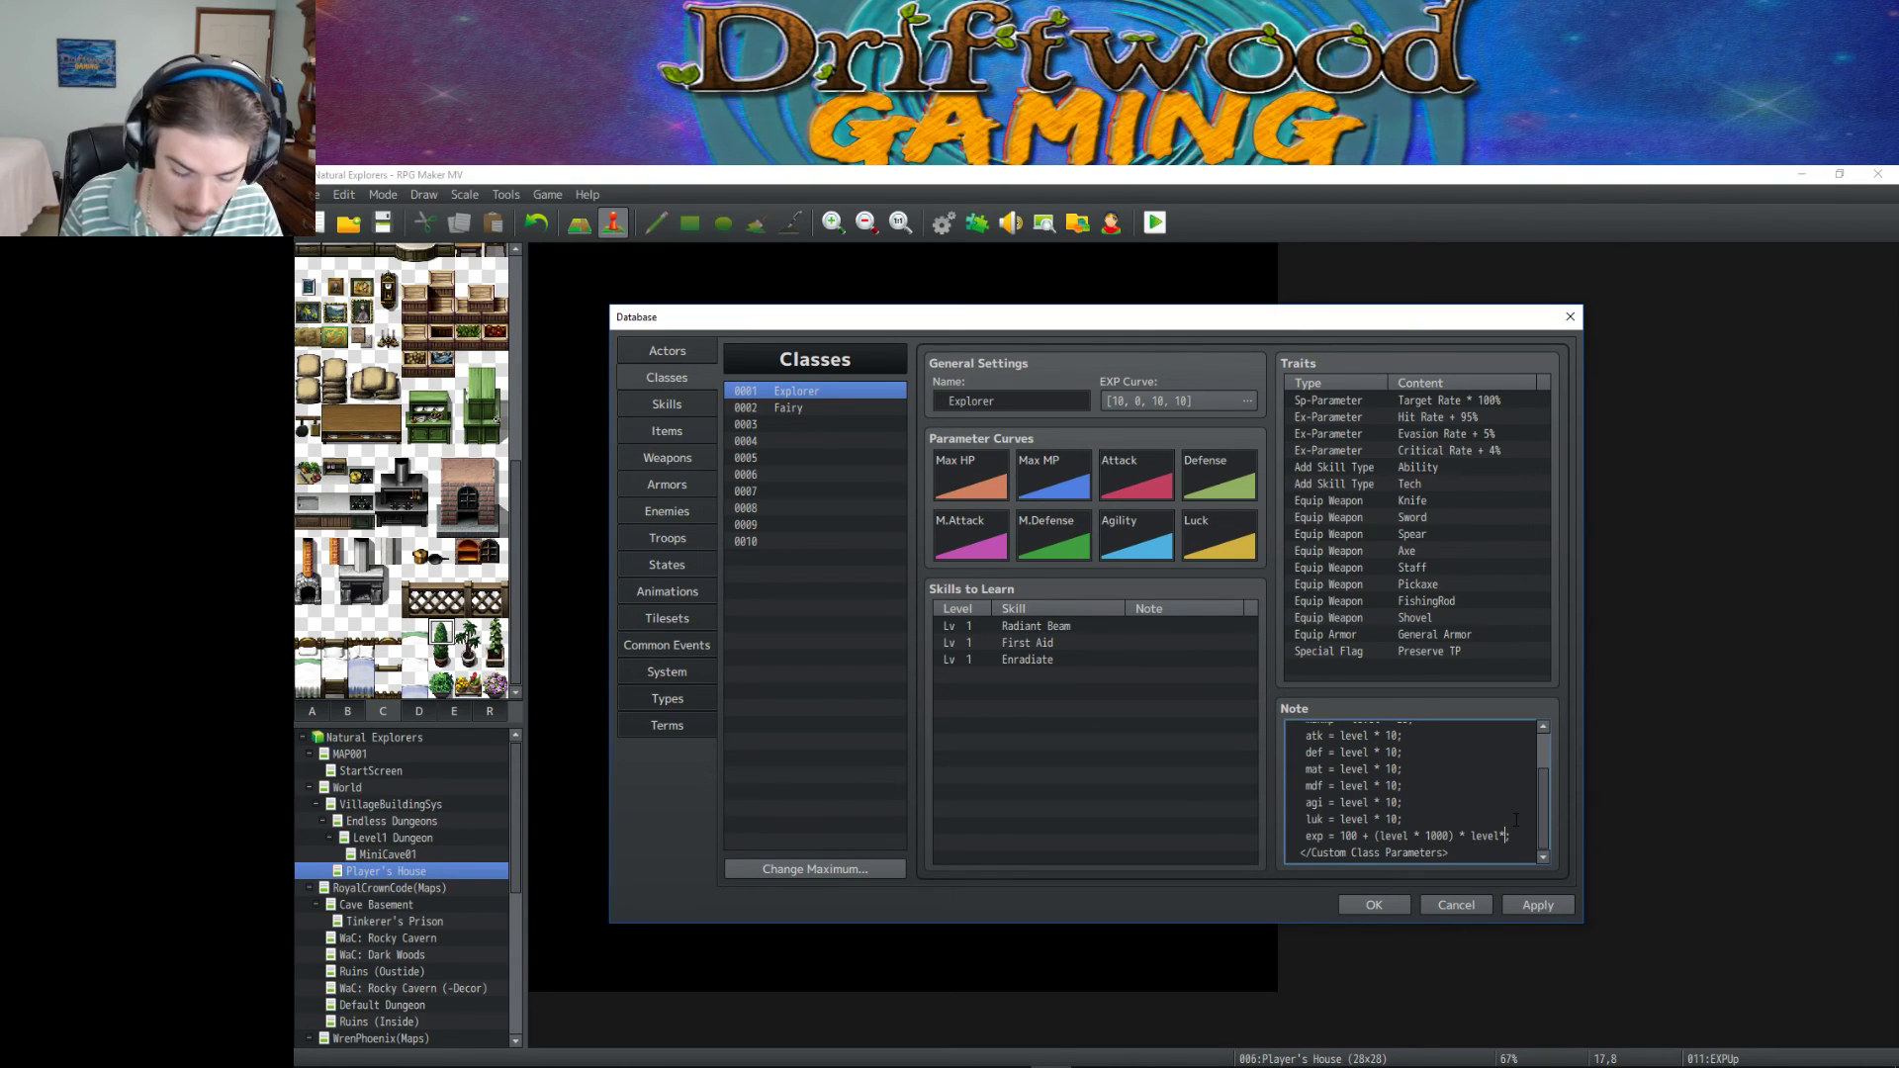
pyautogui.write('0.75')
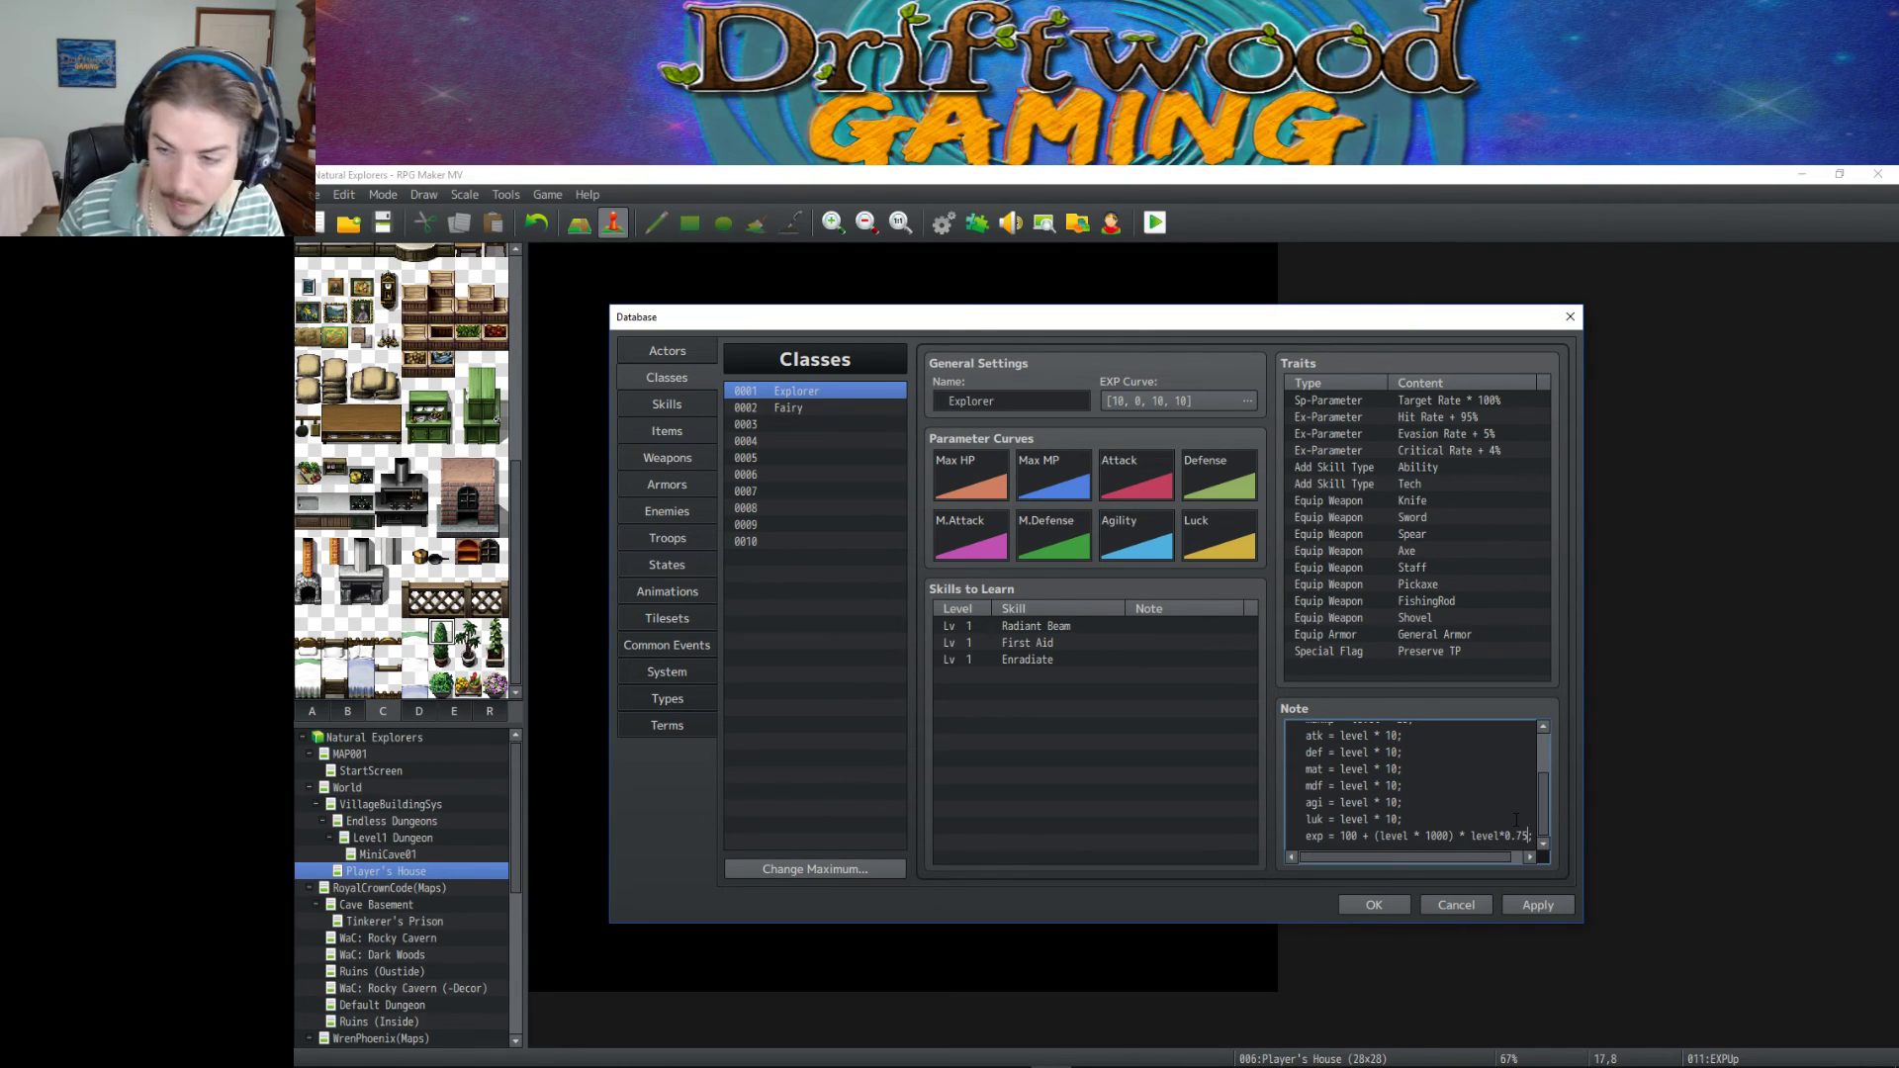
pyautogui.click(1543, 905)
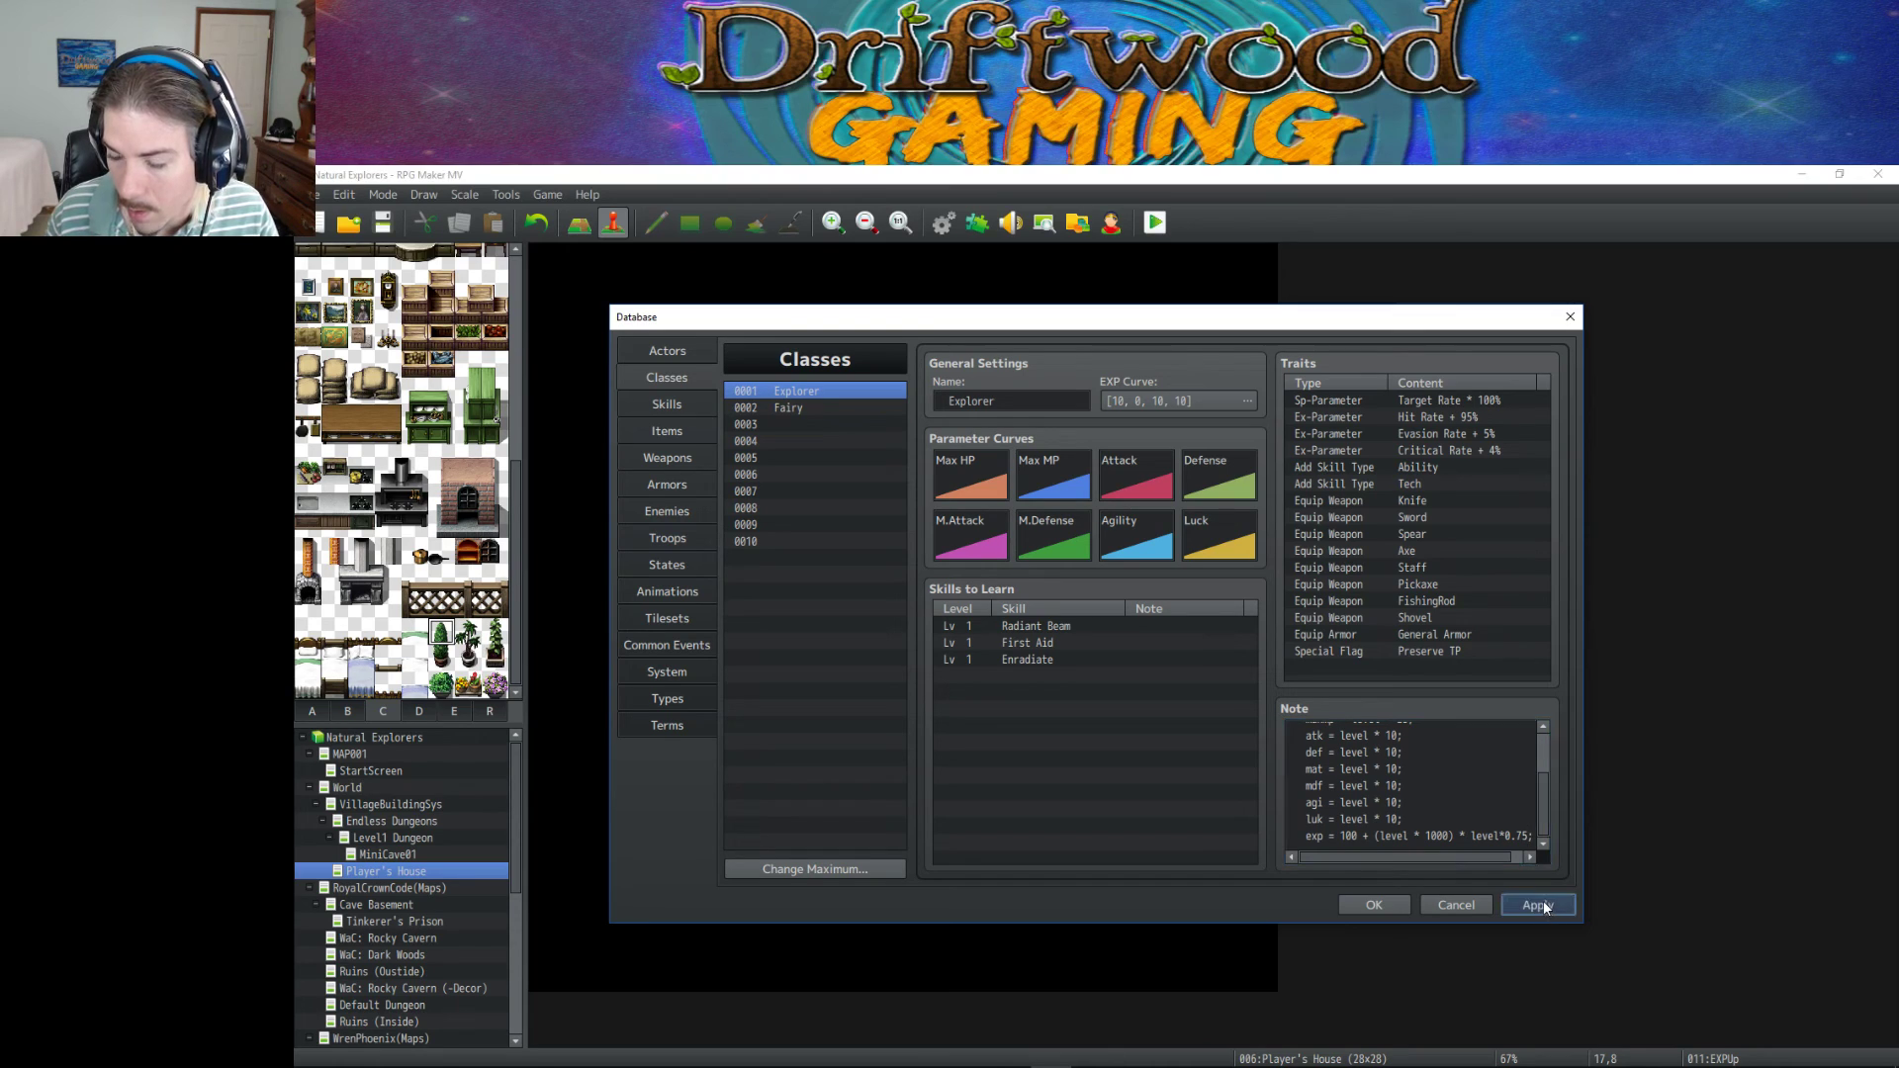
# Wrap "level*0.75" in parentheses at the end of the Explorer's exp formula and save the change.
pyautogui.click(1469, 839)
pyautogui.hotkey('ctrl', 'a')
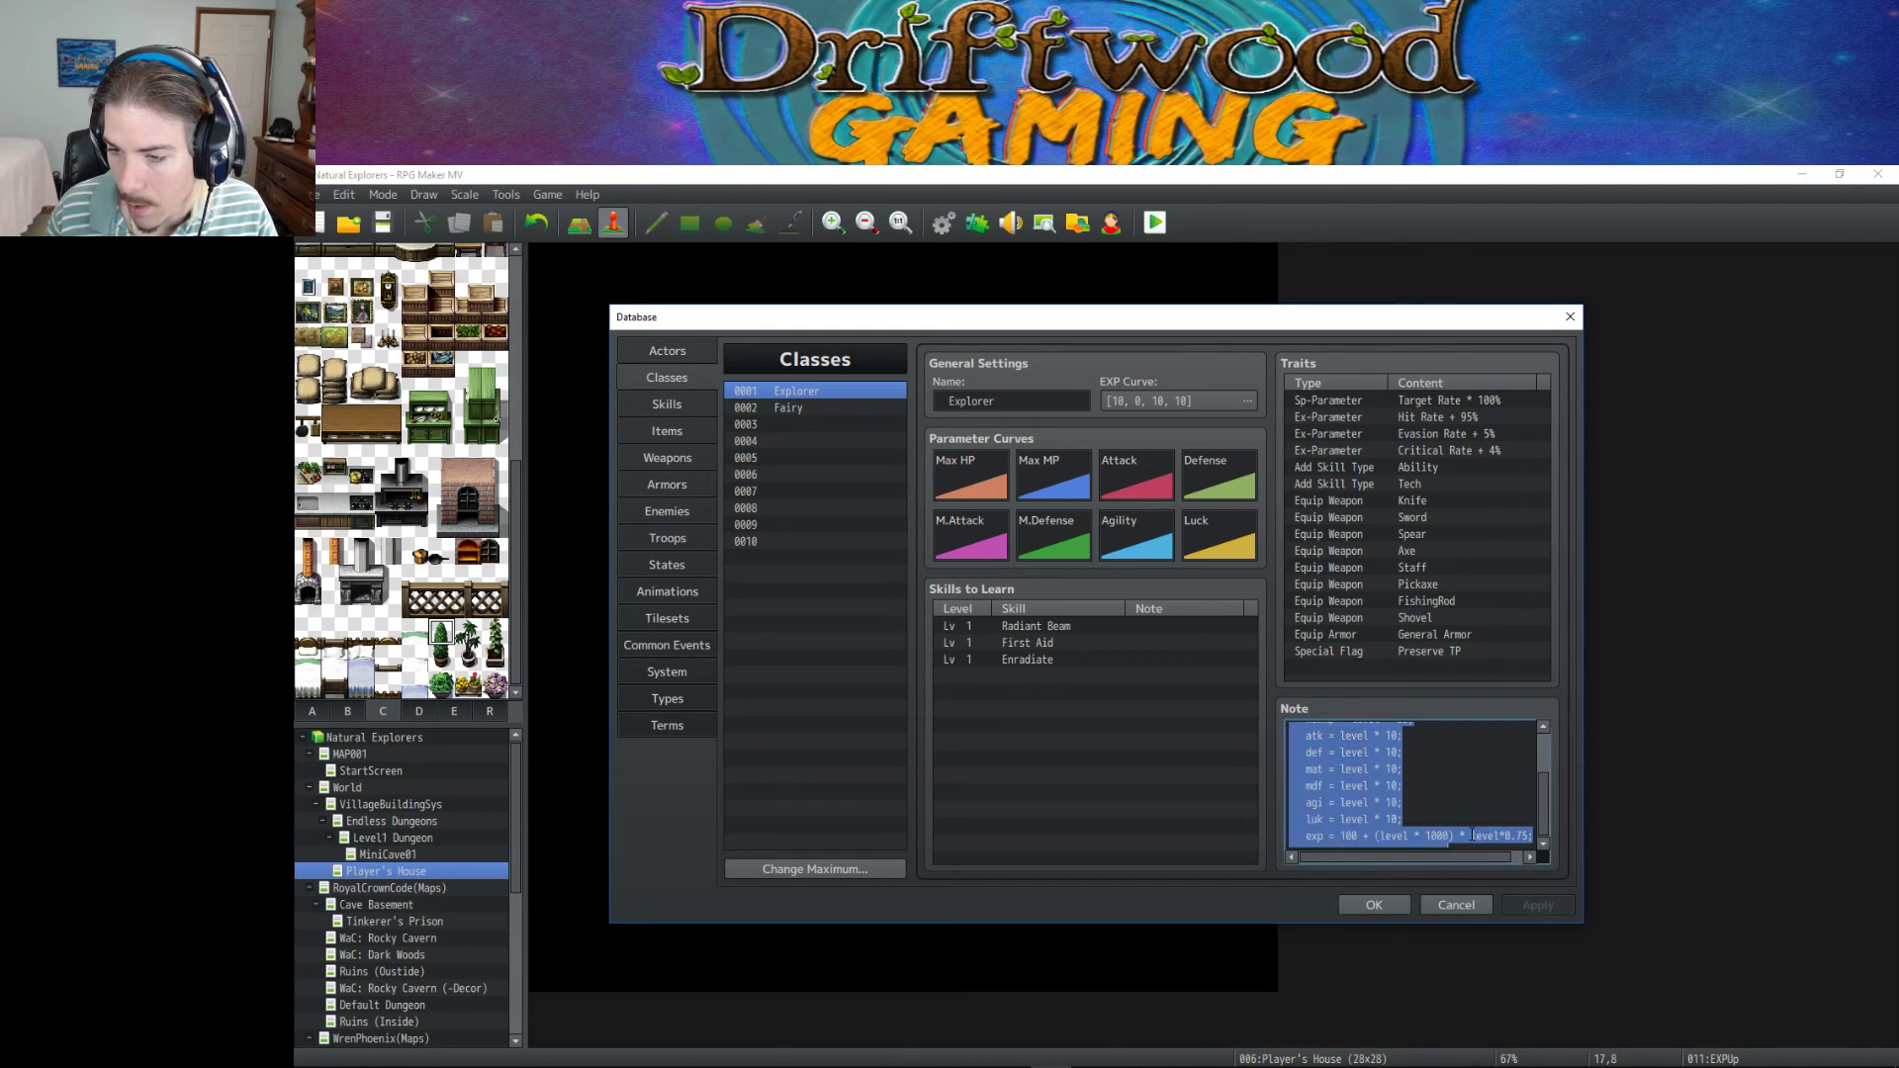
pyautogui.click(1496, 827)
pyautogui.write('(')
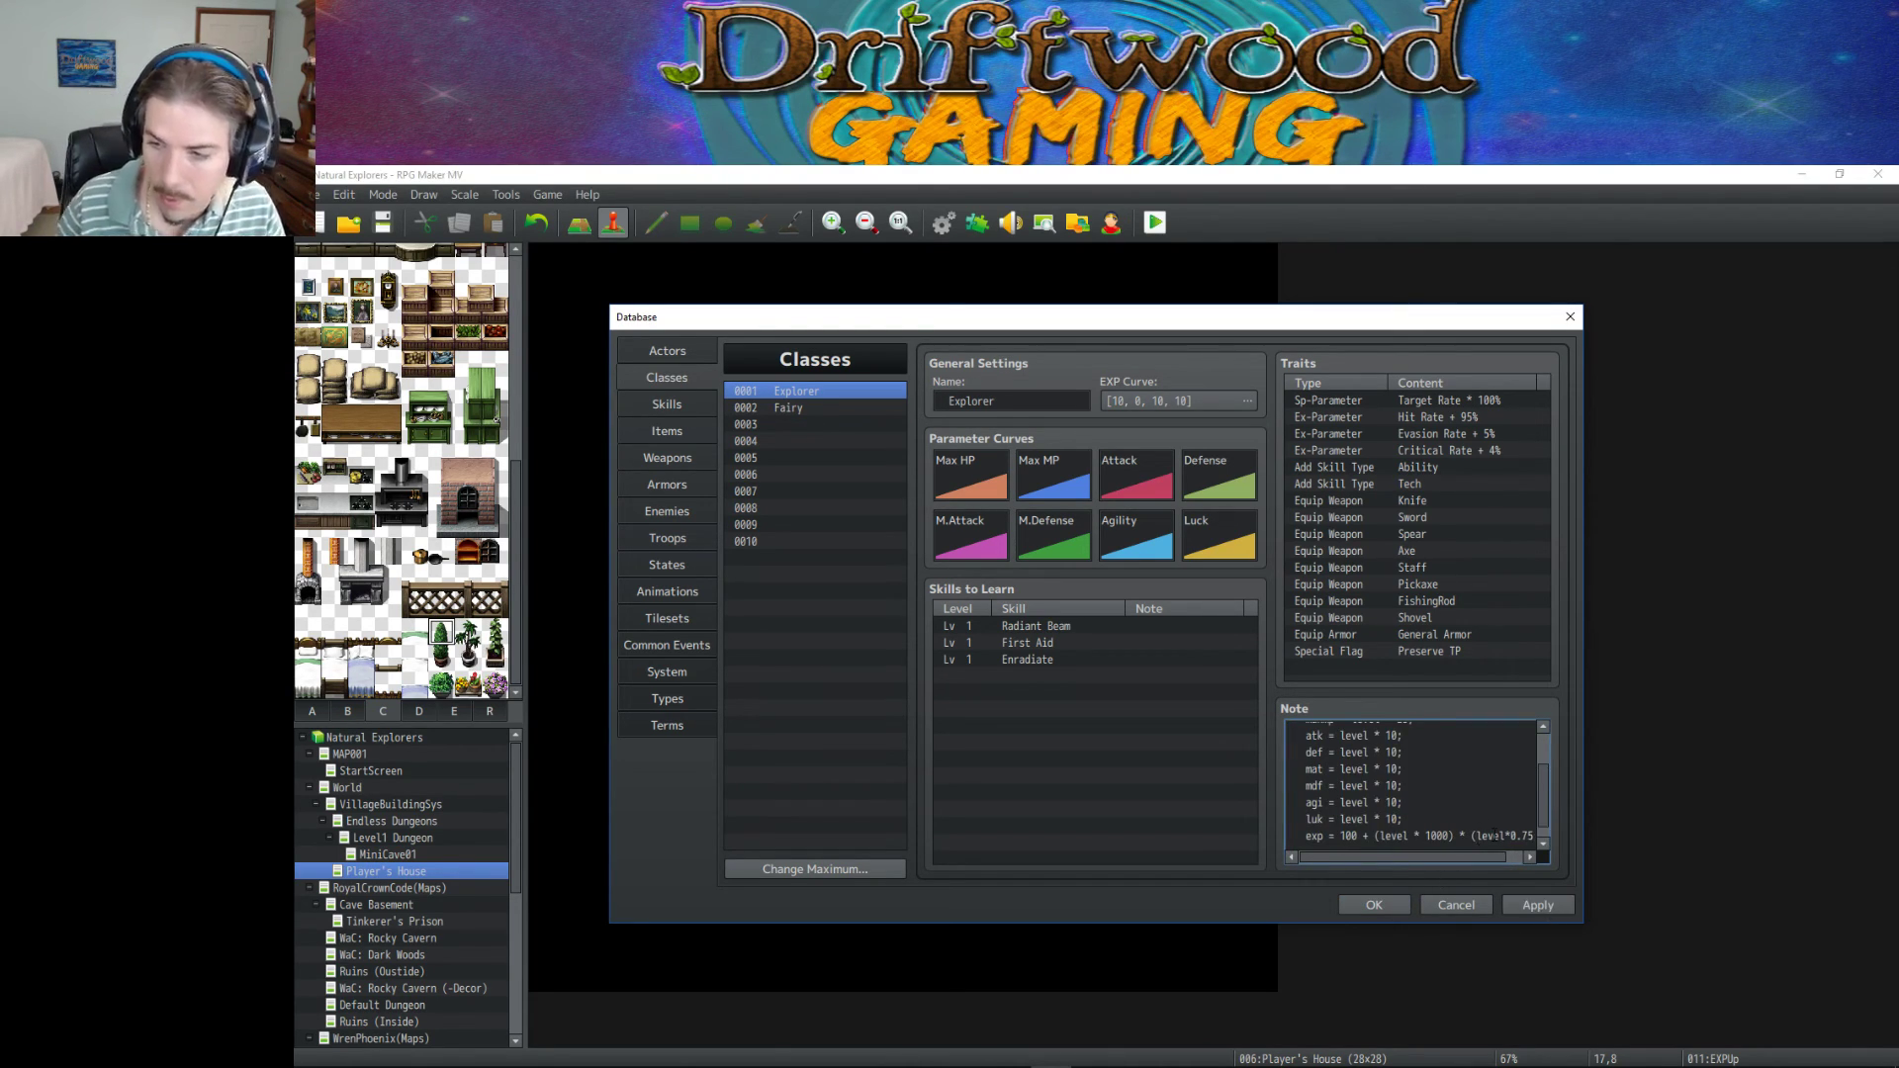
pyautogui.press('Right')
pyautogui.write(');')
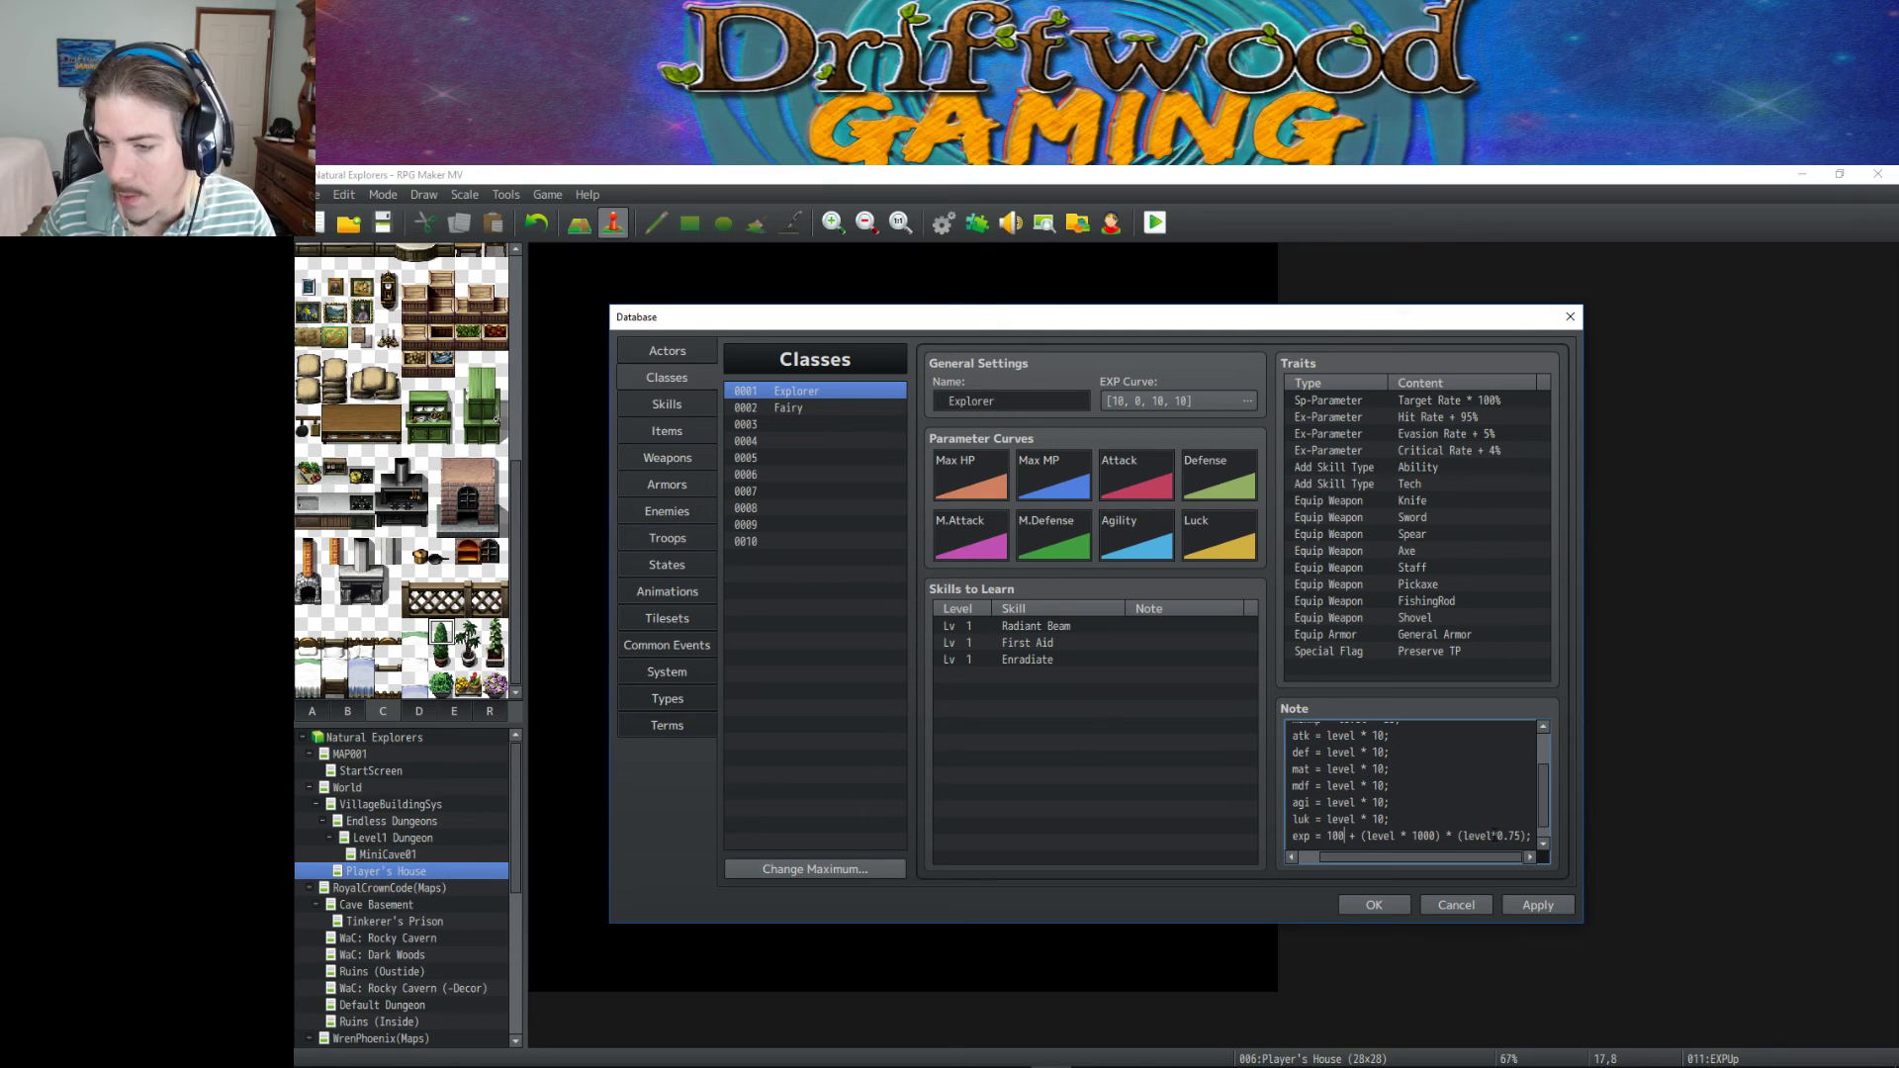
pyautogui.press('Down')
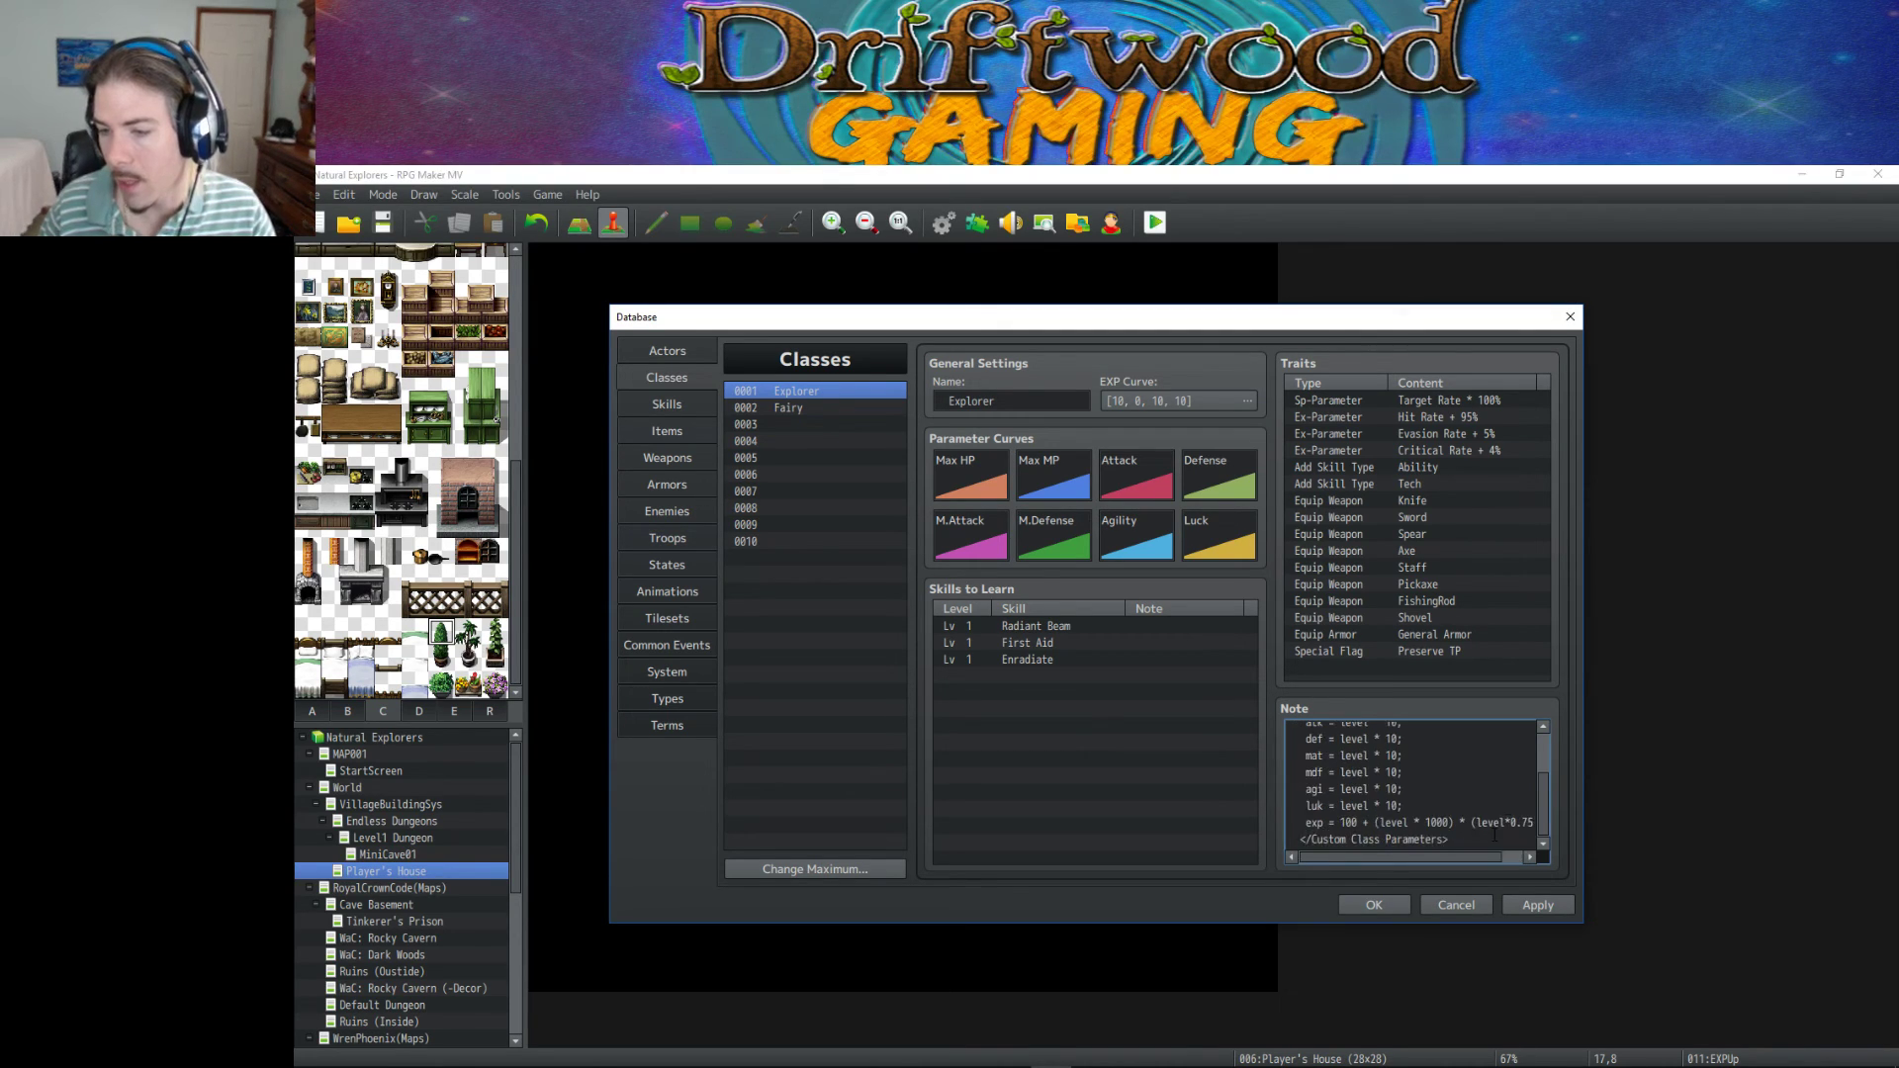
pyautogui.click(1548, 904)
pyautogui.moveTo(1447, 817); pyautogui.dragTo(1533, 823)
pyautogui.click(1481, 822)
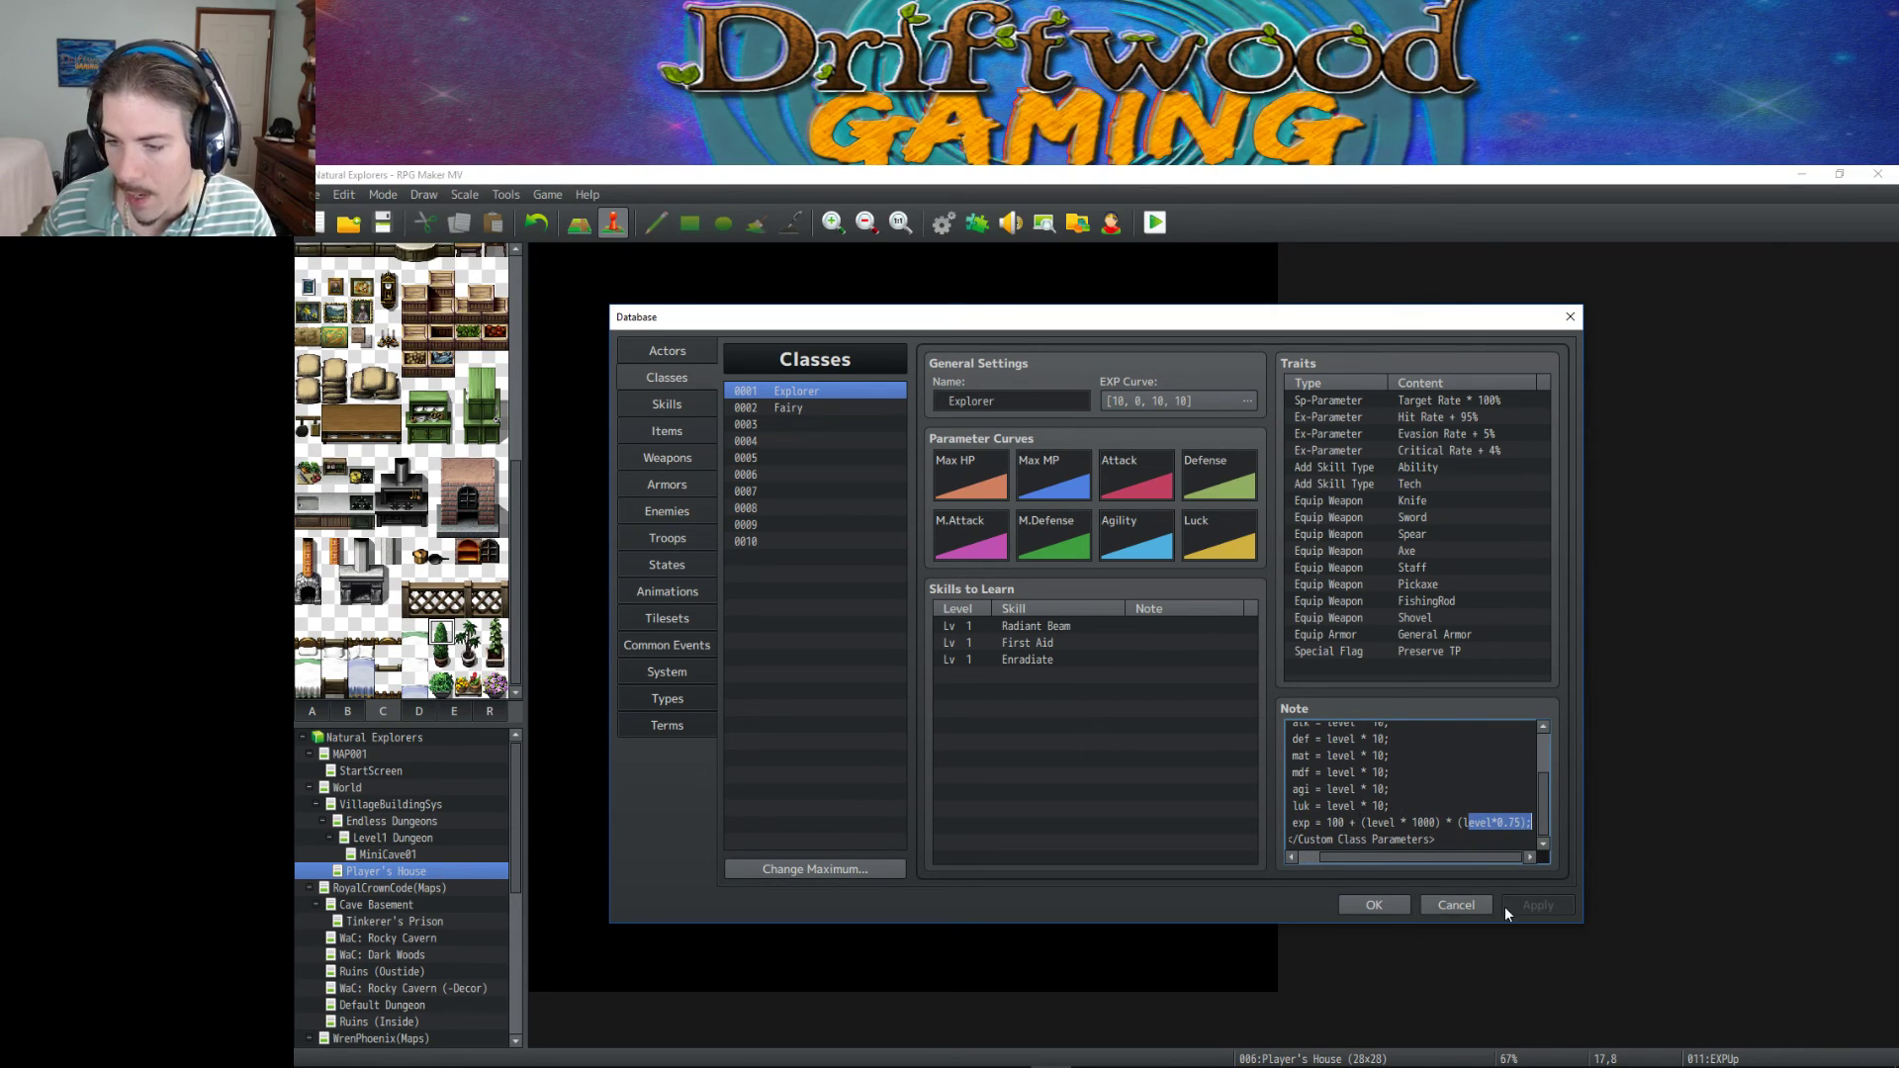
# Remove "100 +" so the Explorer's line reads "exp = (level * 1000) * (level*0.75);", save it and close the database.
pyautogui.click(1373, 903)
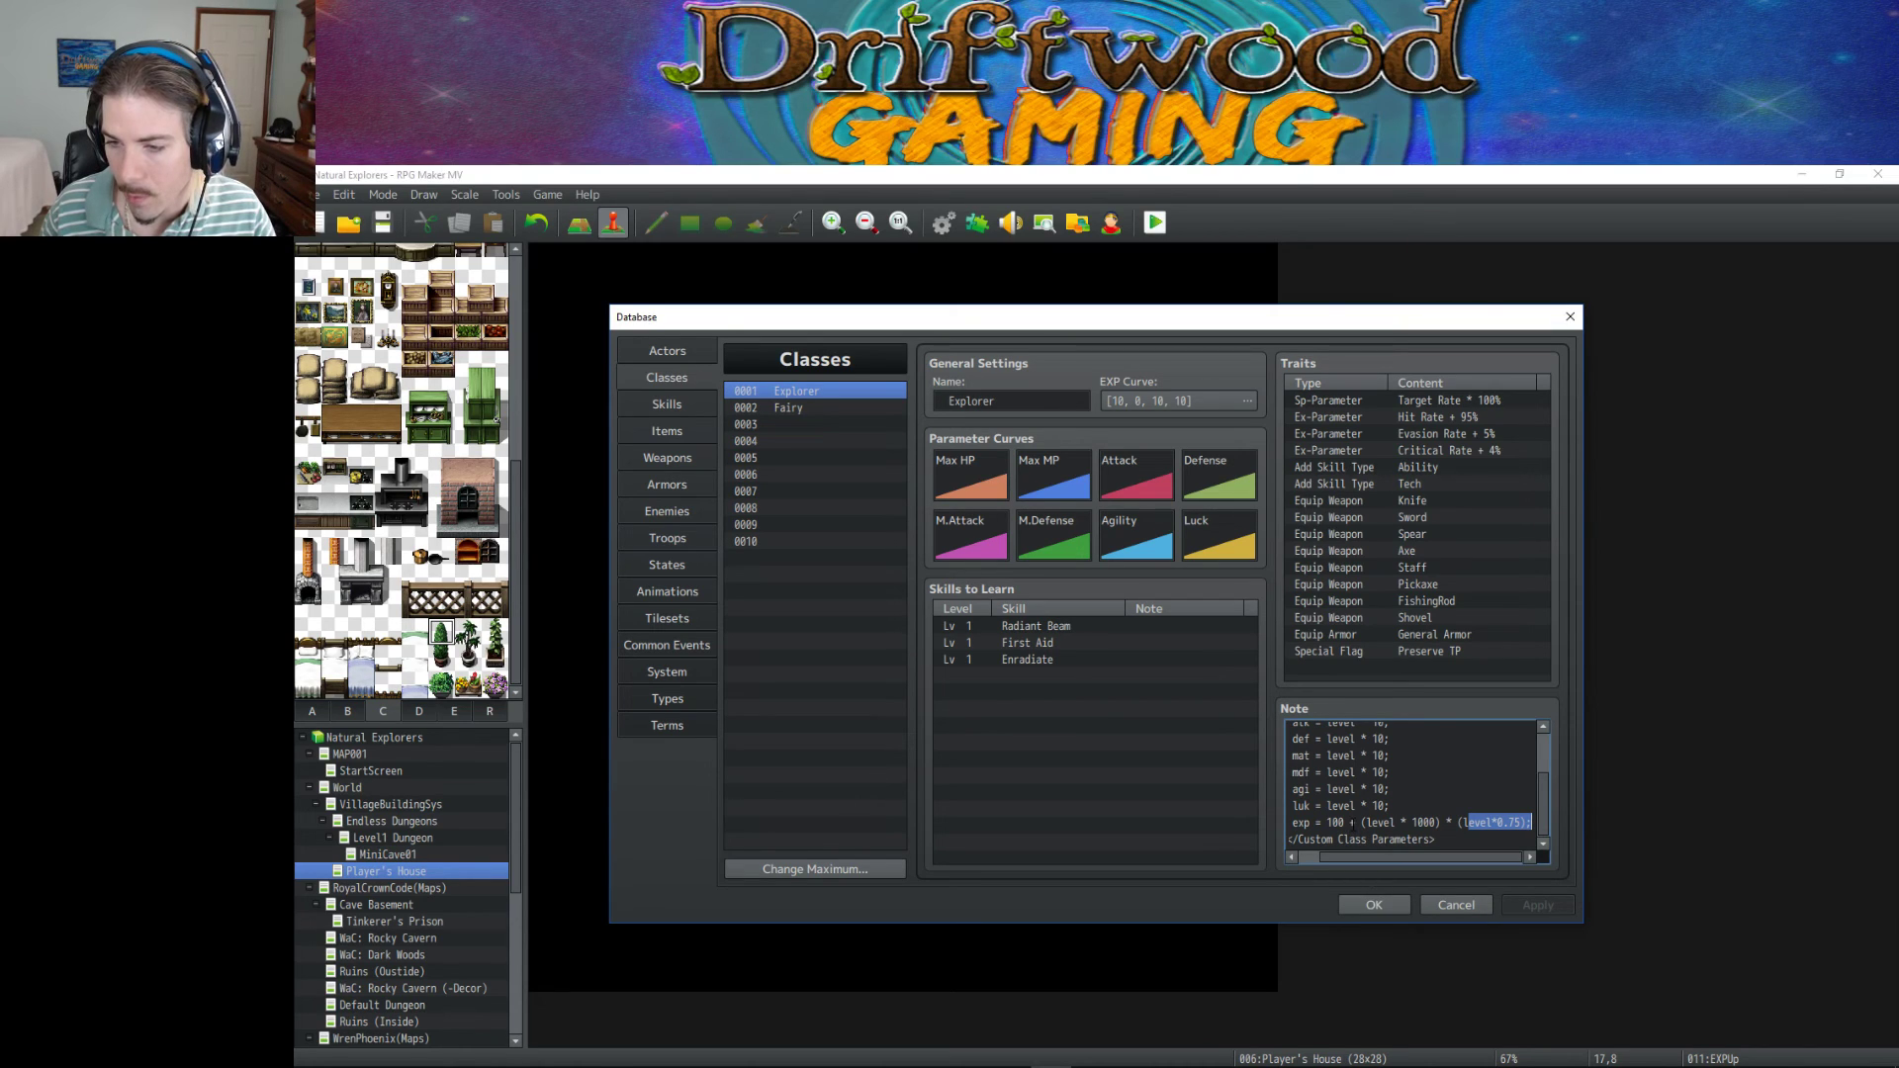
pyautogui.moveTo(1365, 822); pyautogui.dragTo(1328, 822)
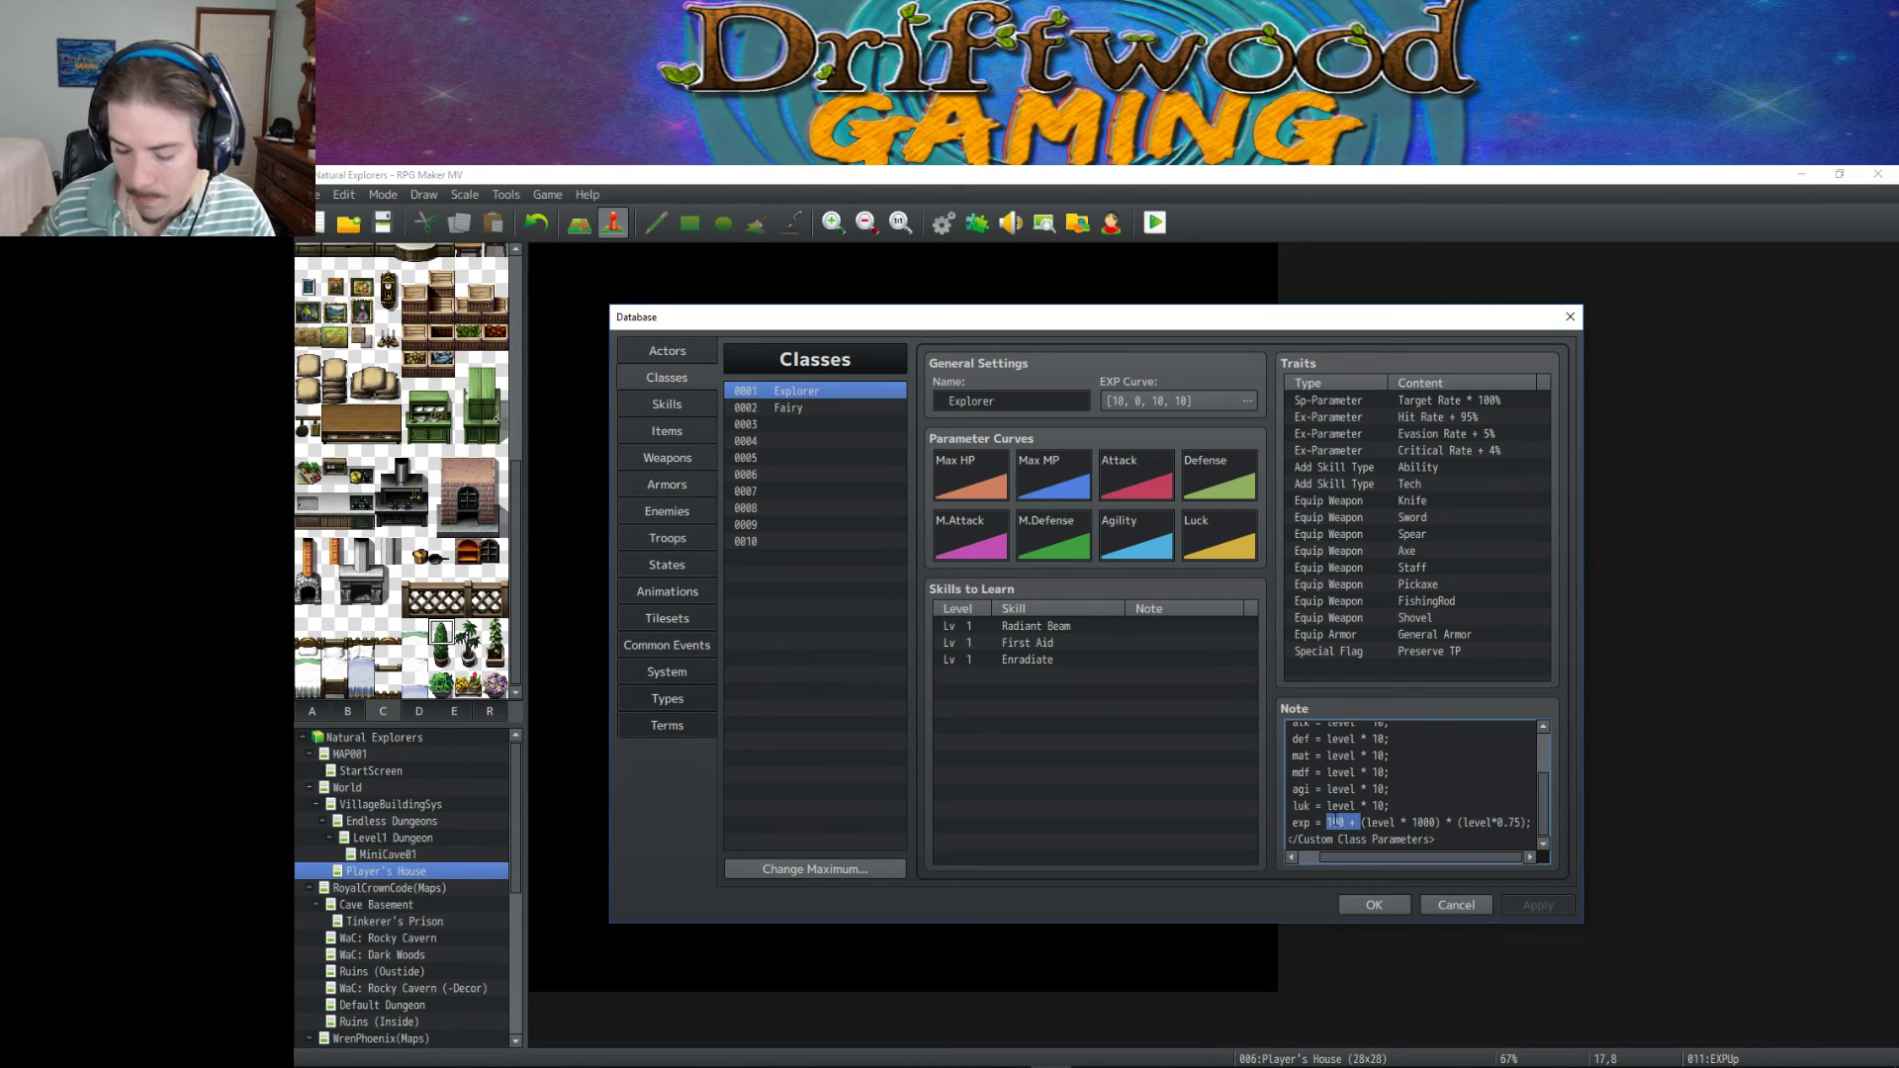
pyautogui.press('BackSpace')
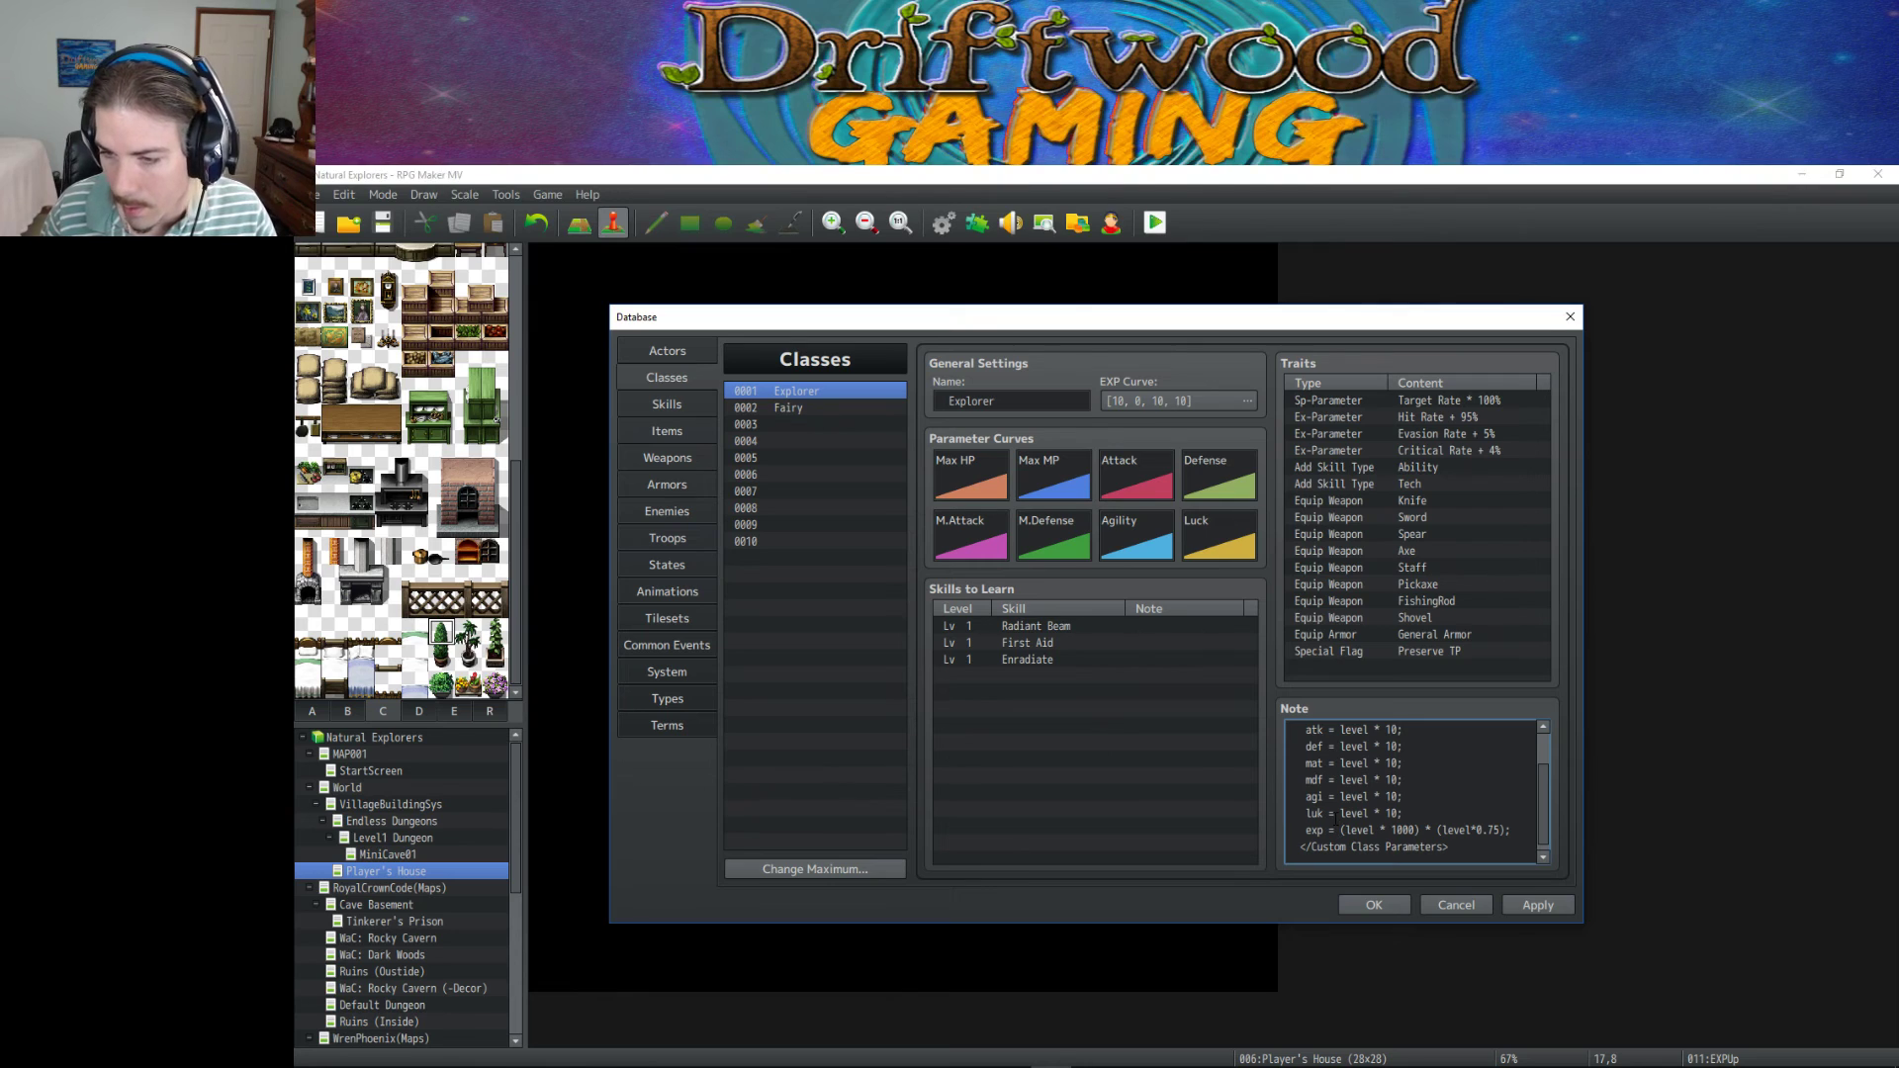
pyautogui.click(1523, 902)
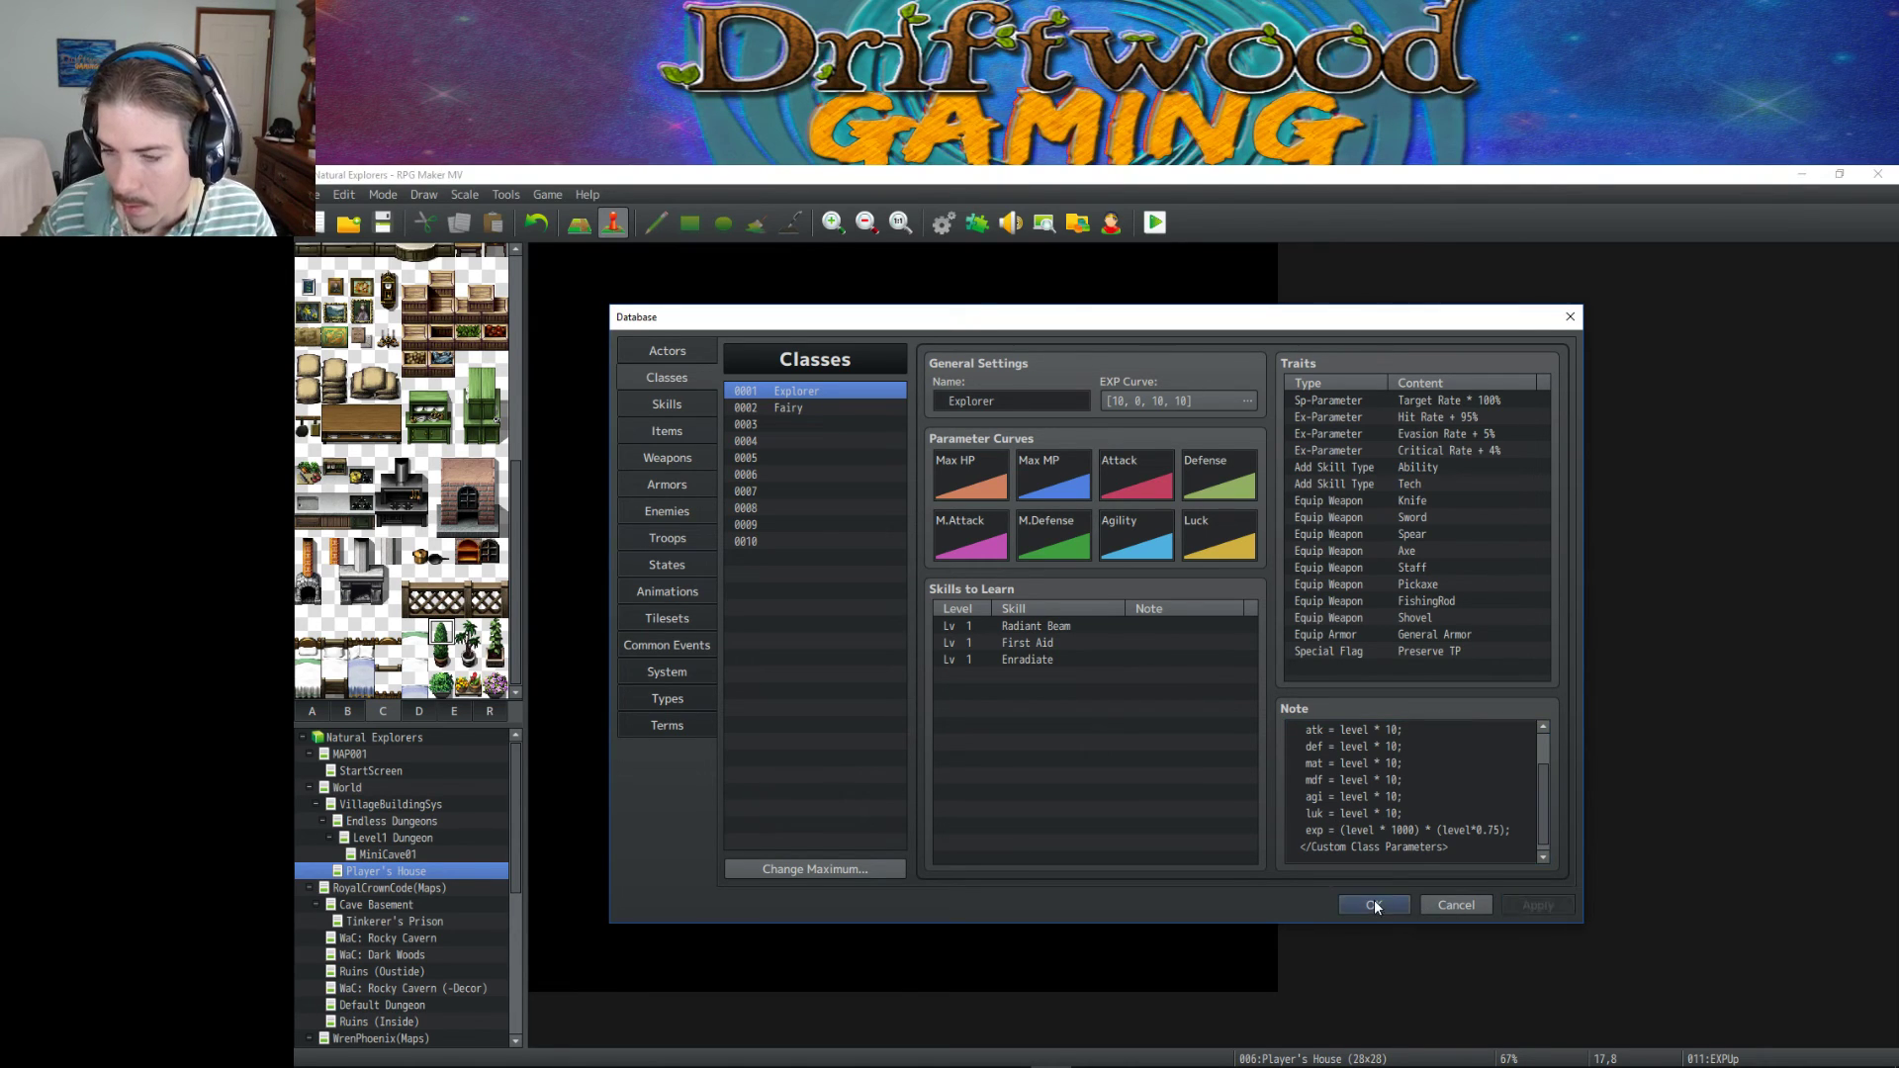
pyautogui.click(1374, 902)
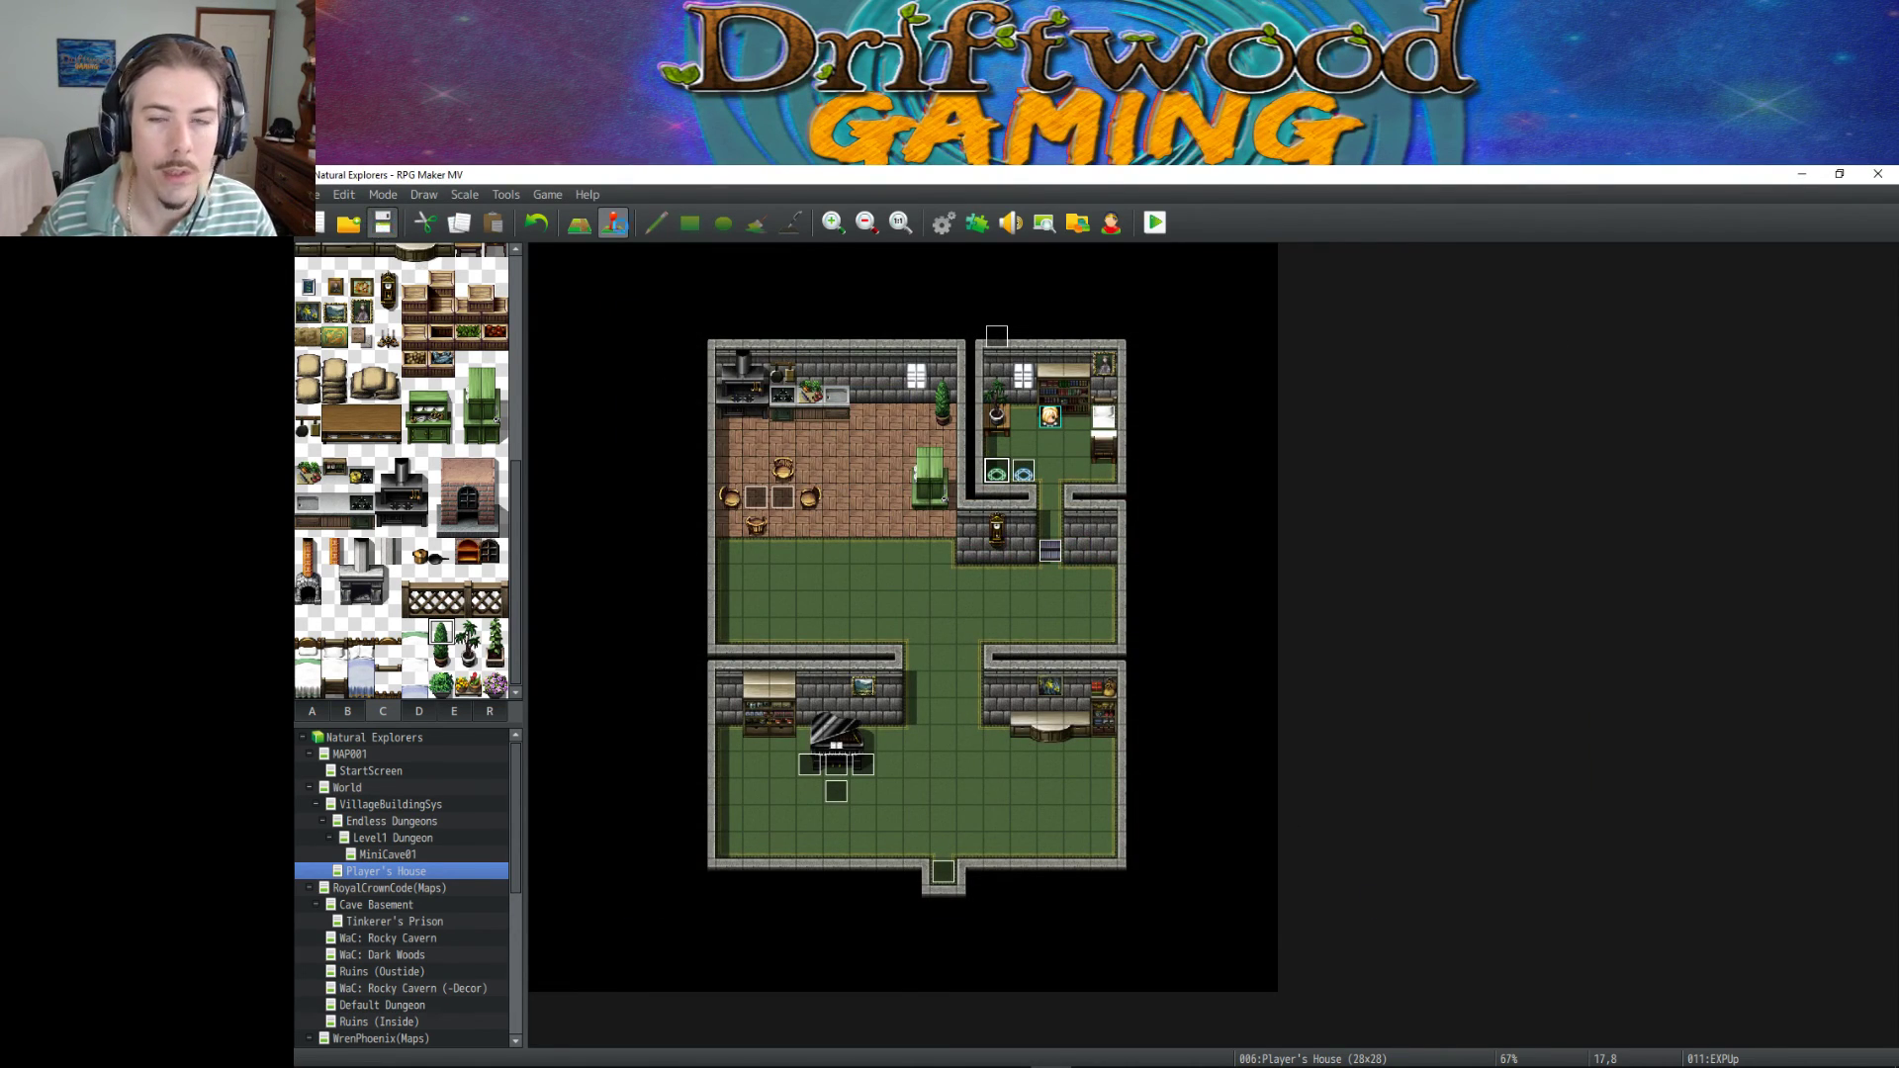
# Start a new playtest and check the Explorer's level 1 EXP requirement on the status screen.
pyautogui.click(1148, 225)
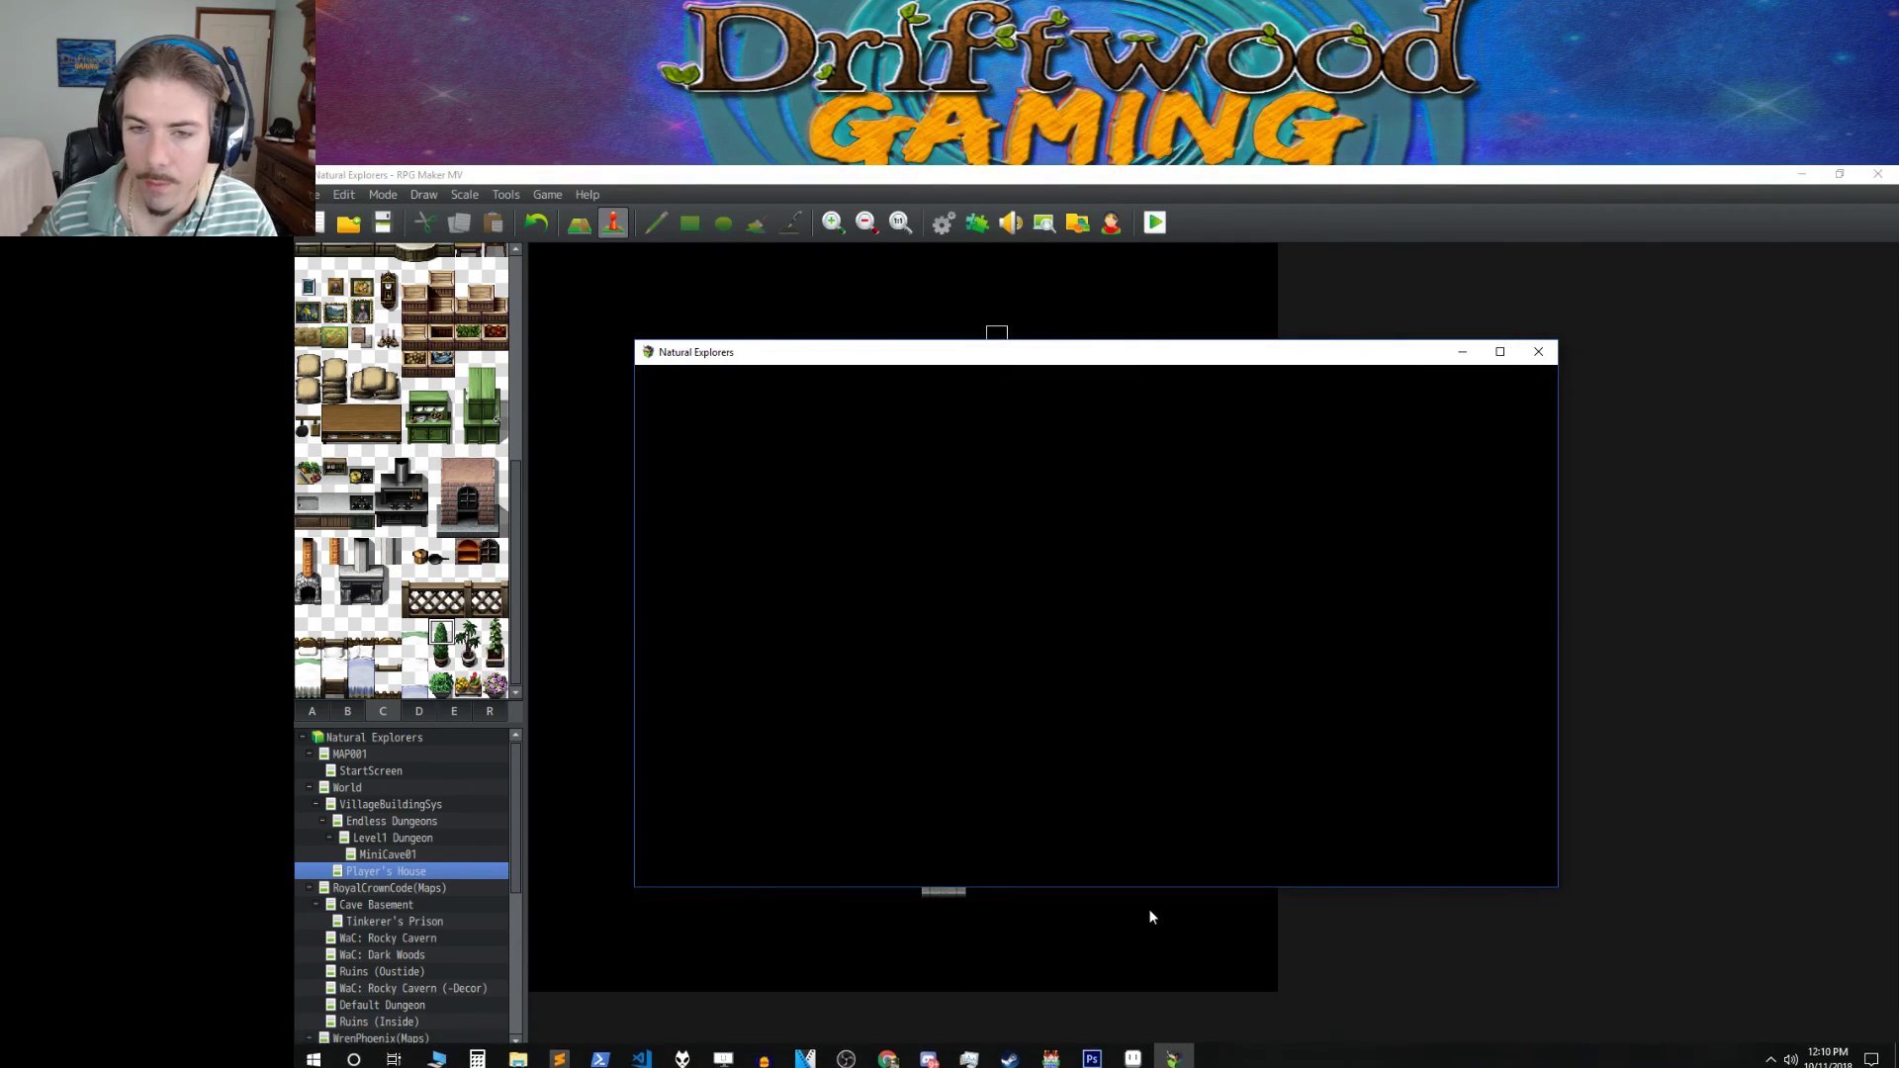
pyautogui.press('Return')
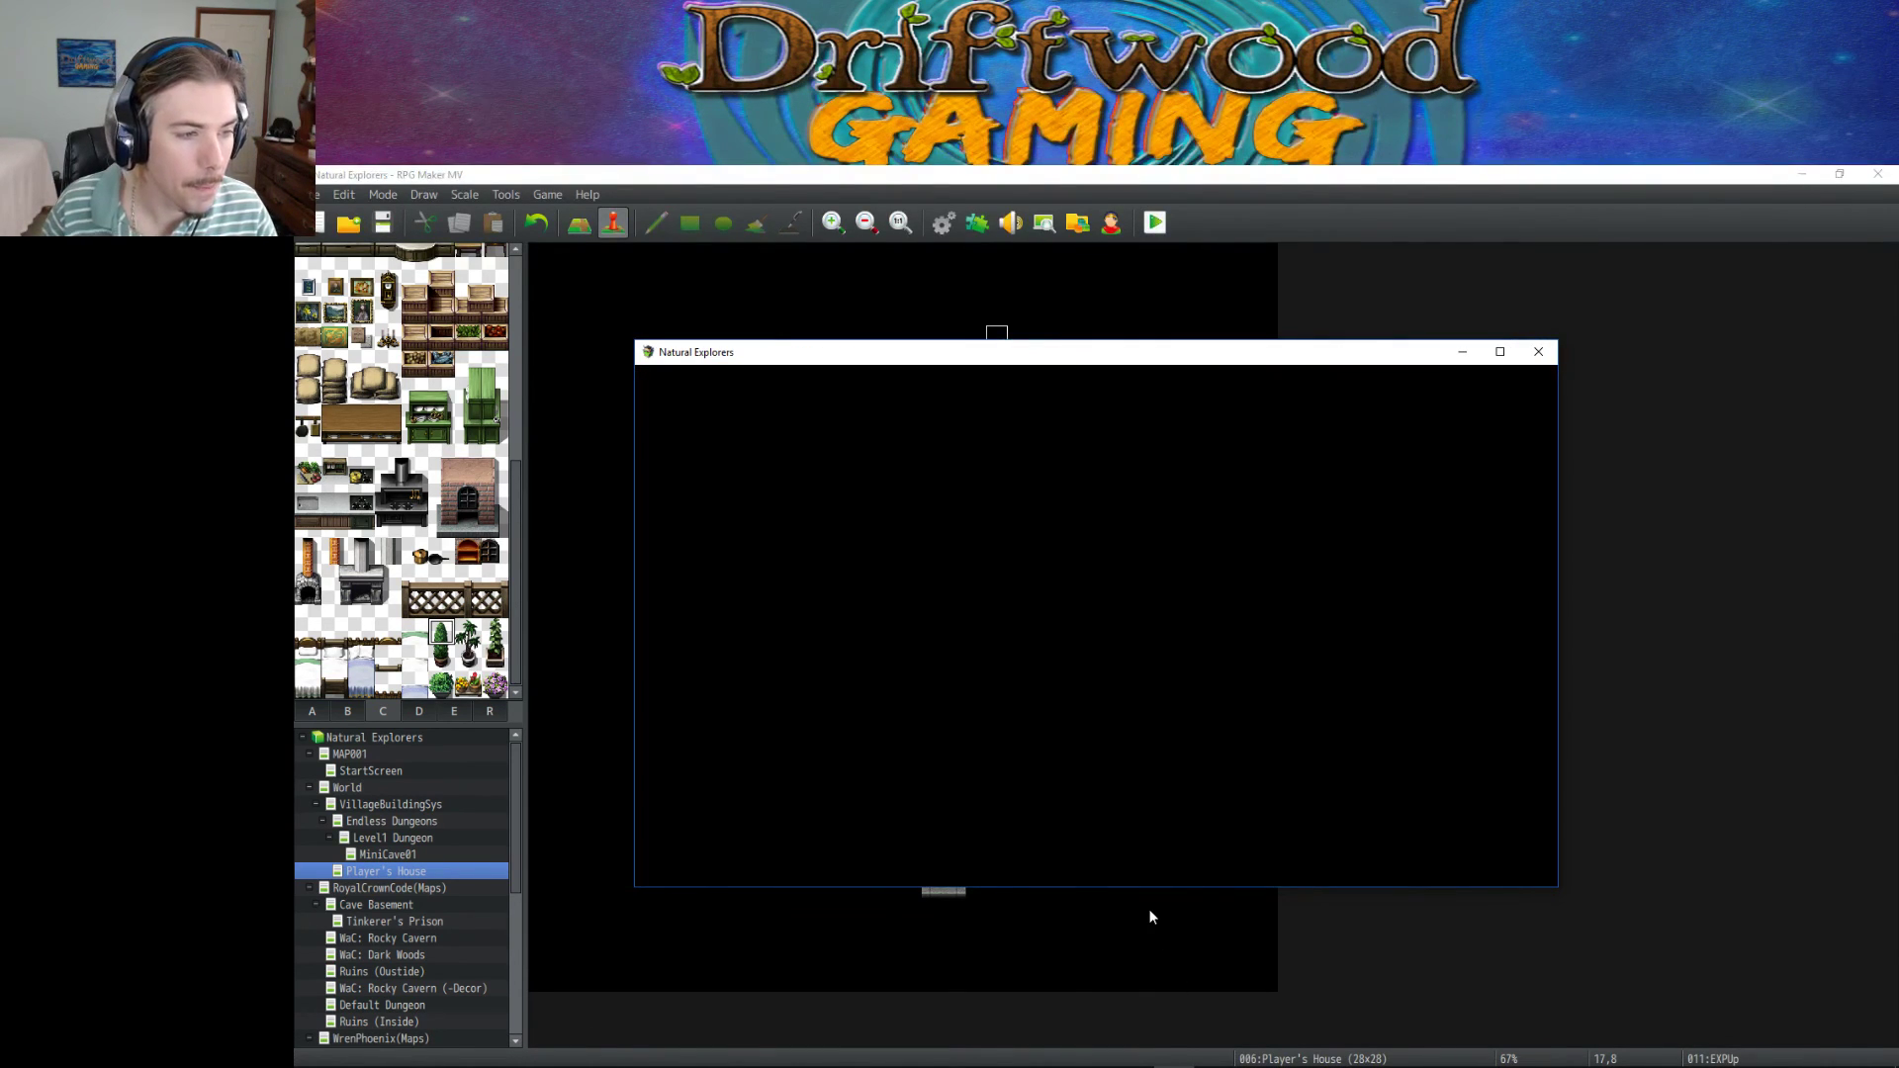
pyautogui.press('Down')
pyautogui.press('Escape')
pyautogui.press('Down')
pyautogui.press('Down')
pyautogui.press('Down')
pyautogui.press('Return')
pyautogui.press('Return')
pyautogui.press('Escape')
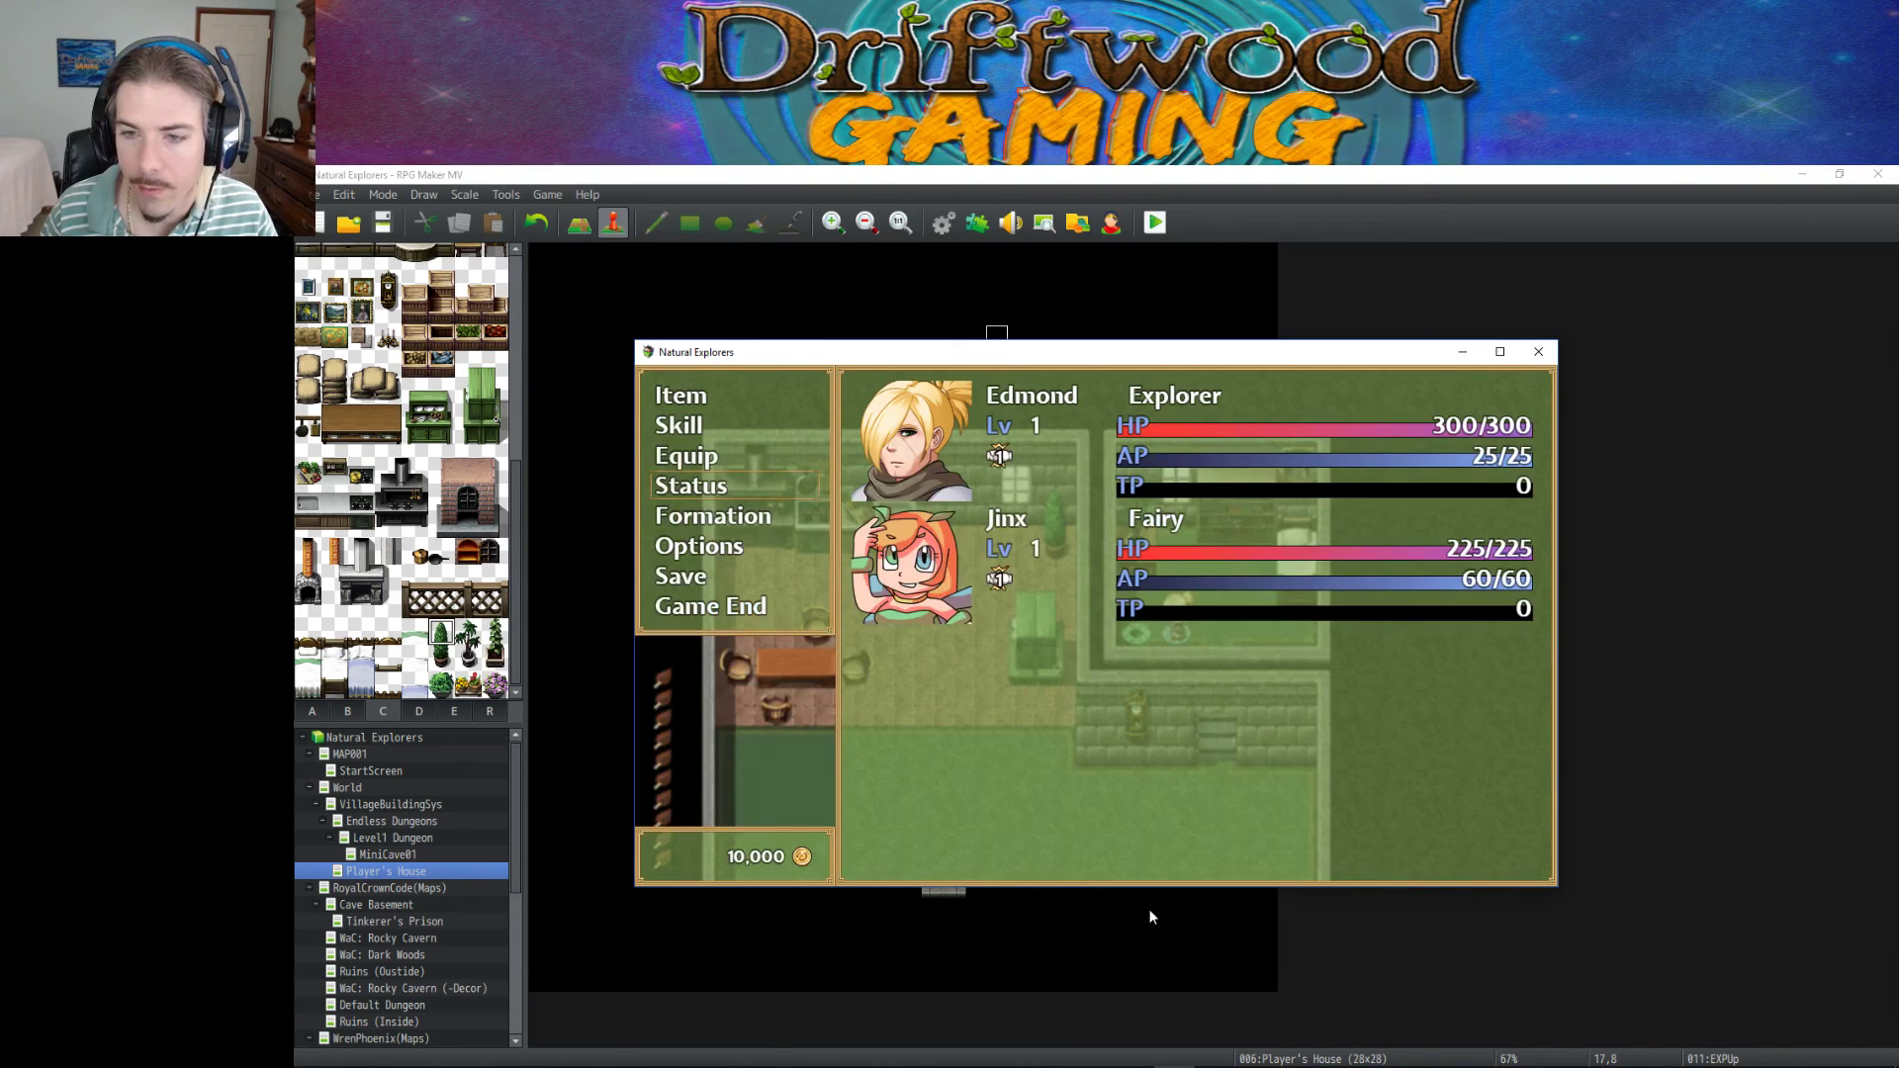
# Trigger the EXP event to level the Explorer to 2 and check the requirement for the next level.
pyautogui.press('Escape')
pyautogui.press('Left')
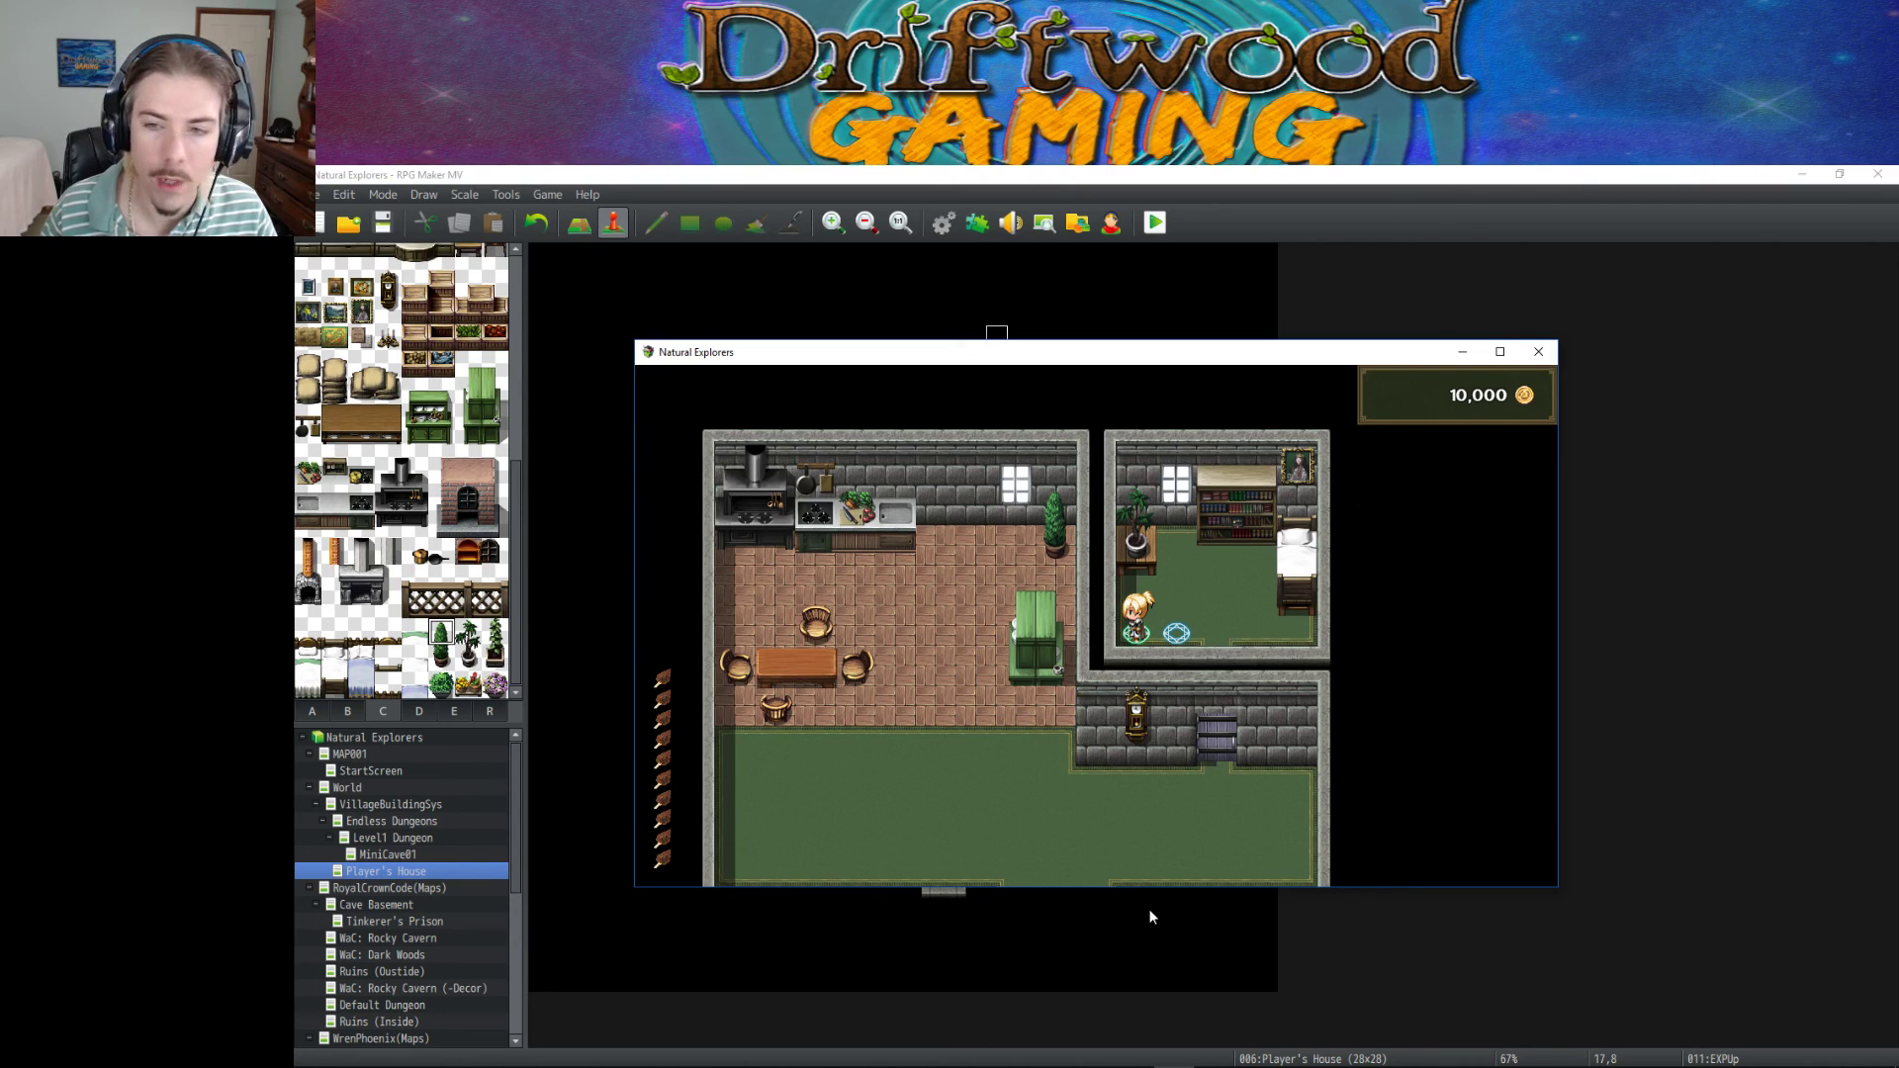
pyautogui.press('Escape')
pyautogui.press('Escape')
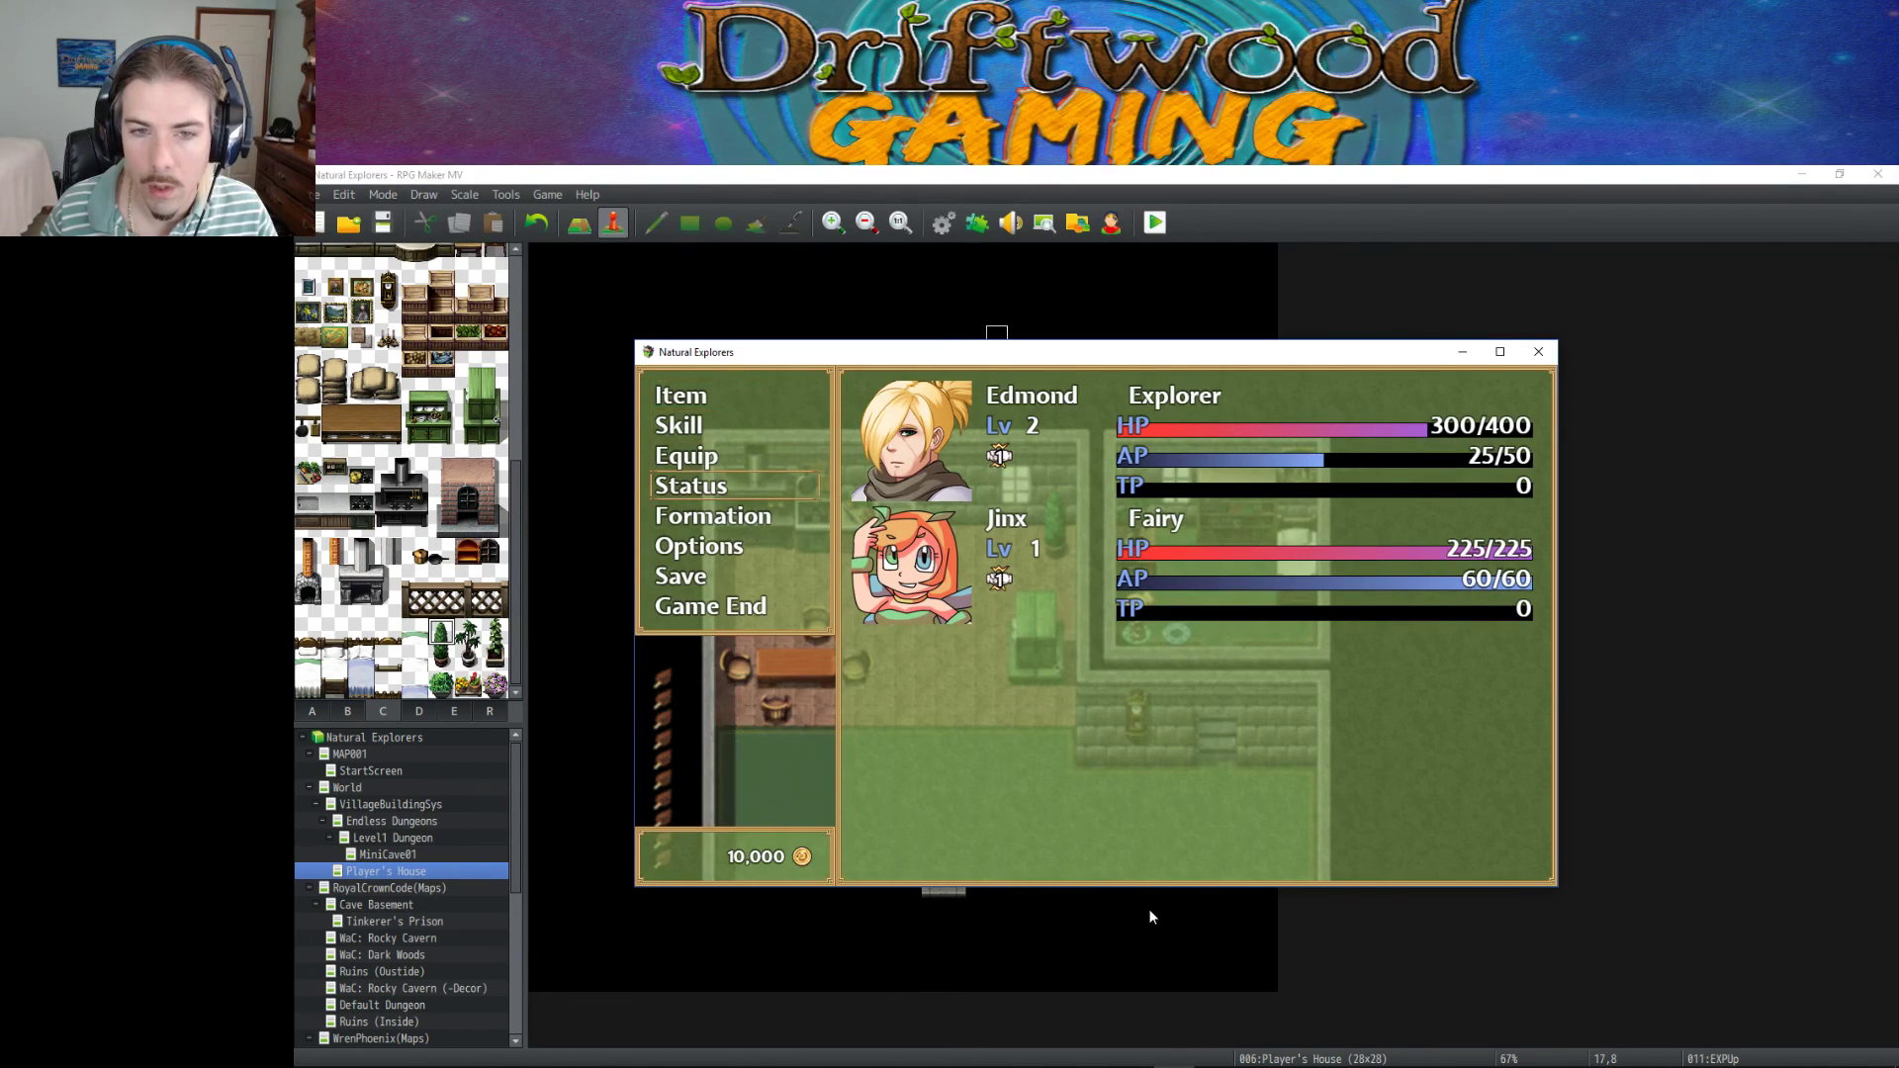
pyautogui.press('Return')
pyautogui.press('Return')
pyautogui.press('Escape')
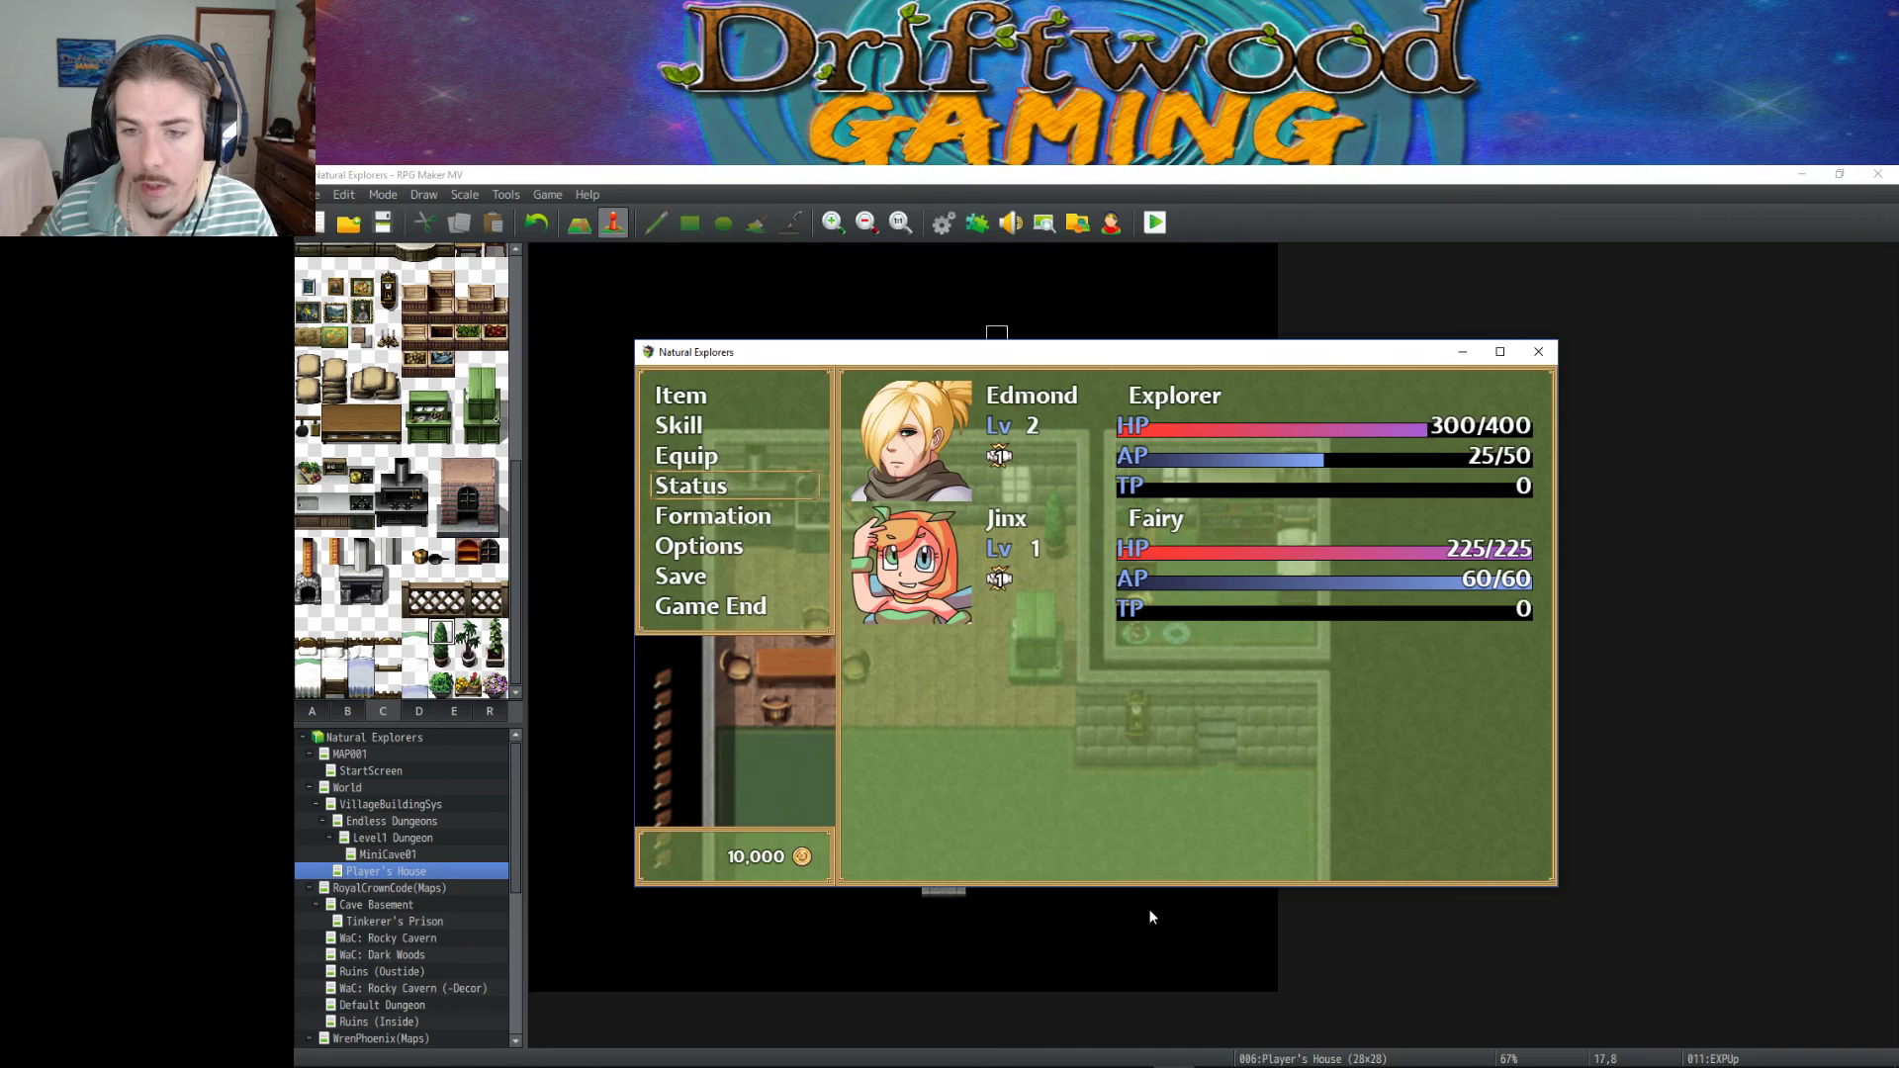
# Gain more EXP until the Fairy also reaches level 2 and check the Explorer's current and required EXP.
pyautogui.press('Escape')
pyautogui.press('Escape')
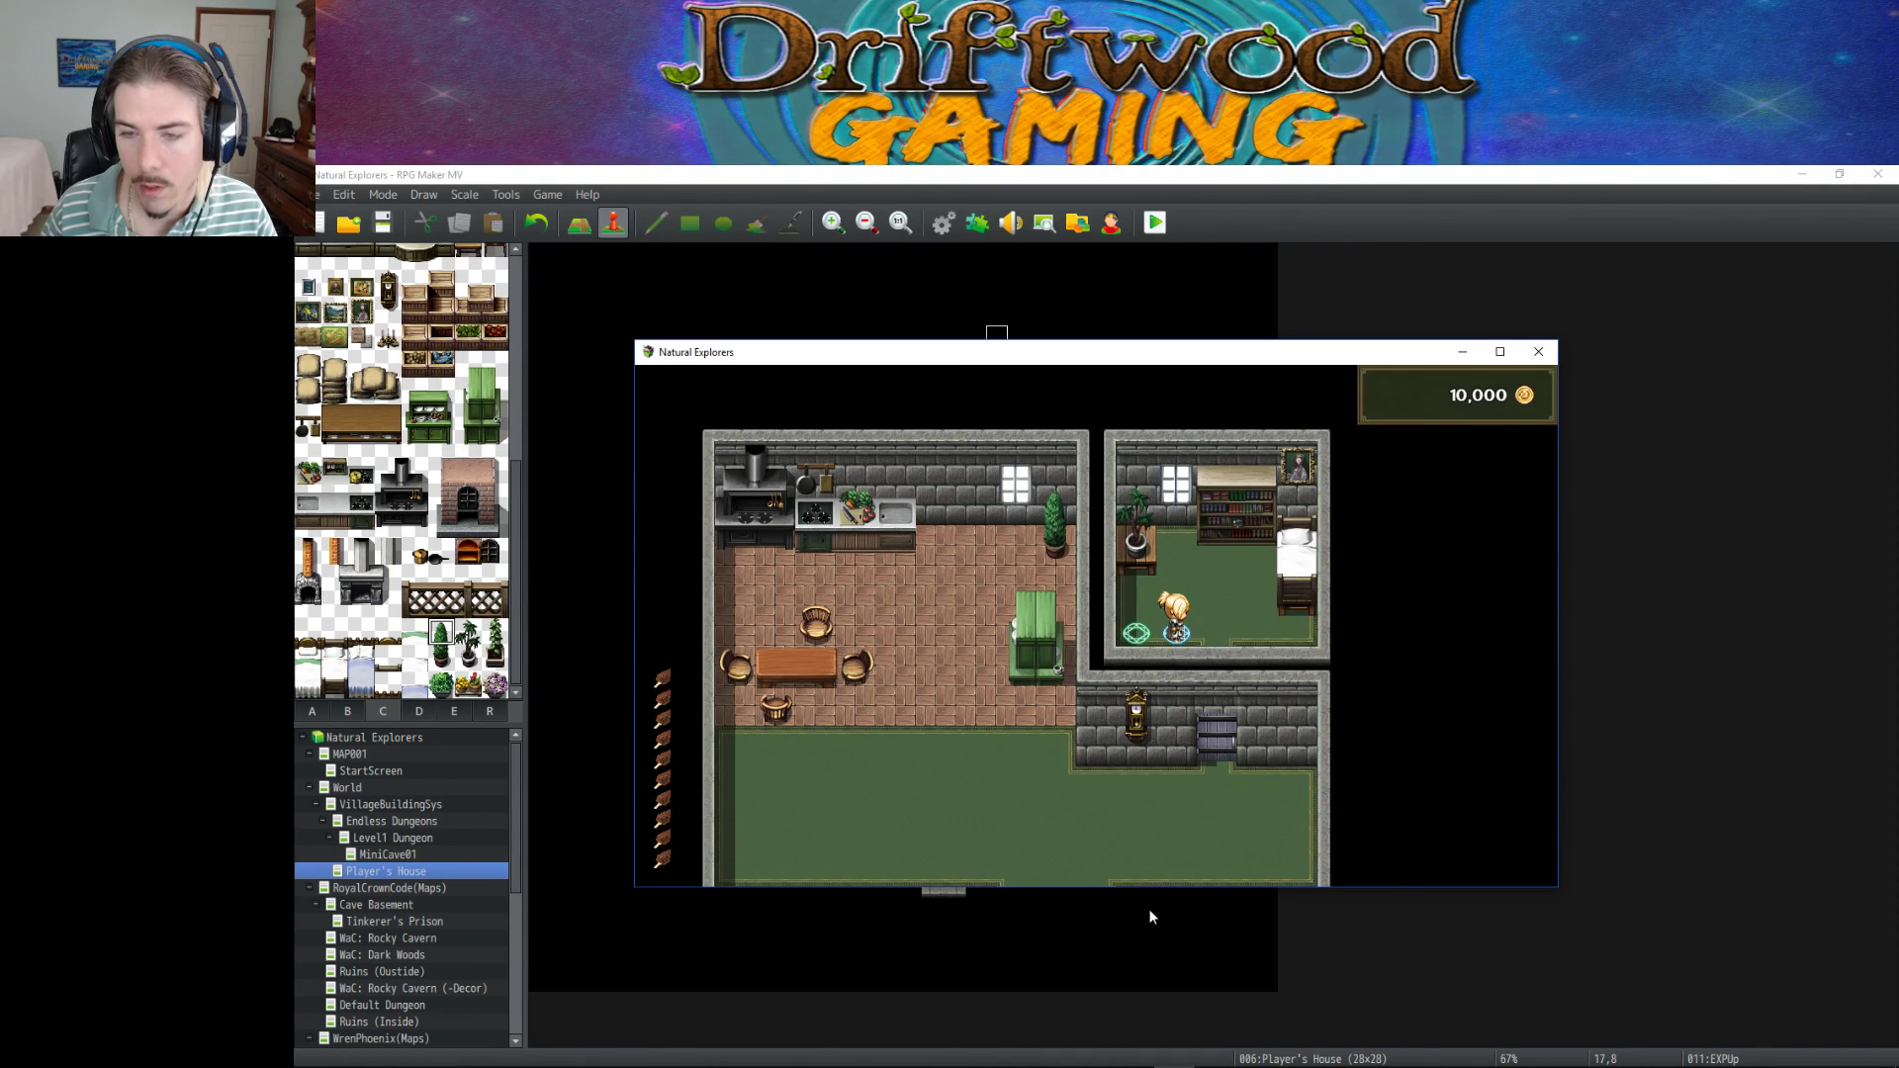
pyautogui.press('Escape')
pyautogui.press('Down')
pyautogui.press('Down')
pyautogui.press('Down')
pyautogui.press('Return')
pyautogui.press('Return')
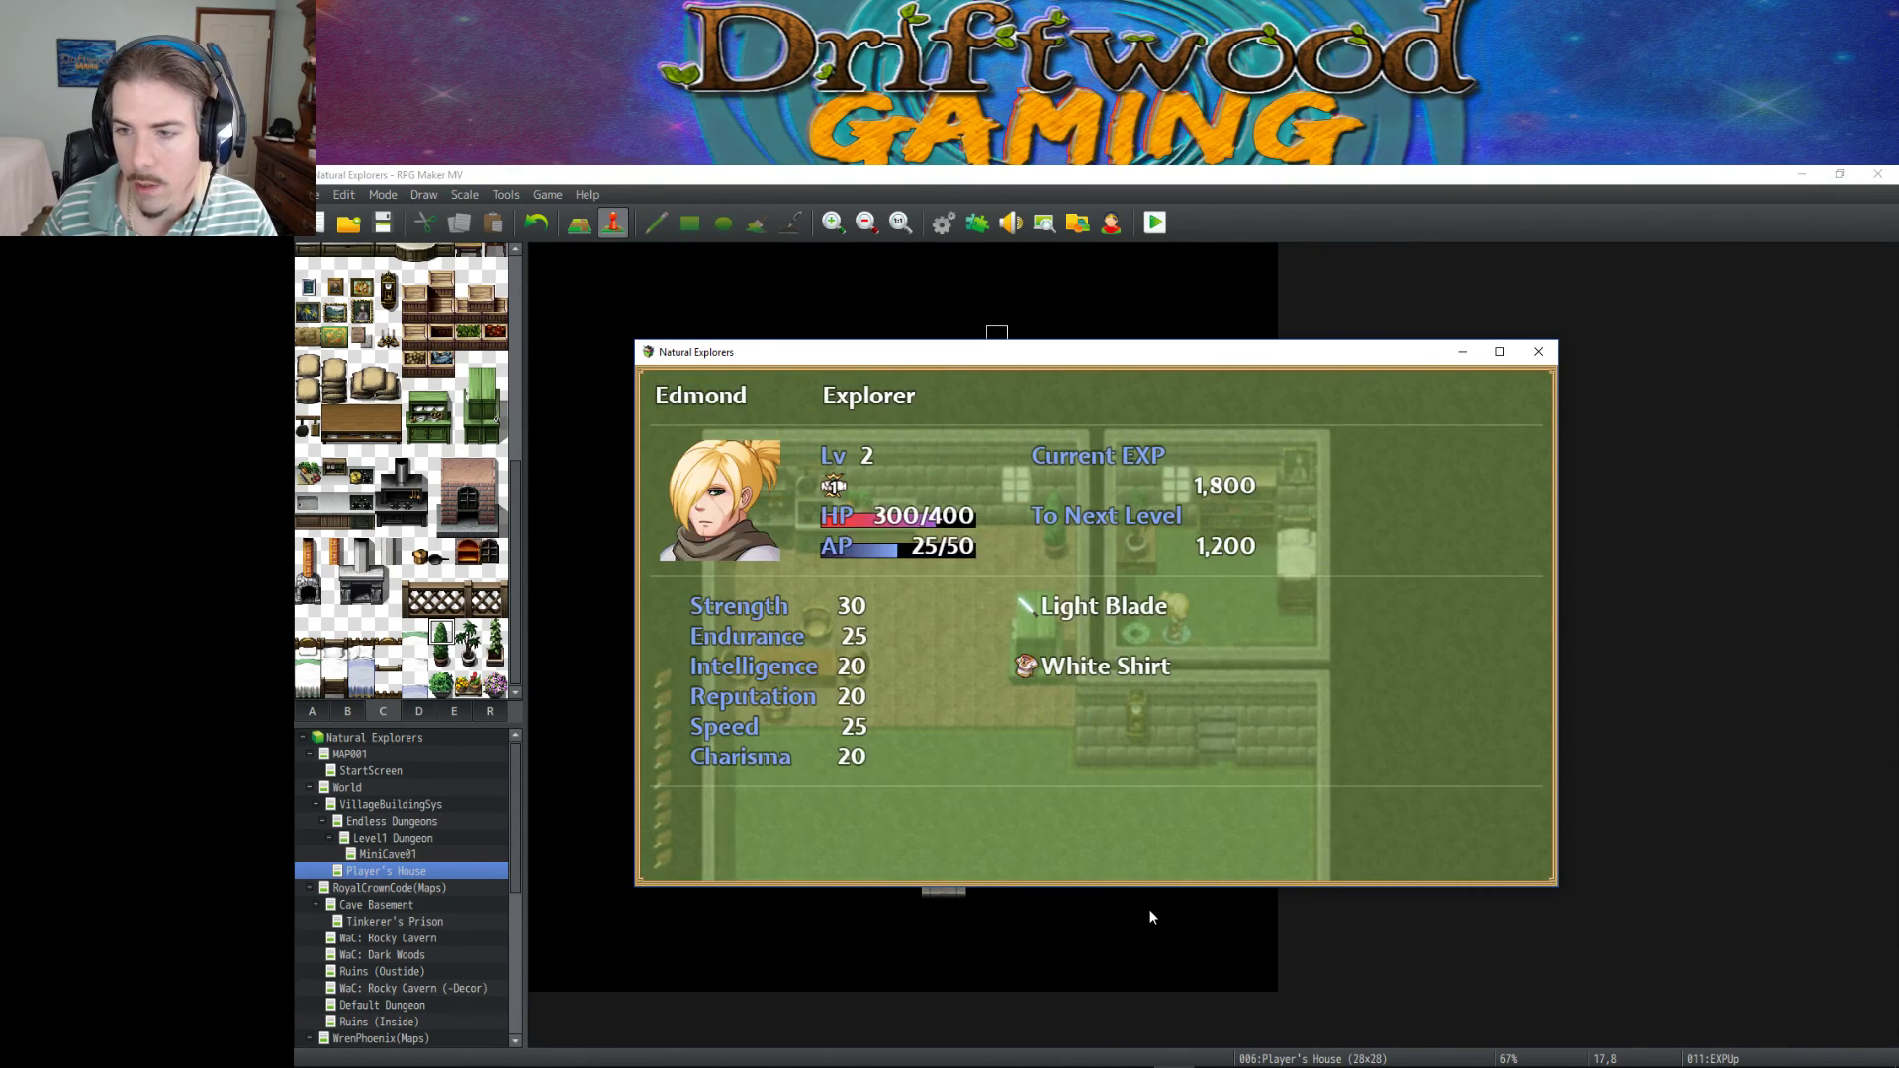
# Open the Fairy's status screen to compare the next-level EXP requirement with the Explorer's.
pyautogui.press('Escape')
pyautogui.press('Return')
pyautogui.press('Down')
pyautogui.press('Return')
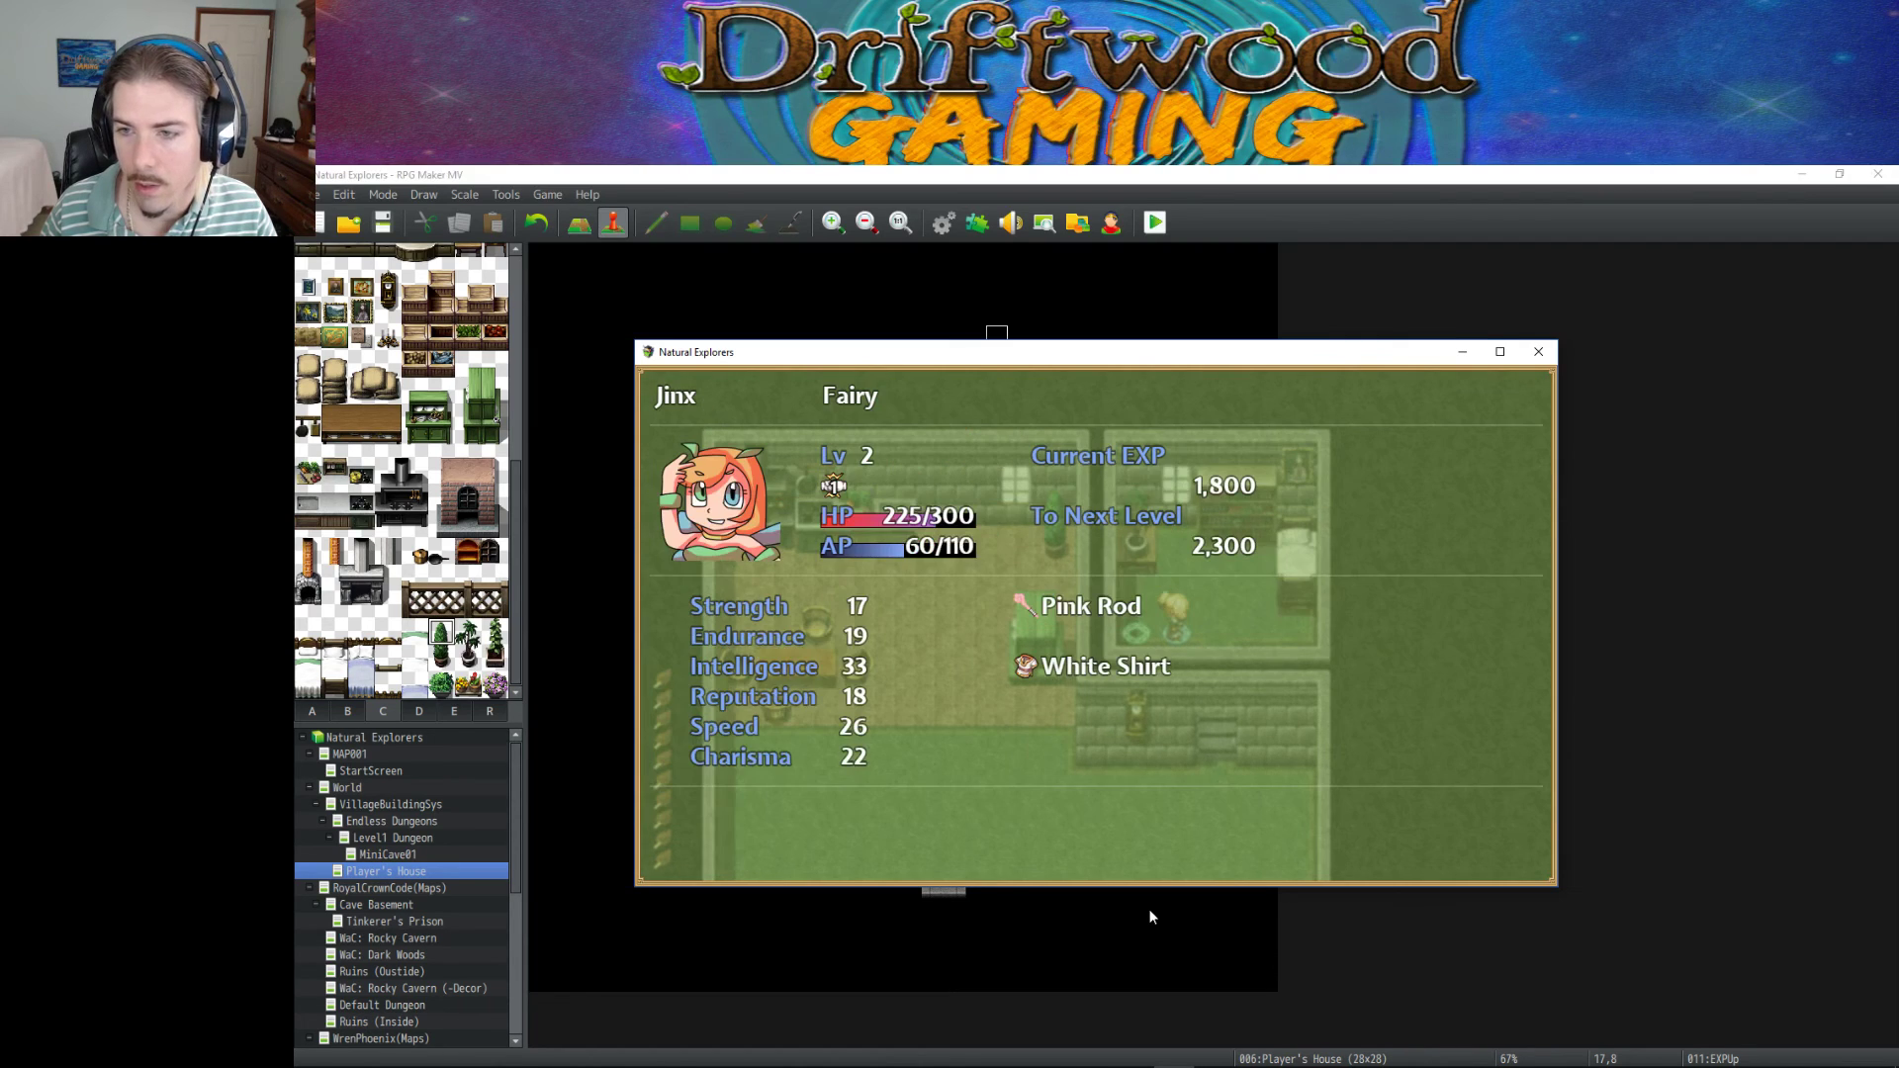
# Close the playtest and replace the Fairy class's exp formula with the Explorer's: exp = (level * 1000) * (level*0.75);.
pyautogui.click(1538, 353)
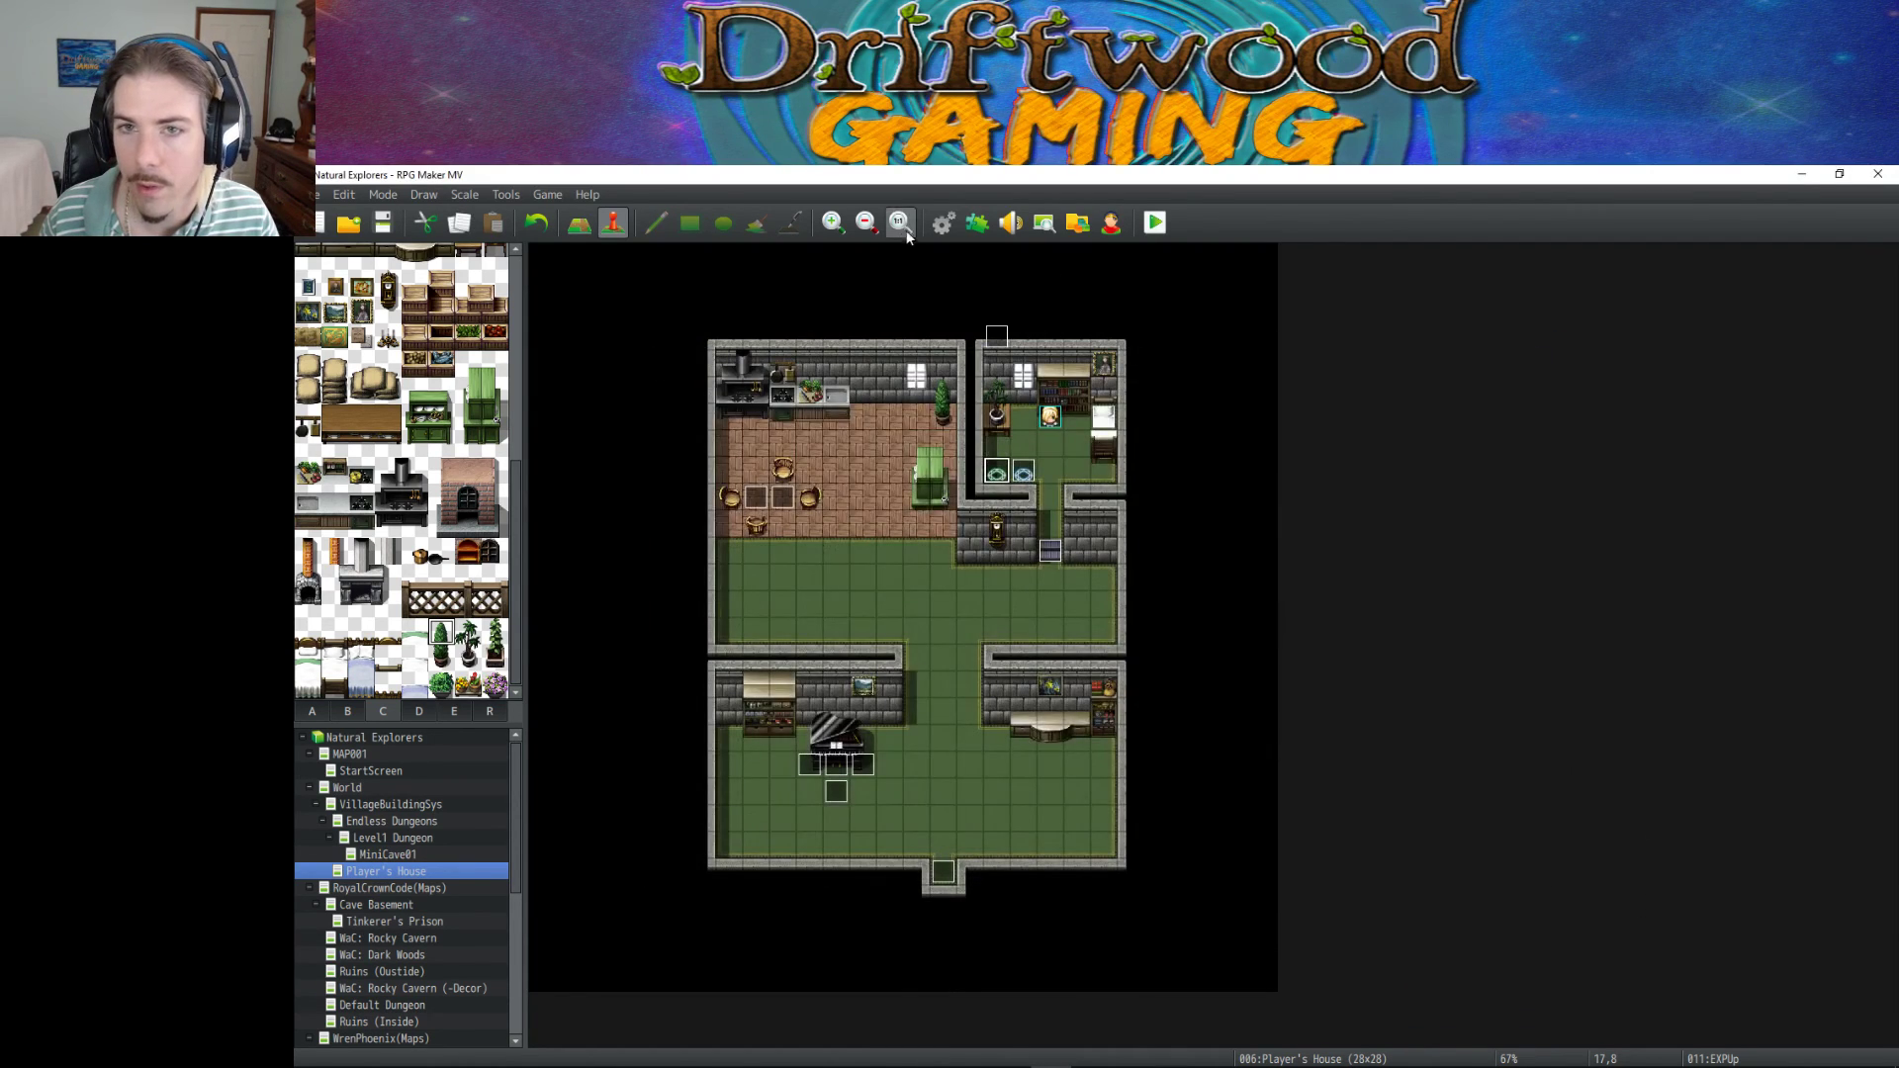
pyautogui.click(943, 222)
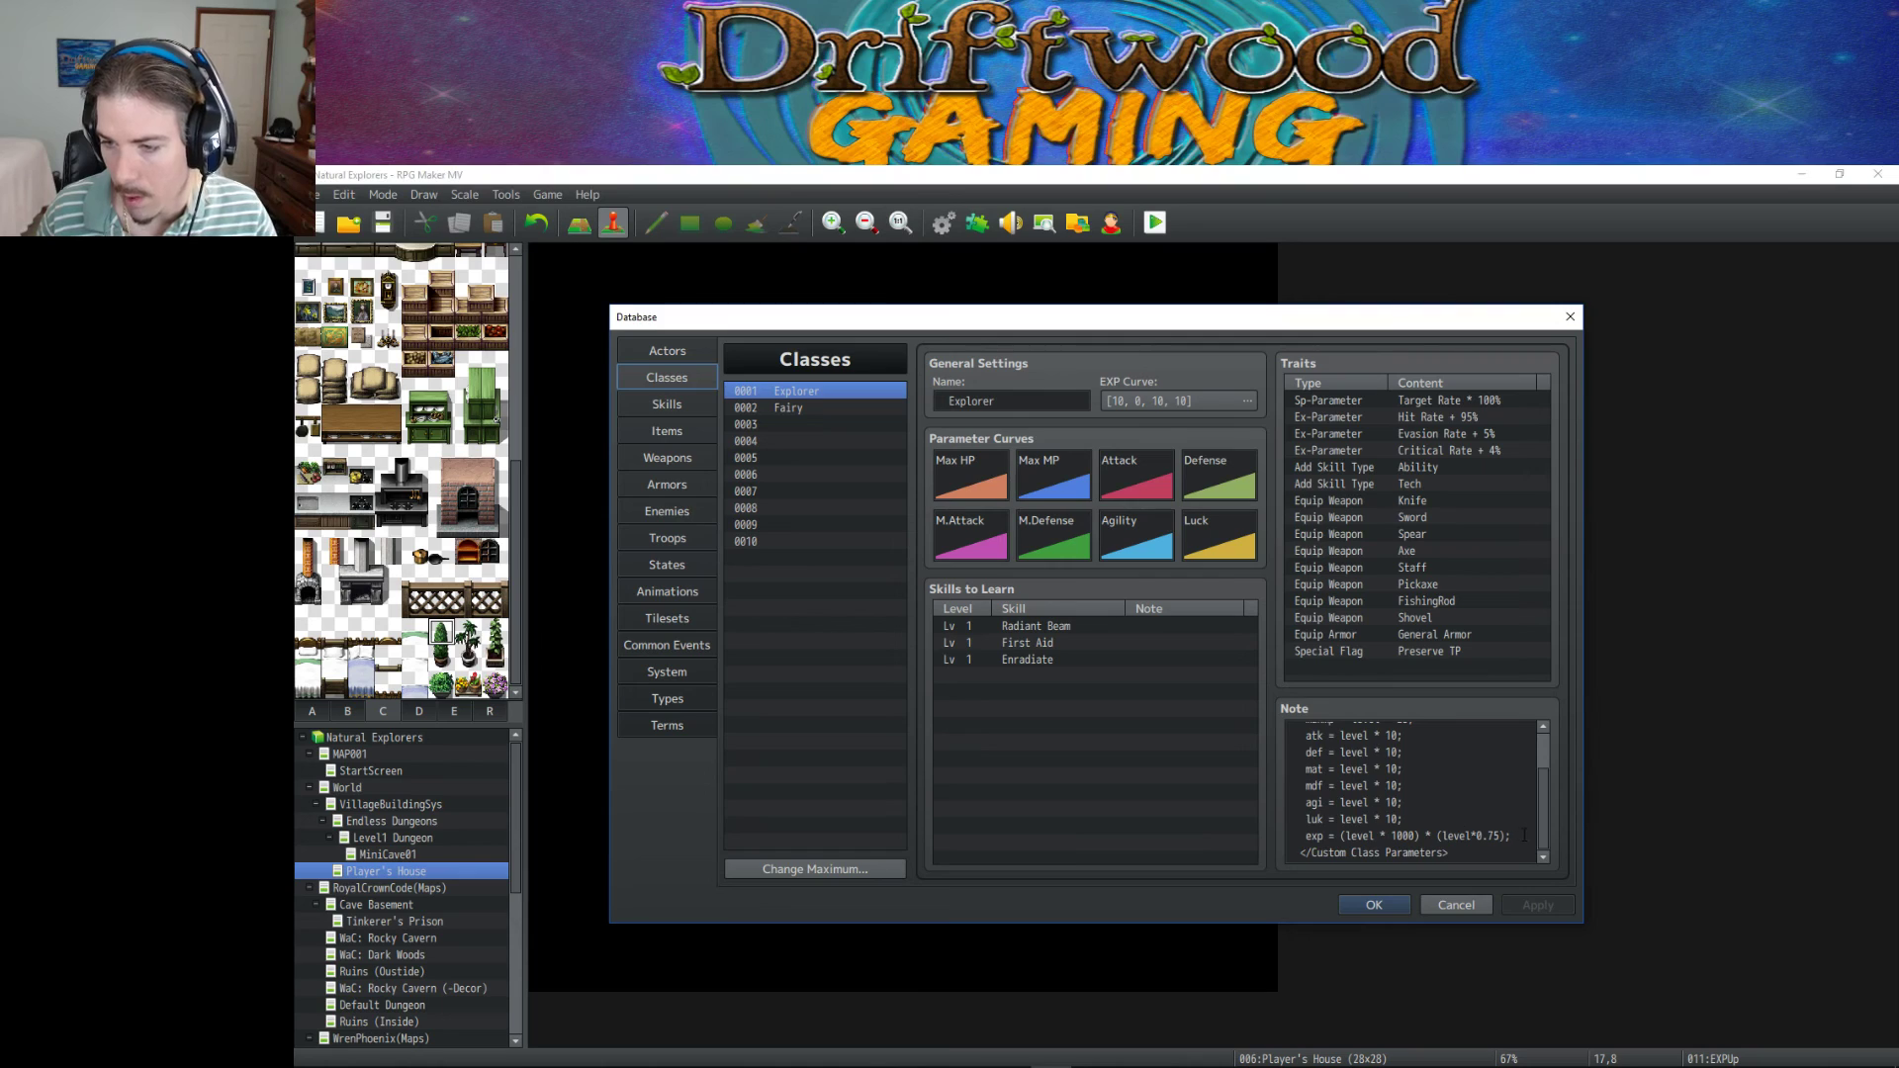
pyautogui.click(1524, 834)
pyautogui.moveTo(1525, 834); pyautogui.dragTo(1309, 834)
pyautogui.hotkey('ctrl', 'c')
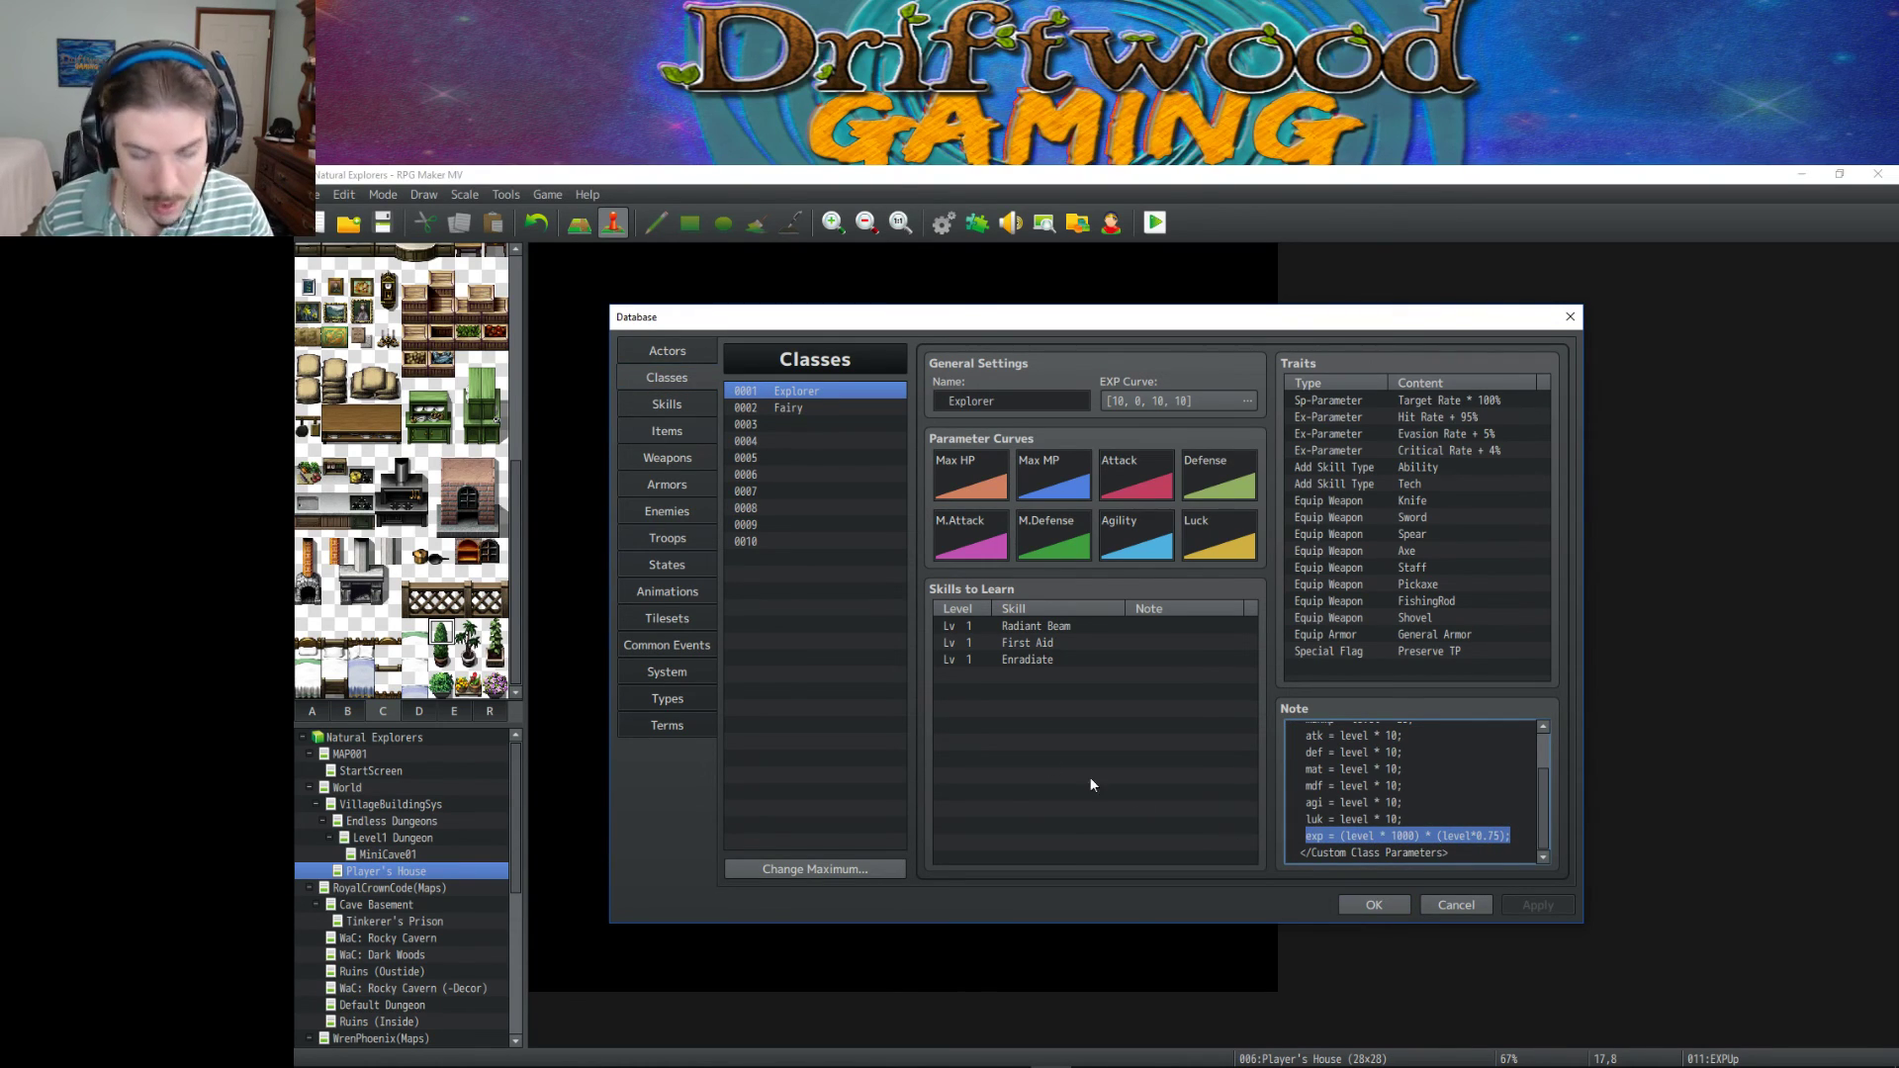
pyautogui.click(788, 407)
pyautogui.scroll(-3, 1415, 791)
pyautogui.click(1504, 836)
pyautogui.moveTo(1505, 836); pyautogui.dragTo(1307, 836)
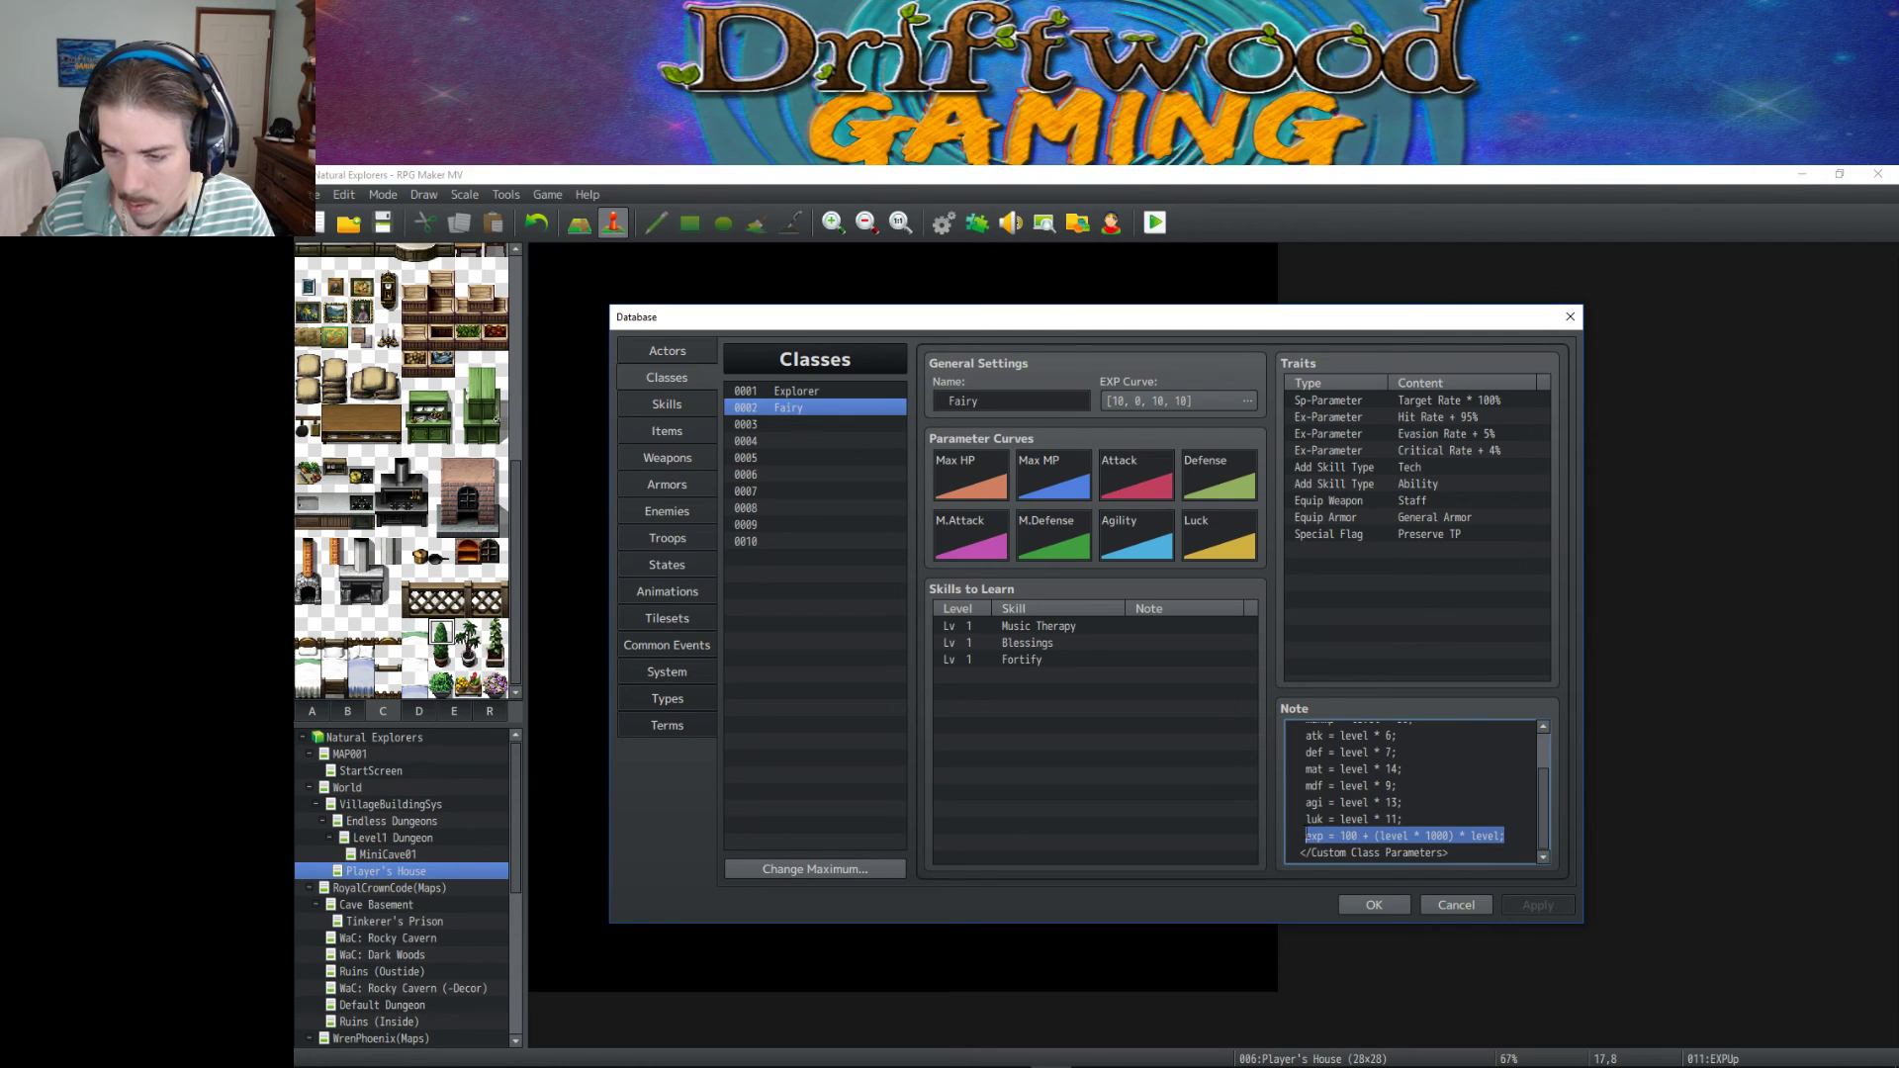
pyautogui.hotkey('ctrl', 'v')
pyautogui.click(1539, 905)
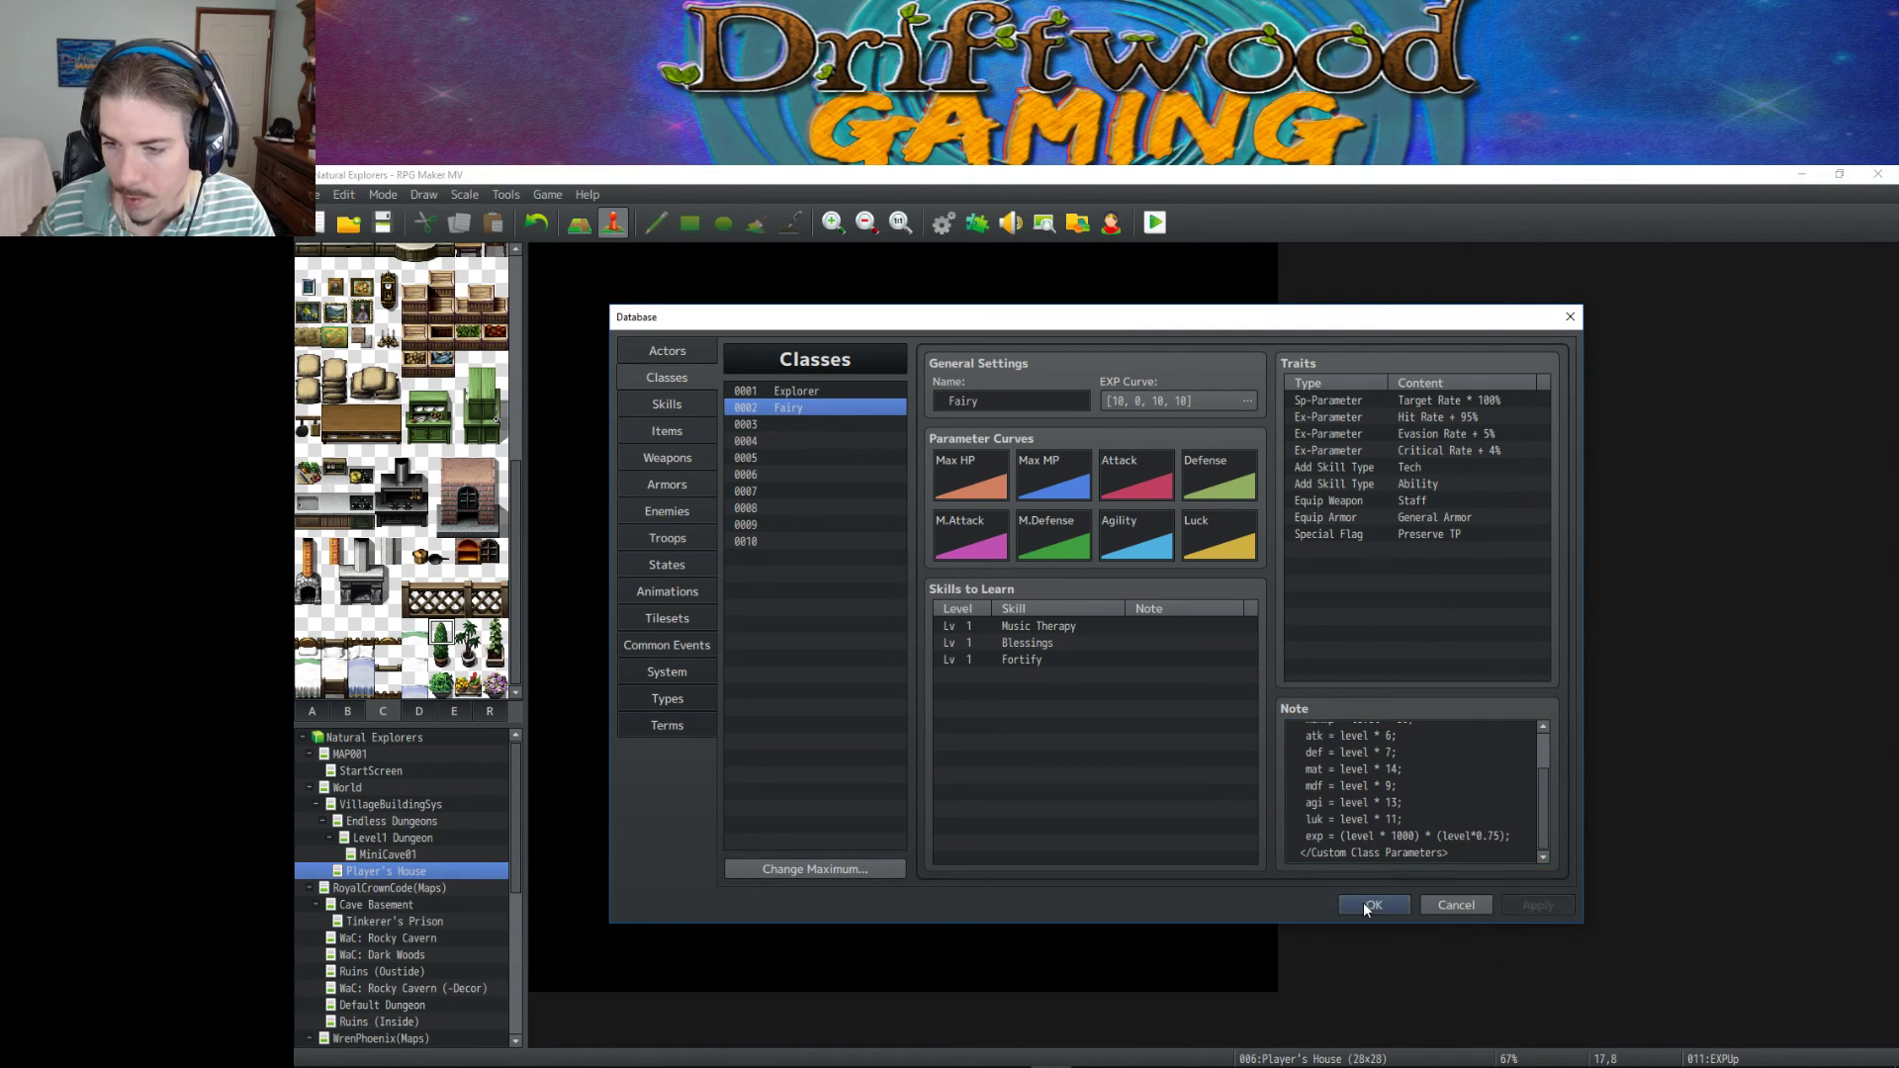
pyautogui.click(1370, 904)
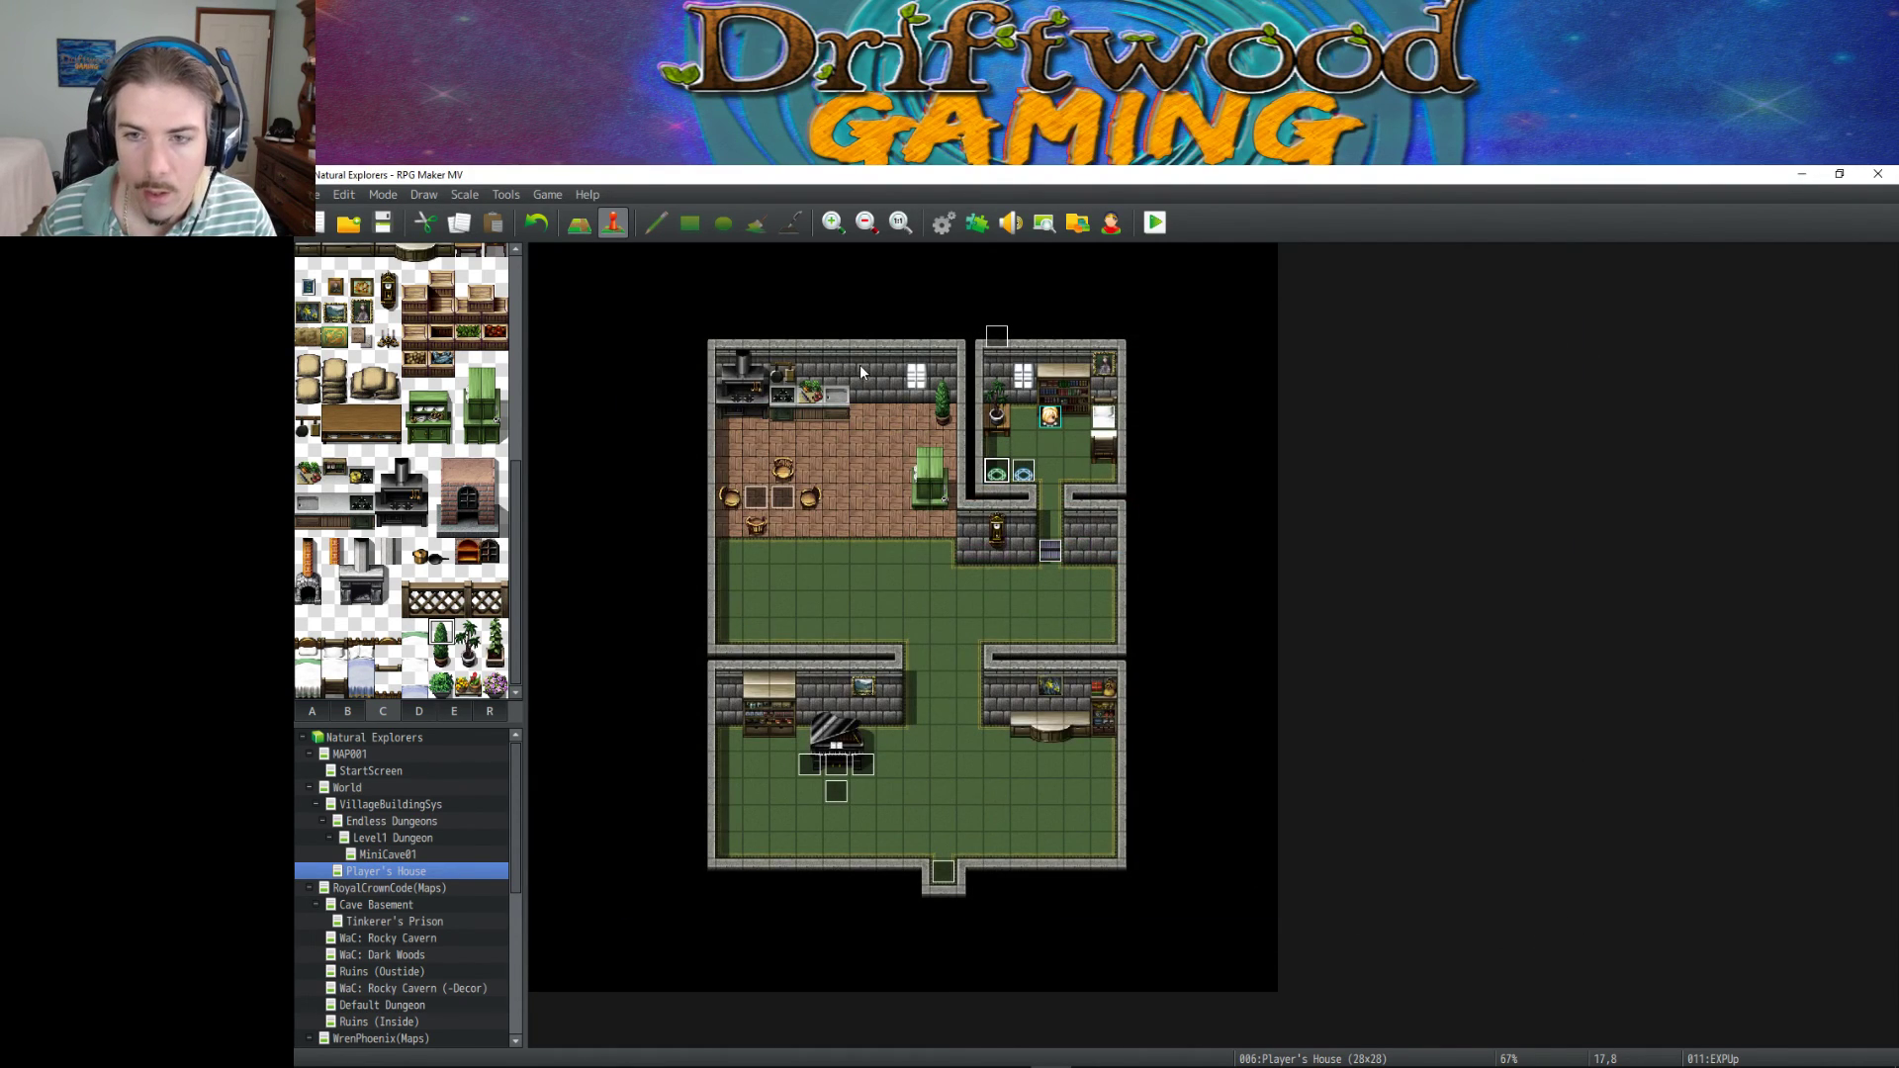
# Remove the Fairy from the starting party, compare both classes' exp formulas in their notes, and accept the database changes.
pyautogui.click(943, 223)
pyautogui.click(663, 673)
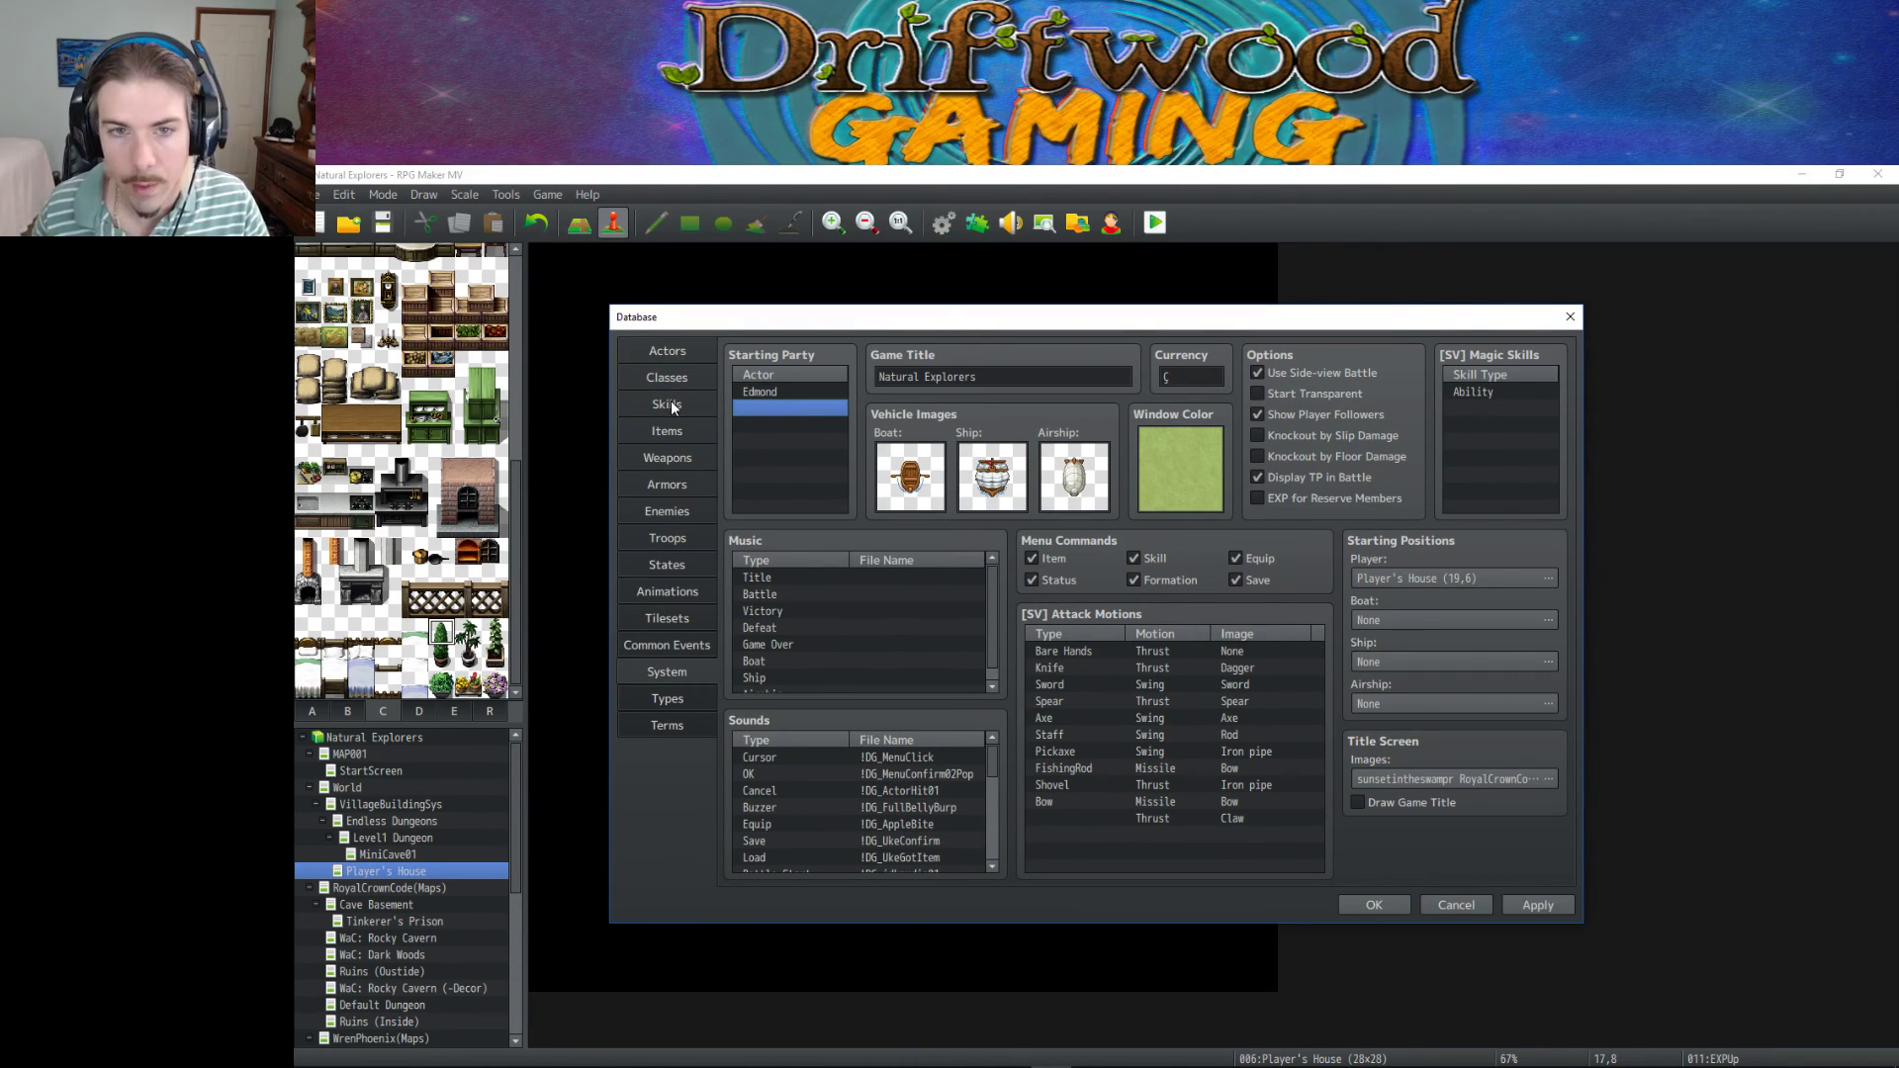
pyautogui.click(675, 376)
pyautogui.scroll(-1, 1414, 792)
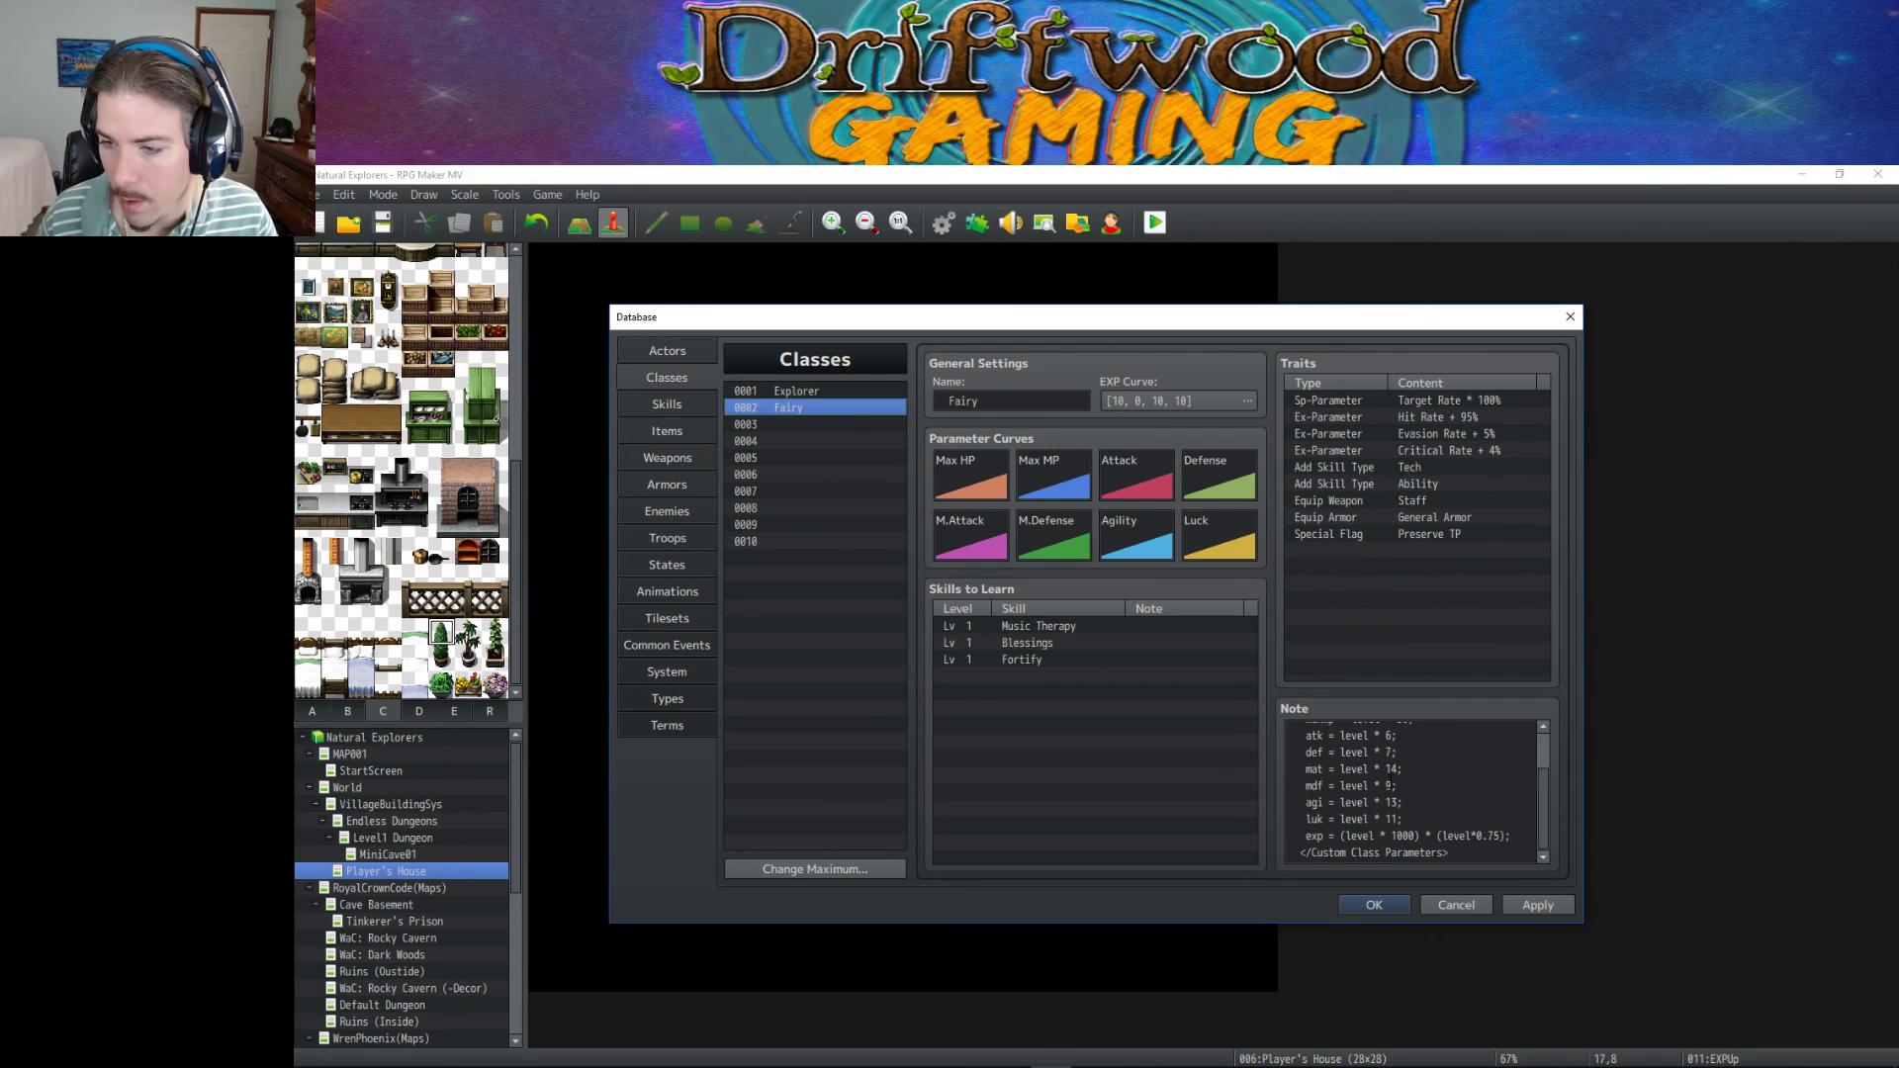
pyautogui.click(807, 391)
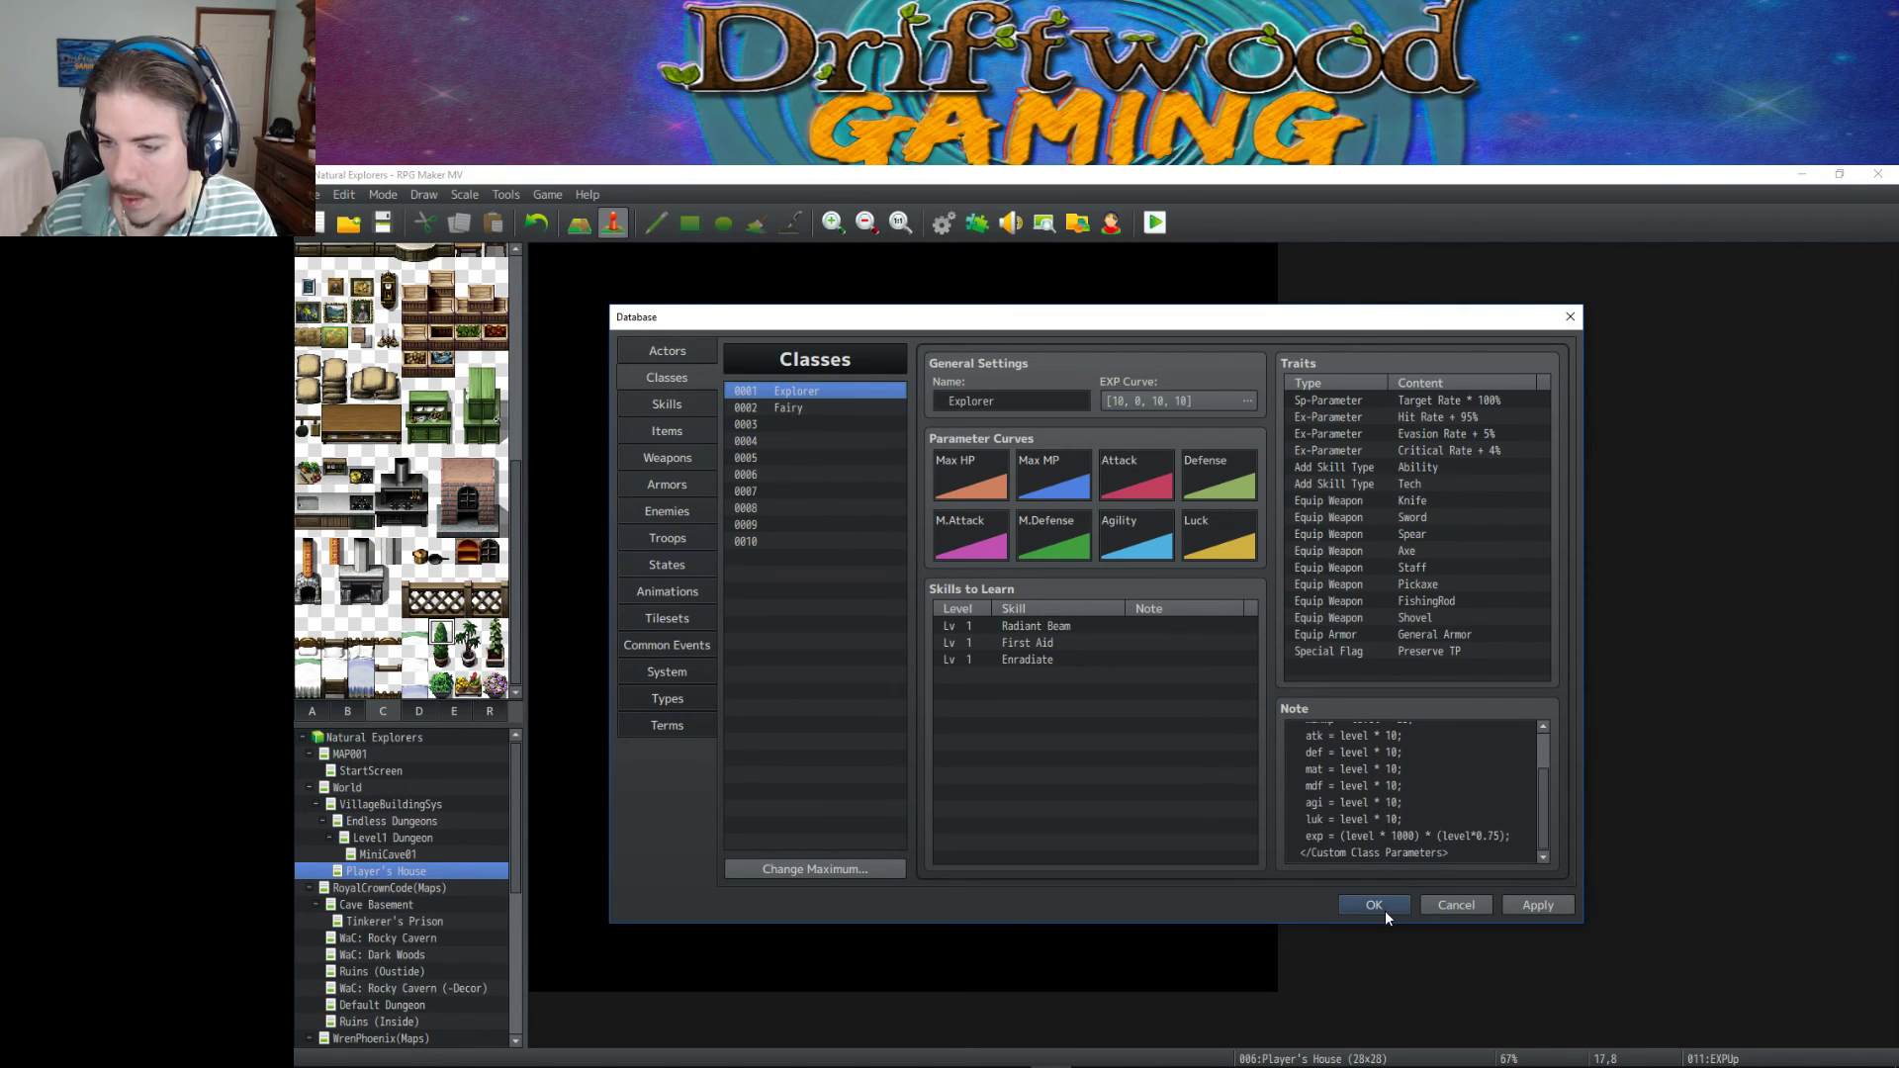
pyautogui.click(1374, 905)
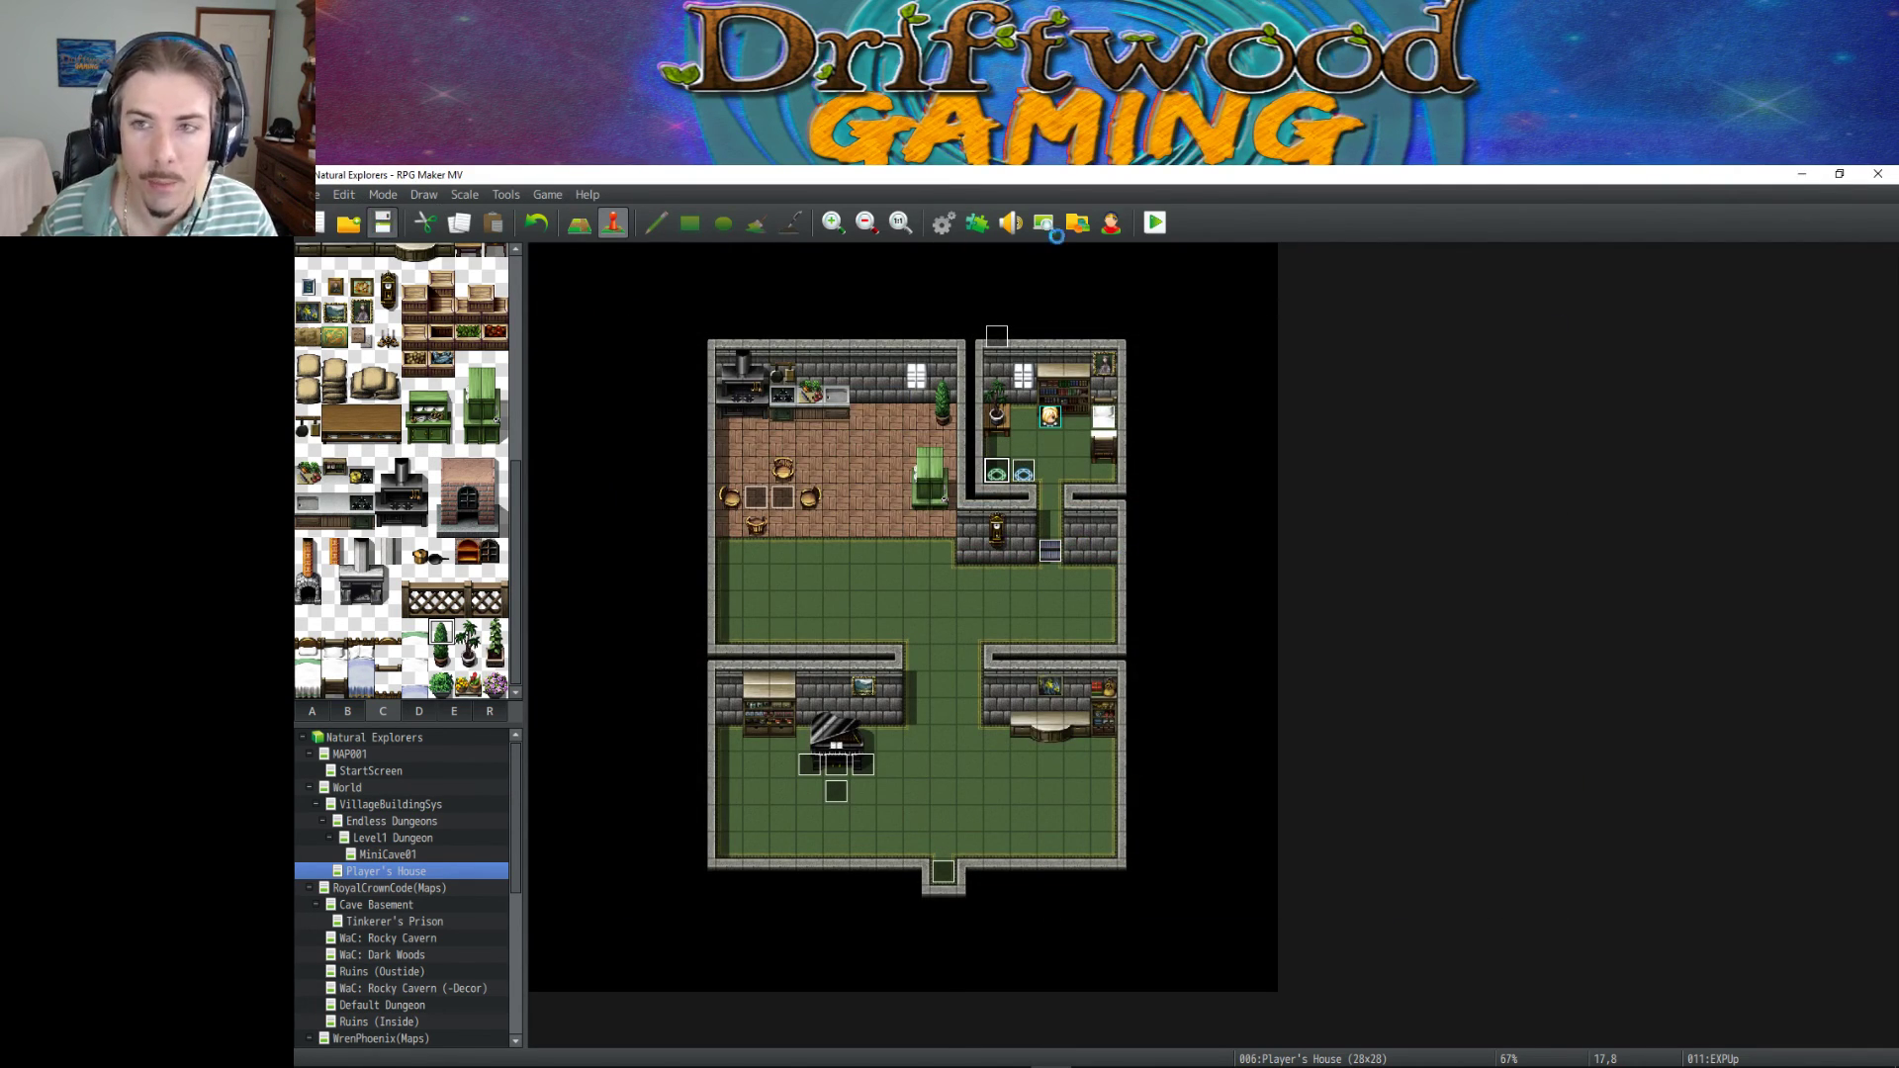
# Start a new playtest and view the Explorer's status screen at level 1.
pyautogui.click(1156, 222)
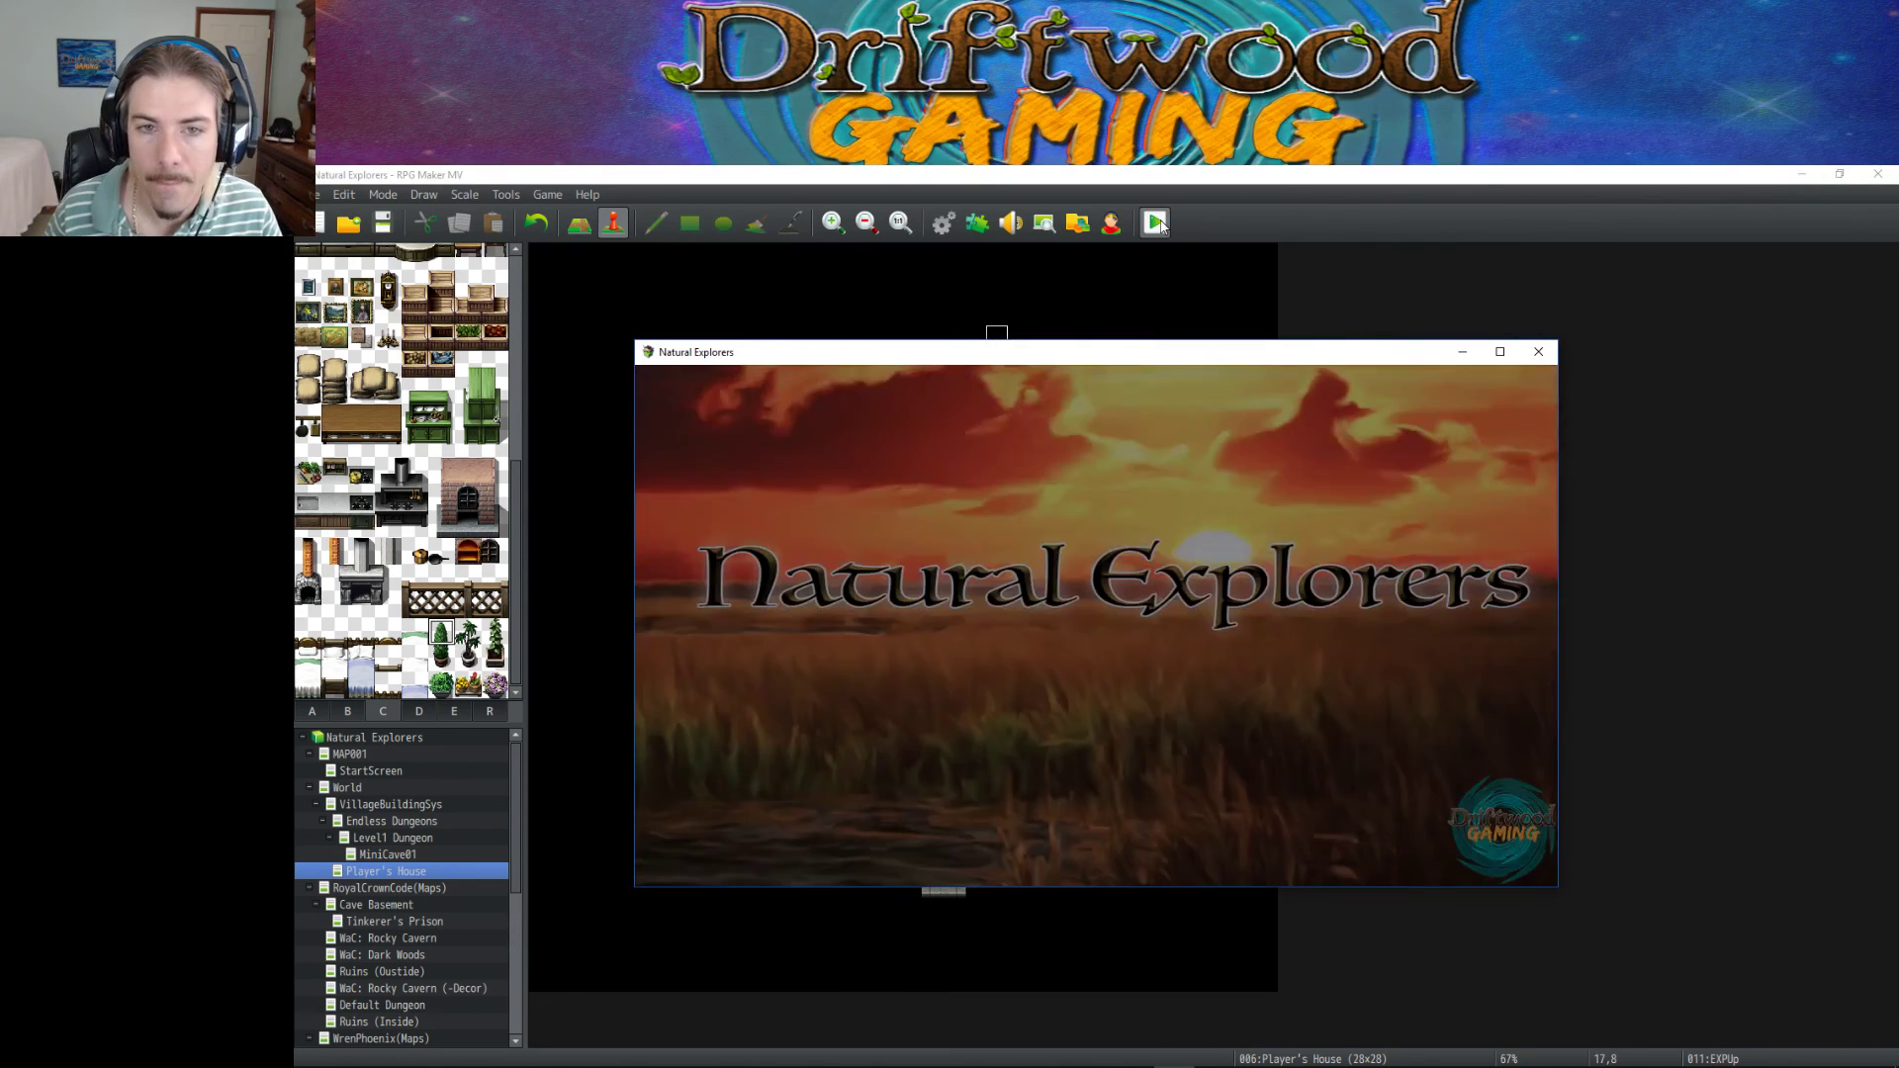
pyautogui.press('Return')
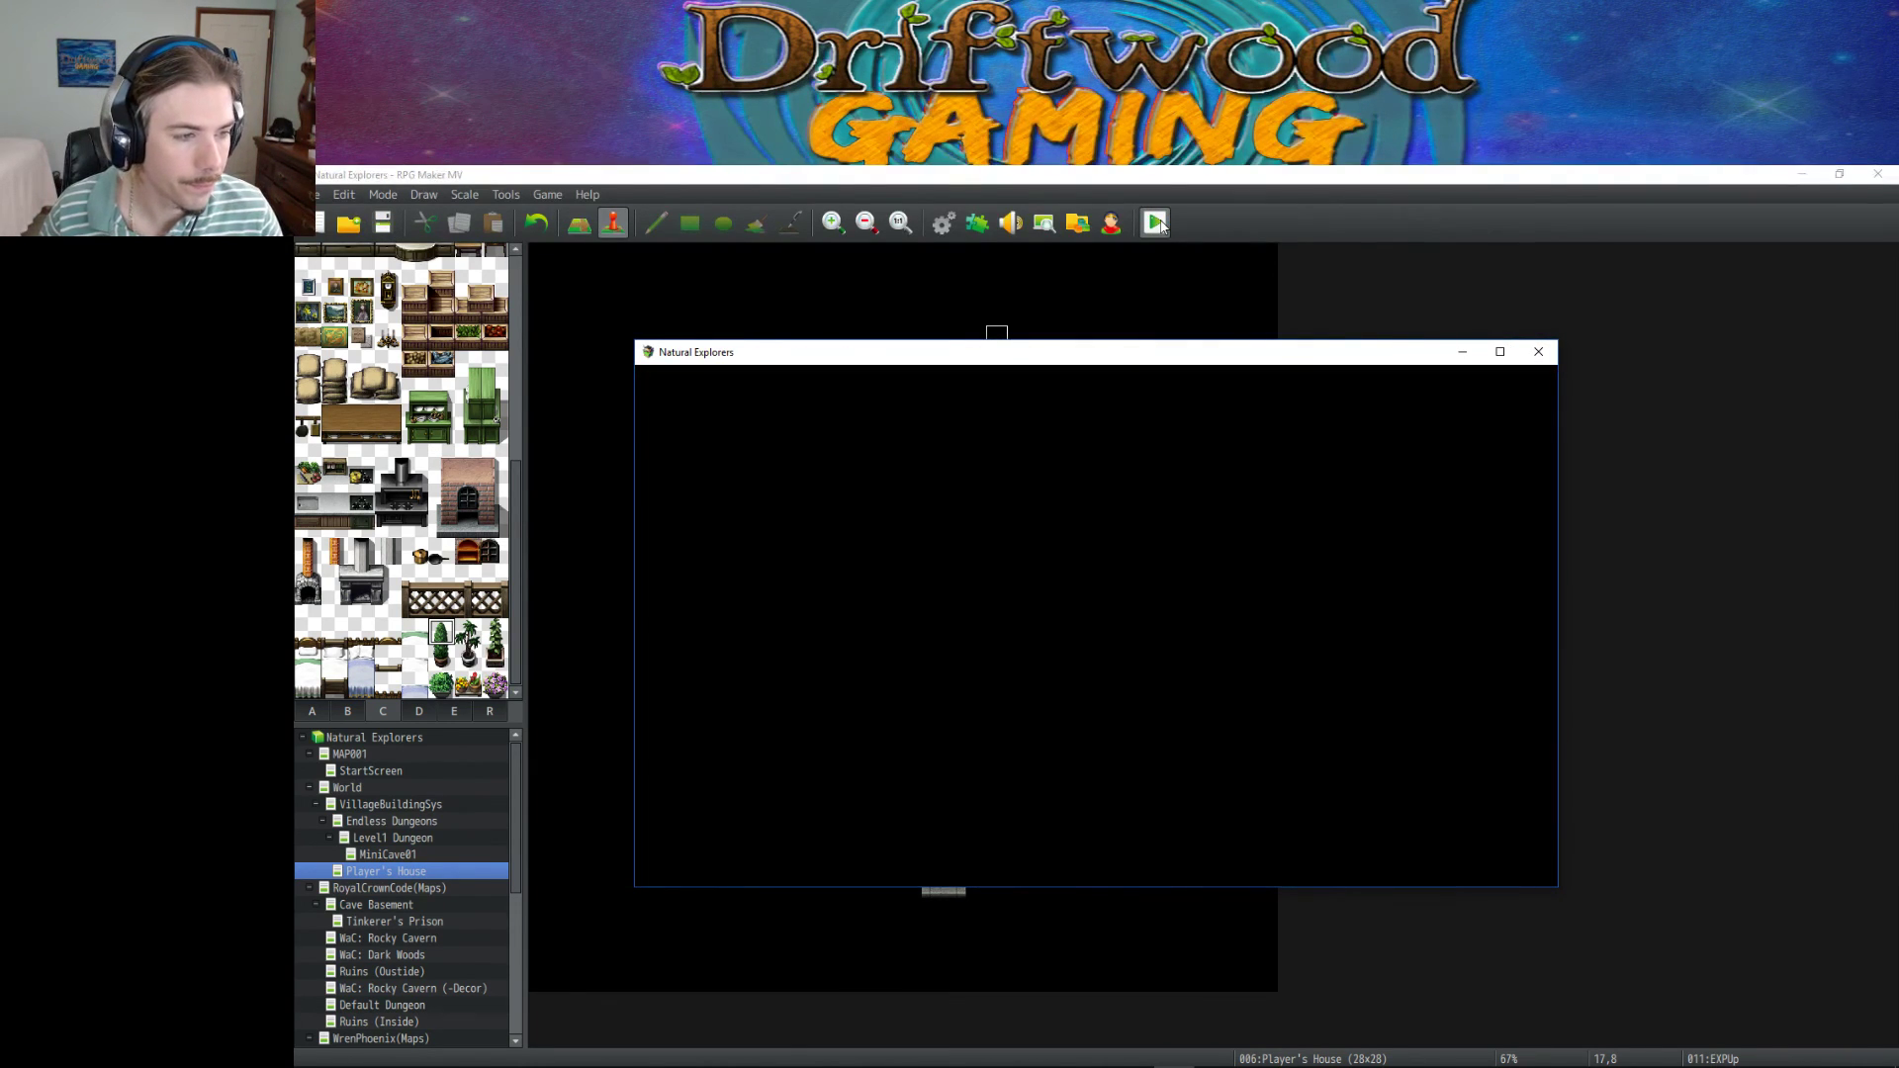
pyautogui.press('Escape')
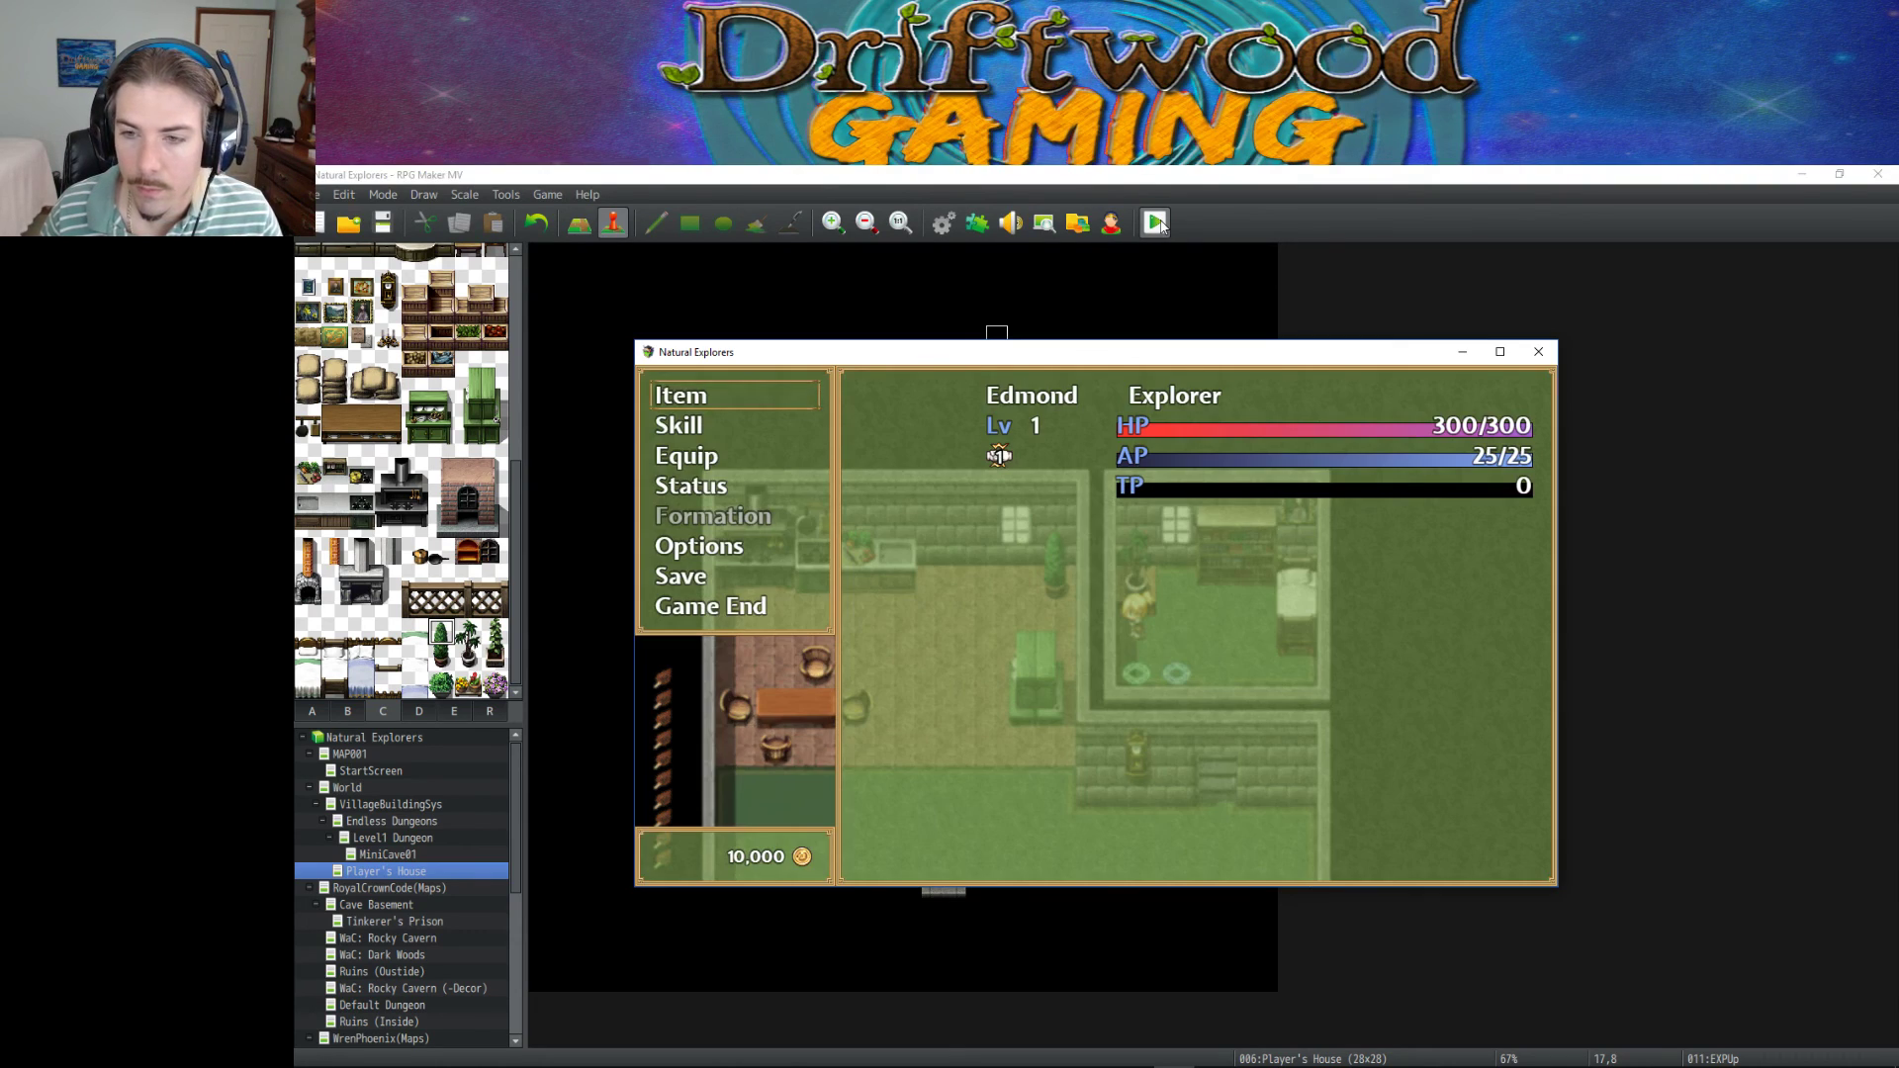
pyautogui.press('Return')
pyautogui.press('Escape')
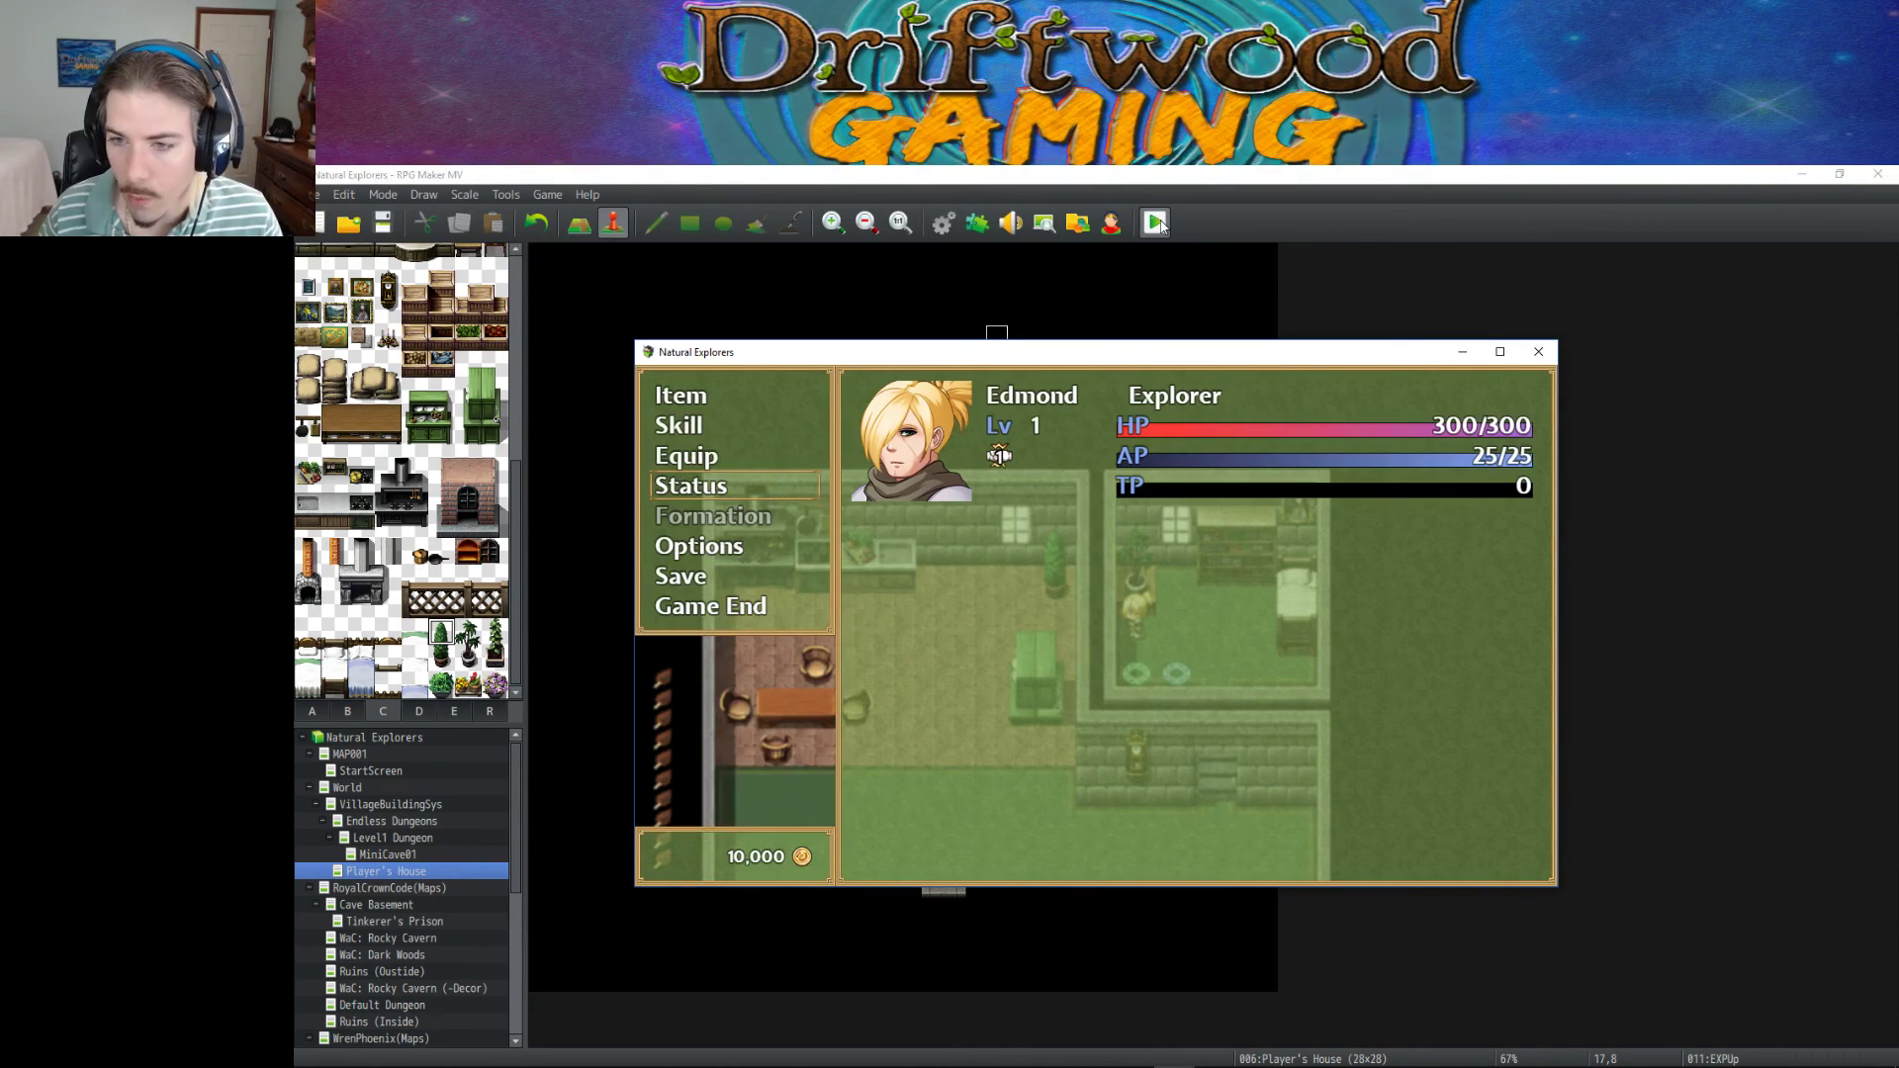
pyautogui.press('Escape')
# Walk onto the EXP event to raise the Explorer to level 2 and check the next-level EXP requirement.
pyautogui.press('Right')
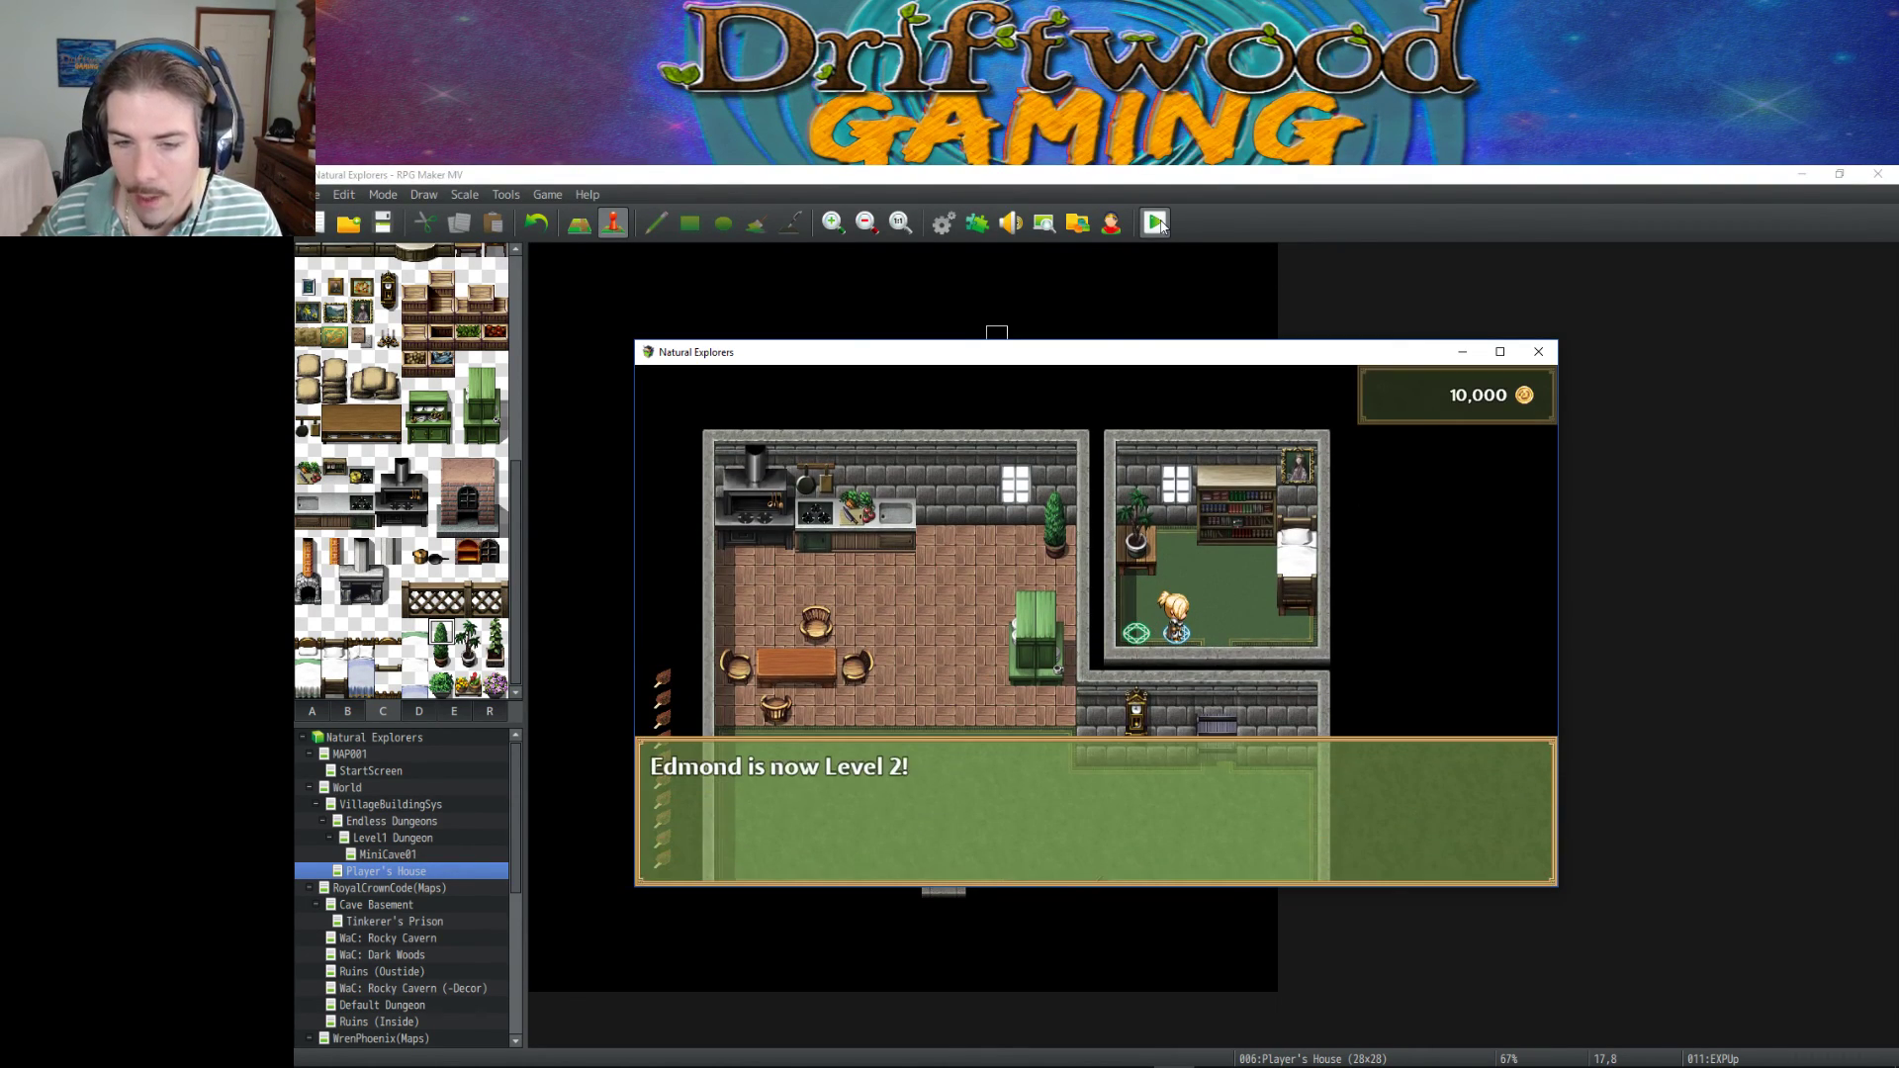
pyautogui.press('Escape')
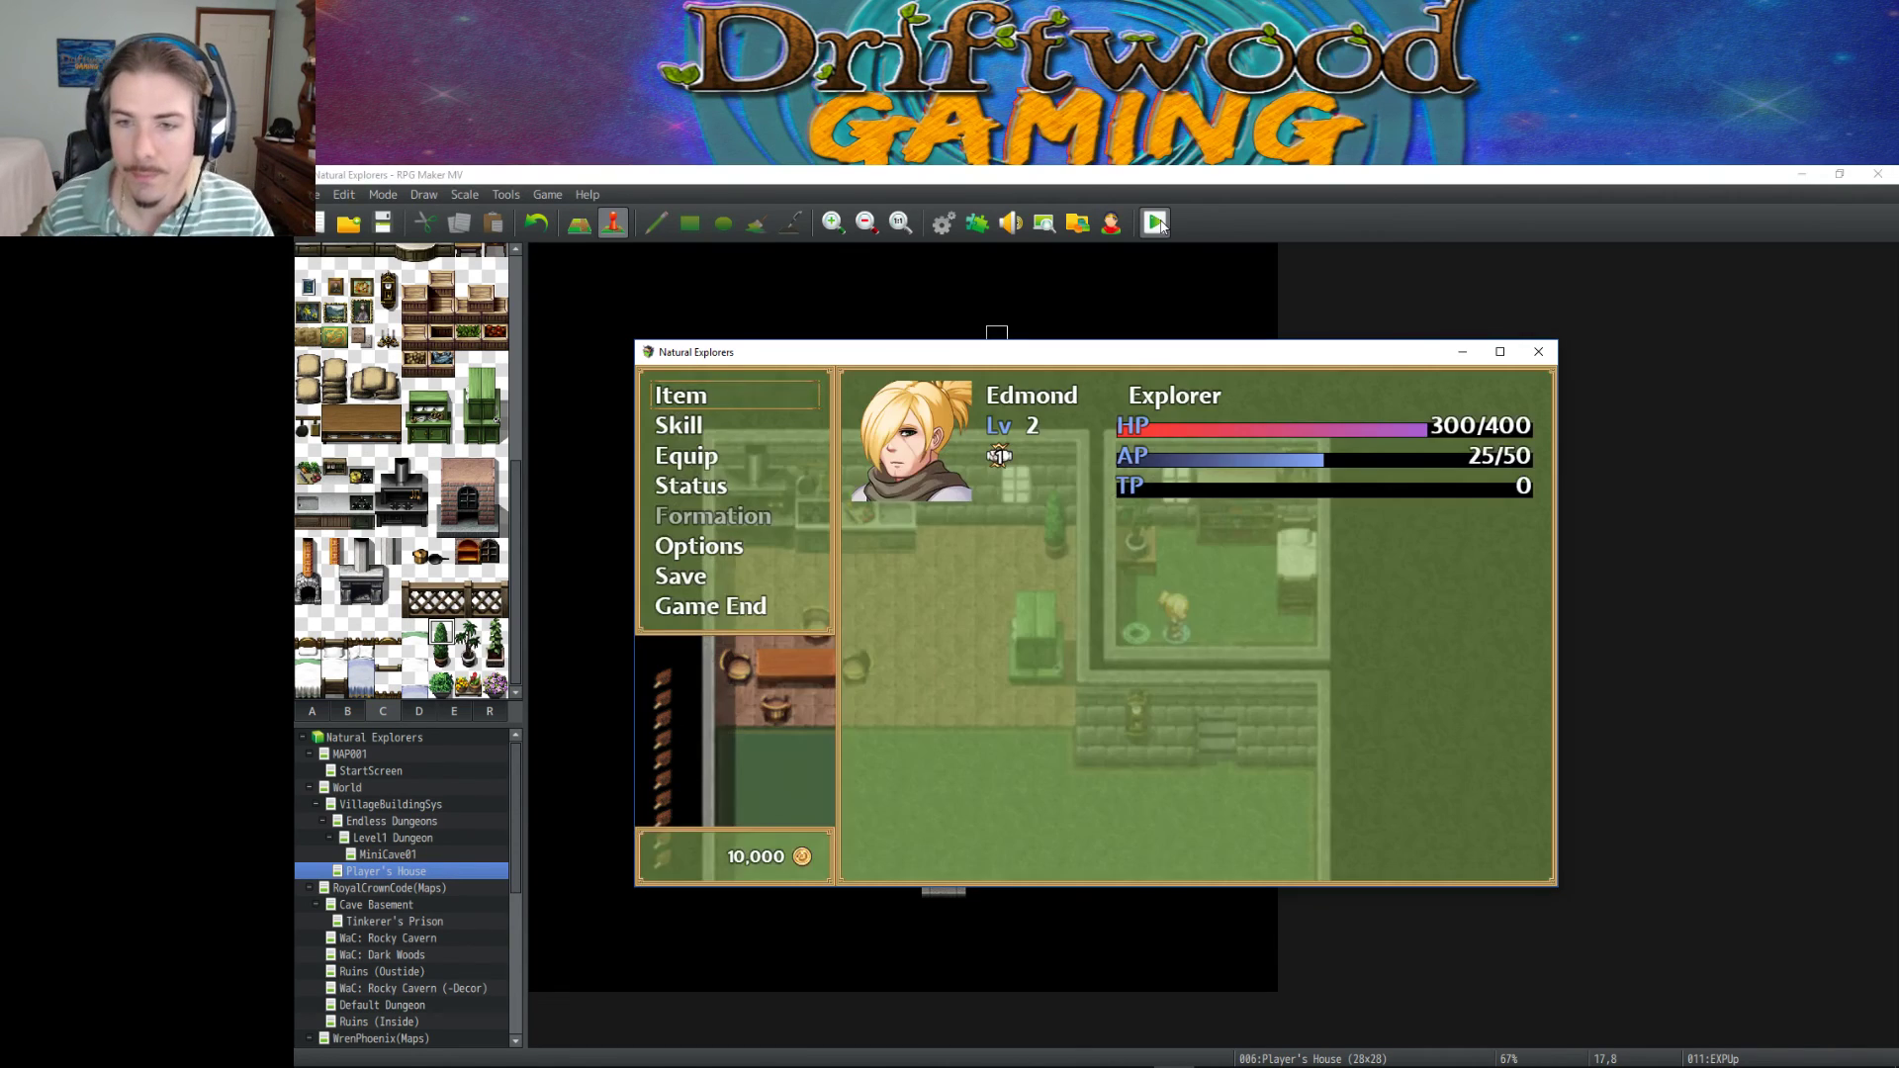
pyautogui.press('Return')
pyautogui.press('Escape')
pyautogui.press('Down')
pyautogui.press('Down')
pyautogui.press('Down')
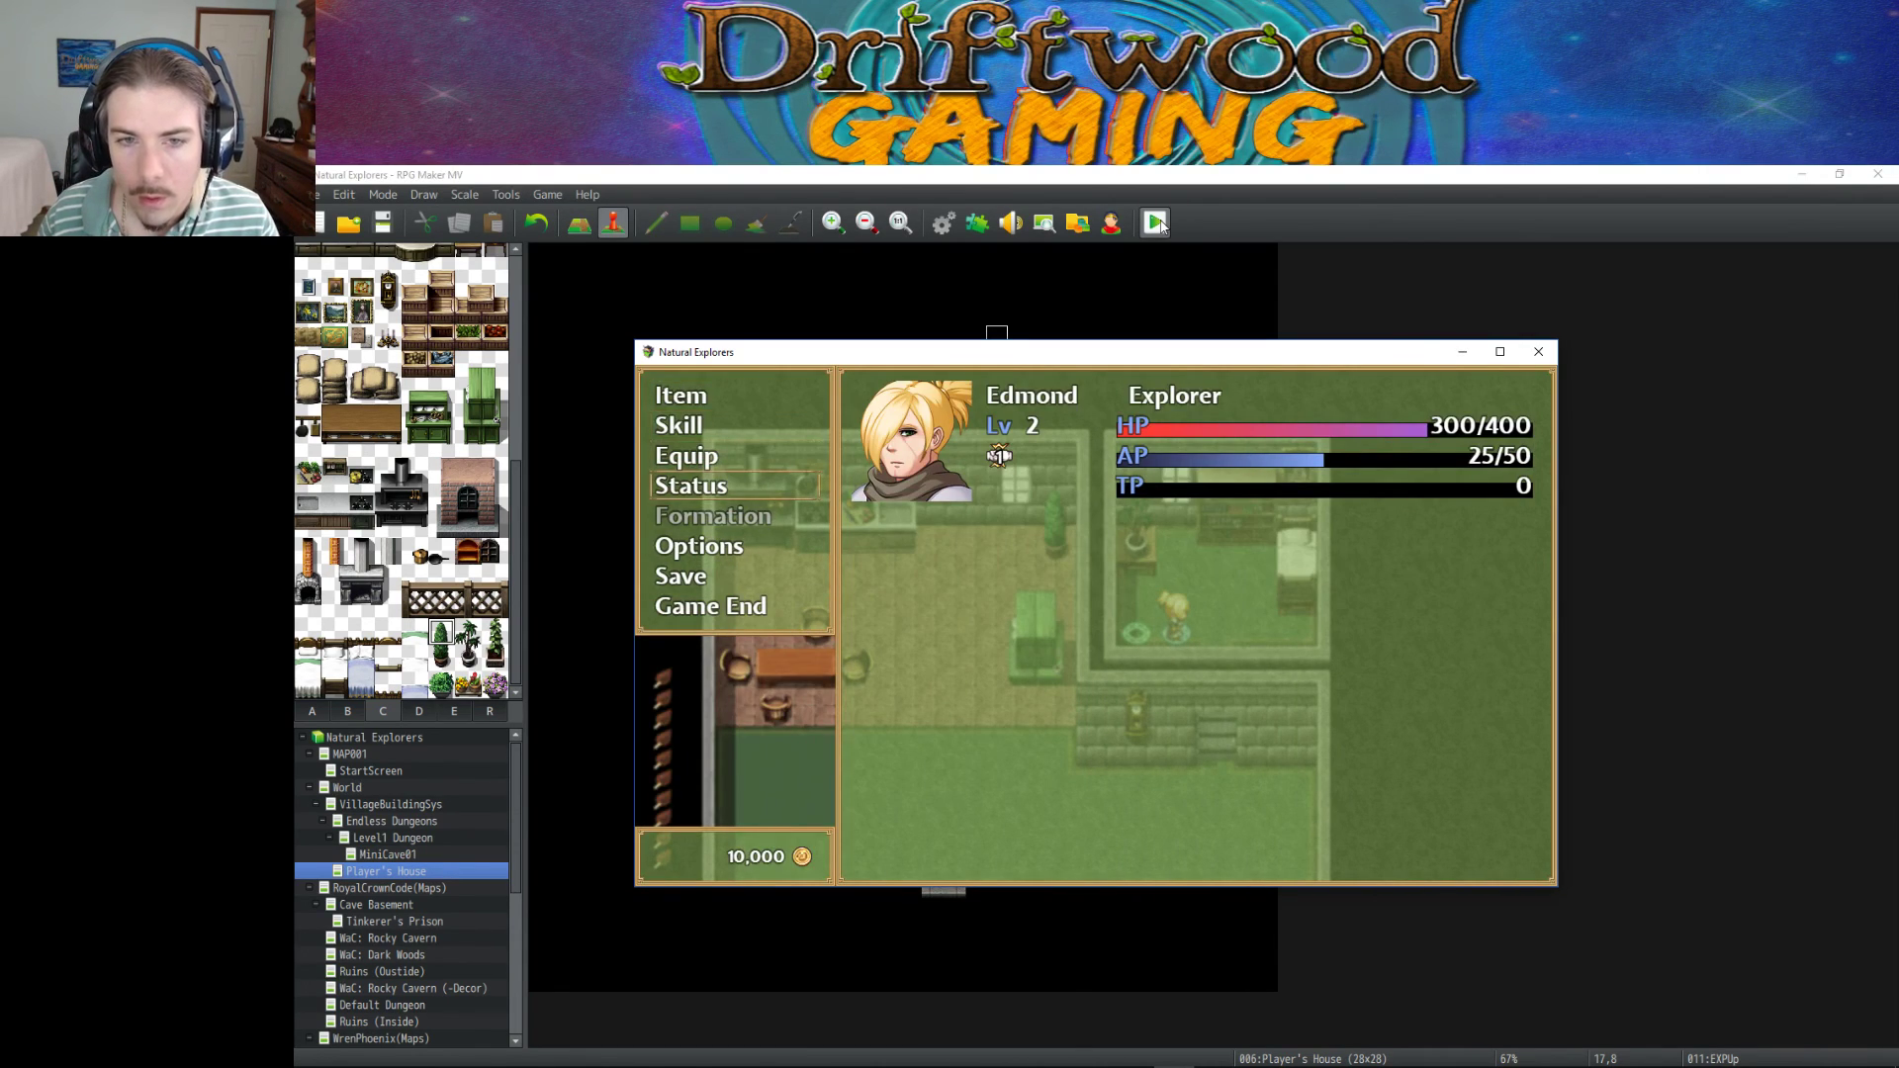
pyautogui.press('Return')
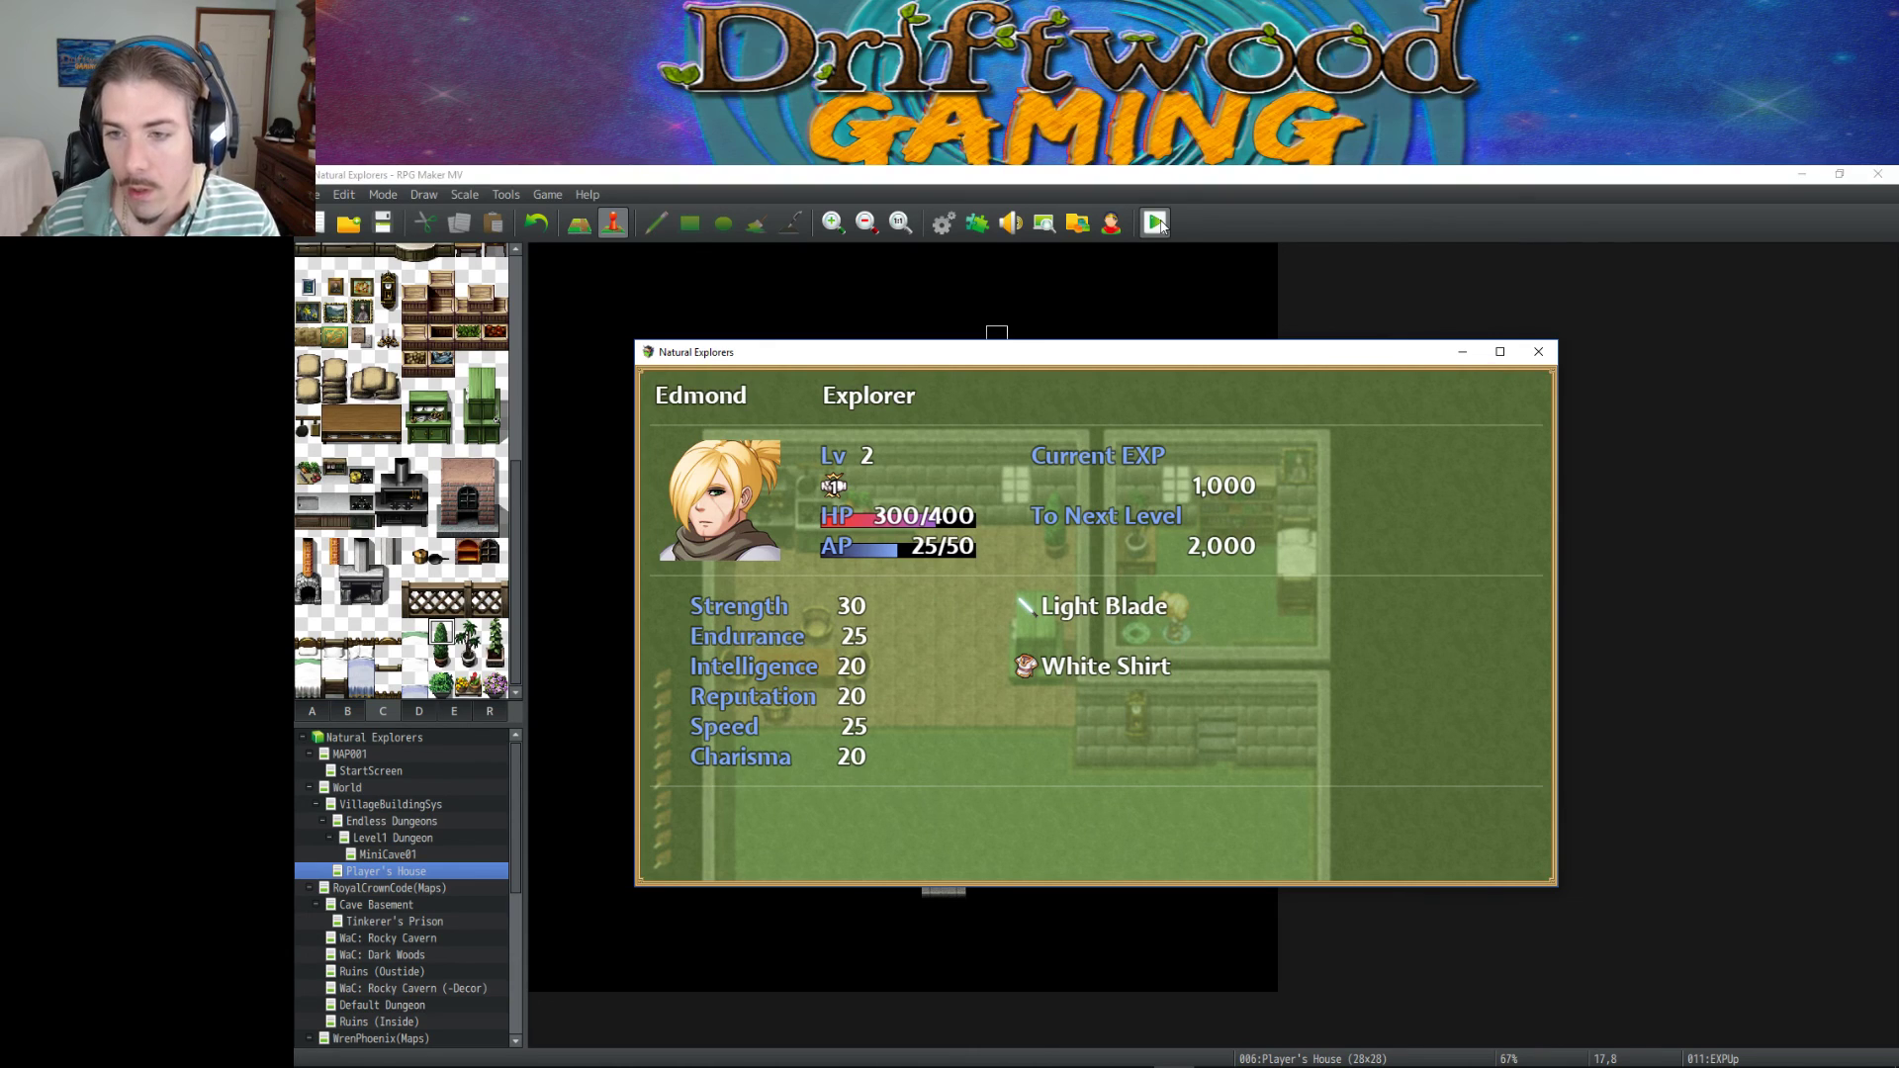
pyautogui.press('Escape')
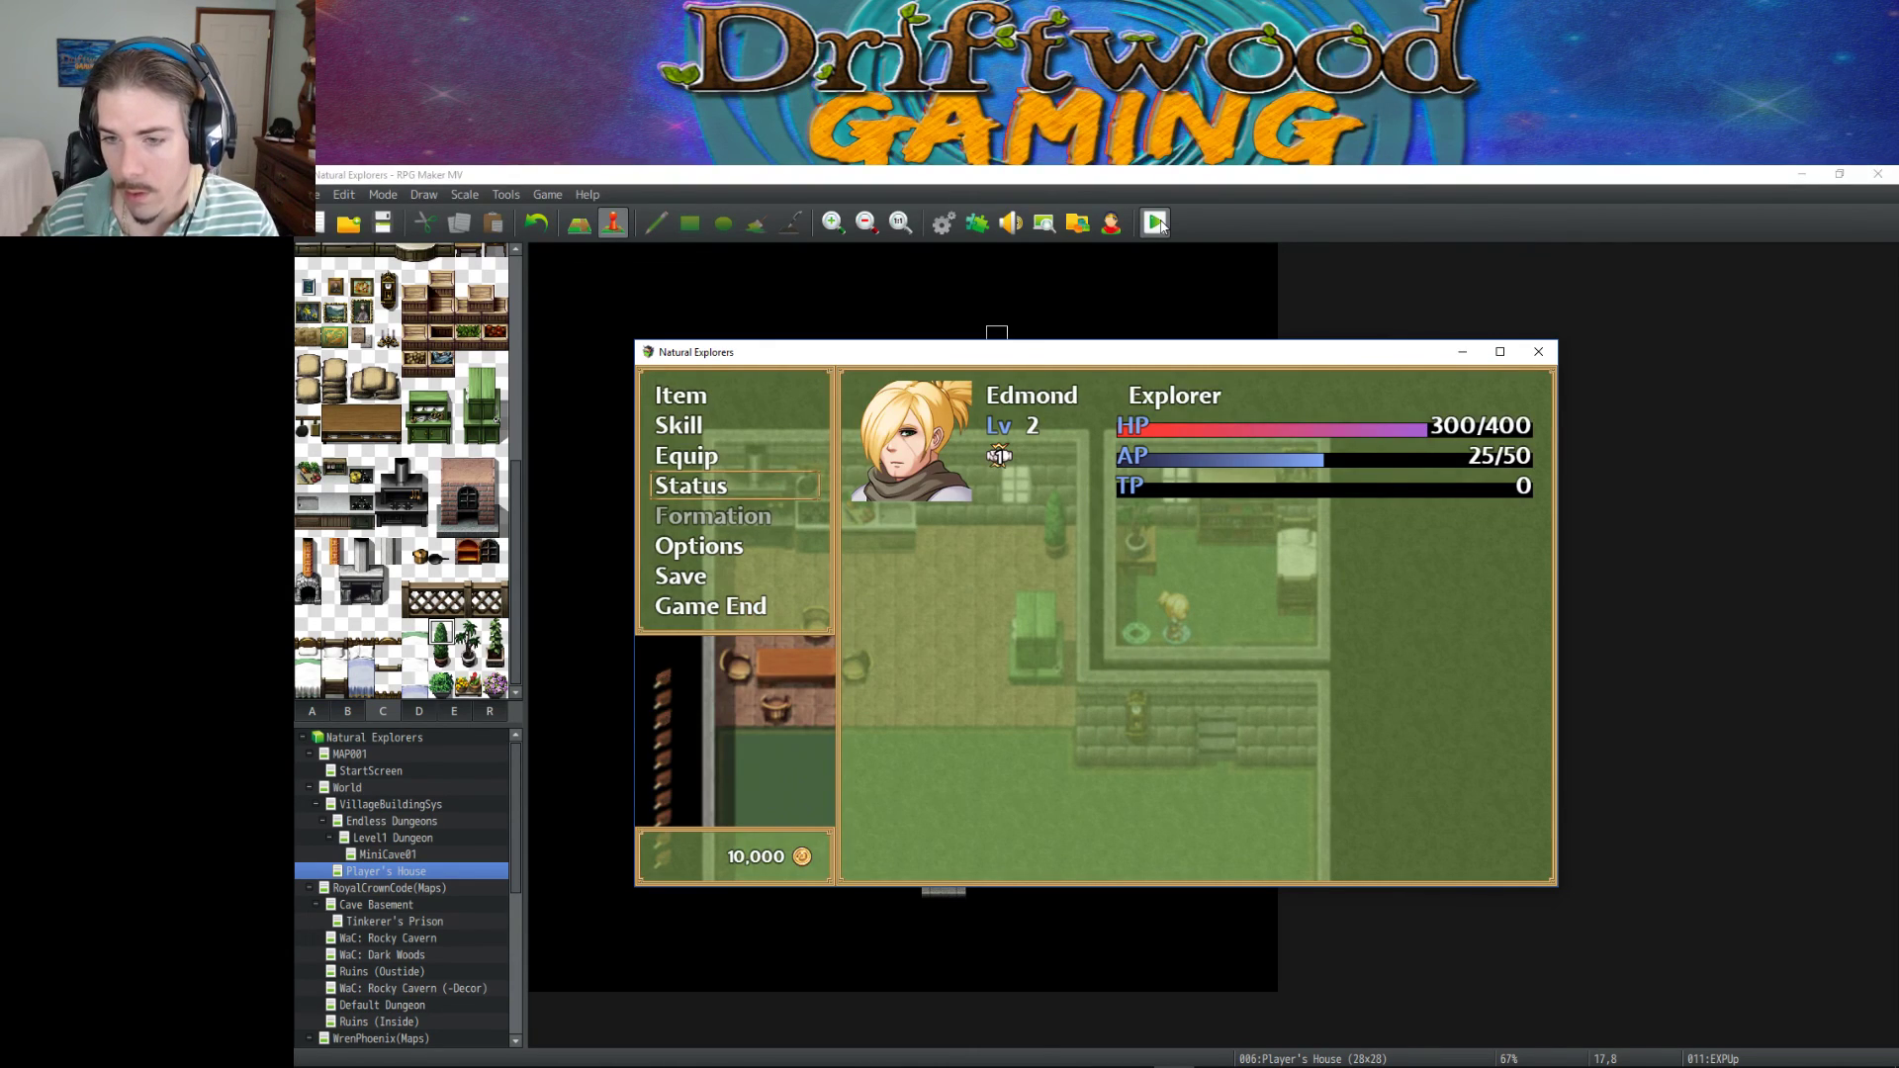
pyautogui.press('Escape')
# Trigger the EXP event until the Explorer reaches level 3 and check current and required EXP on the status screen.
pyautogui.press('Return')
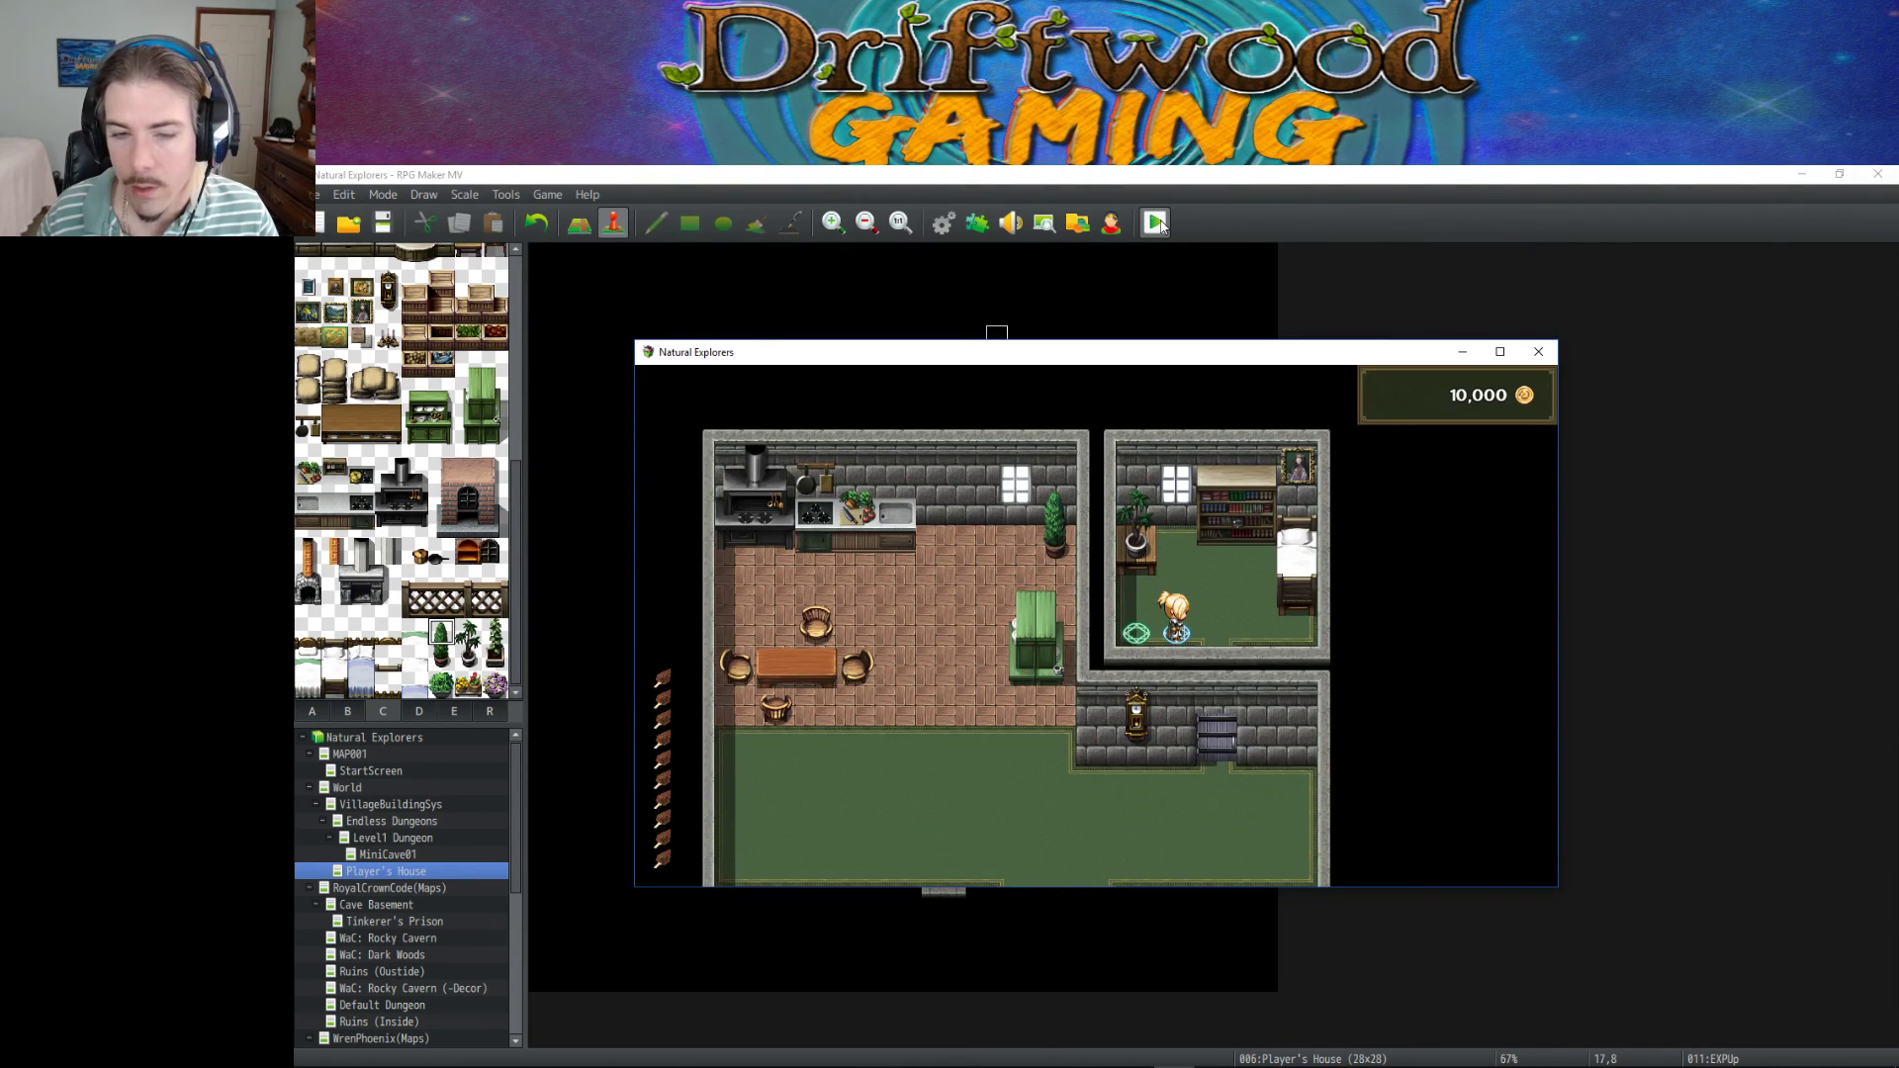
pyautogui.press('Escape')
pyautogui.press('Return')
pyautogui.press('Escape')
pyautogui.press('Down')
pyautogui.press('Down')
pyautogui.press('Down')
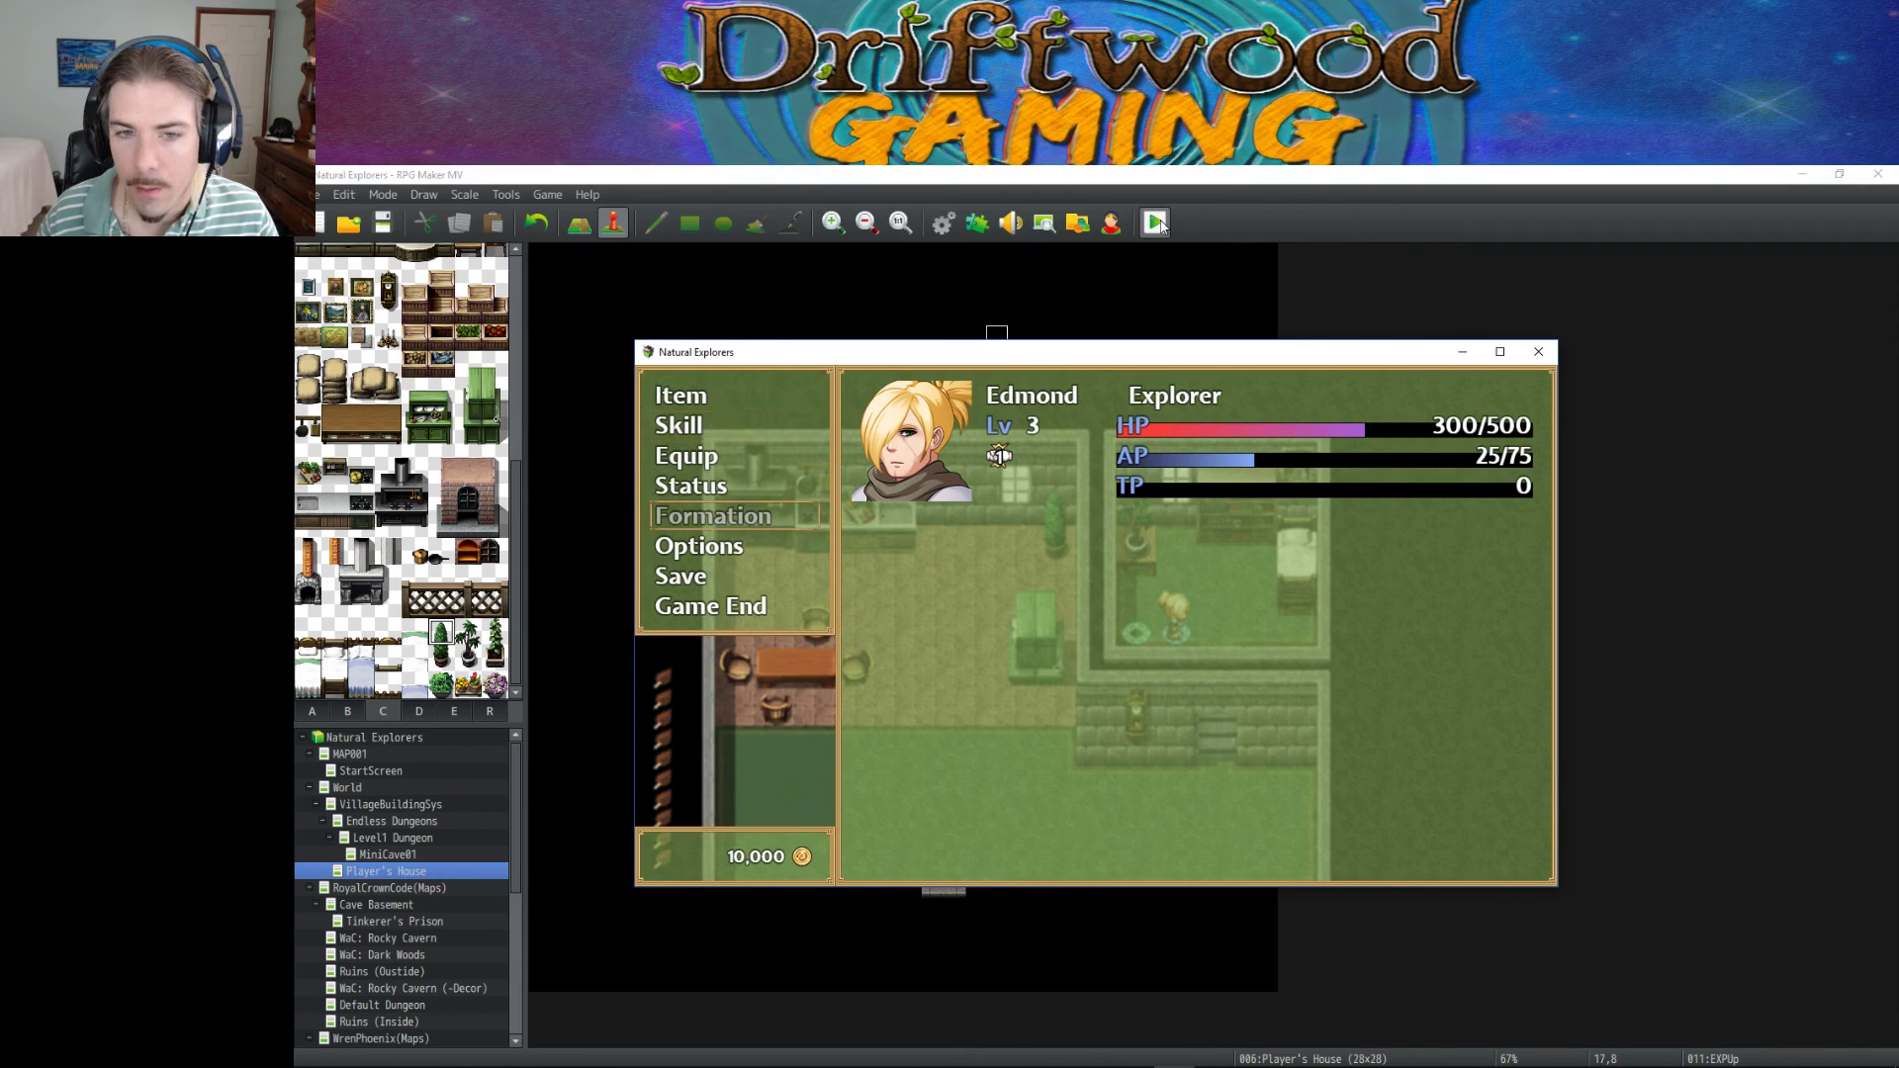
pyautogui.press('Return')
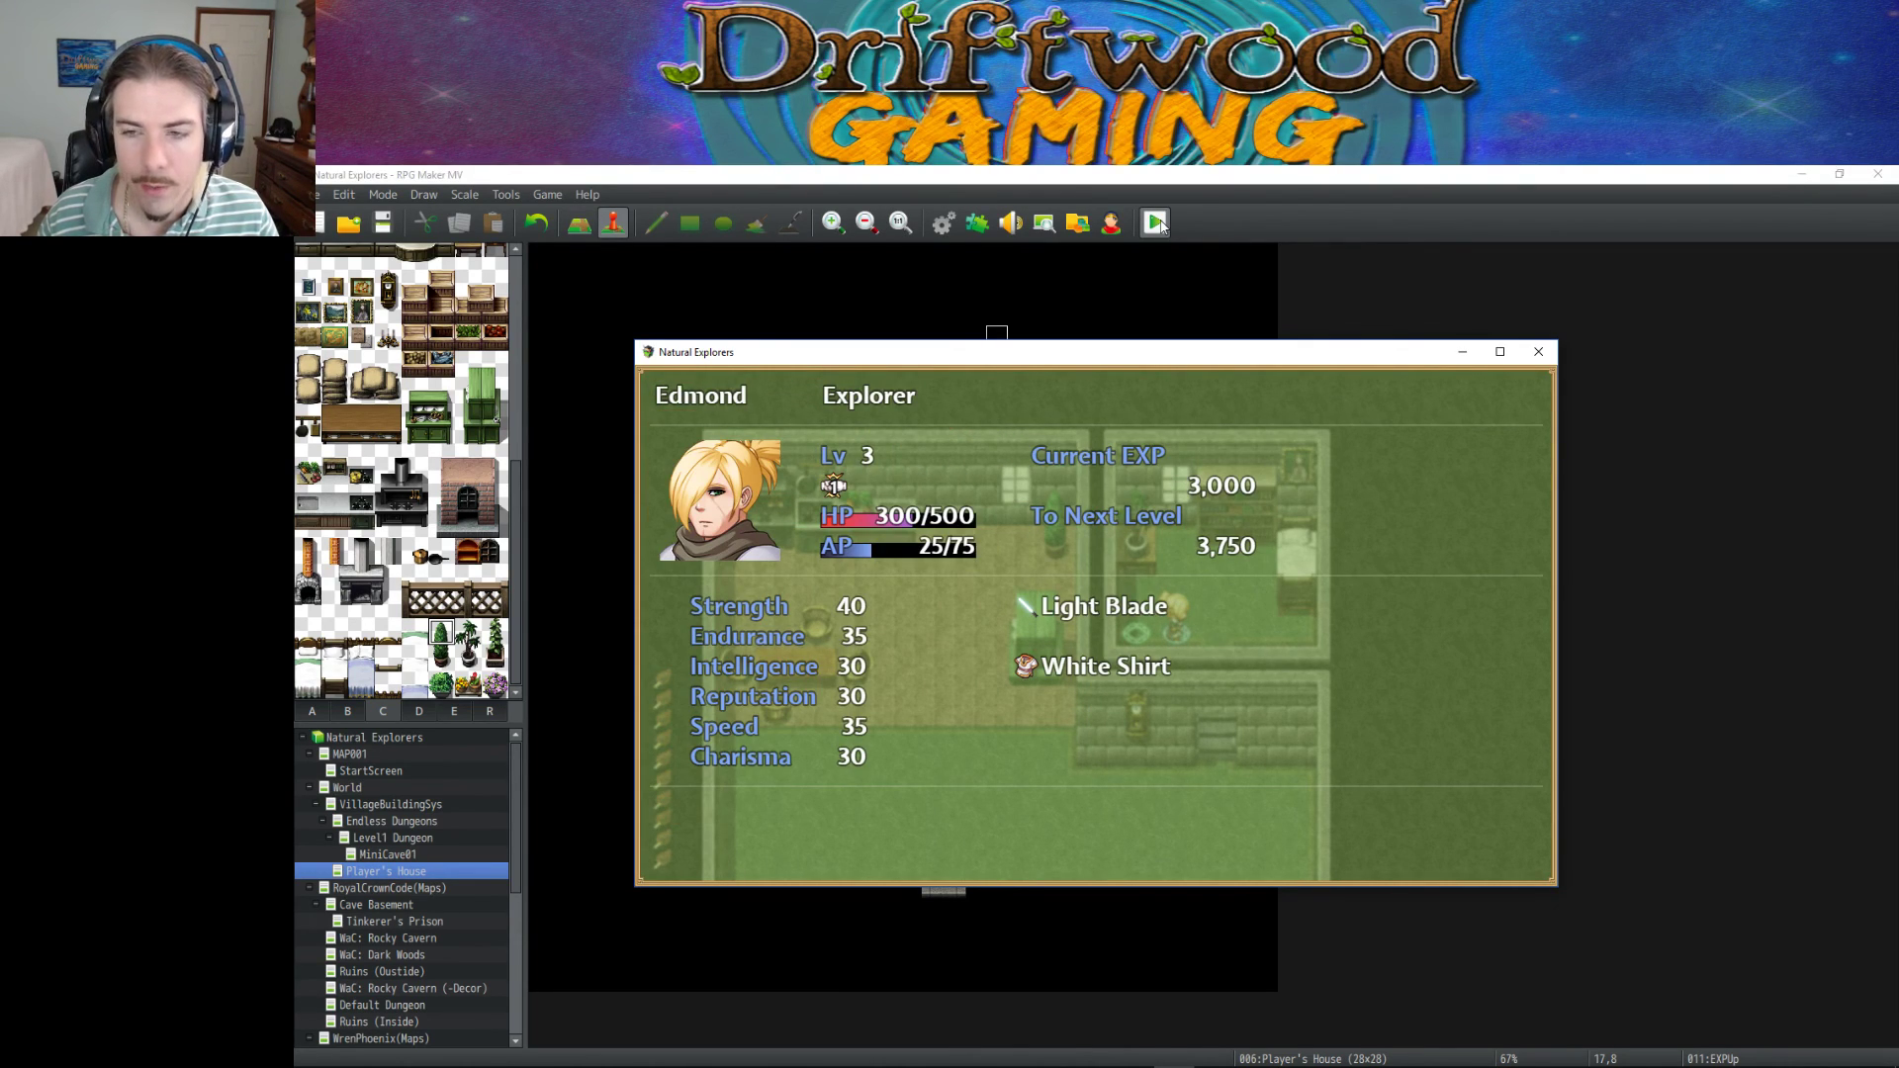
pyautogui.press('Escape')
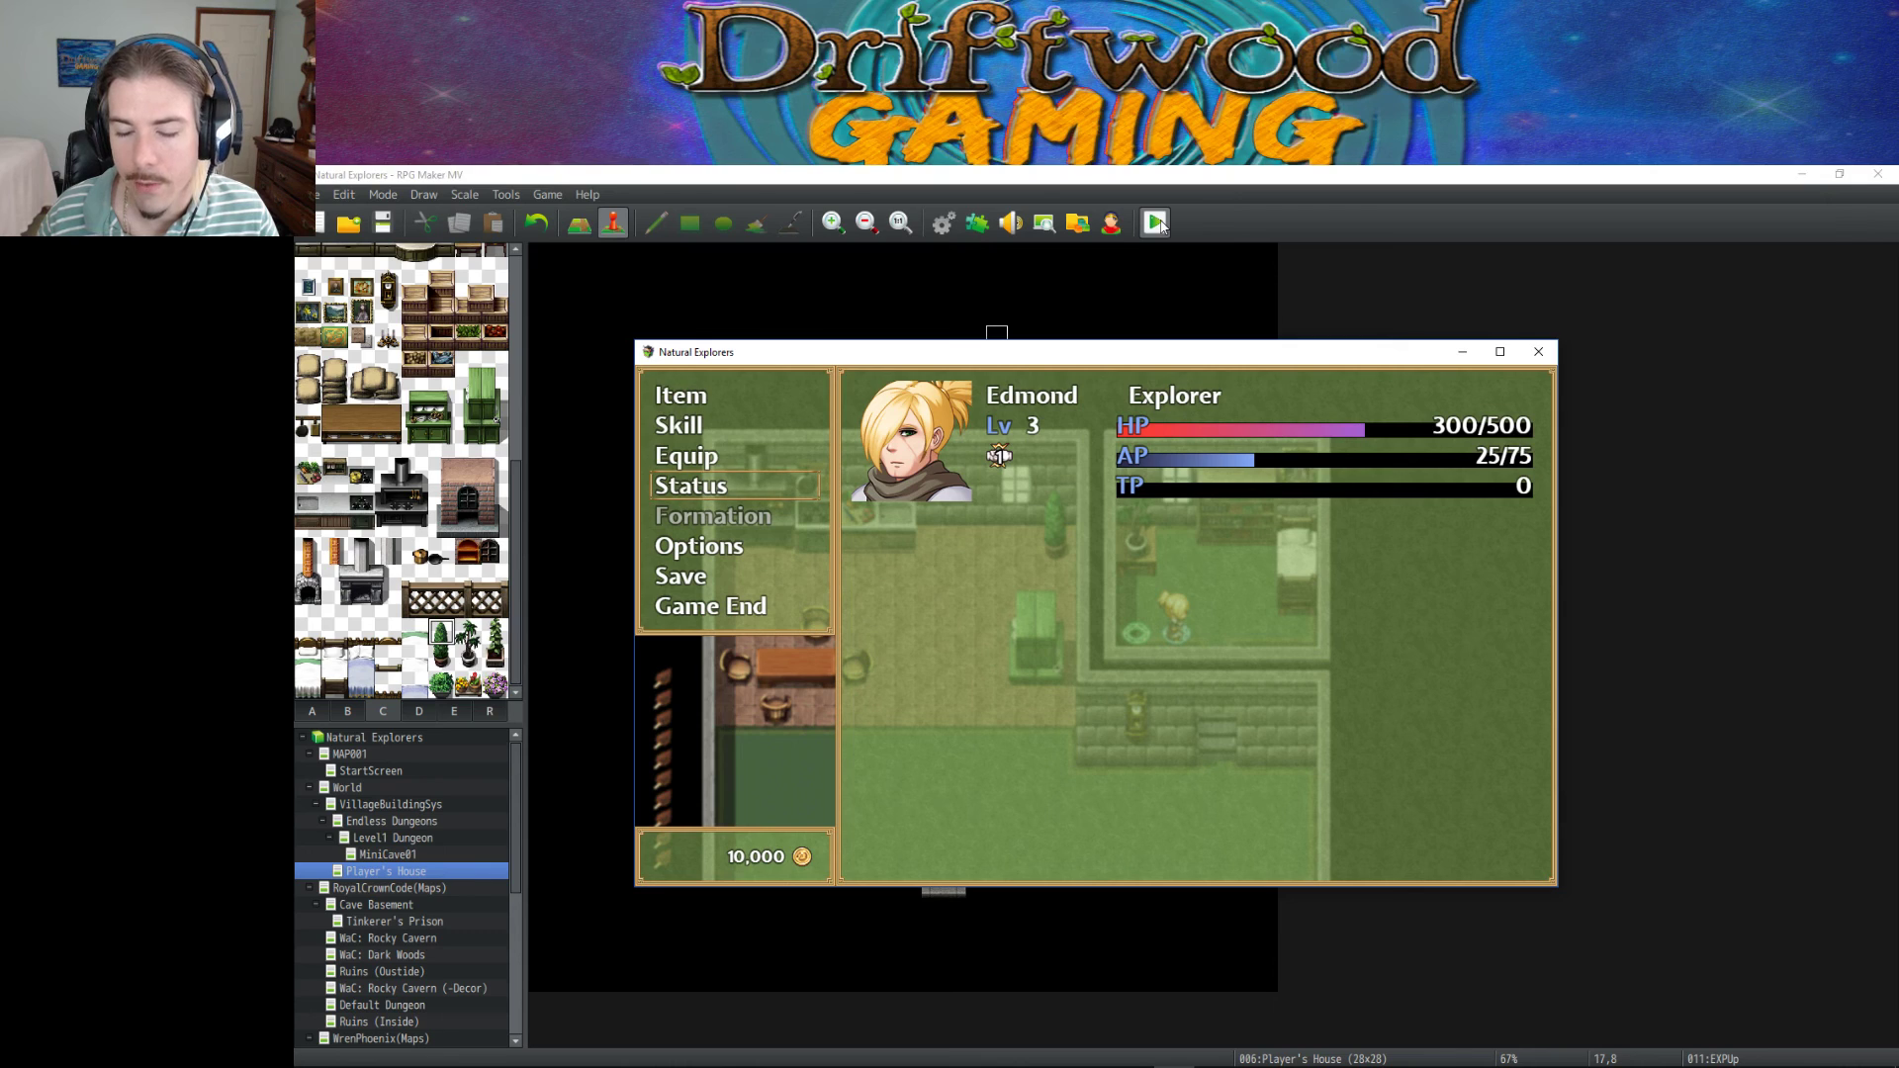
pyautogui.press('Escape')
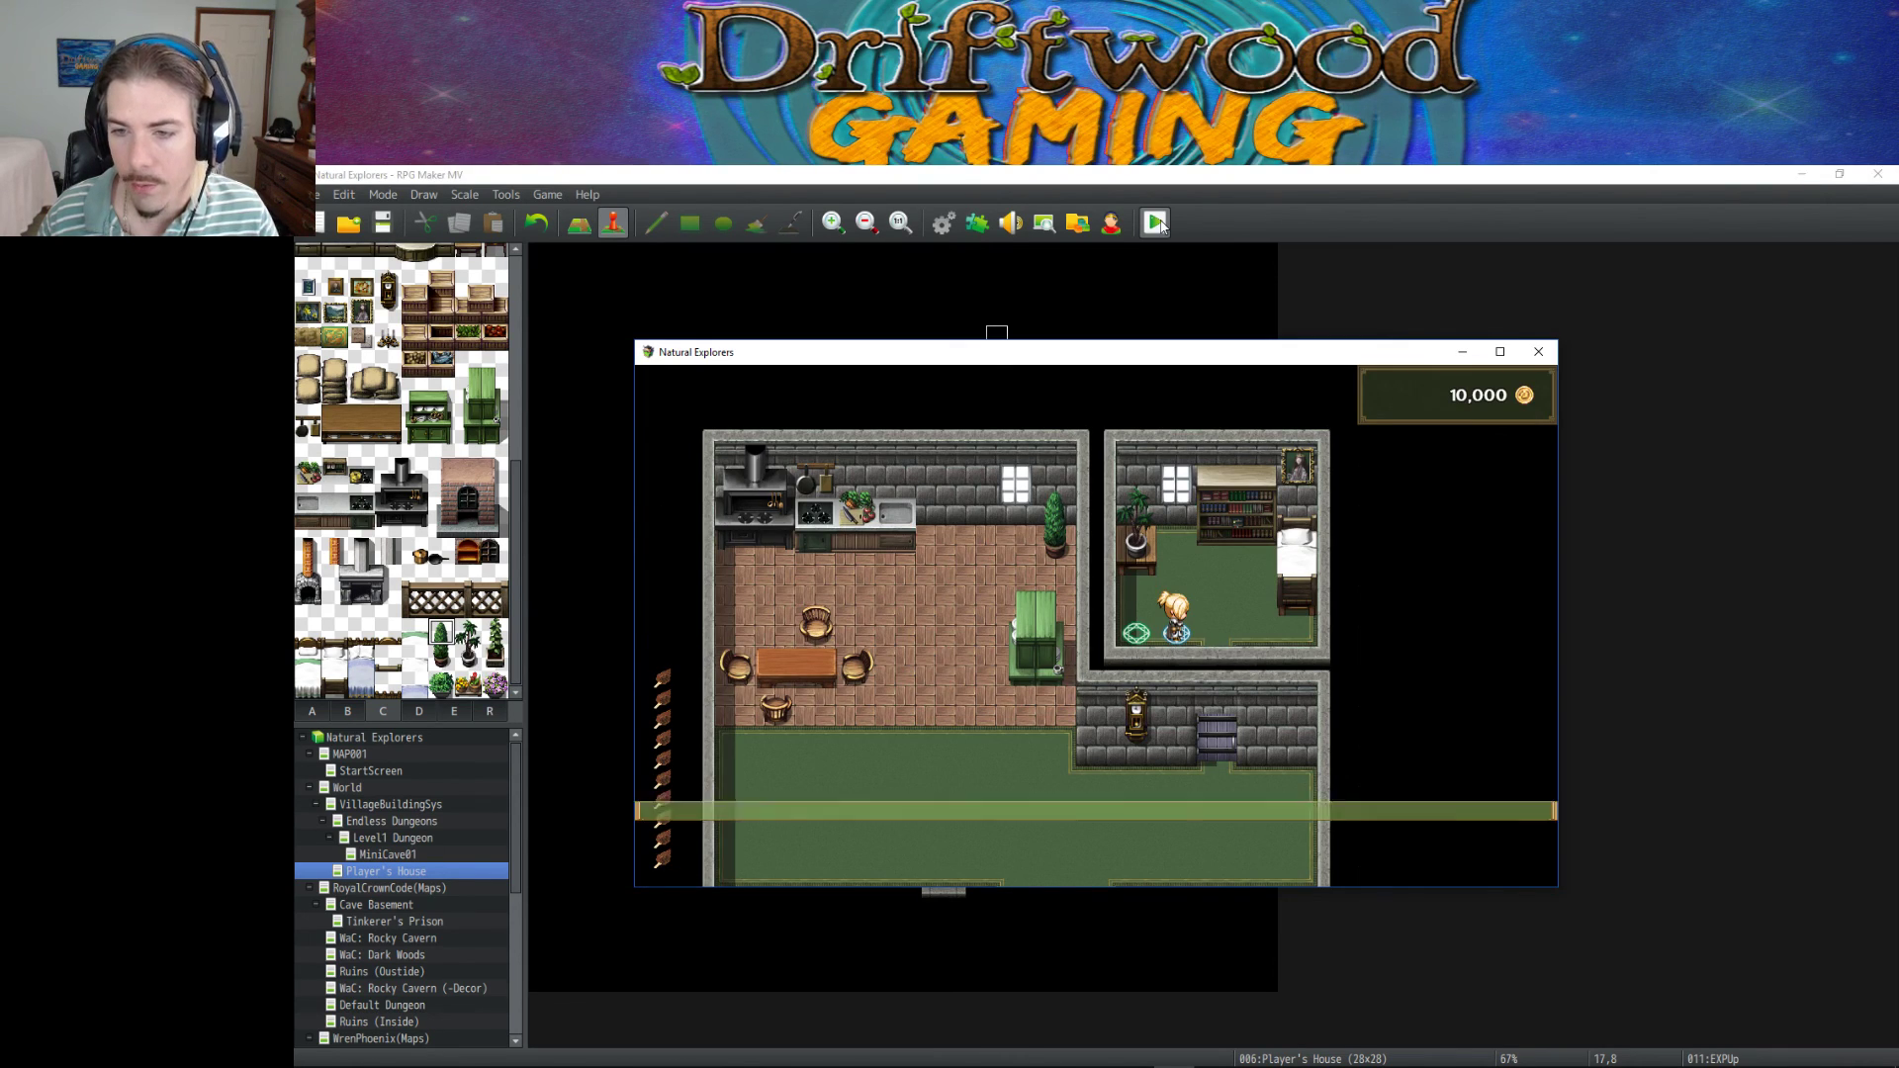
# Bring the Explorer to level 4 with the EXP event and view the updated status screen.
pyautogui.press('Return')
pyautogui.press('Escape')
pyautogui.press('Down')
pyautogui.press('Down')
pyautogui.press('Down')
pyautogui.press('Return')
pyautogui.press('Escape')
pyautogui.press('Escape')
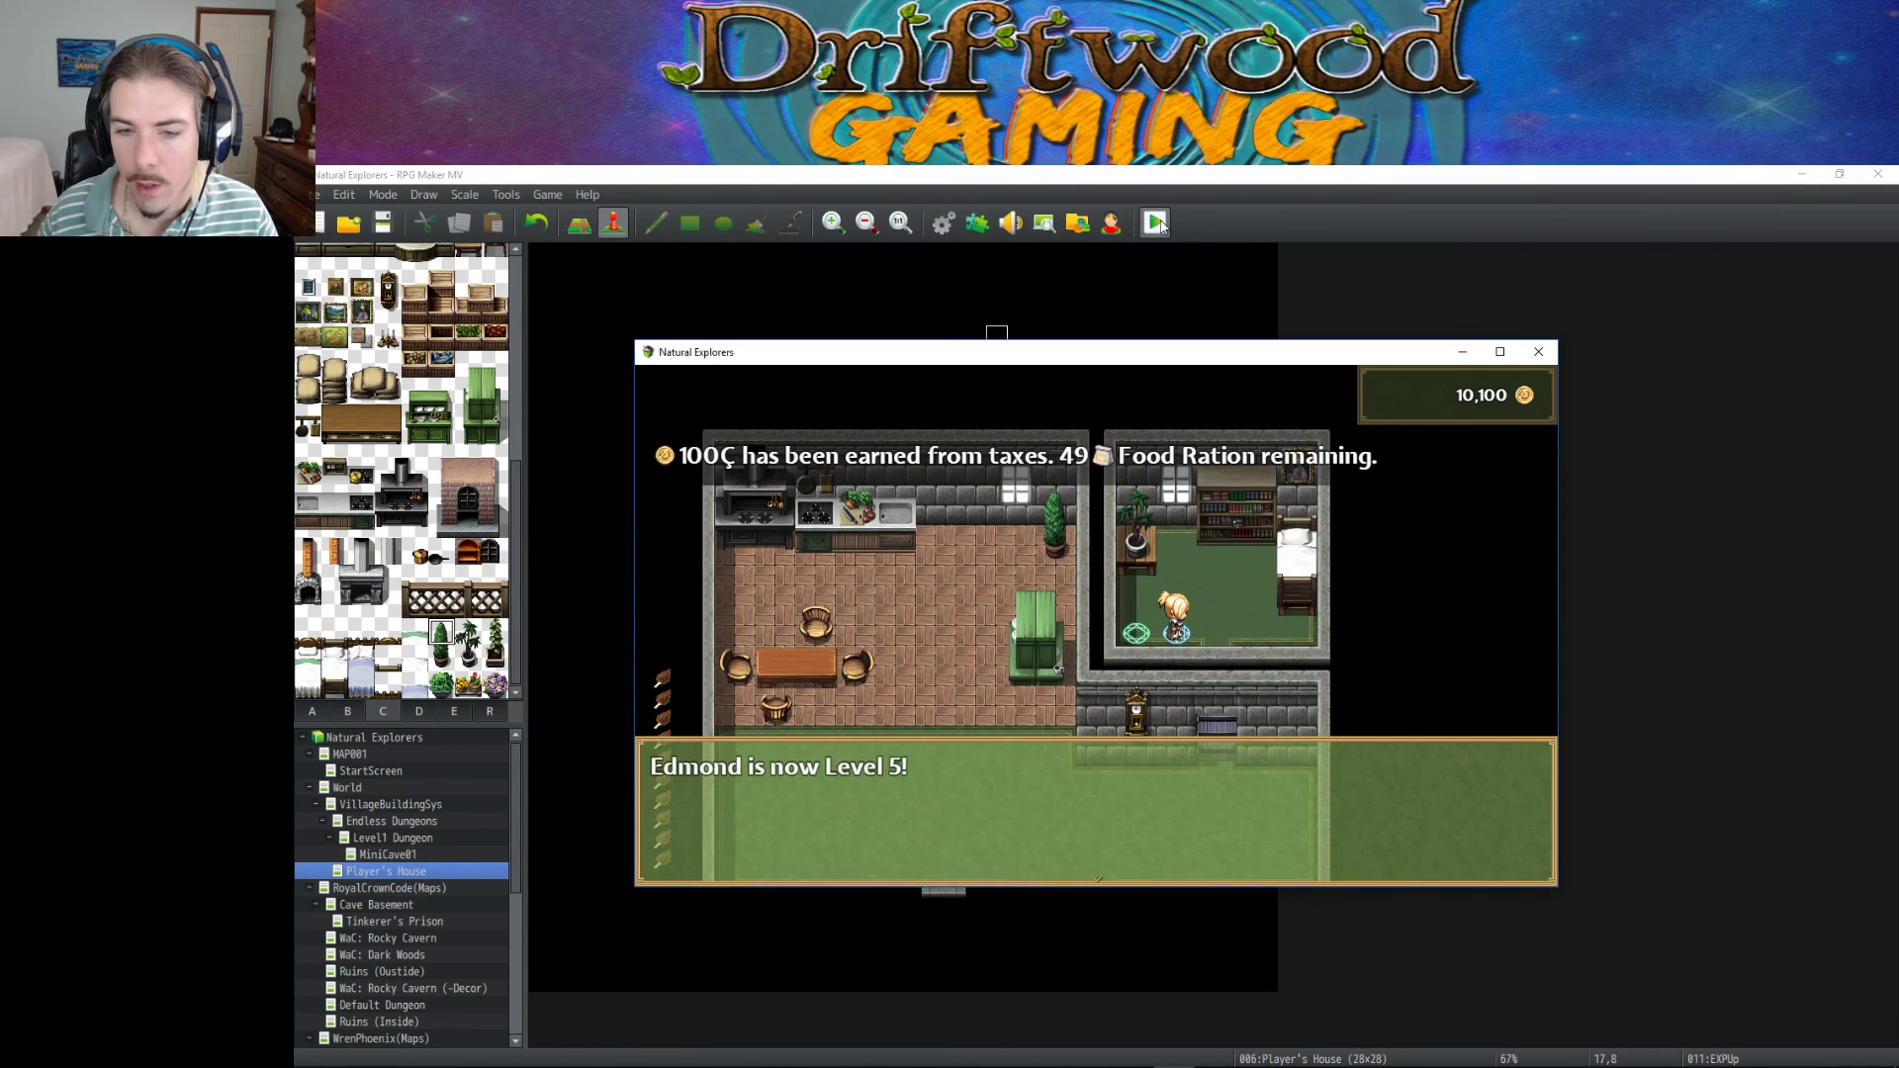
# Continue the Explorer's leveling to level 5 and check how much EXP the next level requires.
pyautogui.press('Return')
pyautogui.press('Escape')
pyautogui.press('Down')
pyautogui.press('Down')
pyautogui.press('Down')
pyautogui.press('Return')
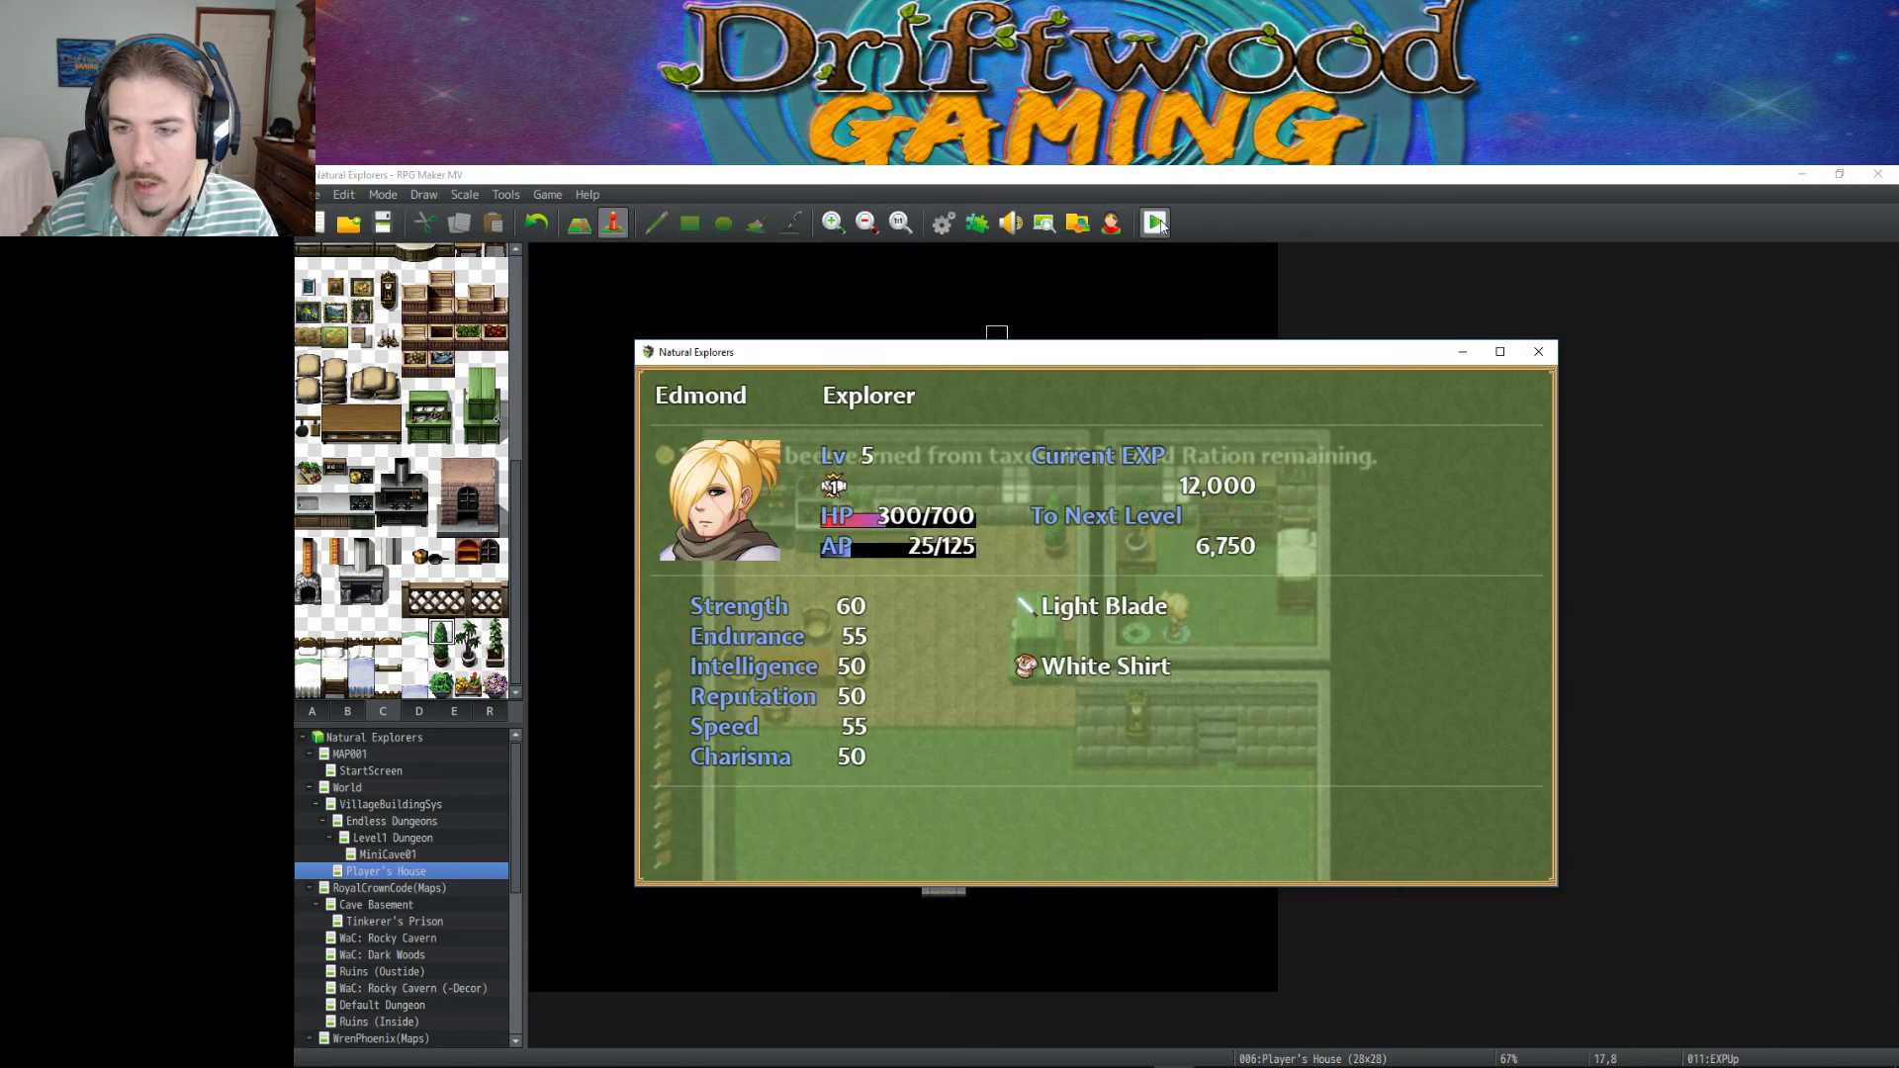
pyautogui.press('Escape')
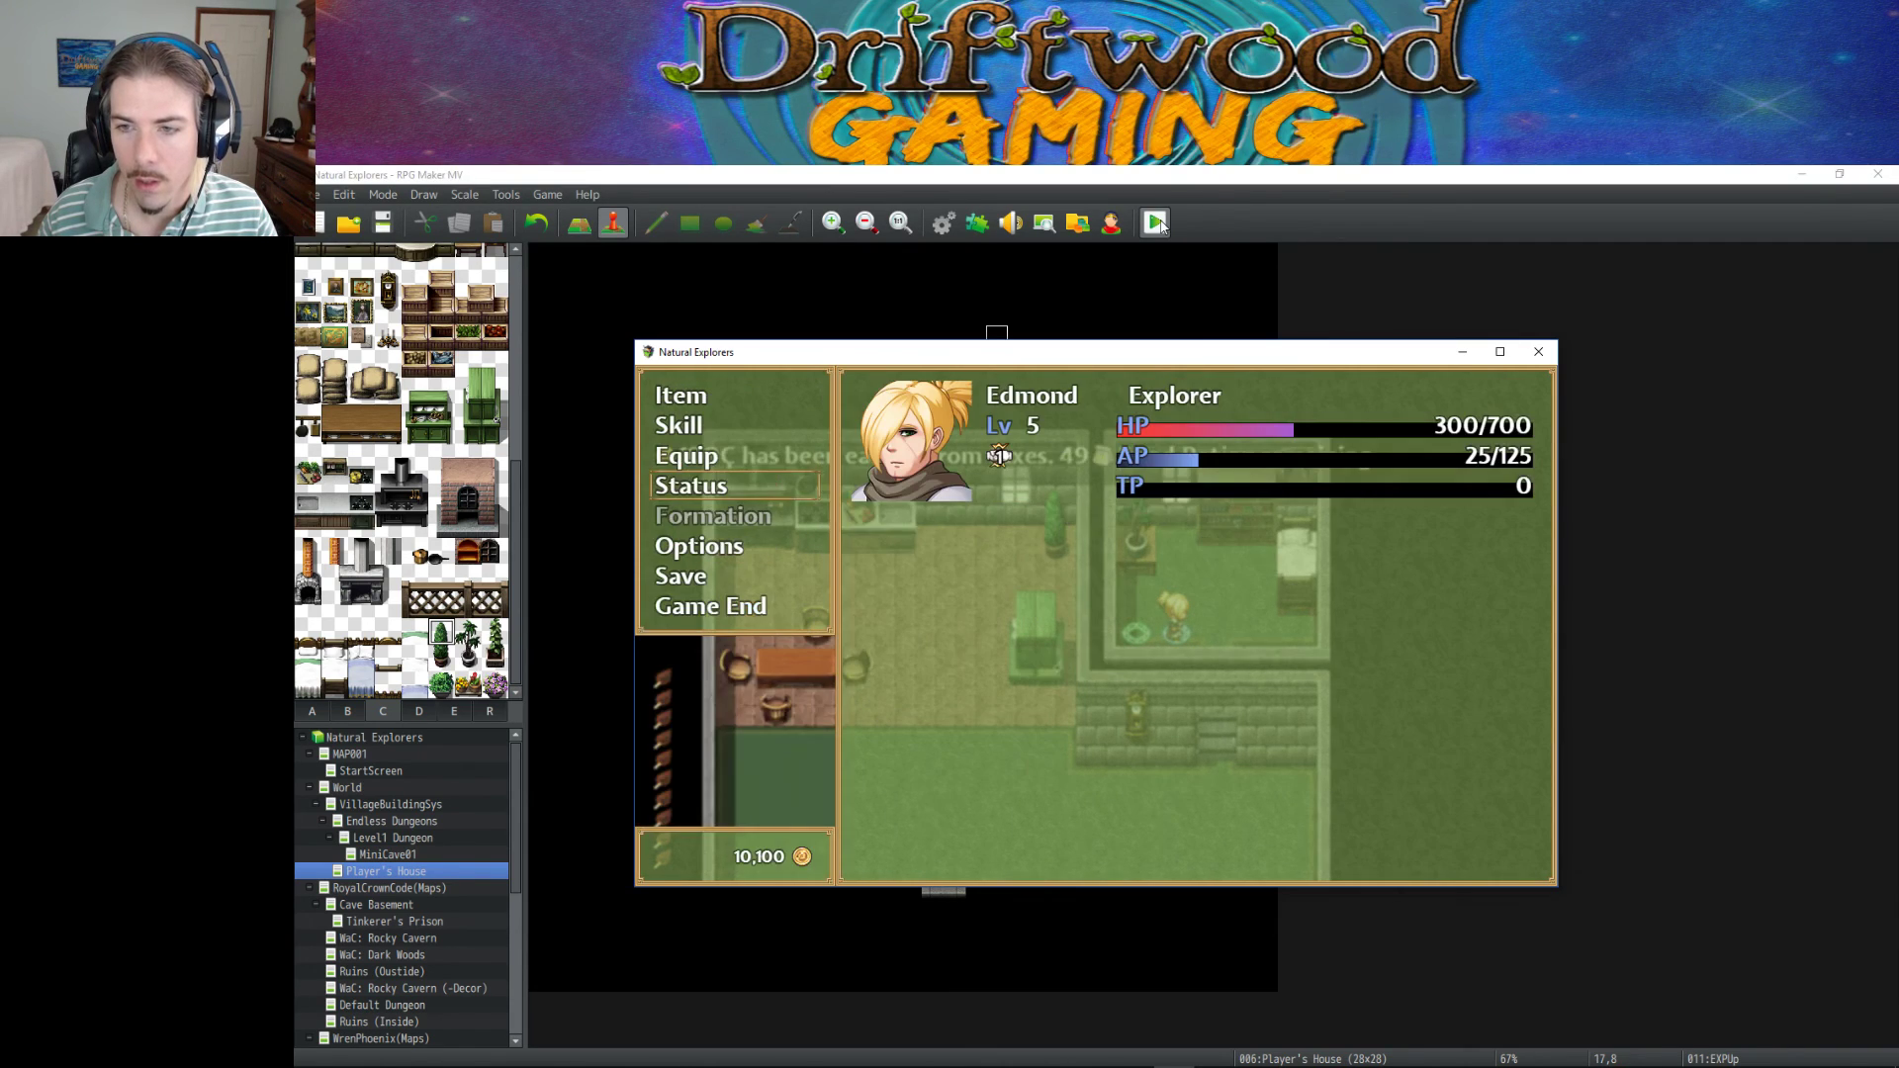
pyautogui.press('Escape')
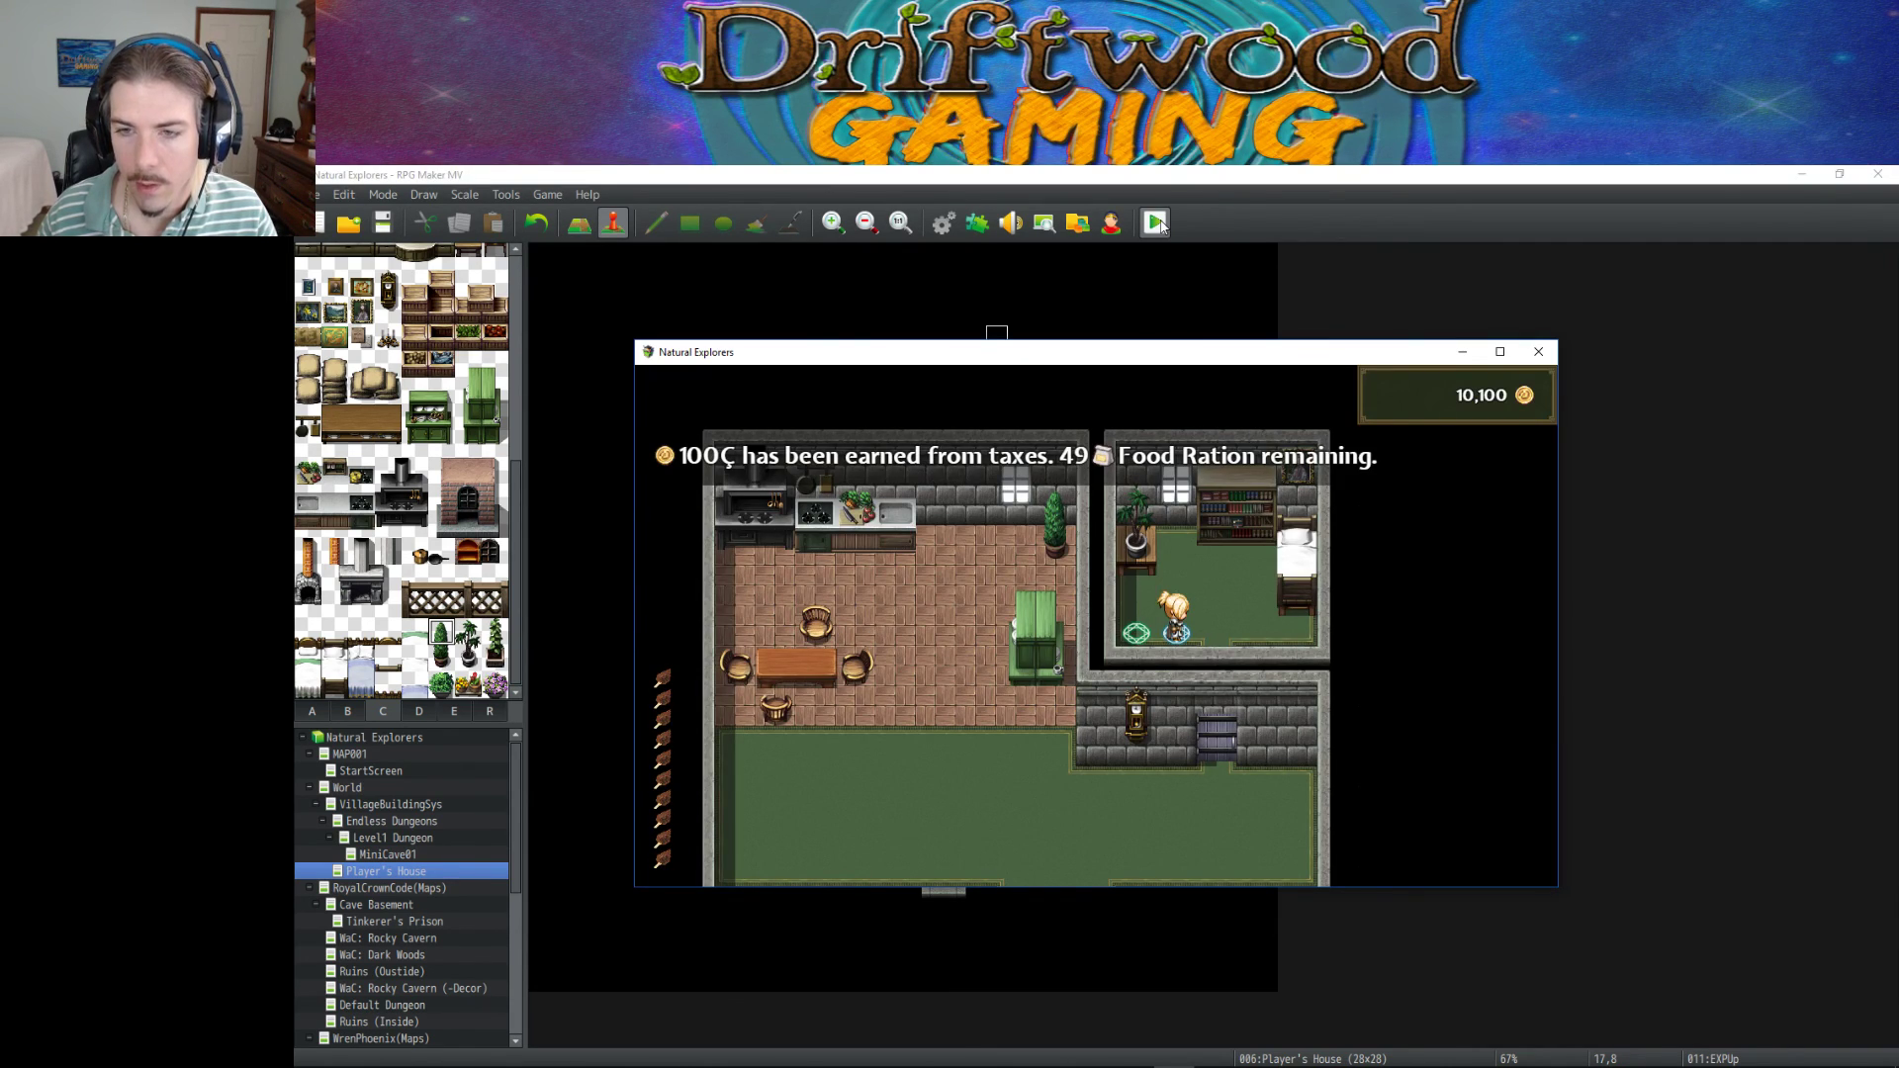
# Check the Explorer's current EXP and next-level requirement at level 6 on the status screen.
pyautogui.press('Escape')
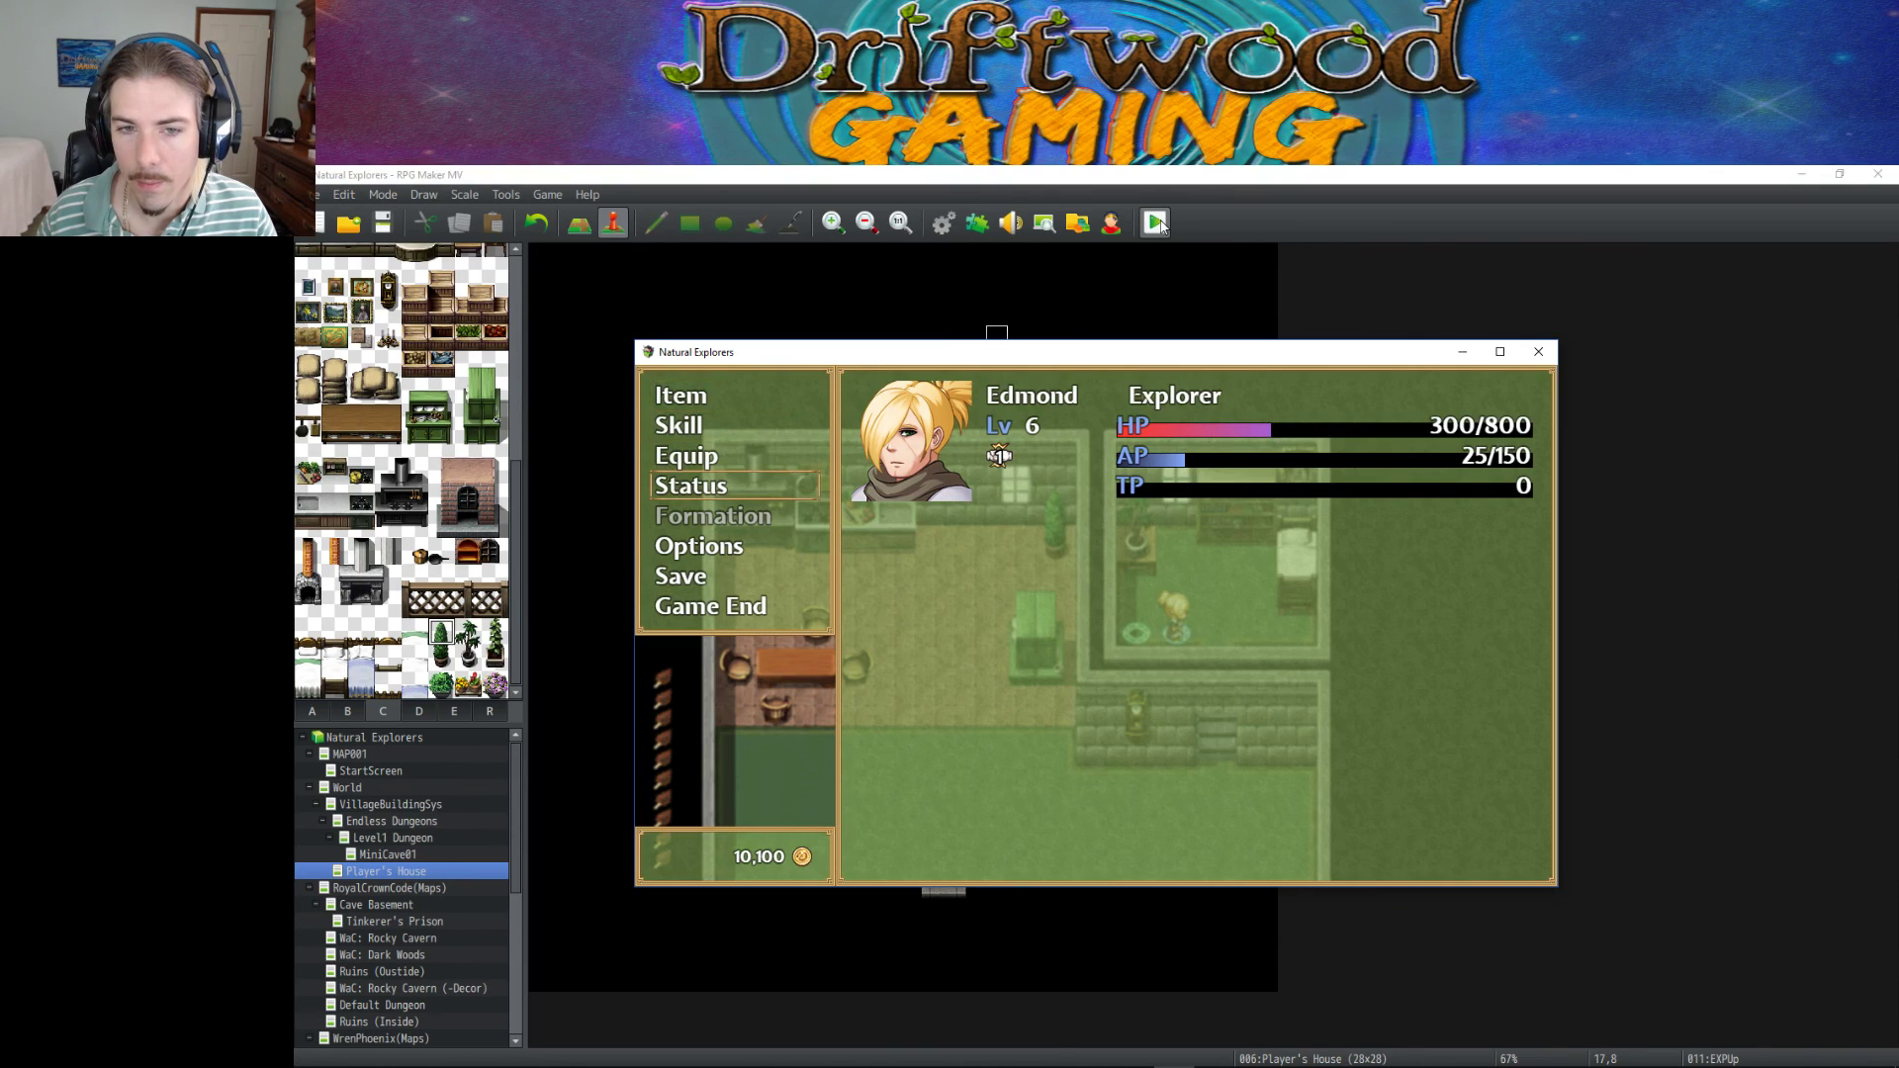
pyautogui.press('Return')
pyautogui.press('Return')
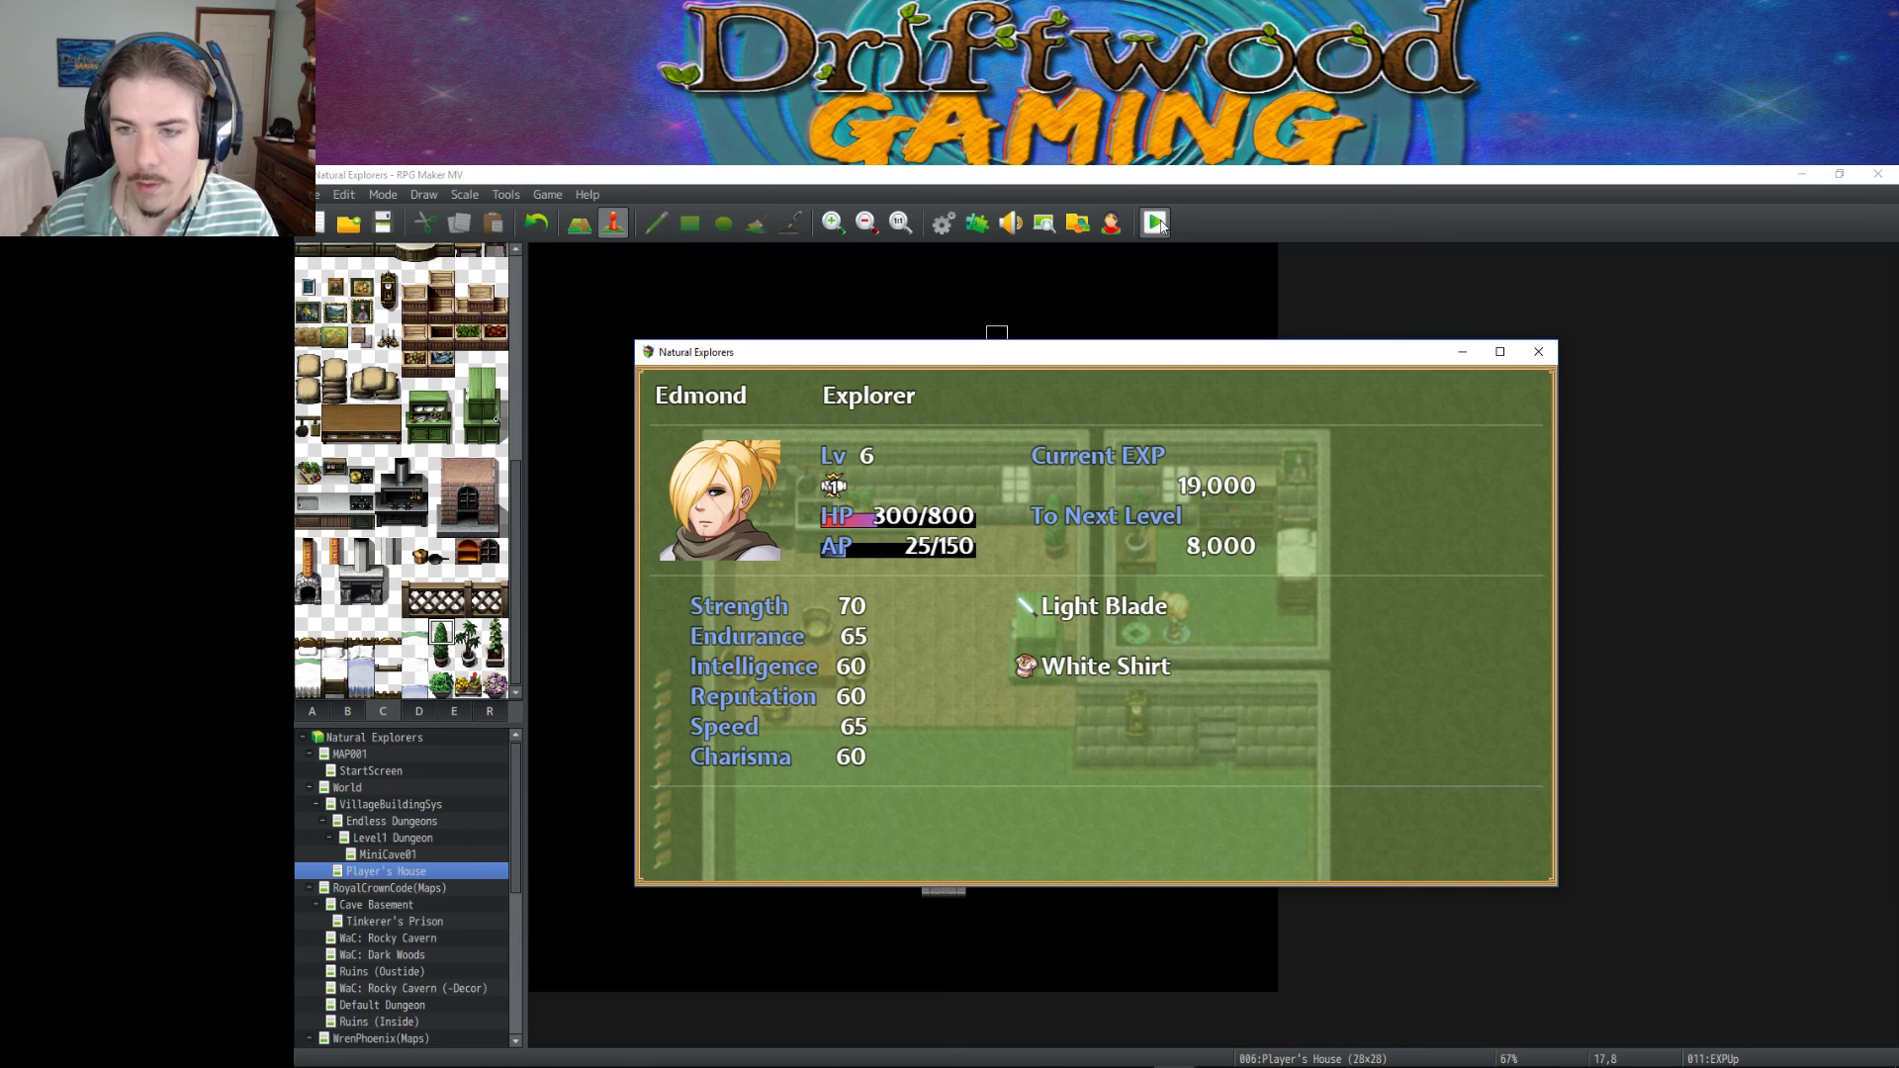
pyautogui.press('Escape')
pyautogui.press('Escape')
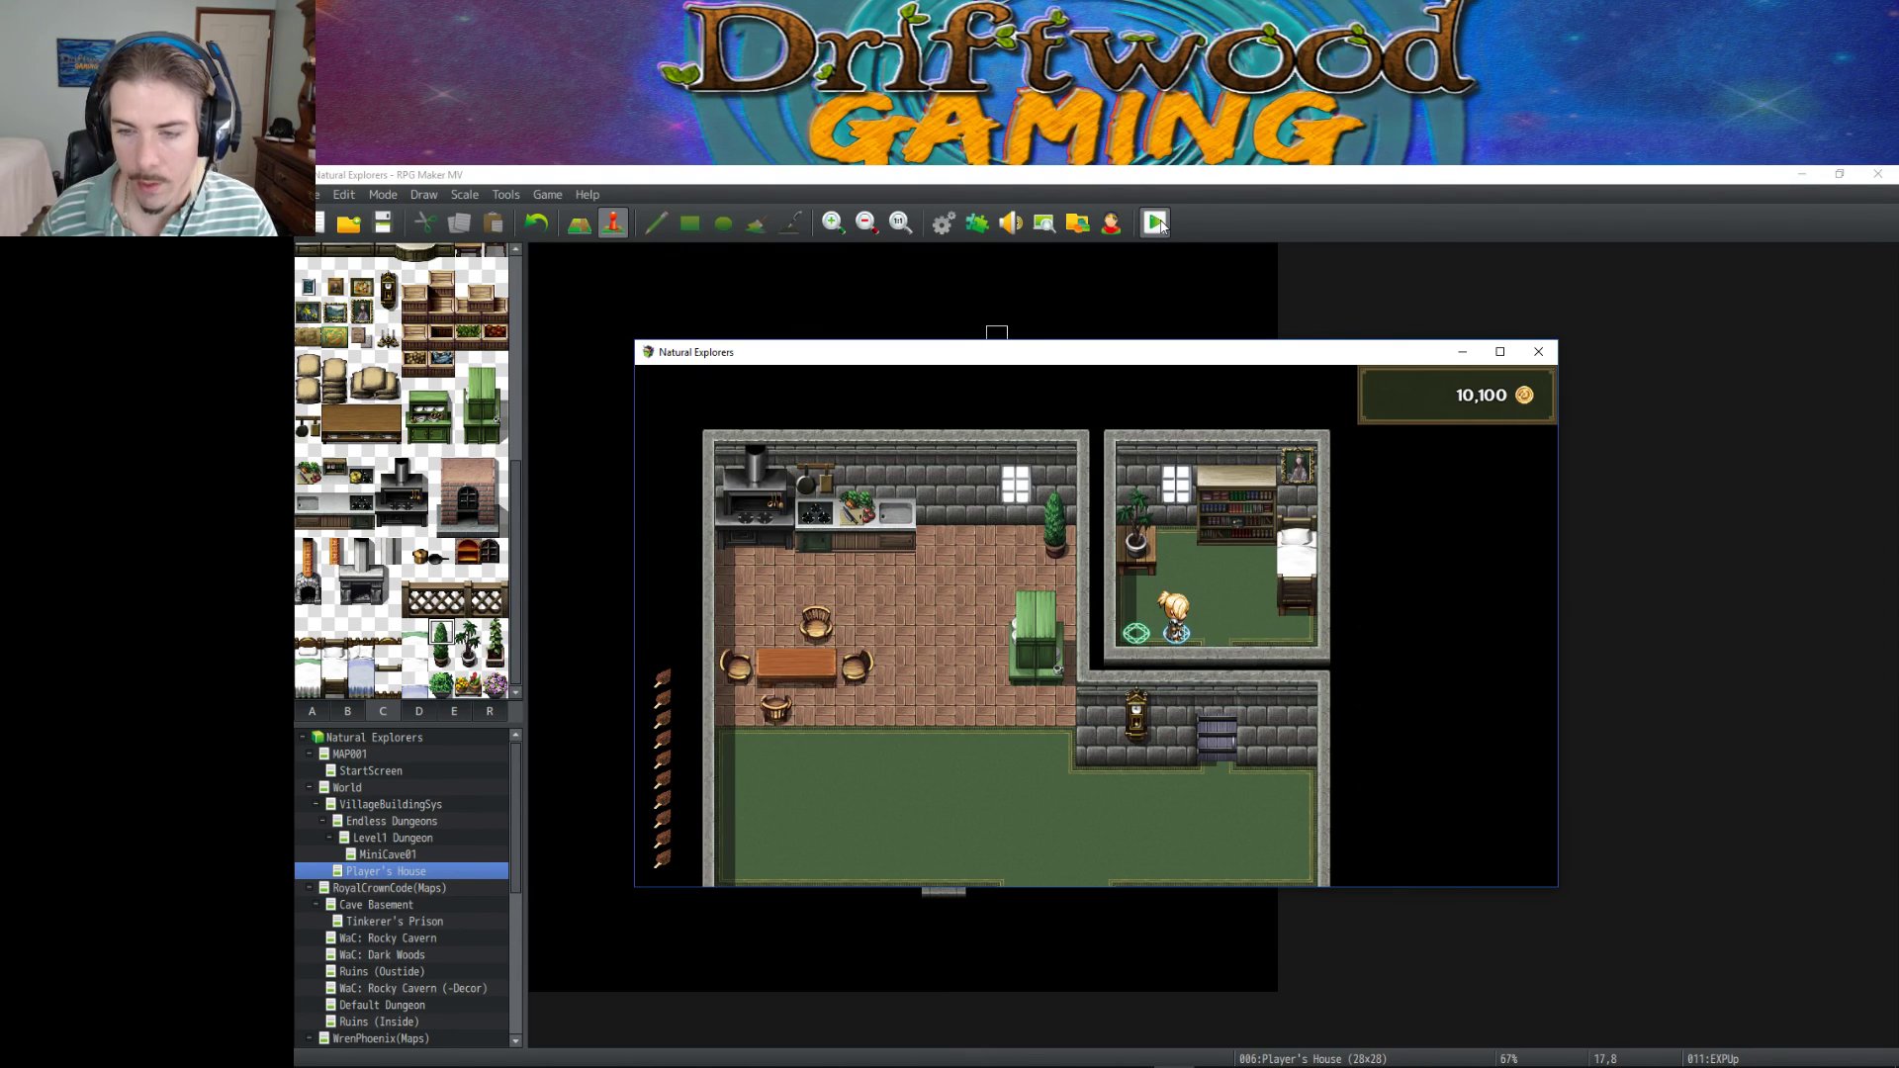
# Level the Explorer to 7 and examine the EXP needed for the following level.
pyautogui.press('Return')
pyautogui.press('Escape')
pyautogui.press('Down')
pyautogui.press('Down')
pyautogui.press('Down')
pyautogui.press('Return')
pyautogui.press('Return')
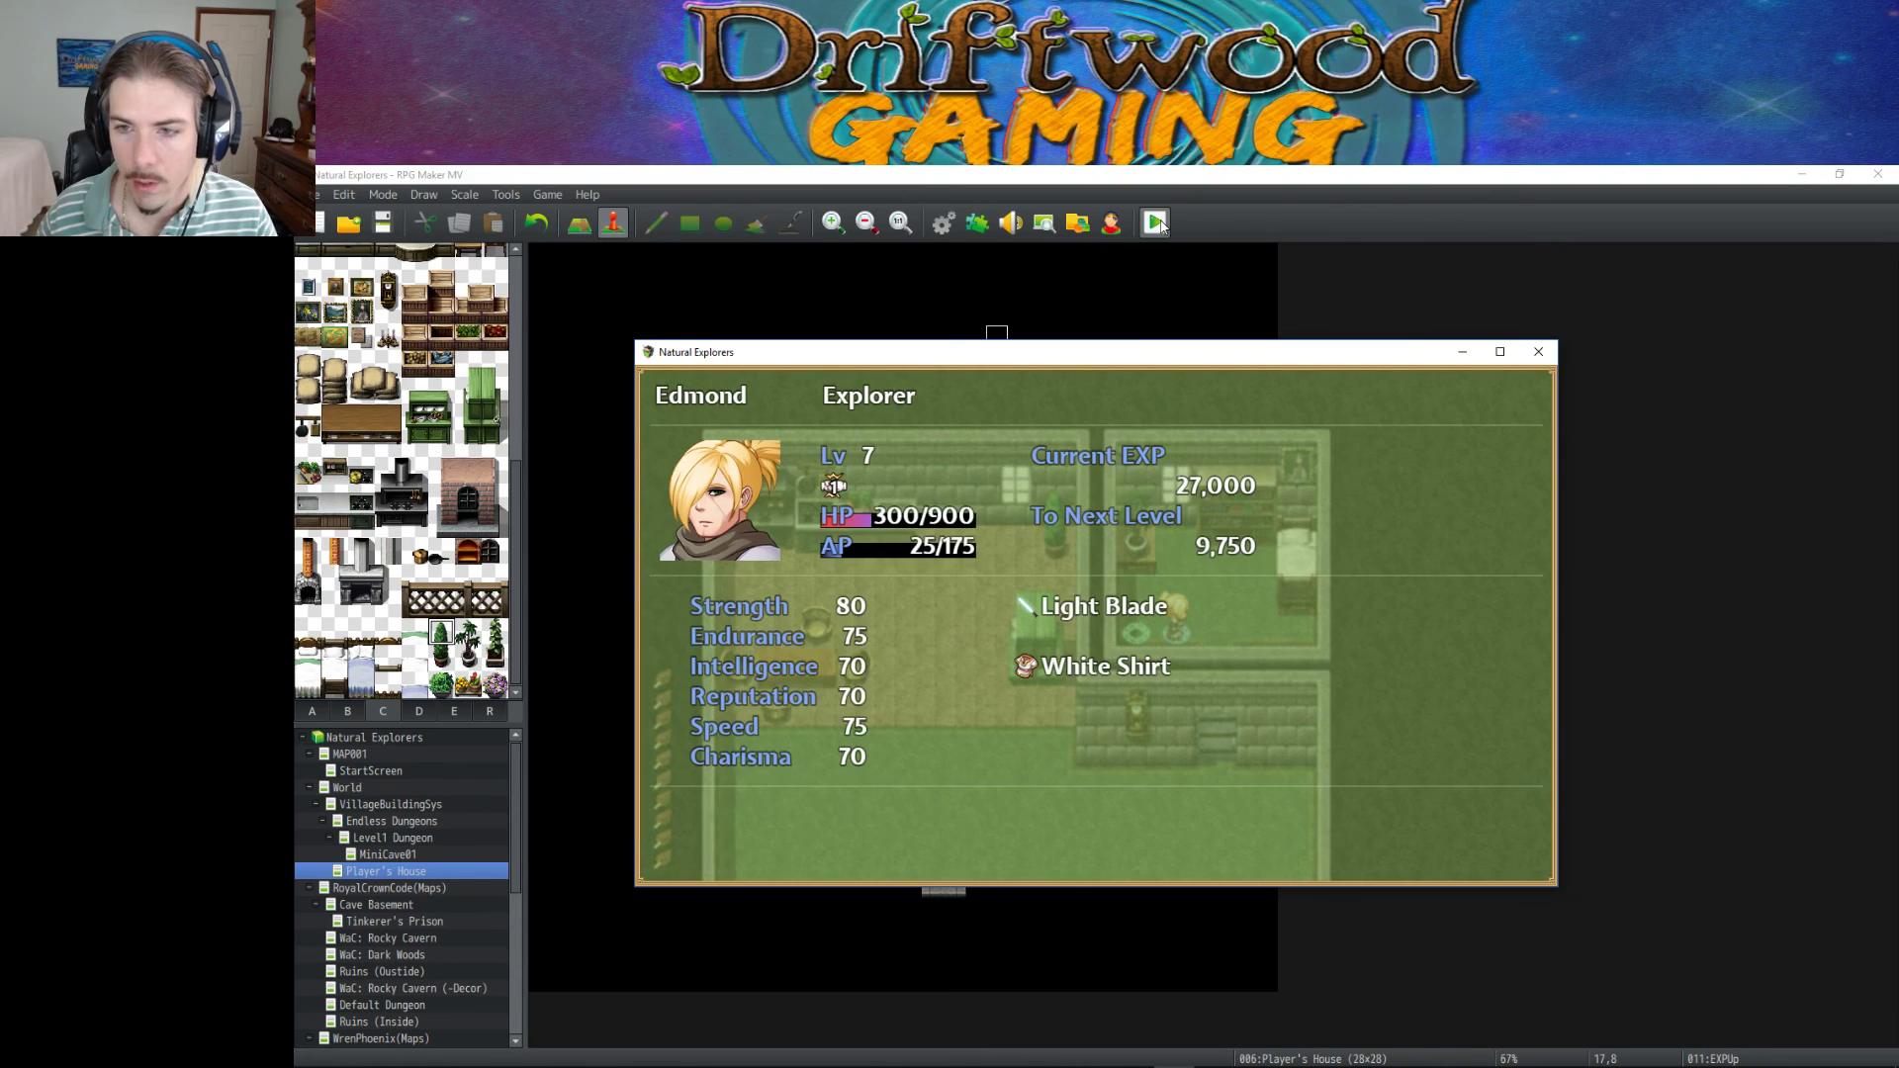
# Close the playtest and change the Explorer's exp formula in the class note to (level * 500) * (level*0.75).
pyautogui.click(1550, 360)
pyautogui.click(945, 223)
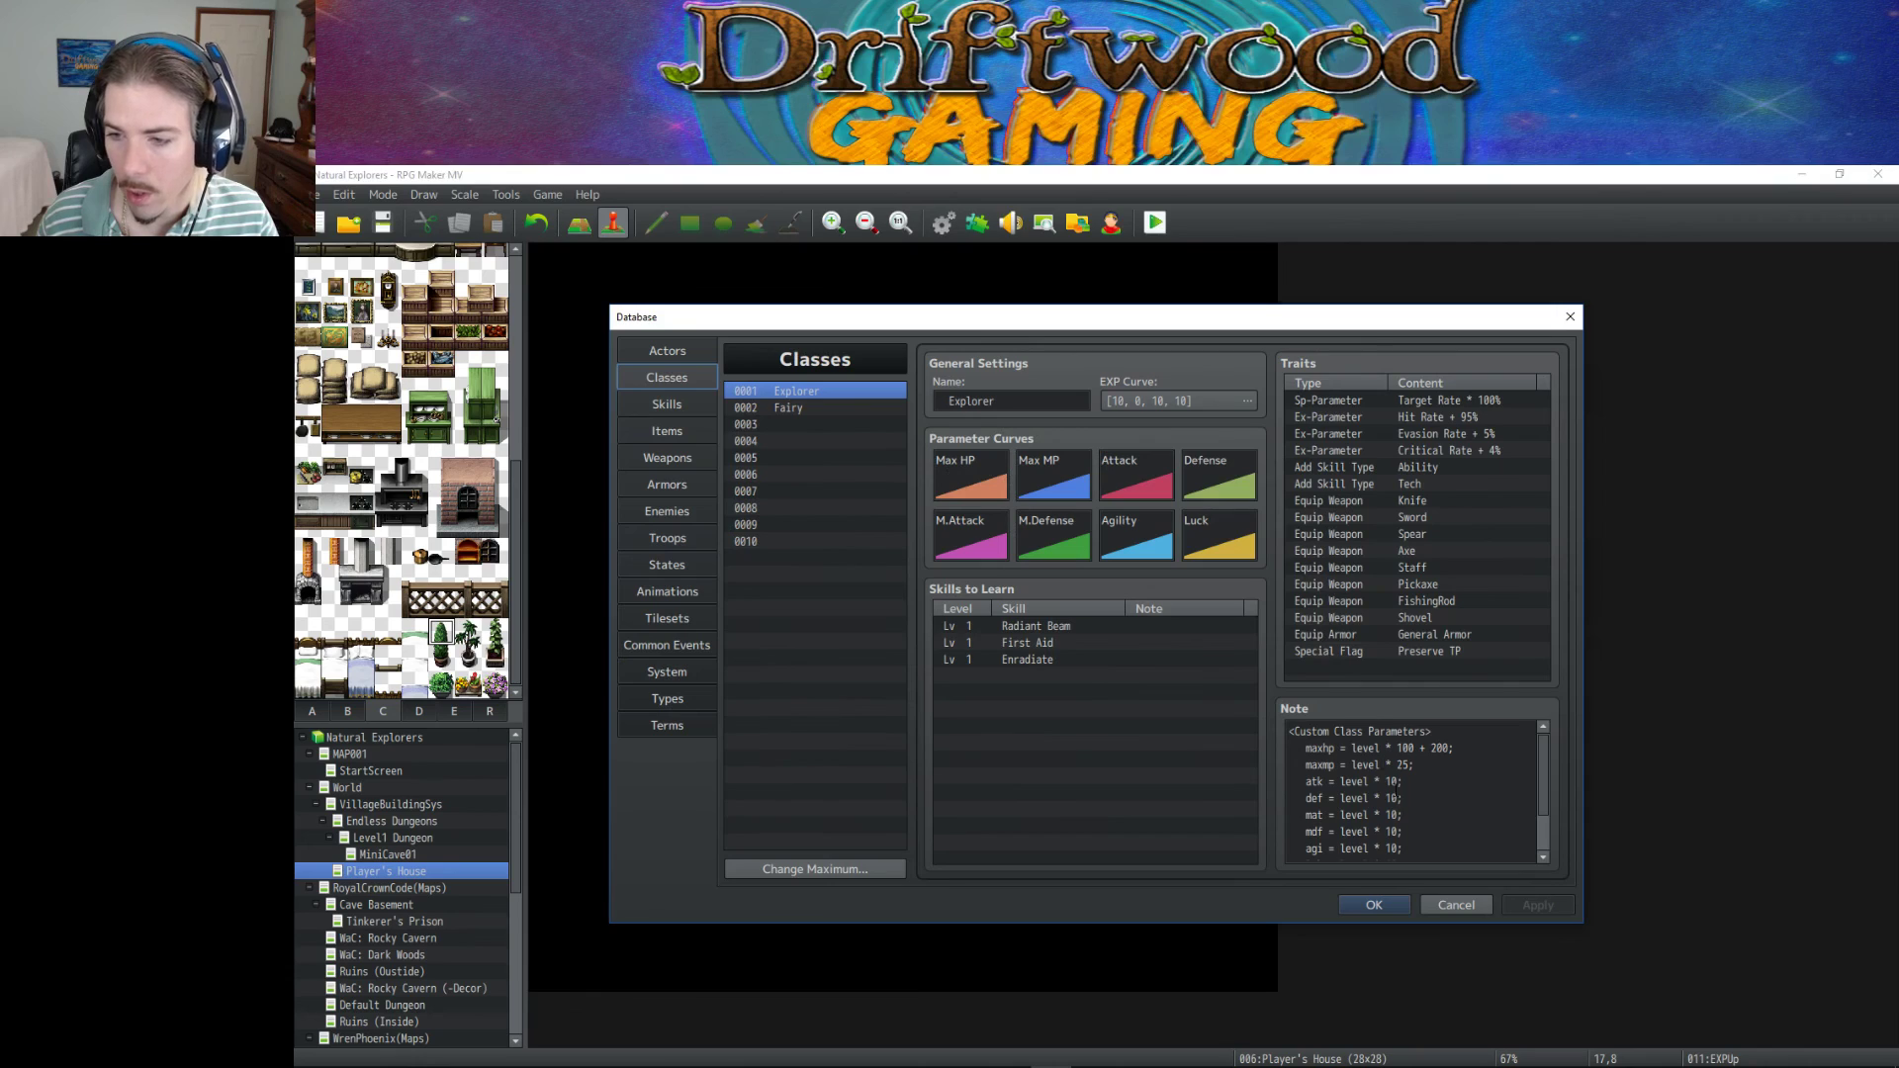
pyautogui.click(1412, 821)
pyautogui.doubleClick(1403, 836)
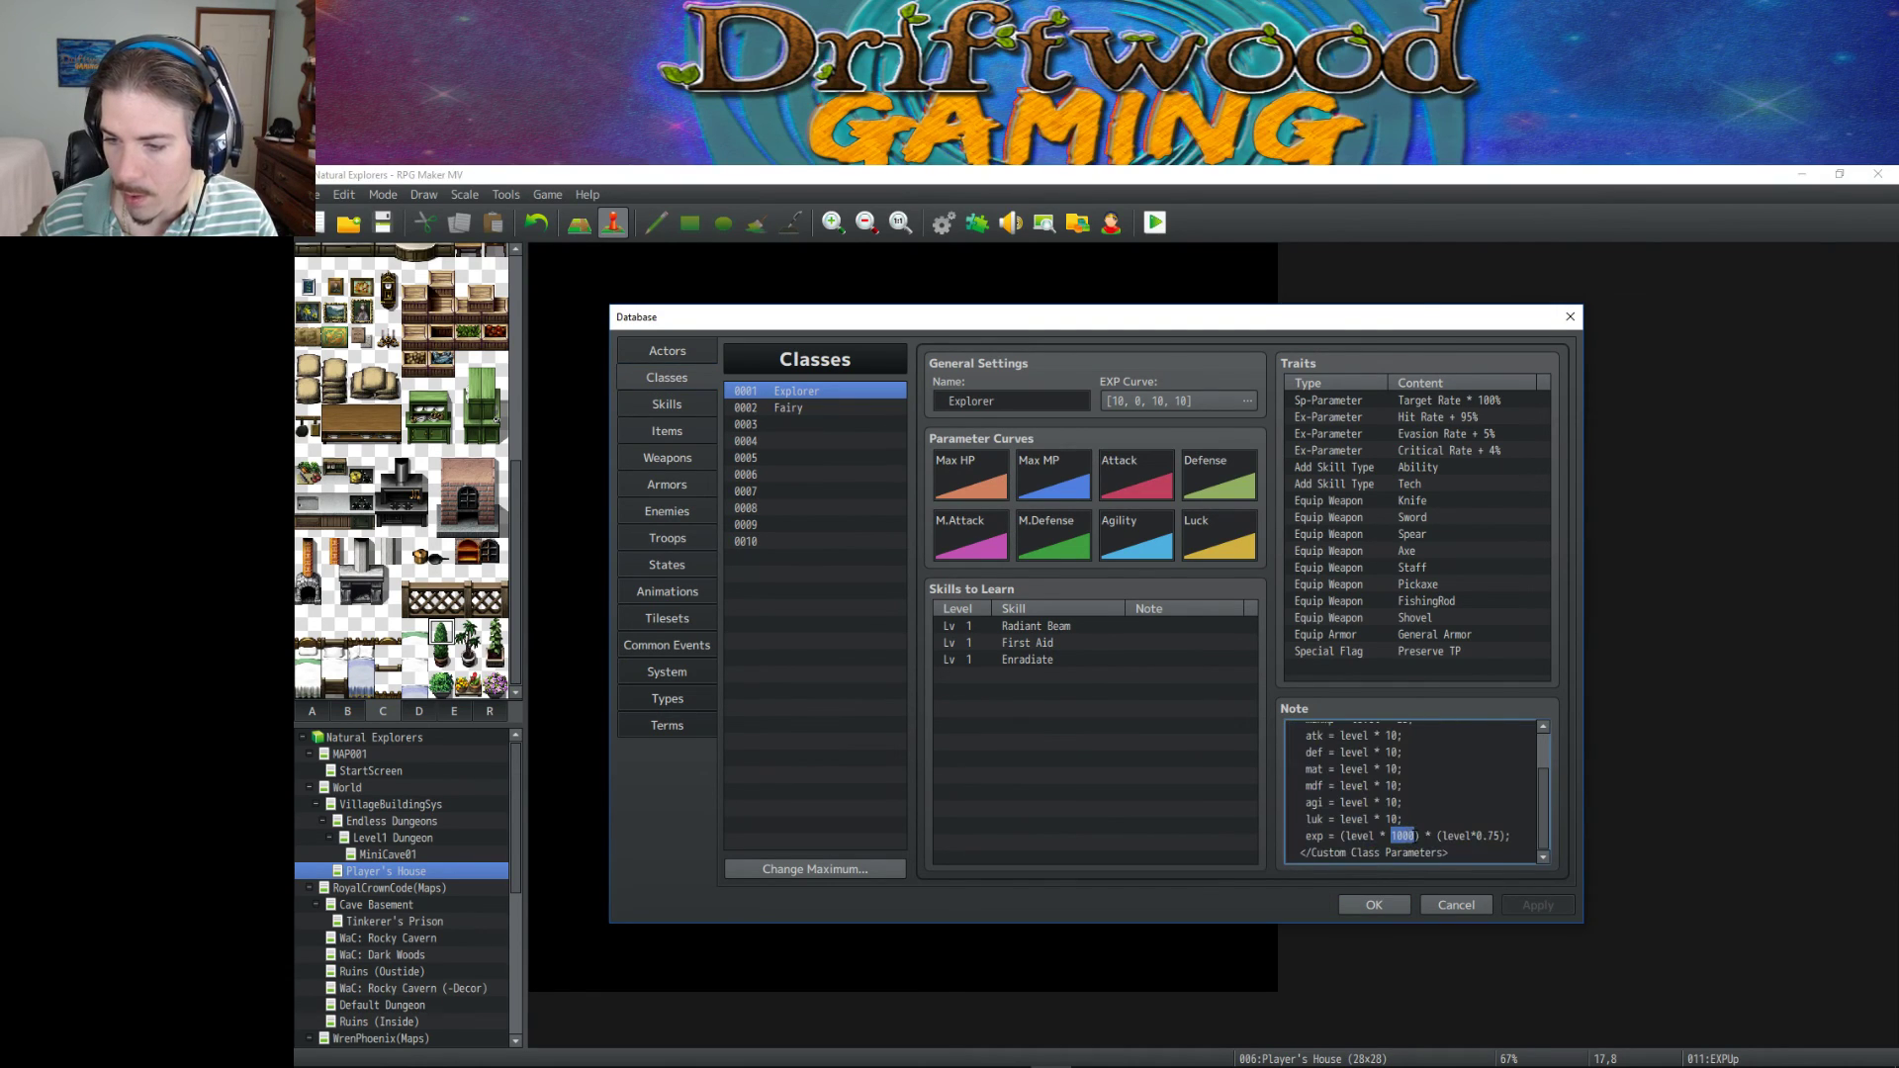
pyautogui.write('500')
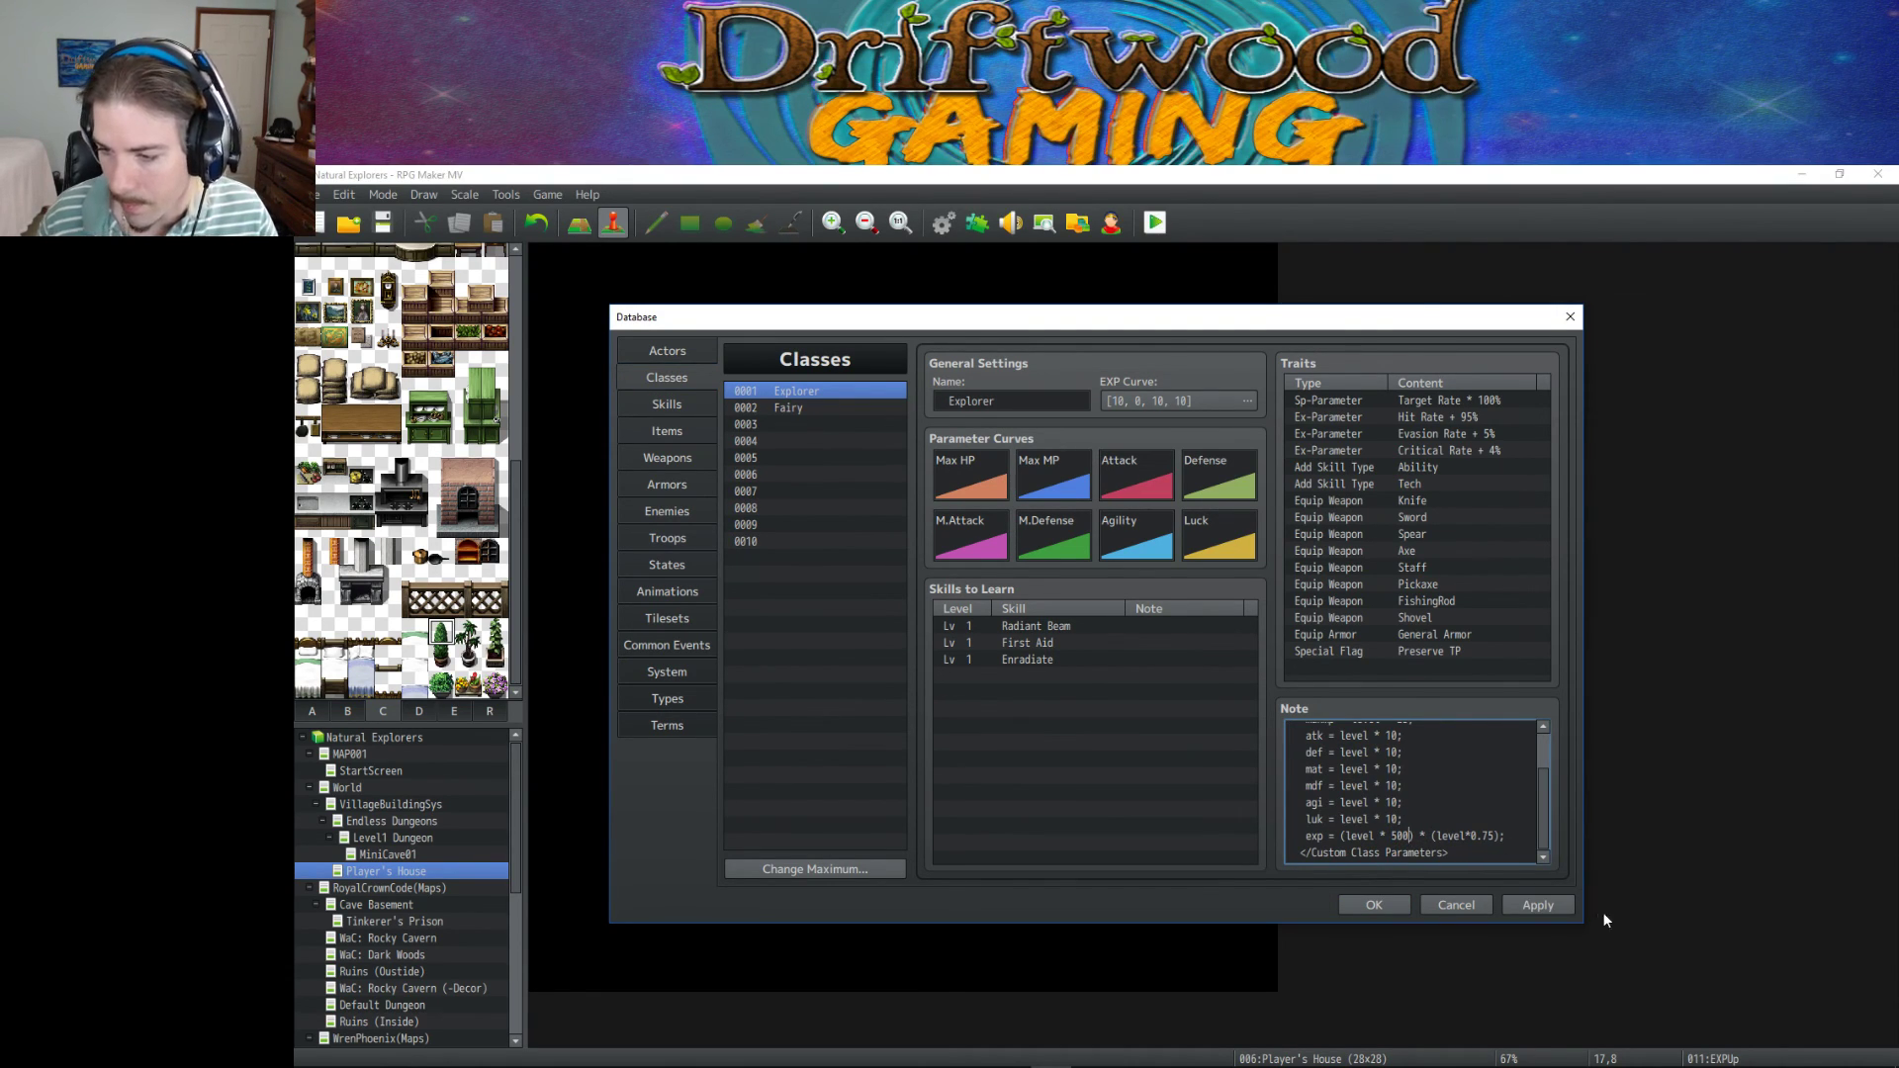
# Apply the Explorer's exp formula change, close the database and launch a playtest.
pyautogui.click(1549, 905)
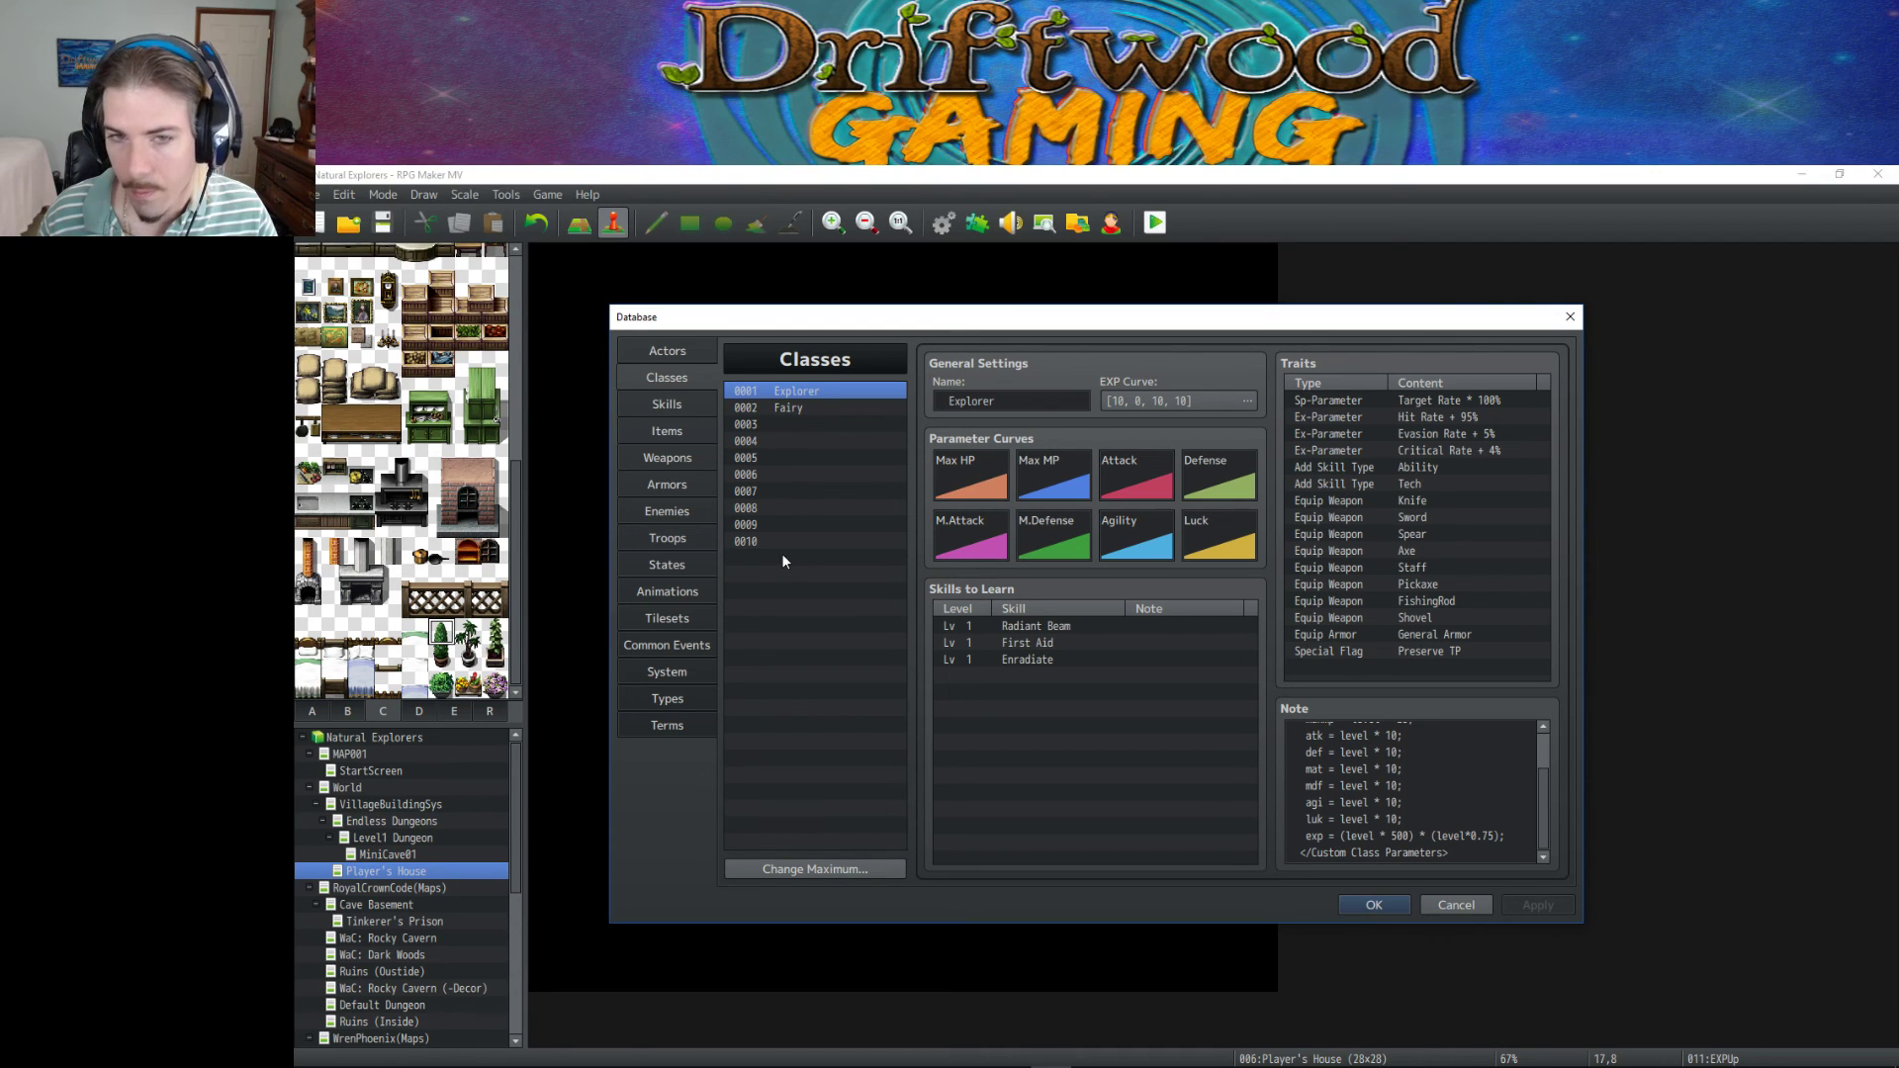
pyautogui.click(1374, 905)
pyautogui.click(1150, 223)
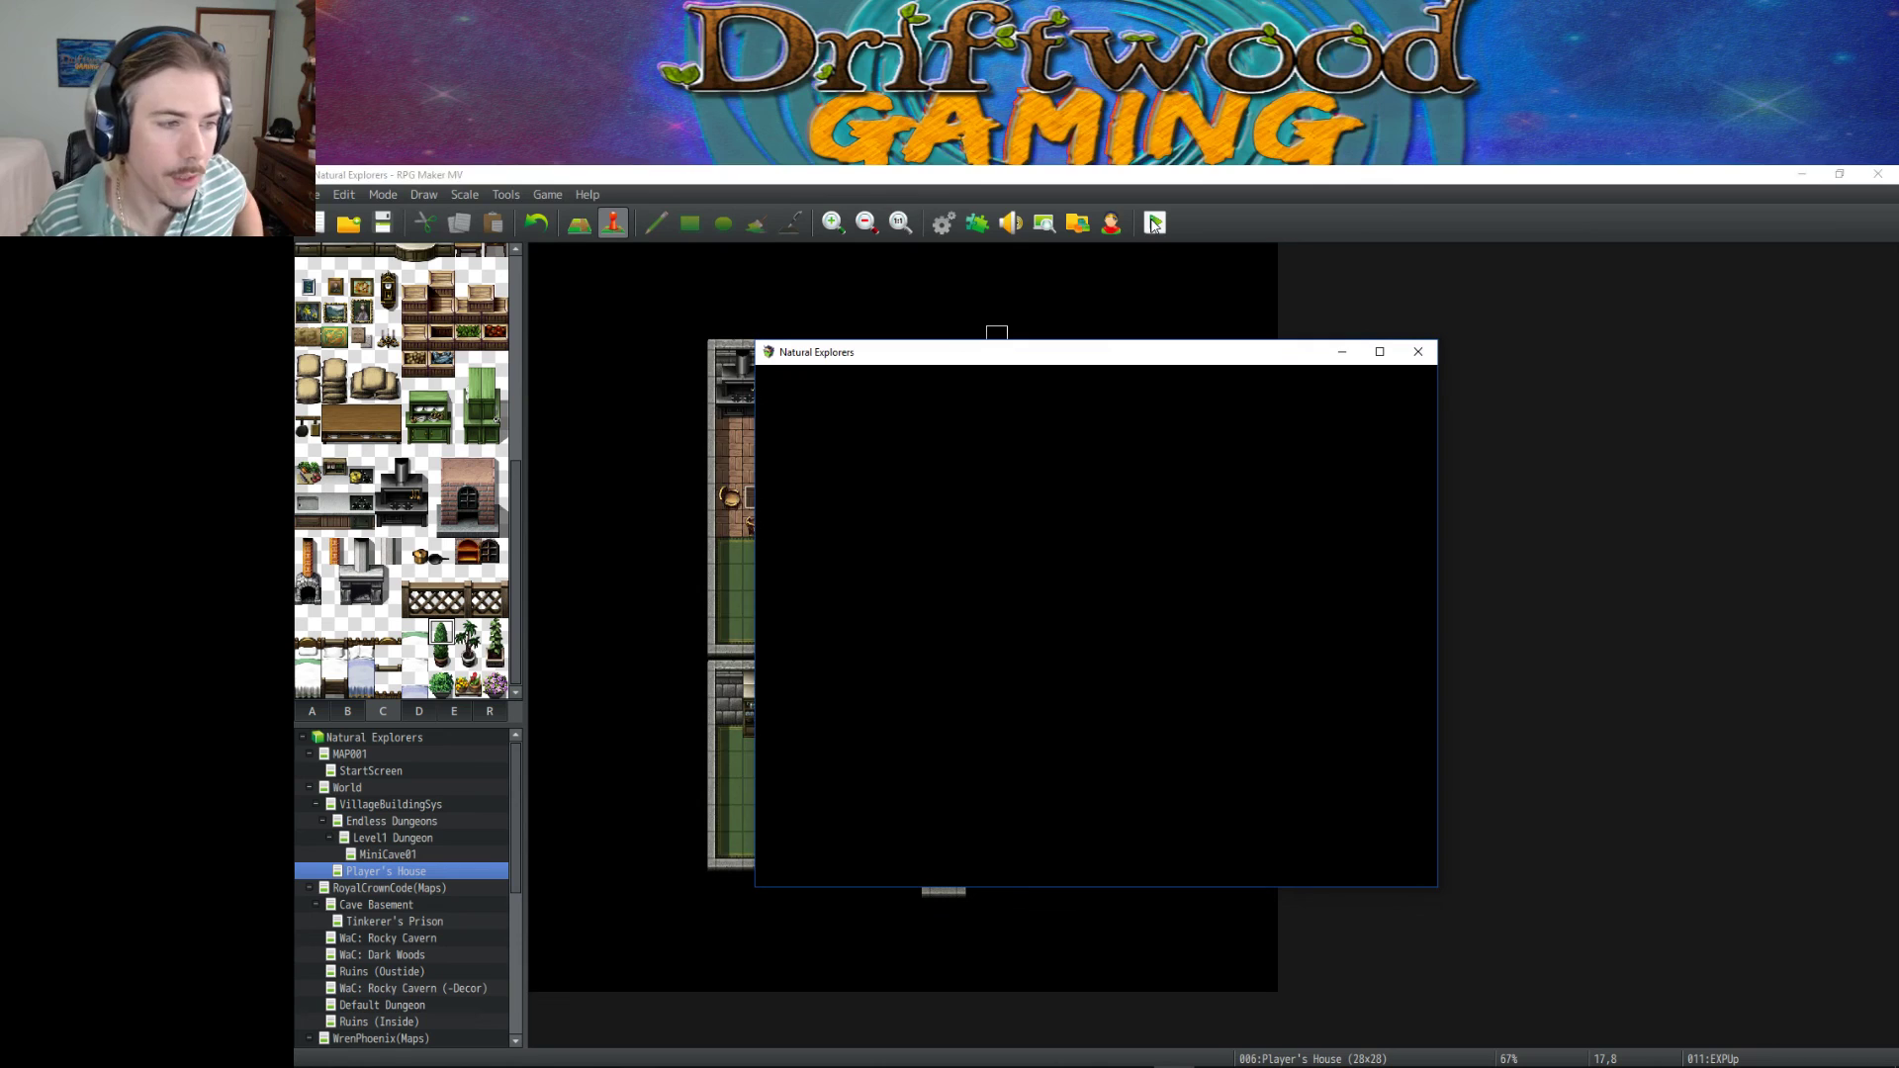
pyautogui.press('Return')
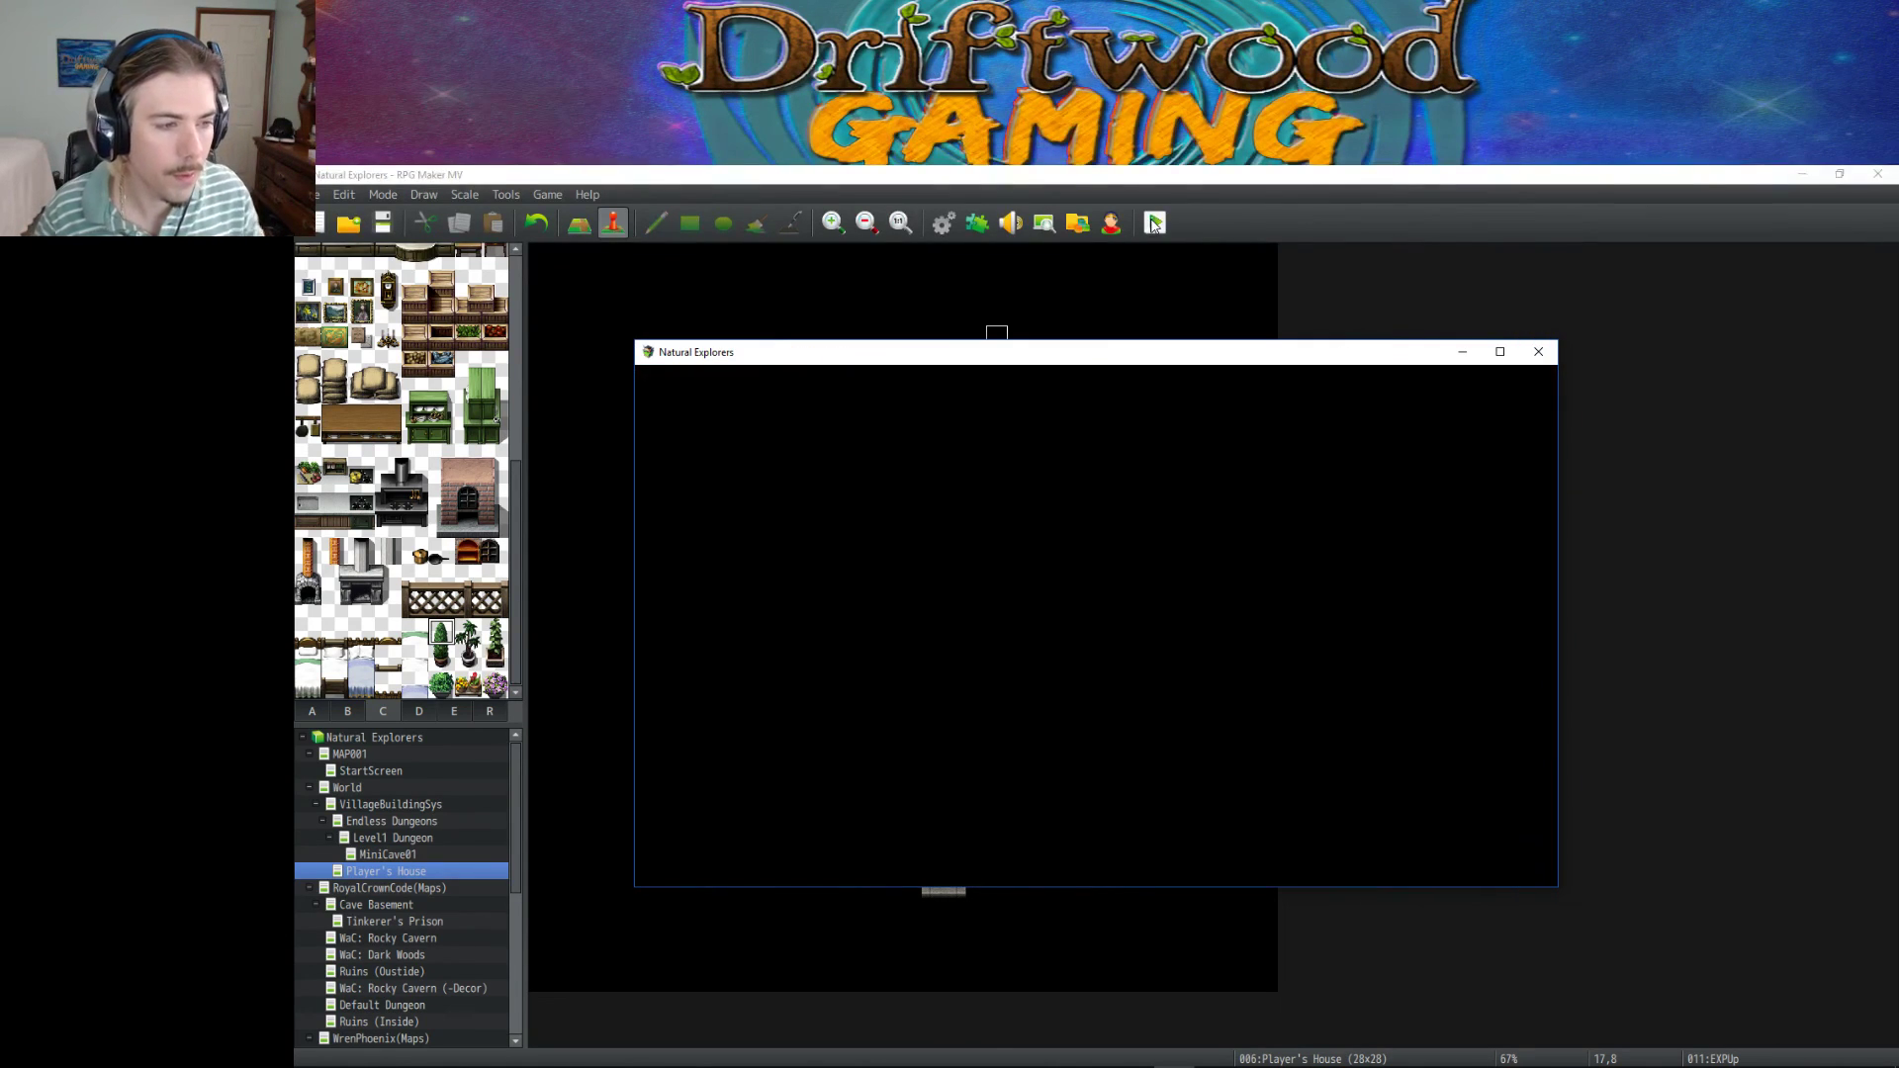
# Check the level 1 Explorer's current EXP and next-level requirement on the status screen.
pyautogui.press('Down')
pyautogui.press('Down')
pyautogui.press('Escape')
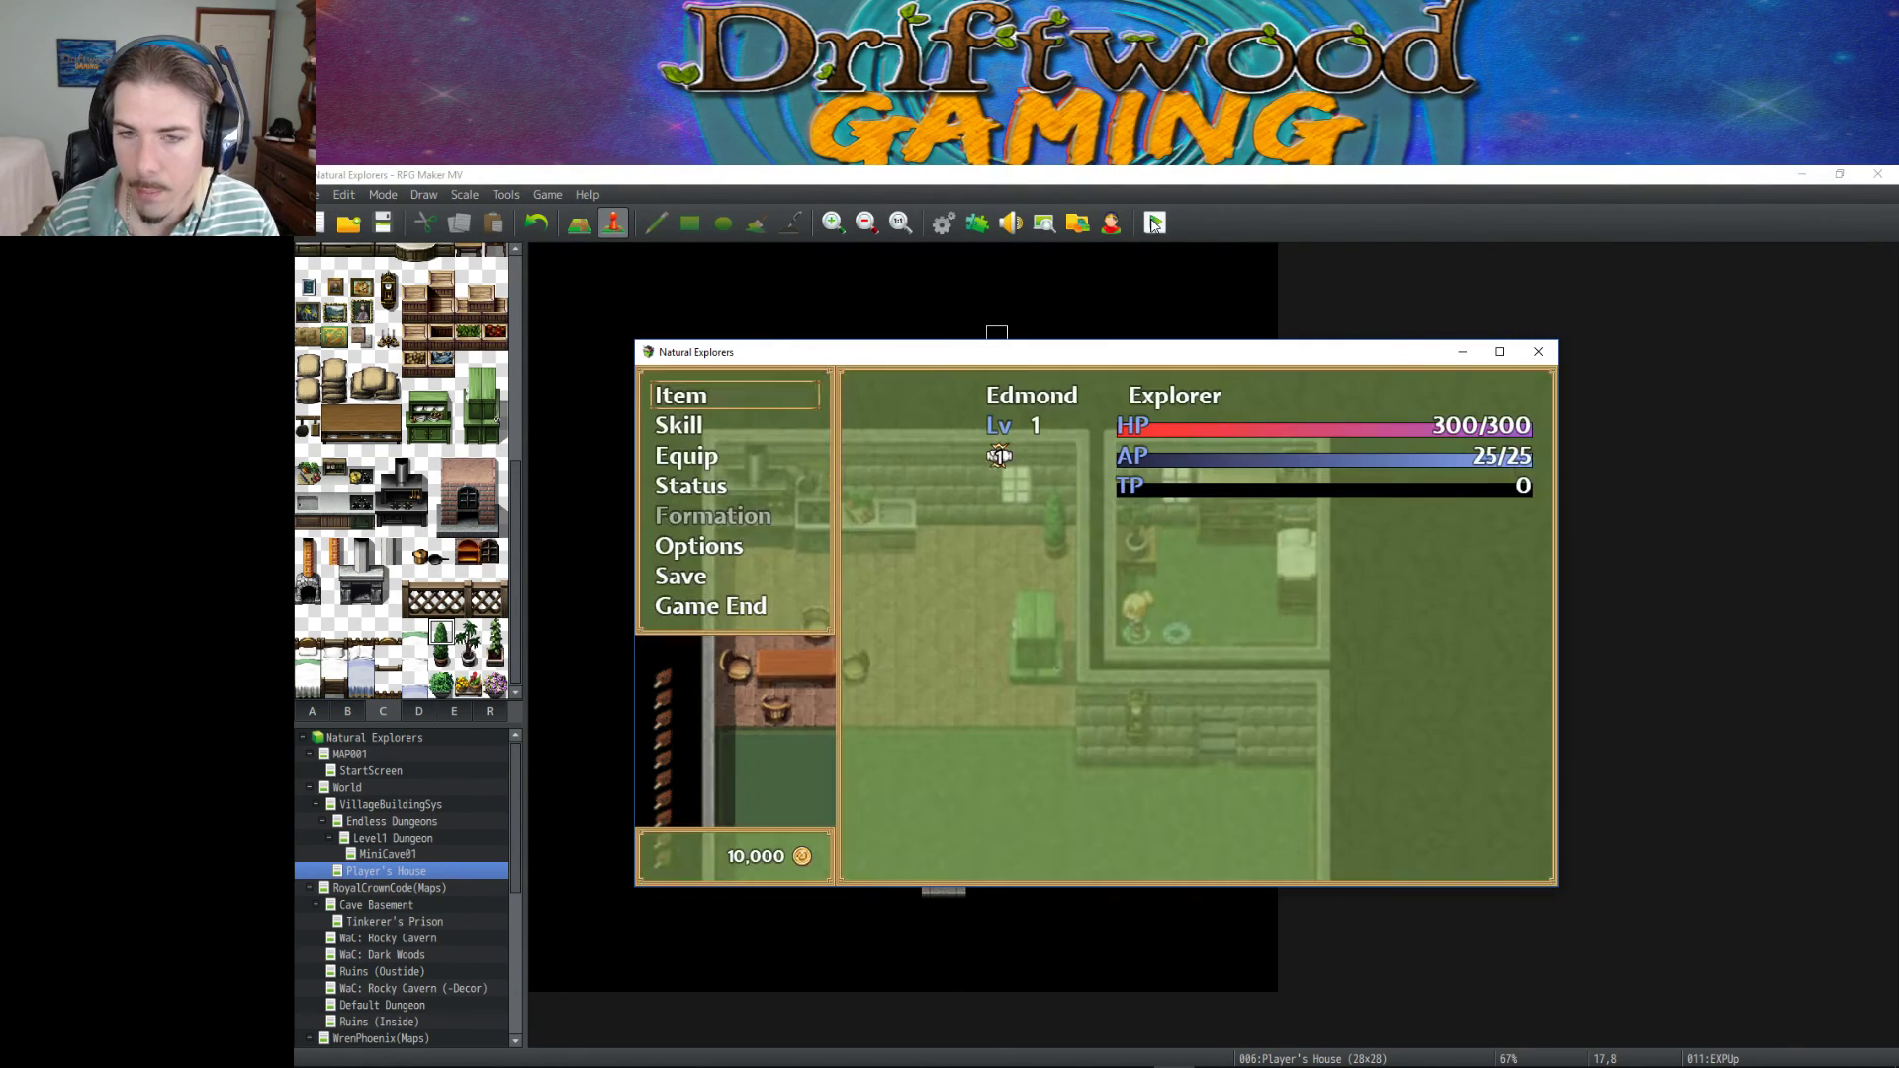
pyautogui.press('Down')
pyautogui.press('Down')
pyautogui.press('Return')
pyautogui.press('Return')
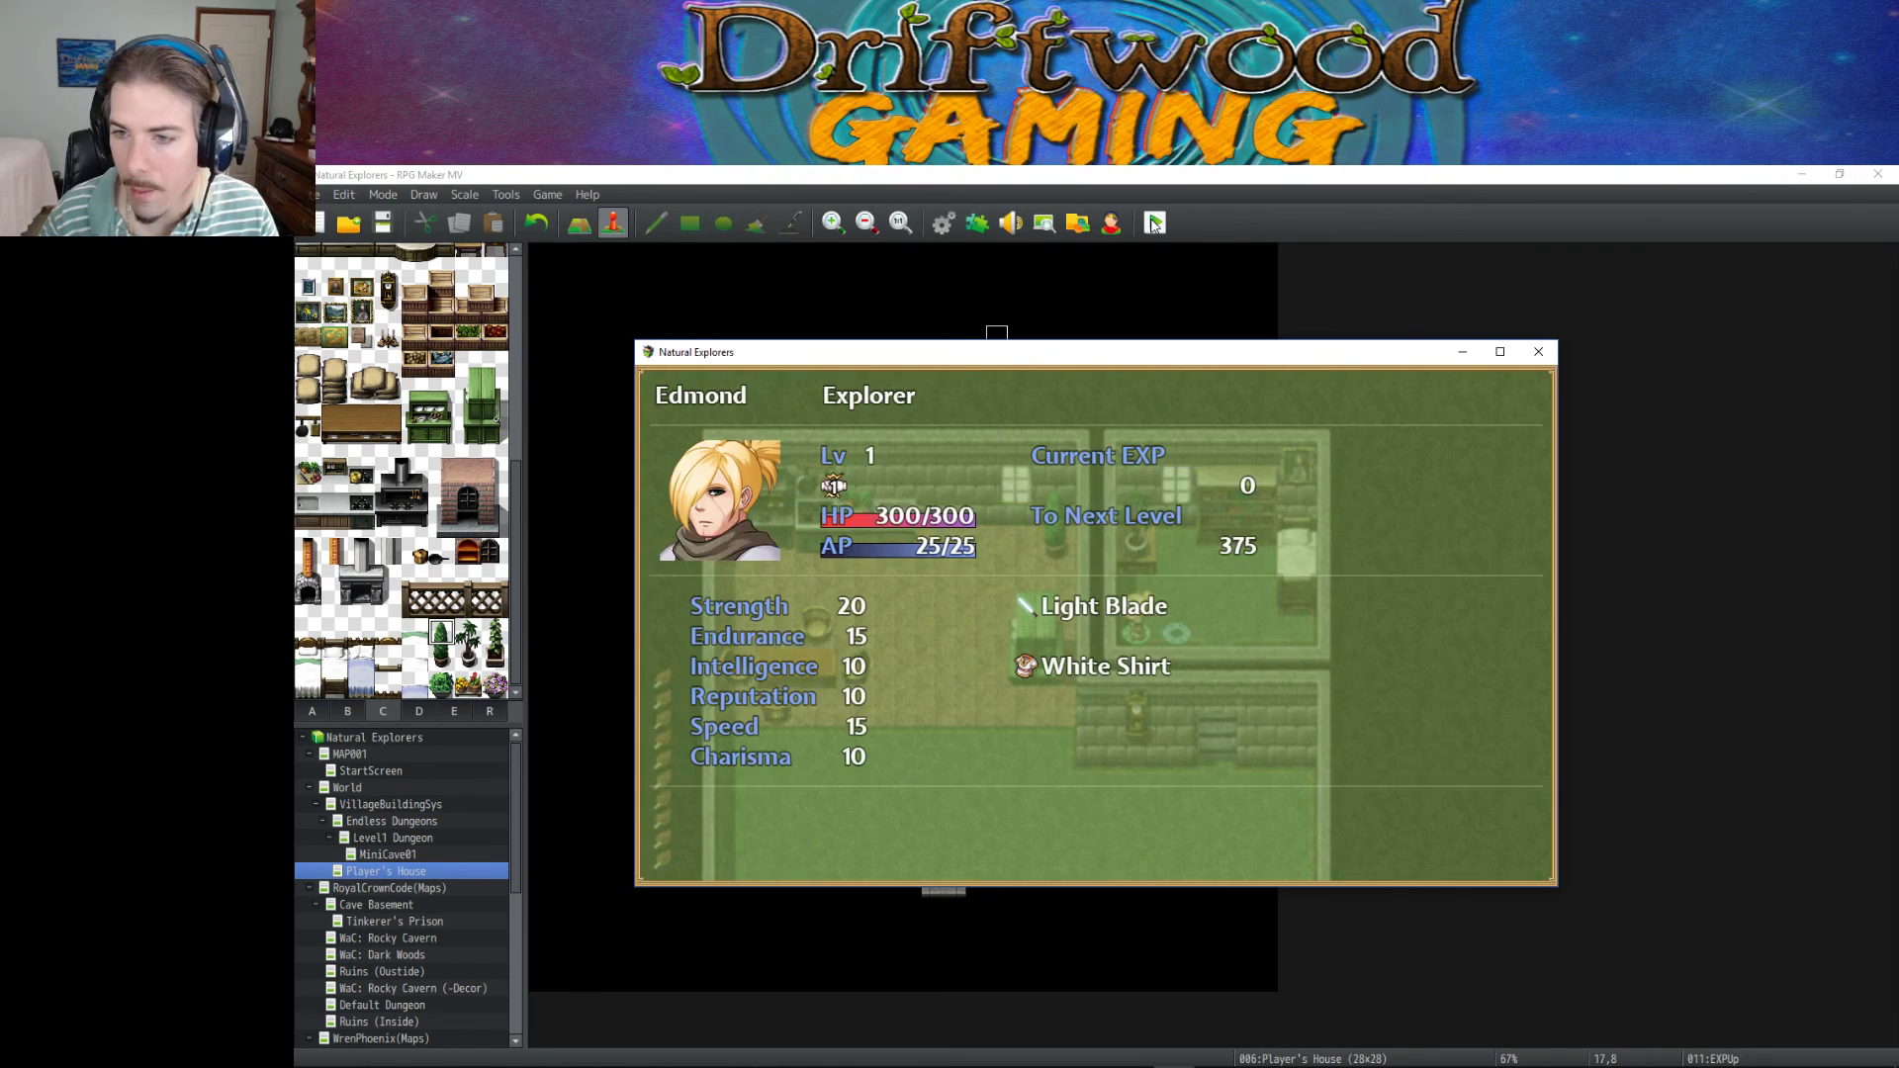
pyautogui.press('Escape')
pyautogui.press('Escape')
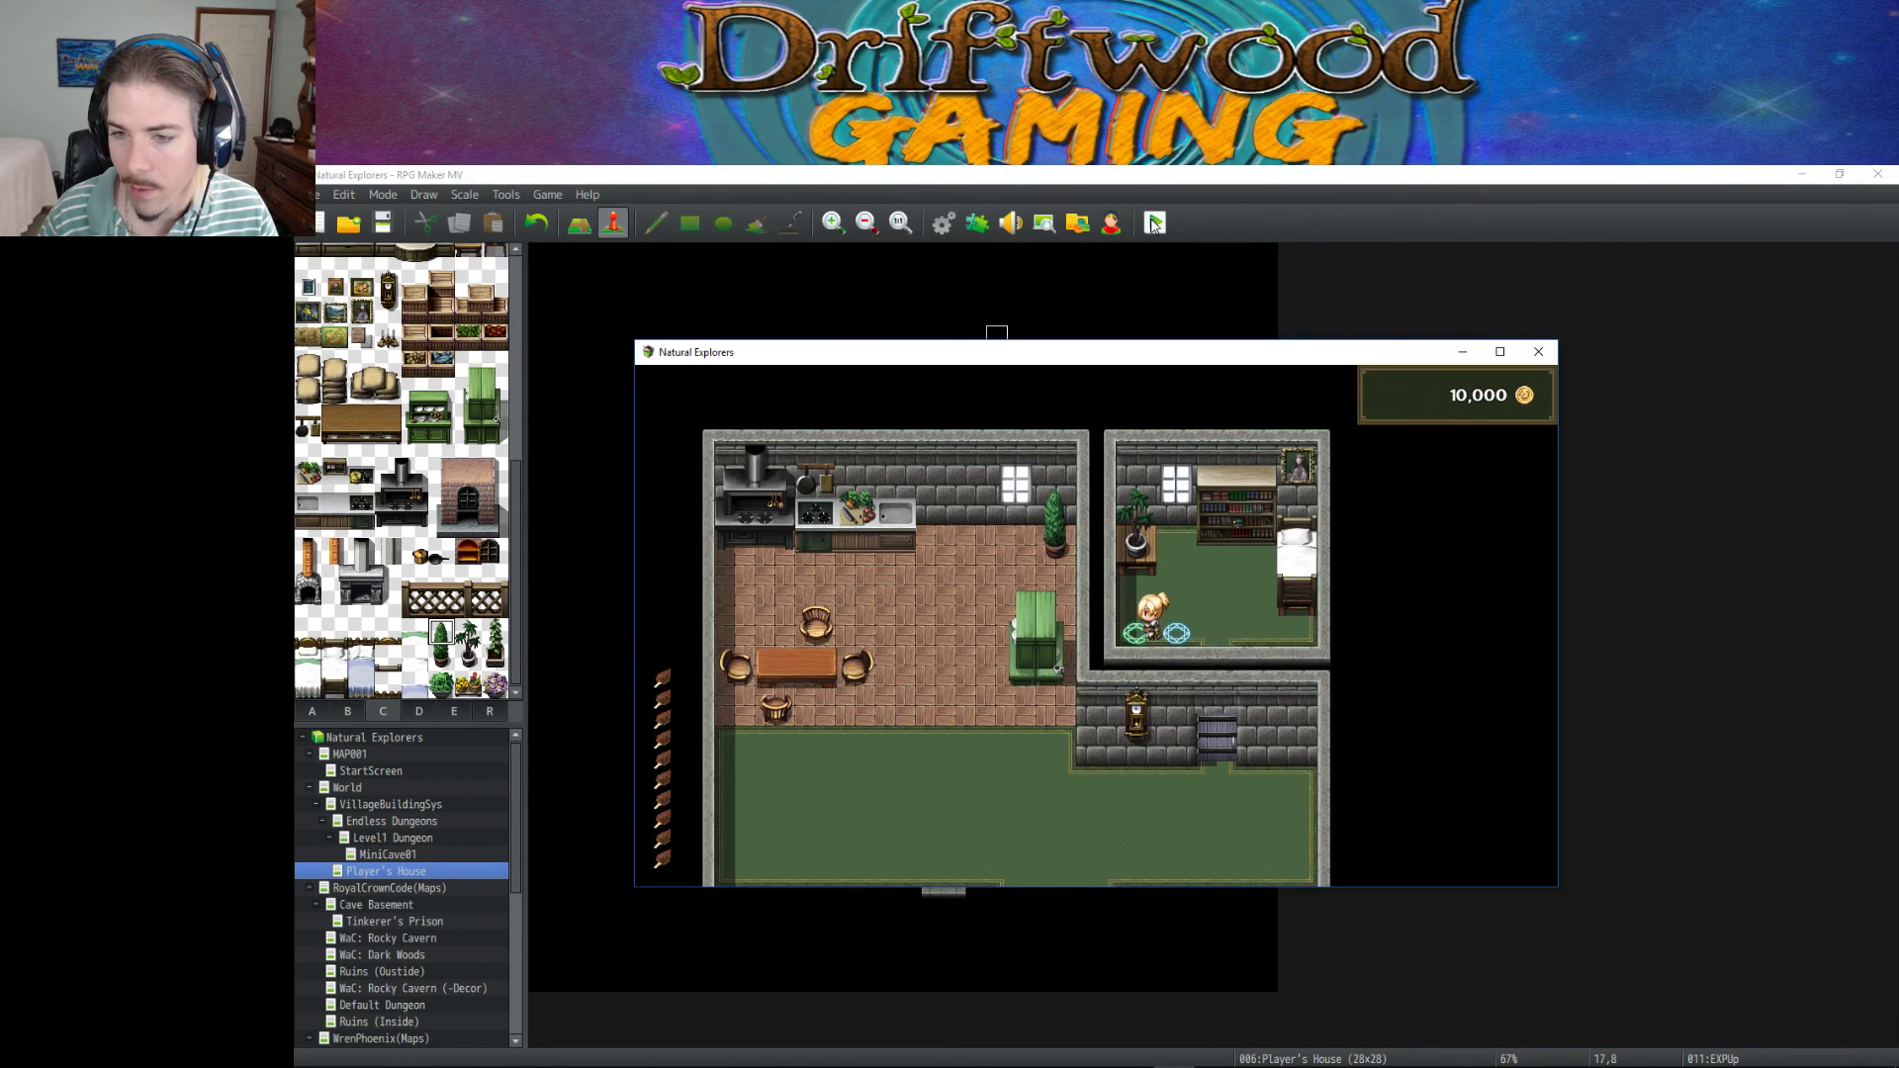
# Level the Explorer to 2 with the EXP event and check how much EXP the next level needs.
pyautogui.press('Return')
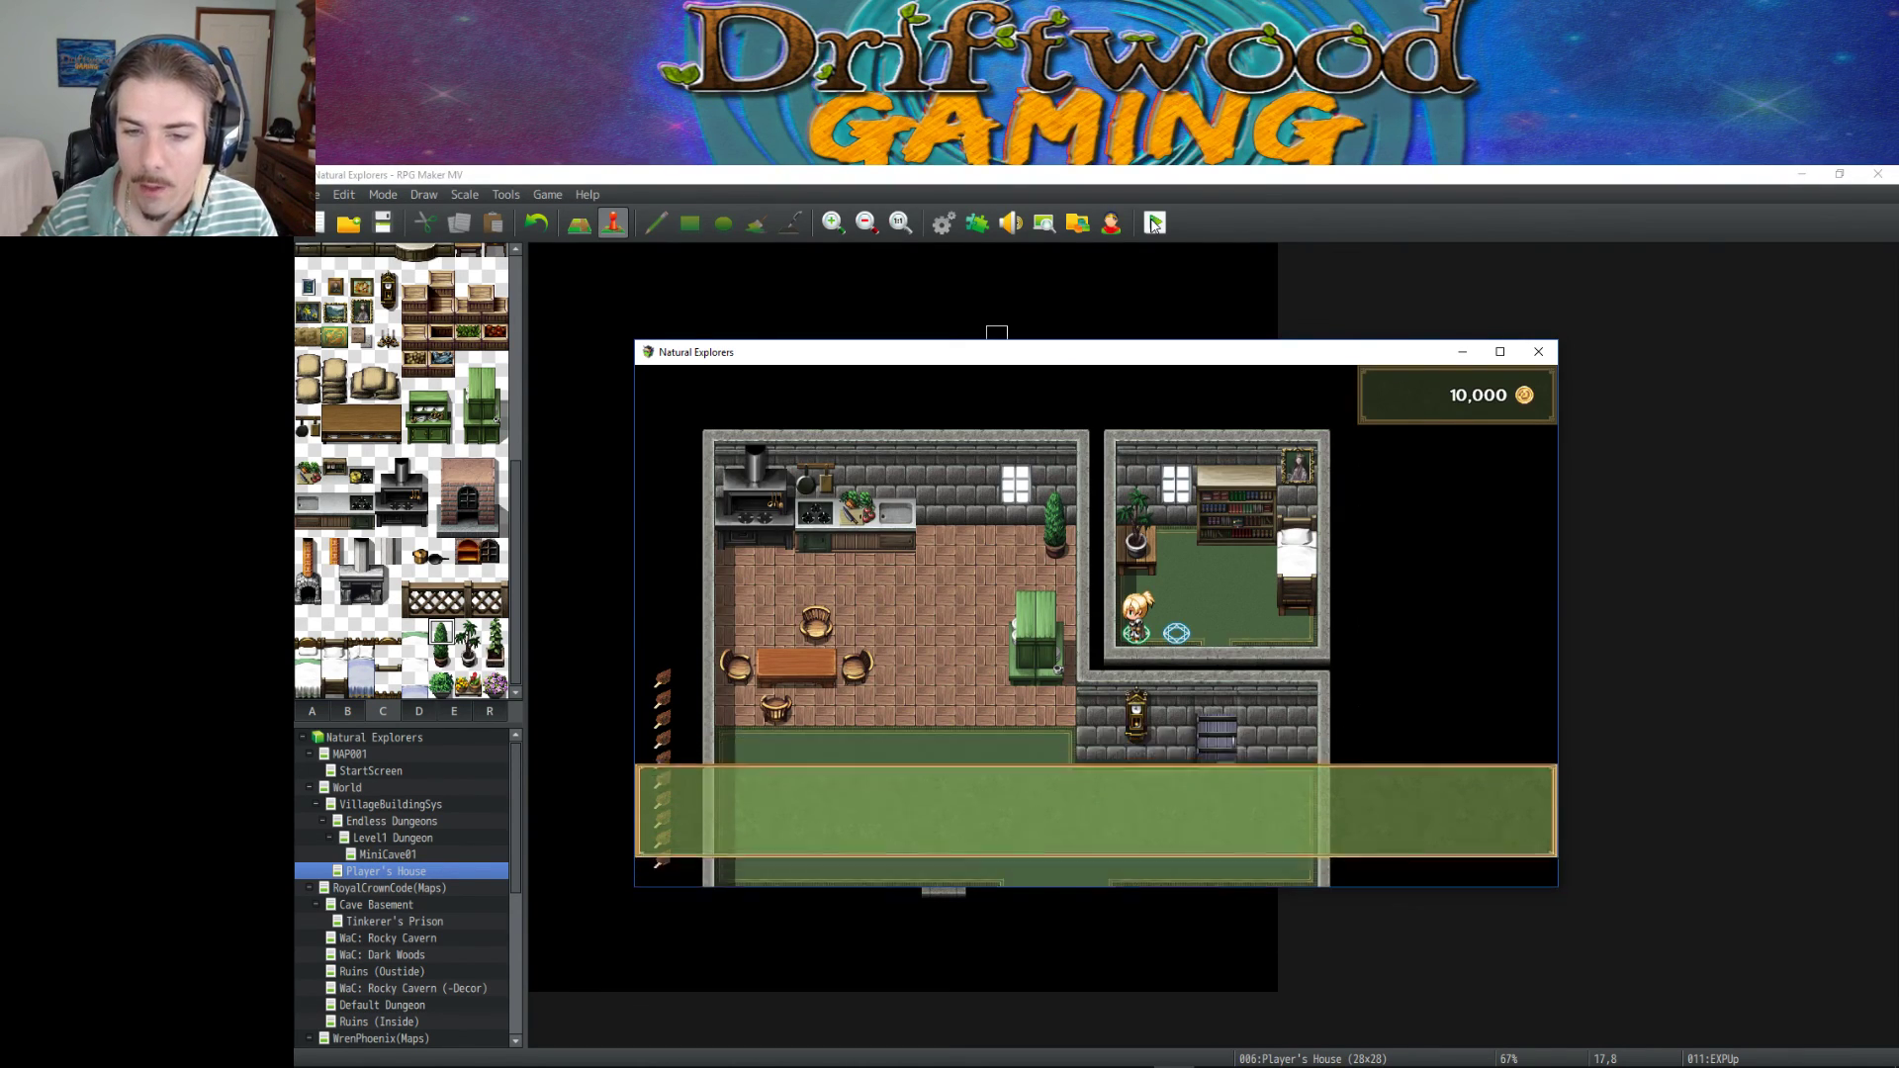
pyautogui.press('Escape')
pyautogui.press('Down')
pyautogui.press('Down')
pyautogui.press('Down')
pyautogui.press('Return')
pyautogui.press('Return')
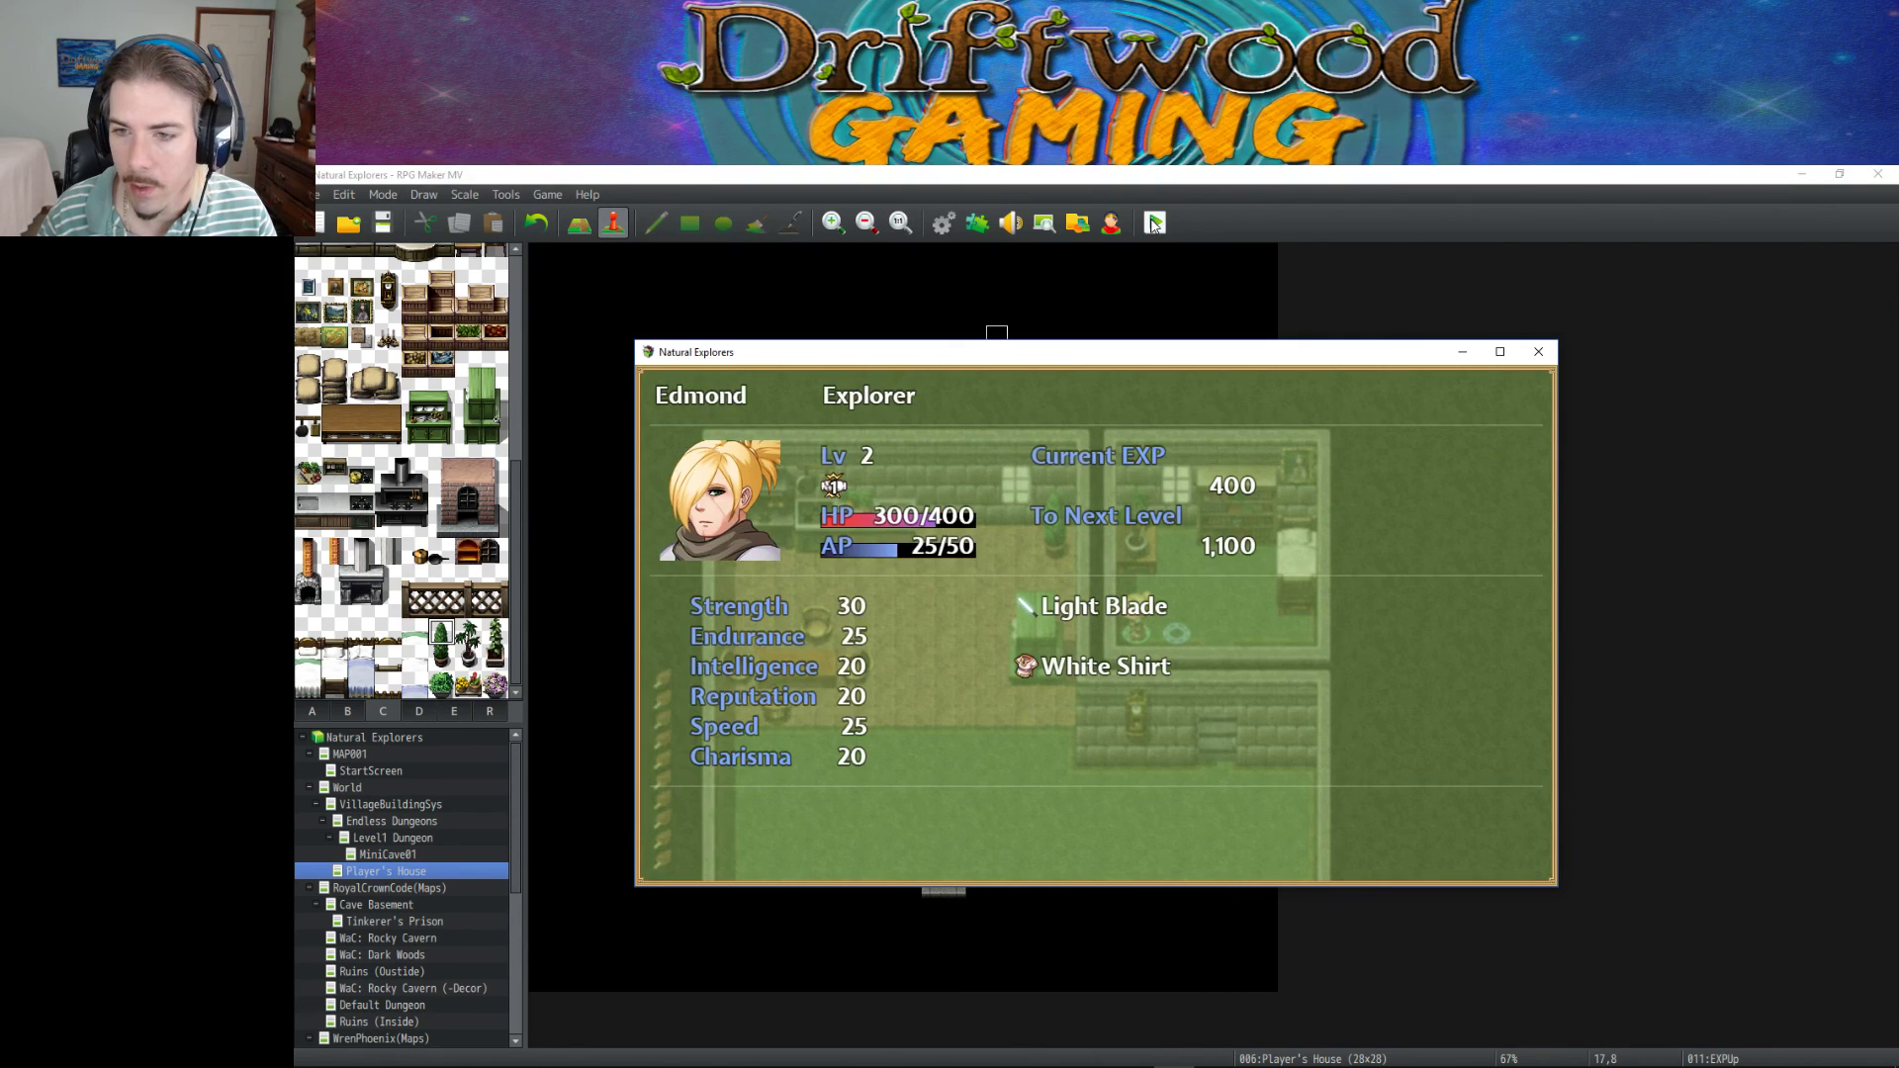
pyautogui.press('Escape')
pyautogui.press('Escape')
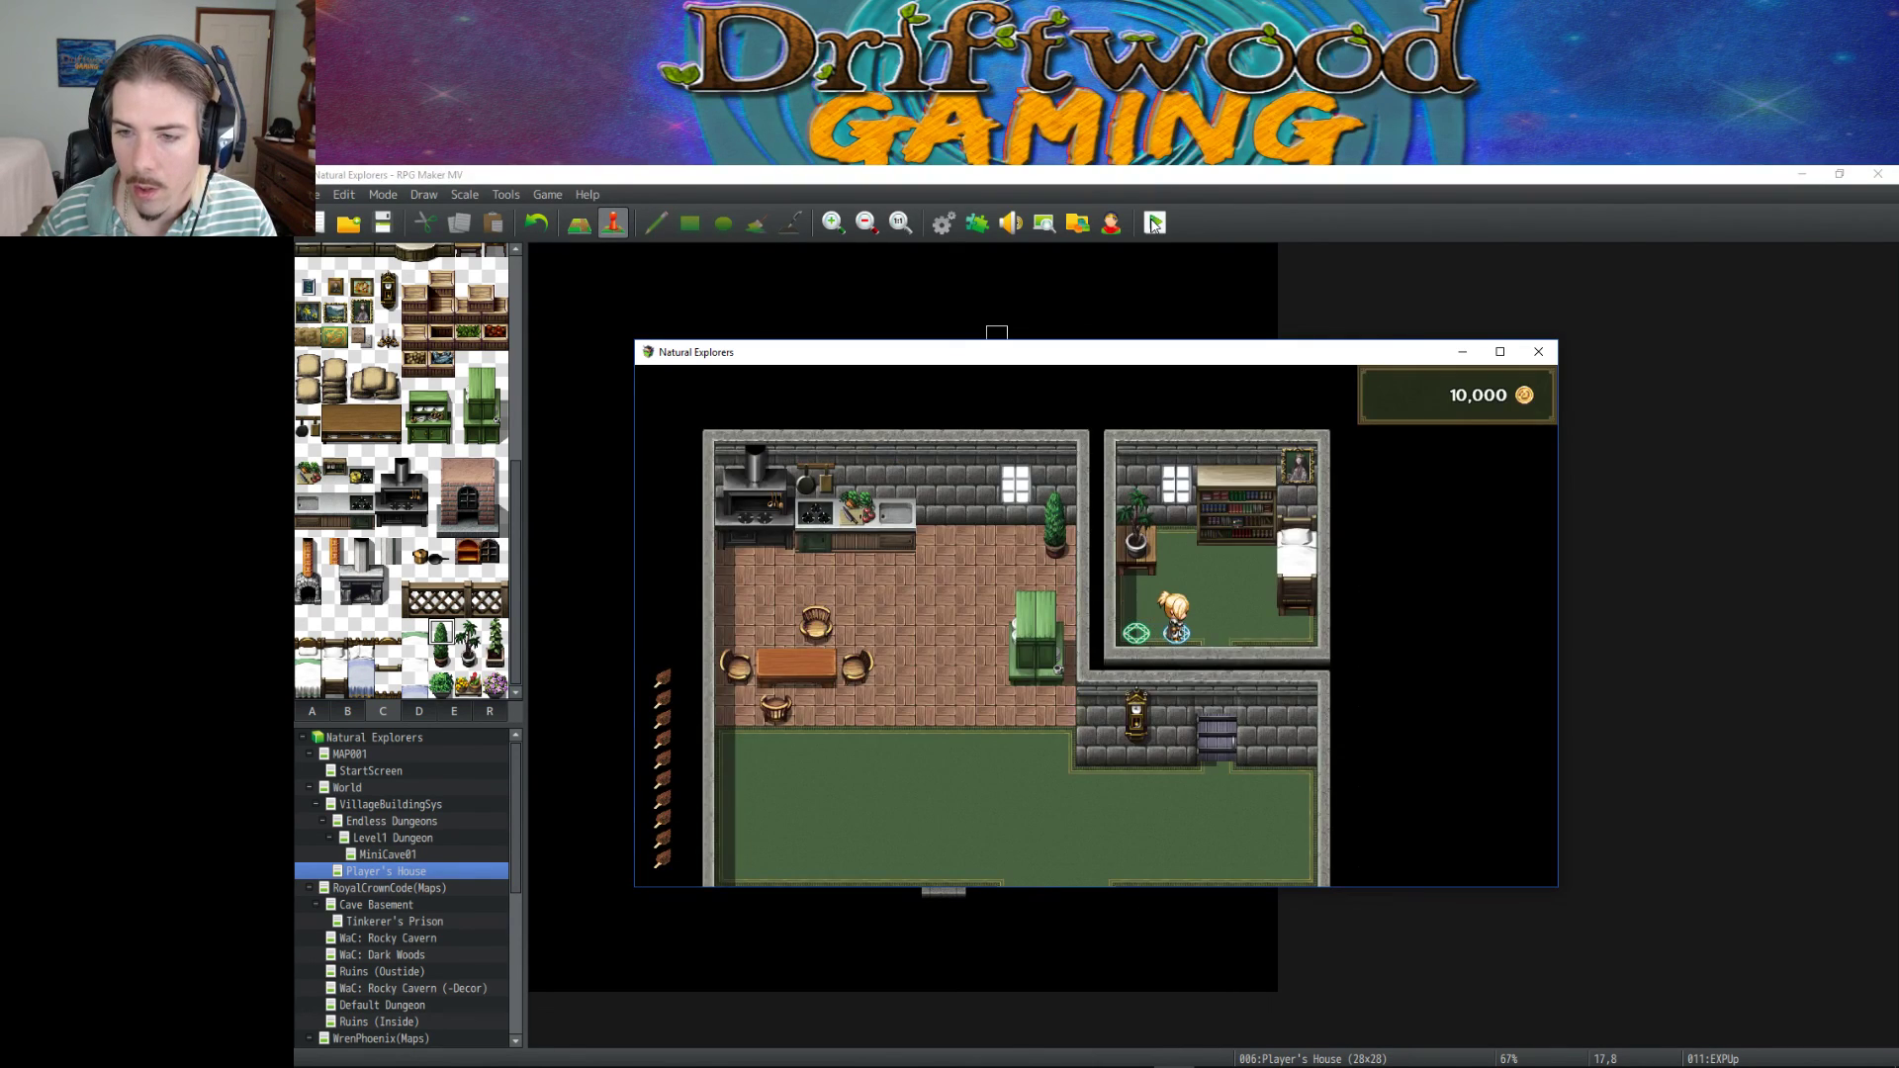
# Raise the Explorer to level 3 and examine the status screen's EXP figures.
pyautogui.press('Return')
pyautogui.press('Escape')
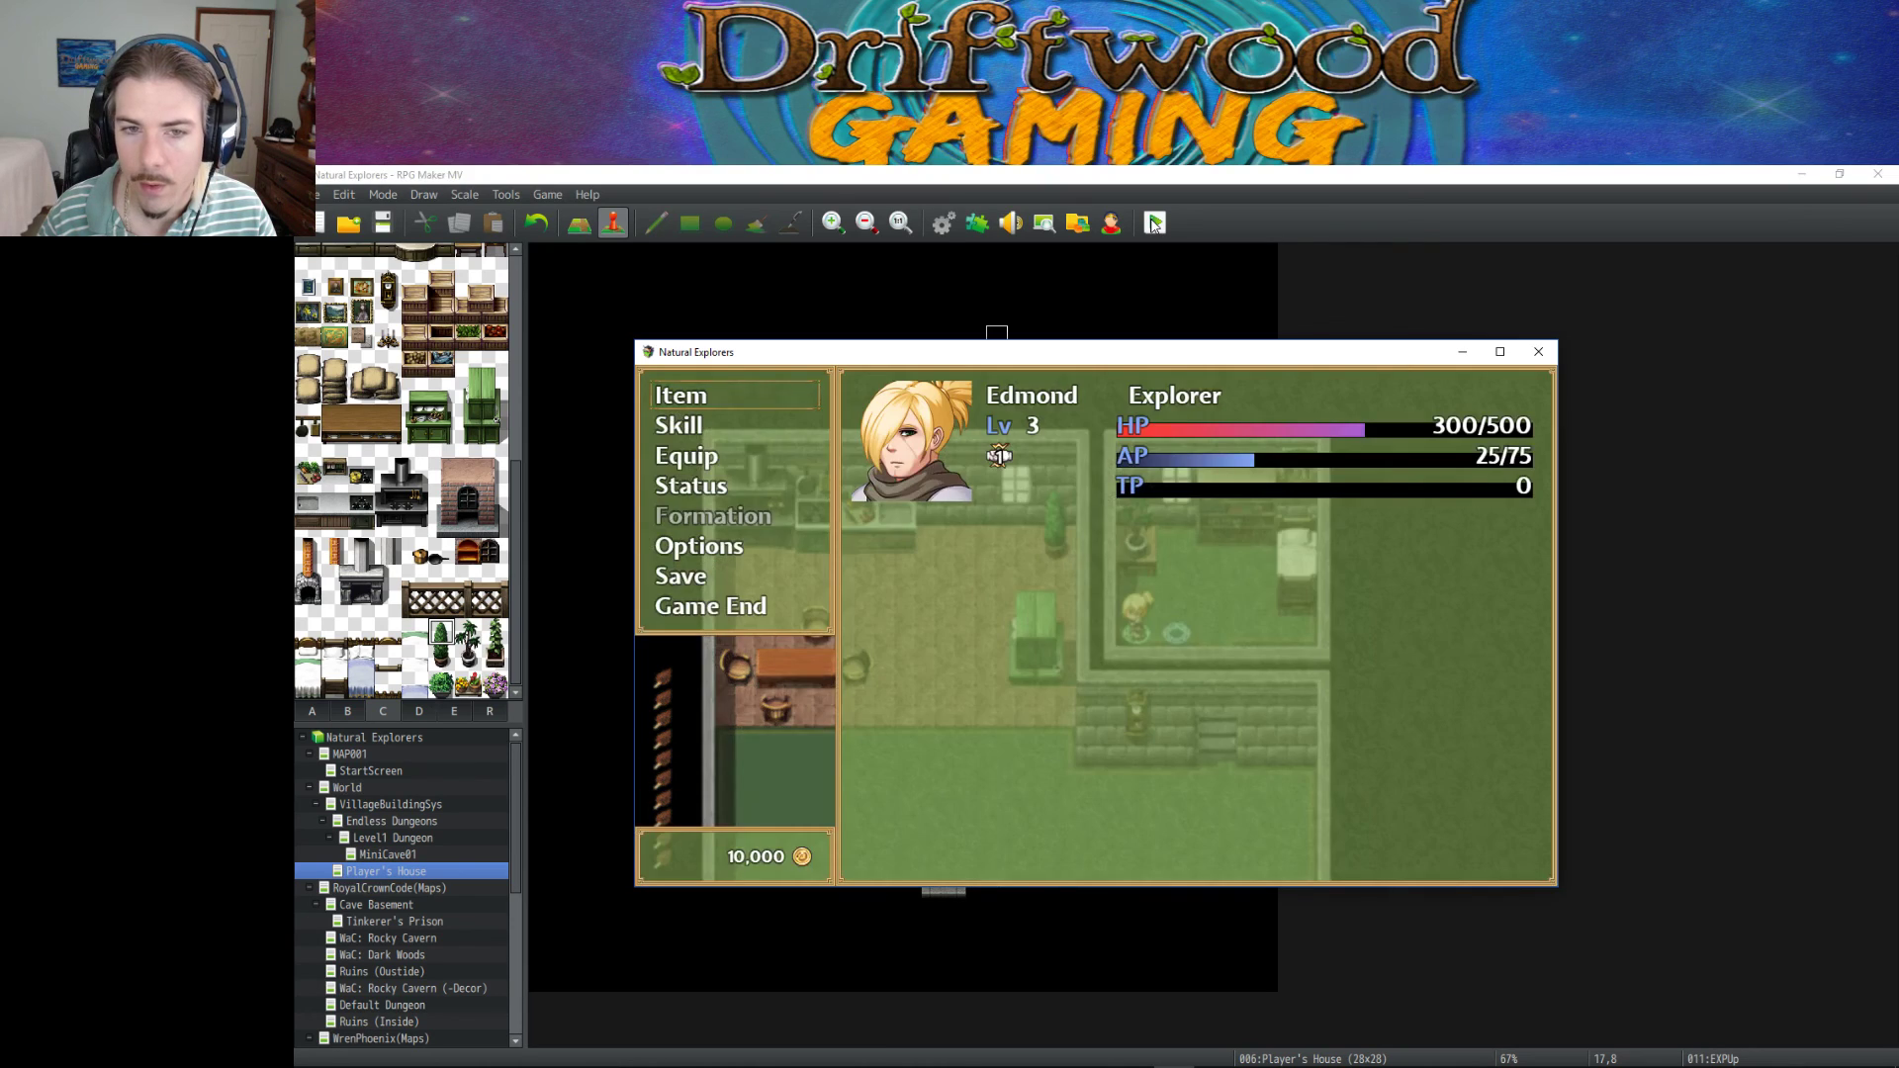
pyautogui.press('Return')
pyautogui.press('Return')
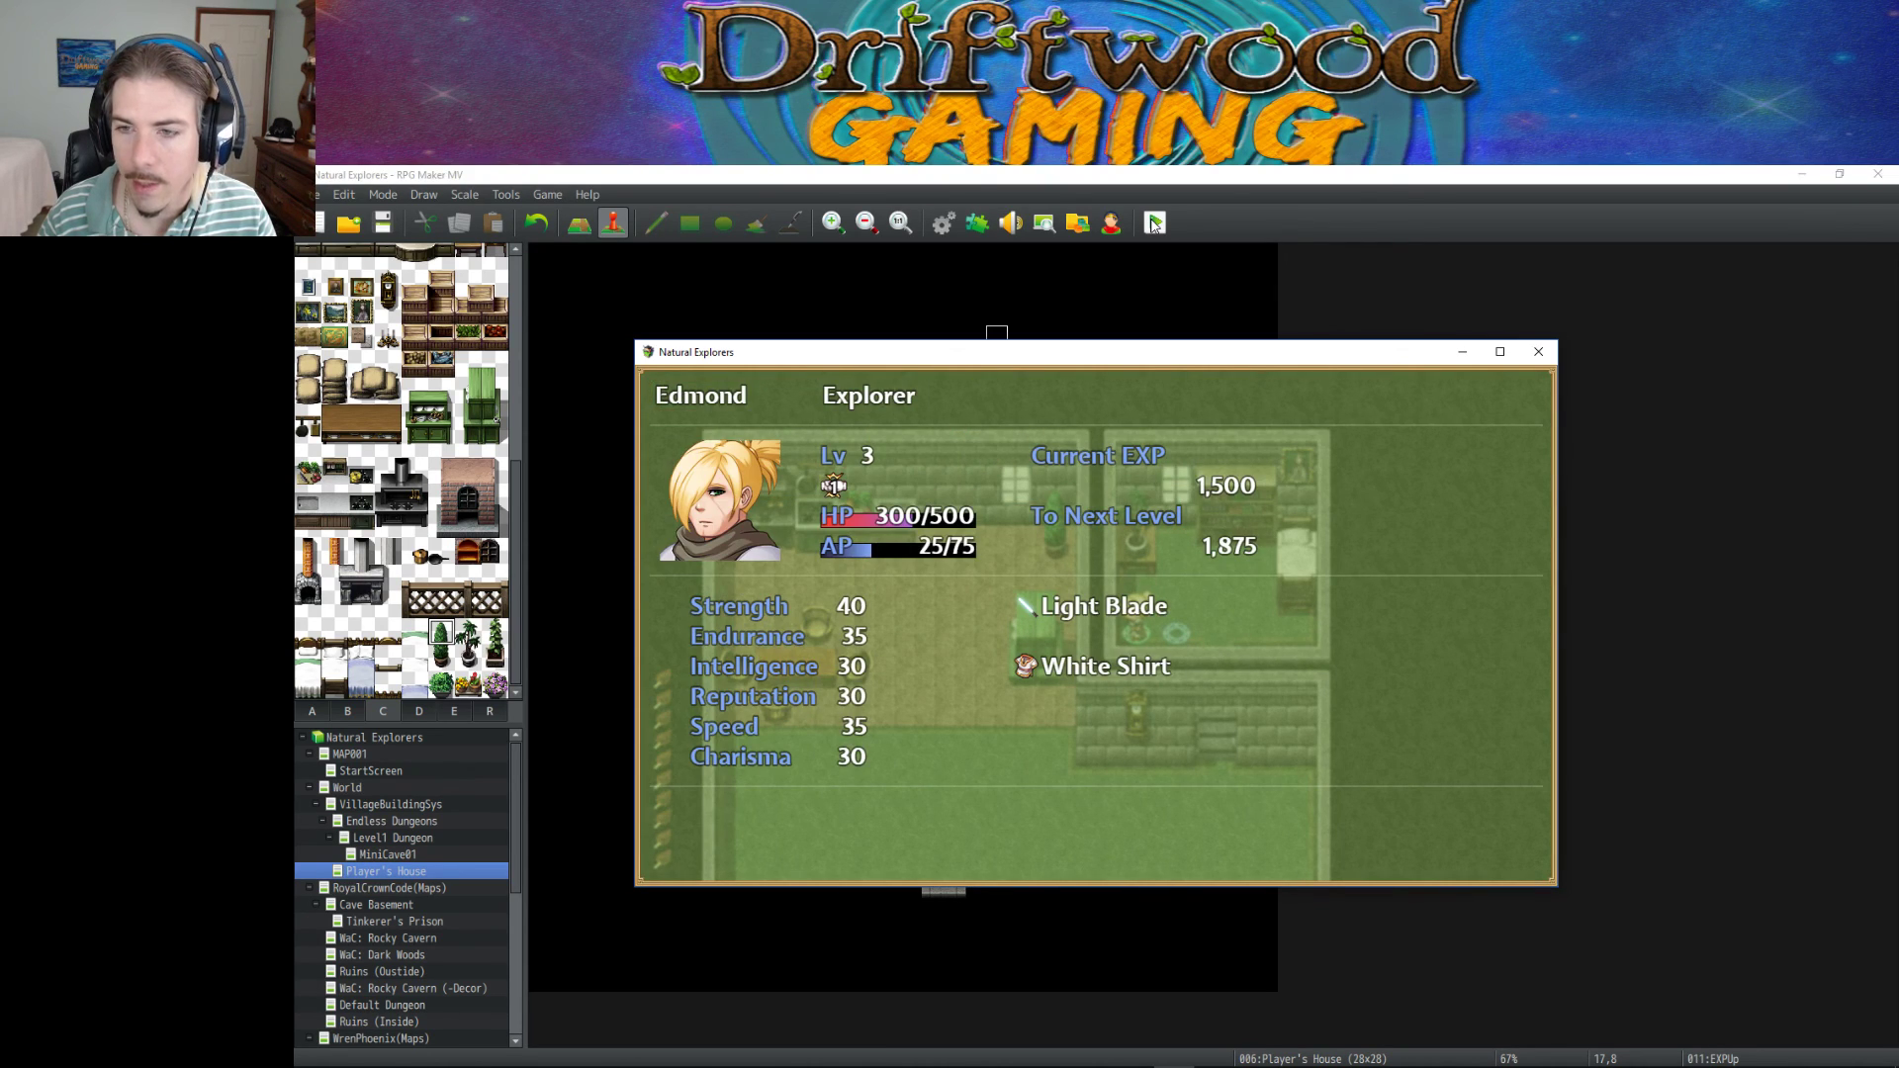
pyautogui.press('Escape')
pyautogui.press('Escape')
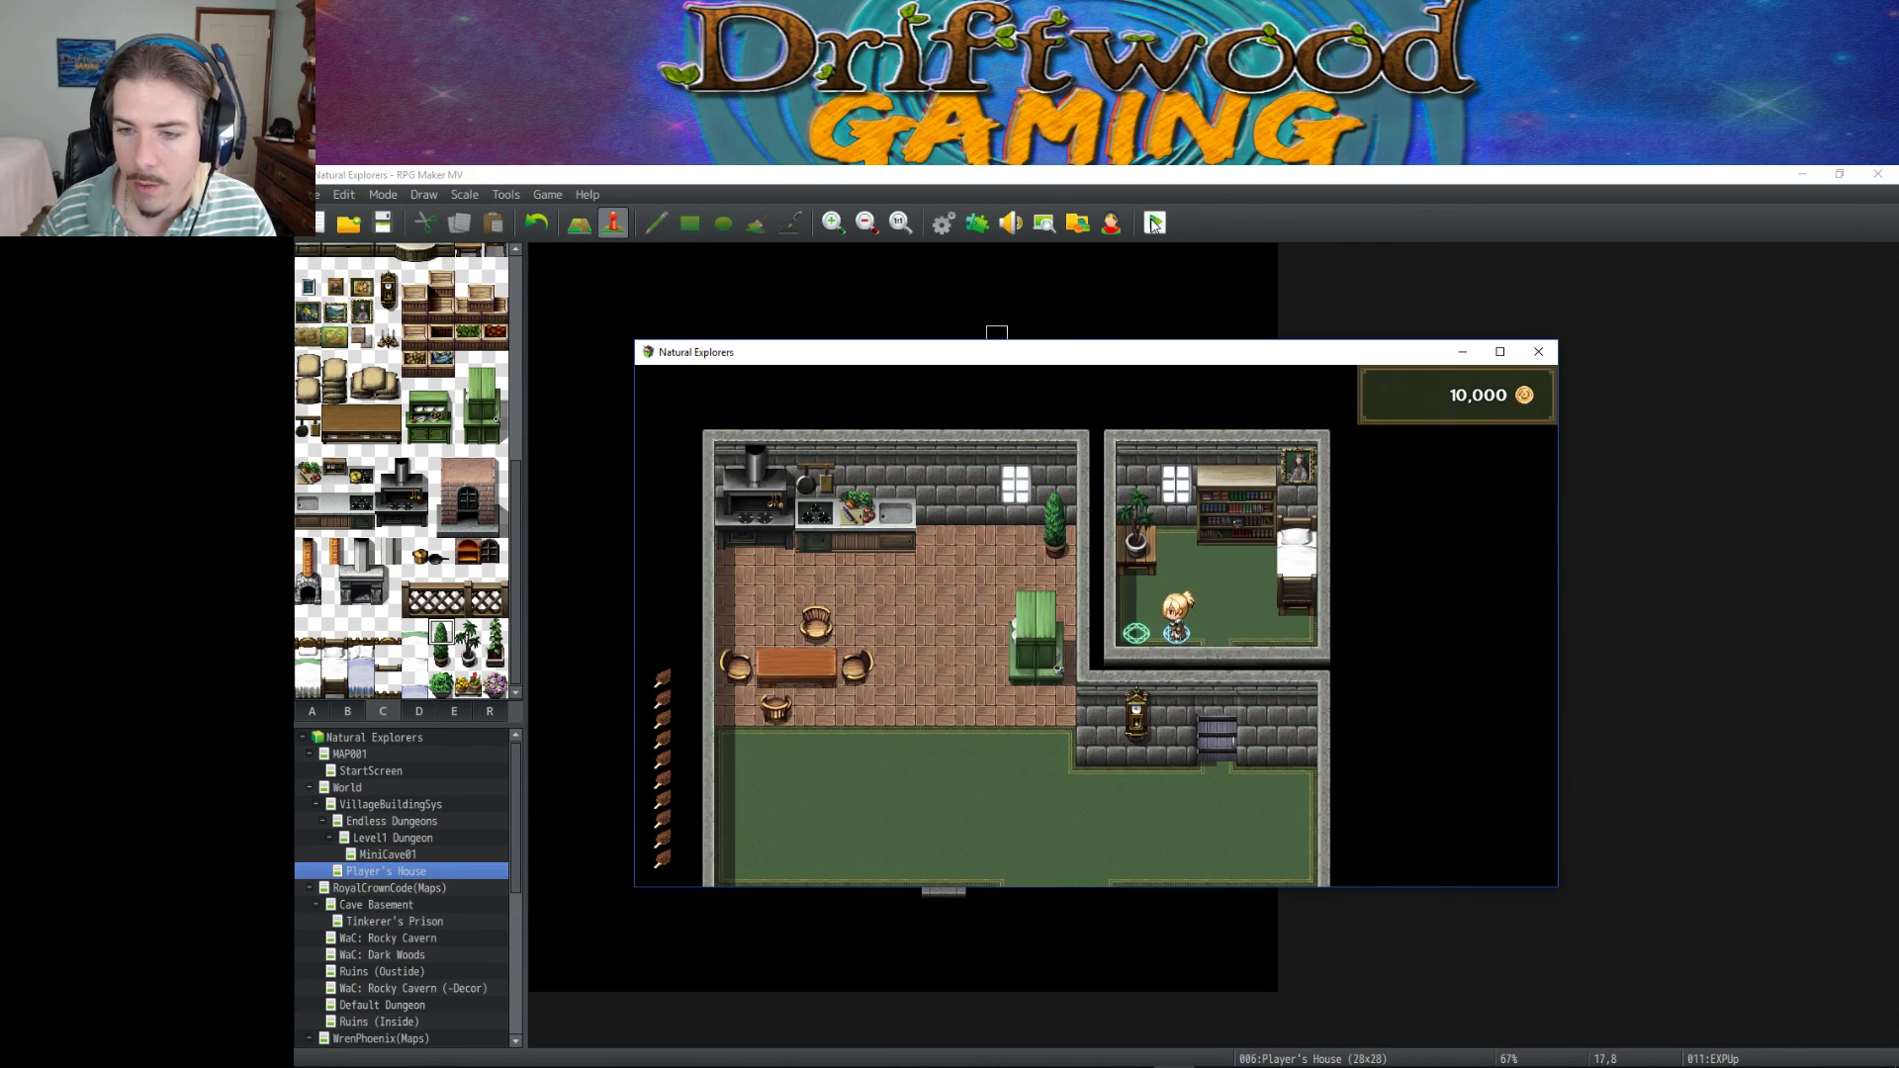
# Level the Explorer to 4 and check the EXP required for the following level.
pyautogui.press('Return')
pyautogui.press('Escape')
pyautogui.press('Down')
pyautogui.press('Down')
pyautogui.press('Return')
pyautogui.press('Return')
pyautogui.press('Escape')
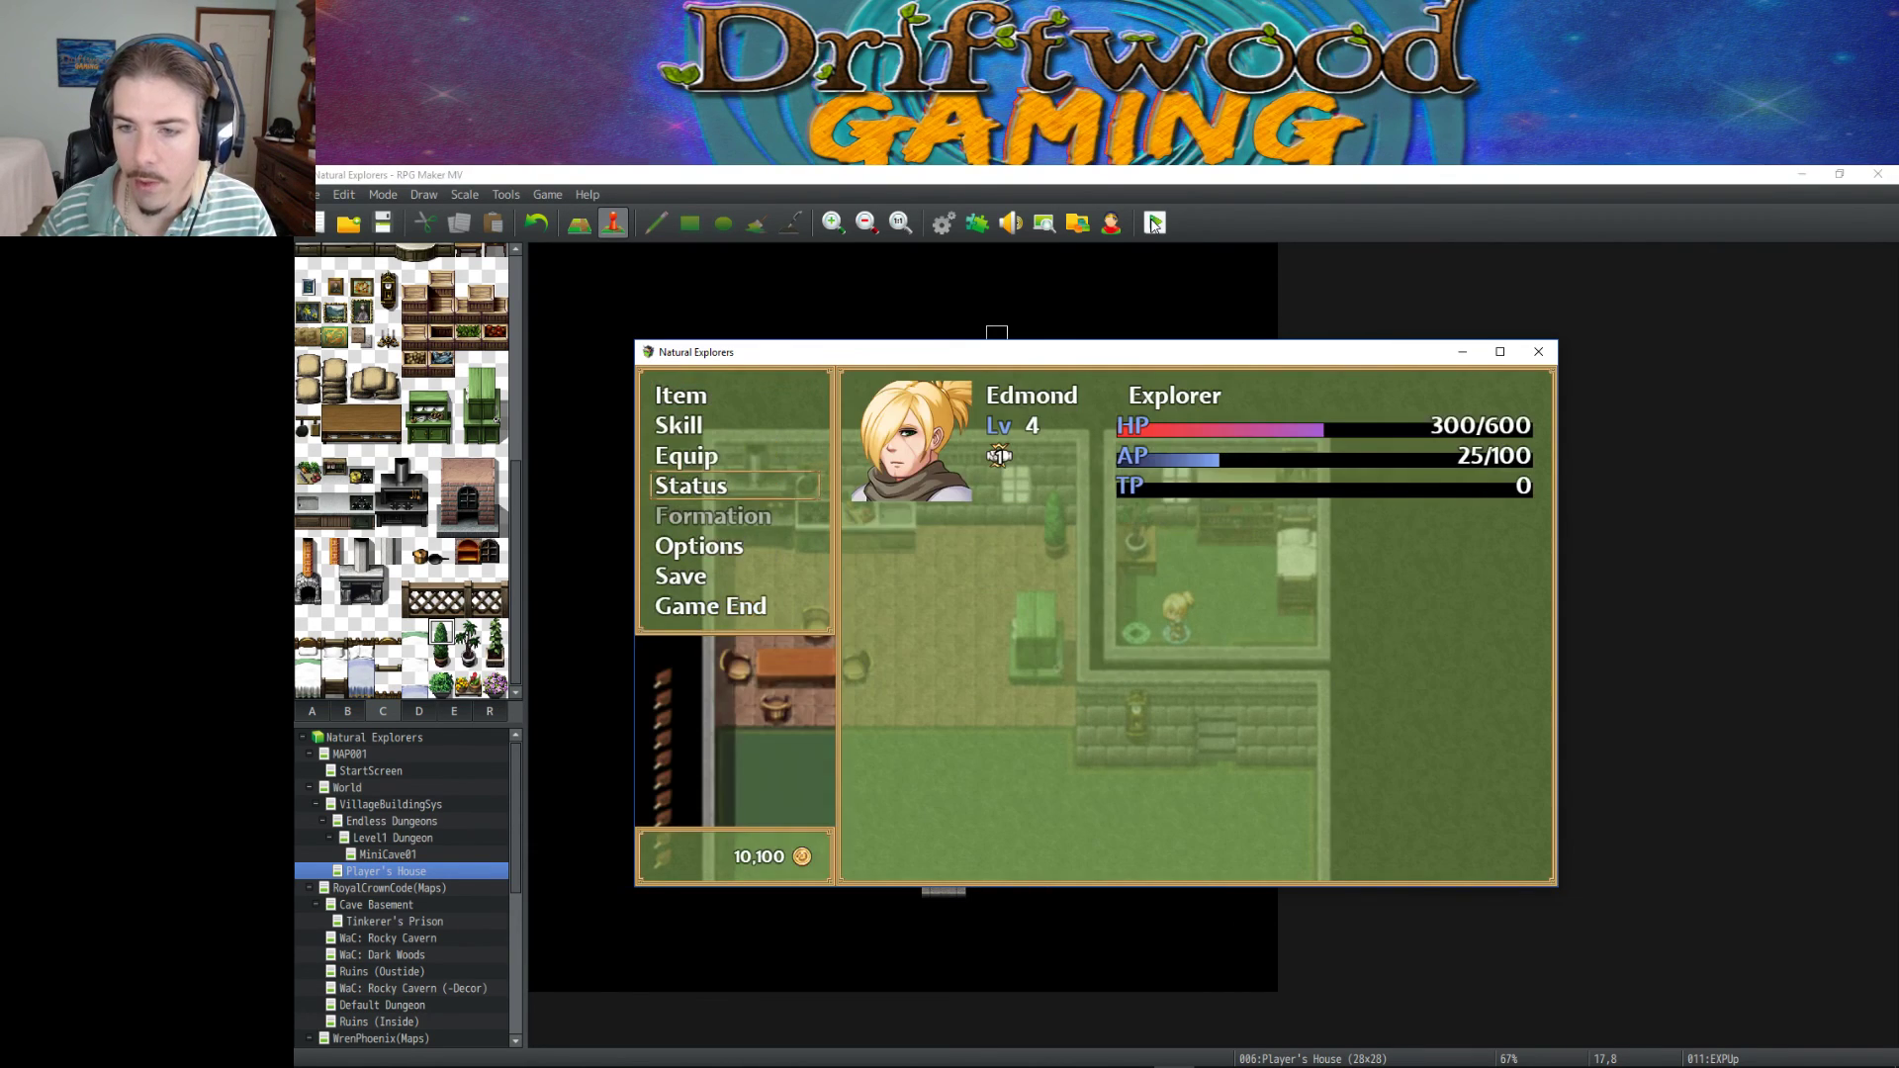
pyautogui.press('Escape')
# Bring the Explorer to level 5 and check the current EXP and the next-level requirement.
pyautogui.press('Left')
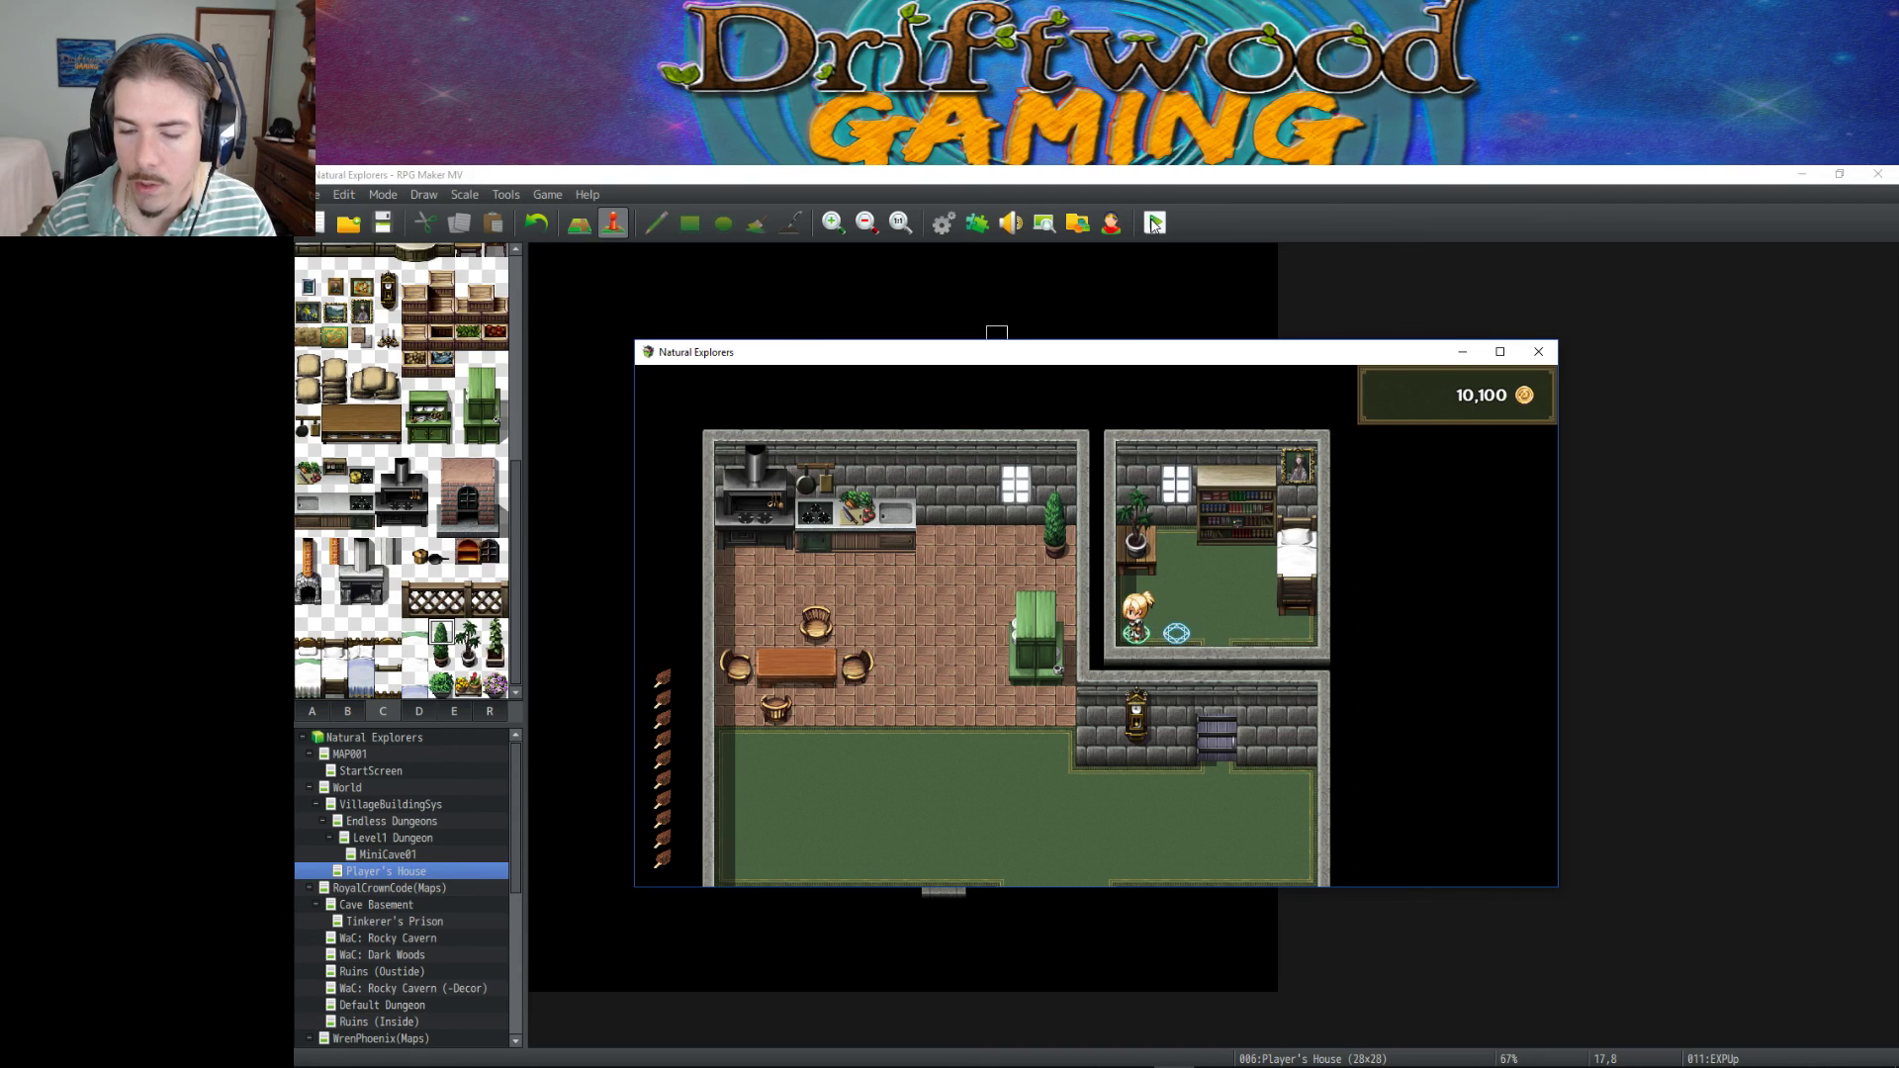
pyautogui.press('Return')
pyautogui.press('Escape')
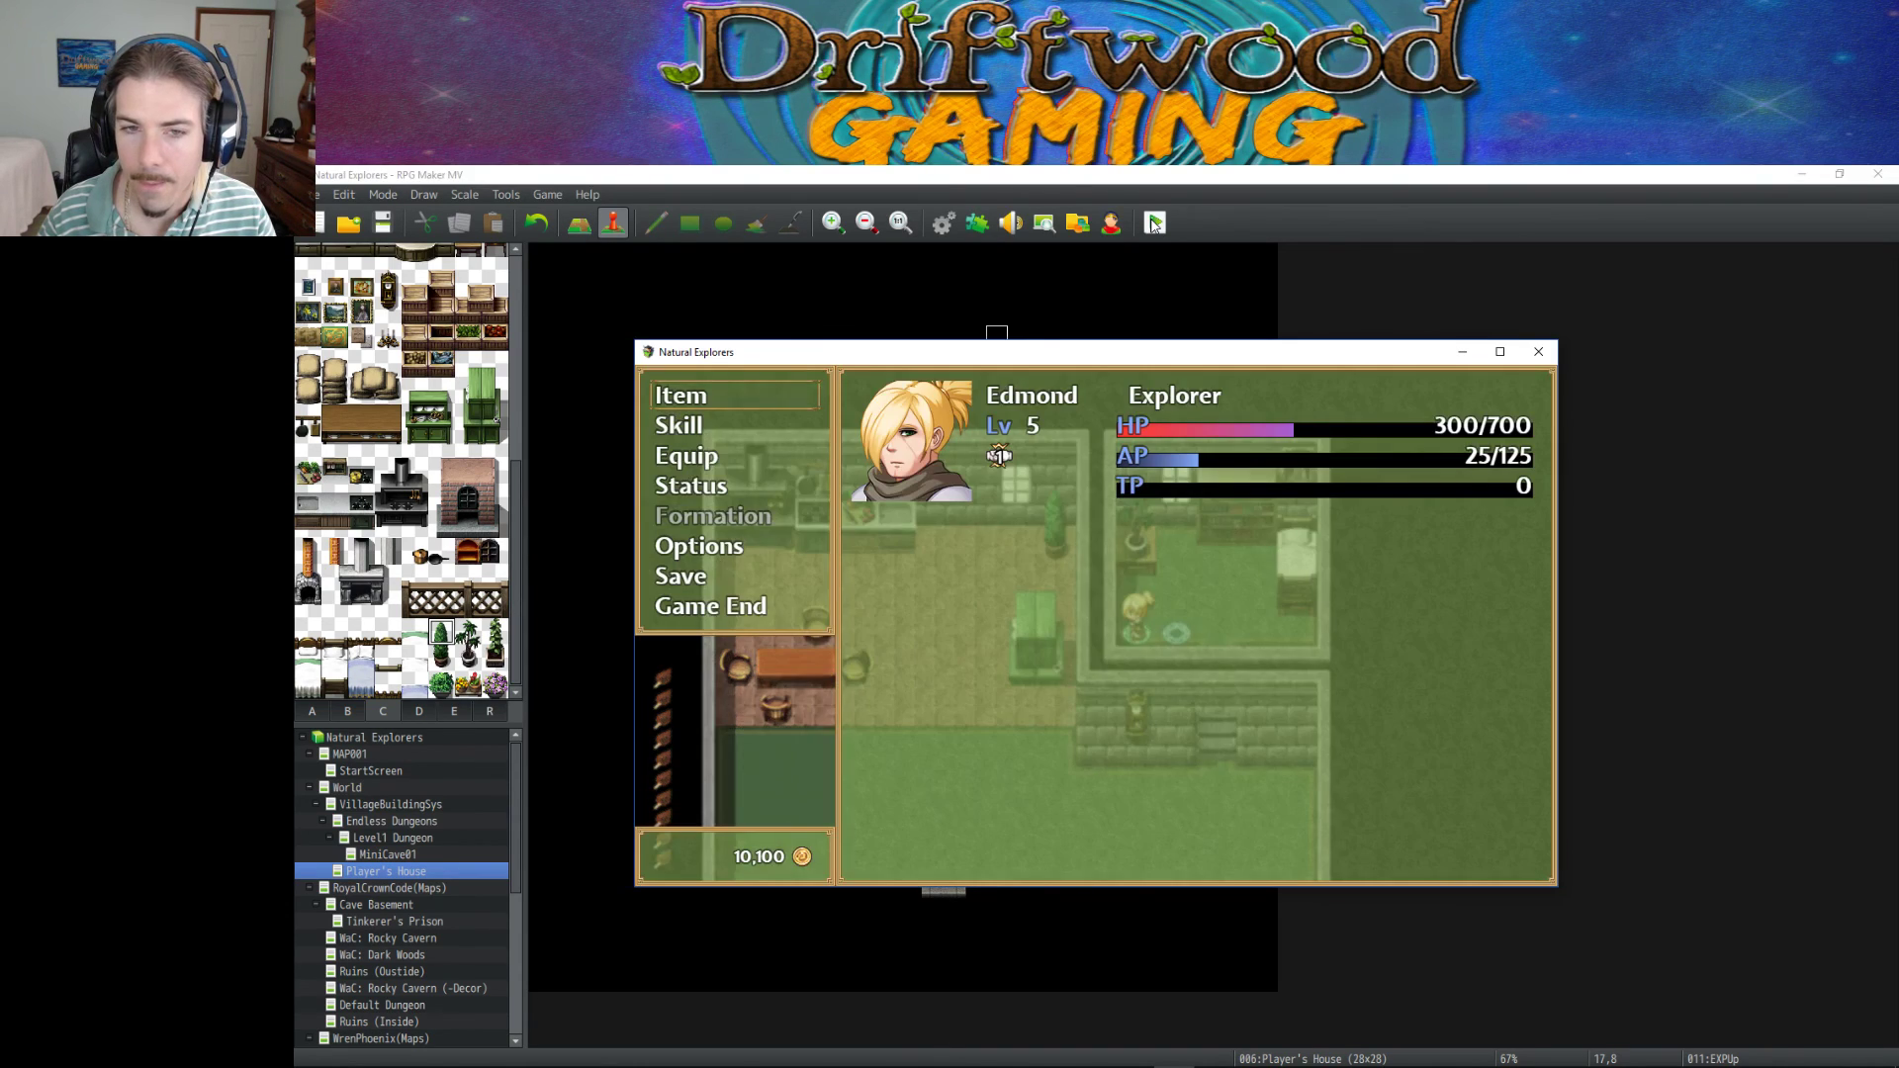
pyautogui.press('Return')
pyautogui.press('Return')
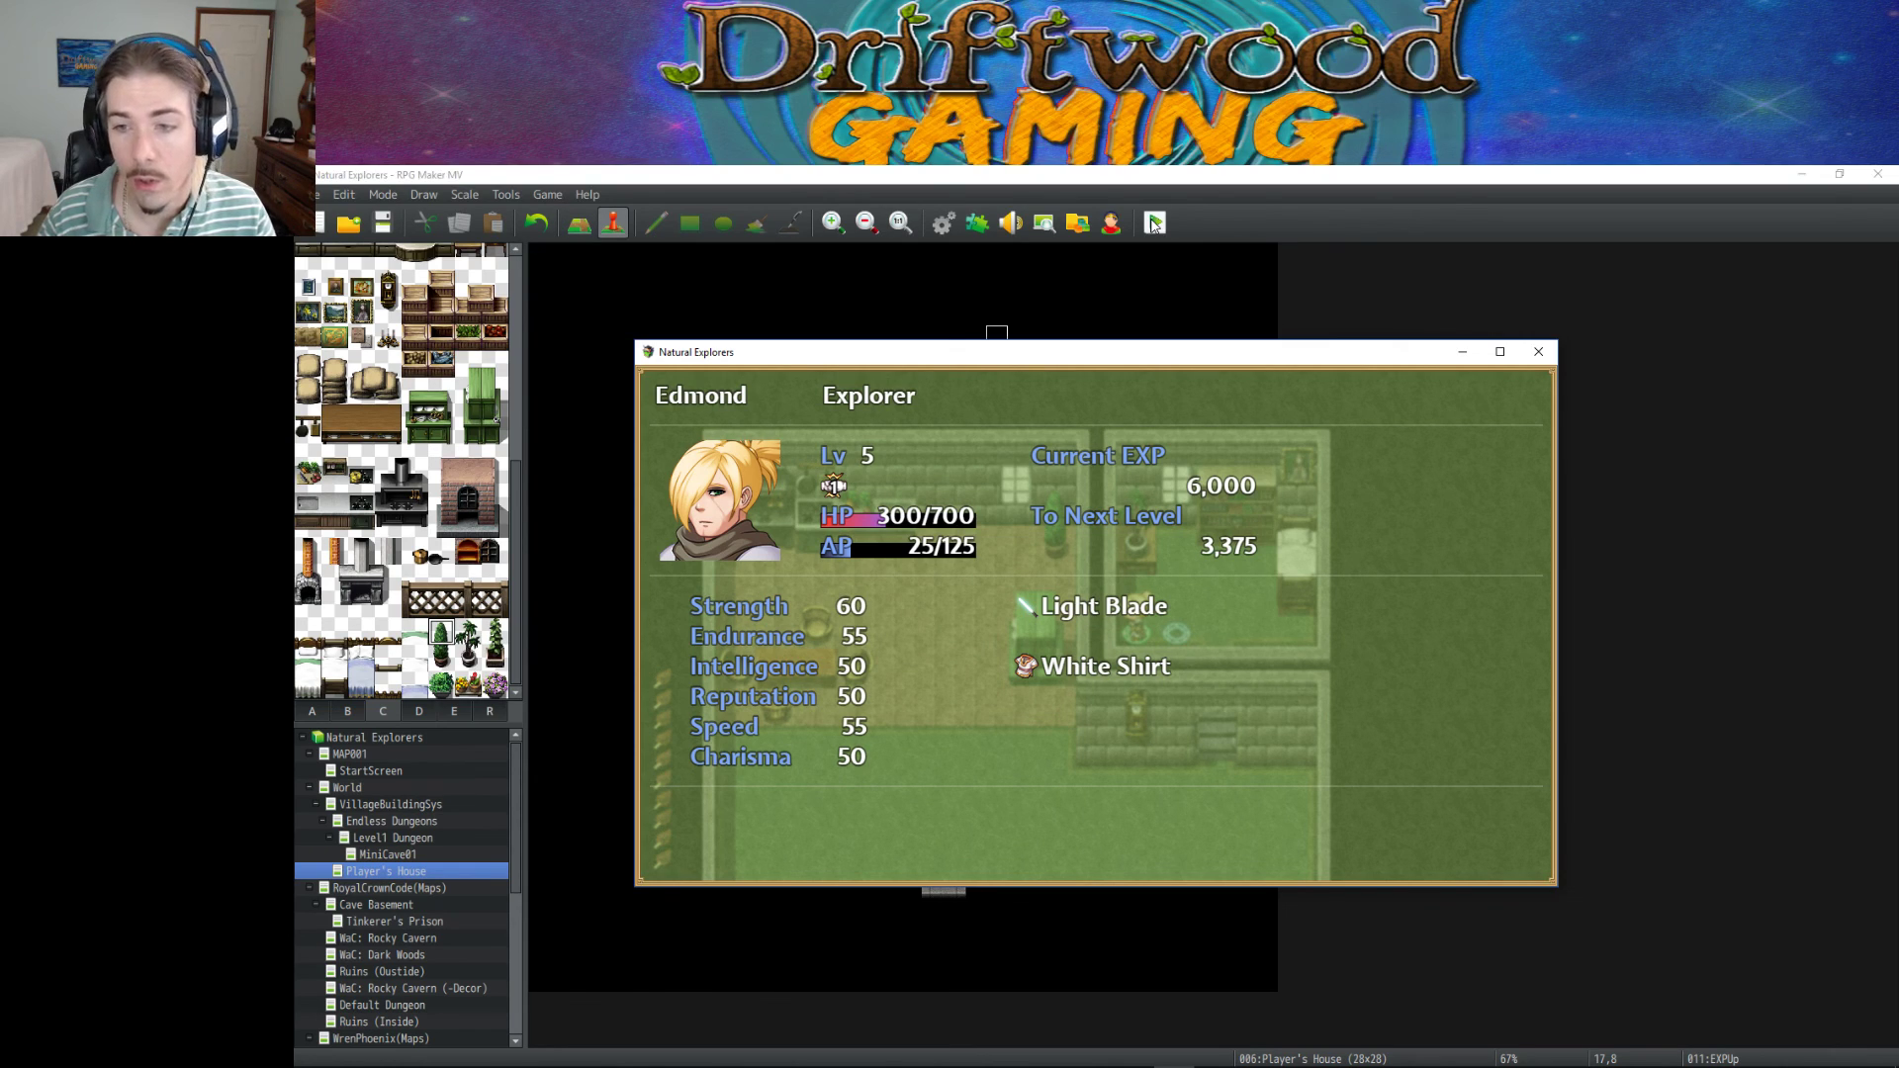
pyautogui.press('Escape')
pyautogui.press('Escape')
# Advance the Explorer to level 6 and examine how much EXP the next level requires.
pyautogui.press('Right')
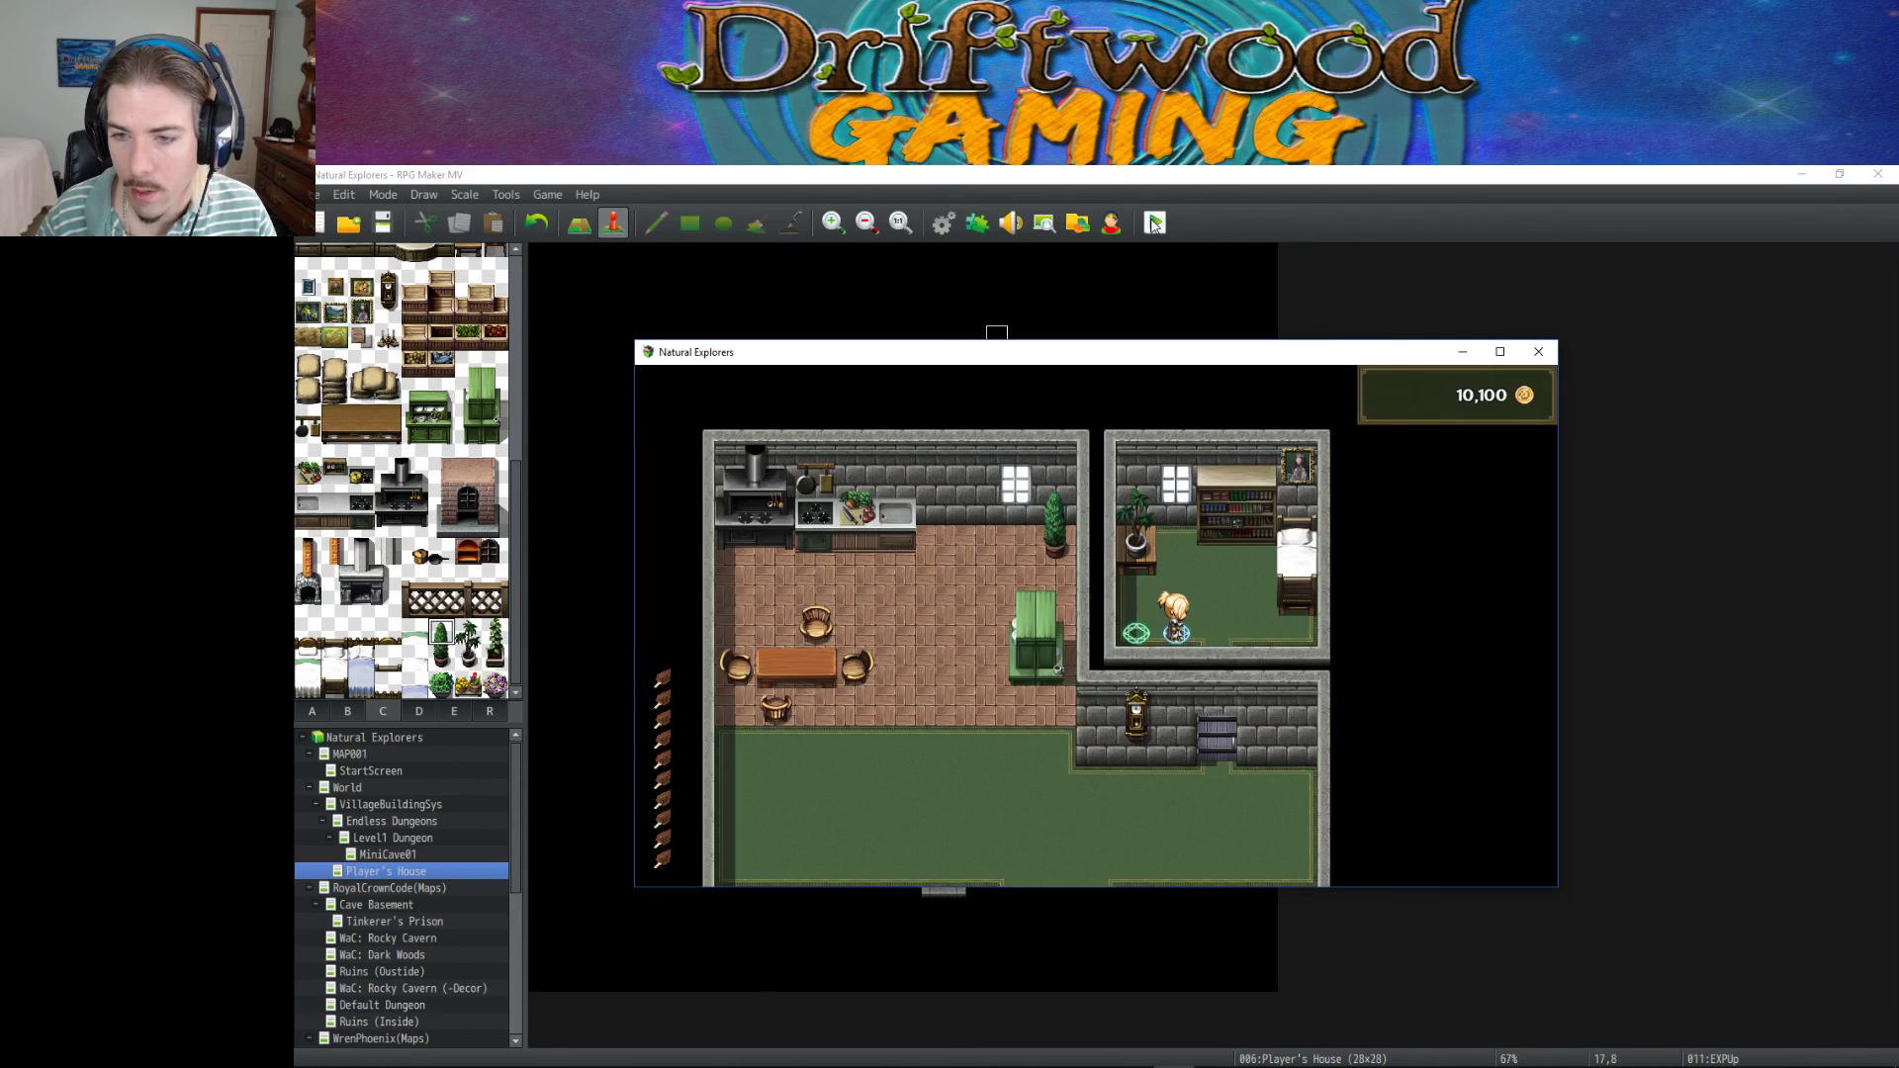
pyautogui.press('Left')
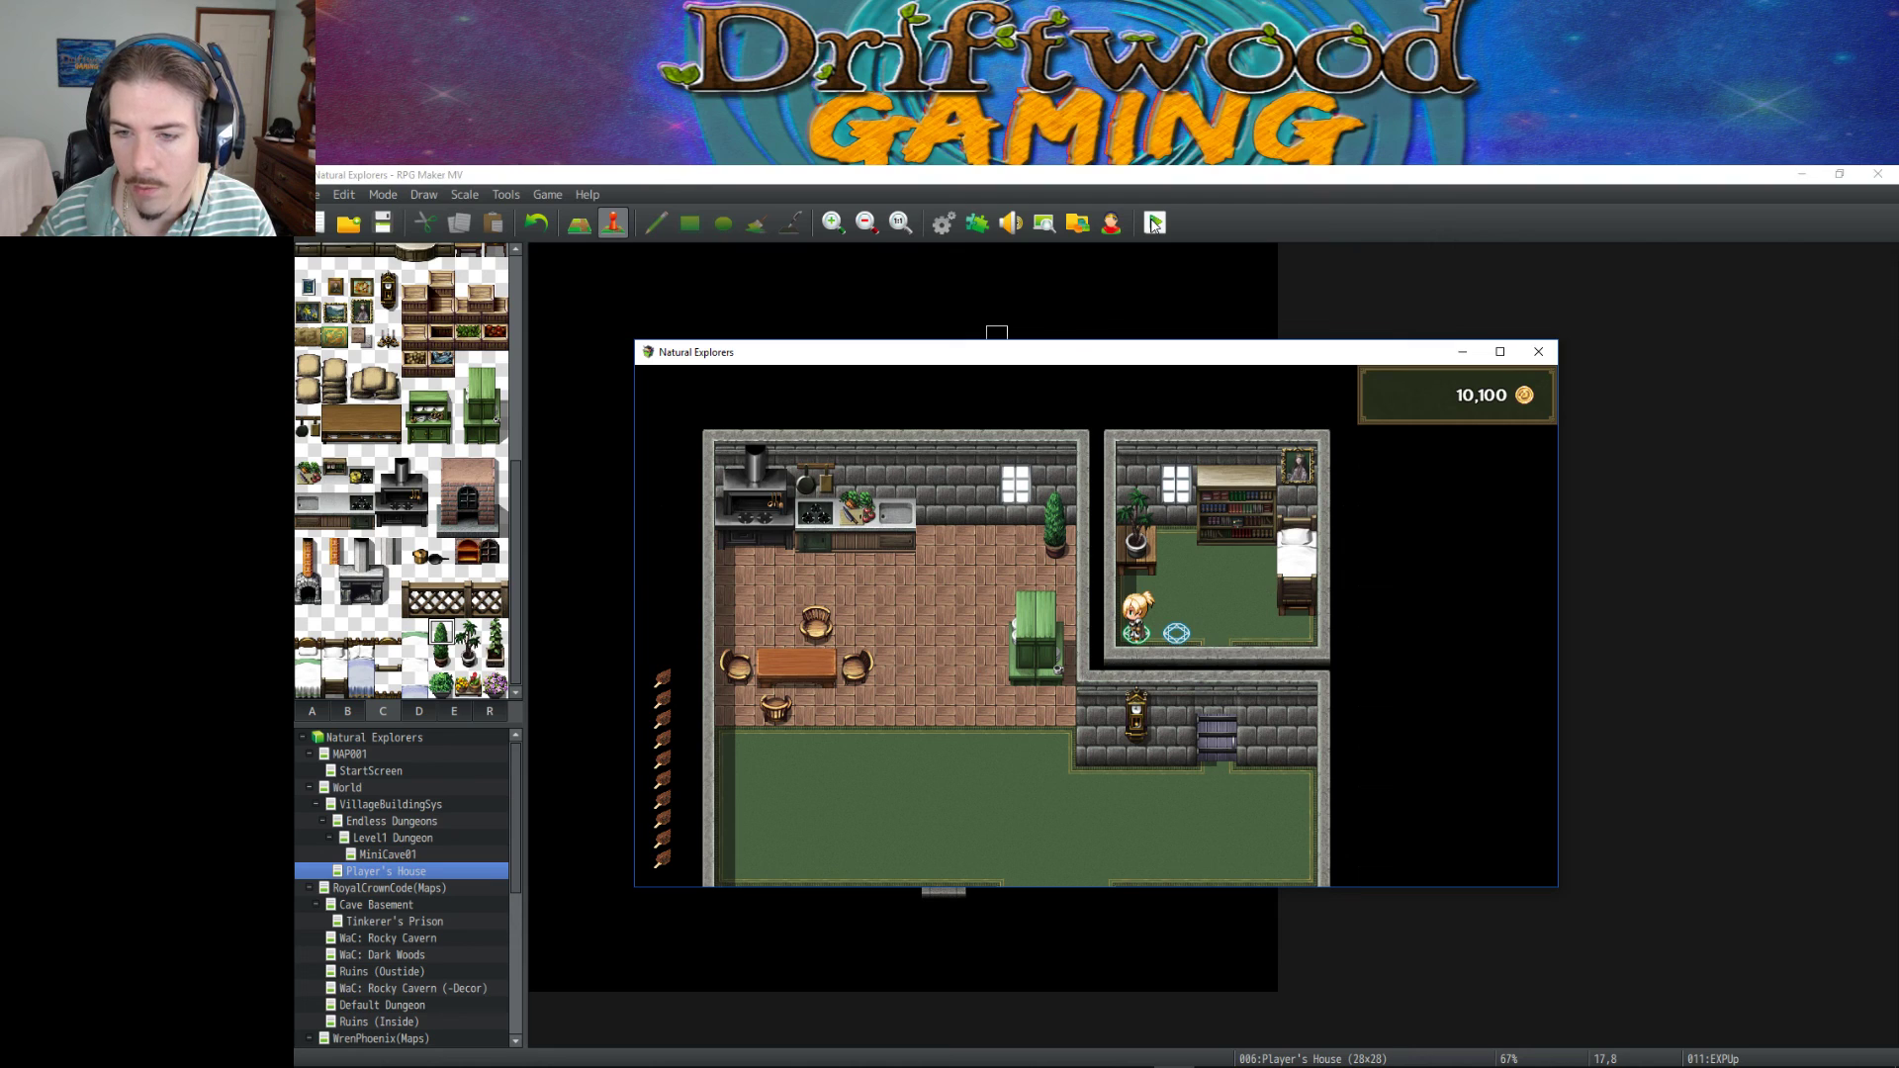
pyautogui.press('Return')
pyautogui.press('Escape')
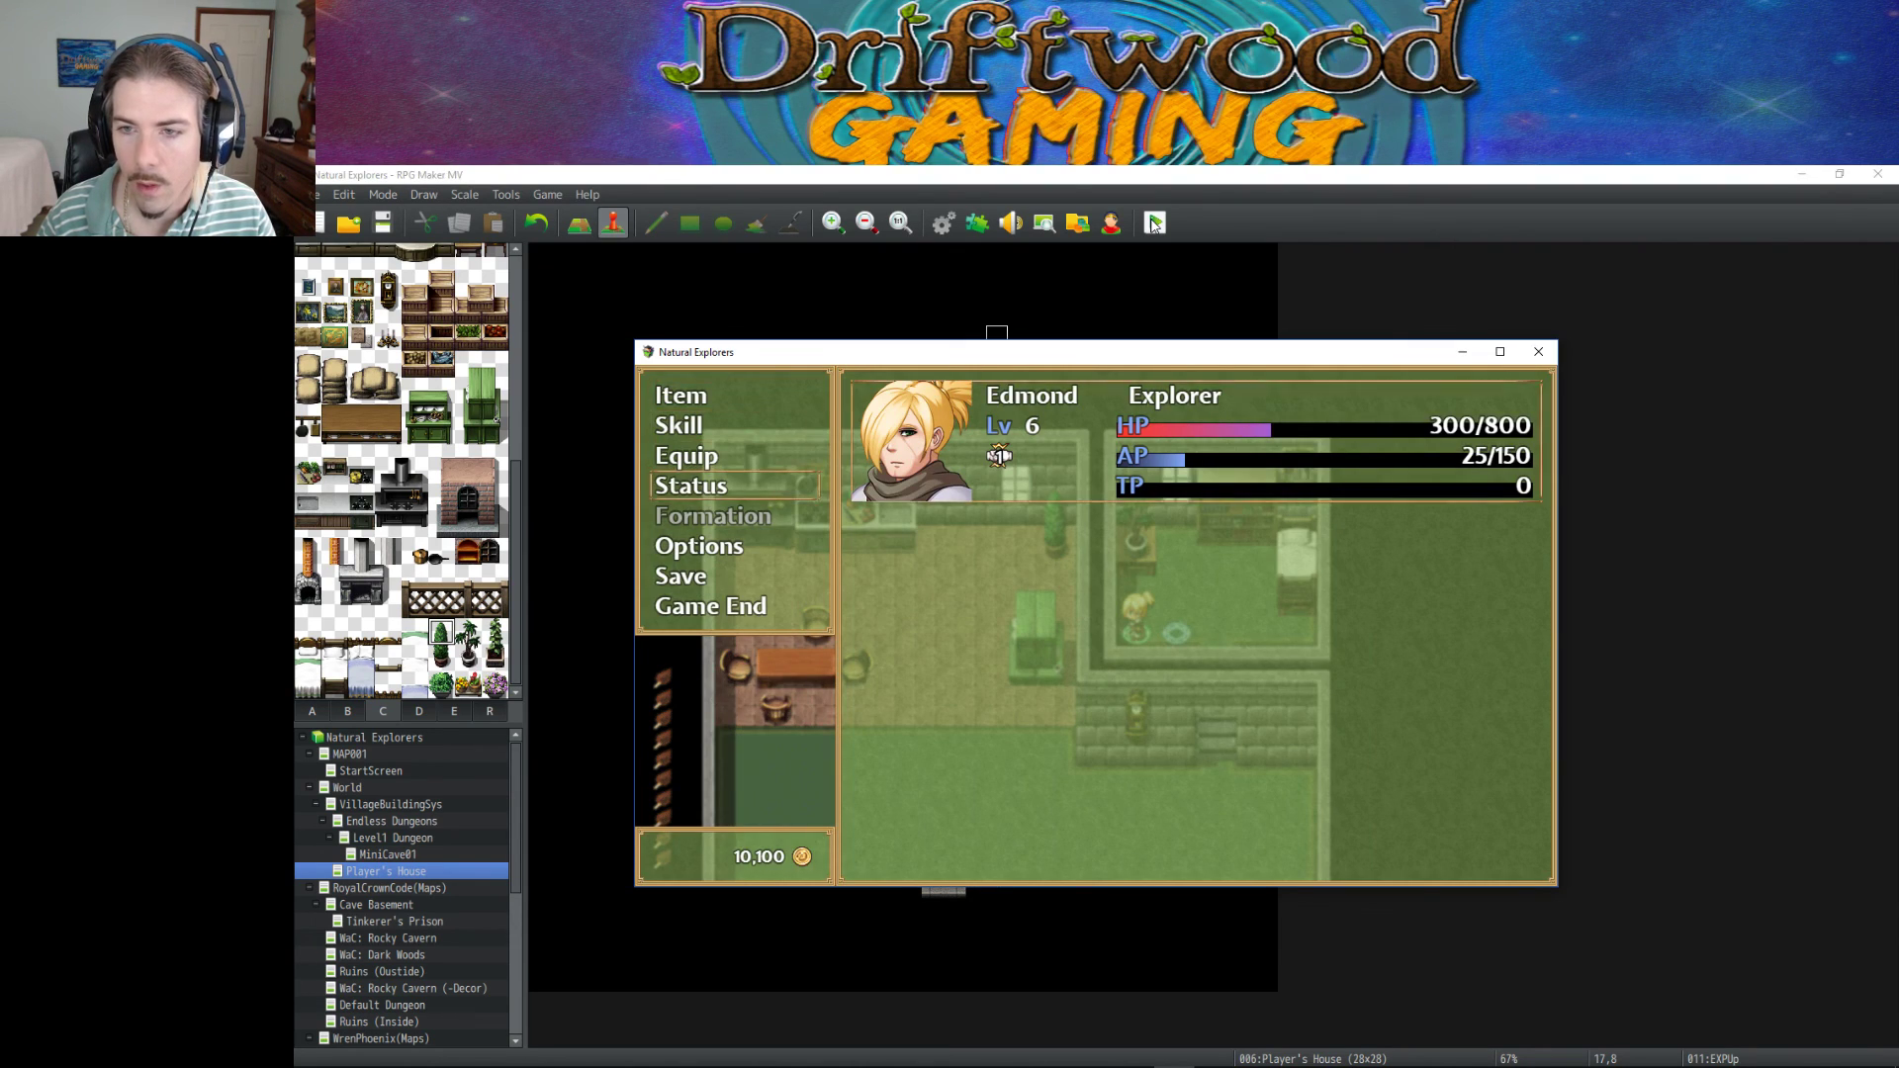
pyautogui.press('Return')
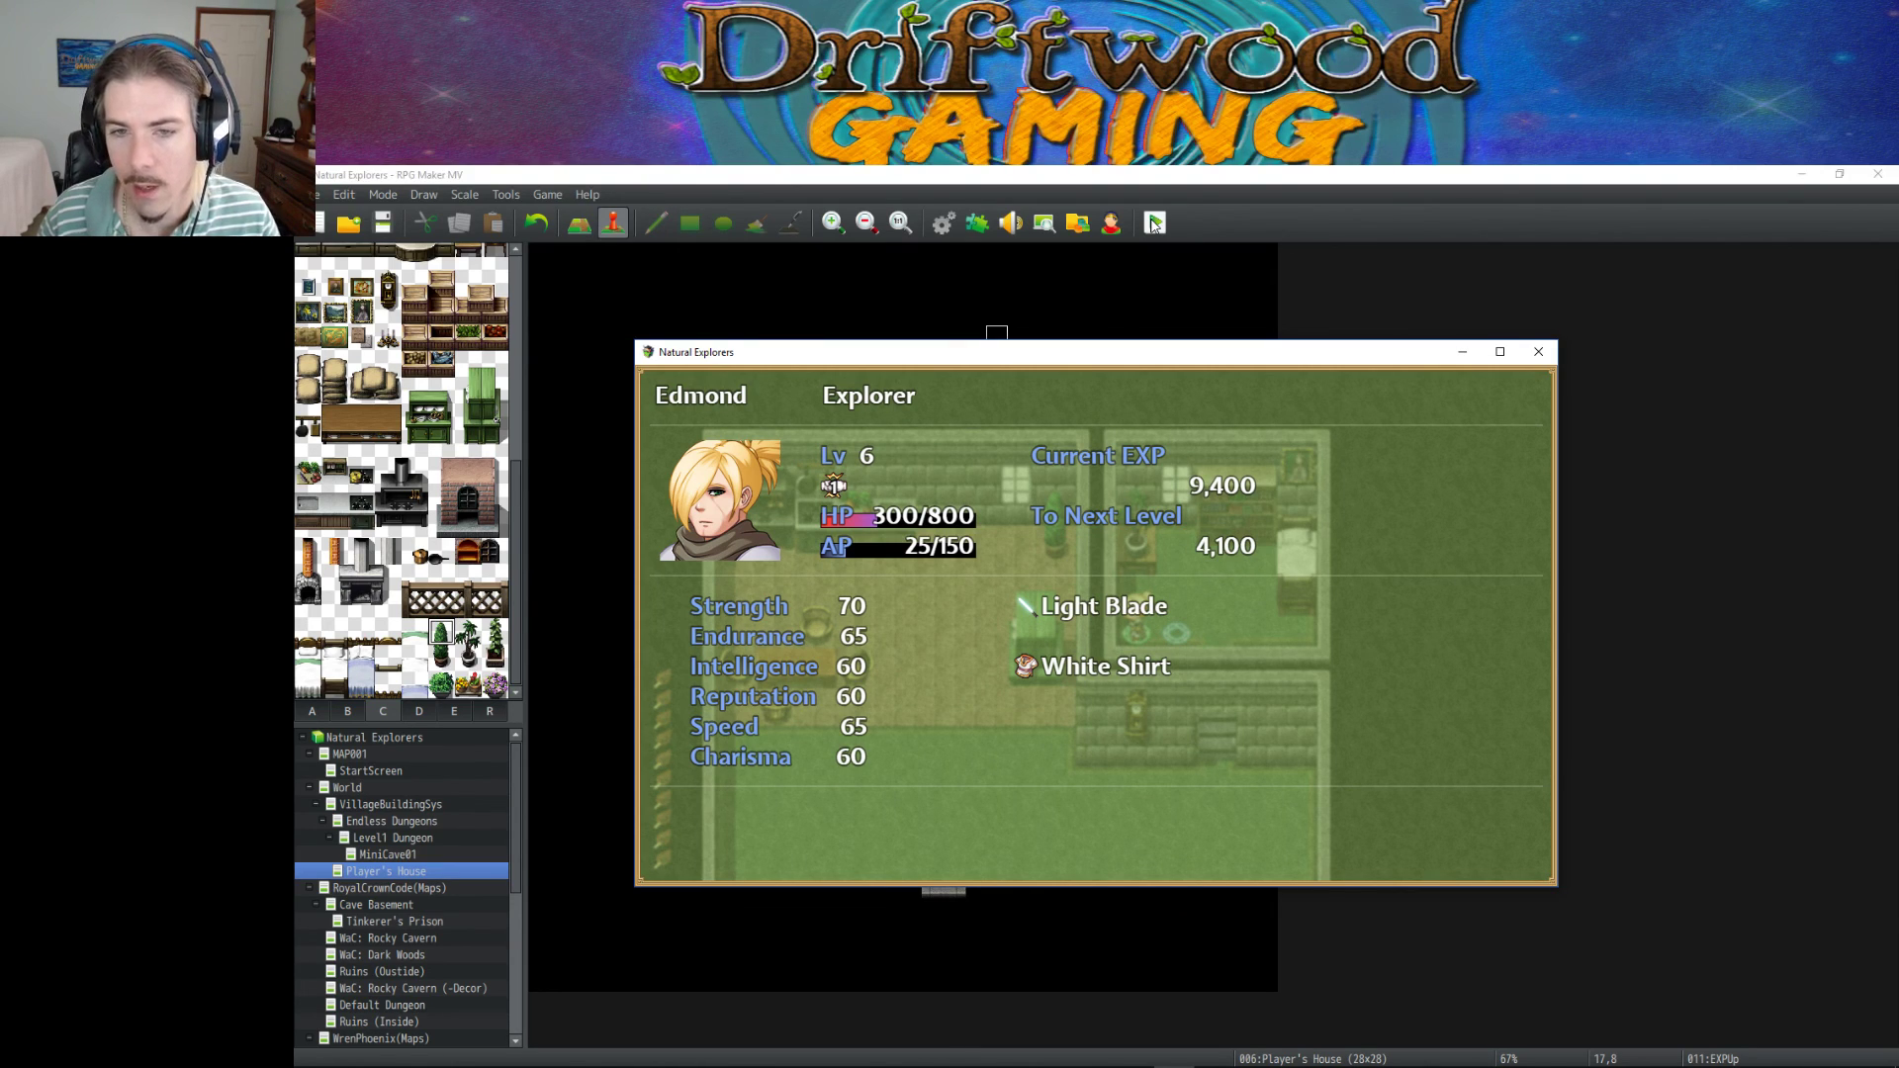
pyautogui.press('Escape')
pyautogui.press('Escape')
# Raise the Explorer to level 7 with the EXP event and check the next-level requirement.
pyautogui.press('Right')
pyautogui.press('Left')
pyautogui.press('Right')
pyautogui.press('Left')
pyautogui.press('Return')
pyautogui.press('Escape')
pyautogui.press('Return')
pyautogui.press('Return')
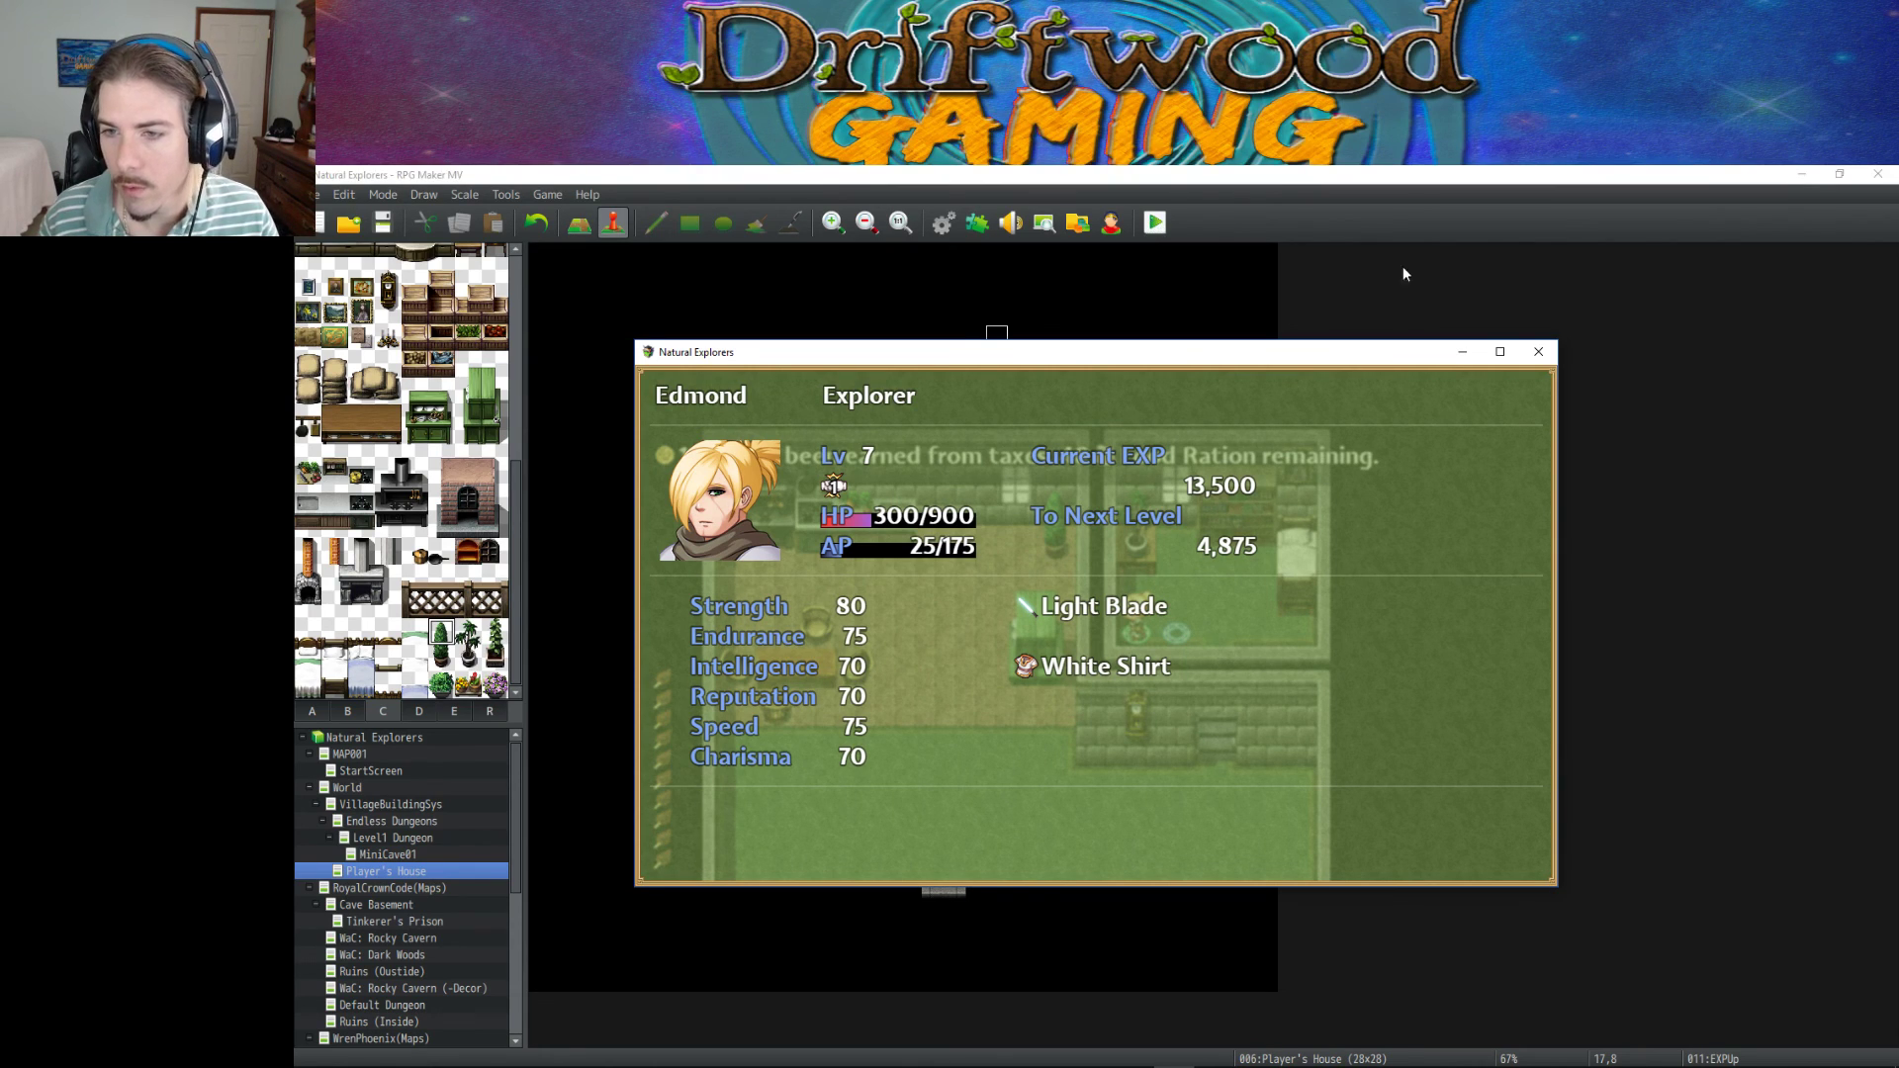
# Close the playtest and change the Explorer's exp formula in the class note to (level * 300) * (level*0.75).
pyautogui.click(1539, 352)
pyautogui.click(943, 222)
pyautogui.scroll(-1, 1380, 742)
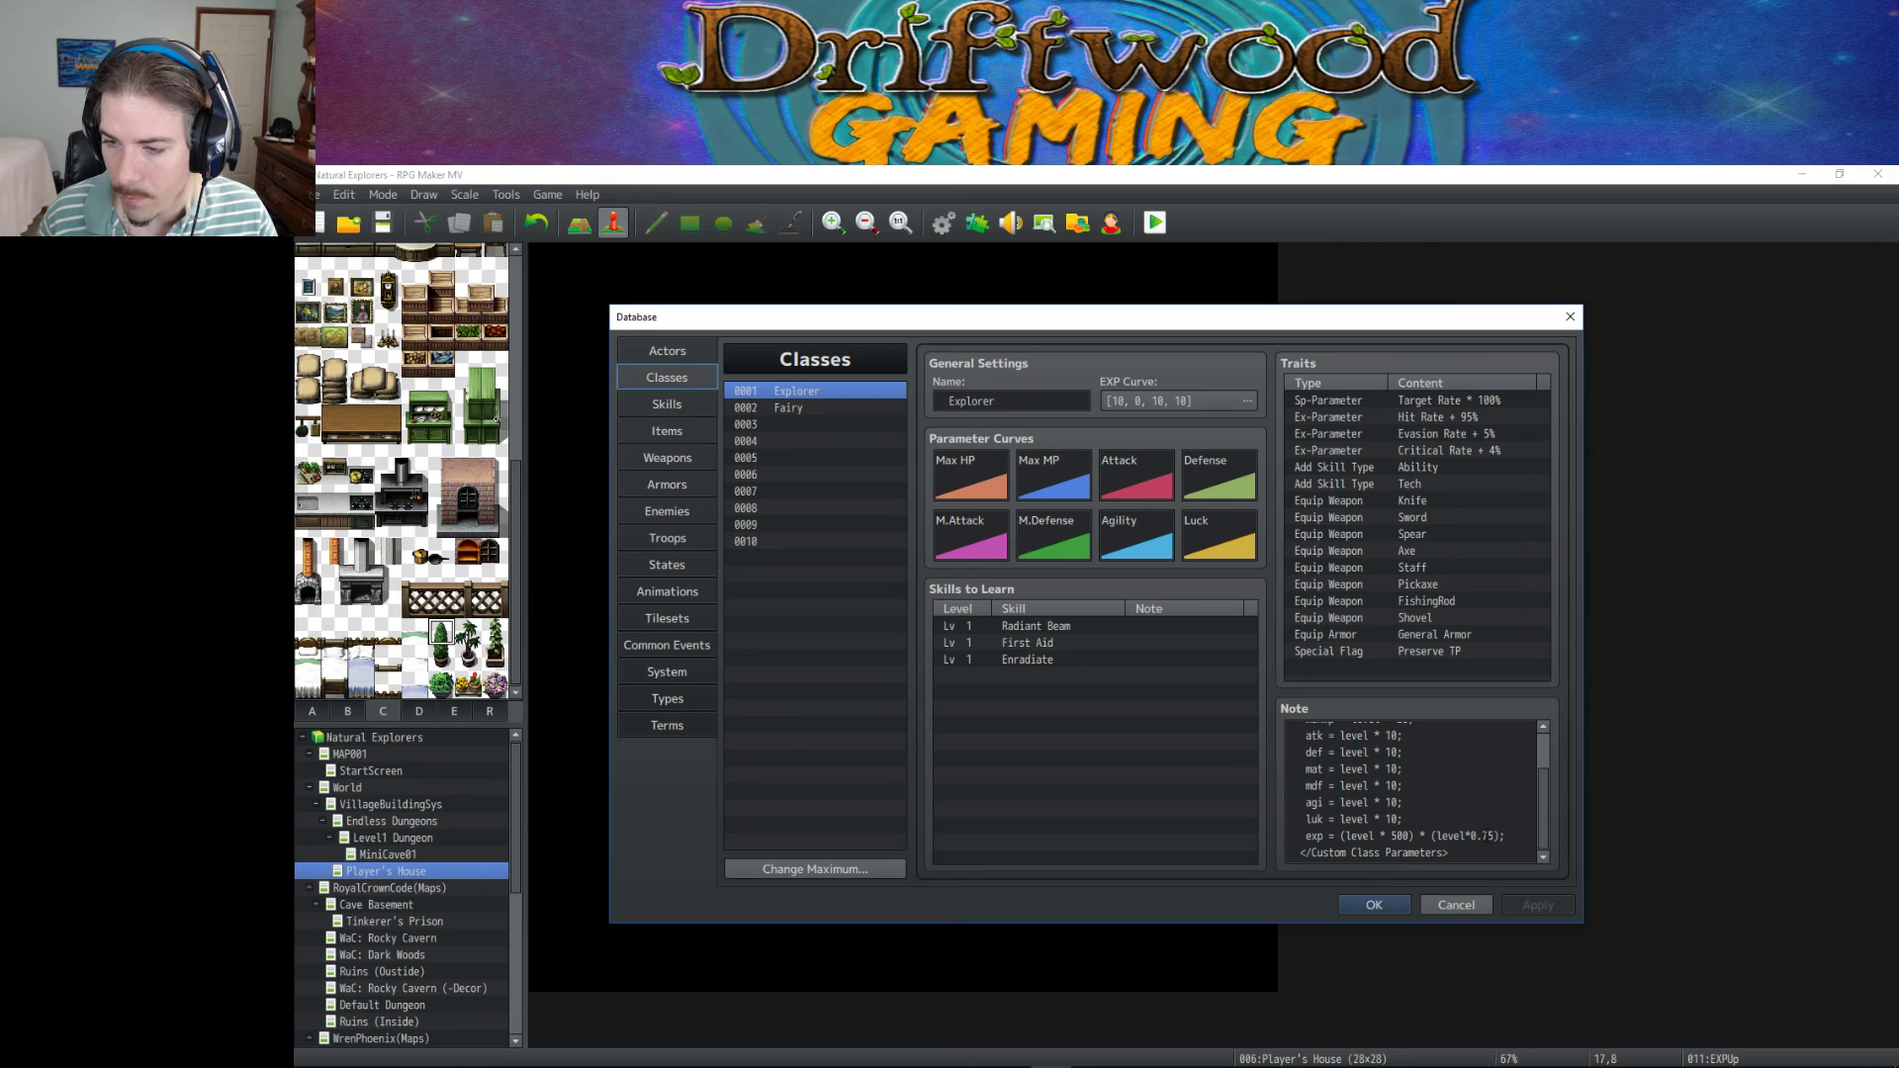
pyautogui.doubleClick(1401, 836)
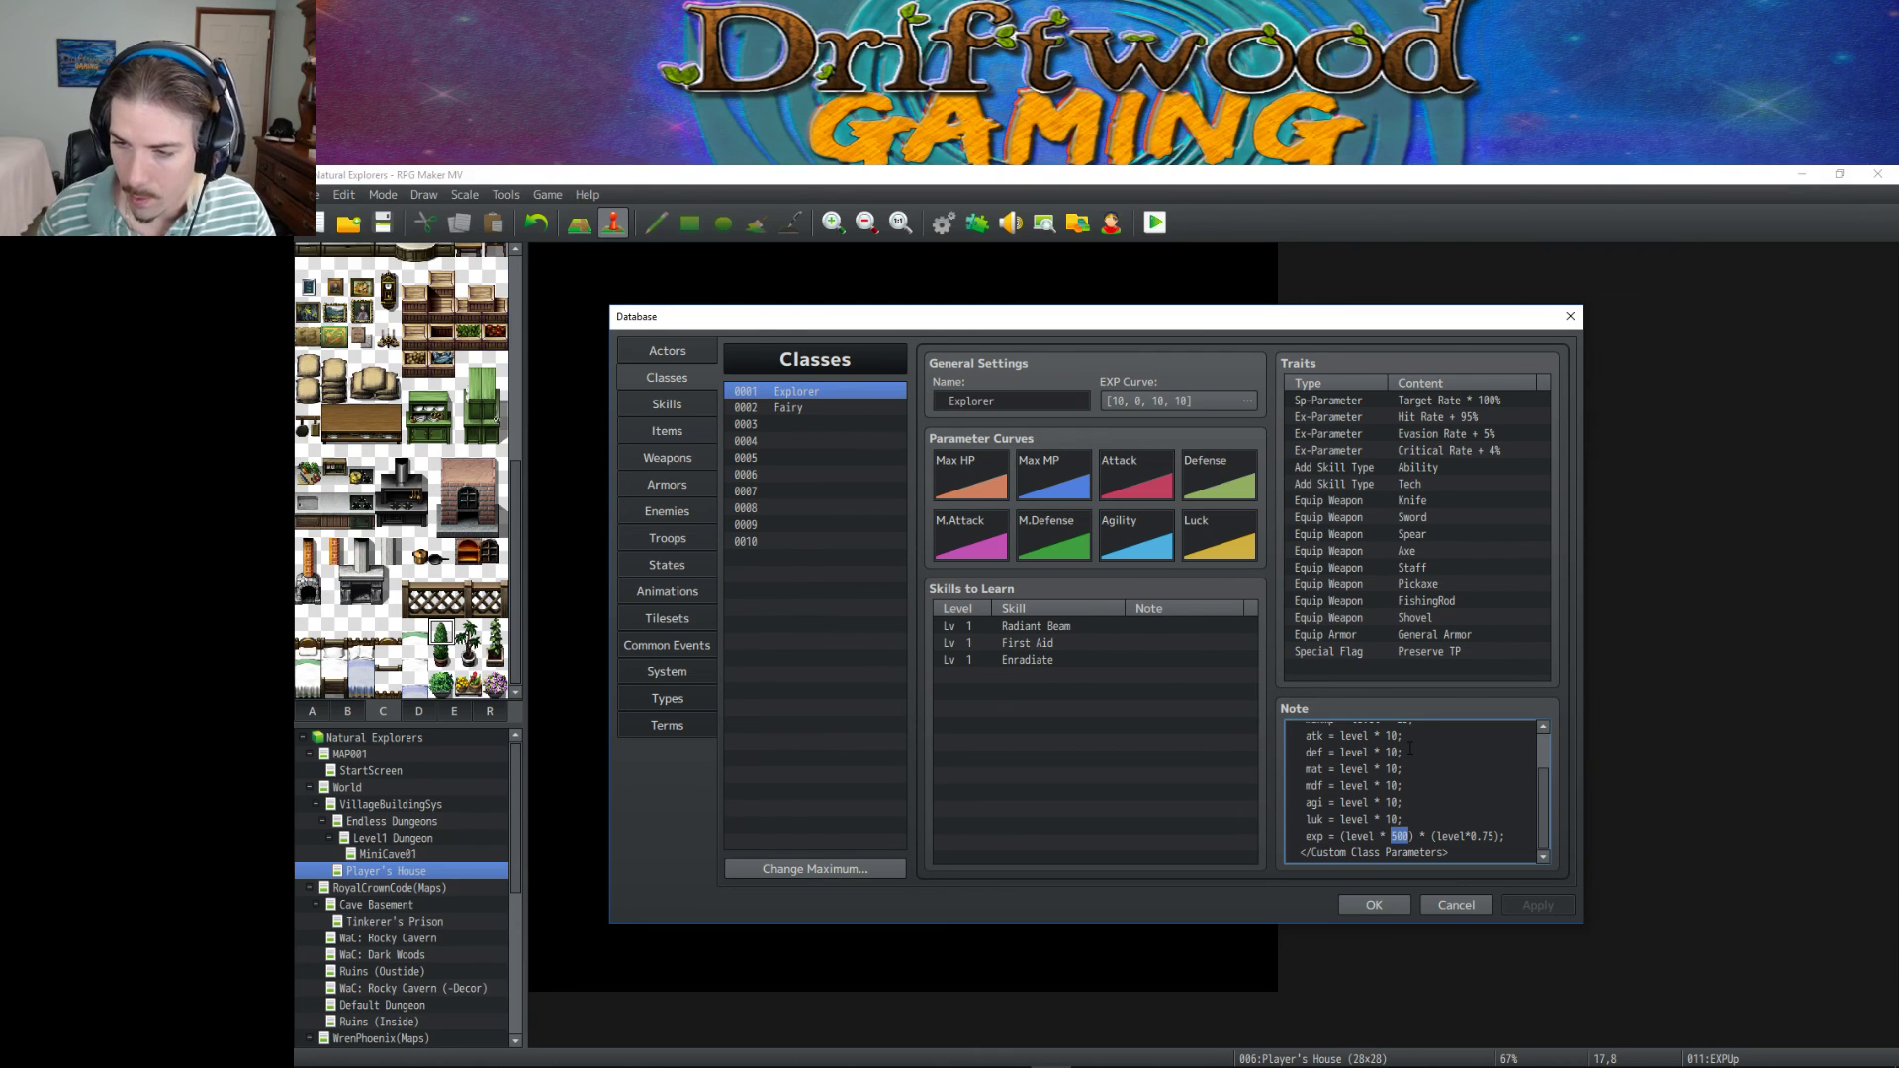
pyautogui.write('300')
pyautogui.click(1529, 905)
pyautogui.click(1389, 906)
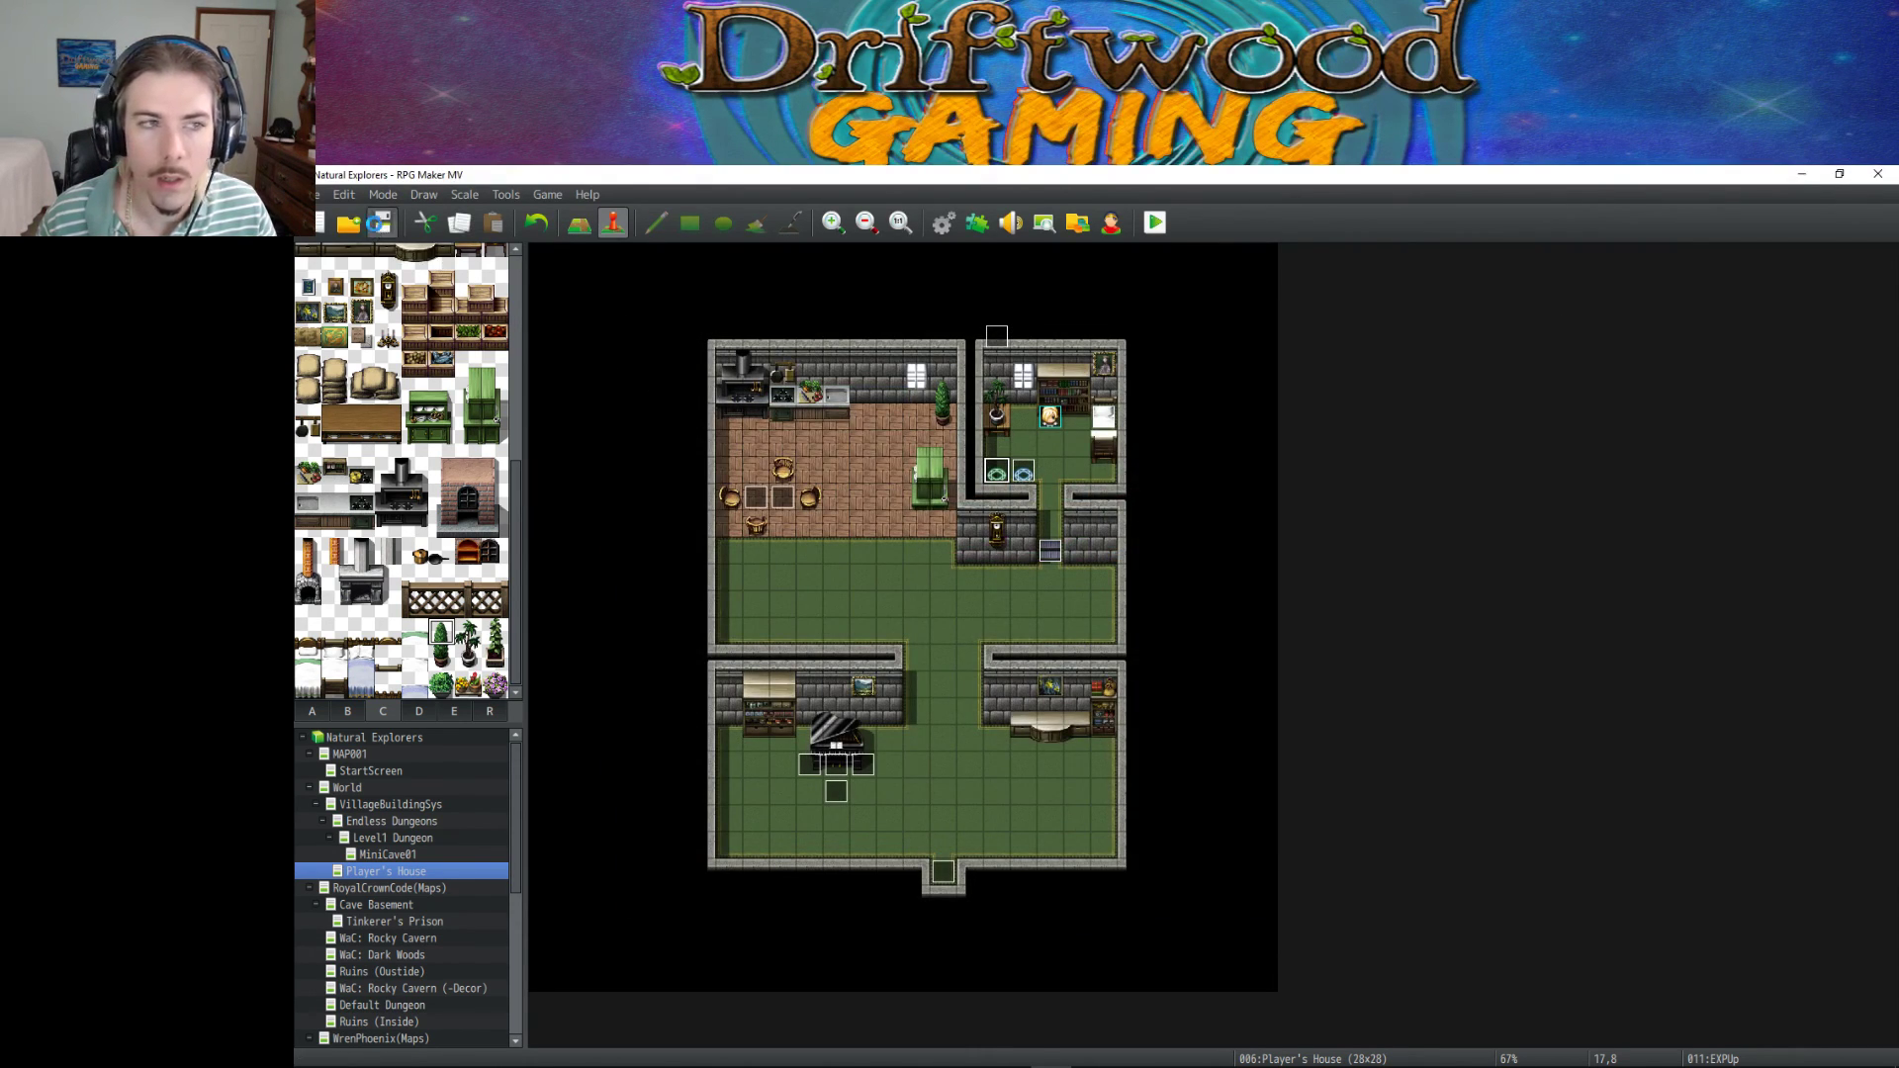
# Launch a new playtest and look through the Explorer's skill categories.
pyautogui.click(1153, 222)
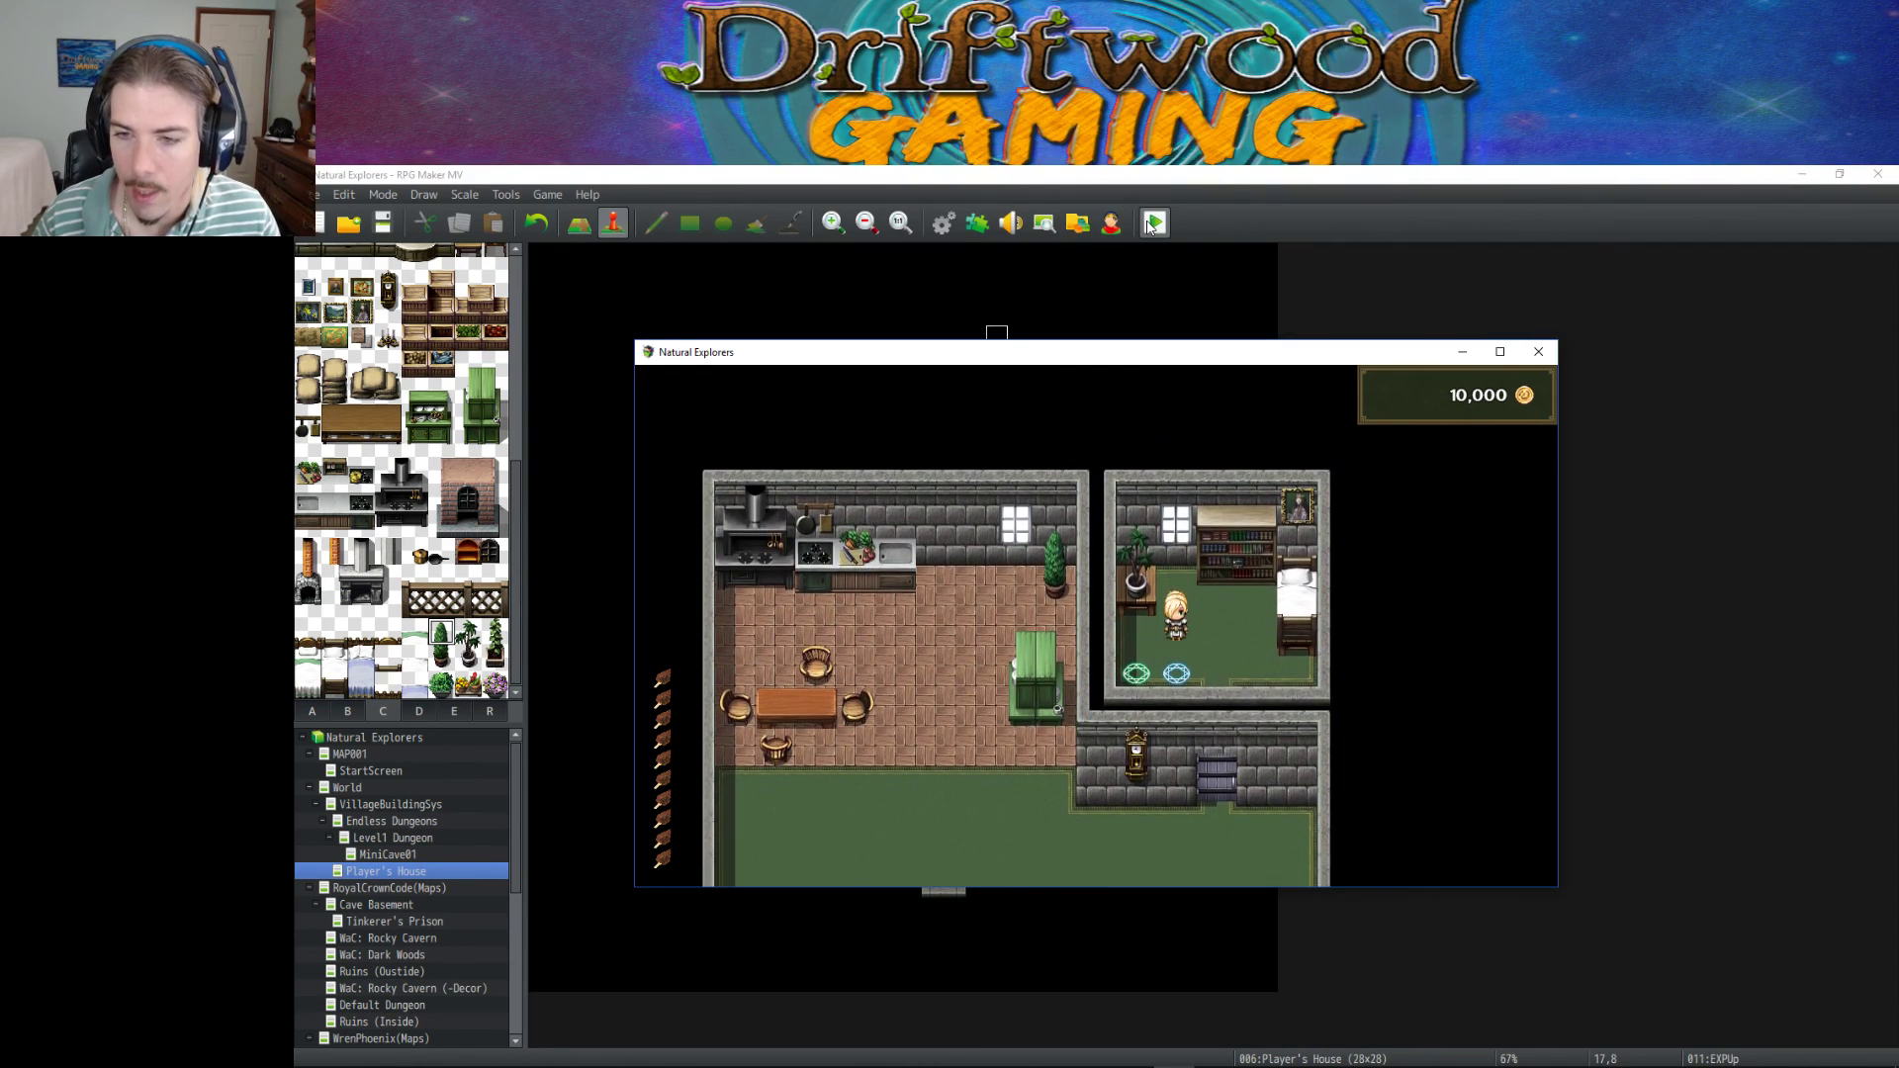
pyautogui.press('Escape')
pyautogui.press('Down')
pyautogui.press('Return')
pyautogui.press('Return')
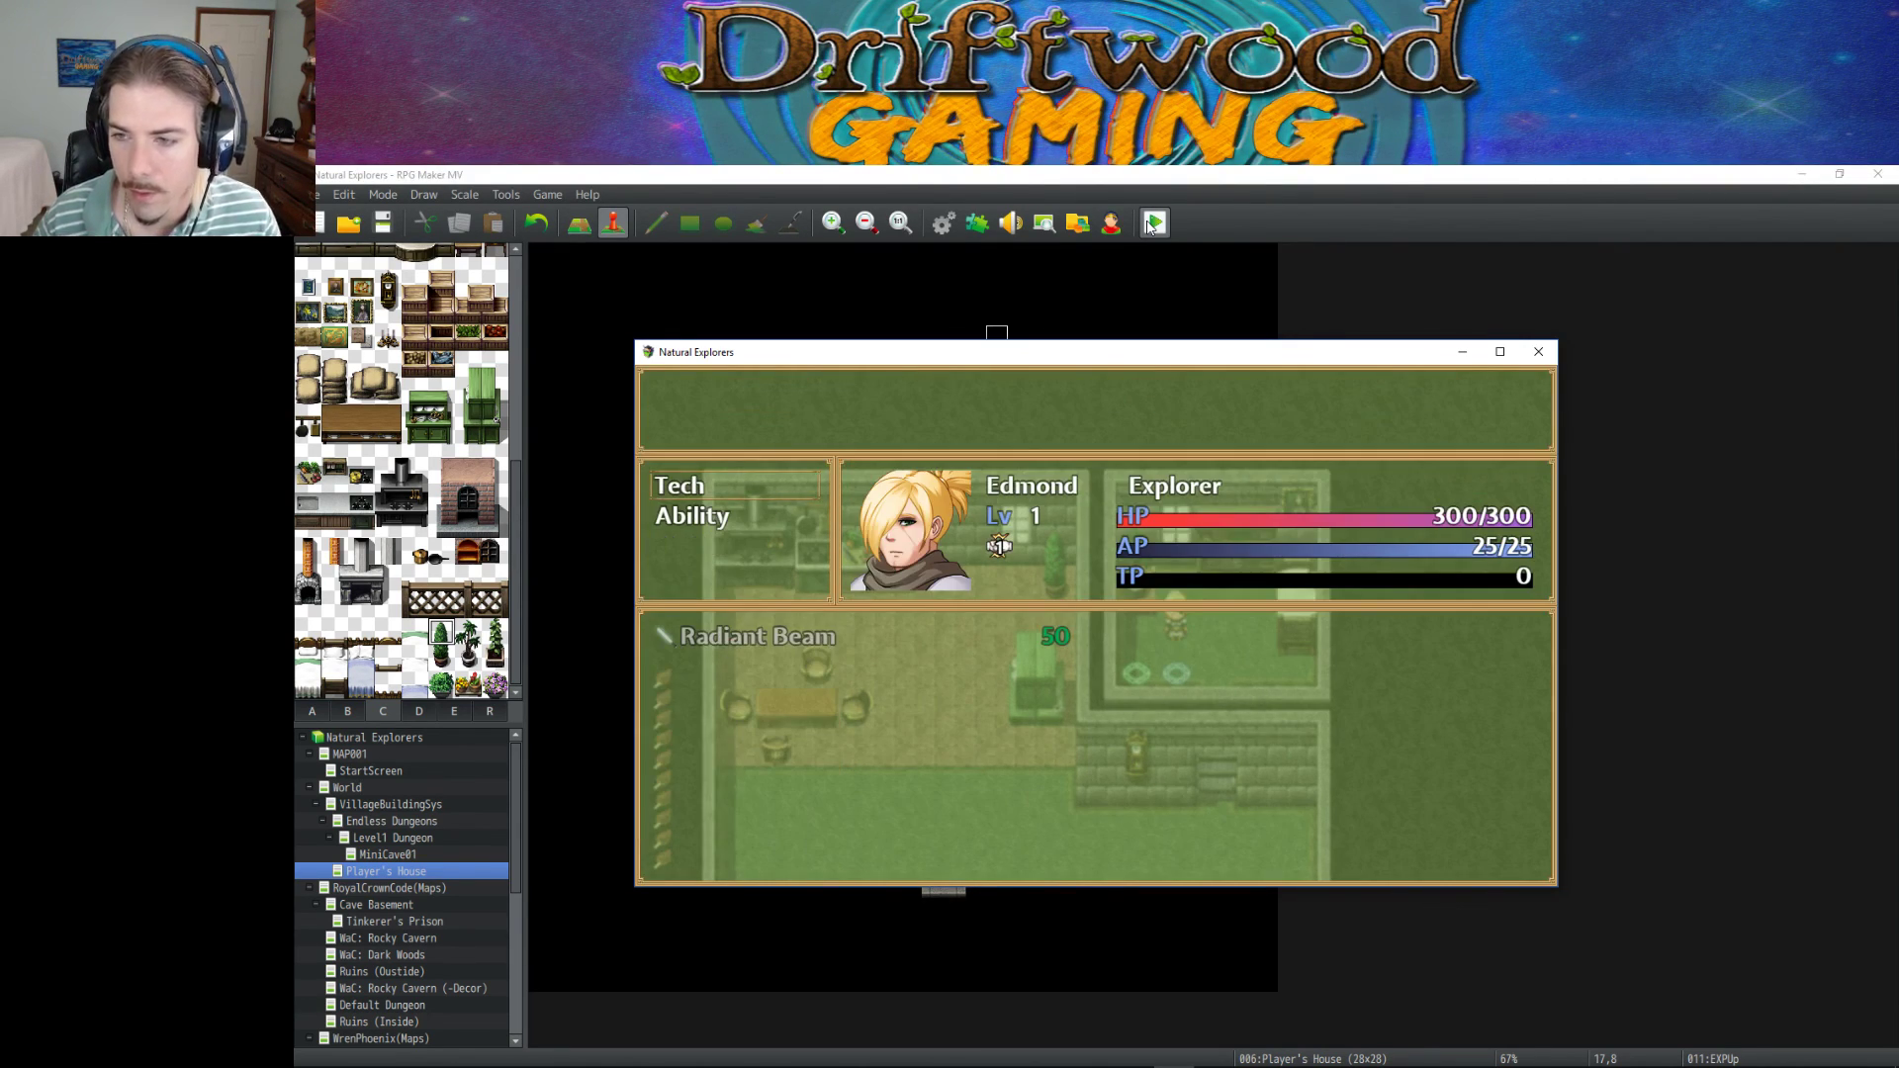
pyautogui.press('Down')
pyautogui.press('Up')
pyautogui.press('Down')
pyautogui.press('Escape')
# Check the EXP requirement at level 1 under the new Explorer formula on the status screen.
pyautogui.press('Down')
pyautogui.press('Down')
pyautogui.press('Return')
pyautogui.press('Return')
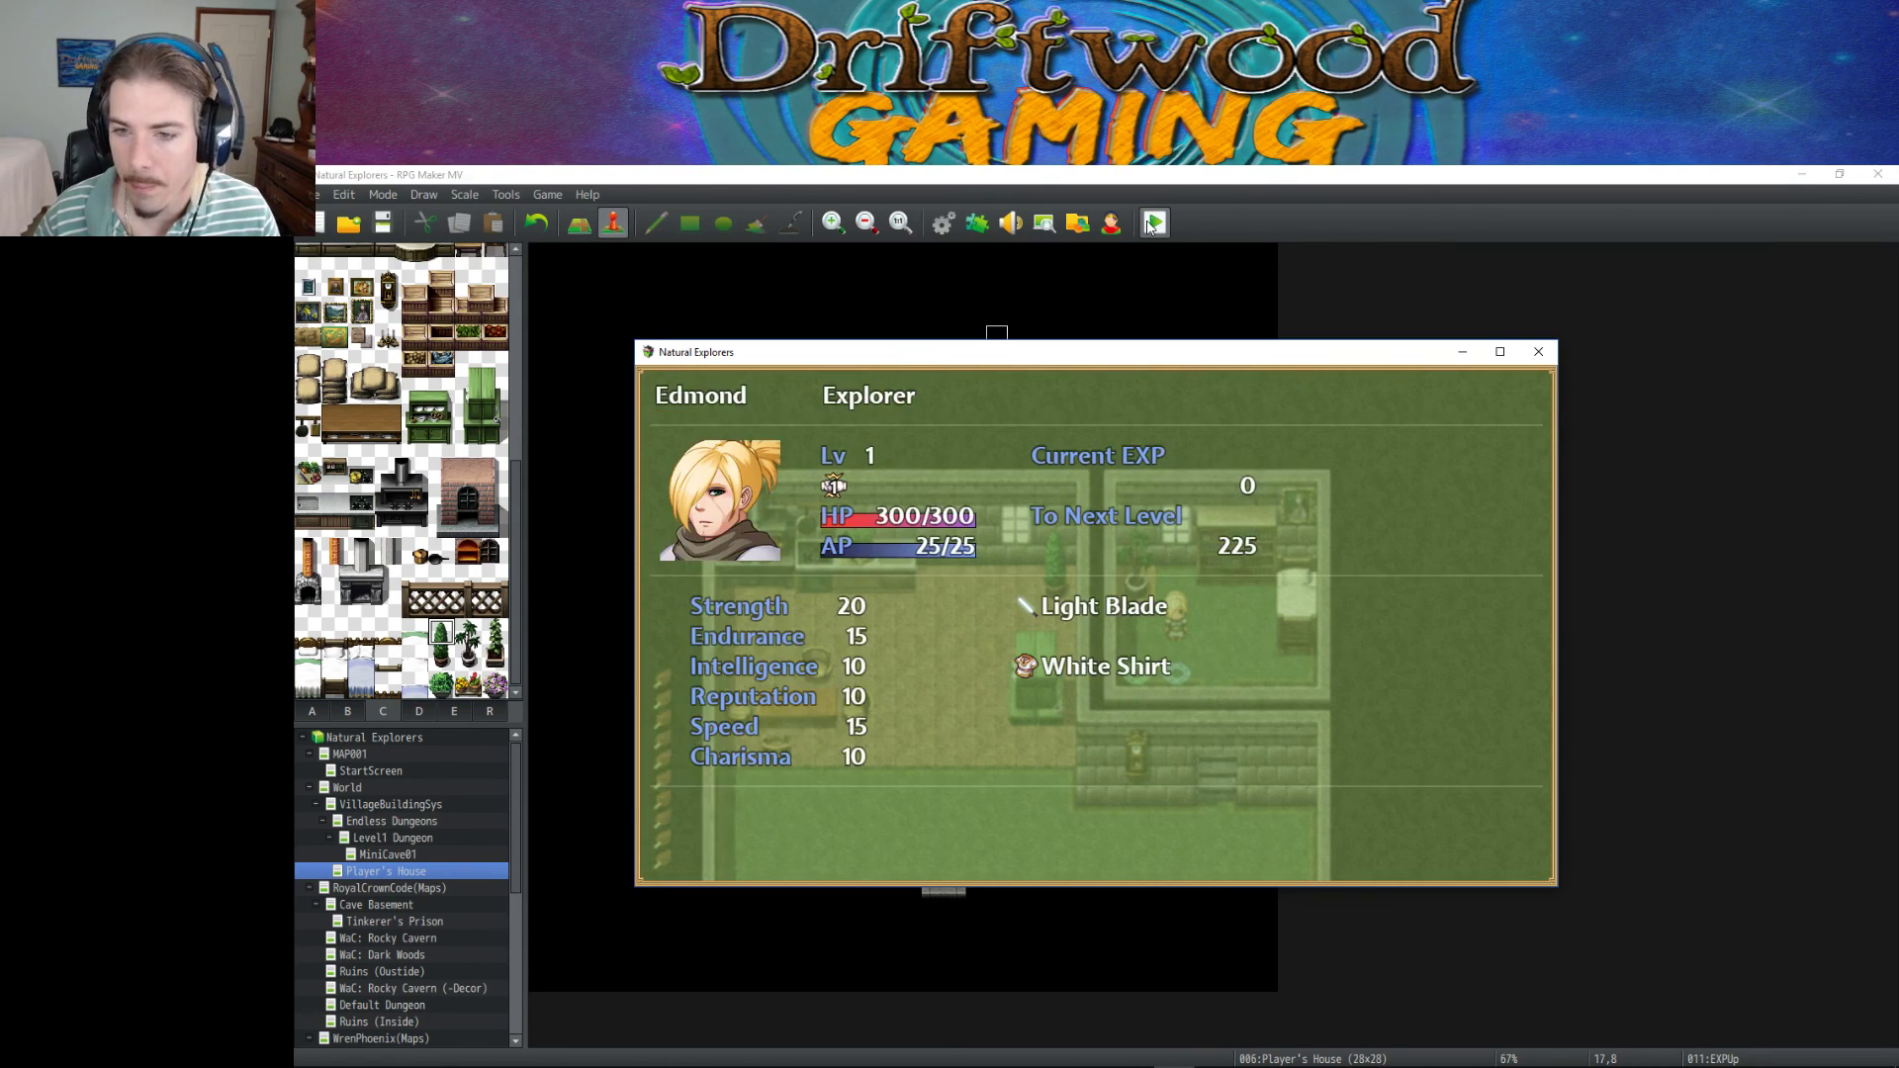
pyautogui.press('Escape')
pyautogui.press('Up')
pyautogui.press('Up')
pyautogui.press('Up')
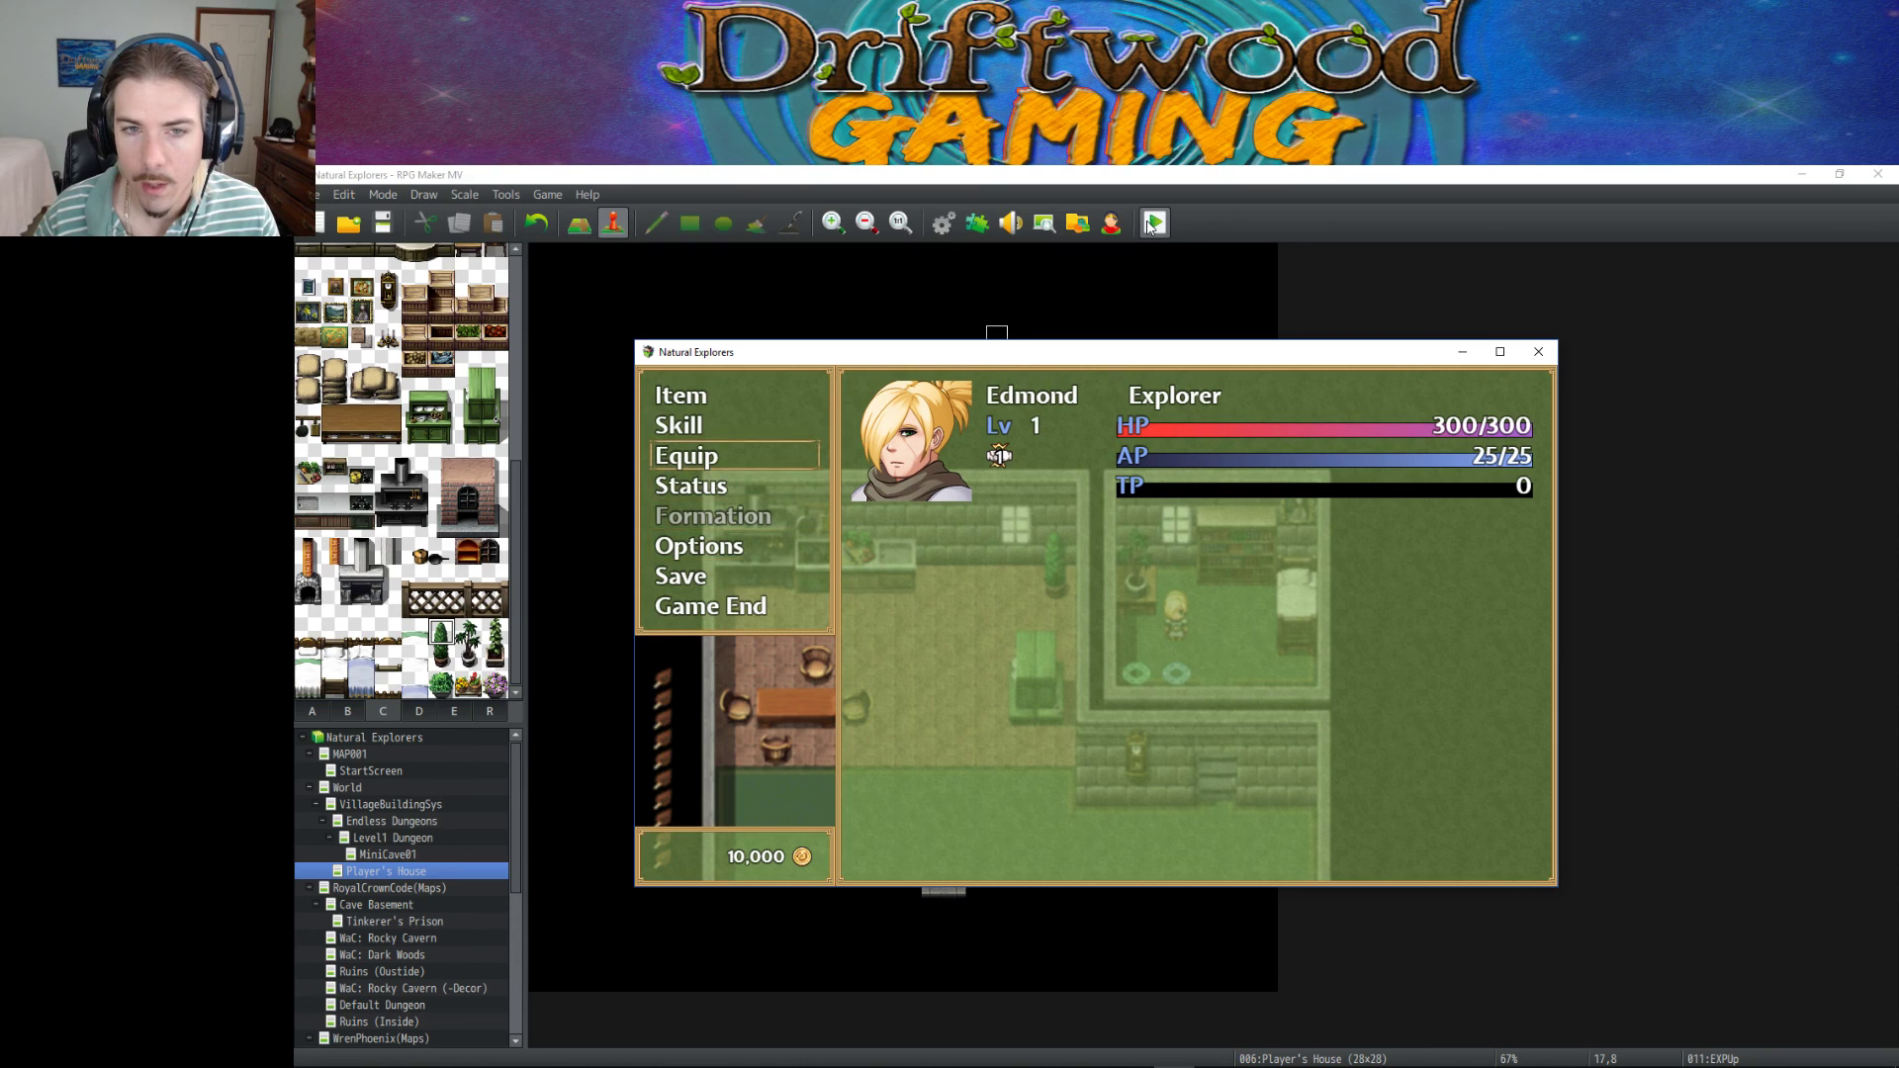
pyautogui.press('Return')
pyautogui.press('Escape')
pyautogui.press('Down')
pyautogui.press('Down')
pyautogui.press('Down')
pyautogui.press('Return')
pyautogui.press('Escape')
pyautogui.press('Escape')
# Walk to the EXP event, level the Explorer to 2 and check the EXP needed for the next level.
pyautogui.press('Left')
pyautogui.press('Down')
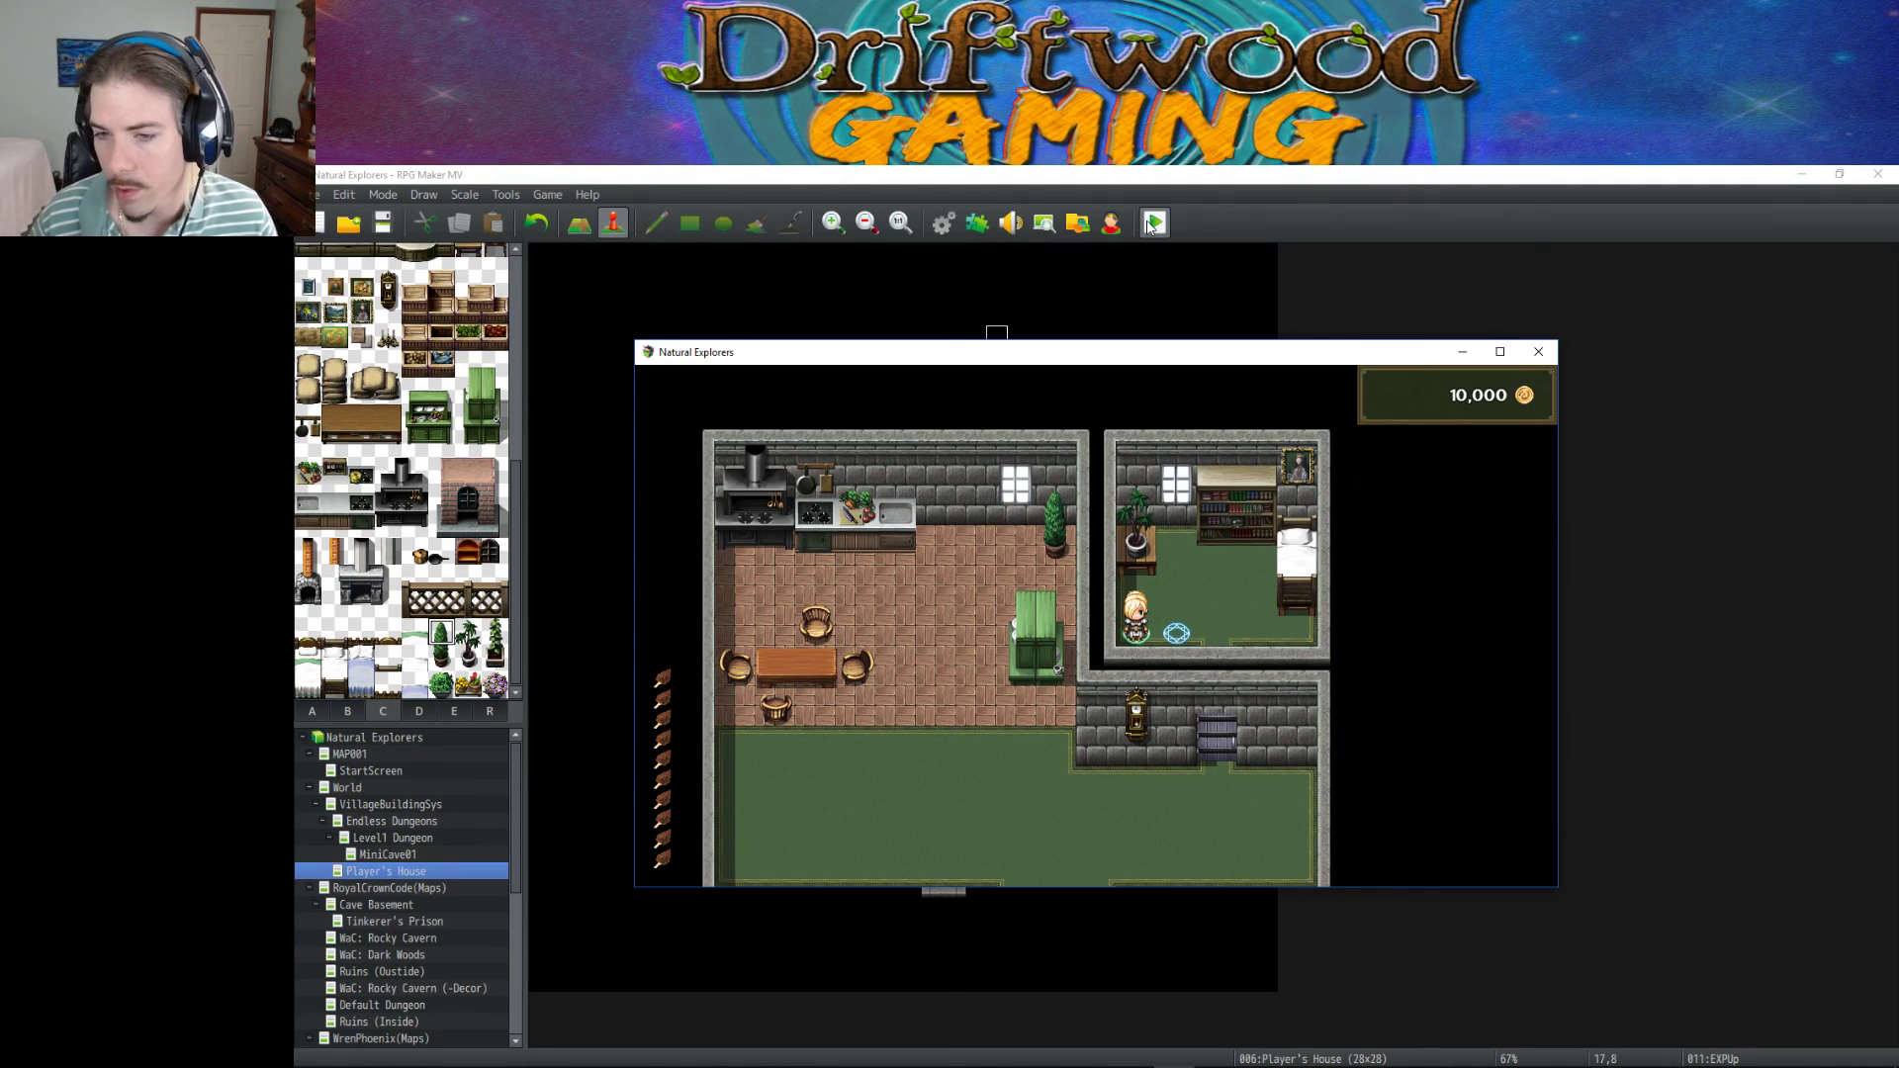
pyautogui.press('Return')
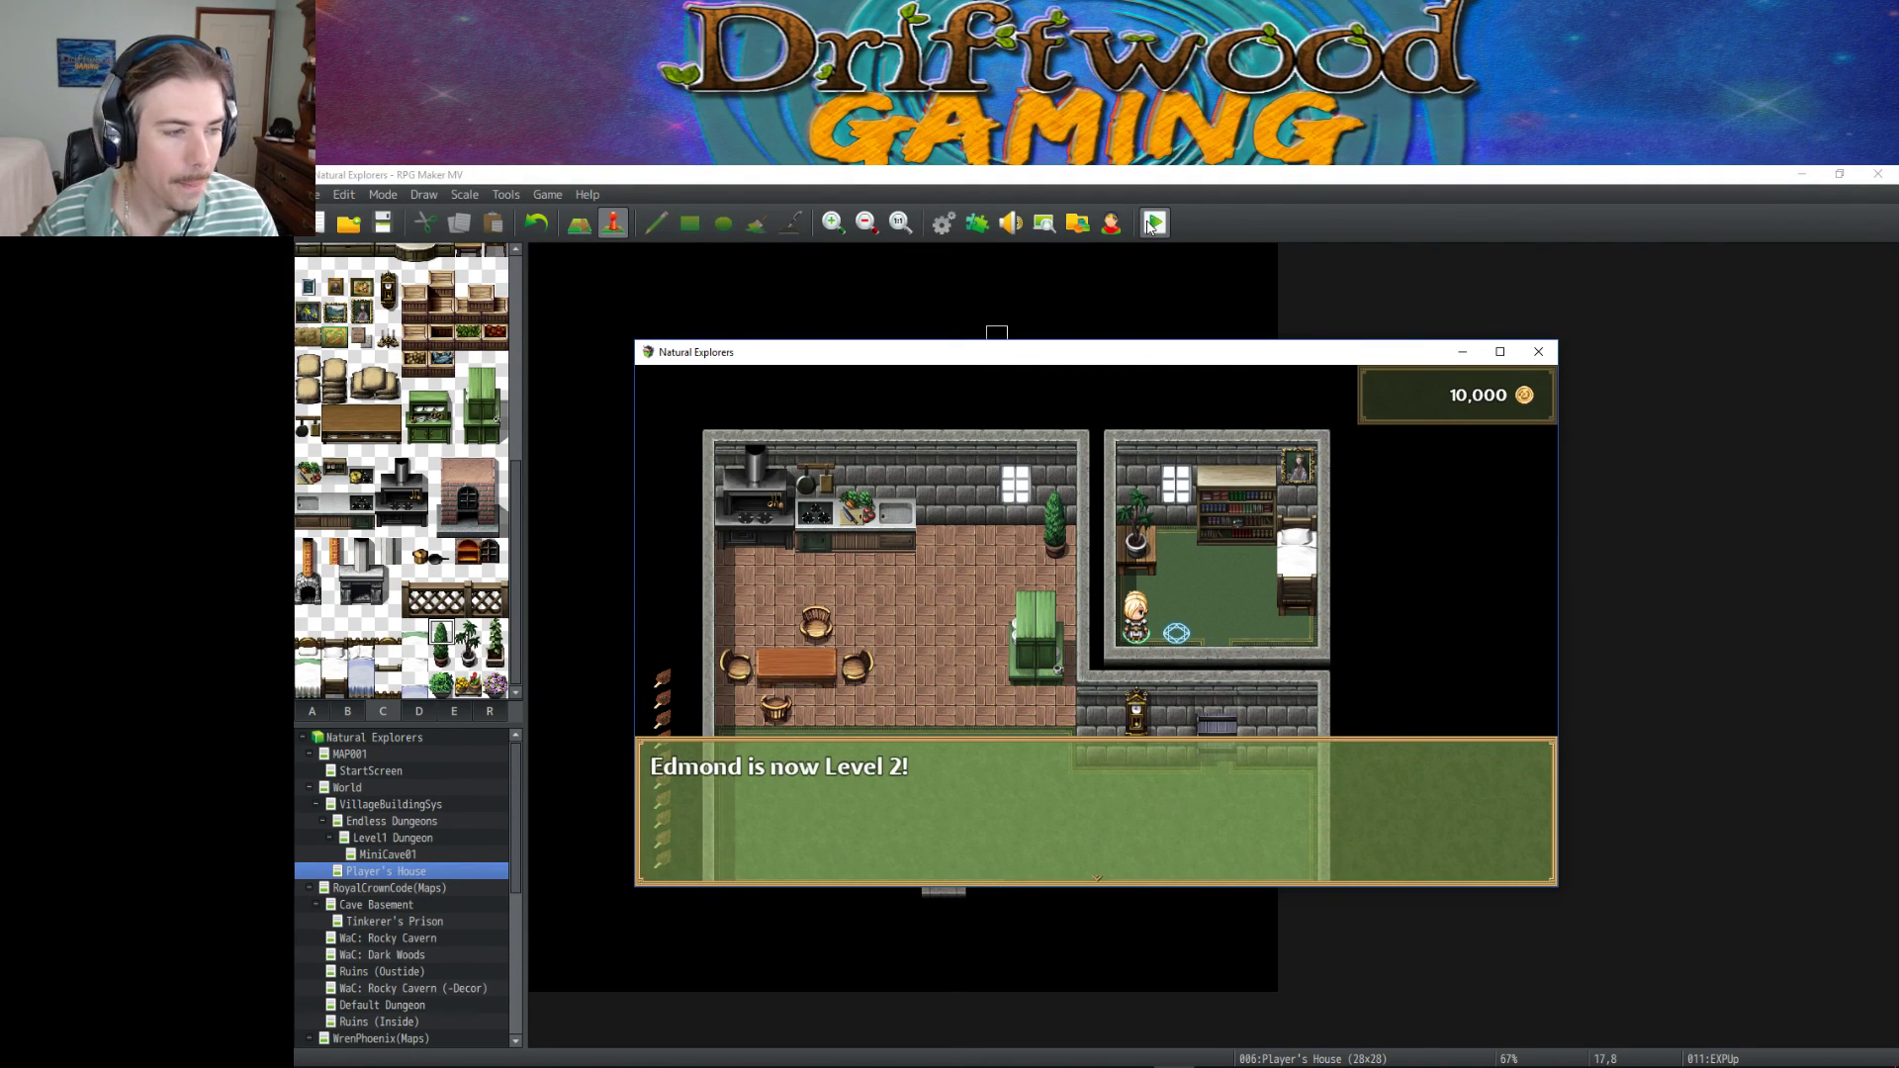
pyautogui.press('Return')
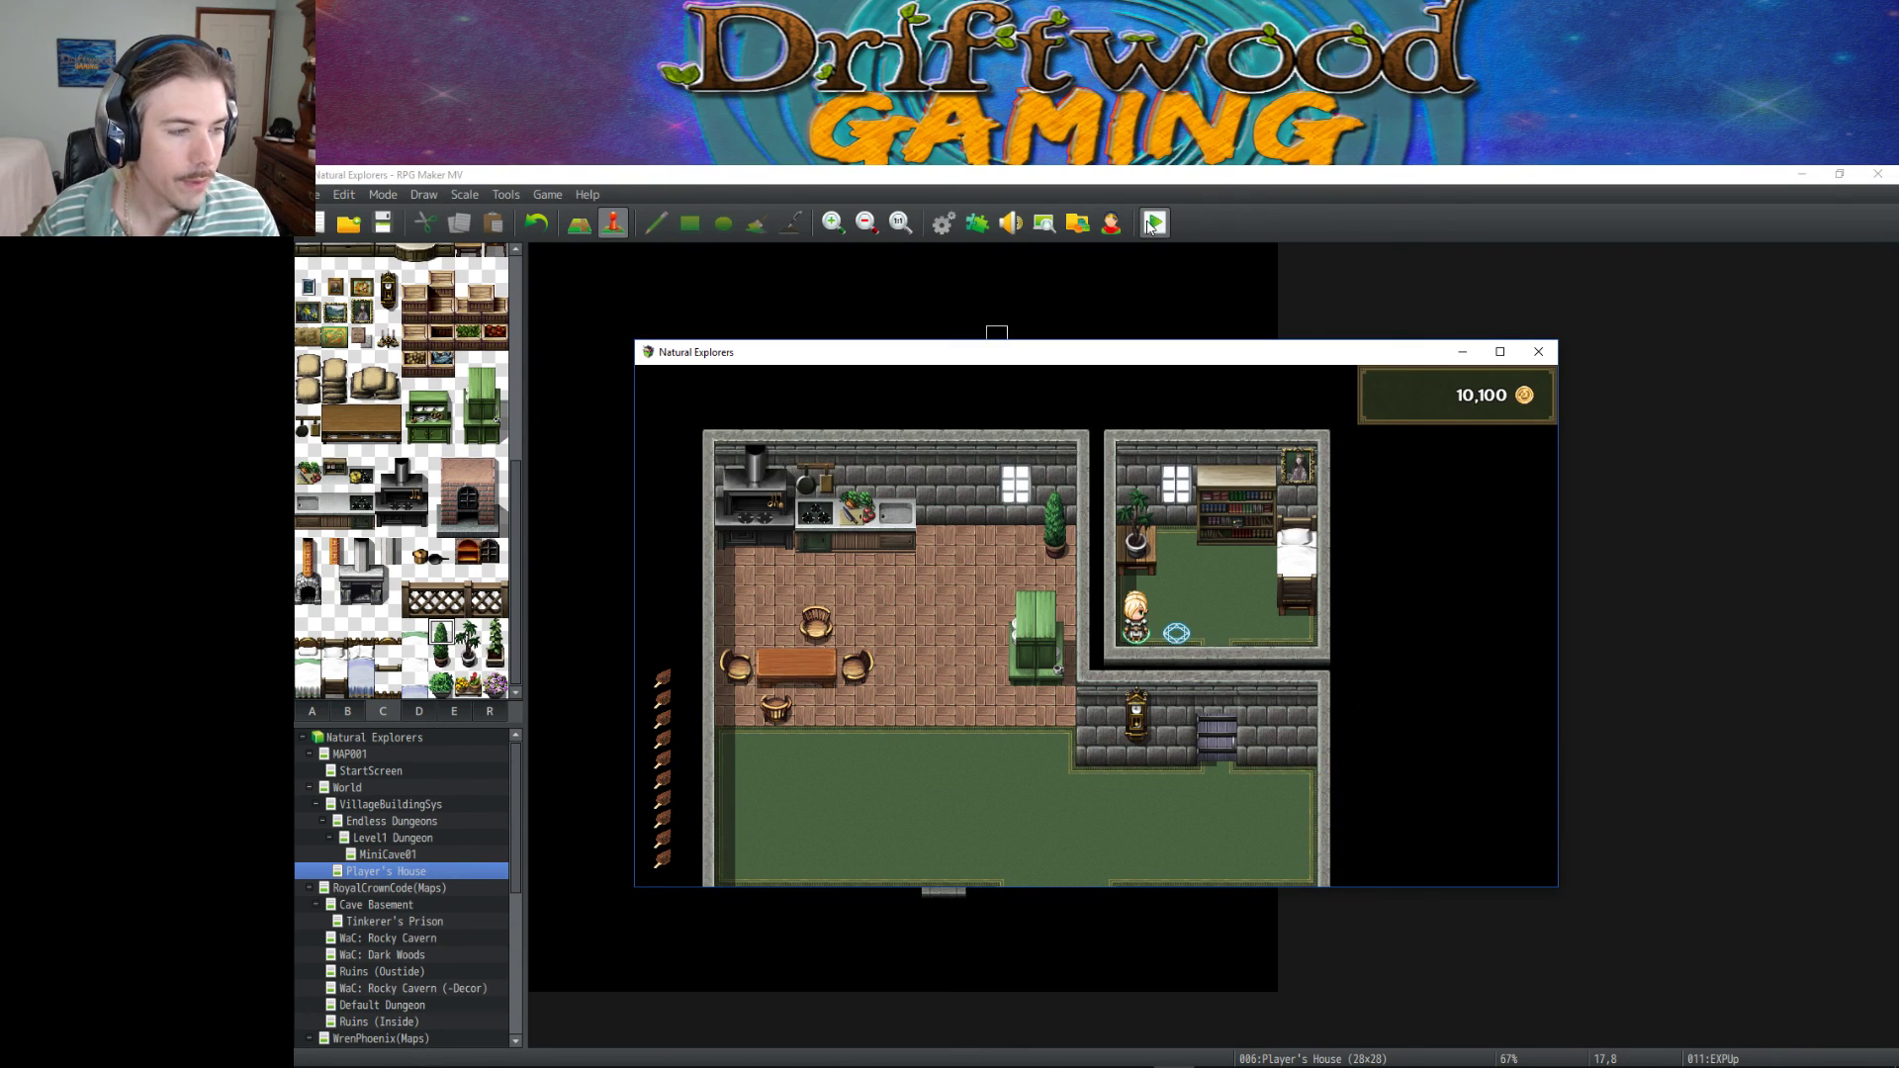
pyautogui.press('Escape')
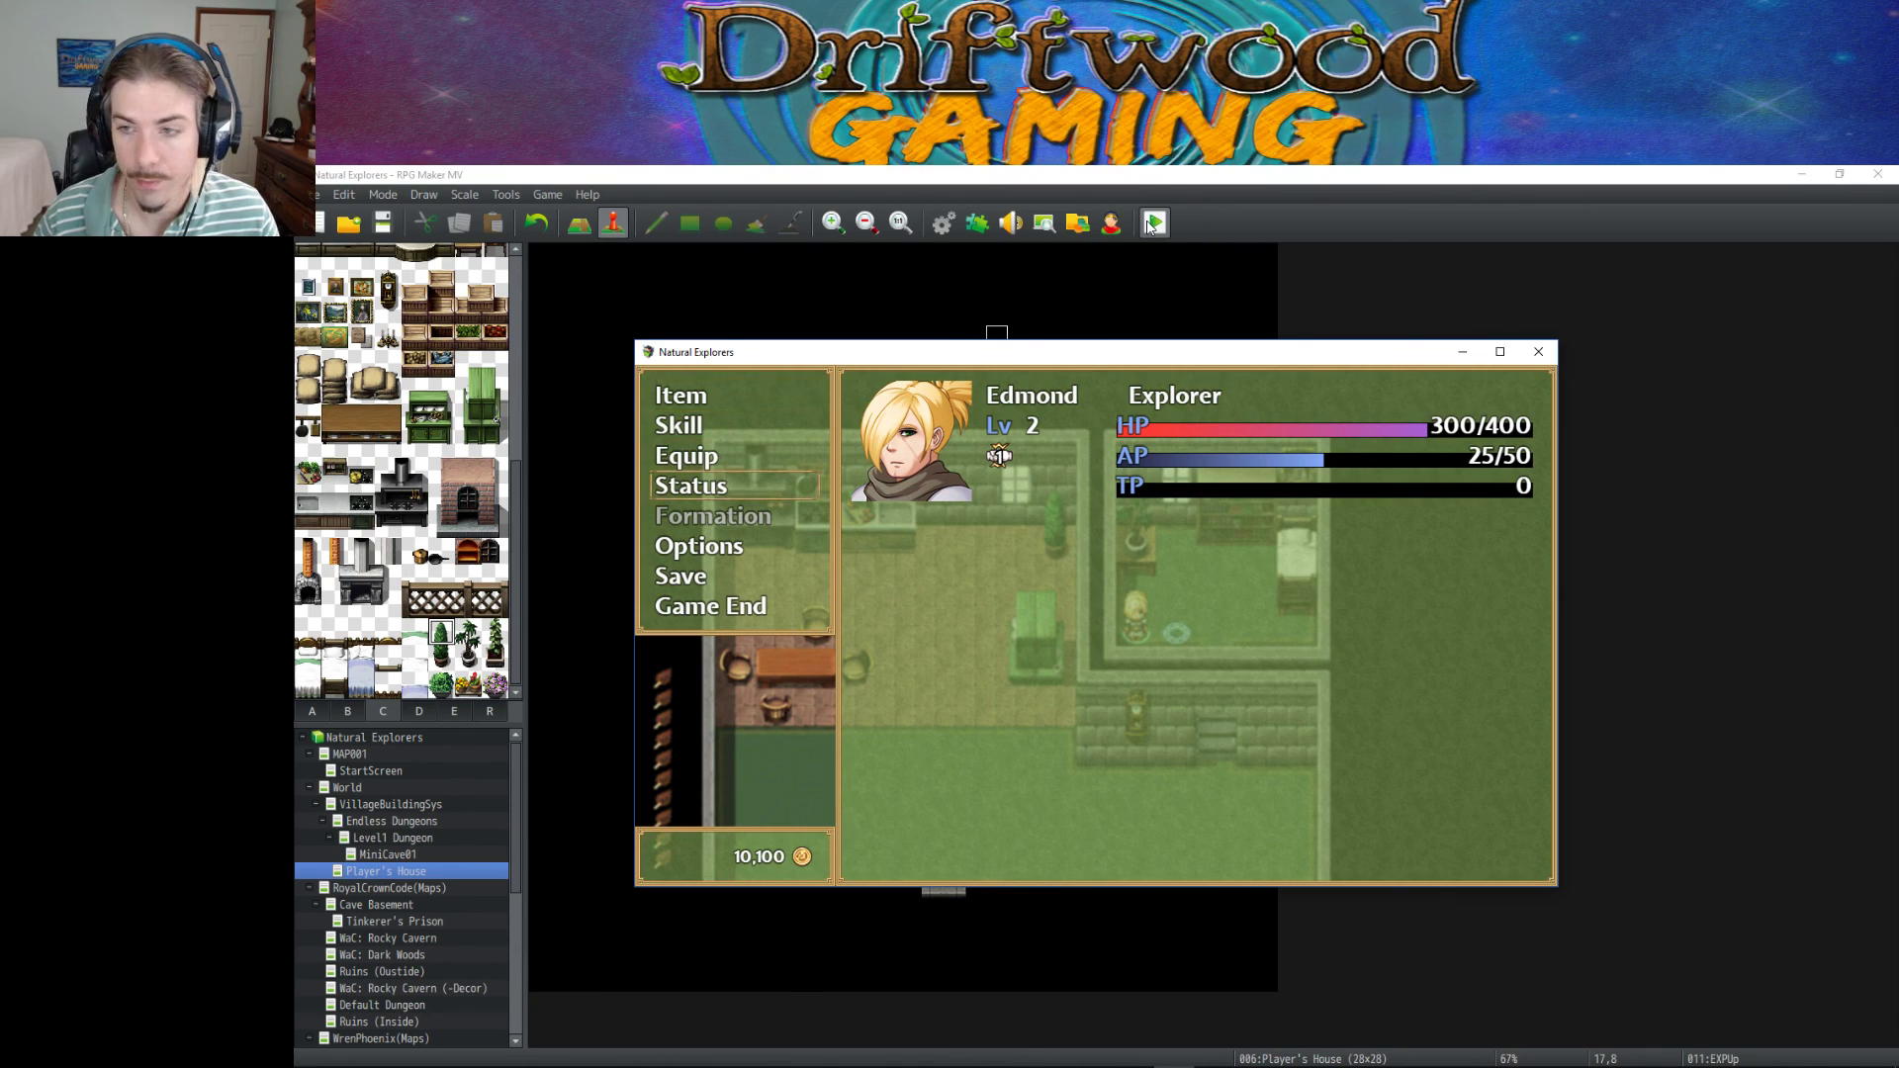
pyautogui.press('Up')
pyautogui.press('Return')
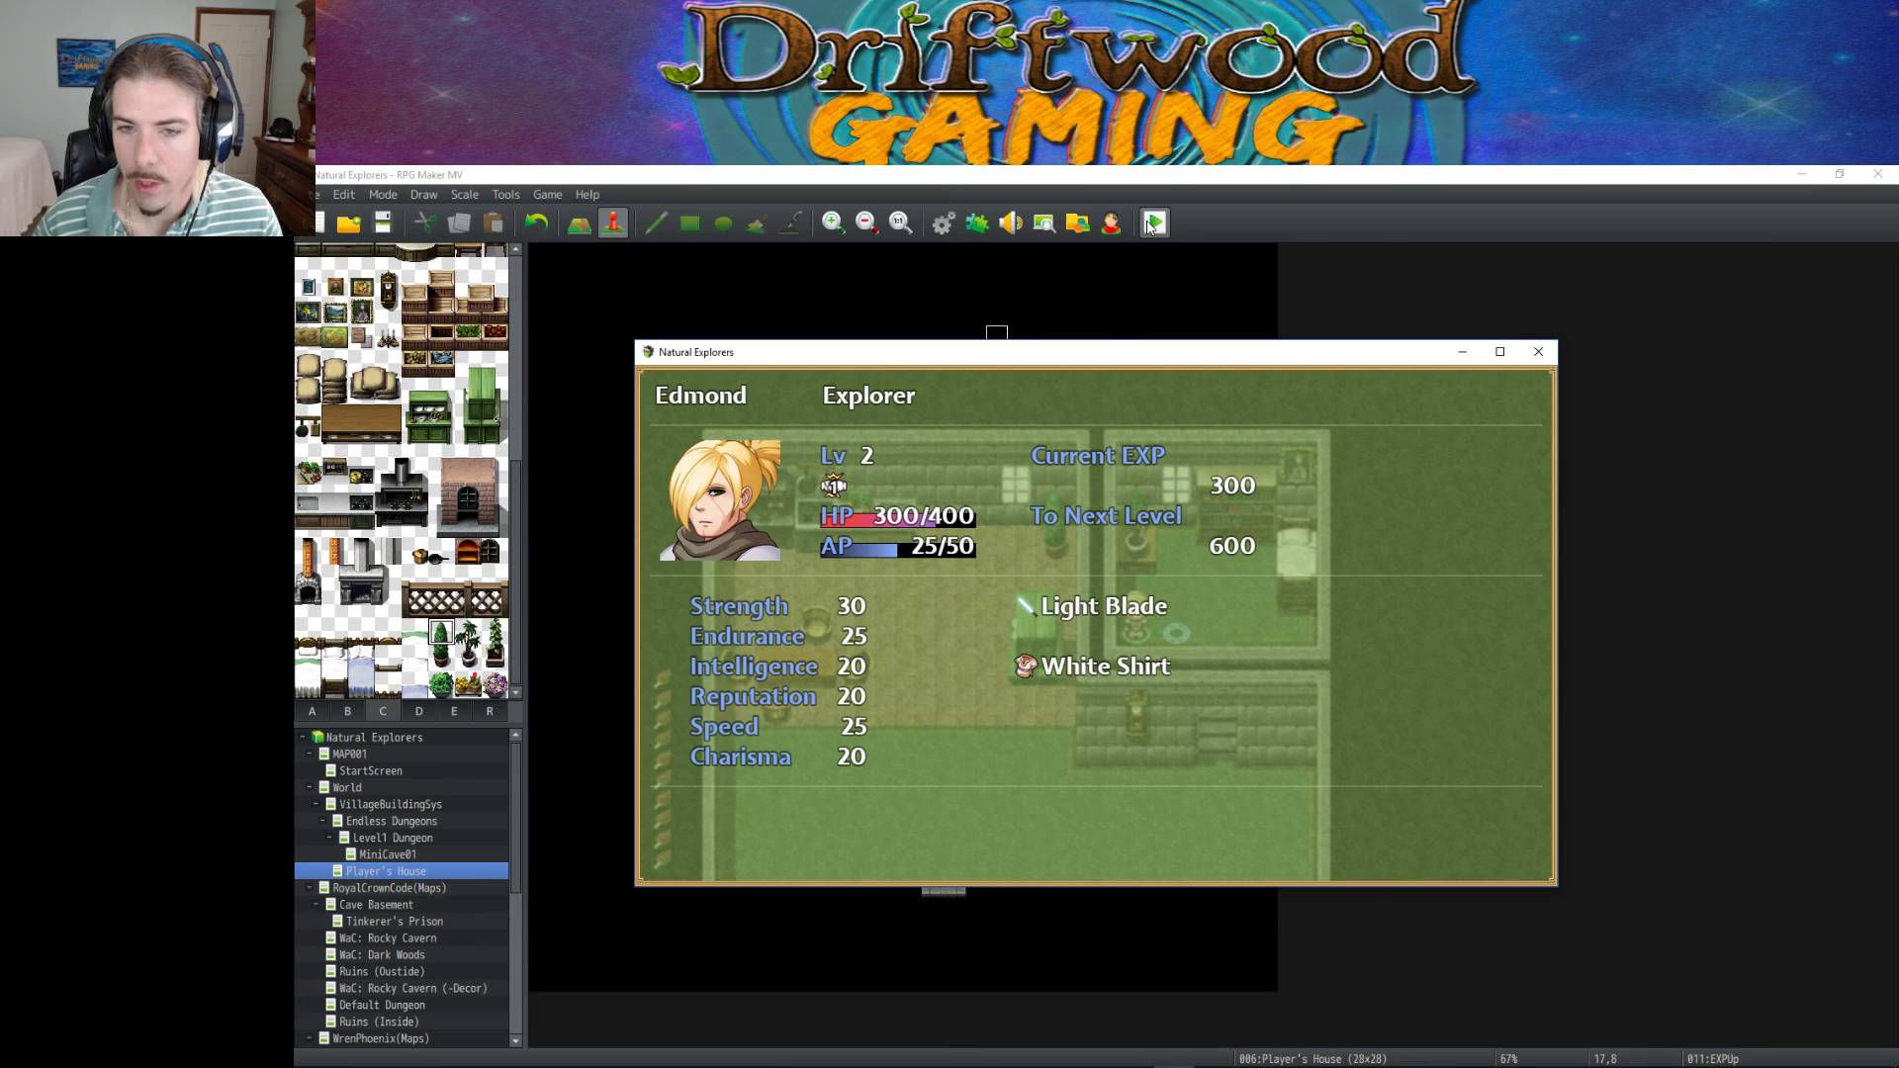
pyautogui.press('Escape')
pyautogui.press('Escape')
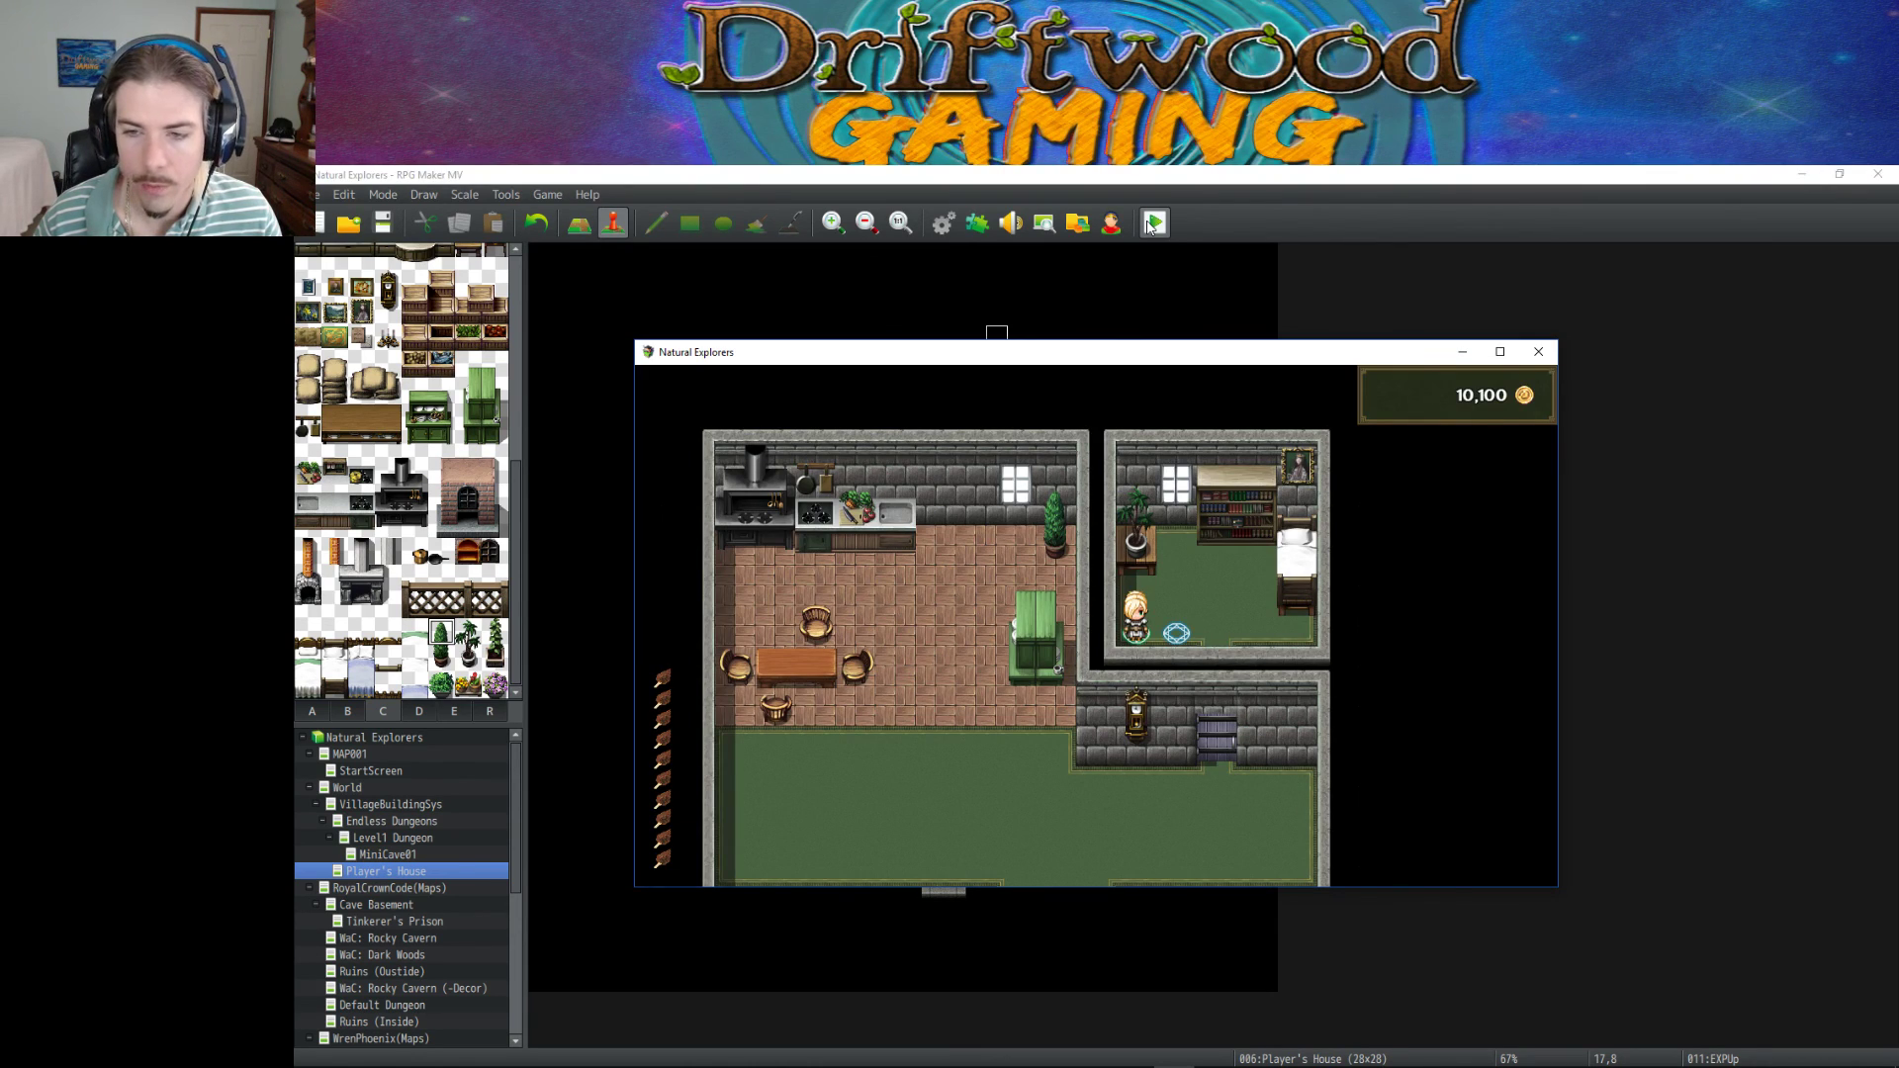
# Level the Explorer up to 3 with the EXP event and check the EXP needed for the next level.
pyautogui.press('Return')
pyautogui.press('Return')
pyautogui.press('Escape')
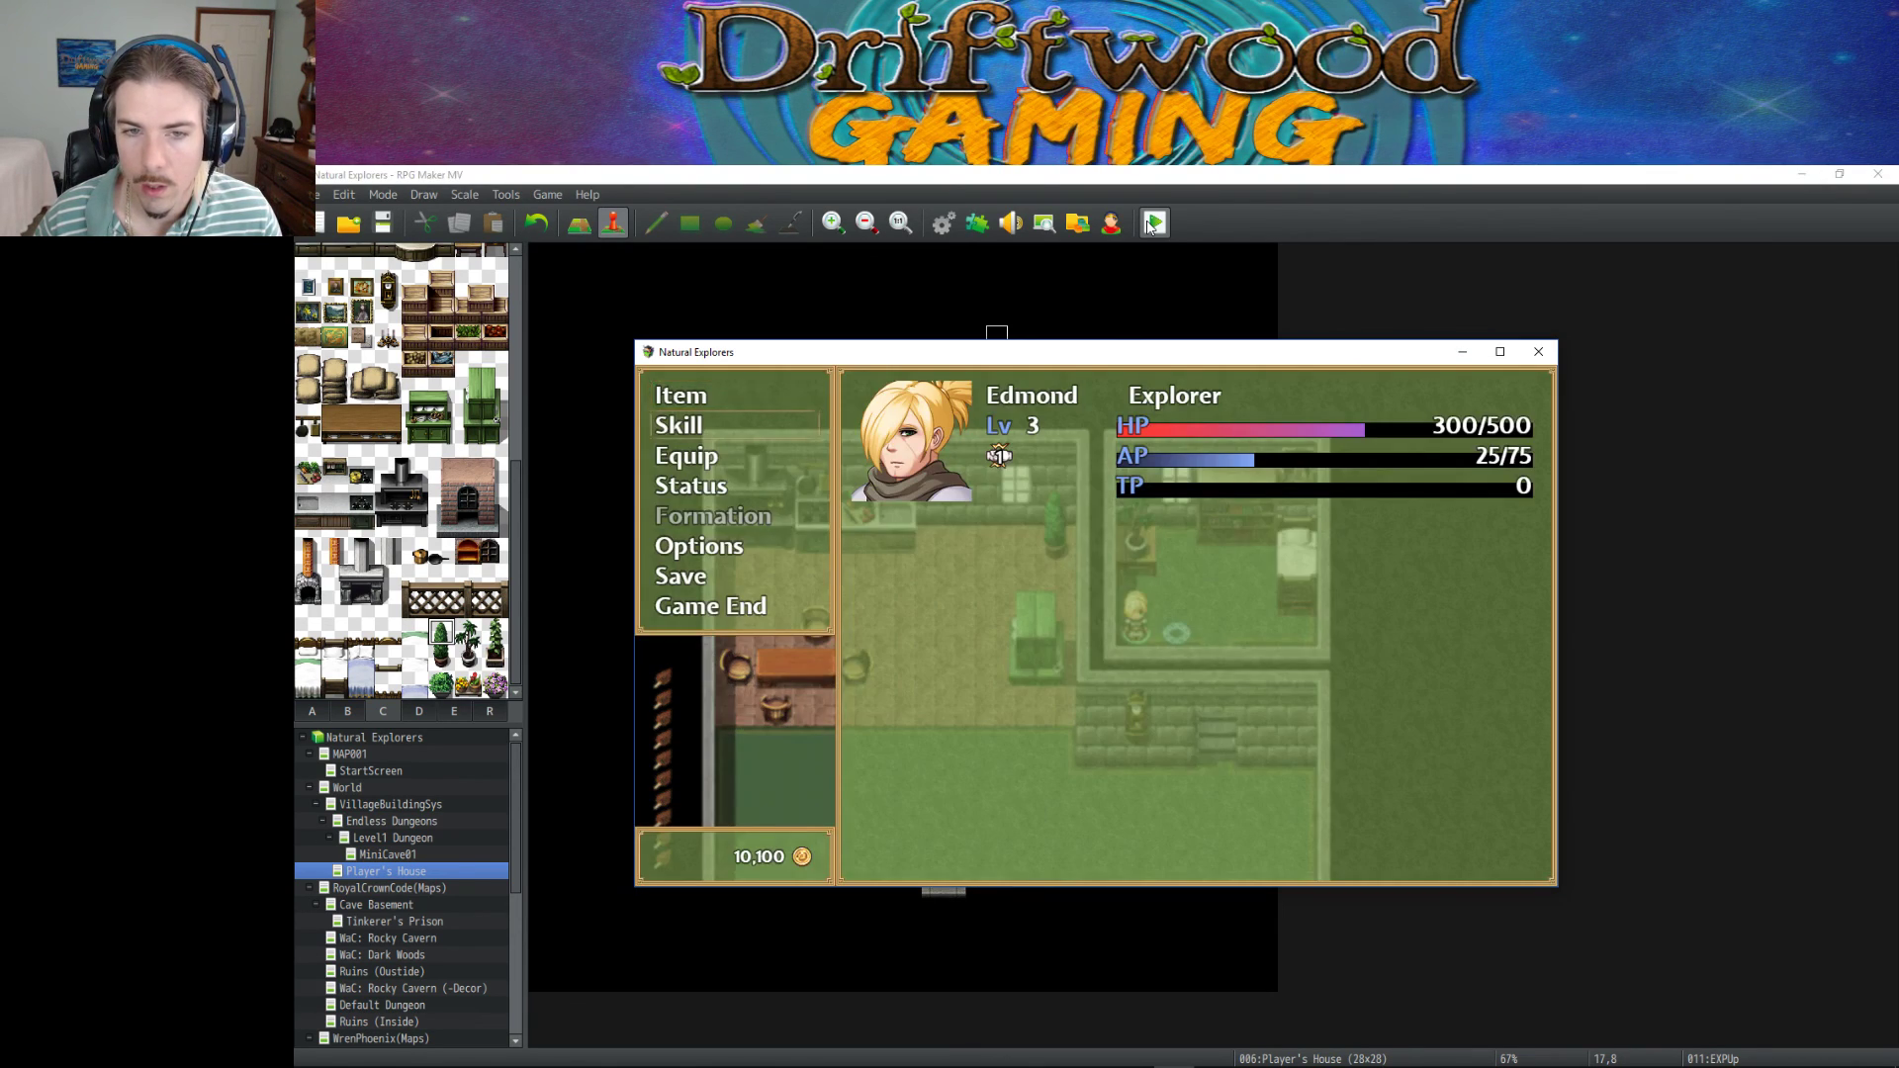
pyautogui.press('Return')
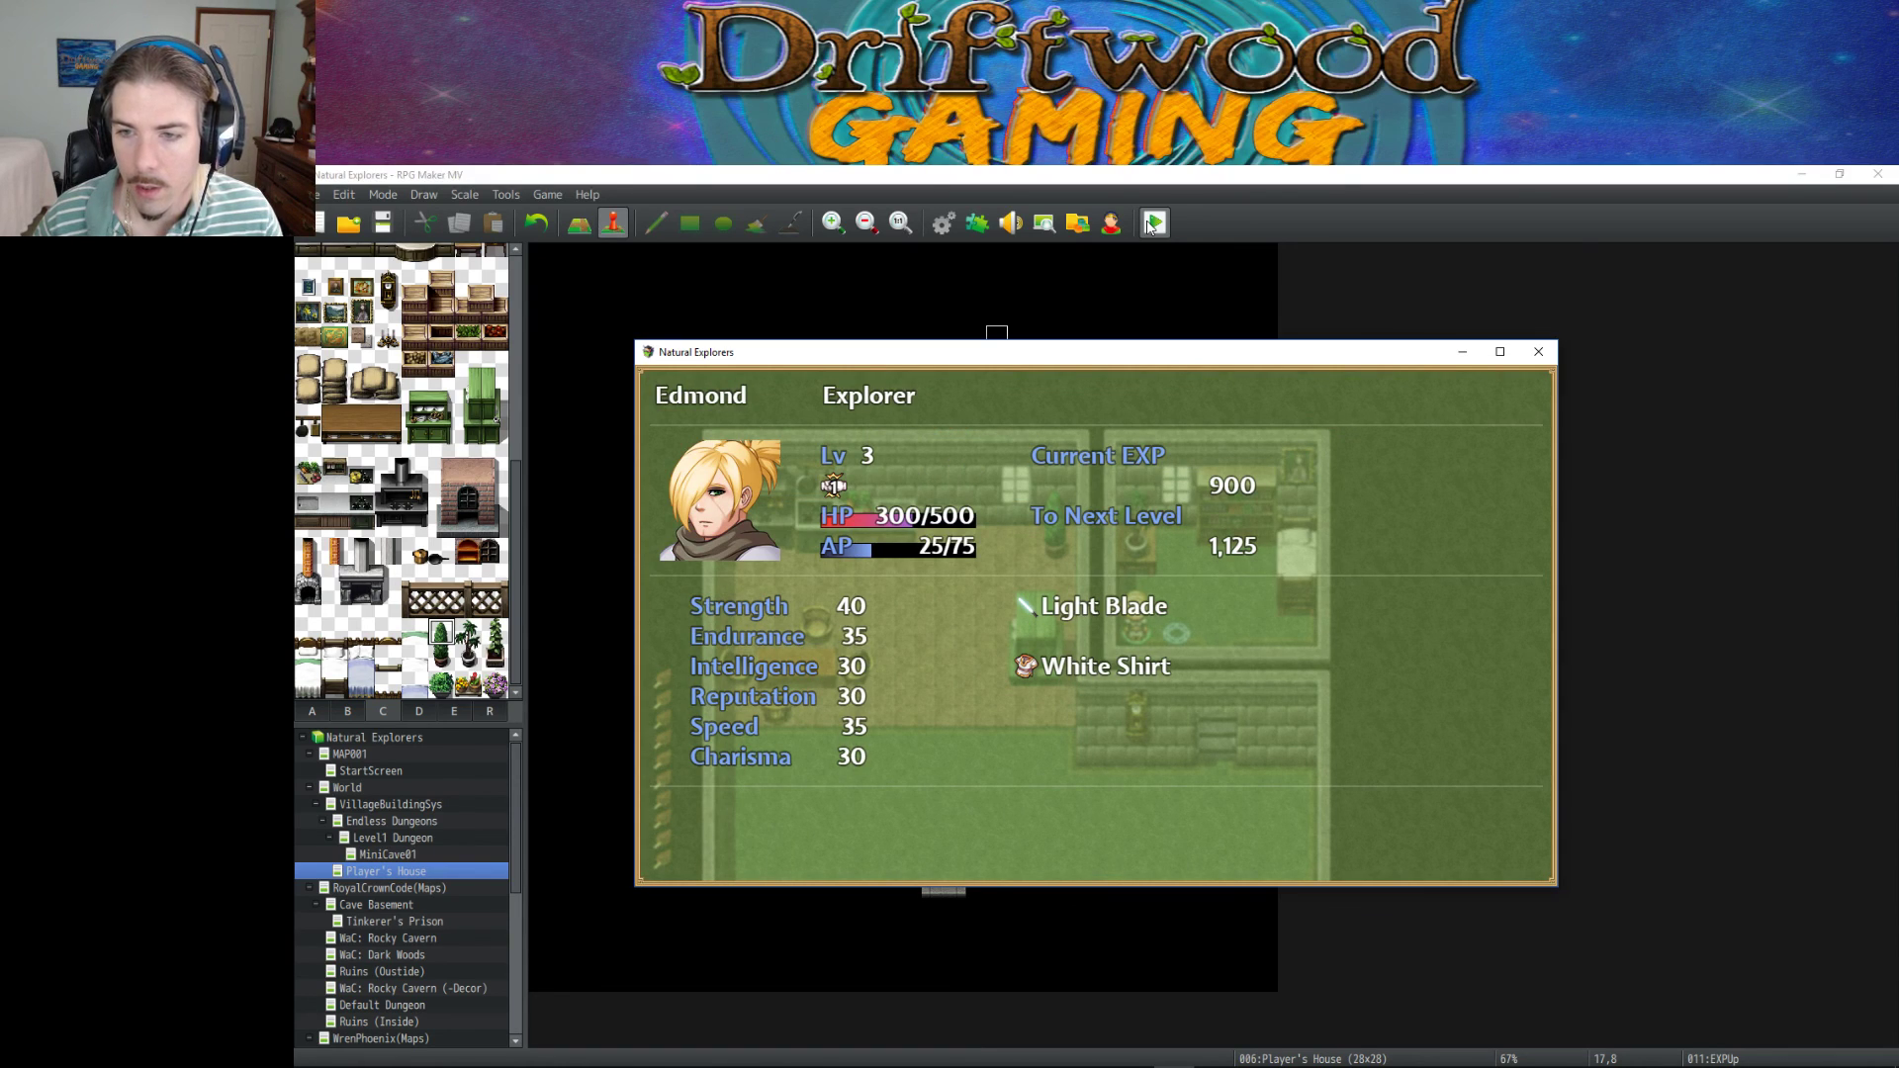
pyautogui.press('Escape')
pyautogui.press('Escape')
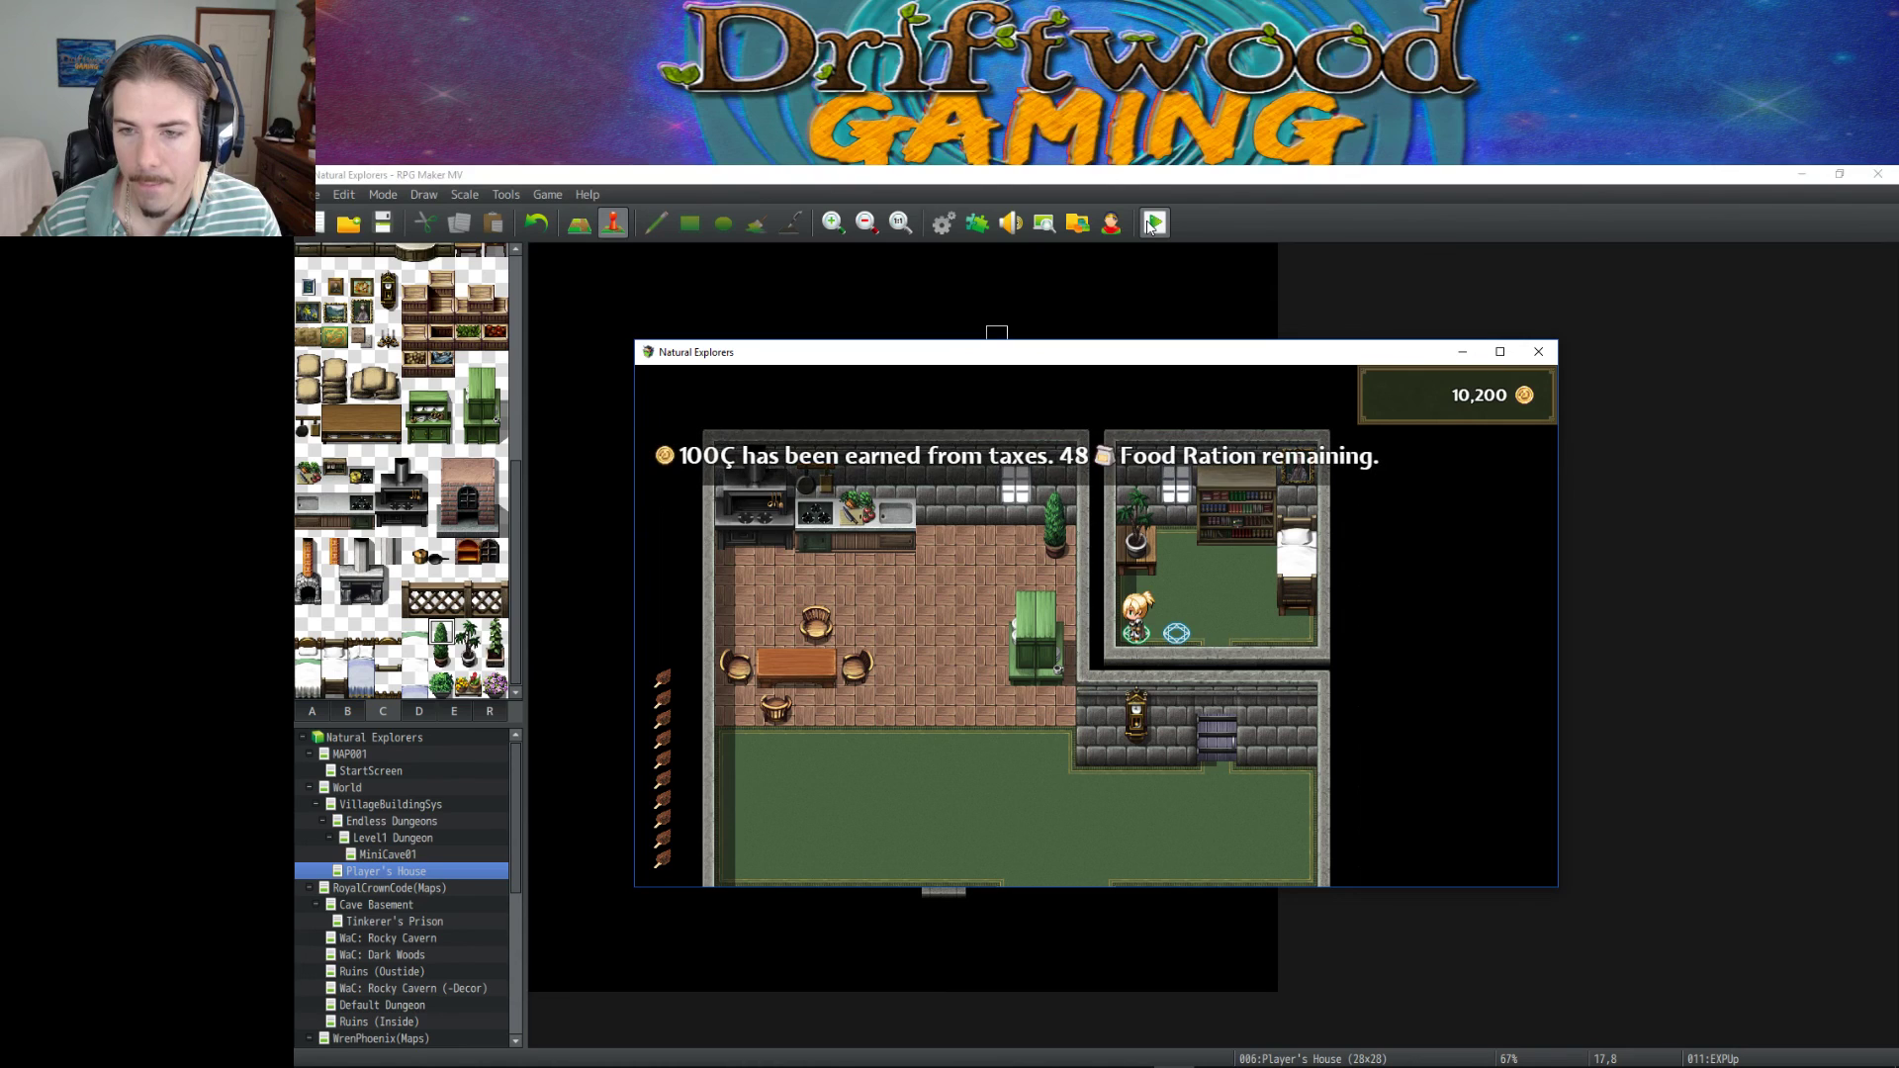
# Raise the Explorer to level 4 with the EXP event and check the next level's EXP requirement on the status screen.
pyautogui.press('Escape')
pyautogui.press('Return')
pyautogui.press('Escape')
pyautogui.press('Escape')
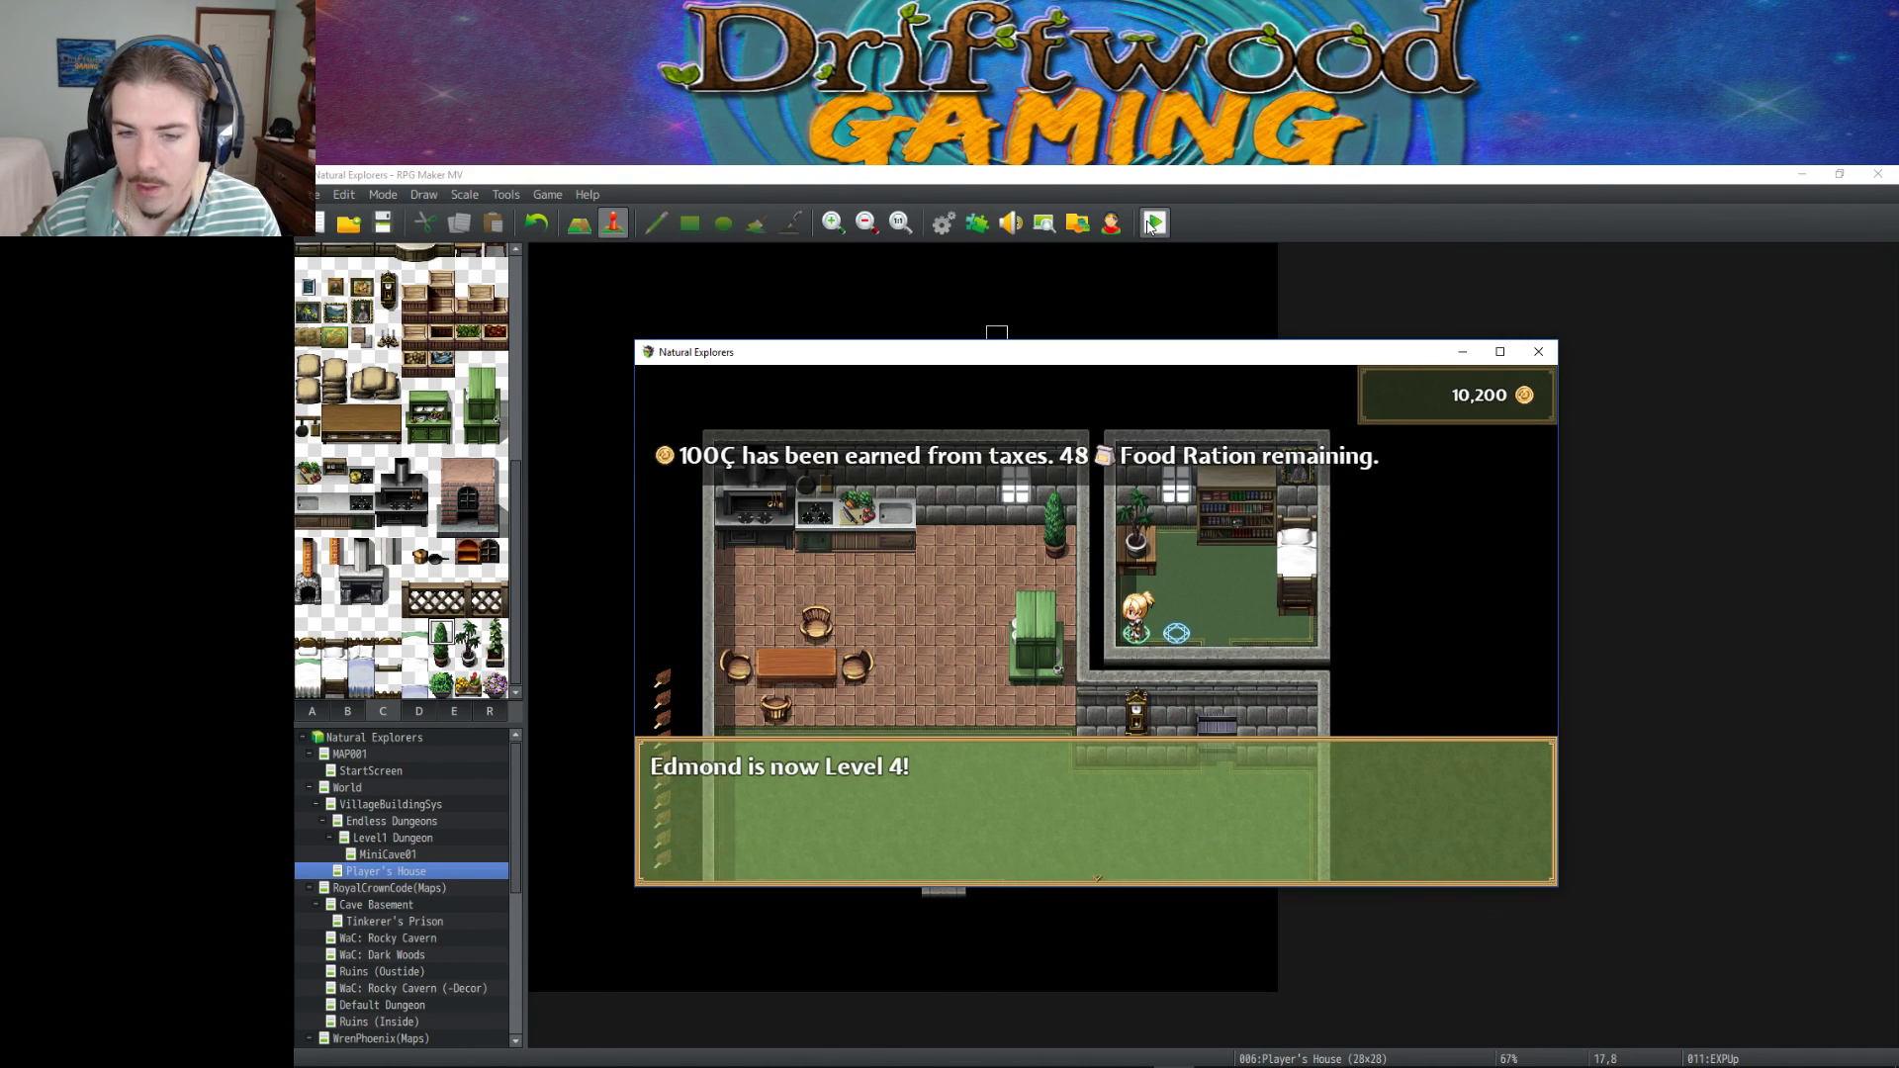
pyautogui.press('Return')
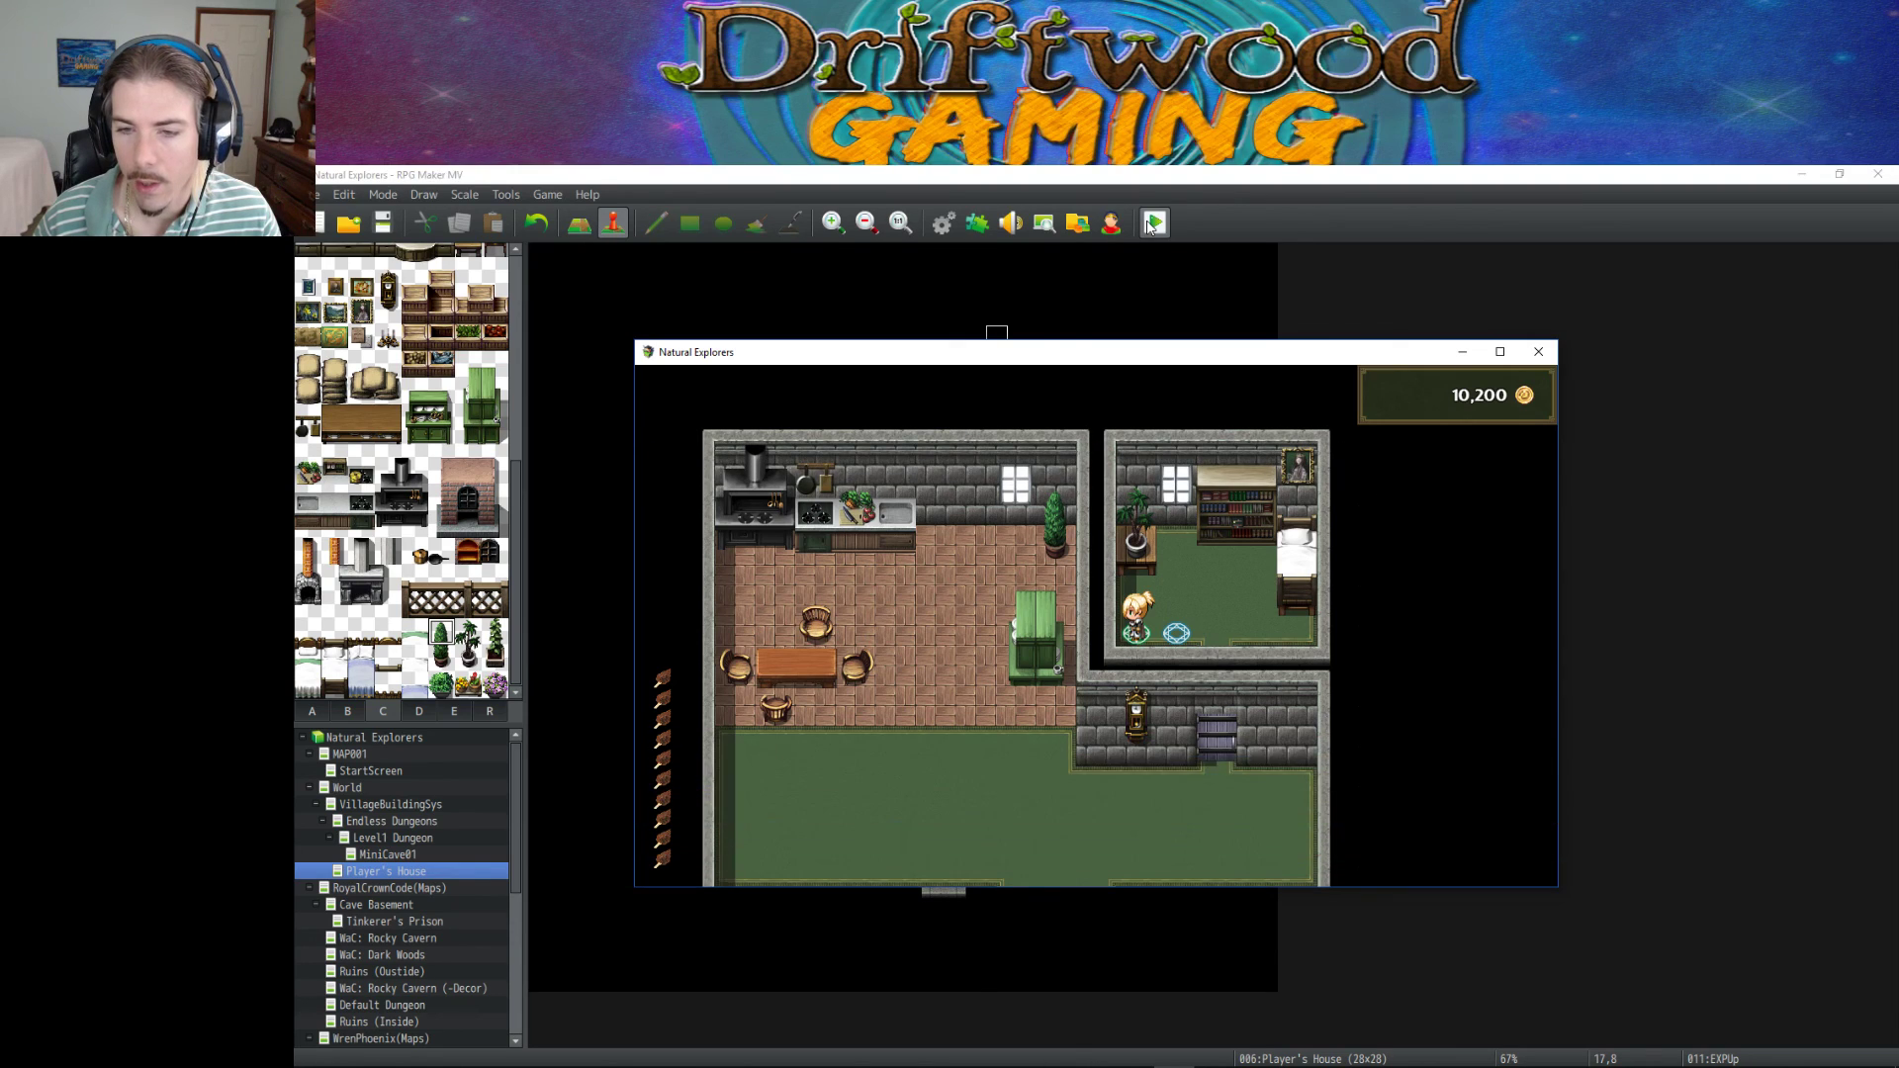
pyautogui.press('Escape')
pyautogui.press('Down')
pyautogui.press('Down')
pyautogui.press('Down')
pyautogui.press('Return')
pyautogui.press('Return')
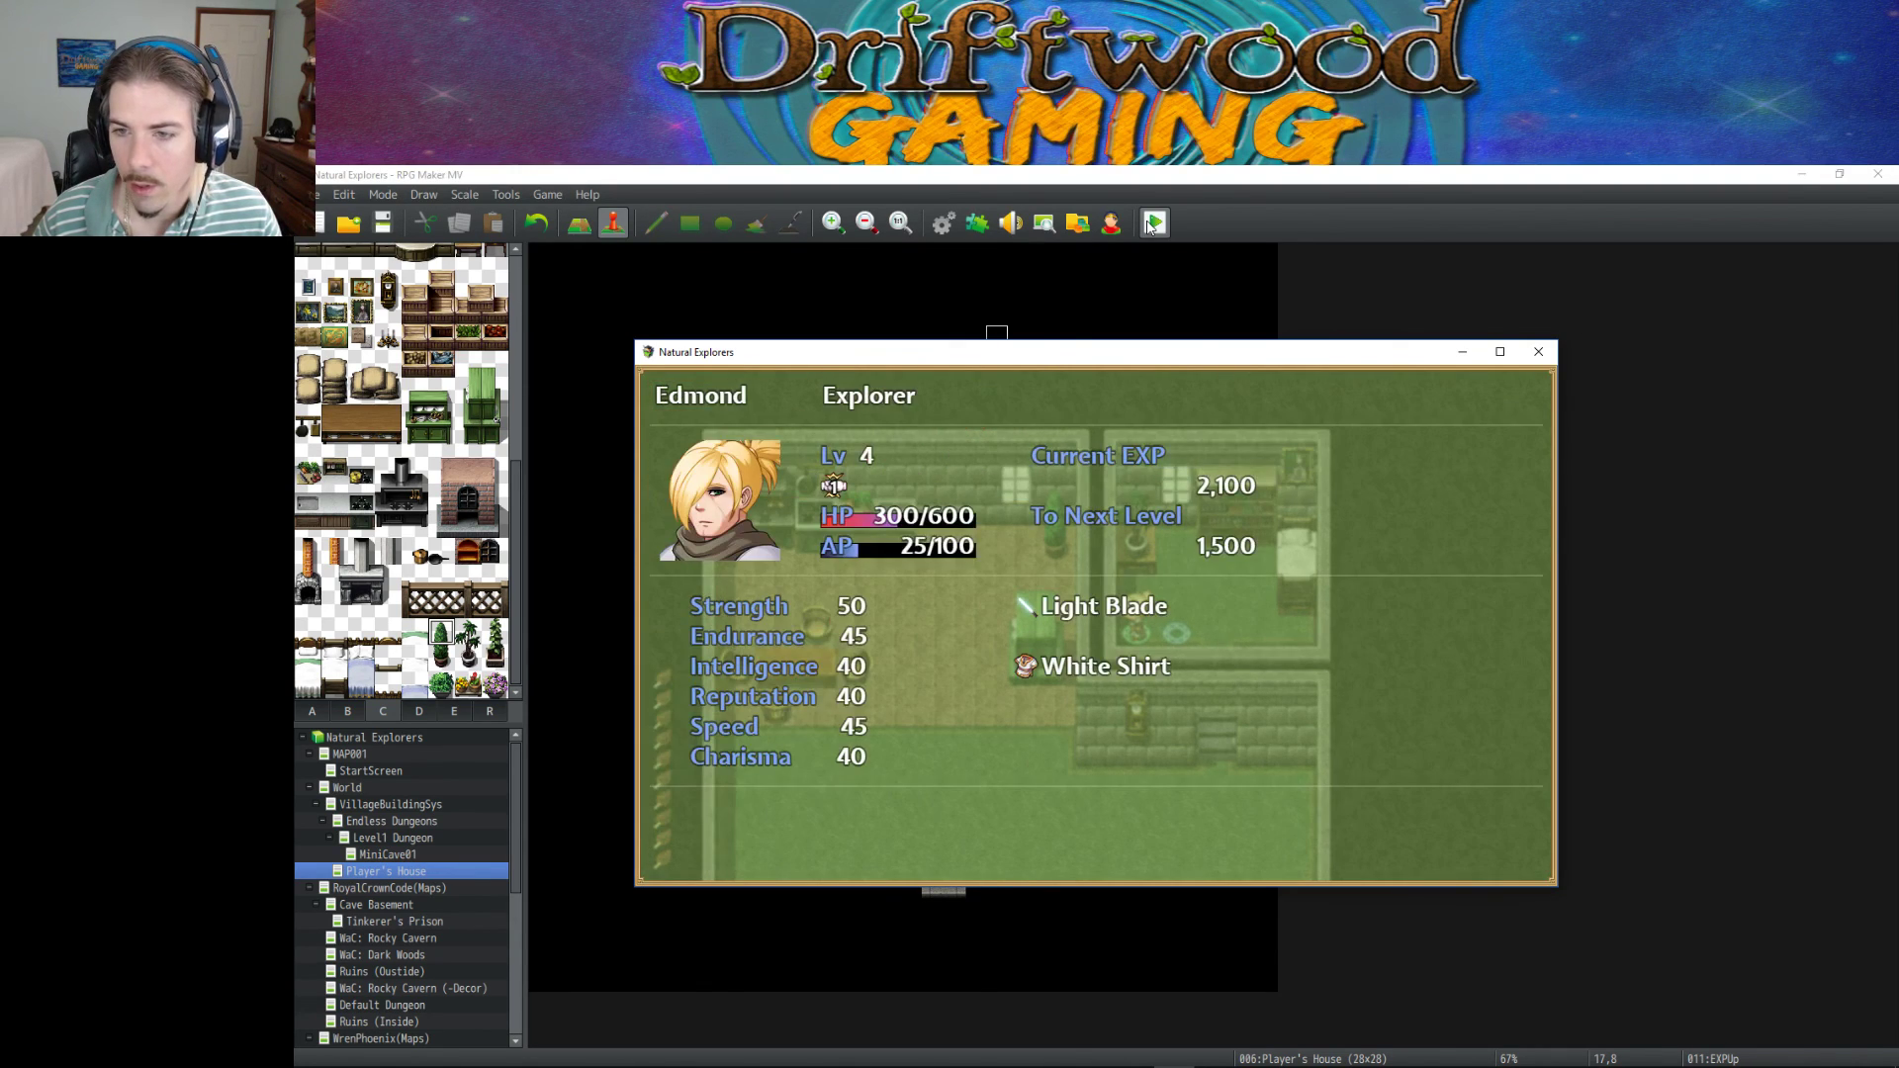
pyautogui.press('Escape')
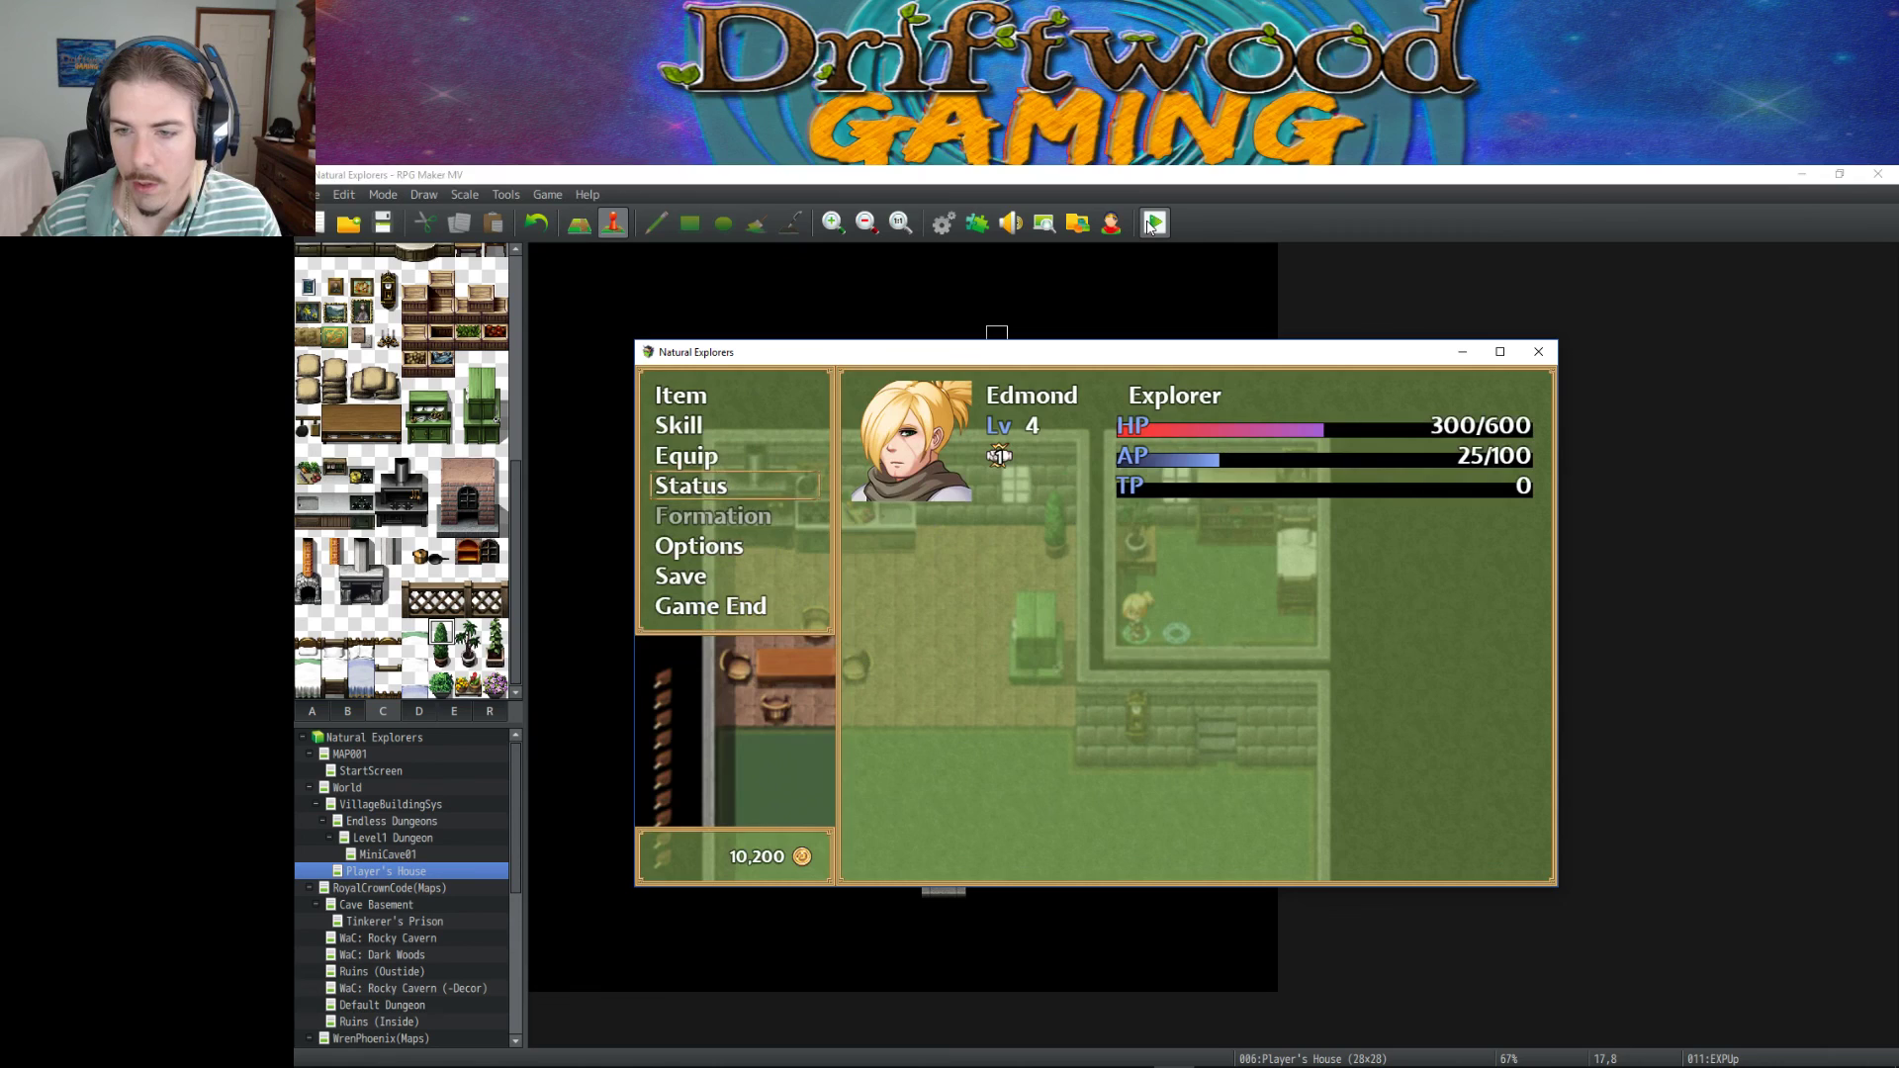
# Raise the Explorer to level 5 and check the next level's EXP requirement on the status screen.
pyautogui.press('Escape')
pyautogui.press('Left')
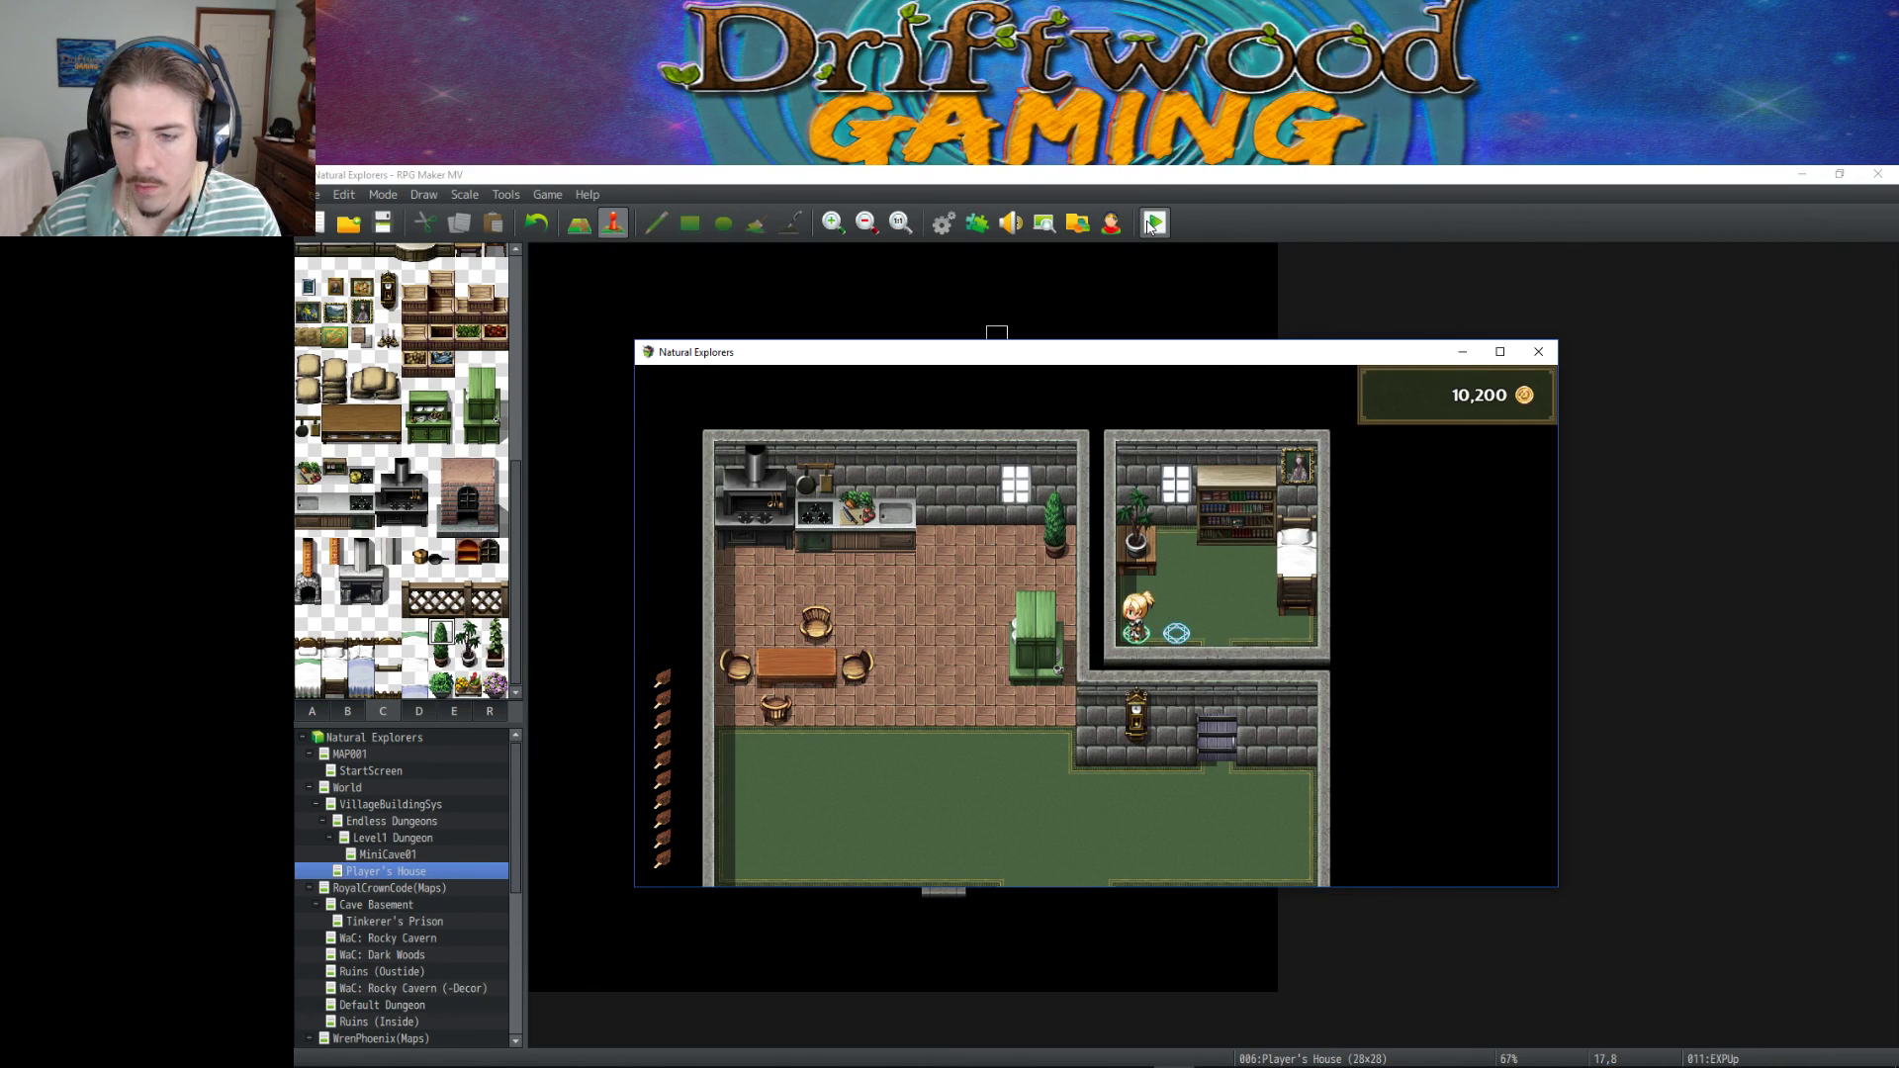
pyautogui.press('Return')
pyautogui.press('Escape')
pyautogui.press('Down')
pyautogui.press('Down')
pyautogui.press('Down')
pyautogui.press('Return')
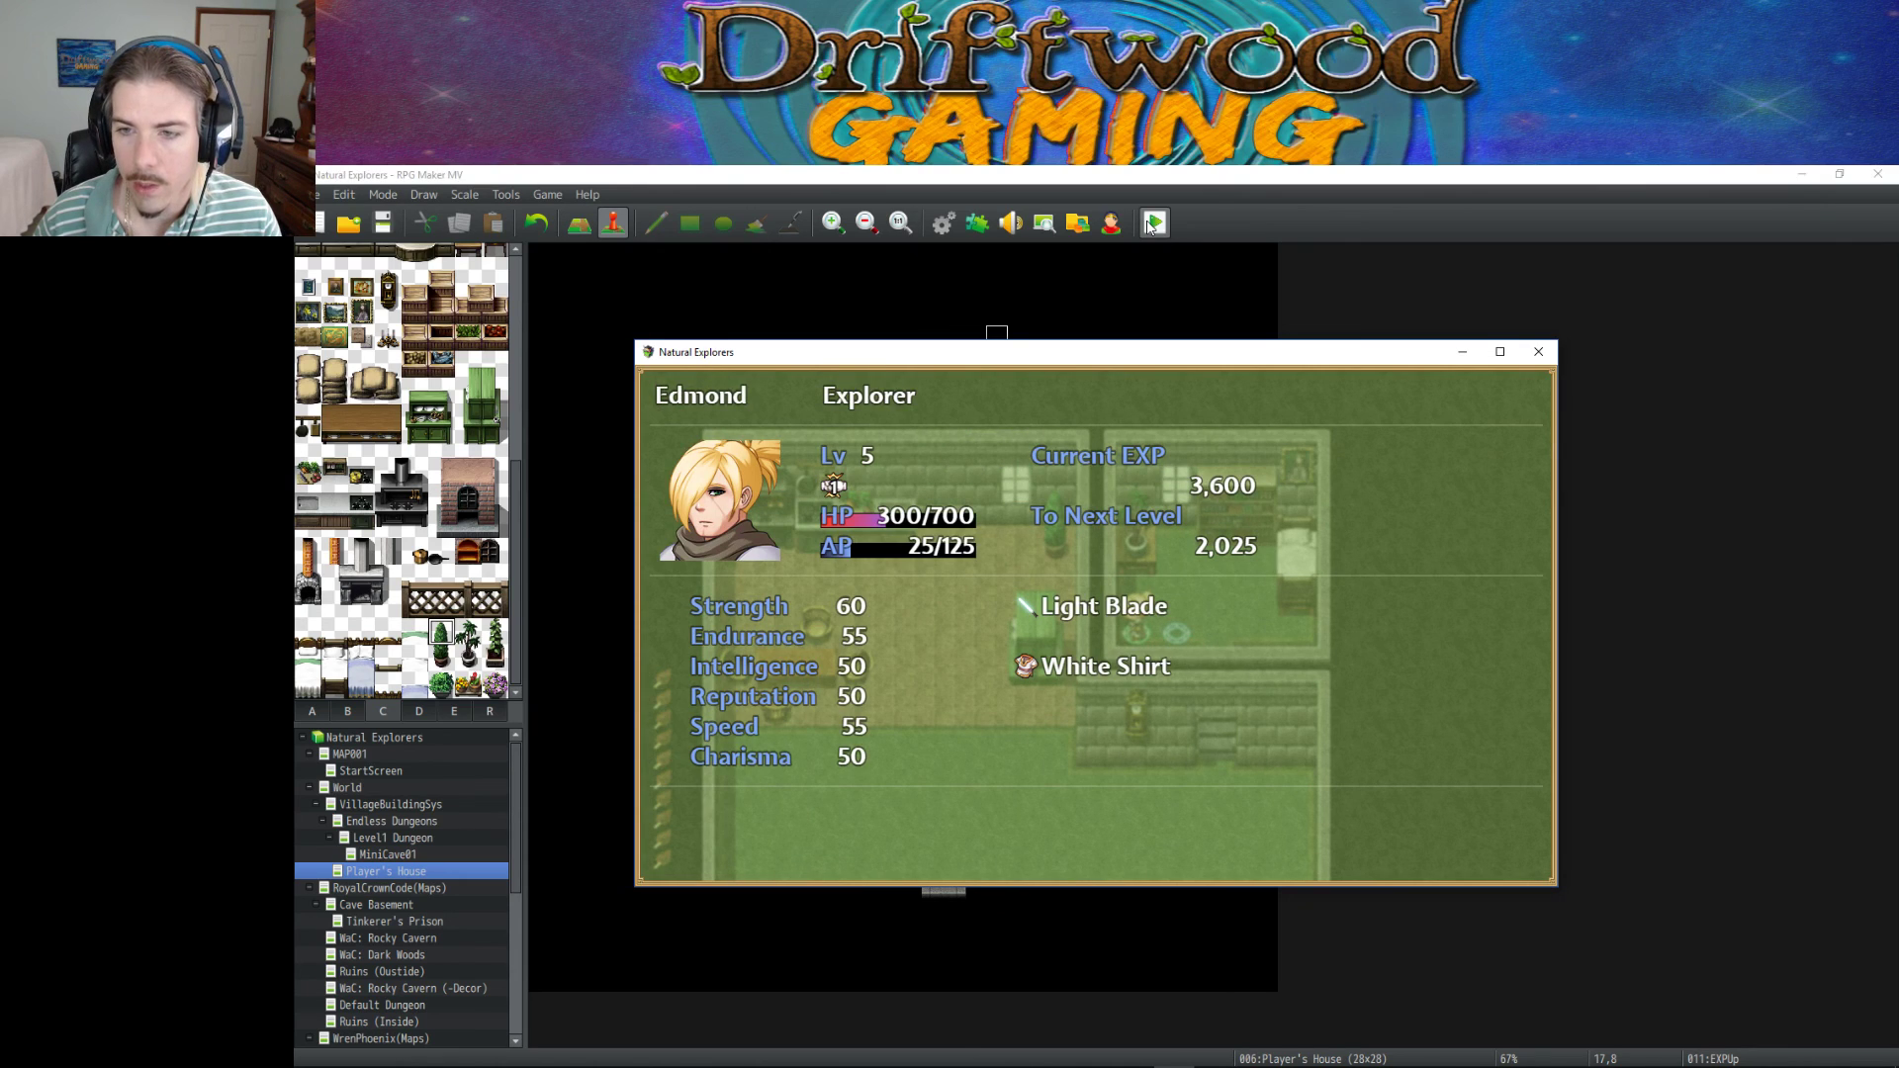
pyautogui.press('Escape')
pyautogui.press('Escape')
# Trigger the EXP event again to reach level 6 and review the Explorer's EXP requirement.
pyautogui.press('Right')
pyautogui.press('Left')
pyautogui.press('Return')
pyautogui.press('Escape')
pyautogui.press('Down')
pyautogui.press('Down')
pyautogui.press('Down')
pyautogui.press('Return')
pyautogui.press('Return')
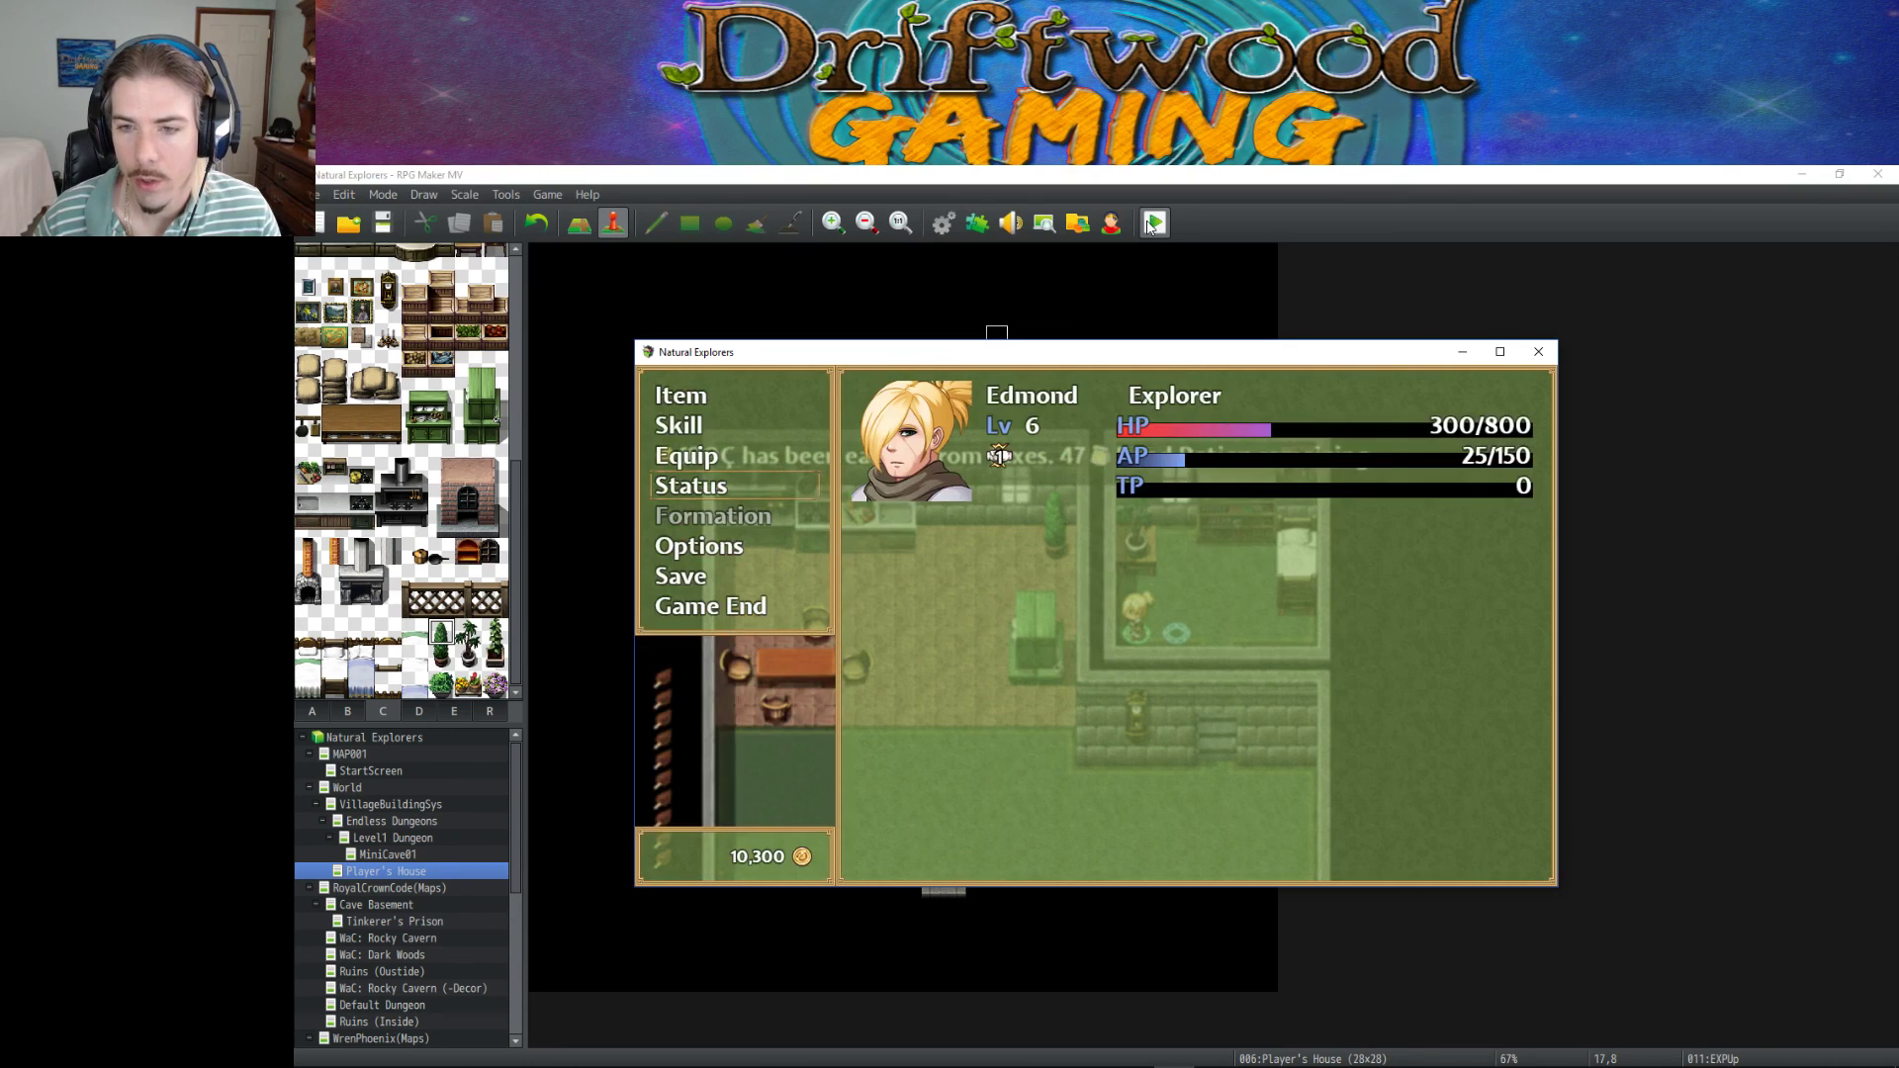
pyautogui.press('Escape')
# Level the Explorer up to 7 and examine the current EXP and the EXP needed for level 8.
pyautogui.press('Left')
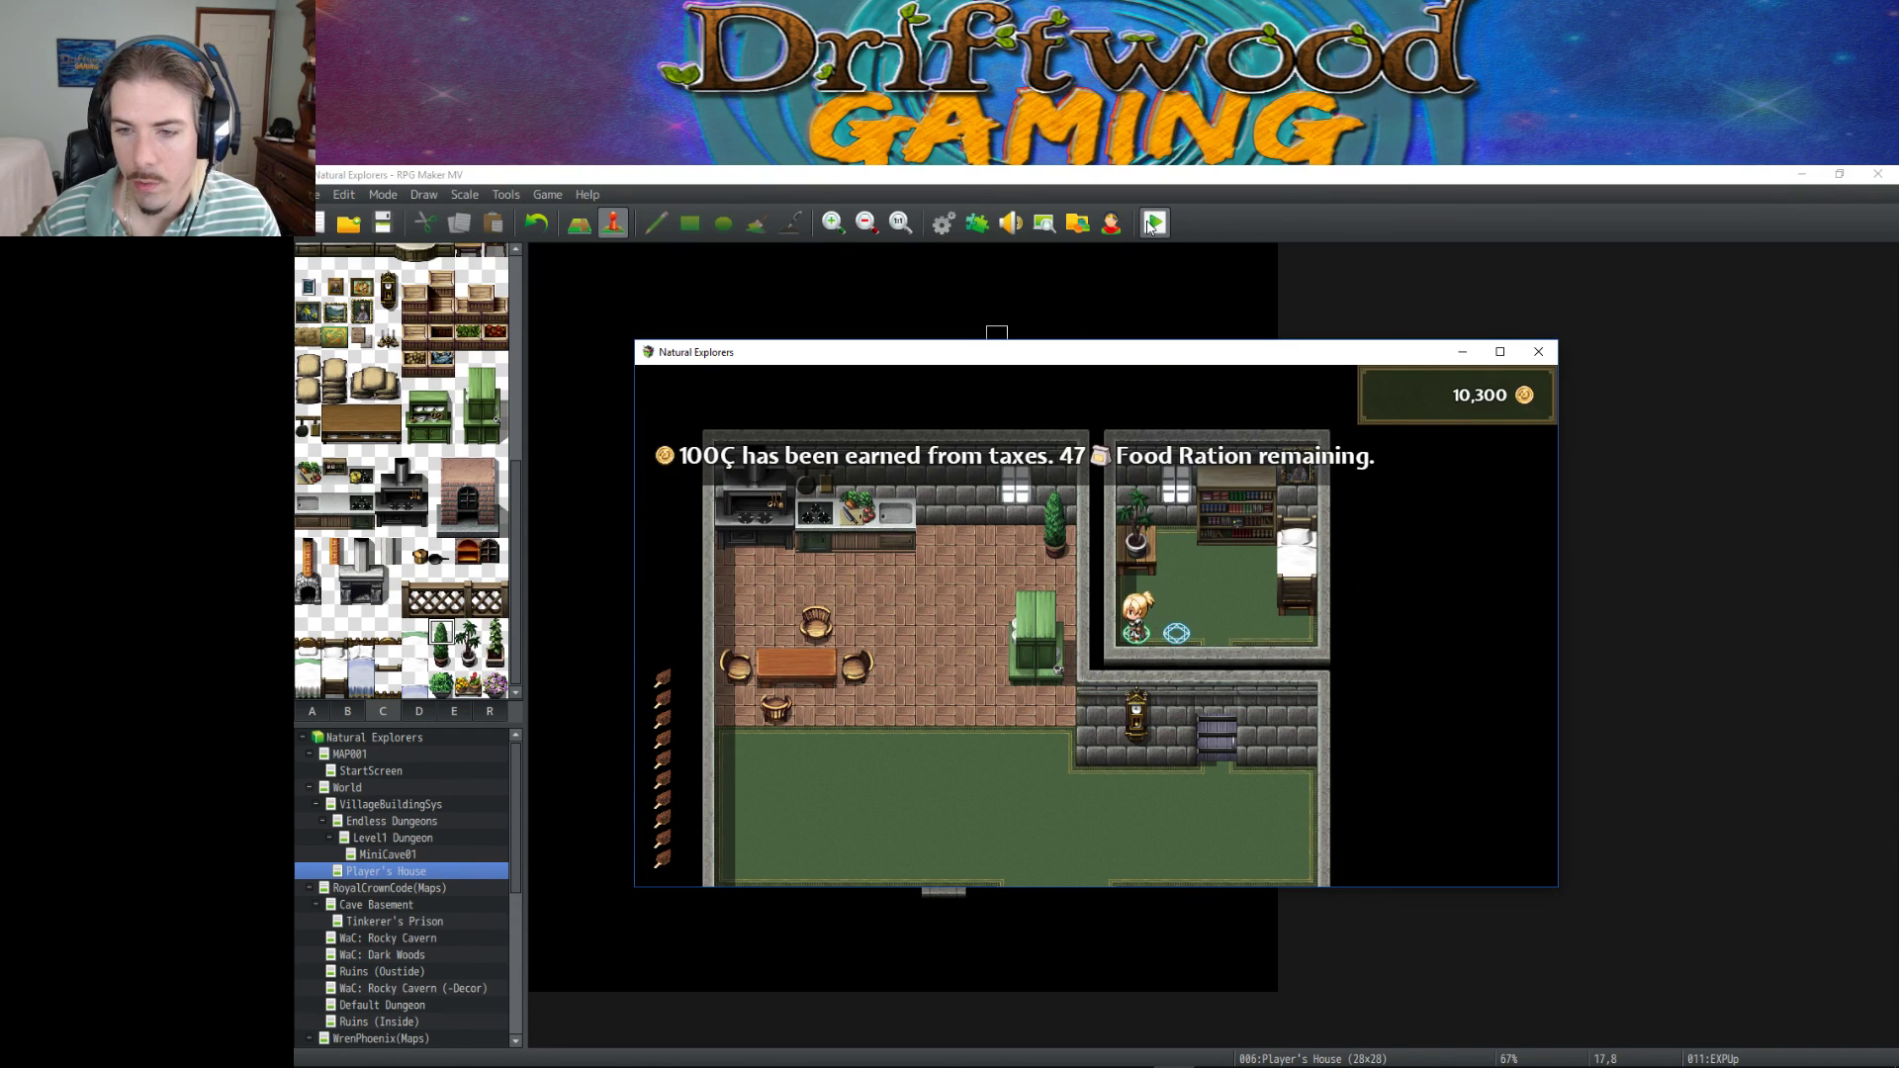
pyautogui.press('Escape')
pyautogui.press('Escape')
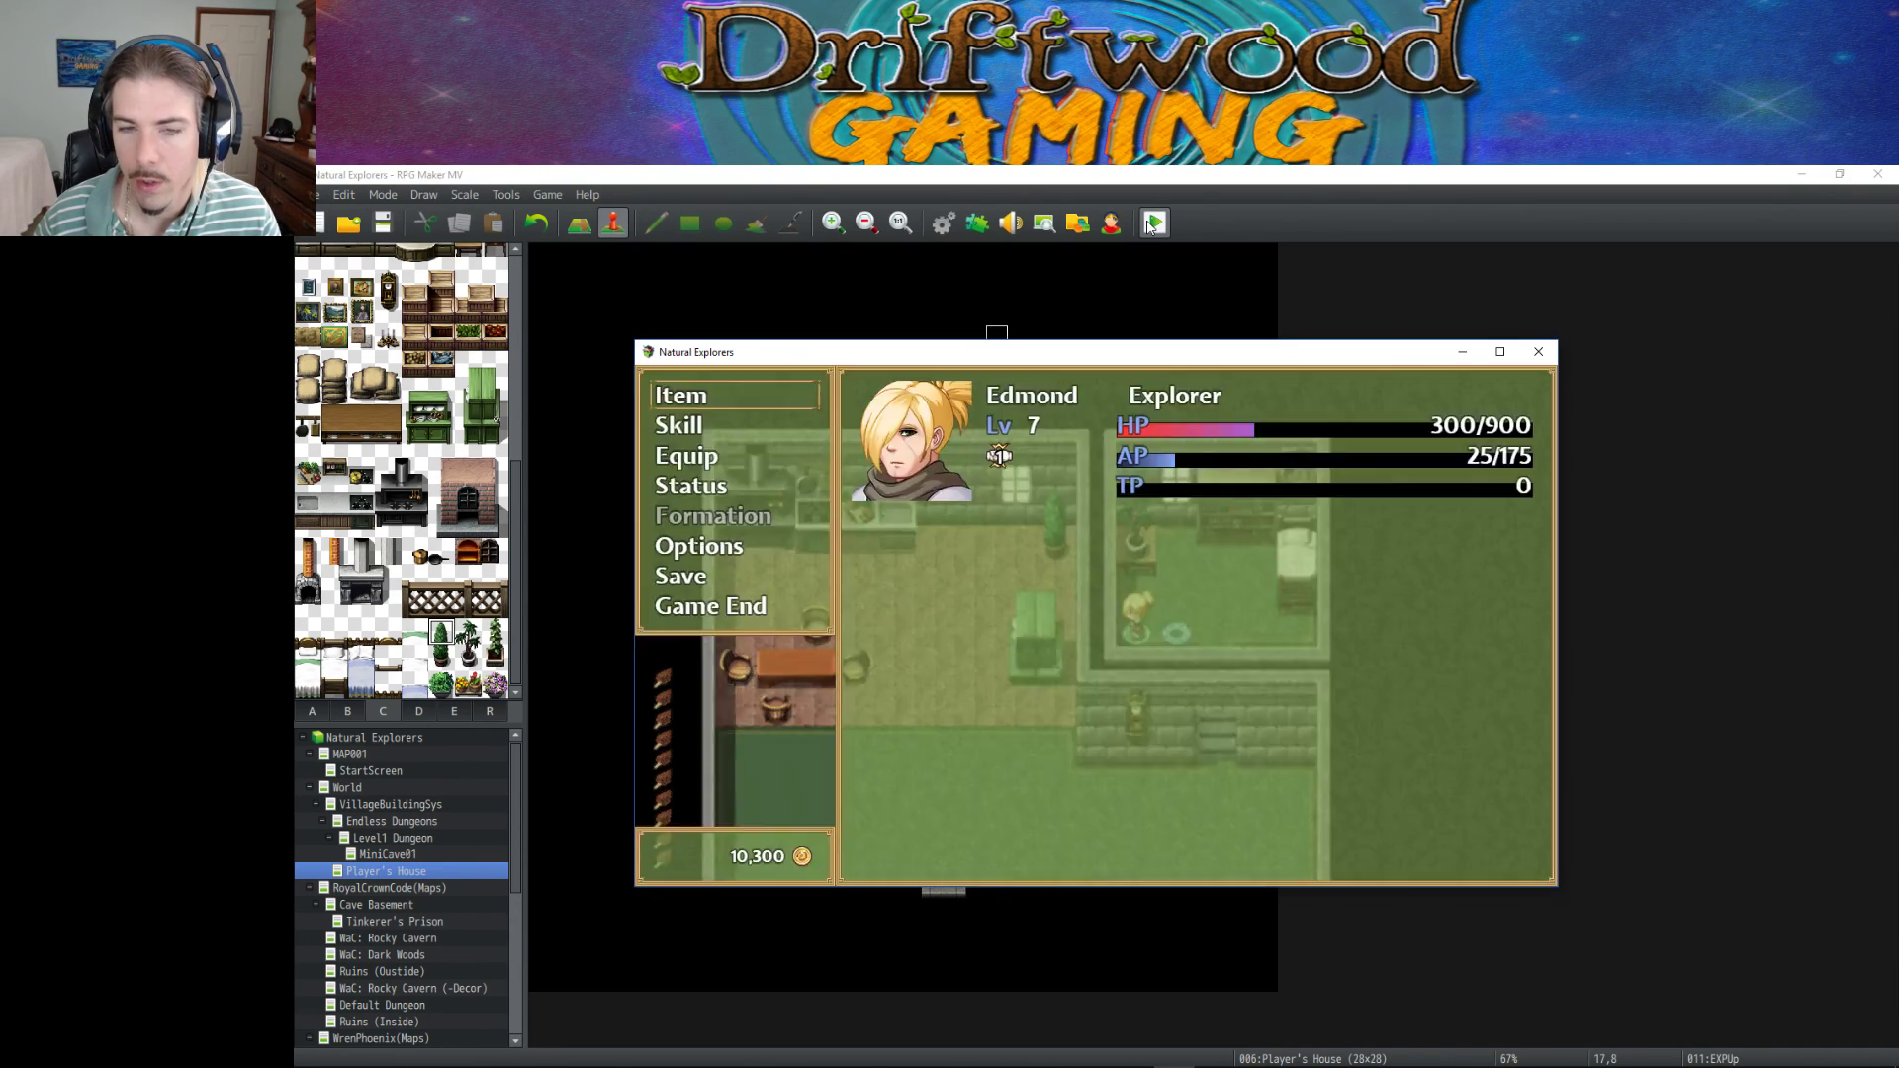
pyautogui.press('Down')
pyautogui.press('Return')
pyautogui.press('Return')
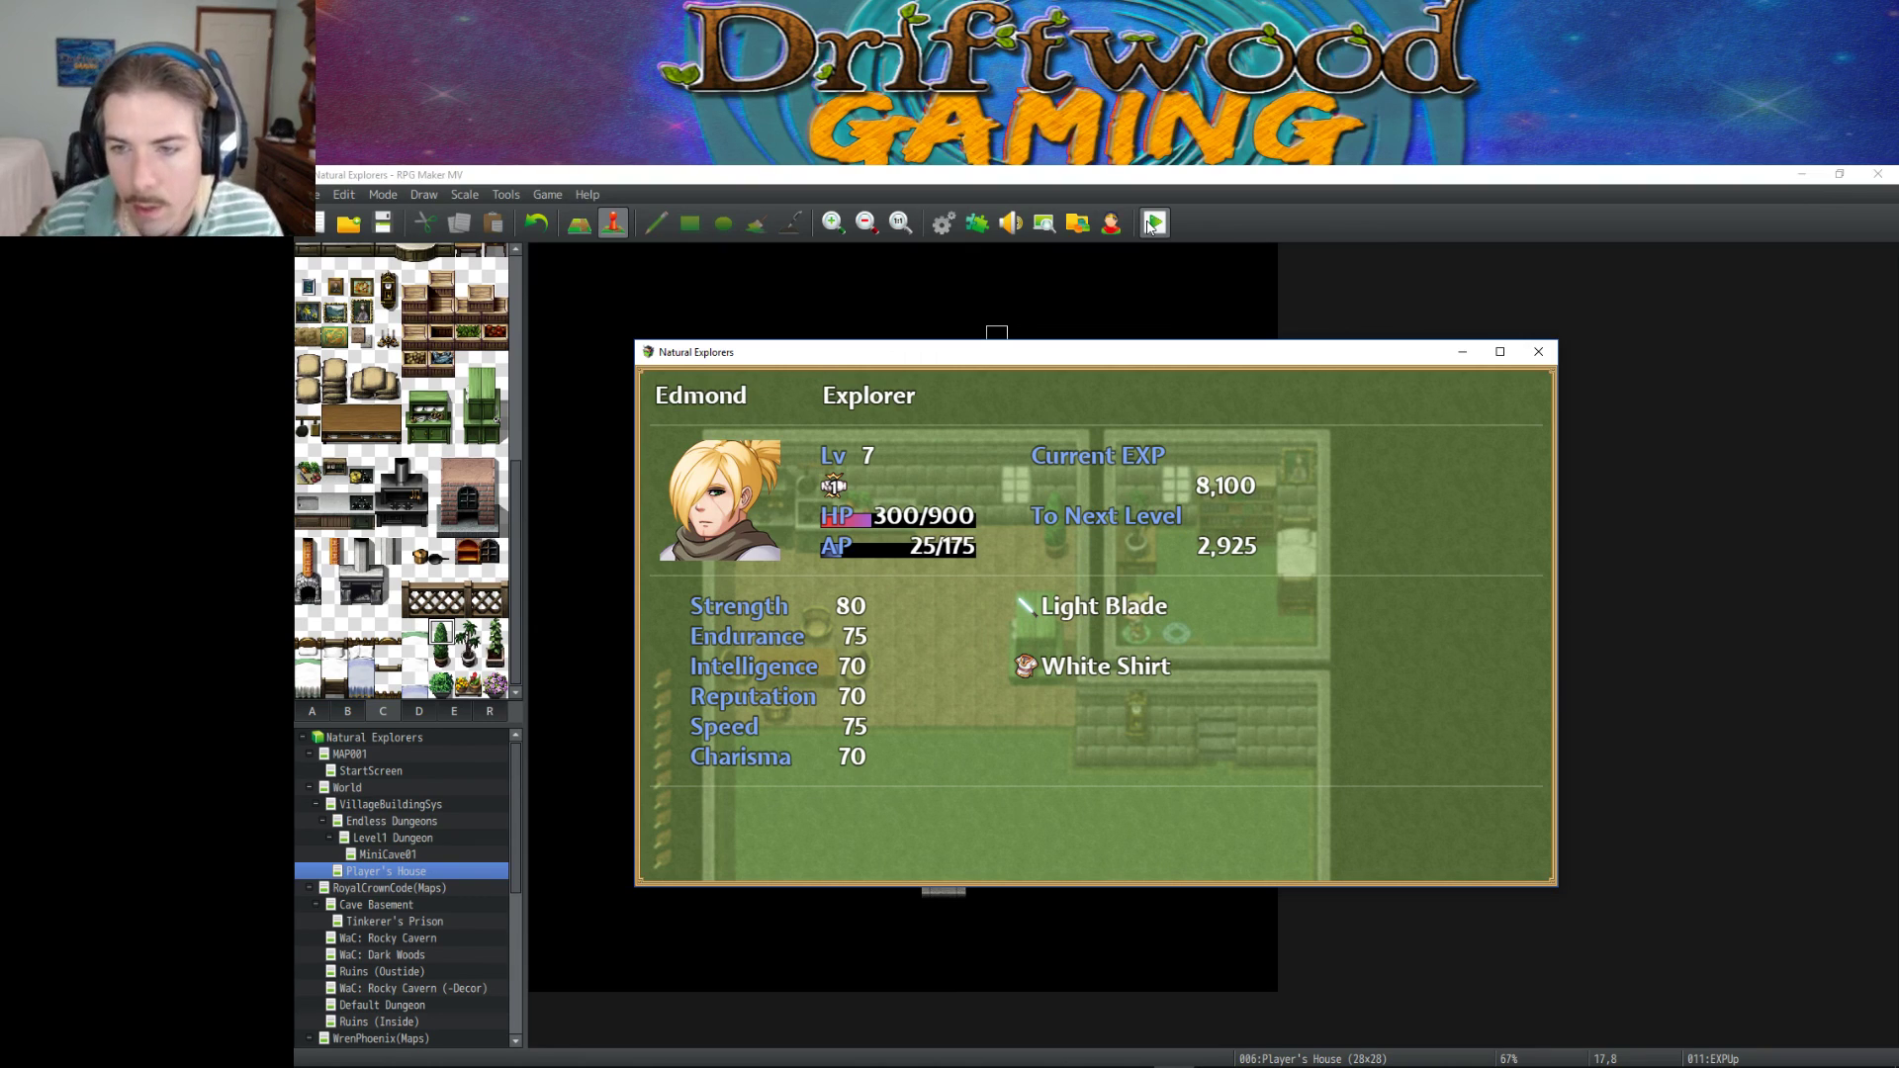
pyautogui.press('Escape')
pyautogui.press('Escape')
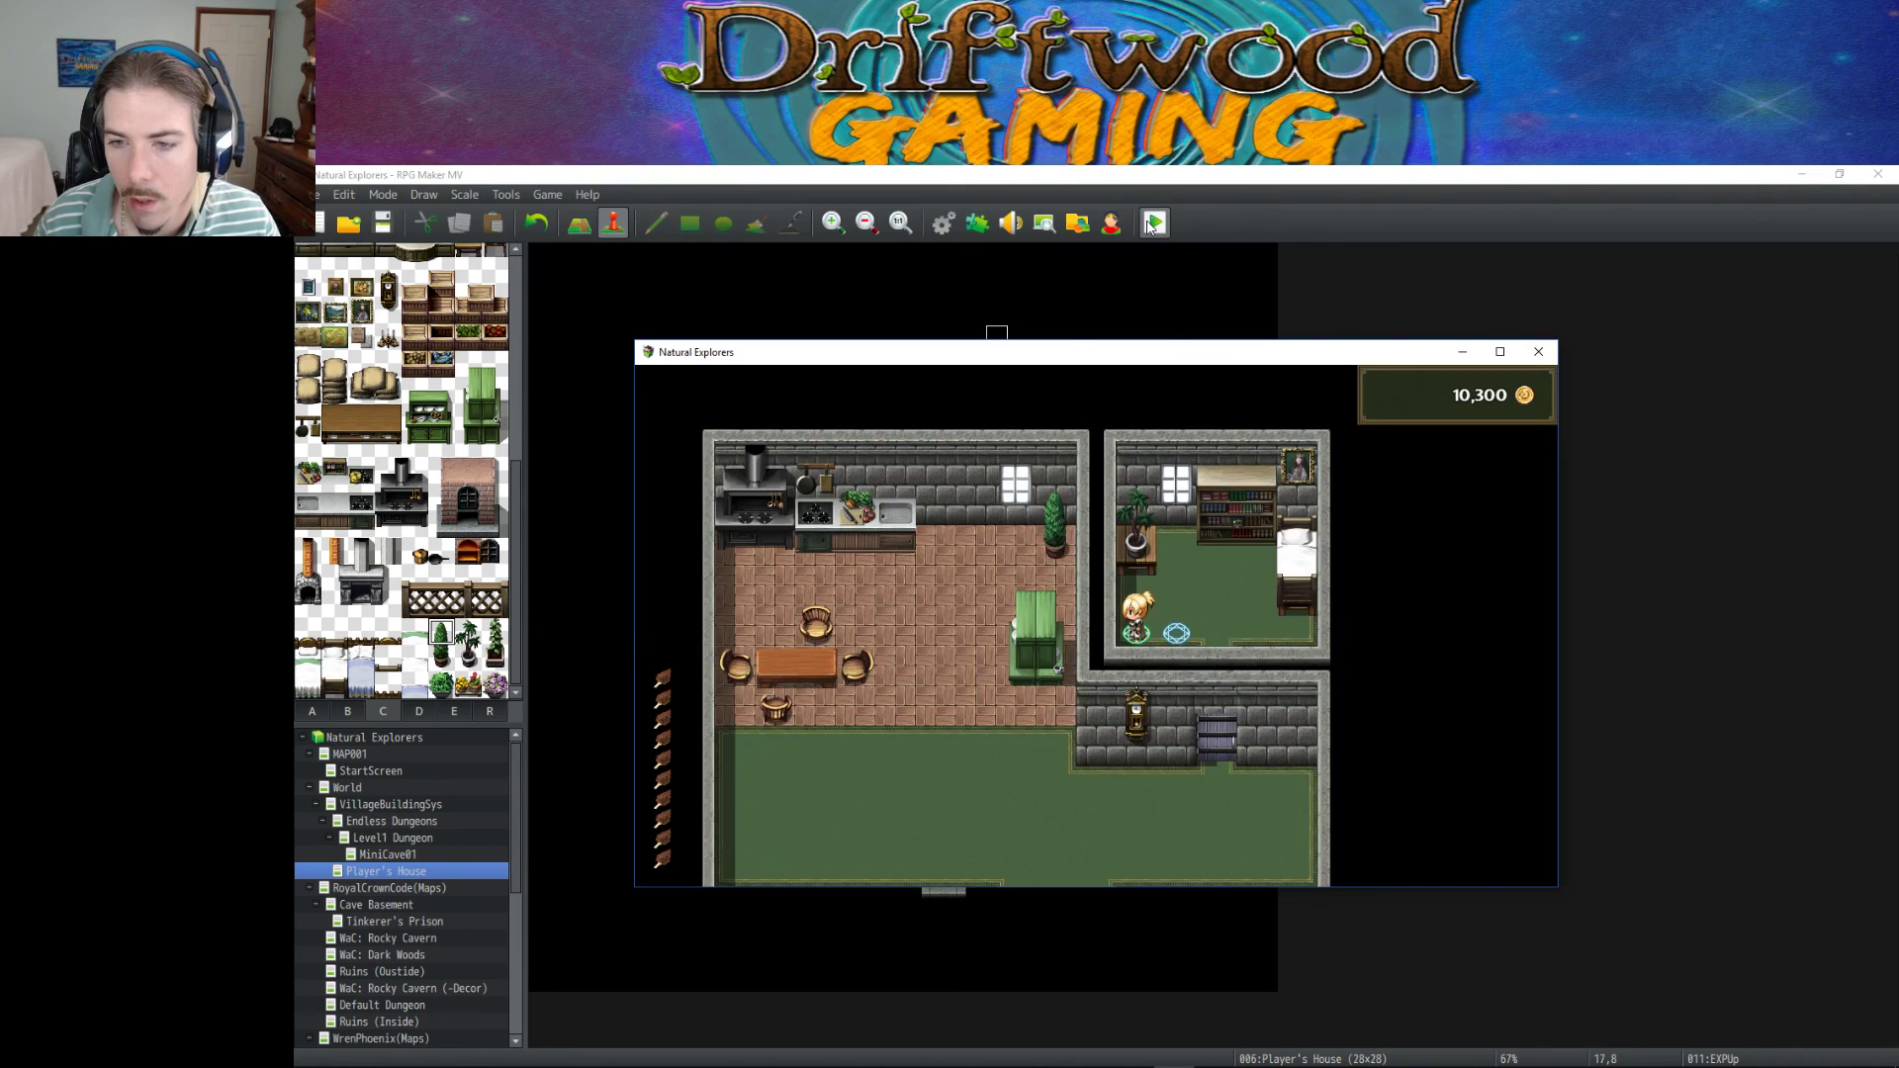
# Level the Explorer up to 8 and examine the EXP needed for level 9 on the status screen.
pyautogui.press('Left')
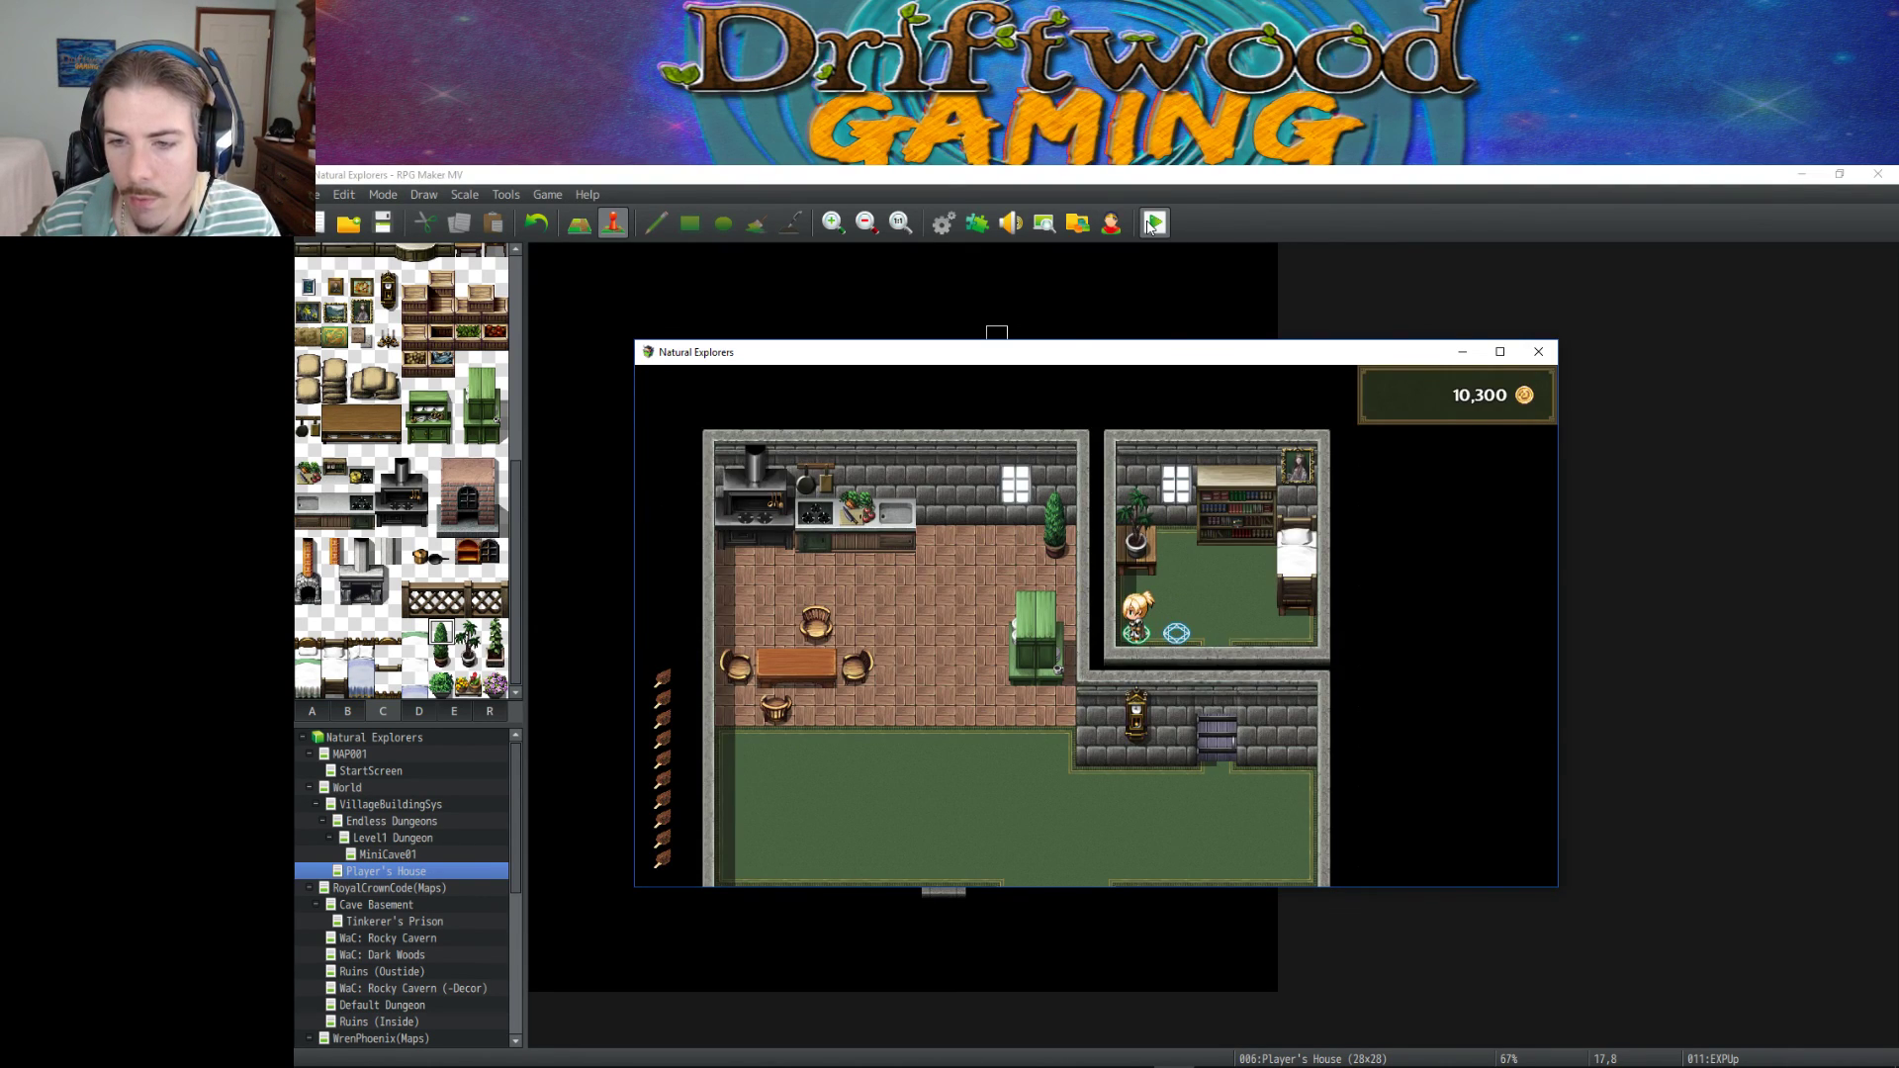
pyautogui.press('Escape')
pyautogui.press('Down')
pyautogui.press('Down')
pyautogui.press('Down')
pyautogui.press('Return')
pyautogui.press('Return')
pyautogui.press('Escape')
pyautogui.press('Escape')
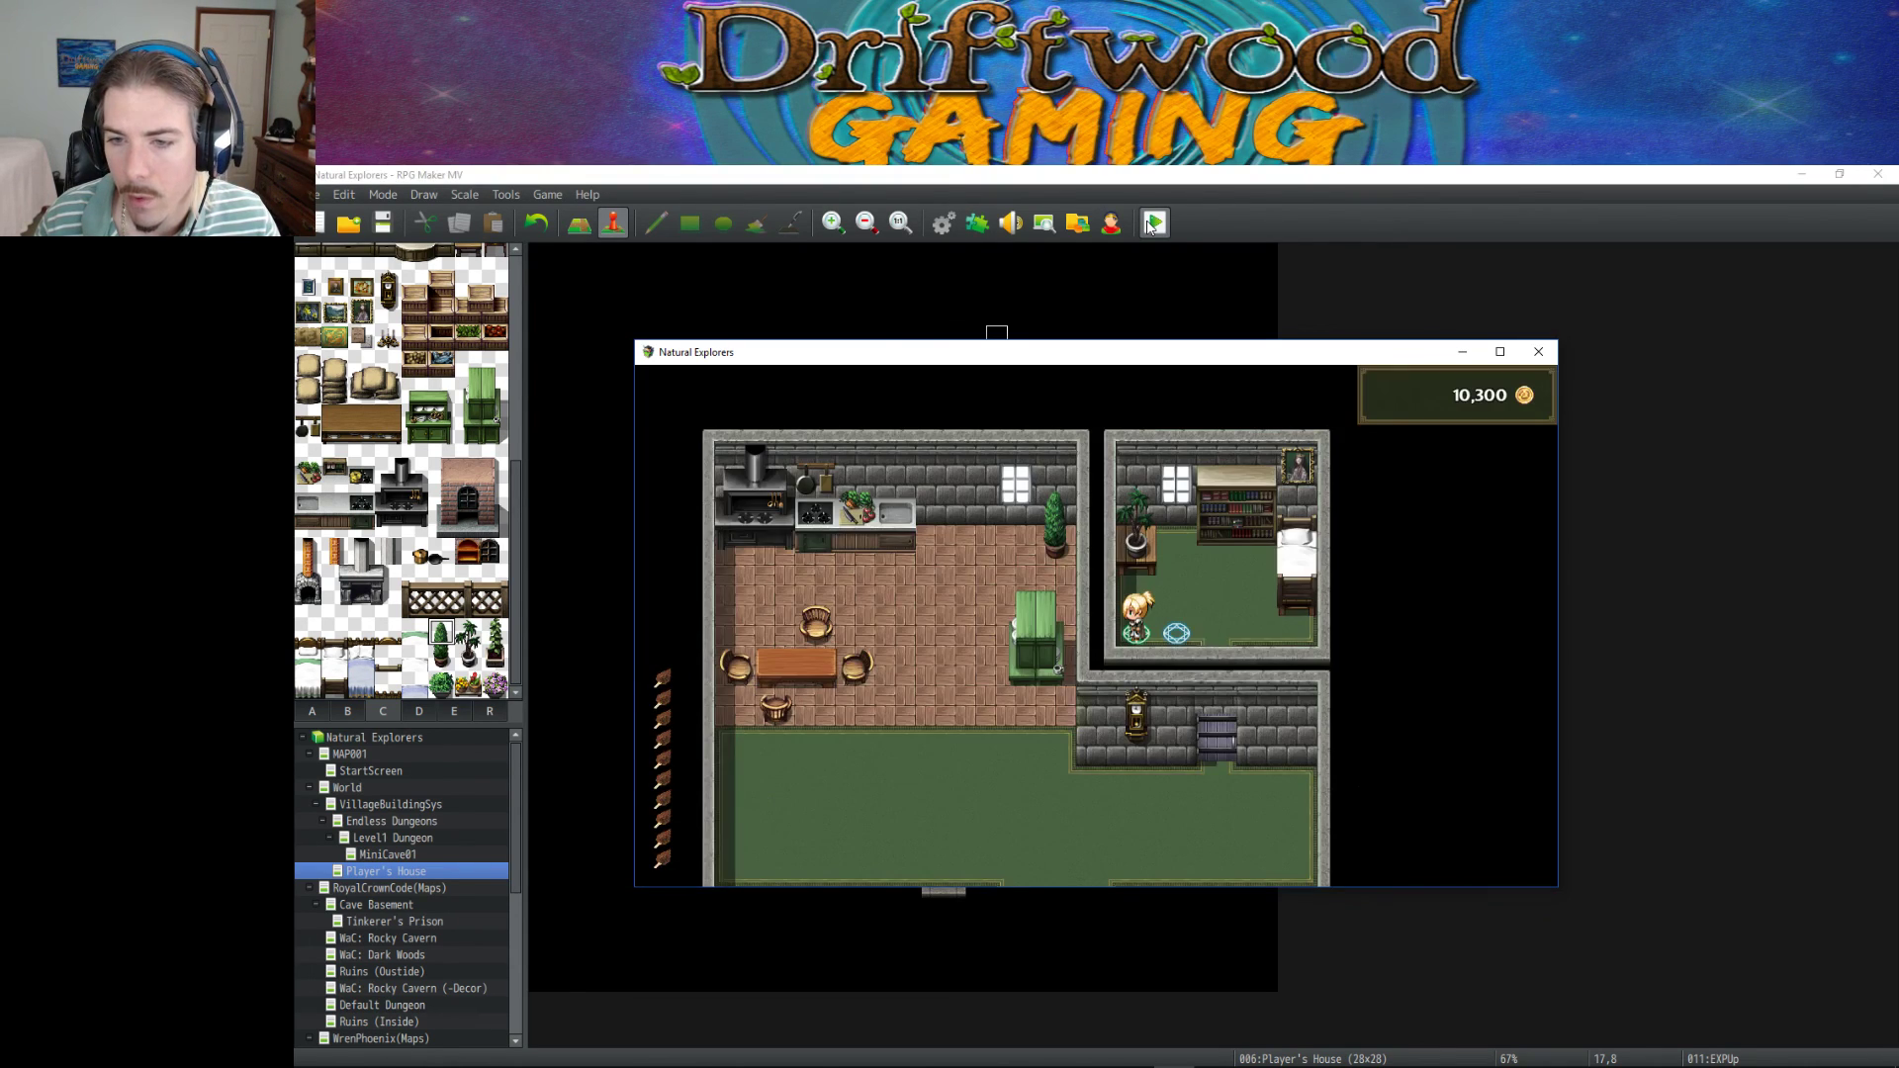
pyautogui.press('Escape')
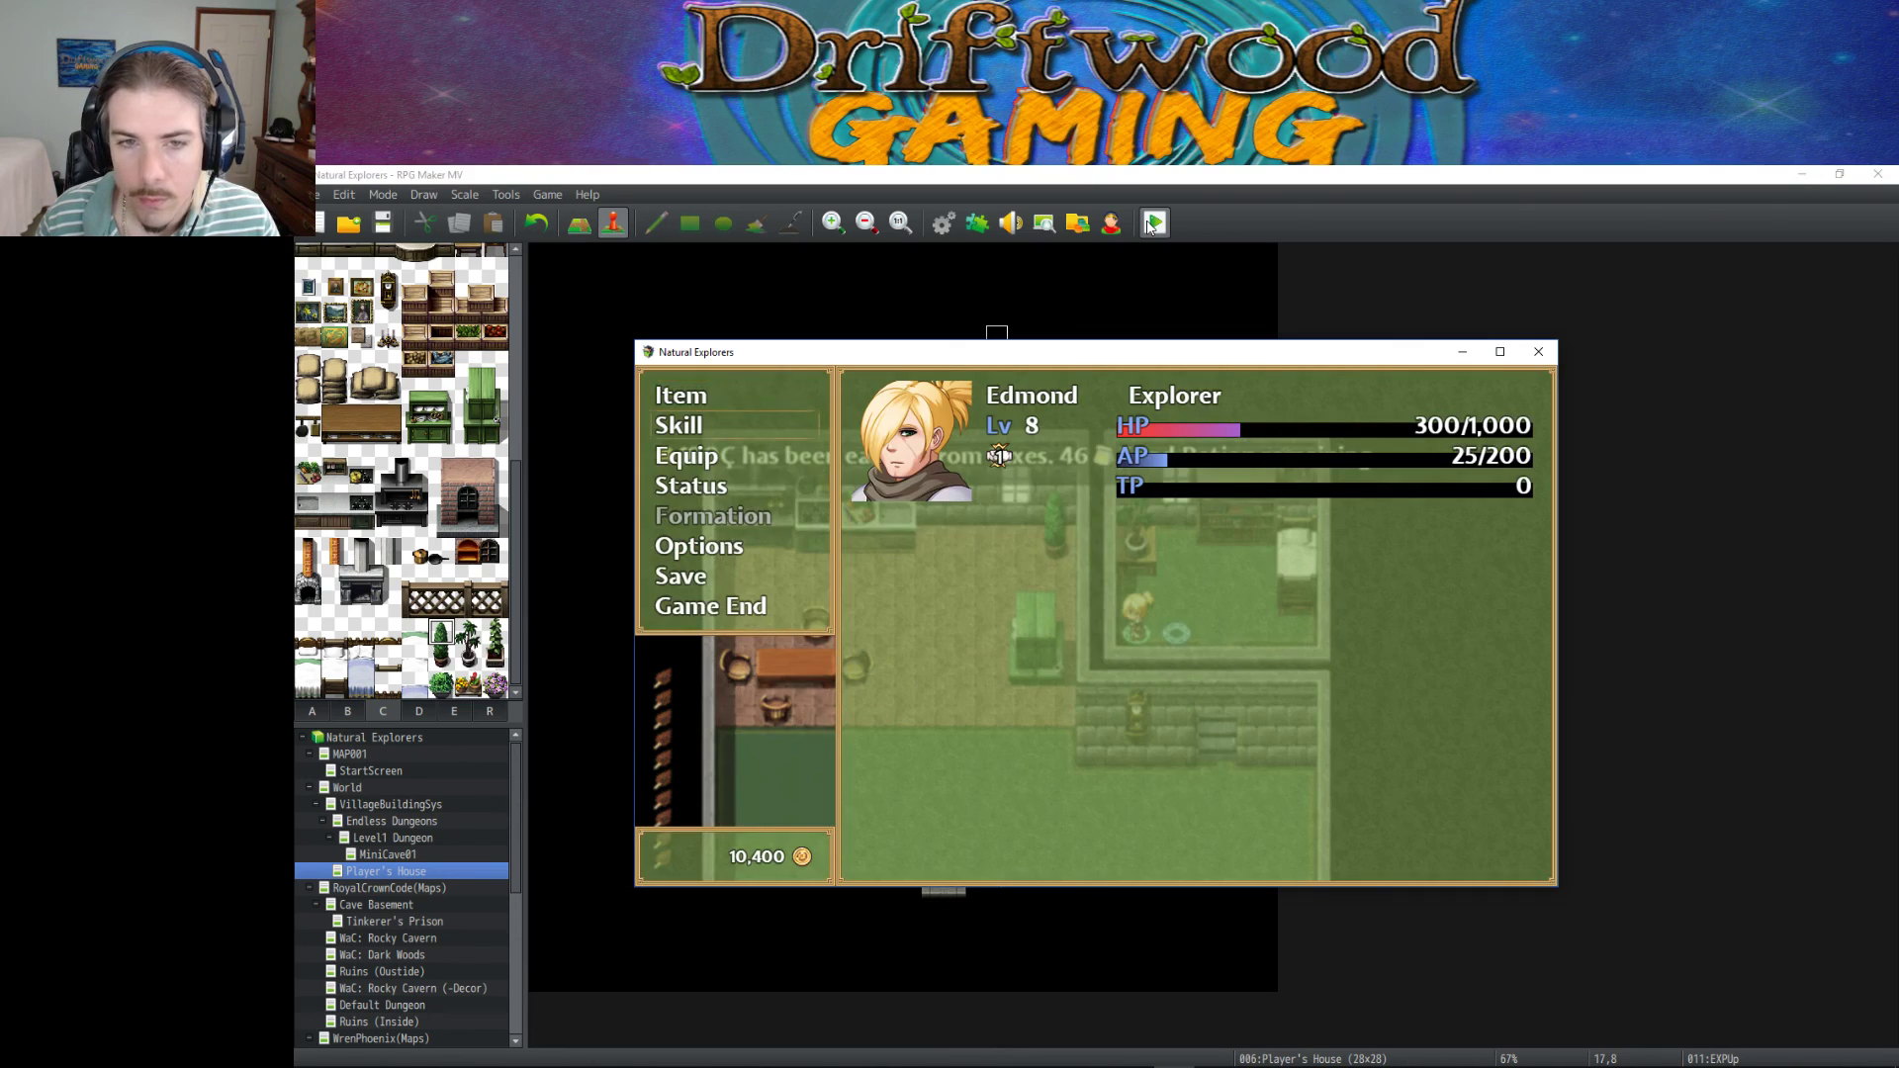
pyautogui.press('Return')
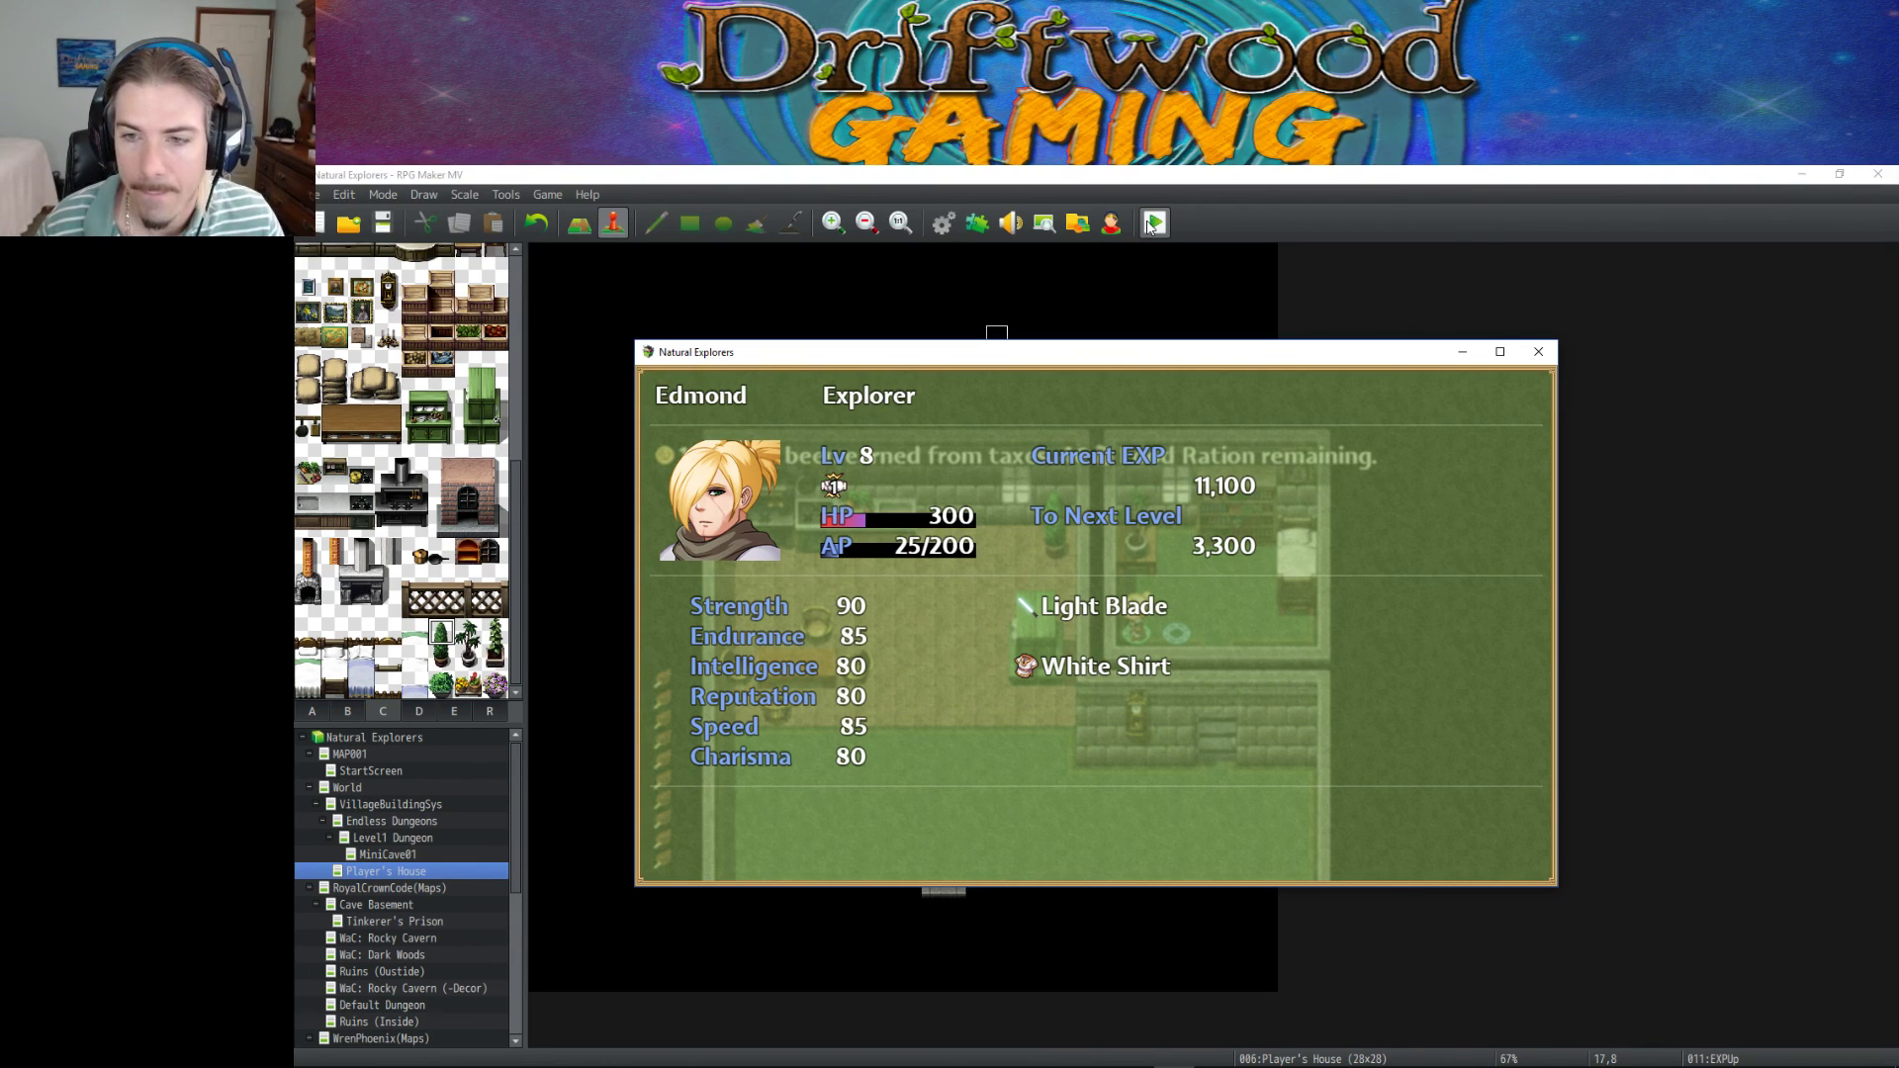
pyautogui.press('Escape')
pyautogui.press('Escape')
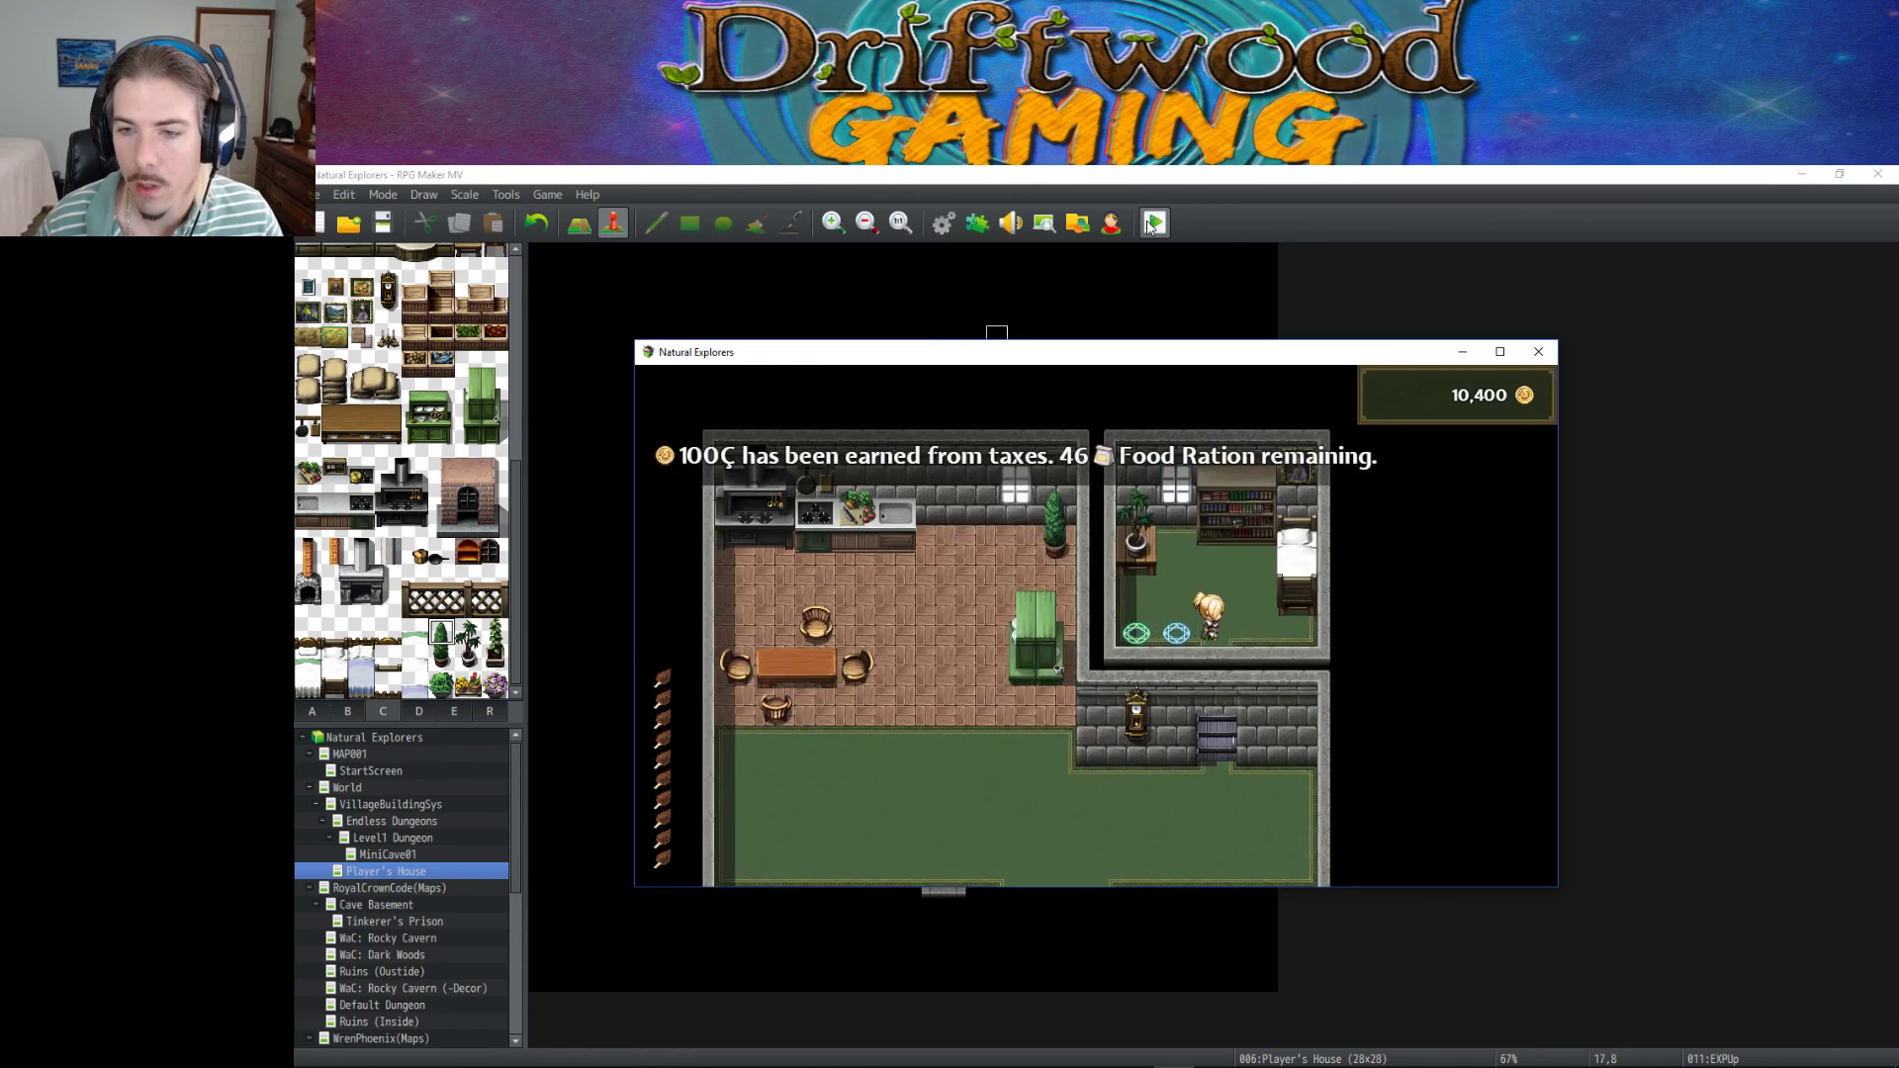
# Level the Explorer up to 9, check the EXP needed for the next level and close the playtest.
pyautogui.press('Left')
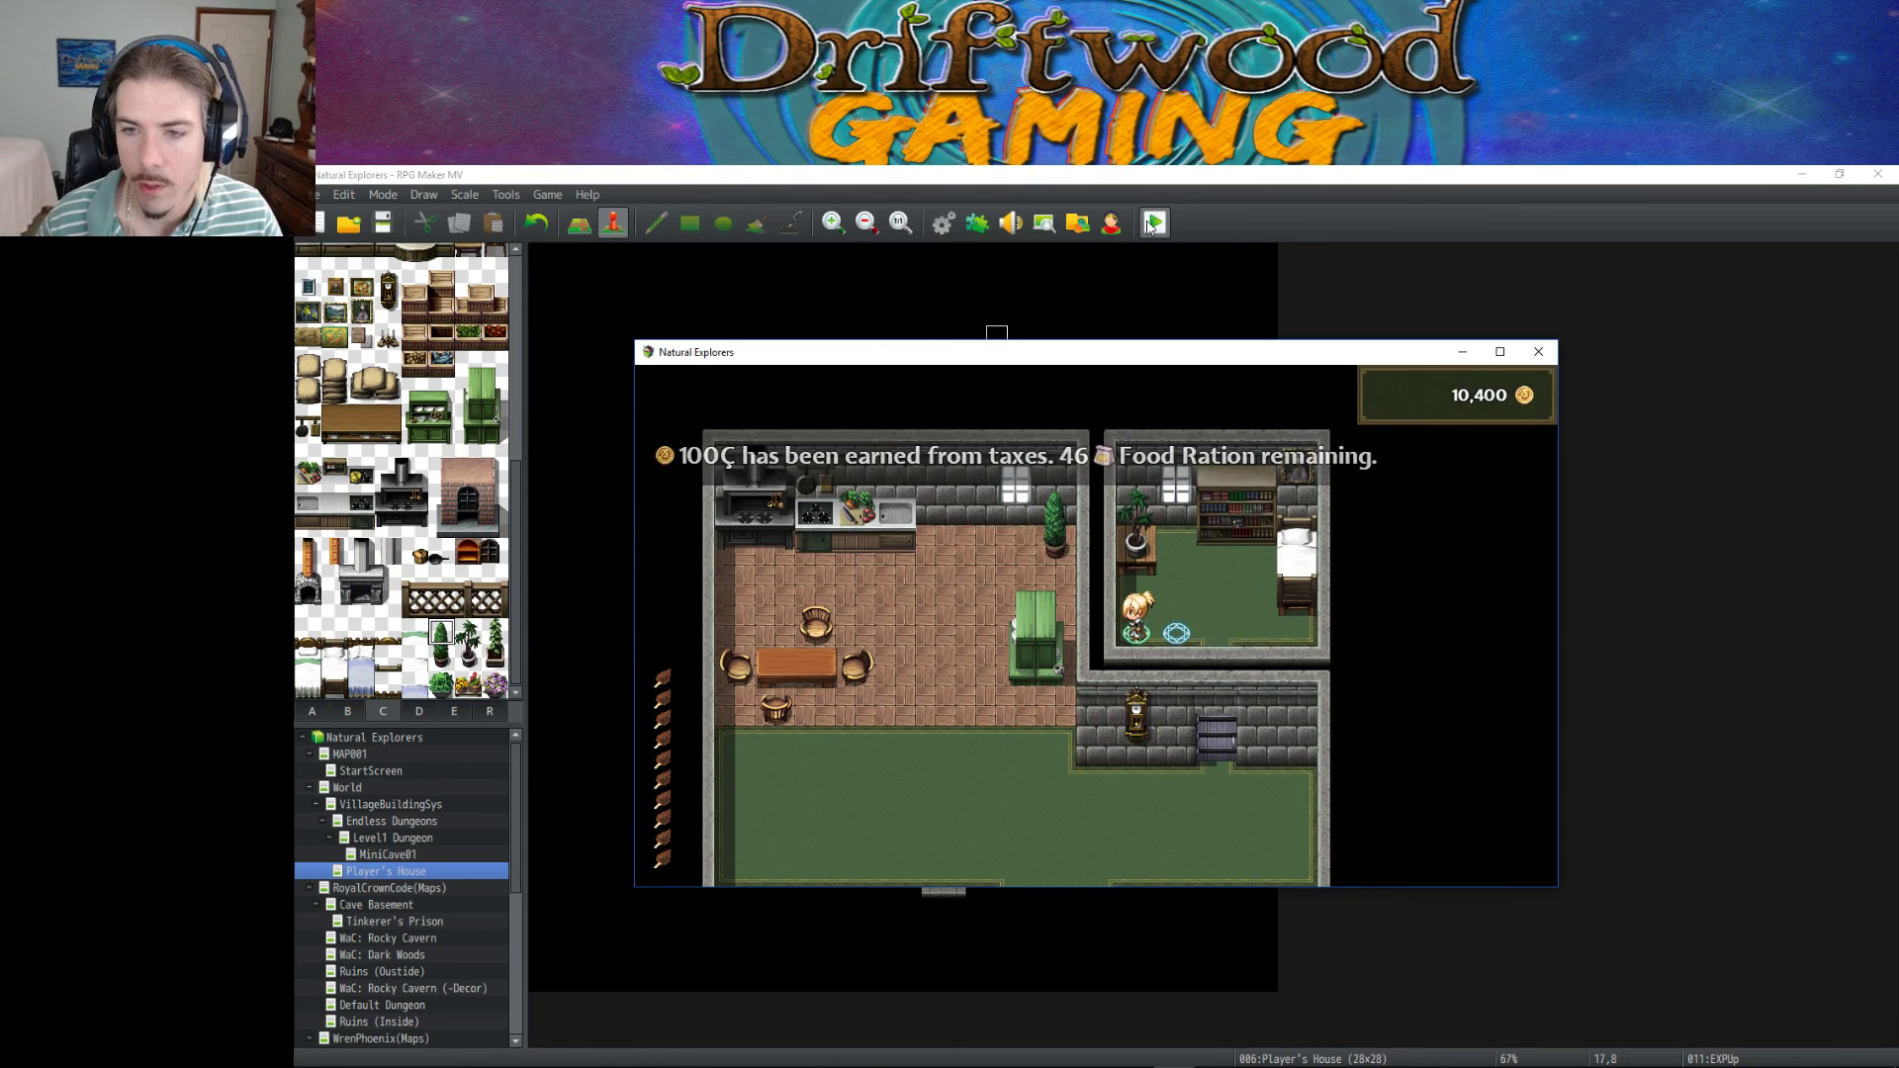
pyautogui.press('Escape')
pyautogui.press('Escape')
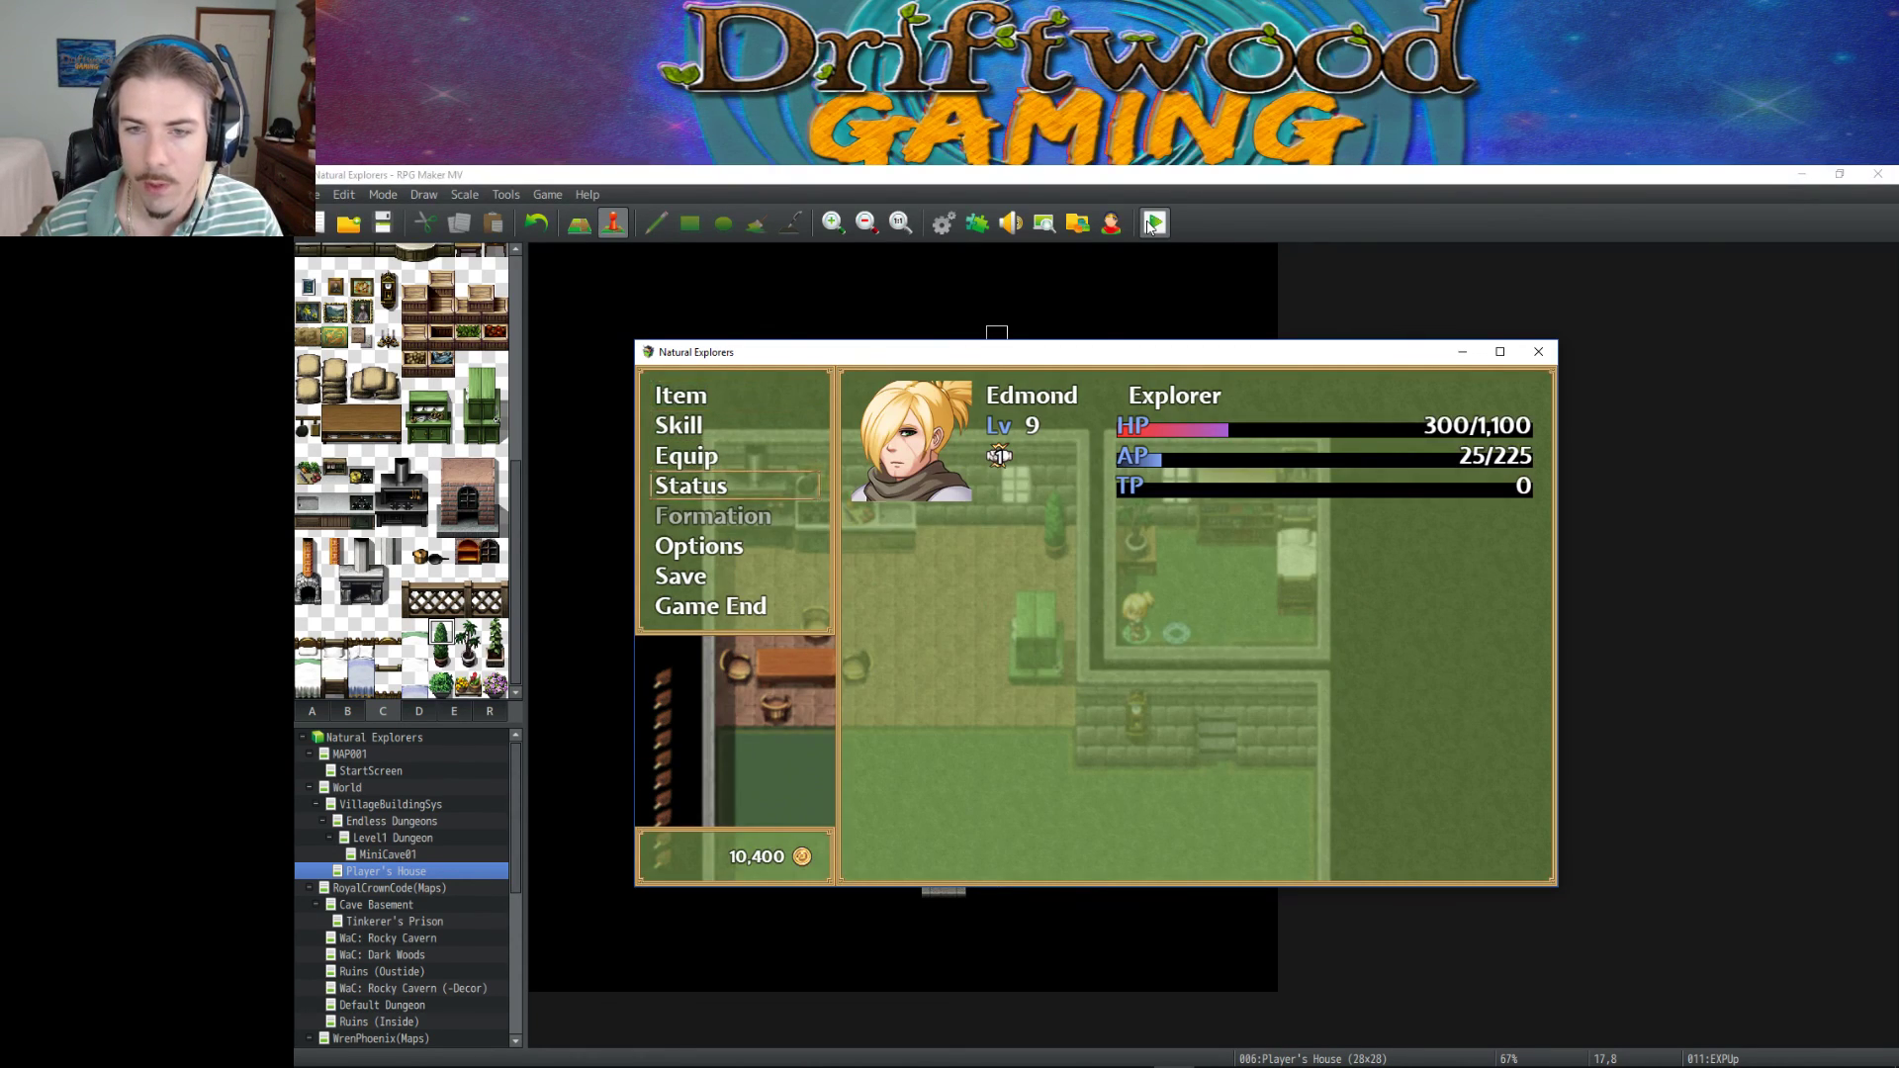
pyautogui.press('Return')
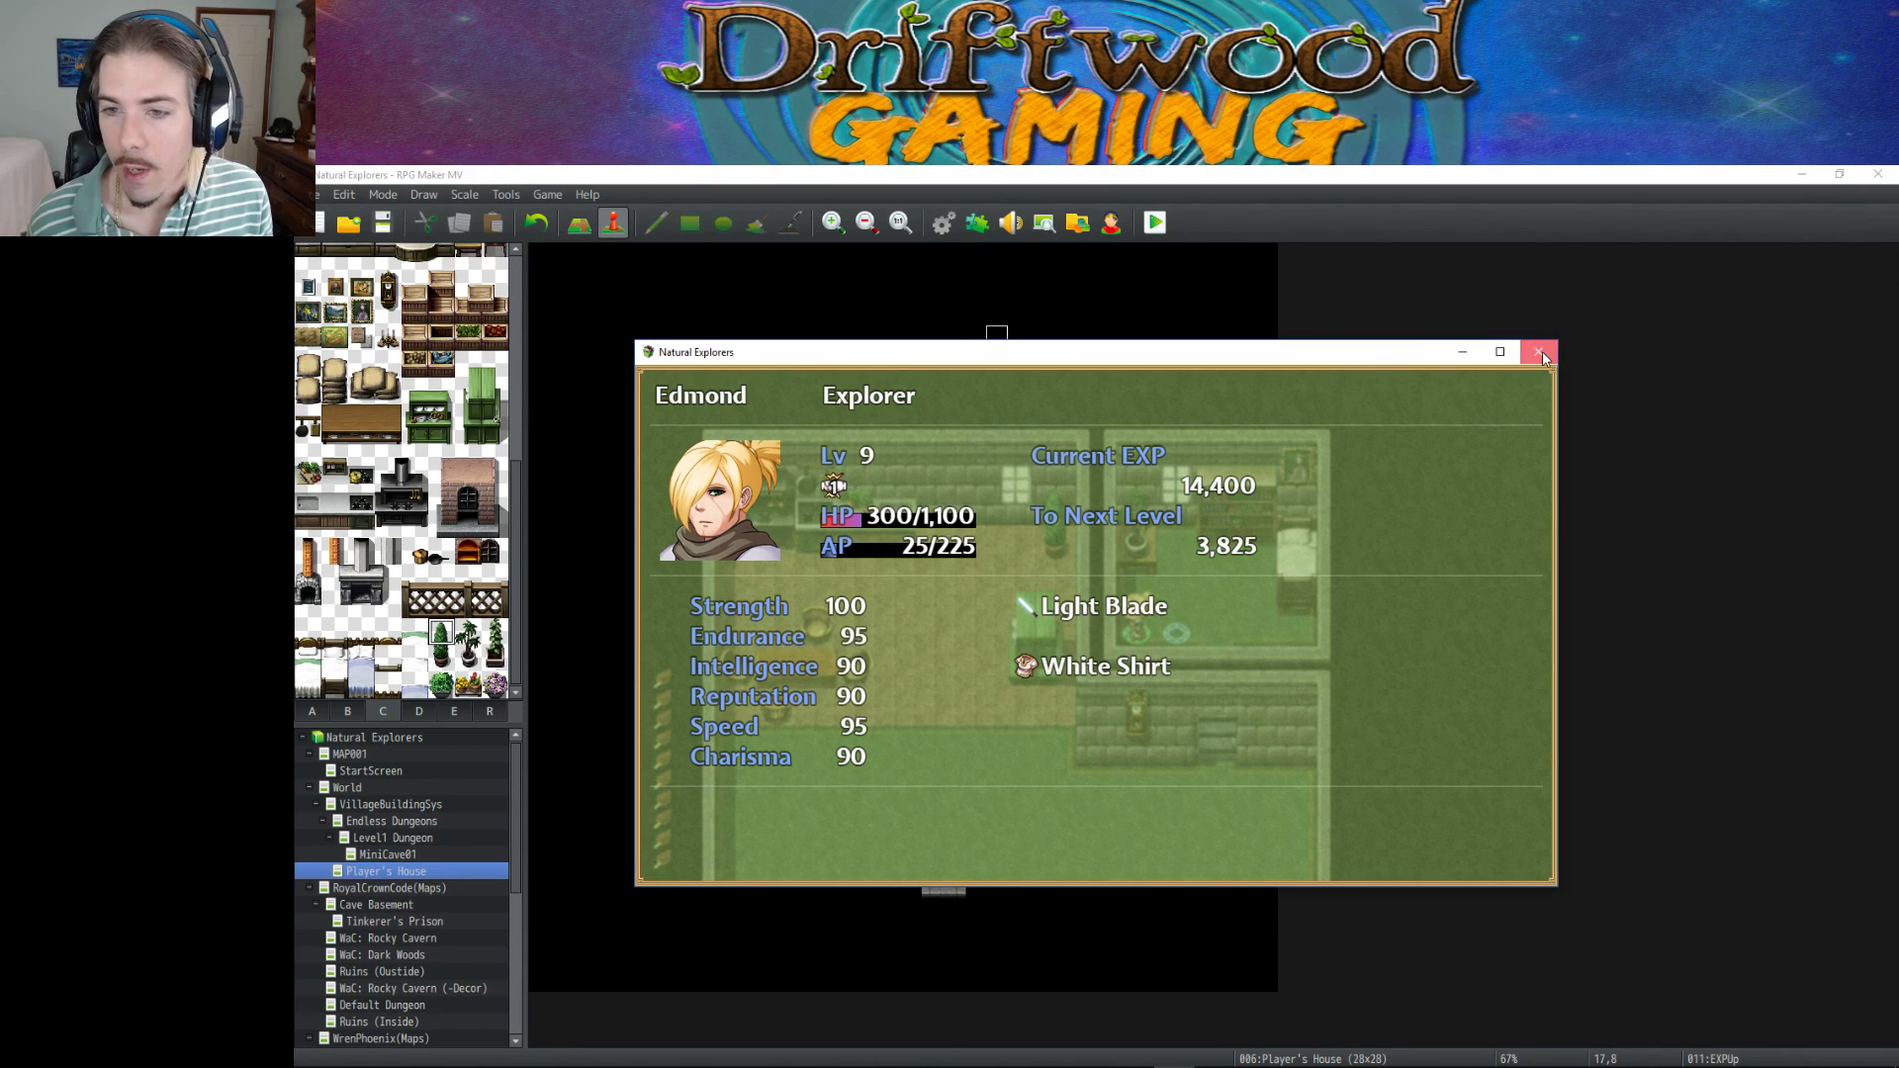
pyautogui.click(1537, 354)
pyautogui.moveTo(1055, 1057)
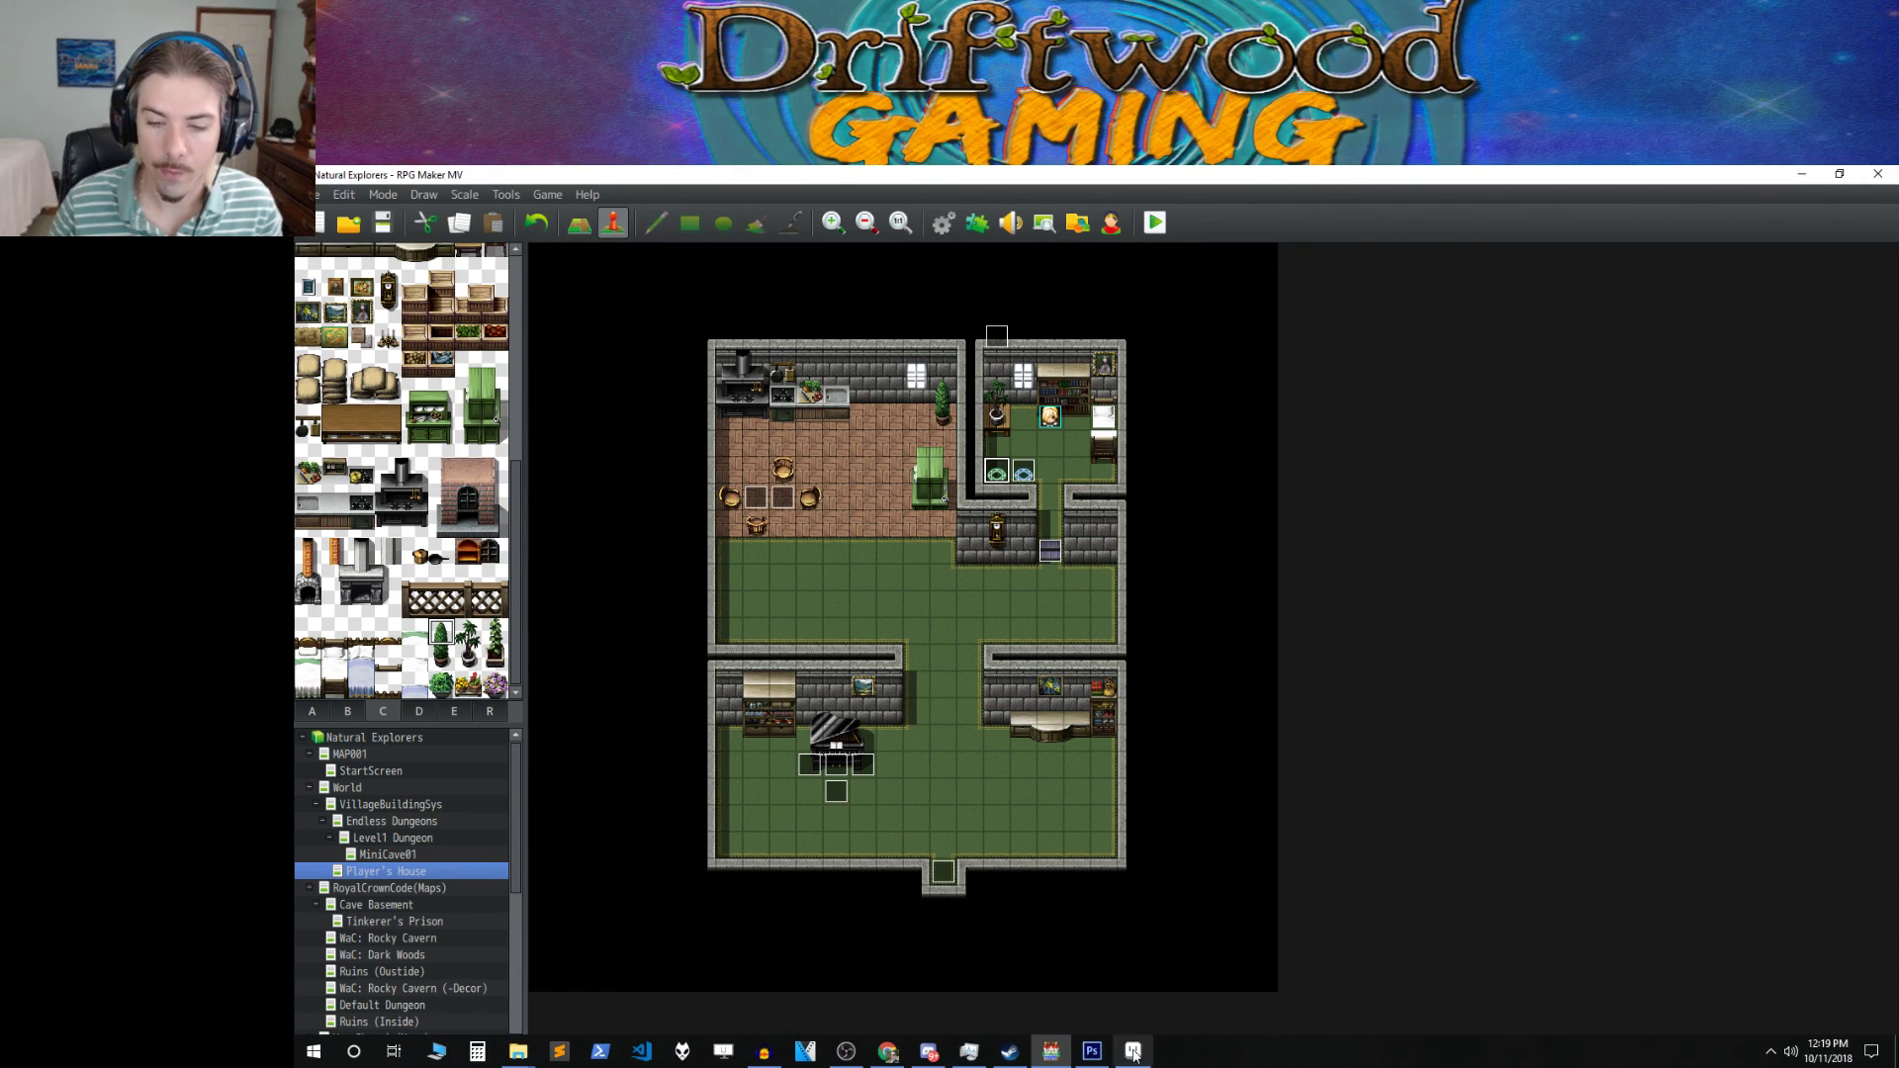
pyautogui.click(852, 1051)
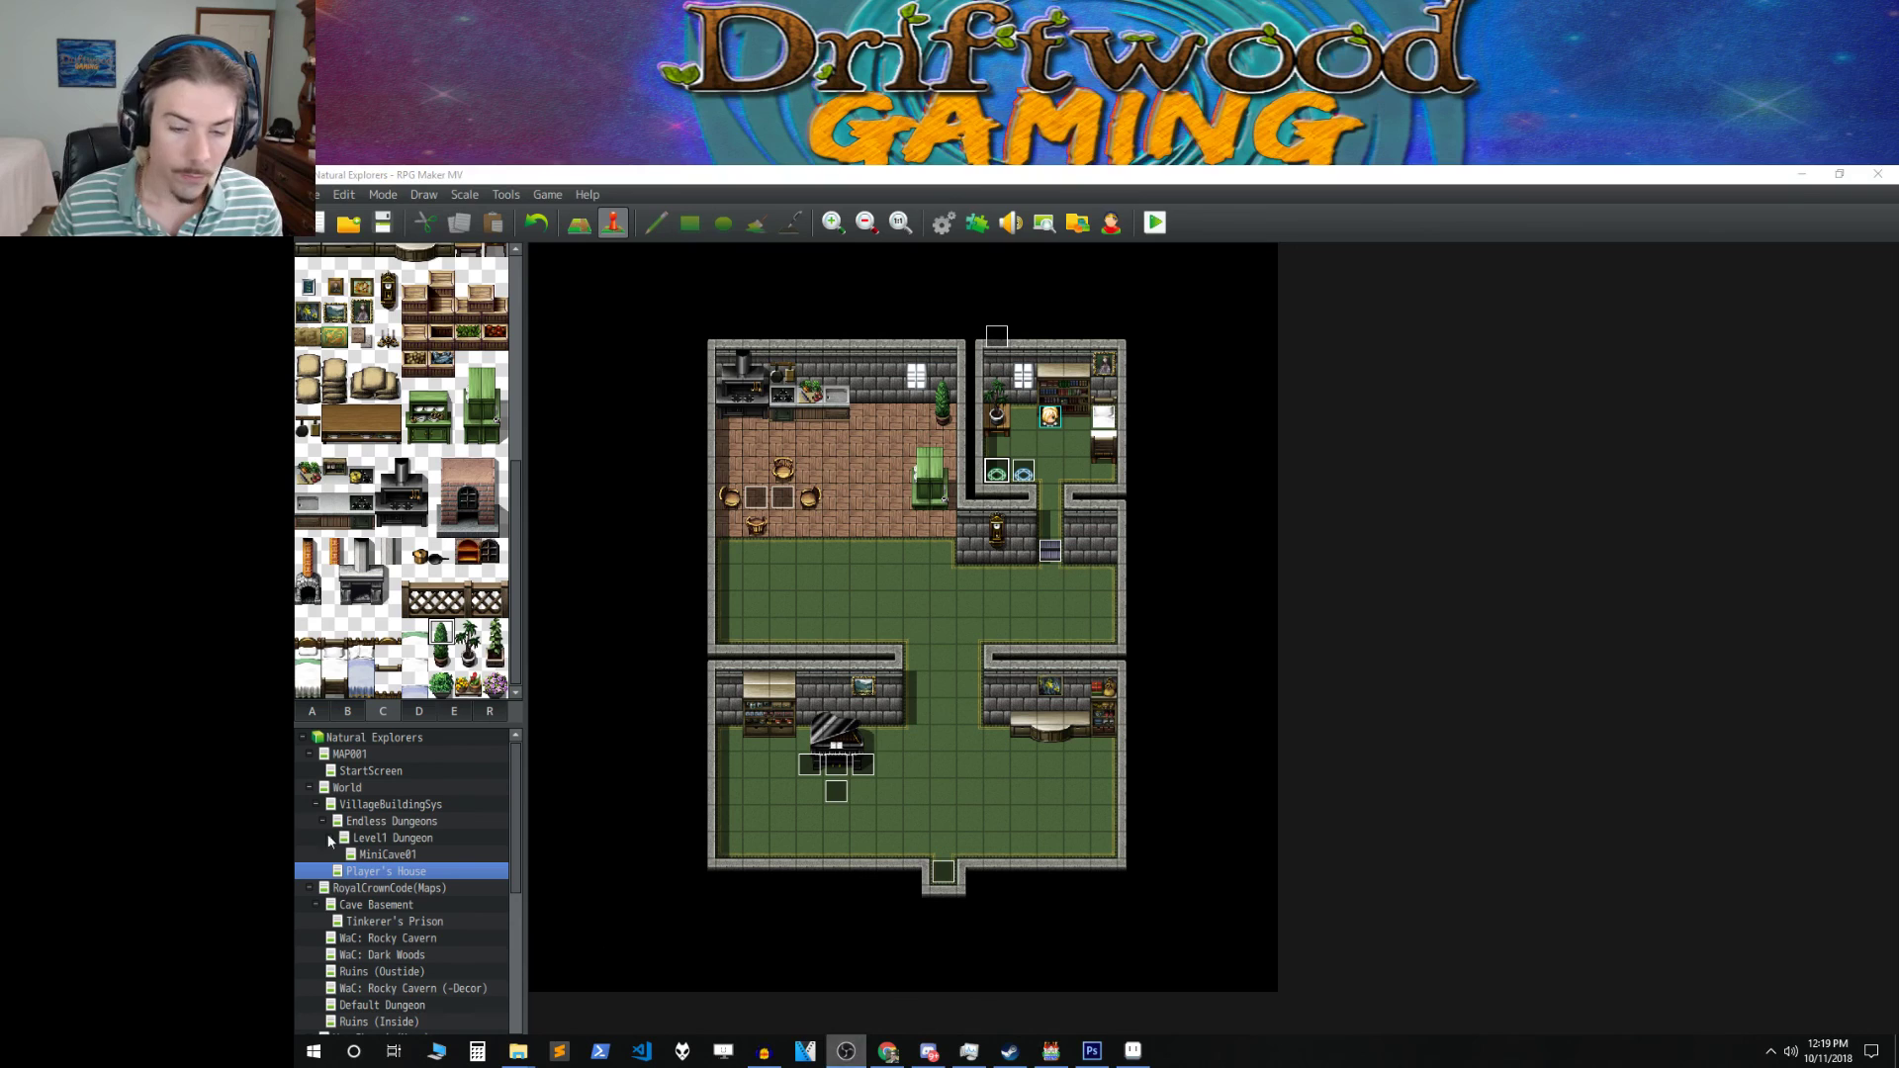